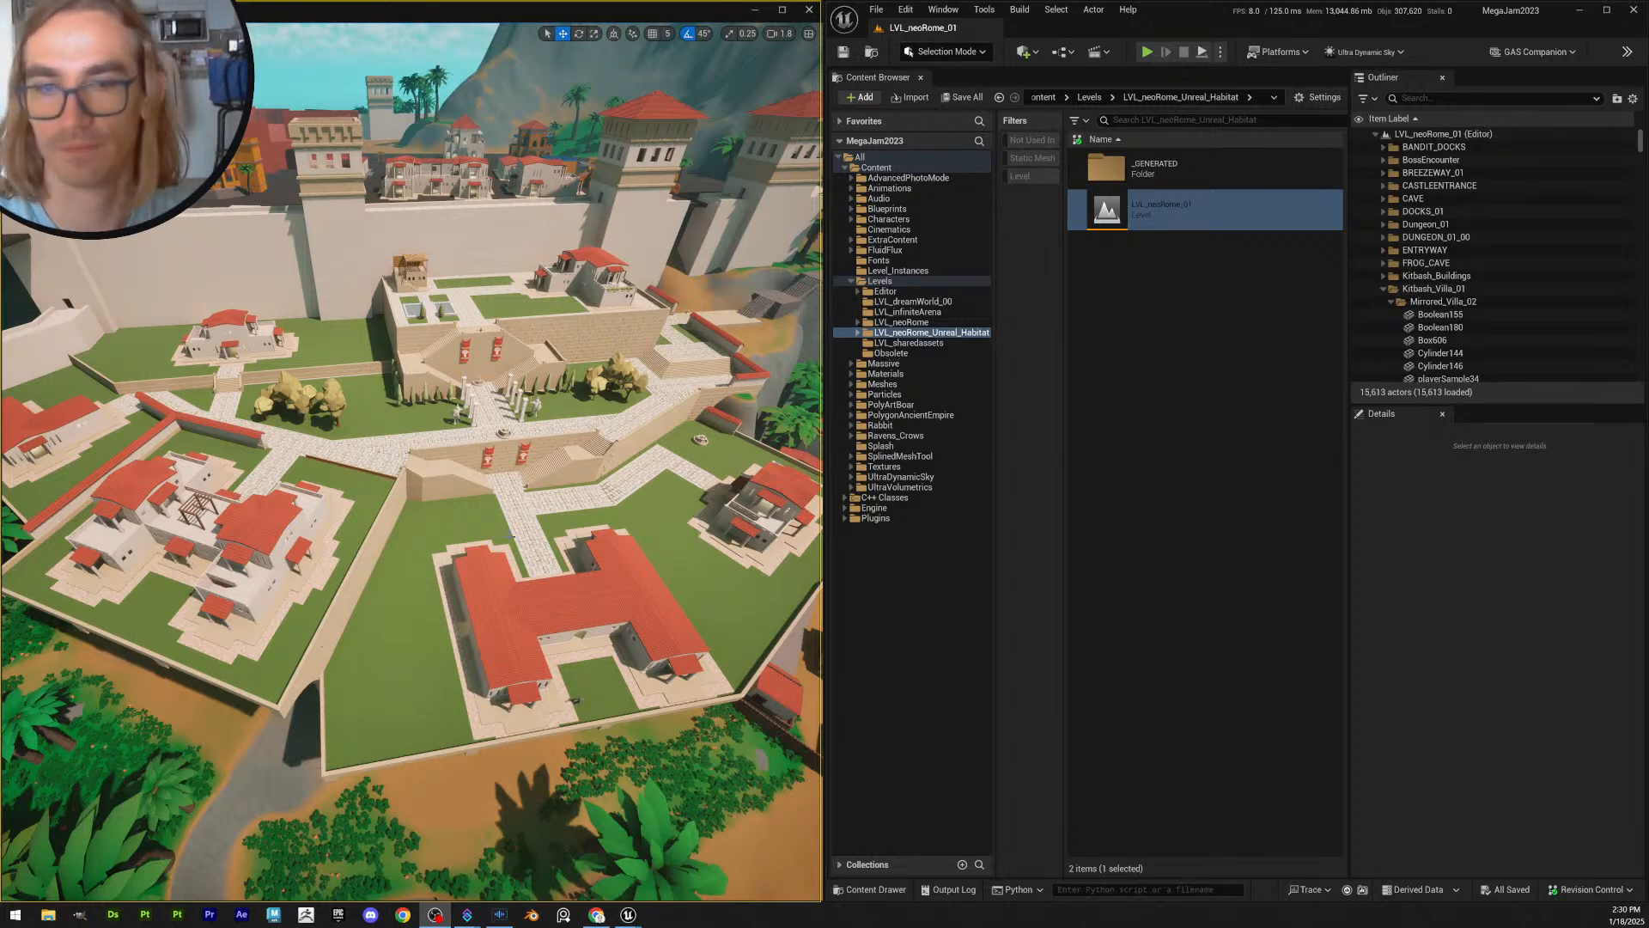
- Move in on the villa with the trellis-covered terrace and examine its walls next to the large perimeter wall
{"action": "right_click_drag", "start_coordinate": [511, 537], "coordinate": [561, 488]}
{"action": "key", "text": "w"}
{"action": "scroll", "coordinate": [537, 494], "scroll_direction": "down", "scroll_amount": 1}
{"action": "key", "text": "w"}
{"action": "scroll", "coordinate": [545, 464], "scroll_direction": "up", "scroll_amount": 1}
{"action": "key", "text": "w"}
{"action": "key", "text": "a"}
{"action": "scroll", "coordinate": [566, 499], "scroll_direction": "down", "scroll_amount": 4}
{"action": "key", "text": "w"}
{"action": "key", "text": "d"}
{"action": "key", "text": "a"}
{"action": "scroll", "coordinate": [577, 432], "scroll_direction": "down", "scroll_amount": 3}
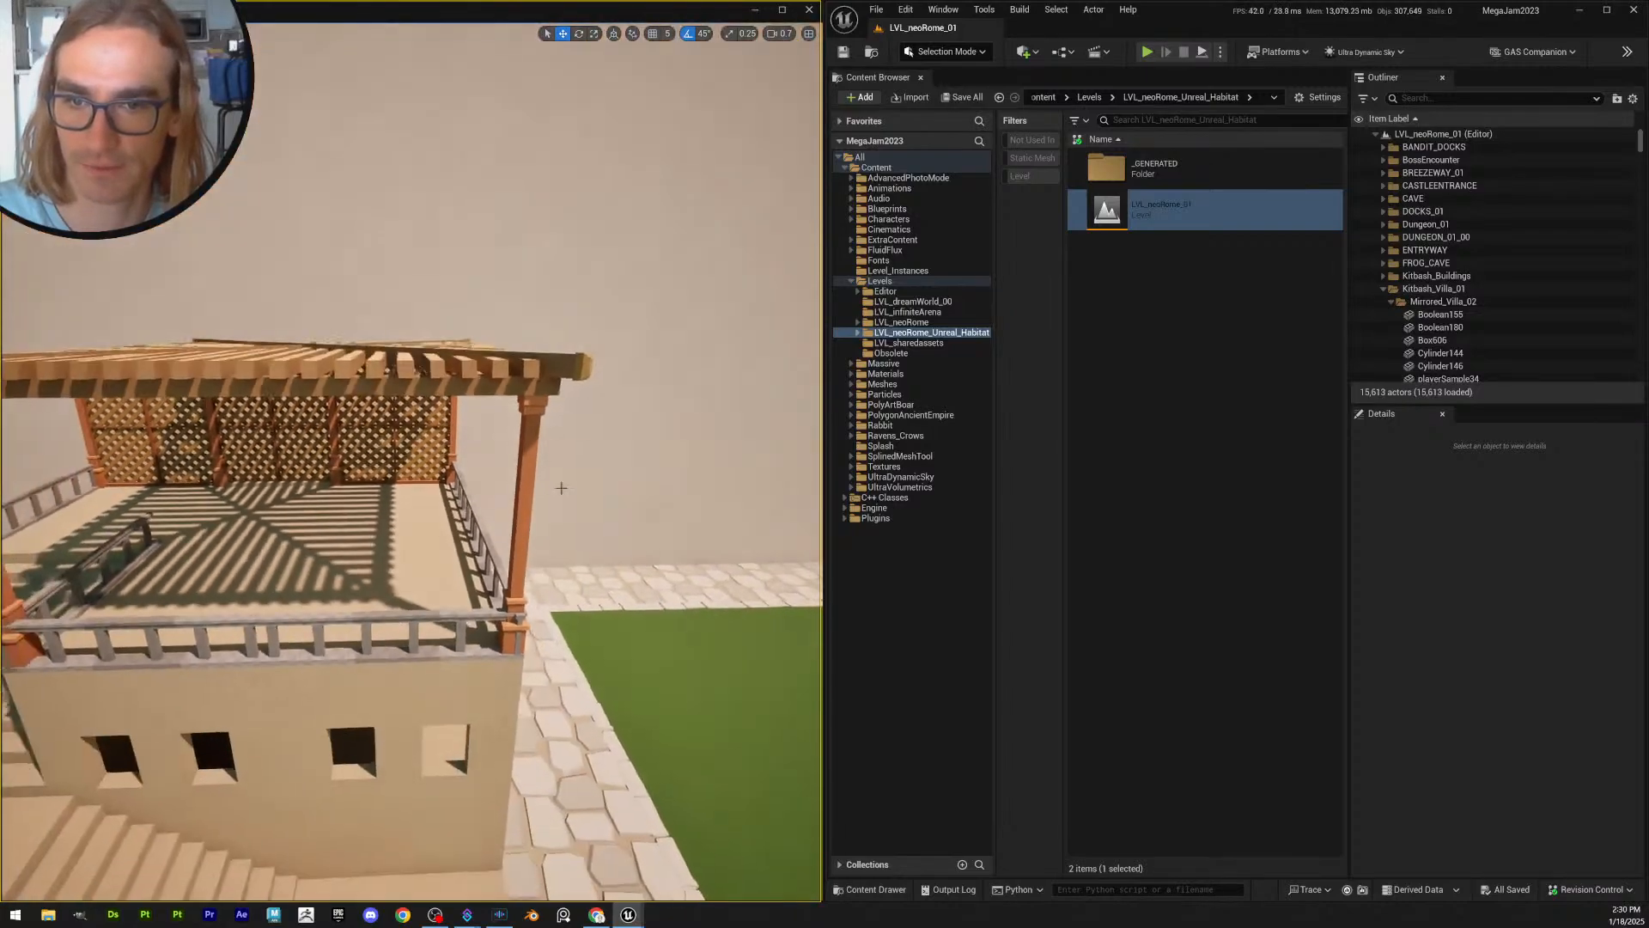
- Duplicate the two-window wall segment below the trellised terrace and move the copy out to the edge of the open lawn
{"action": "right_click_drag", "start_coordinate": [378, 601], "coordinate": [336, 613]}
{"action": "left_click", "coordinate": [339, 608]}
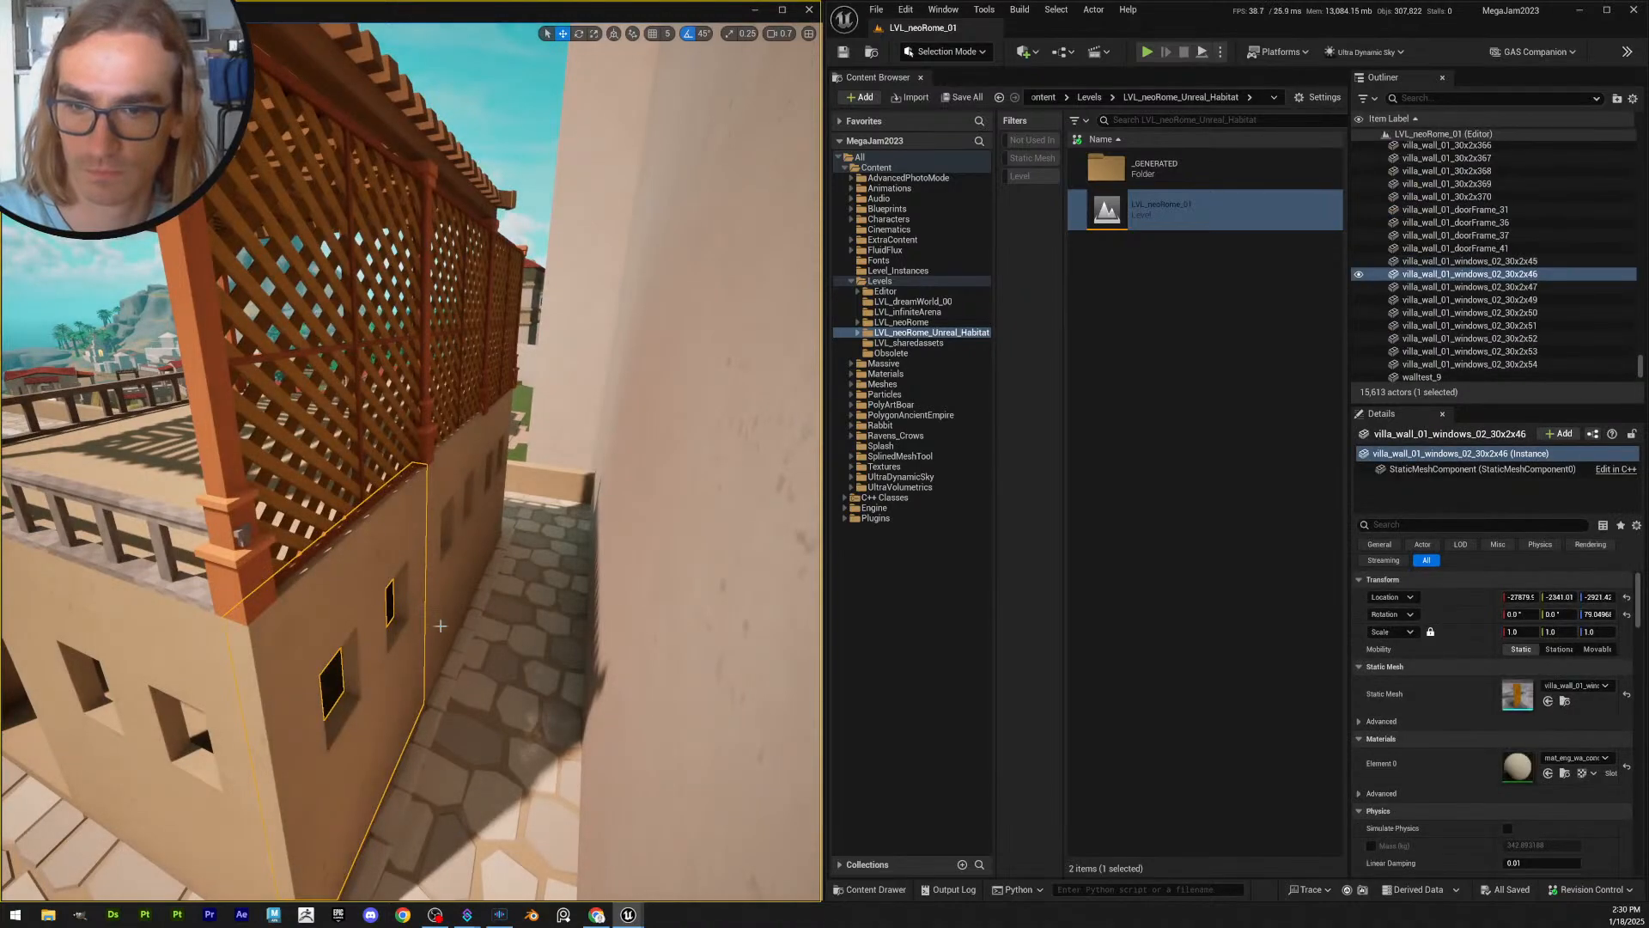
{"action": "mouse_move", "coordinate": [439, 625]}
{"action": "right_mouse_down"}
{"action": "mouse_move", "coordinate": [439, 644]}
{"action": "mouse_move", "coordinate": [426, 637]}
{"action": "mouse_move", "coordinate": [615, 653]}
{"action": "mouse_move", "coordinate": [439, 641]}
{"action": "mouse_move", "coordinate": [449, 633]}
{"action": "right_mouse_up"}
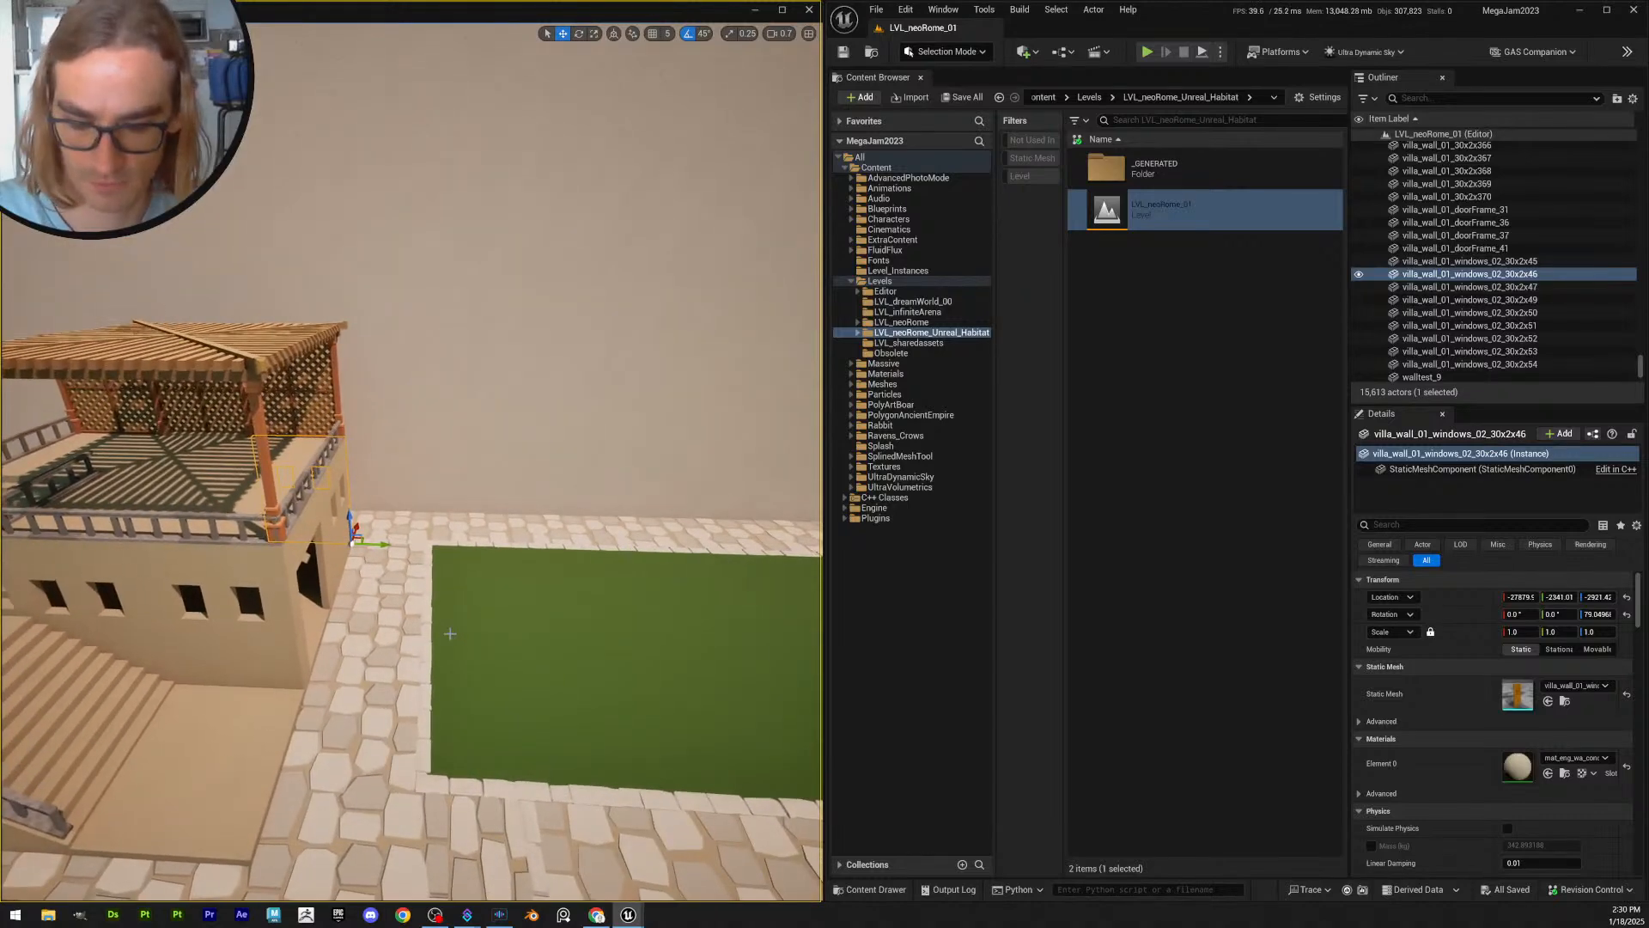
{"action": "key", "text": "ctrl+d"}
{"action": "left_click_drag", "start_coordinate": [381, 545], "coordinate": [634, 554]}
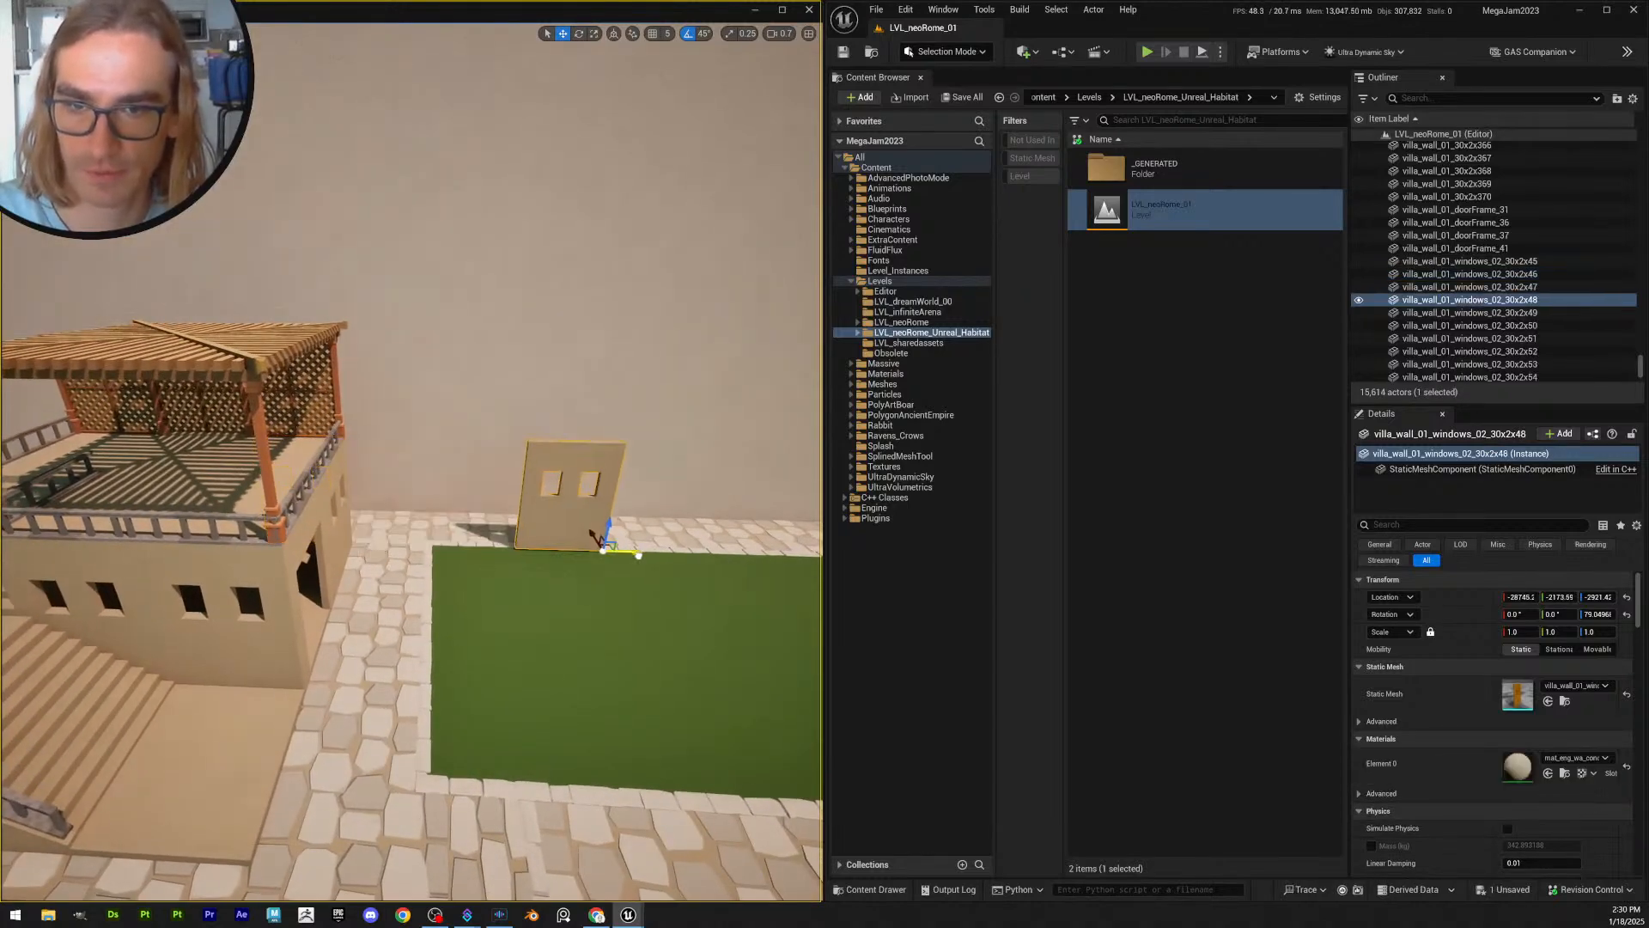
- Copy the duplicated wall's location and paste it onto the lattice panel at the terrace's back corner
{"action": "right_click_drag", "start_coordinate": [634, 554], "coordinate": [592, 558]}
{"action": "left_click", "coordinate": [245, 378]}
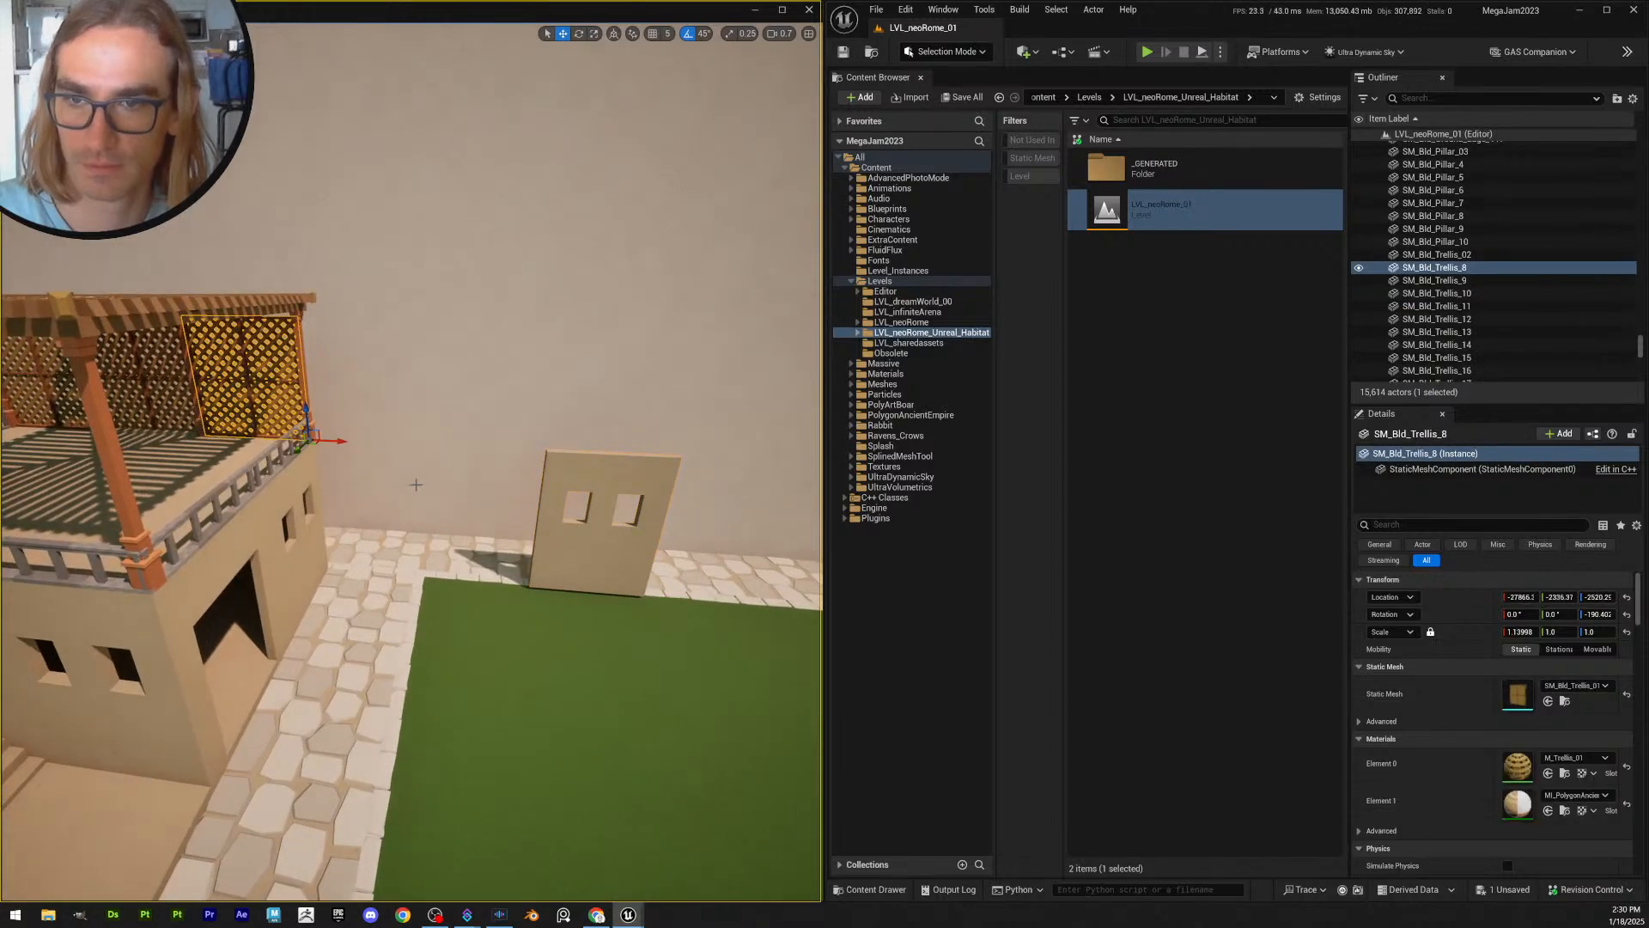
{"action": "left_click", "coordinate": [635, 578]}
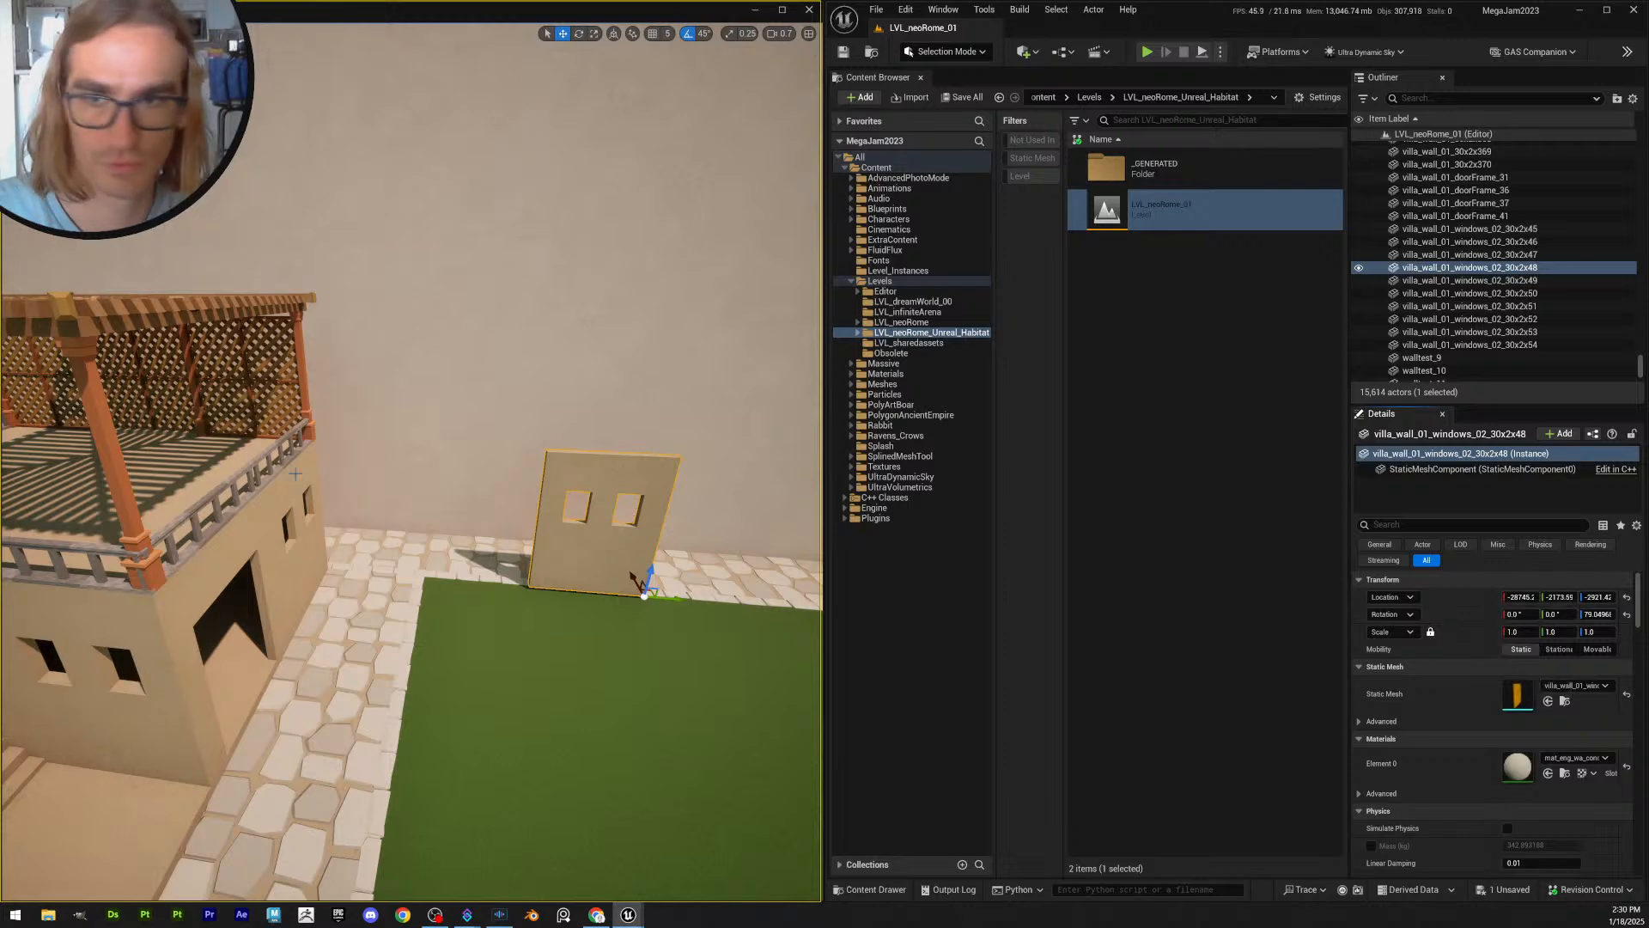
{"action": "left_click", "coordinate": [270, 357]}
{"action": "right_click", "coordinate": [1471, 612]}
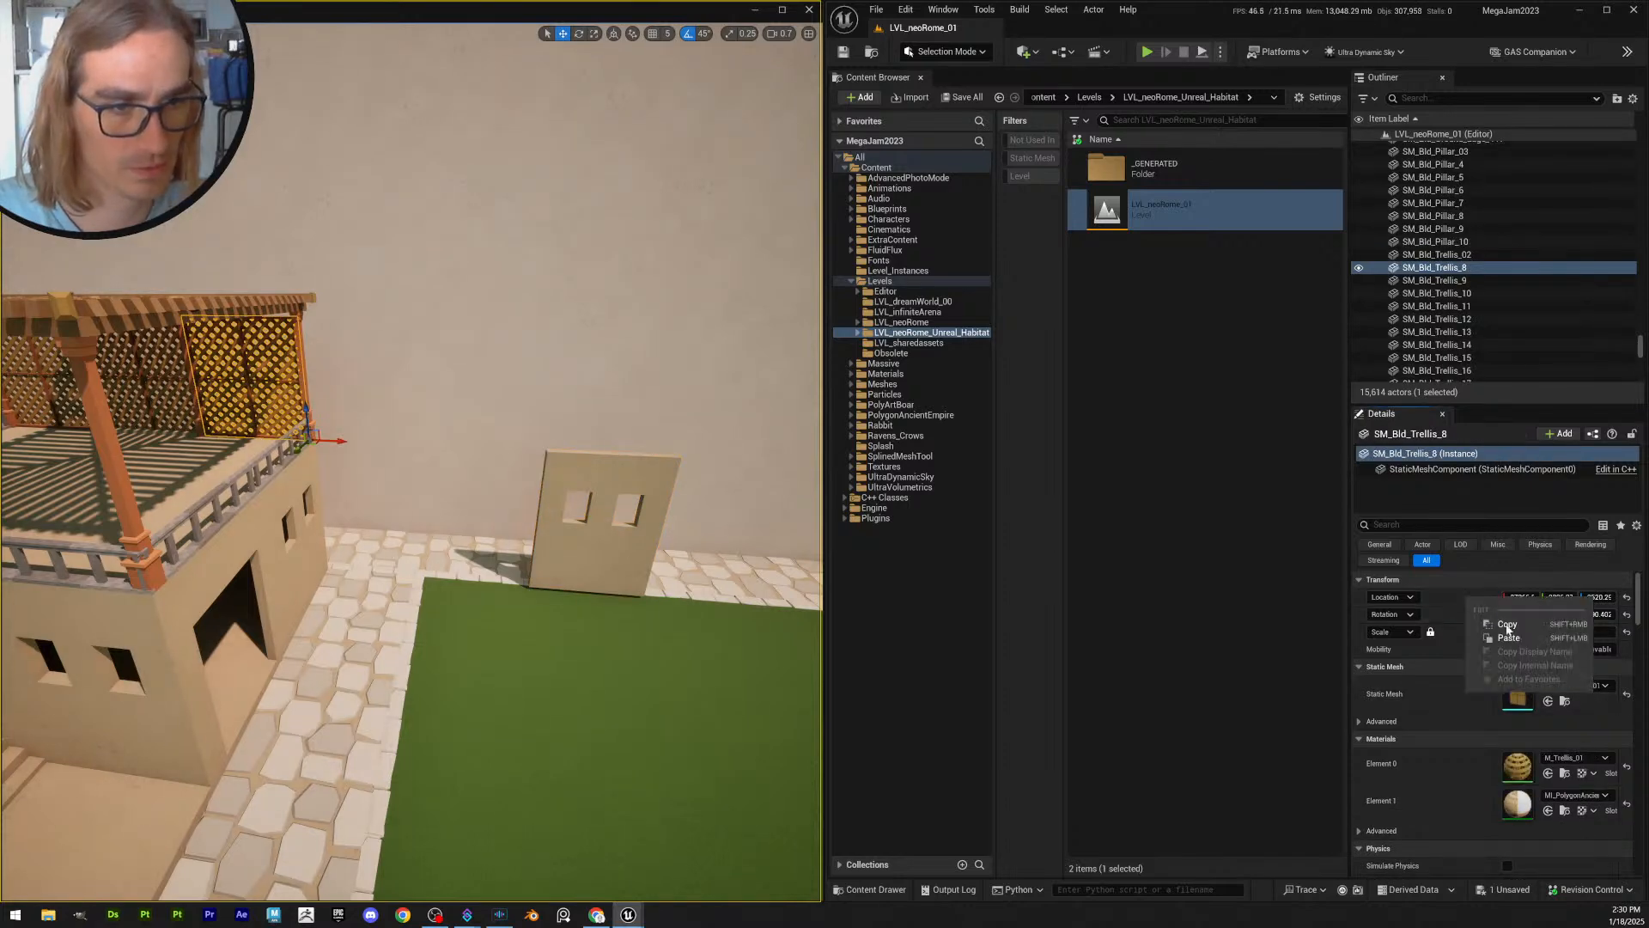
{"action": "left_click", "coordinate": [1509, 638]}
{"action": "key", "text": "f"}
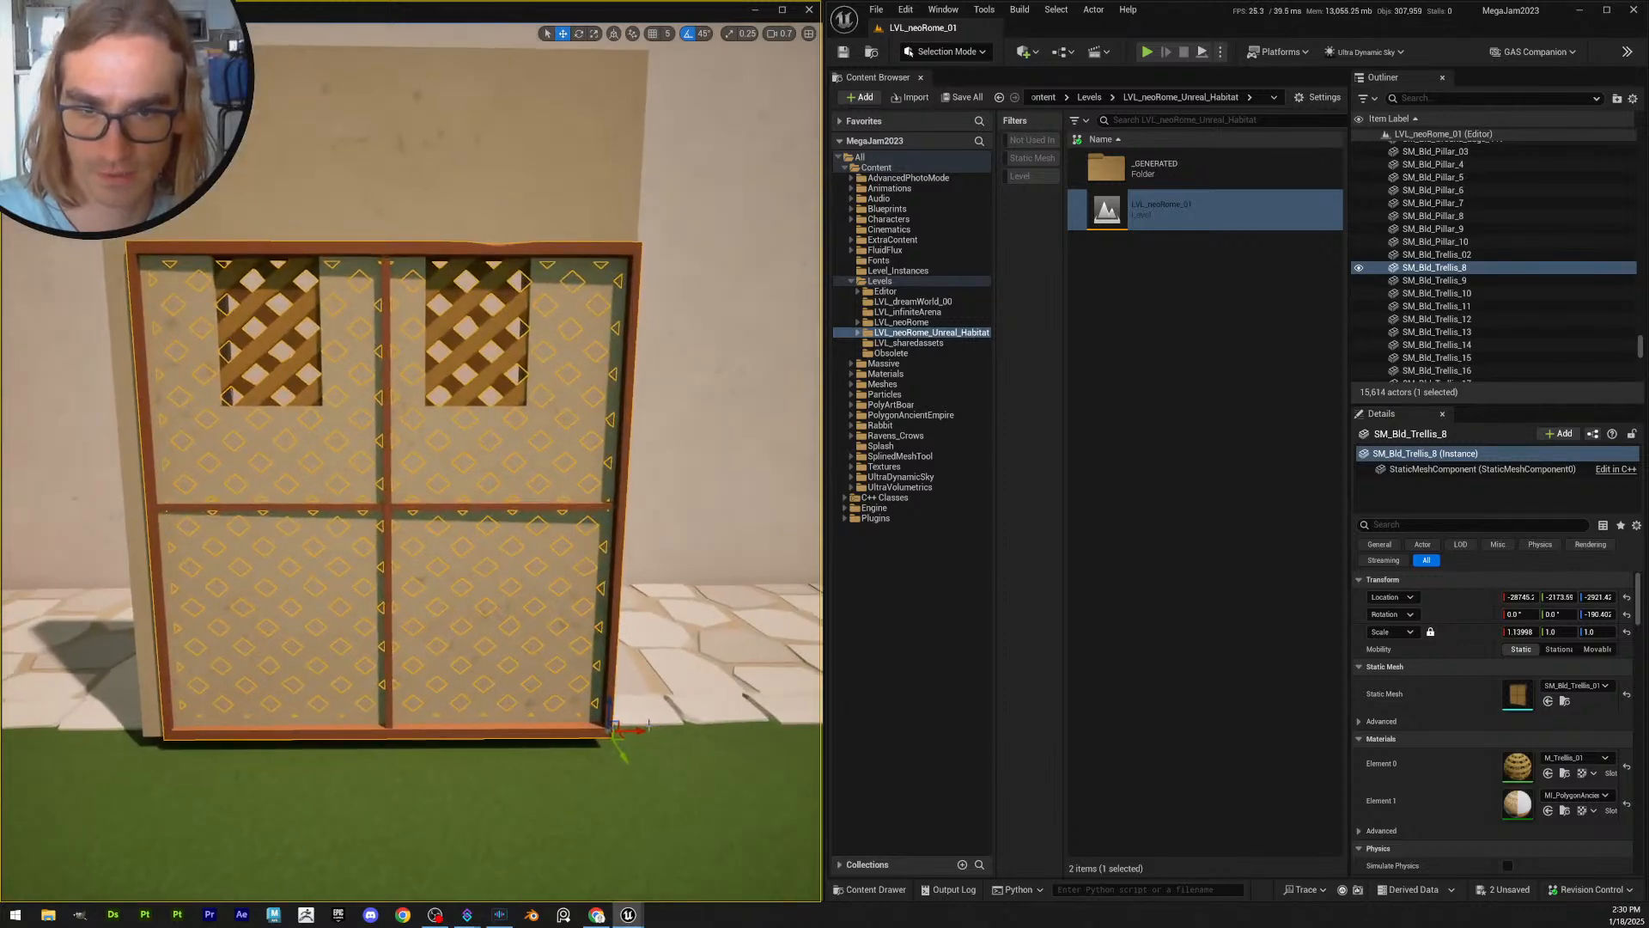
- Shift the trellis along its thickness axis so it sits inside the depth of the duplicated wall
{"action": "right_click_drag", "start_coordinate": [636, 735], "coordinate": [447, 586]}
{"action": "scroll", "coordinate": [635, 734], "scroll_direction": "up", "scroll_amount": 1}
{"action": "scroll", "coordinate": [623, 685], "scroll_direction": "down", "scroll_amount": 2}
{"action": "scroll", "coordinate": [451, 602], "scroll_direction": "down", "scroll_amount": 1}
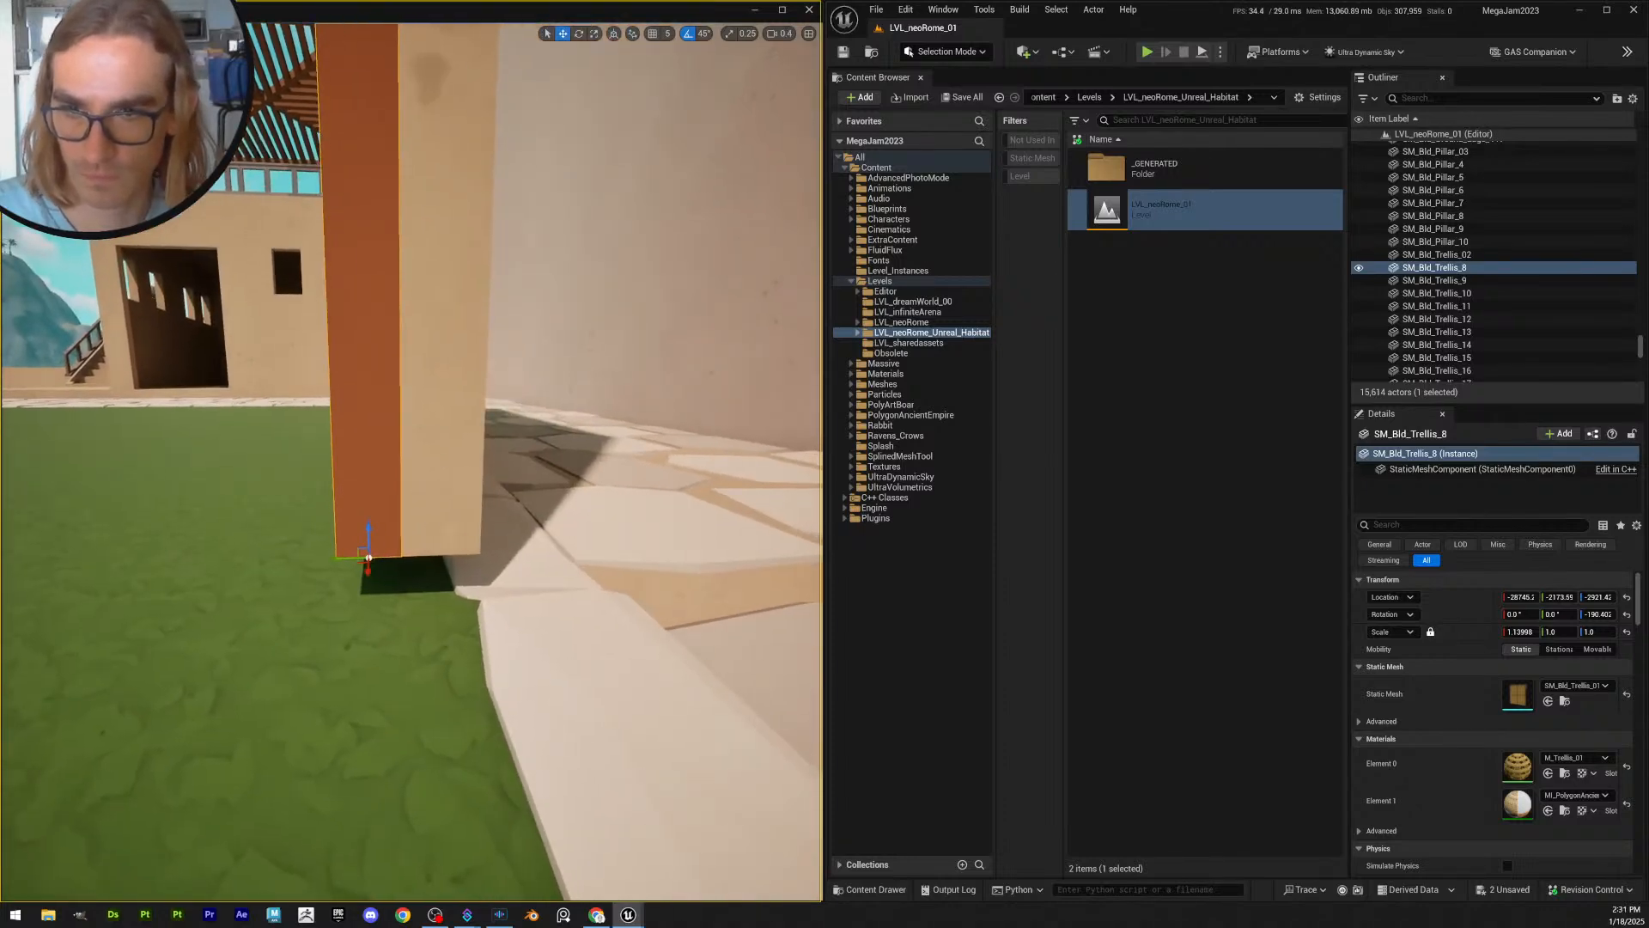
{"action": "left_click", "coordinate": [365, 512]}
{"action": "left_click", "coordinate": [364, 557]}
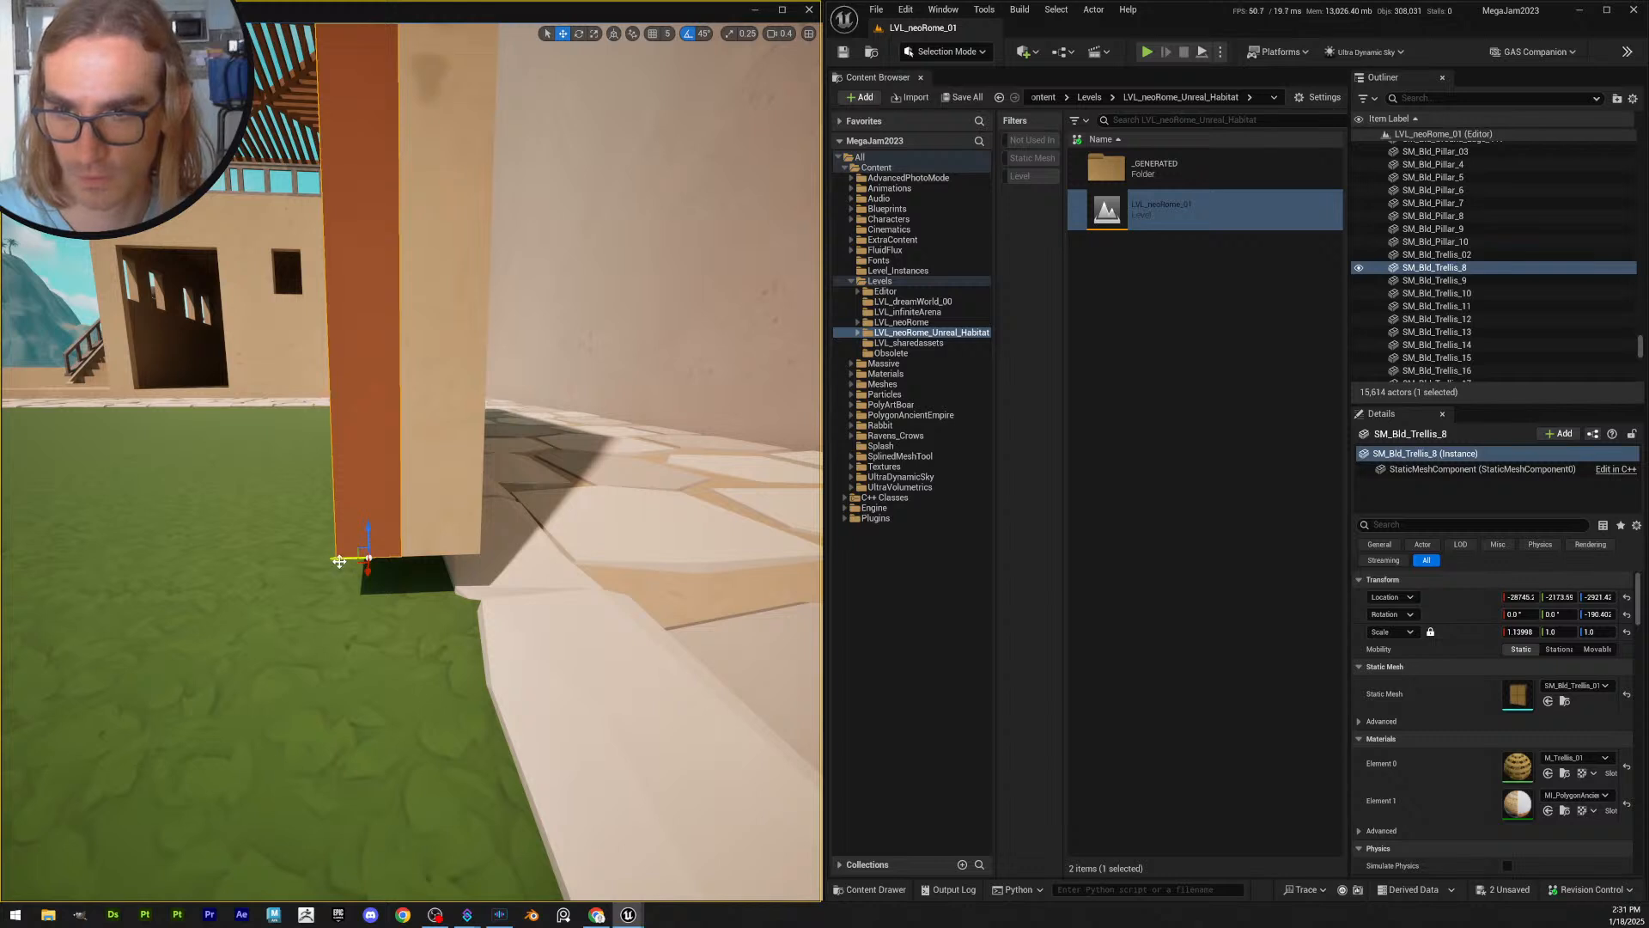
{"action": "left_click_drag", "start_coordinate": [339, 561], "coordinate": [376, 562]}
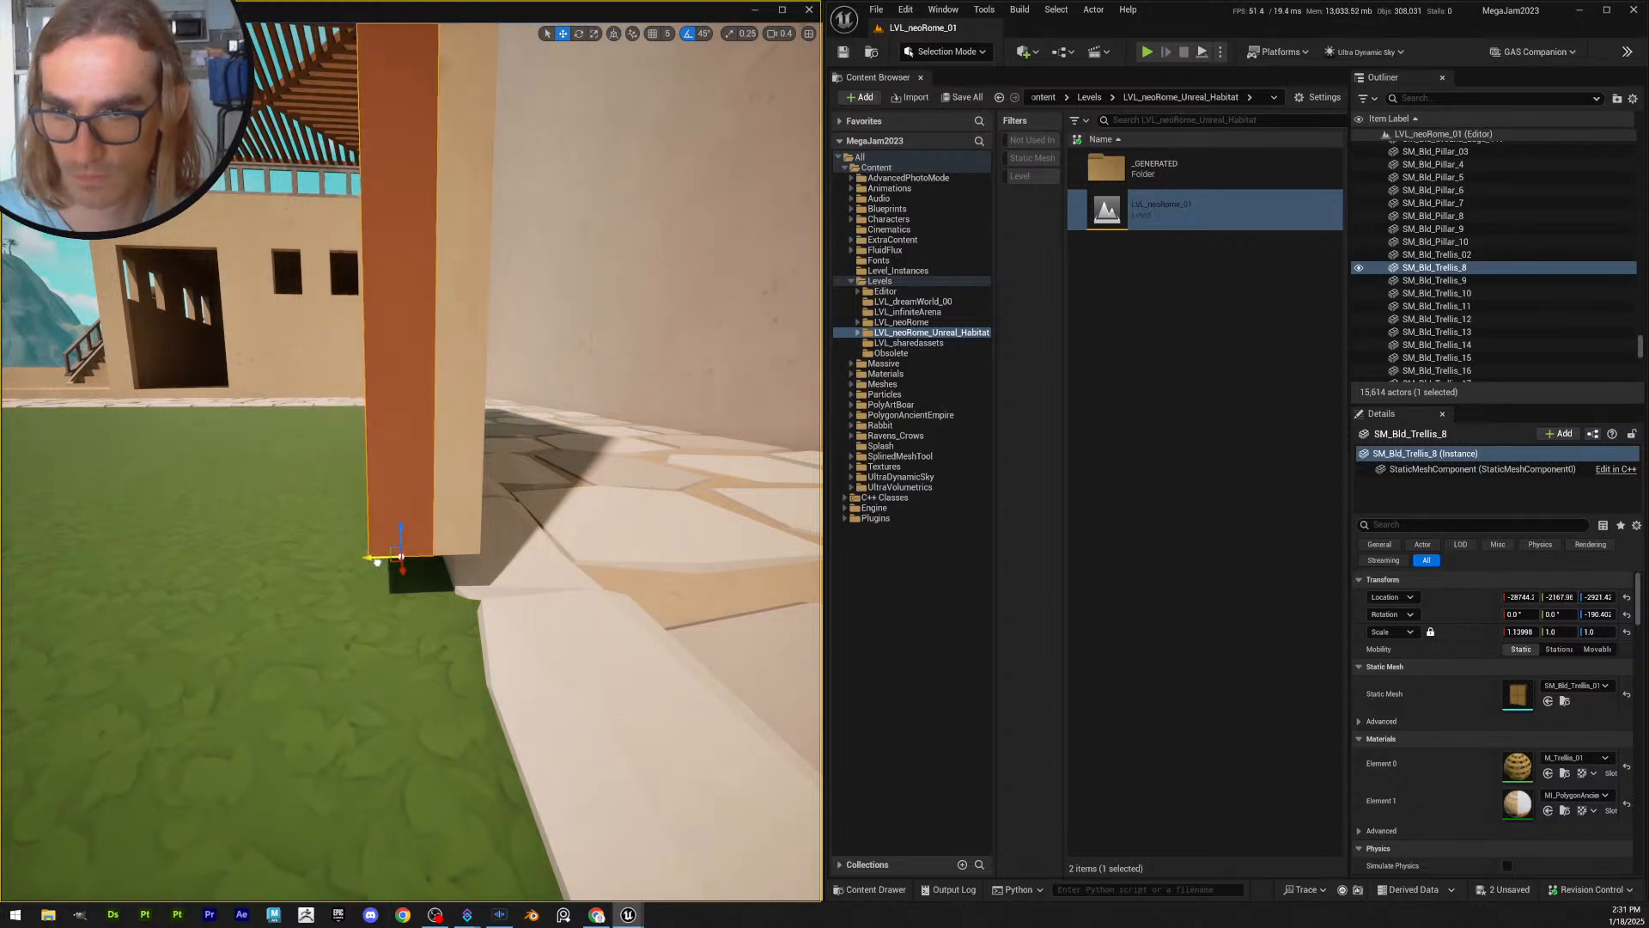
{"action": "right_click_drag", "start_coordinate": [376, 563], "coordinate": [357, 550]}
{"action": "left_click_drag", "start_coordinate": [328, 568], "coordinate": [354, 567]}
{"action": "key", "text": "a"}
{"action": "right_click_drag", "start_coordinate": [354, 568], "coordinate": [393, 579]}
- Scale the trellis's thickness to about 1.74 on Y and nudge it flush with the wall's faces
{"action": "key", "text": "r"}
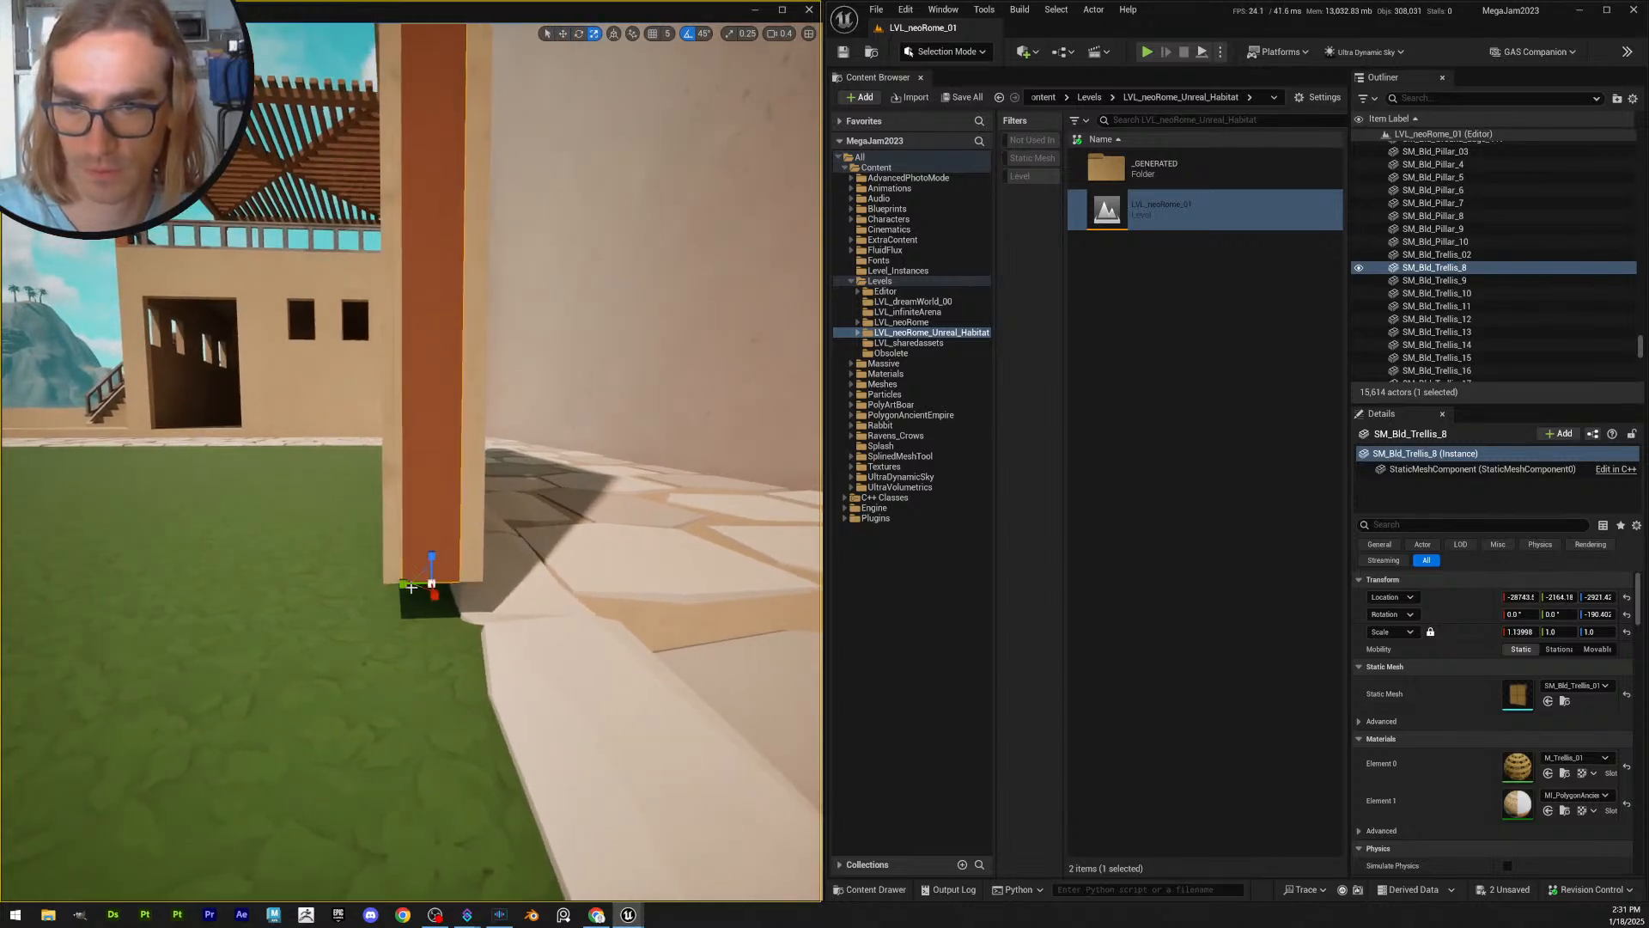
{"action": "mouse_move", "coordinate": [401, 583]}
{"action": "left_mouse_down"}
{"action": "mouse_move", "coordinate": [383, 585]}
{"action": "mouse_move", "coordinate": [404, 585]}
{"action": "left_mouse_up"}
{"action": "key", "text": "w"}
{"action": "key", "text": "r"}
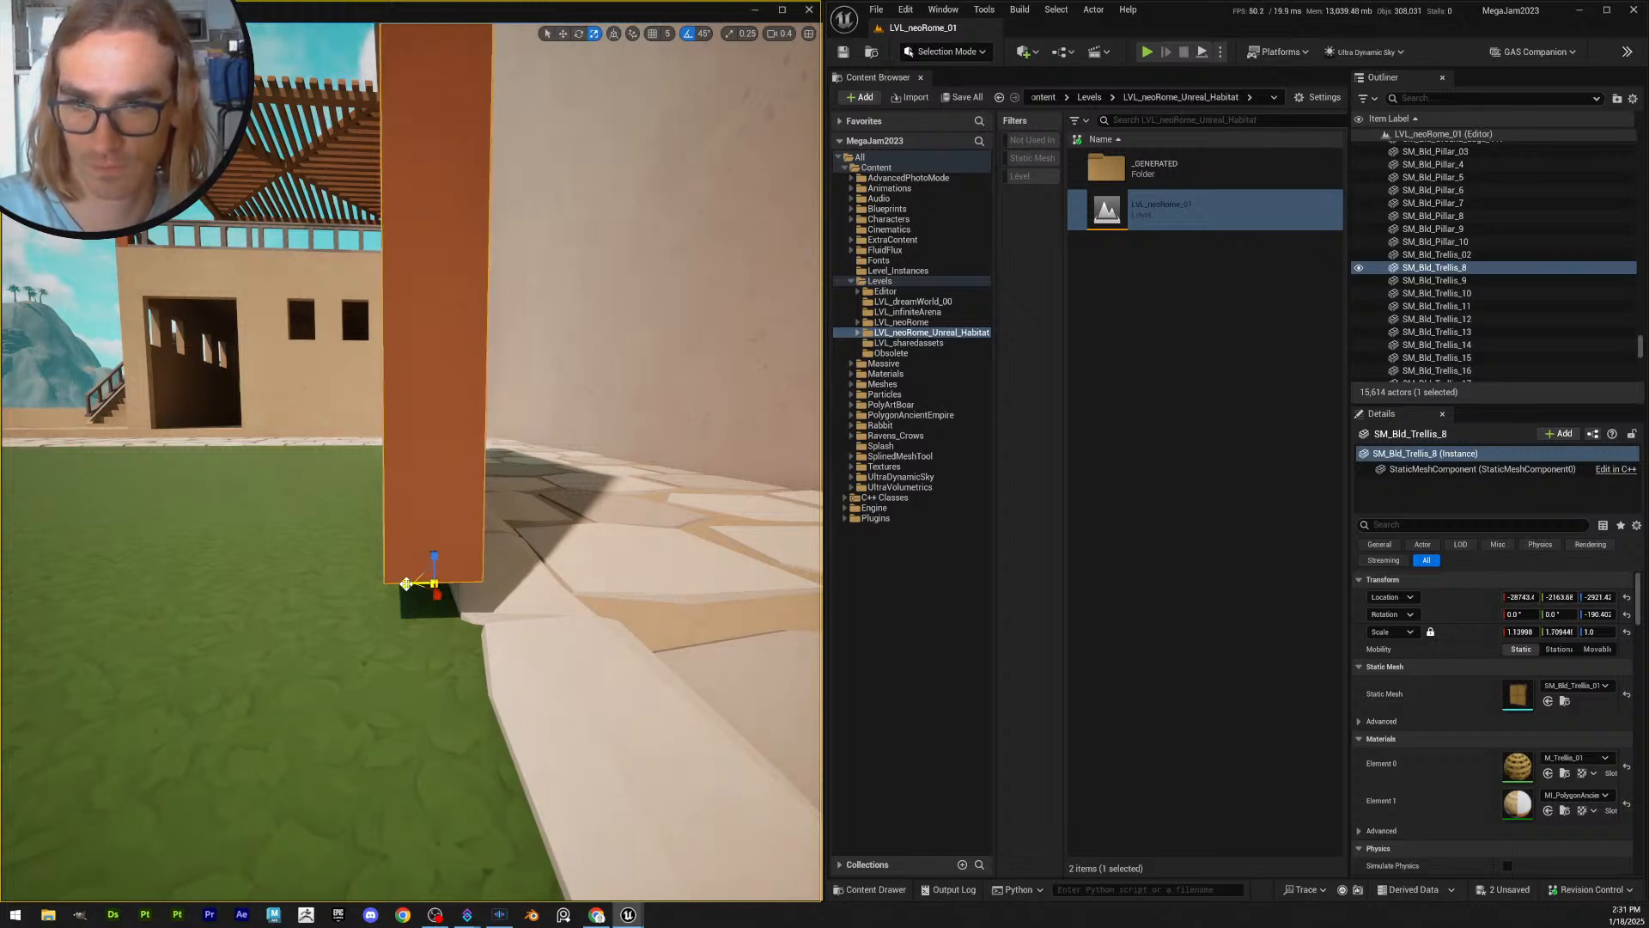
{"action": "key", "text": "w"}
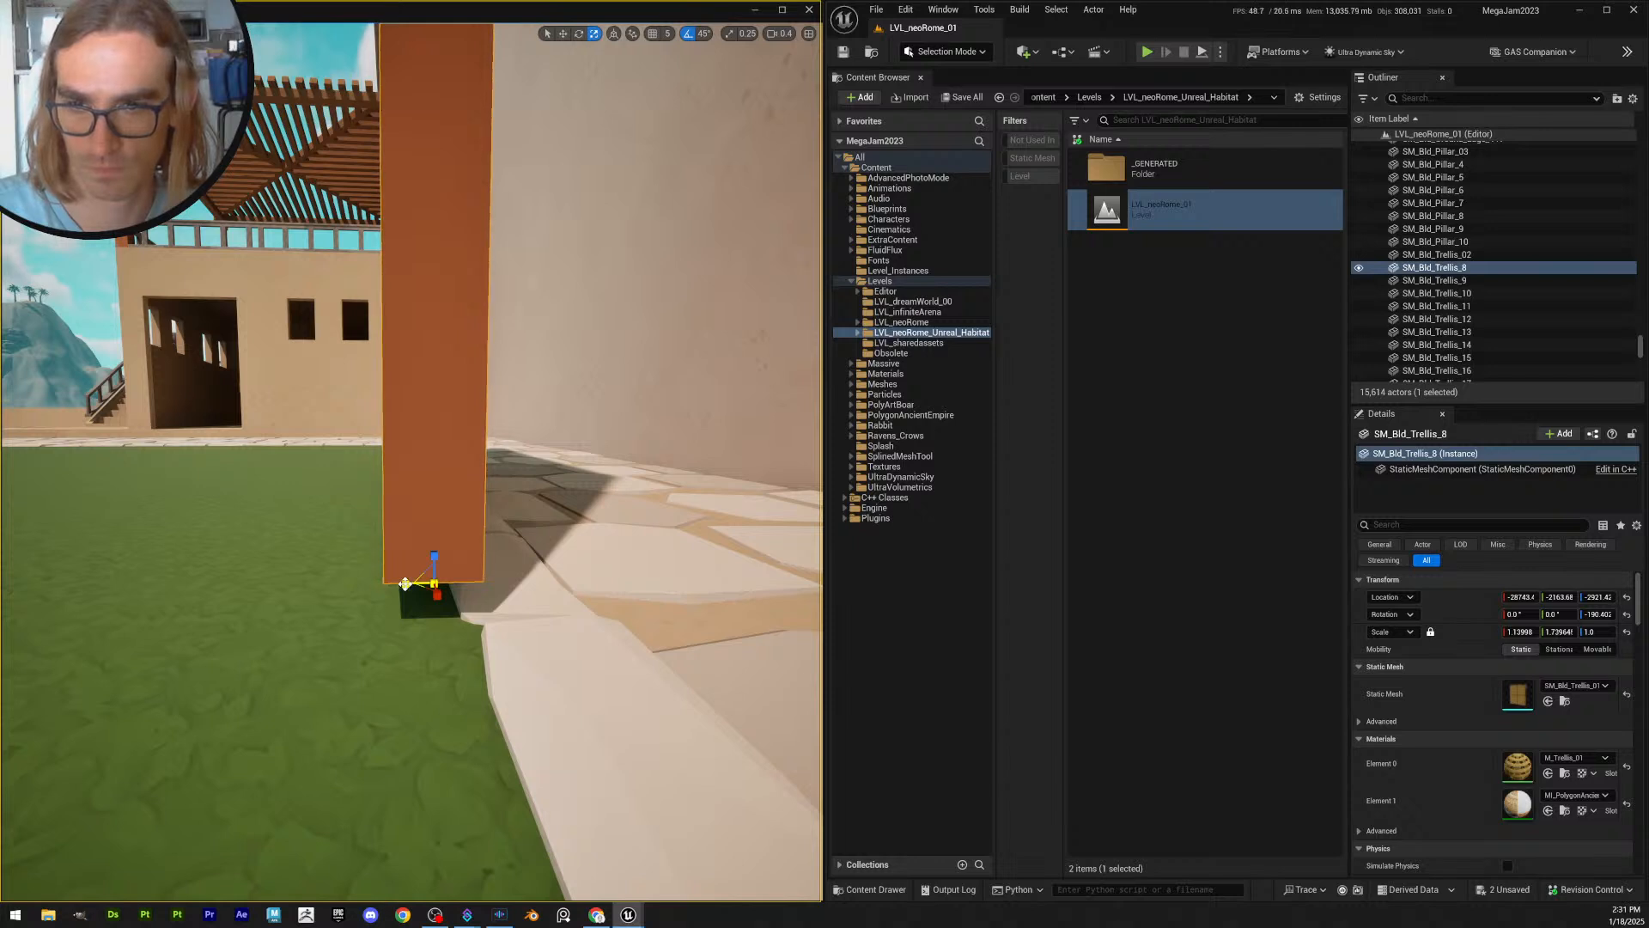
{"action": "left_click", "coordinate": [419, 591]}
{"action": "left_click", "coordinate": [409, 584]}
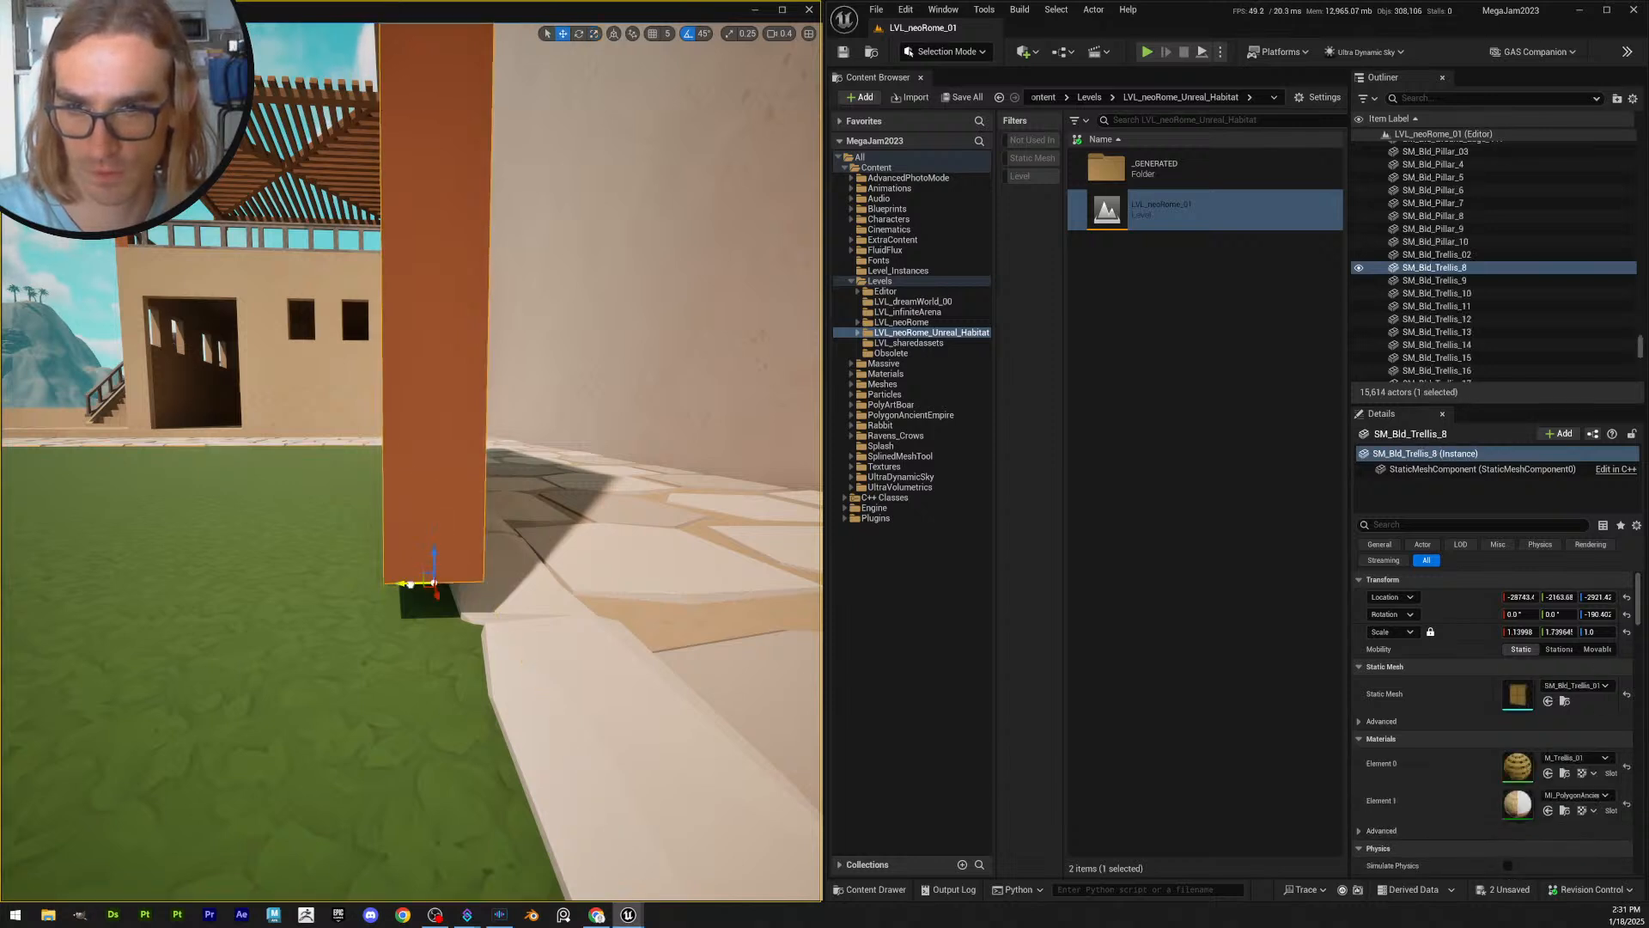
{"action": "left_click_drag", "start_coordinate": [409, 584], "coordinate": [408, 584]}
{"action": "left_click", "coordinate": [410, 588]}
- Scale the trellis's width to about 1.2 on X to match the width of the windowed wall
{"action": "right_click_drag", "start_coordinate": [410, 589], "coordinate": [481, 602]}
{"action": "left_click", "coordinate": [410, 589]}
{"action": "key", "text": "s"}
{"action": "scroll", "coordinate": [481, 619], "scroll_direction": "up", "scroll_amount": 2}
{"action": "key", "text": "r"}
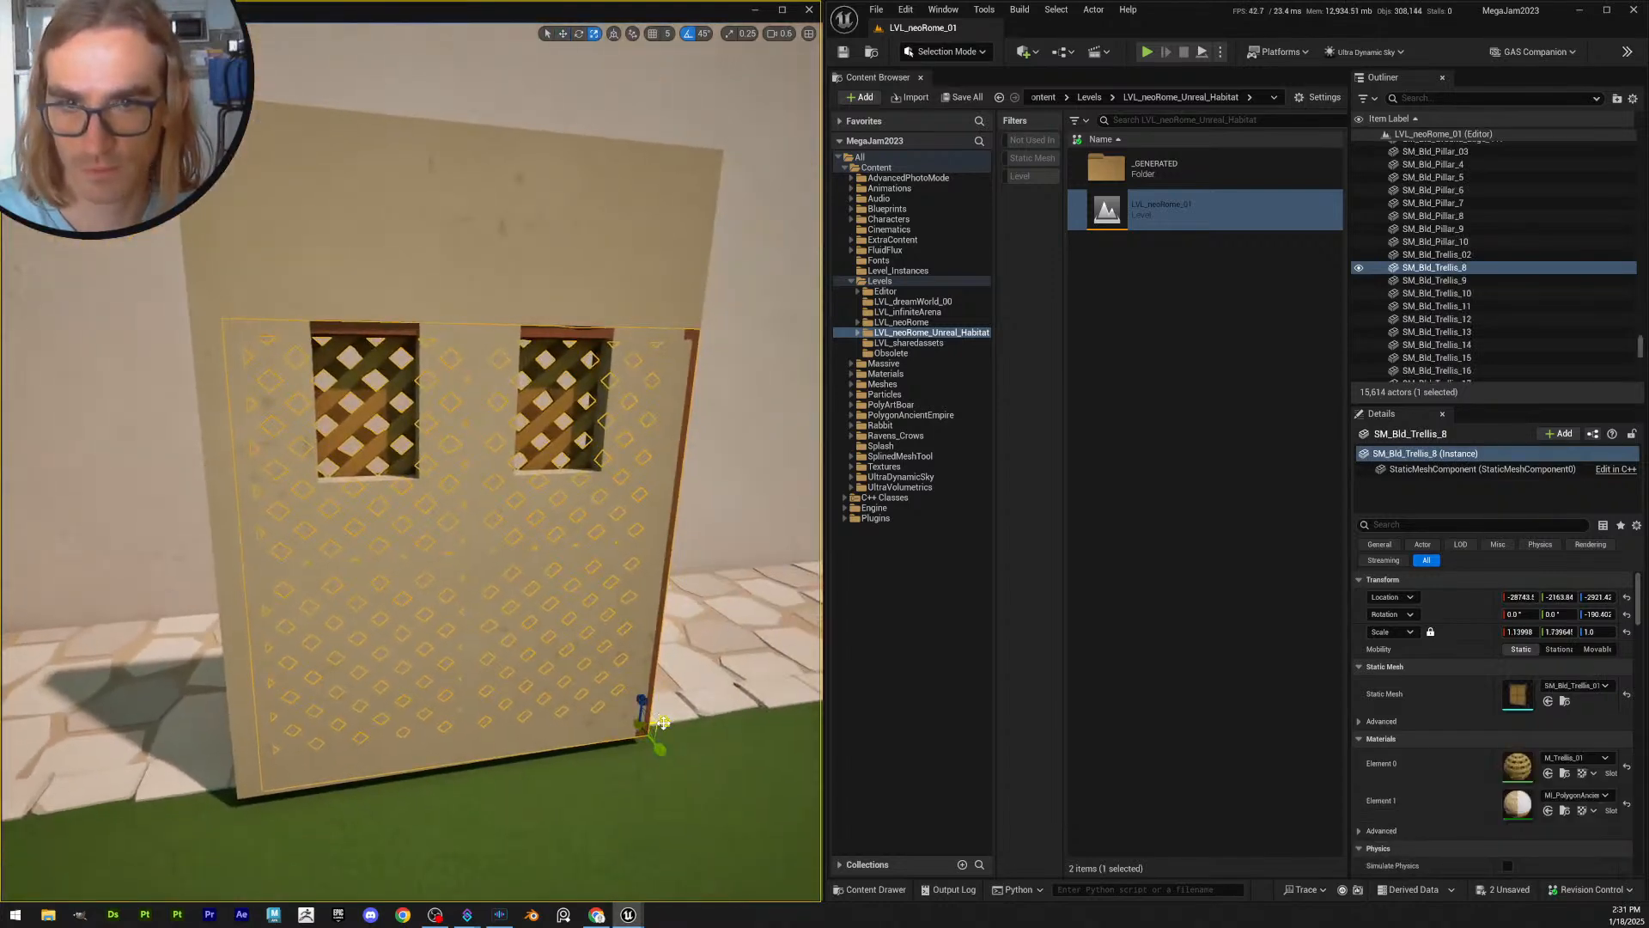
{"action": "mouse_move", "coordinate": [664, 720]}
{"action": "left_mouse_down"}
{"action": "mouse_move", "coordinate": [683, 715]}
{"action": "mouse_move", "coordinate": [670, 720]}
{"action": "left_mouse_up"}
{"action": "right_click_drag", "start_coordinate": [670, 720], "coordinate": [799, 799]}
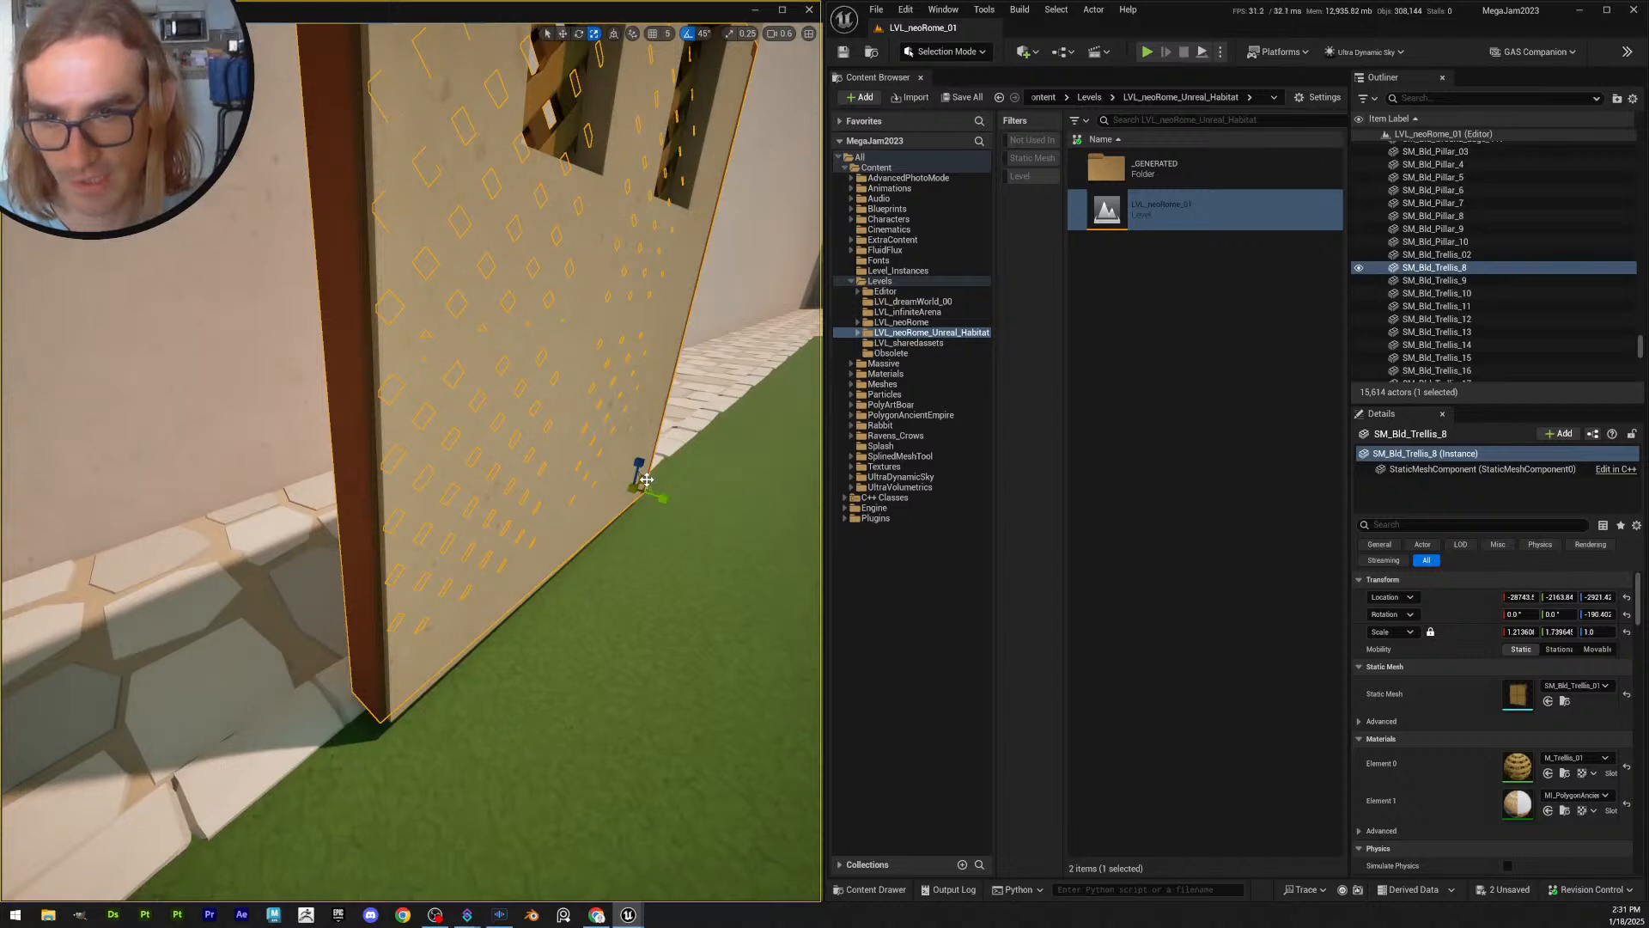
{"action": "left_click_drag", "start_coordinate": [647, 479], "coordinate": [647, 482]}
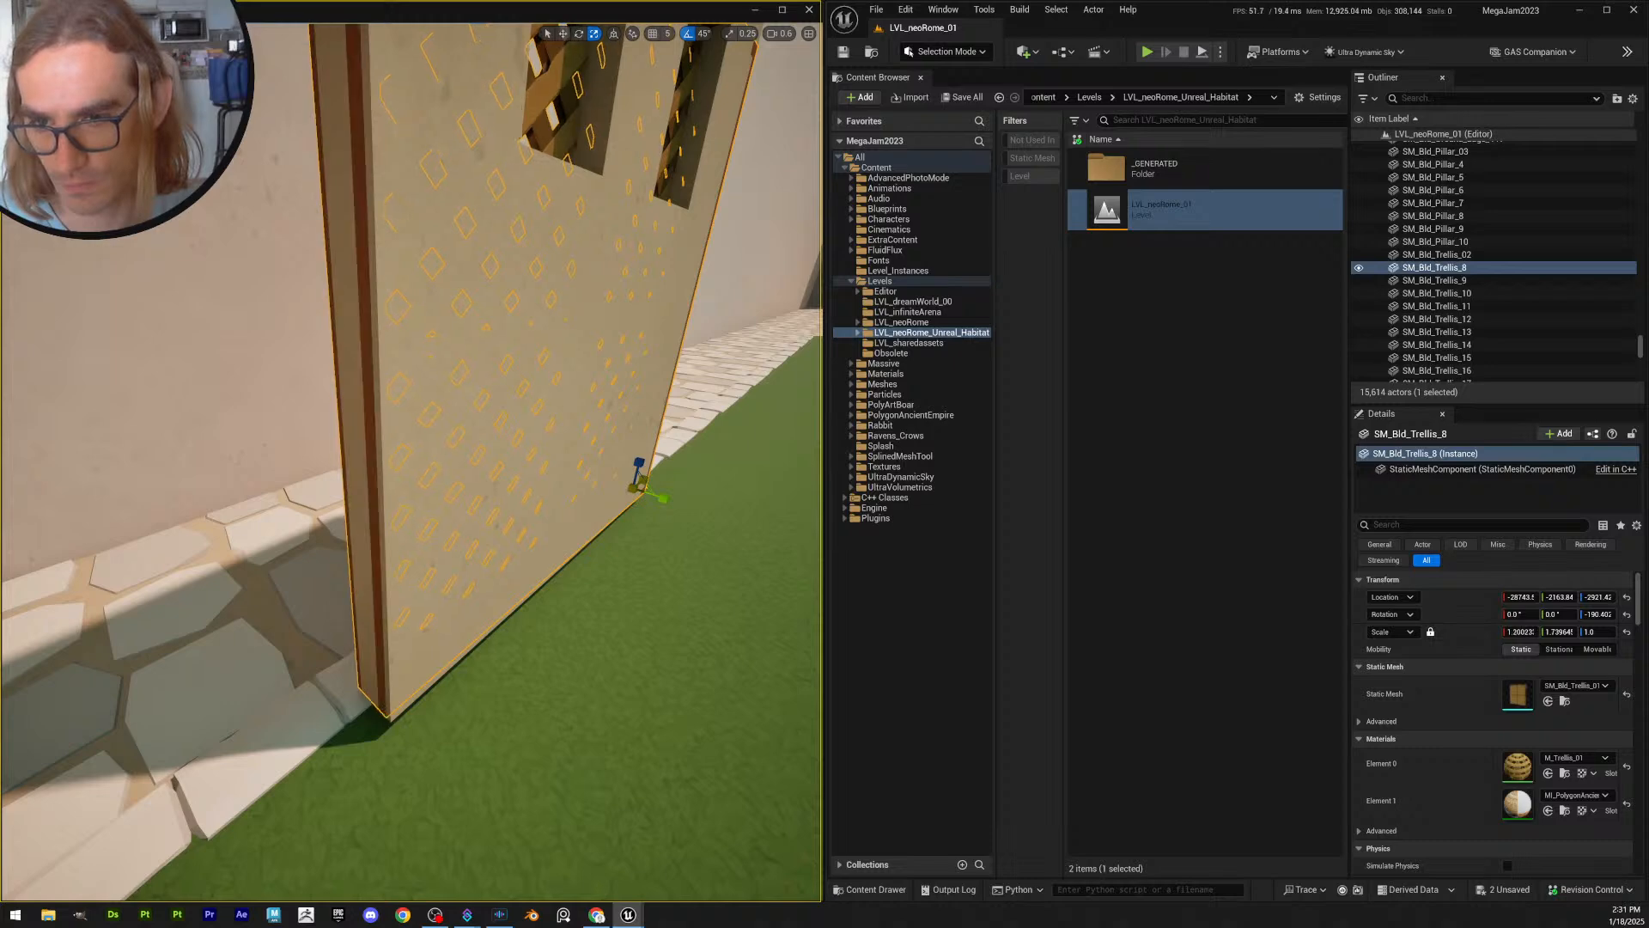
- Nudge the trellis slightly through the wall's depth toward the lawn side, checking its alignment from both wall ends
{"action": "right_click_drag", "start_coordinate": [647, 482], "coordinate": [647, 481]}
{"action": "scroll", "coordinate": [647, 481], "scroll_direction": "down", "scroll_amount": 3}
{"action": "key", "text": "w"}
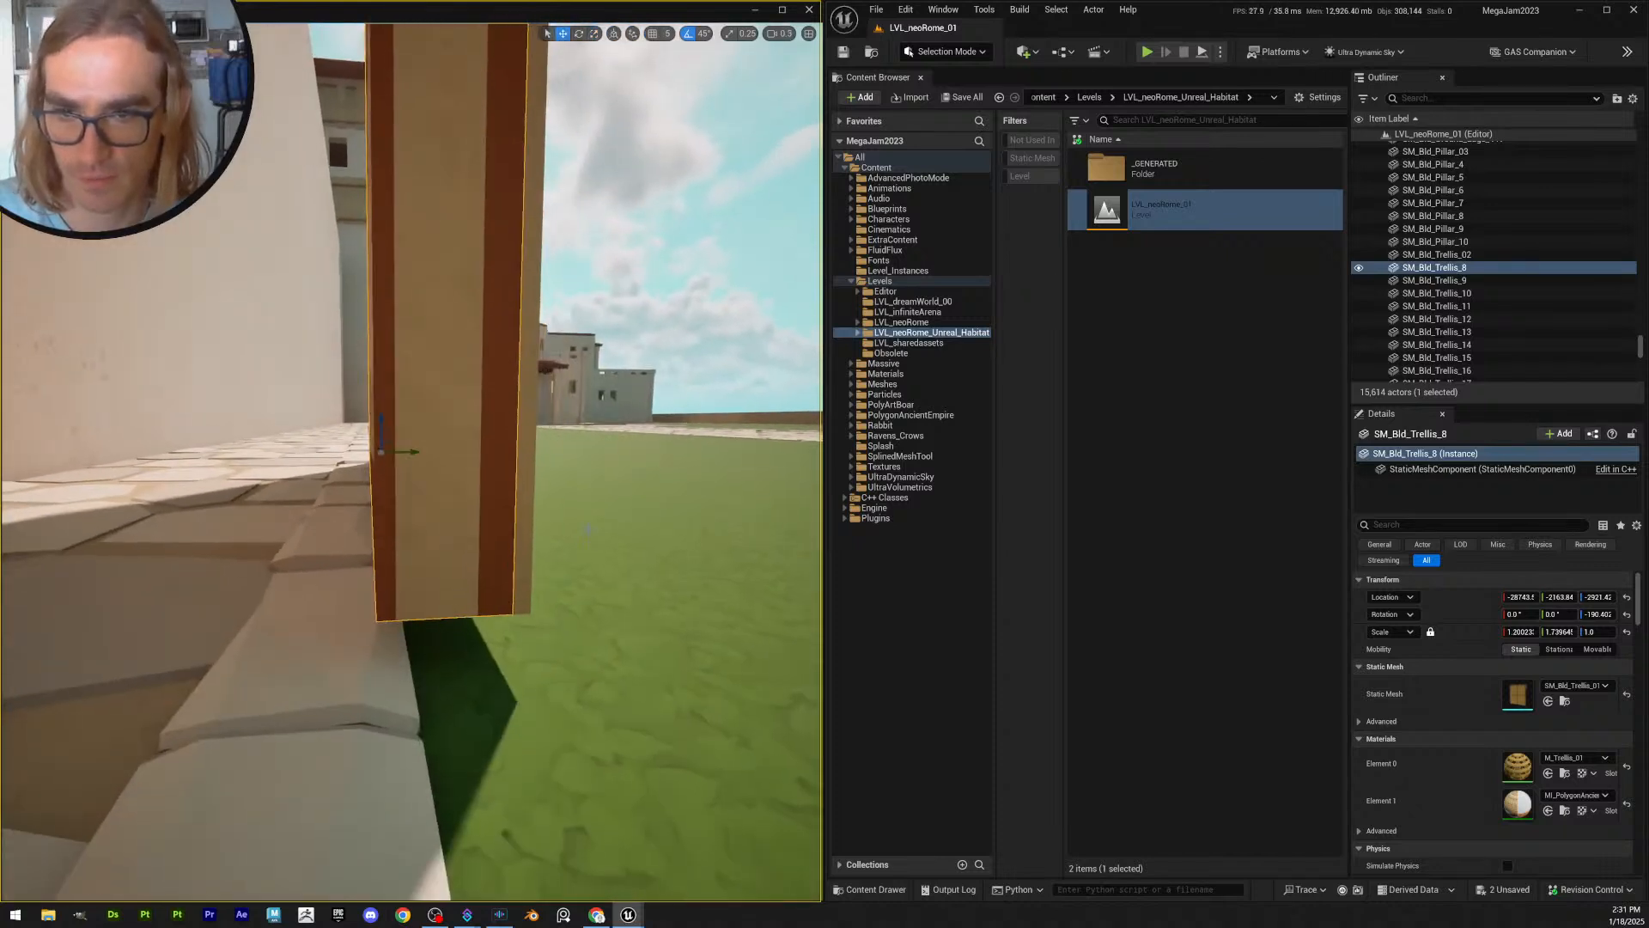
{"action": "left_click_drag", "start_coordinate": [413, 447], "coordinate": [418, 452]}
{"action": "mouse_move", "coordinate": [417, 452]}
{"action": "right_mouse_down"}
{"action": "mouse_move", "coordinate": [804, 456]}
{"action": "mouse_move", "coordinate": [413, 455]}
{"action": "right_mouse_up"}
{"action": "scroll", "coordinate": [417, 452], "scroll_direction": "up", "scroll_amount": 2}
{"action": "key", "text": "a"}
{"action": "scroll", "coordinate": [713, 455], "scroll_direction": "down", "scroll_amount": 2}
{"action": "key", "text": "w"}
{"action": "key", "text": "a"}
{"action": "left_click", "coordinate": [417, 452]}
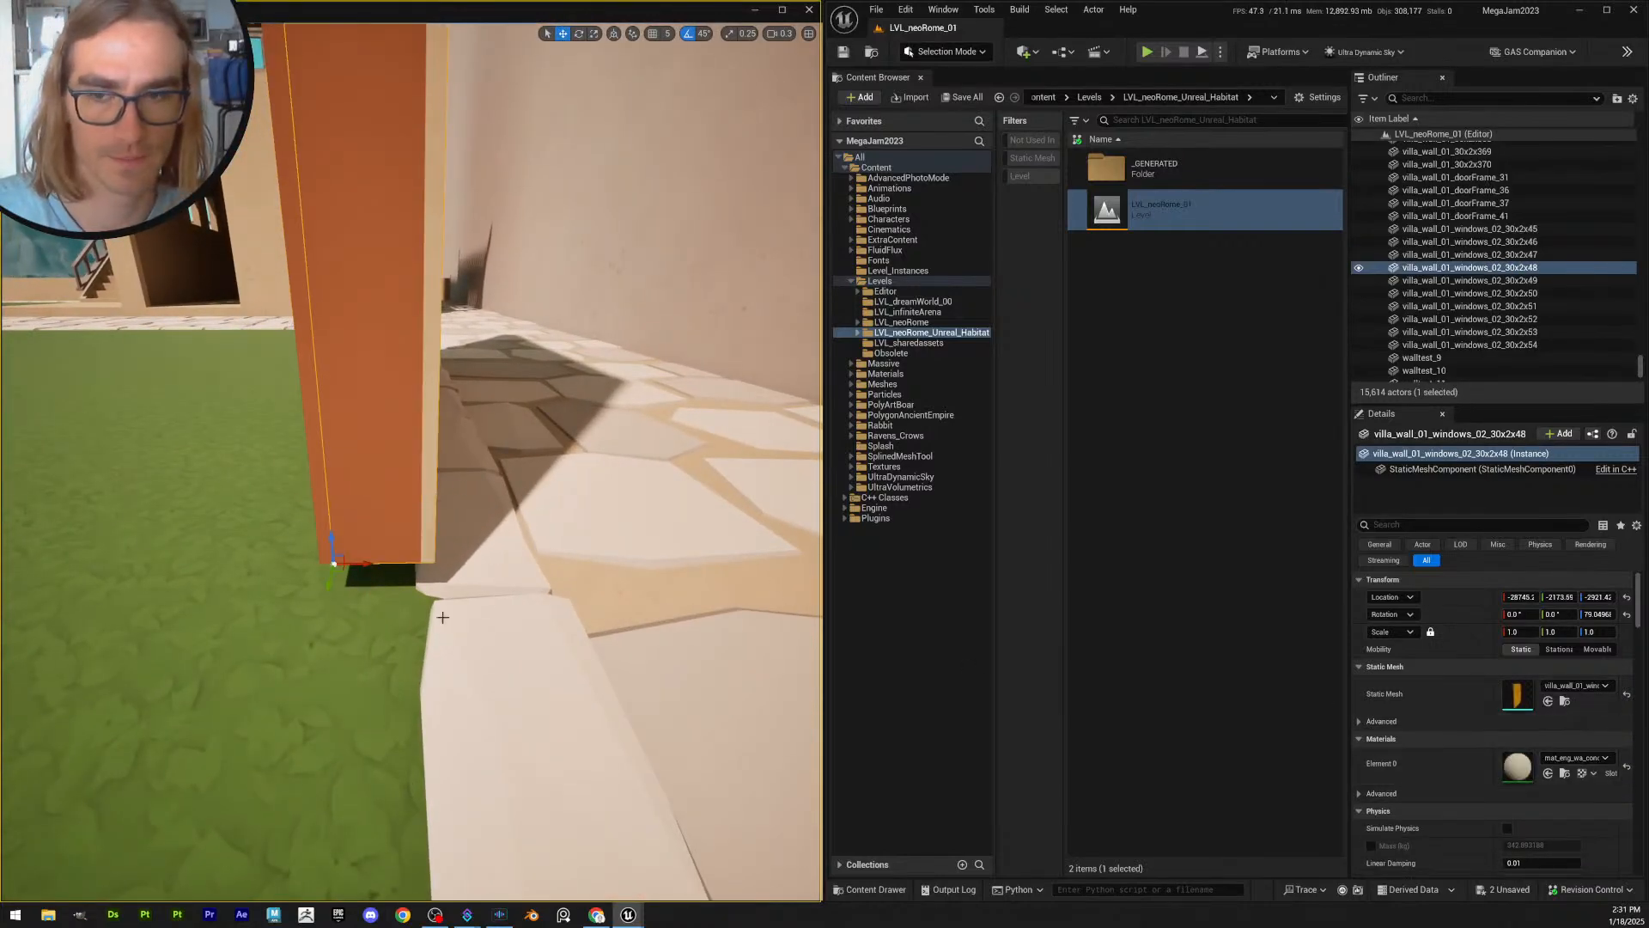
{"action": "left_click", "coordinate": [332, 534]}
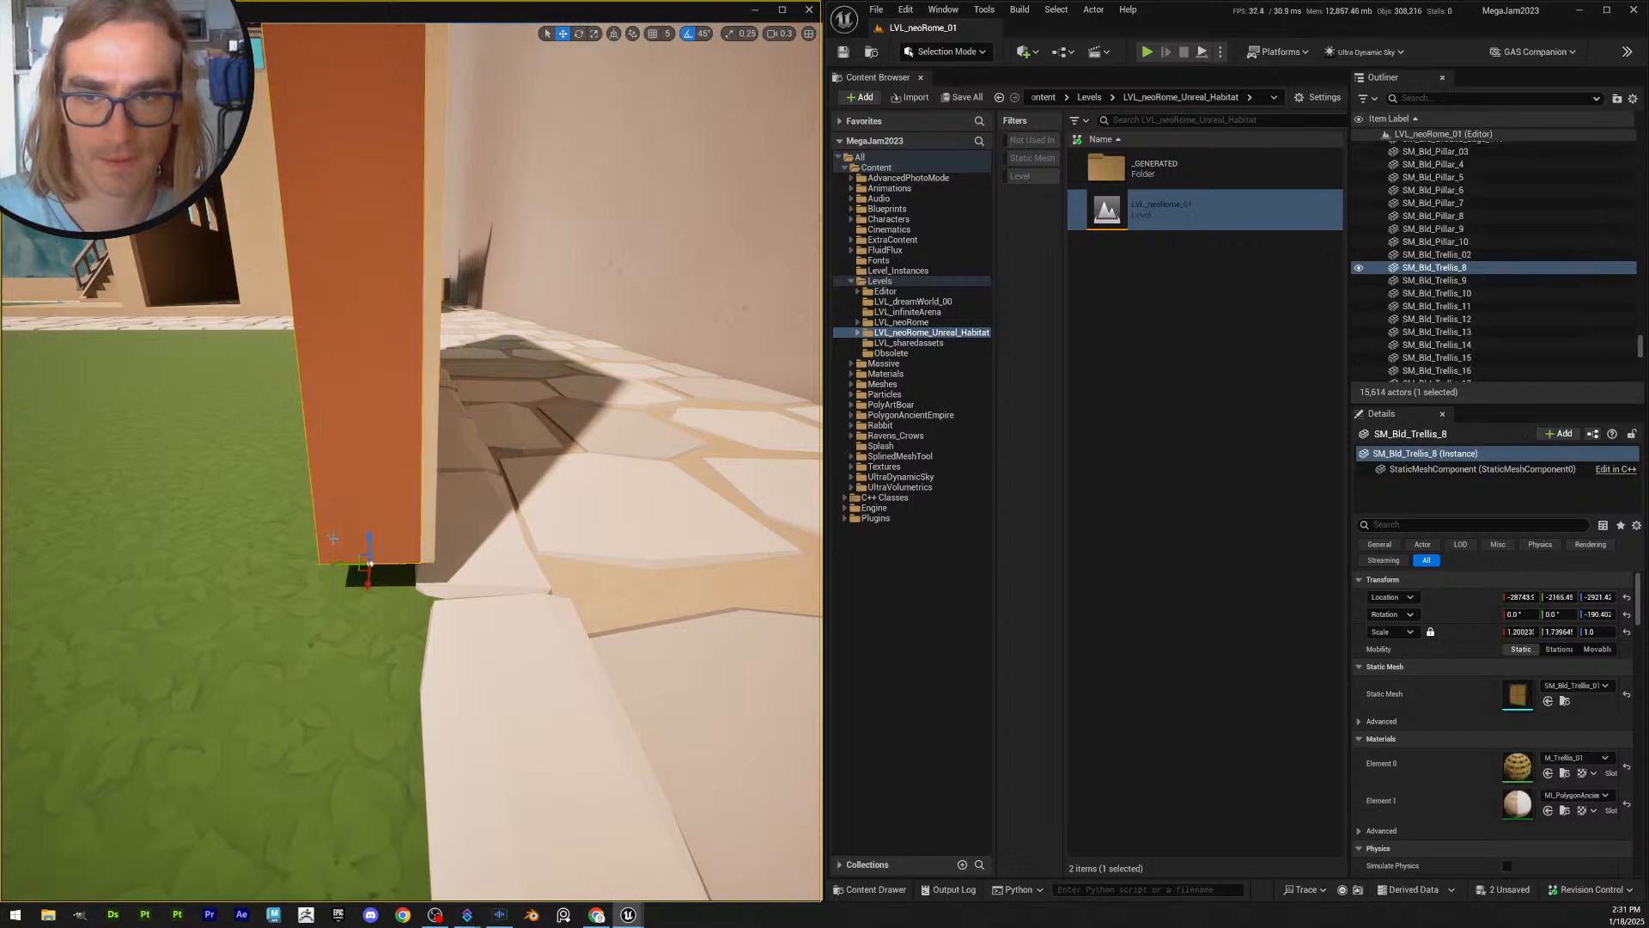
{"action": "left_click", "coordinate": [429, 547]}
{"action": "left_click_drag", "start_coordinate": [356, 570], "coordinate": [224, 536]}
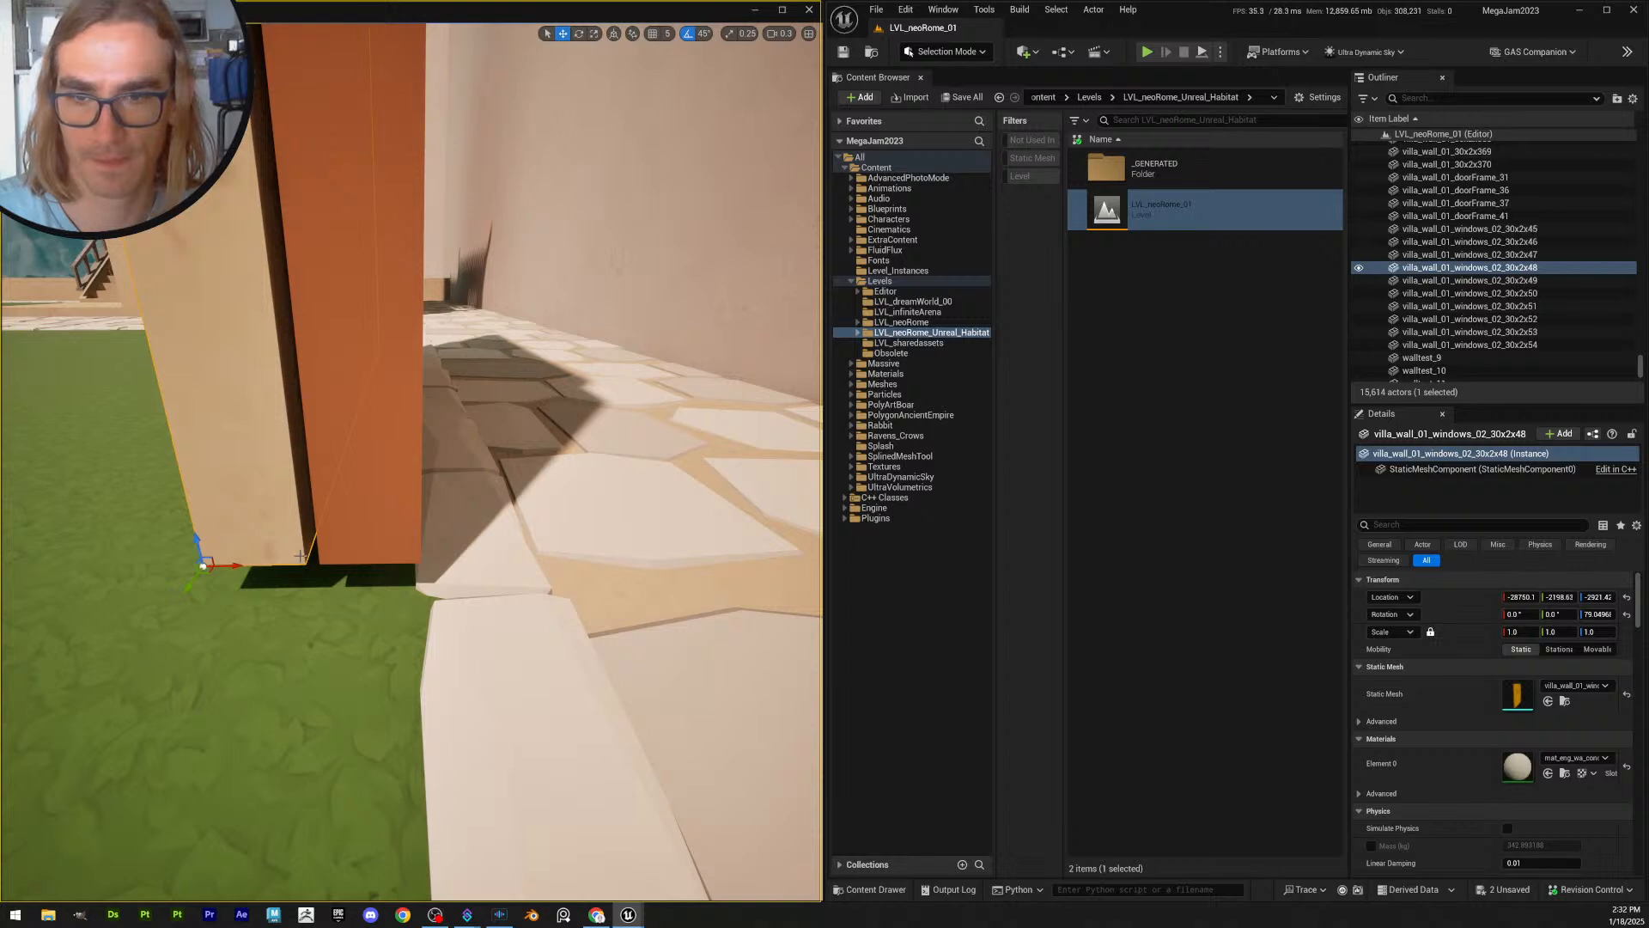
{"action": "key", "text": "ctrl+z"}
- Move the trellis out of the duplicated wall so it stands just in front of it on the lawn side
{"action": "left_click", "coordinate": [347, 539]}
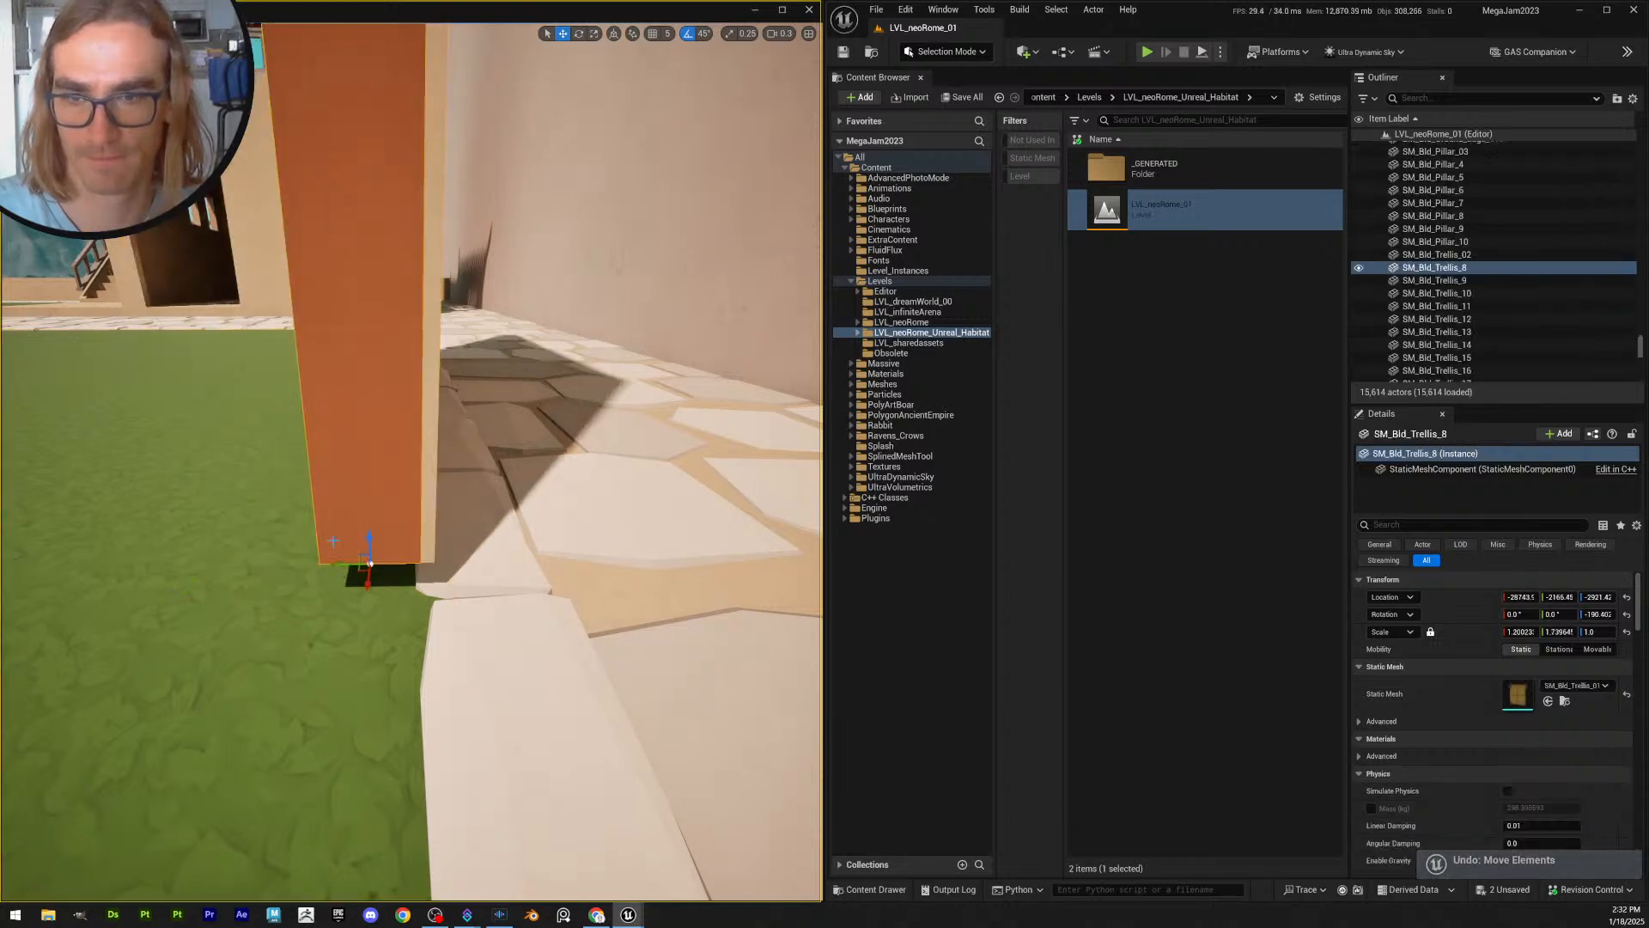
{"action": "left_click_drag", "start_coordinate": [337, 563], "coordinate": [228, 560]}
{"action": "right_click_drag", "start_coordinate": [388, 515], "coordinate": [318, 505]}
- Duplicate the trellis's source mesh asset under its default name and assign the copy to the placed trellis
{"action": "key", "text": "ctrl+b"}
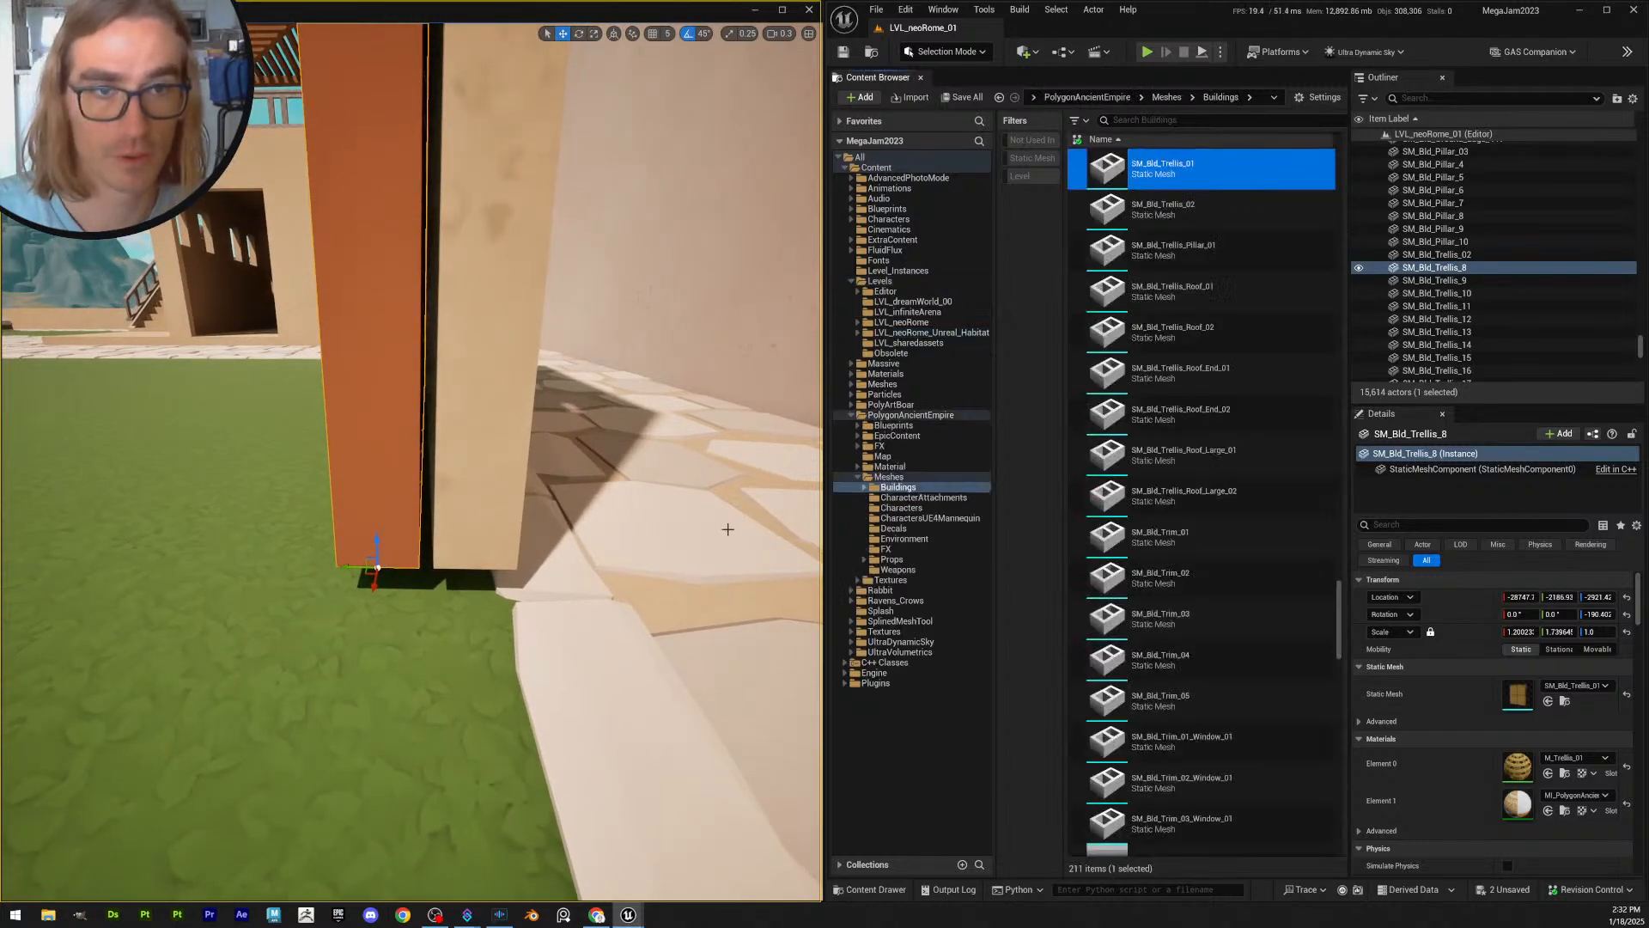
{"action": "key", "text": "ctrl+d"}
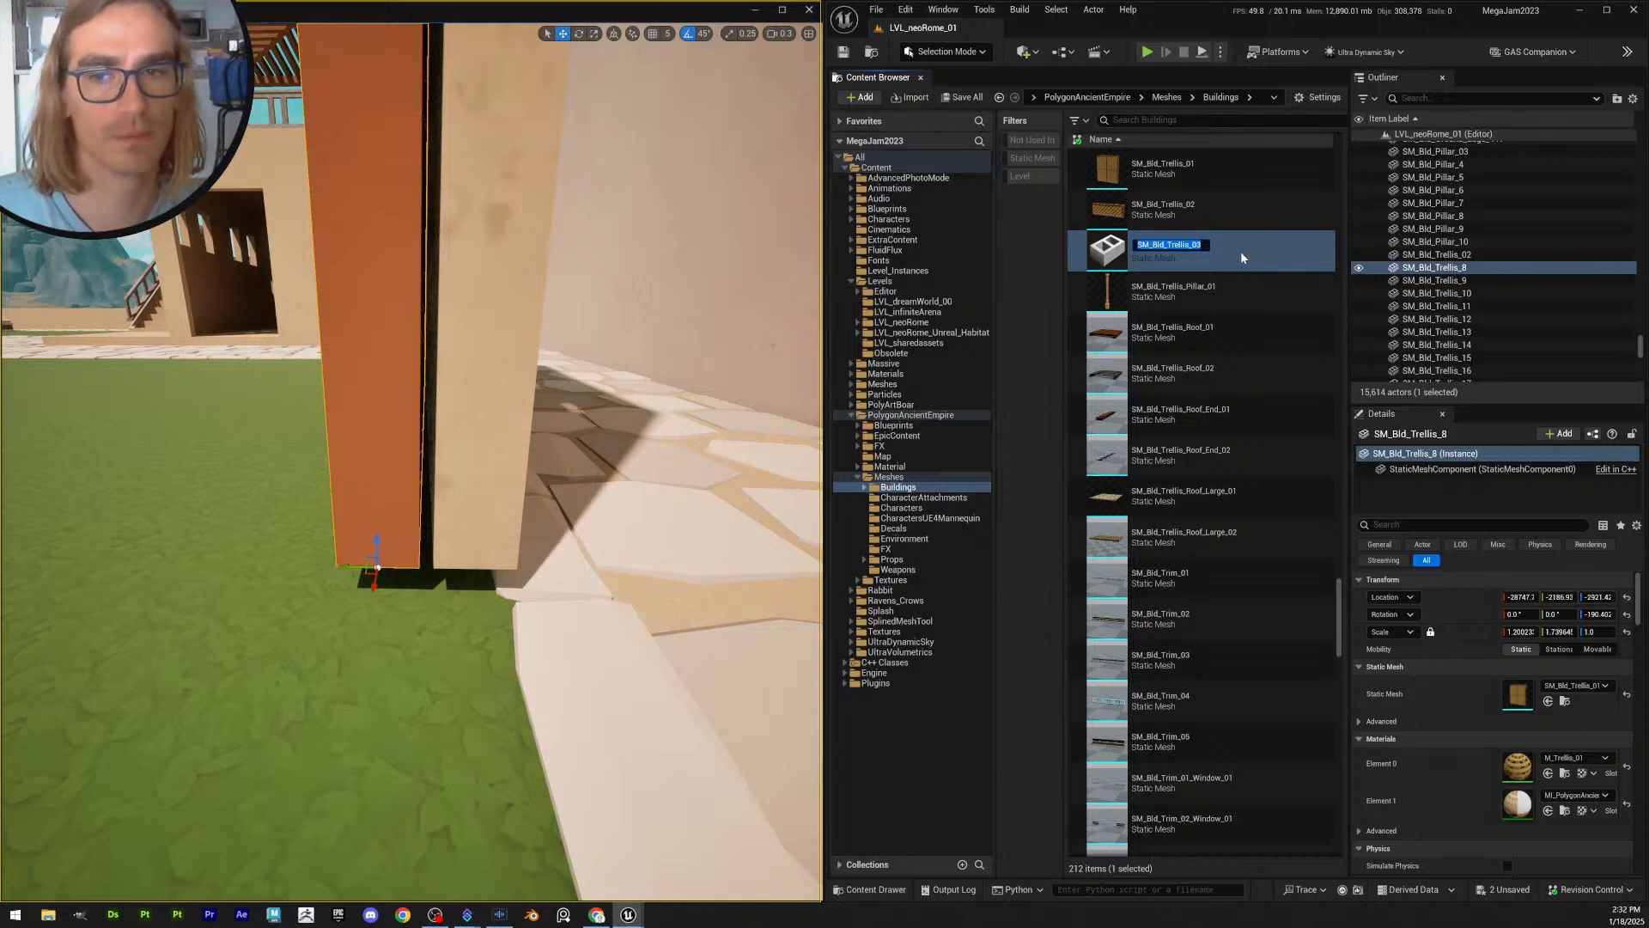
{"action": "key", "text": "Return"}
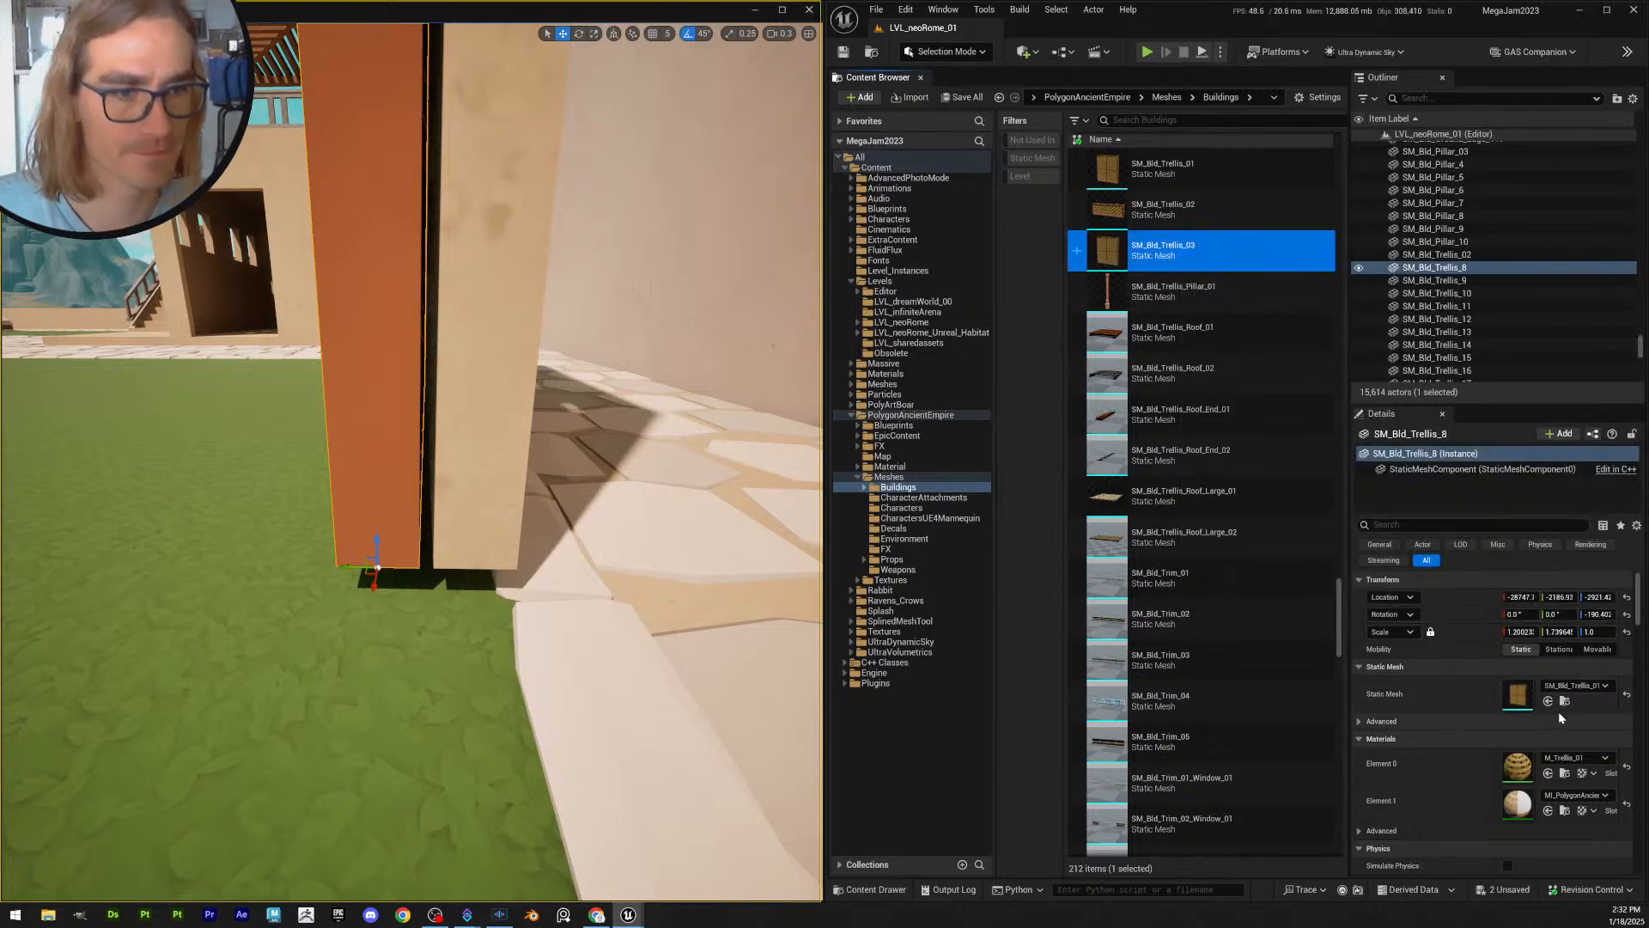
{"action": "left_click", "coordinate": [1548, 701]}
{"action": "right_click_drag", "start_coordinate": [419, 552], "coordinate": [443, 539]}
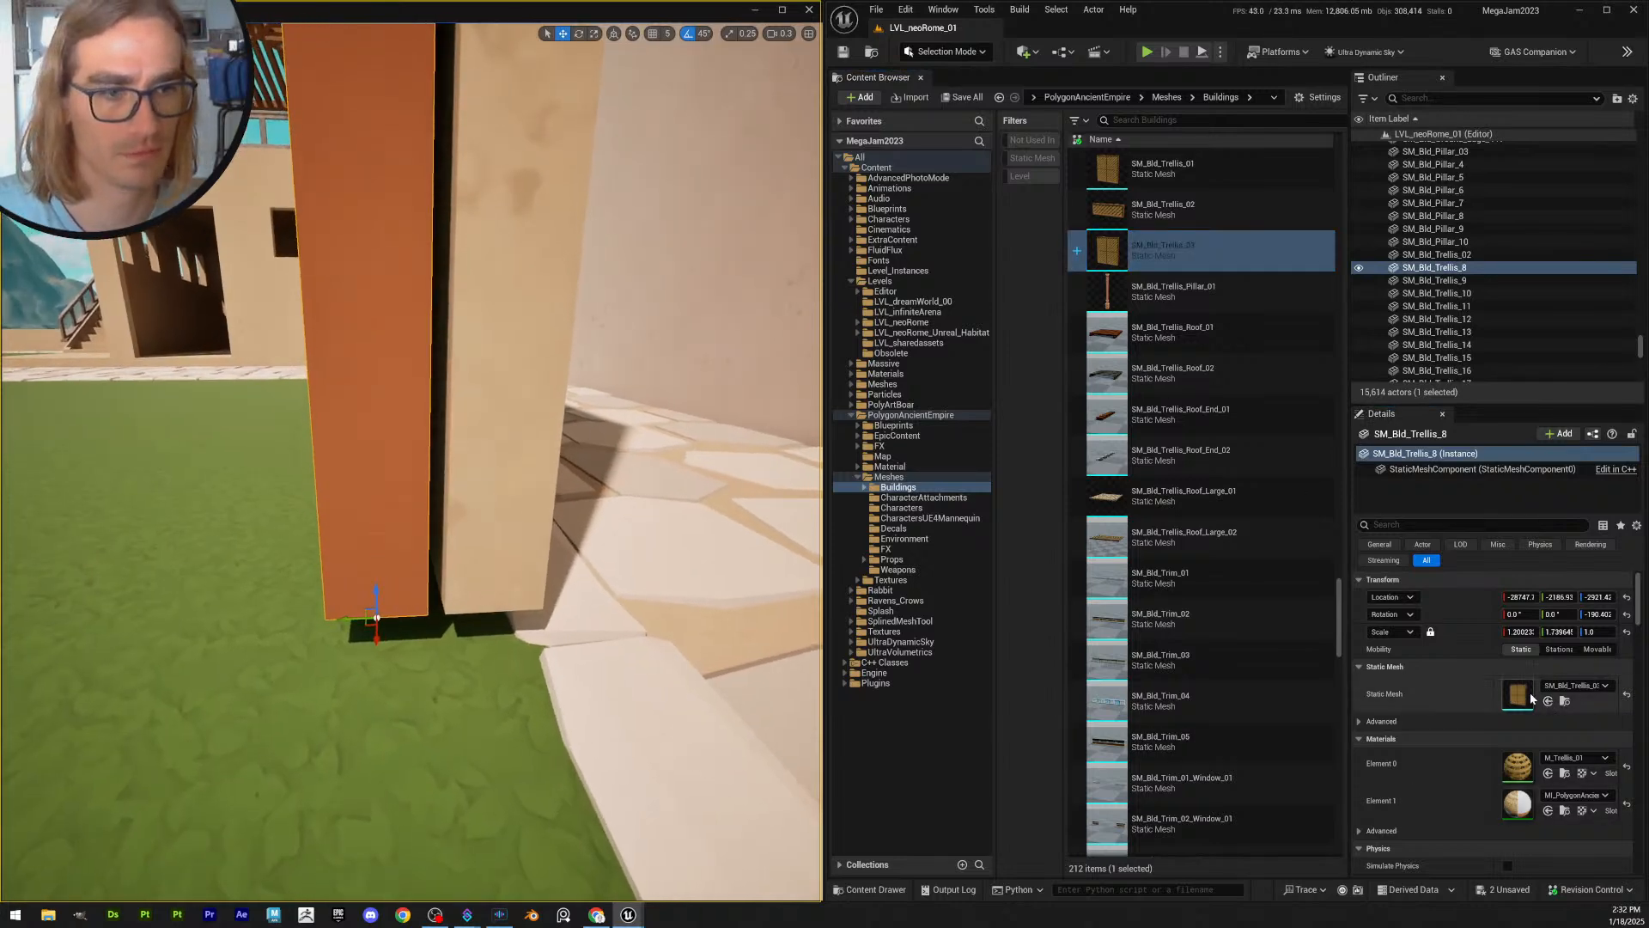
- In Modeling mode, use Edit Pivot to move the trellis's pivot to the outer bottom edge on the lawn side
{"action": "left_click", "coordinate": [945, 52]}
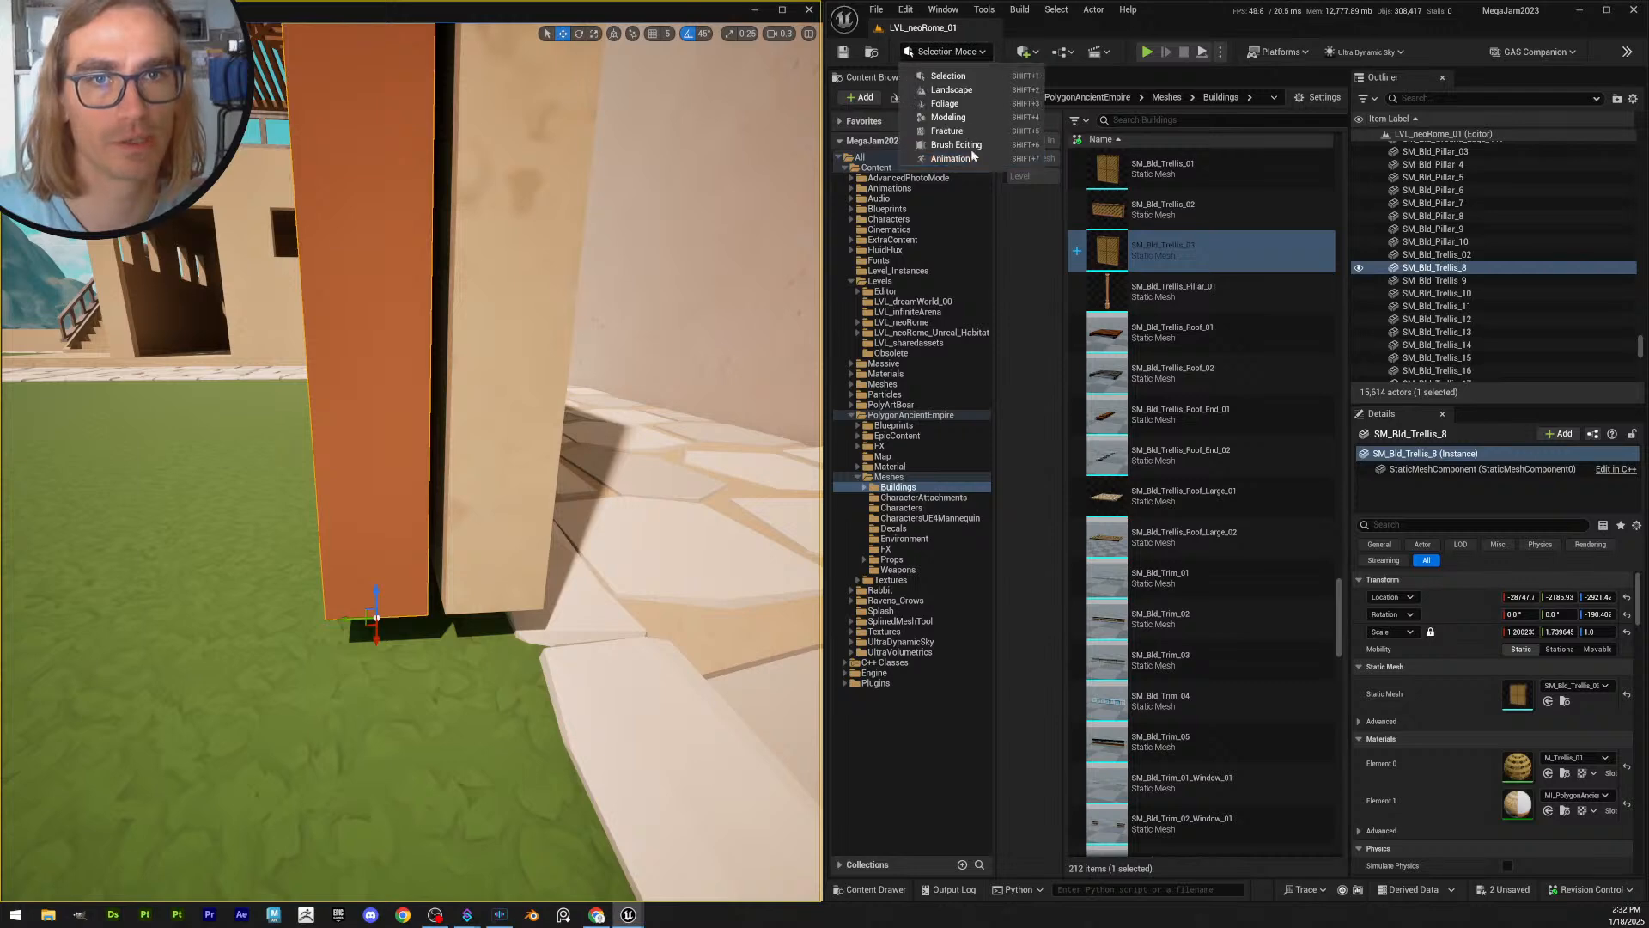
{"action": "left_click", "coordinate": [973, 120]}
{"action": "left_click", "coordinate": [850, 171]}
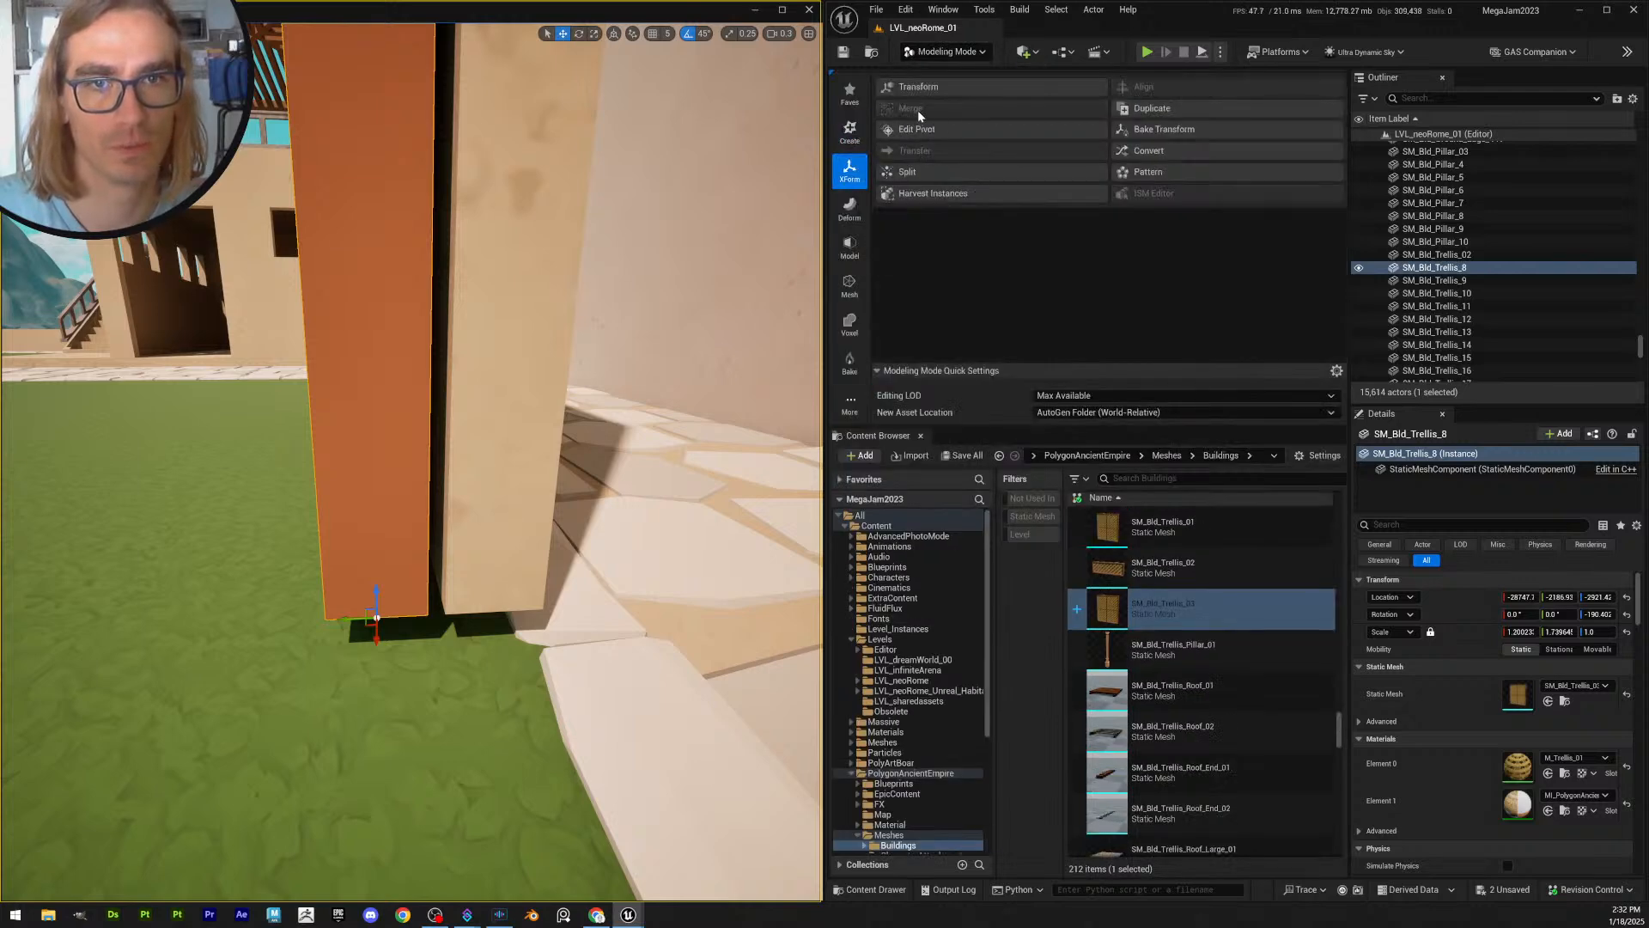
{"action": "left_click", "coordinate": [921, 130]}
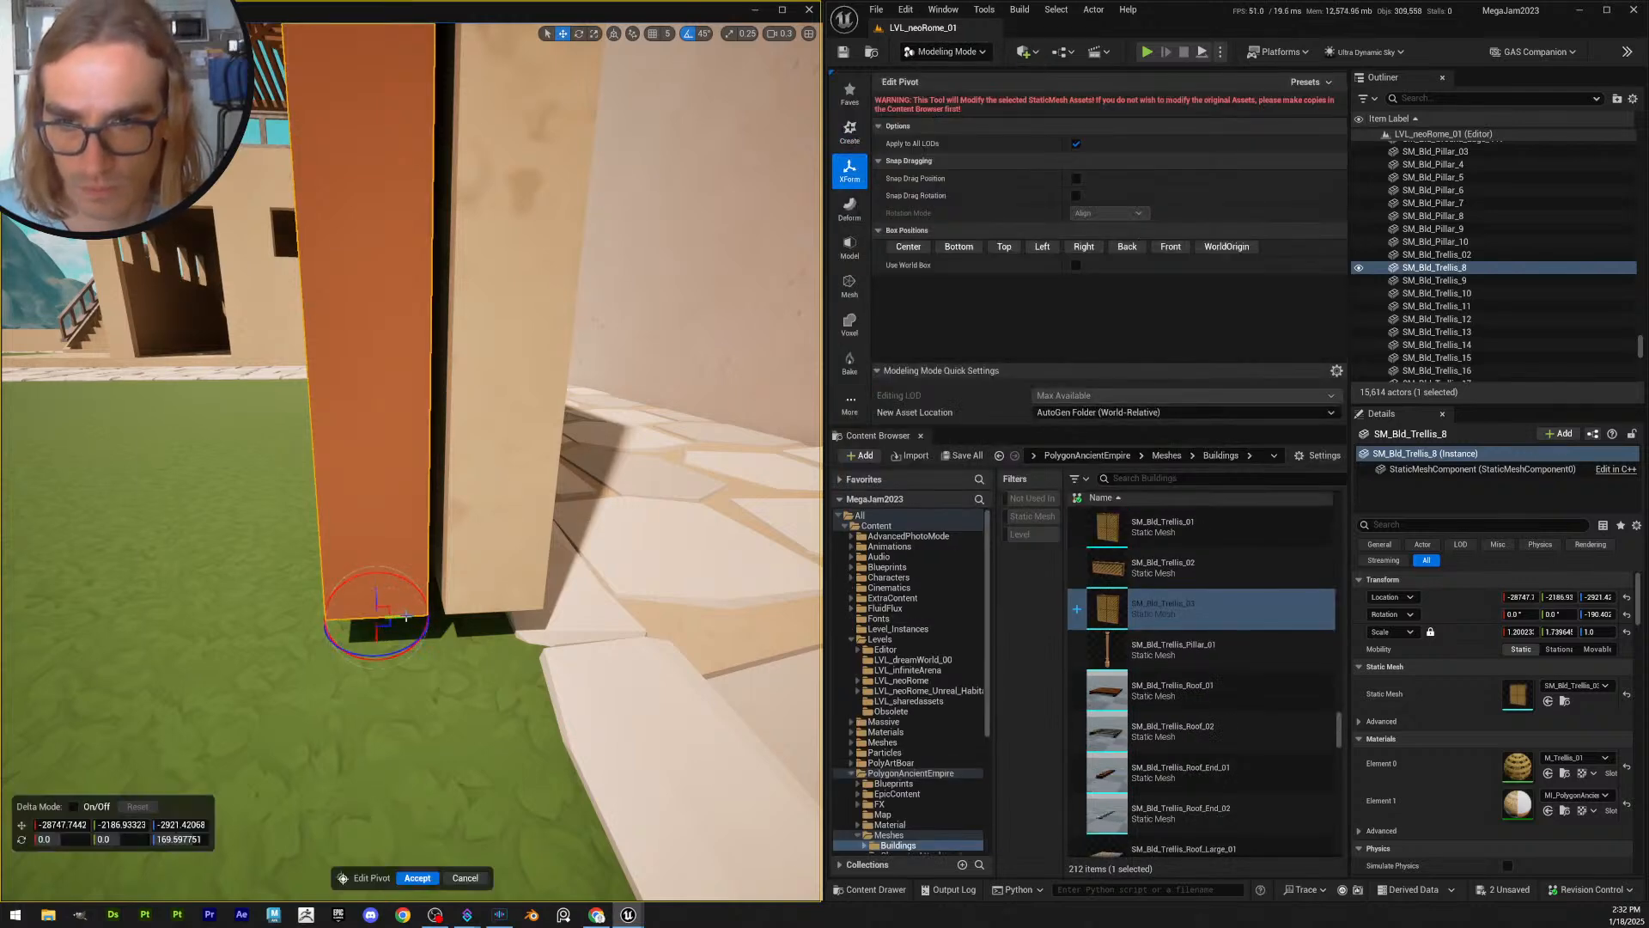
{"action": "left_click_drag", "start_coordinate": [395, 619], "coordinate": [332, 617]}
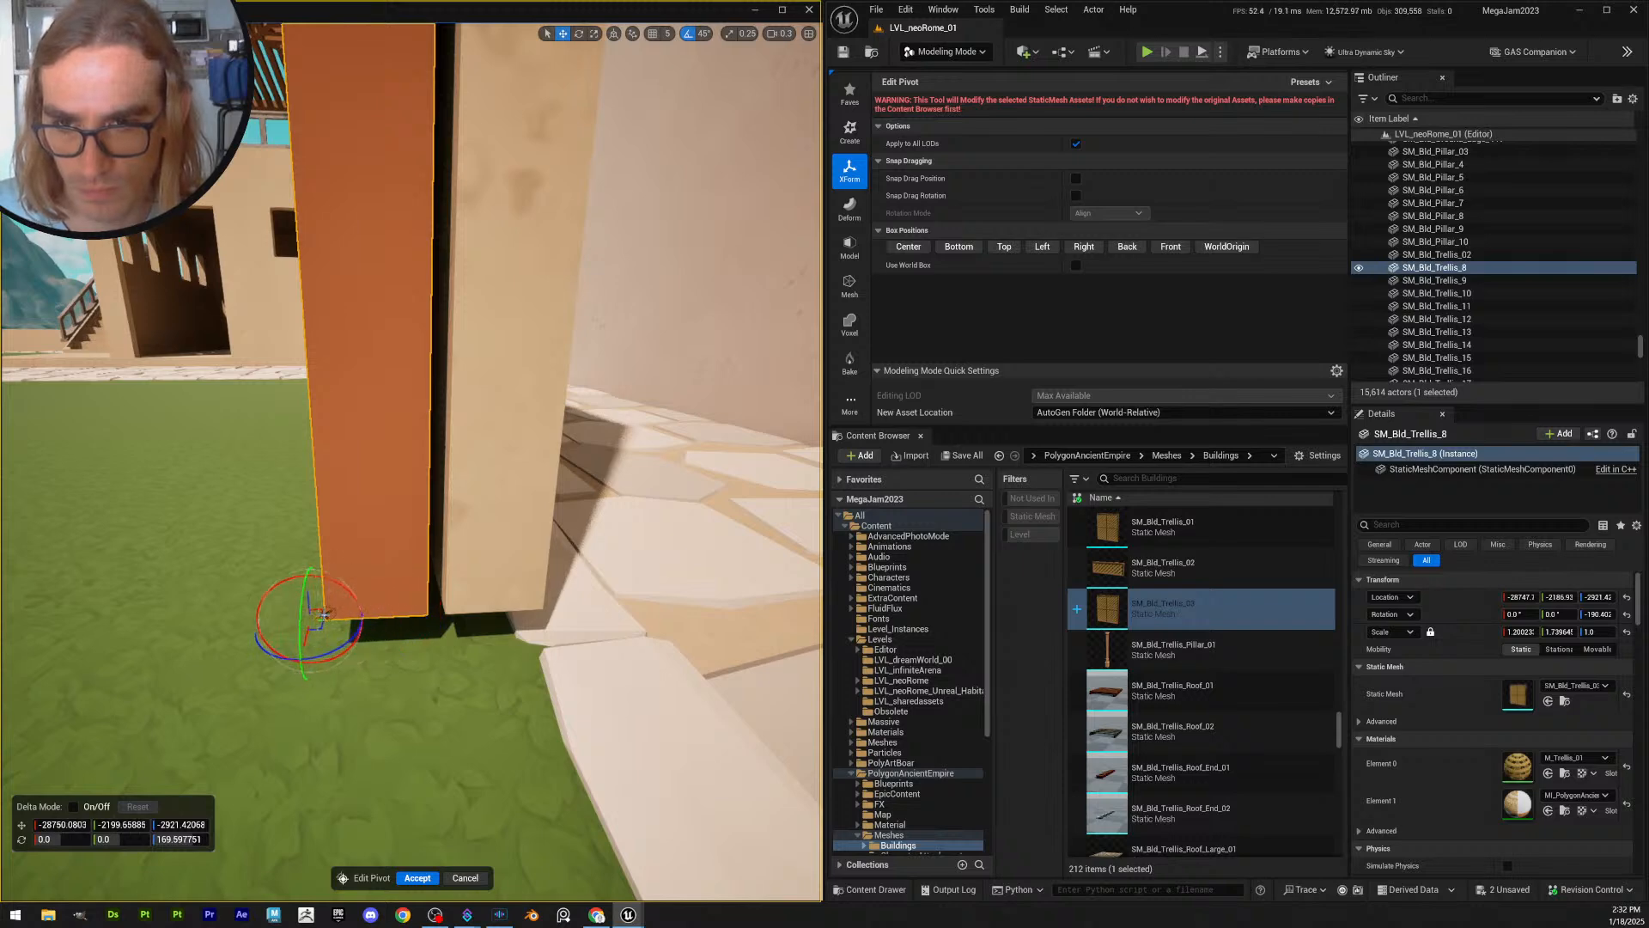
{"action": "left_click", "coordinate": [417, 876]}
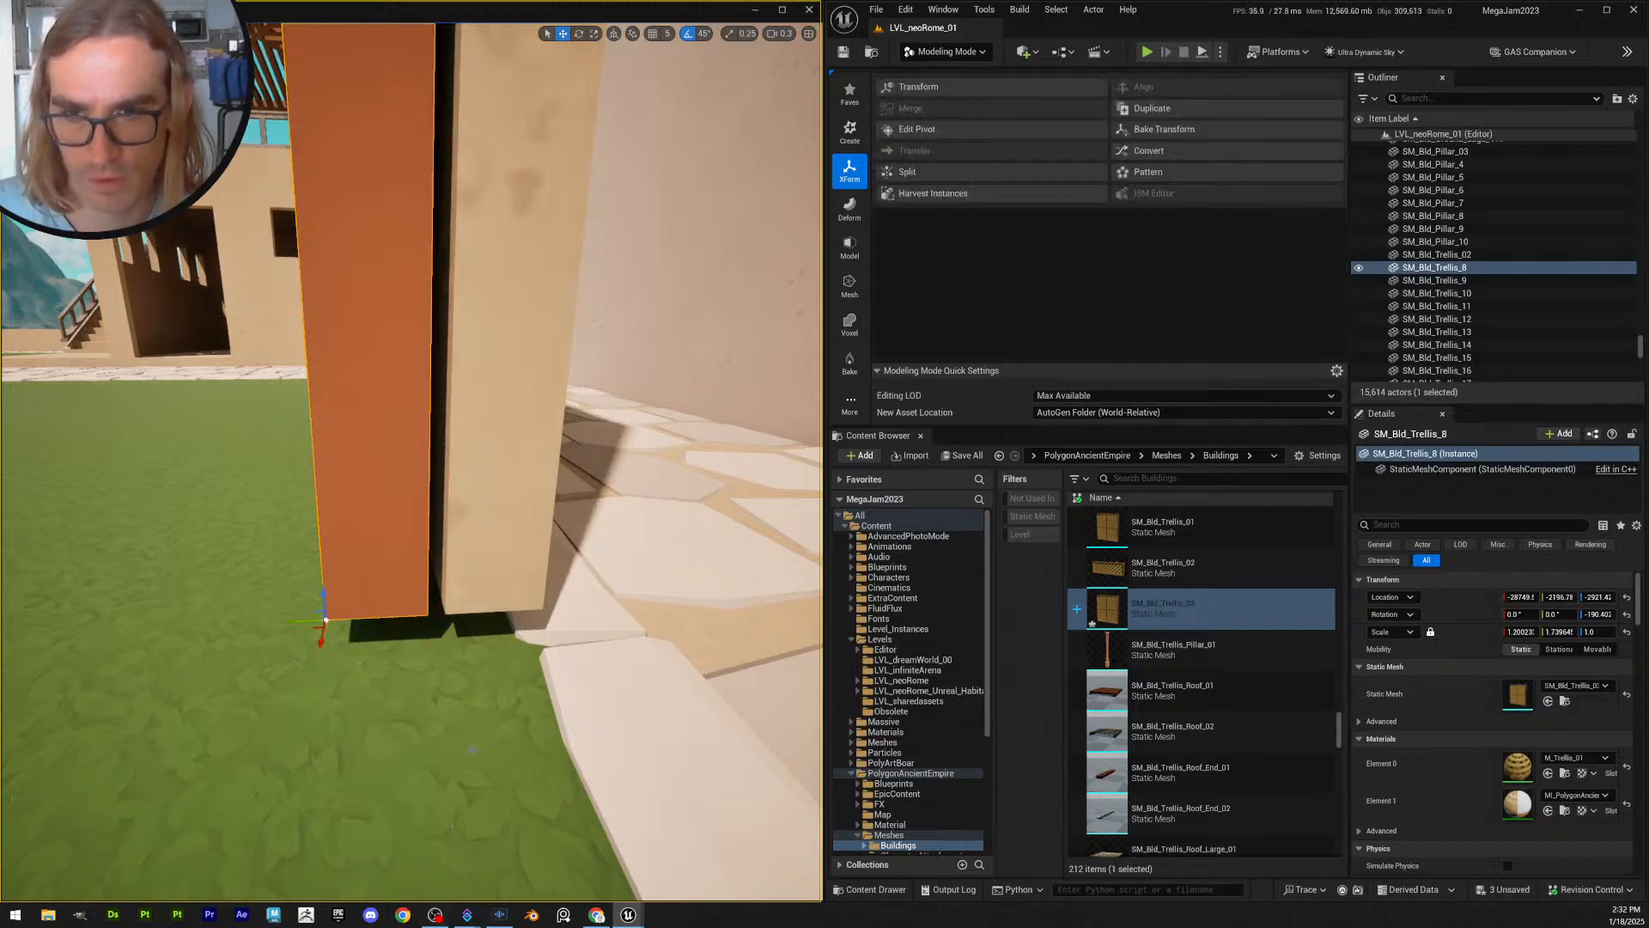
- Copy the duplicated window wall's transform properties and paste them onto the trellis so both share location and rotation
{"action": "left_click", "coordinate": [483, 595]}
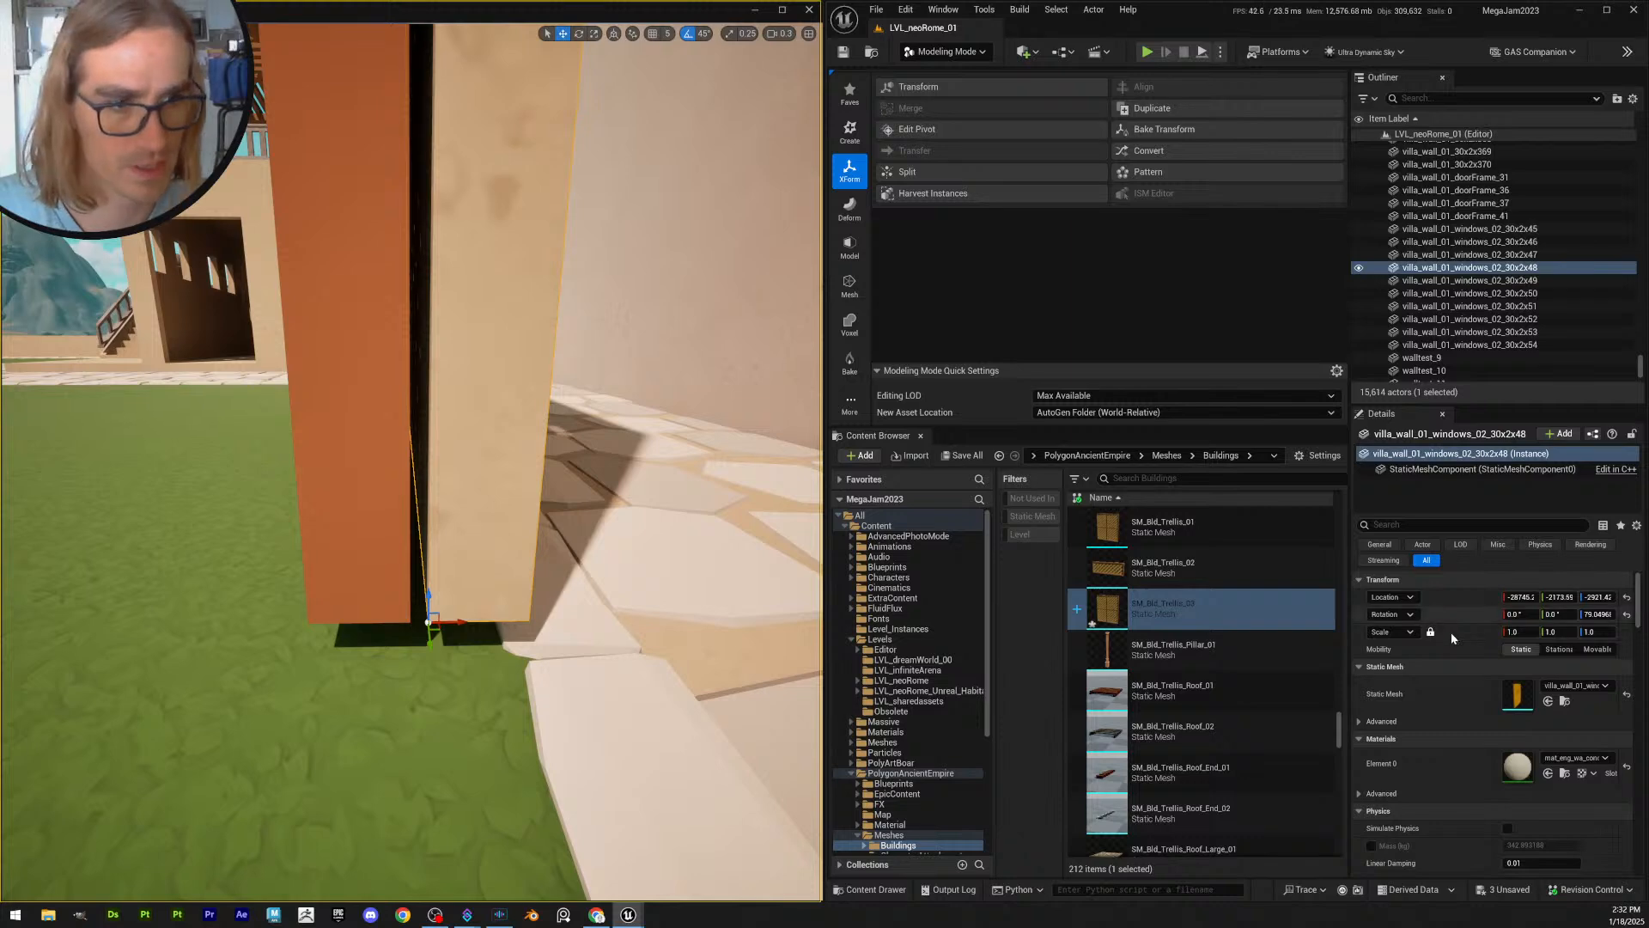
{"action": "right_click", "coordinate": [1424, 583]}
{"action": "left_click", "coordinate": [1473, 650]}
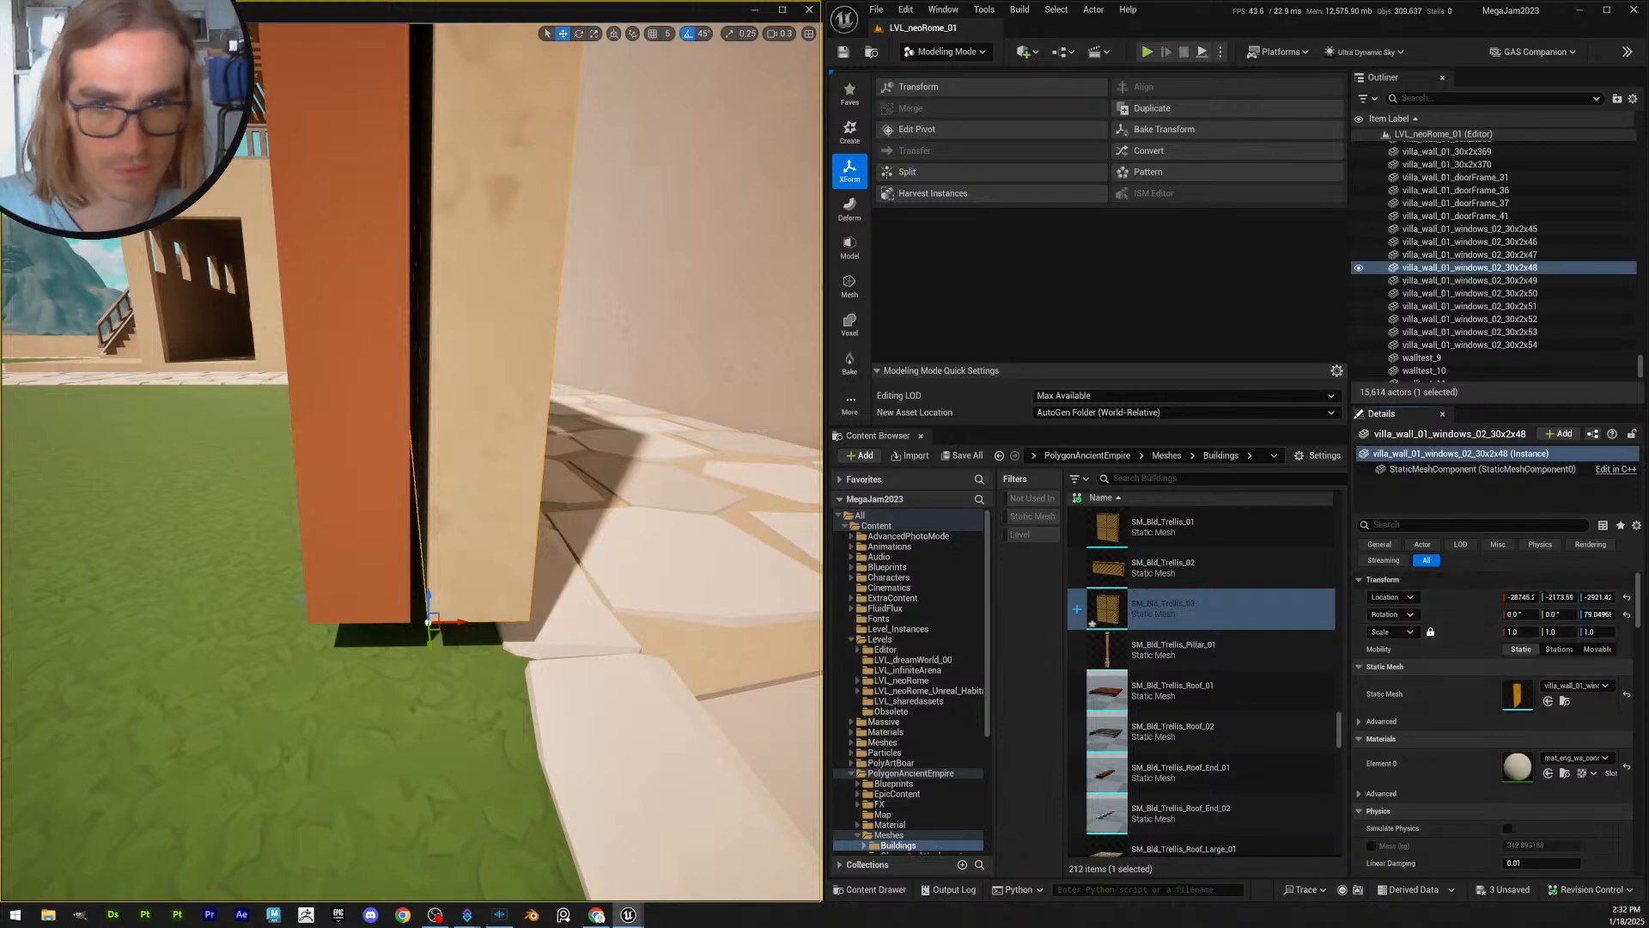
{"action": "left_click", "coordinate": [368, 574]}
{"action": "right_click", "coordinate": [1418, 584]}
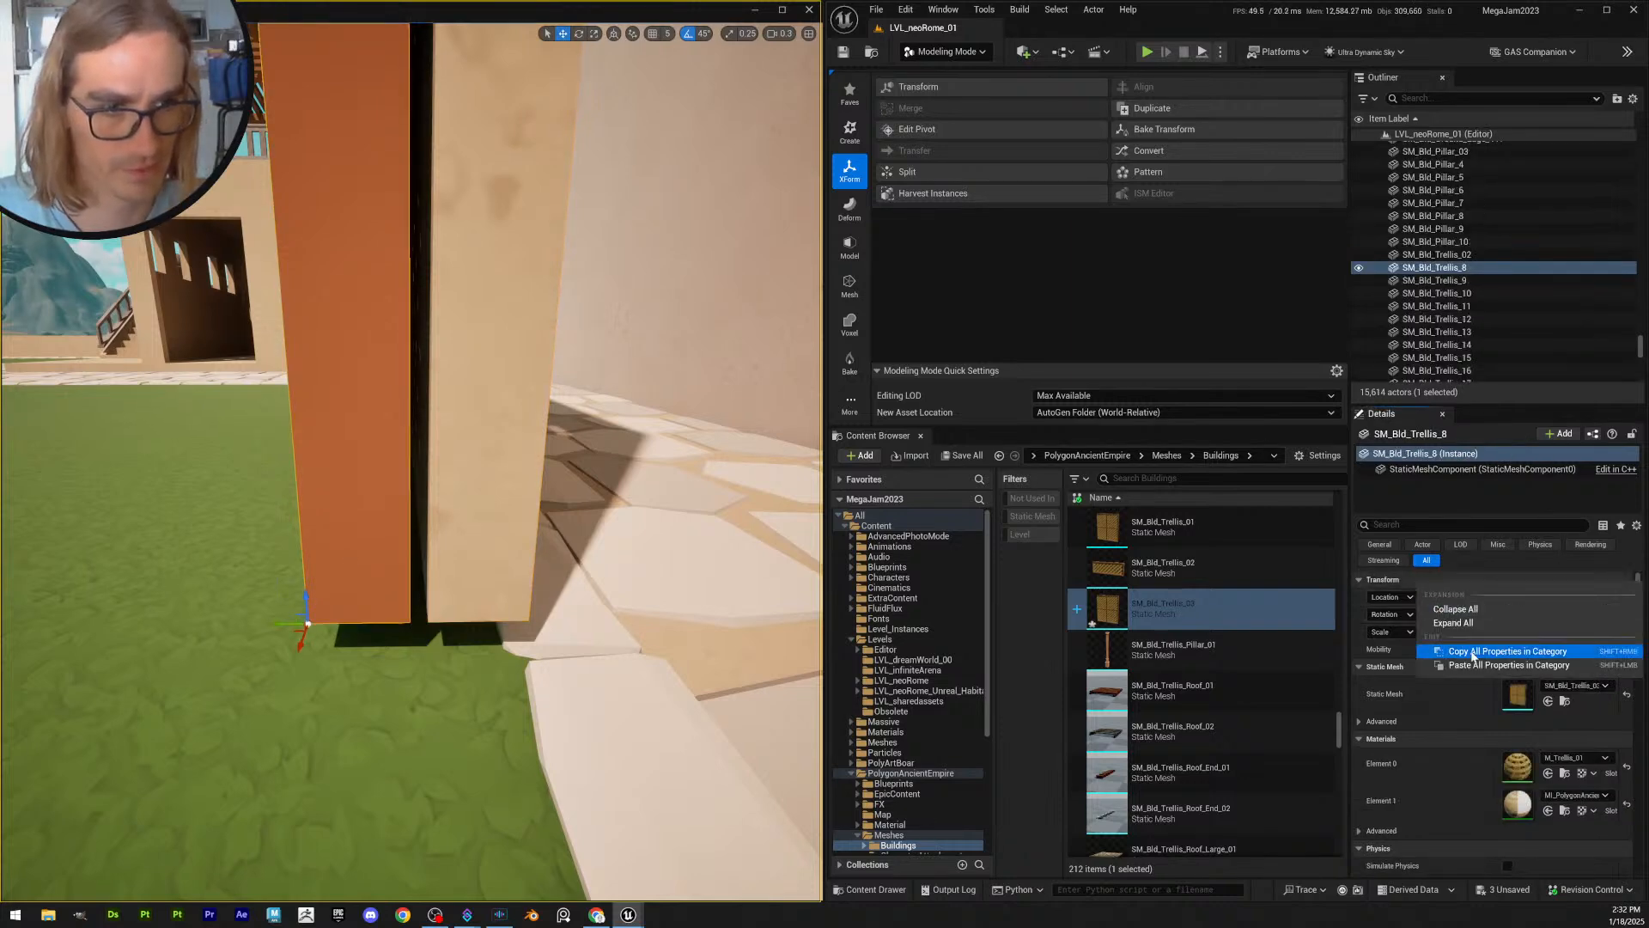
{"action": "left_click", "coordinate": [1473, 667]}
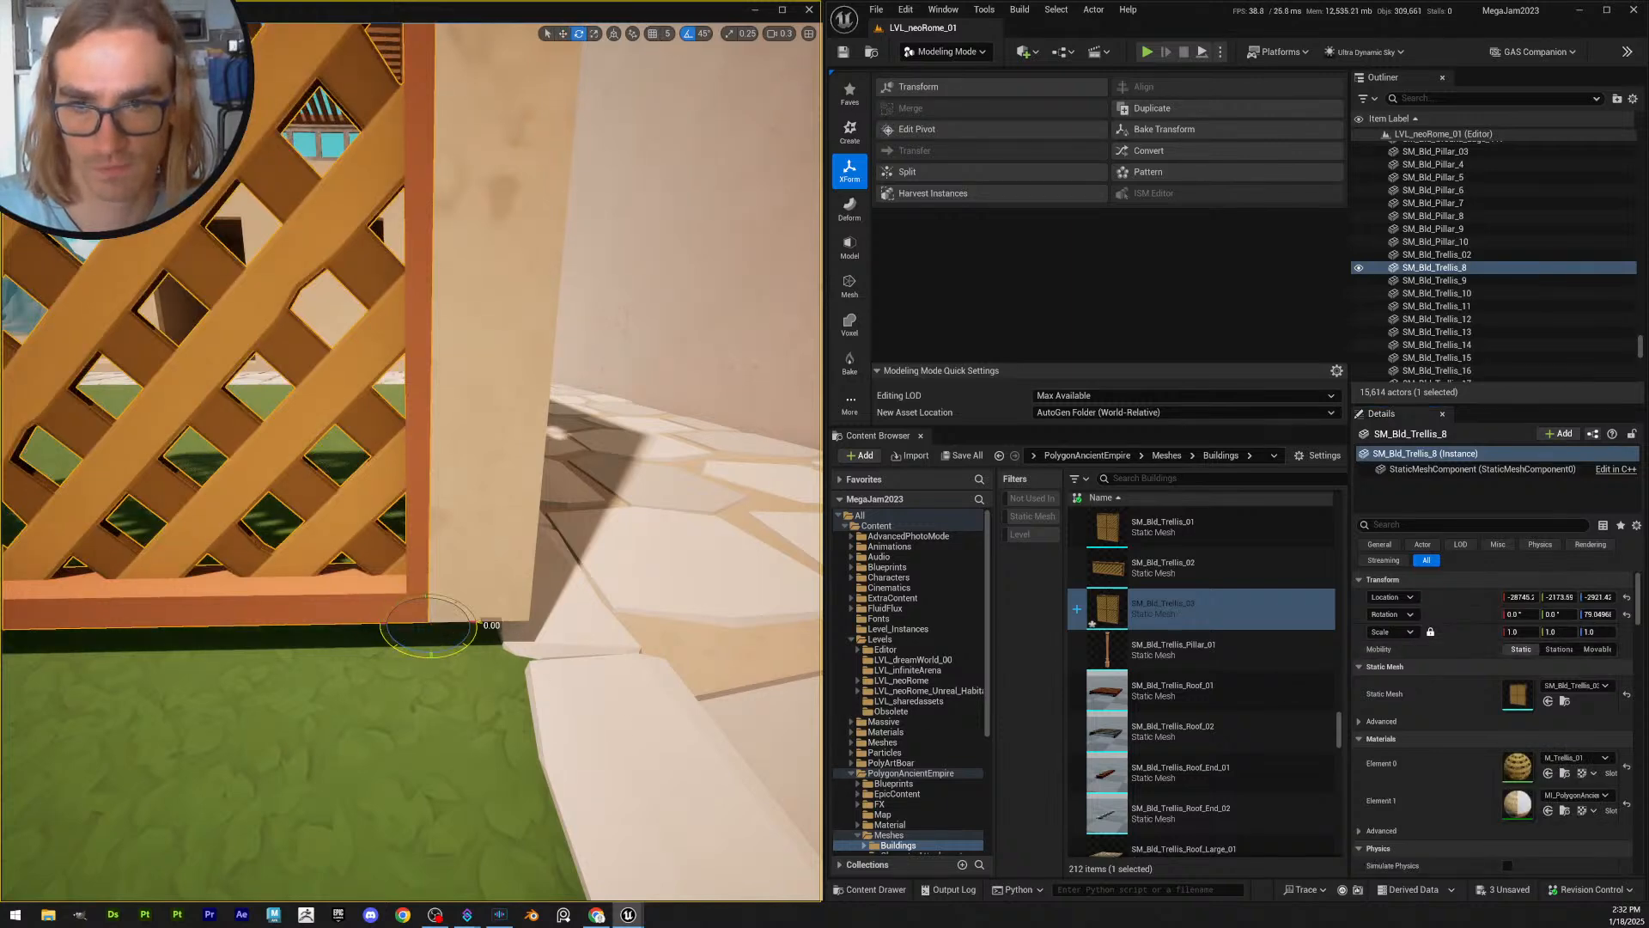
- Rotate the trellis 90° around the vertical axis so it runs along the duplicated wall
{"action": "left_click_drag", "start_coordinate": [474, 627], "coordinate": [430, 656]}
{"action": "right_click_drag", "start_coordinate": [431, 656], "coordinate": [440, 648]}
{"action": "scroll", "coordinate": [431, 653], "scroll_direction": "down", "scroll_amount": 1}
{"action": "key", "text": "r"}
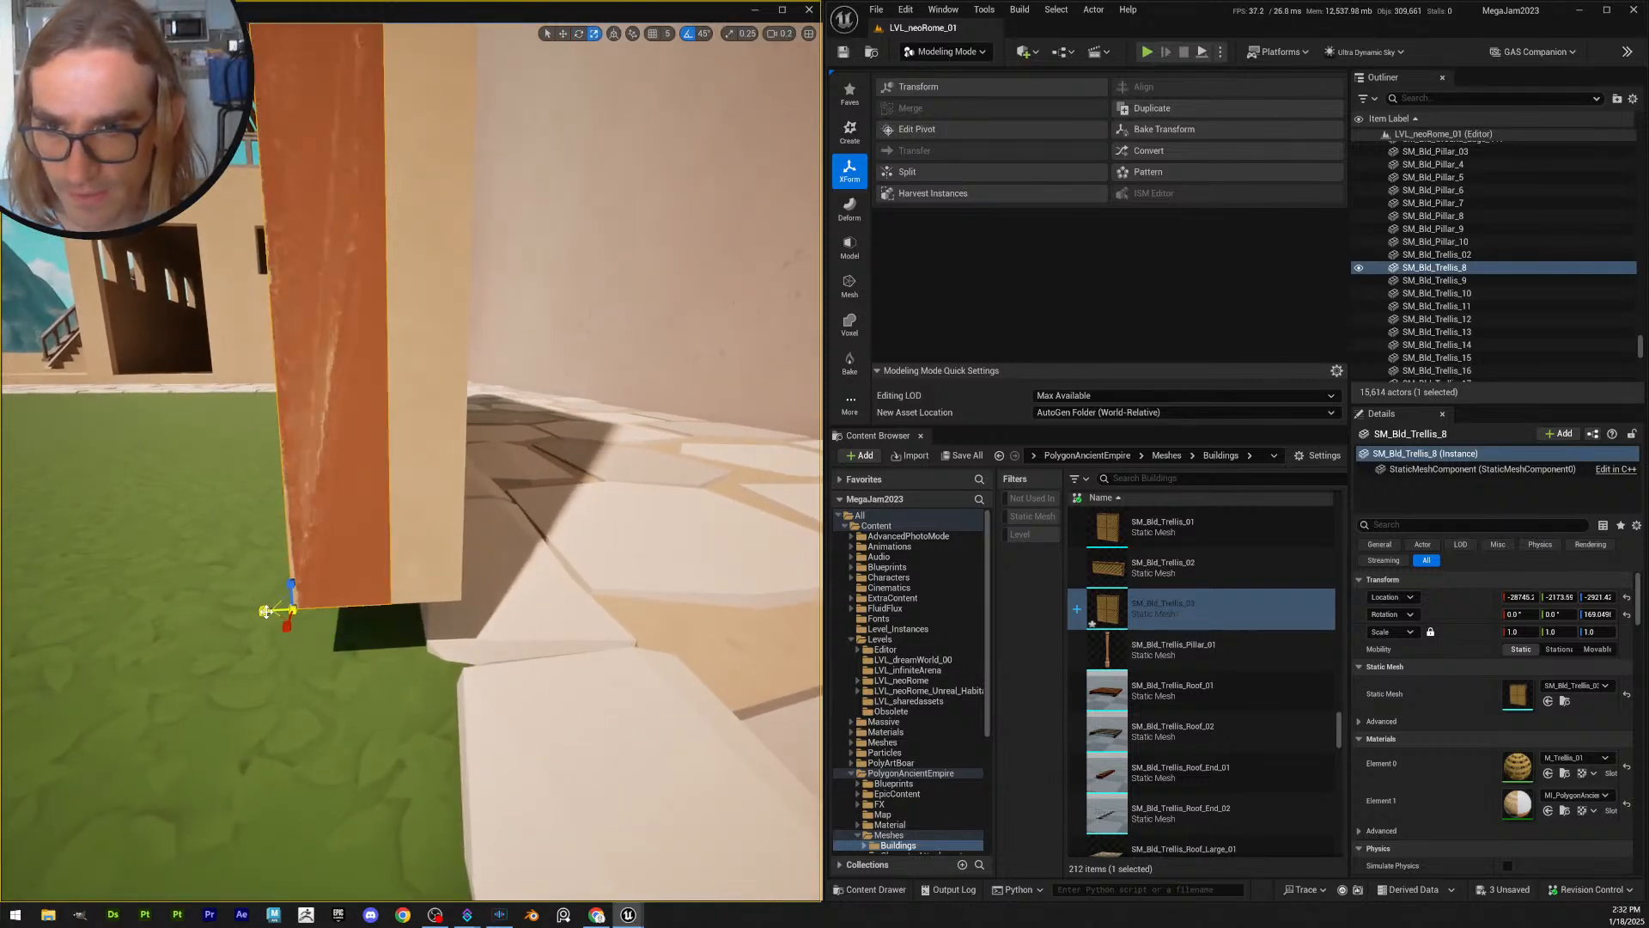
- Scale the trellis through its thickness to match the wall's depth, comparing both ends of the wall
{"action": "left_click_drag", "start_coordinate": [266, 612], "coordinate": [263, 613]}
{"action": "left_click", "coordinate": [263, 614]}
{"action": "right_click_drag", "start_coordinate": [263, 615], "coordinate": [691, 618]}
{"action": "scroll", "coordinate": [430, 599], "scroll_direction": "up", "scroll_amount": 3}
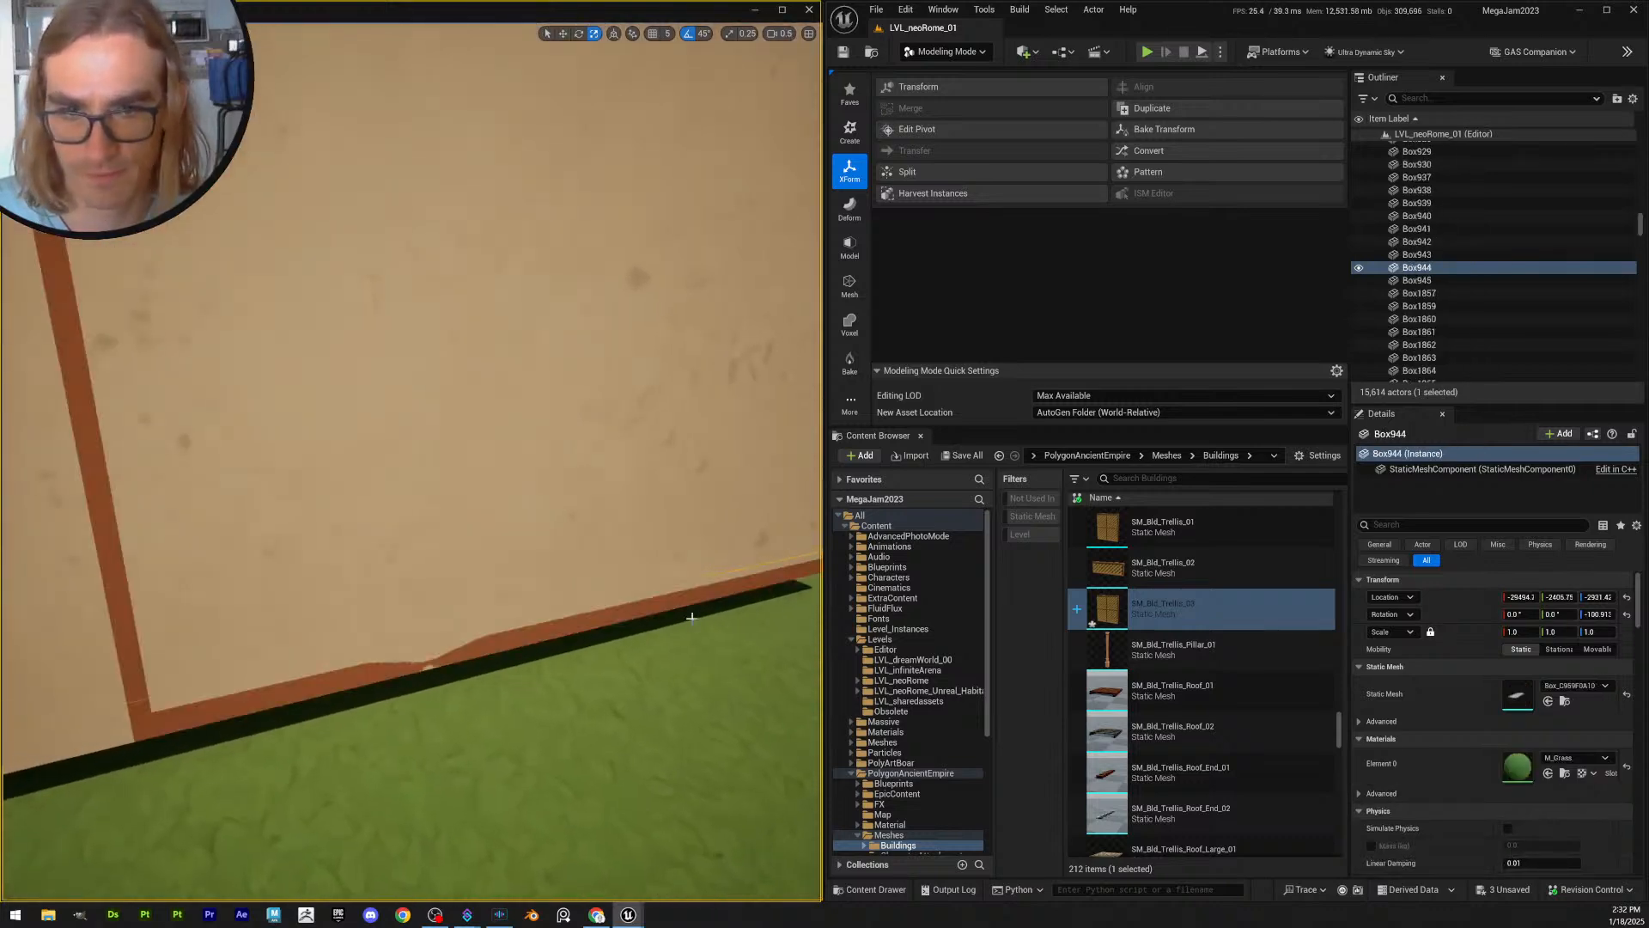
- Reselect the trellis, undo the overall scaling attempt, and scale its length to about 1.203 to reach the wall's far end
{"action": "left_click", "coordinate": [559, 543]}
{"action": "key", "text": "s"}
{"action": "right_click_drag", "start_coordinate": [559, 544], "coordinate": [559, 544]}
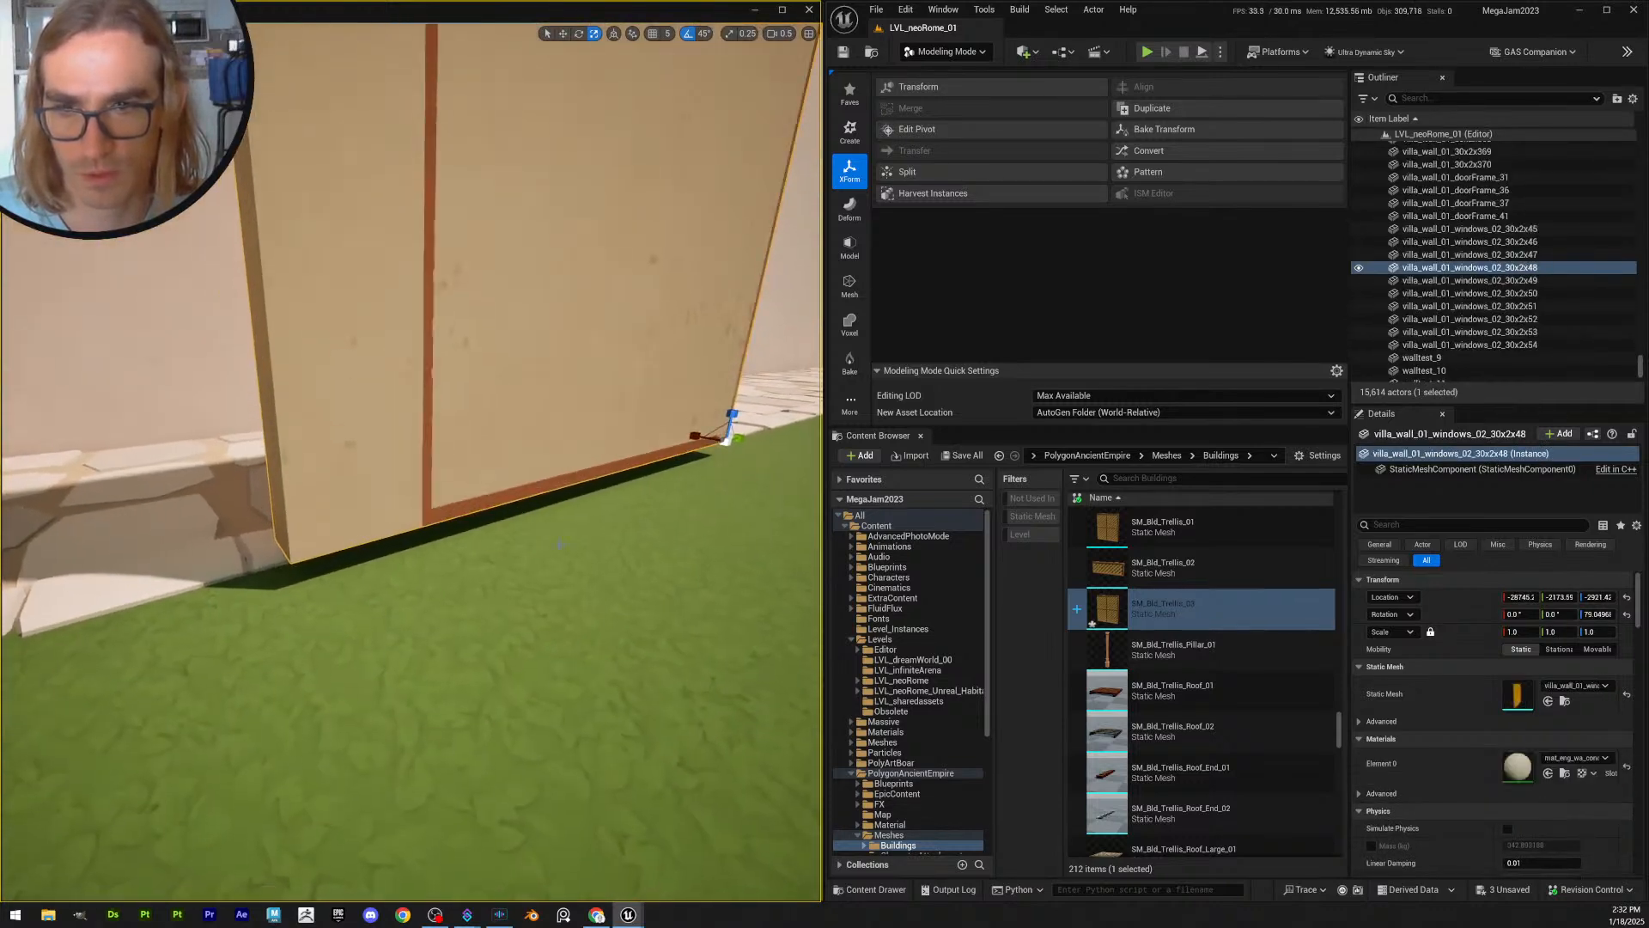
{"action": "left_click", "coordinate": [447, 514]}
{"action": "right_click_drag", "start_coordinate": [447, 514], "coordinate": [400, 507]}
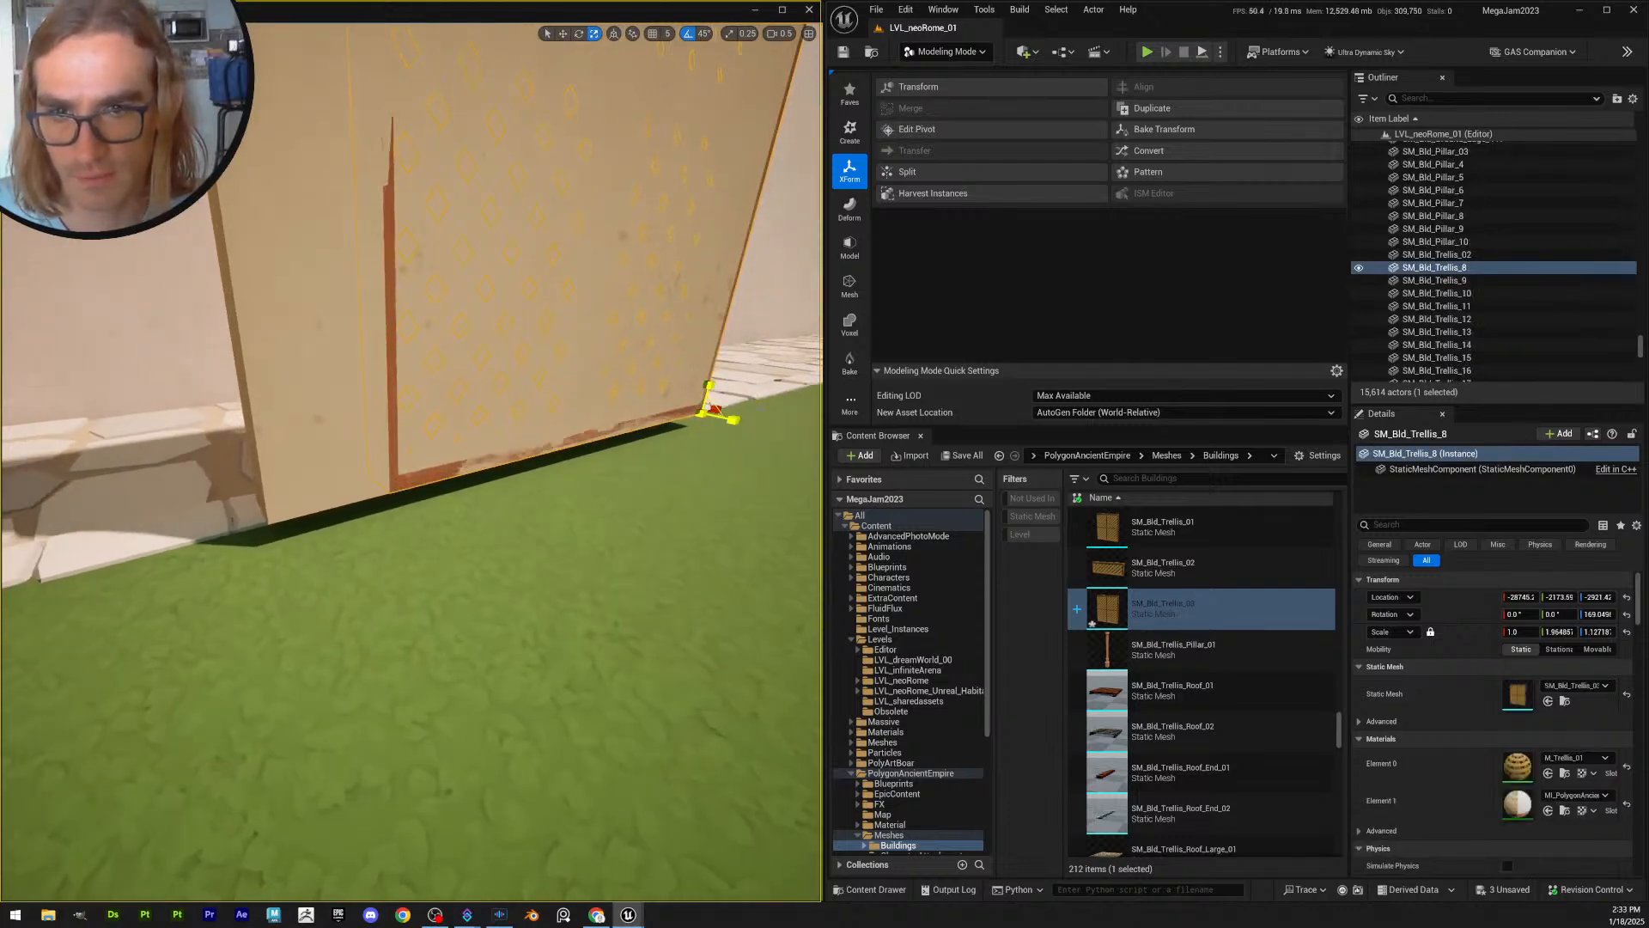
{"action": "key", "text": "ctrl+z"}
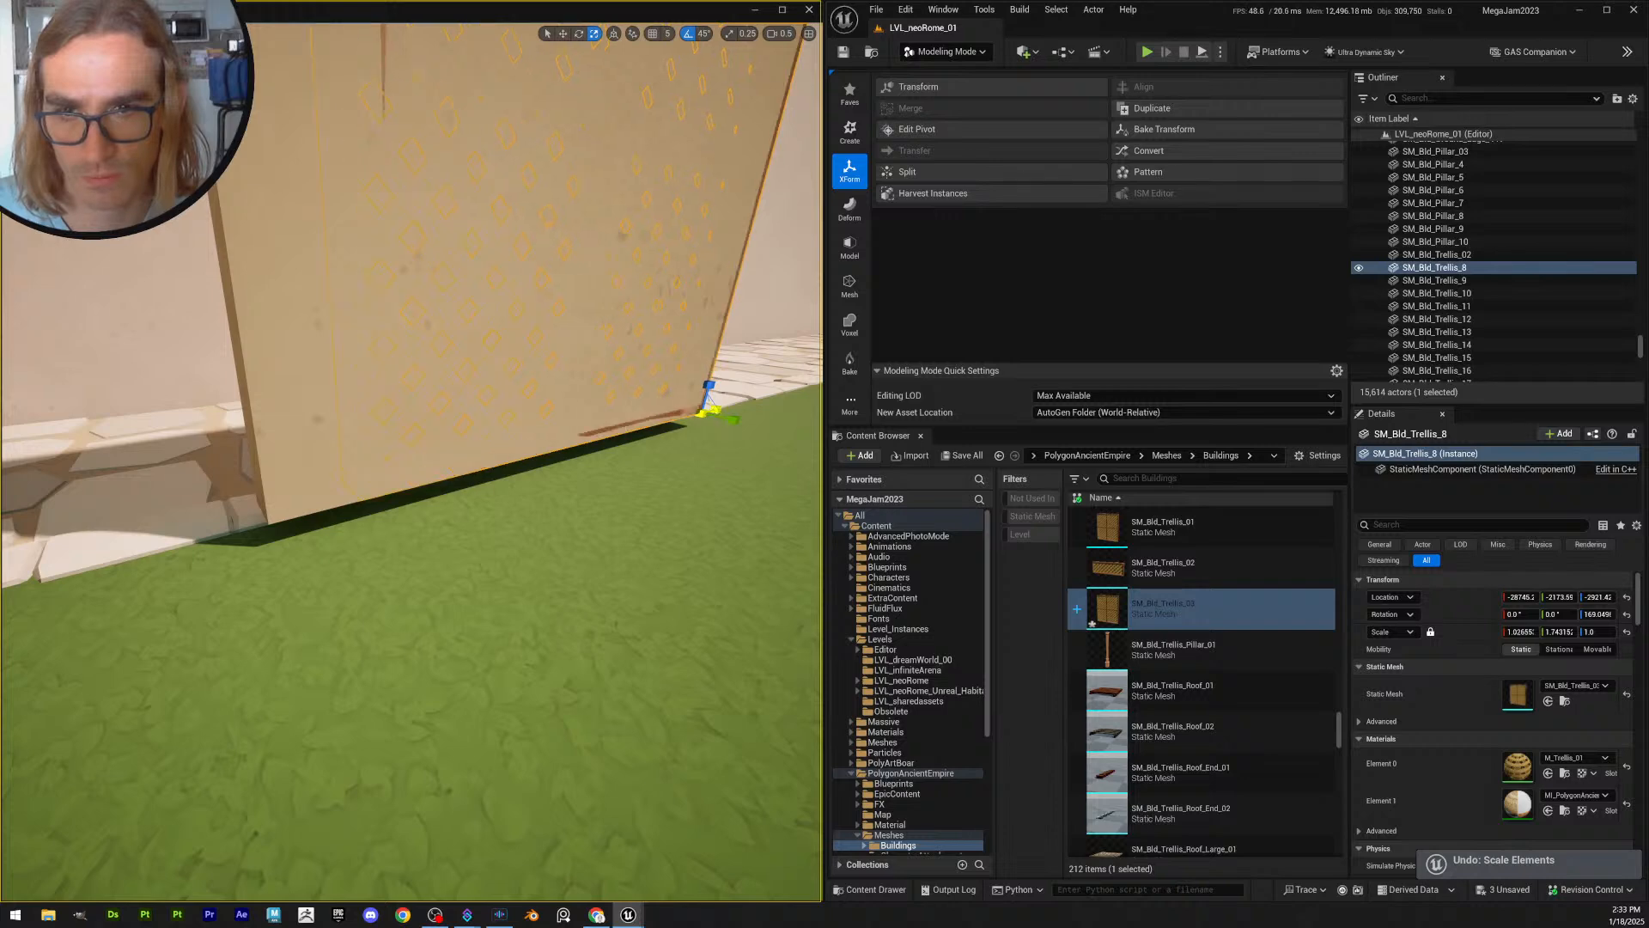
{"action": "left_click_drag", "start_coordinate": [702, 413], "coordinate": [691, 415]}
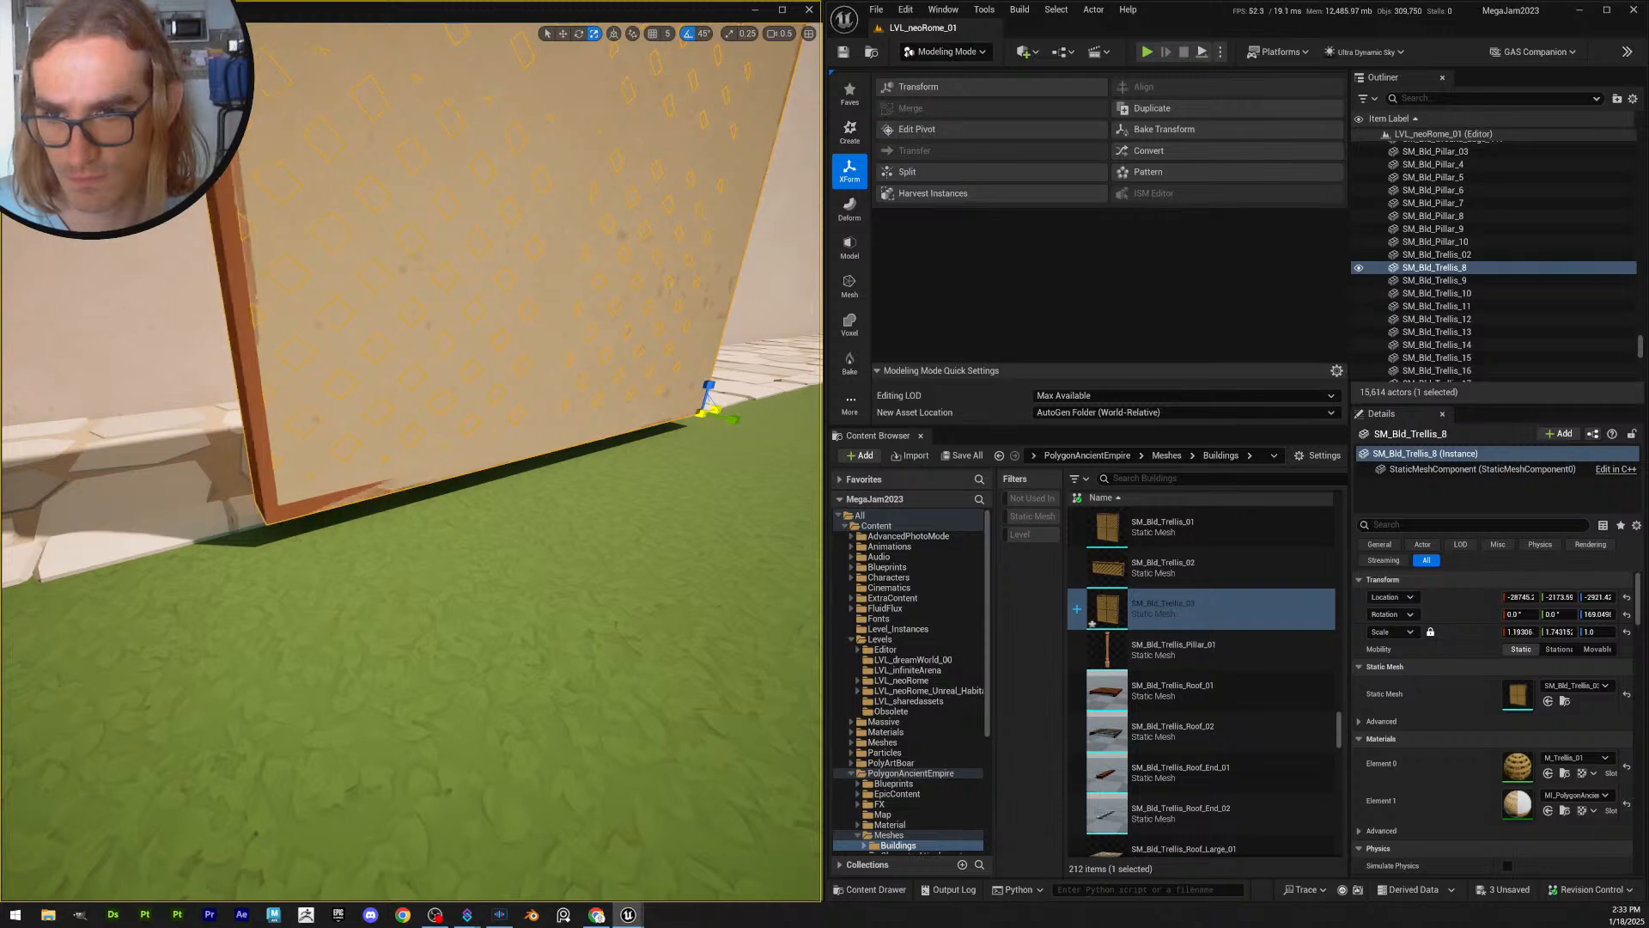
{"action": "left_click_drag", "start_coordinate": [715, 410], "coordinate": [720, 409]}
- Scale the trellis's height to about 1.333 so its top edge matches the top of the wall
{"action": "right_click_drag", "start_coordinate": [695, 420], "coordinate": [569, 378]}
{"action": "scroll", "coordinate": [687, 387], "scroll_direction": "up", "scroll_amount": 2}
{"action": "left_click_drag", "start_coordinate": [451, 722], "coordinate": [451, 662]}
{"action": "right_click_drag", "start_coordinate": [451, 687], "coordinate": [396, 679]}
{"action": "right_click_drag", "start_coordinate": [528, 380], "coordinate": [562, 378]}
{"action": "right_click_drag", "start_coordinate": [433, 771], "coordinate": [472, 790]}
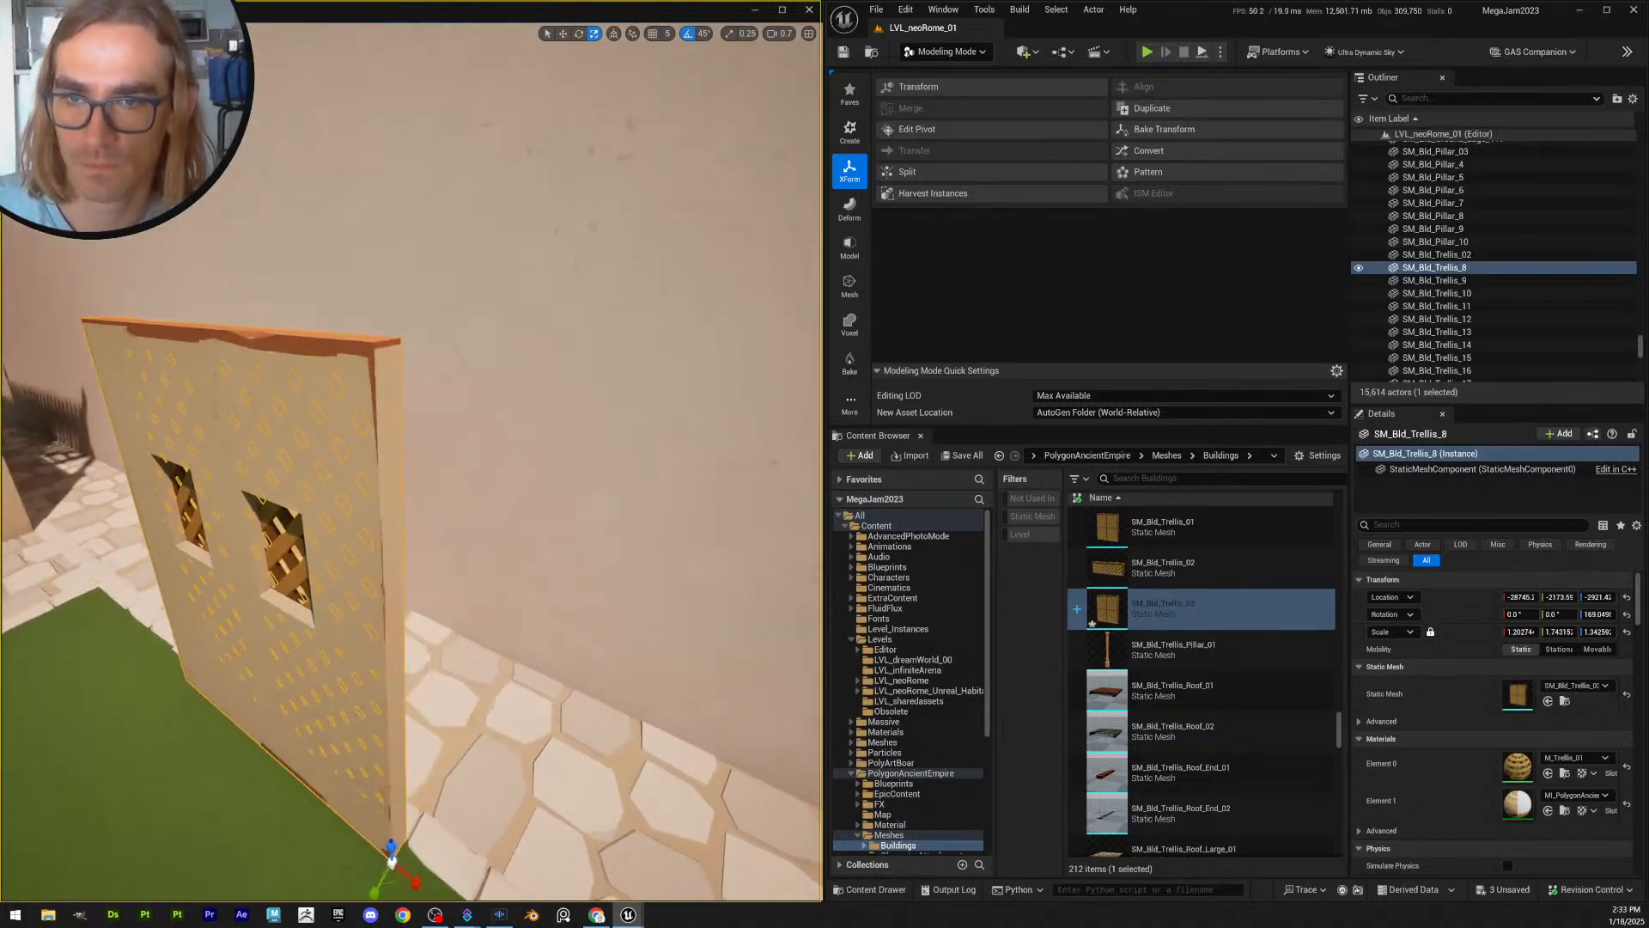
{"action": "left_click_drag", "start_coordinate": [391, 846], "coordinate": [391, 845]}
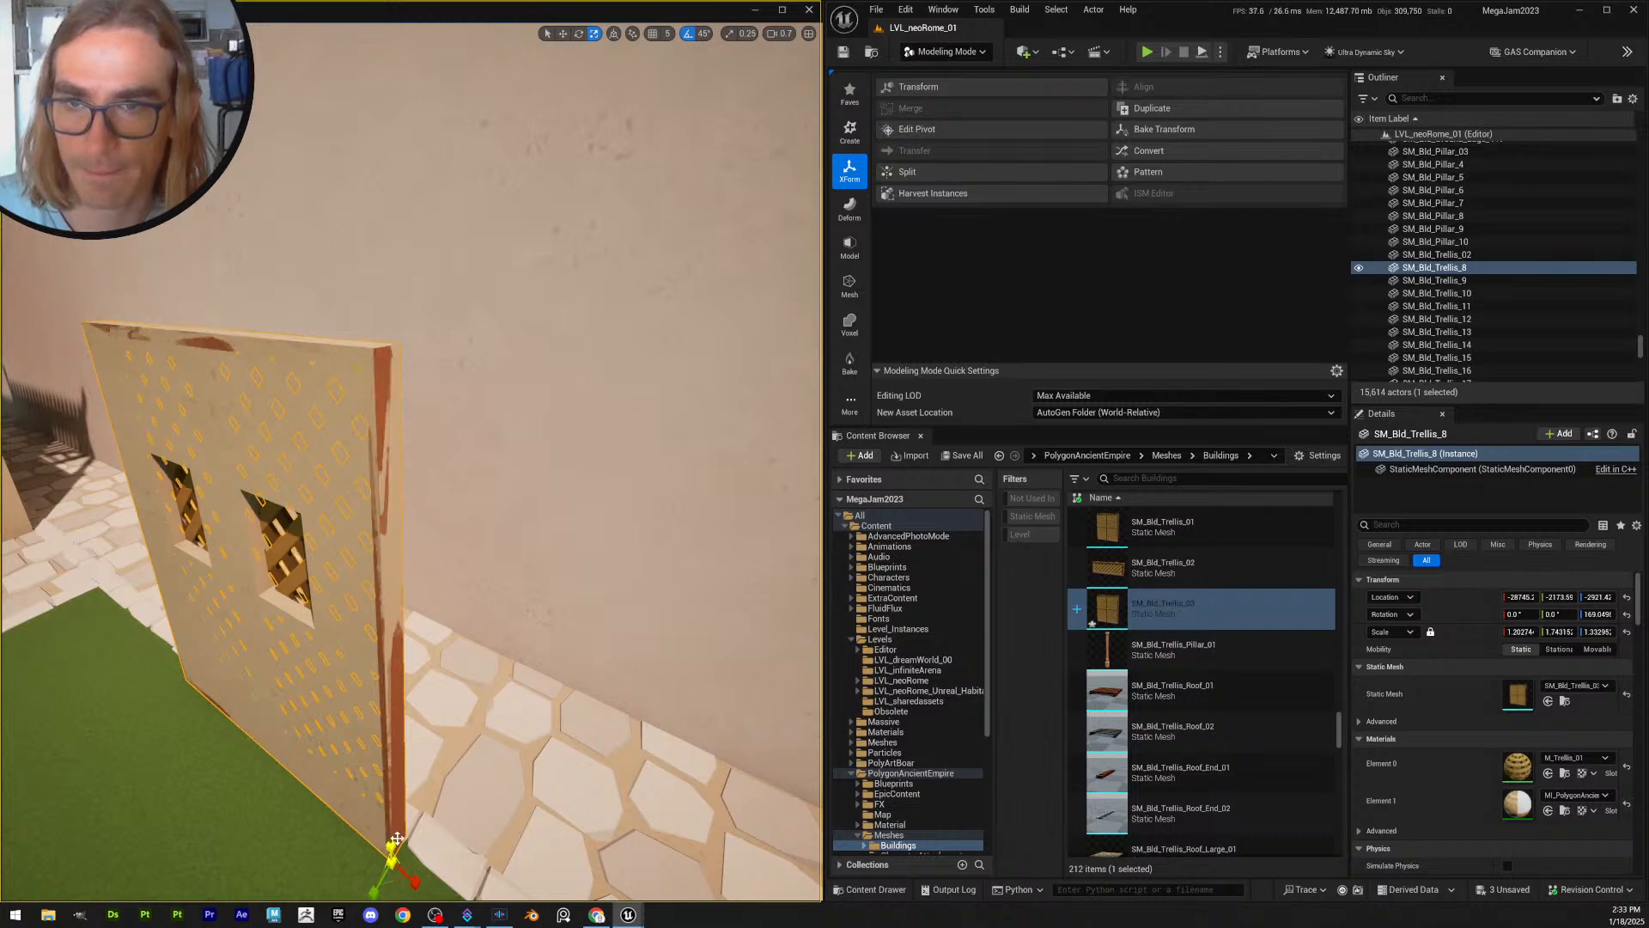
- Fine-tune the trellis's length scale to about 1.205, checking the edge at the wall's far end
{"action": "right_click_drag", "start_coordinate": [397, 839], "coordinate": [528, 820]}
{"action": "key", "text": "w"}
{"action": "scroll", "coordinate": [528, 799], "scroll_direction": "down", "scroll_amount": 3}
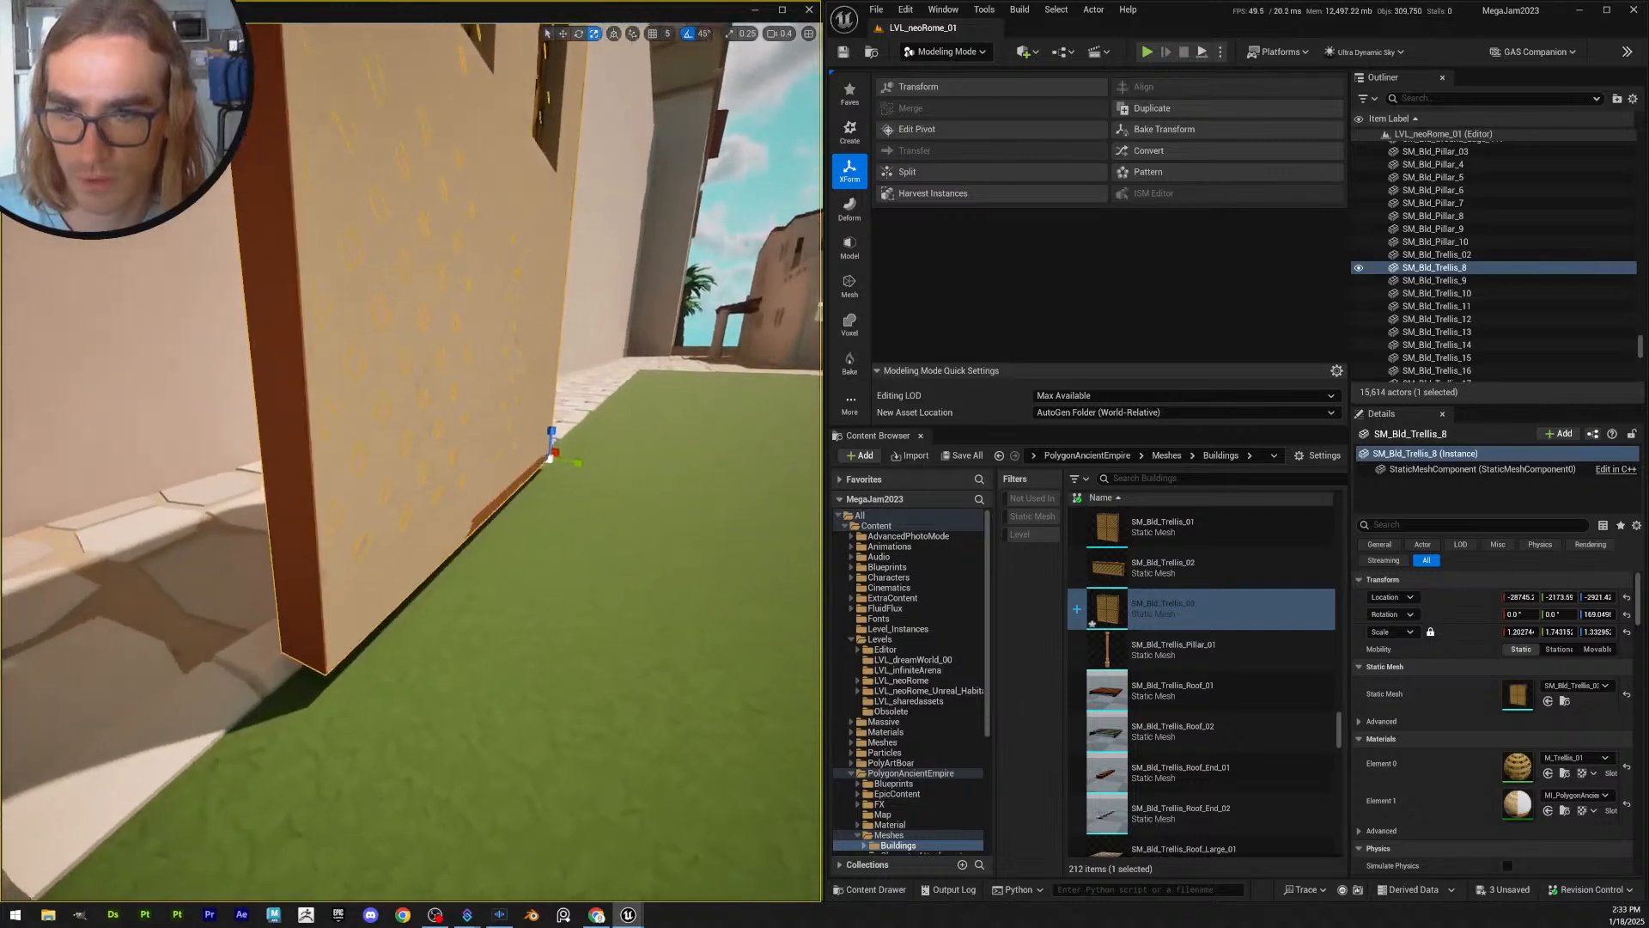
{"action": "right_click_drag", "start_coordinate": [443, 335], "coordinate": [451, 336]}
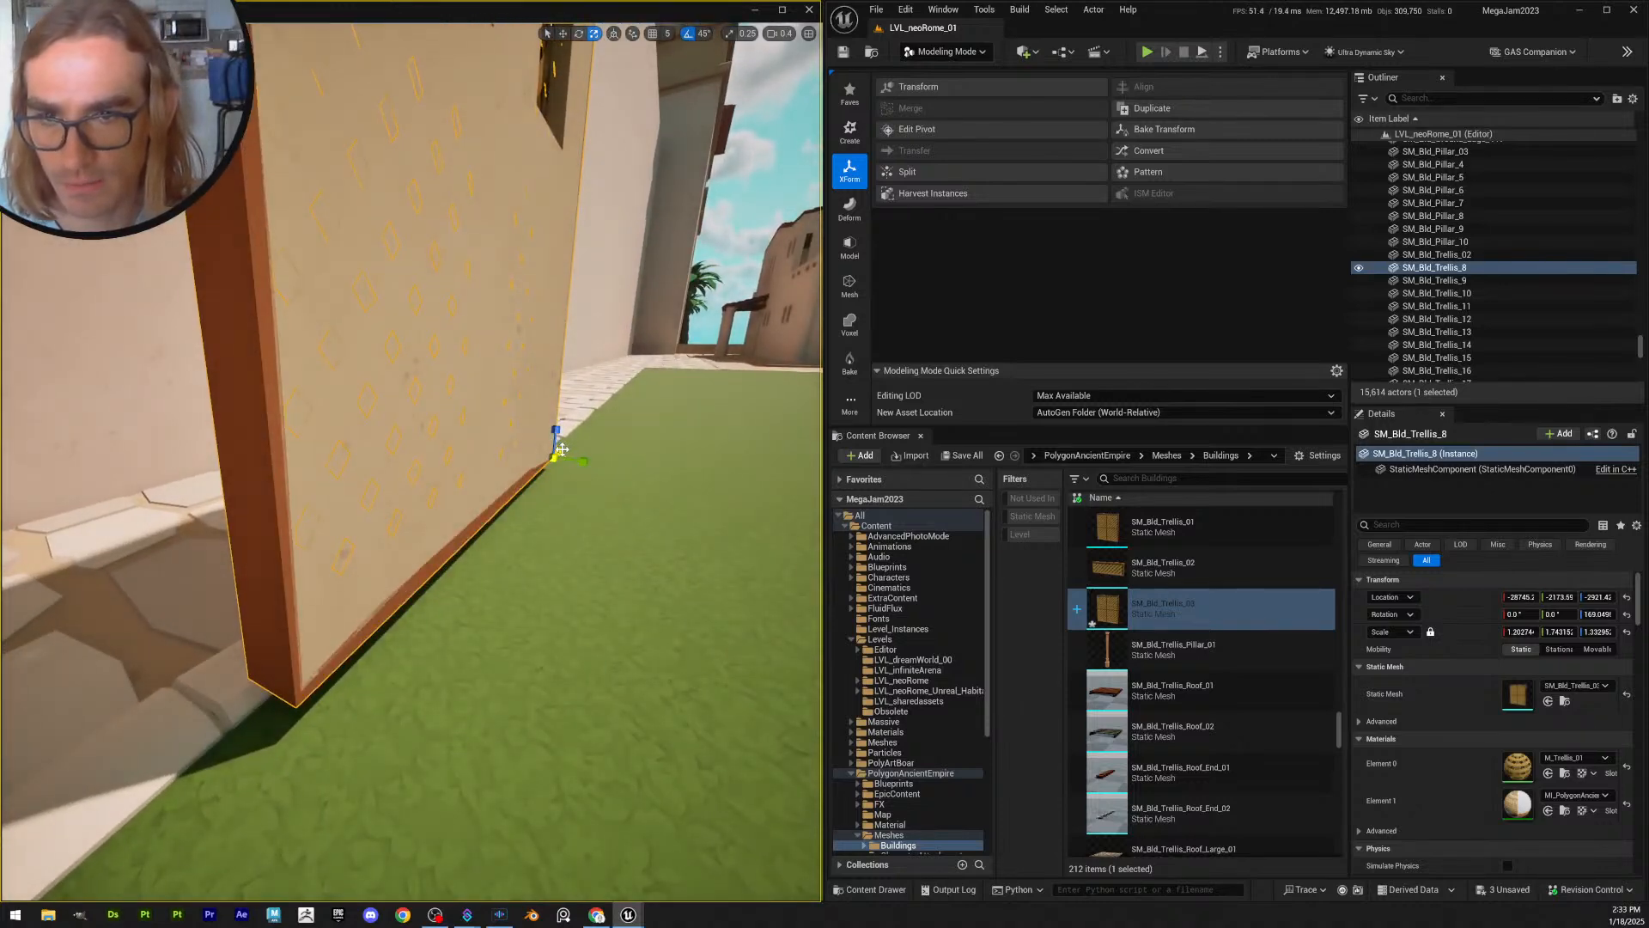
{"action": "left_click_drag", "start_coordinate": [562, 449], "coordinate": [562, 451]}
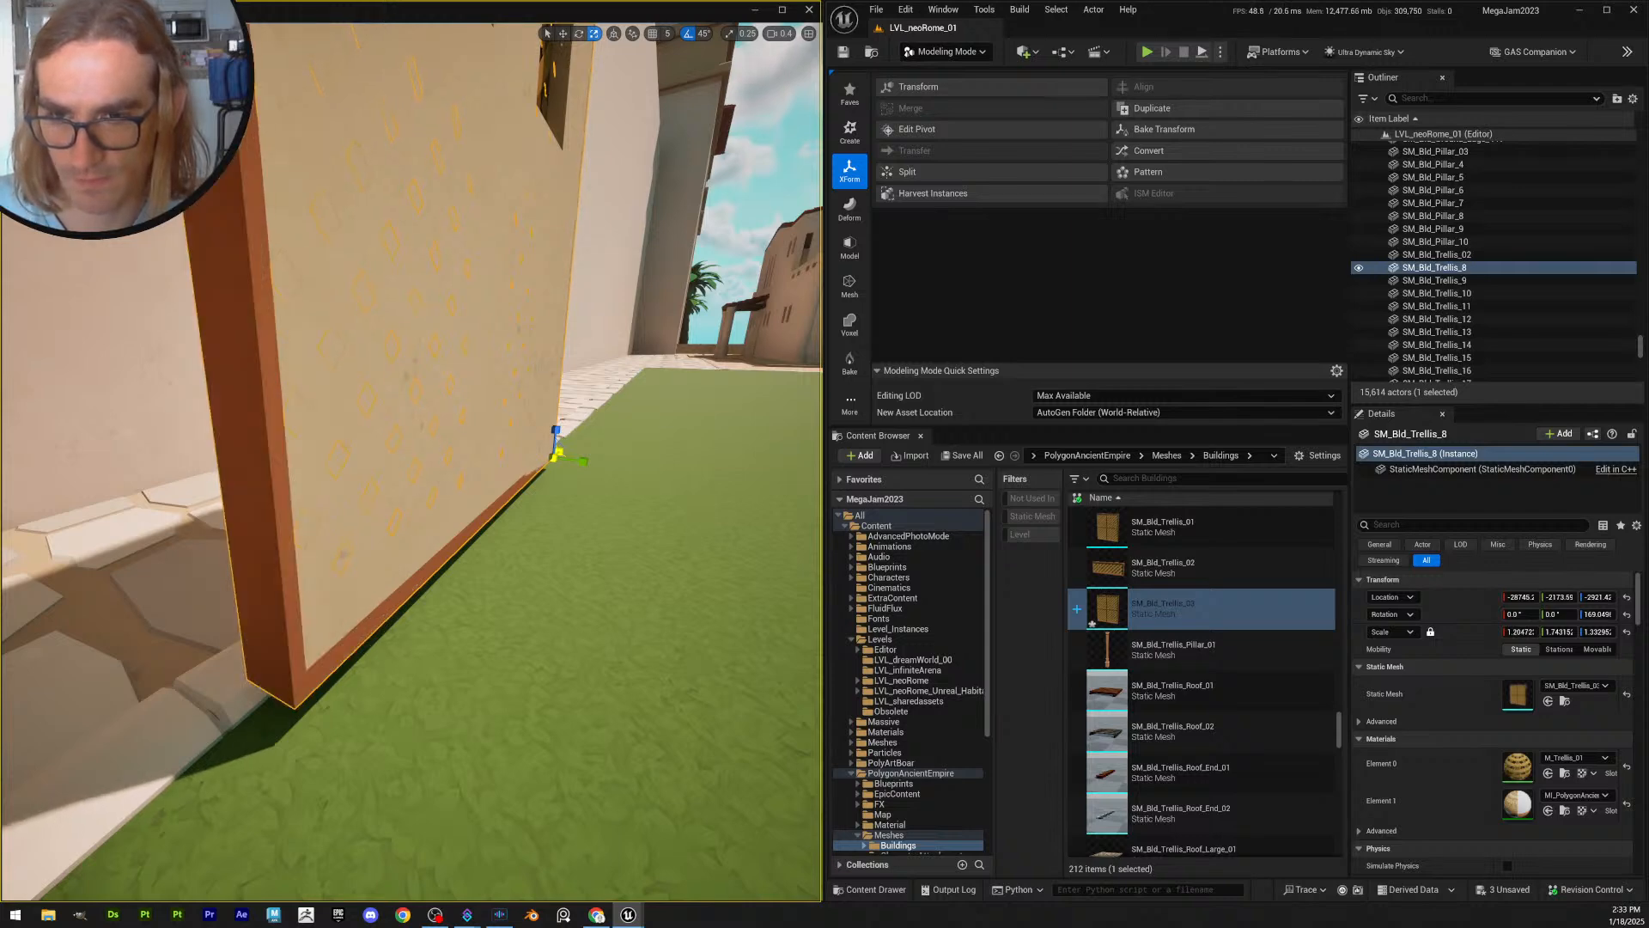
{"action": "key", "text": "s"}
{"action": "right_click_drag", "start_coordinate": [444, 636], "coordinate": [466, 590]}
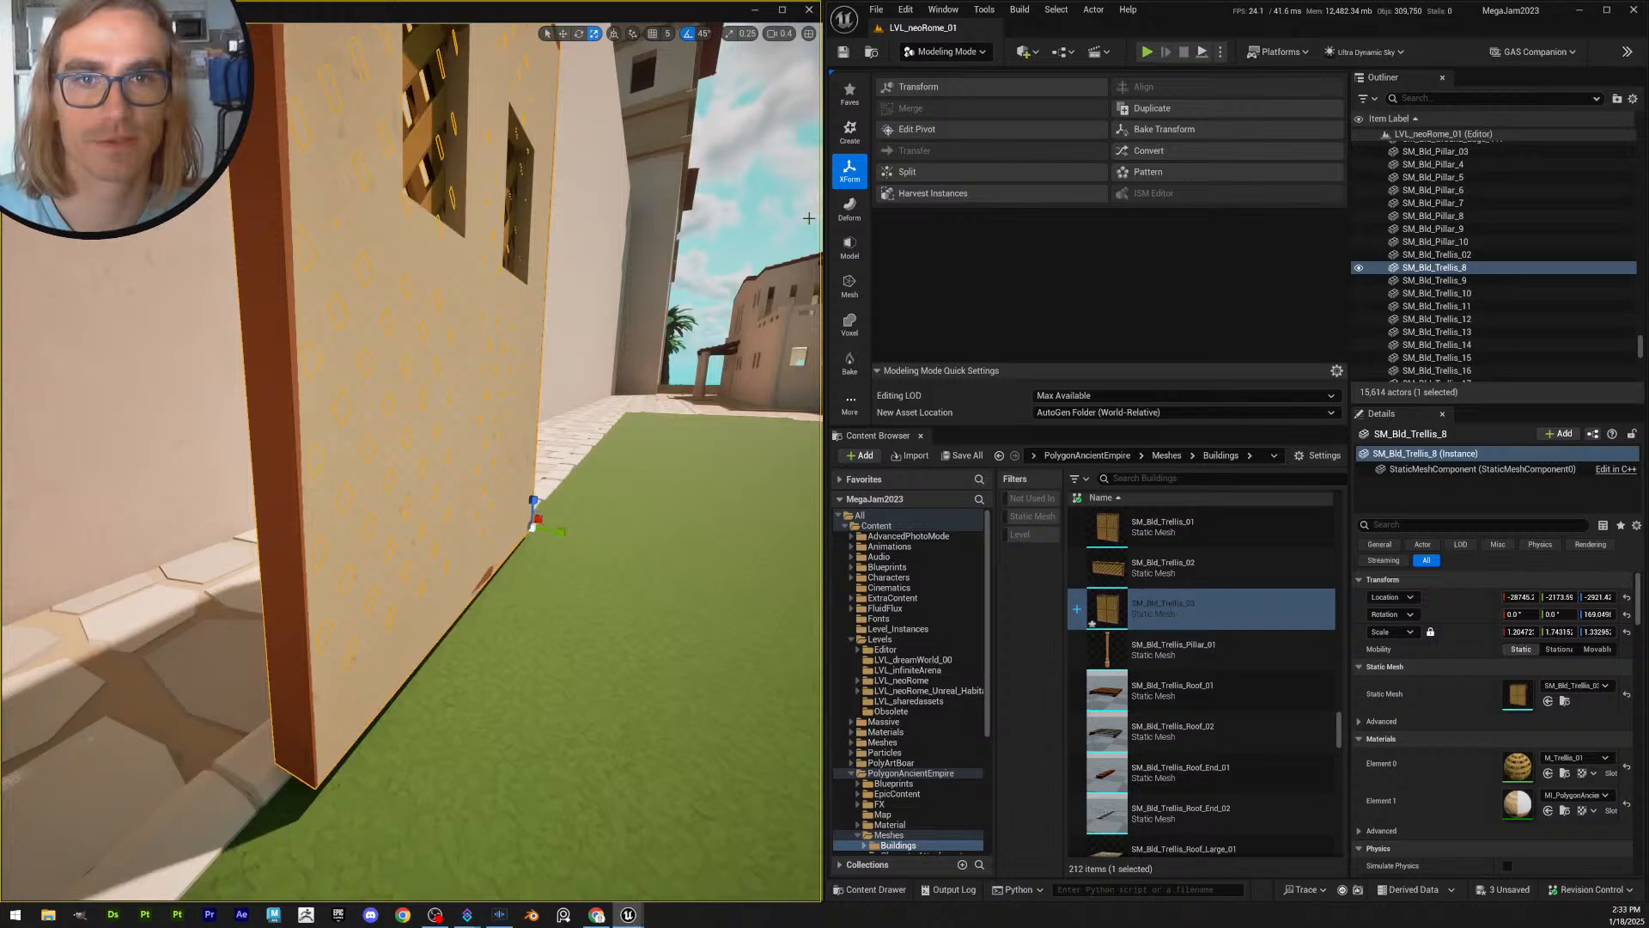
{"action": "left_click", "coordinate": [849, 247]}
{"action": "left_click", "coordinate": [882, 89]}
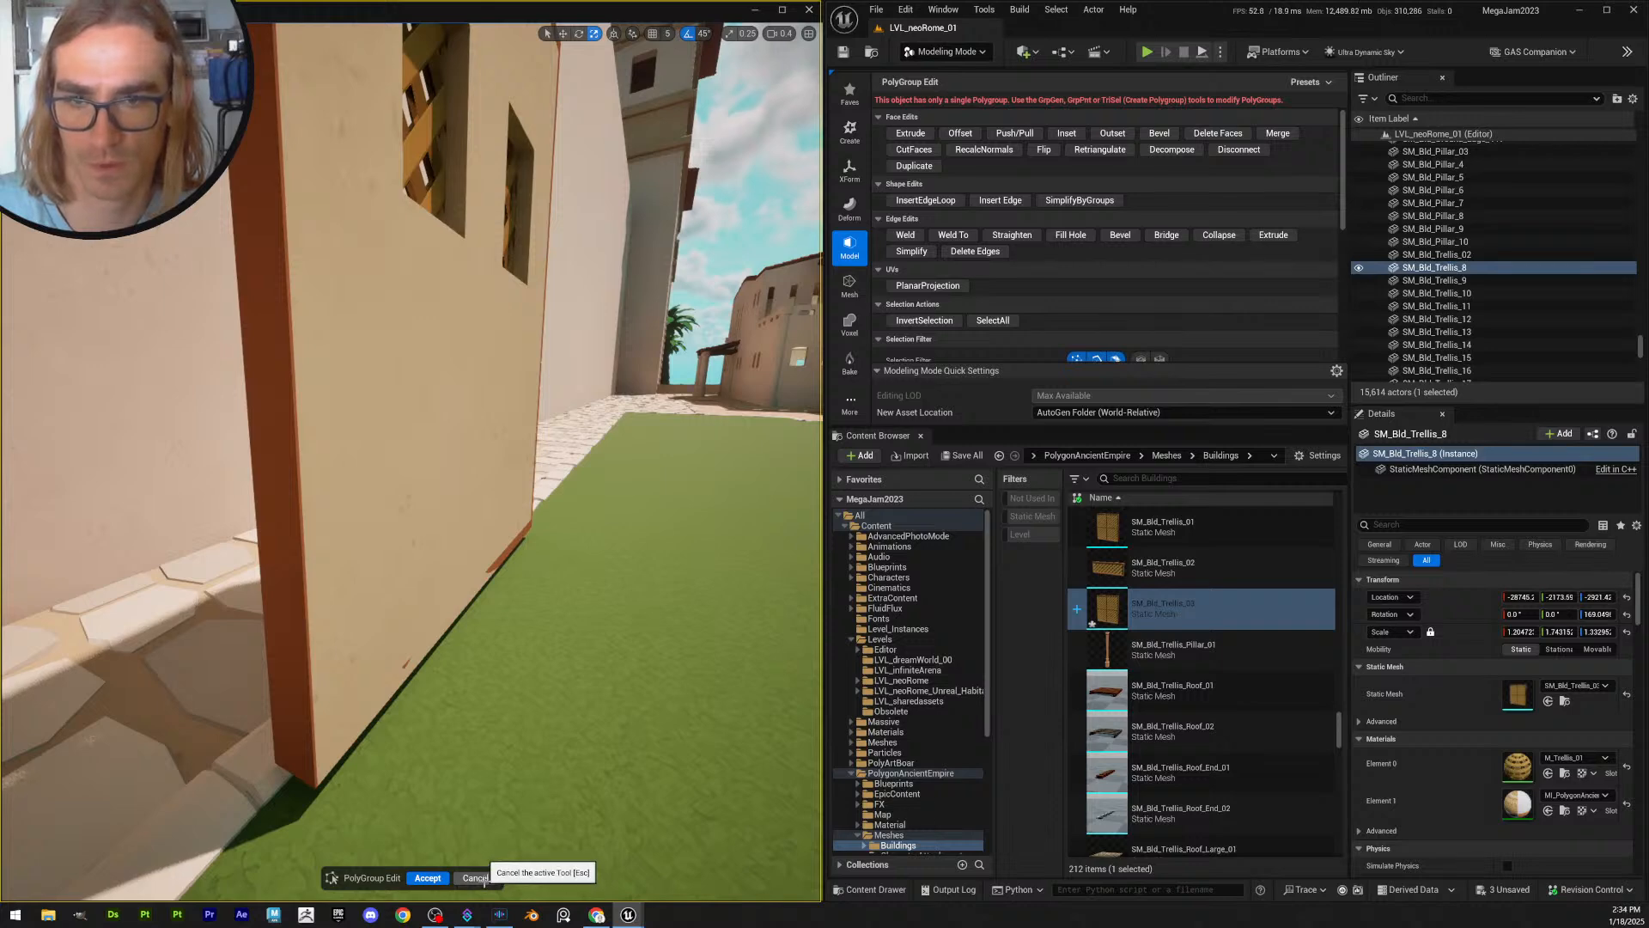
{"action": "left_click", "coordinate": [485, 878]}
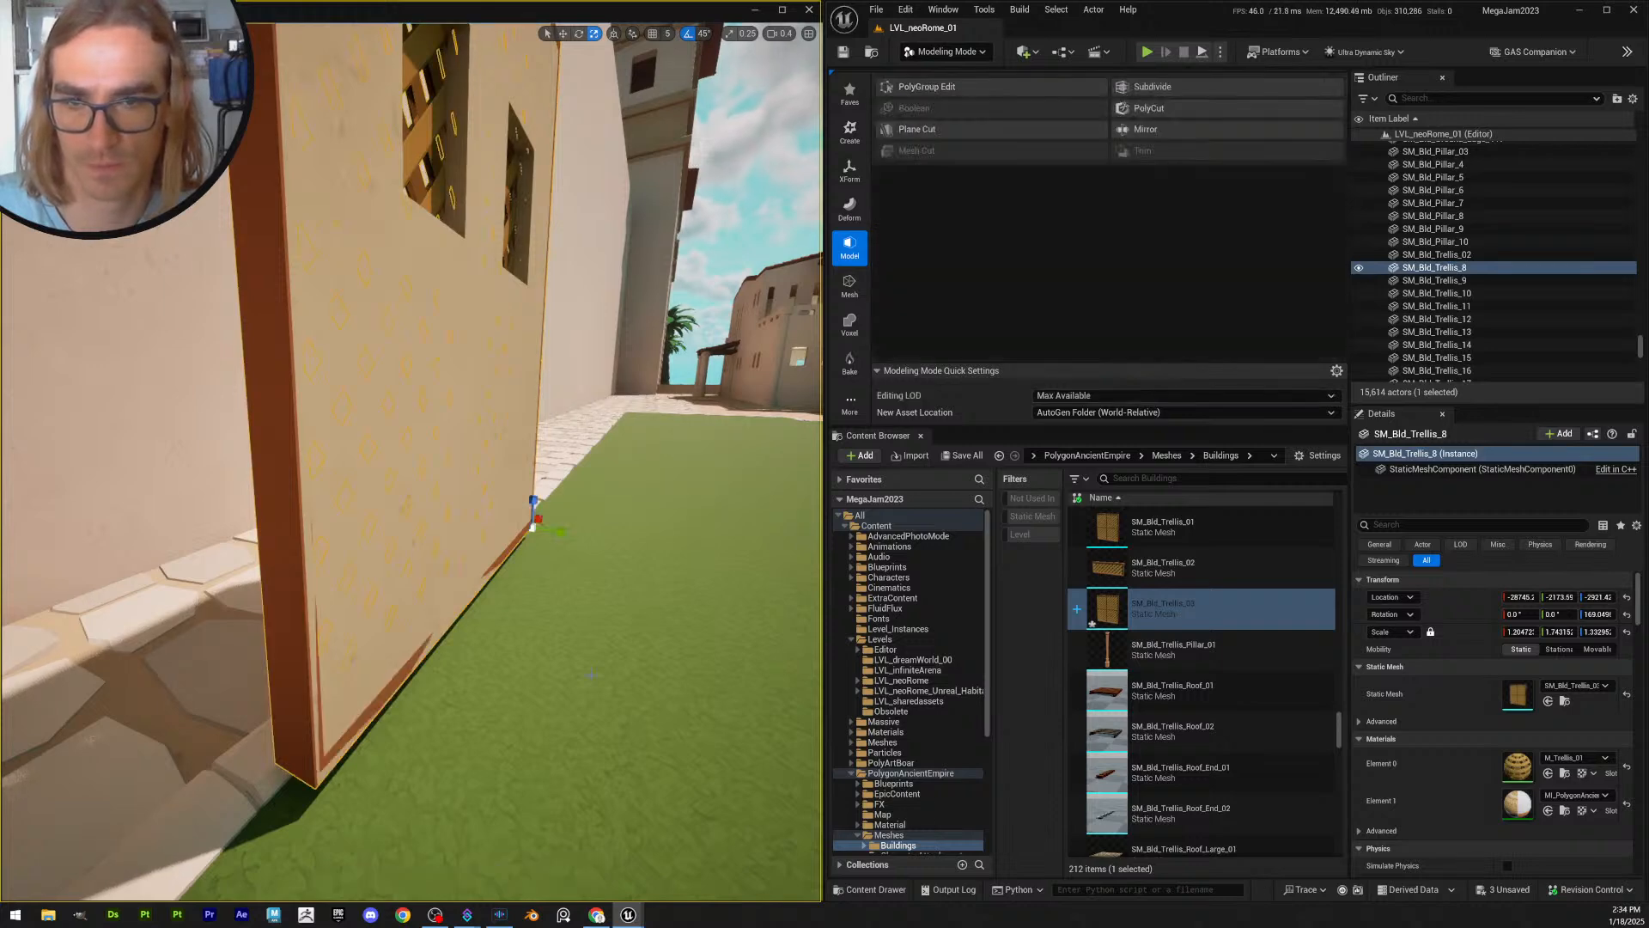
- Reduce the trellis's length scale slightly to about 1.2005 and check its fit against the wall from the front
{"action": "right_click_drag", "start_coordinate": [574, 421], "coordinate": [567, 451]}
{"action": "scroll", "coordinate": [567, 452], "scroll_direction": "down", "scroll_amount": 3}
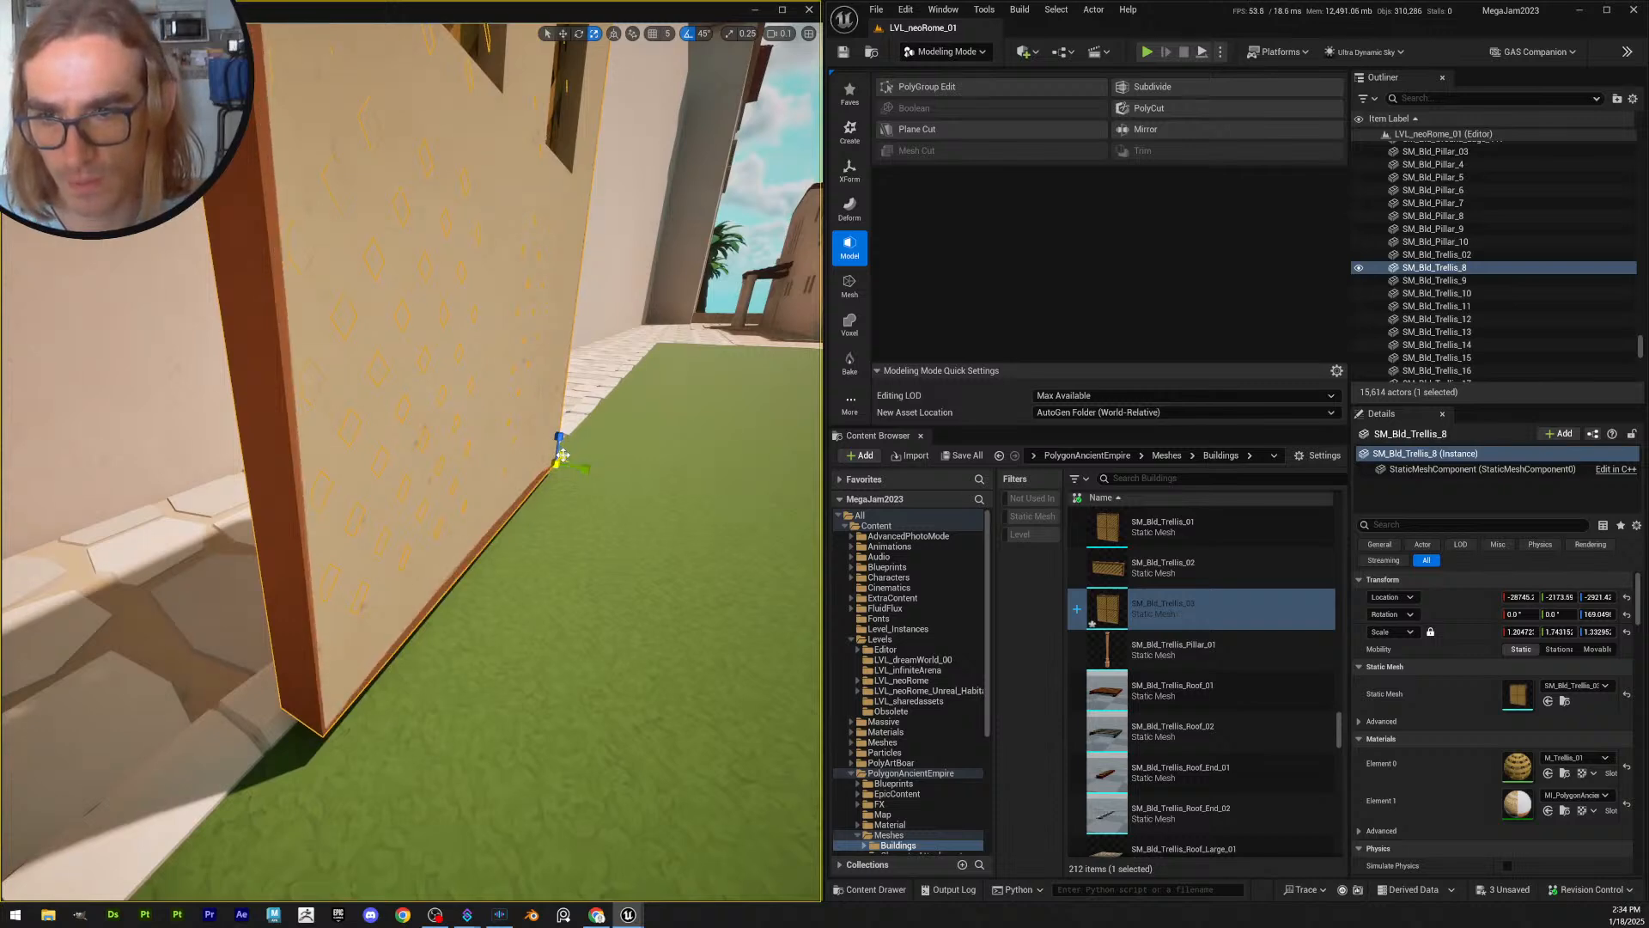
{"action": "left_click_drag", "start_coordinate": [563, 455], "coordinate": [561, 454]}
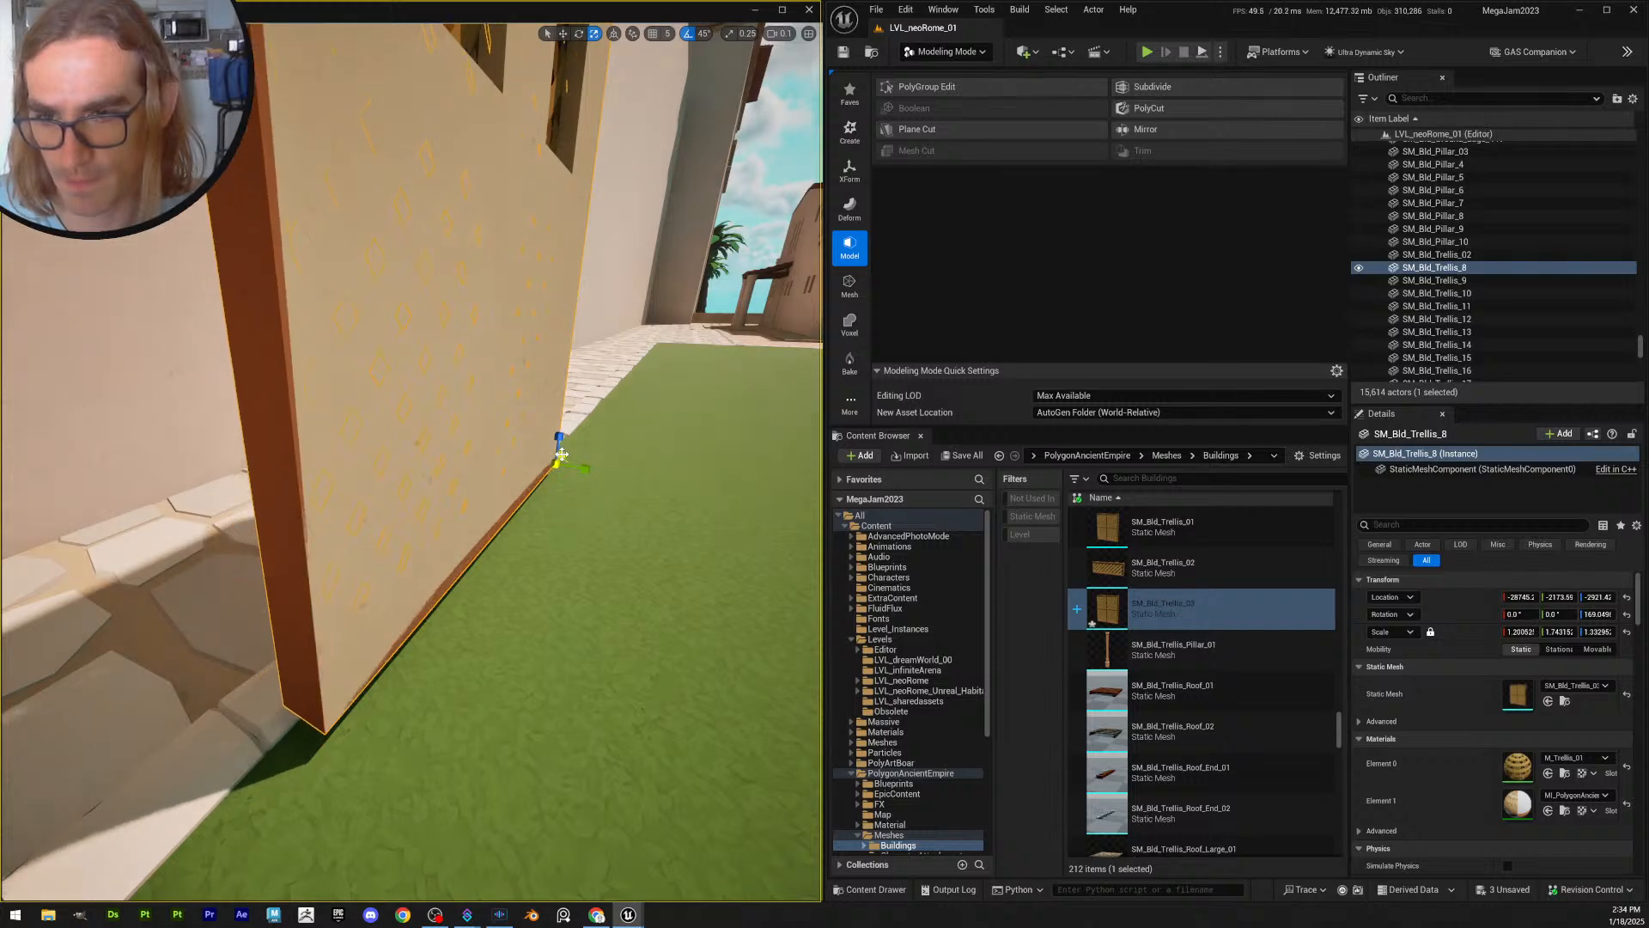
{"action": "scroll", "coordinate": [548, 489], "scroll_direction": "up", "scroll_amount": 1}
{"action": "right_click_drag", "start_coordinate": [548, 489], "coordinate": [516, 290]}
{"action": "scroll", "coordinate": [559, 567], "scroll_direction": "up", "scroll_amount": 4}
{"action": "right_click_drag", "start_coordinate": [555, 421], "coordinate": [486, 633]}
{"action": "key", "text": "q"}
{"action": "key", "text": "w"}
{"action": "right_click_drag", "start_coordinate": [494, 456], "coordinate": [496, 442]}
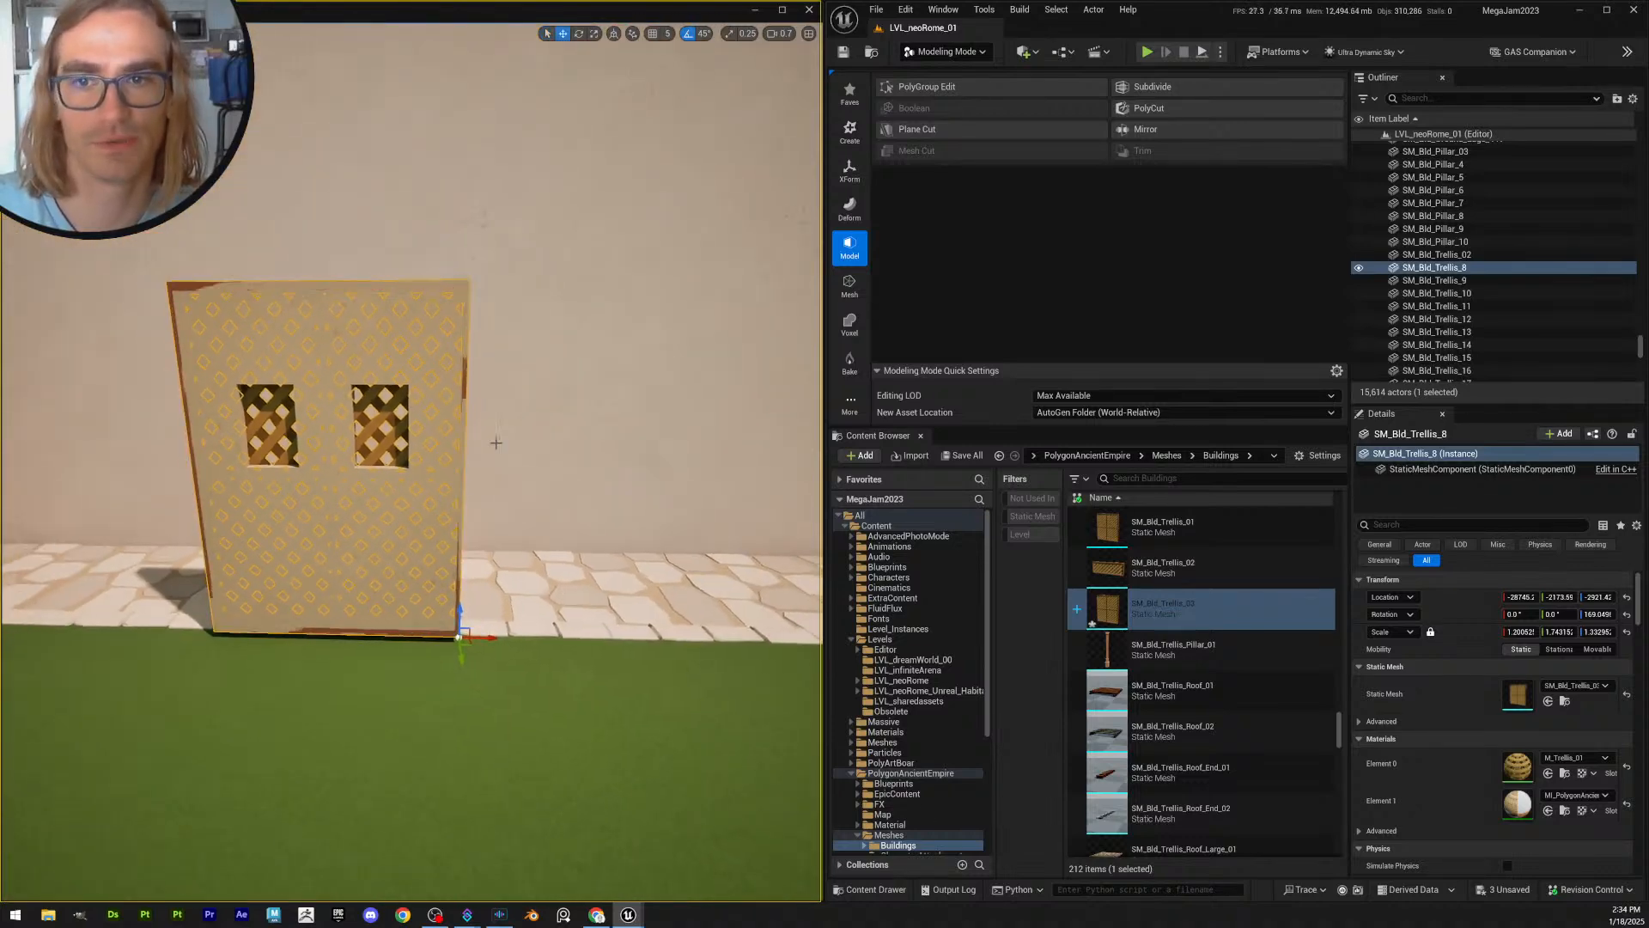
- Apply Bake Transform to the trellis with Bake Full Scale and rotation baking turned off
{"action": "left_click", "coordinate": [846, 170]}
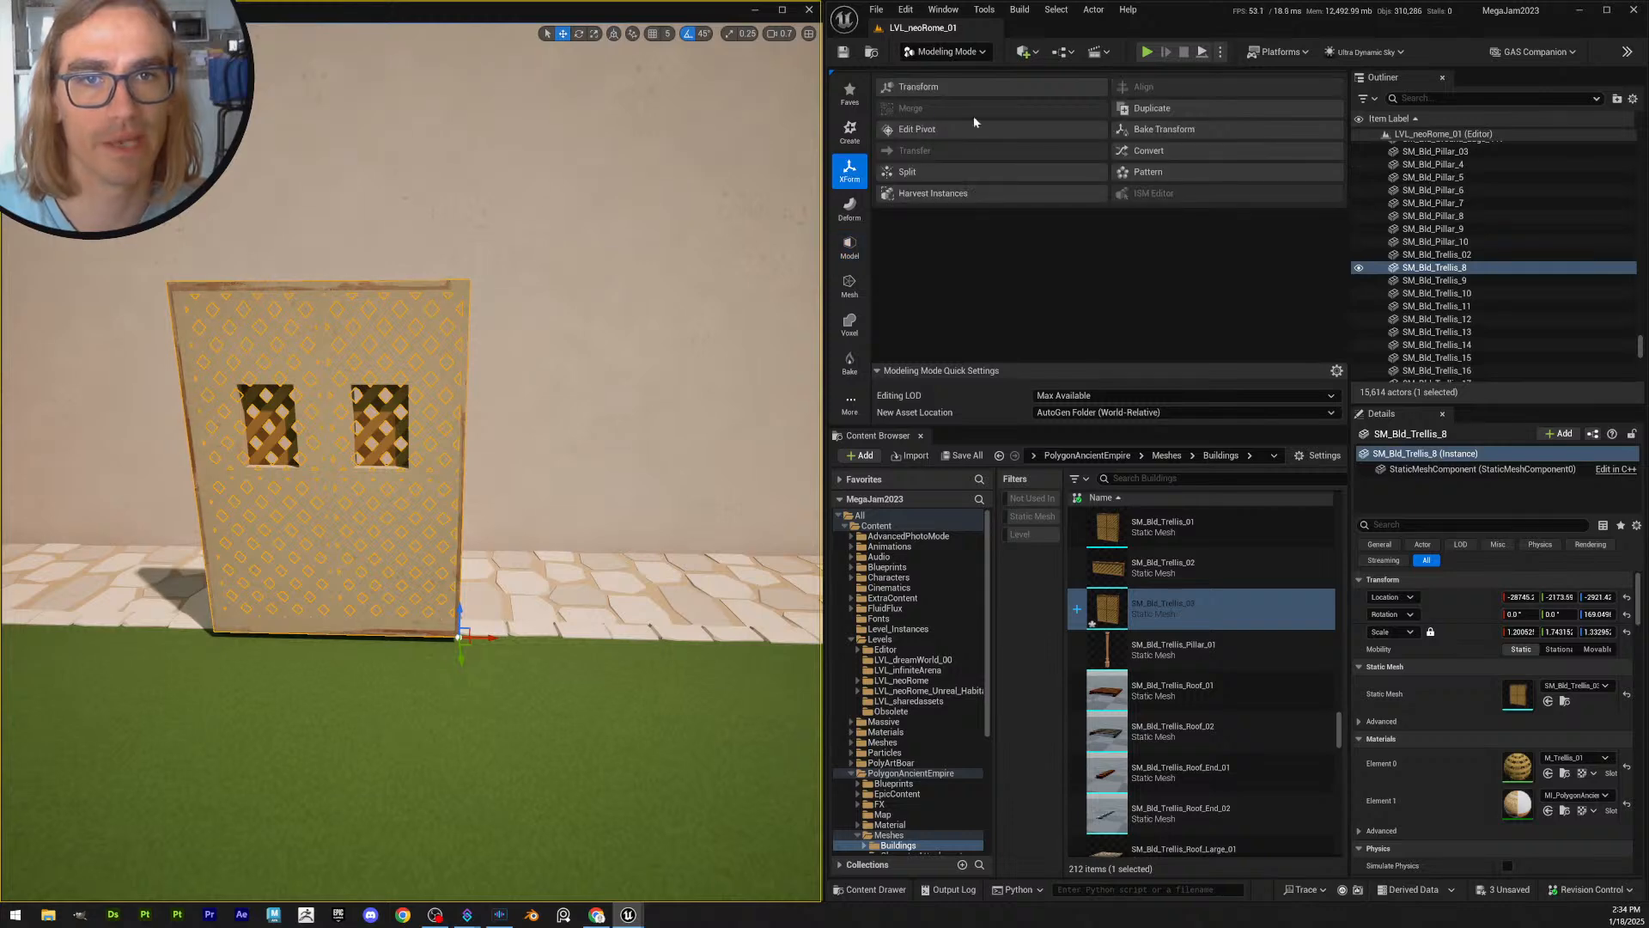
{"action": "left_click", "coordinate": [1166, 129]}
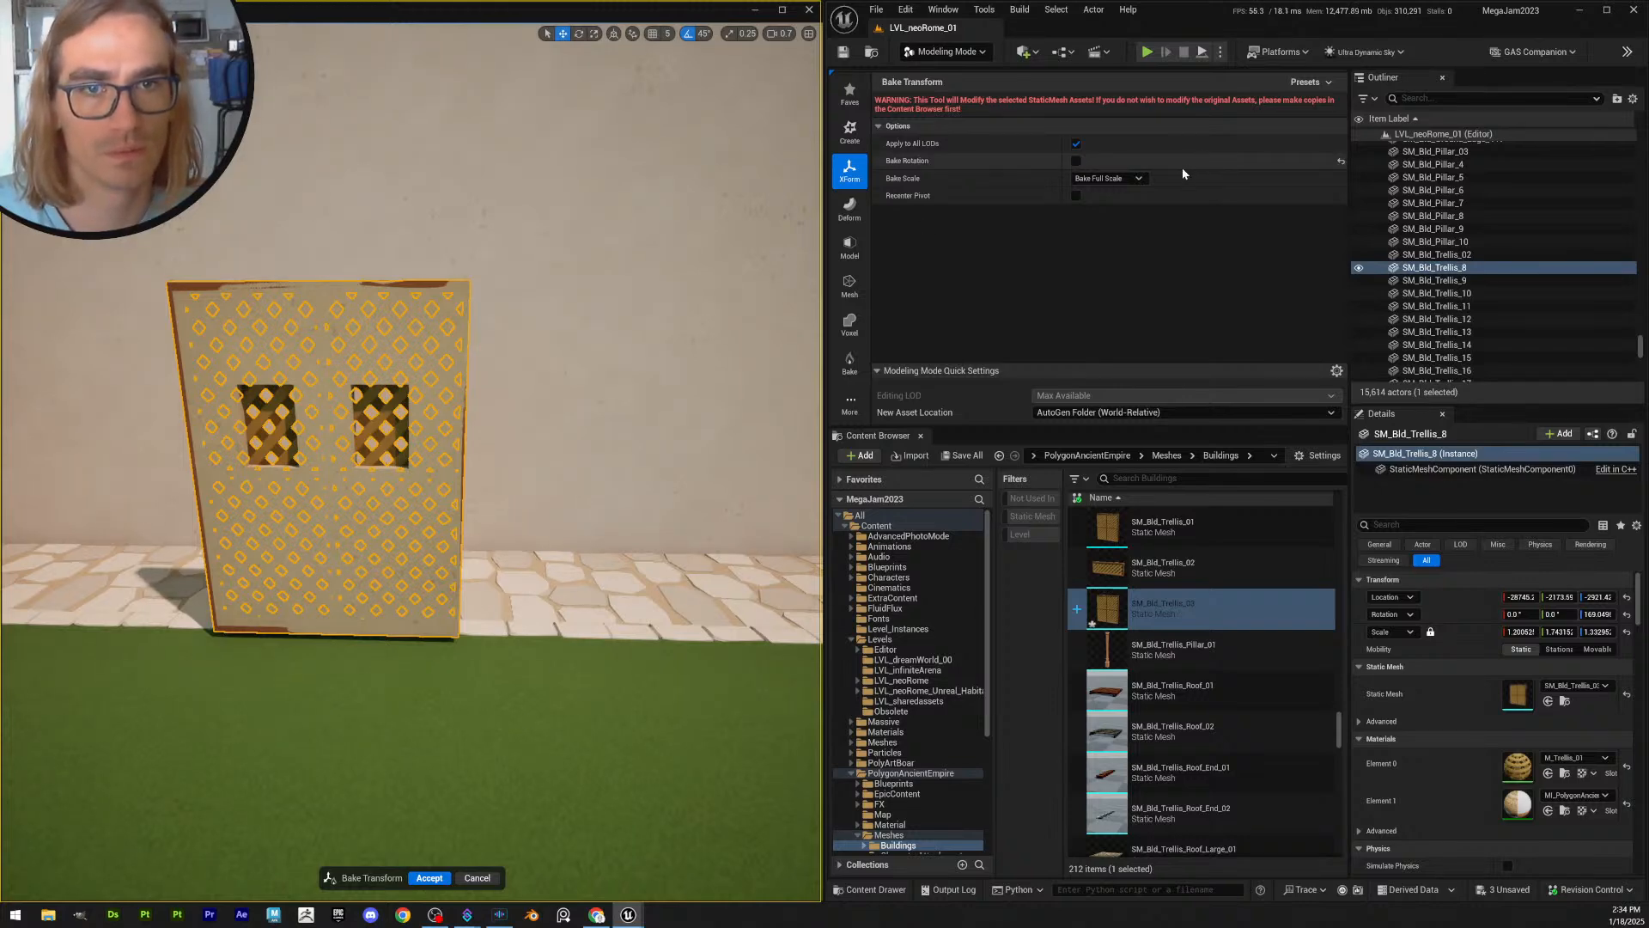
{"action": "left_click", "coordinate": [430, 878]}
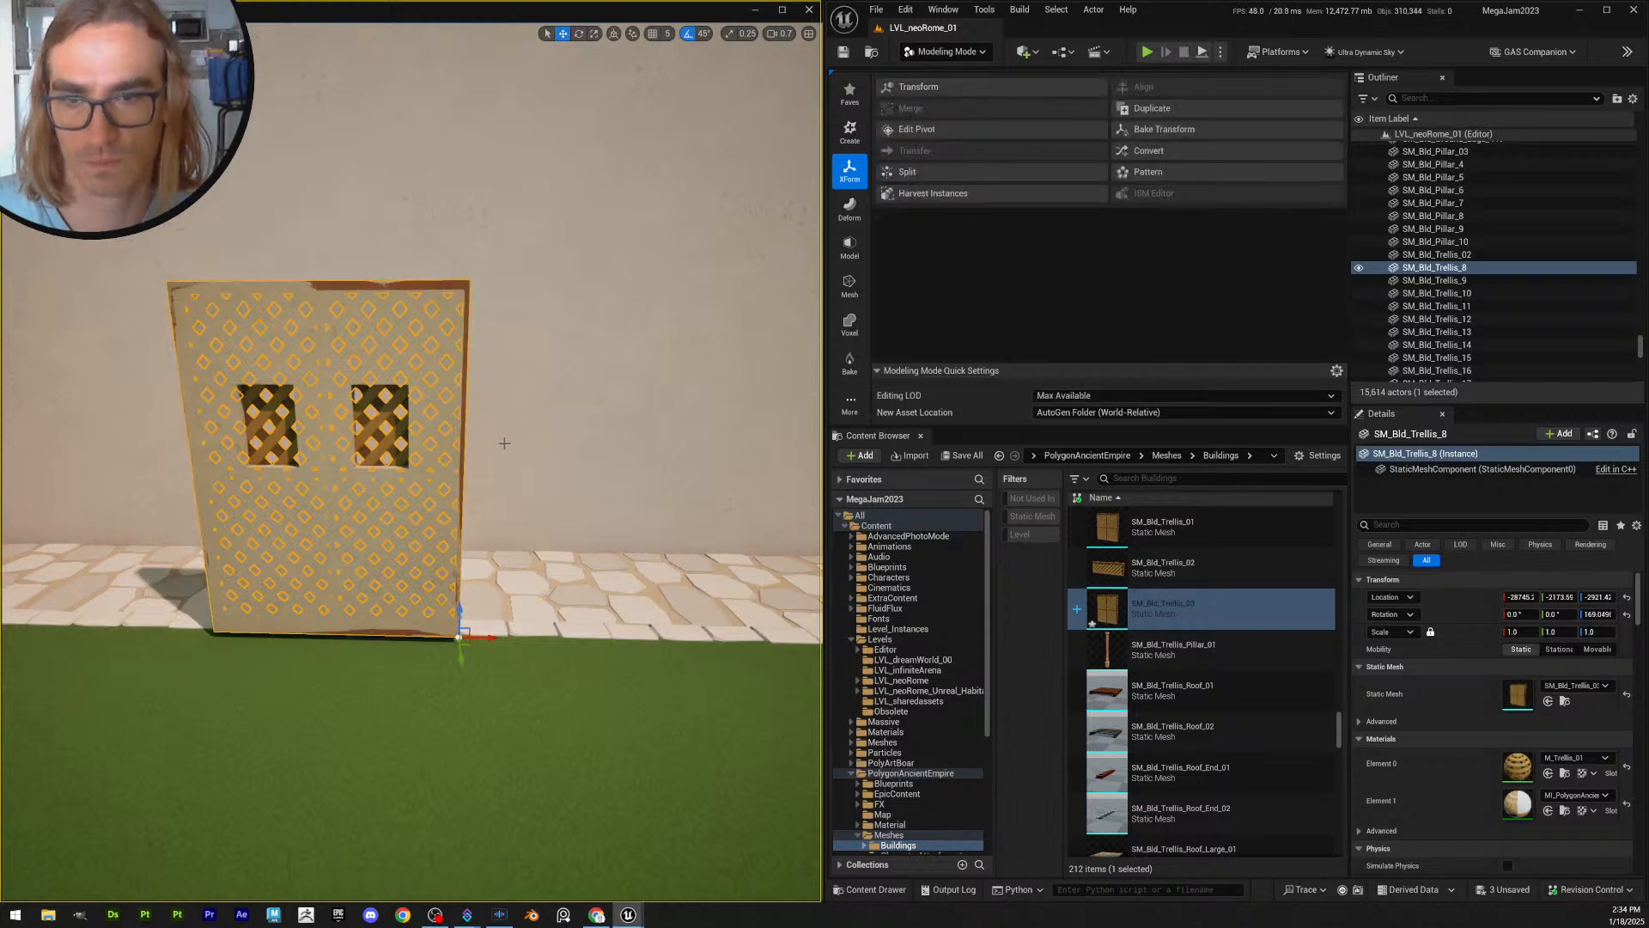
- Set the movement grid snap to 100 and slide the trellis along the wall's direction until it stands beside the wall
{"action": "left_click", "coordinate": [669, 34]}
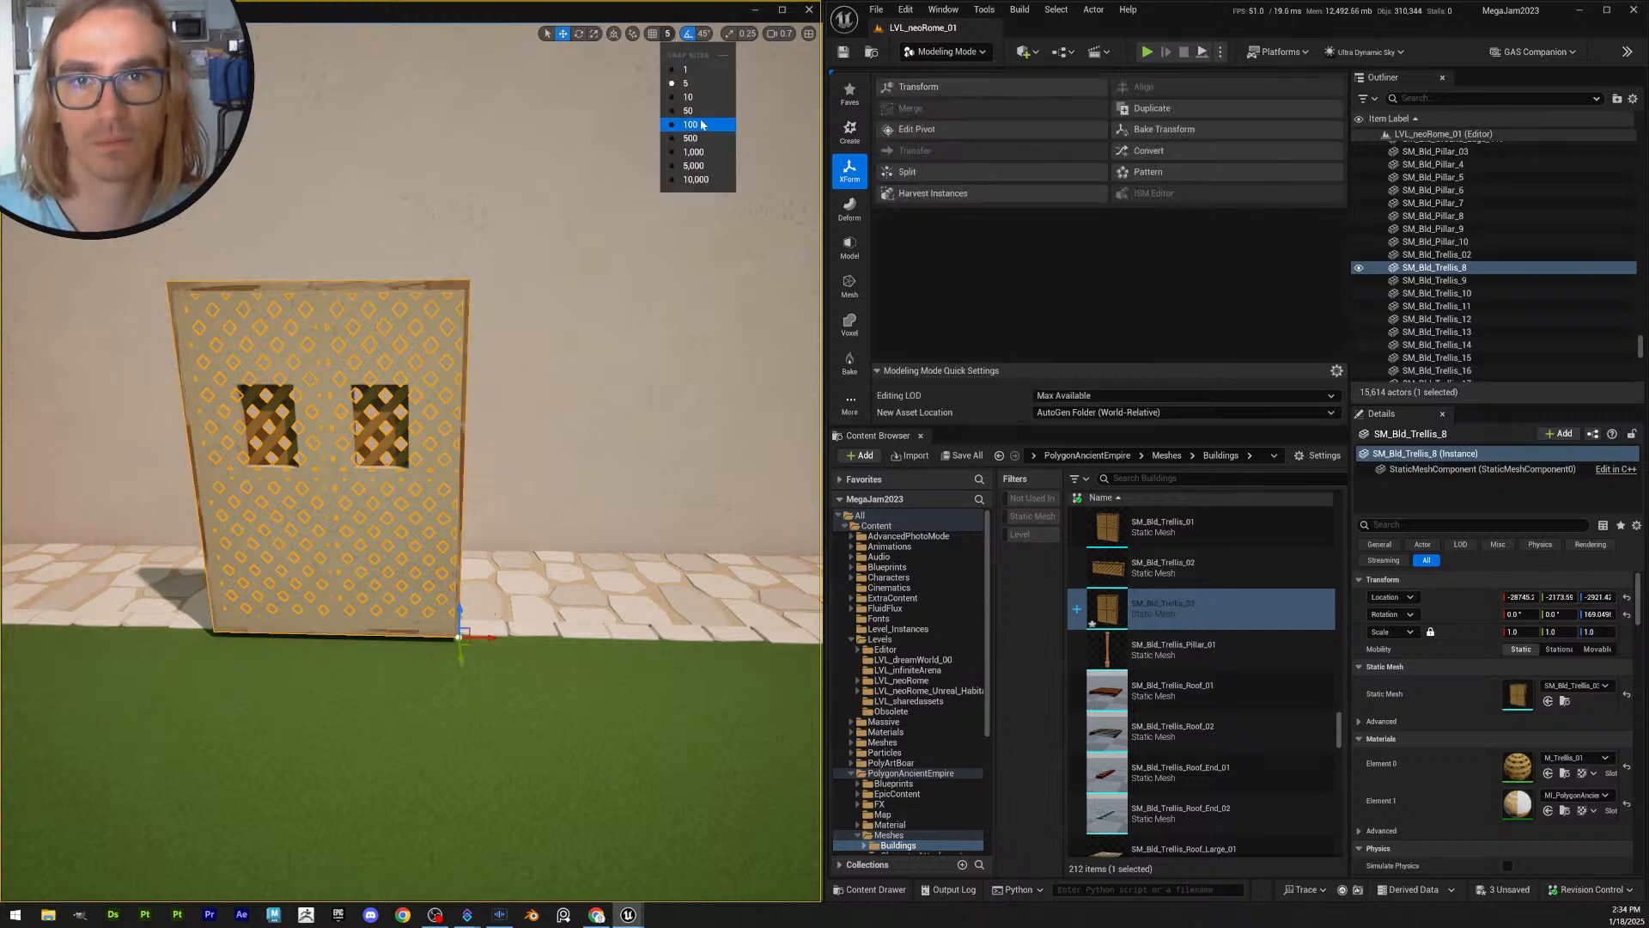
{"action": "left_click", "coordinate": [692, 124]}
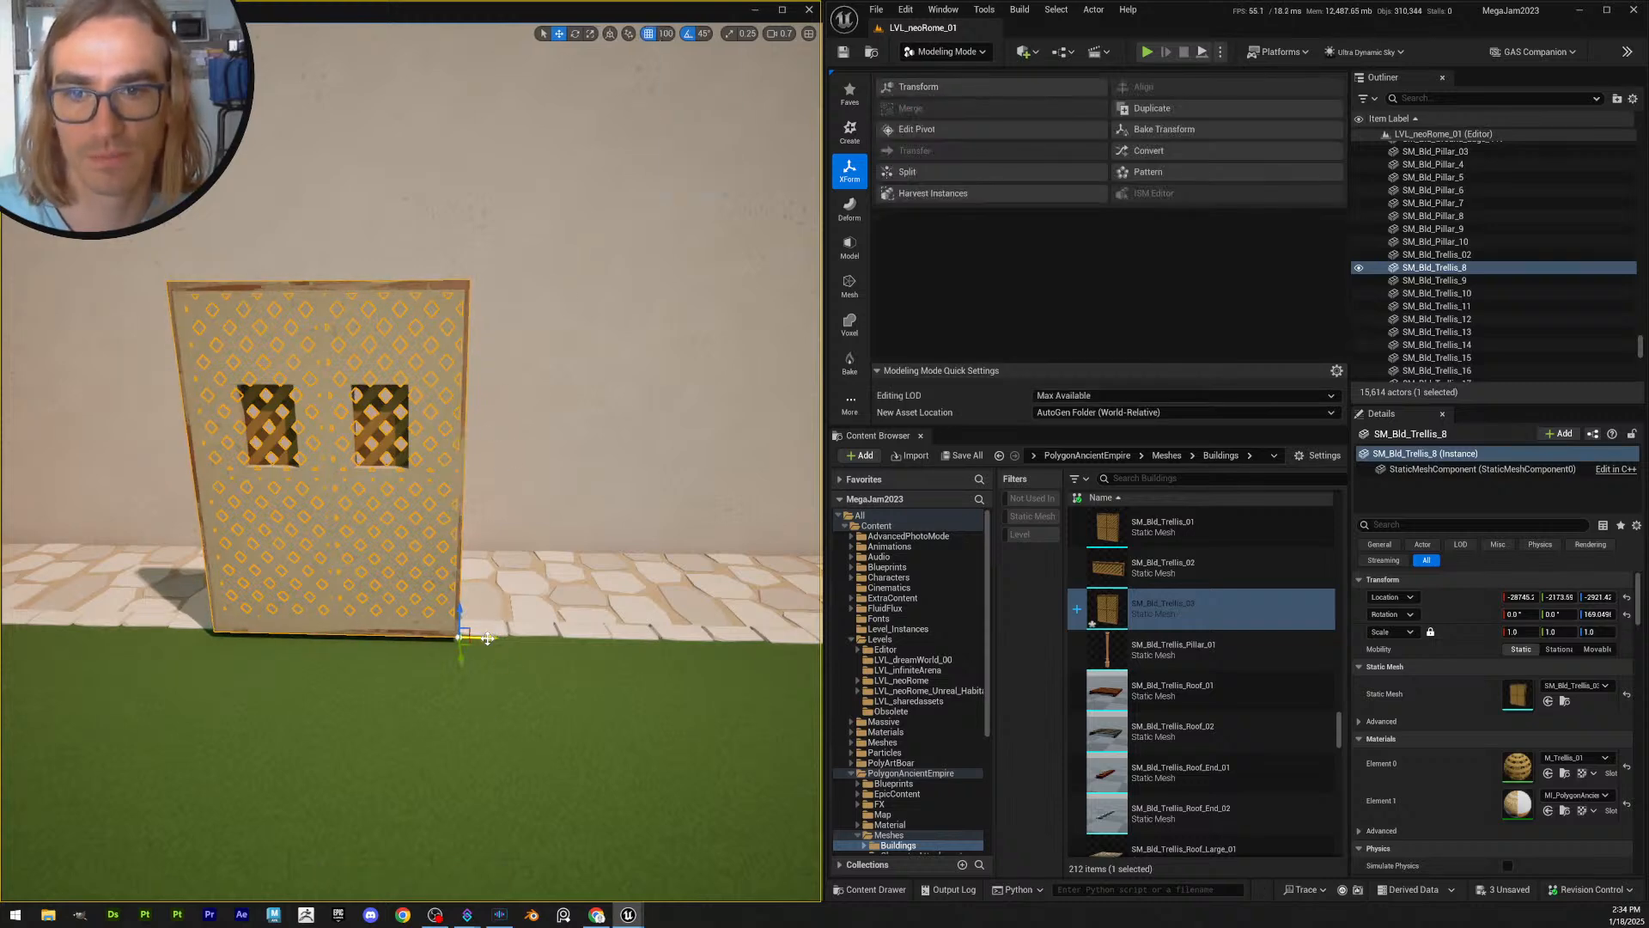
{"action": "left_click_drag", "start_coordinate": [487, 638], "coordinate": [758, 659]}
{"action": "key", "text": "Escape"}
- Select the two lattice trellis panels at the back of the pergola terrace and delete them
{"action": "key", "text": "w"}
{"action": "right_click_drag", "start_coordinate": [626, 592], "coordinate": [421, 515]}
{"action": "key", "text": "w"}
{"action": "key", "text": "s"}
{"action": "key", "text": "d"}
{"action": "mouse_move", "coordinate": [601, 473]}
{"action": "right_mouse_down"}
{"action": "mouse_move", "coordinate": [565, 473]}
{"action": "mouse_move", "coordinate": [595, 488]}
{"action": "mouse_move", "coordinate": [595, 558]}
{"action": "mouse_move", "coordinate": [584, 516]}
{"action": "mouse_move", "coordinate": [541, 524]}
{"action": "mouse_move", "coordinate": [507, 490]}
{"action": "mouse_move", "coordinate": [257, 472]}
{"action": "mouse_move", "coordinate": [129, 428]}
{"action": "right_mouse_up"}
{"action": "scroll", "coordinate": [583, 474], "scroll_direction": "down", "scroll_amount": 1}
{"action": "scroll", "coordinate": [566, 473], "scroll_direction": "down", "scroll_amount": 1}
{"action": "key", "text": "a"}
{"action": "key", "text": "s"}
{"action": "scroll", "coordinate": [584, 516], "scroll_direction": "up", "scroll_amount": 2}
{"action": "left_click", "coordinate": [601, 474]}
{"action": "key", "text": "q"}
{"action": "key", "text": "w"}
{"action": "left_click", "coordinate": [361, 421], "text": "ctrl"}
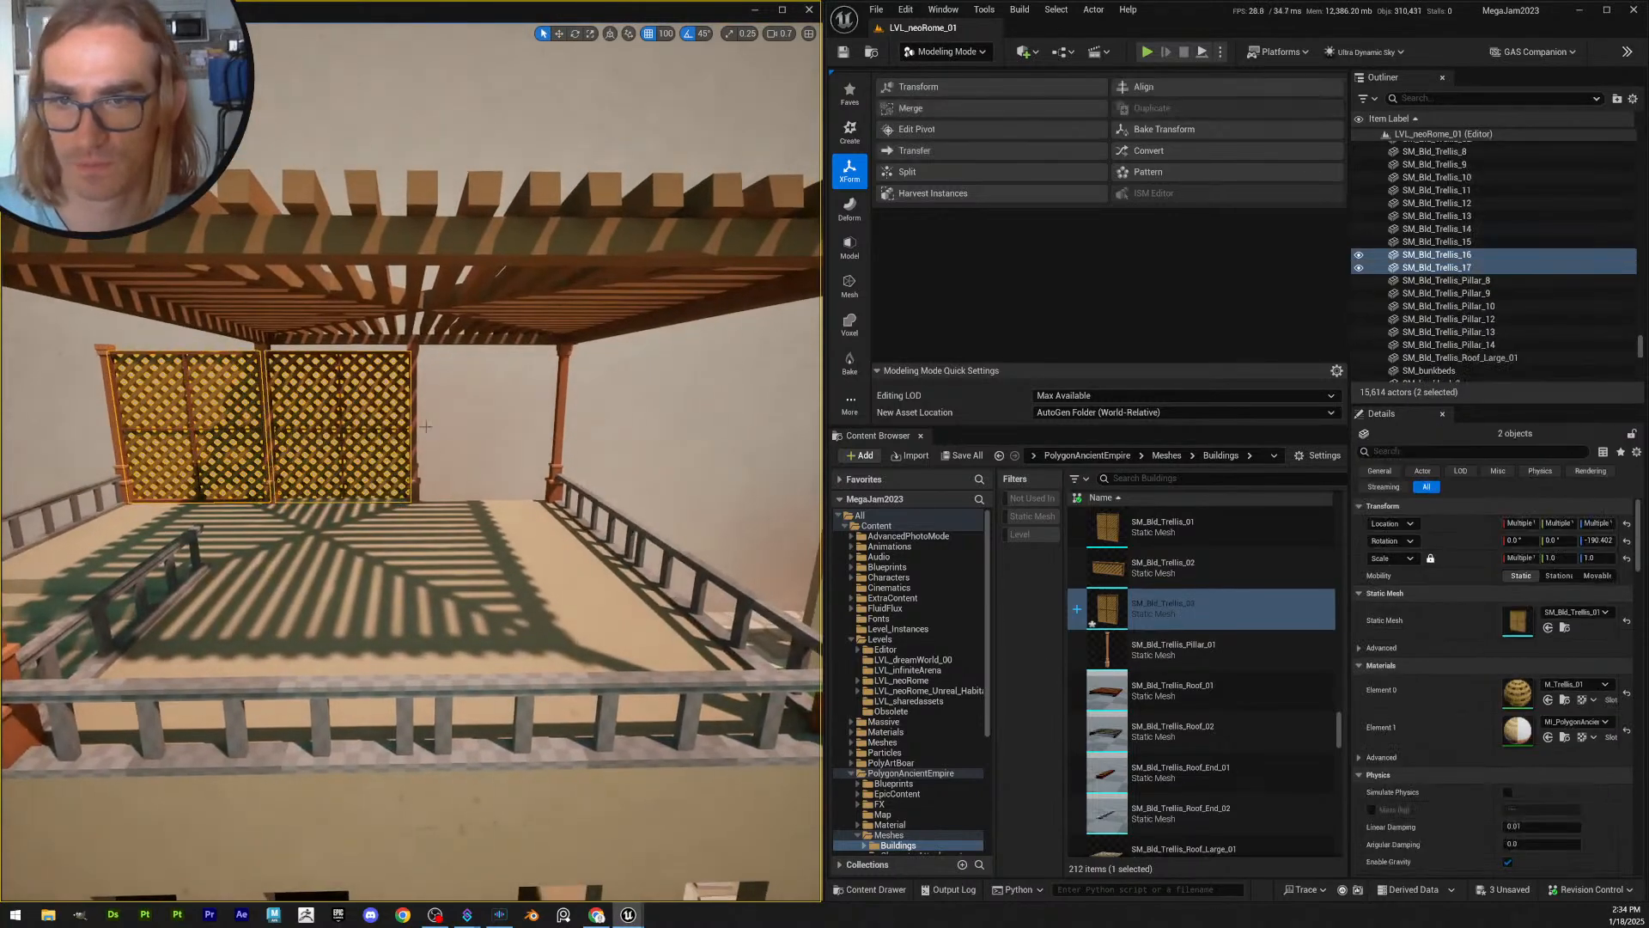
{"action": "key", "text": "Delete"}
- Select the four floor tiles under the pergola, duplicate them, and move the copies out over the lawn
{"action": "right_click_drag", "start_coordinate": [425, 426], "coordinate": [387, 557]}
{"action": "left_click", "coordinate": [385, 557]}
{"action": "left_click", "coordinate": [484, 559], "text": "ctrl"}
{"action": "left_click", "coordinate": [502, 644], "text": "ctrl"}
{"action": "left_click", "coordinate": [352, 645], "text": "ctrl"}
{"action": "key", "text": "s"}
{"action": "right_click_drag", "start_coordinate": [353, 644], "coordinate": [404, 722]}
{"action": "right_click_drag", "start_coordinate": [602, 662], "coordinate": [565, 597]}
{"action": "key", "text": "ctrl+d"}
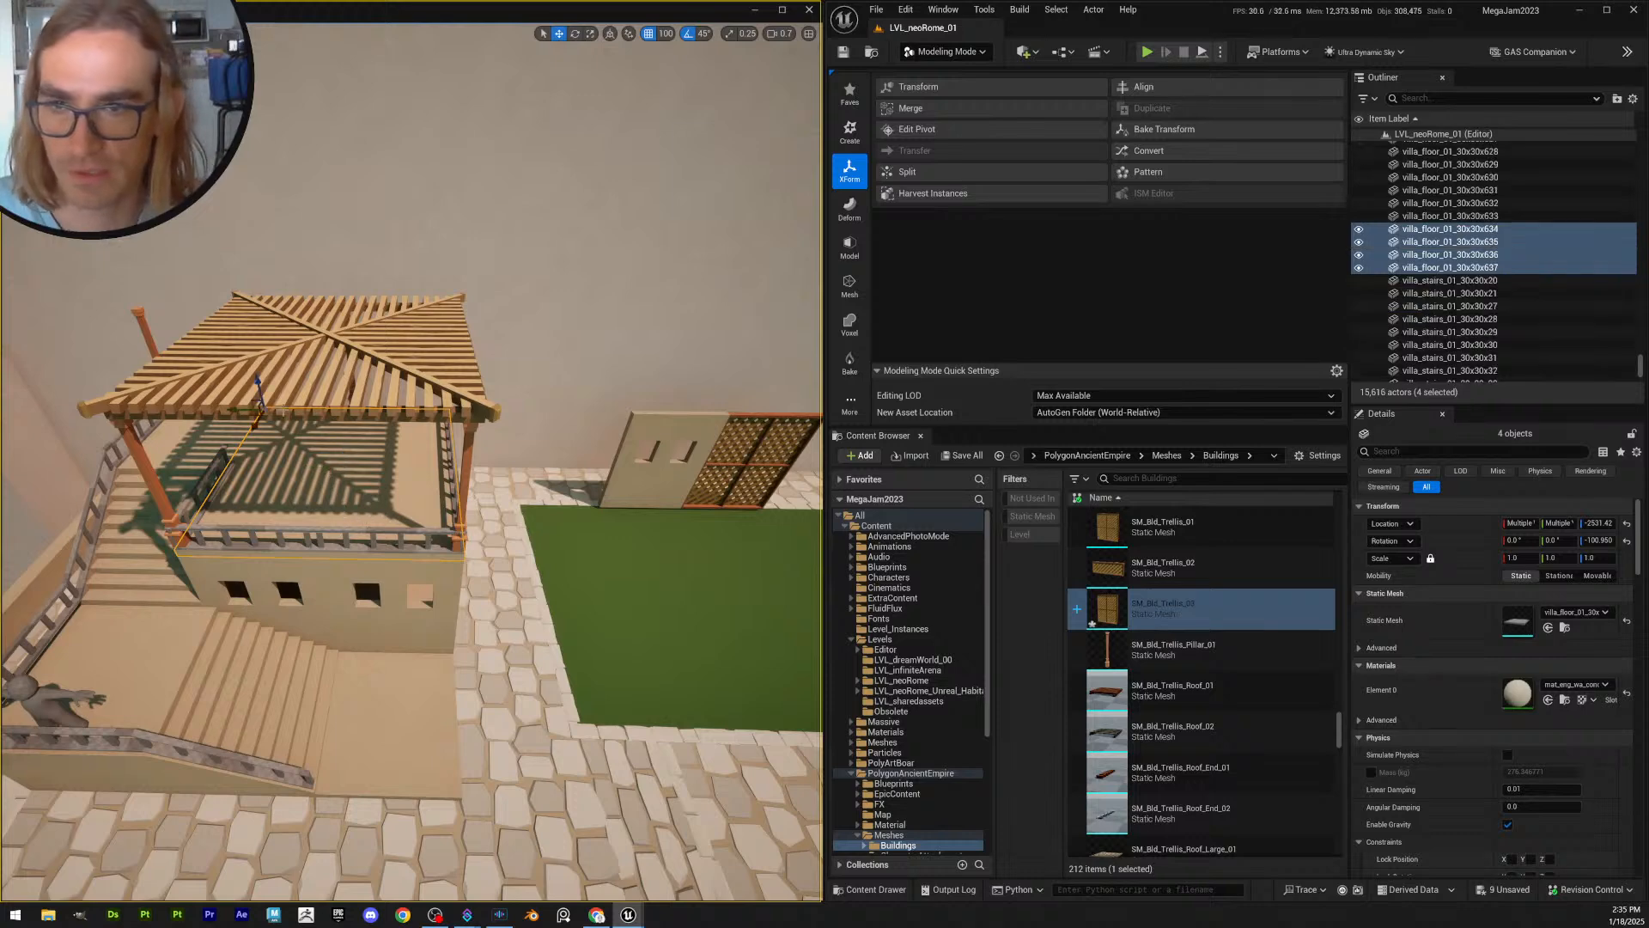
{"action": "left_click_drag", "start_coordinate": [235, 409], "coordinate": [515, 446]}
{"action": "right_click_drag", "start_coordinate": [515, 446], "coordinate": [405, 418]}
- Copy the transform properties of the duplicated corner floor tile and paste them onto the large trellis roof
{"action": "left_click", "coordinate": [103, 380]}
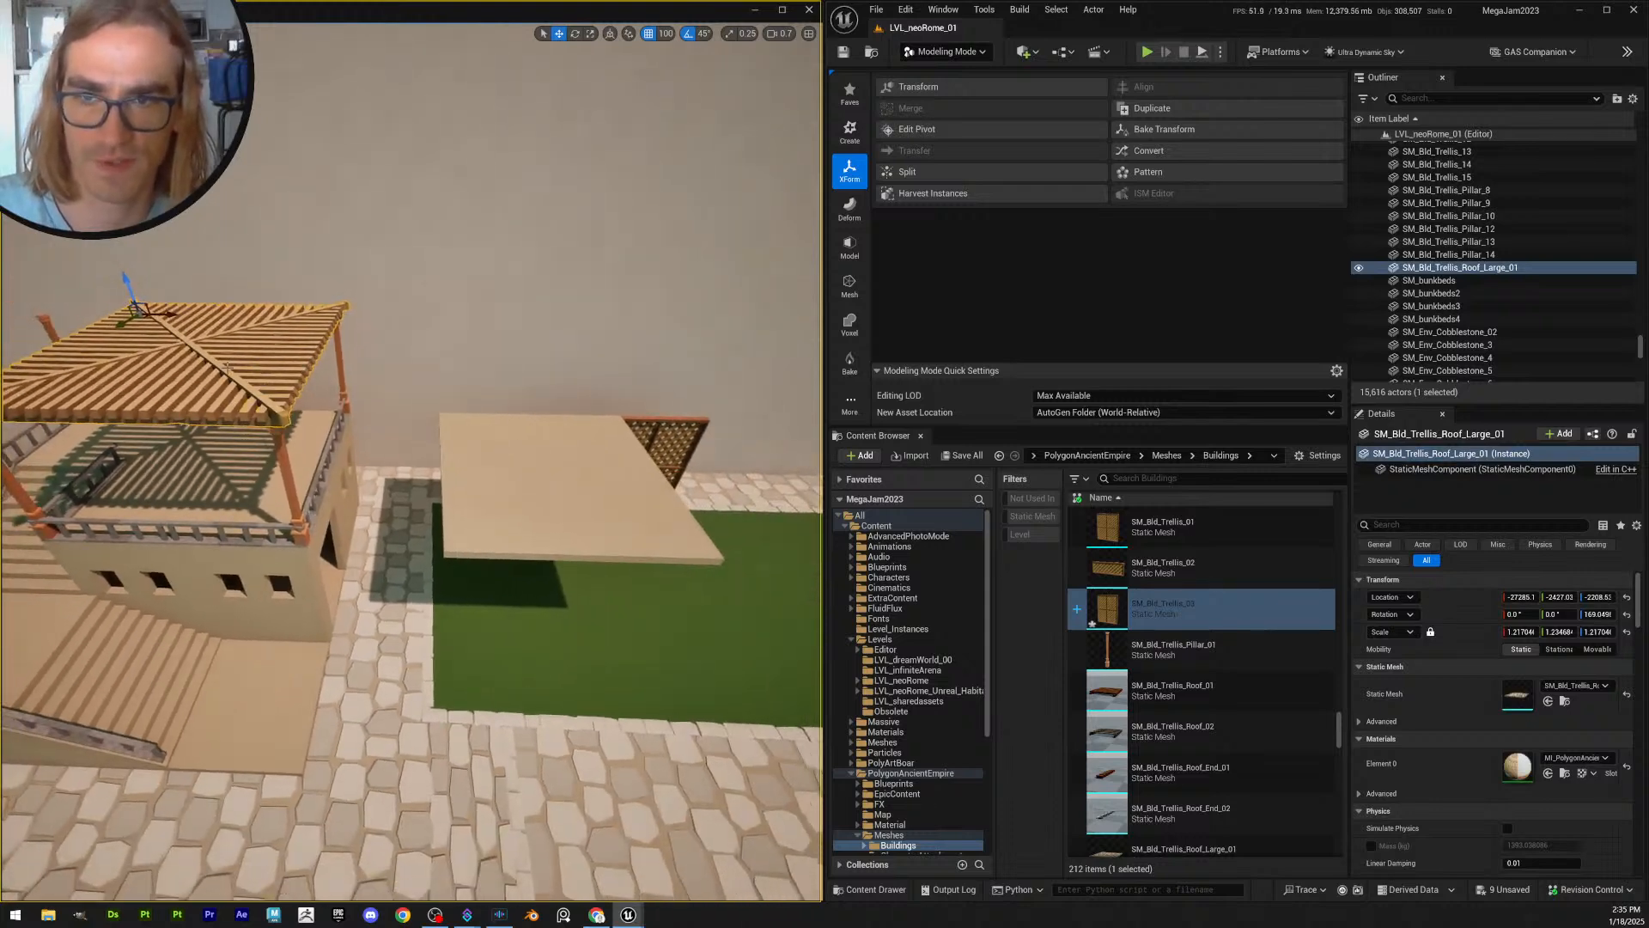
{"action": "left_click", "coordinate": [504, 422]}
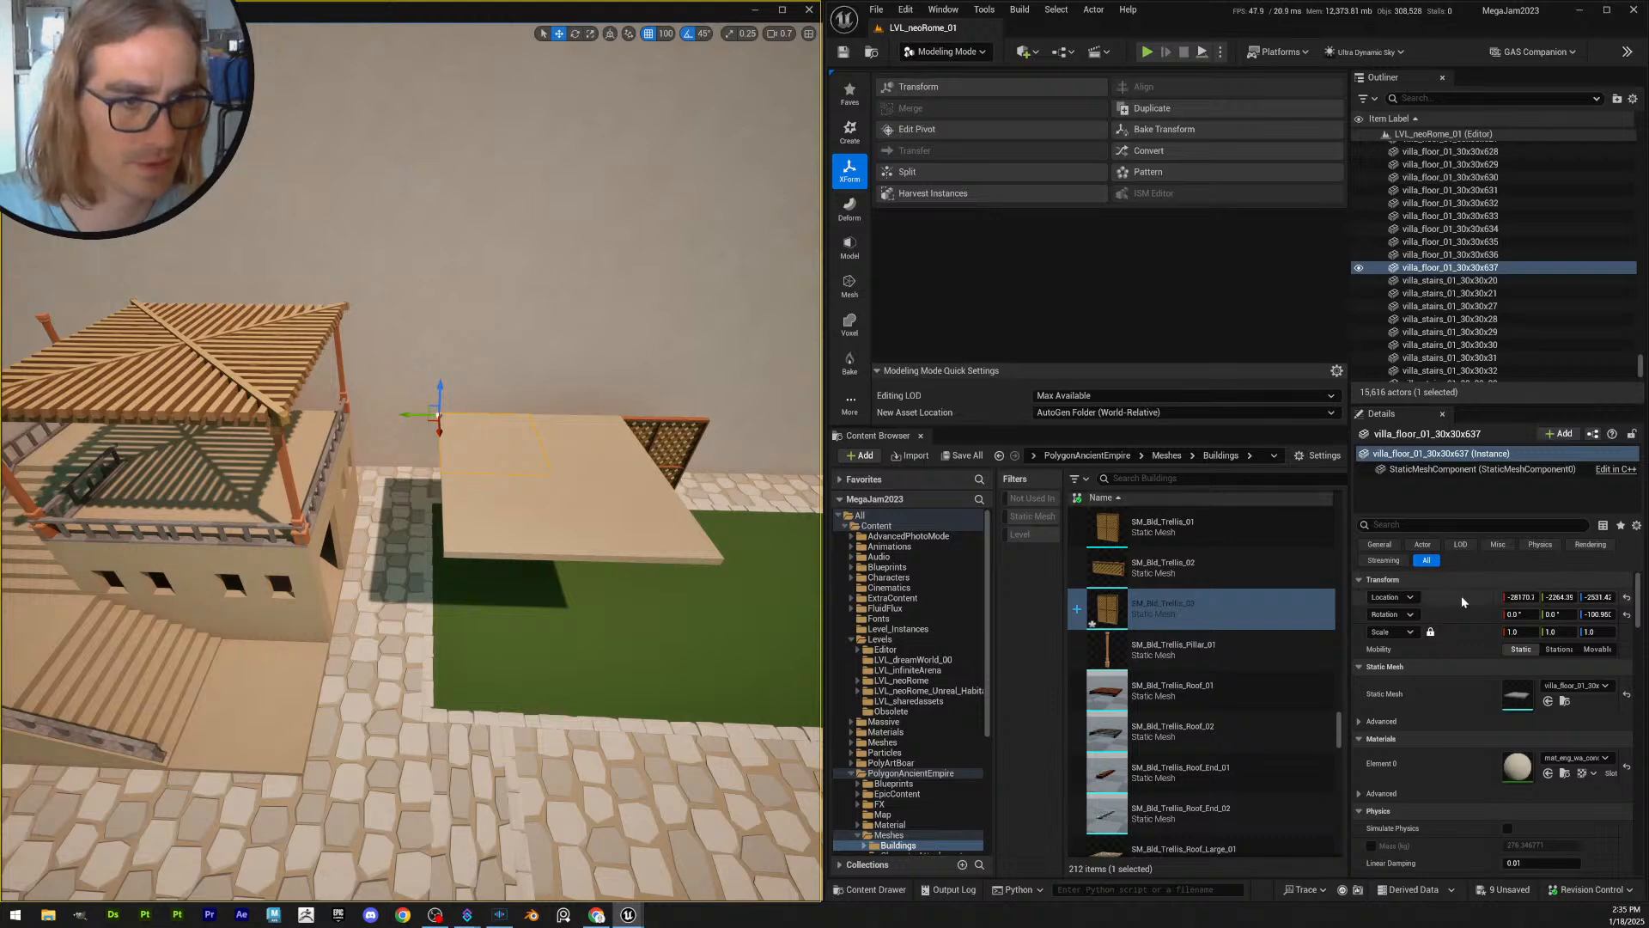
{"action": "right_click_drag", "start_coordinate": [653, 507], "coordinate": [593, 507]}
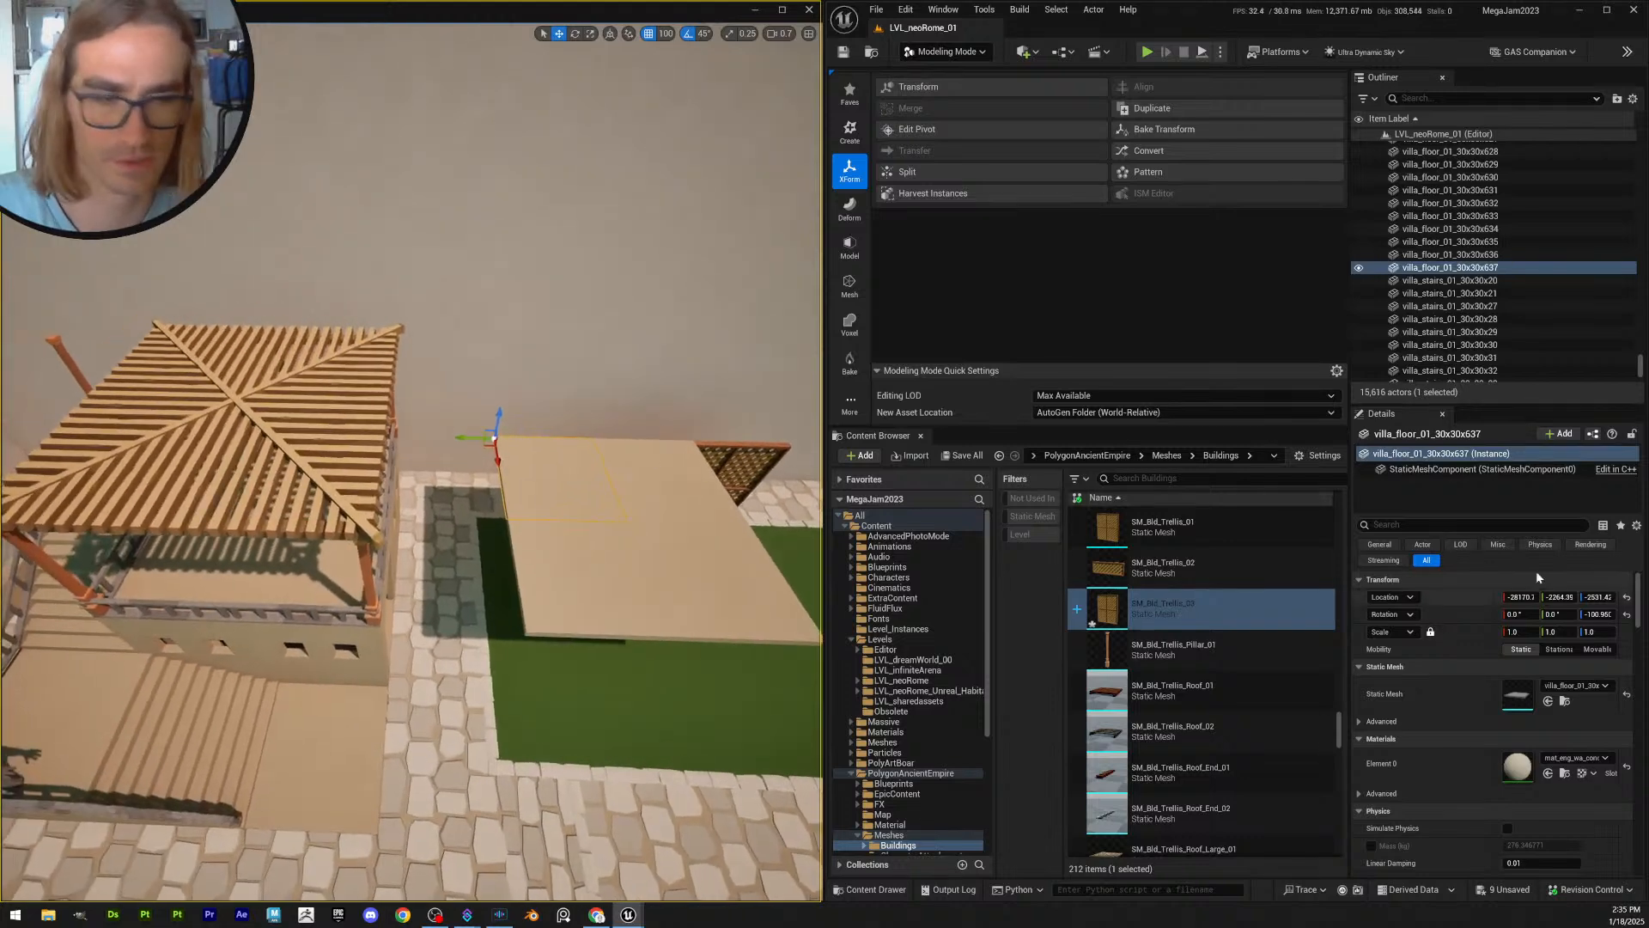
{"action": "right_click", "coordinate": [1454, 596]}
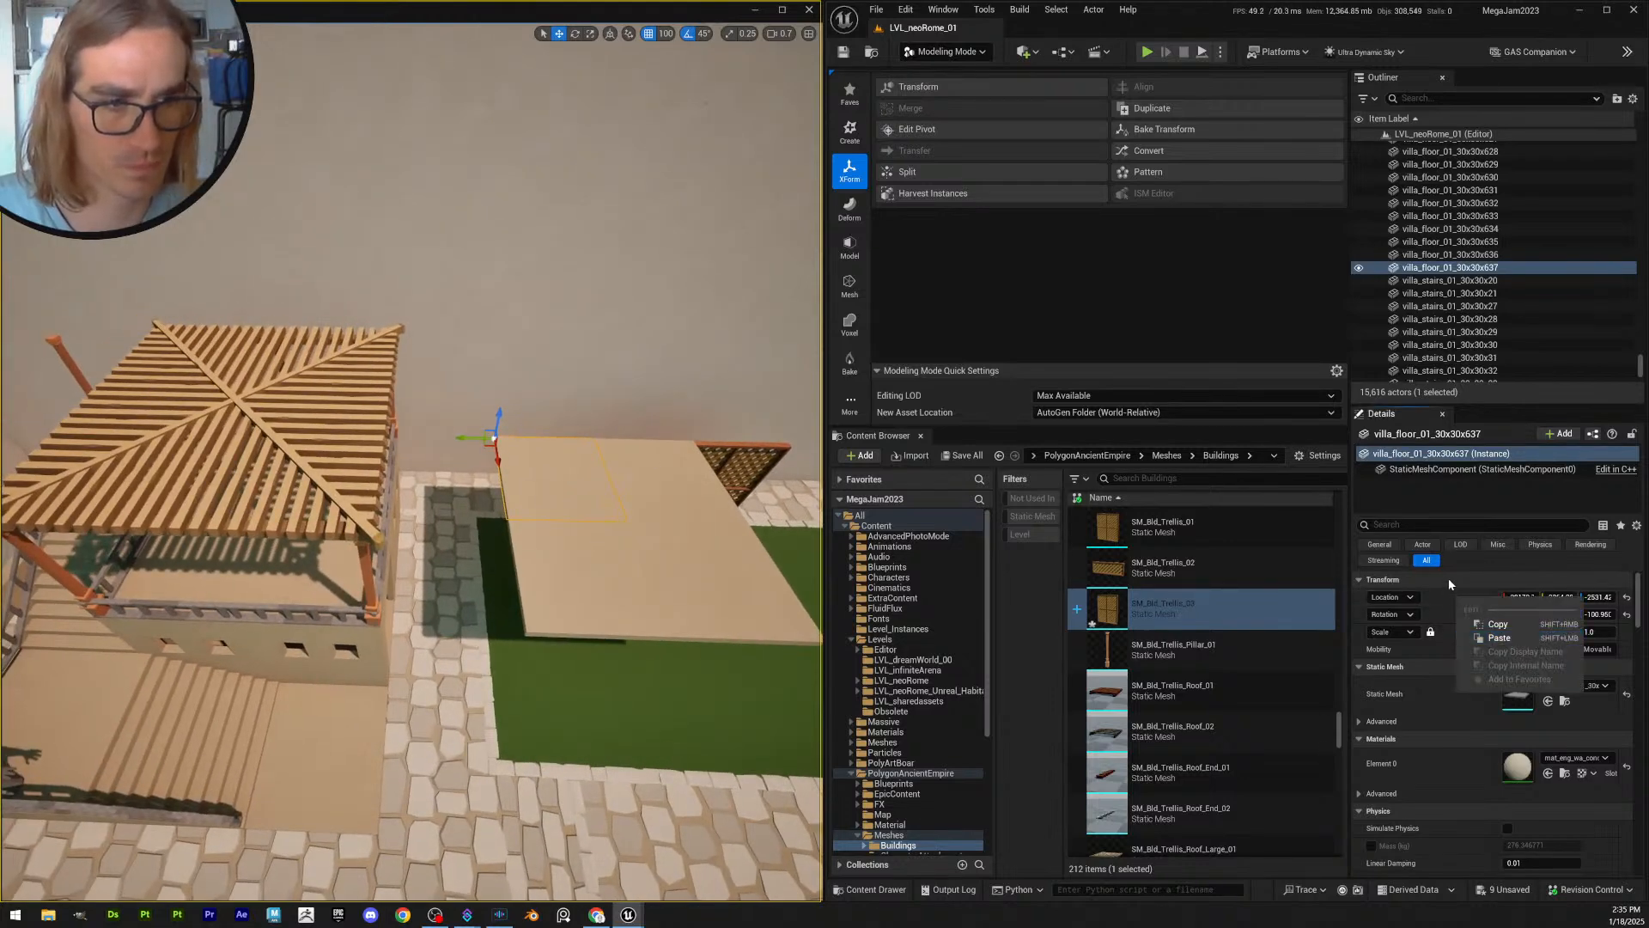
{"action": "right_click", "coordinate": [1449, 583]}
{"action": "left_click", "coordinate": [1501, 650]}
{"action": "left_click", "coordinate": [343, 447]}
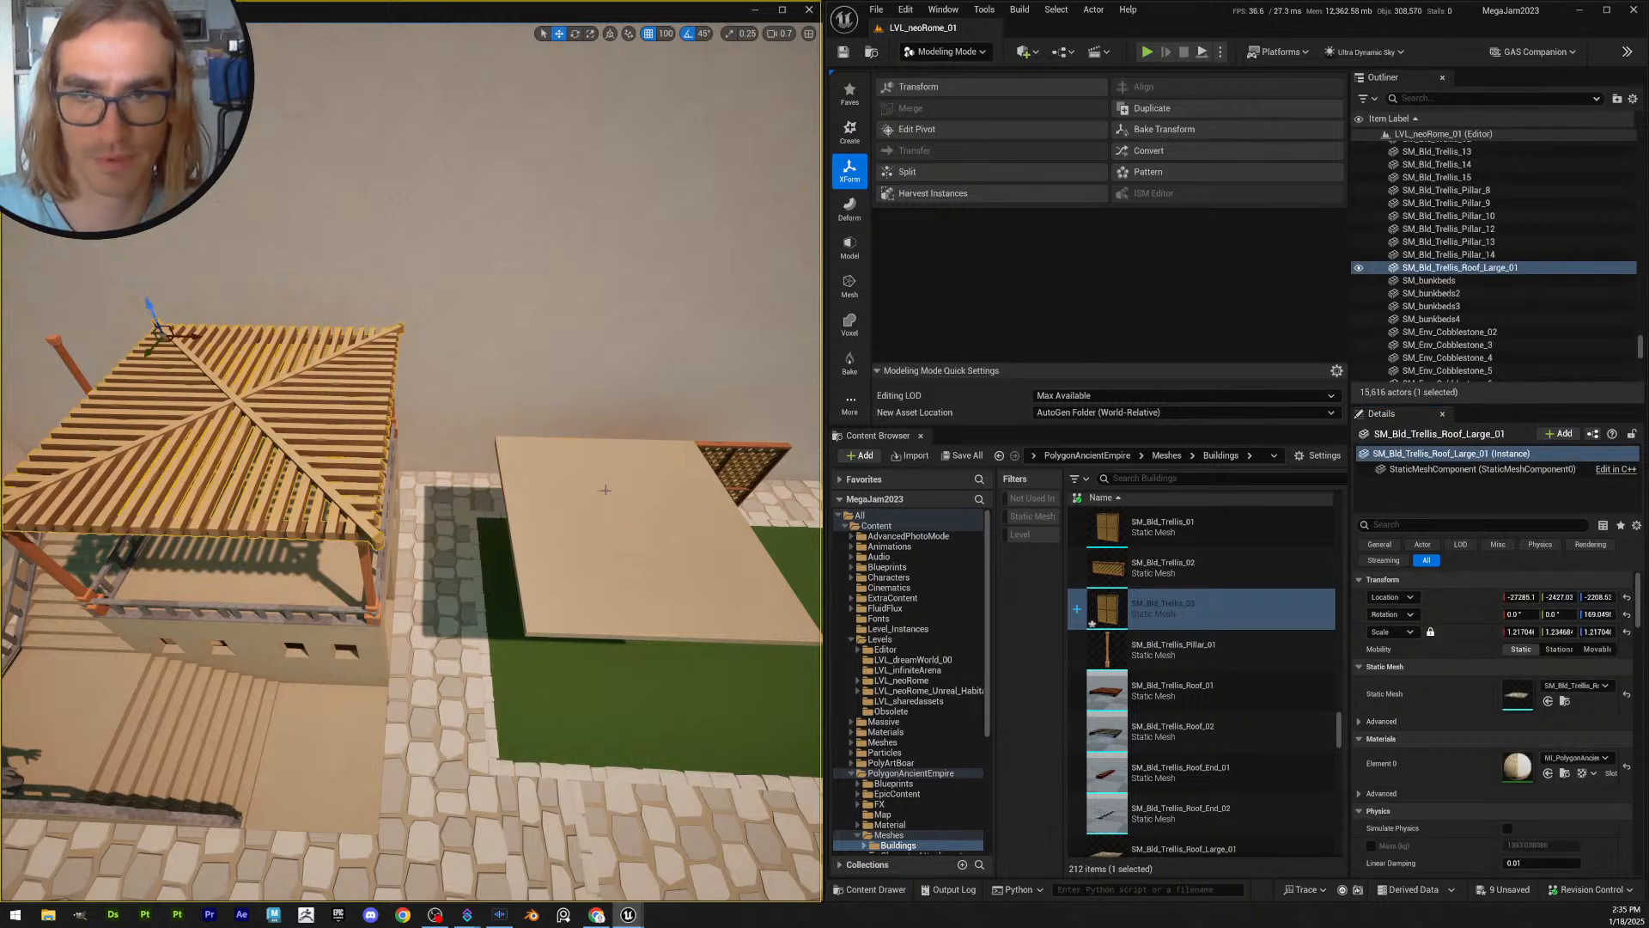
{"action": "right_click", "coordinate": [1447, 575]}
{"action": "left_click", "coordinate": [1477, 655]}
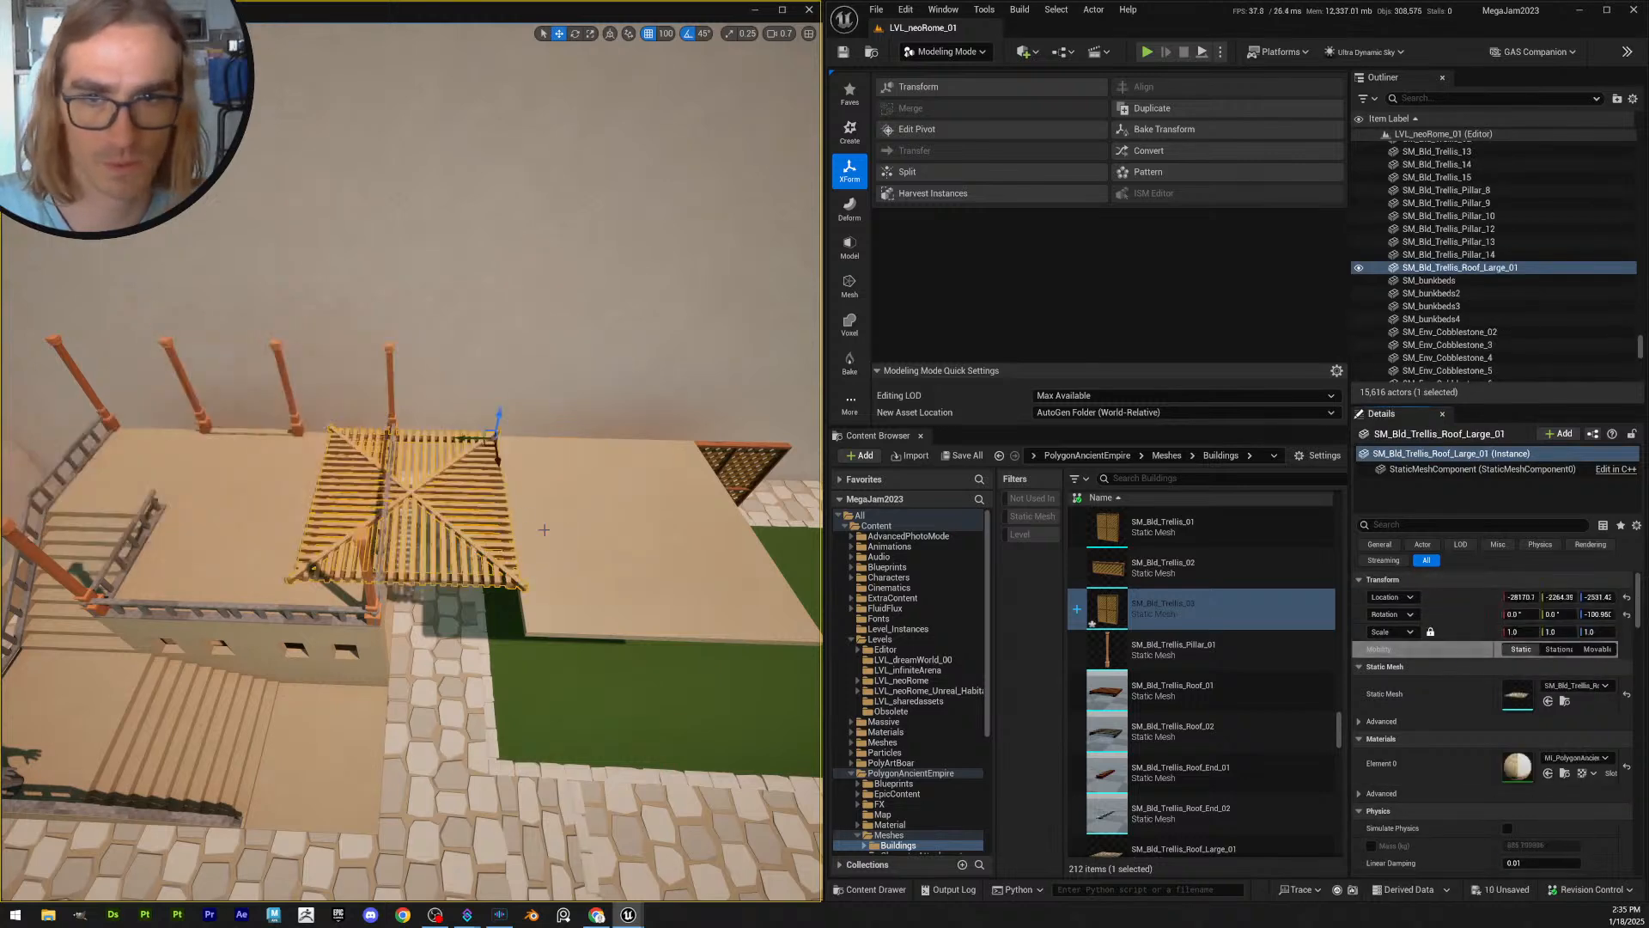
- Rotate the large trellis roof 90 degrees about its vertical axis so it lies over the duplicated floor tiles
{"action": "right_click_drag", "start_coordinate": [536, 505], "coordinate": [471, 484]}
{"action": "key", "text": "e"}
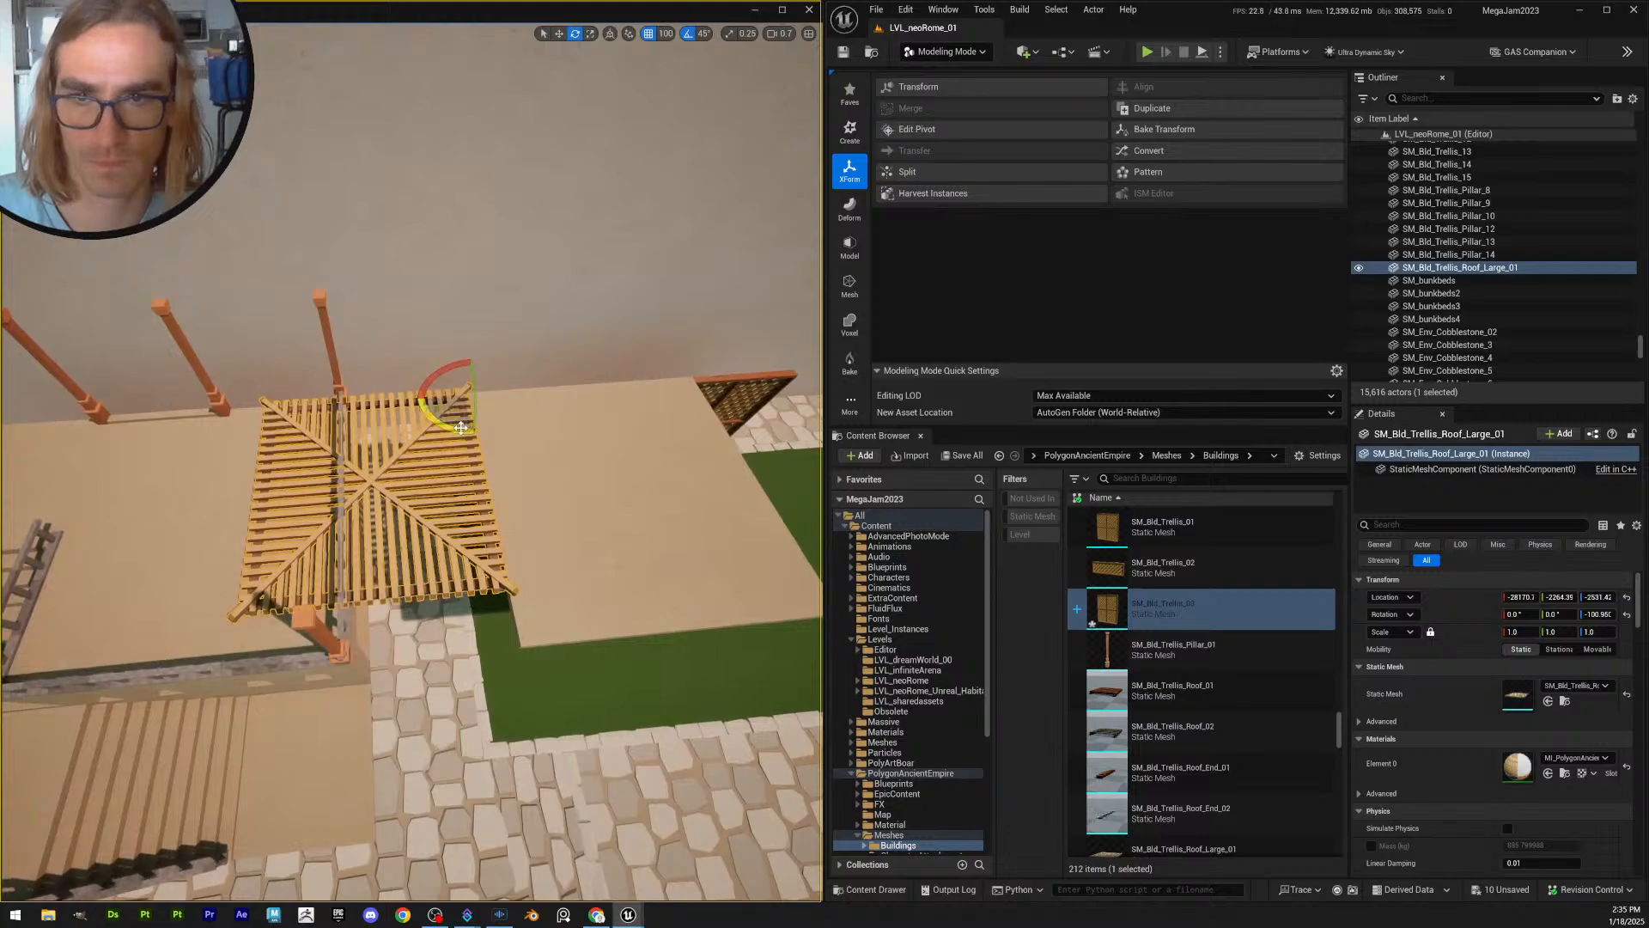
{"action": "left_click_drag", "start_coordinate": [461, 427], "coordinate": [514, 402]}
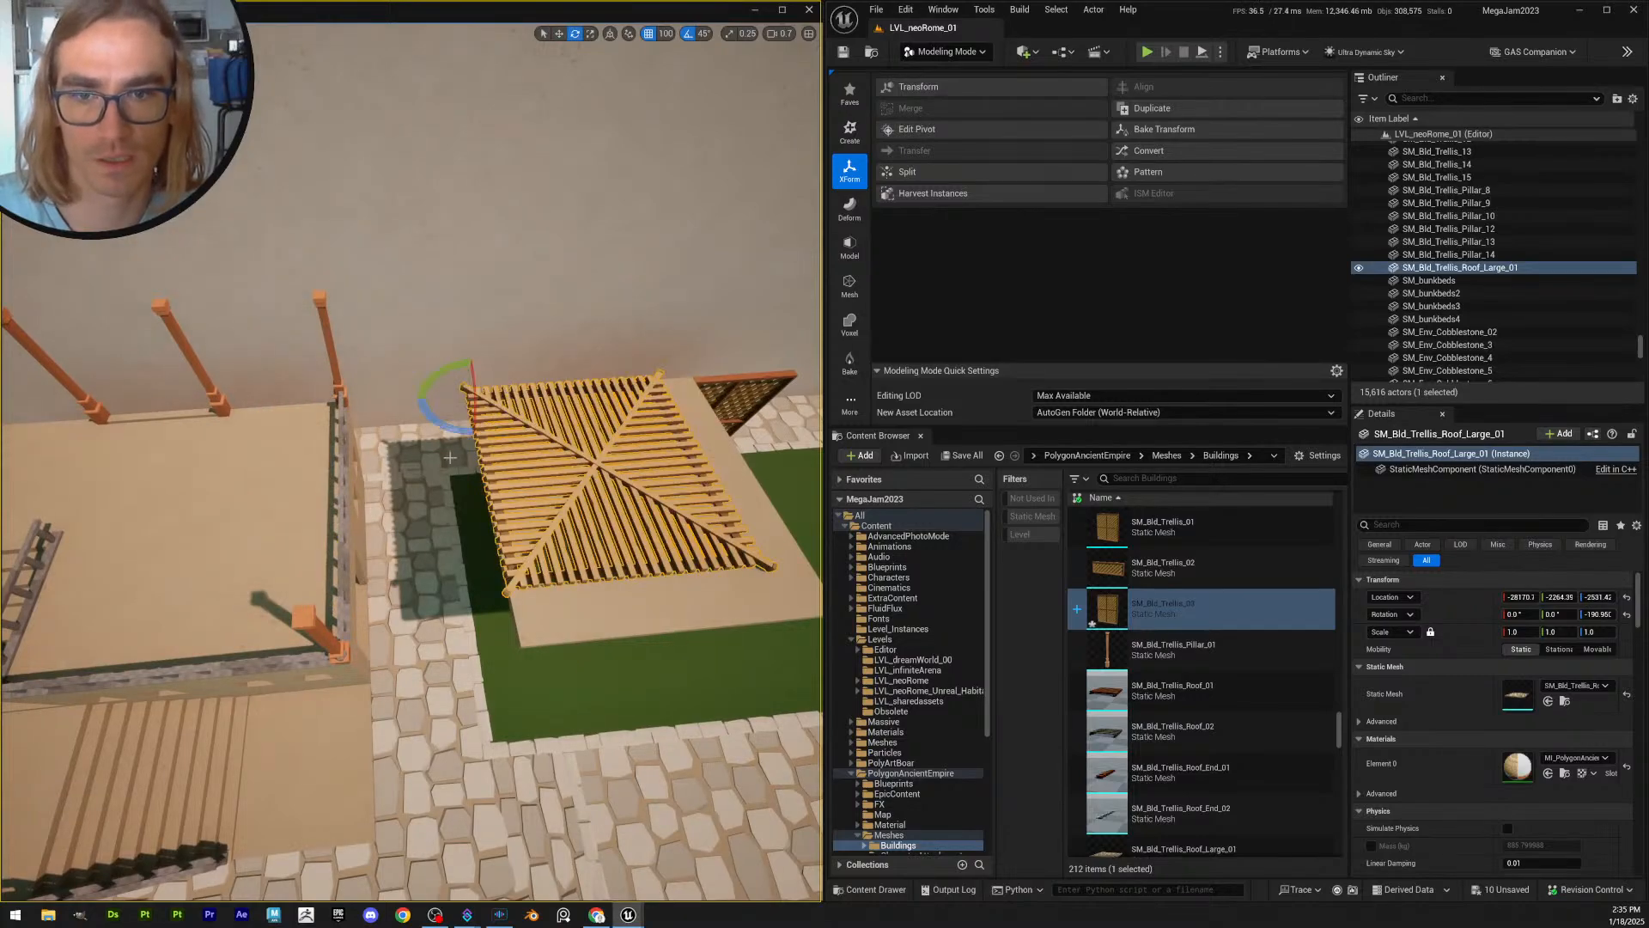
- Turn off movement grid snapping and slide the roof along Y until its end beam meets the floor tile's corner
{"action": "right_click_drag", "start_coordinate": [450, 458], "coordinate": [477, 344]}
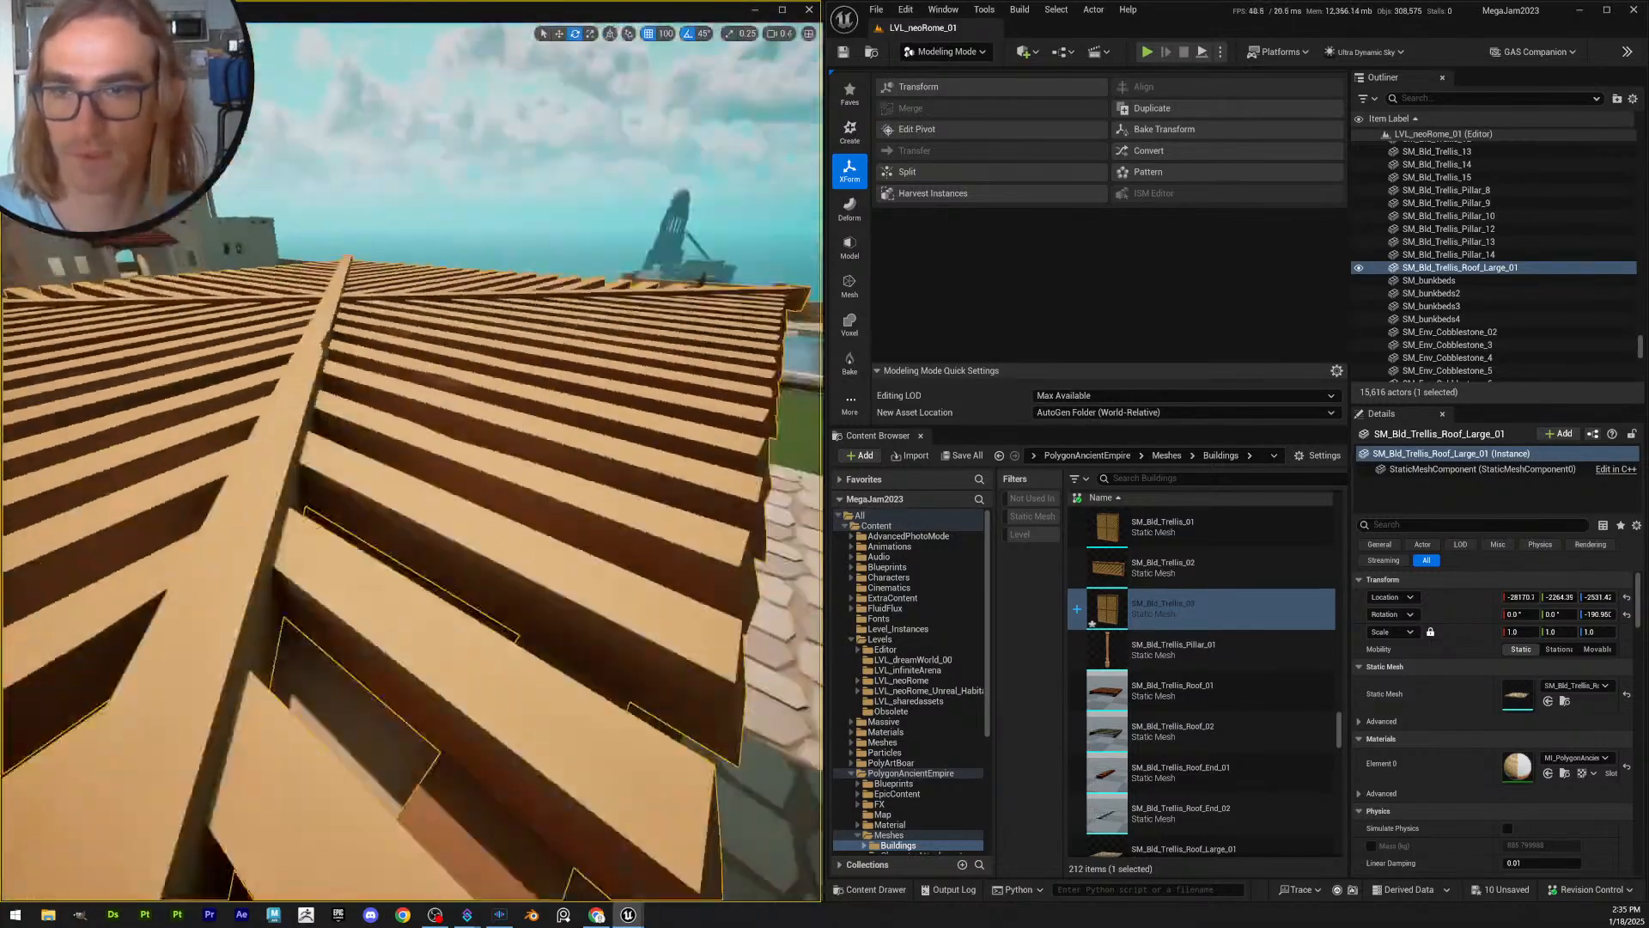
{"action": "scroll", "coordinate": [464, 421], "scroll_direction": "down", "scroll_amount": 2}
{"action": "right_click_drag", "start_coordinate": [460, 429], "coordinate": [431, 473]}
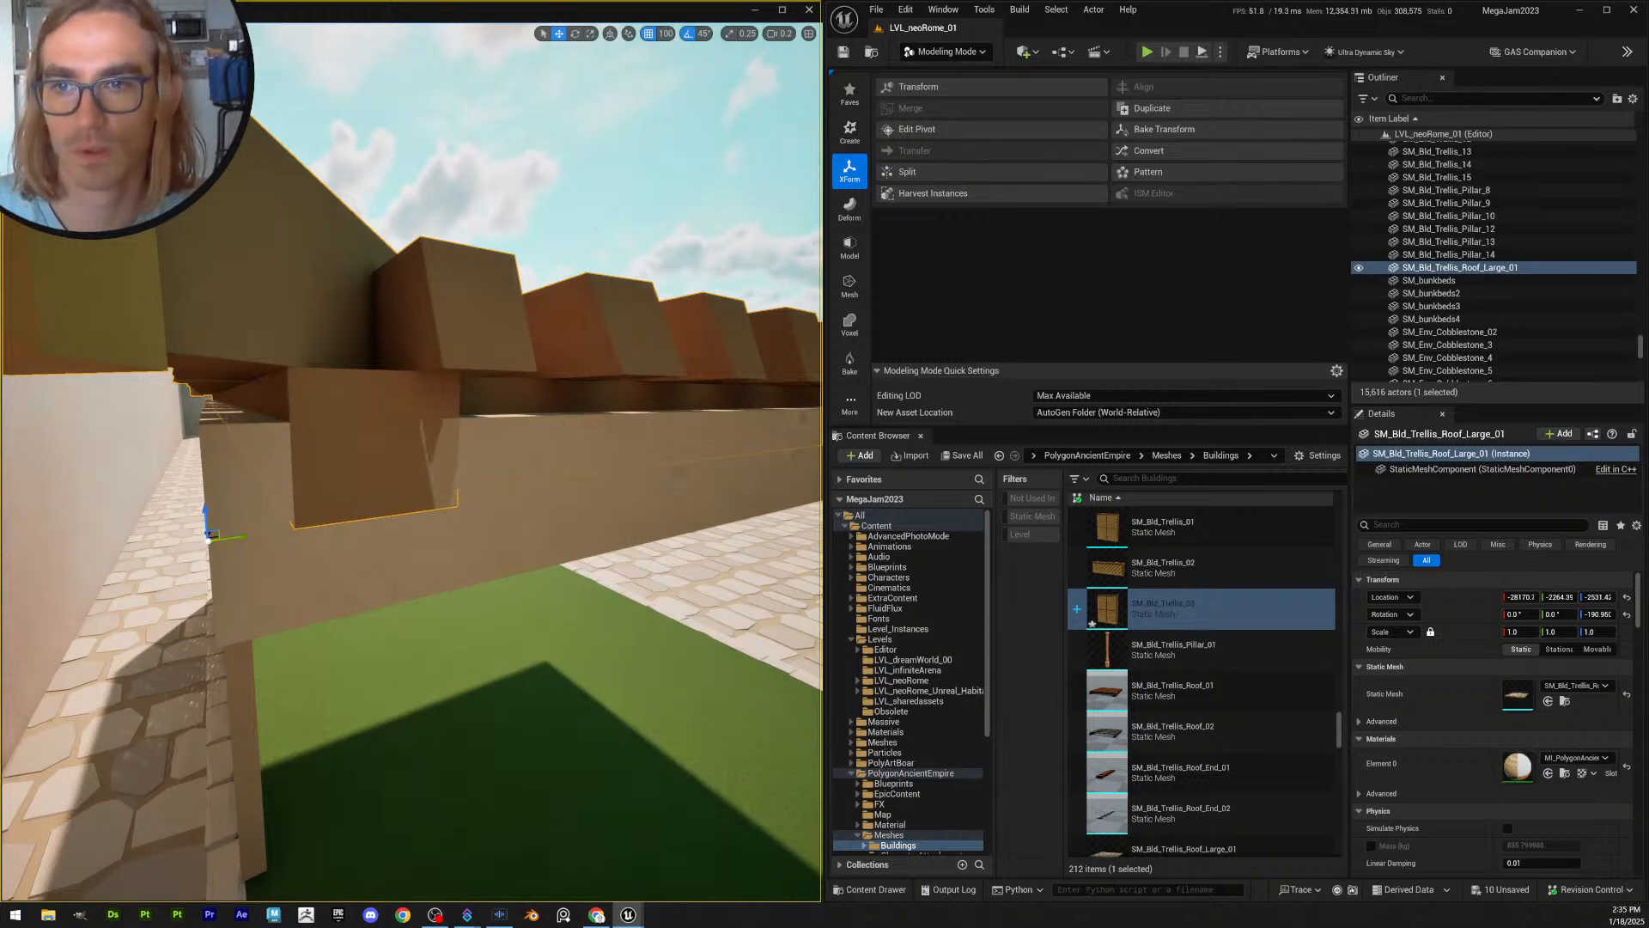
{"action": "mouse_move", "coordinate": [447, 226]}
{"action": "right_mouse_down"}
{"action": "mouse_move", "coordinate": [421, 225]}
{"action": "mouse_move", "coordinate": [447, 225]}
{"action": "right_mouse_up"}
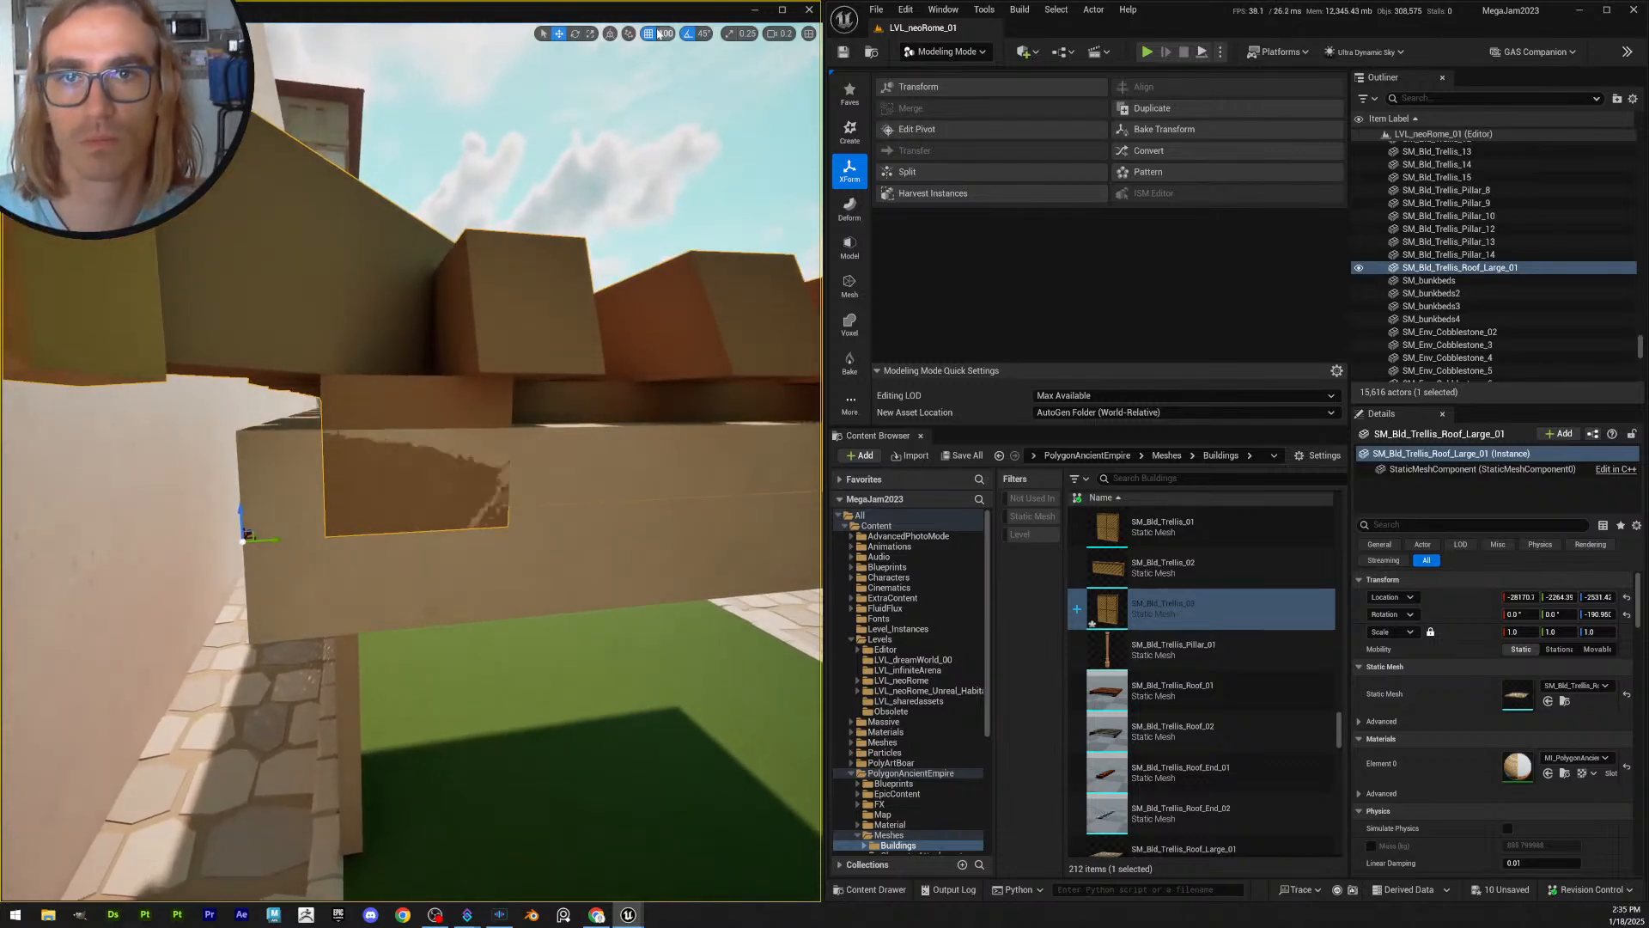
{"action": "left_click_drag", "start_coordinate": [268, 541], "coordinate": [192, 544]}
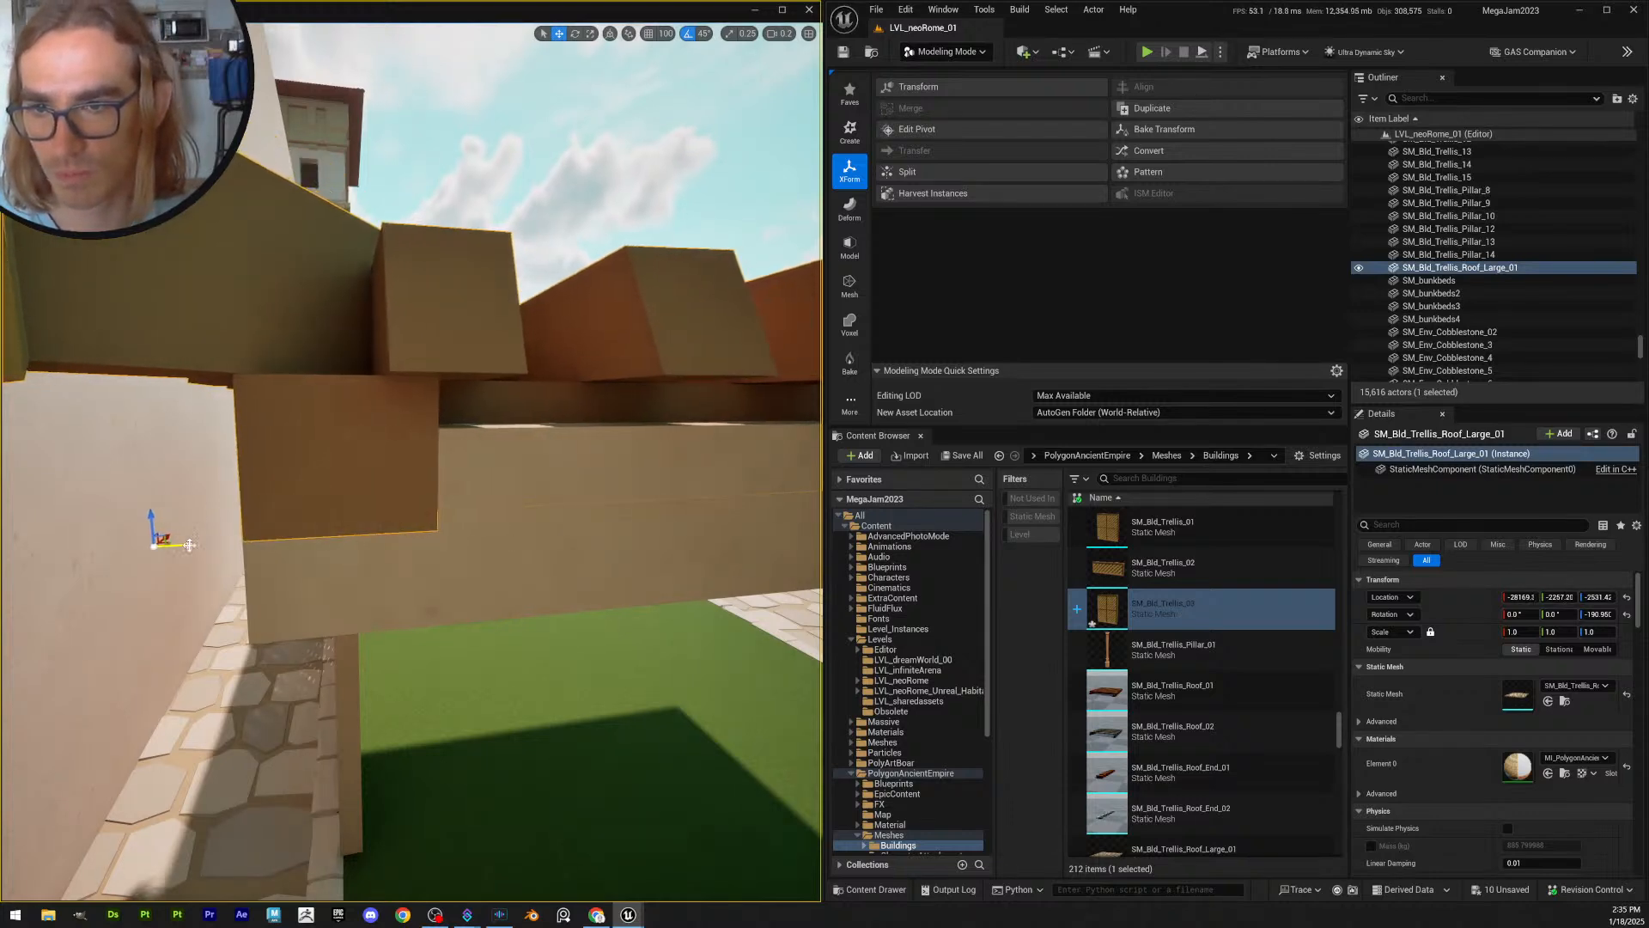
- Stretch the roof along Y to a scale of about 1.23 so it reaches the tiles' outer edge
{"action": "scroll", "coordinate": [189, 545], "scroll_direction": "up", "scroll_amount": 2}
{"action": "right_click_drag", "start_coordinate": [189, 544], "coordinate": [230, 521]}
{"action": "key", "text": "r"}
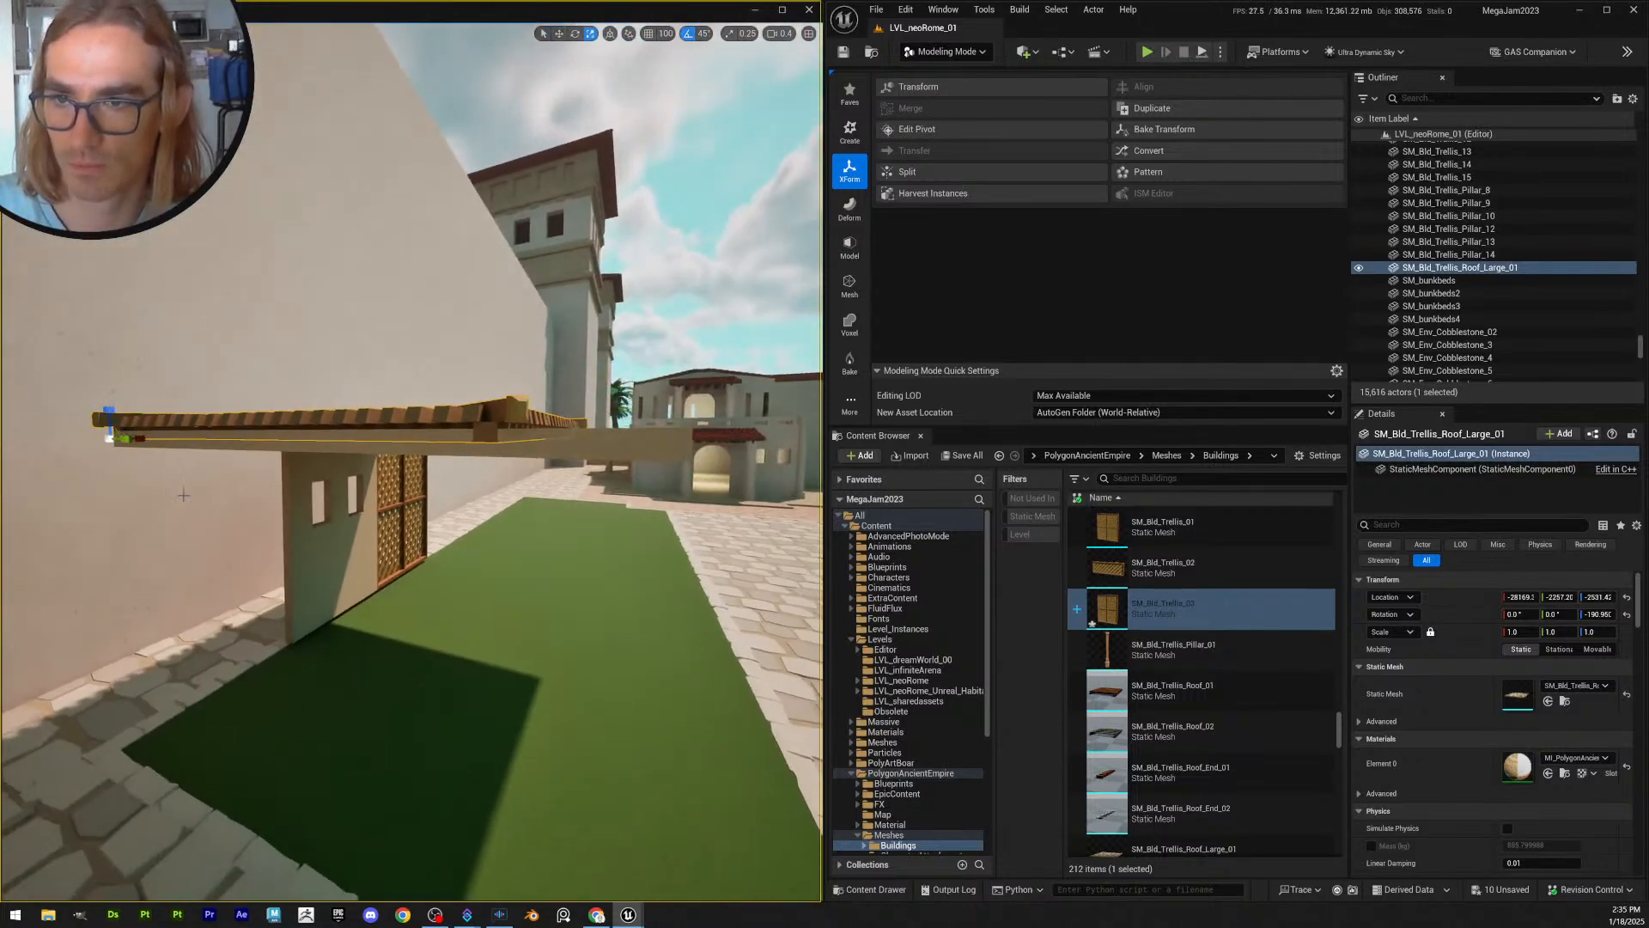
{"action": "left_click_drag", "start_coordinate": [126, 439], "coordinate": [138, 439]}
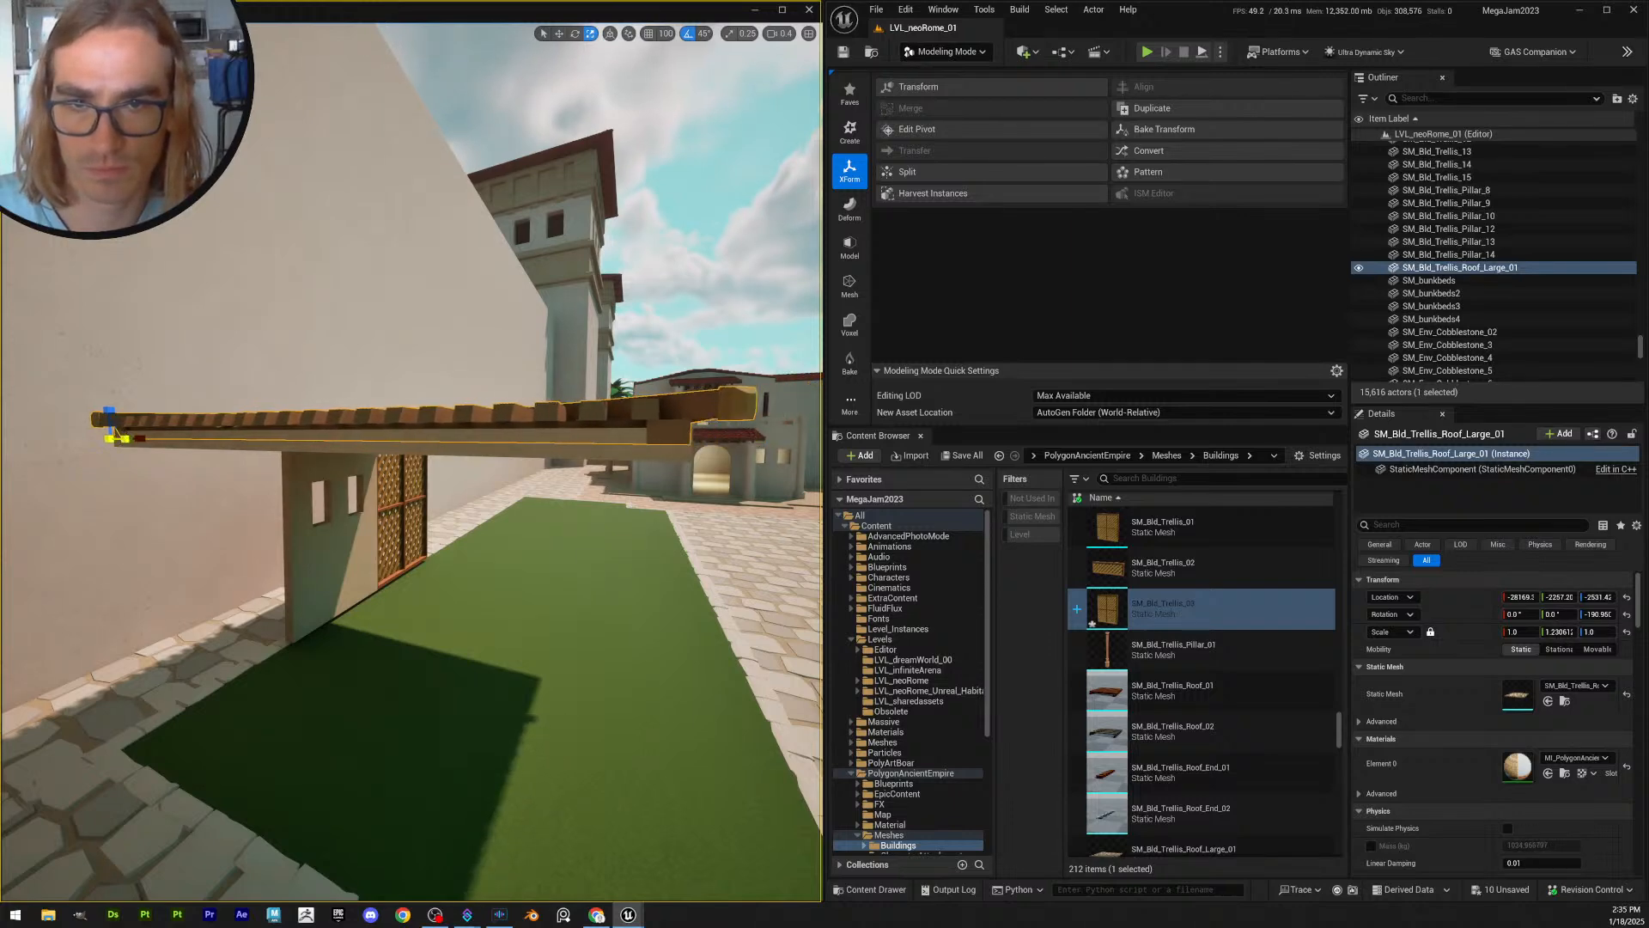
{"action": "right_click_drag", "start_coordinate": [412, 464], "coordinate": [360, 472]}
{"action": "scroll", "coordinate": [343, 481], "scroll_direction": "down", "scroll_amount": 1}
{"action": "right_click_drag", "start_coordinate": [181, 423], "coordinate": [155, 423]}
{"action": "left_click_drag", "start_coordinate": [107, 397], "coordinate": [106, 402]}
- Stretch the roof along X to a scale of about 1.19 so its far beam approaches the lattice-side tile edge
{"action": "key", "text": "w"}
{"action": "scroll", "coordinate": [410, 464], "scroll_direction": "up", "scroll_amount": 3}
{"action": "right_click_drag", "start_coordinate": [411, 464], "coordinate": [178, 478]}
{"action": "left_click_drag", "start_coordinate": [158, 432], "coordinate": [206, 434]}
{"action": "key", "text": "d"}
{"action": "right_click_drag", "start_coordinate": [410, 464], "coordinate": [494, 456]}
{"action": "scroll", "coordinate": [411, 464], "scroll_direction": "down", "scroll_amount": 2}
{"action": "key", "text": "w"}
{"action": "scroll", "coordinate": [411, 464], "scroll_direction": "down", "scroll_amount": 2}
{"action": "right_click_drag", "start_coordinate": [361, 464], "coordinate": [282, 450]}
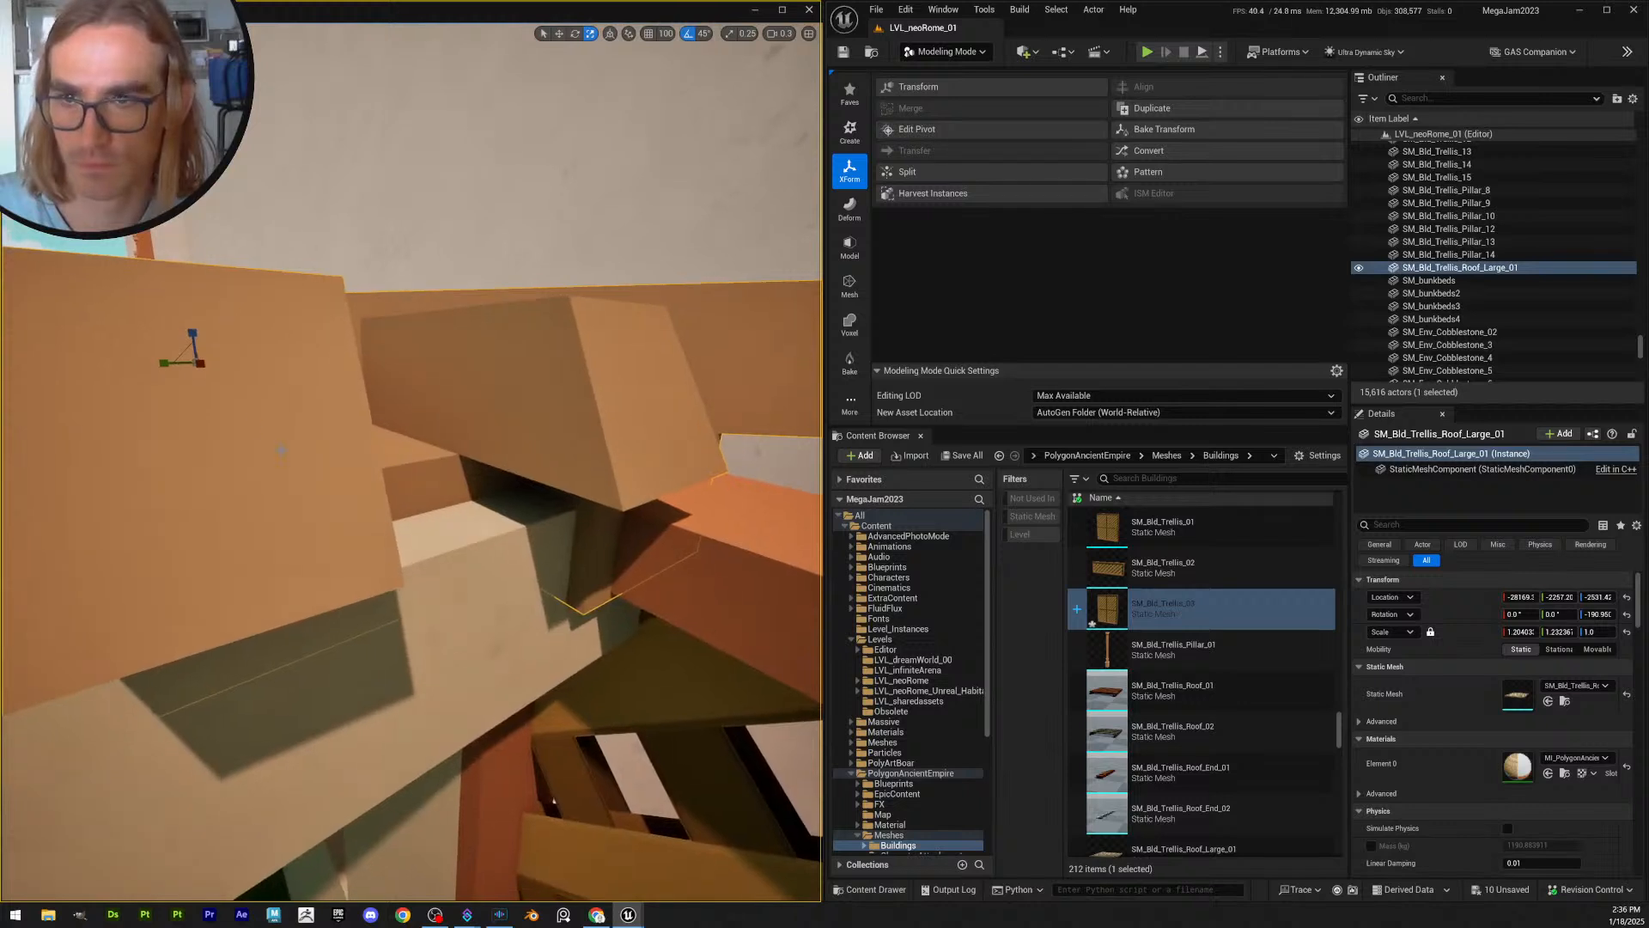
{"action": "left_click_drag", "start_coordinate": [201, 365], "coordinate": [198, 366]}
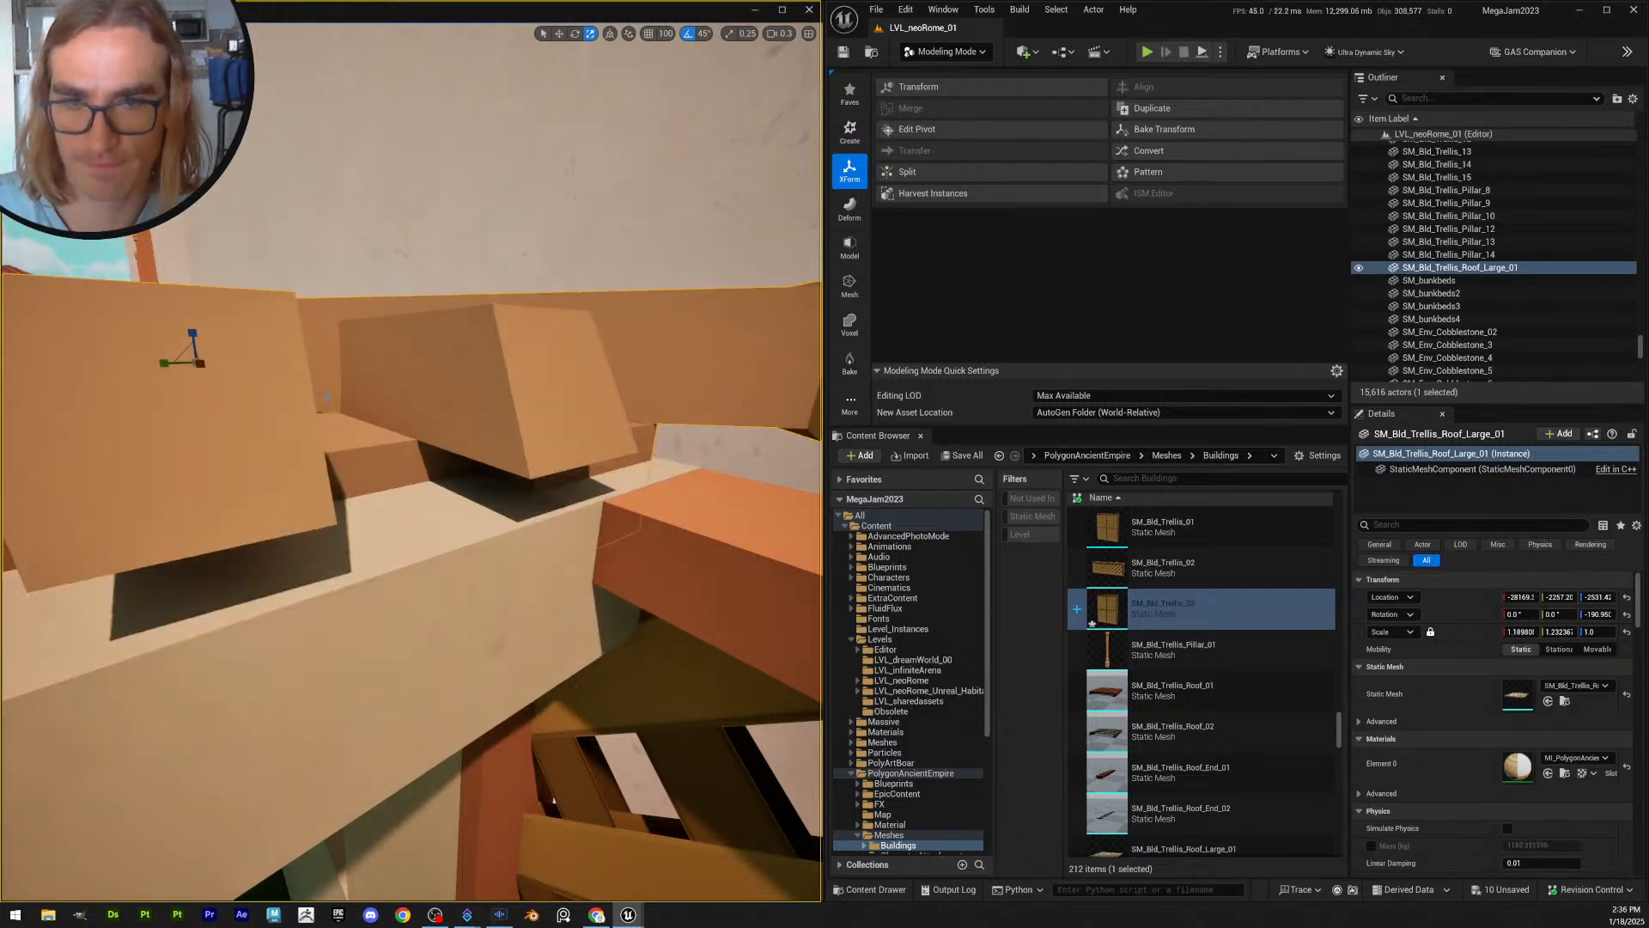
- Refine the roof's X scale at the lattice end and set it to 1.2 with the scale ratio locked
{"action": "right_click_drag", "start_coordinate": [199, 365], "coordinate": [86, 370]}
{"action": "right_click_drag", "start_coordinate": [199, 335], "coordinate": [200, 335]}
{"action": "left_click_drag", "start_coordinate": [736, 385], "coordinate": [736, 384]}
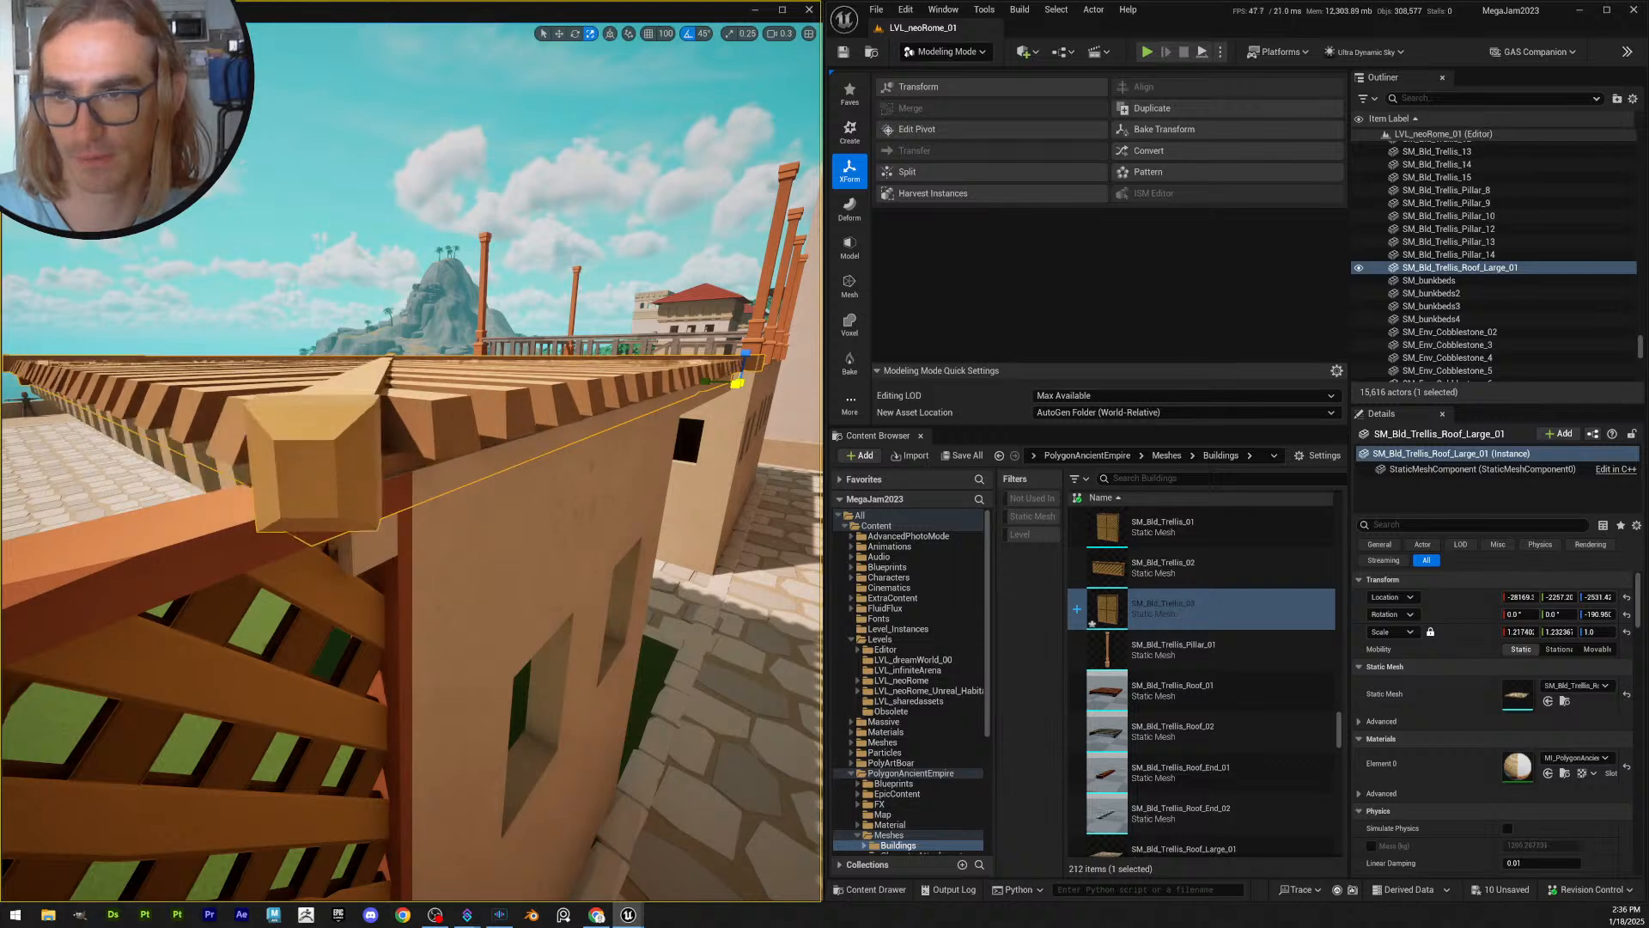
{"action": "right_click_drag", "start_coordinate": [430, 462], "coordinate": [429, 462]}
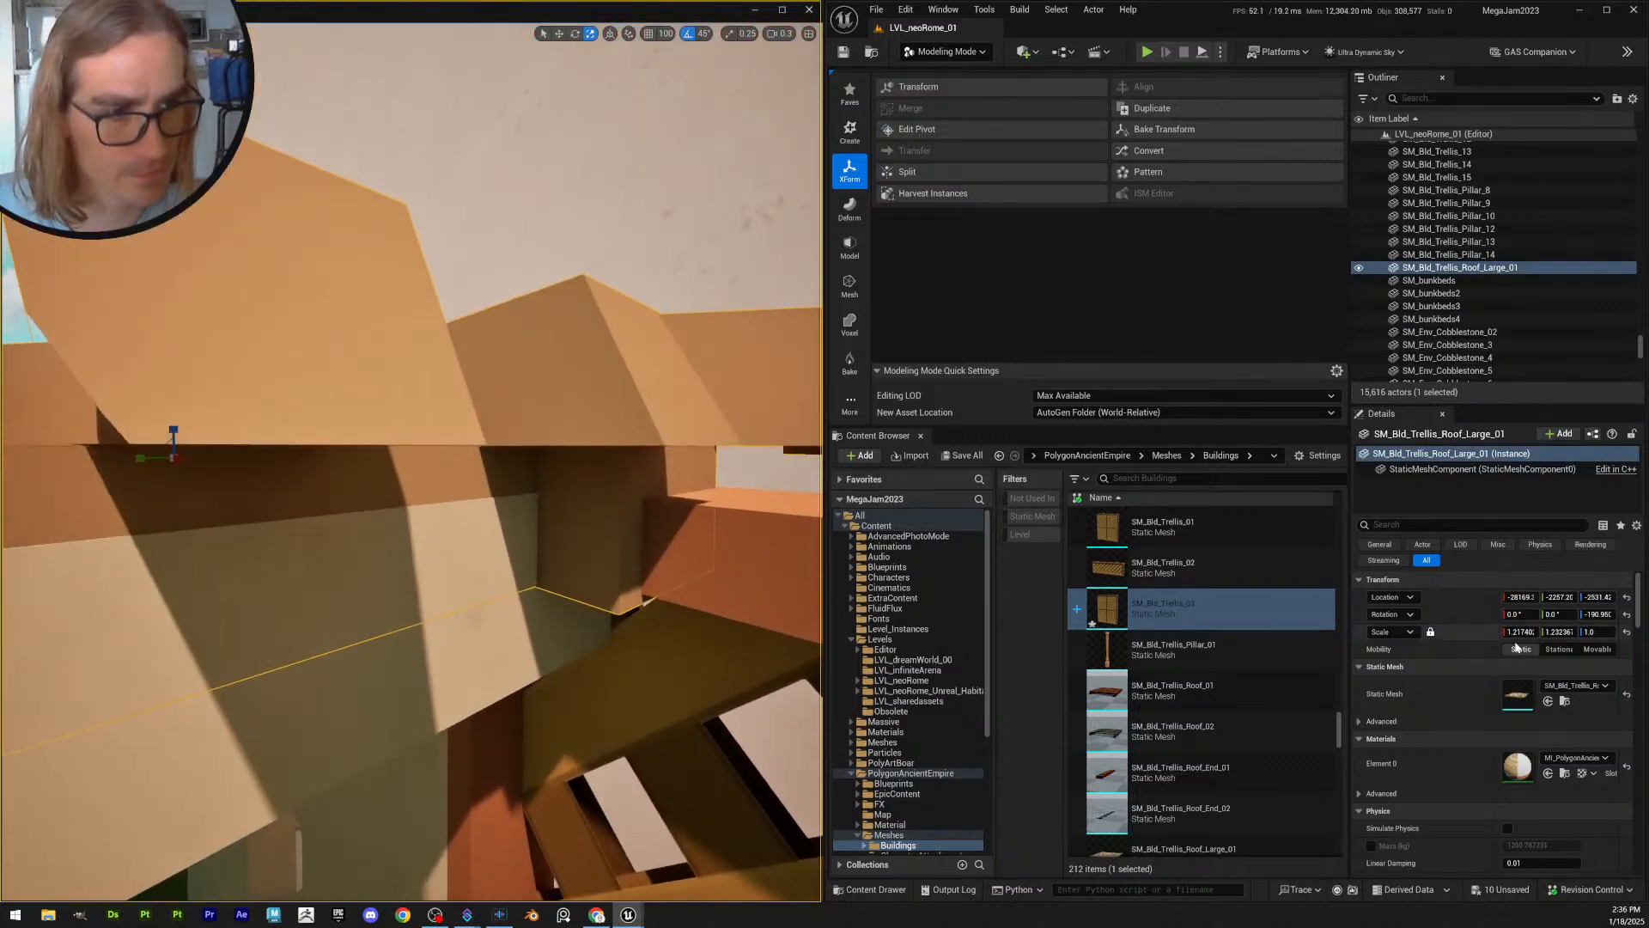
{"action": "left_click_drag", "start_coordinate": [1520, 632], "coordinate": [1497, 631]}
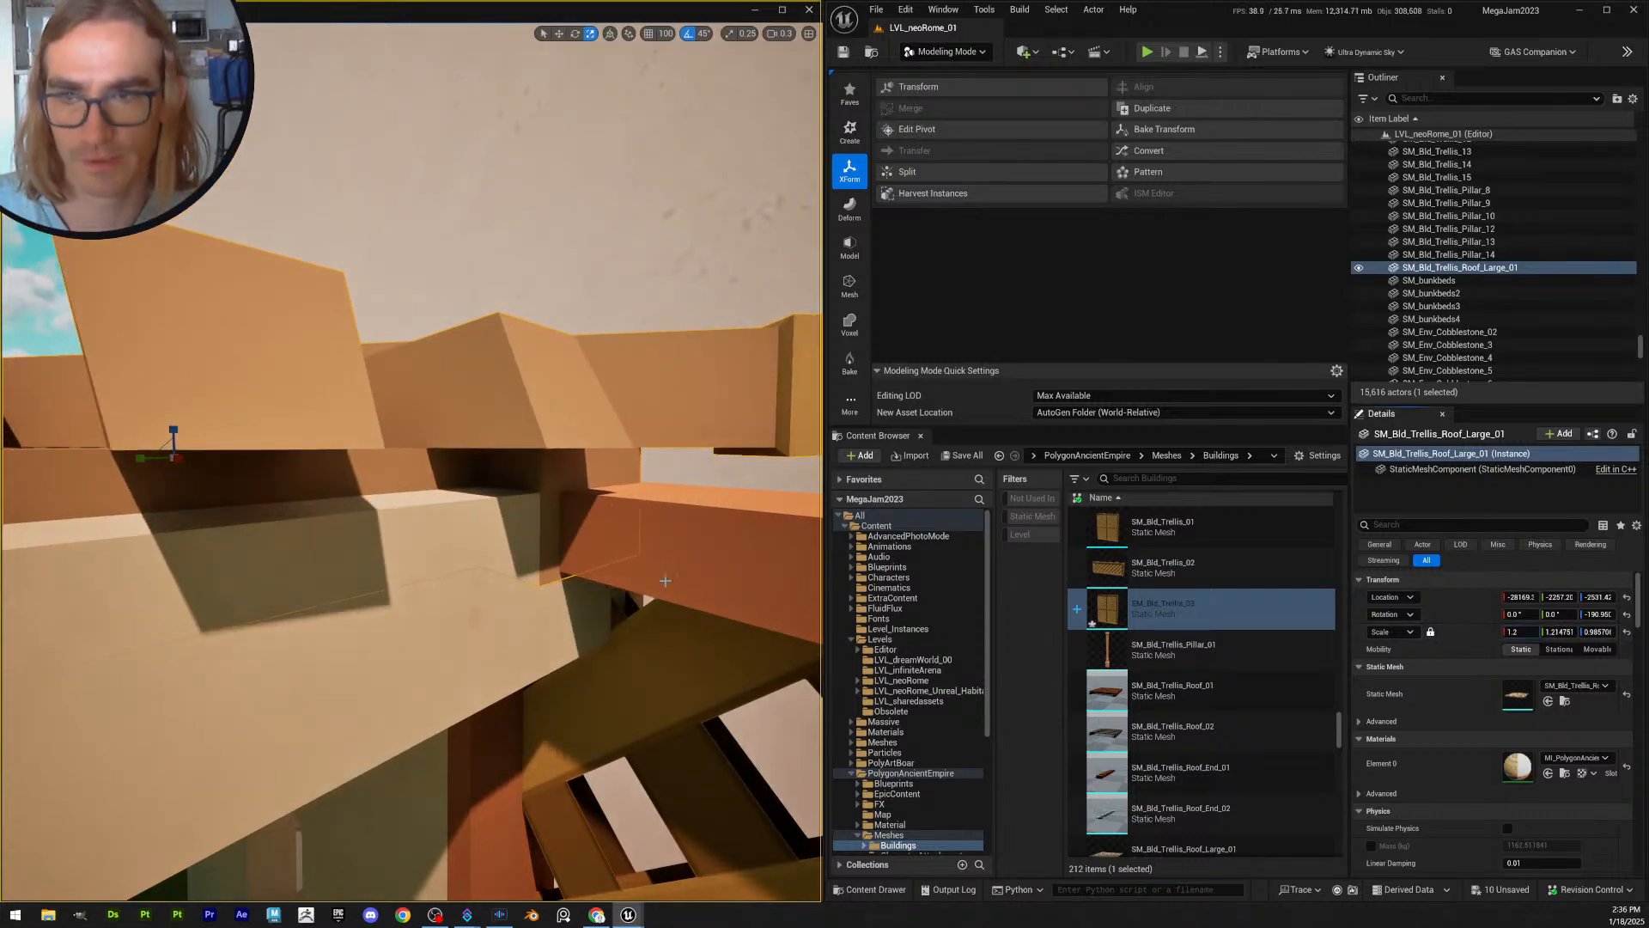
- Set the roof's Y location to -2255.0 to align its near end with the floor tiles
{"action": "right_click_drag", "start_coordinate": [664, 580], "coordinate": [665, 581]}
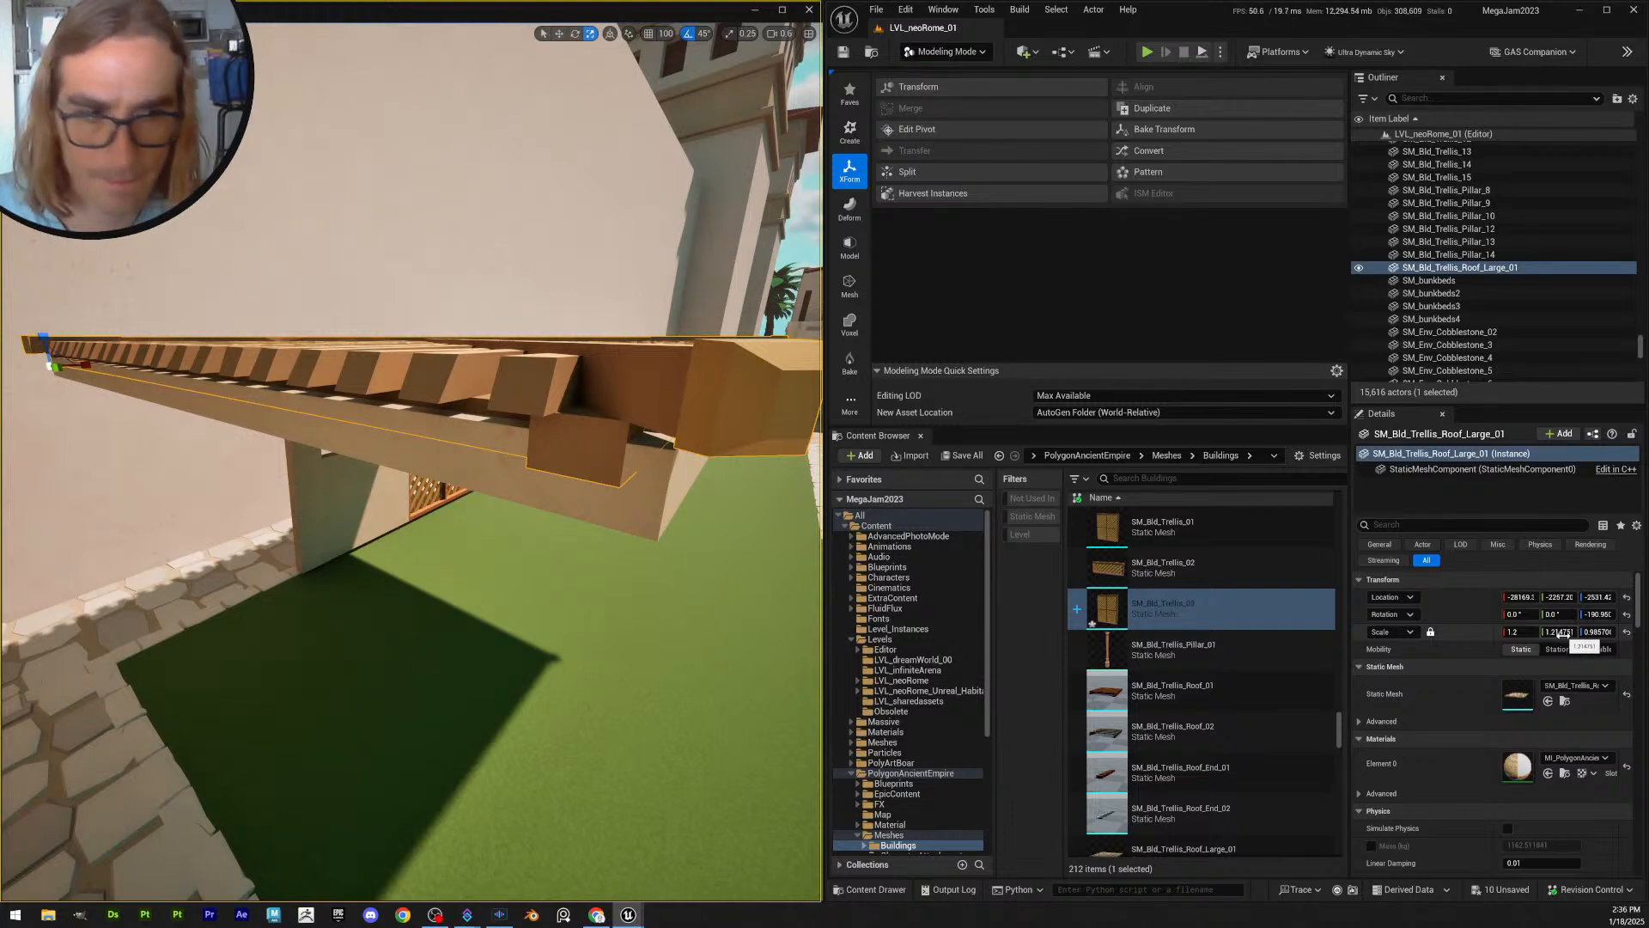
{"action": "right_click_drag", "start_coordinate": [664, 581], "coordinate": [665, 580]}
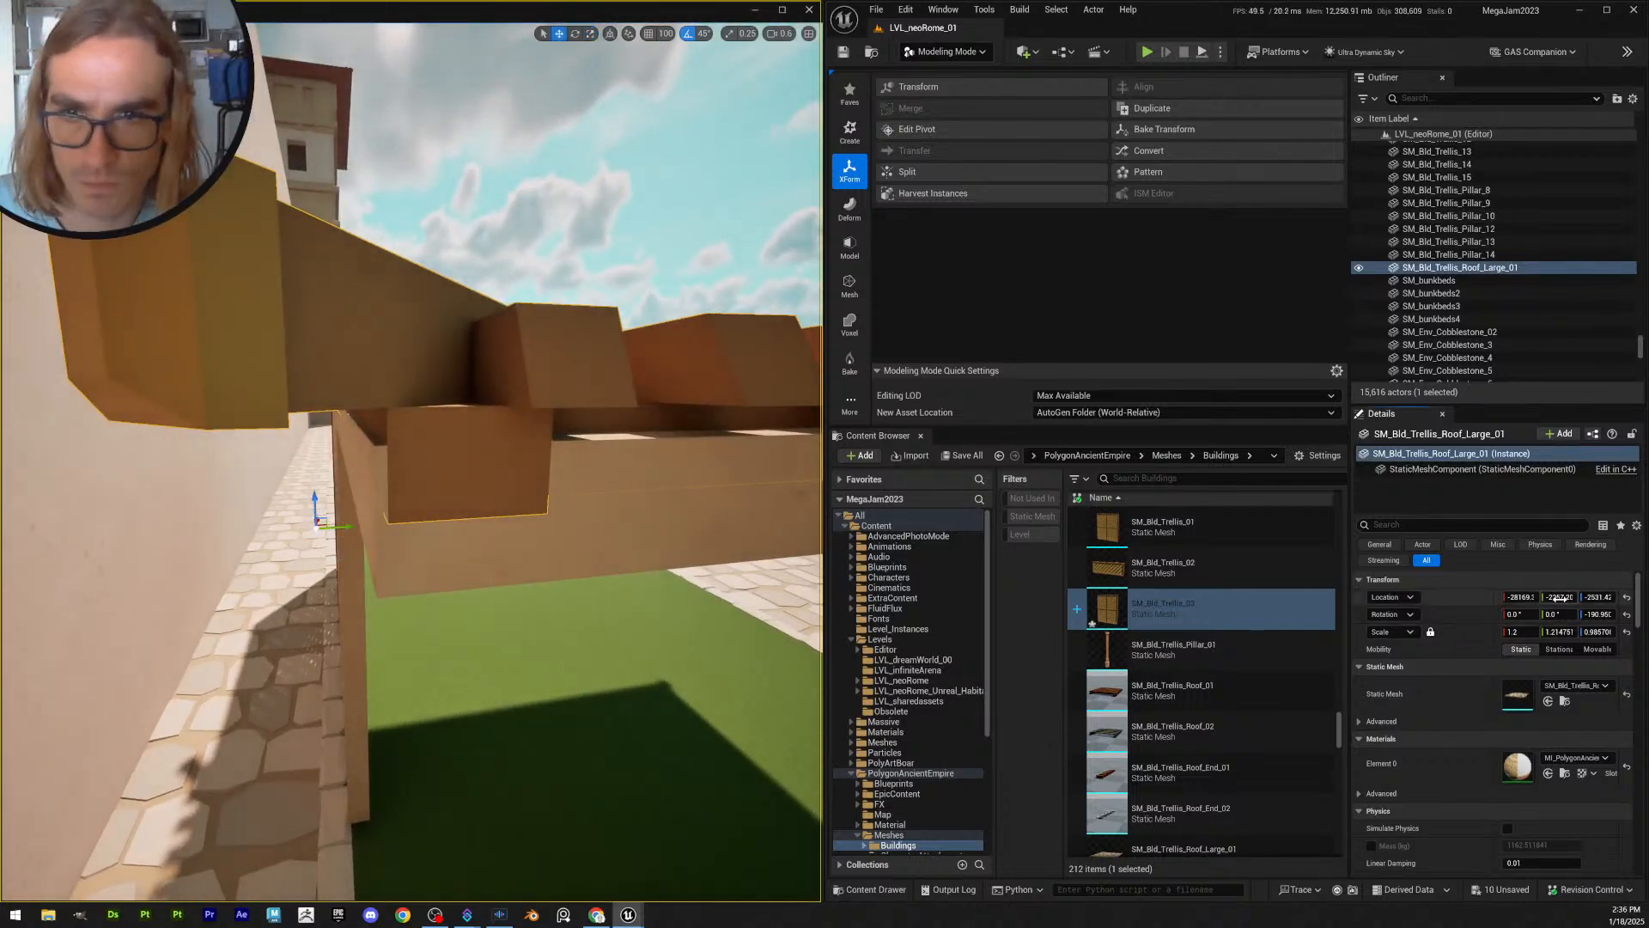
{"action": "left_click_drag", "start_coordinate": [1559, 597], "coordinate": [1562, 597]}
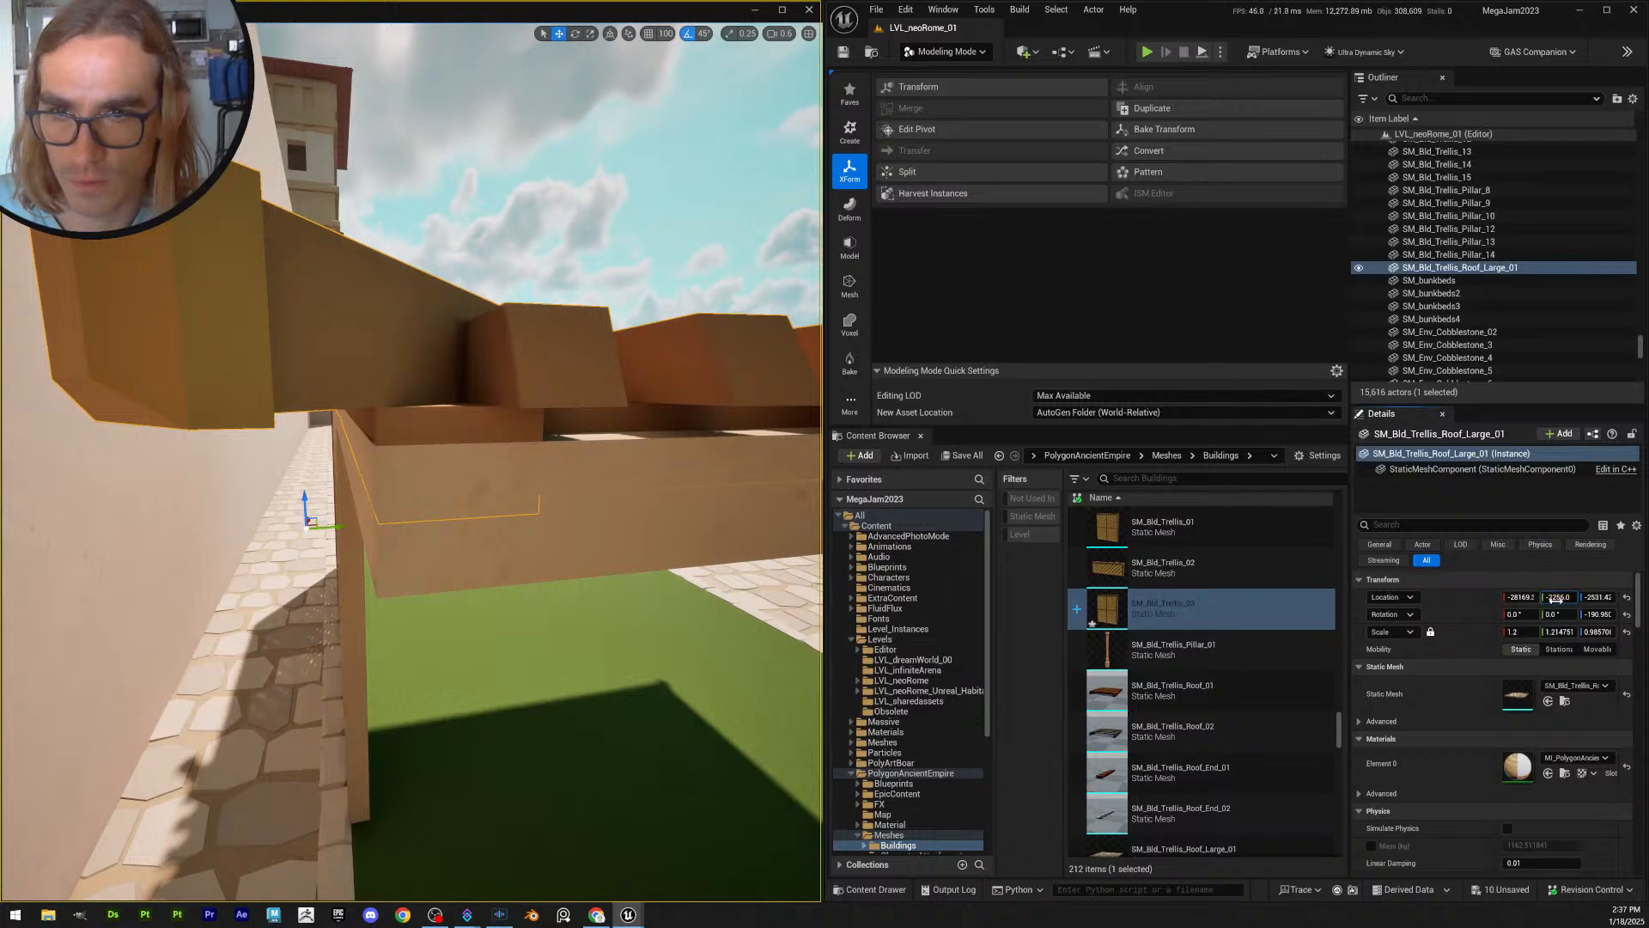
- Set the roof's Y scale to 1.235 with the scale ratio locked
{"action": "right_click_drag", "start_coordinate": [516, 481], "coordinate": [429, 490]}
{"action": "key", "text": "r"}
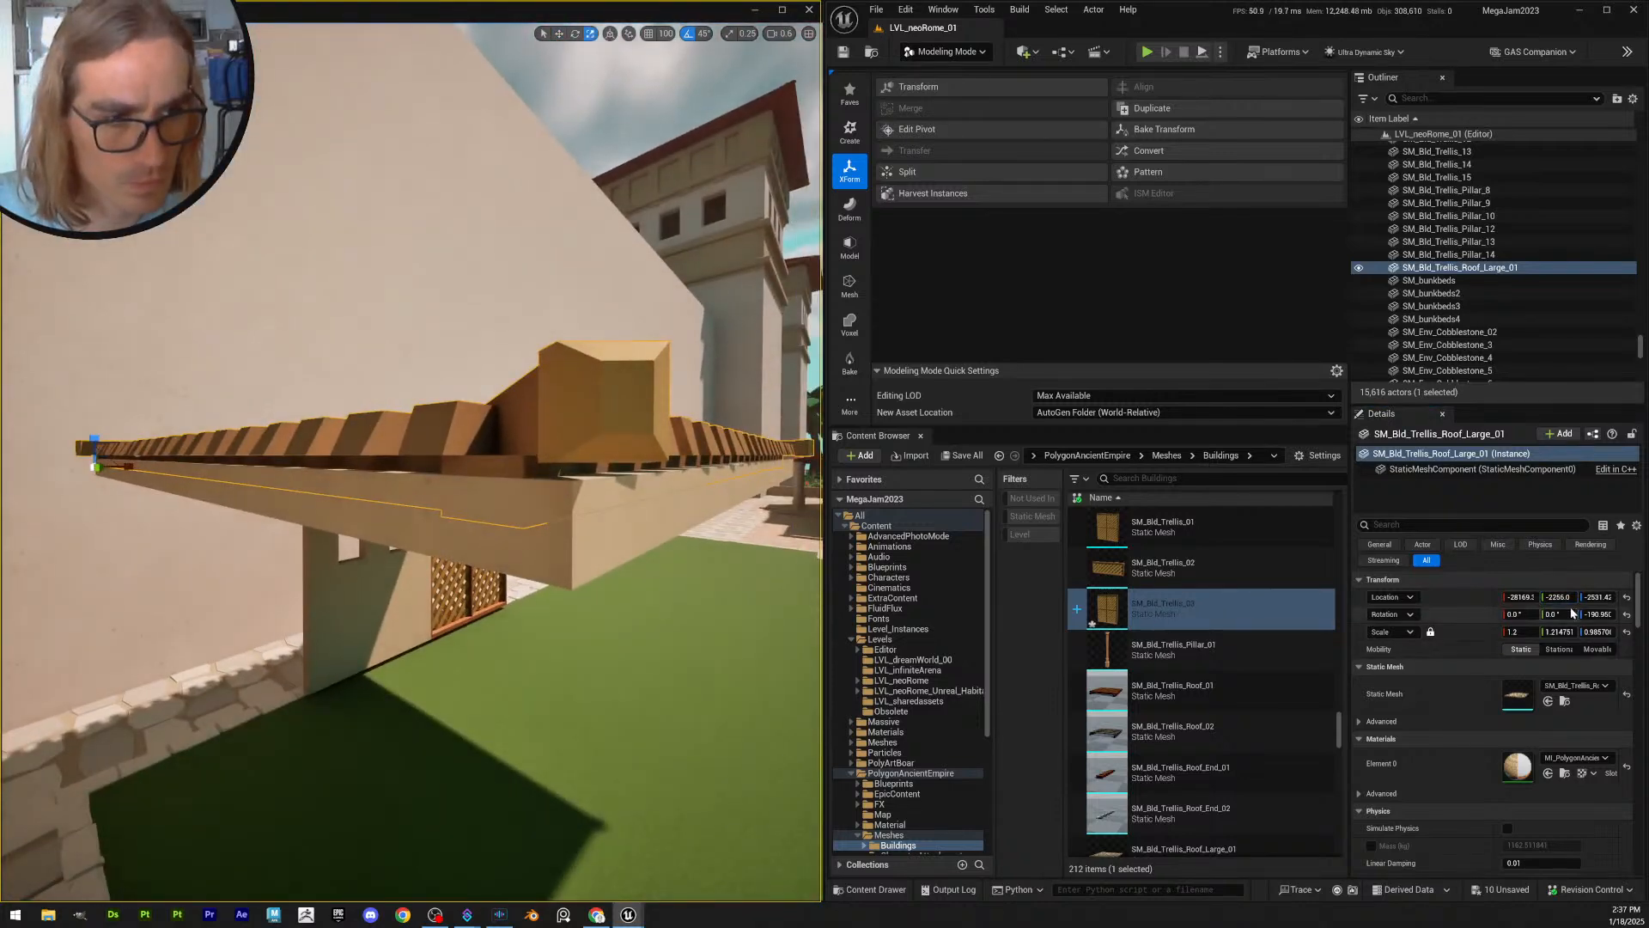
{"action": "left_click_drag", "start_coordinate": [1558, 632], "coordinate": [1574, 632]}
- Unlock the scale ratio and set only the roof's X scale to 1.2
{"action": "right_click_drag", "start_coordinate": [653, 559], "coordinate": [593, 516]}
{"action": "scroll", "coordinate": [602, 533], "scroll_direction": "down", "scroll_amount": 1}
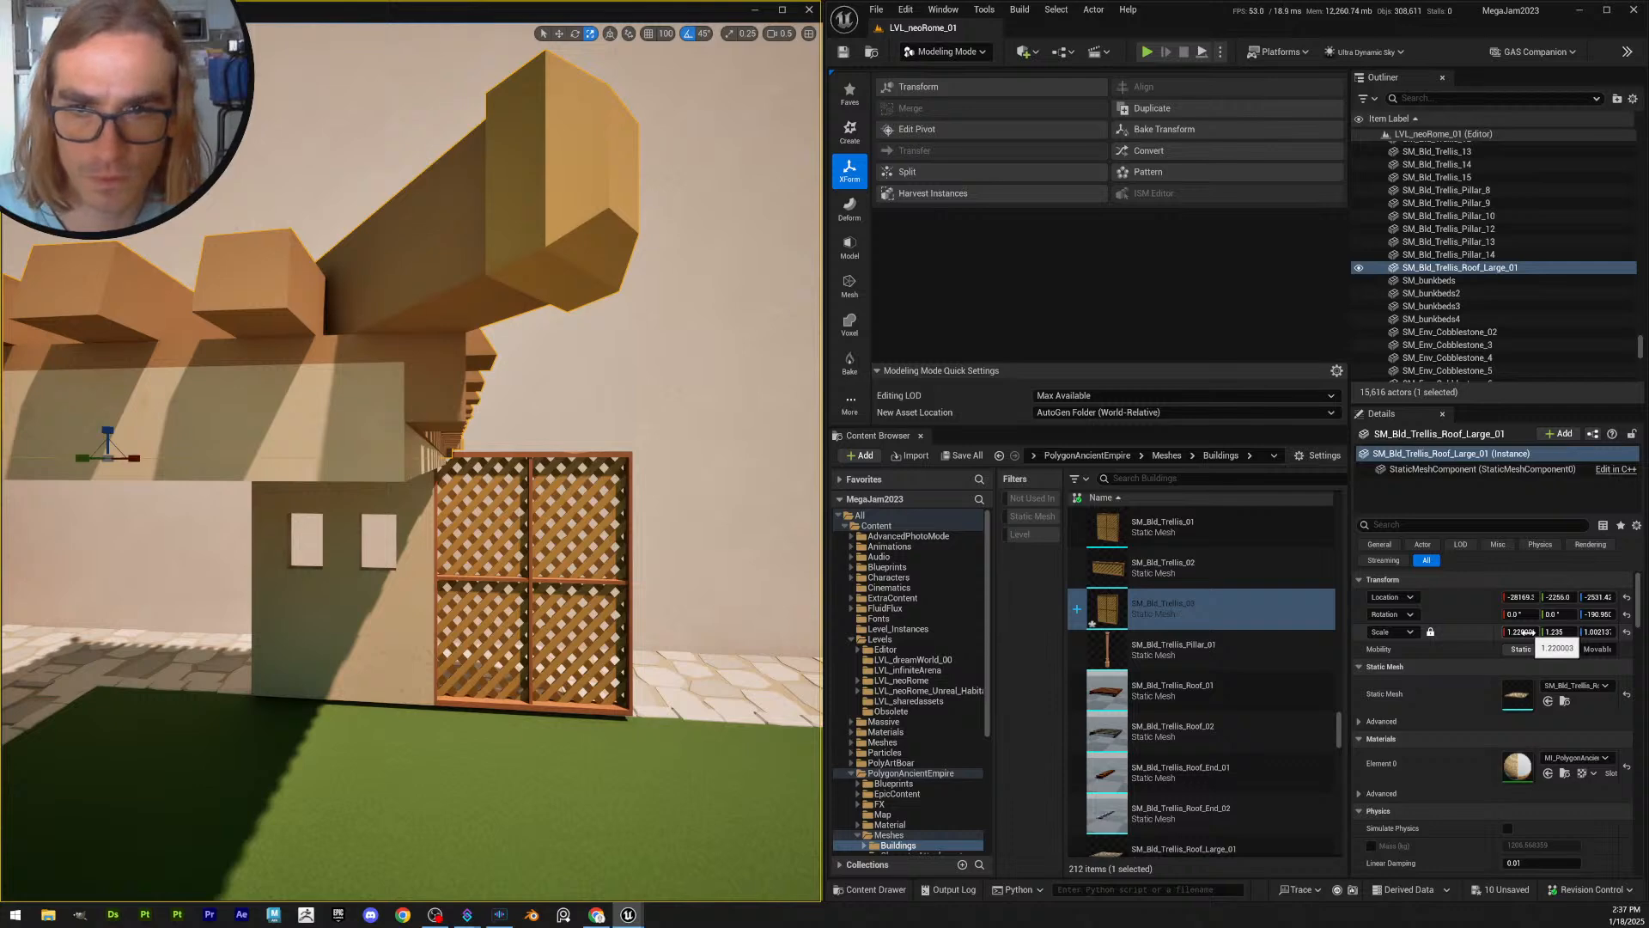
{"action": "left_click_drag", "start_coordinate": [1521, 633], "coordinate": [1499, 634]}
{"action": "key", "text": "ctrl+z"}
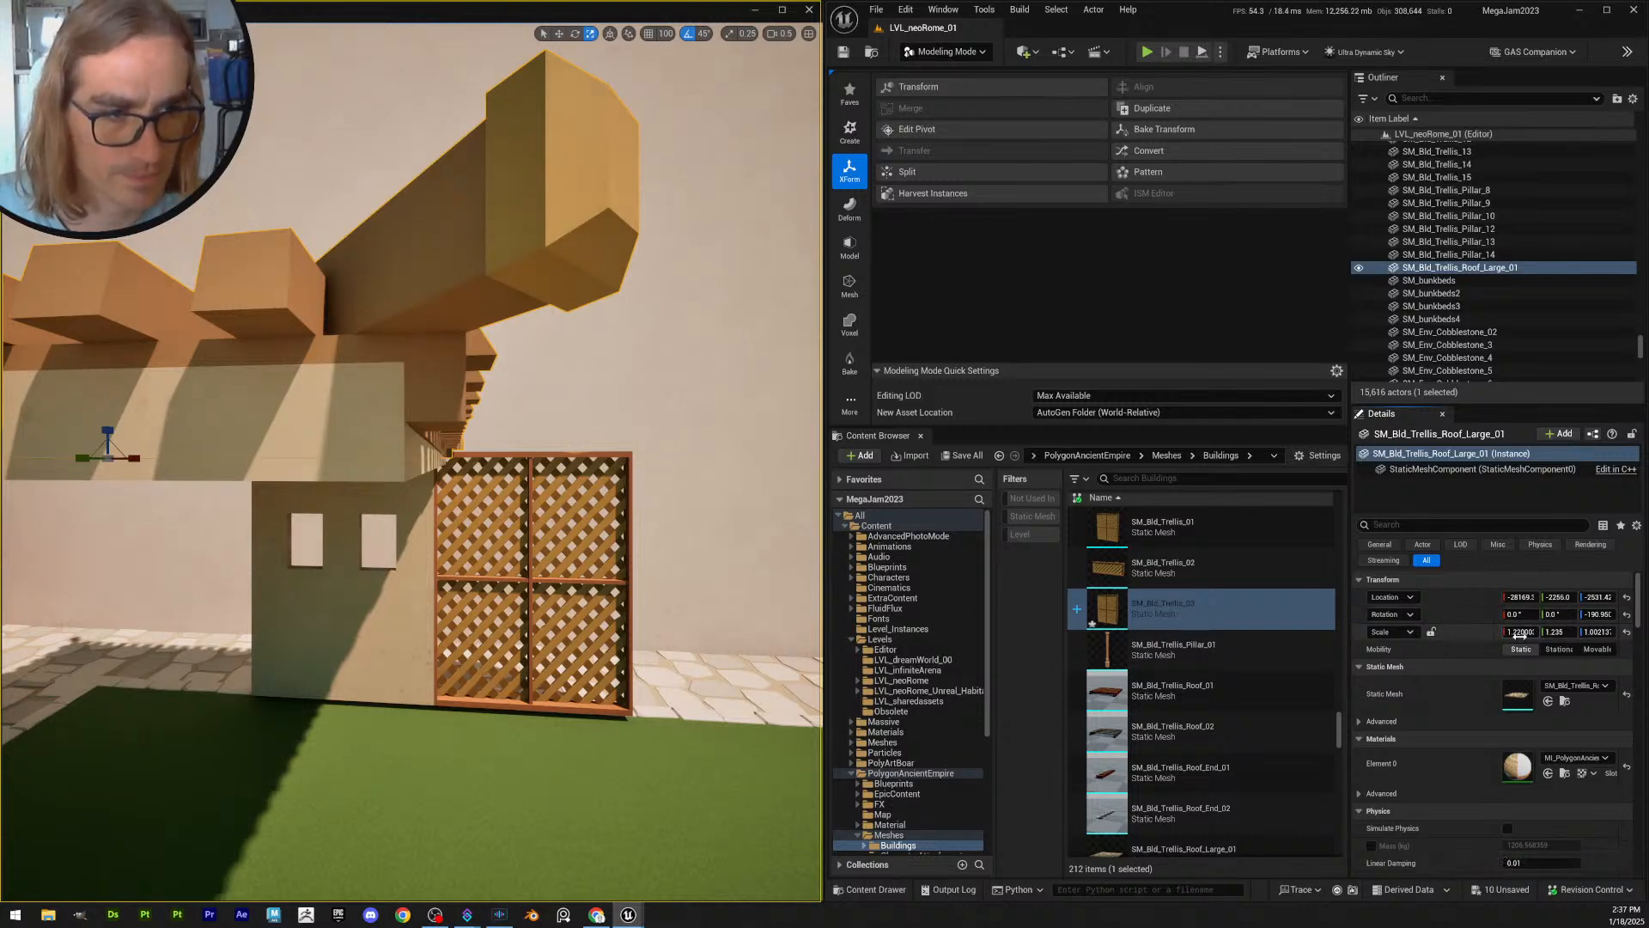
{"action": "left_click_drag", "start_coordinate": [1524, 634], "coordinate": [1504, 634]}
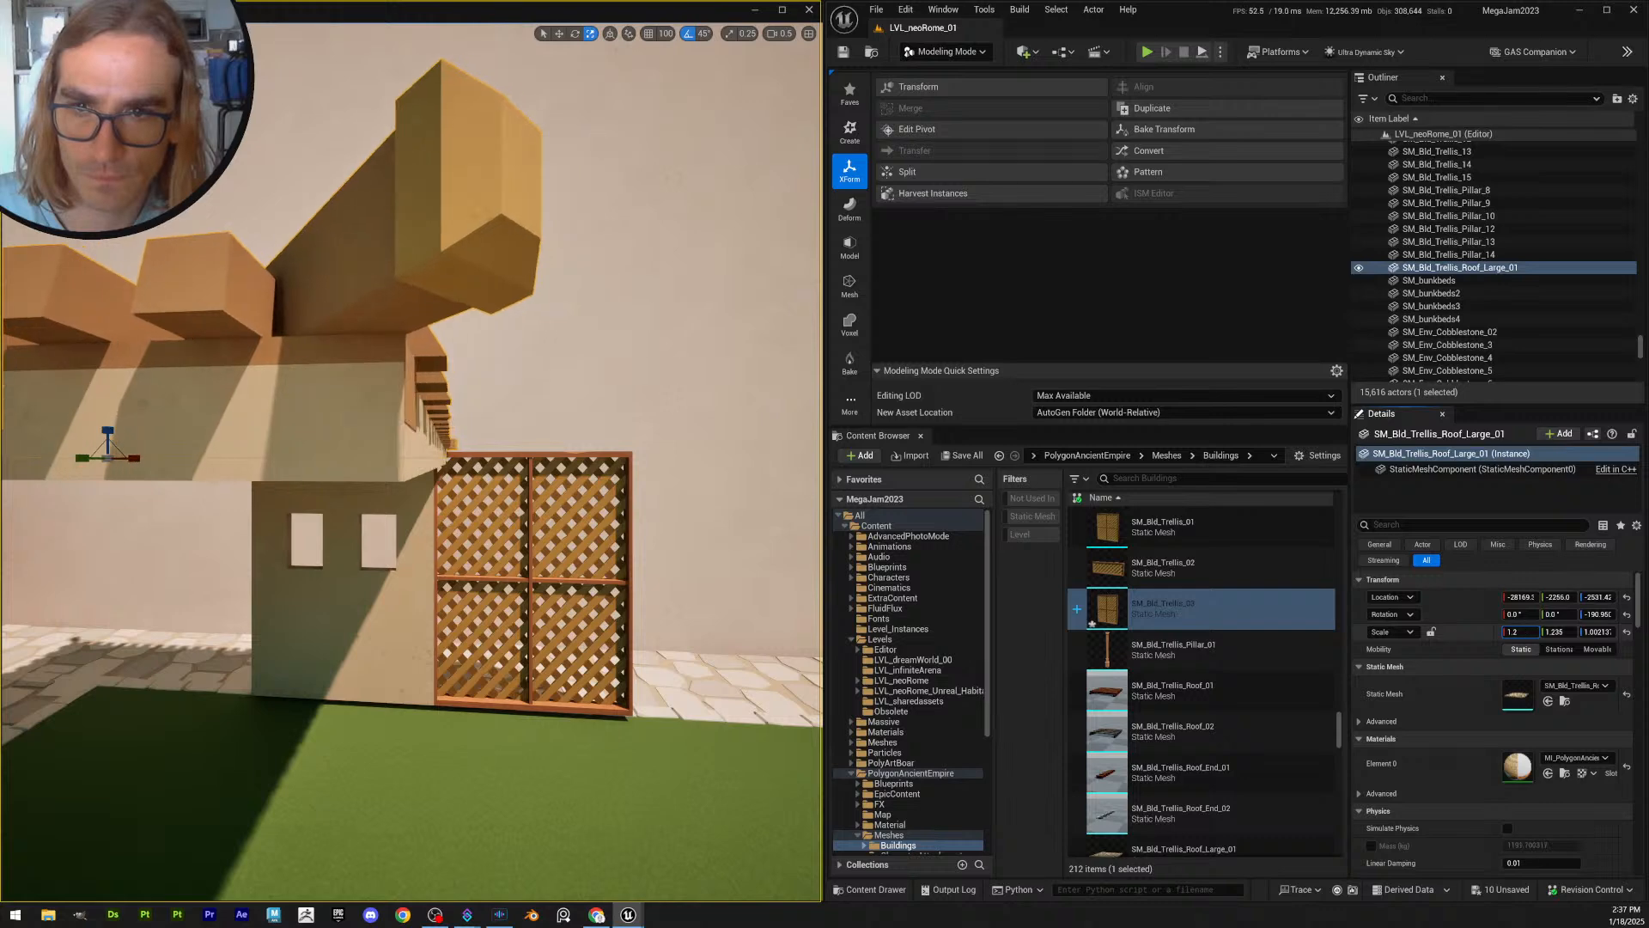
- Nudge the roof along Y to about -2255.5 and slightly along X so its beams line up with the tile edges
{"action": "key", "text": "w"}
{"action": "right_click_drag", "start_coordinate": [482, 465], "coordinate": [428, 452]}
{"action": "key", "text": "d"}
{"action": "scroll", "coordinate": [400, 439], "scroll_direction": "down", "scroll_amount": 2}
{"action": "key", "text": "a"}
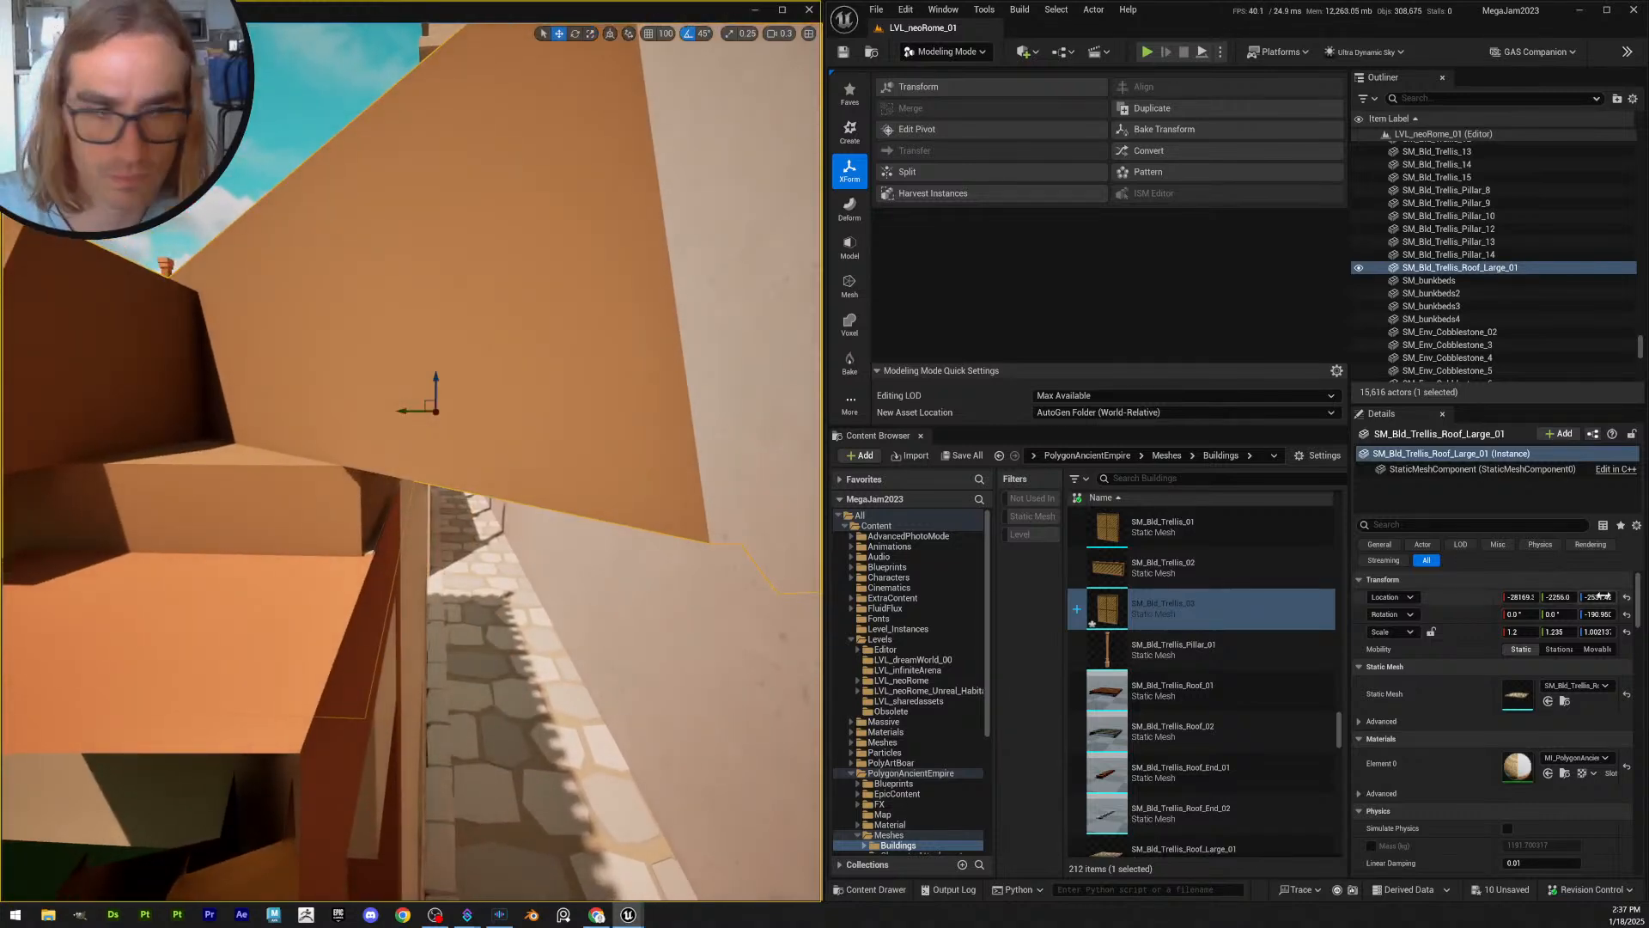
{"action": "mouse_move", "coordinate": [1559, 597]}
{"action": "left_mouse_down"}
{"action": "mouse_move", "coordinate": [1579, 596]}
{"action": "mouse_move", "coordinate": [1558, 597]}
{"action": "left_mouse_up"}
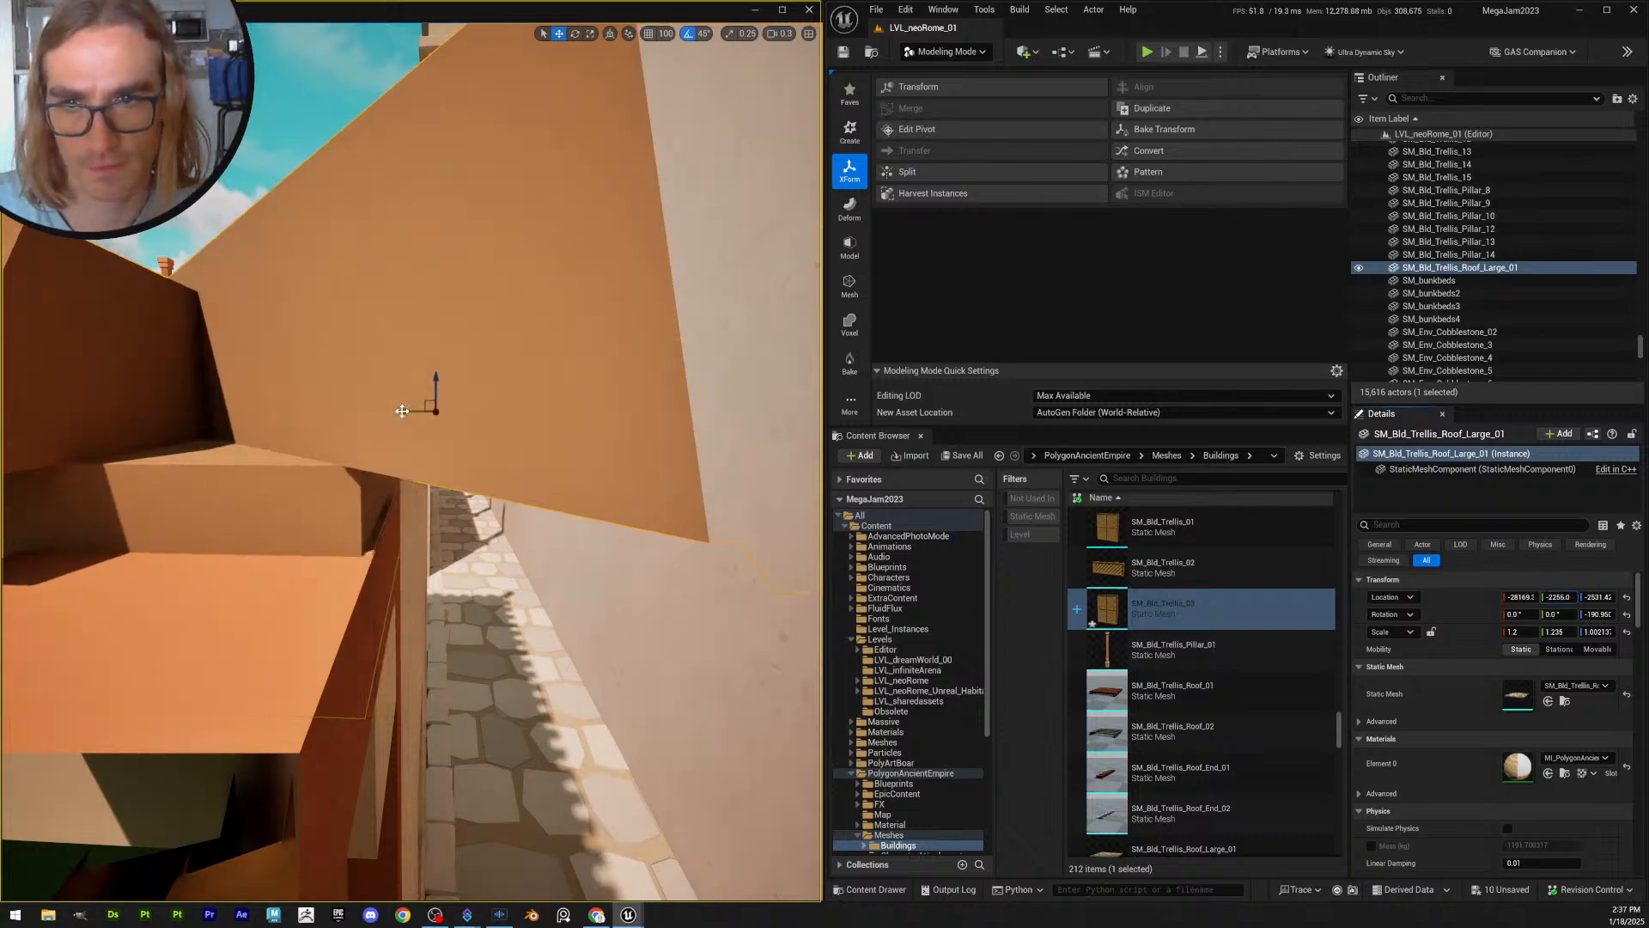
{"action": "left_click_drag", "start_coordinate": [402, 411], "coordinate": [403, 413]}
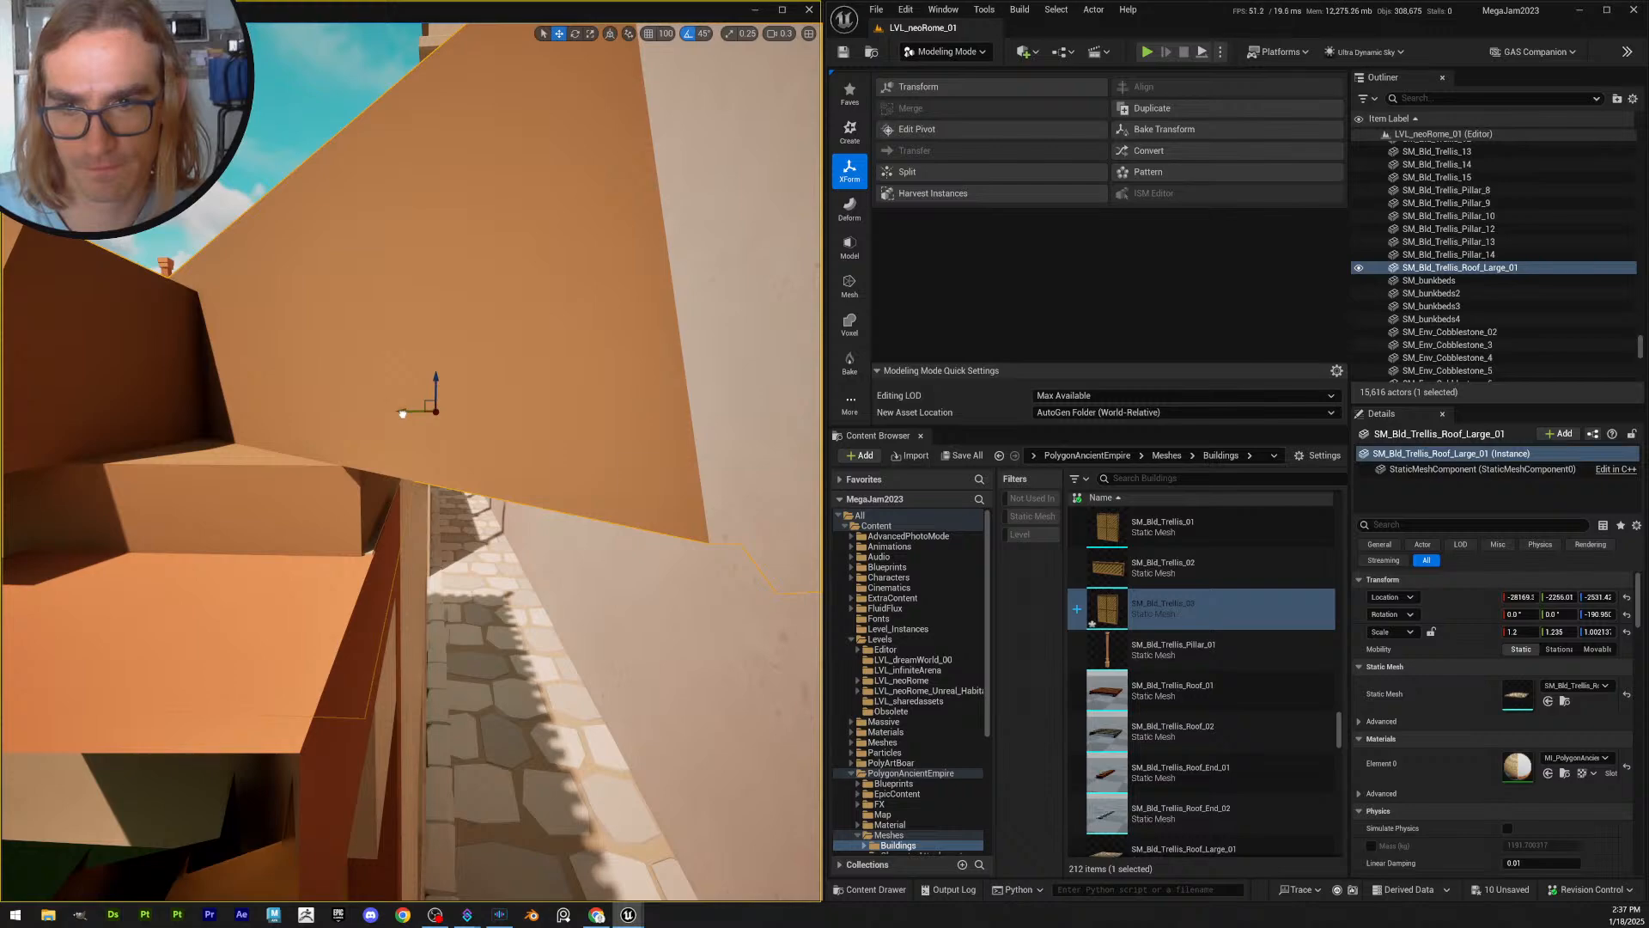
{"action": "right_click_drag", "start_coordinate": [404, 412], "coordinate": [394, 579]}
{"action": "scroll", "coordinate": [378, 417], "scroll_direction": "up", "scroll_amount": 2}
{"action": "scroll", "coordinate": [86, 464], "scroll_direction": "down", "scroll_amount": 1}
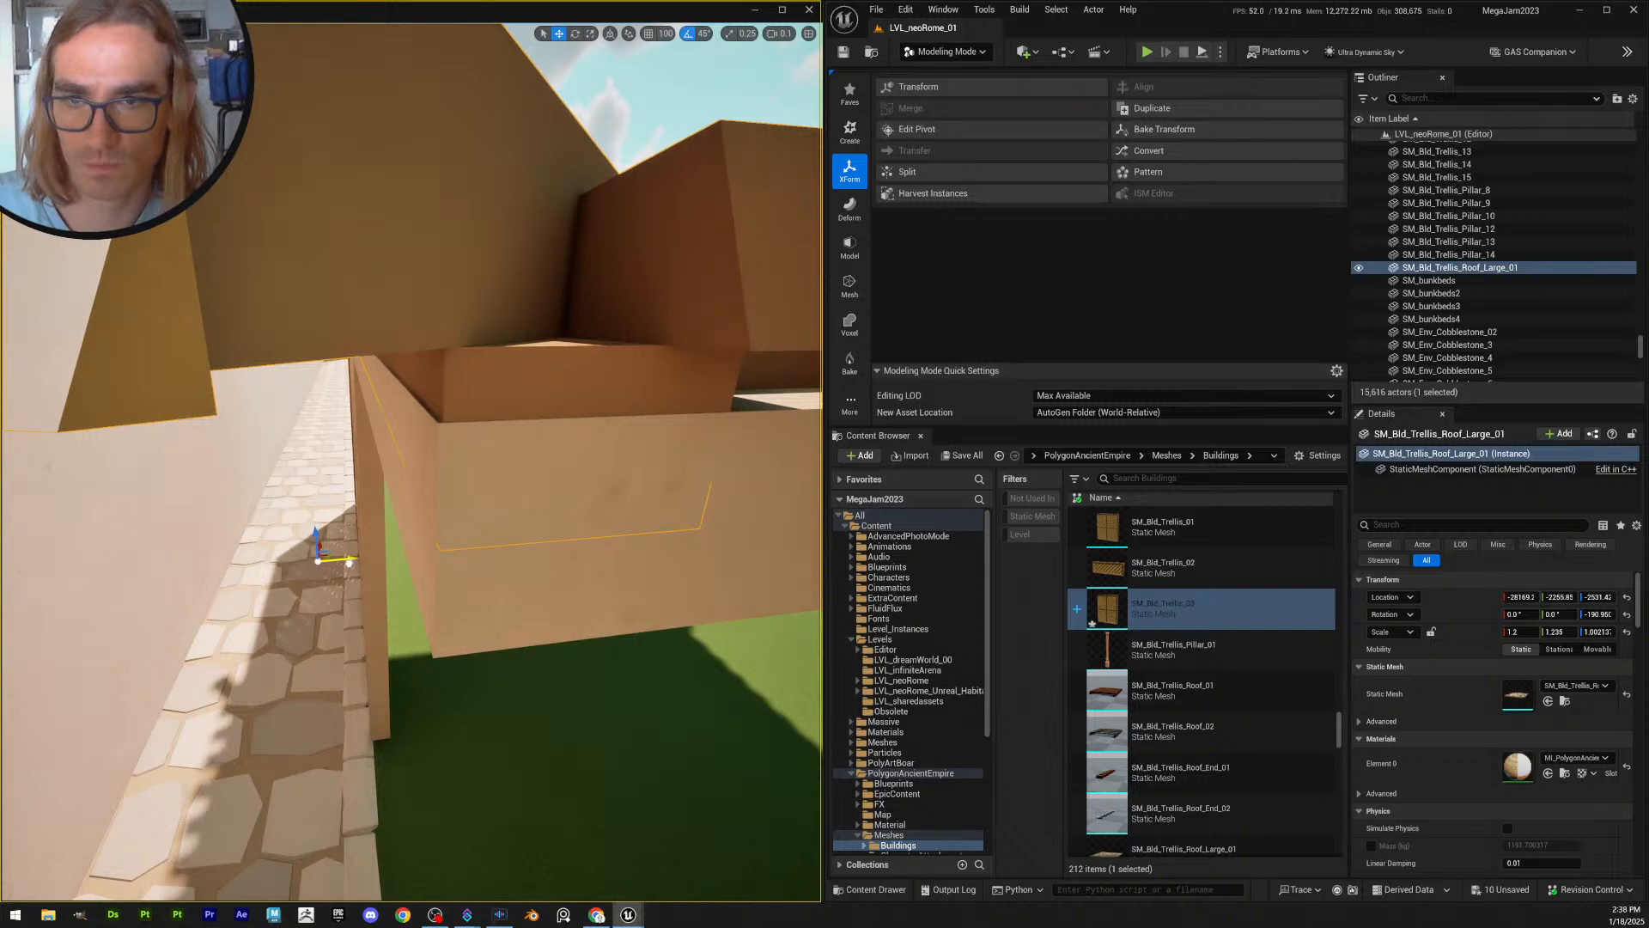
{"action": "left_click_drag", "start_coordinate": [348, 563], "coordinate": [345, 565]}
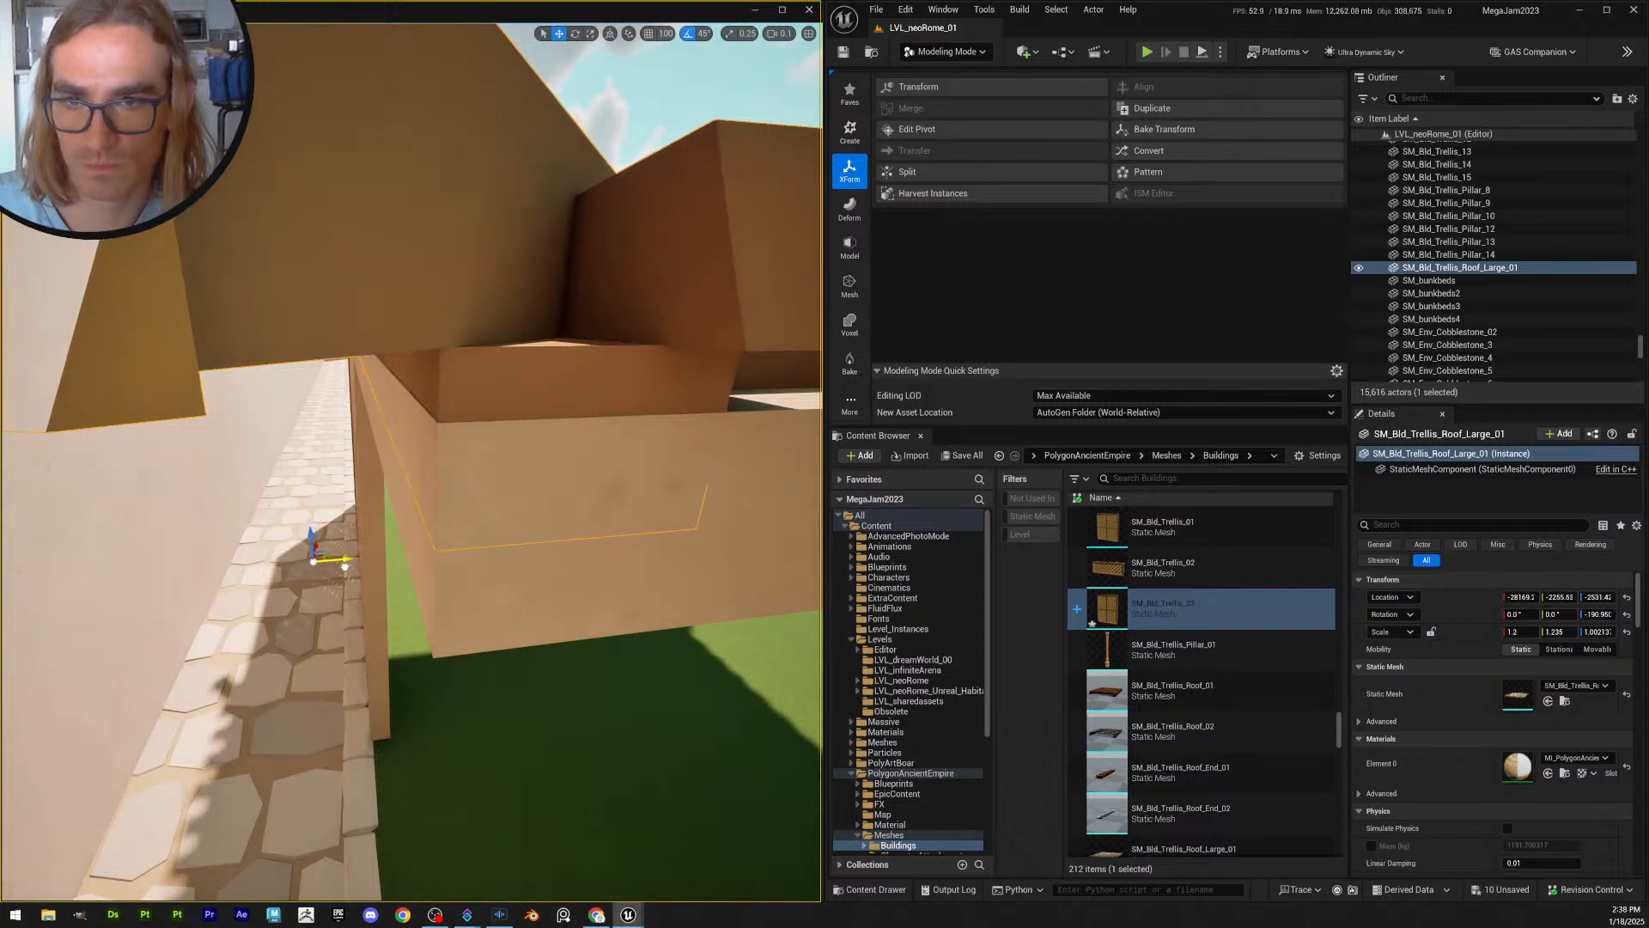
{"action": "right_click_drag", "start_coordinate": [390, 579], "coordinate": [419, 542]}
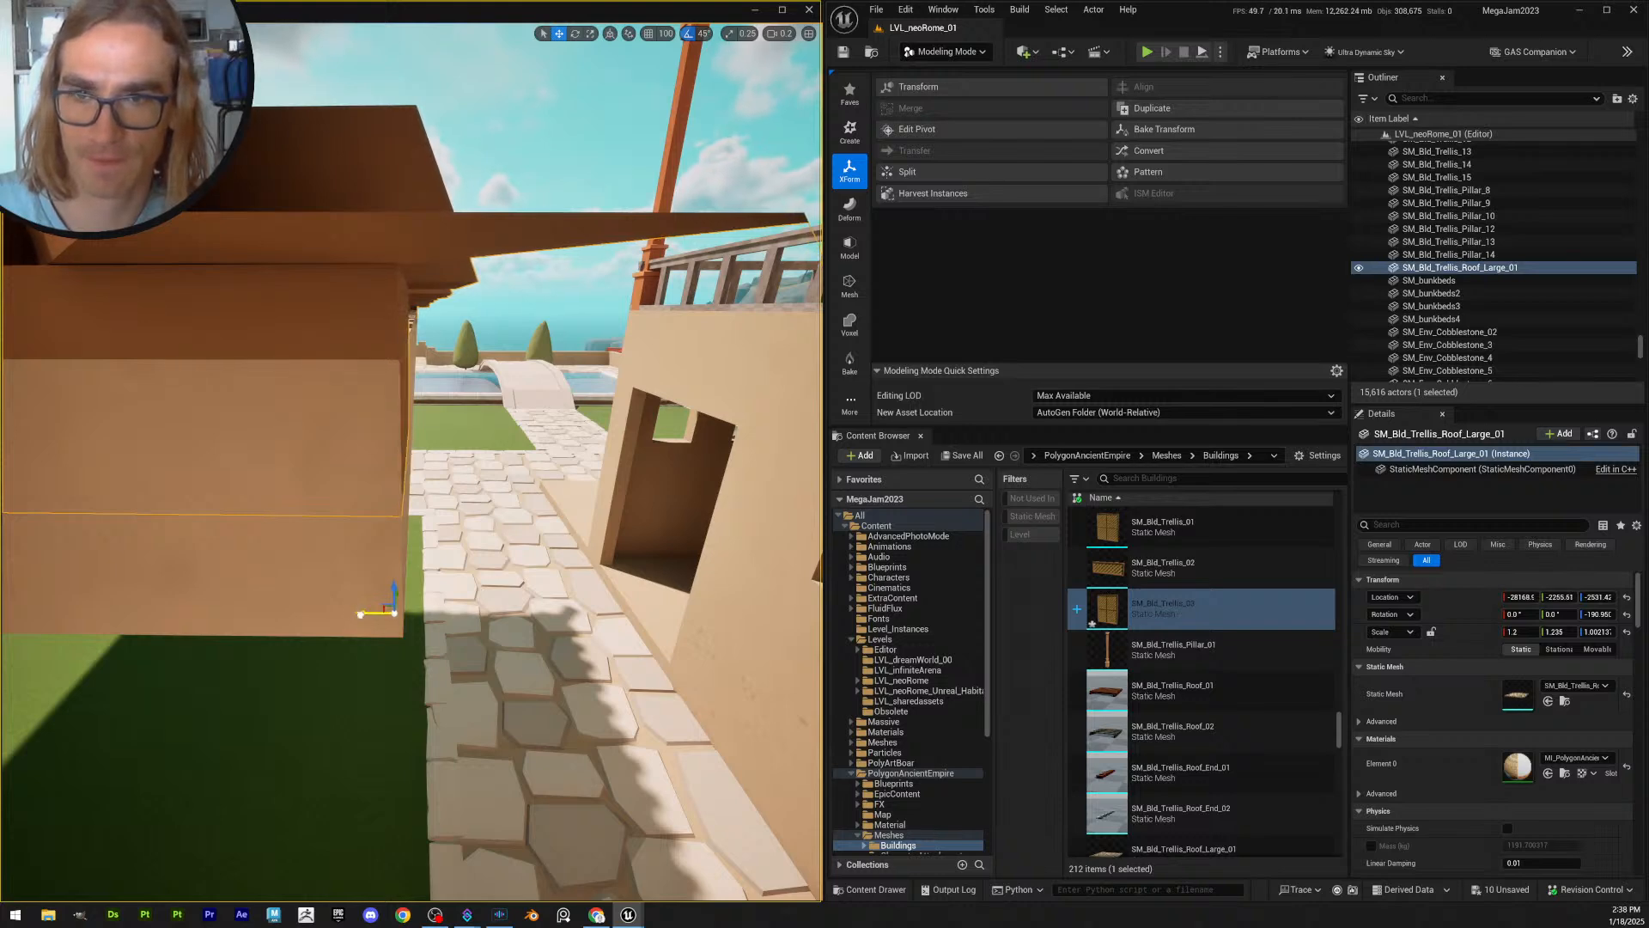
- Examine from above and from the lawn side how the trellis roof covers the floor tiles beneath it
{"action": "left_click", "coordinate": [364, 567]}
{"action": "right_click_drag", "start_coordinate": [364, 567], "coordinate": [214, 636]}
{"action": "scroll", "coordinate": [361, 575], "scroll_direction": "up", "scroll_amount": 4}
{"action": "right_click_drag", "start_coordinate": [434, 541], "coordinate": [206, 593]}
{"action": "key", "text": "q"}
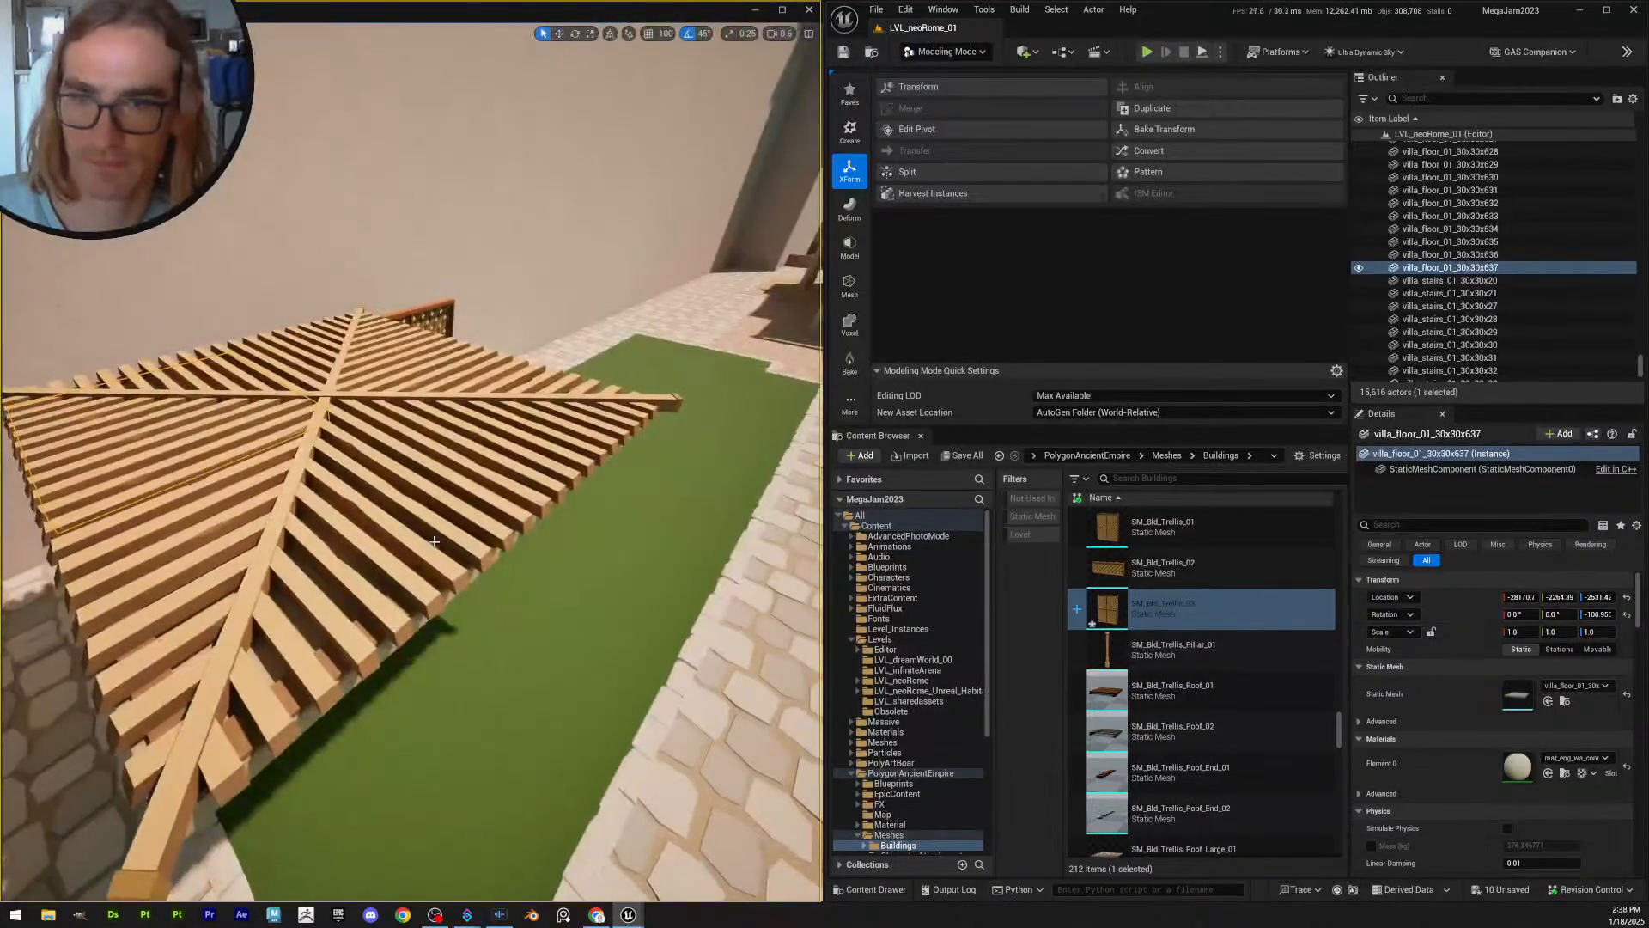
{"action": "left_click", "coordinate": [534, 507]}
{"action": "right_click_drag", "start_coordinate": [558, 550], "coordinate": [455, 577]}
{"action": "key", "text": "Escape"}
{"action": "scroll", "coordinate": [481, 576], "scroll_direction": "up", "scroll_amount": 2}
- Duplicate the large trellis roof's static mesh asset under the suggested name and assign the copy to the placed roof
{"action": "left_click", "coordinate": [455, 576]}
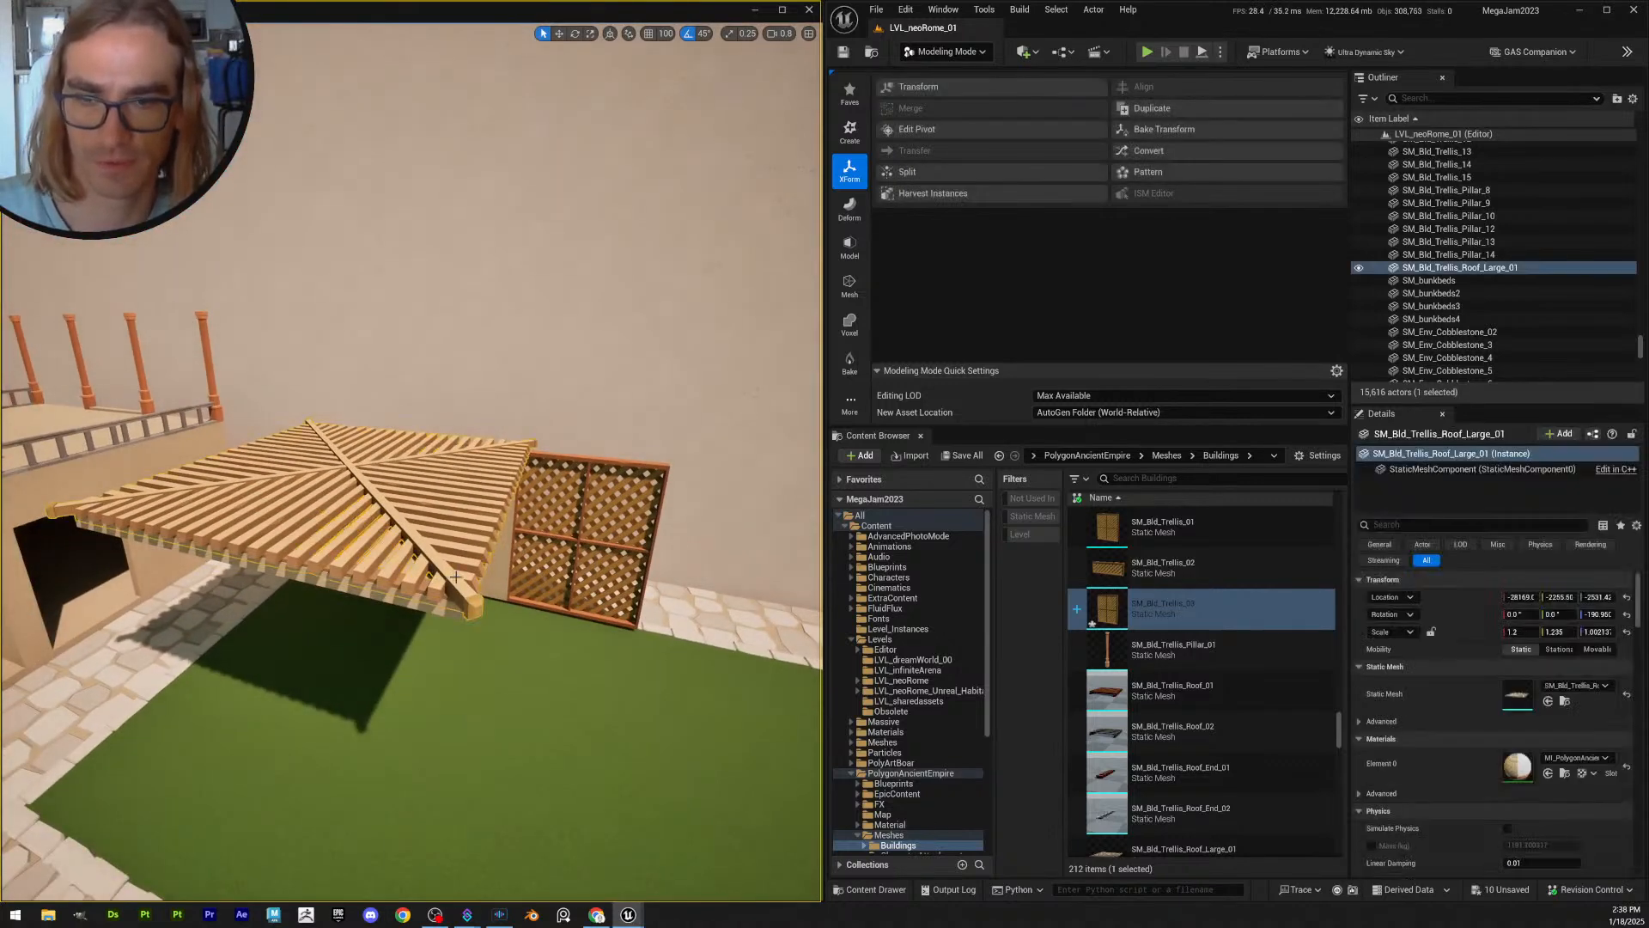
{"action": "key", "text": "ctrl+b"}
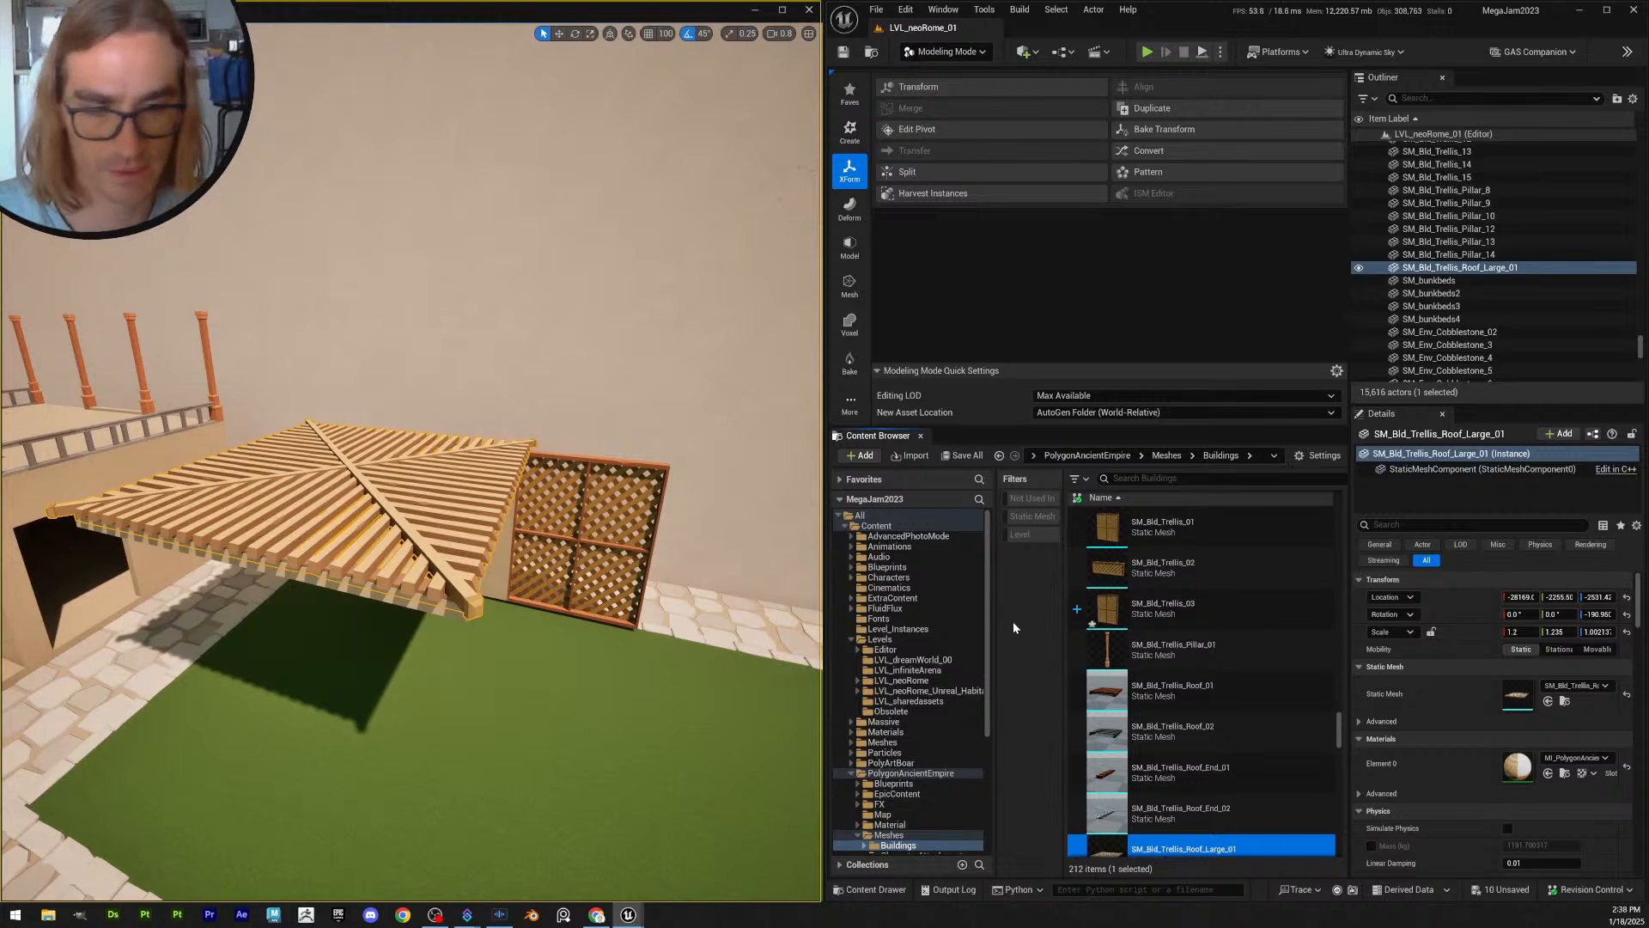
{"action": "key", "text": "ctrl+d"}
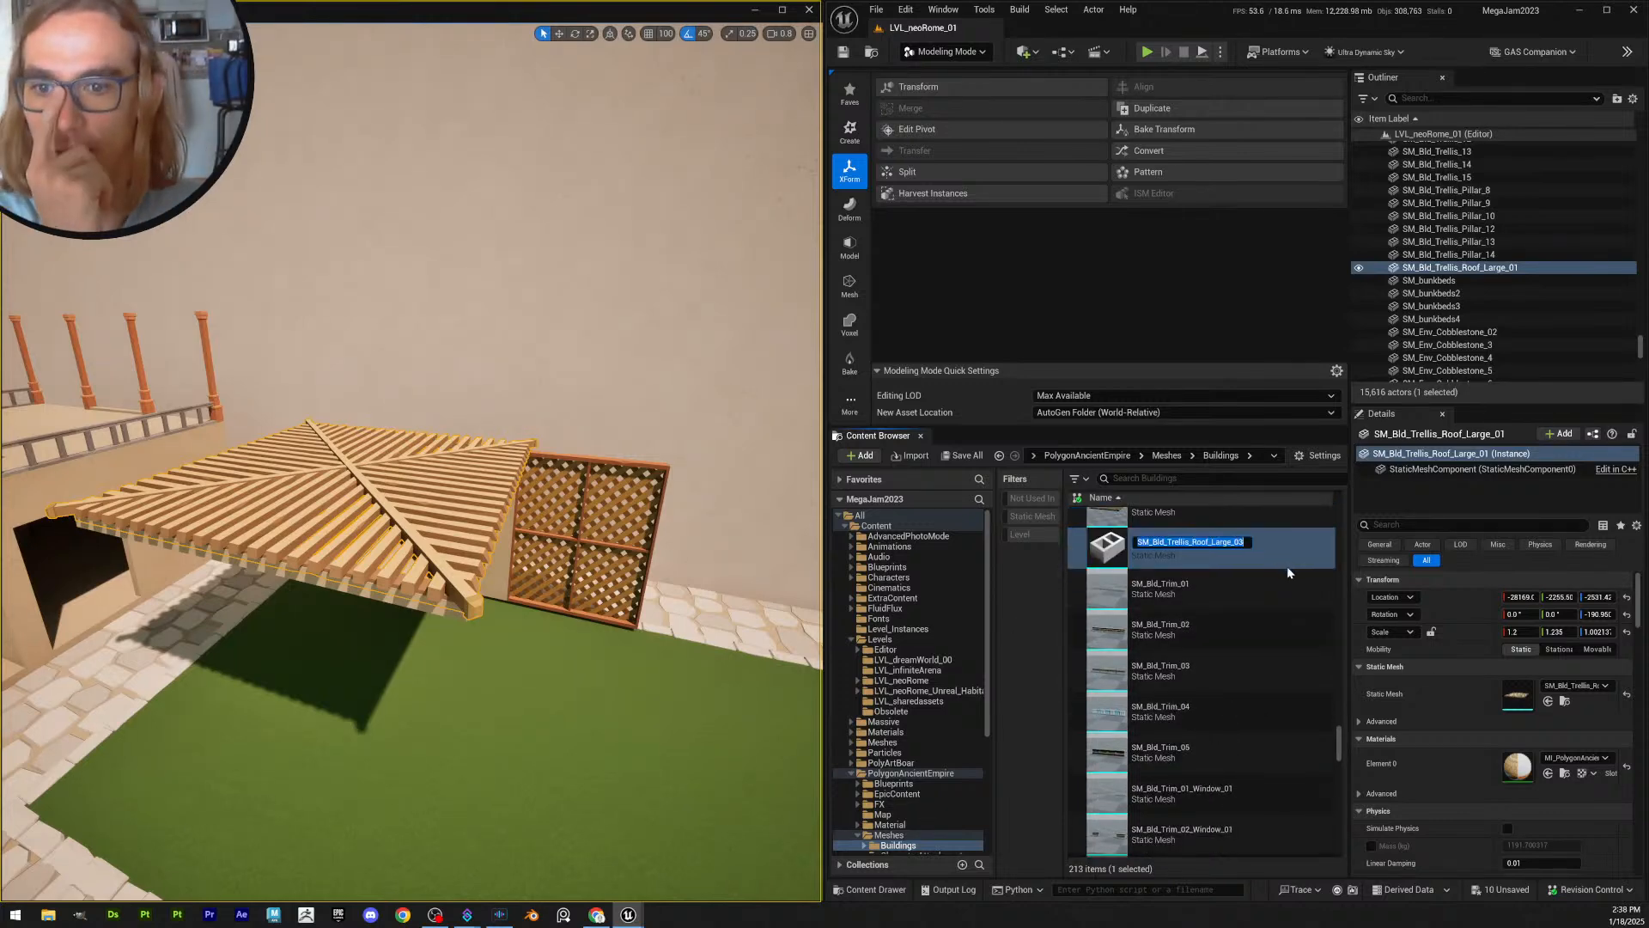
{"action": "key", "text": "Return"}
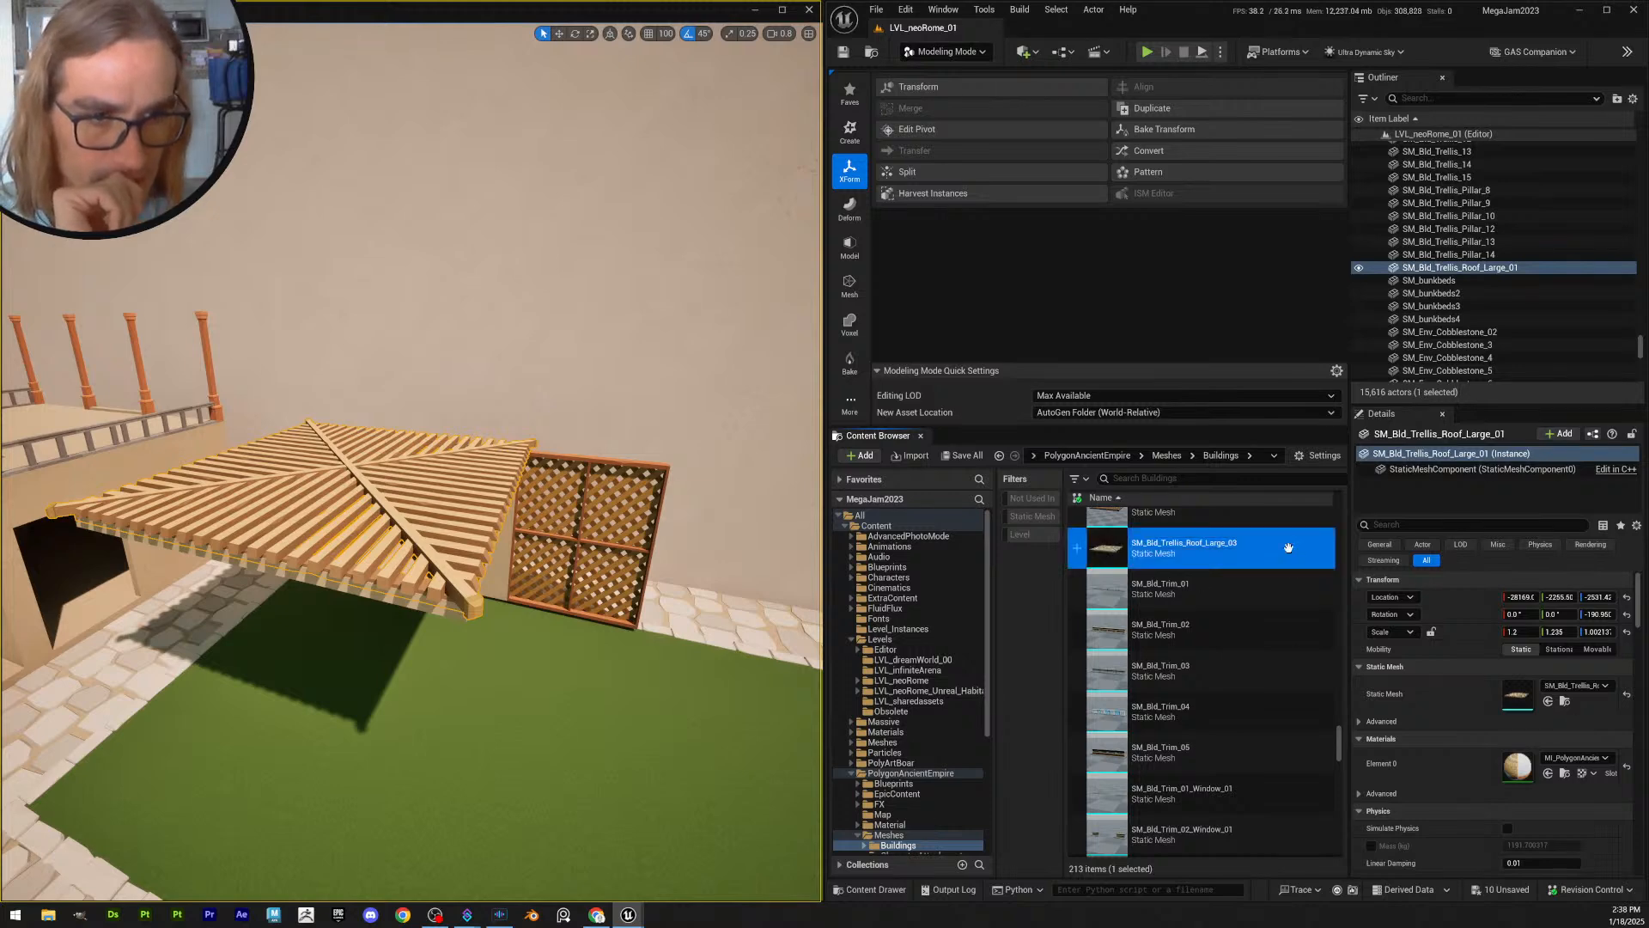
{"action": "left_click", "coordinate": [1549, 702]}
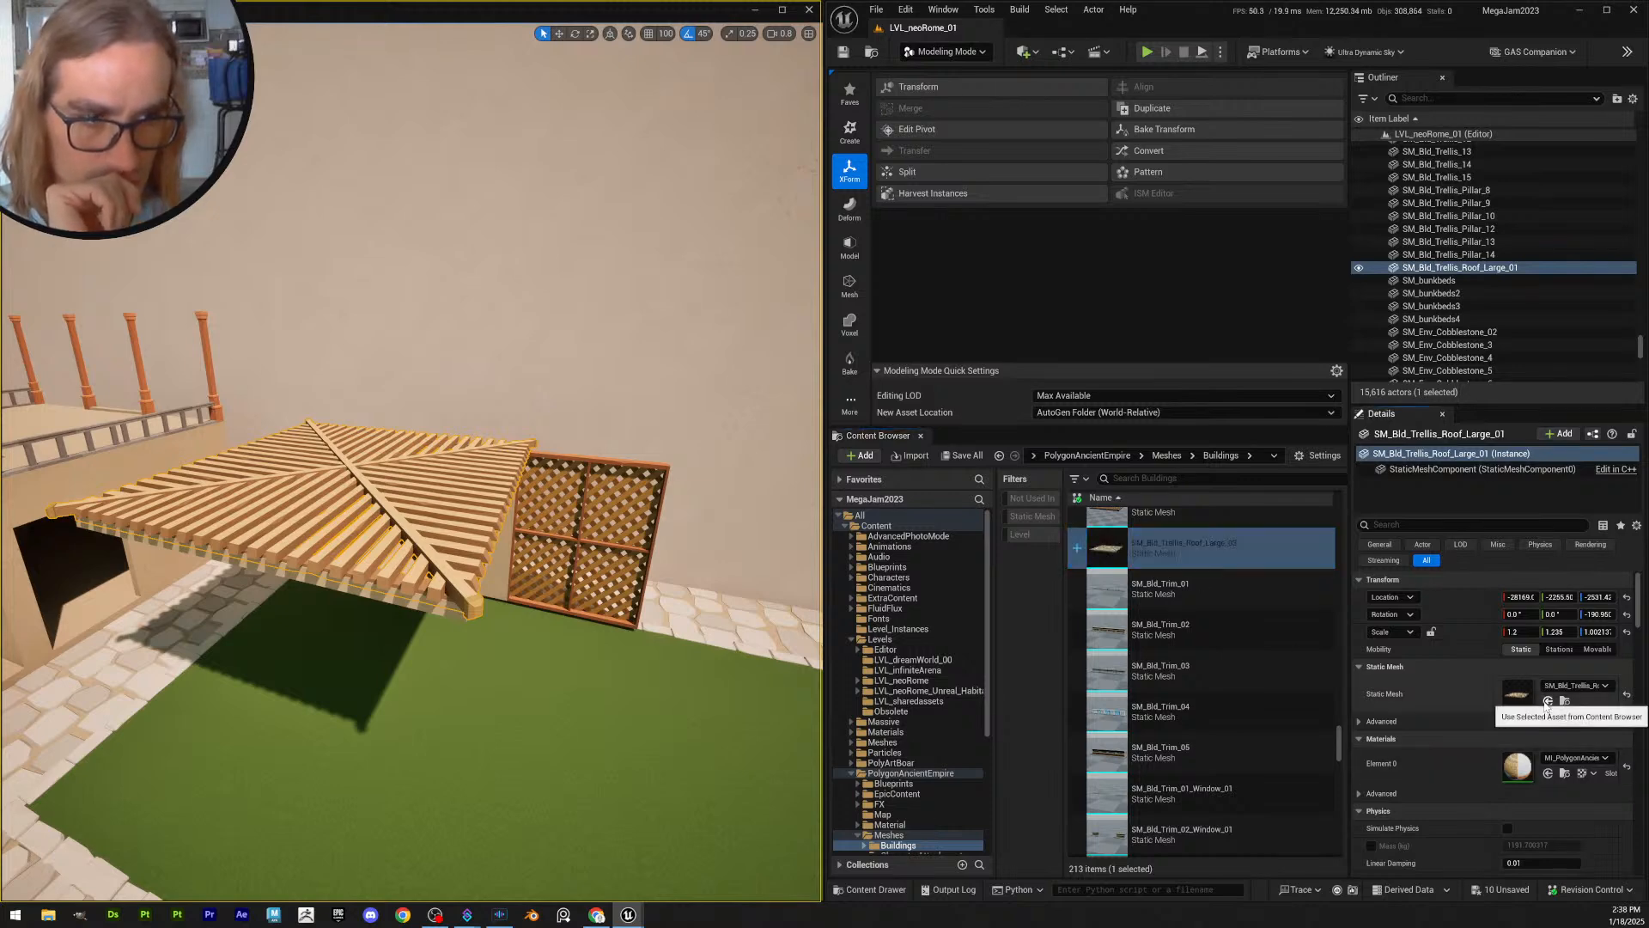
- Apply Bake Transform to the roof's duplicated mesh with Bake Full Scale and rotation baking off
{"action": "right_click_drag", "start_coordinate": [632, 553], "coordinate": [547, 531]}
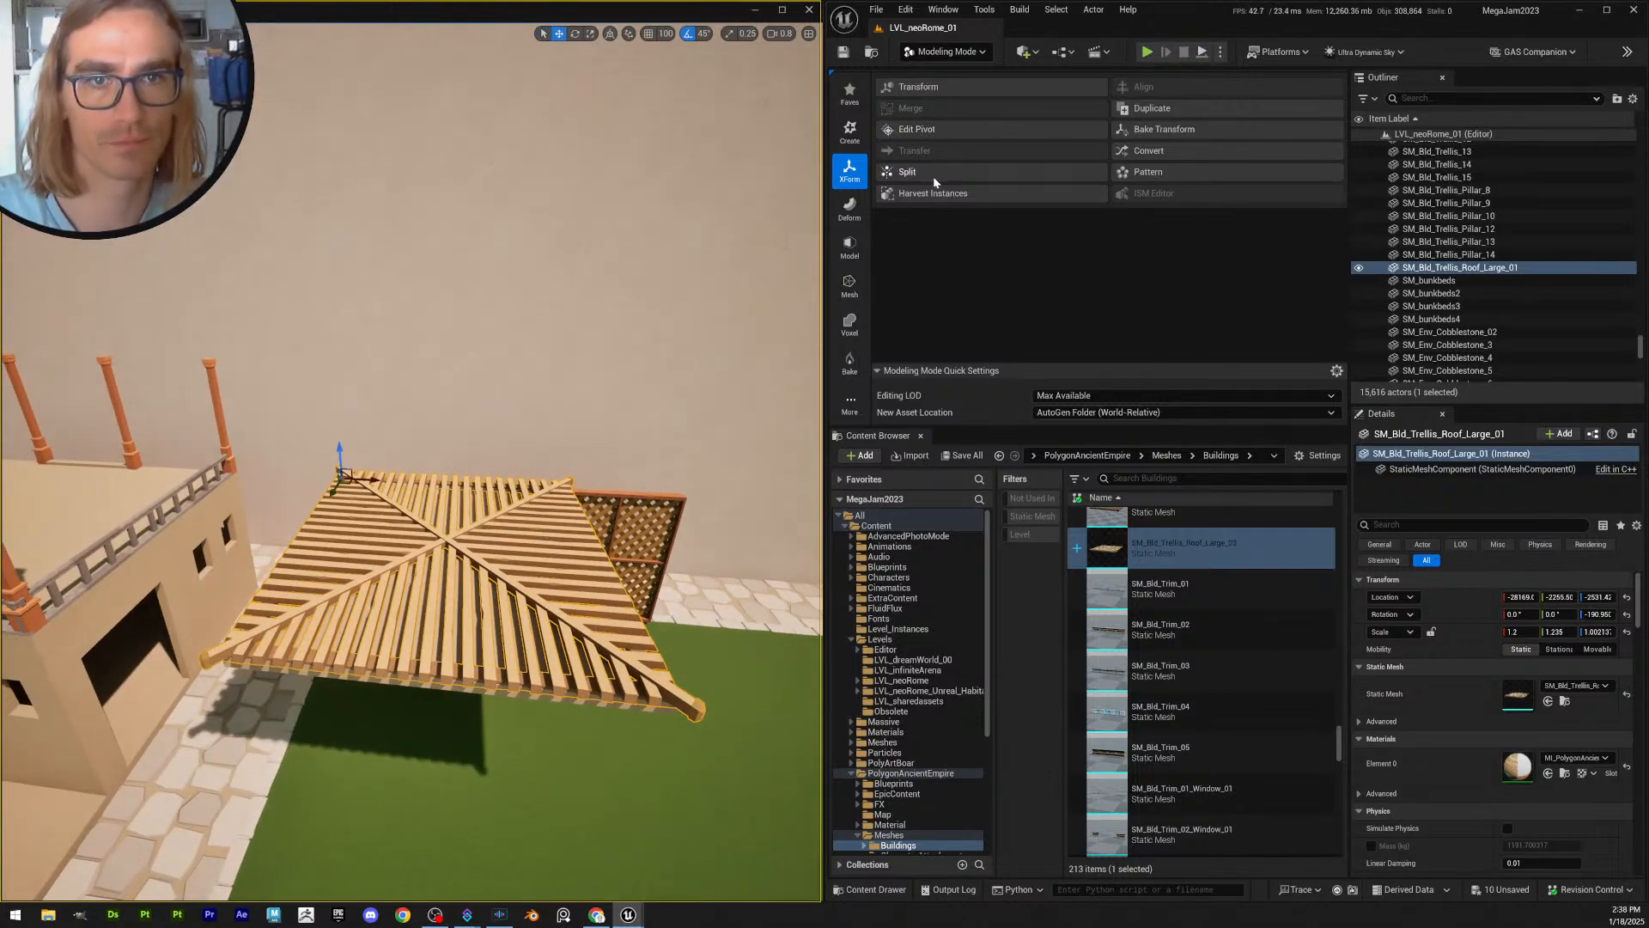
{"action": "left_click", "coordinate": [1207, 128]}
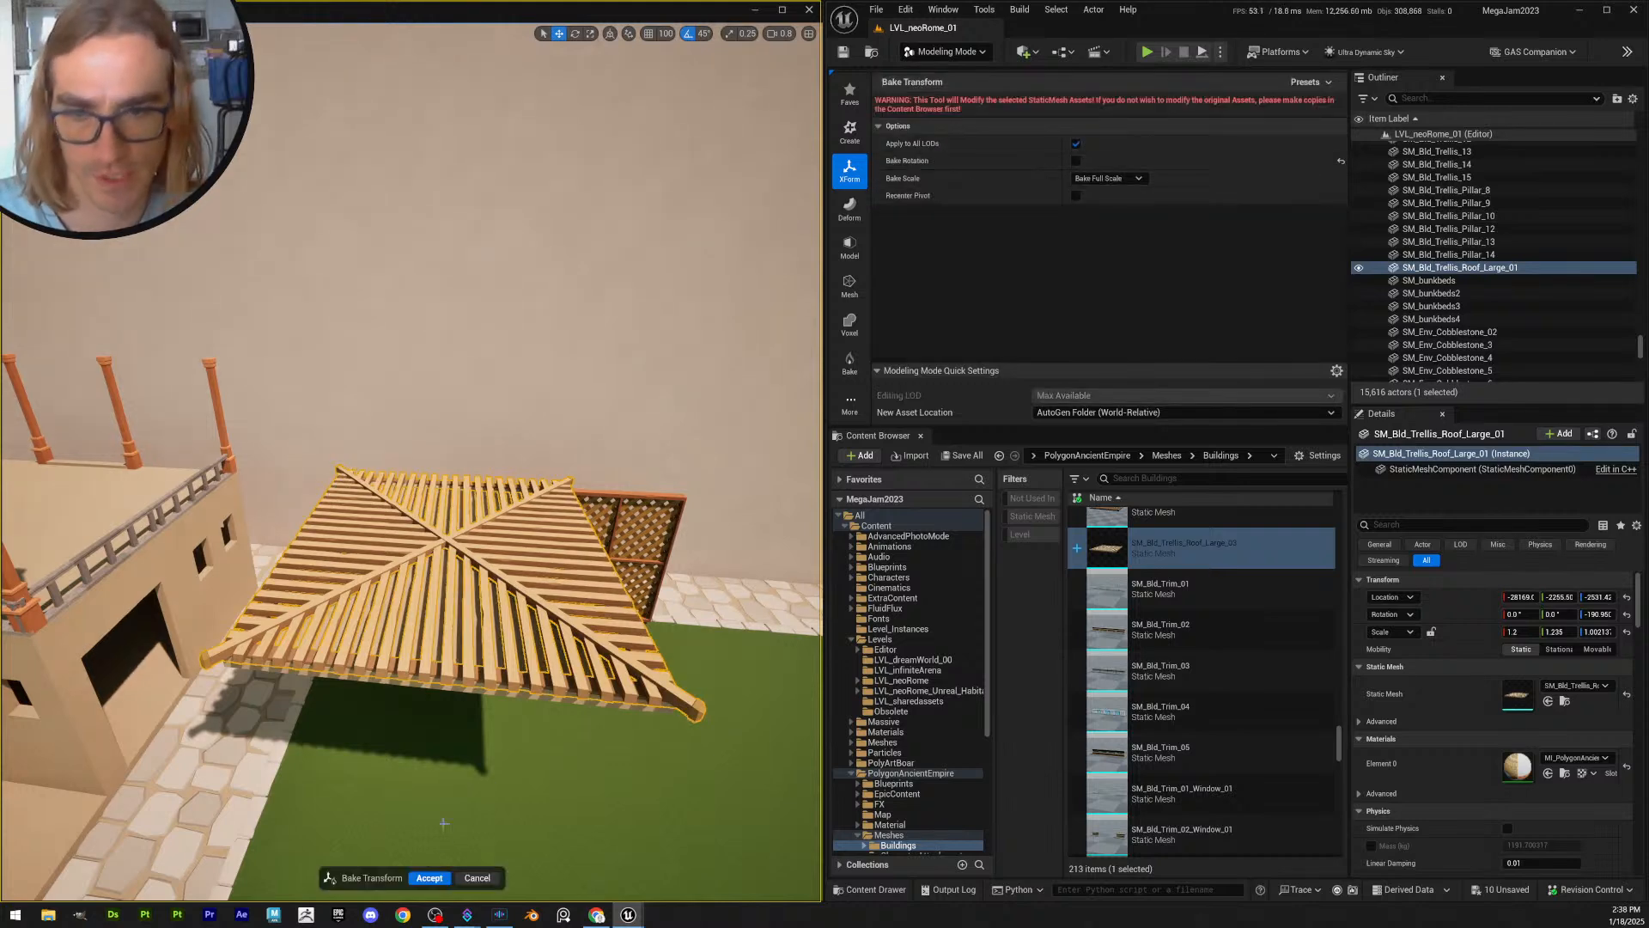
{"action": "left_click", "coordinate": [430, 877]}
{"action": "right_click_drag", "start_coordinate": [517, 456], "coordinate": [352, 607]}
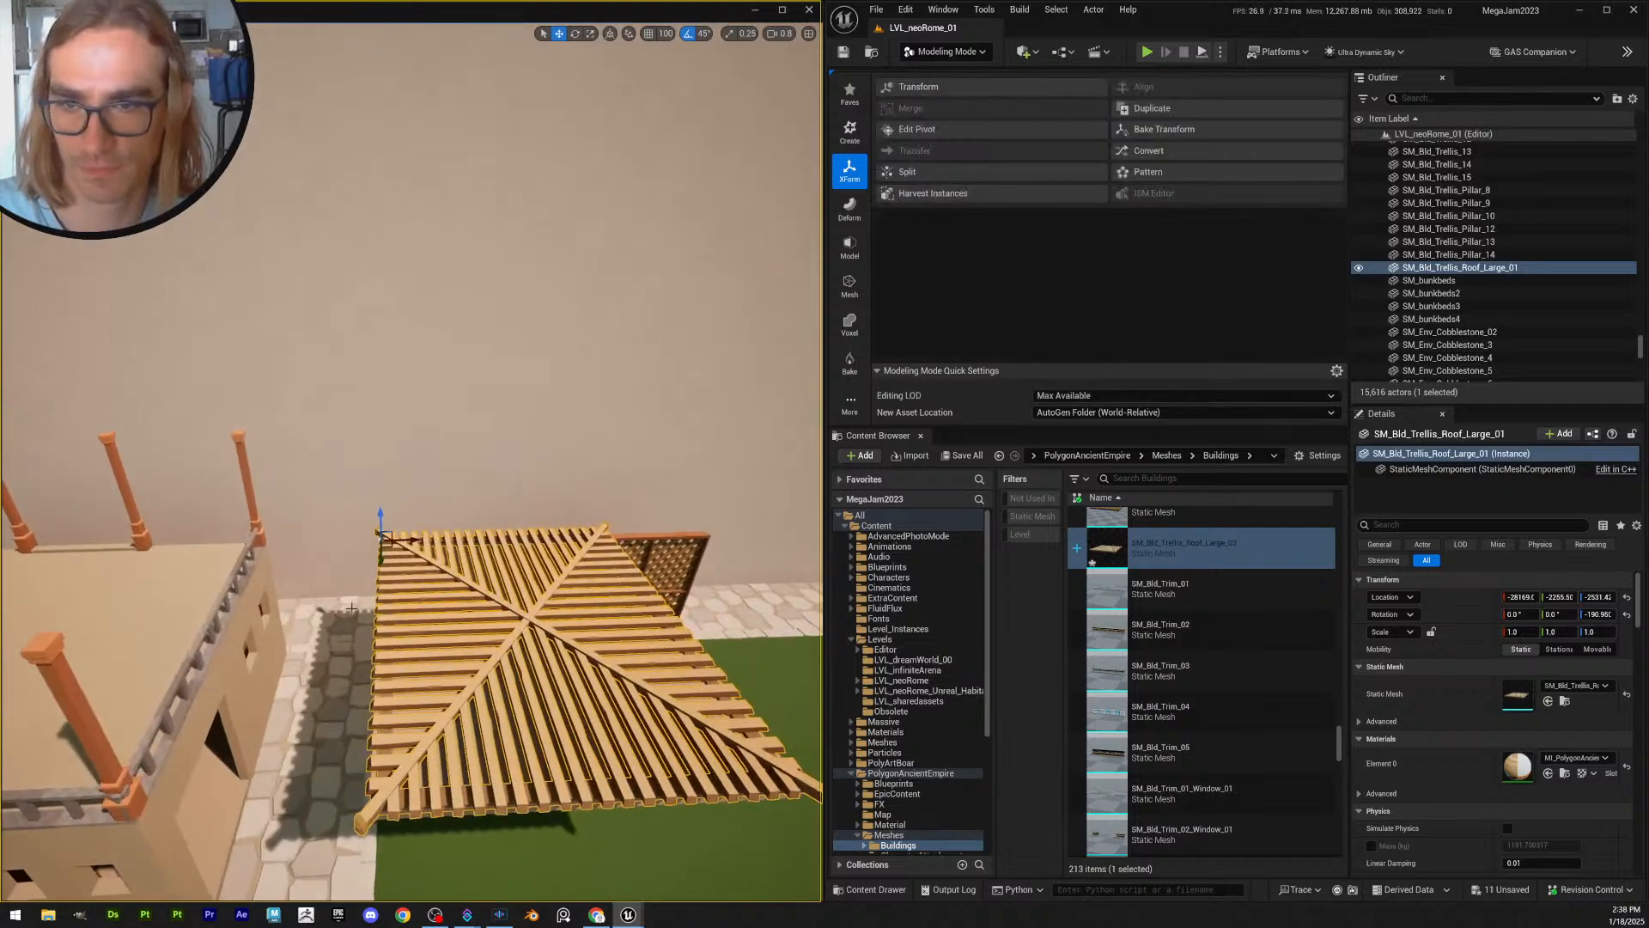
- Move the trellis wall panel from the lawn to the corner of the villa's window wall and raise it to Z -2521.42
{"action": "left_click", "coordinate": [671, 540]}
{"action": "right_click_drag", "start_coordinate": [671, 541], "coordinate": [533, 559]}
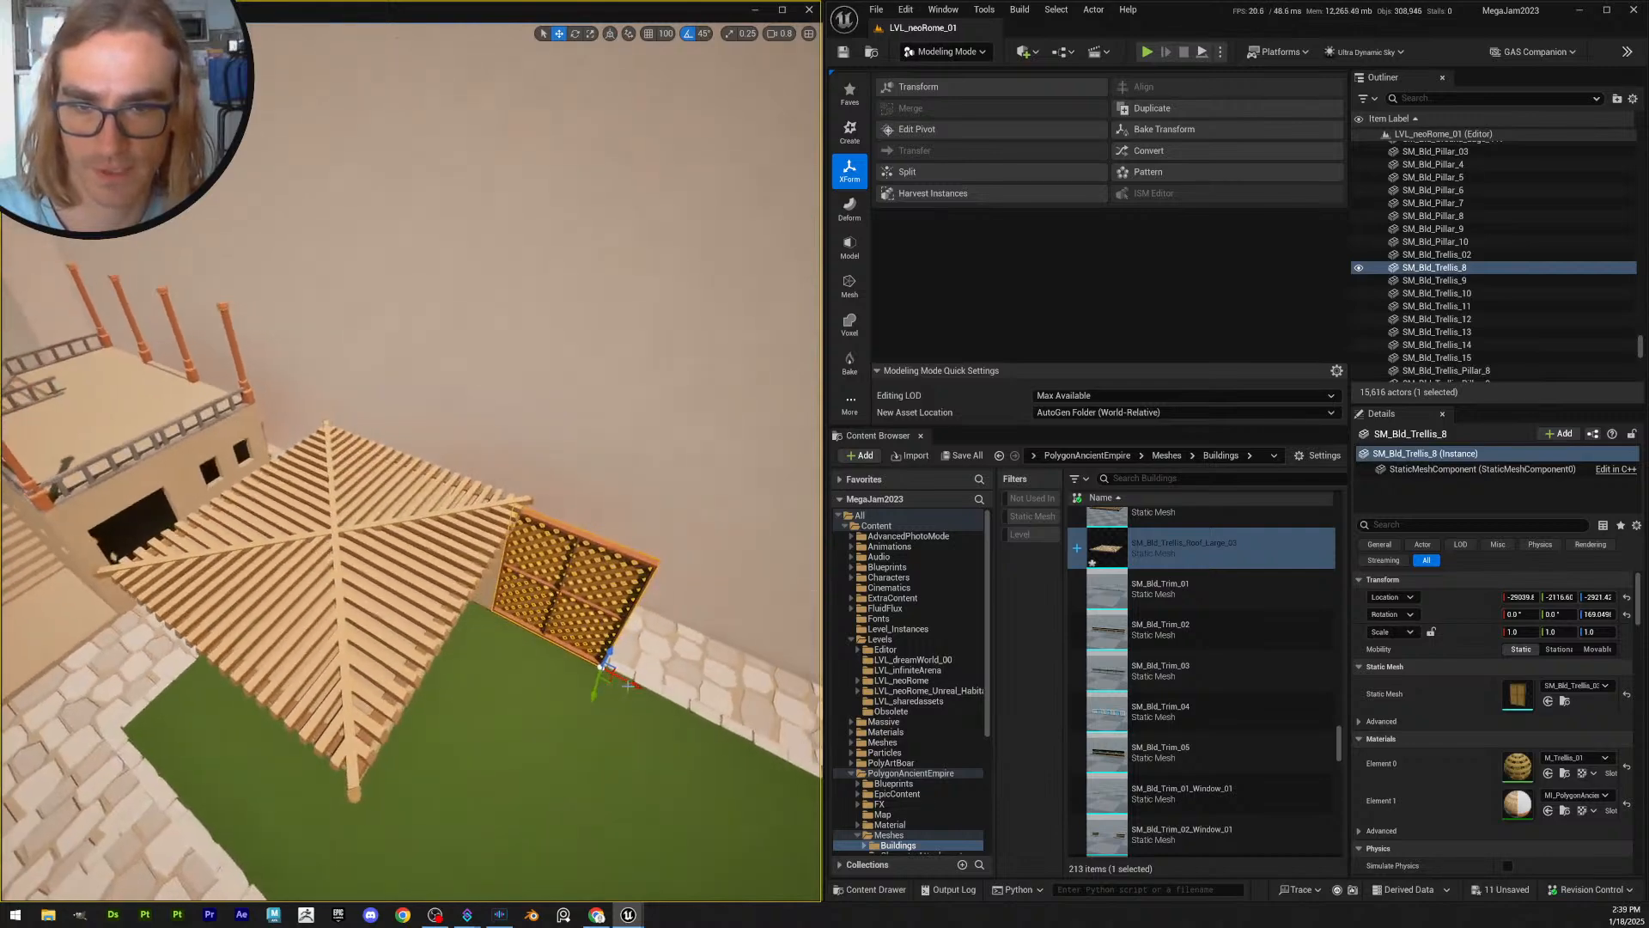
{"action": "left_click_drag", "start_coordinate": [631, 685], "coordinate": [284, 485]}
{"action": "right_click_drag", "start_coordinate": [297, 425], "coordinate": [236, 353]}
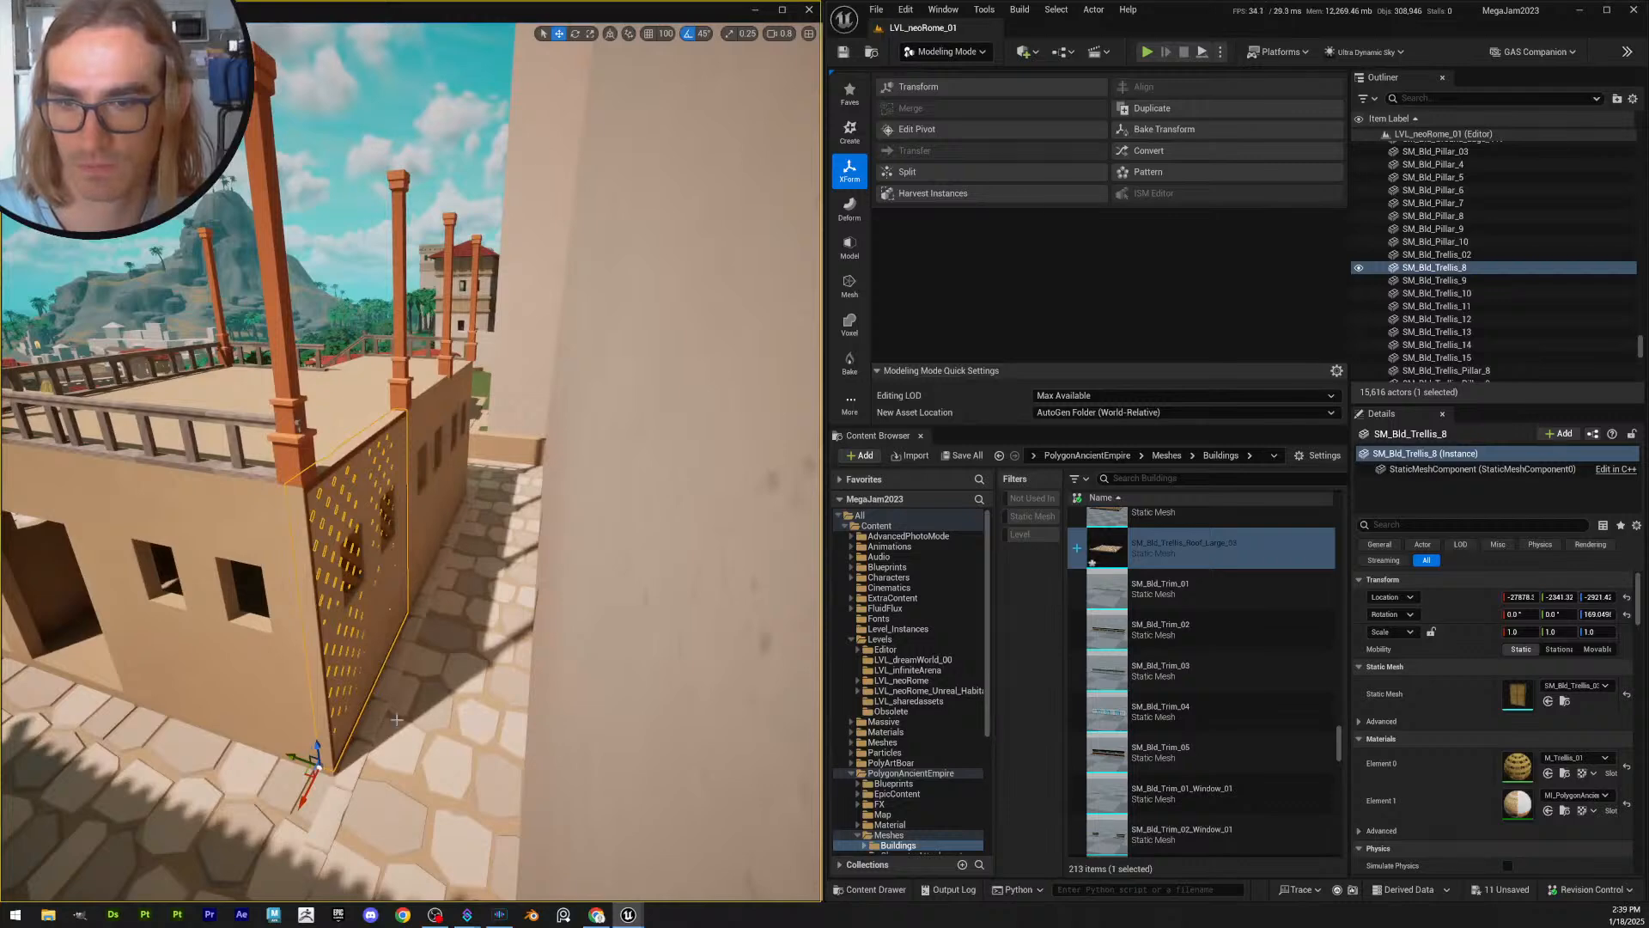
{"action": "right_click_drag", "start_coordinate": [396, 720], "coordinate": [258, 700]}
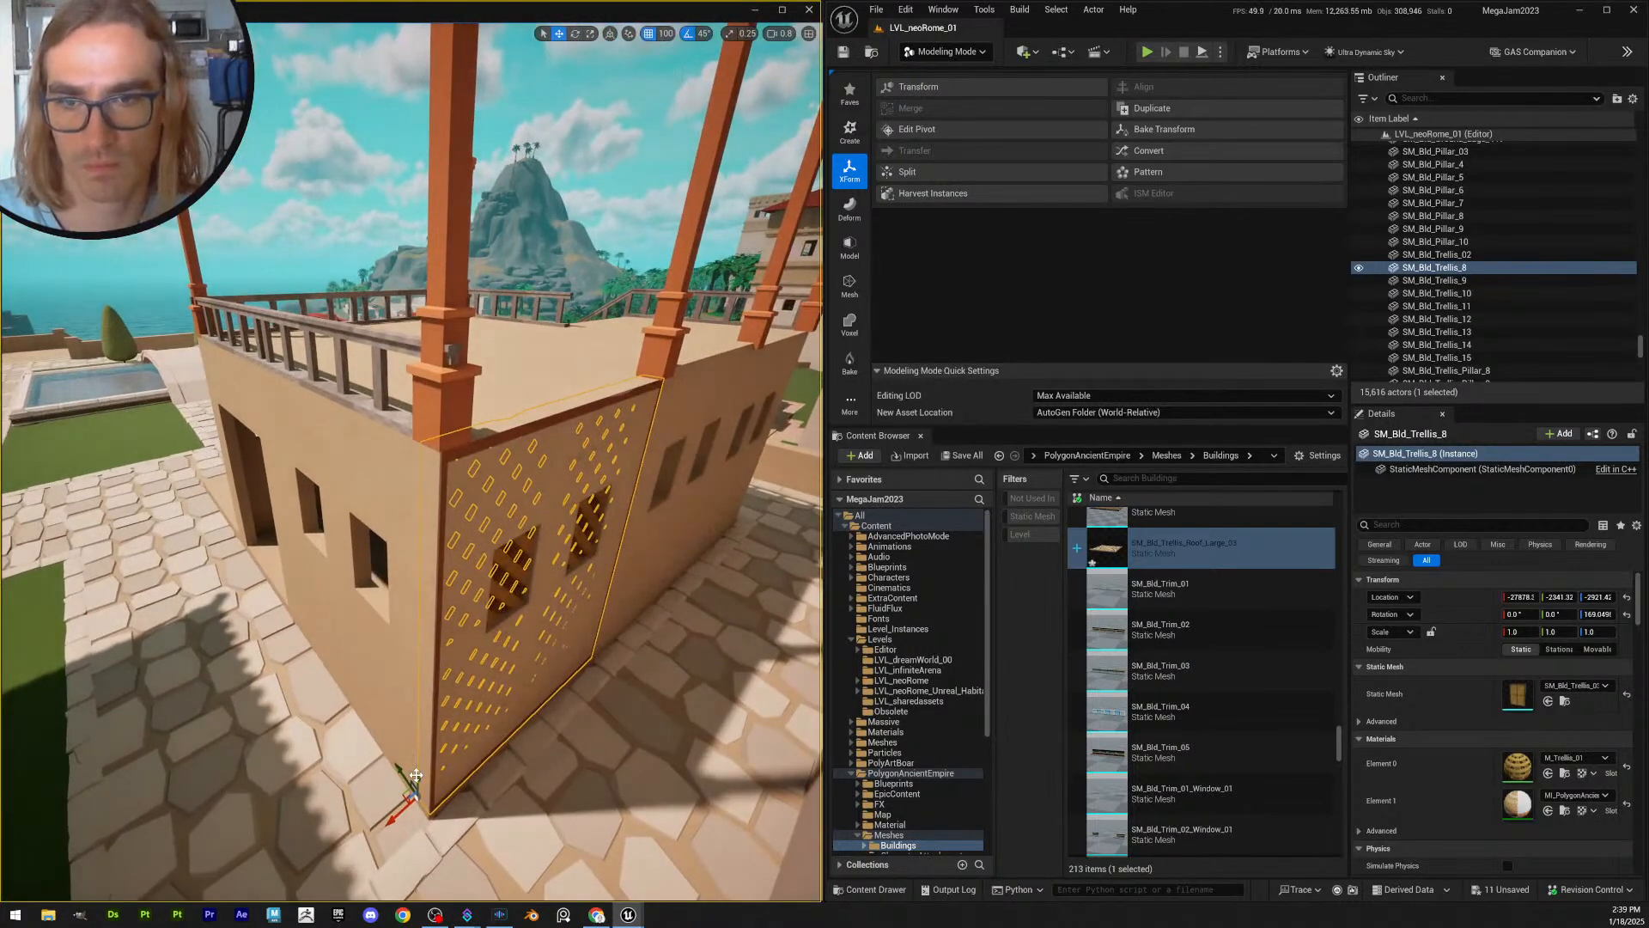
{"action": "left_click_drag", "start_coordinate": [416, 775], "coordinate": [418, 436]}
{"action": "left_click", "coordinate": [597, 490]}
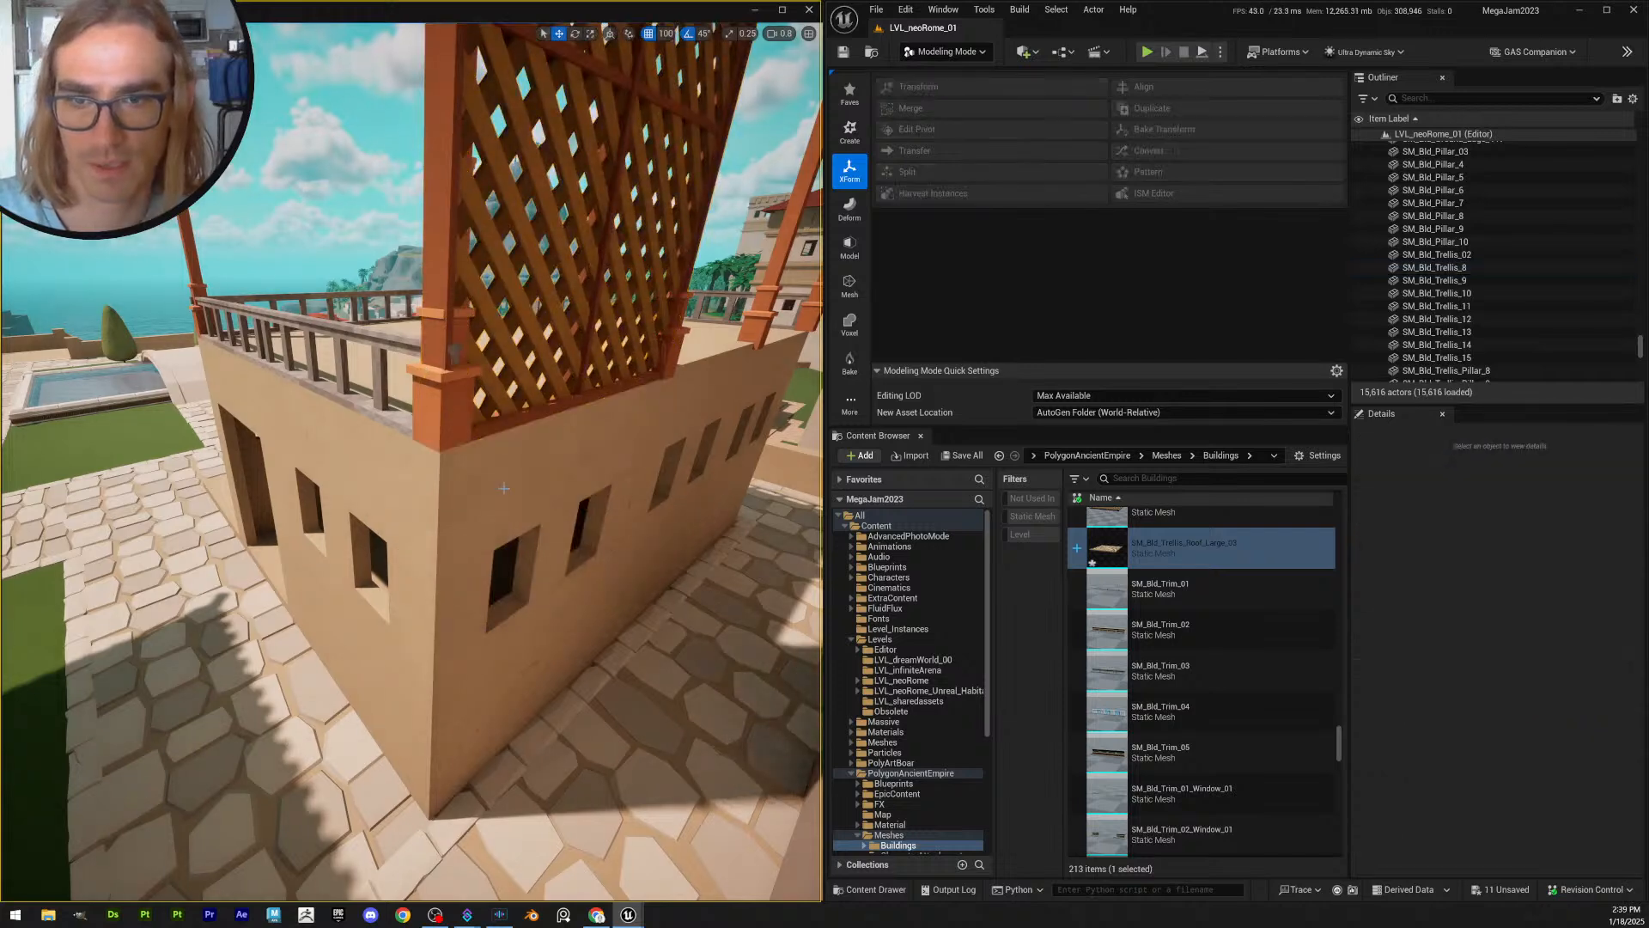
- Hide the trellis pillar that overlaps the panel at the corner of the roof terrace
{"action": "right_click_drag", "start_coordinate": [688, 516], "coordinate": [658, 516]}
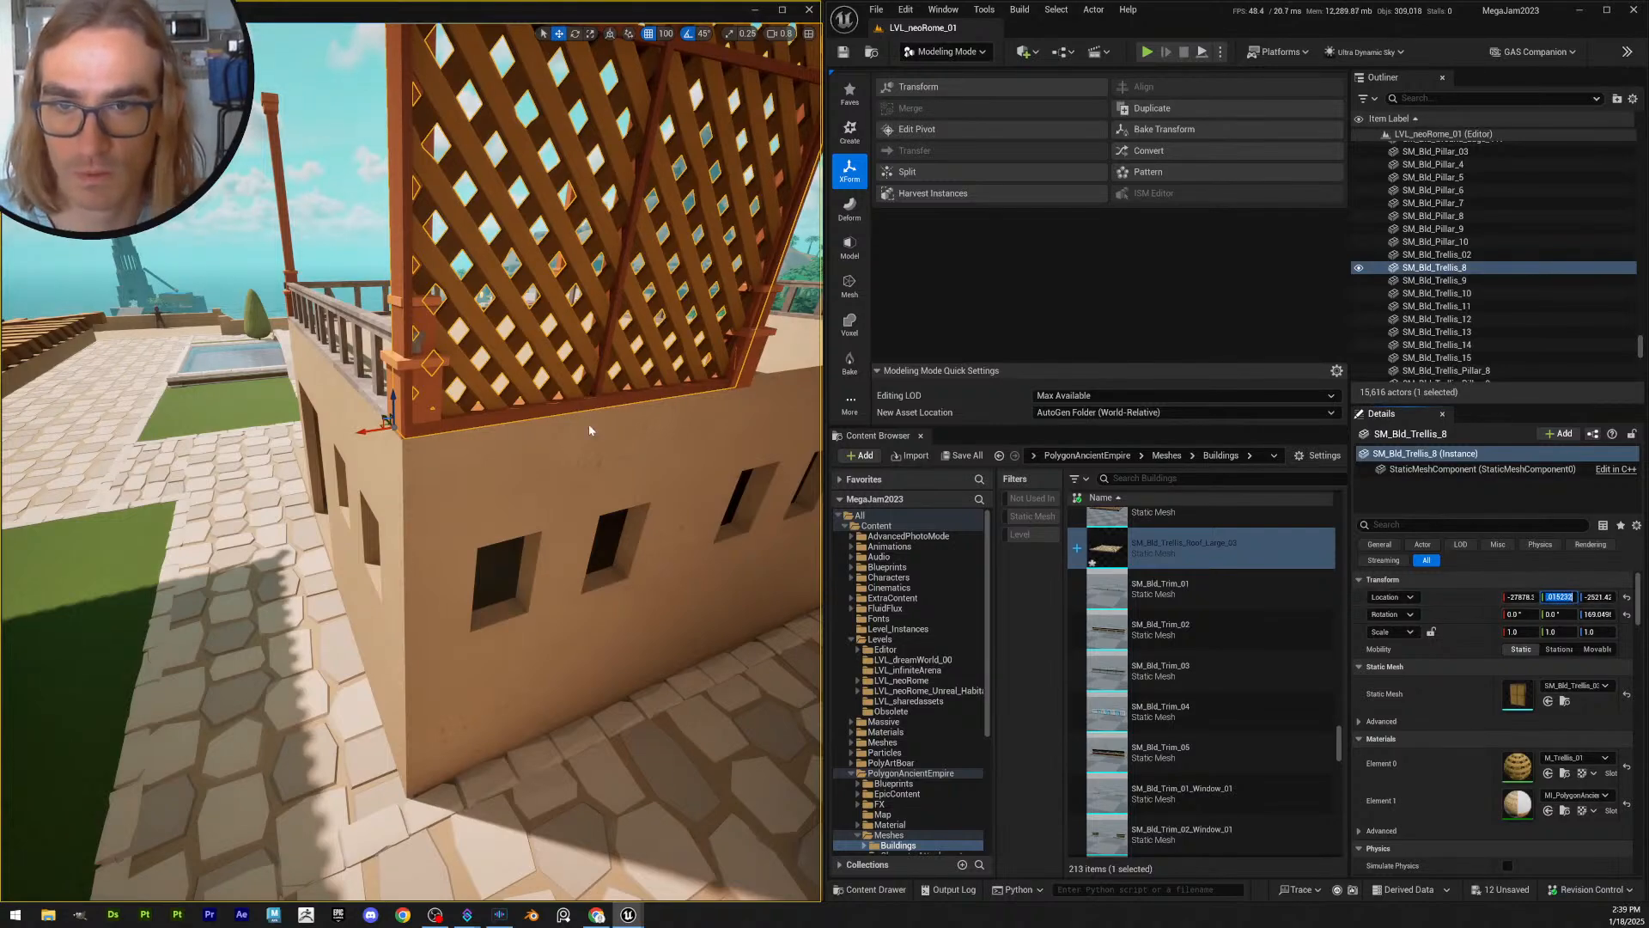
{"action": "right_click_drag", "start_coordinate": [590, 431], "coordinate": [464, 383]}
{"action": "key", "text": "w"}
{"action": "scroll", "coordinate": [590, 431], "scroll_direction": "down", "scroll_amount": 2}
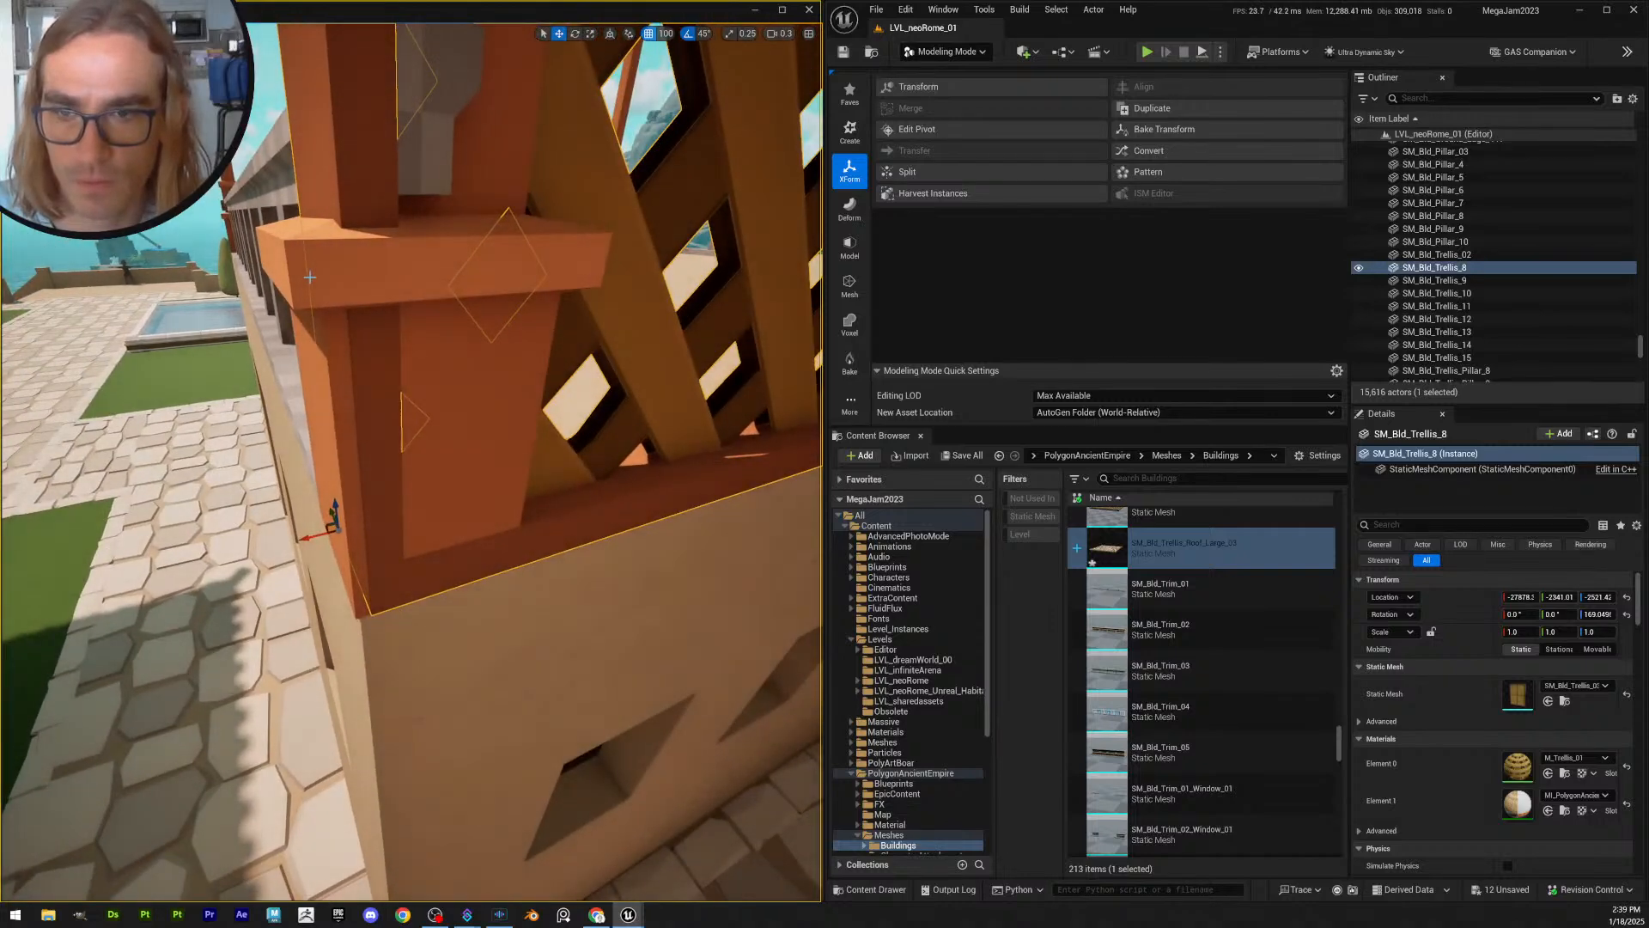
{"action": "left_click", "coordinate": [480, 459]}
{"action": "key", "text": "h"}
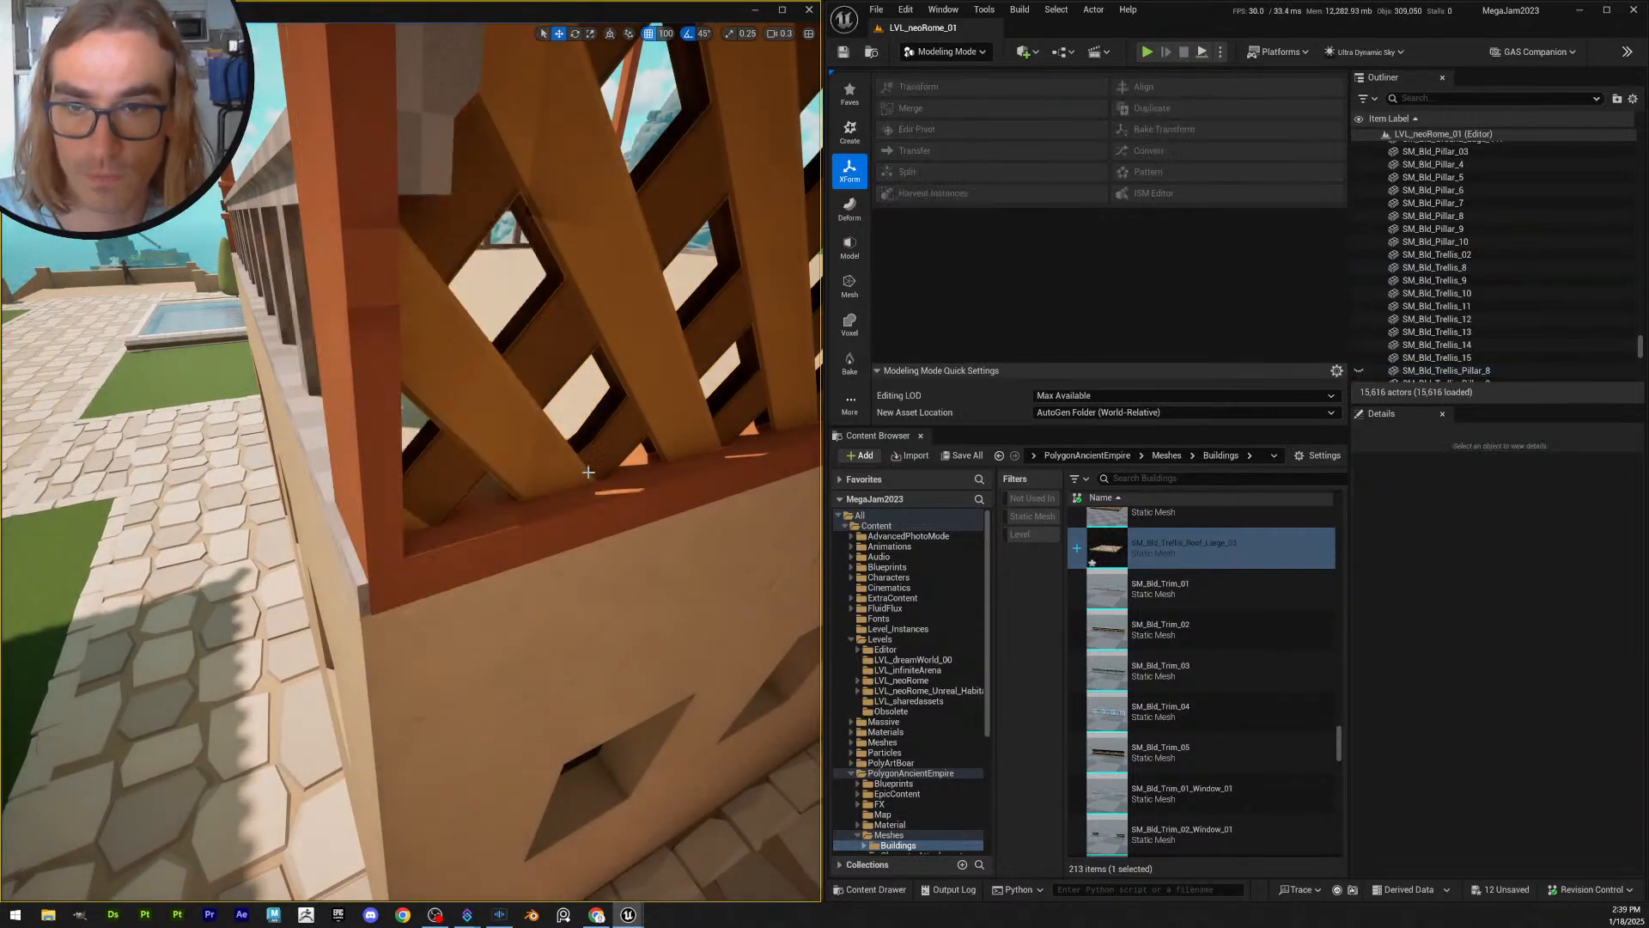
- Give the trellis panel the corner window wall's location and raise it 400 units onto the wall's top edge
{"action": "right_click_drag", "start_coordinate": [483, 458], "coordinate": [442, 468]}
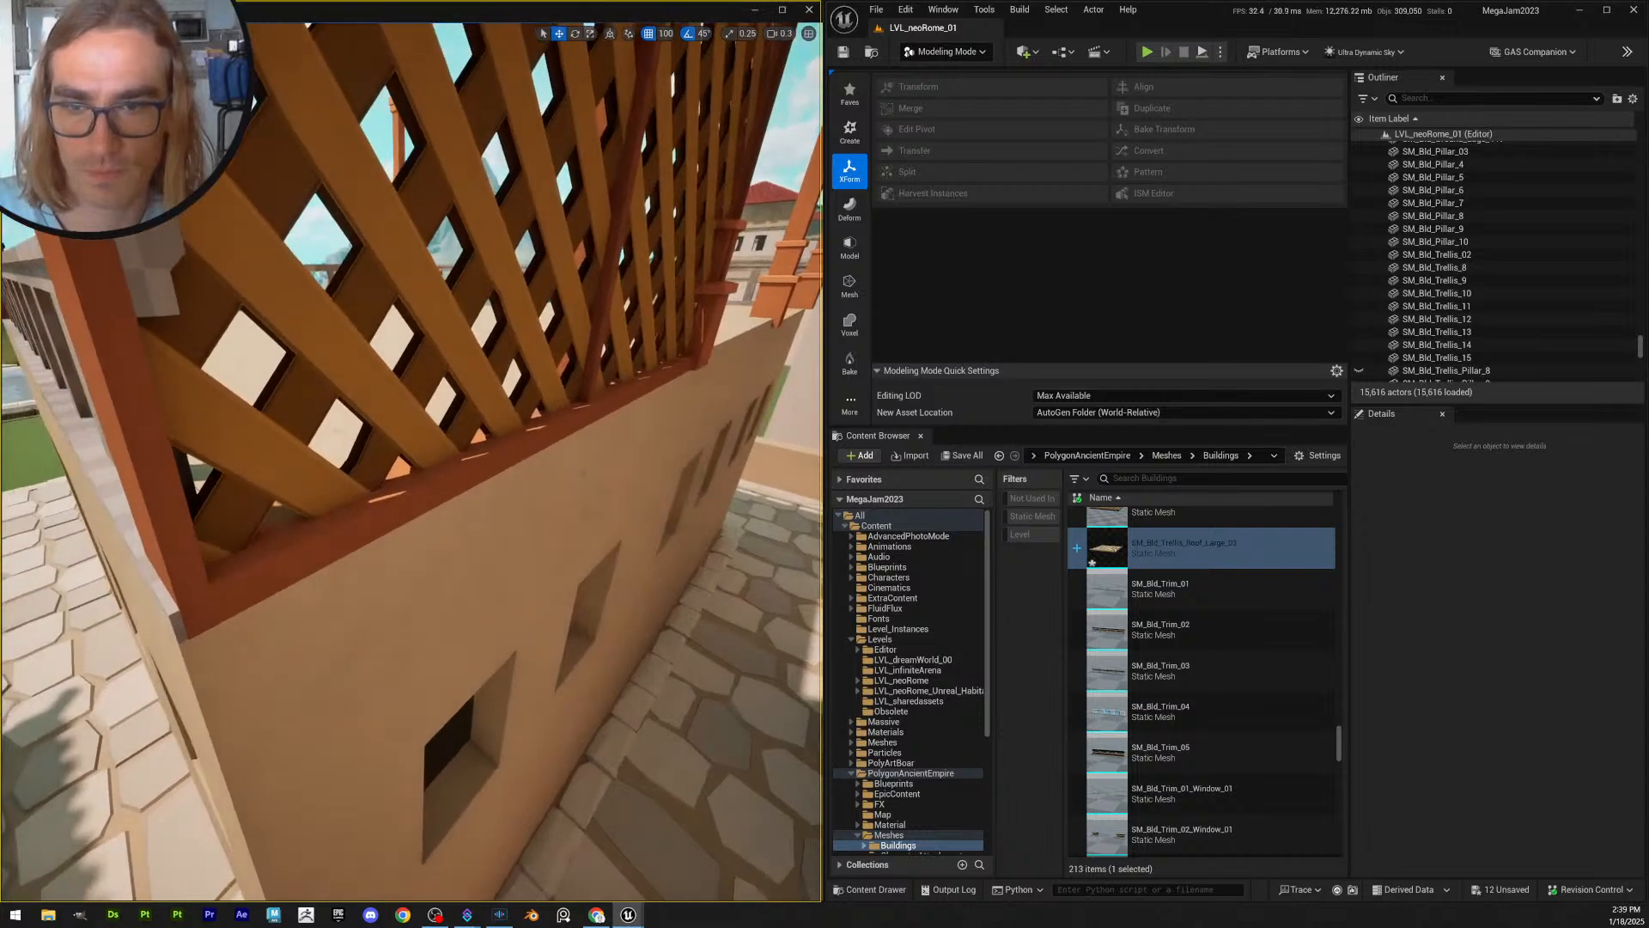
{"action": "left_click", "coordinate": [454, 592]}
{"action": "mouse_move", "coordinate": [454, 592]}
{"action": "right_mouse_down"}
{"action": "mouse_move", "coordinate": [440, 603]}
{"action": "mouse_move", "coordinate": [453, 592]}
{"action": "right_mouse_up"}
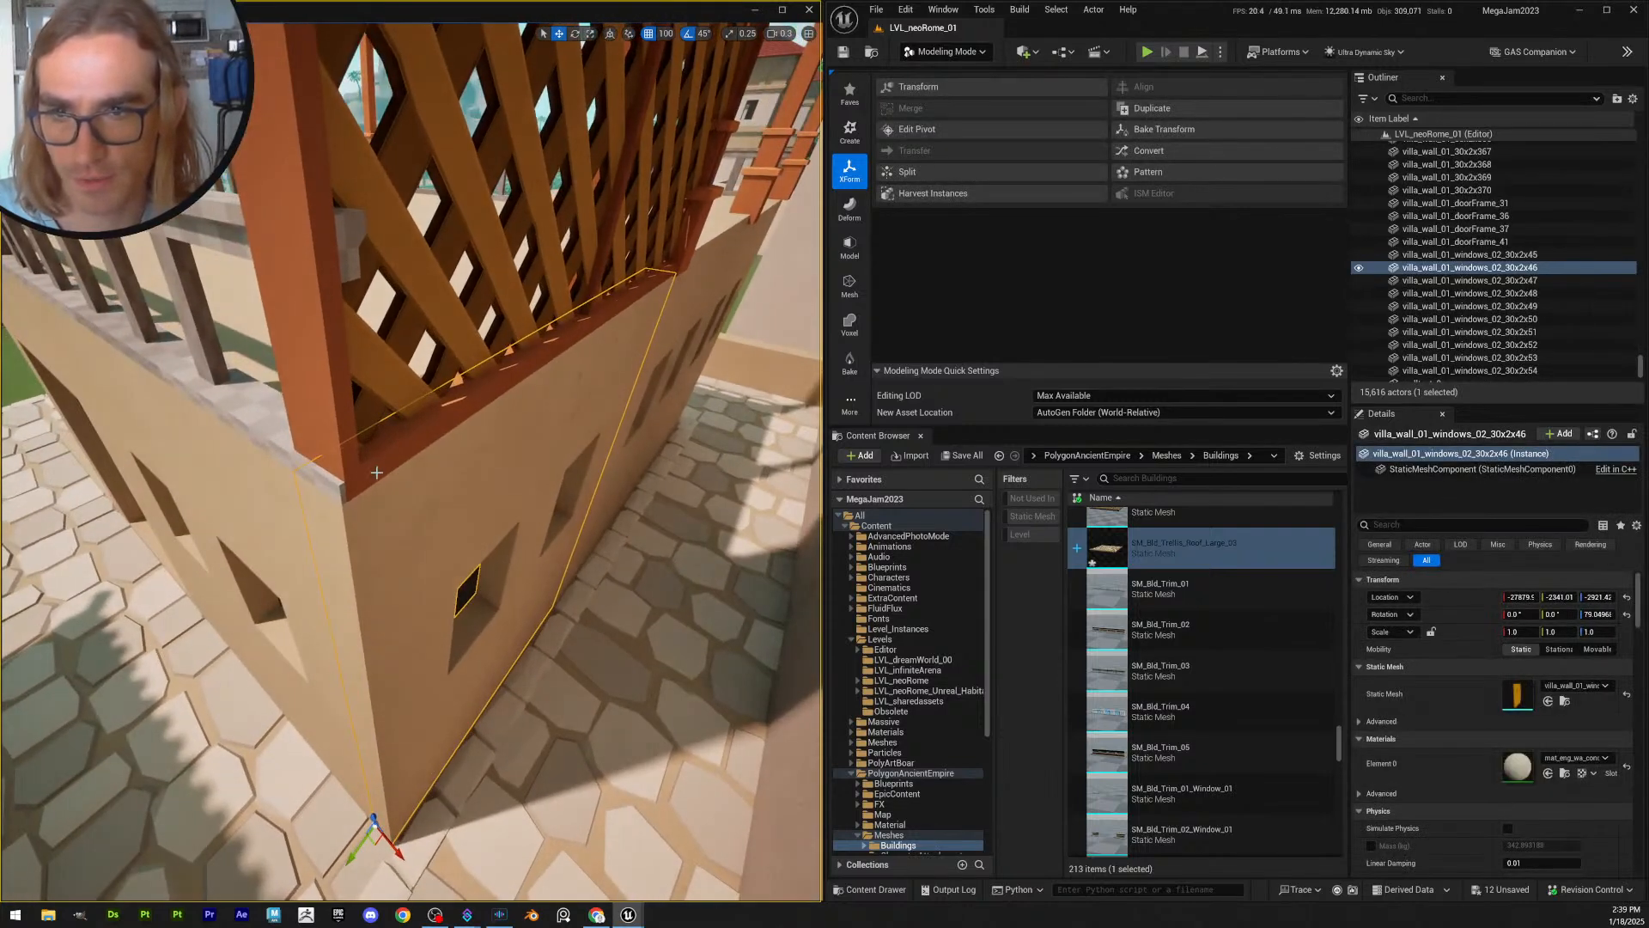
{"action": "scroll", "coordinate": [481, 585], "scroll_direction": "down", "scroll_amount": 3}
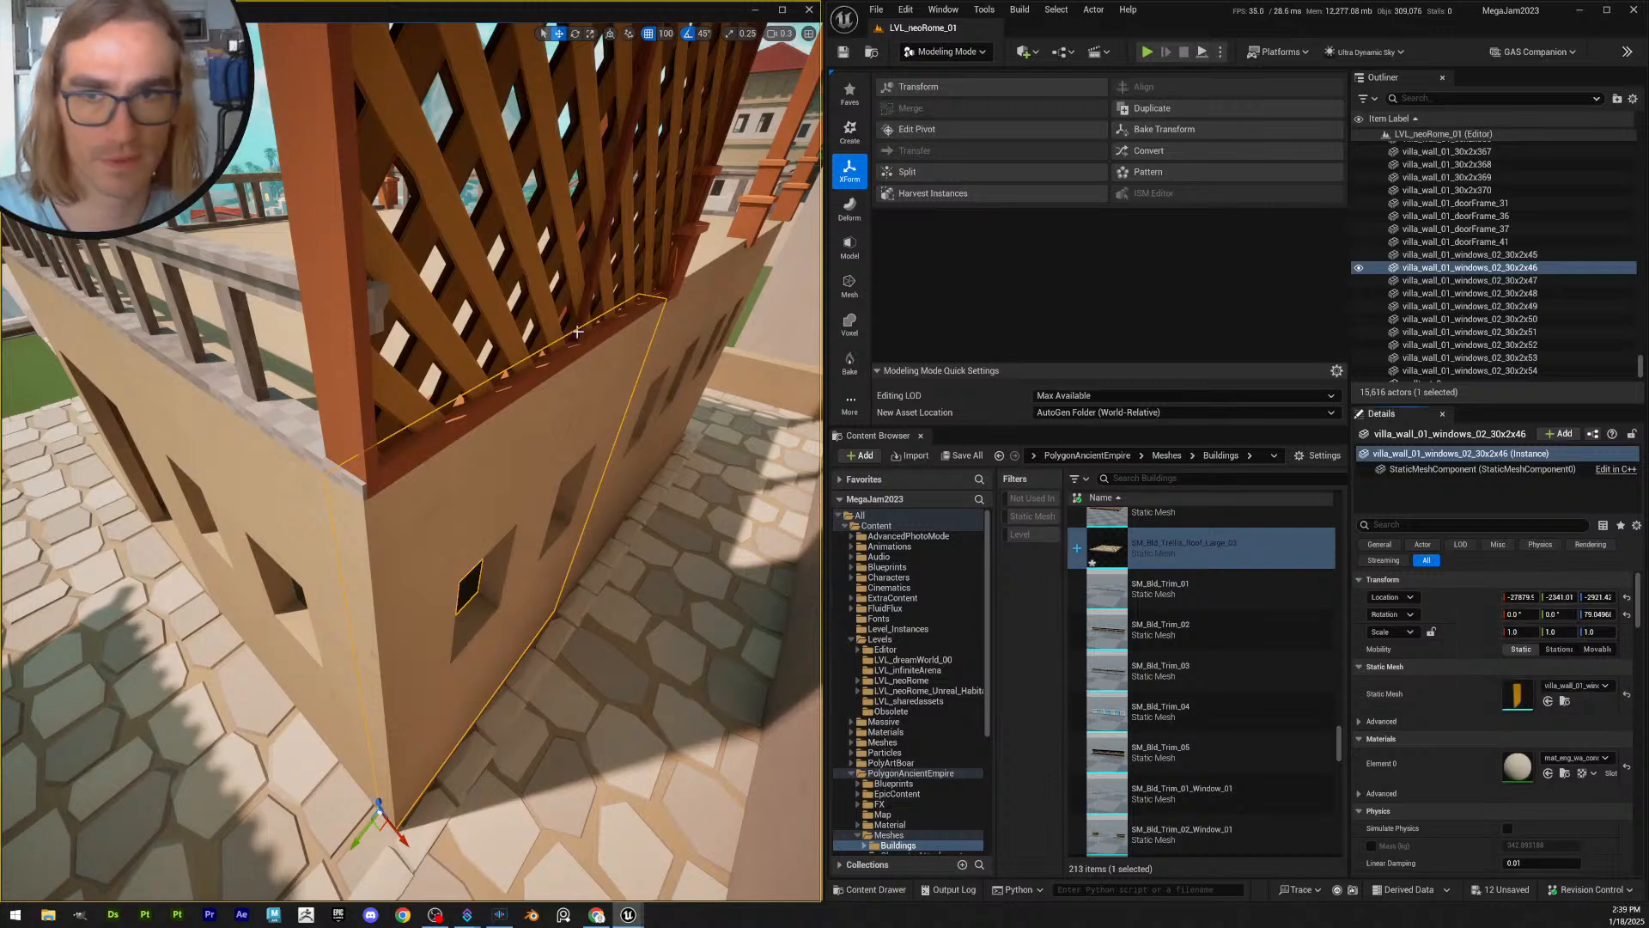
{"action": "left_click", "coordinate": [539, 339]}
{"action": "right_click", "coordinate": [1472, 599]}
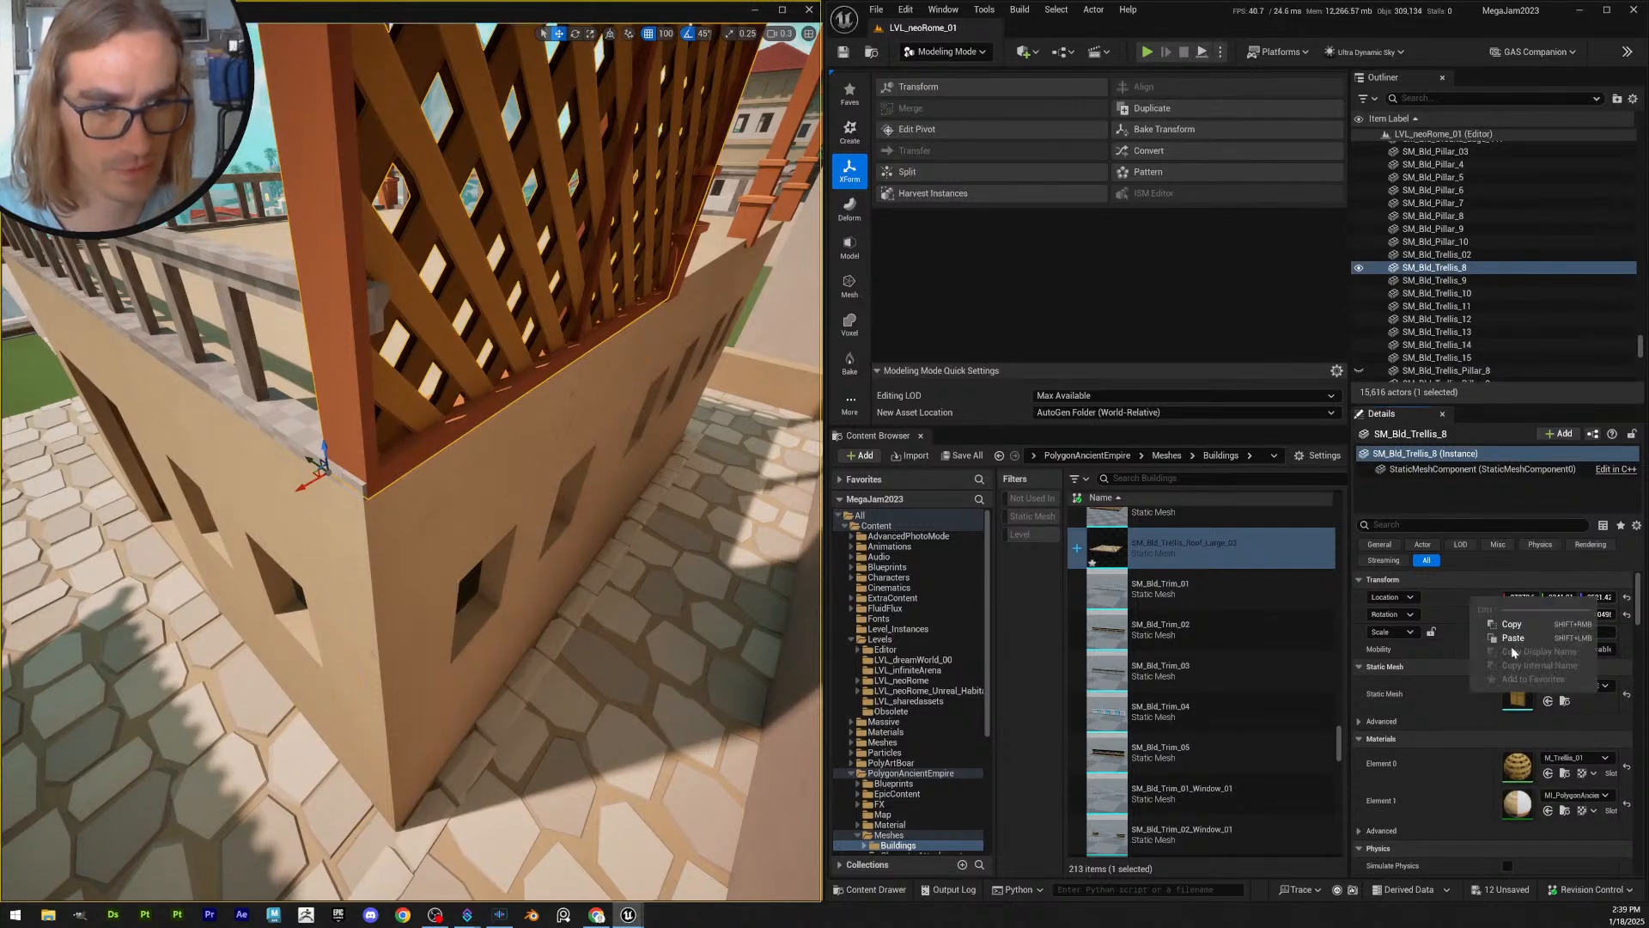
{"action": "left_click", "coordinate": [1513, 638]}
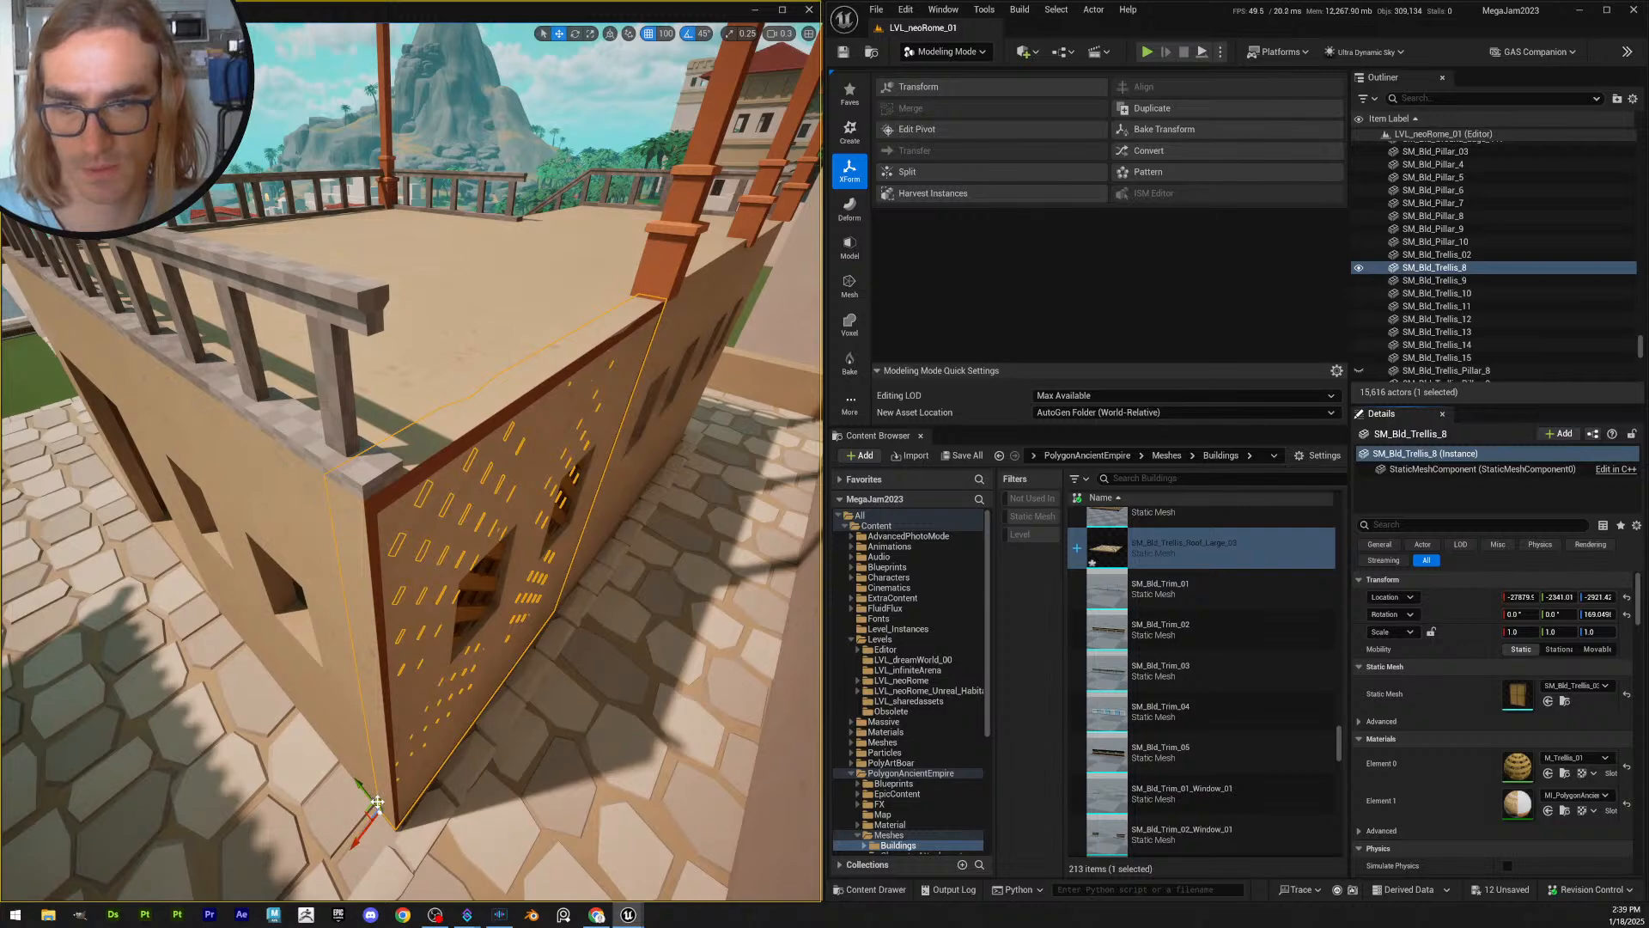
{"action": "left_click_drag", "start_coordinate": [377, 801], "coordinate": [326, 434]}
{"action": "key", "text": "Escape"}
- Hide the three remaining trellis pillars along the rear edge of the roof terrace
{"action": "mouse_move", "coordinate": [447, 502]}
{"action": "right_mouse_down"}
{"action": "mouse_move", "coordinate": [442, 464]}
{"action": "mouse_move", "coordinate": [343, 481]}
{"action": "mouse_move", "coordinate": [481, 619]}
{"action": "mouse_move", "coordinate": [427, 481]}
{"action": "right_mouse_up"}
{"action": "scroll", "coordinate": [447, 502], "scroll_direction": "up", "scroll_amount": 2}
{"action": "left_click", "coordinate": [427, 481]}
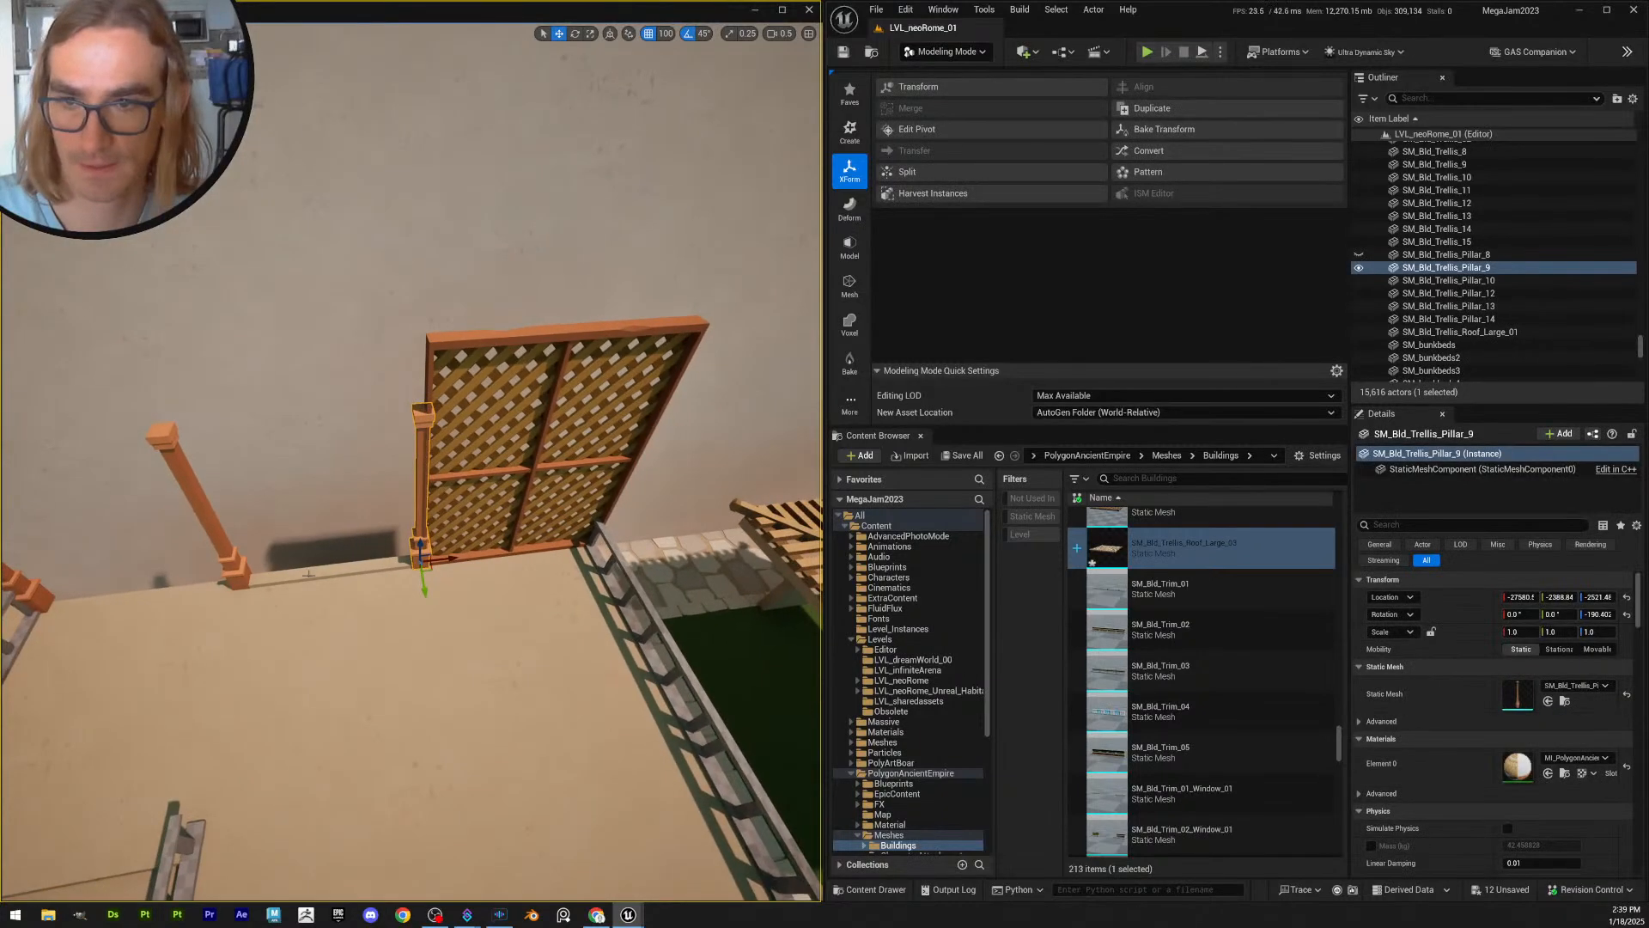
{"action": "key", "text": "h"}
{"action": "left_click", "coordinate": [200, 515]}
{"action": "key", "text": "h"}
{"action": "right_click_drag", "start_coordinate": [200, 516], "coordinate": [199, 515]}
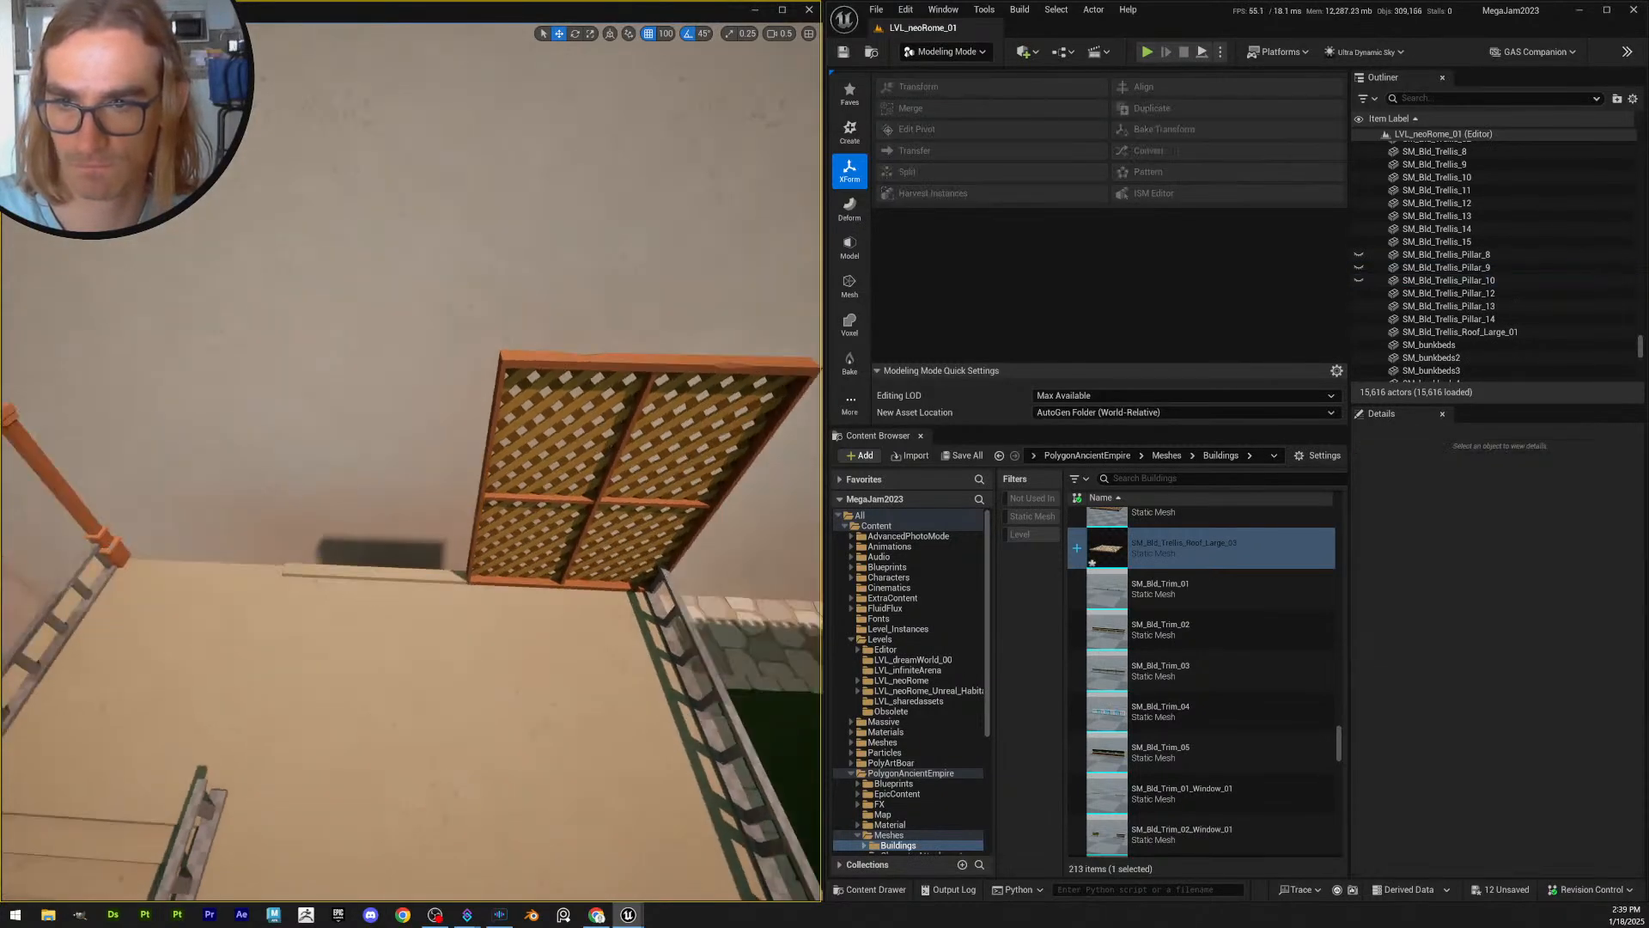
{"action": "left_click", "coordinate": [90, 520]}
{"action": "key", "text": "h"}
- Delete the window wall piece next to the corner wall beneath the trellis panel
{"action": "right_click_drag", "start_coordinate": [454, 585], "coordinate": [623, 524]}
{"action": "scroll", "coordinate": [454, 585], "scroll_direction": "up", "scroll_amount": 1}
{"action": "right_click_drag", "start_coordinate": [365, 574], "coordinate": [364, 574]}
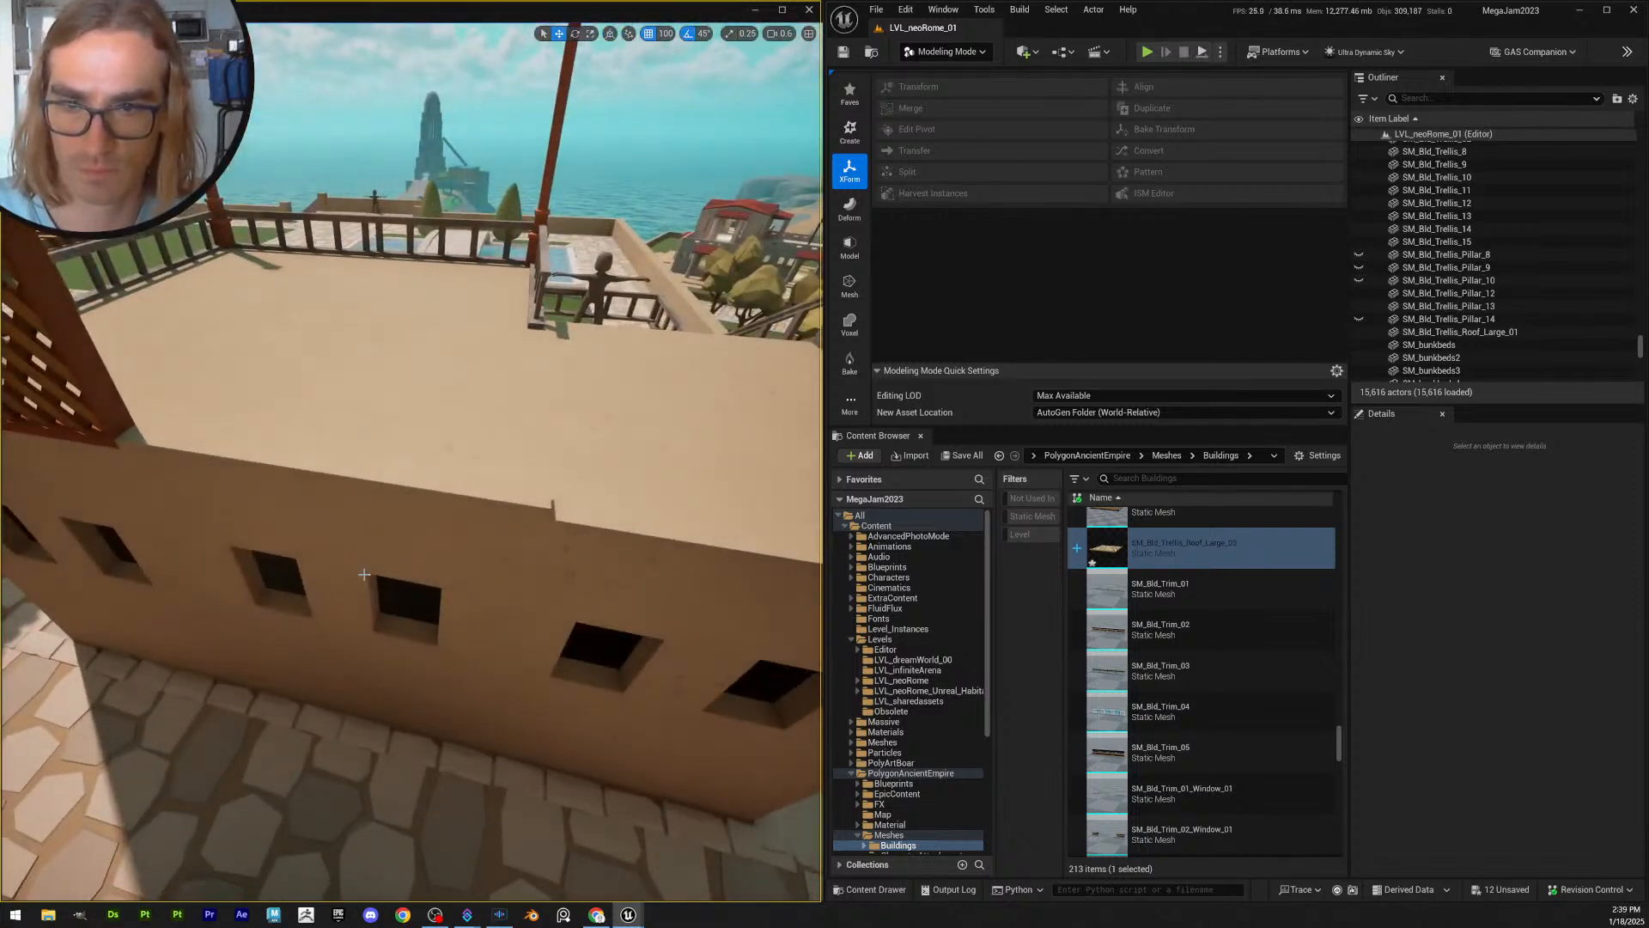
{"action": "left_click", "coordinate": [468, 560]}
{"action": "right_click_drag", "start_coordinate": [501, 582], "coordinate": [554, 537]}
{"action": "key", "text": "Delete"}
- Duplicate the corner window wall and move the copy along the facade to fill the gap
{"action": "left_click", "coordinate": [141, 609]}
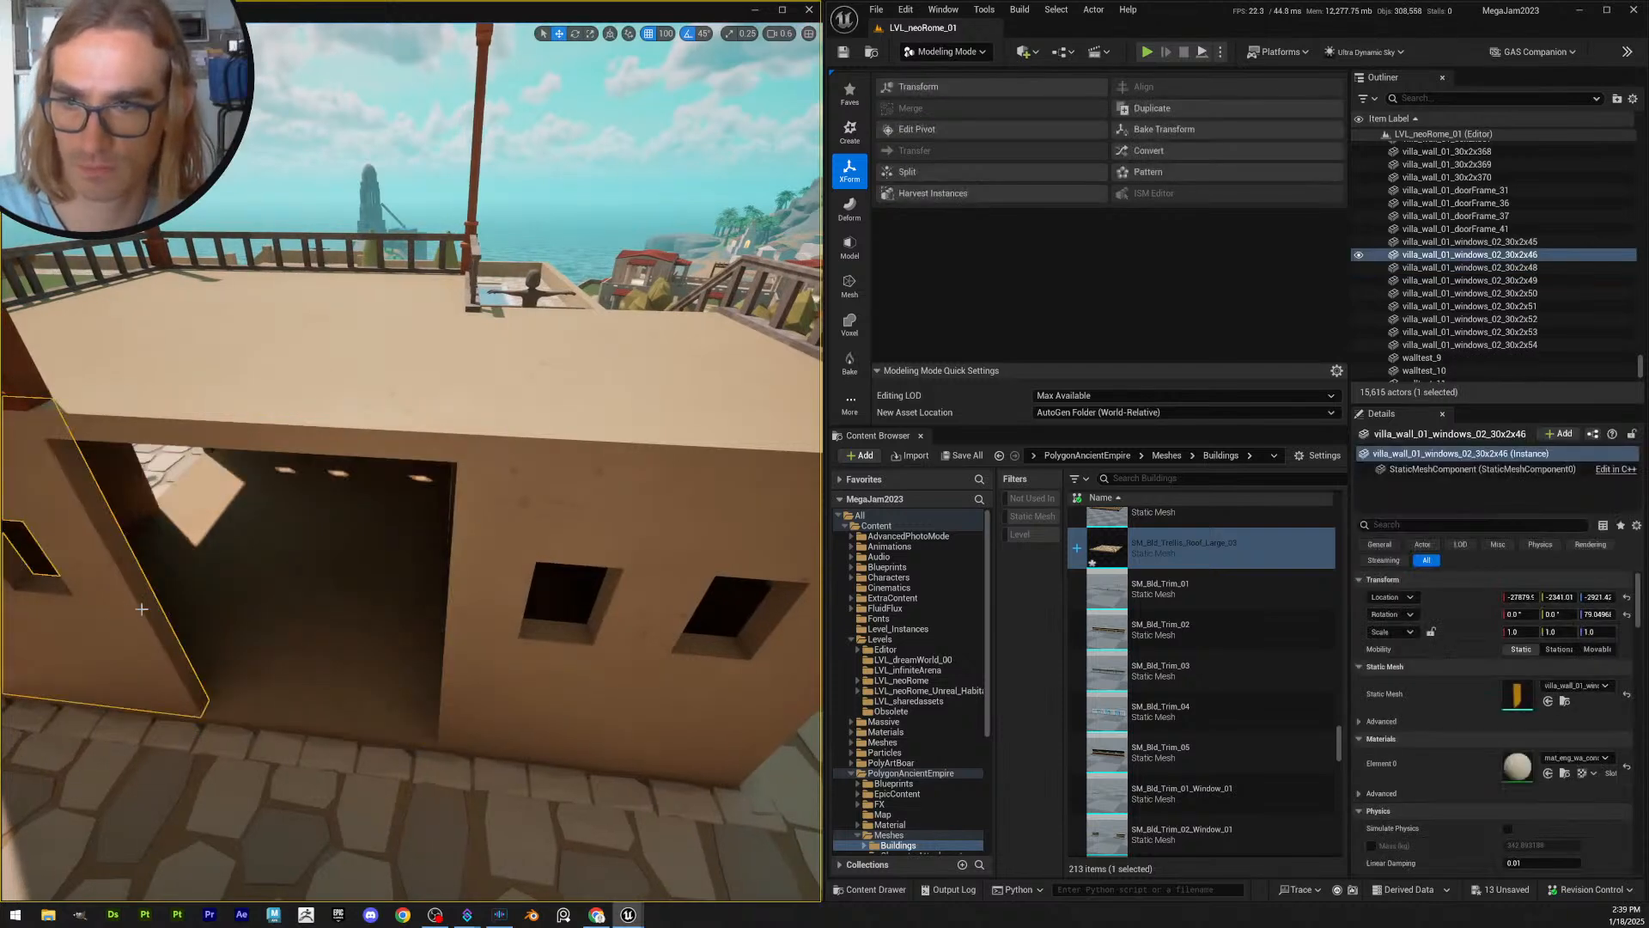
{"action": "key", "text": "ctrl+z"}
{"action": "right_click_drag", "start_coordinate": [171, 611], "coordinate": [159, 613]}
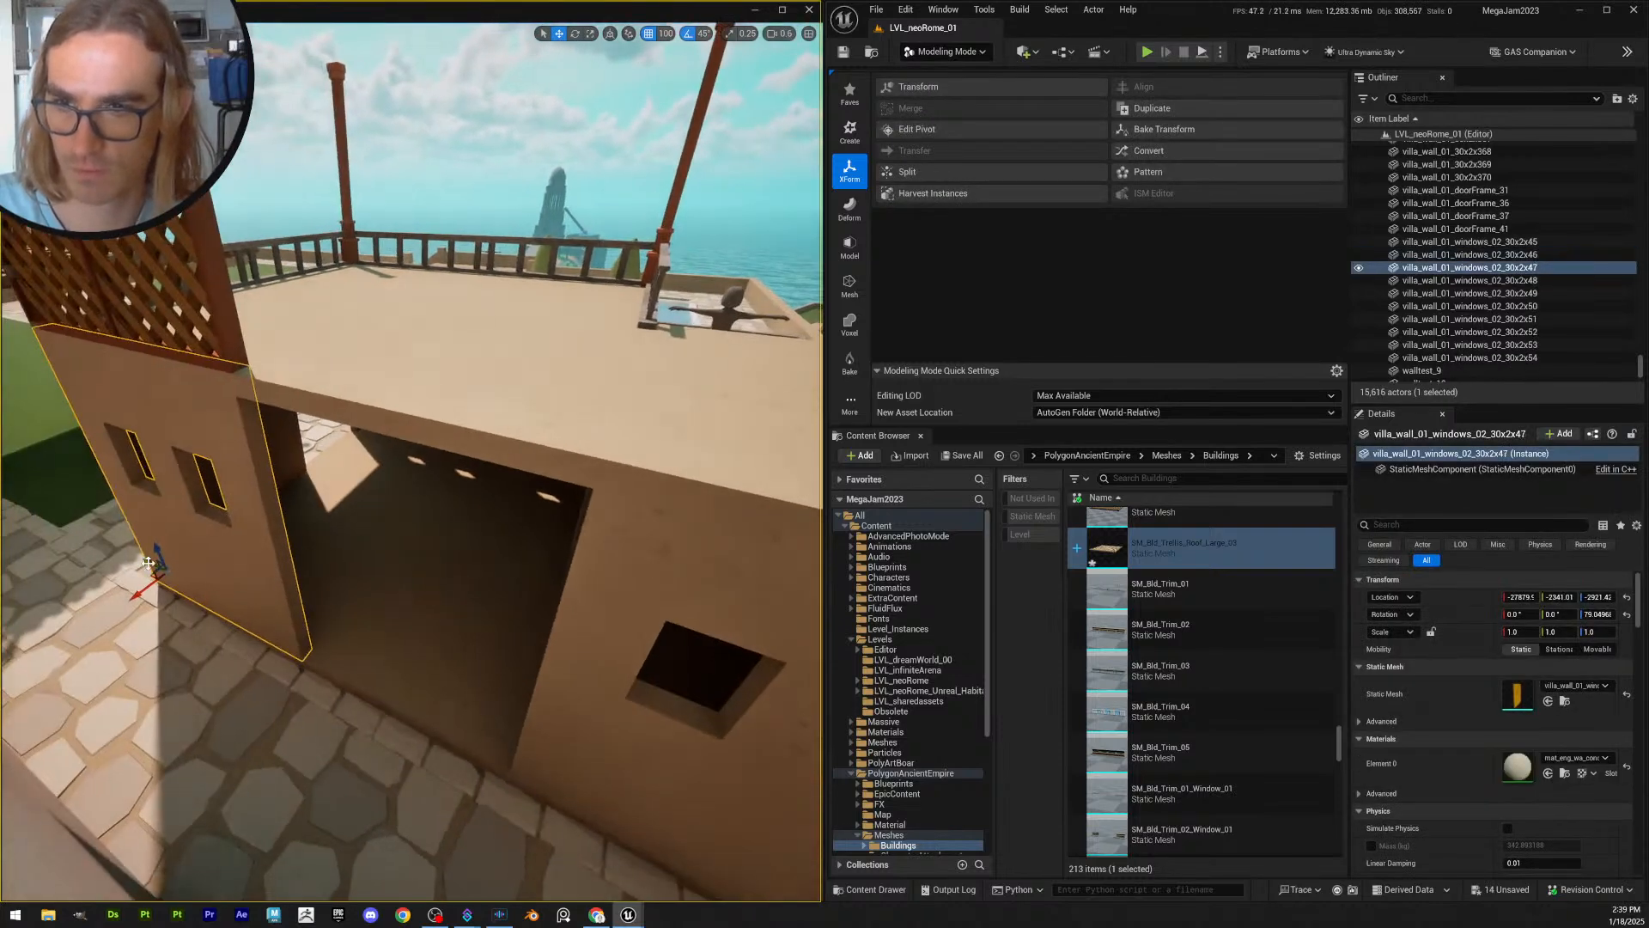
{"action": "left_click_drag", "start_coordinate": [148, 563], "coordinate": [287, 633]}
{"action": "key", "text": "Escape"}
- Duplicate the trellis panel and move the copy one panel width along the wall top
{"action": "right_click_drag", "start_coordinate": [327, 504], "coordinate": [280, 474]}
{"action": "left_click", "coordinate": [293, 455]}
{"action": "key", "text": "e"}
{"action": "key", "text": "ctrl+d"}
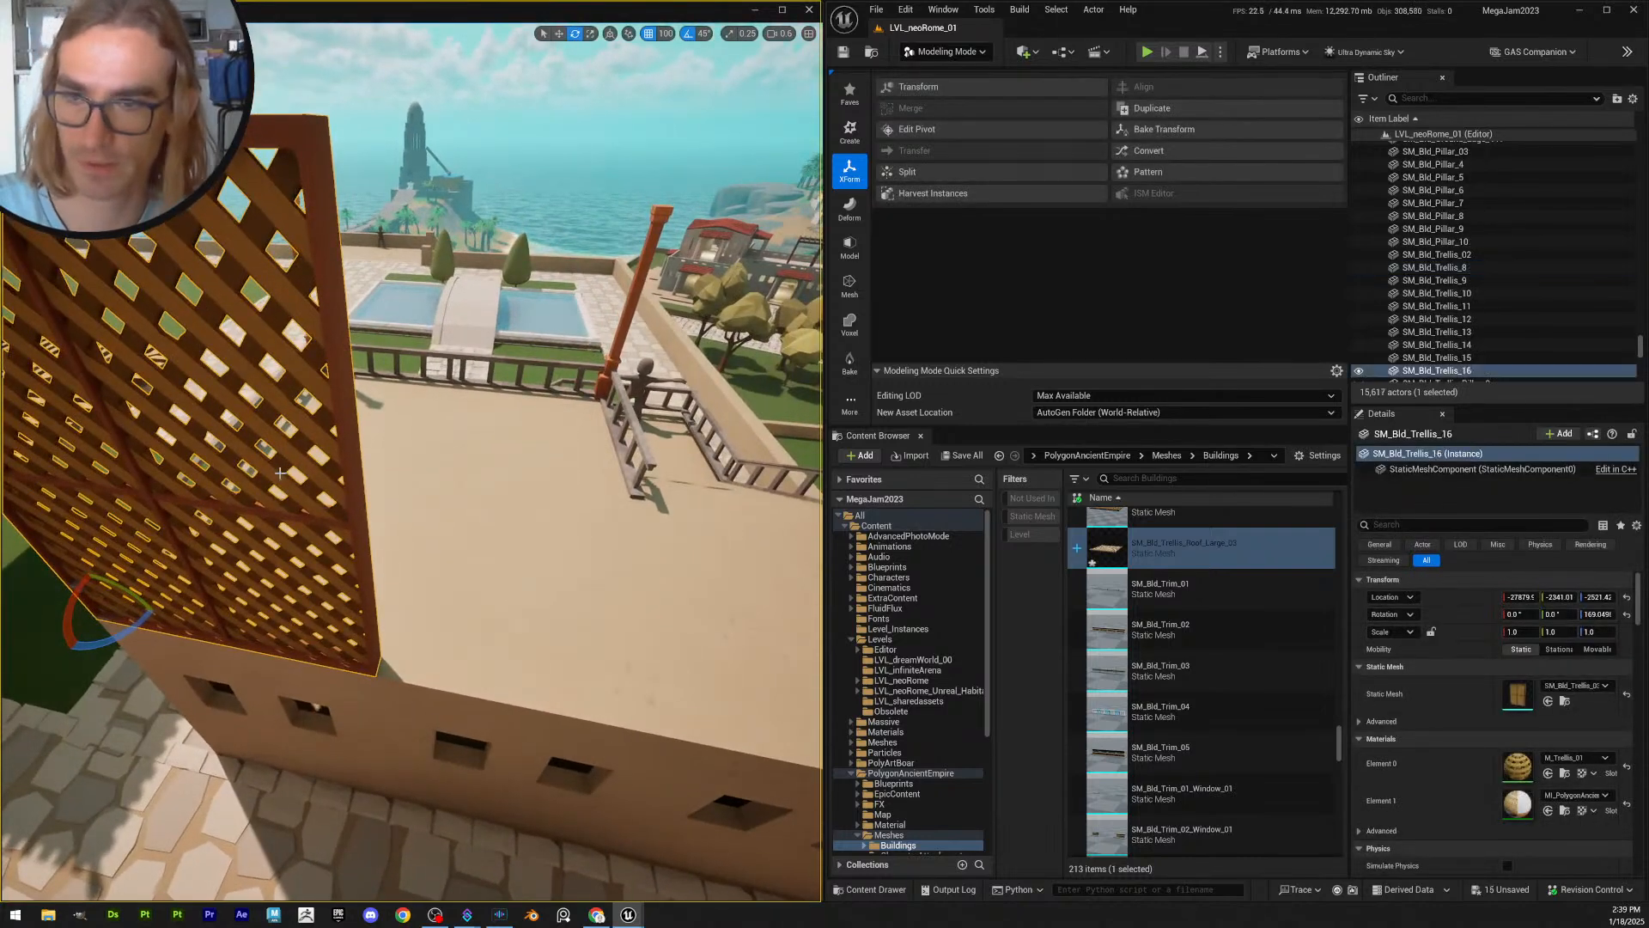
{"action": "left_click_drag", "start_coordinate": [108, 593], "coordinate": [317, 647]}
{"action": "key", "text": "Escape"}
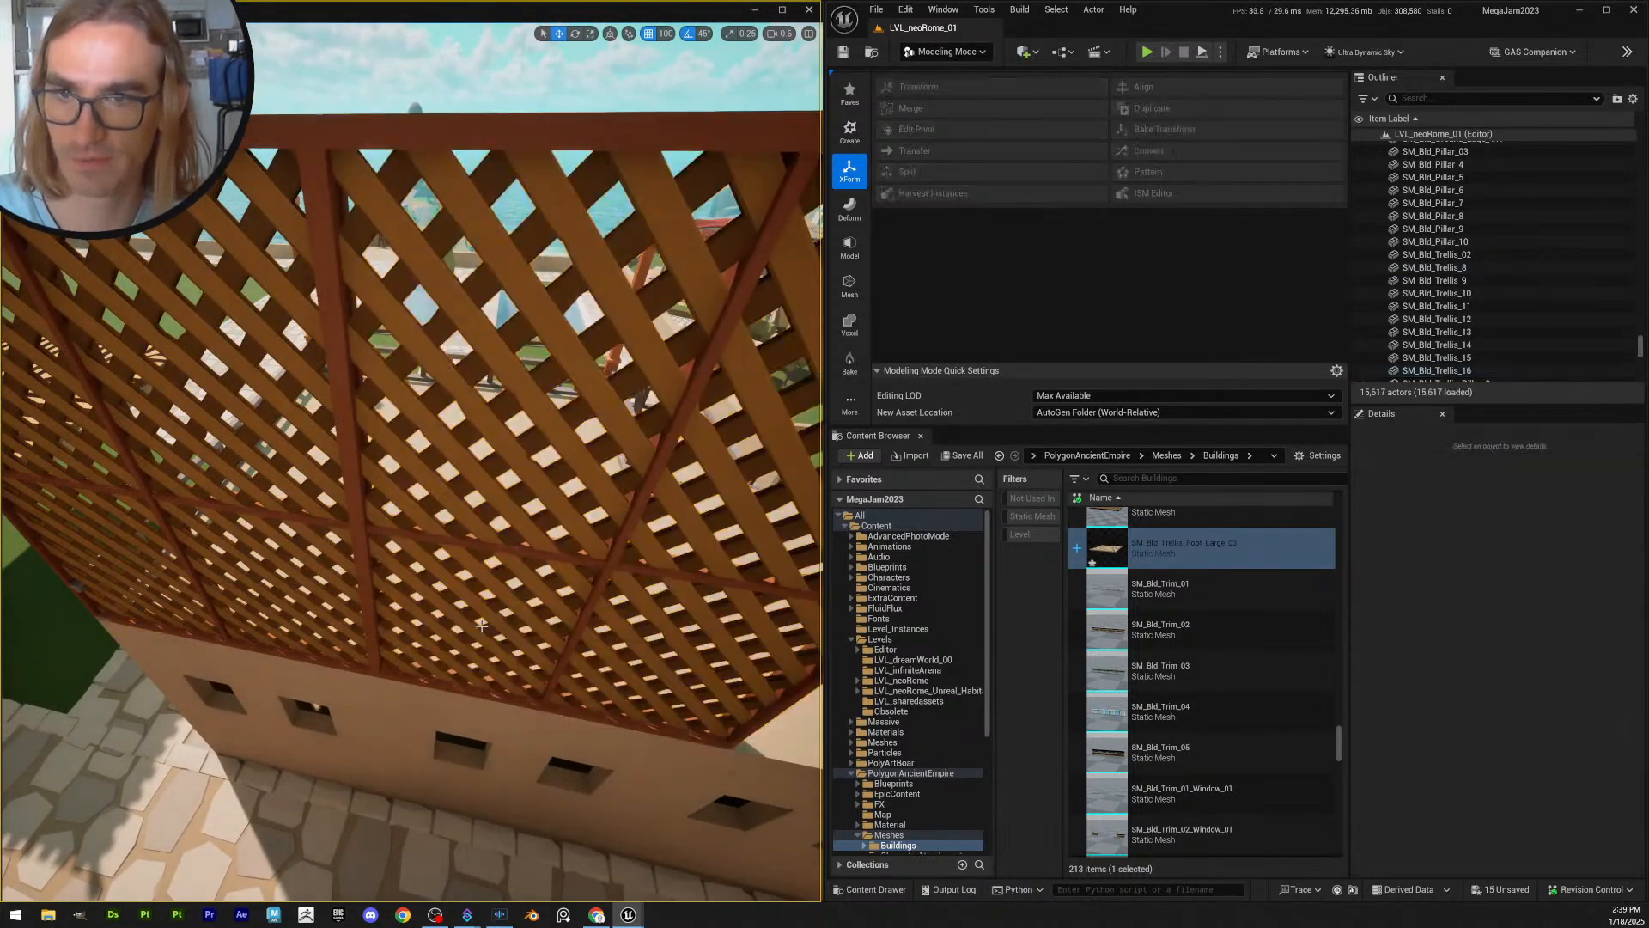
- Locate the second panel's mesh asset and add a third trellis panel that completes the row along the terrace edge
{"action": "right_click_drag", "start_coordinate": [339, 652], "coordinate": [407, 576]}
{"action": "scroll", "coordinate": [391, 622], "scroll_direction": "up", "scroll_amount": 1}
{"action": "left_click", "coordinate": [451, 457]}
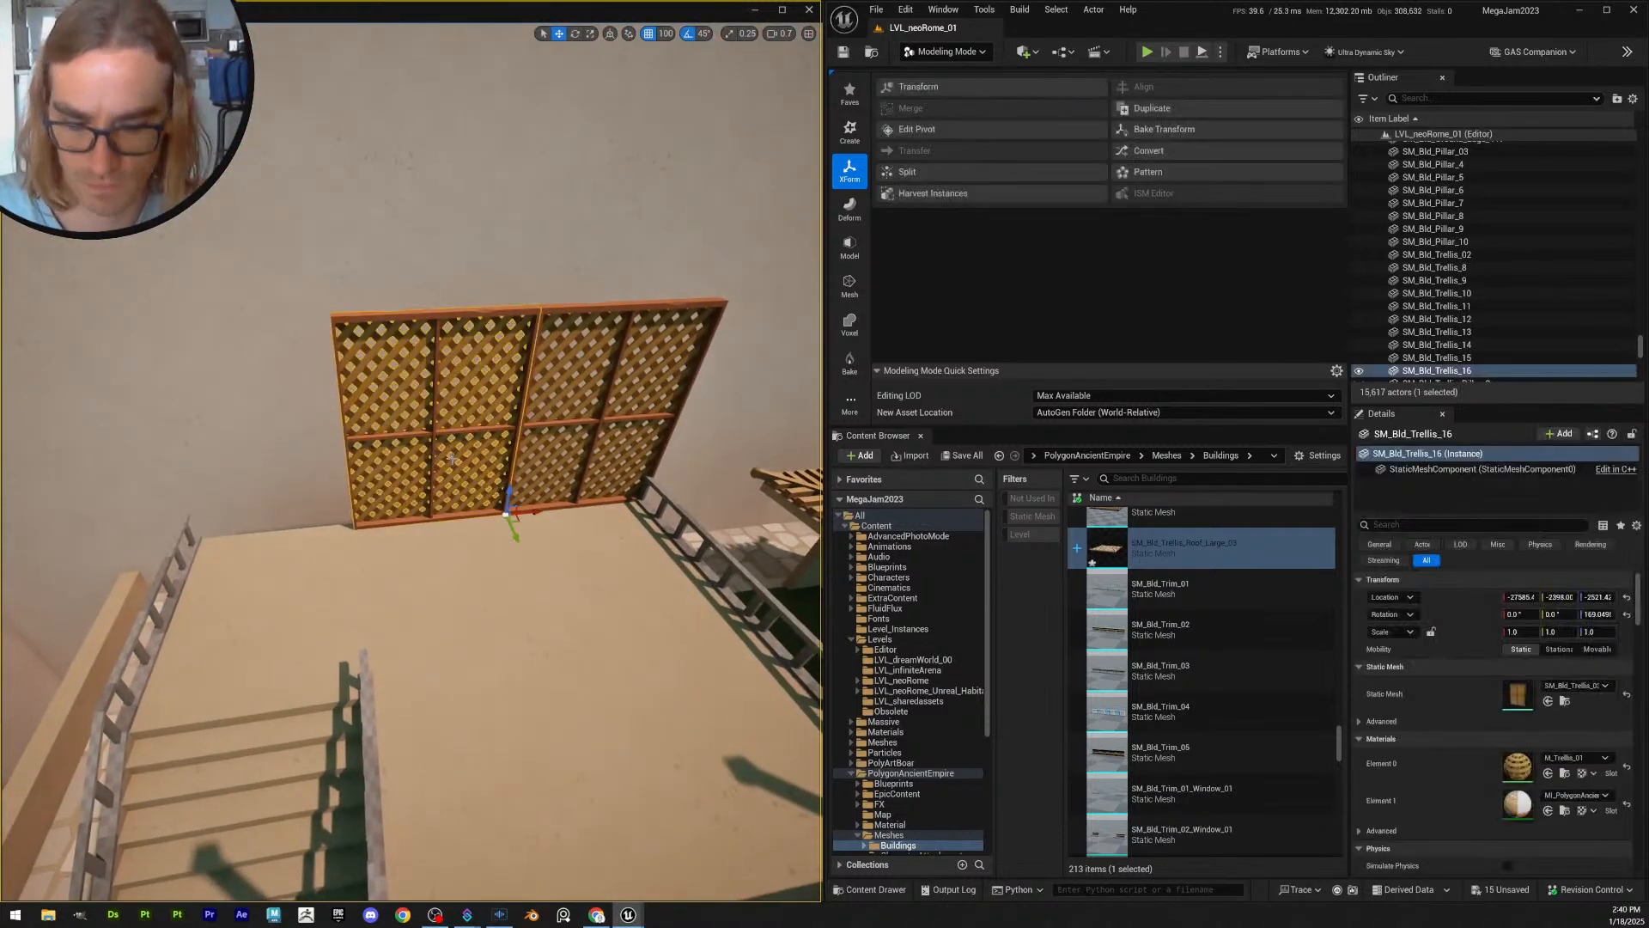
{"action": "key", "text": "ctrl+b"}
{"action": "left_click_drag", "start_coordinate": [534, 511], "coordinate": [384, 522], "text": "alt"}
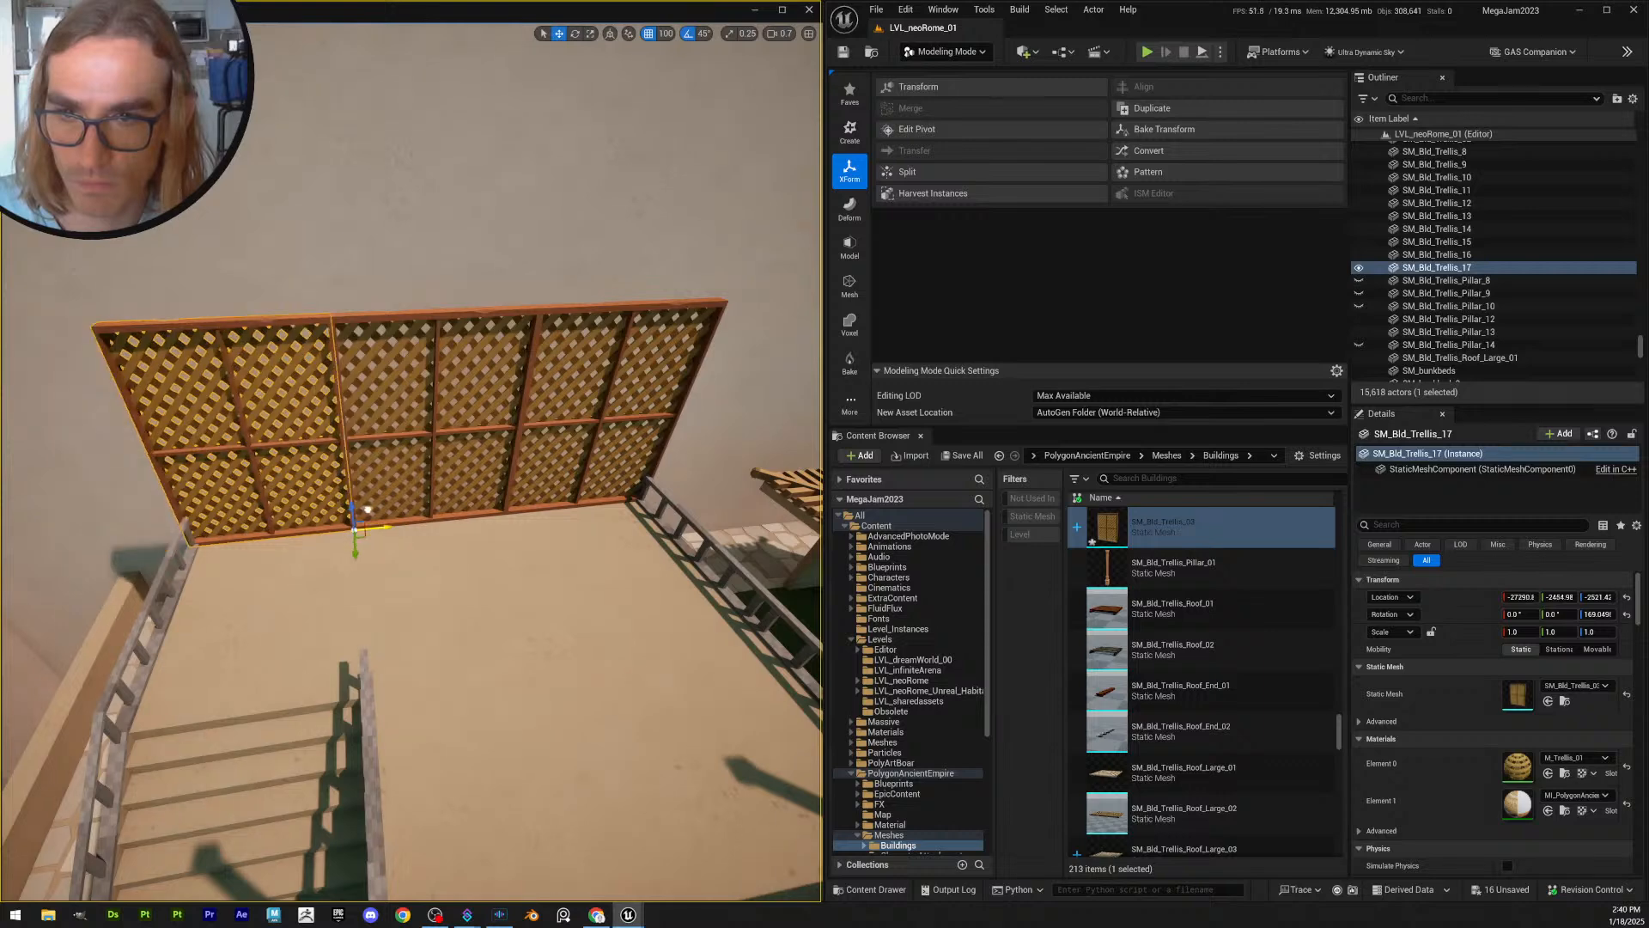
{"action": "key", "text": "Escape"}
- Try to place the large trellis roof on the terrace by giving it the middle floor tile's transform
{"action": "right_click_drag", "start_coordinate": [383, 523], "coordinate": [375, 537]}
{"action": "left_click", "coordinate": [257, 511]}
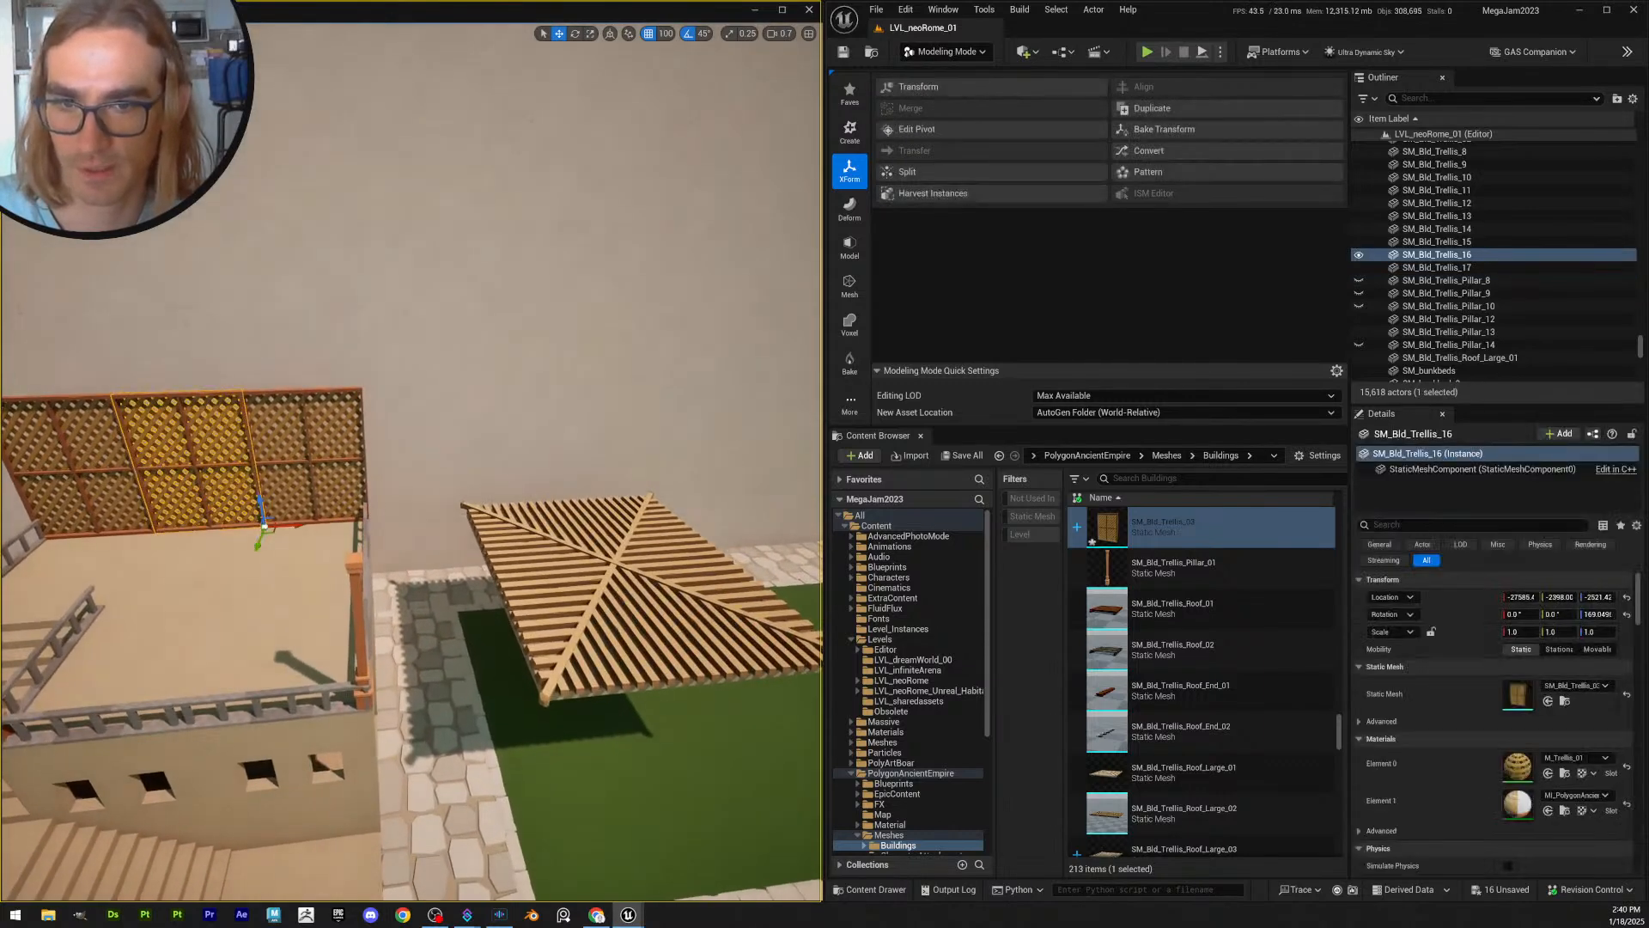
{"action": "left_click", "coordinate": [612, 567]}
{"action": "left_click", "coordinate": [189, 569]}
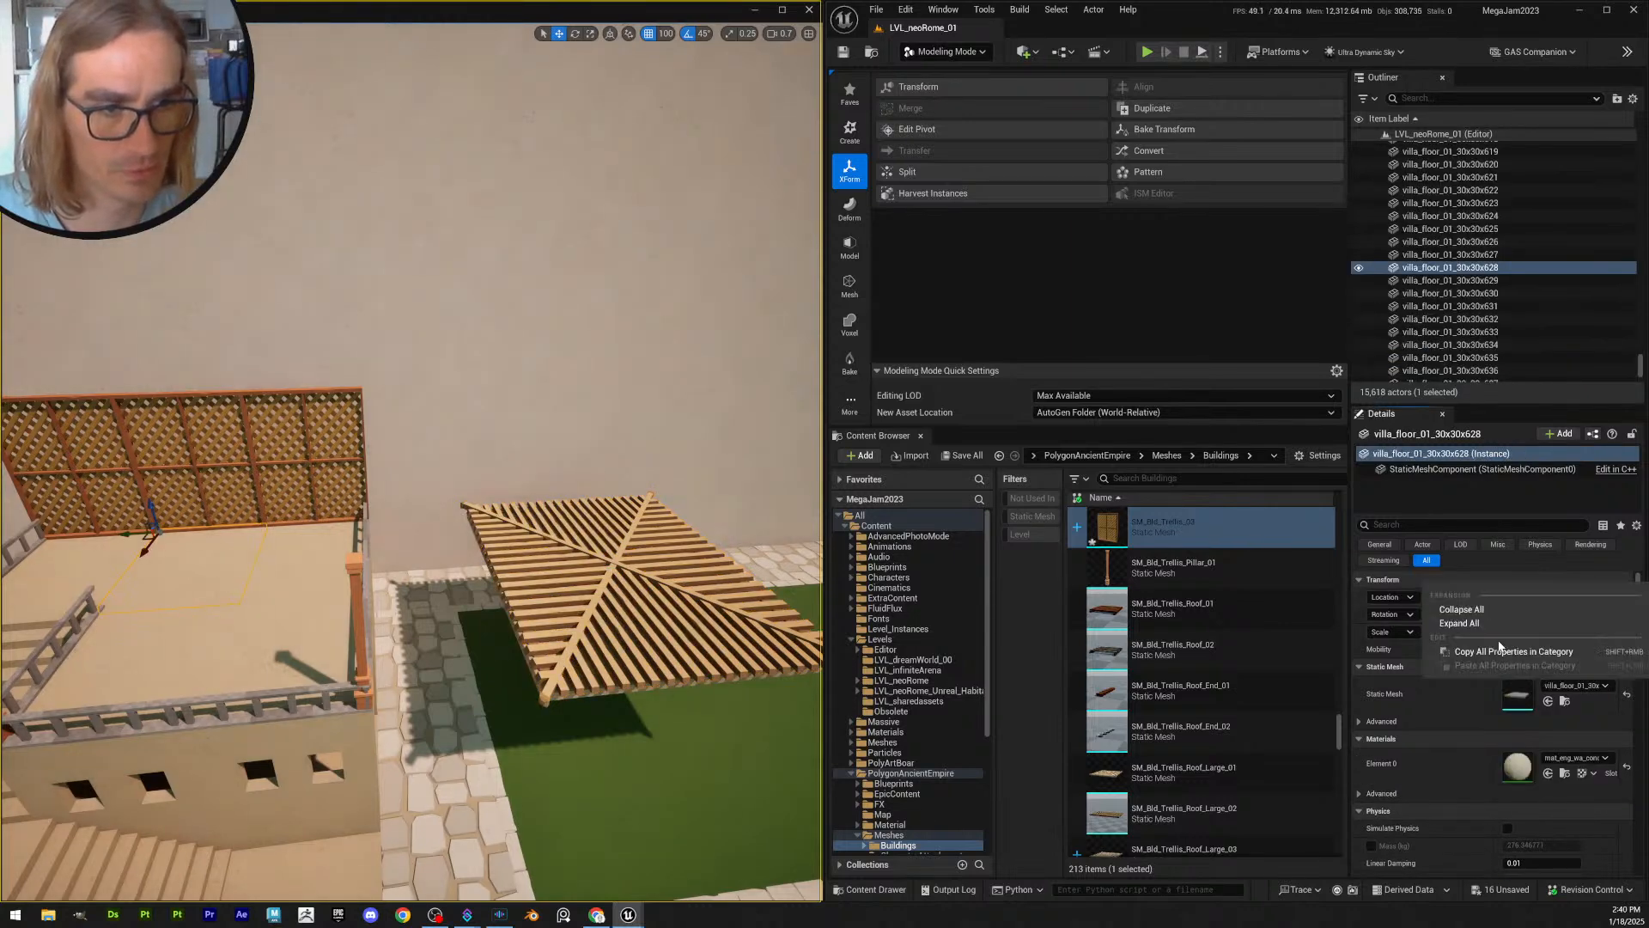
{"action": "key", "text": "ctrl+z"}
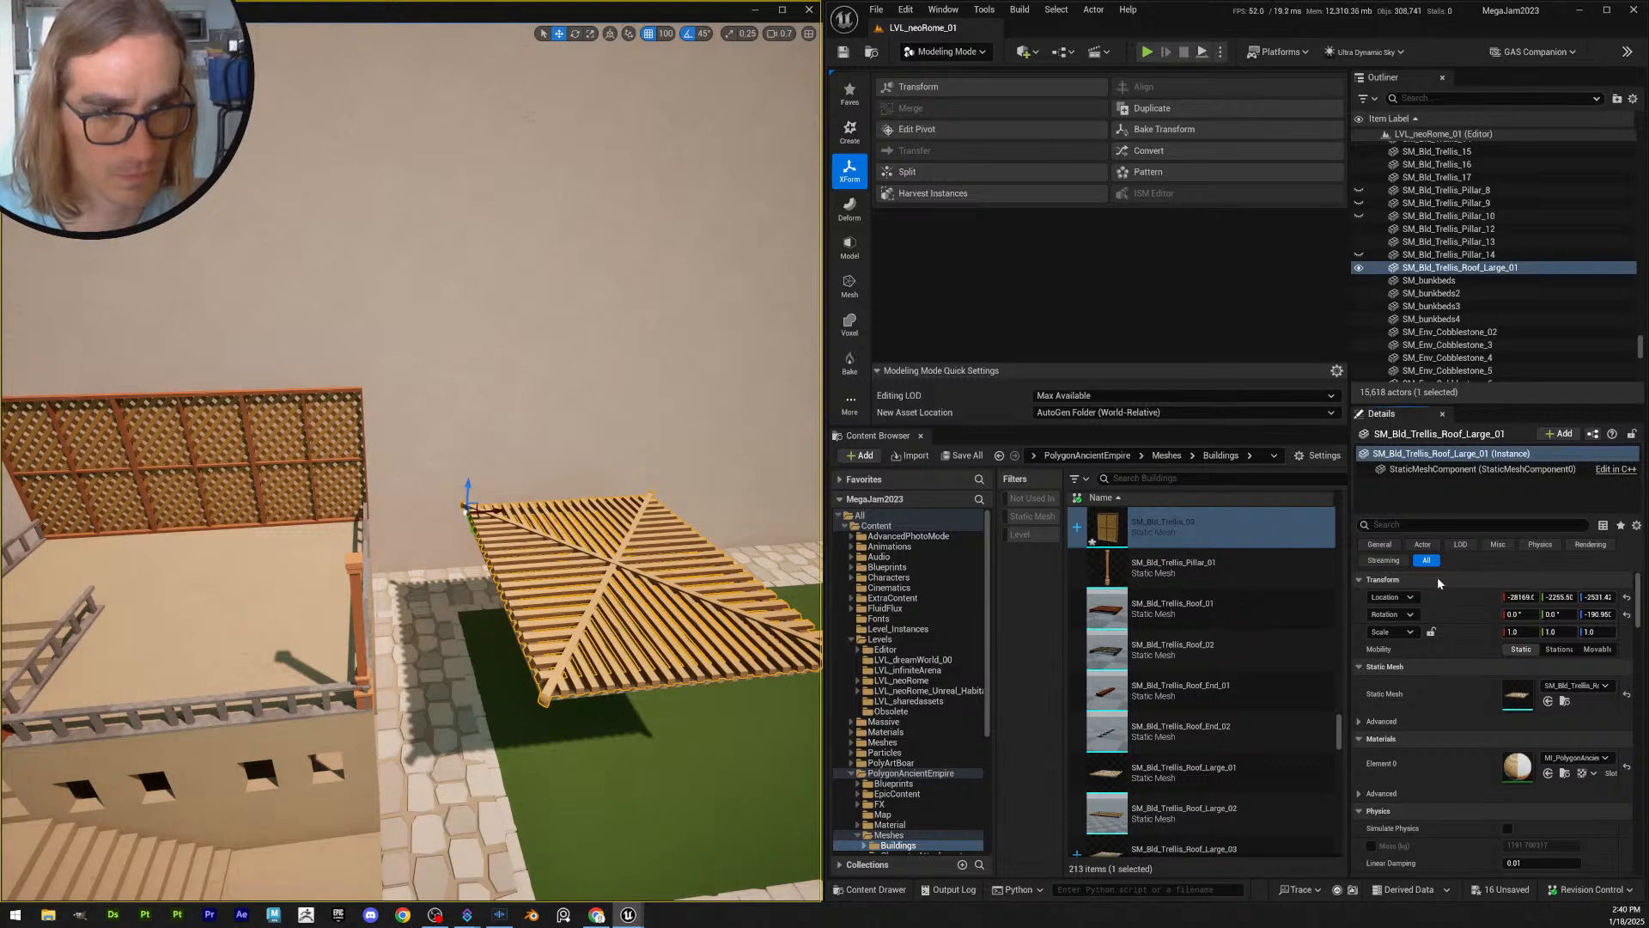
{"action": "right_click", "coordinate": [1436, 577]}
{"action": "left_click", "coordinate": [1491, 648]}
- Try to rotate the trellis roof 90° about Z over the terrace and raise it to Z -2131.42
{"action": "right_click_drag", "start_coordinate": [477, 558], "coordinate": [471, 578]}
{"action": "key", "text": "e"}
{"action": "left_click_drag", "start_coordinate": [318, 490], "coordinate": [378, 481]}
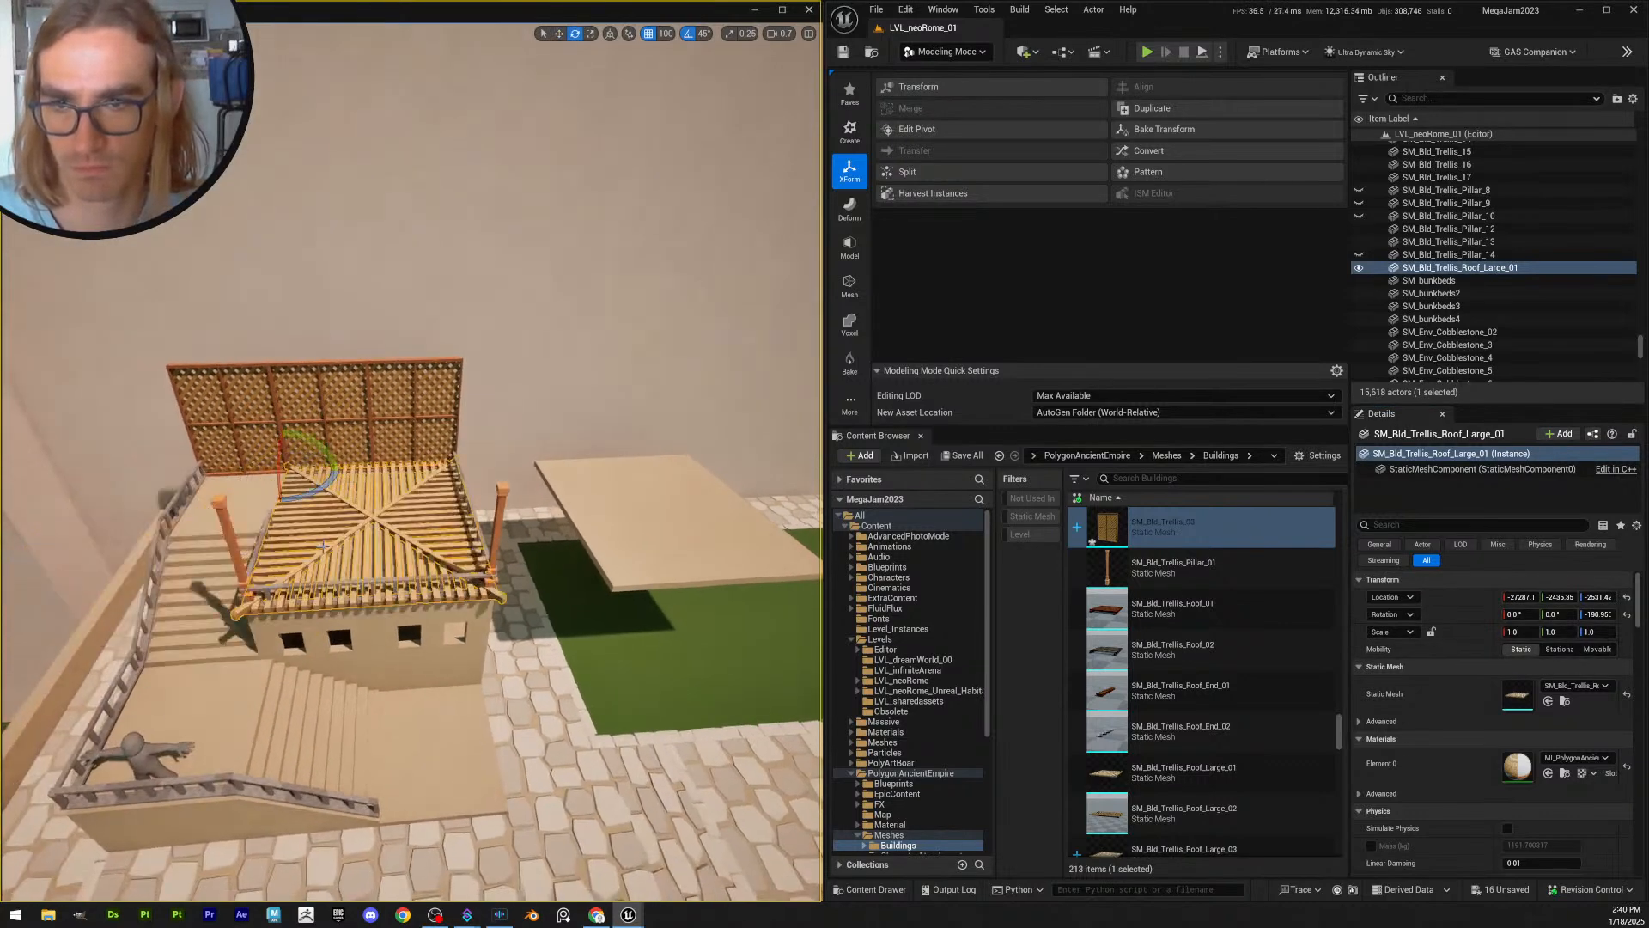
{"action": "right_click_drag", "start_coordinate": [323, 546], "coordinate": [310, 511]}
{"action": "key", "text": "w"}
{"action": "scroll", "coordinate": [310, 510], "scroll_direction": "up", "scroll_amount": 1}
{"action": "left_click_drag", "start_coordinate": [299, 518], "coordinate": [306, 333]}
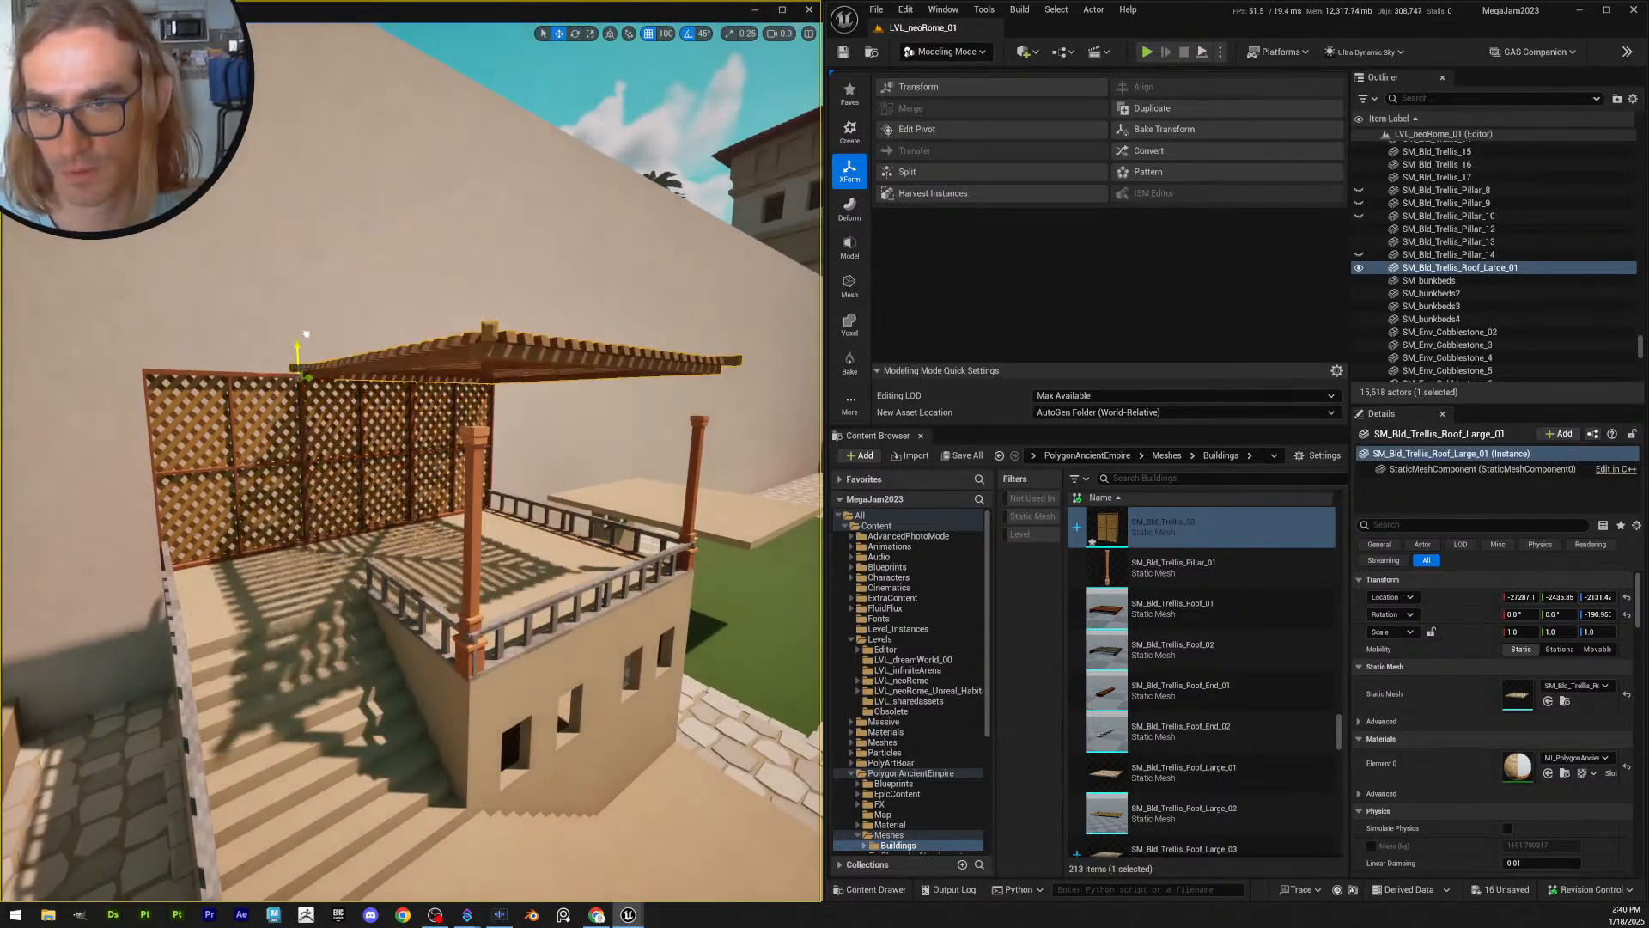
{"action": "key", "text": "Escape"}
- Examine up close how the trellis roof's beams and pivot meet the top edge of the trellis panels
{"action": "right_click_drag", "start_coordinate": [461, 466], "coordinate": [508, 502]}
{"action": "scroll", "coordinate": [602, 438], "scroll_direction": "down", "scroll_amount": 1}
{"action": "scroll", "coordinate": [584, 505], "scroll_direction": "down", "scroll_amount": 2}
{"action": "left_click", "coordinate": [526, 545]}
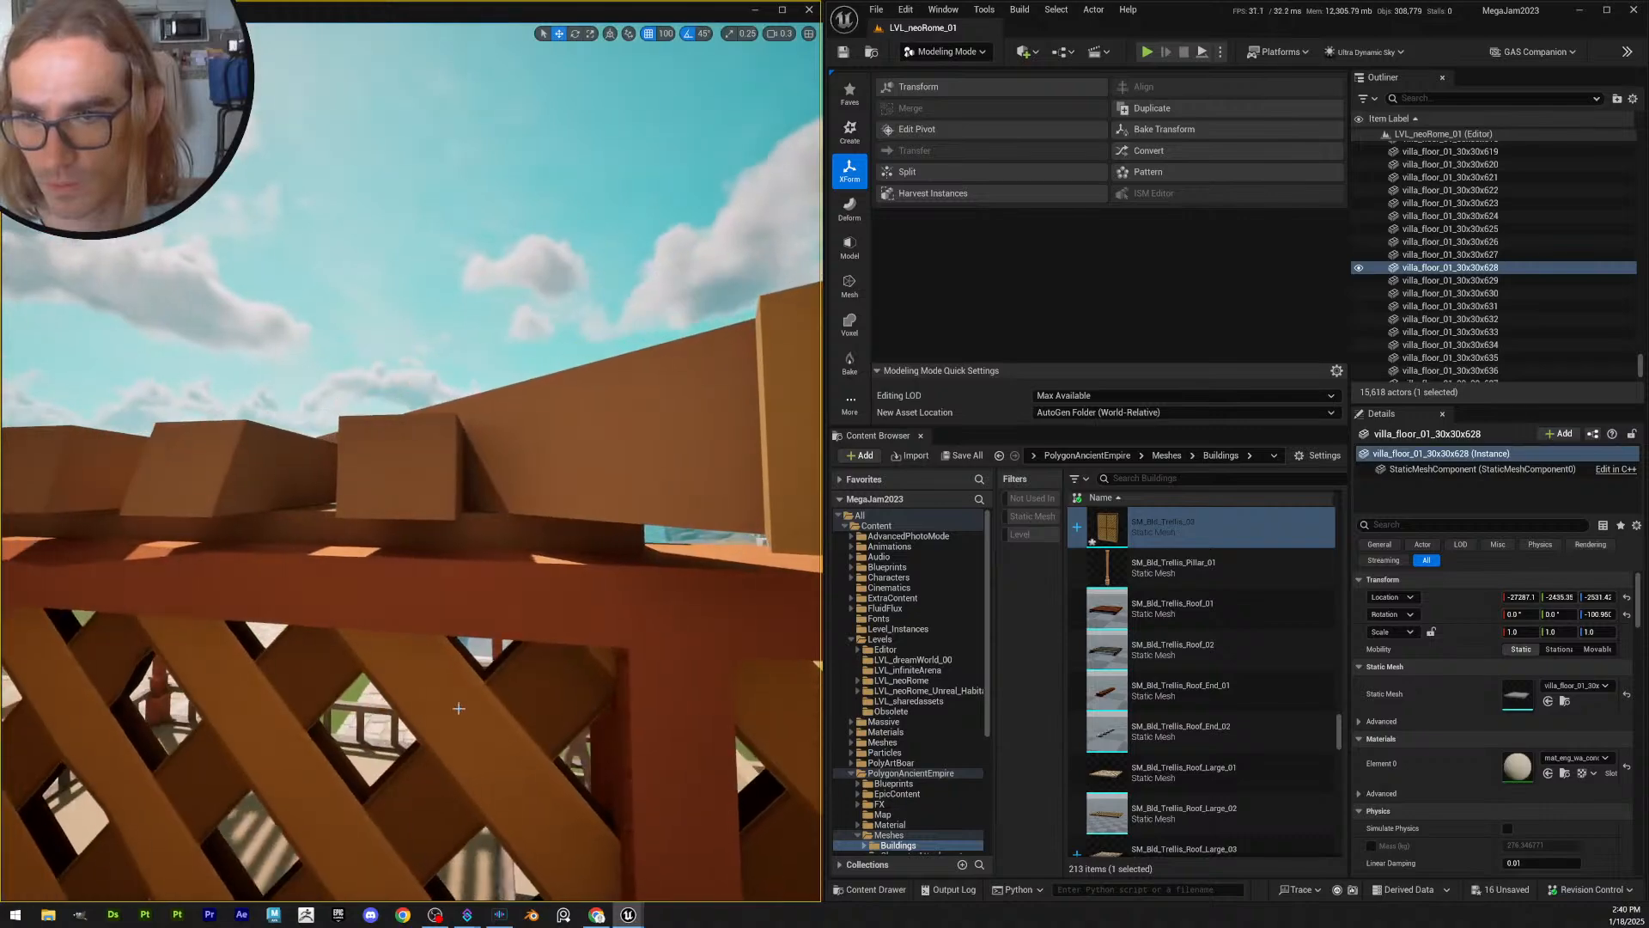
{"action": "mouse_move", "coordinate": [459, 708]}
{"action": "right_mouse_down"}
{"action": "mouse_move", "coordinate": [471, 718]}
{"action": "mouse_move", "coordinate": [234, 714]}
{"action": "mouse_move", "coordinate": [477, 730]}
{"action": "right_mouse_up"}
{"action": "scroll", "coordinate": [250, 713], "scroll_direction": "up", "scroll_amount": 1}
{"action": "scroll", "coordinate": [234, 713], "scroll_direction": "up", "scroll_amount": 2}
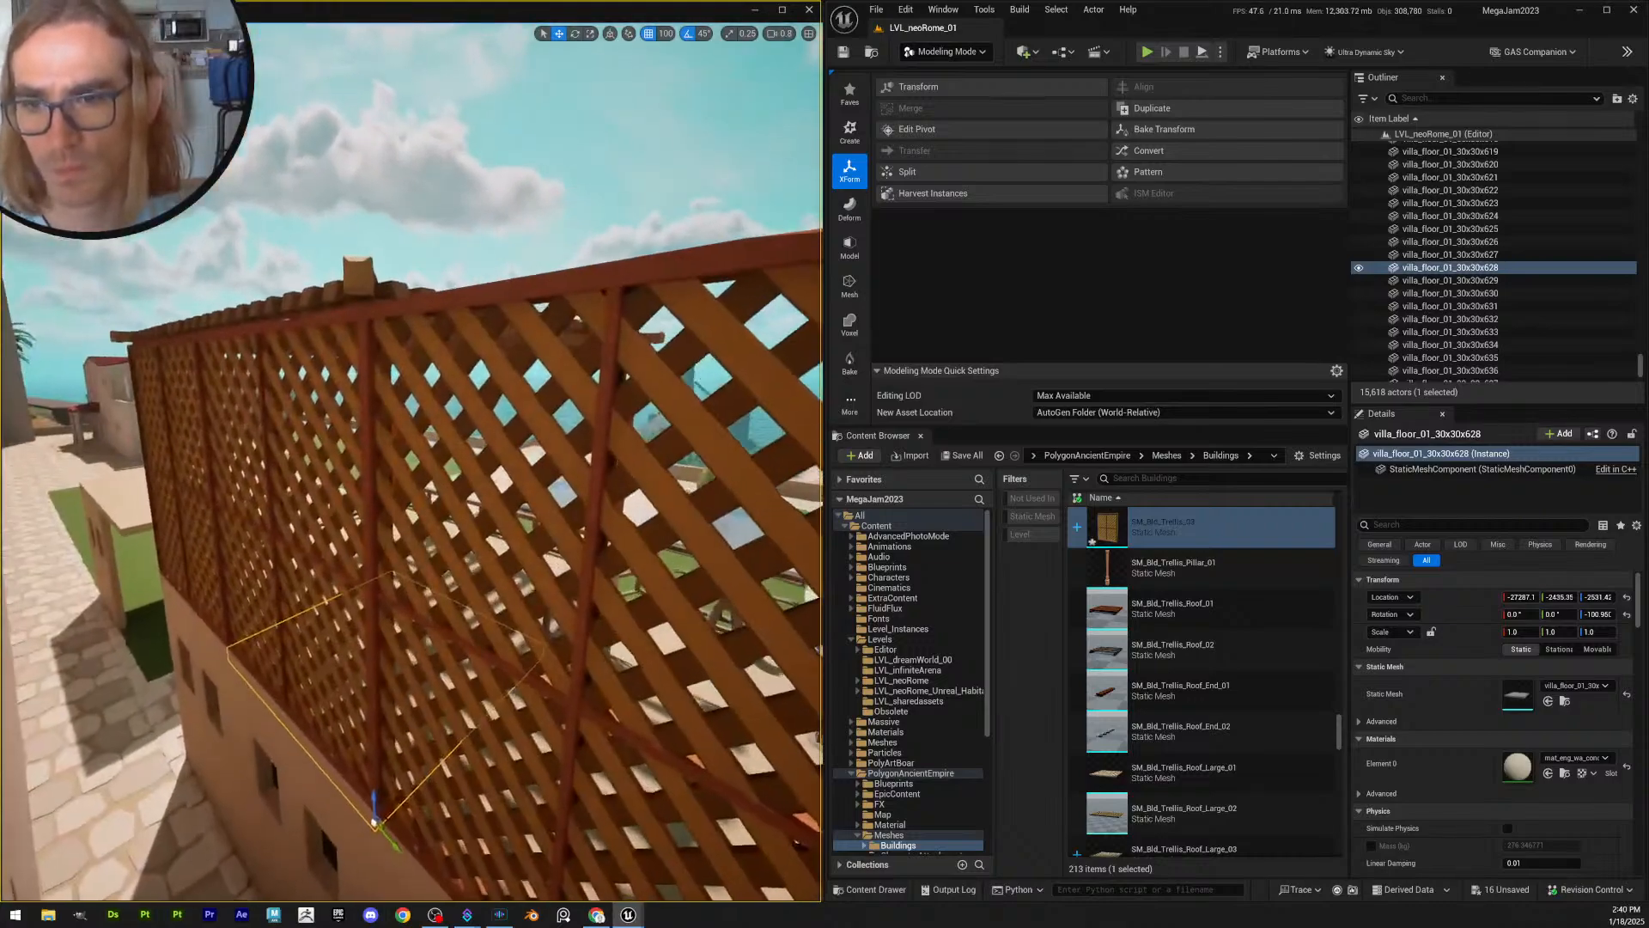
{"action": "left_click", "coordinate": [390, 291]}
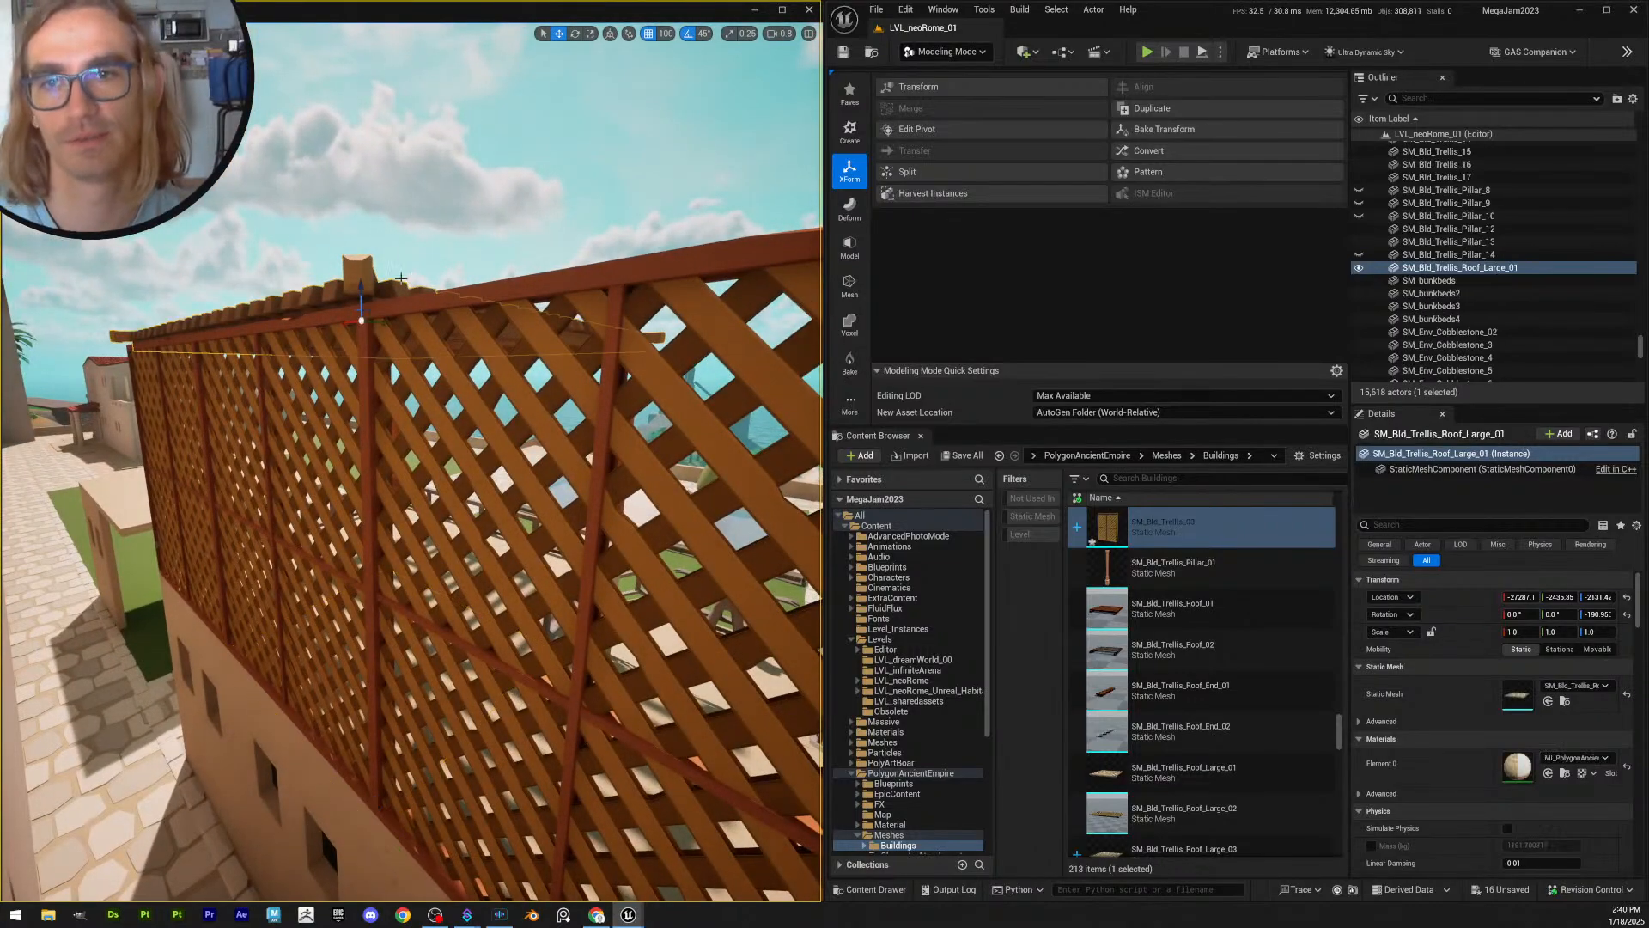
{"action": "right_click_drag", "start_coordinate": [390, 291], "coordinate": [516, 398]}
- Undo the trellis roof's placement over the terrace to restore its position above the lawn's floor tiles
{"action": "left_click", "coordinate": [516, 398]}
{"action": "key", "text": "ctrl+z"}
{"action": "key", "text": "ctrl+z"}
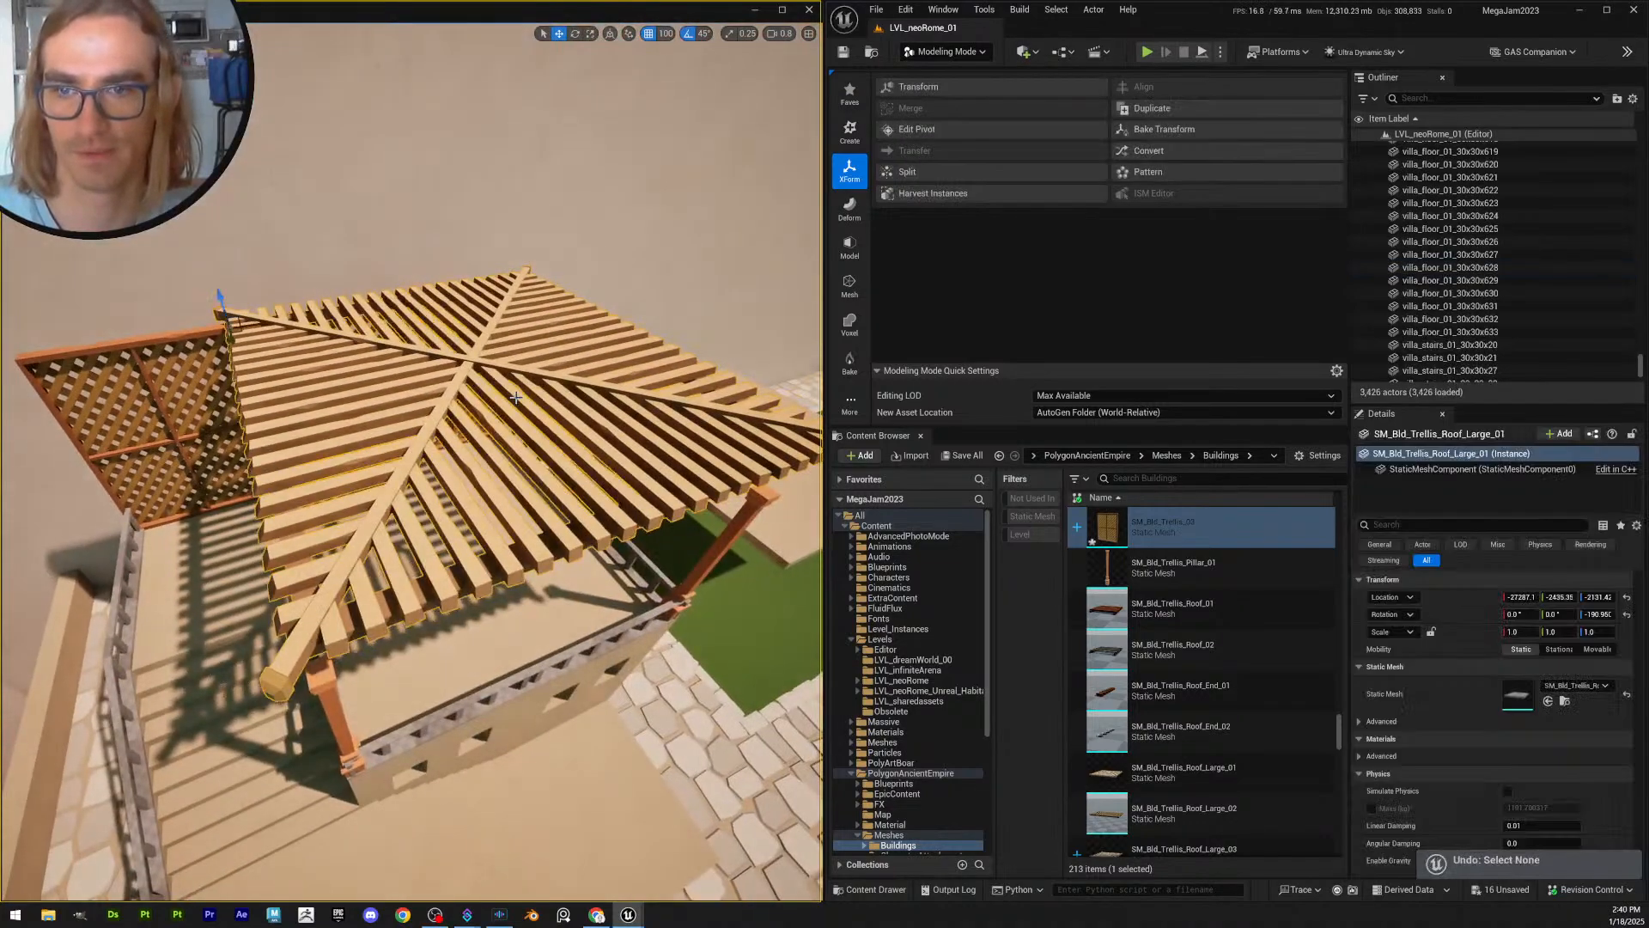
- Use Edit Pivot to place the trellis roof's pivot at the floor tile's origin: X -28170.7135, Y -2264.39212, Z -2531.42068
{"action": "key", "text": "w"}
{"action": "right_click_drag", "start_coordinate": [515, 398], "coordinate": [662, 327]}
{"action": "scroll", "coordinate": [653, 330], "scroll_direction": "down", "scroll_amount": 2}
{"action": "right_click_drag", "start_coordinate": [511, 327], "coordinate": [444, 540]}
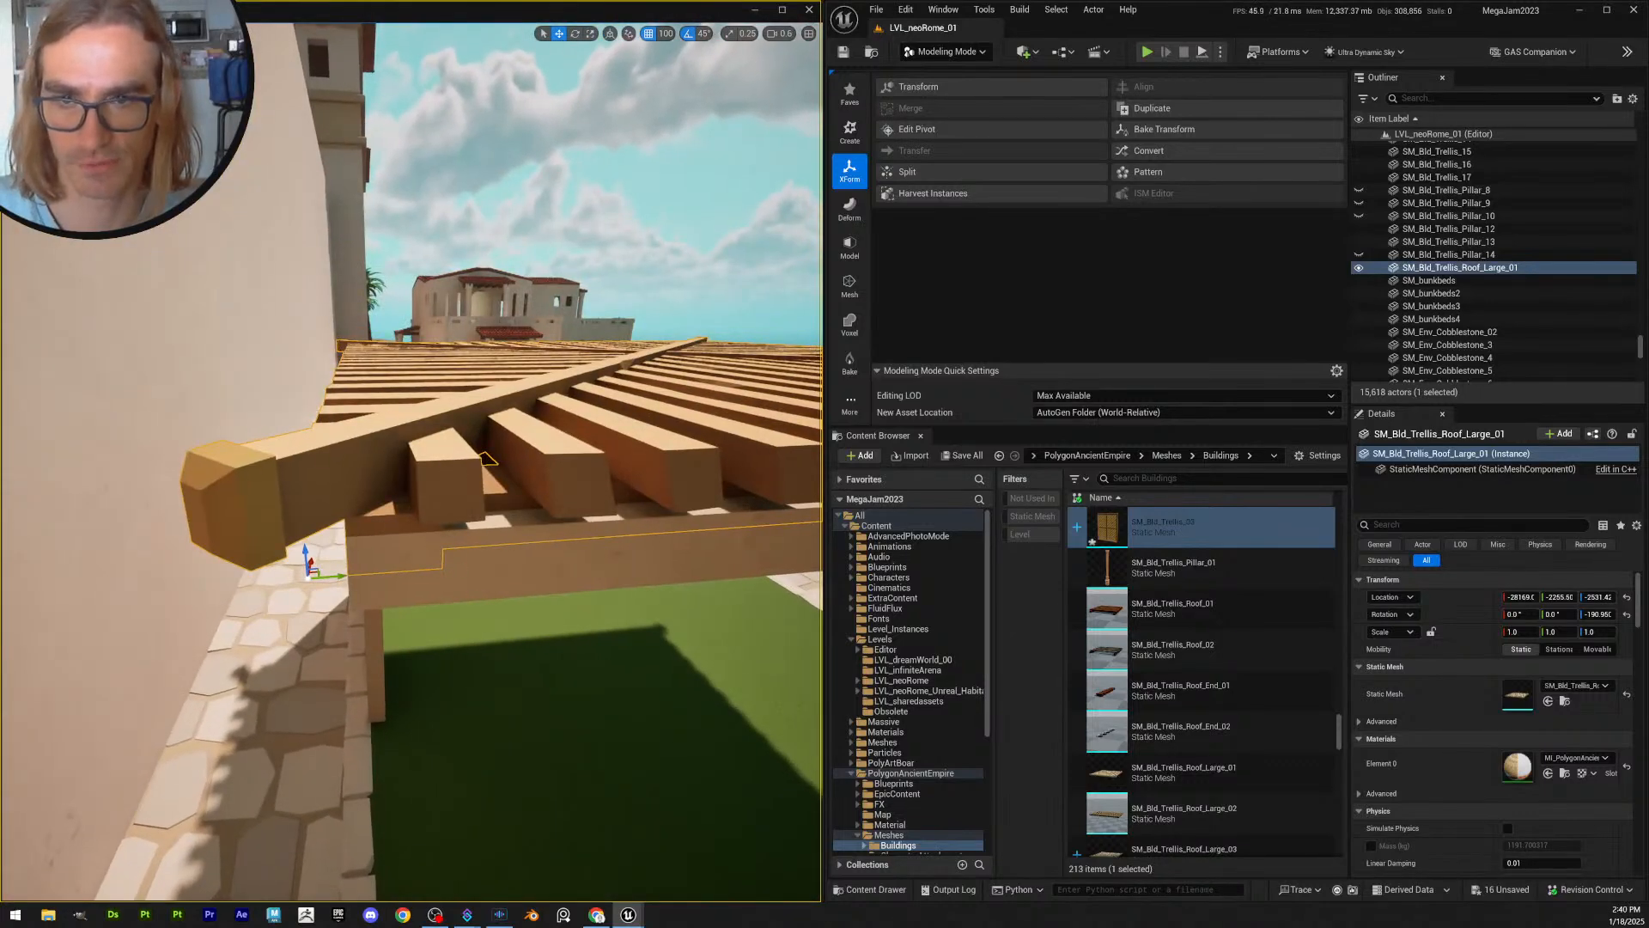
{"action": "left_click", "coordinate": [936, 131]}
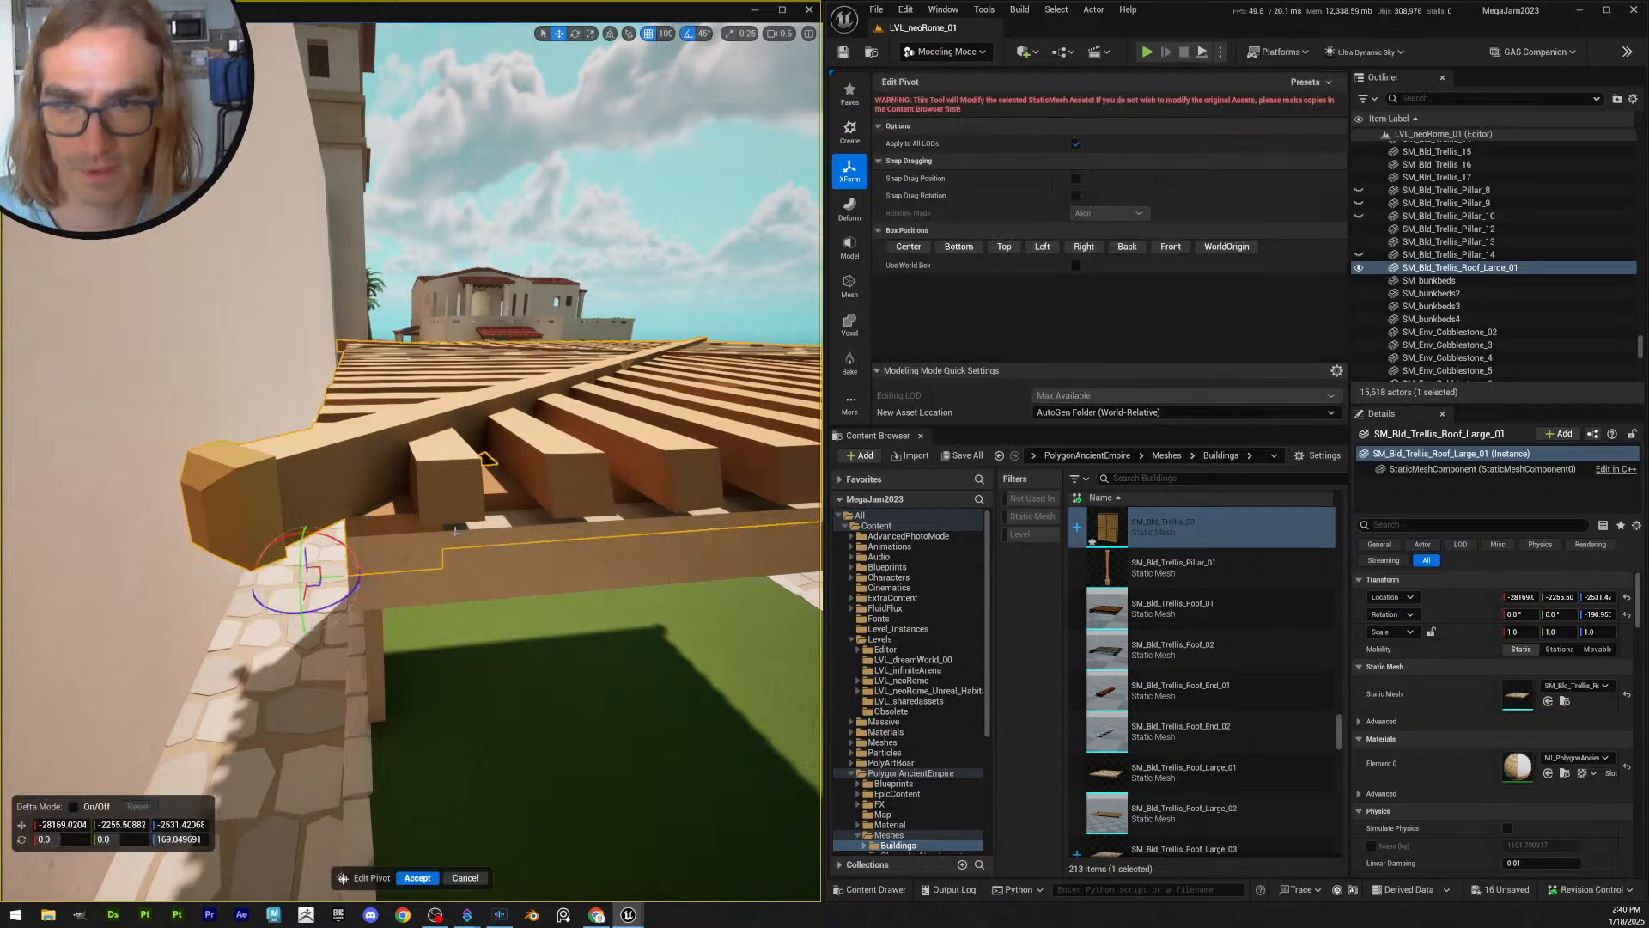
{"action": "left_click", "coordinate": [632, 579]}
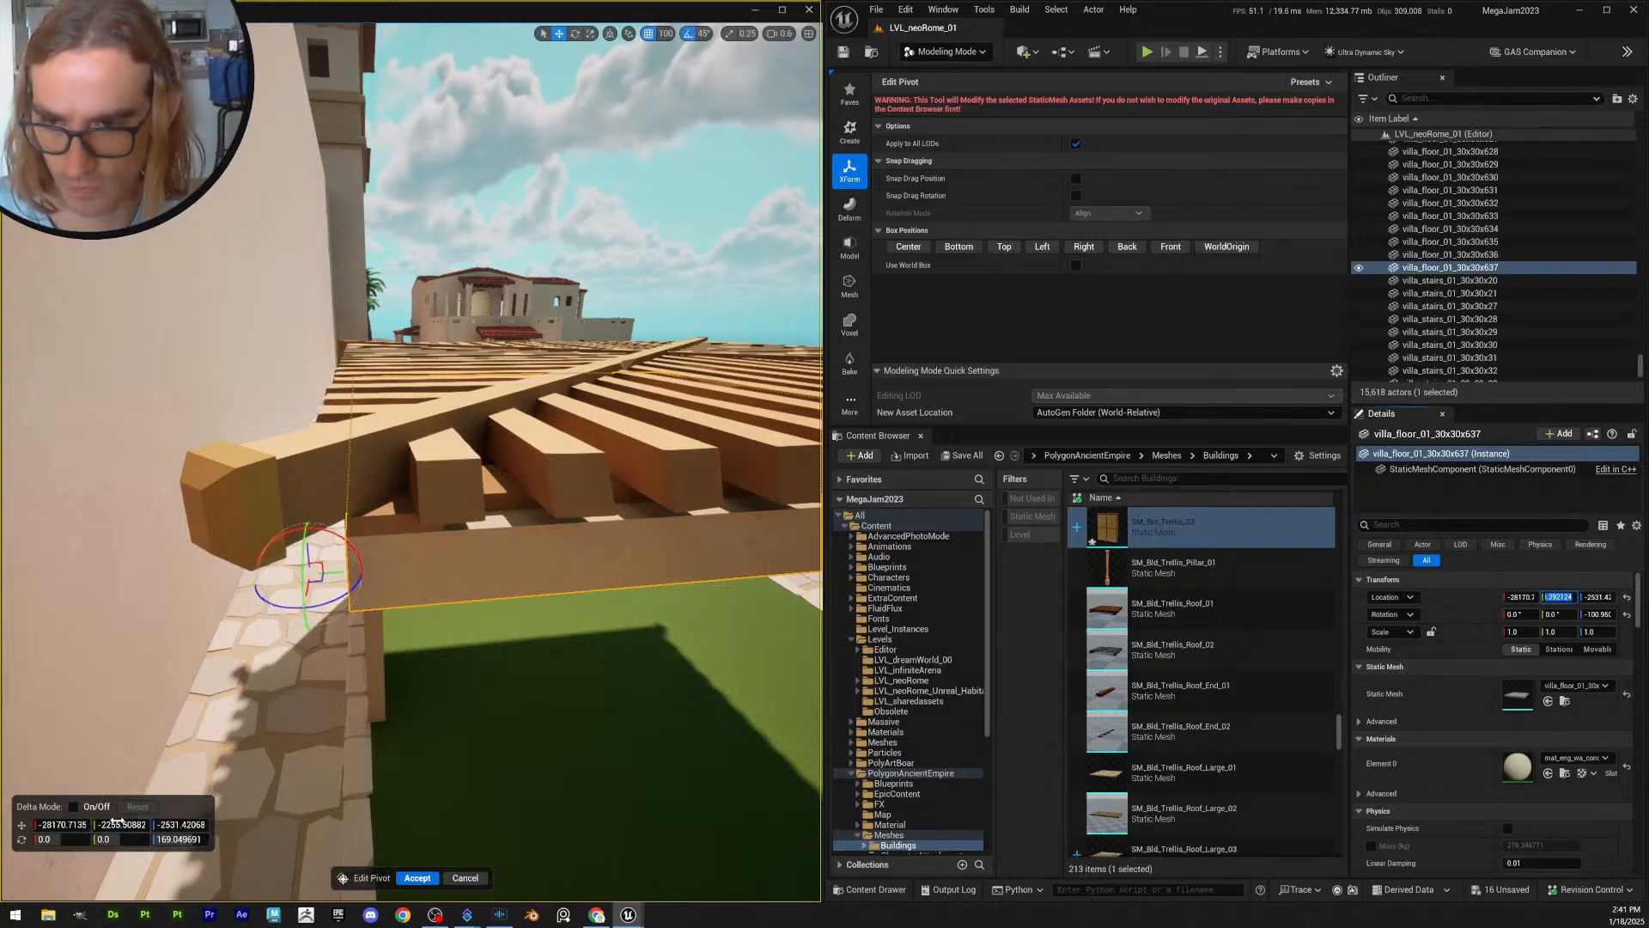
{"action": "key", "text": "Return"}
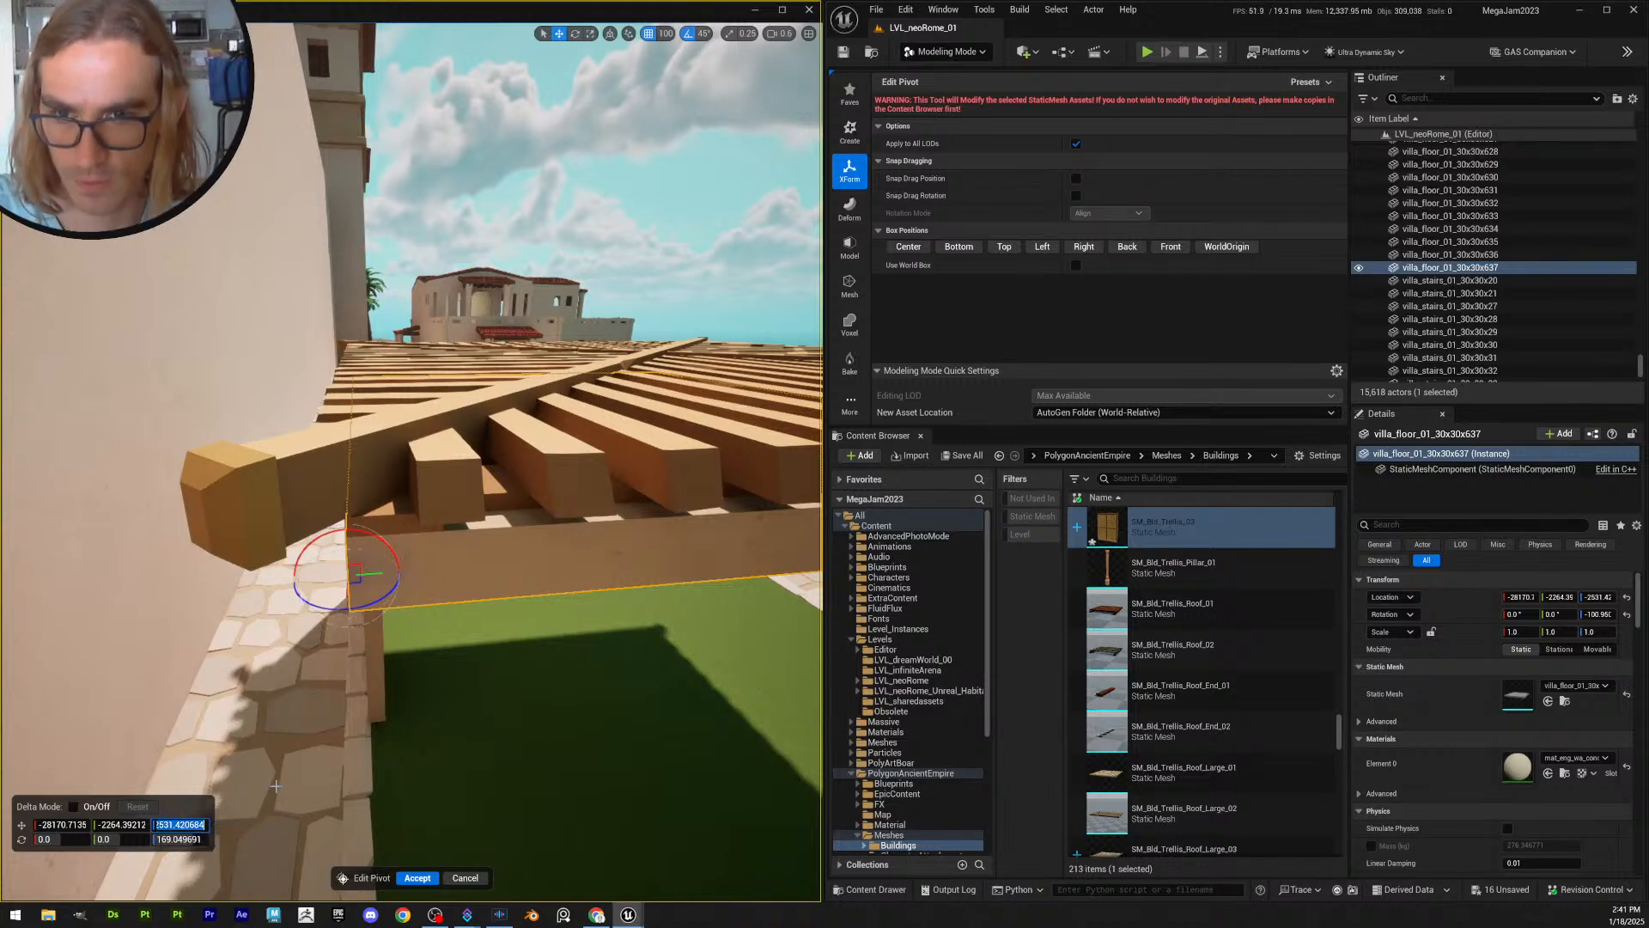
{"action": "left_click", "coordinate": [418, 877]}
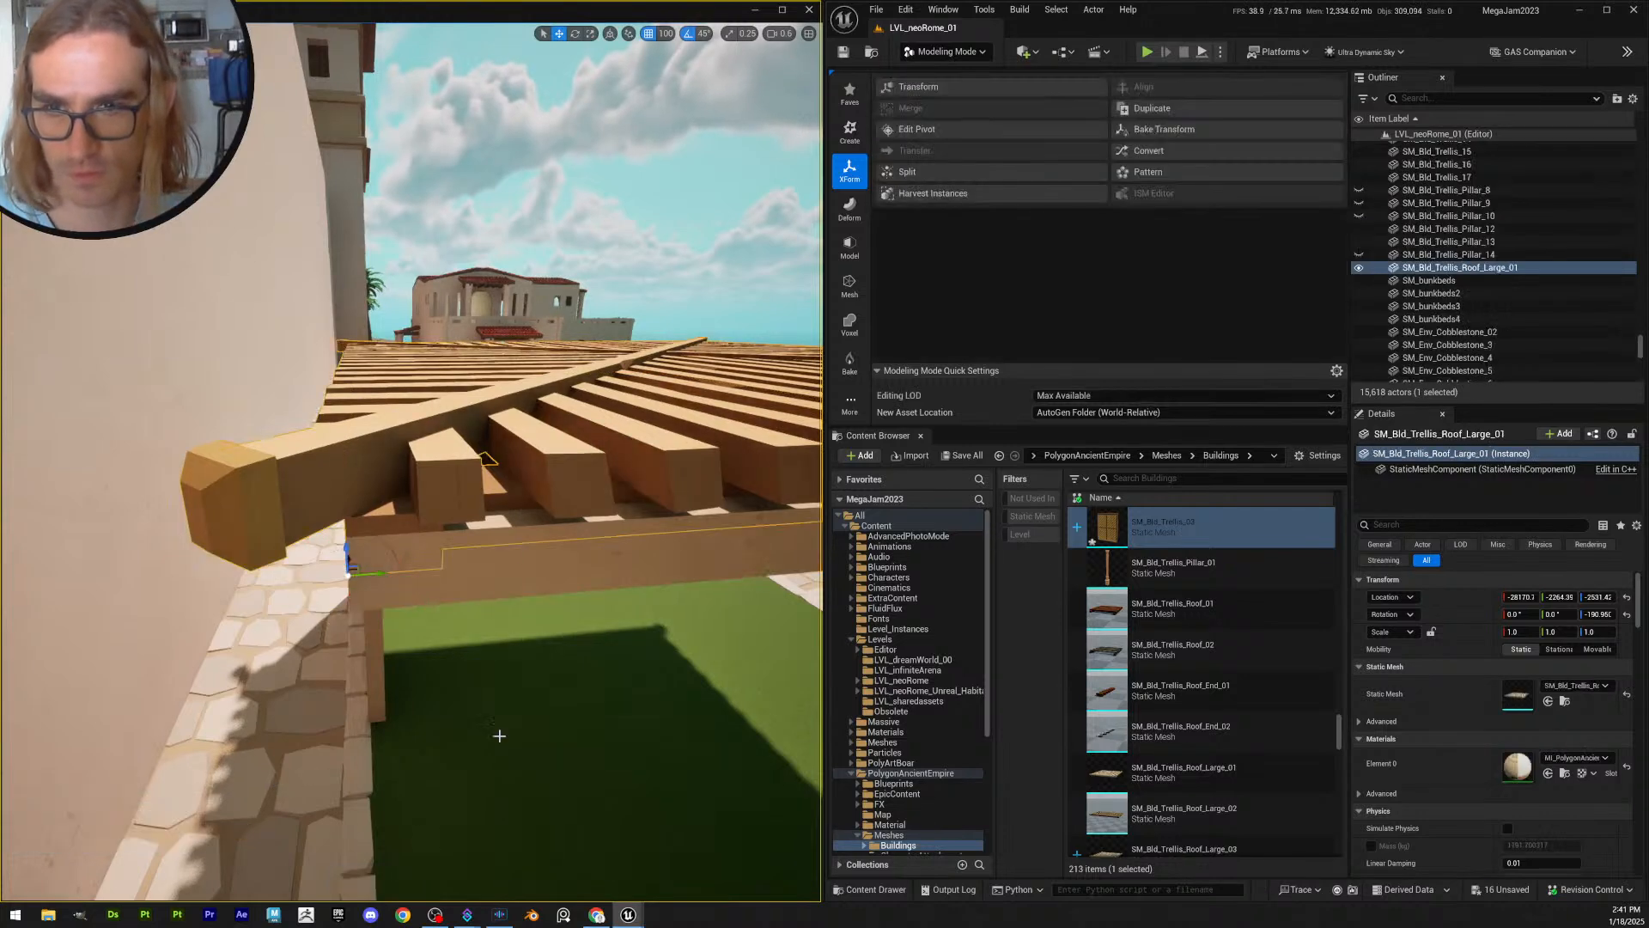
- Copy the location of the terrace floor tile at the foot of the trellis panels
{"action": "right_click_drag", "start_coordinate": [507, 525], "coordinate": [529, 485]}
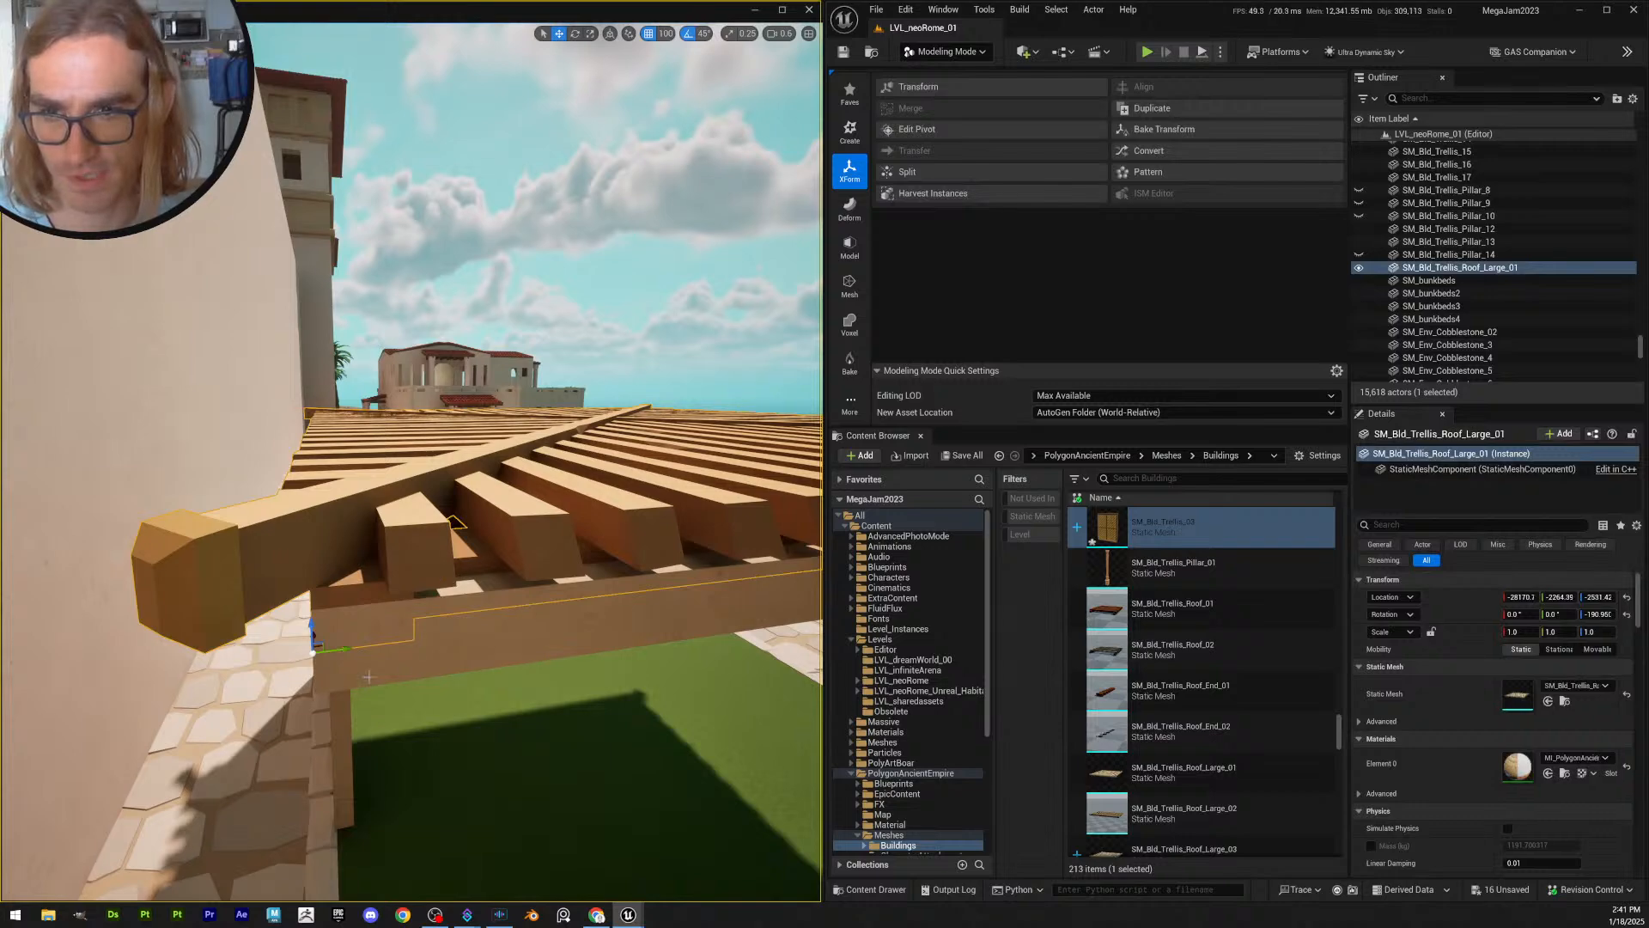
{"action": "left_click", "coordinate": [421, 576]}
{"action": "left_click", "coordinate": [421, 577]}
{"action": "key", "text": "s"}
{"action": "right_click_drag", "start_coordinate": [421, 576], "coordinate": [361, 556]}
{"action": "scroll", "coordinate": [421, 576], "scroll_direction": "up", "scroll_amount": 2}
{"action": "key", "text": "s"}
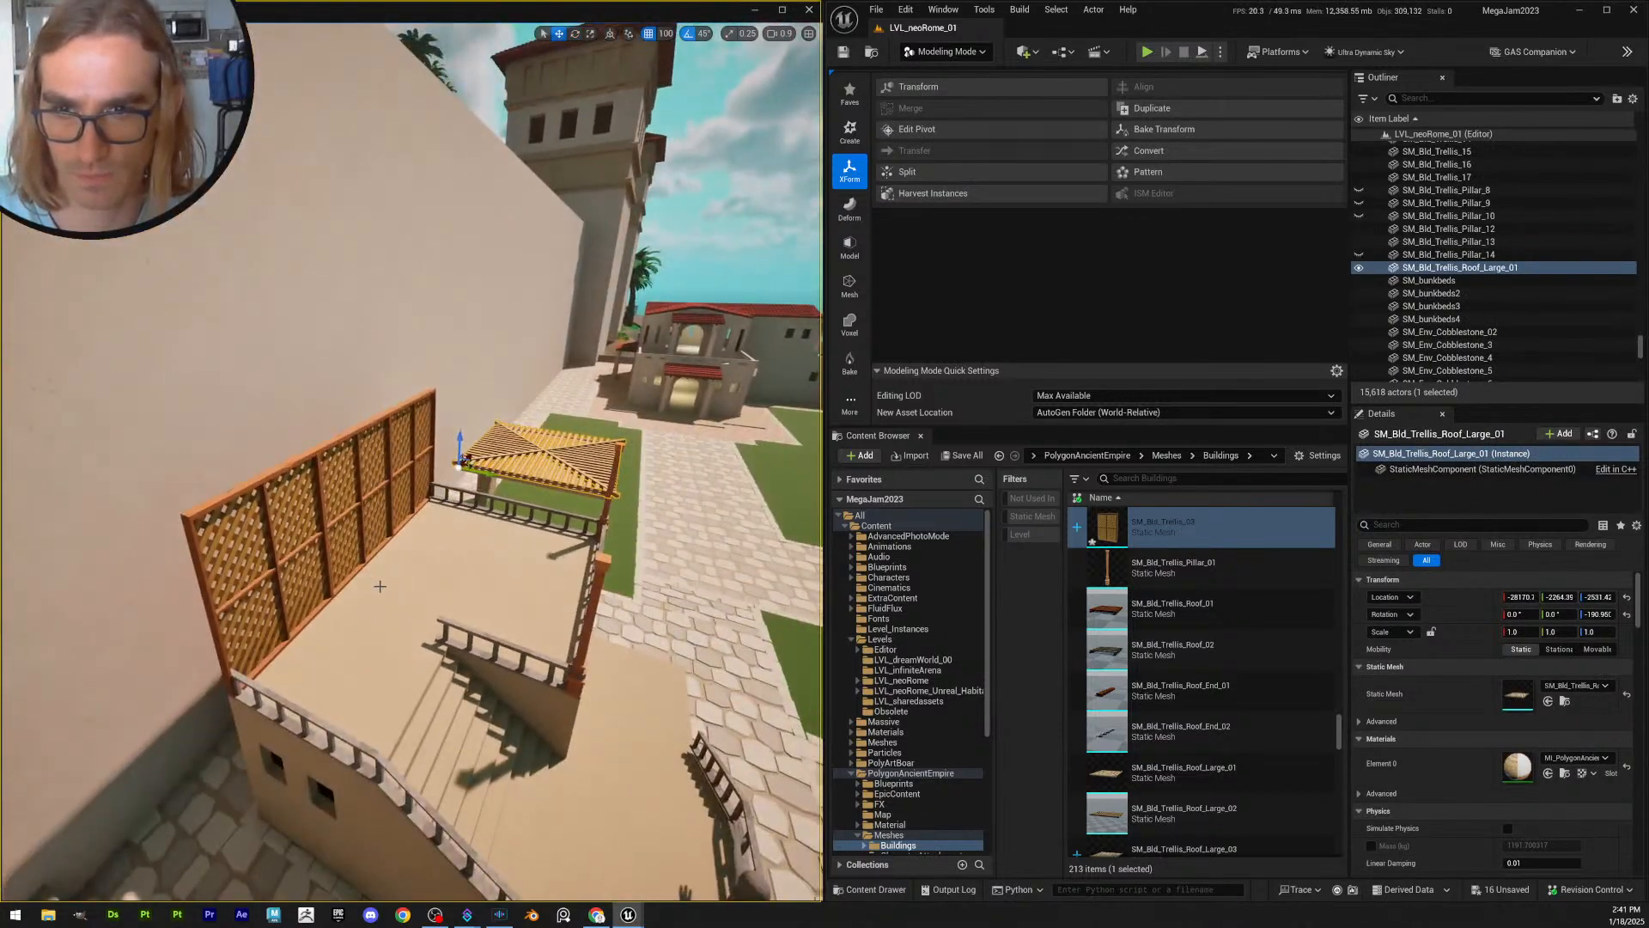
{"action": "left_click", "coordinate": [404, 598]}
{"action": "right_click", "coordinate": [1429, 594]}
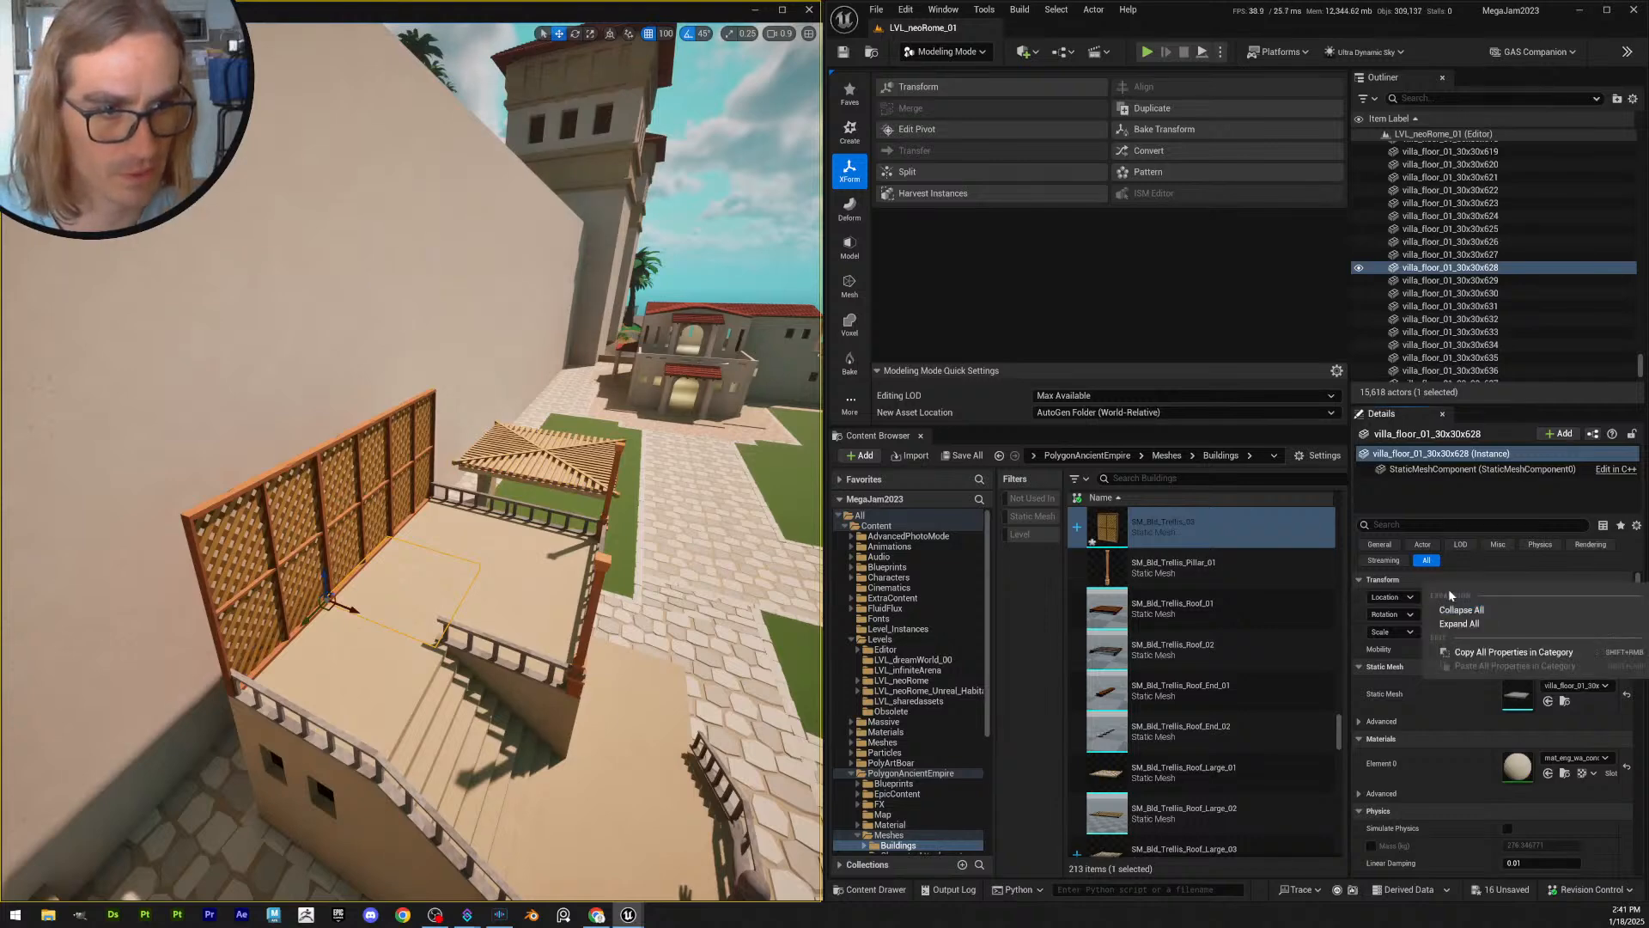
{"action": "left_click", "coordinate": [1483, 655]}
{"action": "left_click", "coordinate": [552, 477]}
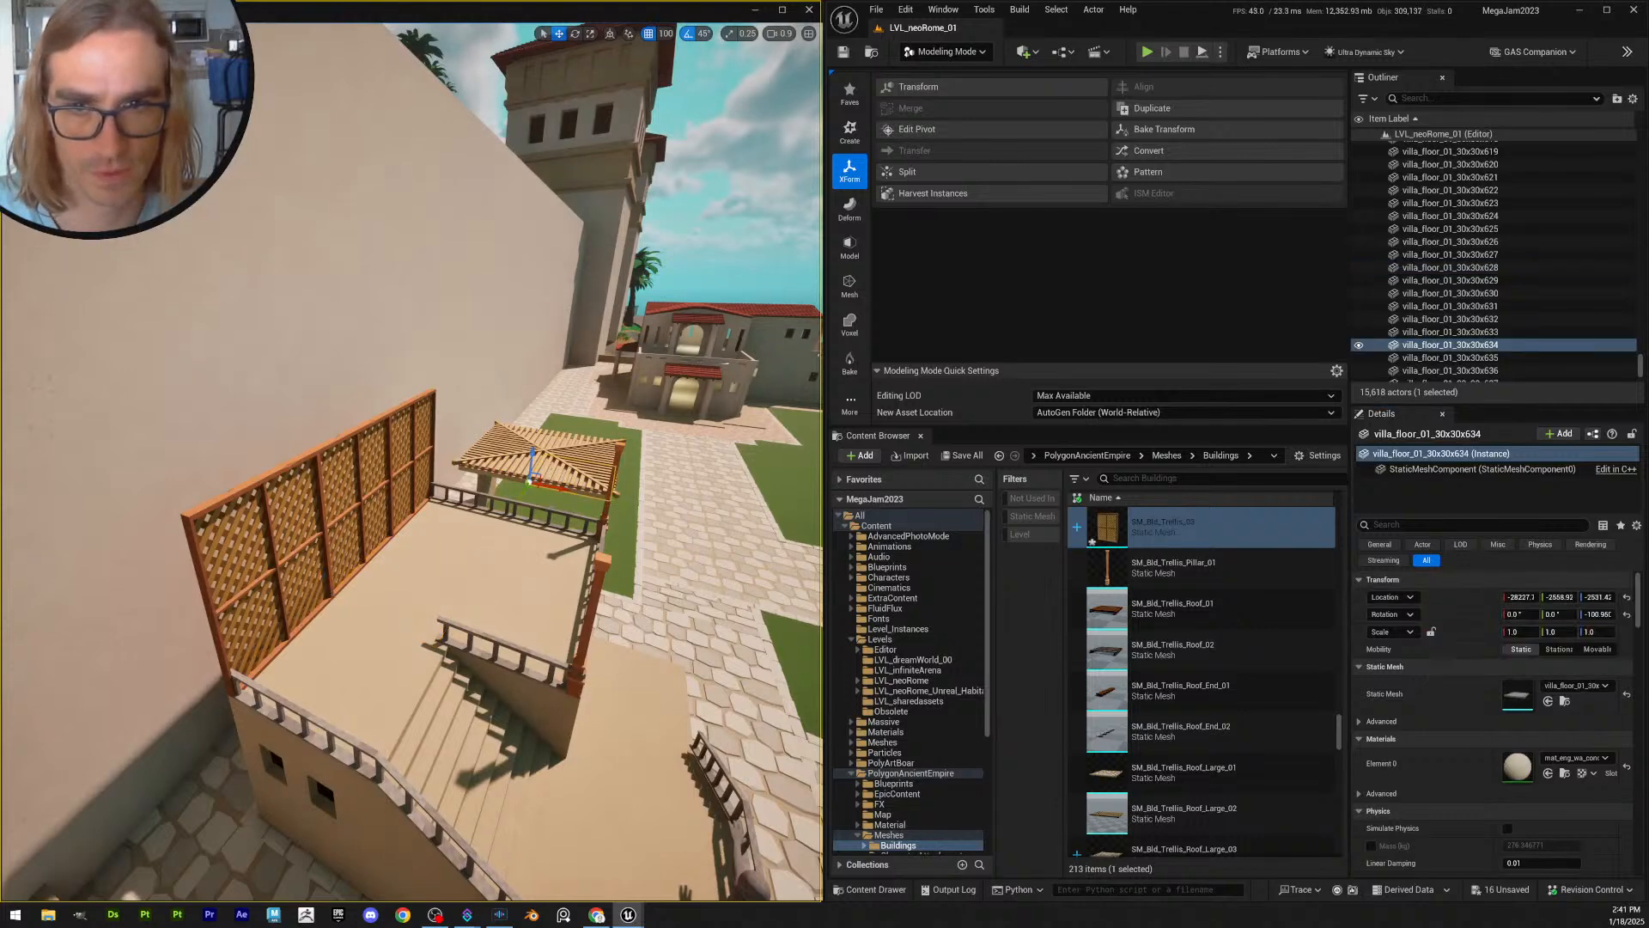
{"action": "left_click", "coordinate": [560, 459]}
{"action": "left_click", "coordinate": [363, 599]}
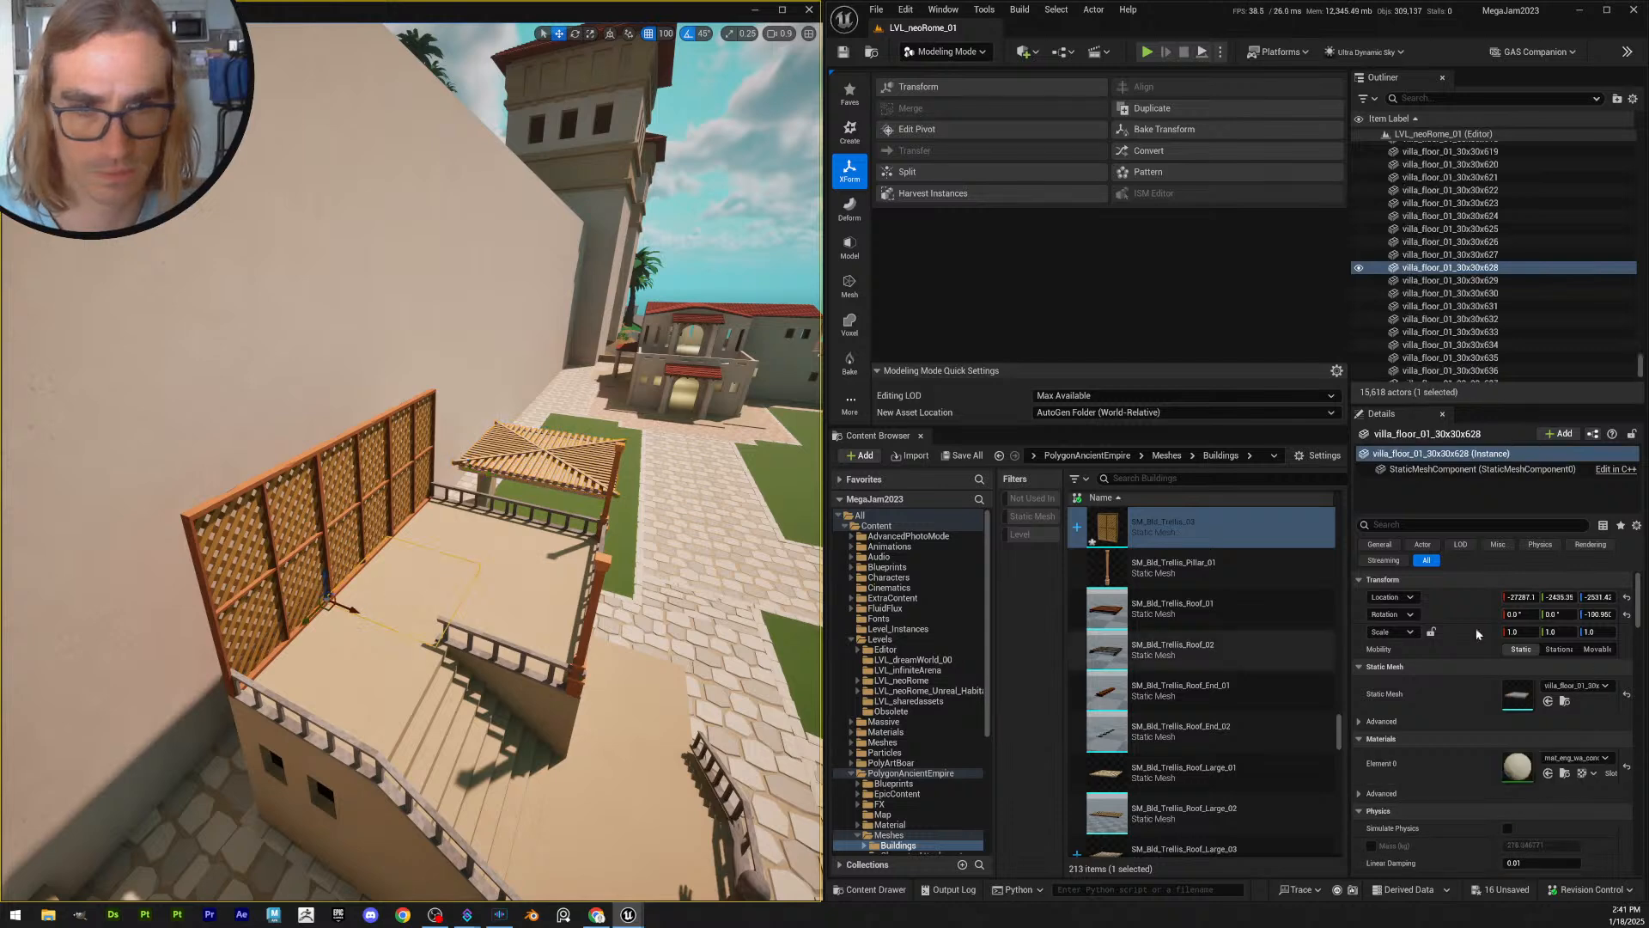
{"action": "right_click", "coordinate": [1464, 606]}
{"action": "left_click", "coordinate": [1525, 631]}
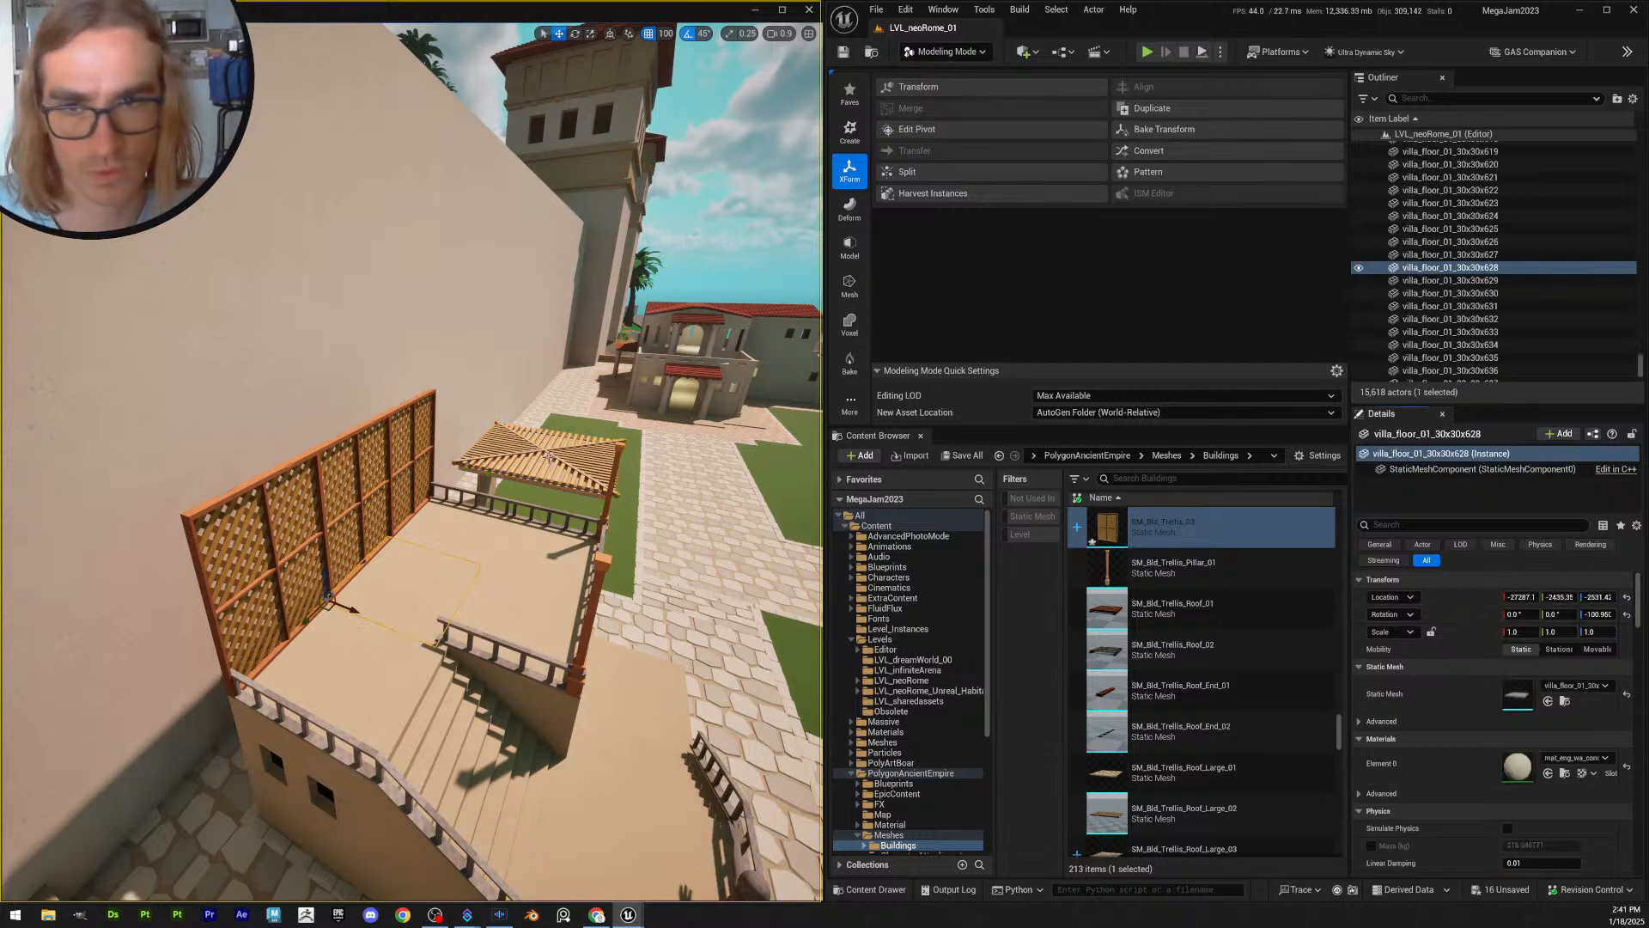
- Paste the copied location onto the large trellis roof and raise the roof over the terrace to Z -2131.42
{"action": "left_click", "coordinate": [545, 451]}
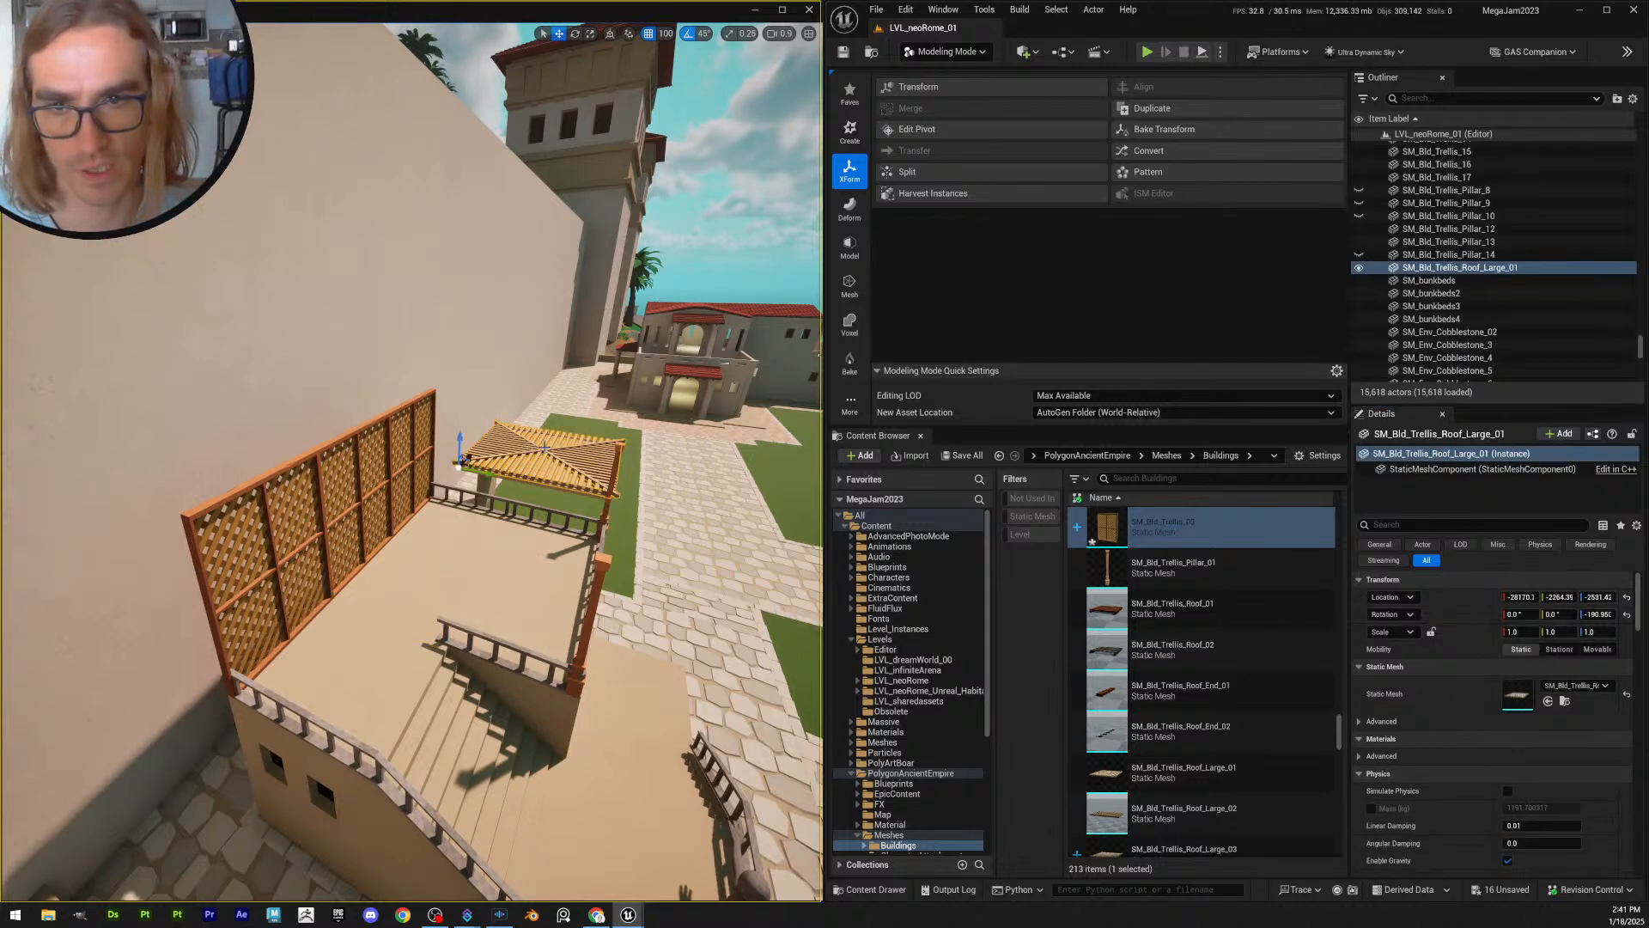
{"action": "right_click", "coordinate": [1458, 596]}
{"action": "left_click", "coordinate": [1519, 638]}
{"action": "key", "text": "w"}
{"action": "right_click_drag", "start_coordinate": [412, 463], "coordinate": [409, 447]}
{"action": "left_click_drag", "start_coordinate": [346, 617], "coordinate": [377, 276]}
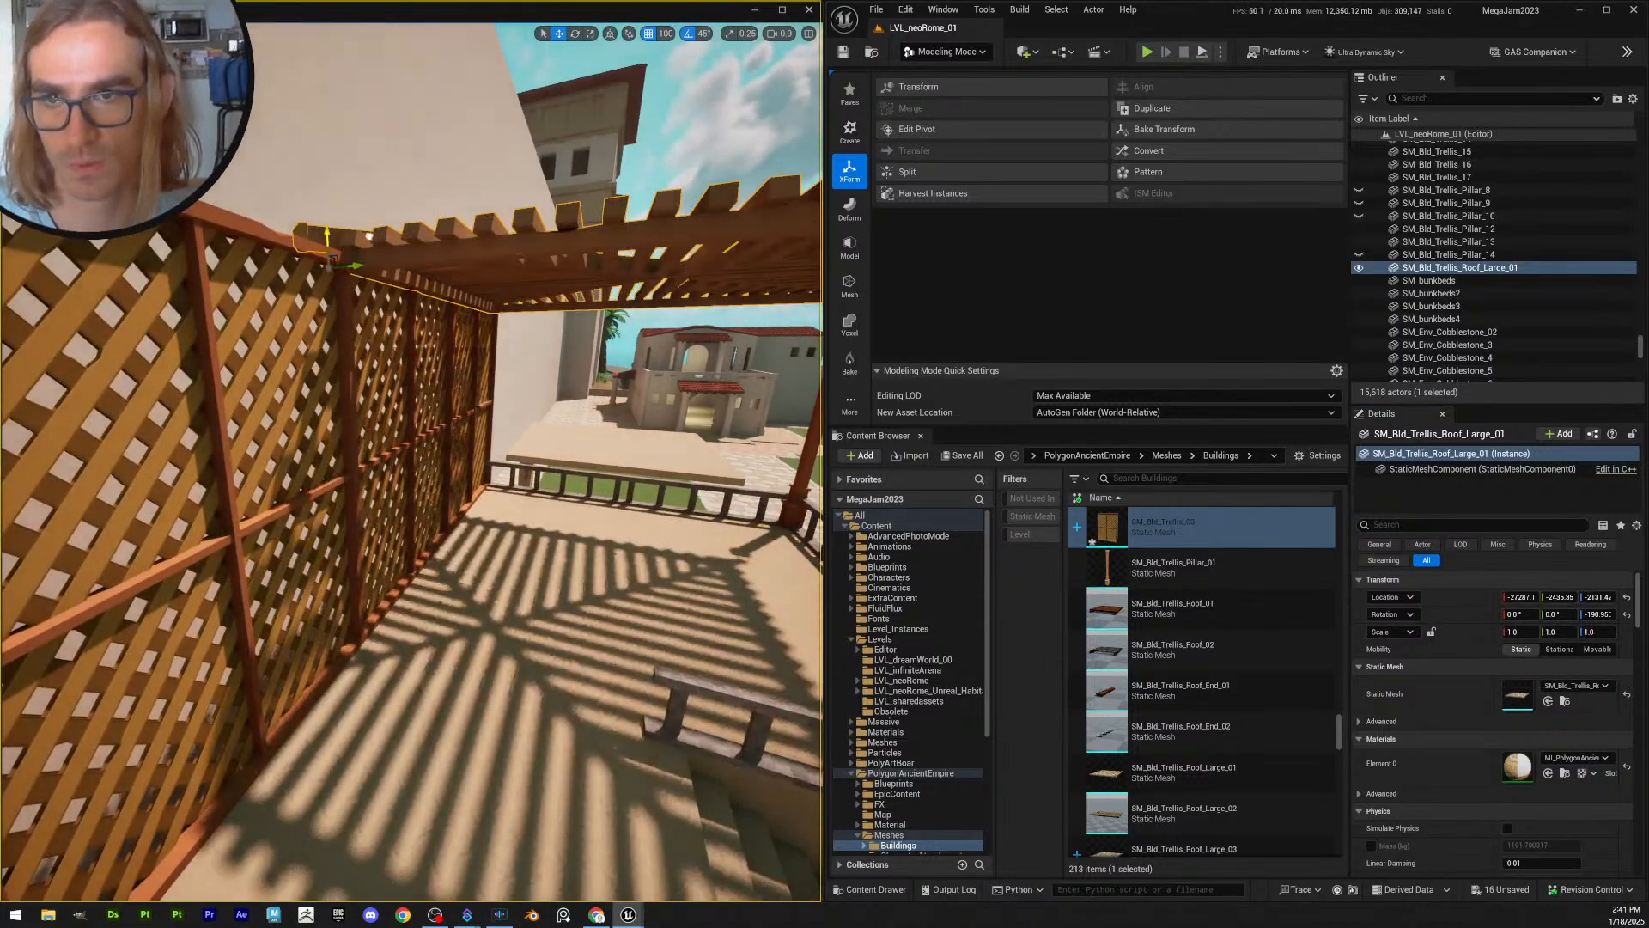
- Examine how the trellis roof and its pivot meet the top edge of the trellis panels and the terrace floor tiles
{"action": "key", "text": "s"}
{"action": "right_click_drag", "start_coordinate": [414, 250], "coordinate": [346, 333]}
{"action": "key", "text": "e"}
{"action": "scroll", "coordinate": [481, 284], "scroll_direction": "down", "scroll_amount": 2}
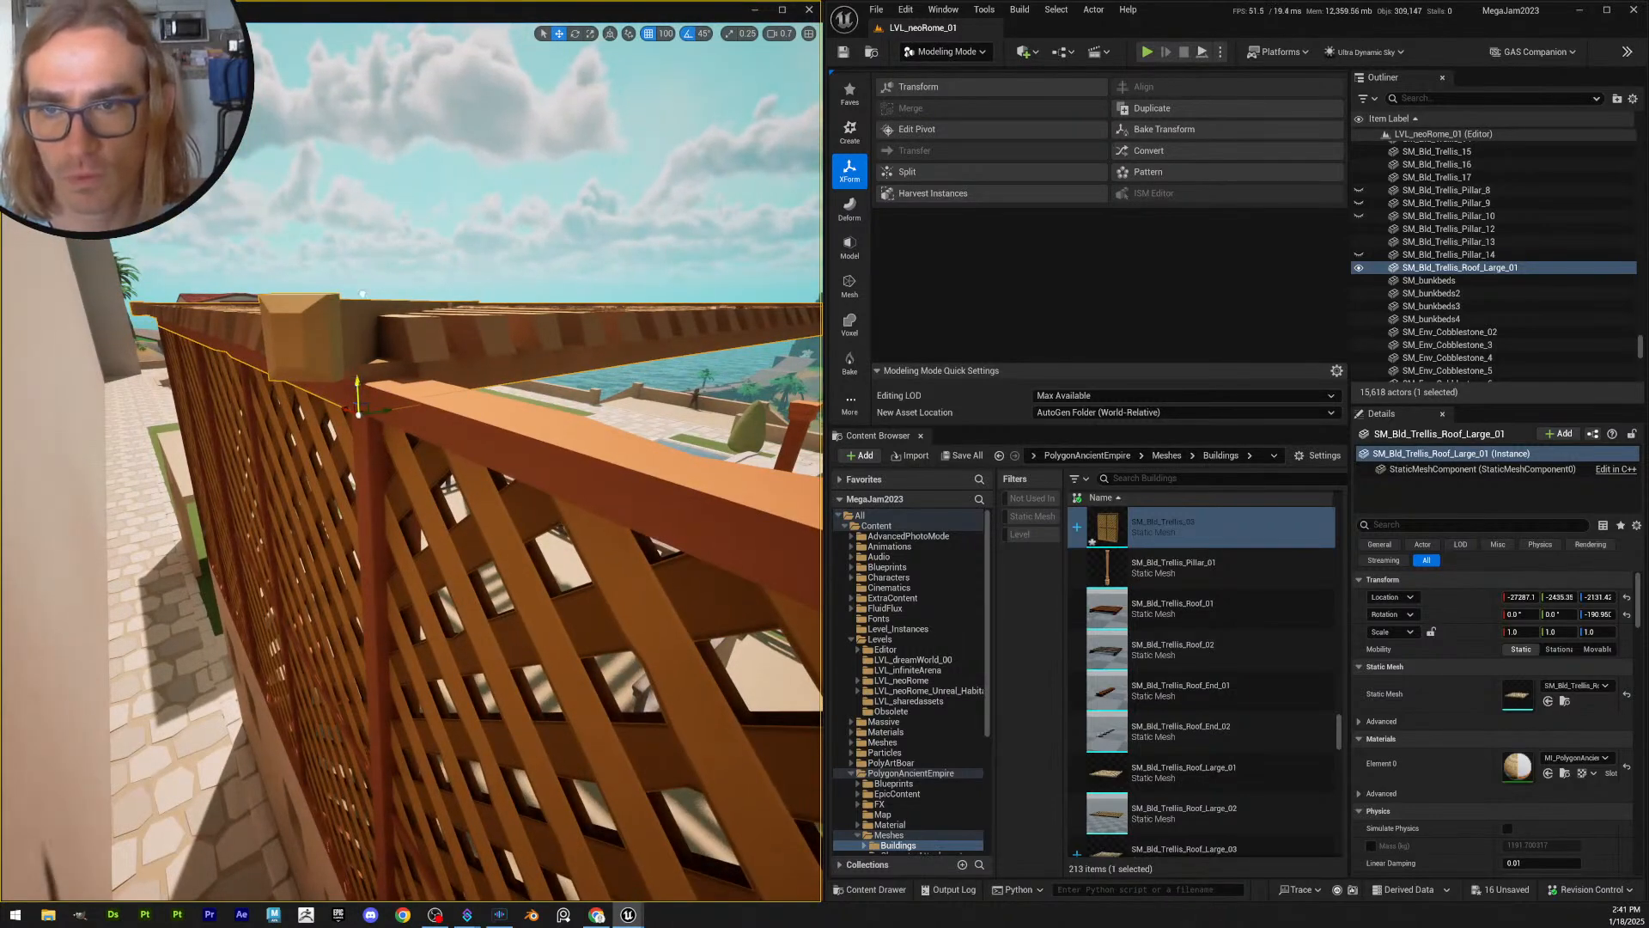
{"action": "key", "text": "d"}
{"action": "right_click_drag", "start_coordinate": [441, 320], "coordinate": [232, 339]}
{"action": "key", "text": "Escape"}
{"action": "key", "text": "d"}
{"action": "right_click_drag", "start_coordinate": [386, 353], "coordinate": [337, 431]}
{"action": "left_click", "coordinate": [336, 432]}
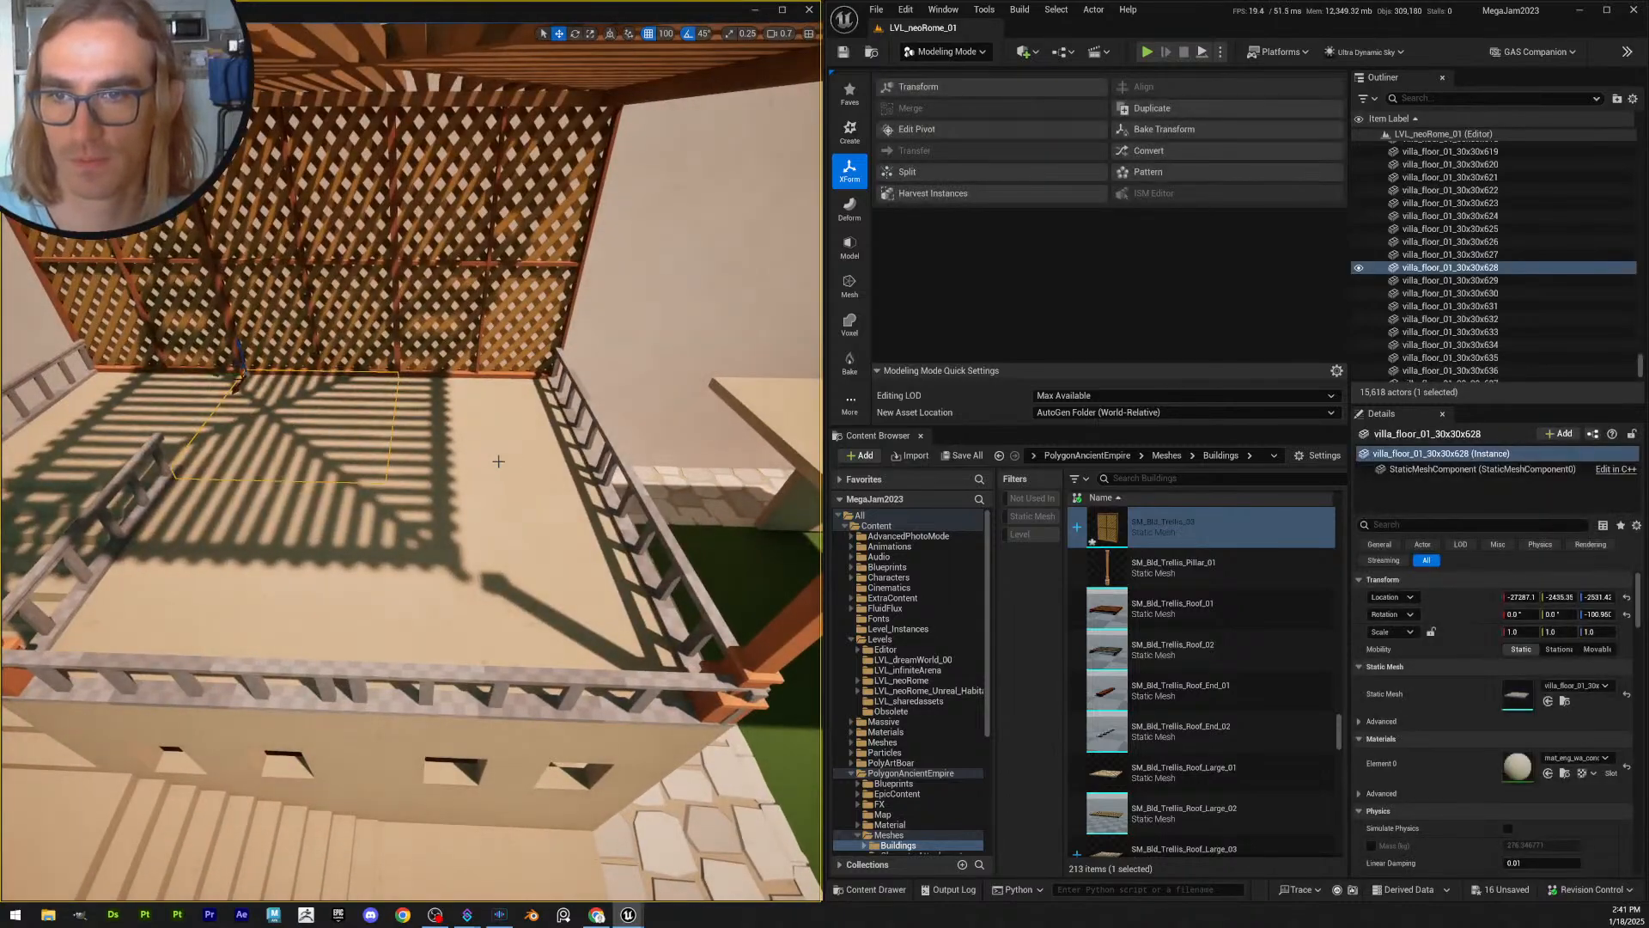
{"action": "right_click_drag", "start_coordinate": [500, 461], "coordinate": [477, 520]}
{"action": "left_click", "coordinate": [467, 487]}
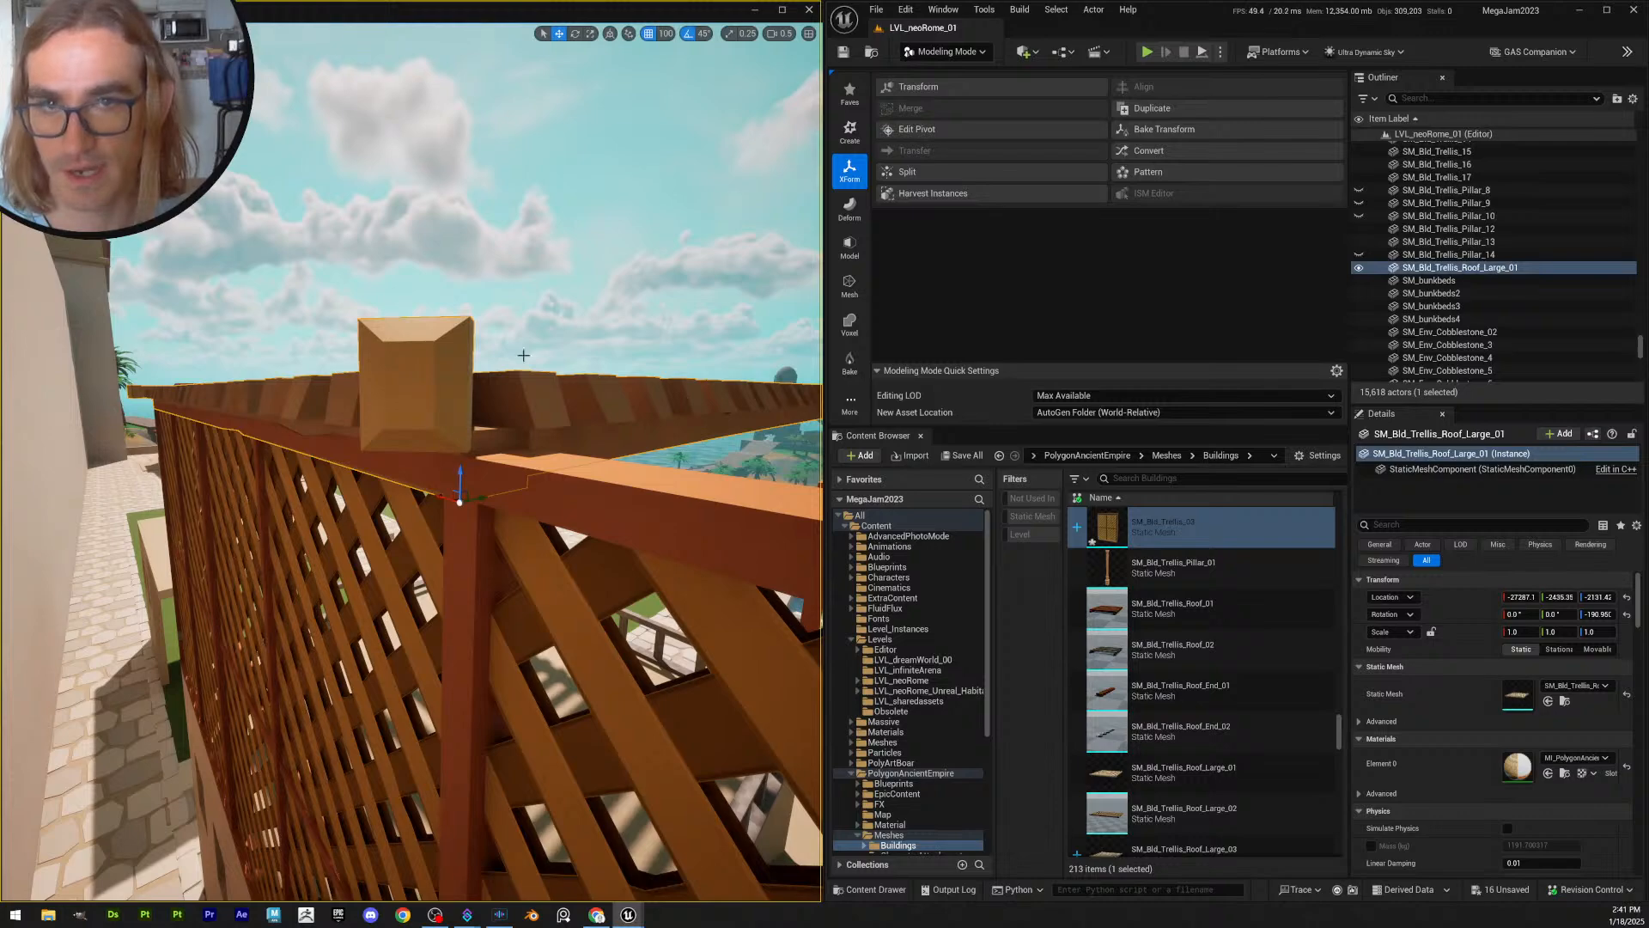
- Lift the trellis roof clear of the panels and duplicate the four terrace floor tiles beneath it
{"action": "left_click_drag", "start_coordinate": [464, 475], "coordinate": [465, 268]}
{"action": "key", "text": "Escape"}
{"action": "right_click_drag", "start_coordinate": [465, 268], "coordinate": [390, 671]}
{"action": "left_click", "coordinate": [391, 672]}
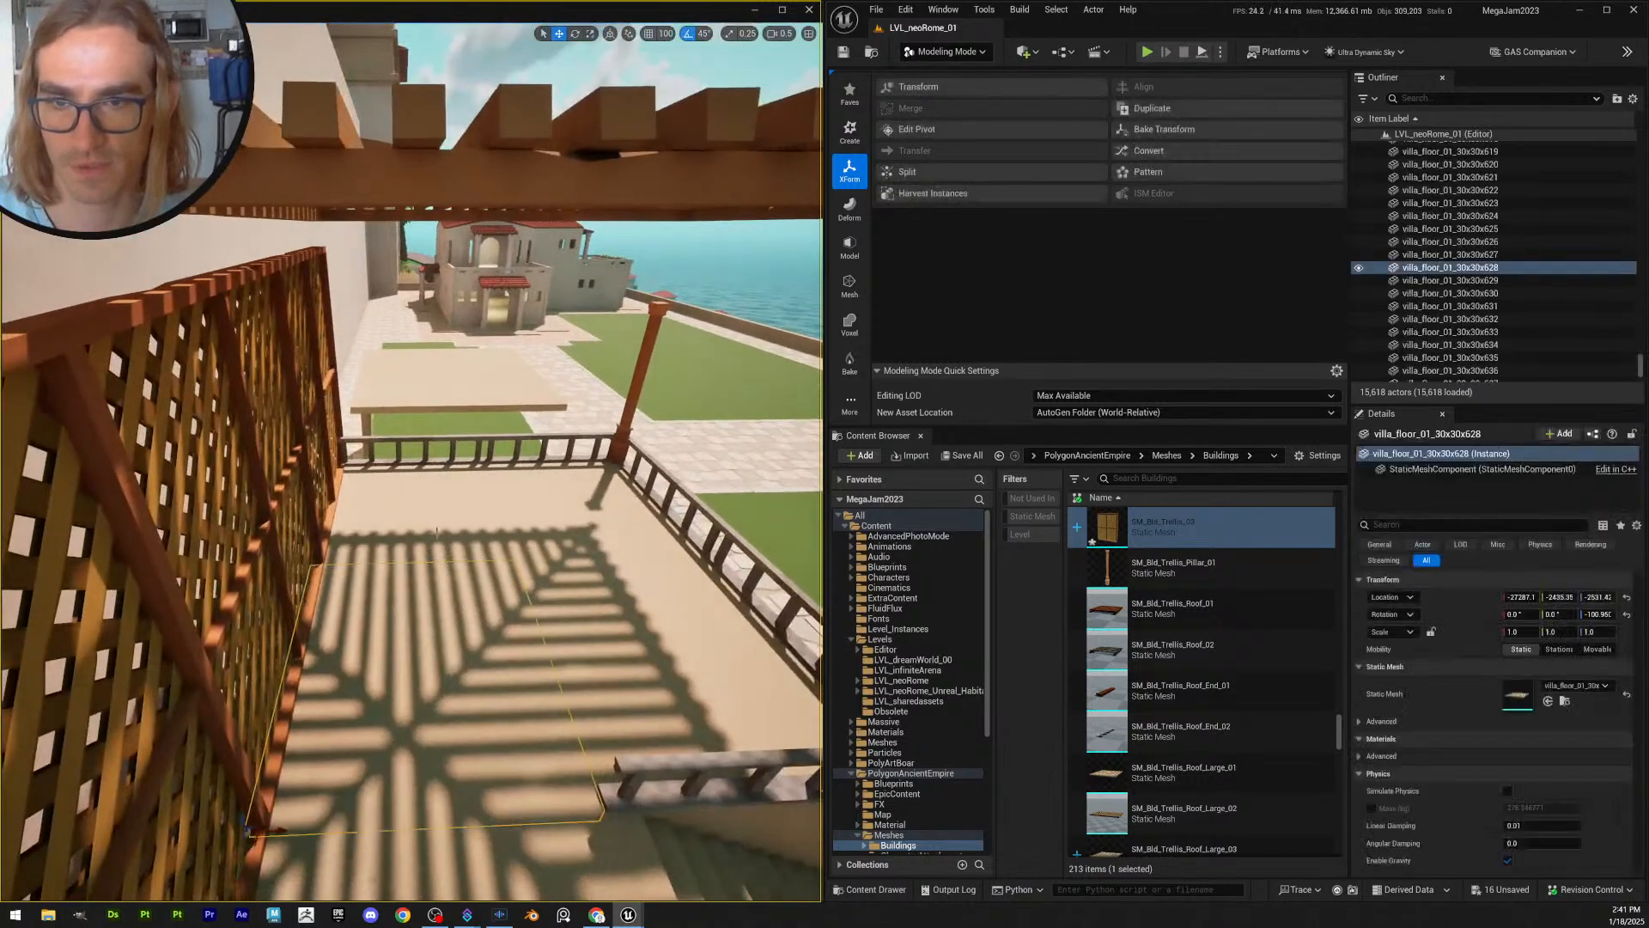
{"action": "left_click", "coordinate": [417, 515], "text": "shift"}
{"action": "left_click", "coordinate": [550, 524], "text": "shift"}
{"action": "left_click", "coordinate": [584, 652], "text": "shift"}
{"action": "right_click_drag", "start_coordinate": [584, 653], "coordinate": [644, 622]}
{"action": "right_click_drag", "start_coordinate": [369, 636], "coordinate": [473, 637]}
{"action": "key", "text": "ctrl+d"}
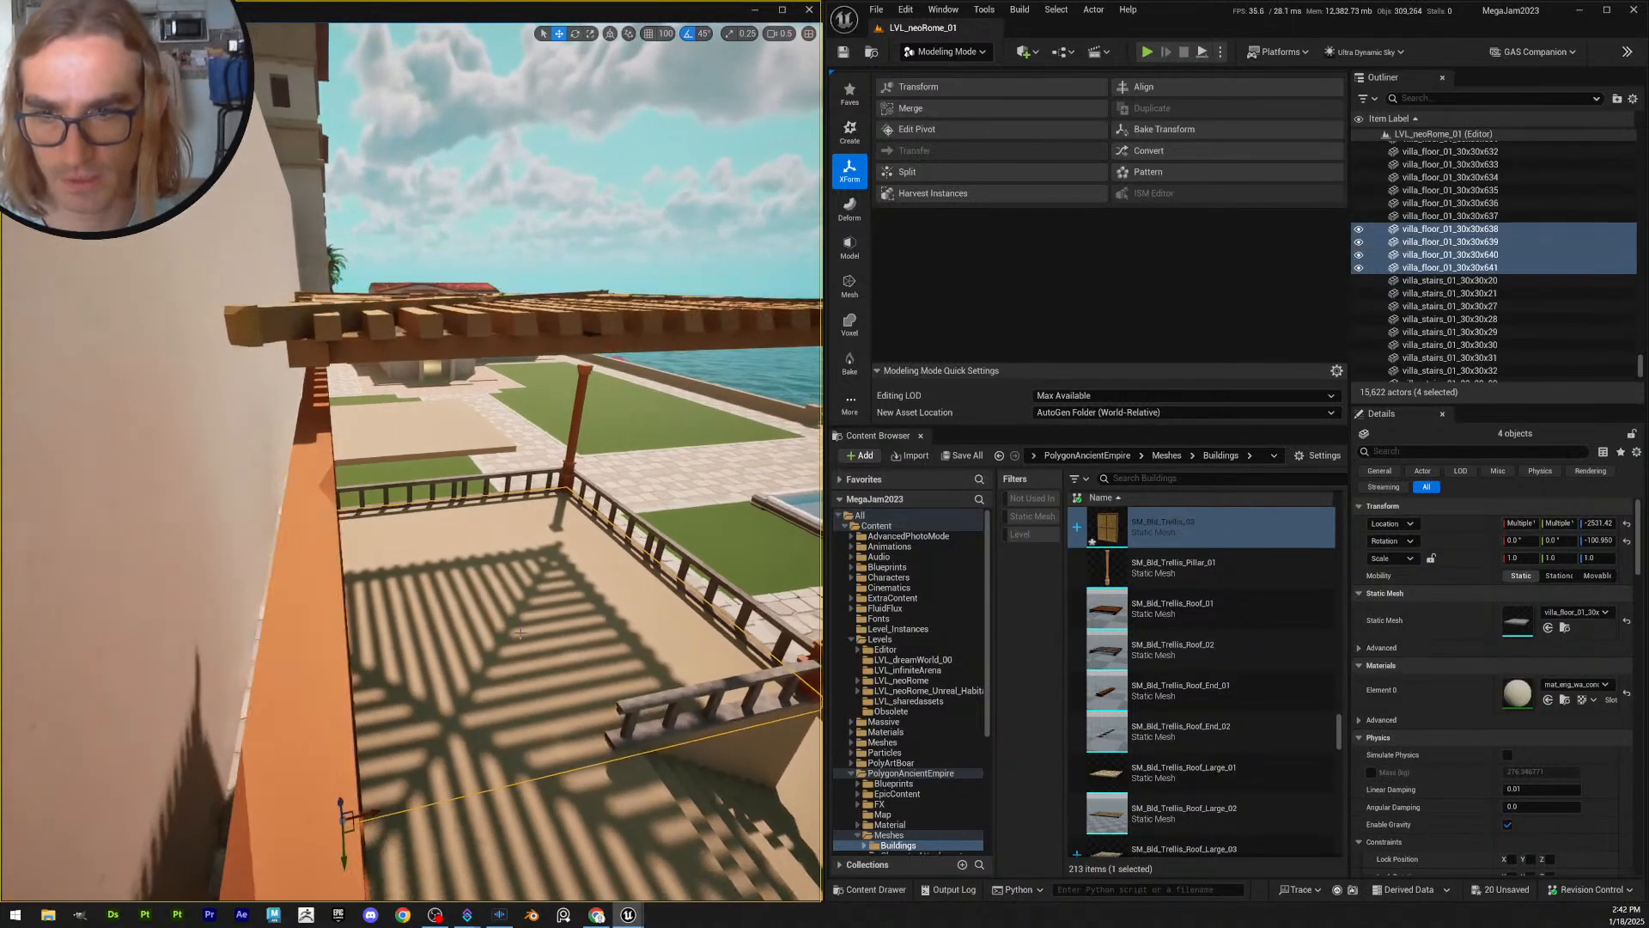
- Raise the four duplicated floor tiles to Z -2131.42, at the top of the trellis panels, as a height reference
{"action": "left_click_drag", "start_coordinate": [345, 799], "coordinate": [321, 398]}
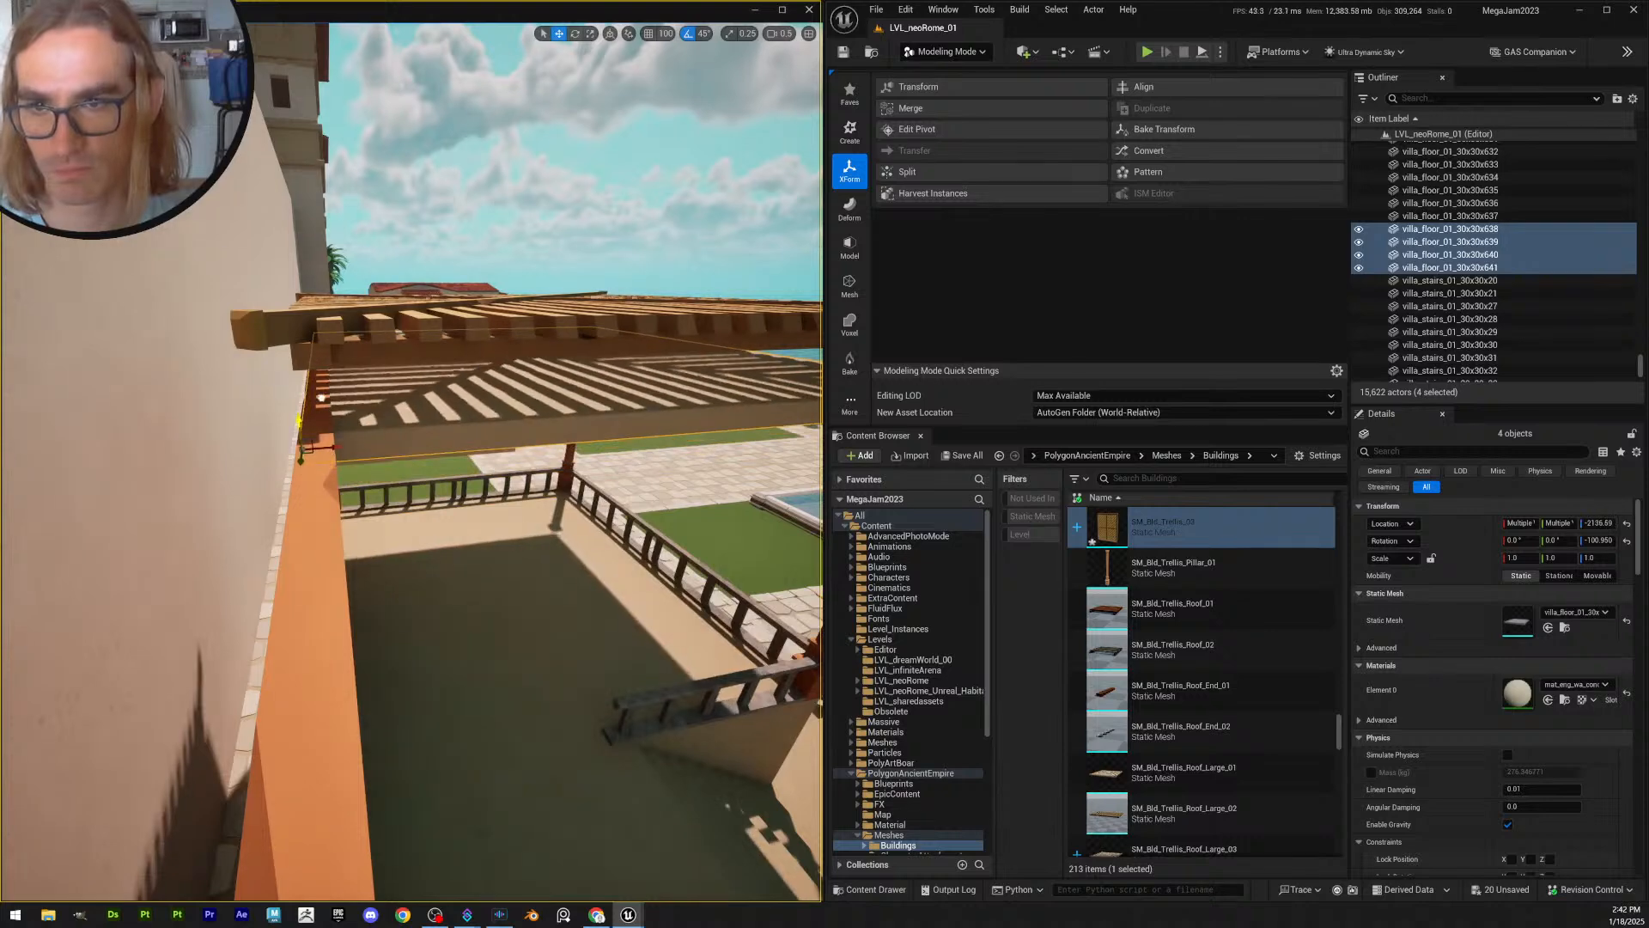
{"action": "key", "text": "ctrl+z"}
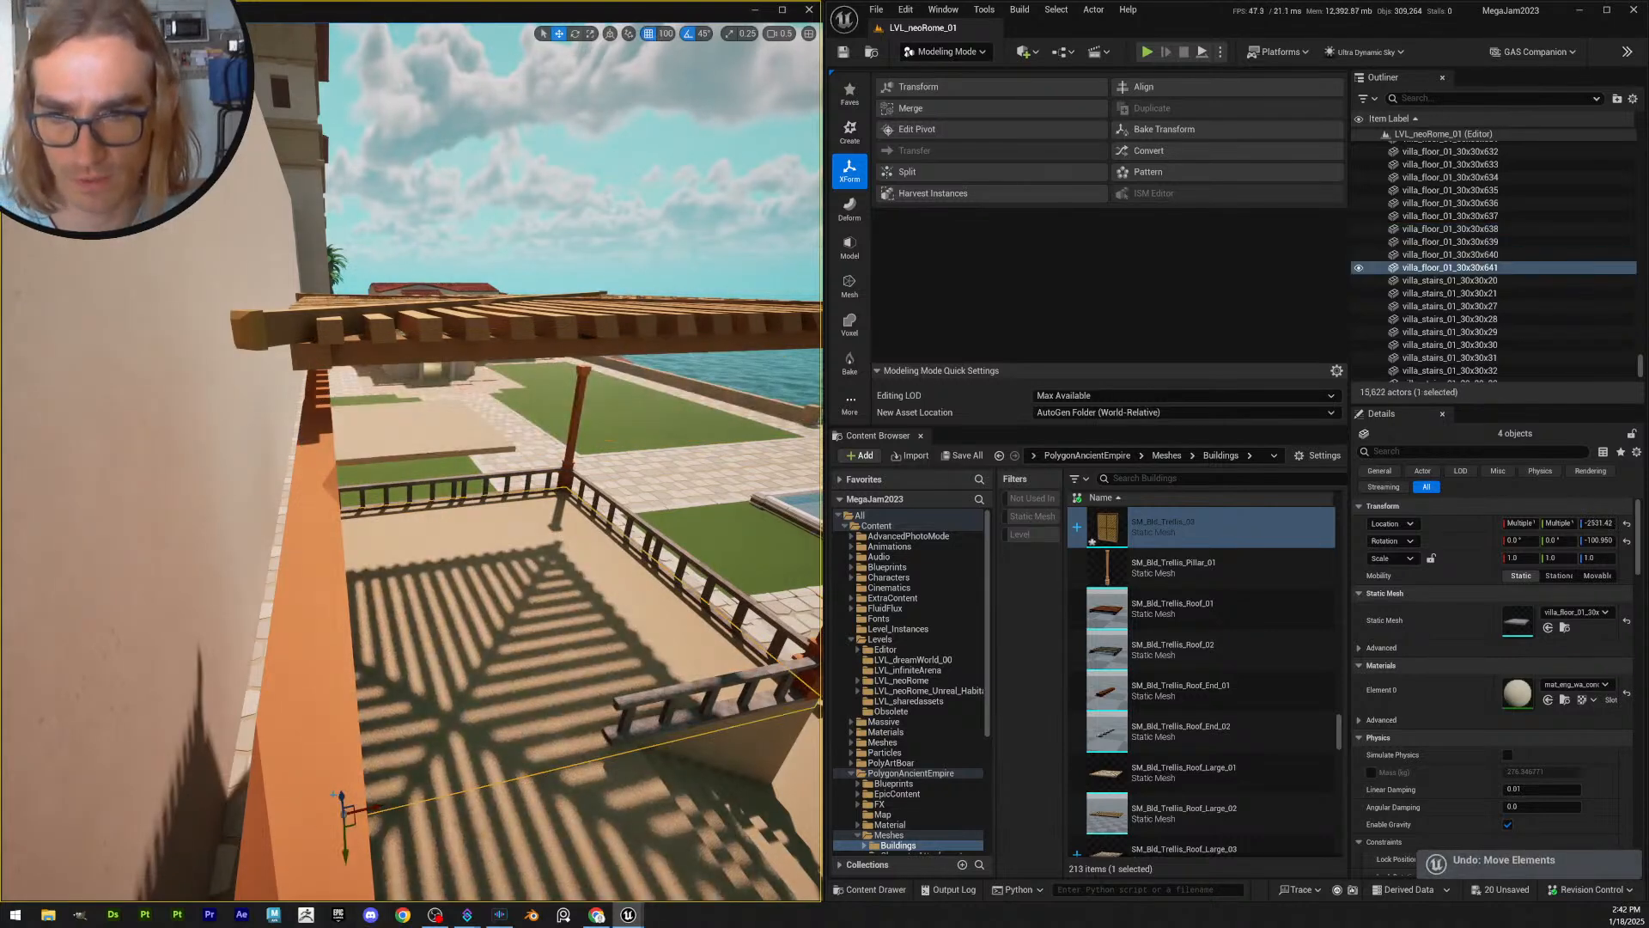
{"action": "left_click_drag", "start_coordinate": [345, 807], "coordinate": [361, 447]}
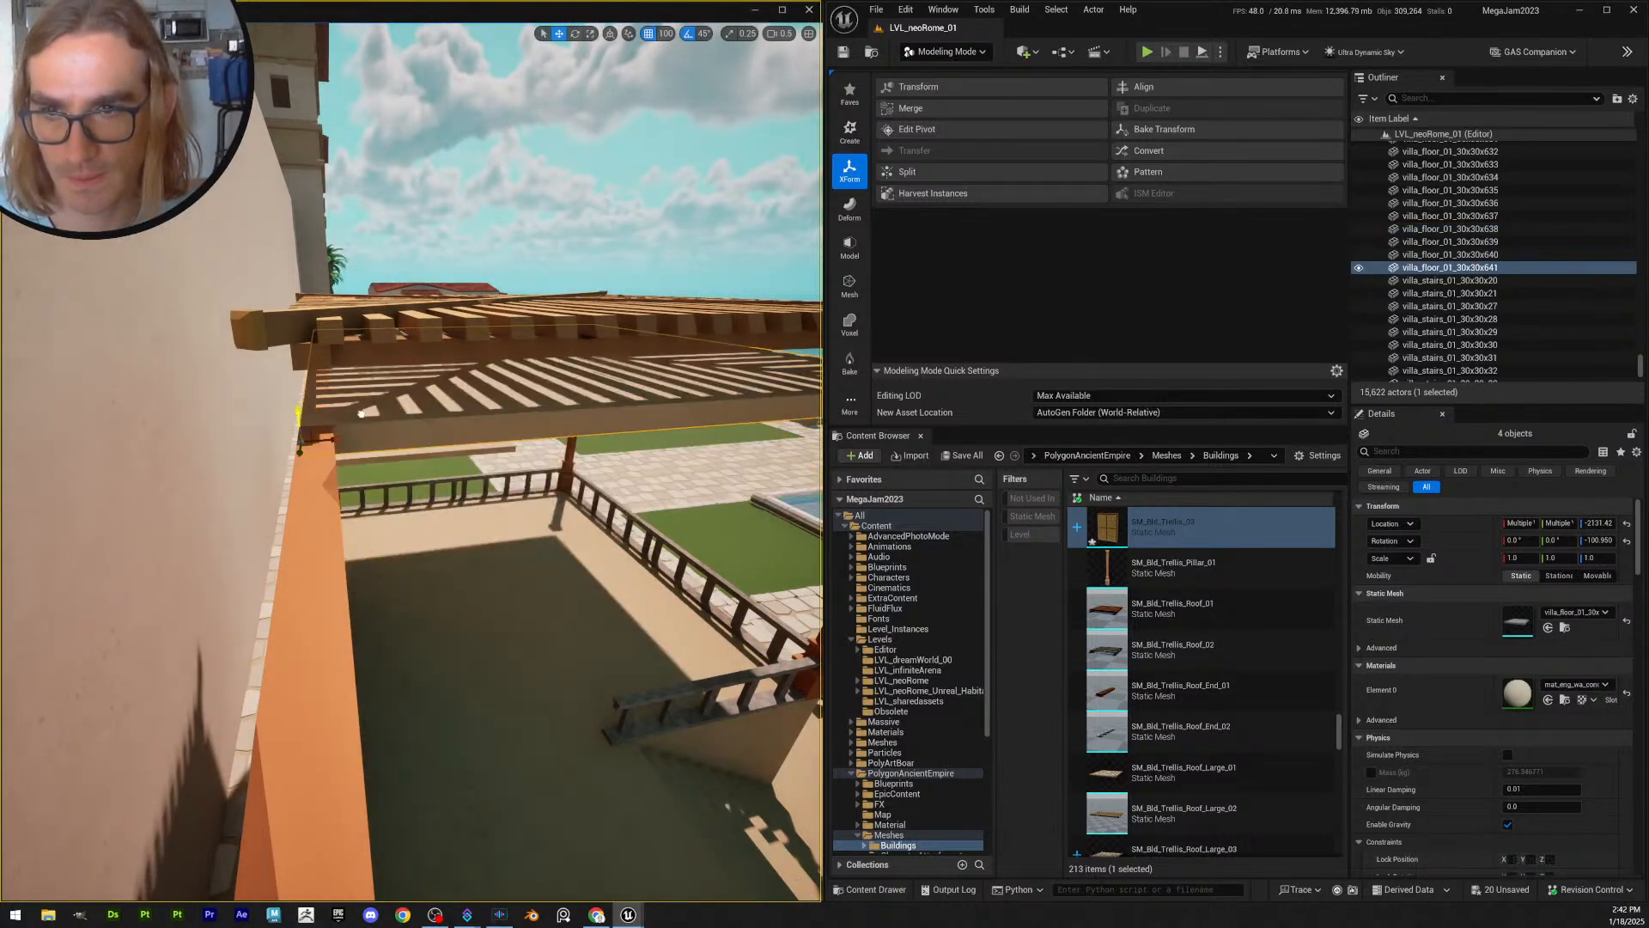
{"action": "right_click_drag", "start_coordinate": [361, 413], "coordinate": [537, 403]}
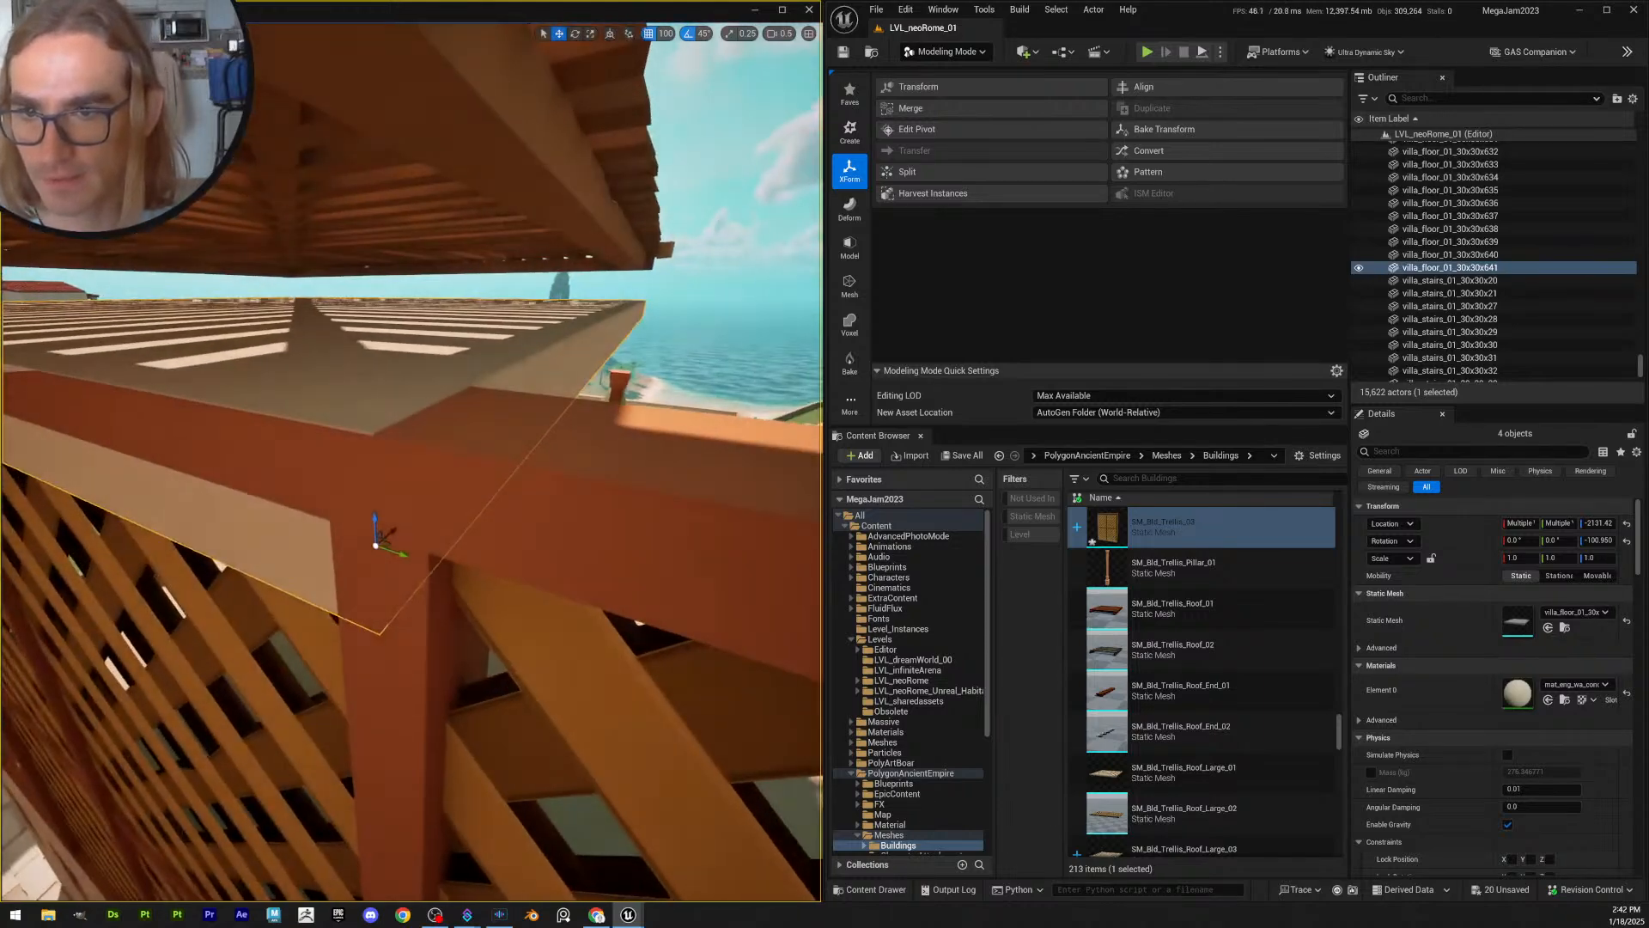
{"action": "right_click_drag", "start_coordinate": [431, 458], "coordinate": [314, 439]}
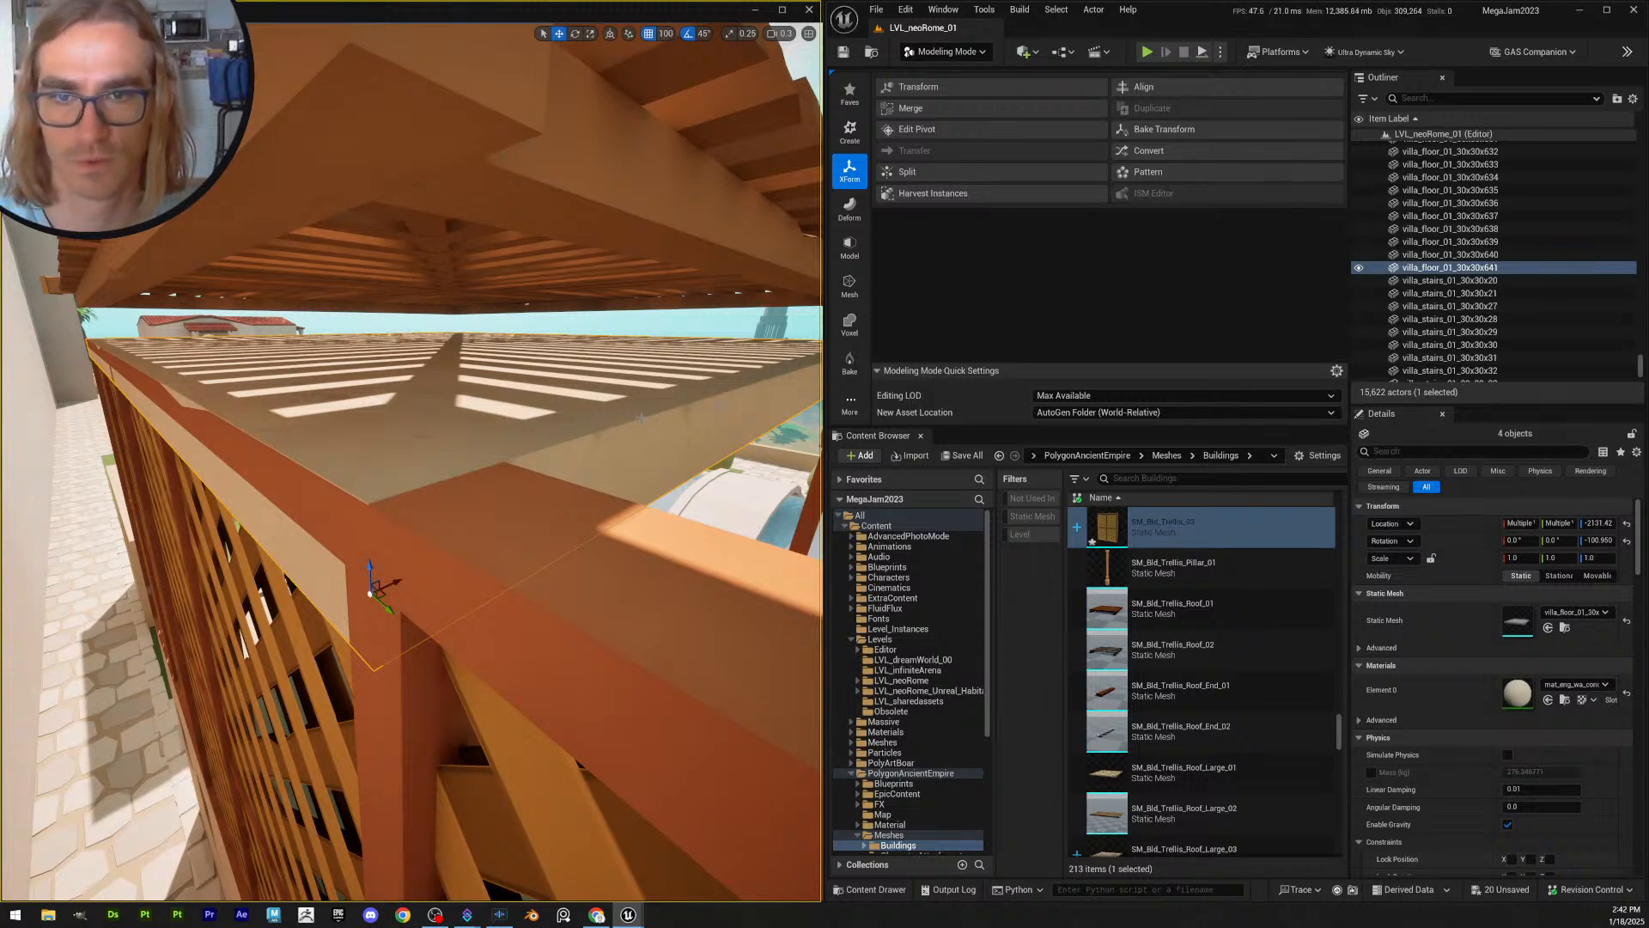
- Copy the location of the raised reference tile at the panel corner and paste it onto the trellis roof
{"action": "right_click", "coordinate": [1451, 600]}
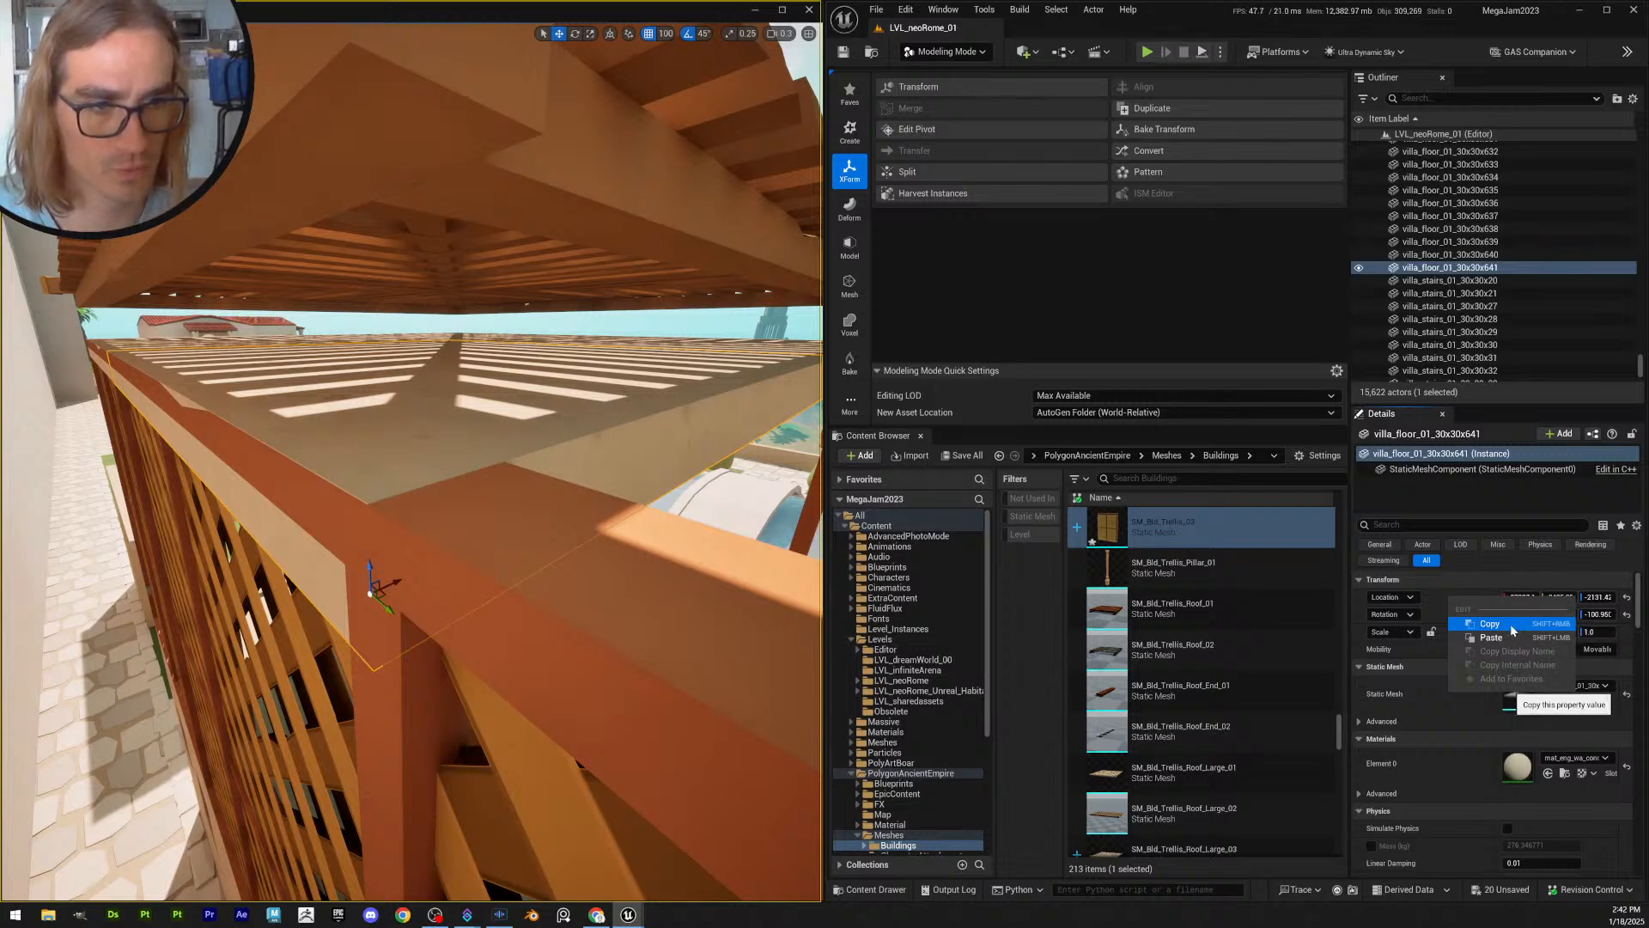
{"action": "right_click", "coordinate": [1433, 597]}
{"action": "left_click", "coordinate": [1474, 628]}
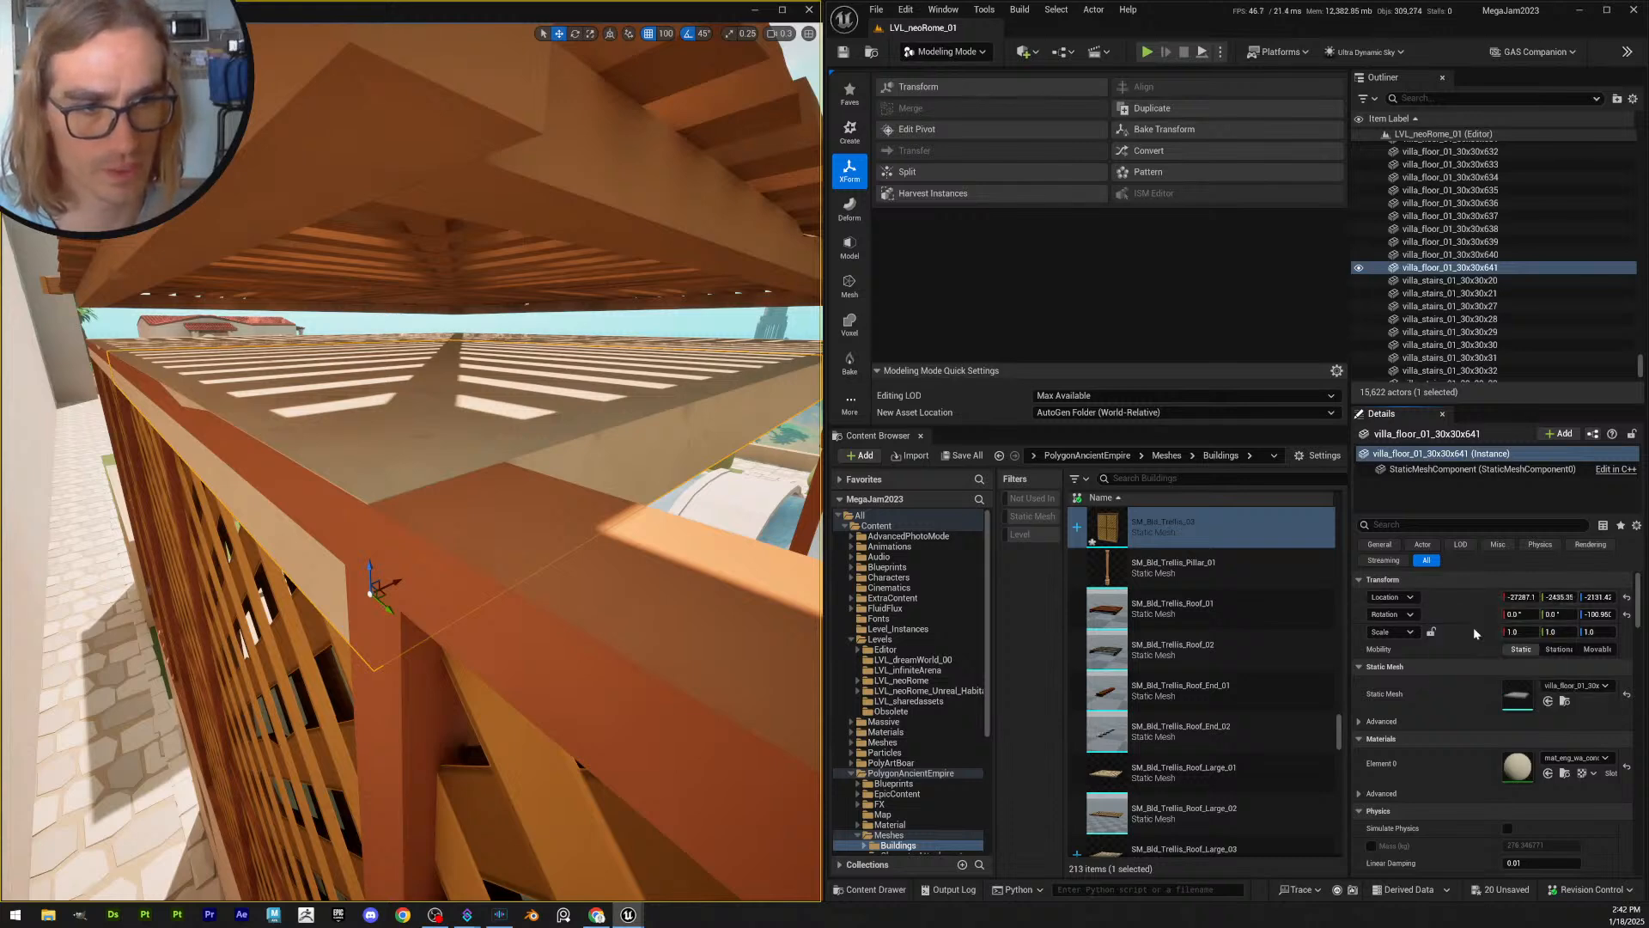
{"action": "left_click", "coordinate": [577, 237]}
{"action": "right_click", "coordinate": [1472, 601]}
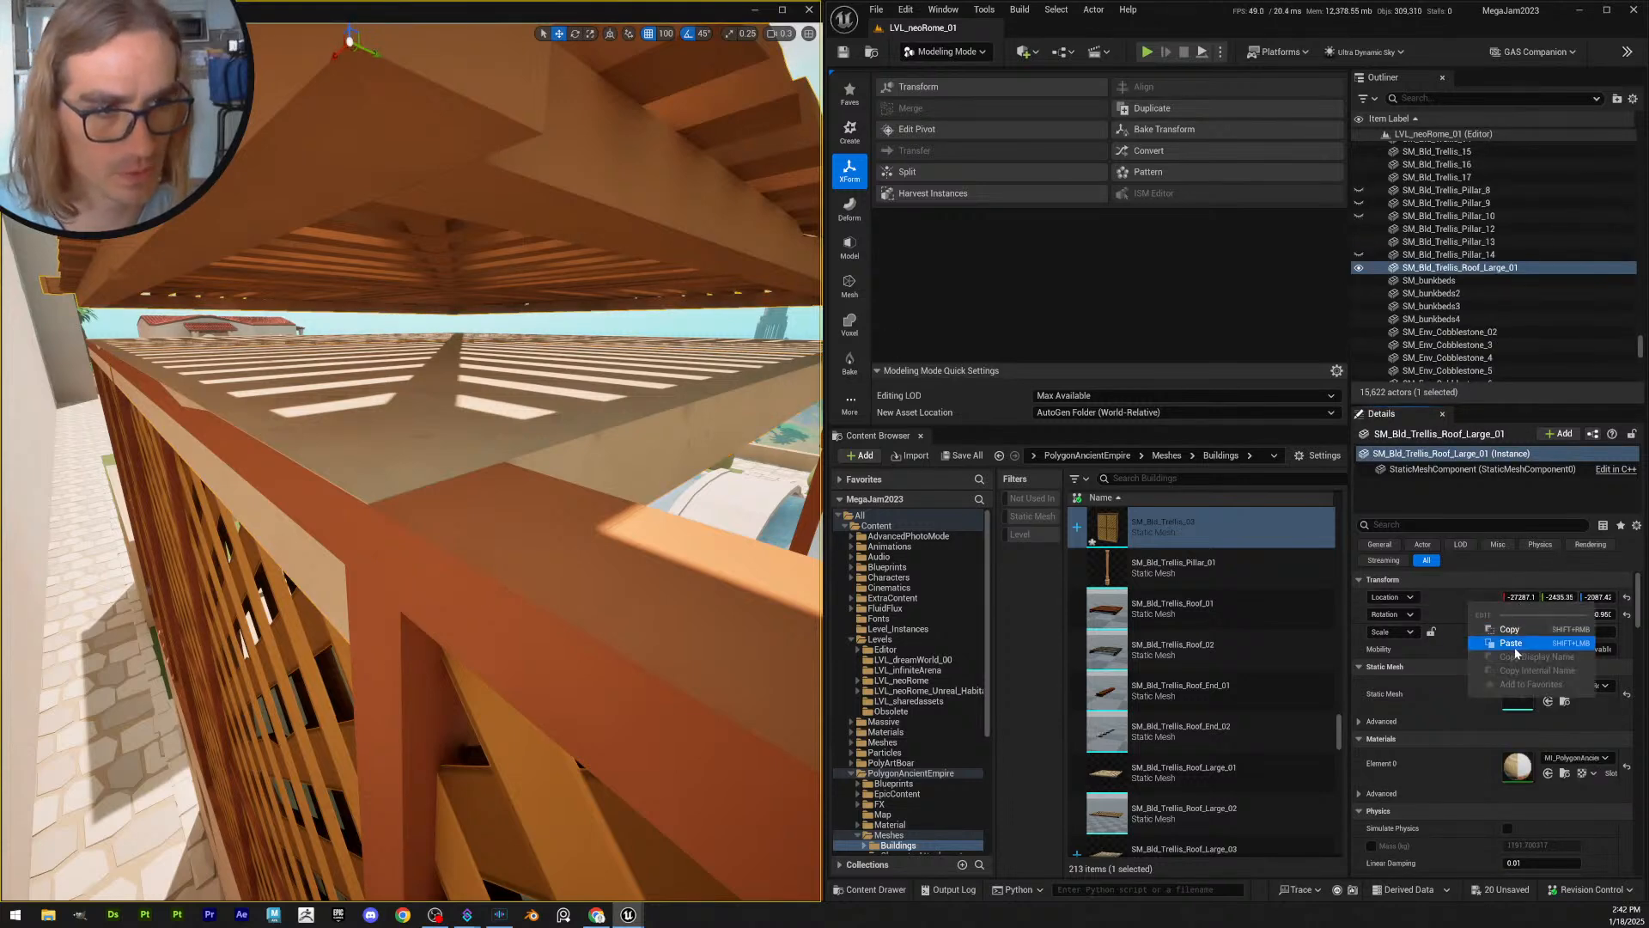
{"action": "left_click", "coordinate": [1499, 650]}
{"action": "right_click_drag", "start_coordinate": [413, 464], "coordinate": [376, 473]}
{"action": "scroll", "coordinate": [412, 463], "scroll_direction": "up", "scroll_amount": 2}
{"action": "scroll", "coordinate": [413, 464], "scroll_direction": "down", "scroll_amount": 2}
{"action": "right_click_drag", "start_coordinate": [557, 510], "coordinate": [556, 510]}
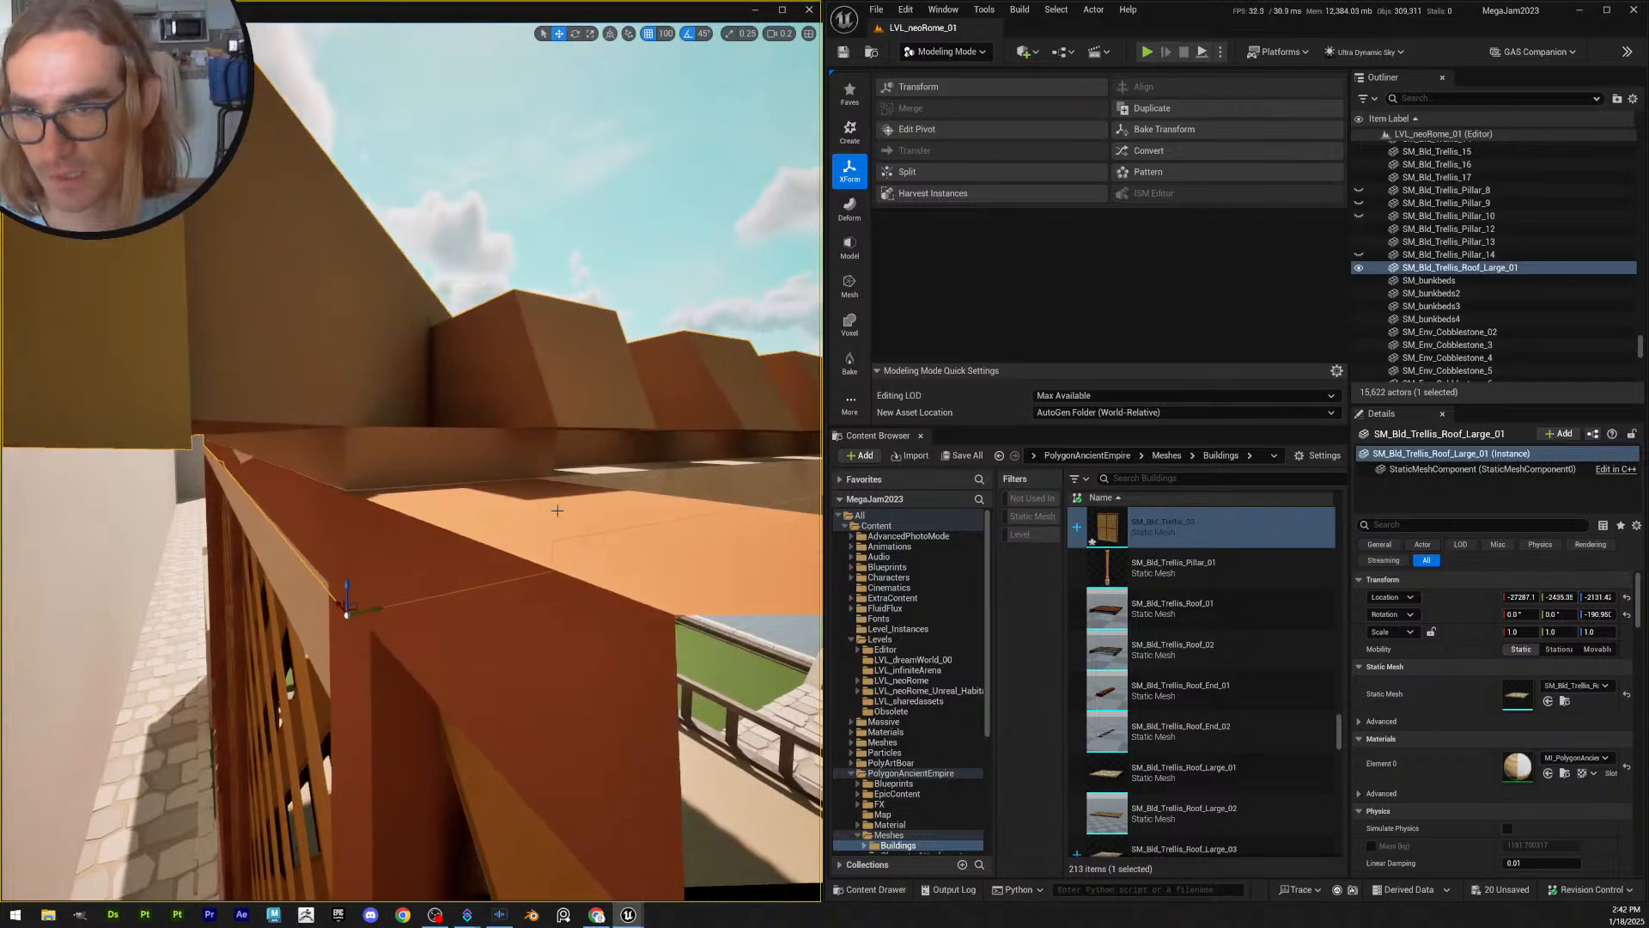
- Set the grid snap to 10 and raise the trellis roof to Z -2121.42 so it rests on the panels
{"action": "left_click", "coordinate": [665, 35]}
{"action": "left_click", "coordinate": [699, 100]}
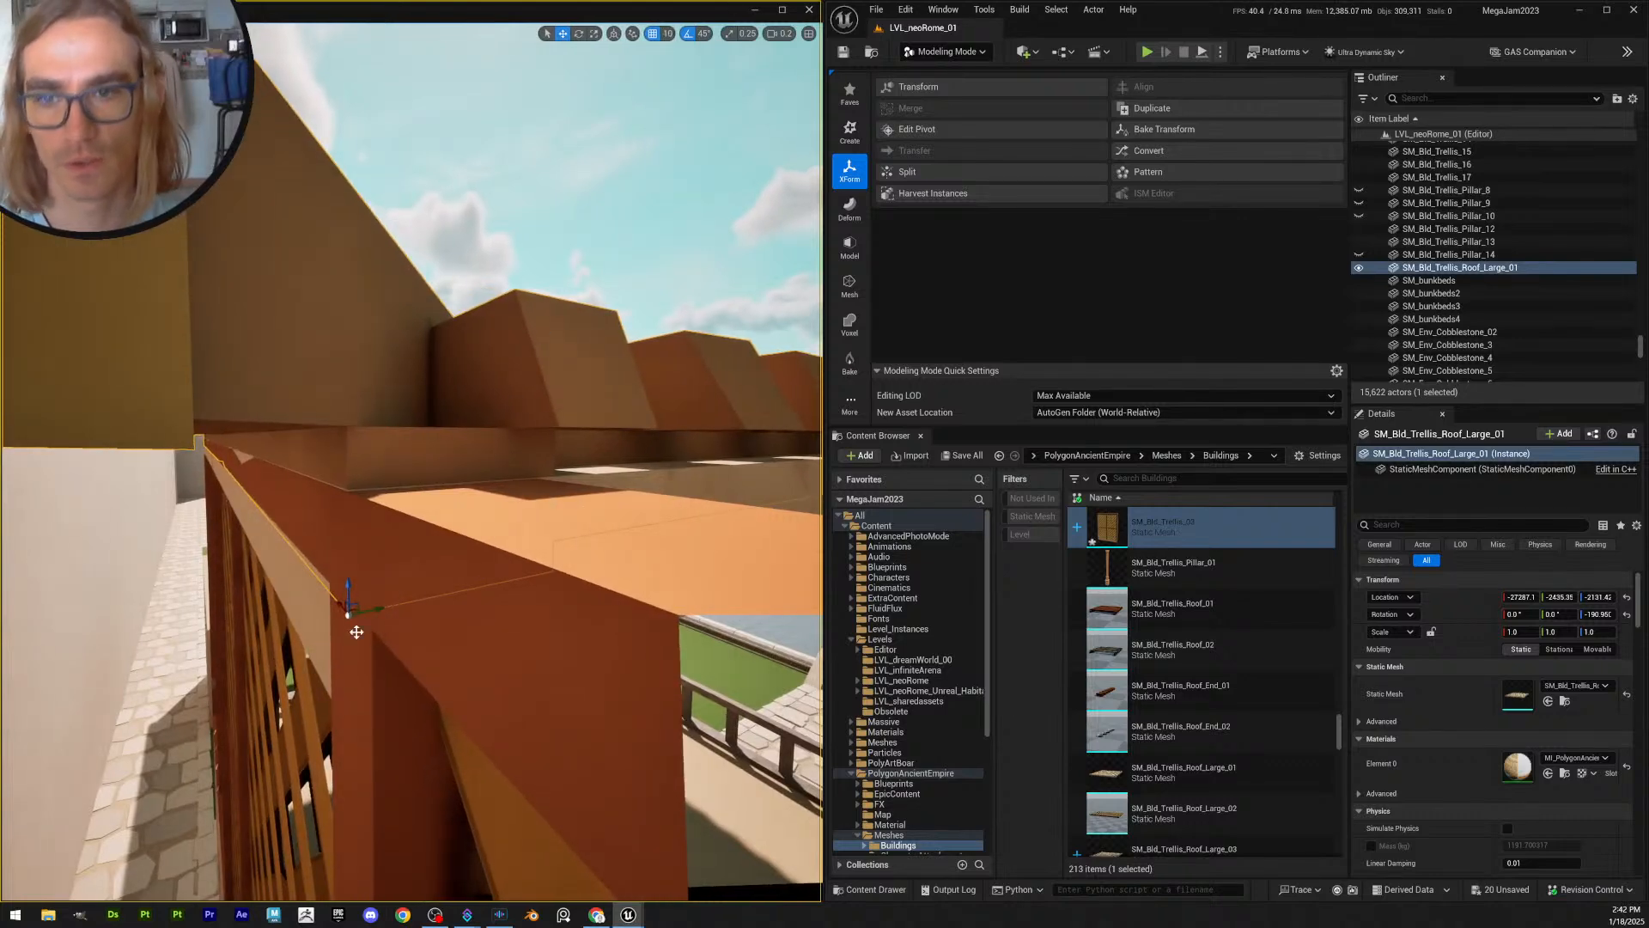
{"action": "left_click_drag", "start_coordinate": [347, 585], "coordinate": [342, 468]}
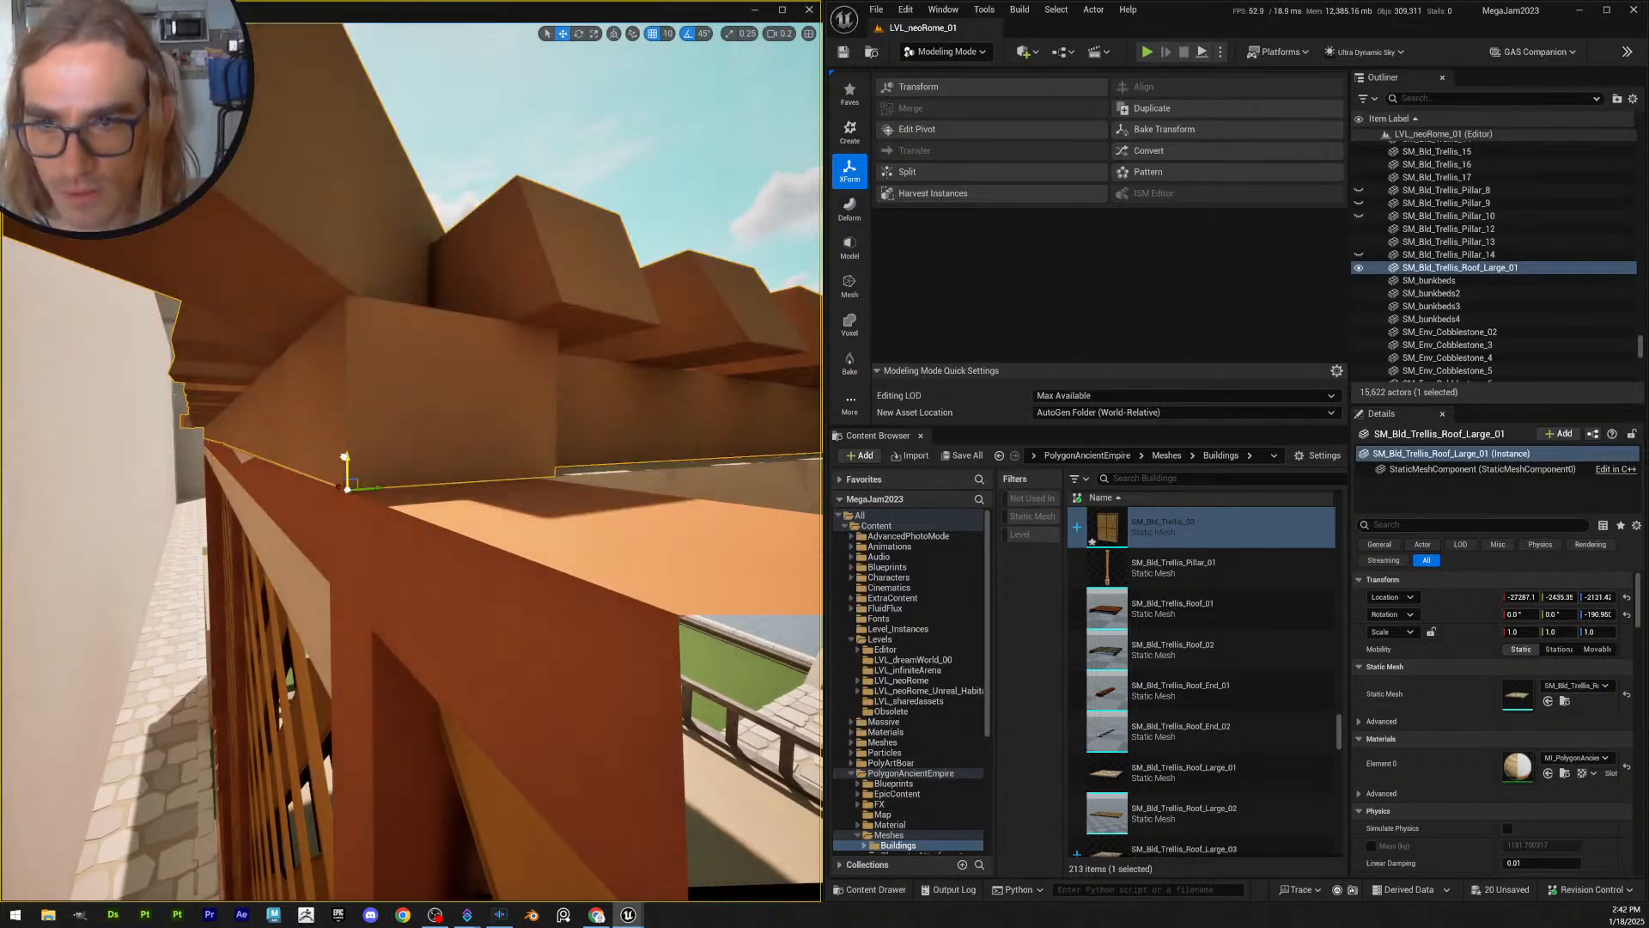
{"action": "mouse_move", "coordinate": [344, 457]}
{"action": "right_mouse_down"}
{"action": "mouse_move", "coordinate": [350, 543]}
{"action": "mouse_move", "coordinate": [347, 468]}
{"action": "right_mouse_up"}
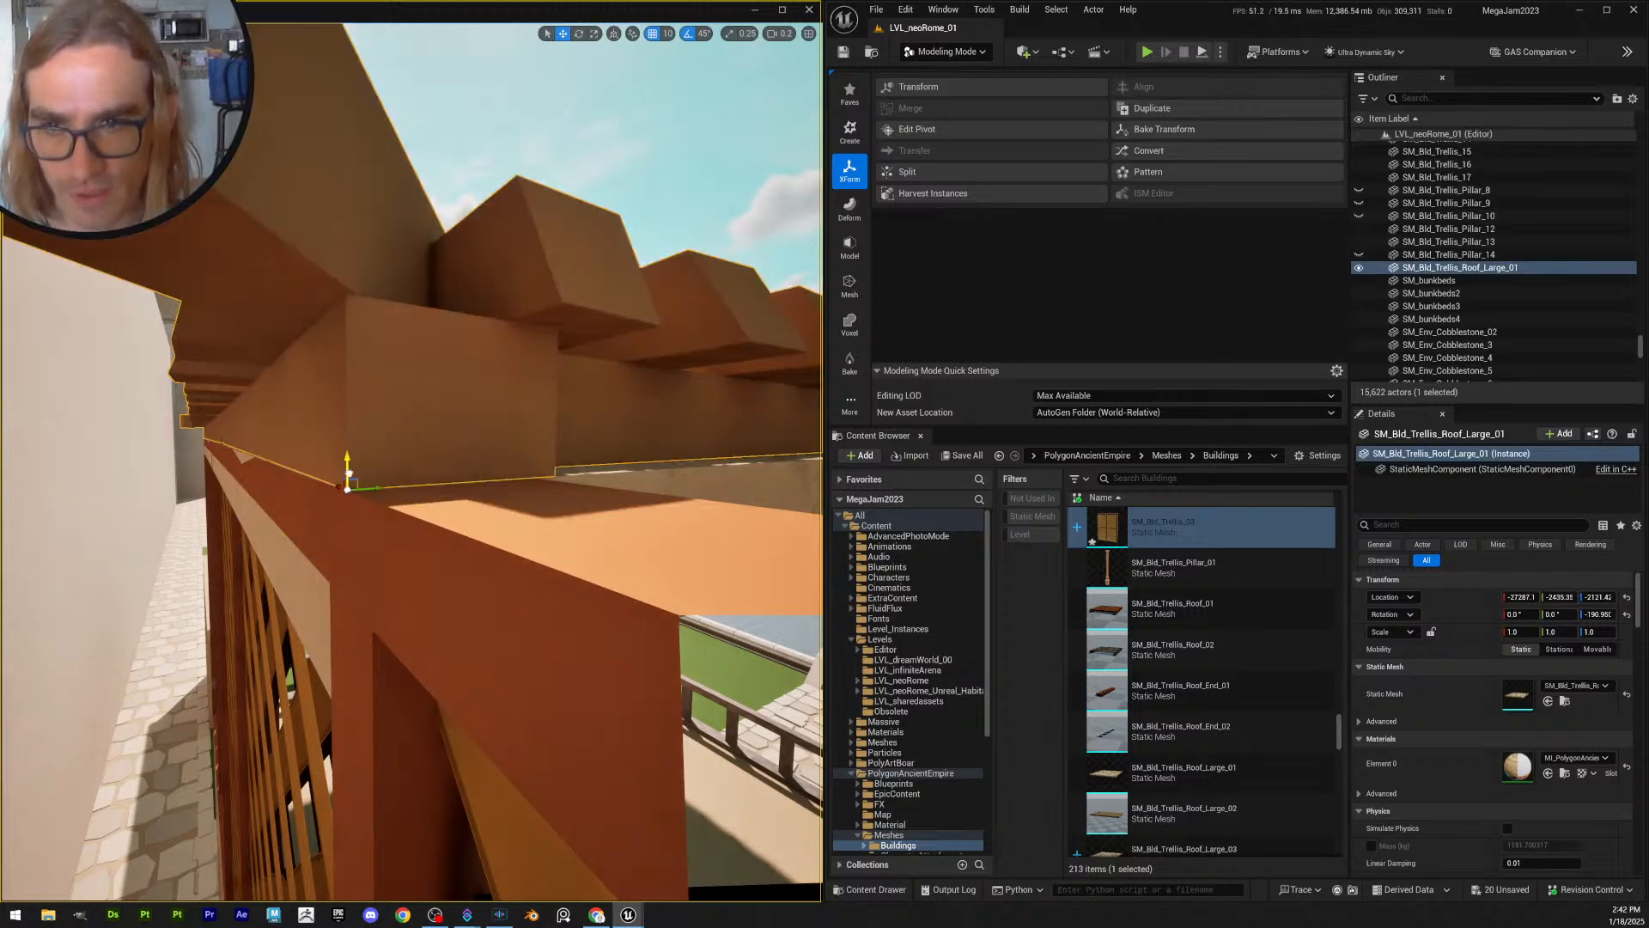
{"action": "key", "text": "Escape"}
- Delete the four duplicated reference floor tiles under the trellis roof
{"action": "right_click_drag", "start_coordinate": [509, 552], "coordinate": [411, 433]}
{"action": "scroll", "coordinate": [481, 507], "scroll_direction": "up", "scroll_amount": 3}
{"action": "scroll", "coordinate": [489, 507], "scroll_direction": "up", "scroll_amount": 1}
{"action": "left_click", "coordinate": [326, 445]}
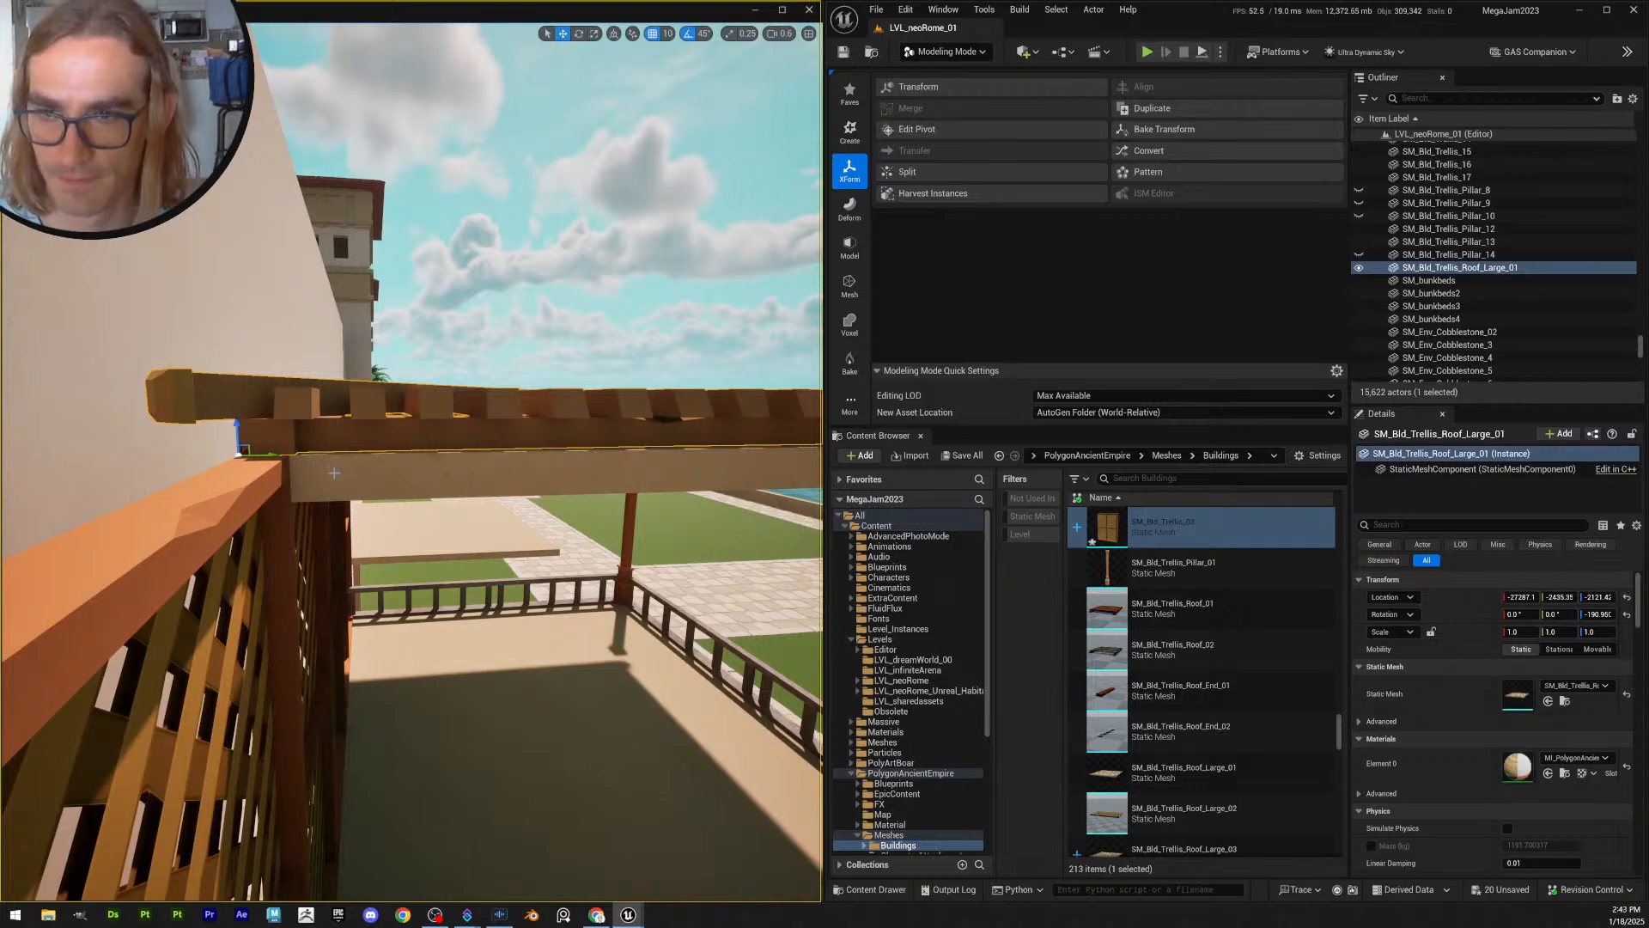
{"action": "left_click", "coordinate": [334, 473]}
{"action": "right_click_drag", "start_coordinate": [334, 474], "coordinate": [301, 460]}
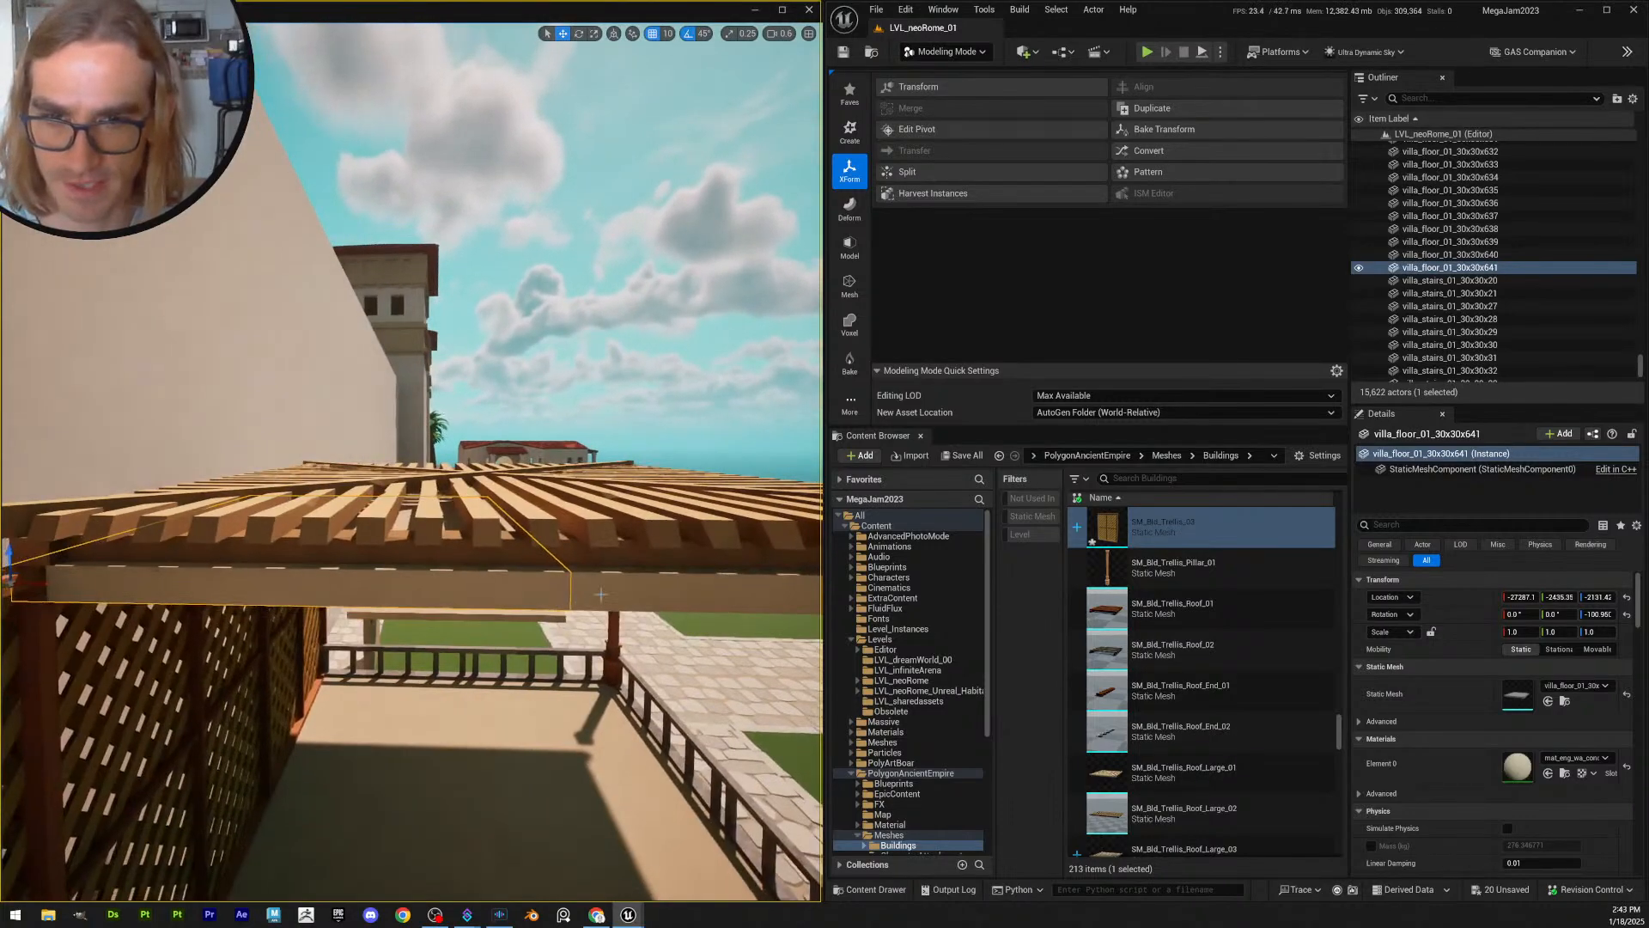
{"action": "left_click", "coordinate": [601, 594], "text": "shift"}
{"action": "right_click_drag", "start_coordinate": [601, 595], "coordinate": [722, 434]}
{"action": "left_click", "coordinate": [379, 489], "text": "shift"}
{"action": "left_click", "coordinate": [469, 472], "text": "shift"}
{"action": "key", "text": "Delete"}
- Delete the four test floor tiles above the lawn beside the villa and the leftover piece beneath them
{"action": "scroll", "coordinate": [490, 489], "scroll_direction": "up", "scroll_amount": 1}
{"action": "scroll", "coordinate": [692, 456], "scroll_direction": "down", "scroll_amount": 2}
{"action": "right_click_drag", "start_coordinate": [426, 454], "coordinate": [404, 499]}
{"action": "left_click", "coordinate": [376, 575]}
{"action": "left_click", "coordinate": [461, 531], "text": "ctrl"}
{"action": "left_click", "coordinate": [578, 588], "text": "ctrl"}
{"action": "left_click", "coordinate": [538, 682], "text": "ctrl"}
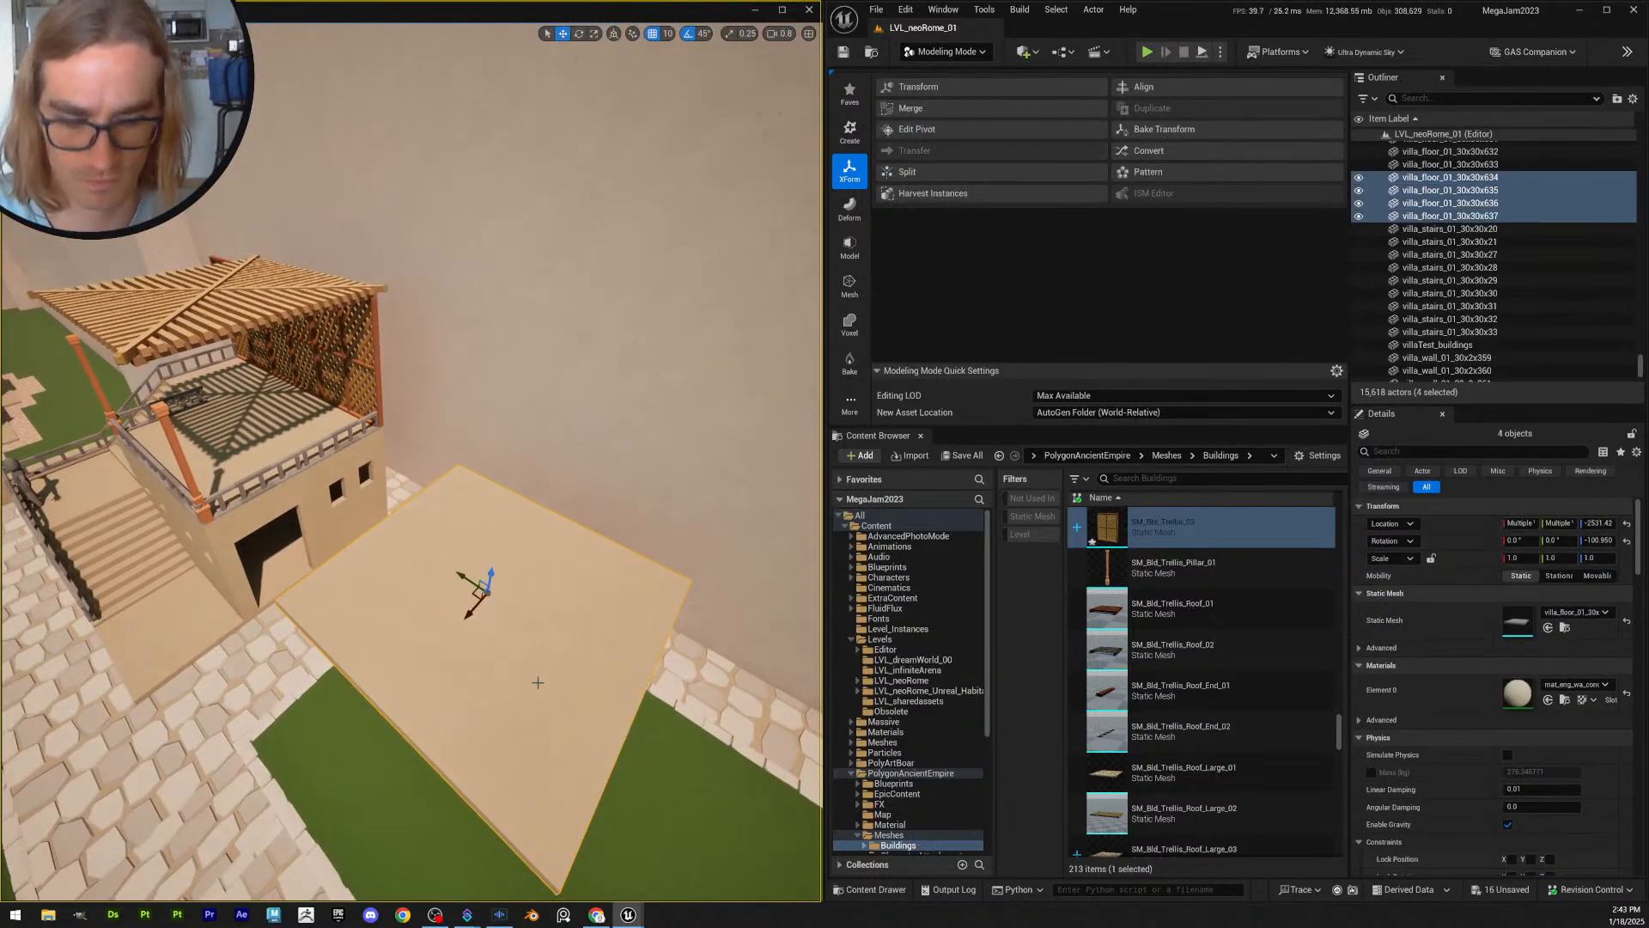
{"action": "key", "text": "Delete"}
{"action": "left_click", "coordinate": [569, 625]}
{"action": "key", "text": "Delete"}
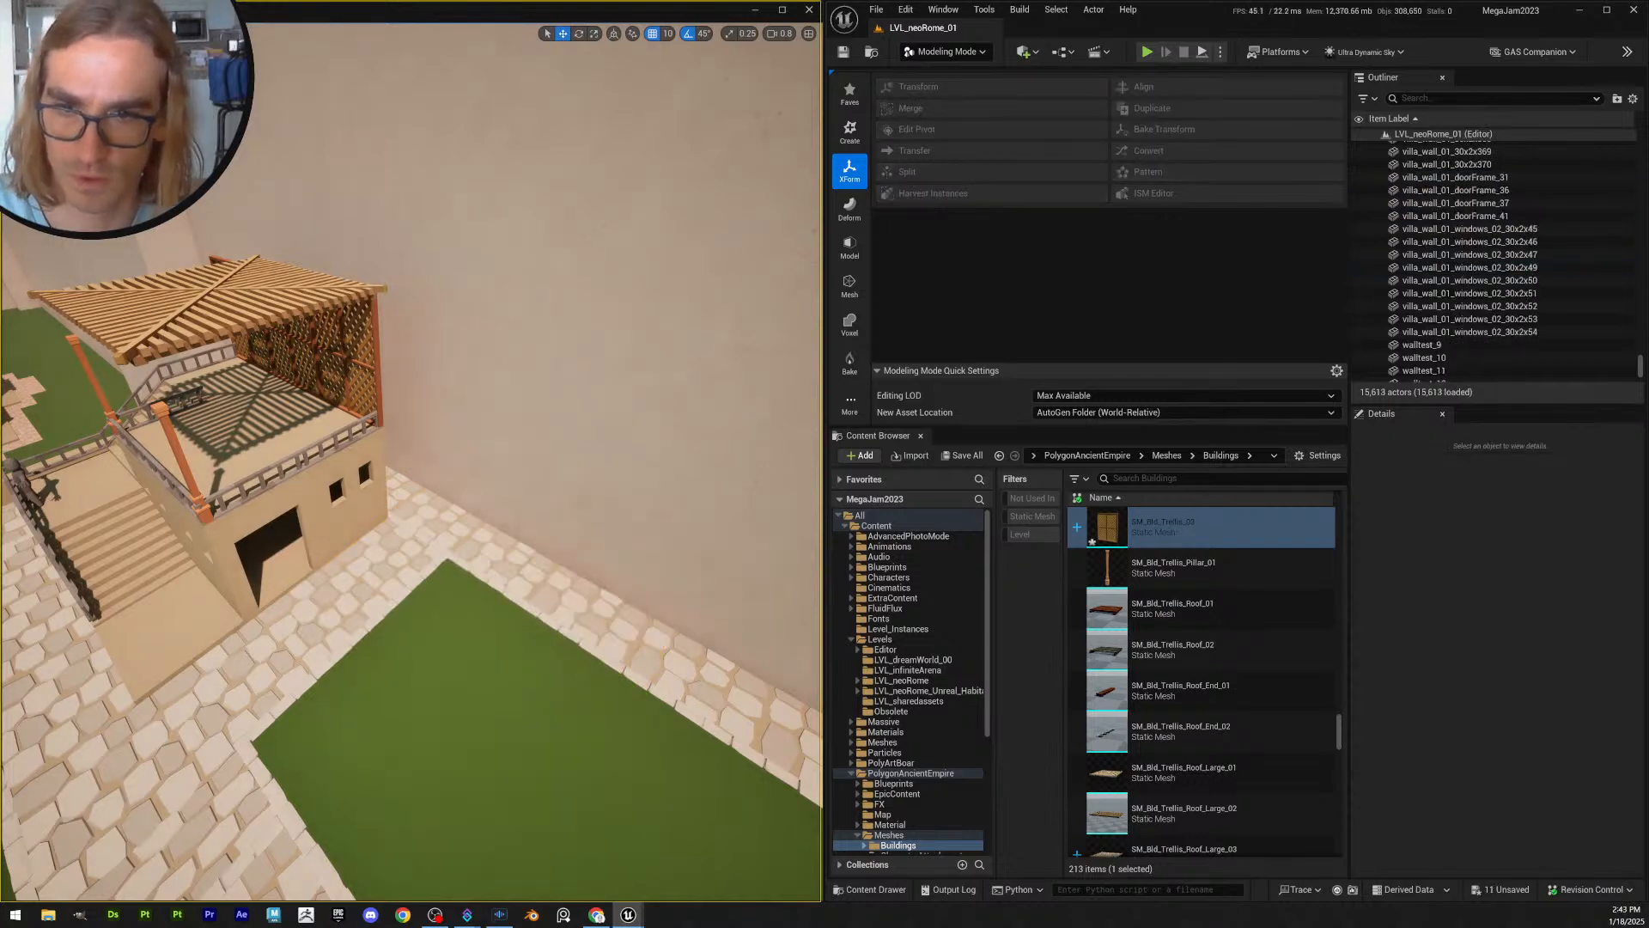
- Save the level, checking out all the listed modified actors, and save all remaining unsaved assets
{"action": "scroll", "coordinate": [567, 625], "scroll_direction": "down", "scroll_amount": 1}
{"action": "right_click_drag", "start_coordinate": [567, 626], "coordinate": [513, 623]}
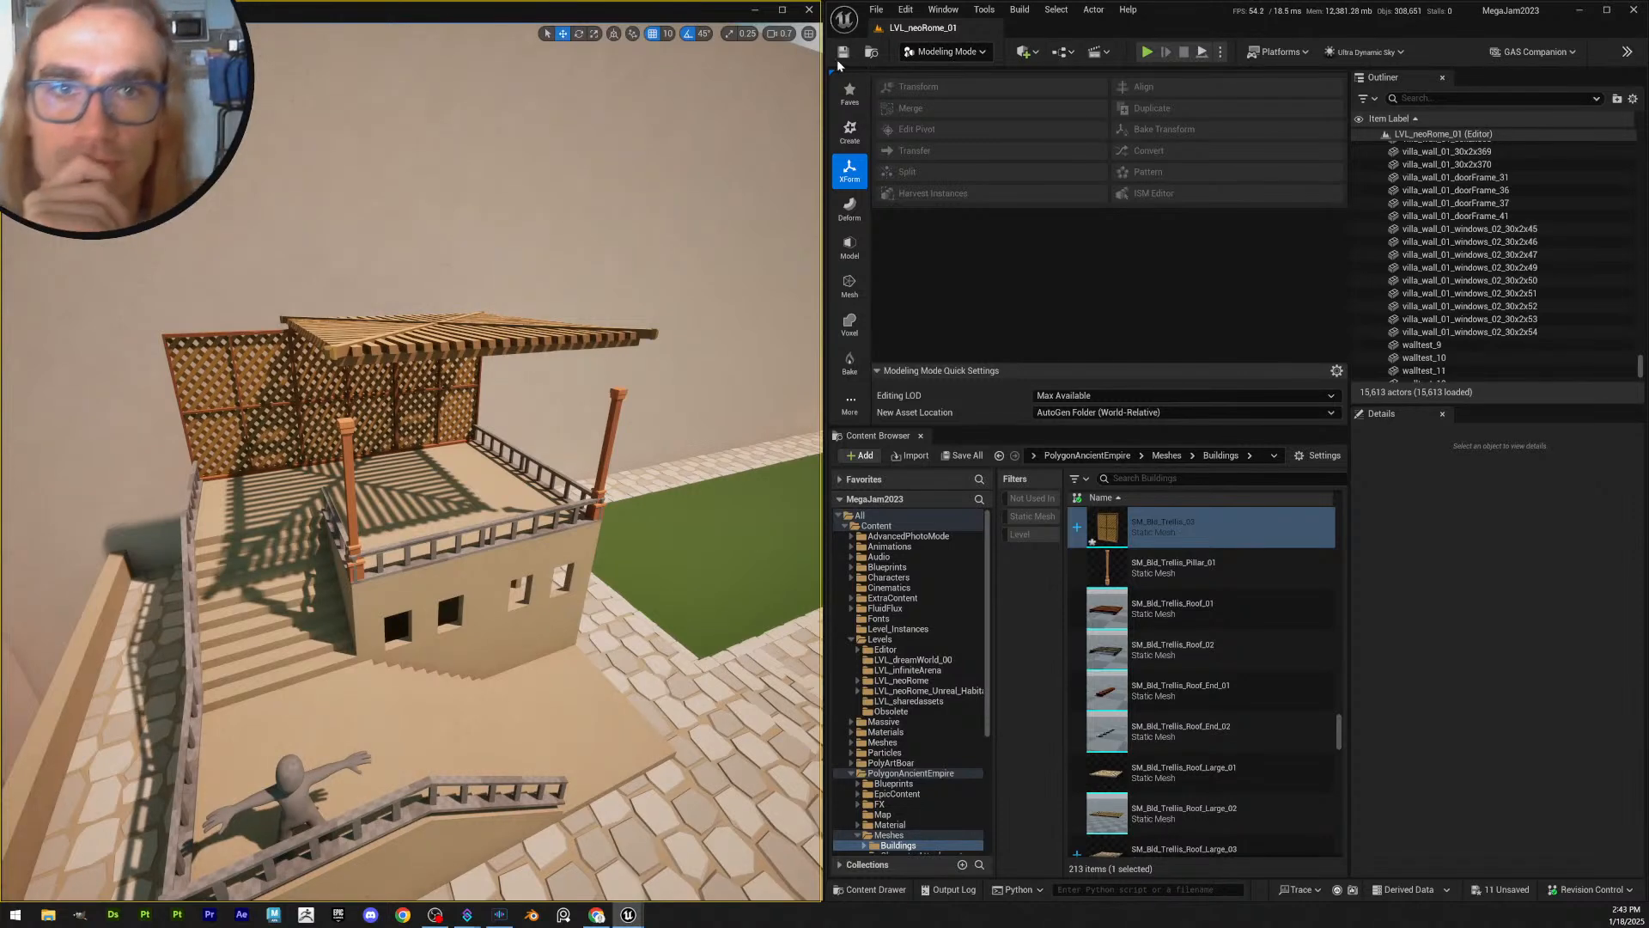
{"action": "key", "text": "ctrl+s"}
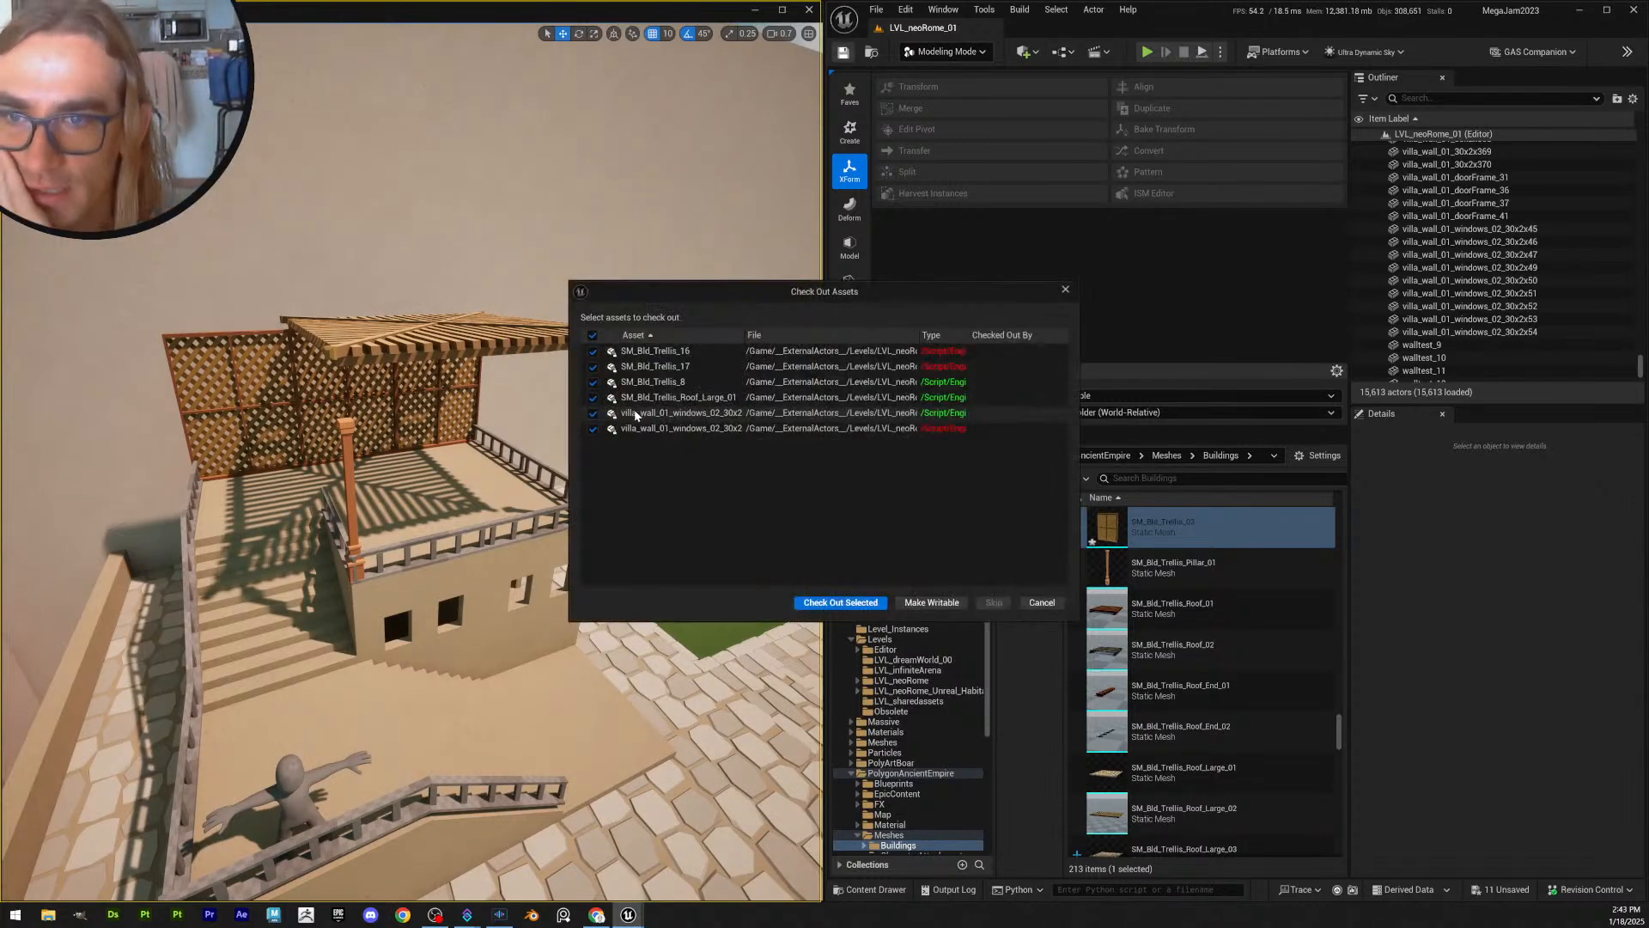
{"action": "left_click", "coordinate": [842, 604]}
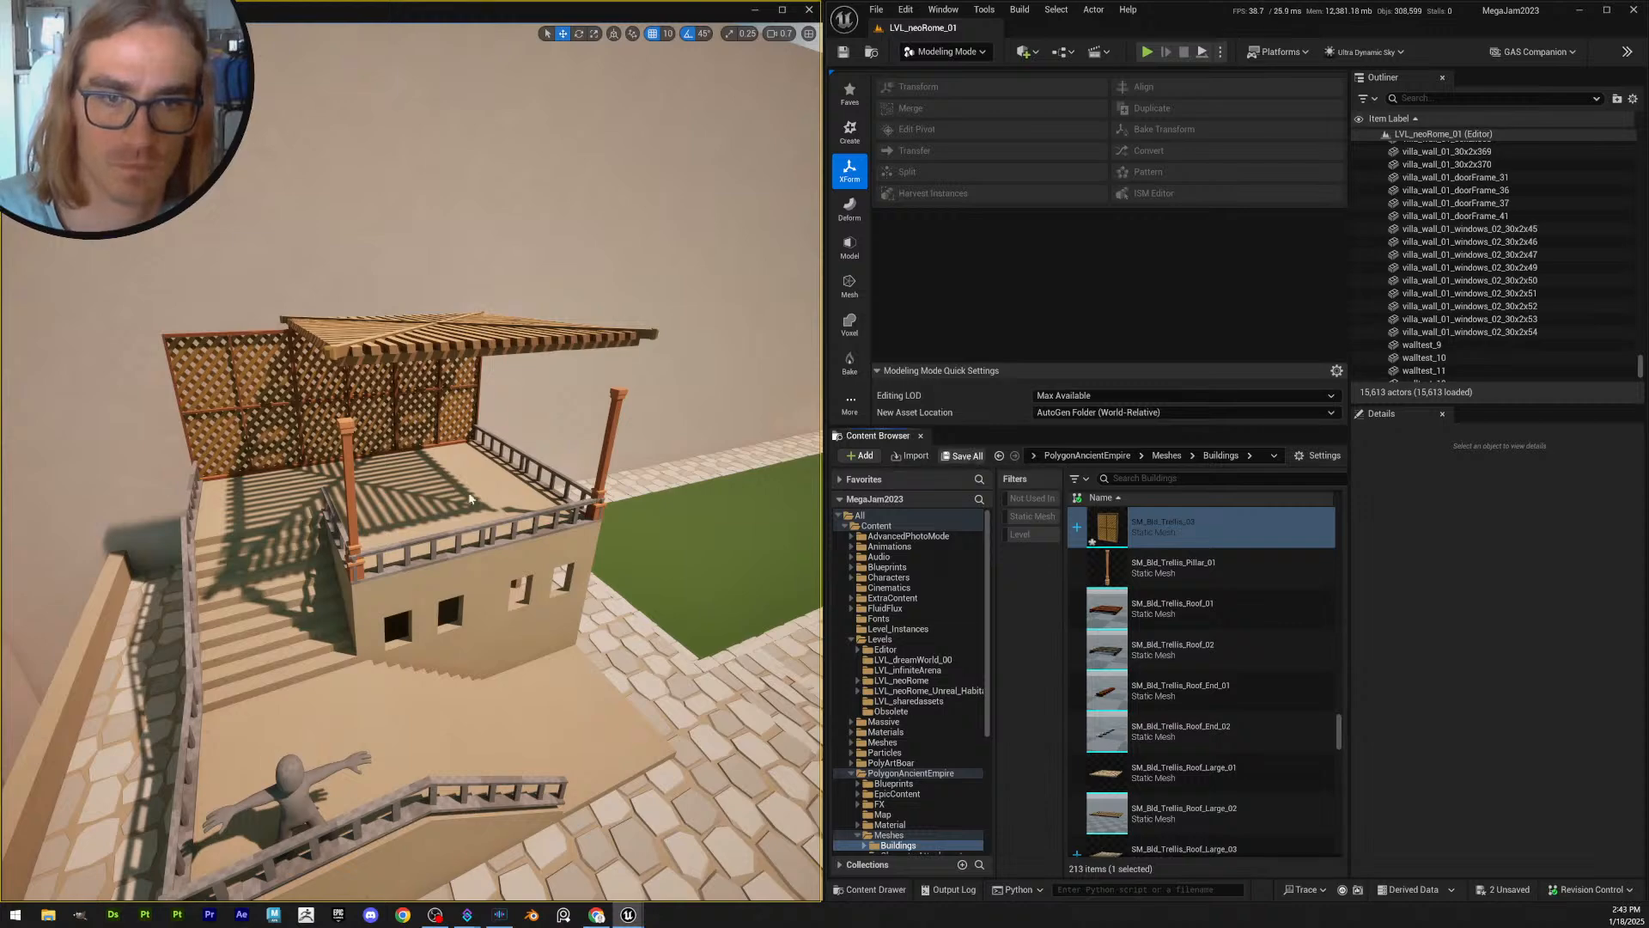
{"action": "key", "text": "ctrl+shift+s"}
{"action": "left_click", "coordinate": [912, 604]}
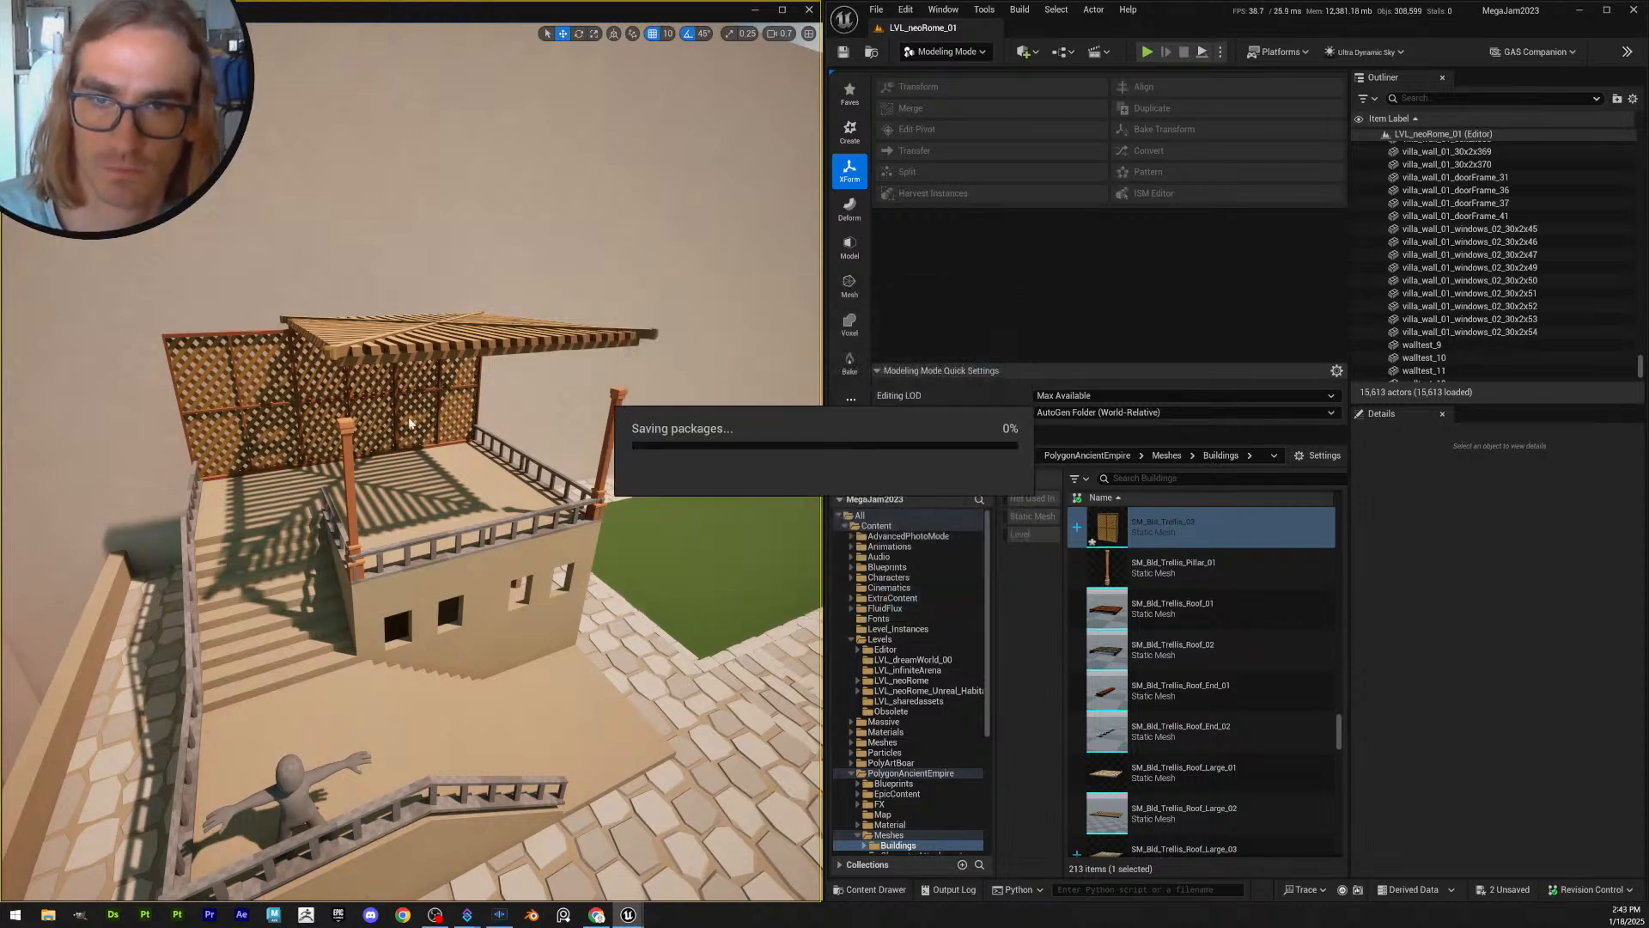
- Scale the corner trellis pillar vertically to about 1.275 so that it reaches the underside of the trellis roof
{"action": "right_click_drag", "start_coordinate": [411, 464], "coordinate": [378, 408]}
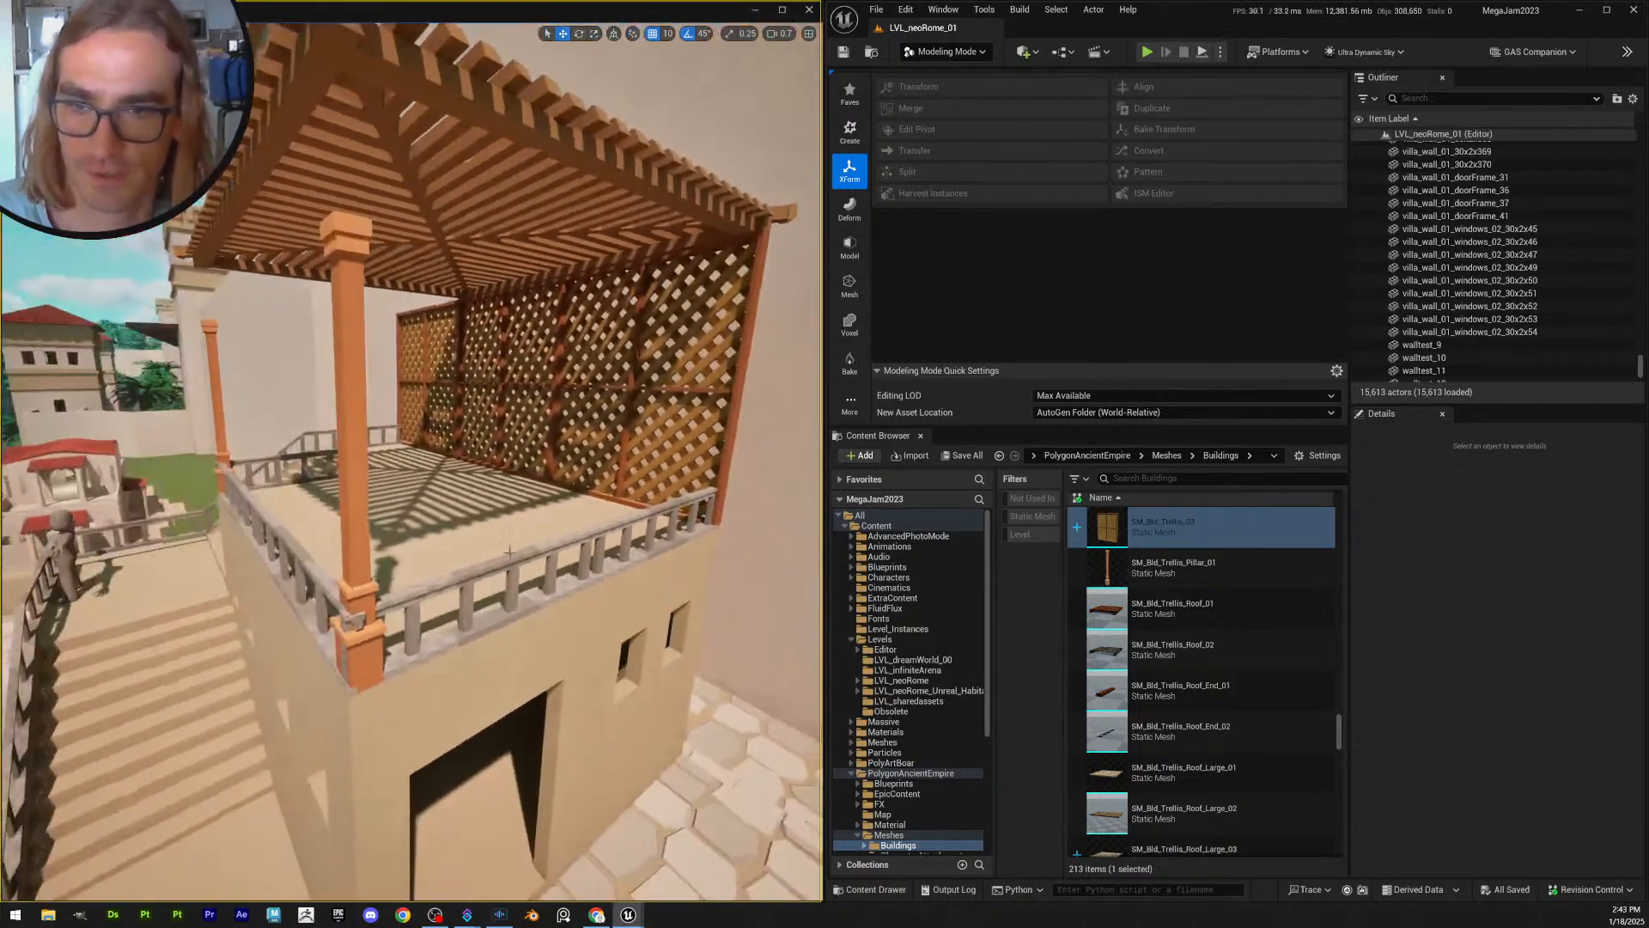
{"action": "left_click", "coordinate": [371, 586]}
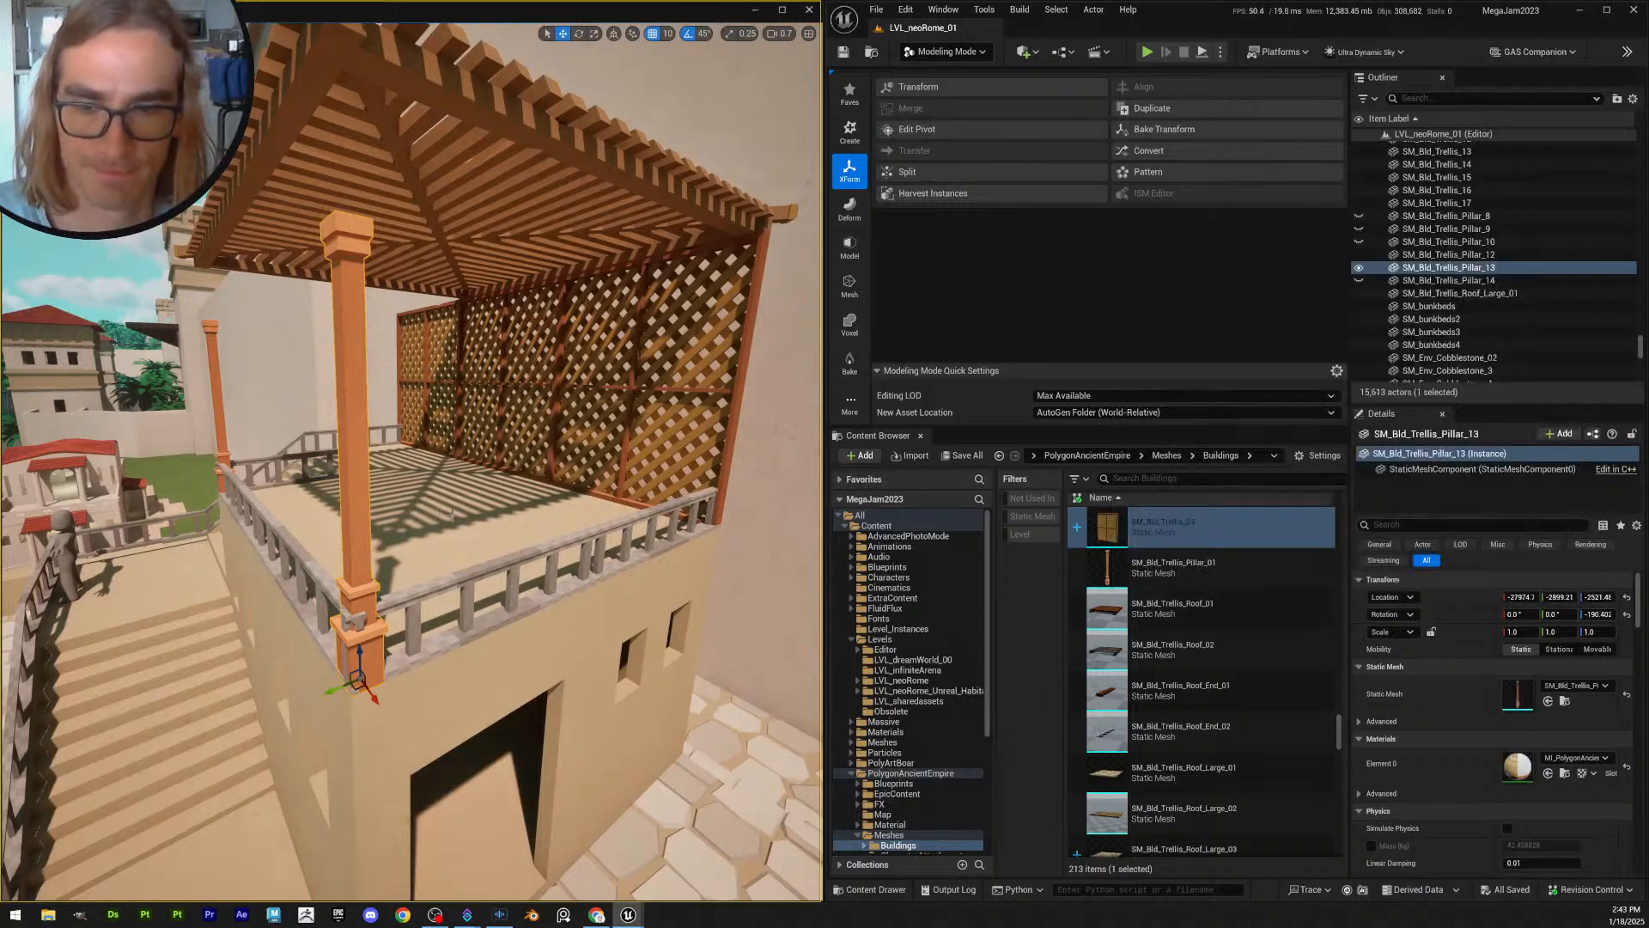
{"action": "right_click_drag", "start_coordinate": [452, 515], "coordinate": [533, 516]}
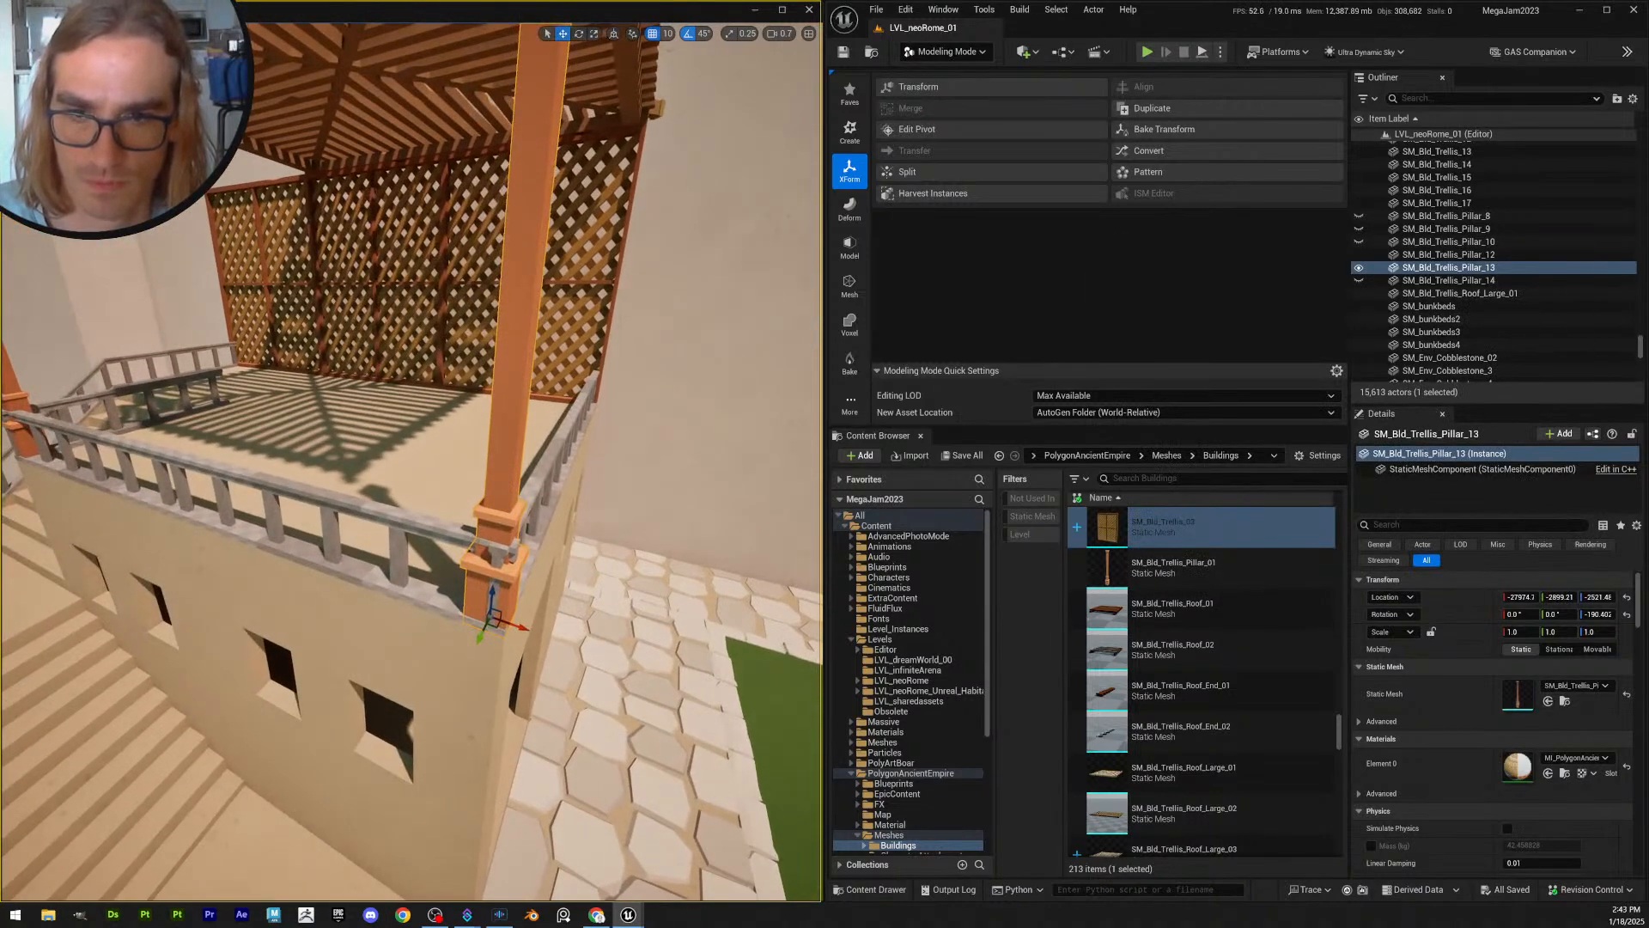
{"action": "right_click_drag", "start_coordinate": [499, 604], "coordinate": [387, 601]}
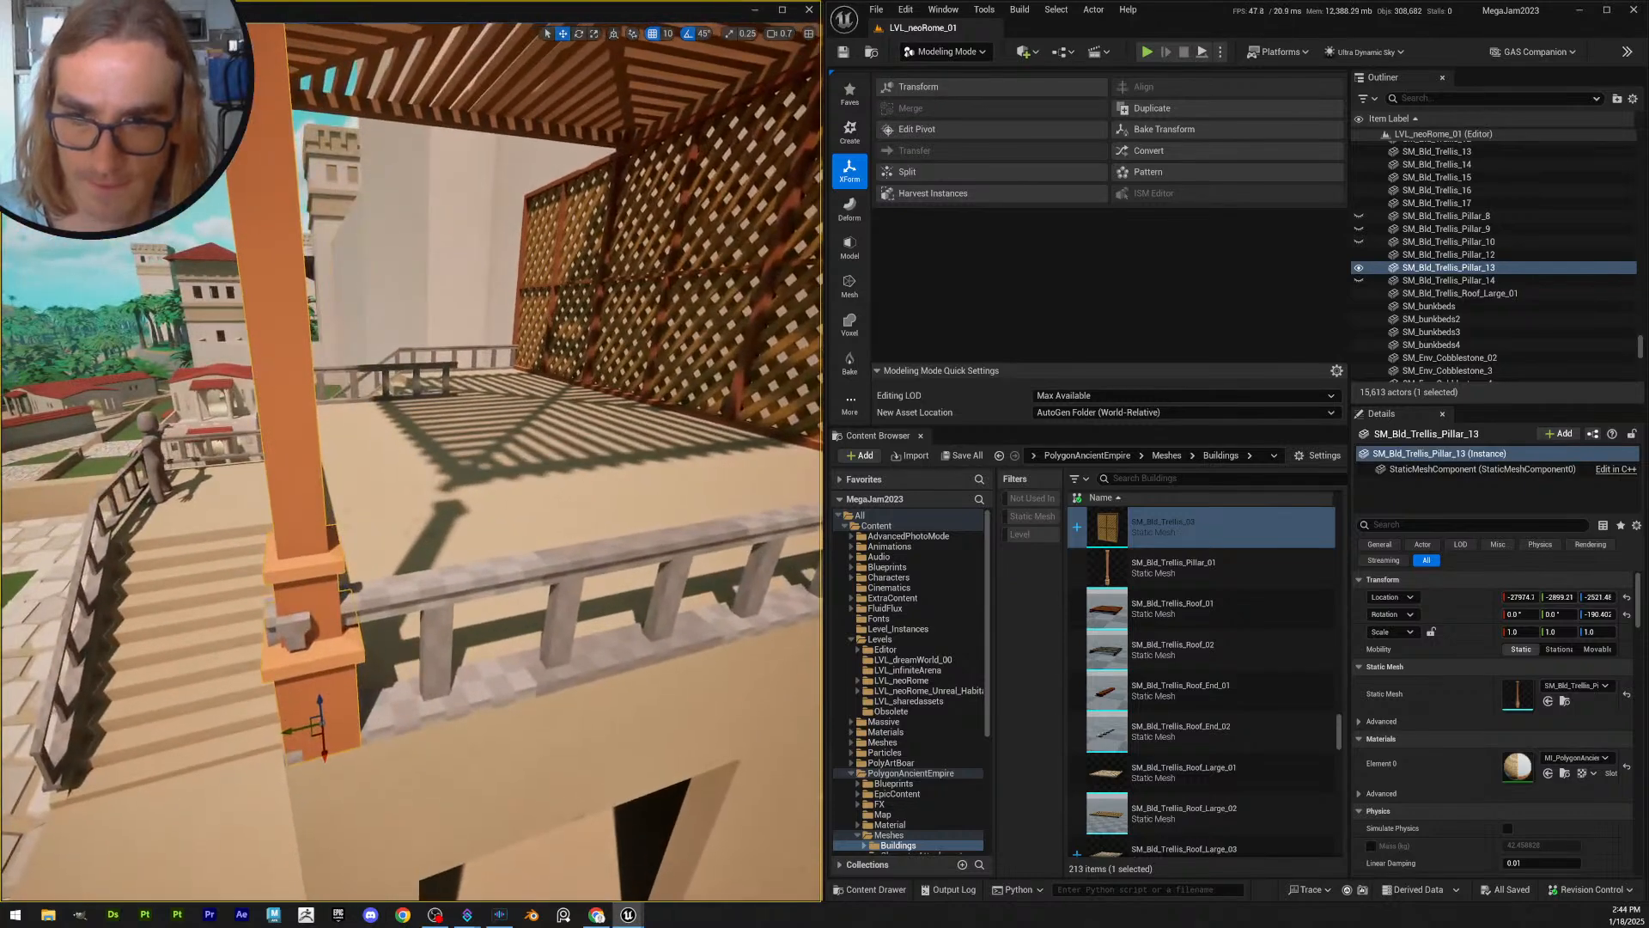
{"action": "key", "text": "Escape"}
{"action": "right_click_drag", "start_coordinate": [490, 577], "coordinate": [446, 574]}
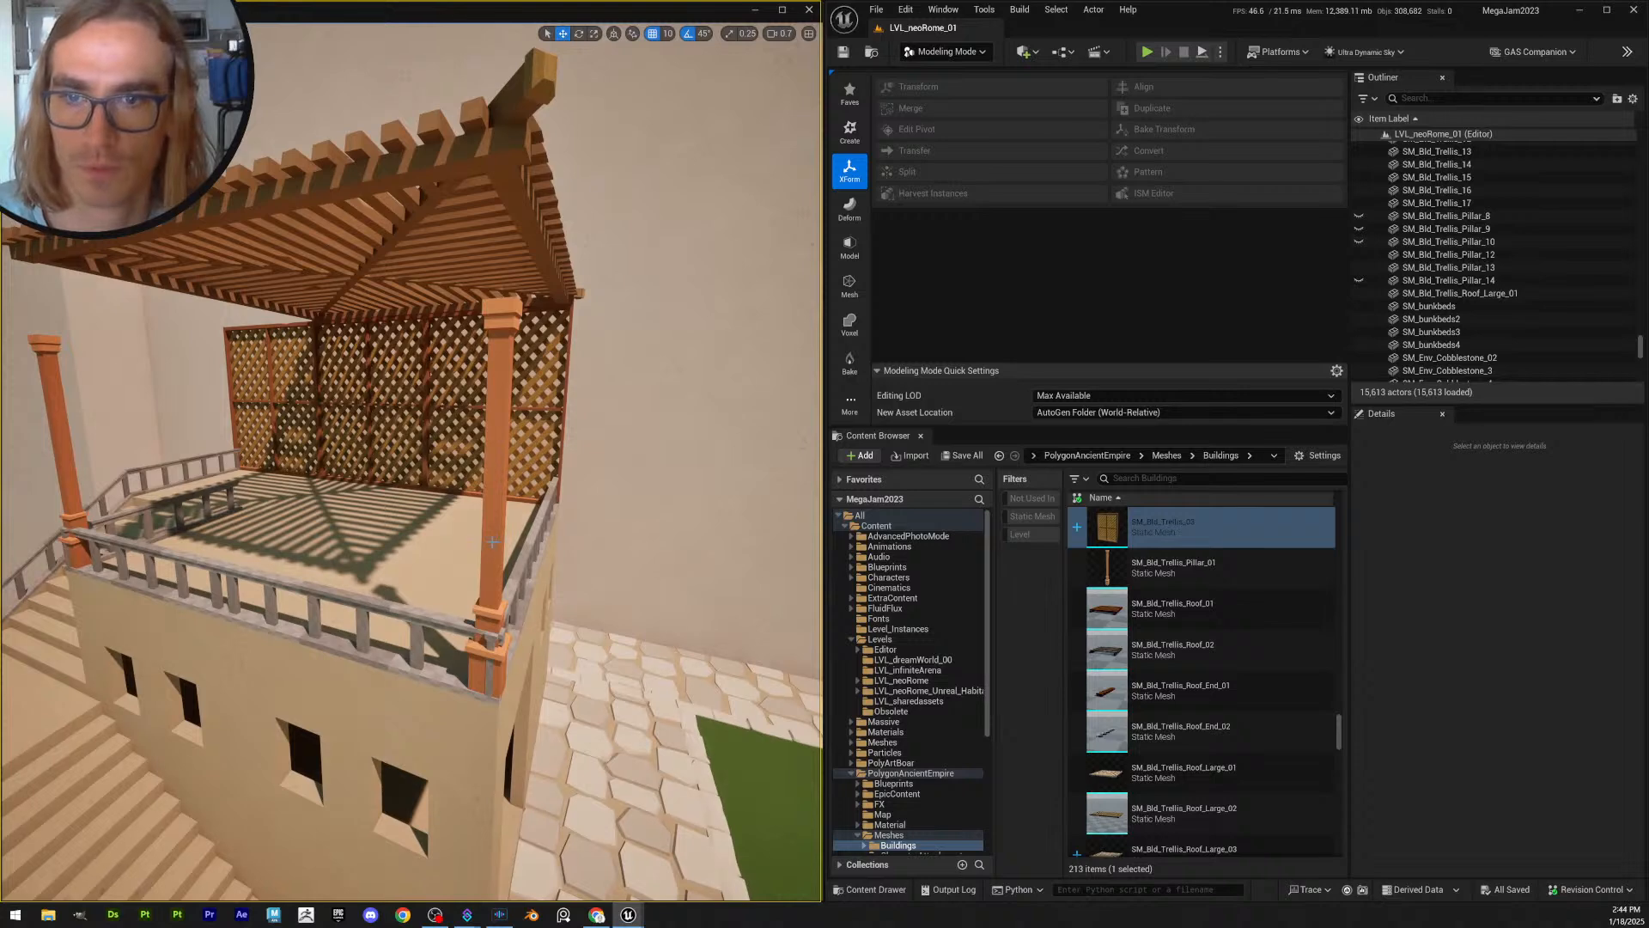
{"action": "left_click", "coordinate": [506, 543]}
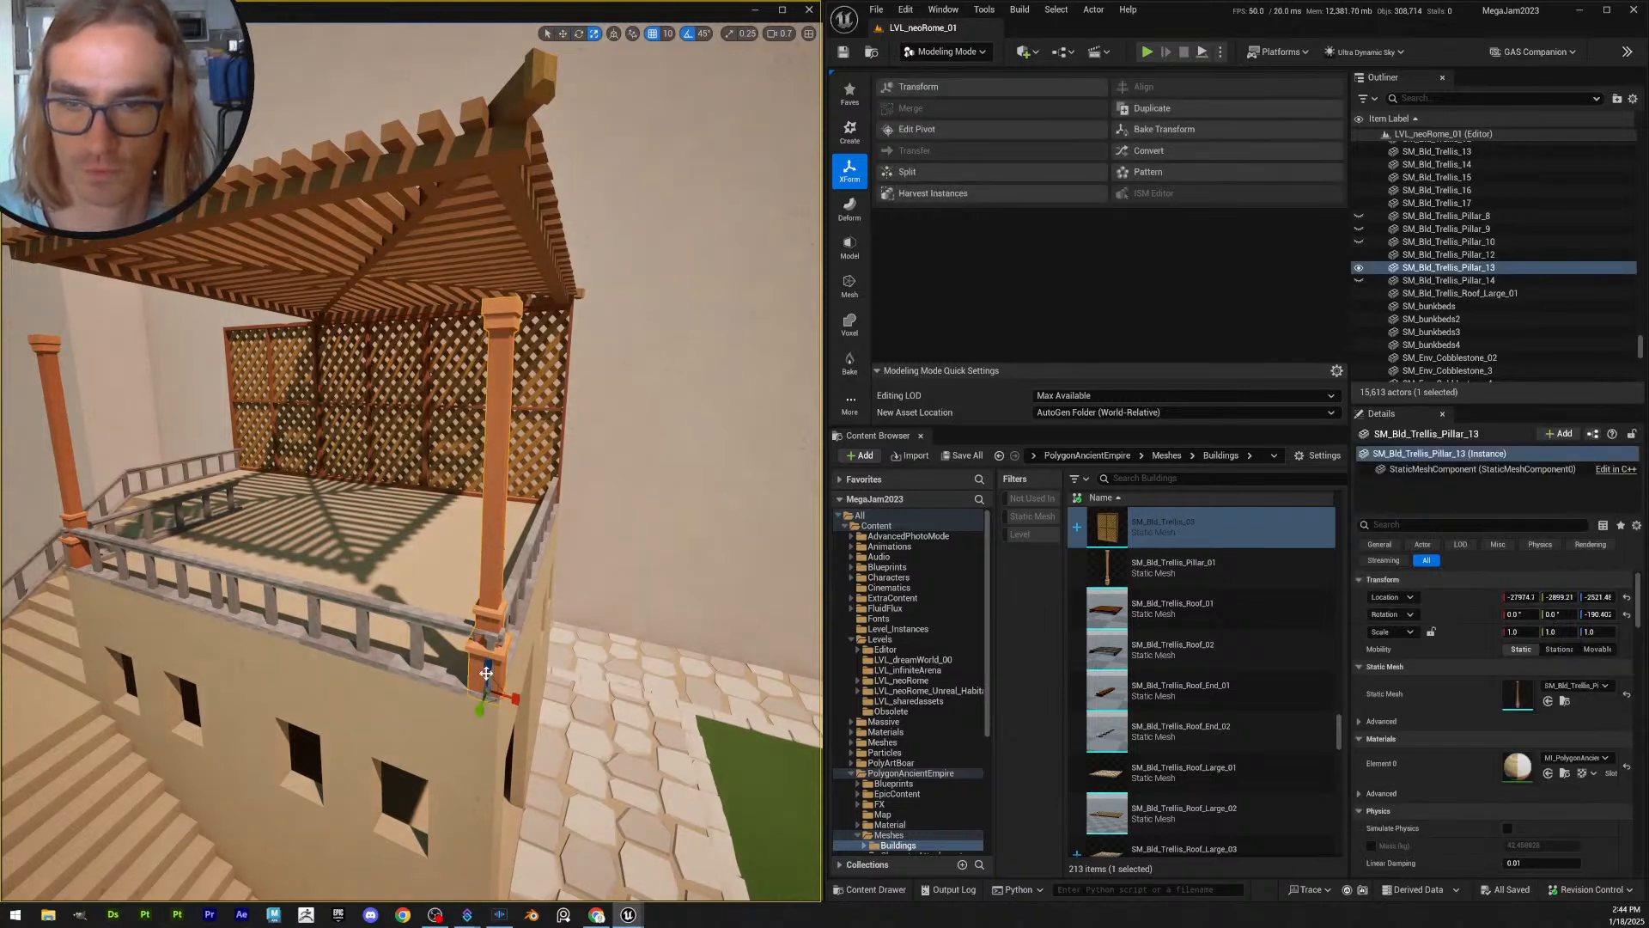
{"action": "left_click_drag", "start_coordinate": [489, 664], "coordinate": [489, 614]}
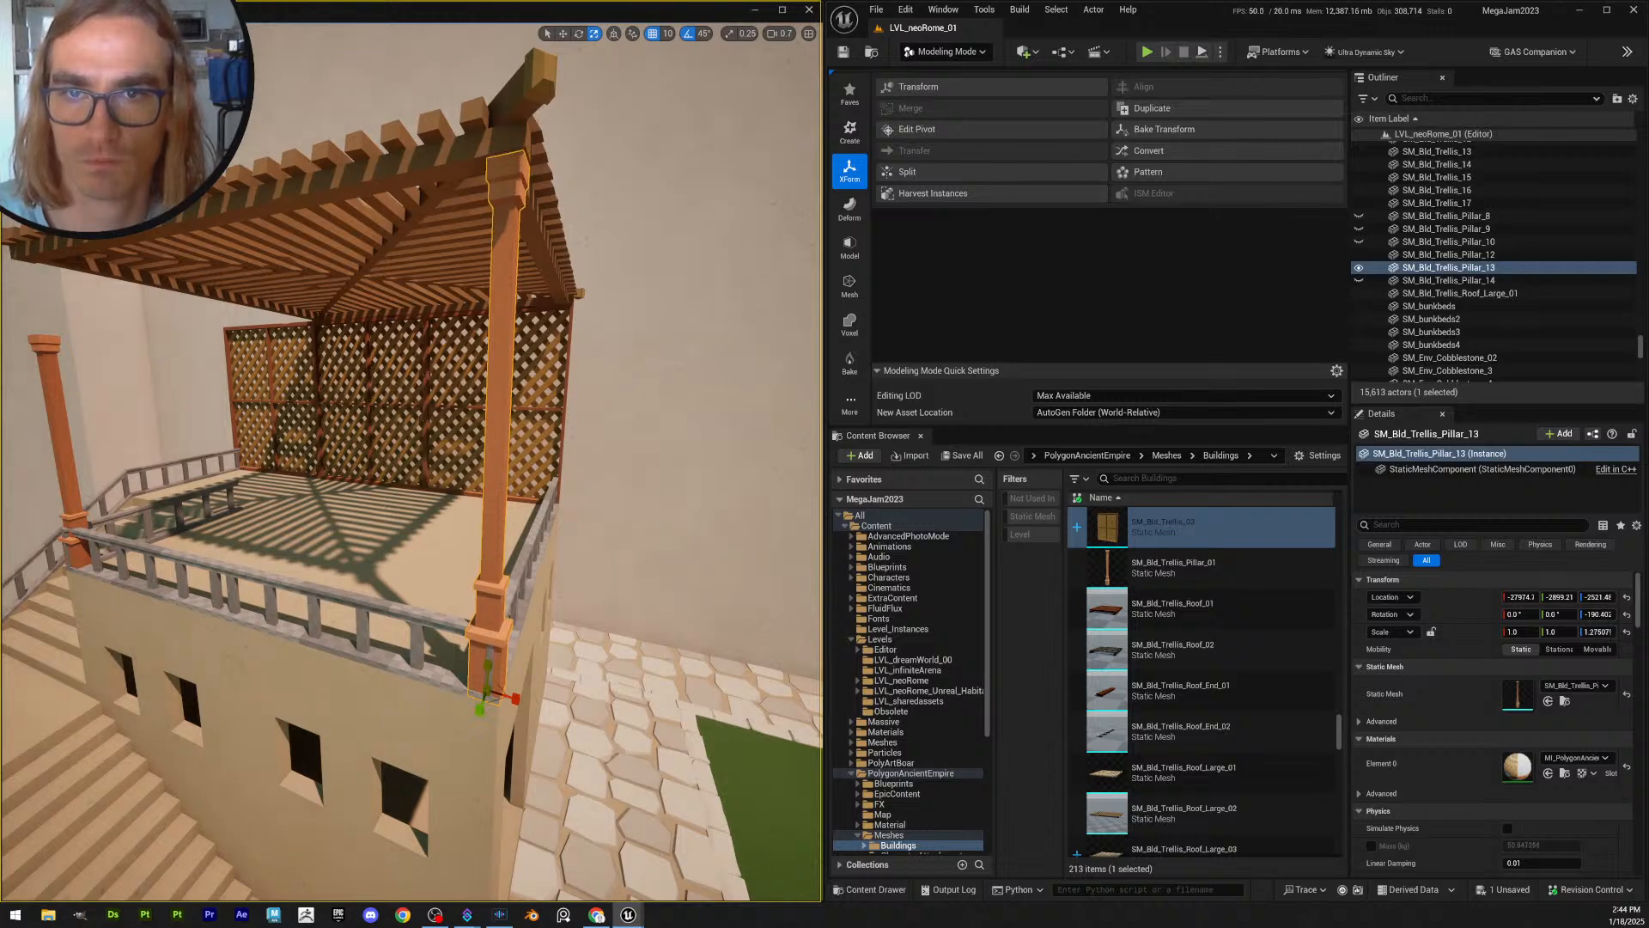
{"action": "key", "text": "Escape"}
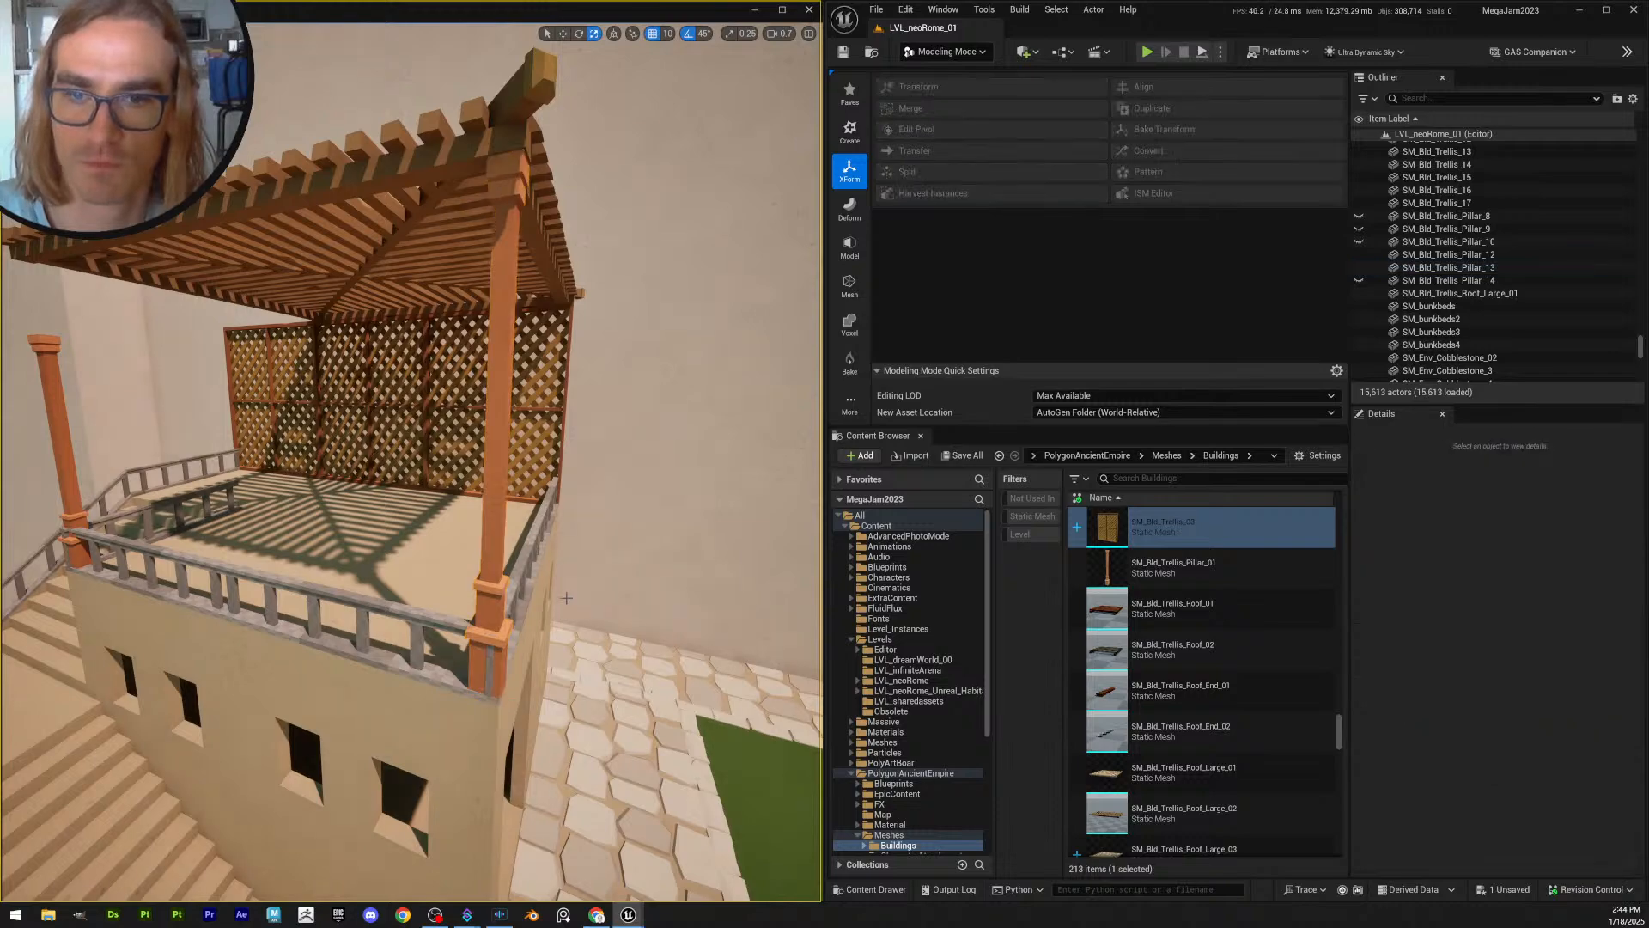
- Fine-tune the corner pillar against the roof and railing, with Y location -2900.03 and vertical scale about 1.2775
{"action": "key", "text": "d"}
{"action": "right_click_drag", "start_coordinate": [410, 463], "coordinate": [464, 472]}
{"action": "scroll", "coordinate": [410, 464], "scroll_direction": "down", "scroll_amount": 1}
{"action": "key", "text": "w"}
{"action": "scroll", "coordinate": [411, 464], "scroll_direction": "down", "scroll_amount": 1}
{"action": "mouse_move", "coordinate": [322, 464]}
{"action": "right_mouse_down"}
{"action": "mouse_move", "coordinate": [257, 464]}
{"action": "mouse_move", "coordinate": [339, 464]}
{"action": "mouse_move", "coordinate": [314, 464]}
{"action": "right_mouse_up"}
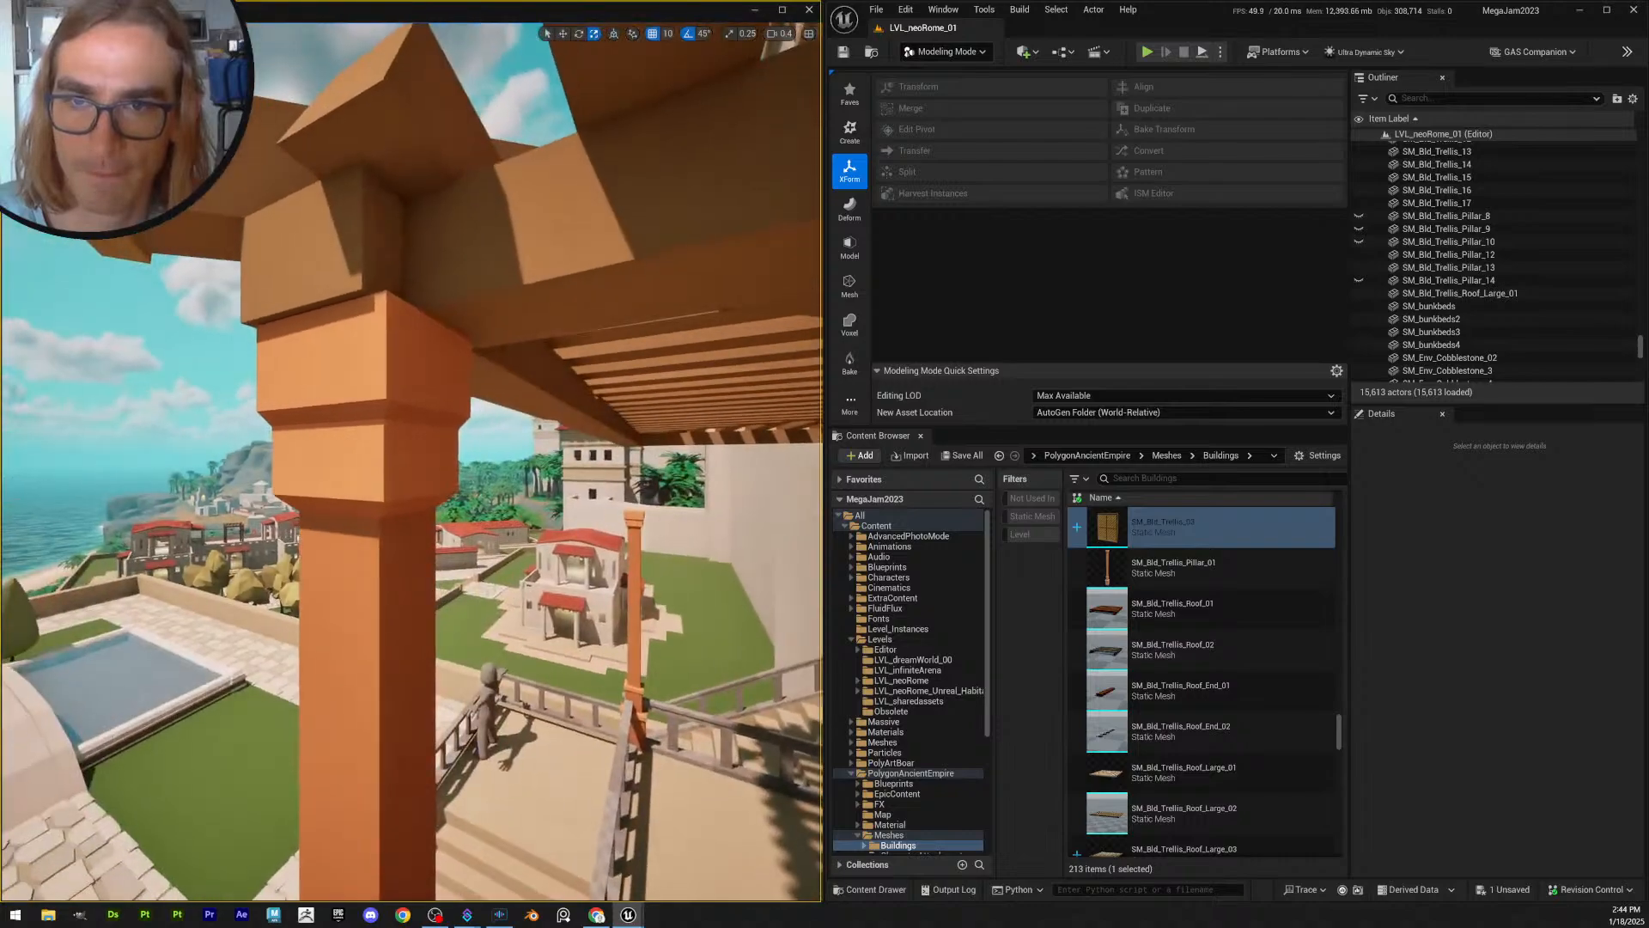
{"action": "right_click_drag", "start_coordinate": [413, 464], "coordinate": [429, 434]}
{"action": "left_click", "coordinate": [370, 626]}
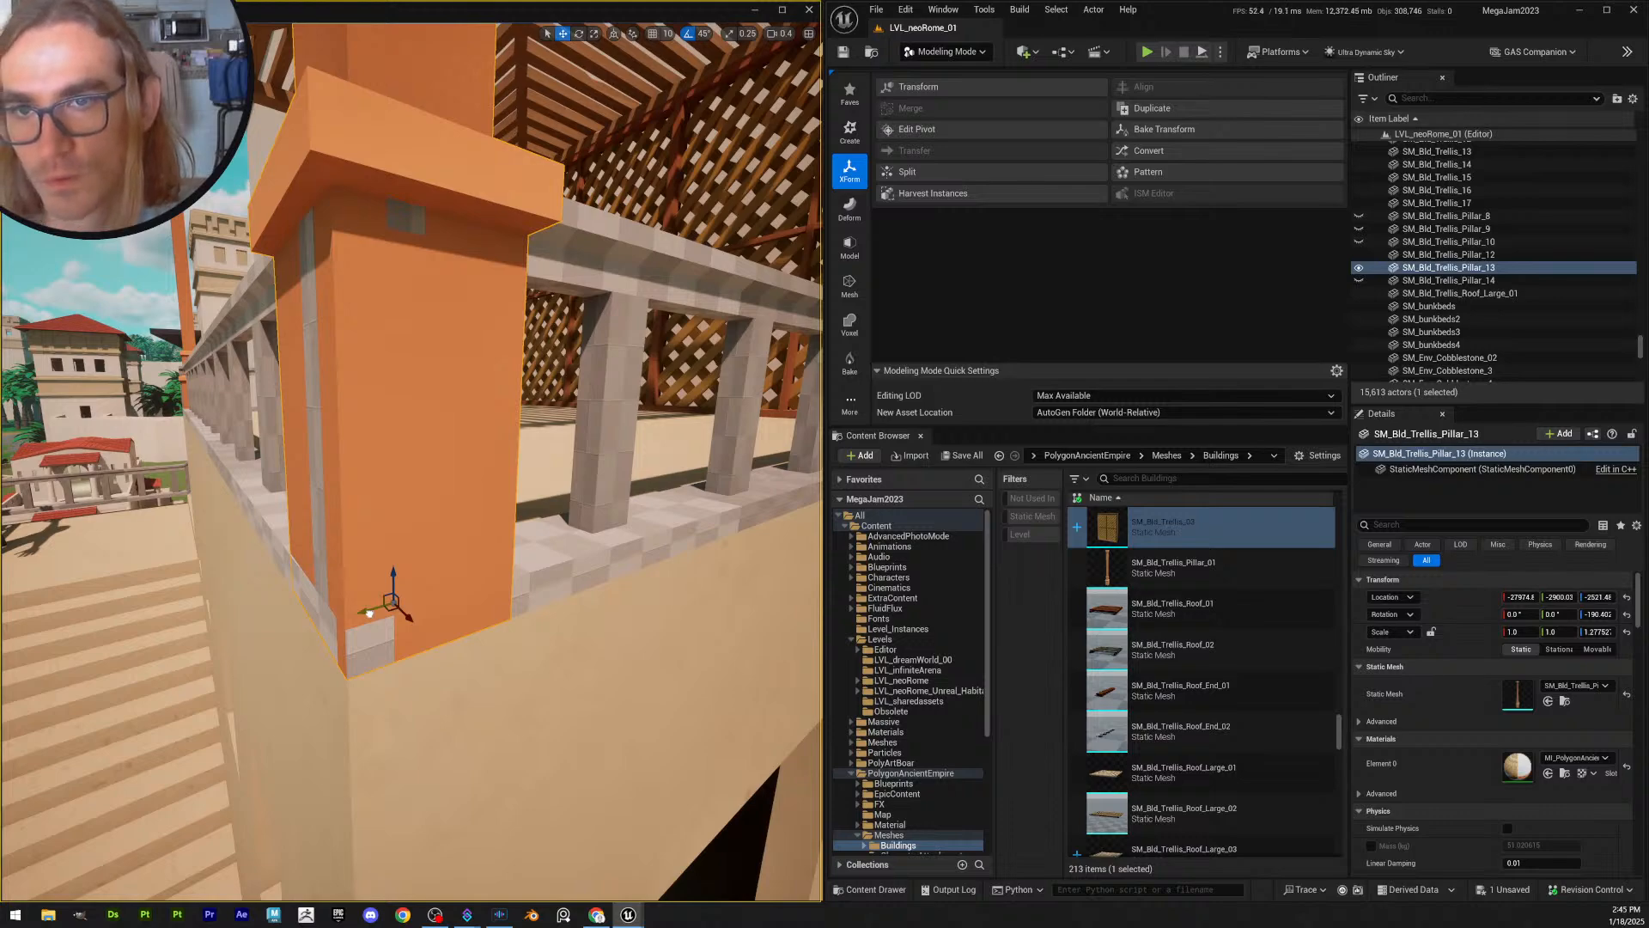
{"action": "right_click_drag", "start_coordinate": [369, 612], "coordinate": [370, 612]}
{"action": "key", "text": "Escape"}
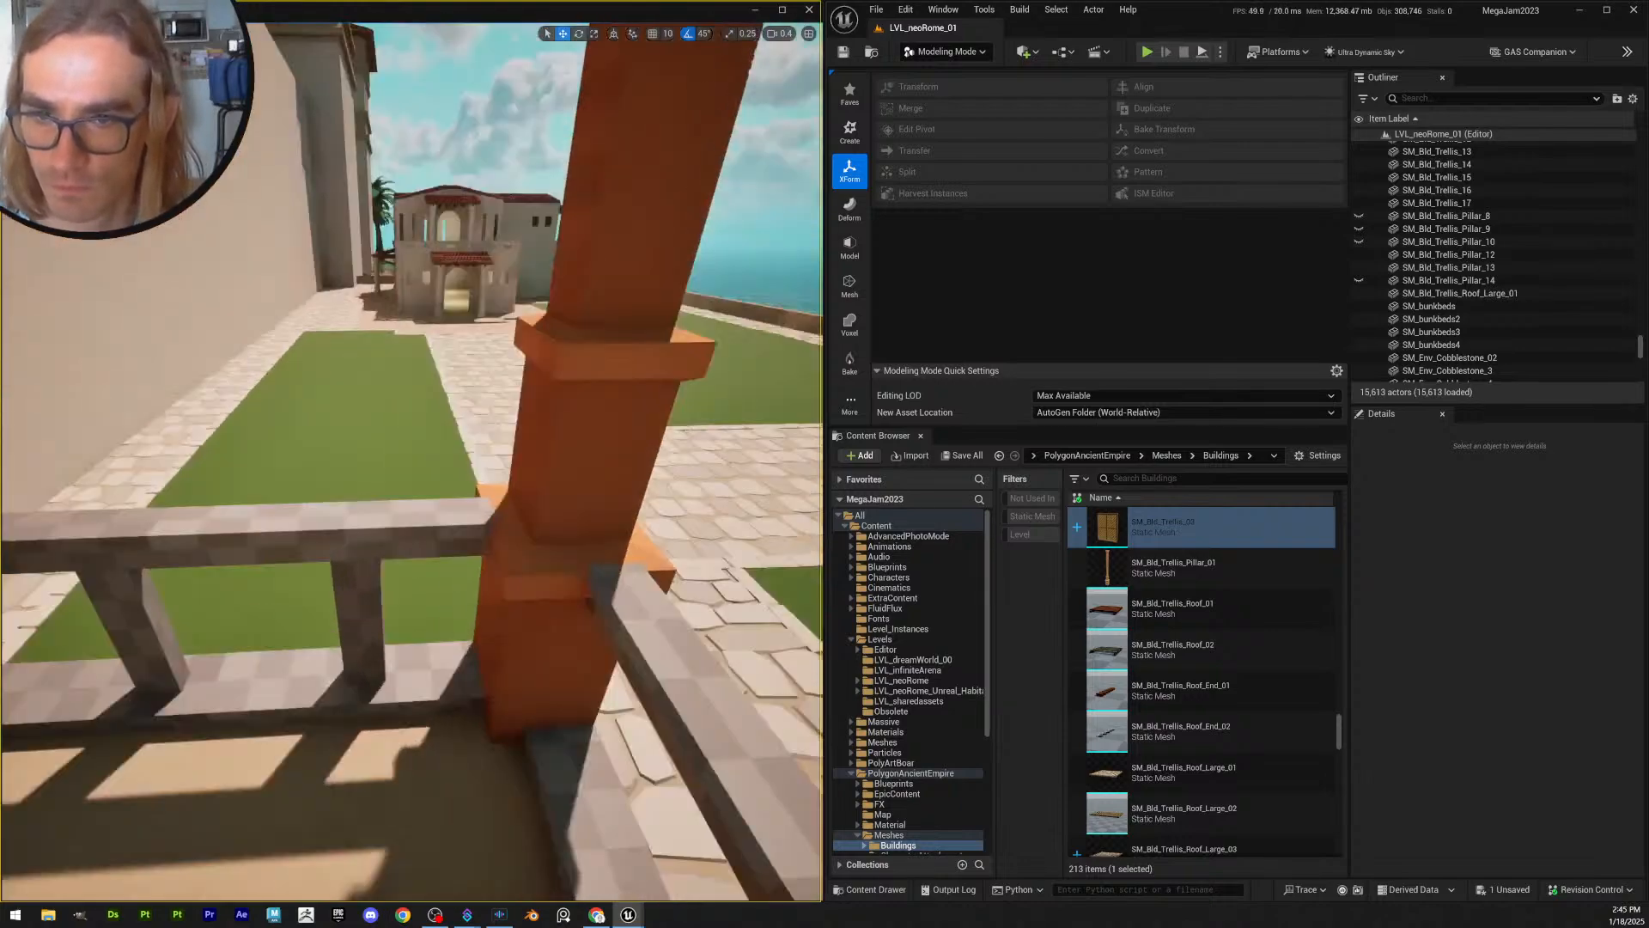
- Save the level, checking out the modified corner pillar actor
{"action": "right_click_drag", "start_coordinate": [416, 455], "coordinate": [430, 471]}
{"action": "scroll", "coordinate": [415, 455], "scroll_direction": "up", "scroll_amount": 1}
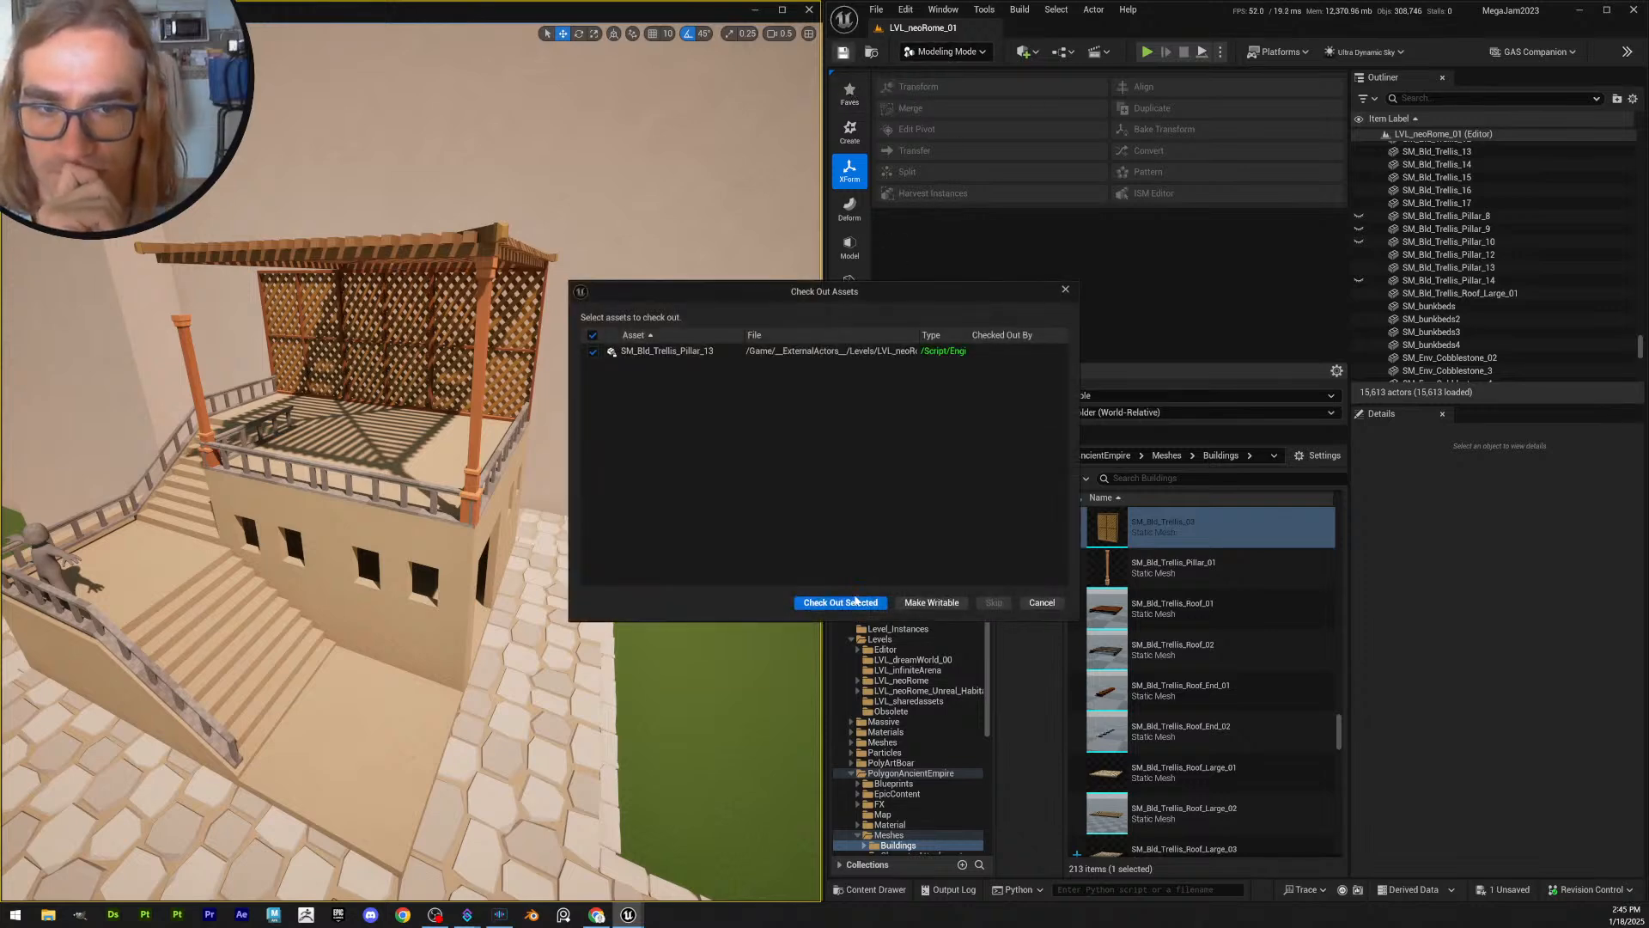
{"action": "left_click", "coordinate": [856, 600]}
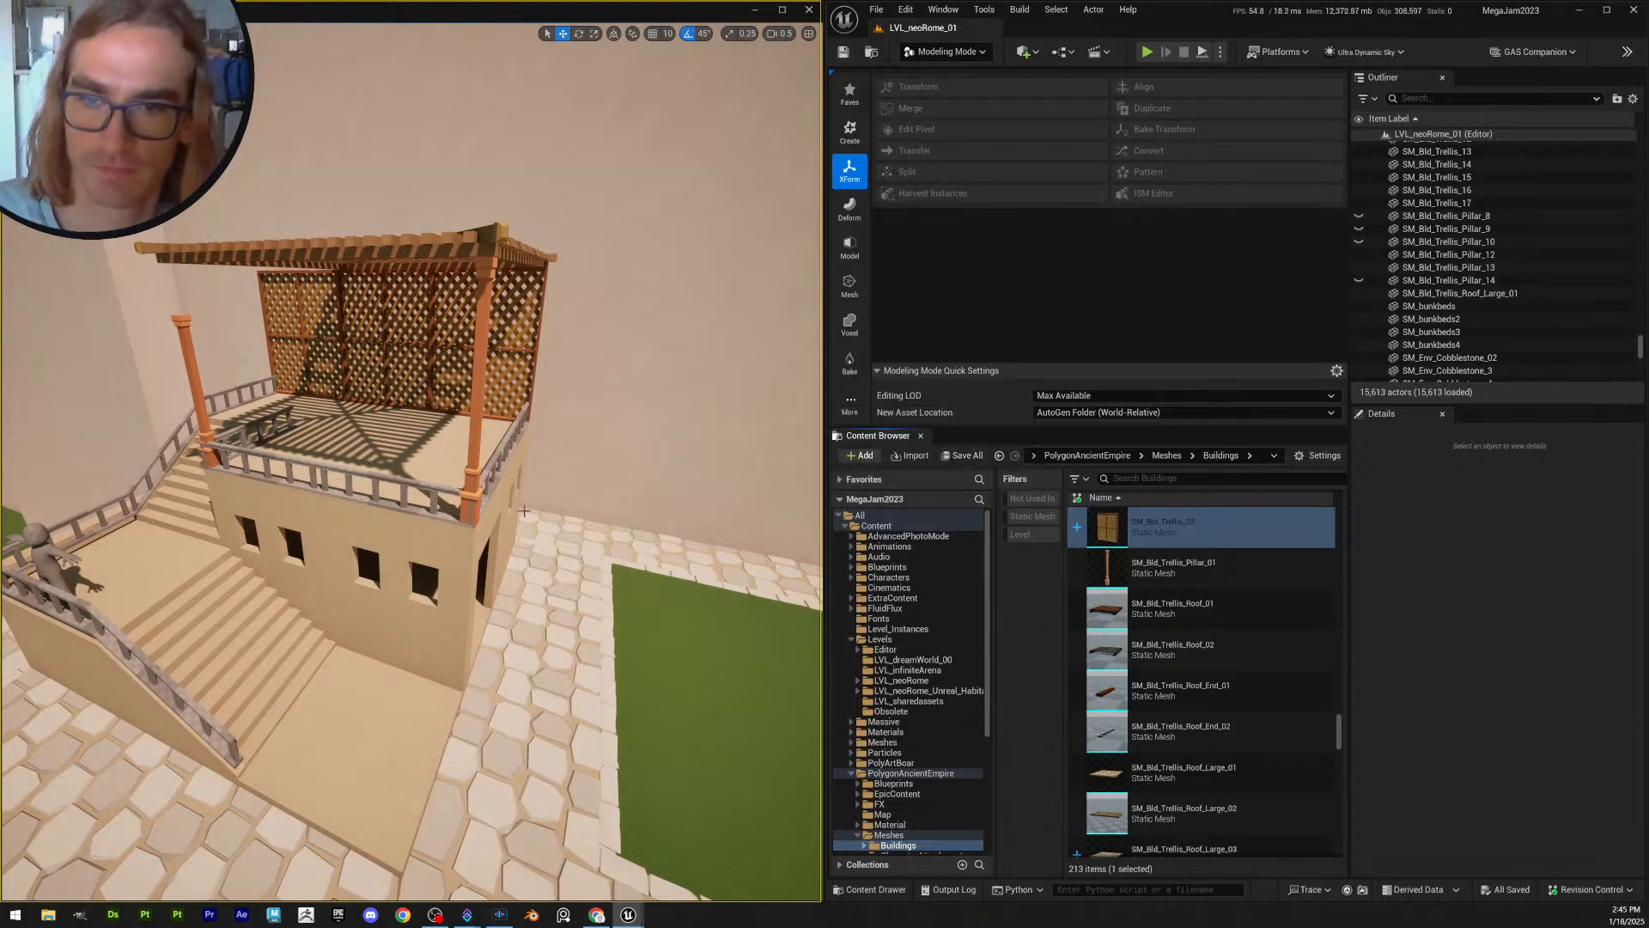
- Duplicate the pillar's mesh as SM_Bld_Trellis_Pillar_02 and assign the copy to the corner pillar
{"action": "left_click", "coordinate": [469, 470]}
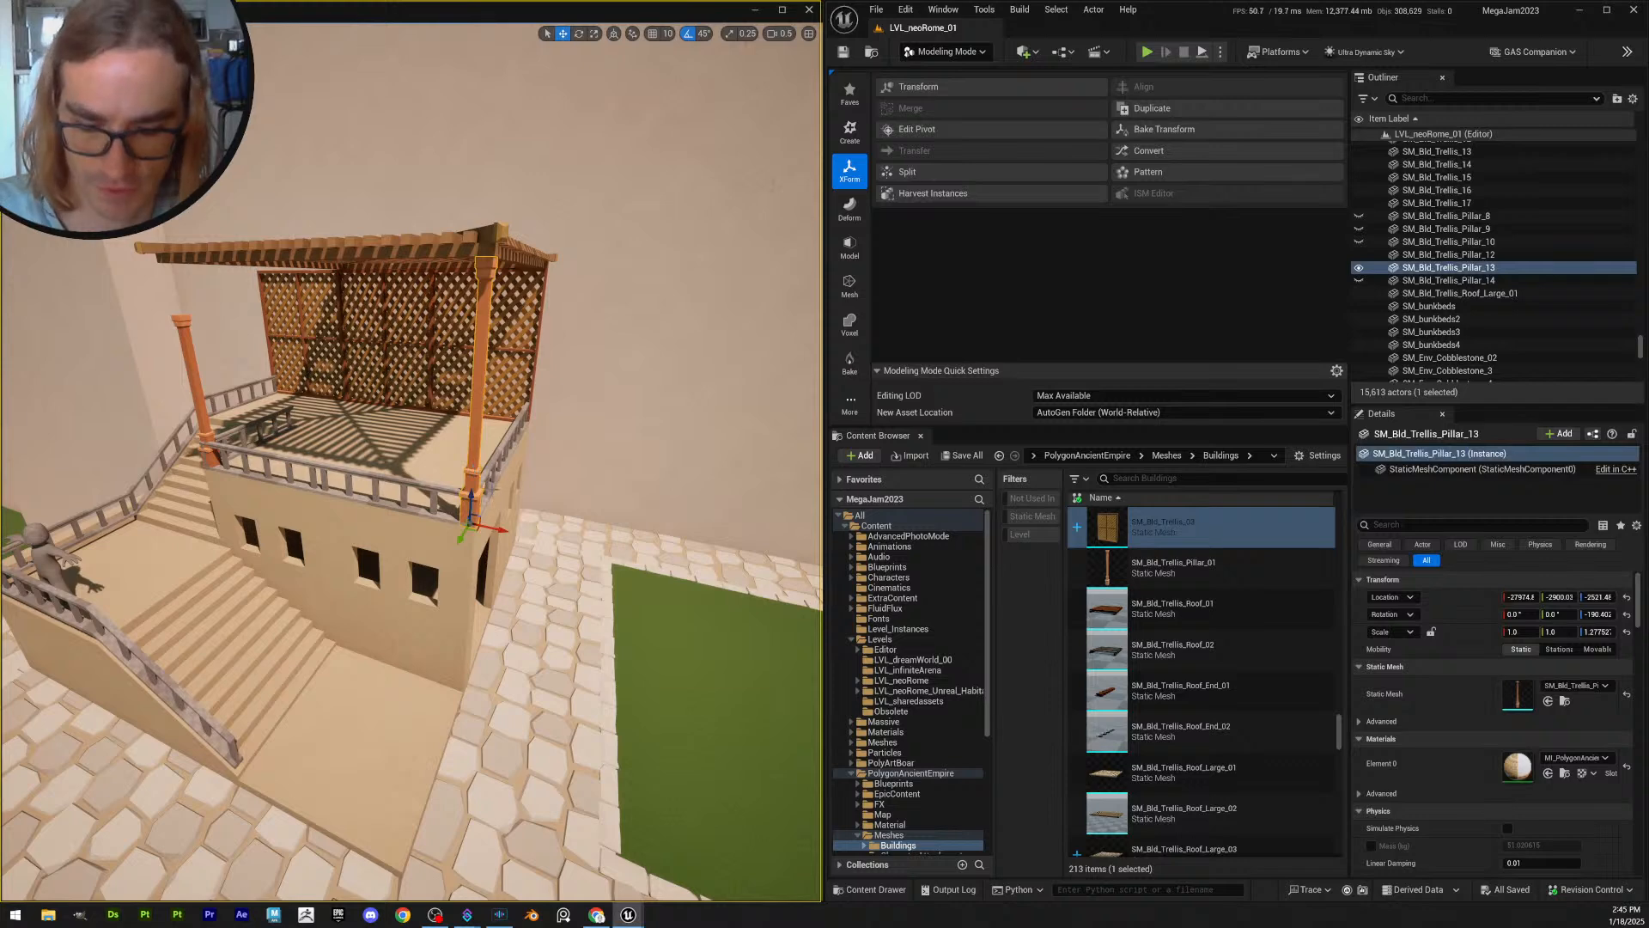
{"action": "key", "text": "ctrl+b"}
{"action": "key", "text": "ctrl+d"}
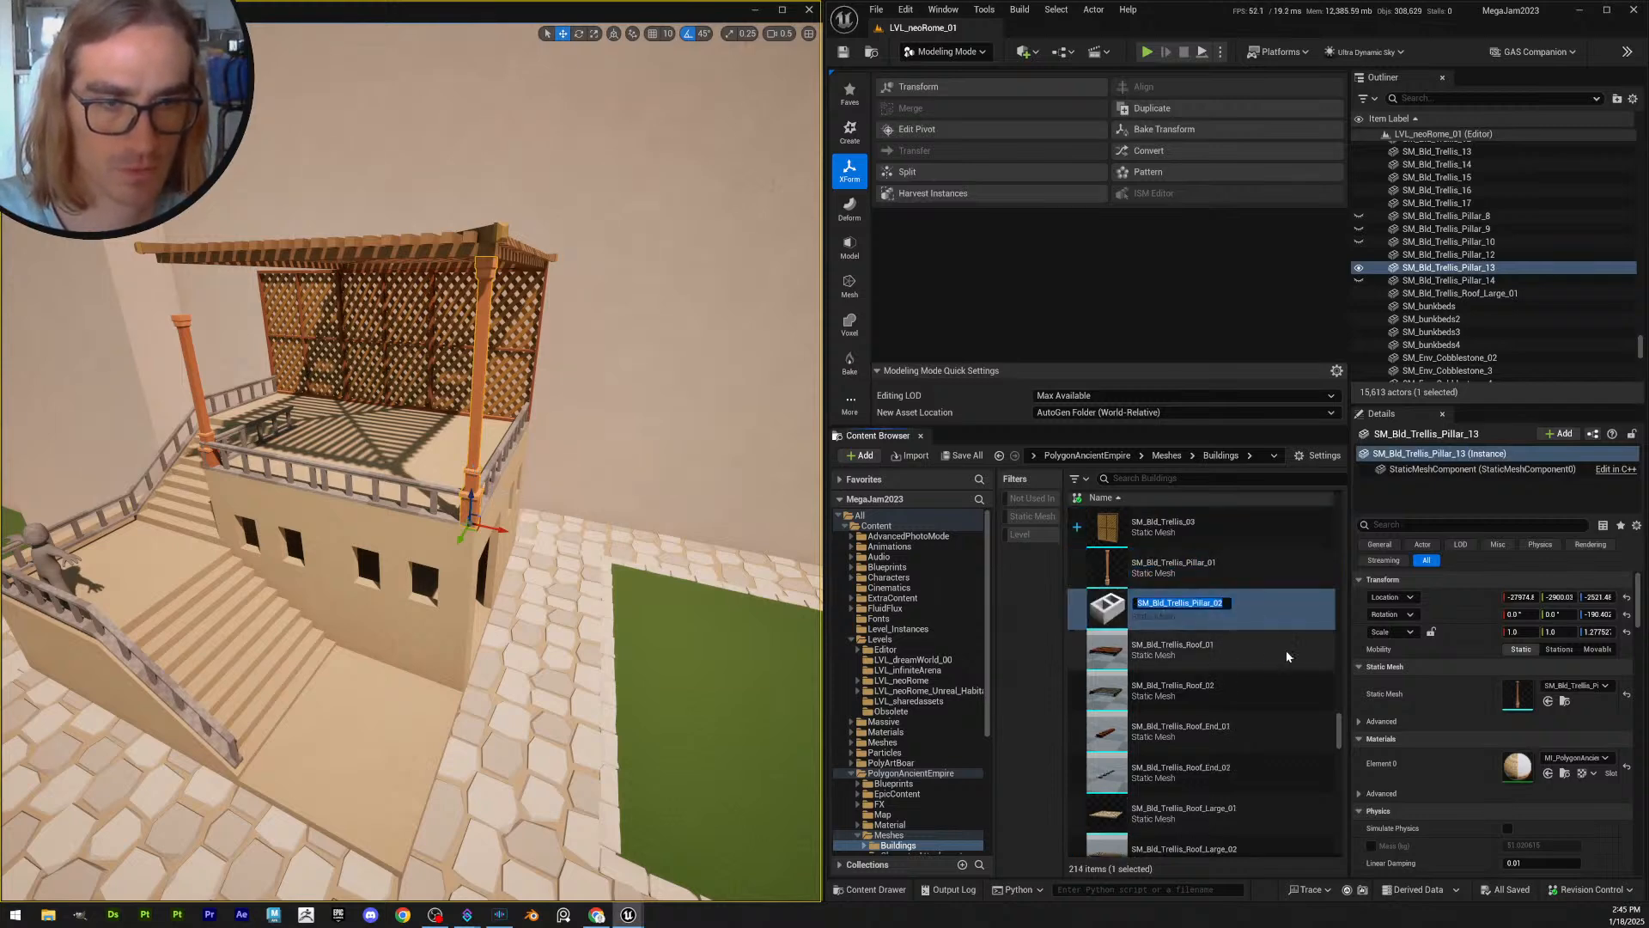
{"action": "key", "text": "Return"}
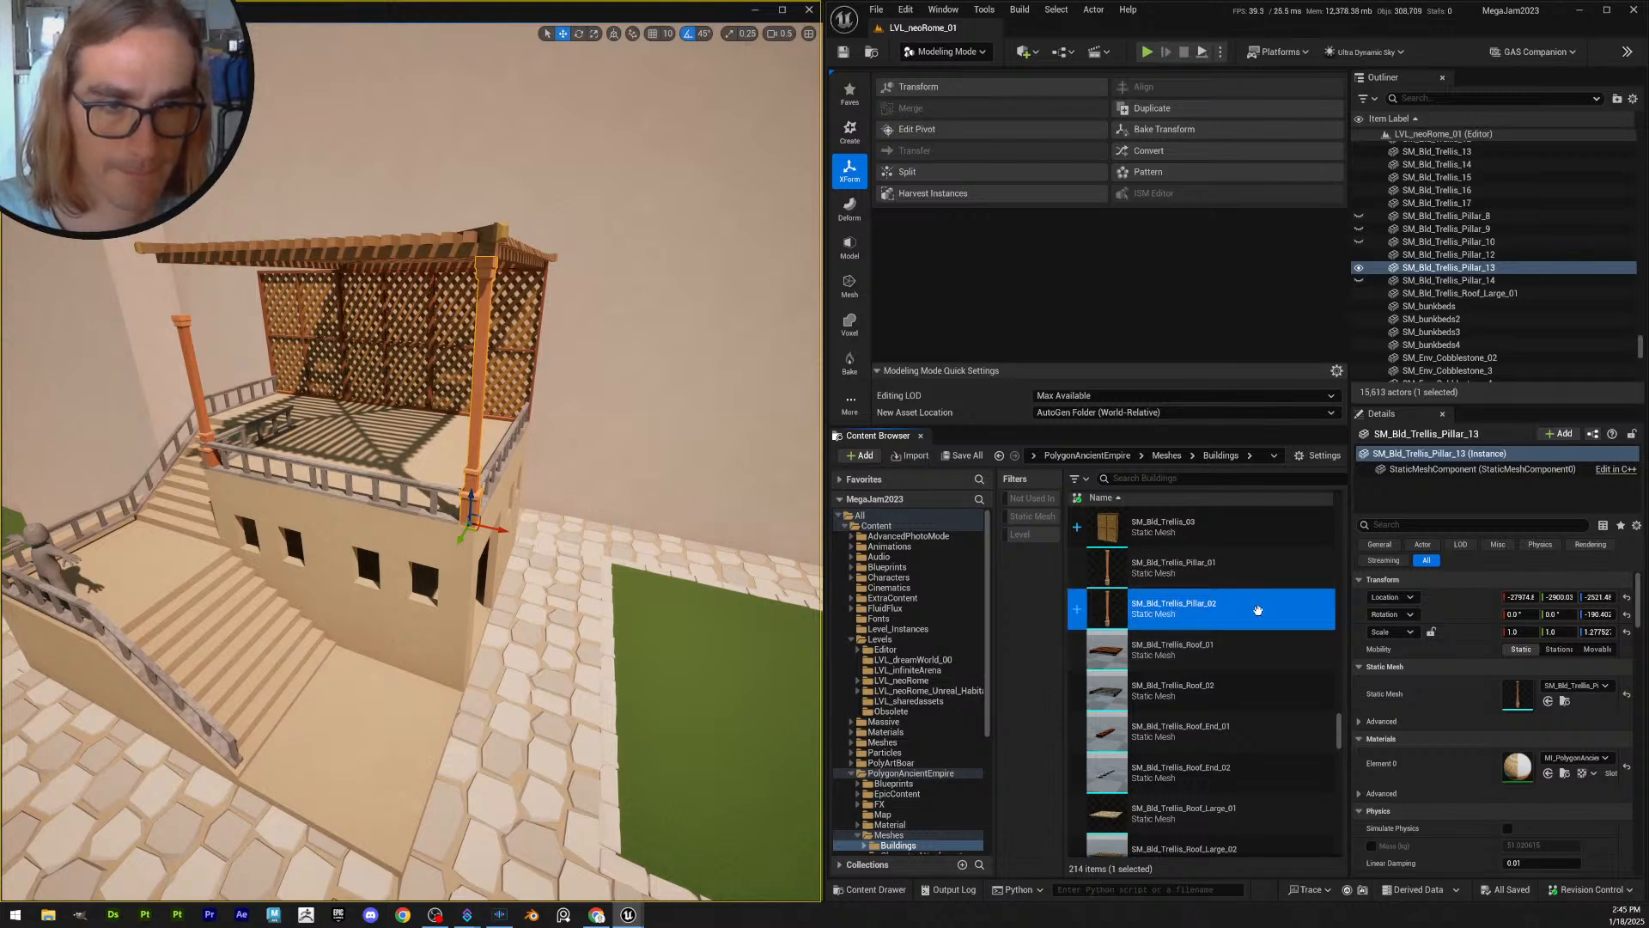
{"action": "left_click", "coordinate": [1549, 703]}
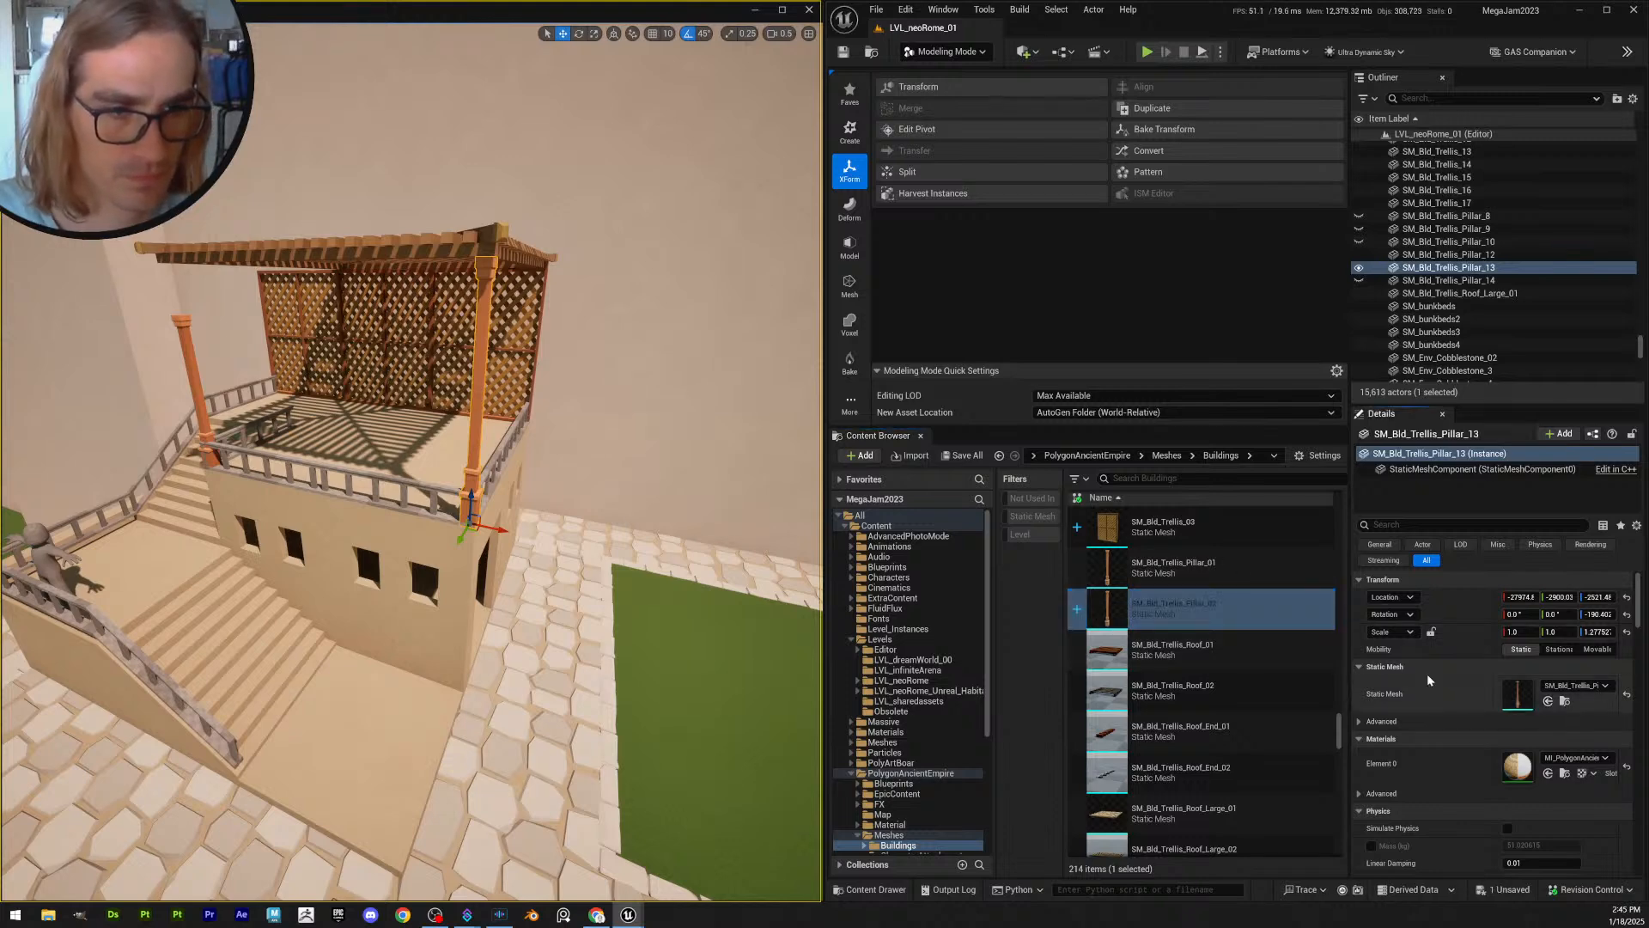
- Generate PolyGroups on the corner pillar using the Find Quads conversion mode and accept the result
{"action": "key", "text": "f"}
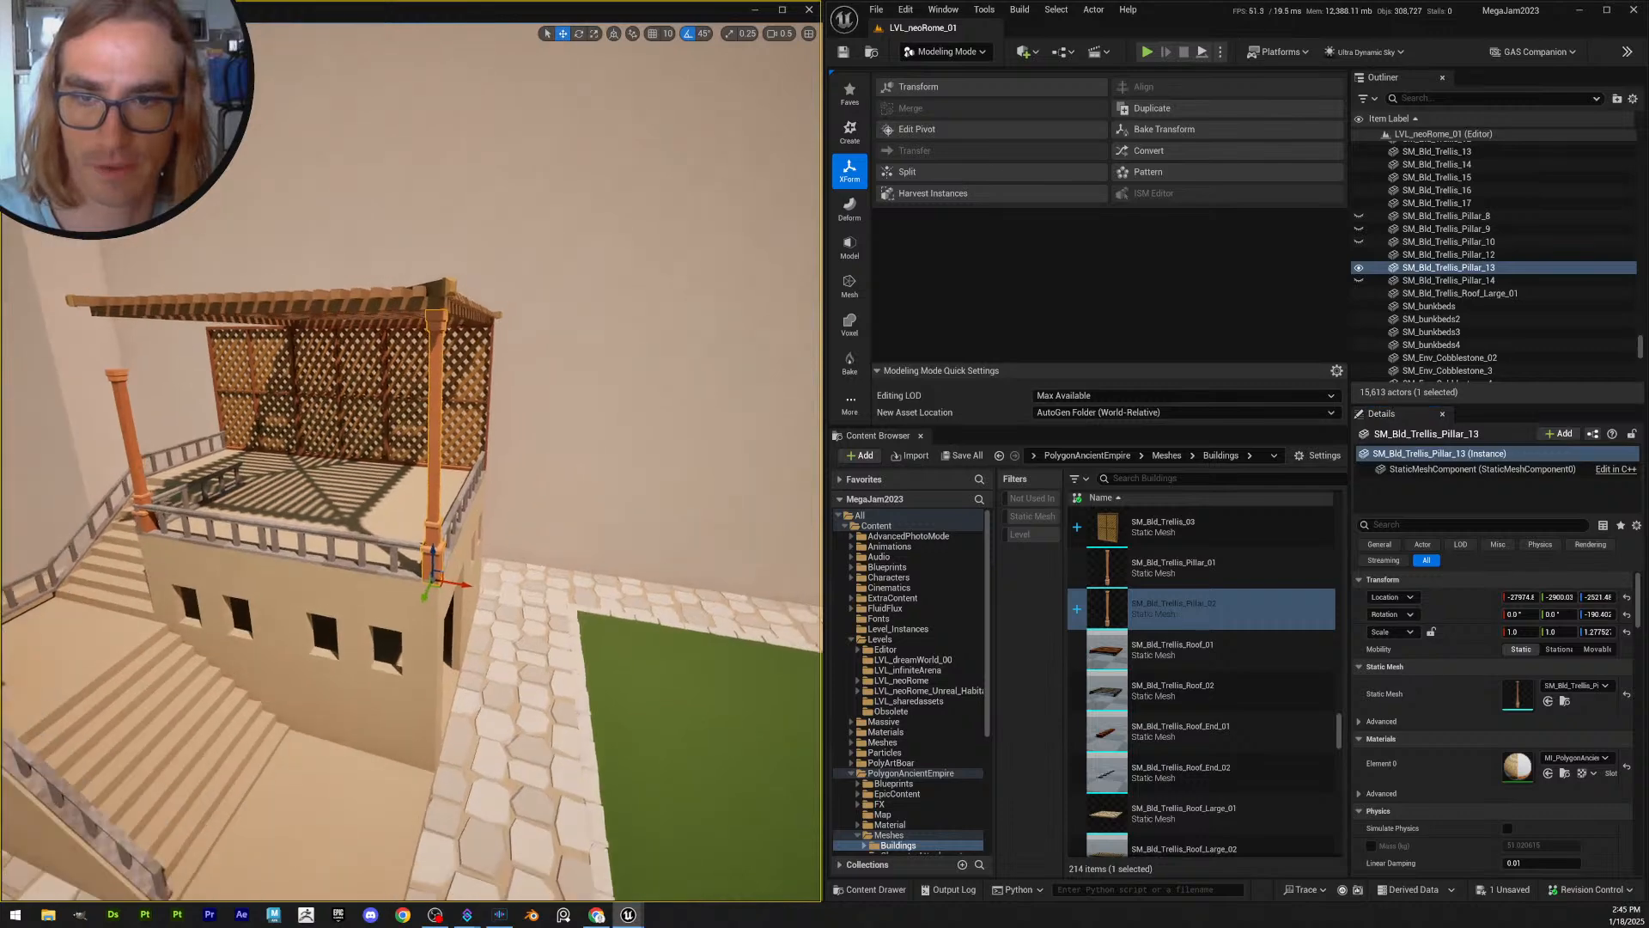
{"action": "key", "text": "q"}
{"action": "right_click_drag", "start_coordinate": [569, 579], "coordinate": [559, 515]}
{"action": "key", "text": "w"}
{"action": "scroll", "coordinate": [570, 580], "scroll_direction": "down", "scroll_amount": 1}
{"action": "key", "text": "e"}
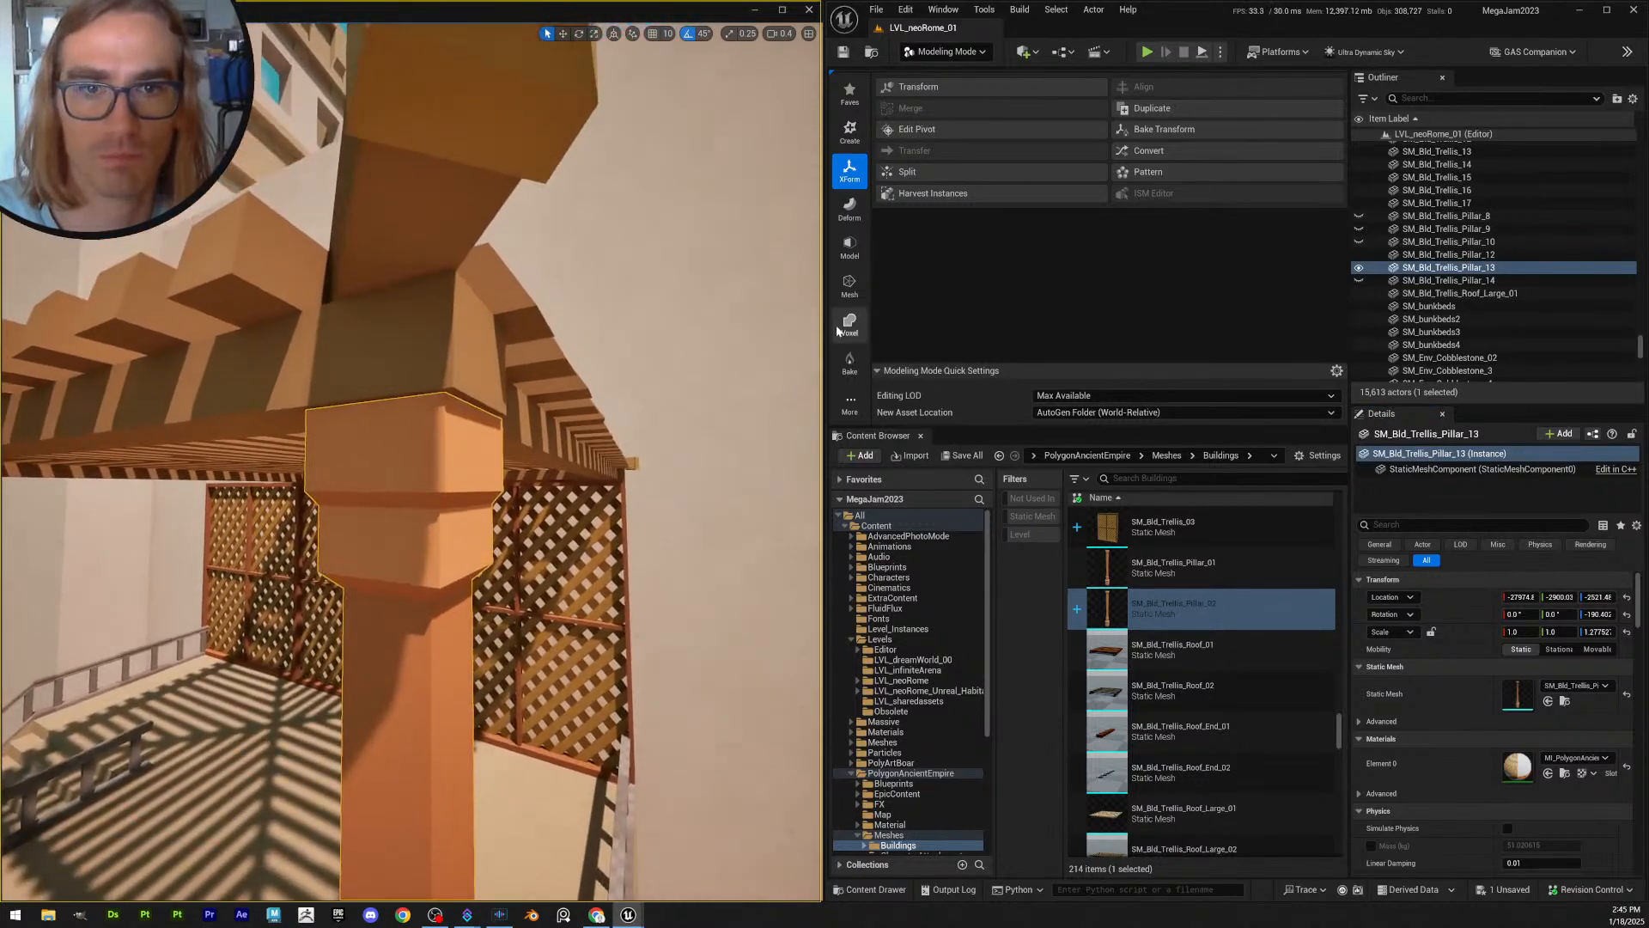
{"action": "left_click", "coordinate": [849, 406]}
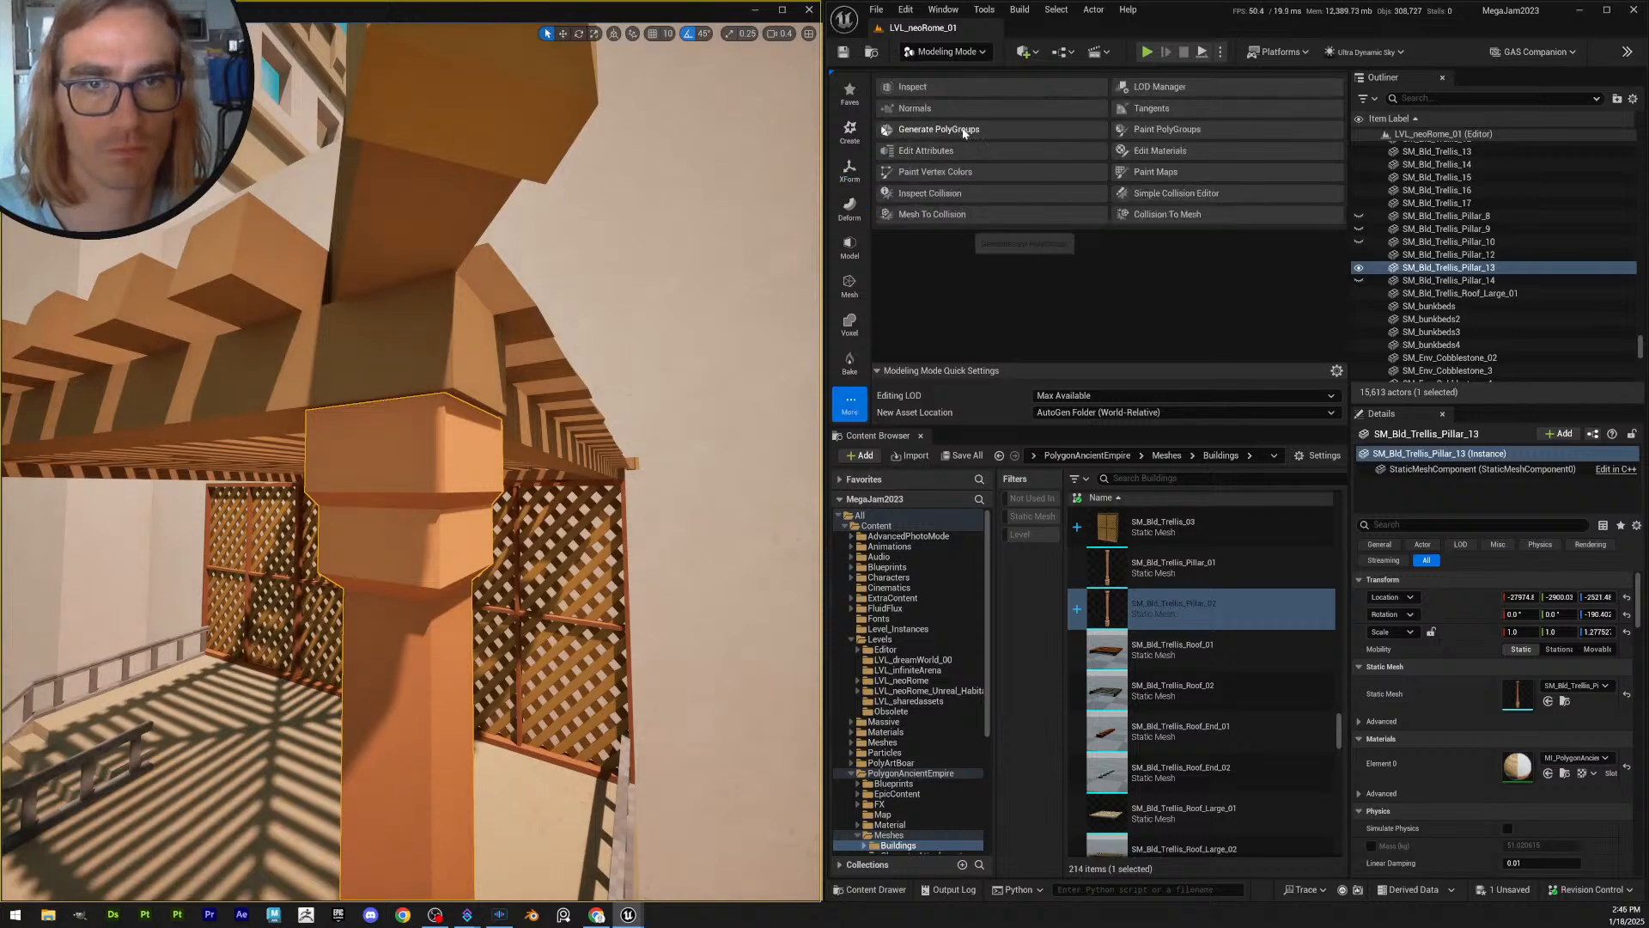
{"action": "left_click", "coordinate": [964, 131]}
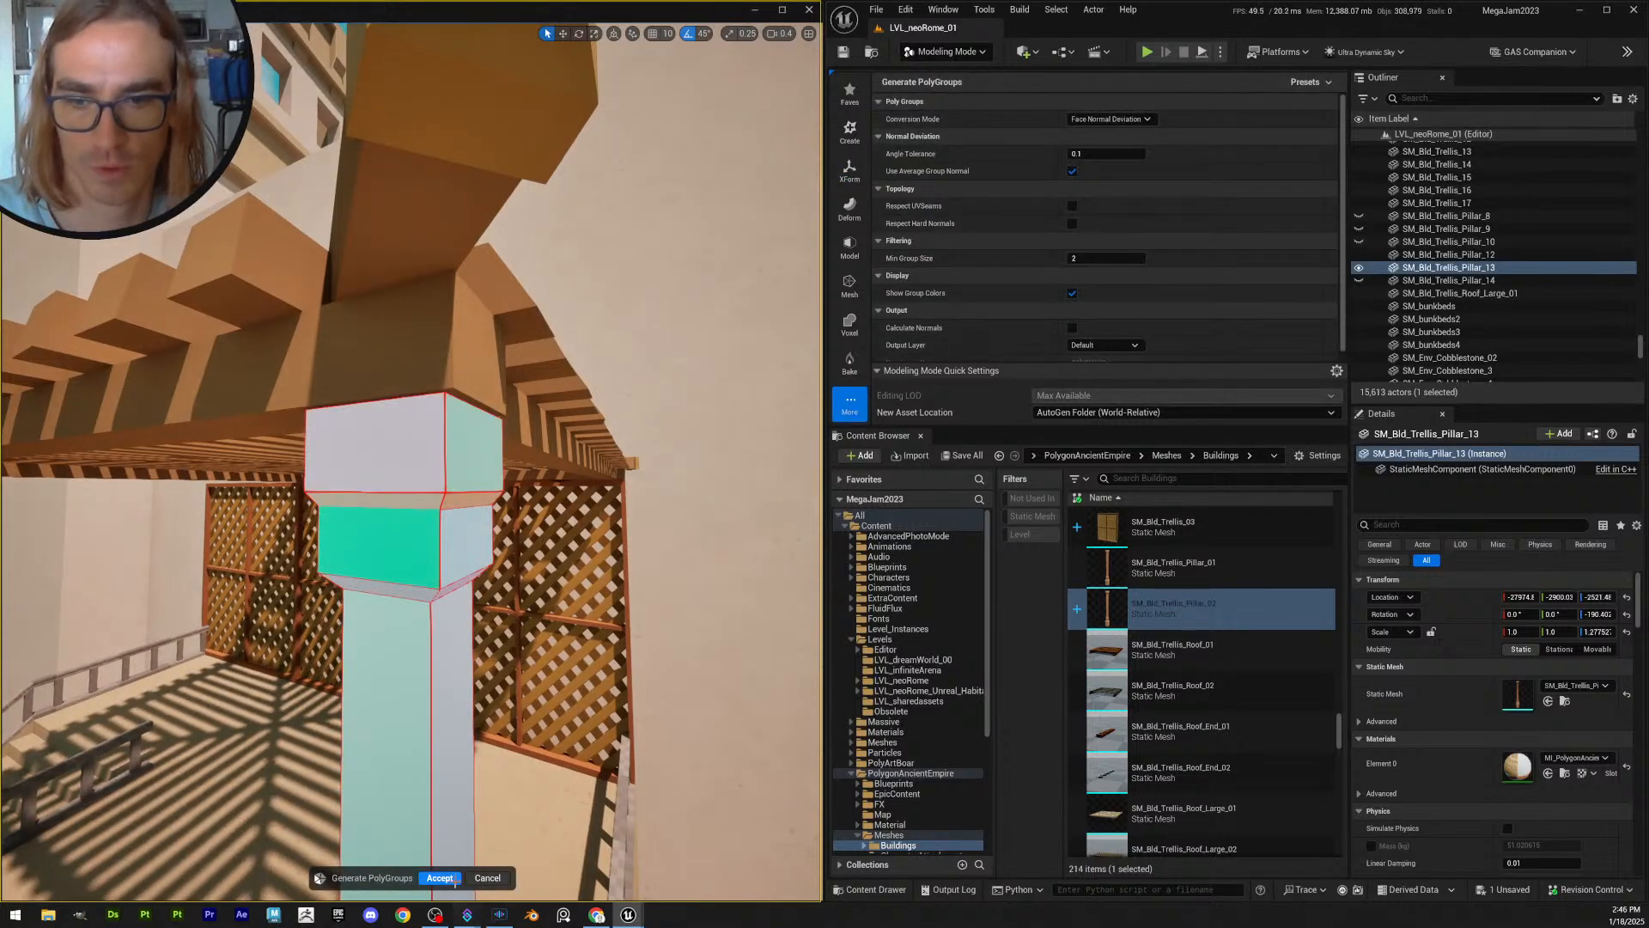
{"action": "left_click", "coordinate": [1110, 118]}
{"action": "left_click", "coordinate": [1129, 143]}
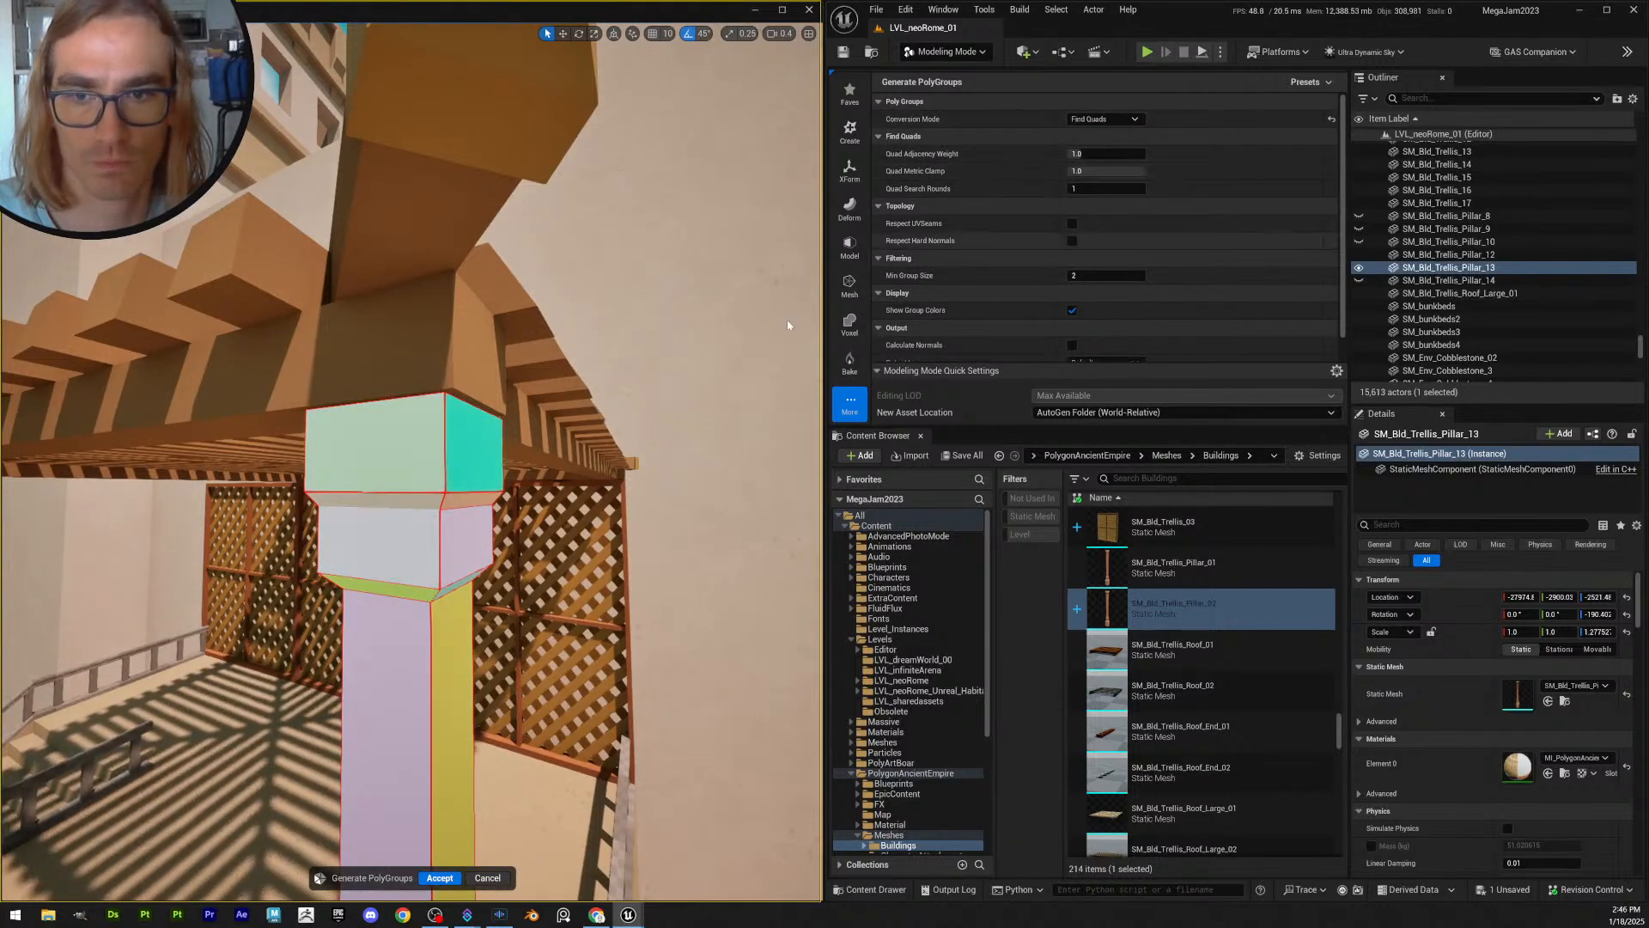
{"action": "left_click", "coordinate": [440, 877]}
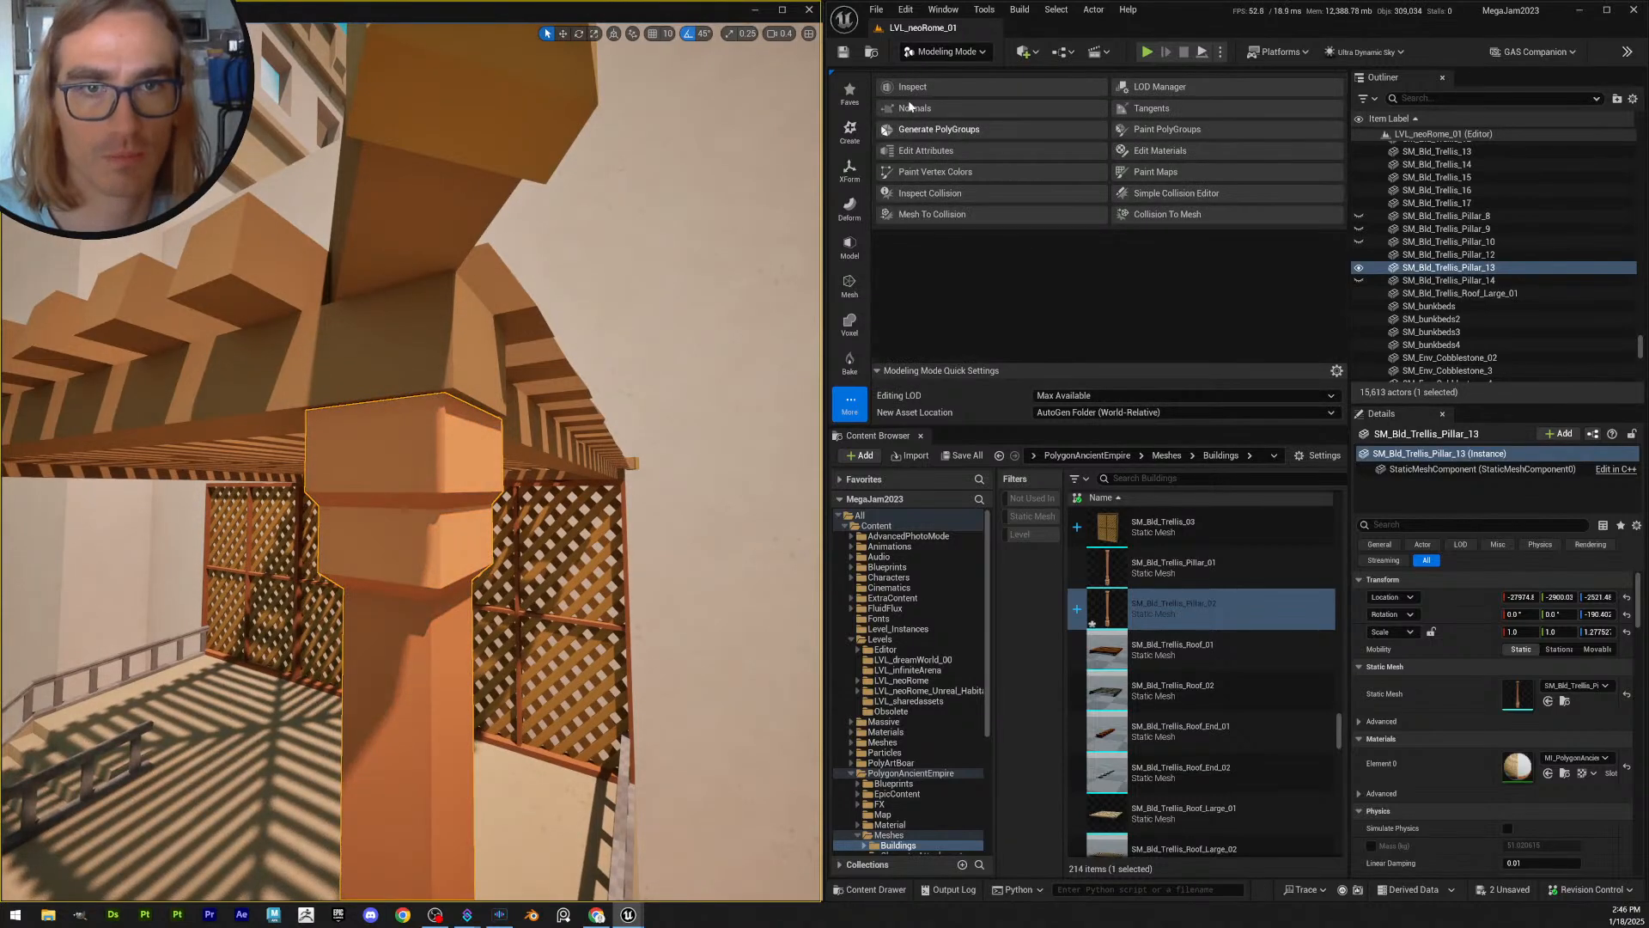
- Start PolyGroup Edit on the pillar, select the side faces of its top block and lower them to Z about -2129.05
{"action": "left_click", "coordinate": [849, 248]}
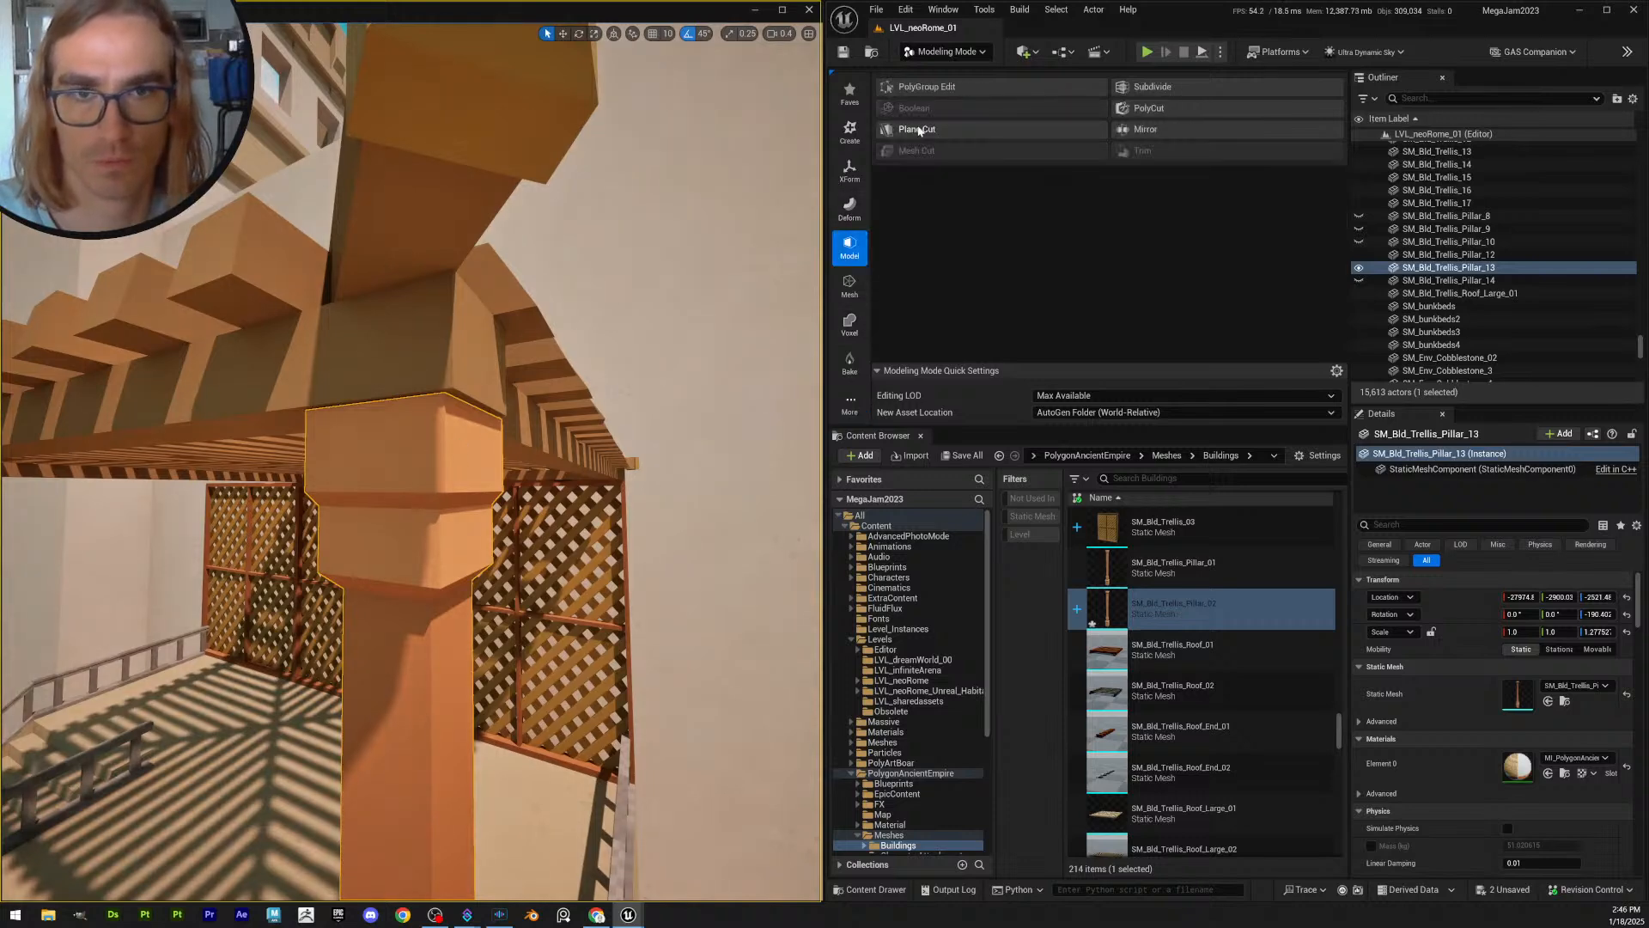
{"action": "left_click", "coordinate": [900, 88]}
{"action": "left_click", "coordinate": [474, 446]}
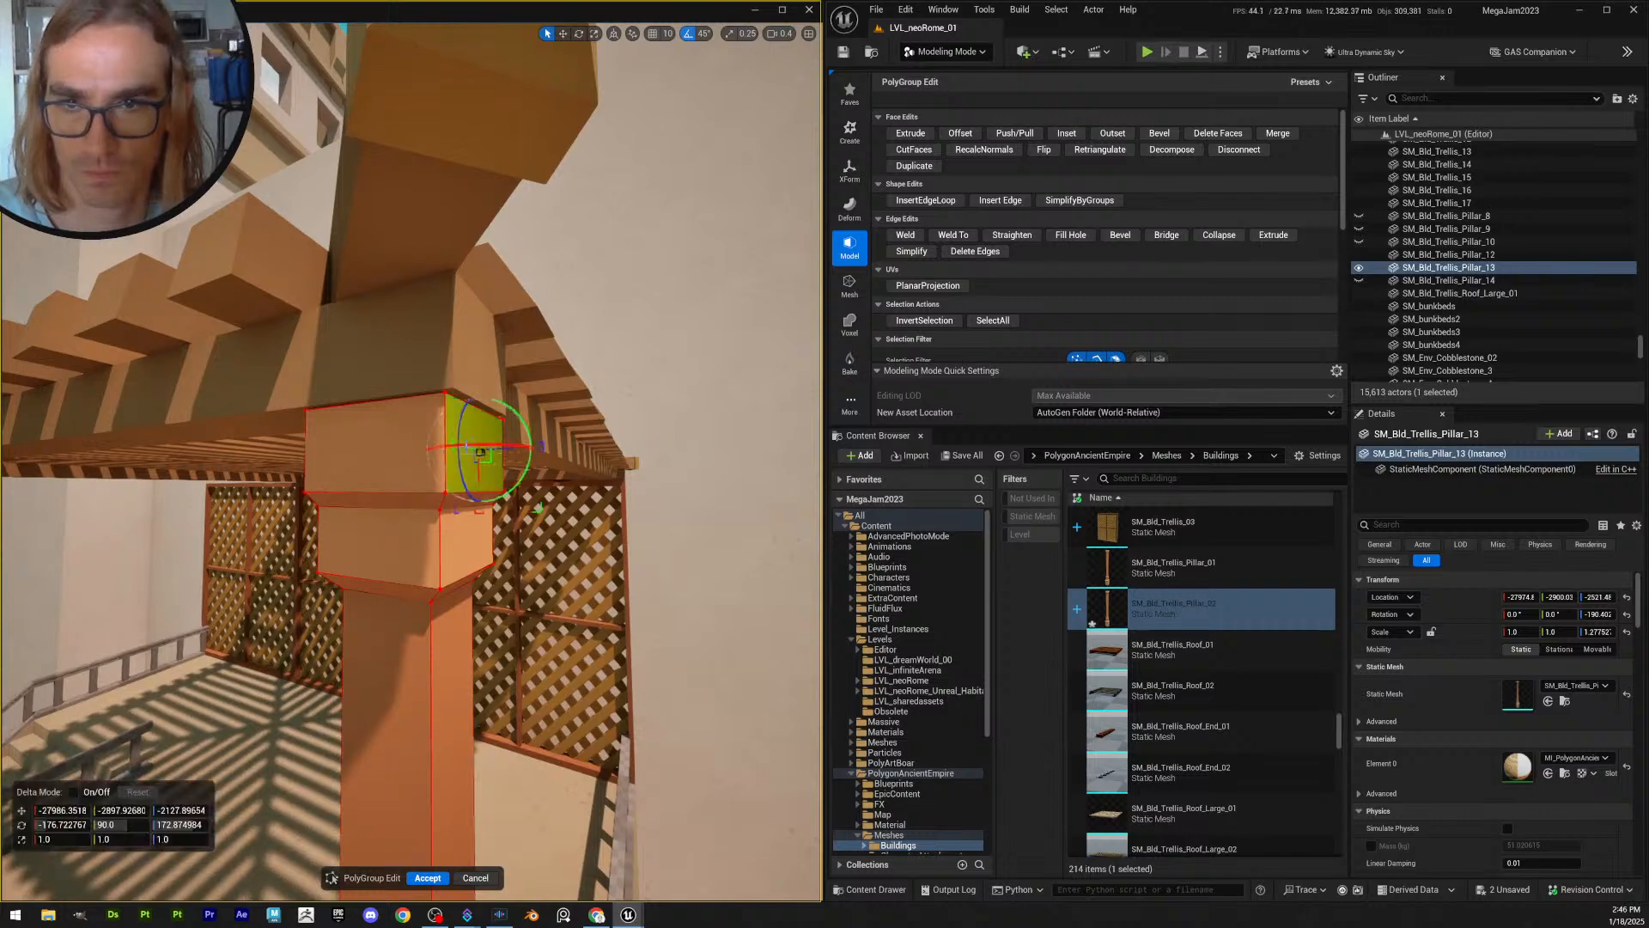
{"action": "key", "text": "w"}
{"action": "mouse_move", "coordinate": [538, 473]}
{"action": "right_mouse_down"}
{"action": "mouse_move", "coordinate": [515, 474]}
{"action": "mouse_move", "coordinate": [558, 473]}
{"action": "mouse_move", "coordinate": [539, 473]}
{"action": "right_mouse_up"}
{"action": "scroll", "coordinate": [539, 473], "scroll_direction": "down", "scroll_amount": 2}
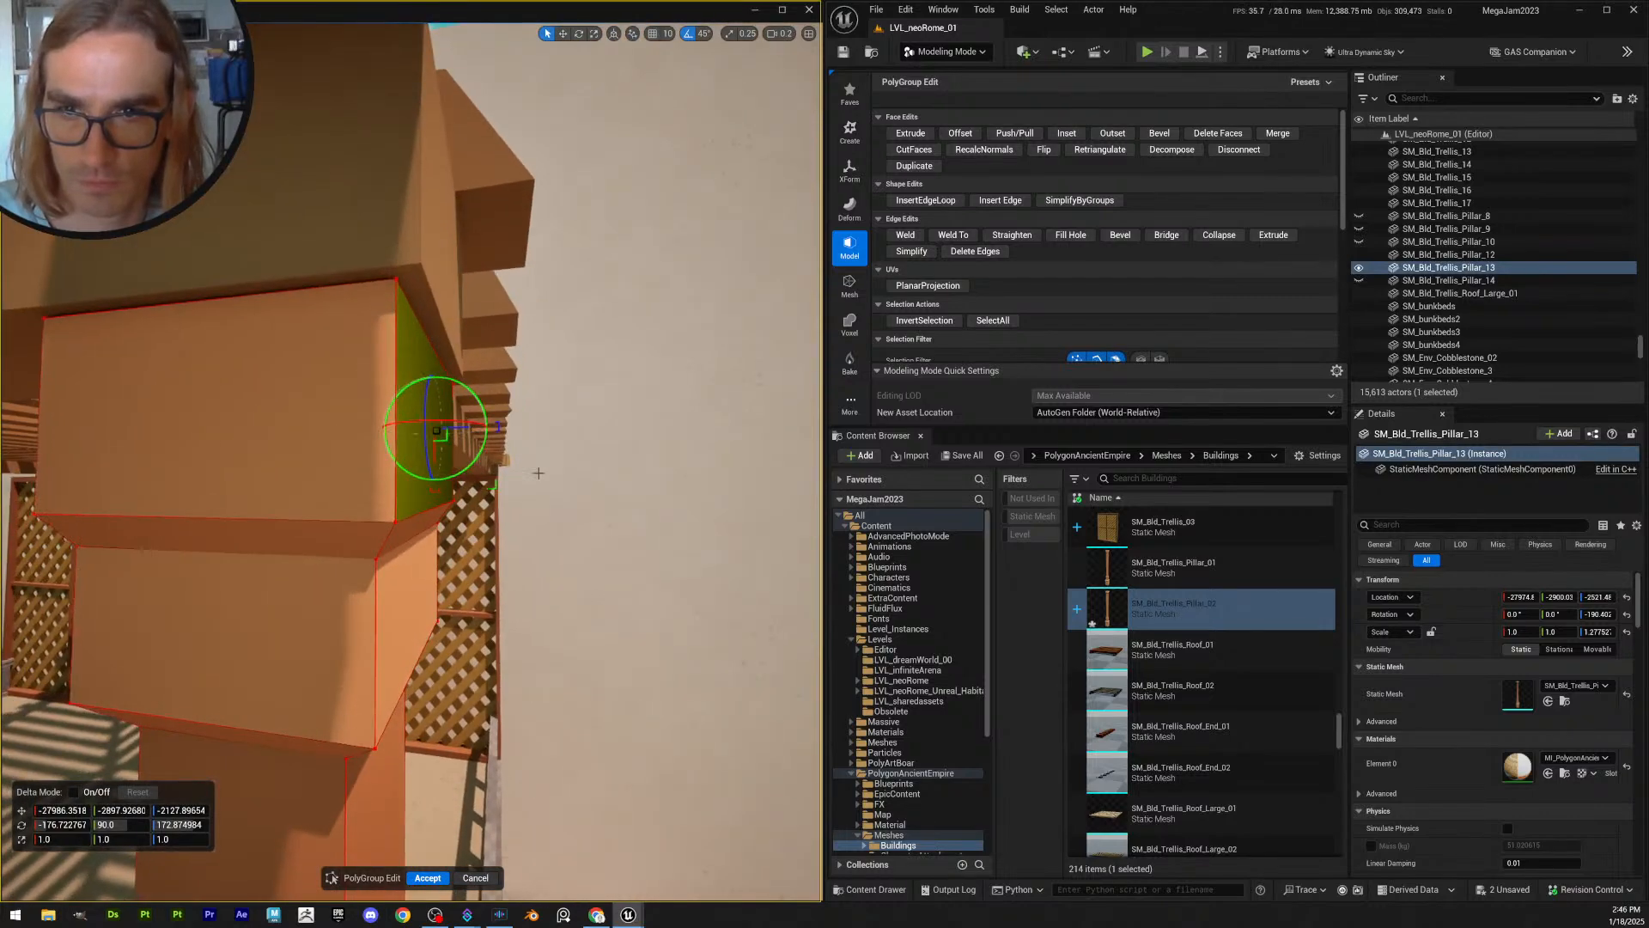
{"action": "left_click", "coordinate": [340, 439], "text": "shift"}
{"action": "key", "text": "d"}
{"action": "right_click_drag", "start_coordinate": [340, 438], "coordinate": [258, 438]}
{"action": "key", "text": "d"}
{"action": "left_click", "coordinate": [460, 387], "text": "shift"}
{"action": "key", "text": "d"}
{"action": "scroll", "coordinate": [412, 387], "scroll_direction": "up", "scroll_amount": 1}
{"action": "right_click_drag", "start_coordinate": [459, 387], "coordinate": [283, 386]}
{"action": "right_click_drag", "start_coordinate": [361, 434], "coordinate": [152, 332]}
{"action": "key", "text": "a"}
{"action": "scroll", "coordinate": [395, 417], "scroll_direction": "down", "scroll_amount": 2}
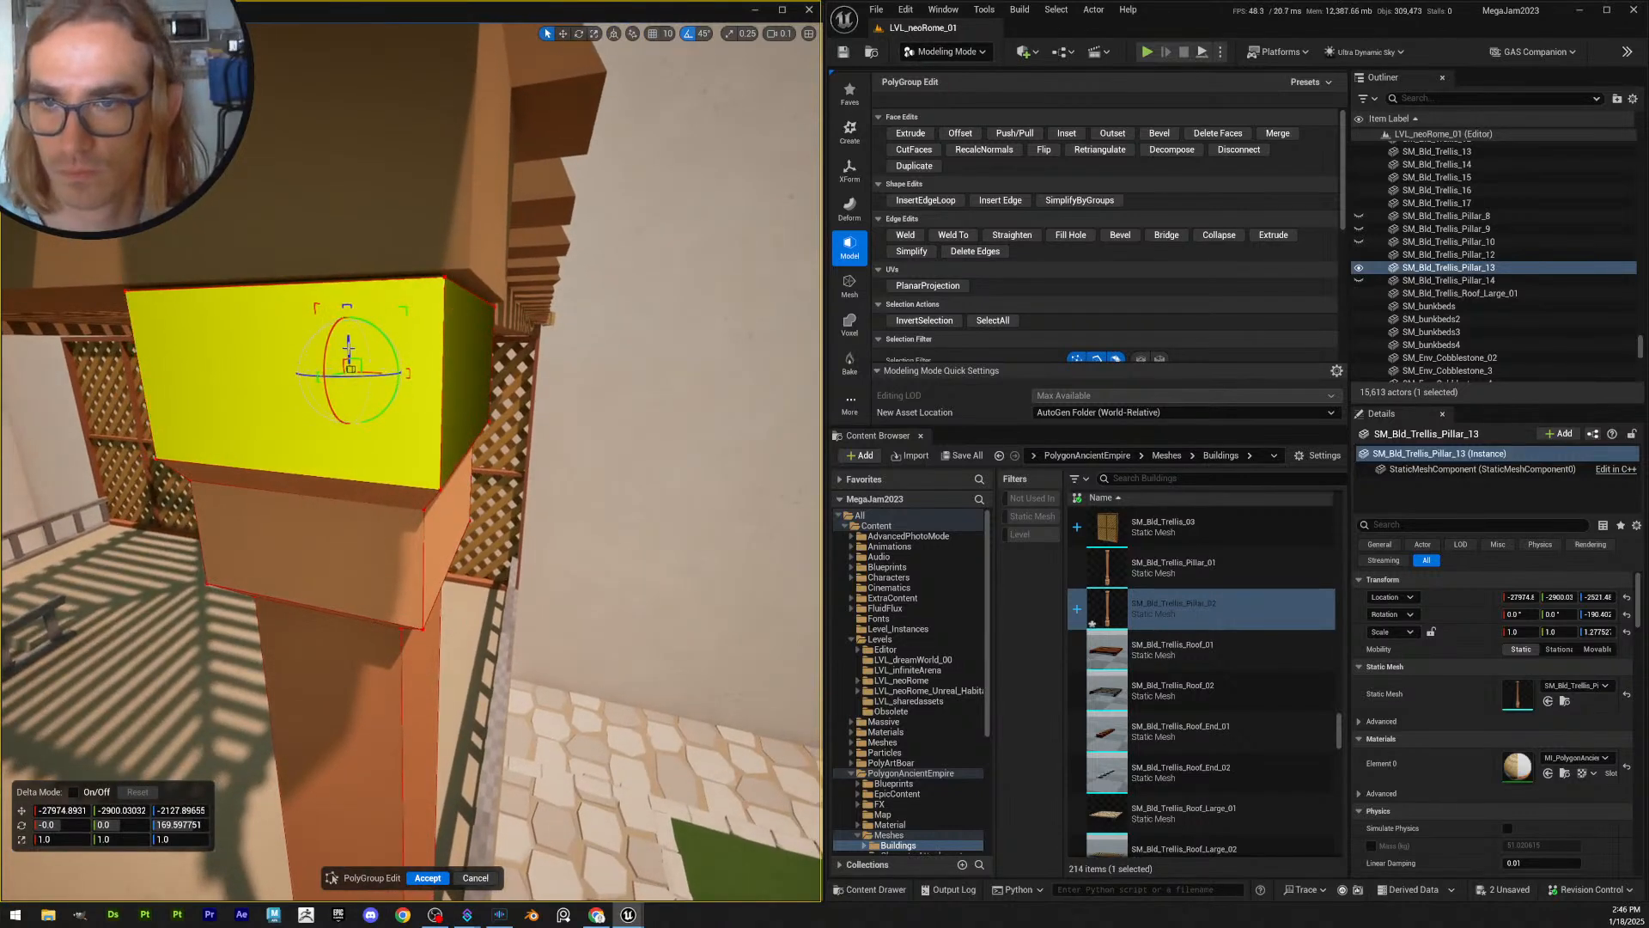
{"action": "mouse_move", "coordinate": [348, 345]}
{"action": "left_mouse_down"}
{"action": "mouse_move", "coordinate": [339, 142]}
{"action": "mouse_move", "coordinate": [358, 341]}
{"action": "left_mouse_up"}
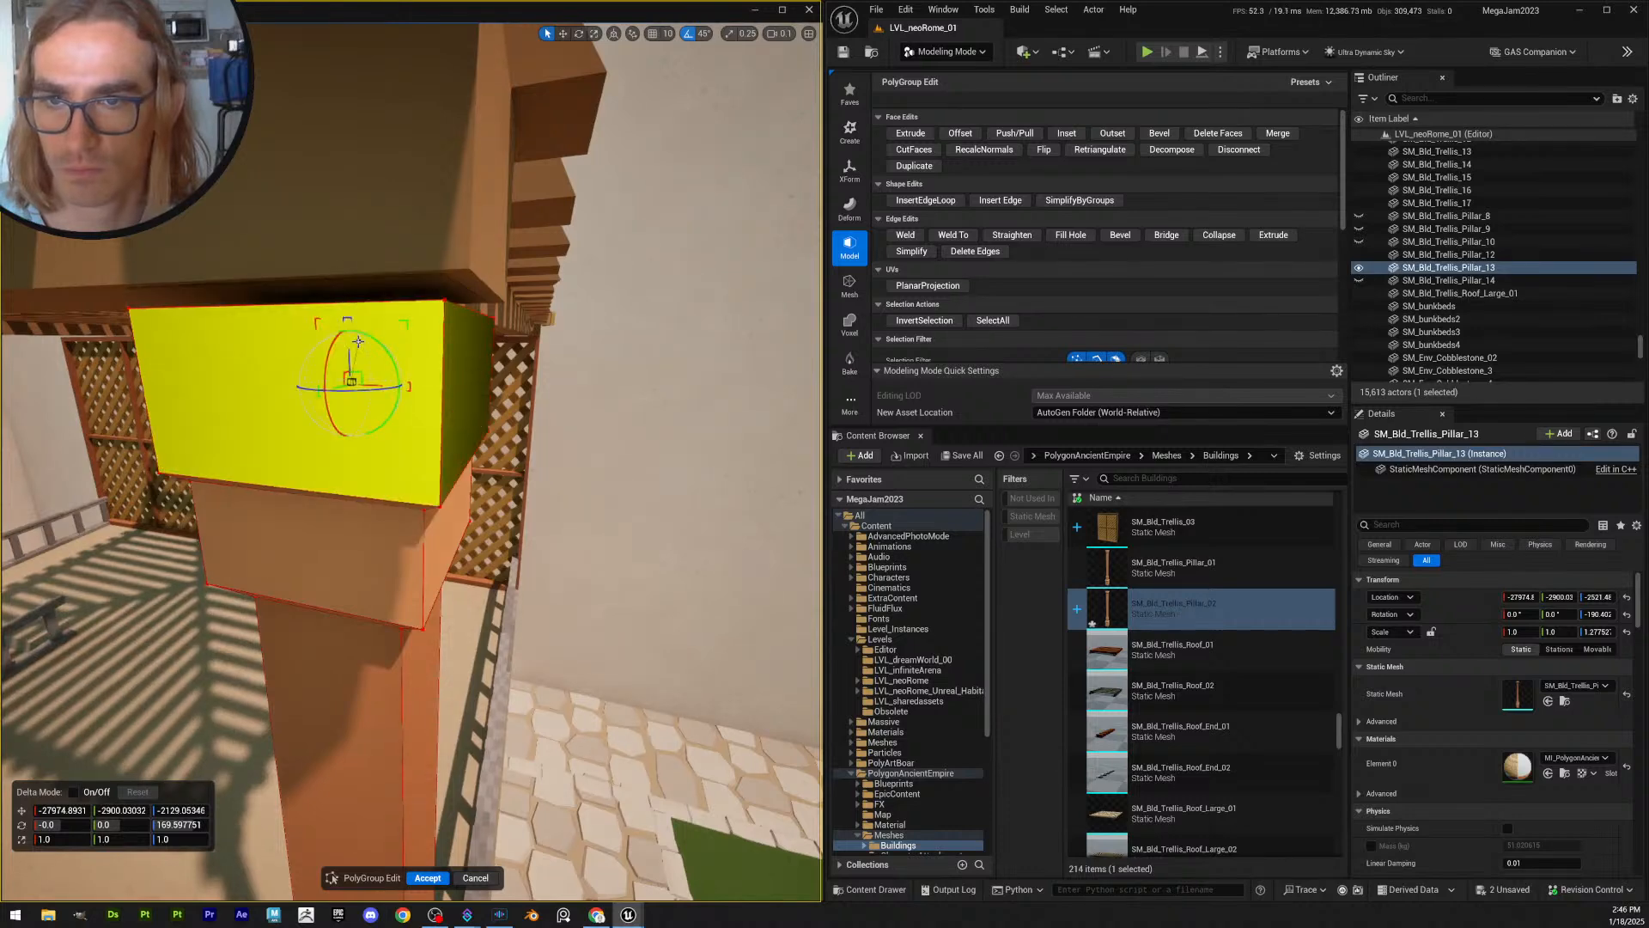
- Raise the top face of the pillar's top block to Z about -2121.41, against the roof beam
{"action": "right_click_drag", "start_coordinate": [427, 363], "coordinate": [427, 387]}
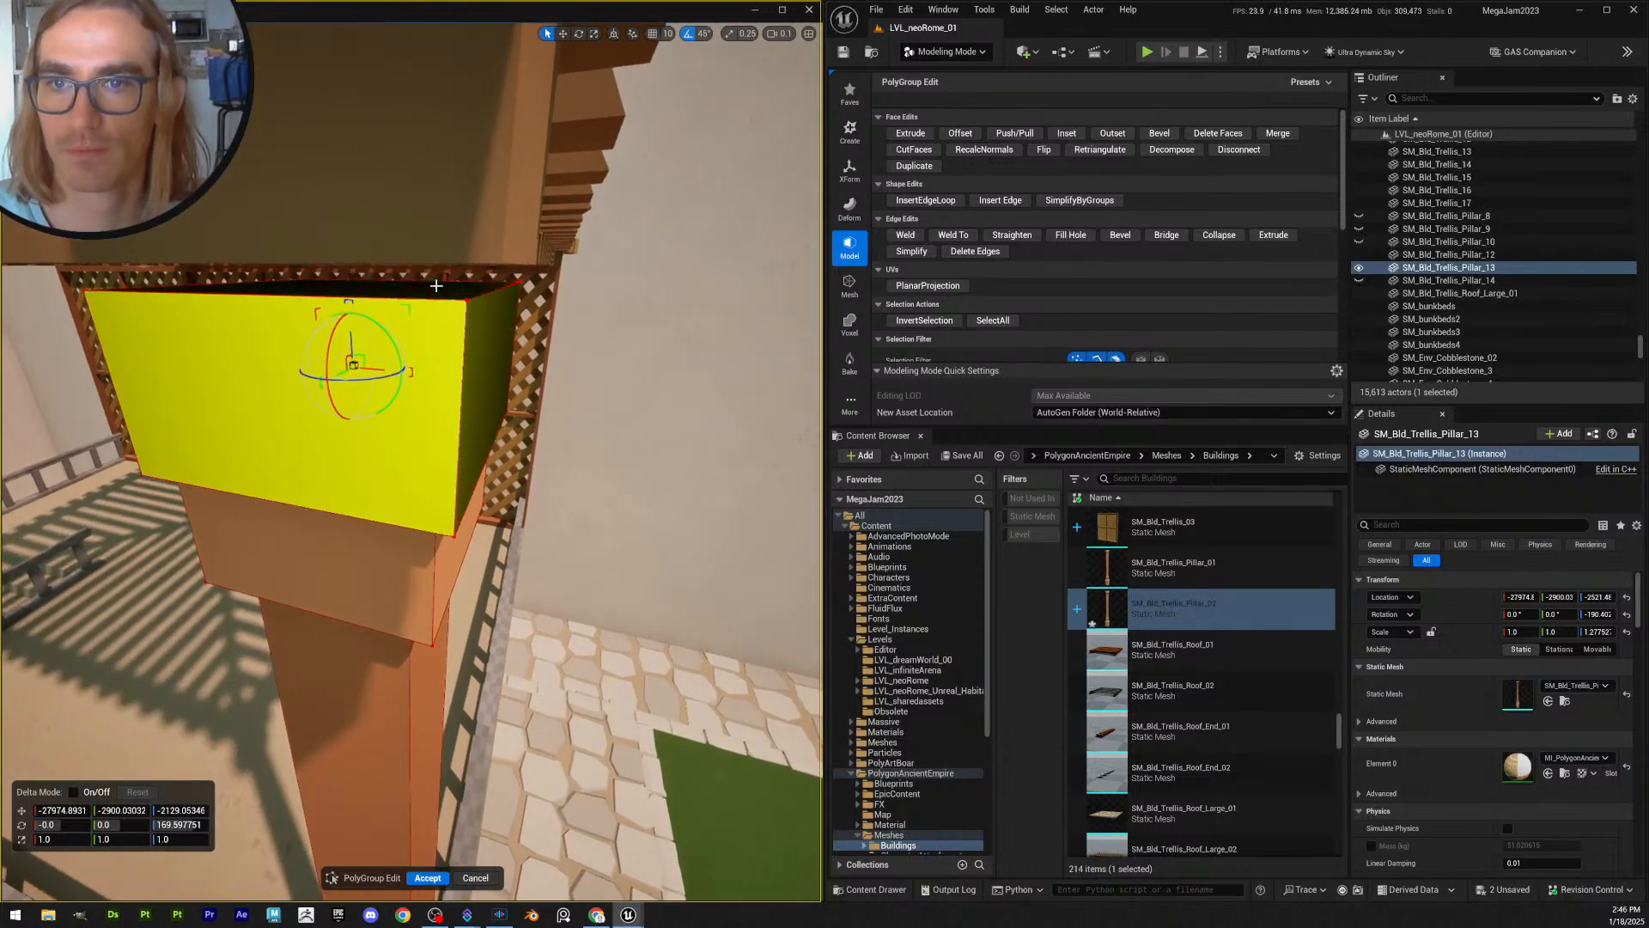
{"action": "left_click", "coordinate": [436, 285]}
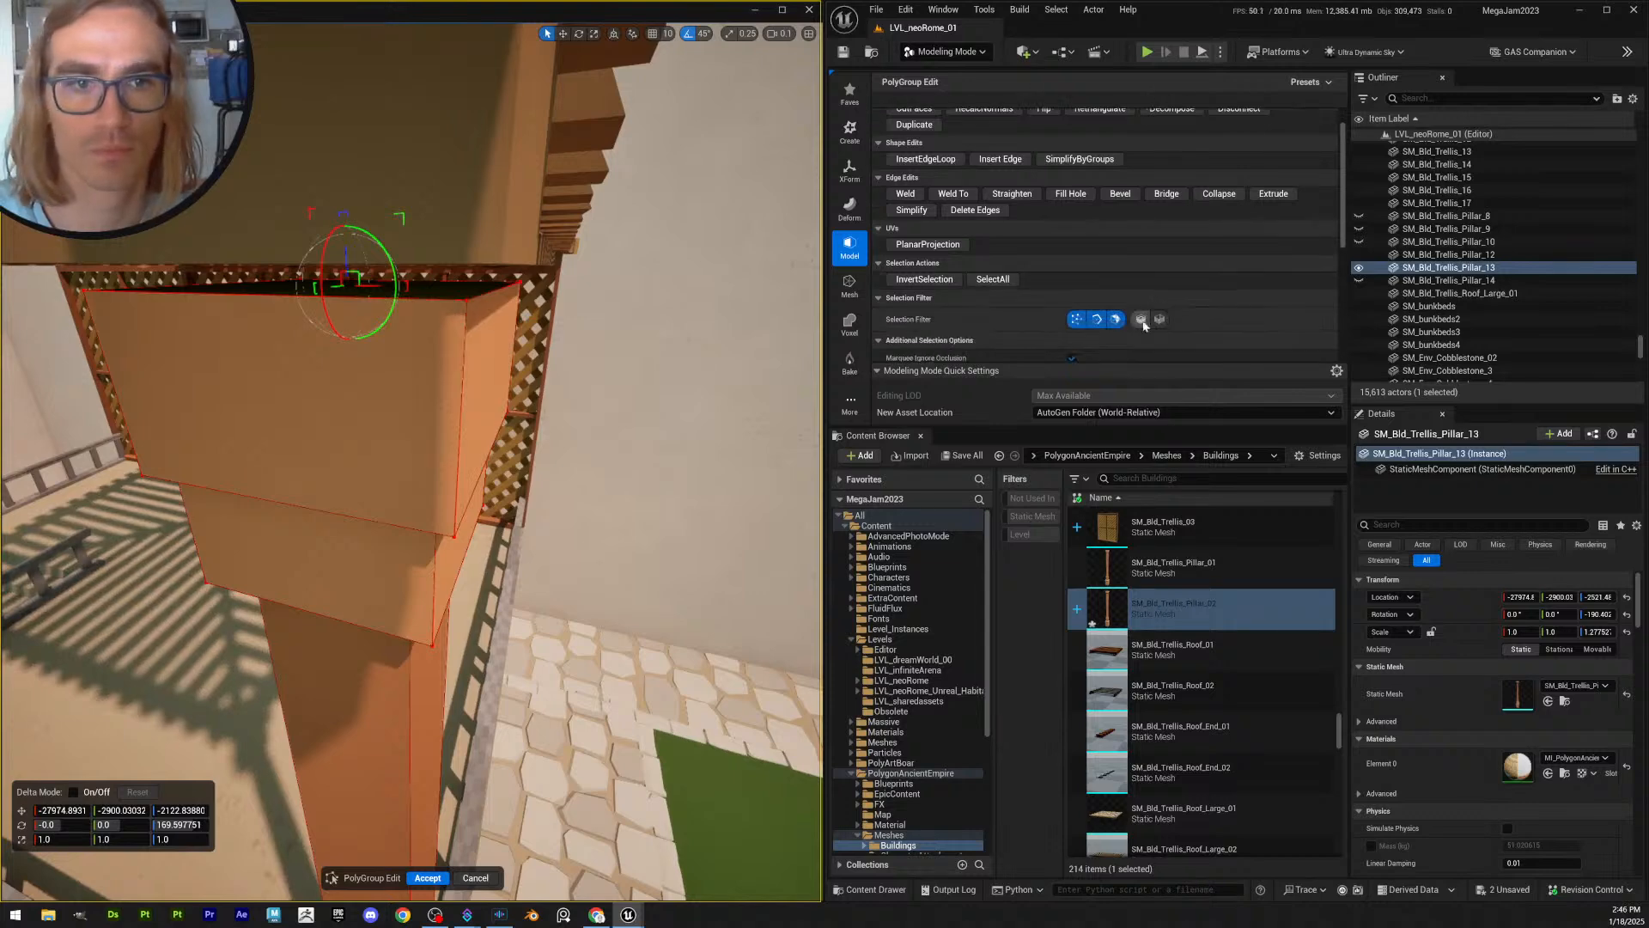
{"action": "right_click_drag", "start_coordinate": [490, 302], "coordinate": [488, 322]}
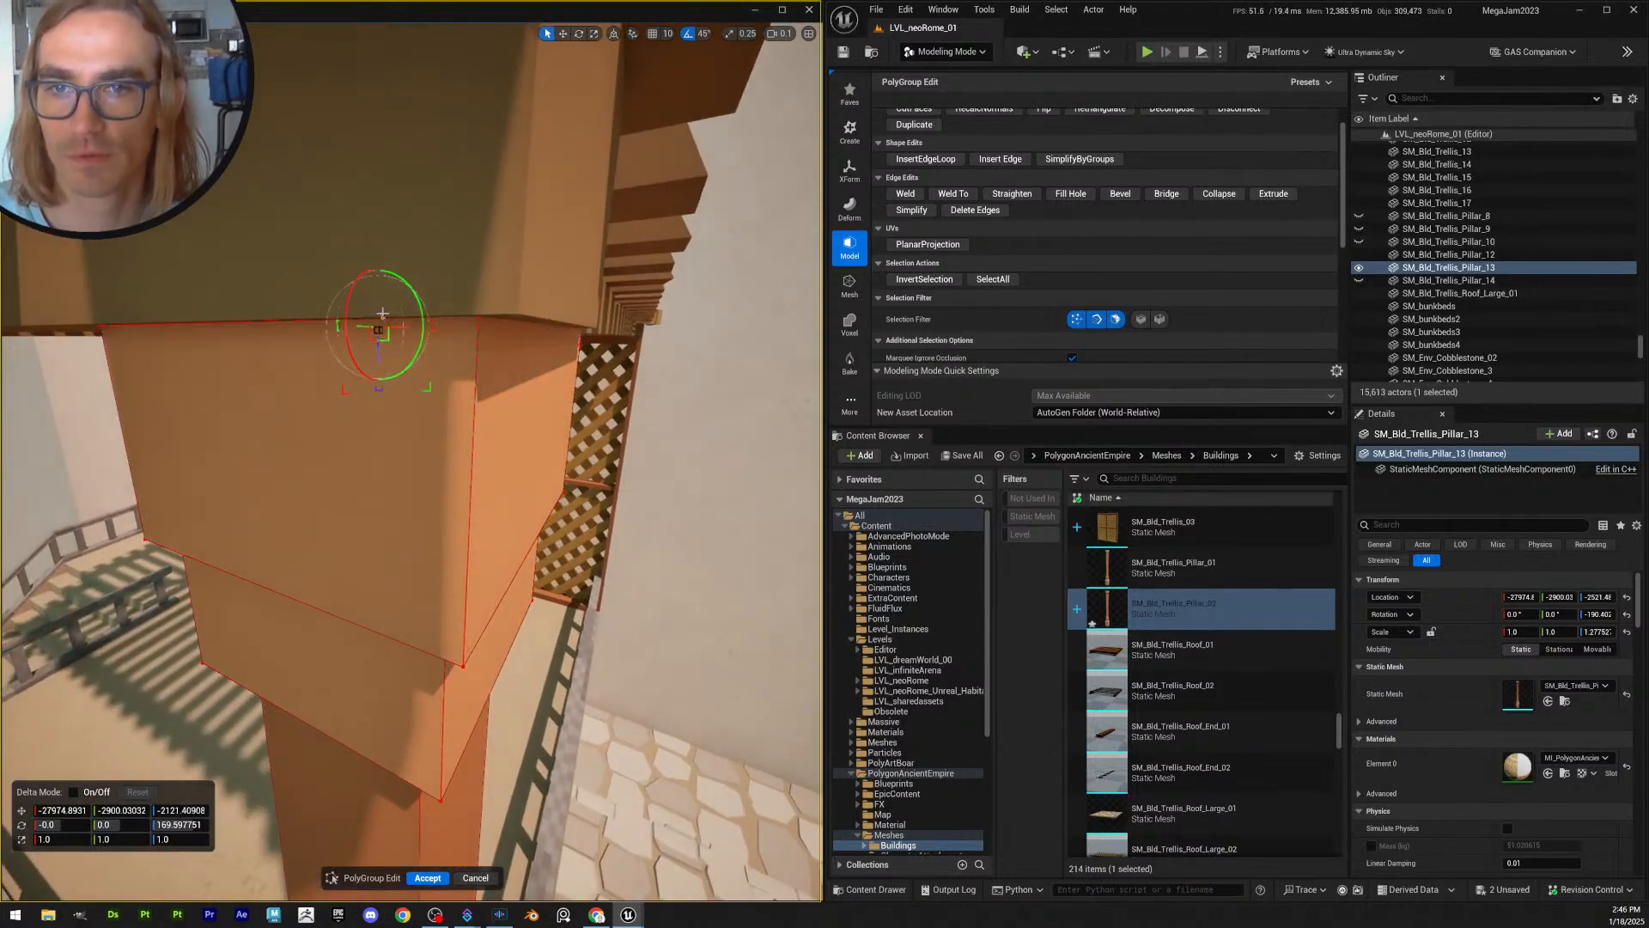
- Try to move a single side face of the pillar's top block outward, and undo the move
{"action": "left_click", "coordinate": [527, 420]}
{"action": "right_click_drag", "start_coordinate": [527, 420], "coordinate": [448, 454]}
{"action": "mouse_move", "coordinate": [439, 423]}
{"action": "left_mouse_down"}
{"action": "mouse_move", "coordinate": [481, 425]}
{"action": "mouse_move", "coordinate": [318, 425]}
{"action": "mouse_move", "coordinate": [452, 427]}
{"action": "left_mouse_up"}
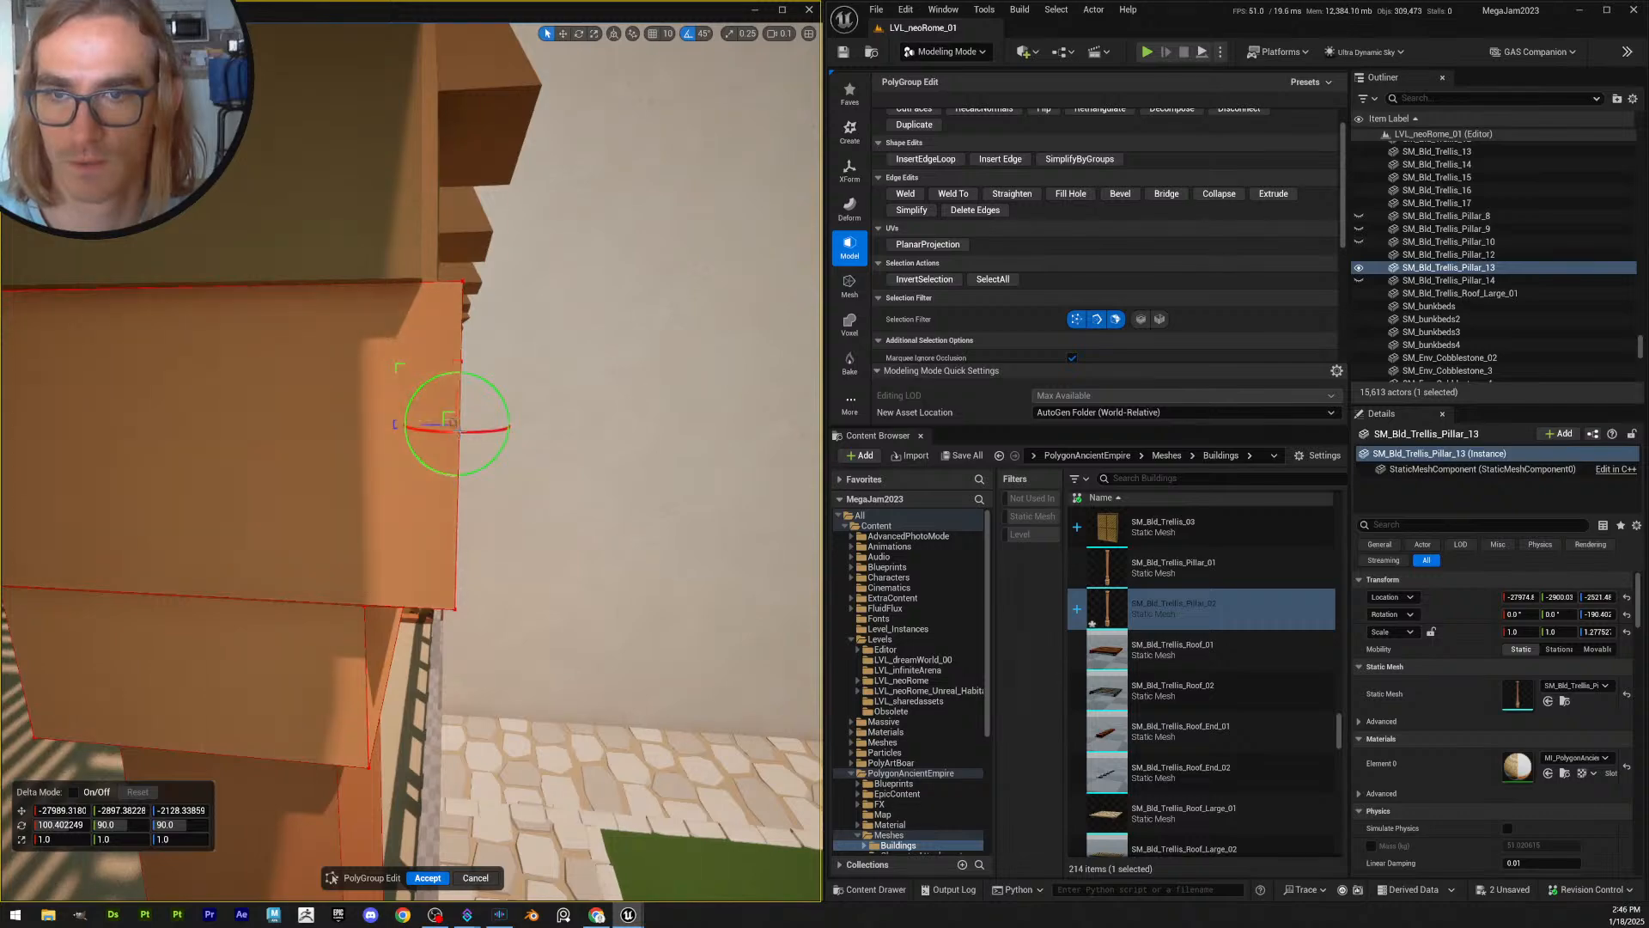
{"action": "key", "text": "ctrl+z"}
- Select all side faces of the pillar's top block and scale them outward by about 1.13
{"action": "mouse_move", "coordinate": [453, 427]}
{"action": "right_mouse_down"}
{"action": "mouse_move", "coordinate": [430, 439]}
{"action": "mouse_move", "coordinate": [437, 398]}
{"action": "mouse_move", "coordinate": [467, 419]}
{"action": "right_mouse_up"}
{"action": "left_click", "coordinate": [429, 398], "text": "shift"}
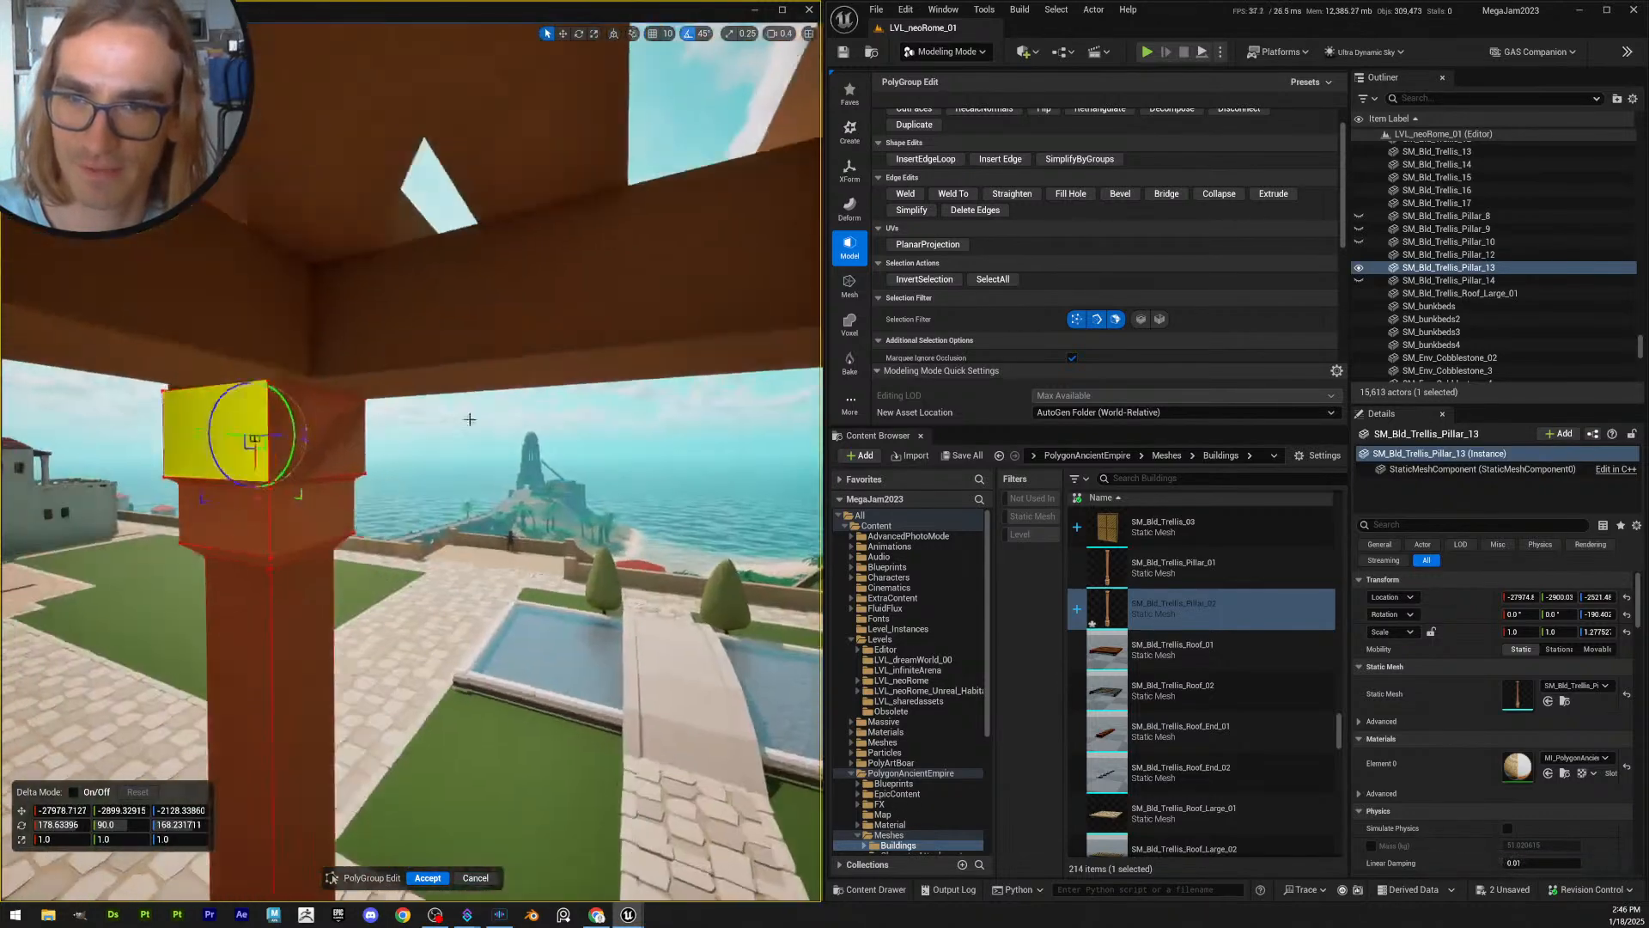
{"action": "left_click", "coordinate": [306, 430], "text": "shift"}
{"action": "mouse_move", "coordinate": [358, 435]}
{"action": "right_mouse_down"}
{"action": "mouse_move", "coordinate": [396, 430]}
{"action": "mouse_move", "coordinate": [344, 408]}
{"action": "mouse_move", "coordinate": [369, 400]}
{"action": "mouse_move", "coordinate": [335, 402]}
{"action": "mouse_move", "coordinate": [386, 438]}
{"action": "right_mouse_up"}
{"action": "scroll", "coordinate": [370, 399], "scroll_direction": "down", "scroll_amount": 2}
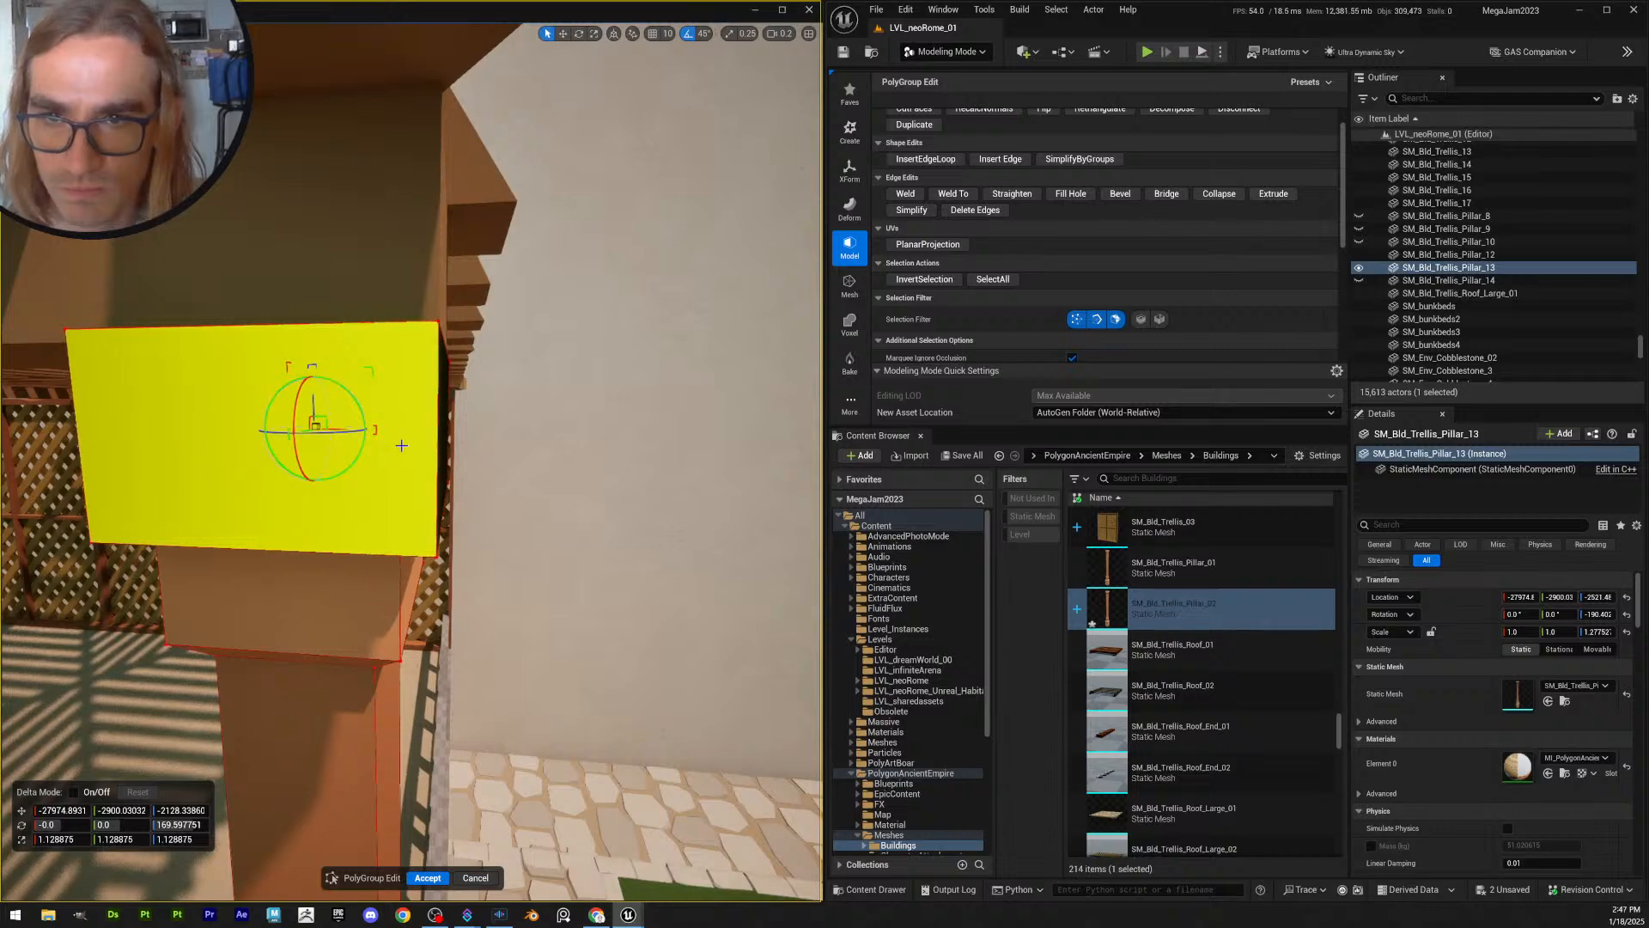
- Scale the top block's side faces inward by about 0.94 to match the roof beam
{"action": "key", "text": "d"}
{"action": "right_click_drag", "start_coordinate": [401, 445], "coordinate": [417, 497]}
{"action": "key", "text": "q"}
{"action": "scroll", "coordinate": [26, 365], "scroll_direction": "up", "scroll_amount": 1}
{"action": "key", "text": "s"}
{"action": "key", "text": "w"}
{"action": "key", "text": "e"}
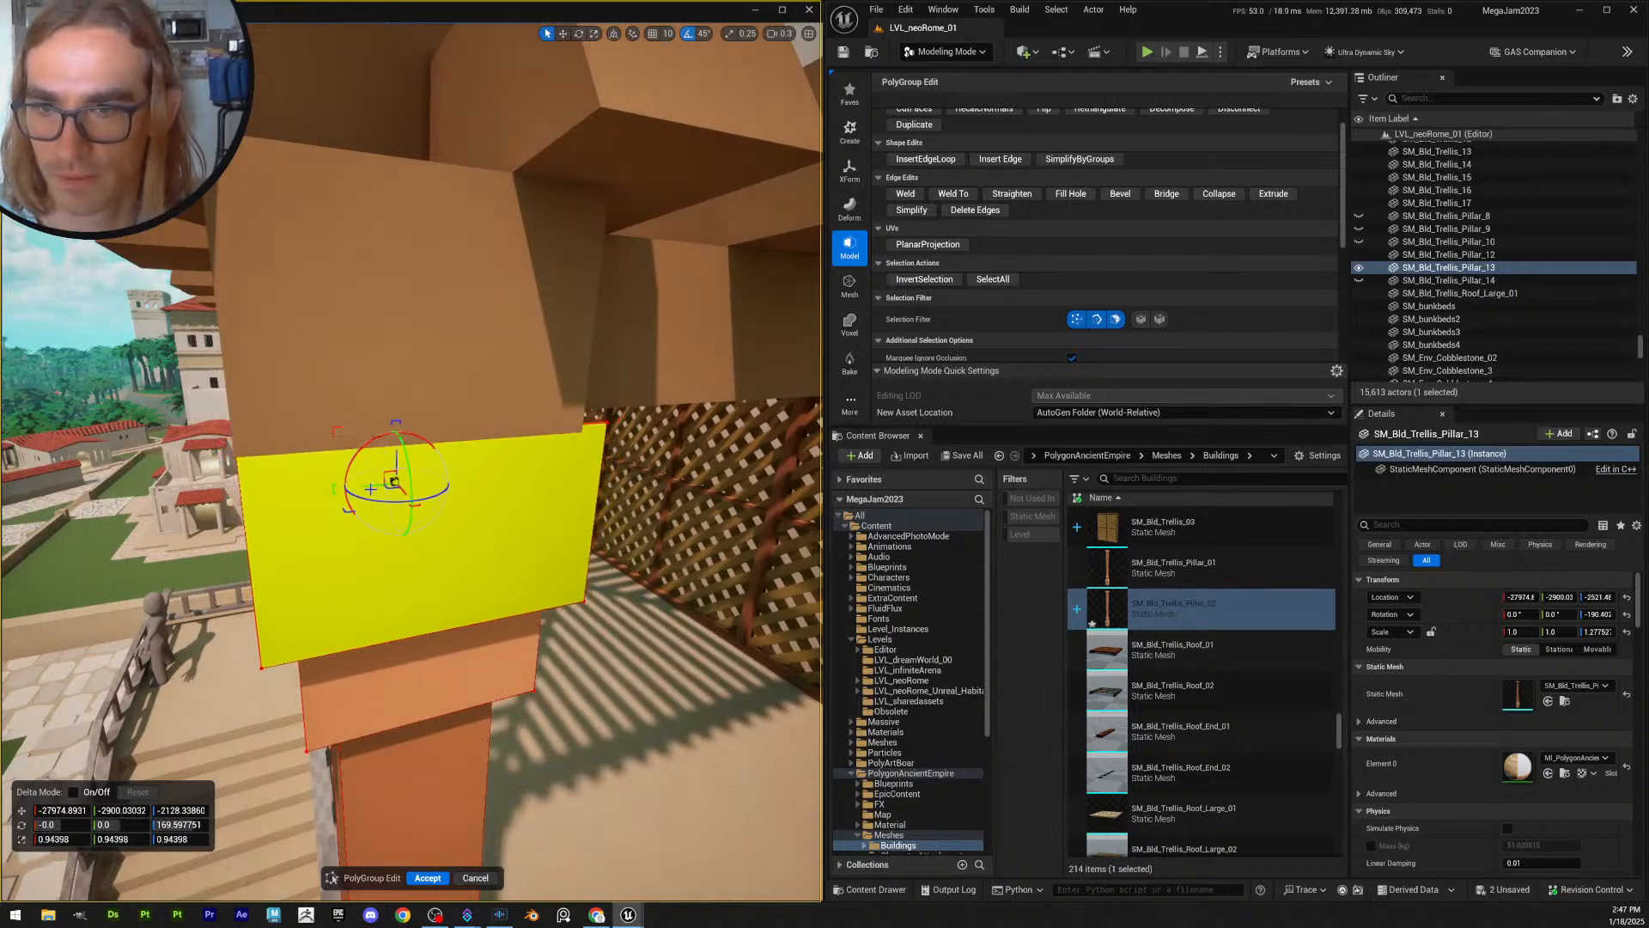
- Enlarge the top block's side faces slightly, by a scale of about 1.04, around the beam
{"action": "key", "text": "a"}
{"action": "mouse_move", "coordinate": [371, 489]}
{"action": "right_mouse_down"}
{"action": "mouse_move", "coordinate": [521, 479]}
{"action": "mouse_move", "coordinate": [343, 472]}
{"action": "right_mouse_up"}
{"action": "key", "text": "d"}
{"action": "key", "text": "s"}
{"action": "key", "text": "w"}
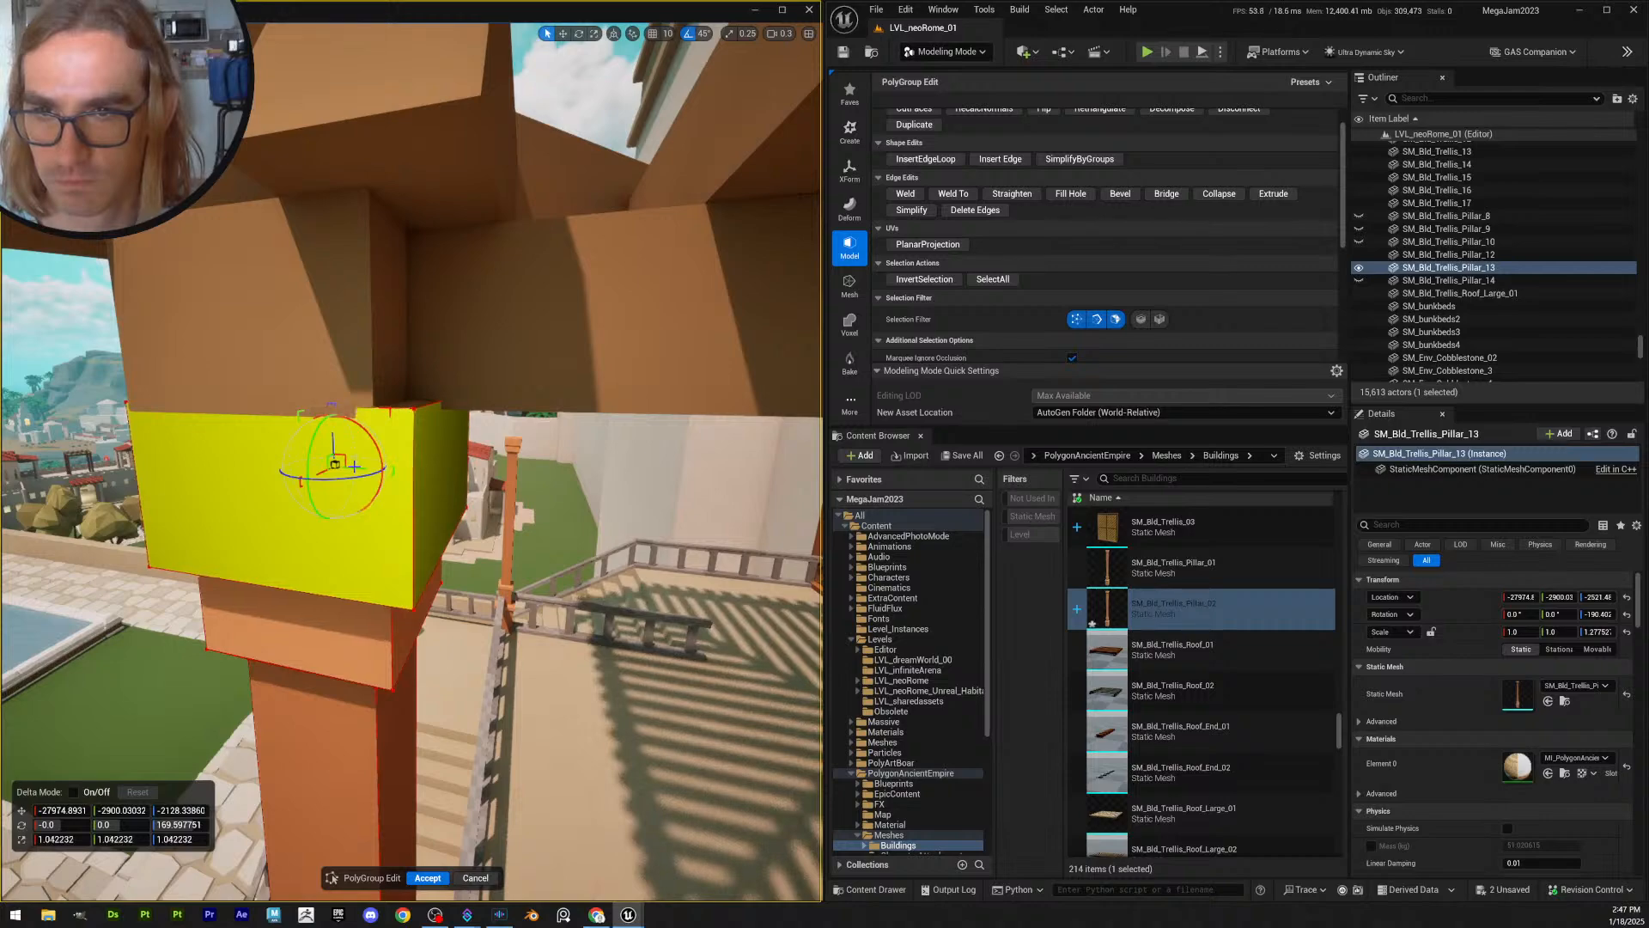
{"action": "left_click_drag", "start_coordinate": [353, 466], "coordinate": [354, 467]}
{"action": "key", "text": "a"}
{"action": "right_click_drag", "start_coordinate": [354, 467], "coordinate": [507, 462]}
{"action": "right_click_drag", "start_coordinate": [142, 412], "coordinate": [147, 408]}
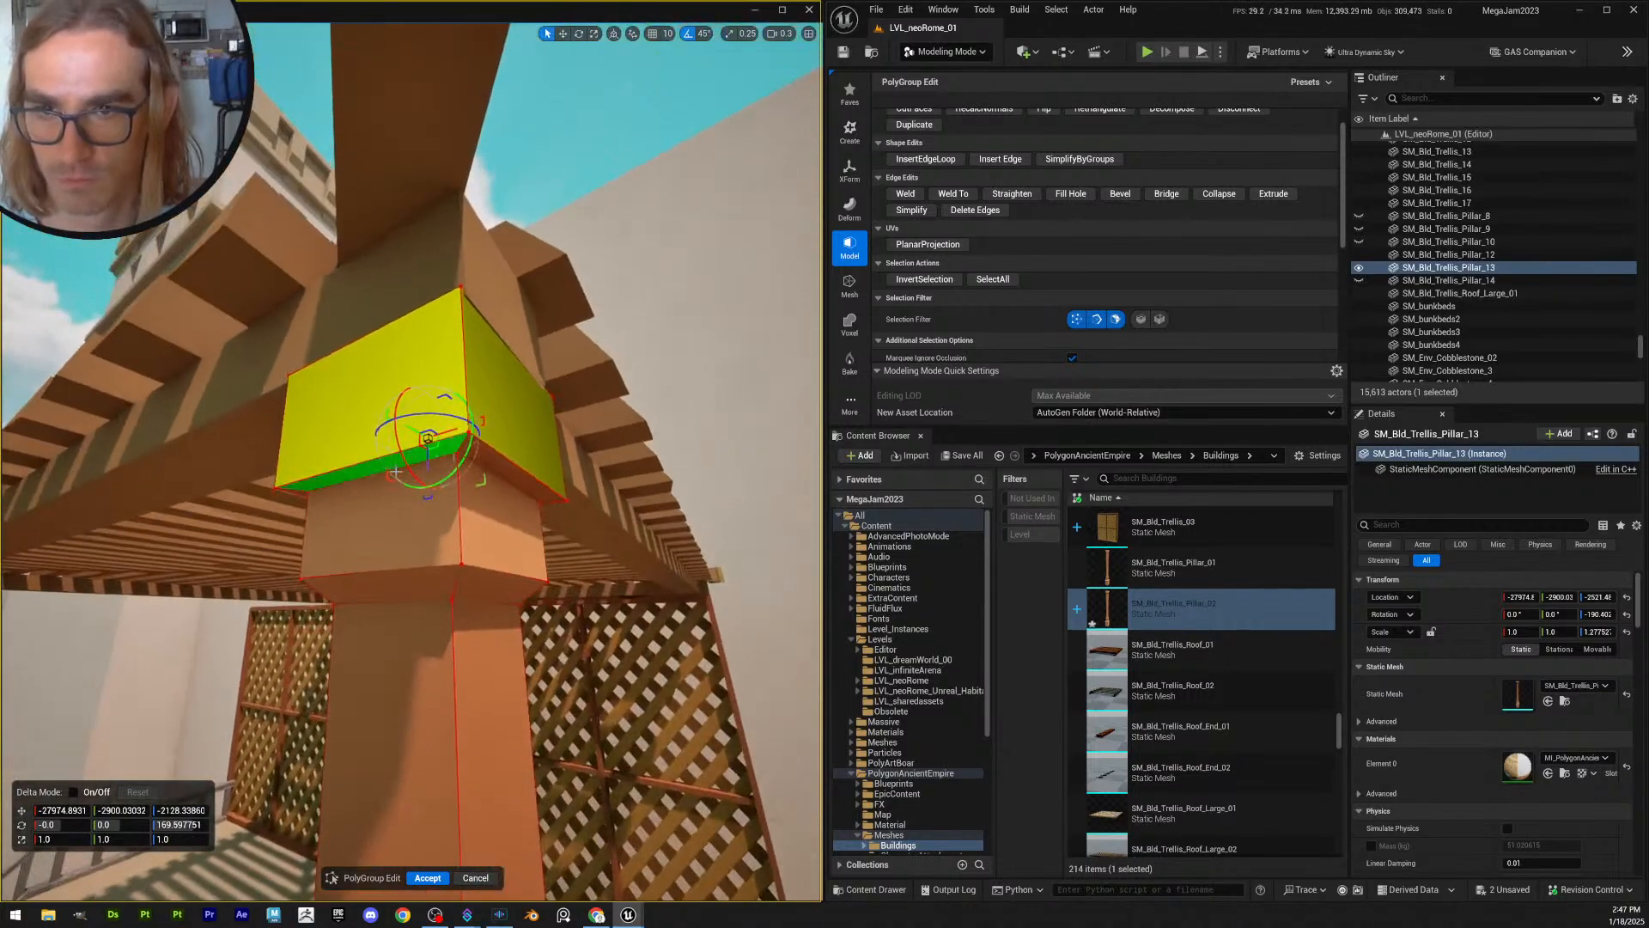
- Scale the top block's side faces down by about 0.96
{"action": "left_click_drag", "start_coordinate": [428, 438], "coordinate": [409, 443]}
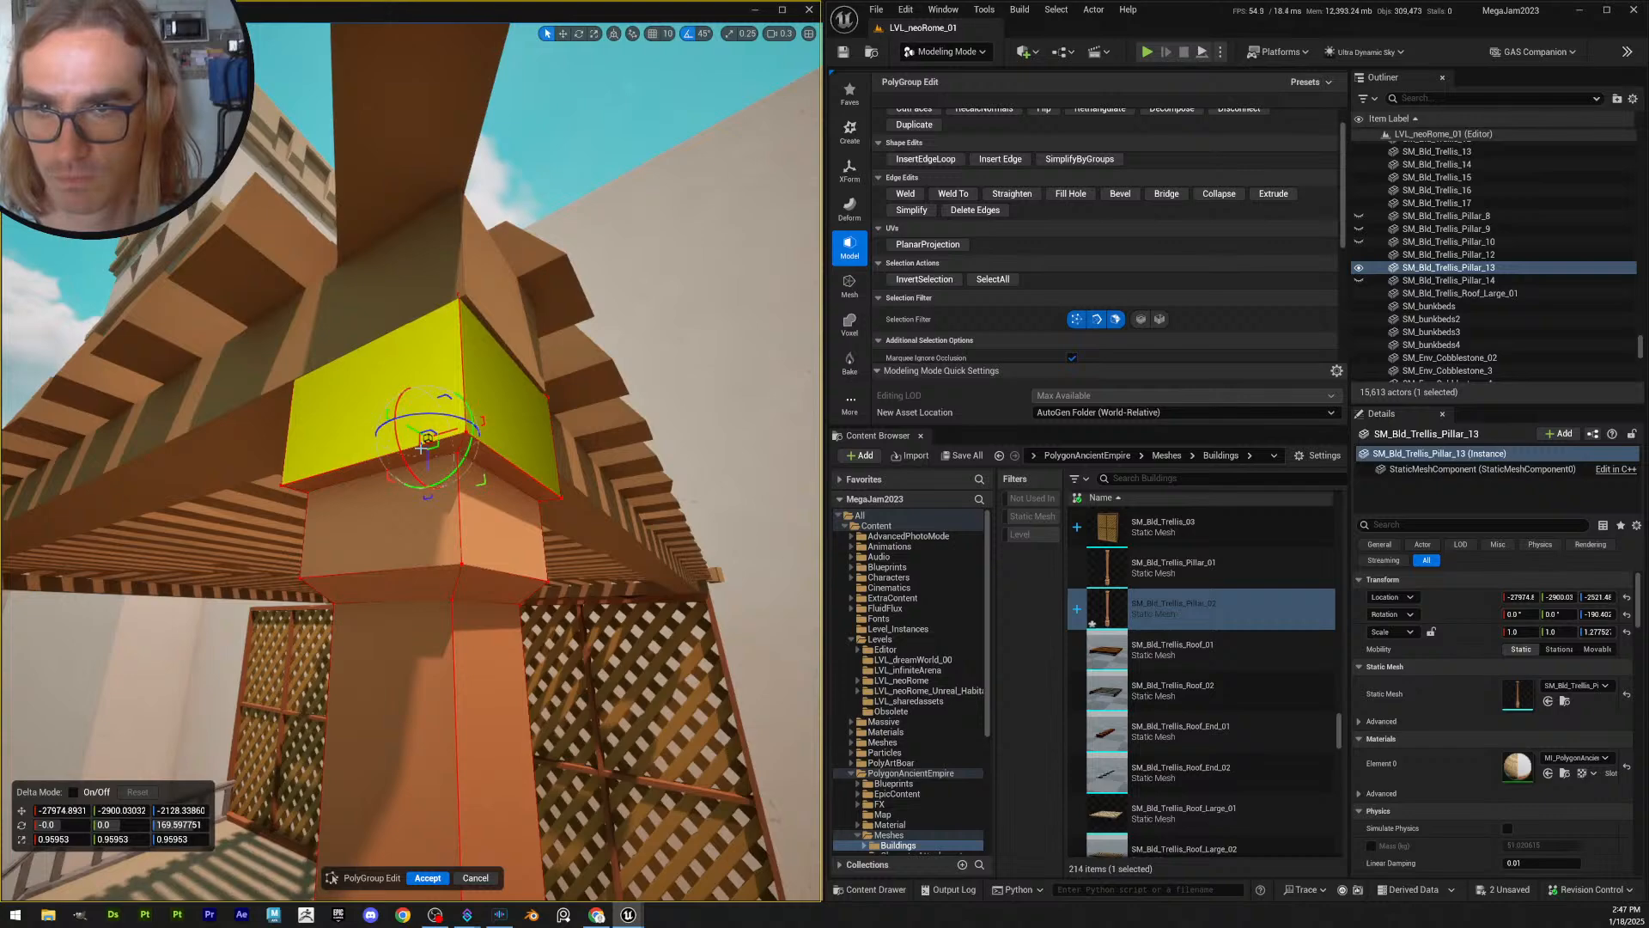
{"action": "left_click_drag", "start_coordinate": [421, 449], "coordinate": [421, 448]}
{"action": "right_click_drag", "start_coordinate": [421, 448], "coordinate": [412, 521]}
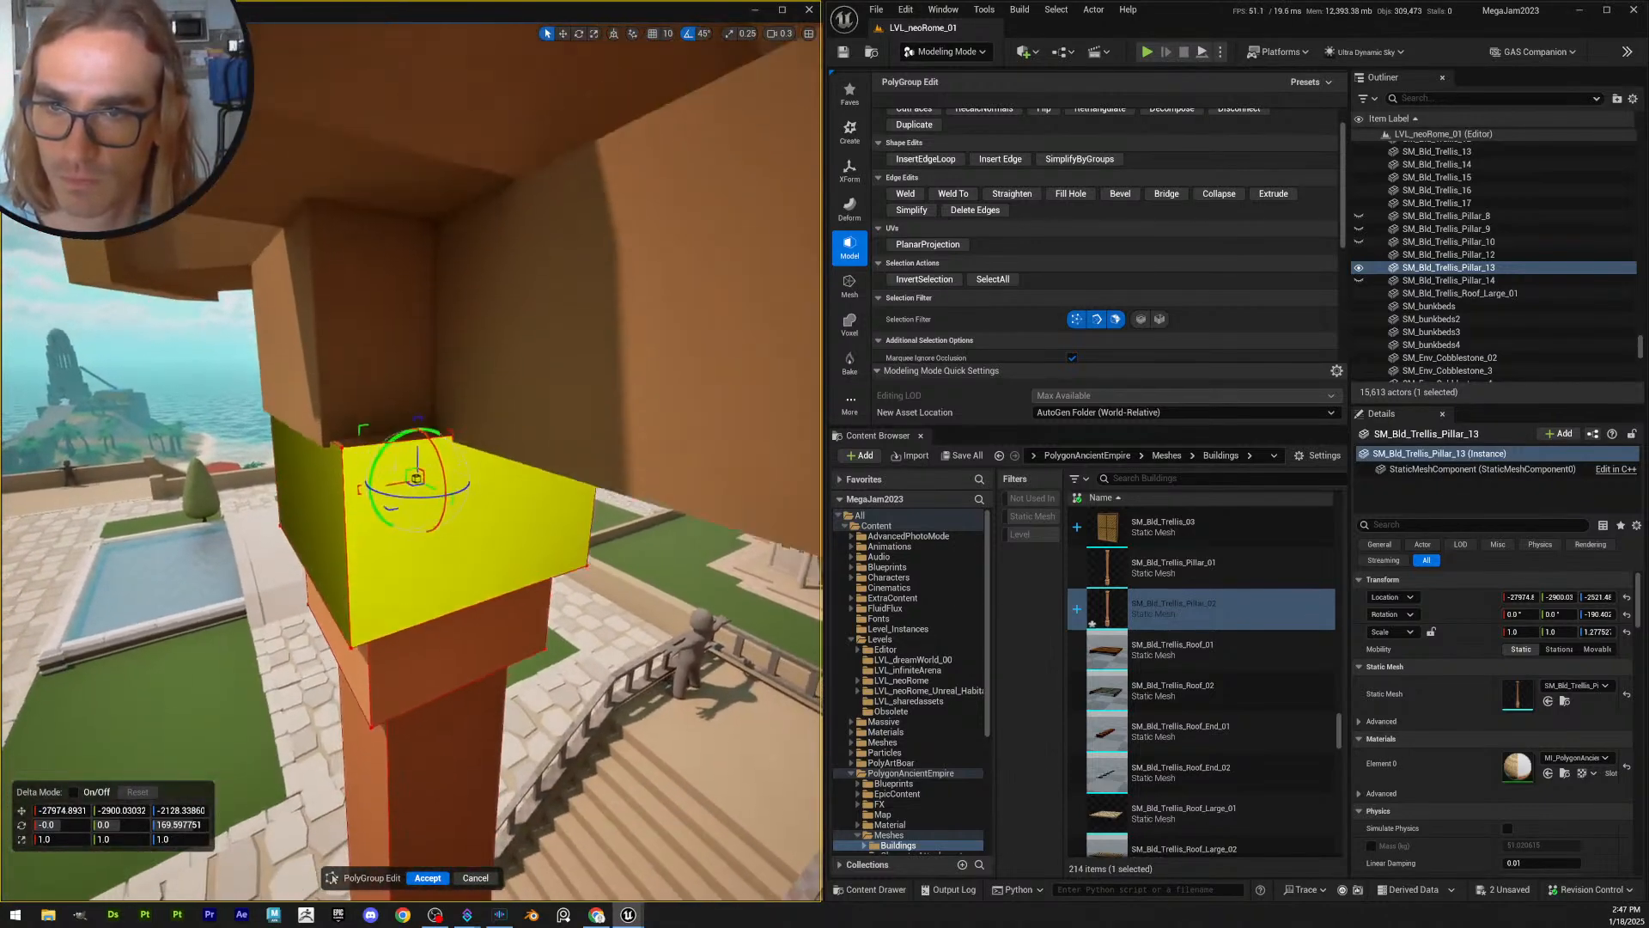
- Adjust the height of the top block's upper face to Z about -2121.40
{"action": "right_click_drag", "start_coordinate": [297, 469], "coordinate": [349, 461]}
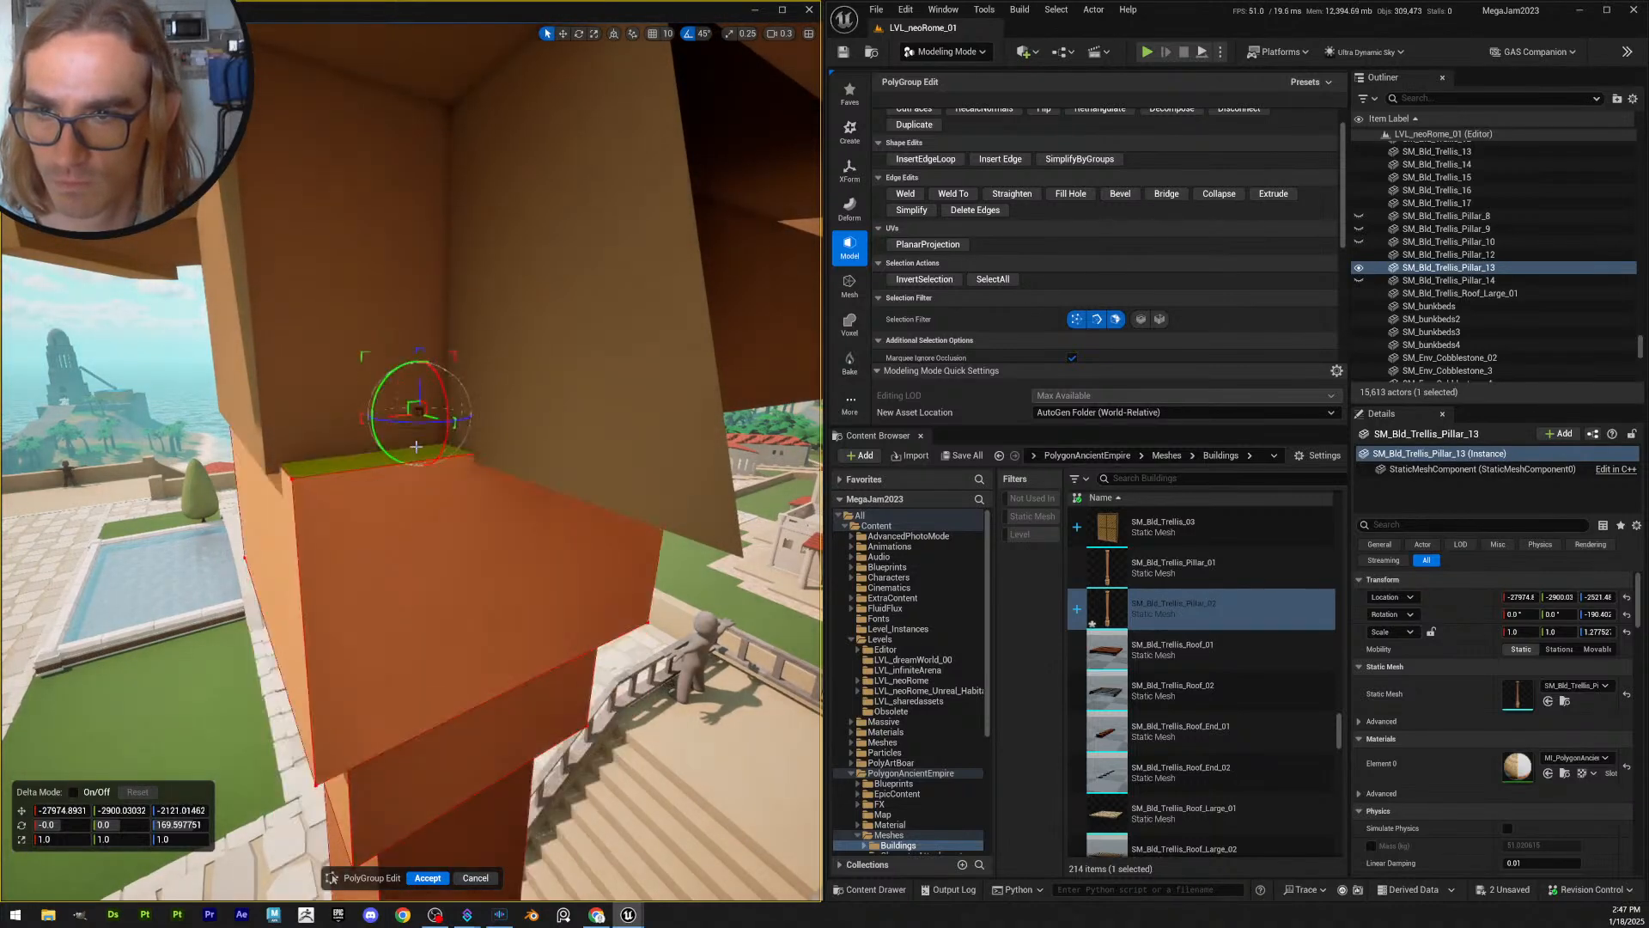
{"action": "right_click_drag", "start_coordinate": [434, 524], "coordinate": [455, 435]}
{"action": "right_click_drag", "start_coordinate": [563, 585], "coordinate": [562, 585]}
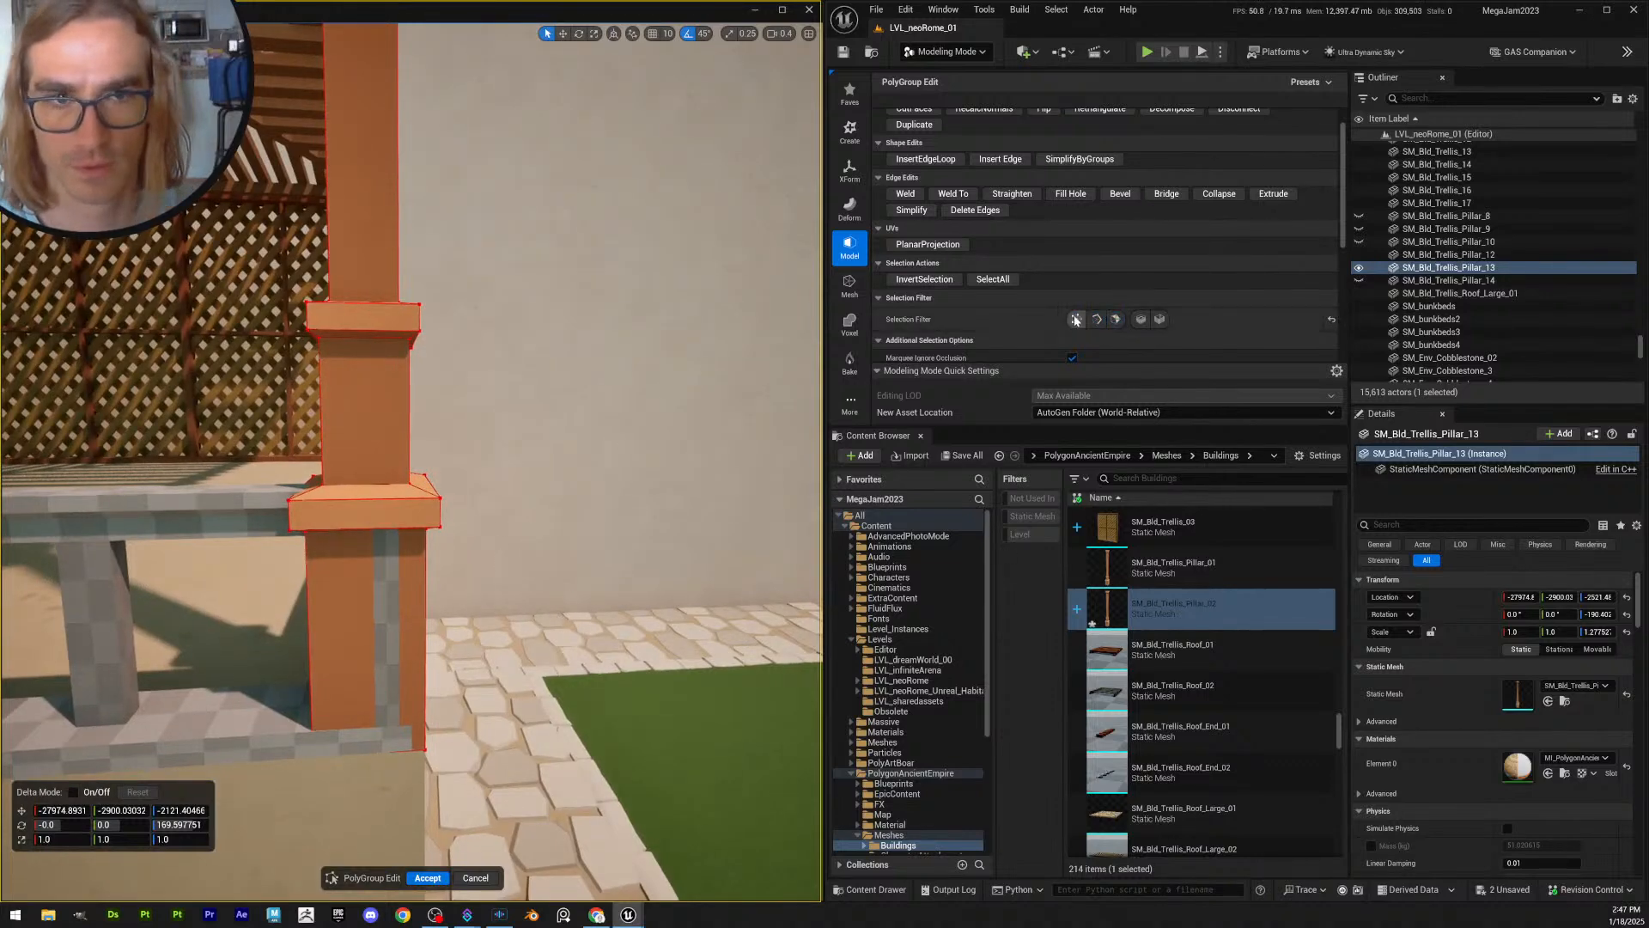
- Limit the selection filter to vertices and edges, select the pillar's collar at railing height and raise it to Z about -2462.75
{"action": "left_click", "coordinate": [1099, 322]}
{"action": "left_click_drag", "start_coordinate": [514, 571], "coordinate": [213, 449]}
{"action": "left_click", "coordinate": [464, 490]}
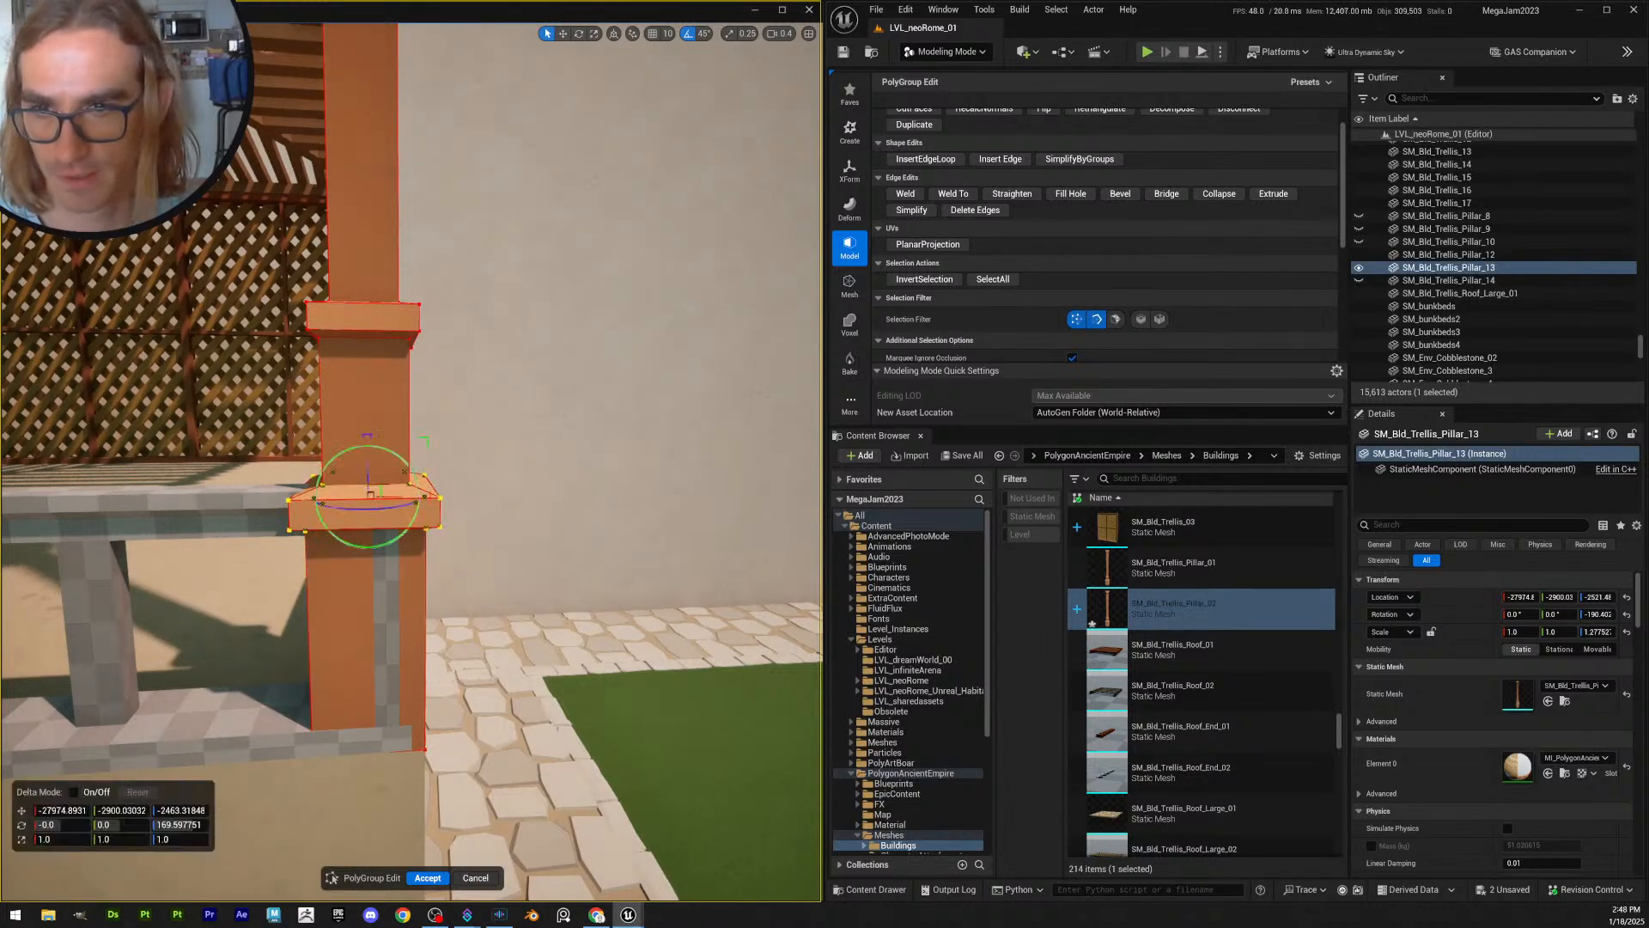
{"action": "key", "text": "a"}
{"action": "key", "text": "w"}
{"action": "right_click_drag", "start_coordinate": [464, 487], "coordinate": [501, 489]}
{"action": "scroll", "coordinate": [498, 489], "scroll_direction": "down", "scroll_amount": 1}
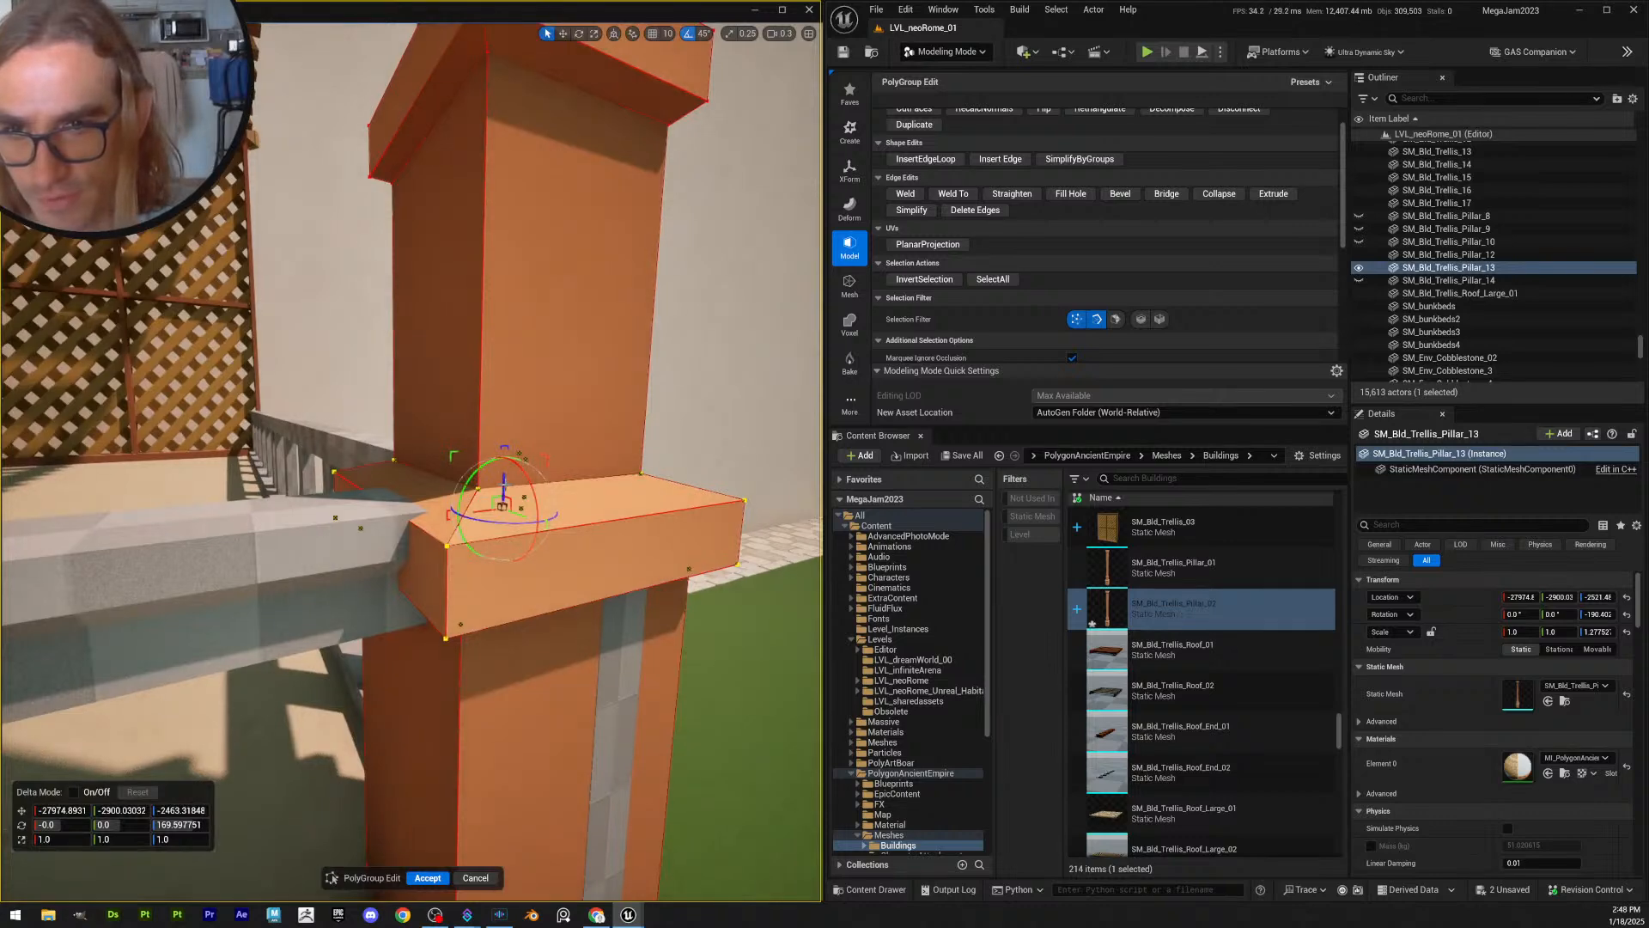
{"action": "left_click_drag", "start_coordinate": [505, 479], "coordinate": [510, 481]}
{"action": "key", "text": "d"}
{"action": "right_click_drag", "start_coordinate": [510, 481], "coordinate": [478, 465]}
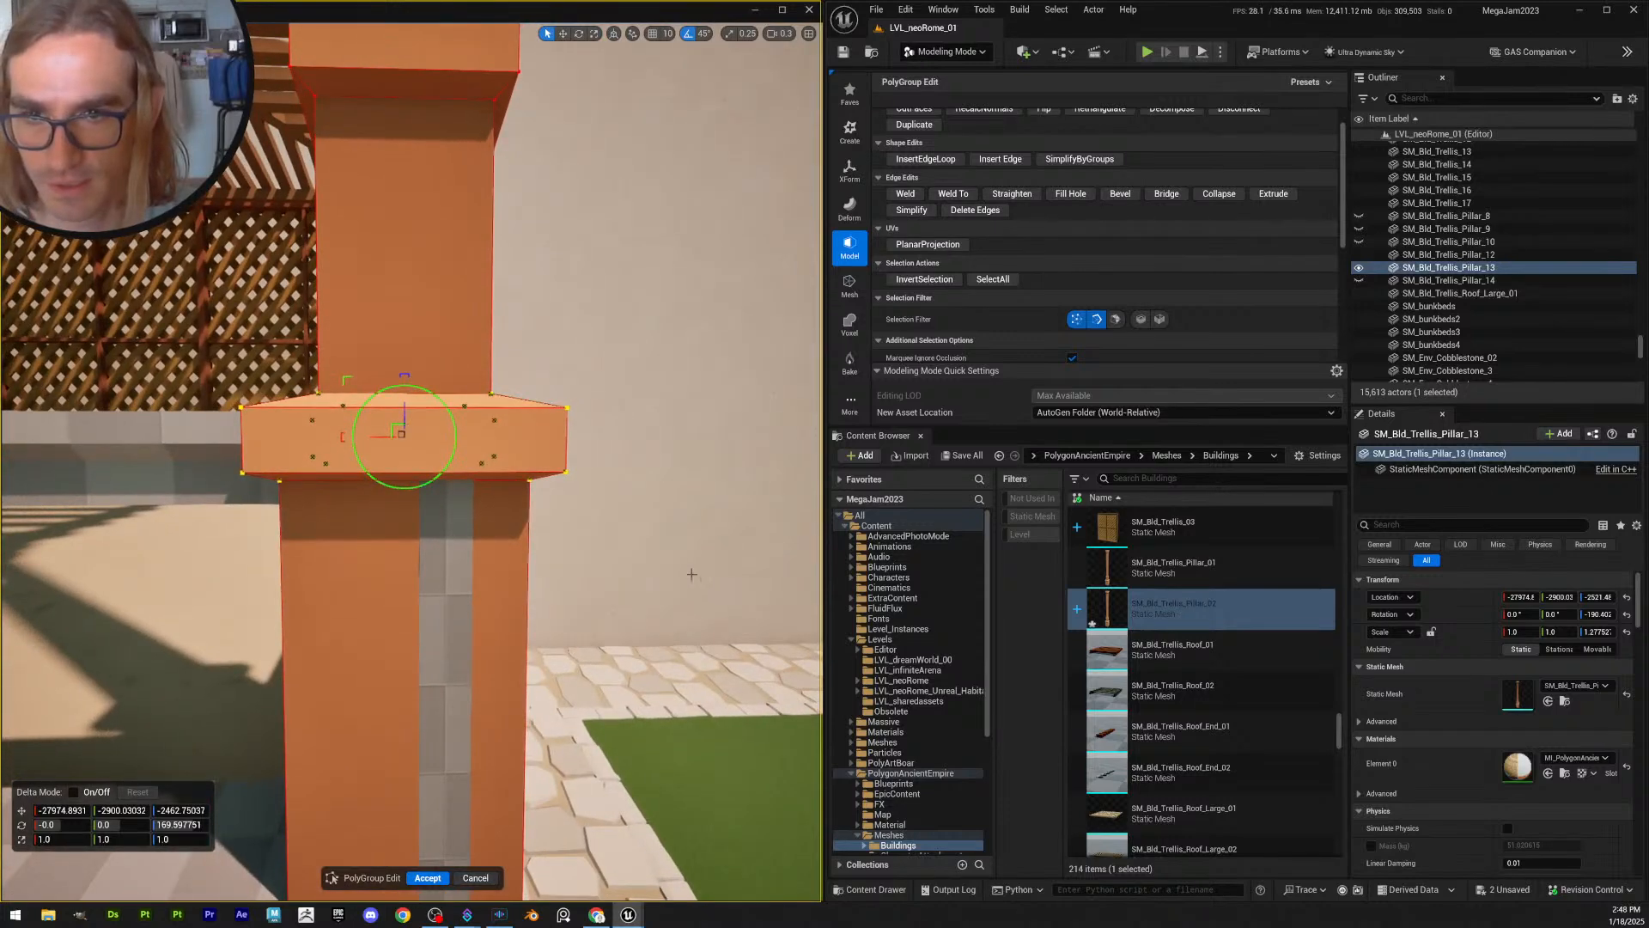
- Lower the vertices along the underside of the railing-height collar to Z about -2471.12 and accept the PolyGroup edit
{"action": "left_click_drag", "start_coordinate": [696, 574], "coordinate": [135, 436]}
{"action": "key", "text": "a"}
{"action": "mouse_move", "coordinate": [135, 435]}
{"action": "right_mouse_down"}
{"action": "mouse_move", "coordinate": [225, 441]}
{"action": "mouse_move", "coordinate": [164, 438]}
{"action": "right_mouse_up"}
{"action": "key", "text": "d"}
{"action": "left_click_drag", "start_coordinate": [458, 417], "coordinate": [461, 454]}
{"action": "right_click_drag", "start_coordinate": [461, 453], "coordinate": [474, 371]}
{"action": "scroll", "coordinate": [470, 391], "scroll_direction": "down", "scroll_amount": 1}
{"action": "left_click_drag", "start_coordinate": [446, 407], "coordinate": [449, 415]}
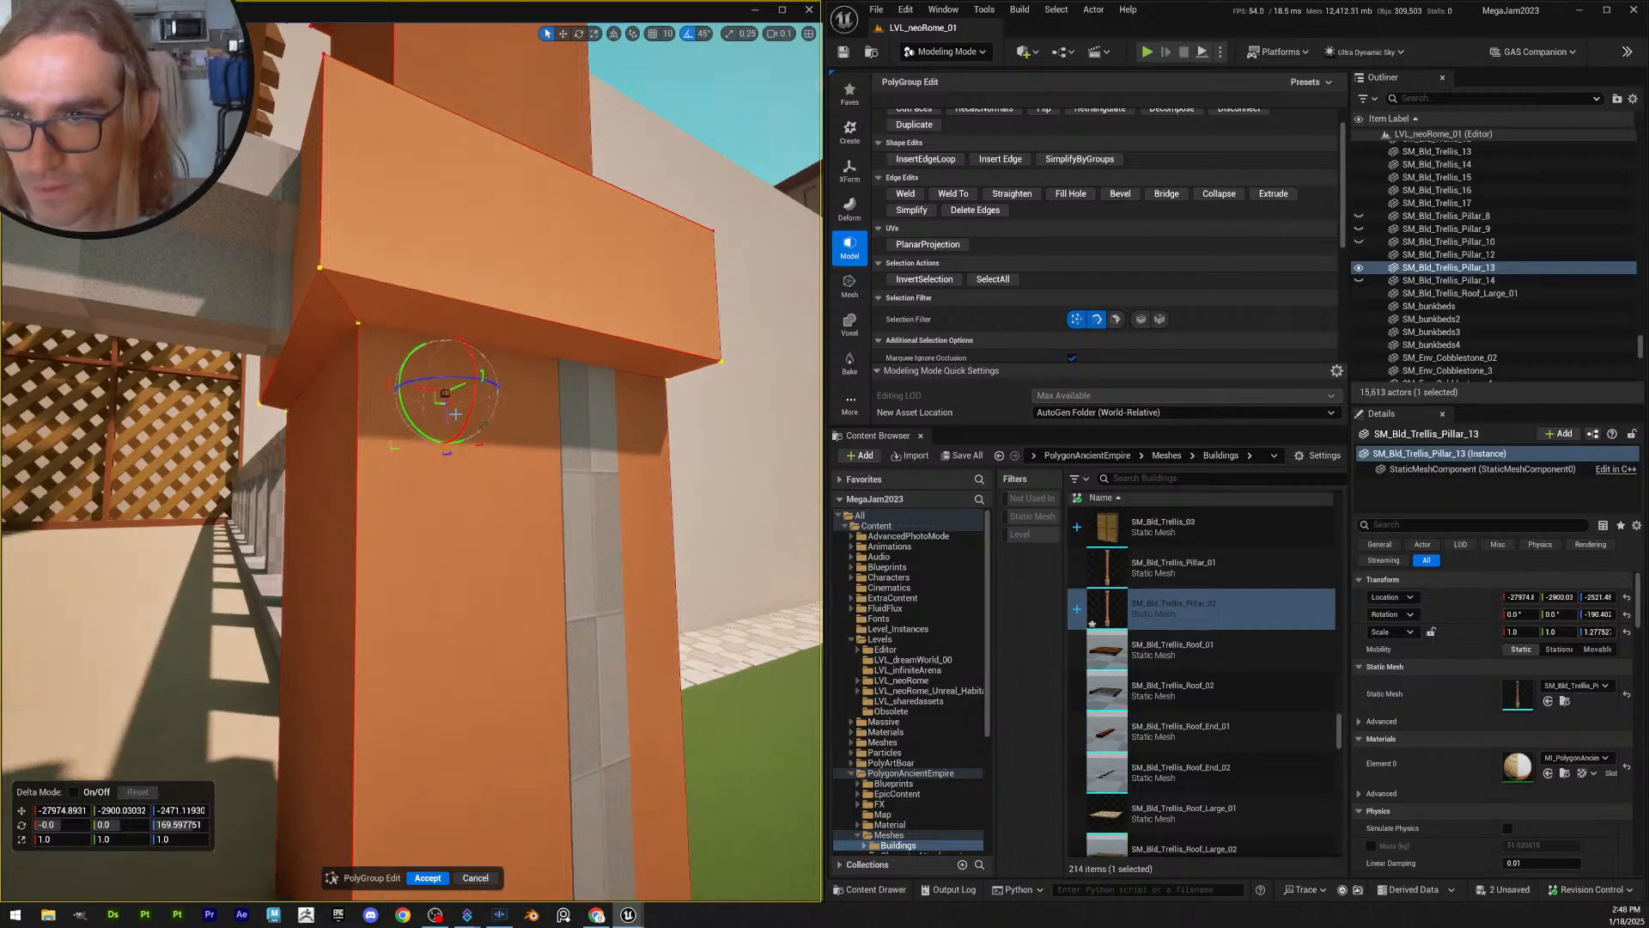
{"action": "scroll", "coordinate": [429, 421], "scroll_direction": "up", "scroll_amount": 4}
{"action": "right_click_drag", "start_coordinate": [449, 415], "coordinate": [481, 498]}
{"action": "scroll", "coordinate": [447, 489], "scroll_direction": "up", "scroll_amount": 3}
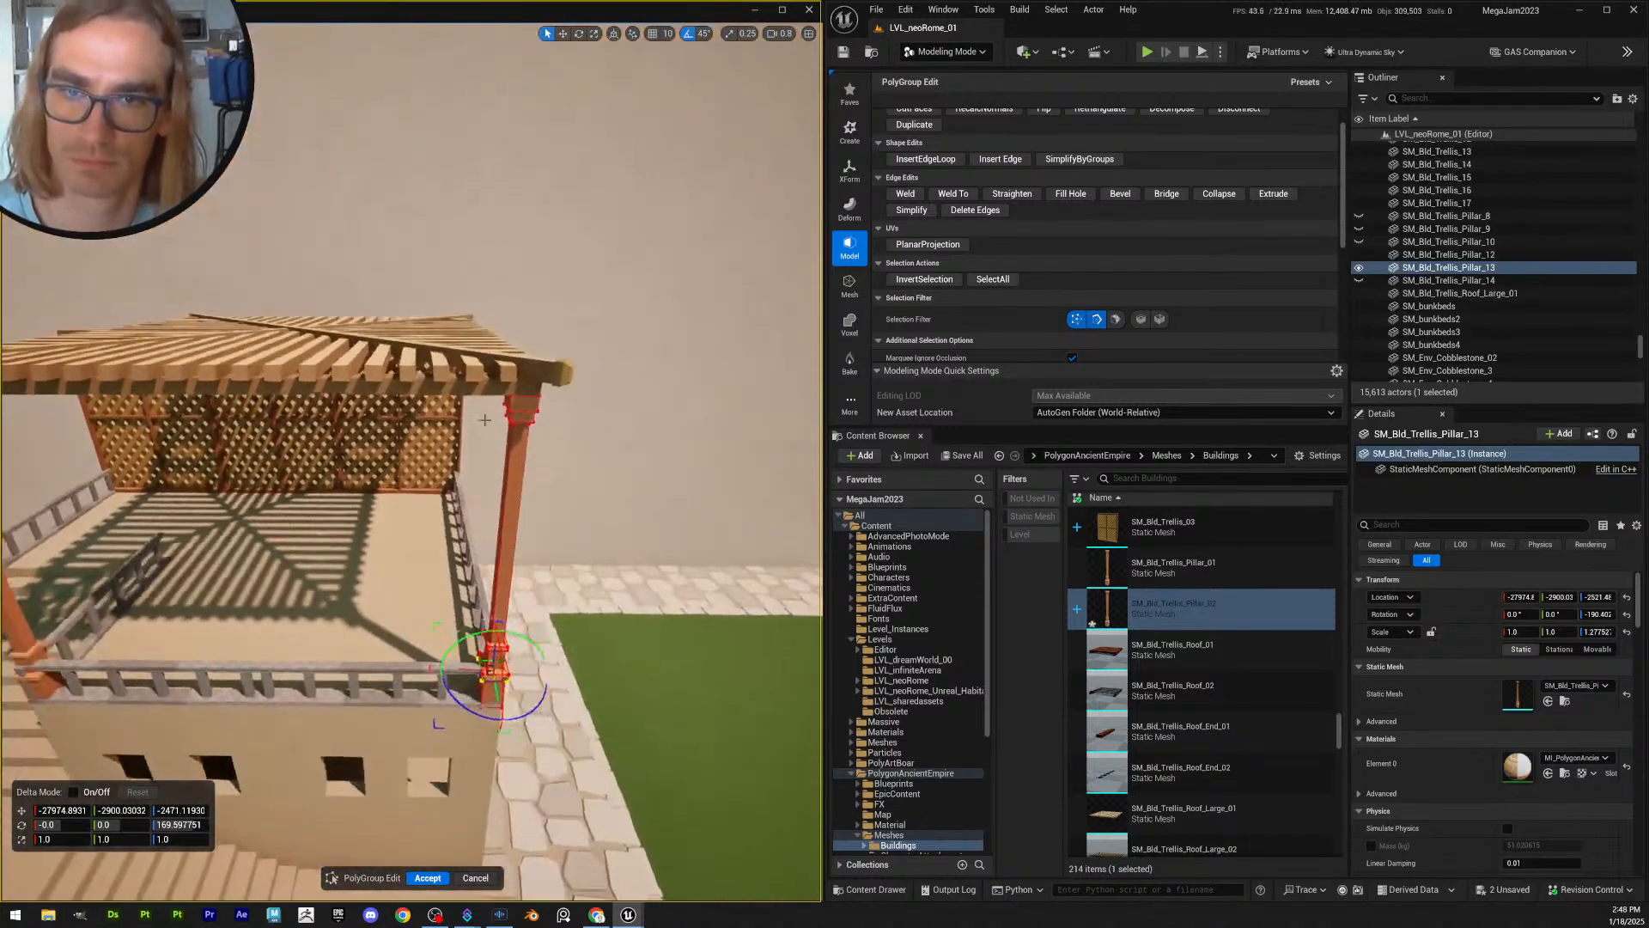
{"action": "left_click", "coordinate": [429, 877]}
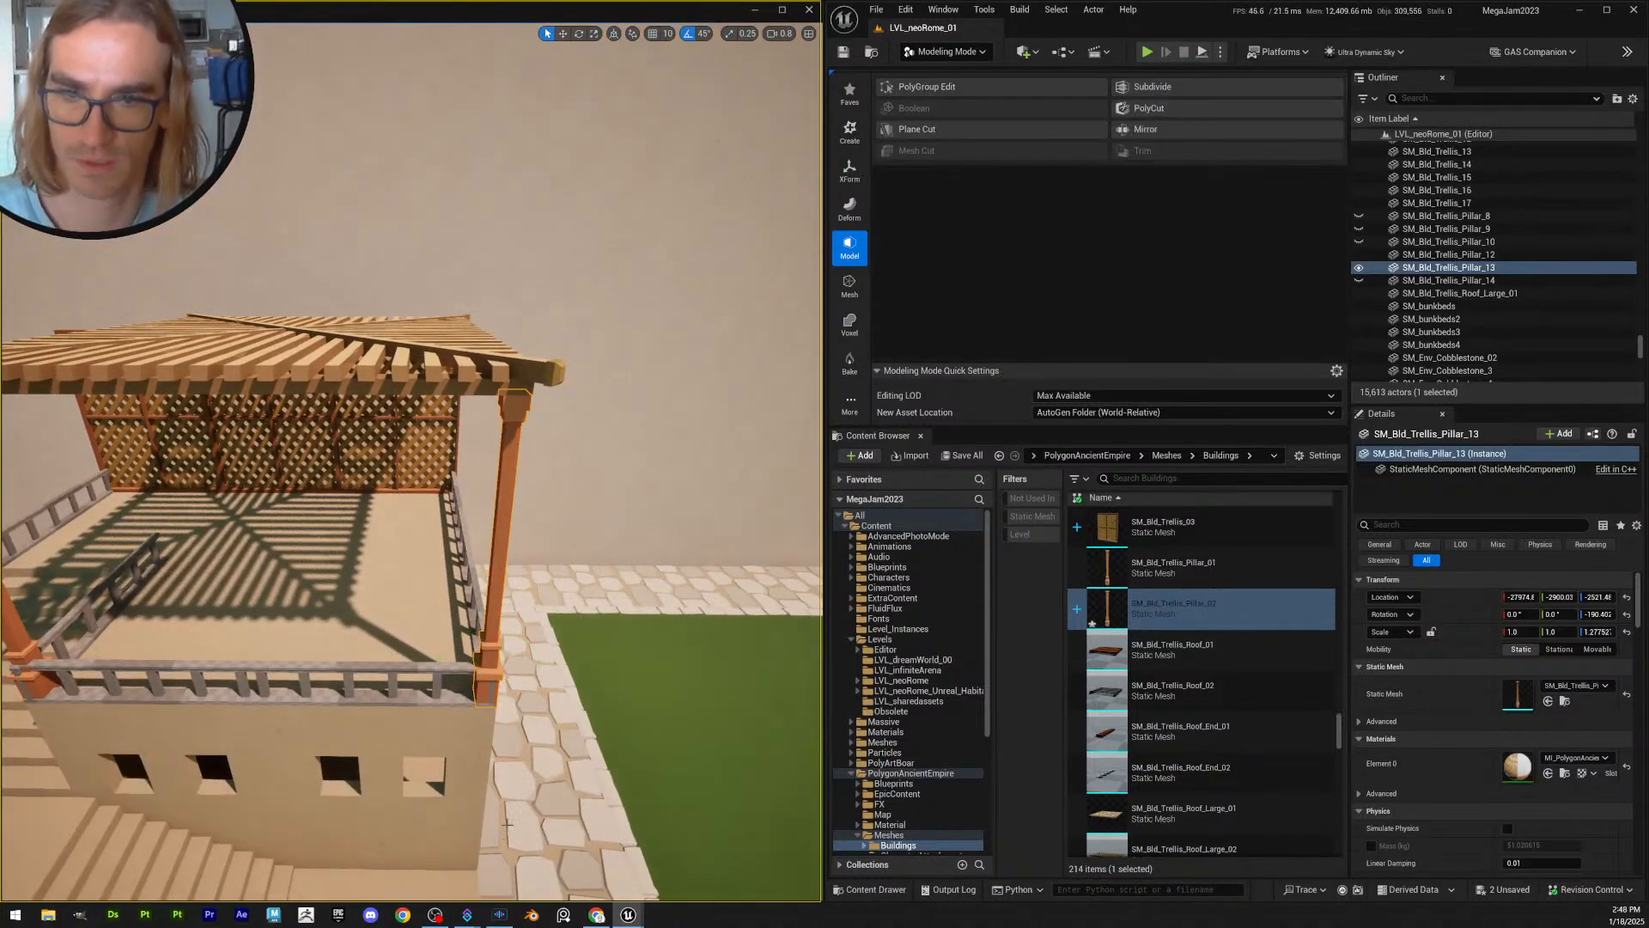
- Delete the short trellis pillar standing at the stair side of the terrace
{"action": "right_click_drag", "start_coordinate": [507, 823], "coordinate": [429, 756]}
{"action": "left_click", "coordinate": [354, 580]}
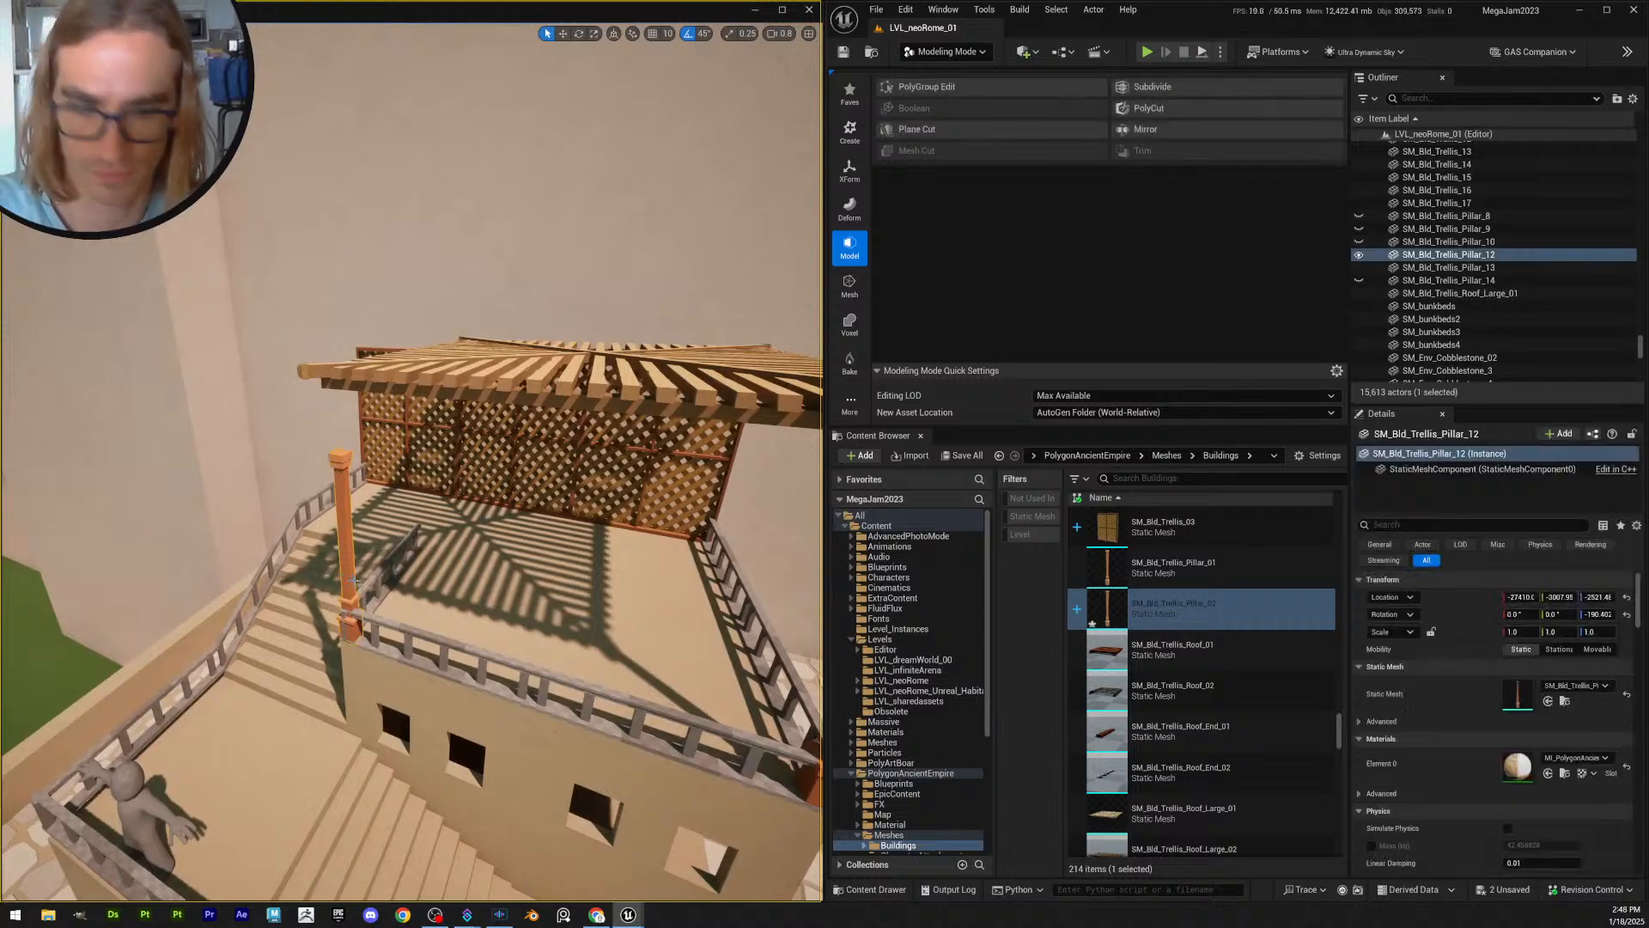
{"action": "key", "text": "Delete"}
- Inspect the floor and doorway wall pieces beneath the terrace's corner pillar, leaving nothing selected
{"action": "right_click_drag", "start_coordinate": [438, 618], "coordinate": [525, 634]}
{"action": "left_click", "coordinate": [412, 696]}
{"action": "left_click", "coordinate": [527, 649]}
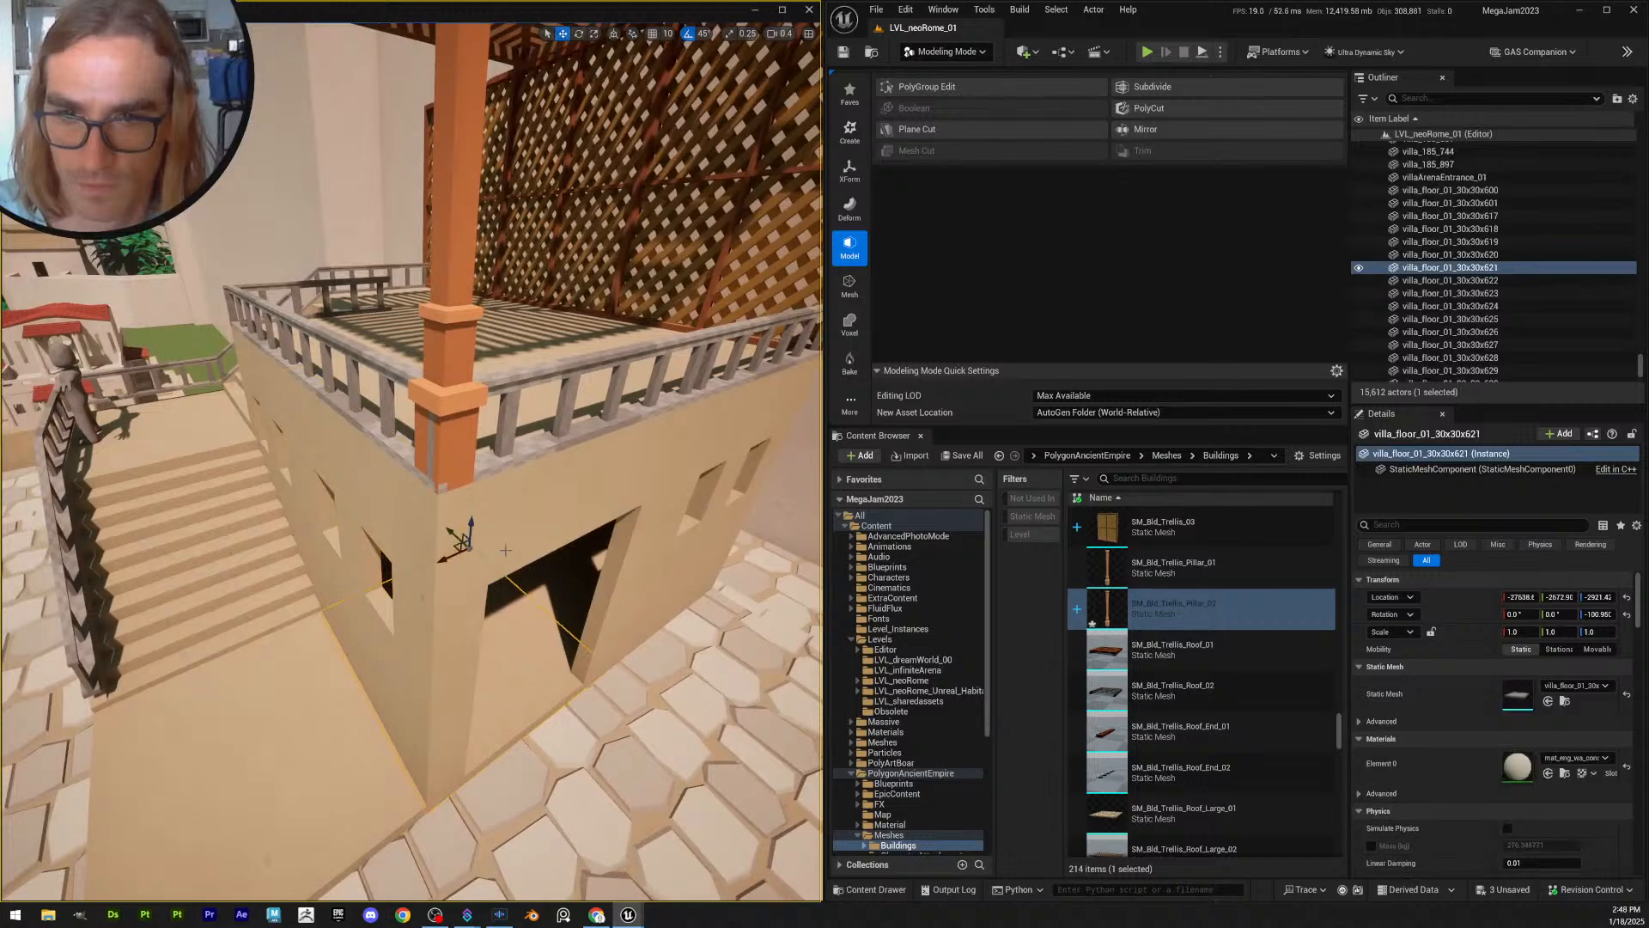
{"action": "left_click", "coordinate": [533, 550]}
{"action": "right_click_drag", "start_coordinate": [580, 555], "coordinate": [574, 550]}
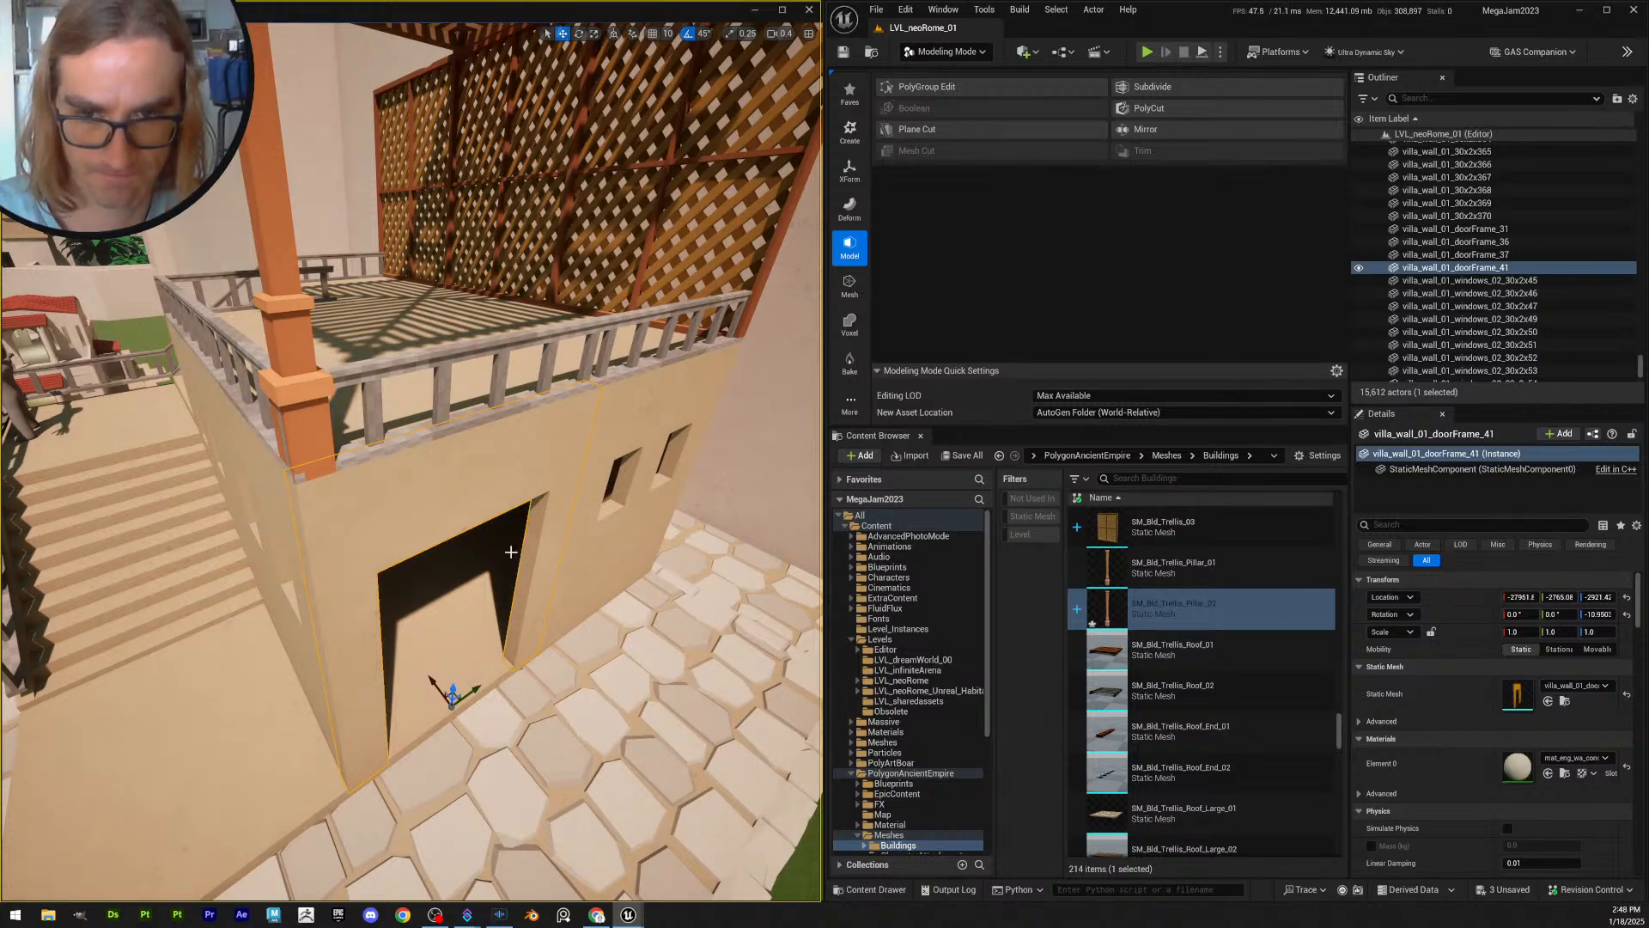
{"action": "right_click_drag", "start_coordinate": [527, 557], "coordinate": [527, 628]}
{"action": "key", "text": "Escape"}
{"action": "scroll", "coordinate": [545, 609], "scroll_direction": "up", "scroll_amount": 1}
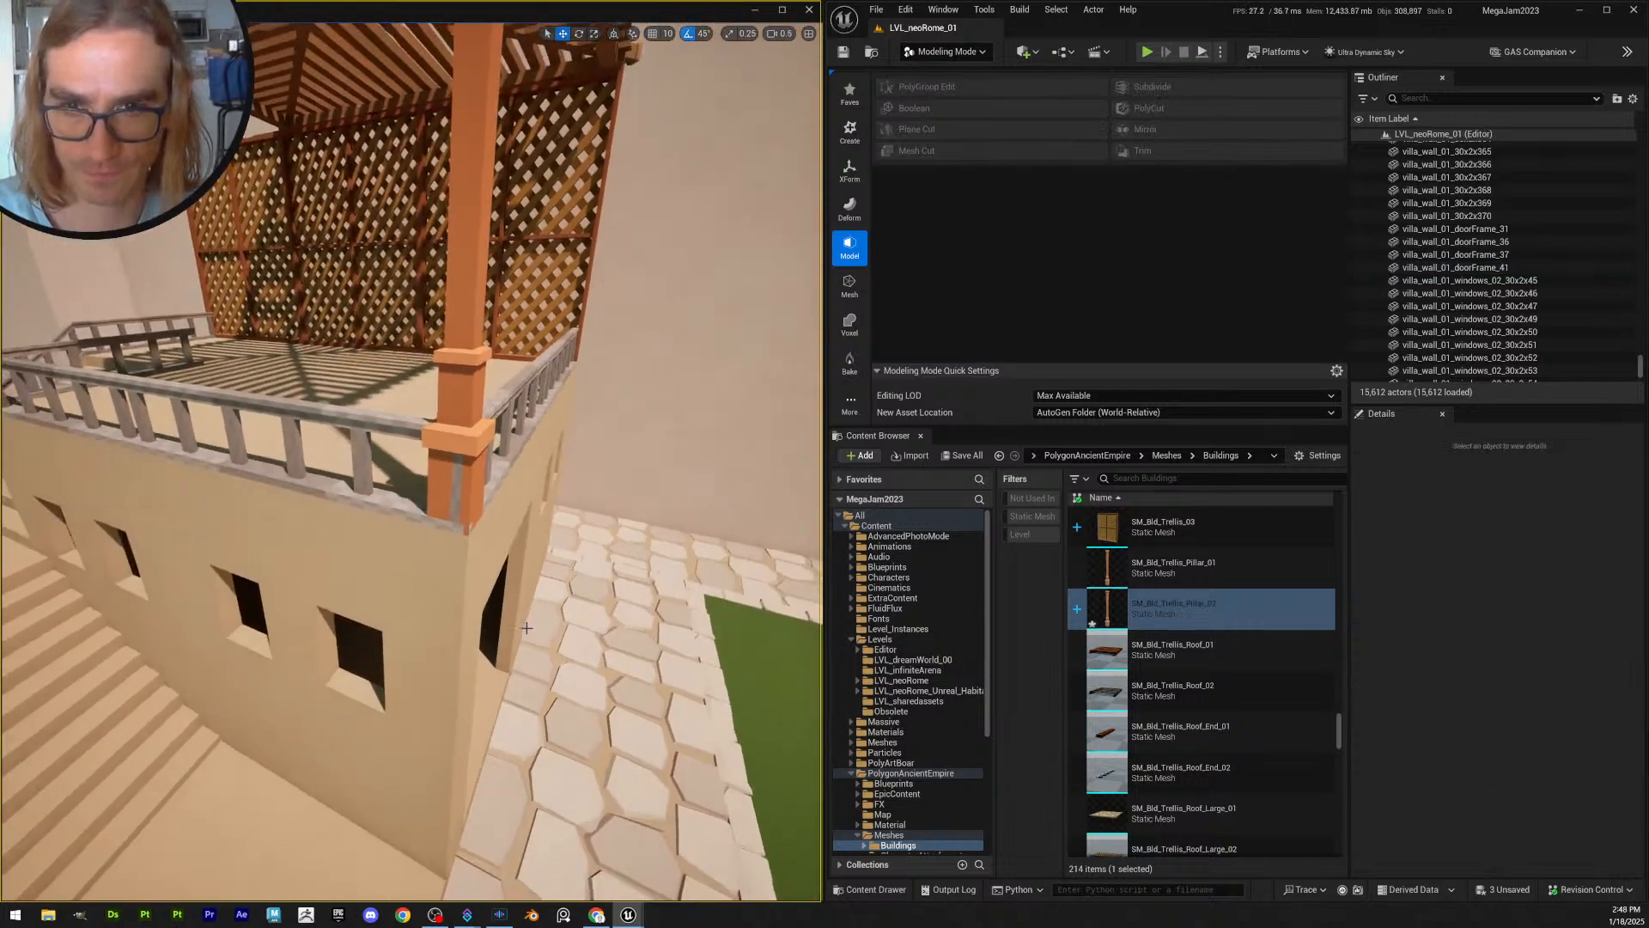
- Switch from Modeling Mode to Selection Mode and save all modified assets
{"action": "left_click", "coordinate": [941, 53]}
{"action": "left_click", "coordinate": [938, 72]}
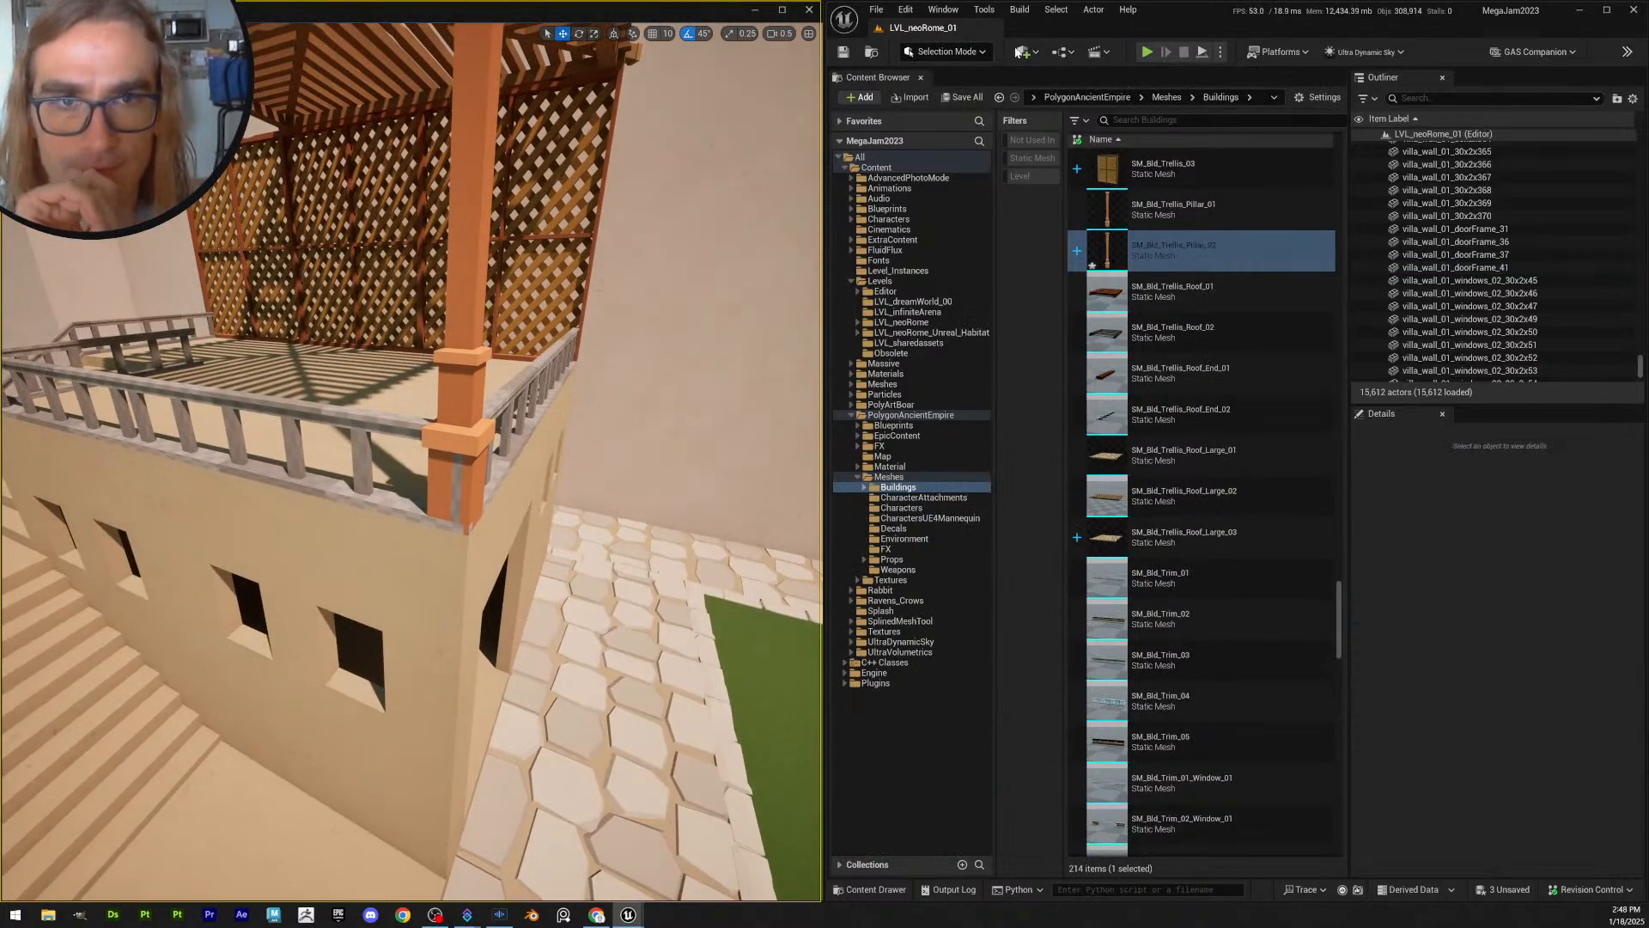
{"action": "left_click", "coordinate": [945, 98]}
{"action": "left_click", "coordinate": [927, 604]}
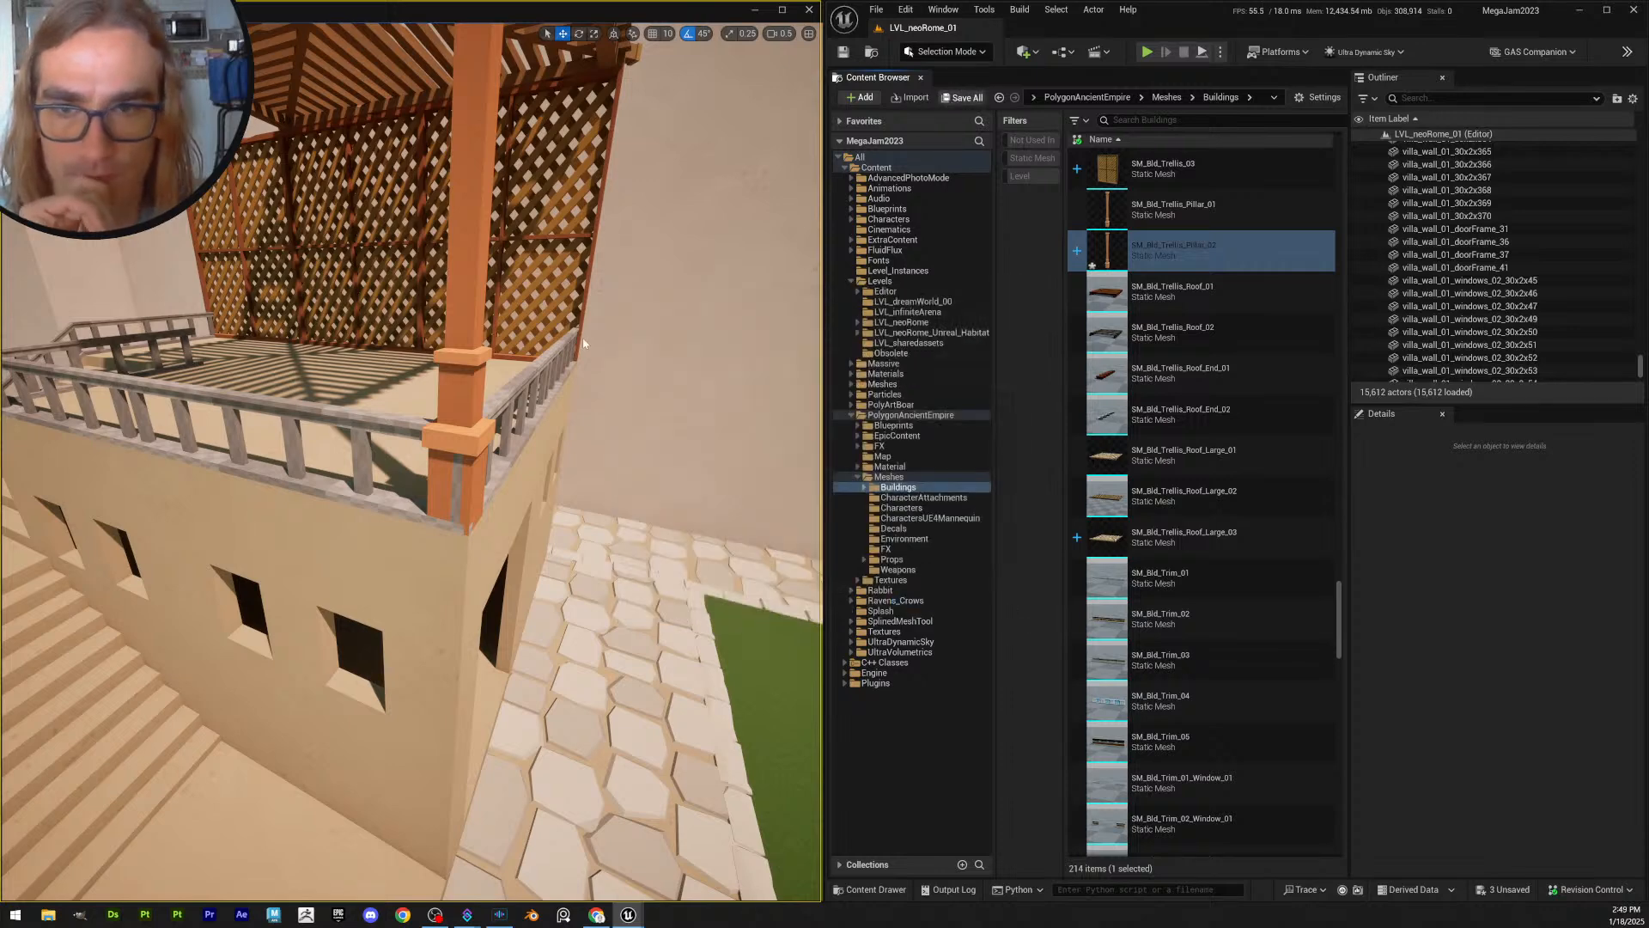
{"action": "left_click", "coordinate": [841, 602]}
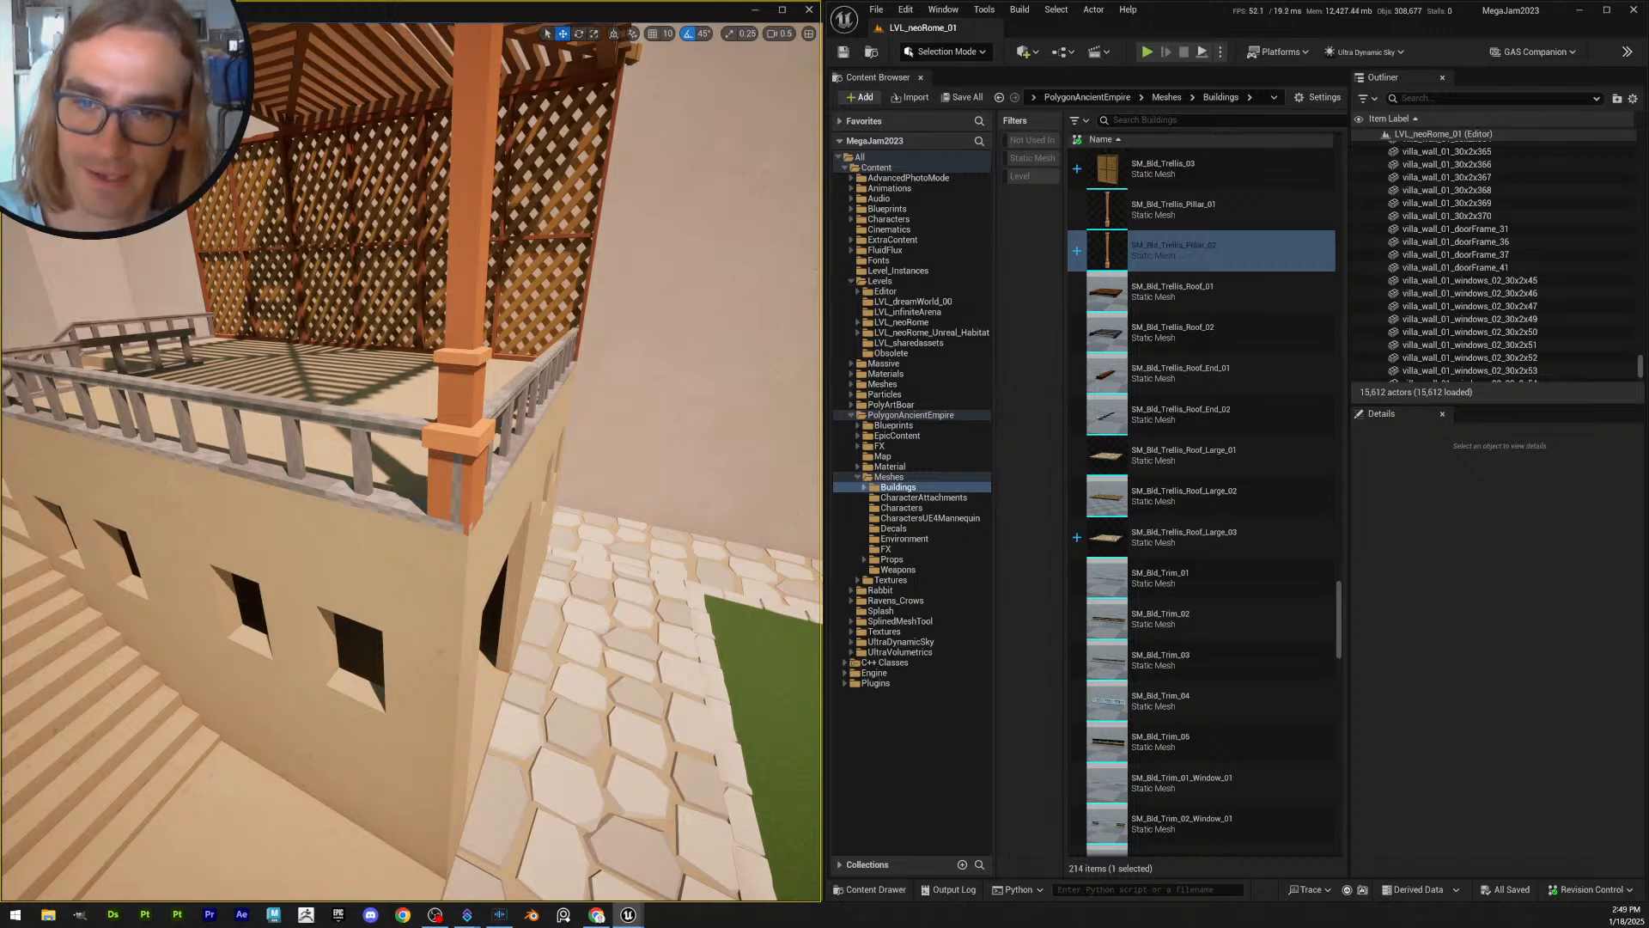
- Examine how the window wall, ground floor and corner pillar line up at the terrace's outer corner
{"action": "left_click", "coordinate": [478, 552]}
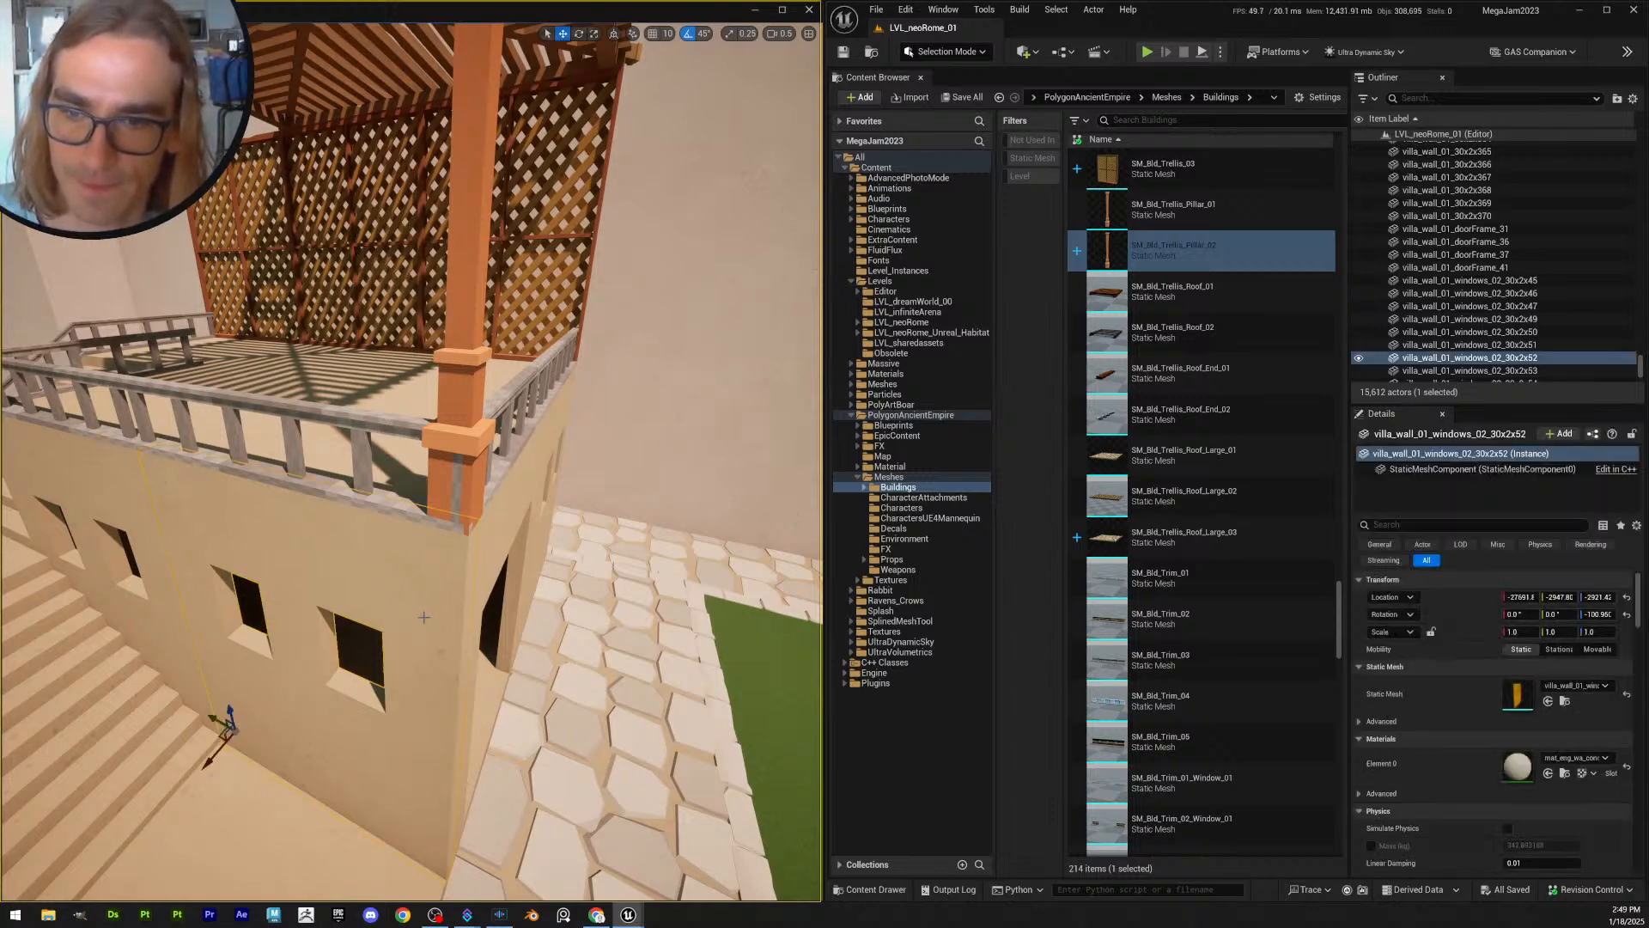
{"action": "right_click_drag", "start_coordinate": [423, 617], "coordinate": [444, 606]}
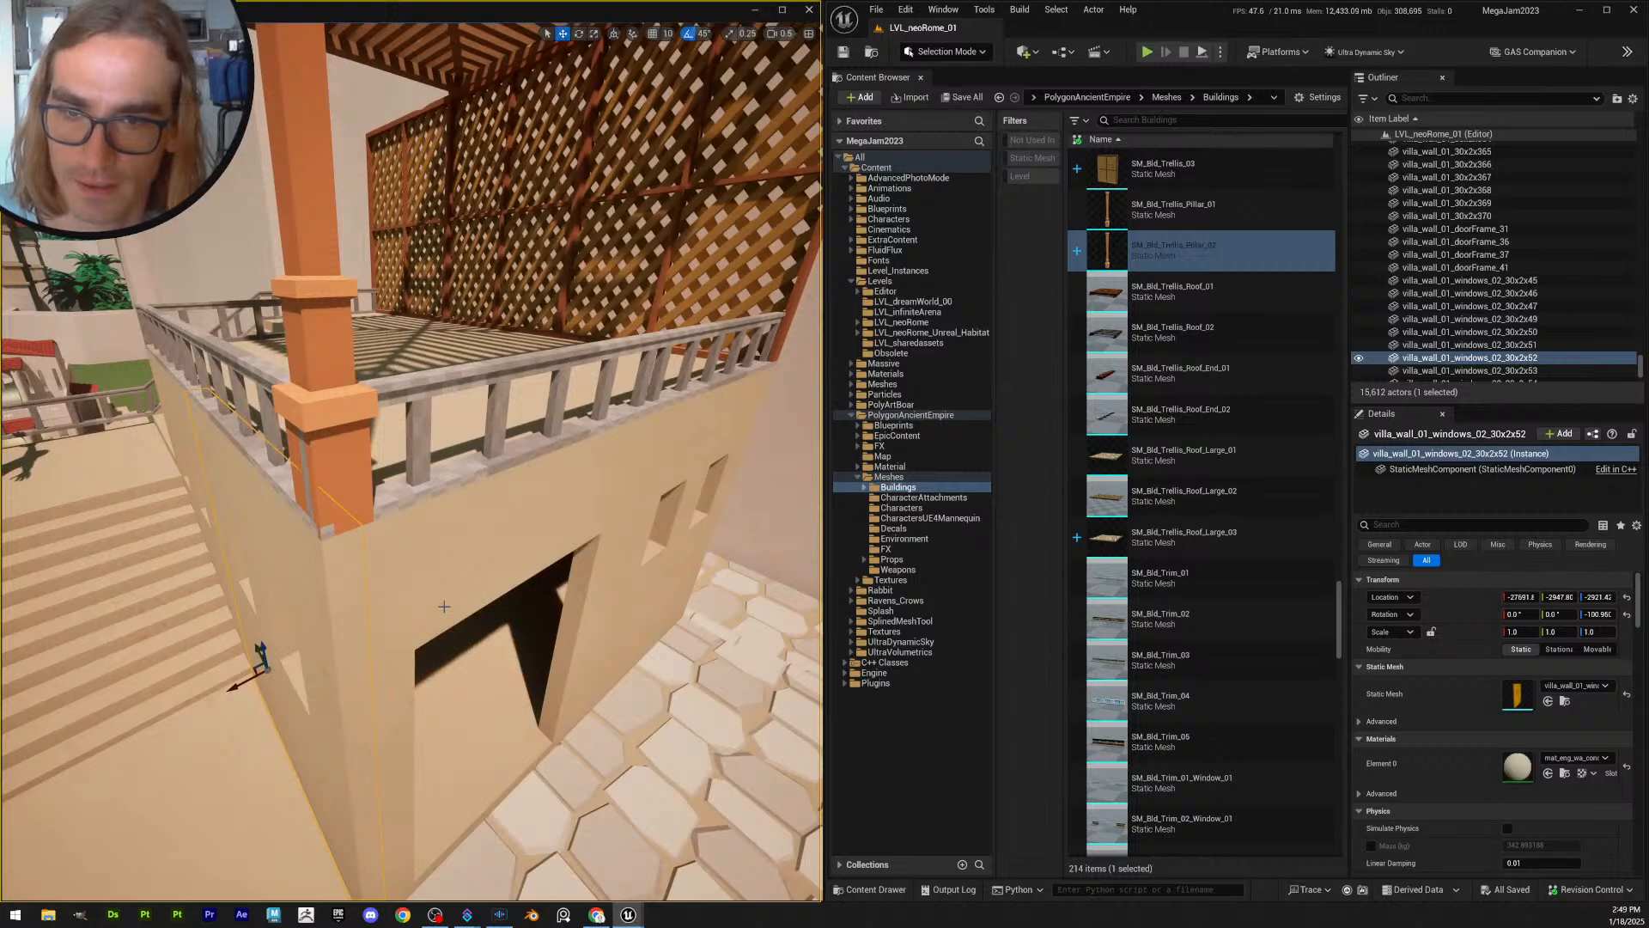
{"action": "right_click_drag", "start_coordinate": [470, 586], "coordinate": [491, 586]}
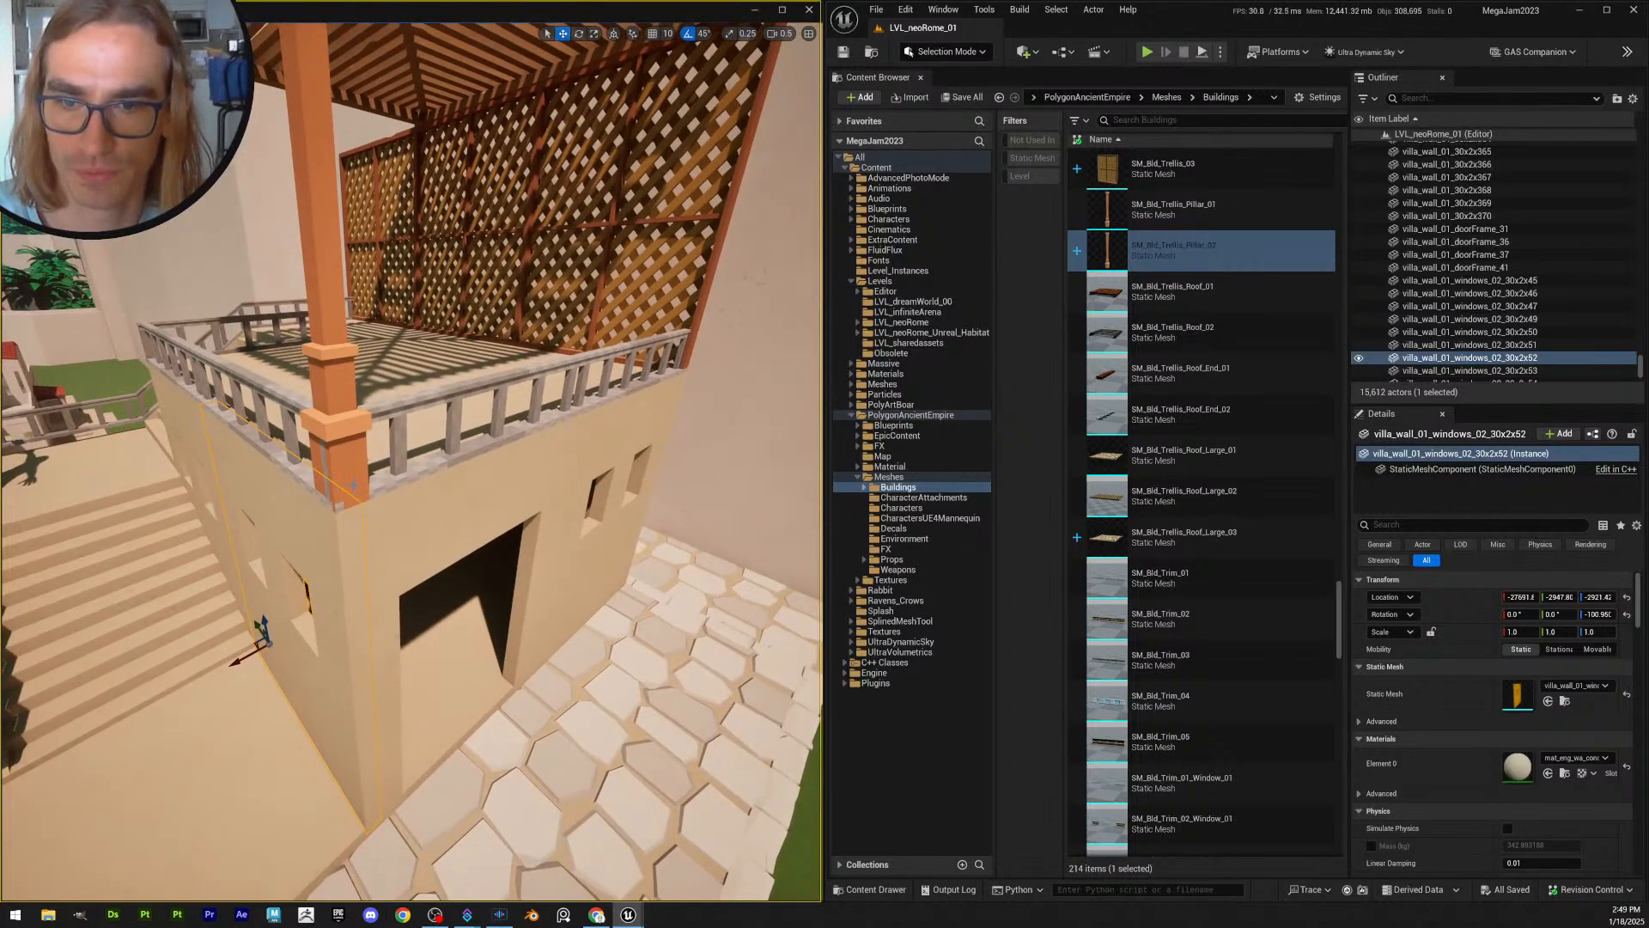
{"action": "left_click", "coordinate": [428, 726]}
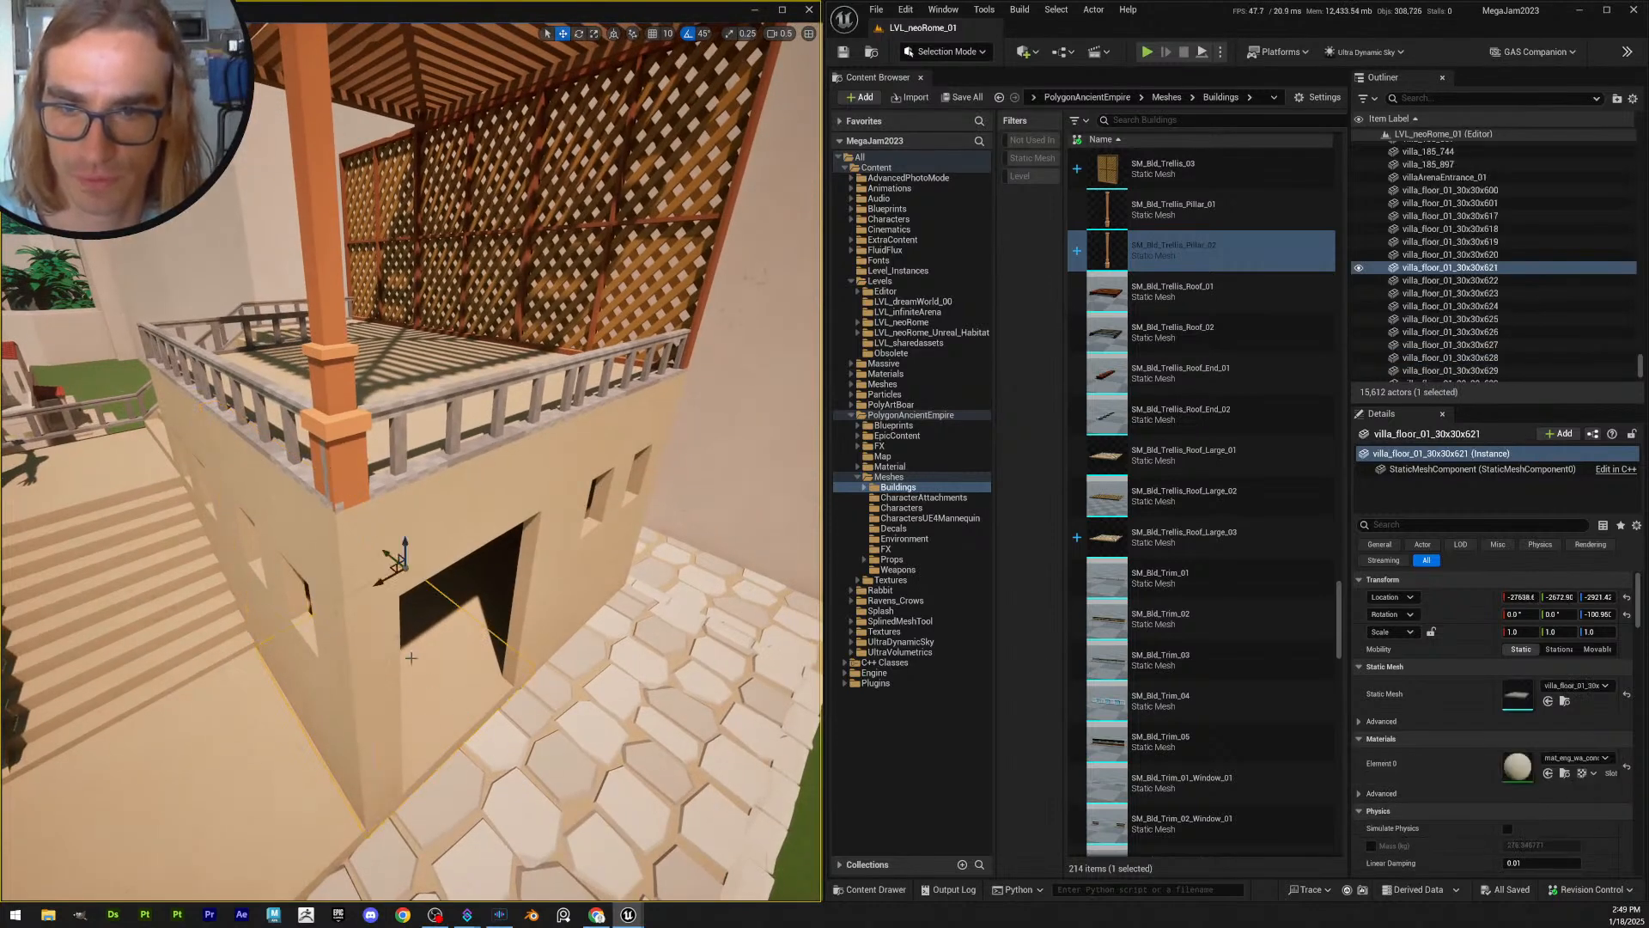
{"action": "left_click", "coordinate": [363, 487]}
{"action": "right_click_drag", "start_coordinate": [405, 570], "coordinate": [549, 554]}
{"action": "key", "text": "h"}
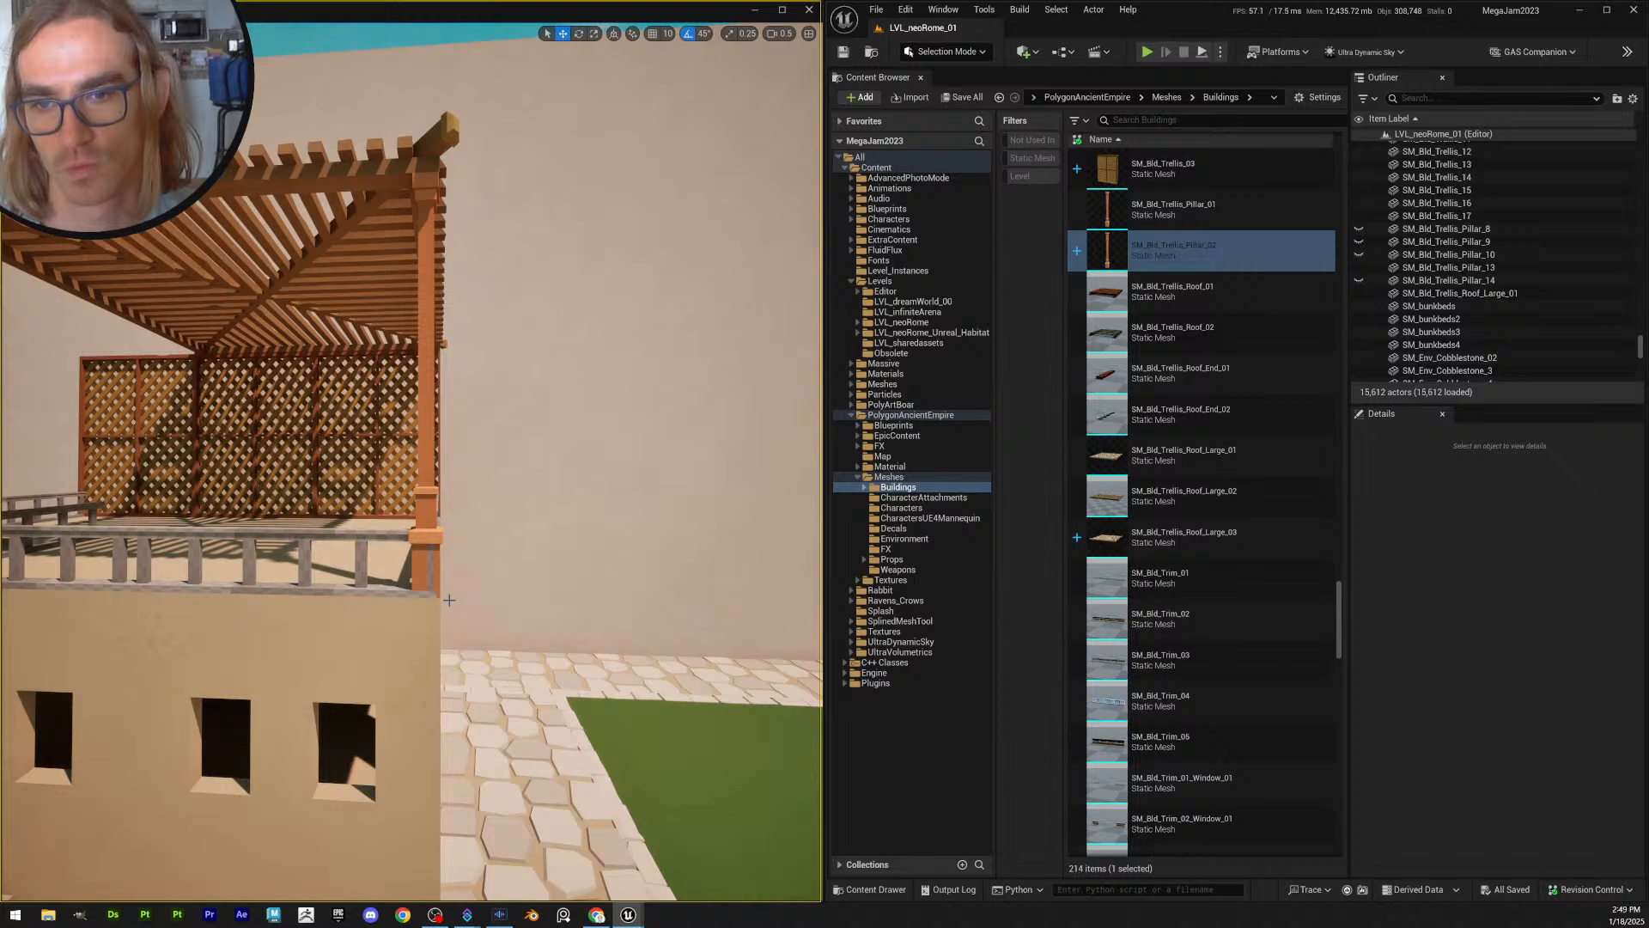
- Check the individual floor tiles of the terrace deck under the trellis roof
{"action": "right_click_drag", "start_coordinate": [450, 605], "coordinate": [450, 687]}
{"action": "left_click", "coordinate": [361, 532]}
{"action": "right_click_drag", "start_coordinate": [361, 533], "coordinate": [266, 550]}
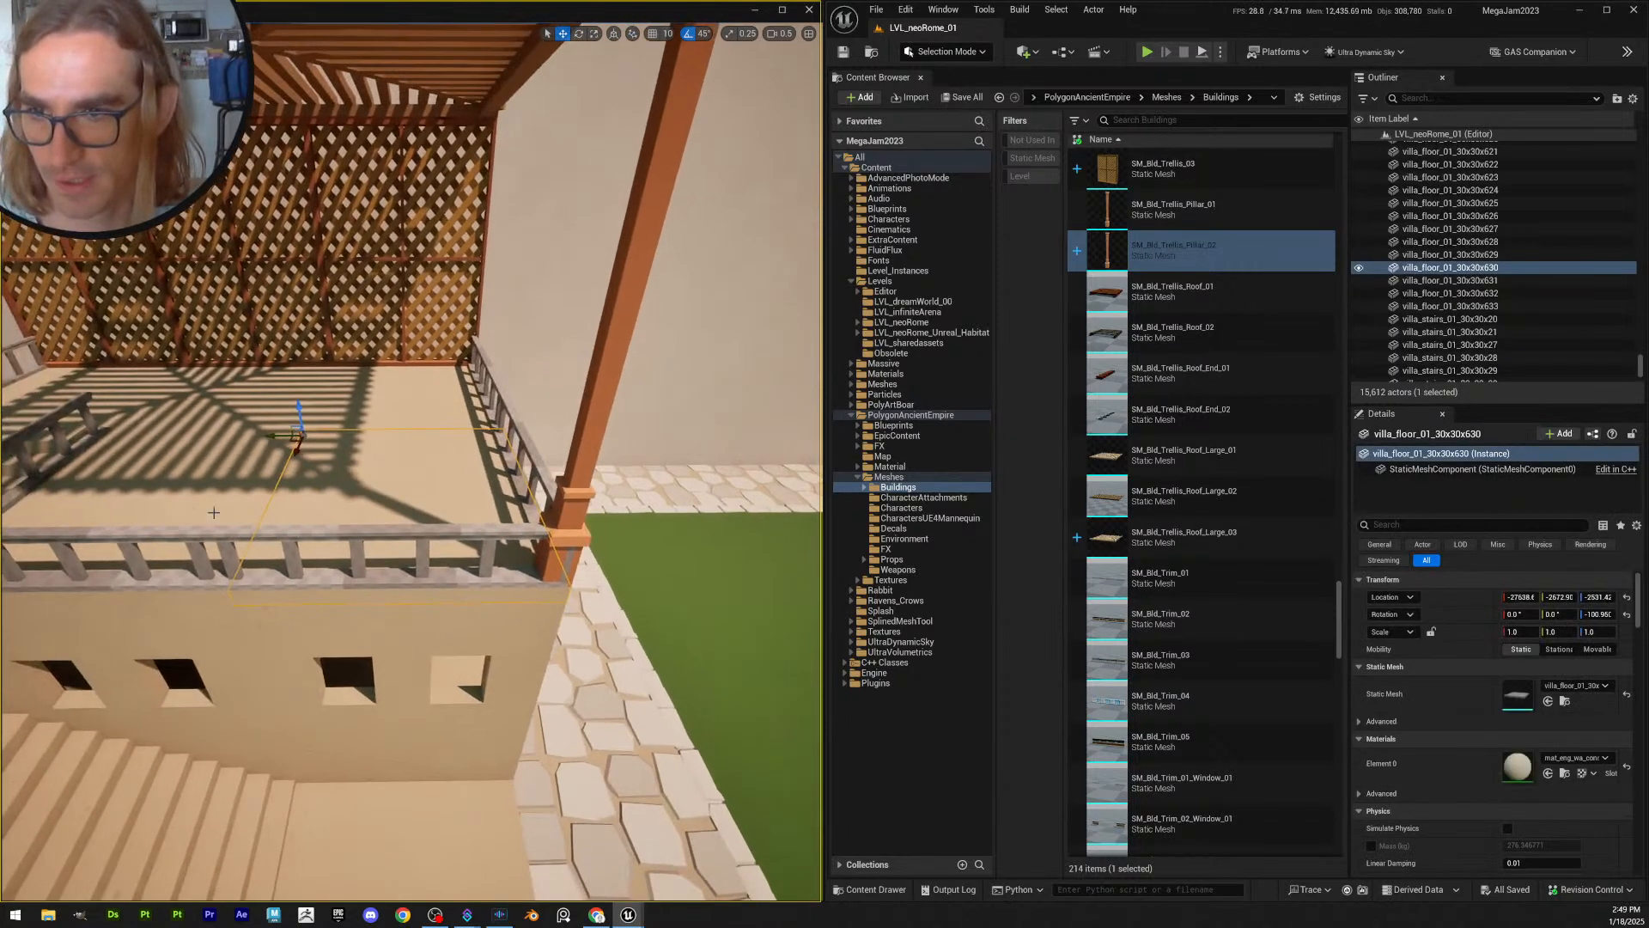
{"action": "left_click", "coordinate": [248, 447]}
{"action": "right_click_drag", "start_coordinate": [248, 447], "coordinate": [172, 472]}
{"action": "right_click_drag", "start_coordinate": [528, 496], "coordinate": [528, 496]}
{"action": "left_click", "coordinate": [439, 389]}
{"action": "left_click", "coordinate": [443, 403]}
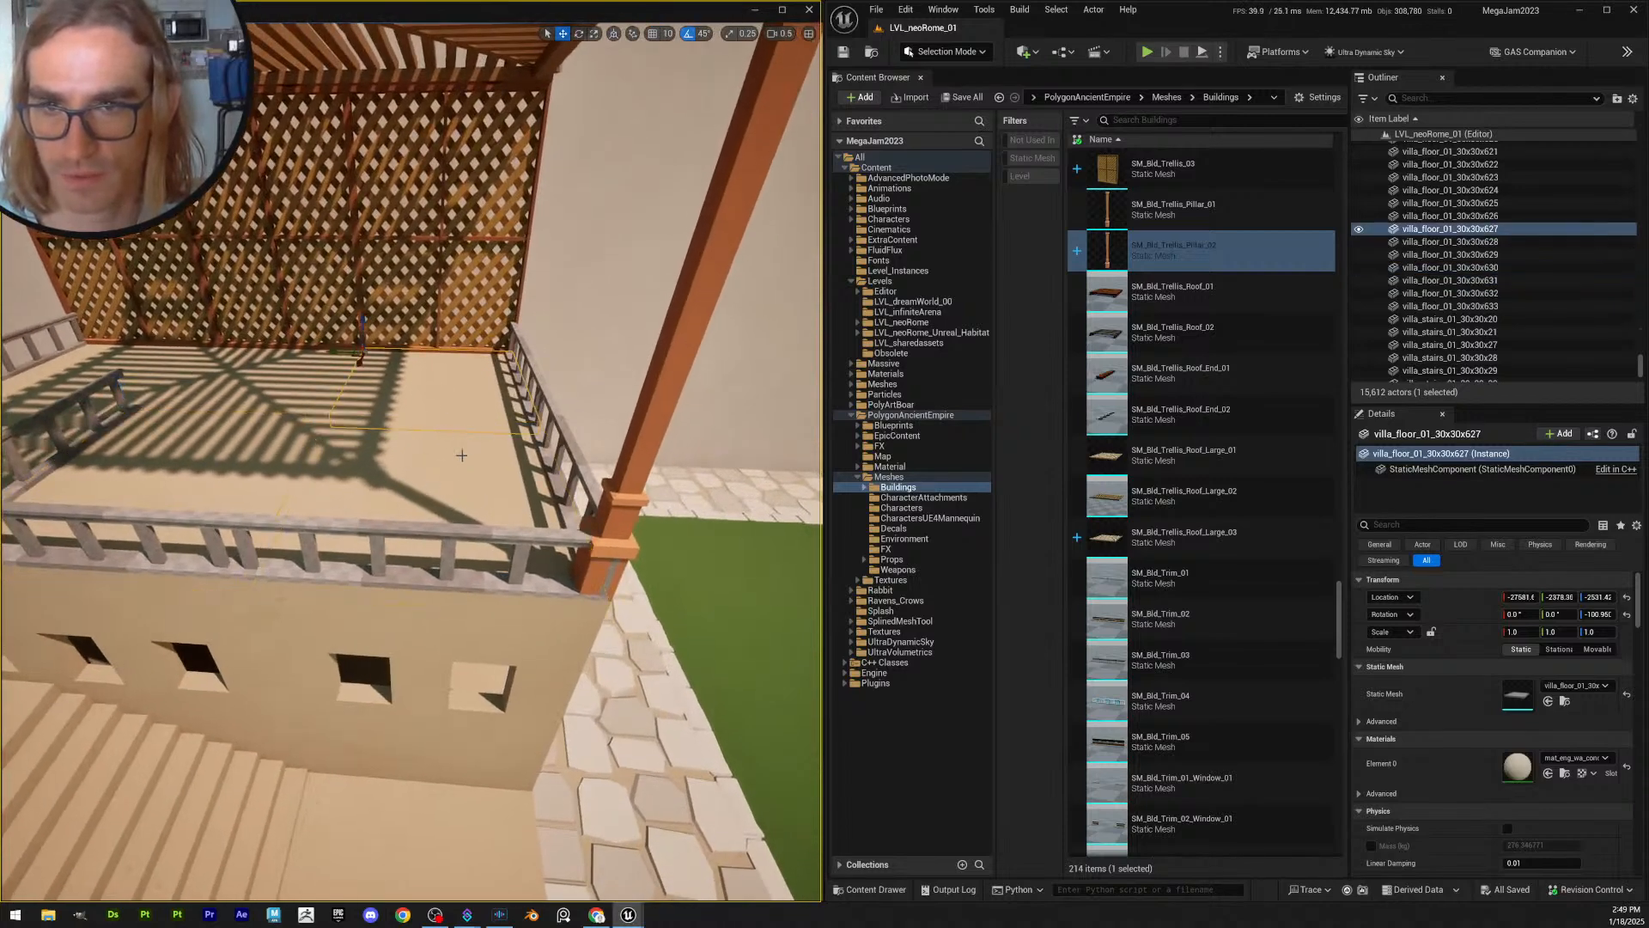
{"action": "left_click", "coordinate": [256, 391]}
- Duplicate the front corner floor tile of the terrace deck beside the corner pillar
{"action": "left_click", "coordinate": [435, 504]}
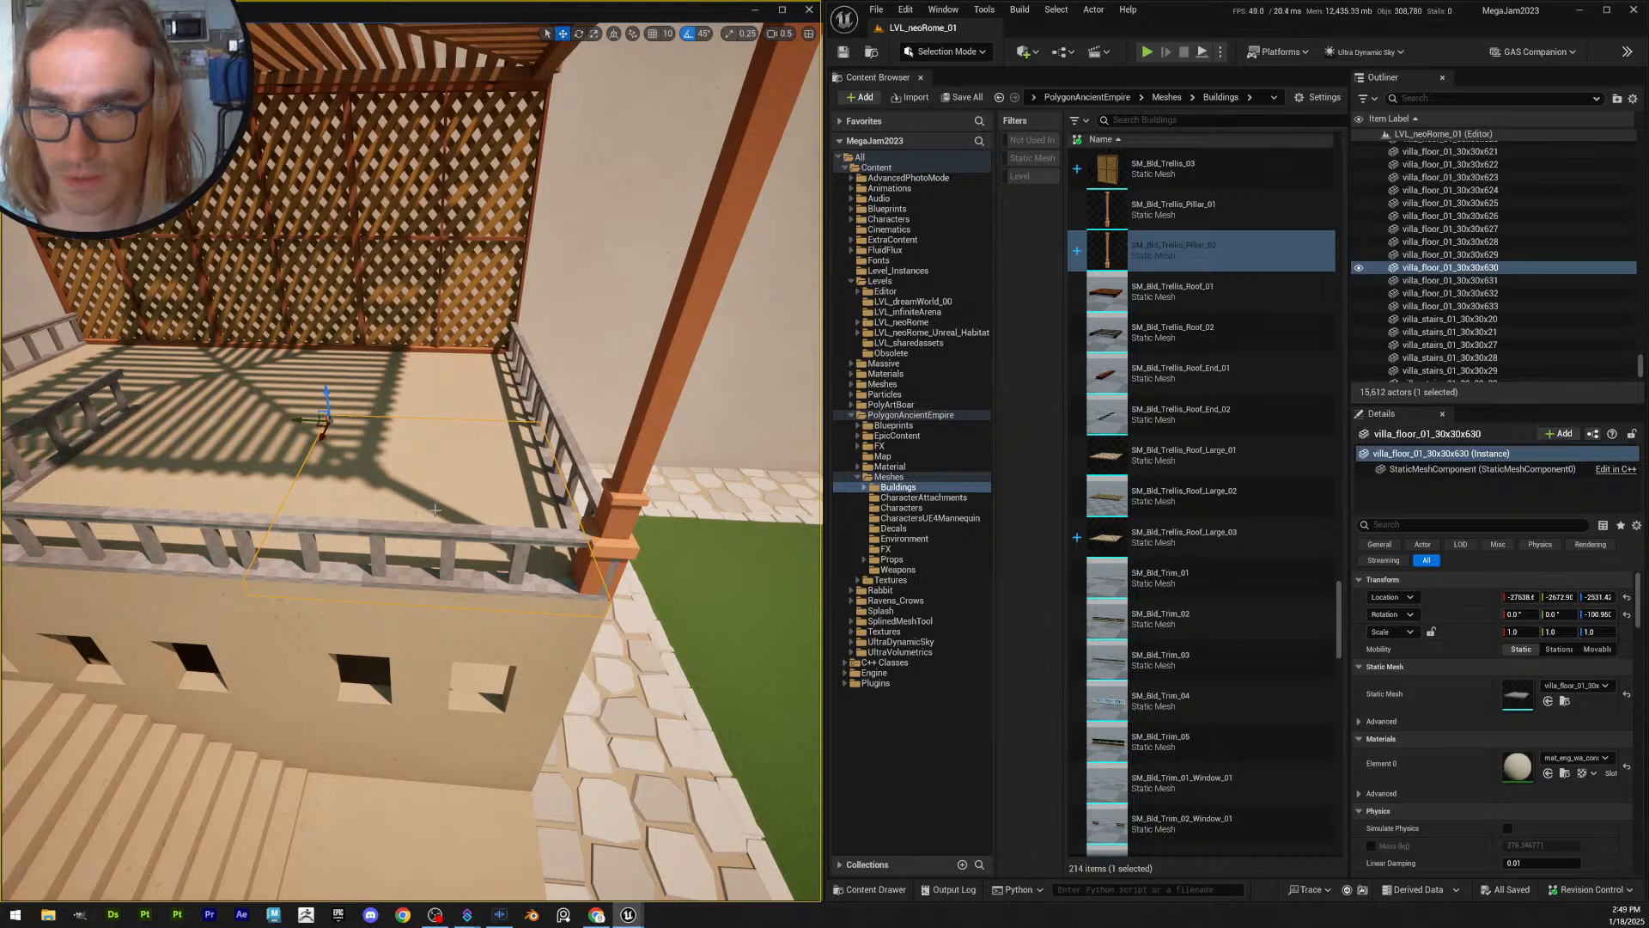
{"action": "right_click_drag", "start_coordinate": [453, 528], "coordinate": [454, 528]}
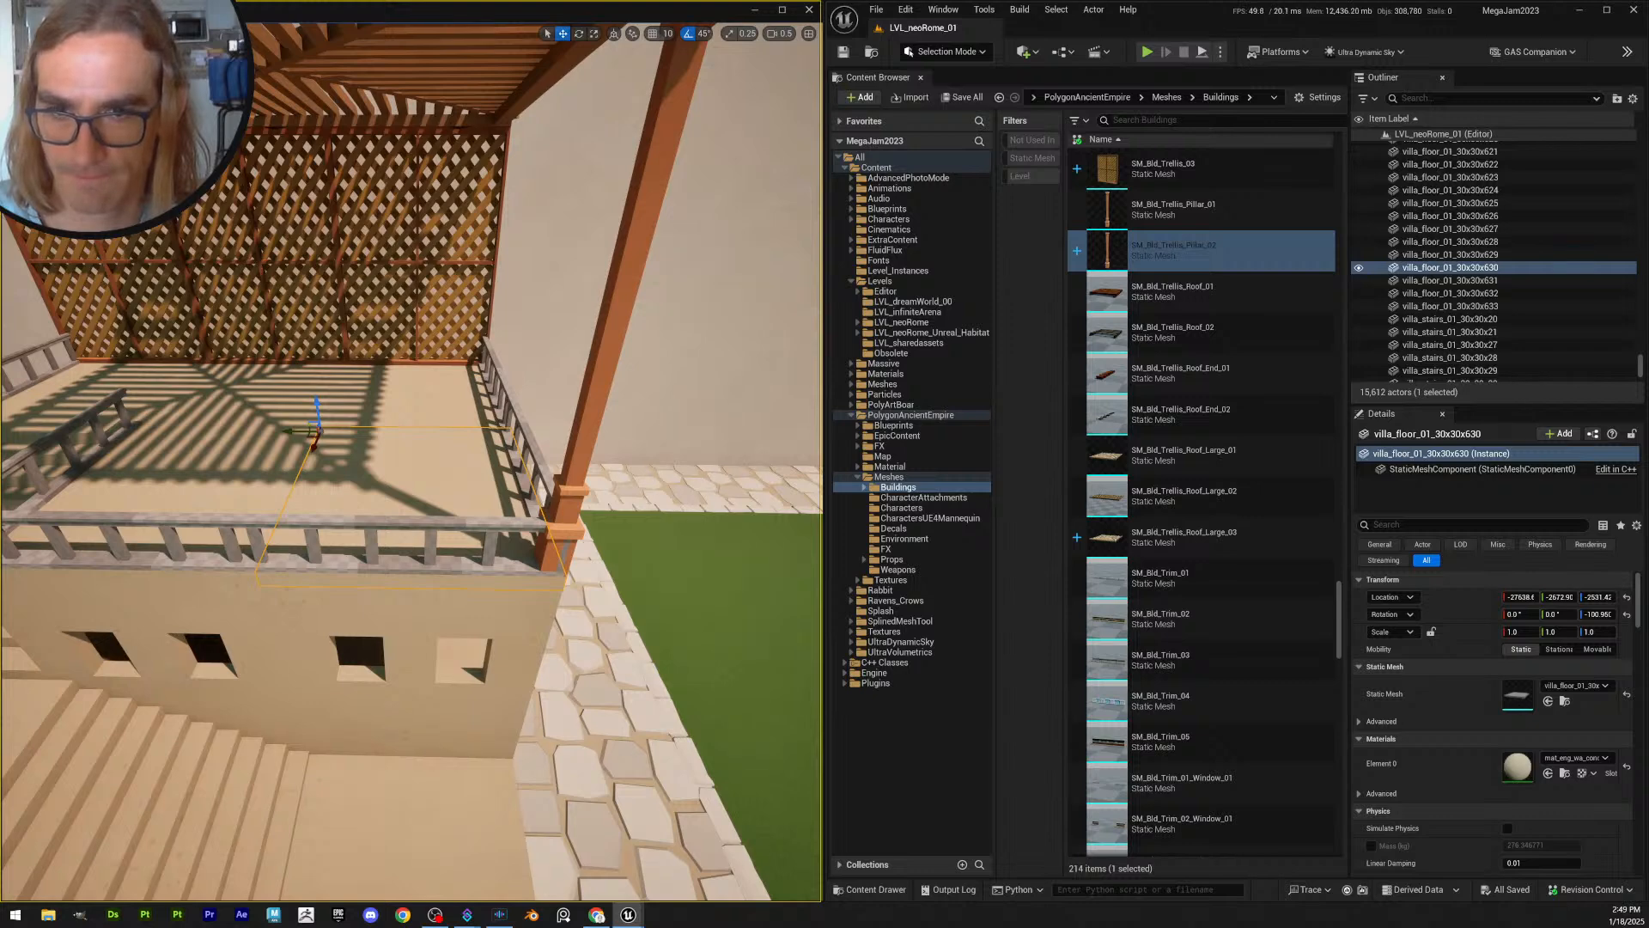
{"action": "key", "text": "d"}
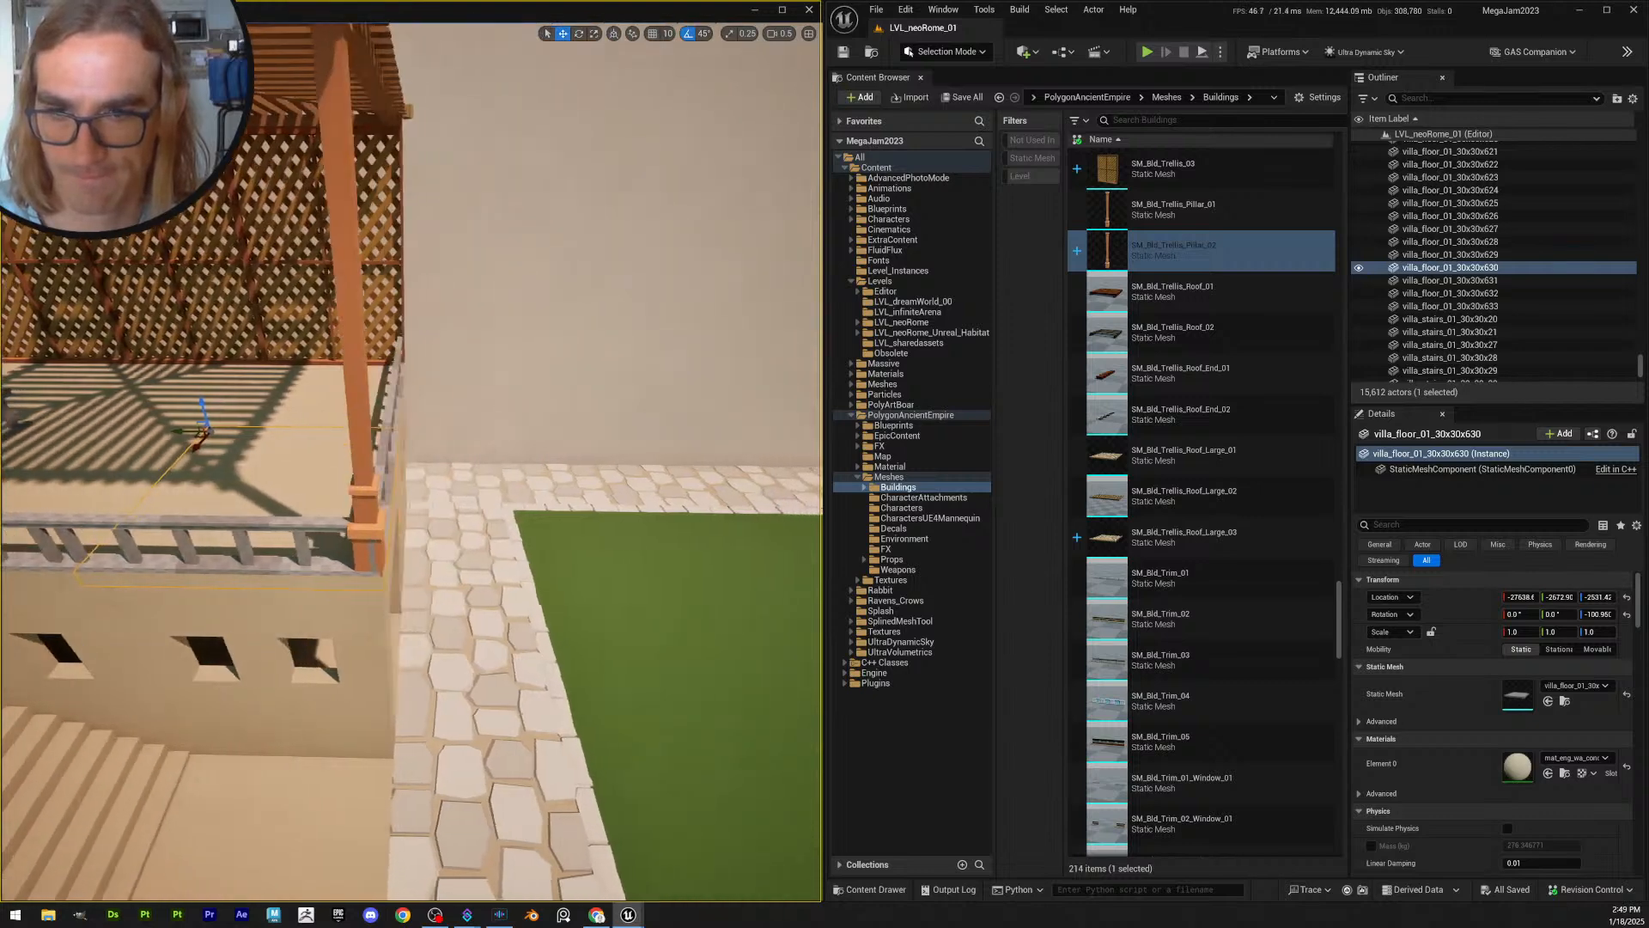
{"action": "right_click_drag", "start_coordinate": [453, 528], "coordinate": [550, 515]}
{"action": "key", "text": "d"}
{"action": "key", "text": "a"}
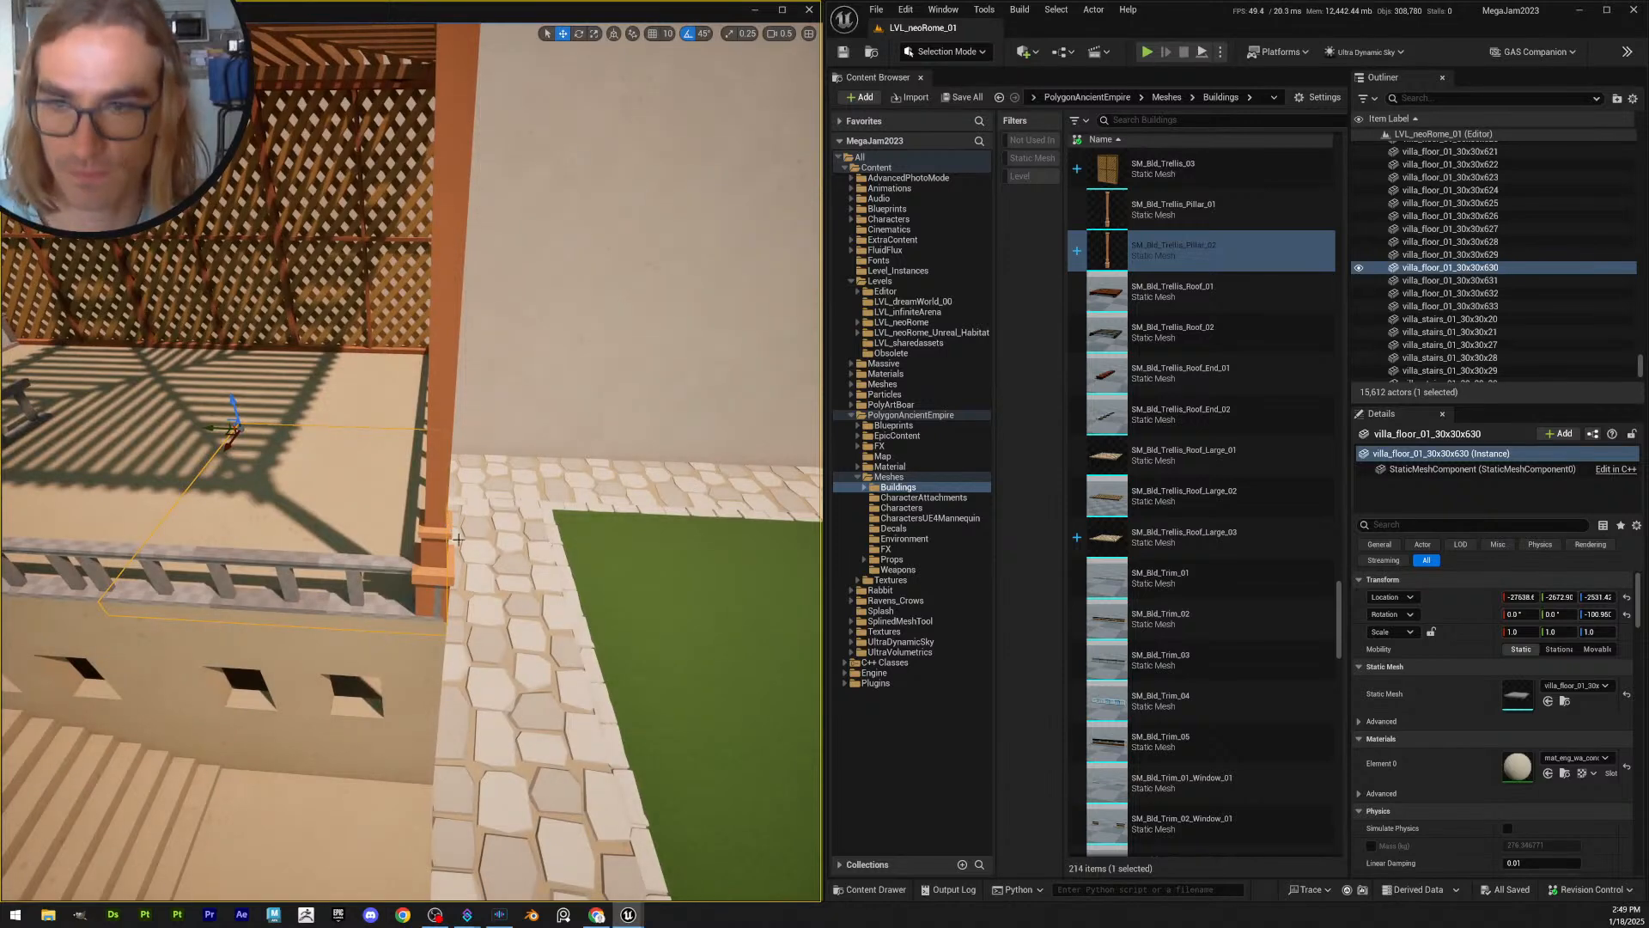
{"action": "key", "text": "ctrl+d"}
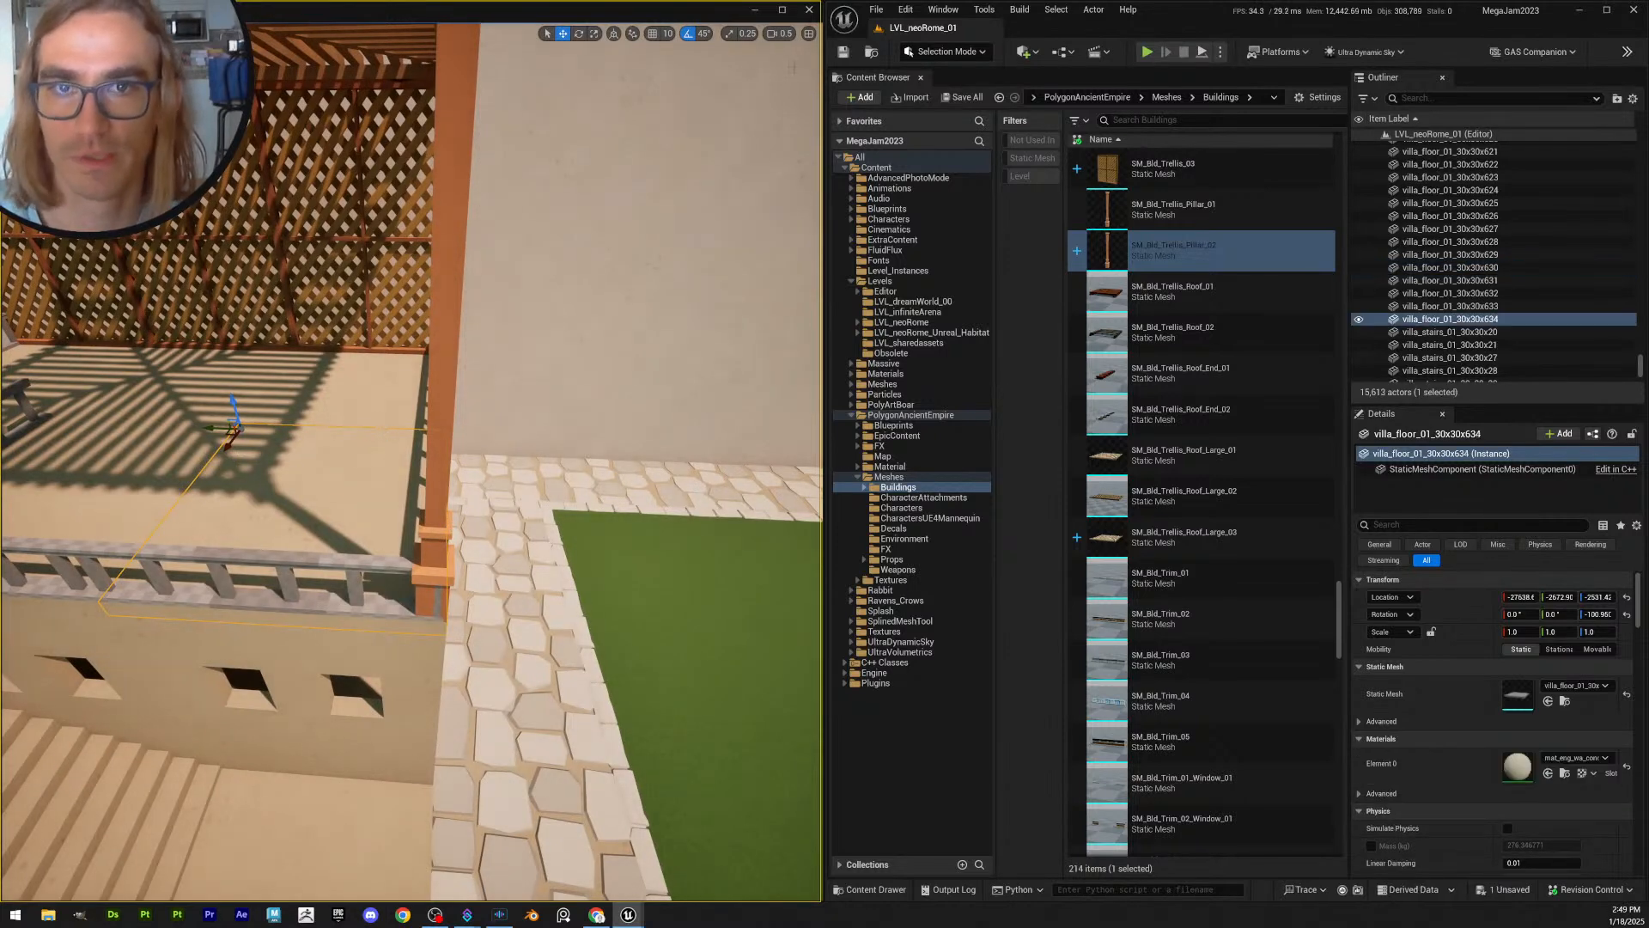
- Set position snapping to 100 and move the duplicate floor tile out past the corner pillar, clear of the terrace
{"action": "left_click", "coordinate": [669, 37]}
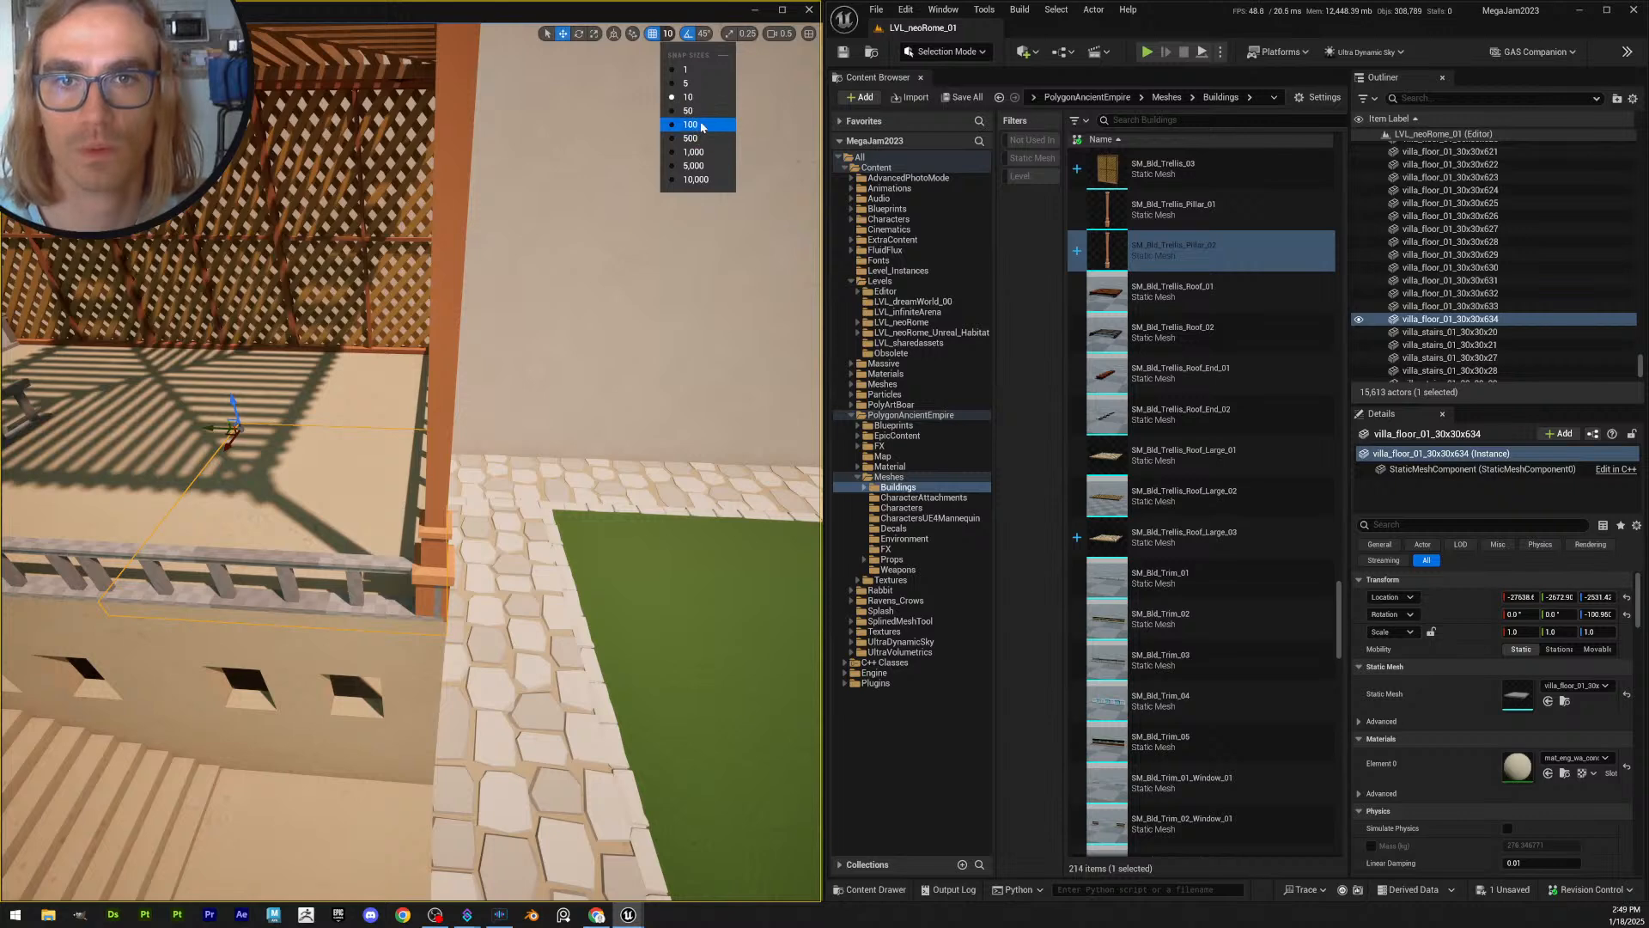
{"action": "left_click", "coordinate": [687, 122]}
{"action": "left_click_drag", "start_coordinate": [210, 427], "coordinate": [428, 497]}
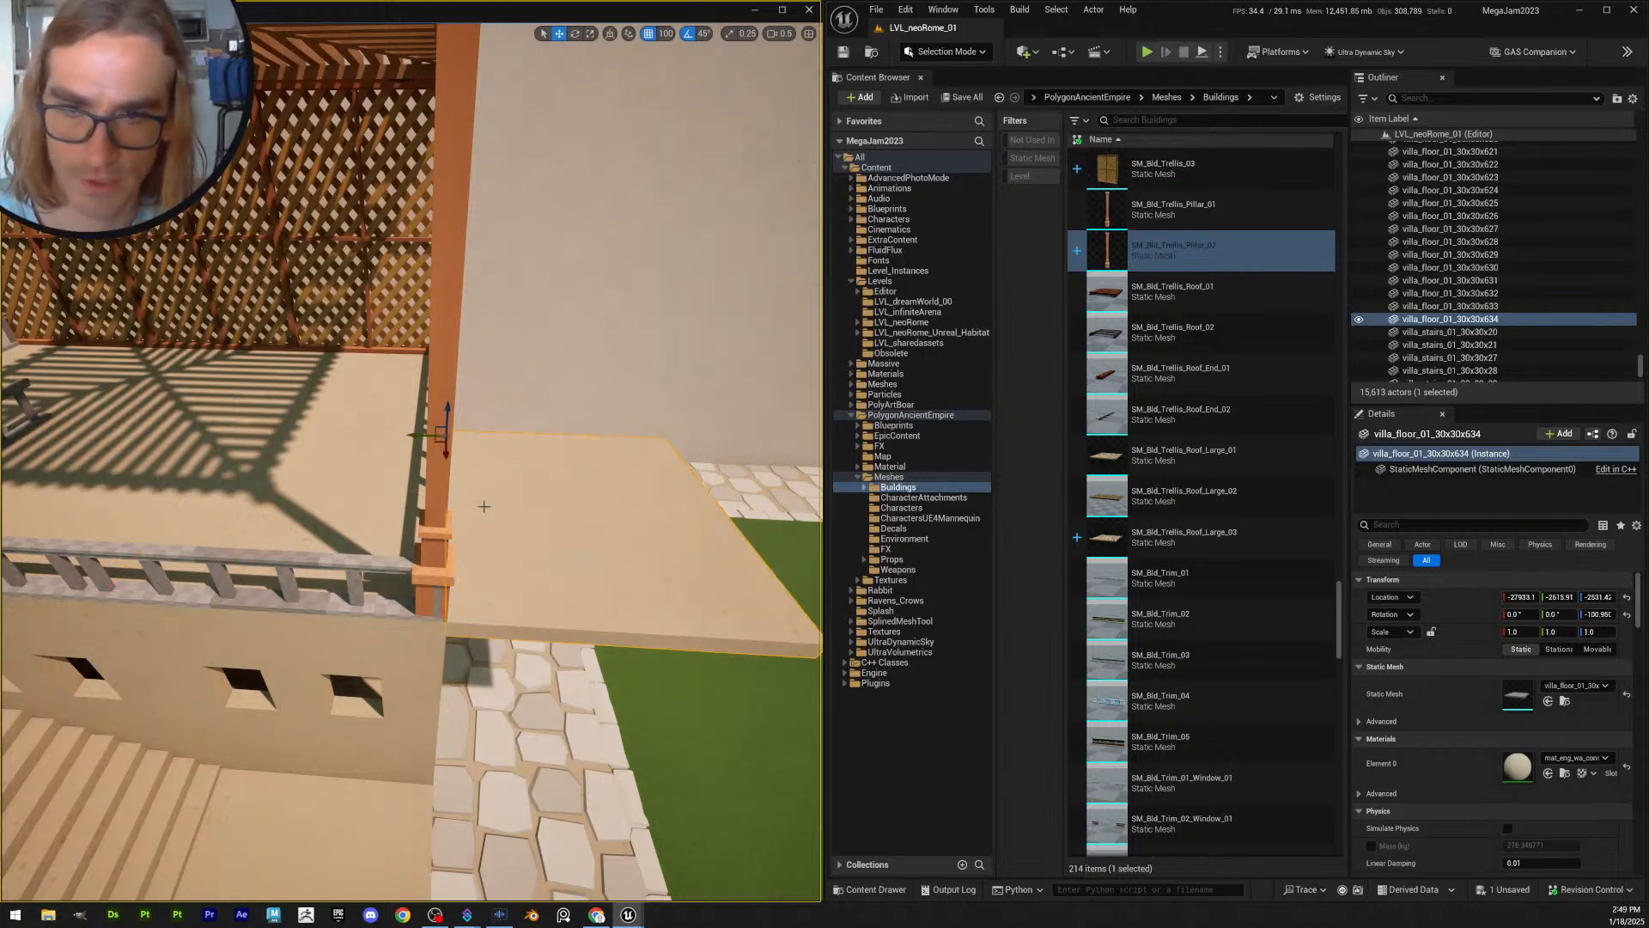
{"action": "right_click_drag", "start_coordinate": [484, 506], "coordinate": [533, 515]}
{"action": "left_click_drag", "start_coordinate": [383, 444], "coordinate": [513, 457]}
{"action": "right_click_drag", "start_coordinate": [507, 462], "coordinate": [549, 481]}
- Rotate the duplicate floor tile 90 degrees and shift it back toward the terrace's side wall
{"action": "key", "text": "e"}
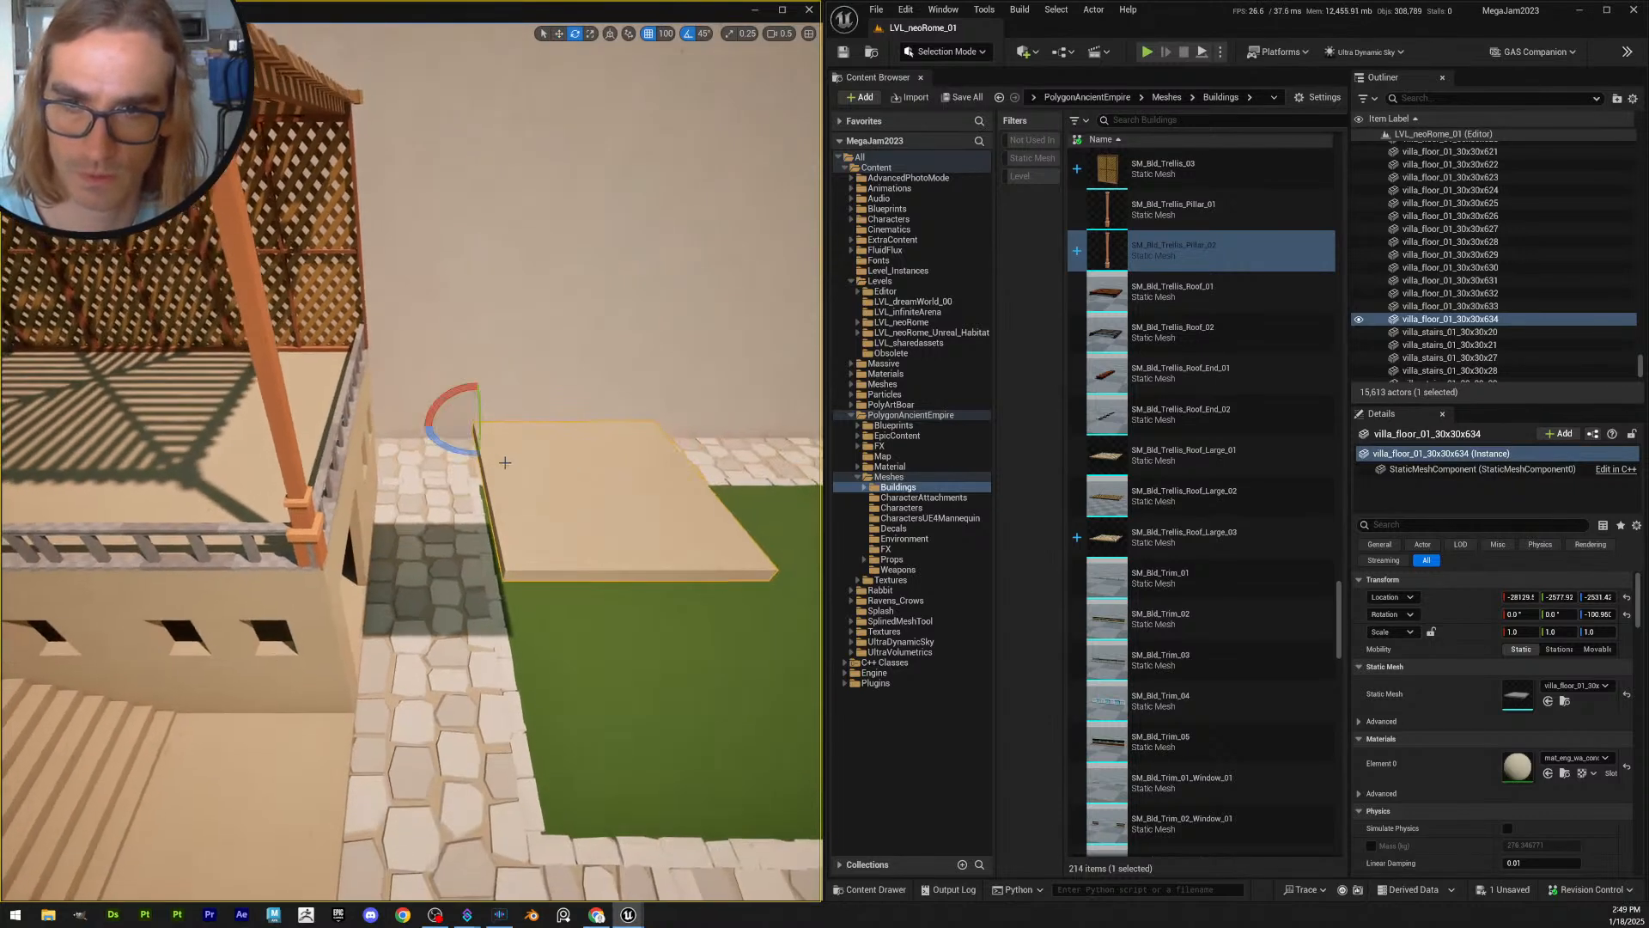
{"action": "left_click_drag", "start_coordinate": [451, 447], "coordinate": [441, 636]}
{"action": "key", "text": "w"}
{"action": "left_click_drag", "start_coordinate": [506, 574], "coordinate": [421, 573]}
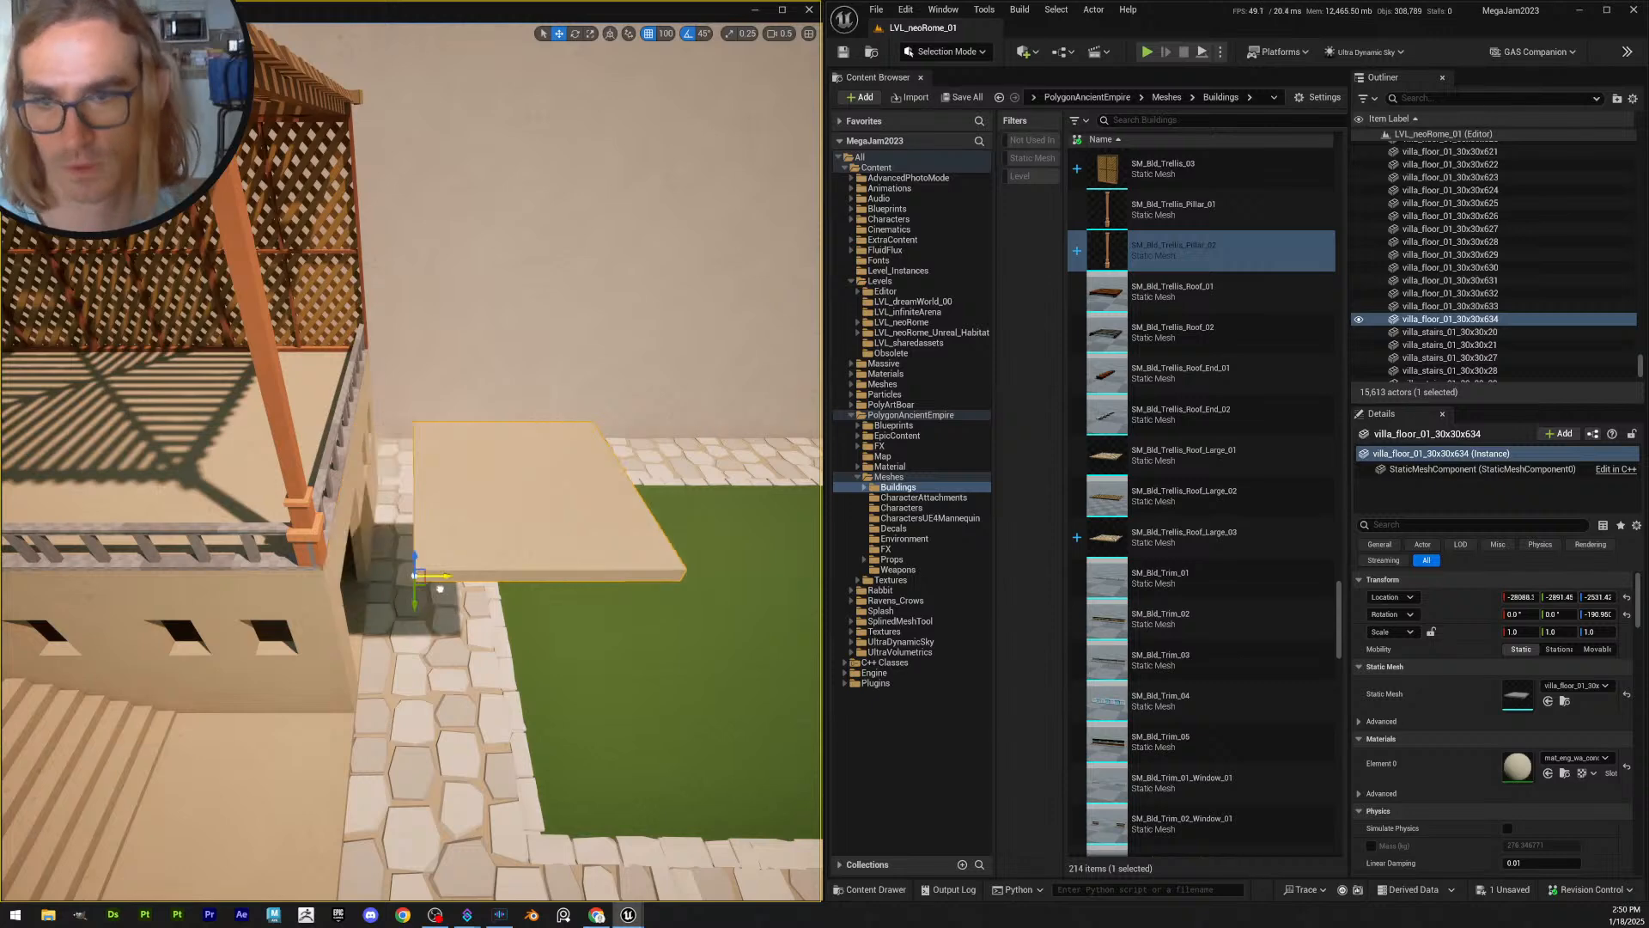
{"action": "right_click_drag", "start_coordinate": [421, 573], "coordinate": [521, 582]}
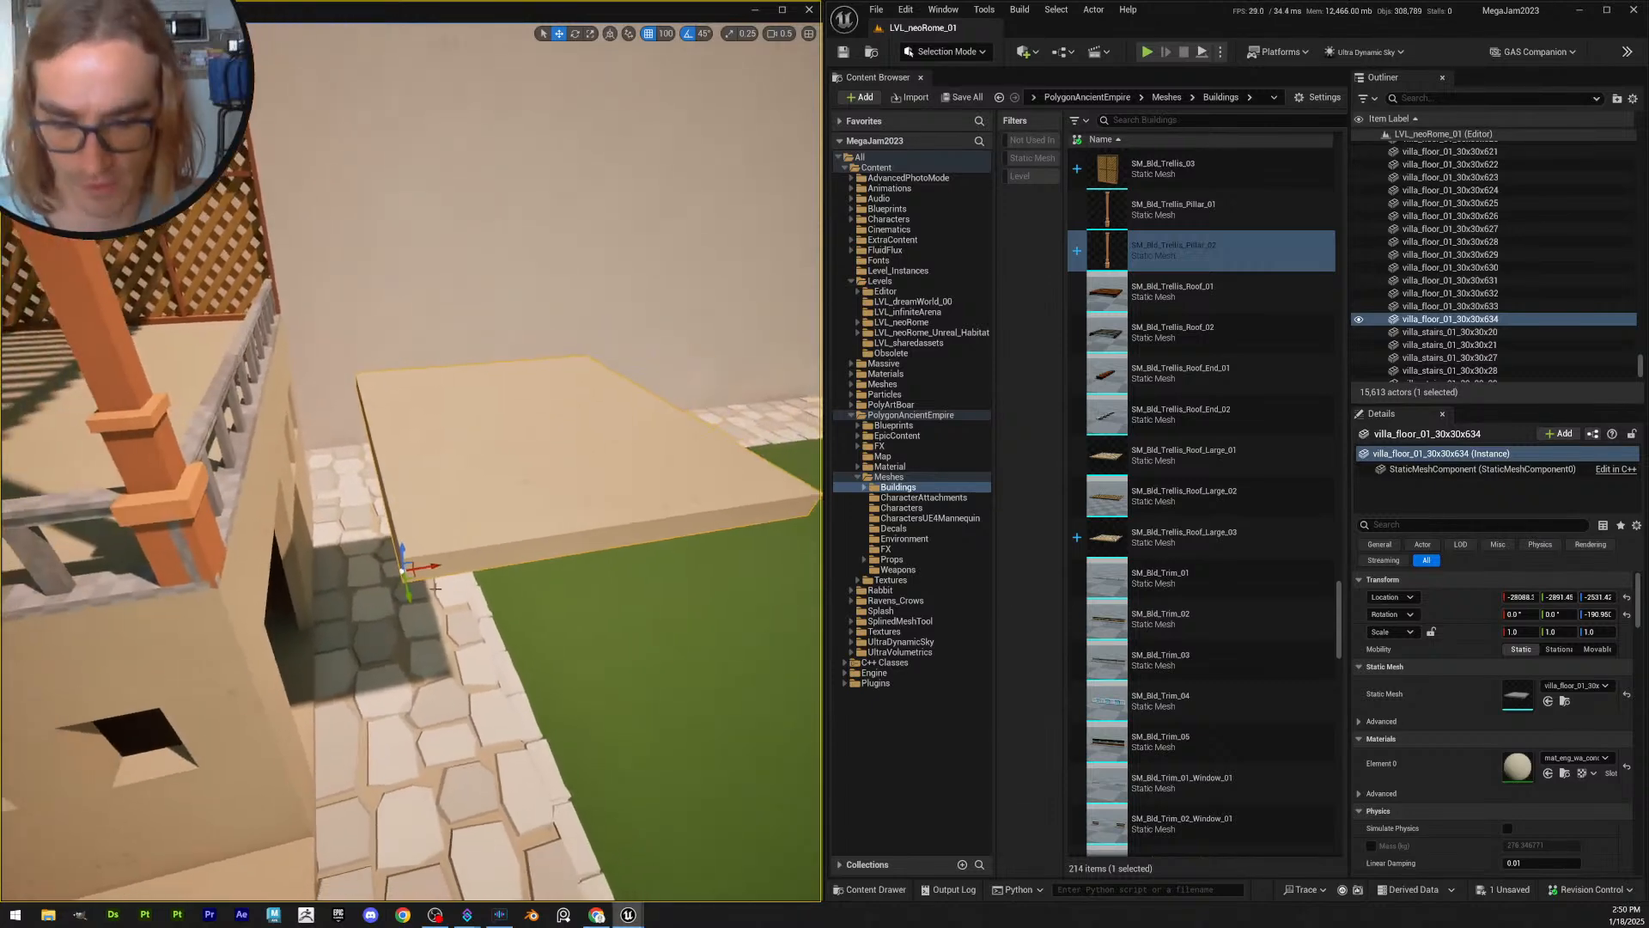
- Duplicate the floor tile's mesh asset under its default name and assign the new asset to the tile copy beside the terrace
{"action": "key", "text": "ctrl+b"}
{"action": "key", "text": "ctrl+d"}
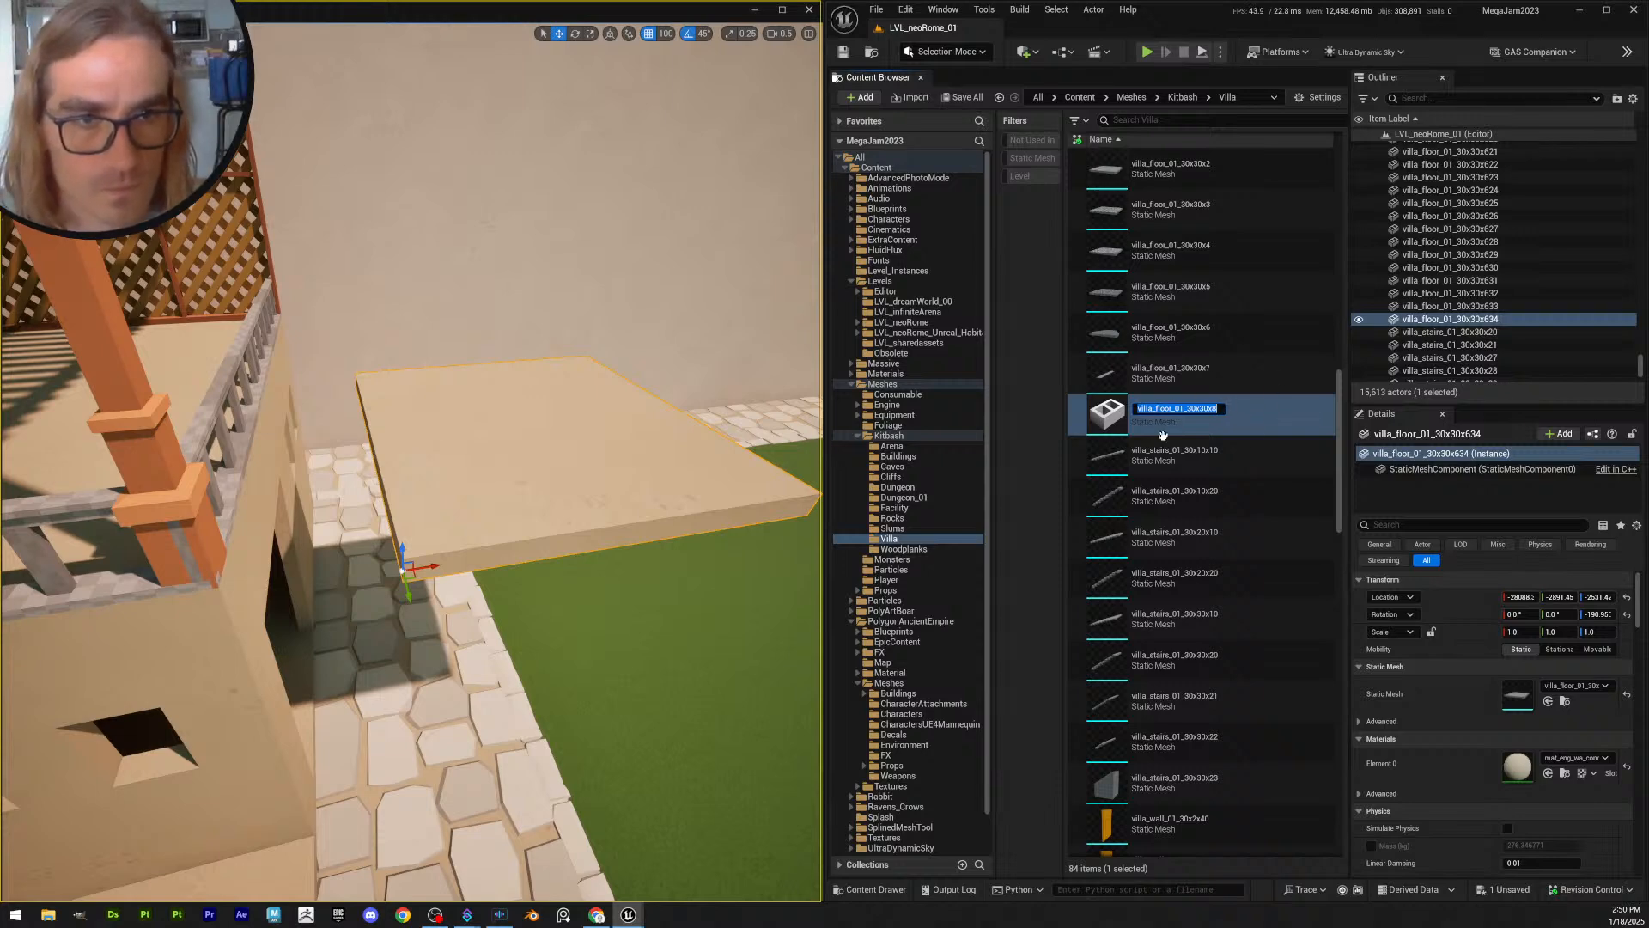
{"action": "key", "text": "Return"}
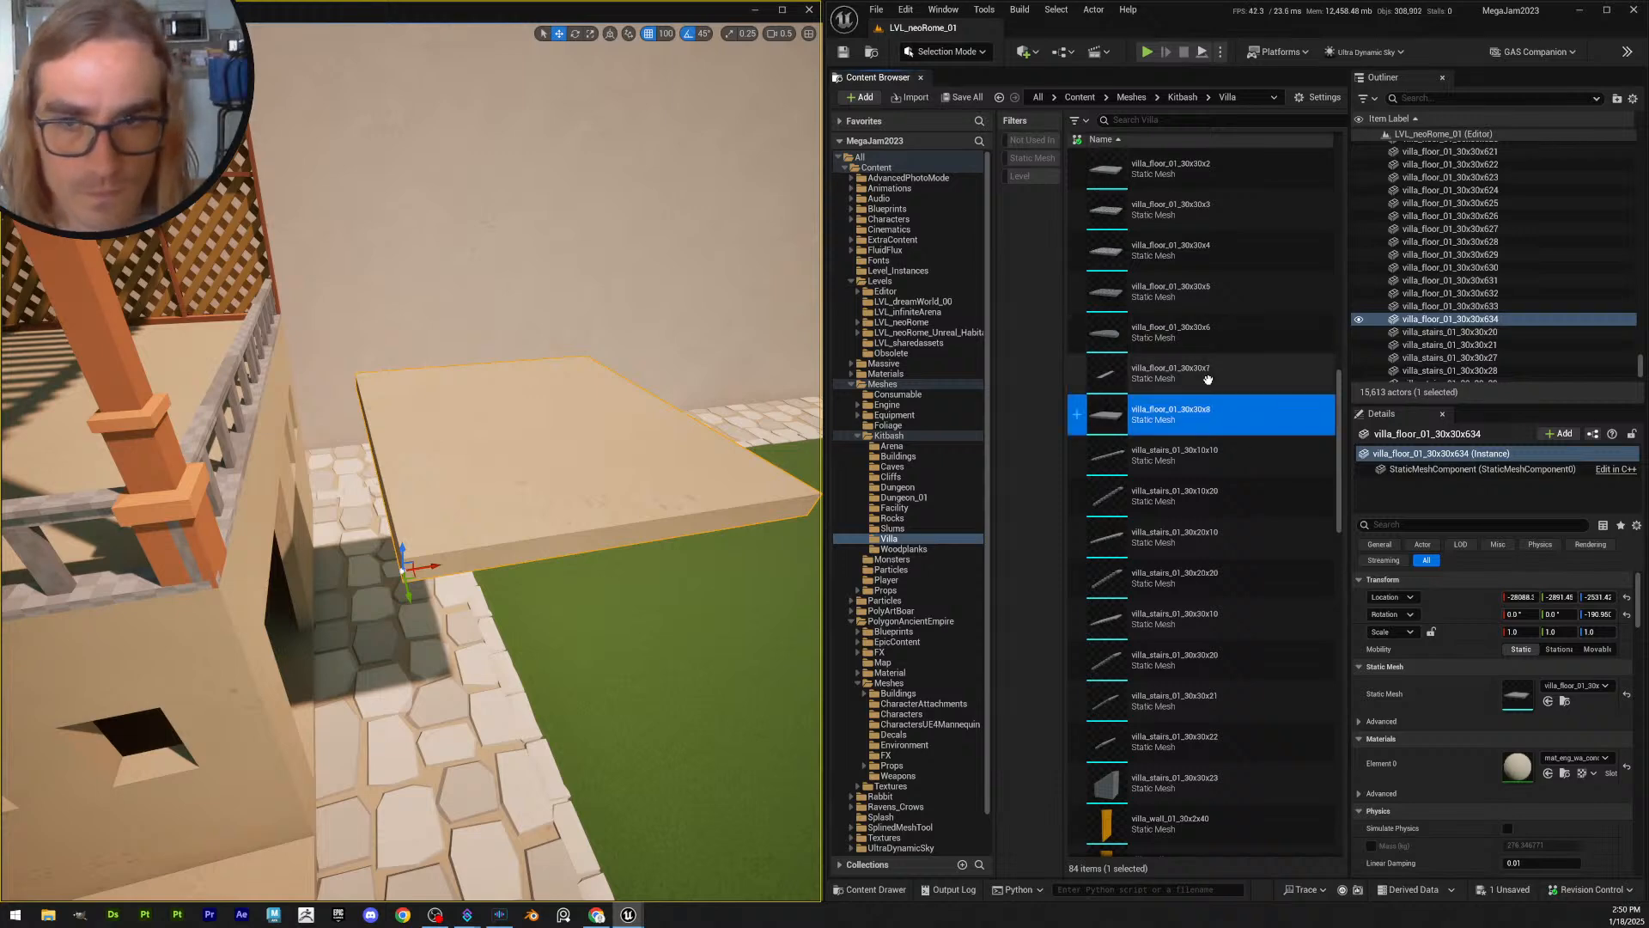
{"action": "left_click", "coordinate": [1547, 701]}
- Switch to Modeling Mode and raise the tile copy's pivot 10 units at its corner with Edit Pivot
{"action": "right_click_drag", "start_coordinate": [649, 500], "coordinate": [632, 464]}
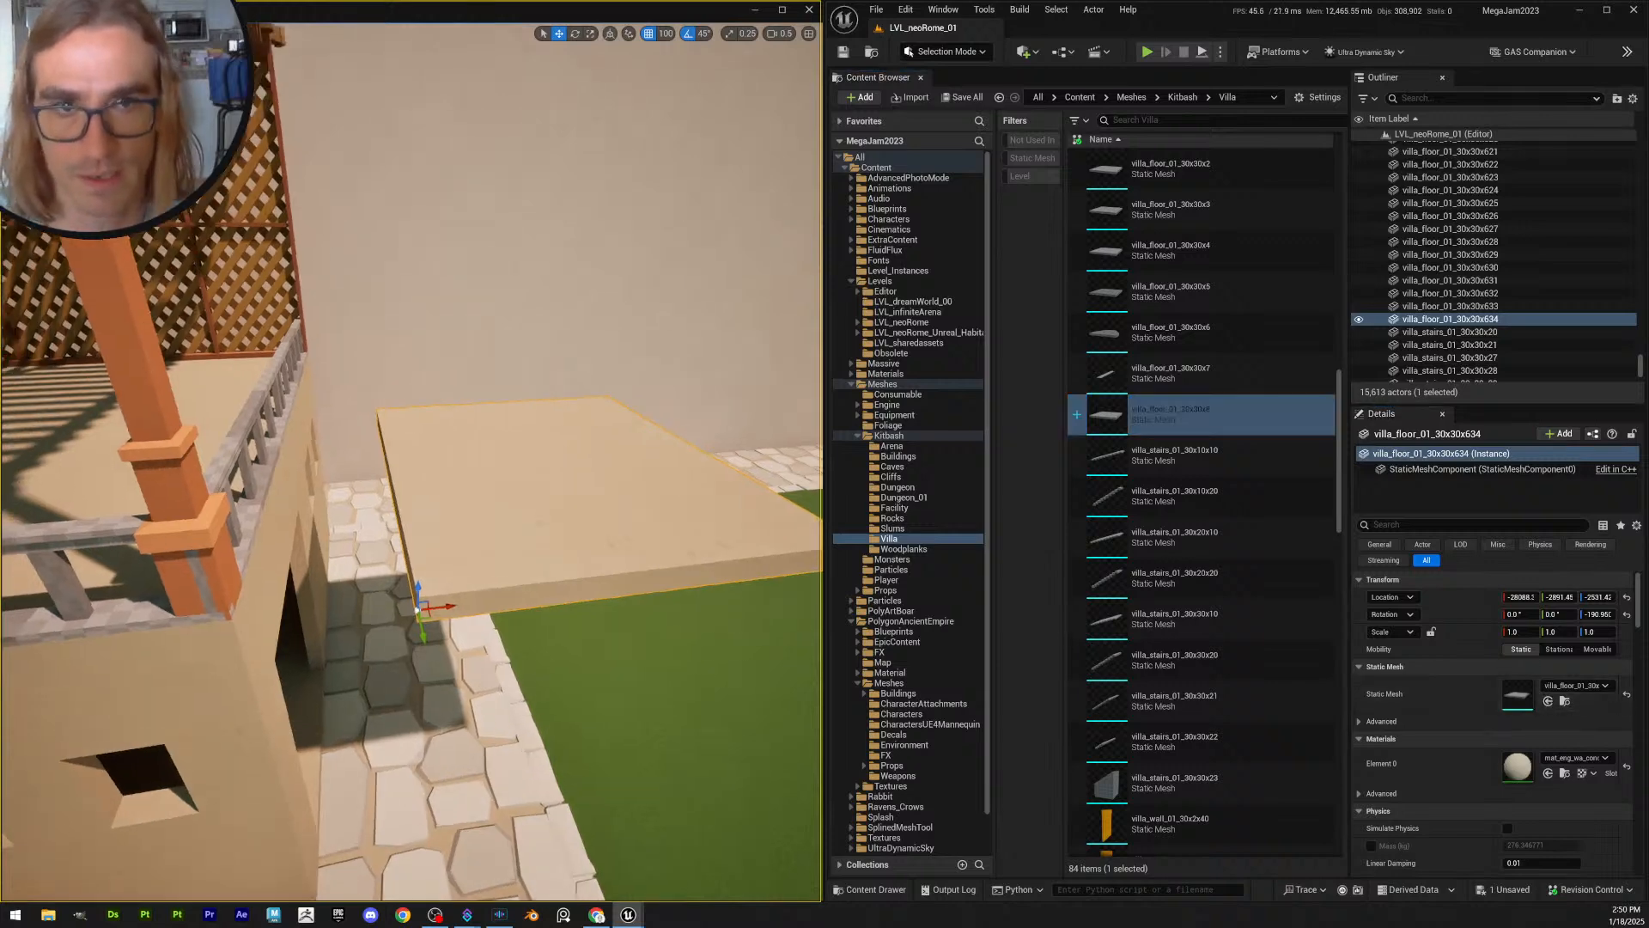
{"action": "right_click_drag", "start_coordinate": [438, 520], "coordinate": [421, 515]}
{"action": "left_click", "coordinate": [945, 52]}
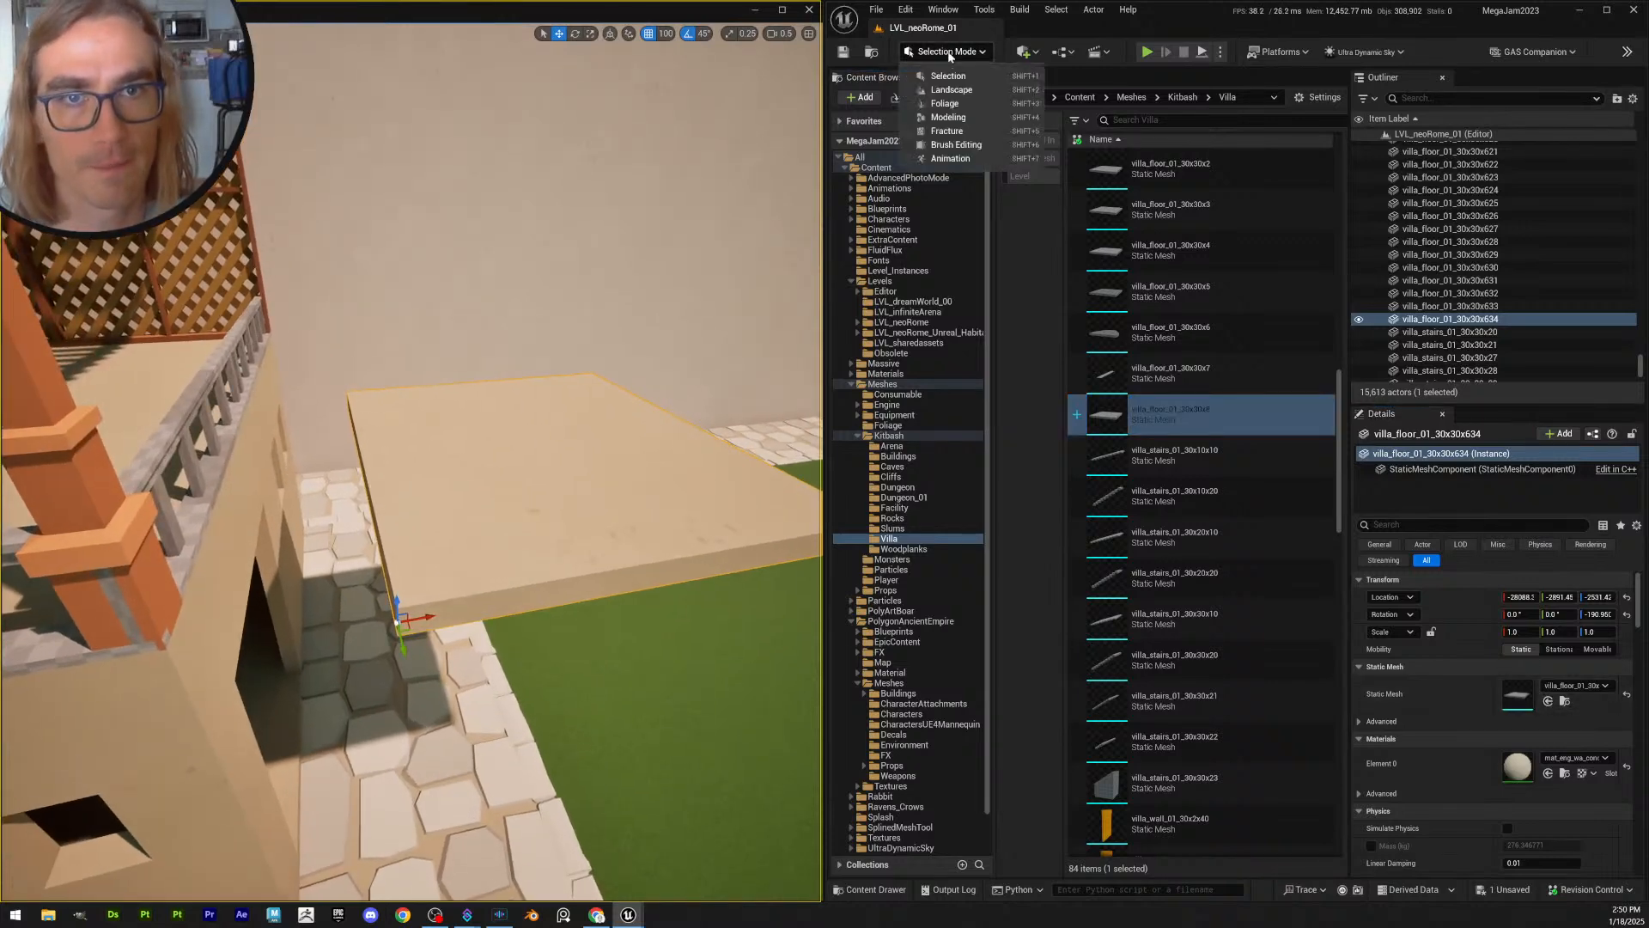
{"action": "left_click", "coordinate": [948, 117]}
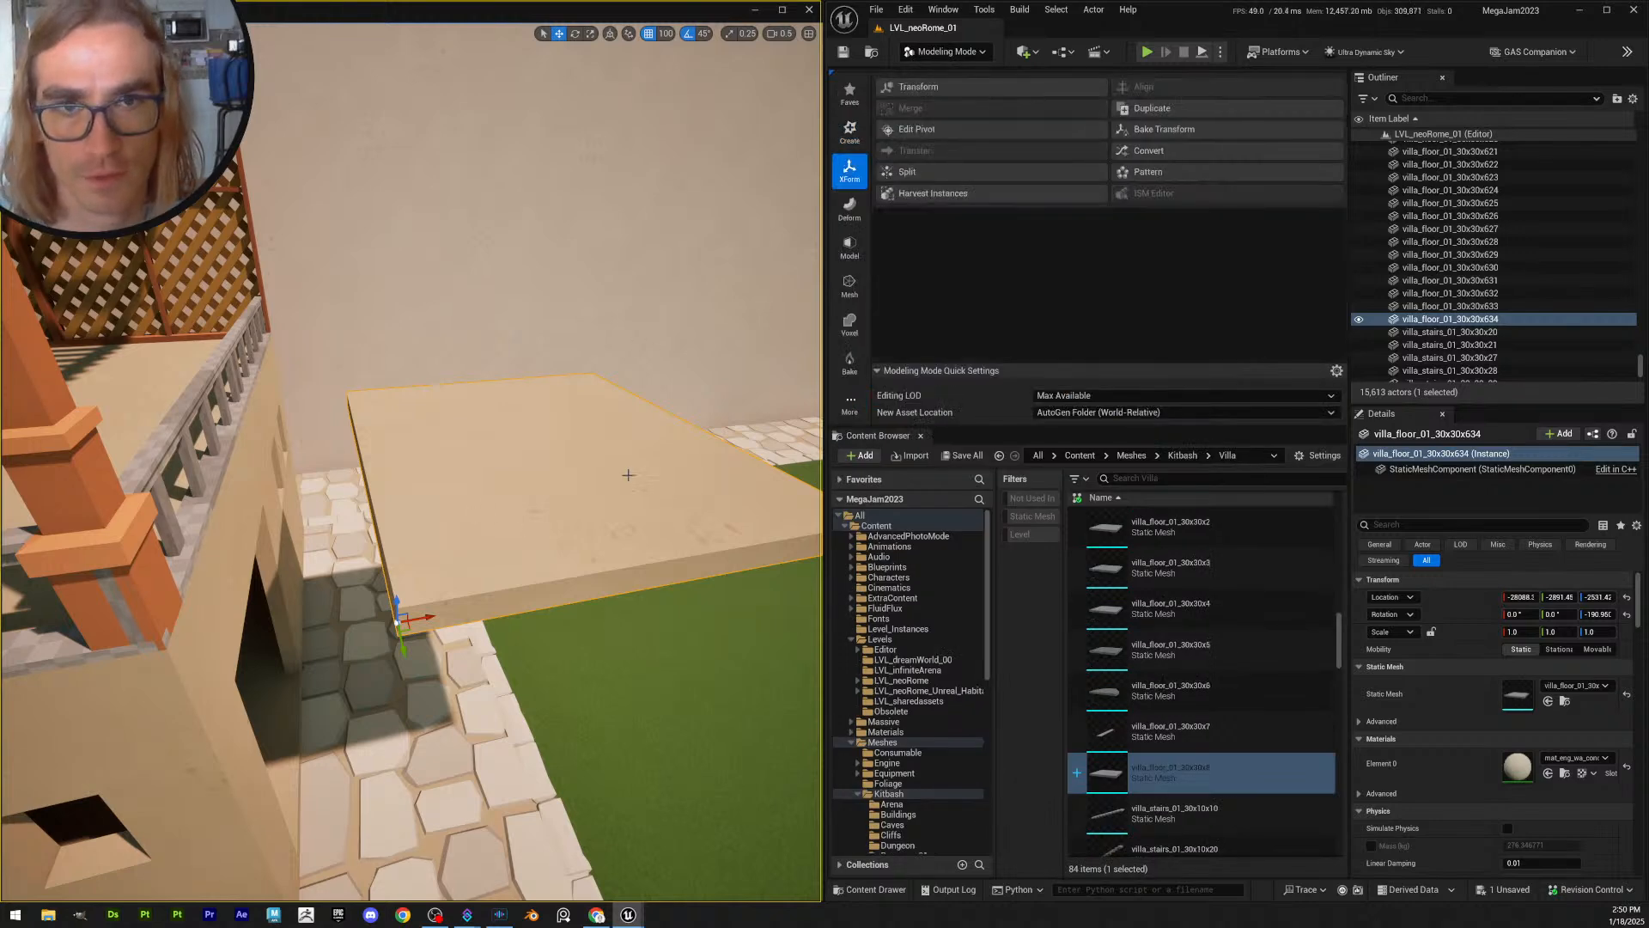
{"action": "right_click_drag", "start_coordinate": [628, 475], "coordinate": [601, 481]}
{"action": "left_click", "coordinate": [917, 129]}
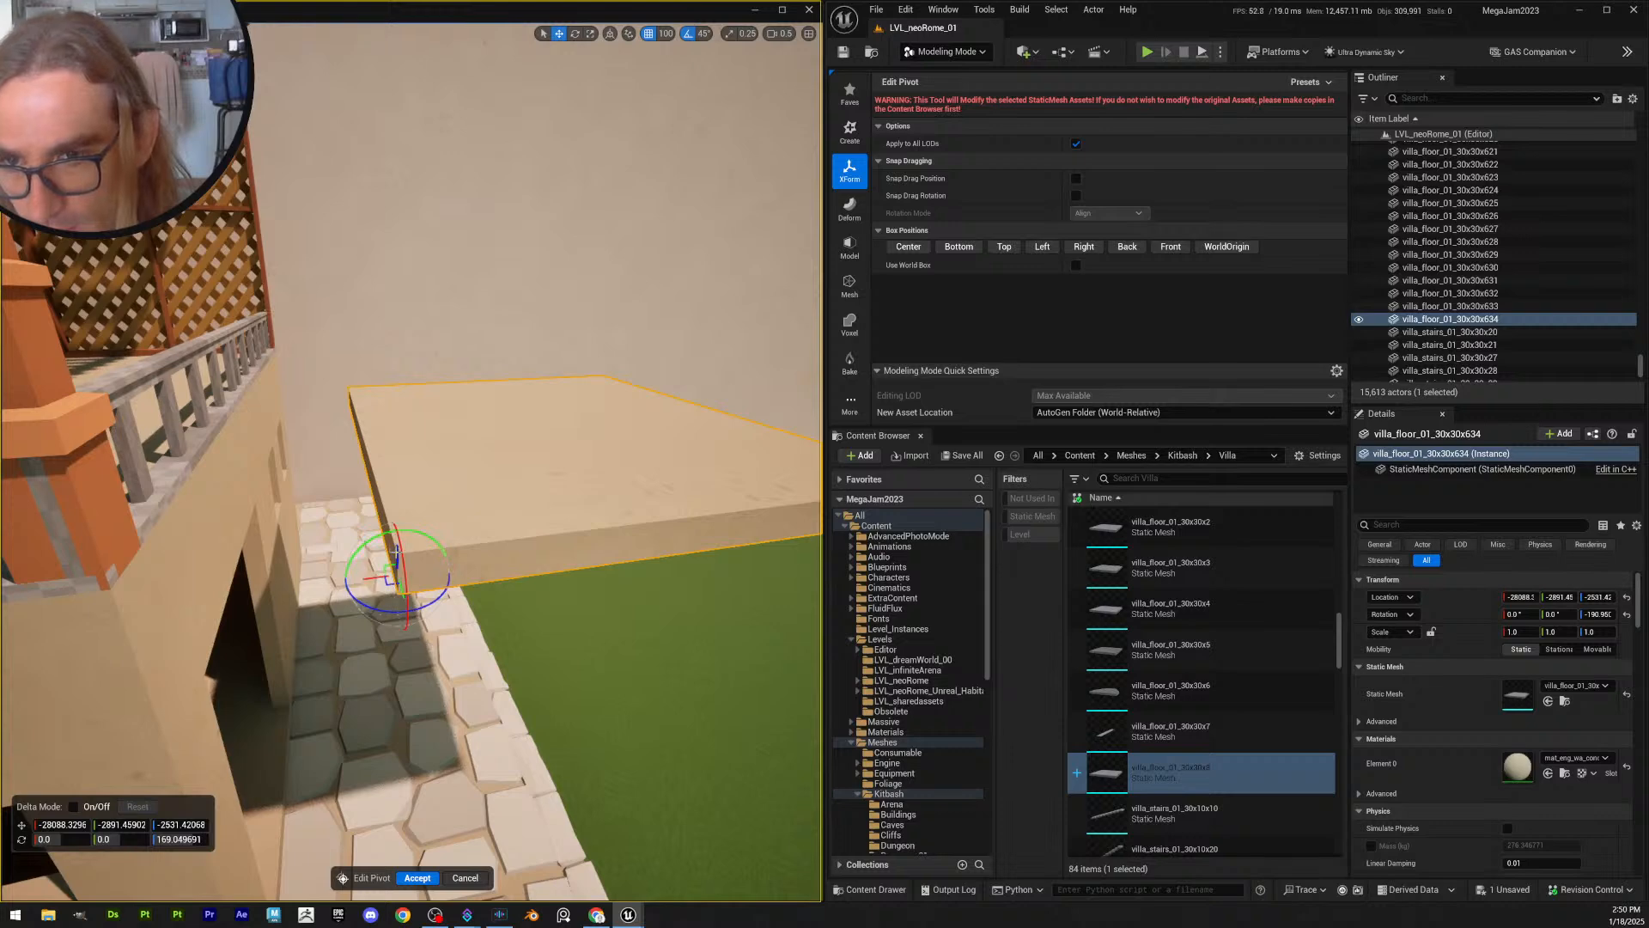
{"action": "right_click_drag", "start_coordinate": [397, 526], "coordinate": [493, 533]}
{"action": "scroll", "coordinate": [456, 530], "scroll_direction": "down", "scroll_amount": 2}
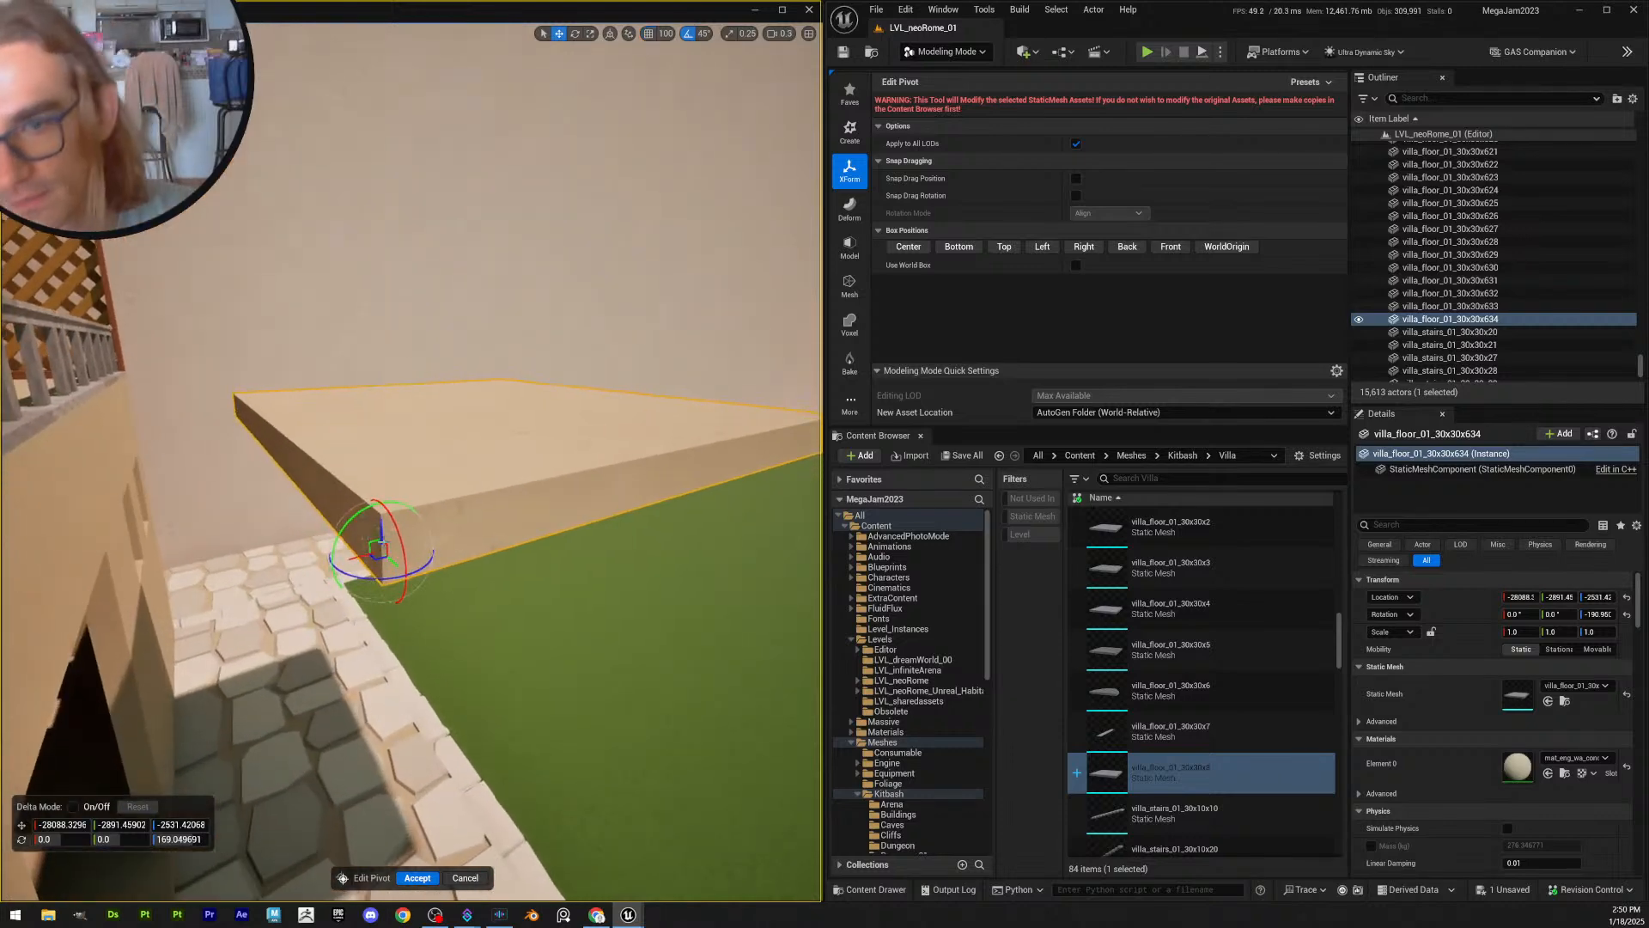
{"action": "left_click_drag", "start_coordinate": [379, 526], "coordinate": [381, 508]}
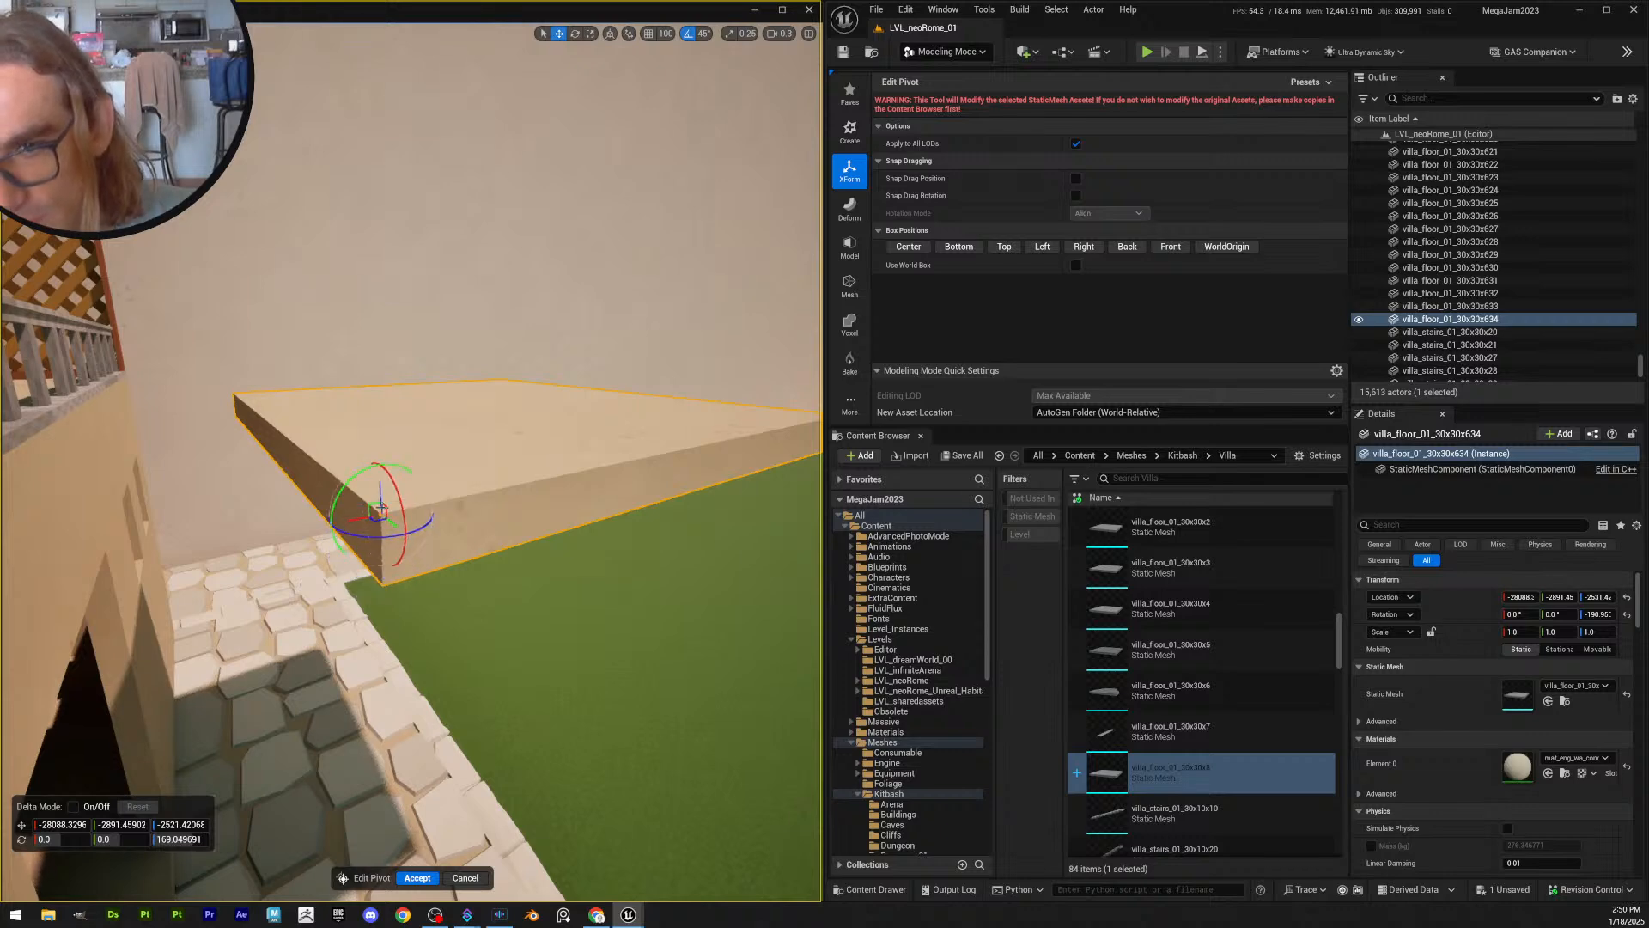
{"action": "left_click", "coordinate": [417, 877]}
- Rotate the tile copy beside the terrace another 90 degrees and keep it lying next to the side wall
{"action": "key", "text": "e"}
{"action": "right_click_drag", "start_coordinate": [441, 581], "coordinate": [356, 528]}
{"action": "key", "text": "w"}
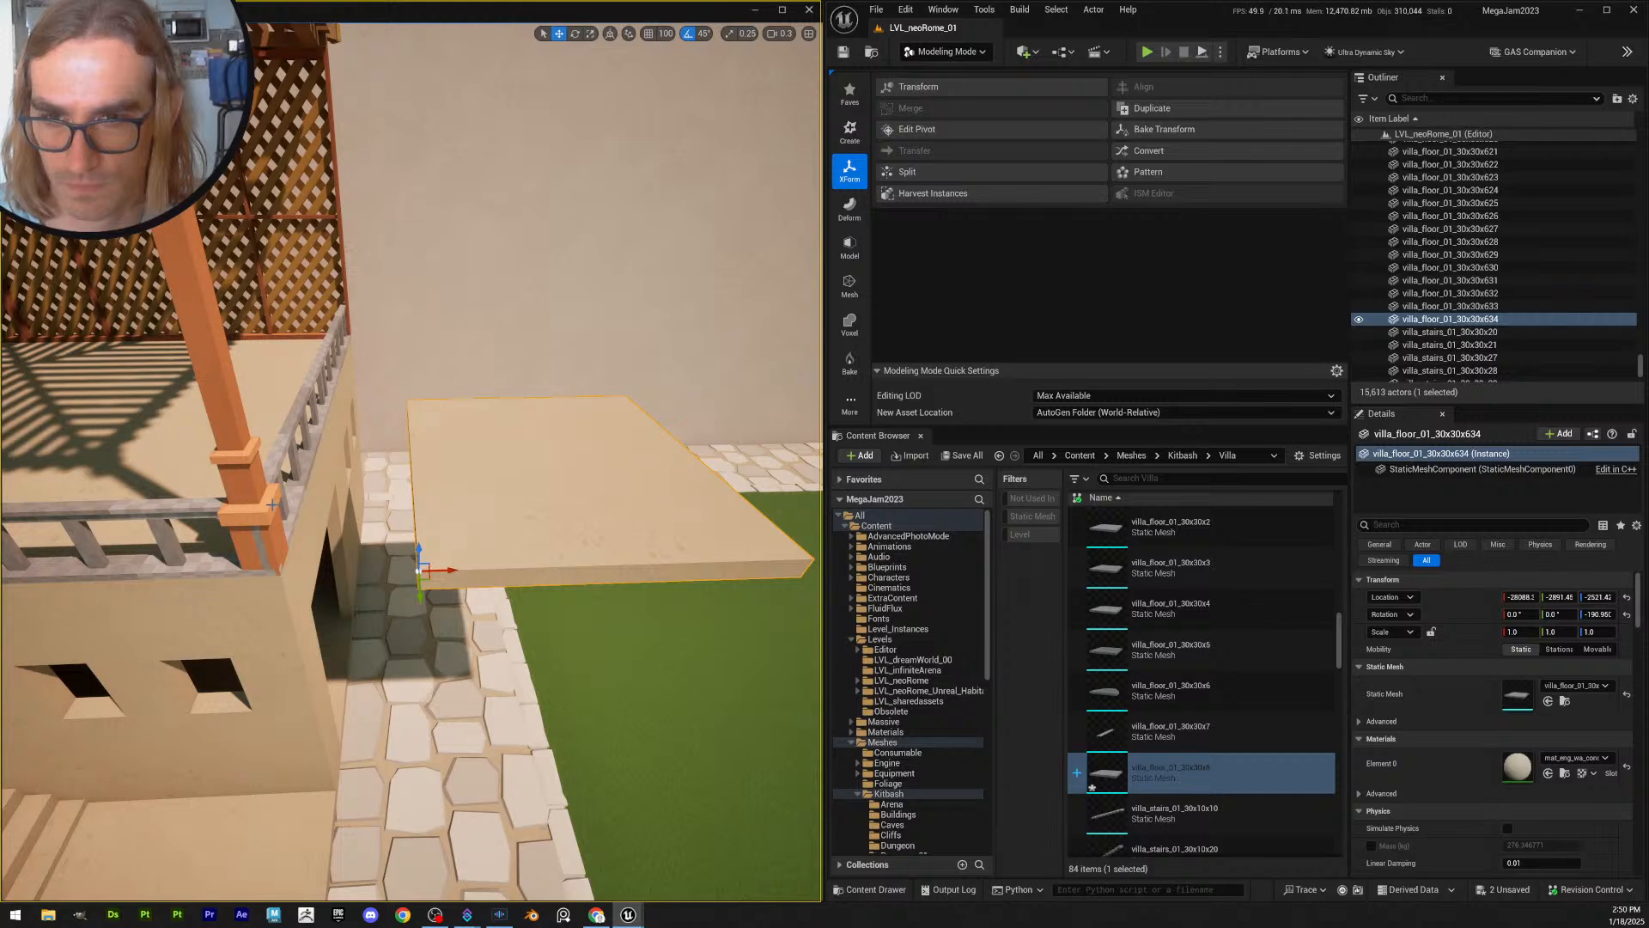
{"action": "scroll", "coordinate": [375, 535], "scroll_direction": "up", "scroll_amount": 1}
{"action": "right_click_drag", "start_coordinate": [374, 536], "coordinate": [465, 554]}
{"action": "key", "text": "q"}
{"action": "key", "text": "e"}
{"action": "key", "text": "e"}
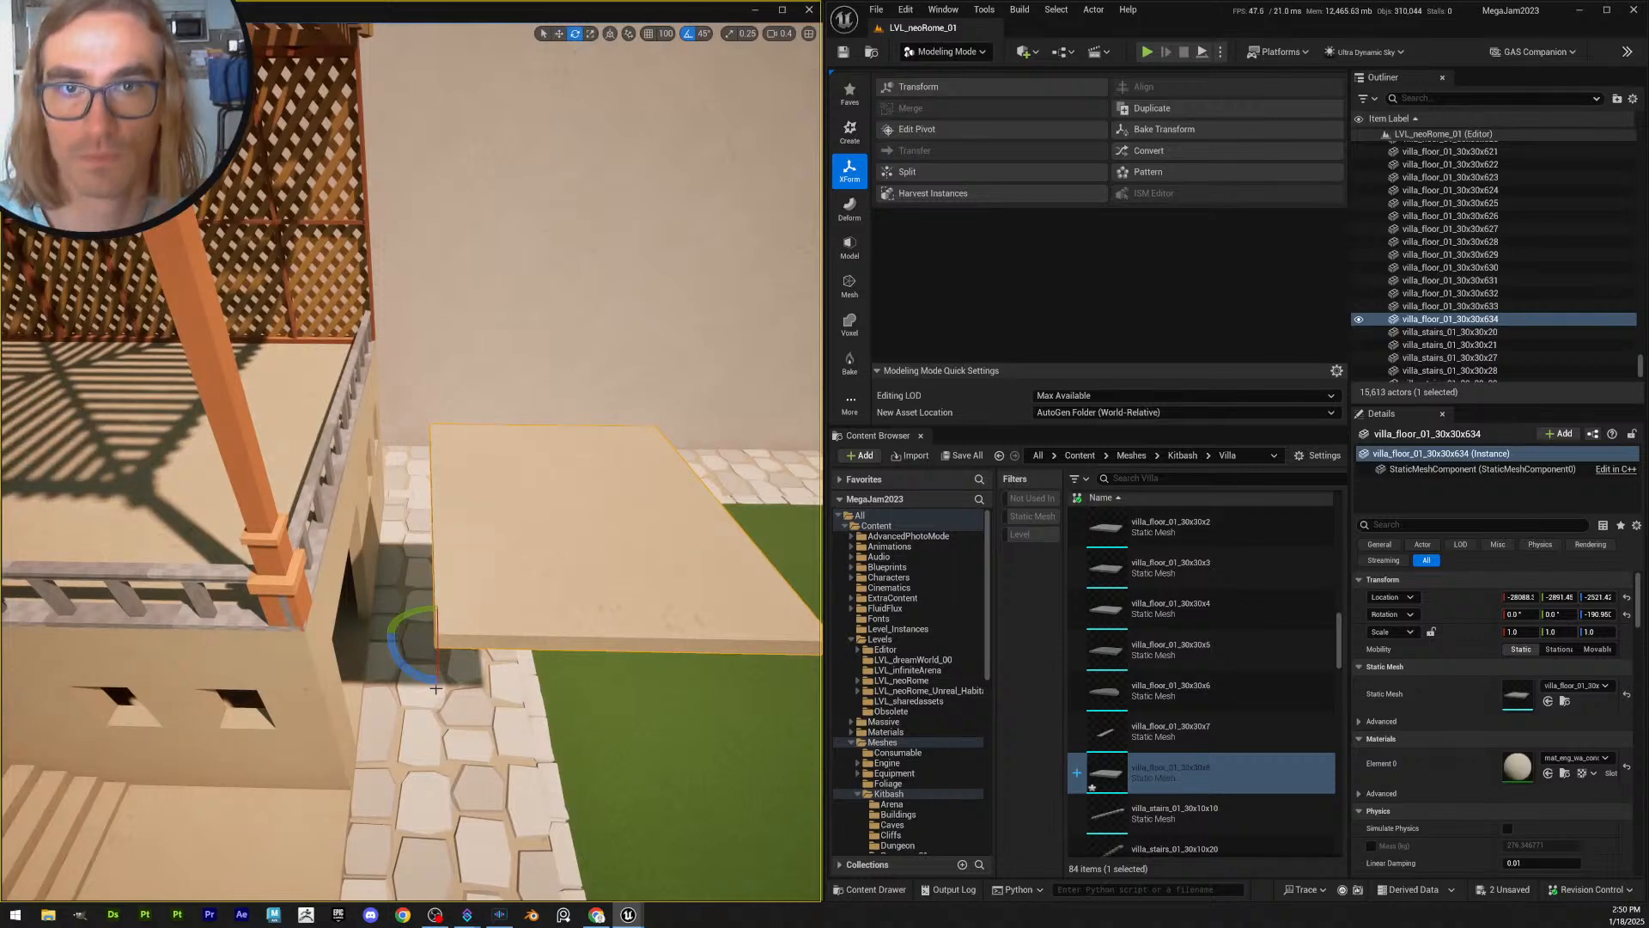
{"action": "left_click_drag", "start_coordinate": [433, 683], "coordinate": [854, 647]}
{"action": "key", "text": "w"}
- Copy the original corner floor tile's location and move that tile out of the terrace deck
{"action": "left_click", "coordinate": [284, 464]}
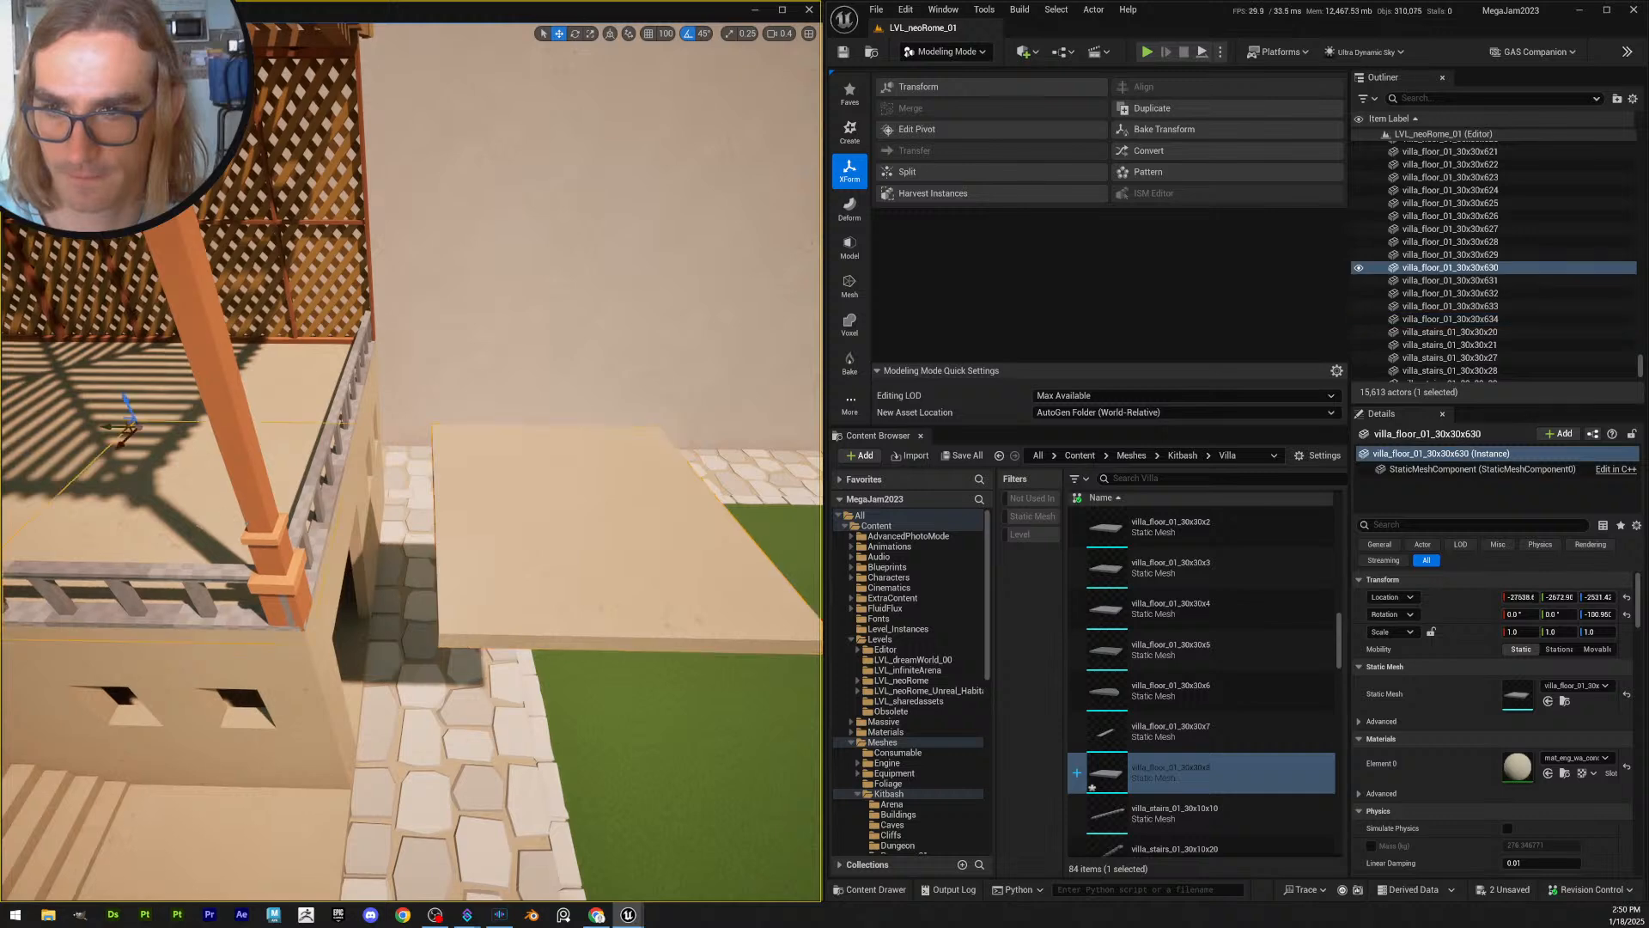
{"action": "key", "text": "s"}
{"action": "key", "text": "a"}
{"action": "right_click_drag", "start_coordinate": [340, 421], "coordinate": [259, 448]}
{"action": "key", "text": "s"}
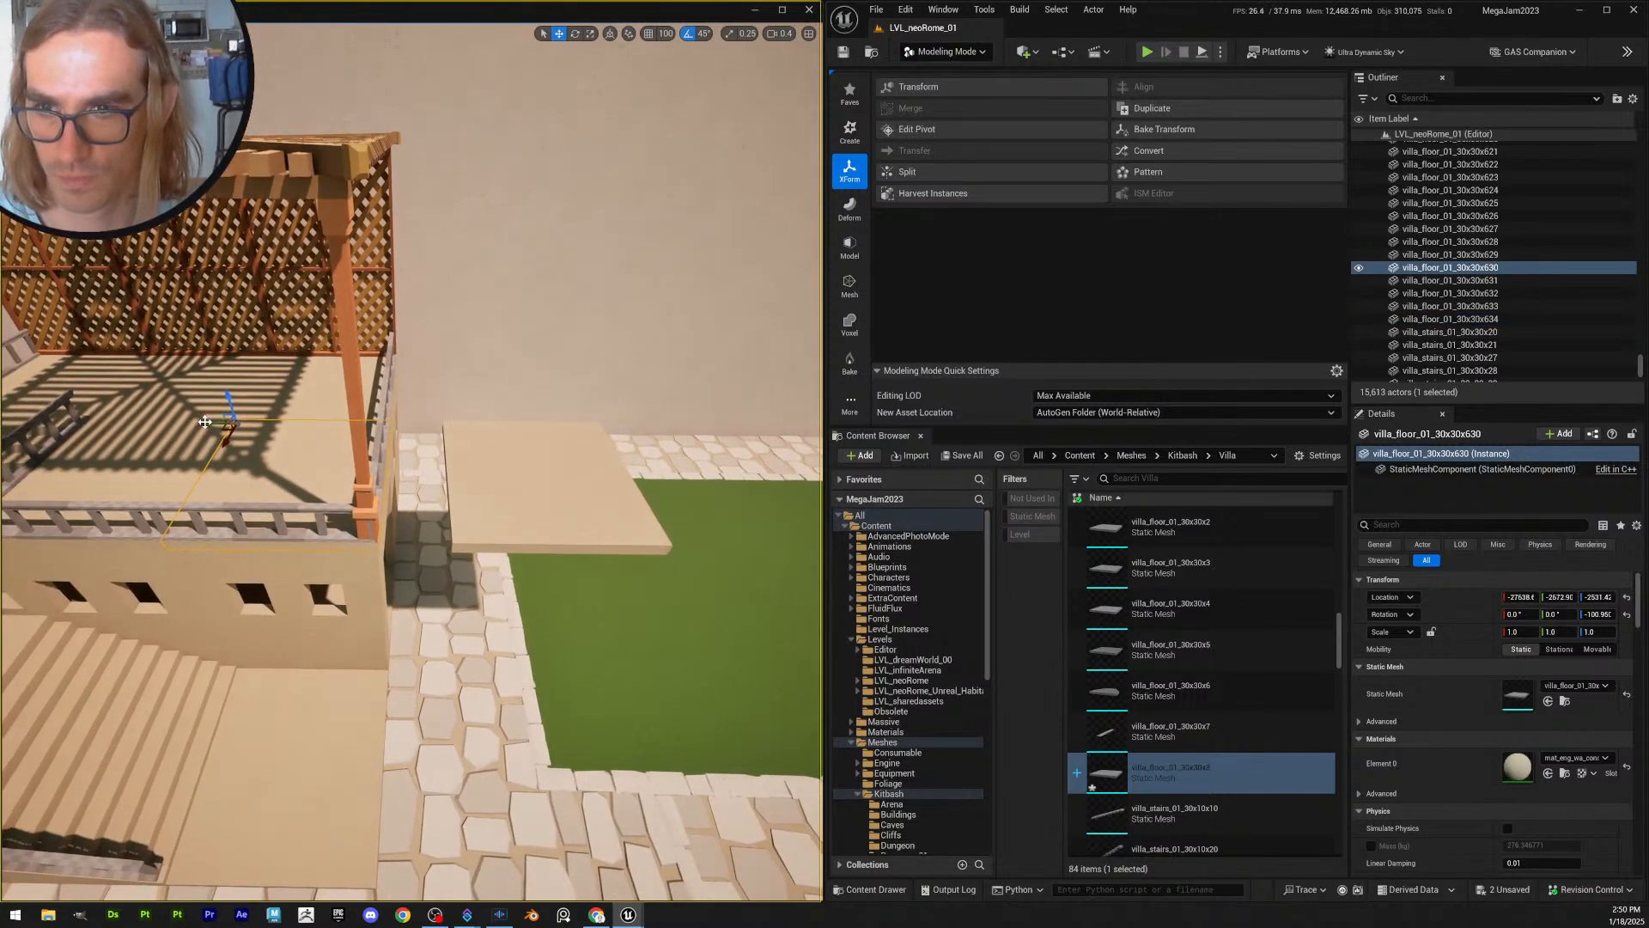
{"action": "left_click_drag", "start_coordinate": [206, 424], "coordinate": [663, 451]}
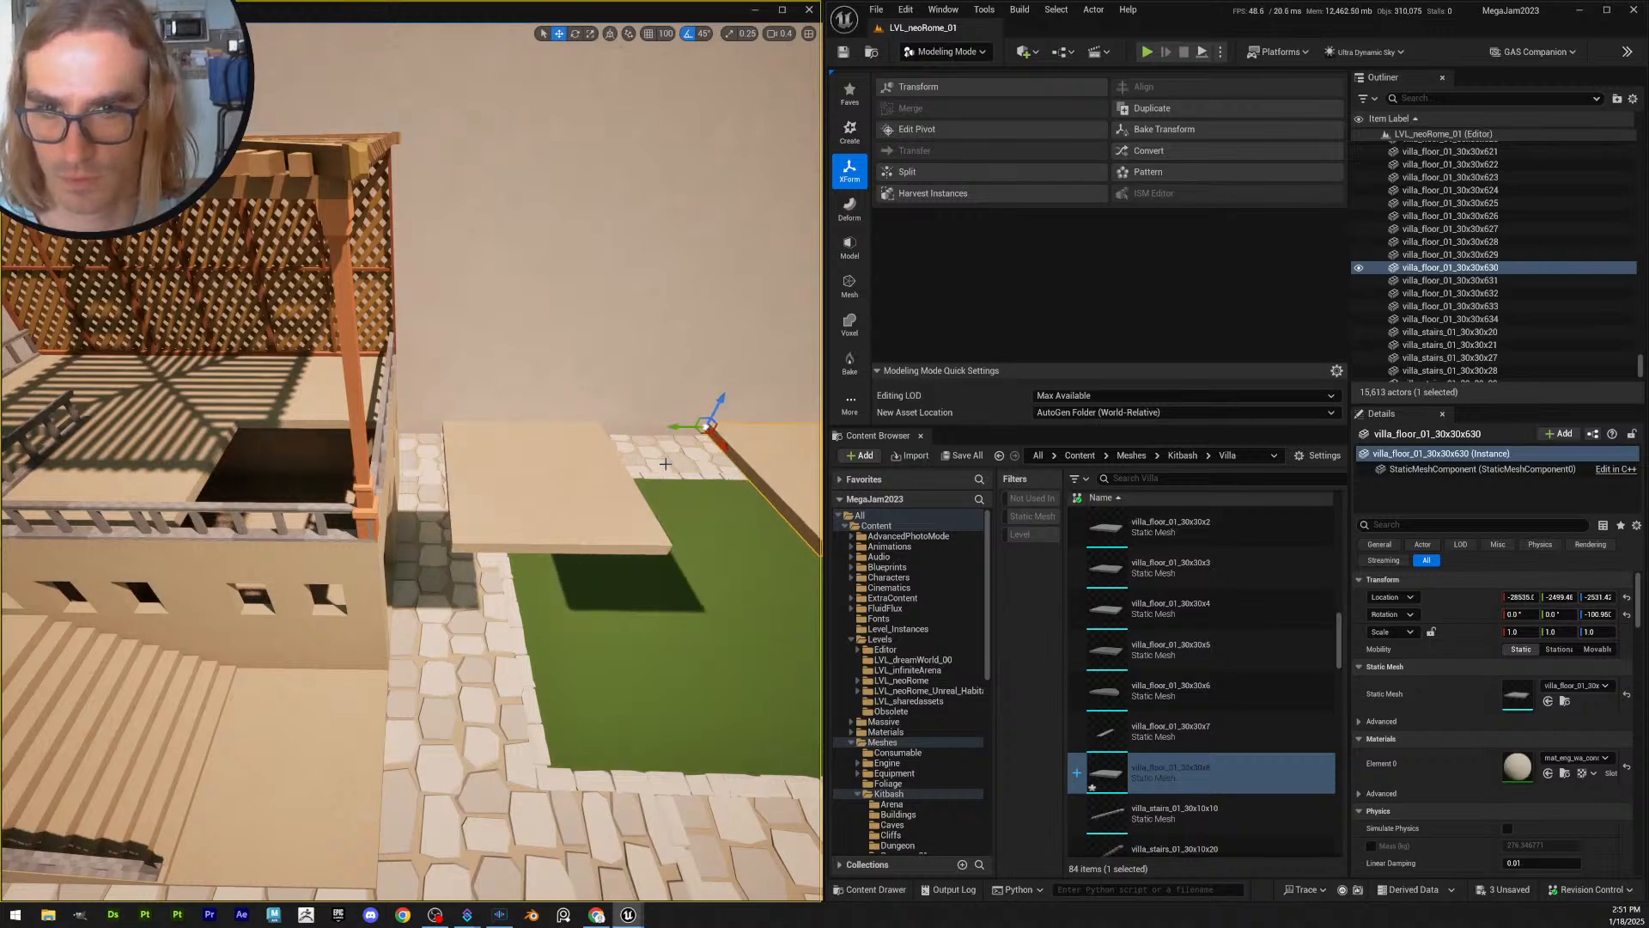
{"action": "key", "text": "ctrl+z"}
{"action": "scroll", "coordinate": [249, 451], "scroll_direction": "up", "scroll_amount": 3}
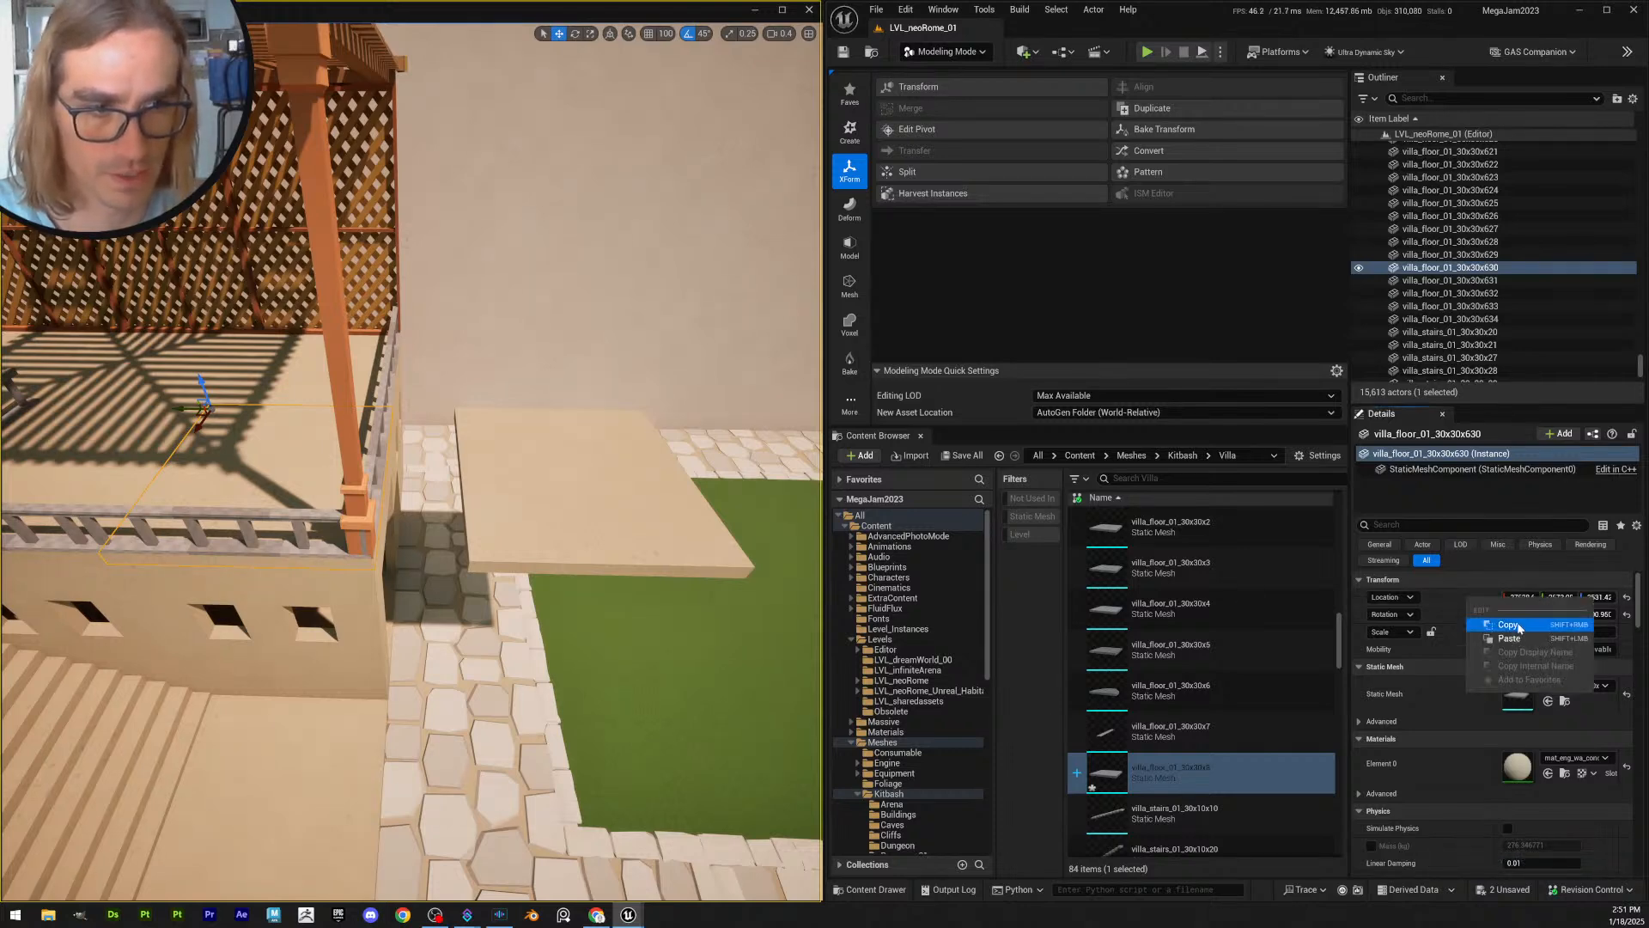
{"action": "left_click_drag", "start_coordinate": [182, 410], "coordinate": [692, 414]}
- Paste the copied location onto the duplicate tile and rotate it 180 degrees to fill the opening in the deck
{"action": "left_click", "coordinate": [597, 498]}
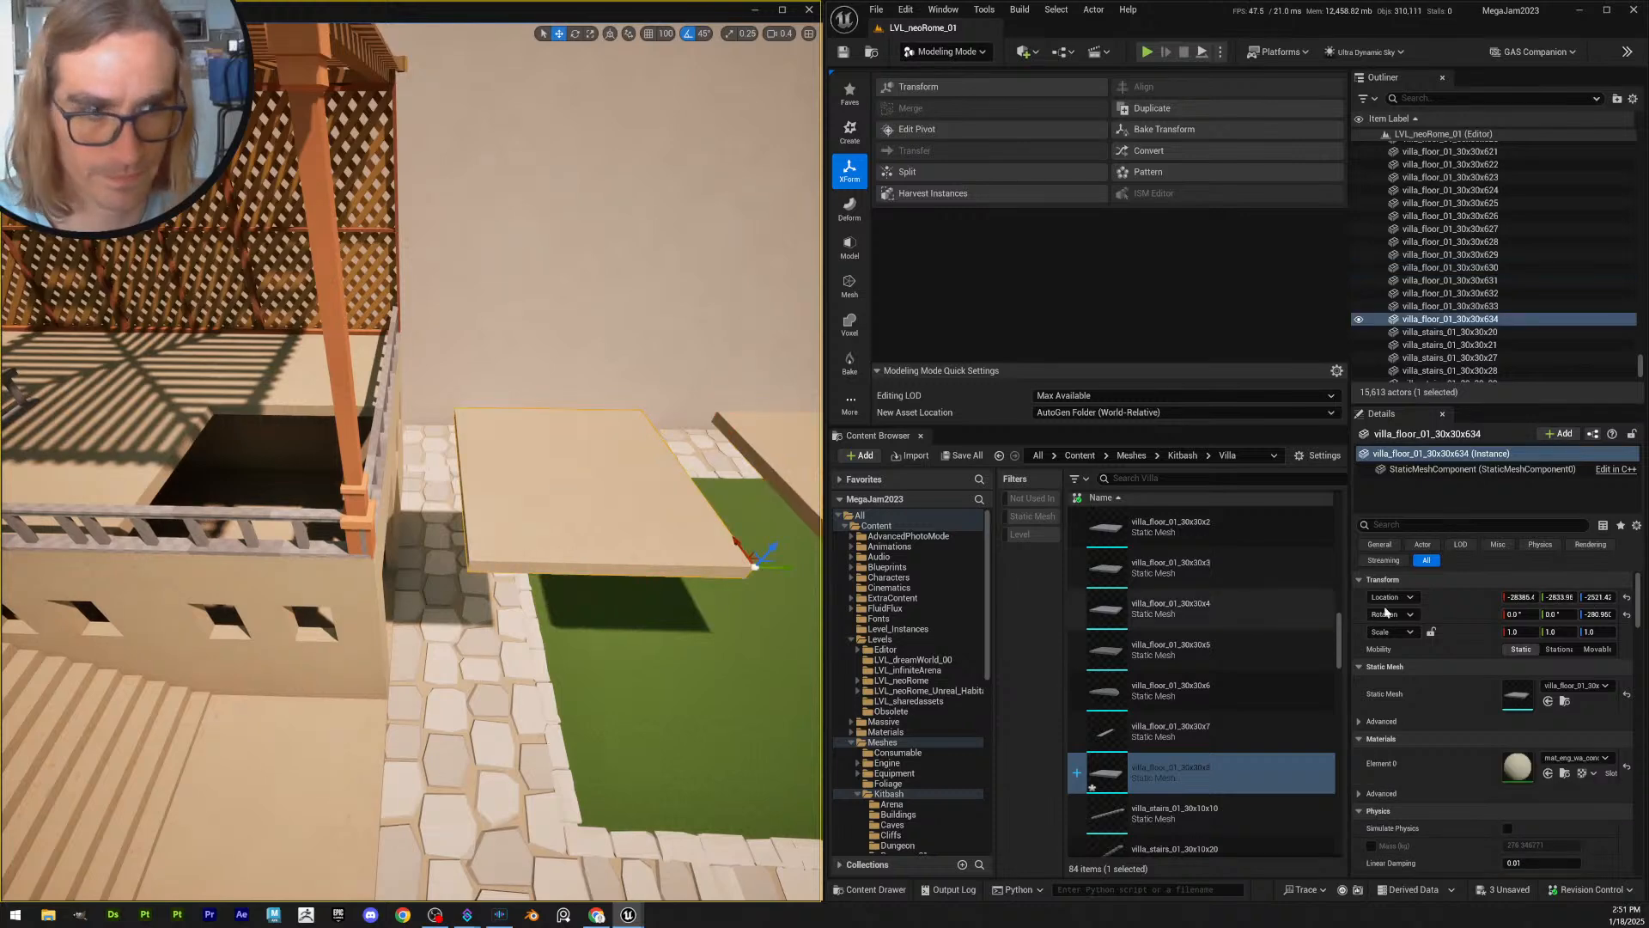
{"action": "right_click", "coordinate": [1444, 602]}
{"action": "left_click", "coordinate": [1471, 640]}
{"action": "key", "text": "f"}
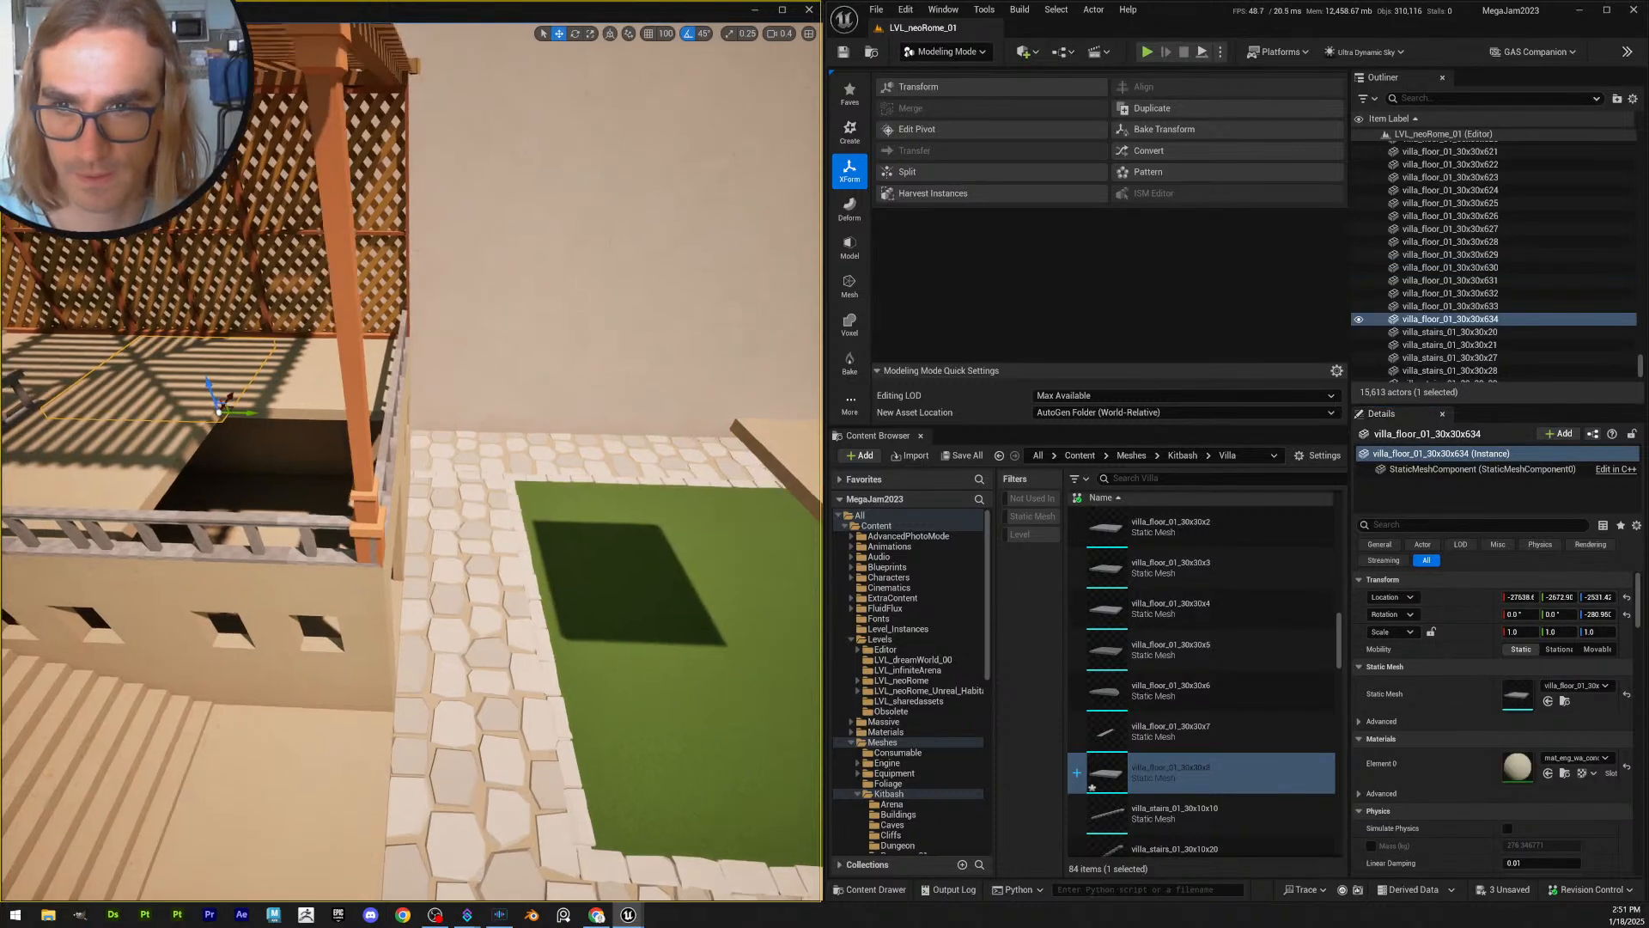
{"action": "key", "text": "e"}
{"action": "left_click_drag", "start_coordinate": [286, 423], "coordinate": [225, 468]}
{"action": "right_click_drag", "start_coordinate": [303, 433], "coordinate": [288, 391]}
- Set position snapping to 10 and raise the replacement corner tile 10 units
{"action": "left_click", "coordinate": [665, 34]}
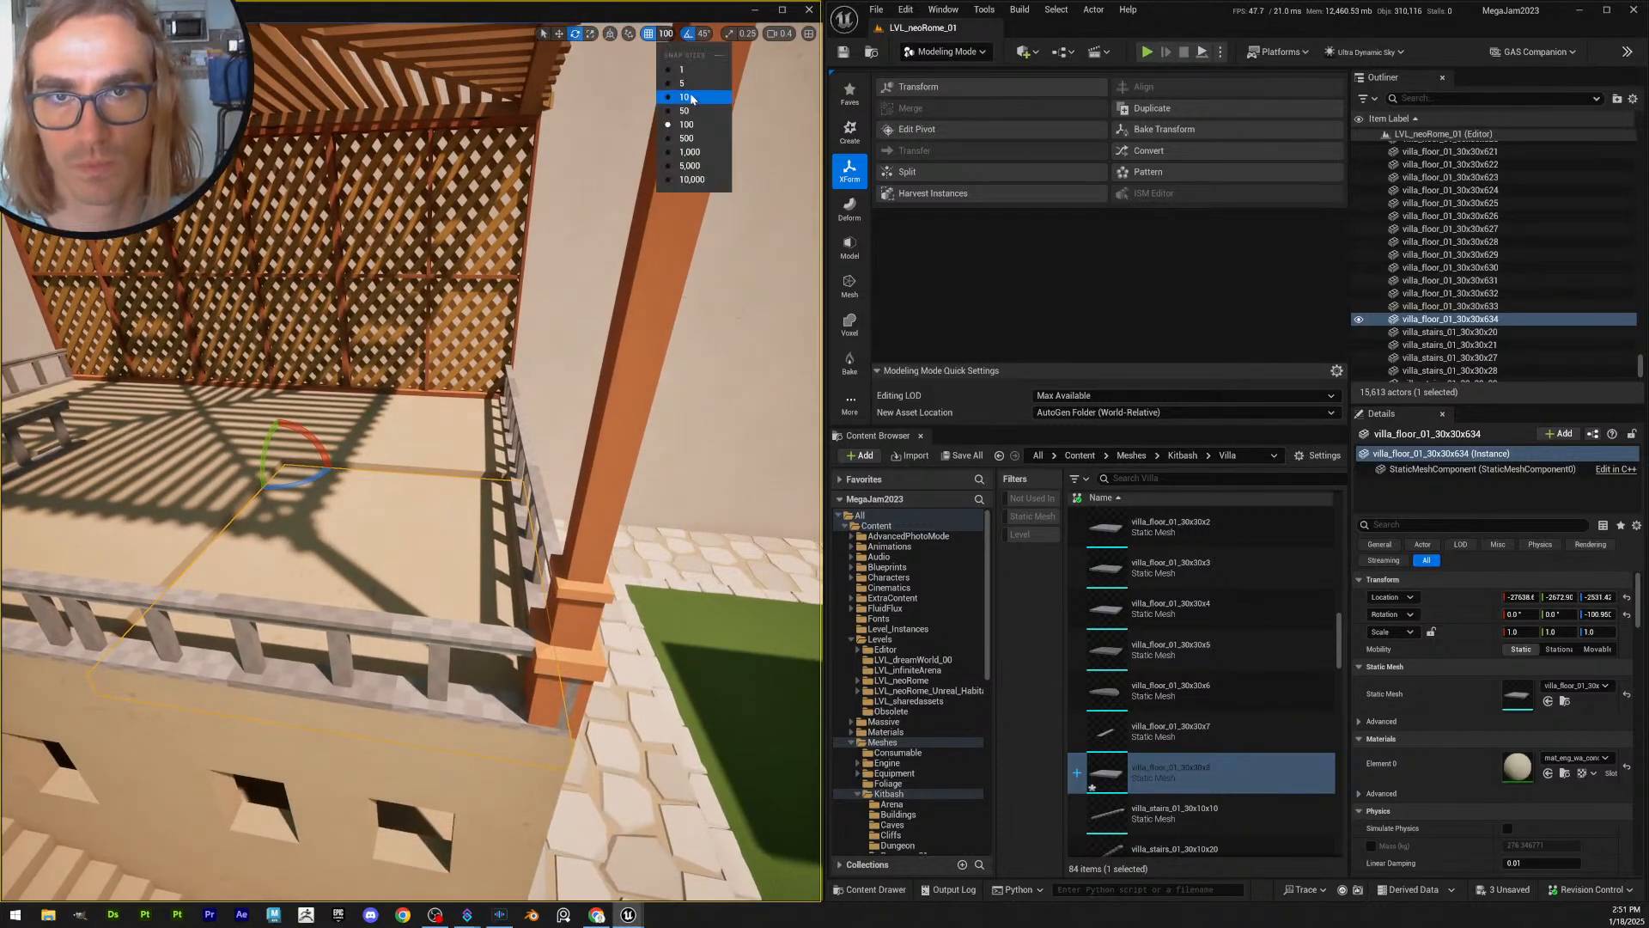
{"action": "left_click", "coordinate": [678, 98]}
{"action": "key", "text": "w"}
{"action": "left_click_drag", "start_coordinate": [279, 435], "coordinate": [280, 425]}
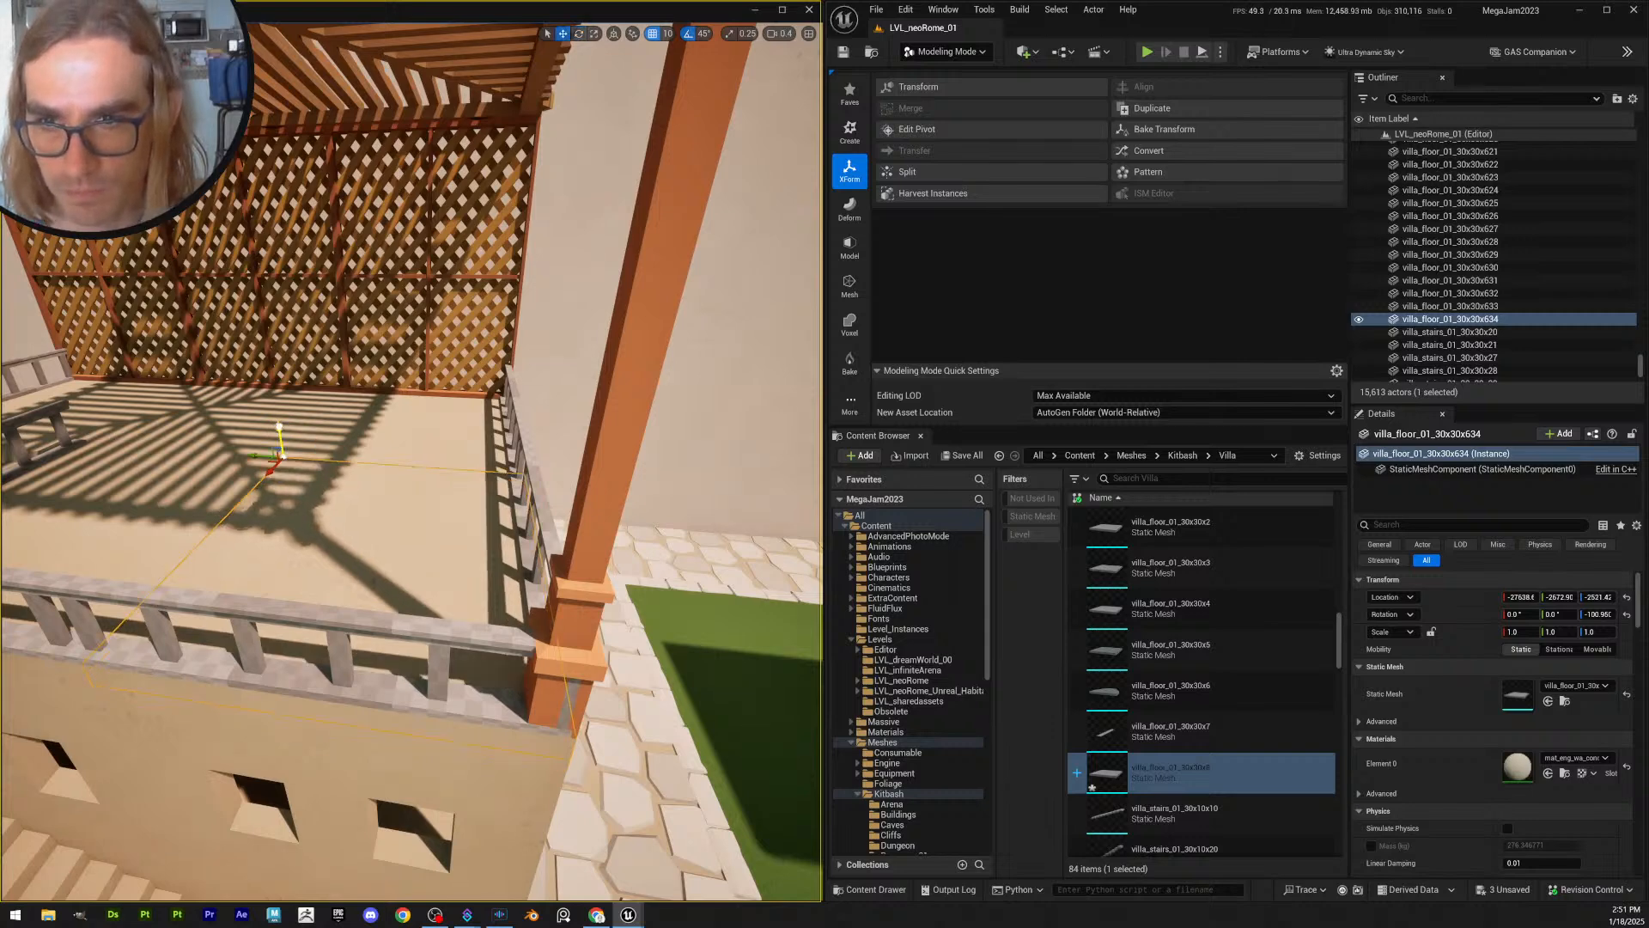
- Rotate the replacement corner tile 180 degrees around its pivot and undo the last move made with it
{"action": "right_click_drag", "start_coordinate": [433, 492], "coordinate": [468, 503]}
{"action": "key", "text": "e"}
{"action": "left_click_drag", "start_coordinate": [291, 451], "coordinate": [211, 578]}
{"action": "key", "text": "w"}
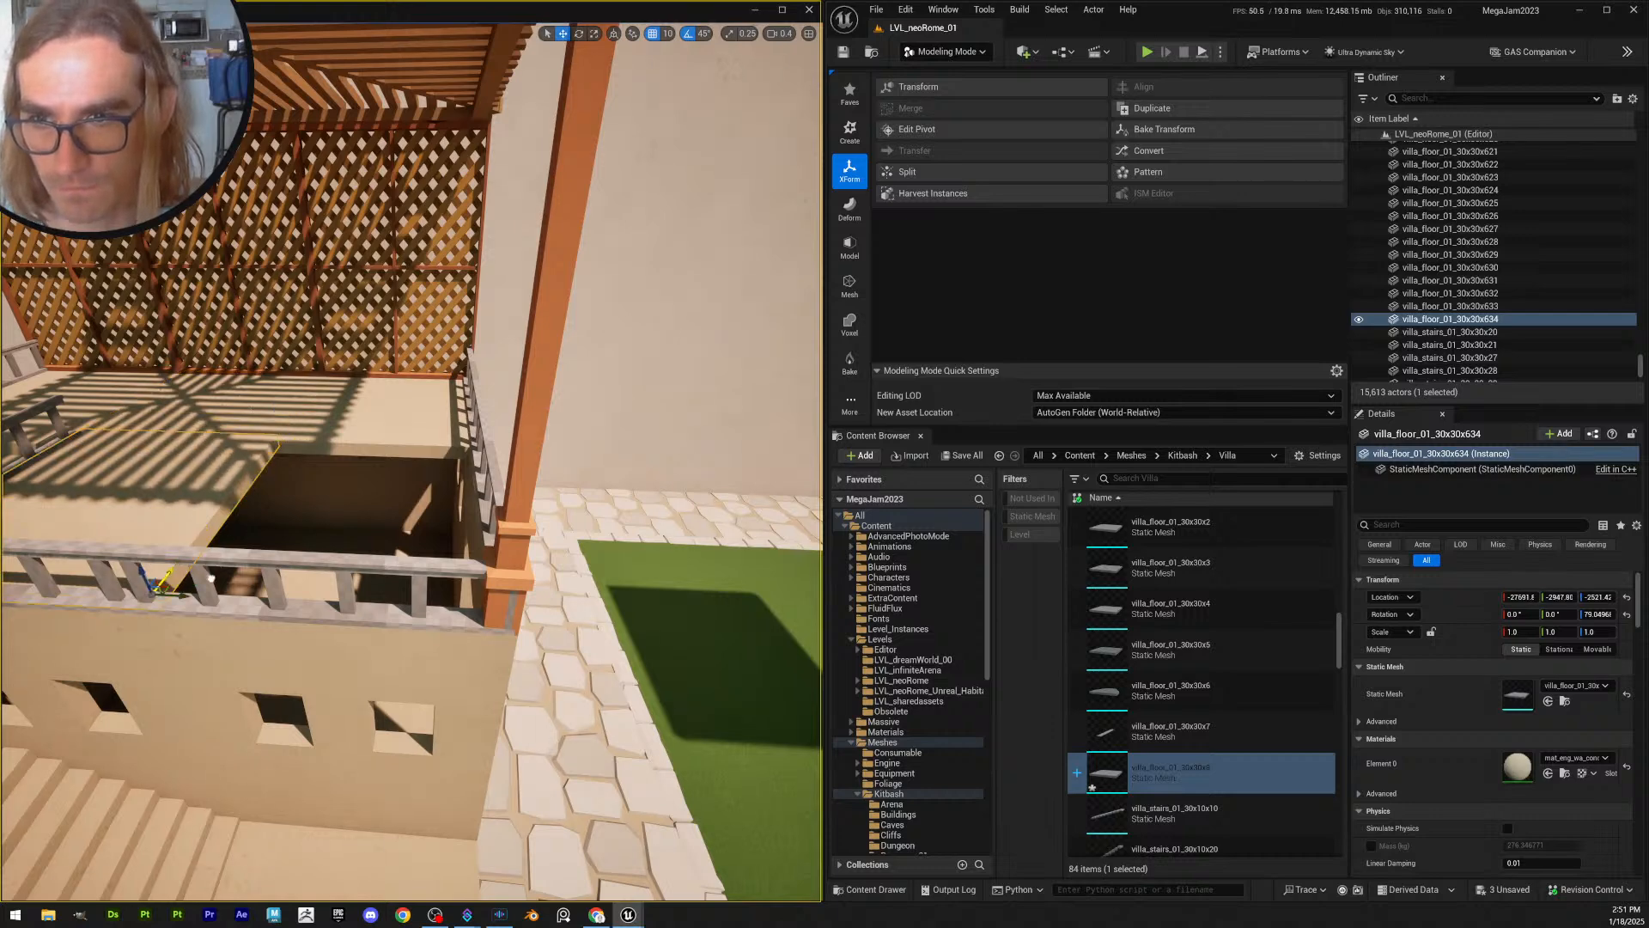
{"action": "key", "text": "ctrl+z"}
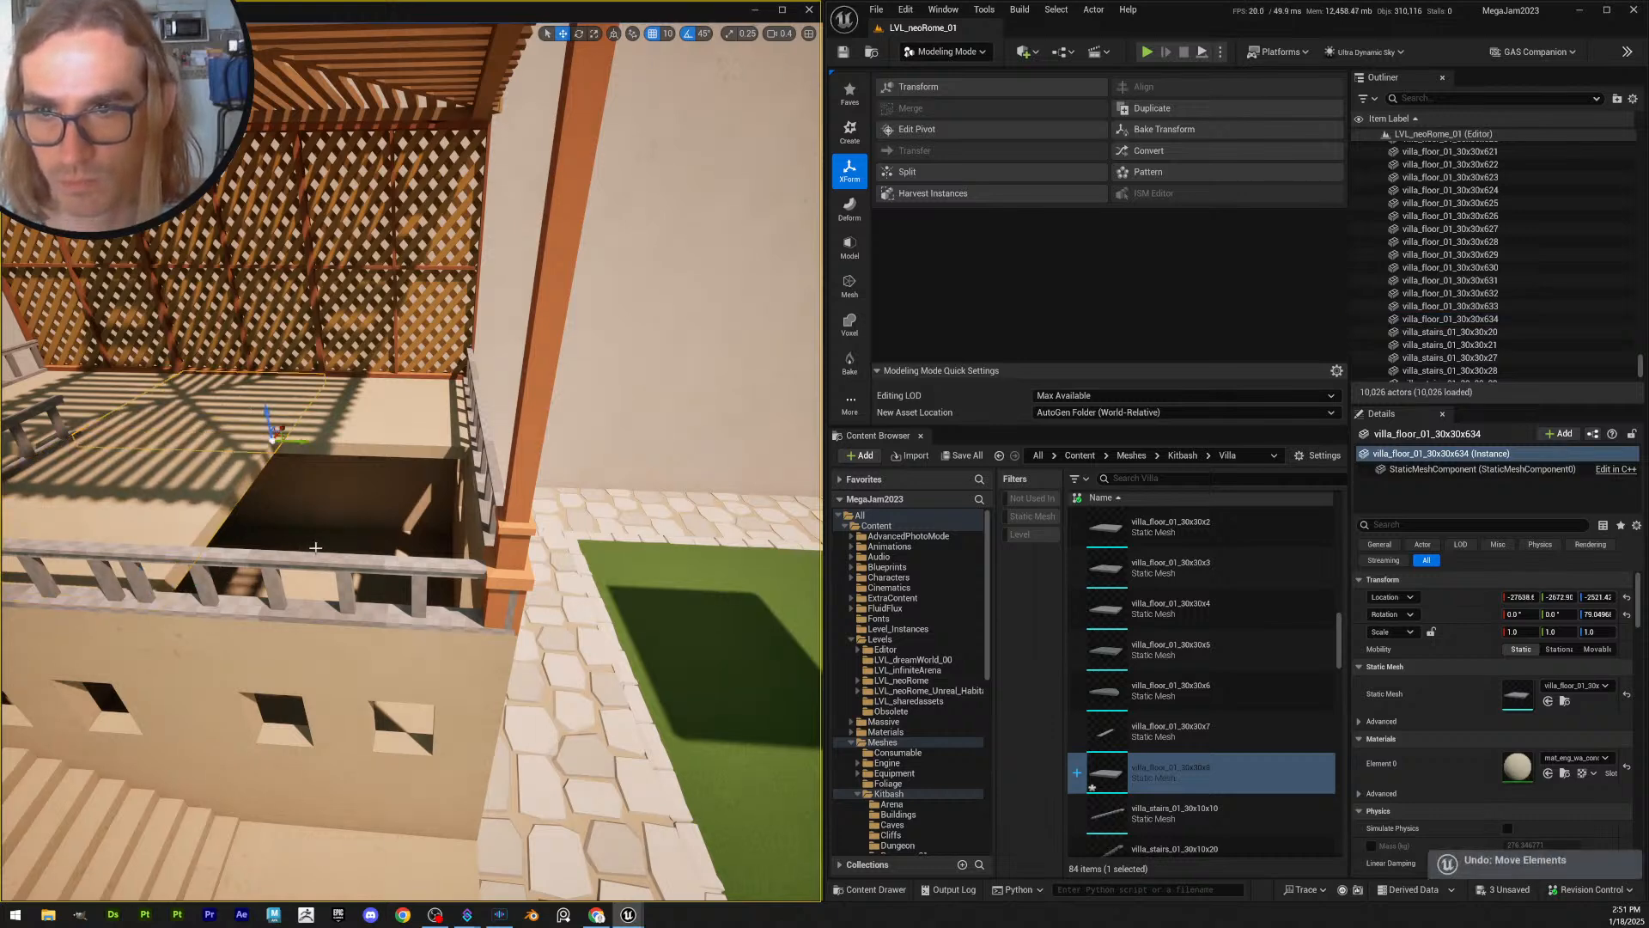
- Set position snapping back to 100 and move the replacement tile so its pivot sits at the terrace's outer corner beneath the pillar
{"action": "left_click", "coordinate": [668, 34]}
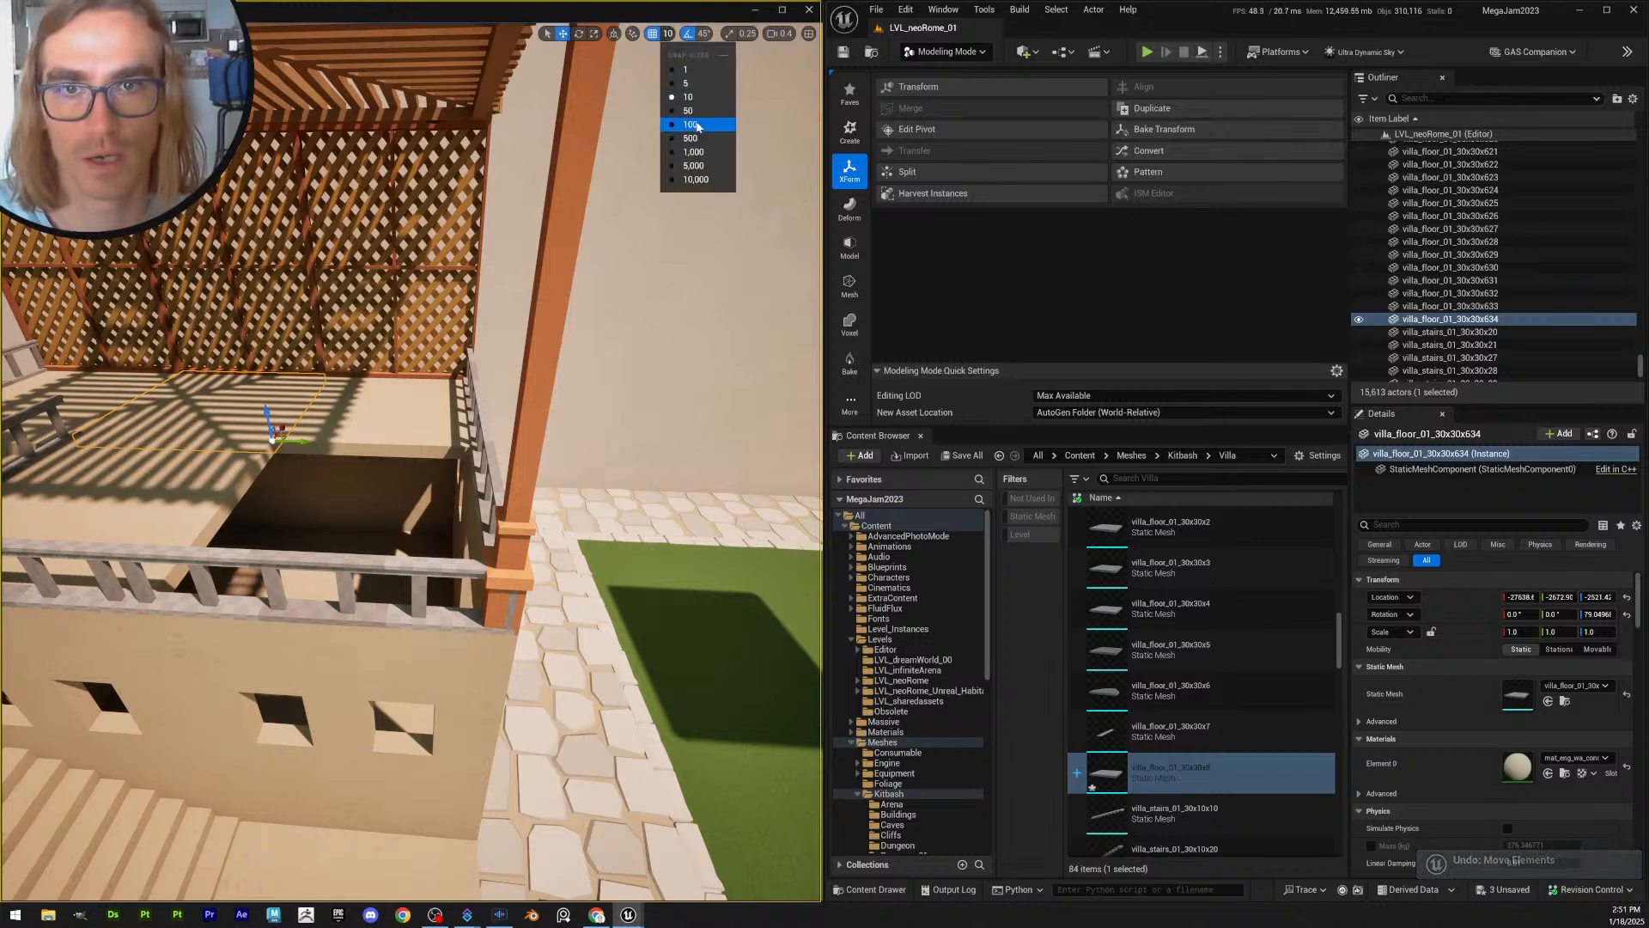
{"action": "left_click", "coordinate": [690, 125]}
{"action": "left_click_drag", "start_coordinate": [275, 434], "coordinate": [526, 651]}
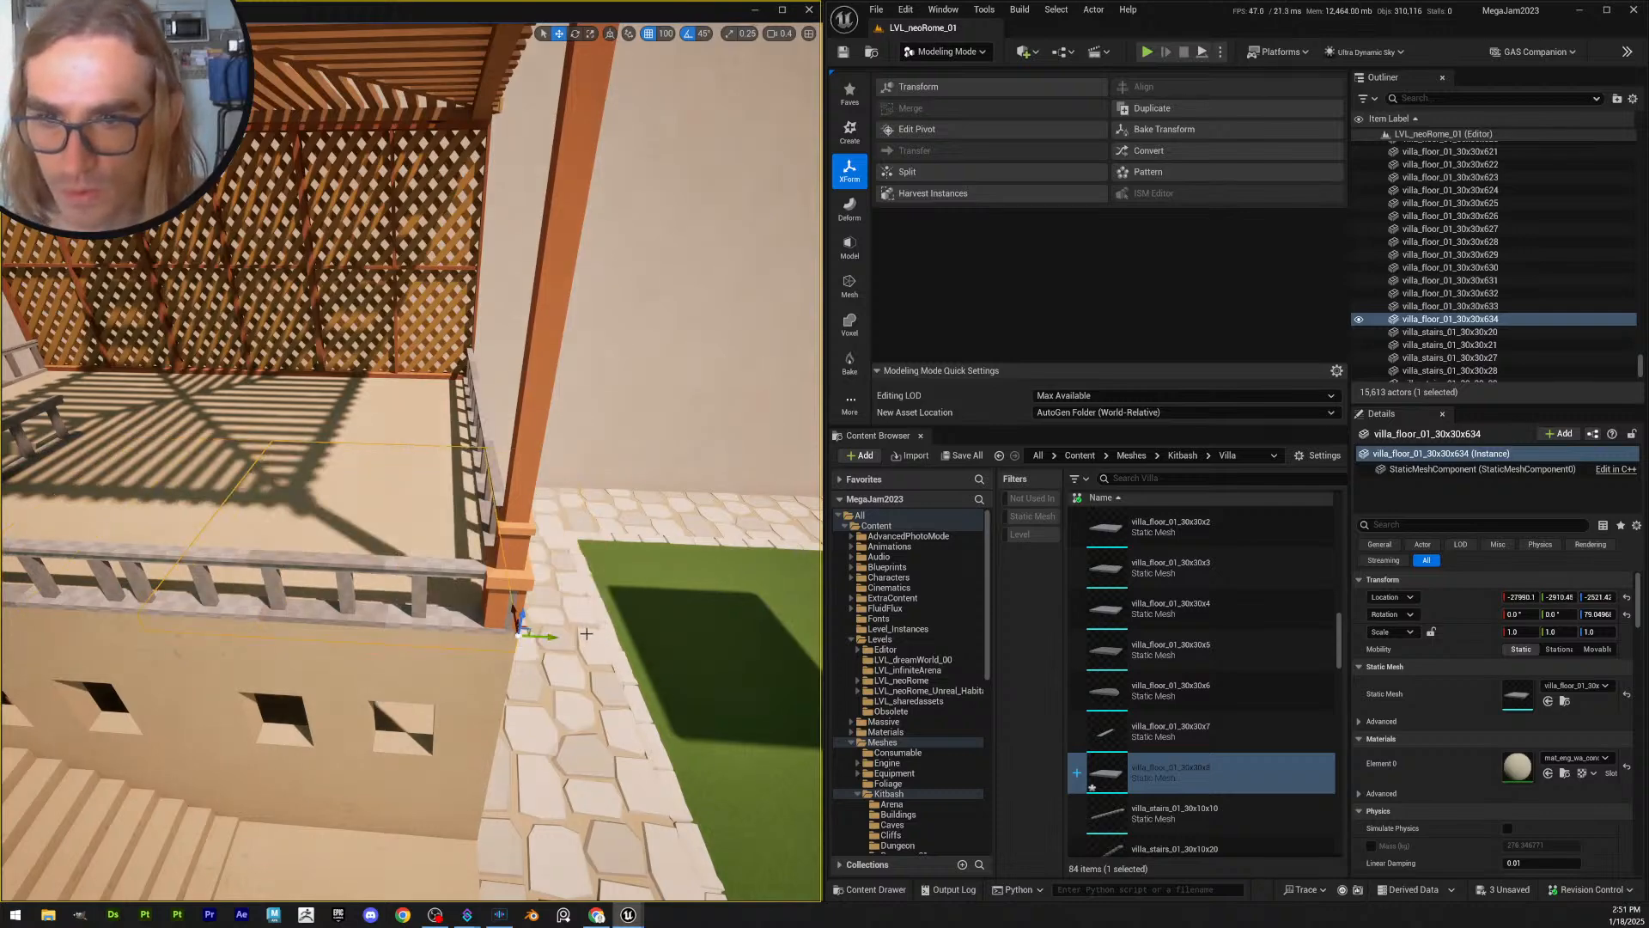
{"action": "key", "text": "Escape"}
{"action": "mouse_move", "coordinate": [587, 633]}
{"action": "right_mouse_down"}
{"action": "mouse_move", "coordinate": [627, 678]}
{"action": "mouse_move", "coordinate": [584, 687]}
{"action": "mouse_move", "coordinate": [627, 627]}
{"action": "mouse_move", "coordinate": [586, 633]}
{"action": "right_mouse_up"}
{"action": "key", "text": "ctrl+z"}
- Start Edit Pivot on the corner trellis pillar and paste the corner floor tile's X location into the pivot's X position
{"action": "left_click", "coordinate": [393, 537]}
{"action": "mouse_move", "coordinate": [463, 537]}
{"action": "right_mouse_down"}
{"action": "mouse_move", "coordinate": [507, 528]}
{"action": "mouse_move", "coordinate": [463, 537]}
{"action": "right_mouse_up"}
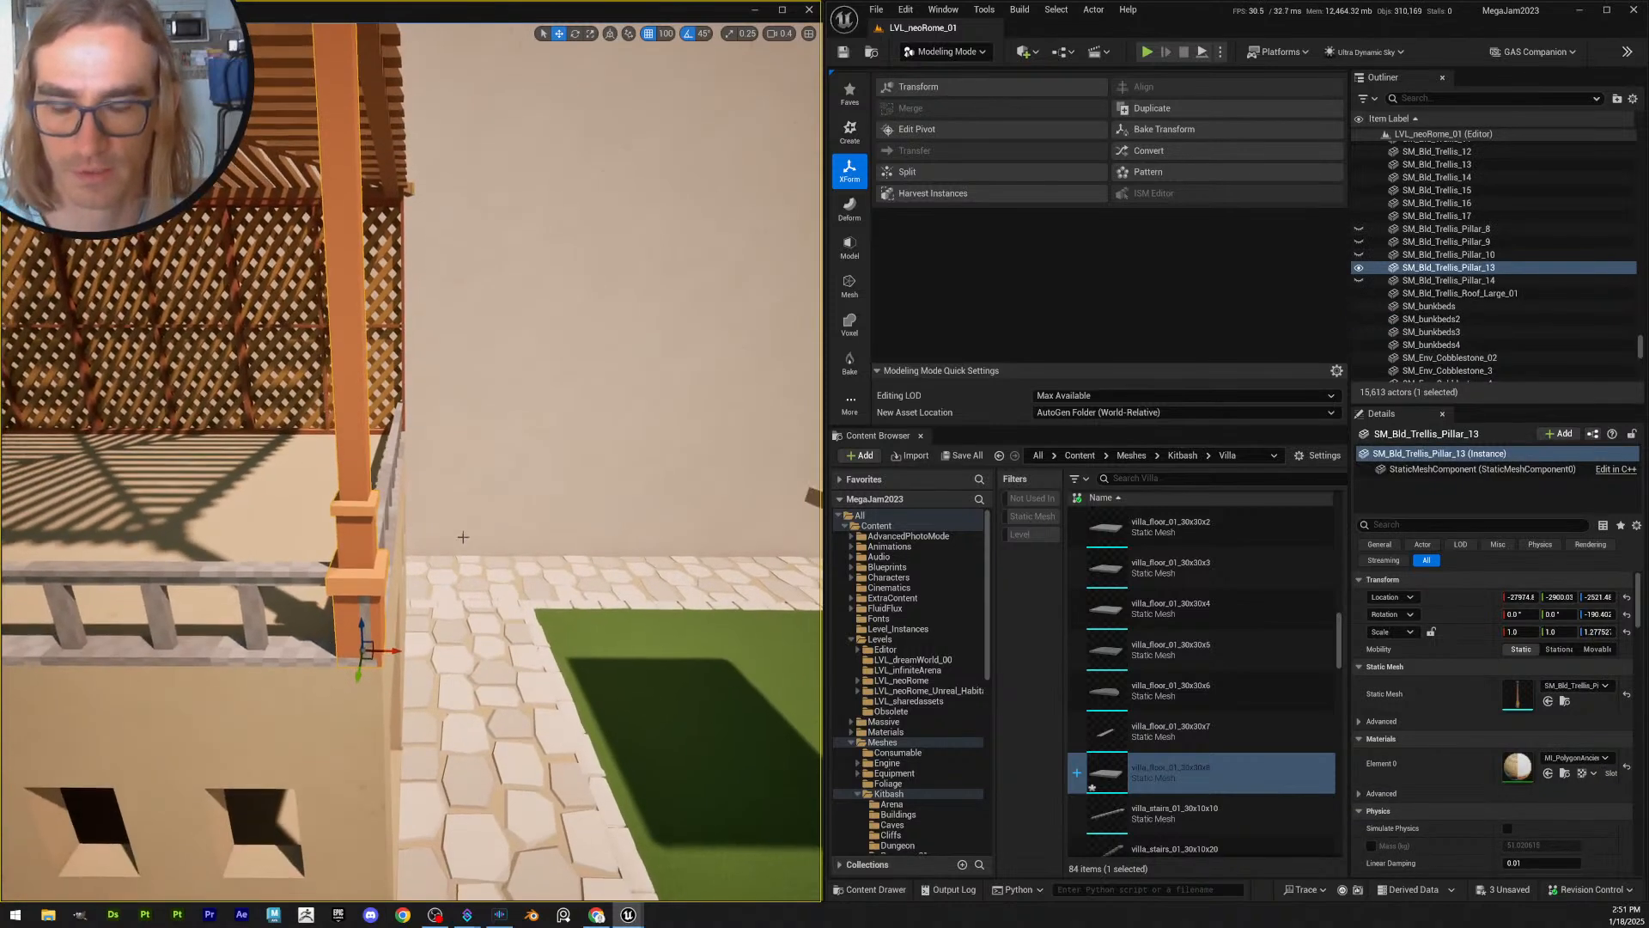
{"action": "left_click", "coordinate": [954, 129]}
{"action": "left_click", "coordinate": [266, 676]}
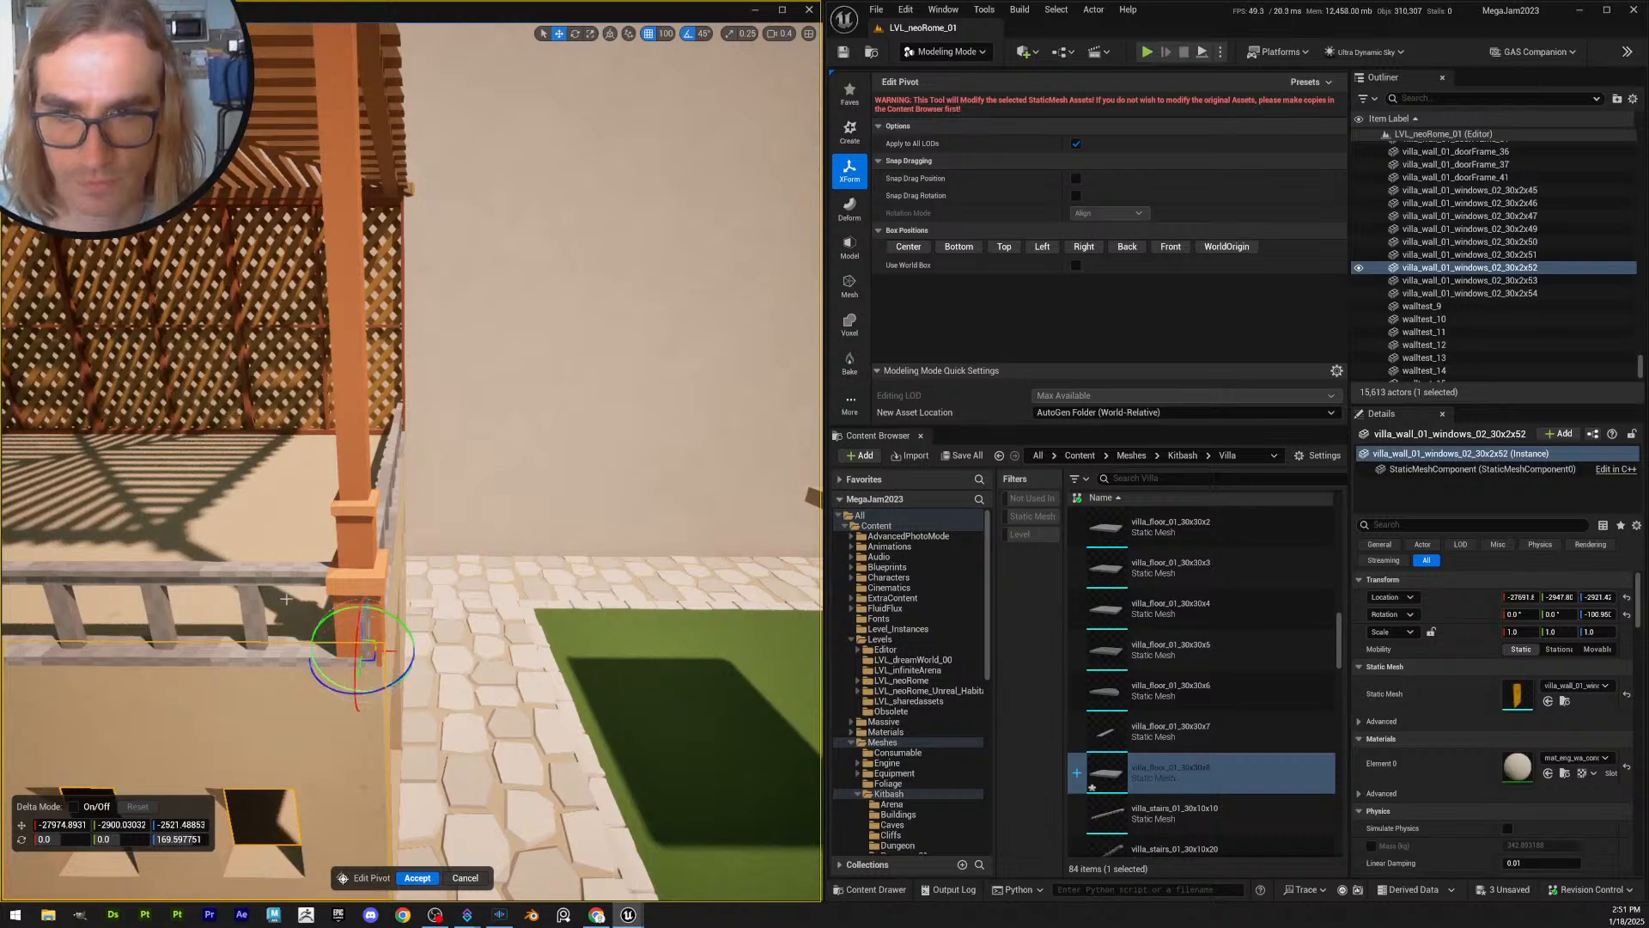
{"action": "left_click", "coordinate": [415, 670]}
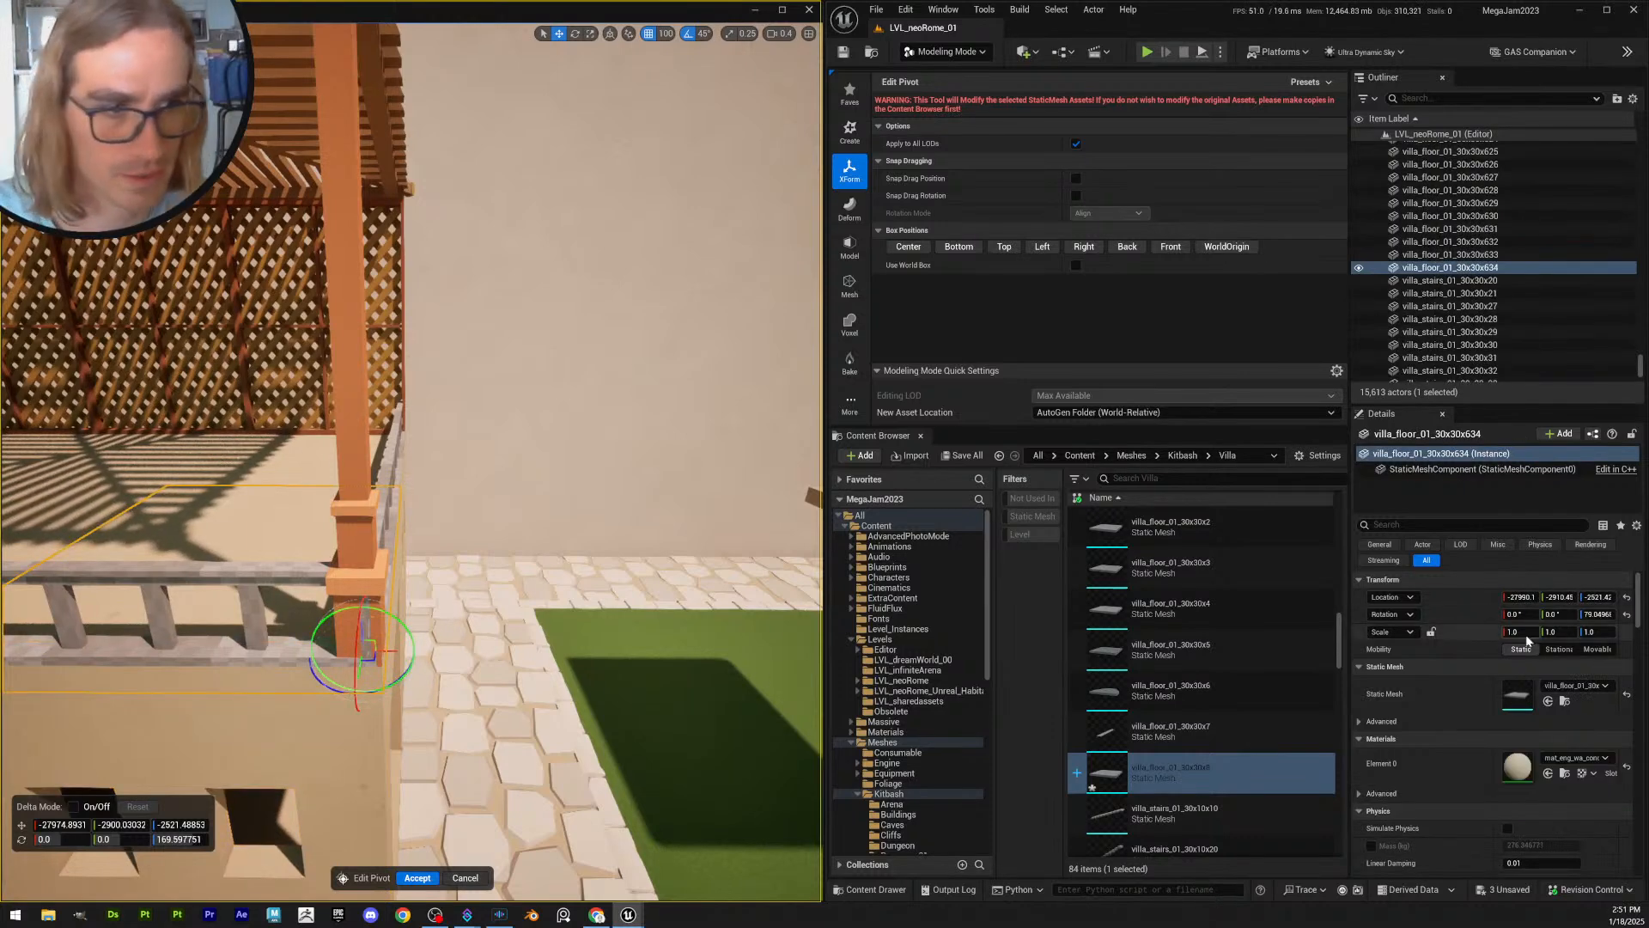
{"action": "left_click", "coordinate": [1520, 597]}
{"action": "key", "text": "ctrl+c"}
{"action": "left_click", "coordinate": [68, 824]}
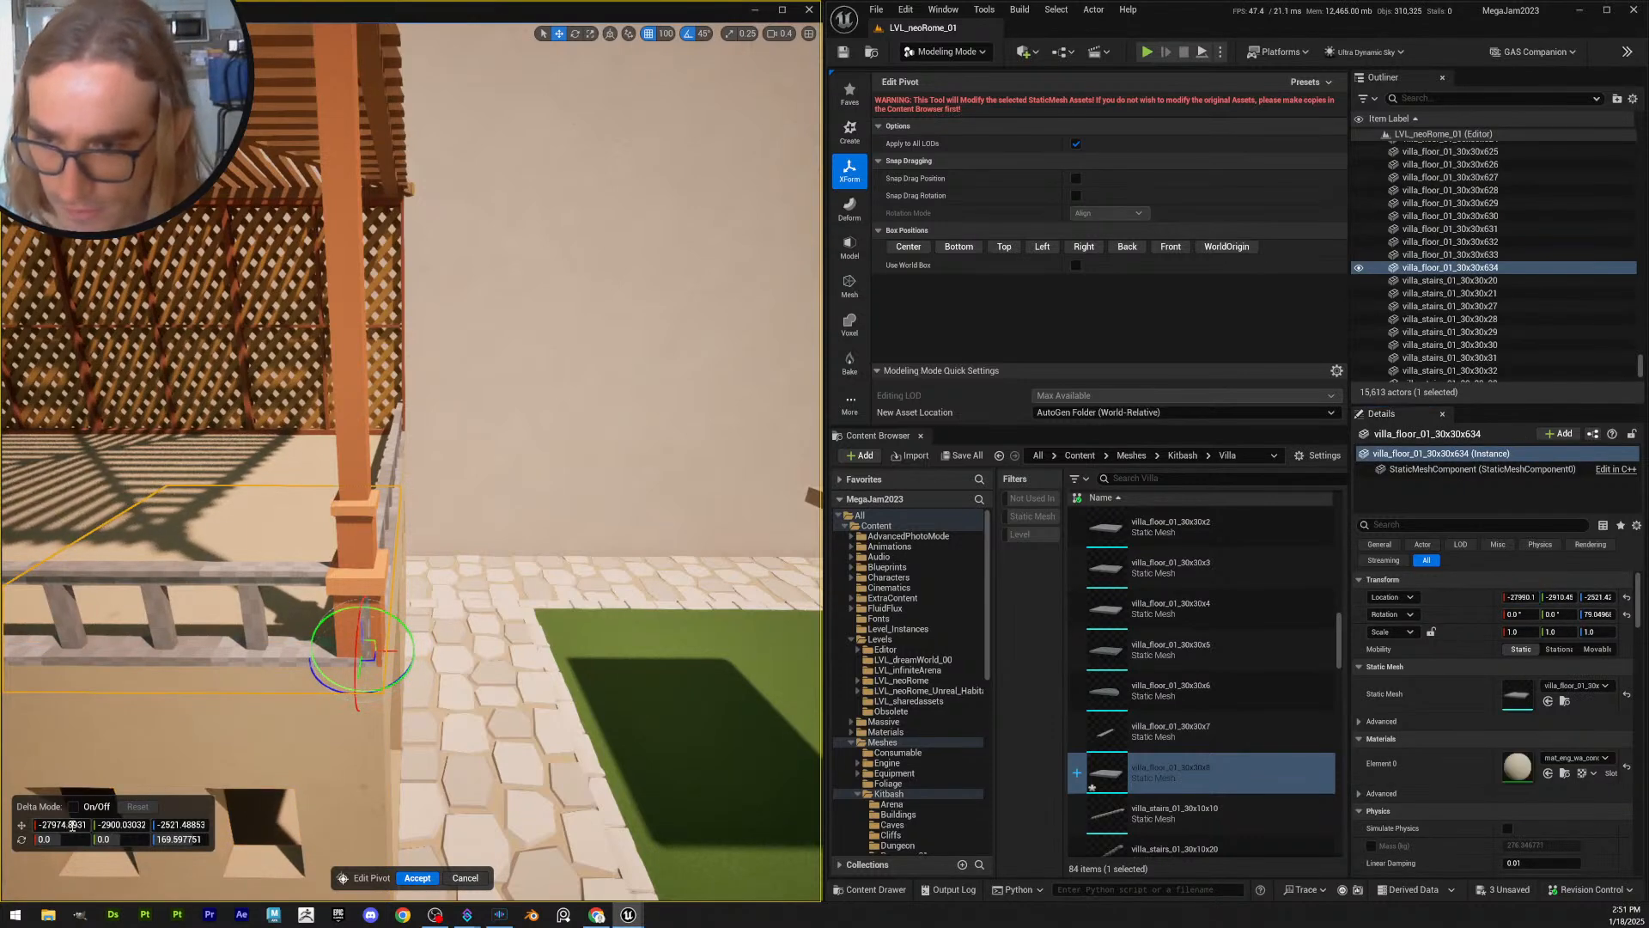
{"action": "key", "text": "ctrl+v"}
{"action": "key", "text": "Return"}
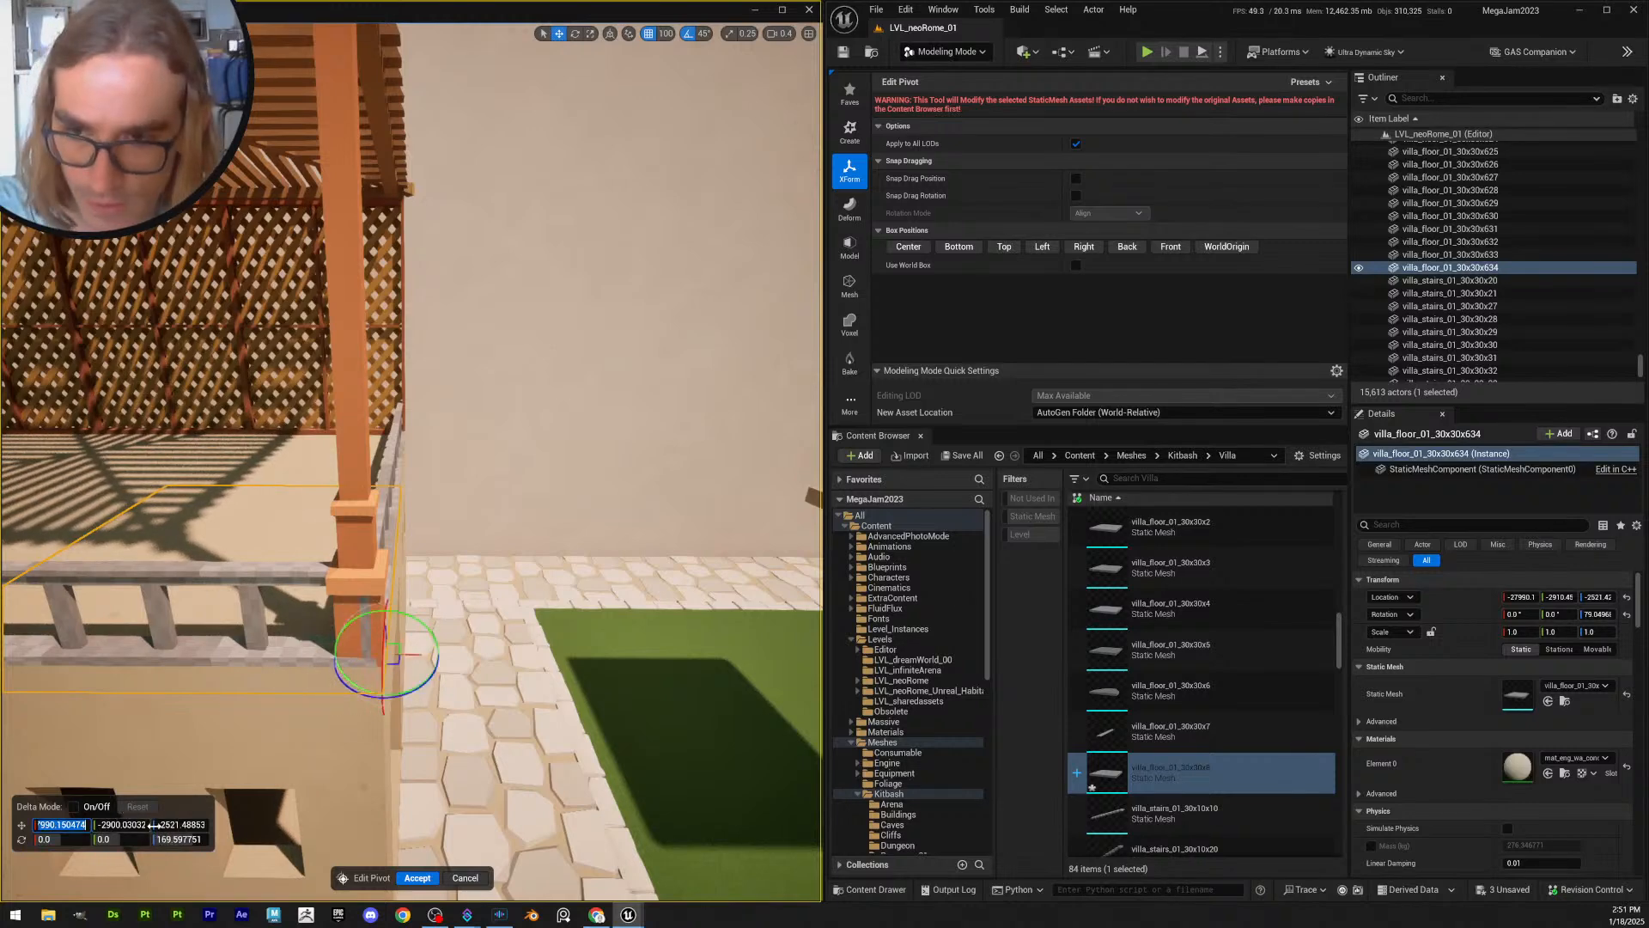
- Paste the corner floor tile's Y and Z locations into the pillar's pivot position and accept the pivot edit
{"action": "left_click", "coordinate": [1560, 597]}
{"action": "key", "text": "ctrl+c"}
{"action": "left_click", "coordinate": [136, 823]}
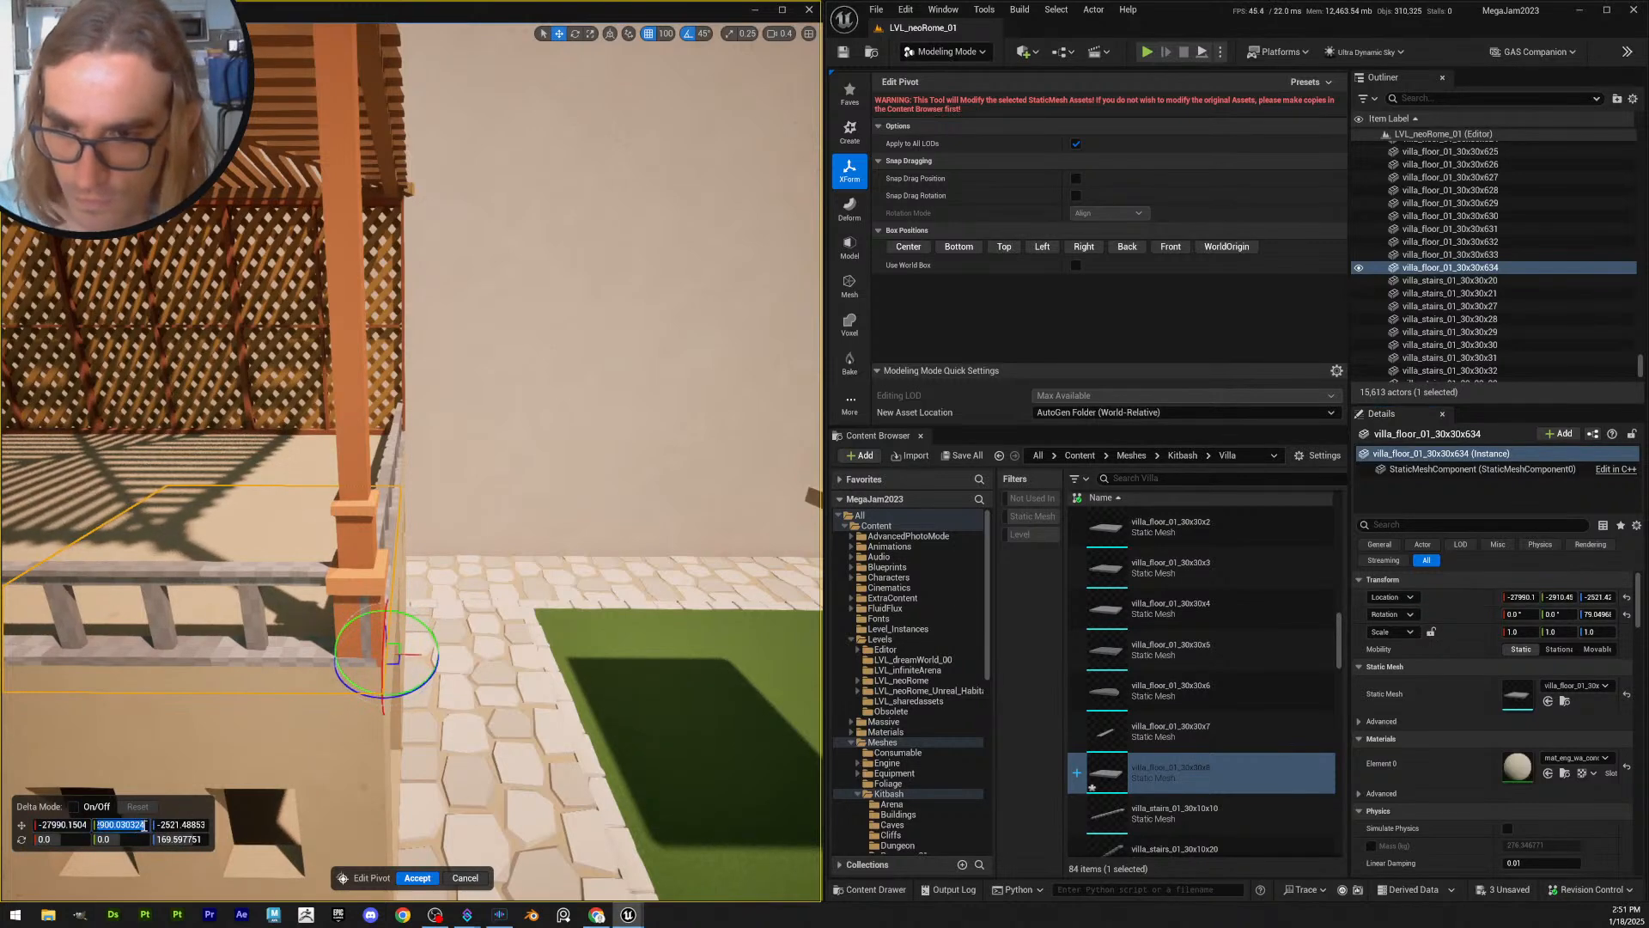
{"action": "key", "text": "ctrl+v"}
{"action": "key", "text": "Return"}
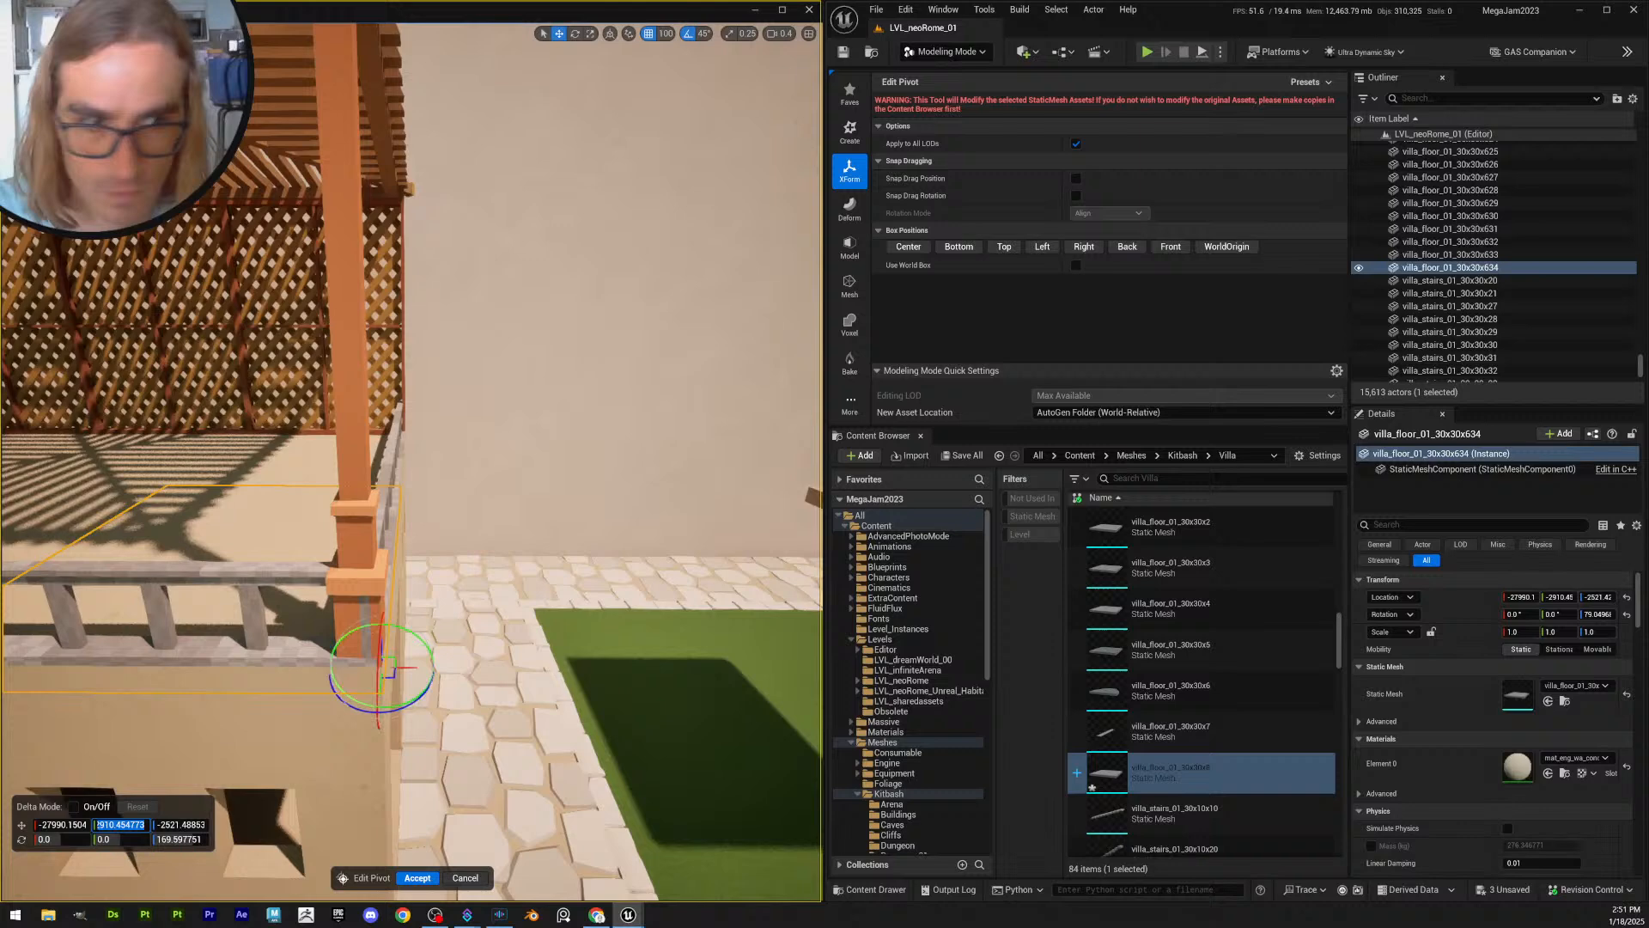
{"action": "left_click", "coordinate": [1598, 597]}
{"action": "left_click", "coordinate": [181, 824]}
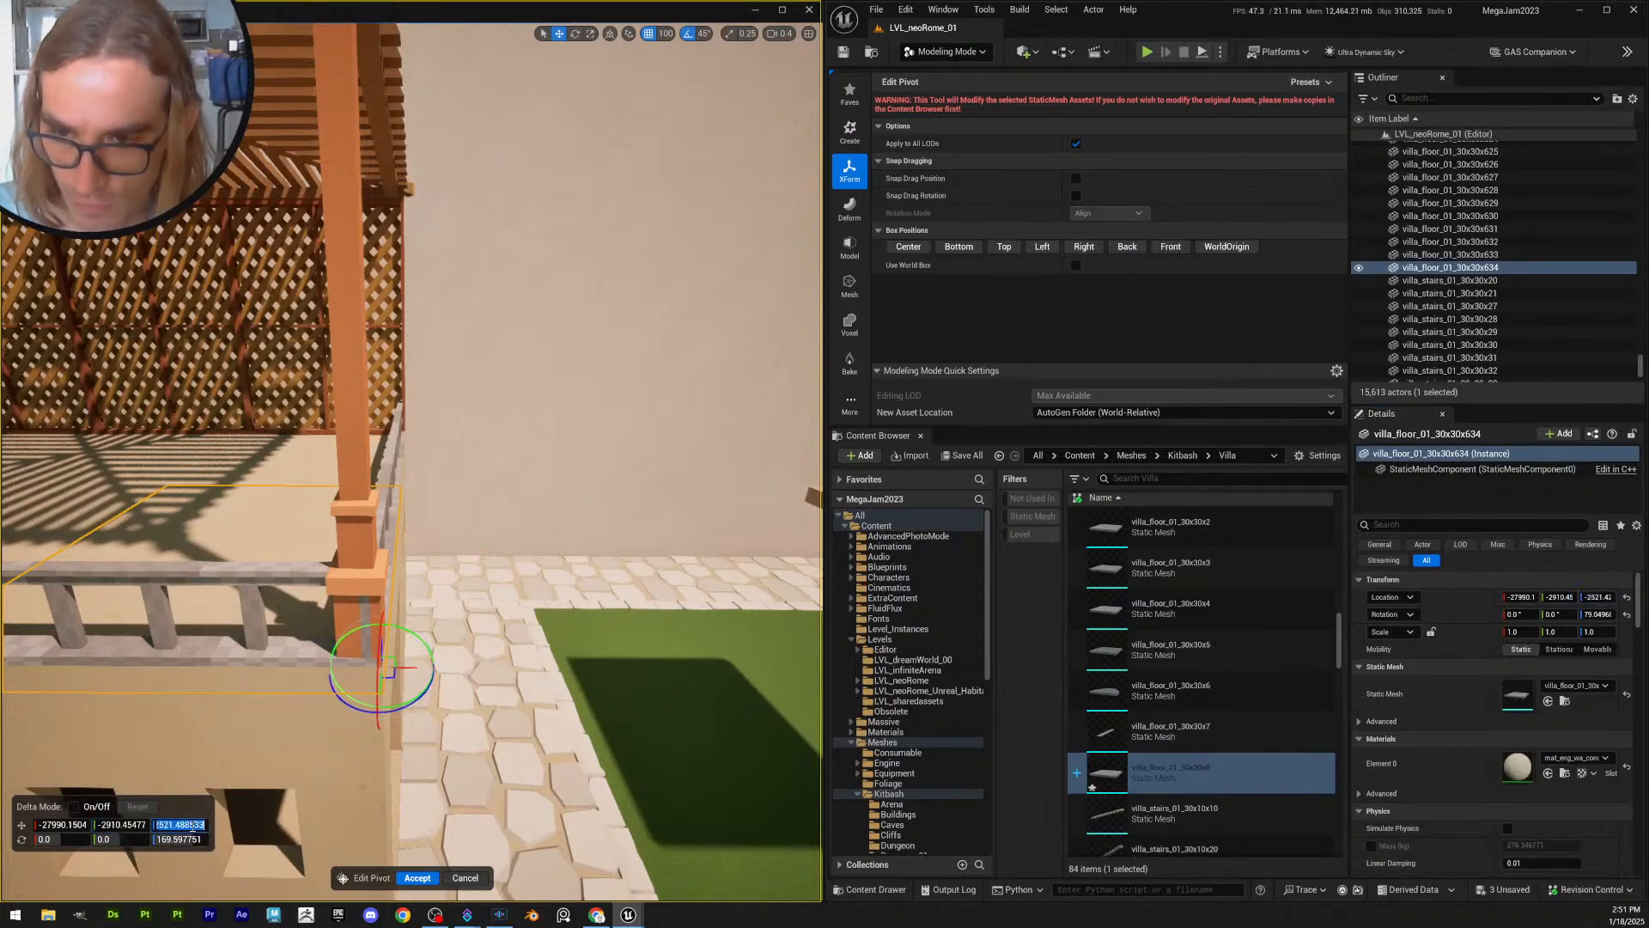
{"action": "key", "text": "ctrl+v"}
{"action": "key", "text": "Return"}
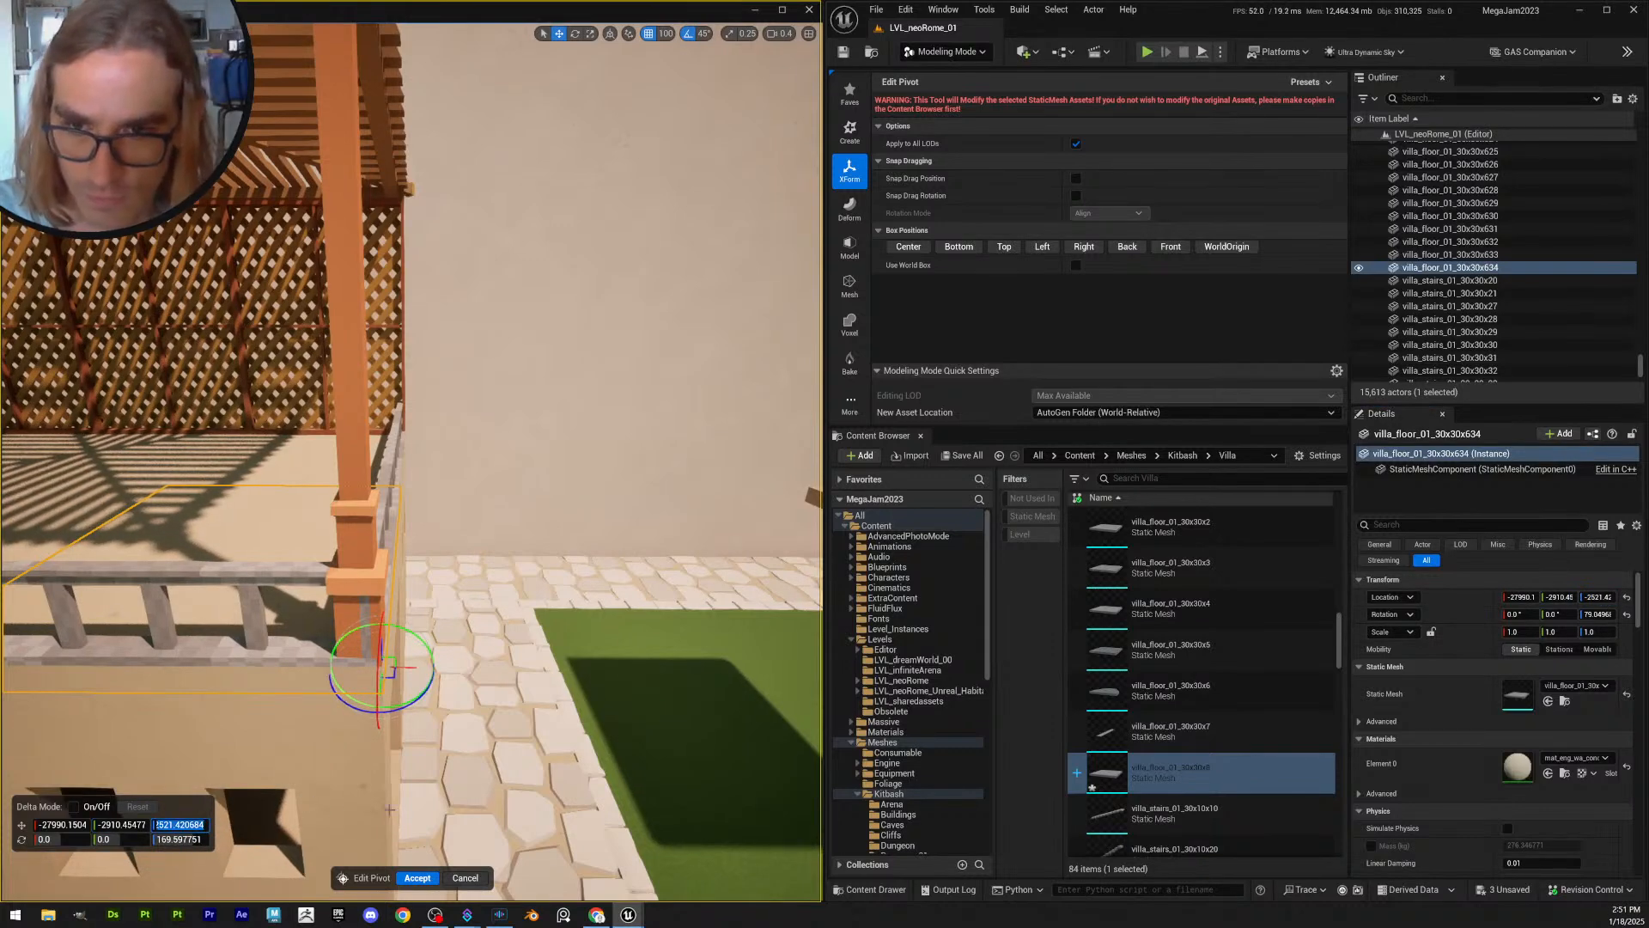
{"action": "left_click", "coordinate": [418, 878]}
- Move the replacement corner tile out of the deck over the lawn and delete it
{"action": "right_click_drag", "start_coordinate": [492, 609], "coordinate": [455, 610]}
{"action": "left_click", "coordinate": [470, 600]}
{"action": "left_click", "coordinate": [458, 580]}
{"action": "left_click", "coordinate": [455, 610]}
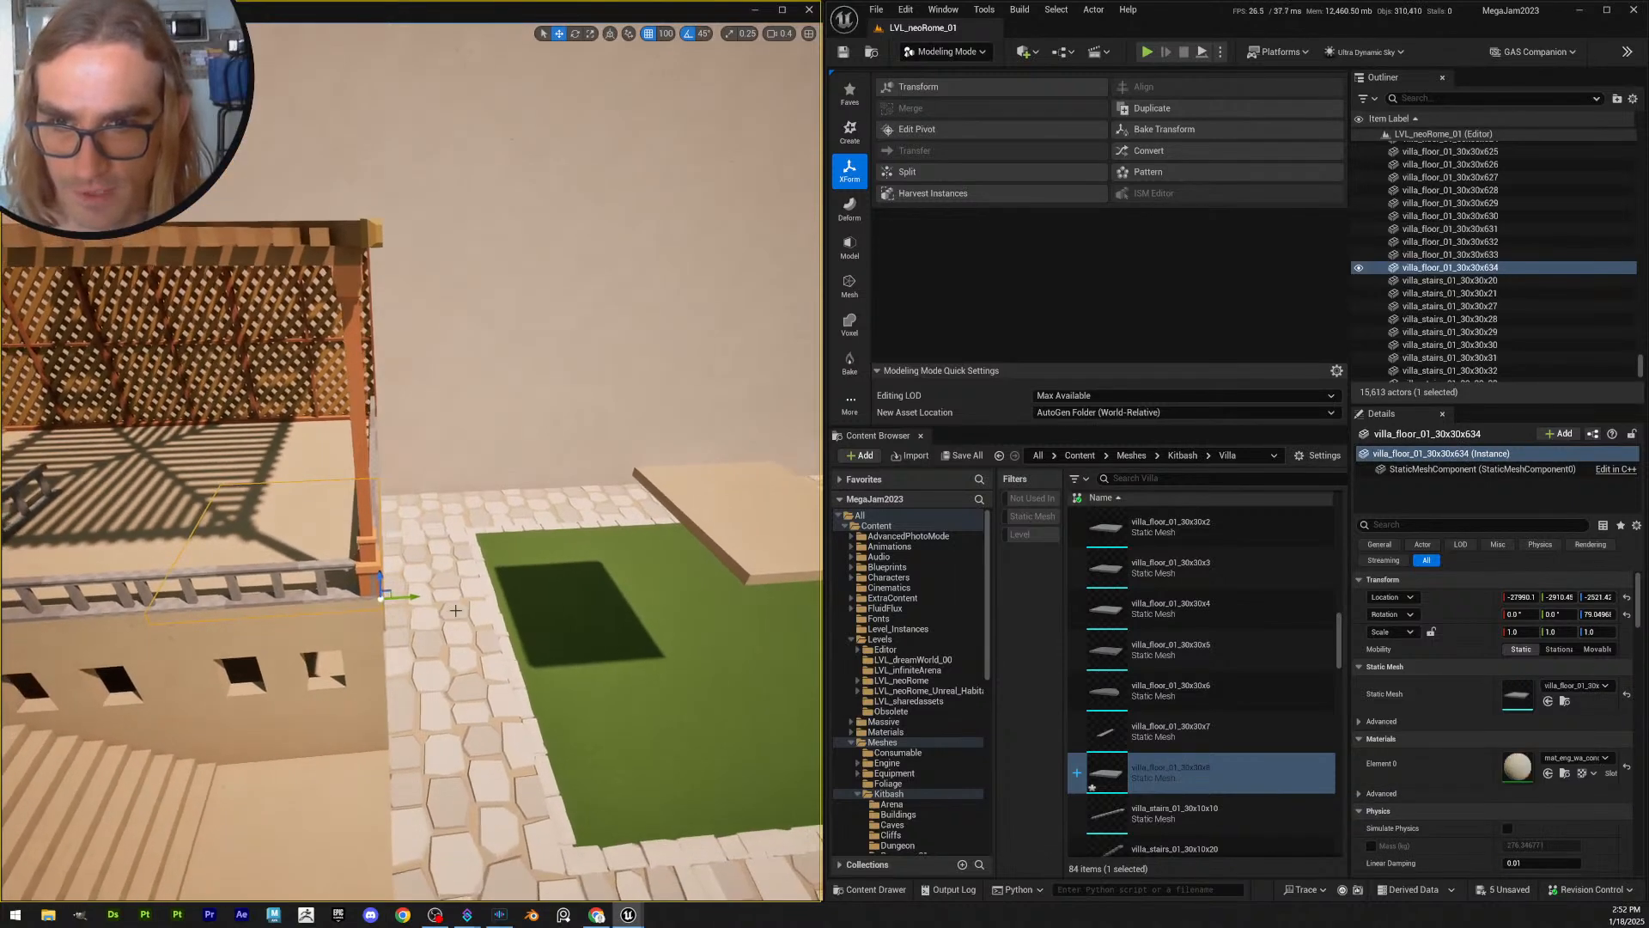
{"action": "left_click_drag", "start_coordinate": [412, 597], "coordinate": [723, 590]}
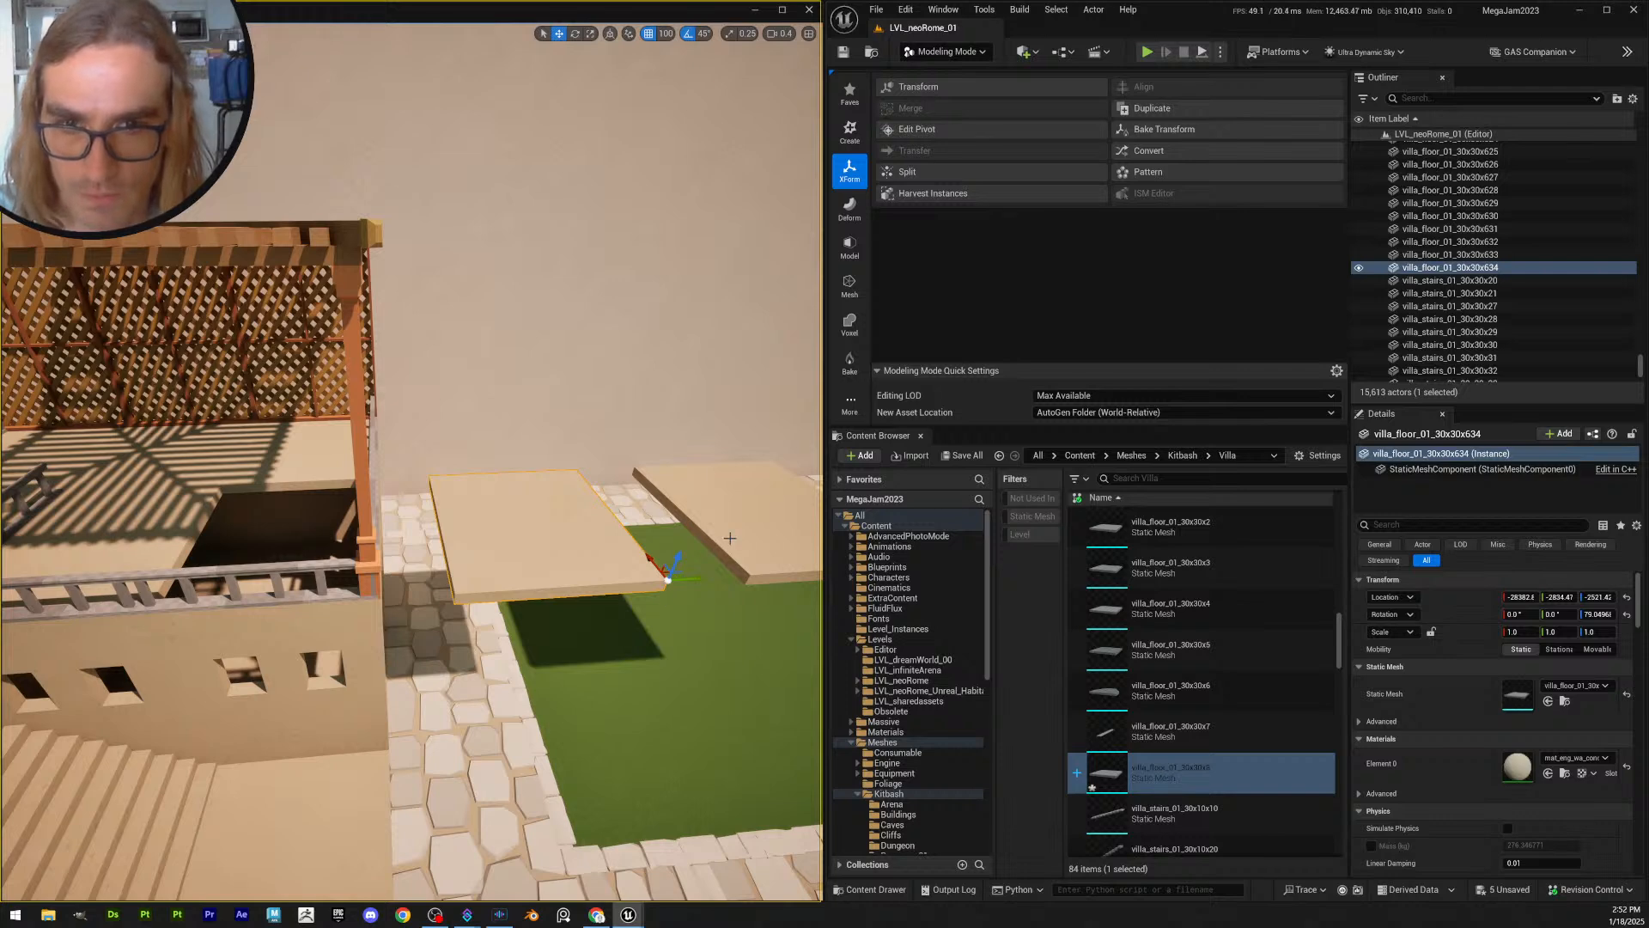
{"action": "key", "text": "ctrl+z"}
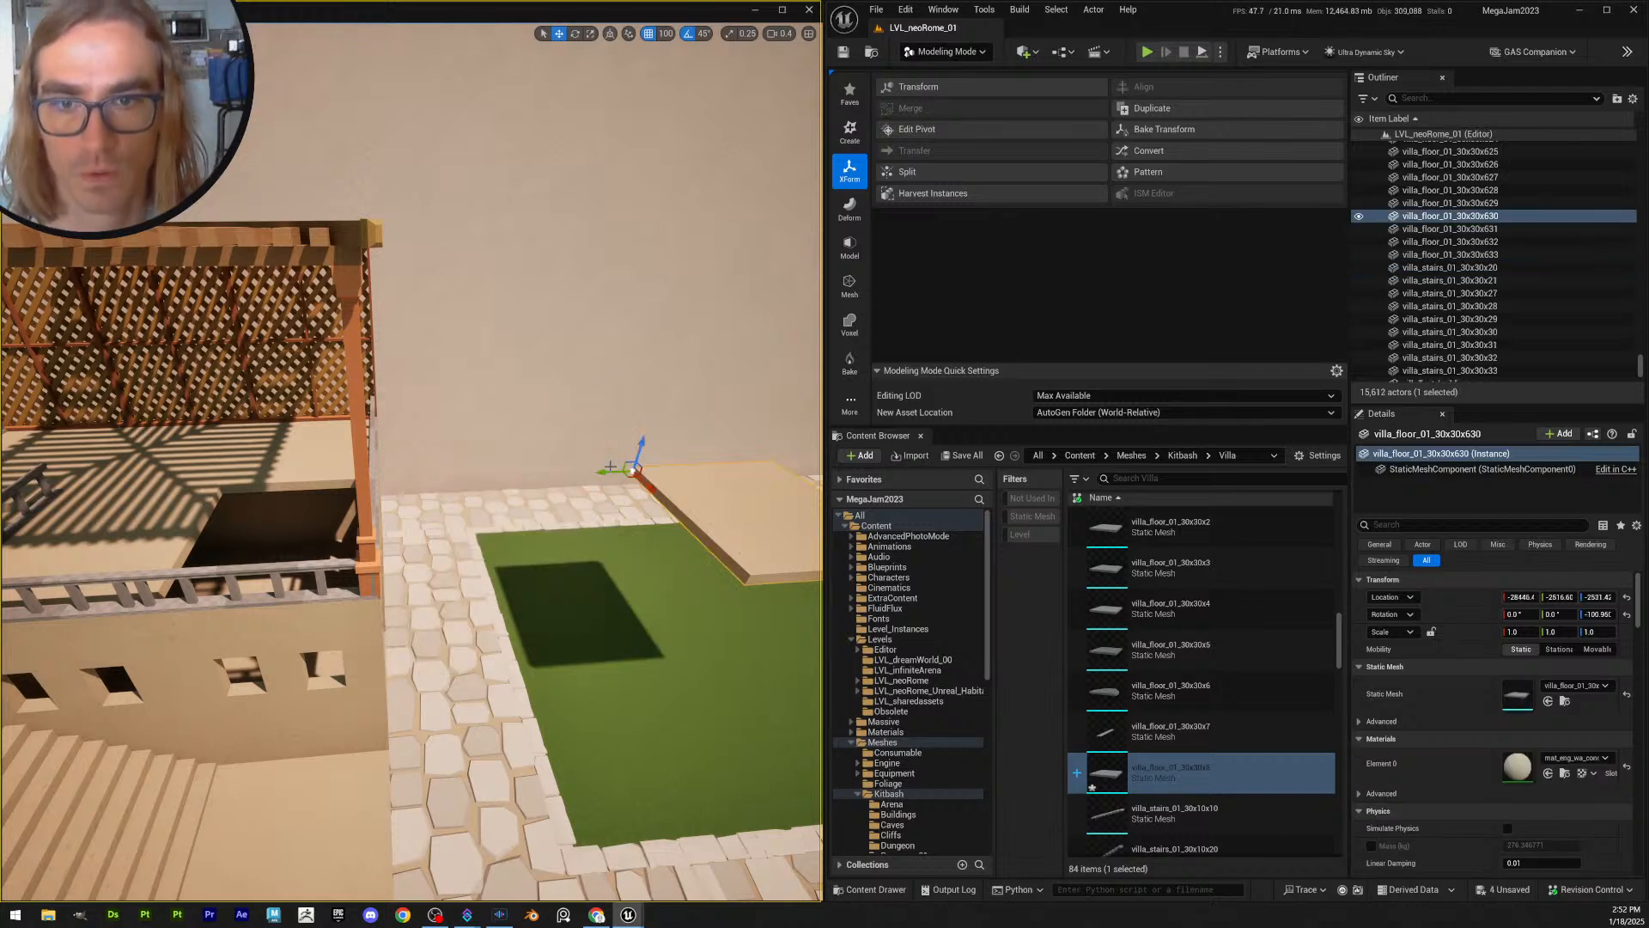
- Move the spare floor tile from the lawn into the deck opening and close the remaining gap with position snapping at 10
{"action": "left_click_drag", "start_coordinate": [632, 470], "coordinate": [218, 483]}
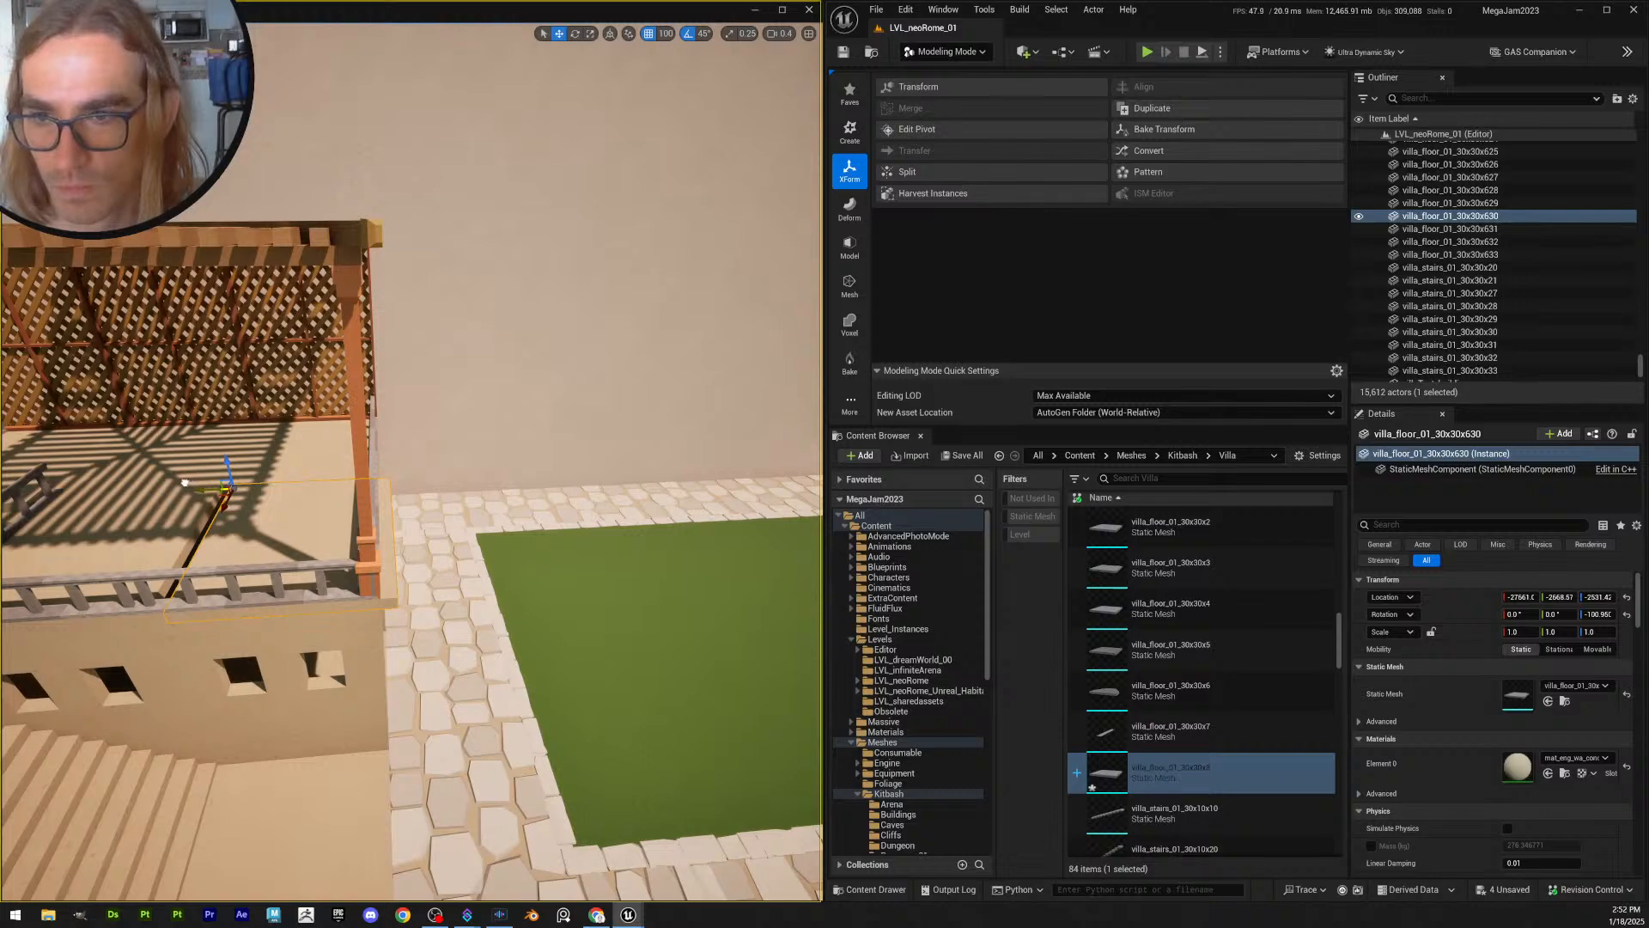
{"action": "key", "text": "w"}
{"action": "right_click_drag", "start_coordinate": [185, 483], "coordinate": [433, 442]}
{"action": "scroll", "coordinate": [318, 463], "scroll_direction": "up", "scroll_amount": 2}
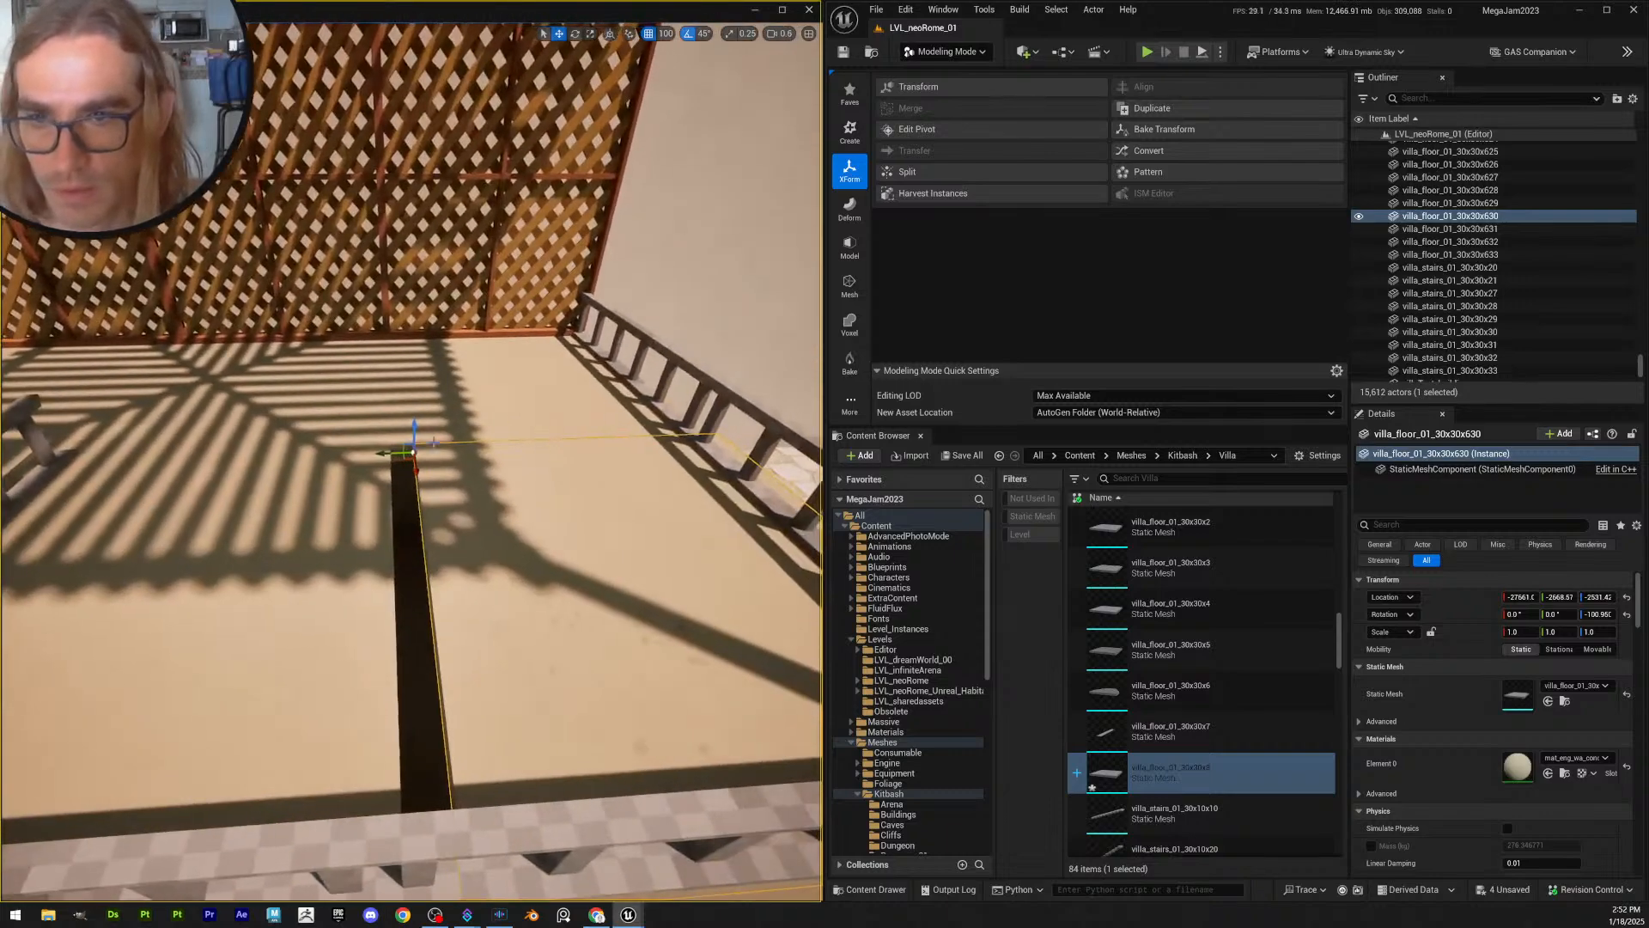
{"action": "left_click", "coordinate": [668, 34]}
{"action": "left_click", "coordinate": [700, 103]}
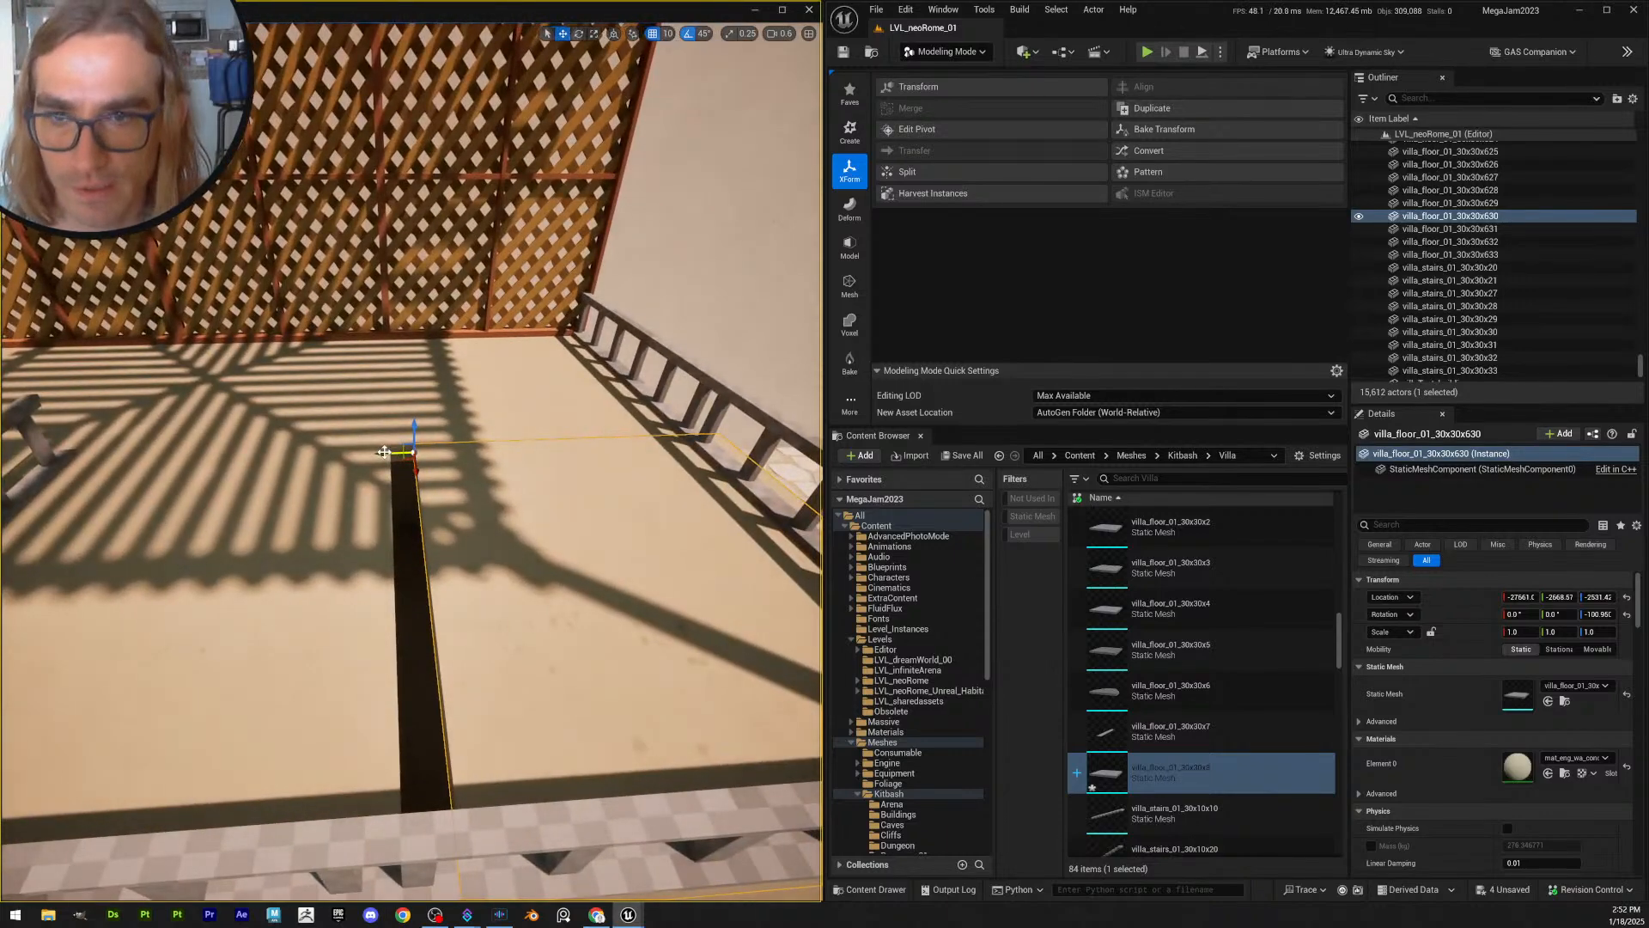
{"action": "left_click_drag", "start_coordinate": [408, 454], "coordinate": [384, 454]}
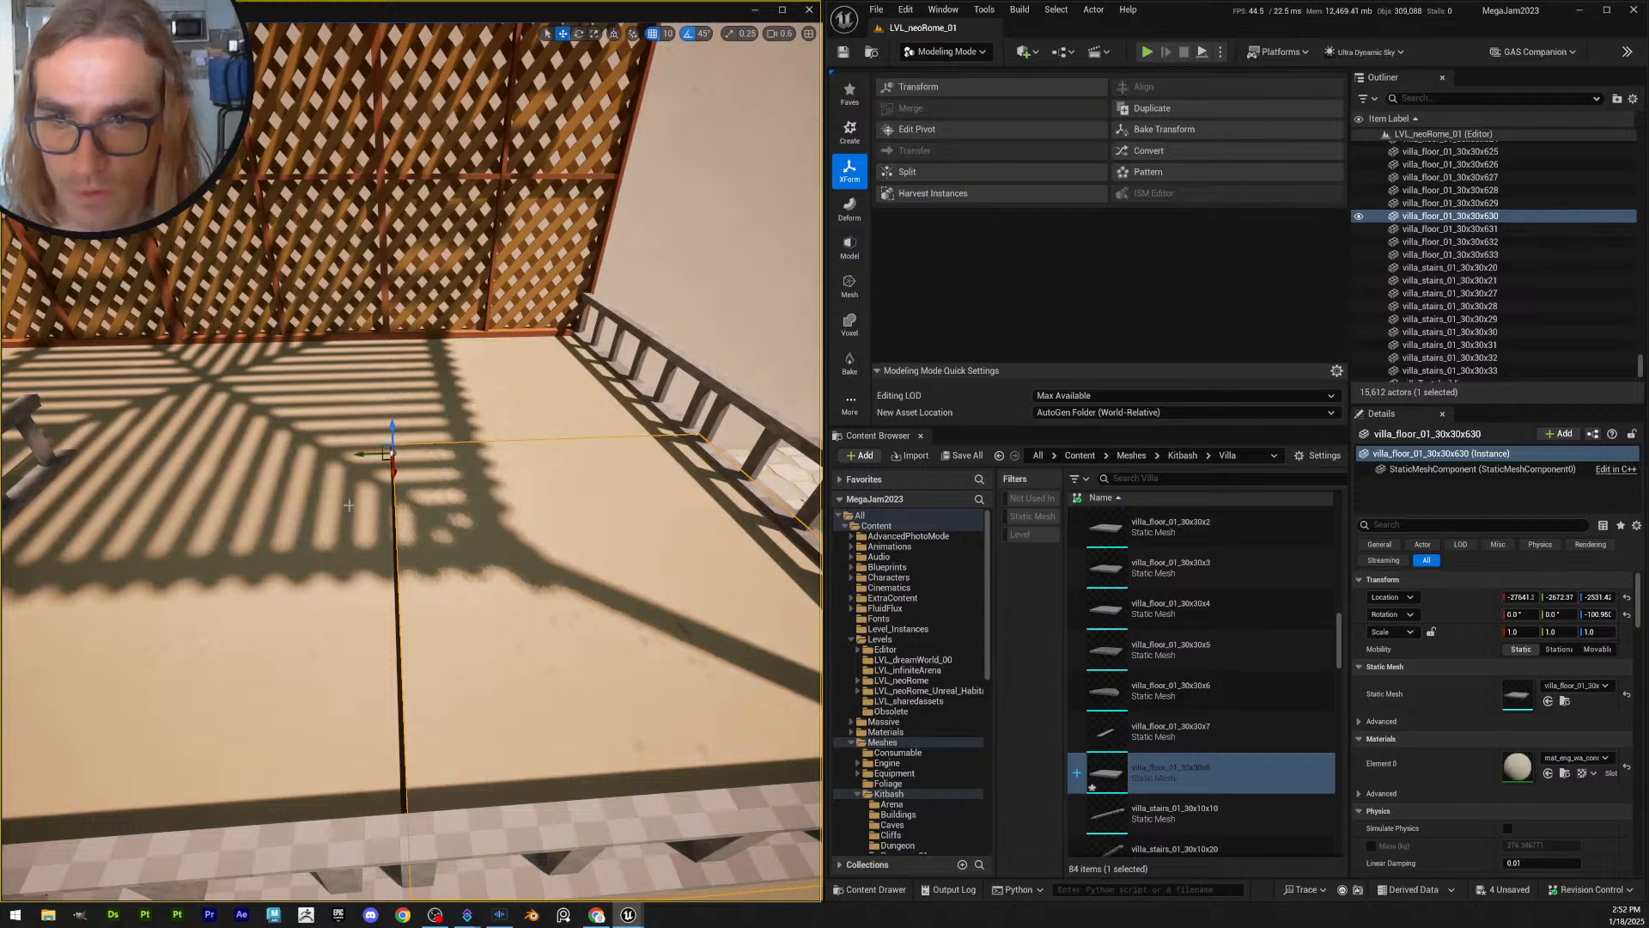
{"action": "key", "text": "s"}
{"action": "right_click_drag", "start_coordinate": [479, 517], "coordinate": [479, 517]}
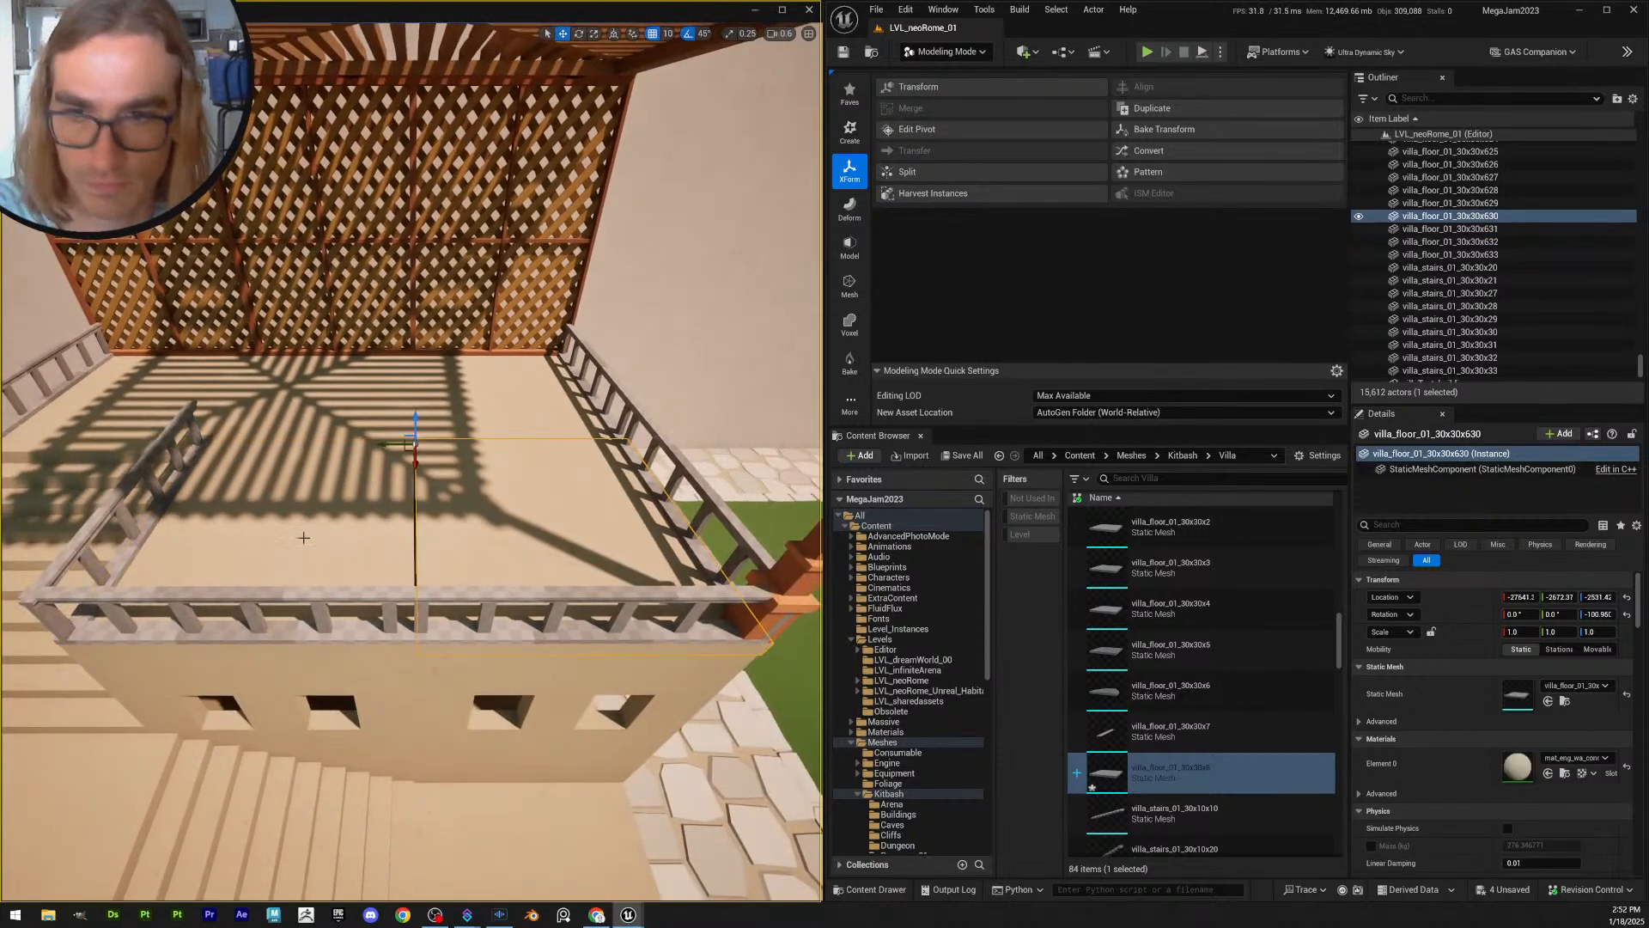
- Delete the tile in the opening, set position snapping to 100, and duplicate the neighbouring floor tile into its place
{"action": "key", "text": "Delete"}
{"action": "left_click", "coordinate": [303, 537]}
{"action": "left_click", "coordinate": [669, 34]}
{"action": "left_click", "coordinate": [702, 134]}
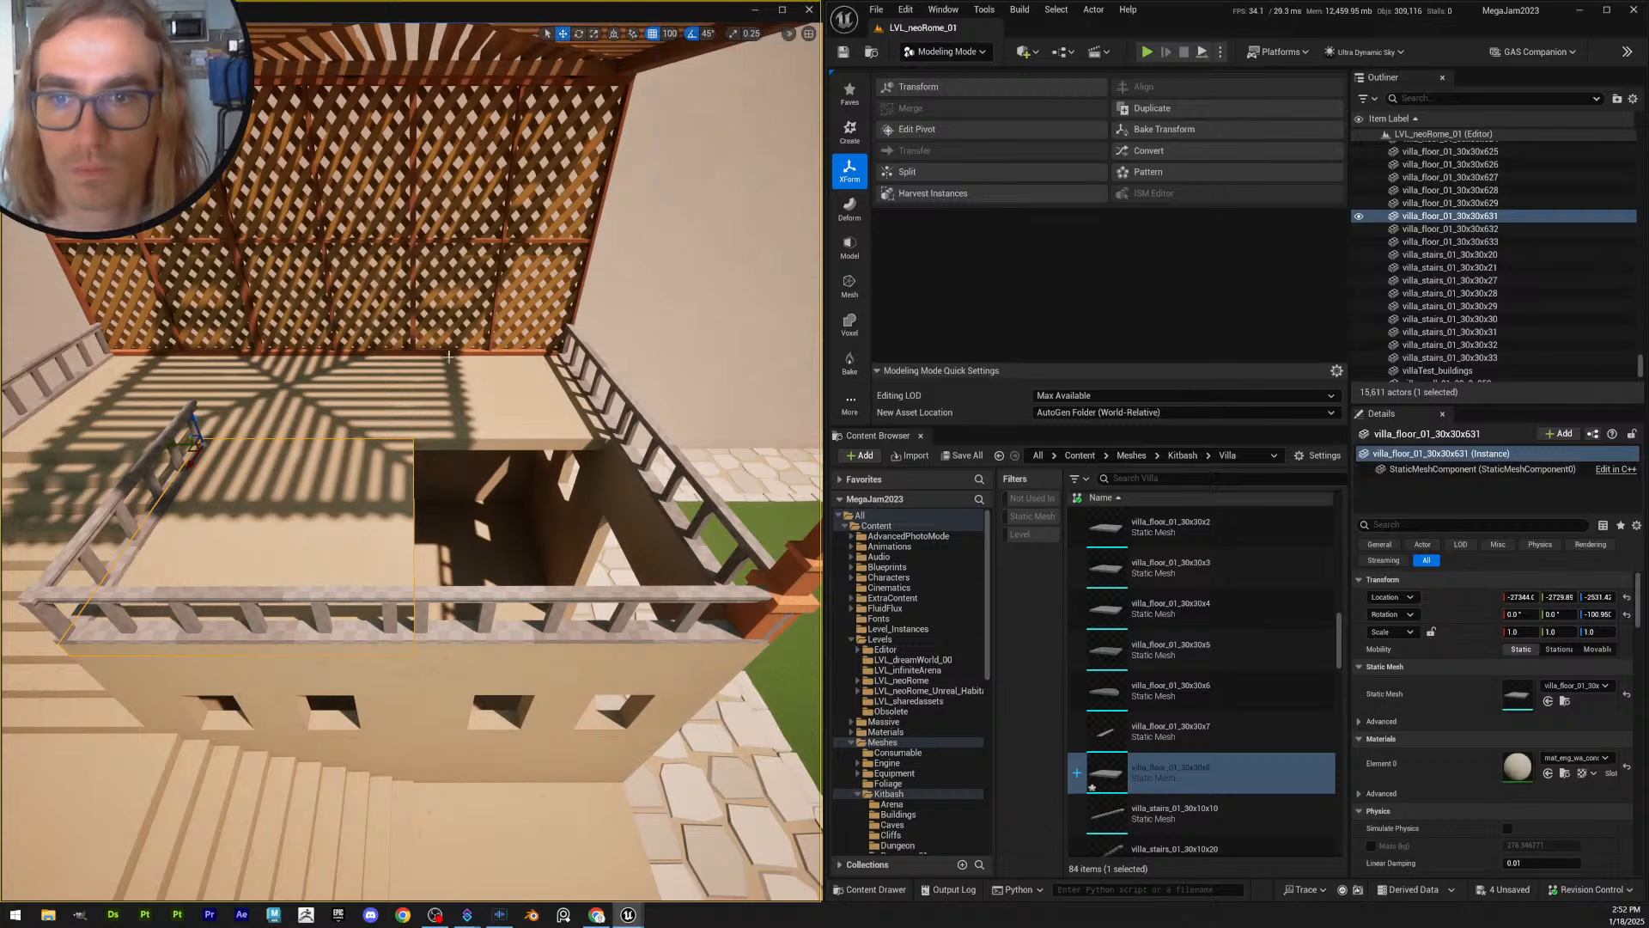
{"action": "left_click_drag", "start_coordinate": [180, 445], "coordinate": [409, 484], "text": "alt"}
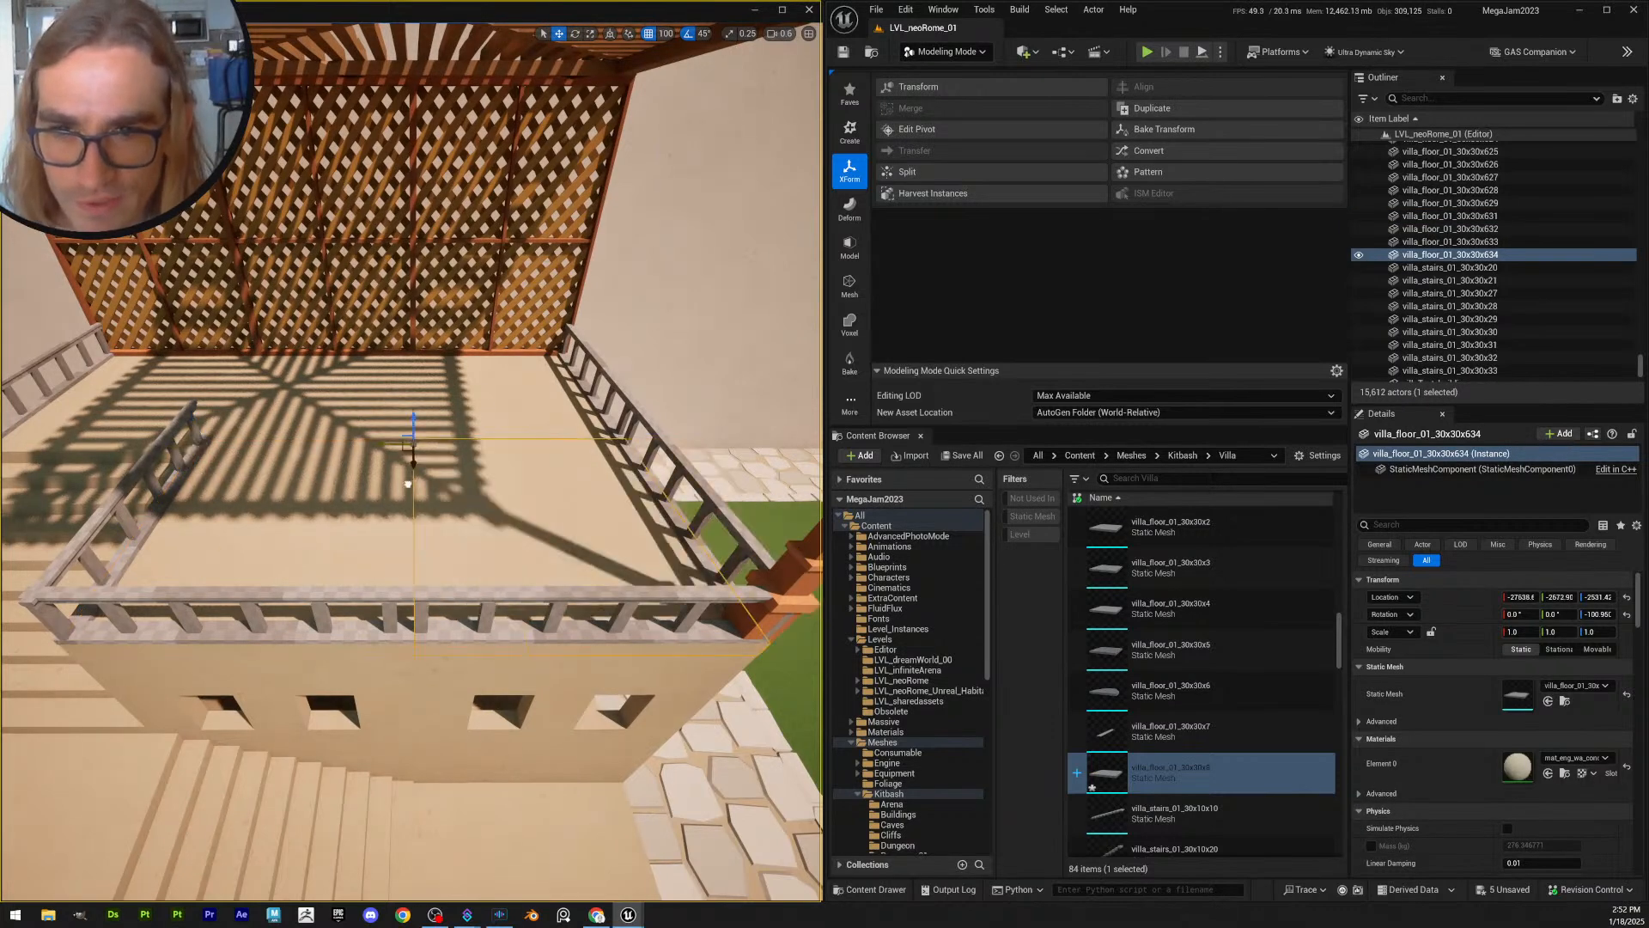
{"action": "key", "text": "Escape"}
{"action": "key", "text": "d"}
{"action": "right_click_drag", "start_coordinate": [459, 531], "coordinate": [459, 532]}
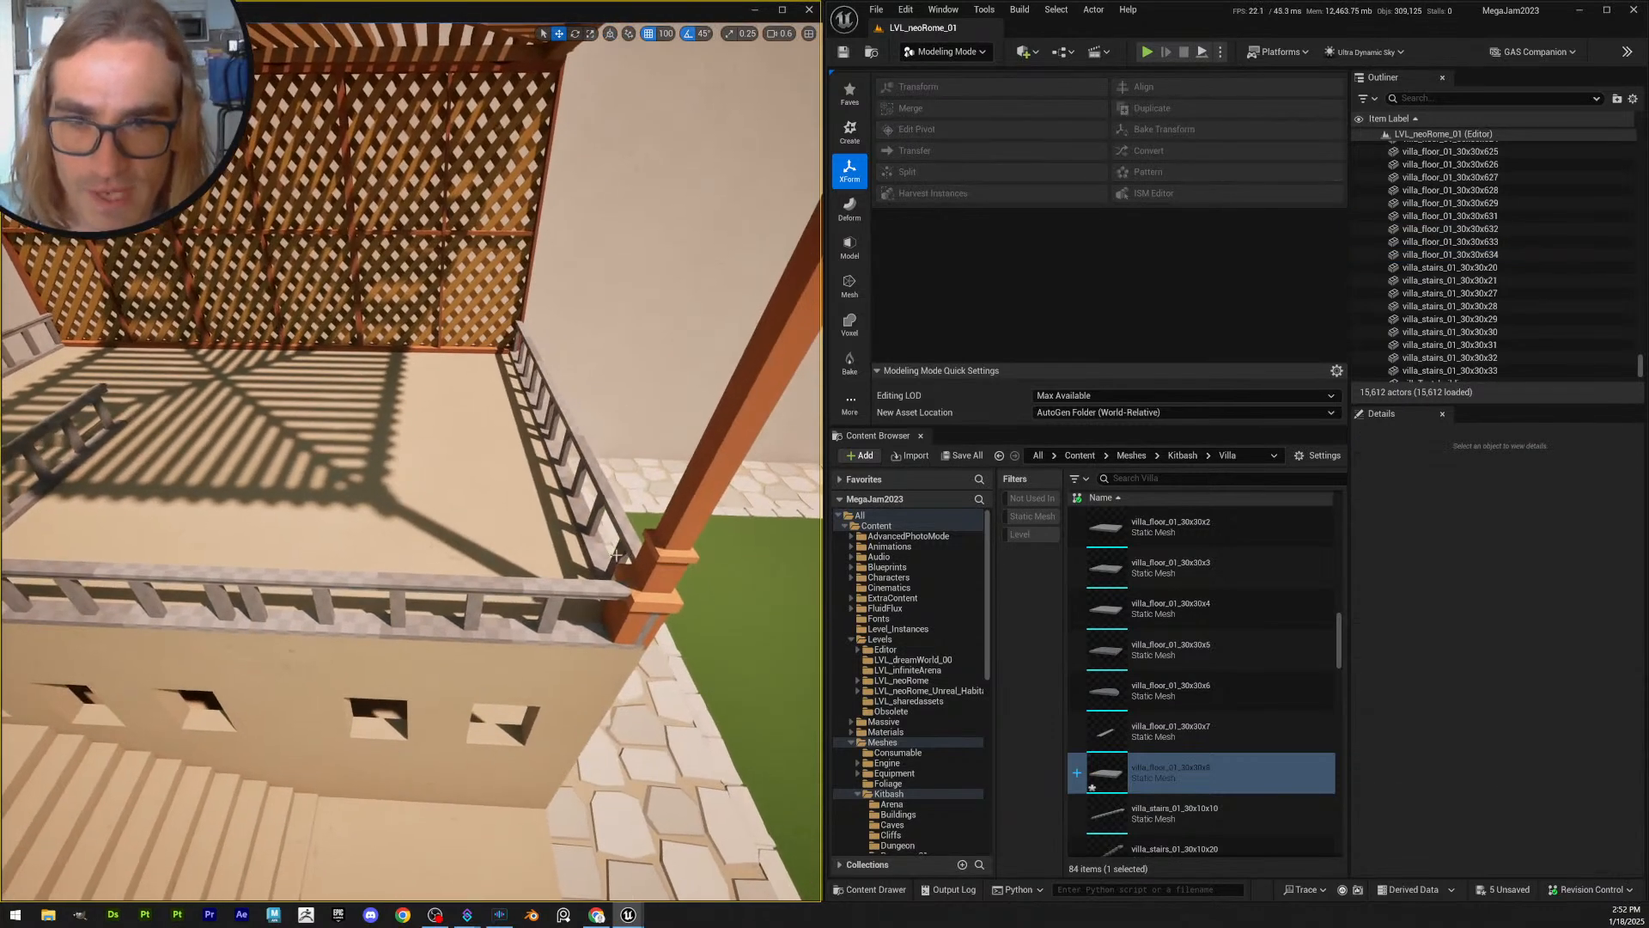
- Switch to Selection Mode and save all changes, checking out the listed floor tile and making it writable
{"action": "left_click", "coordinate": [375, 482]}
{"action": "key", "text": "q"}
{"action": "key", "text": "s"}
{"action": "right_click_drag", "start_coordinate": [672, 513], "coordinate": [672, 513]}
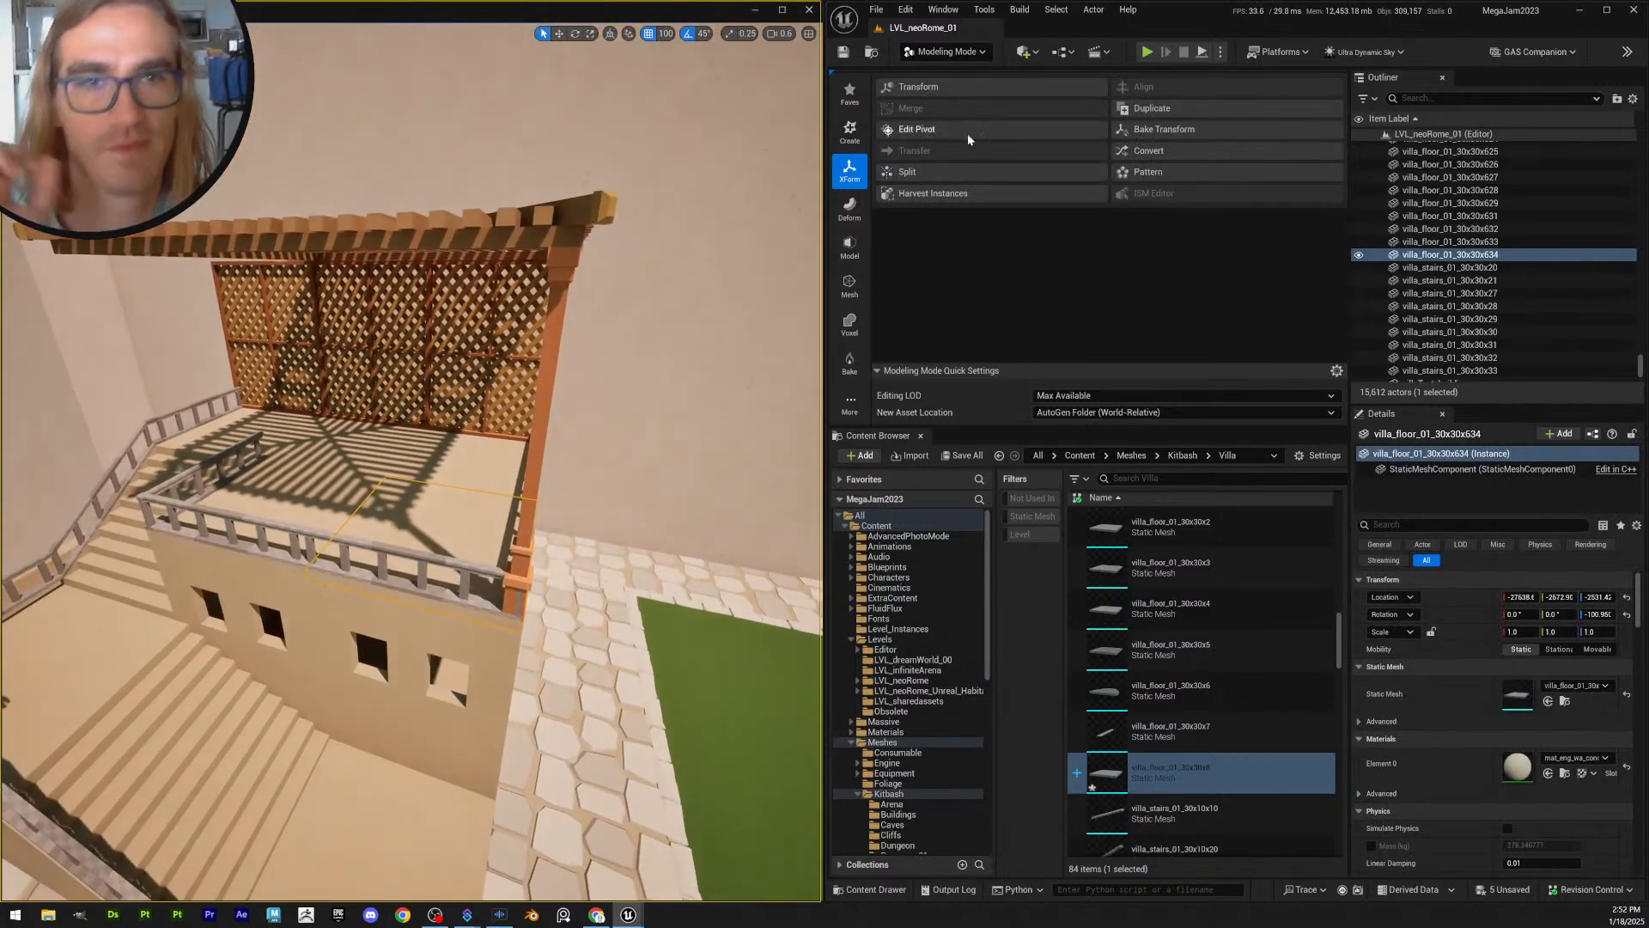
{"action": "left_click", "coordinate": [951, 52]}
{"action": "key", "text": "shift+1"}
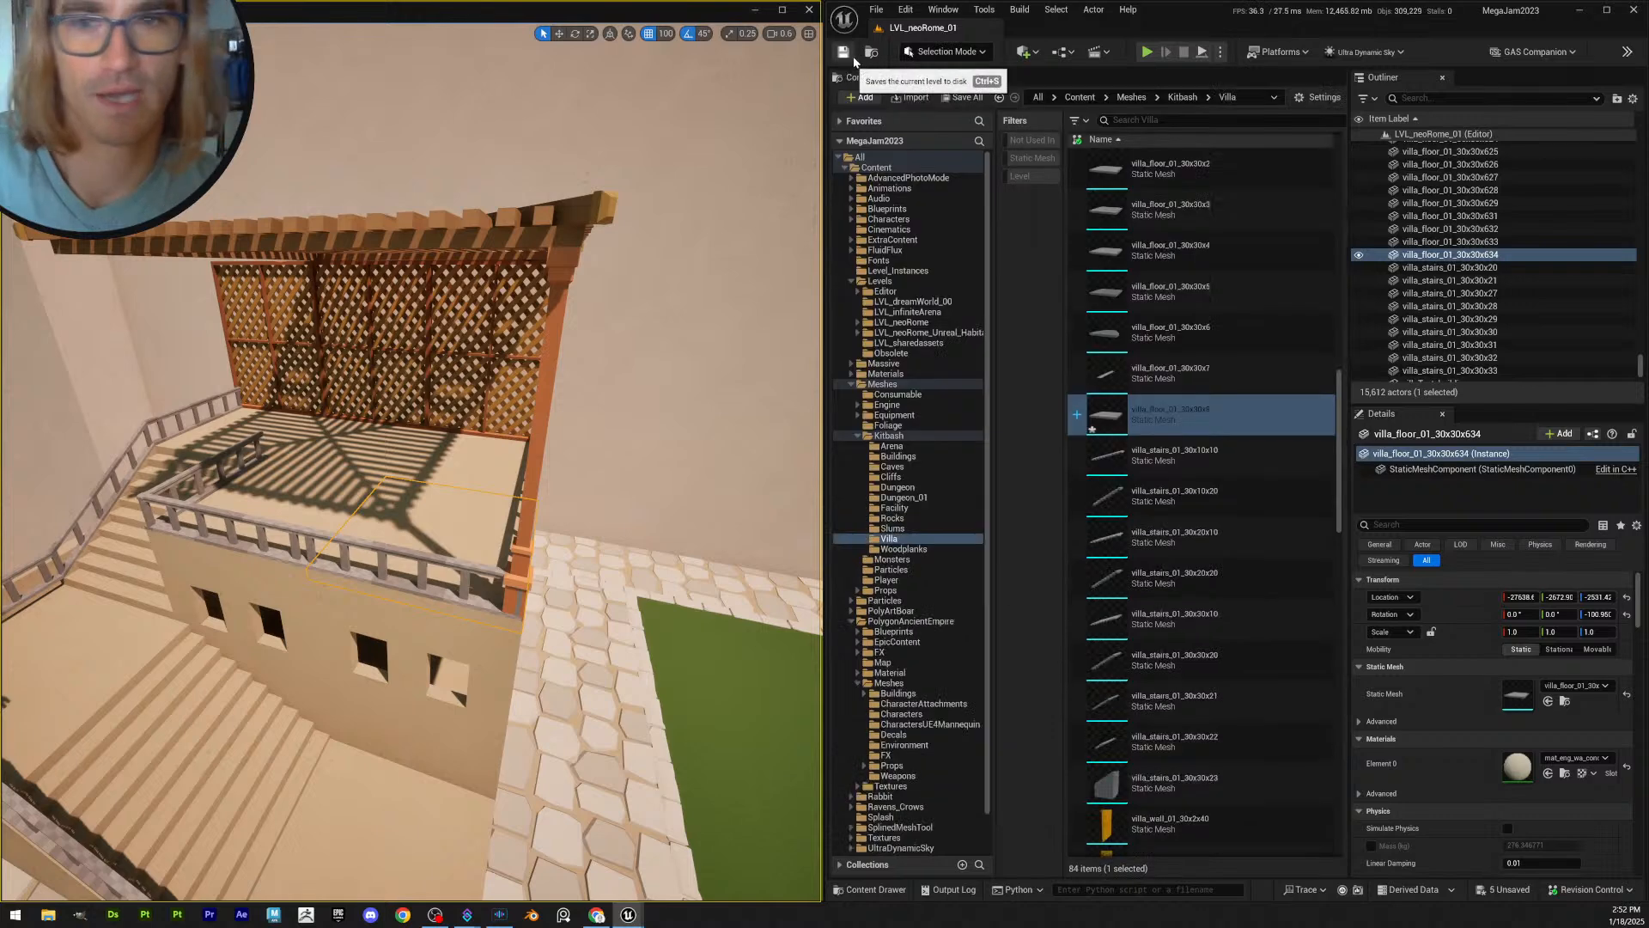
{"action": "left_click", "coordinate": [967, 98]}
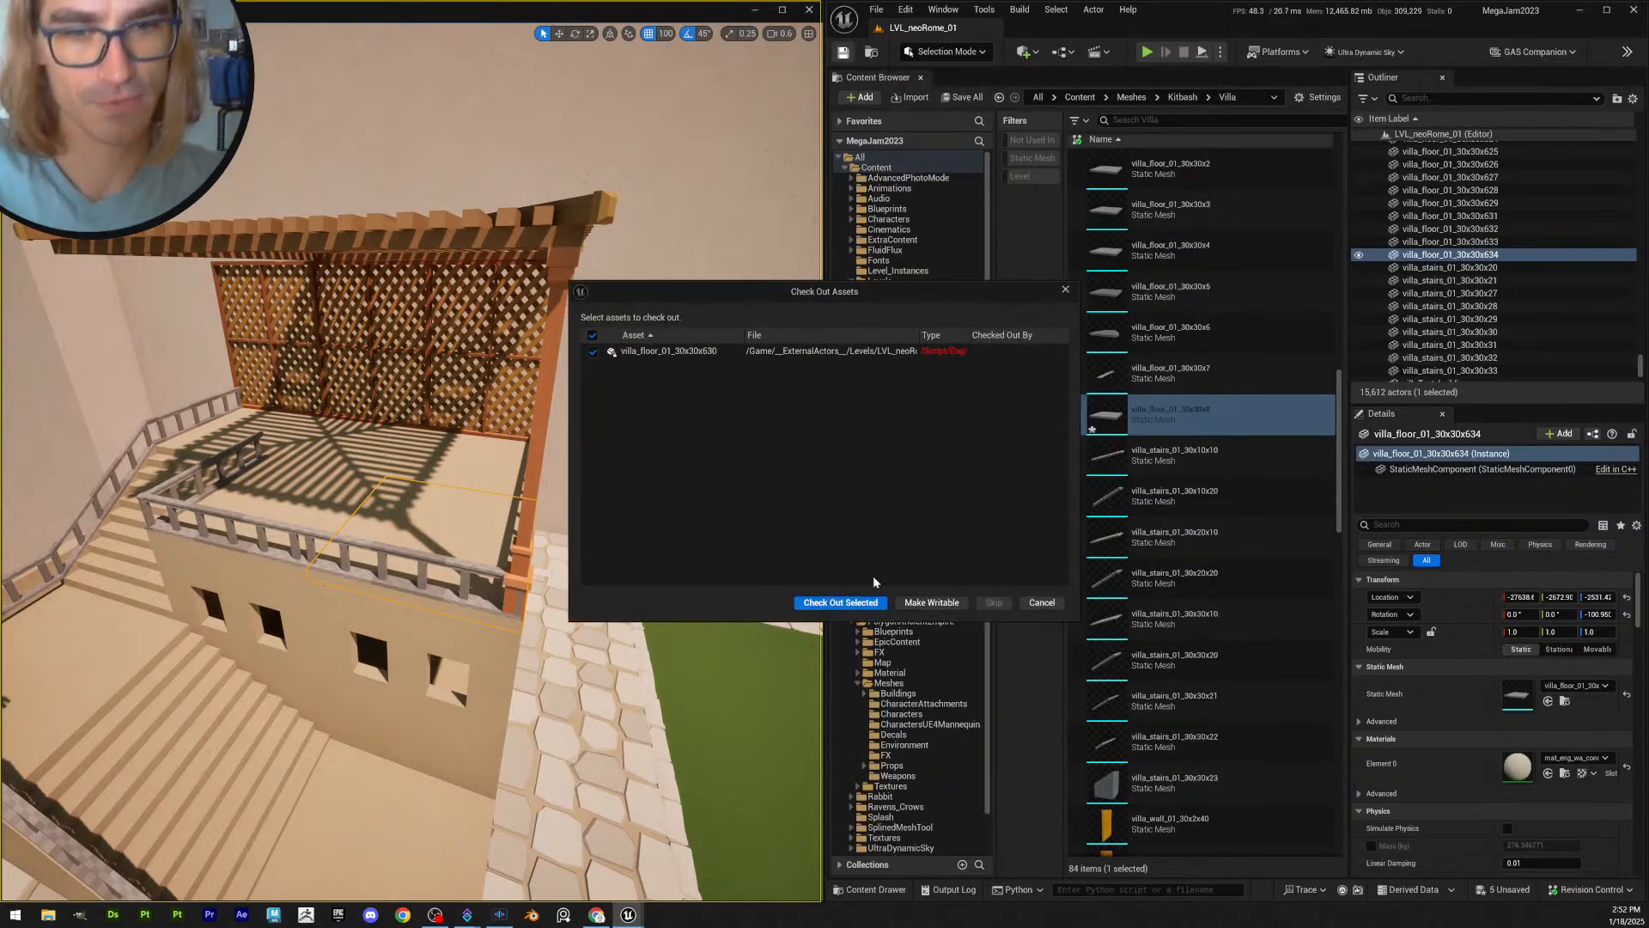
{"action": "left_click", "coordinate": [840, 602]}
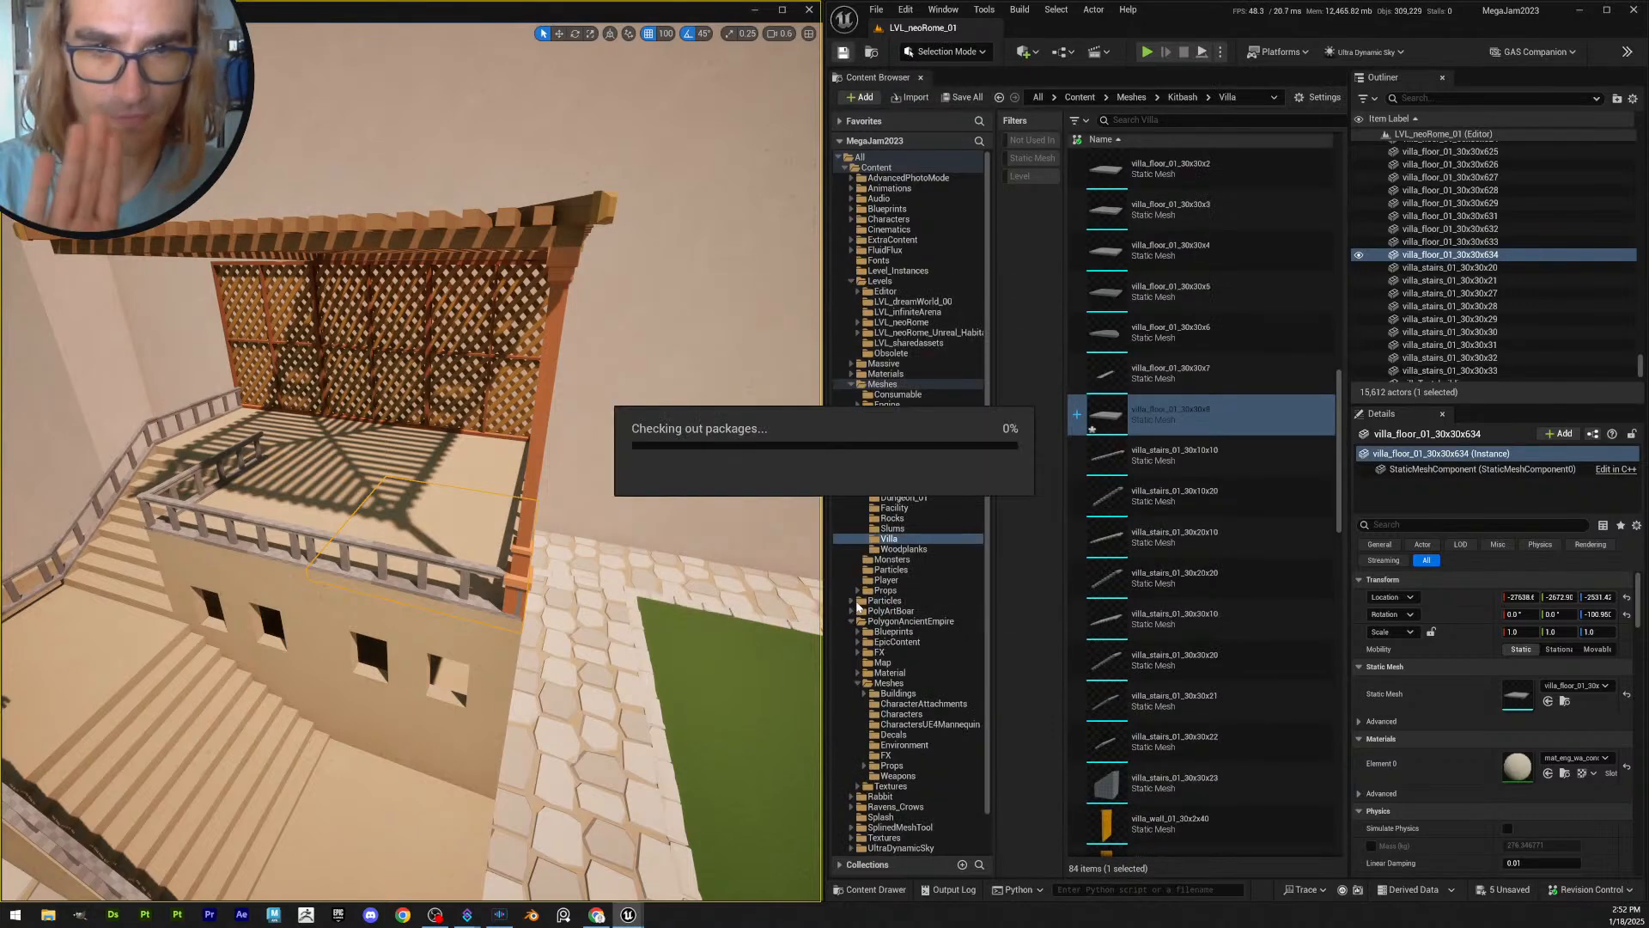
{"action": "left_click", "coordinate": [968, 99]}
{"action": "left_click", "coordinate": [934, 604]}
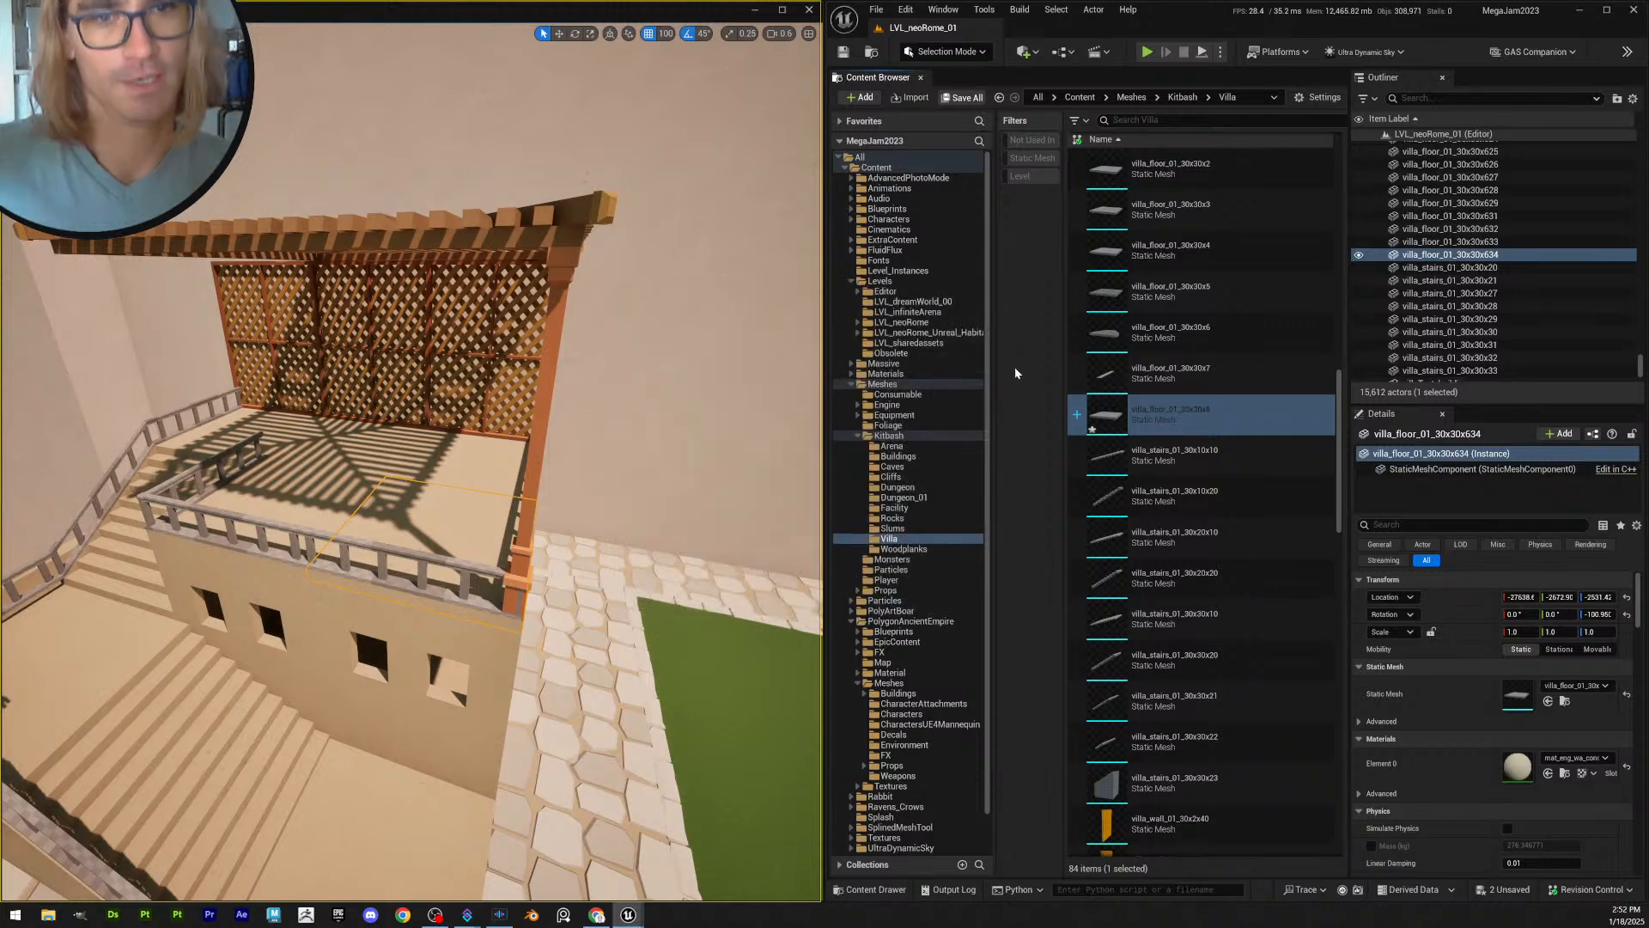
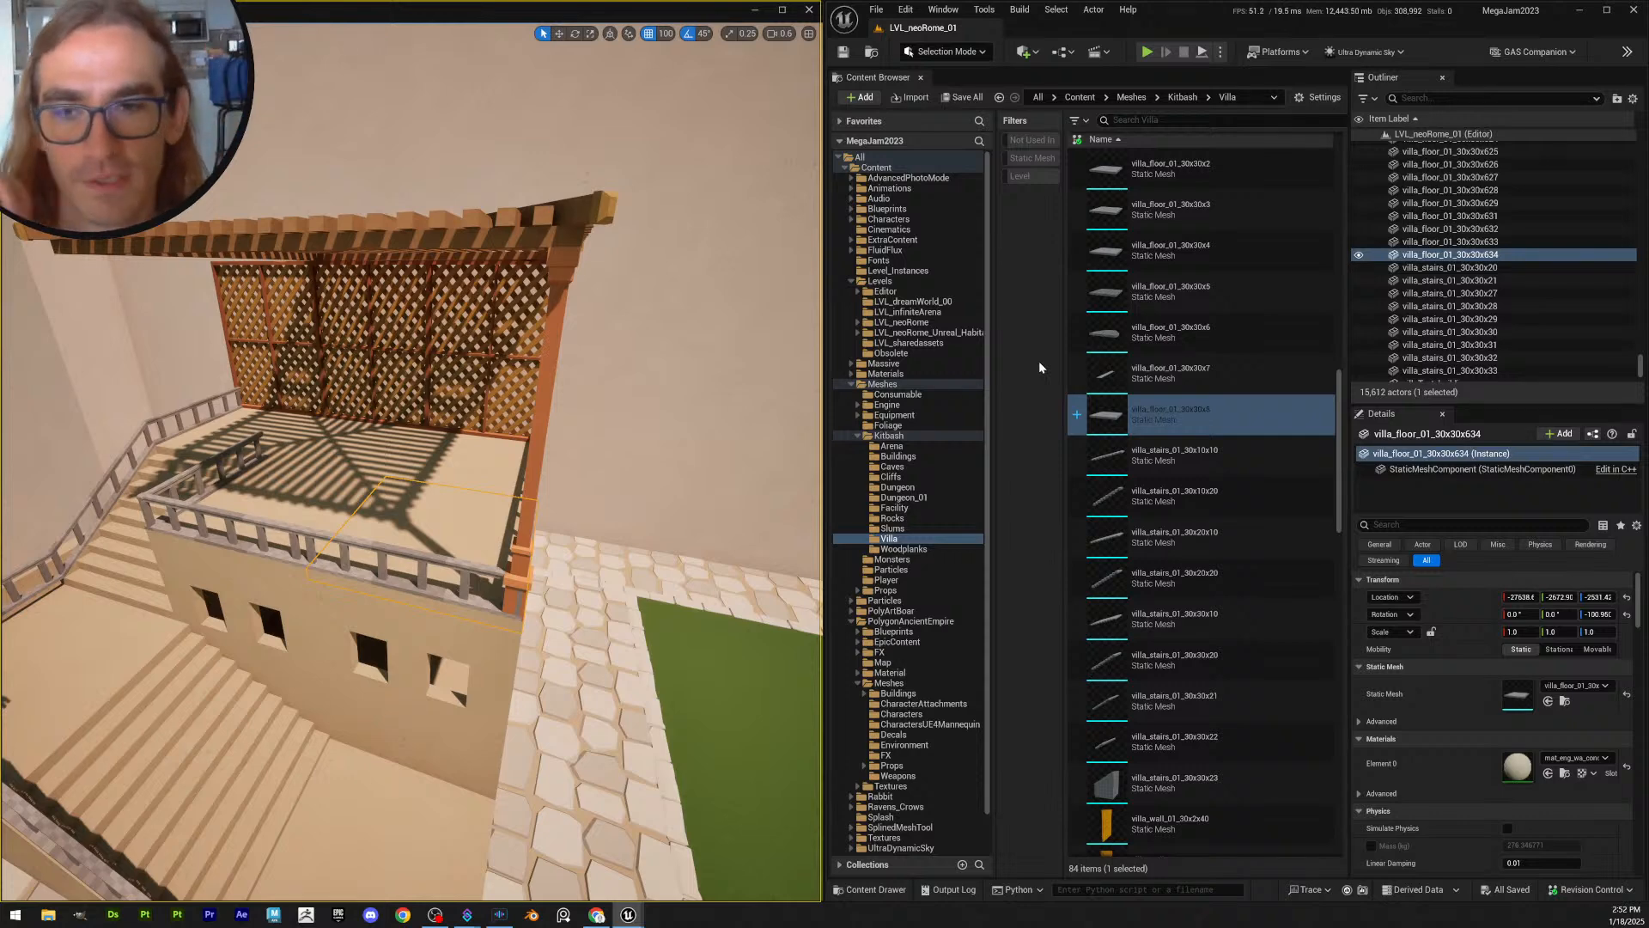
- Examine how the terrace floor tiles line up by selecting them one after another
{"action": "right_click_drag", "start_coordinate": [578, 544], "coordinate": [578, 543]}
{"action": "scroll", "coordinate": [579, 544], "scroll_direction": "down", "scroll_amount": 3}
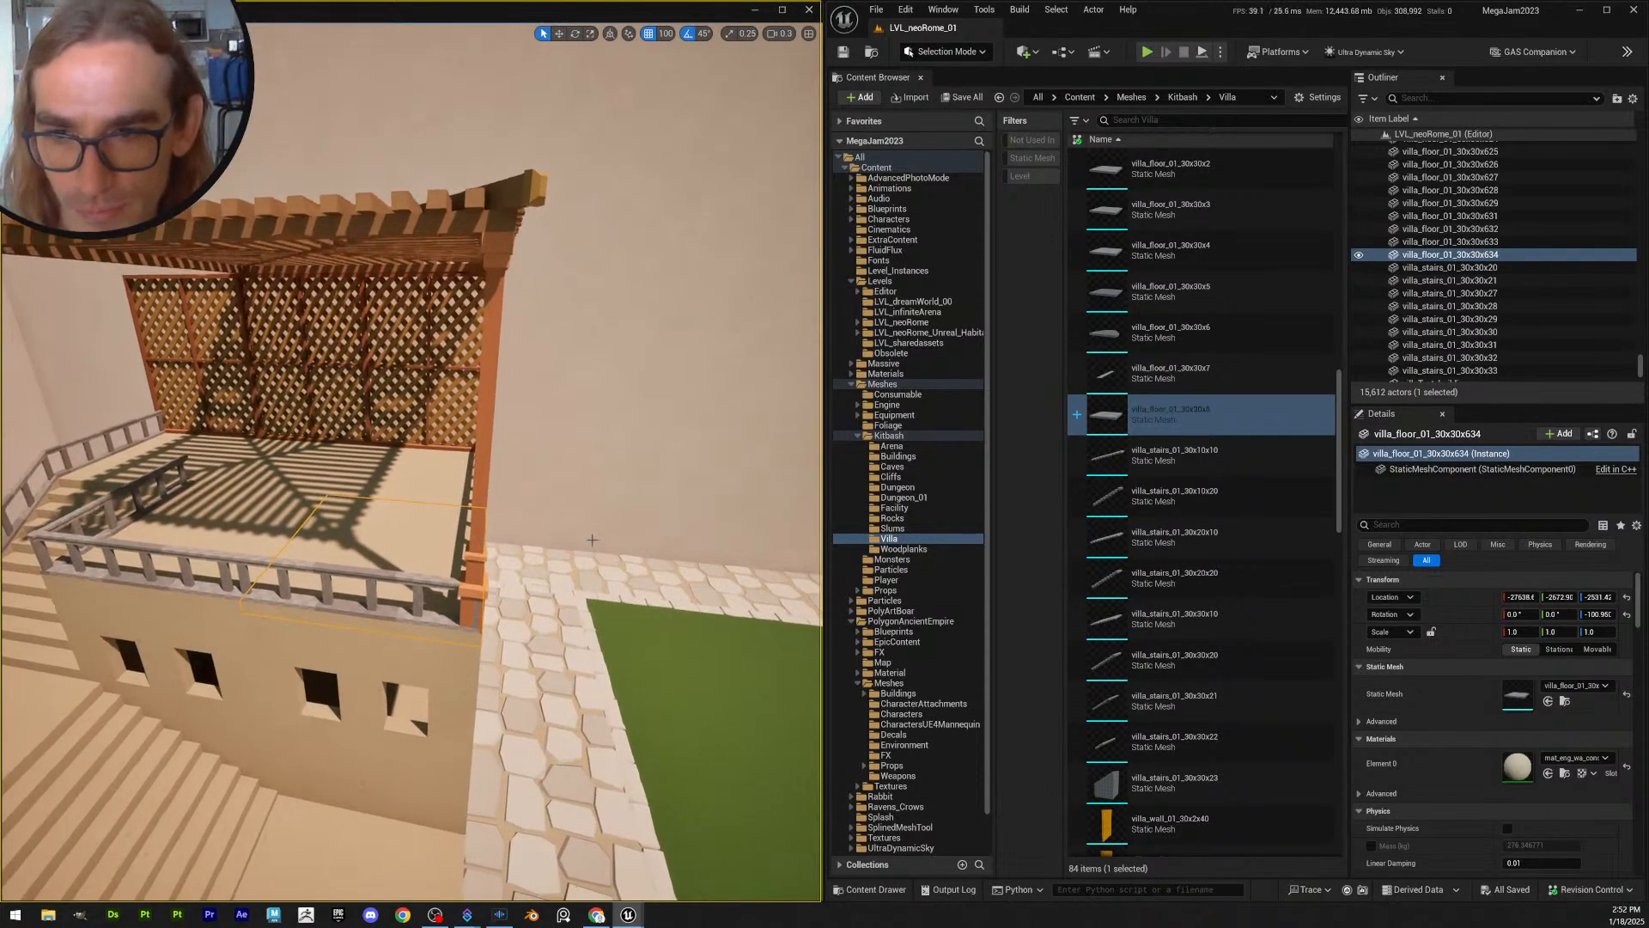
{"action": "key", "text": "Escape"}
{"action": "left_click", "coordinate": [262, 529]}
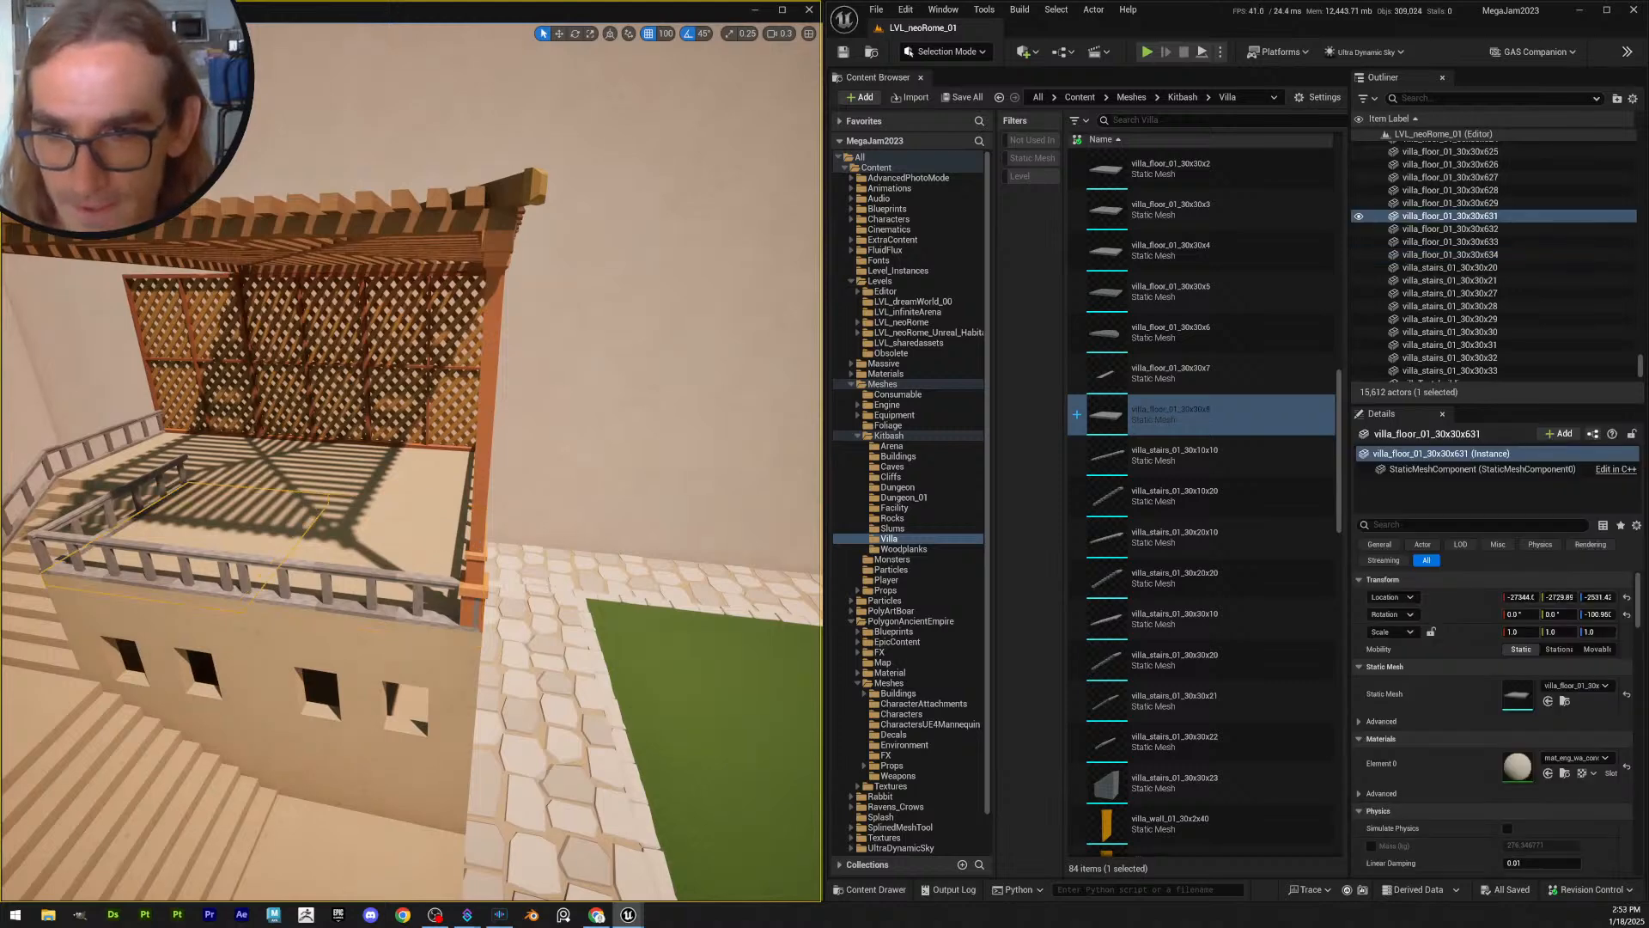
{"action": "left_click", "coordinate": [391, 537]}
{"action": "left_click", "coordinate": [296, 474]}
{"action": "left_click", "coordinate": [402, 482]}
{"action": "key", "text": "Escape"}
{"action": "mouse_move", "coordinate": [425, 543]}
{"action": "right_mouse_down"}
{"action": "mouse_move", "coordinate": [397, 539]}
{"action": "mouse_move", "coordinate": [440, 546]}
{"action": "right_mouse_up"}
{"action": "scroll", "coordinate": [421, 545], "scroll_direction": "up", "scroll_amount": 2}
- Duplicate the corner trellis pillar to the terrace's front corner beside the stairs and rotate the copy 90 degrees
{"action": "left_click", "coordinate": [438, 543]}
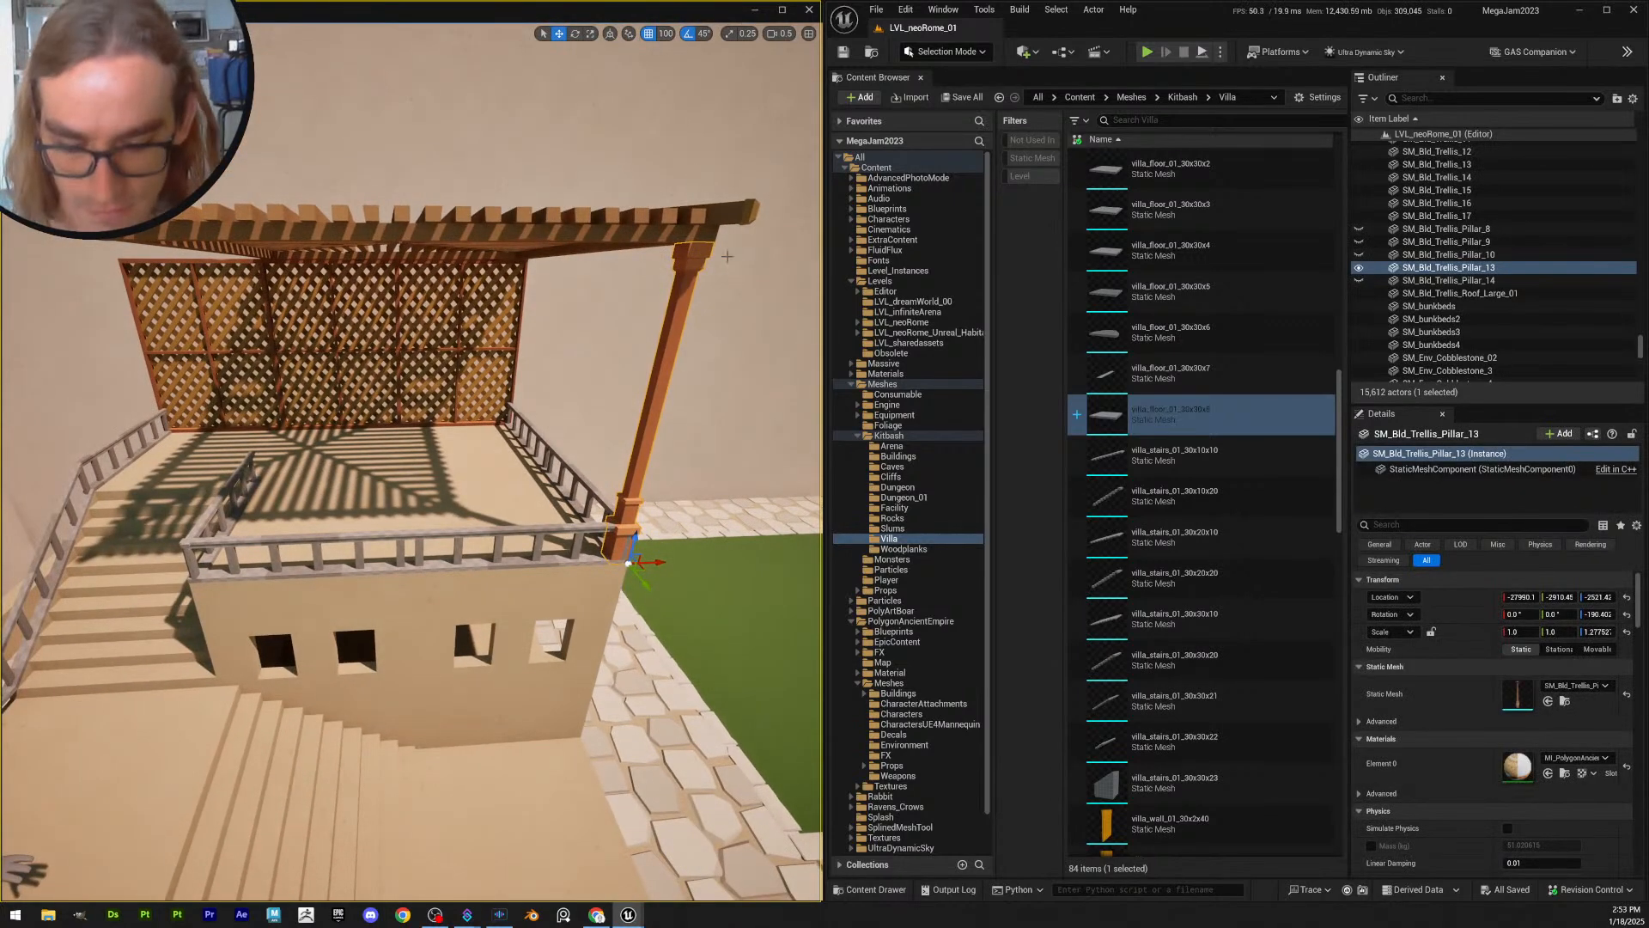
{"action": "key", "text": "ctrl+d"}
{"action": "left_click_drag", "start_coordinate": [656, 560], "coordinate": [262, 564]}
{"action": "right_click_drag", "start_coordinate": [262, 564], "coordinate": [400, 571]}
{"action": "key", "text": "w"}
{"action": "key", "text": "e"}
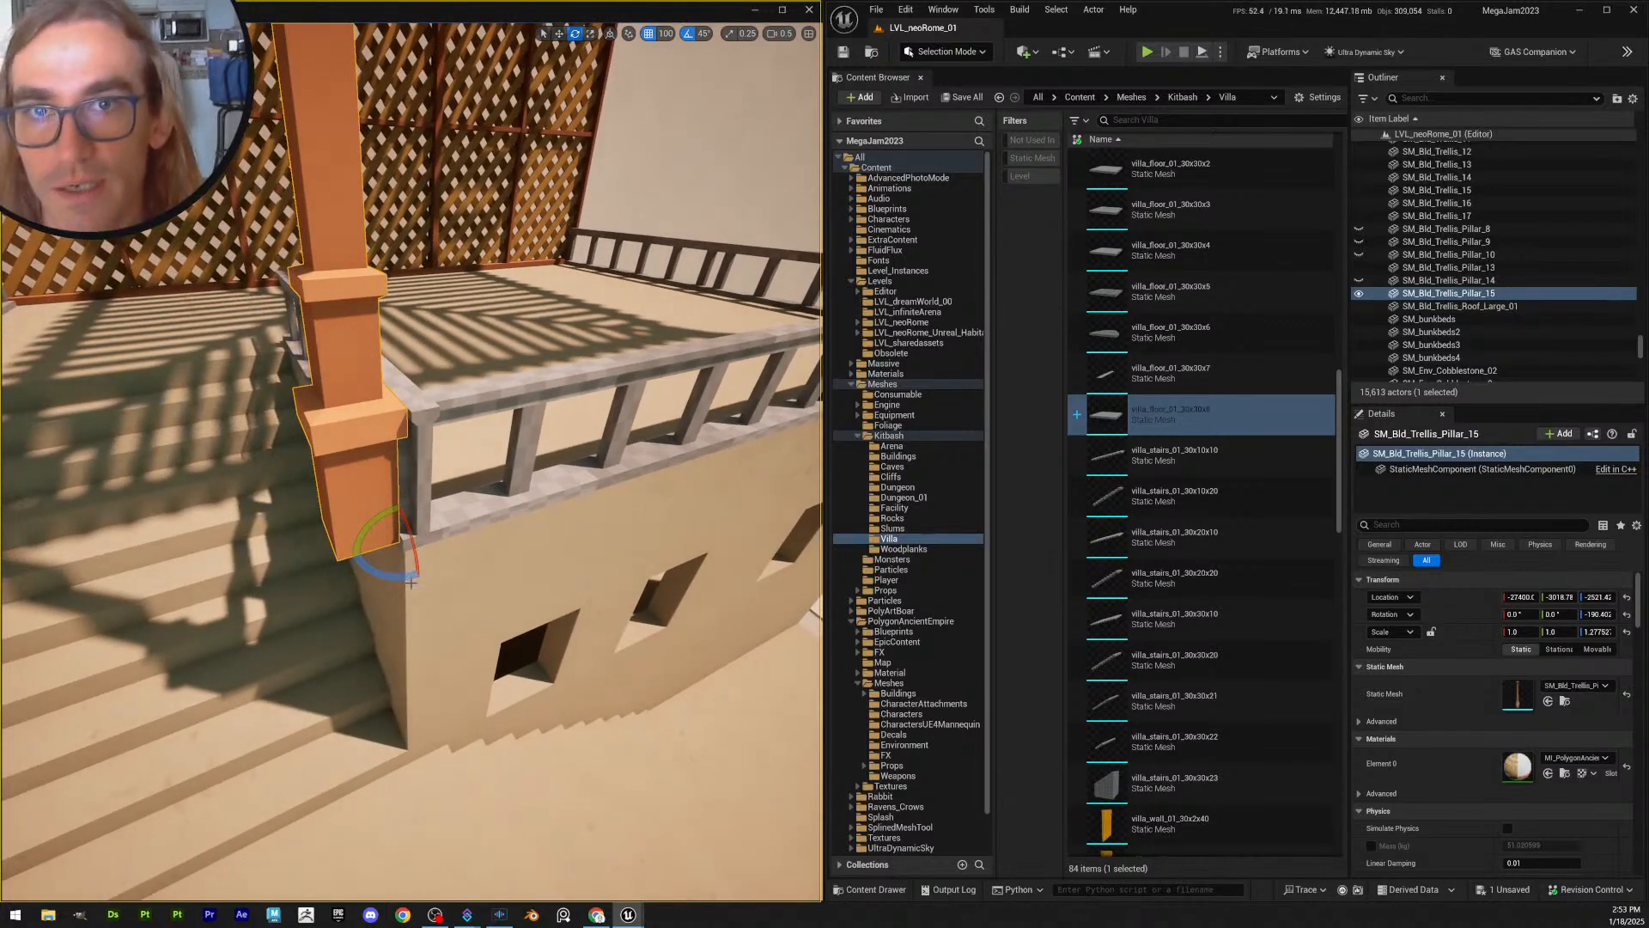
{"action": "left_click_drag", "start_coordinate": [414, 576], "coordinate": [482, 516]}
{"action": "key", "text": "a"}
{"action": "right_click_drag", "start_coordinate": [456, 530], "coordinate": [550, 567]}
{"action": "key", "text": "w"}
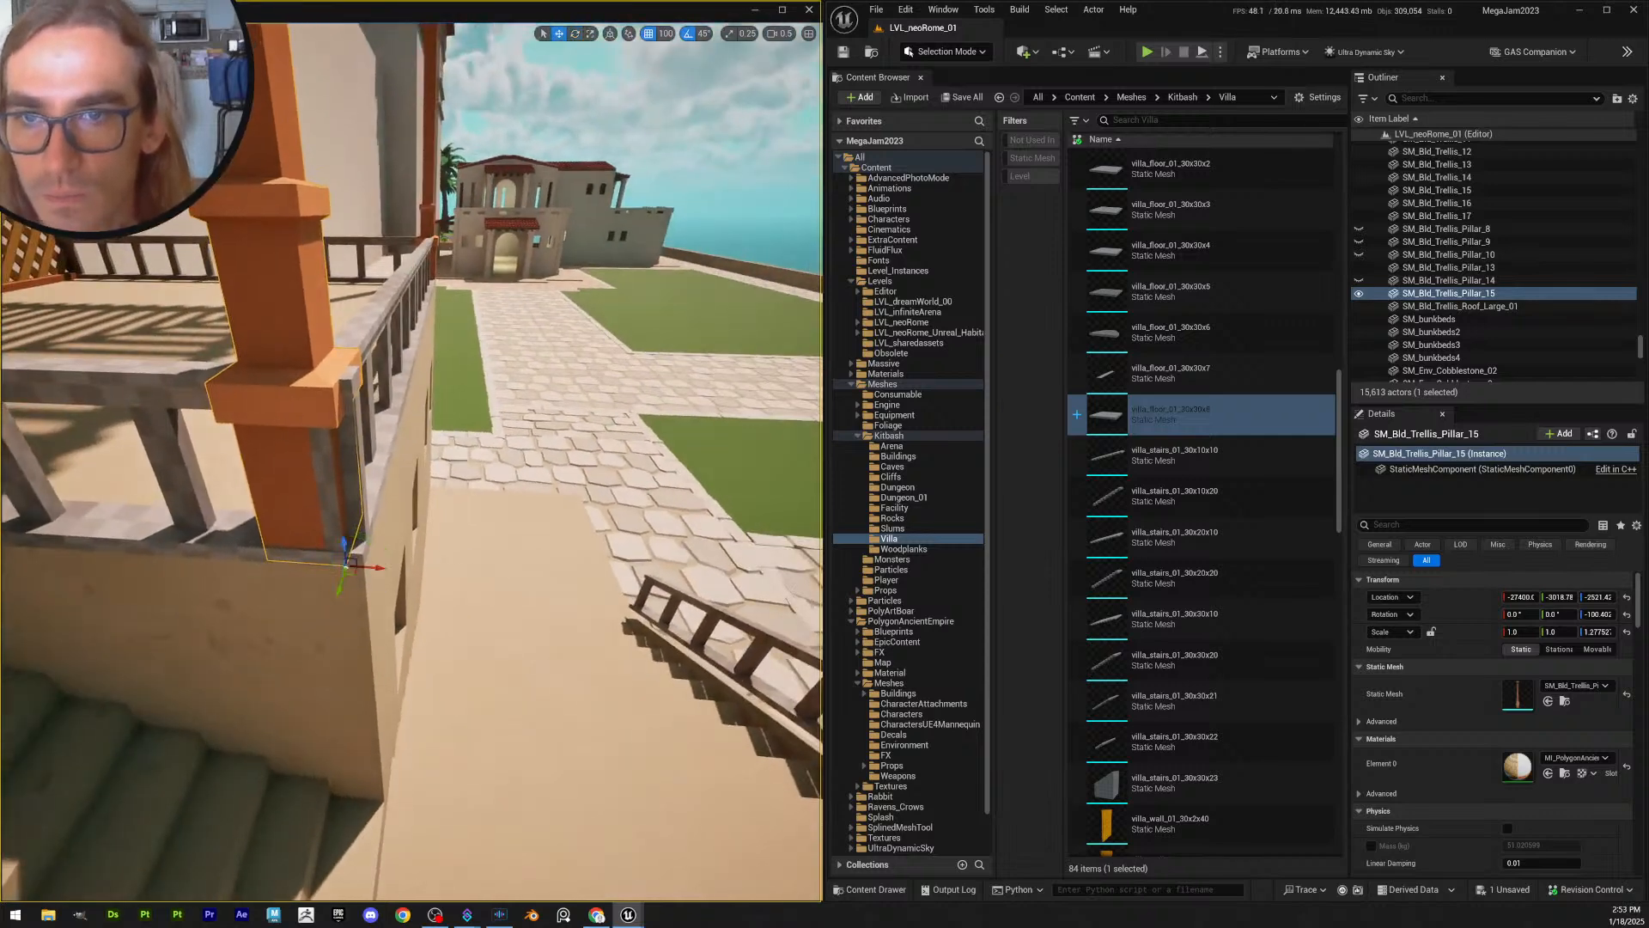
- Set position snapping to 10, try shifting the duplicate pillar 10 units sideways, and delete that pillar
{"action": "left_click", "coordinate": [427, 217]}
{"action": "left_click", "coordinate": [307, 406]}
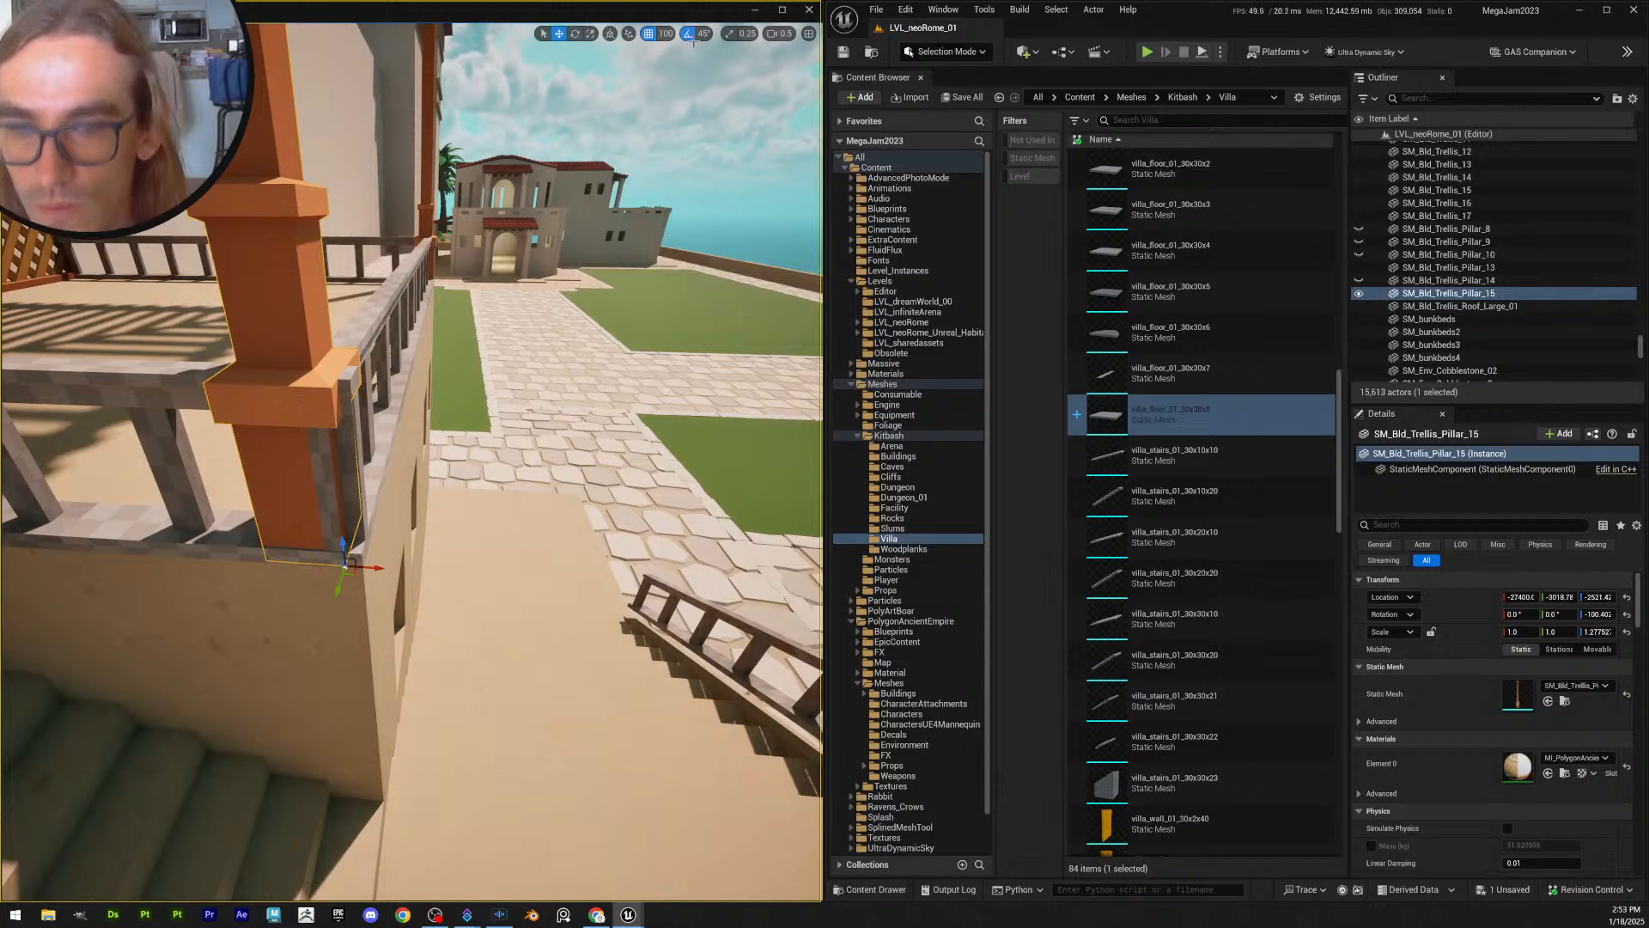
{"action": "left_click", "coordinate": [665, 33]}
{"action": "left_click", "coordinate": [688, 94]}
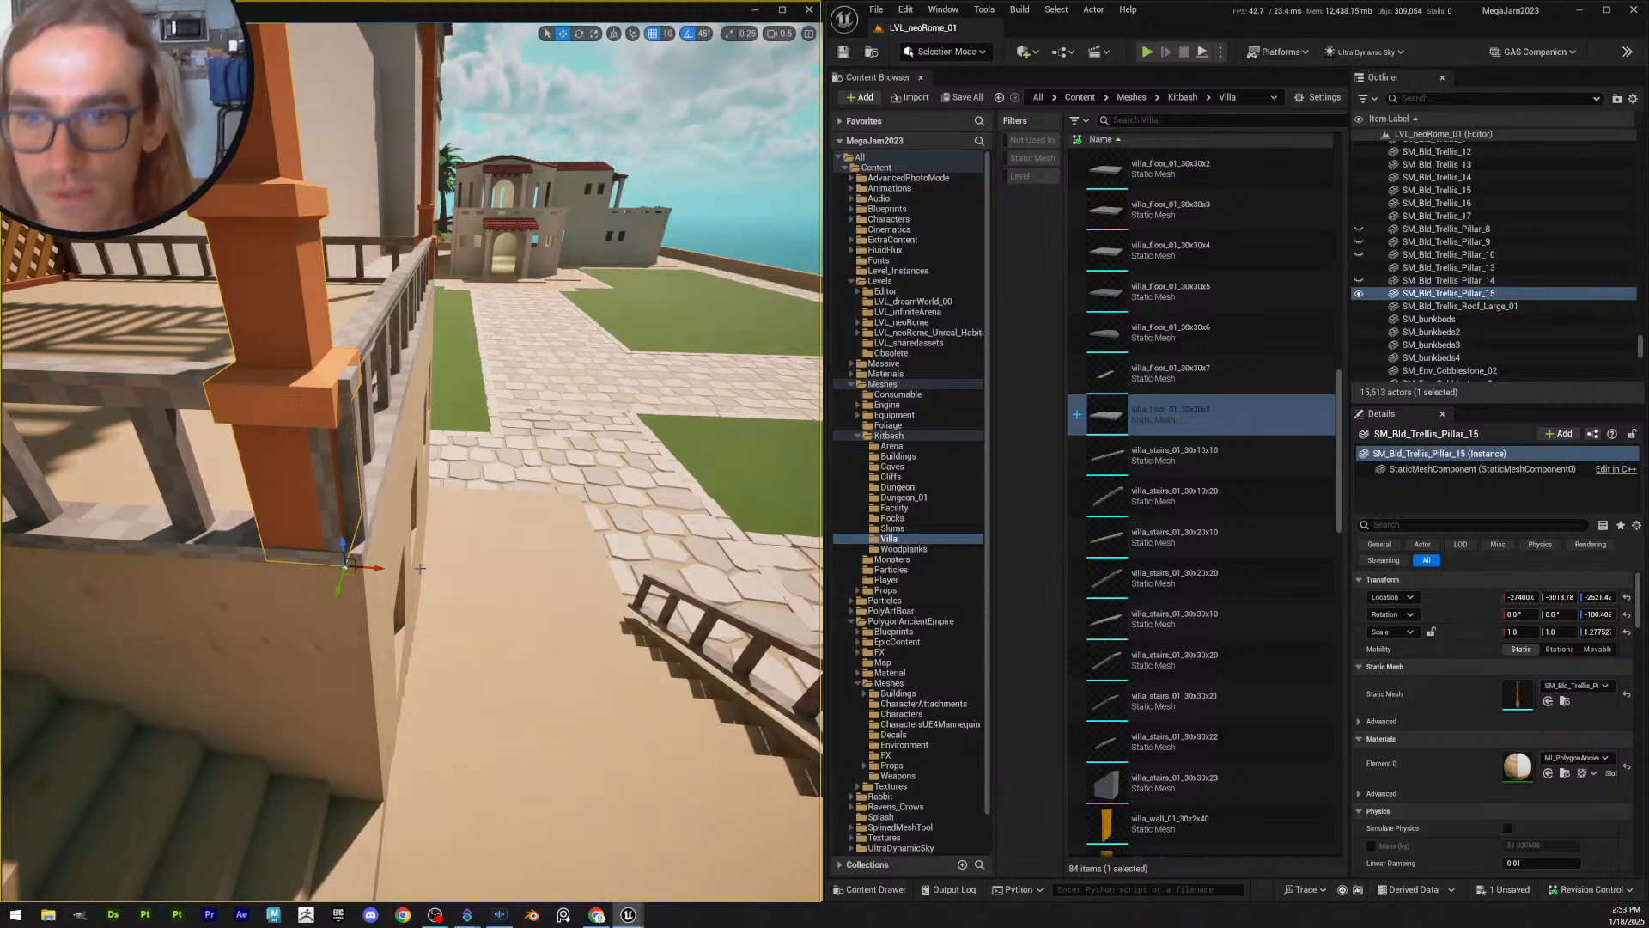
{"action": "left_click_drag", "start_coordinate": [378, 567], "coordinate": [400, 572]}
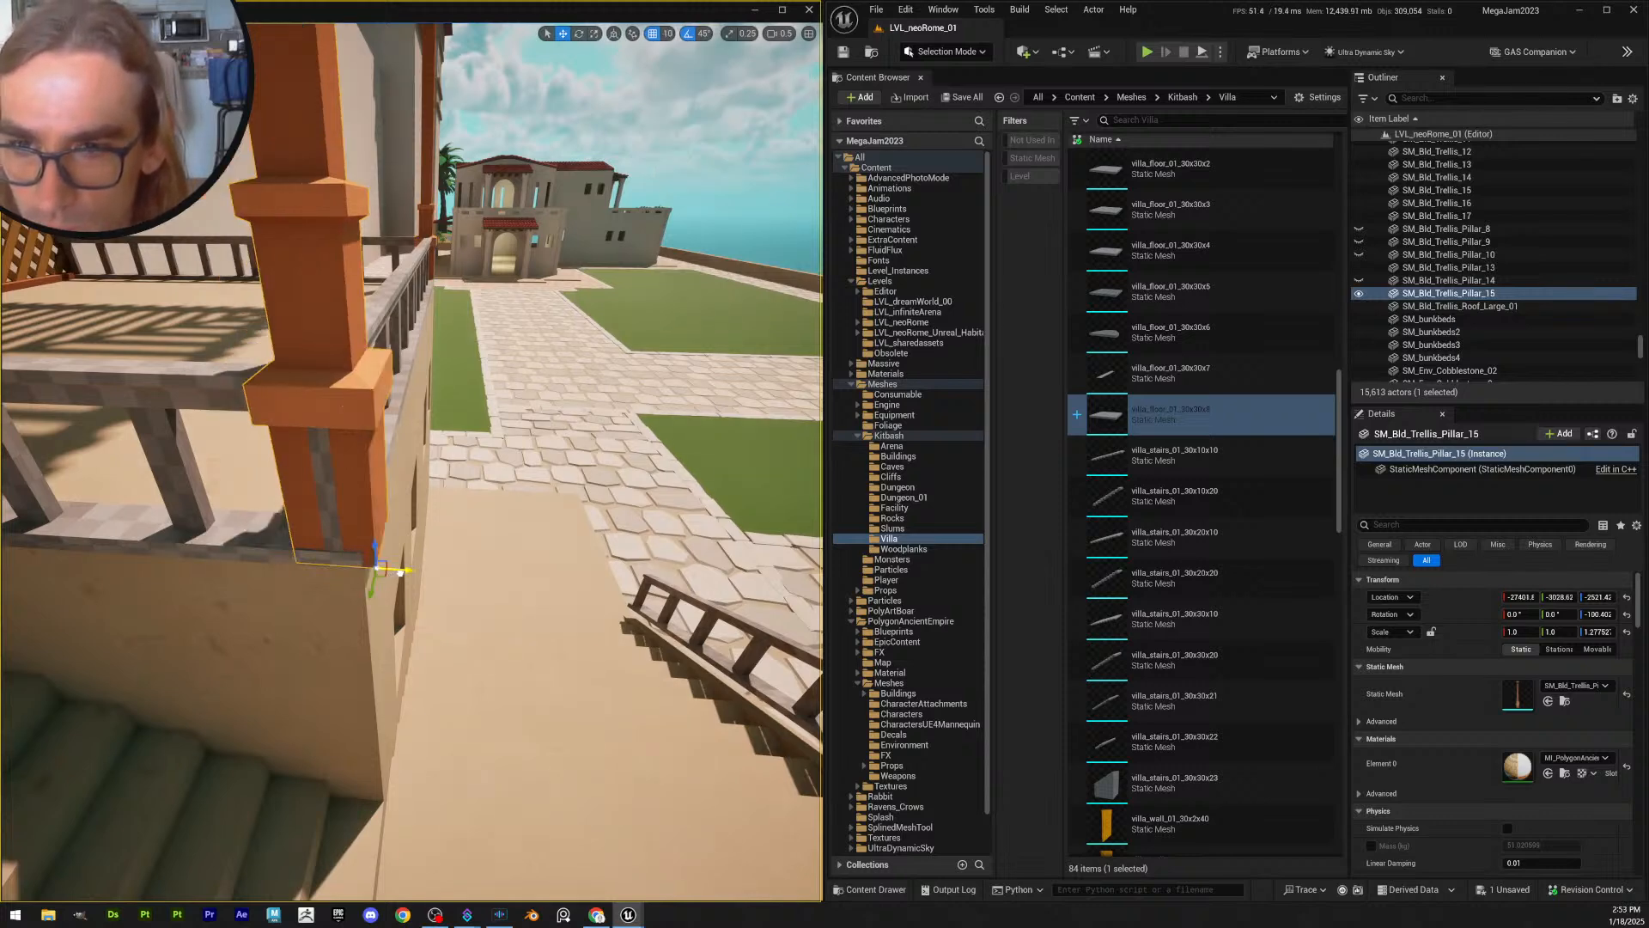
{"action": "key", "text": "ctrl+z"}
{"action": "key", "text": "ctrl+y"}
{"action": "right_click_drag", "start_coordinate": [472, 538], "coordinate": [354, 420]}
{"action": "key", "text": "Delete"}
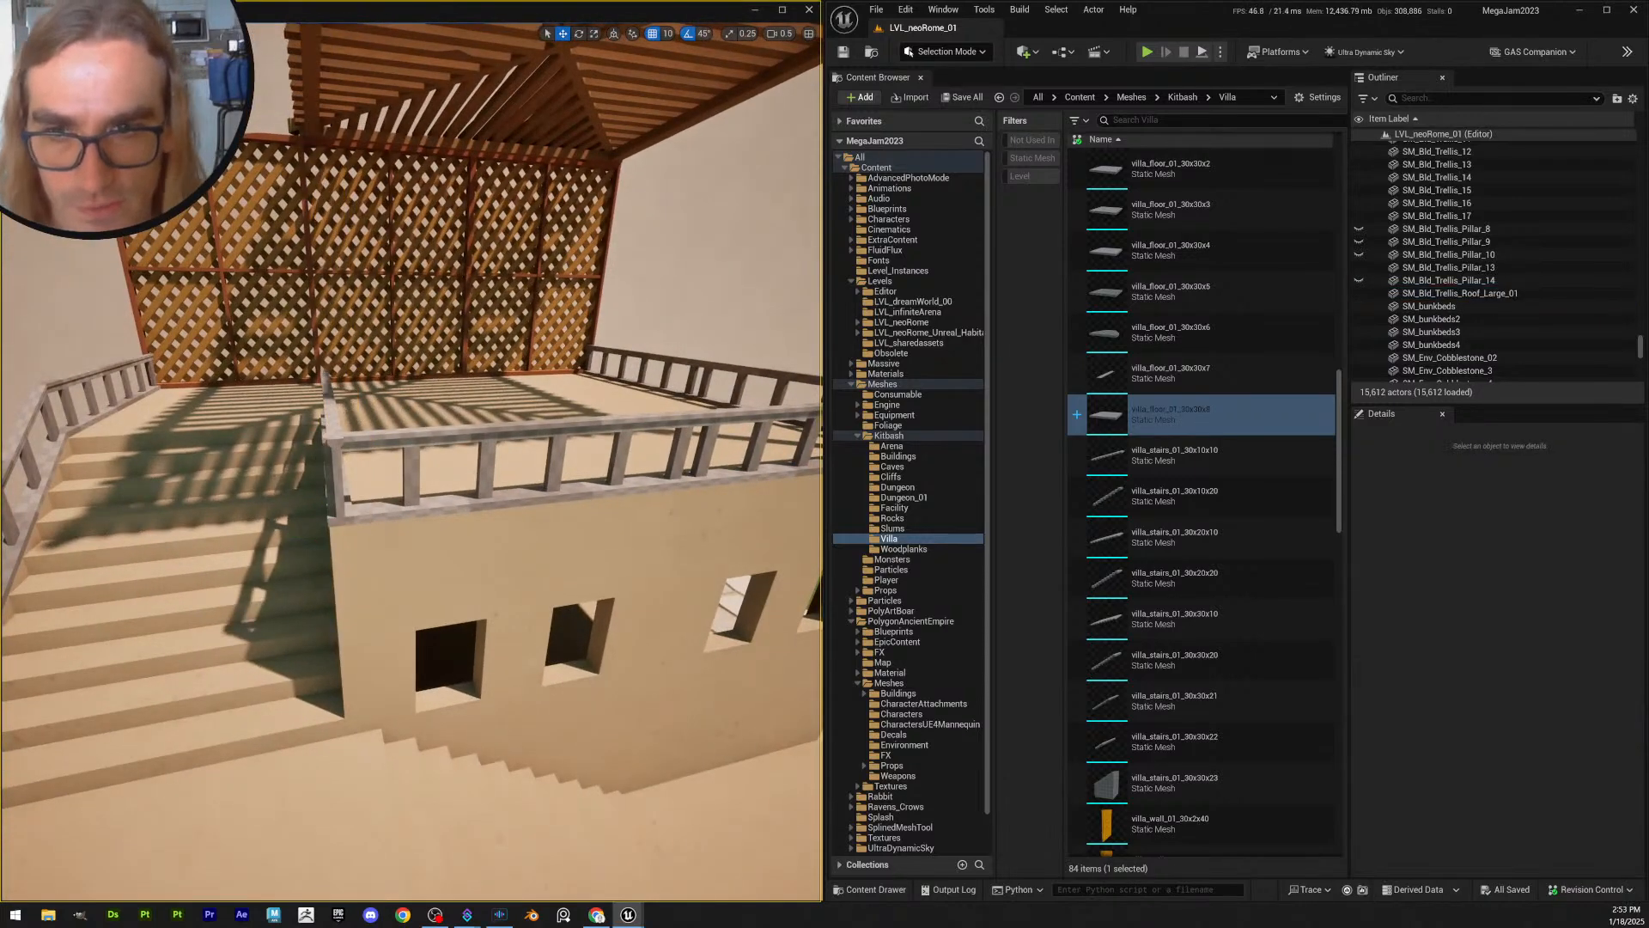
- Duplicate the trellis pillar at the terrace's outer front corner, try moving the copy sideways, and undo that move
{"action": "mouse_move", "coordinate": [591, 576]}
{"action": "right_mouse_down"}
{"action": "mouse_move", "coordinate": [670, 576]}
{"action": "mouse_move", "coordinate": [584, 593]}
{"action": "mouse_move", "coordinate": [593, 571]}
{"action": "mouse_move", "coordinate": [679, 601]}
{"action": "mouse_move", "coordinate": [579, 584]}
{"action": "mouse_move", "coordinate": [524, 627]}
{"action": "mouse_move", "coordinate": [614, 580]}
{"action": "right_mouse_up"}
{"action": "scroll", "coordinate": [591, 575], "scroll_direction": "up", "scroll_amount": 1}
{"action": "left_click", "coordinate": [592, 567]}
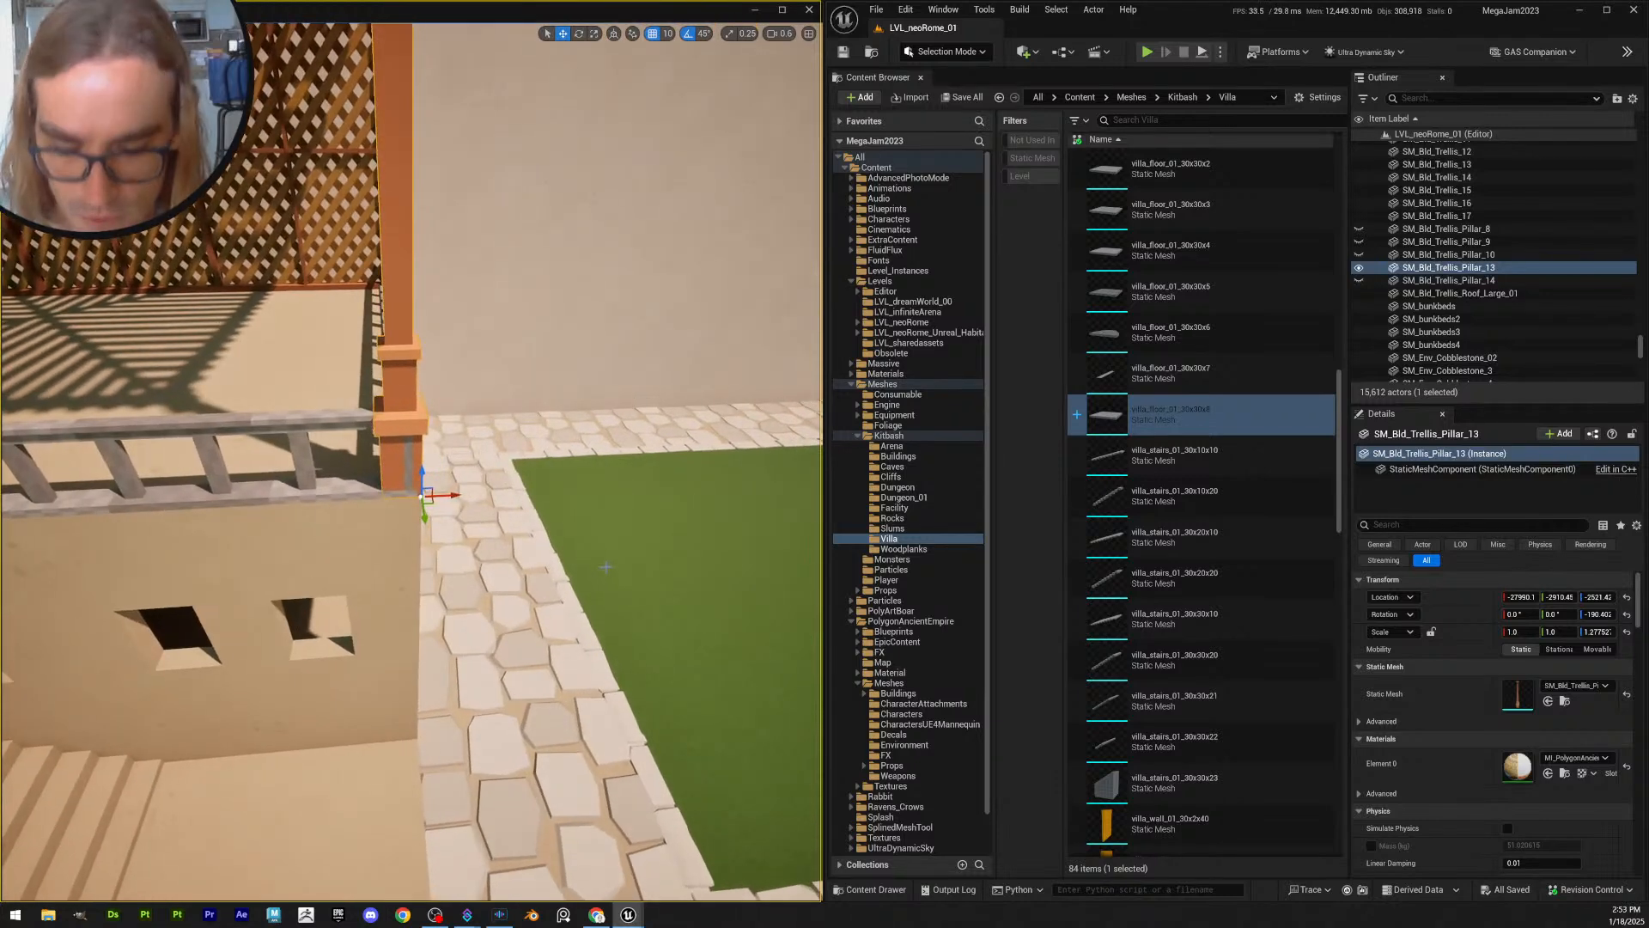
{"action": "key", "text": "ctrl+d"}
{"action": "left_click_drag", "start_coordinate": [462, 501], "coordinate": [523, 500]}
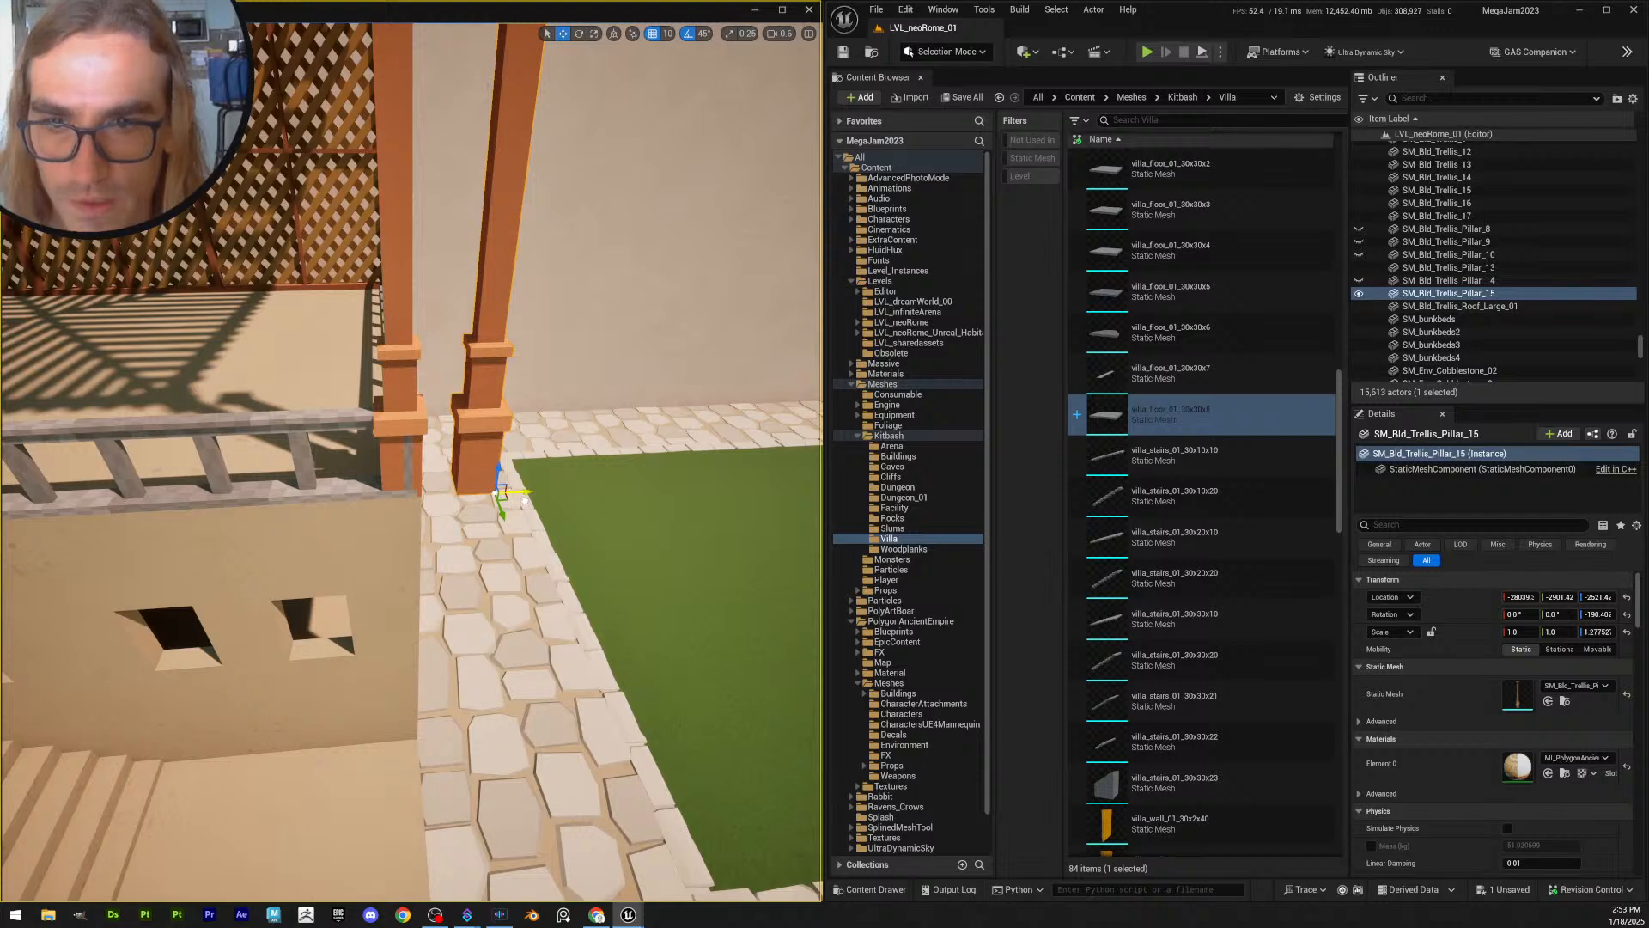
{"action": "key", "text": "ctrl+z"}
- Set position snapping to 100, move the duplicate pillar clear of the terrace, and rotate it 90 degrees
{"action": "left_click", "coordinate": [668, 34]}
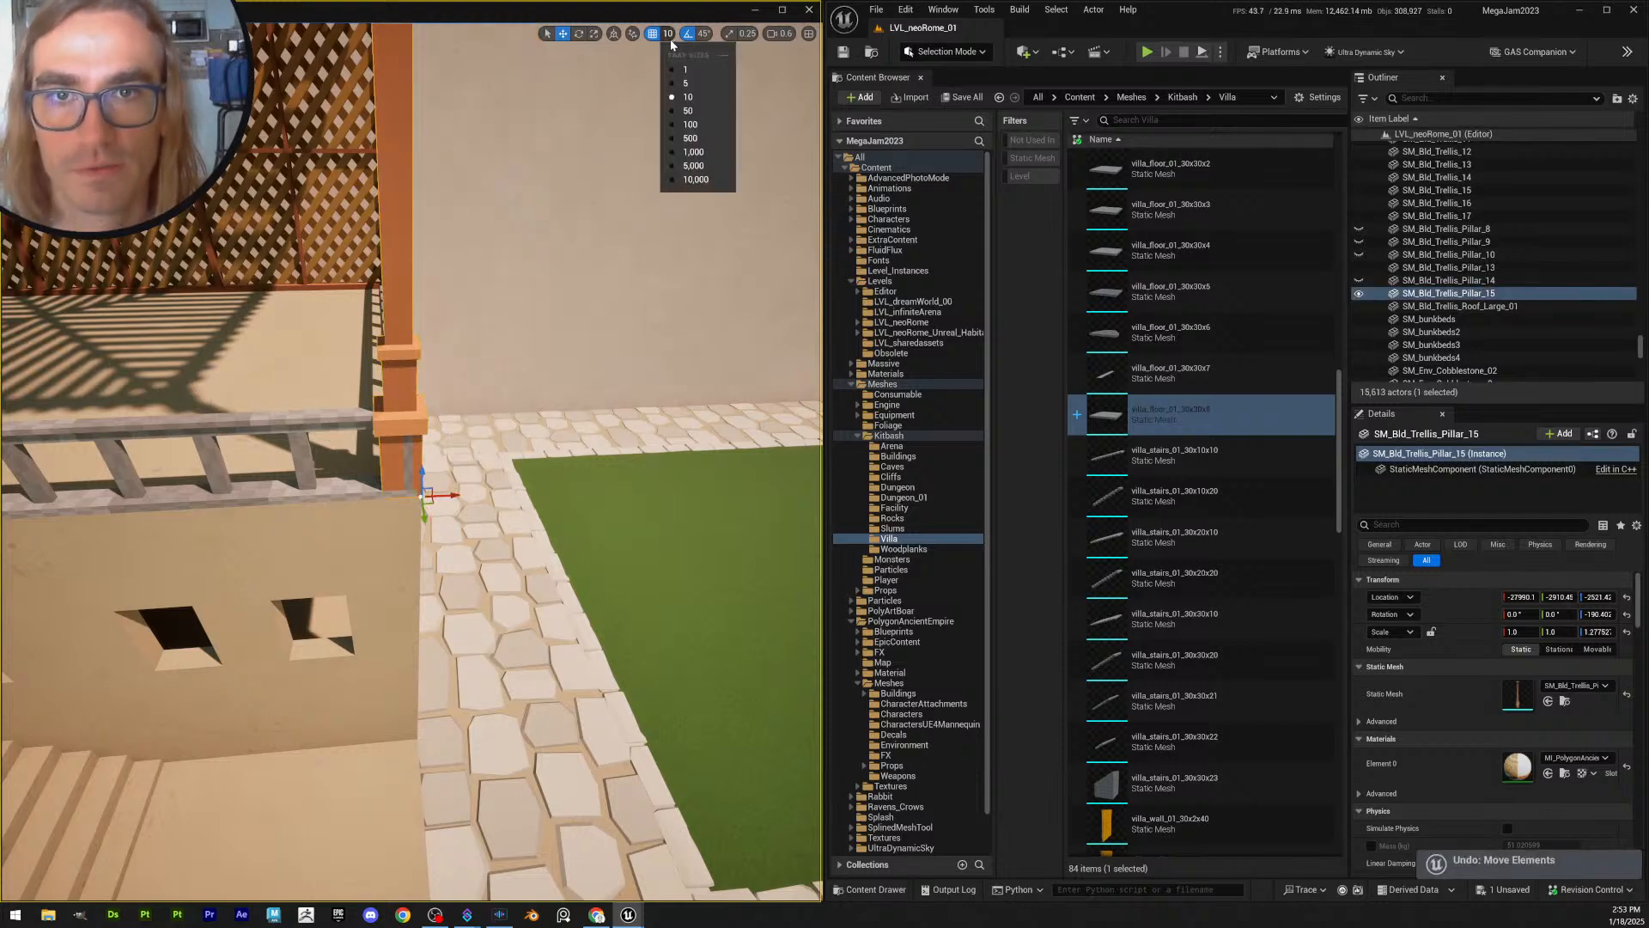
{"action": "left_click", "coordinate": [690, 125]}
{"action": "left_click_drag", "start_coordinate": [454, 496], "coordinate": [586, 494]}
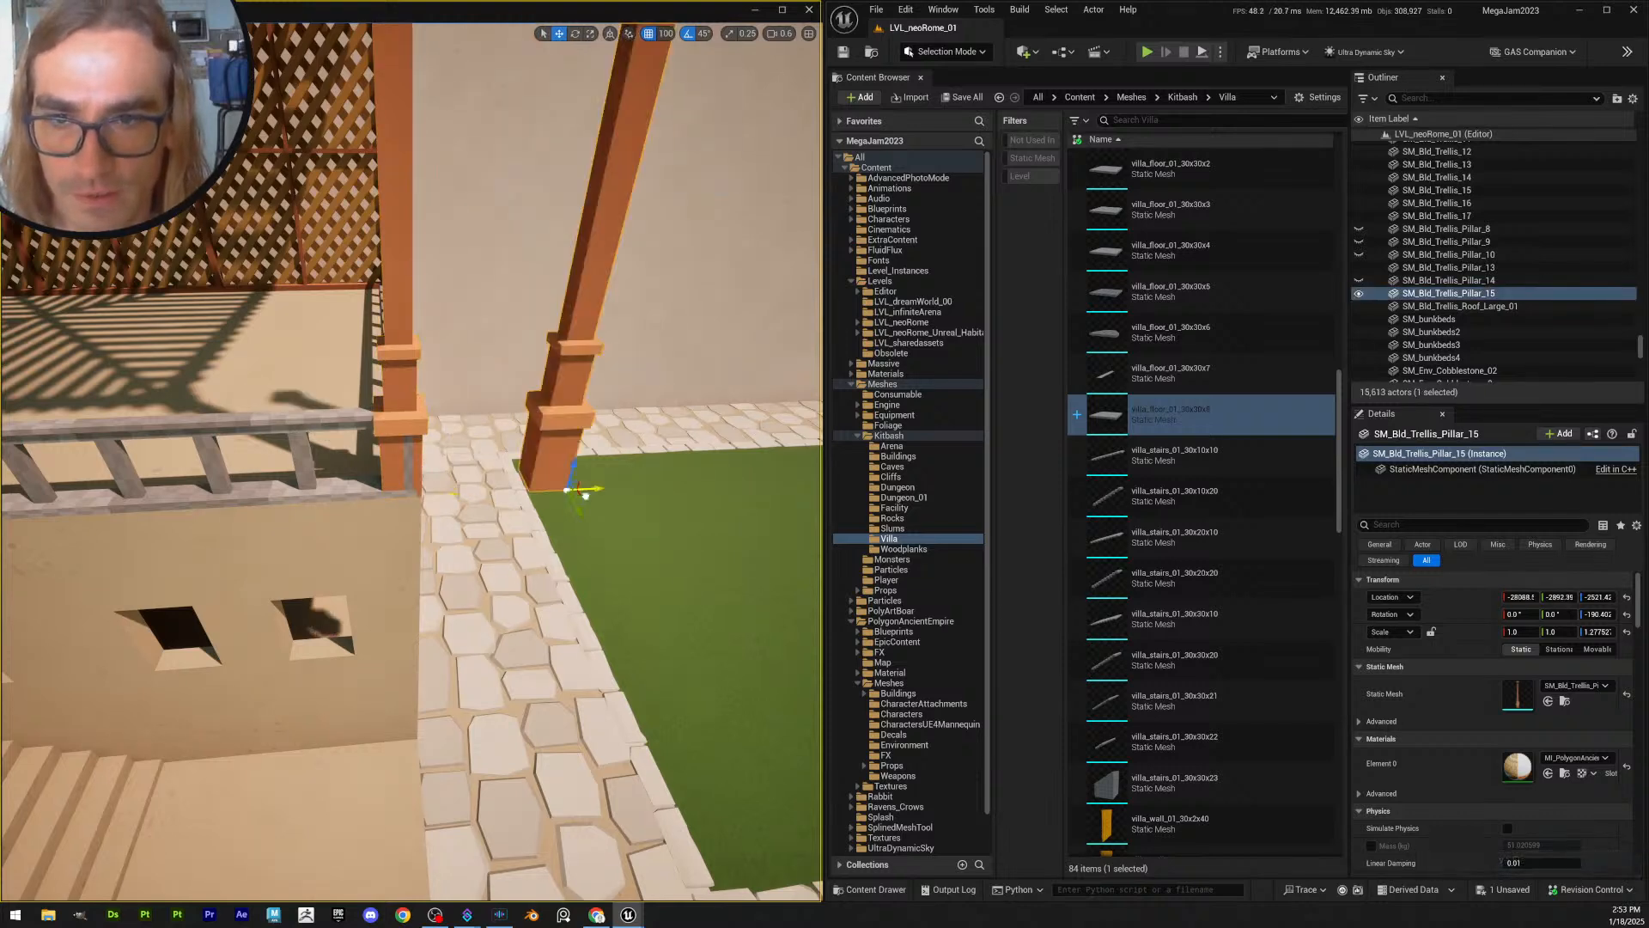
{"action": "key", "text": "d"}
{"action": "right_click_drag", "start_coordinate": [586, 495], "coordinate": [610, 496]}
{"action": "key", "text": "e"}
{"action": "left_click_drag", "start_coordinate": [440, 490], "coordinate": [214, 448]}
- Move the rotated duplicate pillar along the front railing to the terrace corner beside the stairs
{"action": "key", "text": "w"}
{"action": "key", "text": "a"}
{"action": "right_click_drag", "start_coordinate": [398, 480], "coordinate": [511, 492]}
{"action": "left_click_drag", "start_coordinate": [518, 486], "coordinate": [208, 497]}
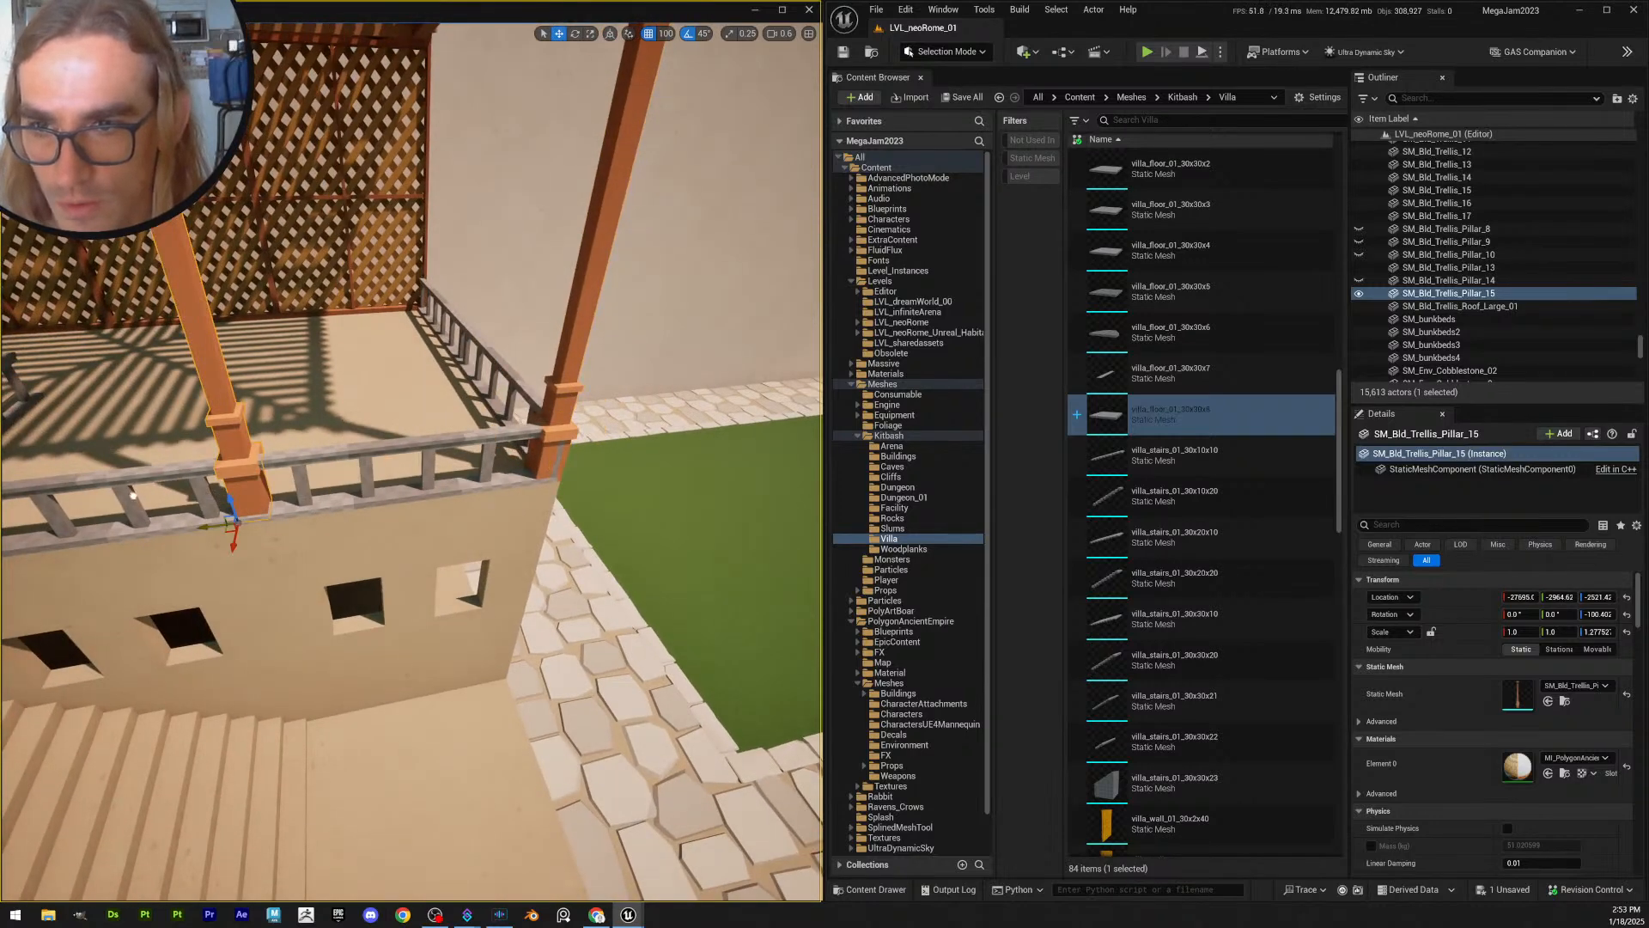
{"action": "right_click_drag", "start_coordinate": [266, 508], "coordinate": [220, 493]}
{"action": "left_click_drag", "start_coordinate": [550, 539], "coordinate": [340, 544]}
{"action": "right_click_drag", "start_coordinate": [341, 544], "coordinate": [454, 523]}
{"action": "key", "text": "d"}
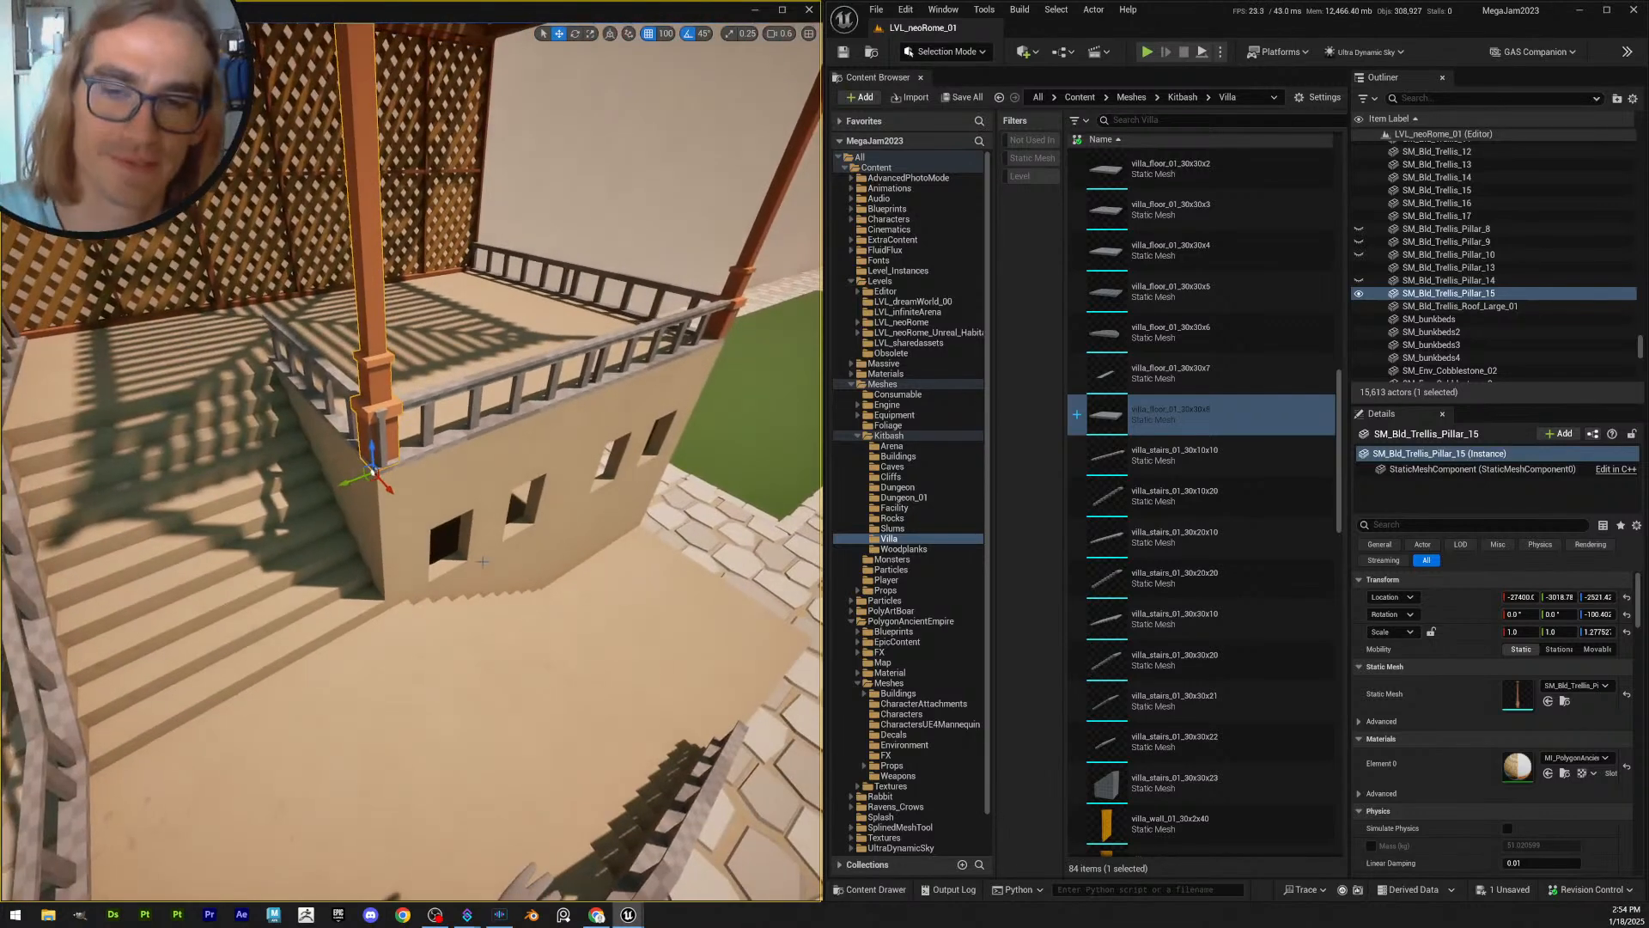
- Compare the transform and pivot of the window wall beside the stairs with those of the duplicate pillar
{"action": "left_click", "coordinate": [423, 502]}
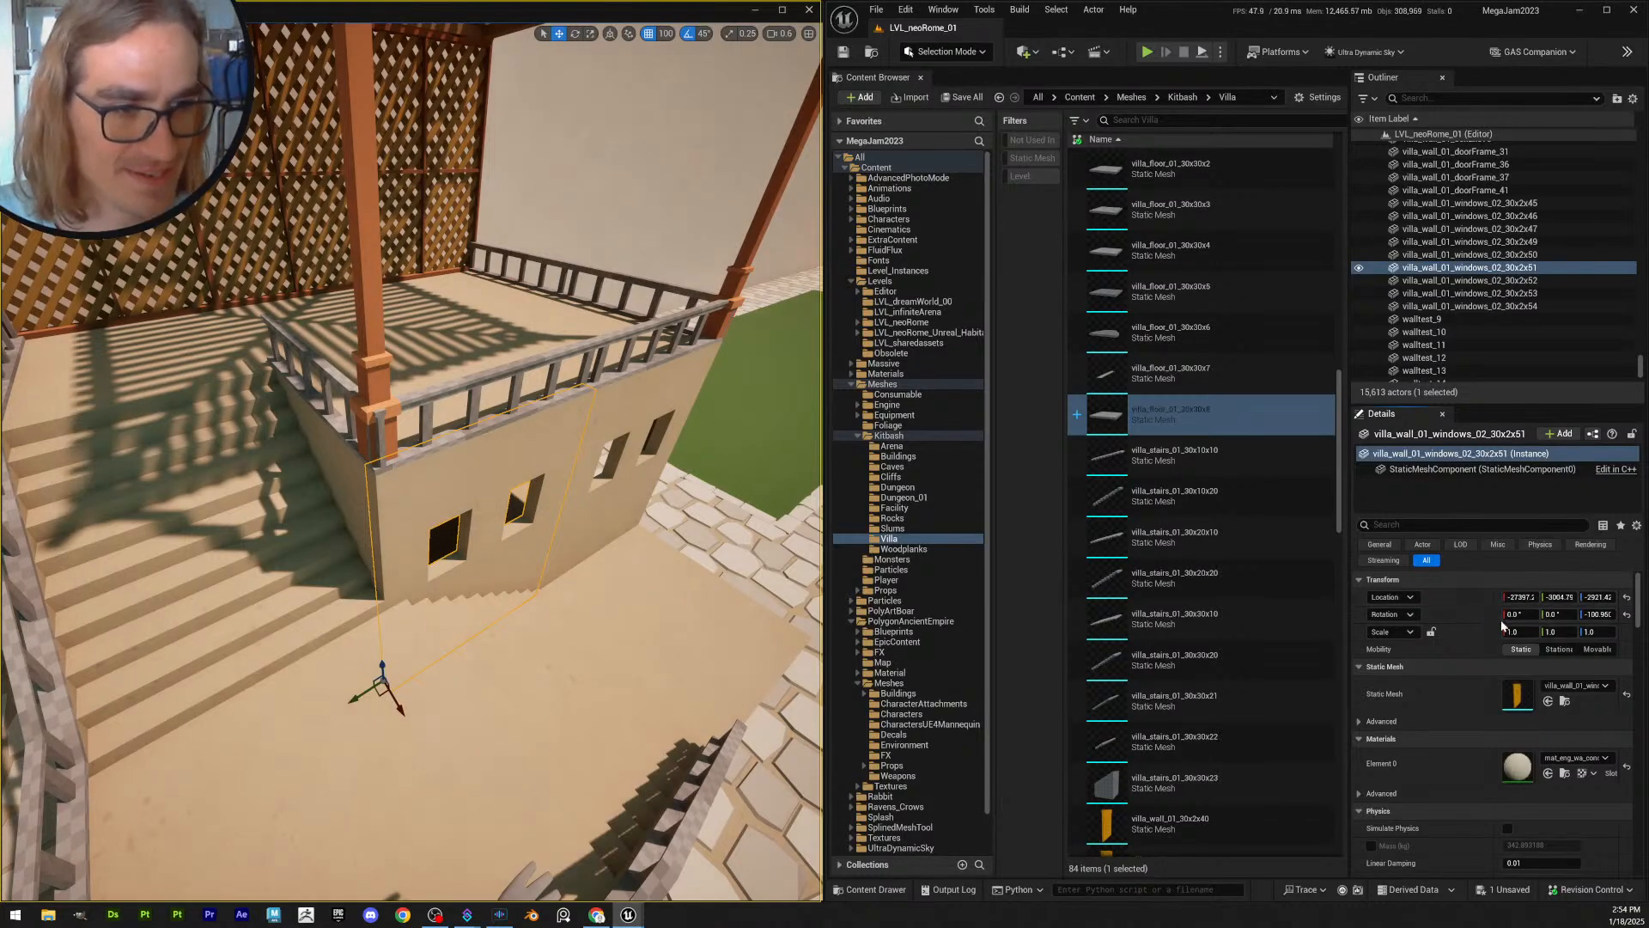
{"action": "key", "text": "s"}
{"action": "right_click_drag", "start_coordinate": [509, 514], "coordinate": [522, 477]}
{"action": "scroll", "coordinate": [509, 514], "scroll_direction": "up", "scroll_amount": 3}
{"action": "key", "text": "w"}
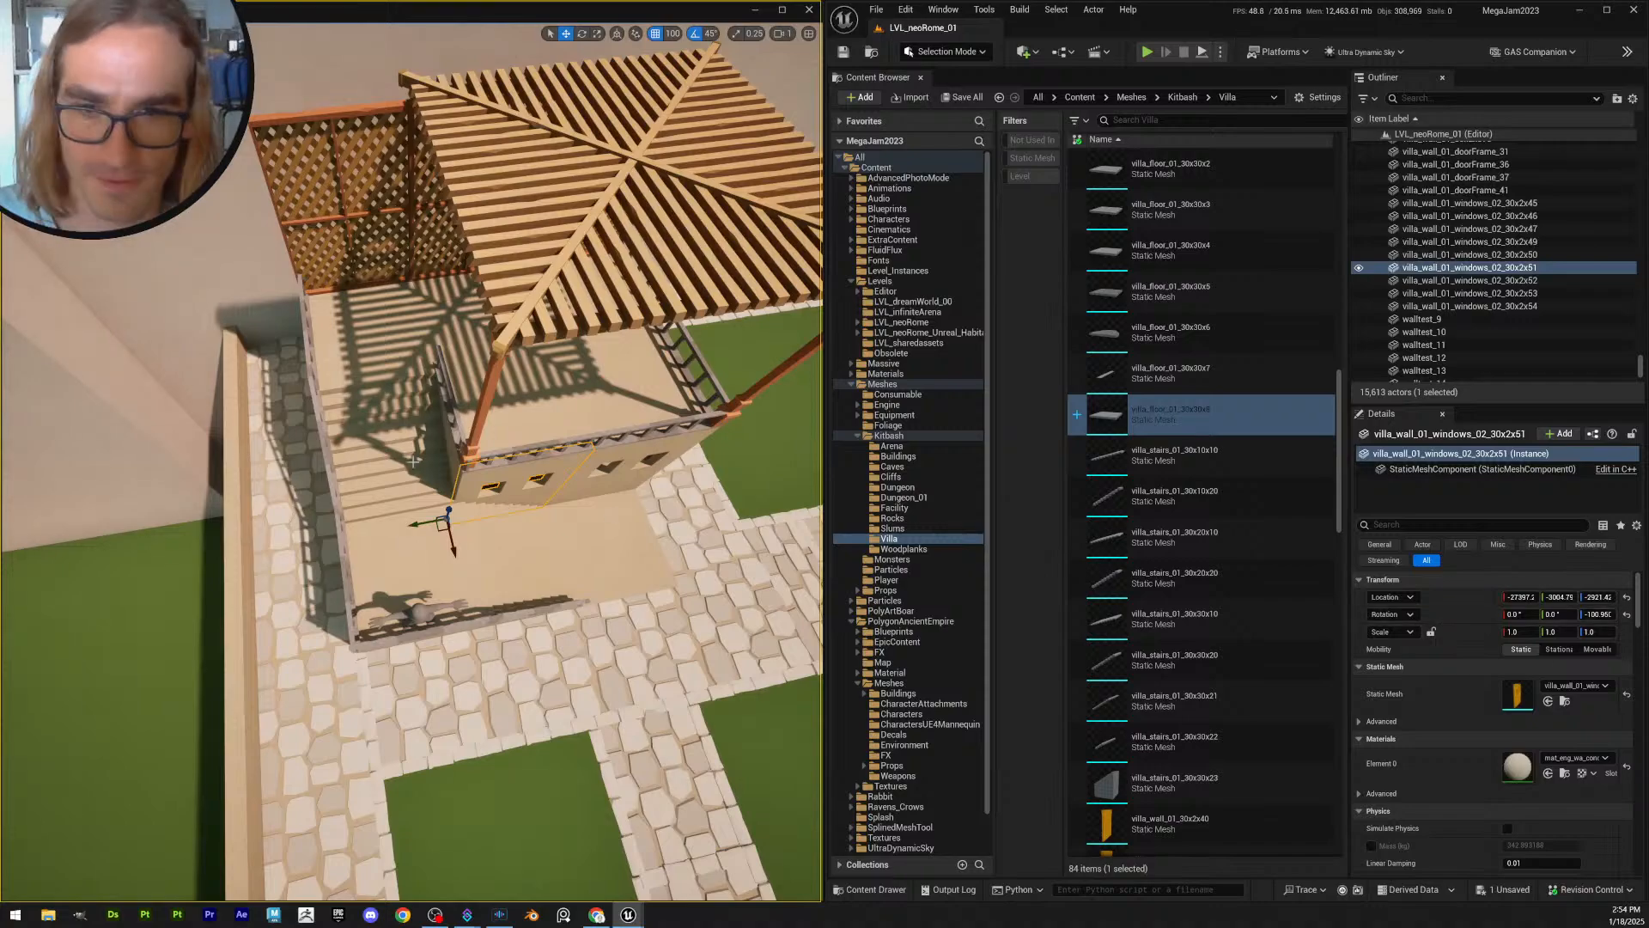
{"action": "key", "text": "d"}
{"action": "right_click_drag", "start_coordinate": [516, 511], "coordinate": [486, 430]}
{"action": "key", "text": "d"}
{"action": "key", "text": "a"}
{"action": "key", "text": "a"}
{"action": "key", "text": "w"}
{"action": "scroll", "coordinate": [482, 437], "scroll_direction": "down", "scroll_amount": 1}
{"action": "key", "text": "s"}
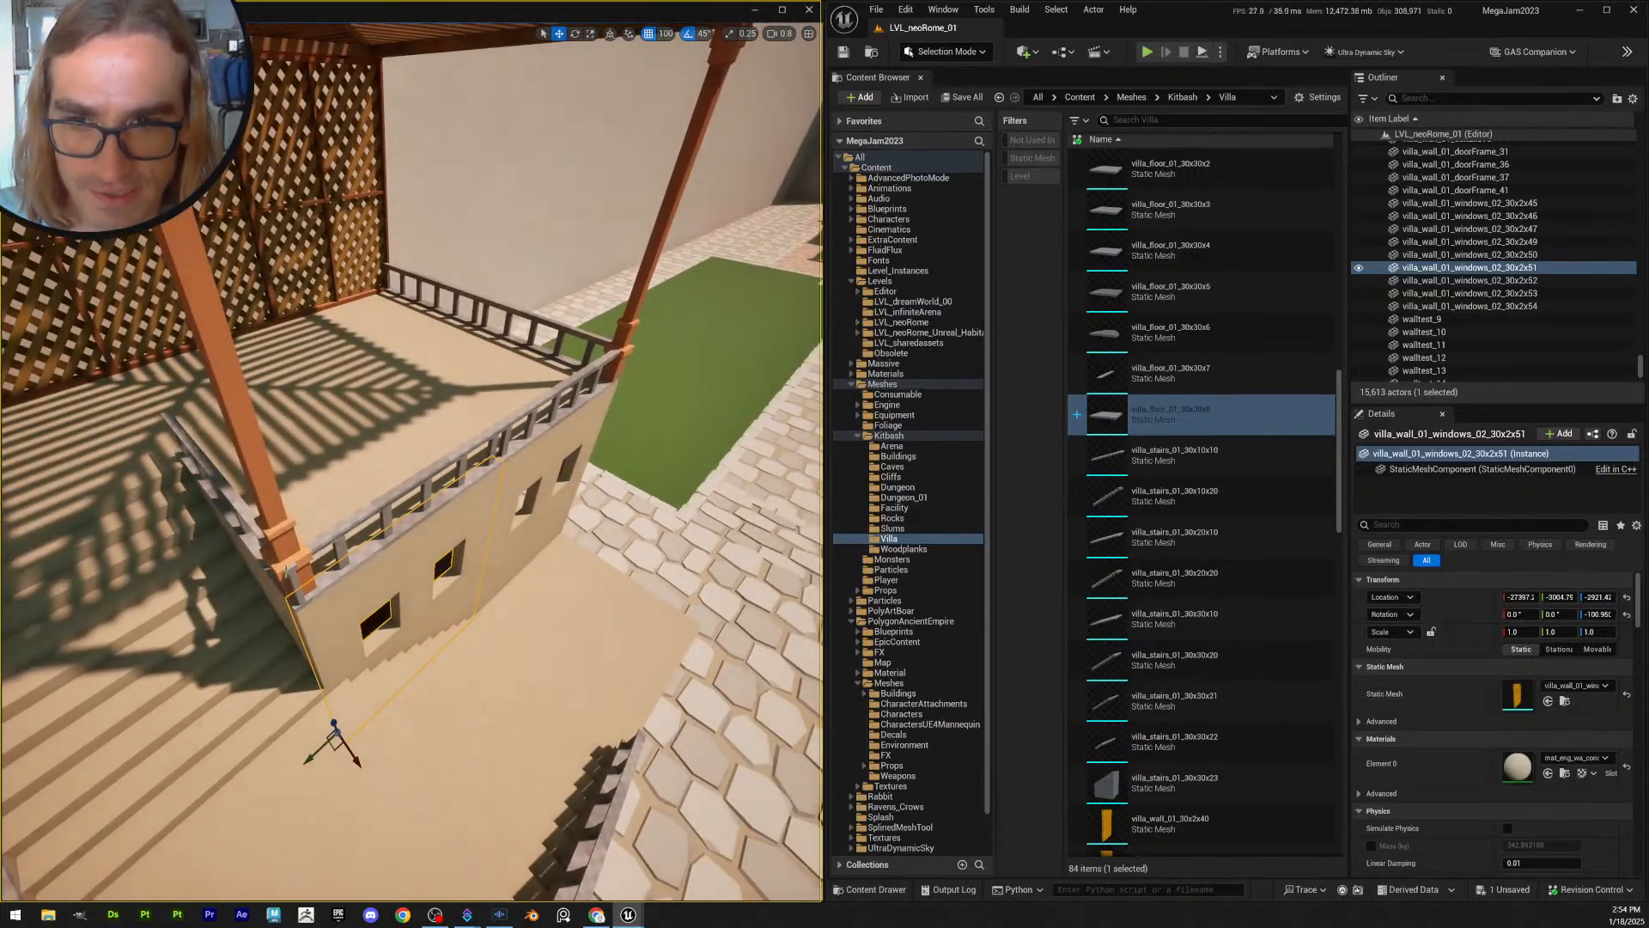
{"action": "right_click_drag", "start_coordinate": [306, 595], "coordinate": [401, 587]}
{"action": "key", "text": "w"}
{"action": "key", "text": "s"}
{"action": "left_click", "coordinate": [447, 479]}
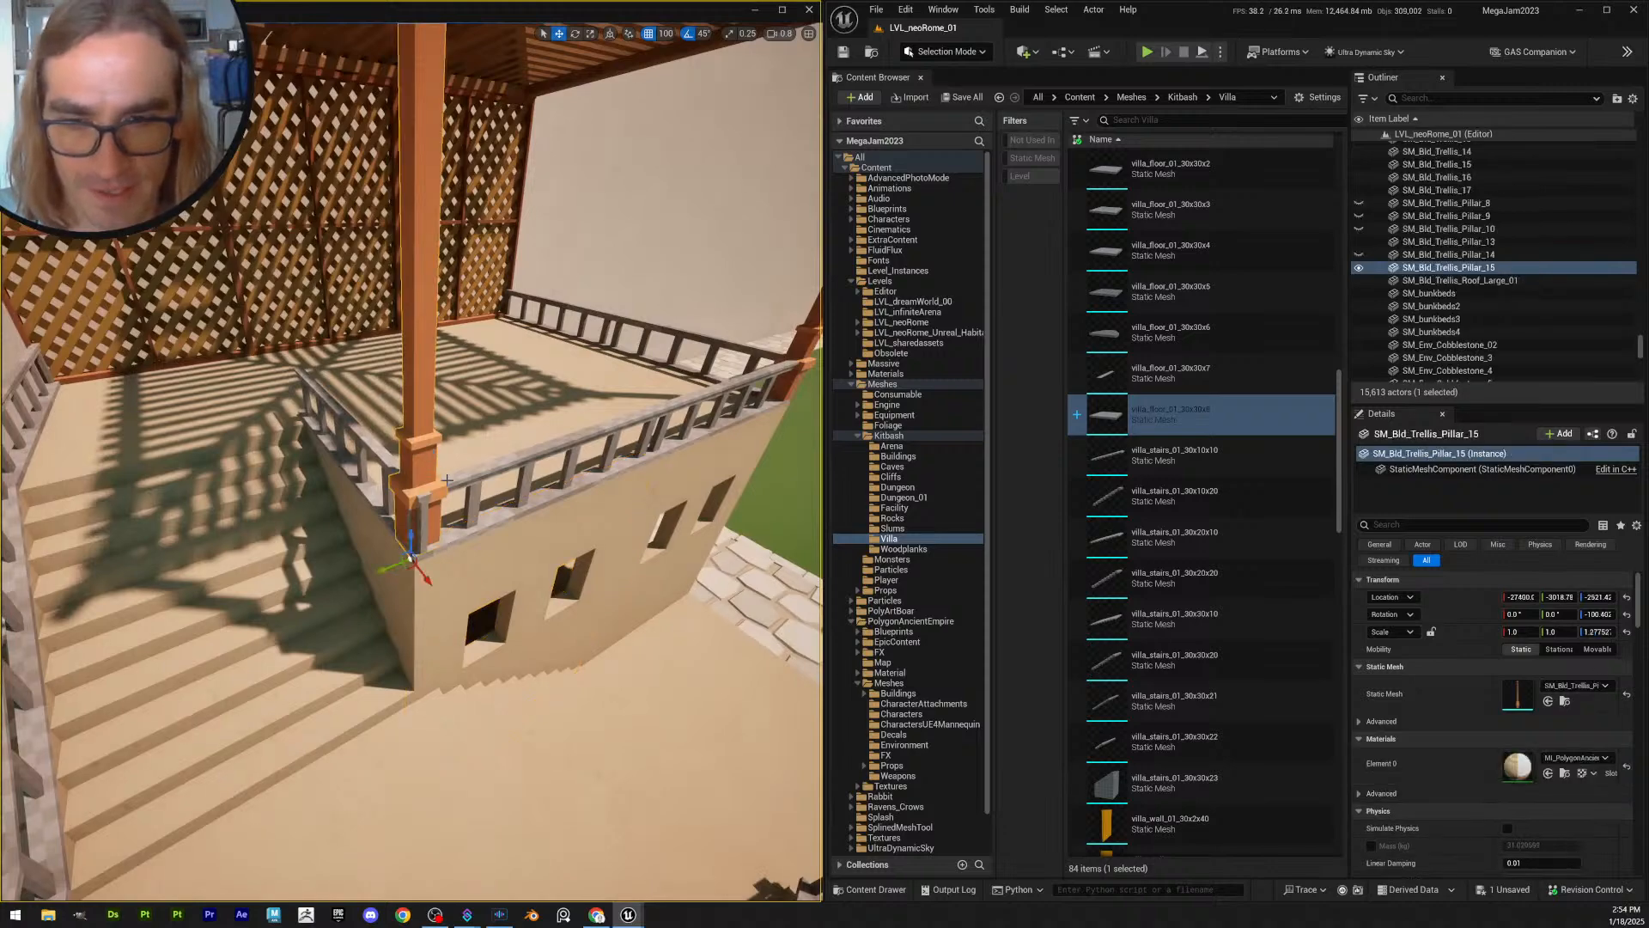
{"action": "left_click", "coordinate": [442, 578]}
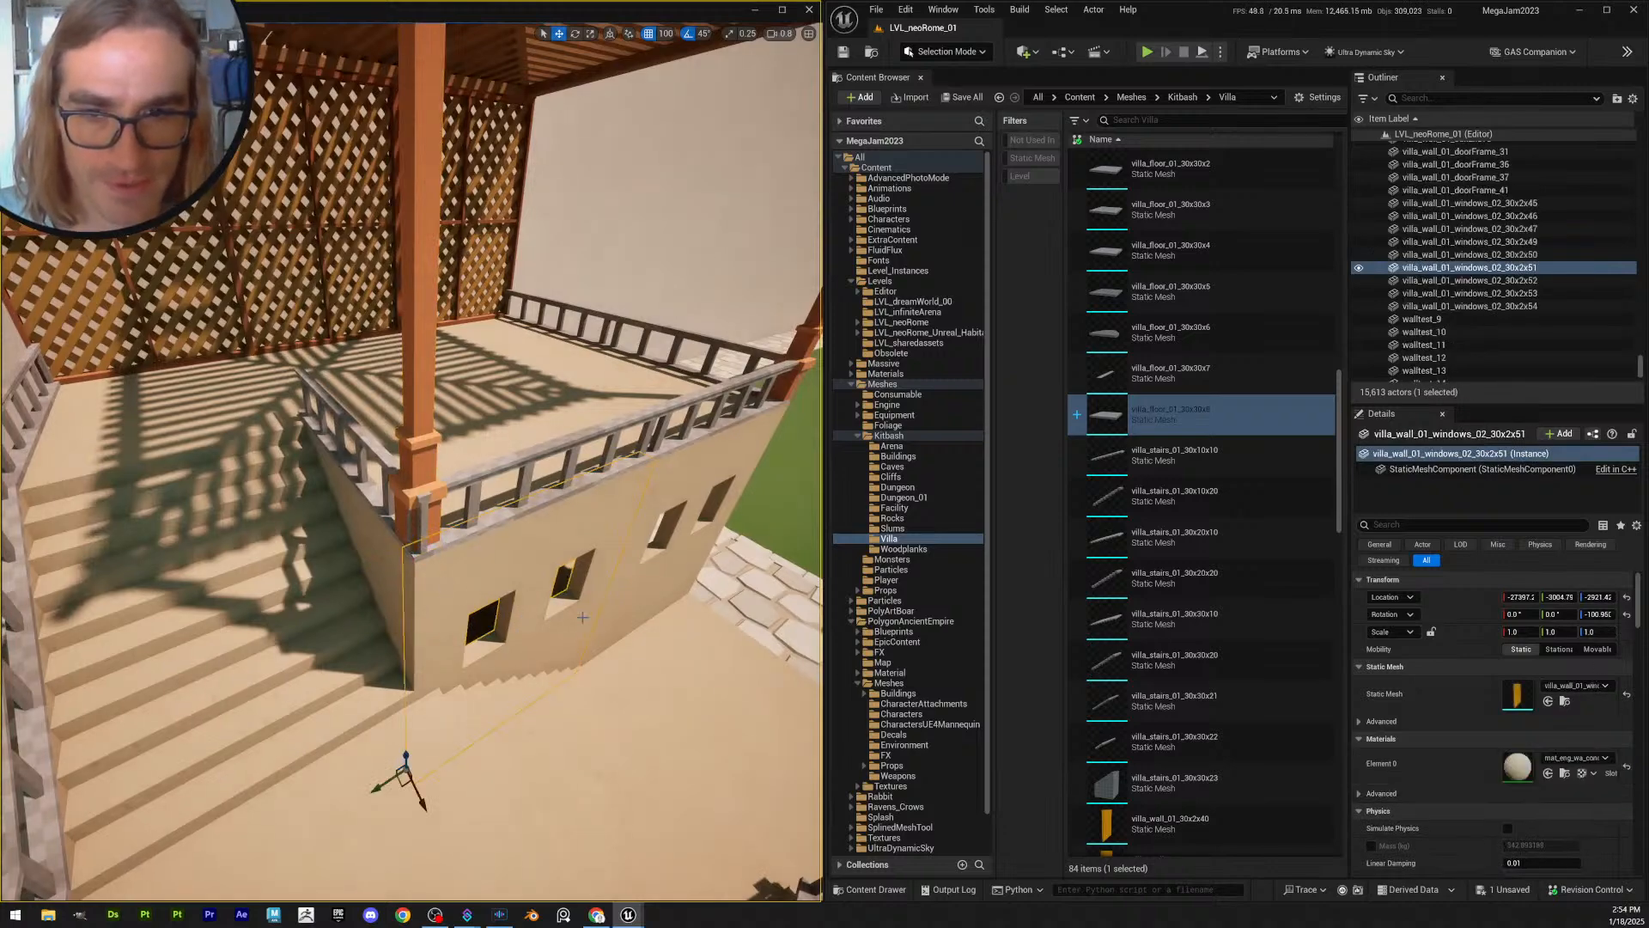
{"action": "key", "text": "s"}
{"action": "right_click_drag", "start_coordinate": [582, 617], "coordinate": [591, 601]}
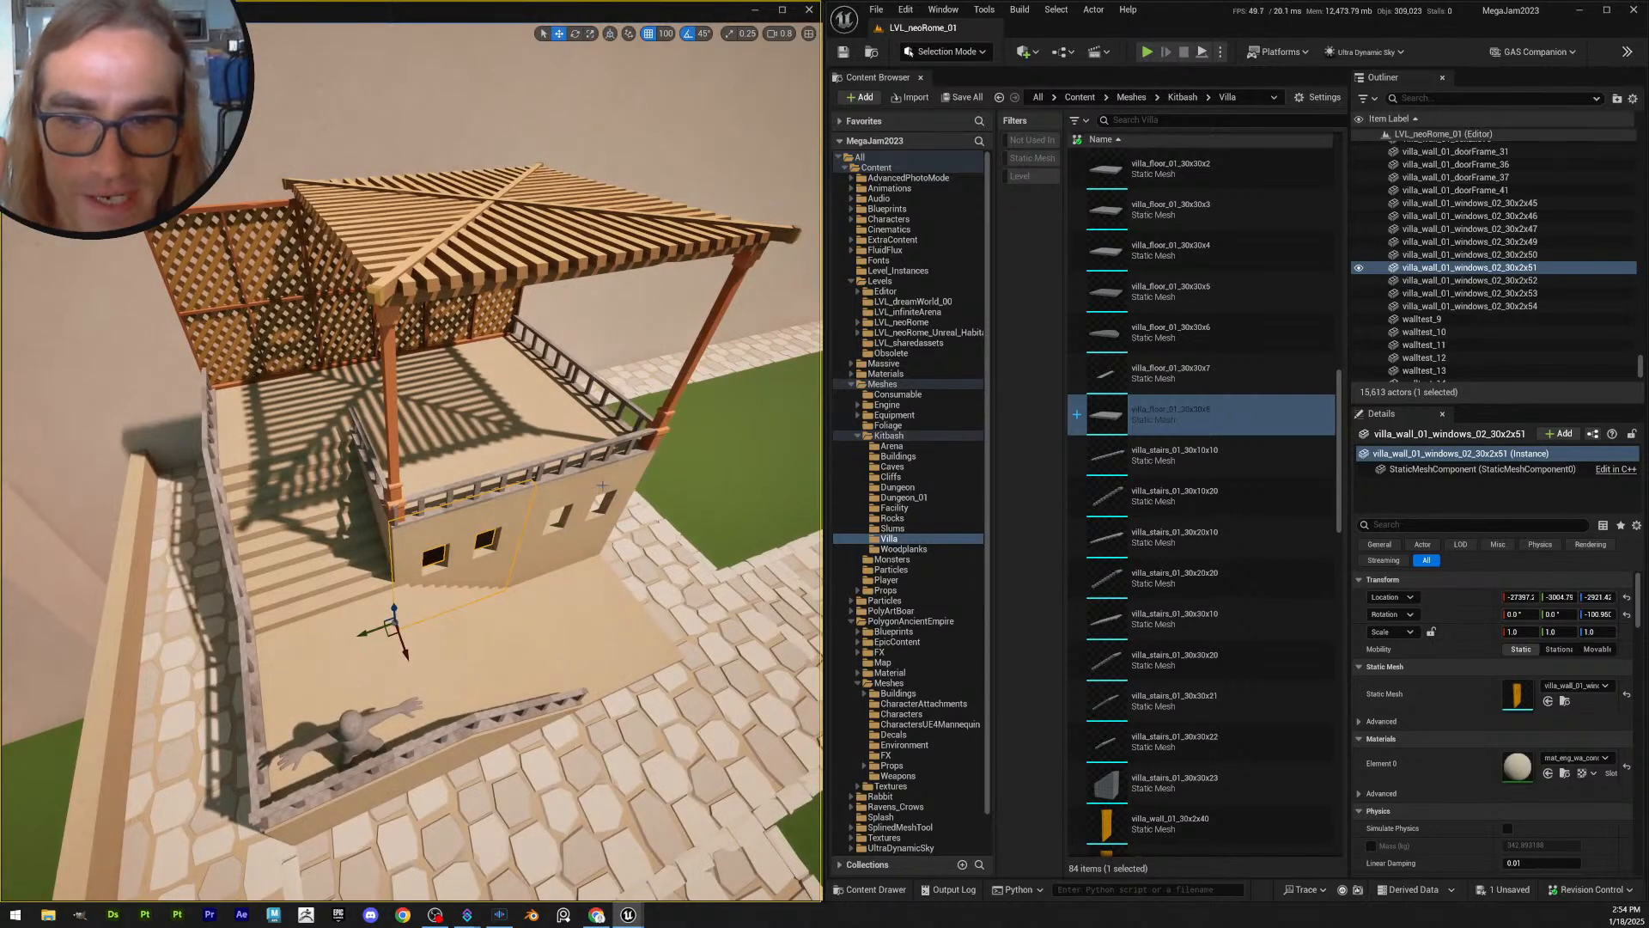
- Save all changes, including the listed new trellis pillar, and save the level
{"action": "left_click", "coordinate": [951, 101]}
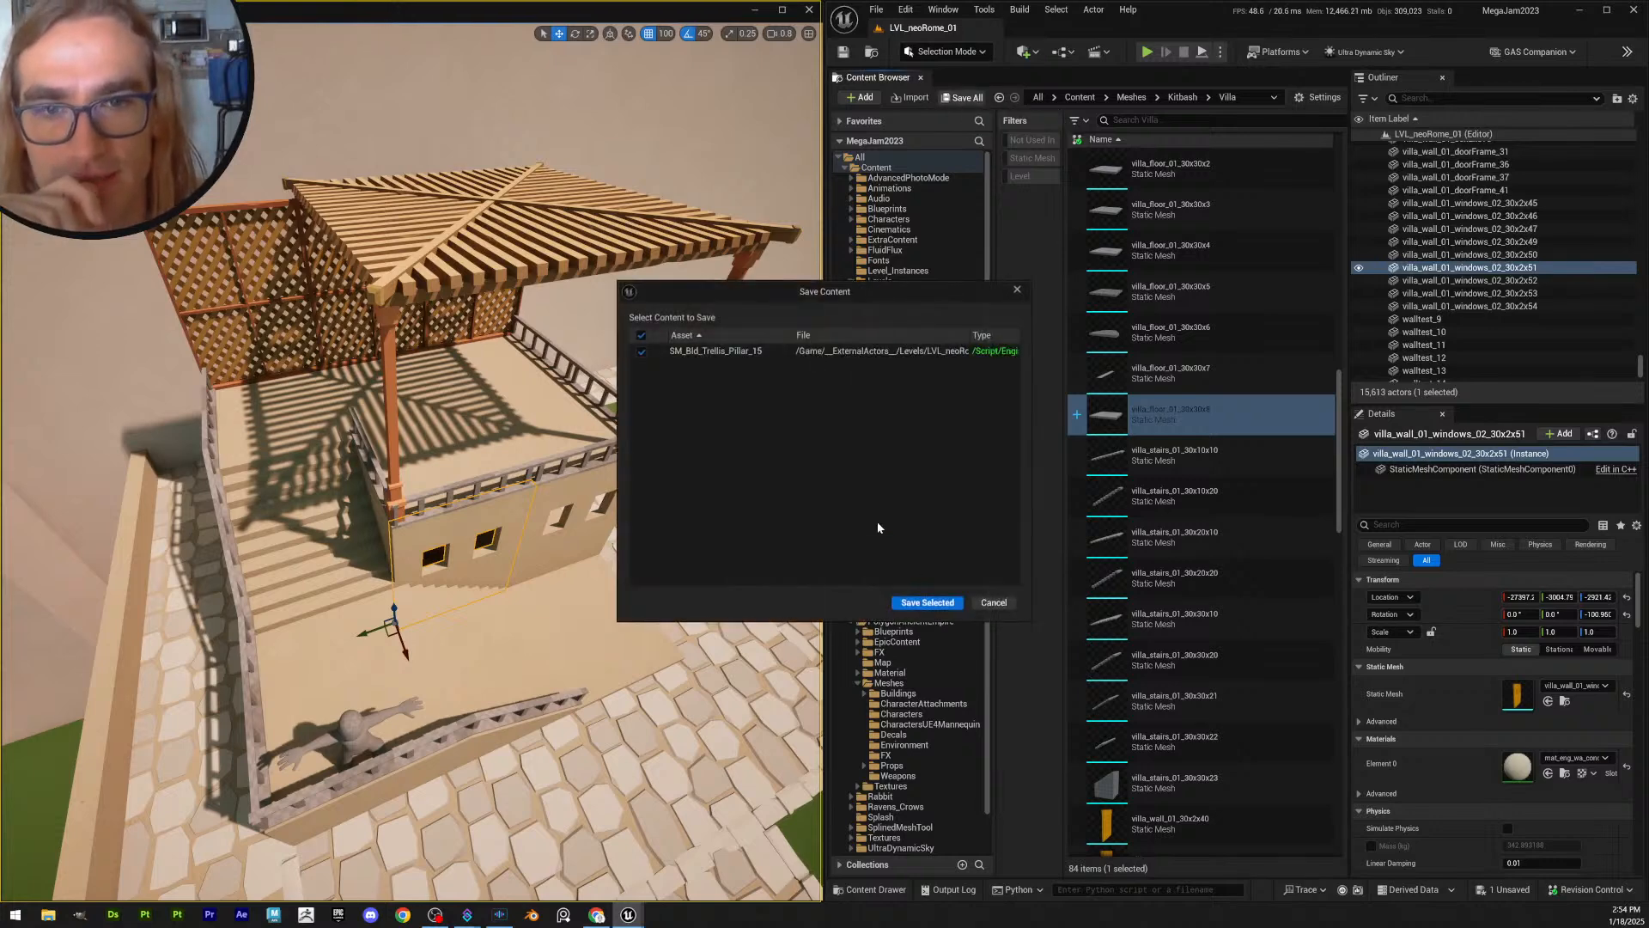
{"action": "left_click", "coordinate": [914, 604]}
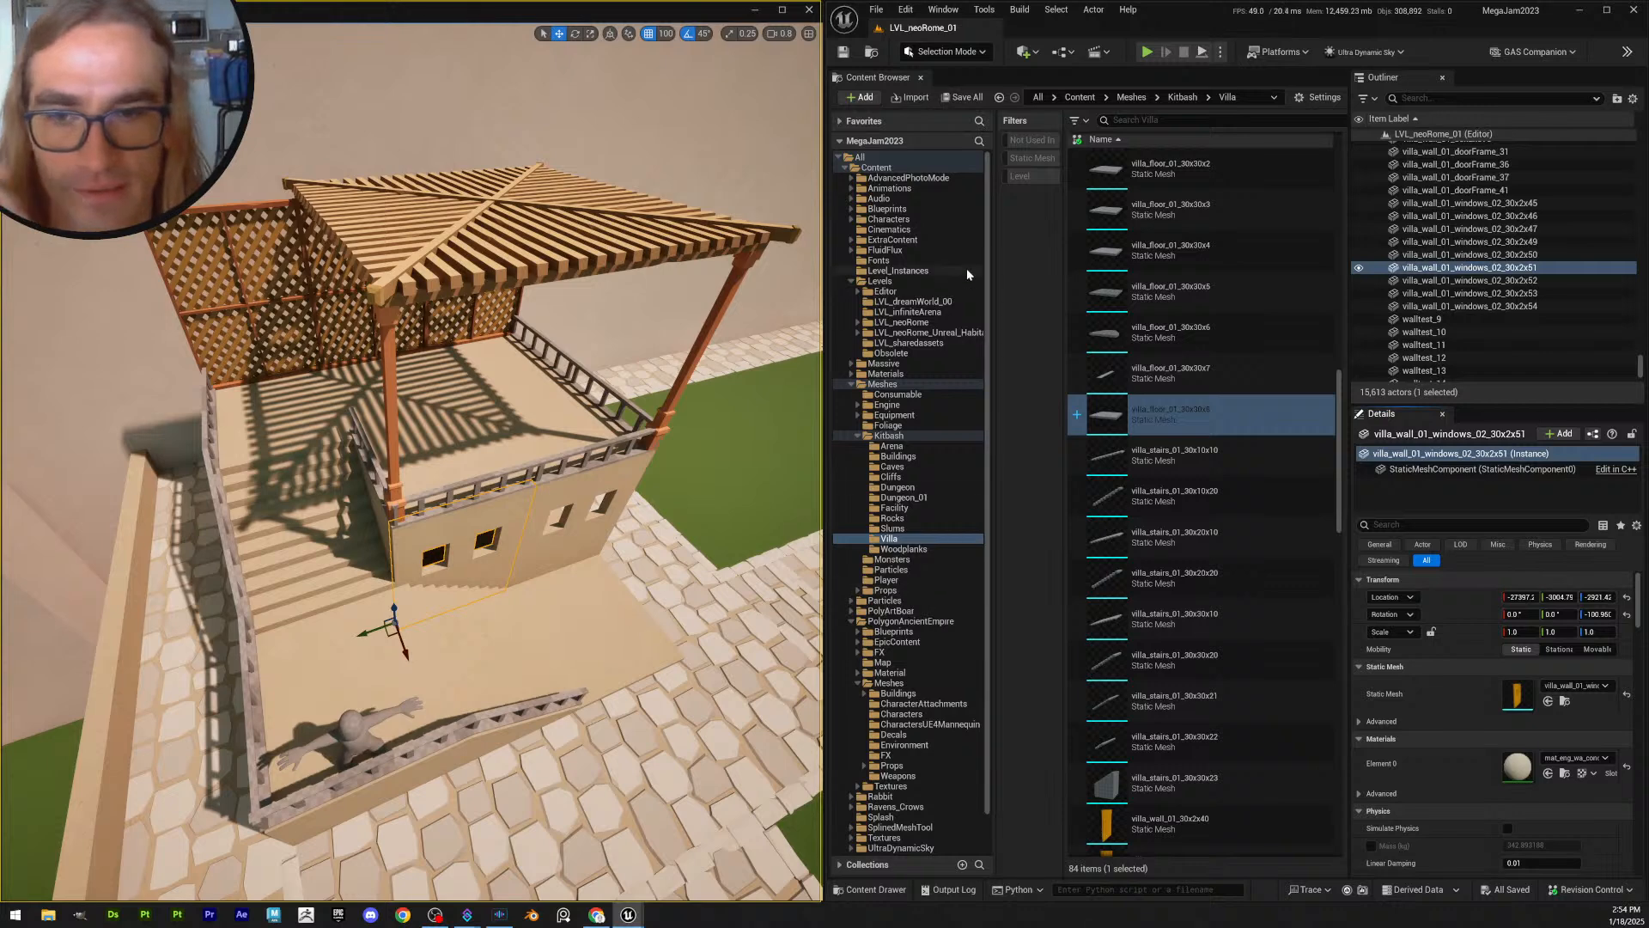
{"action": "key", "text": "ctrl+s"}
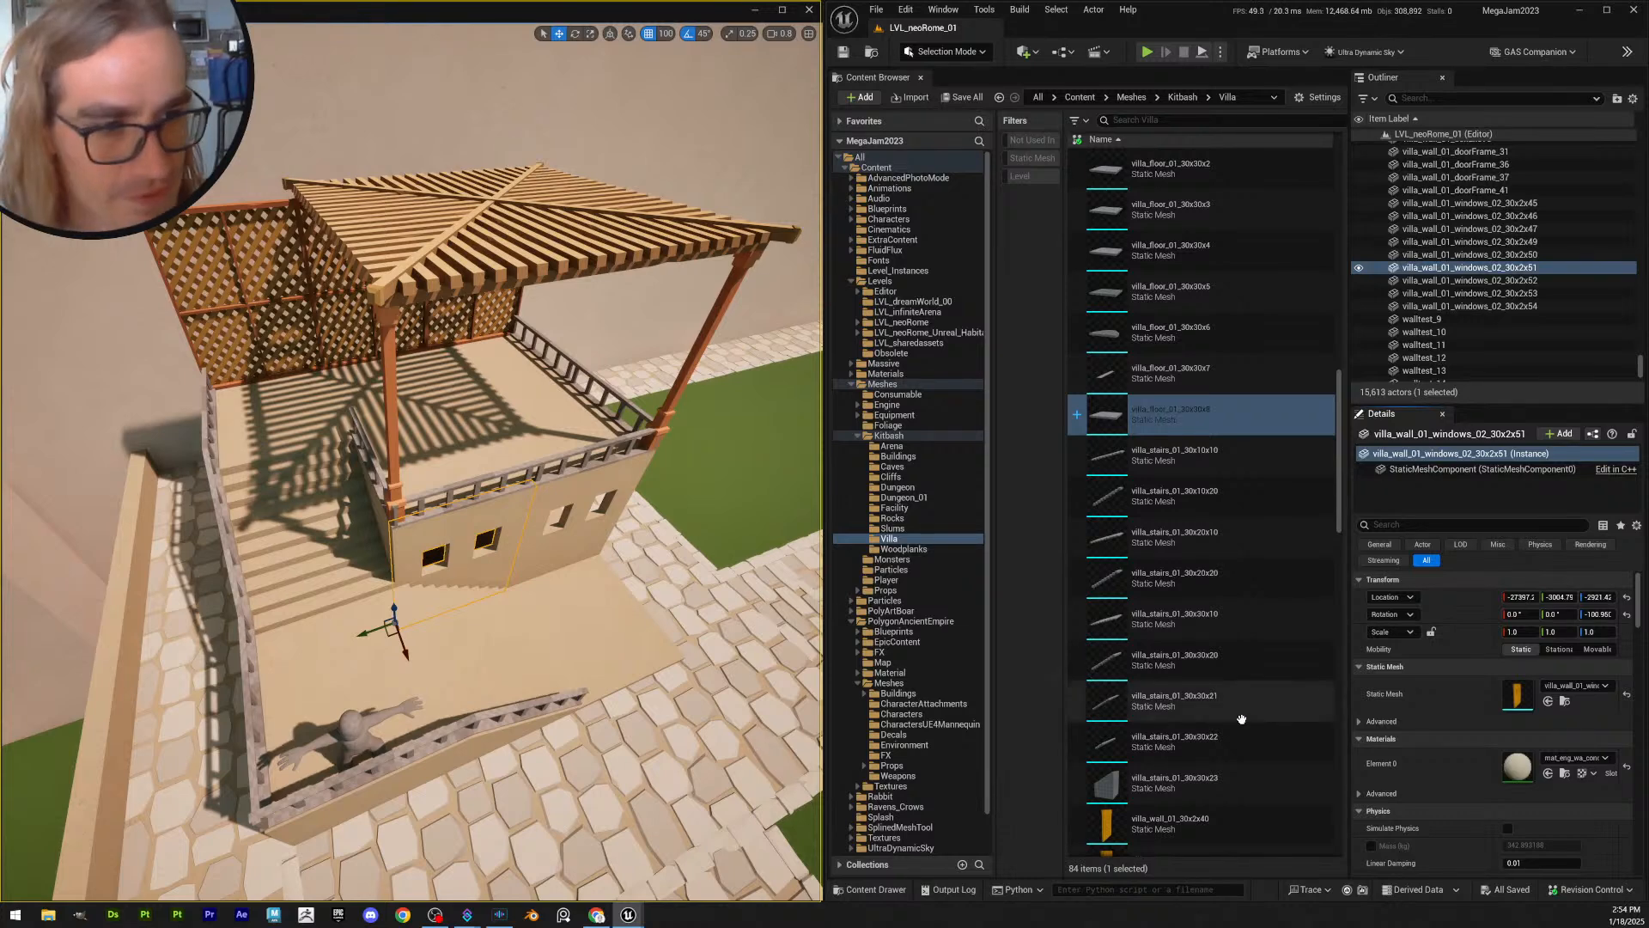
- Copy all Transform properties of the selected window wall beneath the front railing
{"action": "right_click", "coordinate": [1453, 619]}
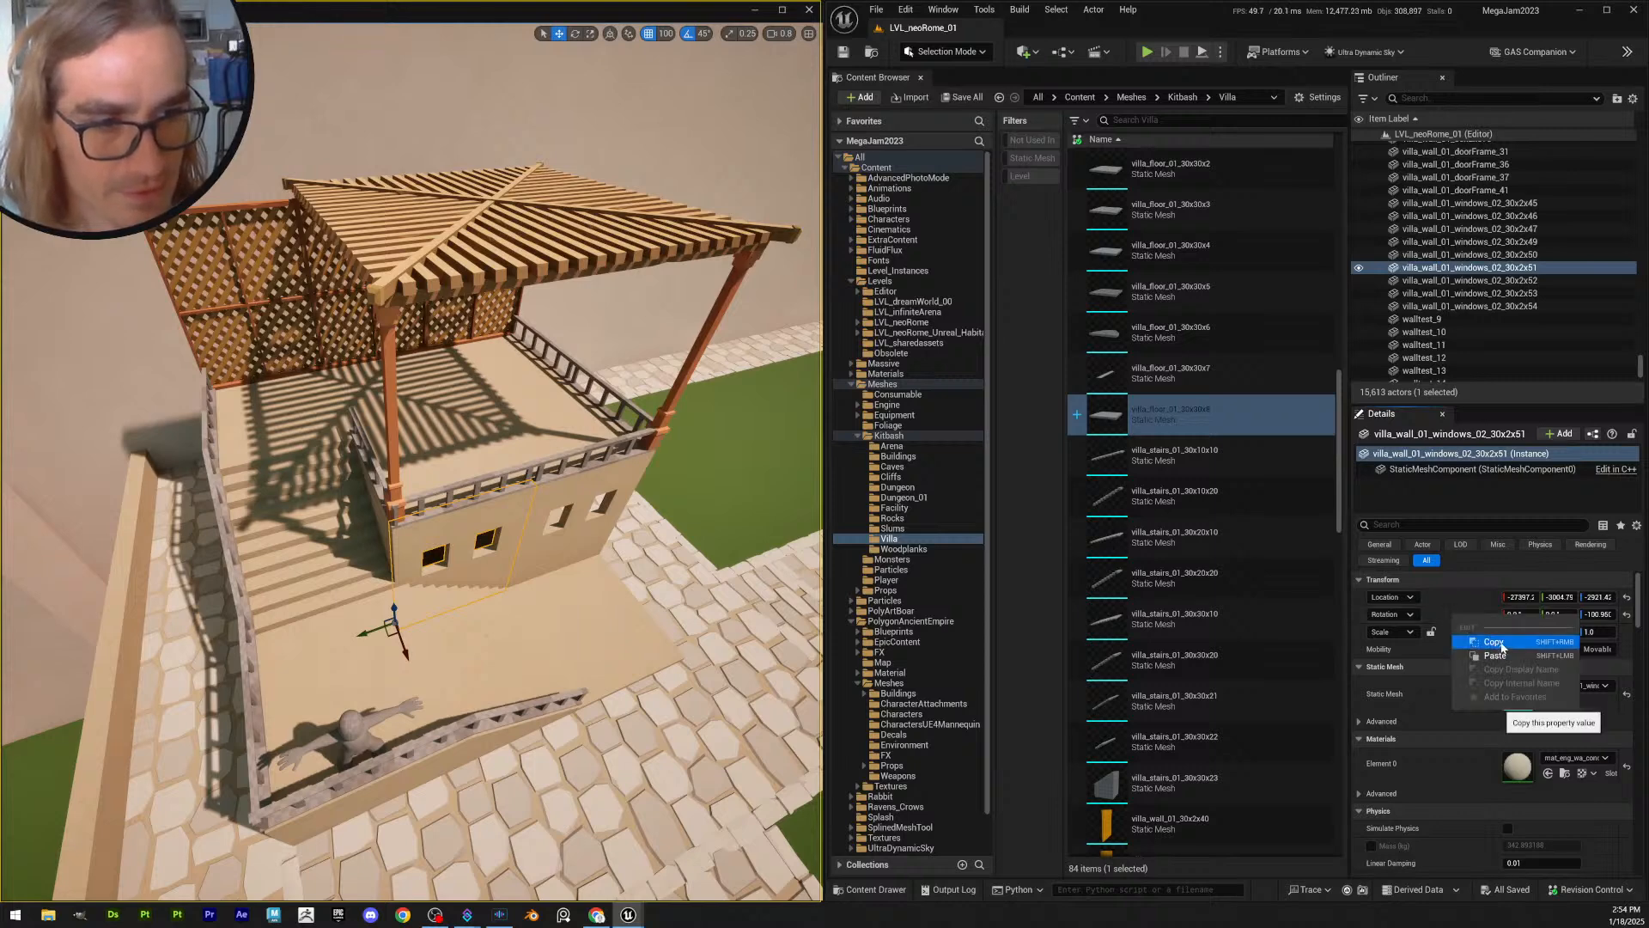
{"action": "left_click", "coordinate": [1501, 644]}
{"action": "right_click", "coordinate": [1443, 620]}
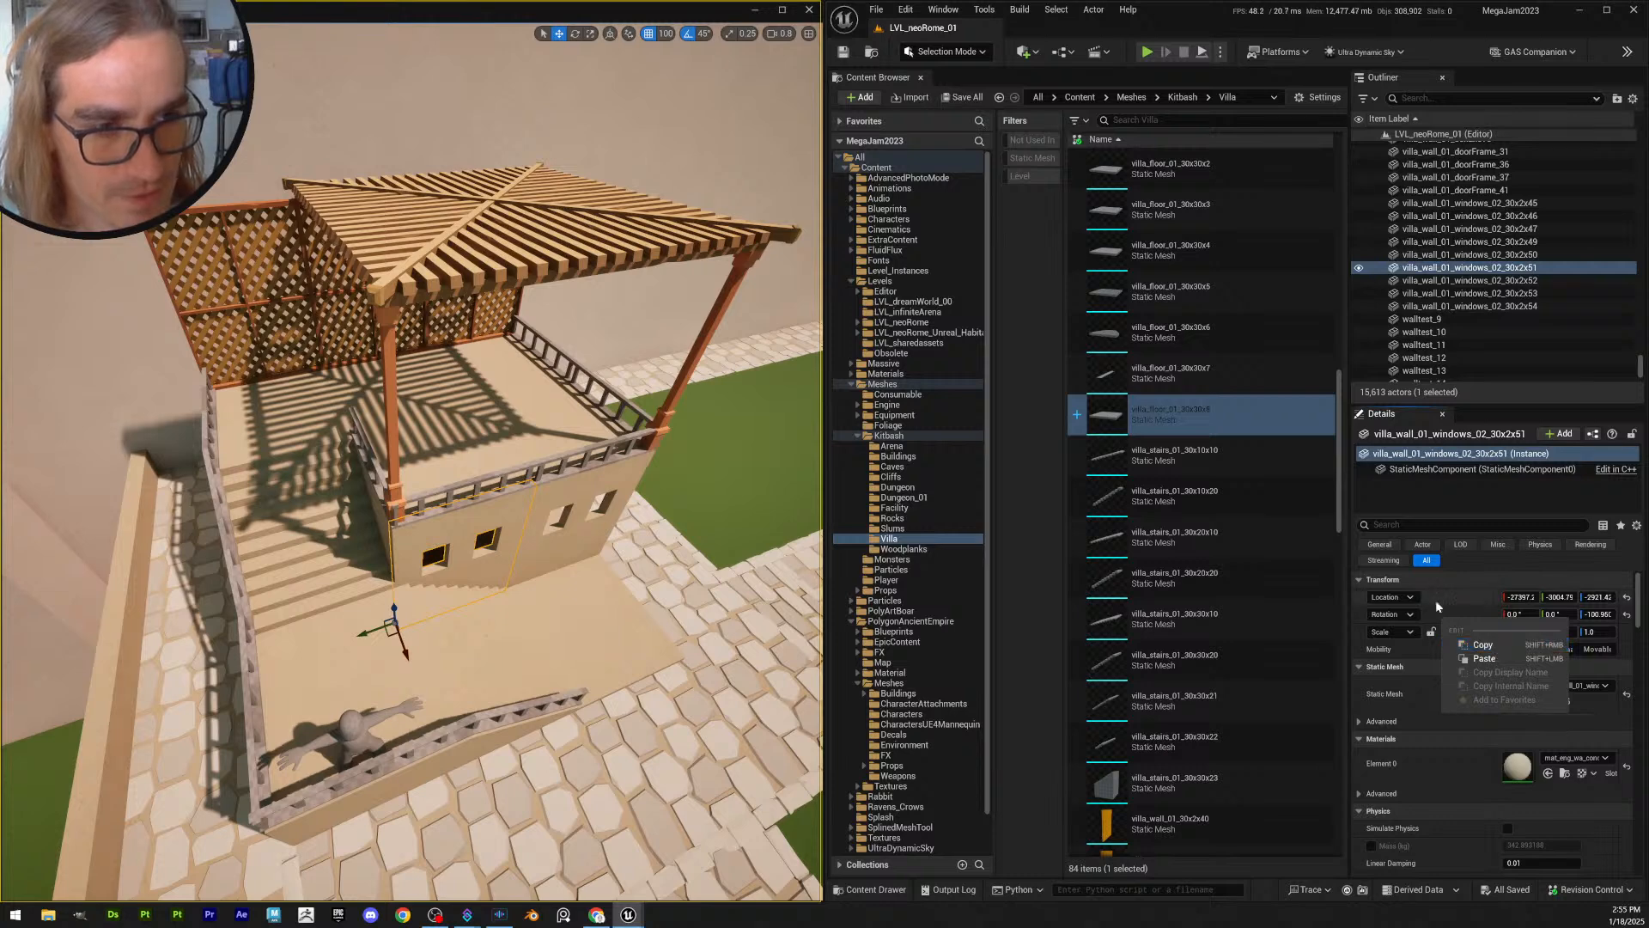
{"action": "right_click", "coordinate": [1451, 582]}
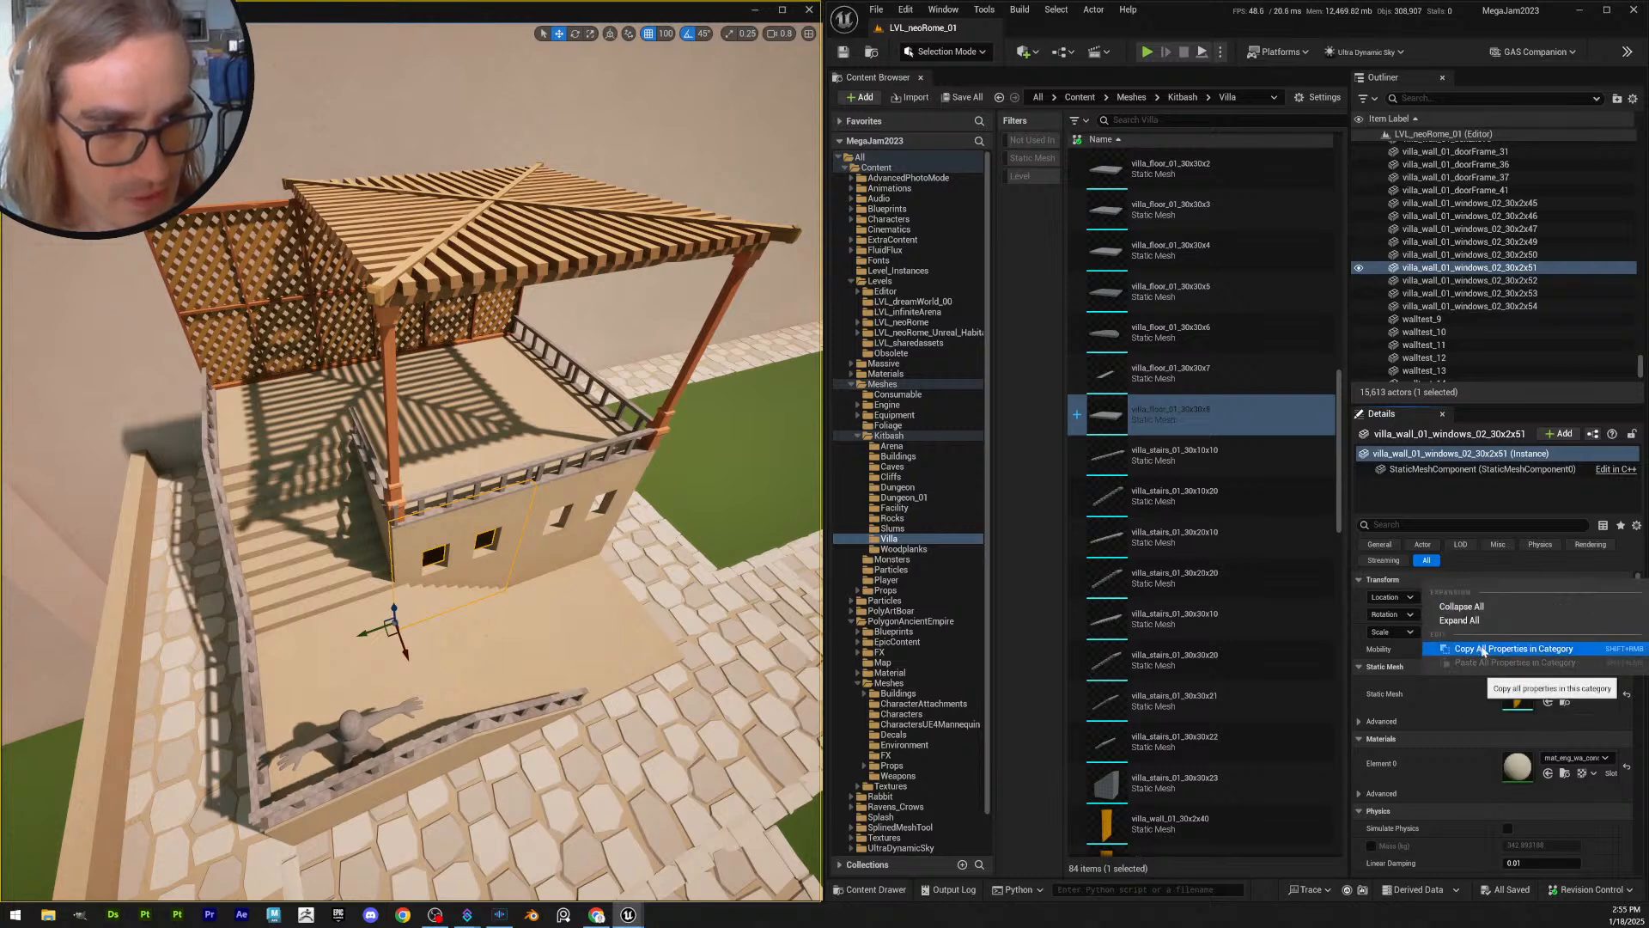
{"action": "left_click", "coordinate": [1484, 650]}
- Paste the copied Transform properties onto the duplicate pillar beside the stairs
{"action": "key", "text": "w"}
{"action": "right_click_drag", "start_coordinate": [489, 529], "coordinate": [429, 520]}
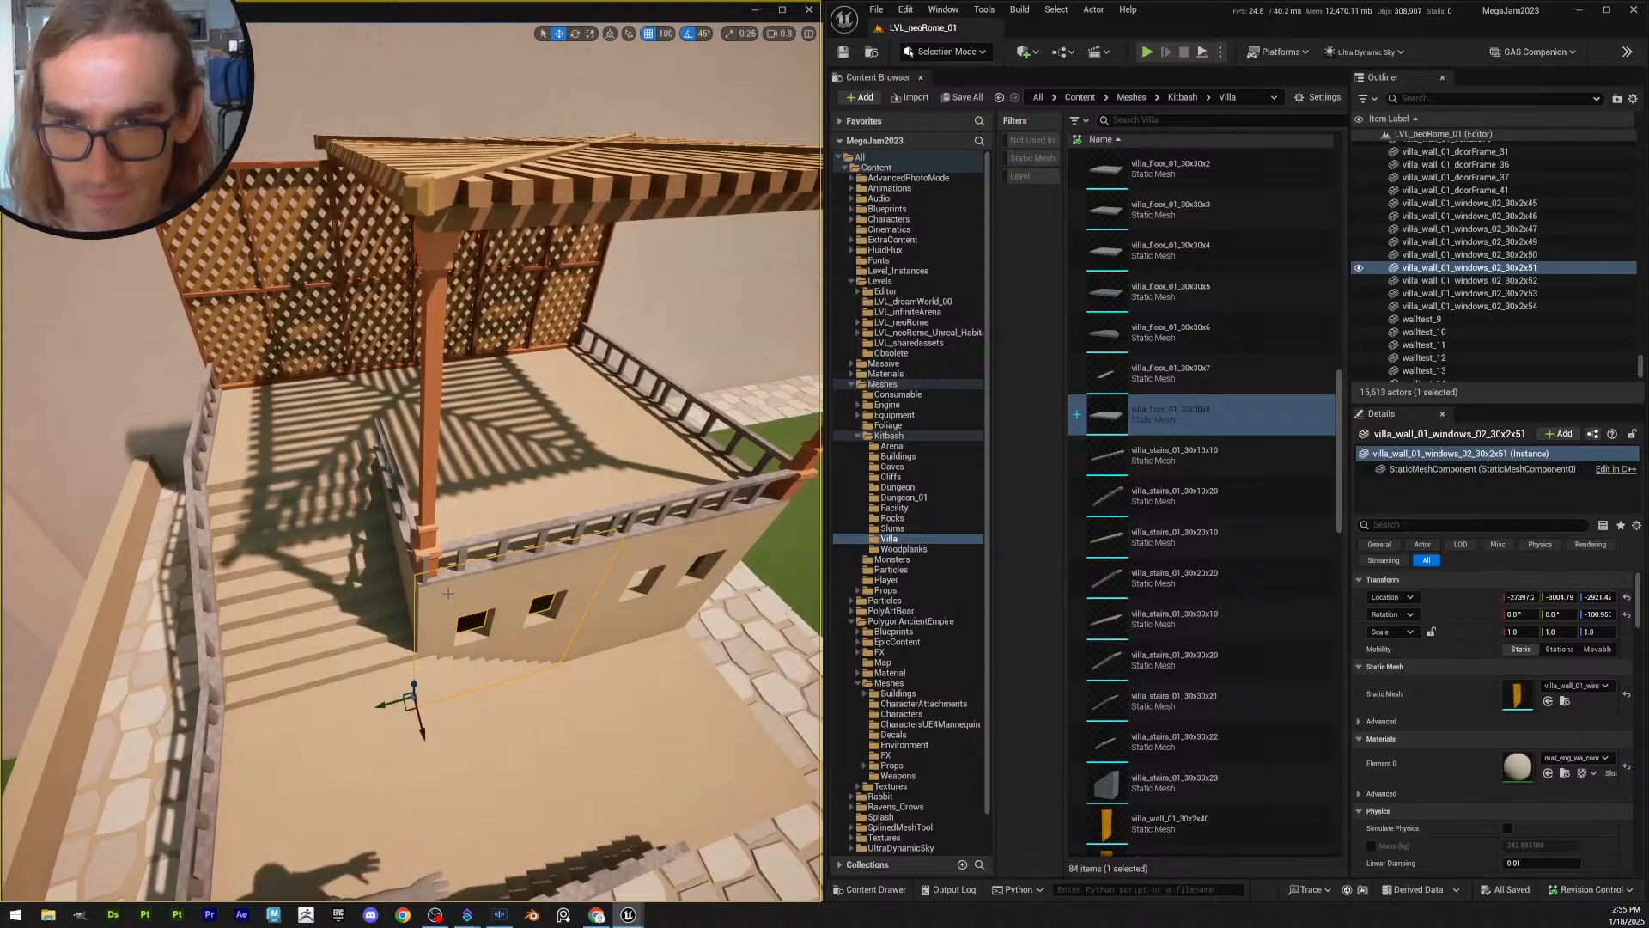
{"action": "left_click", "coordinate": [430, 520]}
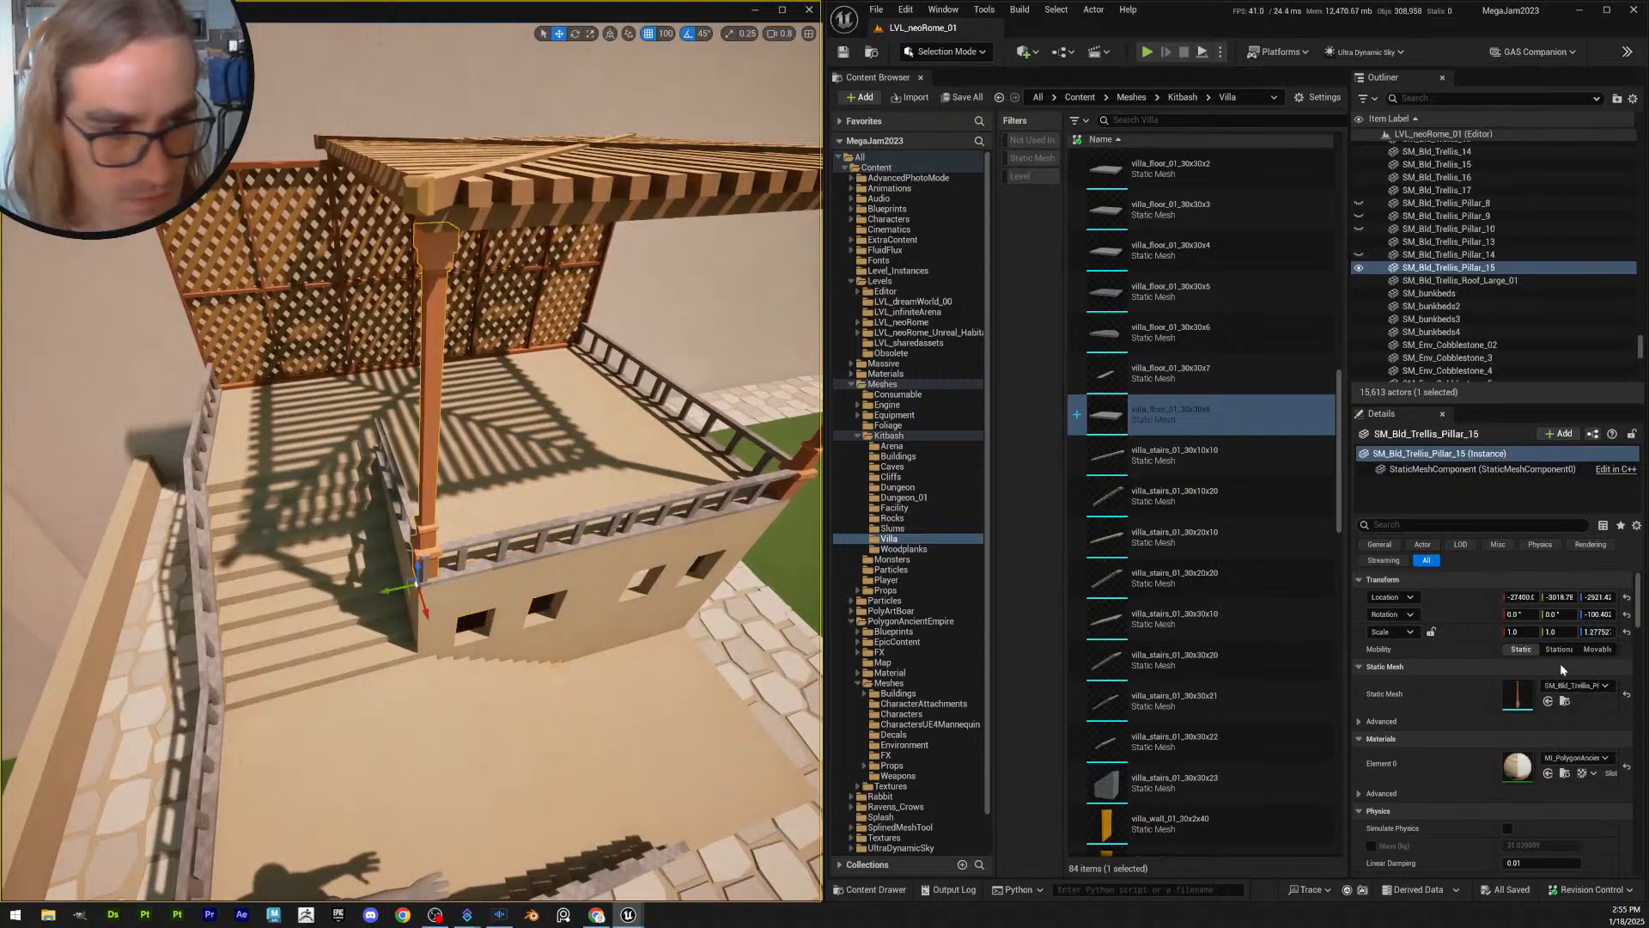
{"action": "right_click", "coordinate": [1460, 581]}
{"action": "left_click", "coordinate": [1486, 662]}
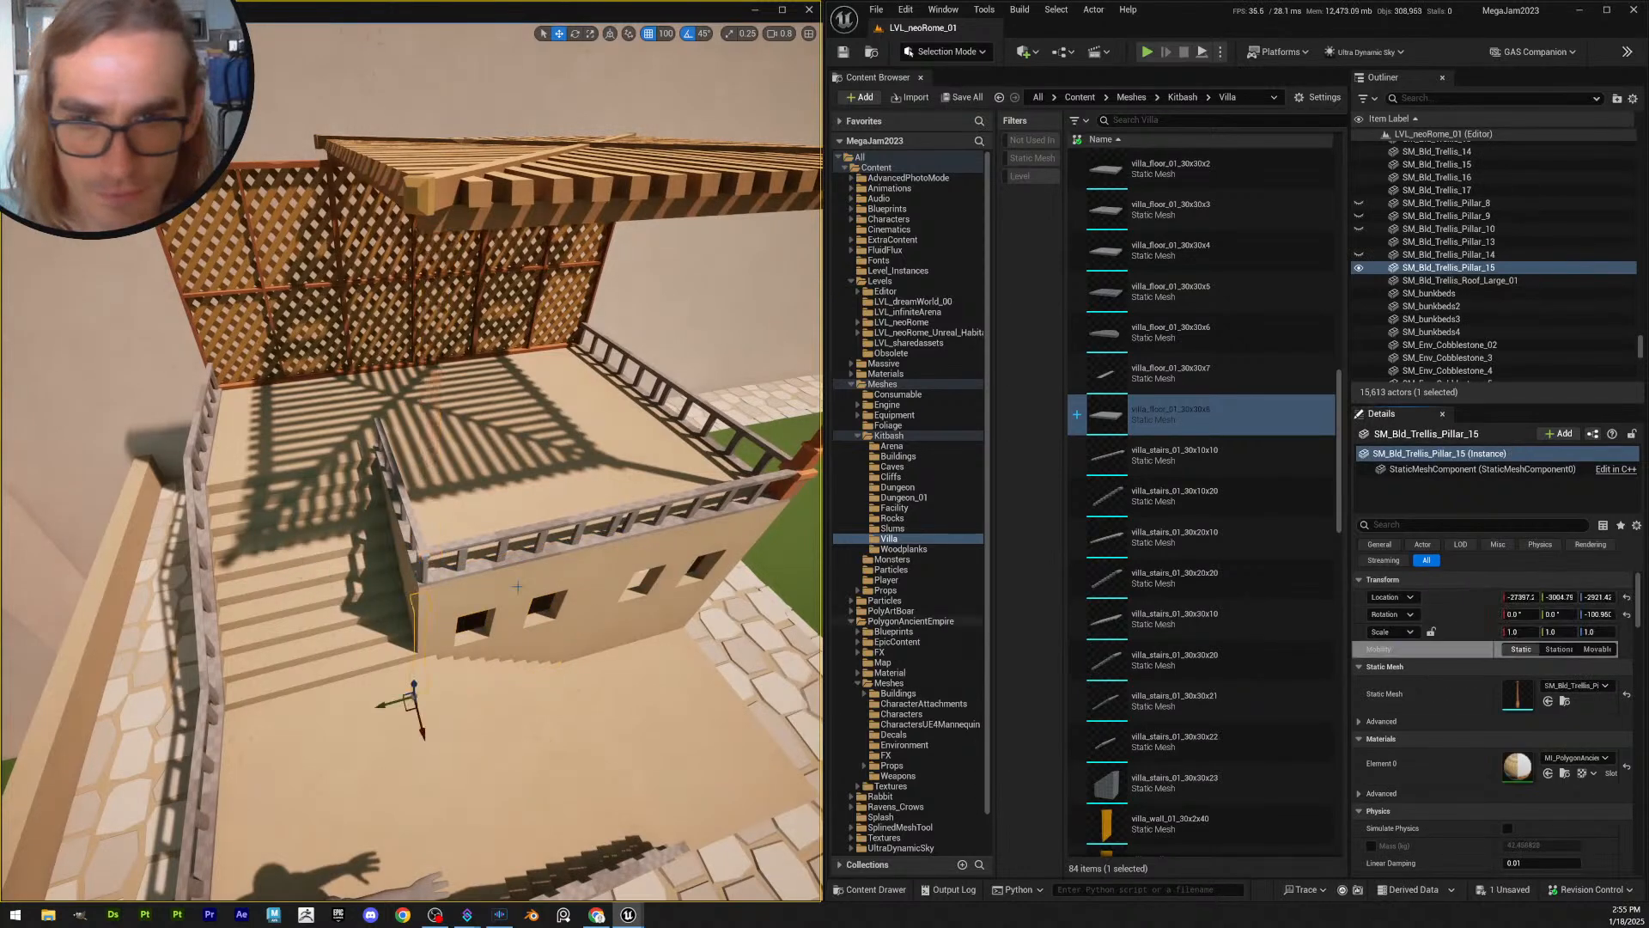
- Raise the duplicate pillar 400 units so its base sits at the terrace floor level
{"action": "key", "text": "q"}
{"action": "right_click_drag", "start_coordinate": [518, 587], "coordinate": [514, 498]}
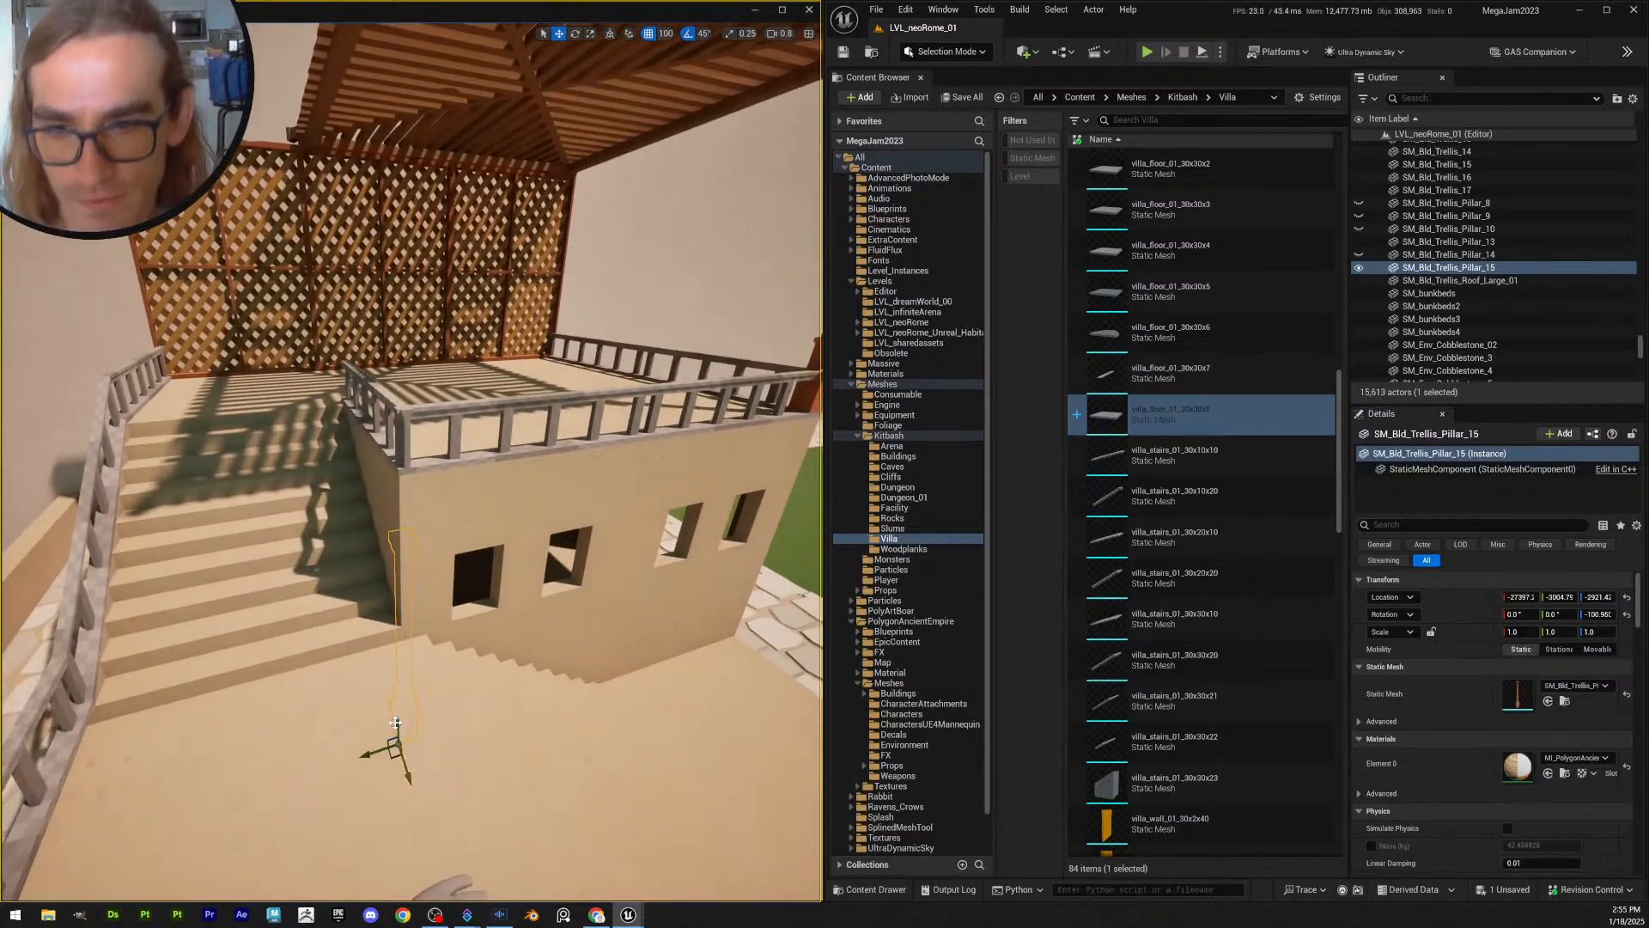
{"action": "left_click_drag", "start_coordinate": [396, 722], "coordinate": [407, 447]}
{"action": "right_click_drag", "start_coordinate": [409, 435], "coordinate": [425, 616]}
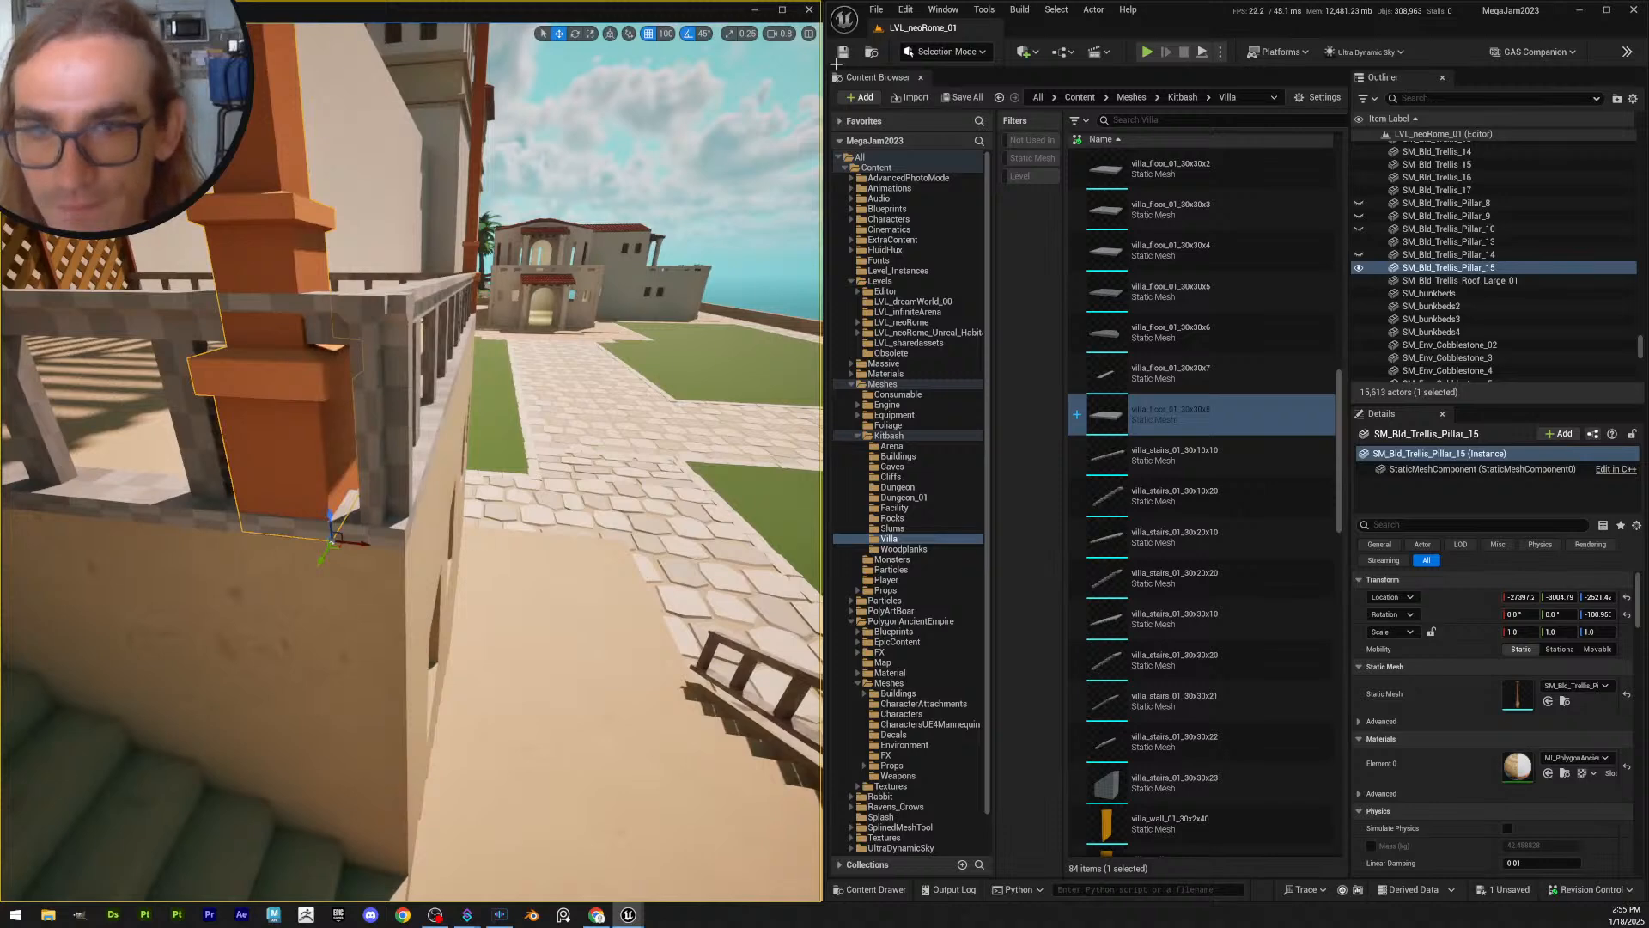
- Set position snapping to 10, shift the duplicate pillar about 20 units toward the outer corner by the stairs, and deselect it
{"action": "left_click", "coordinate": [666, 34]}
{"action": "left_click", "coordinate": [696, 98]}
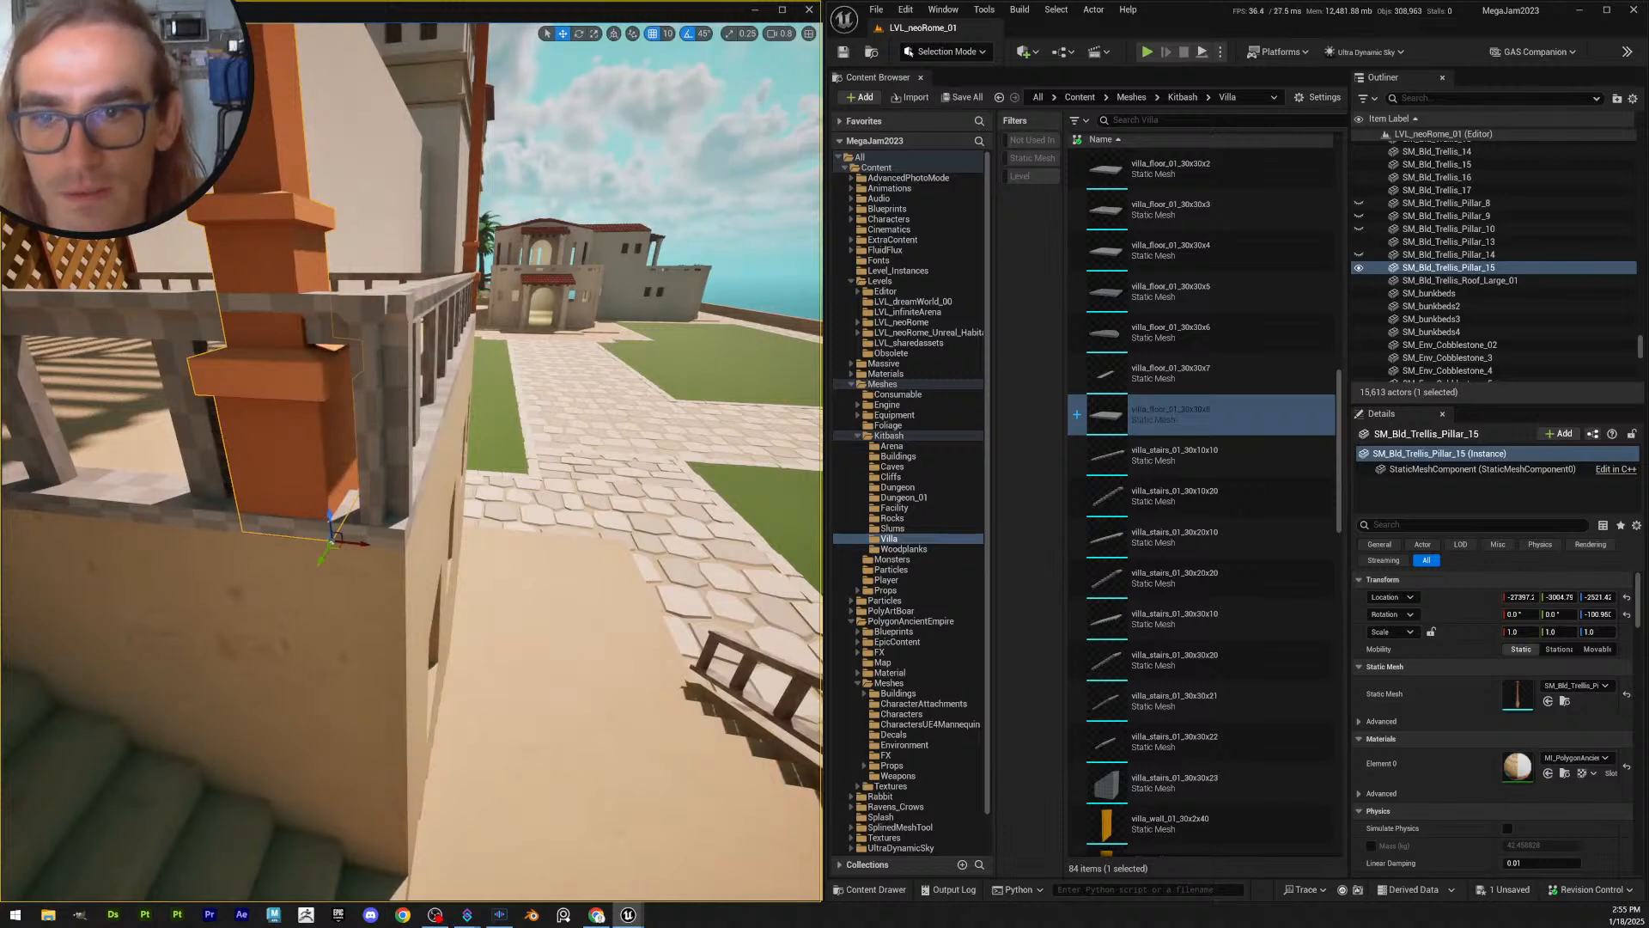
{"action": "left_click_drag", "start_coordinate": [369, 547], "coordinate": [432, 554]}
{"action": "key", "text": "Escape"}
{"action": "key", "text": "d"}
{"action": "right_click_drag", "start_coordinate": [560, 558], "coordinate": [369, 593]}
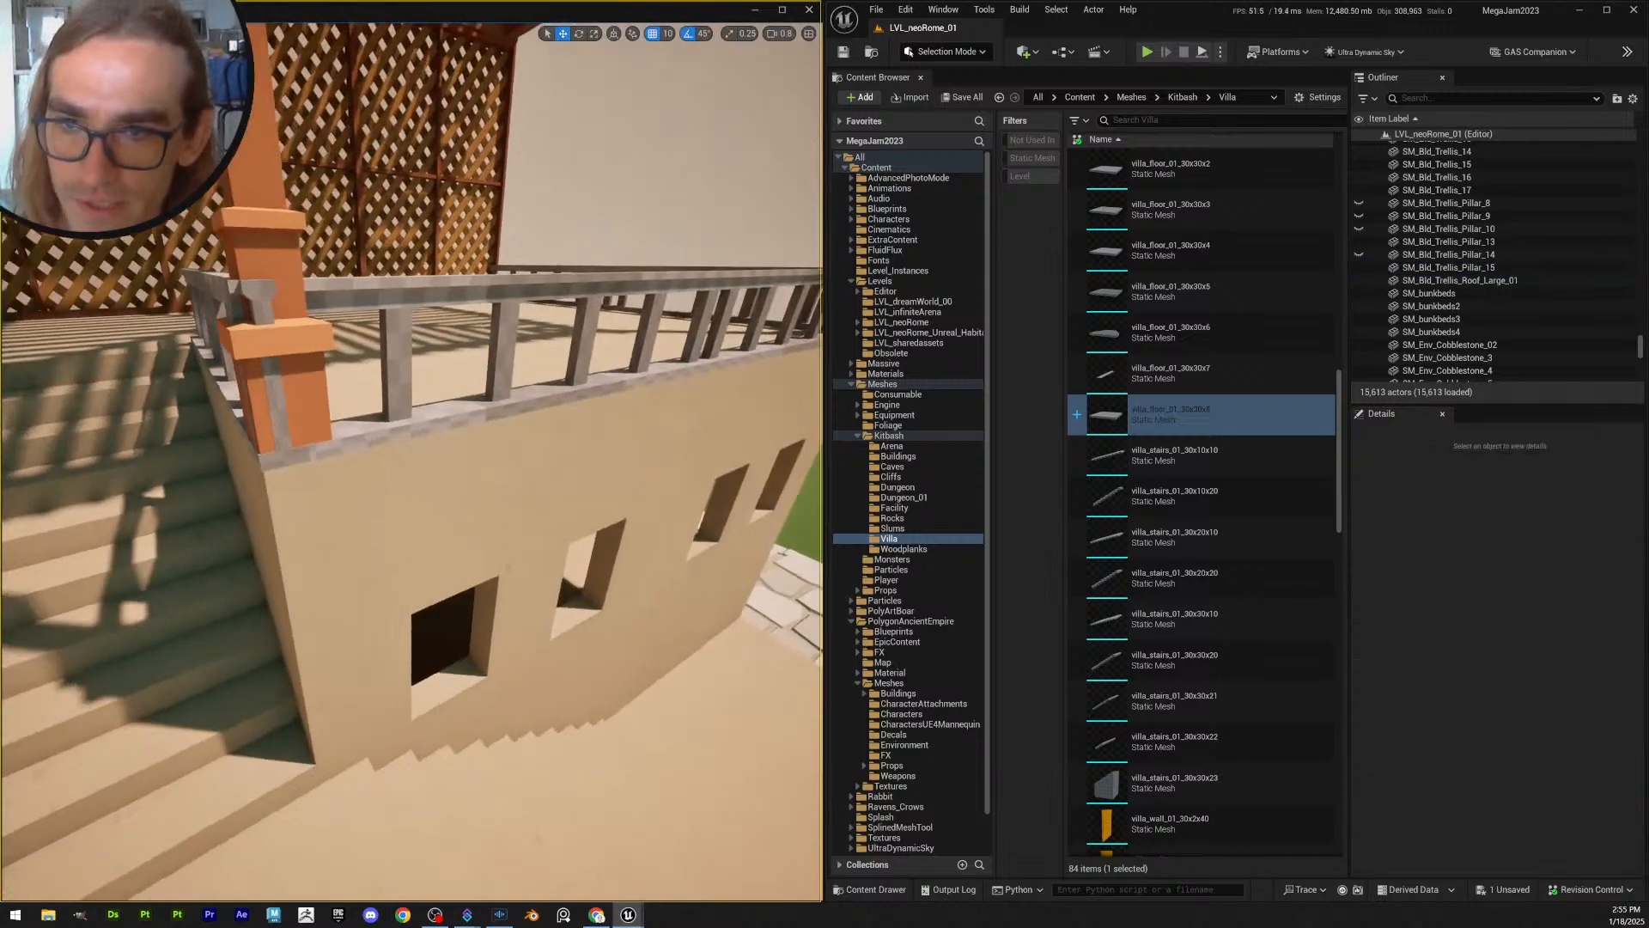
- Examine how the duplicate pillar sits against the corner railing and the trellis roof
{"action": "right_click_drag", "start_coordinate": [352, 444], "coordinate": [138, 425]}
{"action": "left_click", "coordinate": [310, 458]}
{"action": "key", "text": "s"}
{"action": "key", "text": "Escape"}
{"action": "key", "text": "w"}
{"action": "key", "text": "d"}
{"action": "key", "text": "w"}
{"action": "key", "text": "a"}
{"action": "right_click_drag", "start_coordinate": [257, 456], "coordinate": [483, 495]}
{"action": "key", "text": "s"}
{"action": "key", "text": "e"}
{"action": "key", "text": "e"}
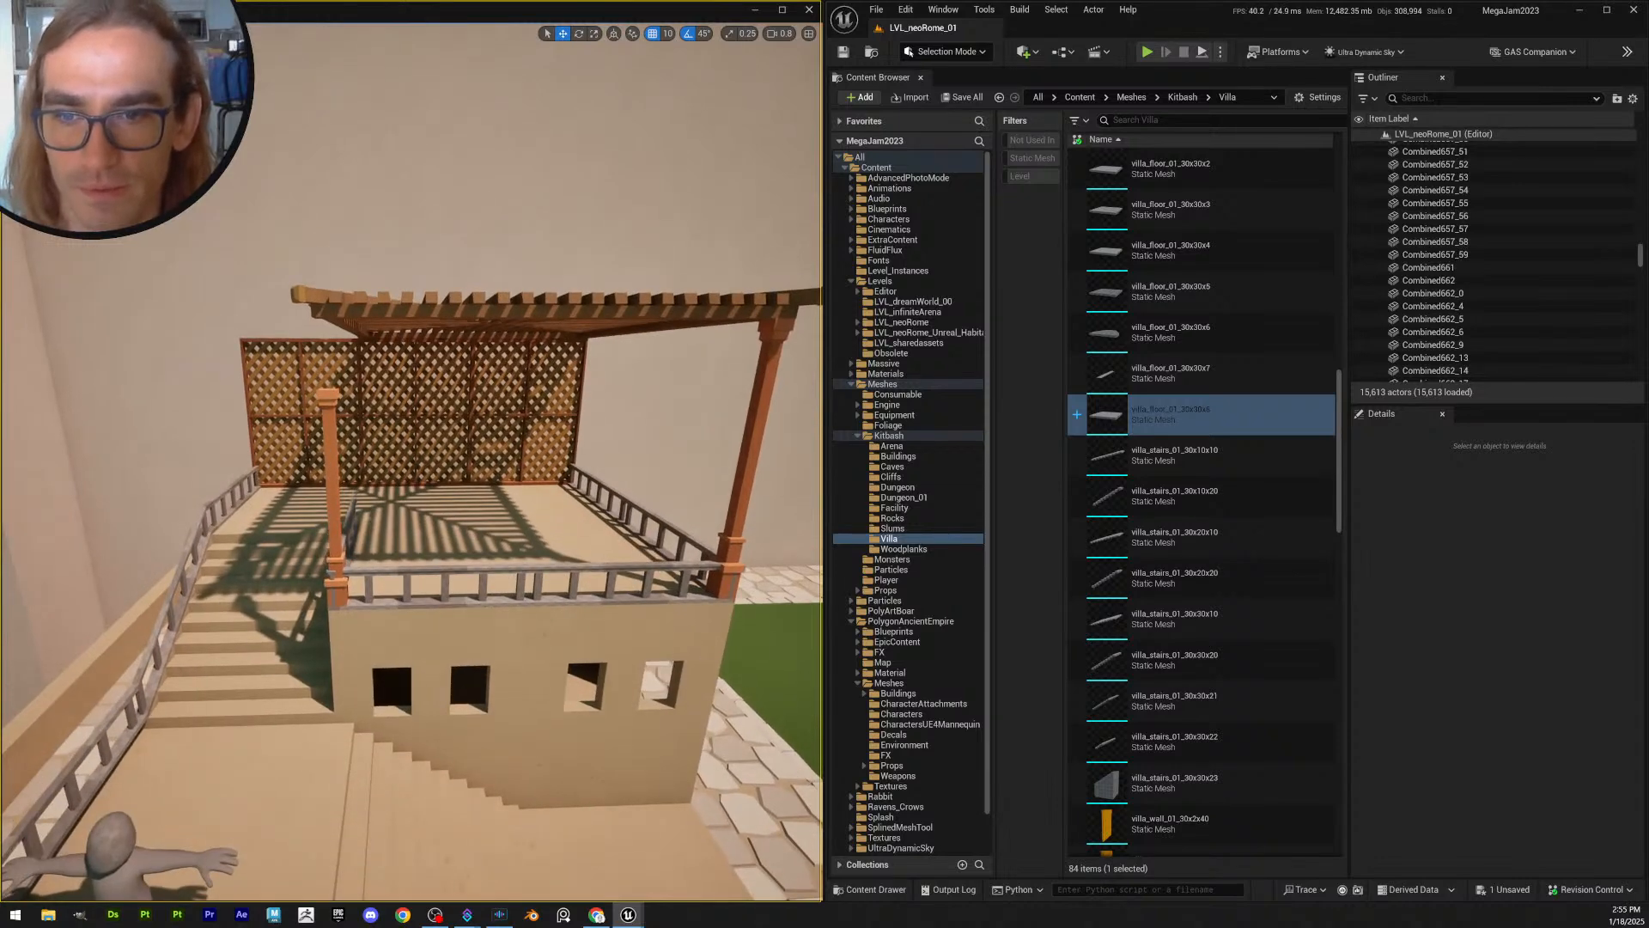
- Compare the transforms and static meshes of the two front trellis pillars by selecting them in turn
{"action": "left_click", "coordinate": [337, 520]}
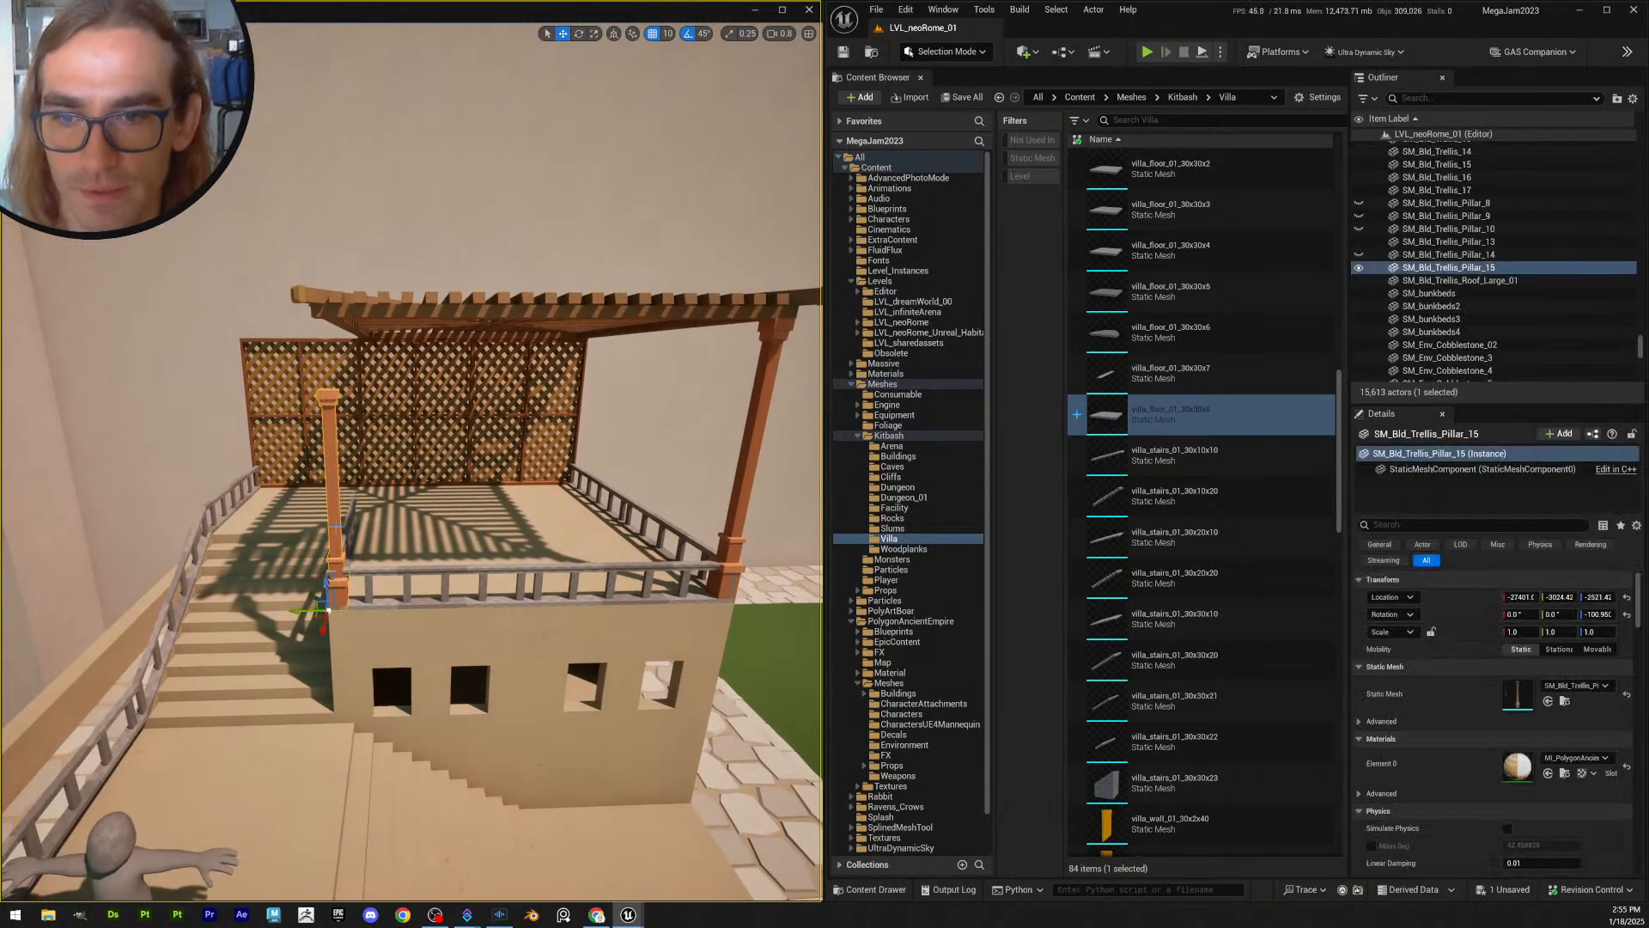
{"action": "left_click", "coordinate": [735, 525]}
{"action": "left_click", "coordinate": [339, 535]}
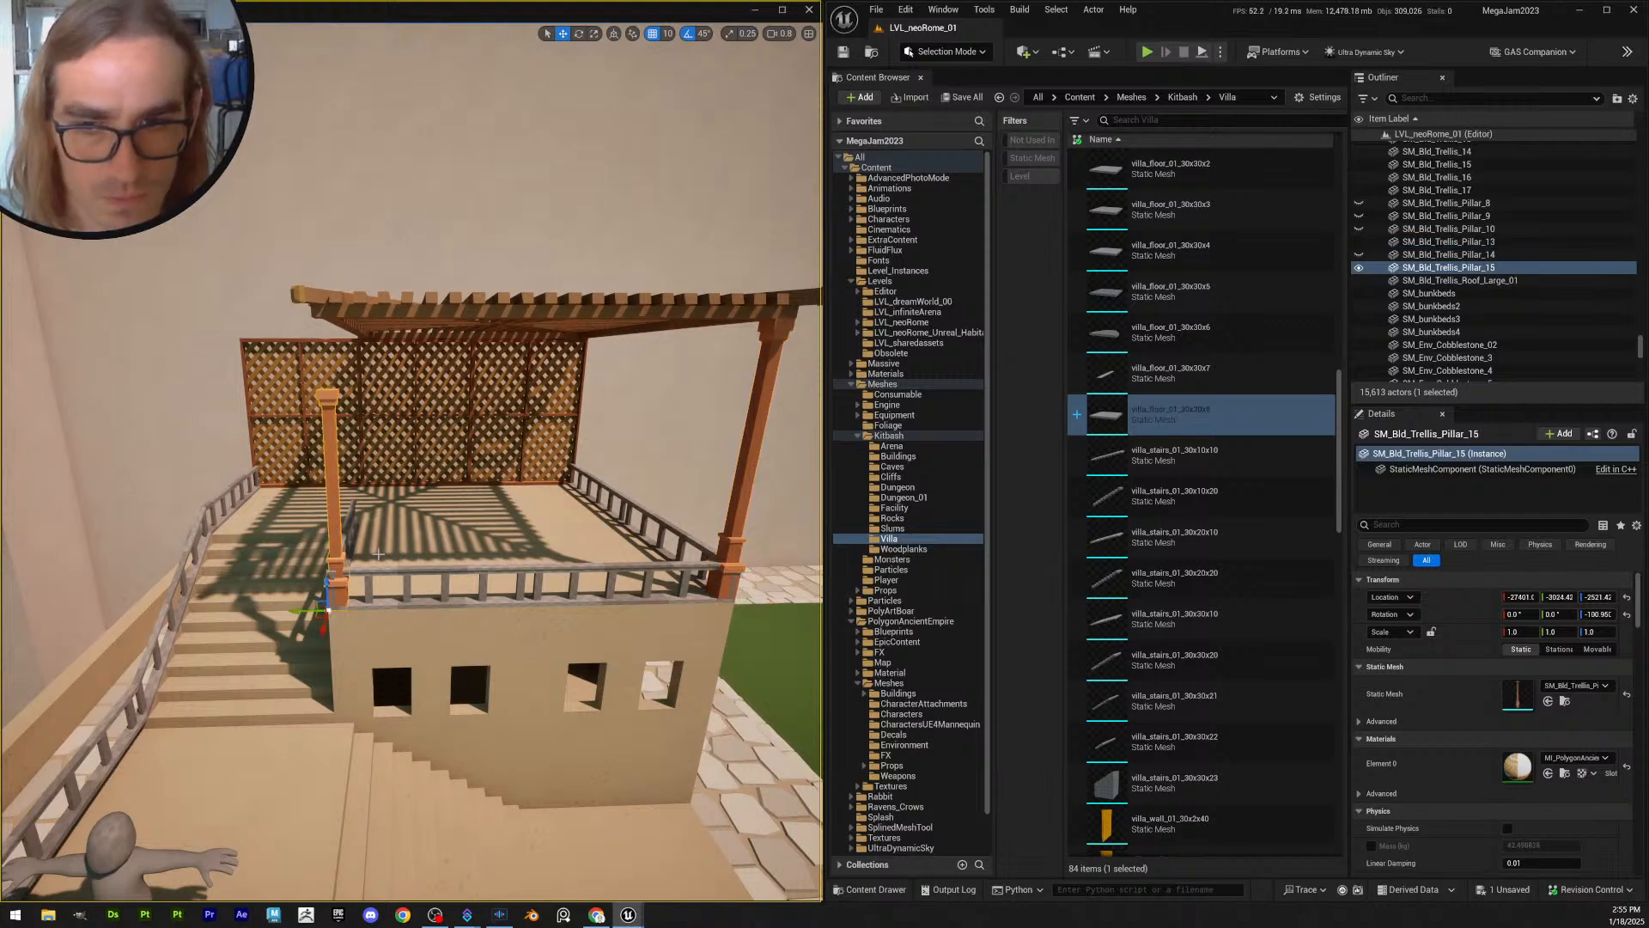
{"action": "key", "text": "d"}
{"action": "right_click_drag", "start_coordinate": [378, 555], "coordinate": [409, 561]}
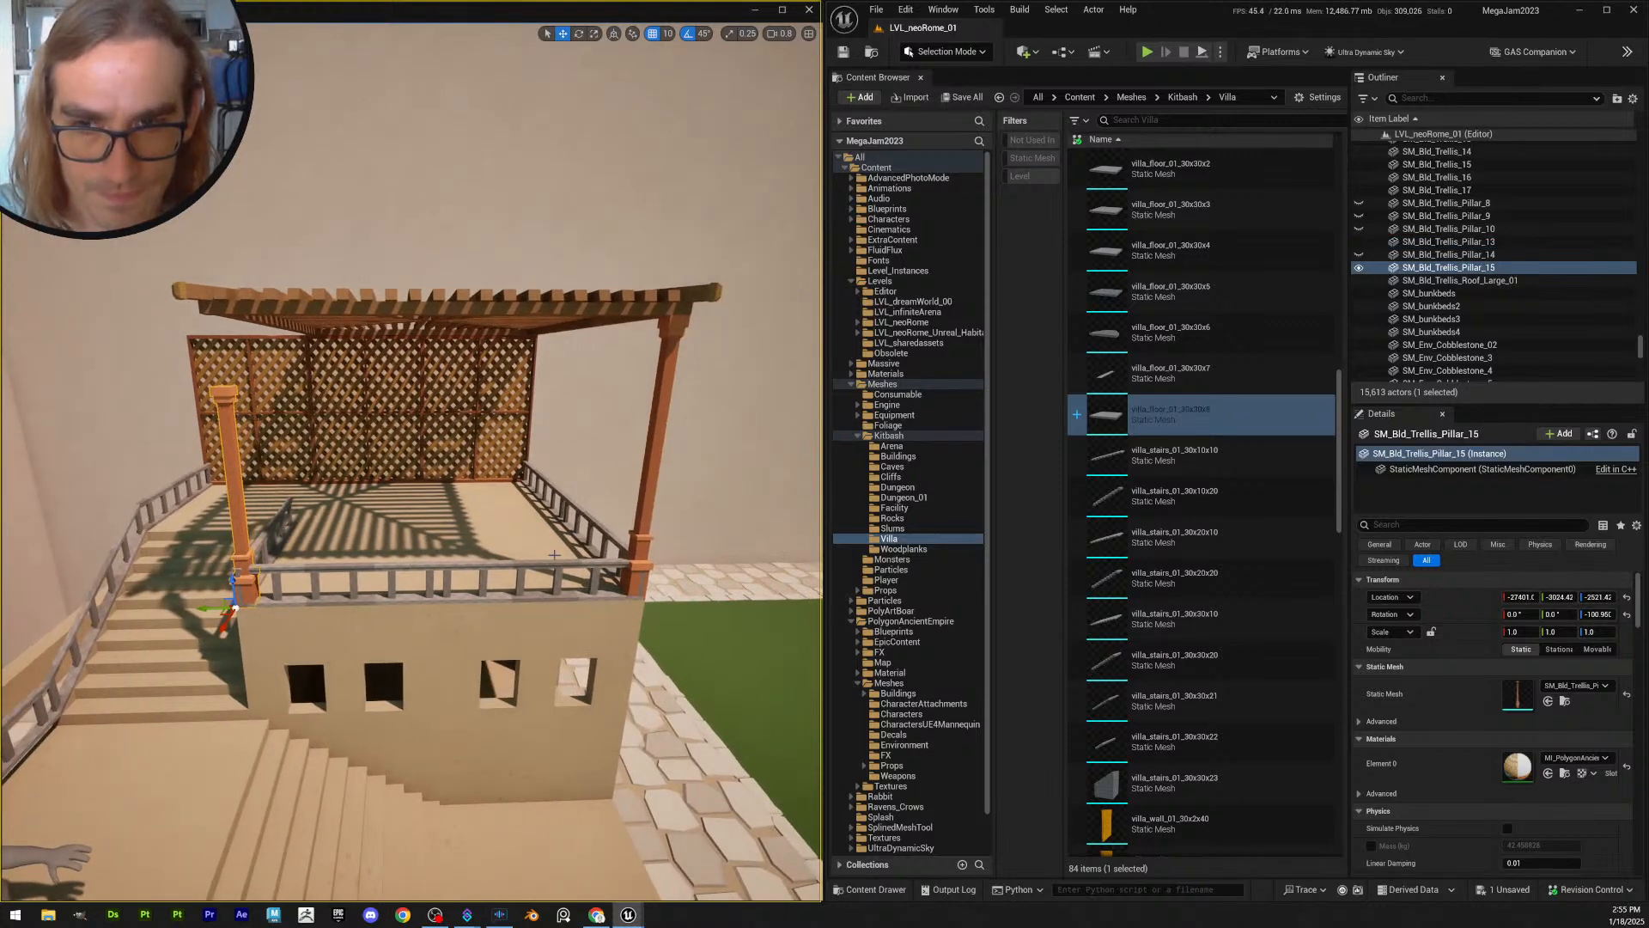
{"action": "left_click", "coordinate": [637, 544]}
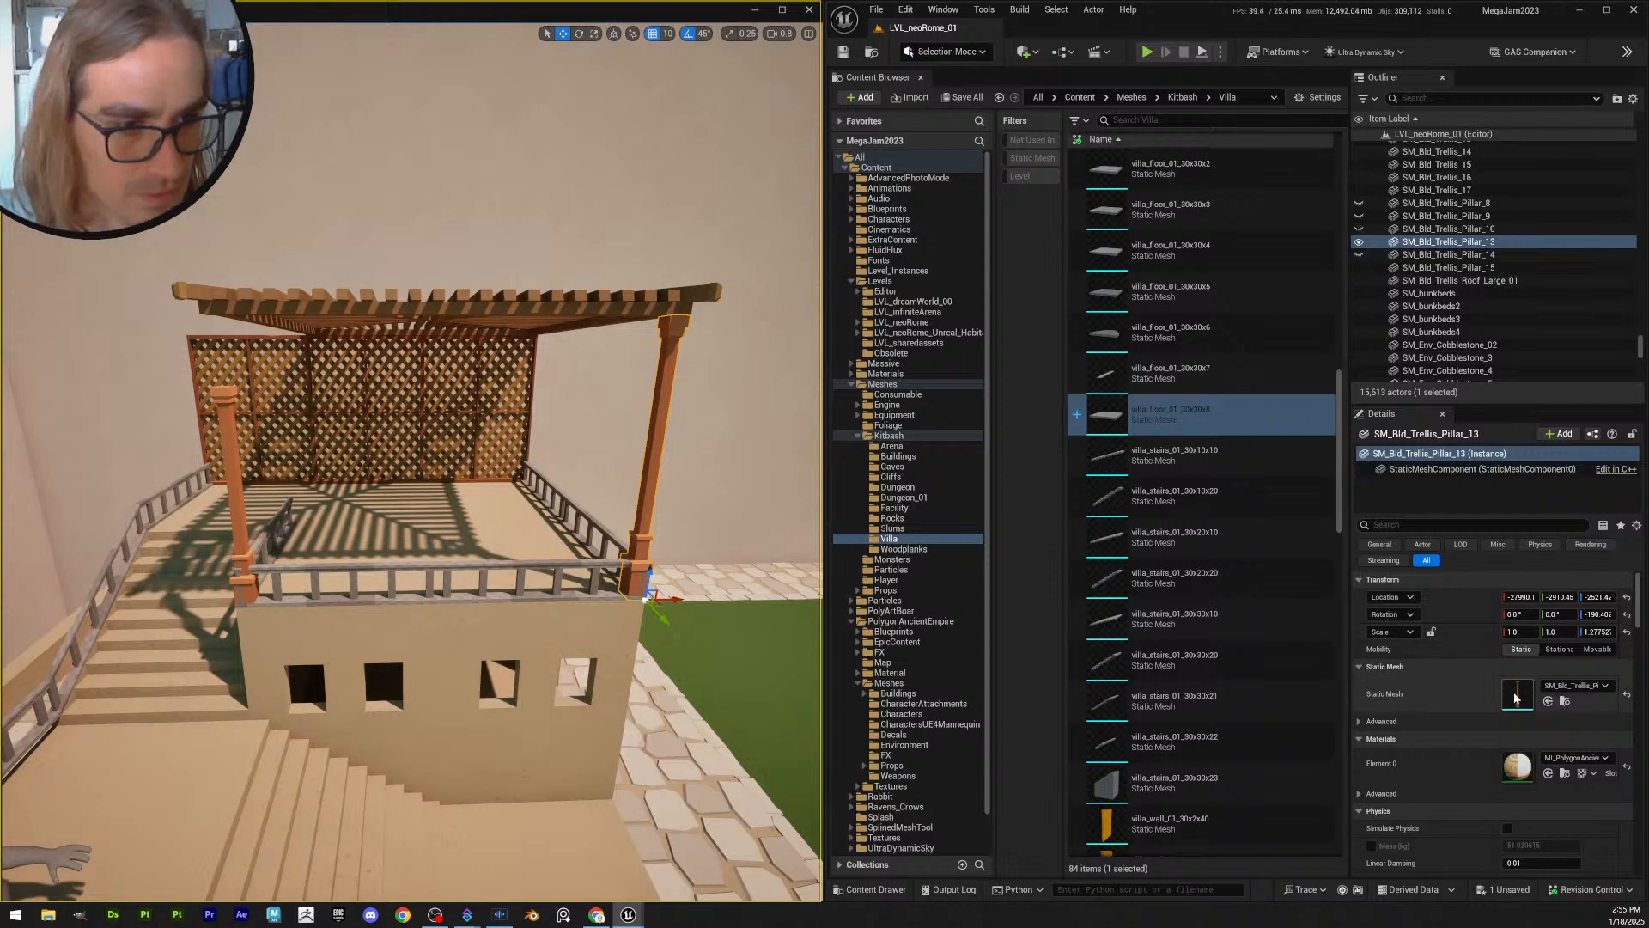
{"action": "left_click", "coordinate": [241, 493]}
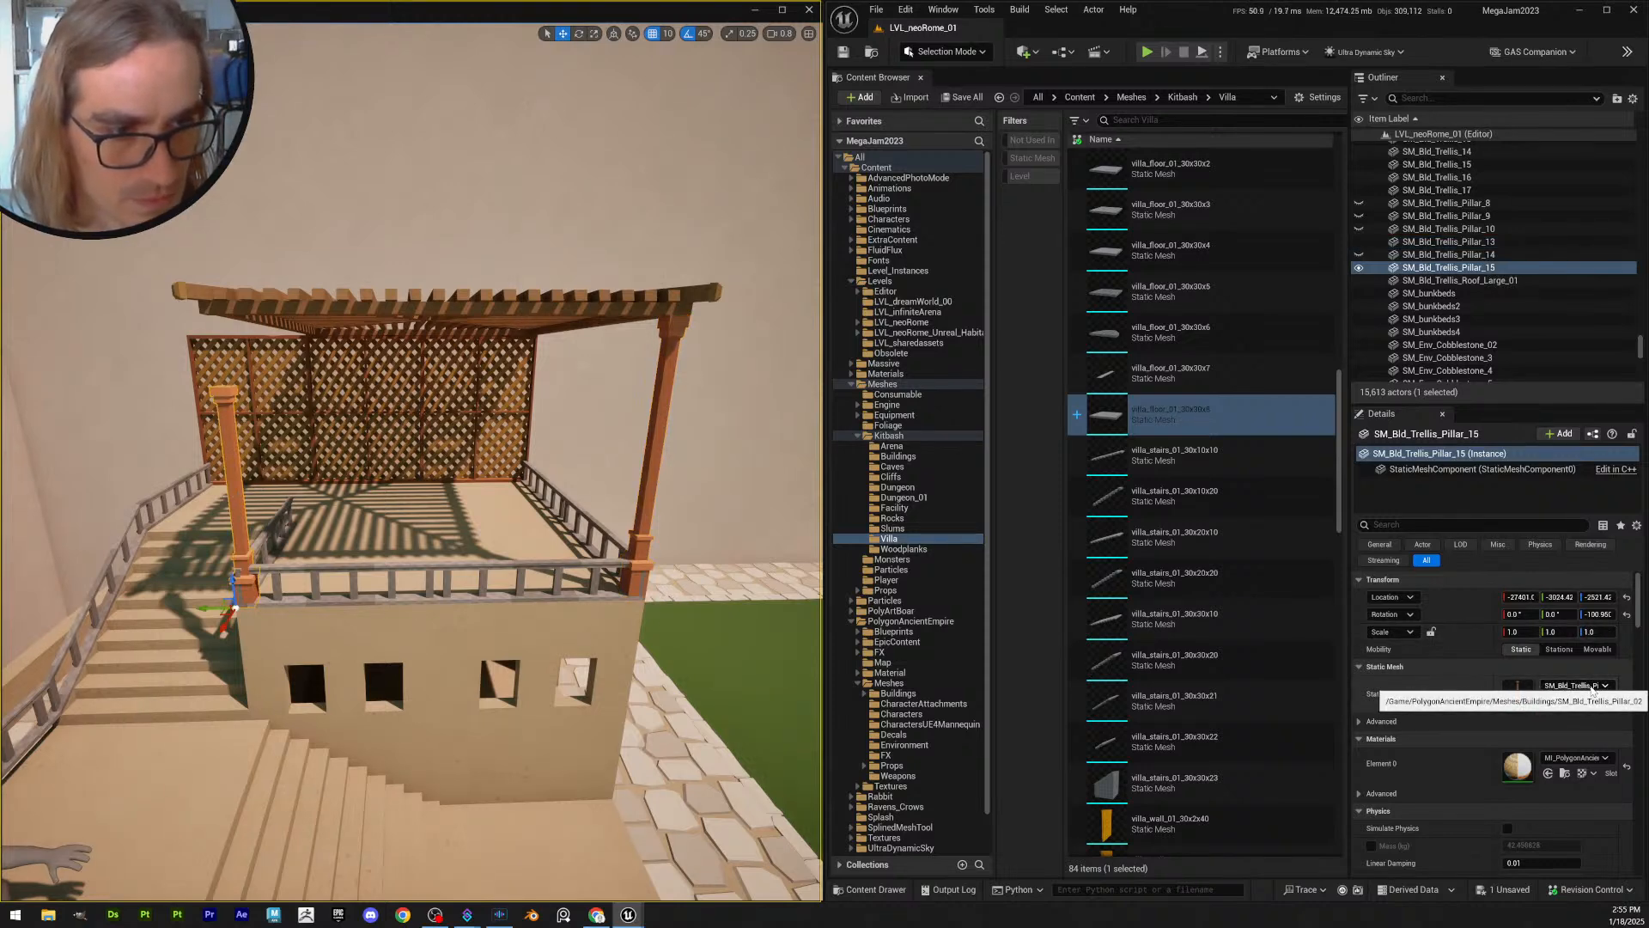
- Bake the full scale of the front corner pillar away from the stairs into its mesh with Bake Transform, and deselect it
{"action": "left_click", "coordinate": [646, 528]}
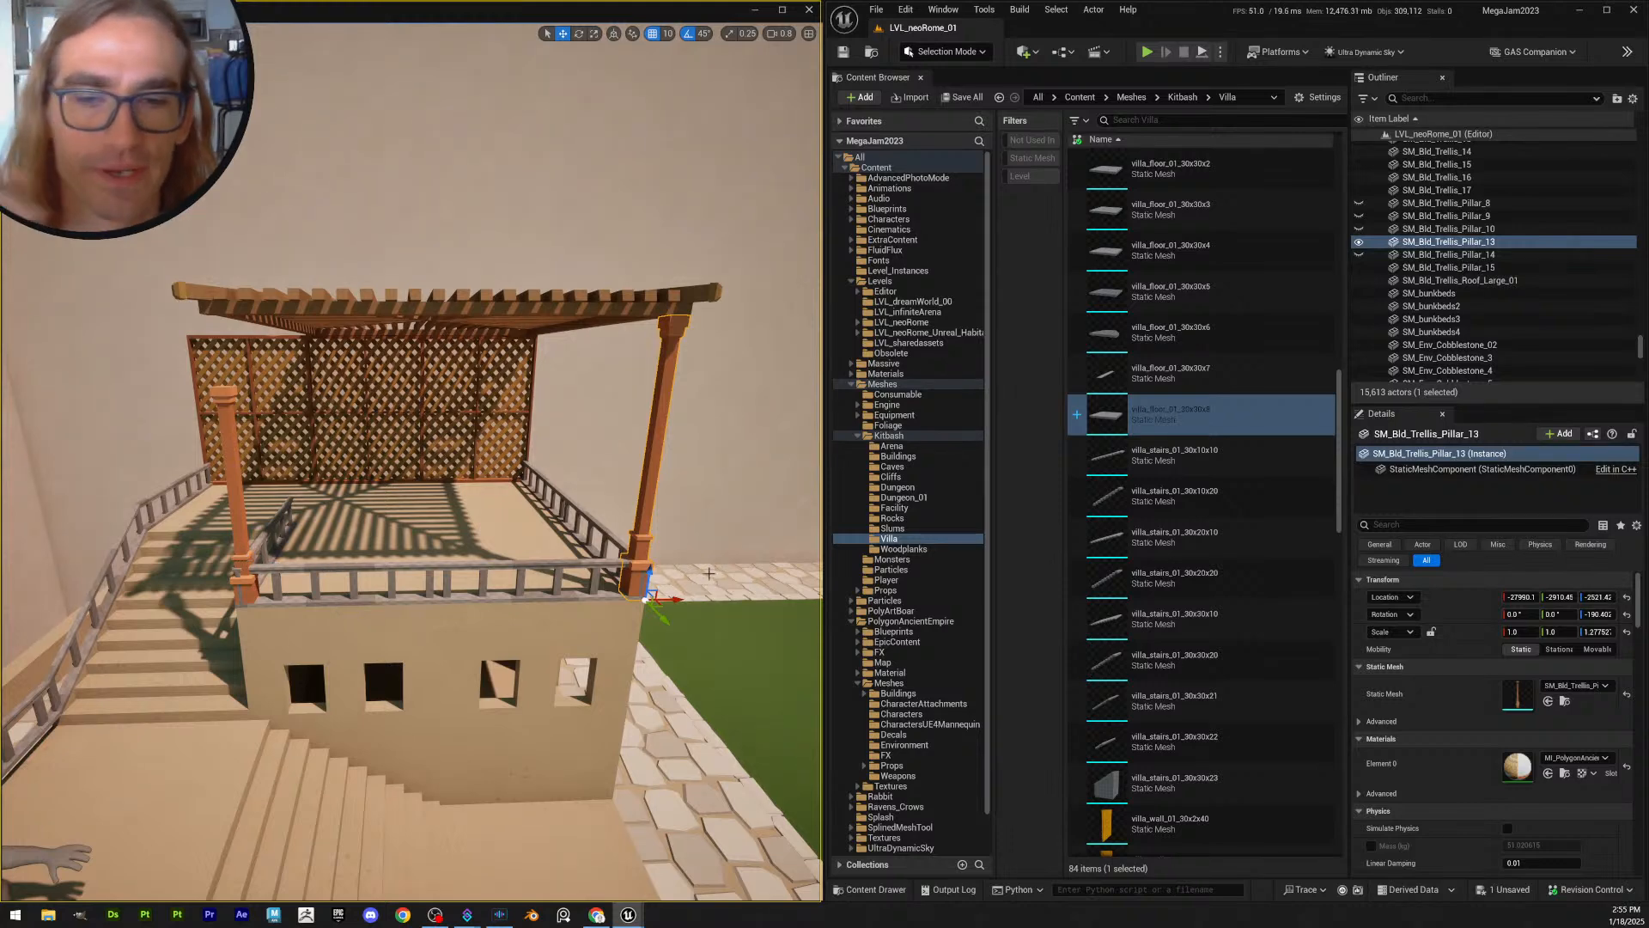
{"action": "left_click", "coordinate": [958, 53]}
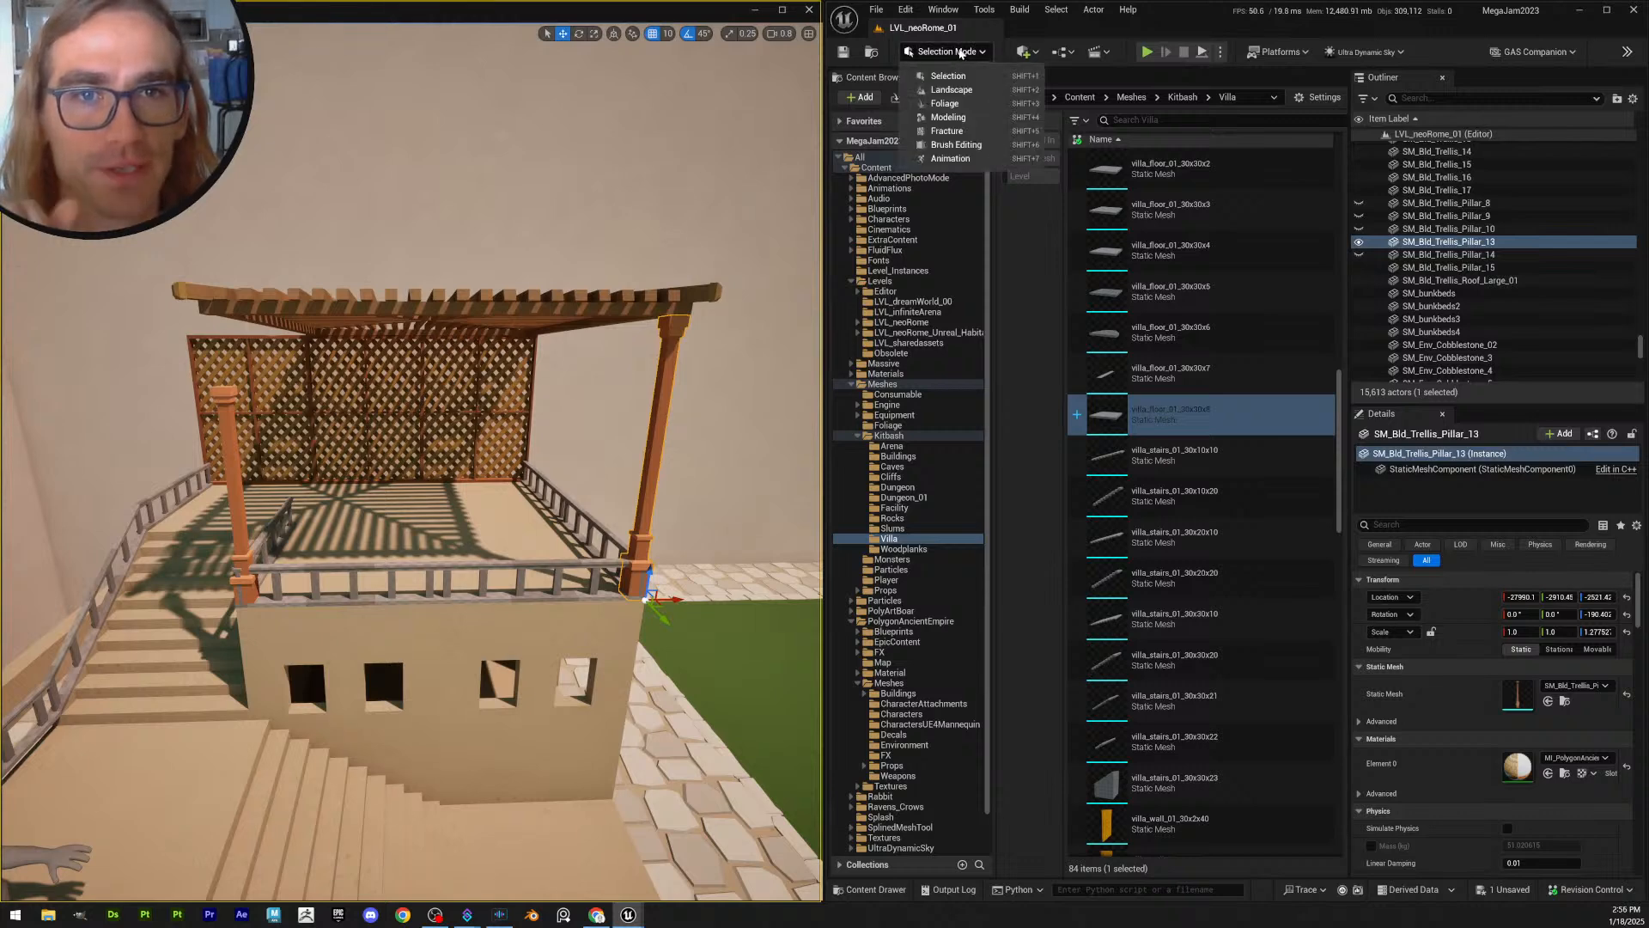
{"action": "left_click", "coordinate": [955, 117]}
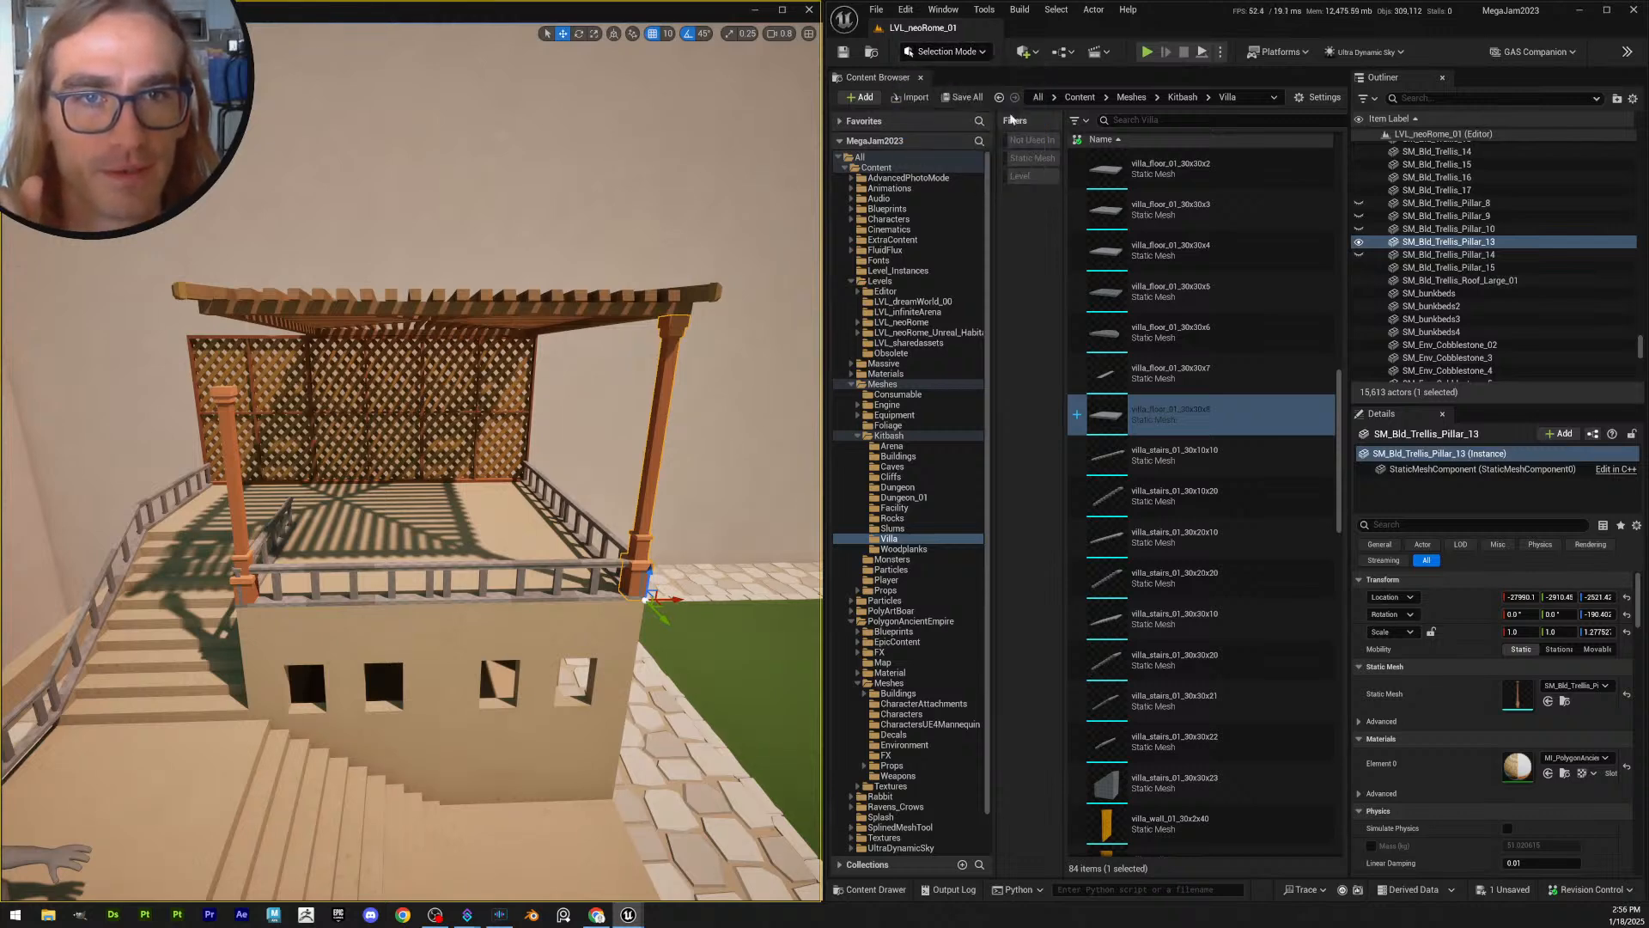
{"action": "left_click", "coordinate": [851, 169]}
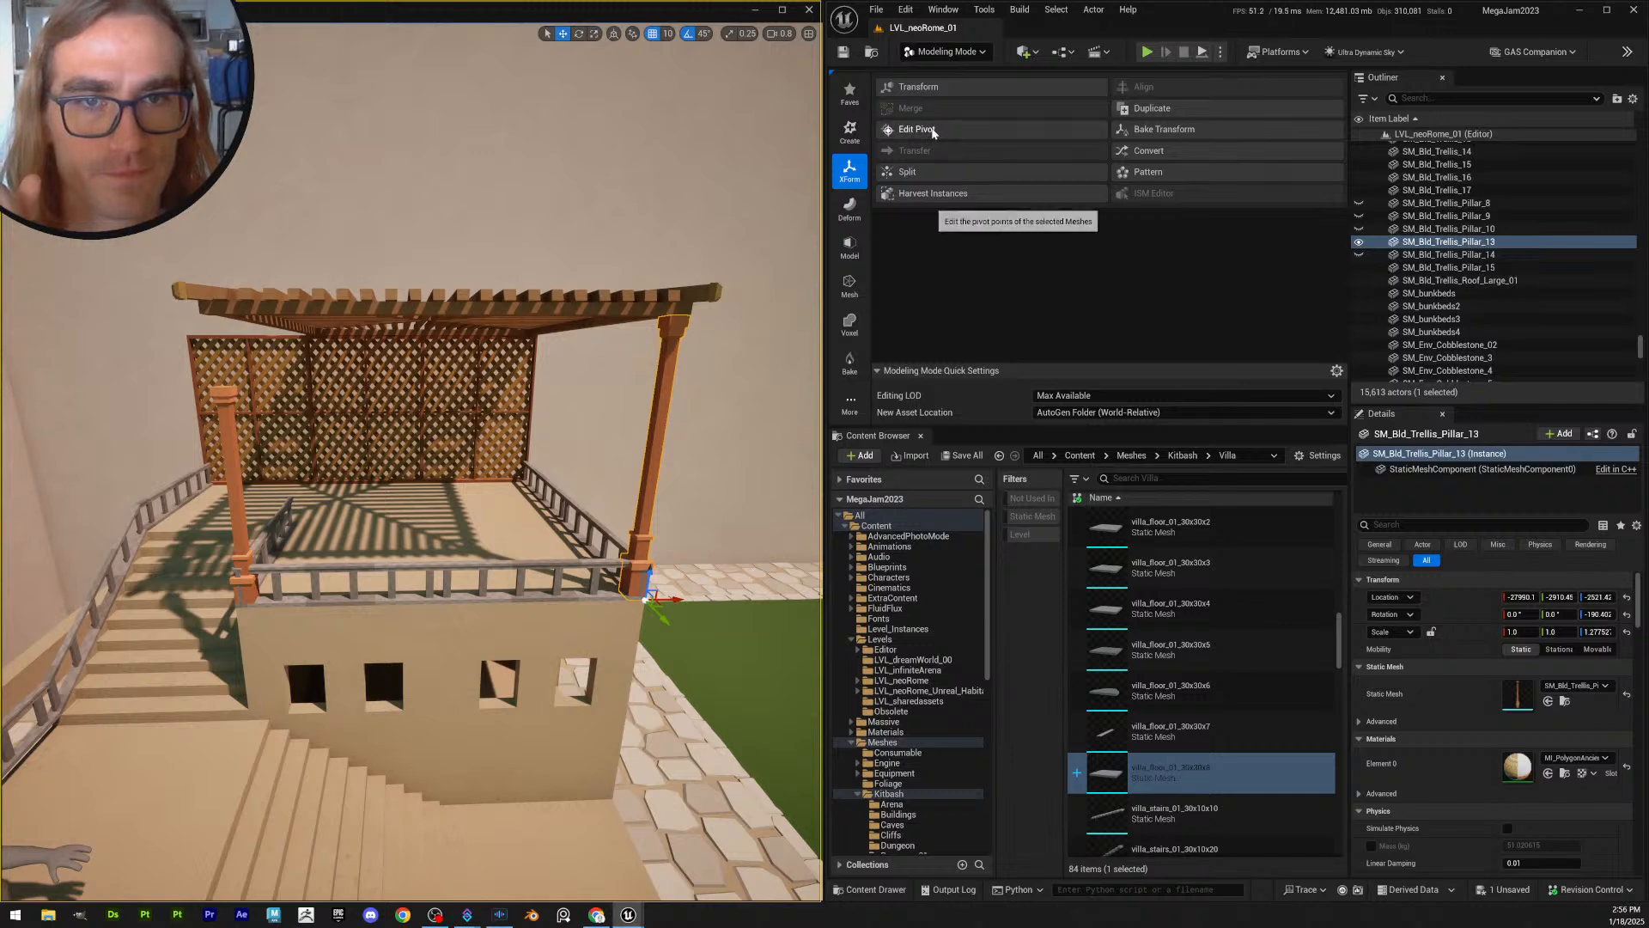
{"action": "left_click", "coordinate": [1156, 129]}
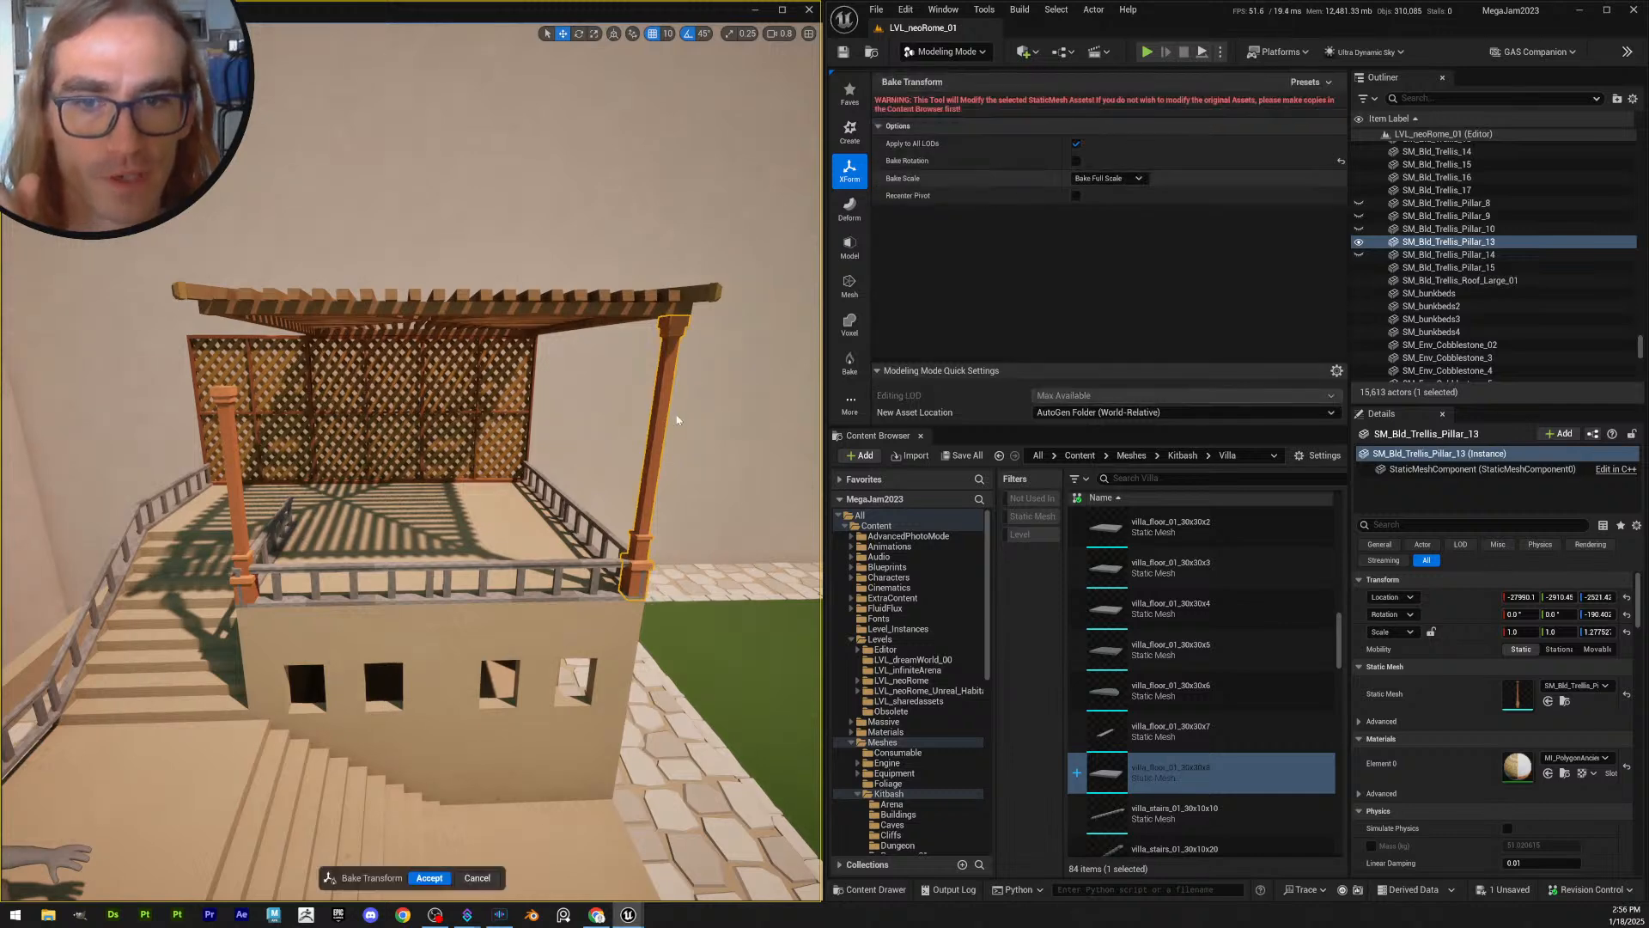
{"action": "left_click", "coordinate": [429, 878]}
{"action": "key", "text": "Escape"}
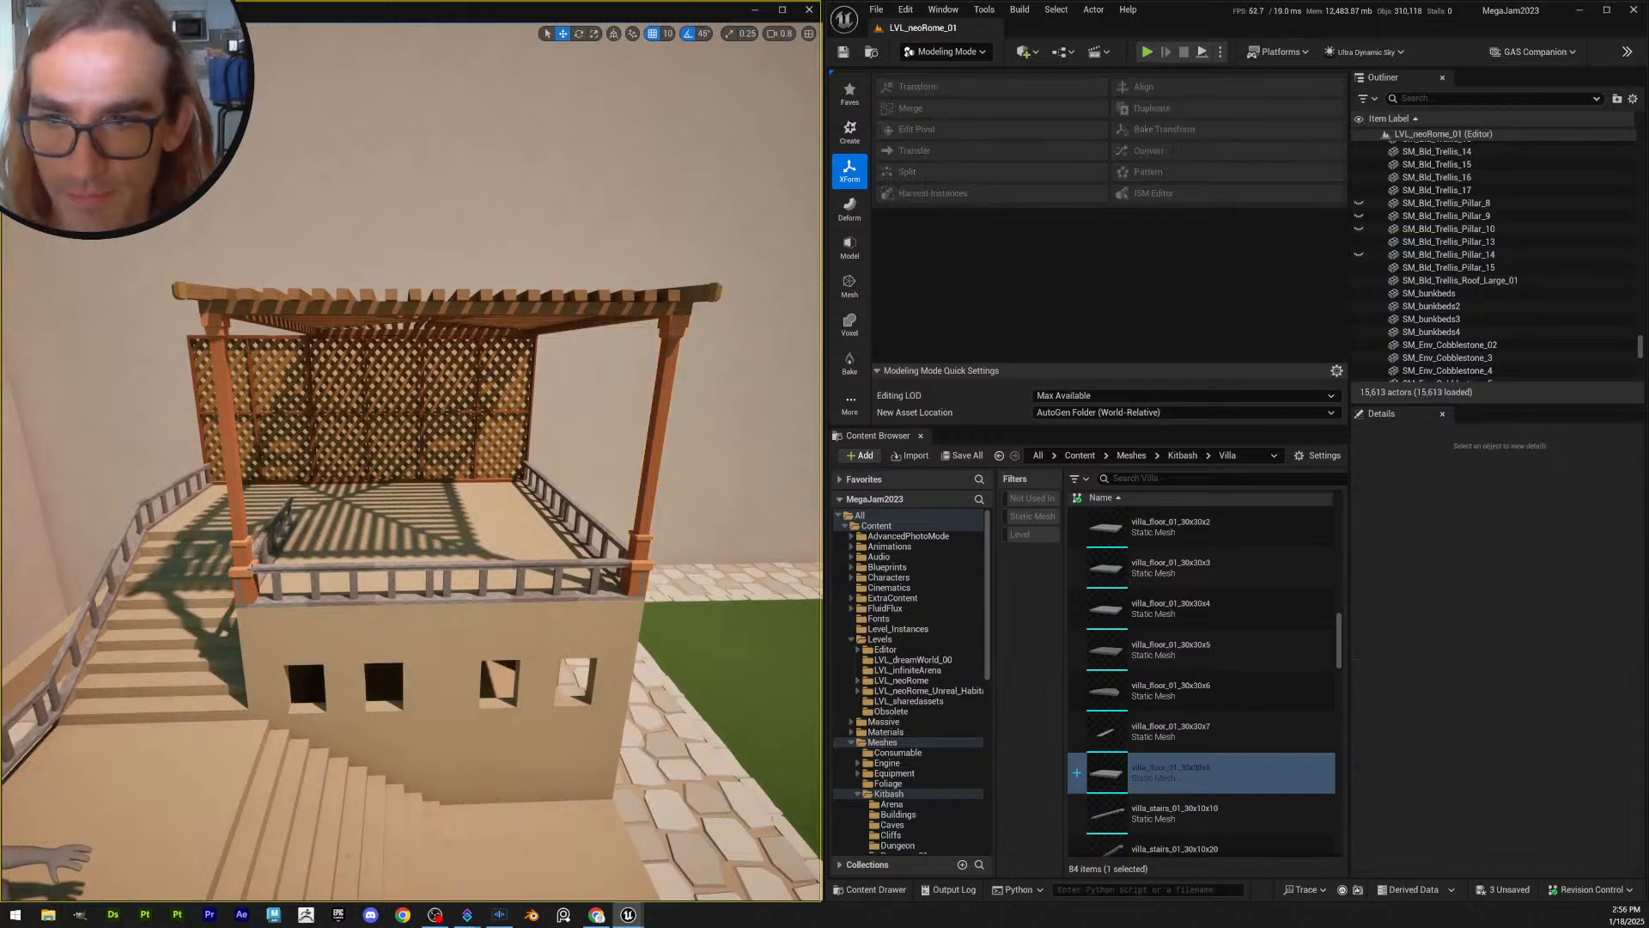
- Examine how the front pillars meet the trellis roof, the railings and the terrace floor from several angles
{"action": "key", "text": "a"}
{"action": "right_click_drag", "start_coordinate": [569, 546], "coordinate": [352, 554]}
{"action": "key", "text": "w"}
{"action": "scroll", "coordinate": [569, 547], "scroll_direction": "down", "scroll_amount": 1}
{"action": "key", "text": "a"}
{"action": "key", "text": "w"}
{"action": "key", "text": "d"}
{"action": "key", "text": "s"}
{"action": "key", "text": "s"}
{"action": "scroll", "coordinate": [533, 483], "scroll_direction": "up", "scroll_amount": 1}
{"action": "key", "text": "d"}
{"action": "key", "text": "w"}
{"action": "scroll", "coordinate": [533, 473], "scroll_direction": "up", "scroll_amount": 2}
{"action": "key", "text": "a"}
{"action": "key", "text": "a"}
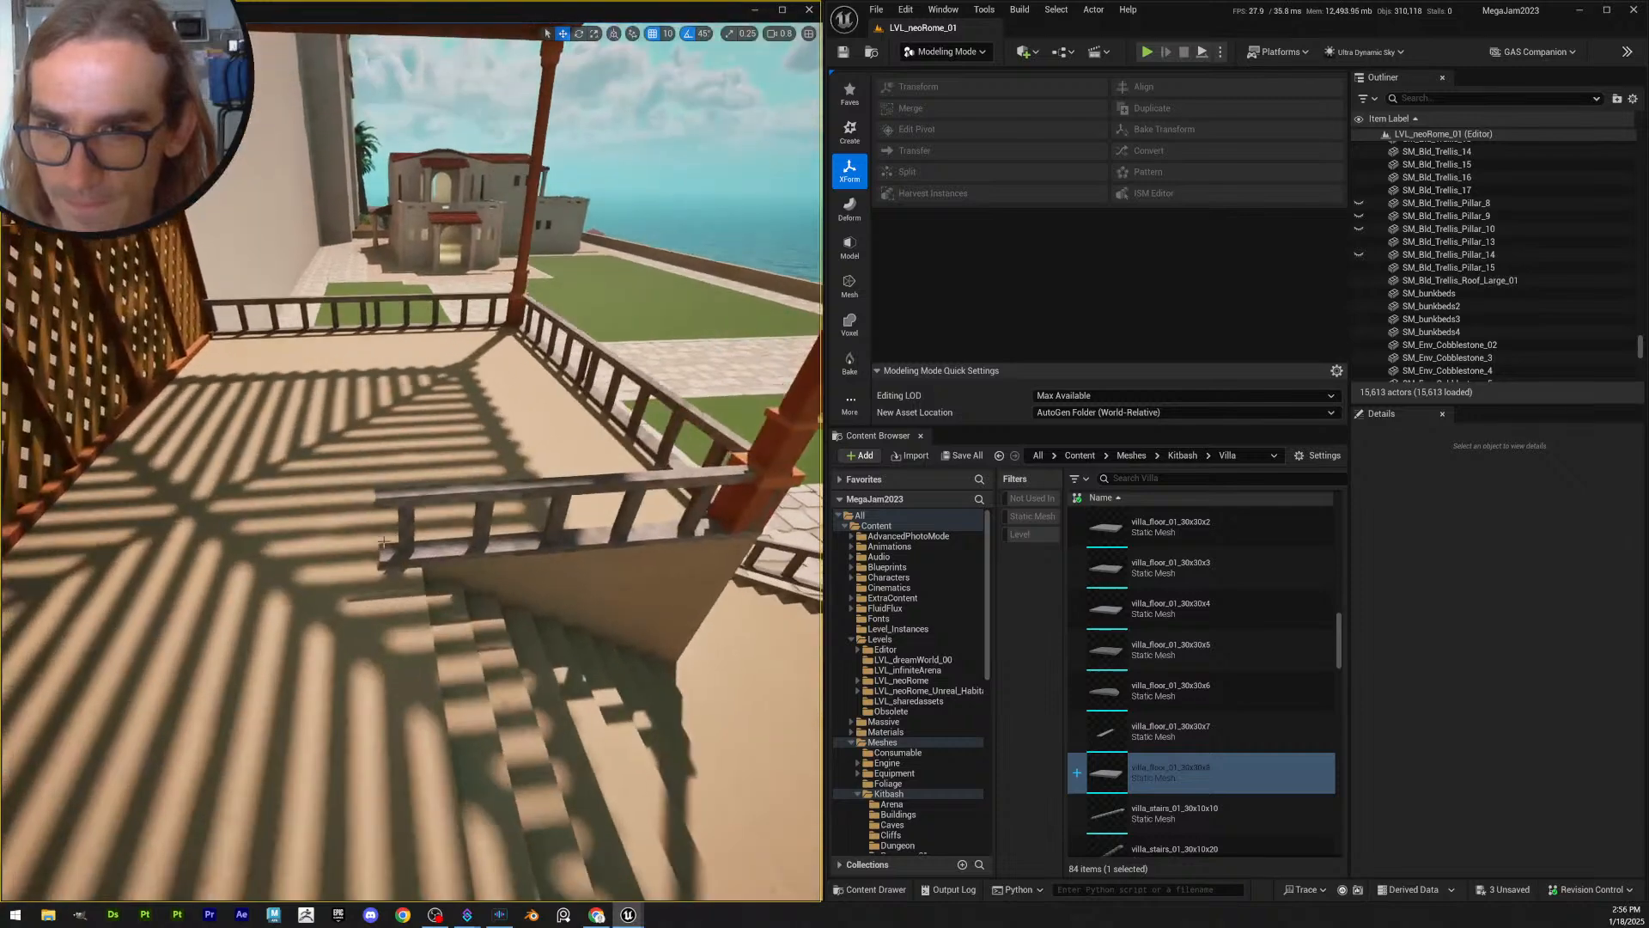
- Duplicate the stair-side corner pillar and move the copy 300 units along the railing to its inner end, with position snapping at 100
{"action": "left_click", "coordinate": [355, 547]}
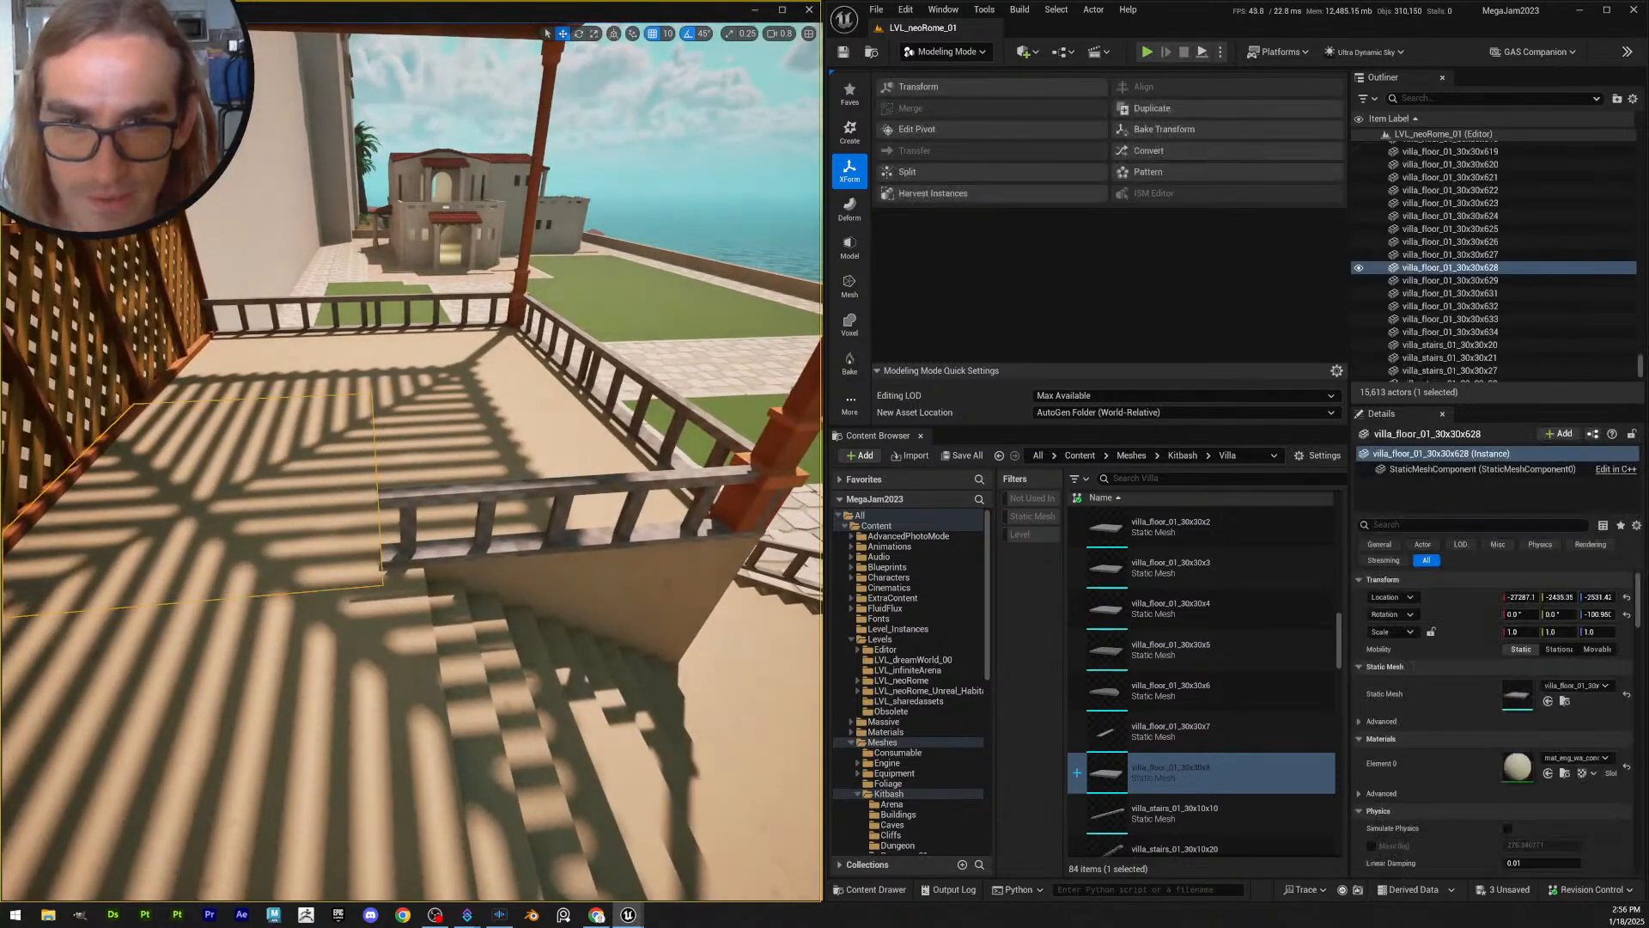
{"action": "left_click", "coordinate": [776, 412]}
{"action": "right_click_drag", "start_coordinate": [752, 388], "coordinate": [739, 369]}
{"action": "key", "text": "s"}
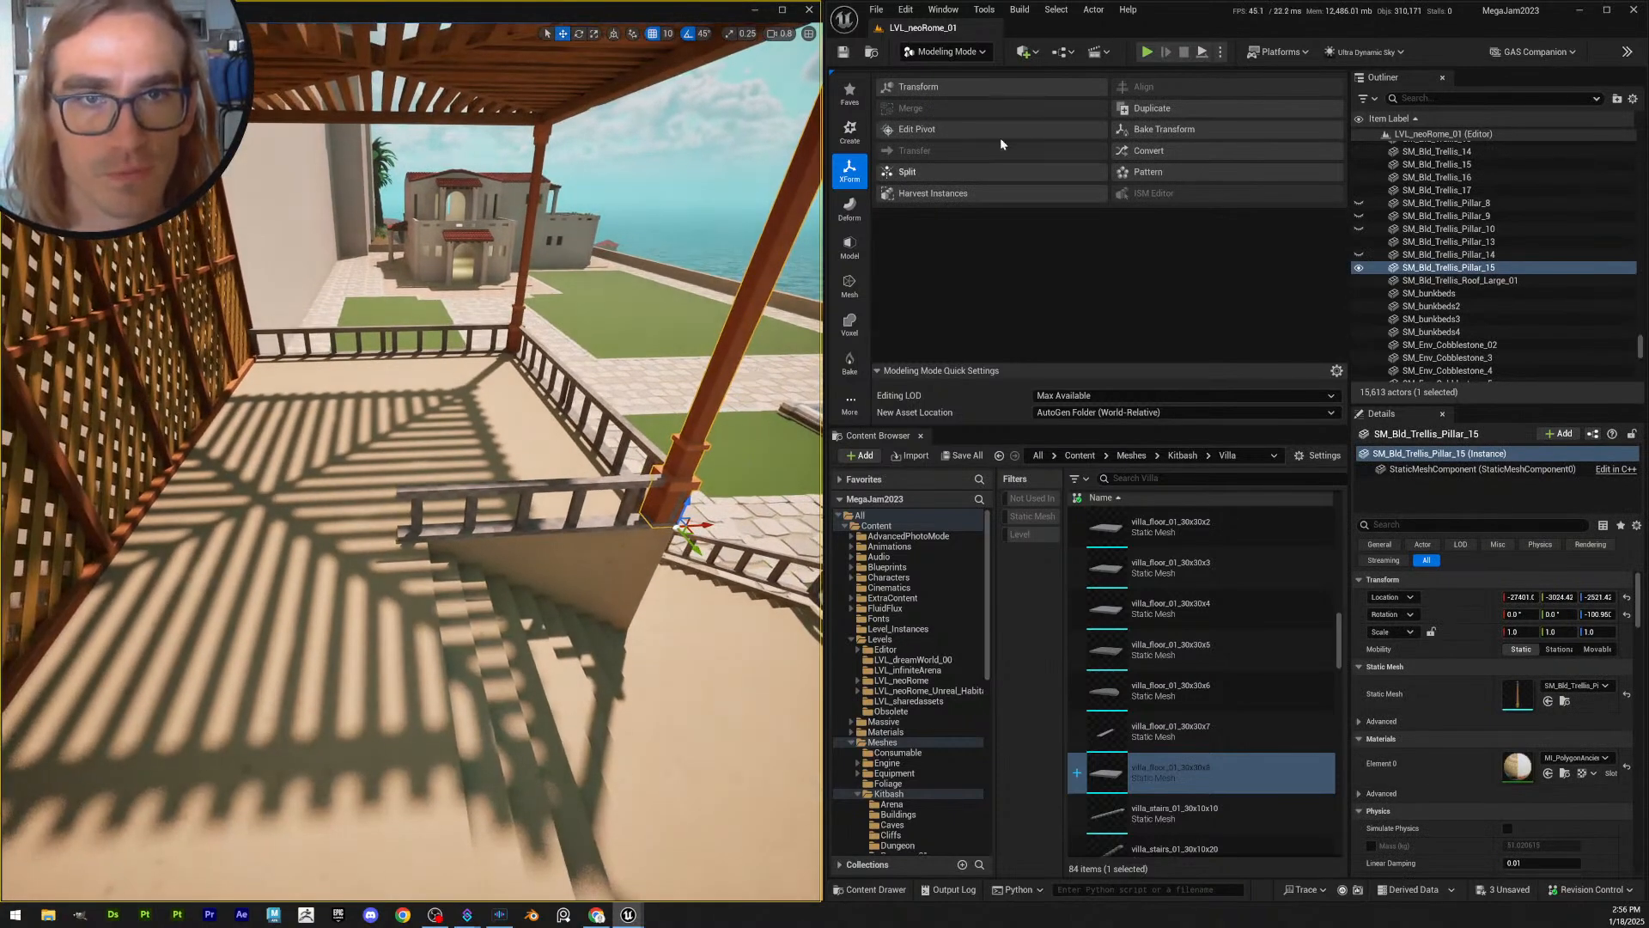
{"action": "left_click", "coordinate": [667, 33]}
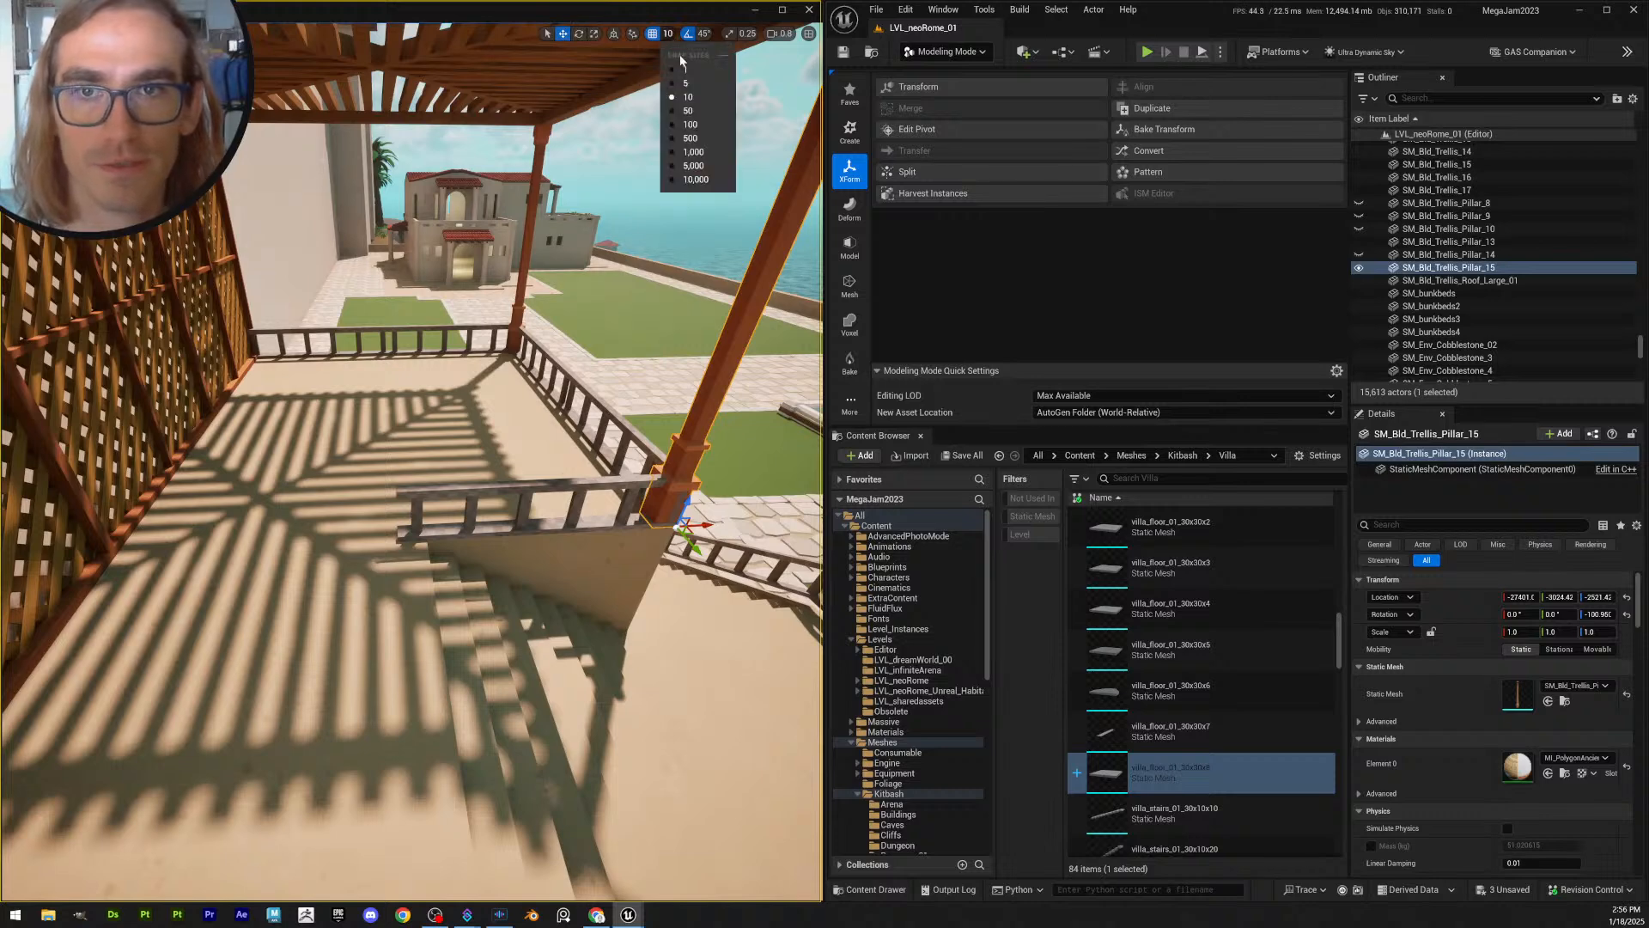
{"action": "left_click", "coordinate": [698, 125]}
{"action": "key", "text": "ctrl+d"}
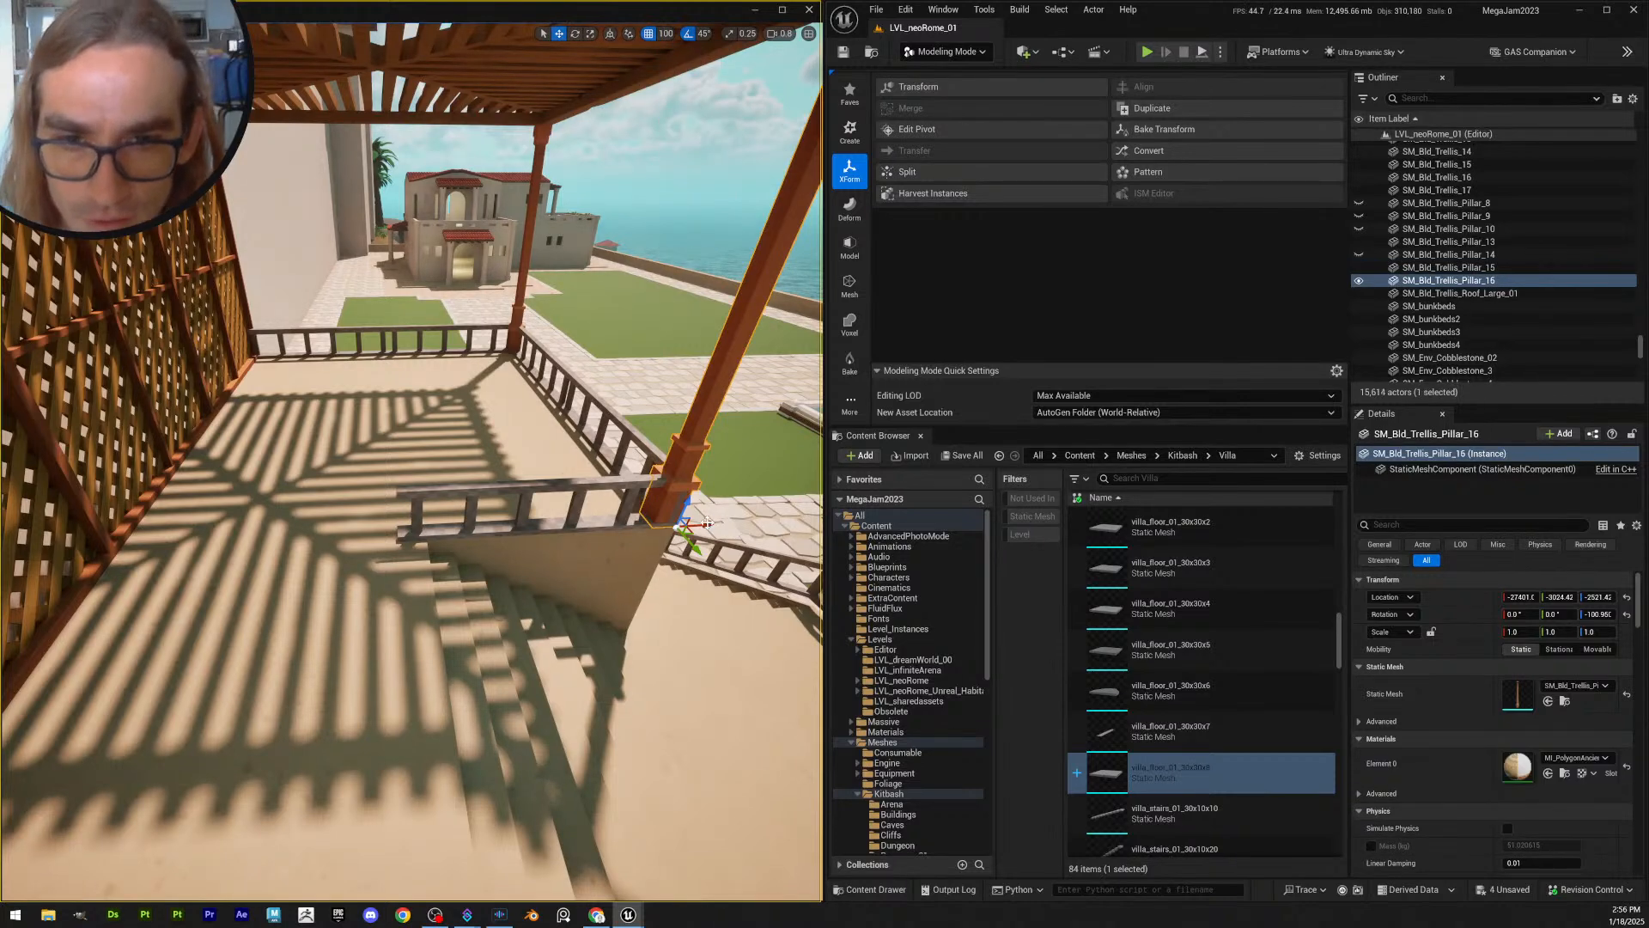
{"action": "left_click_drag", "start_coordinate": [705, 524], "coordinate": [476, 516]}
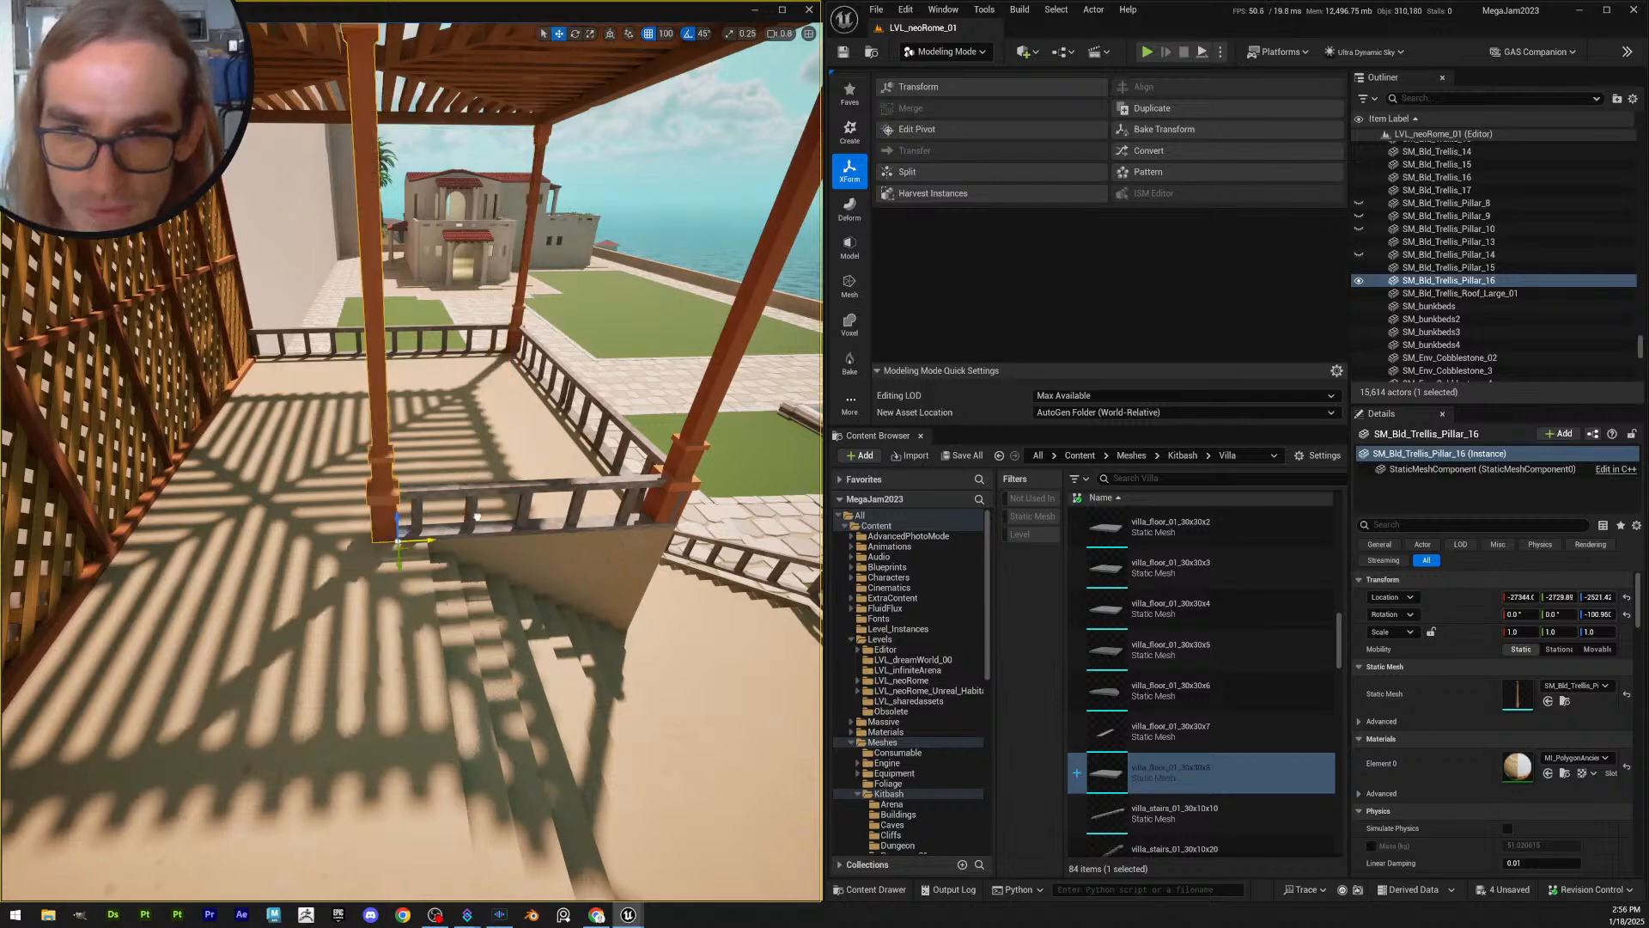
{"action": "key", "text": "Escape"}
- Examine how the new pillar sits against the stairs, railing and adjoining floor tiles by selecting the tiles around its base
{"action": "right_click_drag", "start_coordinate": [448, 518], "coordinate": [747, 518]}
{"action": "key", "text": "w"}
{"action": "scroll", "coordinate": [448, 519], "scroll_direction": "down", "scroll_amount": 1}
{"action": "key", "text": "a"}
{"action": "right_click_drag", "start_coordinate": [455, 593], "coordinate": [615, 649]}
{"action": "left_click", "coordinate": [456, 593]}
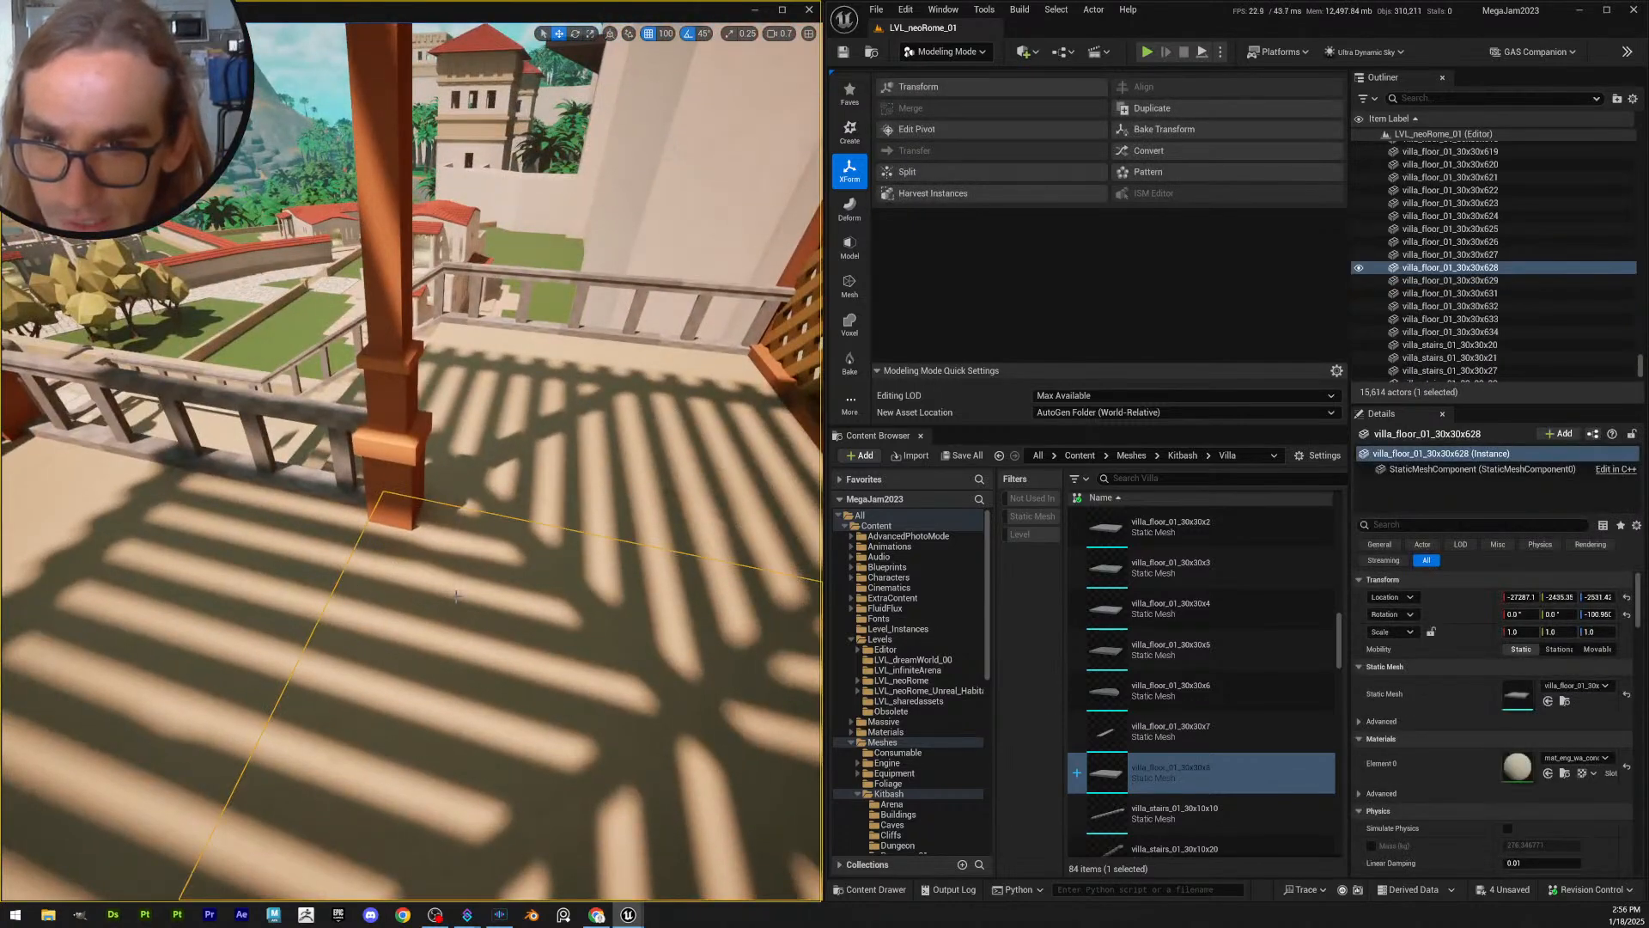
{"action": "key", "text": "a"}
{"action": "right_click_drag", "start_coordinate": [455, 593], "coordinate": [344, 575]}
{"action": "left_click", "coordinate": [381, 556]}
{"action": "key", "text": "w"}
{"action": "scroll", "coordinate": [429, 564], "scroll_direction": "down", "scroll_amount": 1}
{"action": "key", "text": "d"}
{"action": "key", "text": "Escape"}
{"action": "key", "text": "s"}
{"action": "left_click", "coordinate": [275, 556]}
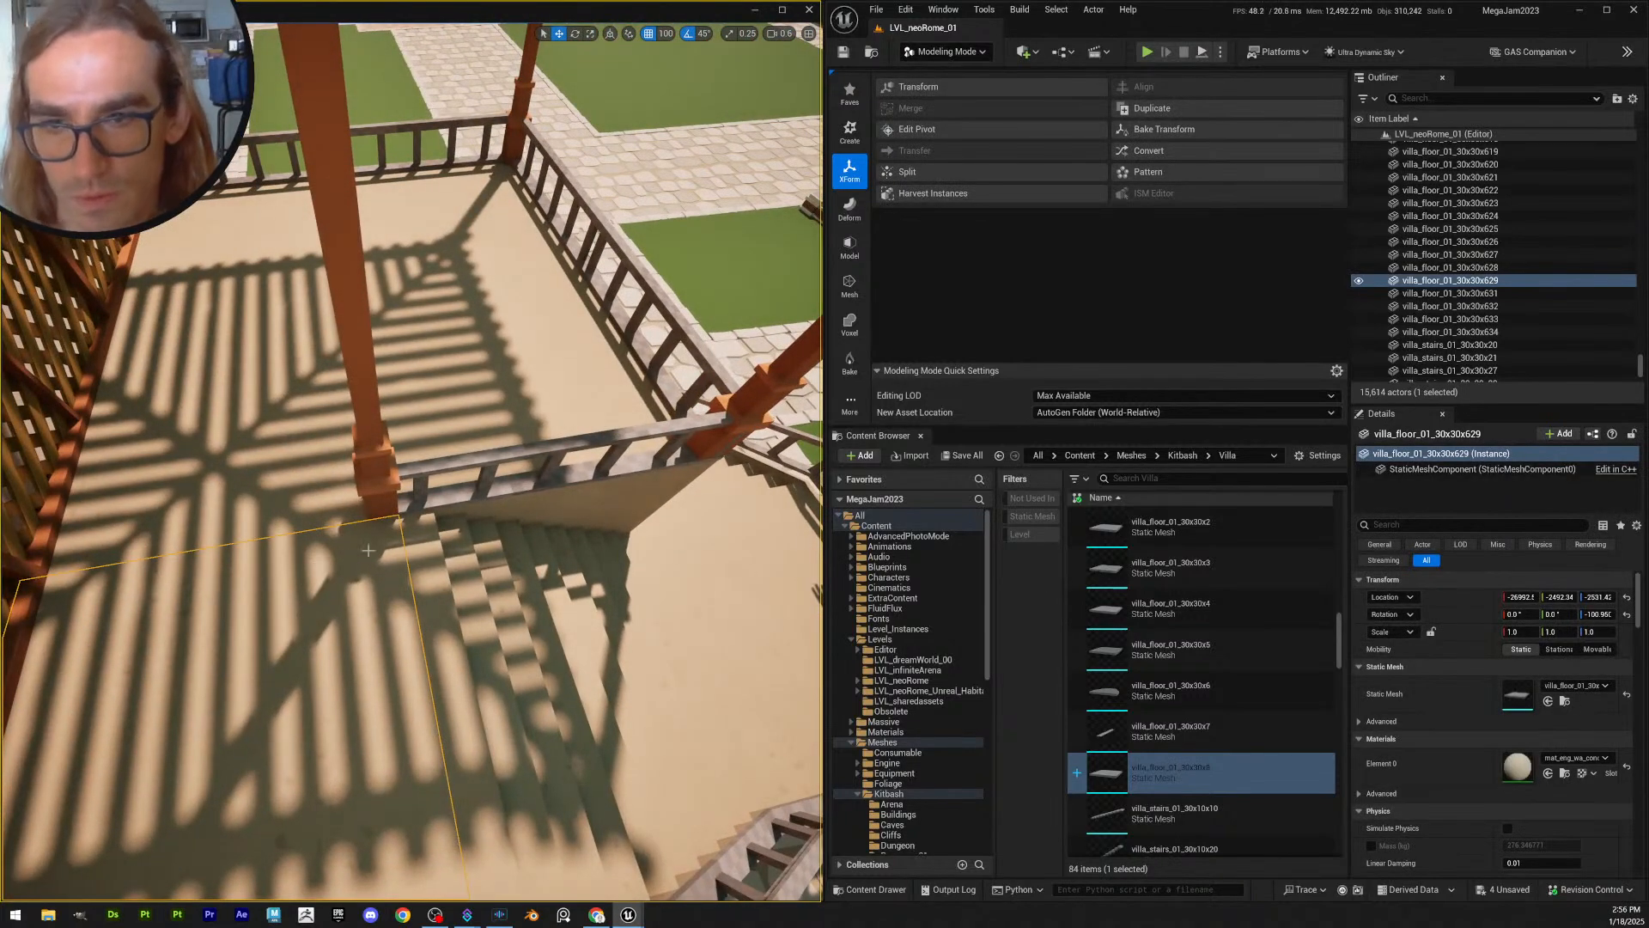
{"action": "left_click", "coordinate": [312, 496]}
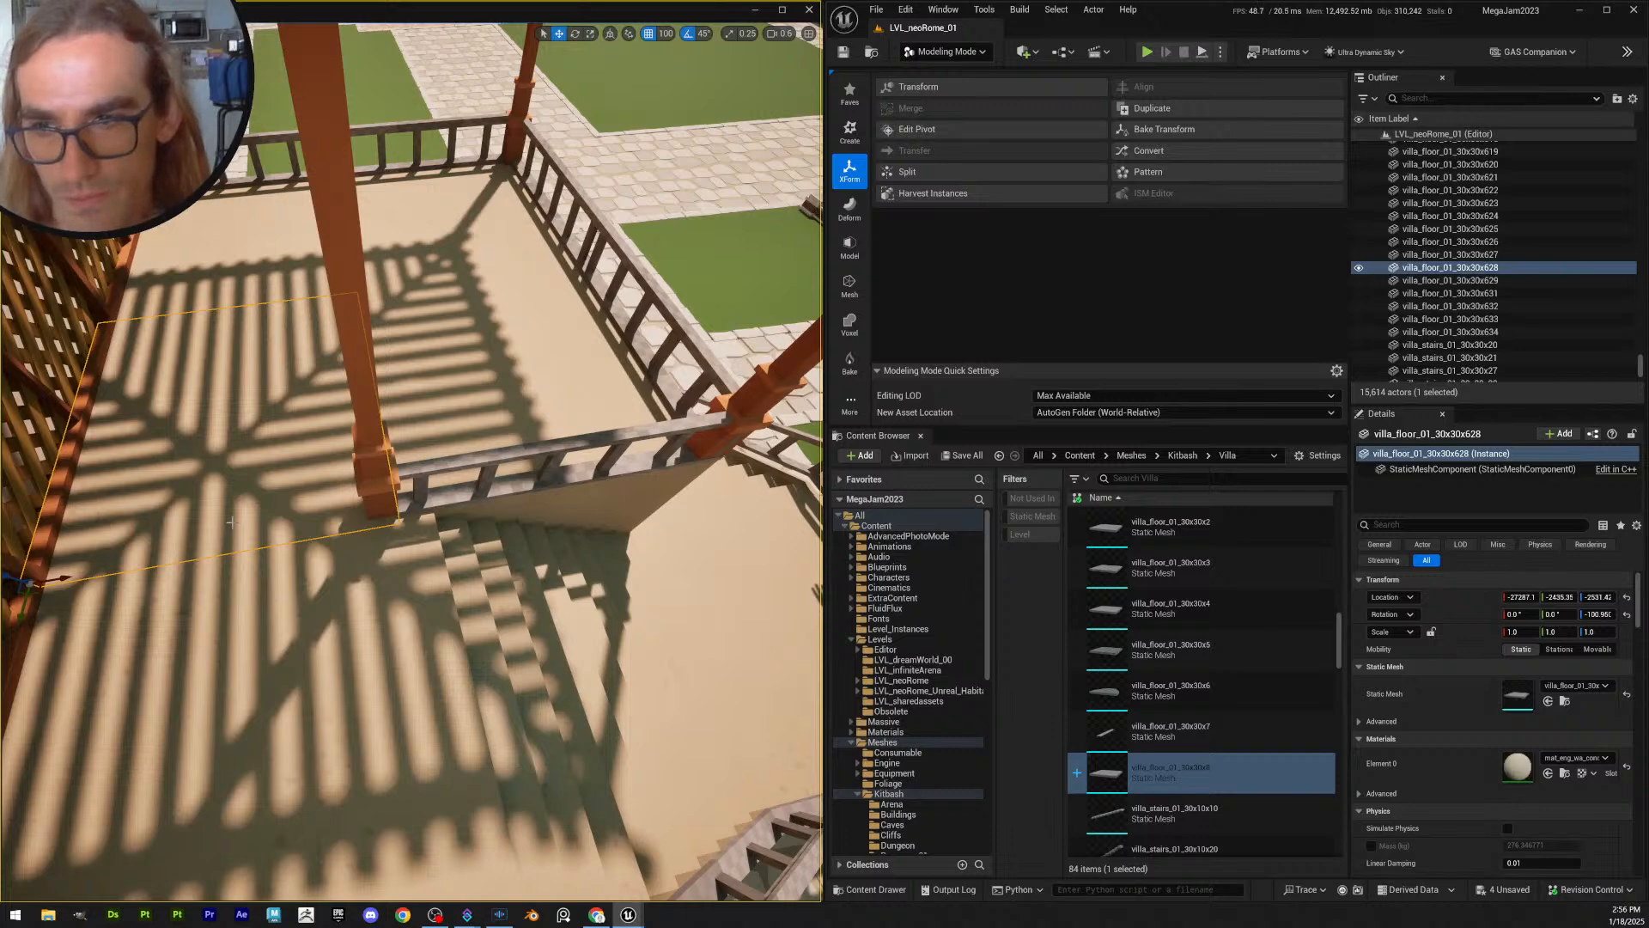
{"action": "left_click", "coordinate": [495, 427]}
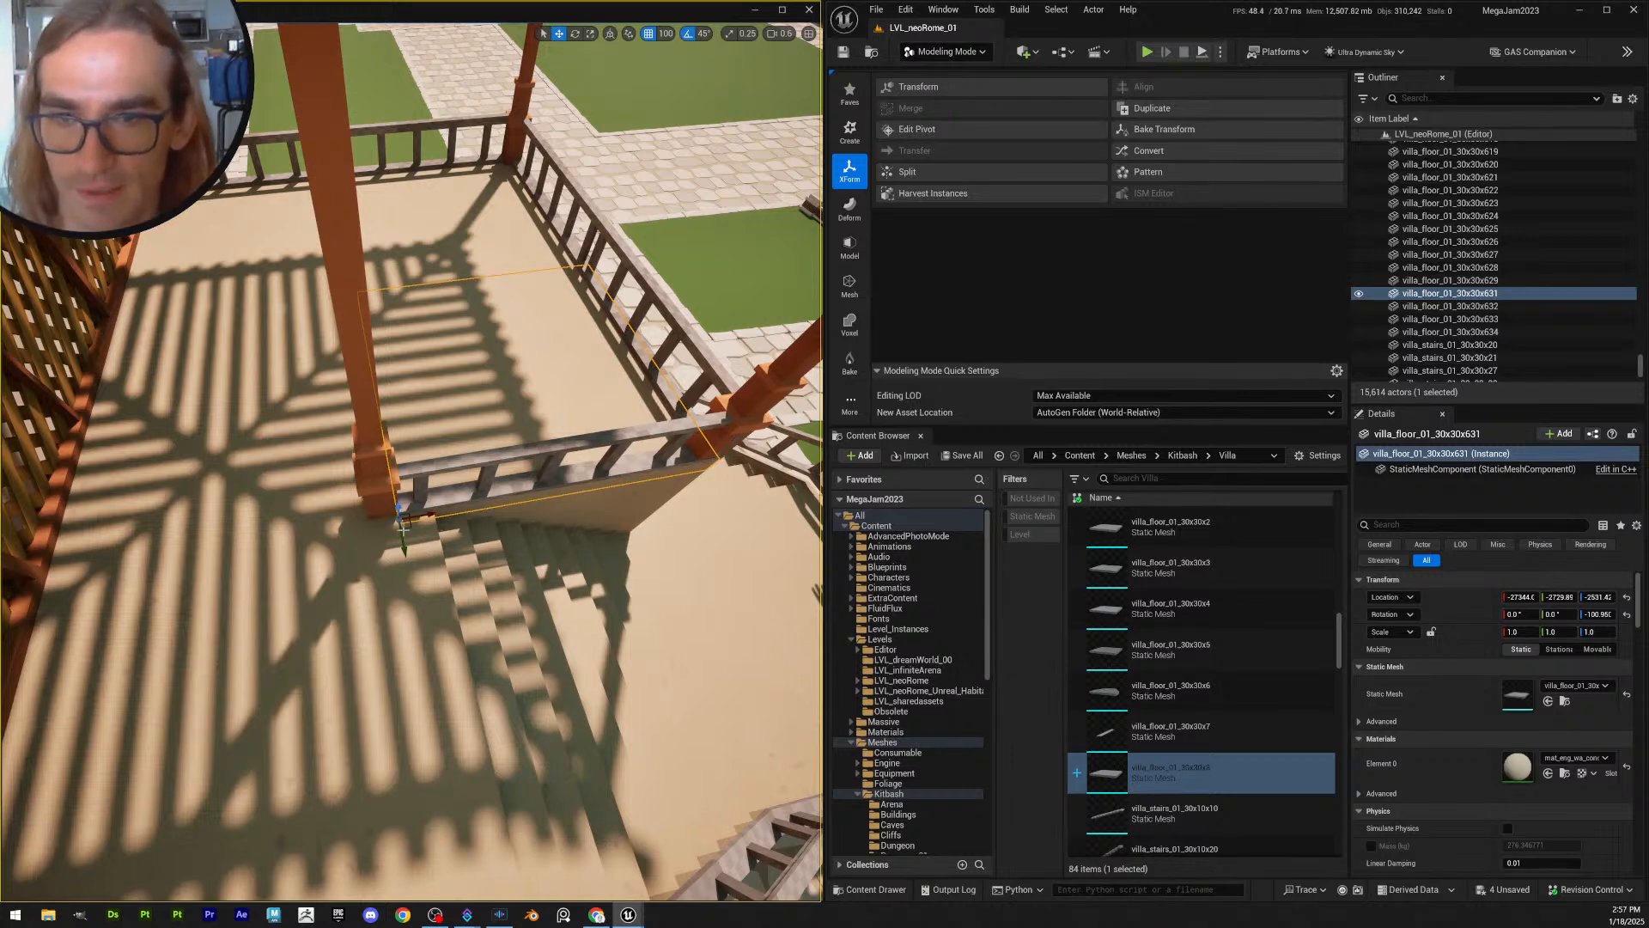
- Check the whole terrace from a distance with nothing selected and save all unsaved content
{"action": "left_click", "coordinate": [381, 491]}
{"action": "right_click_drag", "start_coordinate": [380, 491], "coordinate": [257, 335]}
{"action": "key", "text": "Escape"}
{"action": "right_click_drag", "start_coordinate": [262, 446], "coordinate": [594, 593]}
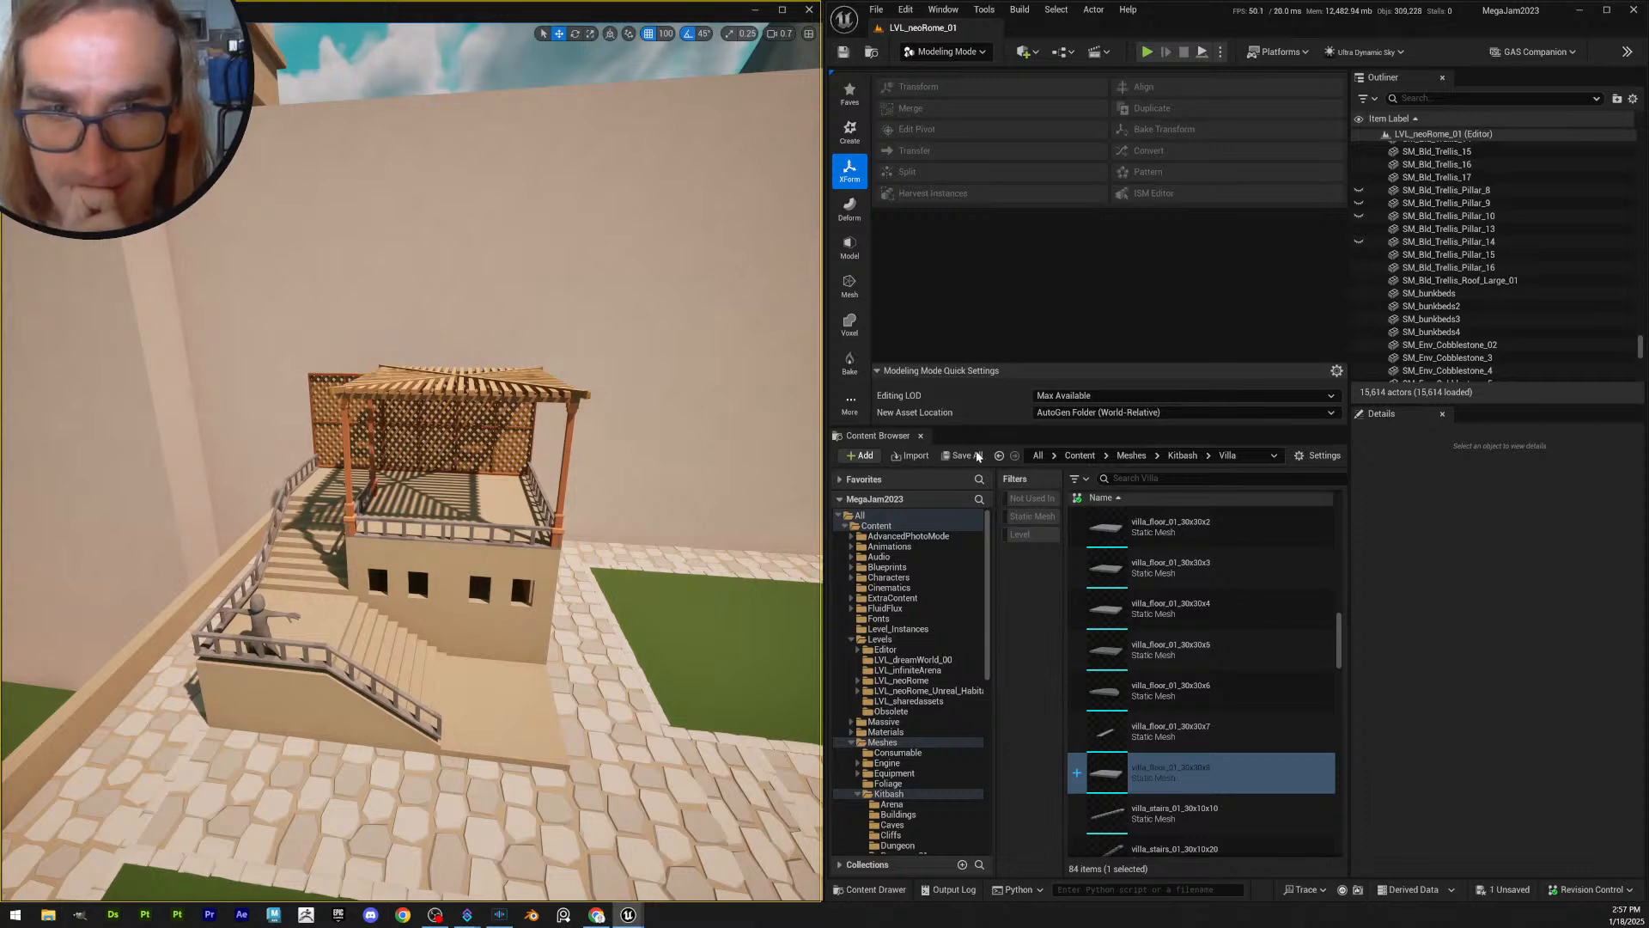
{"action": "left_click", "coordinate": [978, 457]}
{"action": "left_click", "coordinate": [923, 602]}
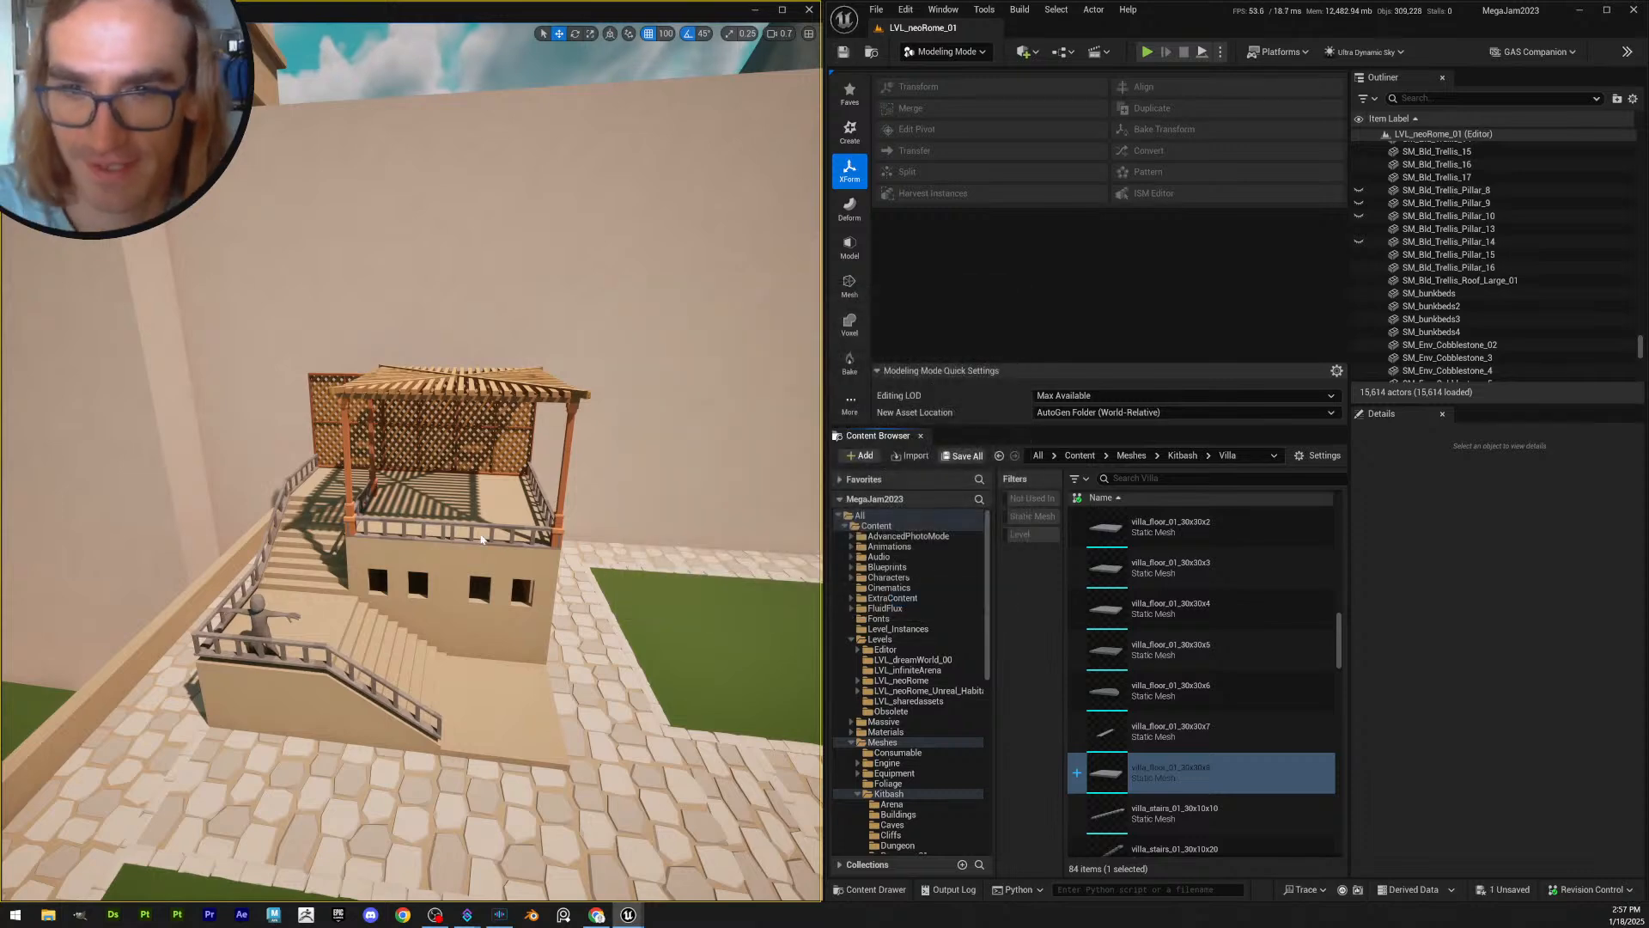
- Duplicate the outer front corner pillar and move the copy 600 units along the side railing to the trellis corner
{"action": "right_click_drag", "start_coordinate": [599, 500], "coordinate": [485, 610]}
{"action": "scroll", "coordinate": [332, 619], "scroll_direction": "up", "scroll_amount": 1}
{"action": "left_click", "coordinate": [357, 615]}
{"action": "key", "text": "ctrl+d"}
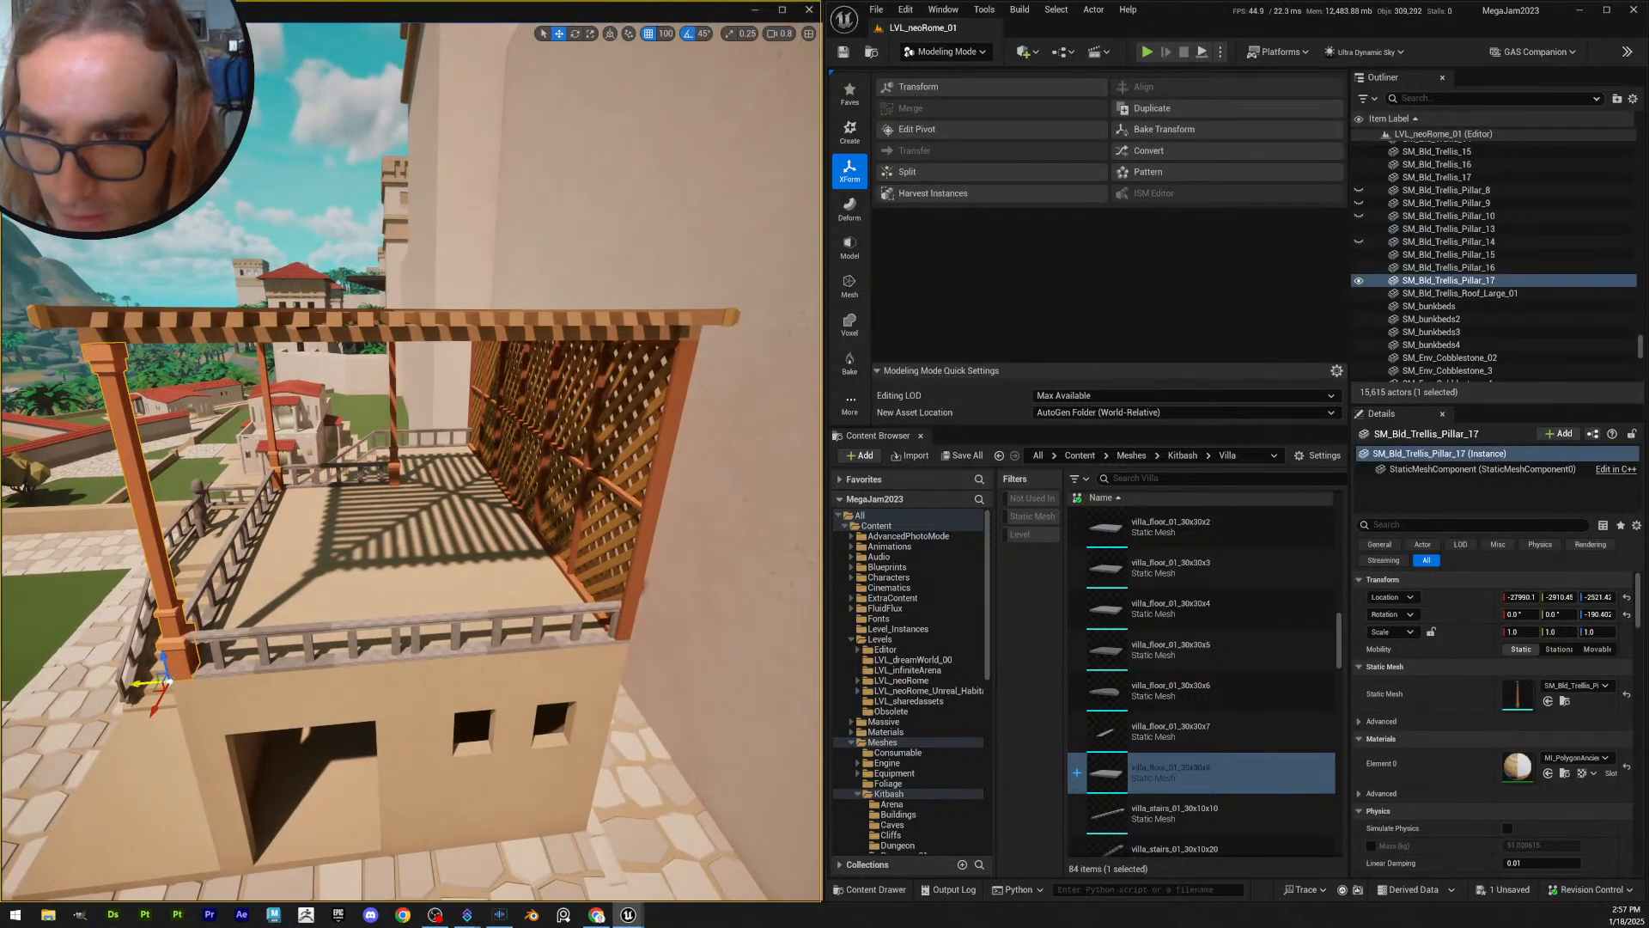
{"action": "left_click_drag", "start_coordinate": [169, 681], "coordinate": [591, 694]}
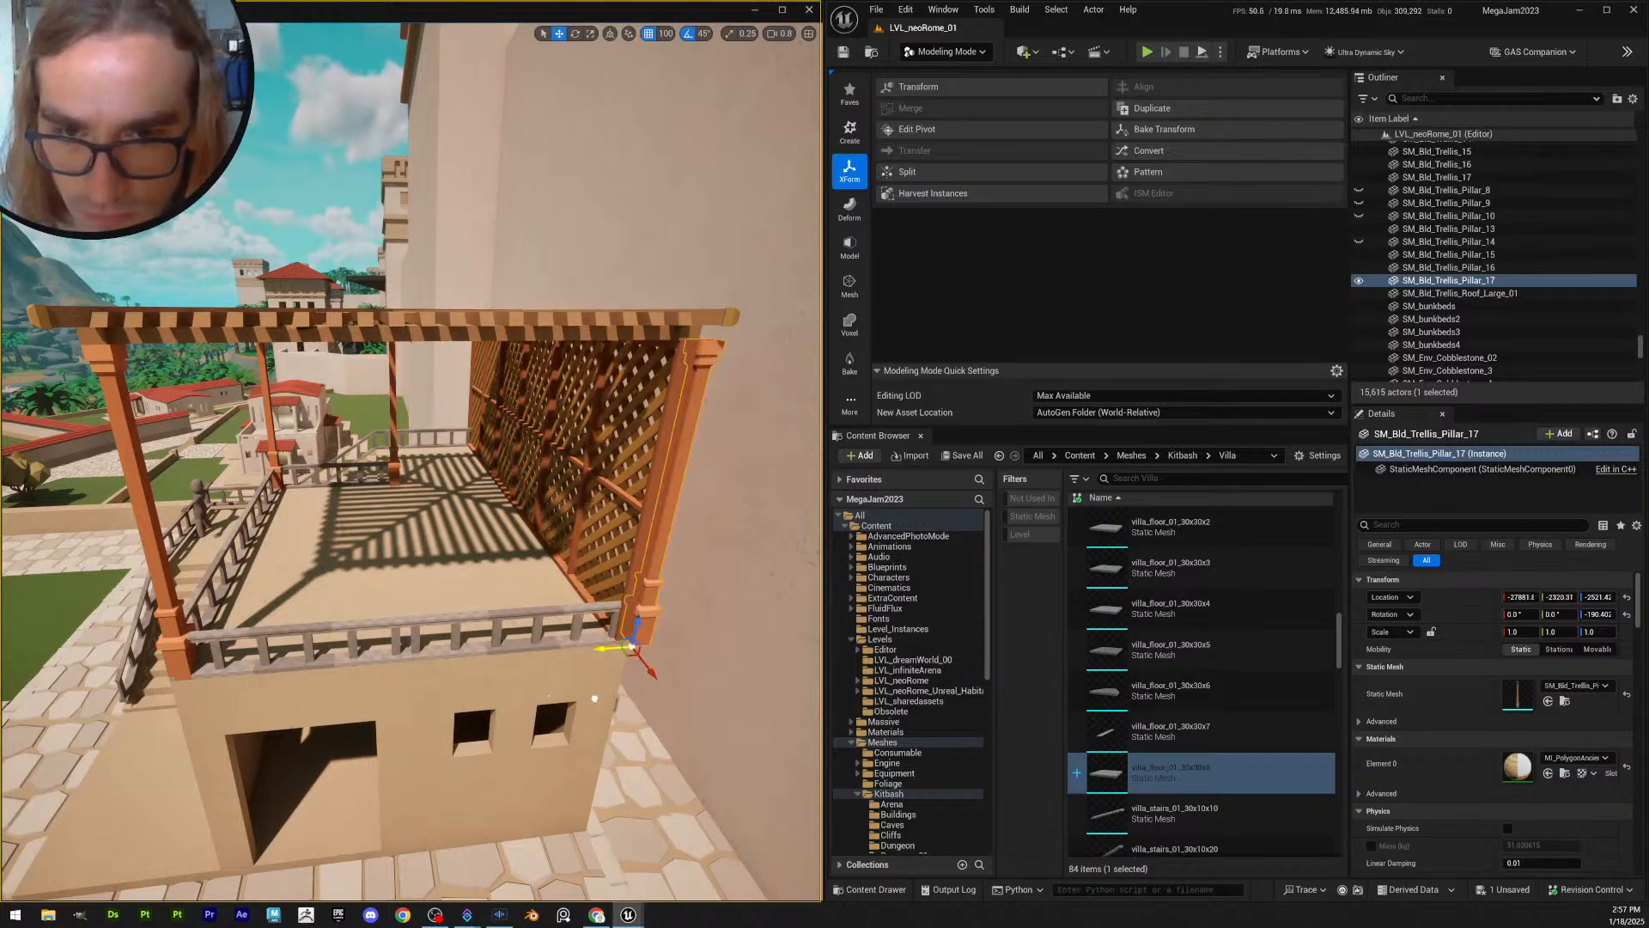
- Rotate the duplicate pillar at the trellis corner by -90 degrees around the vertical axis
{"action": "key", "text": "w"}
{"action": "right_click_drag", "start_coordinate": [594, 698], "coordinate": [674, 726]}
{"action": "scroll", "coordinate": [594, 697], "scroll_direction": "down", "scroll_amount": 1}
{"action": "key", "text": "w"}
{"action": "key", "text": "d"}
{"action": "key", "text": "e"}
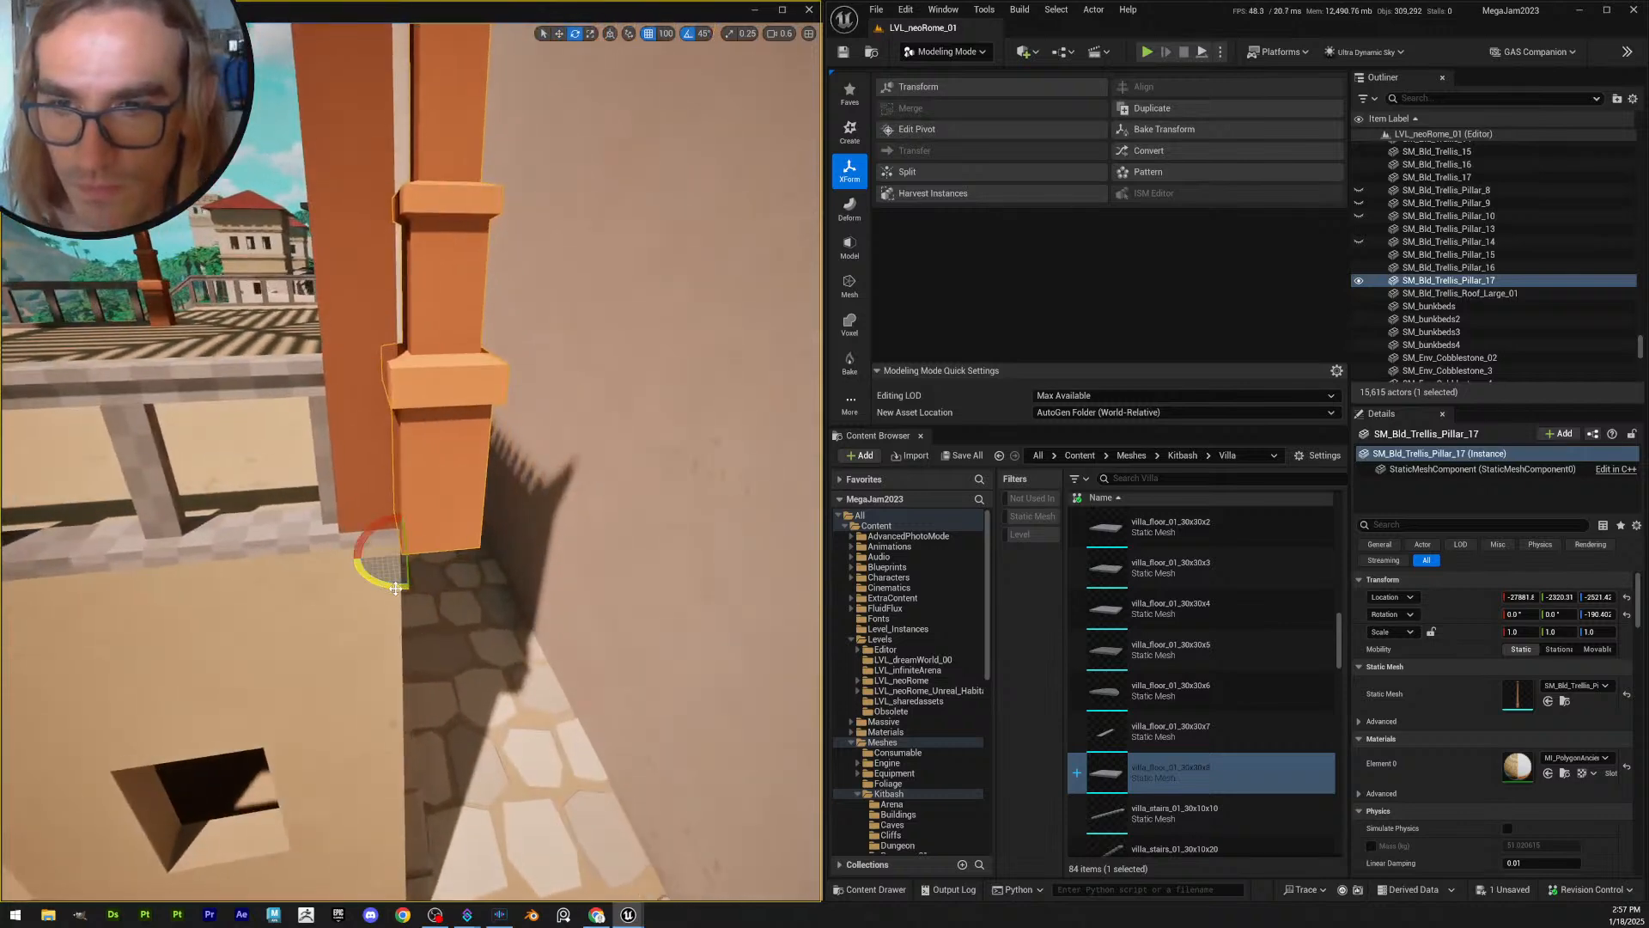
{"action": "left_click_drag", "start_coordinate": [396, 588], "coordinate": [409, 589]}
{"action": "key", "text": "d"}
{"action": "mouse_move", "coordinate": [435, 577]}
{"action": "right_mouse_down"}
{"action": "mouse_move", "coordinate": [370, 601]}
{"action": "mouse_move", "coordinate": [361, 567]}
{"action": "mouse_move", "coordinate": [438, 574]}
{"action": "right_mouse_up"}
- Copy the transform of the corner window wall below the trellis and paste it onto the duplicate pillar
{"action": "scroll", "coordinate": [435, 576], "scroll_direction": "down", "scroll_amount": 1}
{"action": "key", "text": "q"}
{"action": "left_click", "coordinate": [507, 507]}
{"action": "key", "text": "w"}
{"action": "right_click_drag", "start_coordinate": [509, 507], "coordinate": [518, 458]}
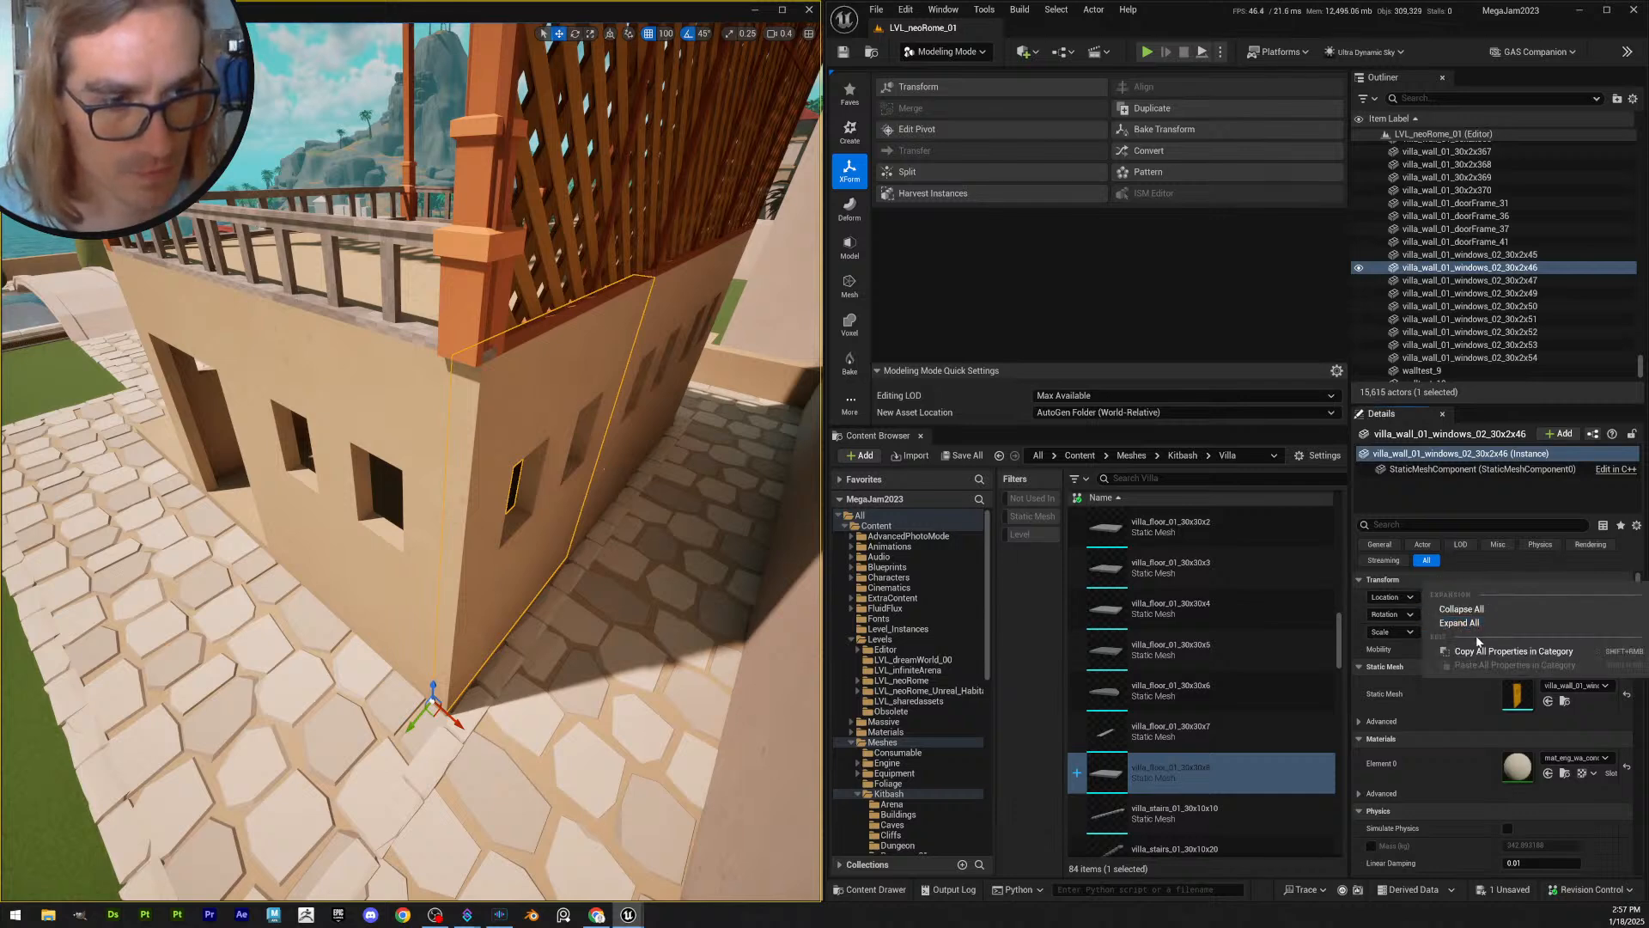
{"action": "left_click", "coordinate": [487, 296]}
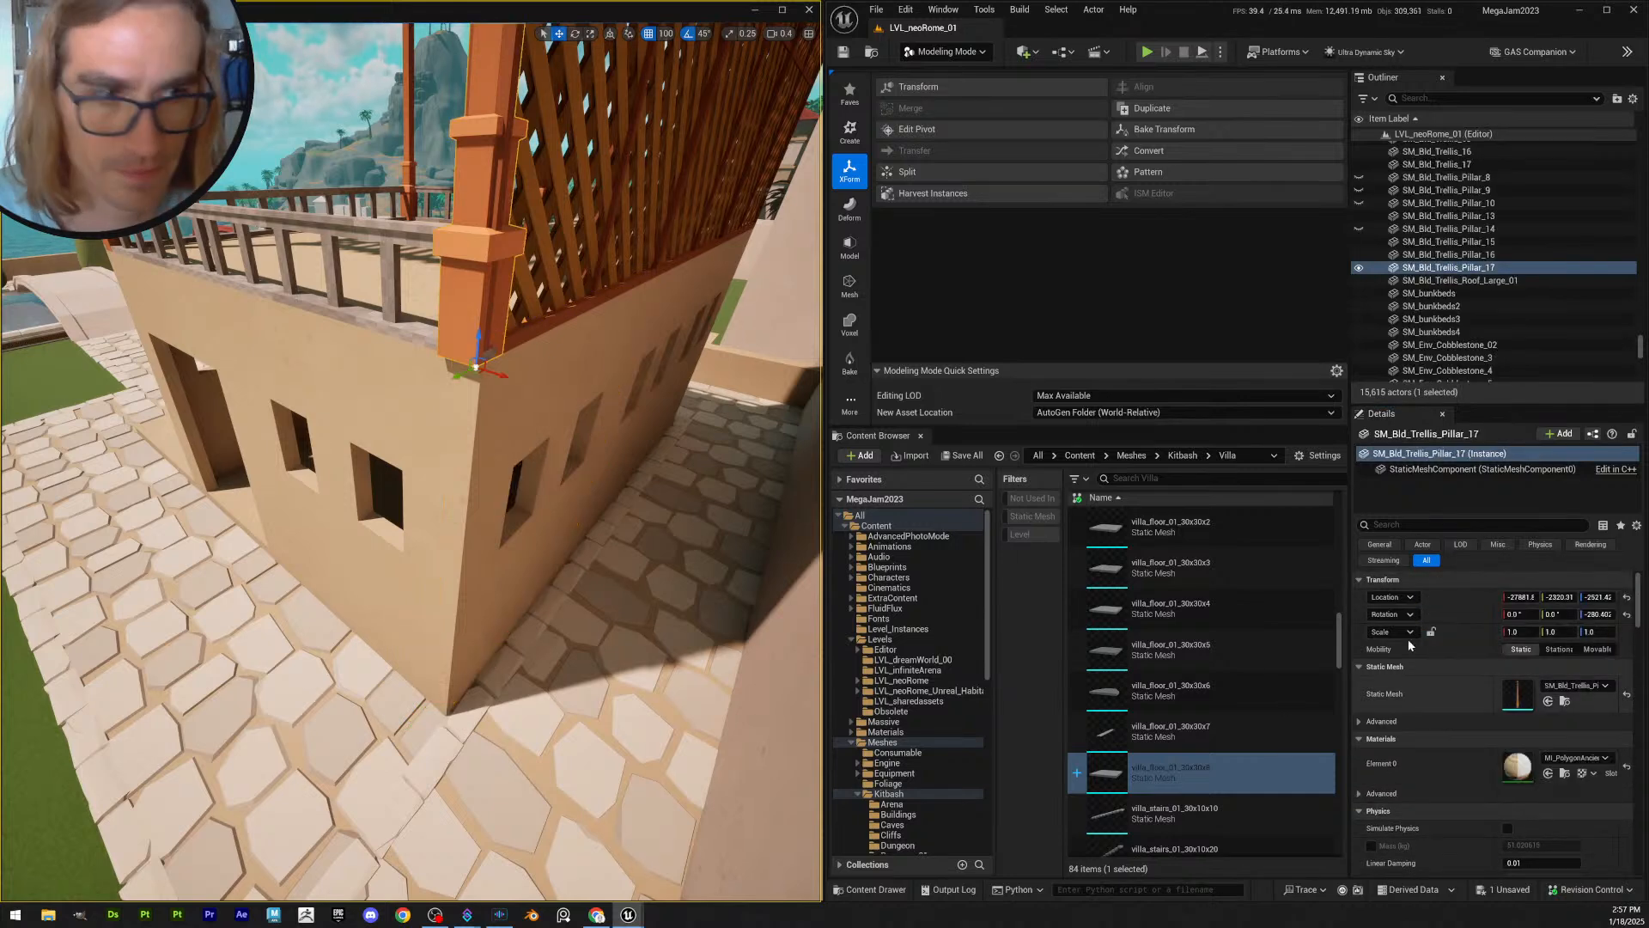
{"action": "right_click", "coordinate": [1436, 579]}
{"action": "left_click", "coordinate": [1482, 664]}
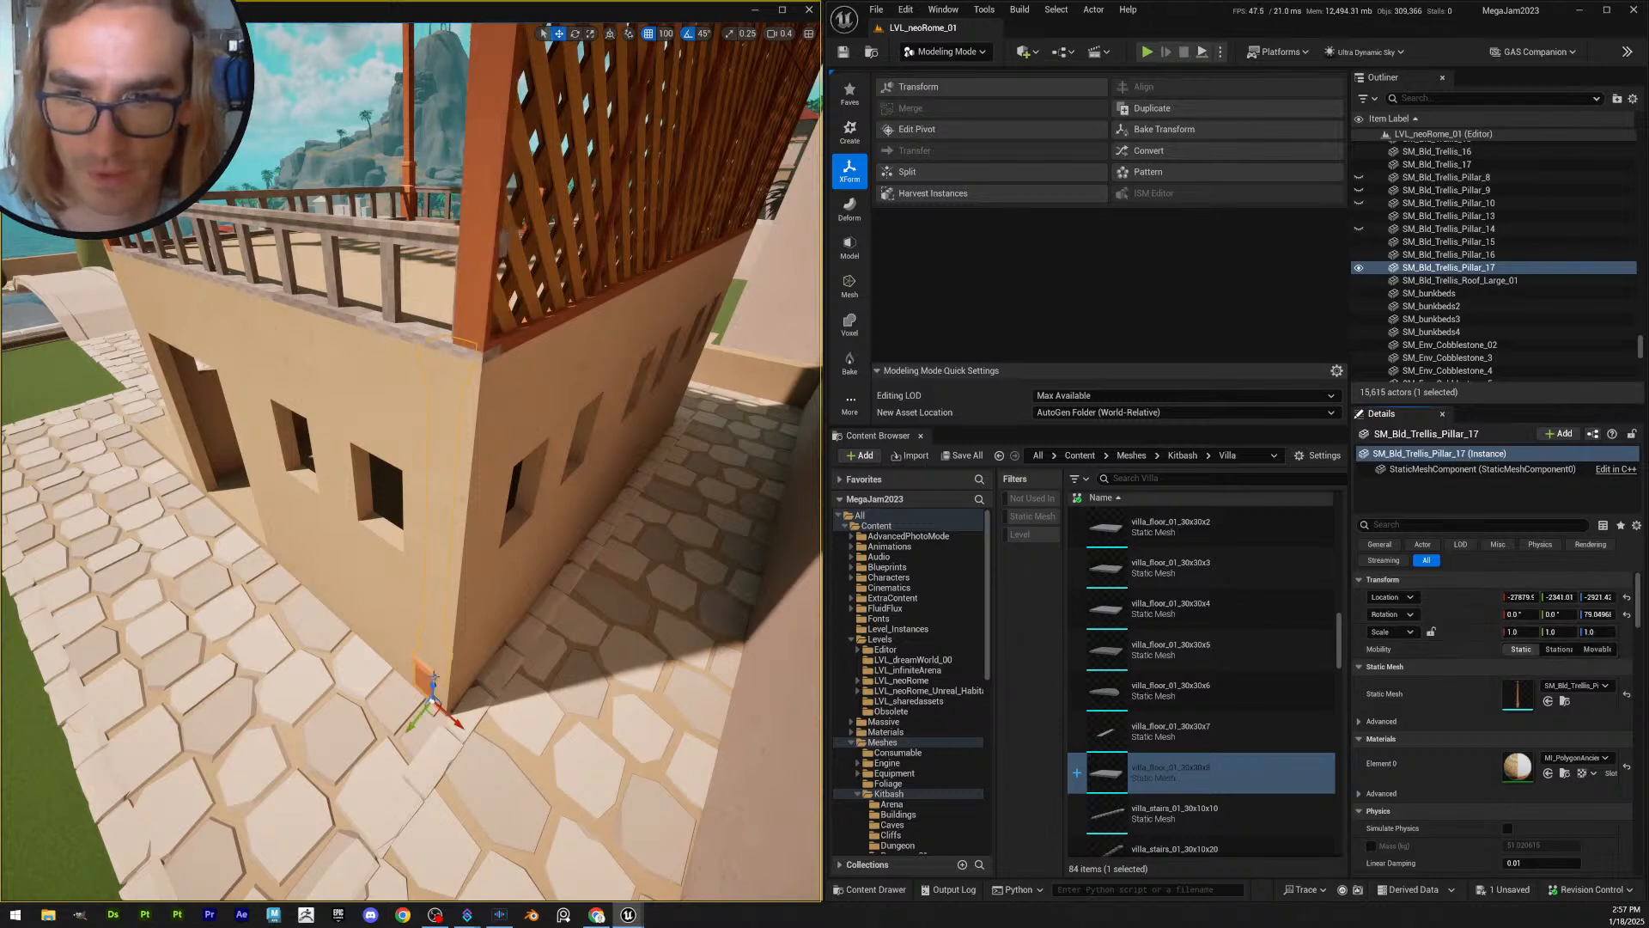
- Raise the duplicate pillar 400 units and, with position snapping at 10, shift it 20 units toward the outer trellis corner
{"action": "left_click_drag", "start_coordinate": [432, 688], "coordinate": [514, 332]}
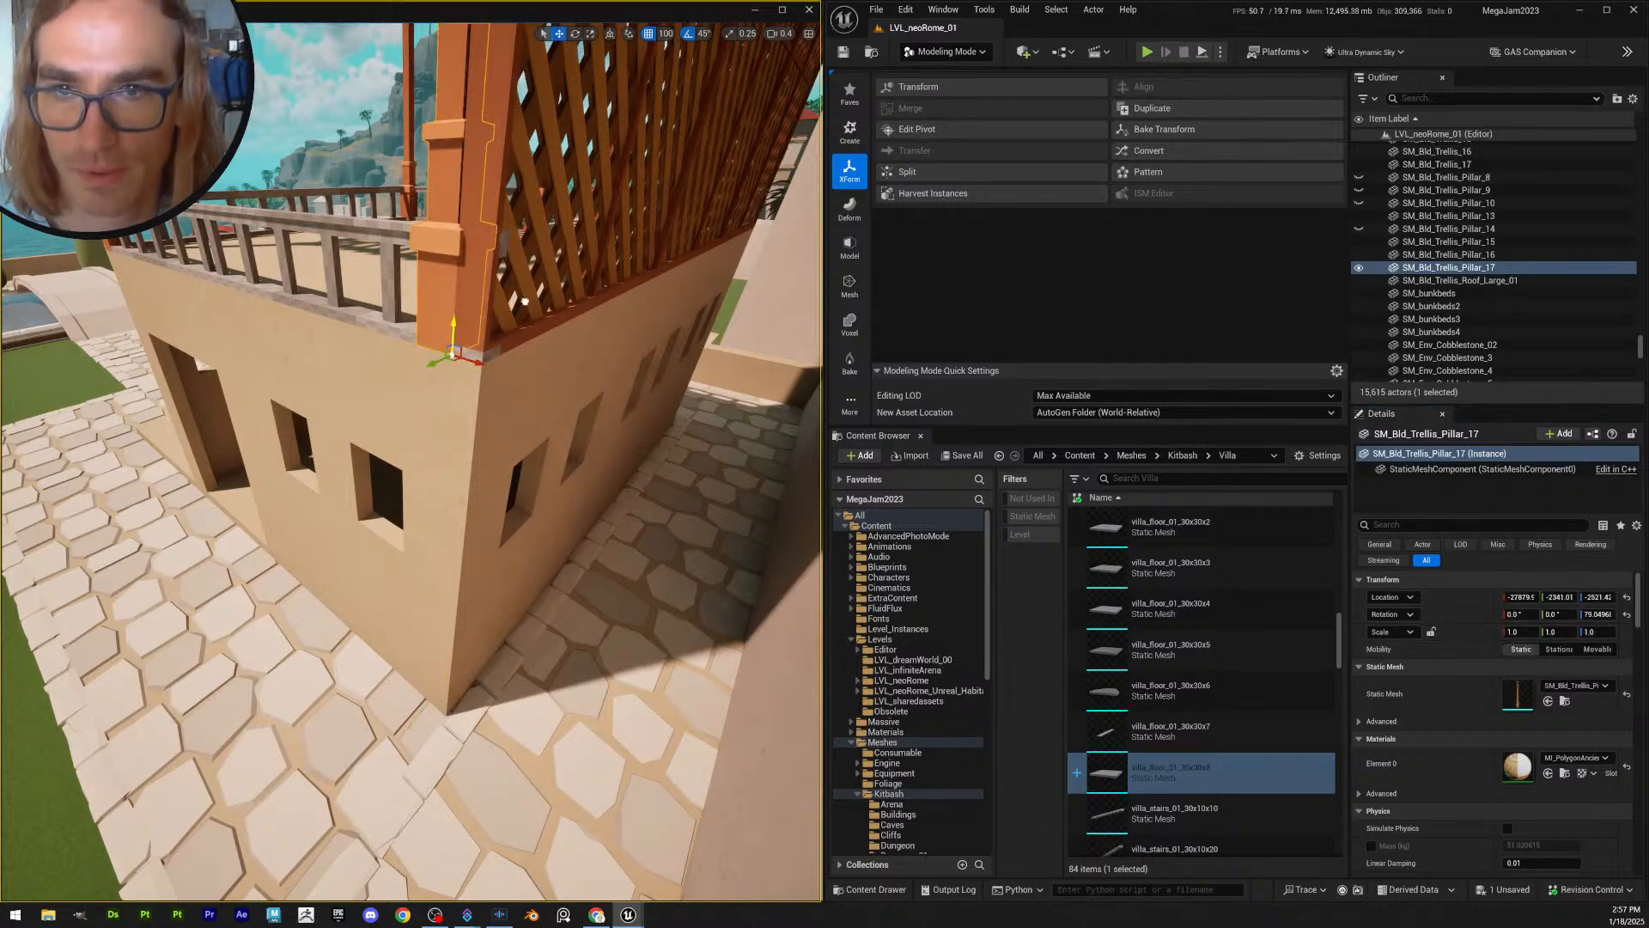
{"action": "right_click_drag", "start_coordinate": [505, 345], "coordinate": [730, 287]}
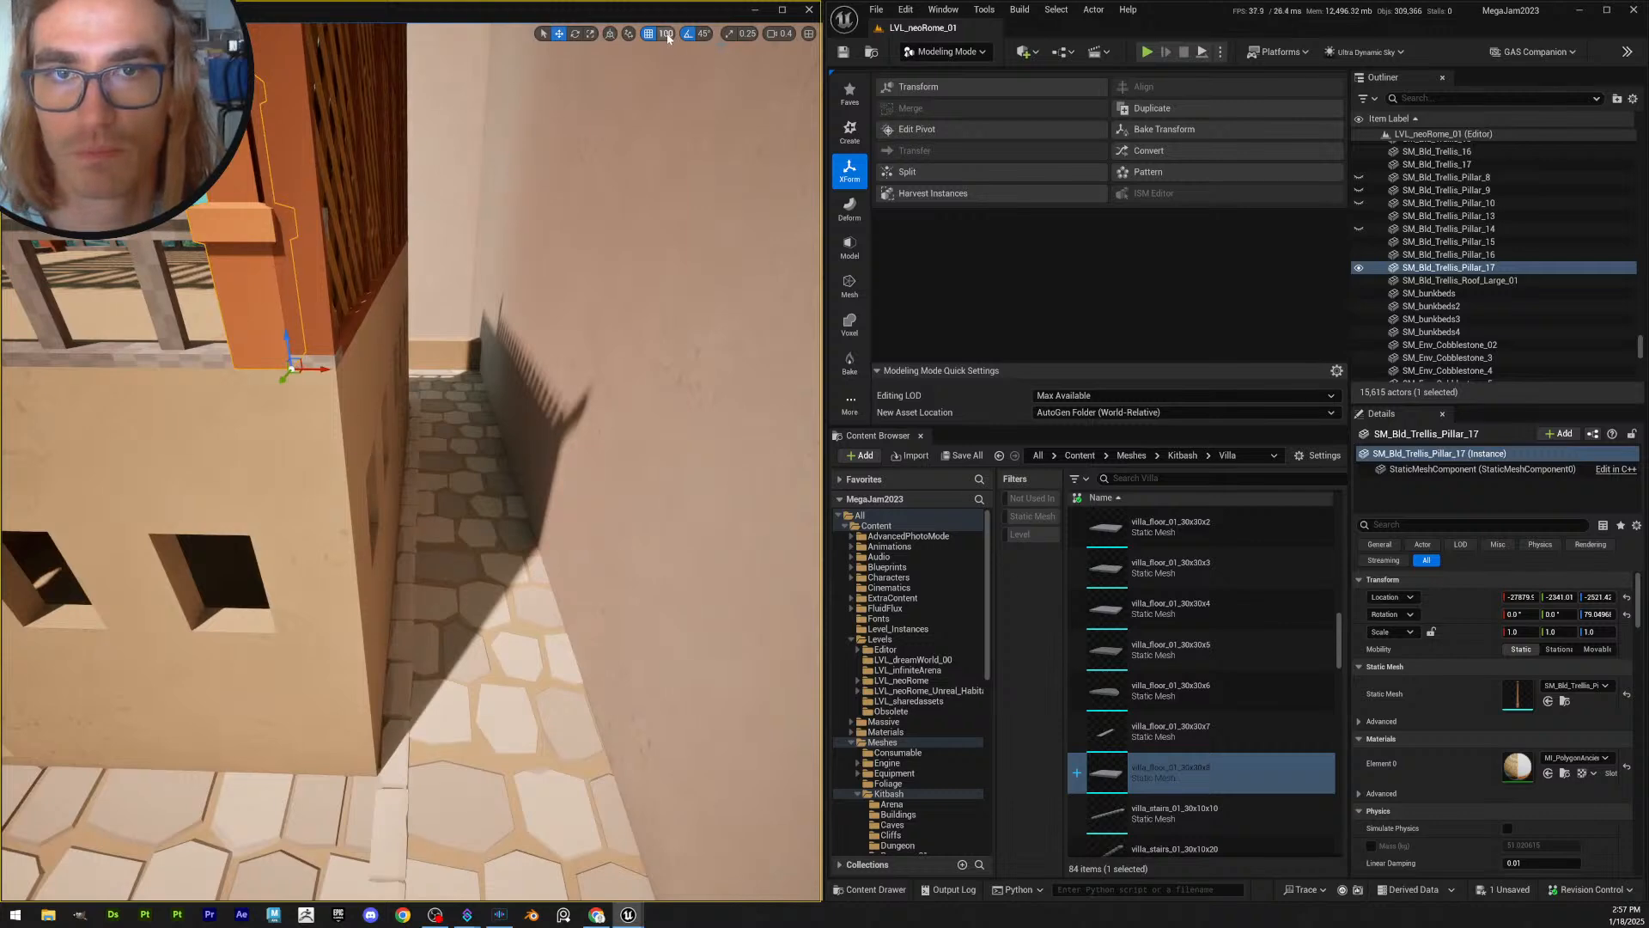
{"action": "left_click", "coordinate": [669, 38]}
{"action": "left_click", "coordinate": [687, 110]}
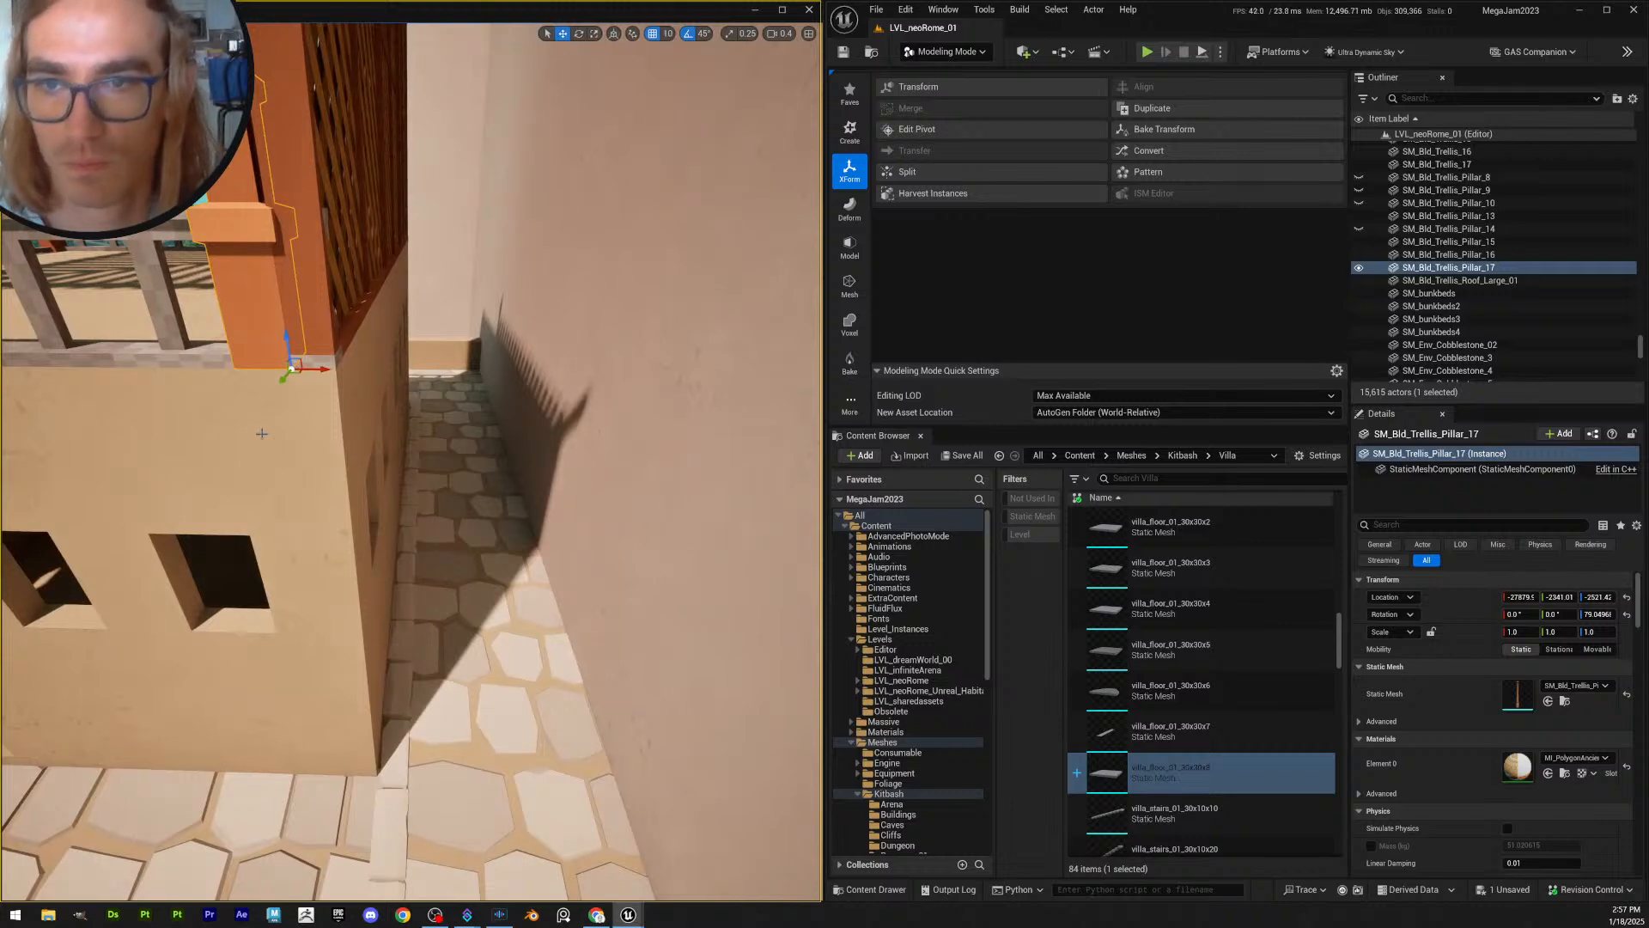
{"action": "left_click_drag", "start_coordinate": [324, 366], "coordinate": [361, 375]}
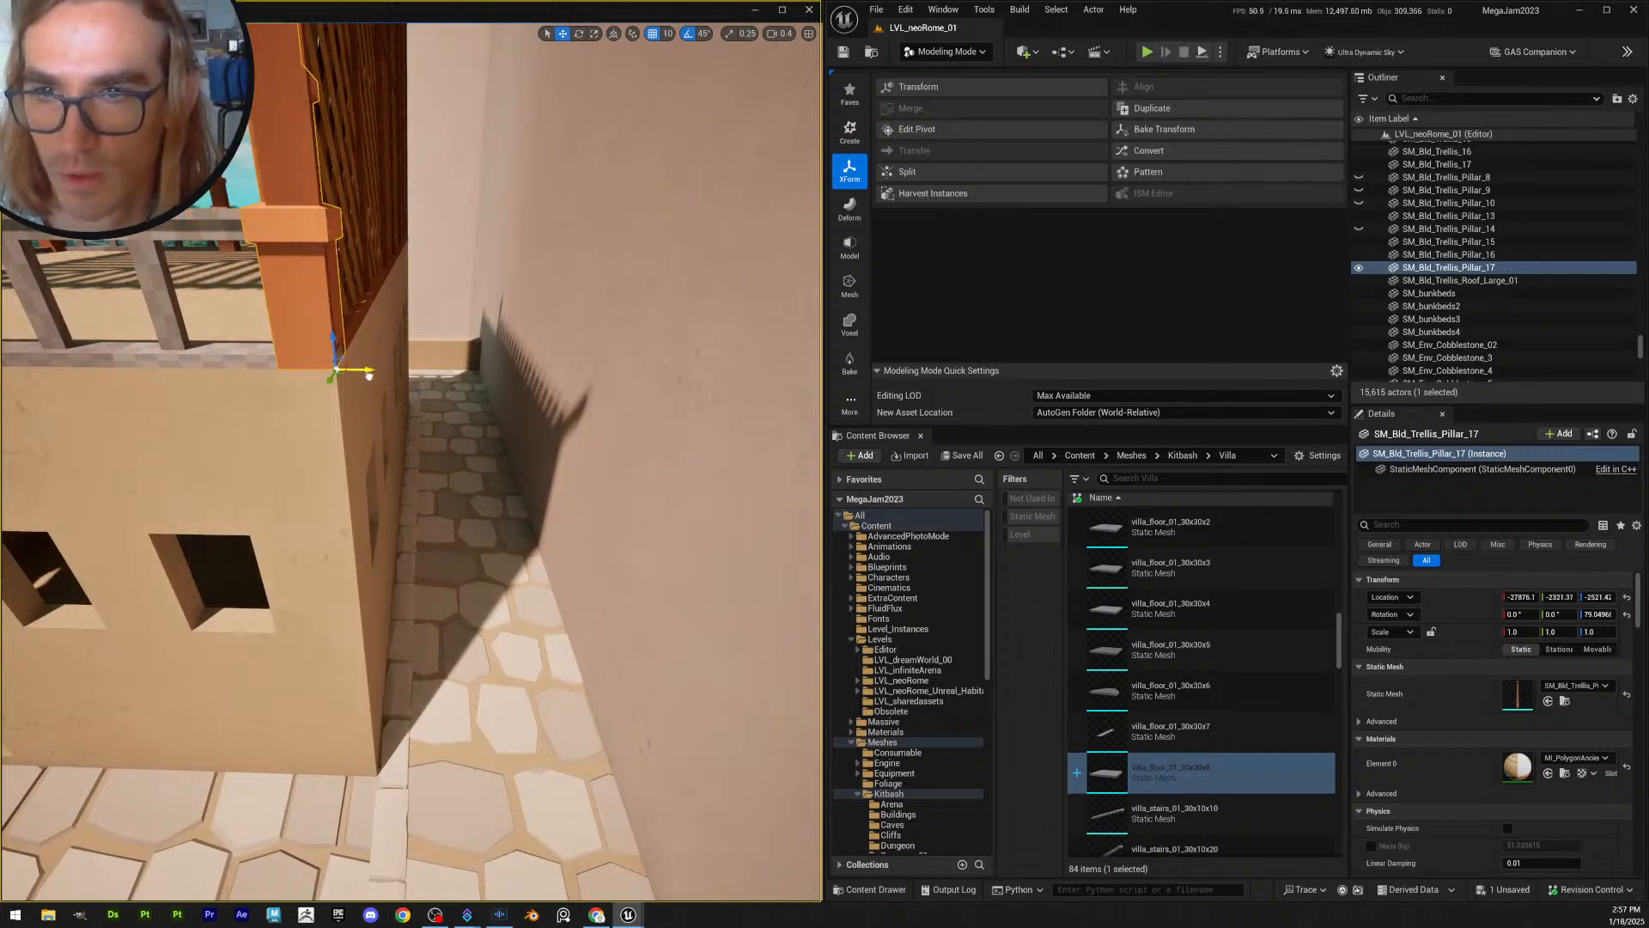
{"action": "key", "text": "Escape"}
- Delete the pillar at the trellis corner to inspect the corner without it, and undo the deletion
{"action": "right_click_drag", "start_coordinate": [369, 375], "coordinate": [384, 475]}
{"action": "scroll", "coordinate": [396, 372], "scroll_direction": "up", "scroll_amount": 1}
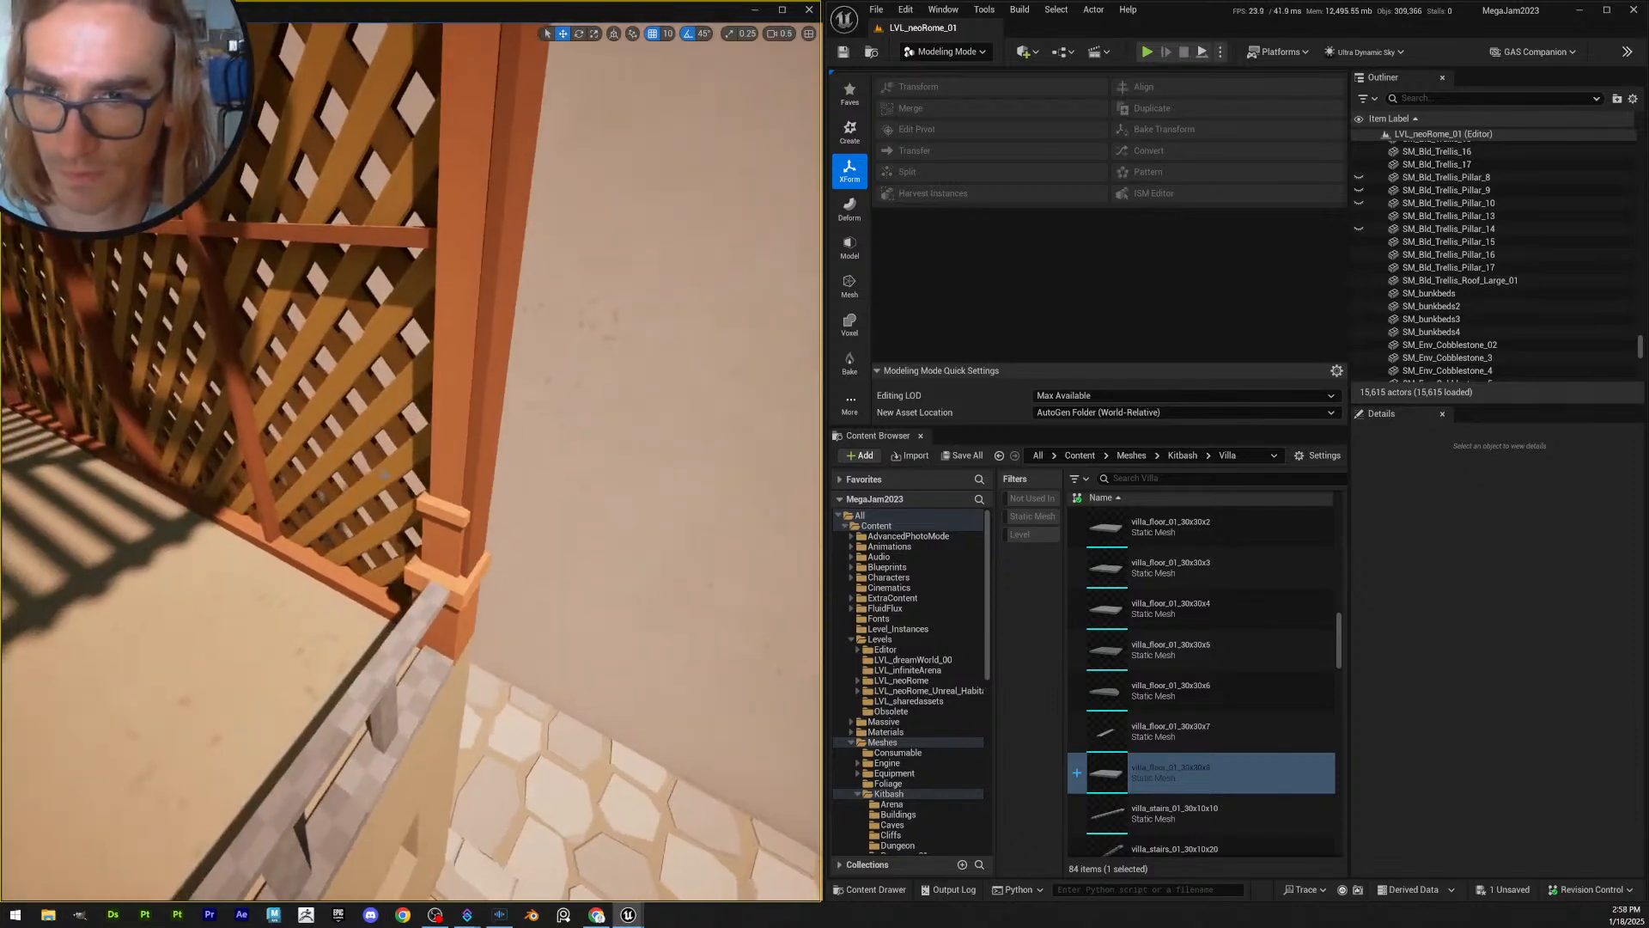
{"action": "left_click", "coordinate": [444, 509]}
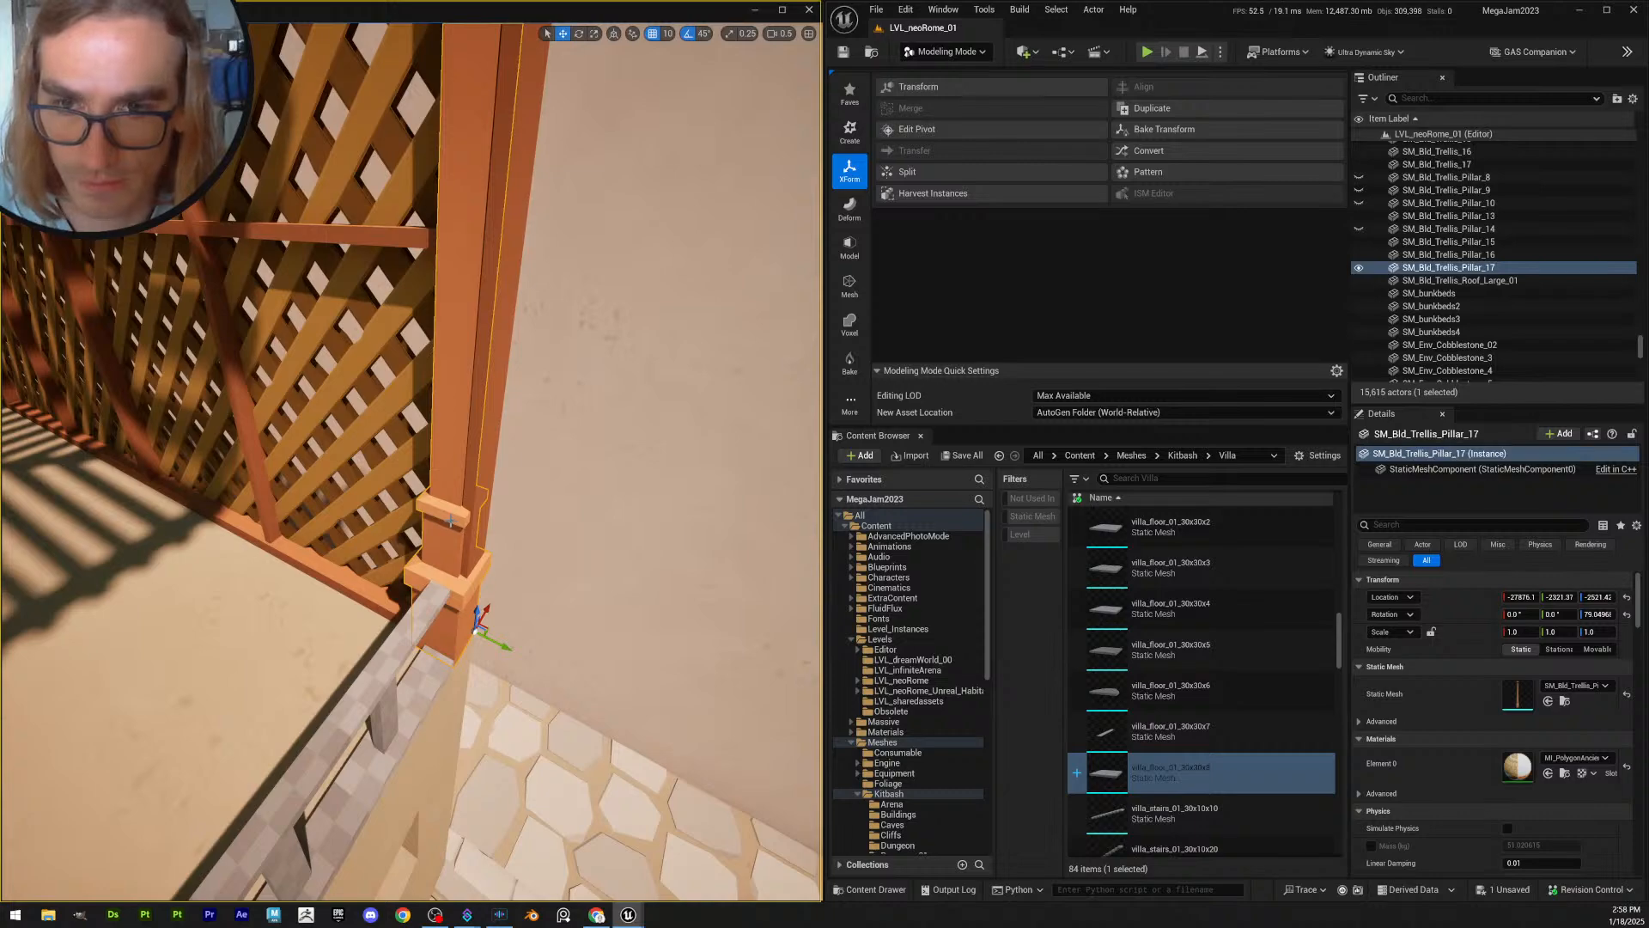
{"action": "key", "text": "Delete"}
{"action": "right_click_drag", "start_coordinate": [451, 520], "coordinate": [481, 595]}
{"action": "key", "text": "ctrl+z"}
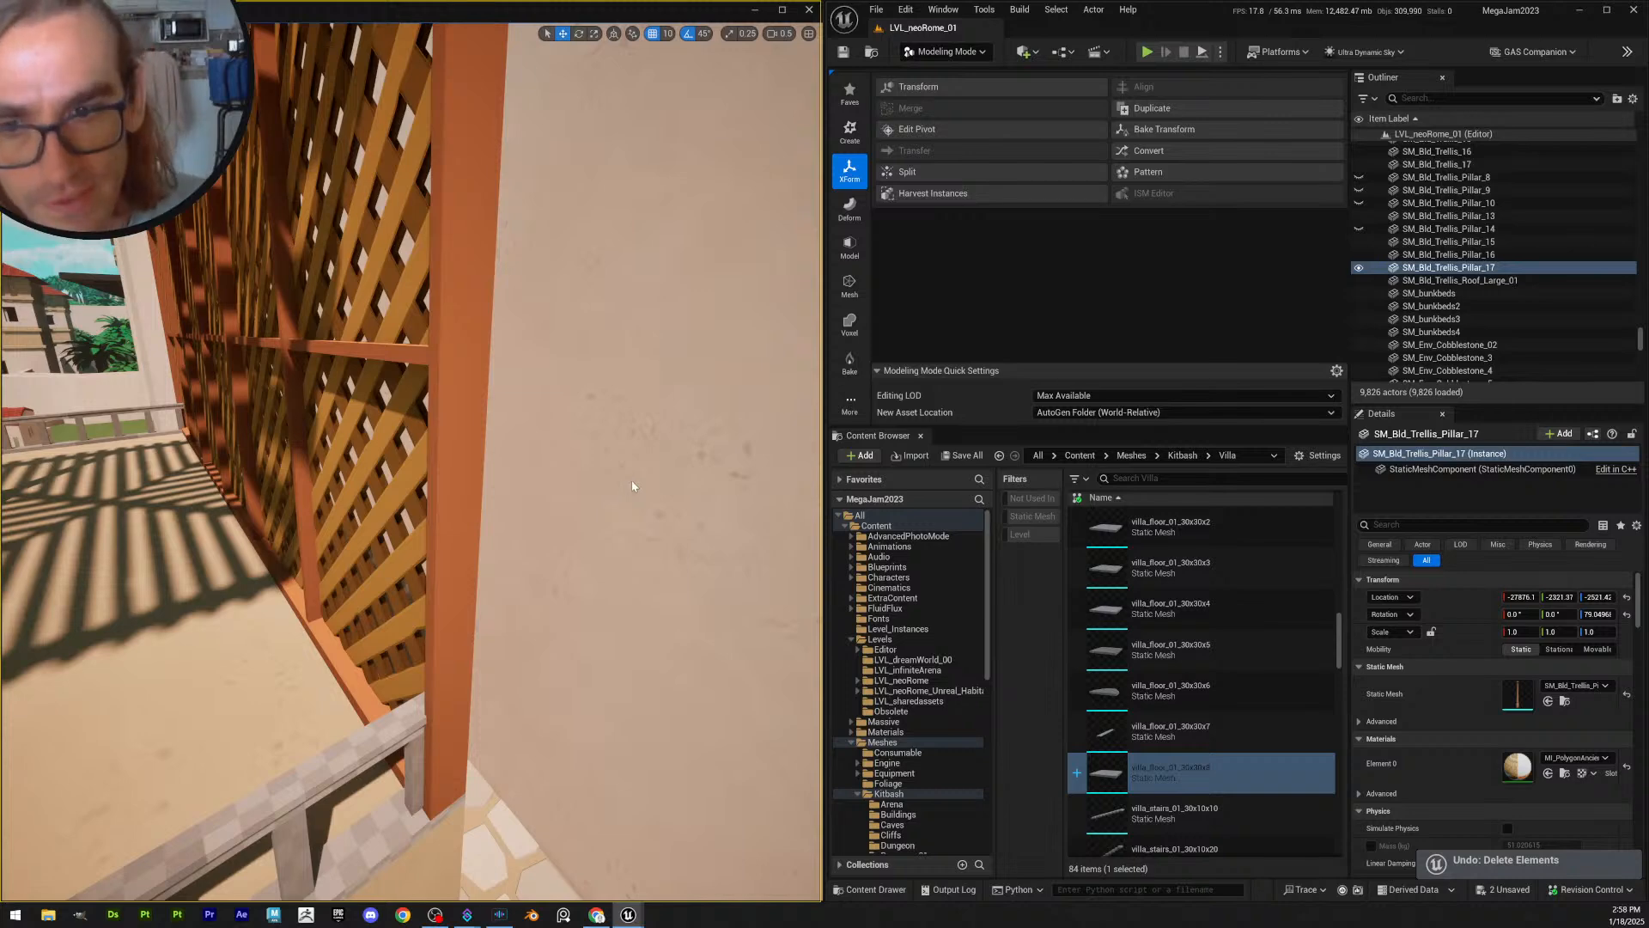
- Clear the selection at the trellis corner and return the editor to Selection mode
{"action": "right_click", "coordinate": [486, 481]}
{"action": "left_click", "coordinate": [447, 748]}
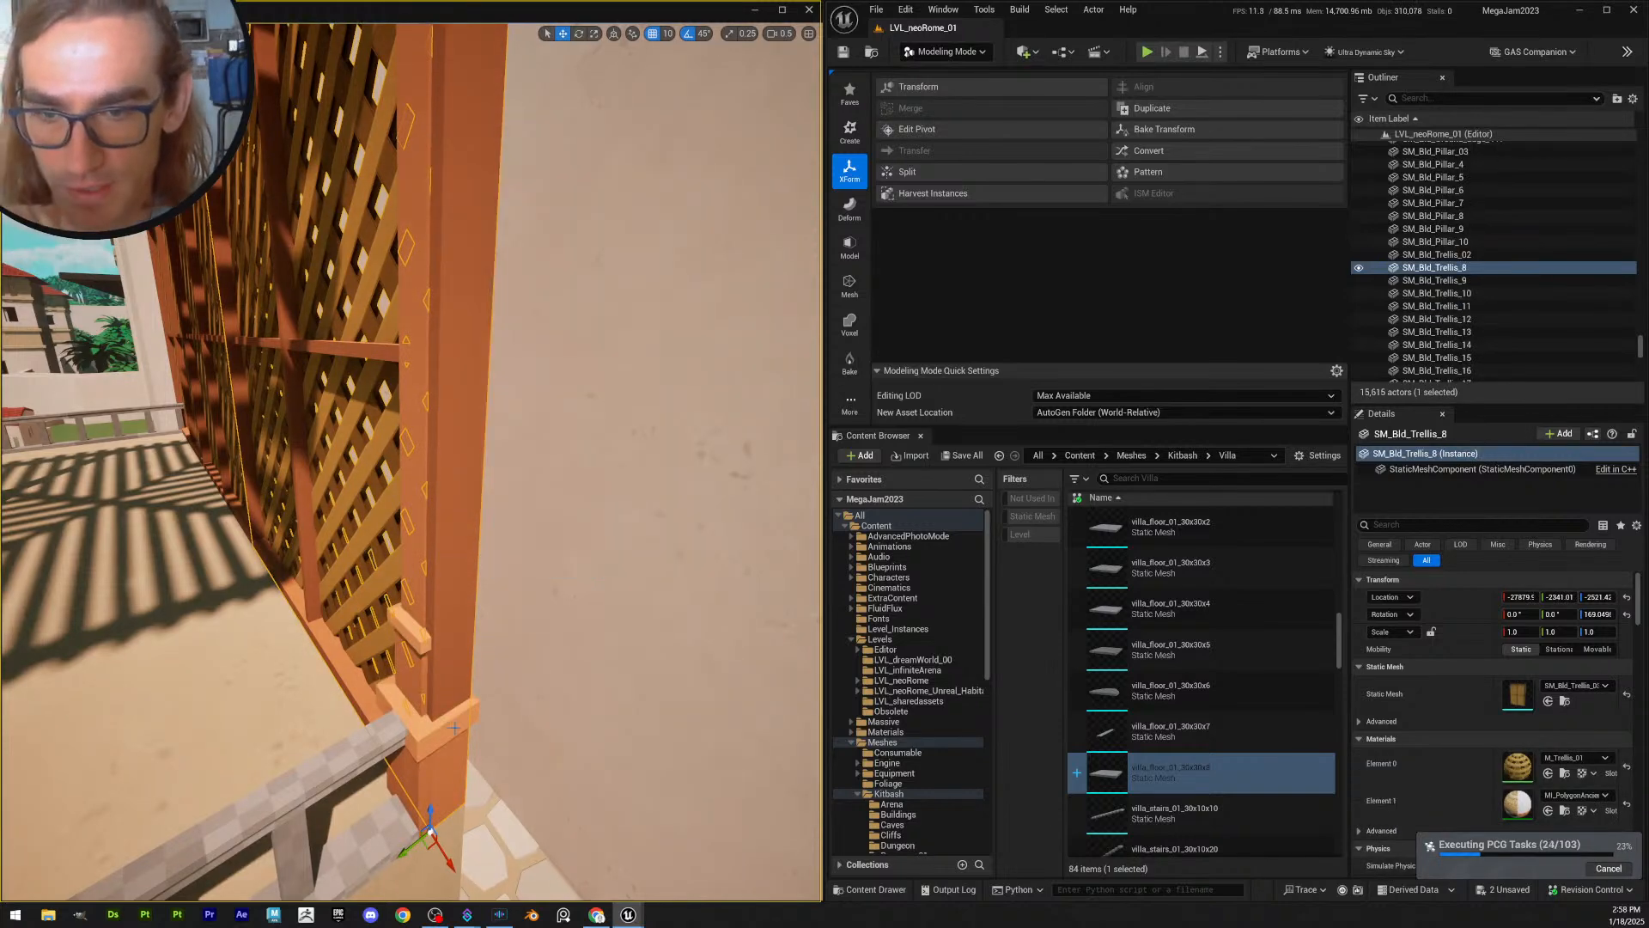
{"action": "right_click_drag", "start_coordinate": [464, 593], "coordinate": [403, 597]}
{"action": "key", "text": "Escape"}
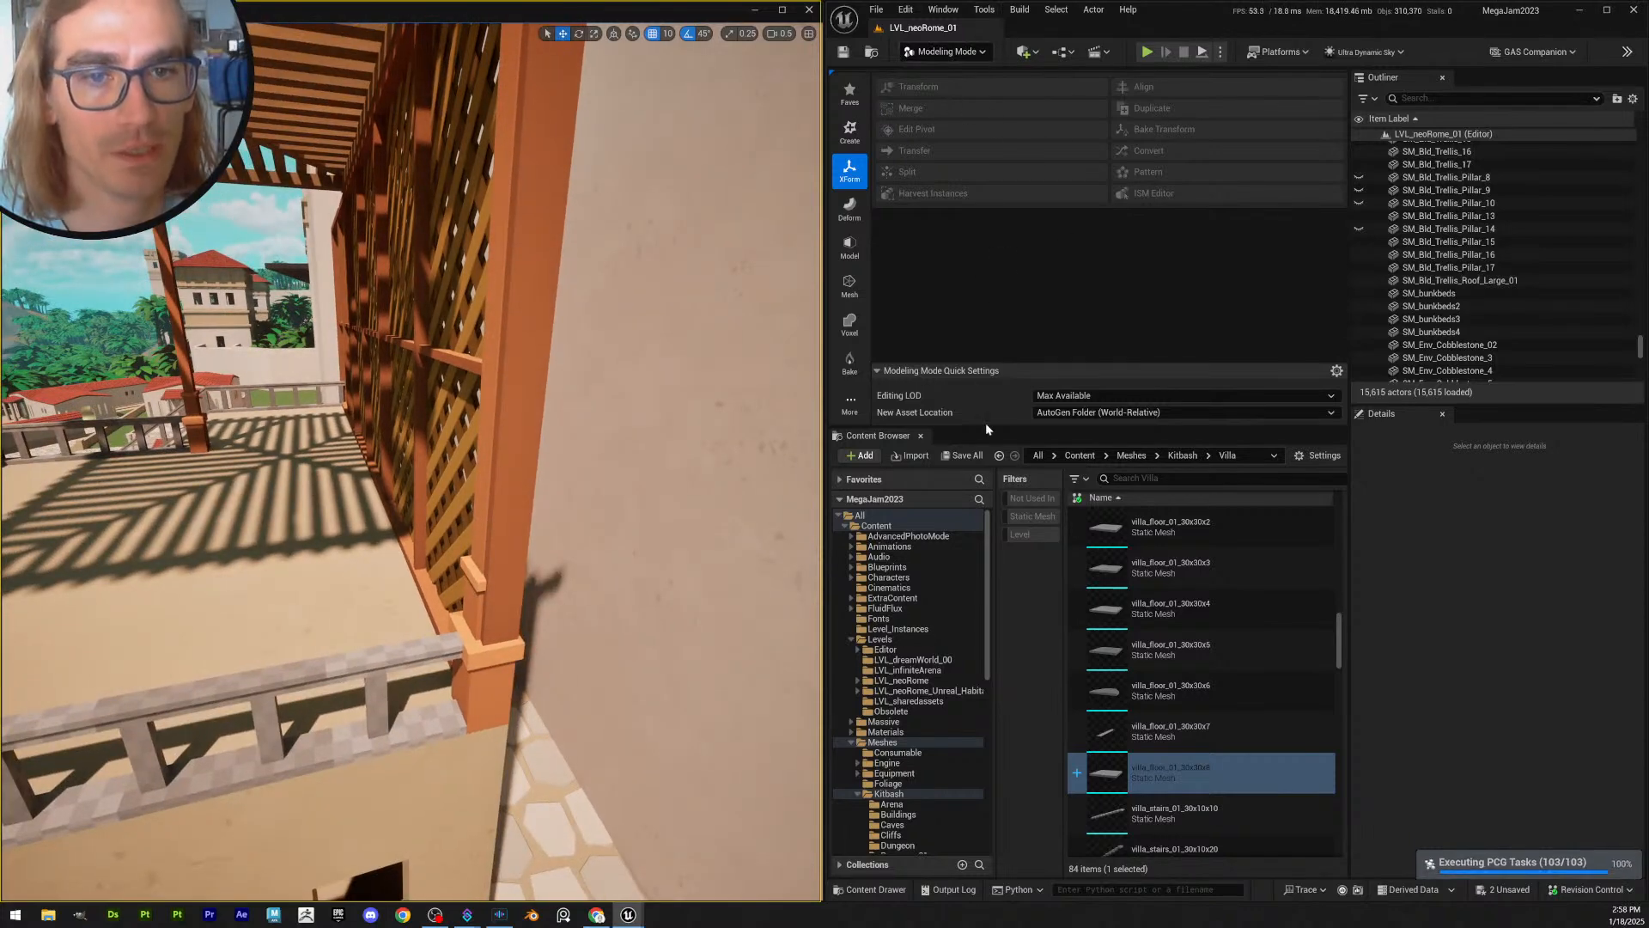
{"action": "left_click", "coordinate": [951, 52]}
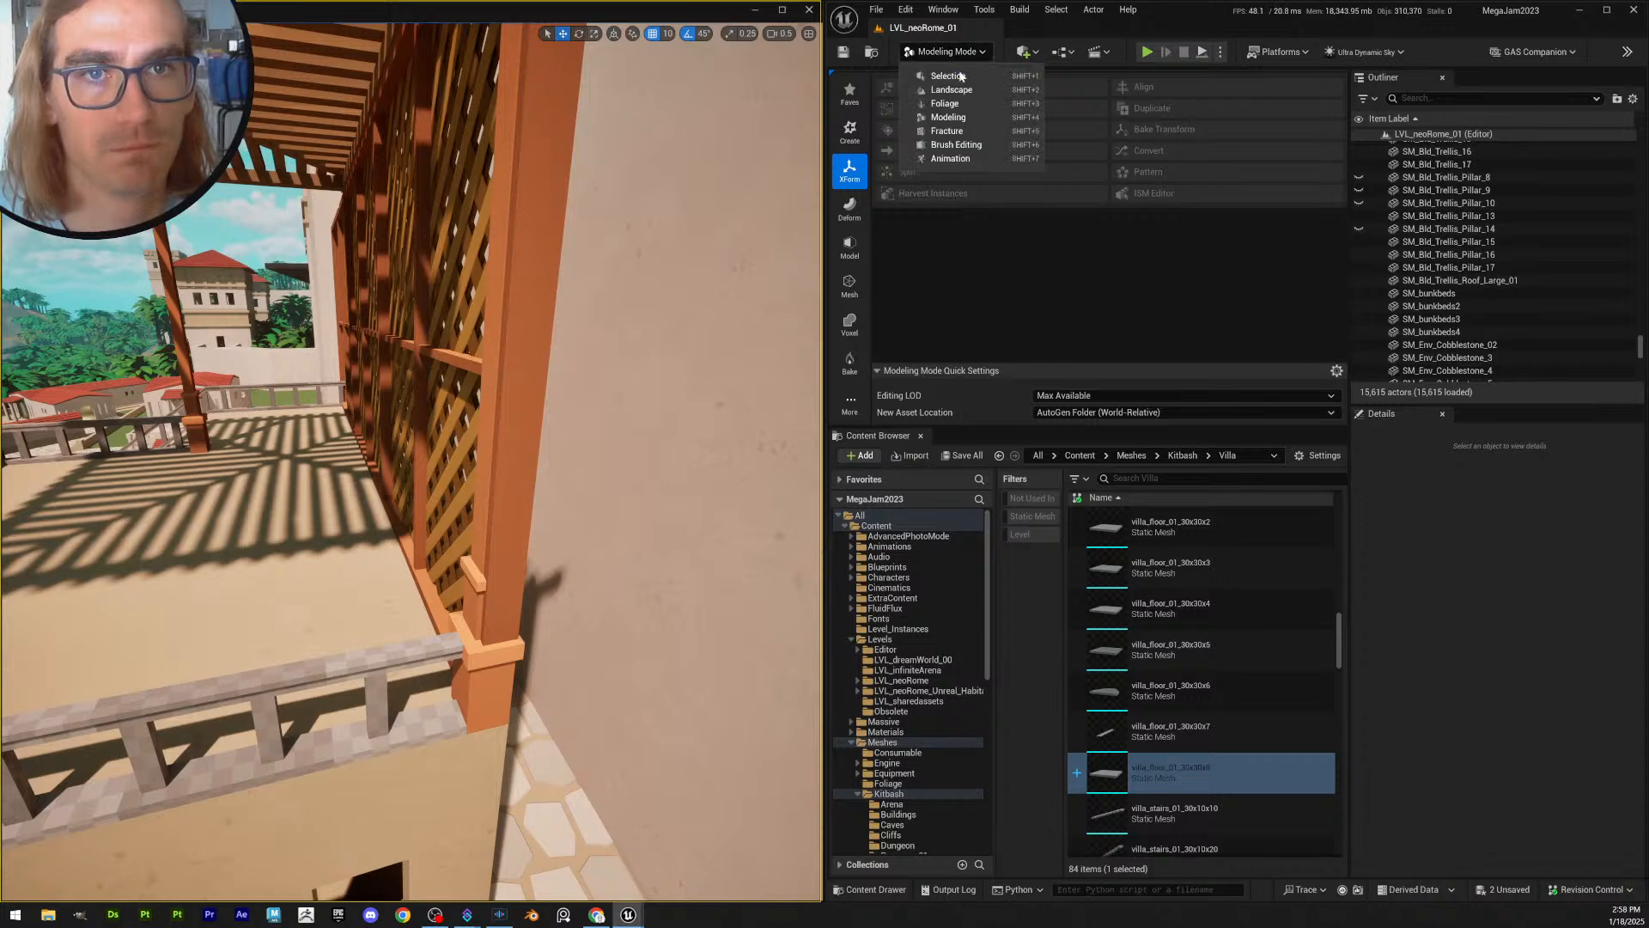
{"action": "left_click", "coordinate": [945, 70]}
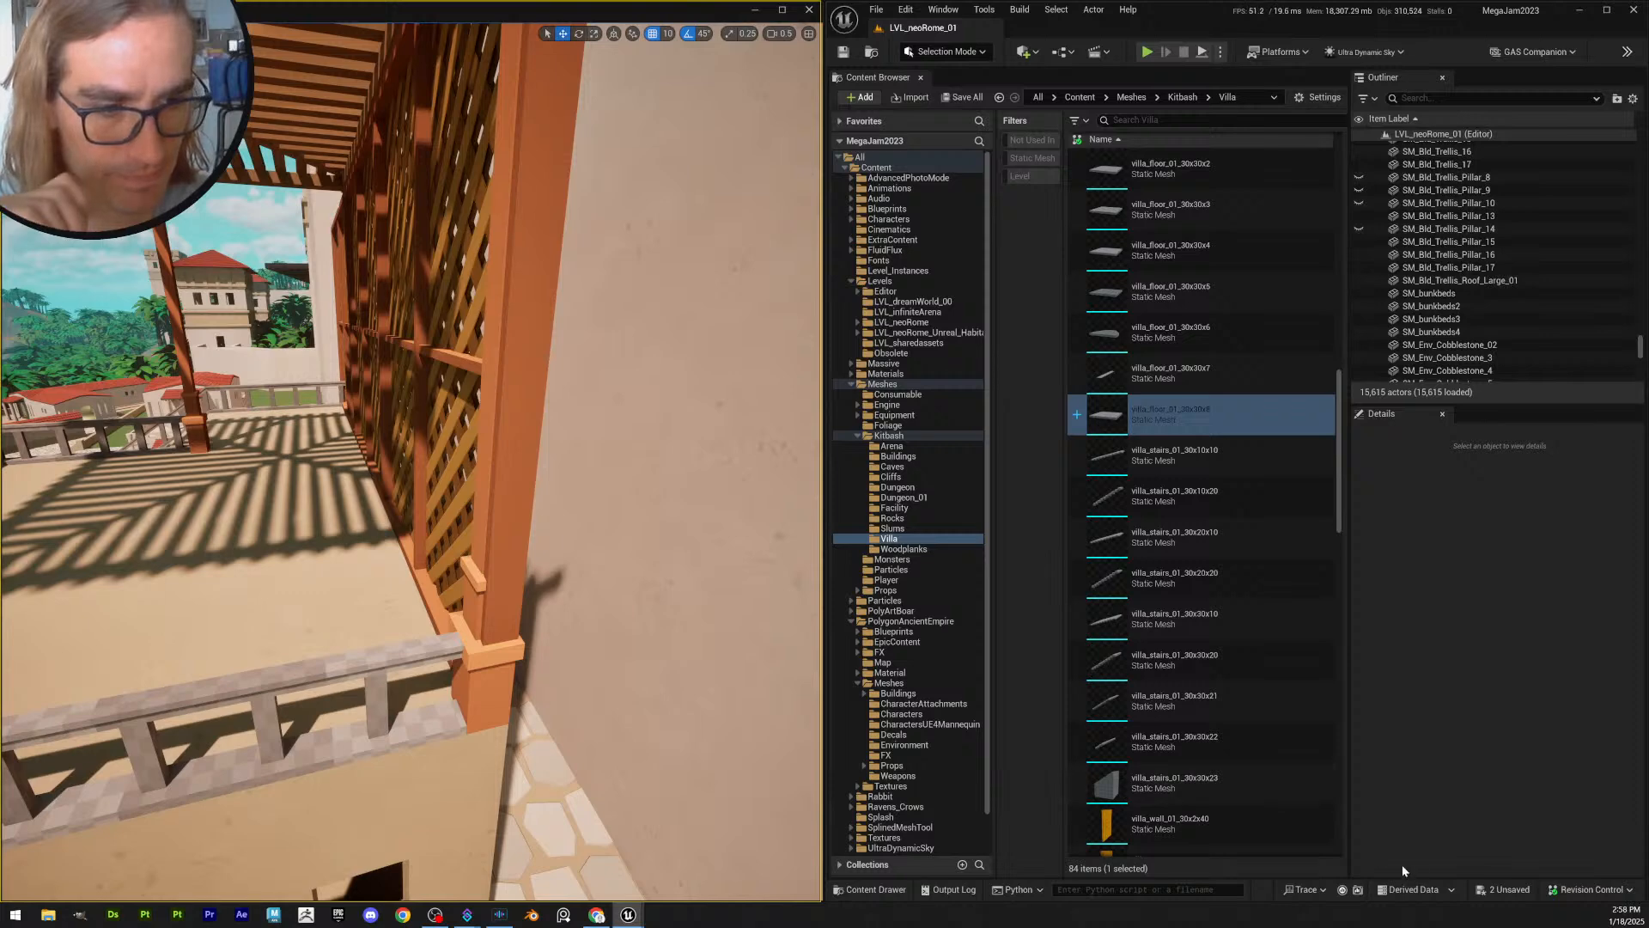
- Save all unsaved content, including the BP_pcg_spline_forest_01 and SM_Bld_Trellis_Pillar_17 actors
{"action": "left_click", "coordinate": [1493, 895]}
{"action": "left_click", "coordinate": [928, 599]}
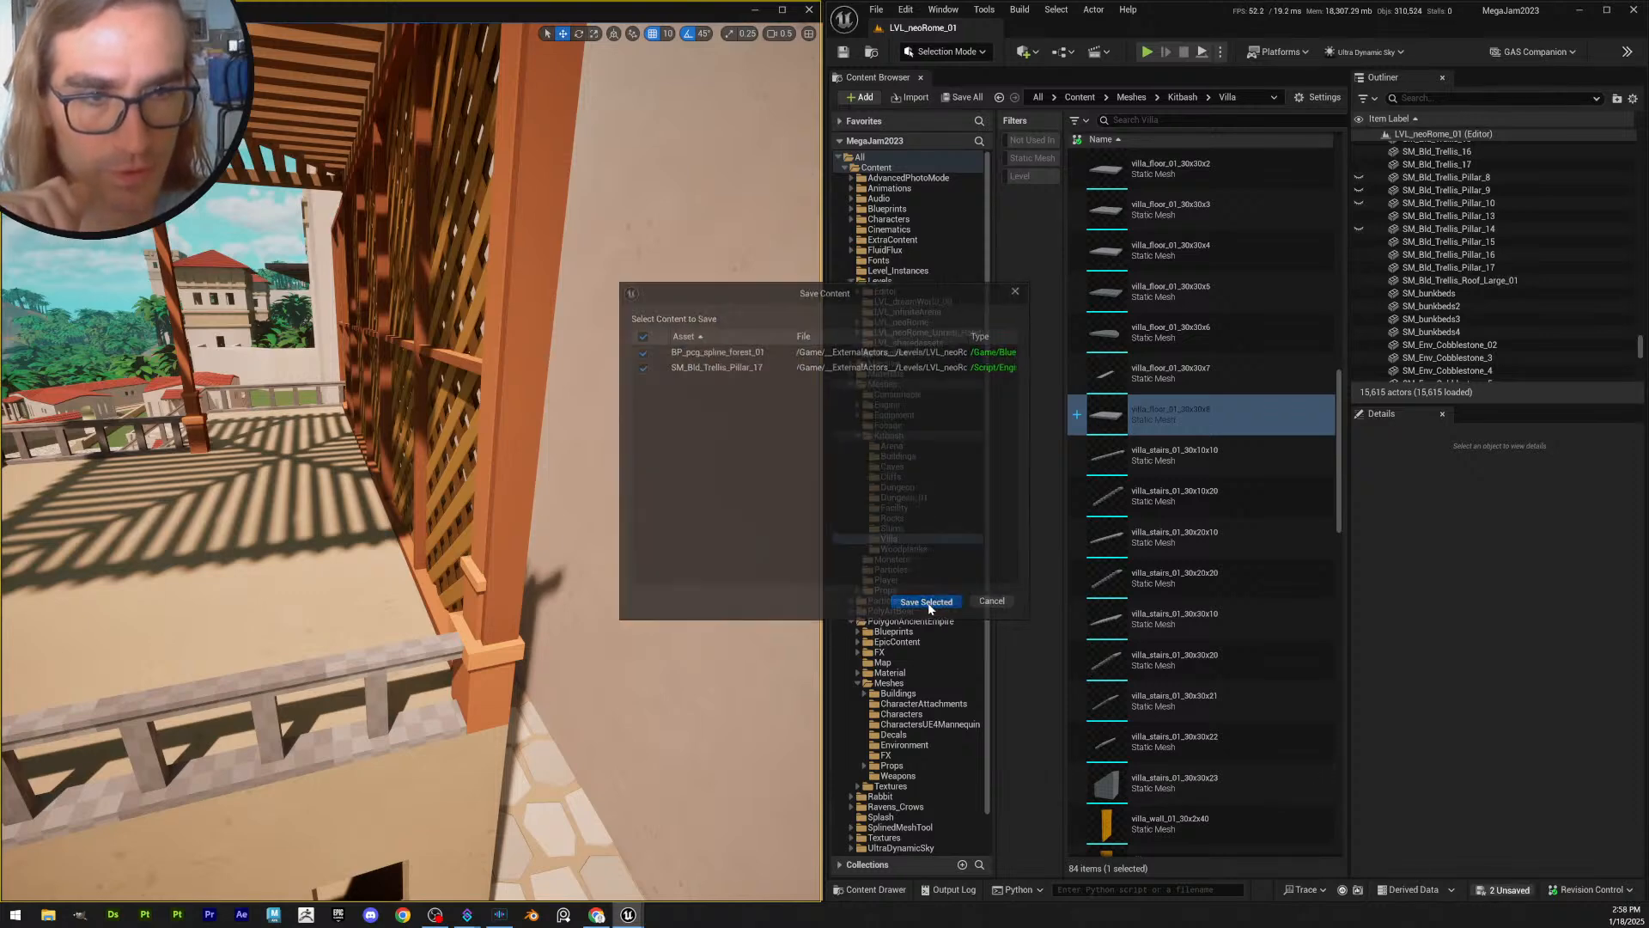
{"action": "key", "text": "ctrl+shift+s"}
{"action": "left_click", "coordinate": [847, 604]}
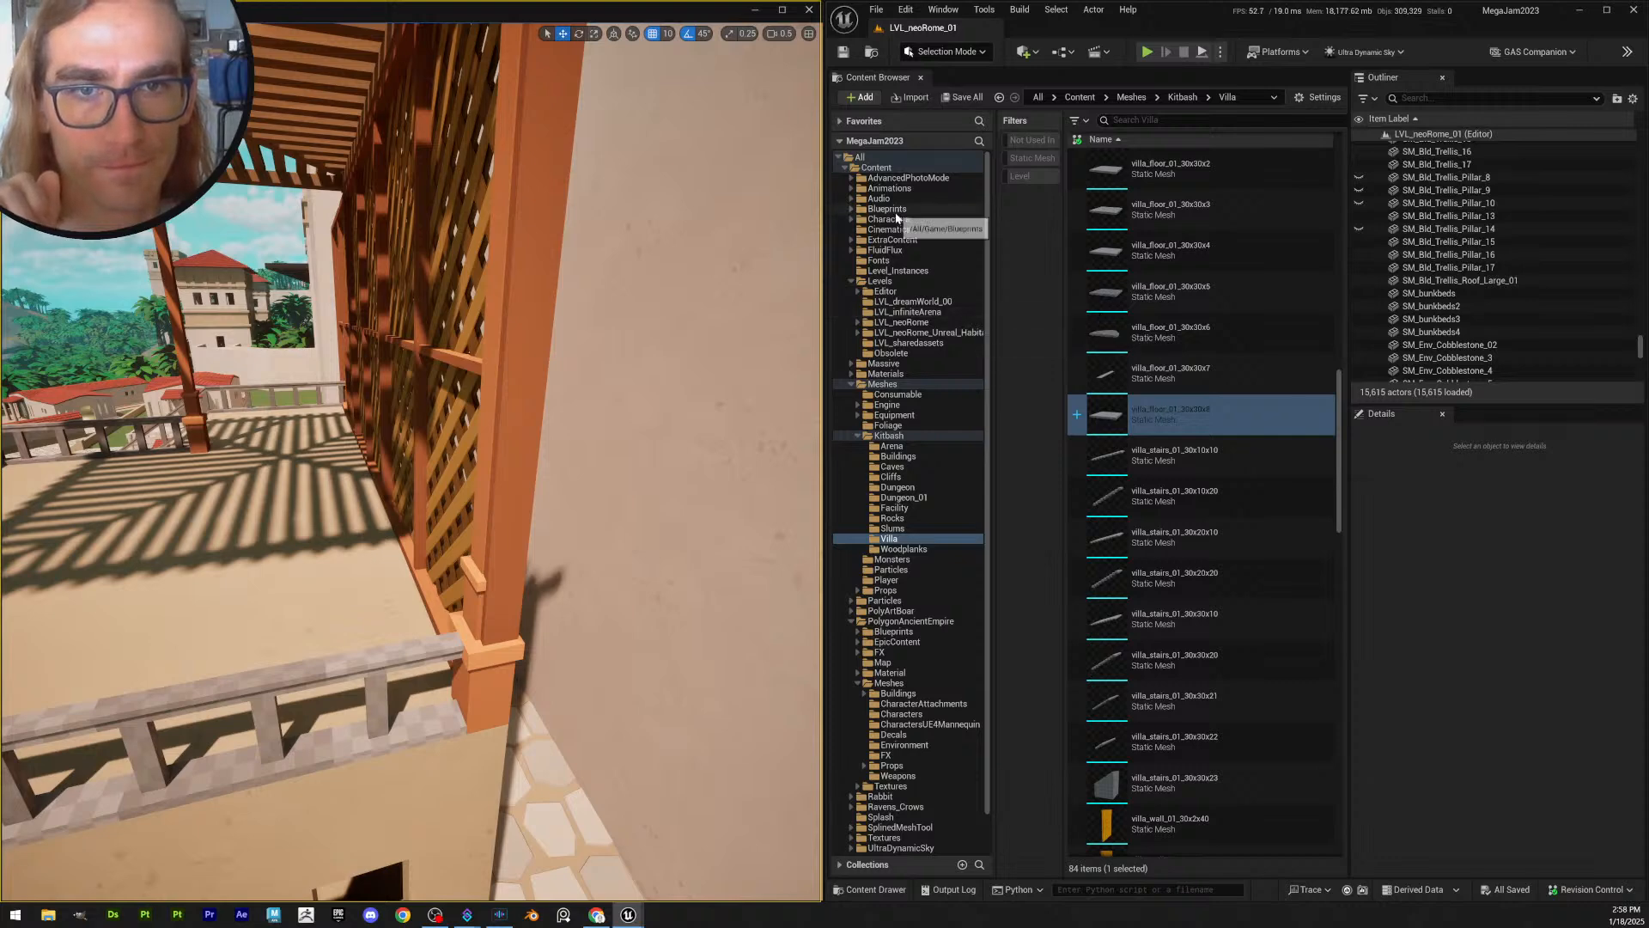
- Run the PCG activate/deactivate utility widget from Blueprints/EditorUtilities, toggle BP_pcg_spline_forest_01 off, and dock the widget beside the Content Browser
{"action": "left_click", "coordinate": [851, 209]}
{"action": "left_click", "coordinate": [912, 222]}
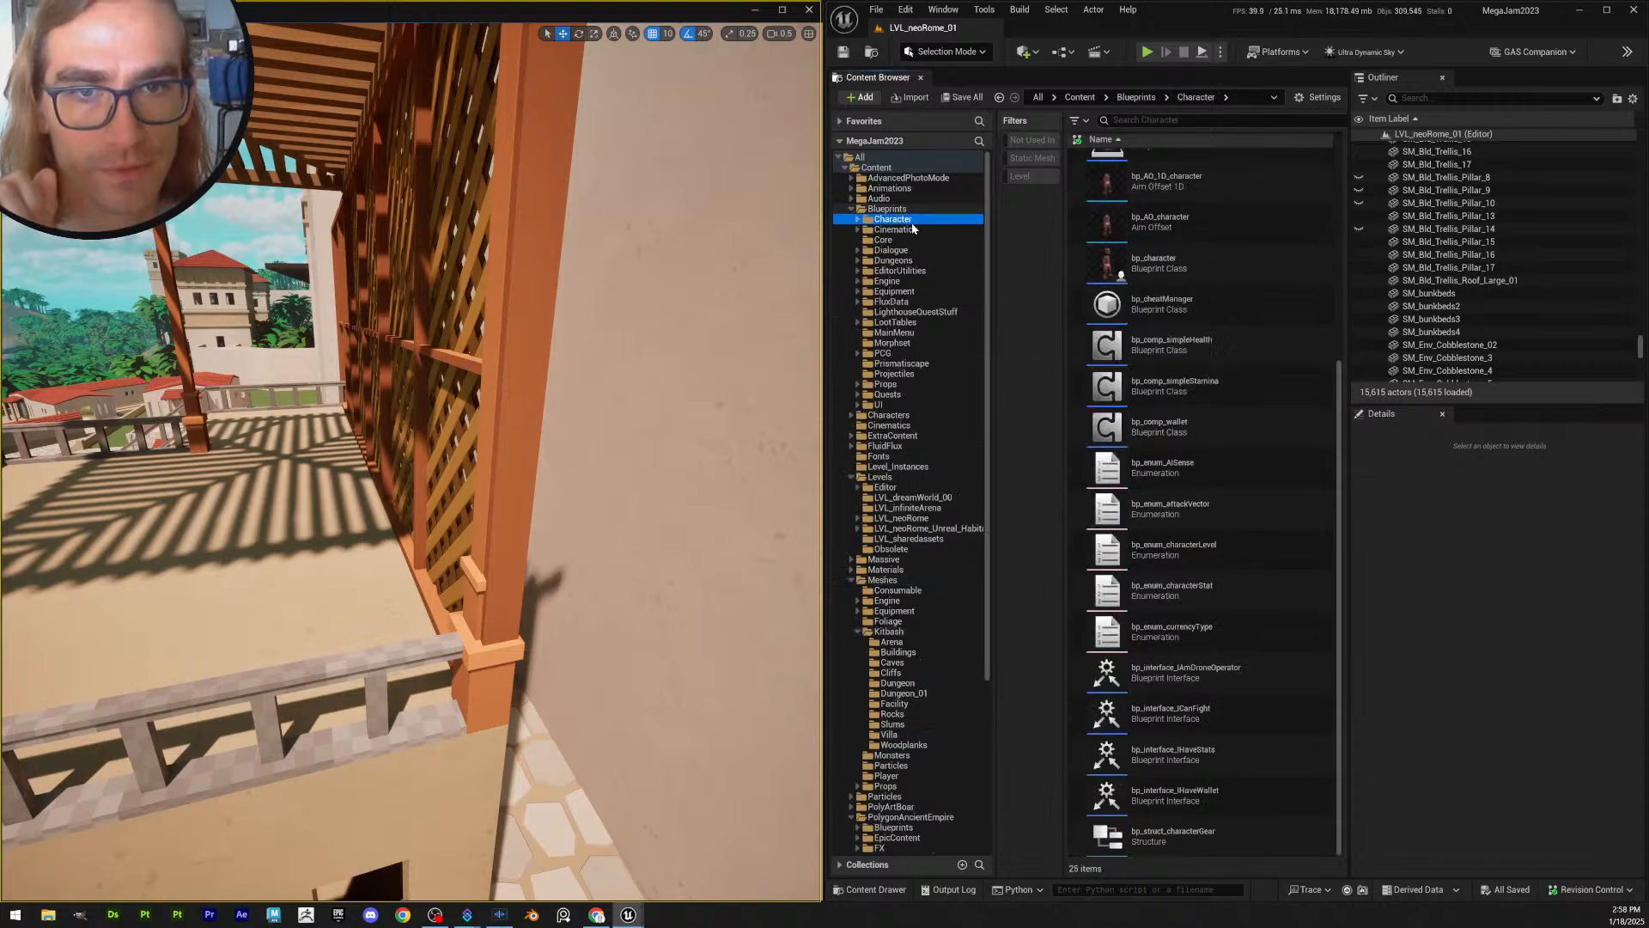
{"action": "left_click", "coordinate": [902, 270]}
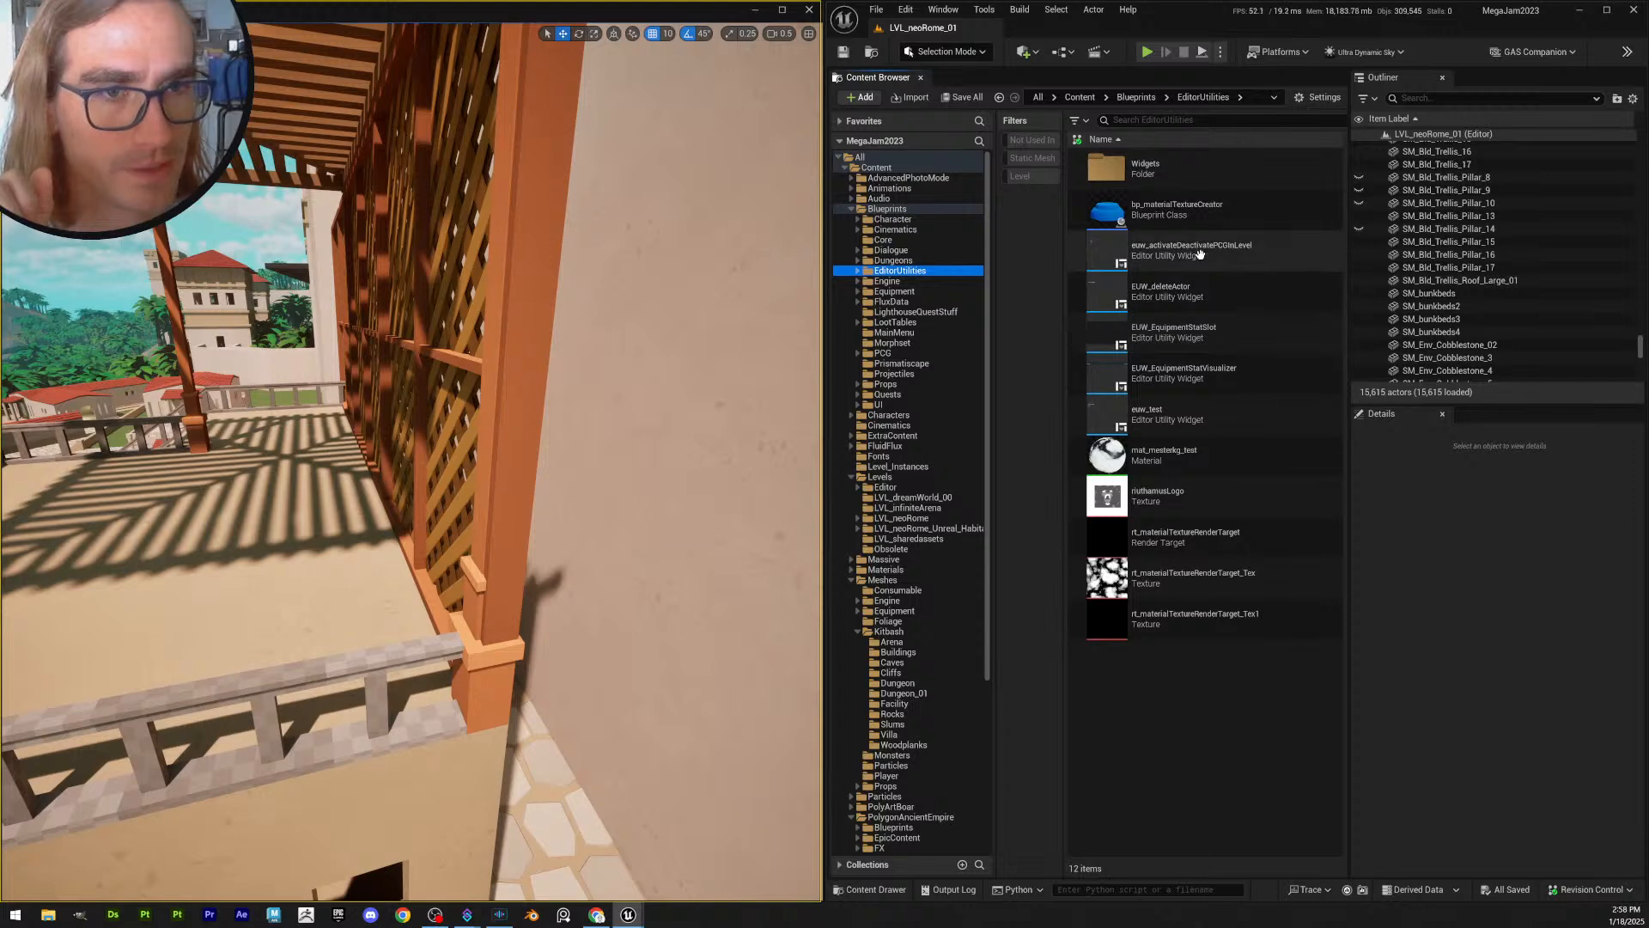
{"action": "right_click", "coordinate": [1243, 255]}
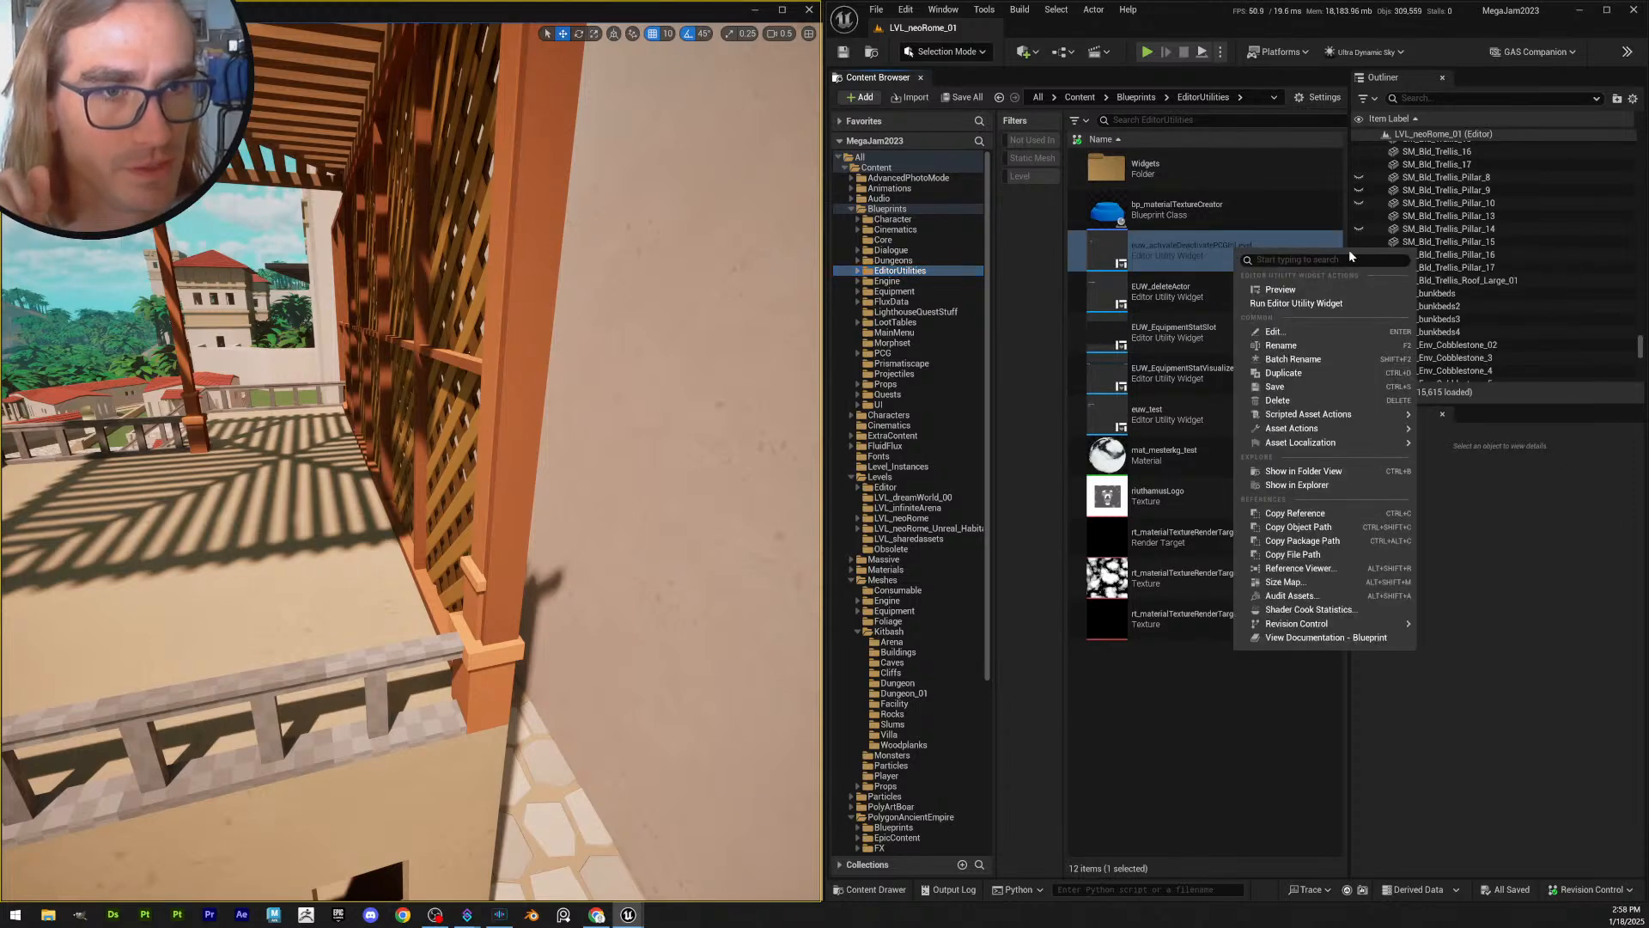
{"action": "left_click", "coordinate": [1316, 302]}
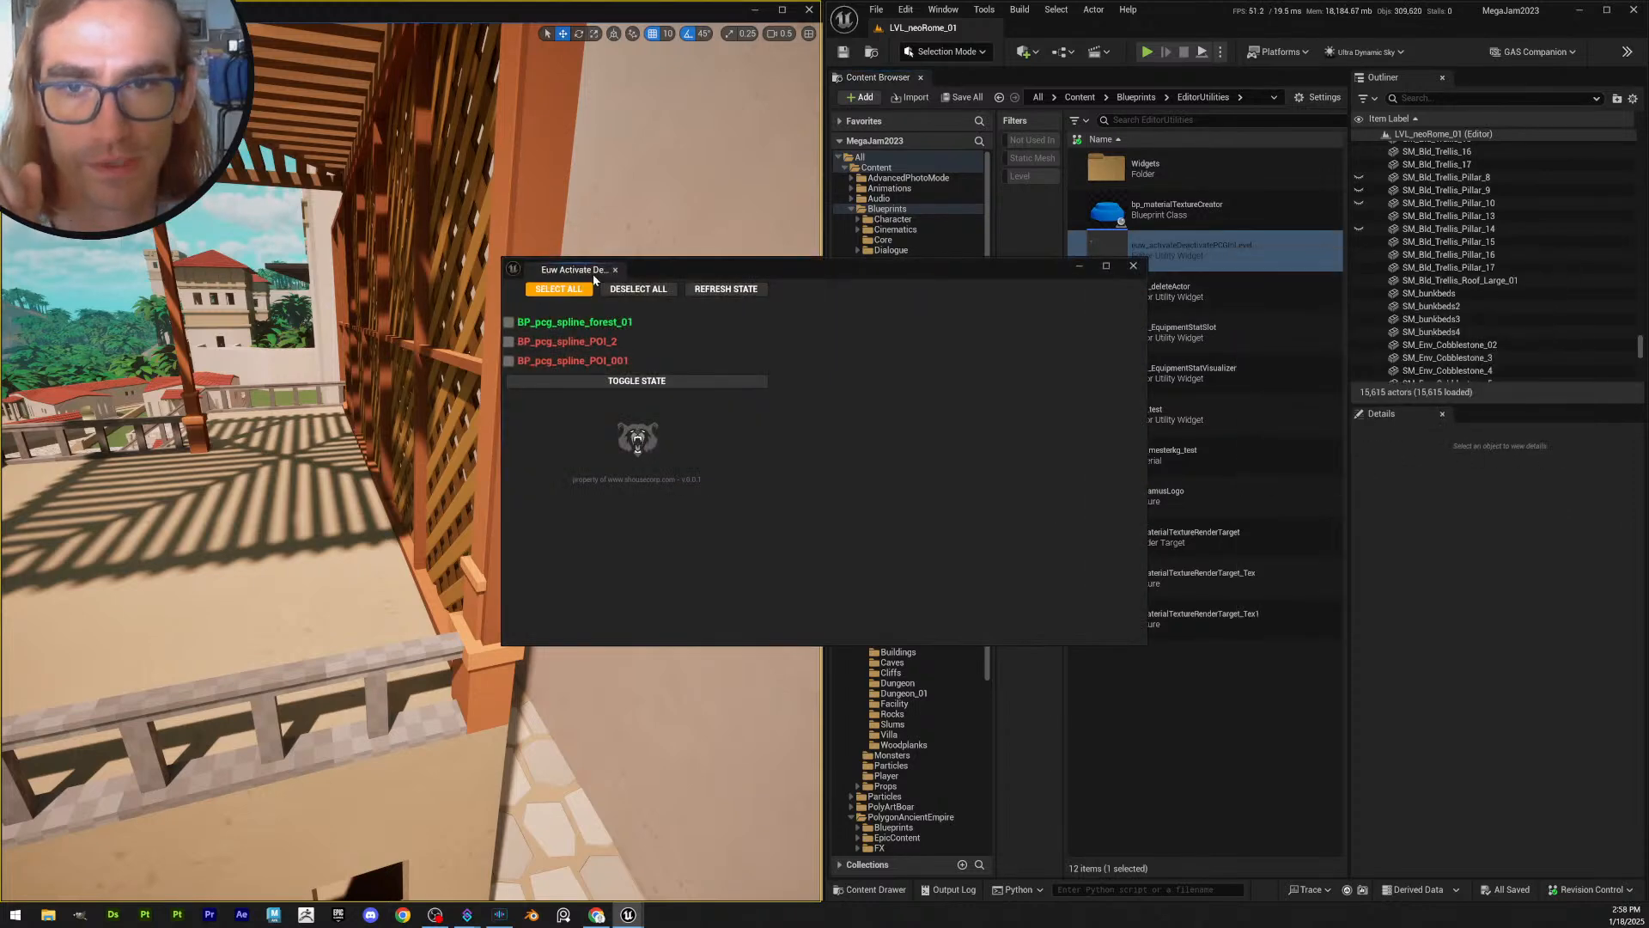
{"action": "left_click", "coordinate": [581, 382]}
{"action": "left_click_drag", "start_coordinate": [565, 271], "coordinate": [962, 77]}
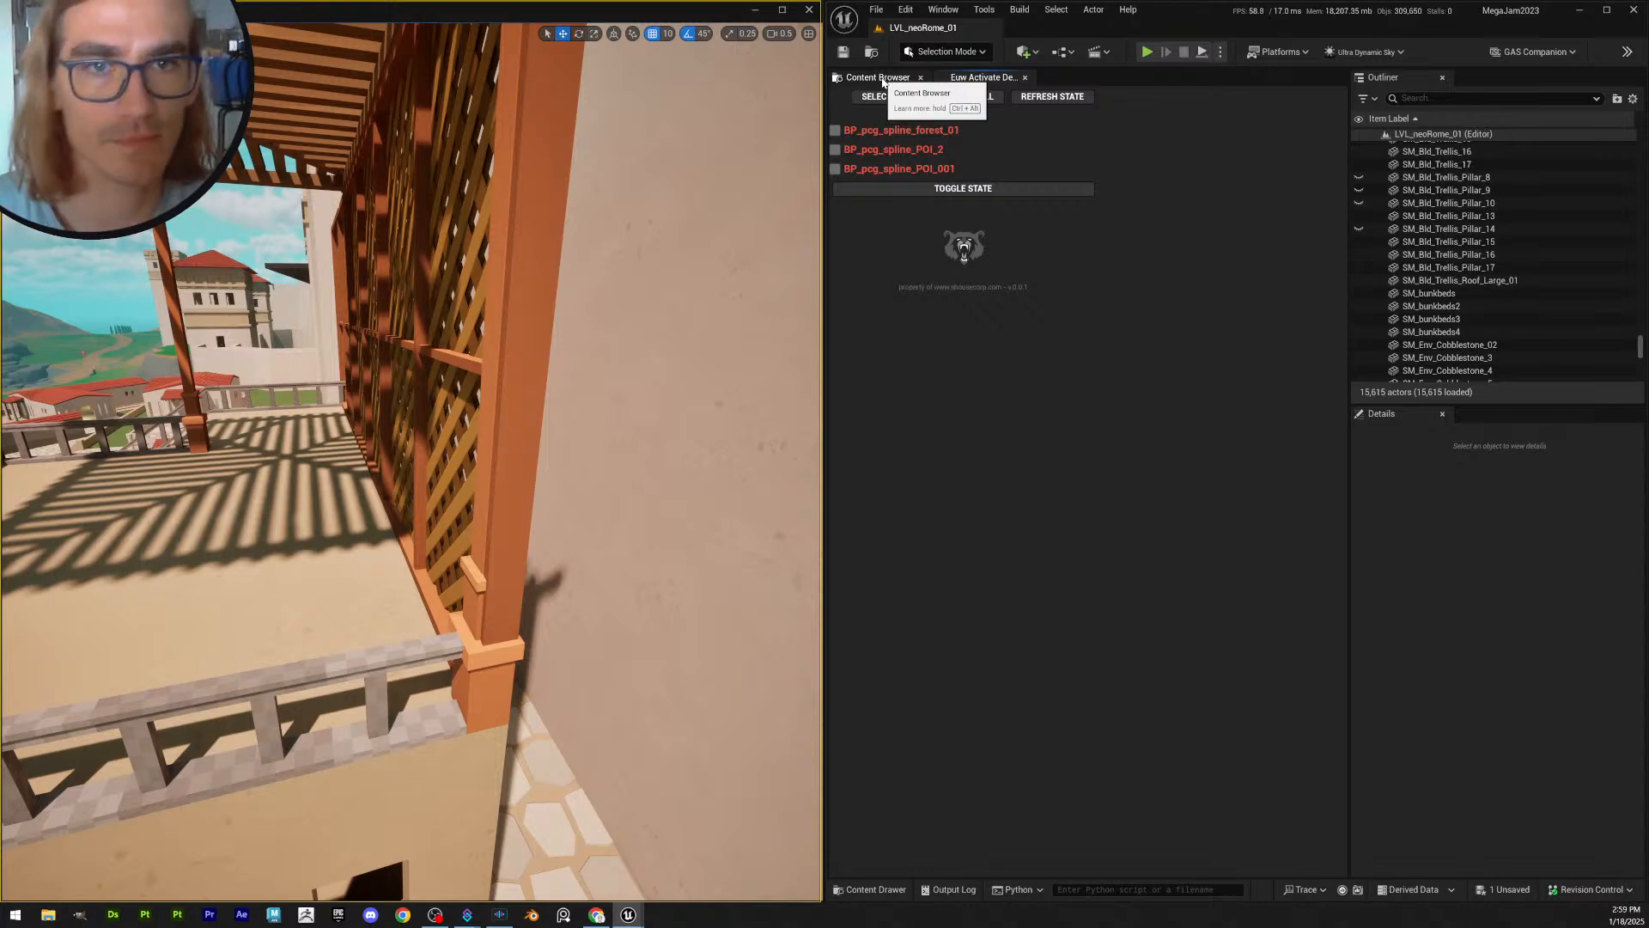
- Save the changed BP_pcg_spline_forest_01 actor
{"action": "left_click", "coordinate": [883, 80]}
{"action": "left_click", "coordinate": [966, 97]}
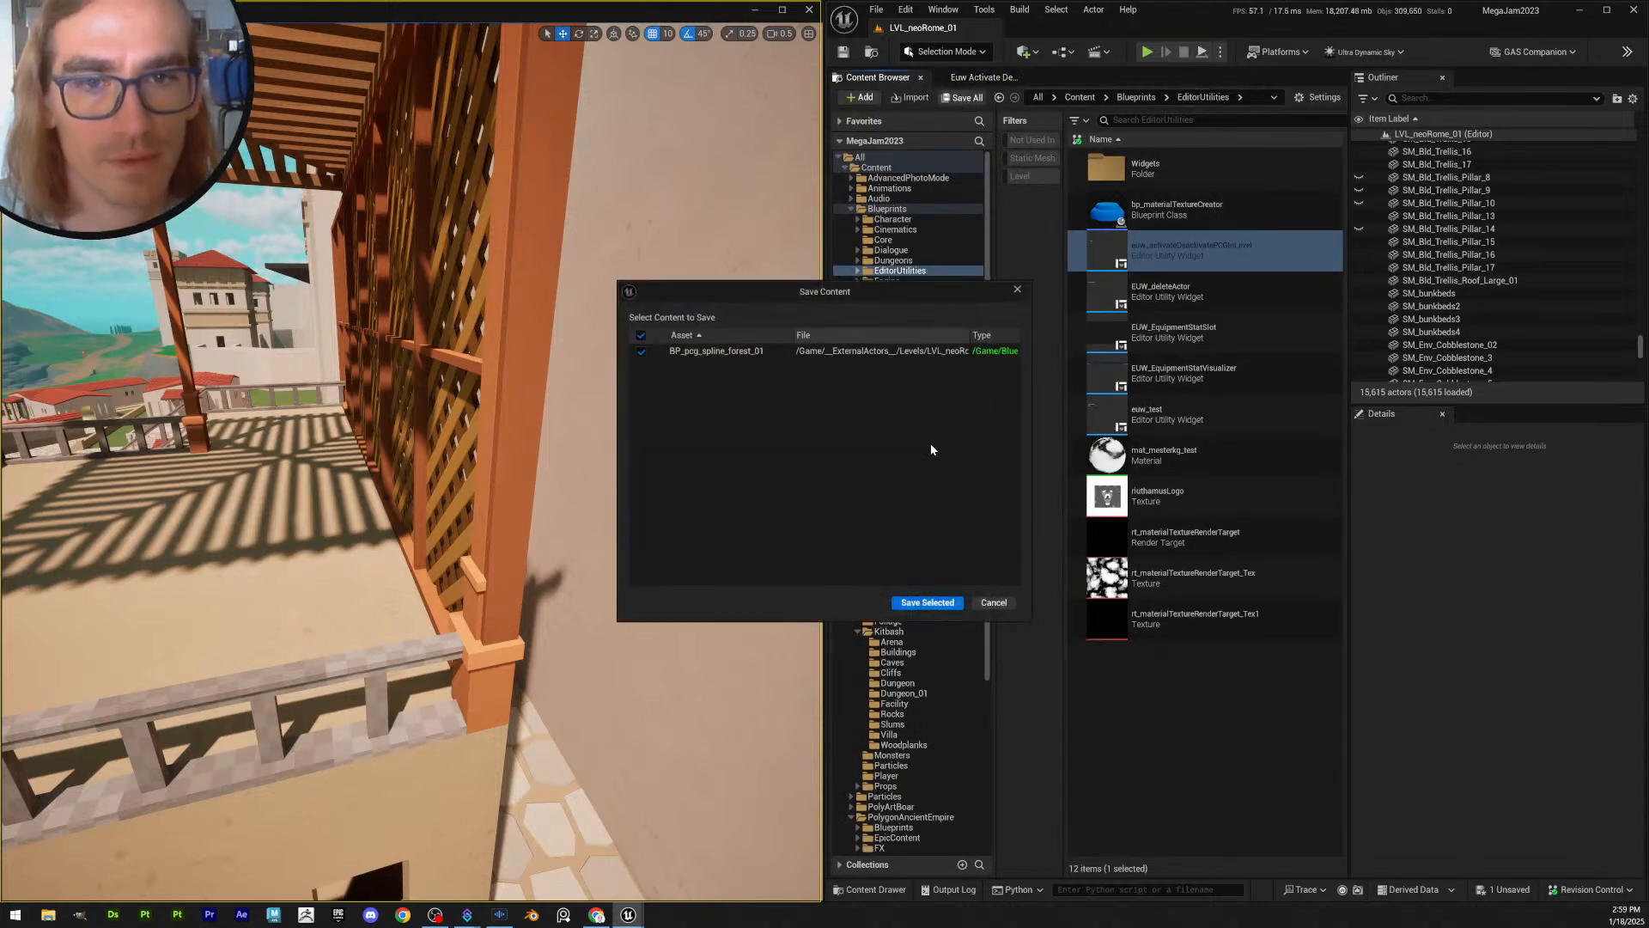
{"action": "left_click", "coordinate": [932, 601]}
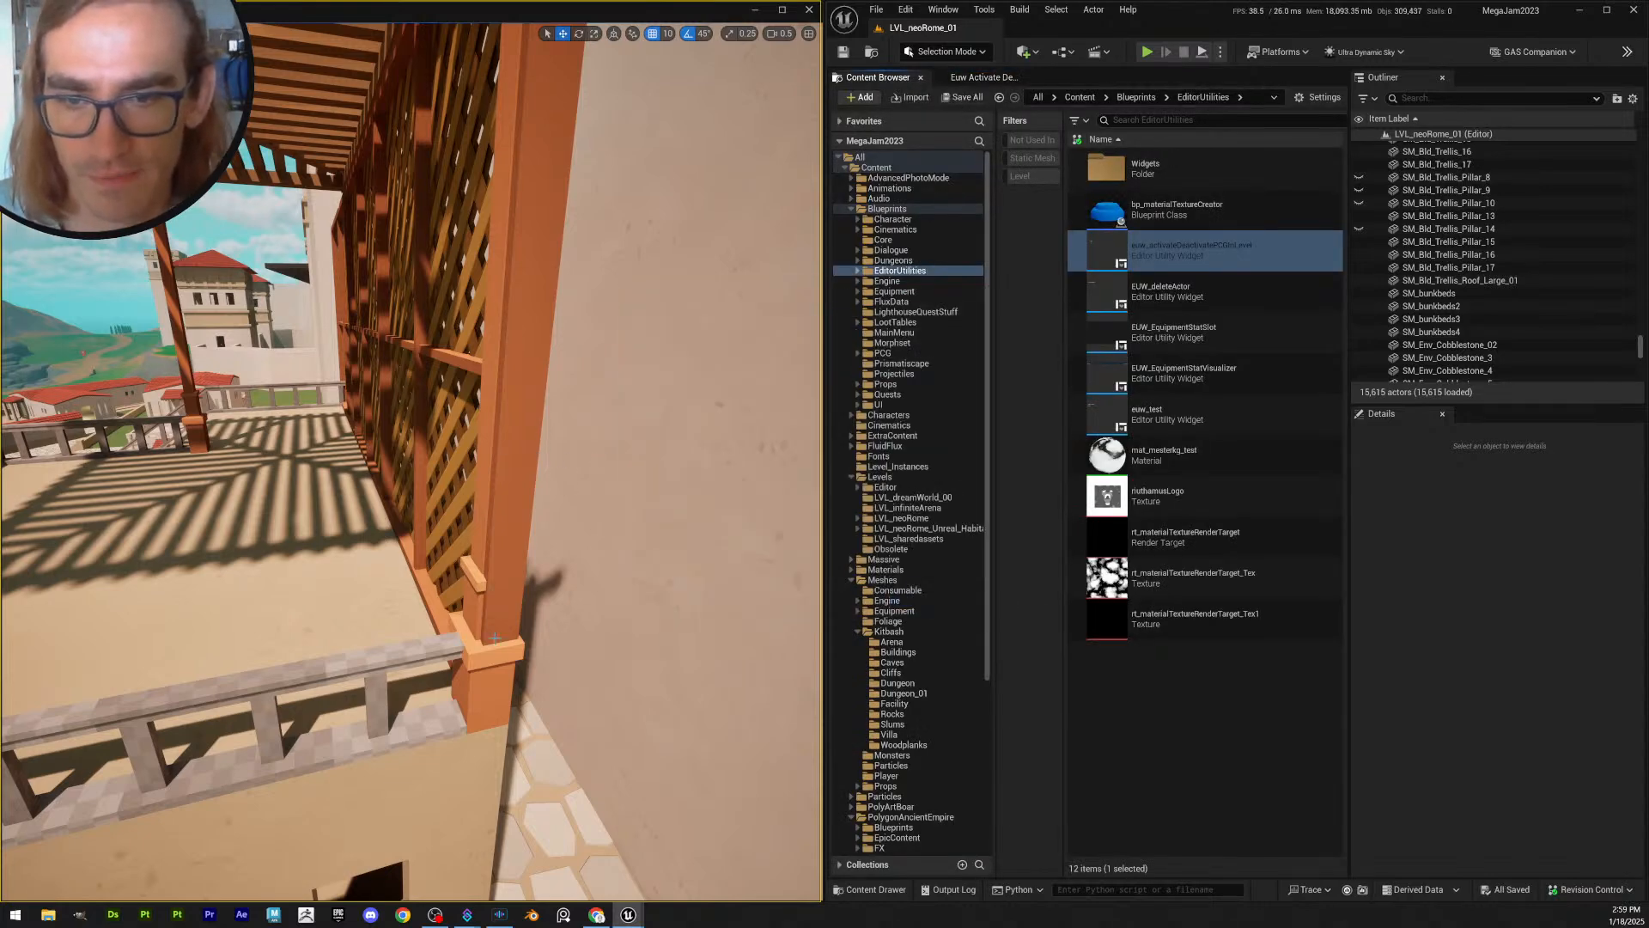
- Duplicate the trellis pillar standing at the corner where the trellis wall meets the terrace railing
{"action": "right_click_drag", "start_coordinate": [412, 464], "coordinate": [451, 429]}
{"action": "right_click_drag", "start_coordinate": [412, 464], "coordinate": [737, 491]}
{"action": "left_click", "coordinate": [572, 510]}
{"action": "key", "text": "Escape"}
{"action": "key", "text": "s"}
{"action": "key", "text": "w"}
{"action": "left_click", "coordinate": [713, 483]}
{"action": "key", "text": "ctrl+d"}
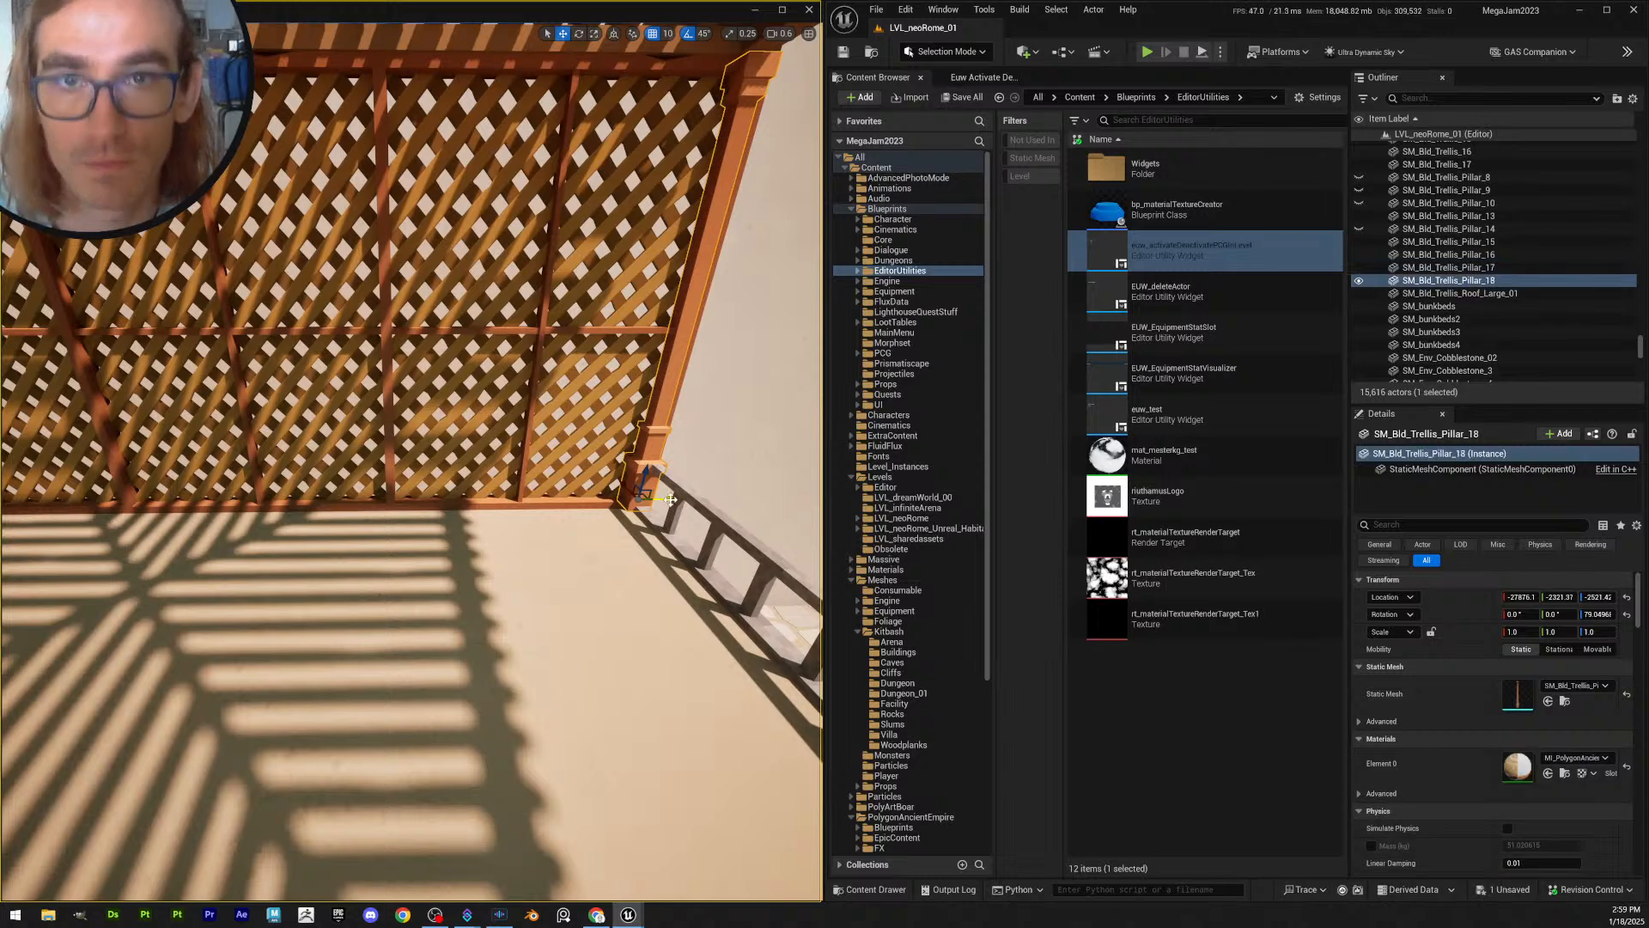
- Set position snapping to 100 and move the duplicate pillar 300 units along the trellis to the next panel joint
{"action": "left_click", "coordinate": [667, 36]}
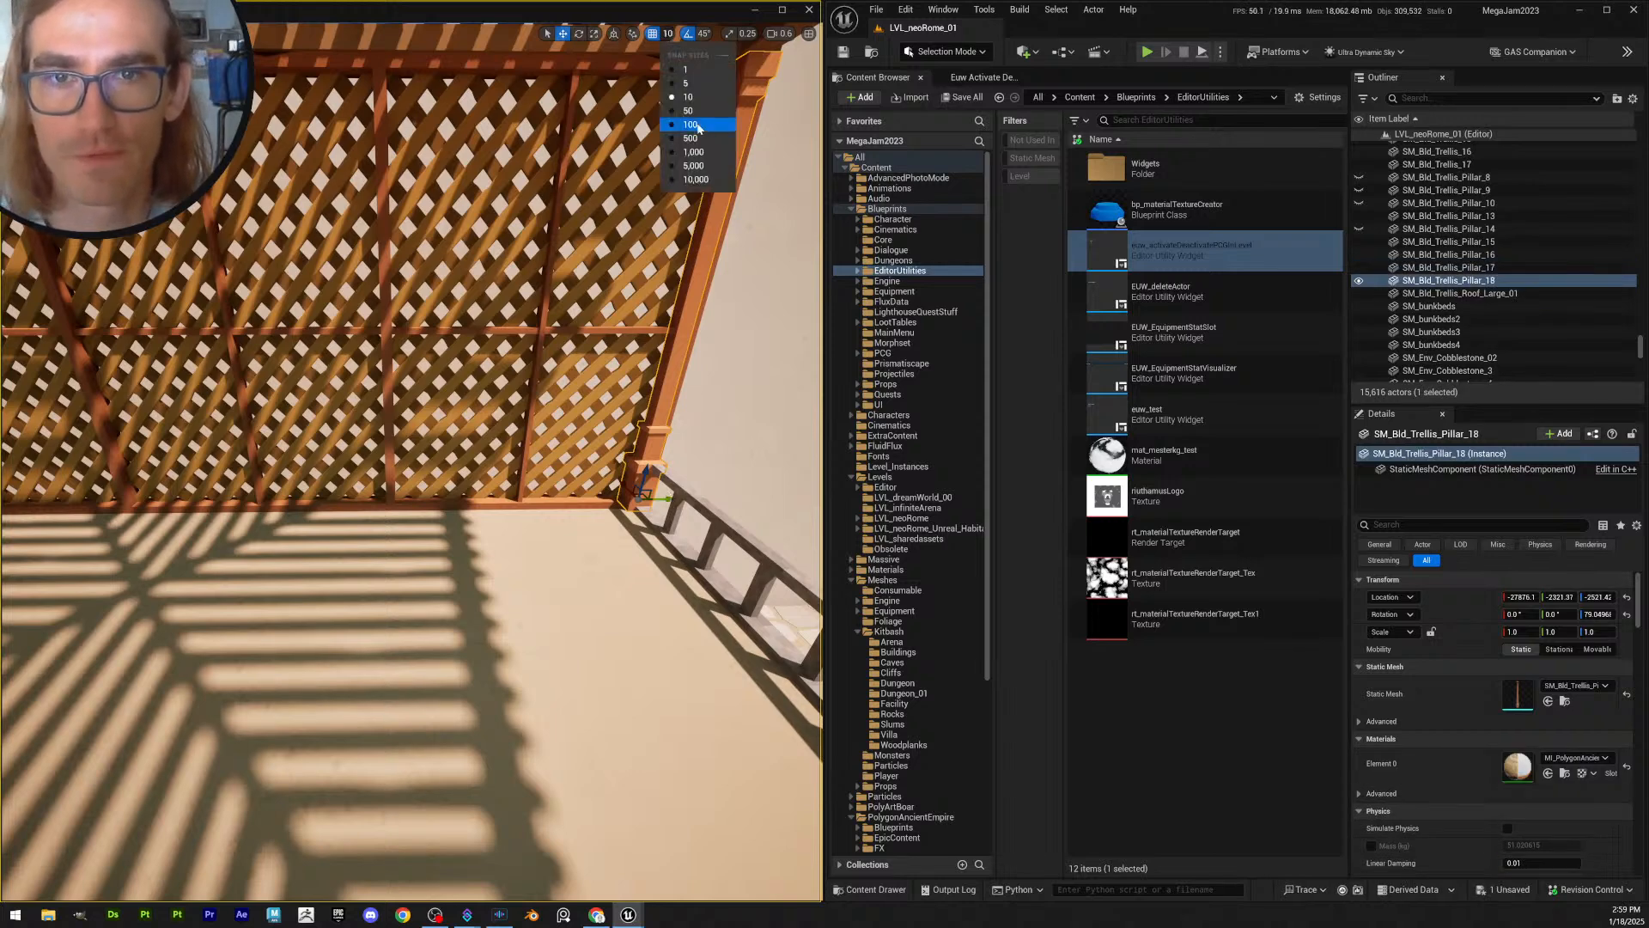
{"action": "left_click", "coordinate": [688, 126]}
{"action": "left_click_drag", "start_coordinate": [646, 481], "coordinate": [462, 475]}
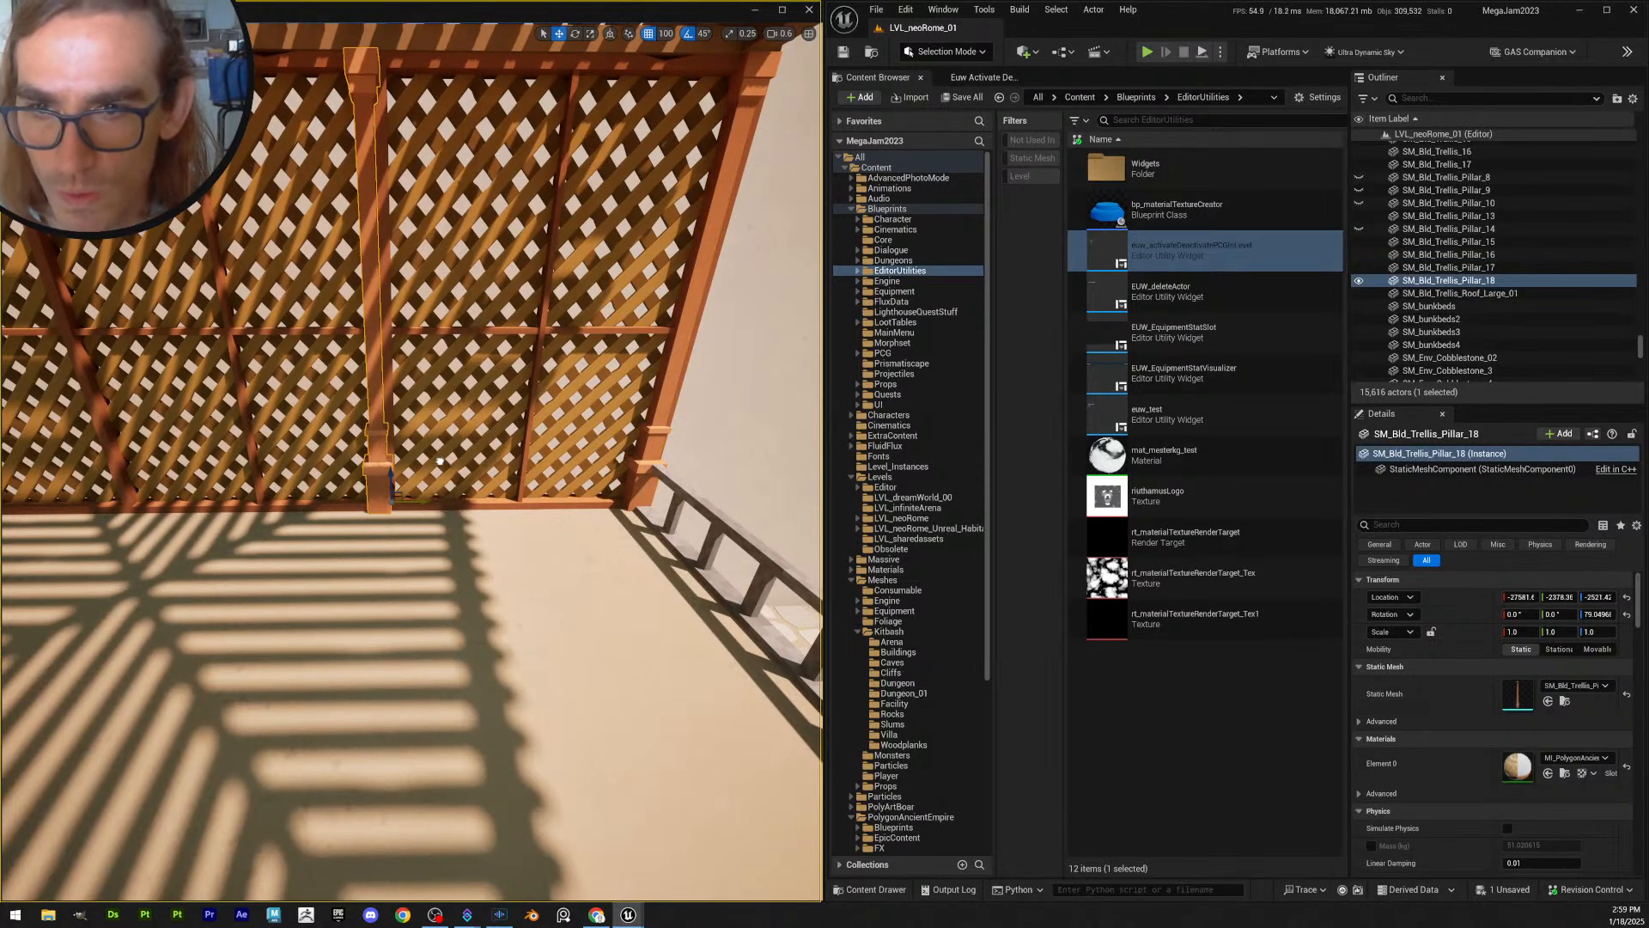
{"action": "left_click", "coordinate": [427, 569]}
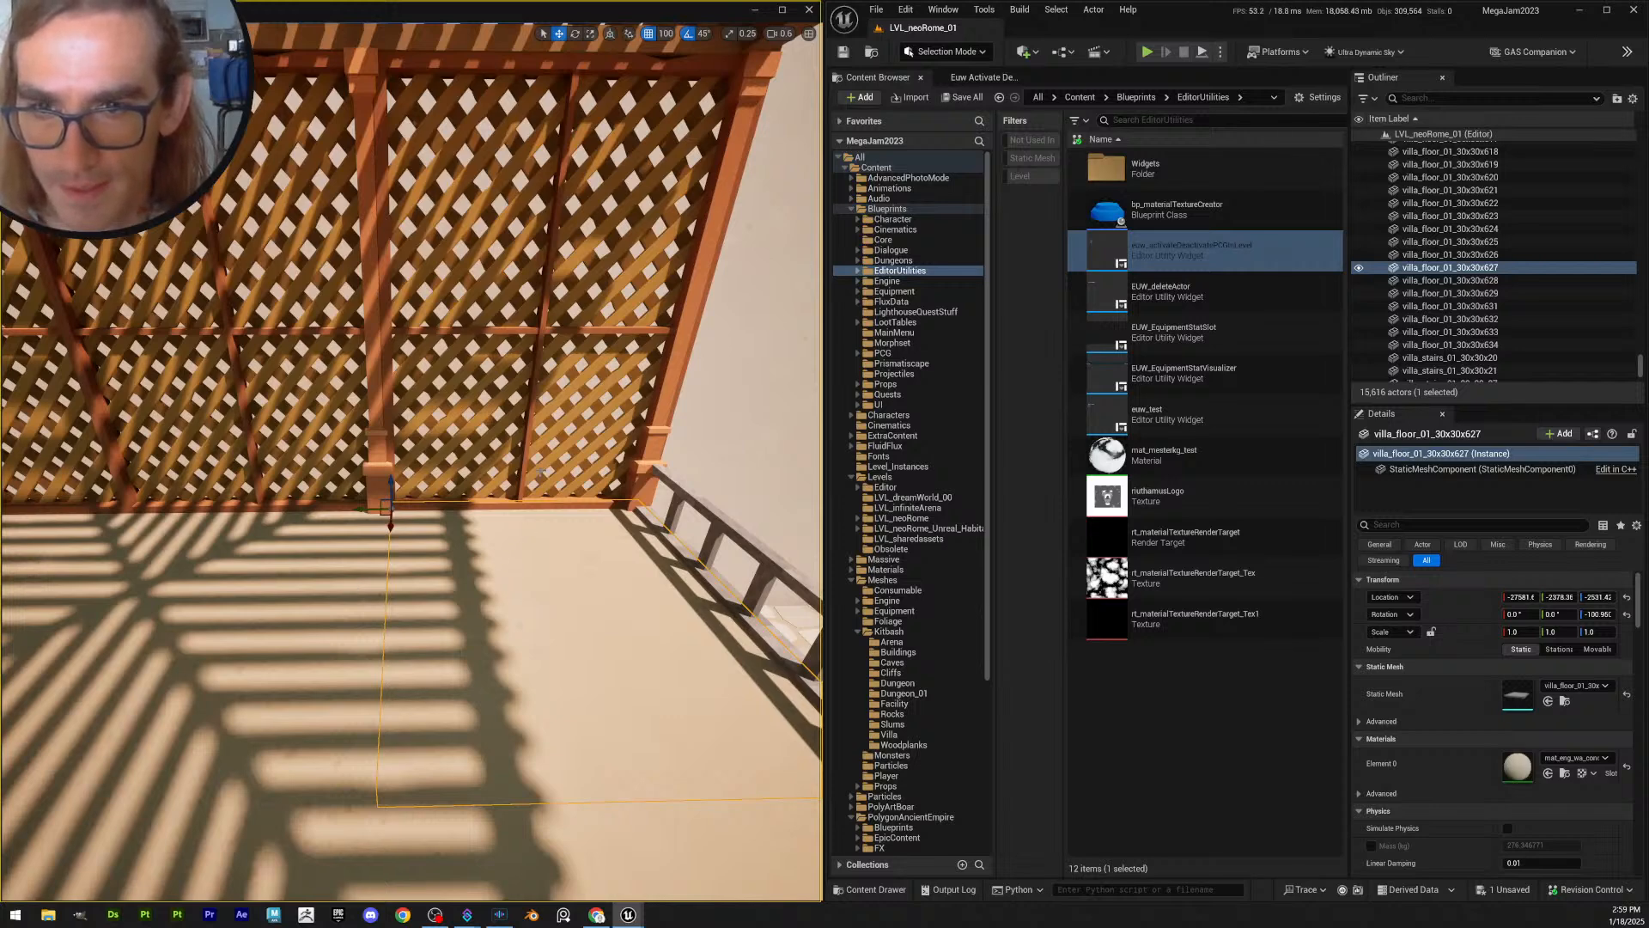
{"action": "left_click", "coordinate": [548, 430]}
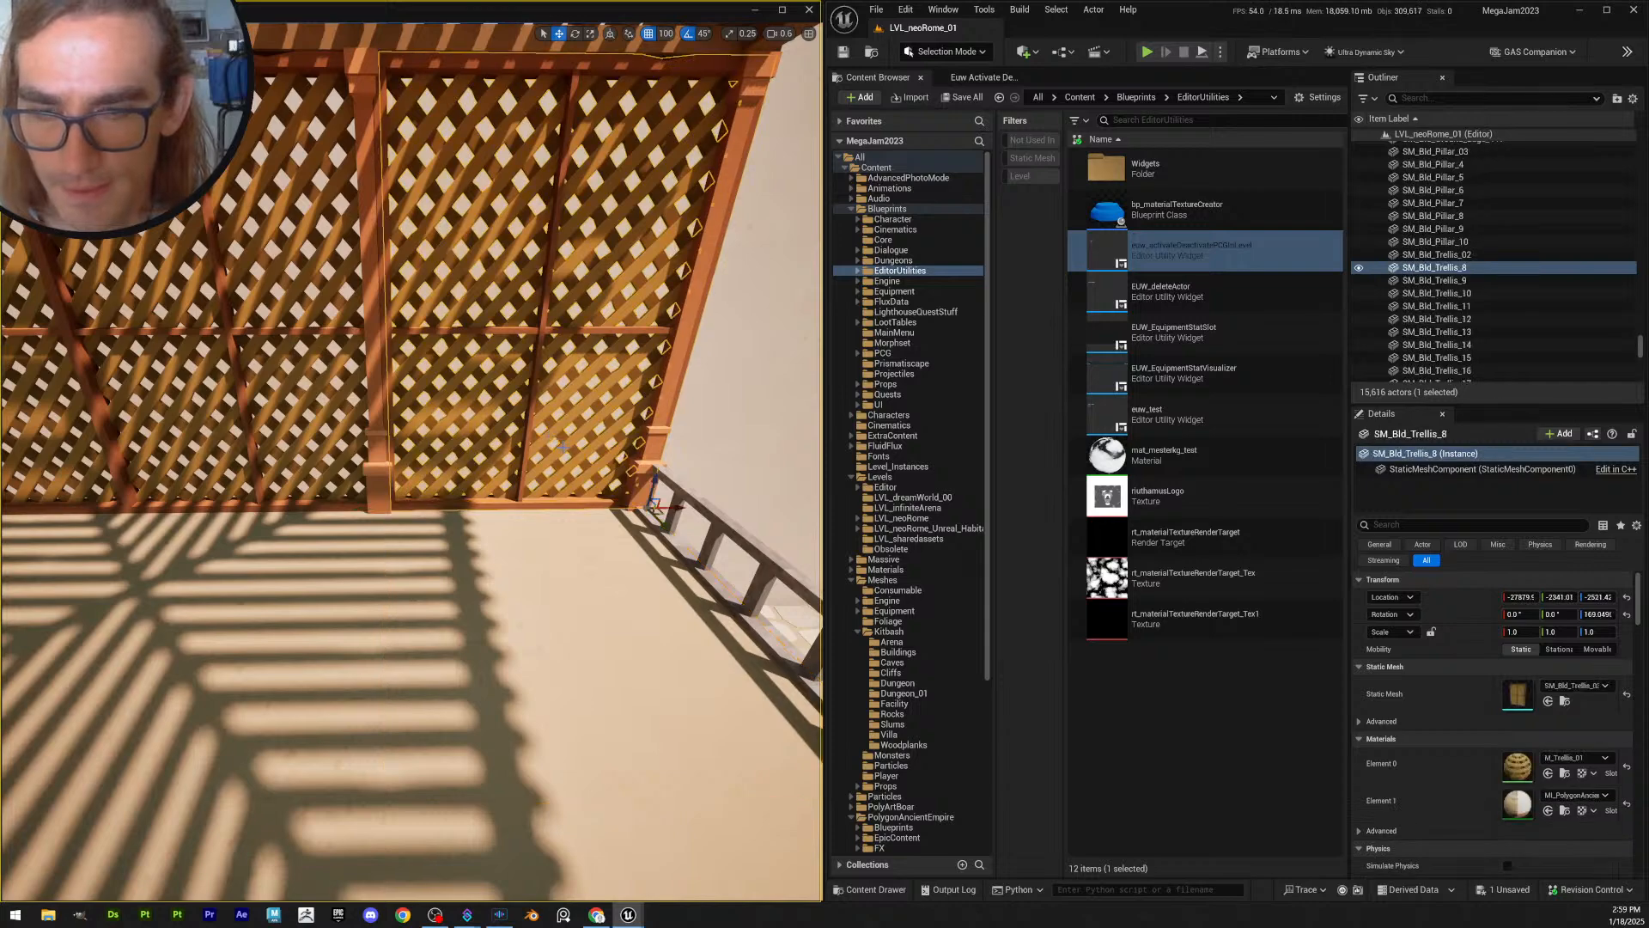
- Copy the pillar at the first panel joint another 300 units along the trellis to the following joint
{"action": "right_click_drag", "start_coordinate": [524, 472], "coordinate": [451, 463]}
{"action": "left_click", "coordinate": [499, 485]}
{"action": "left_click_drag", "start_coordinate": [543, 513], "coordinate": [359, 514], "text": "alt"}
{"action": "right_click_drag", "start_coordinate": [359, 513], "coordinate": [305, 507]}
{"action": "key", "text": "Escape"}
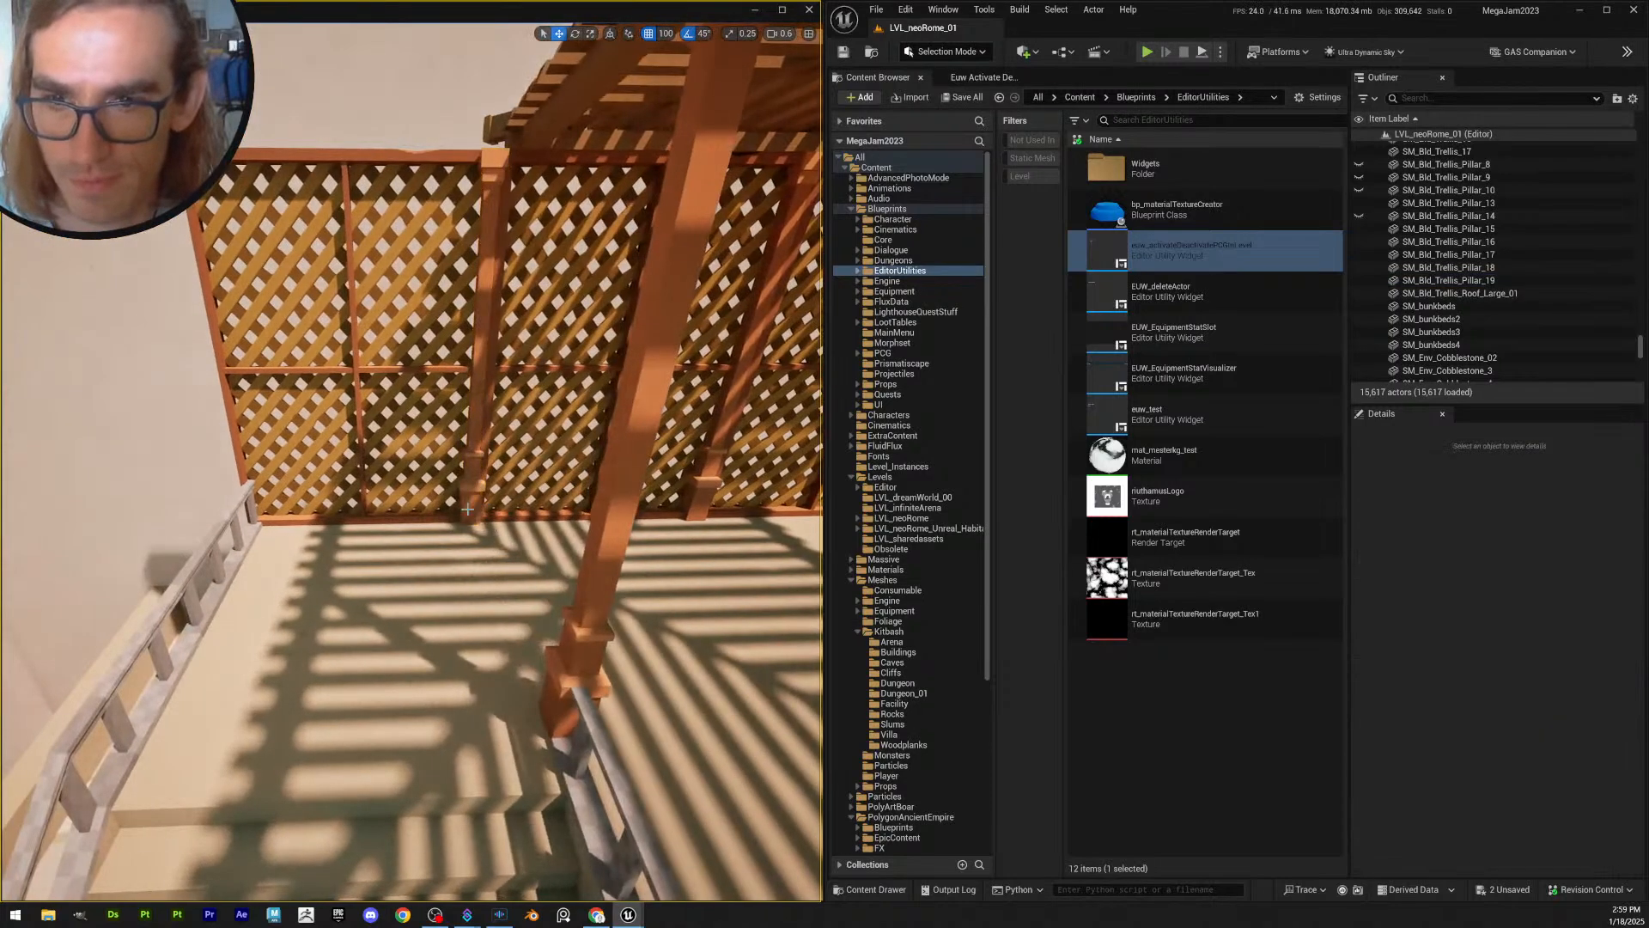
- Duplicate the pillar at the second panel joint and move the copy 300 units along the trellis to its far corner
{"action": "left_click", "coordinate": [473, 503]}
{"action": "key", "text": "ctrl+d"}
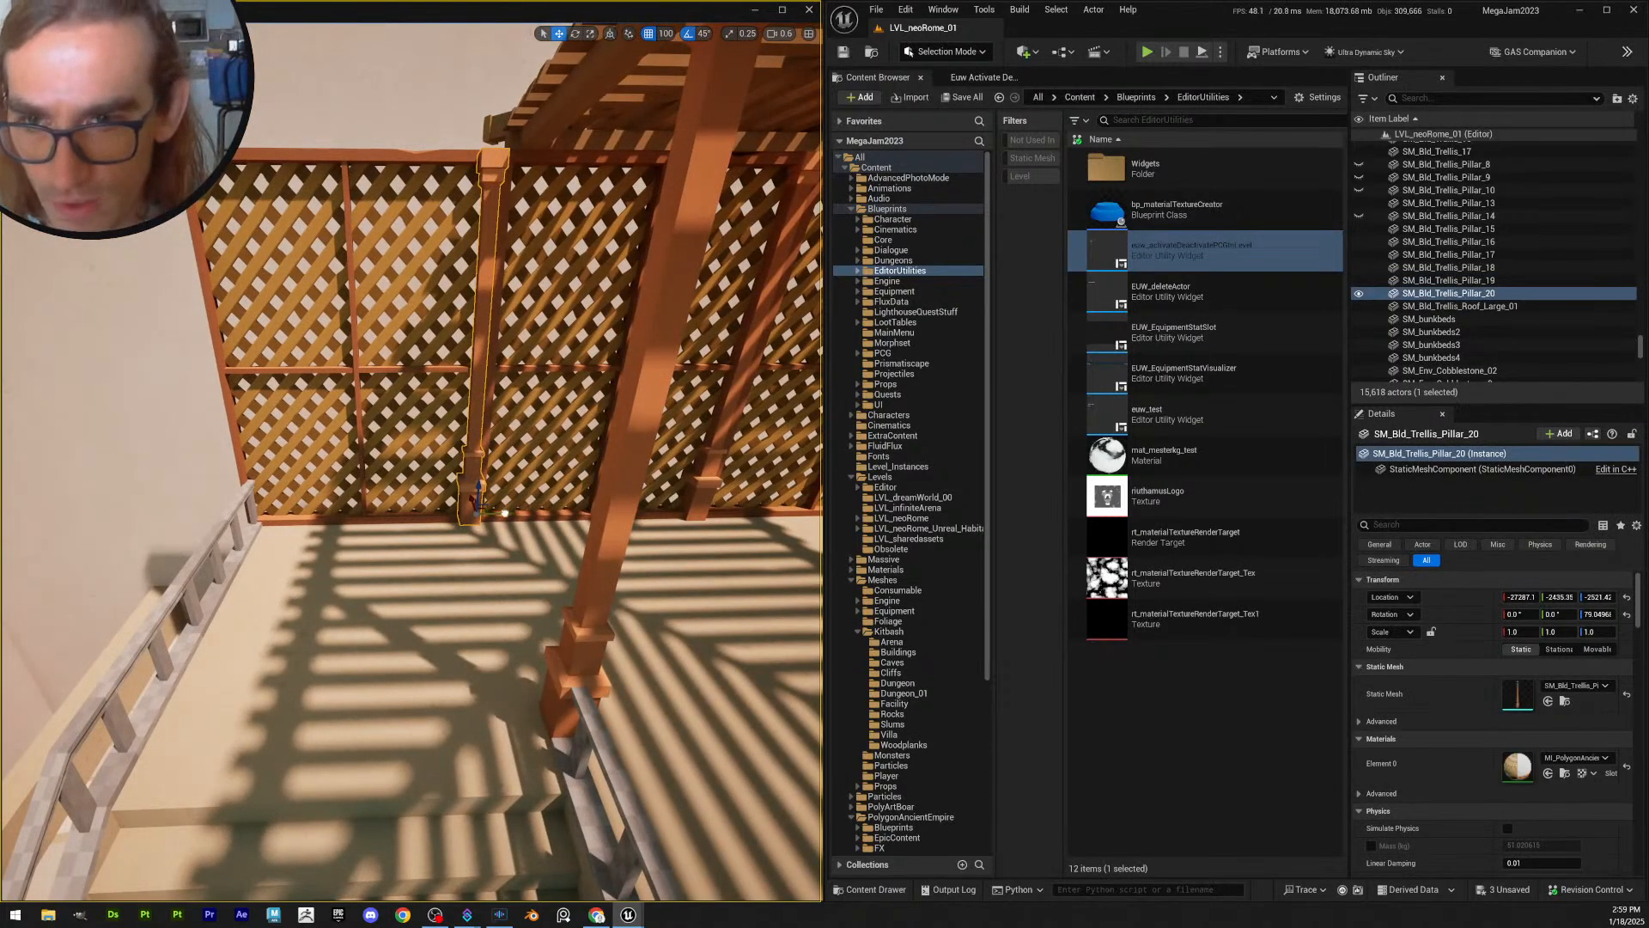
{"action": "left_click_drag", "start_coordinate": [505, 513], "coordinate": [283, 514]}
{"action": "right_click_drag", "start_coordinate": [284, 513], "coordinate": [524, 489]}
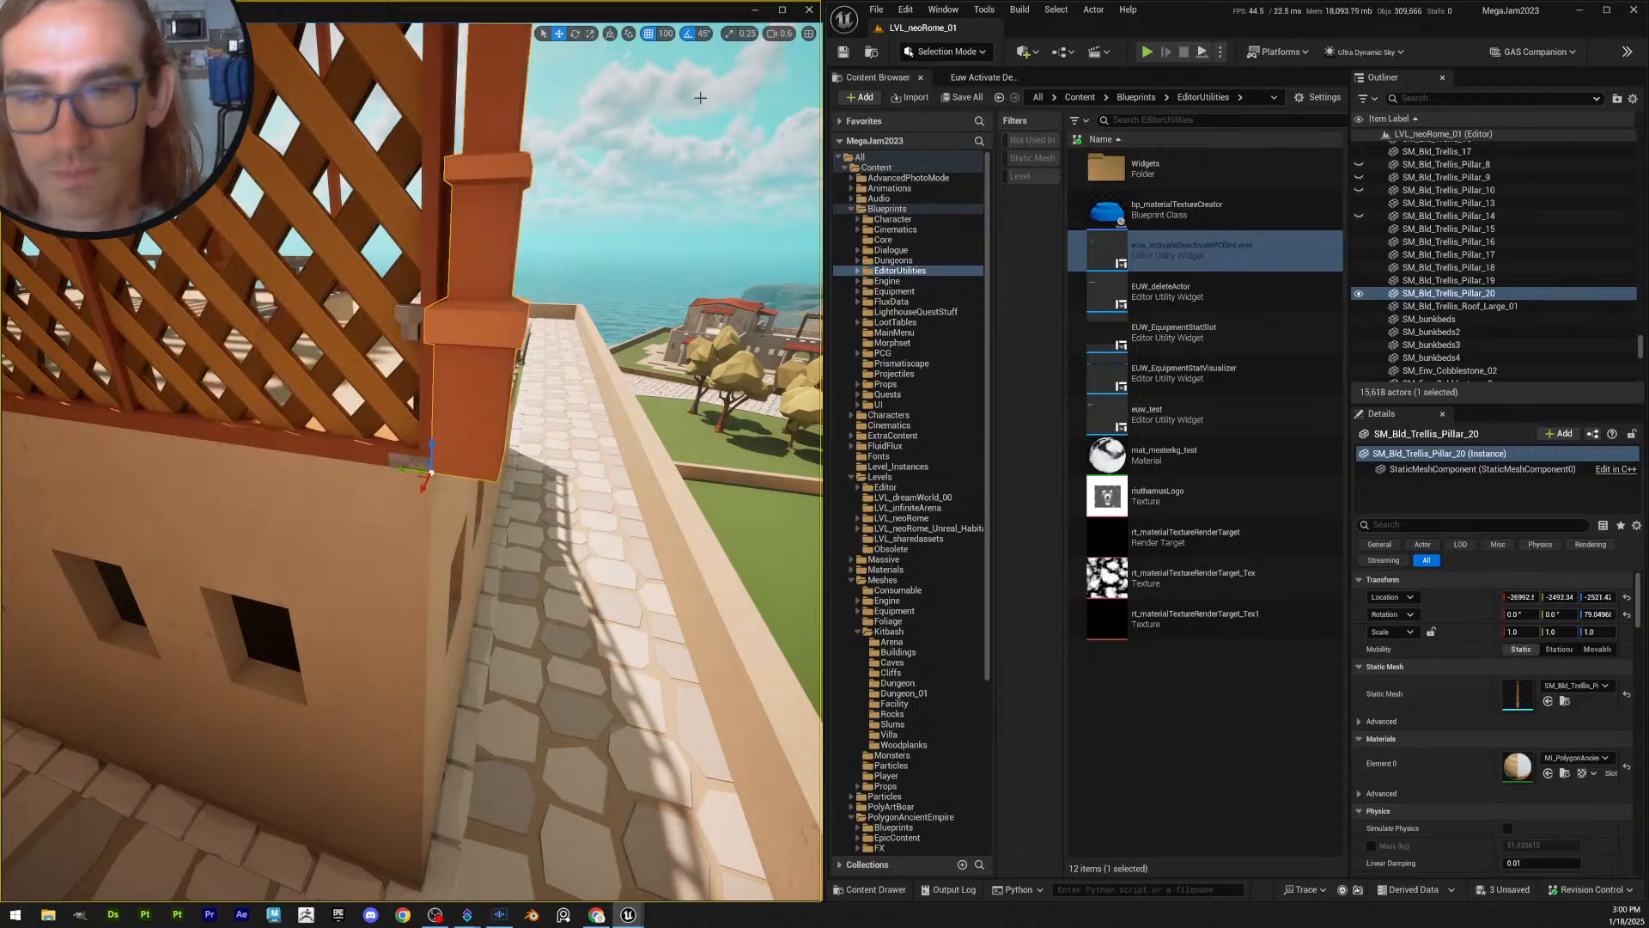
- Set the position grid snap to 10 and slide the selected trellis pillar back onto the corner of the wall
{"action": "left_click", "coordinate": [665, 35]}
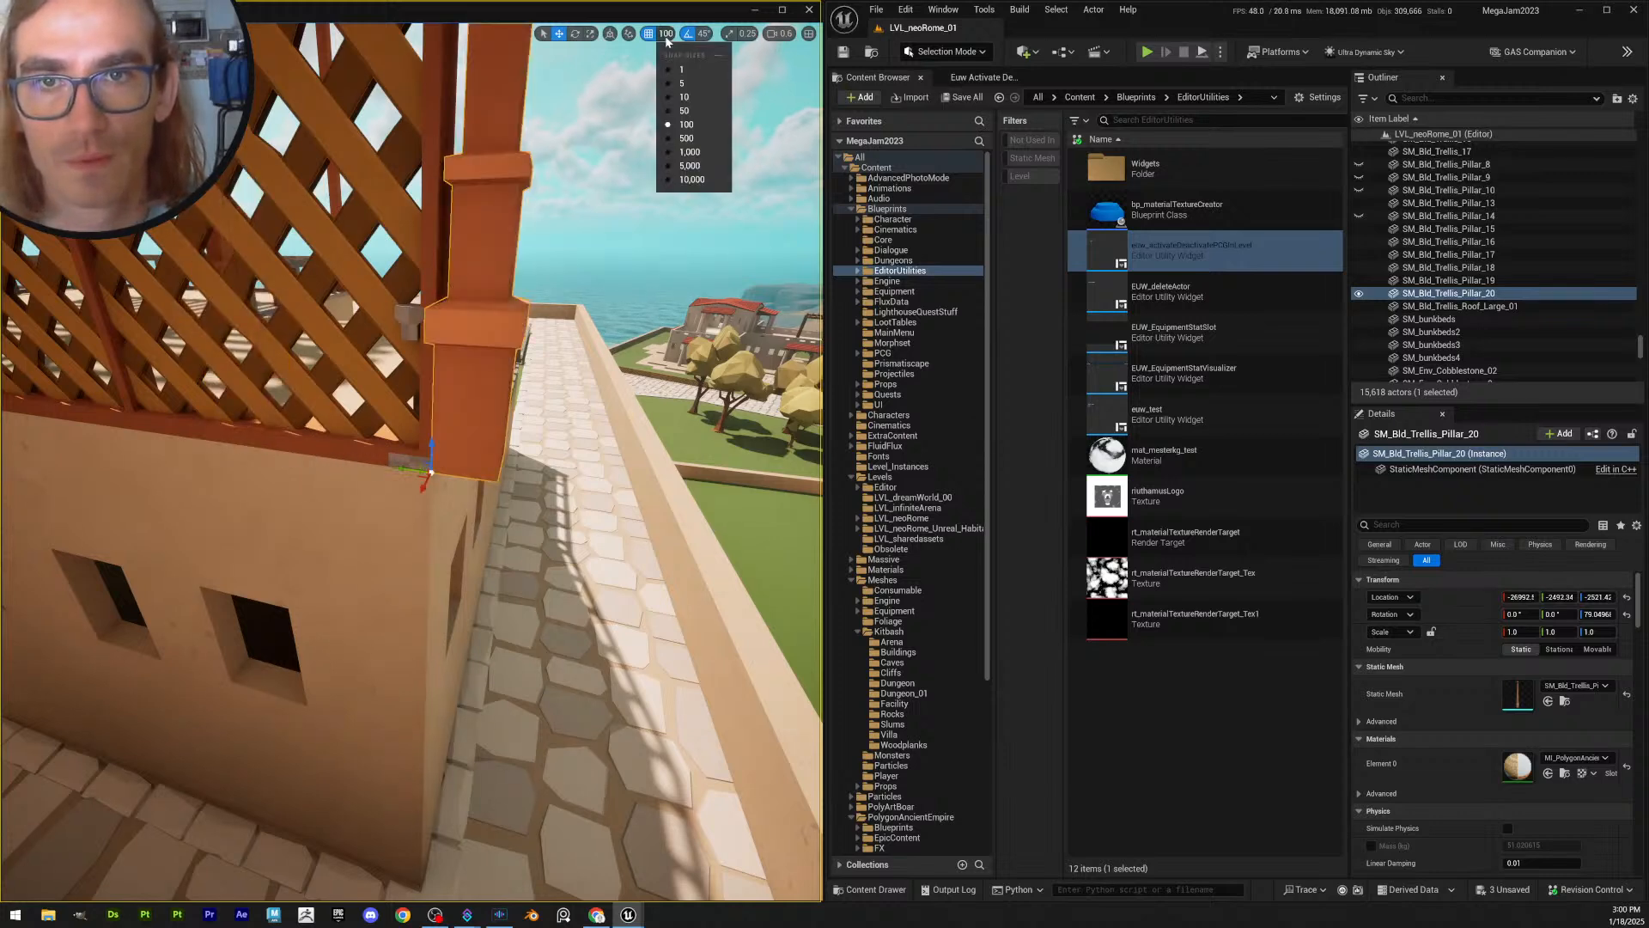
{"action": "left_click", "coordinate": [701, 103]}
{"action": "left_click_drag", "start_coordinate": [405, 472], "coordinate": [338, 462]}
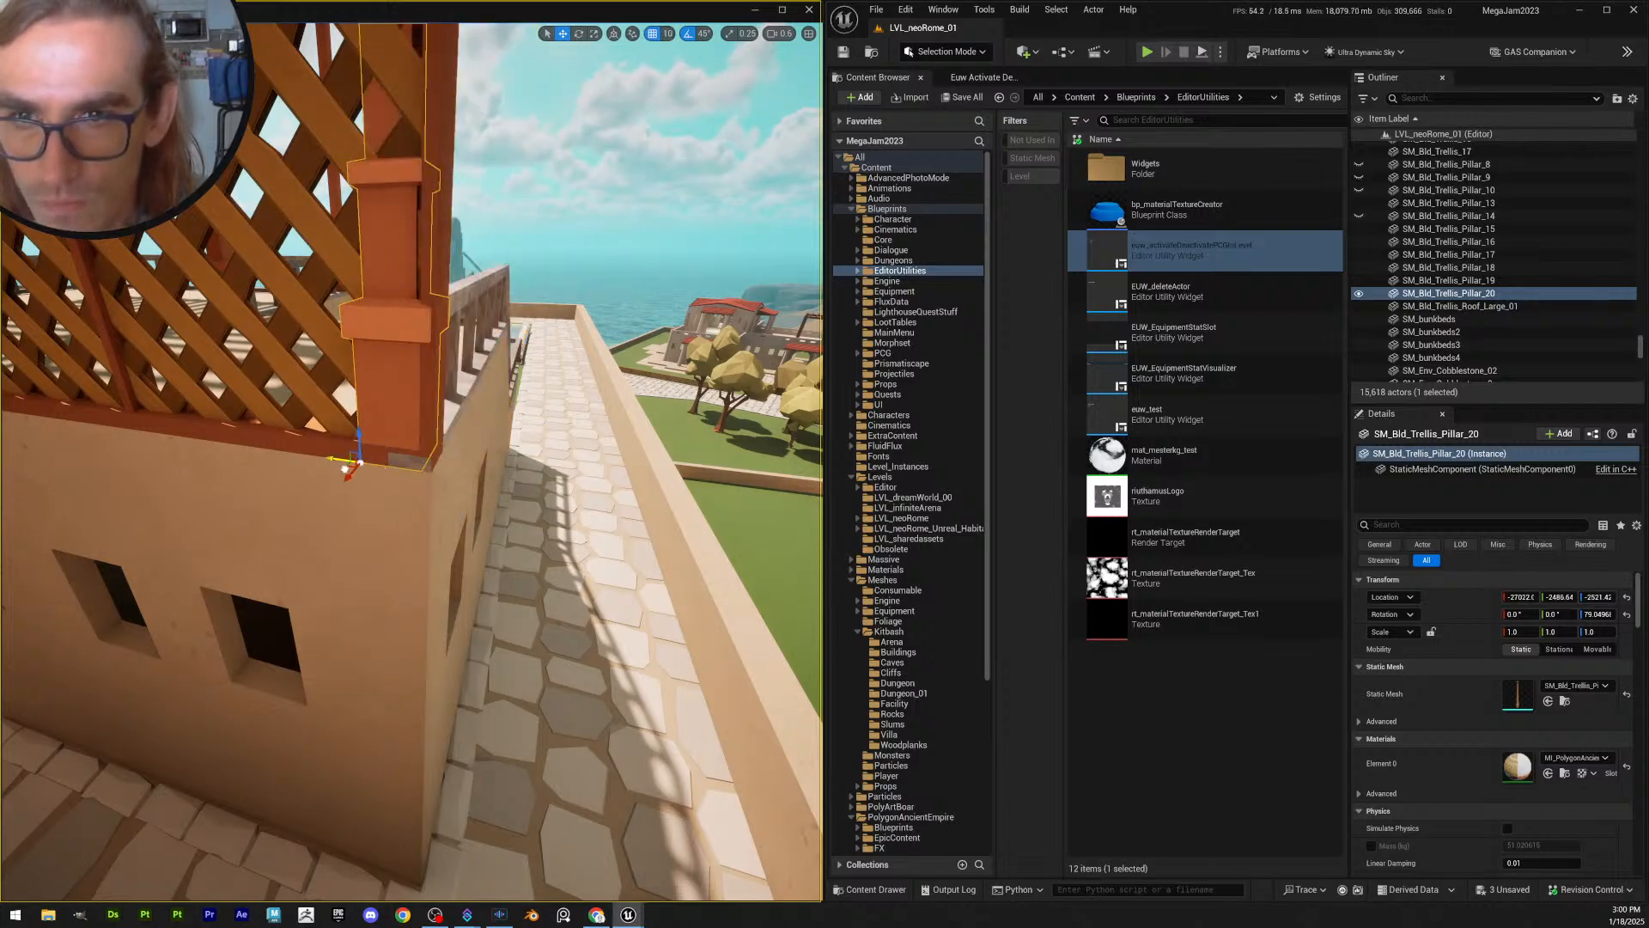
{"action": "right_click_drag", "start_coordinate": [345, 469], "coordinate": [112, 515]}
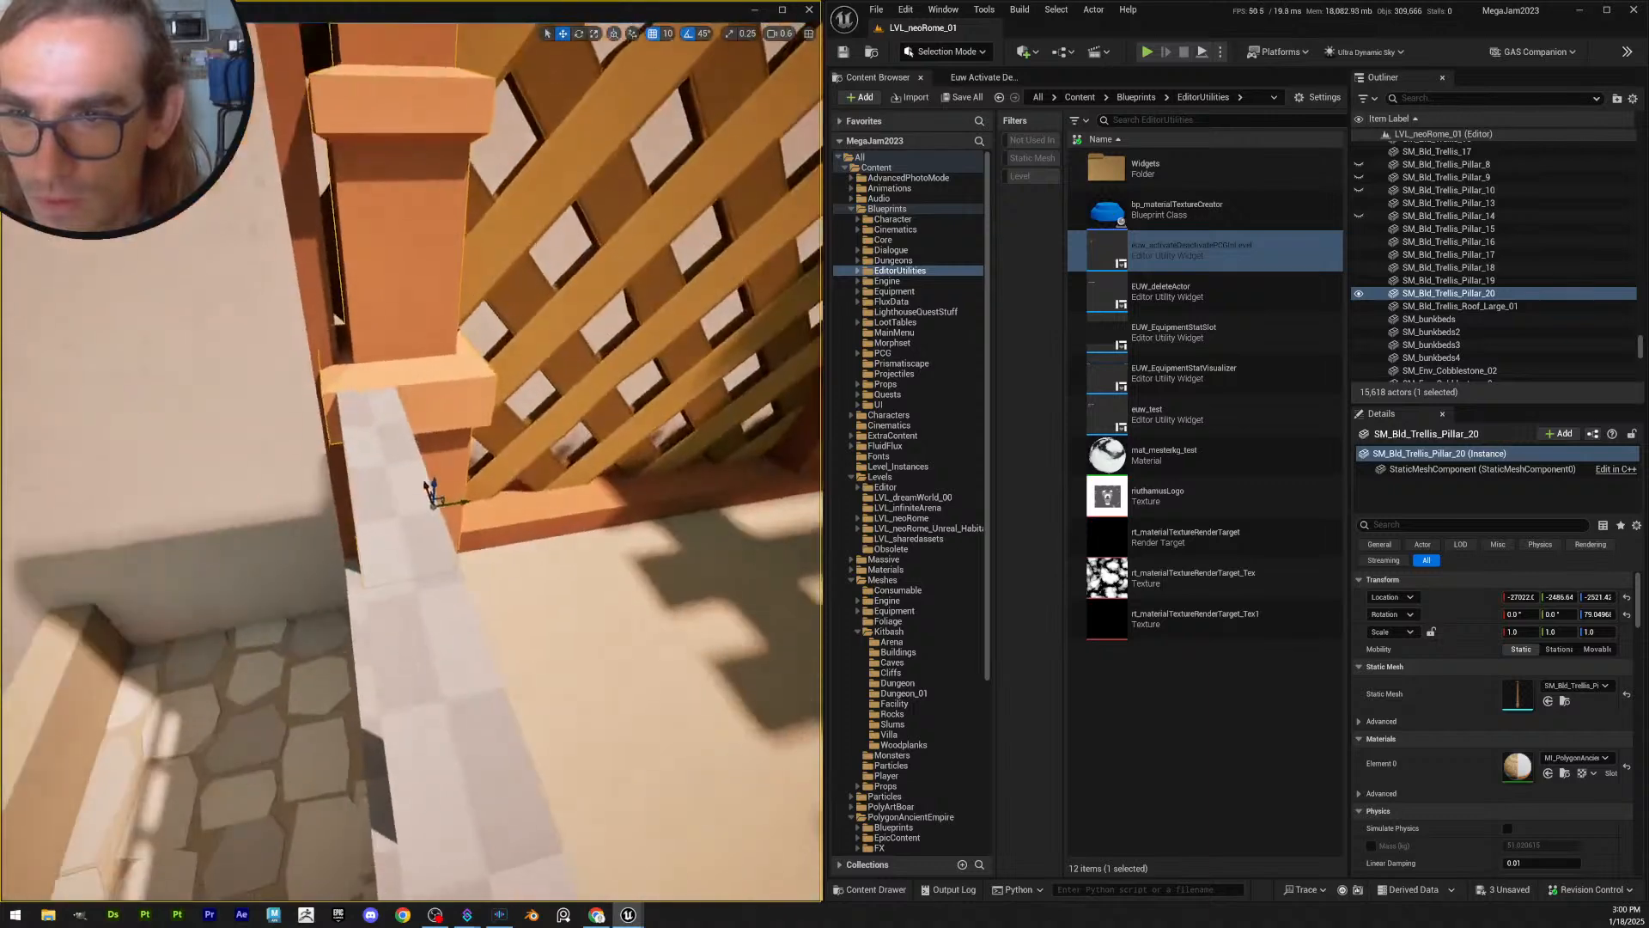
{"action": "mouse_move", "coordinate": [491, 551]}
{"action": "right_mouse_down"}
{"action": "mouse_move", "coordinate": [653, 552]}
{"action": "mouse_move", "coordinate": [464, 537]}
{"action": "right_mouse_up"}
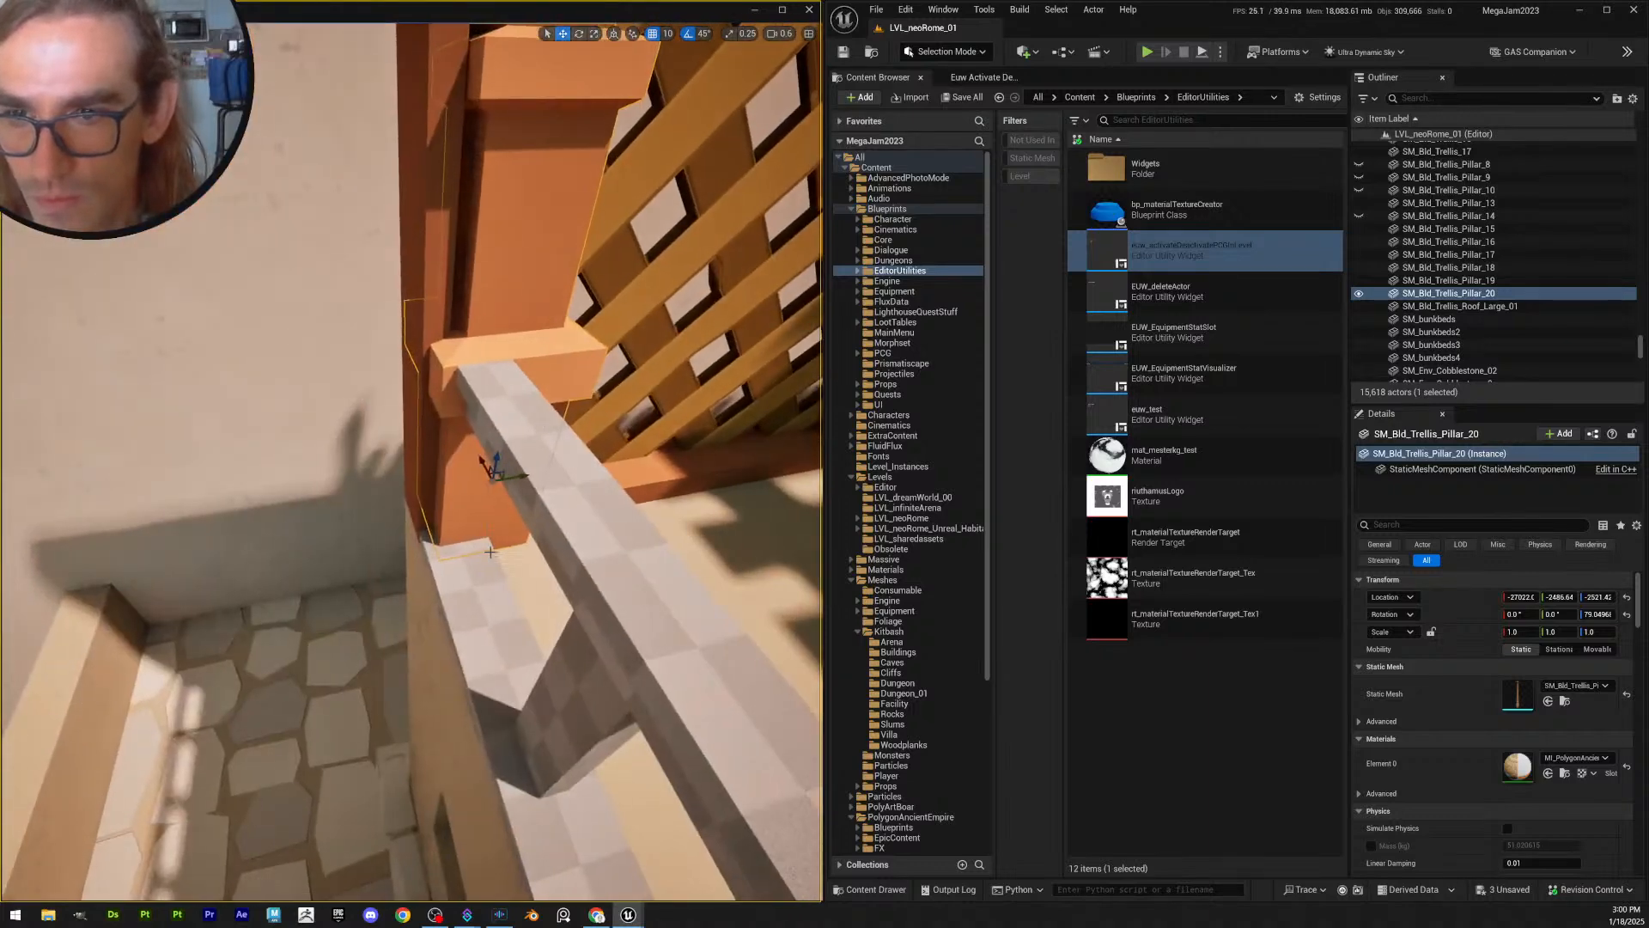
- Set the position grid snap to 5, fine-tune the corner pillar against the wall edge, and deselect it
{"action": "left_click", "coordinate": [669, 34]}
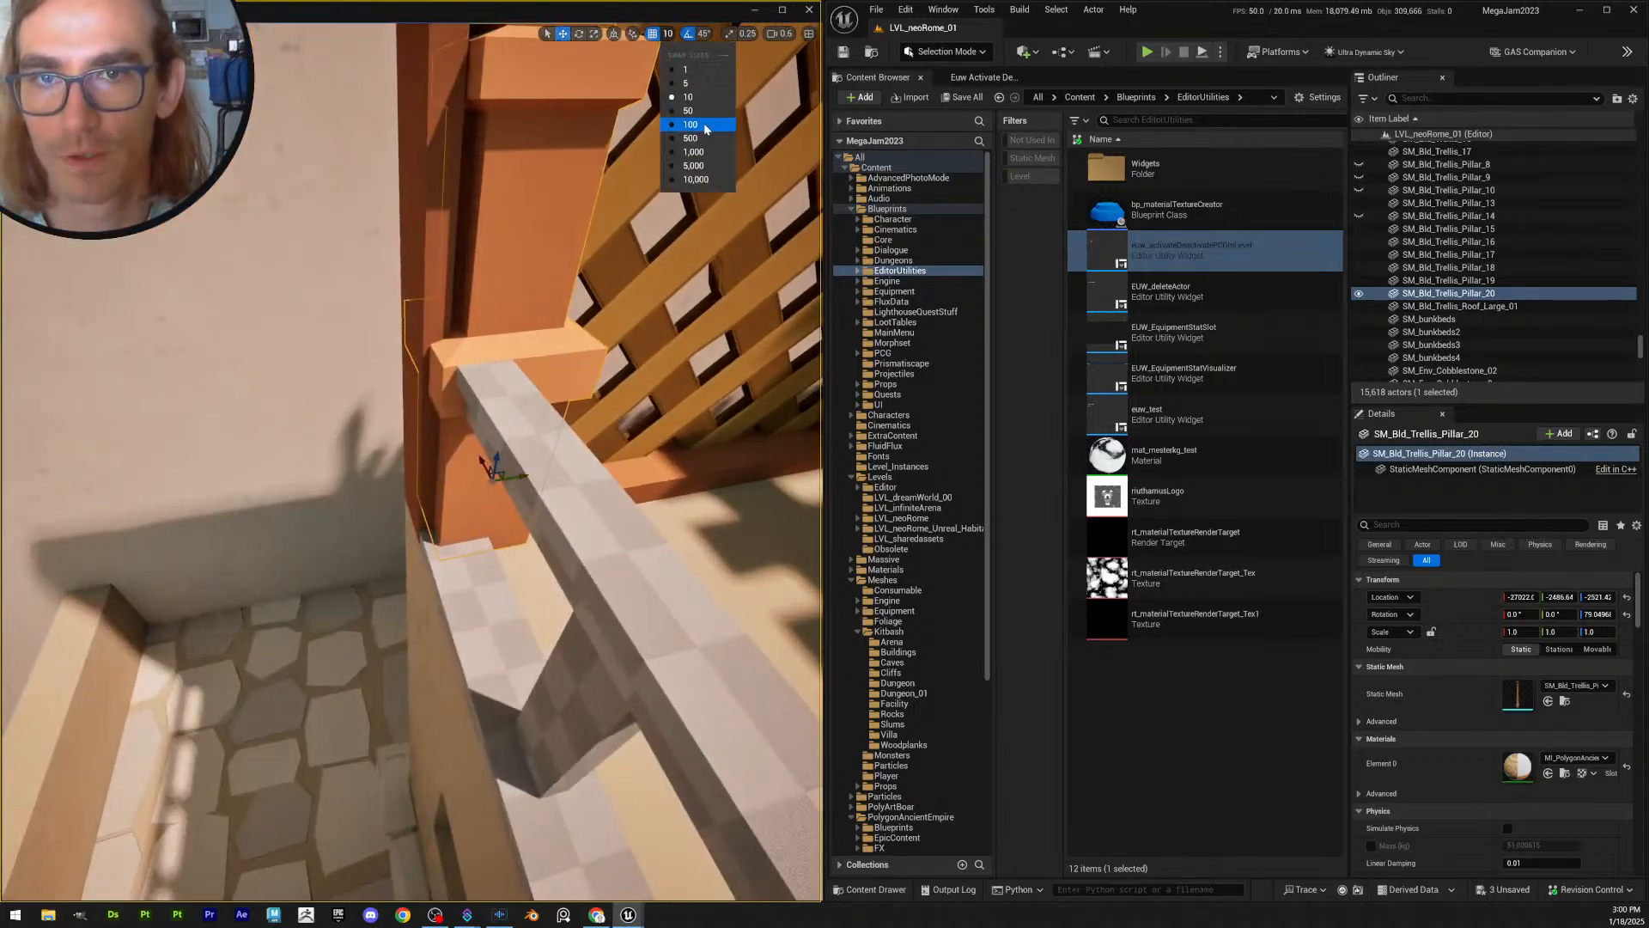
{"action": "left_click", "coordinate": [692, 87]}
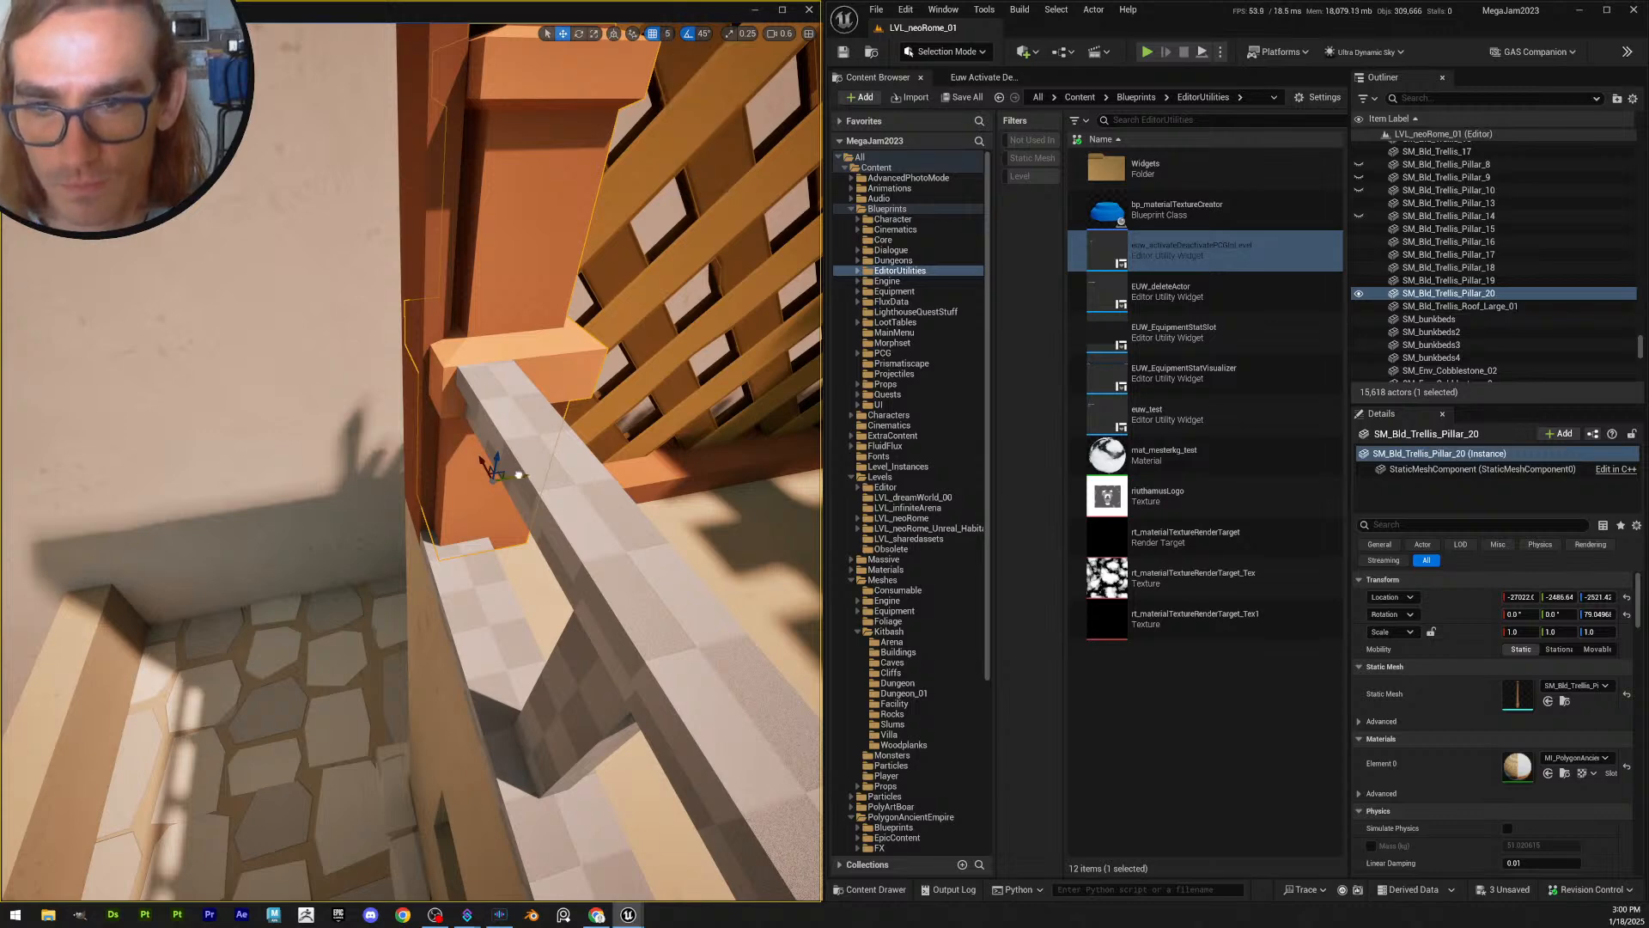
{"action": "left_click_drag", "start_coordinate": [519, 475], "coordinate": [508, 479]}
{"action": "key", "text": "ctrl+z"}
{"action": "mouse_move", "coordinate": [528, 466]}
{"action": "right_mouse_down"}
{"action": "mouse_move", "coordinate": [524, 447]}
{"action": "mouse_move", "coordinate": [529, 467]}
{"action": "mouse_move", "coordinate": [490, 459]}
{"action": "mouse_move", "coordinate": [517, 469]}
{"action": "right_mouse_up"}
{"action": "key", "text": "e"}
{"action": "left_click_drag", "start_coordinate": [371, 508], "coordinate": [422, 544]}
{"action": "key", "text": "w"}
{"action": "key", "text": "Escape"}
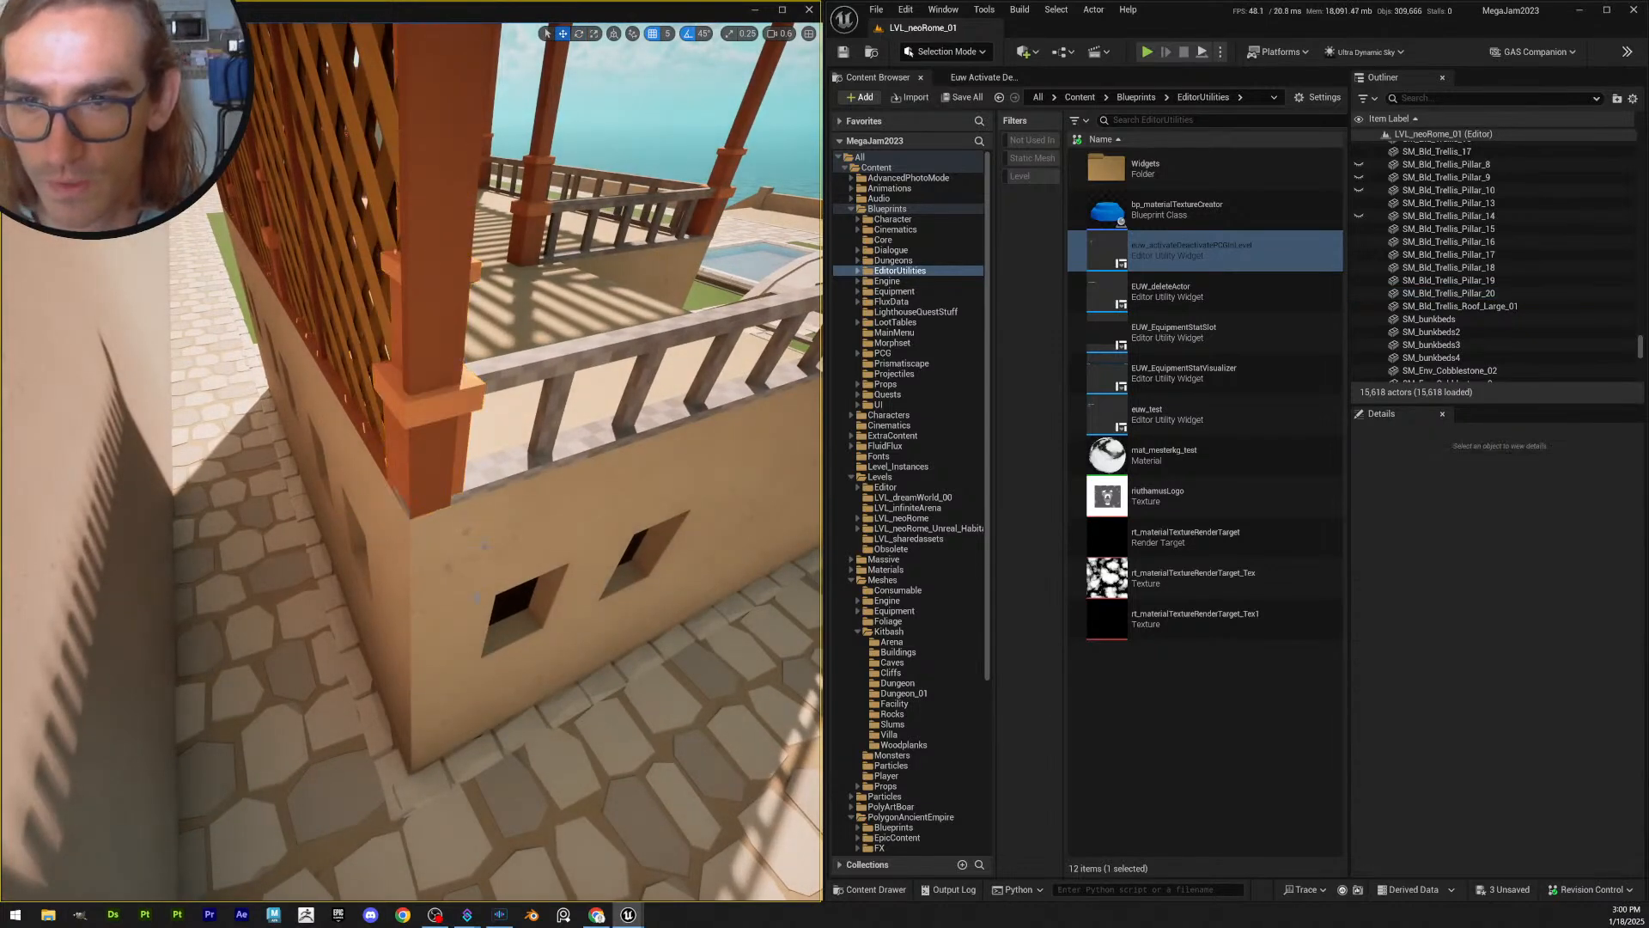
- Select the end trellis panel SM_Bld_Trellis_8 between the corner pillar and its neighbouring pillar
{"action": "right_click_drag", "start_coordinate": [423, 546], "coordinate": [292, 528]}
{"action": "right_click_drag", "start_coordinate": [413, 507], "coordinate": [416, 591]}
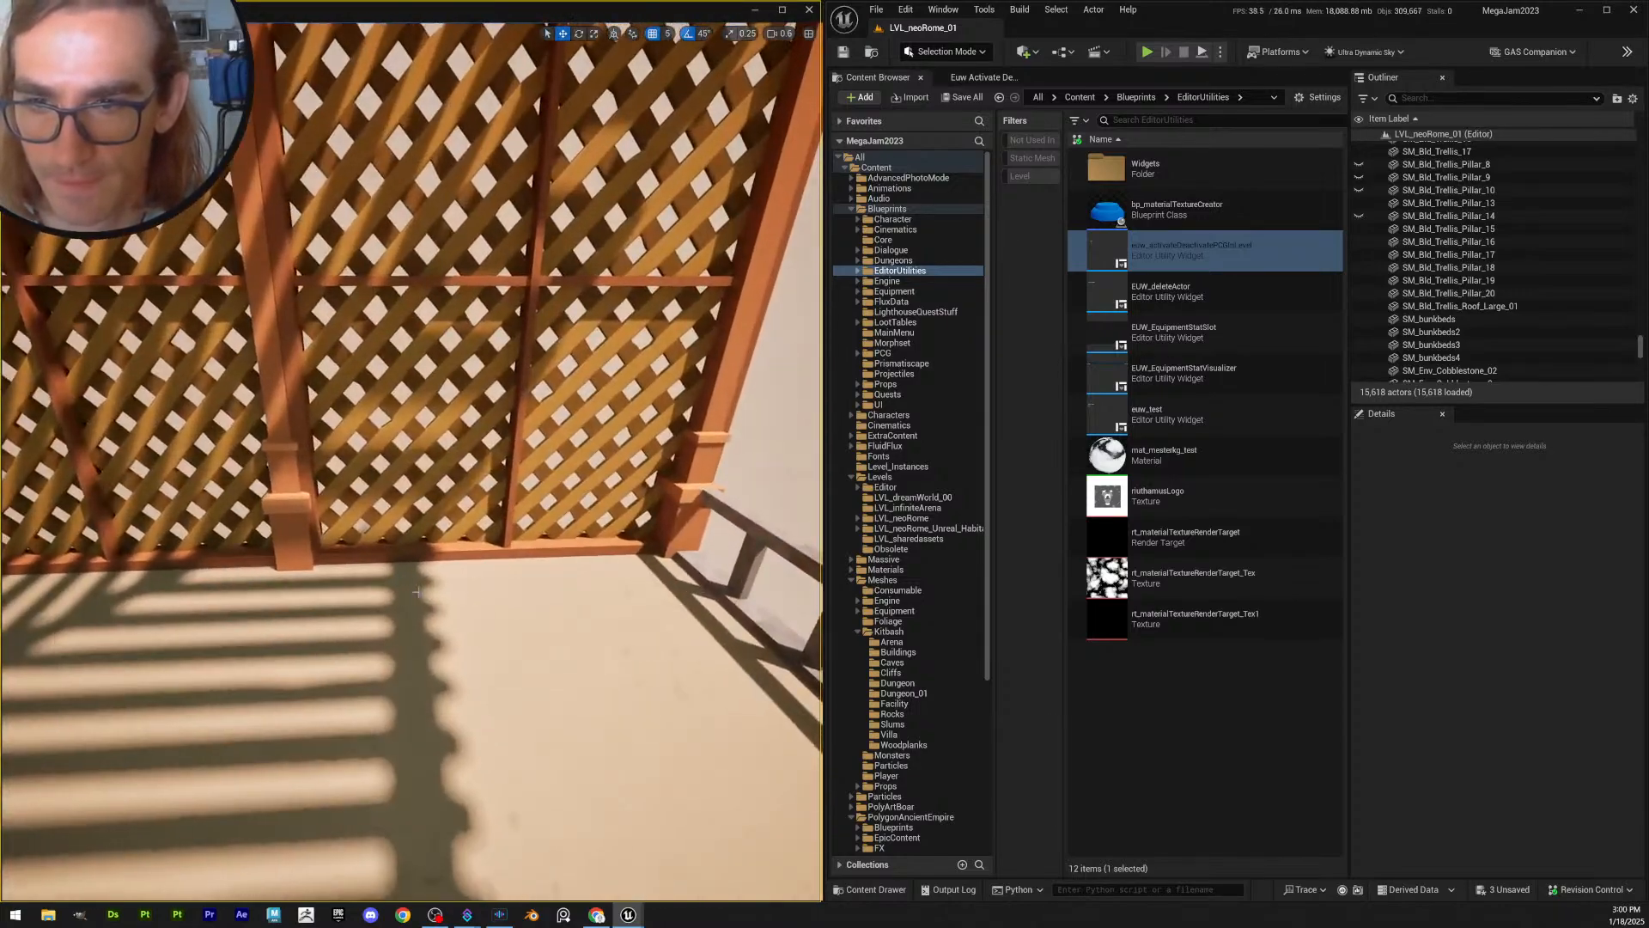
{"action": "left_click", "coordinate": [638, 543]}
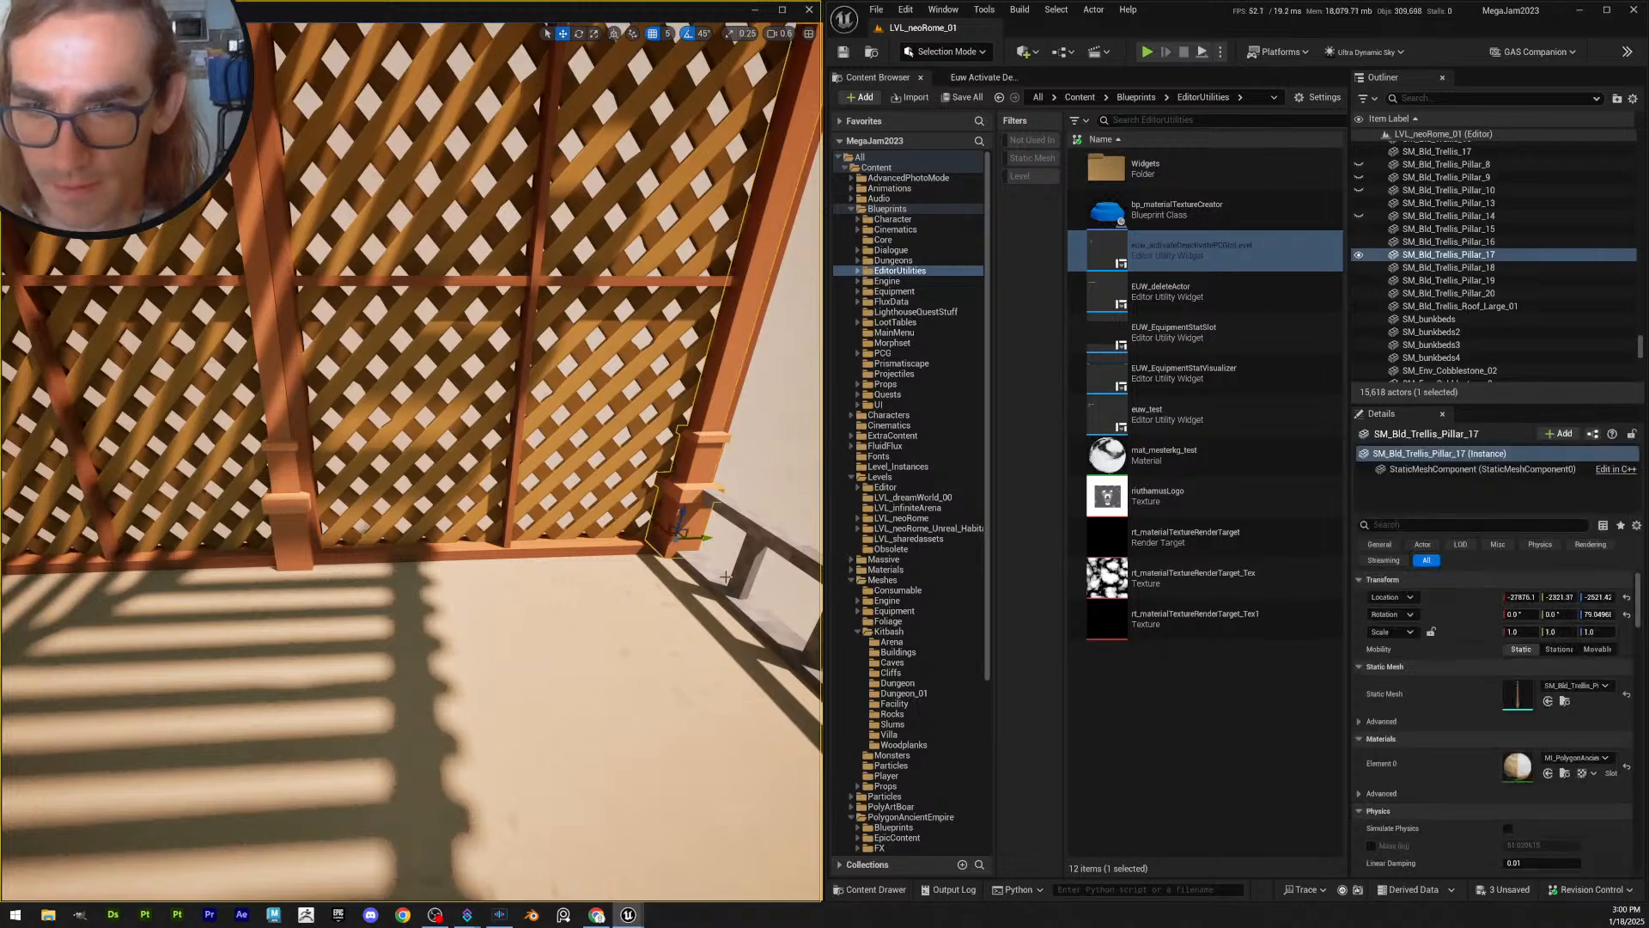
{"action": "left_click", "coordinate": [303, 540]}
{"action": "left_click", "coordinate": [325, 601]}
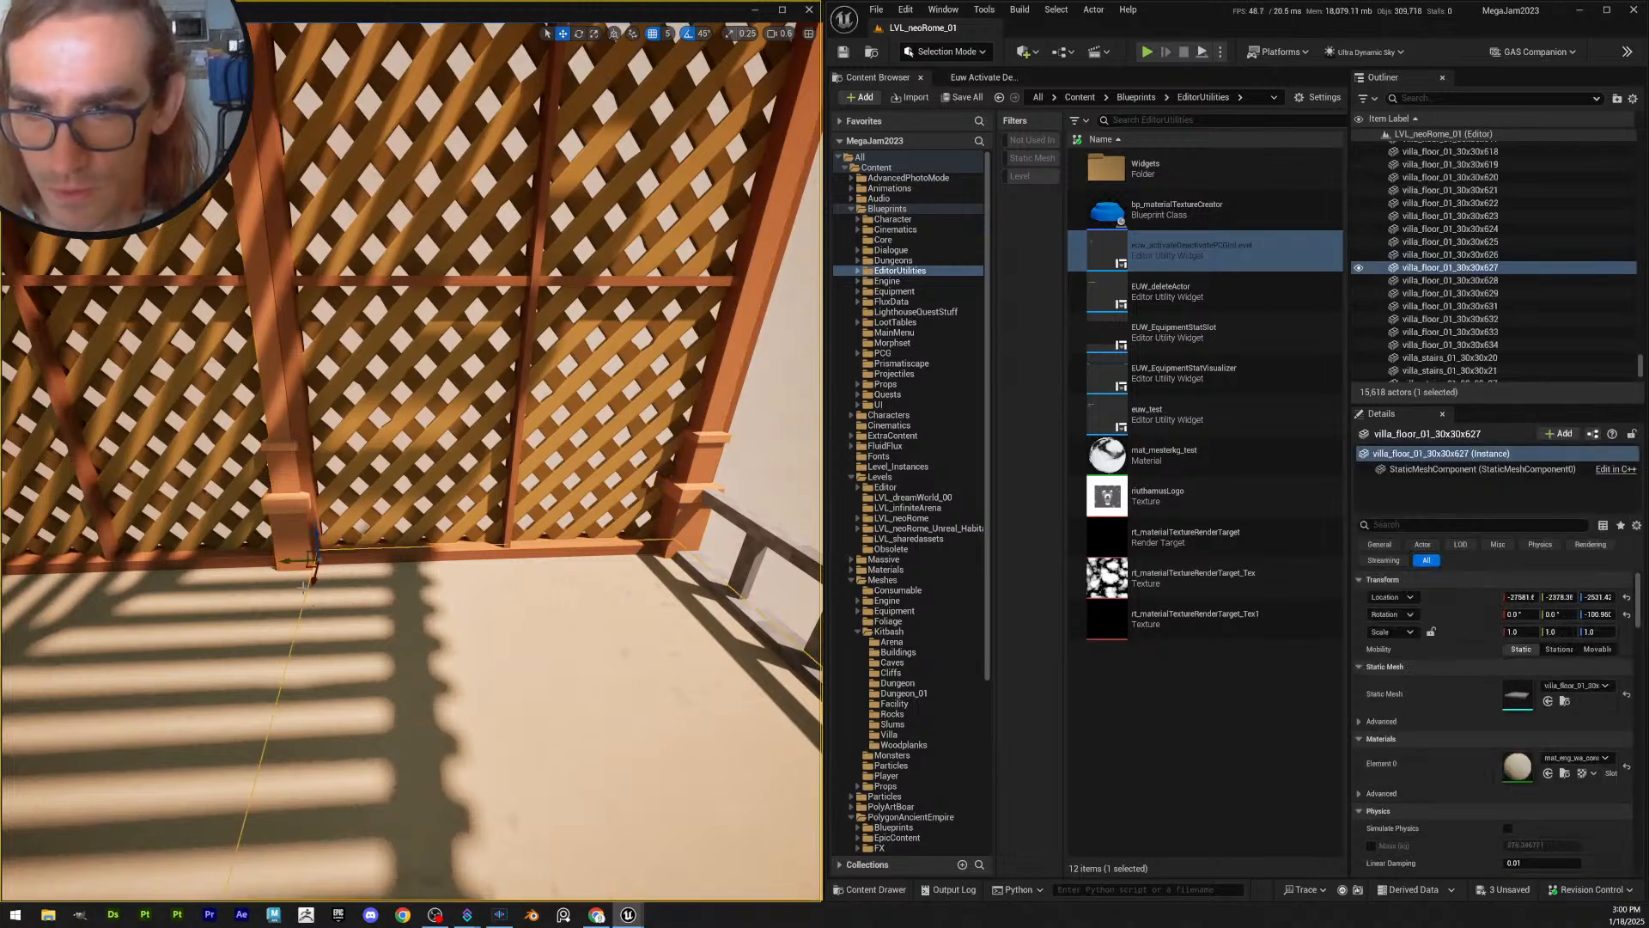
{"action": "left_click", "coordinate": [296, 534], "text": "shift"}
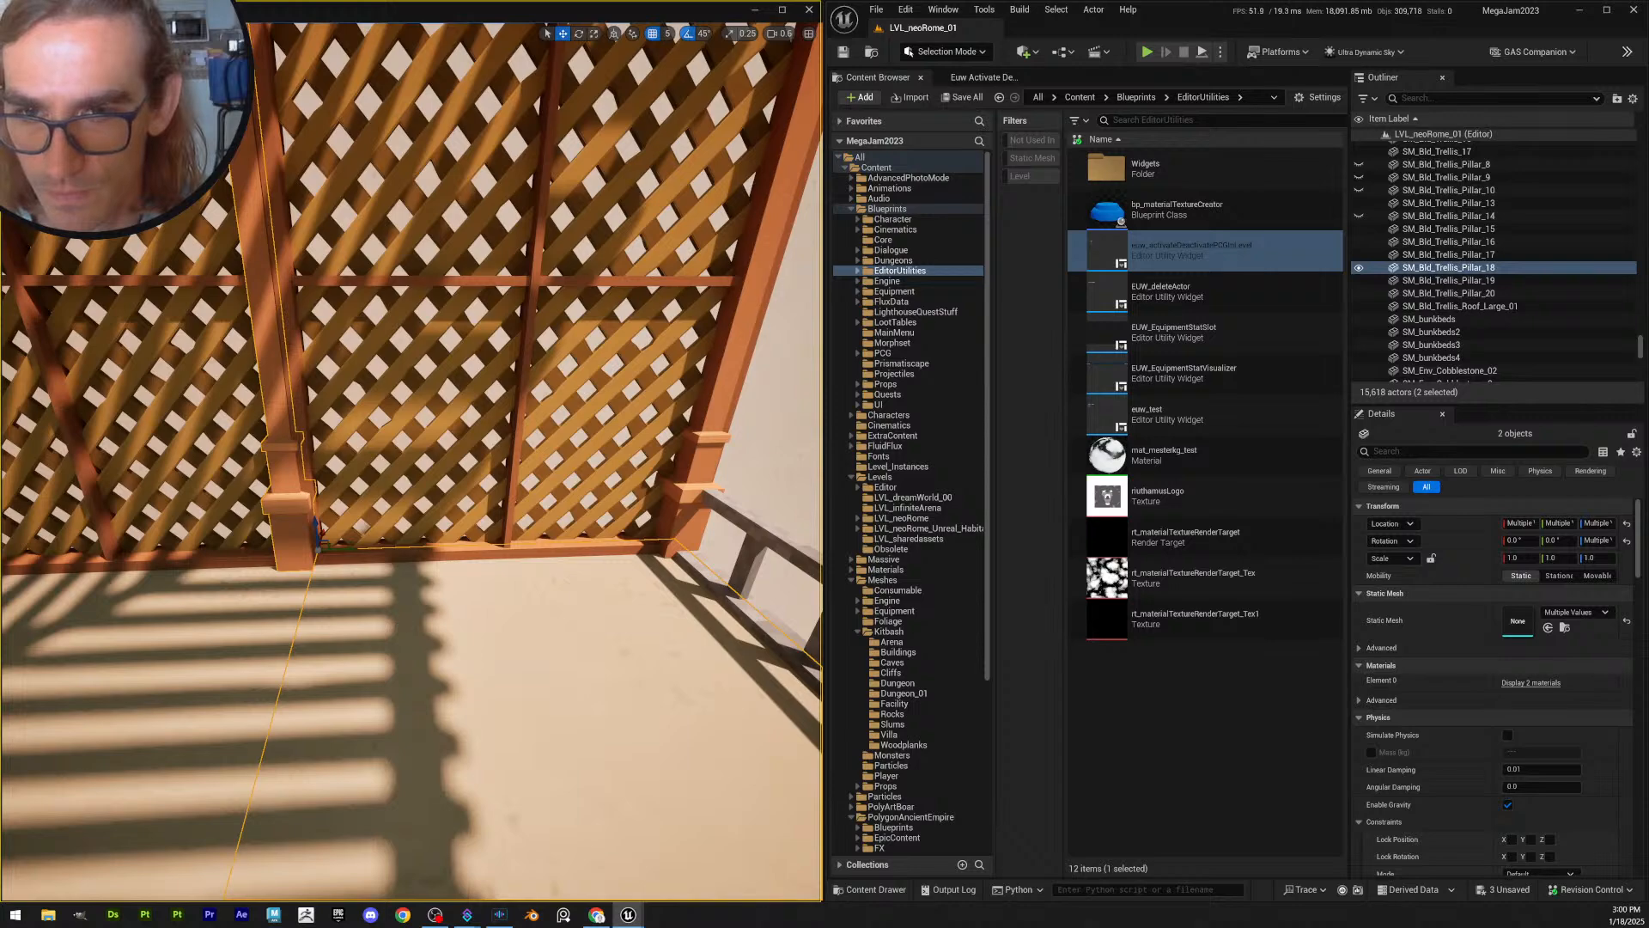
{"action": "left_click", "coordinate": [483, 558]}
{"action": "left_click", "coordinate": [484, 547]}
{"action": "key", "text": "s"}
{"action": "mouse_move", "coordinate": [483, 547]}
{"action": "right_mouse_down"}
{"action": "mouse_move", "coordinate": [482, 490]}
{"action": "mouse_move", "coordinate": [496, 526]}
{"action": "right_mouse_up"}
{"action": "key", "text": "w"}
{"action": "right_click_drag", "start_coordinate": [670, 580], "coordinate": [692, 543]}
{"action": "key", "text": "s"}
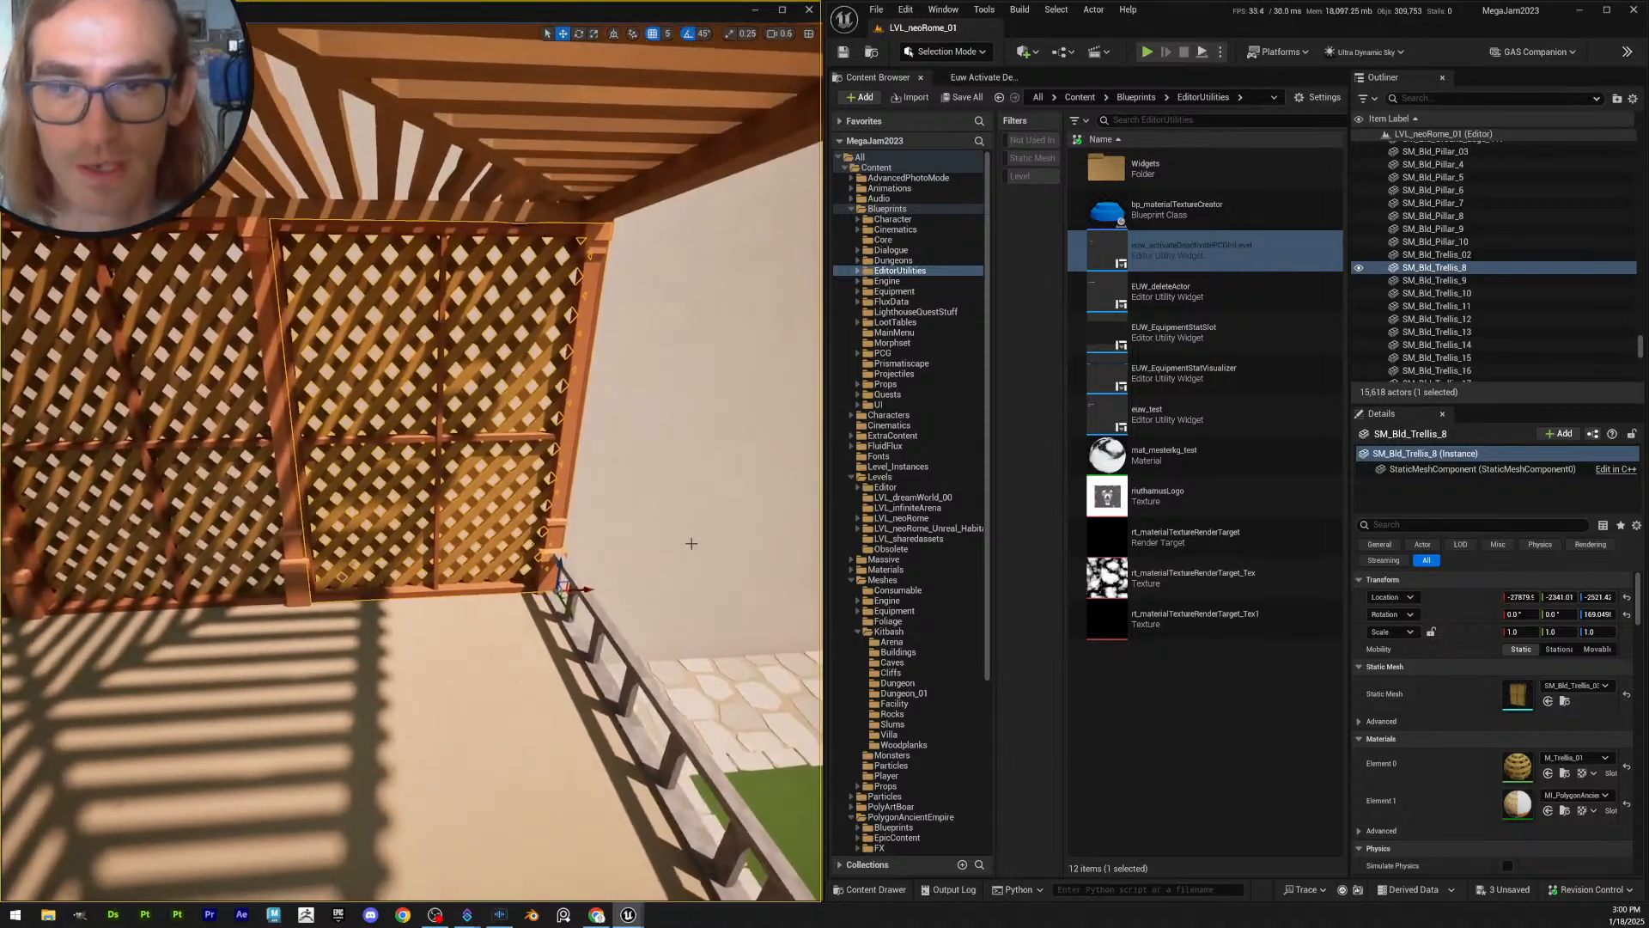
- Switch to Modeling mode and start PolyGroup Edit on the selected end trellis panel
{"action": "left_click", "coordinate": [948, 52]}
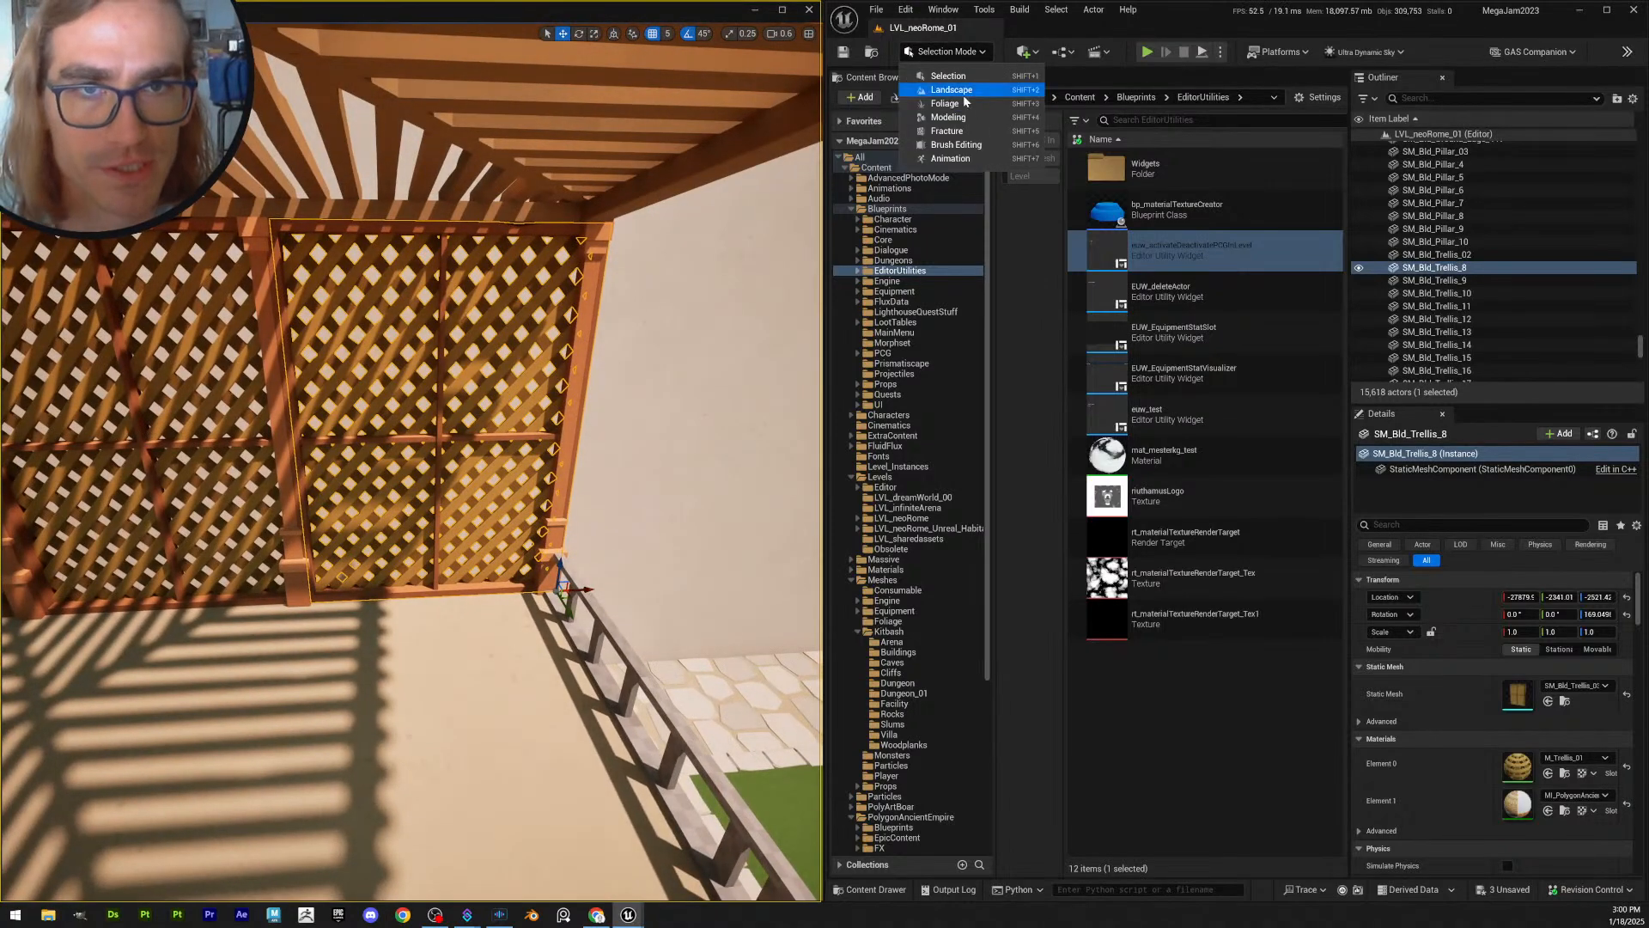
{"action": "left_click", "coordinate": [979, 116]}
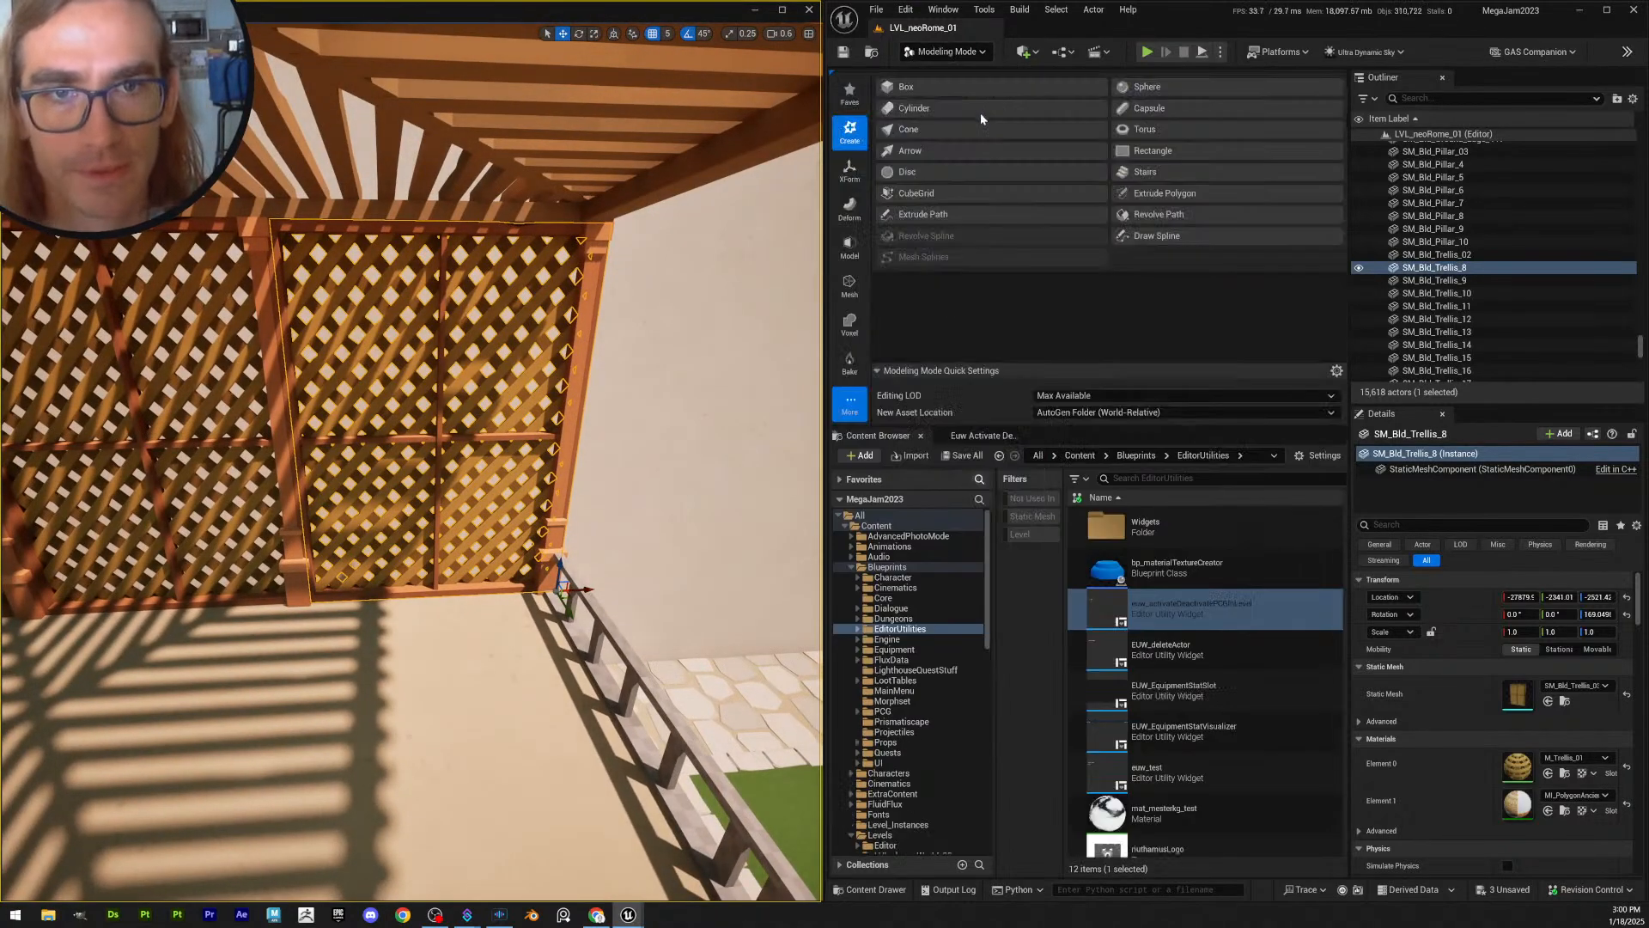
{"action": "left_click", "coordinate": [850, 245]}
{"action": "left_click", "coordinate": [931, 91]}
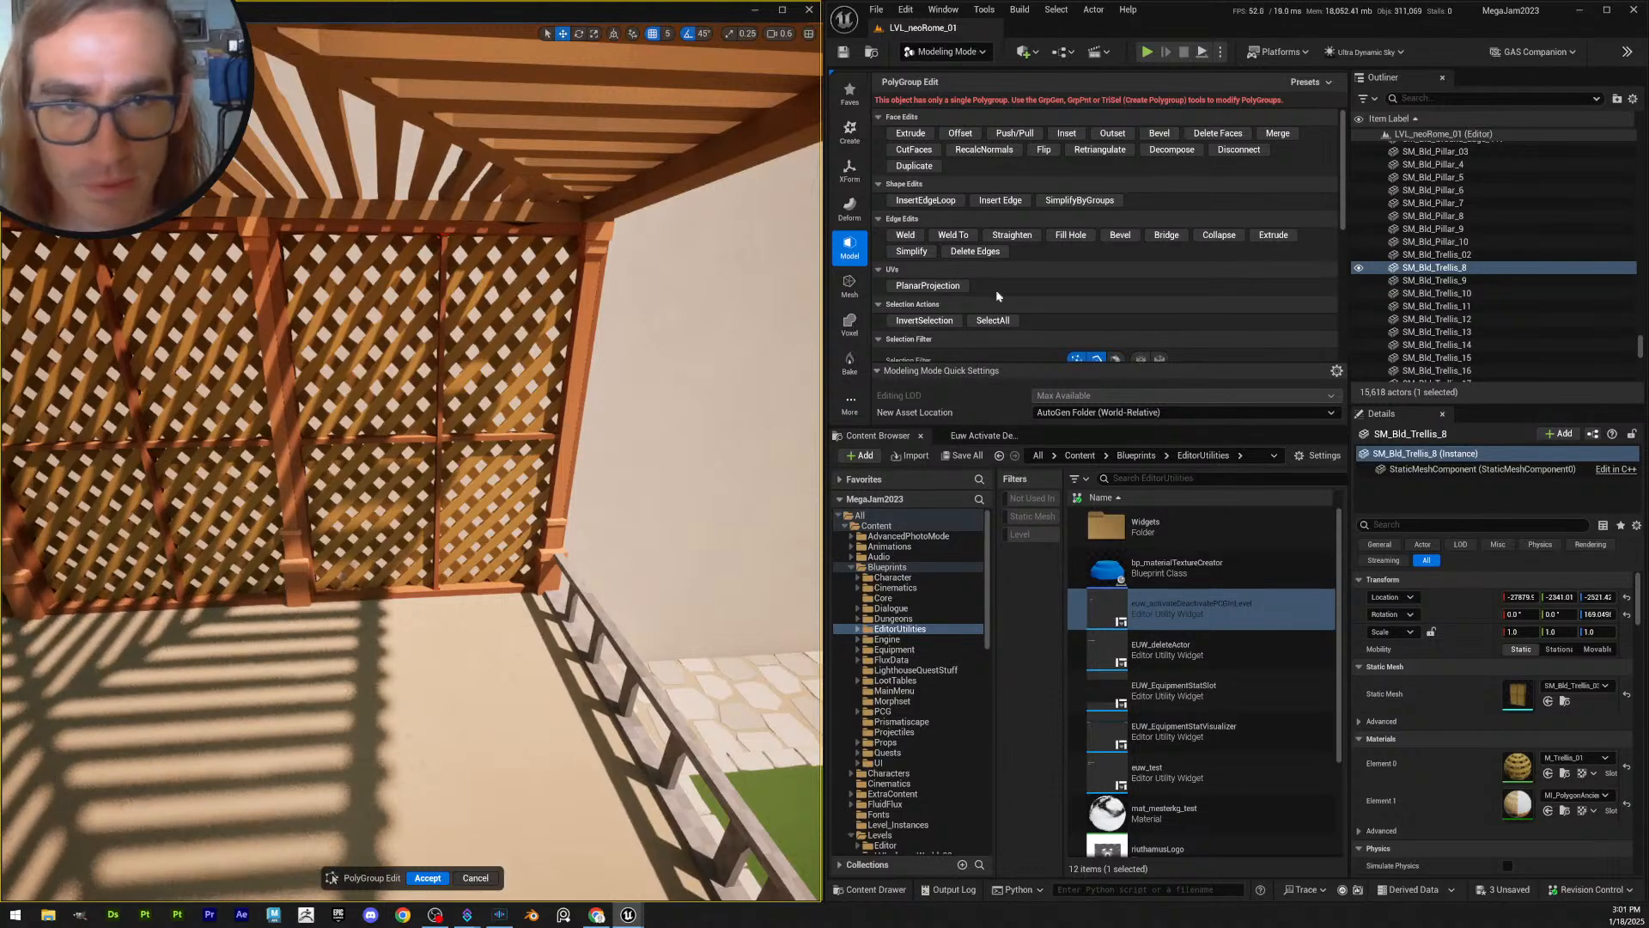
- Generate PolyGroups for the trellis panel with Face Normal Deviation as the conversion mode and accept them
{"action": "left_click", "coordinate": [851, 404]}
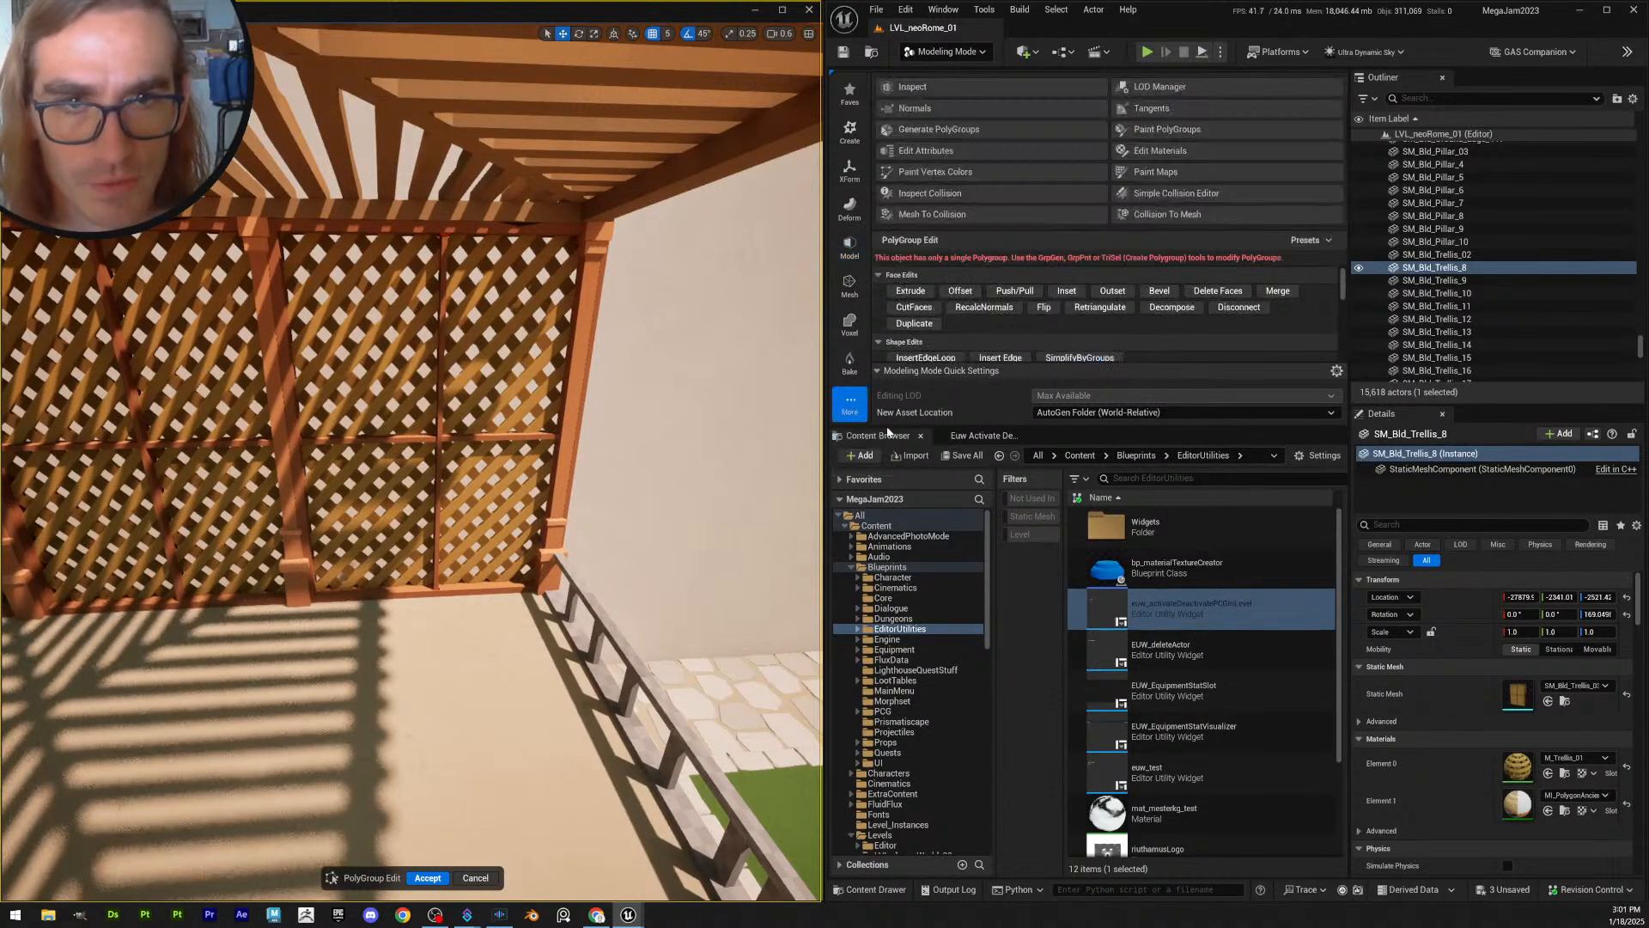
{"action": "left_click", "coordinate": [939, 130]}
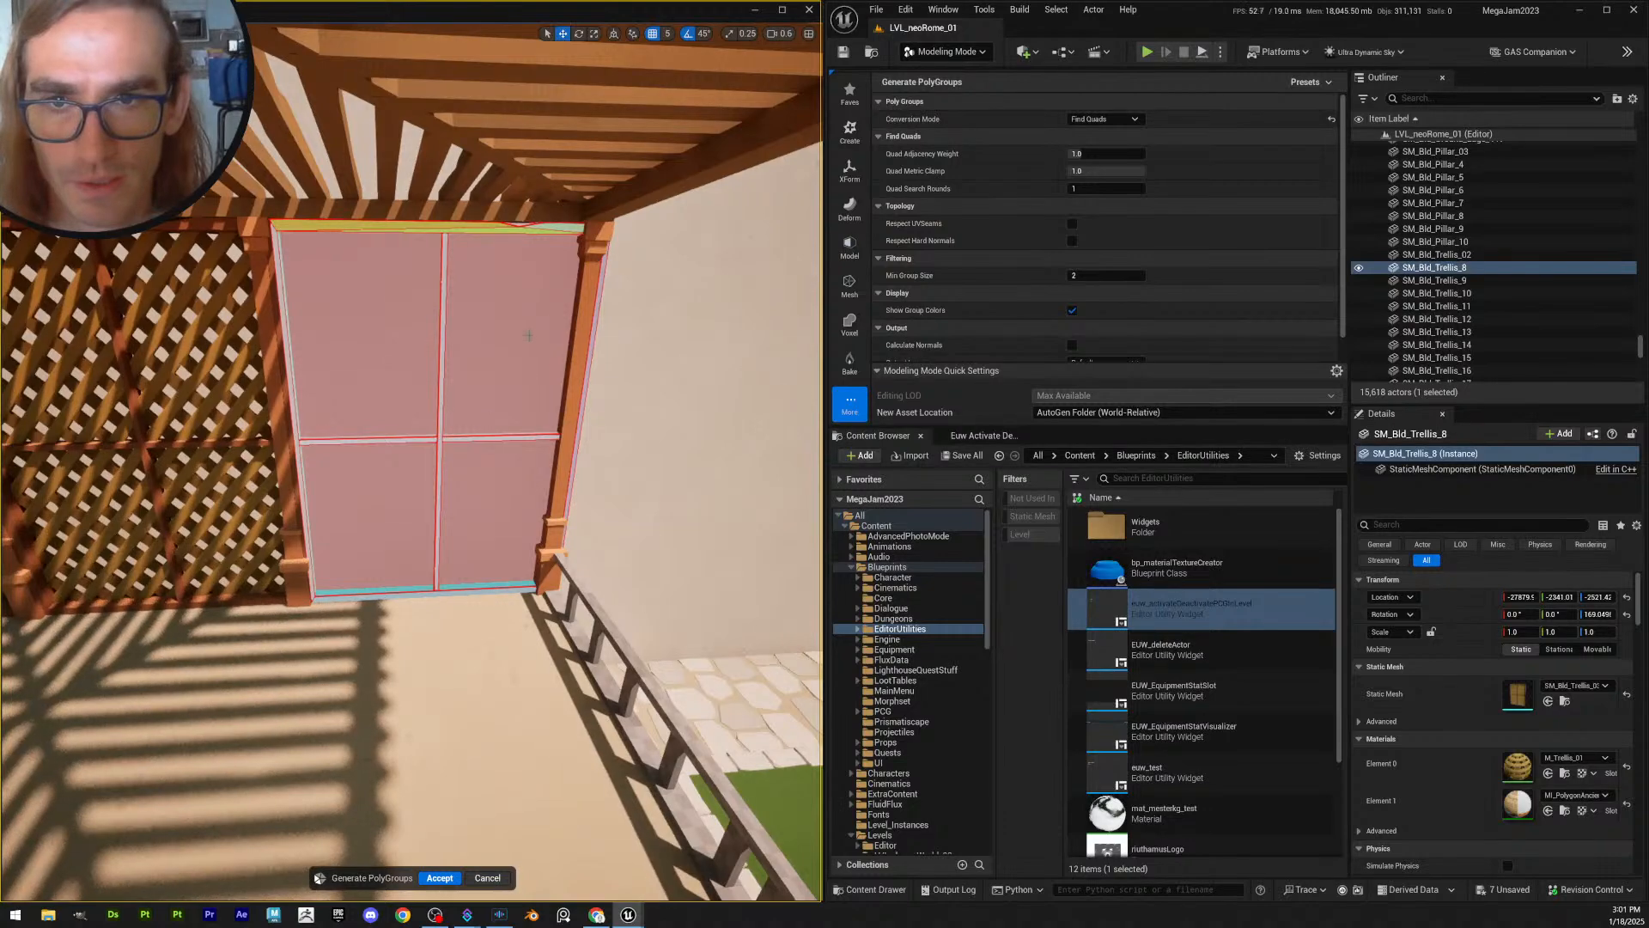
{"action": "left_click", "coordinate": [1104, 118]}
{"action": "left_click", "coordinate": [1113, 141]}
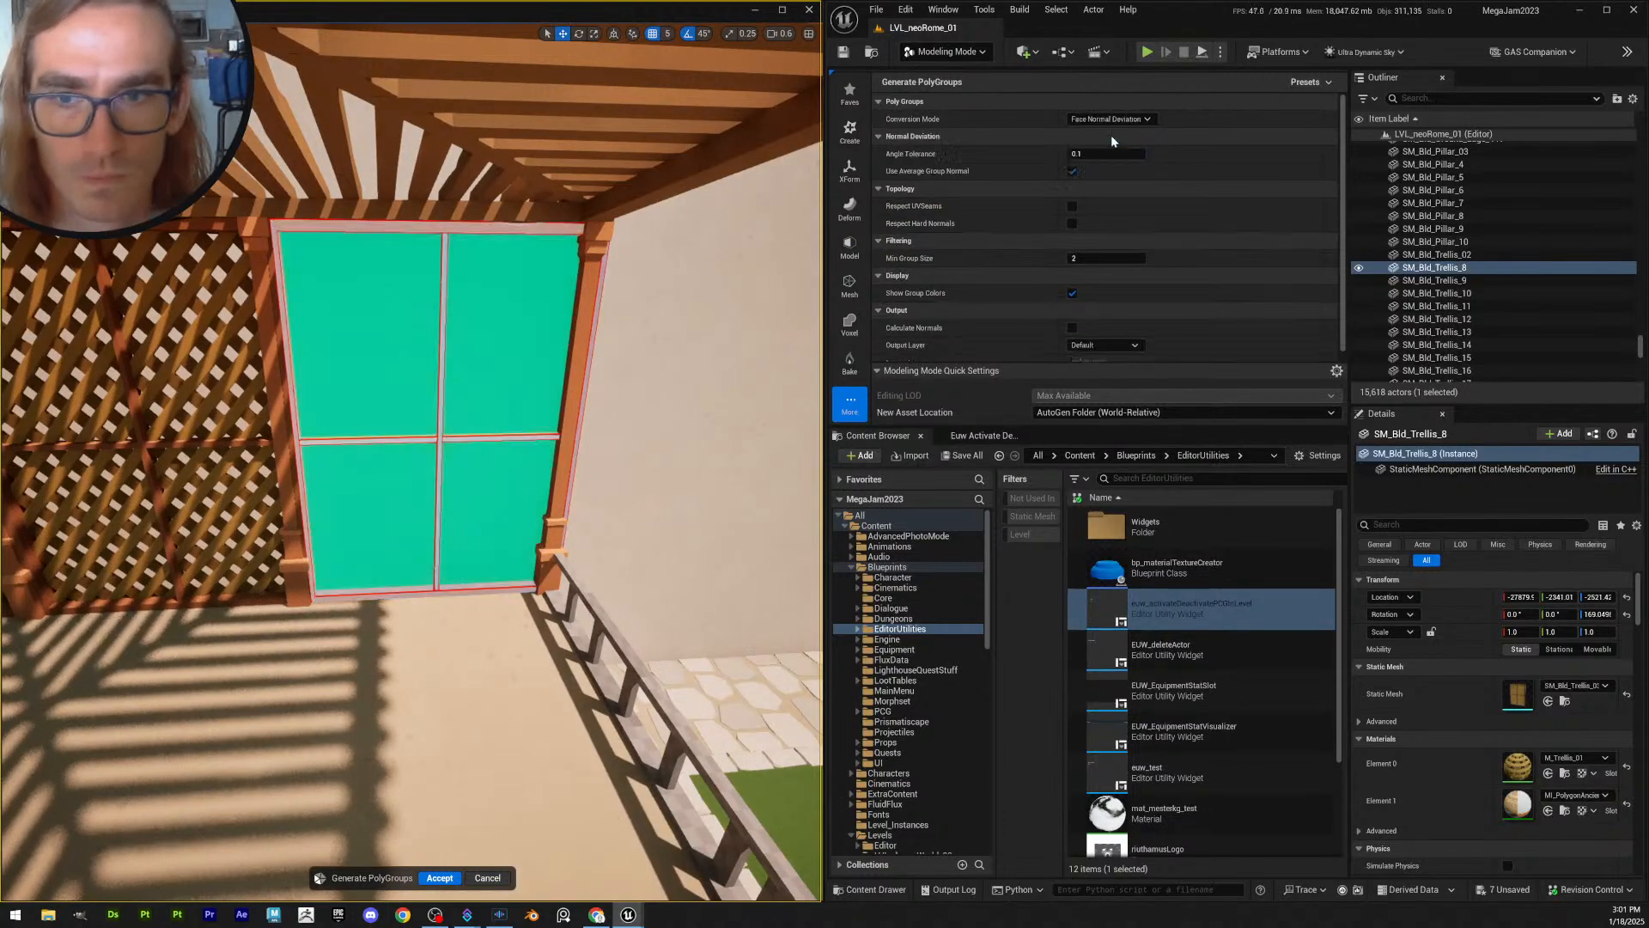
{"action": "mouse_move", "coordinate": [411, 464]}
{"action": "right_mouse_down"}
{"action": "mouse_move", "coordinate": [429, 442]}
{"action": "mouse_move", "coordinate": [619, 490]}
{"action": "mouse_move", "coordinate": [464, 455]}
{"action": "mouse_move", "coordinate": [413, 463]}
{"action": "right_mouse_up"}
{"action": "key", "text": "w"}
{"action": "left_click", "coordinate": [439, 878]}
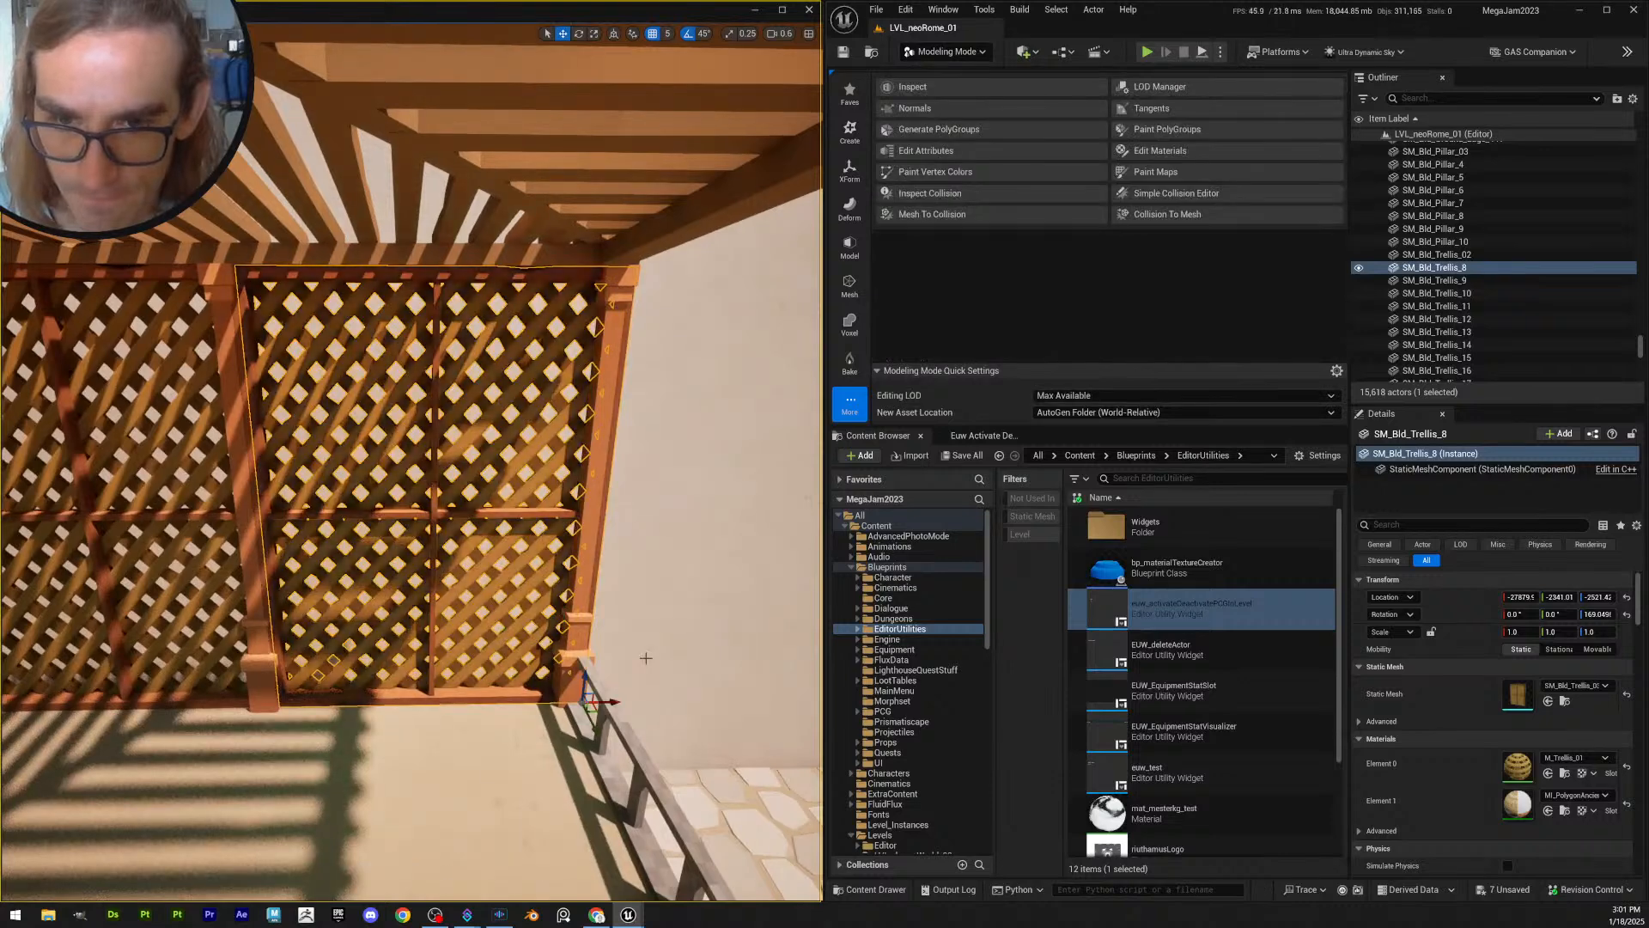
- Start PolyGroup Edit on the end trellis panel, select its geometry and shift it about 20 units toward the neighbouring pillar
{"action": "right_click_drag", "start_coordinate": [601, 601], "coordinate": [653, 653]}
{"action": "left_click", "coordinate": [850, 246]}
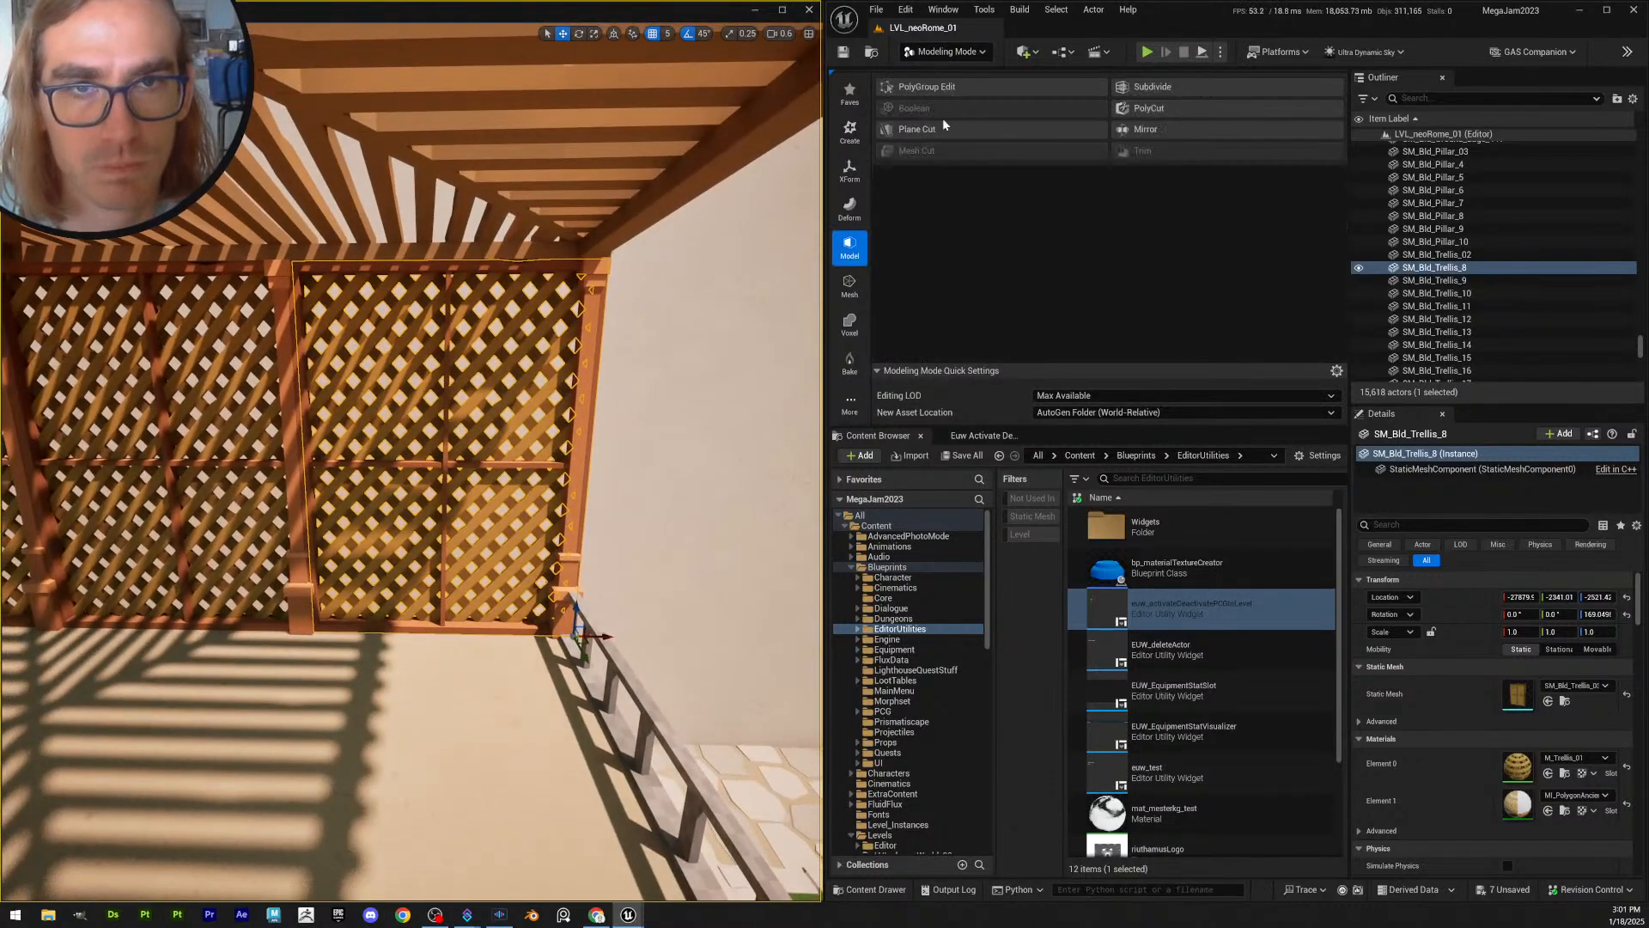
{"action": "left_click", "coordinate": [938, 90]}
{"action": "mouse_move", "coordinate": [187, 197]}
{"action": "left_mouse_down"}
{"action": "mouse_move", "coordinate": [661, 718]}
{"action": "mouse_move", "coordinate": [198, 204]}
{"action": "left_mouse_up"}
{"action": "key", "text": "w"}
{"action": "right_click_drag", "start_coordinate": [526, 470], "coordinate": [601, 515]}
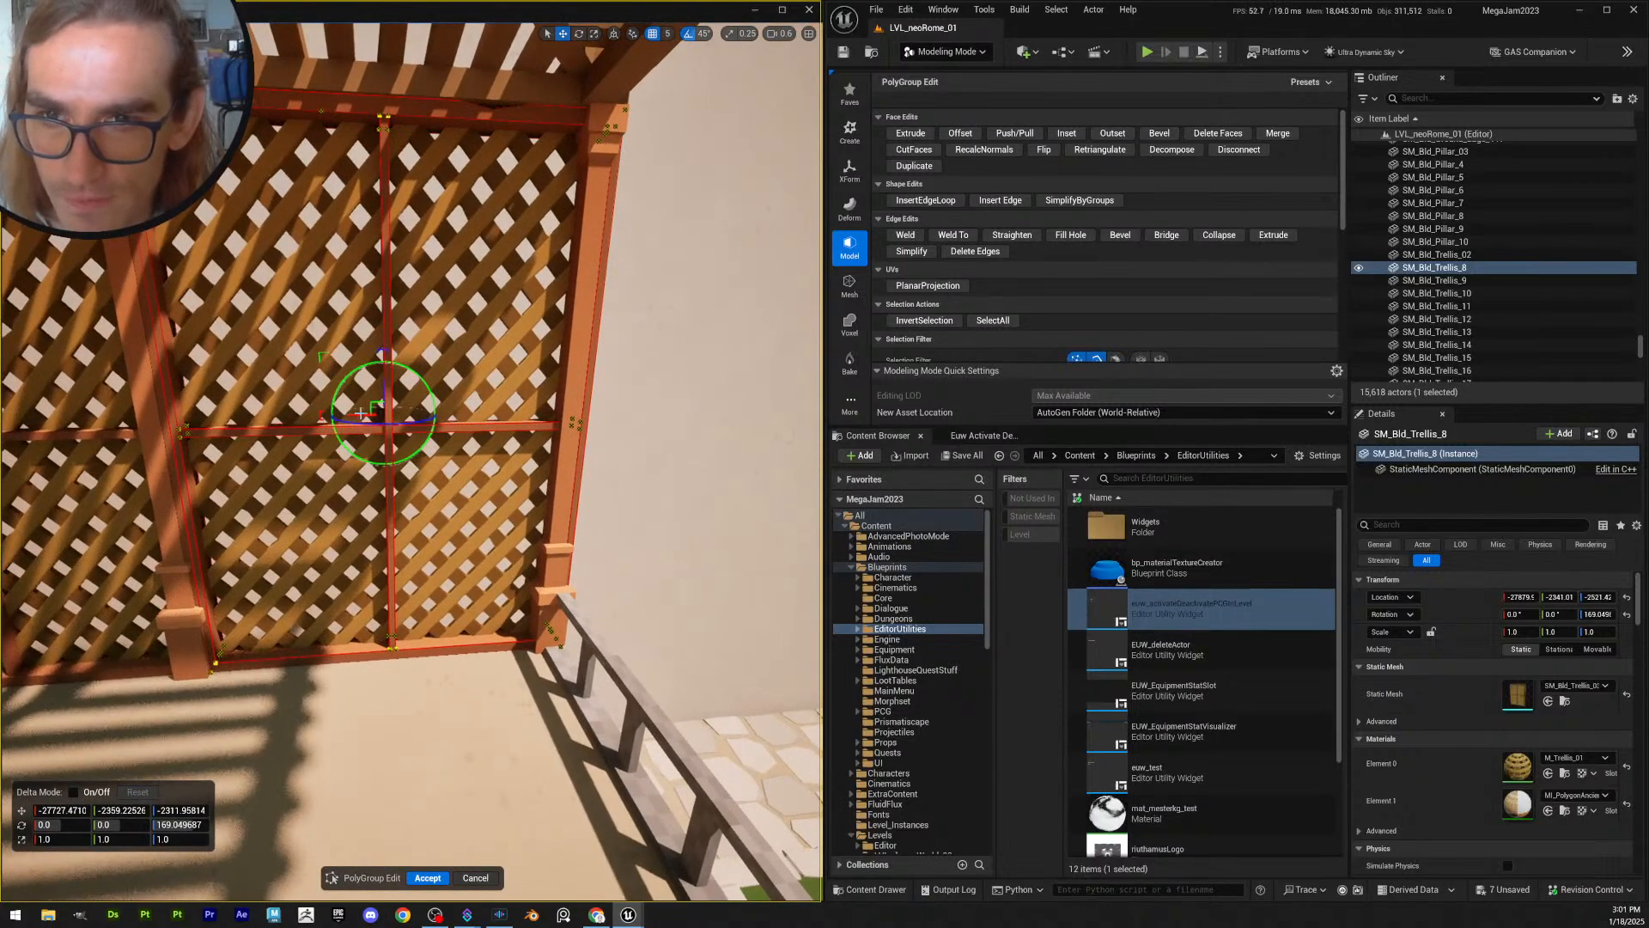
{"action": "left_click_drag", "start_coordinate": [360, 414], "coordinate": [328, 420]}
{"action": "key", "text": "ctrl+z"}
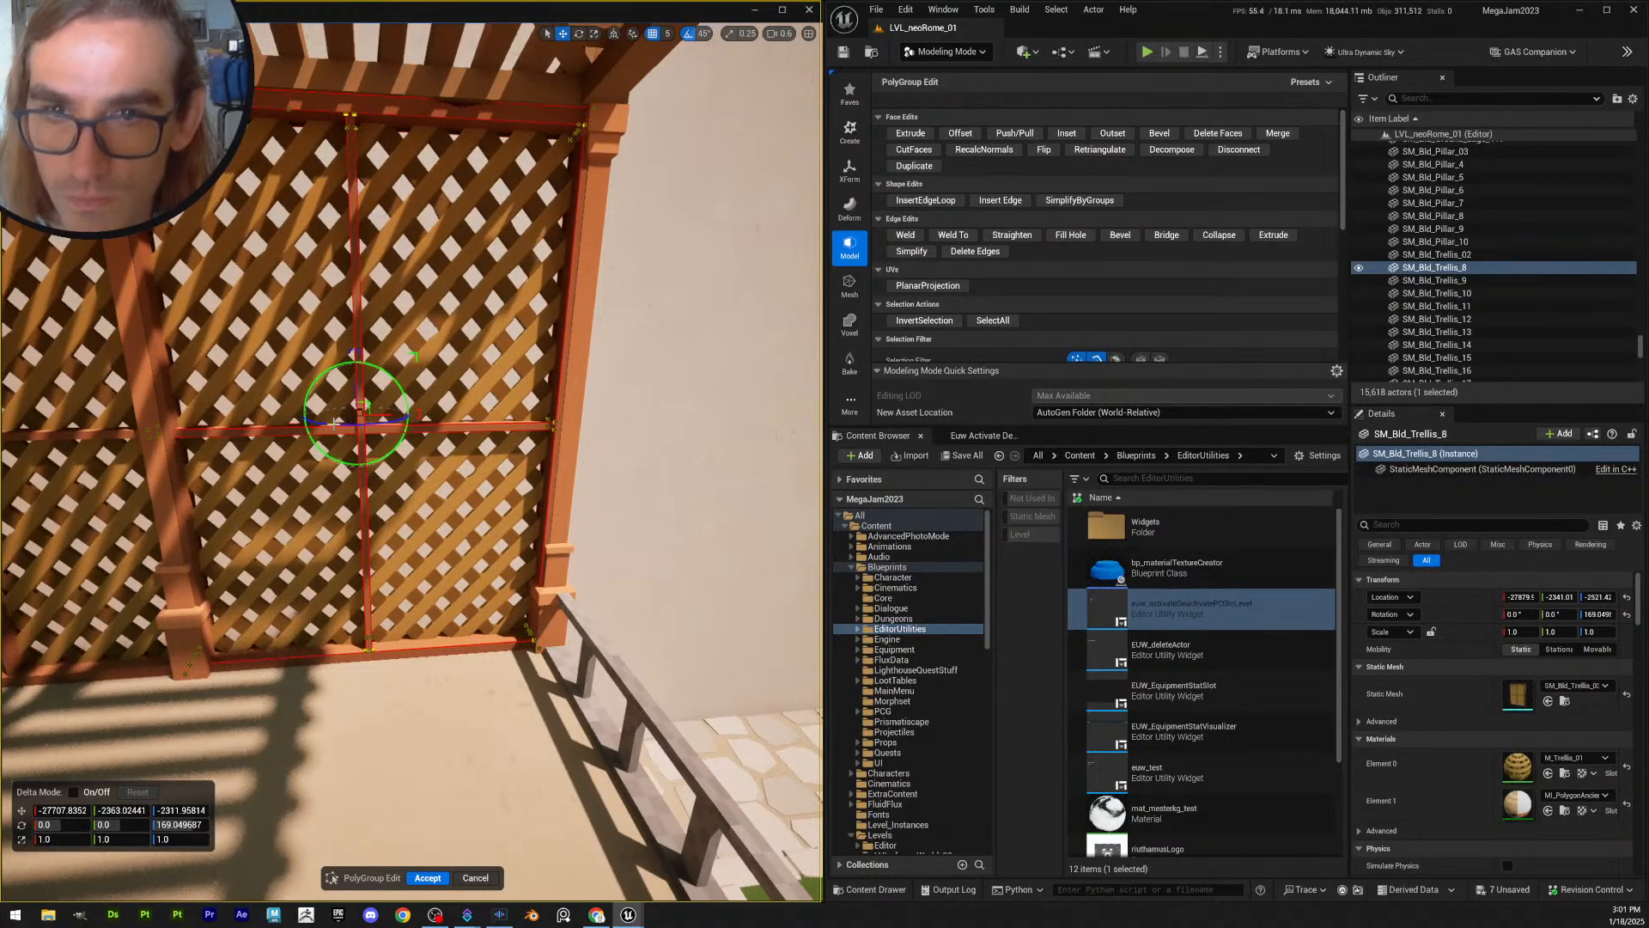
- Check the shifted panel against both pillars from outside and inside, and accept the PolyGroup edit
{"action": "right_click_drag", "start_coordinate": [361, 414], "coordinate": [326, 476]}
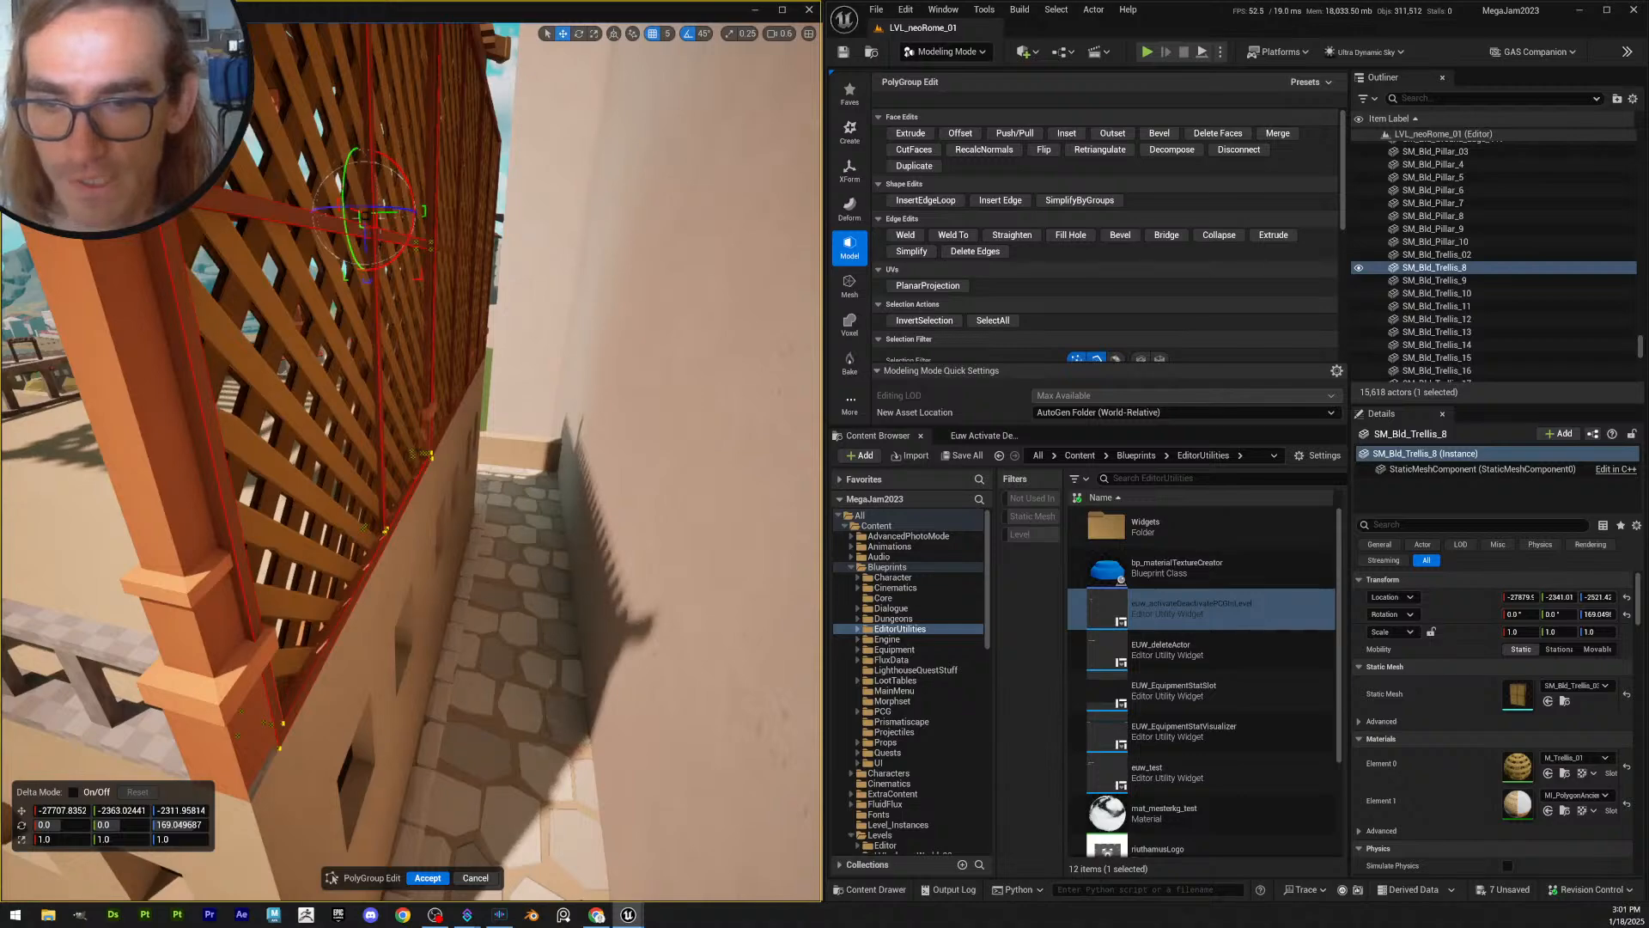
{"action": "right_click_drag", "start_coordinate": [412, 464], "coordinate": [601, 399]}
{"action": "right_click_drag", "start_coordinate": [303, 479], "coordinate": [281, 478]}
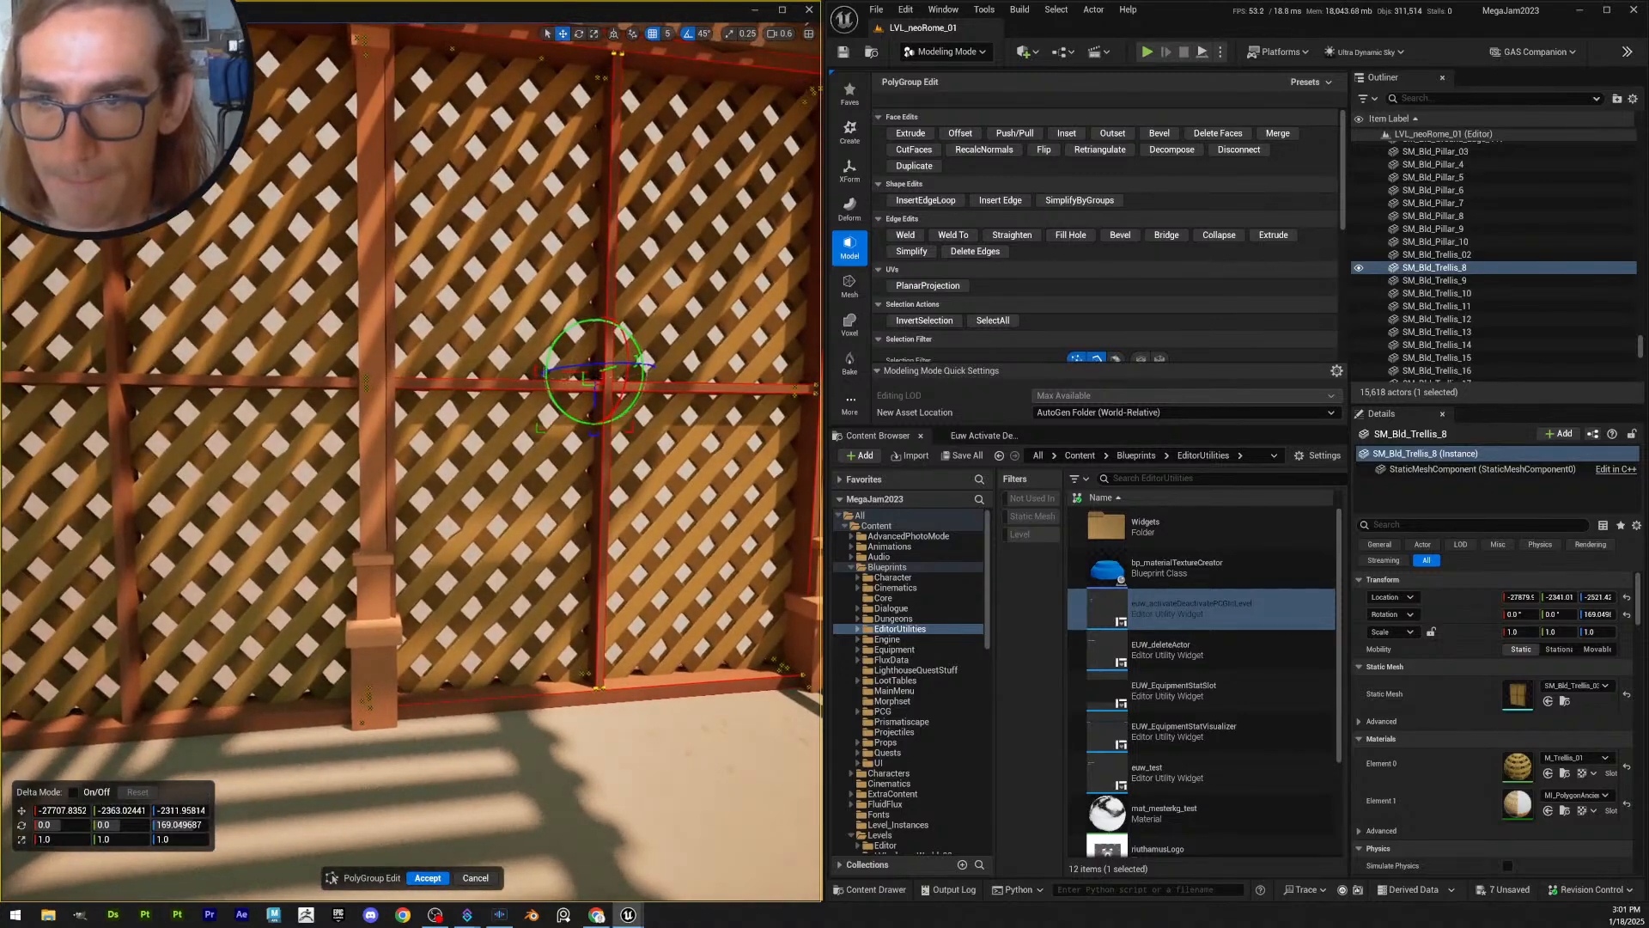
{"action": "mouse_move", "coordinate": [394, 338]}
{"action": "right_mouse_down"}
{"action": "mouse_move", "coordinate": [500, 338]}
{"action": "mouse_move", "coordinate": [402, 330]}
{"action": "mouse_move", "coordinate": [394, 307]}
{"action": "mouse_move", "coordinate": [393, 328]}
{"action": "right_mouse_up"}
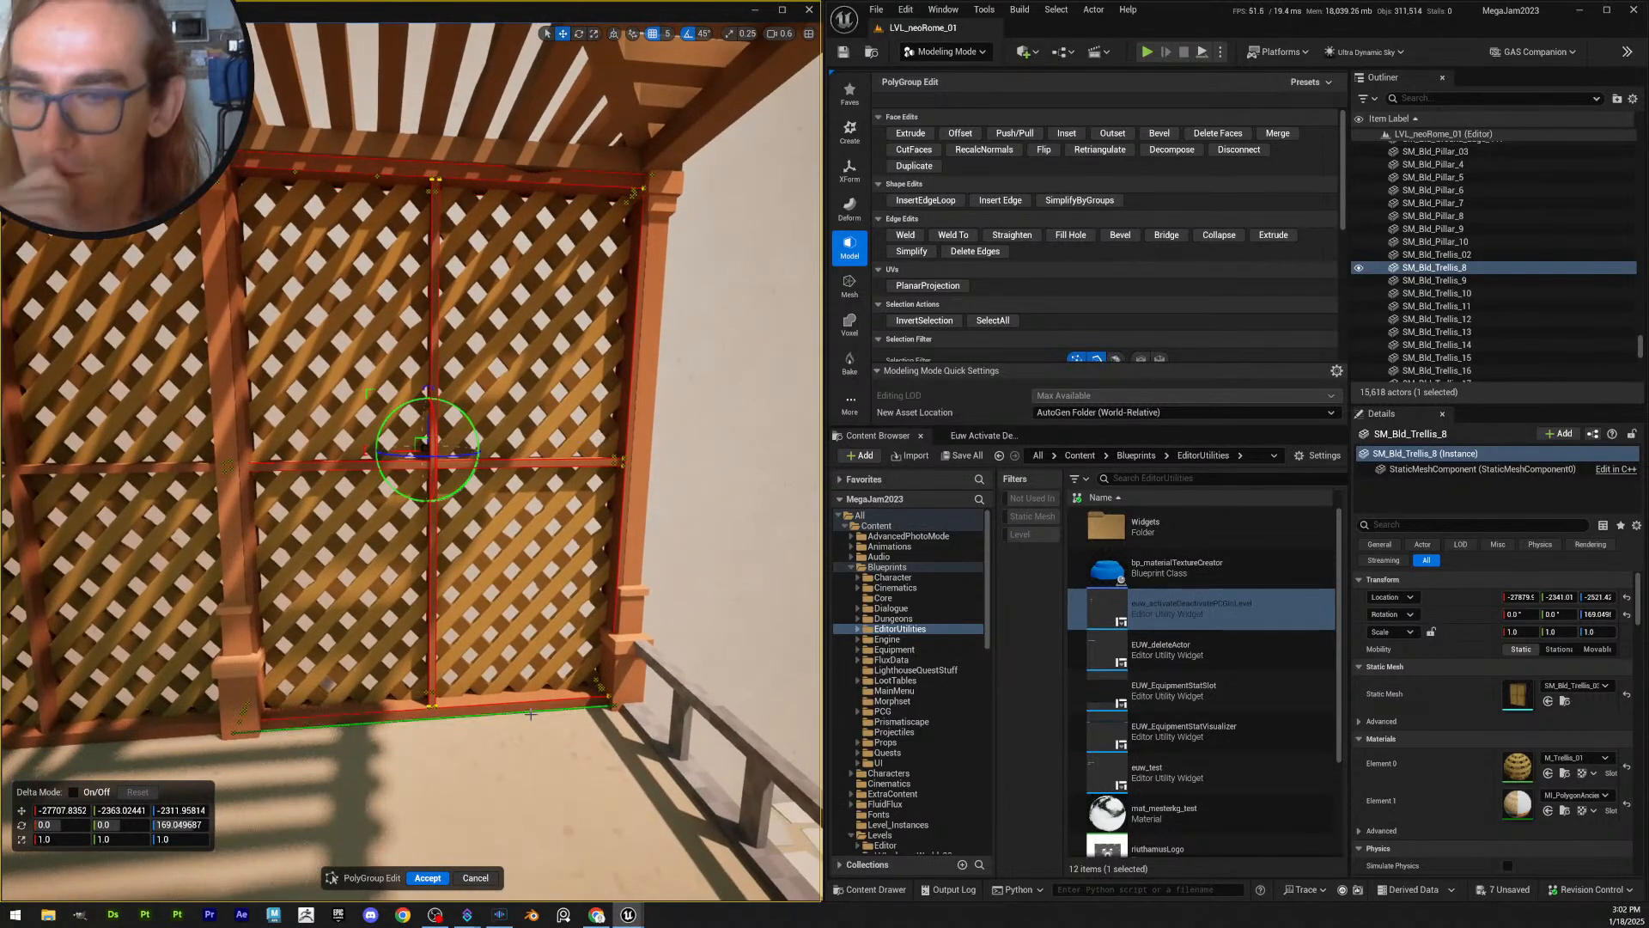
{"action": "left_click", "coordinate": [430, 876]}
- Select the trellis panels adjoining the end bay and hide them
{"action": "right_click_drag", "start_coordinate": [424, 724], "coordinate": [391, 720]}
{"action": "key", "text": "s"}
{"action": "left_click", "coordinate": [257, 550]}
{"action": "right_click_drag", "start_coordinate": [258, 550], "coordinate": [181, 549]}
{"action": "right_click_drag", "start_coordinate": [305, 468], "coordinate": [288, 468]}
{"action": "key", "text": "s"}
{"action": "left_click", "coordinate": [305, 468], "text": "shift"}
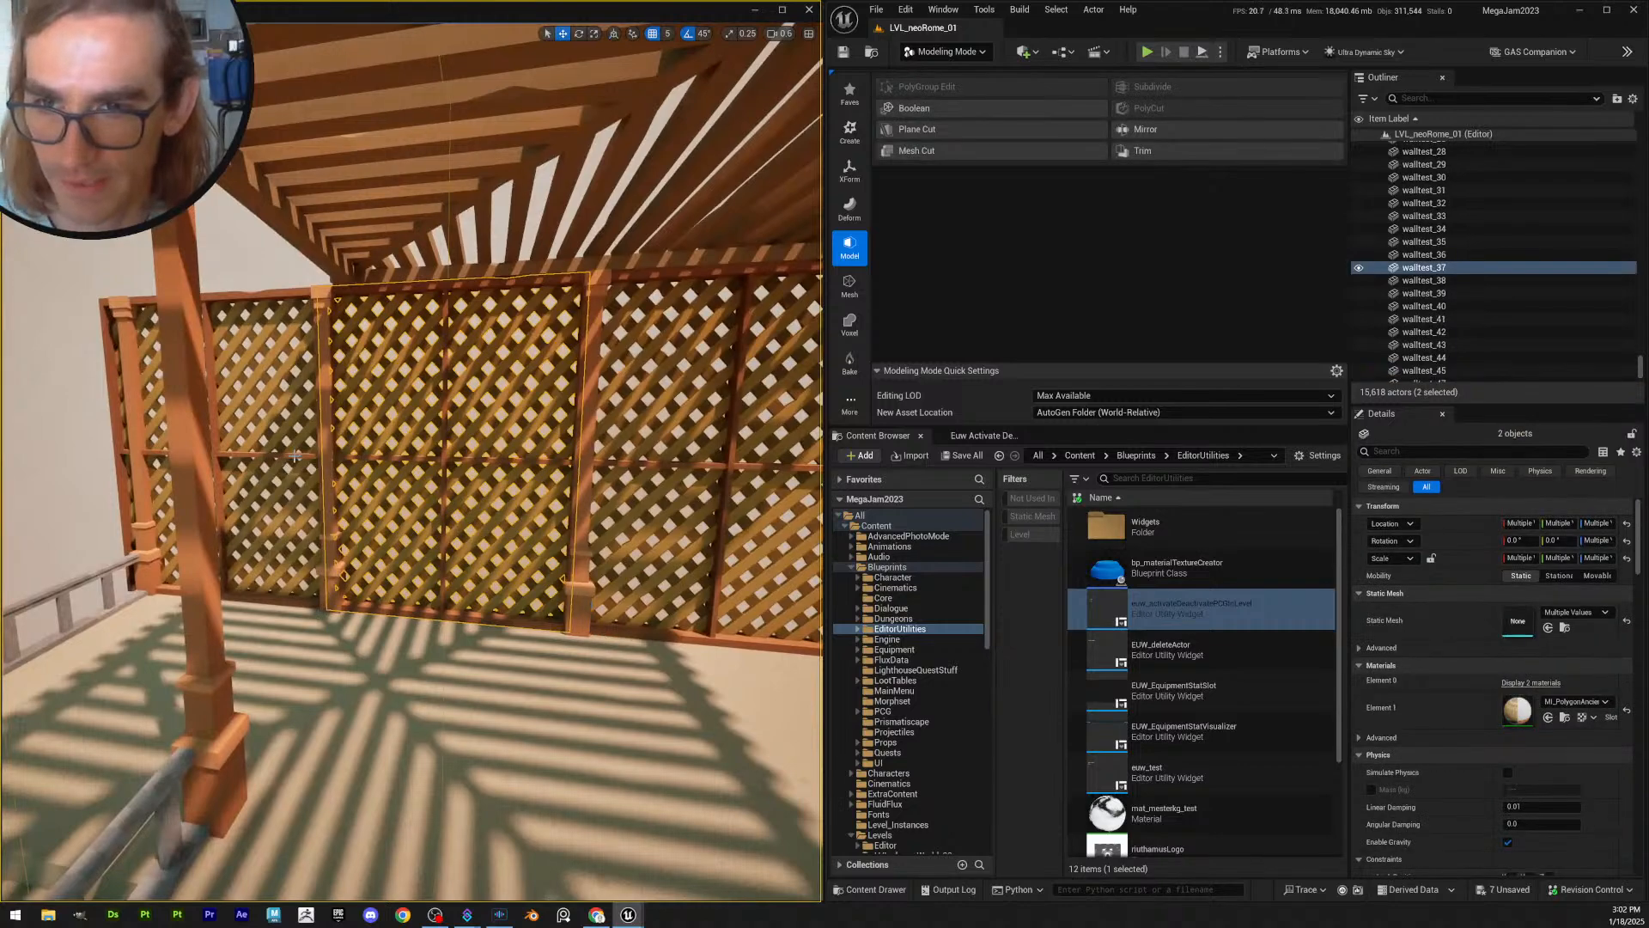
{"action": "left_click", "coordinate": [298, 457], "text": "shift"}
{"action": "key", "text": "h"}
{"action": "key", "text": "w"}
- Reopen PolyGroup Edit on the end trellis panel and move its inner side edge about 15 units into the bay
{"action": "right_click_drag", "start_coordinate": [405, 465], "coordinate": [486, 463]}
{"action": "right_click_drag", "start_coordinate": [602, 521], "coordinate": [662, 507]}
{"action": "left_click", "coordinate": [603, 521]}
{"action": "key", "text": "w"}
{"action": "key", "text": "s"}
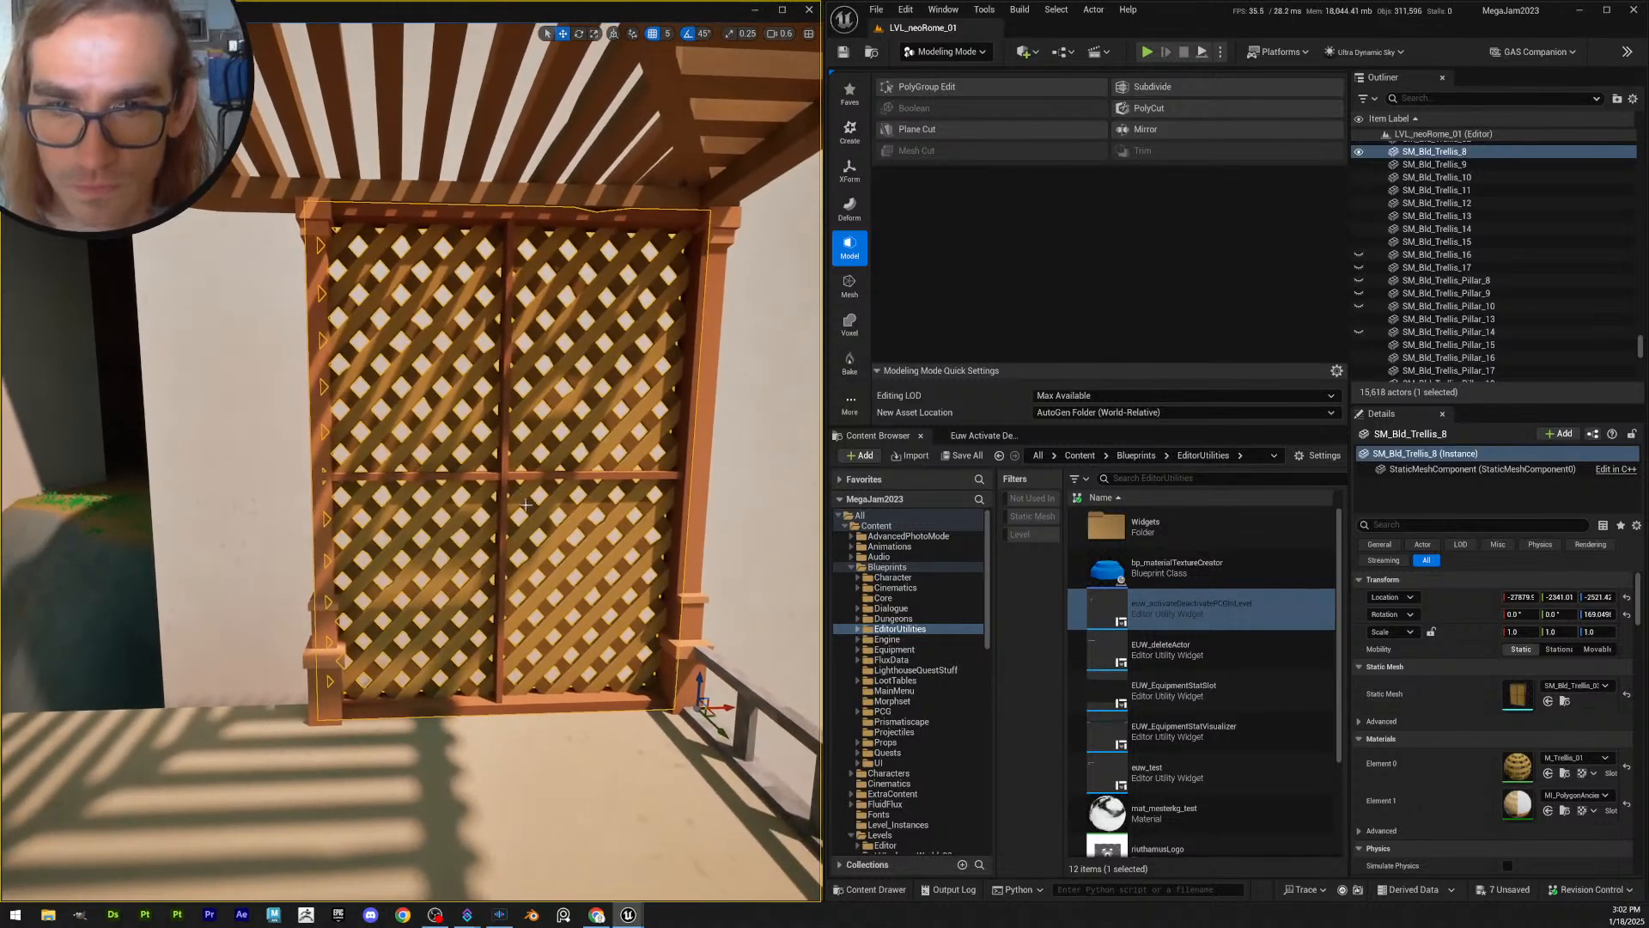
{"action": "left_click", "coordinate": [919, 87]}
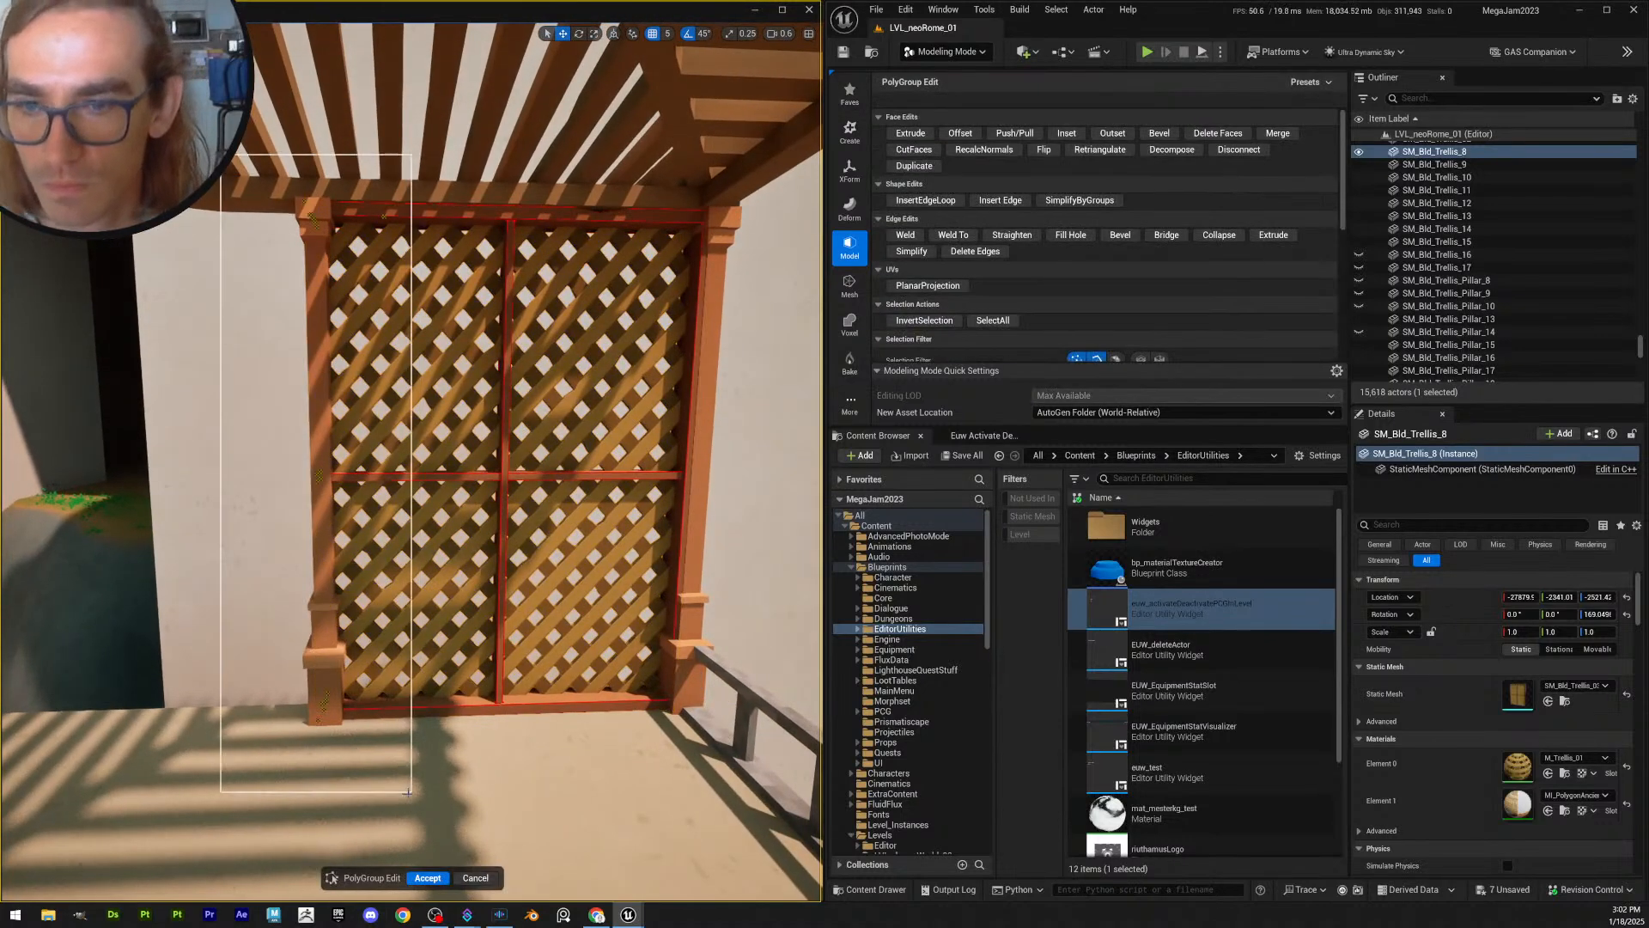
{"action": "left_click", "coordinate": [307, 515]}
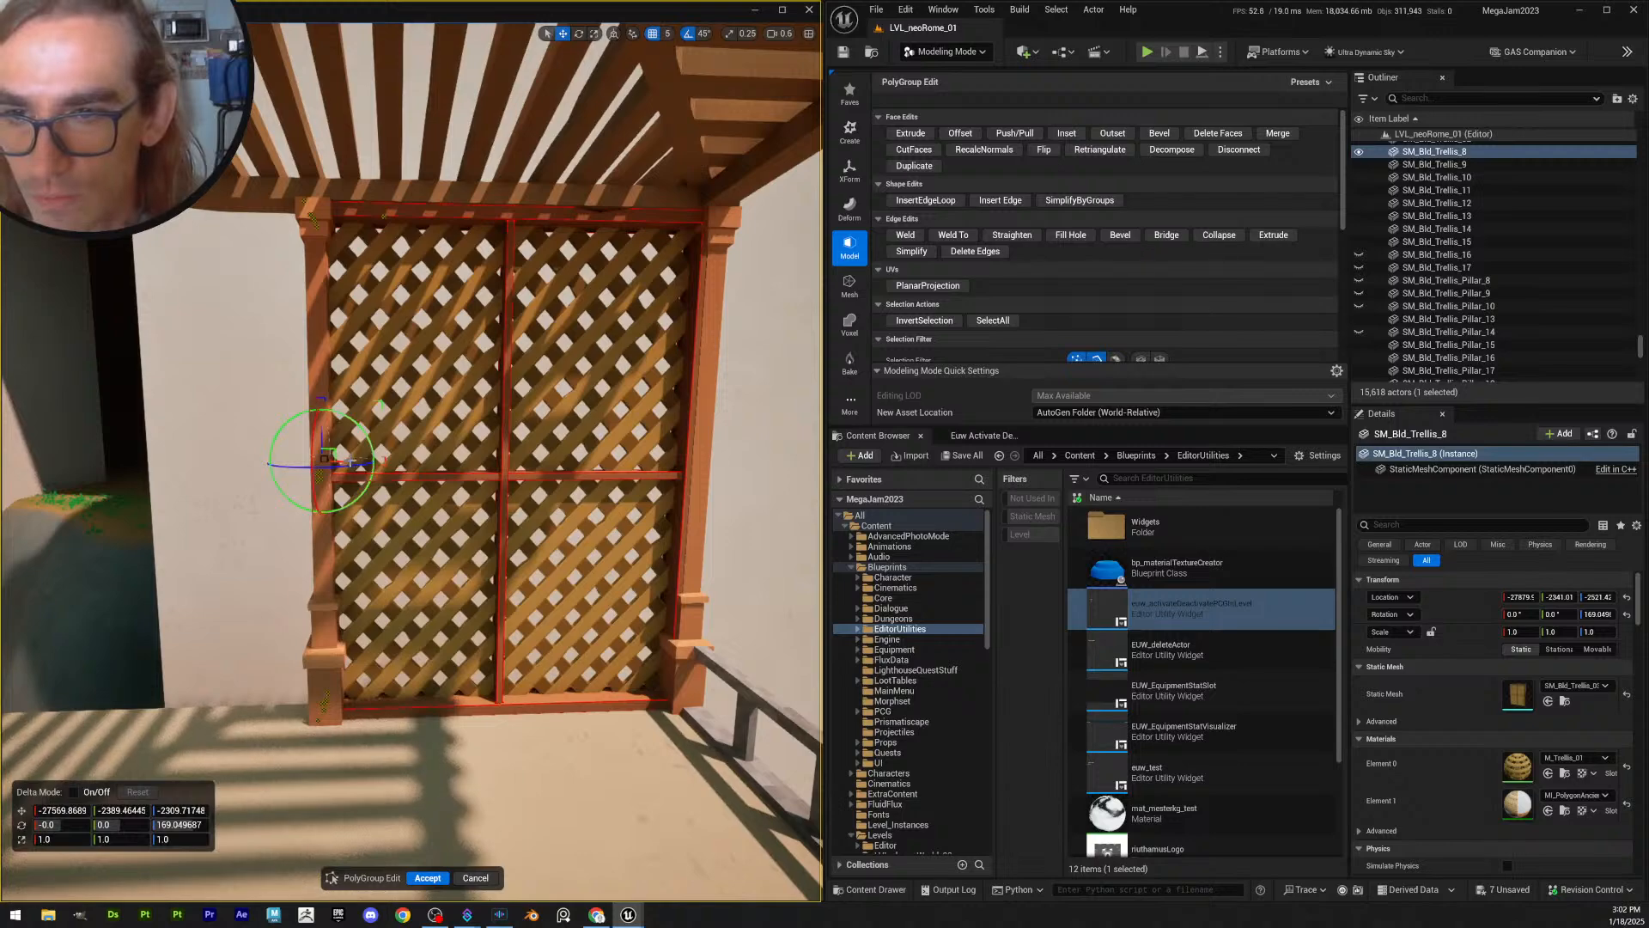
{"action": "left_click_drag", "start_coordinate": [351, 462], "coordinate": [367, 460]}
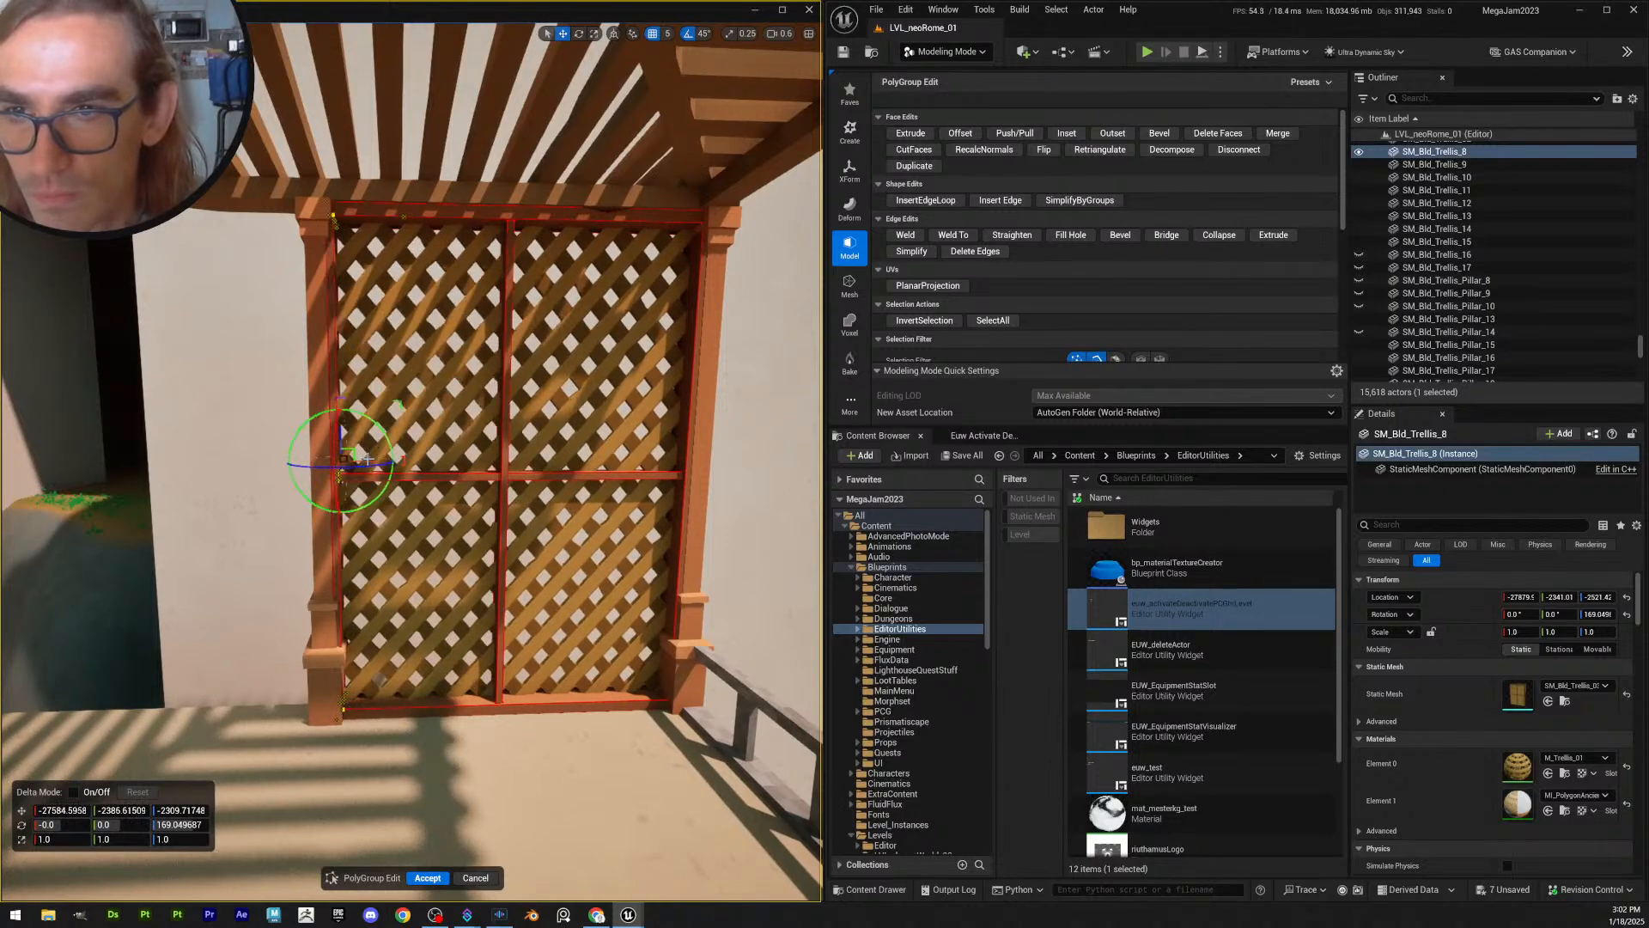
- Examine from outside and inside how the panel's moved side edge and lower rail meet the pillar and wall
{"action": "key", "text": "w"}
{"action": "right_click_drag", "start_coordinate": [367, 459], "coordinate": [258, 460]}
{"action": "key", "text": "d"}
{"action": "key", "text": "d"}
{"action": "key", "text": "d"}
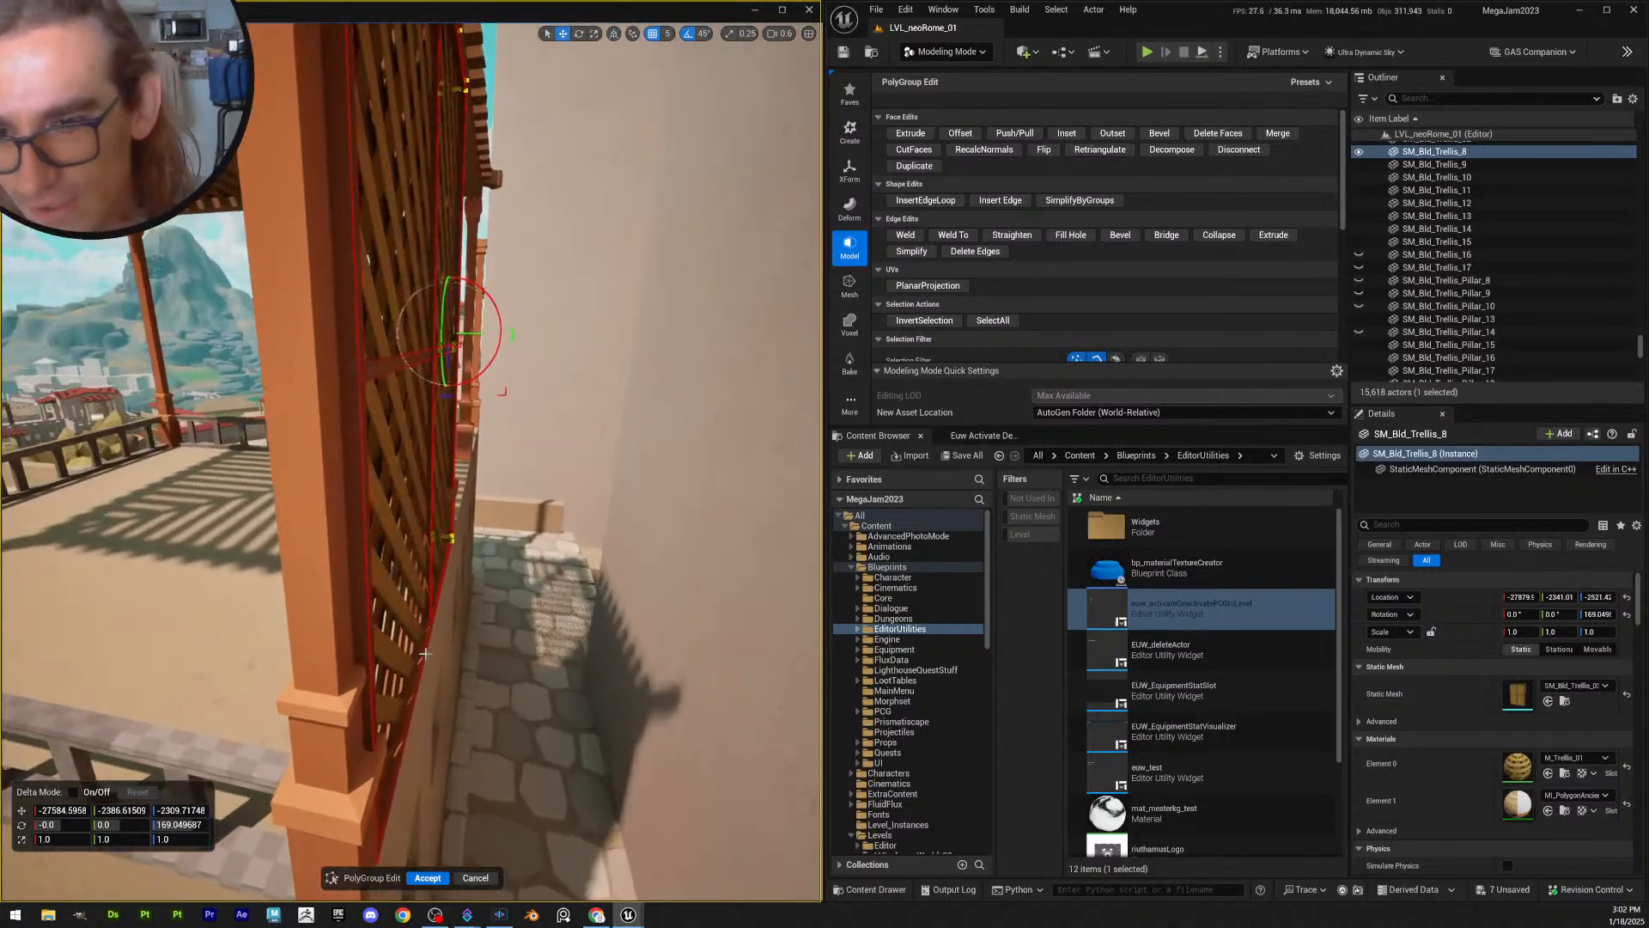
{"action": "right_click_drag", "start_coordinate": [514, 637], "coordinate": [514, 691]}
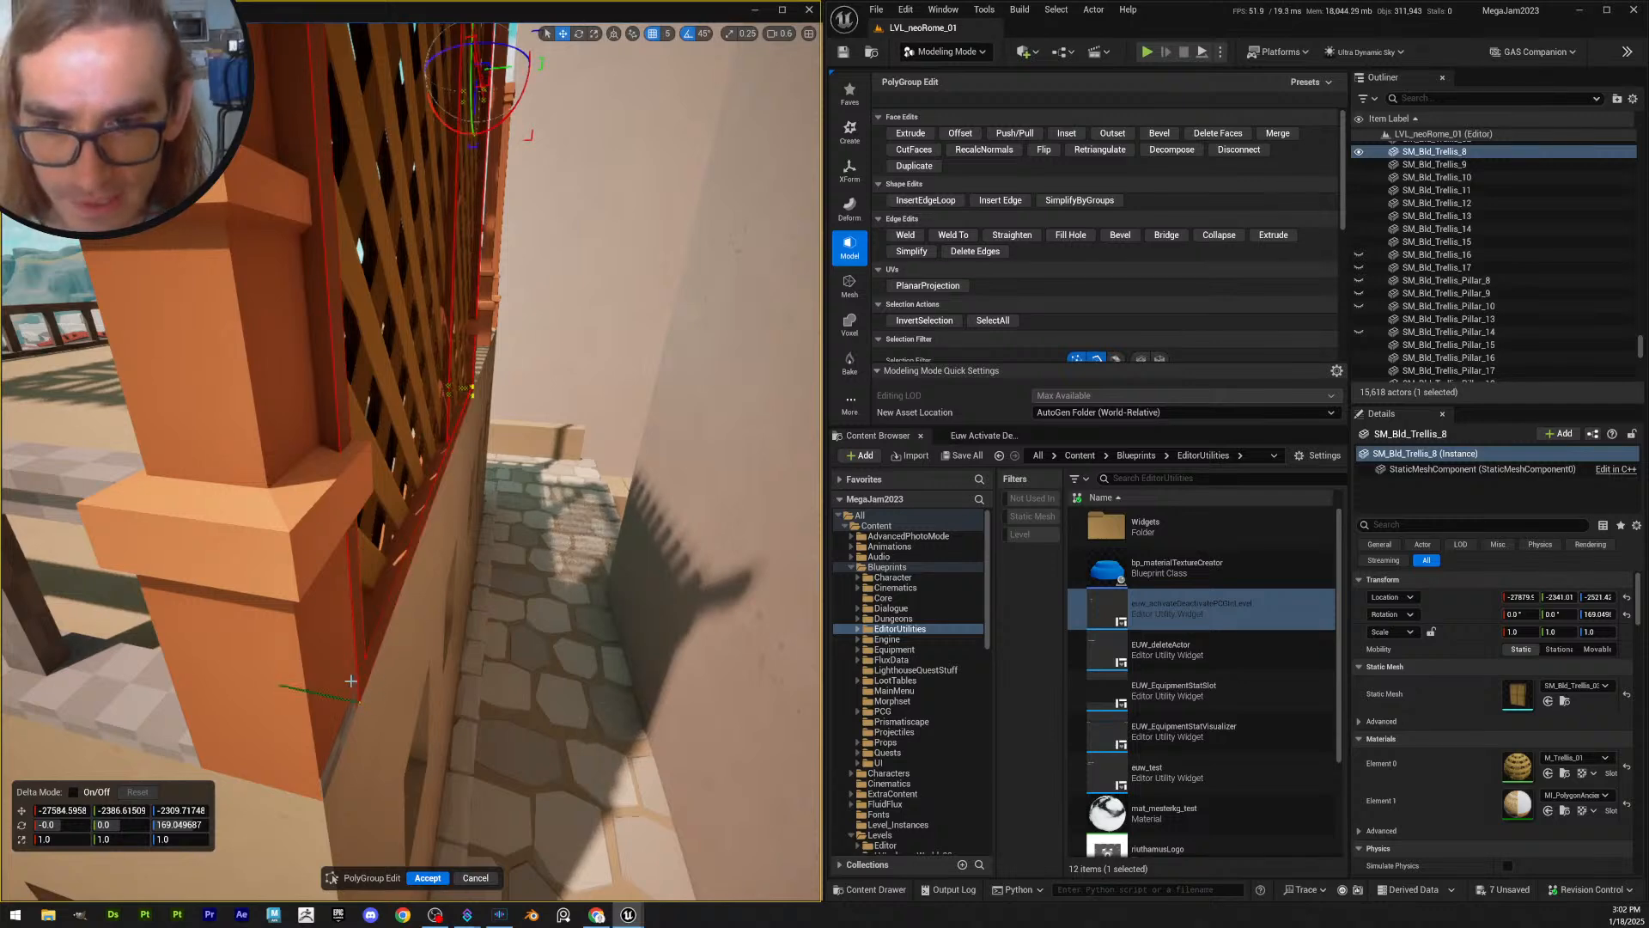
{"action": "key", "text": "s"}
{"action": "right_click_drag", "start_coordinate": [439, 611], "coordinate": [403, 589]}
{"action": "key", "text": "d"}
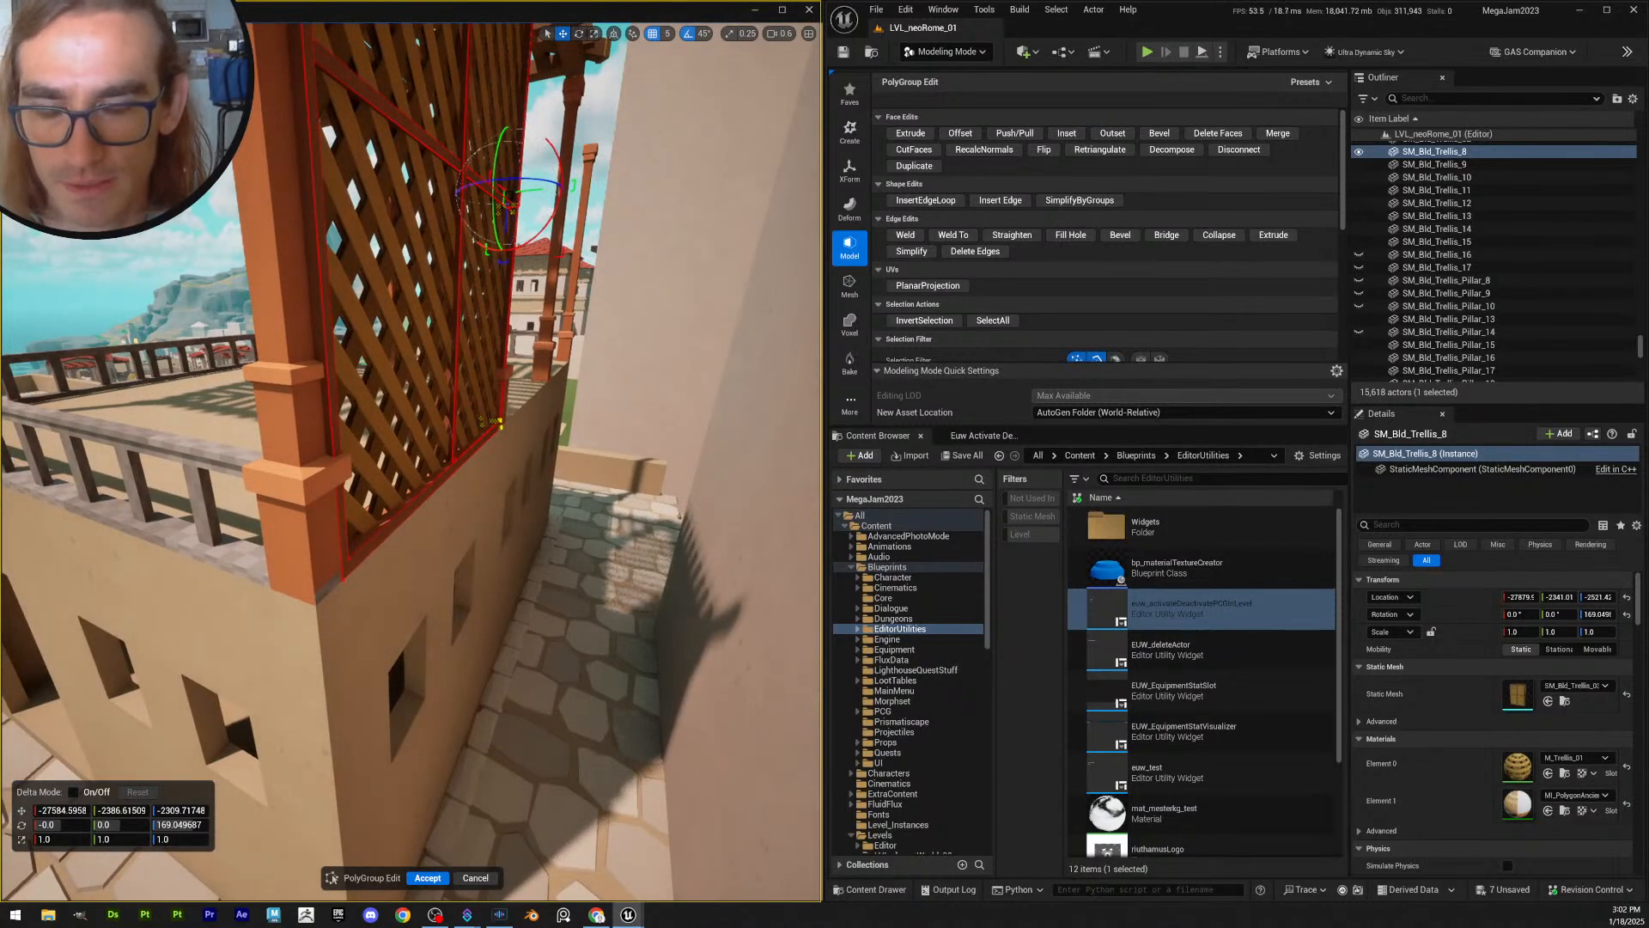
{"action": "key", "text": "a"}
{"action": "right_click_drag", "start_coordinate": [412, 593], "coordinate": [459, 605]}
{"action": "key", "text": "d"}
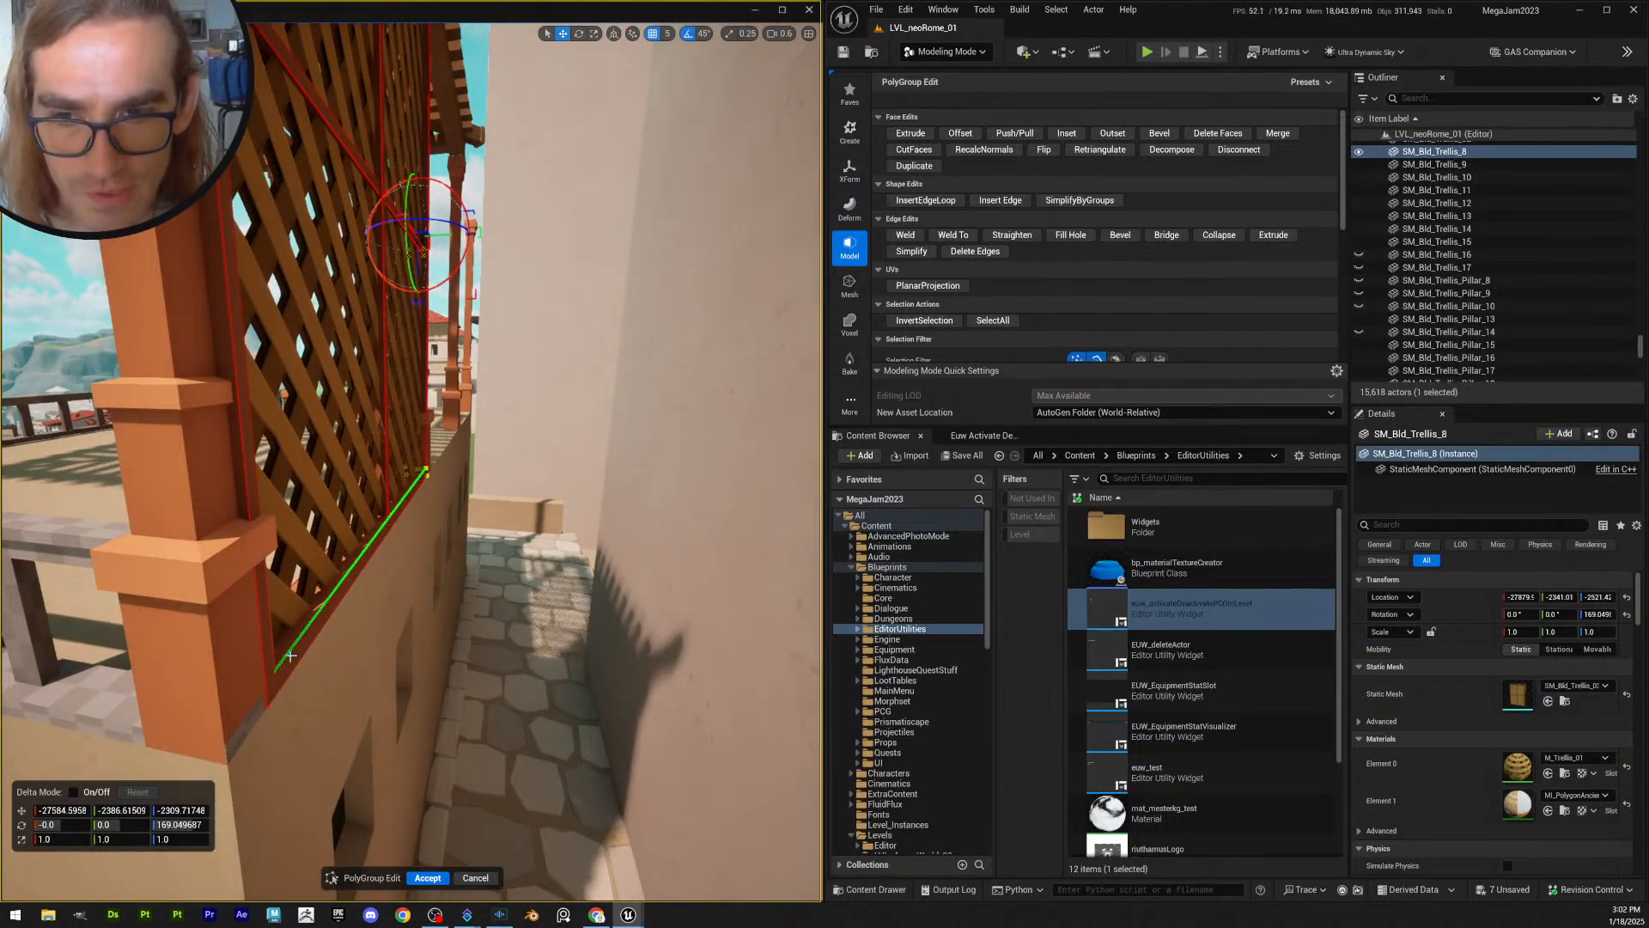
{"action": "mouse_move", "coordinate": [295, 661]}
{"action": "right_mouse_down"}
{"action": "mouse_move", "coordinate": [314, 618]}
{"action": "mouse_move", "coordinate": [283, 584]}
{"action": "mouse_move", "coordinate": [343, 601]}
{"action": "mouse_move", "coordinate": [498, 593]}
{"action": "mouse_move", "coordinate": [309, 663]}
{"action": "right_mouse_up"}
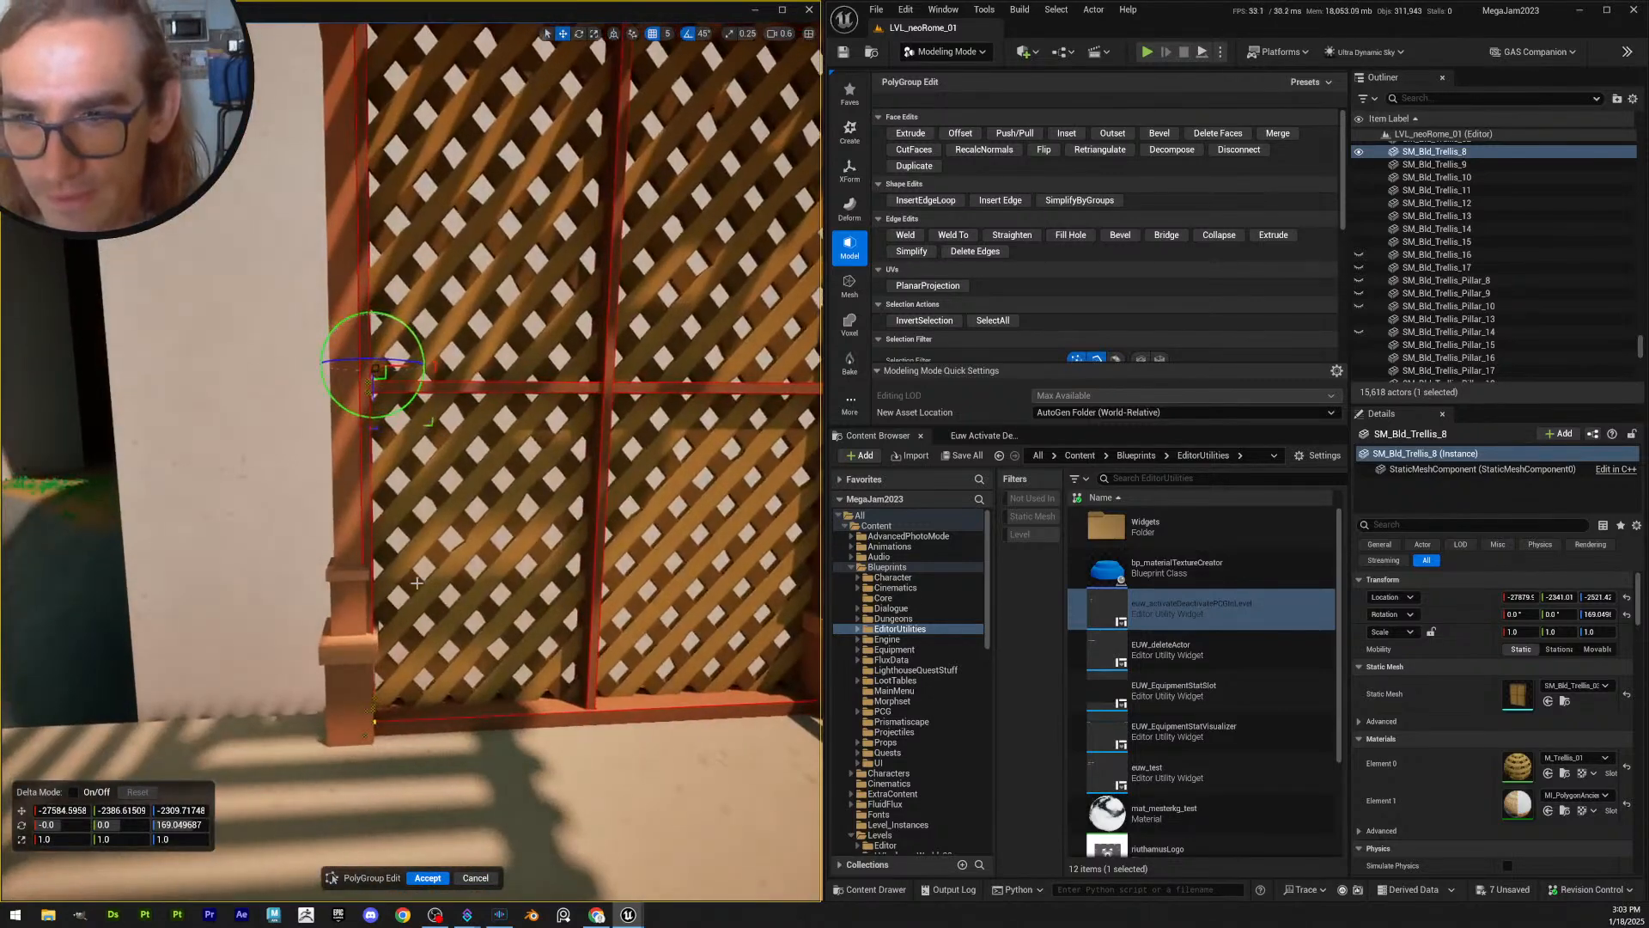
- Accept the PolyGroup edit on the end trellis panel, unhide all hidden trellis pieces and clear the selection
{"action": "left_click", "coordinate": [428, 878]}
{"action": "mouse_move", "coordinate": [493, 679]}
{"action": "right_mouse_down"}
{"action": "mouse_move", "coordinate": [469, 680]}
{"action": "mouse_move", "coordinate": [493, 679]}
{"action": "right_mouse_up"}
{"action": "key", "text": "ctrl+h"}
{"action": "key", "text": "Escape"}
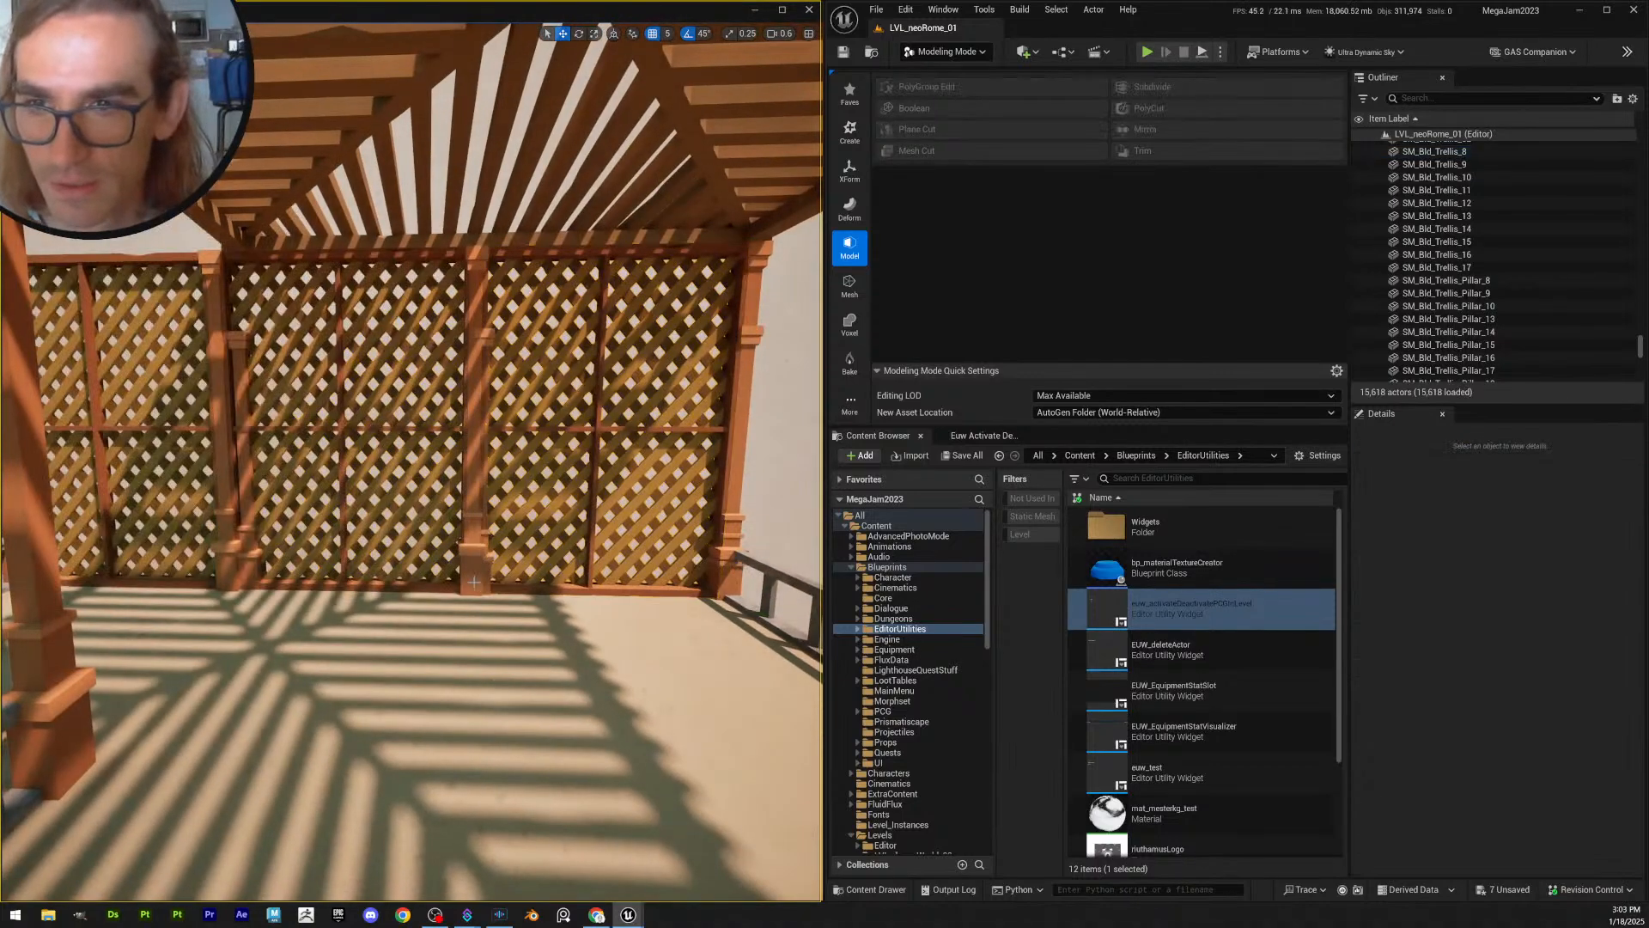
- Delete the two surplus shorter pillars standing against the pergola's back trellis wall, beside its middle posts
{"action": "mouse_move", "coordinate": [254, 314]}
{"action": "right_mouse_down"}
{"action": "mouse_move", "coordinate": [232, 306]}
{"action": "mouse_move", "coordinate": [254, 314]}
{"action": "right_mouse_up"}
{"action": "left_click", "coordinate": [256, 315]}
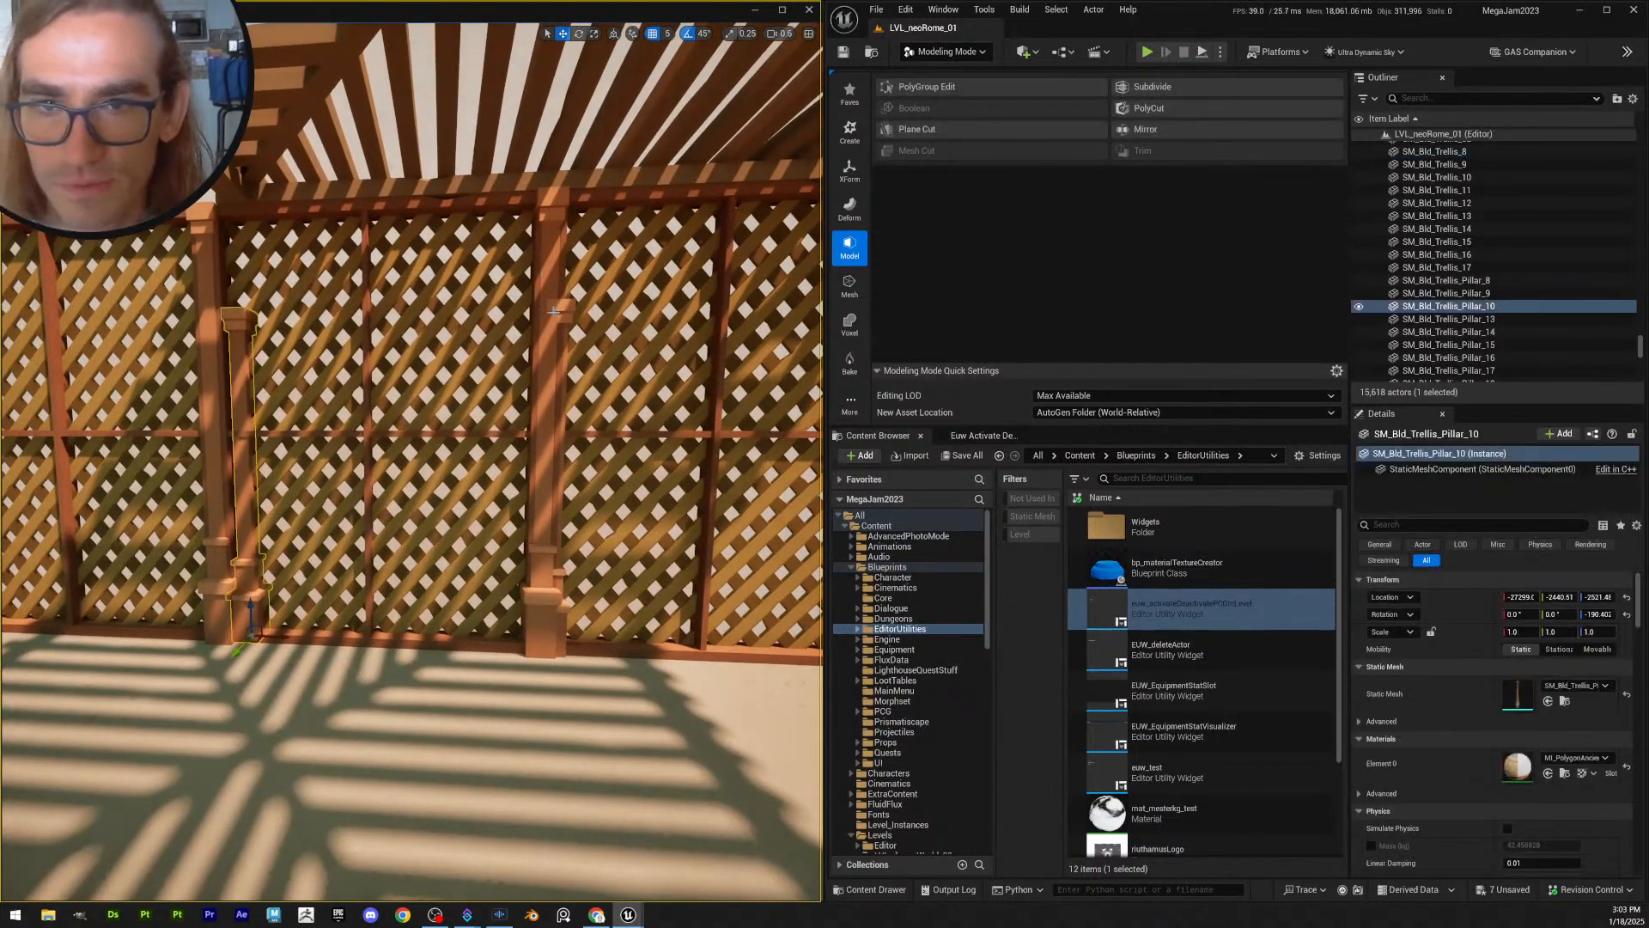
{"action": "left_click", "coordinate": [569, 306], "text": "ctrl"}
{"action": "key", "text": "Delete"}
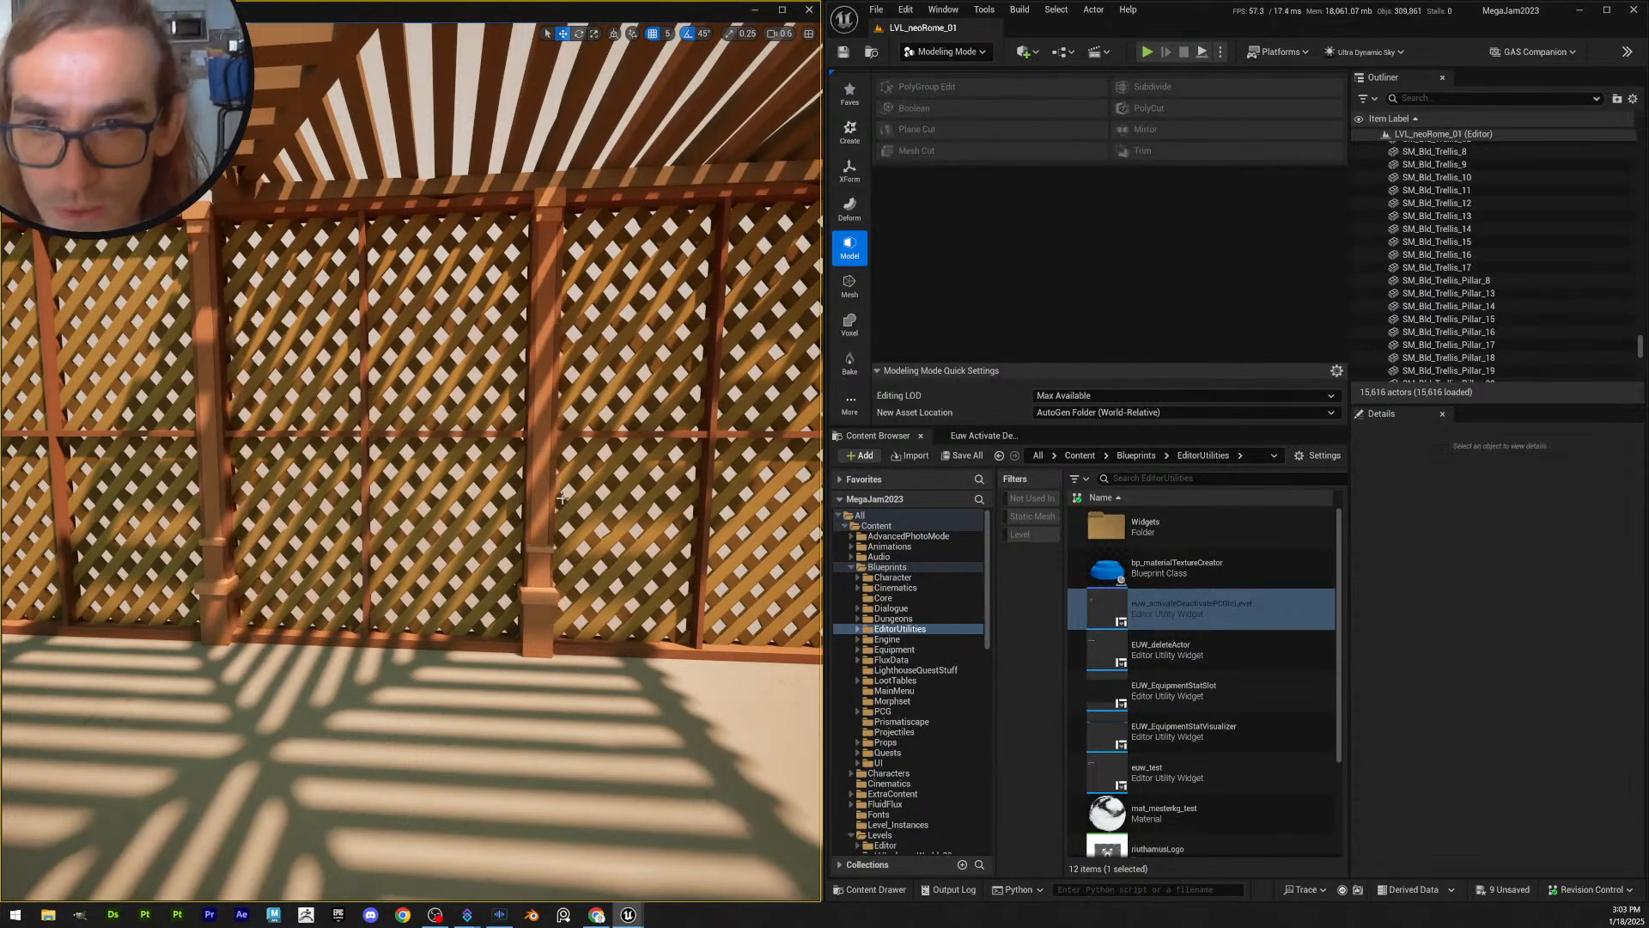
- Examine how the middle pillar meets the trellis panels, and compare the two panels on either side of it
{"action": "scroll", "coordinate": [569, 321], "scroll_direction": "up", "scroll_amount": 5}
{"action": "right_click_drag", "start_coordinate": [568, 322], "coordinate": [372, 712]}
{"action": "key", "text": "w"}
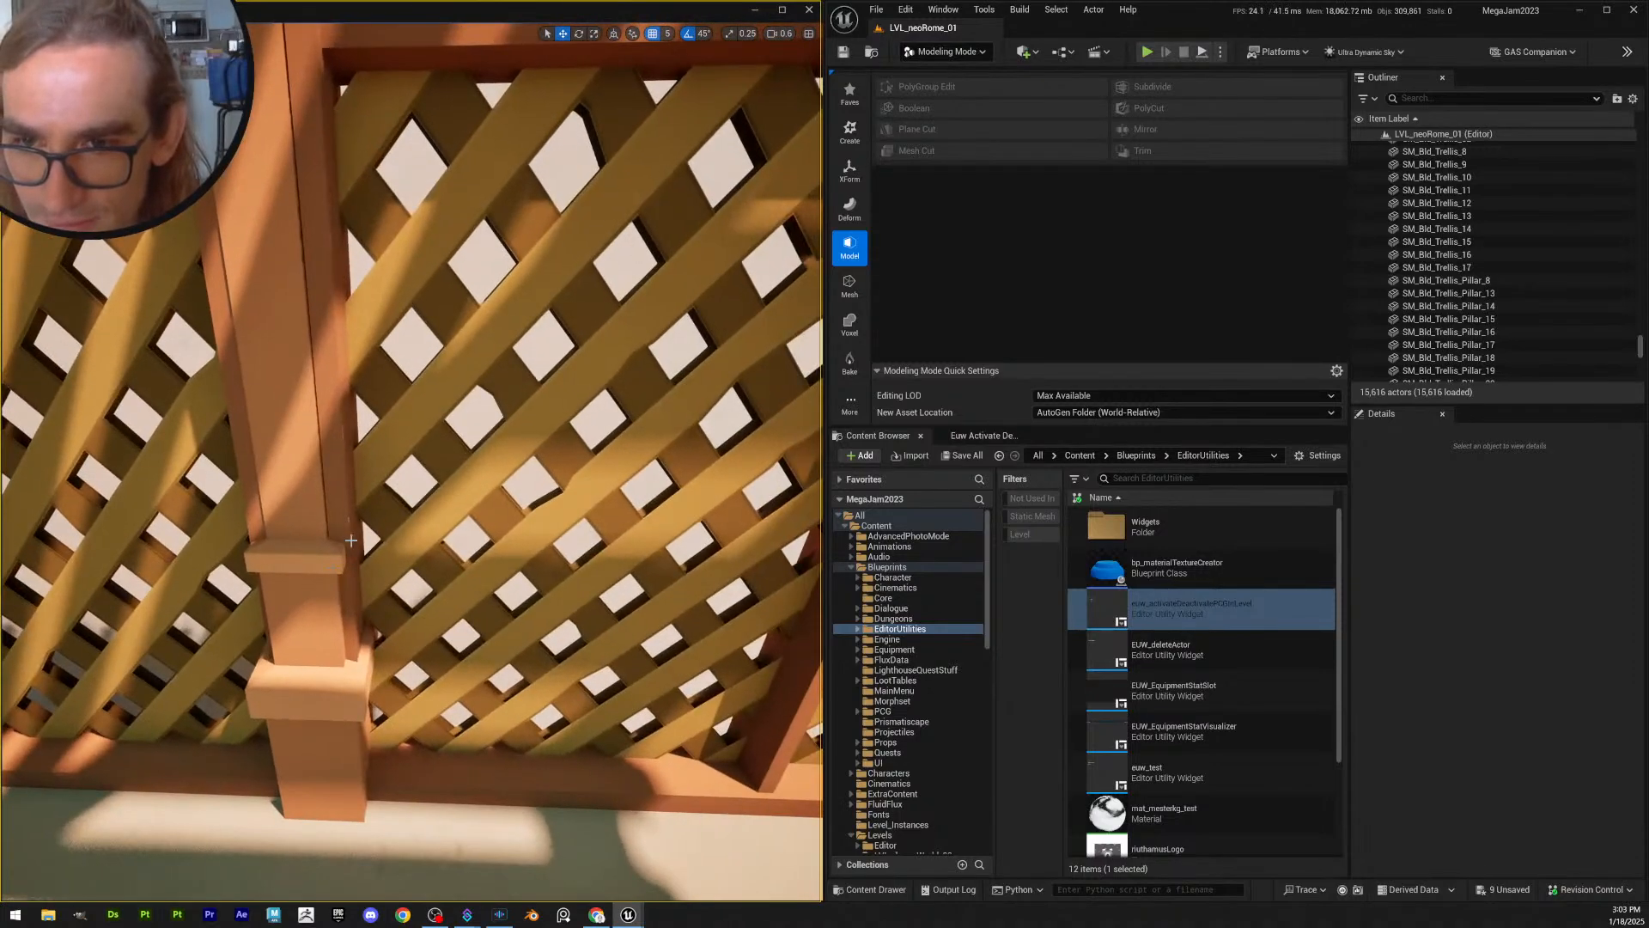
{"action": "key", "text": "s"}
{"action": "right_click_drag", "start_coordinate": [349, 556], "coordinate": [567, 472]}
{"action": "key", "text": "a"}
{"action": "mouse_move", "coordinate": [404, 572]}
{"action": "right_mouse_down"}
{"action": "mouse_move", "coordinate": [375, 573]}
{"action": "mouse_move", "coordinate": [391, 573]}
{"action": "right_mouse_up"}
{"action": "left_click", "coordinate": [494, 450]}
{"action": "left_click", "coordinate": [488, 445]}
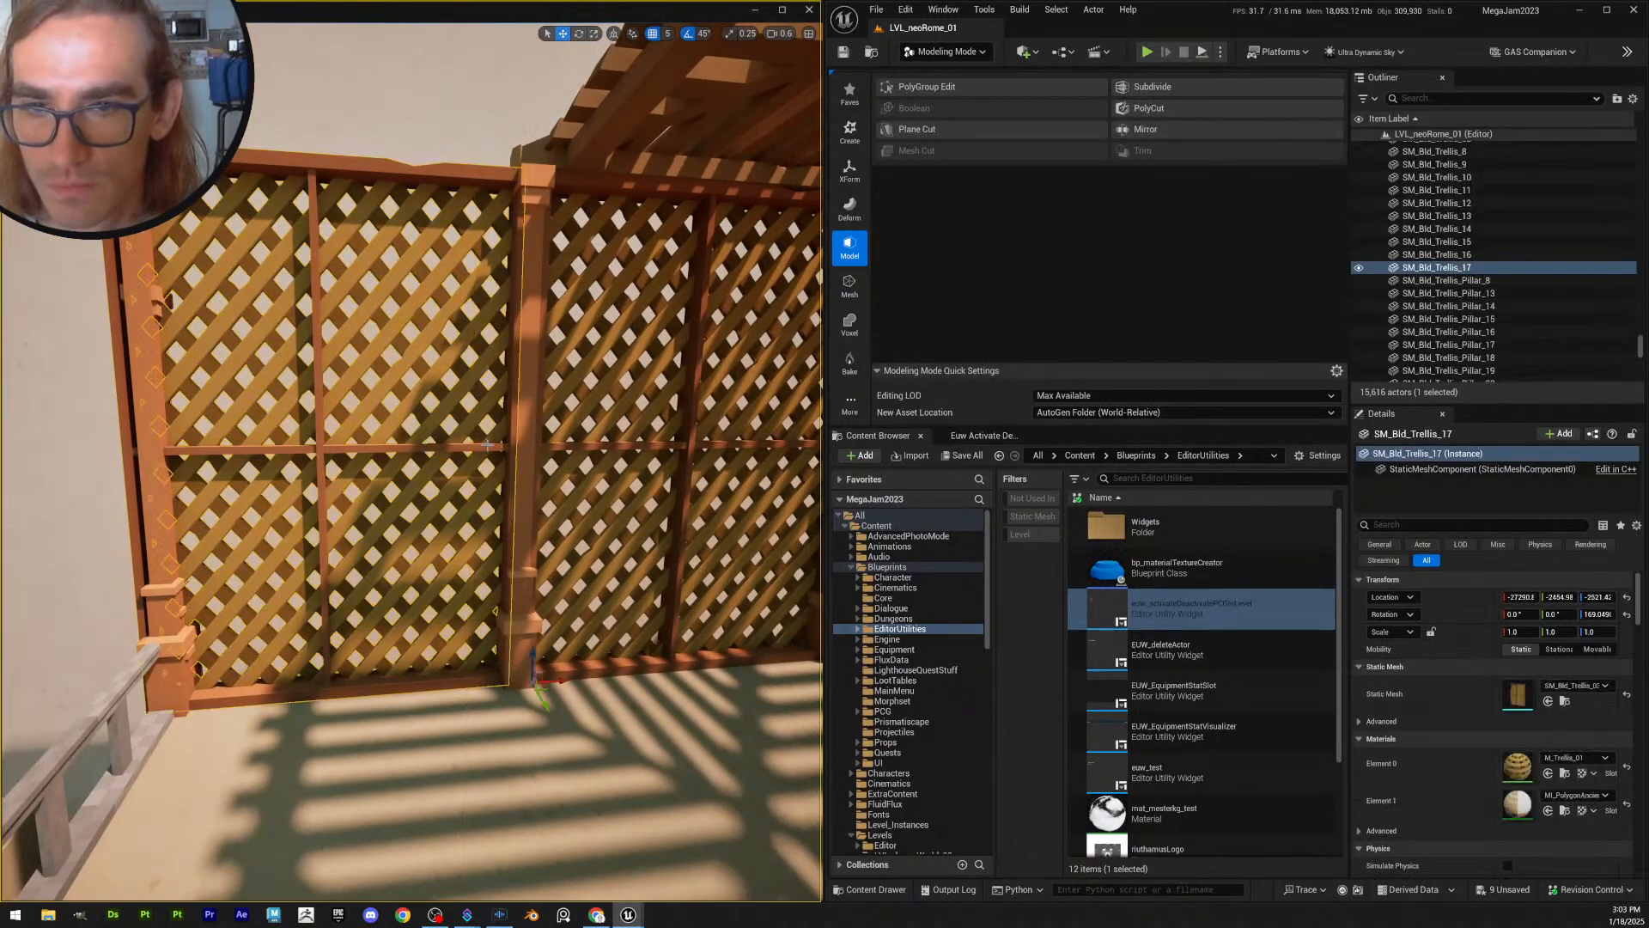
{"action": "right_click_drag", "start_coordinate": [530, 487], "coordinate": [529, 489]}
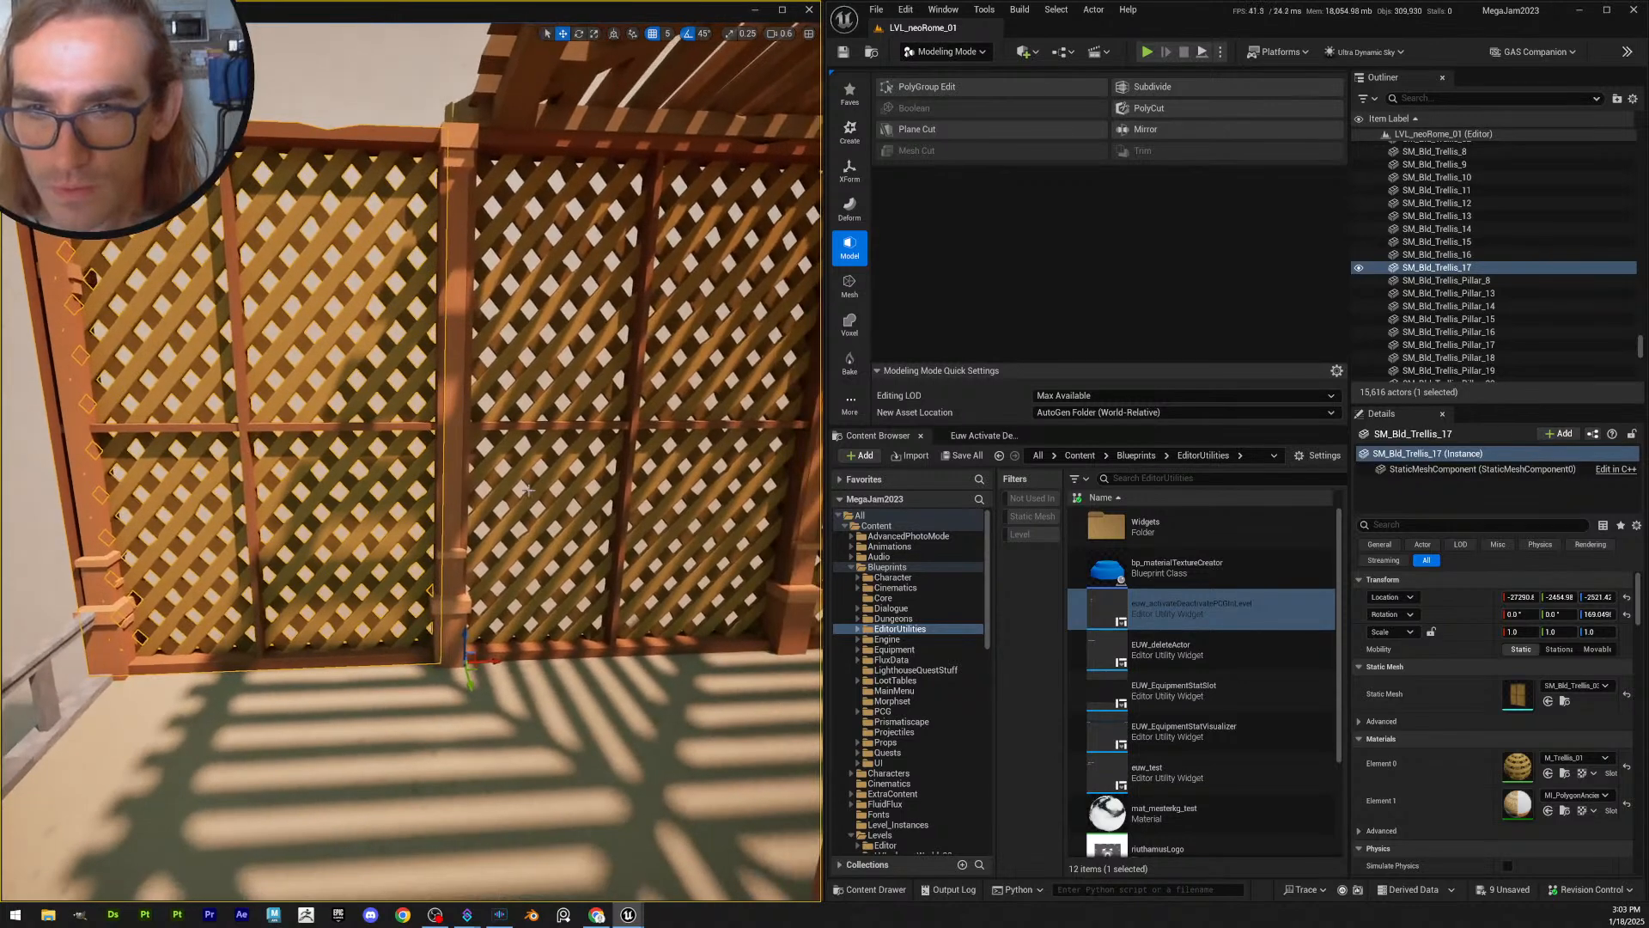
{"action": "left_click", "coordinate": [543, 451]}
{"action": "left_click", "coordinate": [558, 434]}
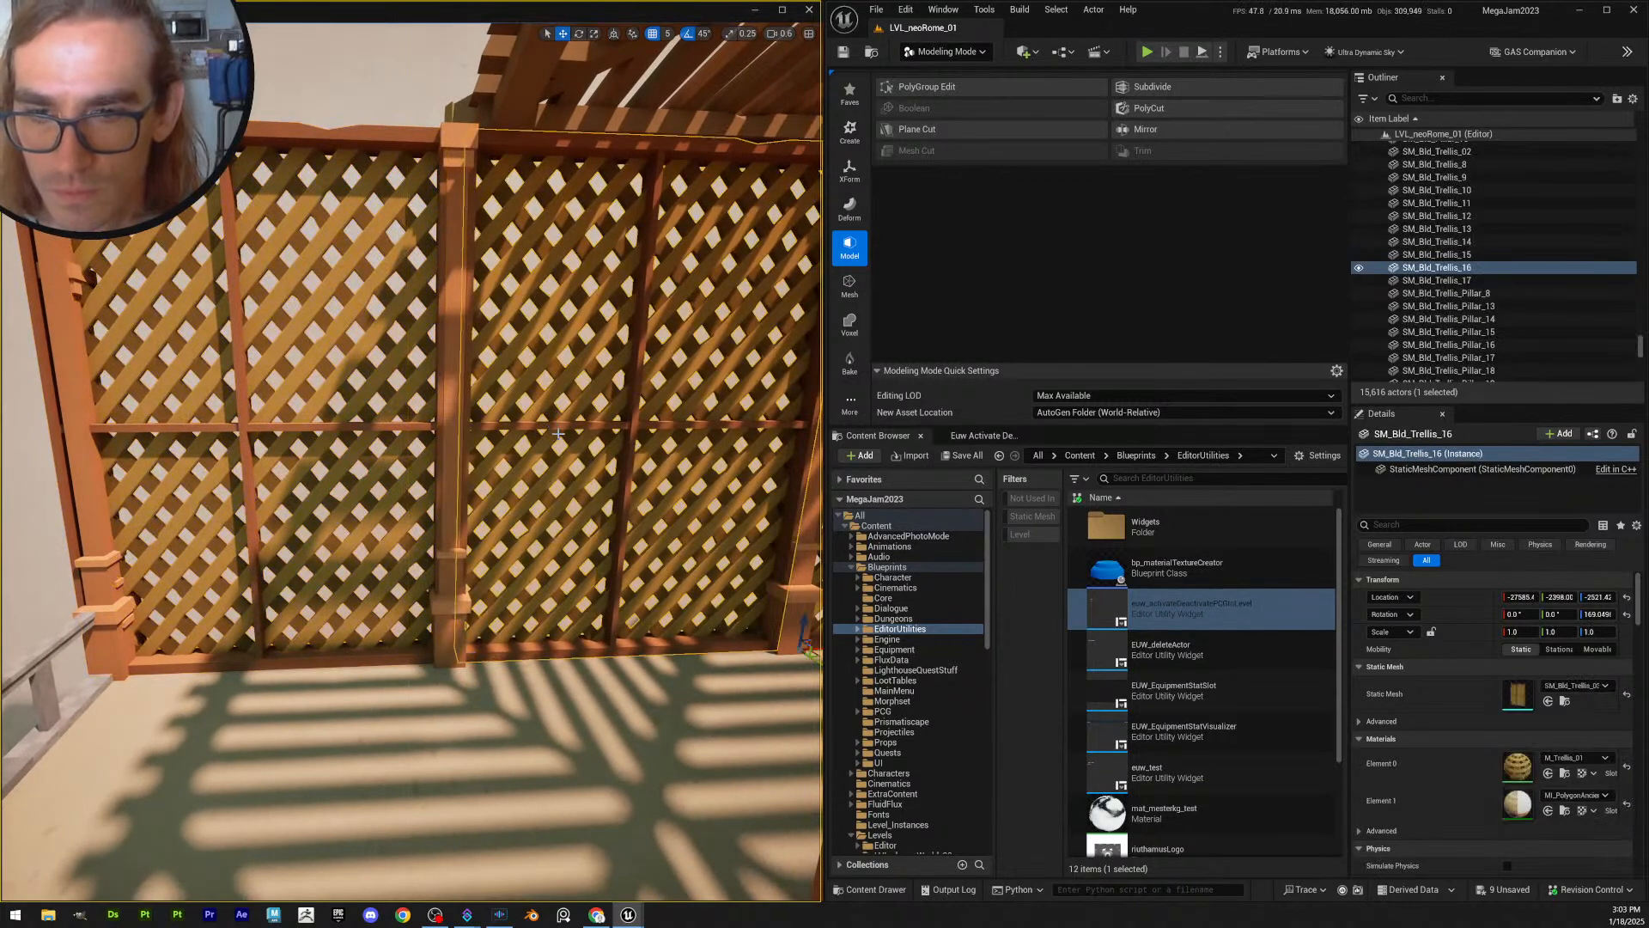
{"action": "left_click", "coordinate": [440, 482]}
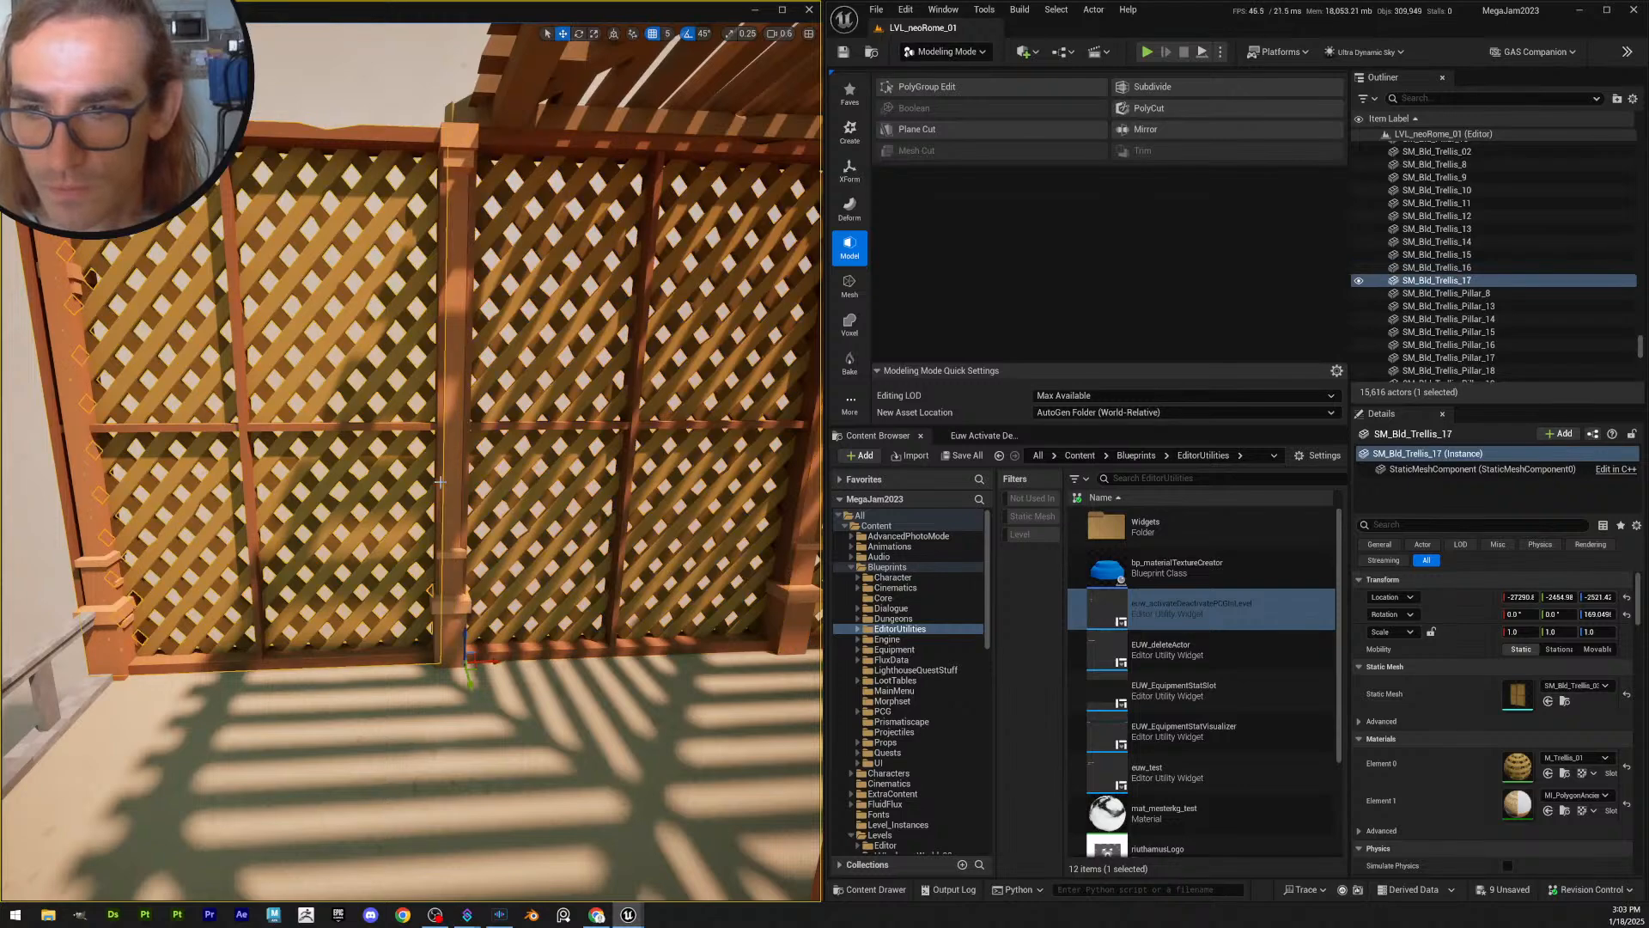
- Inspect the trellis end bay by the stairs and the floor tiles beneath it, leaving nothing selected
{"action": "key", "text": "s"}
{"action": "mouse_move", "coordinate": [443, 489]}
{"action": "right_mouse_down"}
{"action": "mouse_move", "coordinate": [490, 485]}
{"action": "mouse_move", "coordinate": [441, 489]}
{"action": "right_mouse_up"}
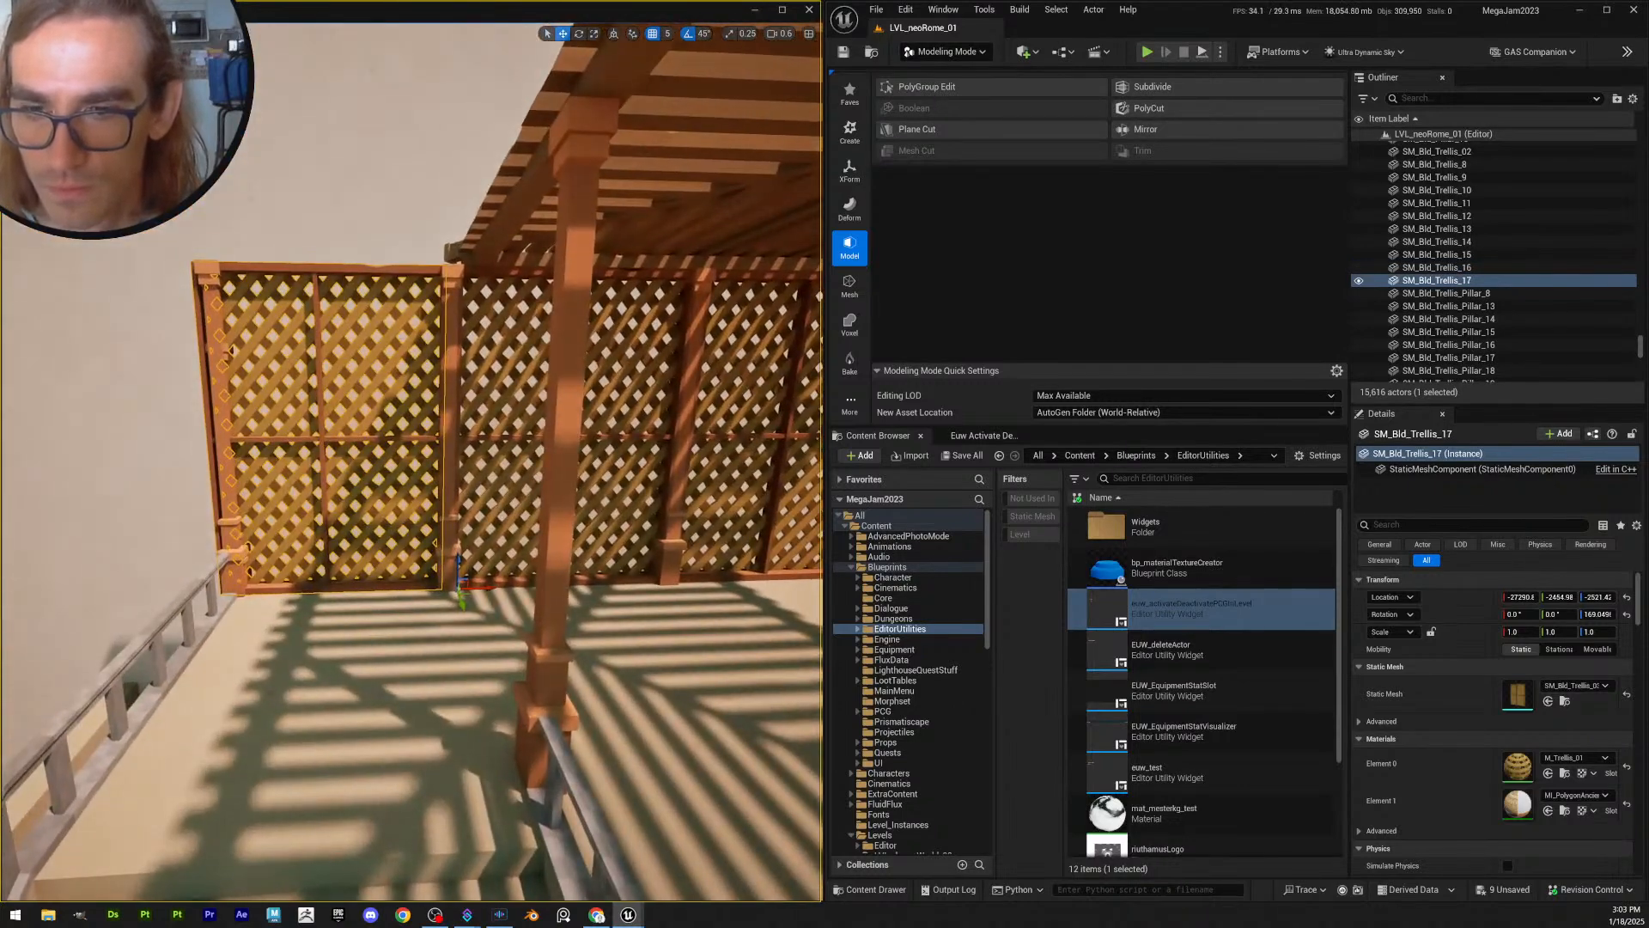
{"action": "right_click_drag", "start_coordinate": [420, 585], "coordinate": [420, 585]}
{"action": "left_click", "coordinate": [420, 585]}
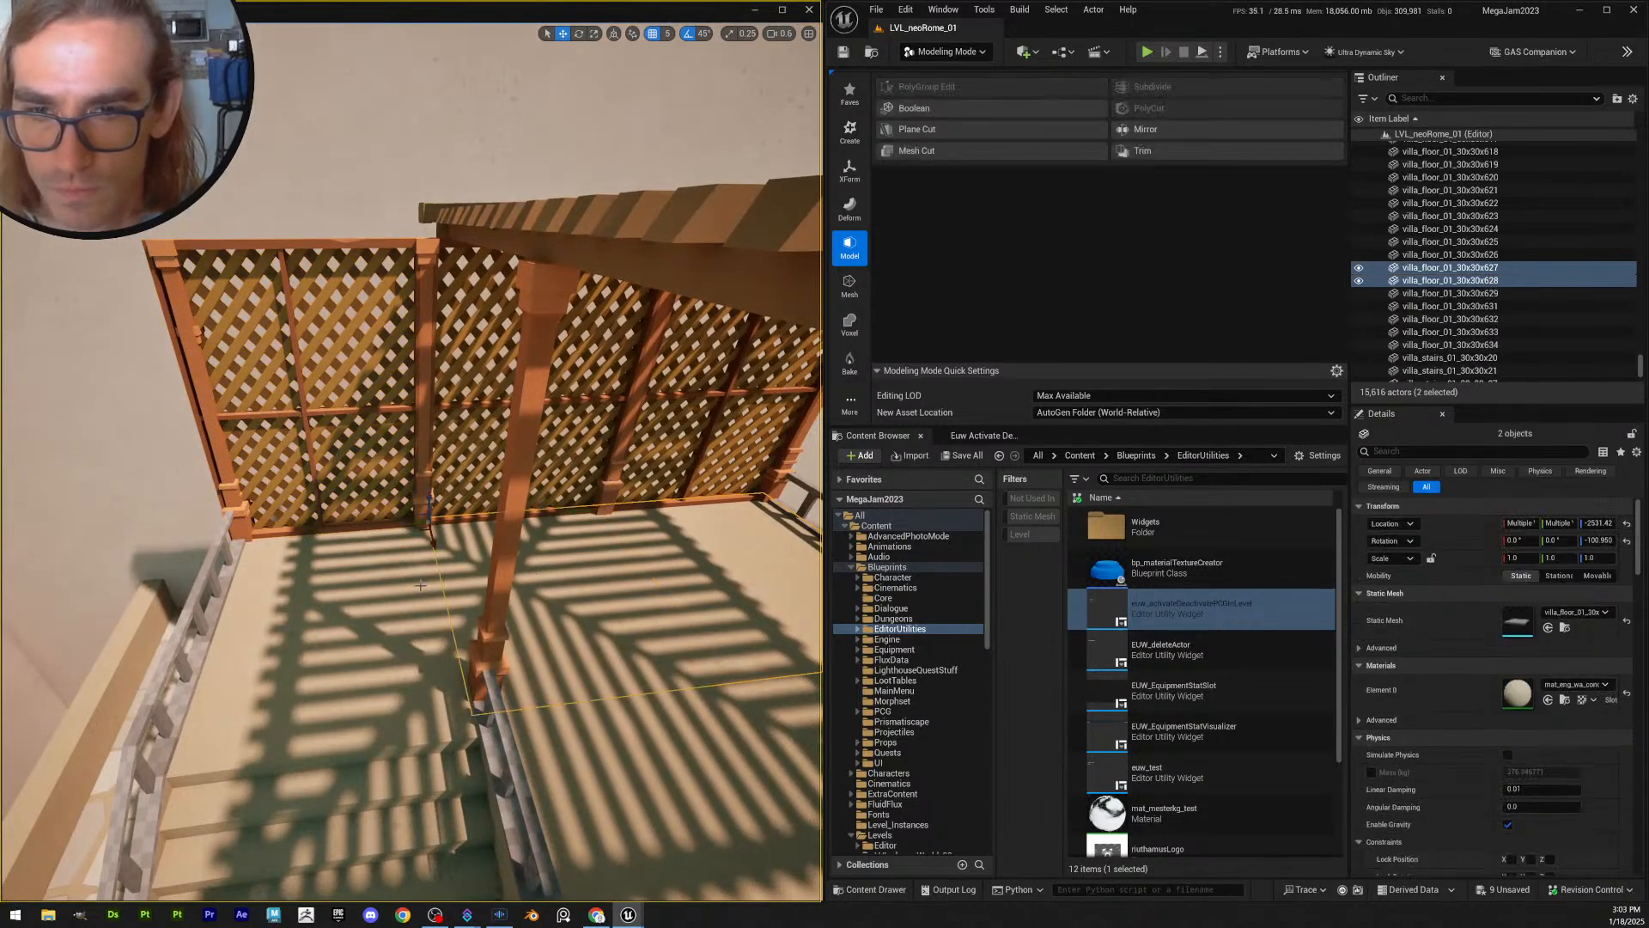
{"action": "left_click", "coordinate": [349, 591], "text": "ctrl"}
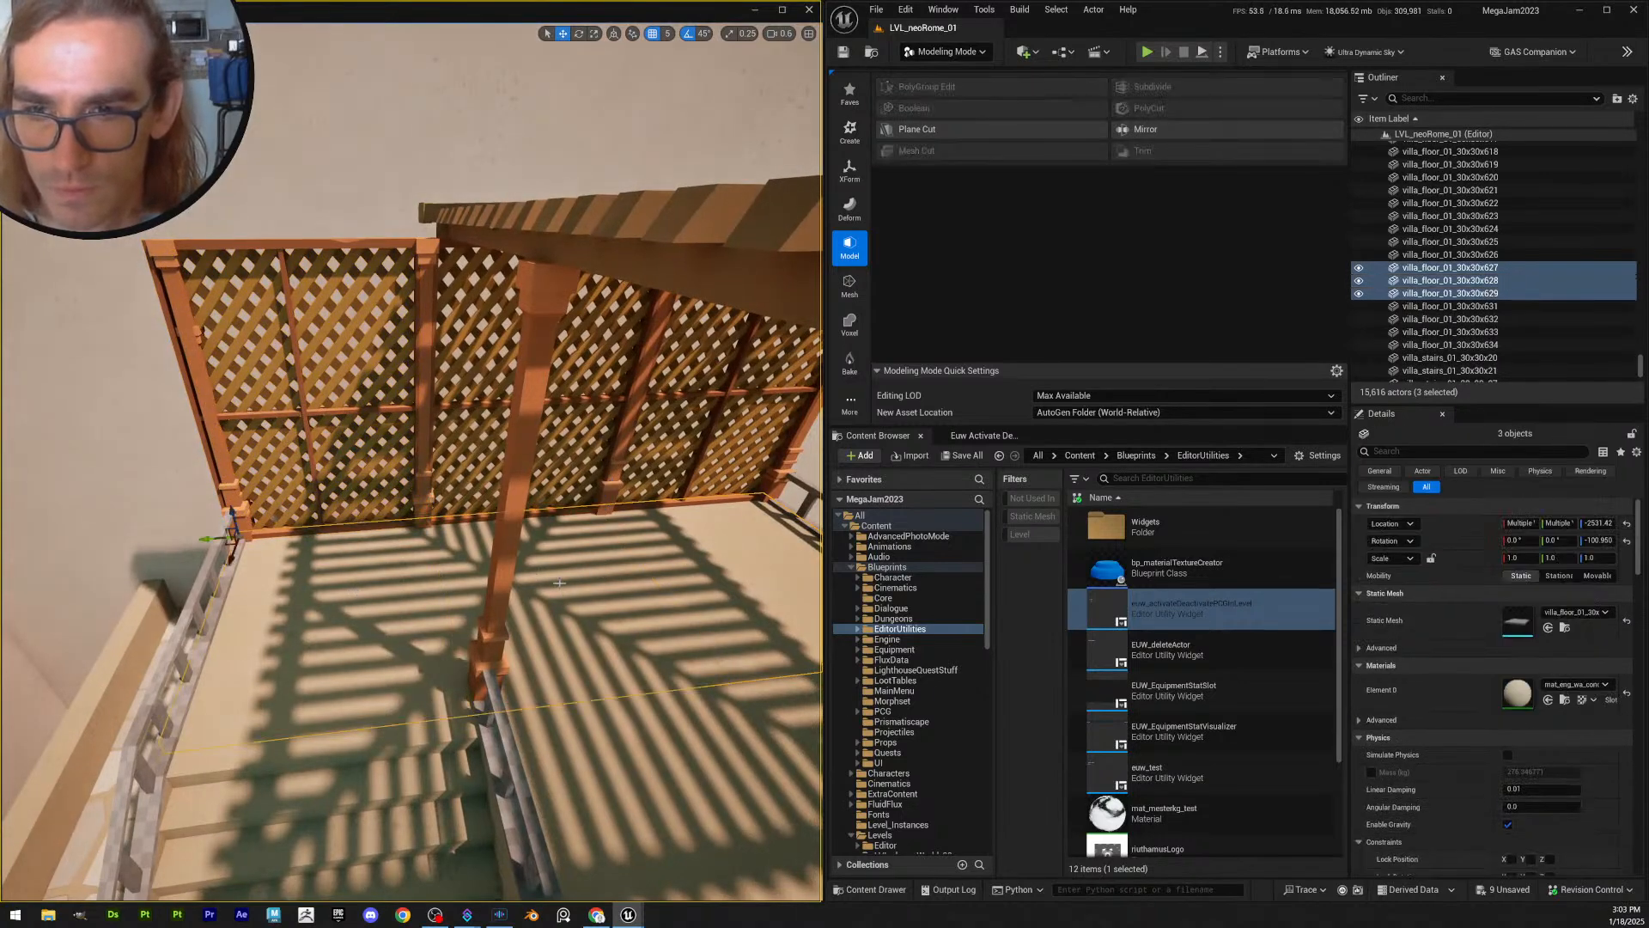
{"action": "right_click_drag", "start_coordinate": [568, 575], "coordinate": [568, 576]}
{"action": "key", "text": "Escape"}
- Save the level together with its modified assets
{"action": "right_click_drag", "start_coordinate": [358, 621], "coordinate": [357, 621]}
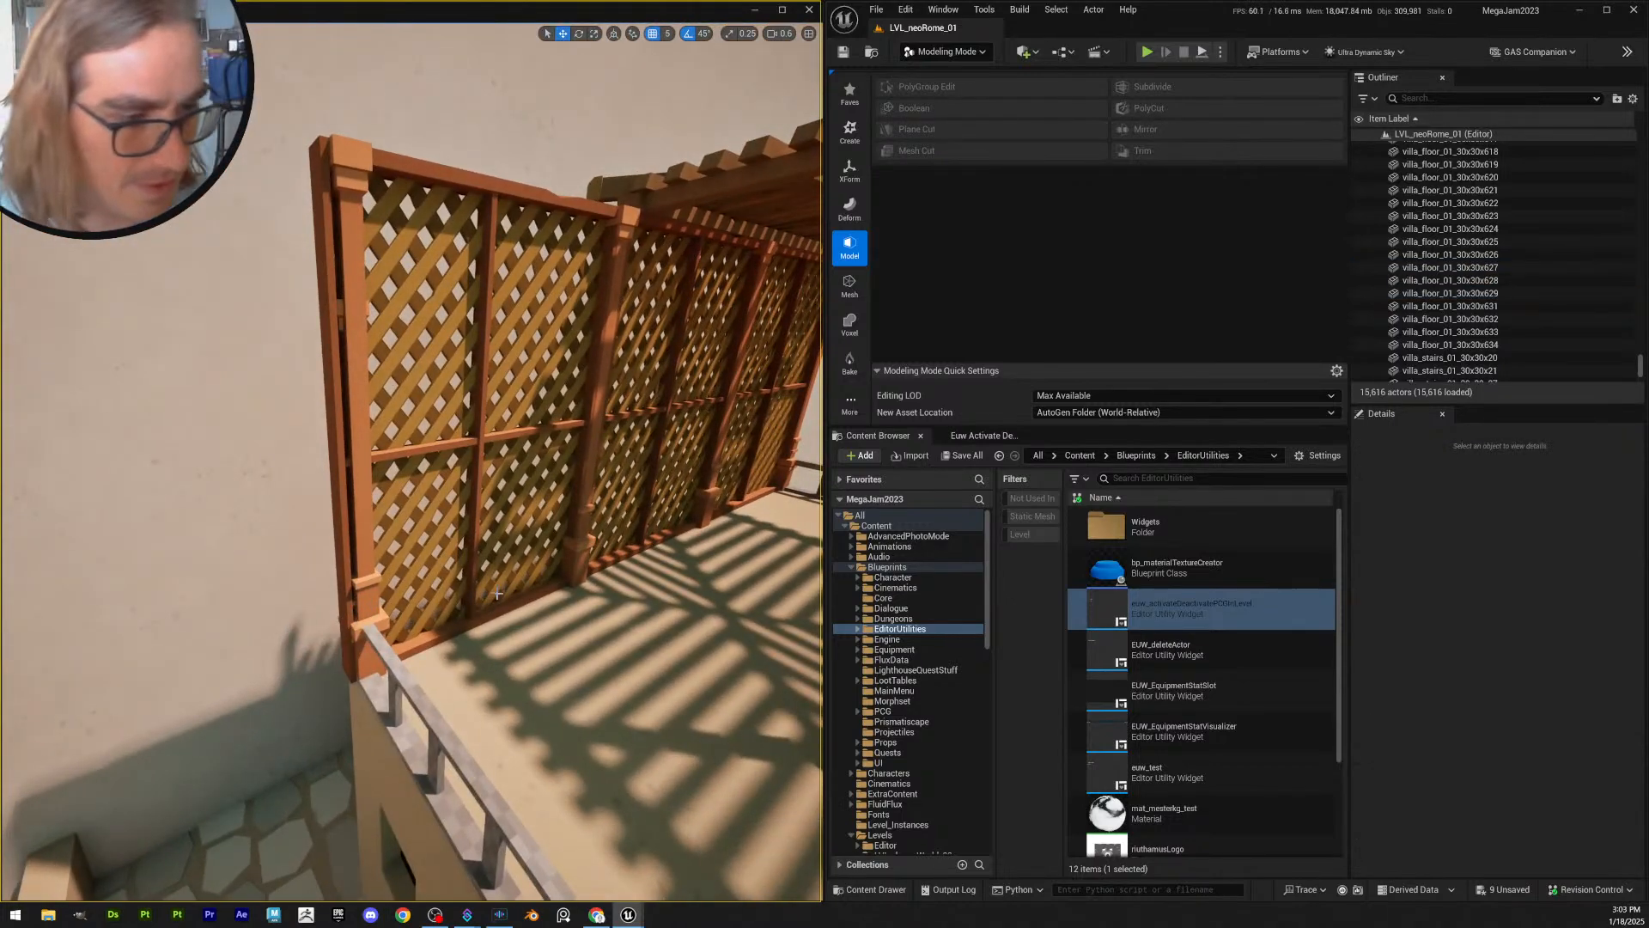
{"action": "right_click_drag", "start_coordinate": [496, 594], "coordinate": [516, 587]}
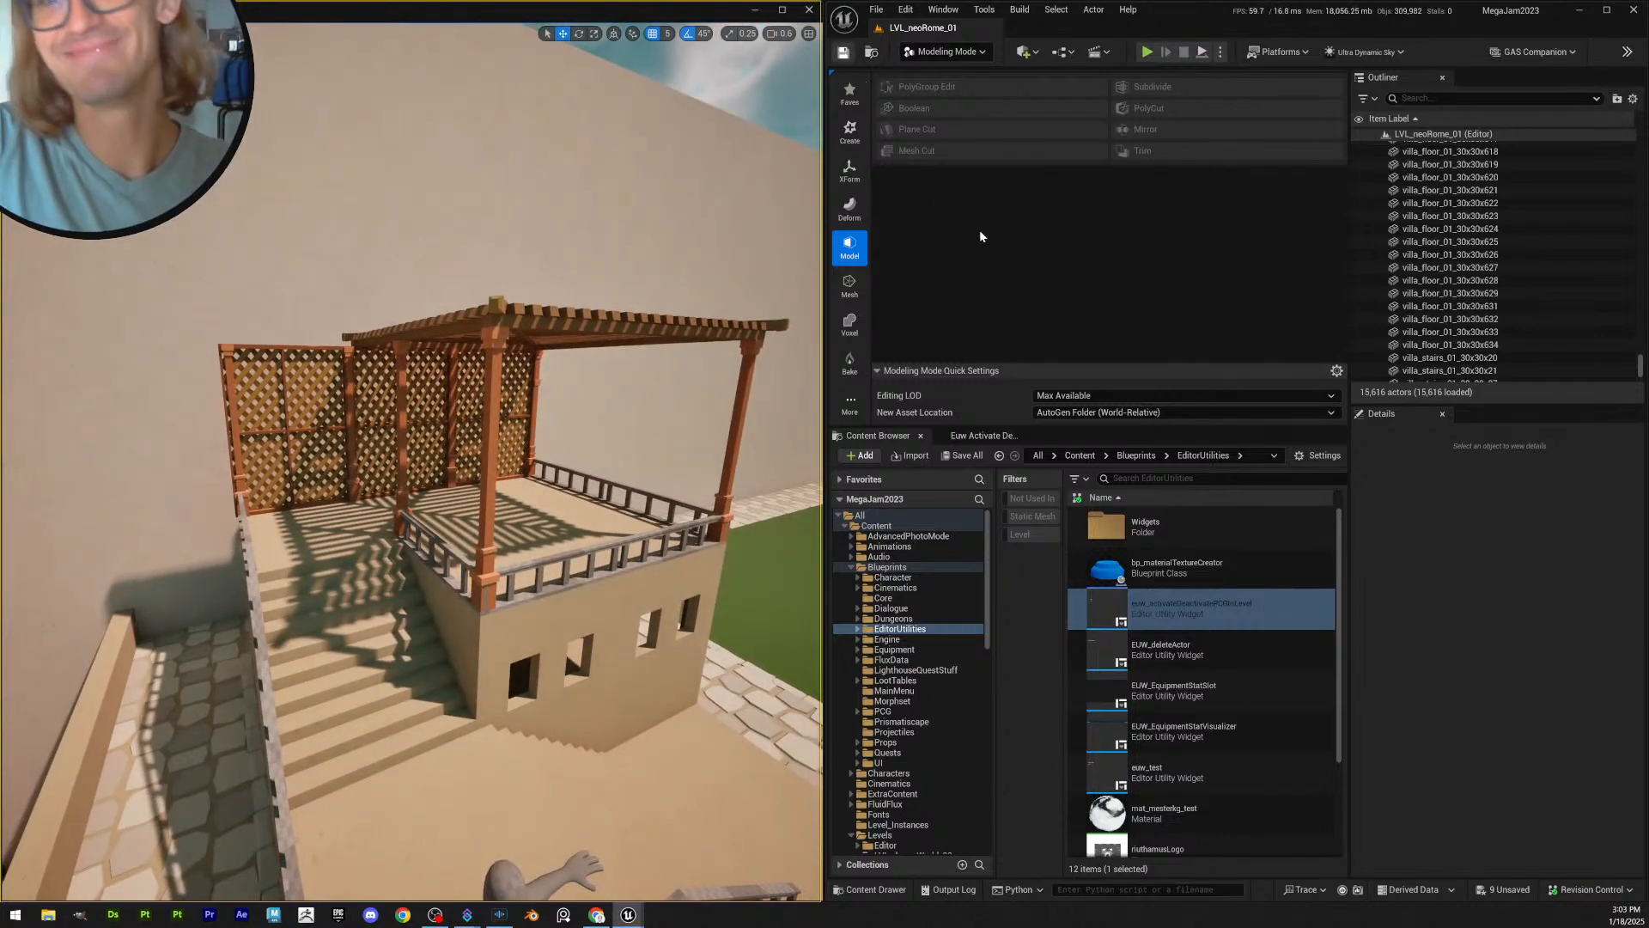
{"action": "key", "text": "ctrl+s"}
{"action": "left_click", "coordinate": [841, 603]}
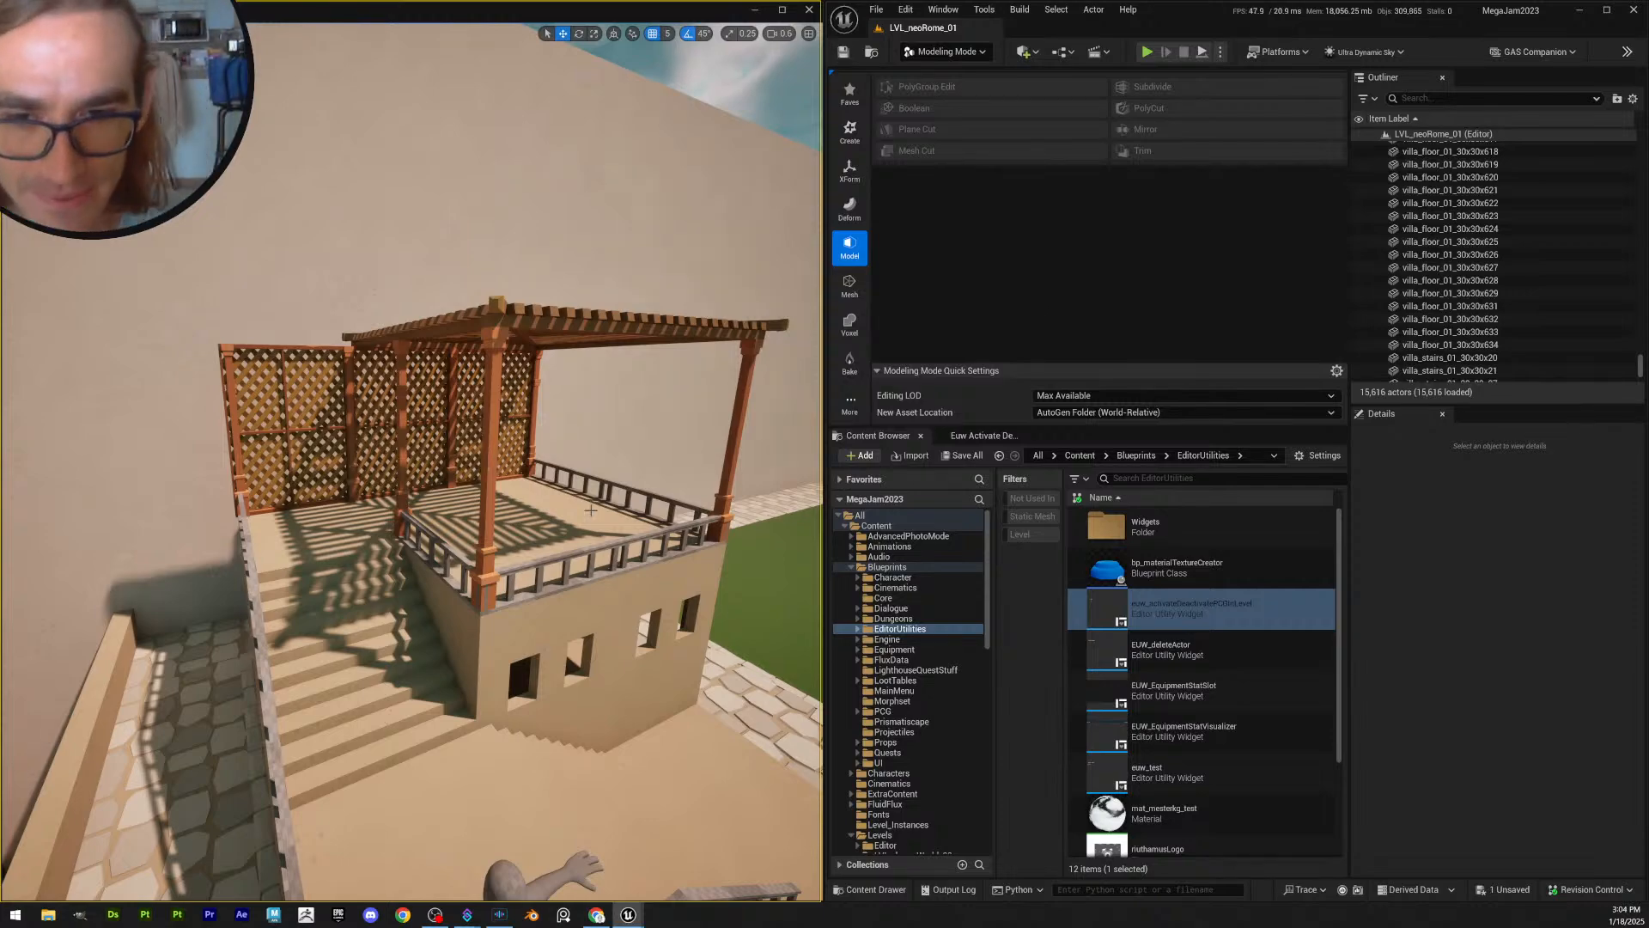
- Survey the villa complex from above to judge how the pergola terrace sits among the surrounding buildings
{"action": "right_click_drag", "start_coordinate": [411, 464], "coordinate": [577, 512]}
{"action": "key", "text": "s"}
{"action": "scroll", "coordinate": [288, 460], "scroll_direction": "up", "scroll_amount": 1}
{"action": "key", "text": "e"}
{"action": "key", "text": "w"}
{"action": "scroll", "coordinate": [438, 395], "scroll_direction": "up", "scroll_amount": 1}
{"action": "key", "text": "e"}
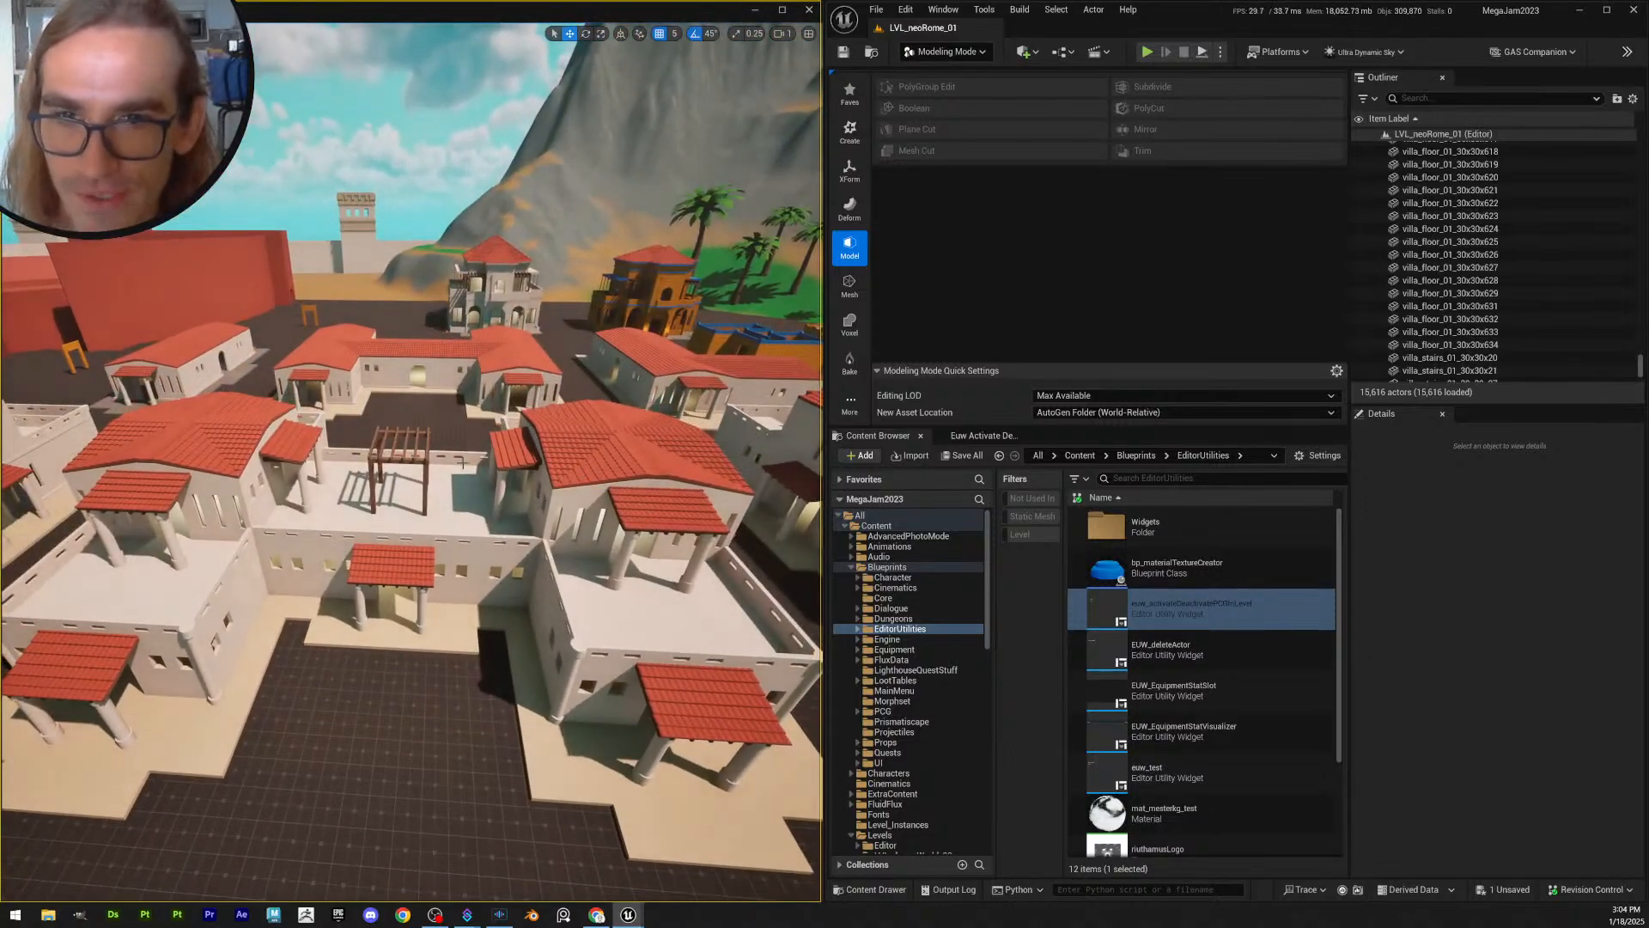
{"action": "key", "text": "s"}
{"action": "right_click_drag", "start_coordinate": [463, 462], "coordinate": [522, 559]}
{"action": "key", "text": "d"}
{"action": "key", "text": "w"}
{"action": "scroll", "coordinate": [313, 605], "scroll_direction": "up", "scroll_amount": 1}
{"action": "key", "text": "w"}
- Examine the pergola terrace's floor, railings, roof and stairs from several sides, leaving nothing selected
{"action": "left_click", "coordinate": [463, 555]}
{"action": "key", "text": "w"}
{"action": "scroll", "coordinate": [464, 537], "scroll_direction": "down", "scroll_amount": 1}
{"action": "key", "text": "a"}
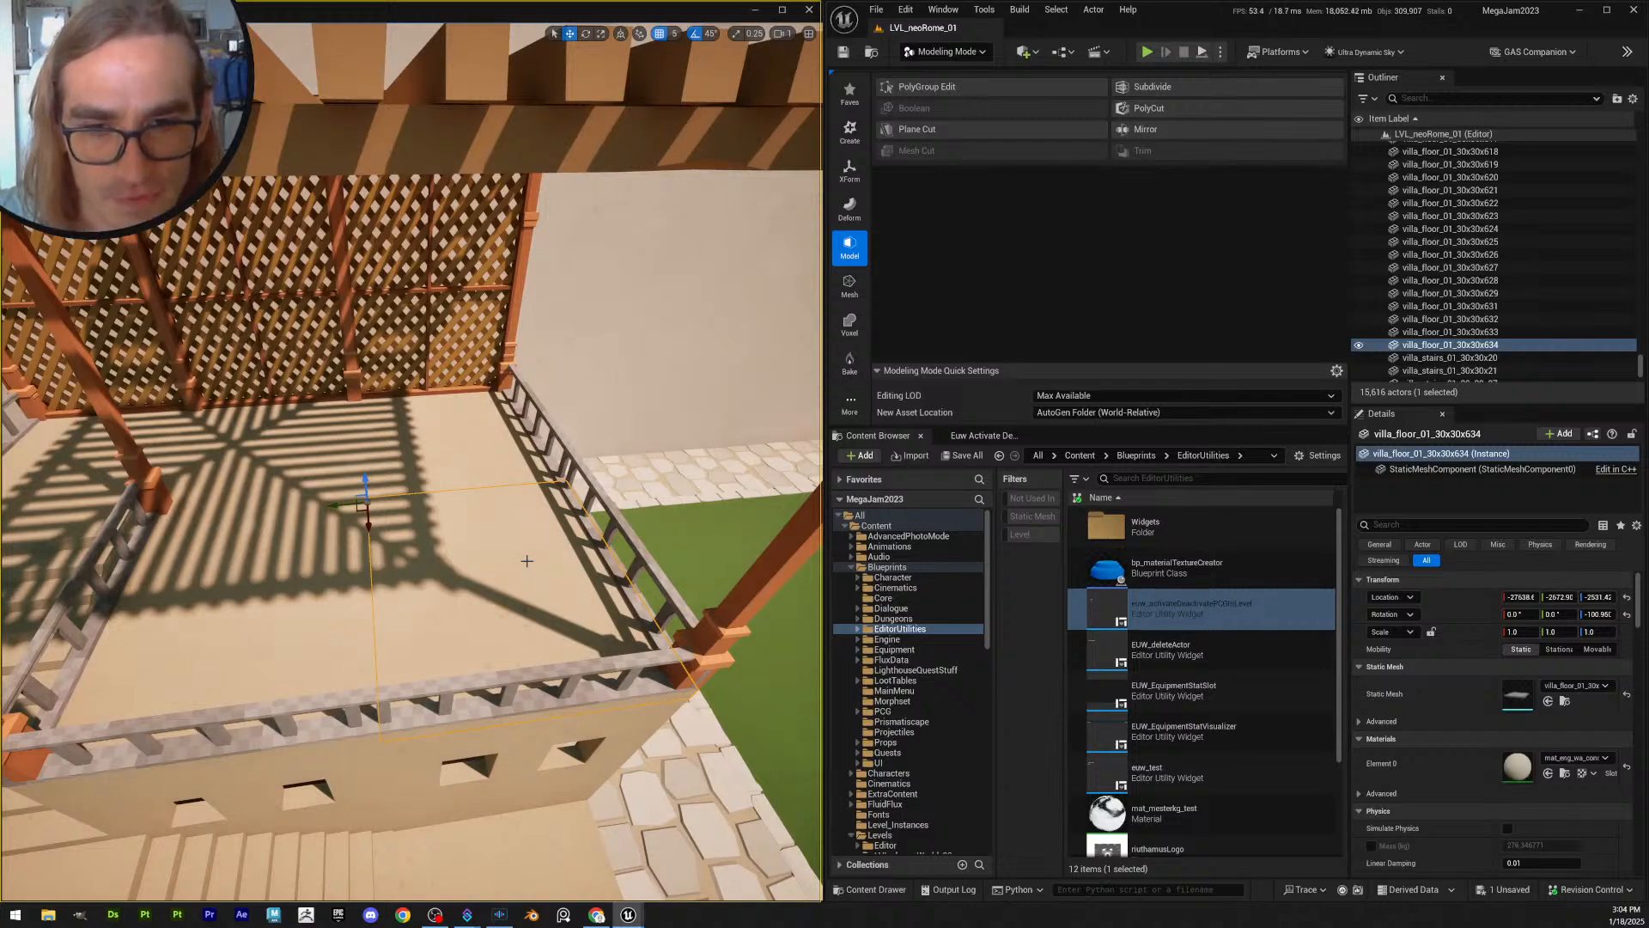
{"action": "right_click_drag", "start_coordinate": [560, 397], "coordinate": [509, 480]}
{"action": "key", "text": "s"}
{"action": "key", "text": "q"}
{"action": "scroll", "coordinate": [548, 378], "scroll_direction": "down", "scroll_amount": 1}
{"action": "key", "text": "a"}
{"action": "key", "text": "e"}
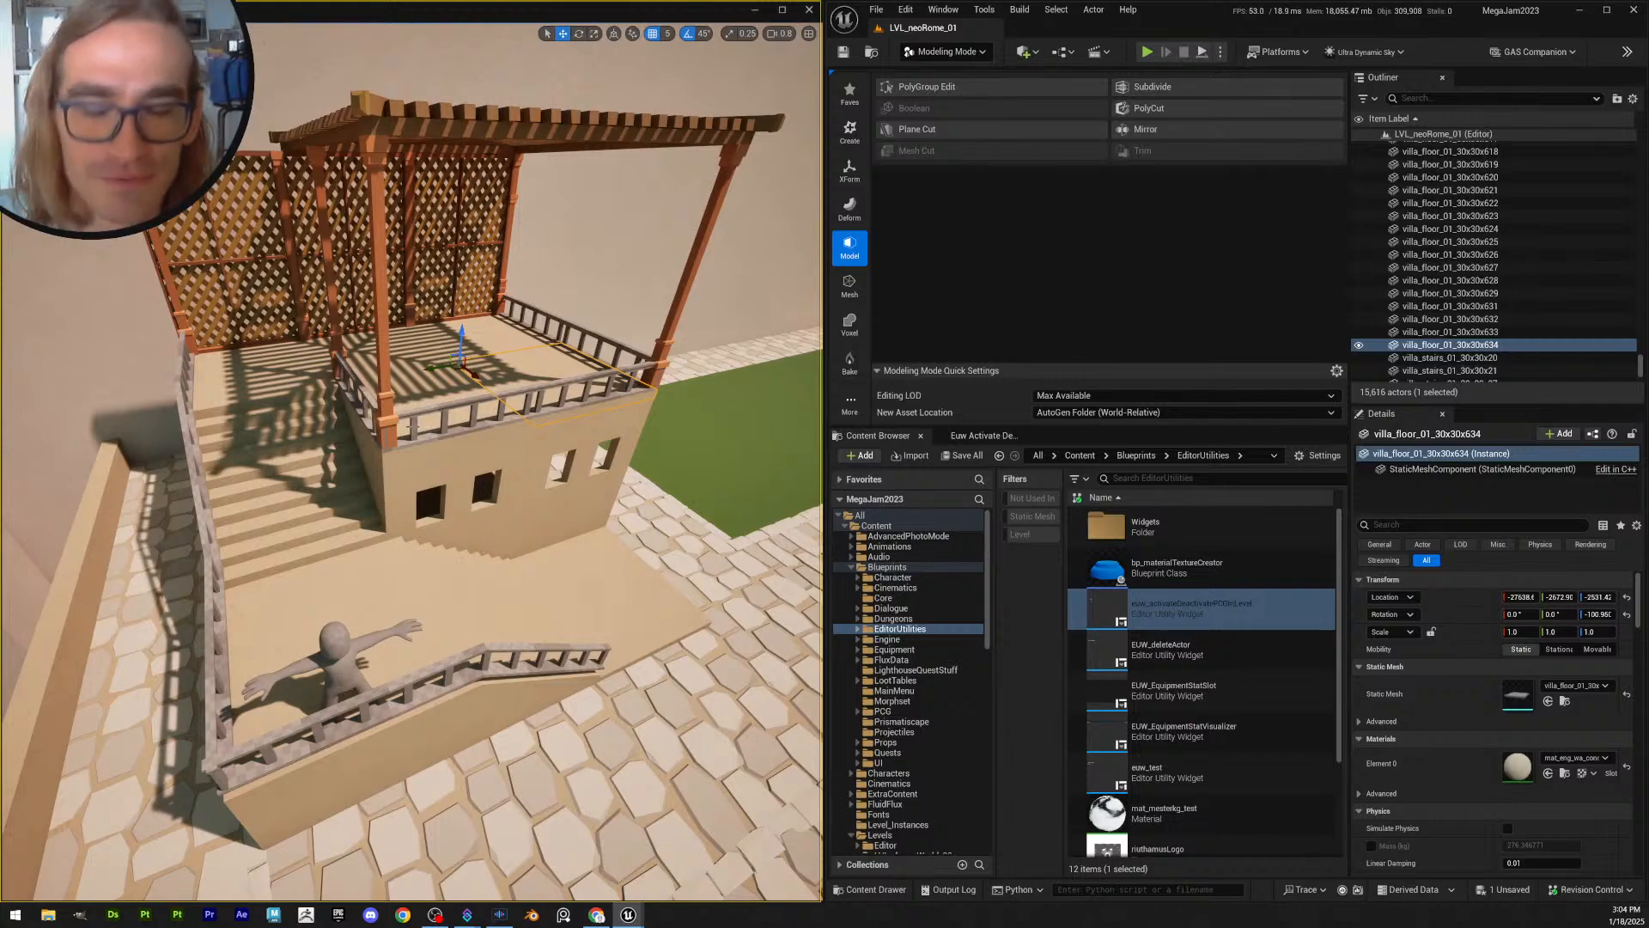
{"action": "key", "text": "e"}
{"action": "mouse_move", "coordinate": [465, 427]}
{"action": "right_mouse_down"}
{"action": "mouse_move", "coordinate": [502, 436]}
{"action": "mouse_move", "coordinate": [481, 436]}
{"action": "right_mouse_up"}
{"action": "key", "text": "w"}
{"action": "key", "text": "Escape"}
{"action": "key", "text": "s"}
{"action": "scroll", "coordinate": [502, 435], "scroll_direction": "down", "scroll_amount": 3}
{"action": "key", "text": "d"}
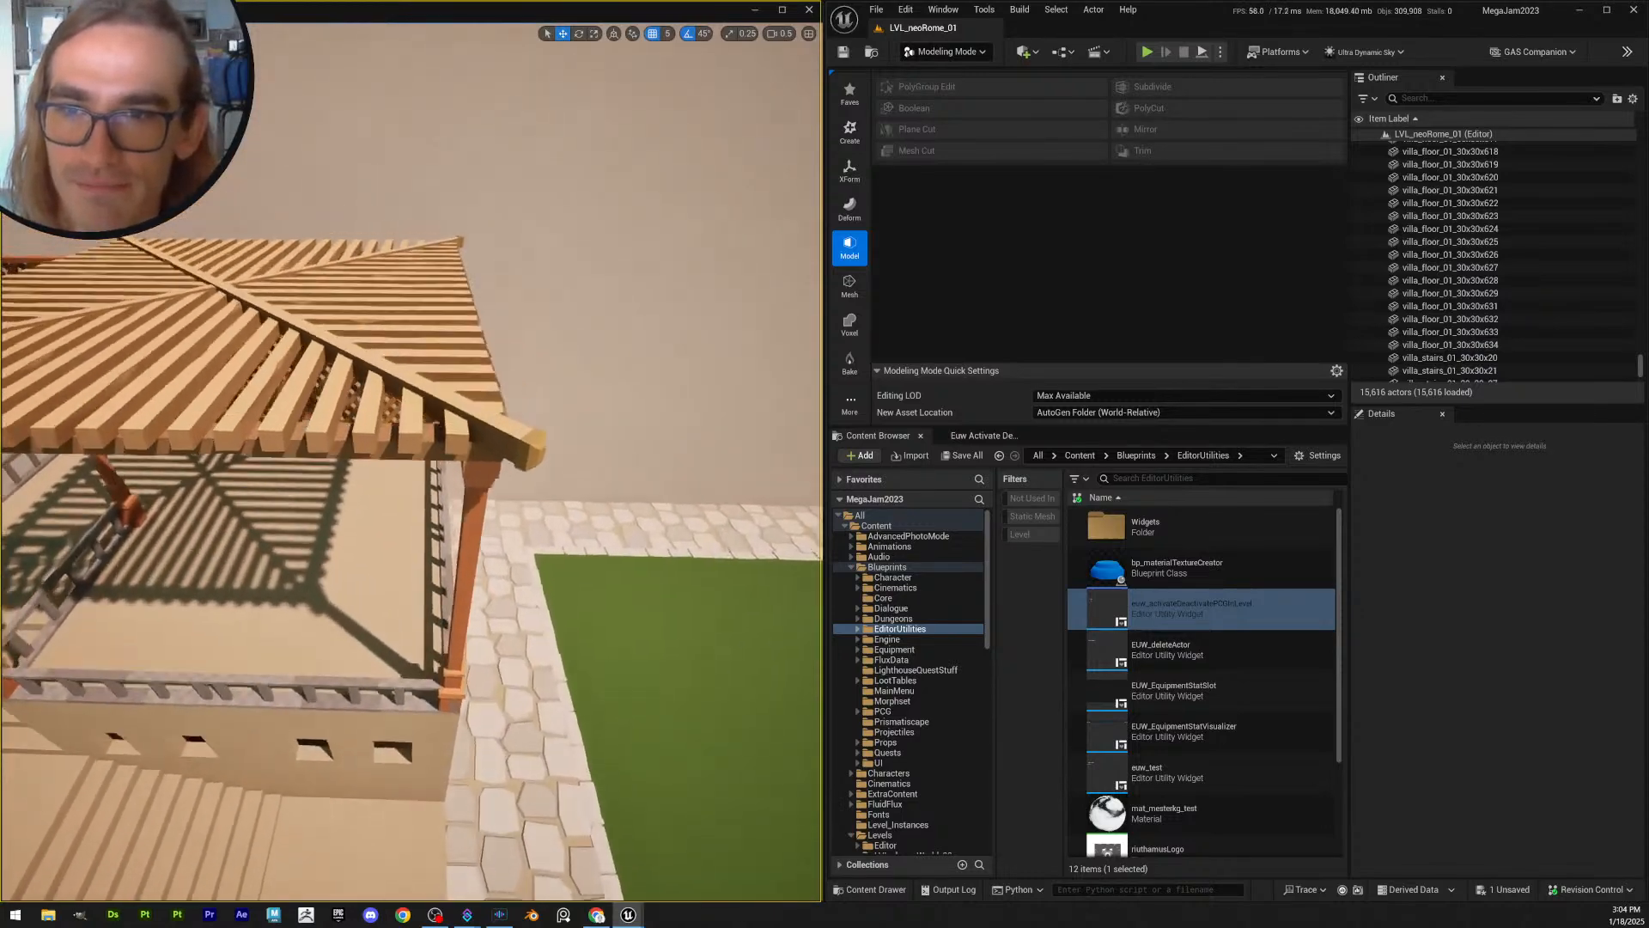
- Look over the wider city around the villas and arena, and return to view the stairs and pergola from the courtyard
{"action": "mouse_move", "coordinate": [481, 436]}
{"action": "right_mouse_down"}
{"action": "mouse_move", "coordinate": [524, 404]}
{"action": "mouse_move", "coordinate": [526, 378]}
{"action": "mouse_move", "coordinate": [472, 391]}
{"action": "mouse_move", "coordinate": [477, 459]}
{"action": "right_mouse_up"}
{"action": "key", "text": "e"}
{"action": "scroll", "coordinate": [490, 383], "scroll_direction": "up", "scroll_amount": 5}
{"action": "key", "text": "w"}
{"action": "key", "text": "w"}
{"action": "key", "text": "e"}
{"action": "key", "text": "w"}
{"action": "scroll", "coordinate": [474, 429], "scroll_direction": "down", "scroll_amount": 3}
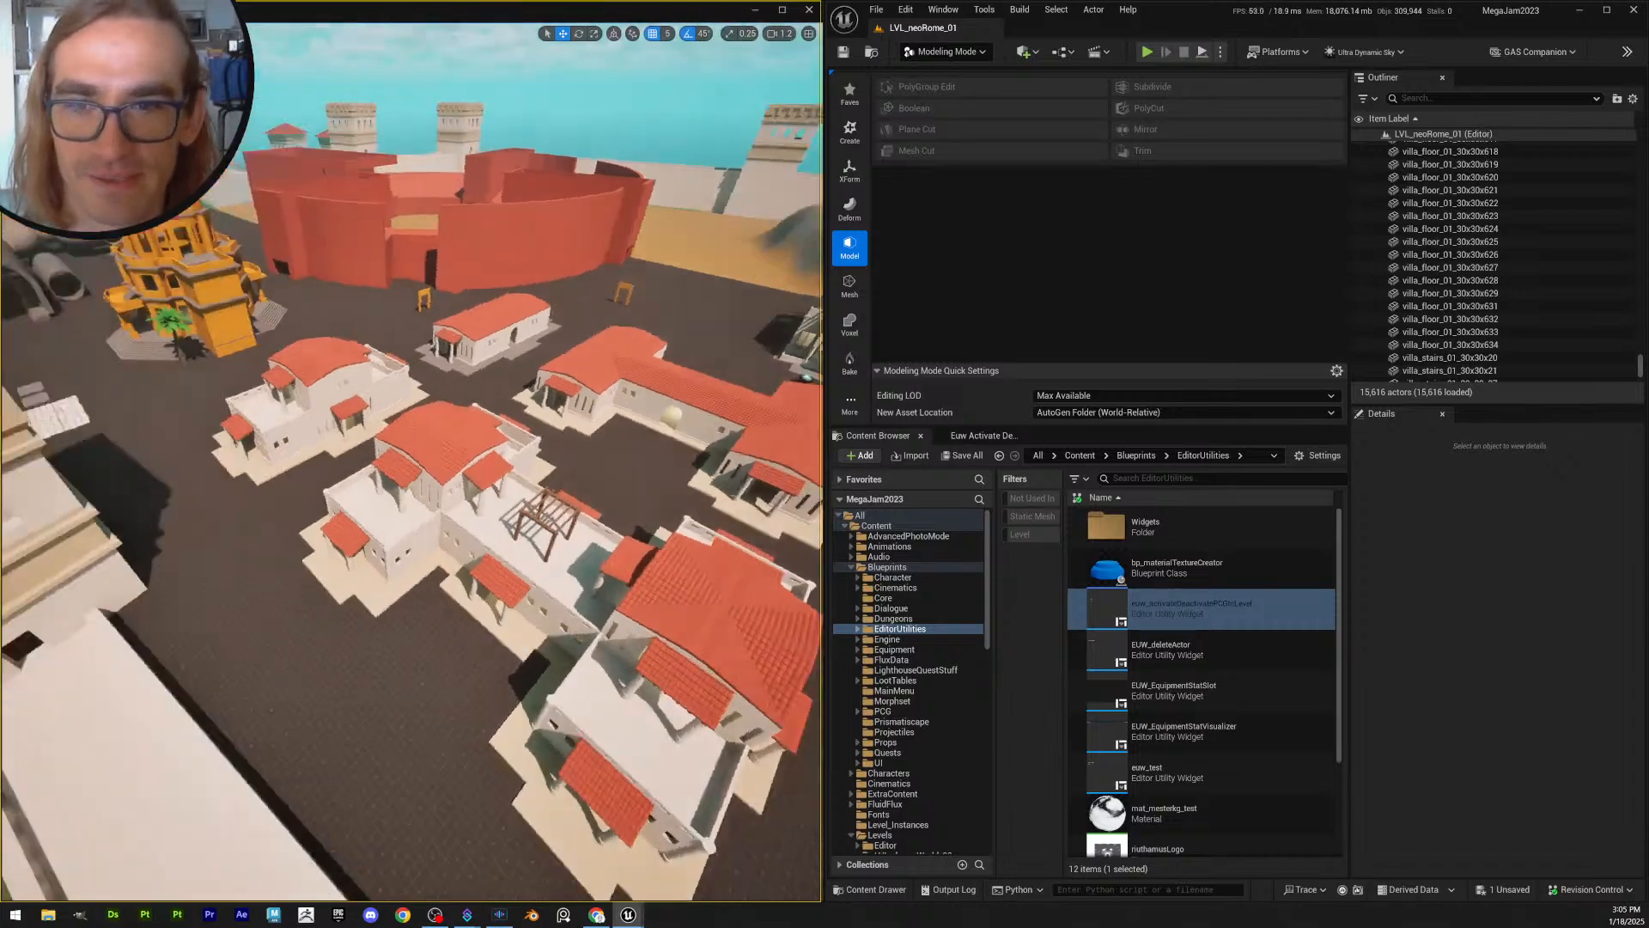
{"action": "key", "text": "w"}
{"action": "right_click_drag", "start_coordinate": [413, 464], "coordinate": [356, 434]}
{"action": "scroll", "coordinate": [206, 494], "scroll_direction": "up", "scroll_amount": 1}
{"action": "scroll", "coordinate": [340, 438], "scroll_direction": "down", "scroll_amount": 4}
{"action": "key", "text": "w"}
{"action": "key", "text": "s"}
{"action": "key", "text": "s"}
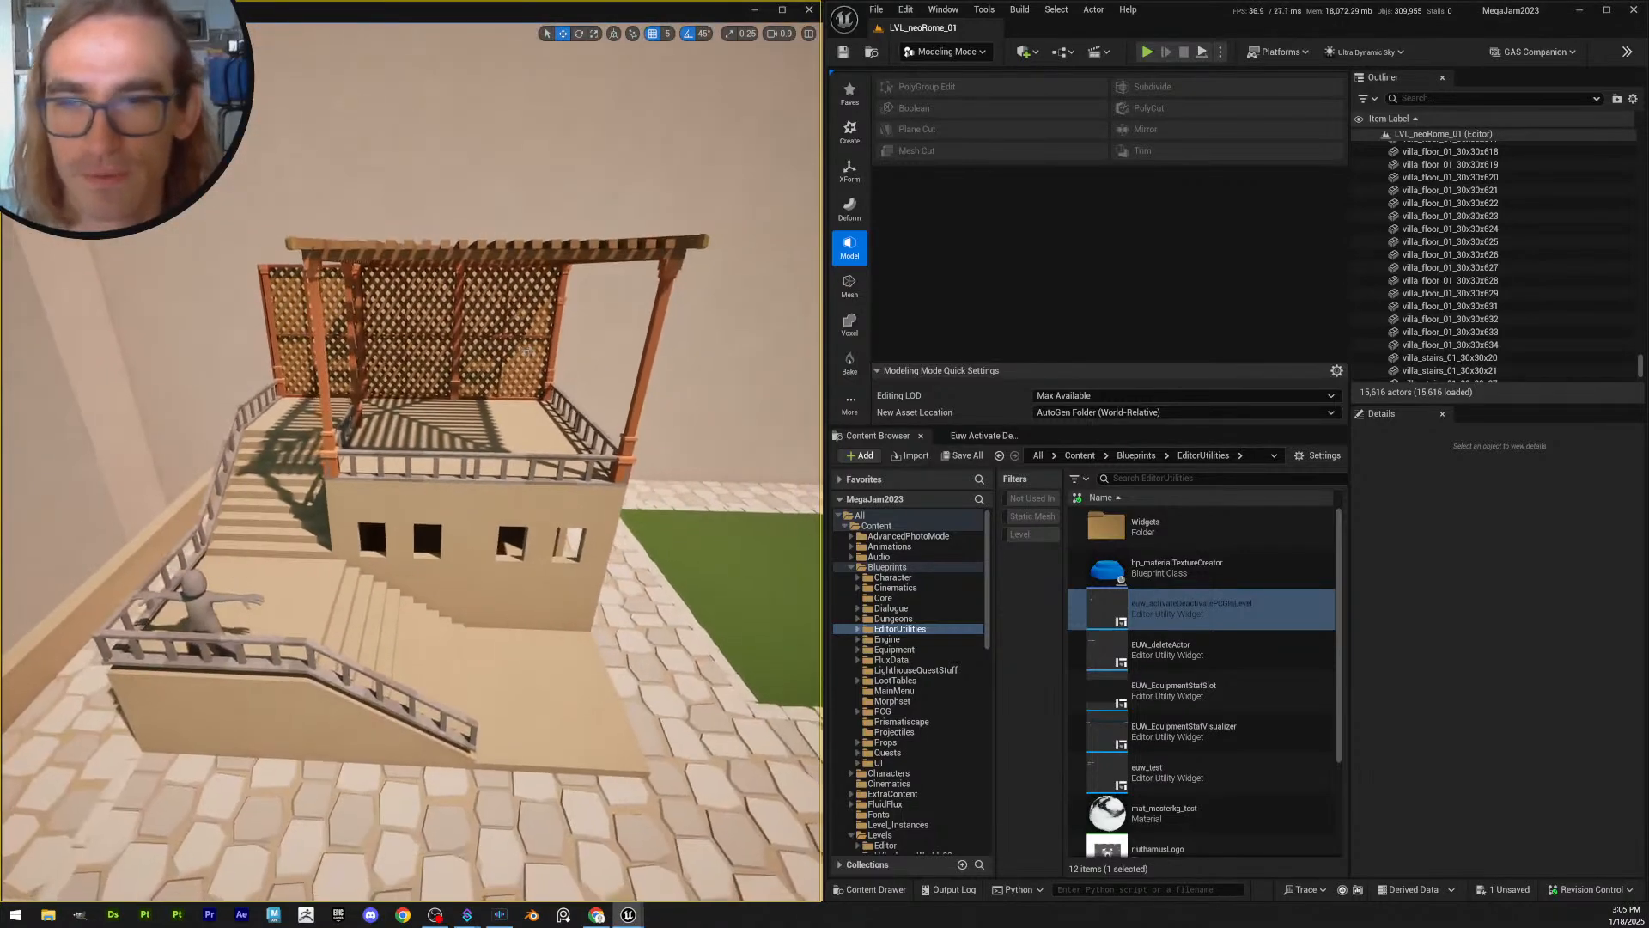
- Switch the editor to Selection Mode and save all remaining unsaved content
{"action": "left_click", "coordinate": [945, 51]}
{"action": "left_click", "coordinate": [937, 70]}
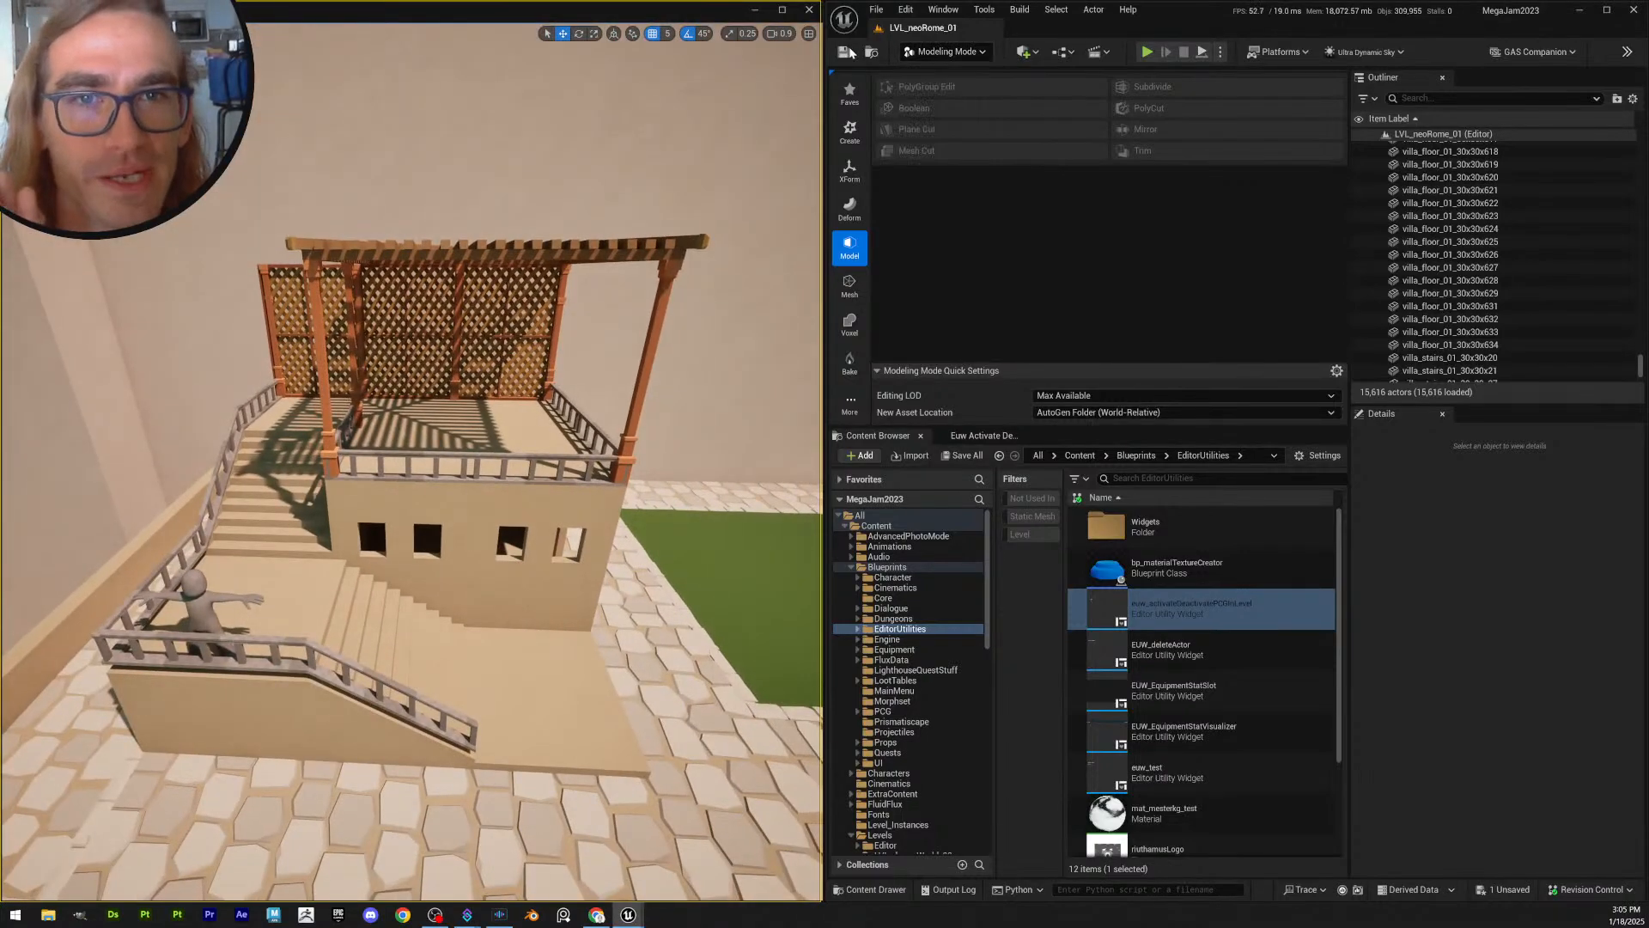
{"action": "left_click", "coordinate": [847, 52]}
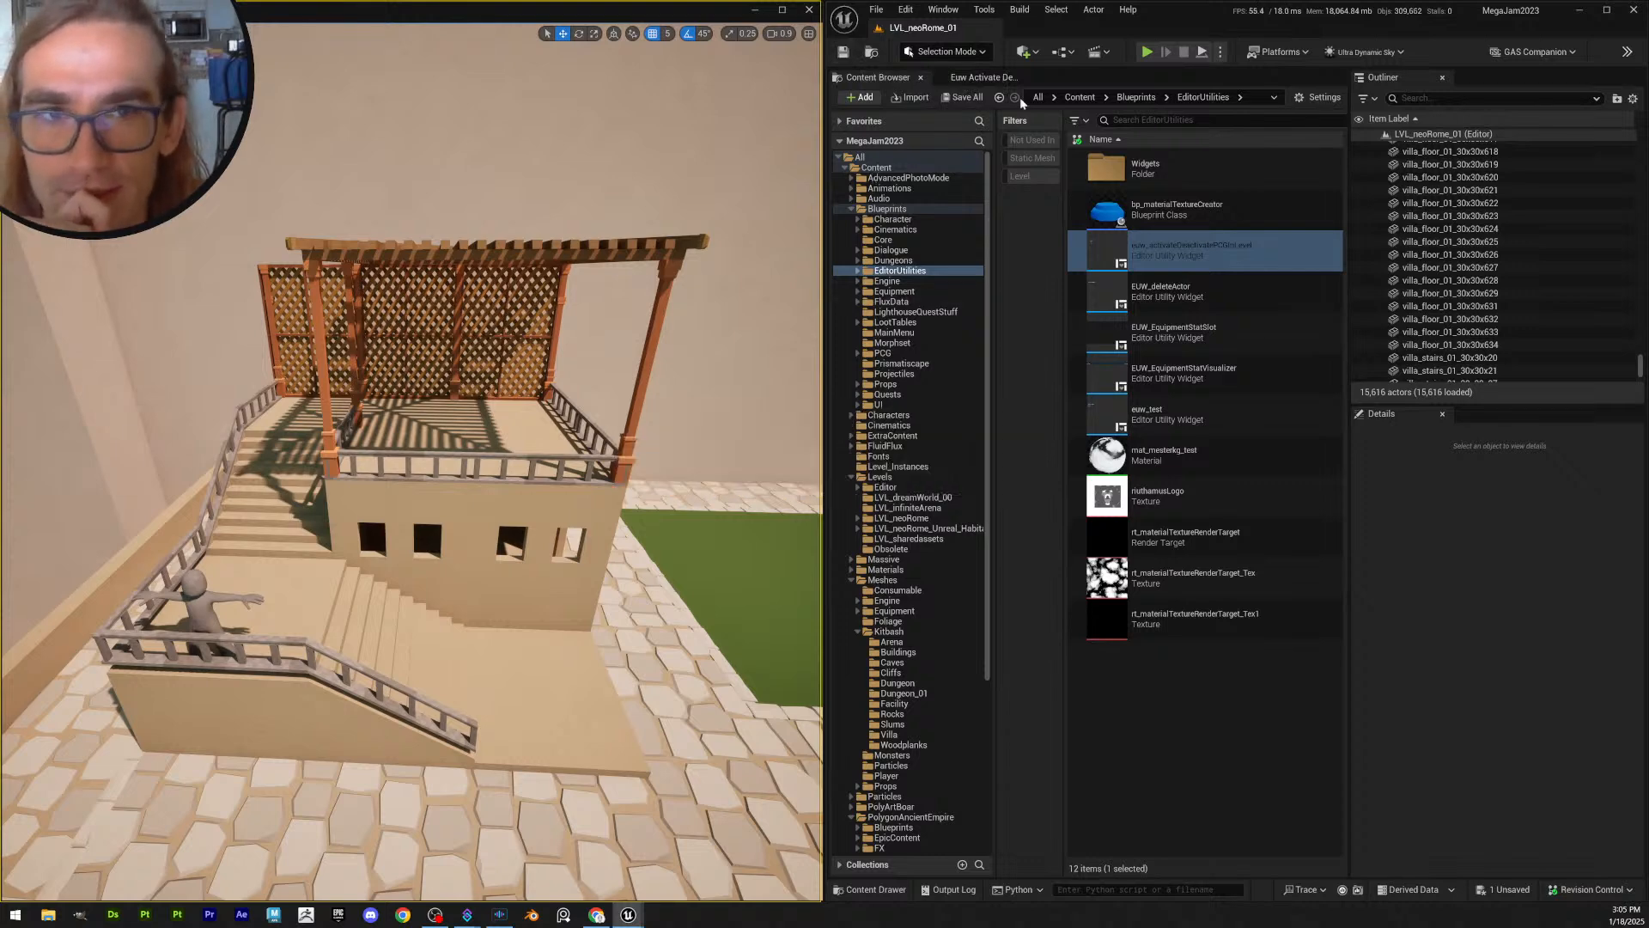
{"action": "left_click", "coordinate": [963, 97]}
{"action": "left_click", "coordinate": [930, 602]}
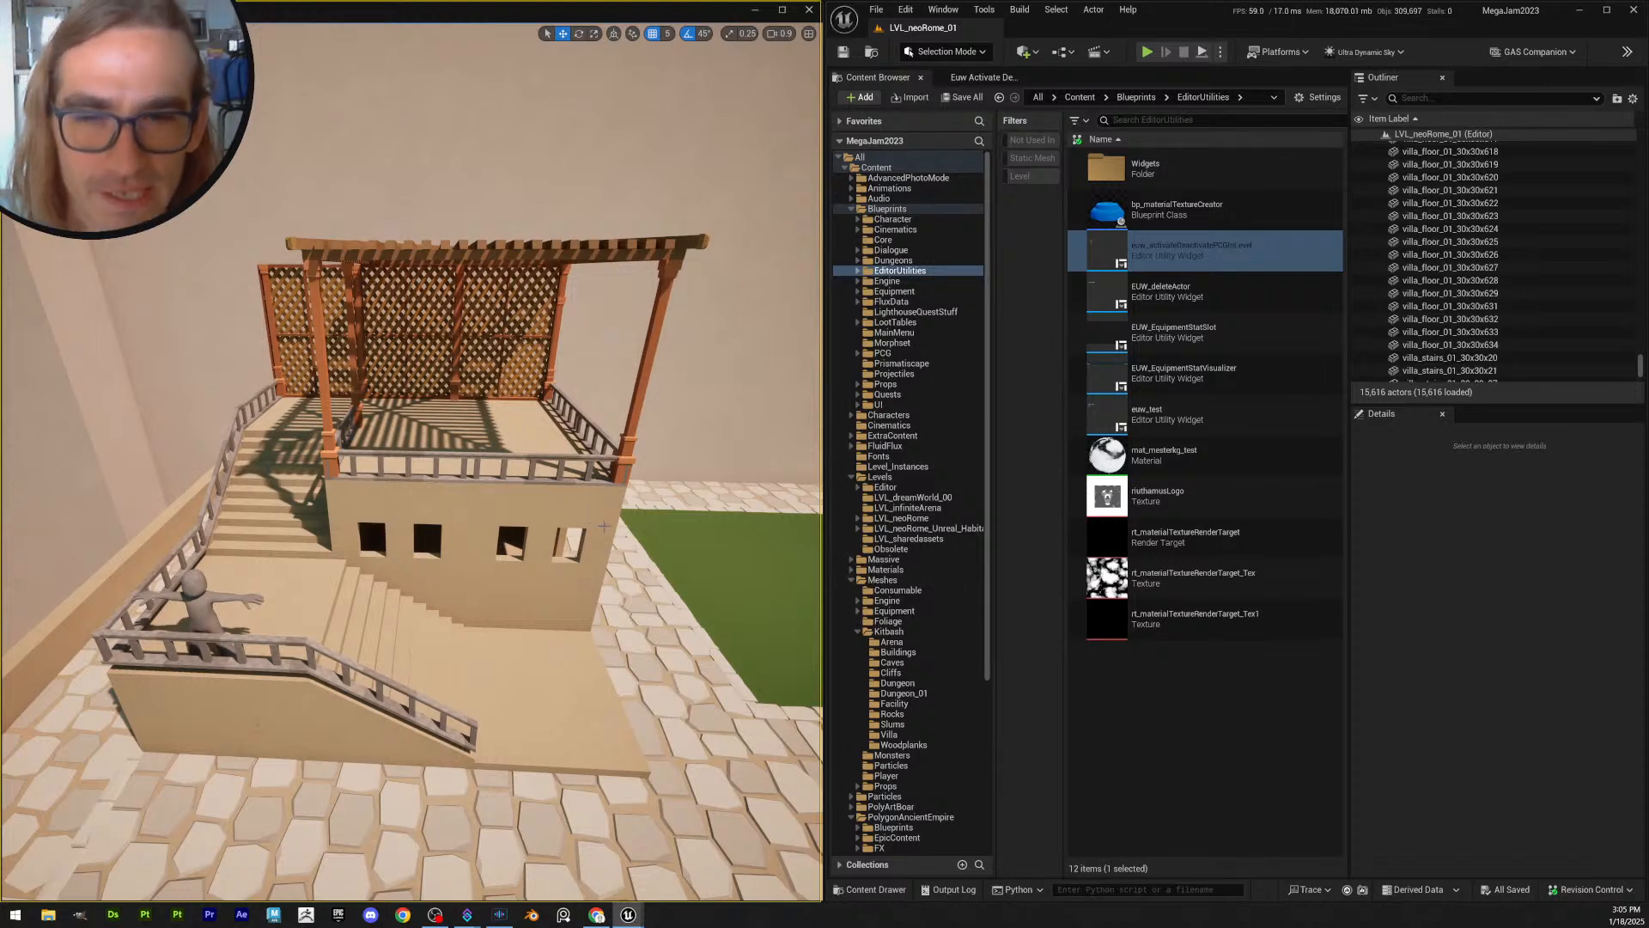
- Check which static mesh each of the three trellis panels along the back wall uses, and clear the selection
{"action": "key", "text": "d"}
{"action": "right_click_drag", "start_coordinate": [604, 525], "coordinate": [505, 478]}
{"action": "key", "text": "w"}
{"action": "scroll", "coordinate": [610, 528], "scroll_direction": "down", "scroll_amount": 2}
{"action": "key", "text": "w"}
{"action": "scroll", "coordinate": [611, 527], "scroll_direction": "down", "scroll_amount": 2}
{"action": "key", "text": "s"}
{"action": "right_click_drag", "start_coordinate": [554, 561], "coordinate": [459, 645]}
{"action": "scroll", "coordinate": [566, 563], "scroll_direction": "up", "scroll_amount": 1}
{"action": "key", "text": "w"}
{"action": "left_click", "coordinate": [540, 570]}
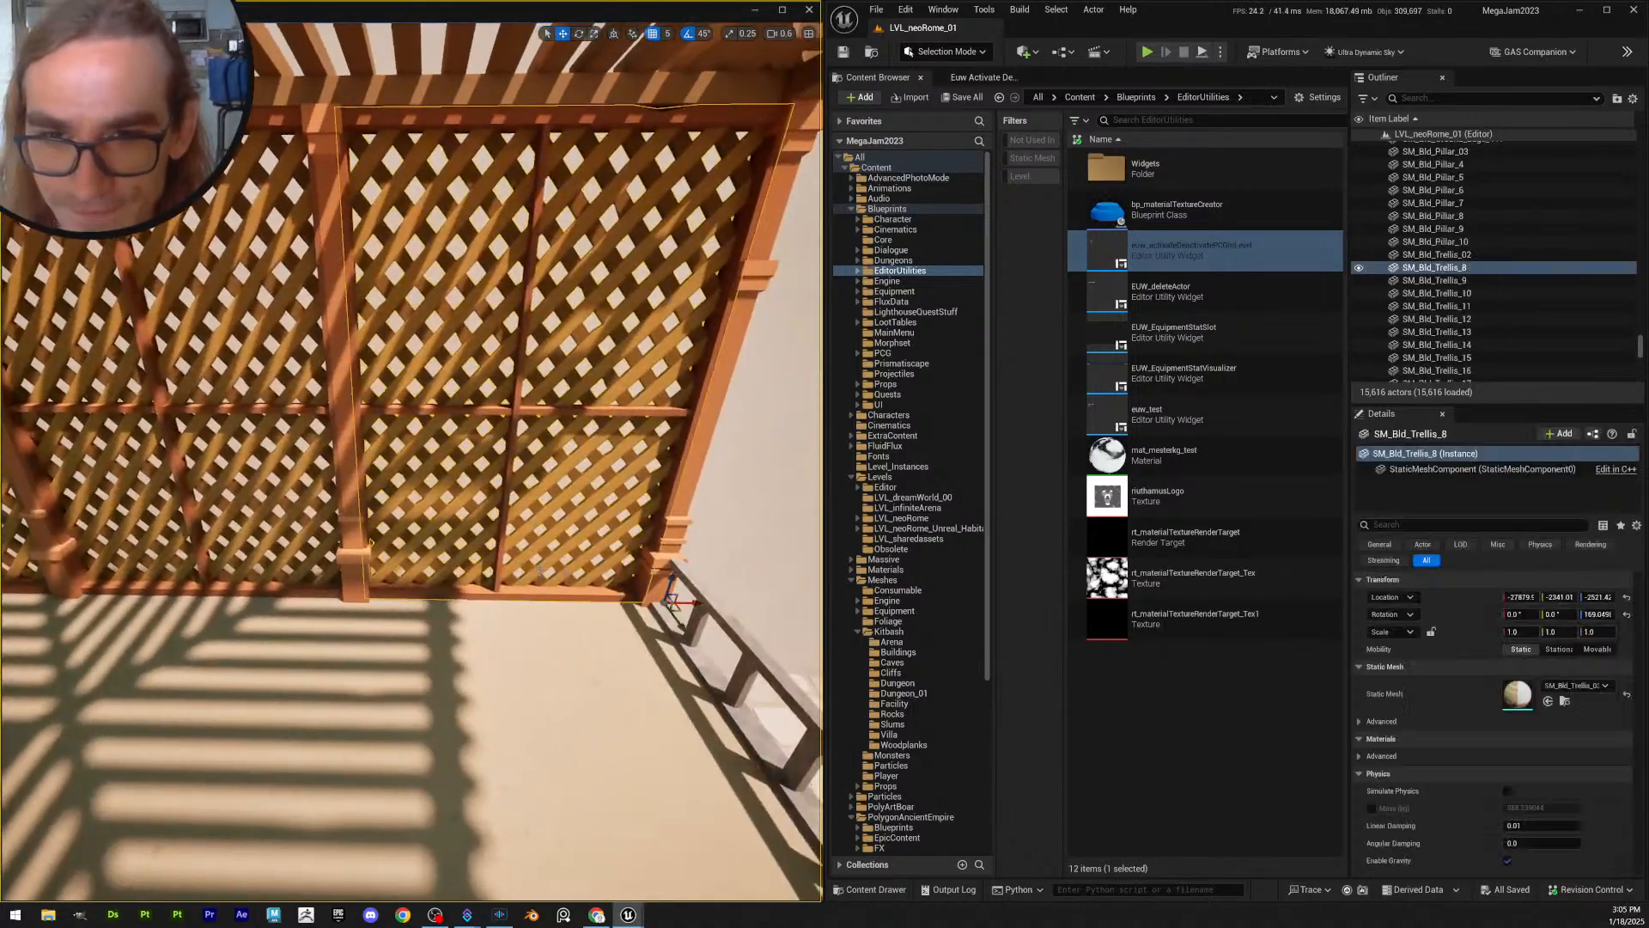
{"action": "right_click_drag", "start_coordinate": [539, 570], "coordinate": [560, 552]}
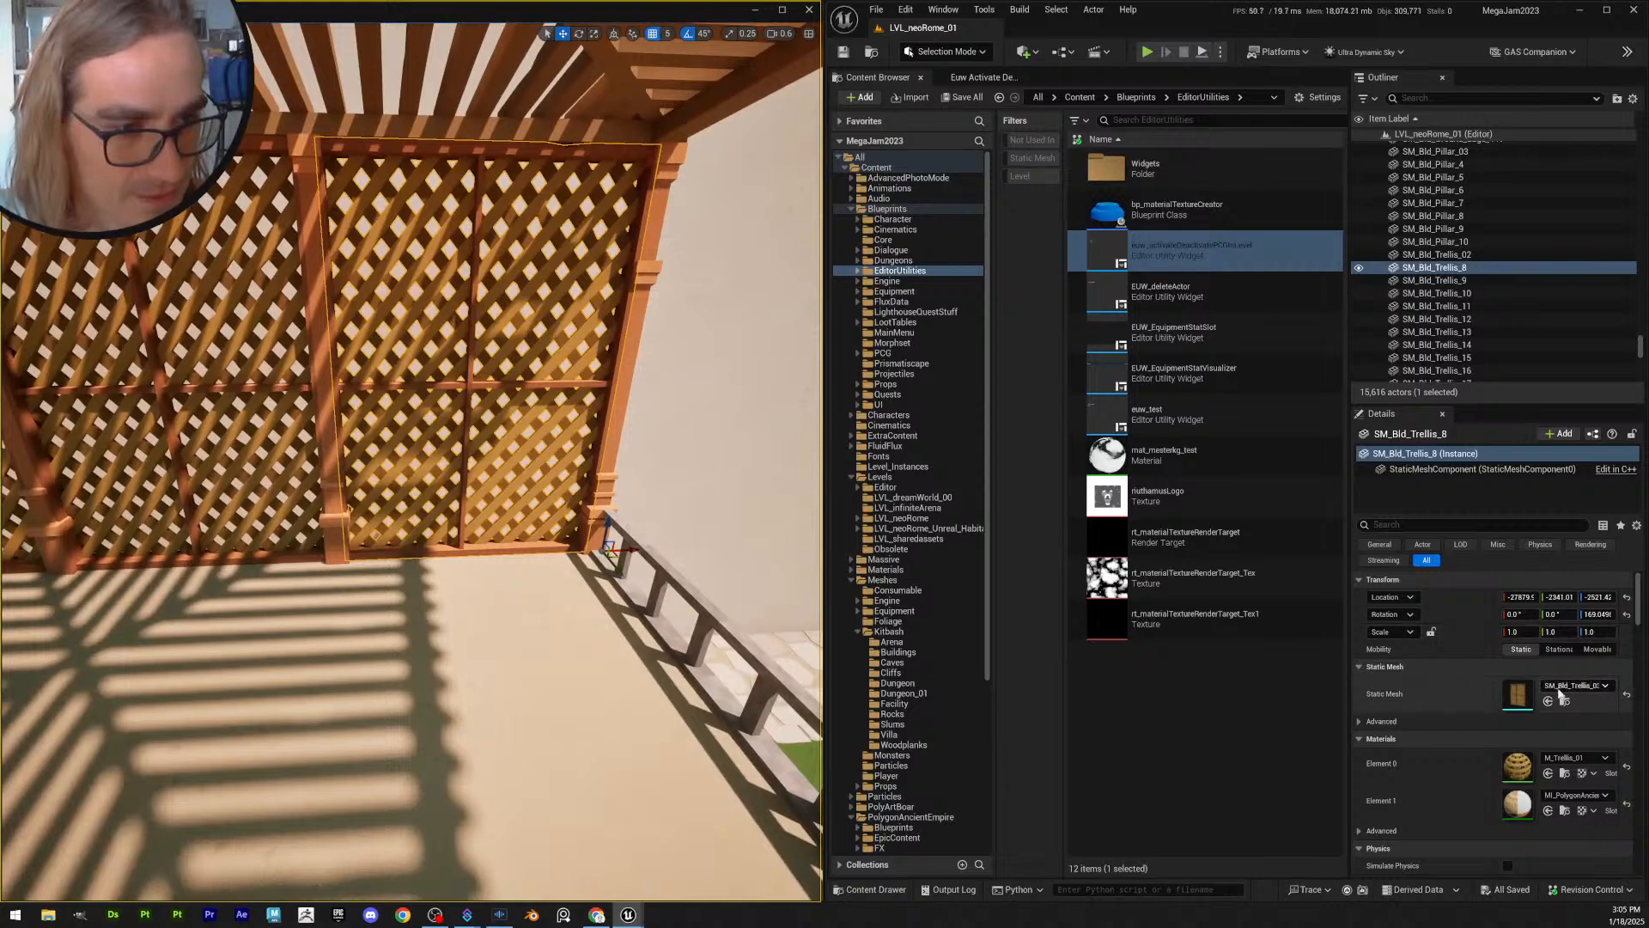
{"action": "left_click", "coordinate": [300, 498]}
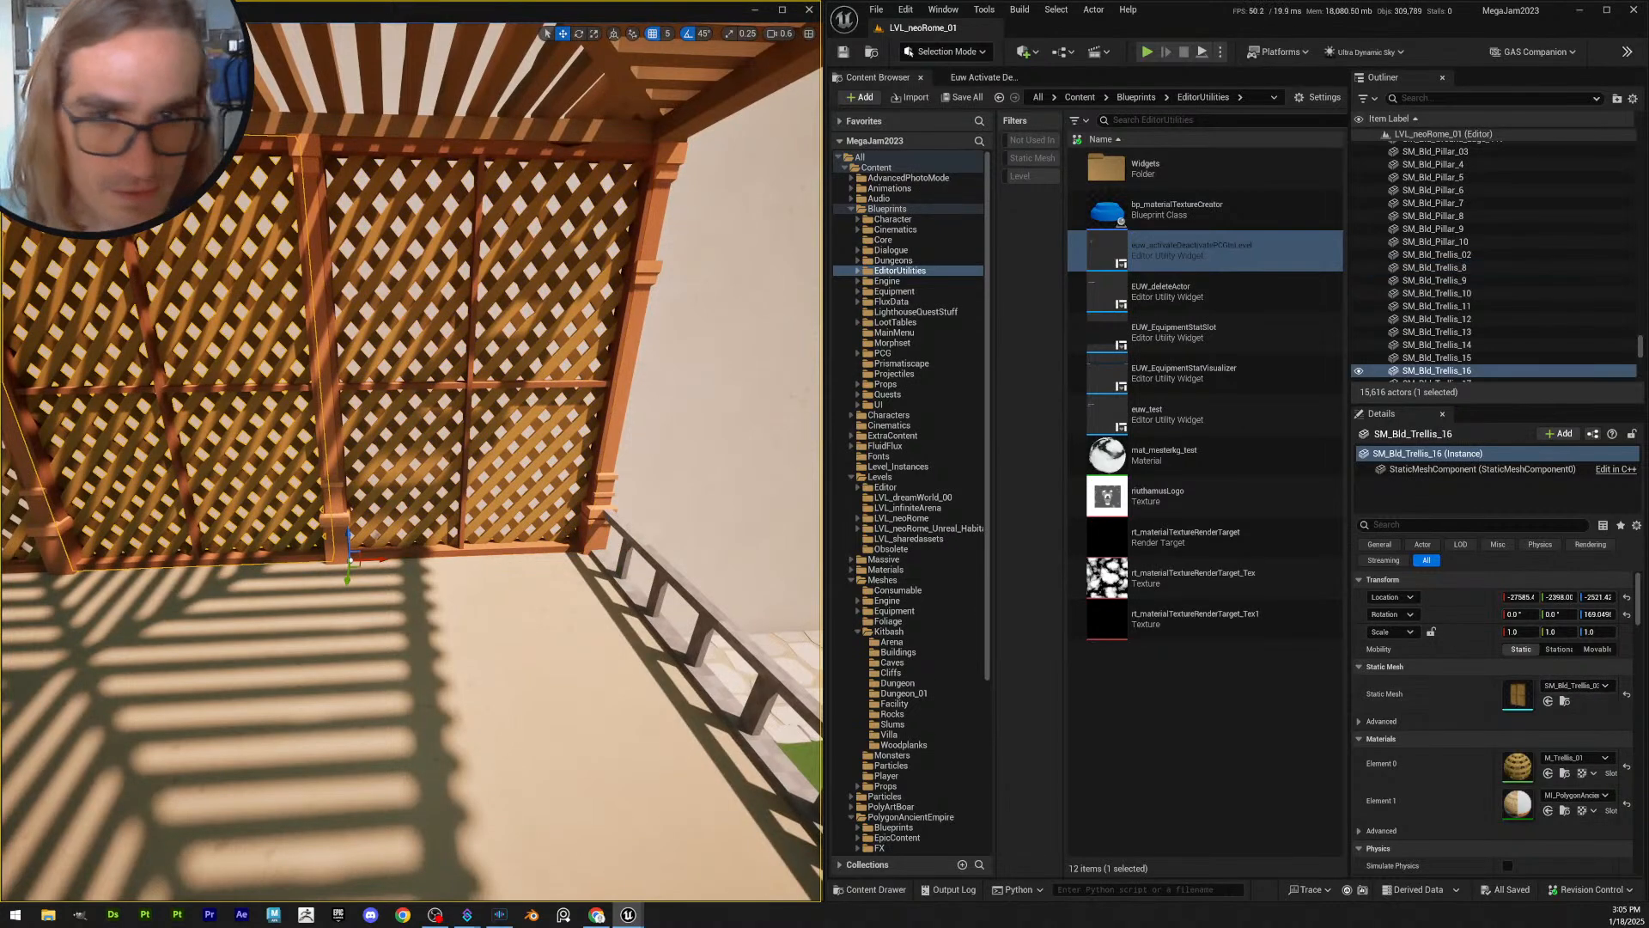
{"action": "right_click_drag", "start_coordinate": [481, 515], "coordinate": [348, 516]}
{"action": "left_click", "coordinate": [225, 481]}
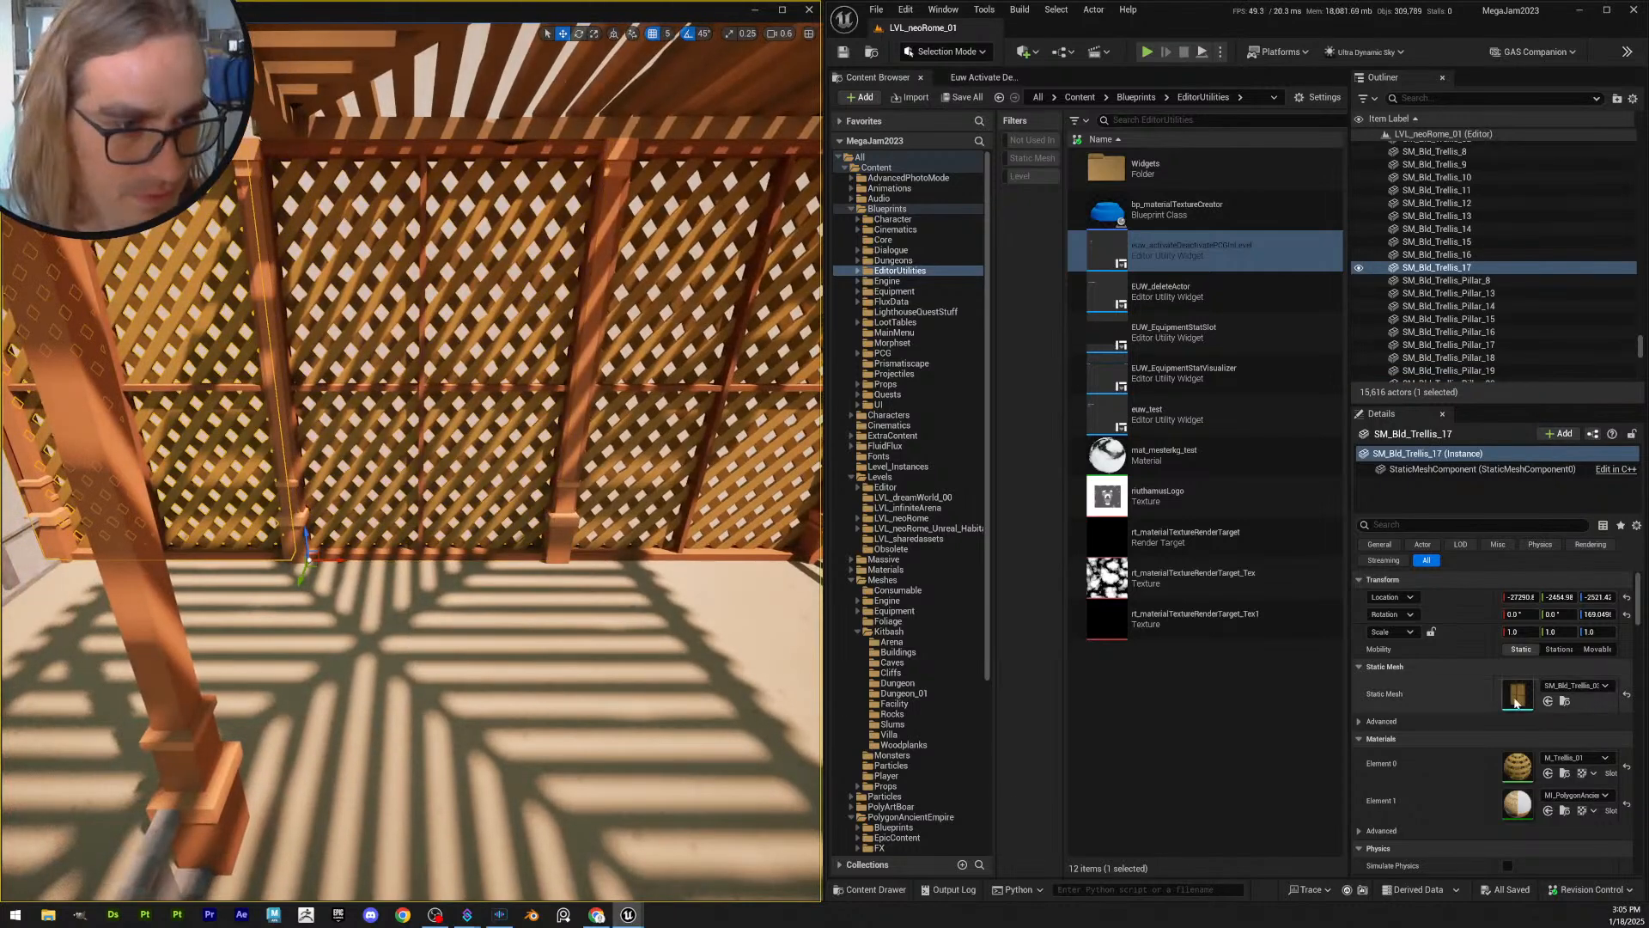
{"action": "right_click_drag", "start_coordinate": [597, 486], "coordinate": [533, 522]}
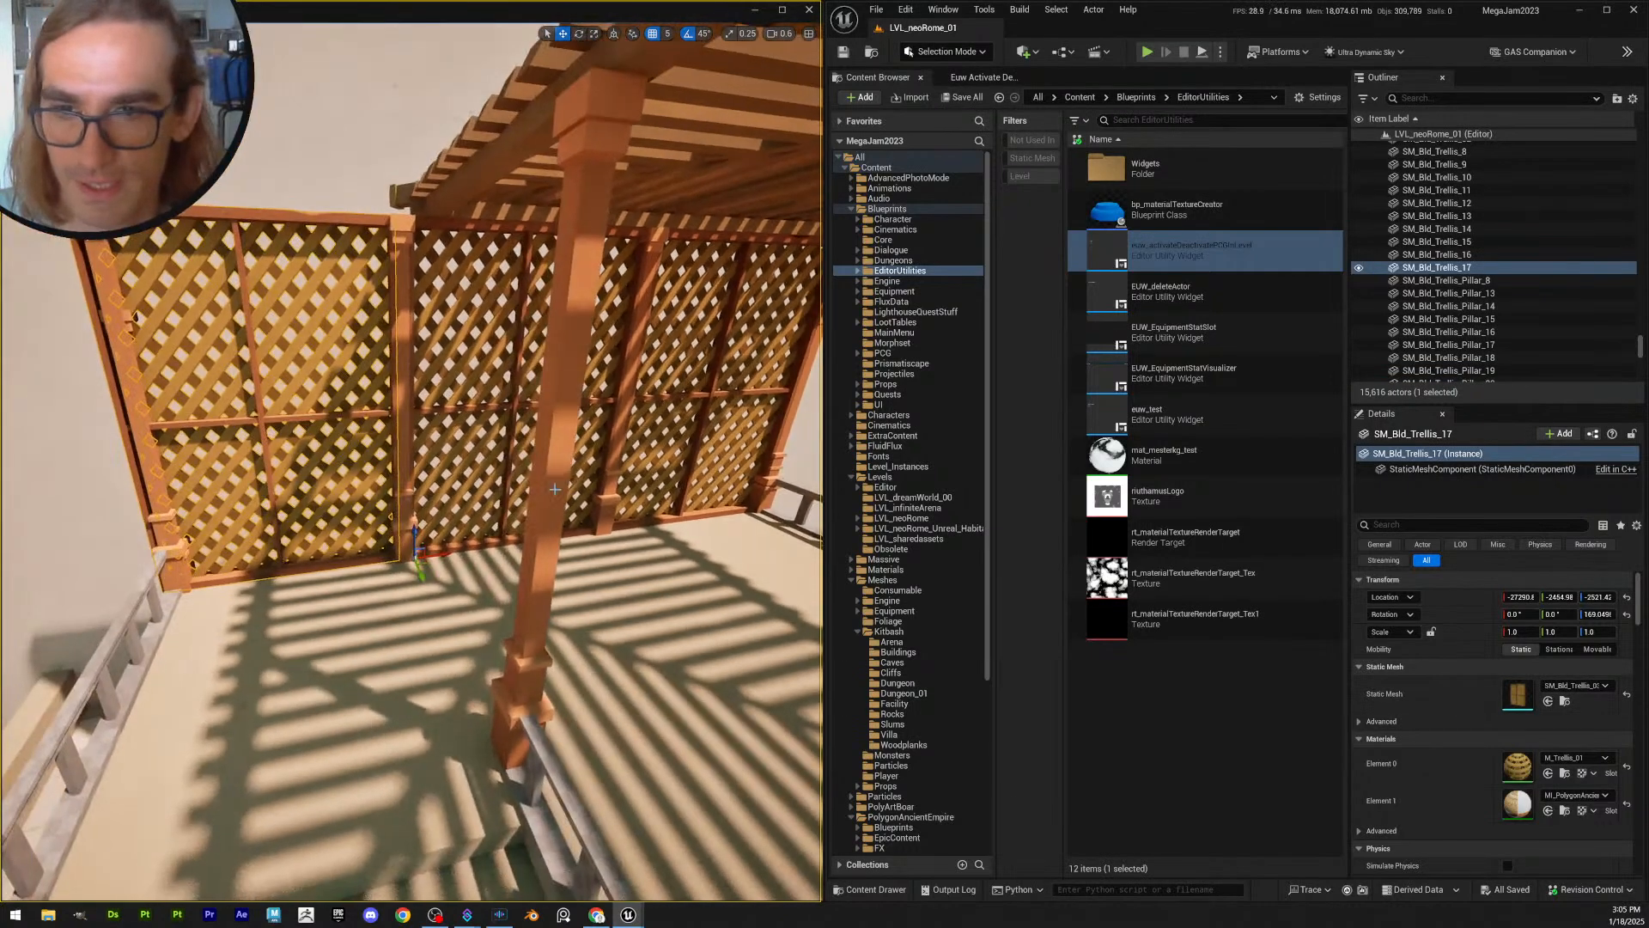
{"action": "key", "text": "Escape"}
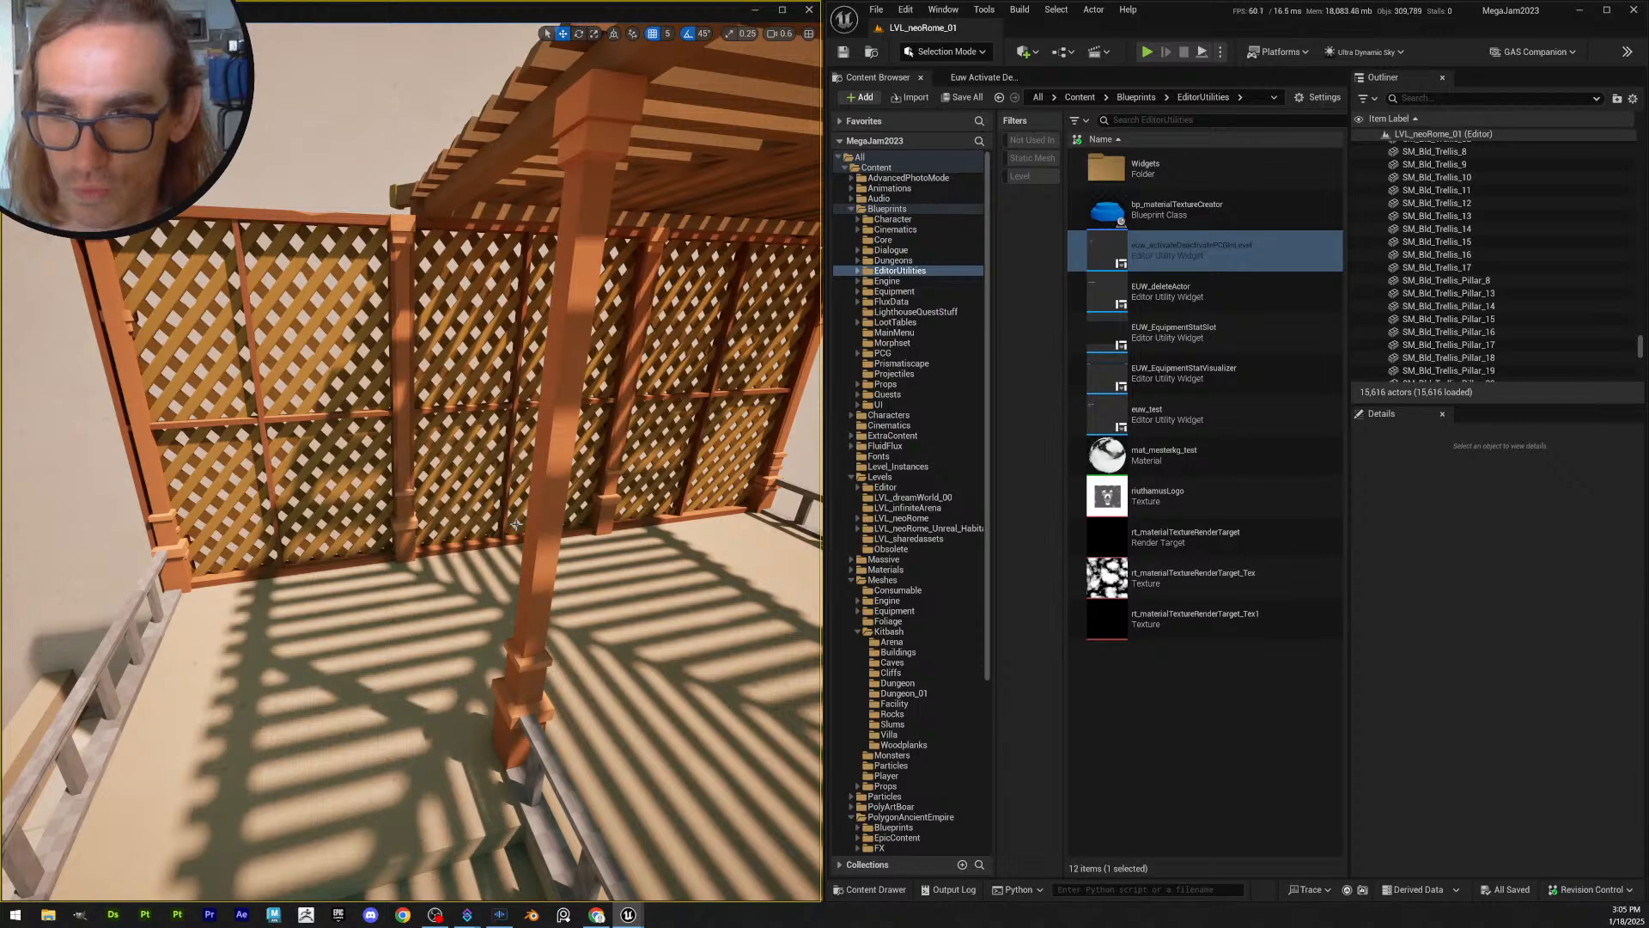
- Recheck the mesh and material assignments of the middle and stair-side trellis panels, leaving nothing selected
{"action": "right_click_drag", "start_coordinate": [591, 478], "coordinate": [644, 485]}
{"action": "left_click", "coordinate": [591, 478]}
{"action": "left_click", "coordinate": [310, 387]}
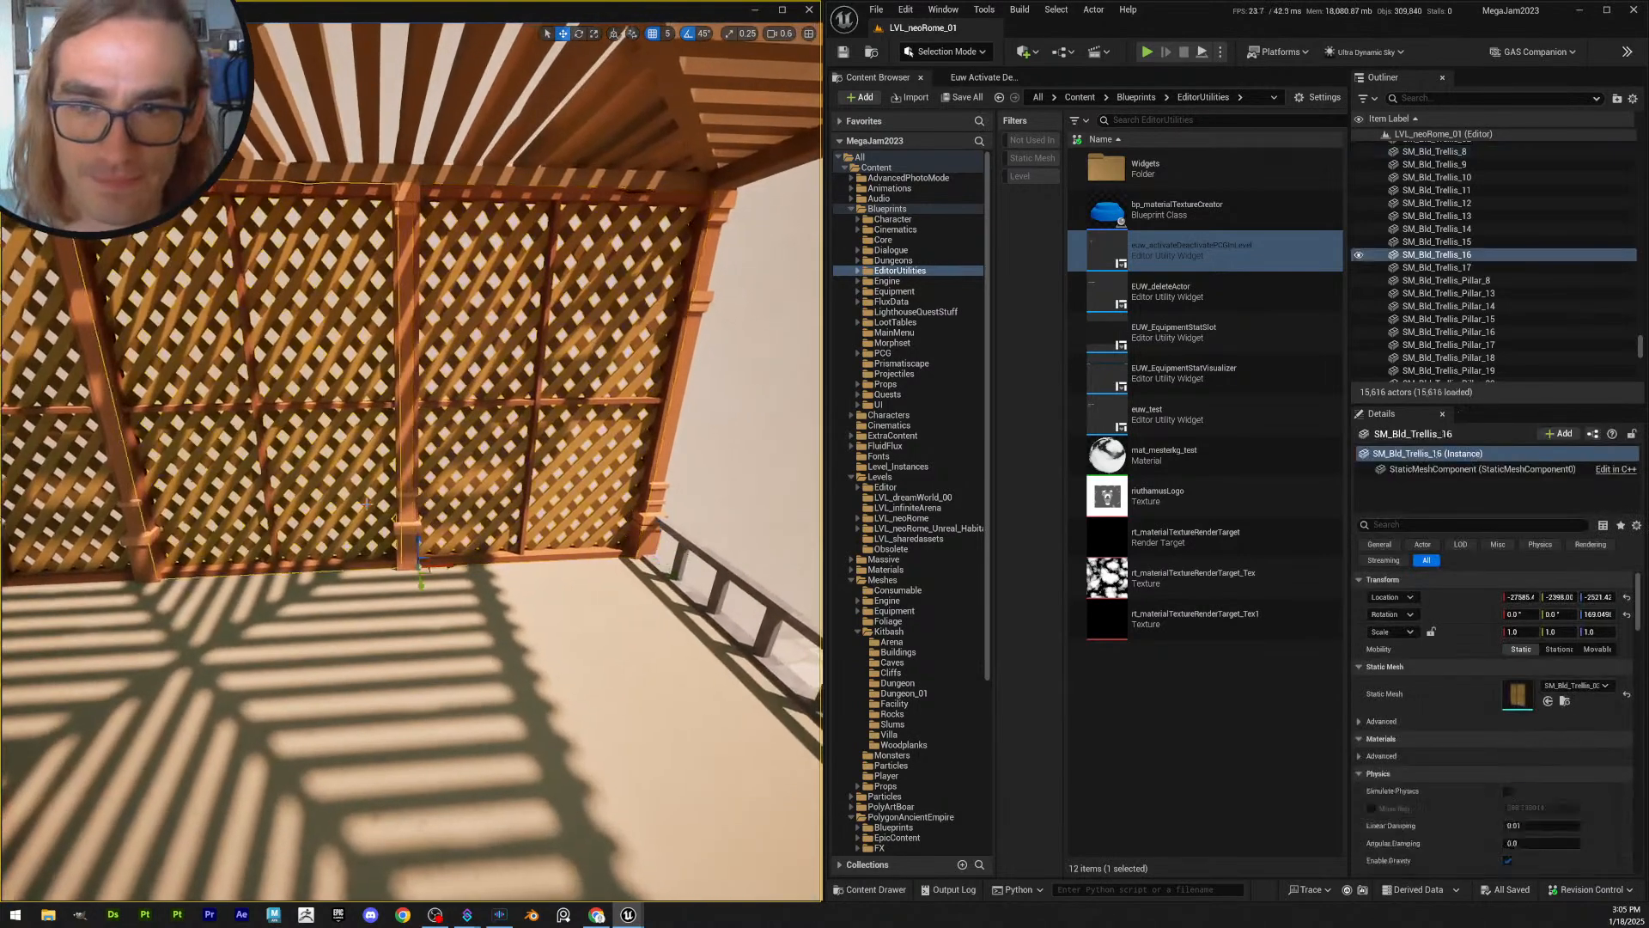
{"action": "right_click_drag", "start_coordinate": [309, 387], "coordinate": [257, 386]}
{"action": "right_click_drag", "start_coordinate": [197, 477], "coordinate": [183, 476]}
{"action": "left_click", "coordinate": [183, 477]}
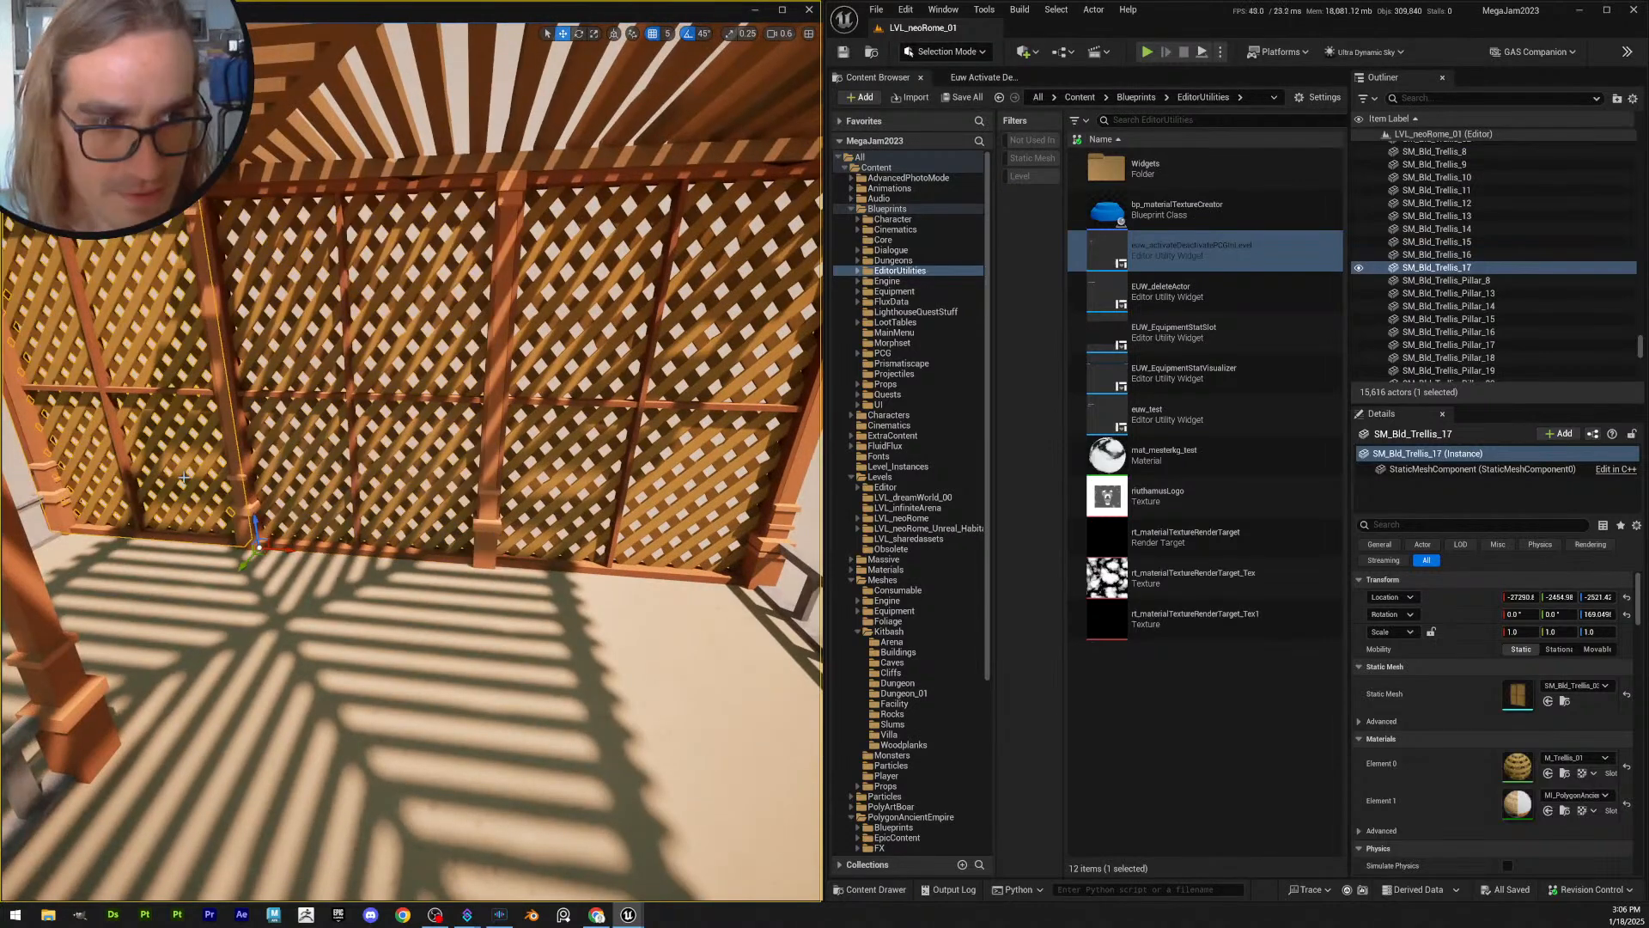
{"action": "key", "text": "Escape"}
- Delete the middle and stair-side trellis panels, keeping only the edited end panel by the outer railing
{"action": "mouse_move", "coordinate": [359, 502]}
{"action": "right_mouse_down"}
{"action": "mouse_move", "coordinate": [550, 502]}
{"action": "mouse_move", "coordinate": [492, 507]}
{"action": "mouse_move", "coordinate": [497, 481]}
{"action": "mouse_move", "coordinate": [357, 491]}
{"action": "right_mouse_up"}
{"action": "left_click", "coordinate": [490, 513]}
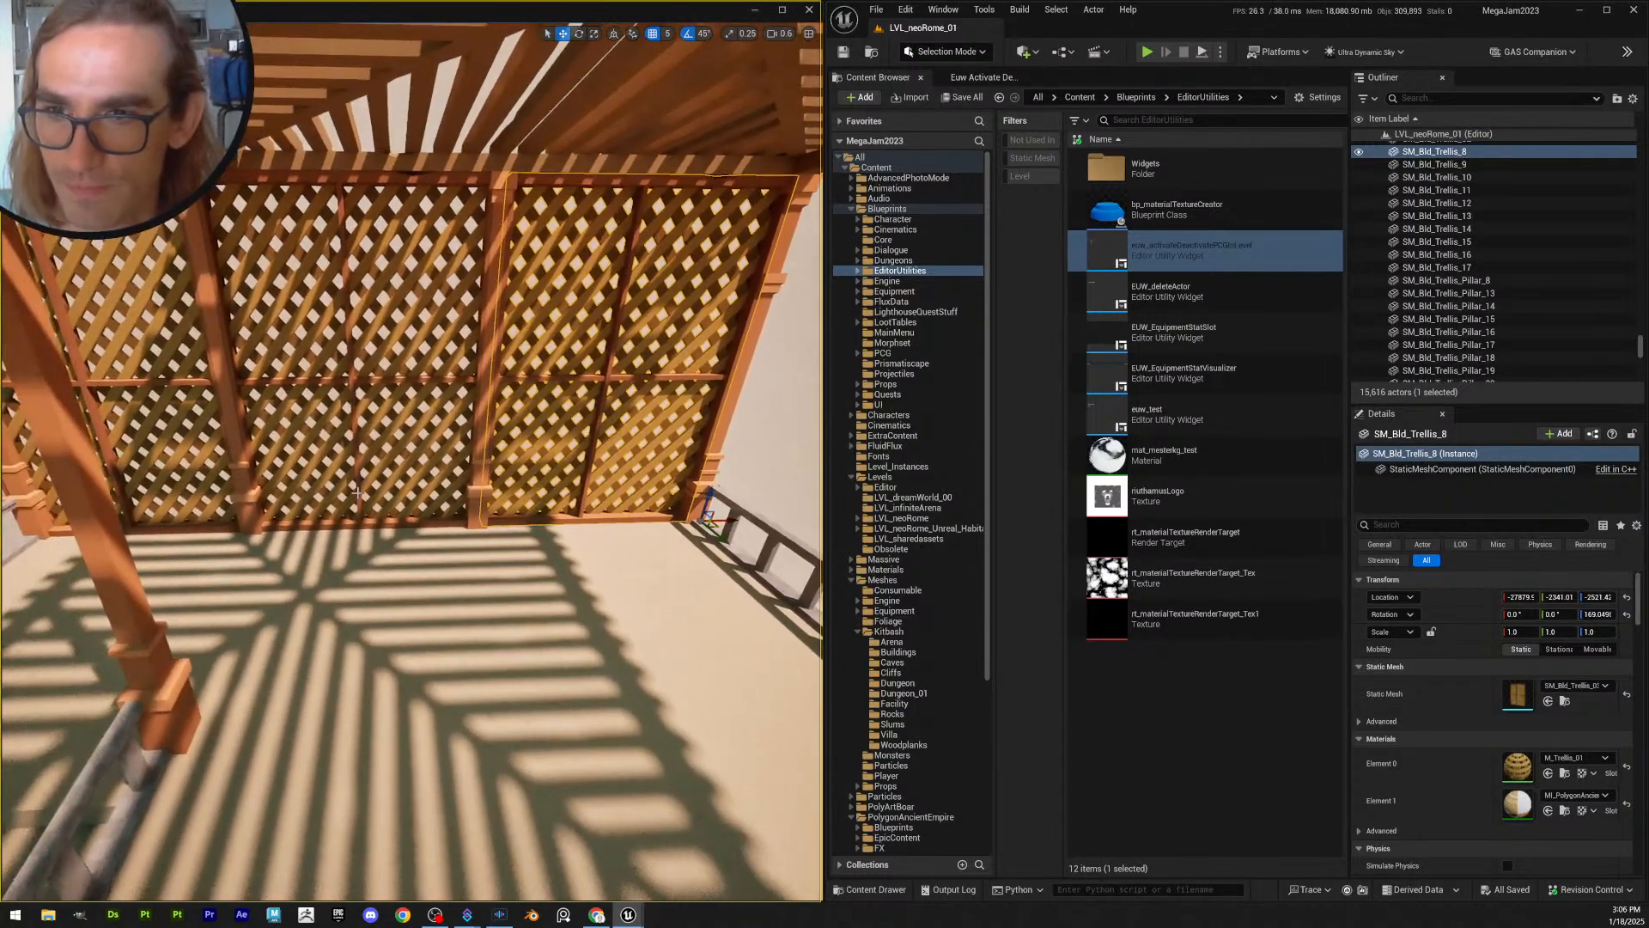
{"action": "left_click", "coordinate": [398, 486]}
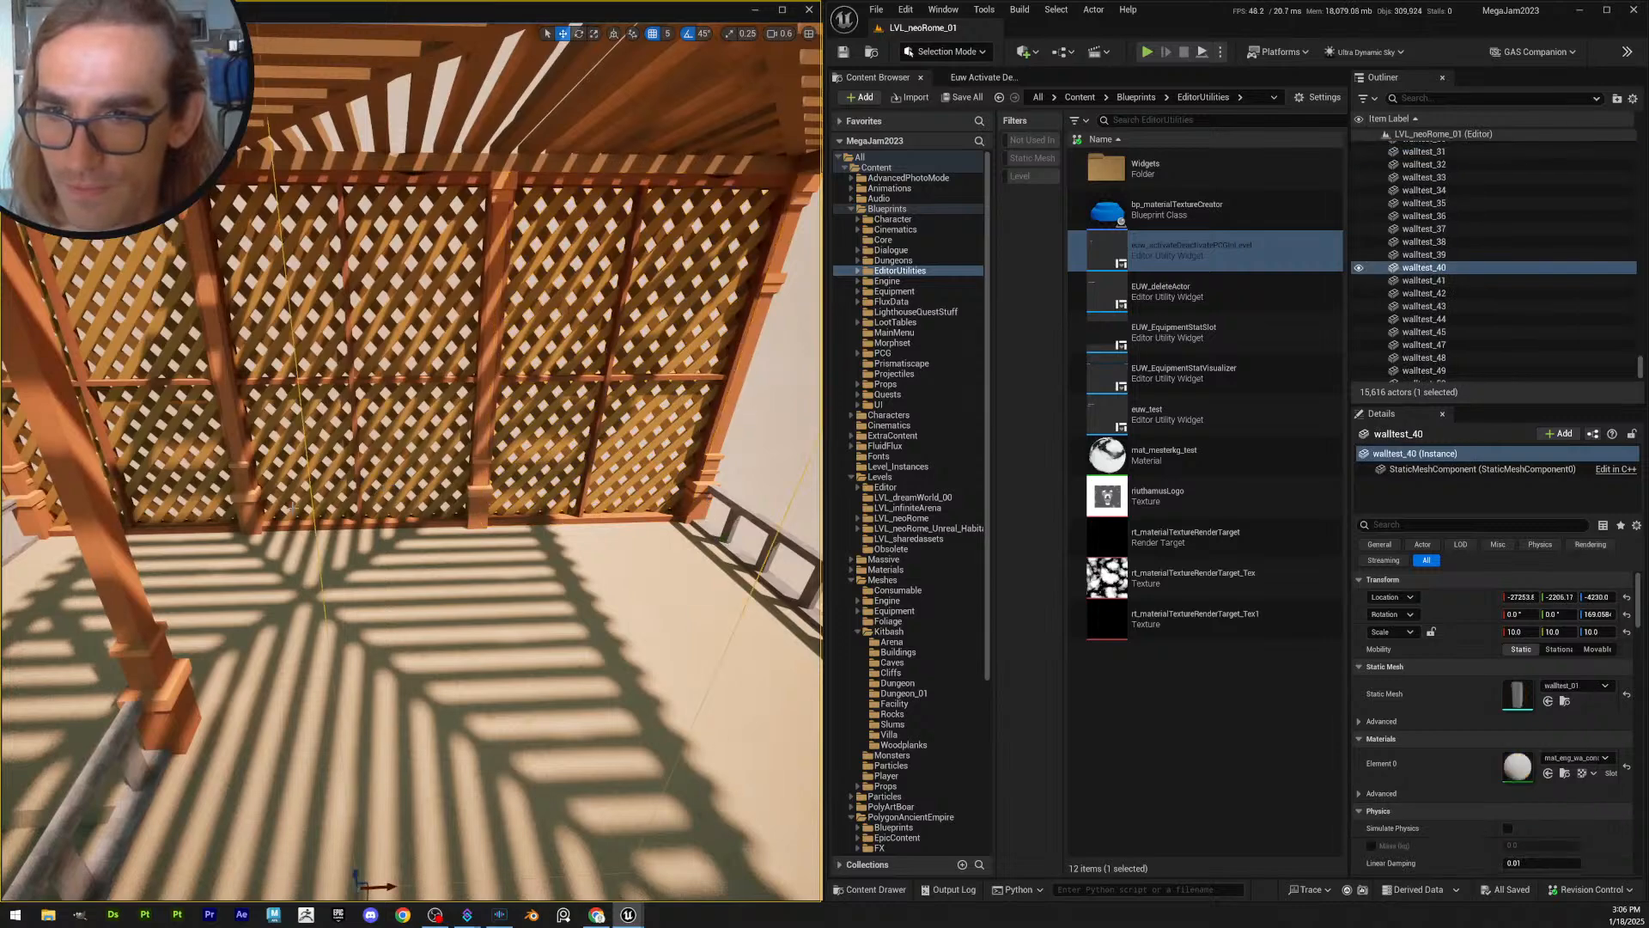
{"action": "left_click", "coordinate": [395, 483]}
{"action": "left_click", "coordinate": [221, 484], "text": "ctrl"}
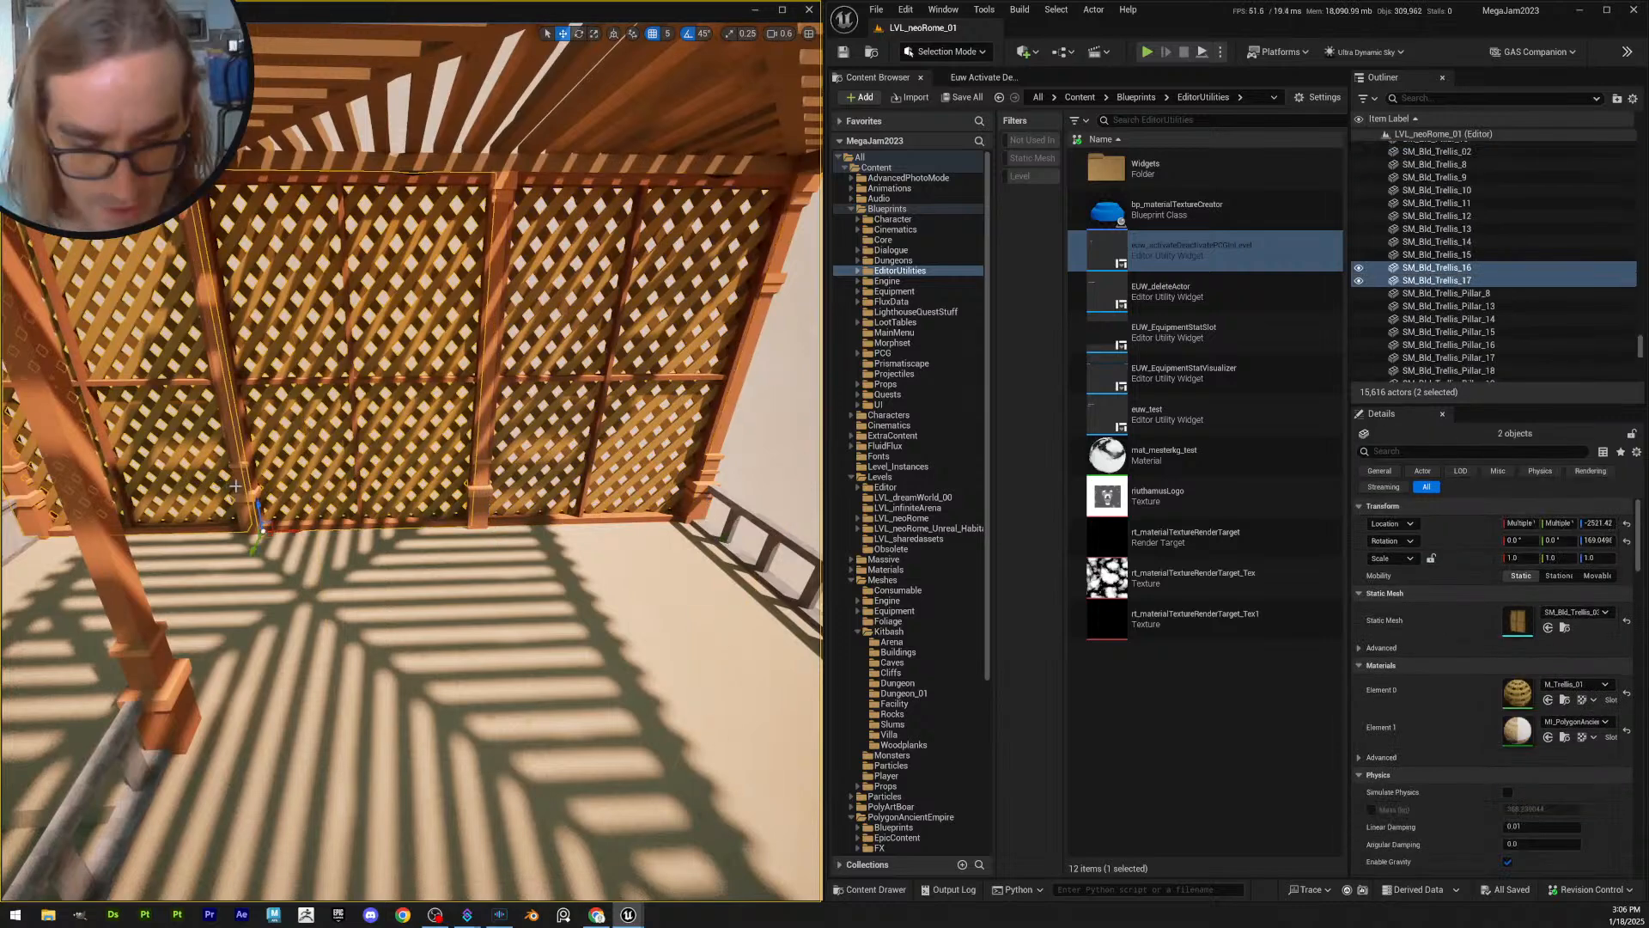
{"action": "key", "text": "Delete"}
- Delete the surplus trellis pillar overlapping SM_Bld_Trellis_Pillar_20 at the terrace's back corner
{"action": "right_click_drag", "start_coordinate": [410, 555], "coordinate": [470, 456]}
{"action": "key", "text": "s"}
{"action": "key", "text": "w"}
{"action": "key", "text": "q"}
{"action": "scroll", "coordinate": [490, 524], "scroll_direction": "down", "scroll_amount": 2}
{"action": "right_click_drag", "start_coordinate": [311, 528], "coordinate": [476, 550]}
{"action": "left_click", "coordinate": [476, 551]}
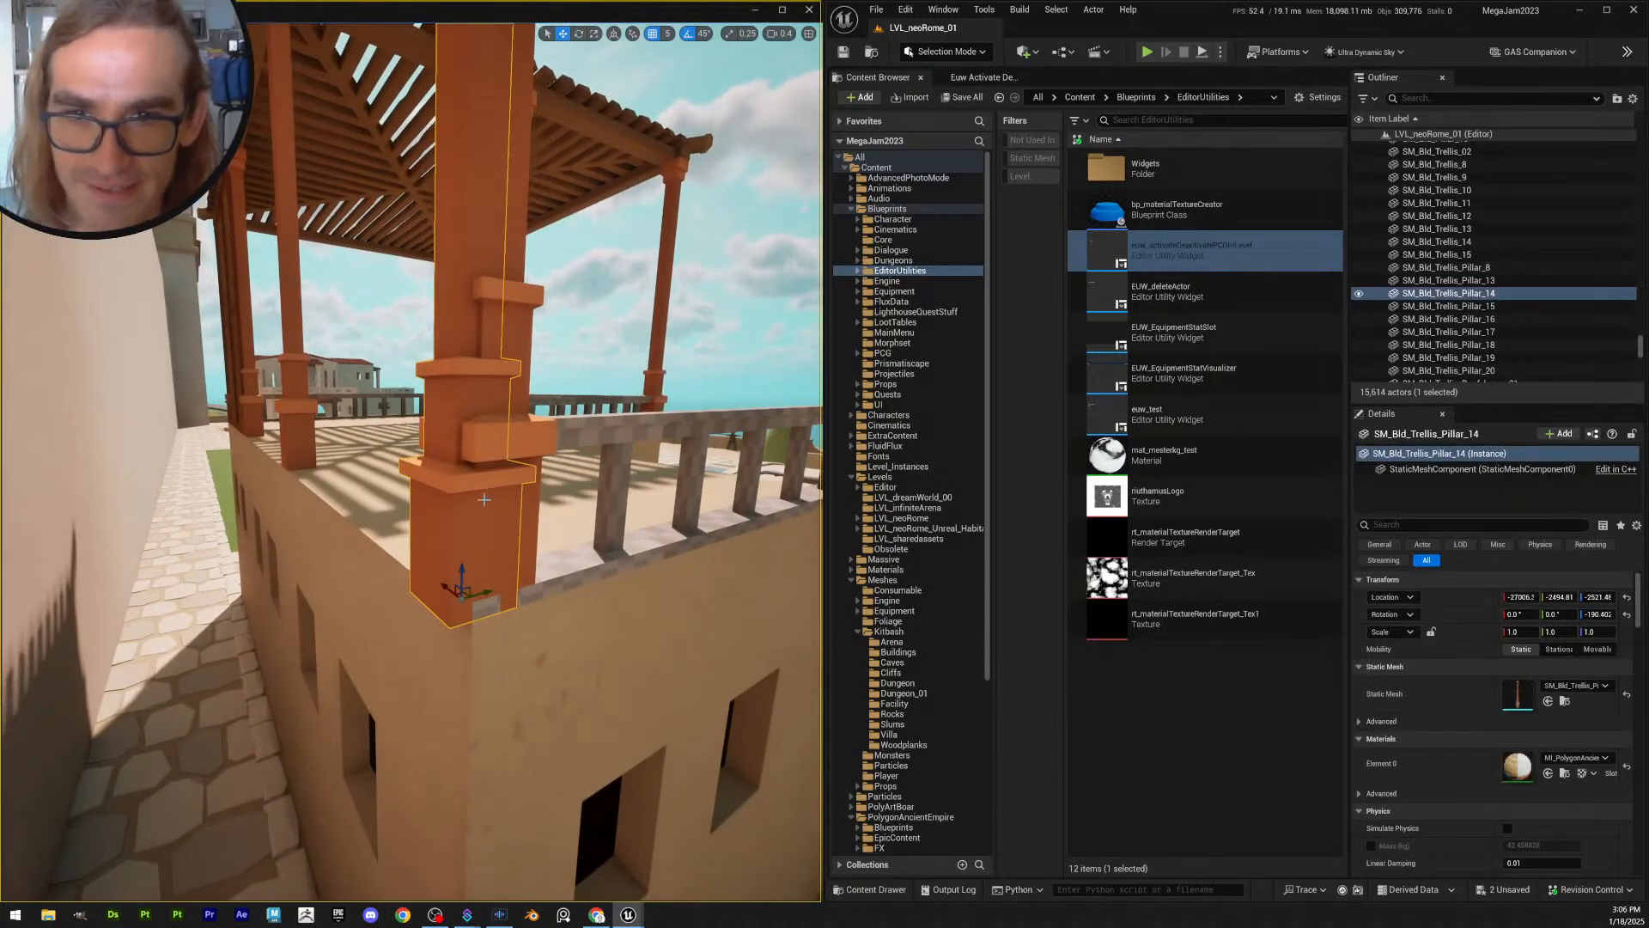
{"action": "left_click", "coordinate": [528, 403]}
{"action": "key", "text": "d"}
{"action": "right_click_drag", "start_coordinate": [528, 404], "coordinate": [443, 365]}
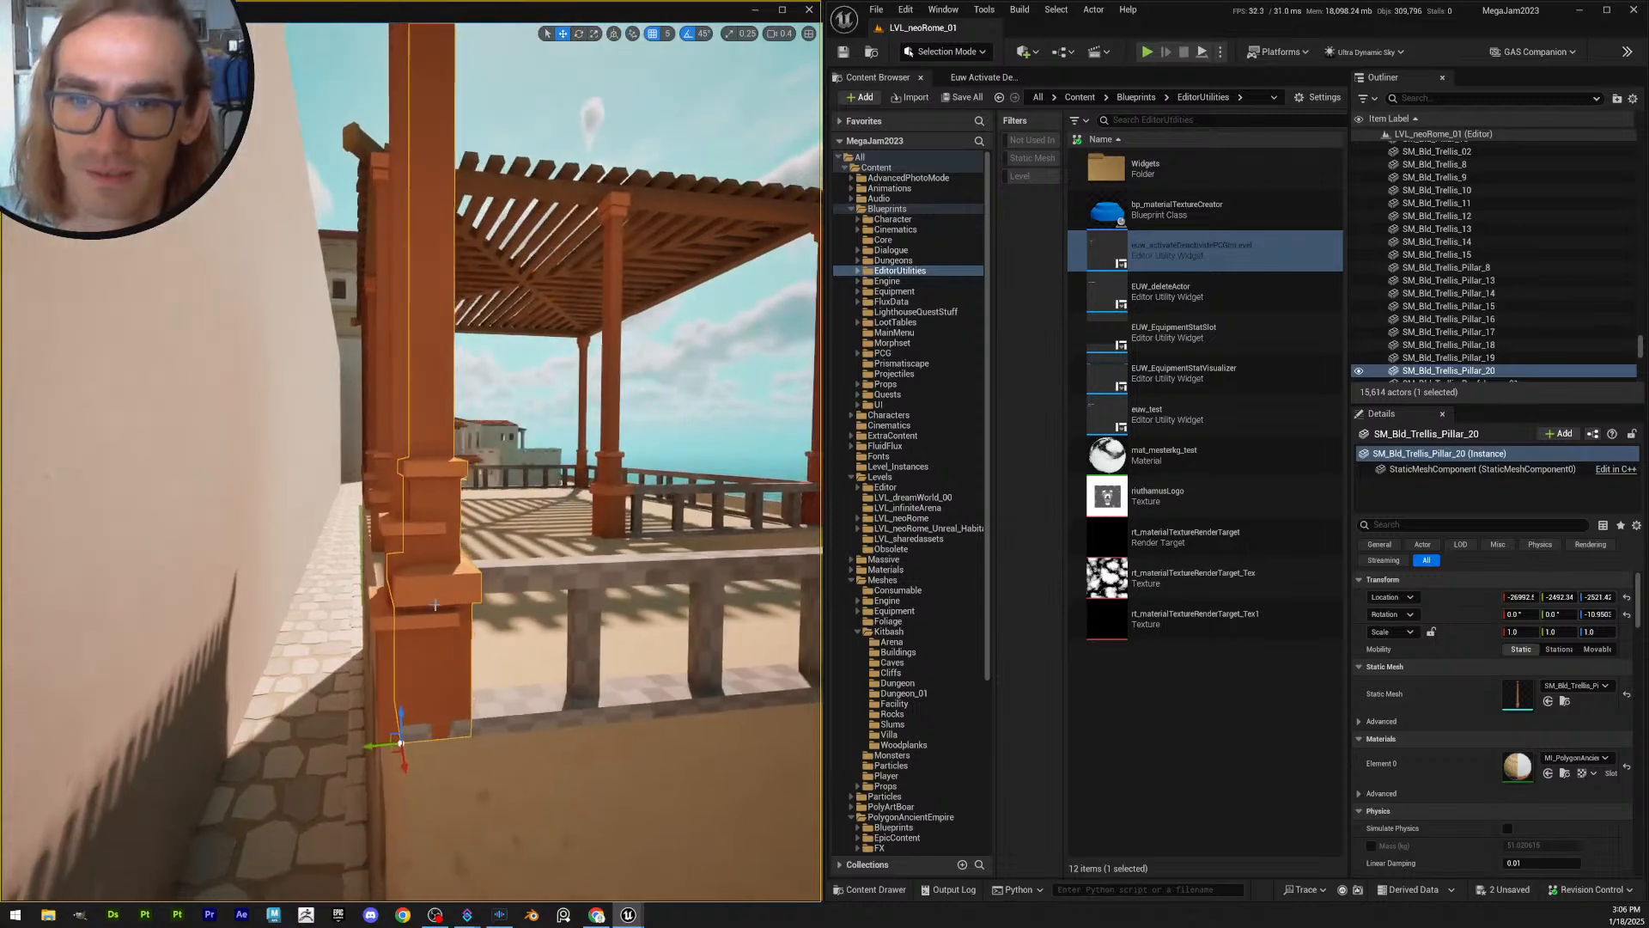
{"action": "right_click_drag", "start_coordinate": [496, 546], "coordinate": [475, 663]}
{"action": "key", "text": "Delete"}
{"action": "key", "text": "w"}
{"action": "scroll", "coordinate": [524, 679], "scroll_direction": "up", "scroll_amount": 1}
{"action": "key", "text": "w"}
{"action": "key", "text": "d"}
{"action": "key", "text": "s"}
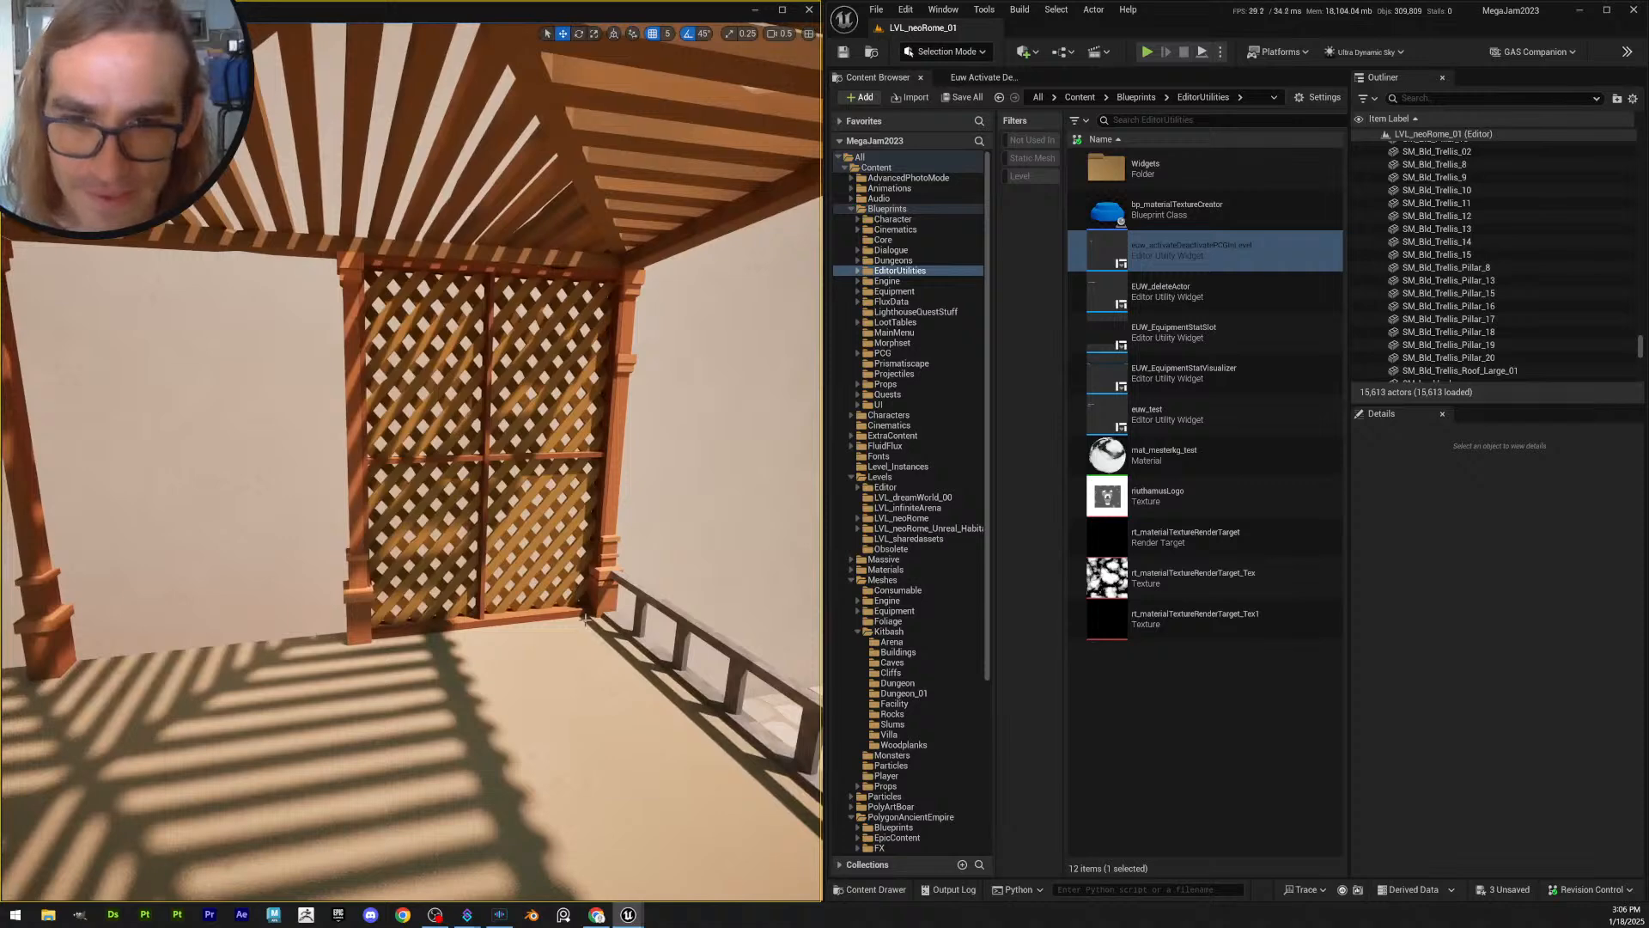
- Set grid snapping to 100 and duplicate the end trellis panel twice along the back wall, filling the middle and stair-side bays
{"action": "right_click_drag", "start_coordinate": [550, 565], "coordinate": [405, 545]}
{"action": "left_click", "coordinate": [606, 589]}
{"action": "key", "text": "w"}
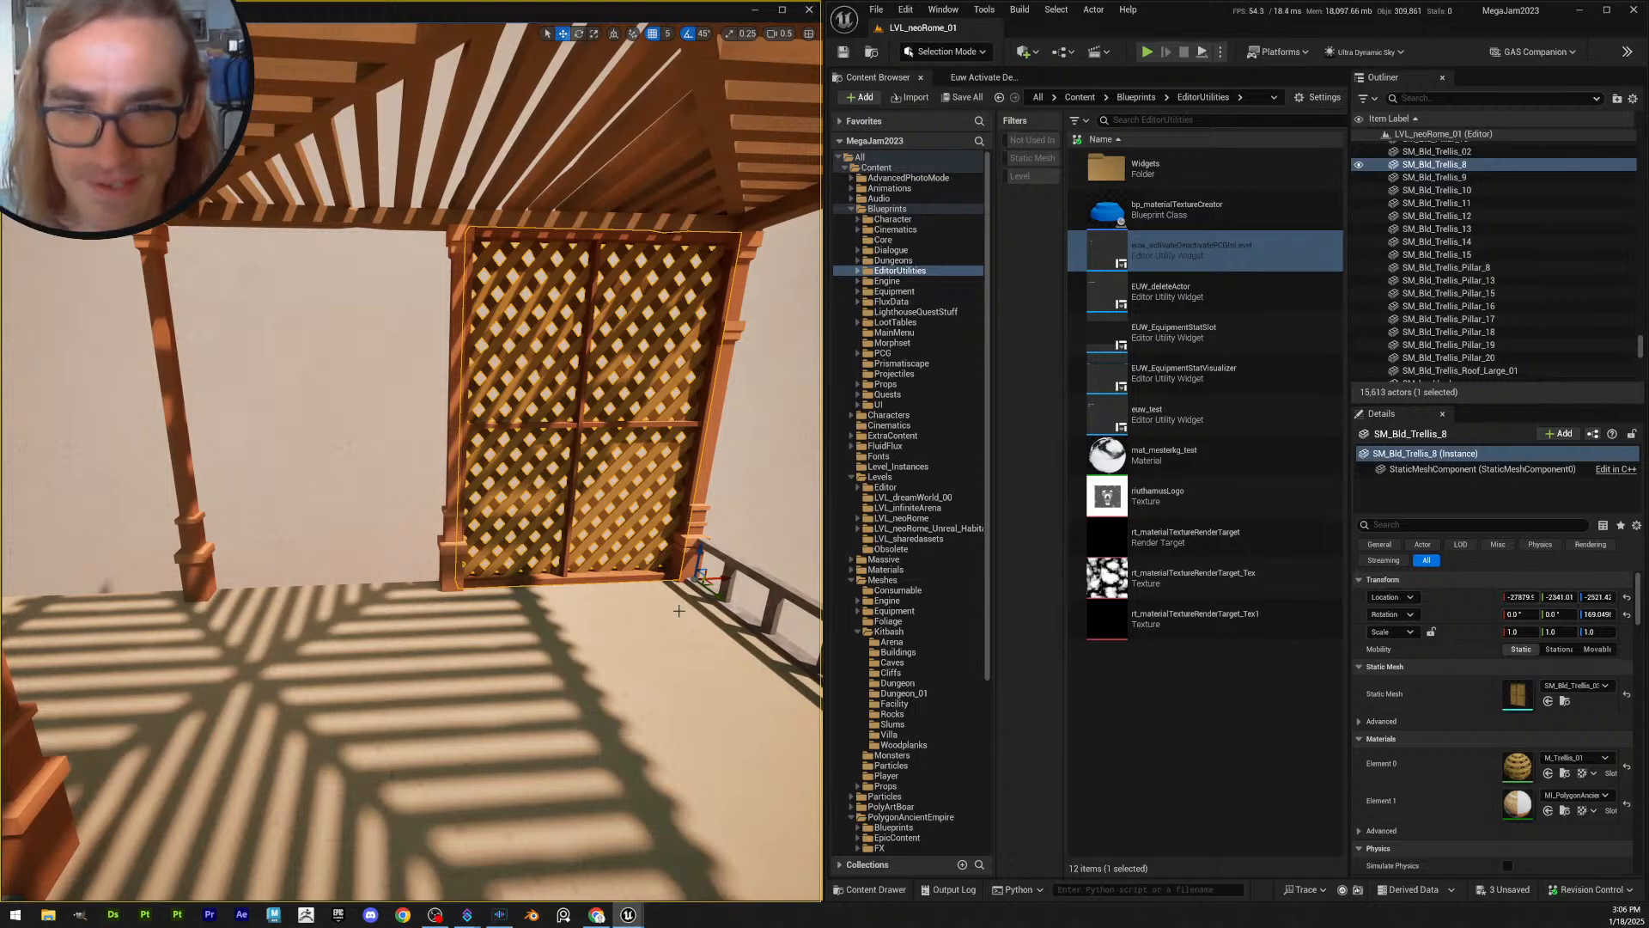
{"action": "left_click", "coordinate": [667, 34]}
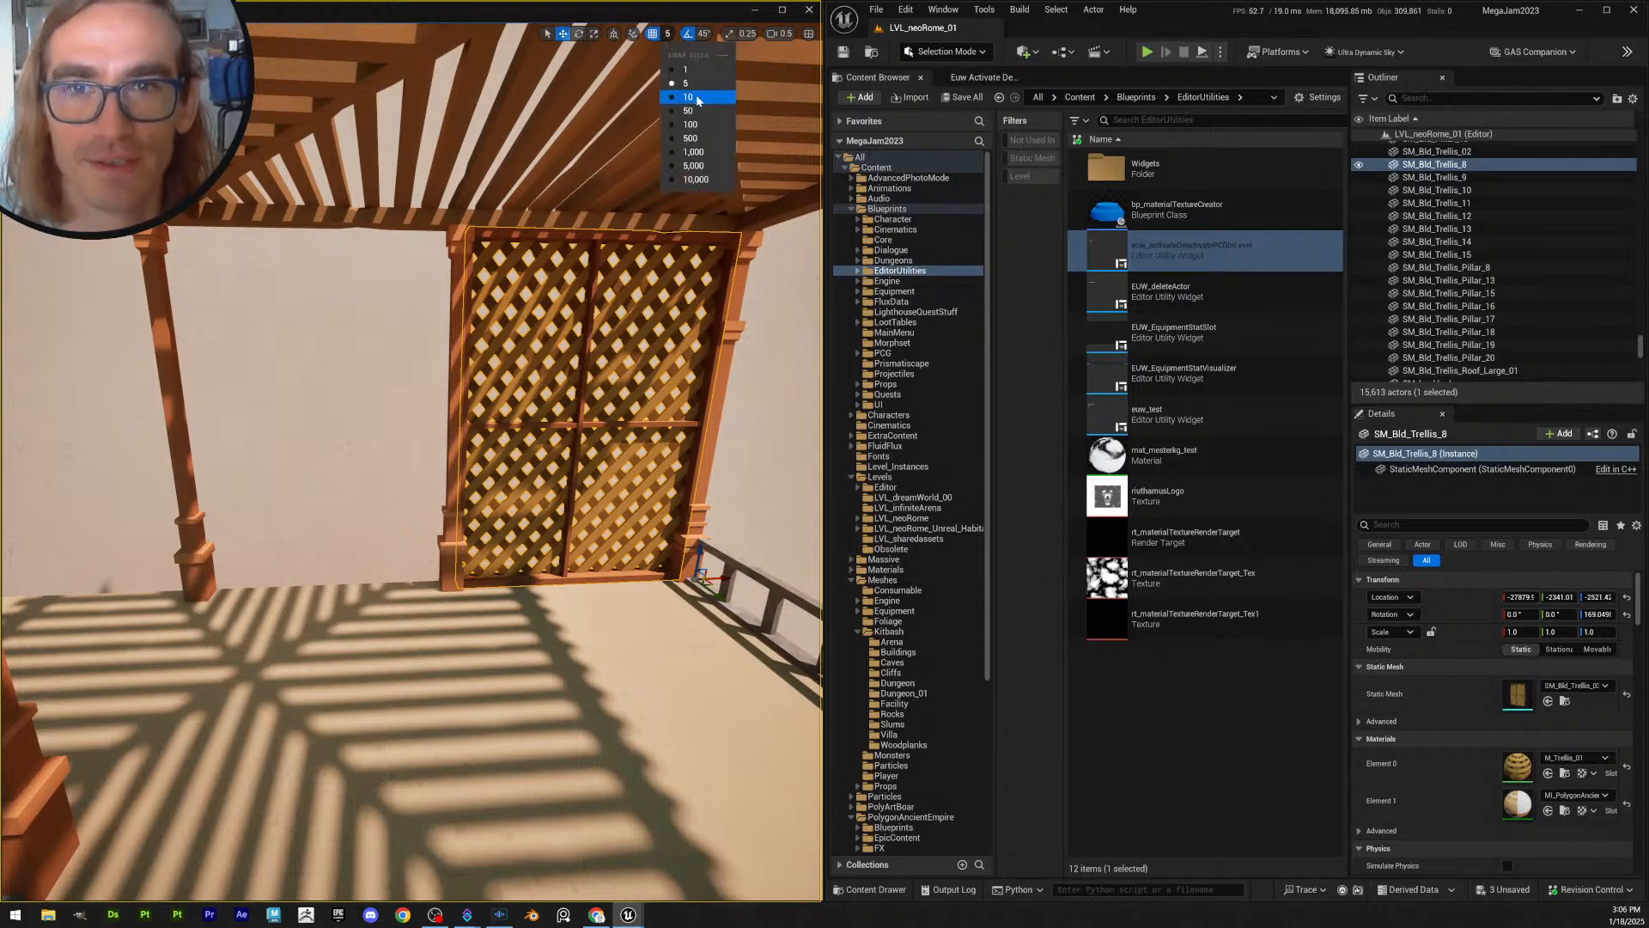
{"action": "left_click", "coordinate": [687, 134]}
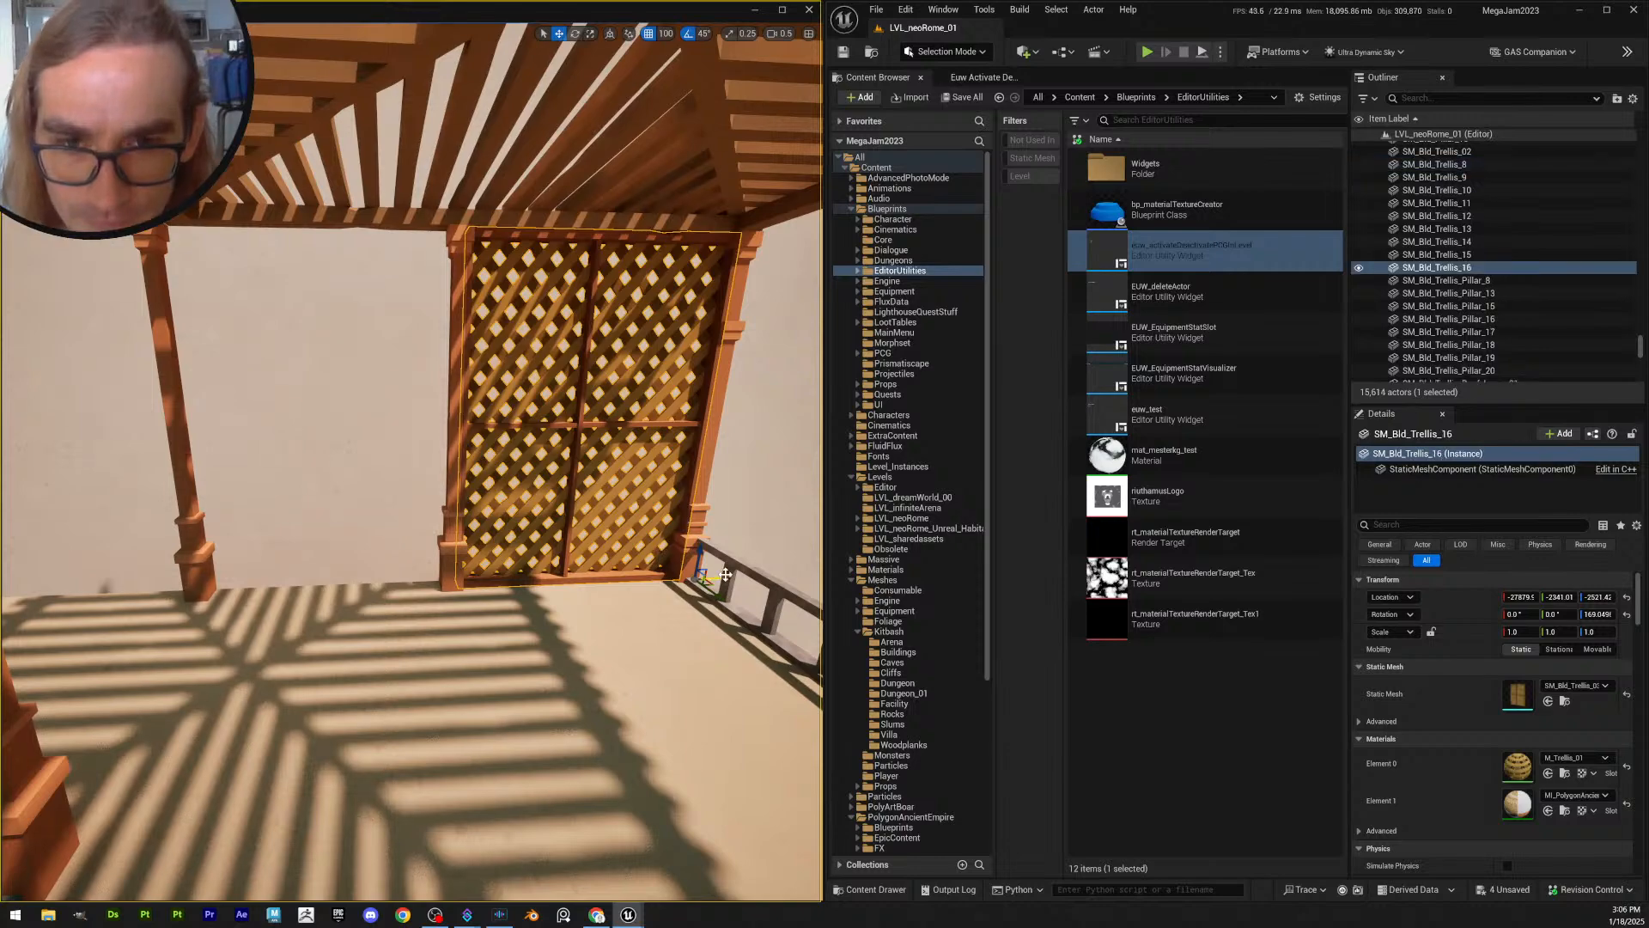
{"action": "left_click_drag", "start_coordinate": [720, 575], "coordinate": [459, 556], "text": "alt"}
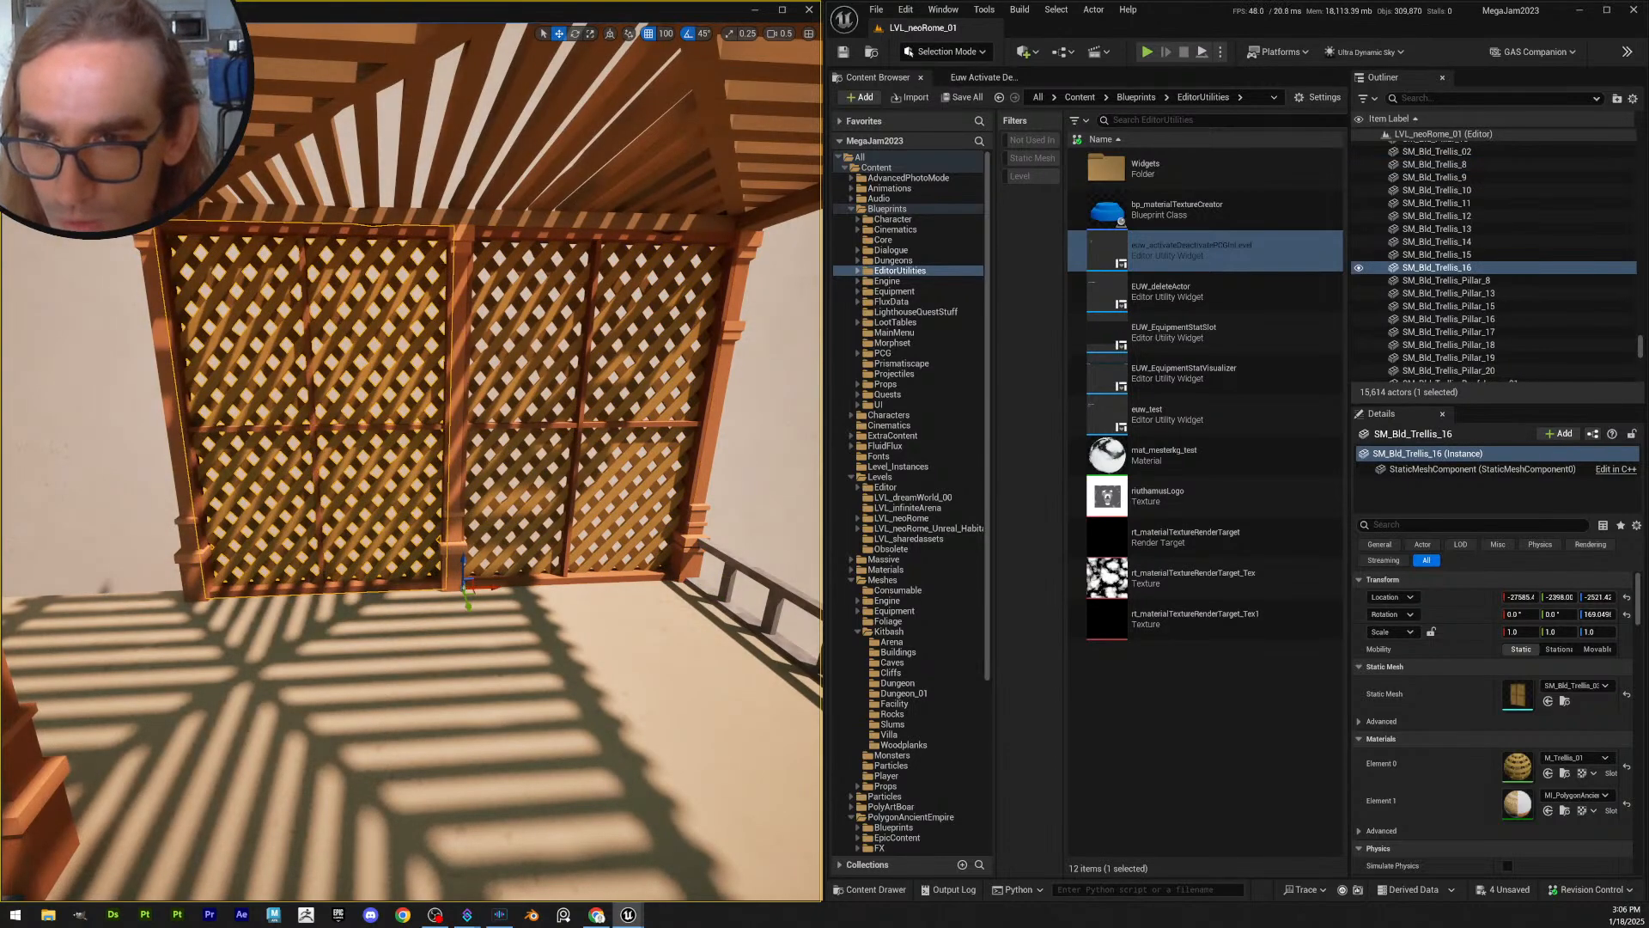
{"action": "key", "text": "a"}
{"action": "right_click_drag", "start_coordinate": [472, 557], "coordinate": [599, 554]}
{"action": "left_click_drag", "start_coordinate": [720, 573], "coordinate": [494, 578], "text": "alt"}
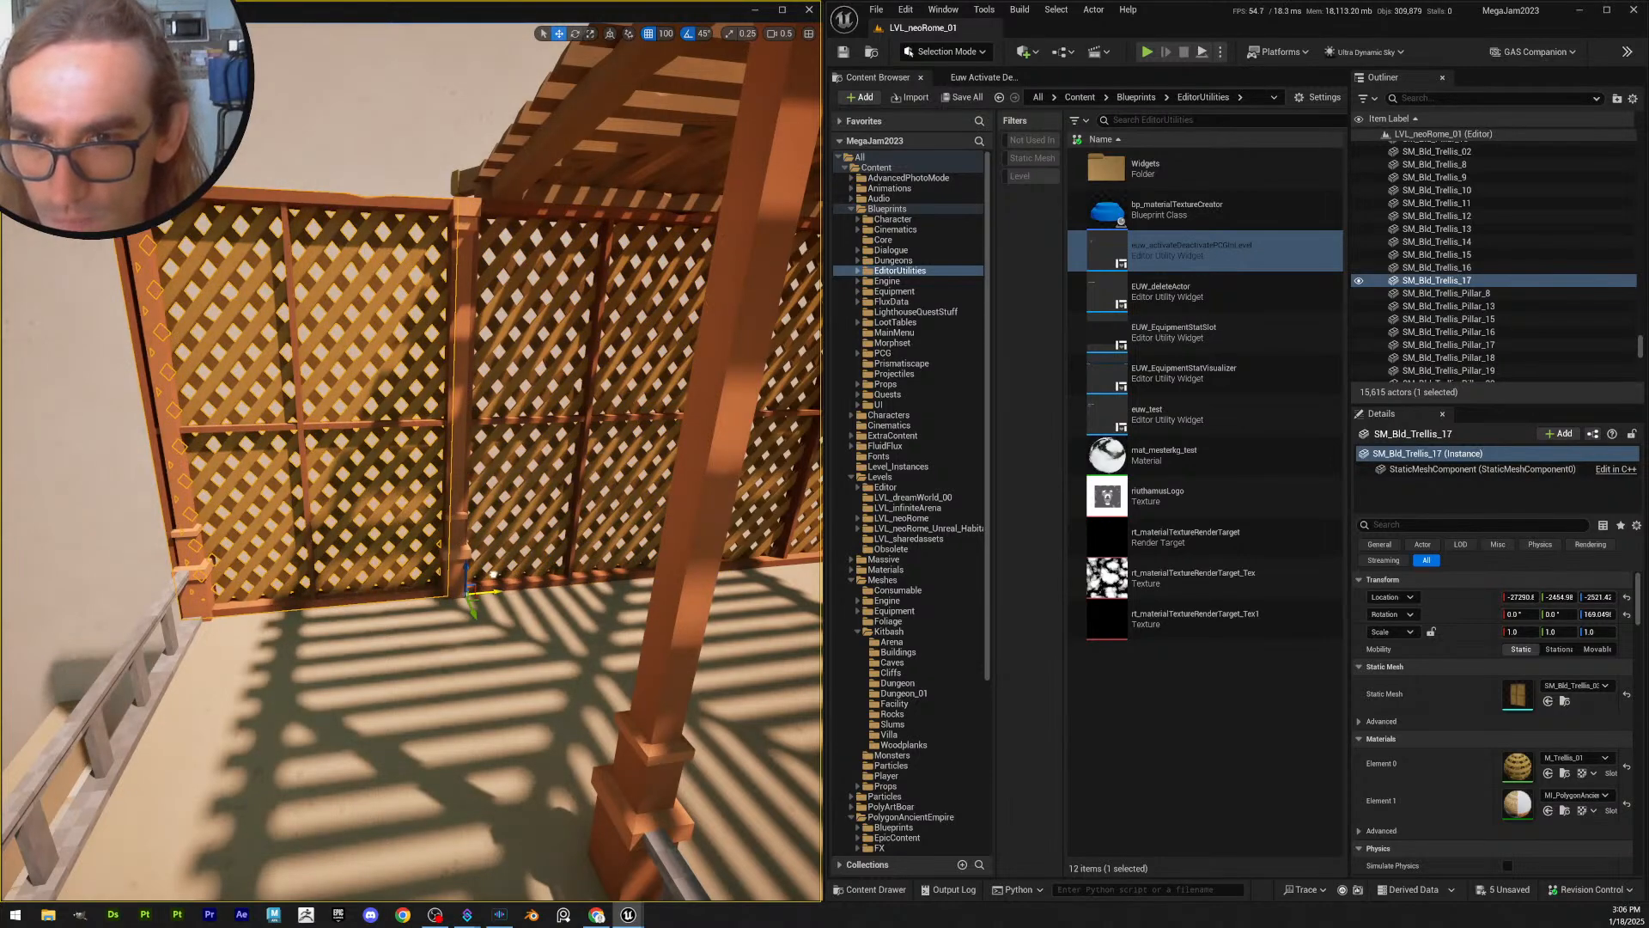
- Examine from outside and above how the three back-wall trellis panels fit the pillars and terrace edge, leaving nothing selected
{"action": "mouse_move", "coordinate": [487, 573]}
{"action": "right_mouse_down"}
{"action": "mouse_move", "coordinate": [619, 581]}
{"action": "mouse_move", "coordinate": [679, 515]}
{"action": "mouse_move", "coordinate": [681, 481]}
{"action": "mouse_move", "coordinate": [499, 571]}
{"action": "right_mouse_up"}
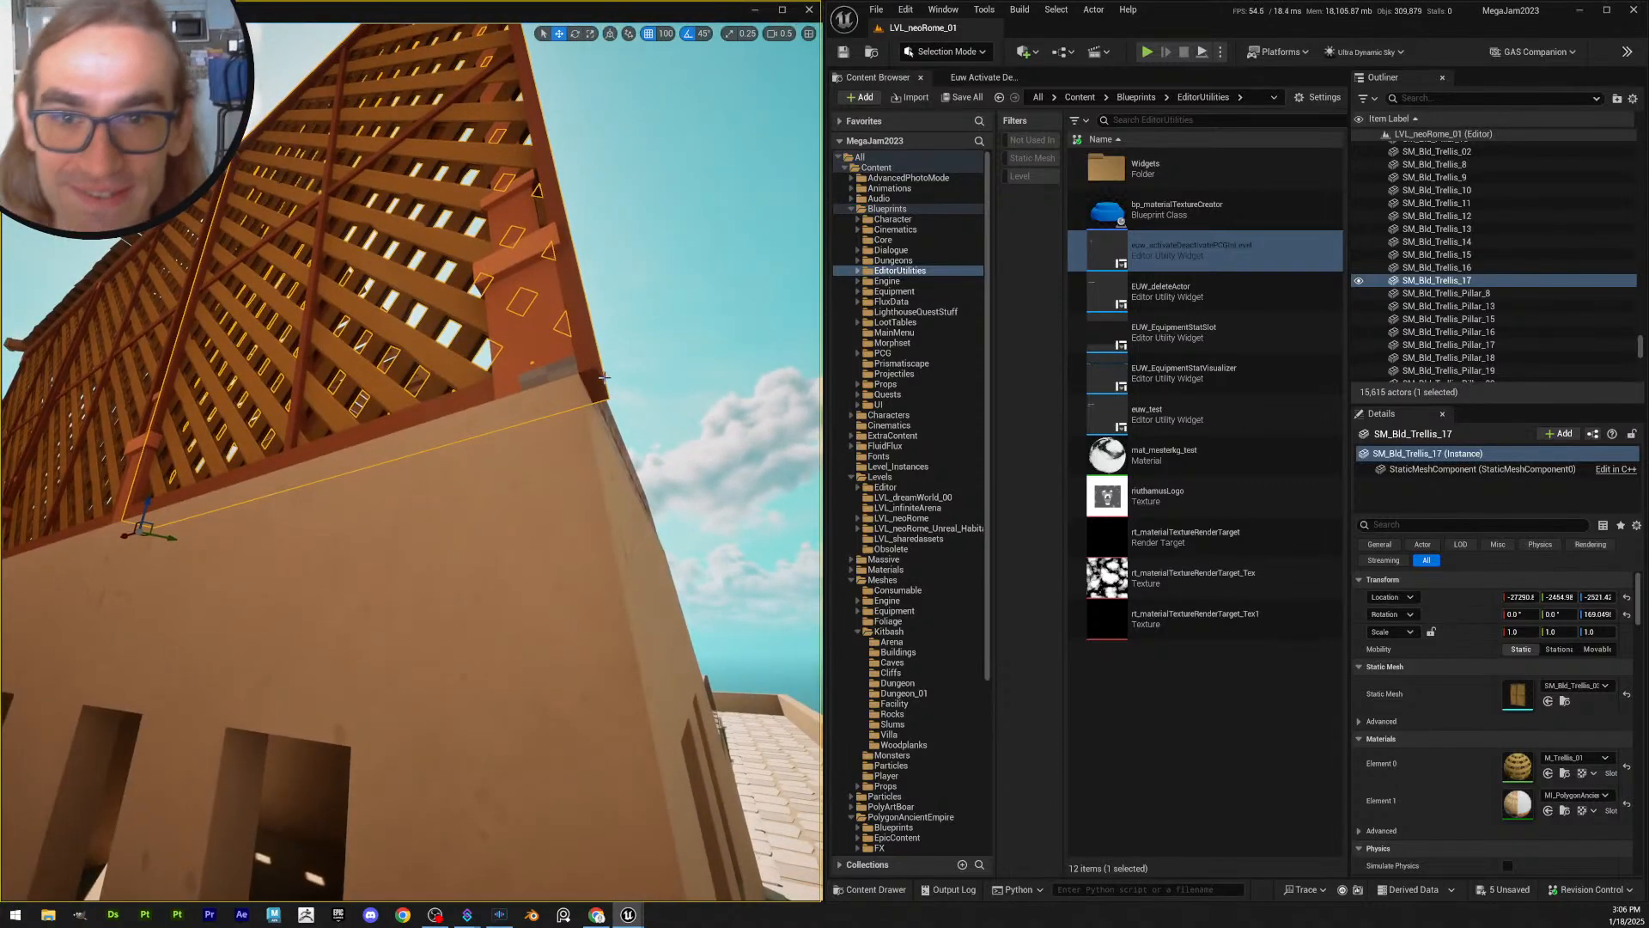
{"action": "right_click_drag", "start_coordinate": [573, 453], "coordinate": [492, 373]}
{"action": "left_click", "coordinate": [400, 502]}
{"action": "right_click_drag", "start_coordinate": [400, 502], "coordinate": [490, 502]}
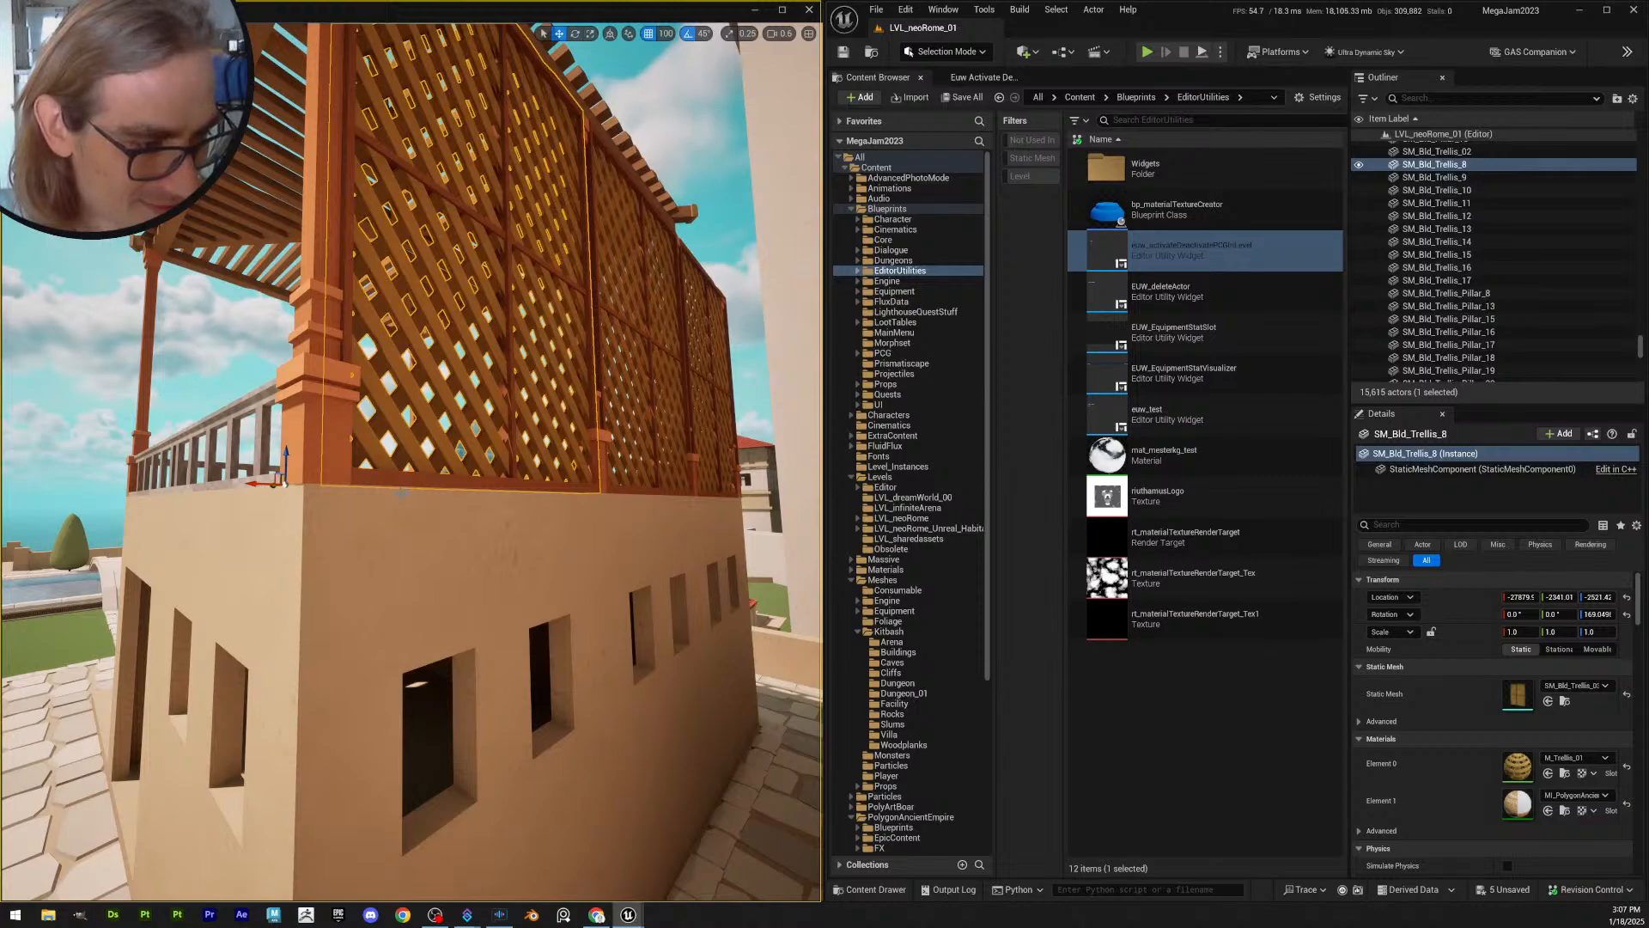
{"action": "key", "text": "a"}
{"action": "right_click_drag", "start_coordinate": [400, 486], "coordinate": [442, 429]}
{"action": "scroll", "coordinate": [401, 486], "scroll_direction": "up", "scroll_amount": 1}
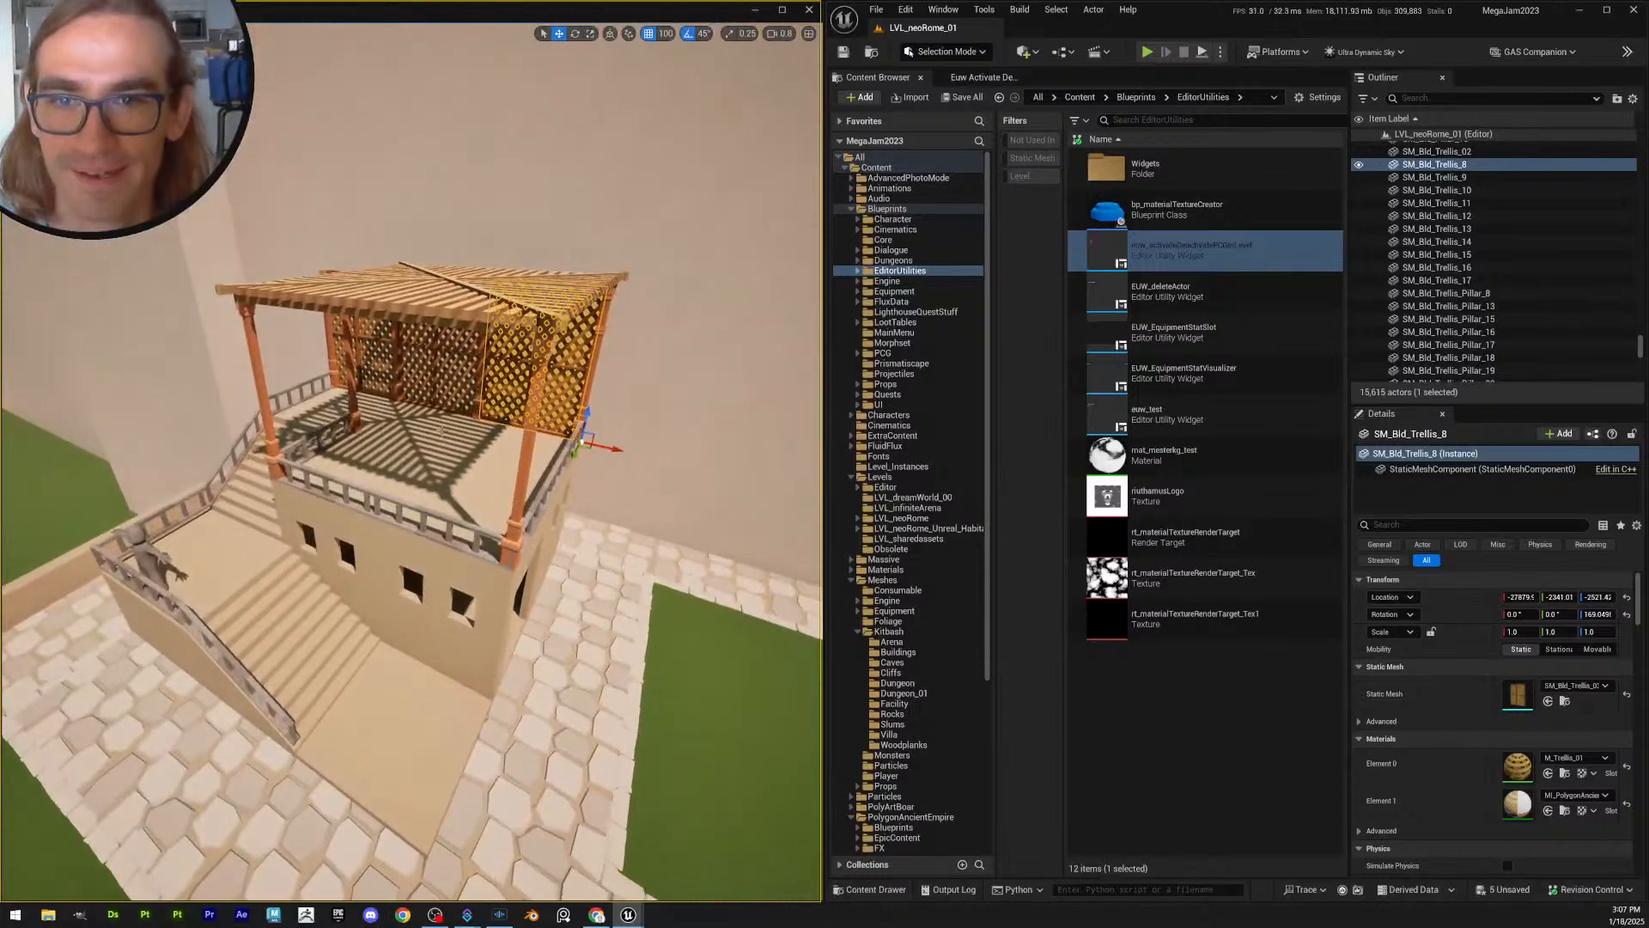
{"action": "key", "text": "Escape"}
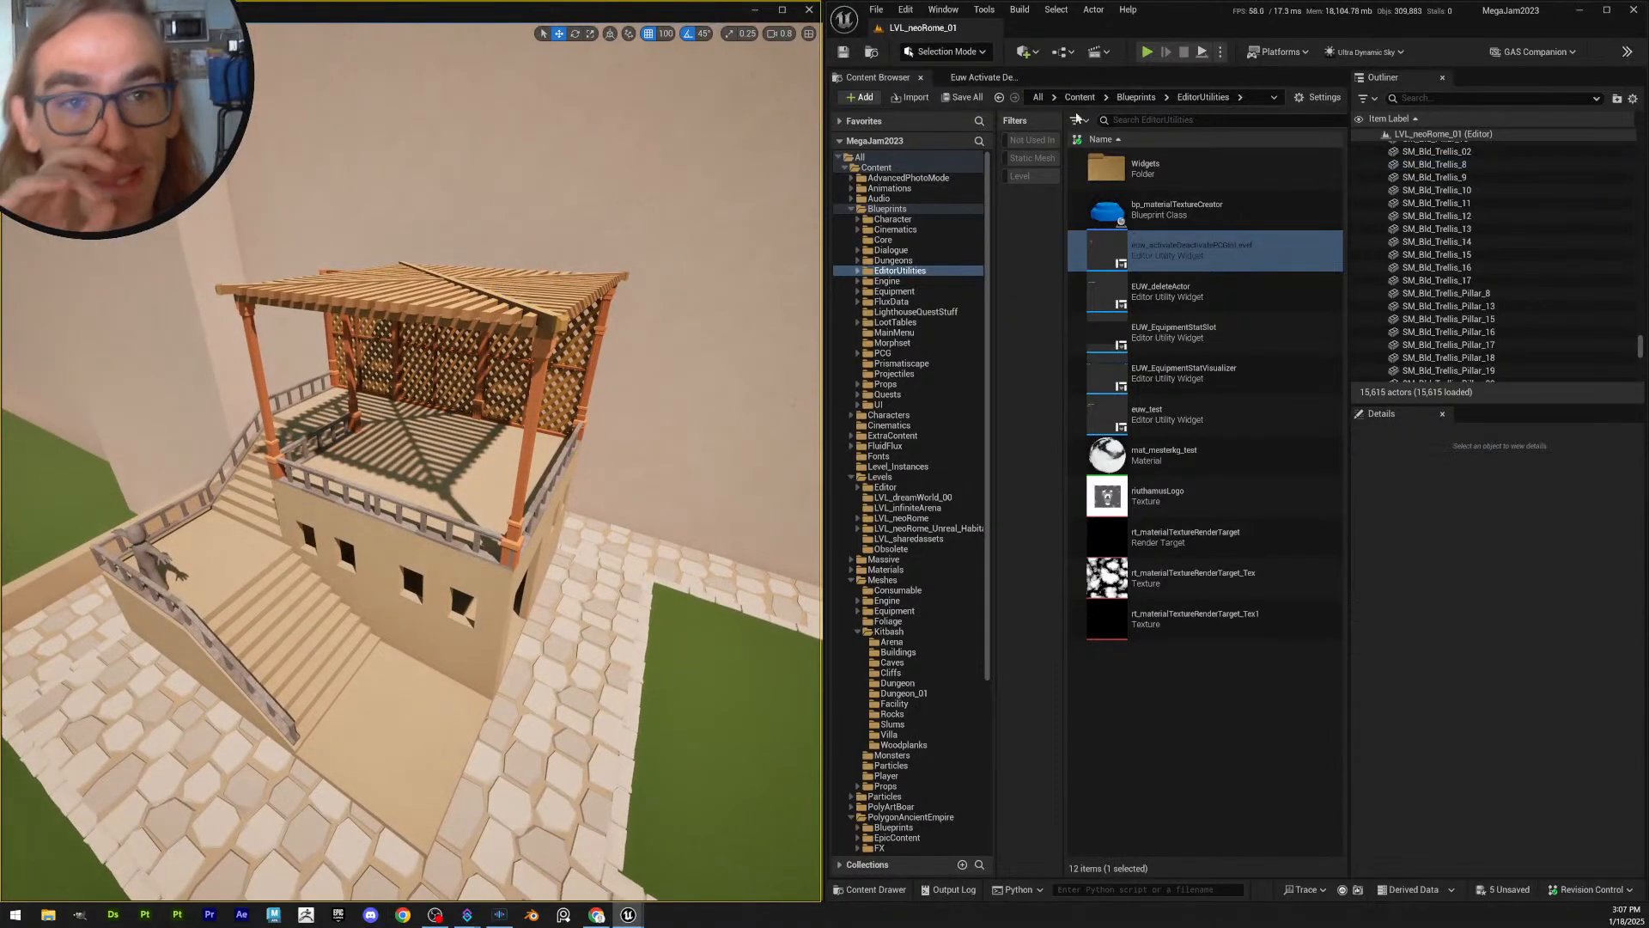
- Save all unsaved content, including the current level
{"action": "left_click", "coordinate": [962, 97]}
{"action": "left_click", "coordinate": [930, 604]}
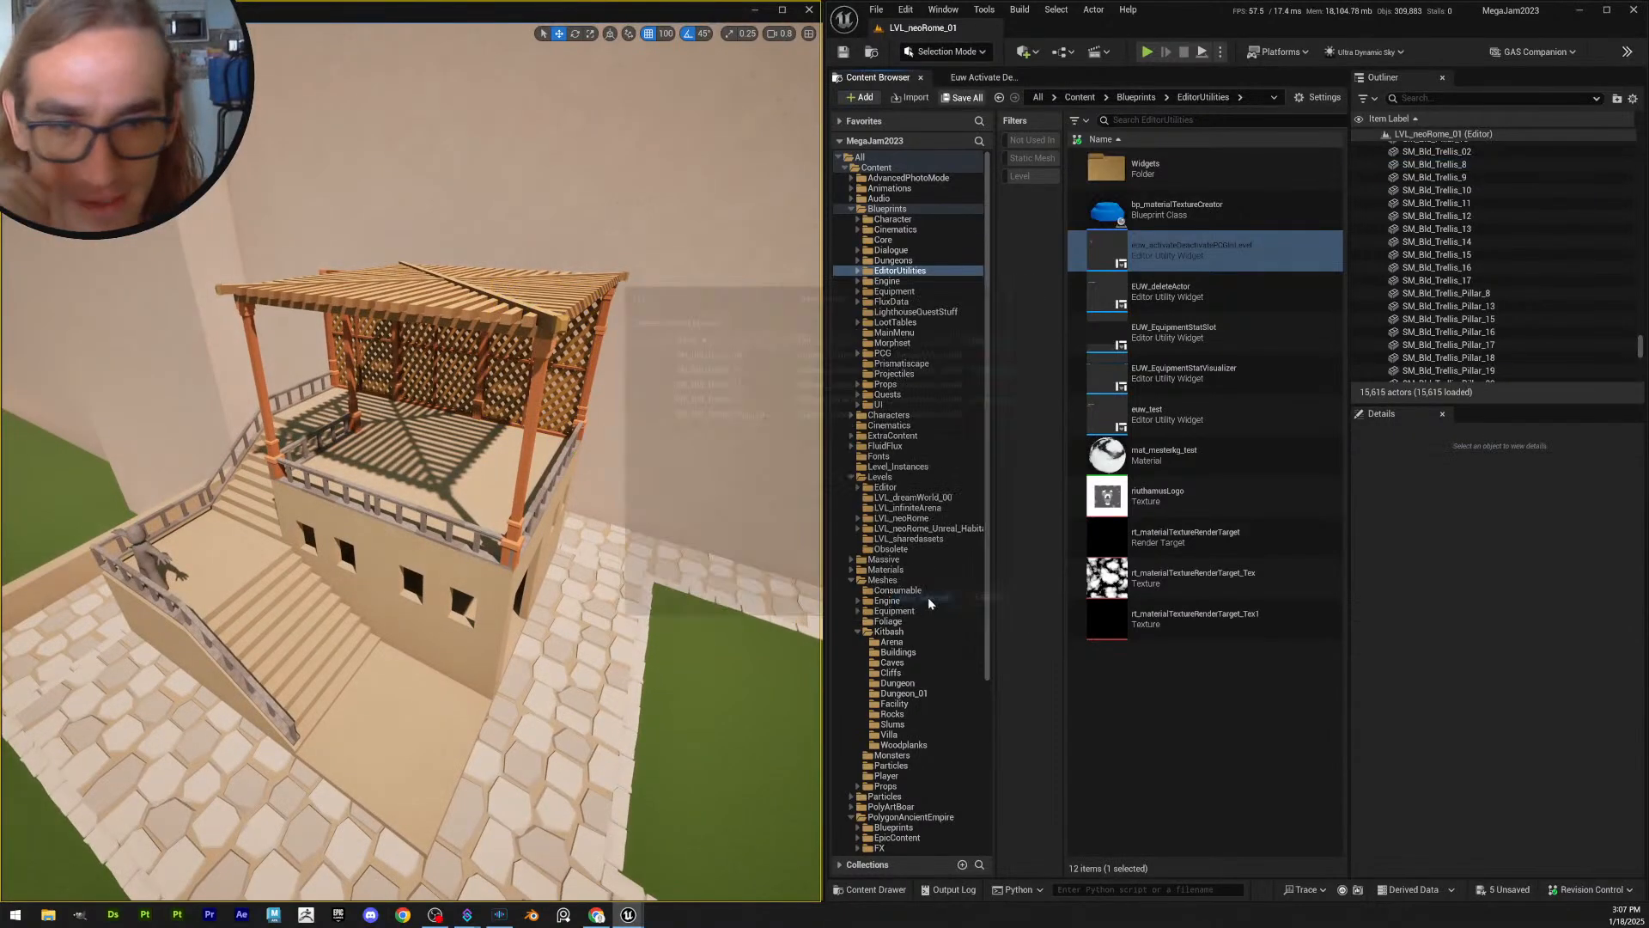
{"action": "left_click", "coordinate": [862, 599]}
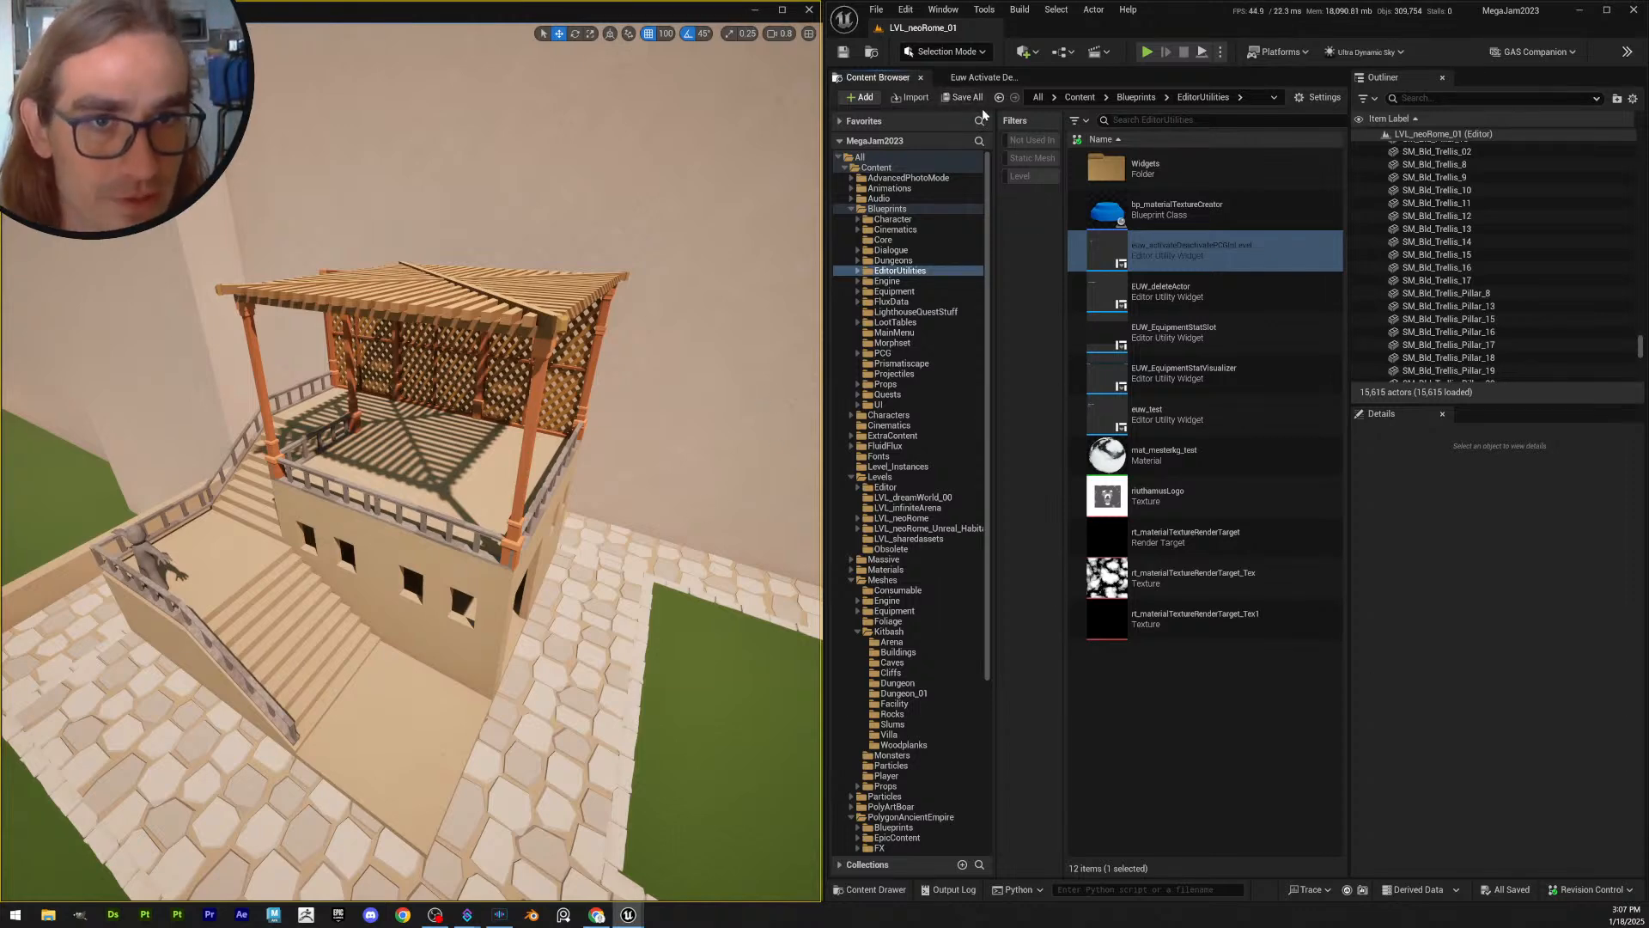
{"action": "left_click", "coordinate": [846, 55]}
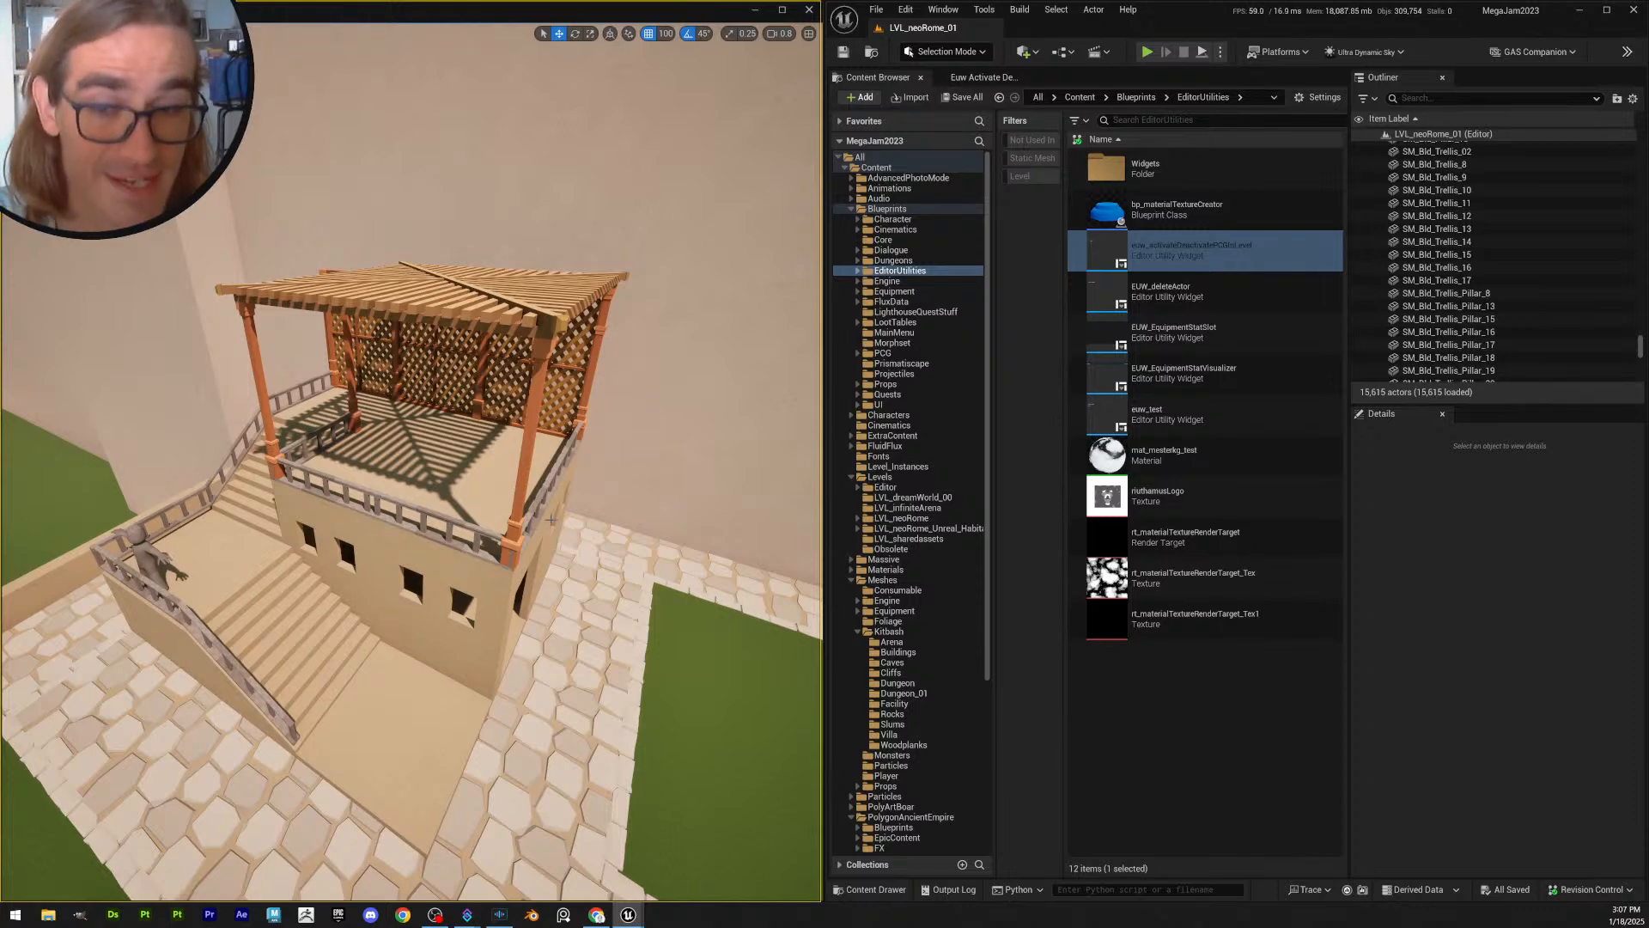
- Examine the trellis panels and pillars from inside the pergola, clear the selection and save the level again
{"action": "mouse_move", "coordinate": [536, 474]}
{"action": "right_mouse_down"}
{"action": "mouse_move", "coordinate": [536, 437]}
{"action": "mouse_move", "coordinate": [536, 477]}
{"action": "mouse_move", "coordinate": [555, 479]}
{"action": "right_mouse_up"}
{"action": "scroll", "coordinate": [536, 474], "scroll_direction": "down", "scroll_amount": 3}
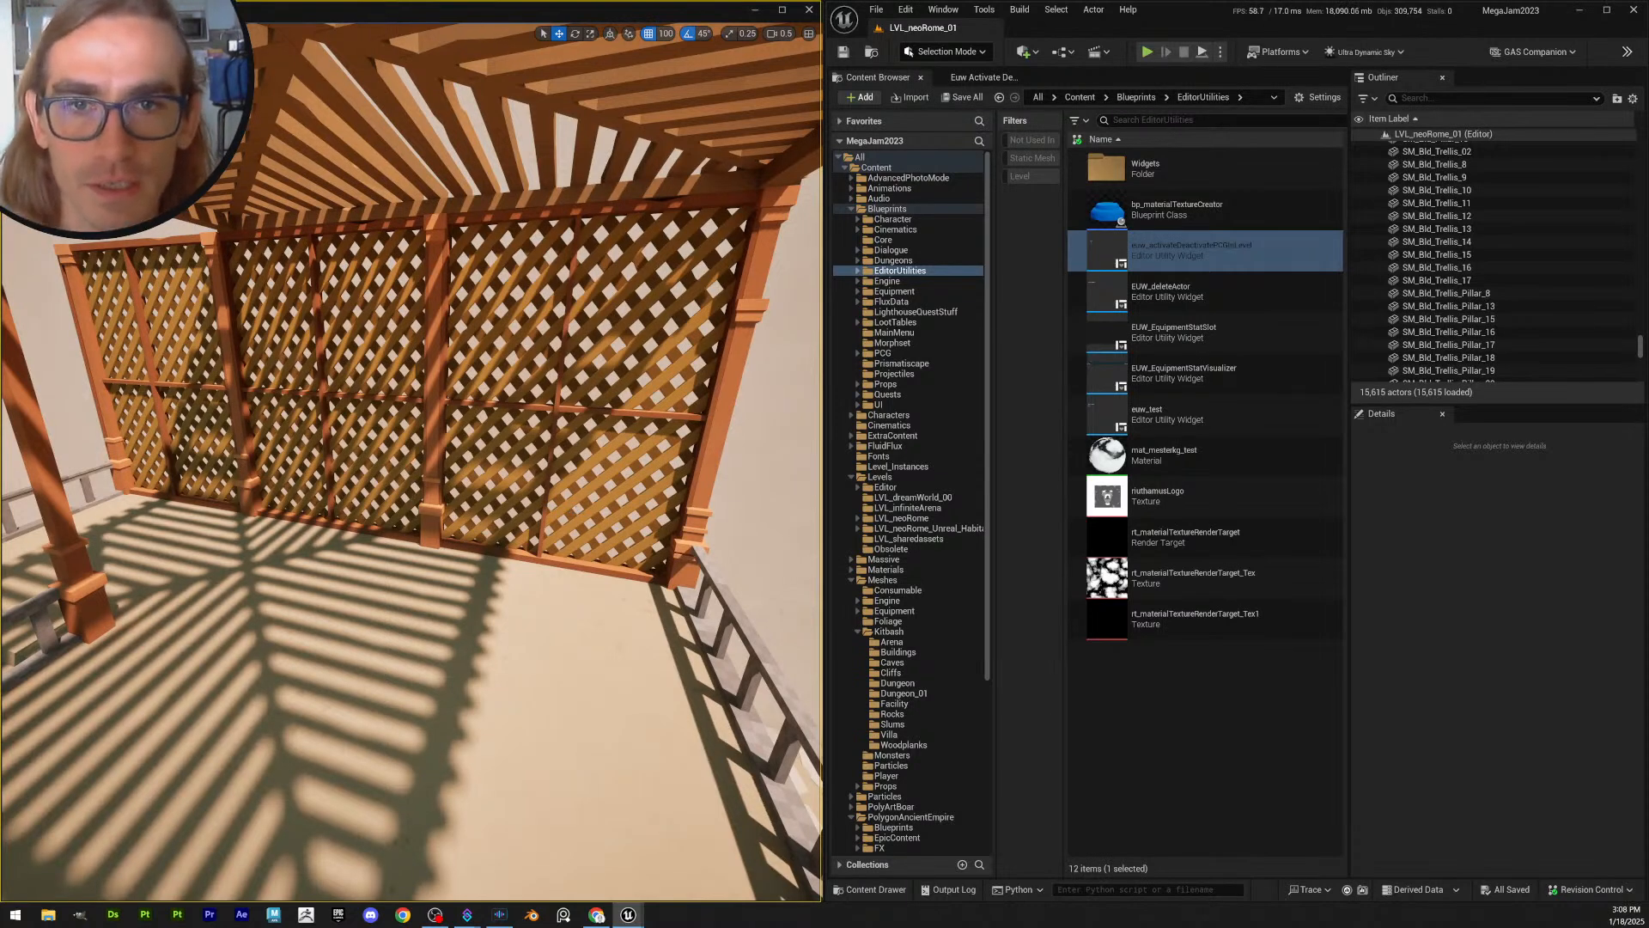
{"action": "right_click_drag", "start_coordinate": [530, 582], "coordinate": [600, 558]}
{"action": "left_click", "coordinate": [539, 532]}
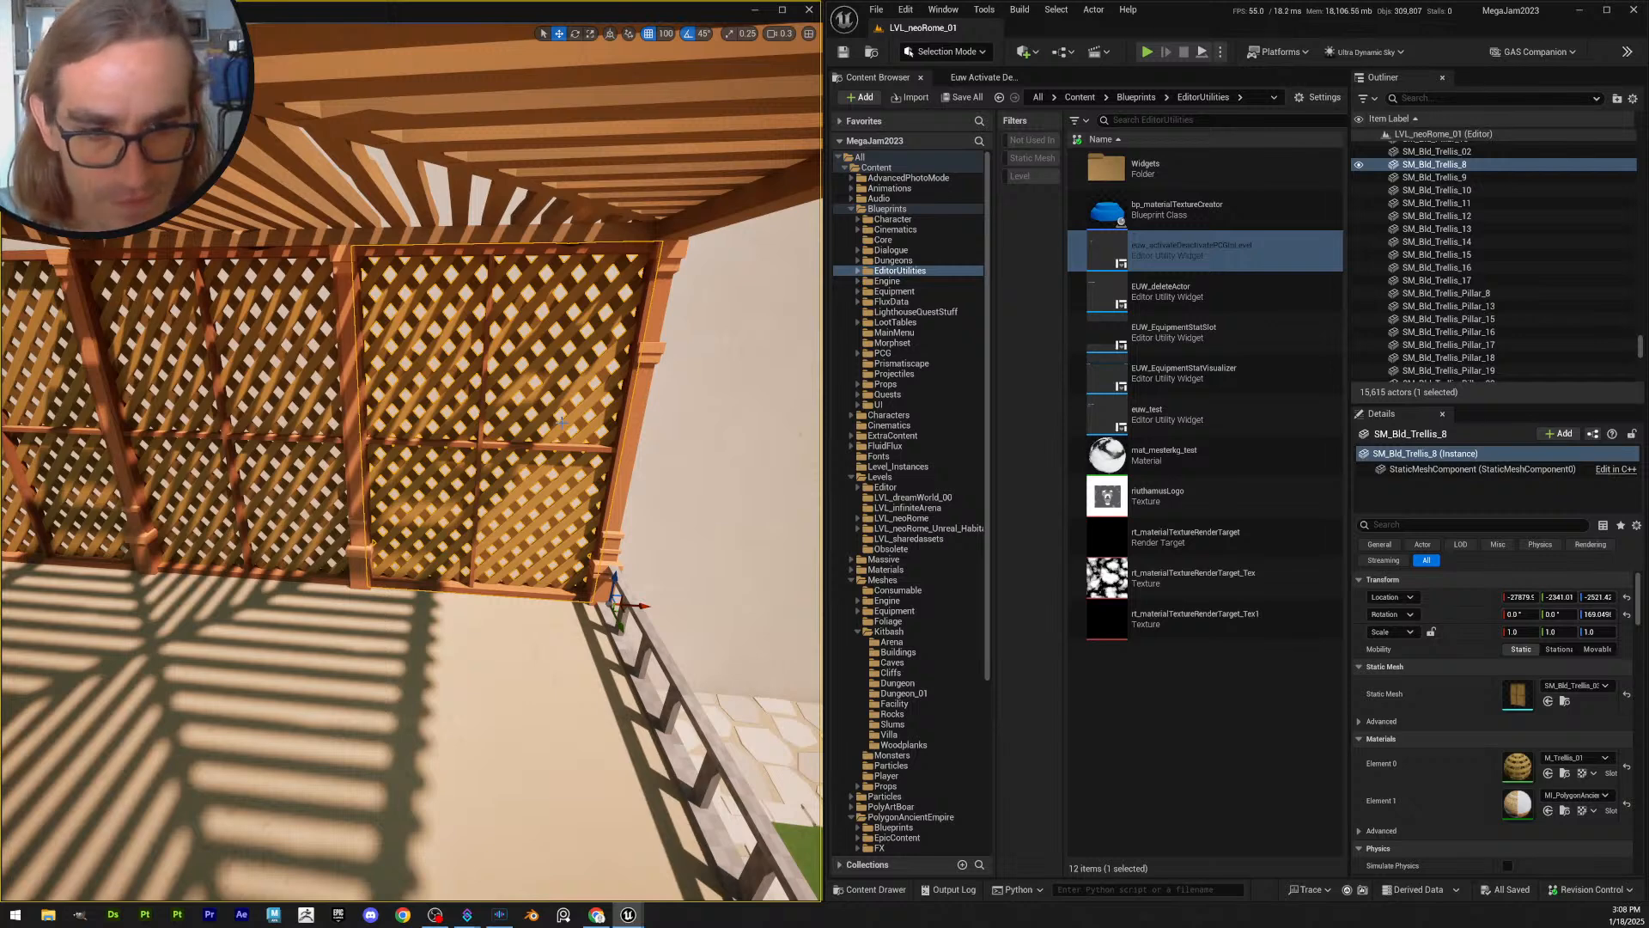
{"action": "right_click_drag", "start_coordinate": [516, 464], "coordinate": [517, 464]}
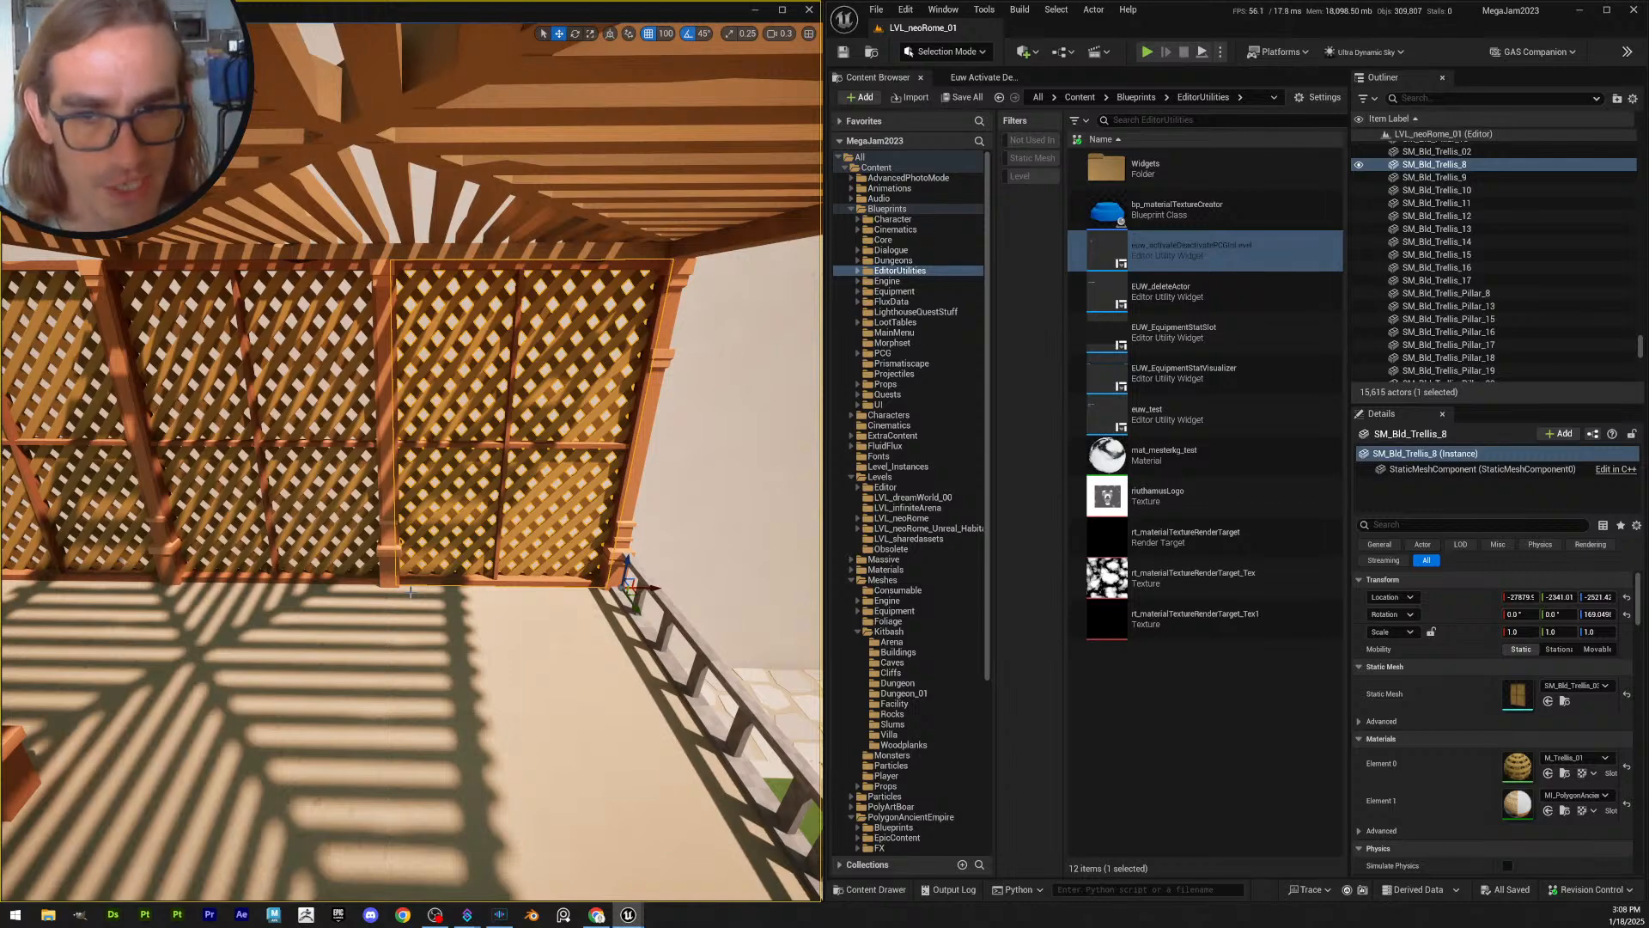
{"action": "key", "text": "Escape"}
{"action": "right_click_drag", "start_coordinate": [582, 502], "coordinate": [582, 501]}
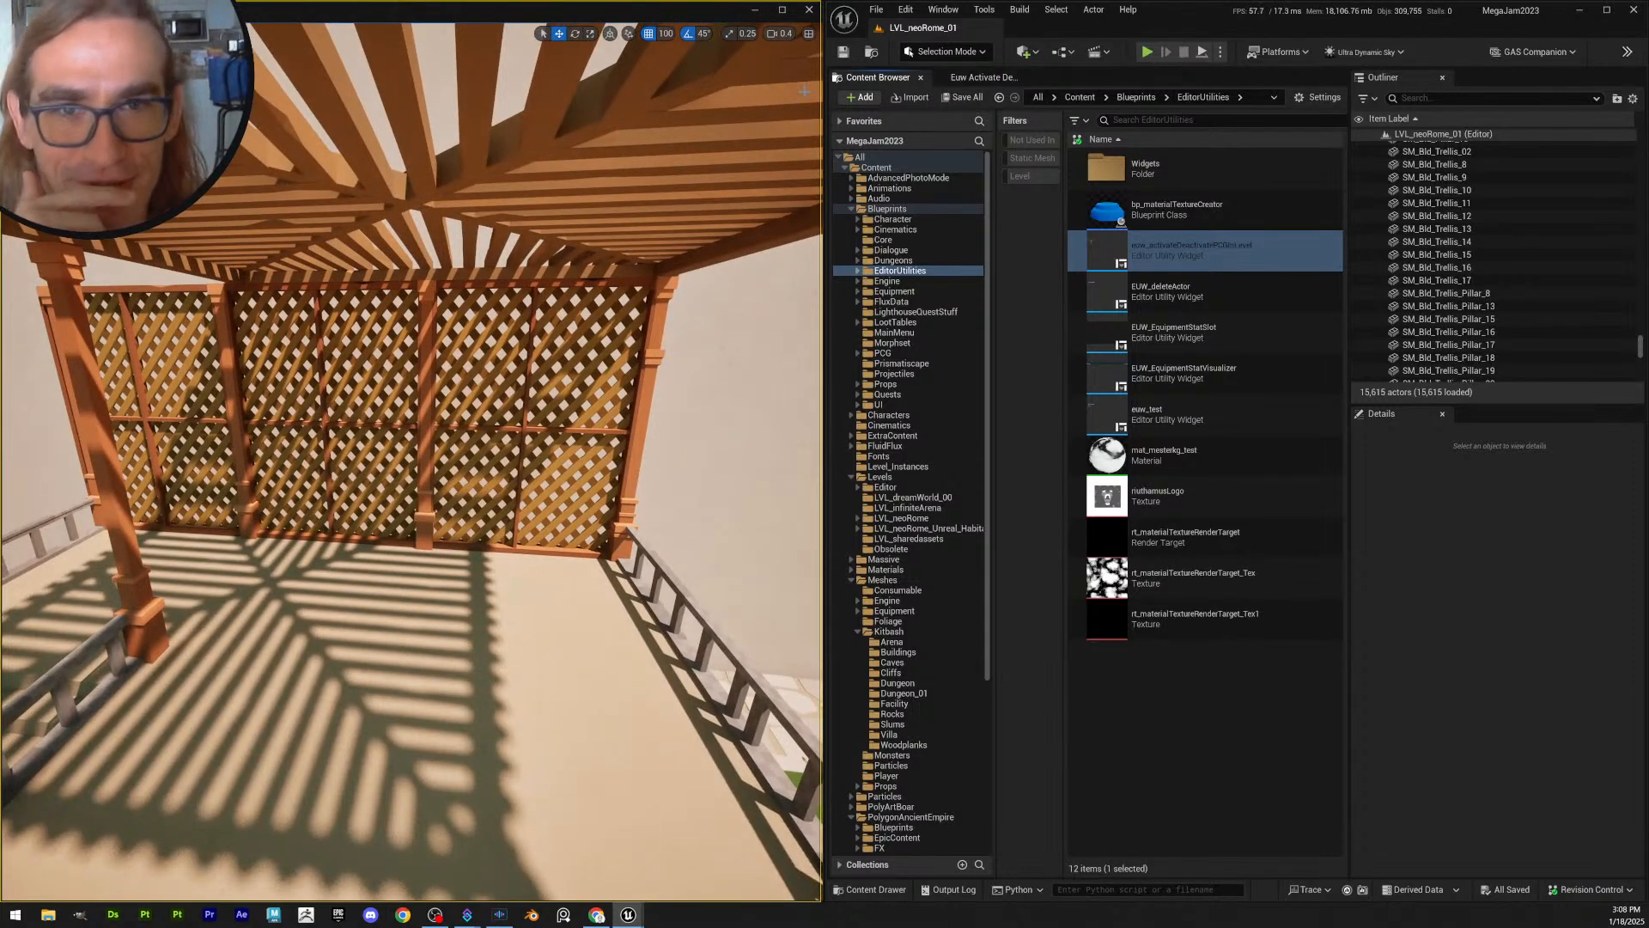
{"action": "key", "text": "ctrl+s"}
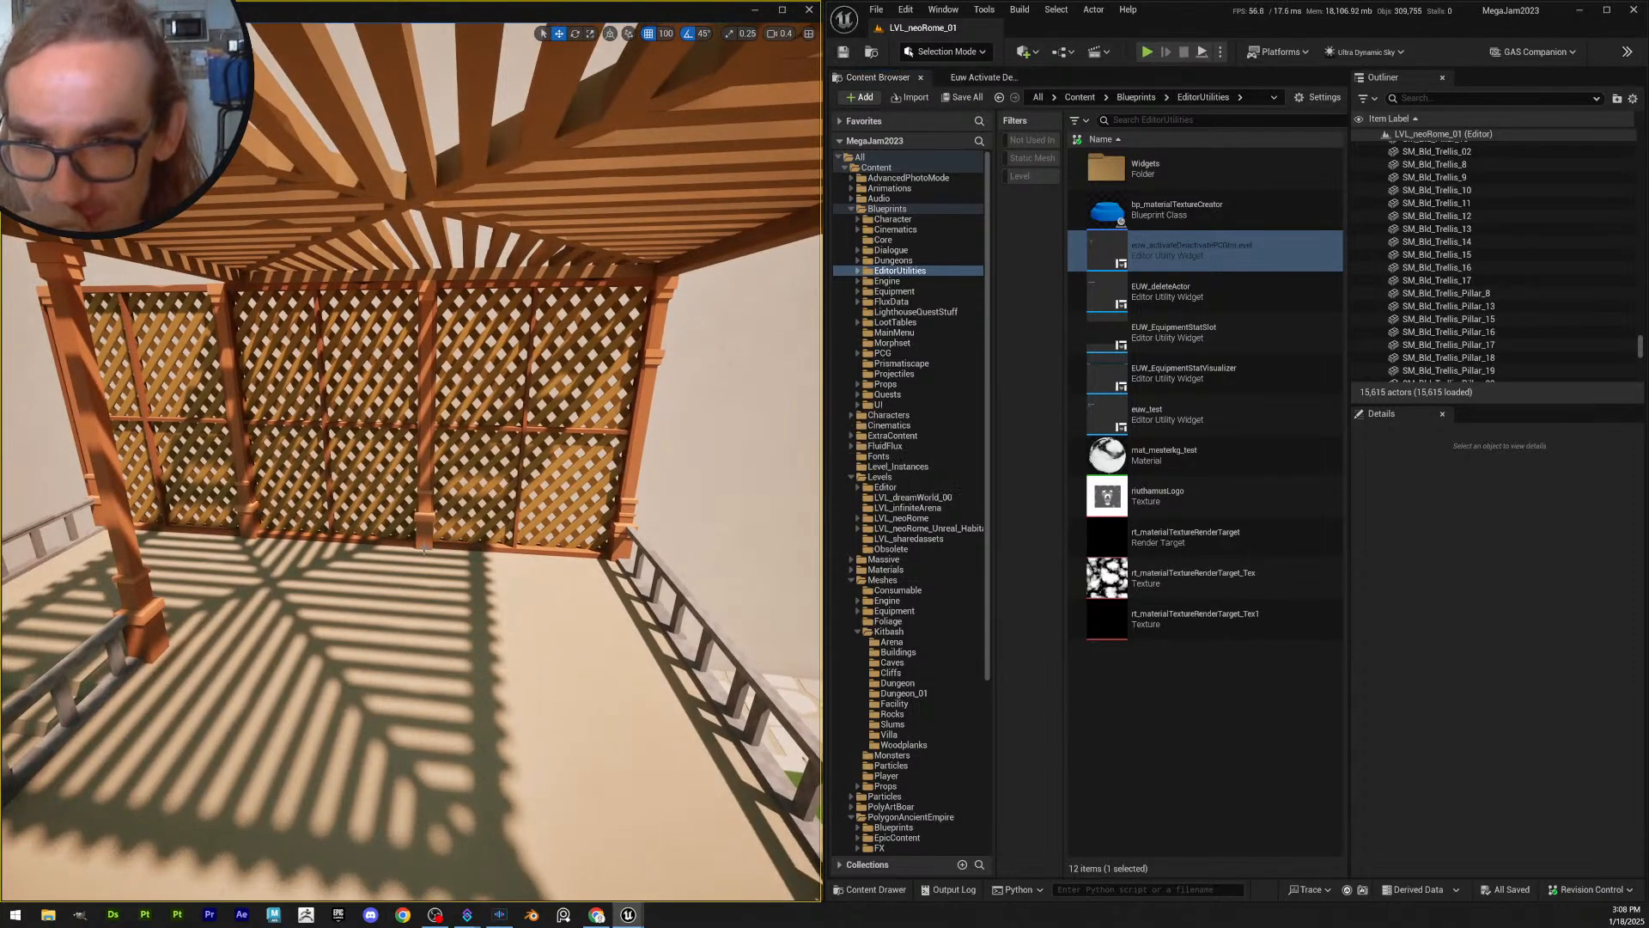
- Hide the four trellis pillars SM_Bld_Trellis_Pillar_17 to SM_Bld_Trellis_Pillar_20 along the back wall
{"action": "key", "text": "w"}
{"action": "right_click_drag", "start_coordinate": [496, 541], "coordinate": [504, 531]}
{"action": "scroll", "coordinate": [496, 541], "scroll_direction": "up", "scroll_amount": 2}
{"action": "scroll", "coordinate": [495, 541], "scroll_direction": "down", "scroll_amount": 2}
{"action": "key", "text": "a"}
{"action": "scroll", "coordinate": [496, 541], "scroll_direction": "up", "scroll_amount": 1}
{"action": "left_click", "coordinate": [272, 533]}
{"action": "left_click", "coordinate": [504, 531], "text": "ctrl"}
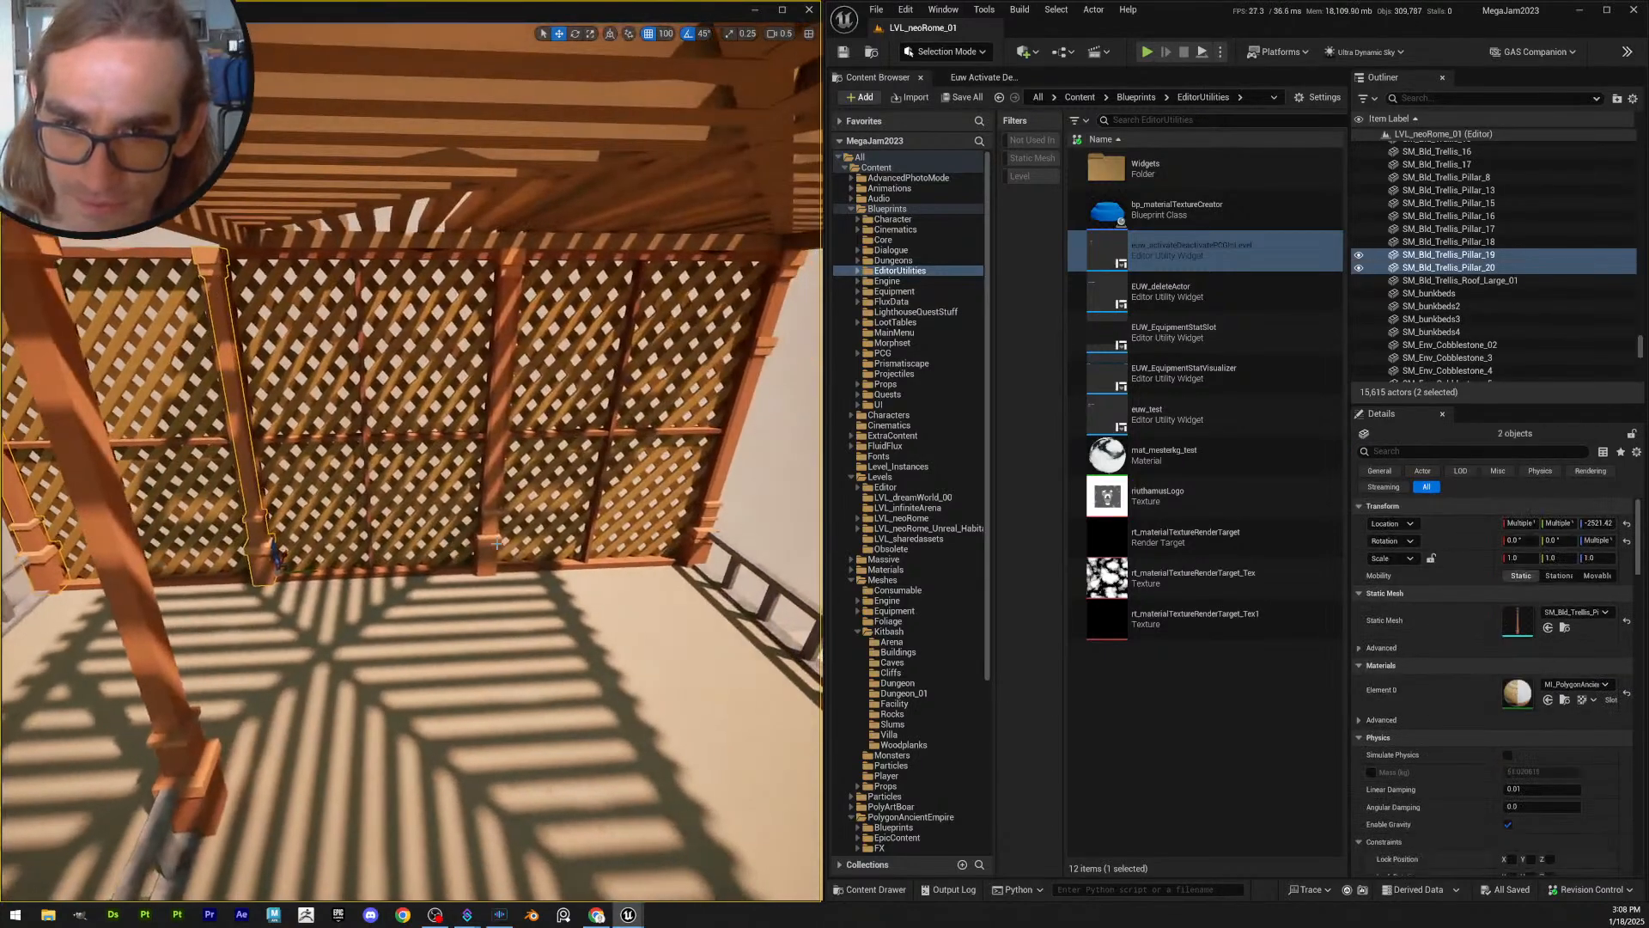
{"action": "left_click", "coordinate": [498, 537], "text": "ctrl"}
{"action": "left_click", "coordinate": [708, 536], "text": "ctrl"}
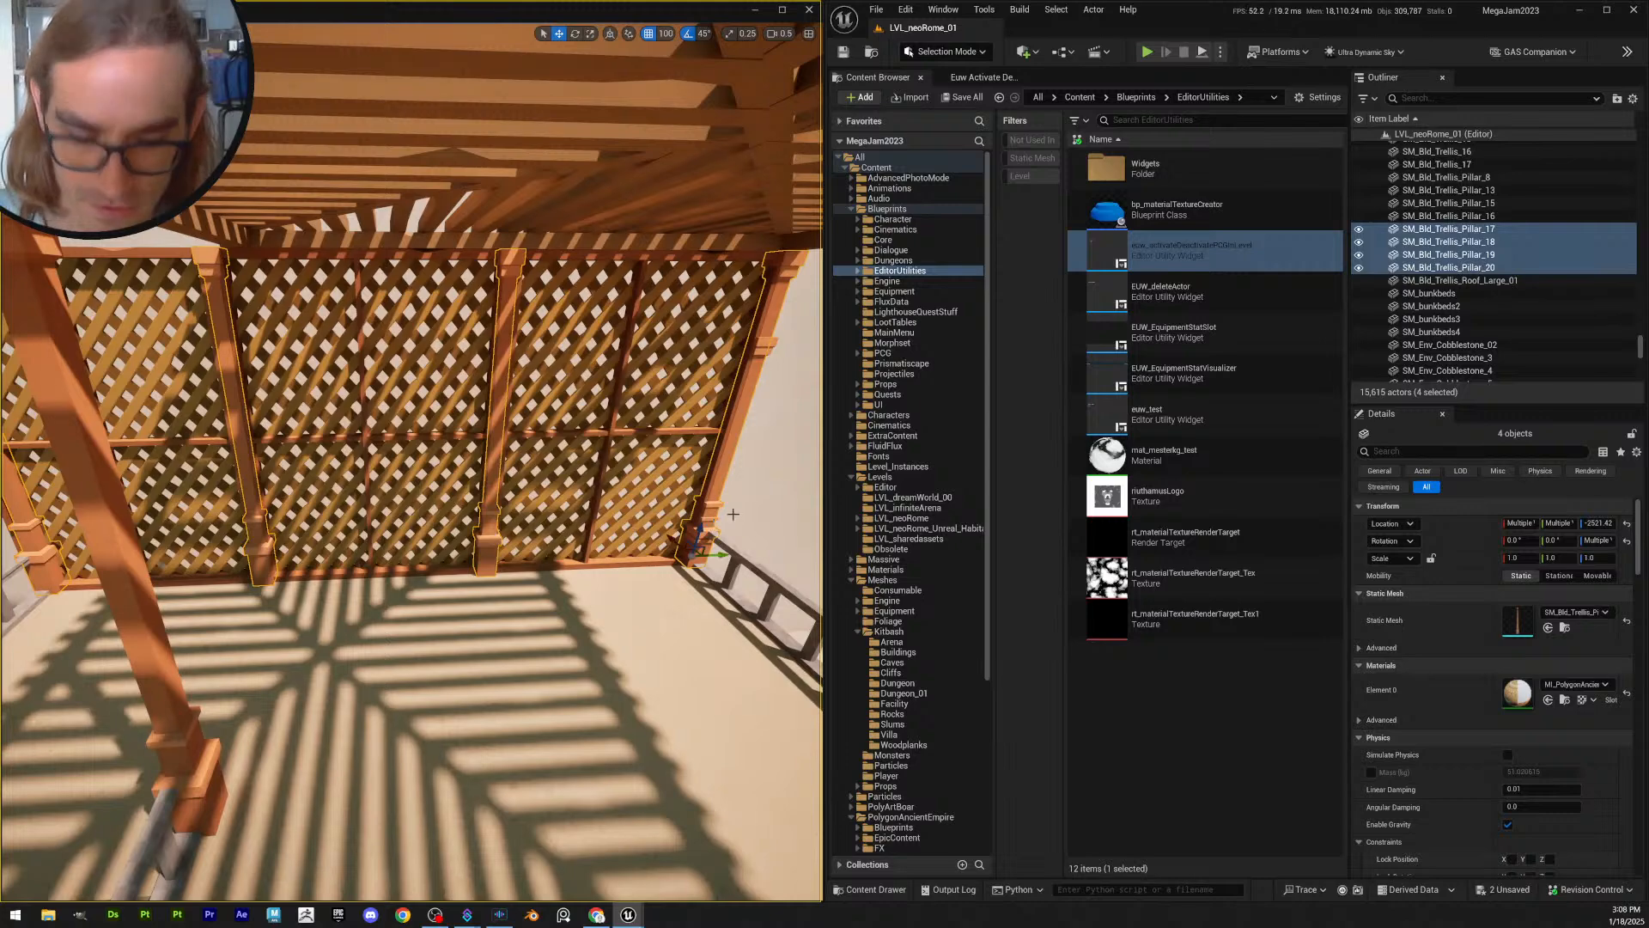
{"action": "key", "text": "h"}
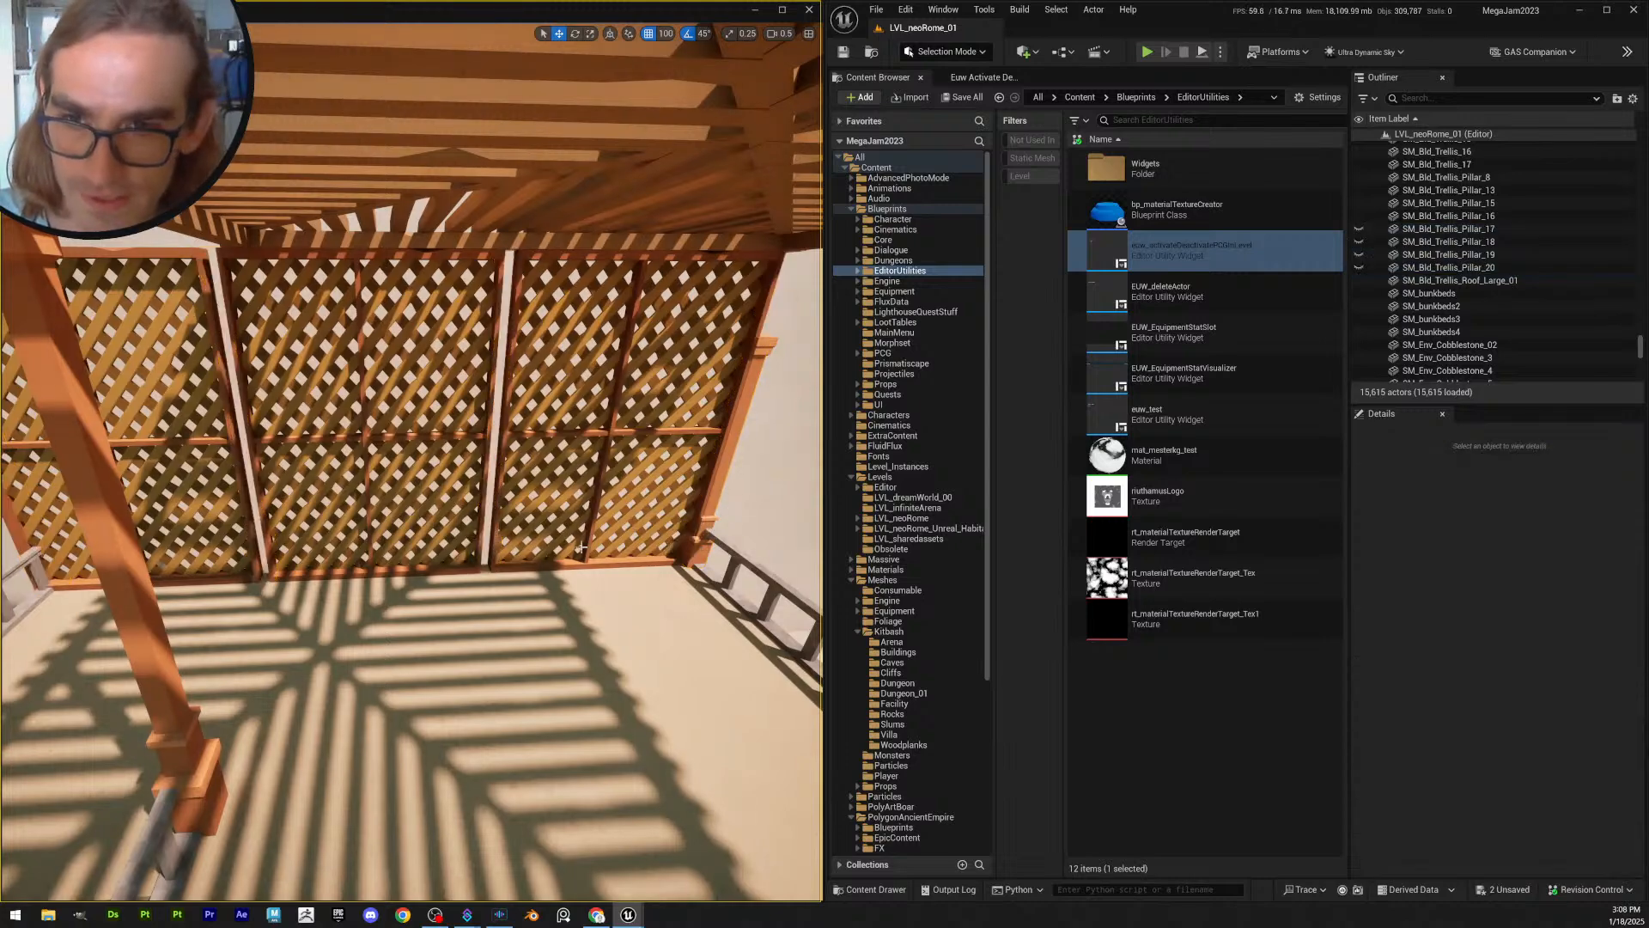
- Delete the duplicate pillar still standing at the outer-railing end of the back wall
{"action": "right_click_drag", "start_coordinate": [582, 547], "coordinate": [199, 435]}
{"action": "key", "text": "w"}
{"action": "left_click", "coordinate": [571, 523]}
{"action": "key", "text": "Delete"}
- Delete the two duplicated trellis panels, undoing the accidental deletion of walltest_40, and select the remaining end panel
{"action": "left_click", "coordinate": [199, 434]}
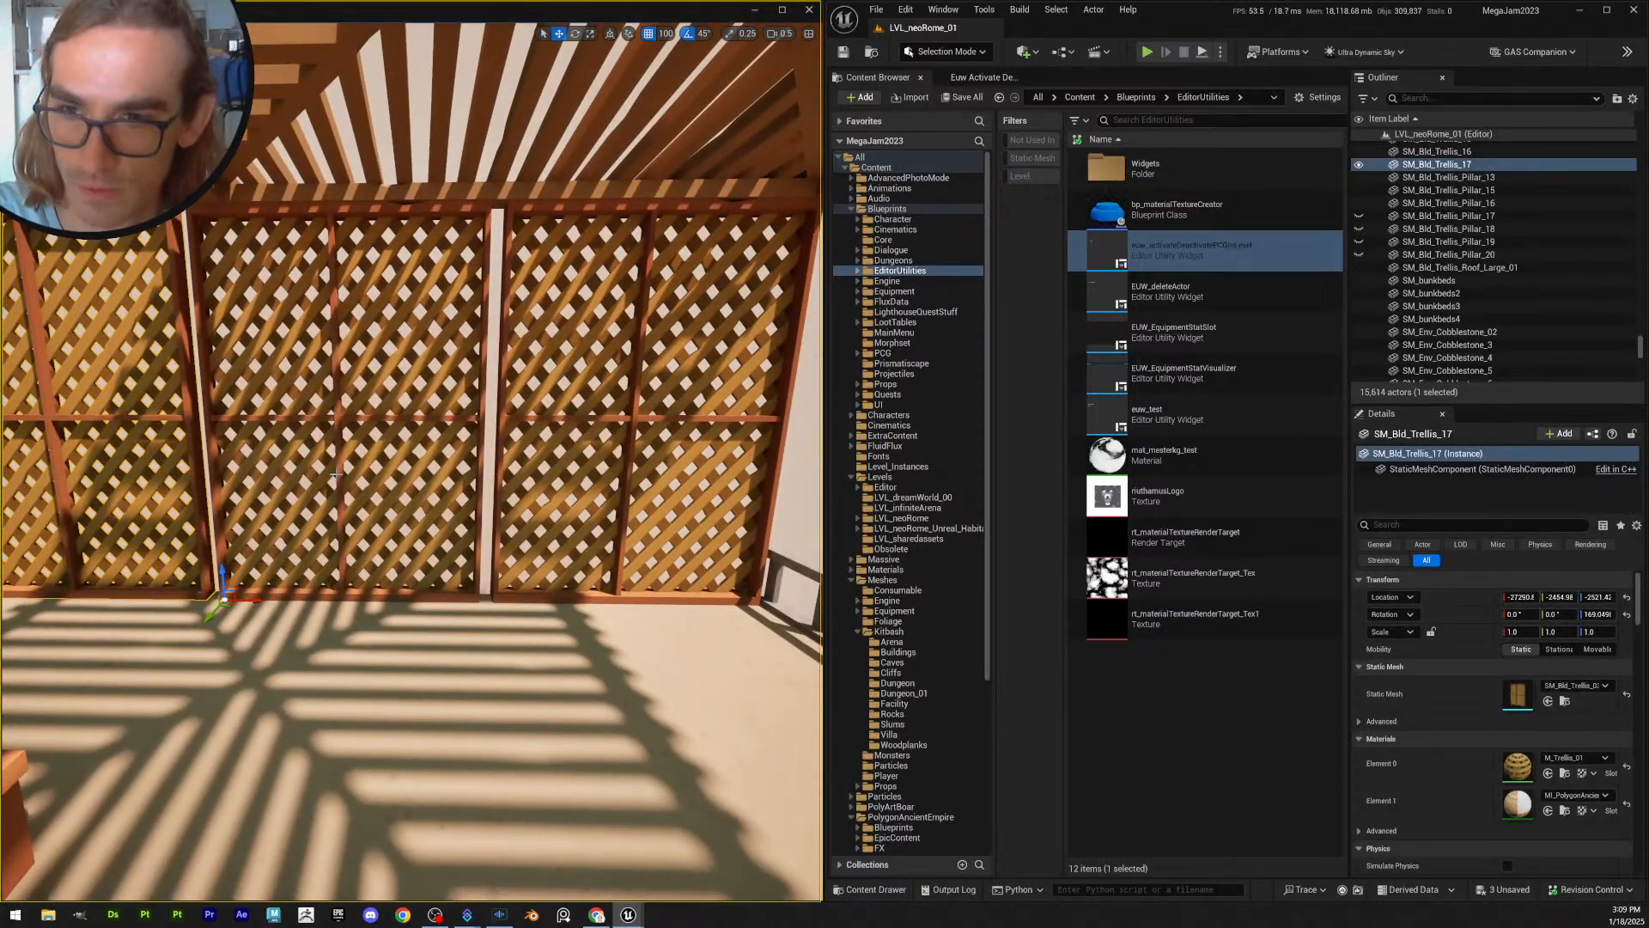
{"action": "key", "text": "Delete"}
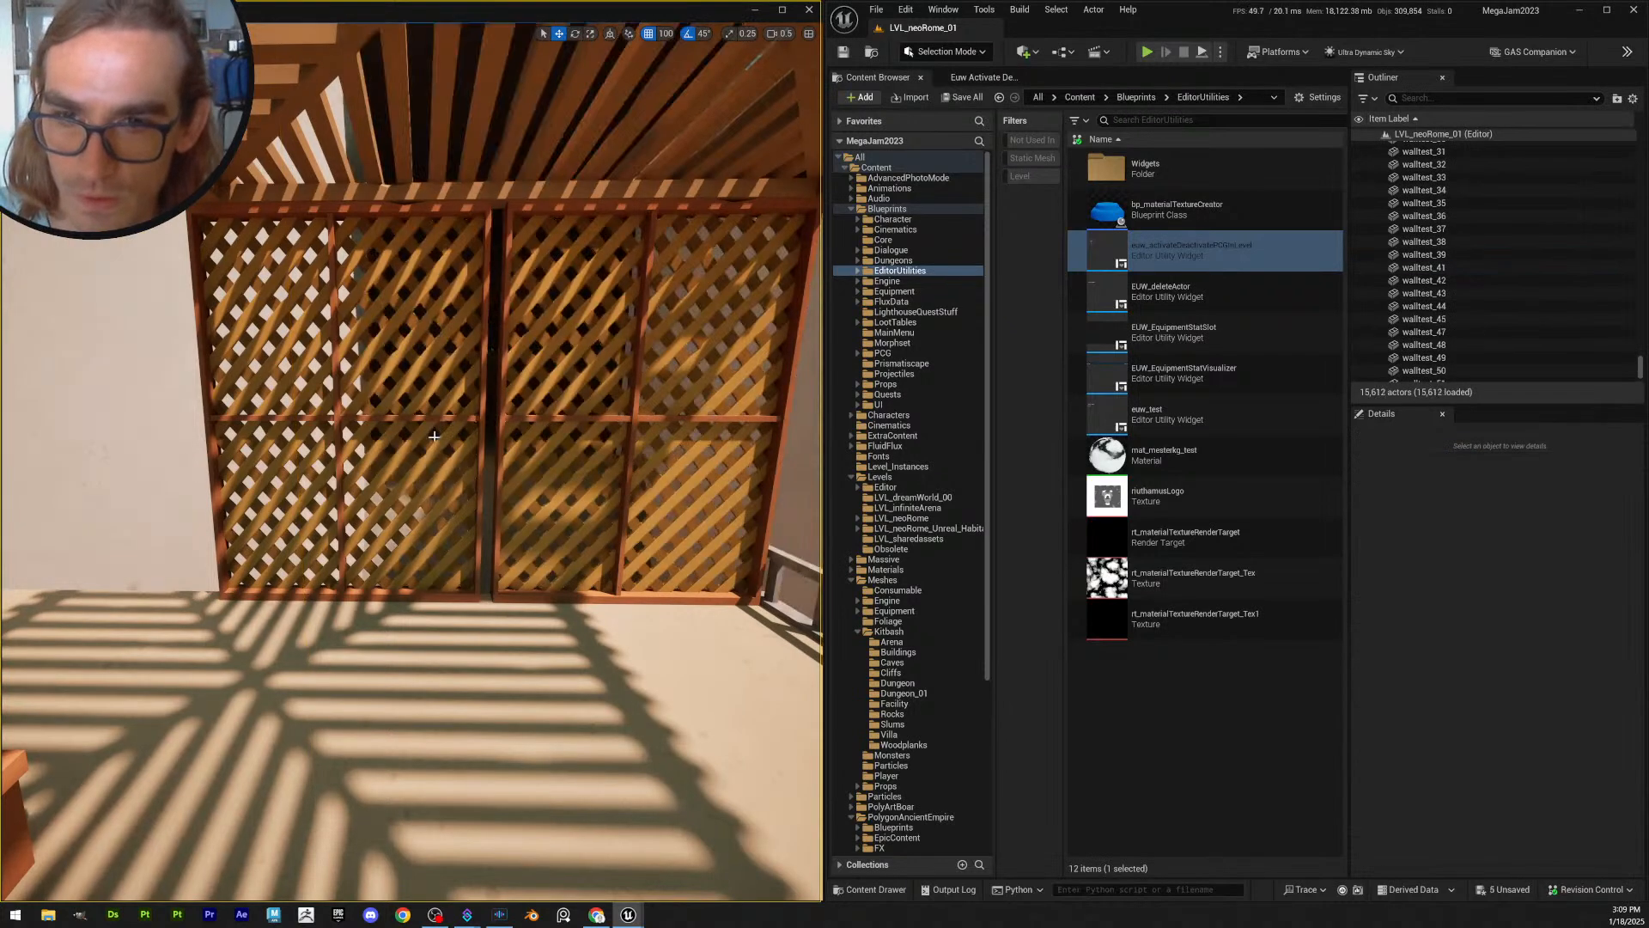
{"action": "key", "text": "ctrl+z"}
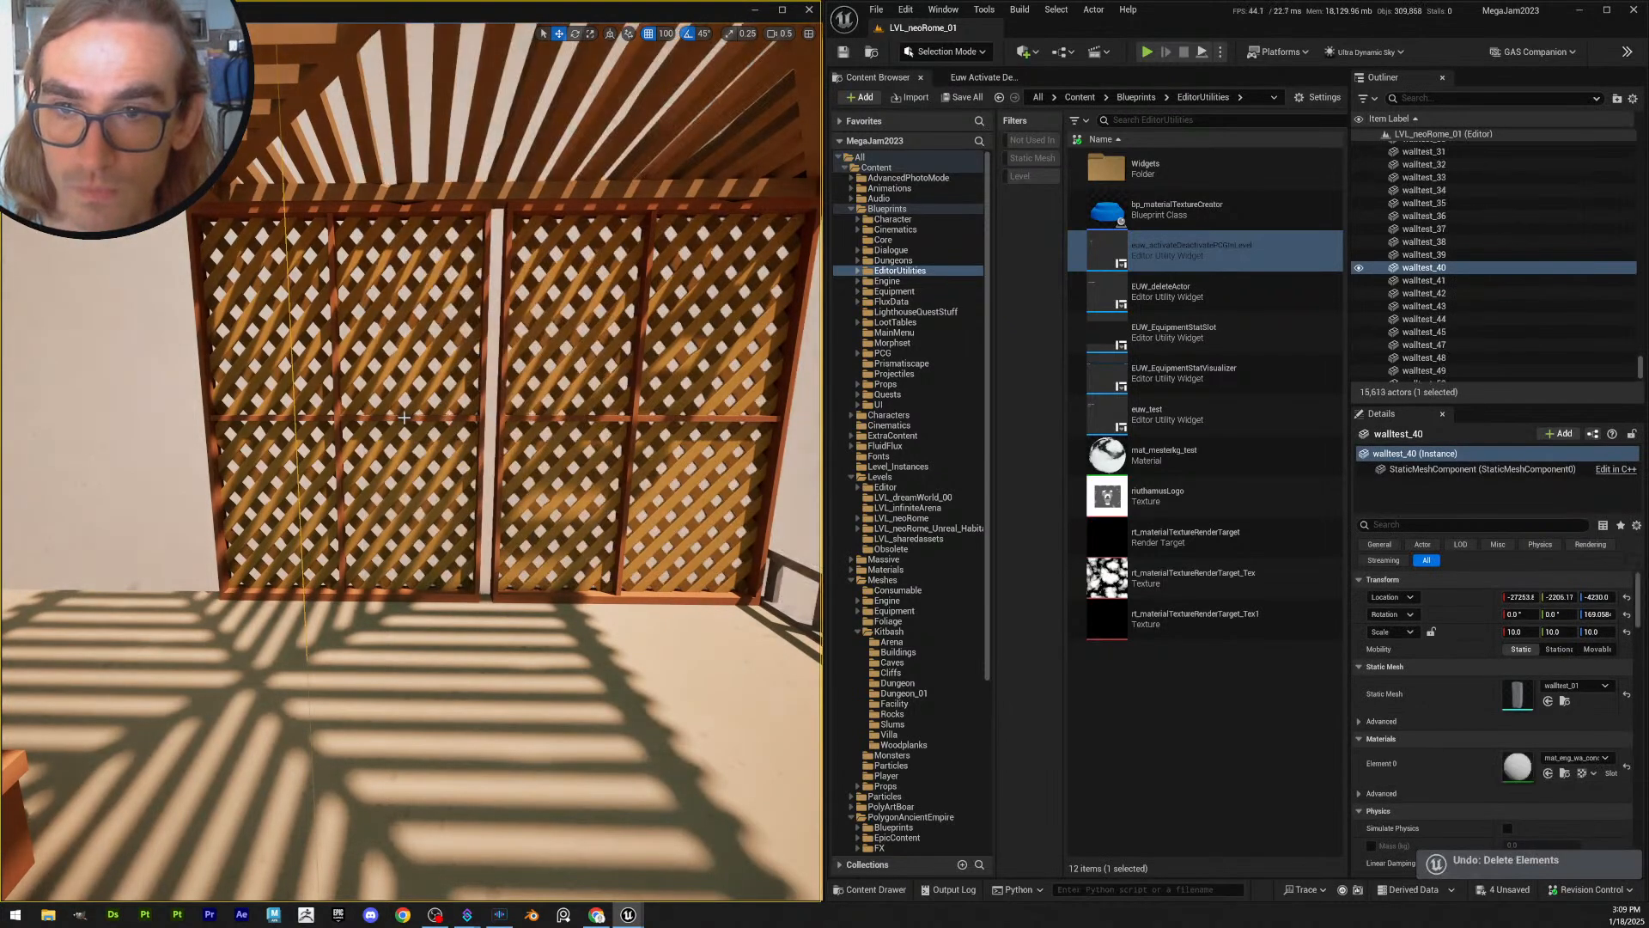
{"action": "left_click", "coordinate": [595, 427]}
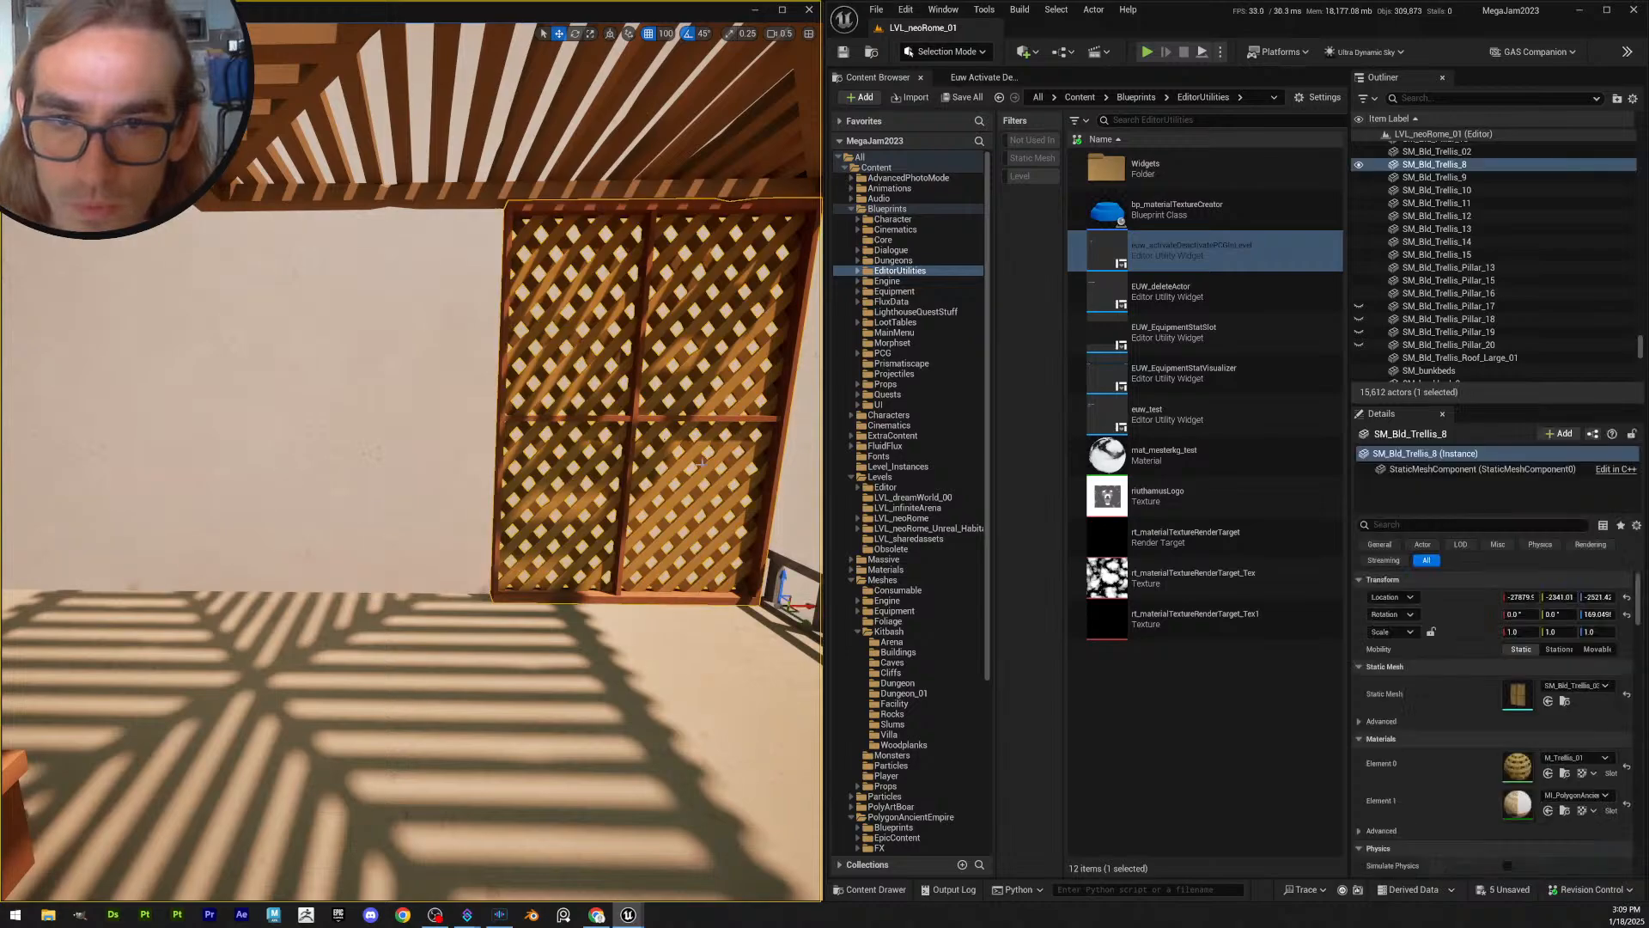
- Clear the selection and save all unsaved content with just the end trellis panel kept on the back wall
{"action": "right_click_drag", "start_coordinate": [595, 428], "coordinate": [575, 456]}
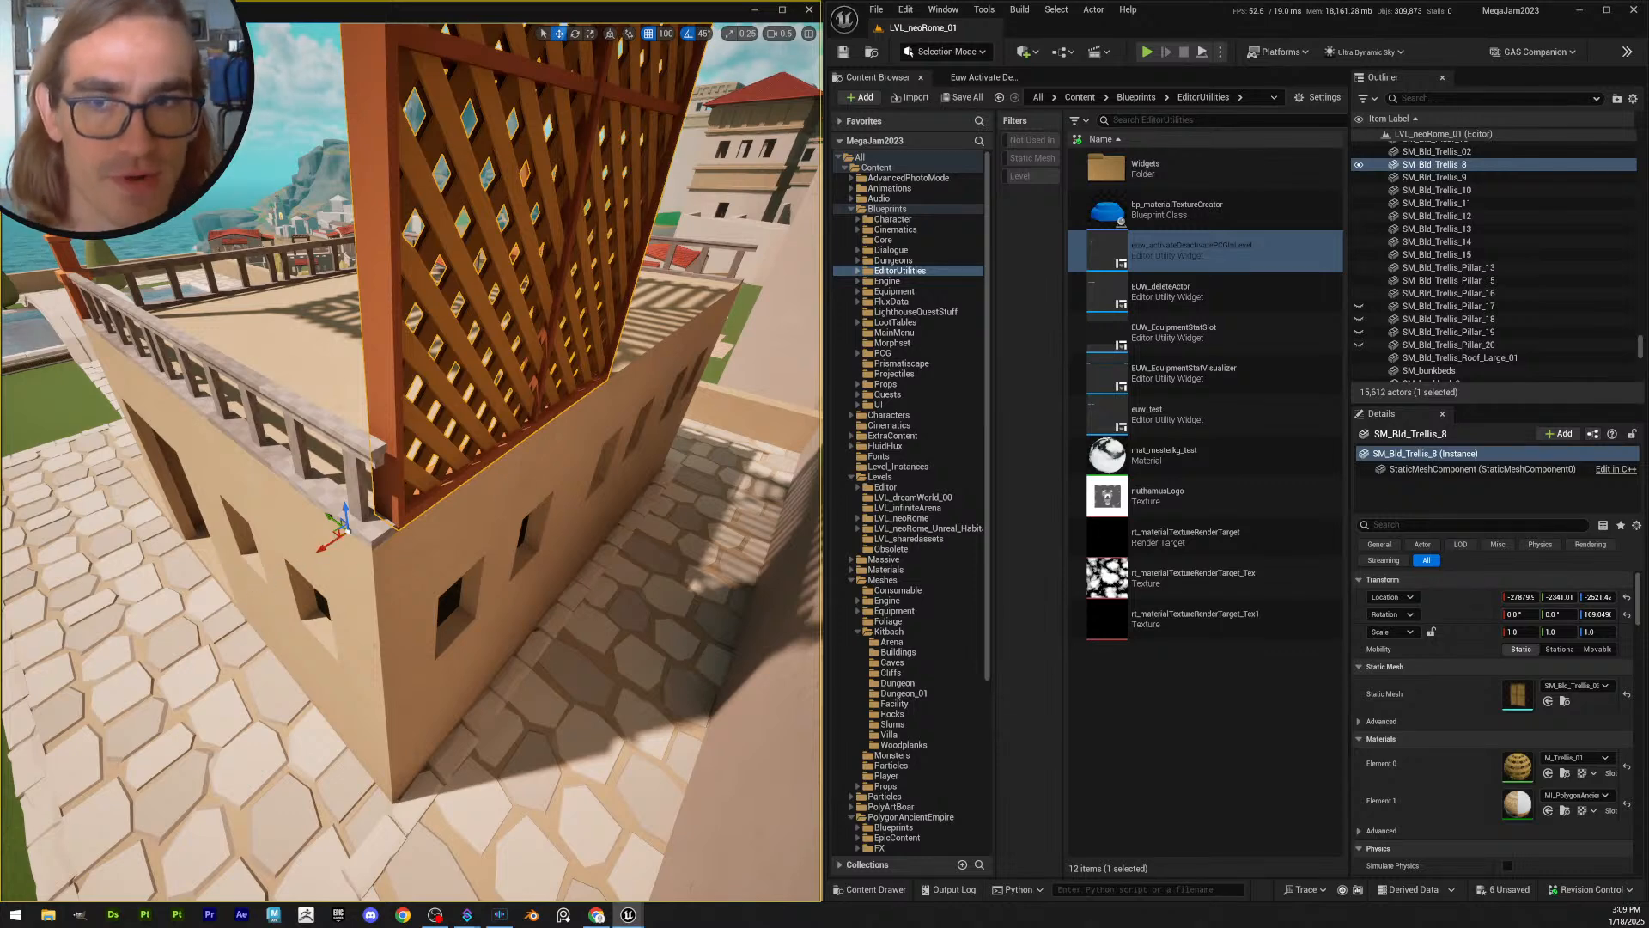
{"action": "right_click_drag", "start_coordinate": [410, 461], "coordinate": [300, 563]}
{"action": "scroll", "coordinate": [378, 461], "scroll_direction": "up", "scroll_amount": 2}
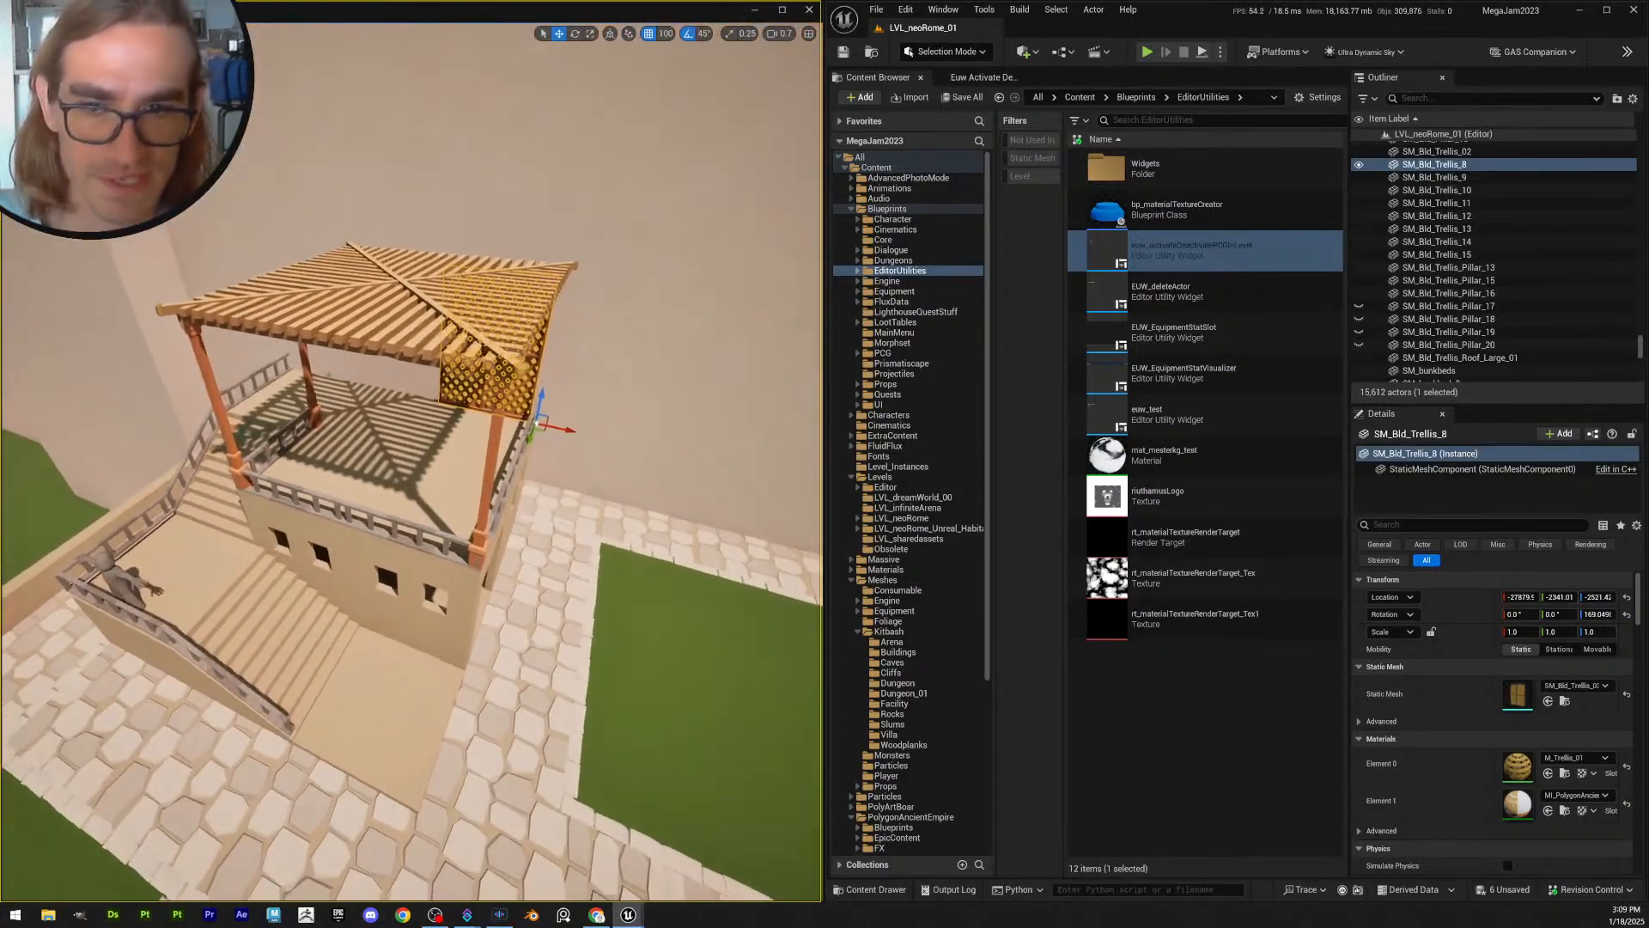
{"action": "right_click_drag", "start_coordinate": [562, 508], "coordinate": [563, 508]}
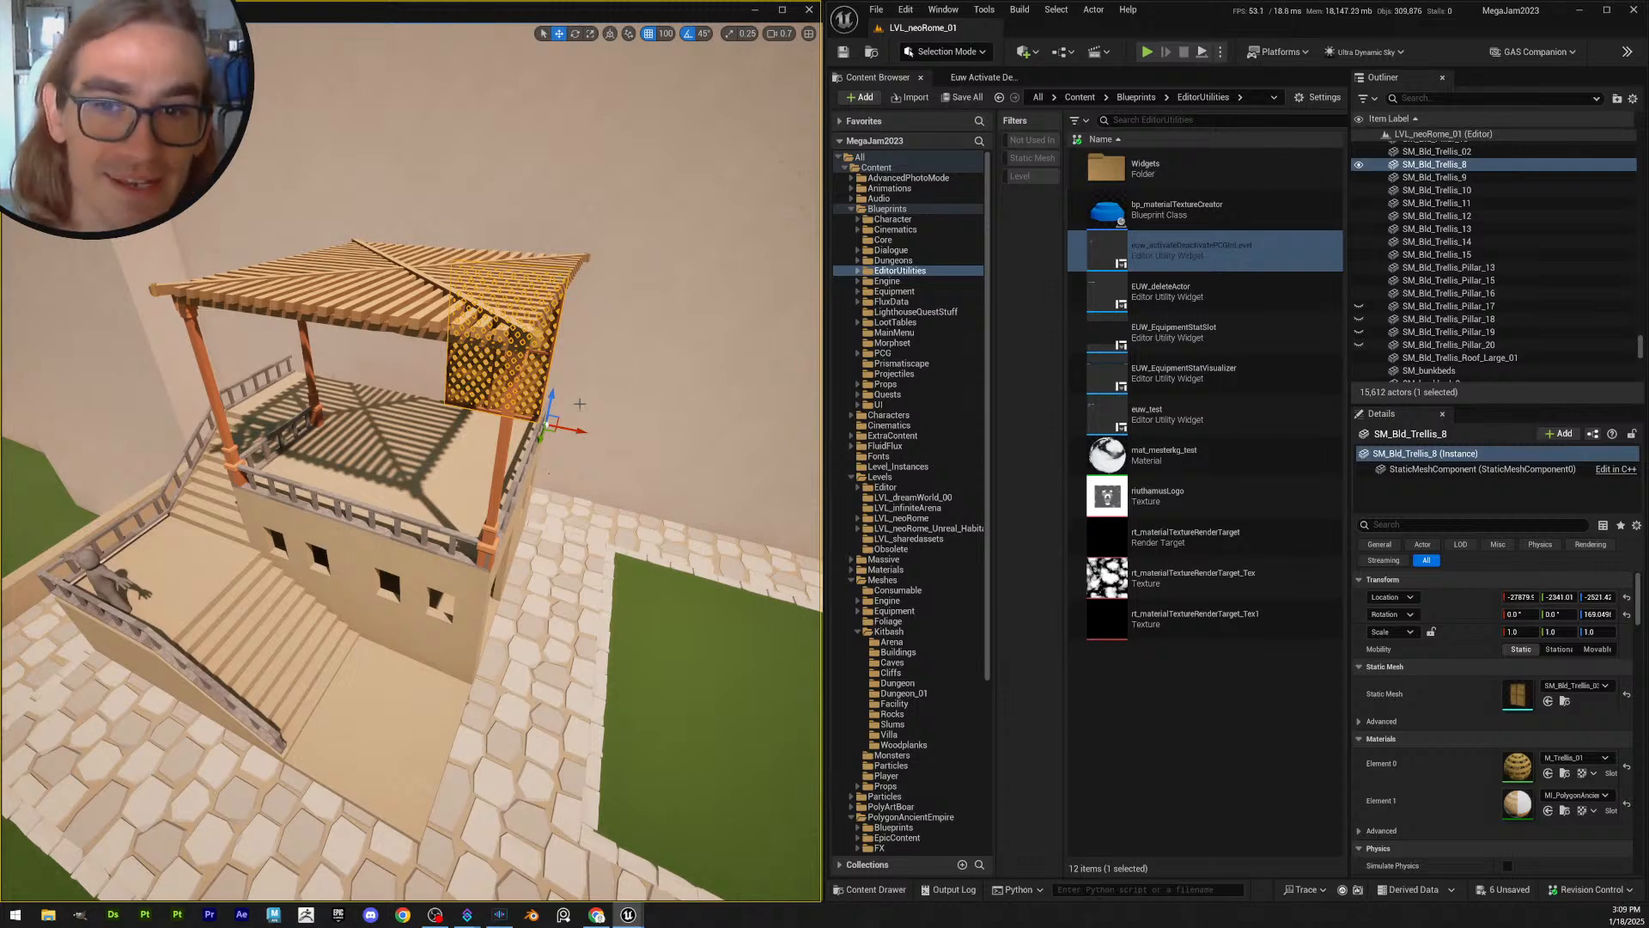
{"action": "right_click_drag", "start_coordinate": [580, 404], "coordinate": [579, 404]}
{"action": "key", "text": "Escape"}
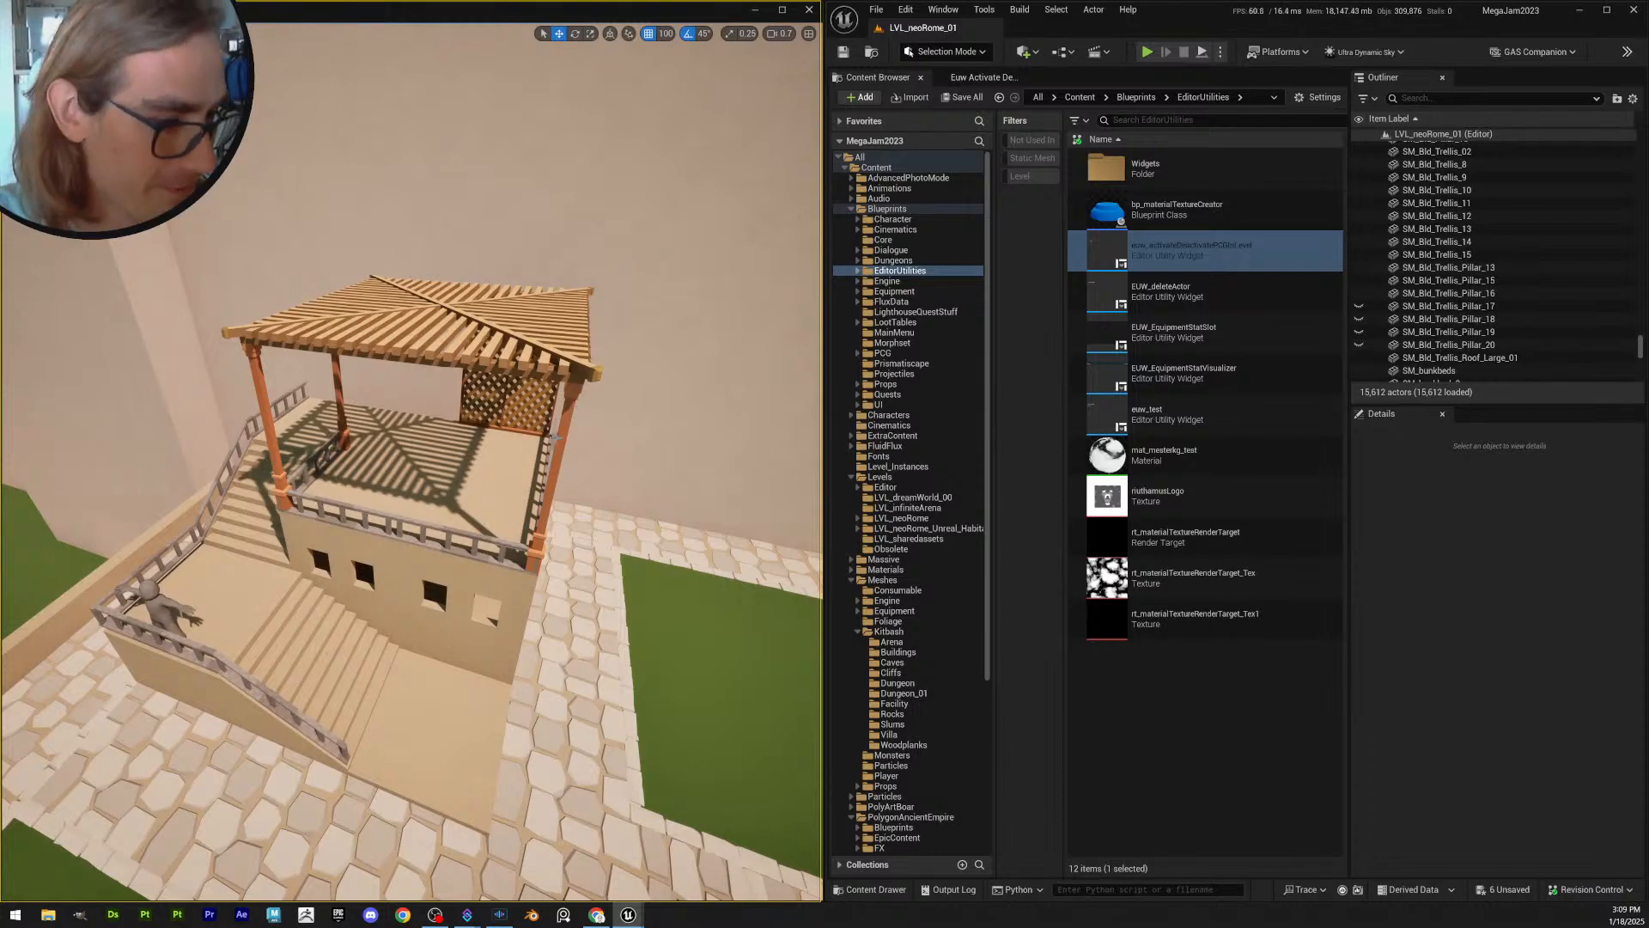
{"action": "left_click", "coordinate": [964, 99]}
{"action": "left_click", "coordinate": [927, 599]}
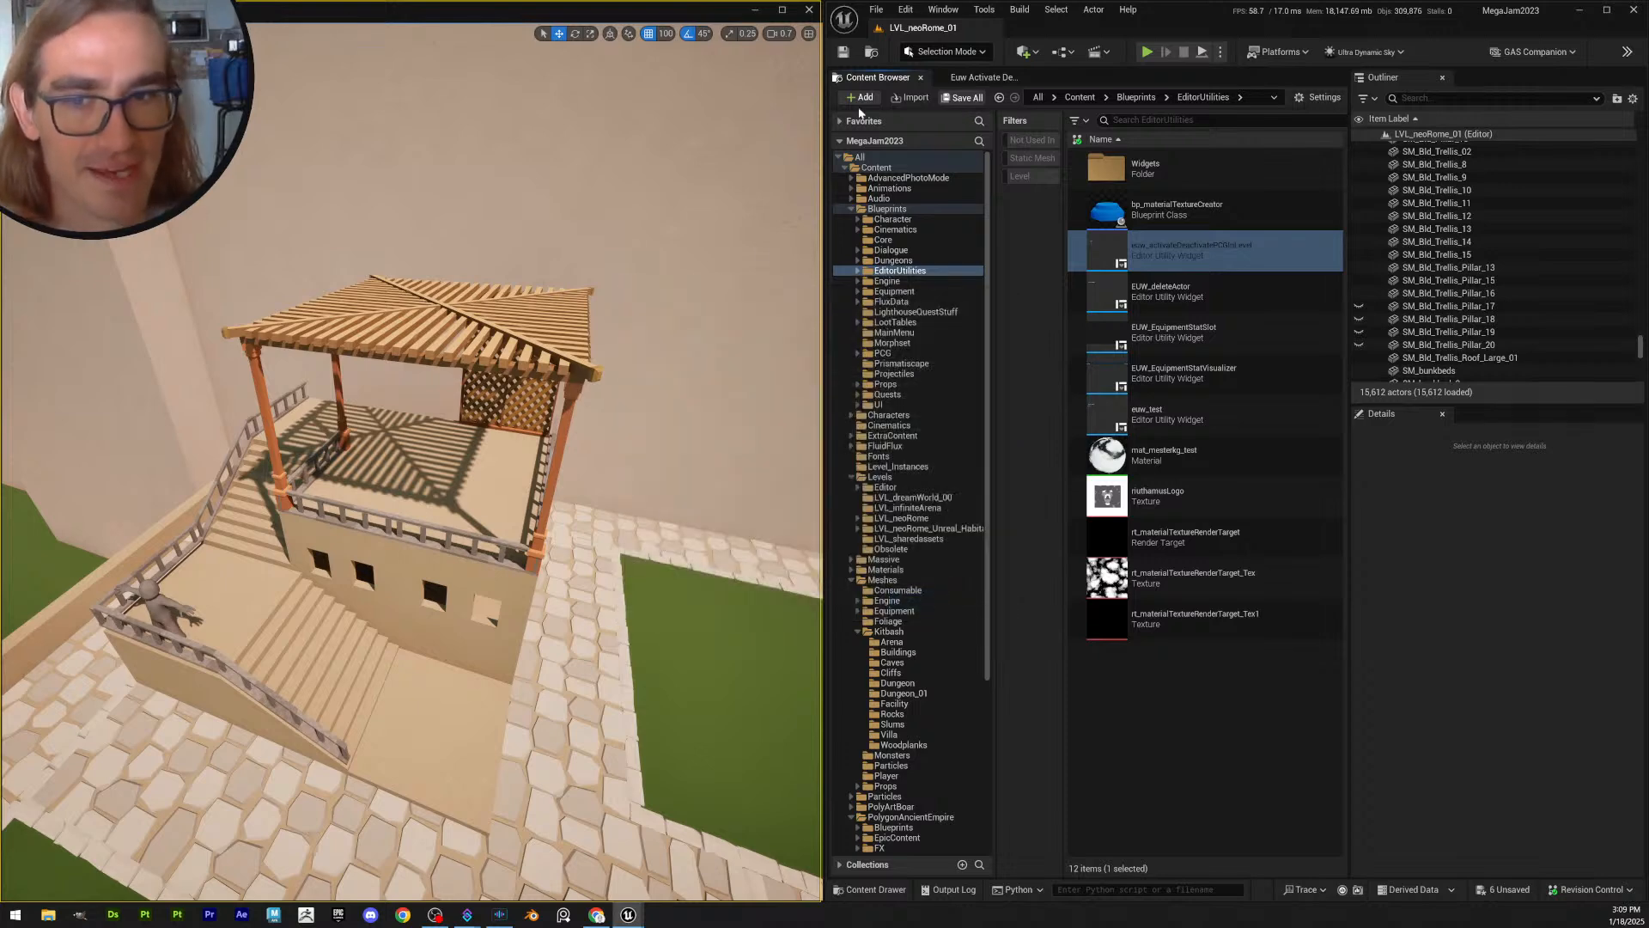
{"action": "left_click", "coordinate": [859, 607]}
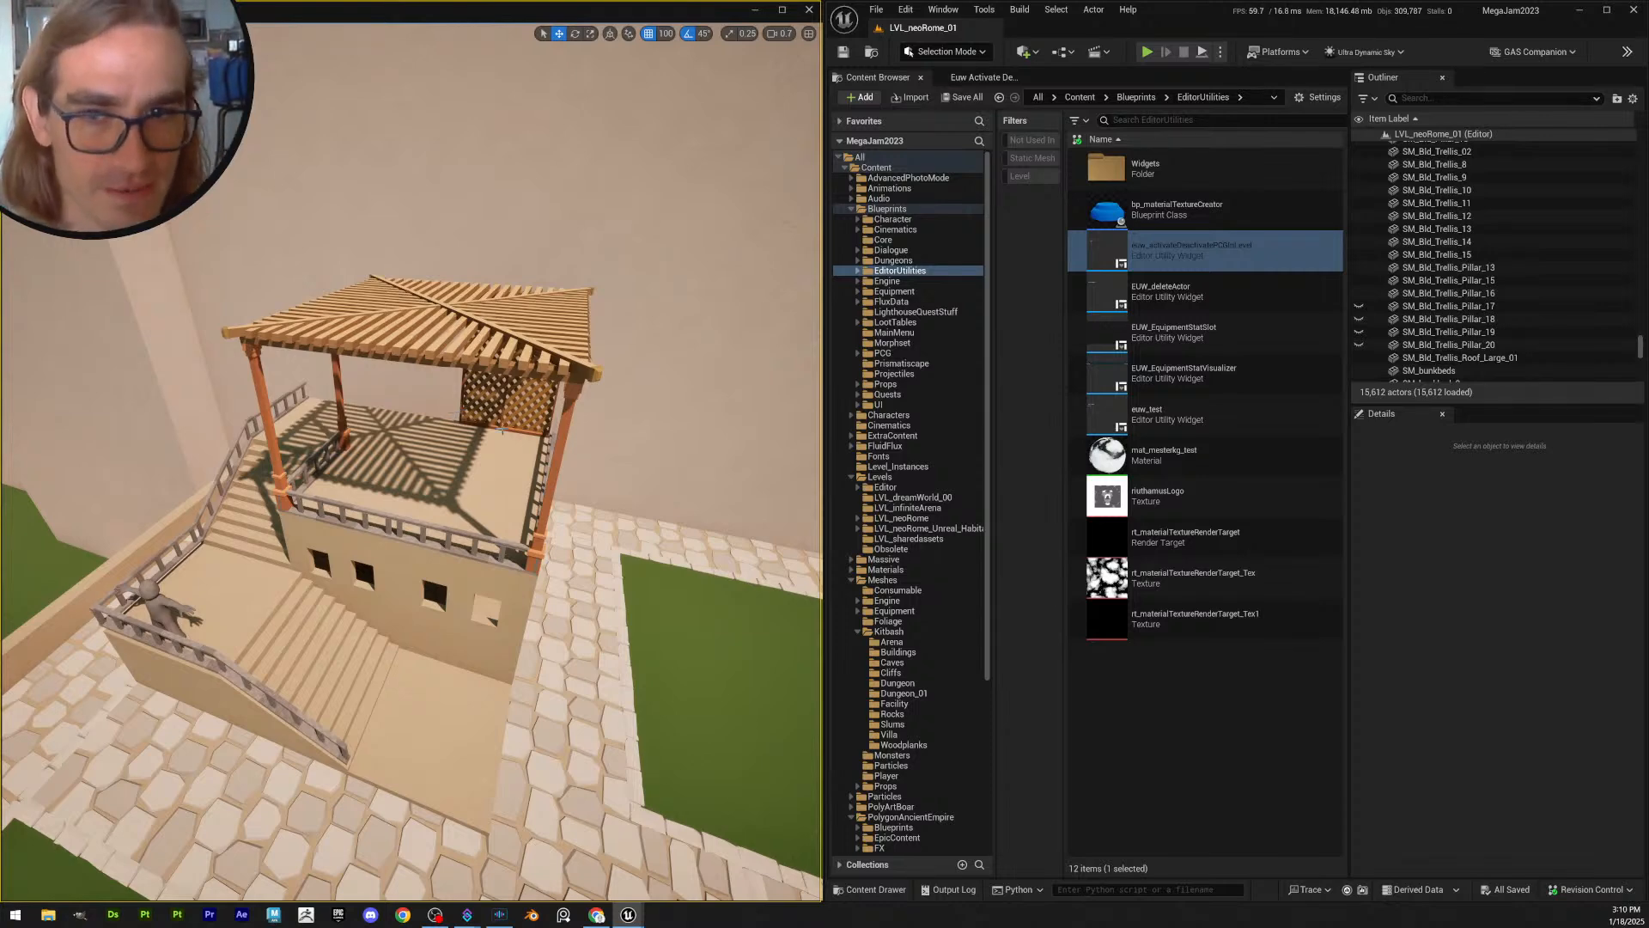
- Duplicate the remaining end trellis panel SM_Bld_Trellis_8 and move the copy along the back wall into the middle bay
{"action": "key", "text": "w"}
{"action": "right_click_drag", "start_coordinate": [370, 343], "coordinate": [370, 343]}
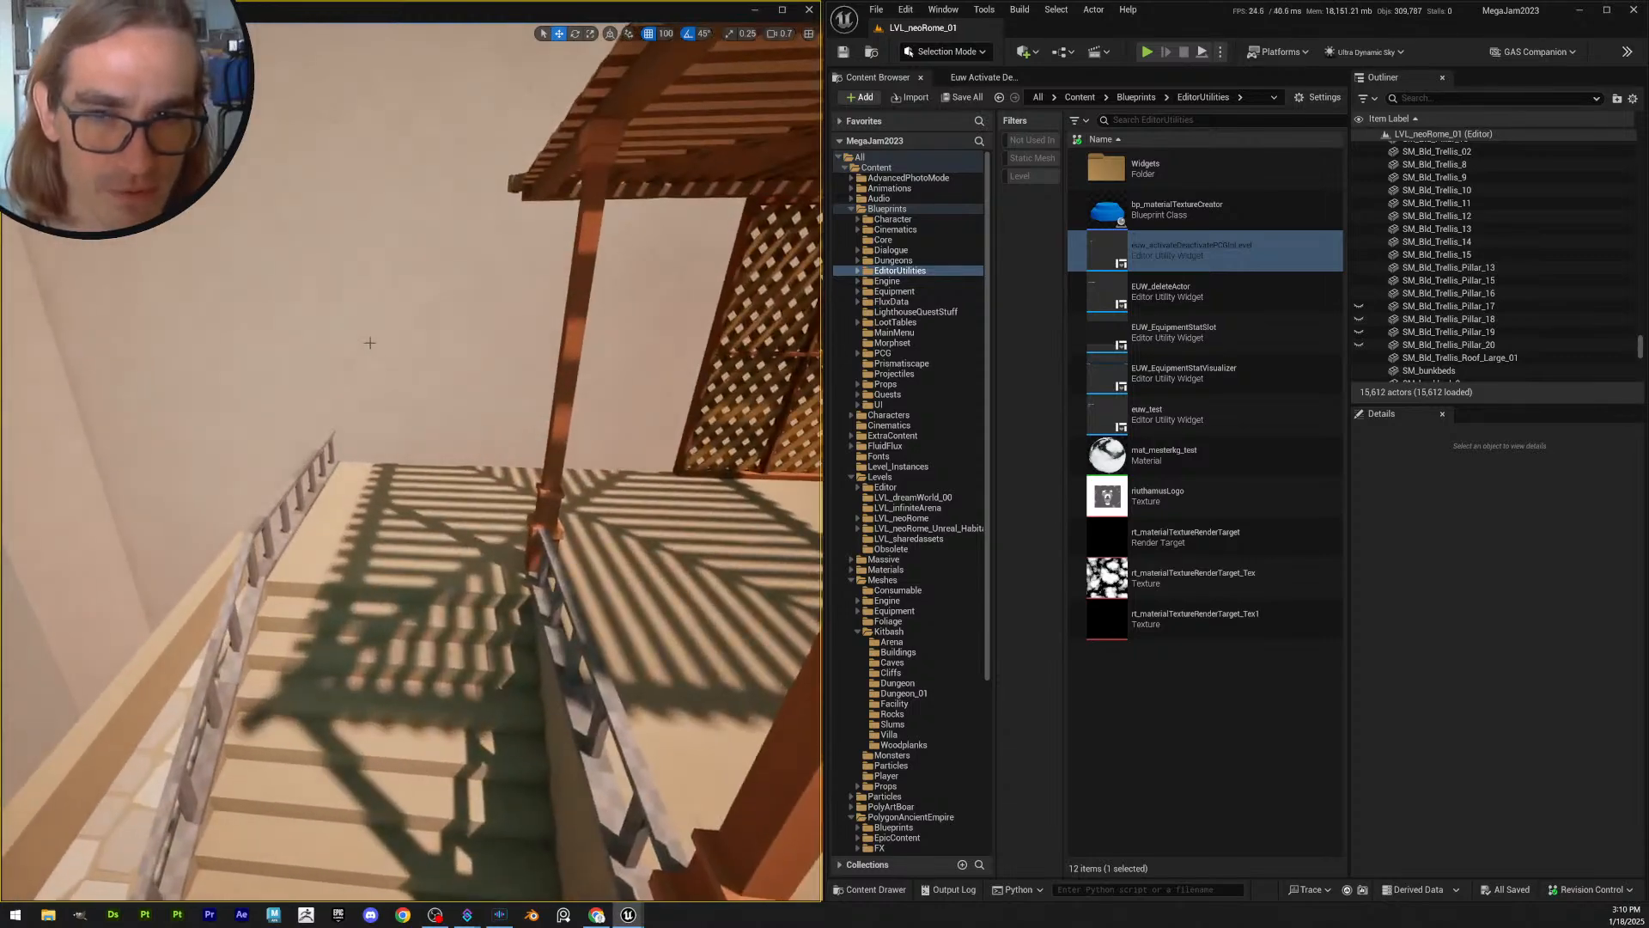
{"action": "right_click_drag", "start_coordinate": [516, 457], "coordinate": [516, 457]}
{"action": "right_click_drag", "start_coordinate": [410, 582], "coordinate": [417, 581]}
{"action": "left_click", "coordinate": [411, 582]}
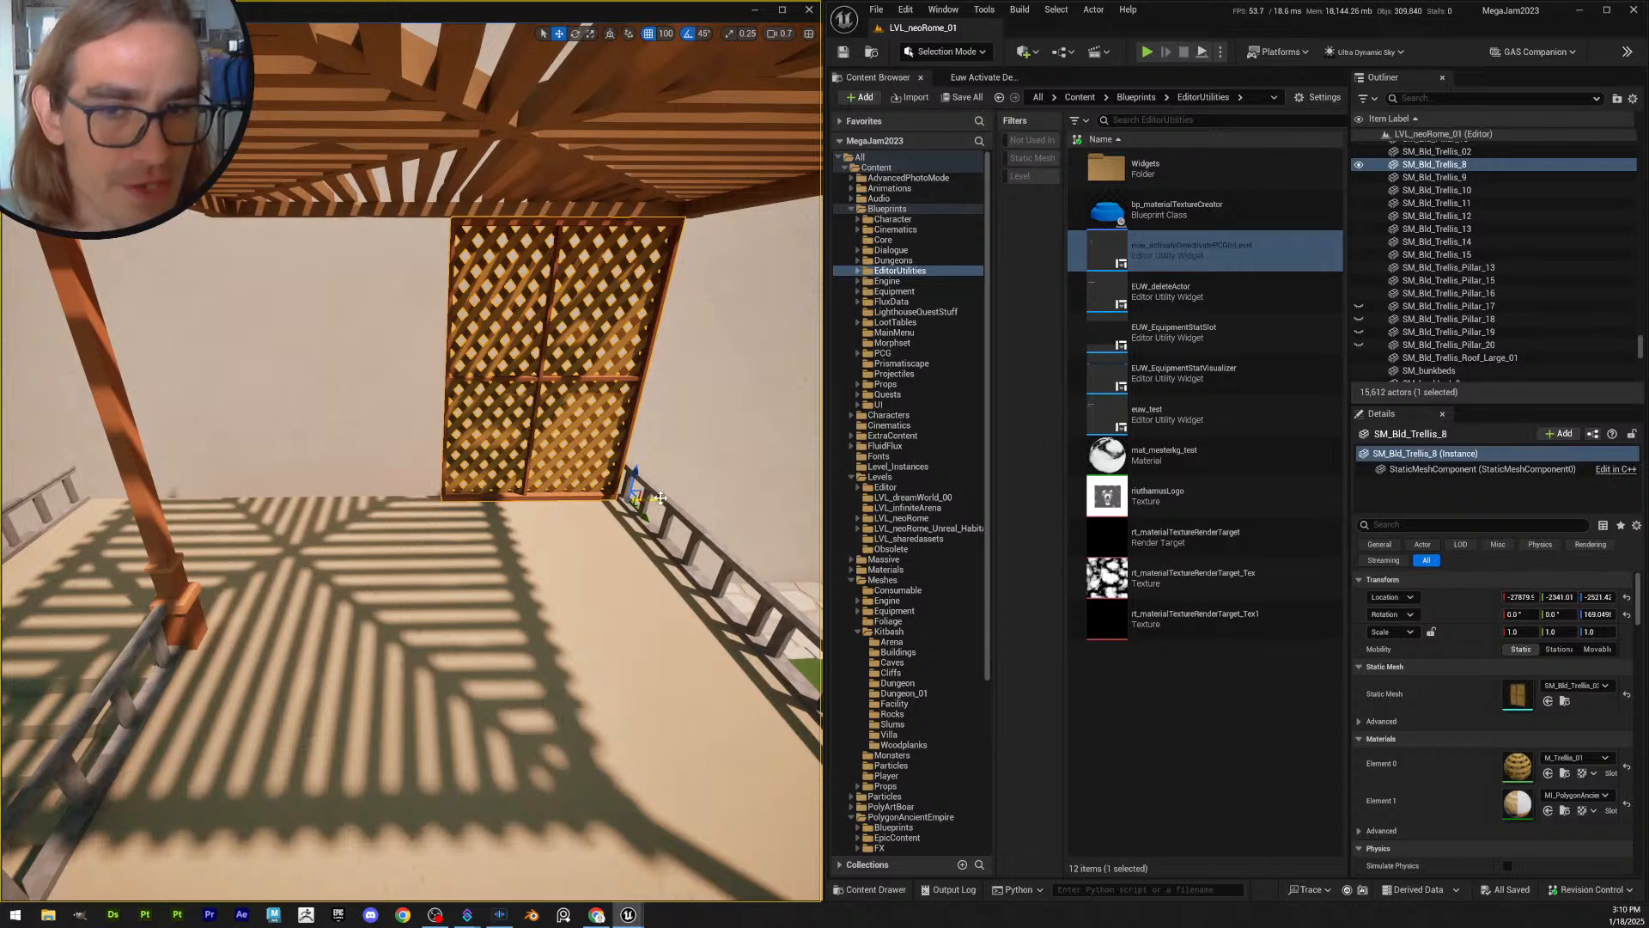
{"action": "key", "text": "ctrl+d"}
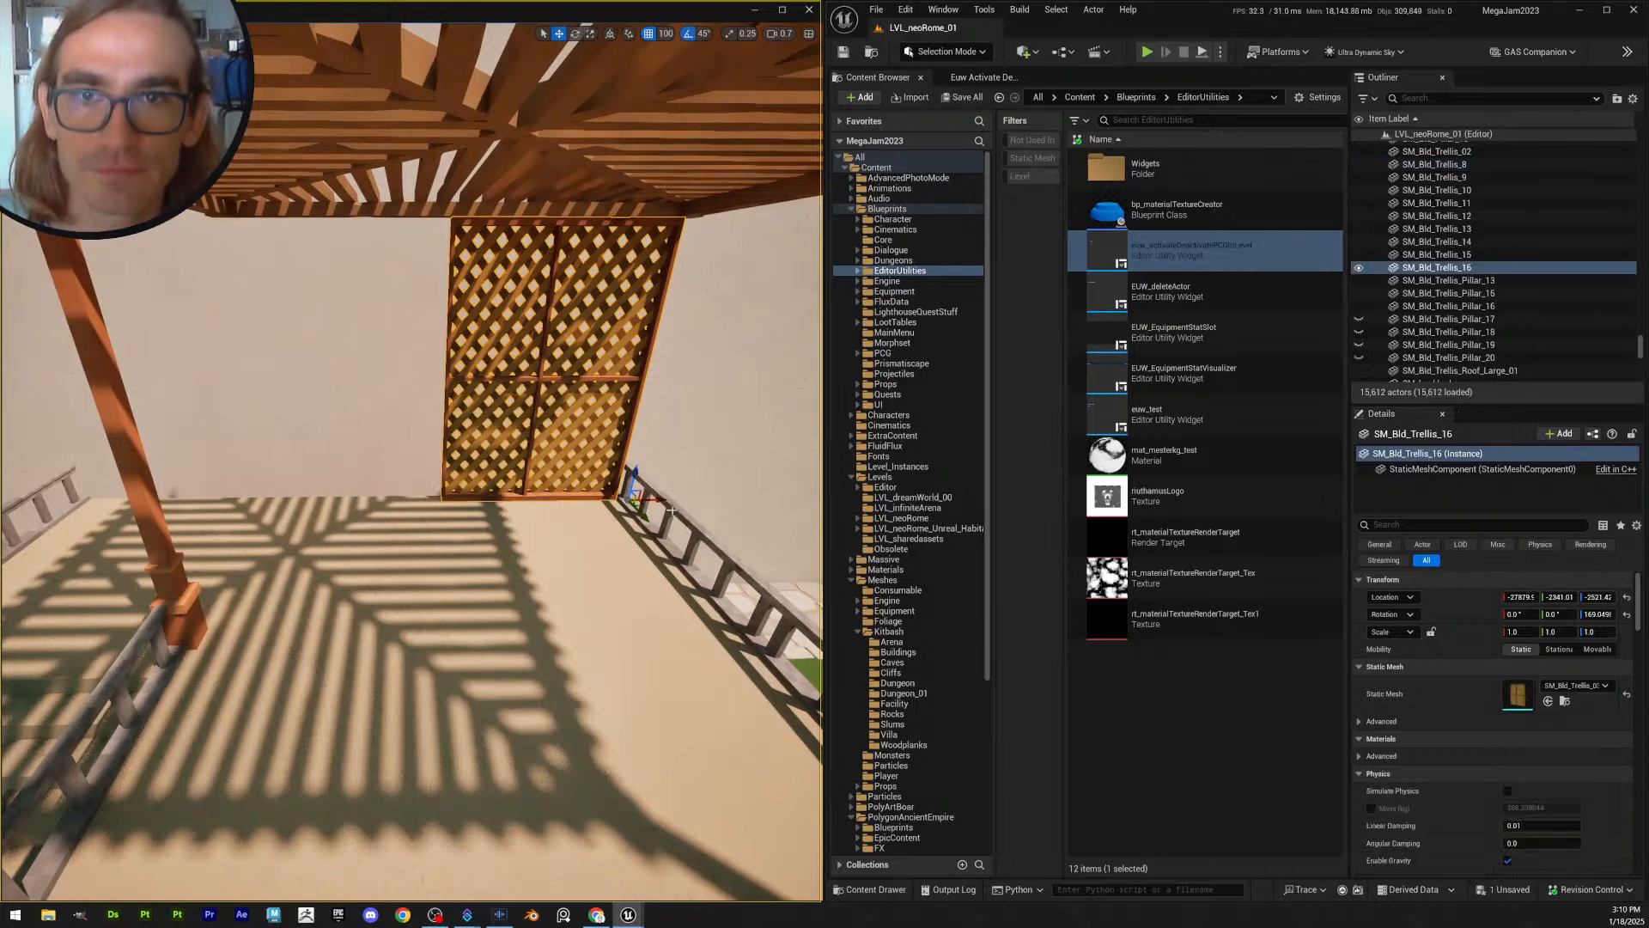
{"action": "left_click_drag", "start_coordinate": [662, 501], "coordinate": [469, 502]}
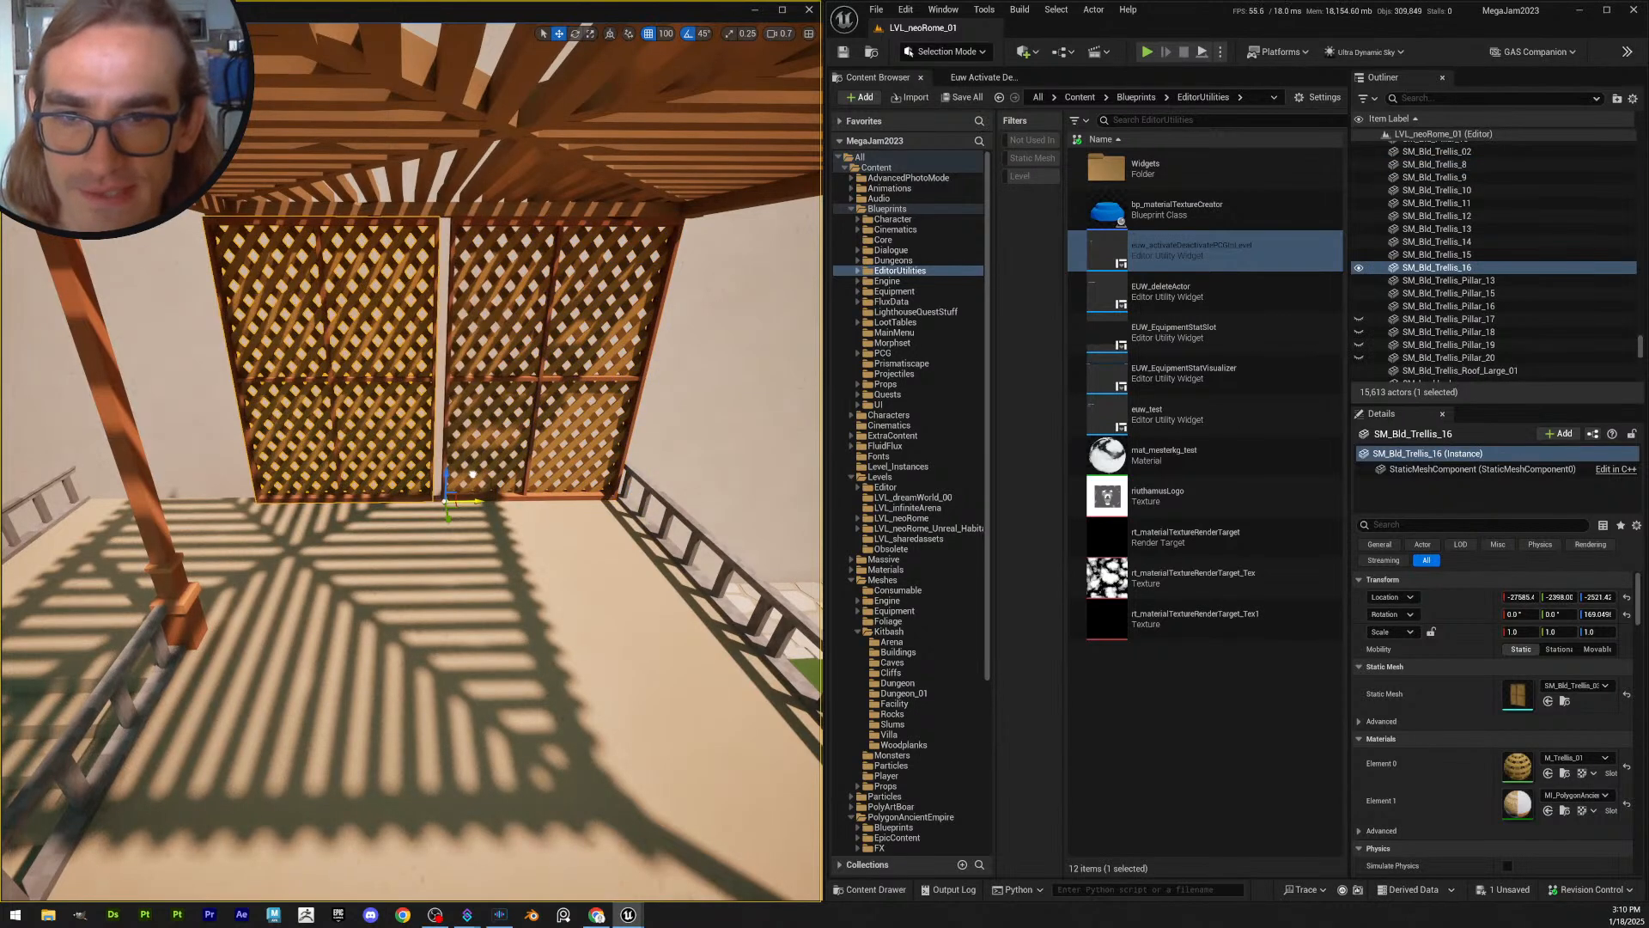
- Duplicate the middle trellis panel and move the copy along the back wall into the bay at the stair end
{"action": "right_click_drag", "start_coordinate": [525, 490], "coordinate": [413, 485]}
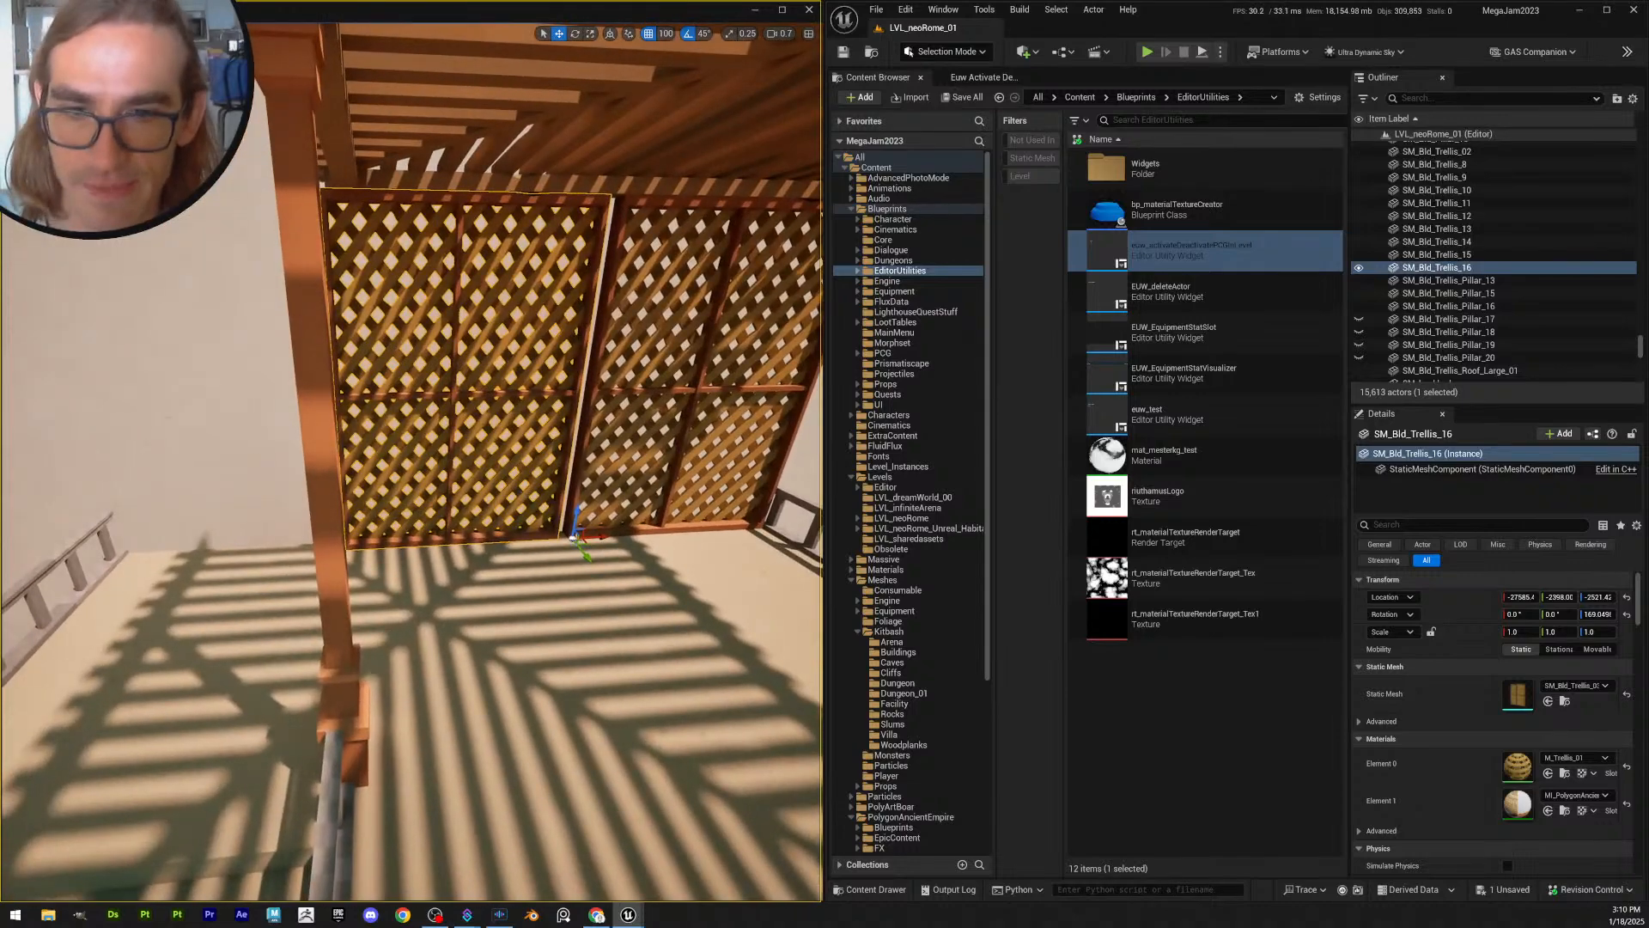
{"action": "key", "text": "ctrl+d"}
{"action": "left_click_drag", "start_coordinate": [578, 536], "coordinate": [376, 559], "text": "shift"}
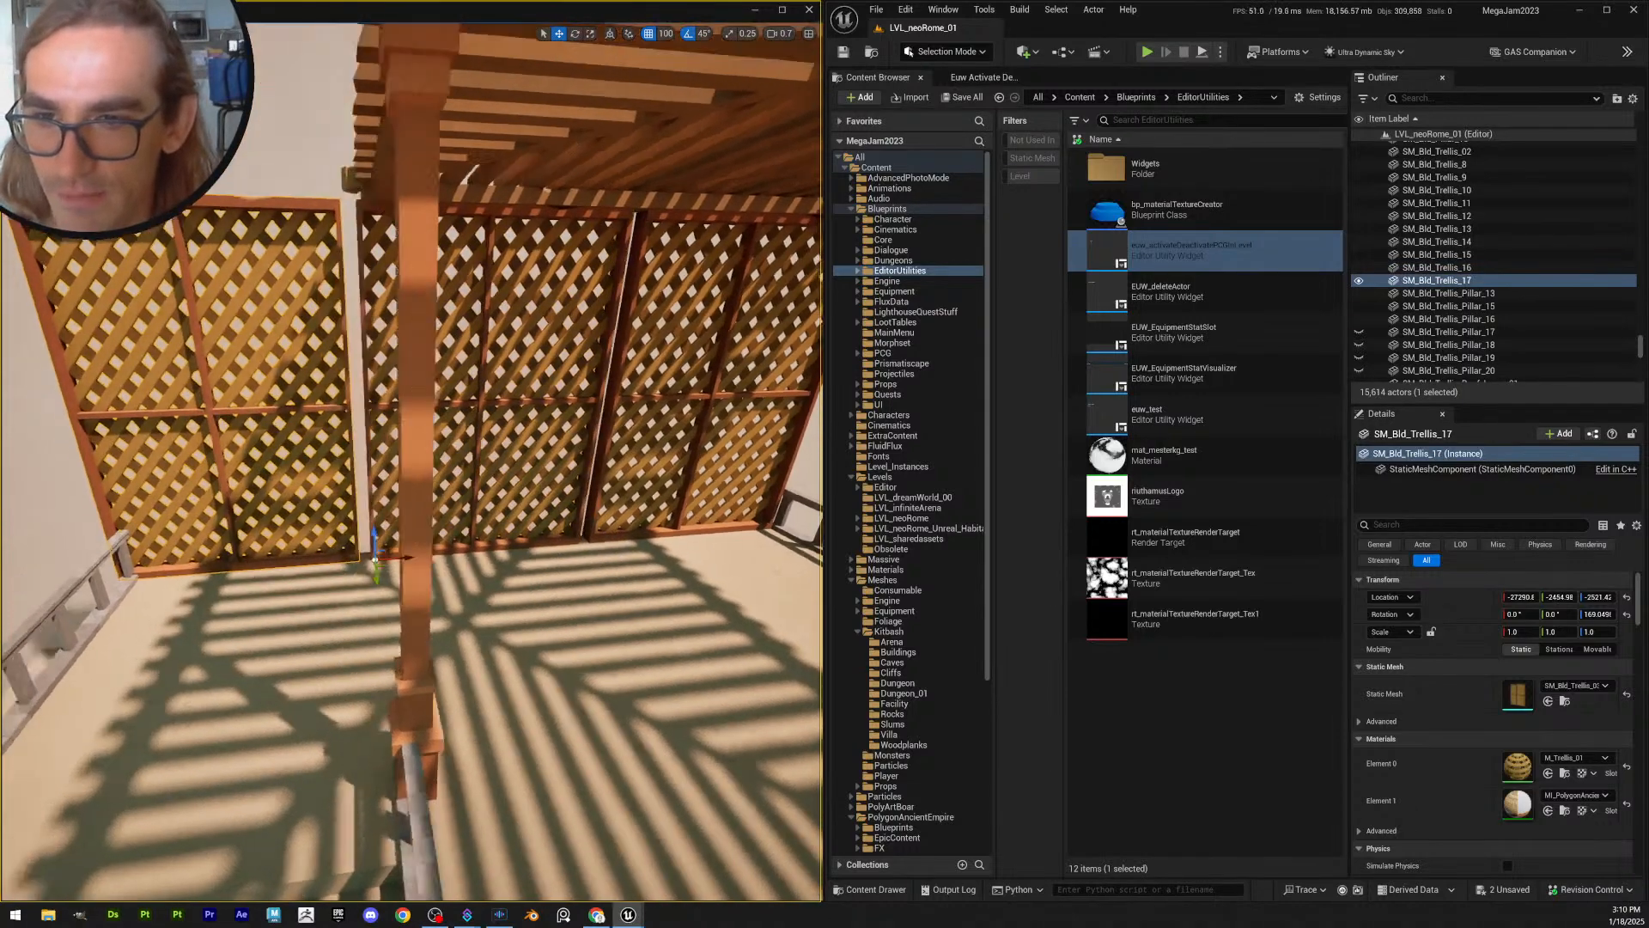
- Unhide the back-wall trellis pillars and check how the end and middle pillars line up with the panels
{"action": "right_click_drag", "start_coordinate": [403, 559], "coordinate": [567, 532]}
{"action": "key", "text": "Escape"}
{"action": "left_click", "coordinate": [190, 498]}
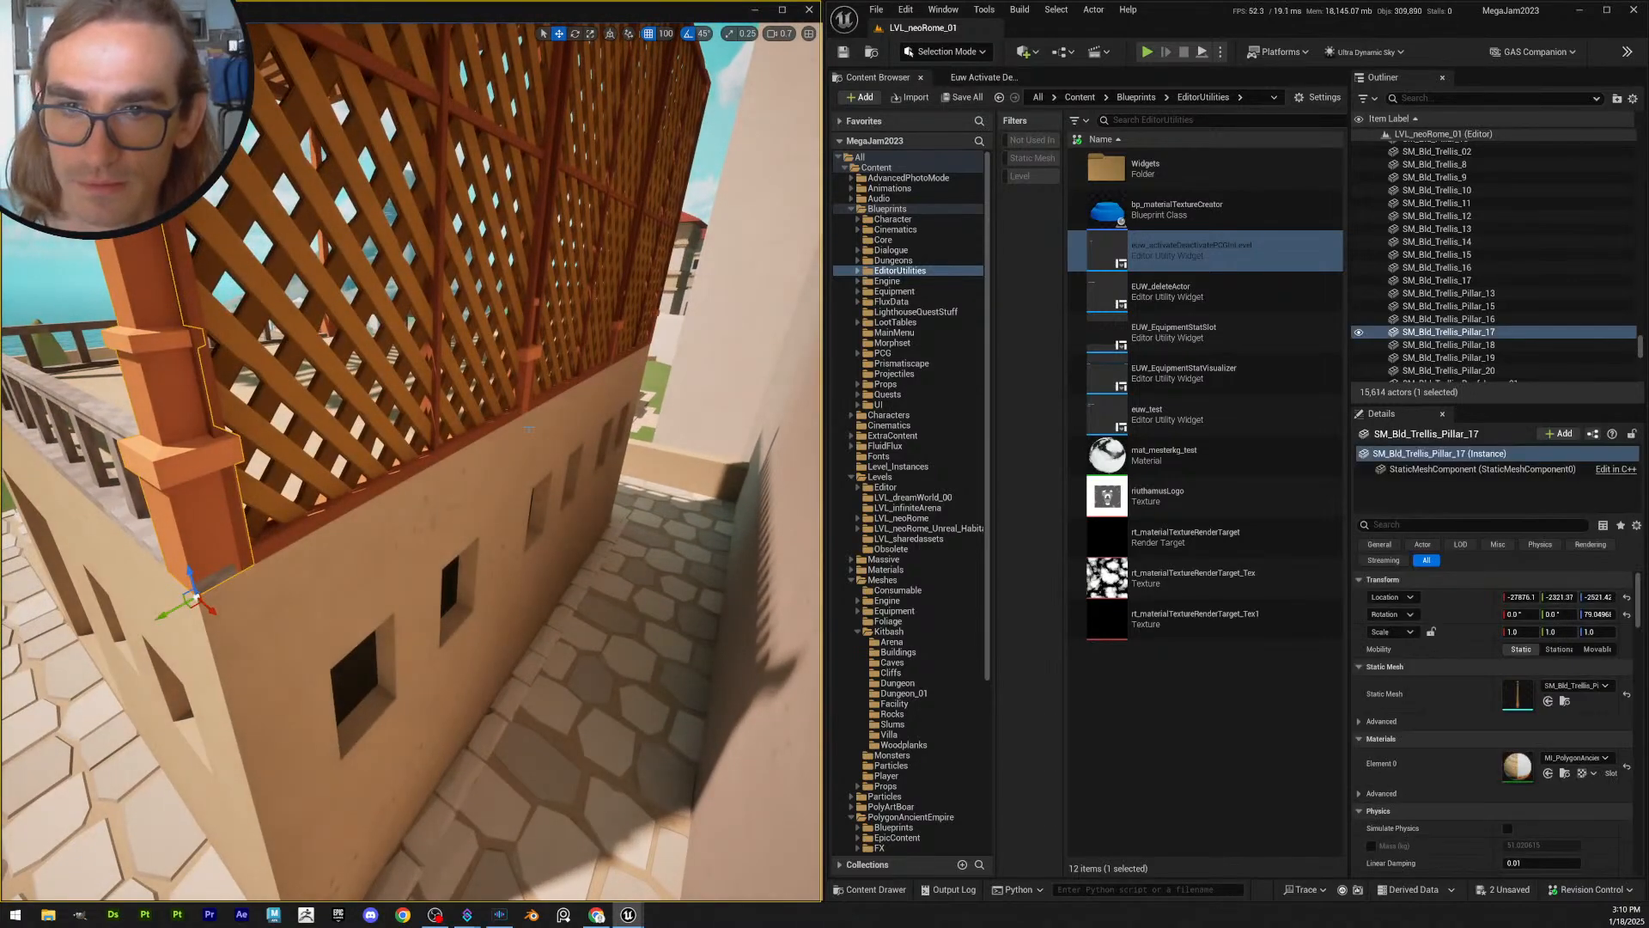
{"action": "right_click_drag", "start_coordinate": [528, 429], "coordinate": [532, 430]}
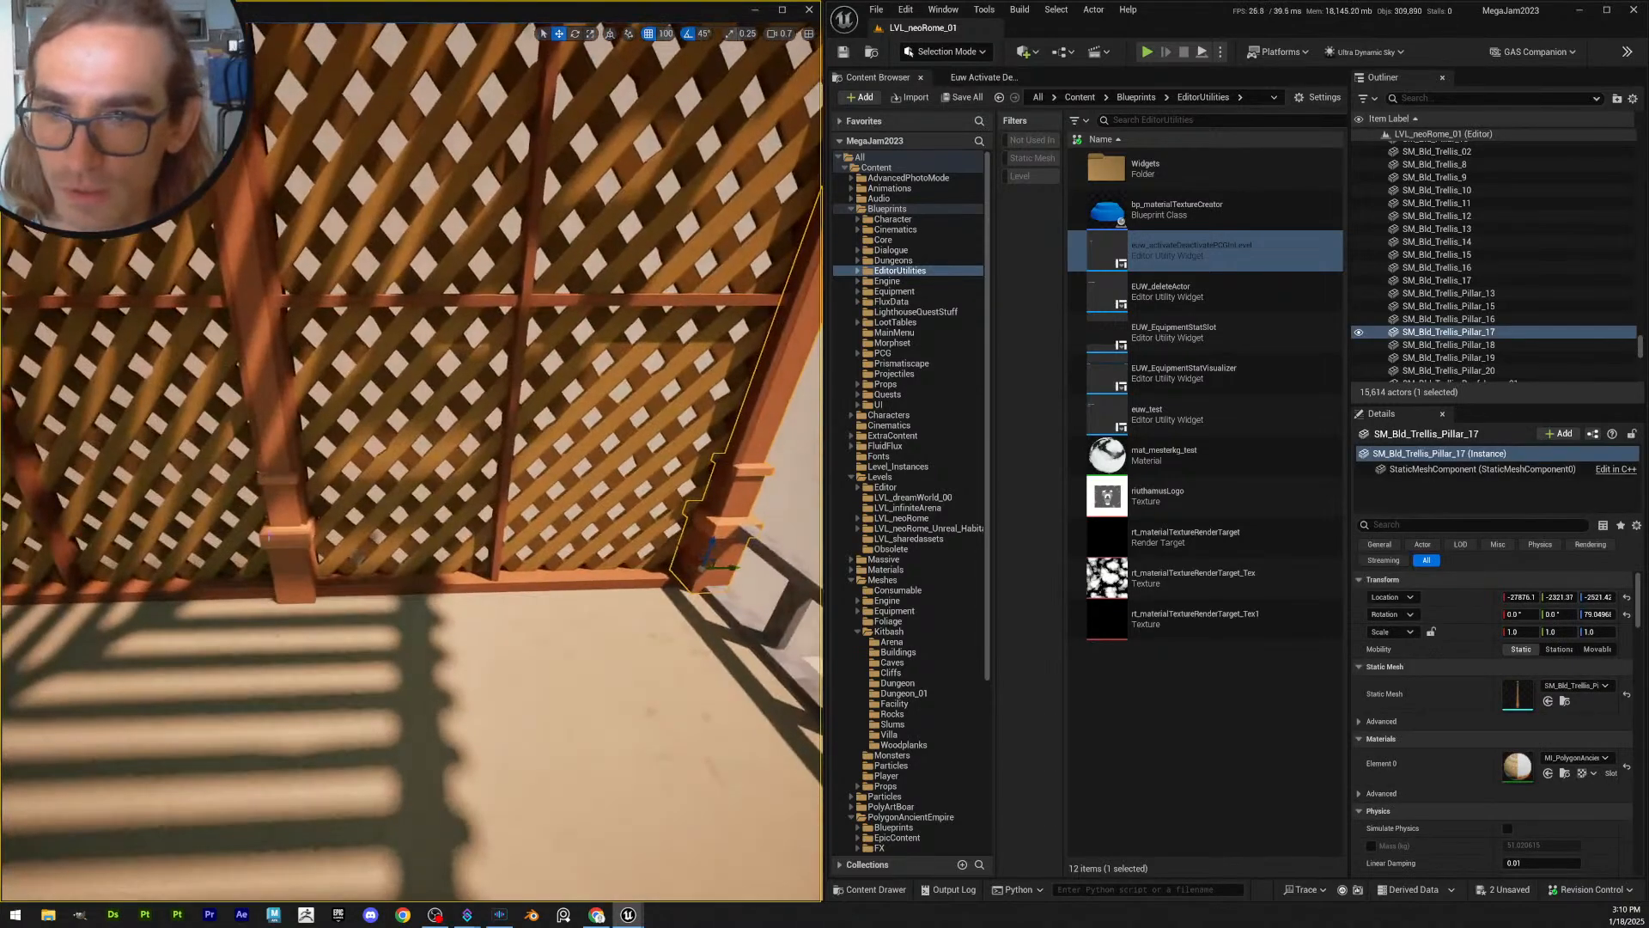
{"action": "left_click", "coordinate": [270, 536]}
{"action": "right_click_drag", "start_coordinate": [270, 536], "coordinate": [227, 512]}
{"action": "left_click", "coordinate": [193, 645]}
{"action": "left_click", "coordinate": [355, 560]}
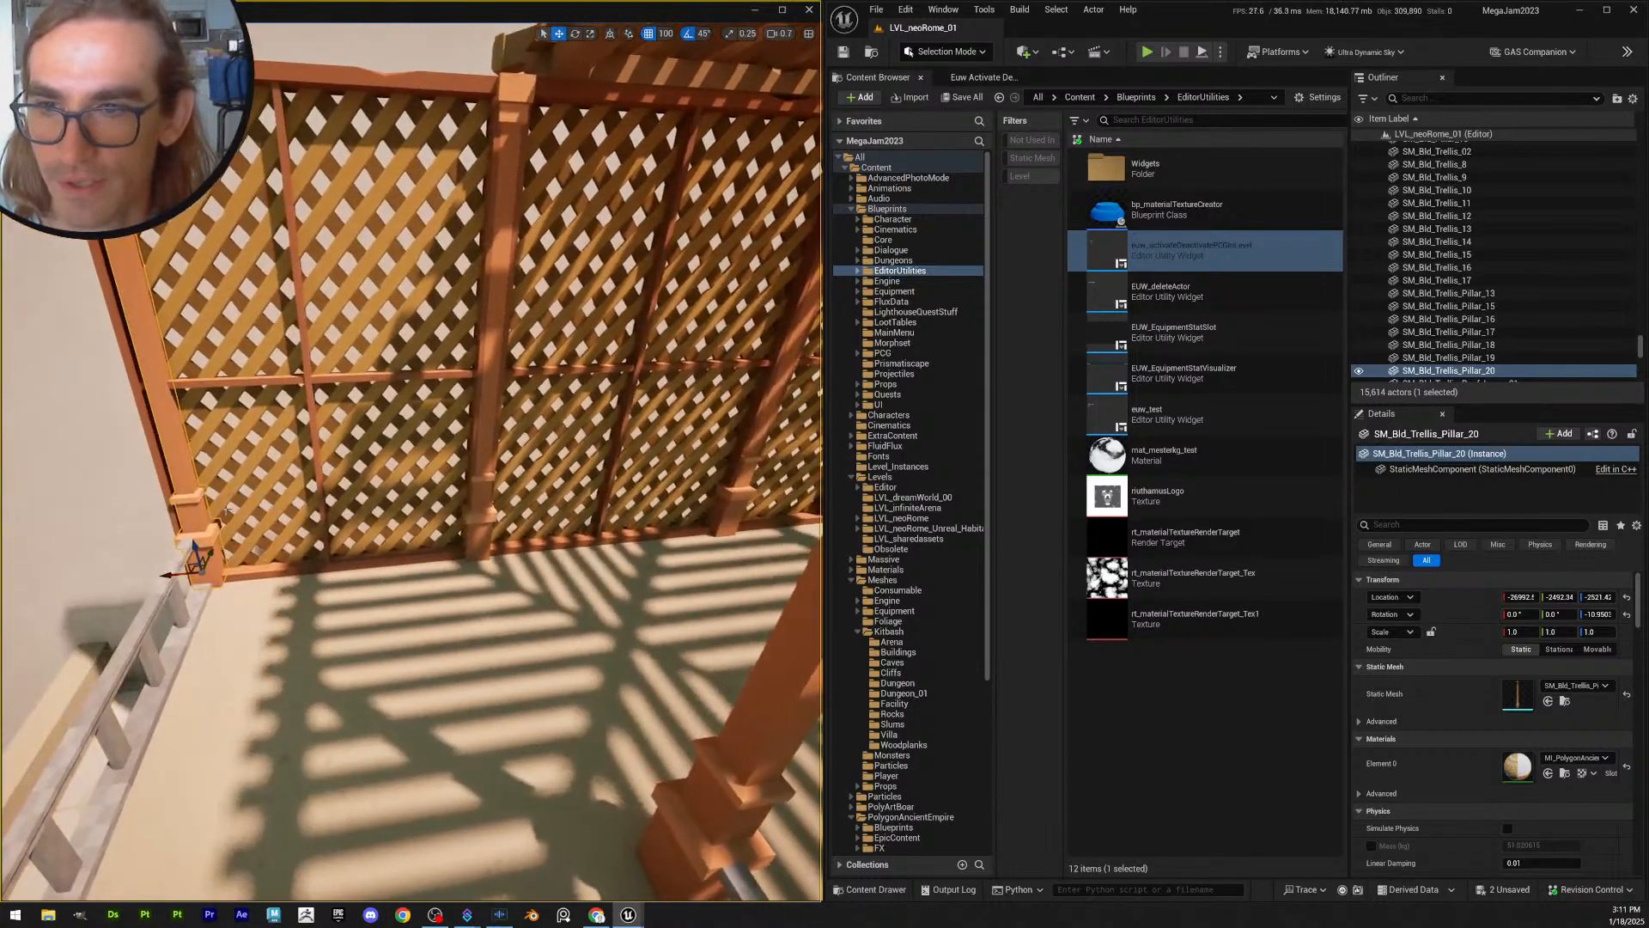
- Select the three back-wall trellis panels one after another to compare their static meshes, and clear the selection
{"action": "left_click", "coordinate": [372, 381]}
{"action": "right_click_drag", "start_coordinate": [372, 380], "coordinate": [566, 516]}
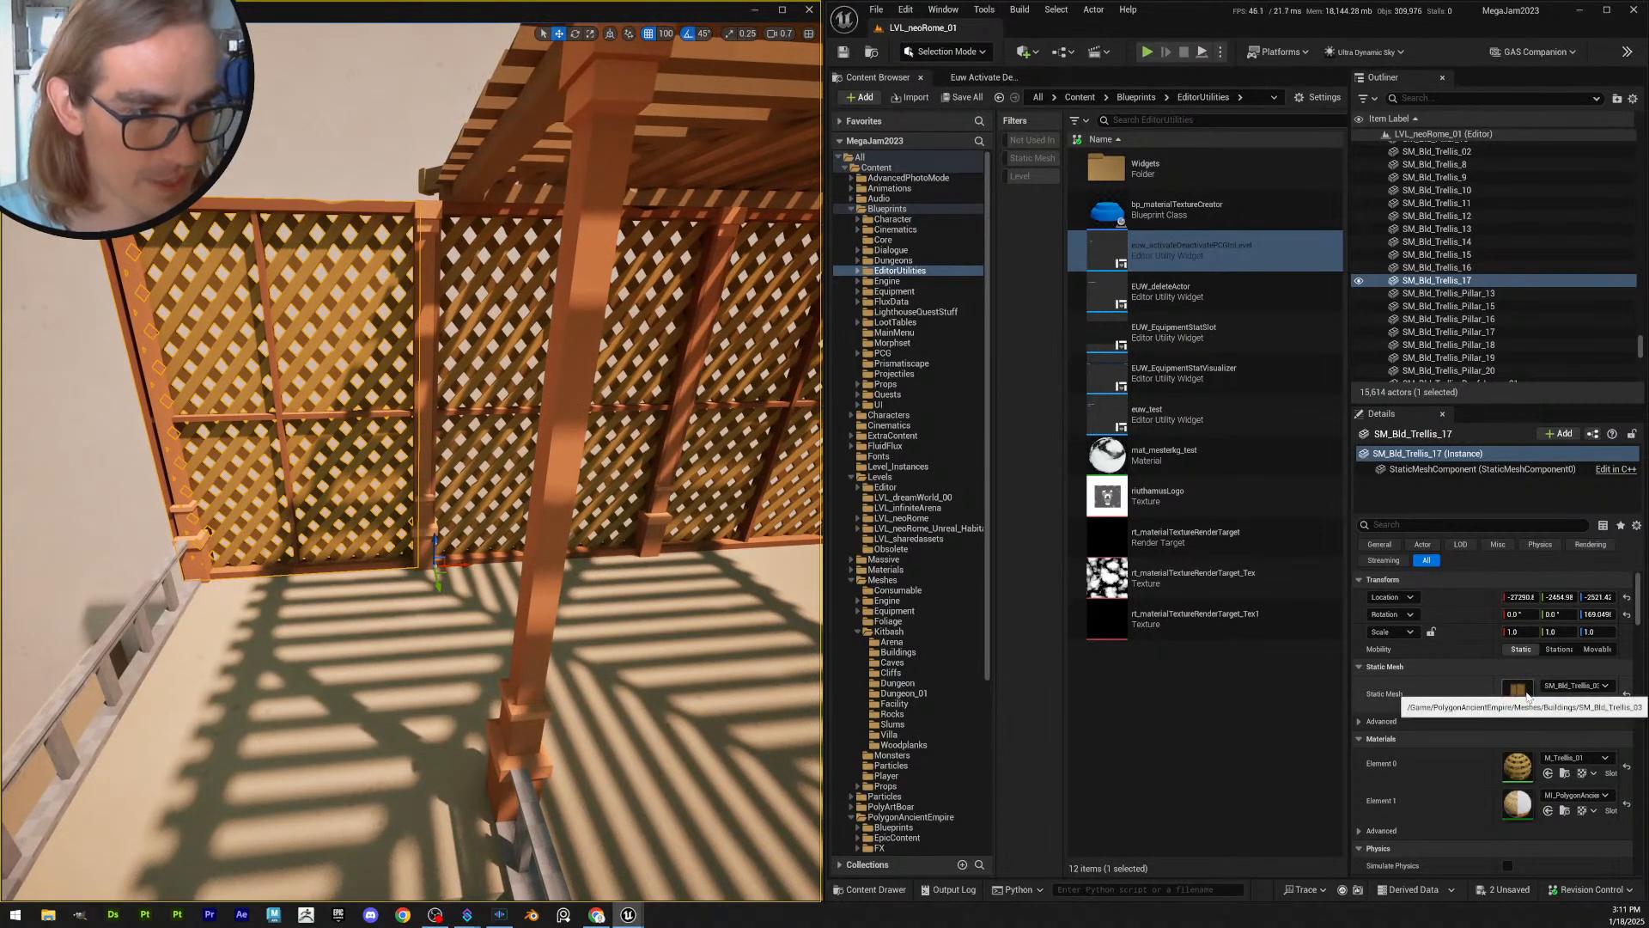
{"action": "left_click", "coordinate": [648, 397]}
{"action": "right_click_drag", "start_coordinate": [648, 398], "coordinate": [791, 398]}
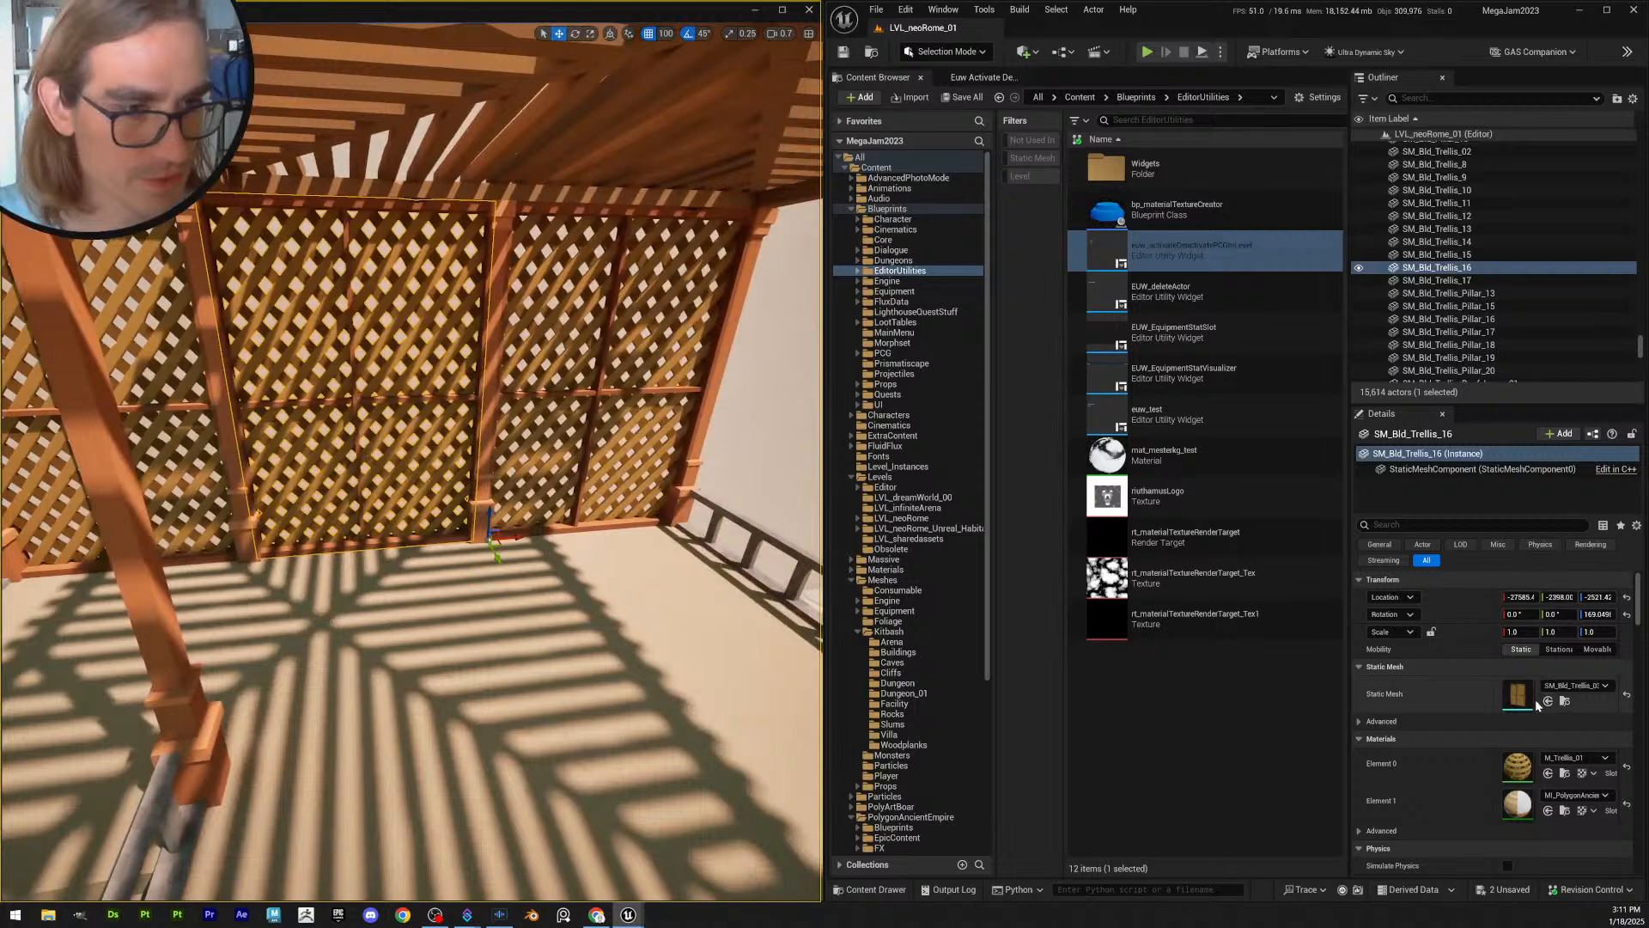
{"action": "left_click", "coordinate": [605, 398]}
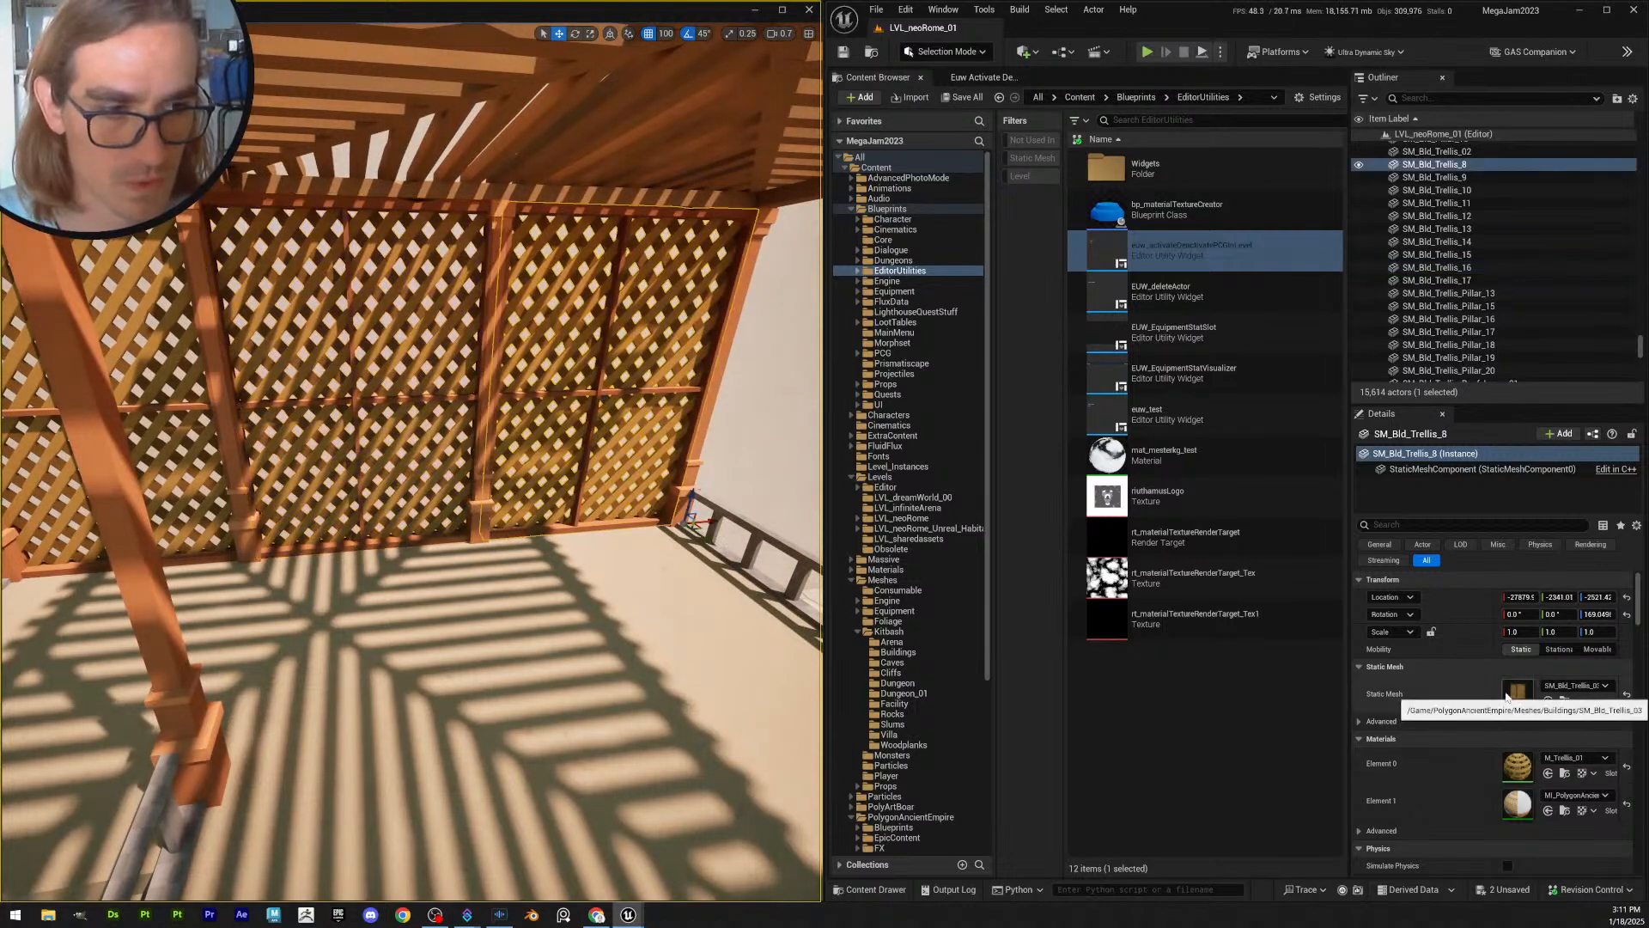
{"action": "right_click_drag", "start_coordinate": [484, 506], "coordinate": [593, 463]}
{"action": "key", "text": "Escape"}
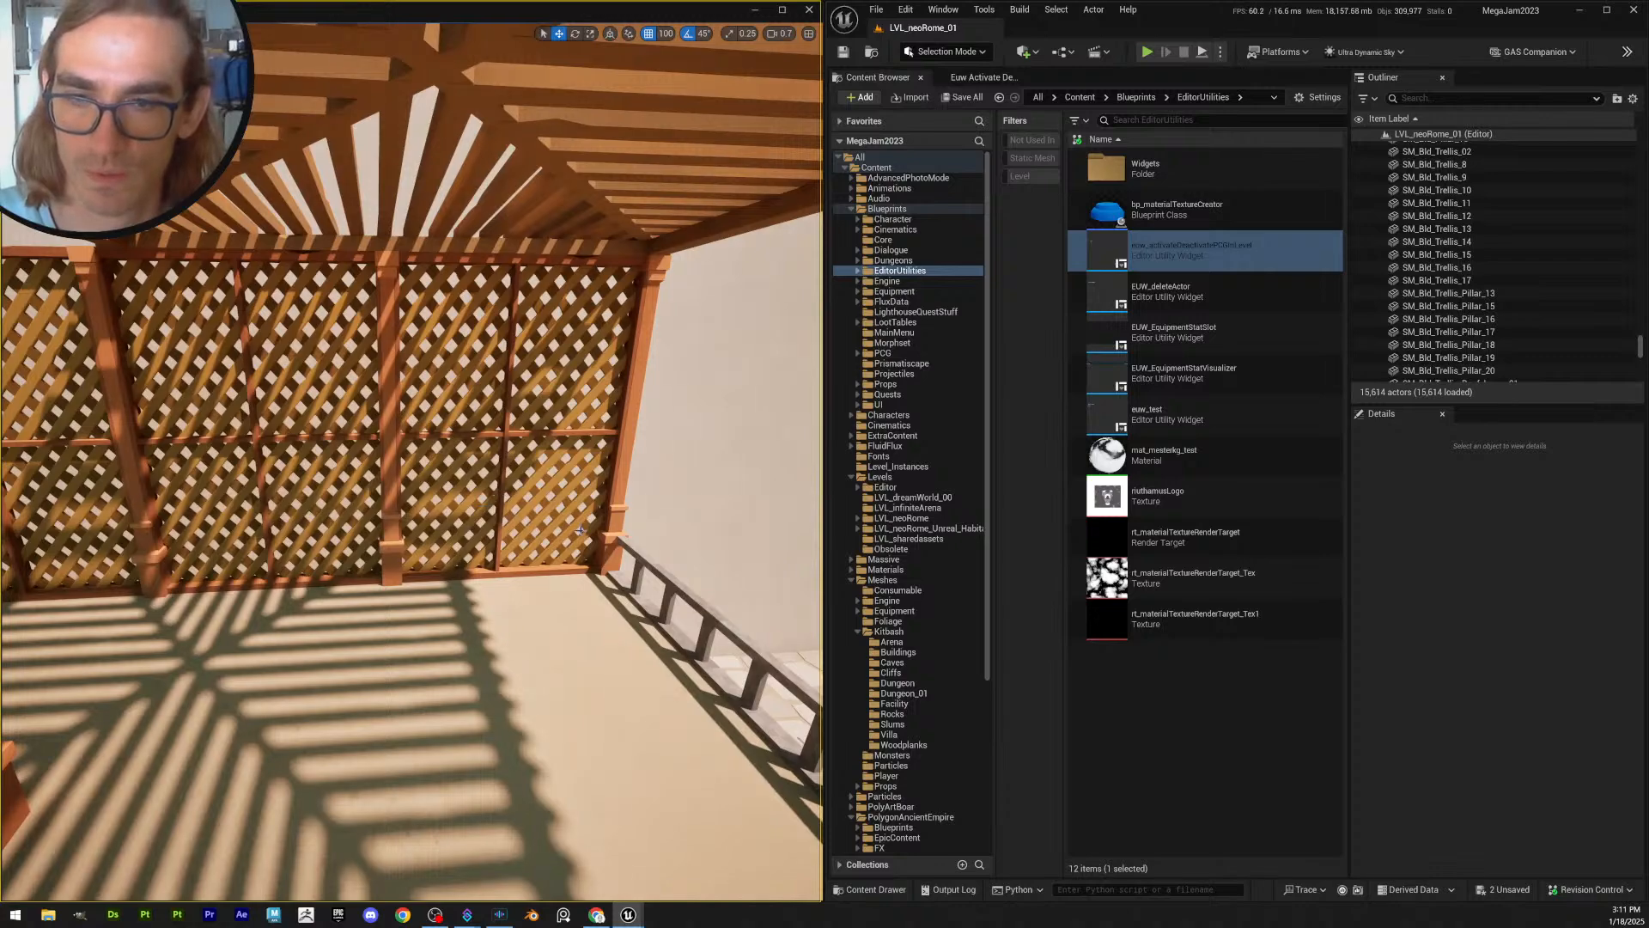
- Examine the back-wall pillars one by one against the panel joints, and view the trellis from outside and inside
{"action": "left_click", "coordinate": [395, 555]}
{"action": "right_click_drag", "start_coordinate": [395, 555], "coordinate": [438, 563]}
{"action": "left_click", "coordinate": [723, 541]}
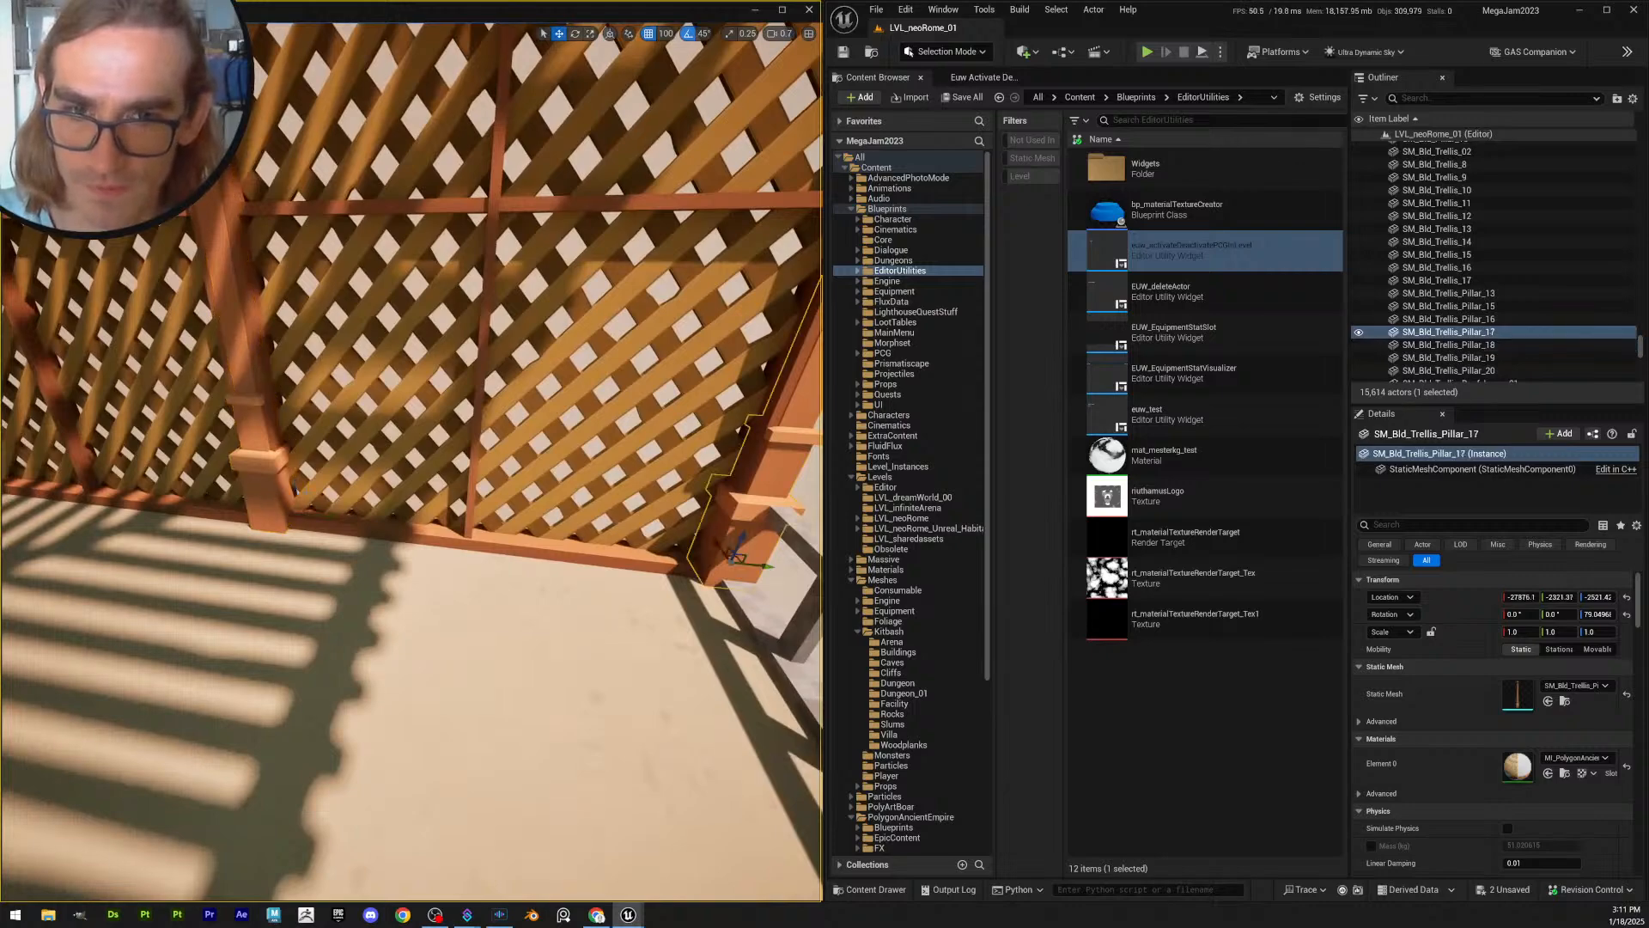
{"action": "left_click", "coordinate": [285, 486]}
{"action": "right_click_drag", "start_coordinate": [286, 486], "coordinate": [77, 464]}
{"action": "left_click", "coordinate": [153, 457]}
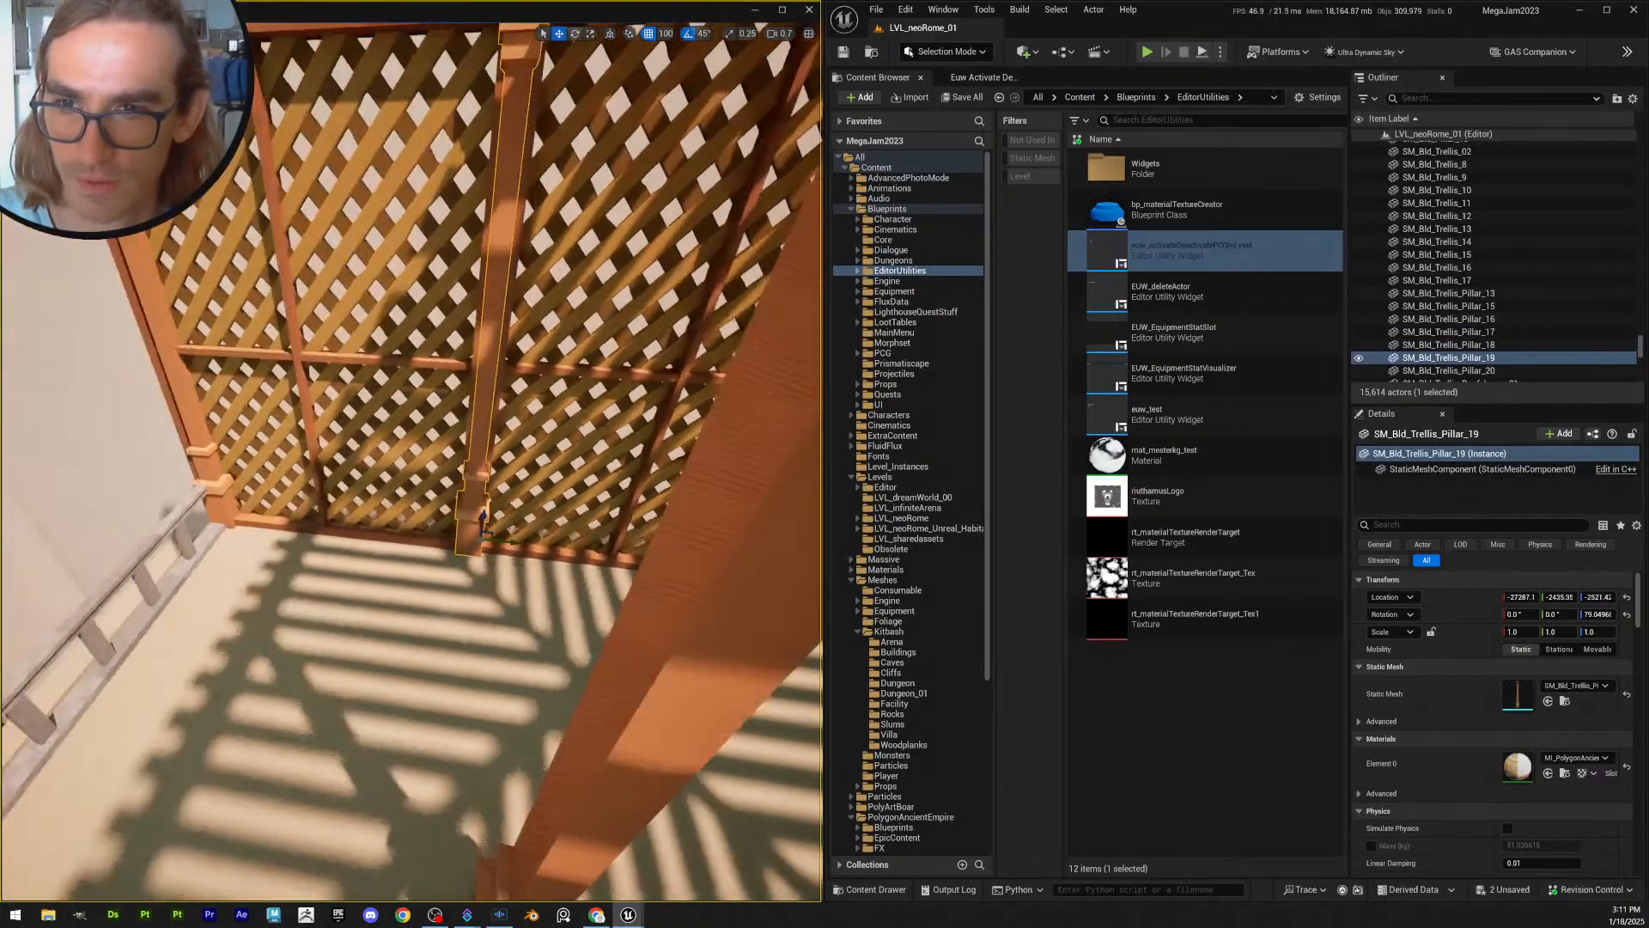
{"action": "right_click_drag", "start_coordinate": [507, 413], "coordinate": [481, 412]}
{"action": "left_click", "coordinate": [314, 472]}
{"action": "right_click_drag", "start_coordinate": [314, 472], "coordinate": [507, 440]}
{"action": "left_click", "coordinate": [194, 351]}
{"action": "left_click", "coordinate": [458, 455]}
{"action": "key", "text": "Escape"}
{"action": "right_click_drag", "start_coordinate": [568, 507], "coordinate": [762, 489]}
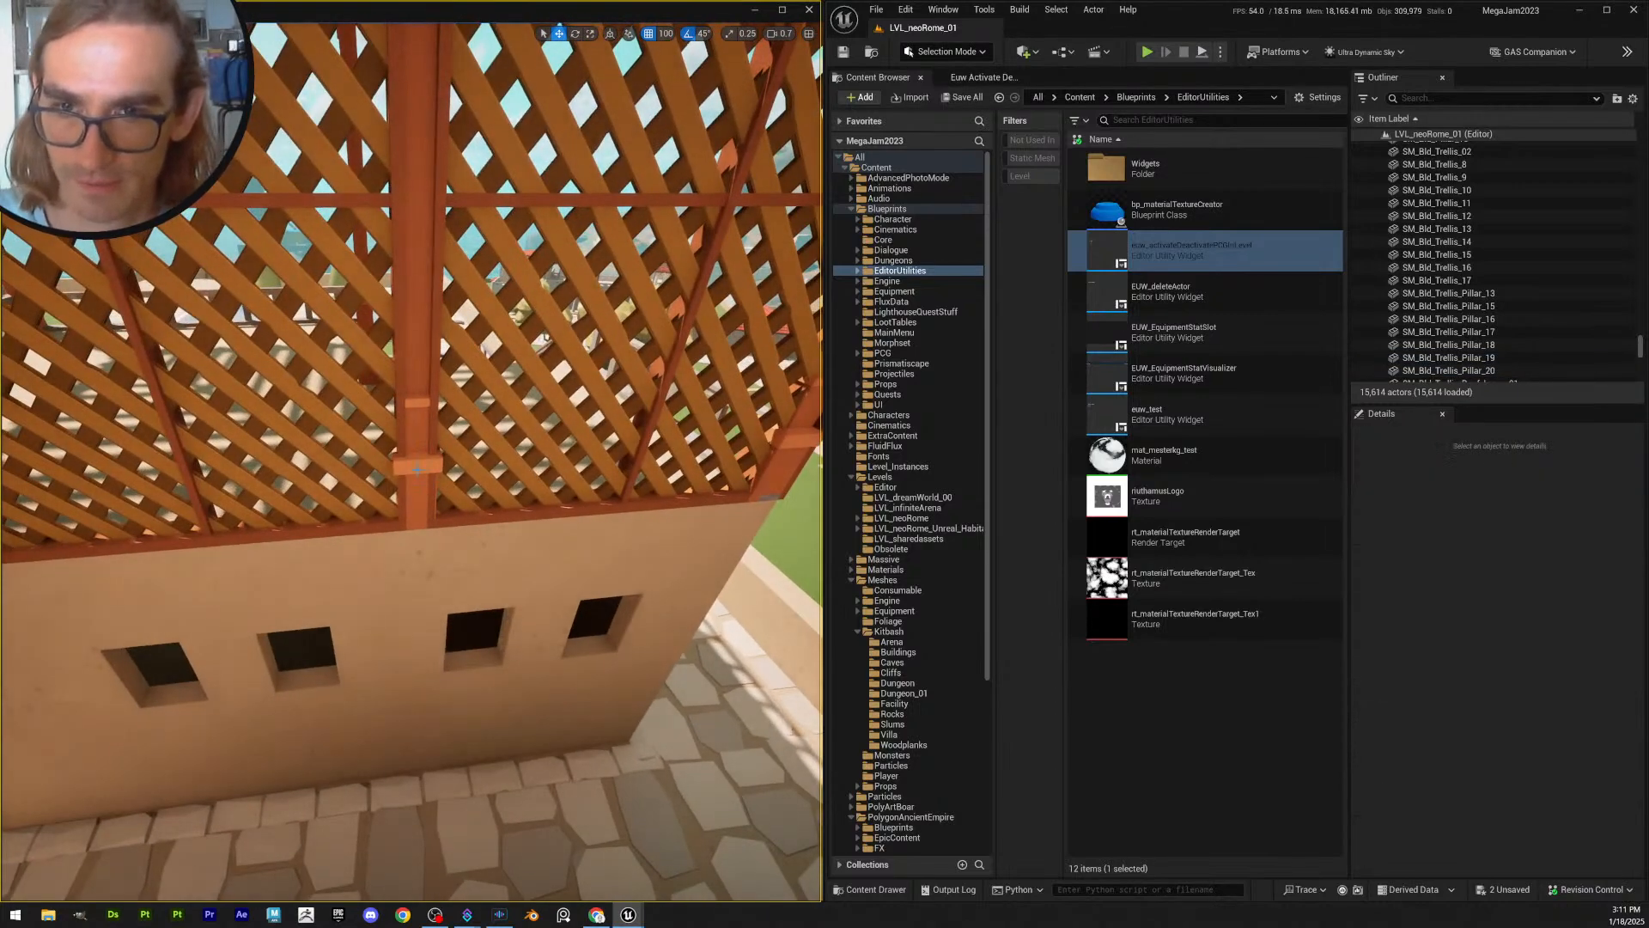
{"action": "right_click_drag", "start_coordinate": [762, 489], "coordinate": [756, 478]}
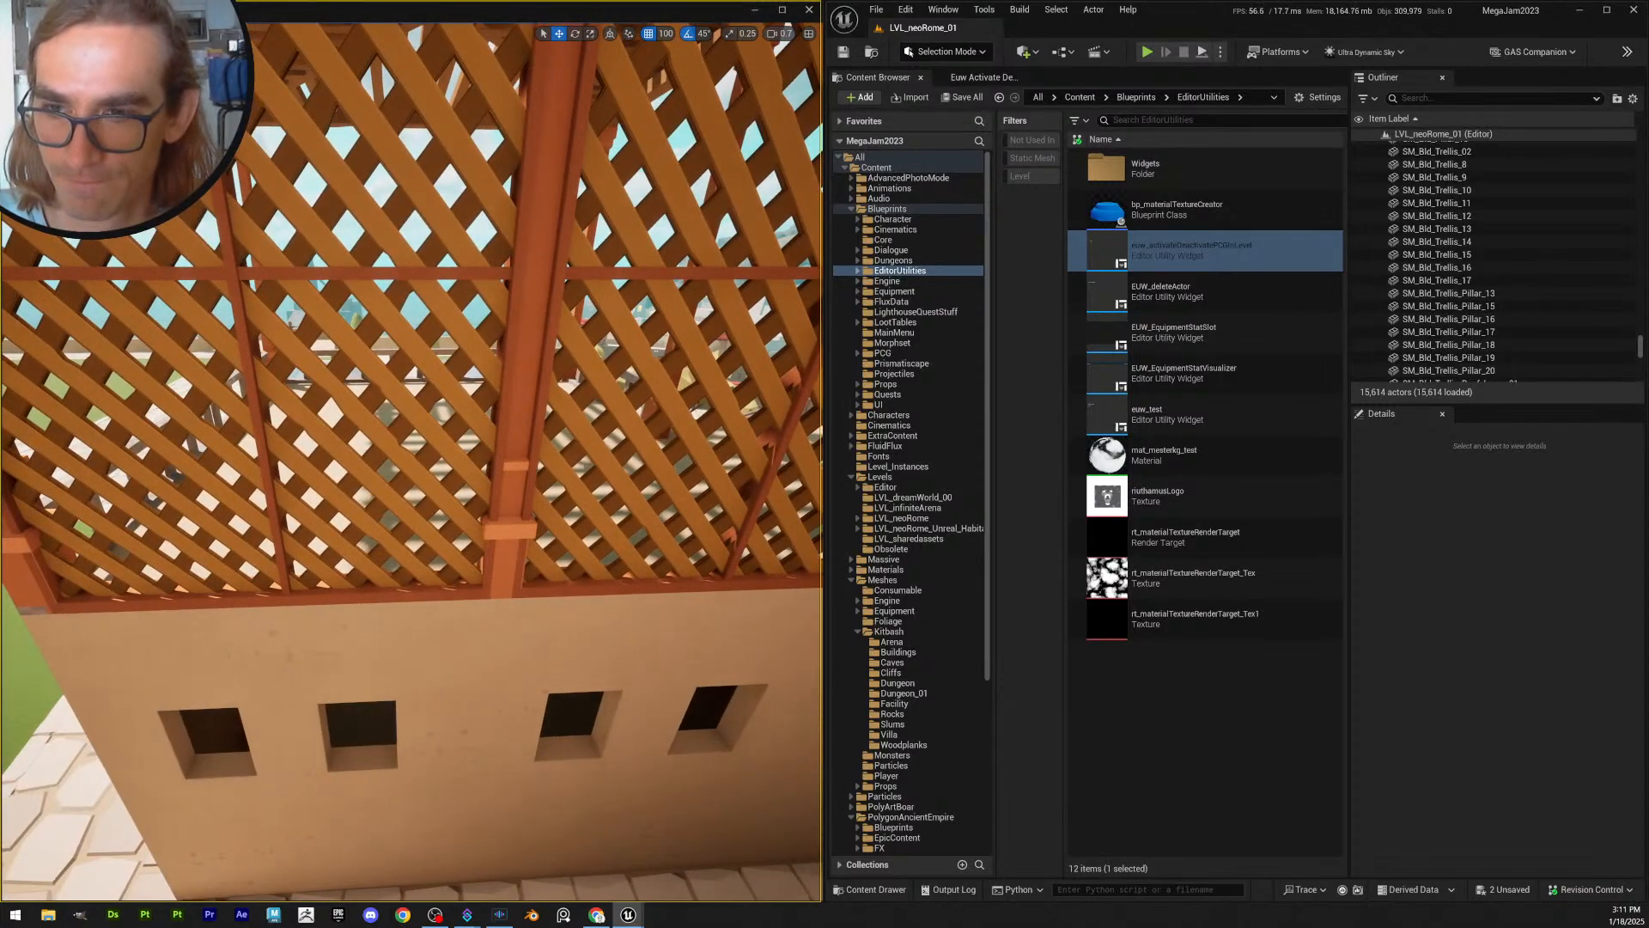
{"action": "right_click_drag", "start_coordinate": [756, 477], "coordinate": [665, 429]}
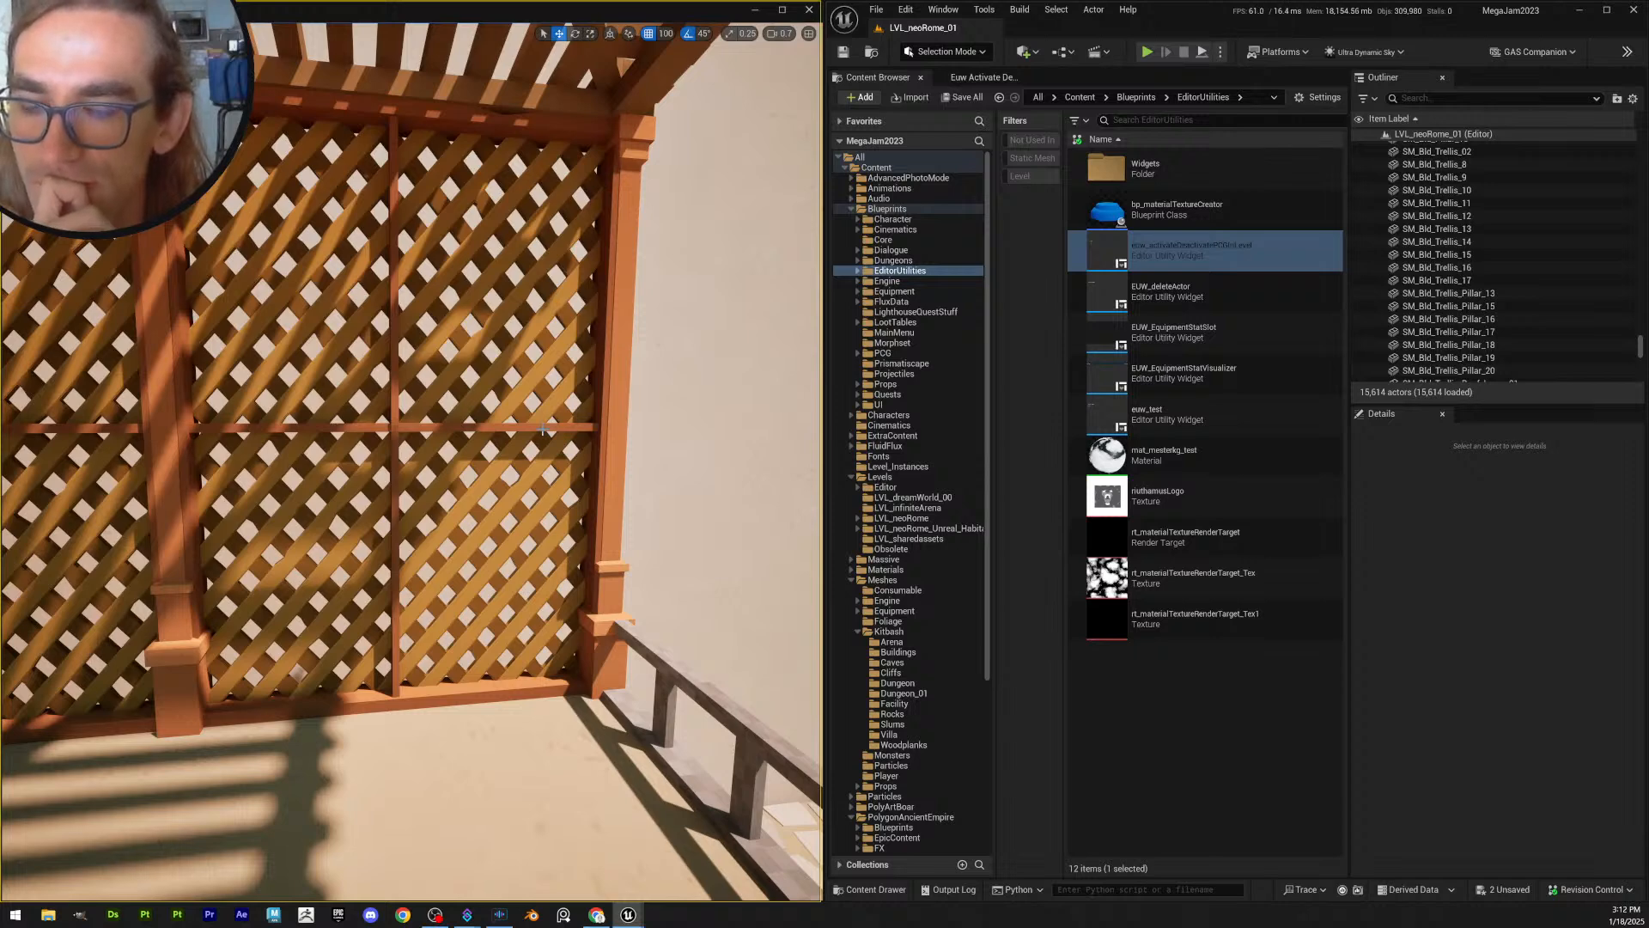
- Select the stair-end floor tile together with panel SM_Bld_Trellis_17 to compare their edges and pivots
{"action": "key", "text": "a"}
{"action": "right_click_drag", "start_coordinate": [548, 439], "coordinate": [465, 475]}
{"action": "scroll", "coordinate": [548, 438], "scroll_direction": "up", "scroll_amount": 2}
{"action": "key", "text": "s"}
{"action": "key", "text": "e"}
{"action": "left_click", "coordinate": [478, 603]}
{"action": "key", "text": "w"}
{"action": "right_click_drag", "start_coordinate": [491, 556], "coordinate": [510, 586]}
{"action": "left_click", "coordinate": [443, 495], "text": "ctrl"}
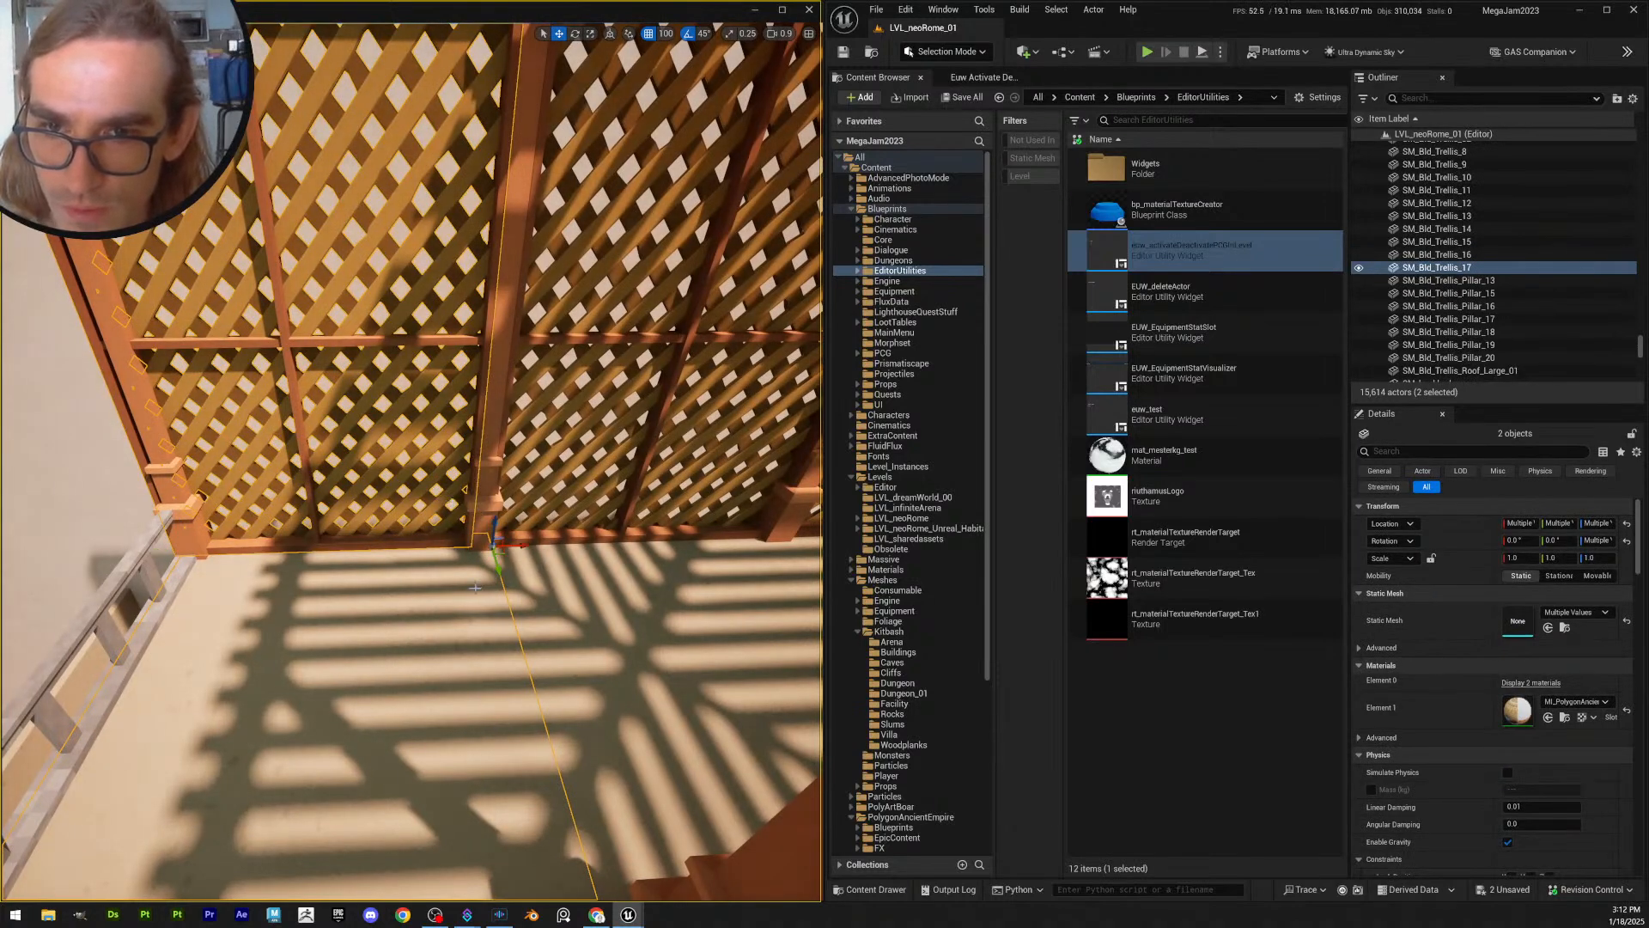
{"action": "right_click_drag", "start_coordinate": [452, 613], "coordinate": [423, 619]}
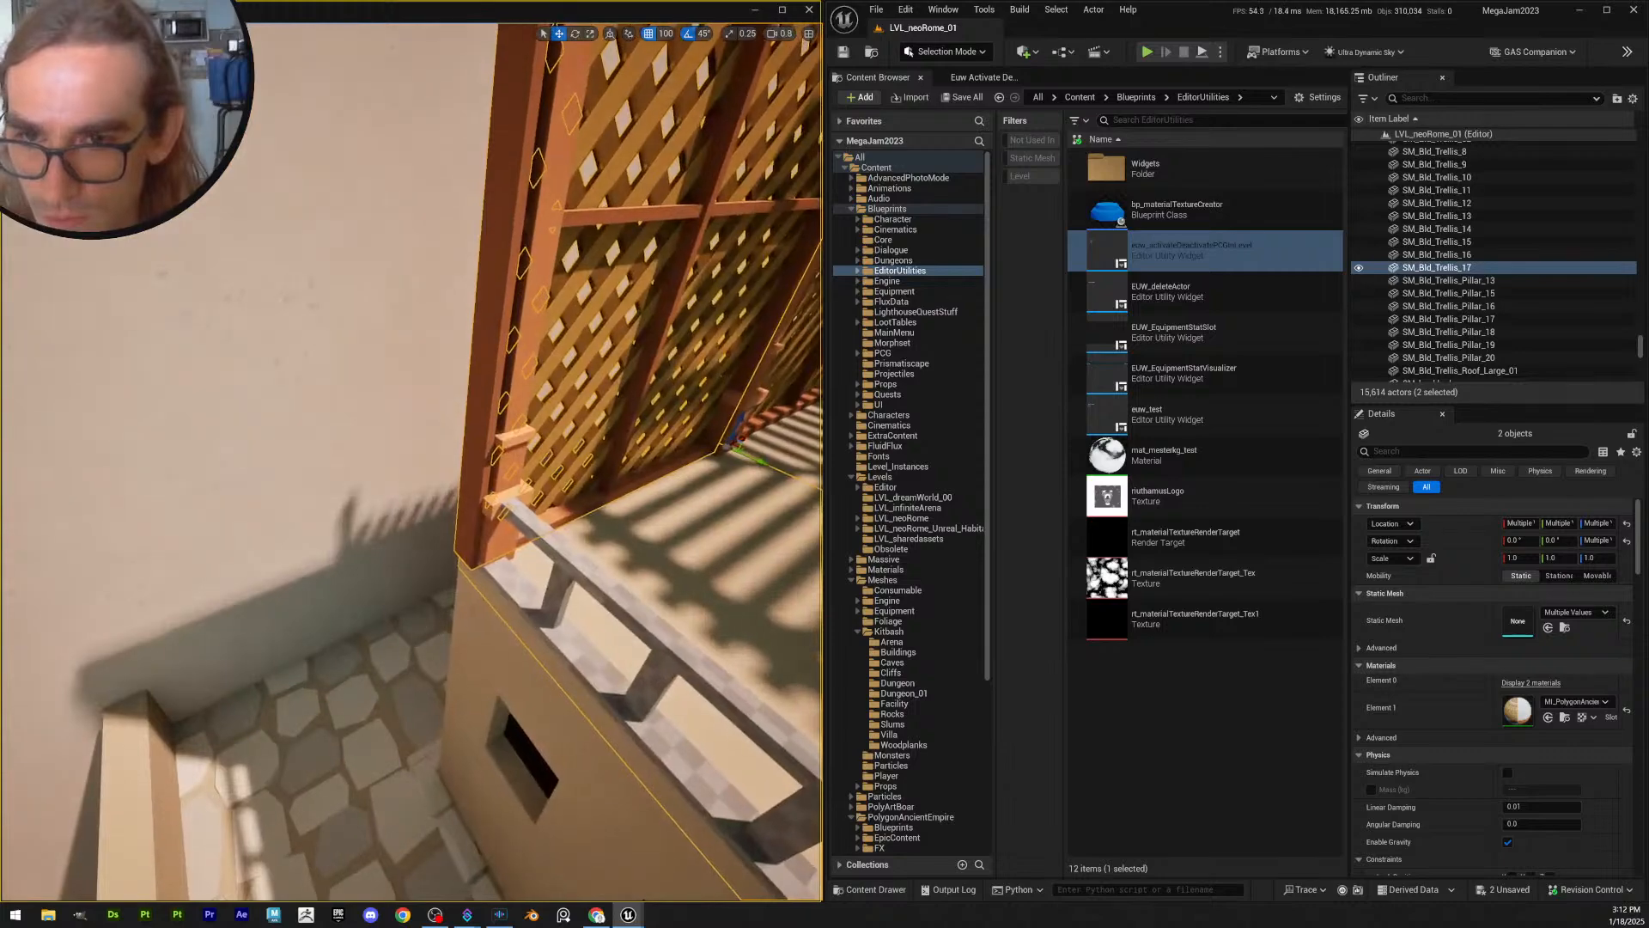
{"action": "right_click_drag", "start_coordinate": [302, 574], "coordinate": [359, 590]}
- Select middle panel SM_Bld_Trellis_16 together with floor tile villa_floor_01_30x30x628 to compare their alignment
{"action": "key", "text": "w"}
{"action": "left_click", "coordinate": [331, 505]}
{"action": "left_click", "coordinate": [334, 593], "text": "ctrl"}
{"action": "key", "text": "a"}
{"action": "left_click", "coordinate": [377, 519]}
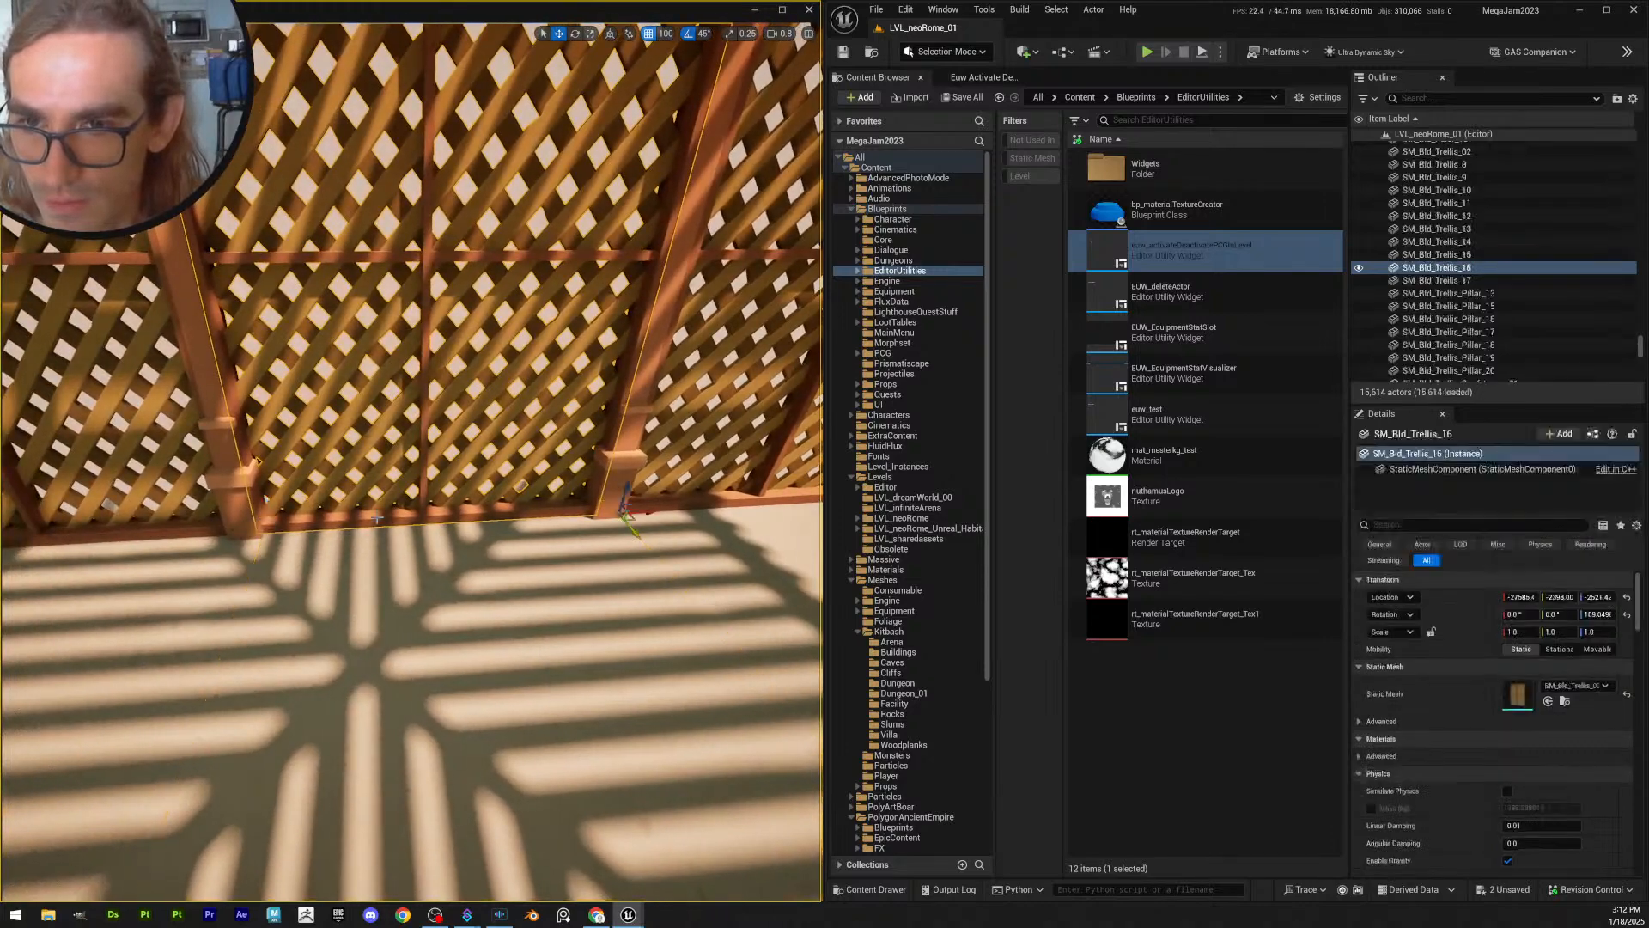
{"action": "left_click", "coordinate": [544, 590], "text": "ctrl"}
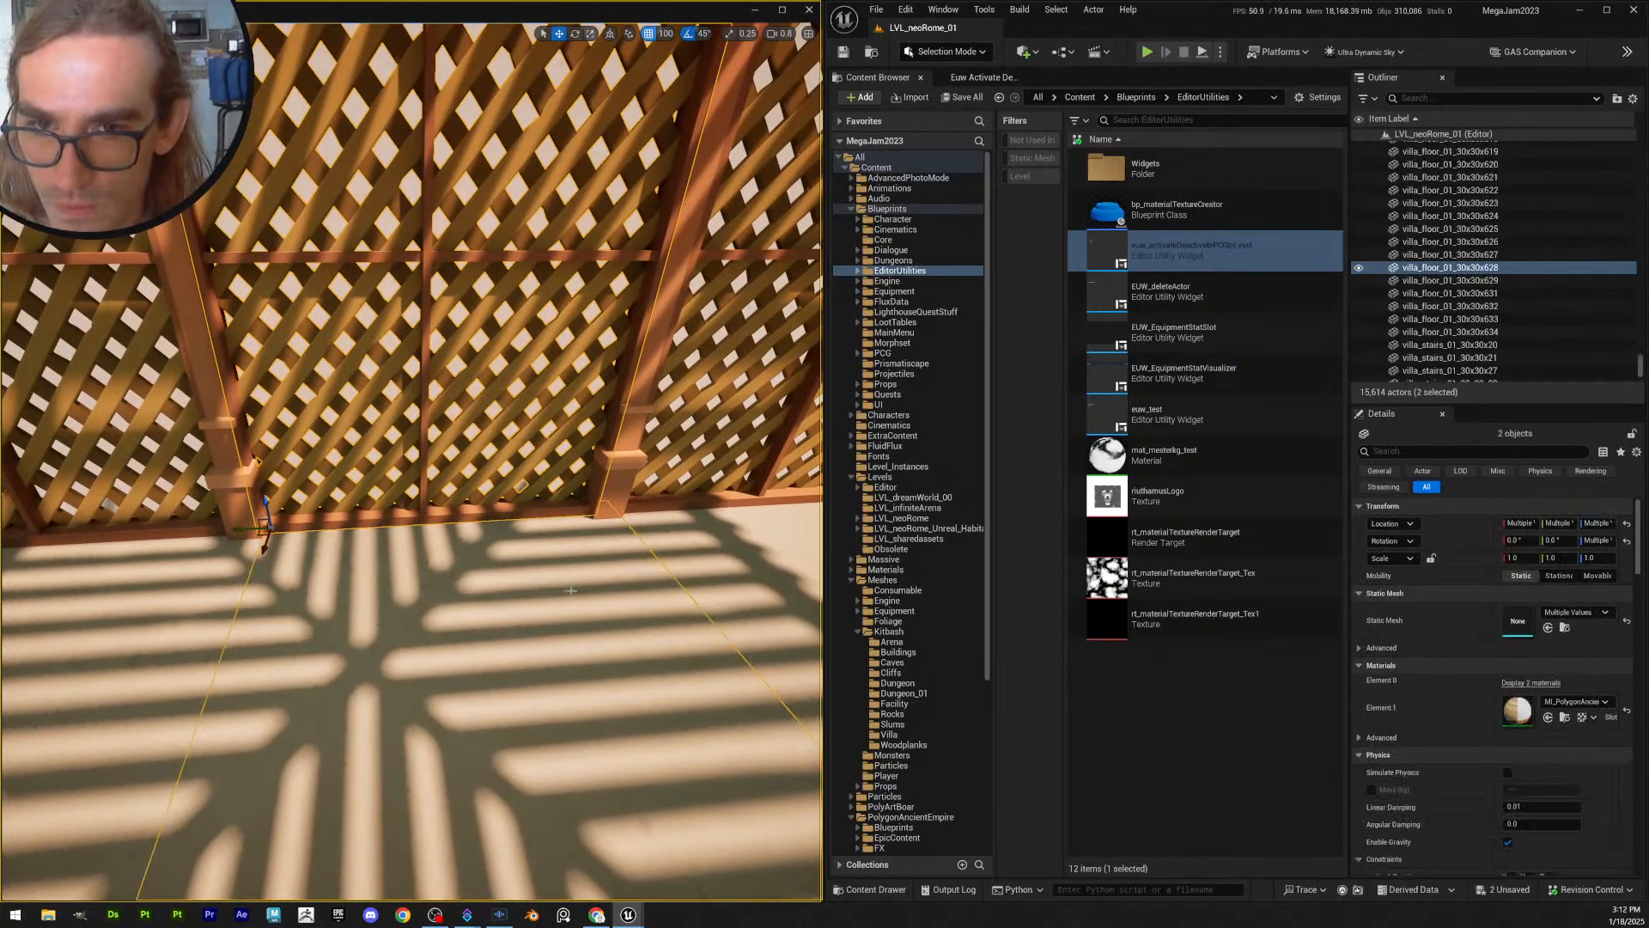
{"action": "key", "text": "d"}
- Compare panel SM_Bld_Trellis_8 with floor tile villa_floor_01_30x30x627, and the stair-end panel with tile villa_floor_01_30x30x629
{"action": "right_click_drag", "start_coordinate": [571, 590], "coordinate": [550, 603]}
{"action": "mouse_move", "coordinate": [673, 519]}
{"action": "right_mouse_down"}
{"action": "mouse_move", "coordinate": [601, 520]}
{"action": "mouse_move", "coordinate": [673, 520]}
{"action": "right_mouse_up"}
{"action": "left_click", "coordinate": [626, 541]}
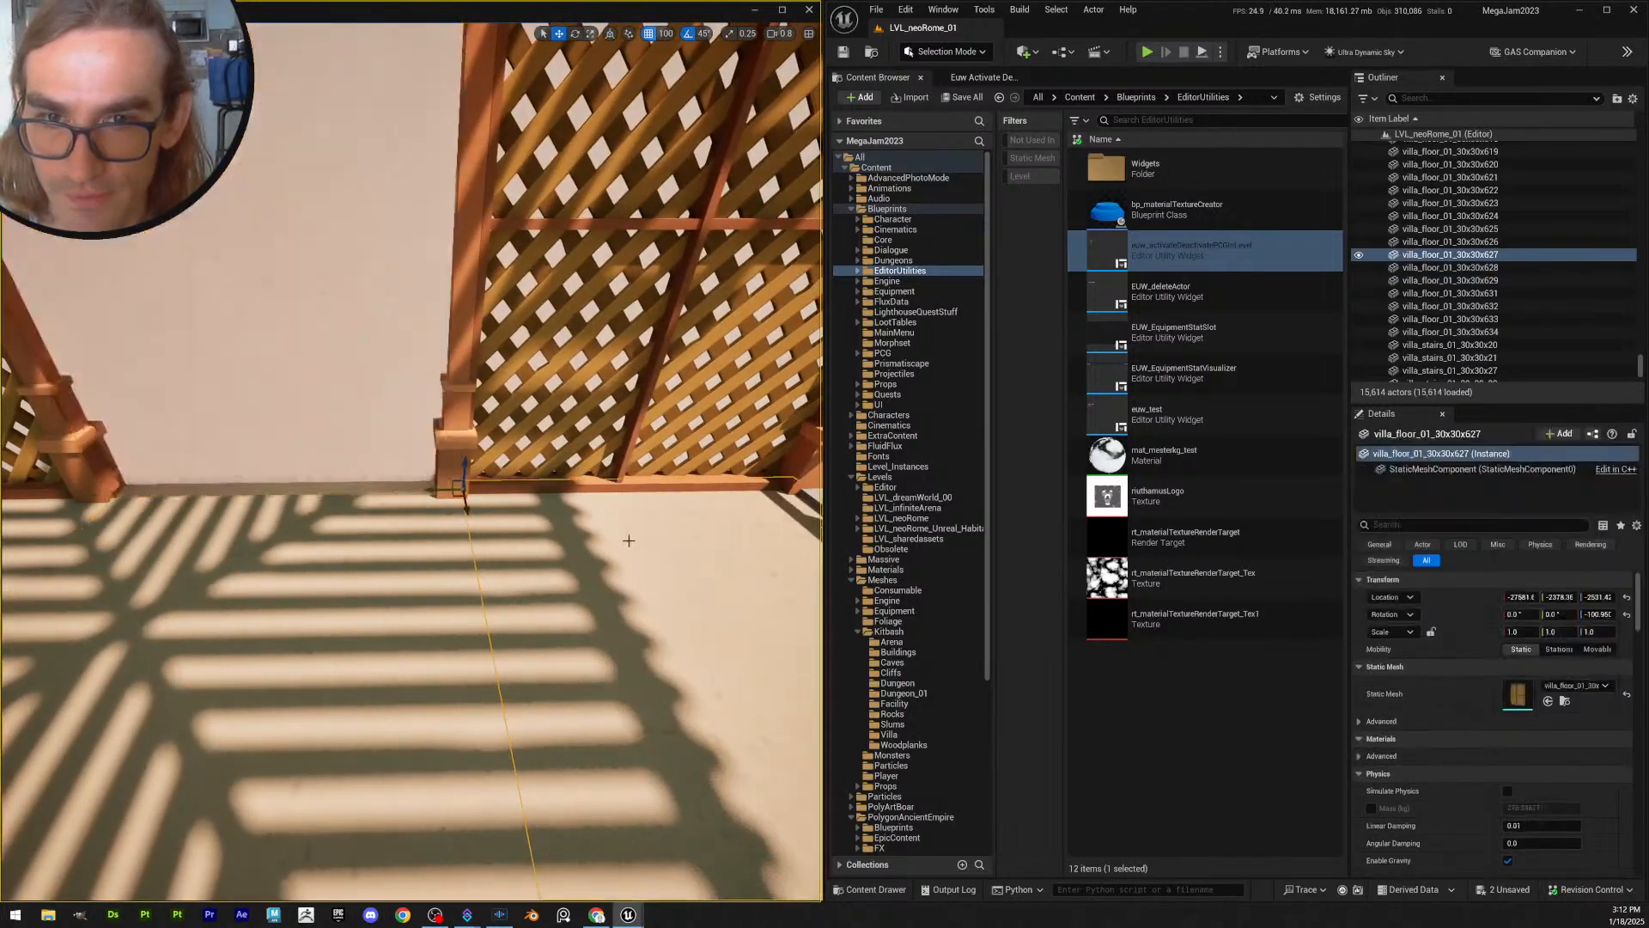
{"action": "left_click", "coordinate": [517, 458], "text": "ctrl"}
{"action": "right_click_drag", "start_coordinate": [517, 458], "coordinate": [593, 457]}
{"action": "key", "text": "w"}
{"action": "scroll", "coordinate": [584, 458], "scroll_direction": "down", "scroll_amount": 3}
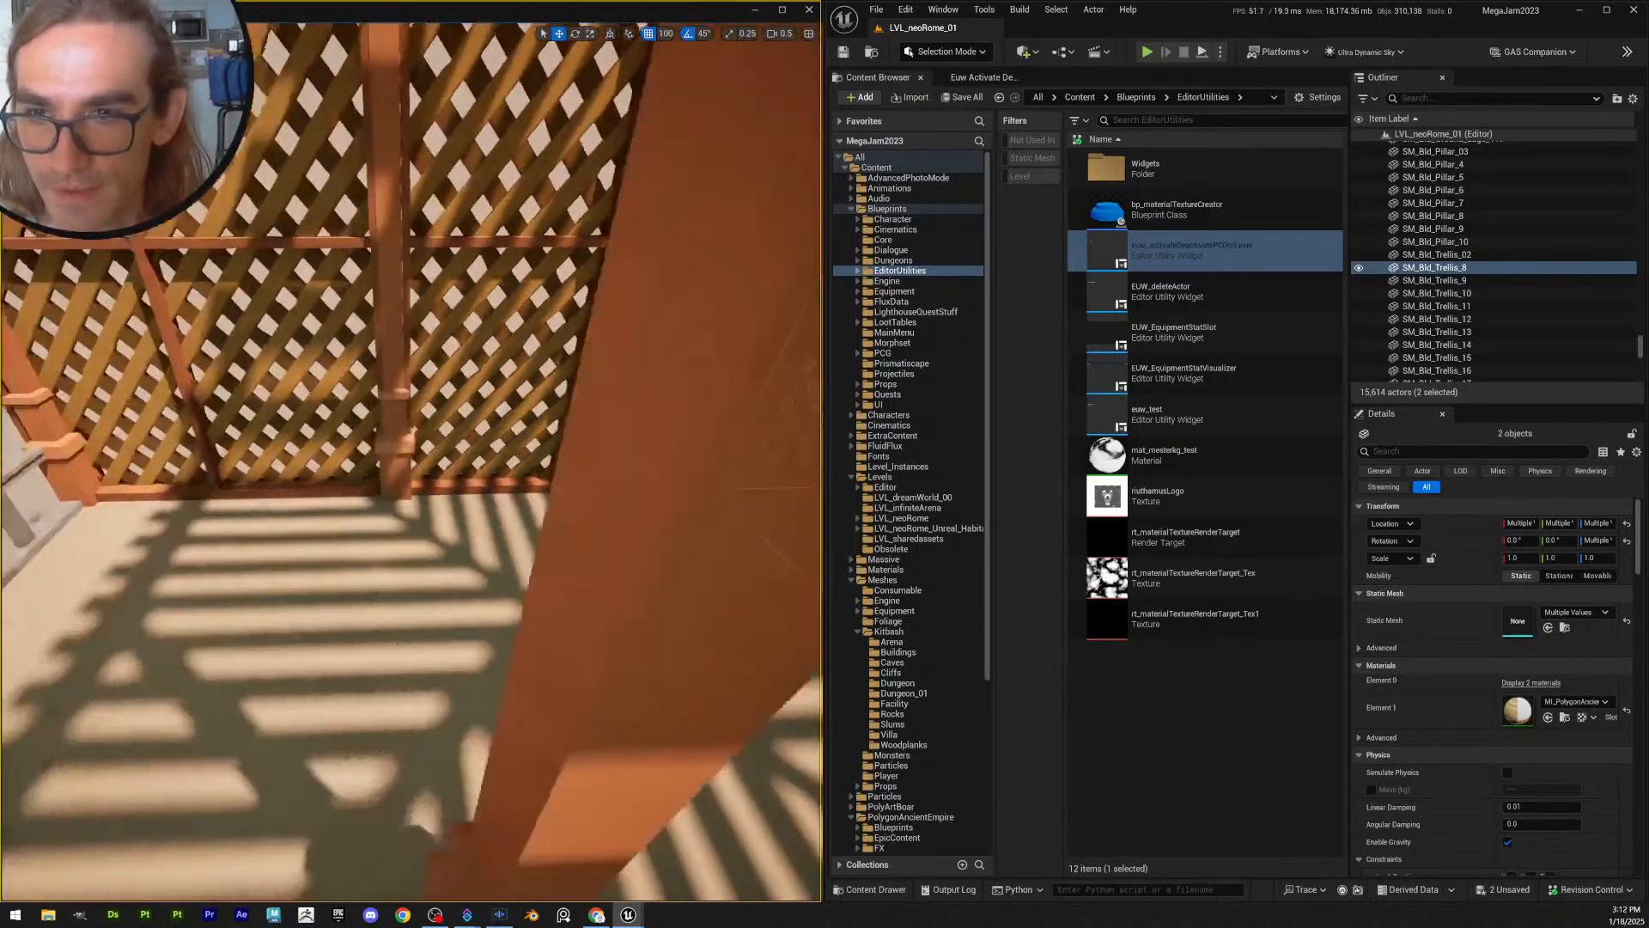
{"action": "right_click_drag", "start_coordinate": [430, 513], "coordinate": [431, 513]}
{"action": "left_click", "coordinate": [430, 513]}
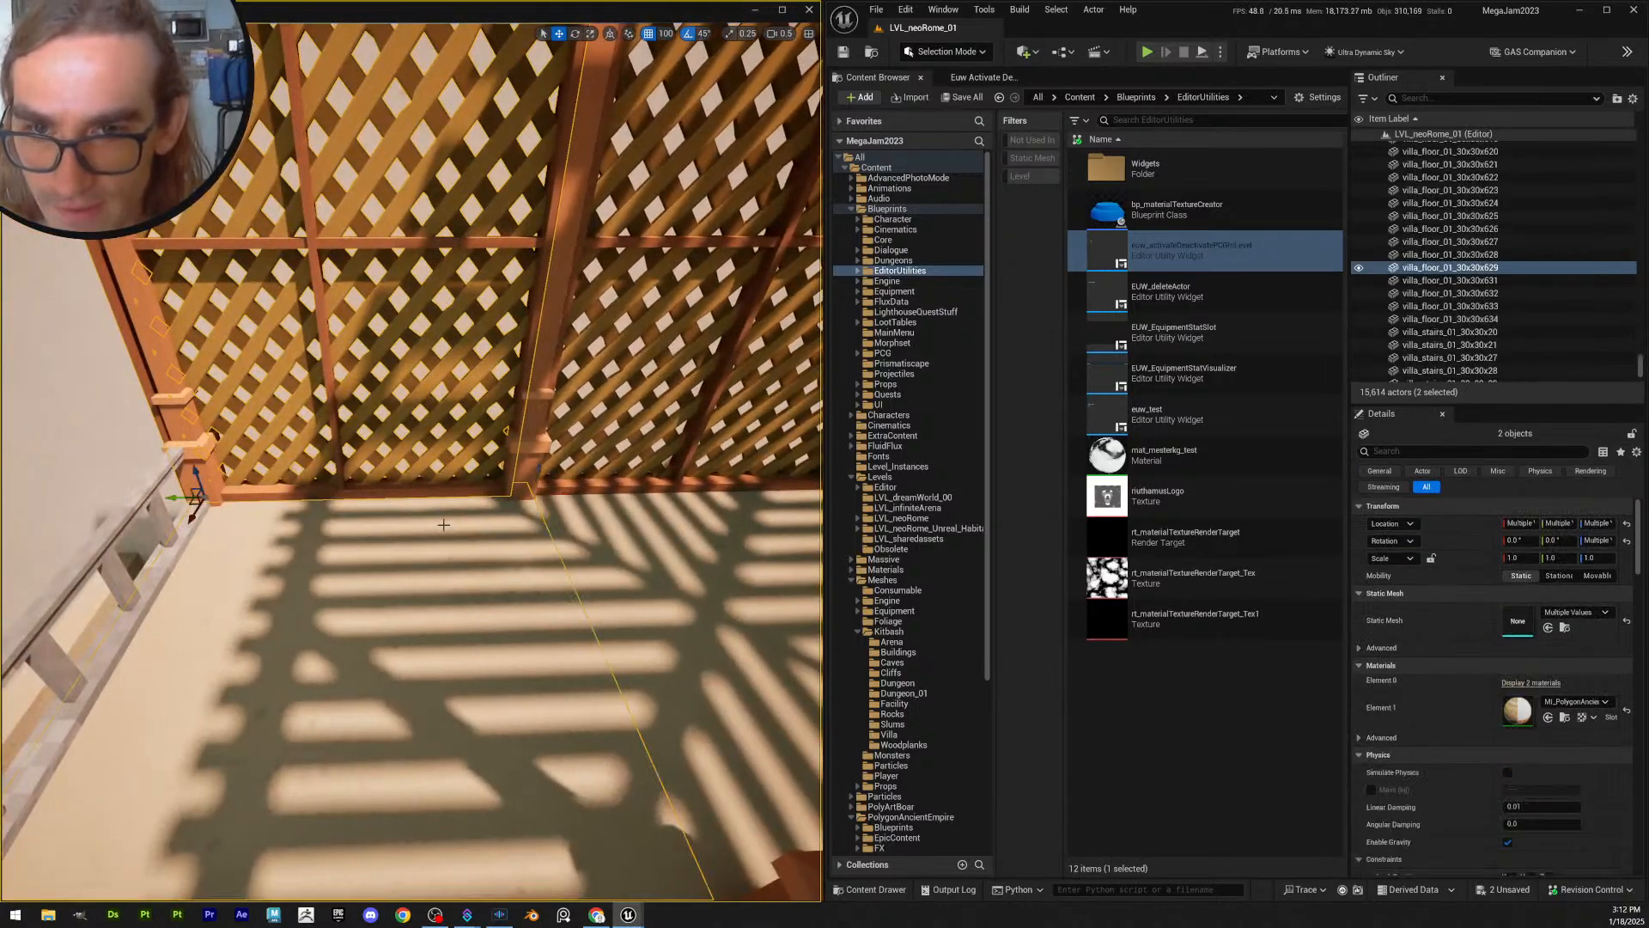
{"action": "right_click_drag", "start_coordinate": [537, 559], "coordinate": [515, 510]}
- Hide the three back-wall trellis panels SM_Bld_Trellis_8, SM_Bld_Trellis_16 and SM_Bld_Trellis_17, leaving only the pillars standing
{"action": "left_click", "coordinate": [537, 559]}
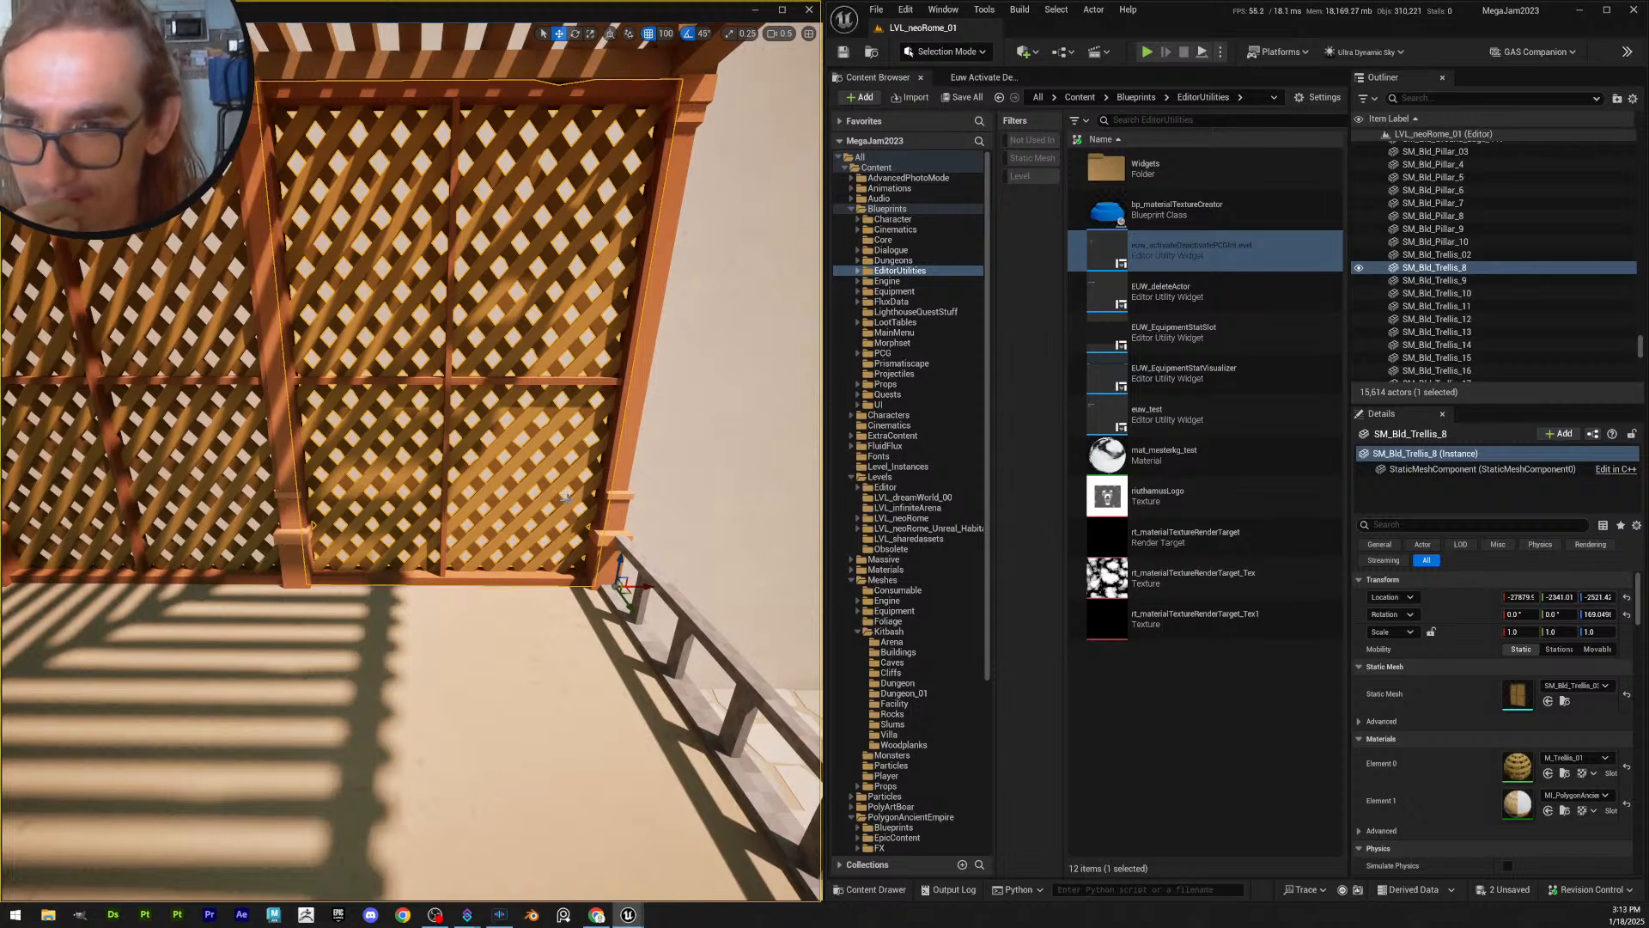
{"action": "left_click", "coordinate": [566, 492]}
{"action": "mouse_move", "coordinate": [565, 492]}
{"action": "right_mouse_down"}
{"action": "mouse_move", "coordinate": [565, 438]}
{"action": "mouse_move", "coordinate": [550, 507]}
{"action": "right_mouse_up"}
{"action": "left_click", "coordinate": [566, 492]}
{"action": "key", "text": "h"}
{"action": "left_click", "coordinate": [362, 528]}
{"action": "key", "text": "h"}
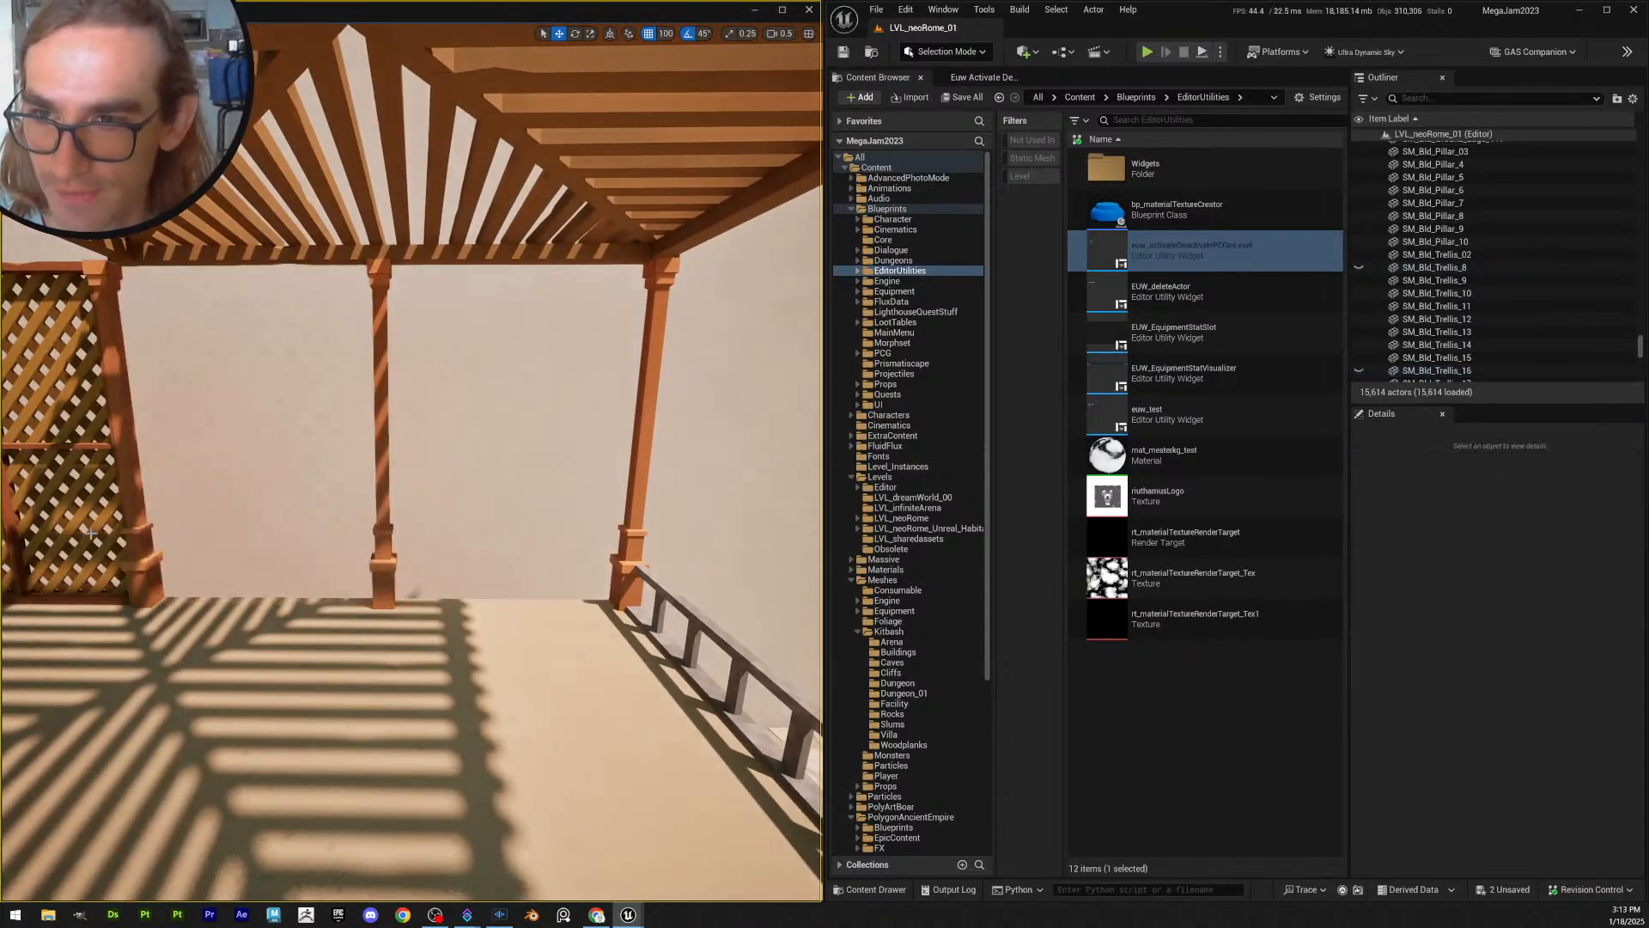
{"action": "left_click", "coordinate": [73, 464]}
{"action": "key", "text": "h"}
- Select floor tiles villa_floor_01_30x30x627, 628 and 629 in turn to check their corners against the pillar bases
{"action": "scroll", "coordinate": [472, 570], "scroll_direction": "down", "scroll_amount": 2}
{"action": "mouse_move", "coordinate": [472, 570]}
{"action": "right_mouse_down"}
{"action": "mouse_move", "coordinate": [532, 605]}
{"action": "mouse_move", "coordinate": [527, 657]}
{"action": "mouse_move", "coordinate": [449, 559]}
{"action": "right_mouse_up"}
{"action": "left_click", "coordinate": [526, 600]}
{"action": "key", "text": "w"}
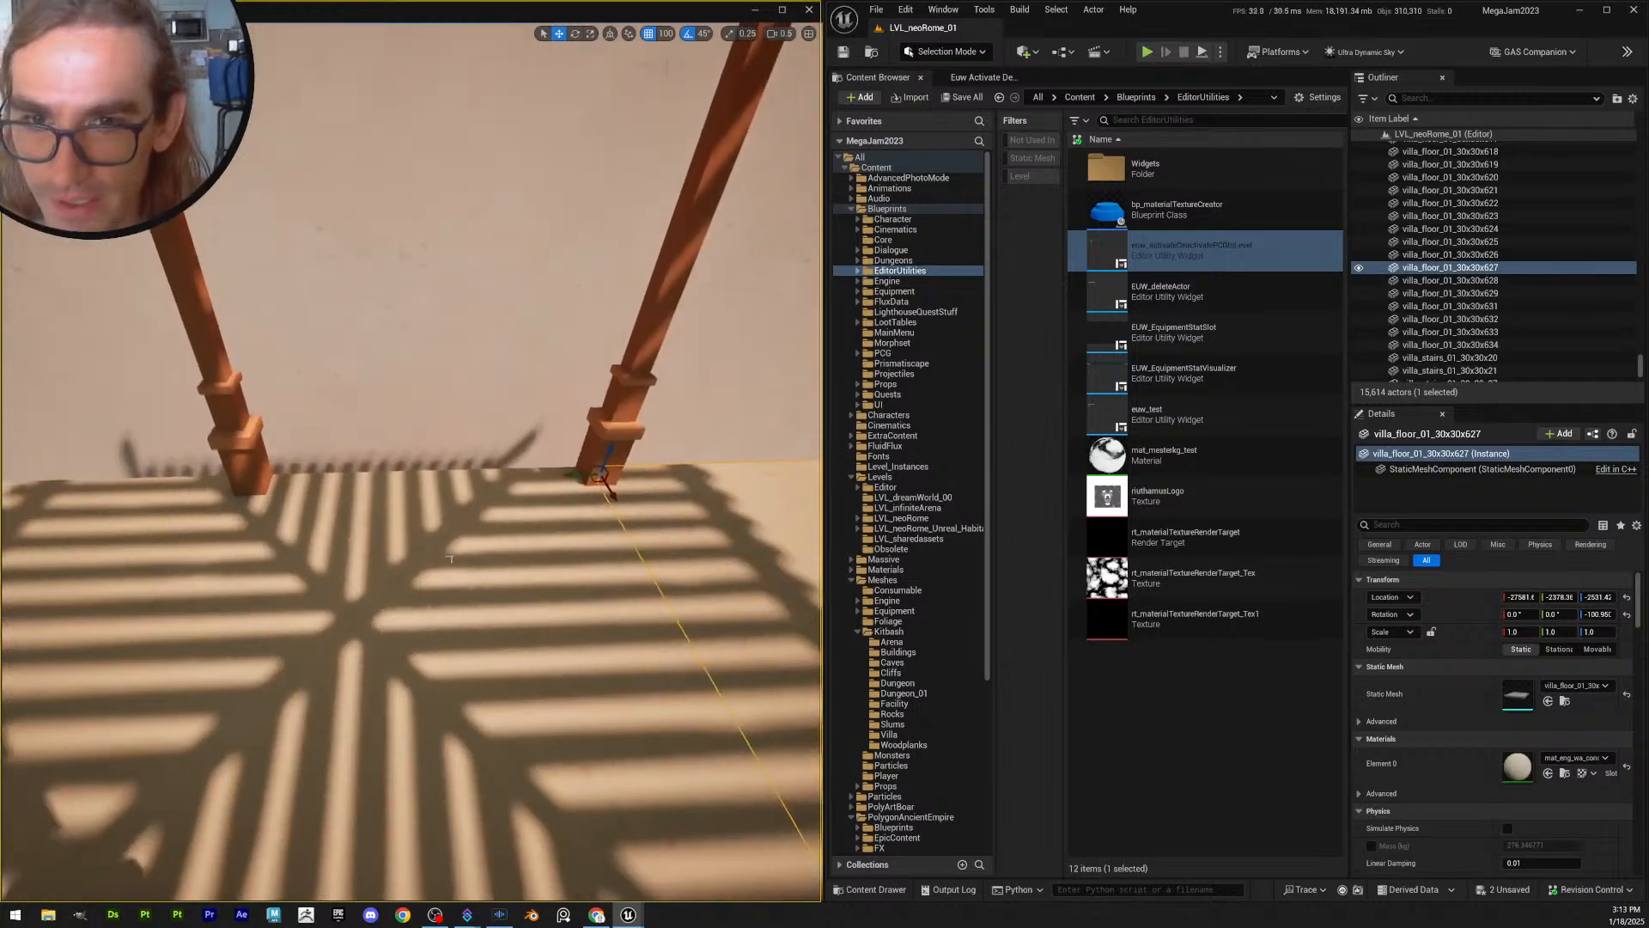
{"action": "left_click", "coordinate": [333, 514]}
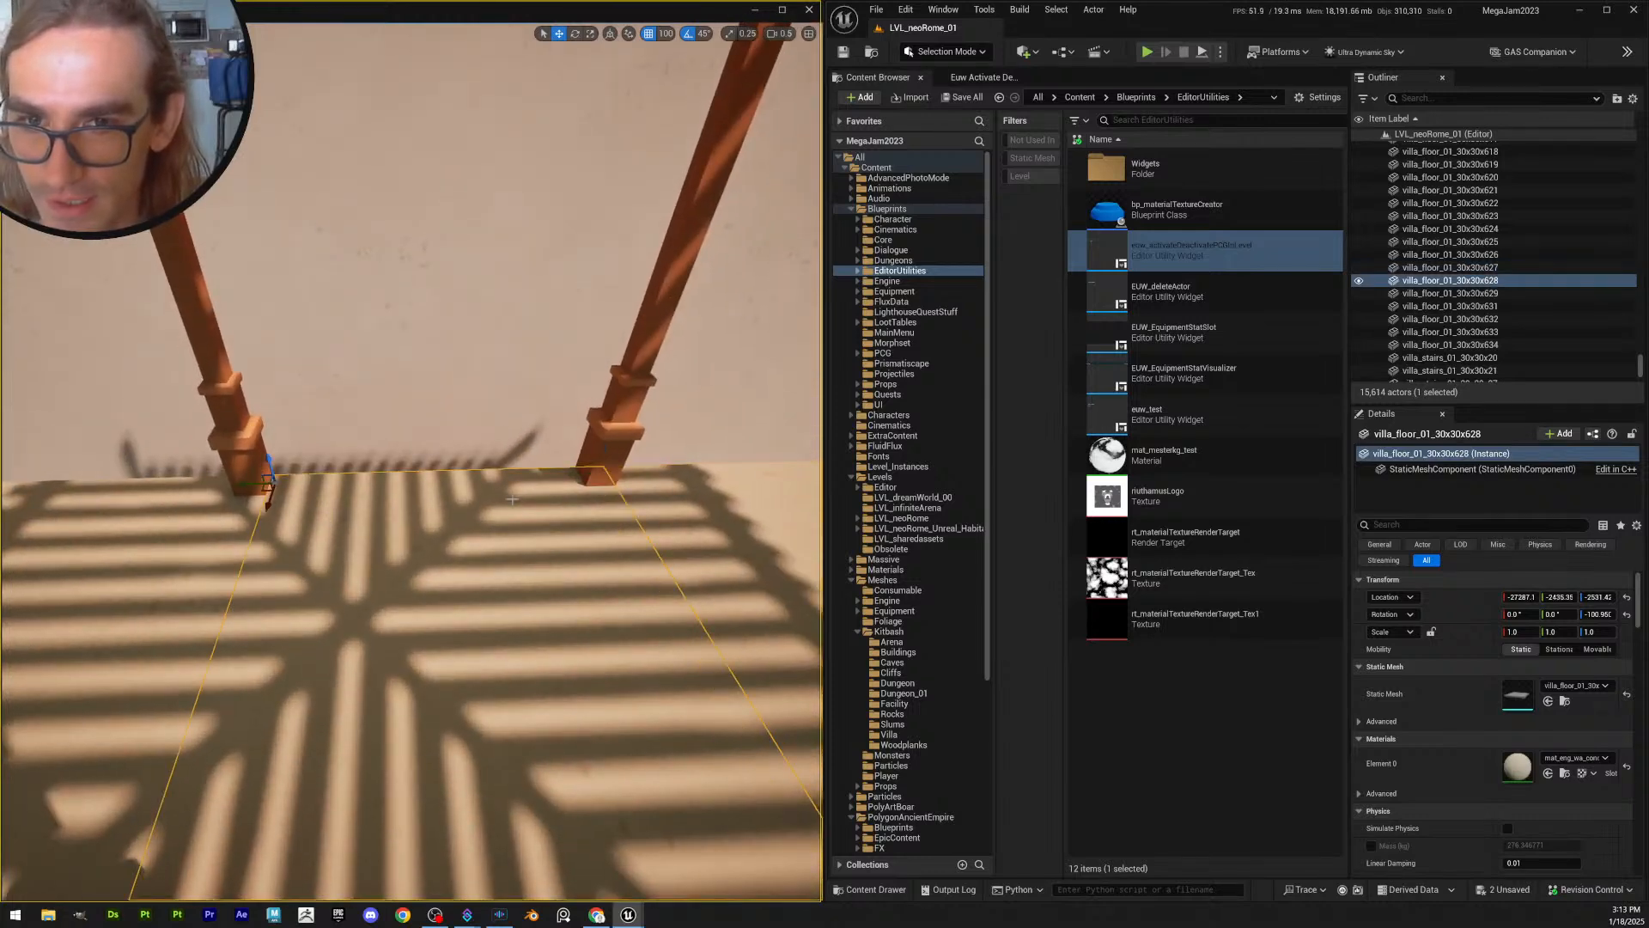
{"action": "right_click_drag", "start_coordinate": [665, 503], "coordinate": [665, 503]}
{"action": "left_click", "coordinate": [665, 503]}
{"action": "right_click_drag", "start_coordinate": [421, 523], "coordinate": [483, 538]}
{"action": "left_click", "coordinate": [422, 523]}
{"action": "scroll", "coordinate": [421, 524], "scroll_direction": "down", "scroll_amount": 2}
{"action": "scroll", "coordinate": [422, 523], "scroll_direction": "down", "scroll_amount": 1}
{"action": "scroll", "coordinate": [422, 523], "scroll_direction": "up", "scroll_amount": 2}
{"action": "scroll", "coordinate": [482, 538], "scroll_direction": "up", "scroll_amount": 1}
{"action": "left_click", "coordinate": [482, 538]}
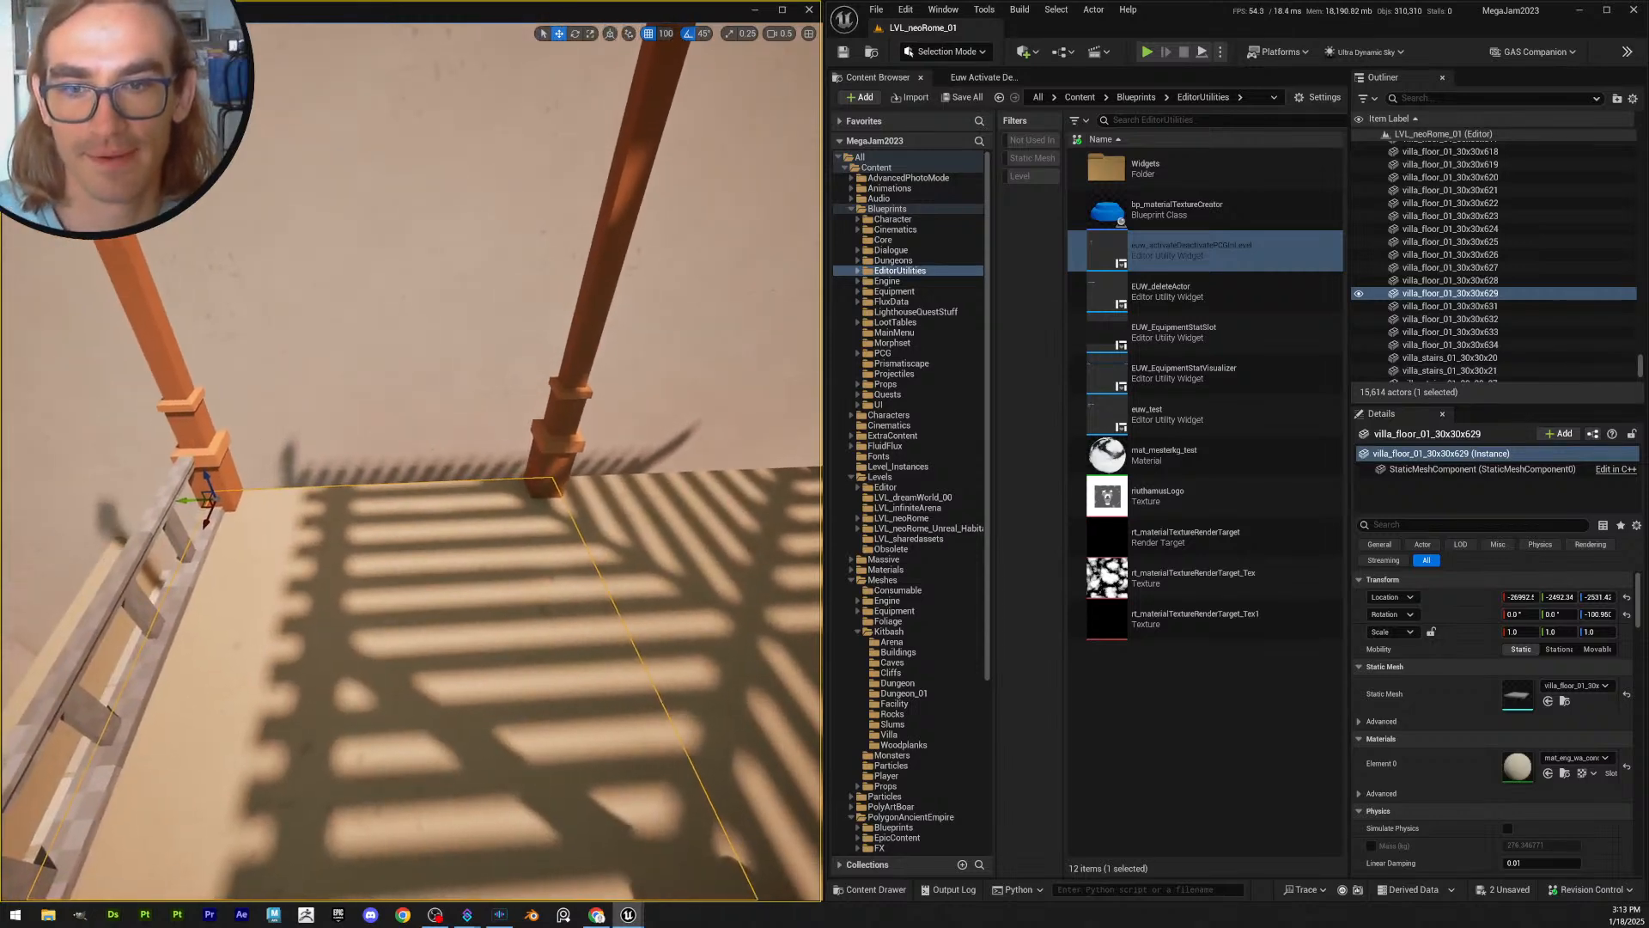
- Select a middle back-wall pillar together with floor tile villa_floor_01_30x30x628 to compare their pivot positions
{"action": "right_click_drag", "start_coordinate": [482, 538], "coordinate": [503, 497]}
{"action": "left_click", "coordinate": [611, 456]}
{"action": "left_click", "coordinate": [554, 511], "text": "ctrl"}
{"action": "right_click_drag", "start_coordinate": [609, 482], "coordinate": [608, 482]}
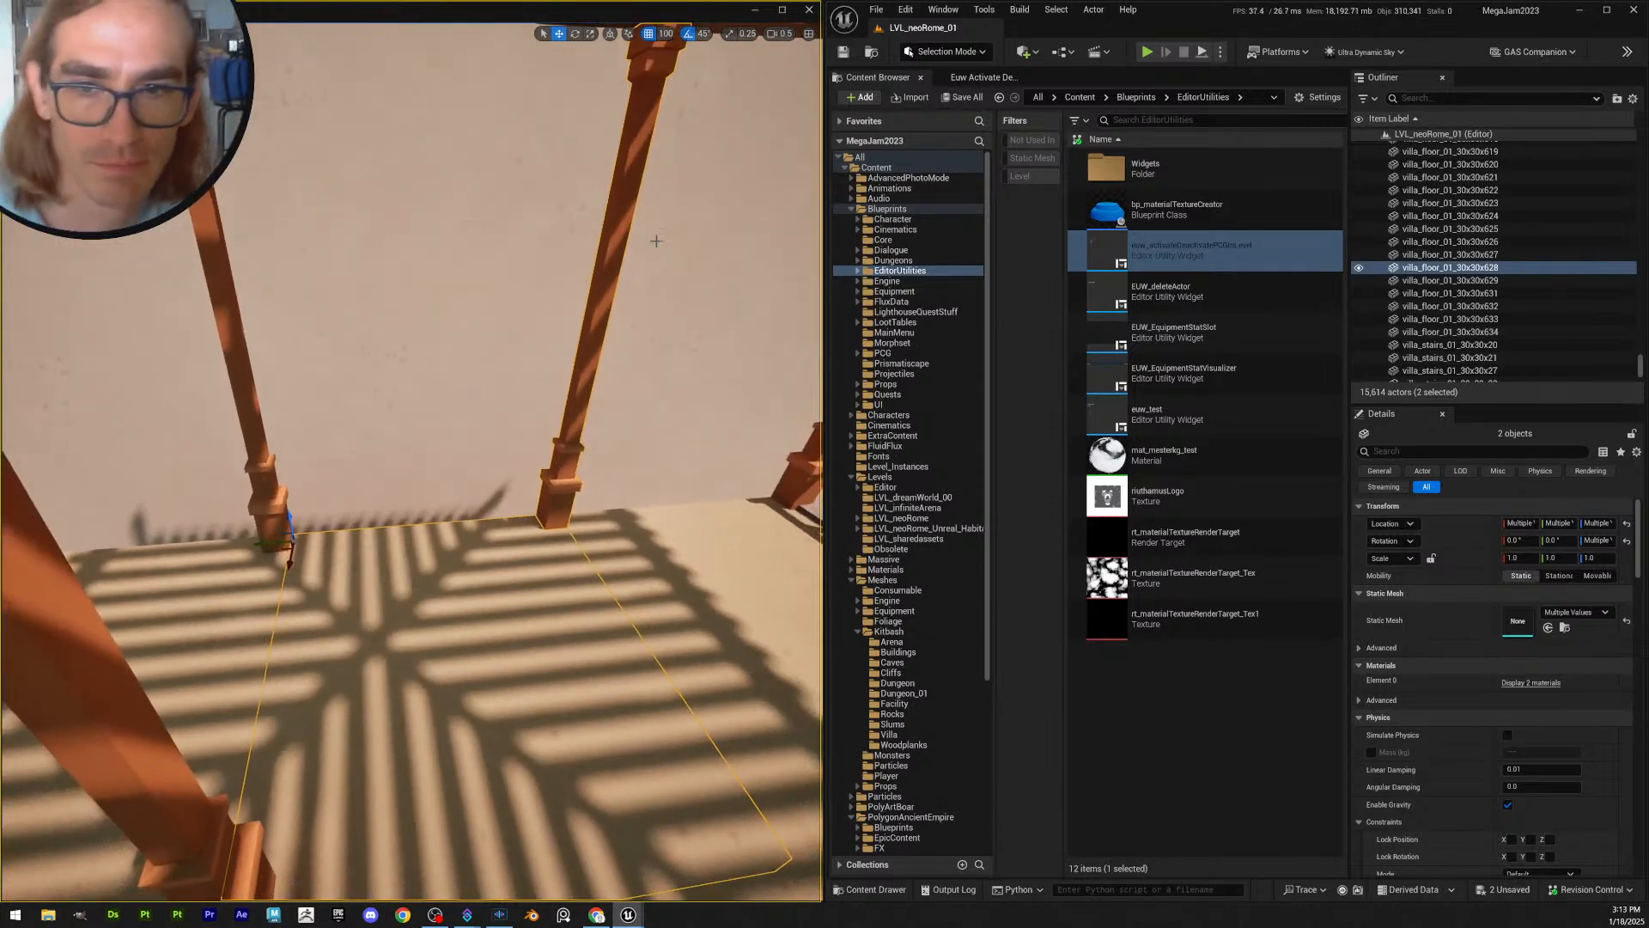
{"action": "right_click_drag", "start_coordinate": [583, 473], "coordinate": [583, 473]}
{"action": "right_click_drag", "start_coordinate": [704, 423], "coordinate": [704, 422]}
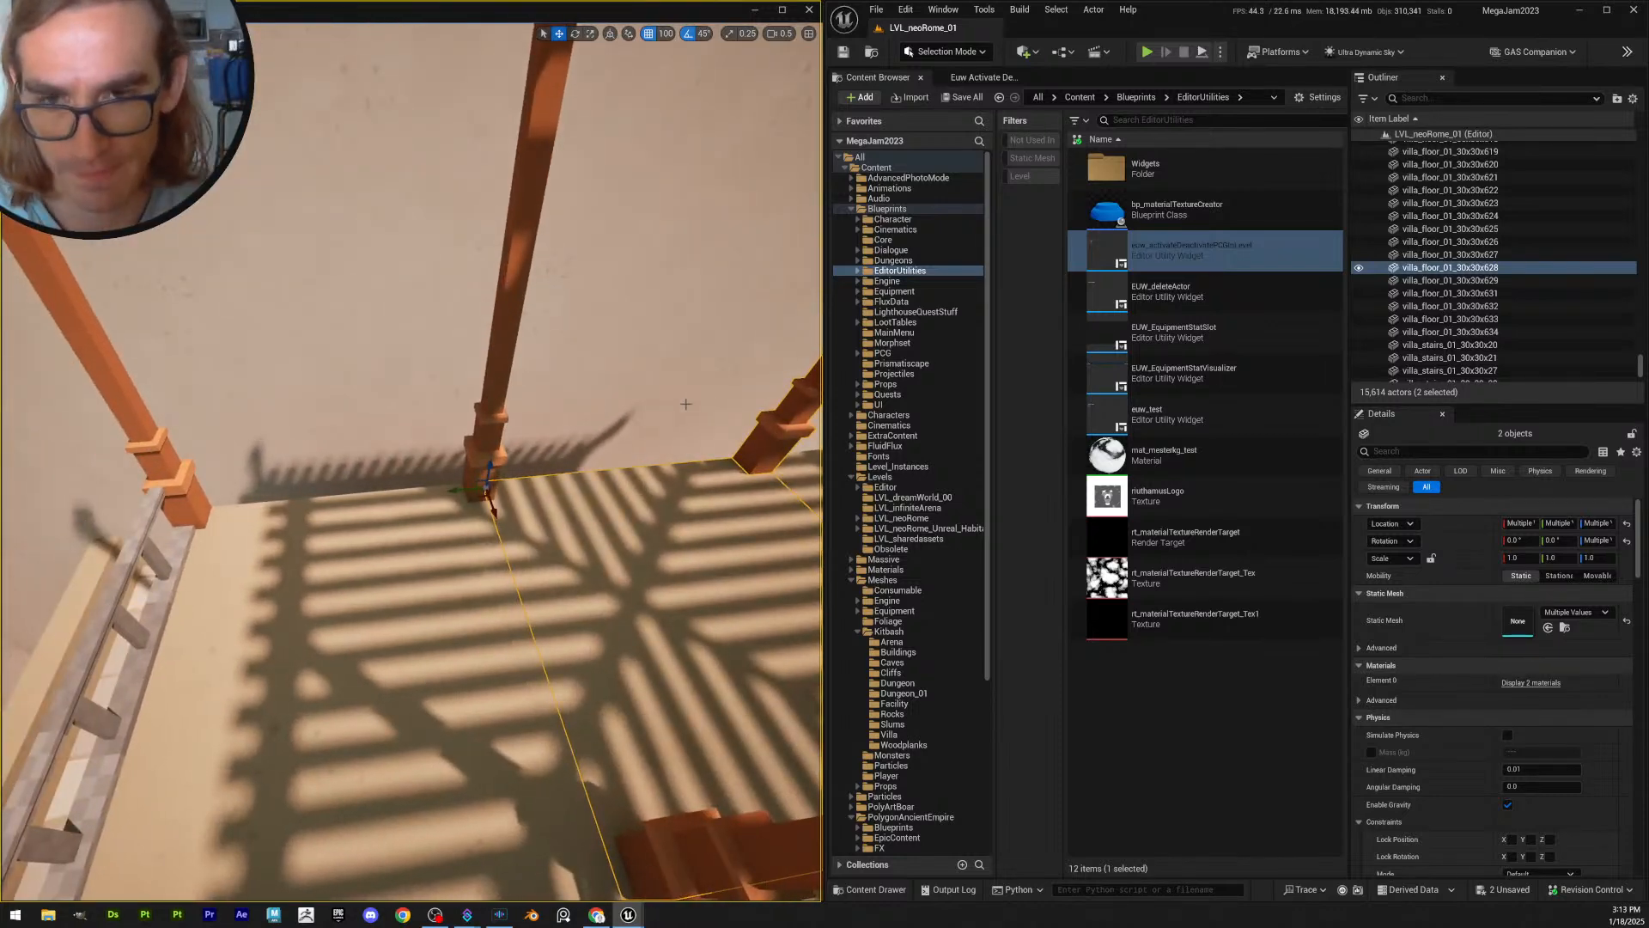
- Select the stair-end floor tile together with pillar SM_Bld_Trellis_Pillar_19 to compare their pivot positions
{"action": "left_click", "coordinate": [433, 506]}
{"action": "left_click", "coordinate": [471, 479], "text": "ctrl"}
{"action": "right_click_drag", "start_coordinate": [472, 480], "coordinate": [472, 479]}
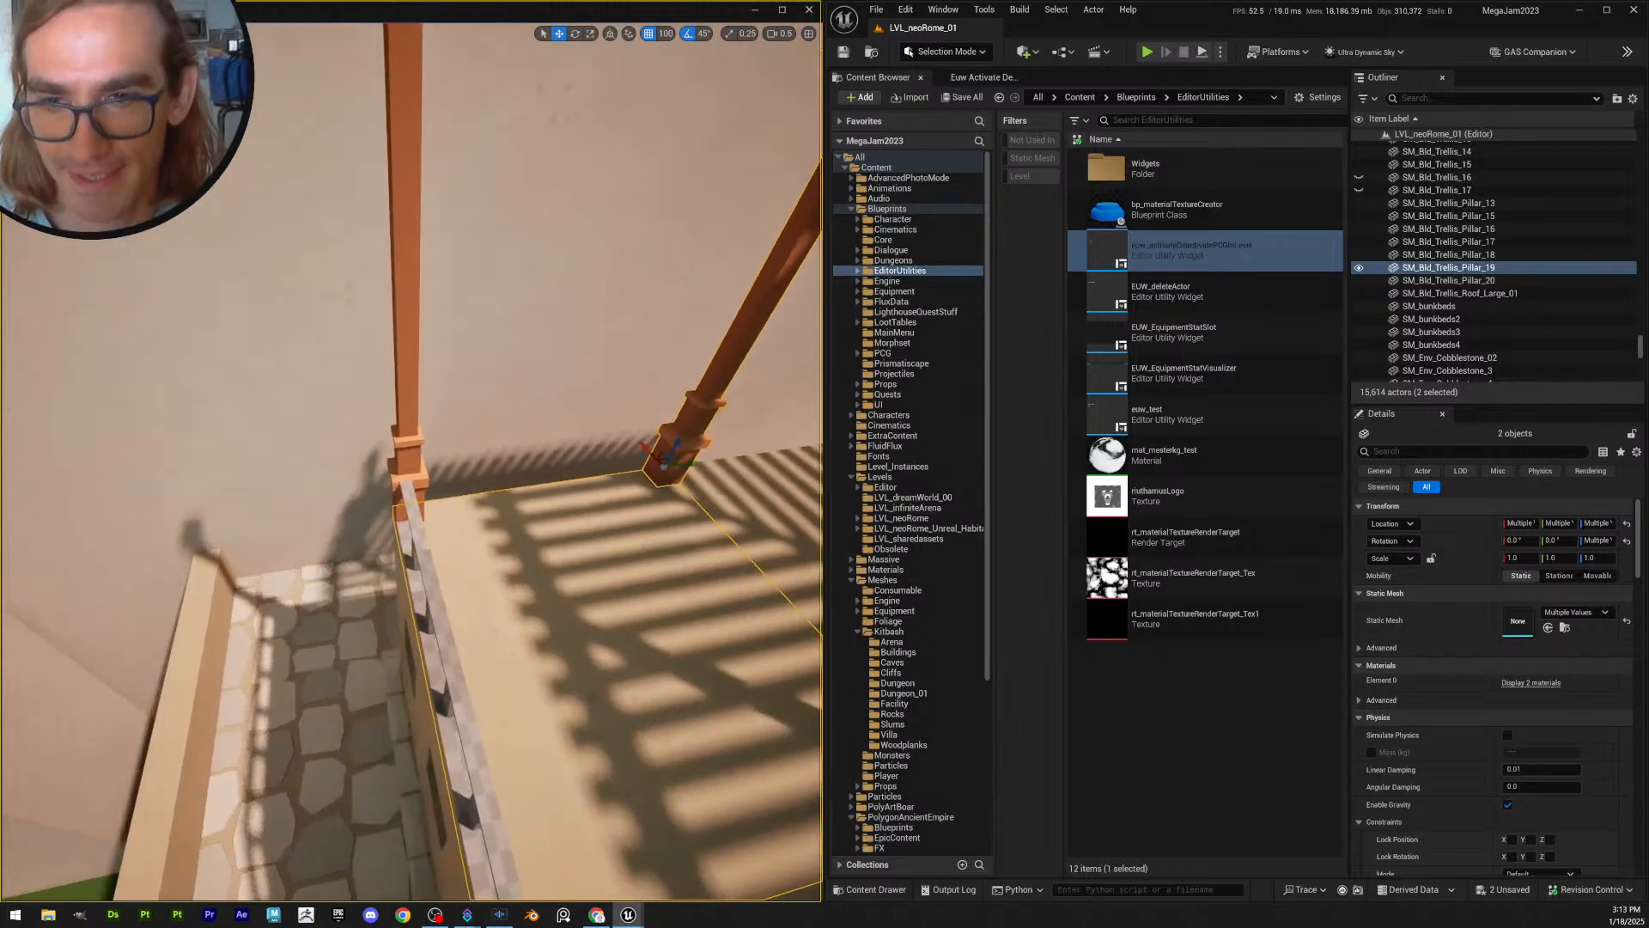
{"action": "right_click_drag", "start_coordinate": [471, 479], "coordinate": [472, 480]}
- Move stair-end pillar SM_Bld_Trellis_Pillar_20 about 20 units outward along the back wall using a grid snap of 10
{"action": "left_click", "coordinate": [323, 554]}
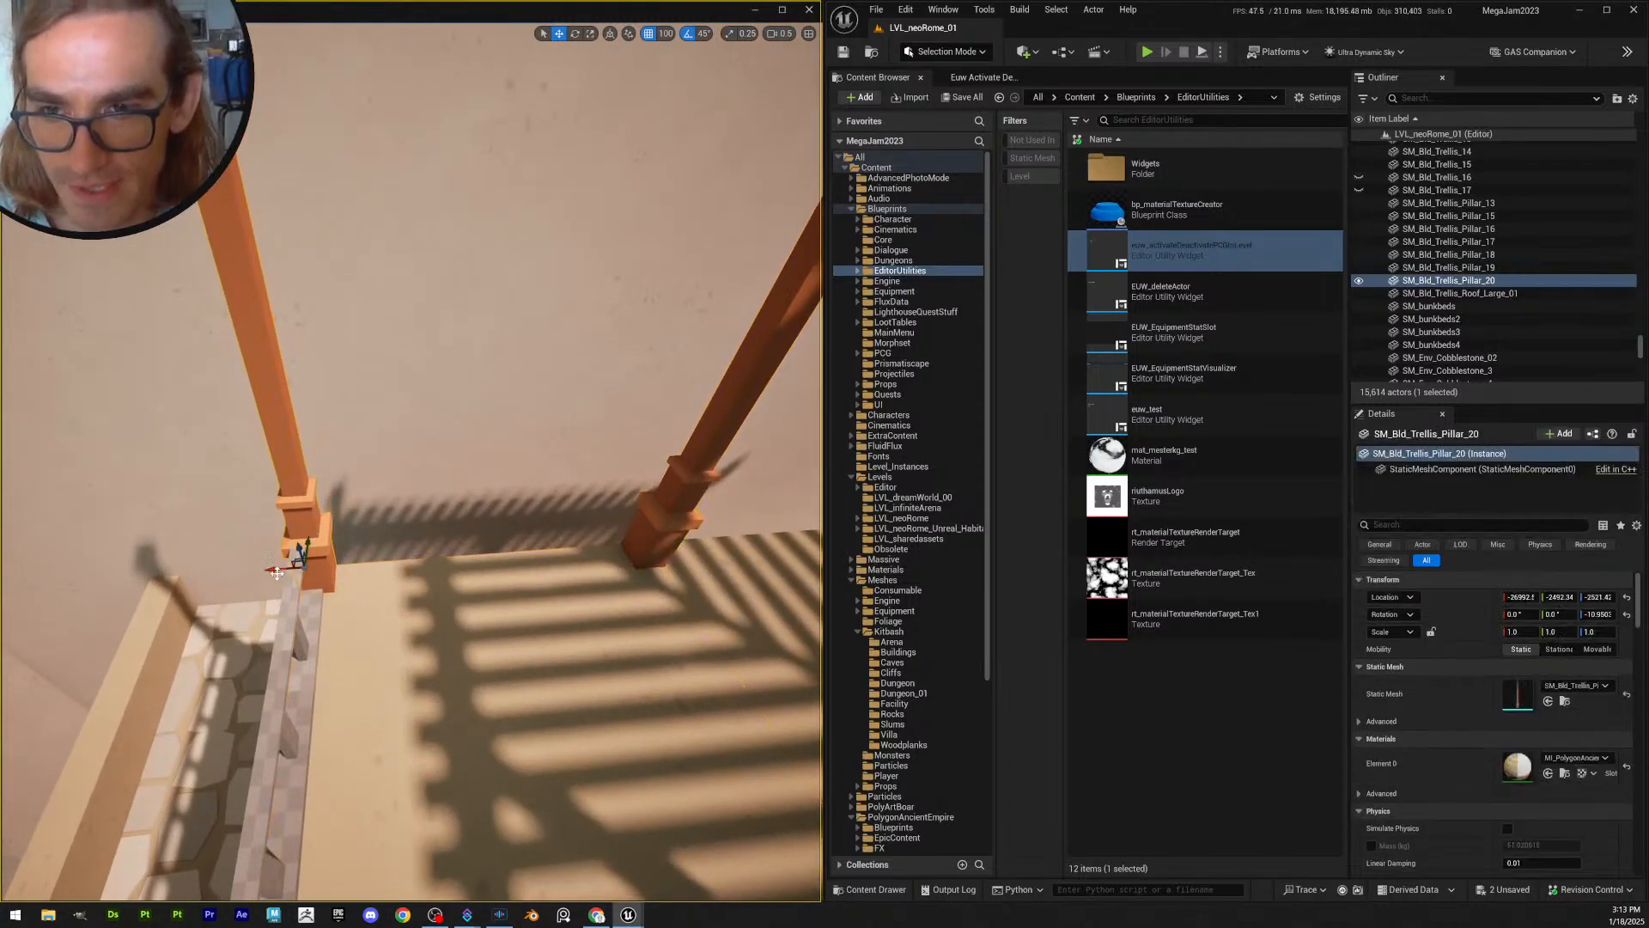
{"action": "left_click", "coordinate": [669, 36]}
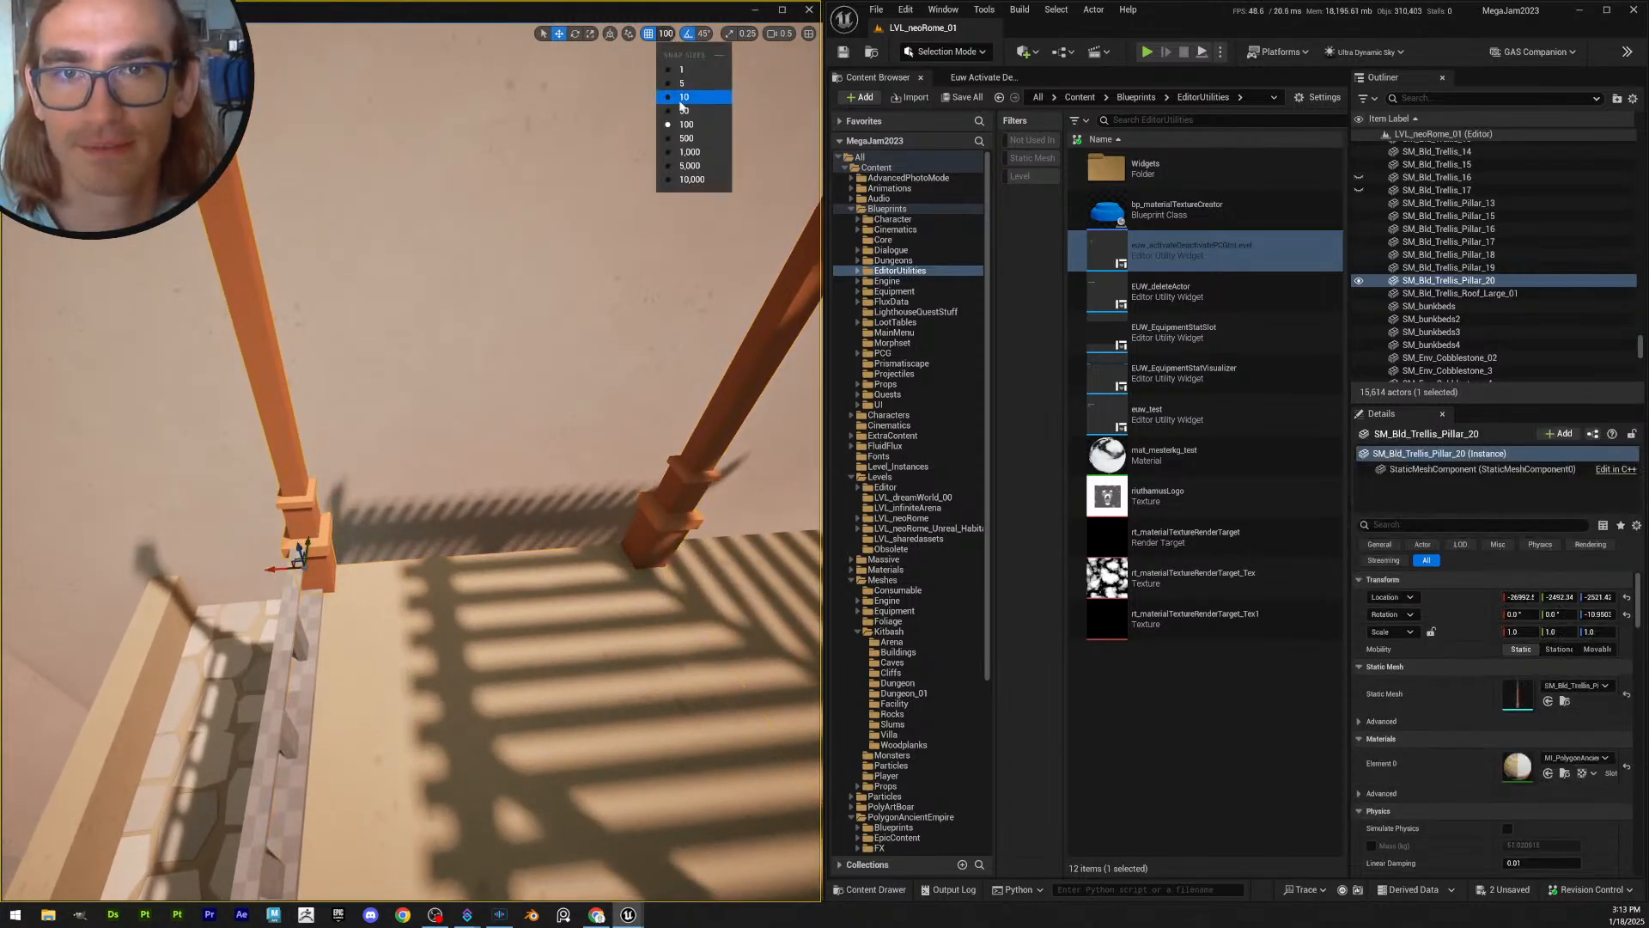
{"action": "left_click", "coordinate": [687, 102]}
{"action": "right_click_drag", "start_coordinate": [276, 567], "coordinate": [276, 567]}
{"action": "left_click_drag", "start_coordinate": [338, 554], "coordinate": [304, 552]}
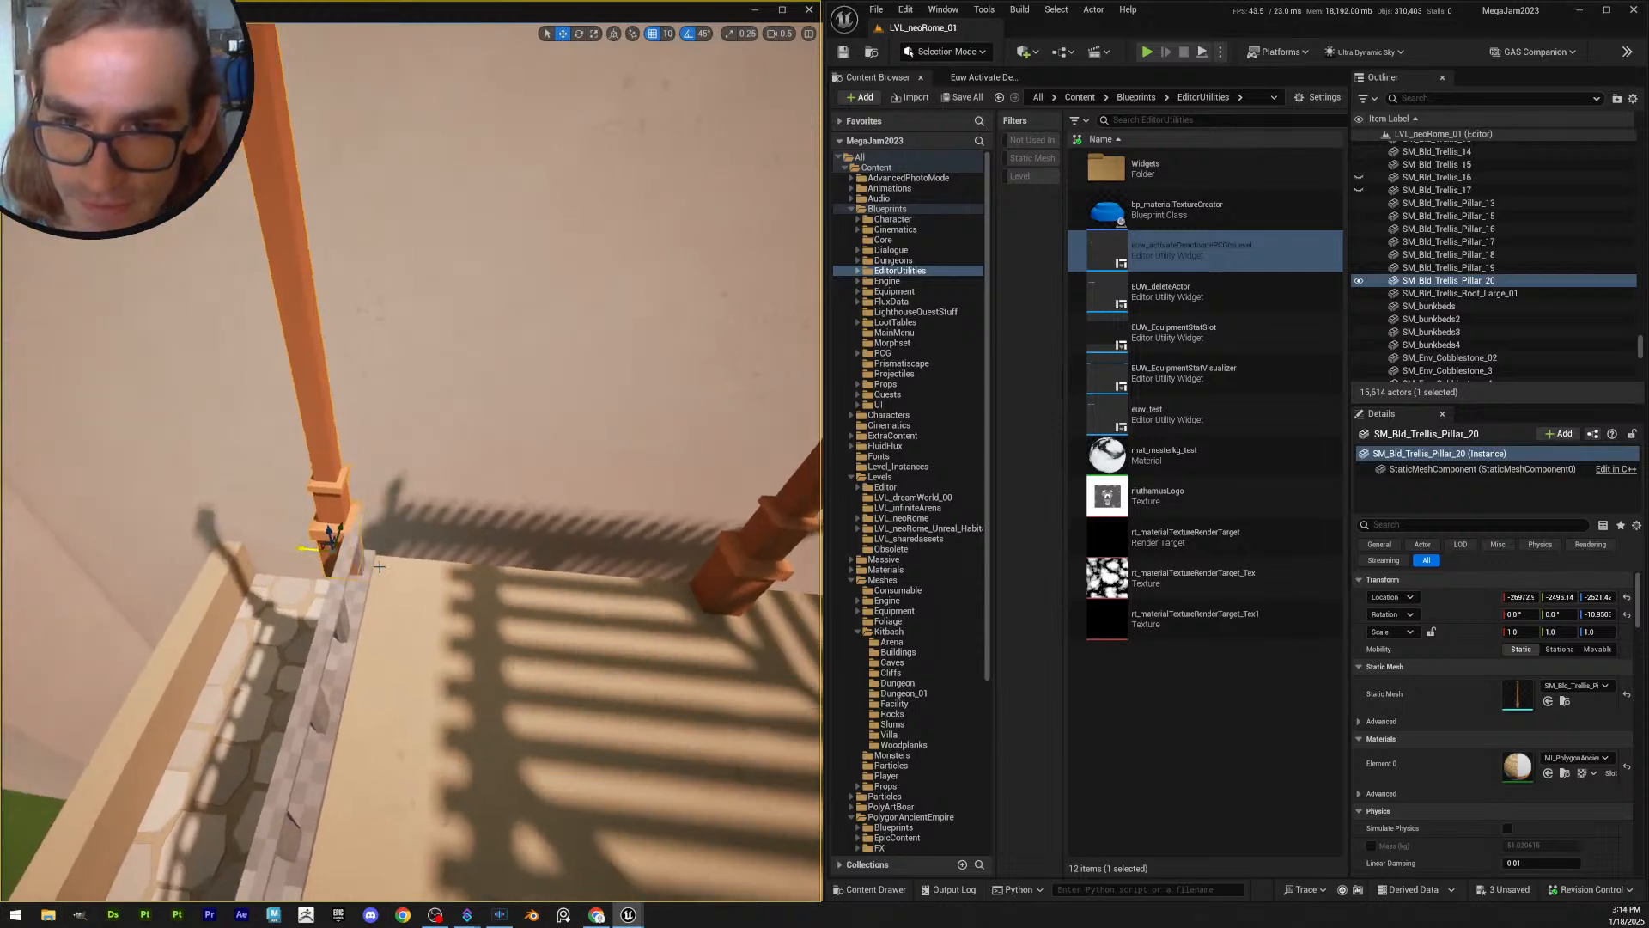
- Hide the railing beside SM_Bld_Trellis_Pillar_20 and shift the pillar another 5 units outward with a grid snap of 5
{"action": "left_click", "coordinate": [355, 589]}
{"action": "key", "text": "h"}
{"action": "left_click", "coordinate": [337, 570]}
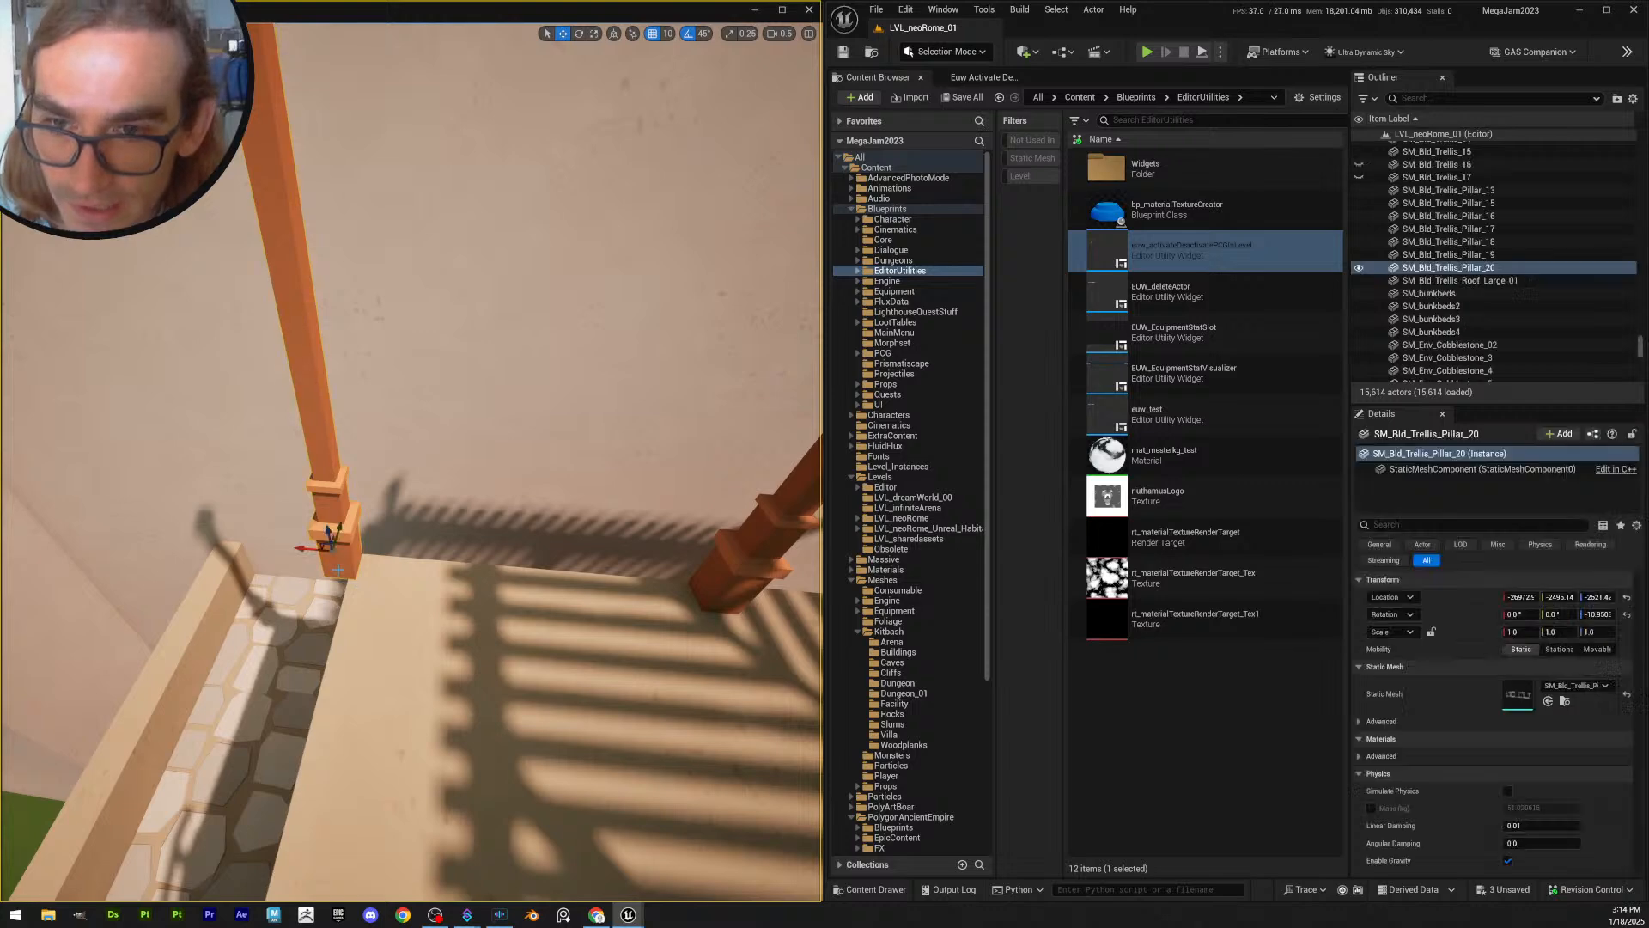
{"action": "mouse_move", "coordinate": [303, 553]}
{"action": "left_mouse_down"}
{"action": "mouse_move", "coordinate": [275, 552]}
{"action": "mouse_move", "coordinate": [303, 557]}
{"action": "left_mouse_up"}
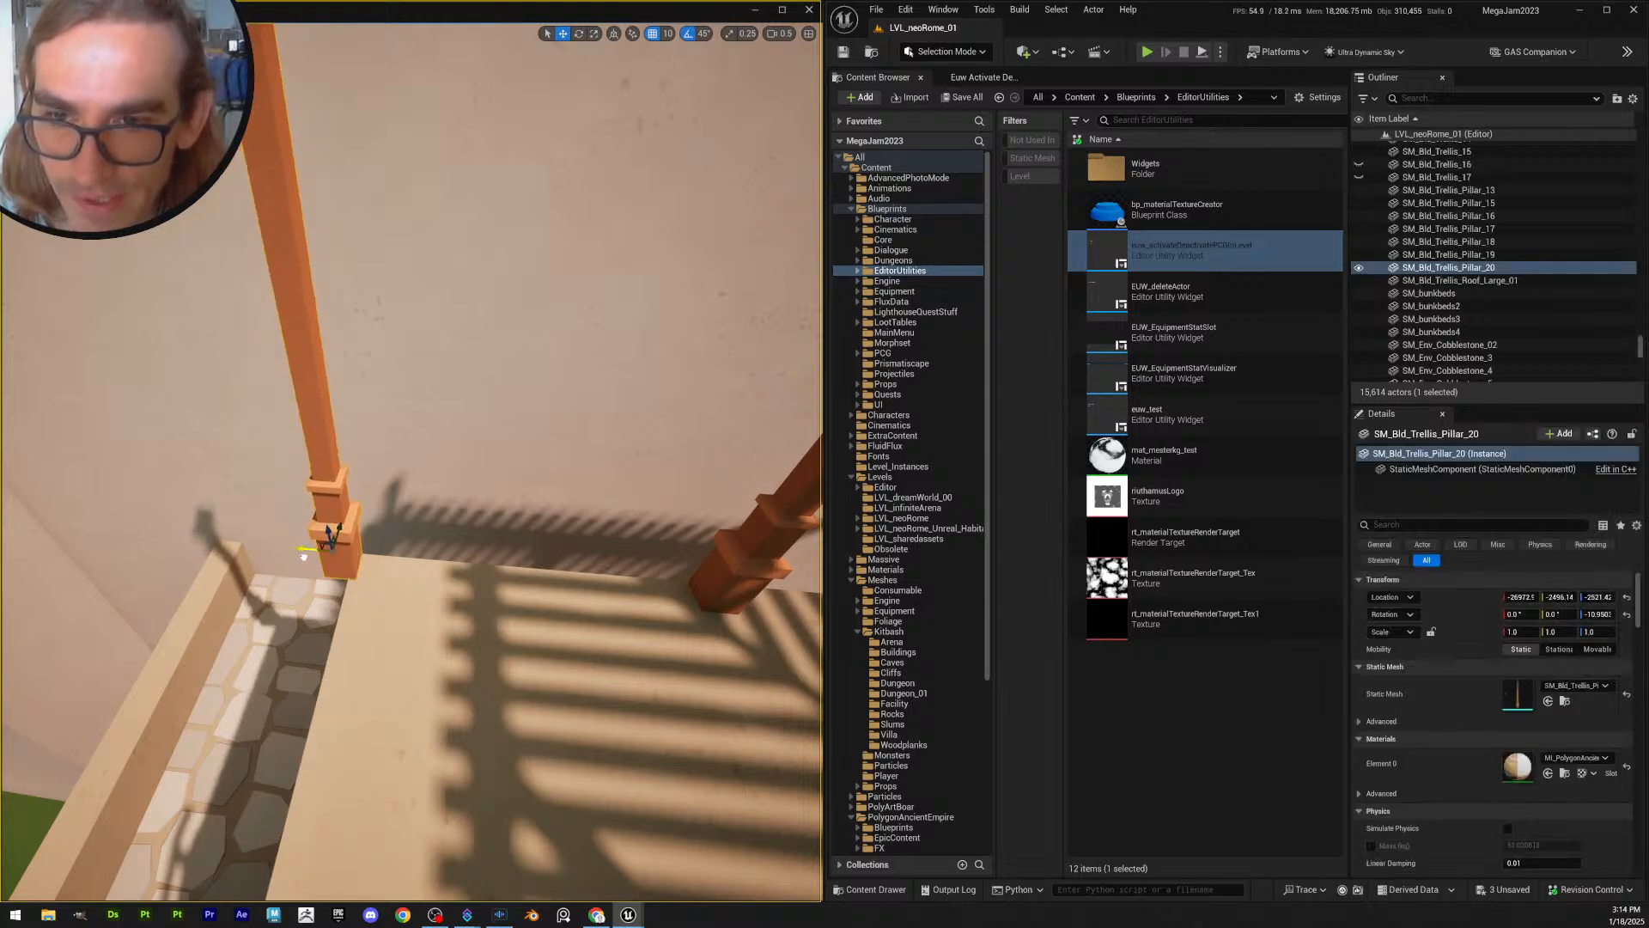
{"action": "left_click", "coordinate": [670, 34]}
{"action": "left_click", "coordinate": [679, 83]}
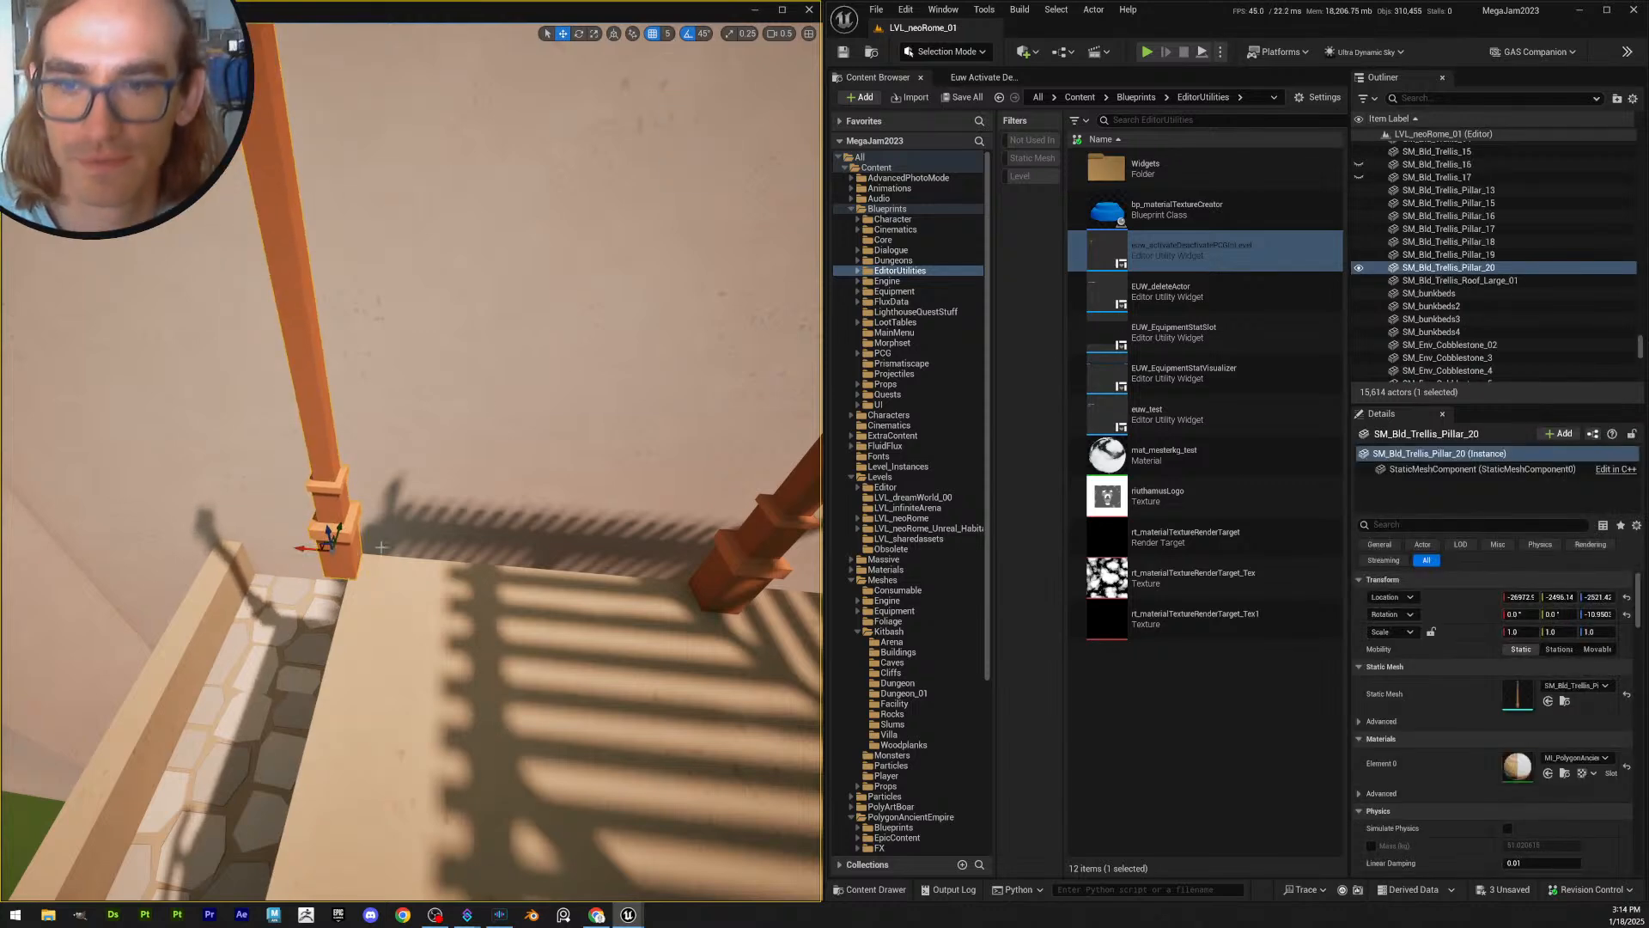
{"action": "left_click_drag", "start_coordinate": [305, 548], "coordinate": [298, 546]}
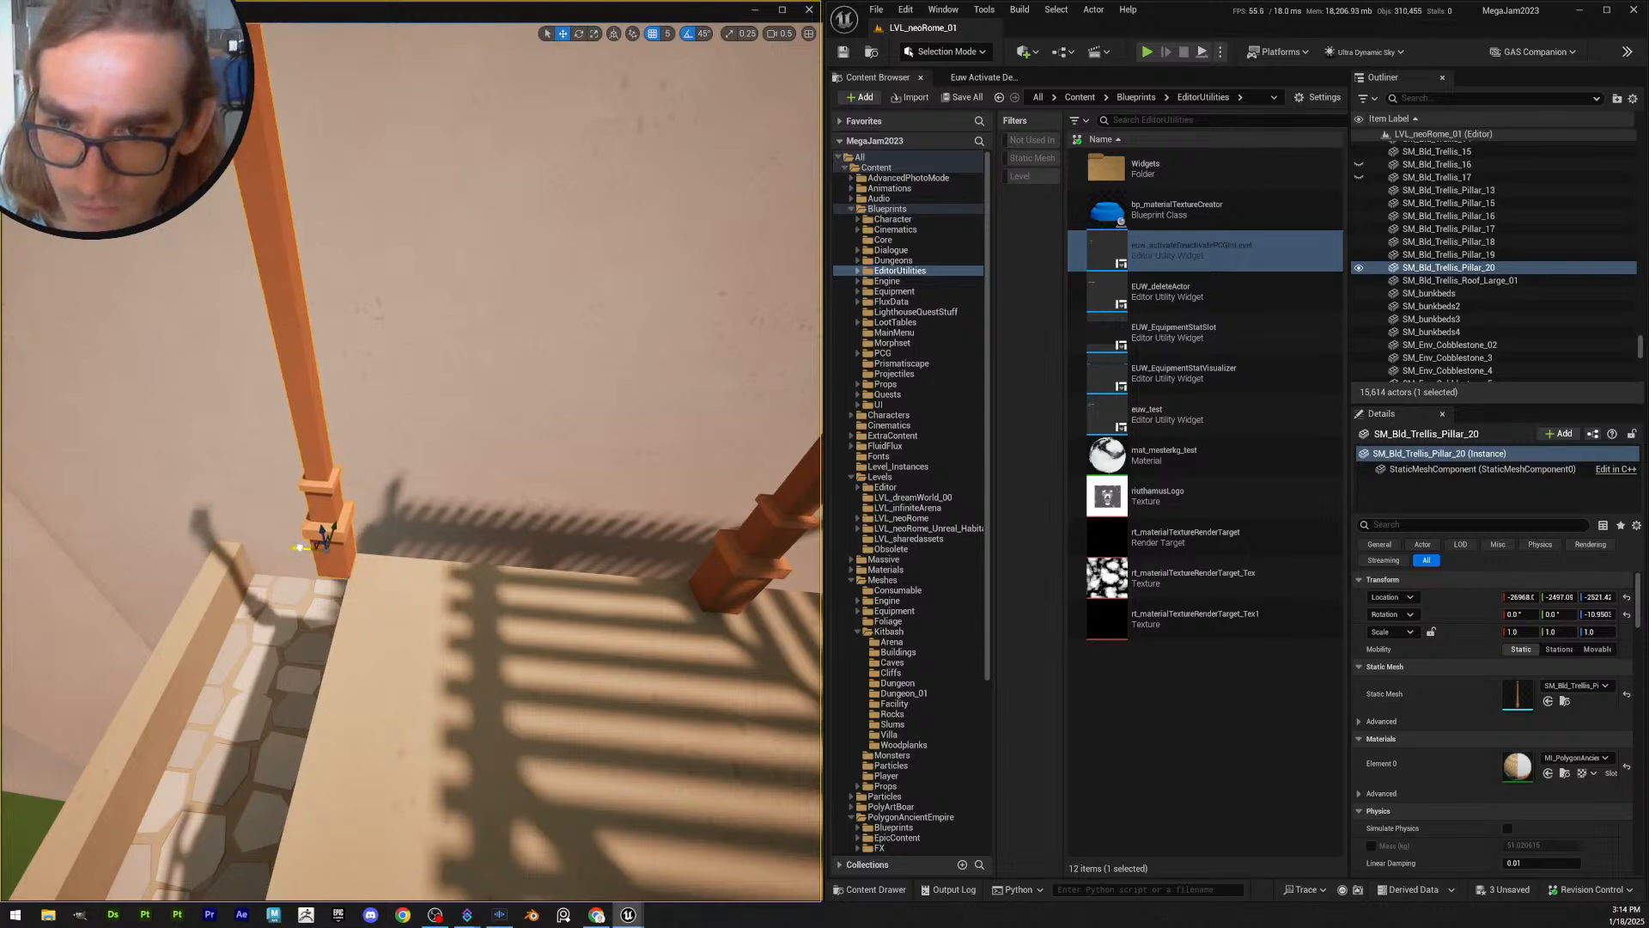
{"action": "key", "text": "Escape"}
- Unhide all hidden actors and check the restored back-wall panels and railing against the pillars
{"action": "right_click_drag", "start_coordinate": [301, 546], "coordinate": [572, 609]}
{"action": "key", "text": "s"}
{"action": "key", "text": "ctrl+h"}
{"action": "key", "text": "a"}
{"action": "key", "text": "w"}
{"action": "right_click_drag", "start_coordinate": [419, 716], "coordinate": [249, 674]}
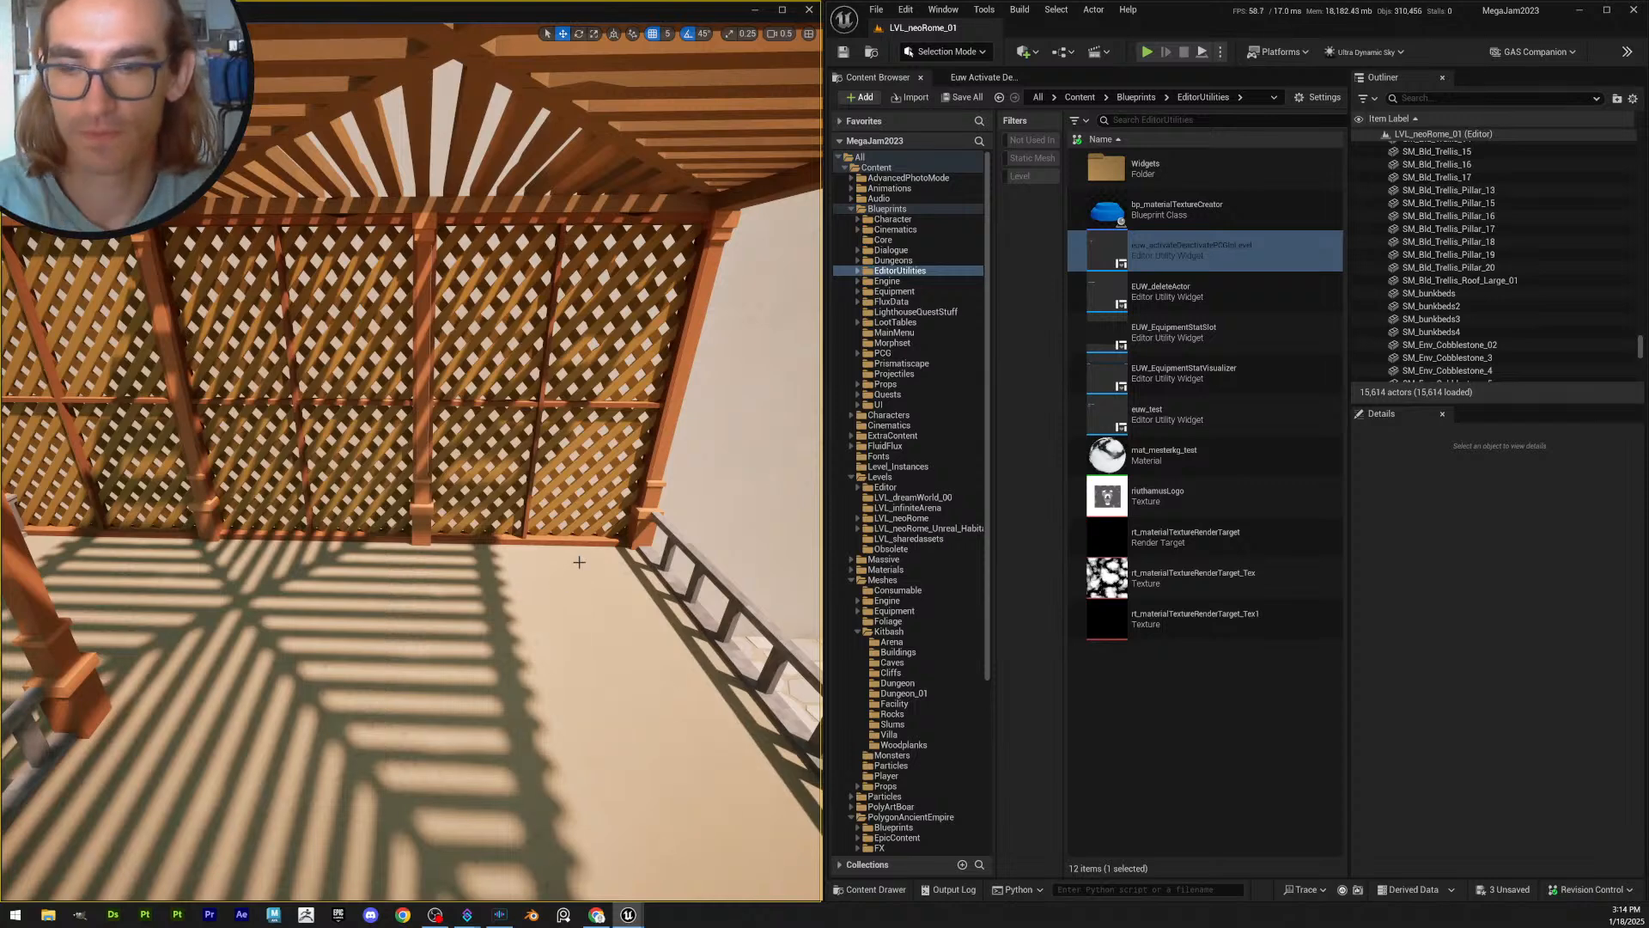
{"action": "right_click_drag", "start_coordinate": [554, 592], "coordinate": [590, 457]}
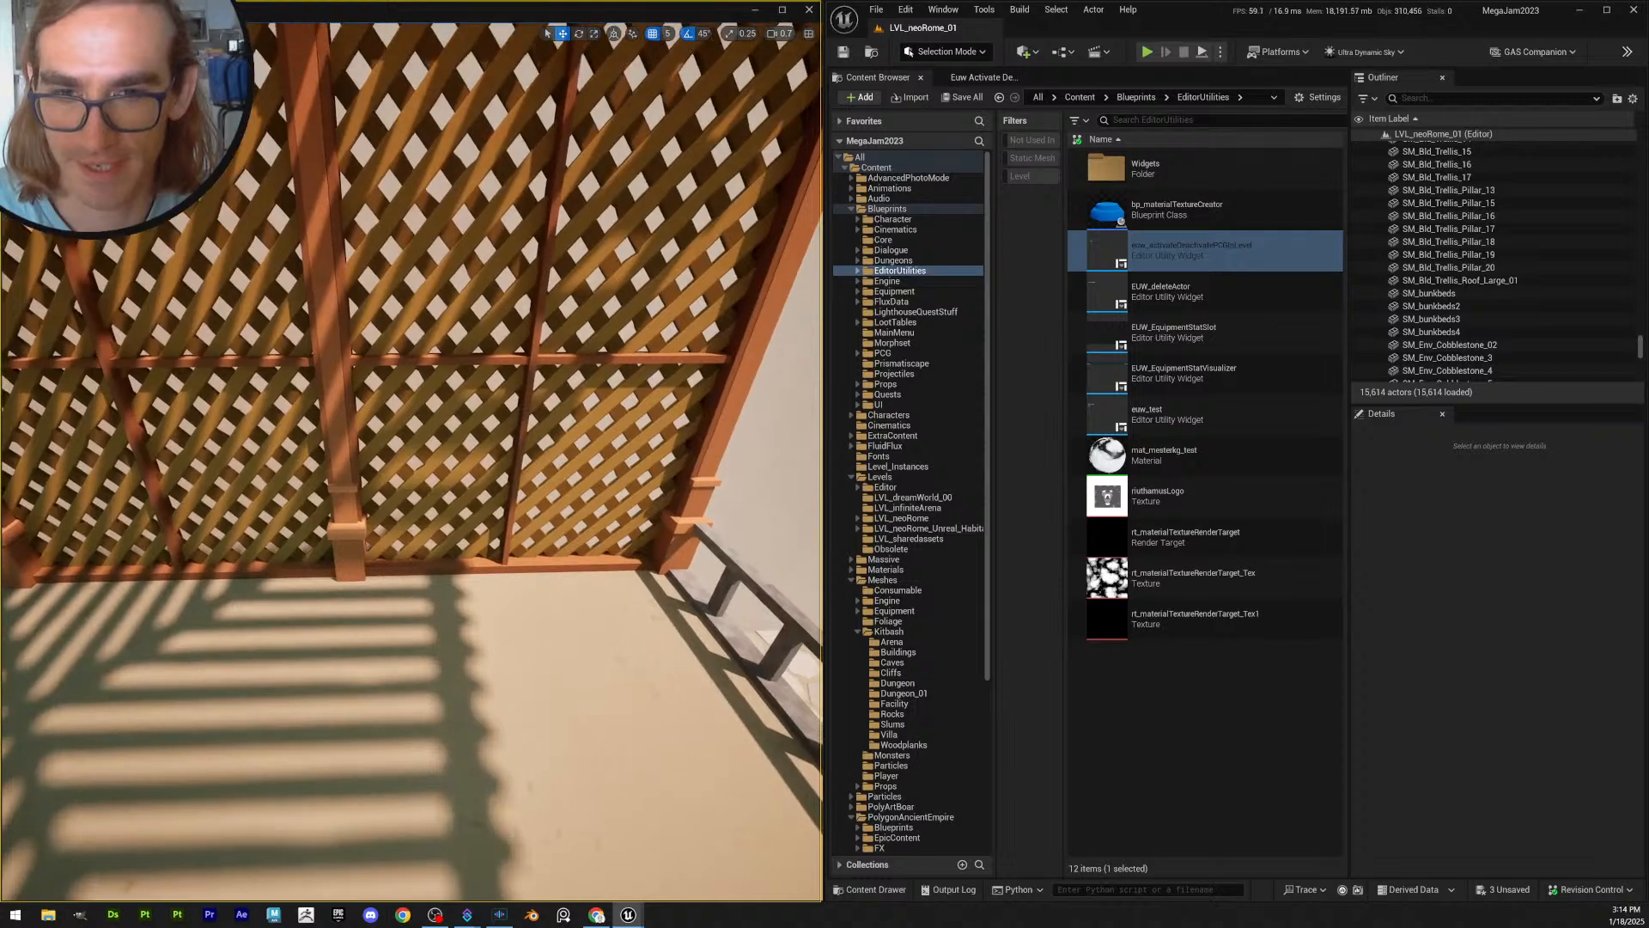
- Hide the three back-wall trellis panels SM_Bld_Trellis_8, 16 and 17 after checking the middle pillar against its floor tile
{"action": "left_click", "coordinate": [440, 593]}
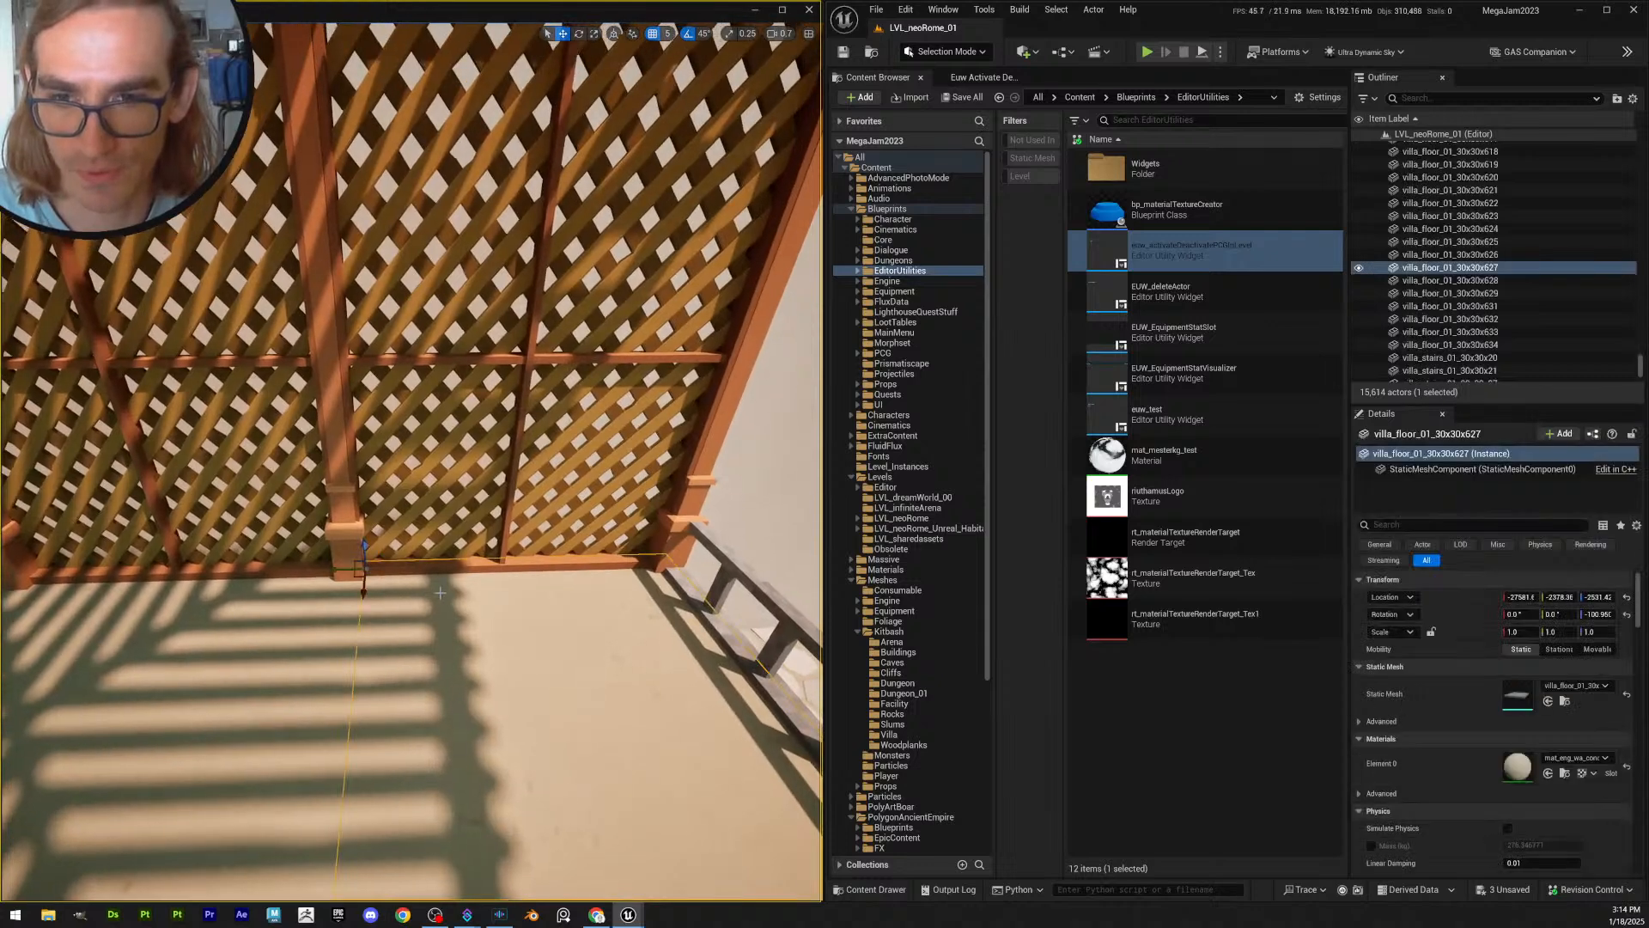
{"action": "left_click", "coordinate": [348, 536]}
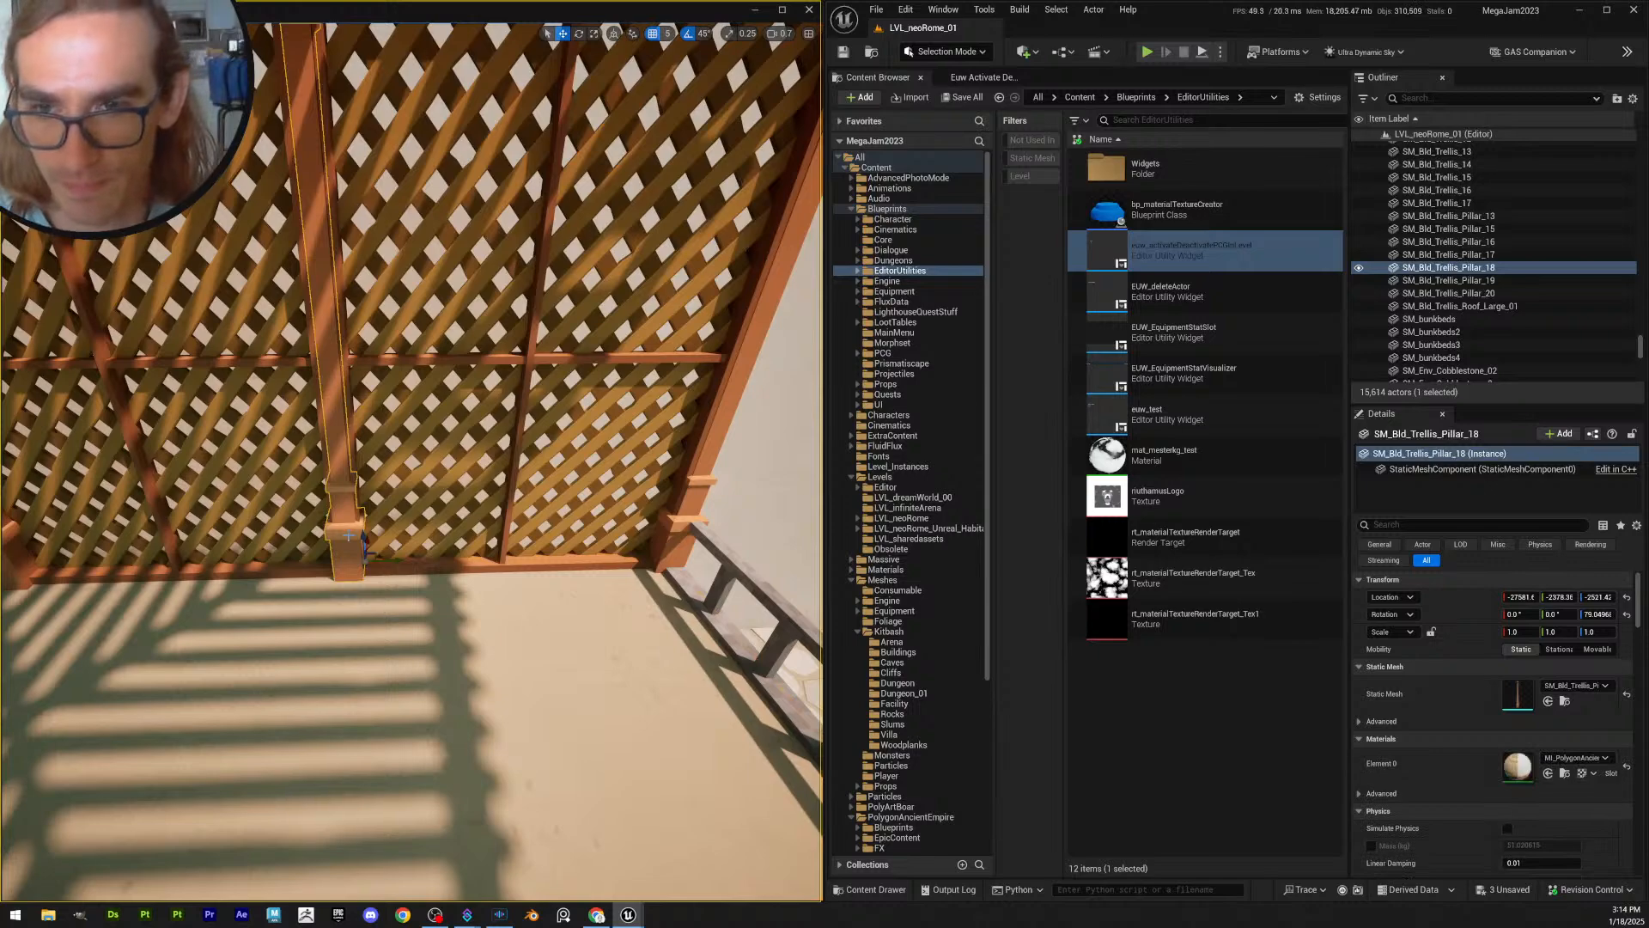
{"action": "right_click_drag", "start_coordinate": [392, 578], "coordinate": [360, 550]}
{"action": "left_click", "coordinate": [392, 577]}
{"action": "left_click", "coordinate": [378, 516], "text": "ctrl"}
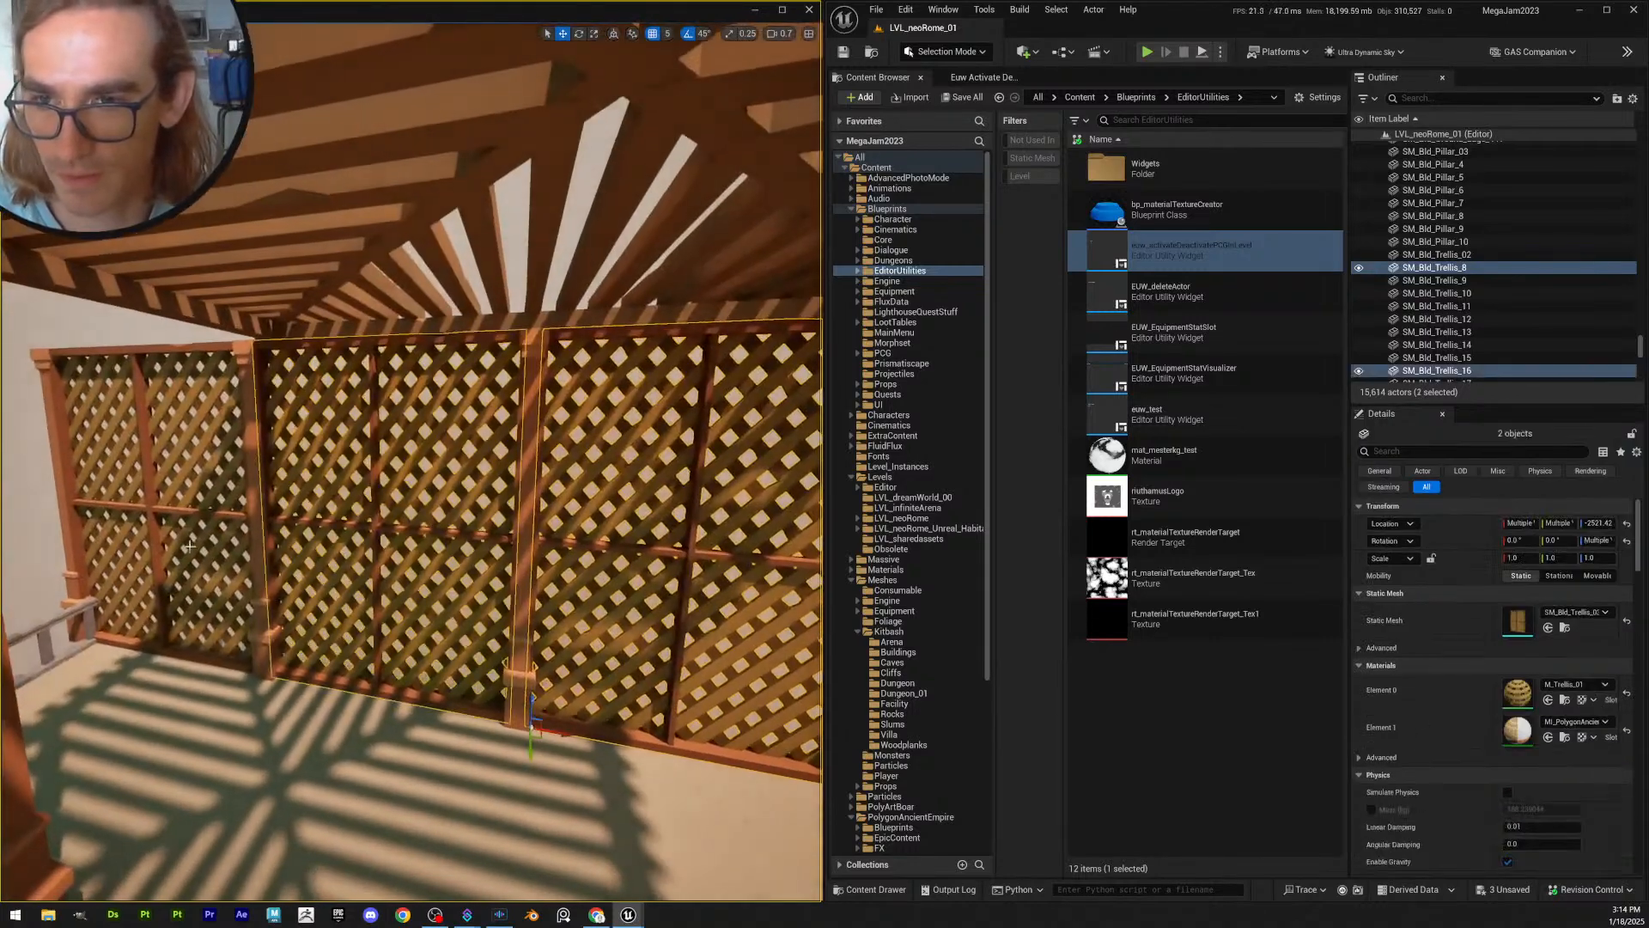
{"action": "left_click", "coordinate": [225, 517], "text": "ctrl"}
{"action": "key", "text": "h"}
- Select floor tile villa_floor_01_30x30x627 and the adjacent middle pillar in turn to compare their corner positions
{"action": "right_click_drag", "start_coordinate": [571, 629], "coordinate": [619, 722]}
{"action": "left_click", "coordinate": [320, 644]}
{"action": "right_click_drag", "start_coordinate": [383, 654], "coordinate": [425, 769]}
{"action": "left_click", "coordinate": [434, 666]}
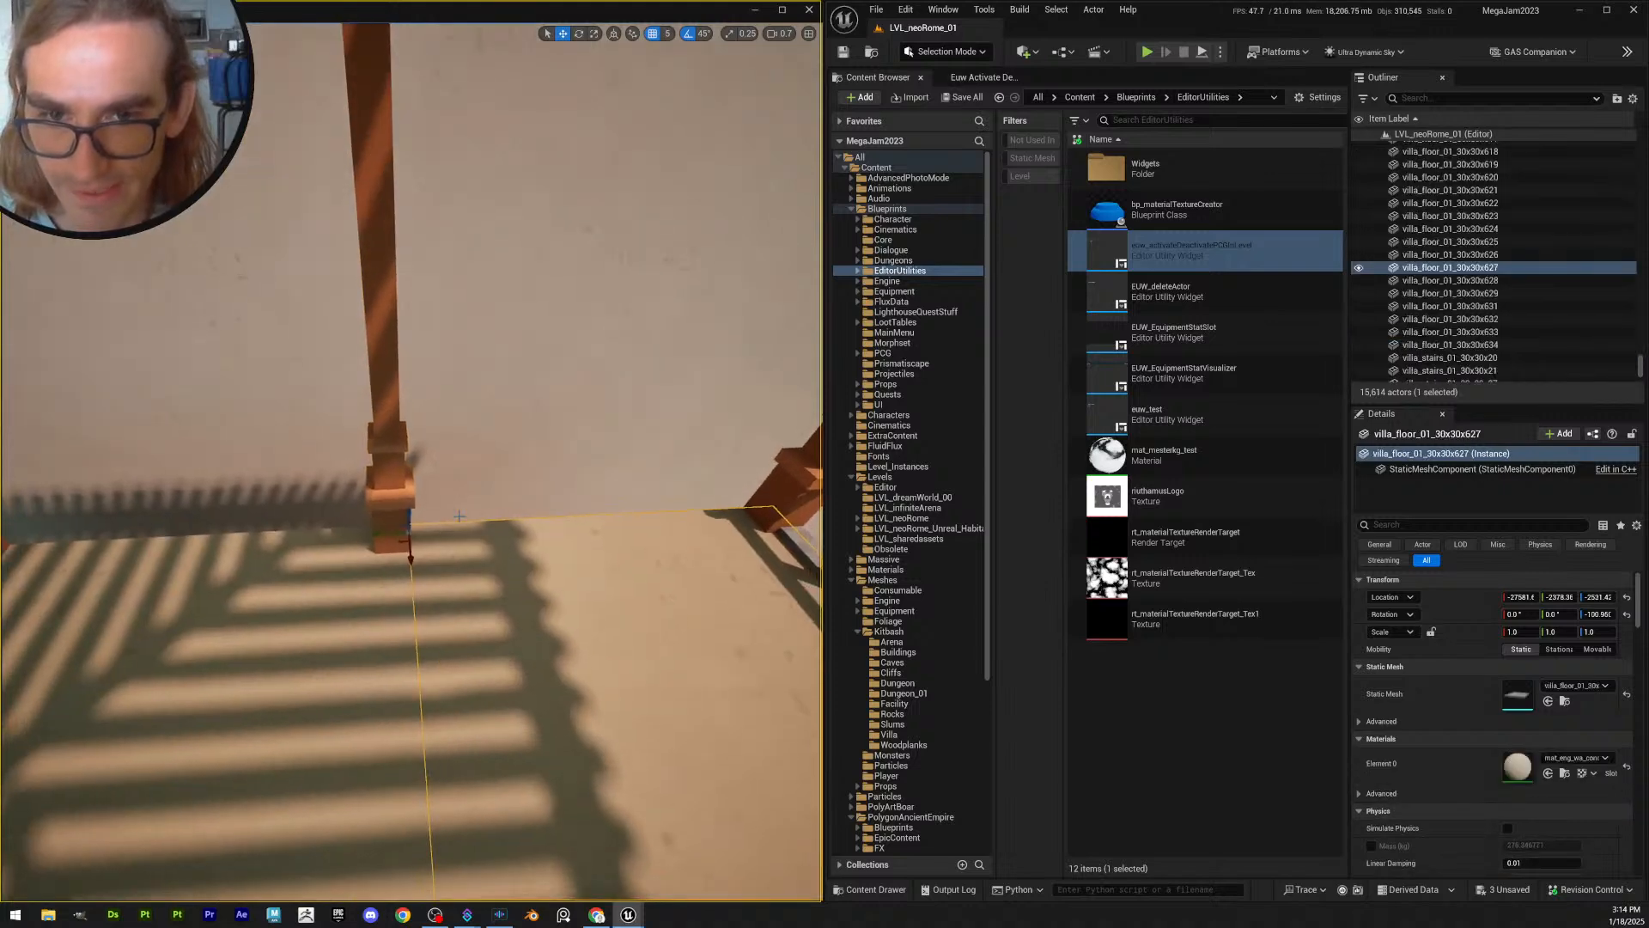
{"action": "left_click", "coordinate": [402, 515]}
{"action": "left_click", "coordinate": [464, 571]}
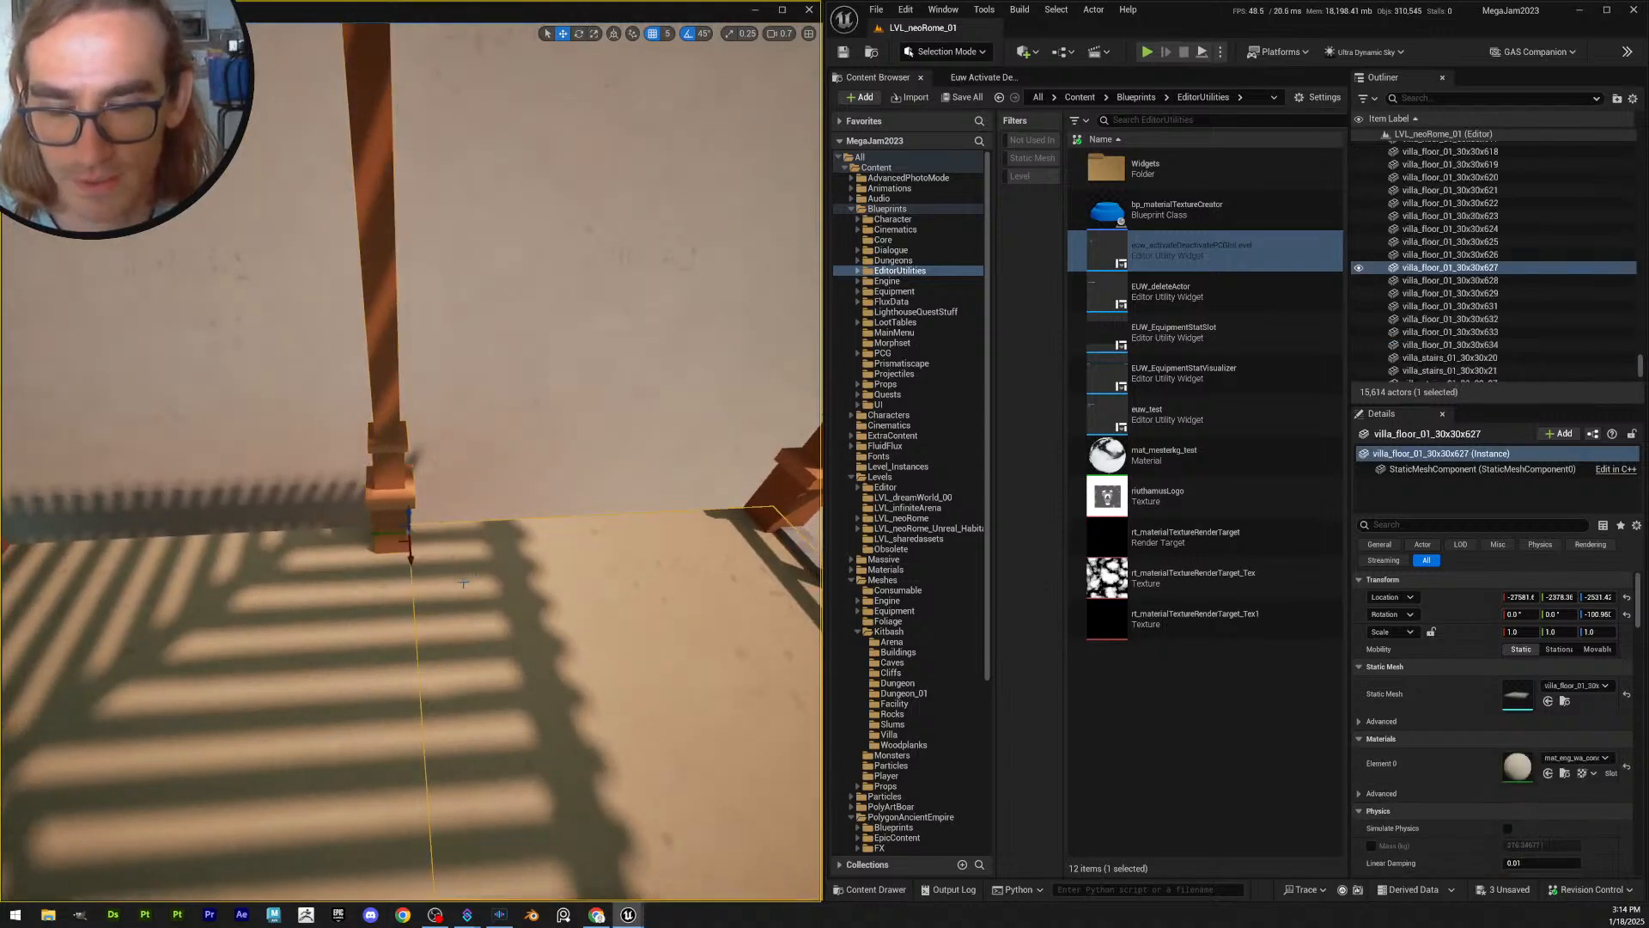
{"action": "right_click_drag", "start_coordinate": [426, 512], "coordinate": [455, 517]}
- Duplicate corner pillar SM_Bld_Trellis_Pillar_17 300 units along the back wall onto the middle pillar, using a grid snap of 100
{"action": "left_click", "coordinate": [678, 487]}
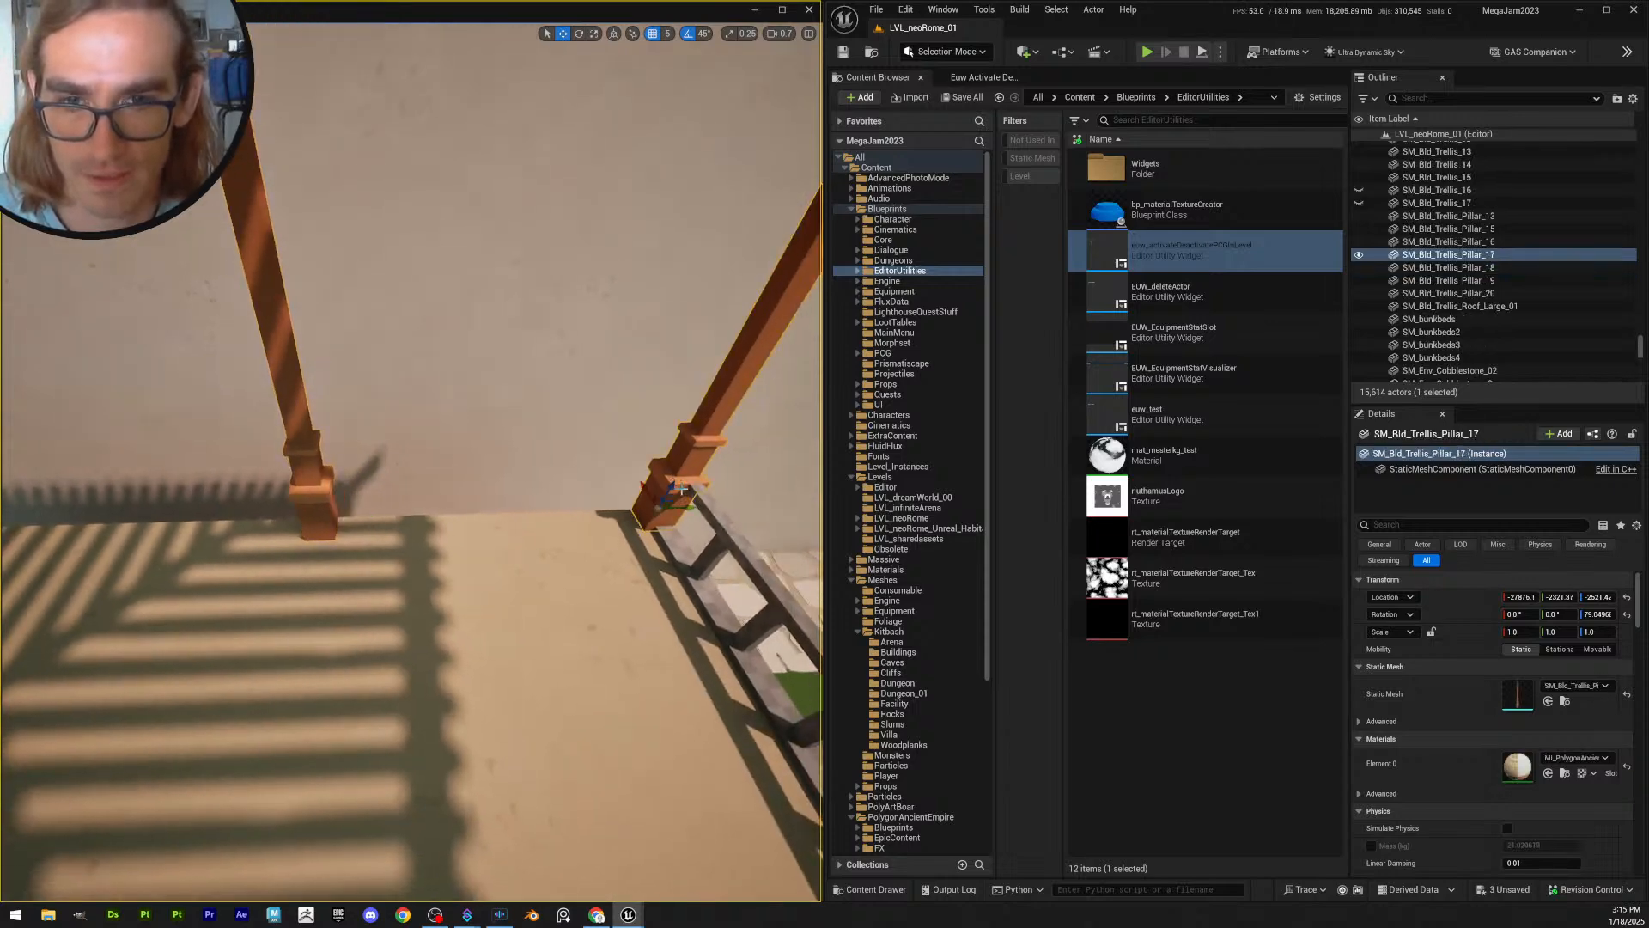
{"action": "left_click", "coordinate": [664, 36]}
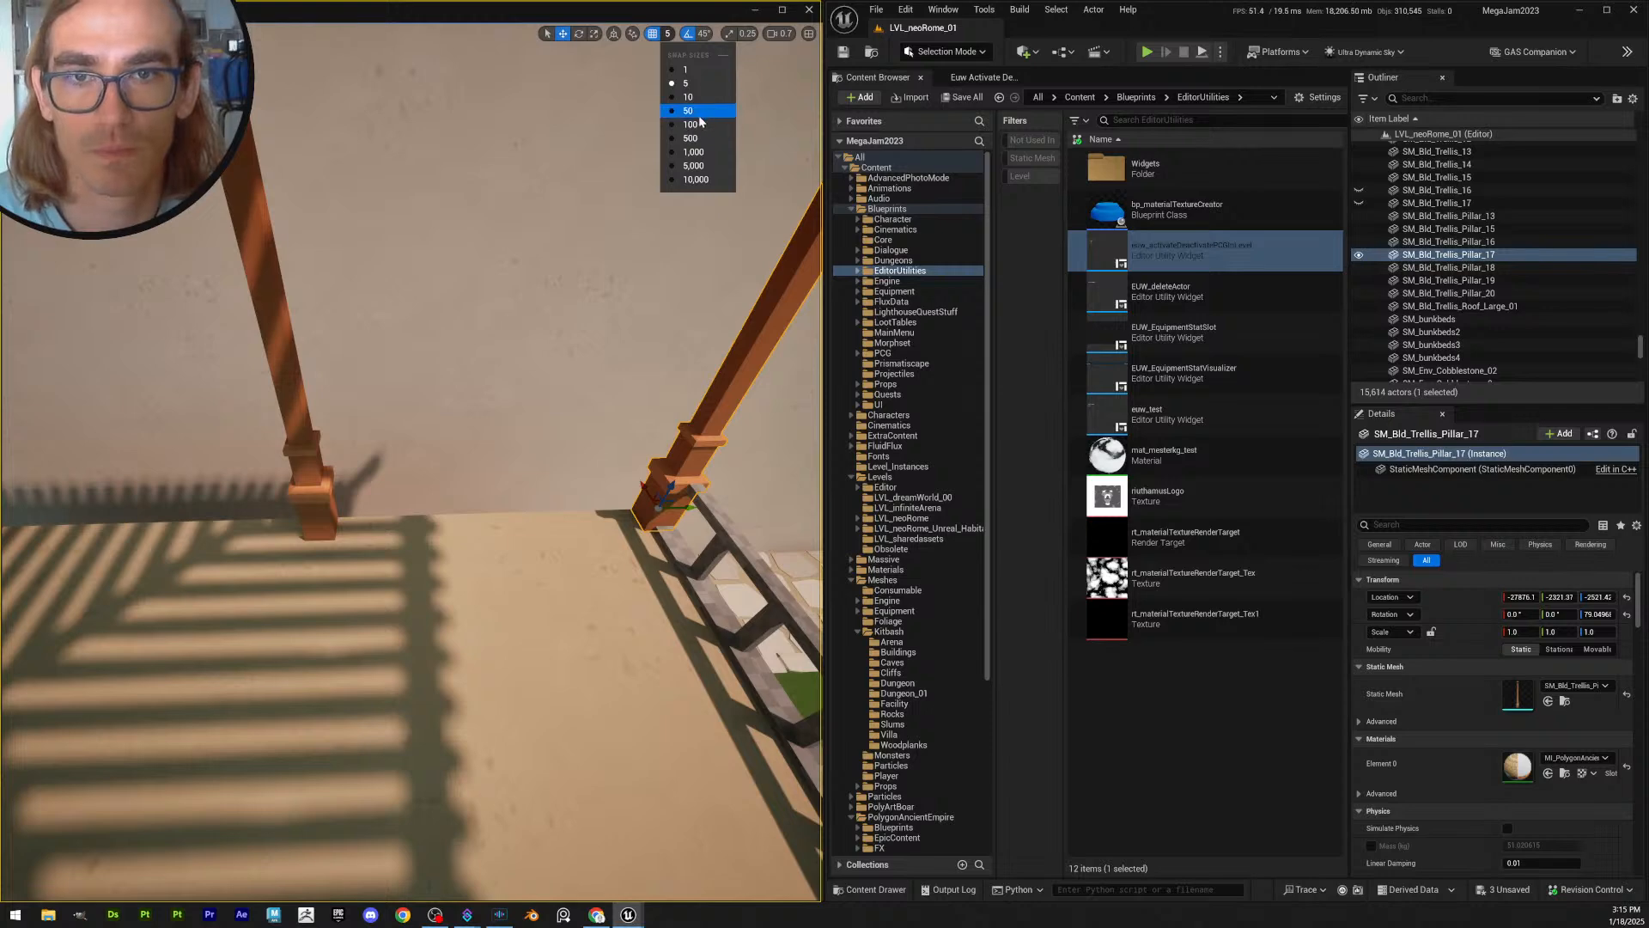
{"action": "left_click", "coordinate": [693, 125]}
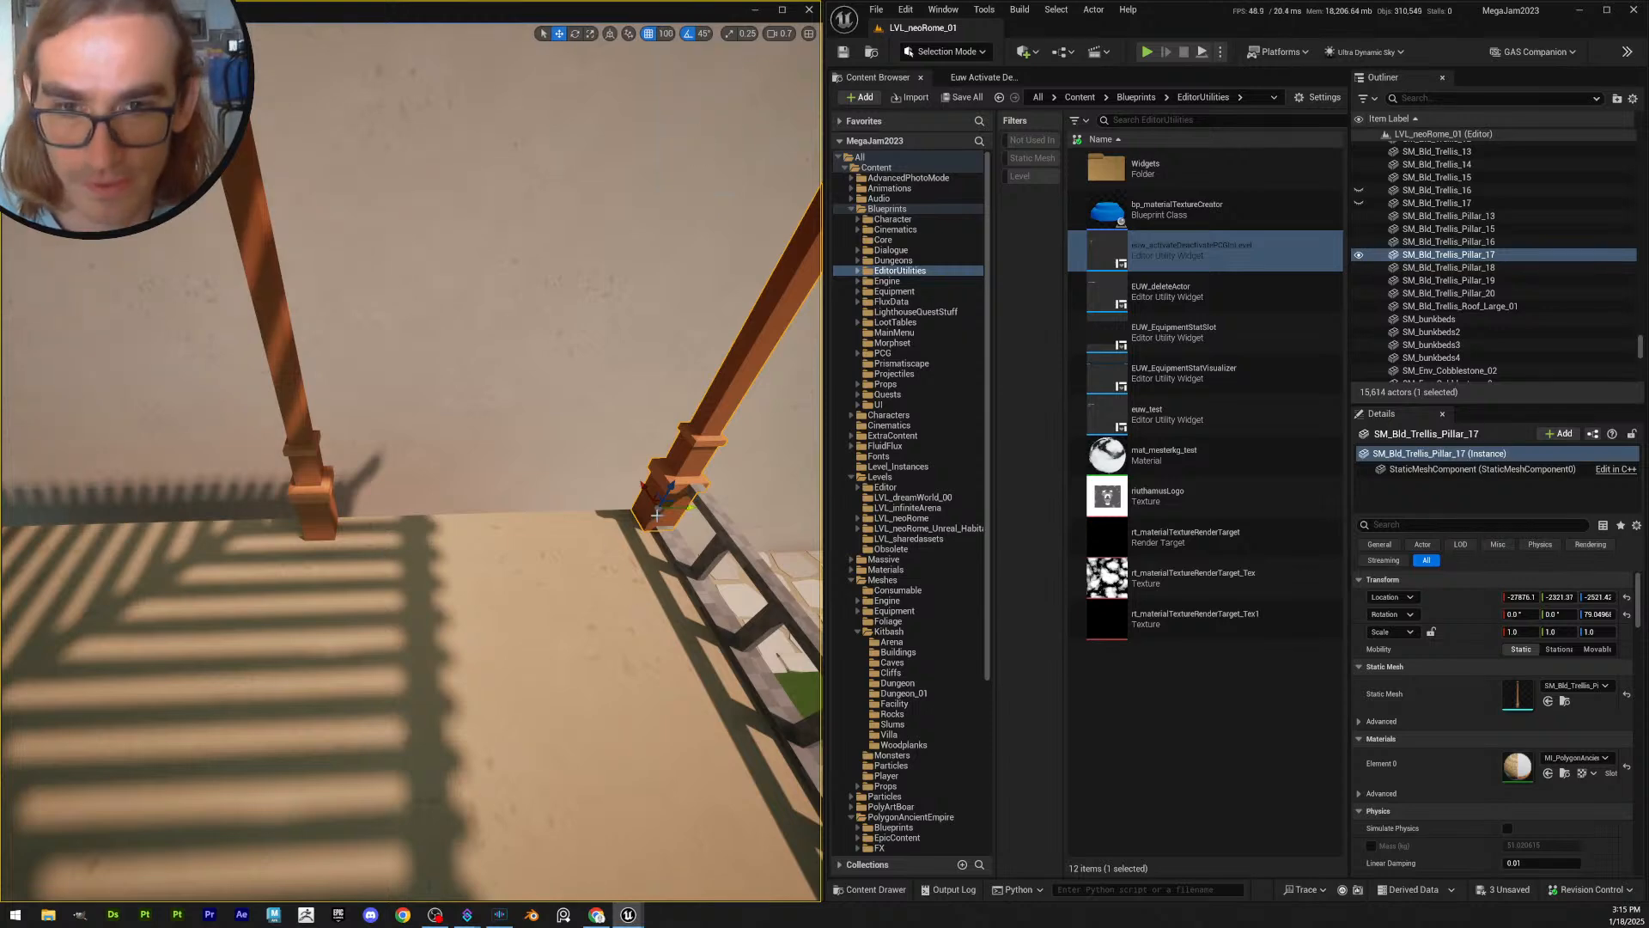
{"action": "left_click_drag", "start_coordinate": [656, 514], "coordinate": [407, 504], "text": "alt"}
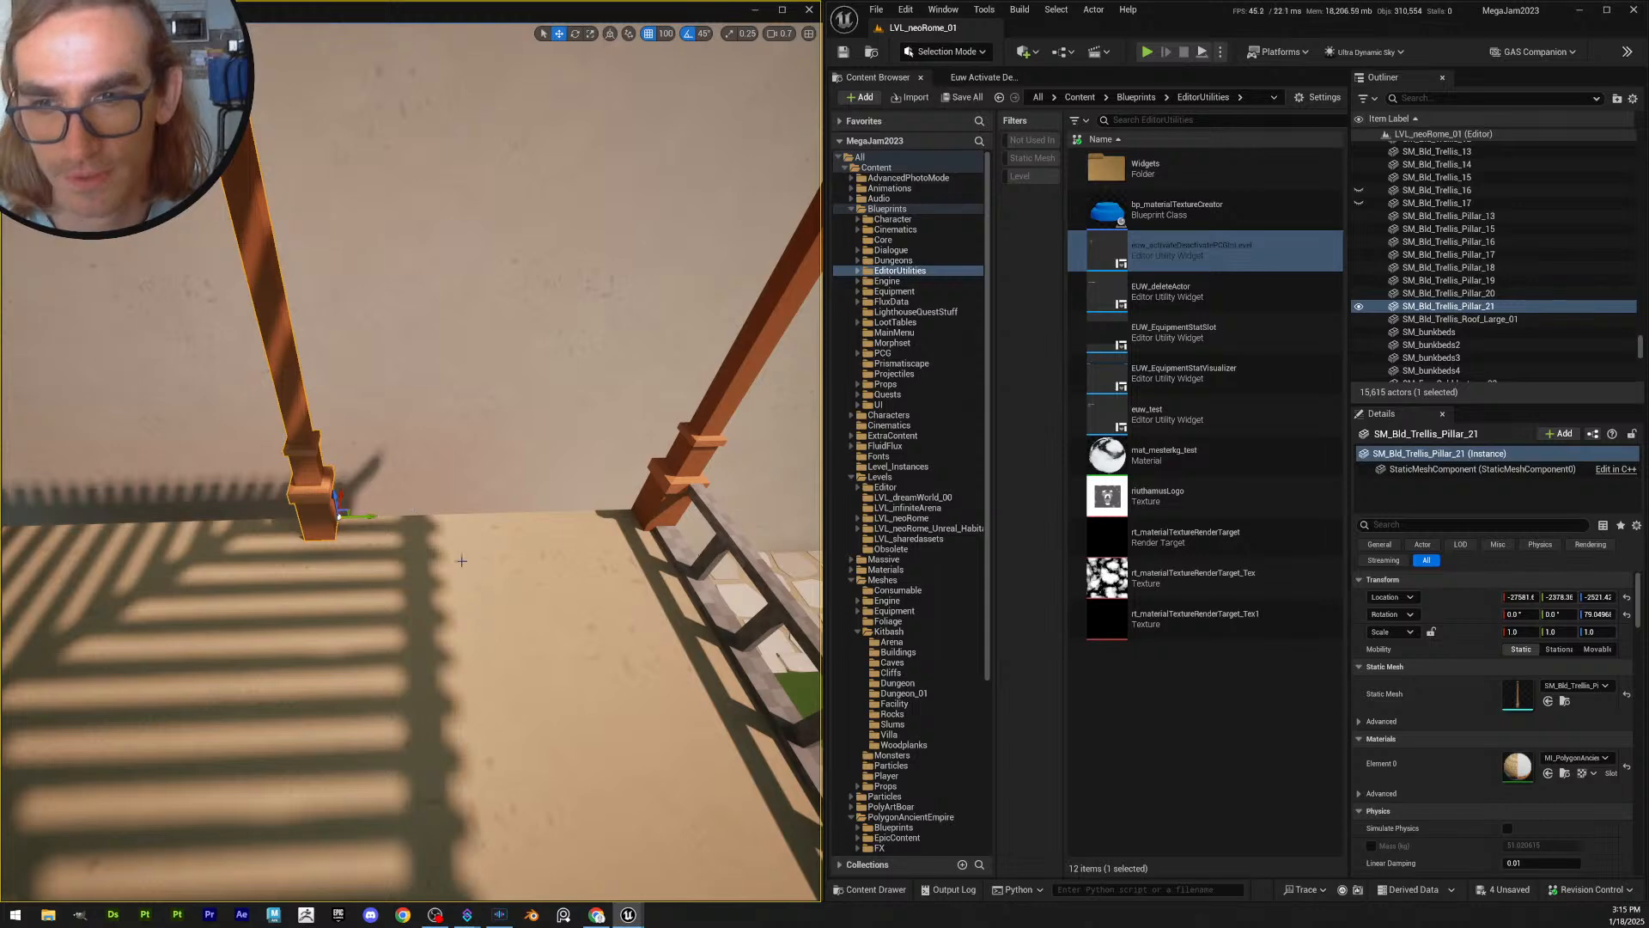
- Offset the duplicated pillar 20 units toward the corner pillar with a grid snap of 10
{"action": "key", "text": "w"}
{"action": "mouse_move", "coordinate": [461, 560]}
{"action": "right_mouse_down"}
{"action": "mouse_move", "coordinate": [412, 554]}
{"action": "mouse_move", "coordinate": [481, 537]}
{"action": "right_mouse_up"}
{"action": "scroll", "coordinate": [461, 560], "scroll_direction": "down", "scroll_amount": 1}
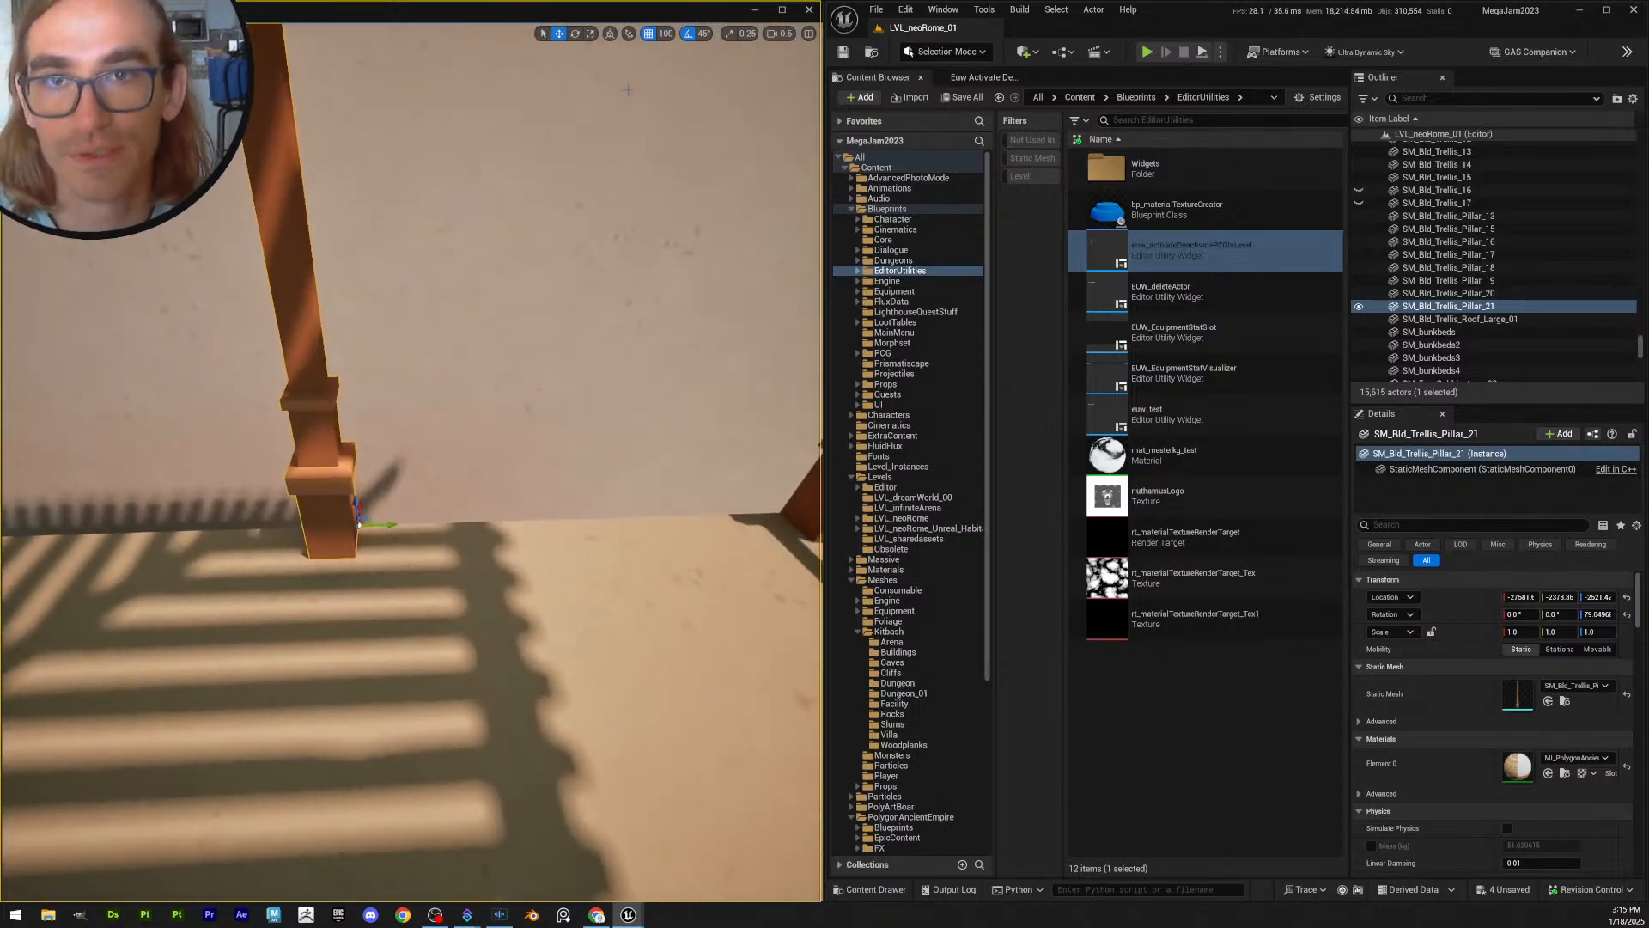
{"action": "left_click", "coordinate": [665, 35]}
{"action": "left_click", "coordinate": [696, 103]}
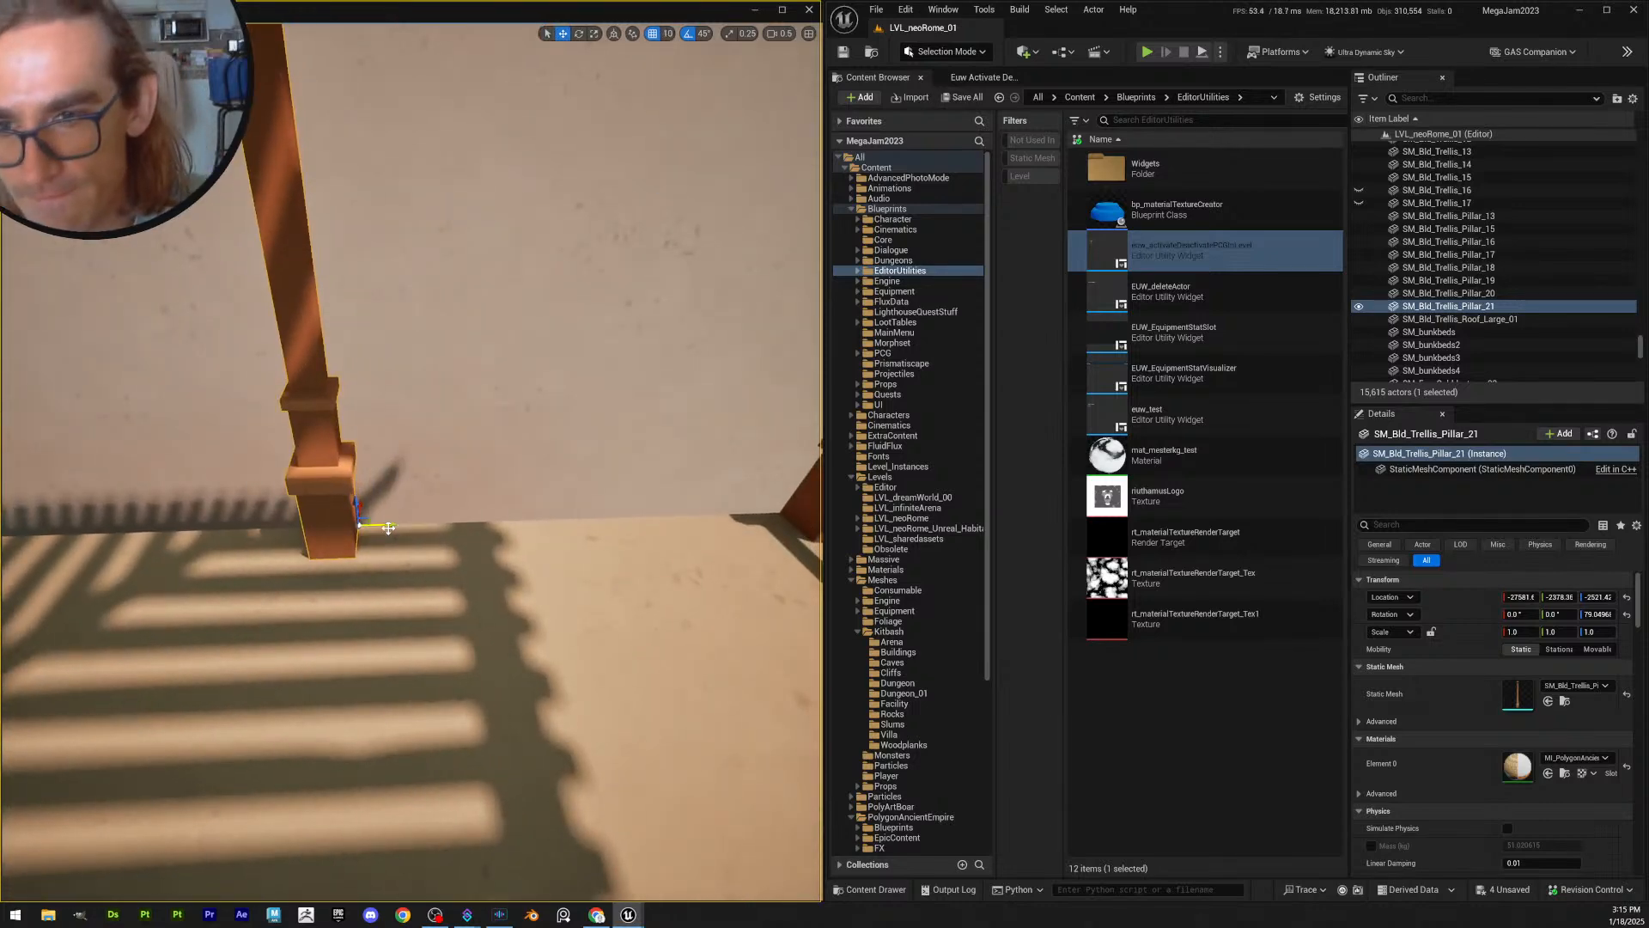
{"action": "left_click_drag", "start_coordinate": [388, 522], "coordinate": [428, 526], "text": "alt"}
{"action": "right_click_drag", "start_coordinate": [425, 525], "coordinate": [469, 535]}
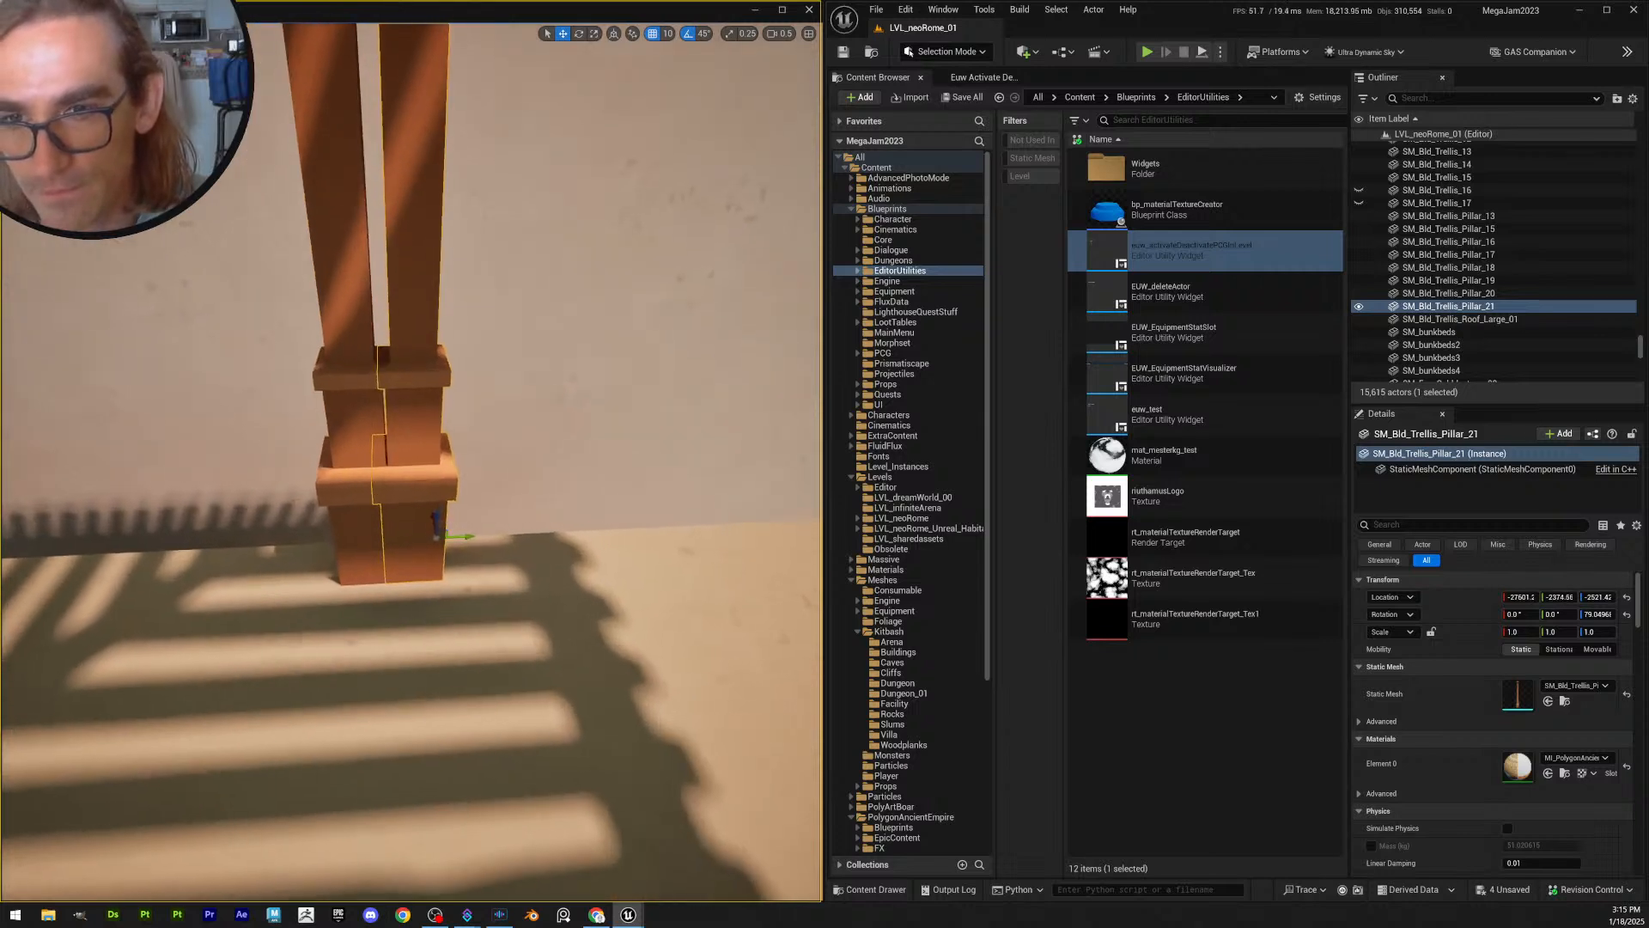
- Shift the duplicated pillar another 5 units toward the corner using a grid snap of 5, bringing the two bases side by side
{"action": "left_click", "coordinate": [668, 33]}
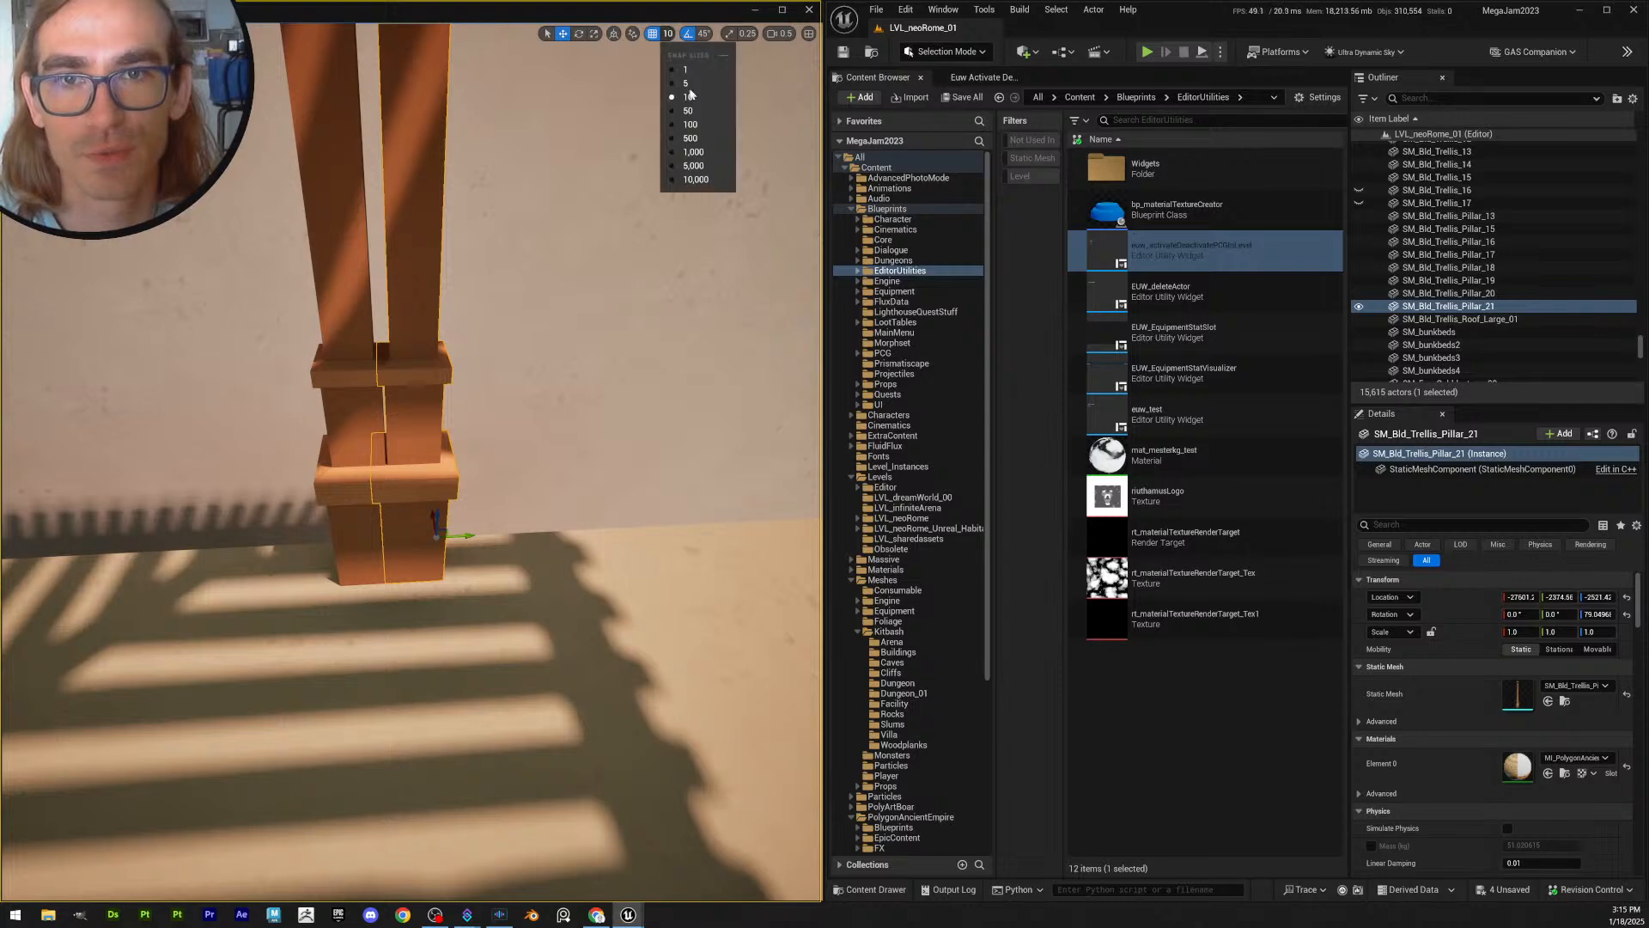
{"action": "left_click", "coordinate": [687, 84]}
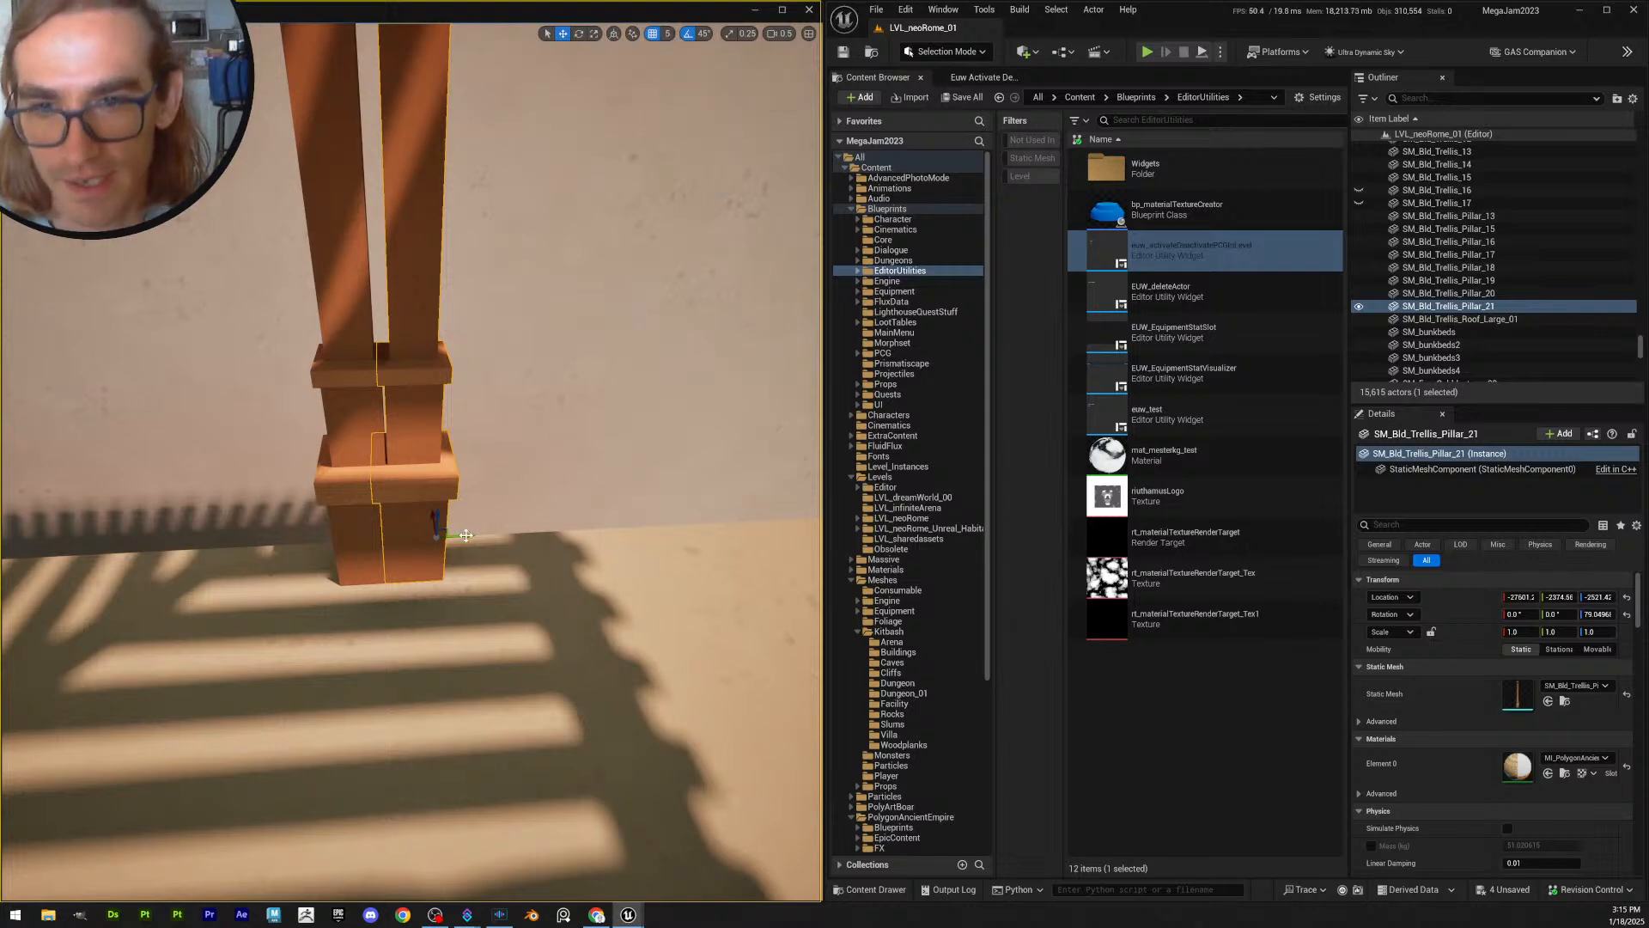
{"action": "left_click_drag", "start_coordinate": [468, 534], "coordinate": [477, 539]}
{"action": "key", "text": "Escape"}
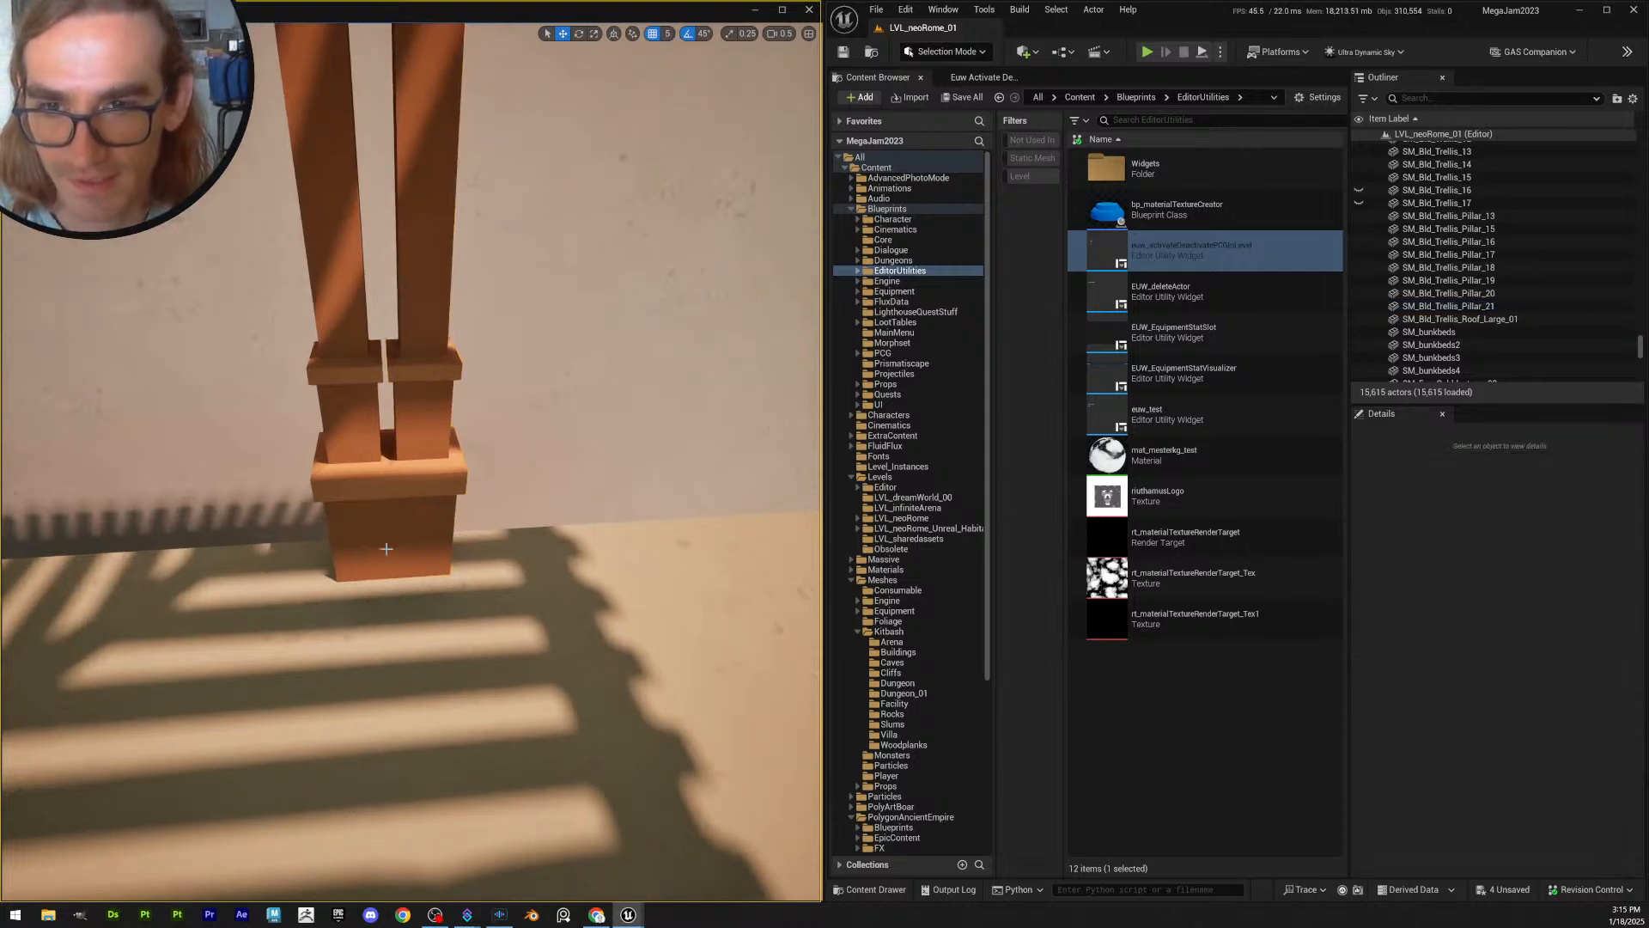
- Delete the original middle pillar SM_Bld_Trellis_Pillar_18, keeping the offset duplicate
{"action": "left_click", "coordinate": [386, 549]}
{"action": "scroll", "coordinate": [500, 537], "scroll_direction": "down", "scroll_amount": 3}
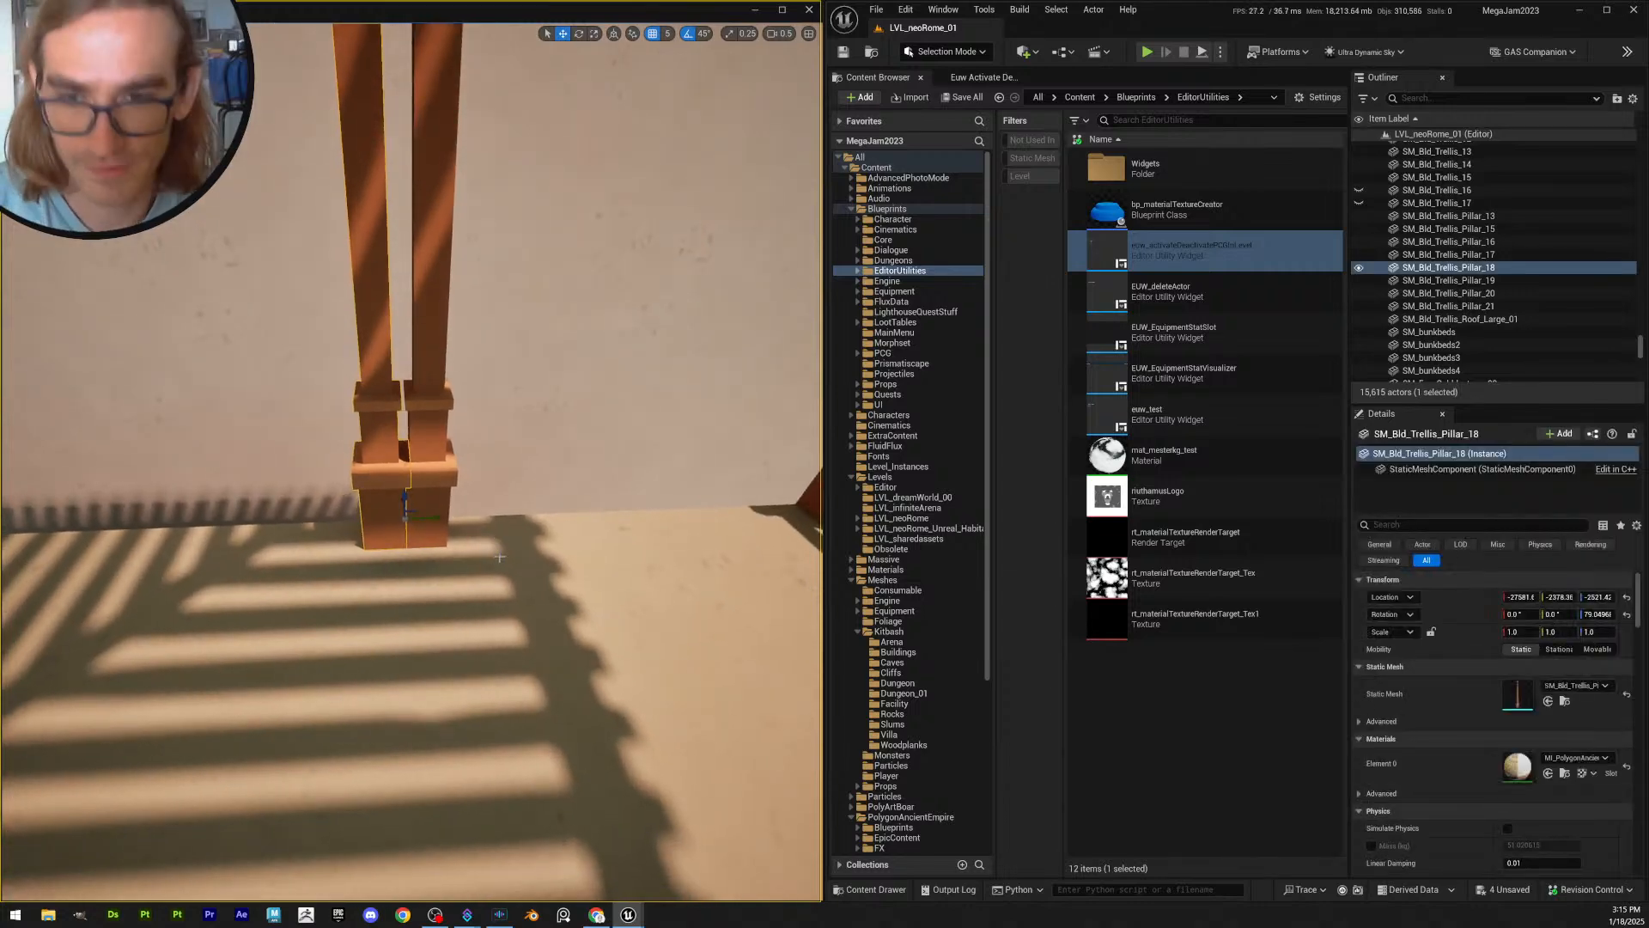
{"action": "key", "text": "Delete"}
- Select floor tile villa_floor_01_30x30x627 together with SM_Bld_Trellis_Pillar_17 and SM_Bld_Trellis_Pillar_21 to examine how the pillars meet its corners
{"action": "left_click", "coordinate": [558, 621]}
{"action": "right_click_drag", "start_coordinate": [559, 621], "coordinate": [532, 615]}
{"action": "key", "text": "q"}
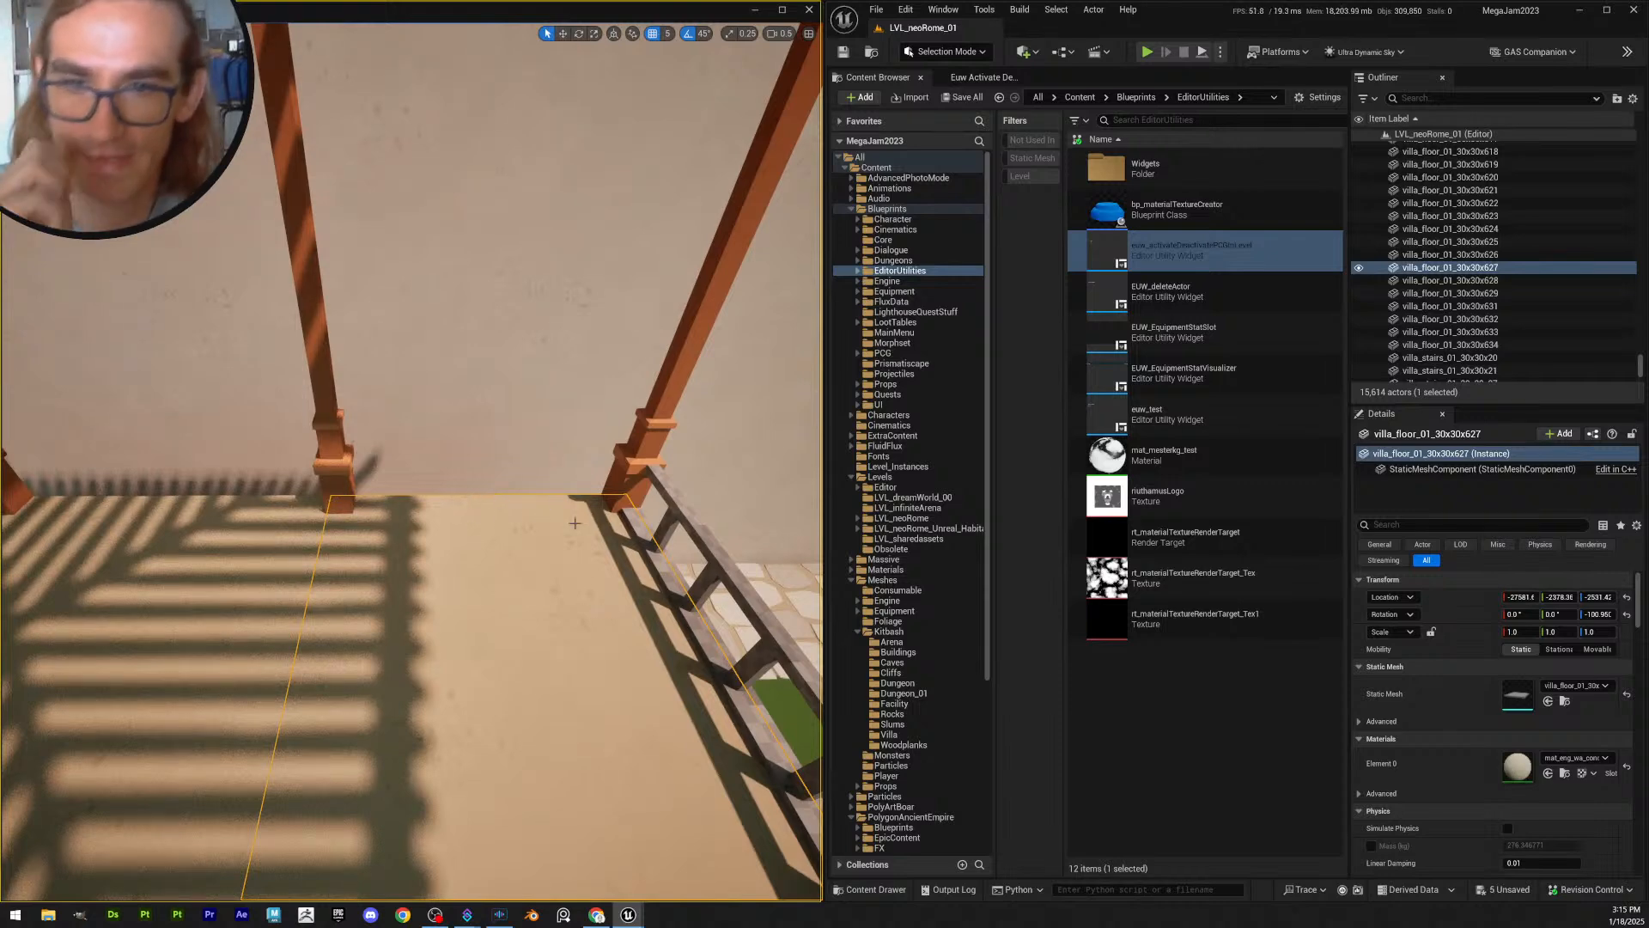
{"action": "left_click", "coordinate": [621, 490]}
{"action": "left_click", "coordinate": [330, 492]}
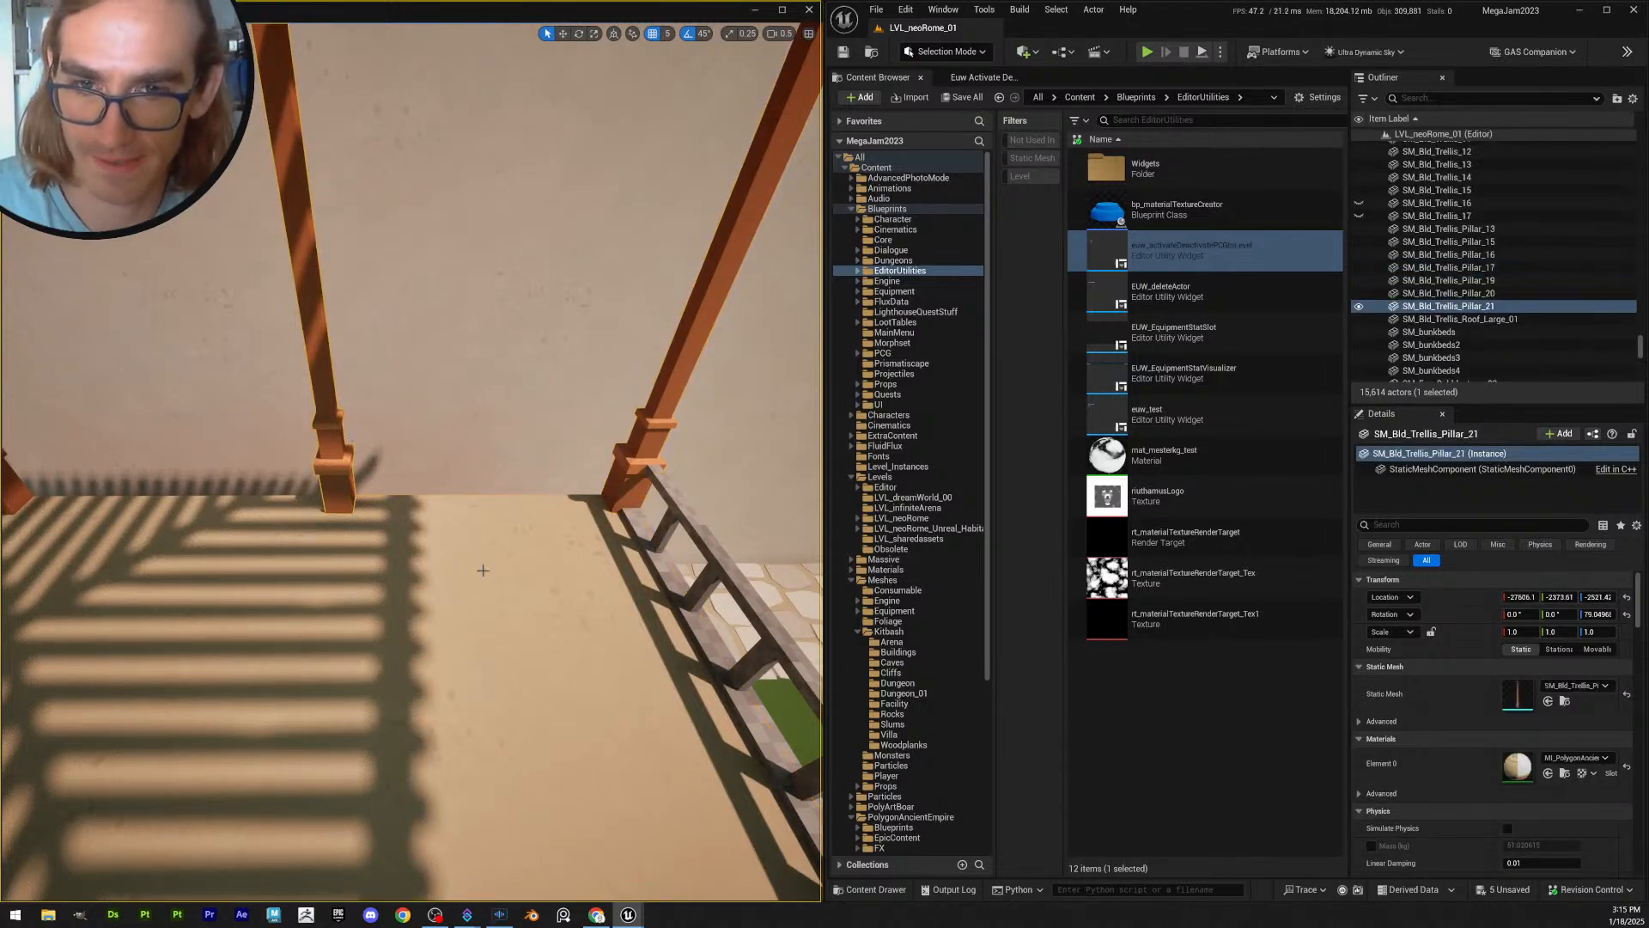
{"action": "left_click", "coordinate": [489, 573], "text": "ctrl"}
{"action": "left_click", "coordinate": [618, 496], "text": "ctrl"}
{"action": "right_click_drag", "start_coordinate": [609, 596], "coordinate": [597, 512]}
{"action": "key", "text": "s"}
{"action": "key", "text": "a"}
{"action": "key", "text": "s"}
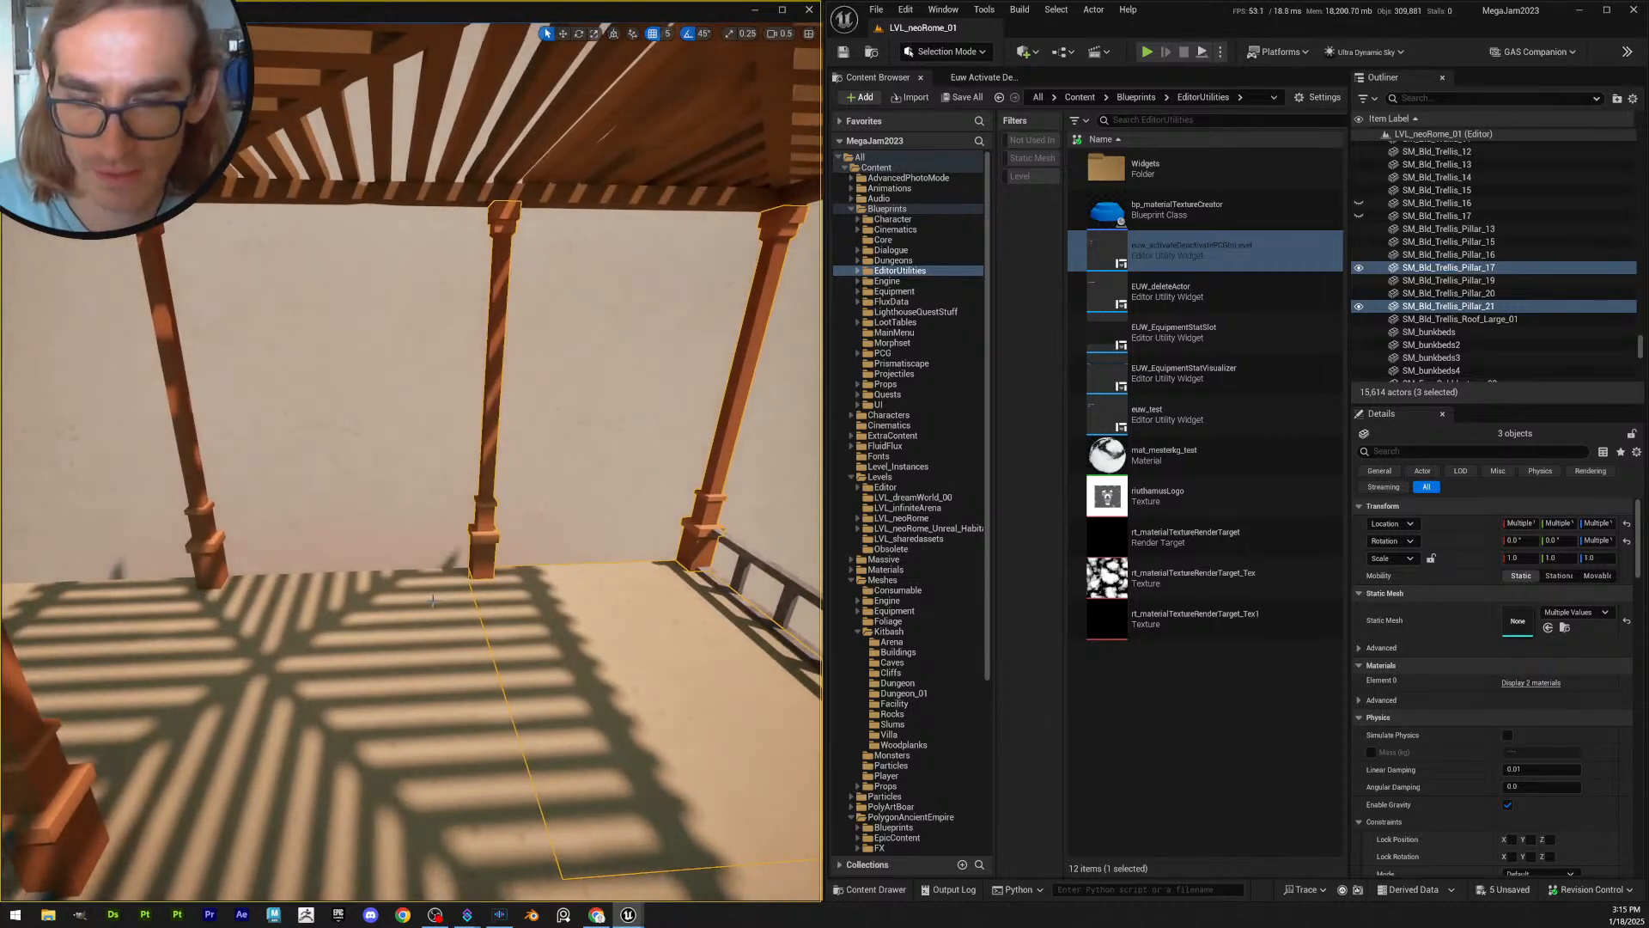
{"action": "key", "text": "a"}
{"action": "right_click_drag", "start_coordinate": [472, 622], "coordinate": [634, 574]}
{"action": "key", "text": "d"}
{"action": "key", "text": "w"}
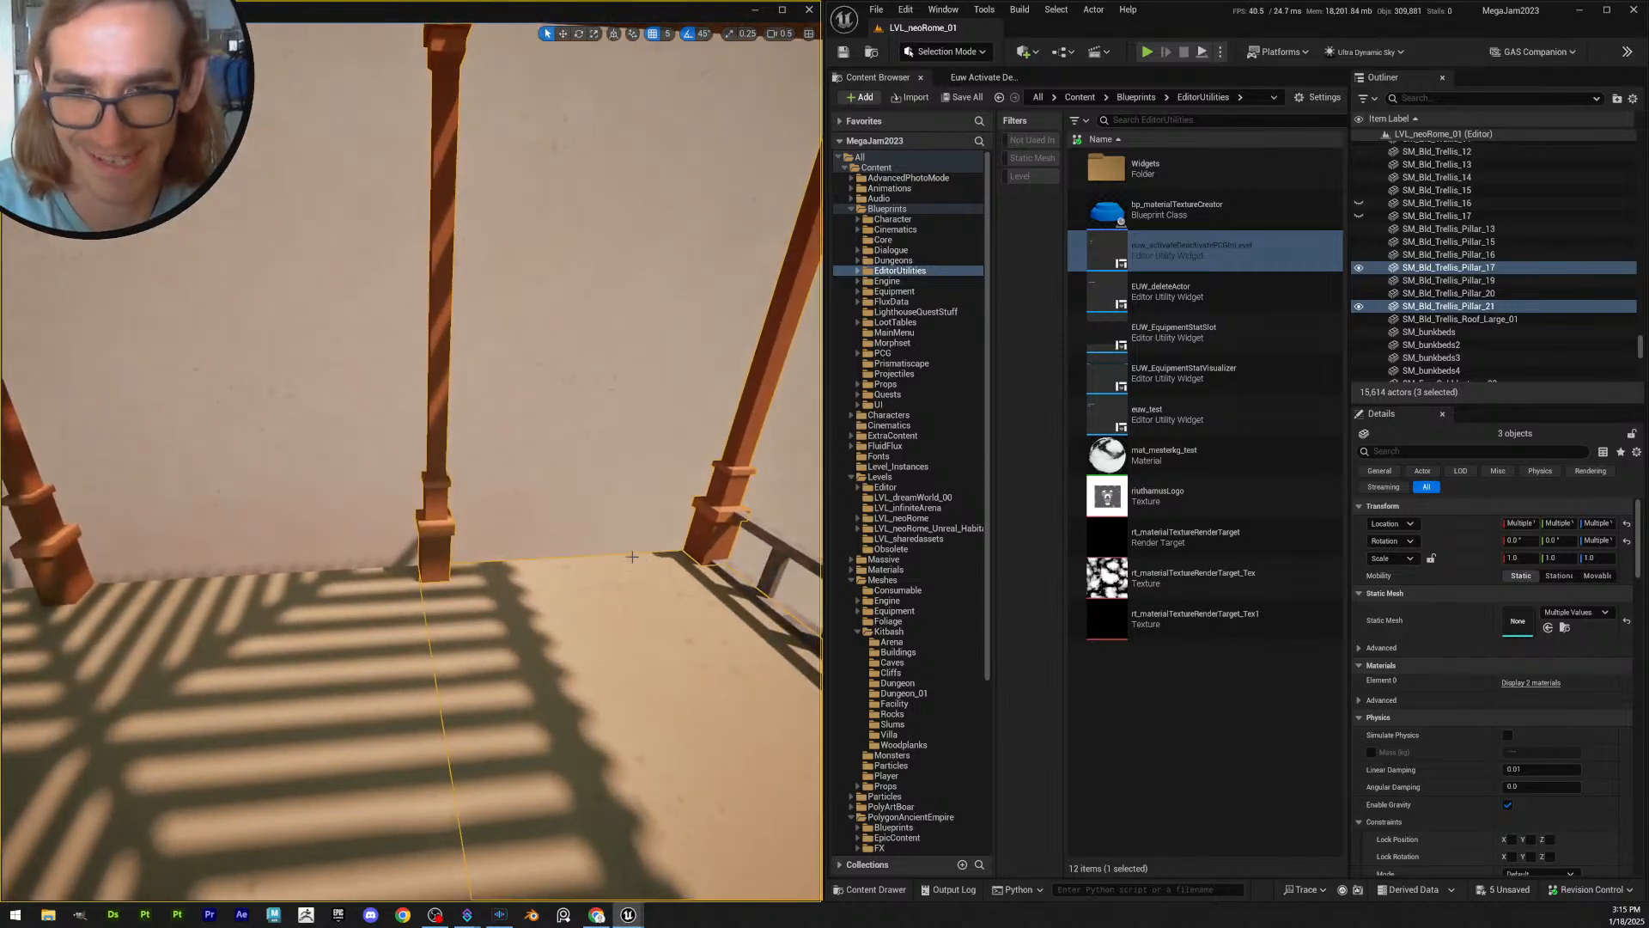
- Inspect SM_Bld_Trellis_Pillar_21 against the tile edge and review the available grid snap sizes
{"action": "left_click", "coordinate": [446, 550]}
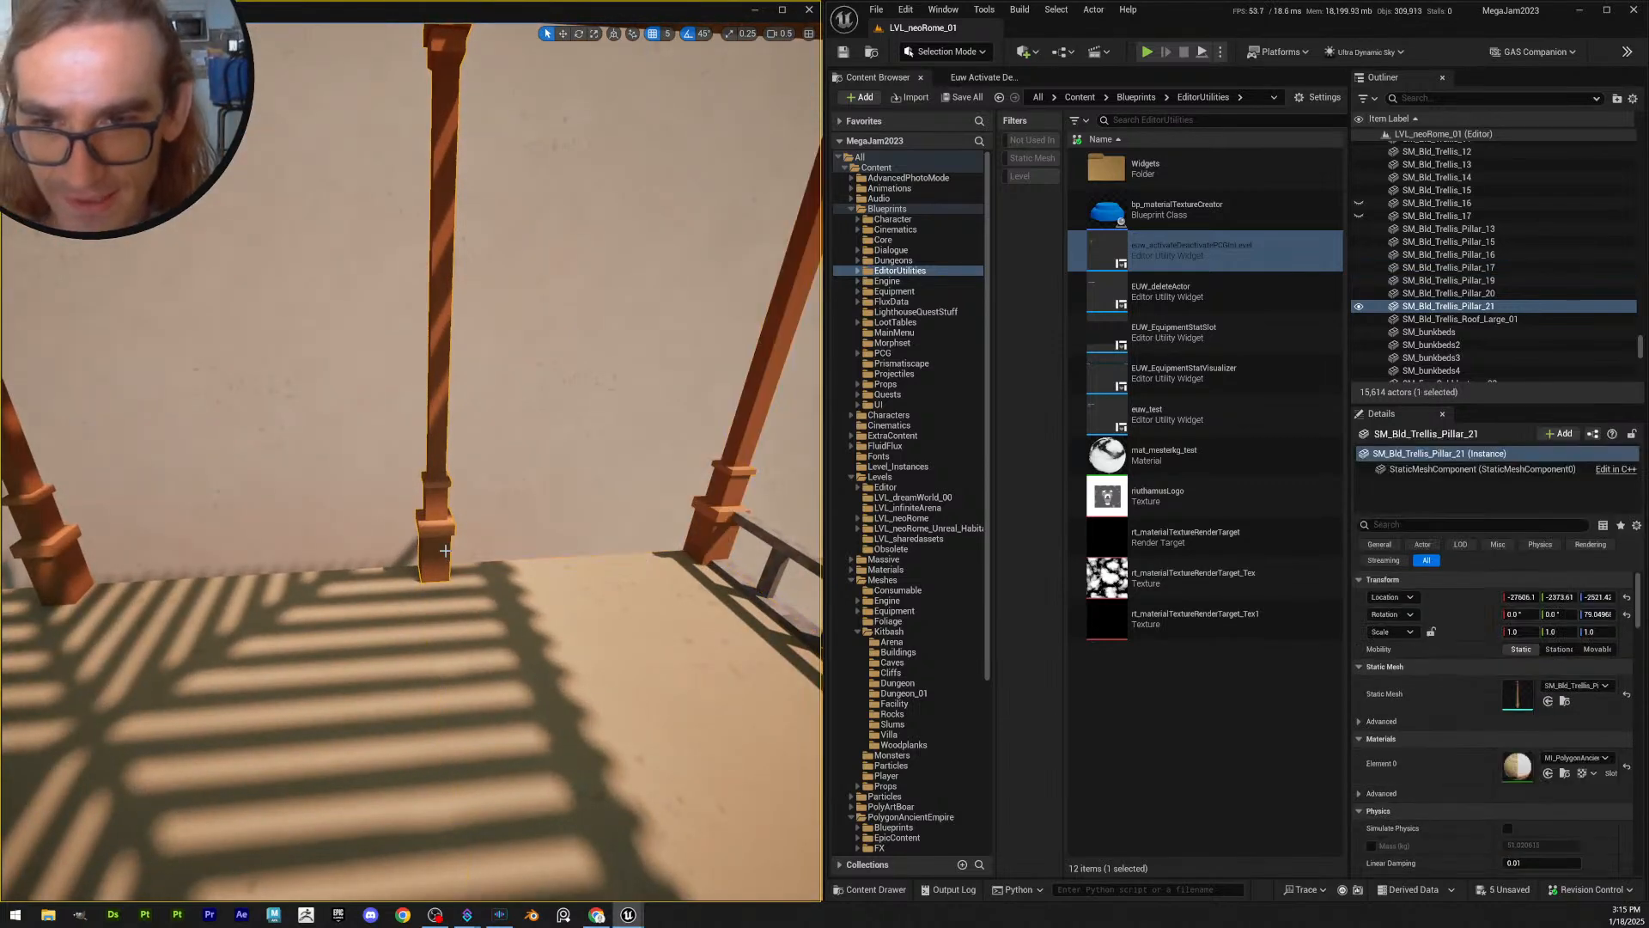
{"action": "left_click", "coordinate": [477, 592]}
{"action": "left_click", "coordinate": [439, 559]}
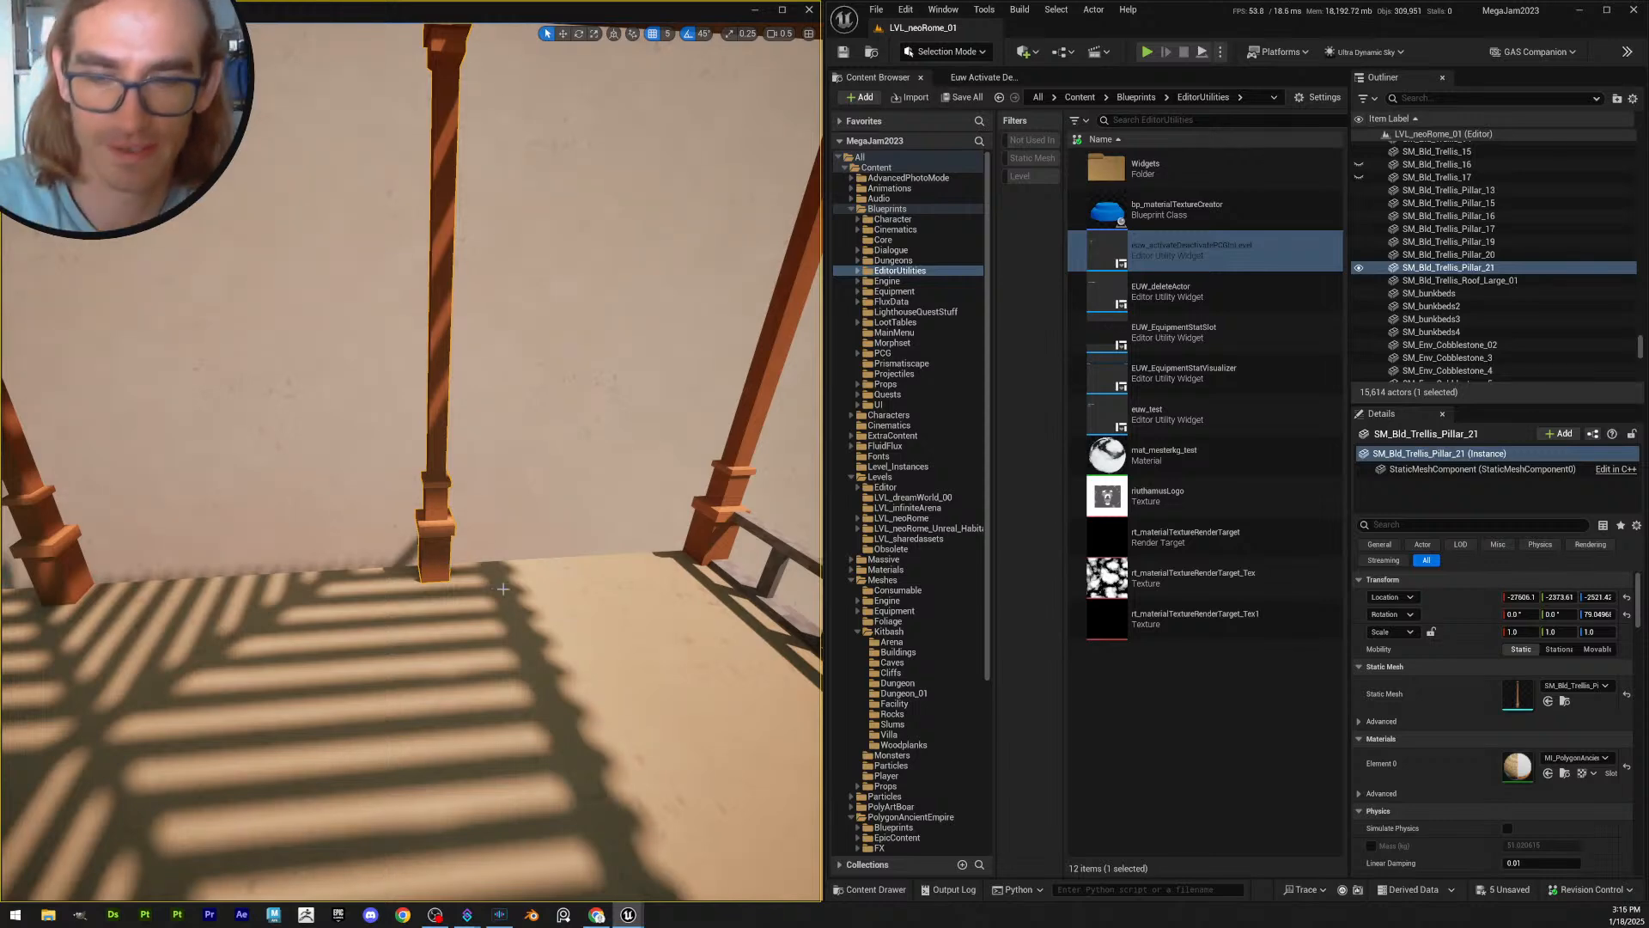
{"action": "right_click_drag", "start_coordinate": [584, 500], "coordinate": [585, 532]}
{"action": "key", "text": "w"}
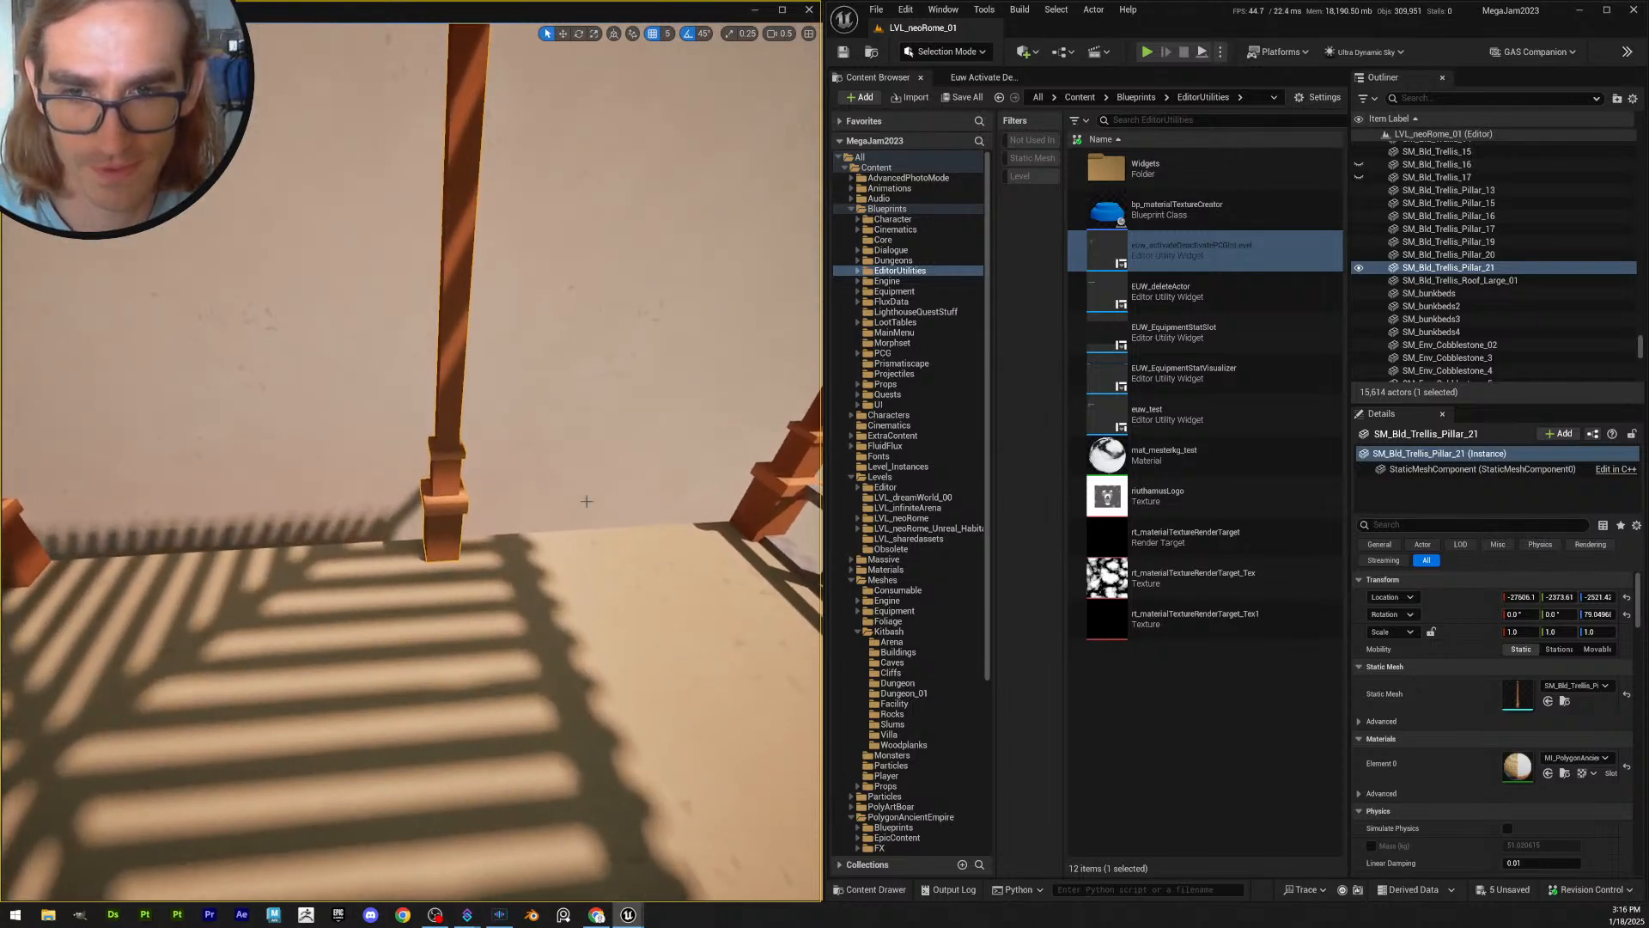
{"action": "left_click", "coordinate": [670, 35]}
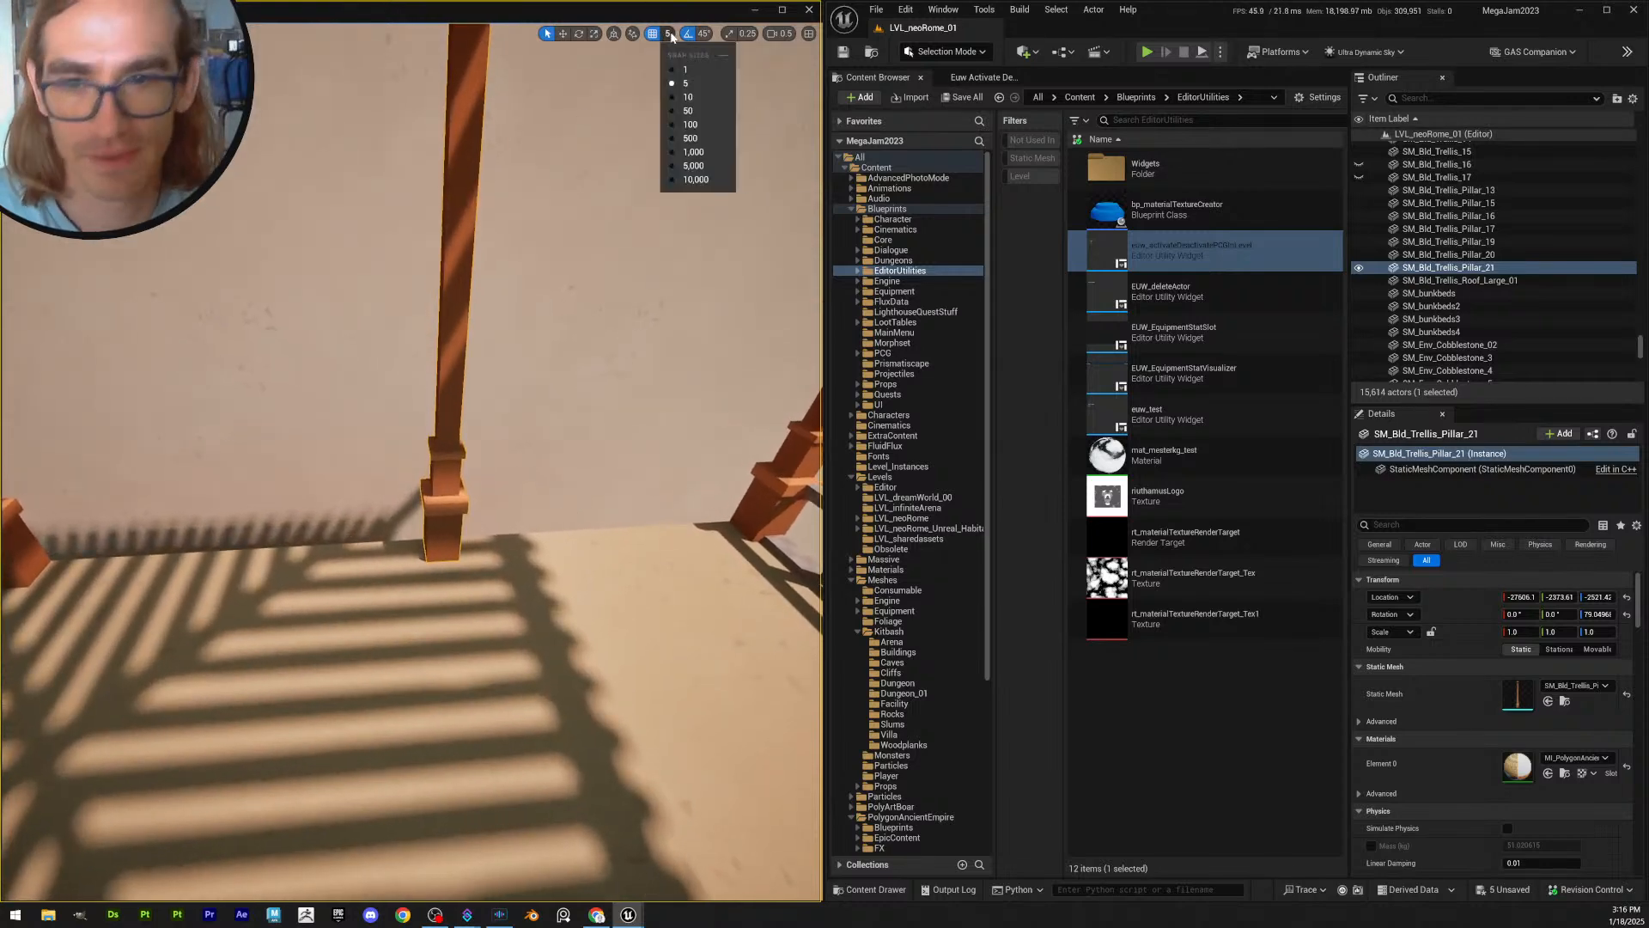
{"action": "left_click", "coordinate": [591, 523]}
- Select floor tiles villa_floor_01_30x30x628 and 627 and the pillar between them to compare the tile seam with the pillar base
{"action": "right_click_drag", "start_coordinate": [591, 523], "coordinate": [342, 546]}
{"action": "key", "text": "d"}
{"action": "key", "text": "a"}
{"action": "key", "text": "w"}
{"action": "key", "text": "s"}
{"action": "left_click", "coordinate": [404, 546]}
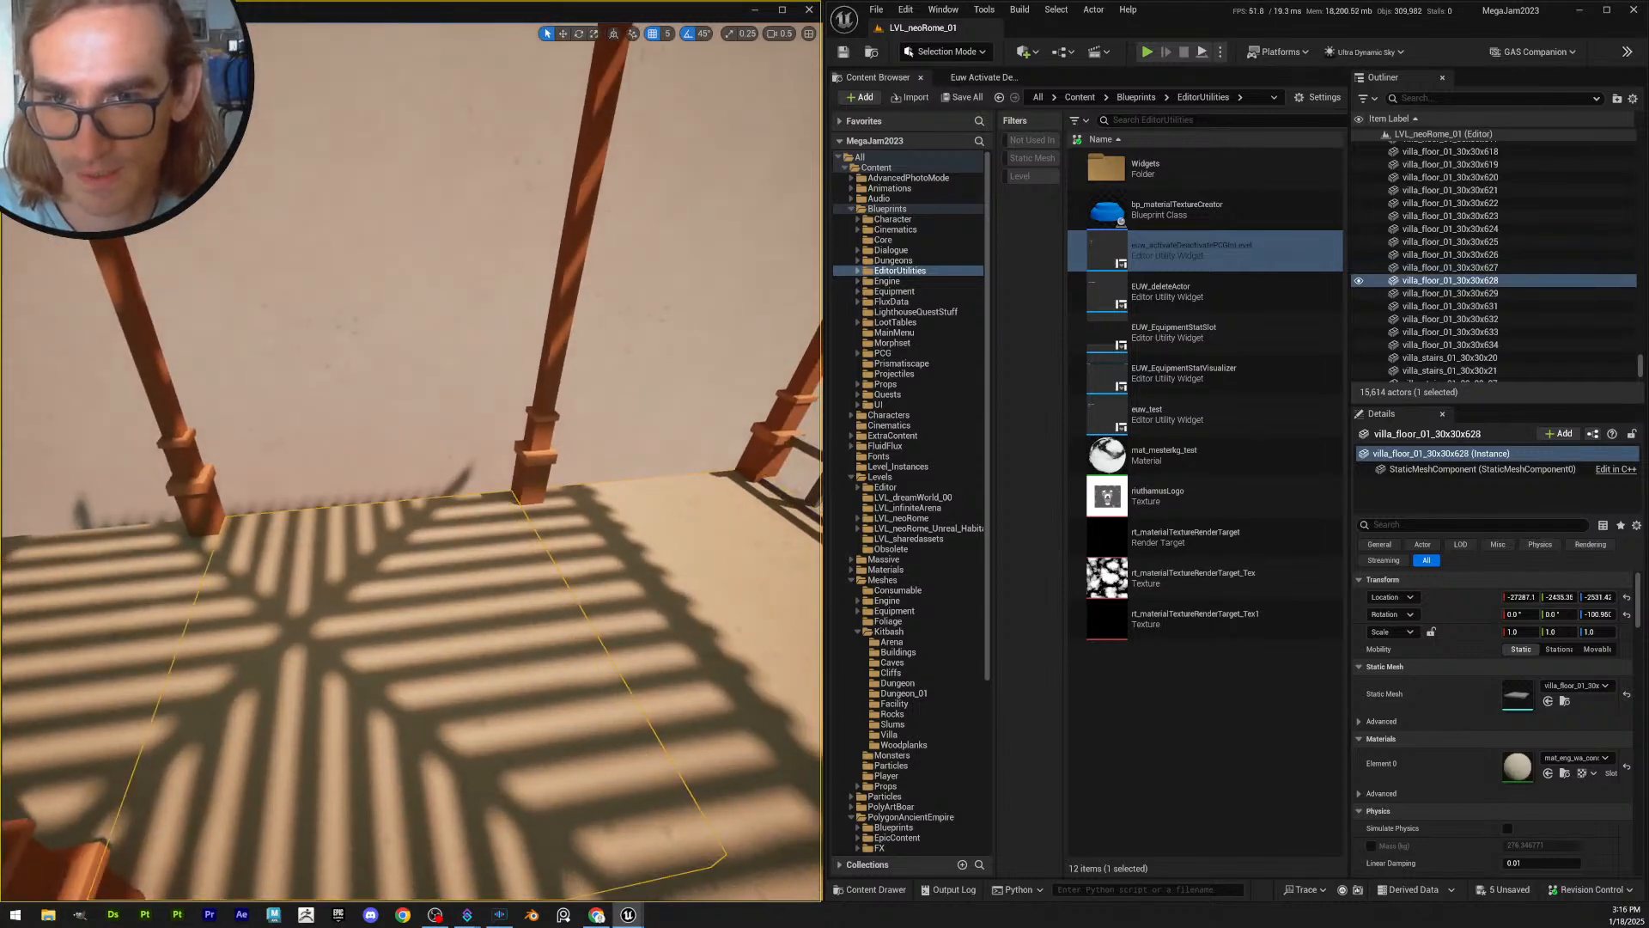
{"action": "left_click", "coordinate": [534, 487]}
{"action": "left_click", "coordinate": [601, 509]}
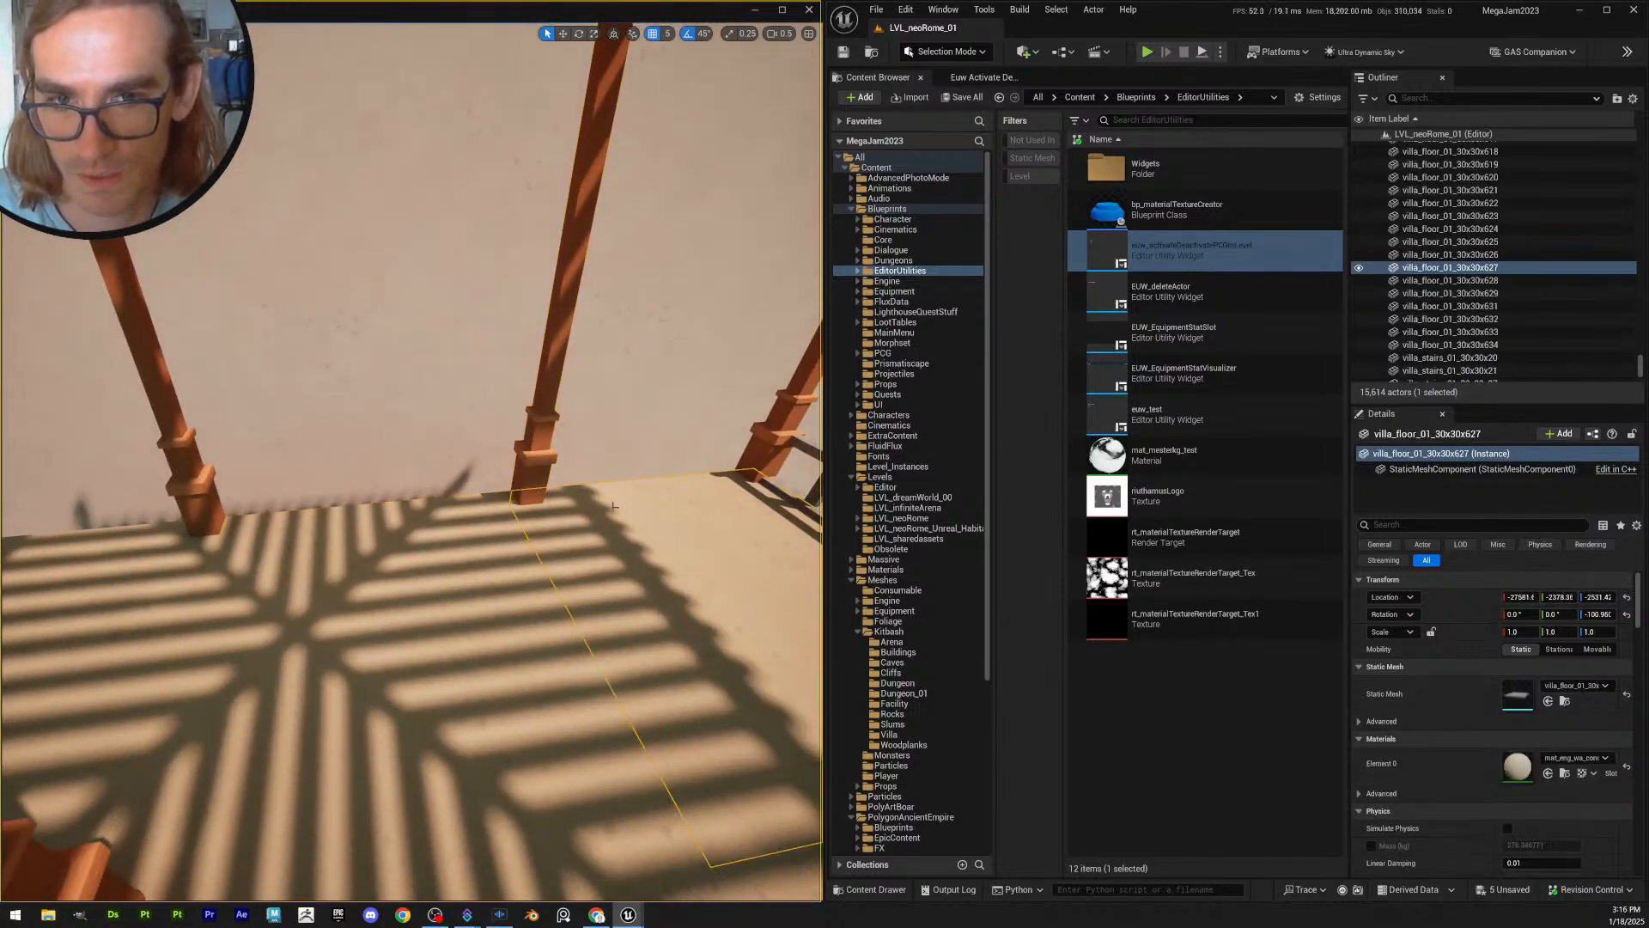
- Select SM_Bld_Trellis_Pillar_17 and SM_Bld_Trellis_Pillar_21 in turn to compare their bases with the edges of floor tile villa_floor_01_30x30x627
{"action": "mouse_move", "coordinate": [615, 505]}
{"action": "right_mouse_down"}
{"action": "mouse_move", "coordinate": [657, 507]}
{"action": "mouse_move", "coordinate": [624, 506]}
{"action": "right_mouse_up"}
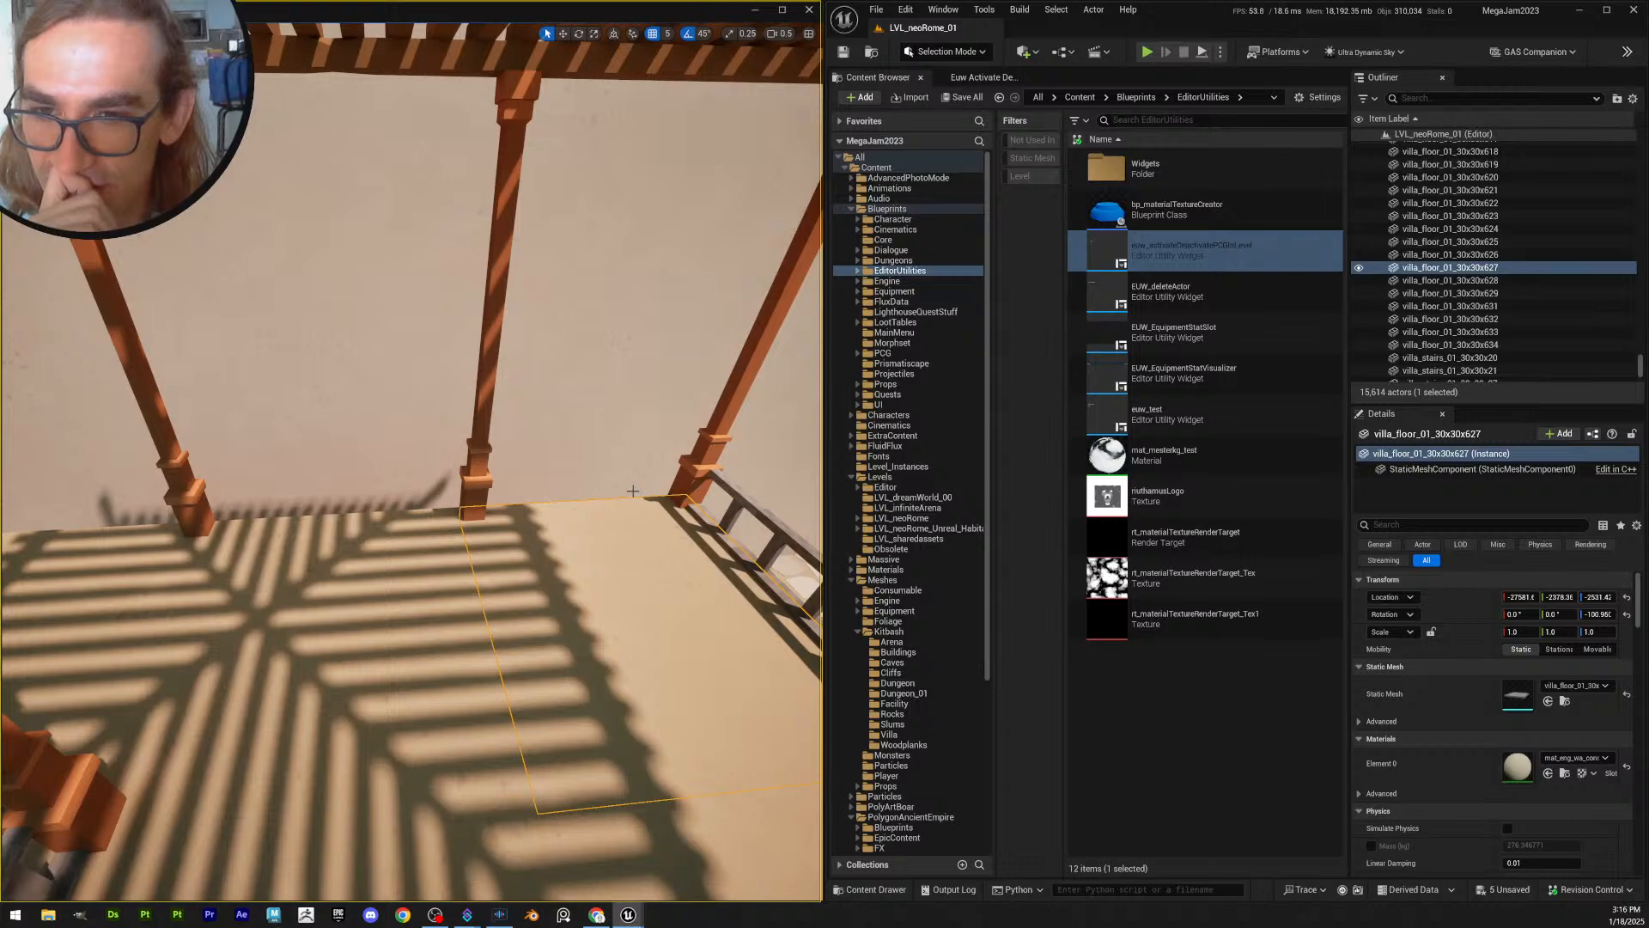
{"action": "right_click_drag", "start_coordinate": [653, 516], "coordinate": [624, 476]}
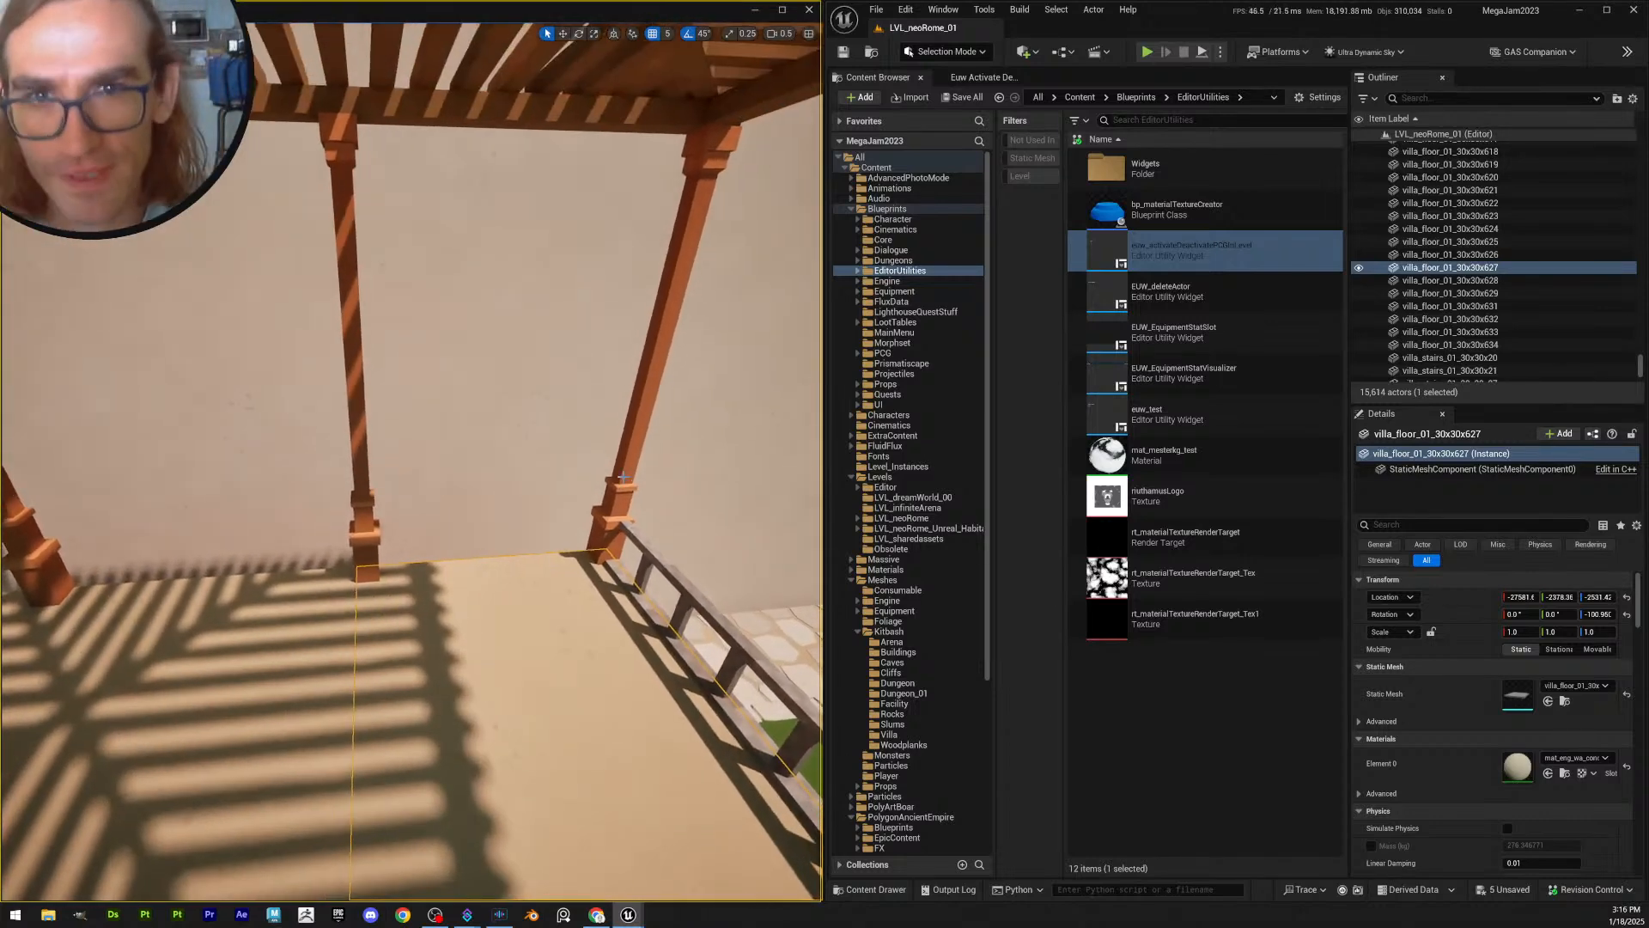
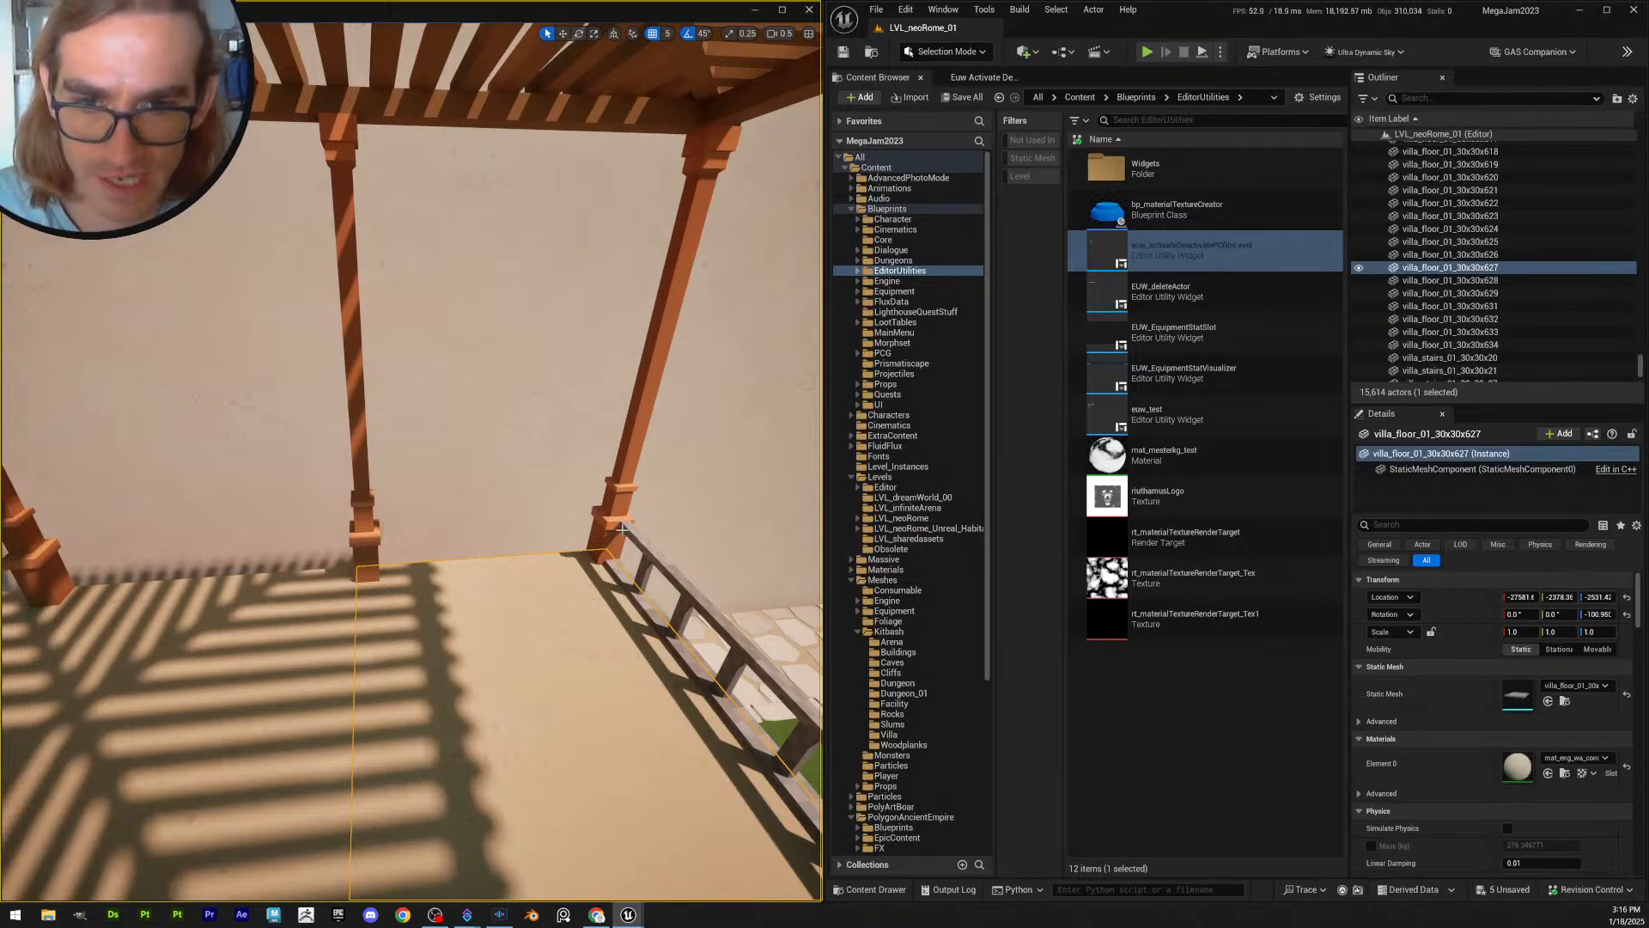
{"action": "left_click", "coordinate": [620, 530]}
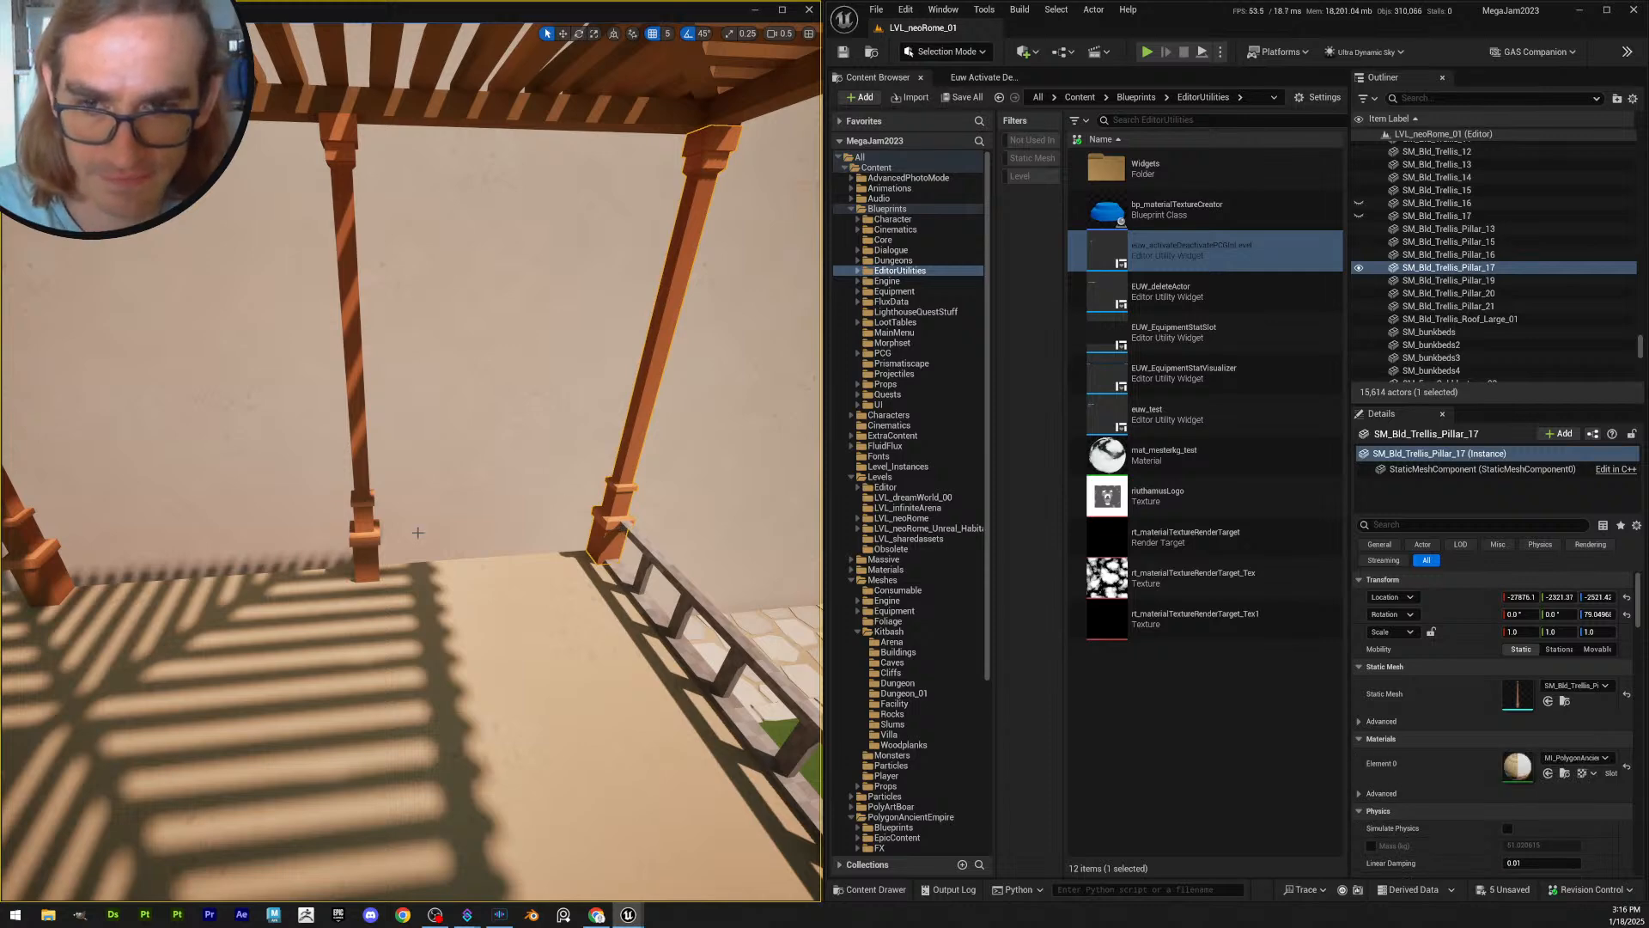
{"action": "left_click", "coordinate": [365, 537]}
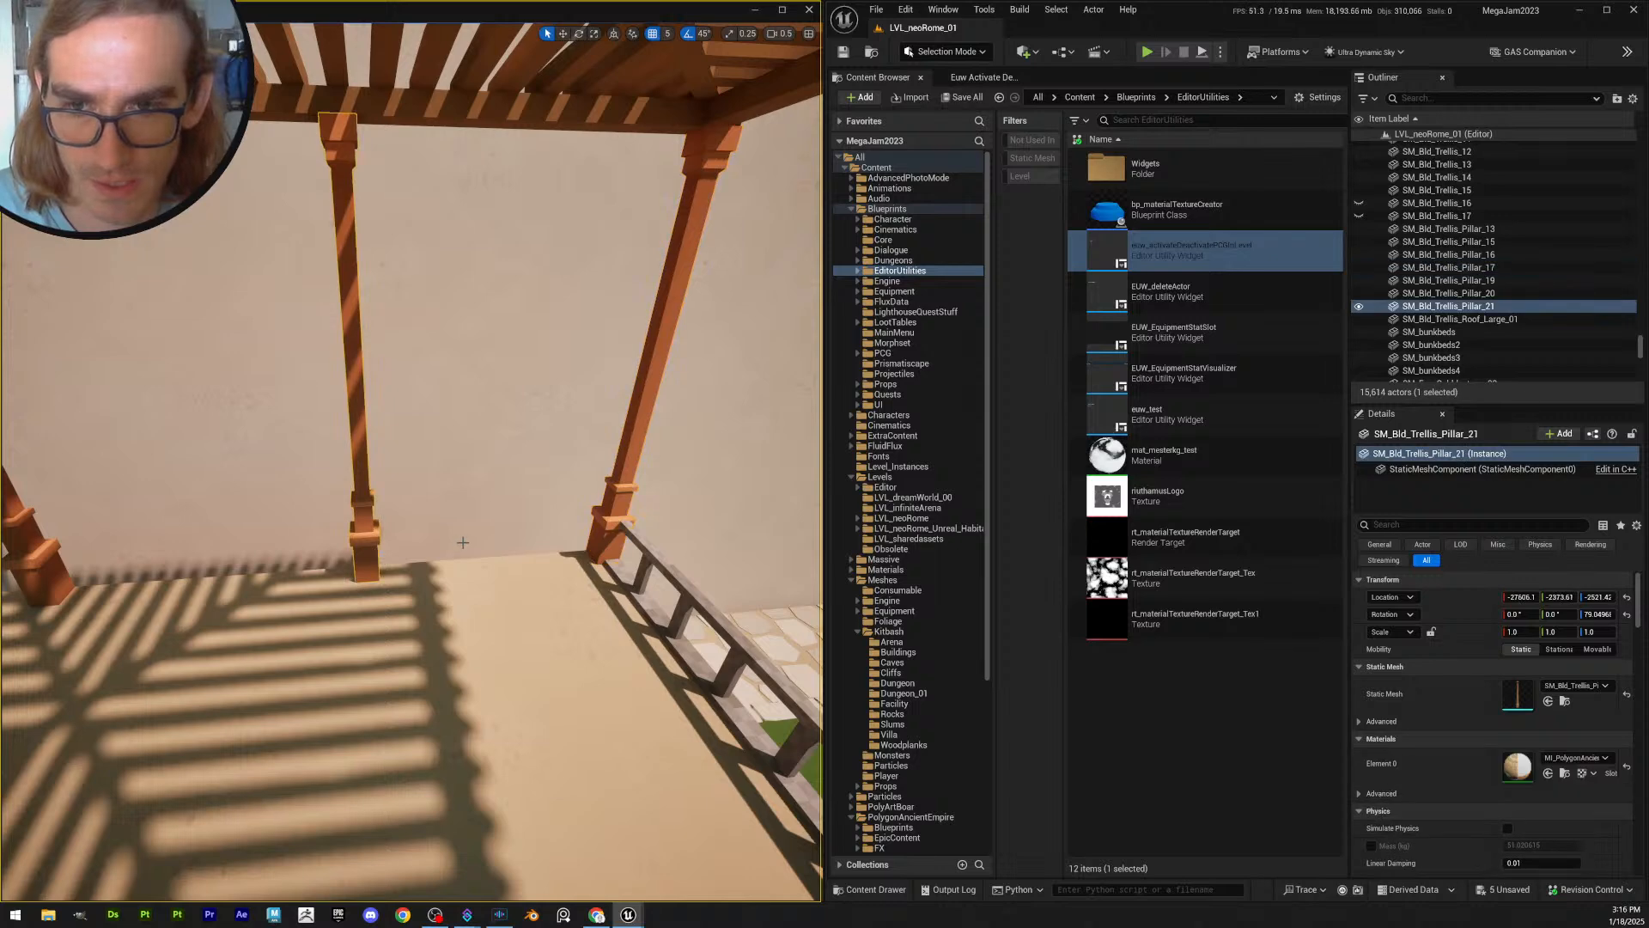
{"action": "key", "text": "a"}
{"action": "right_click_drag", "start_coordinate": [365, 537], "coordinate": [298, 595]}
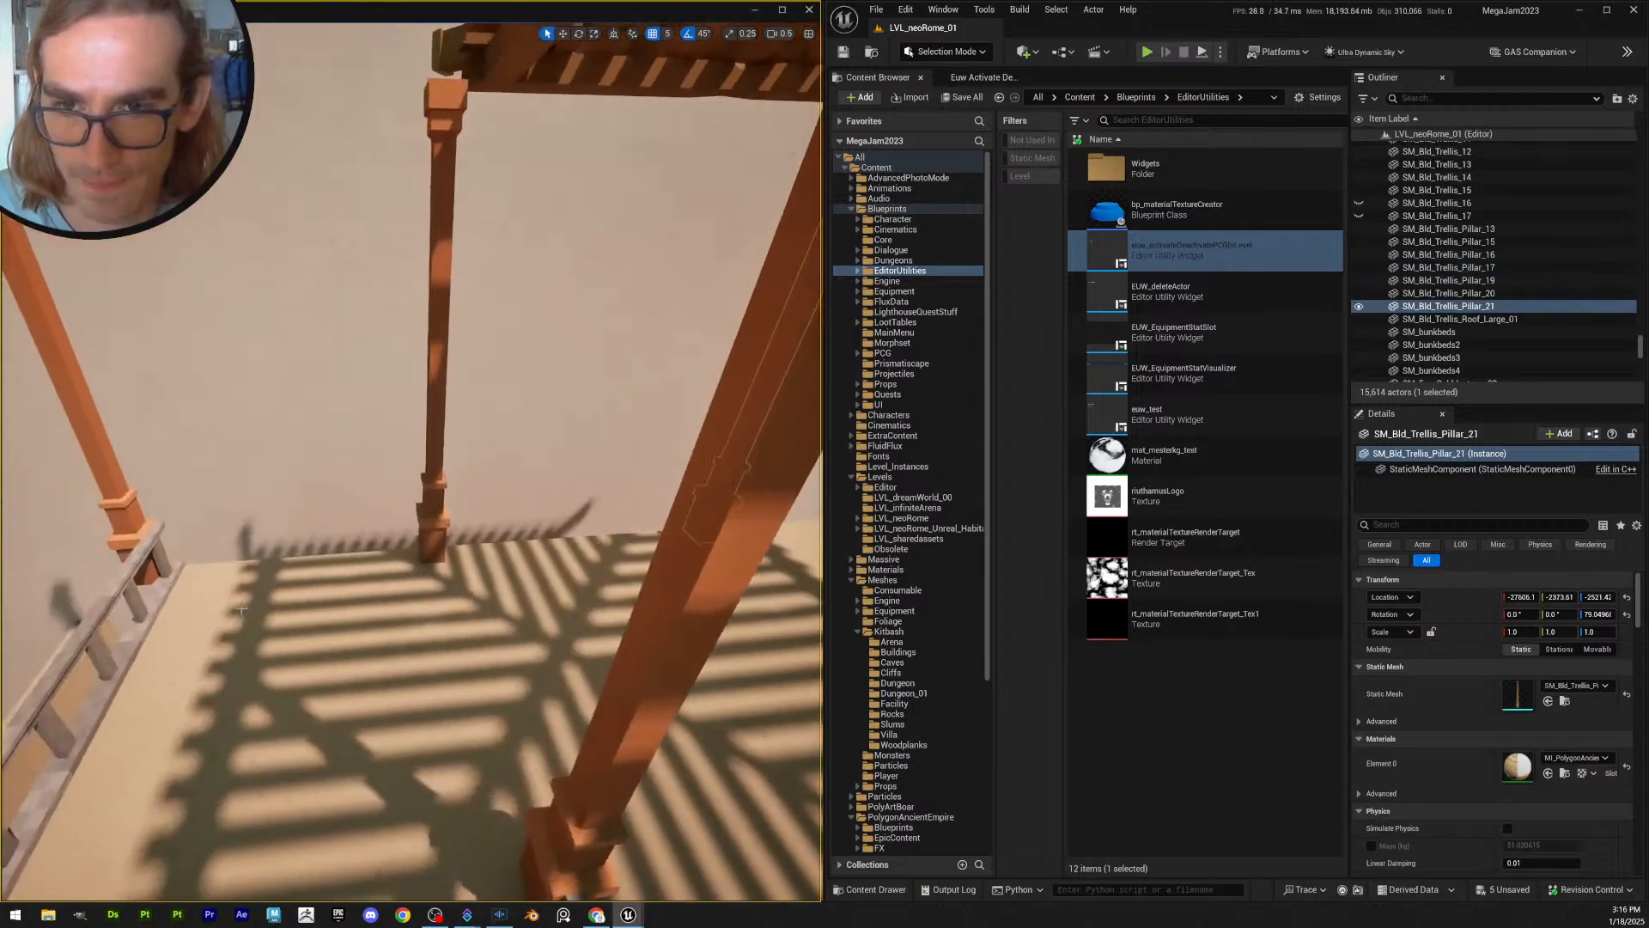
- Delete back-row pillars SM_Bld_Trellis_Pillar_19, SM_Bld_Trellis_Pillar_20 and SM_Bld_Trellis_Pillar_21, keeping corner pillar SM_Bld_Trellis_Pillar_17
{"action": "left_click", "coordinate": [298, 595]}
{"action": "right_click_drag", "start_coordinate": [529, 586], "coordinate": [546, 580]}
{"action": "left_click", "coordinate": [418, 509]}
{"action": "right_click_drag", "start_coordinate": [417, 508], "coordinate": [417, 509]}
{"action": "left_click", "coordinate": [313, 512], "text": "ctrl"}
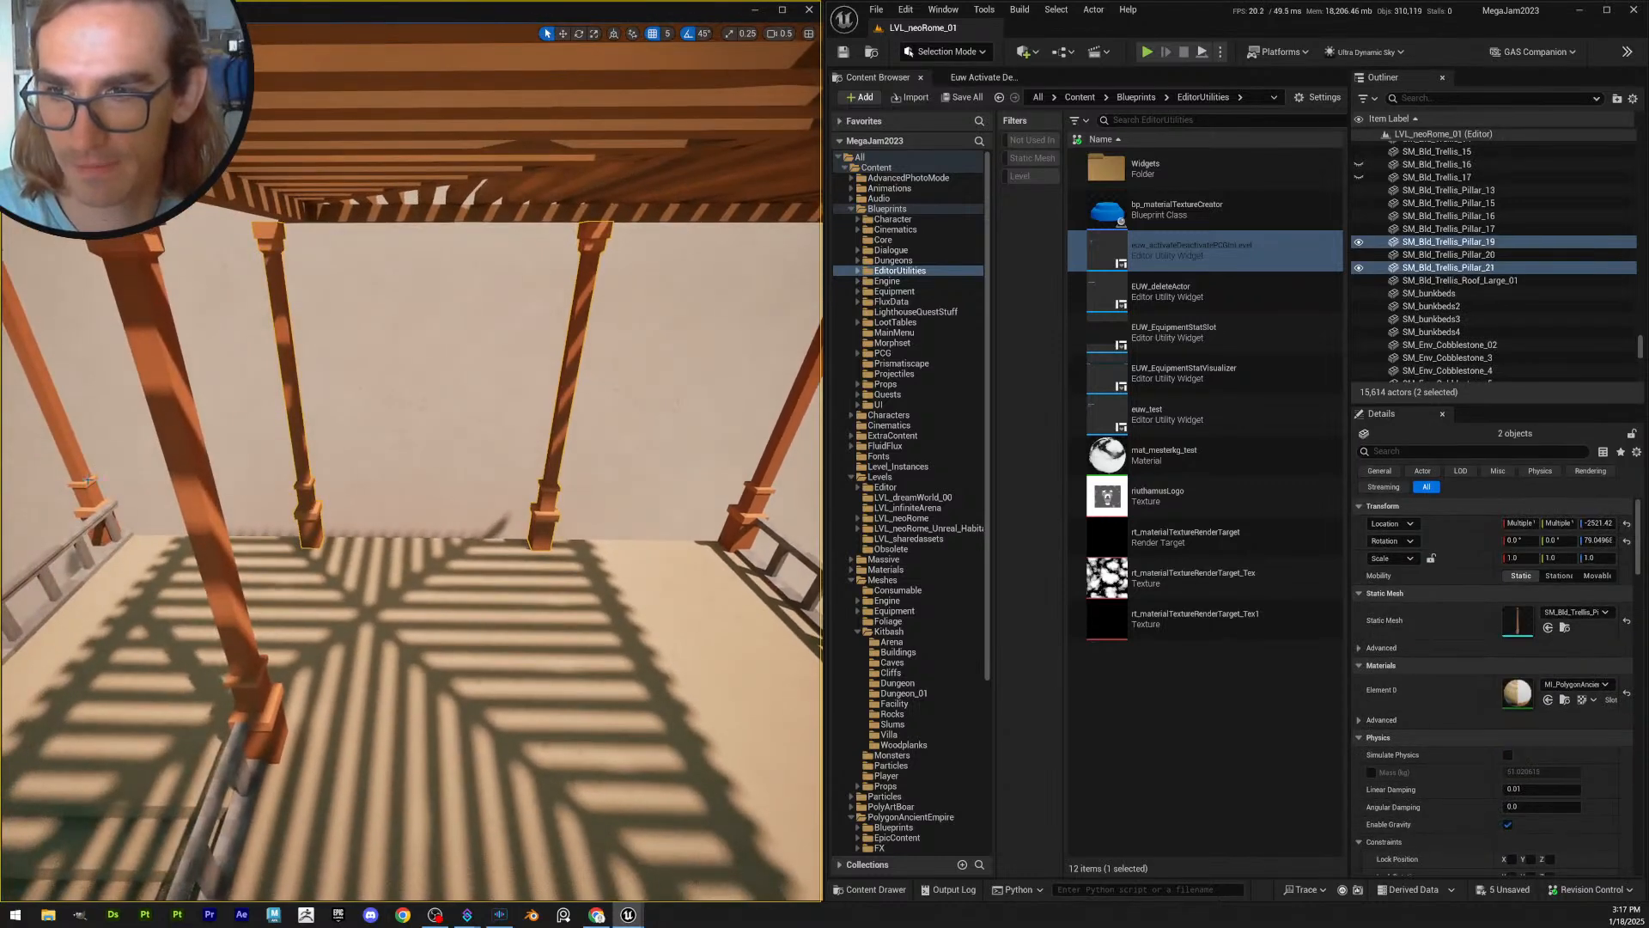
{"action": "right_click_drag", "start_coordinate": [86, 483], "coordinate": [77, 491]}
{"action": "left_click", "coordinate": [77, 492]}
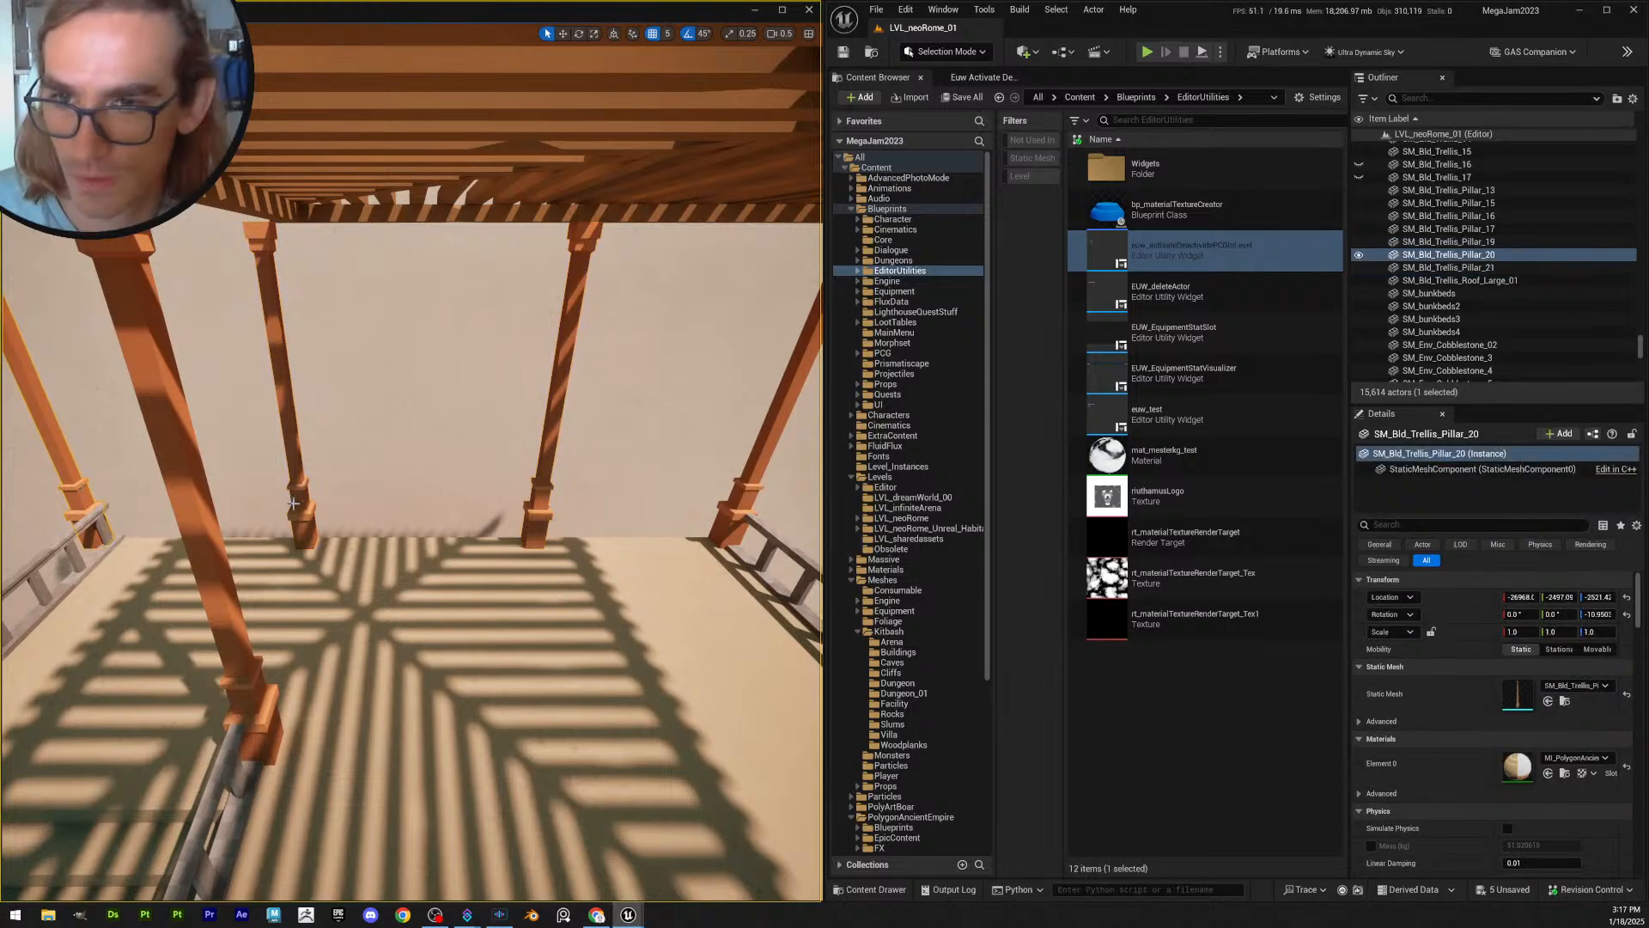
{"action": "left_click", "coordinate": [295, 506], "text": "ctrl"}
{"action": "left_click", "coordinate": [546, 518], "text": "ctrl"}
{"action": "key", "text": "Delete"}
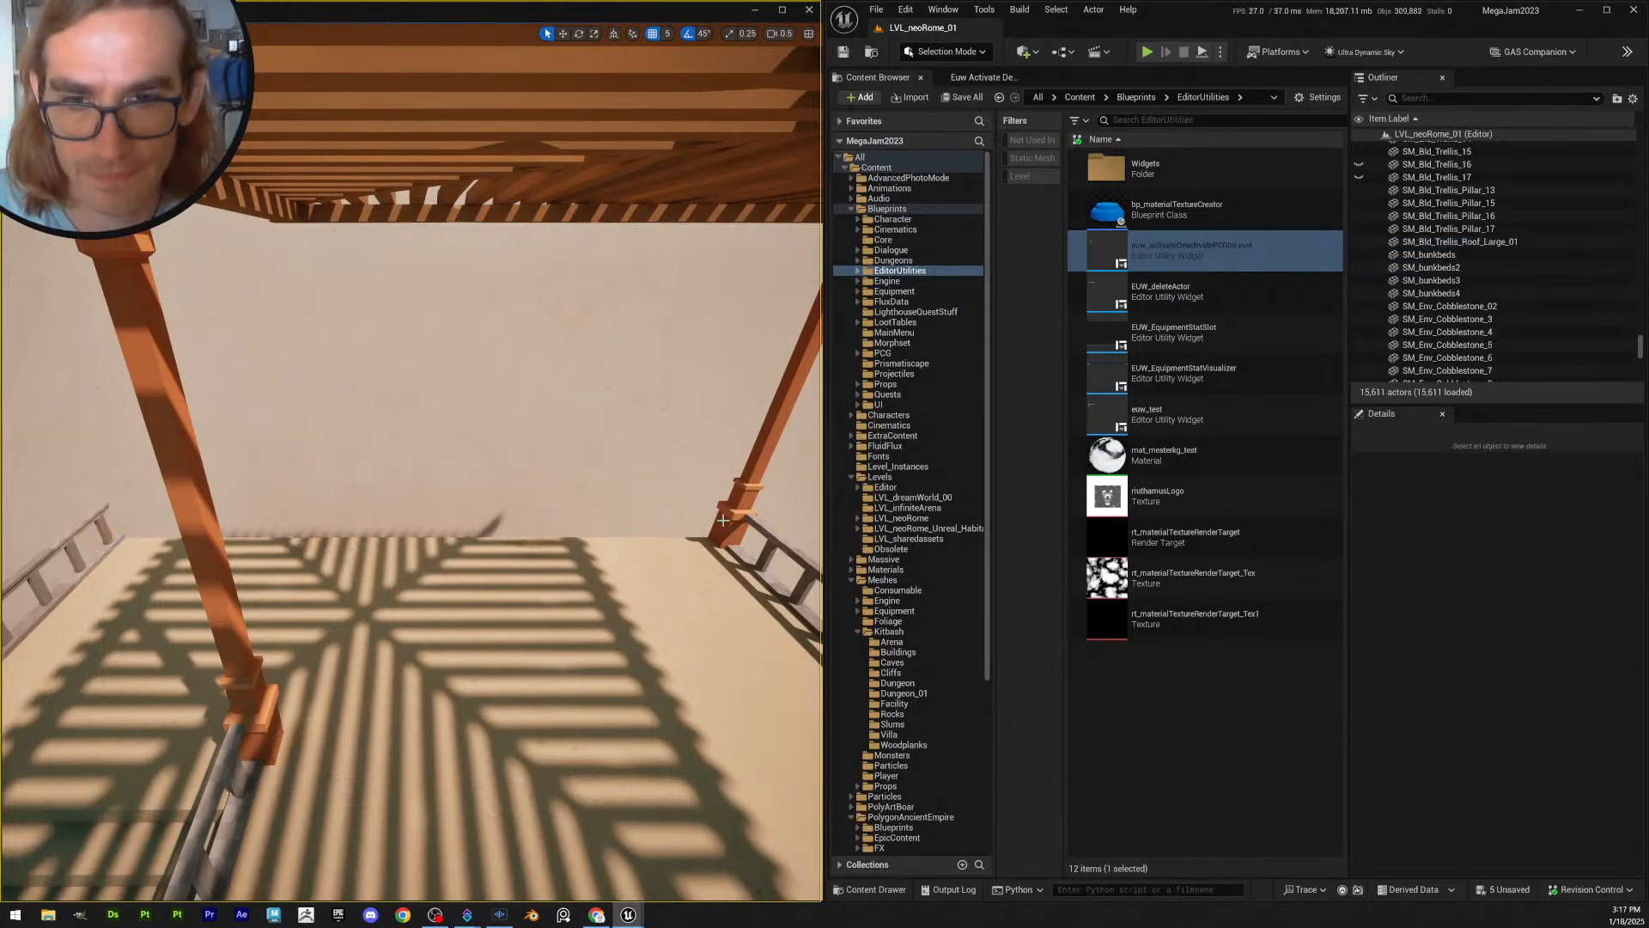
- Set the grid snap to 100 and duplicate corner pillar SM_Bld_Trellis_Pillar_17 along the back wall to the seam between floor tiles 627 and 628
{"action": "left_click", "coordinate": [724, 522]}
{"action": "right_click_drag", "start_coordinate": [724, 521], "coordinate": [724, 521]}
{"action": "left_click", "coordinate": [570, 605]}
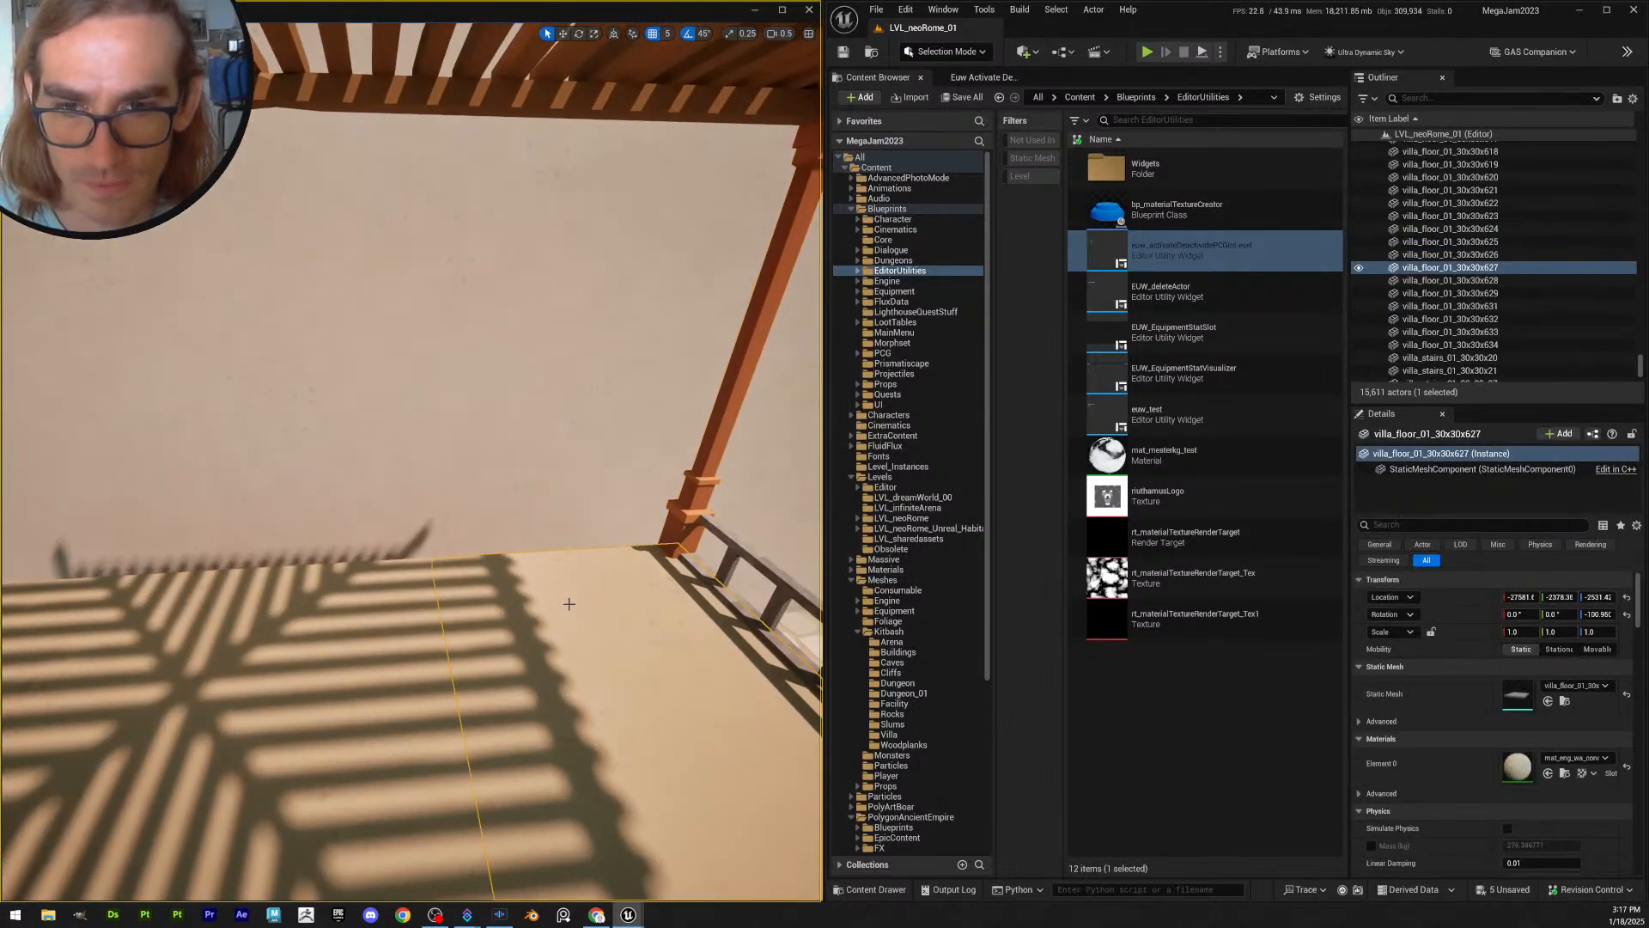
{"action": "right_click_drag", "start_coordinate": [668, 415], "coordinate": [668, 415]}
{"action": "key", "text": "ctrl+z"}
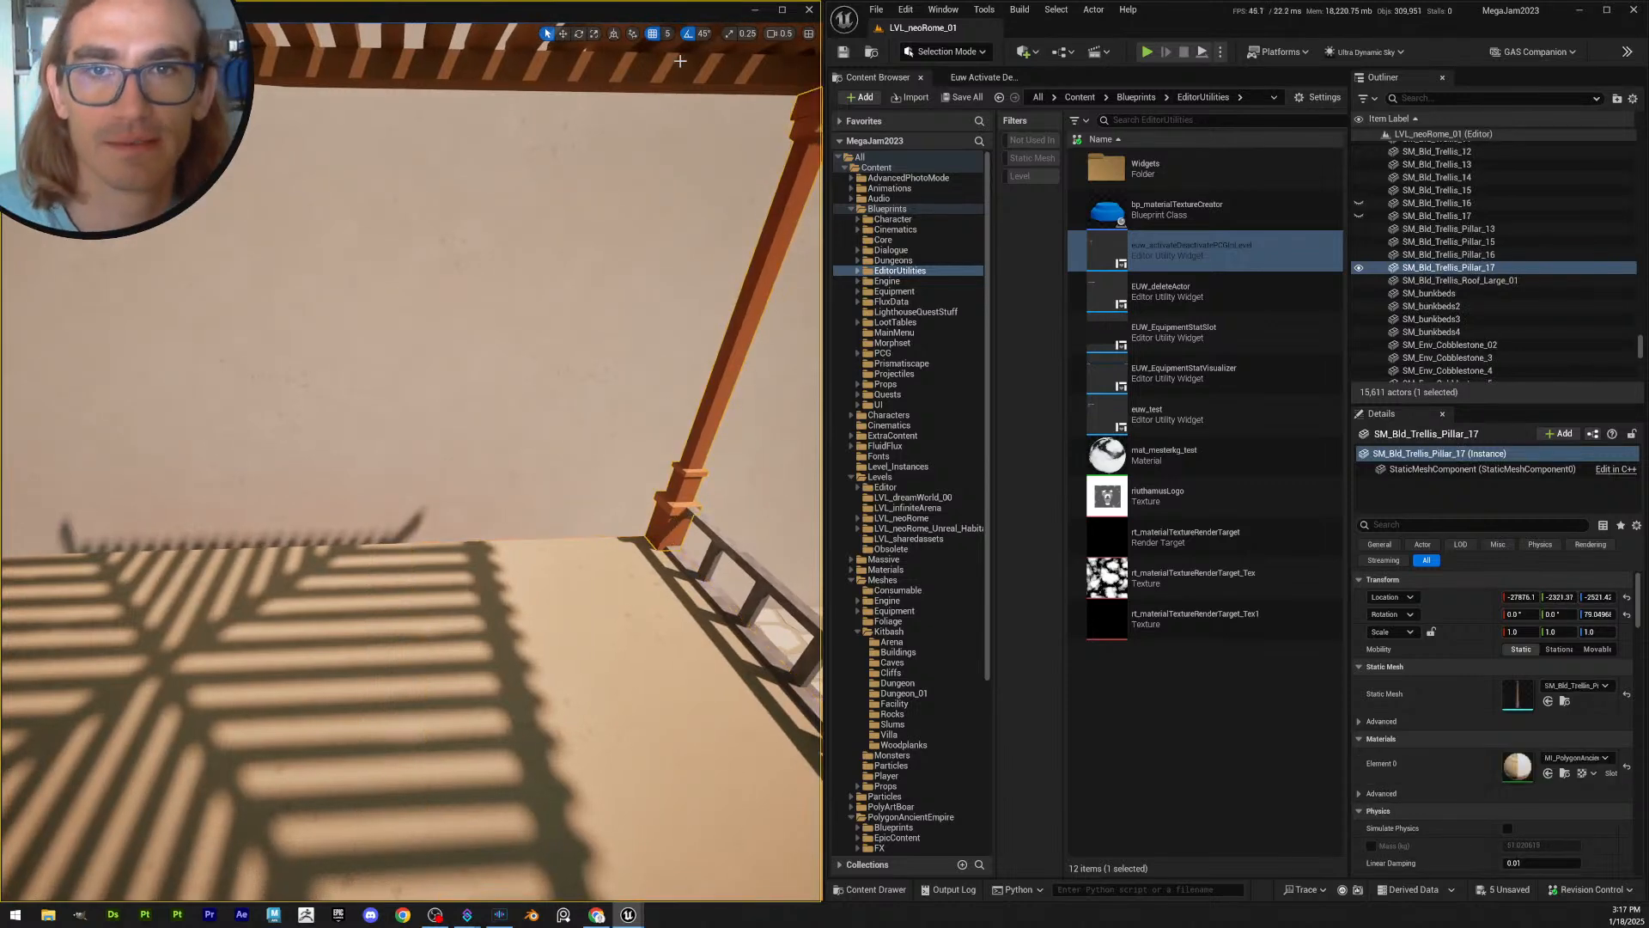
{"action": "left_click", "coordinate": [665, 35]}
{"action": "left_click", "coordinate": [691, 129]}
{"action": "key", "text": "w"}
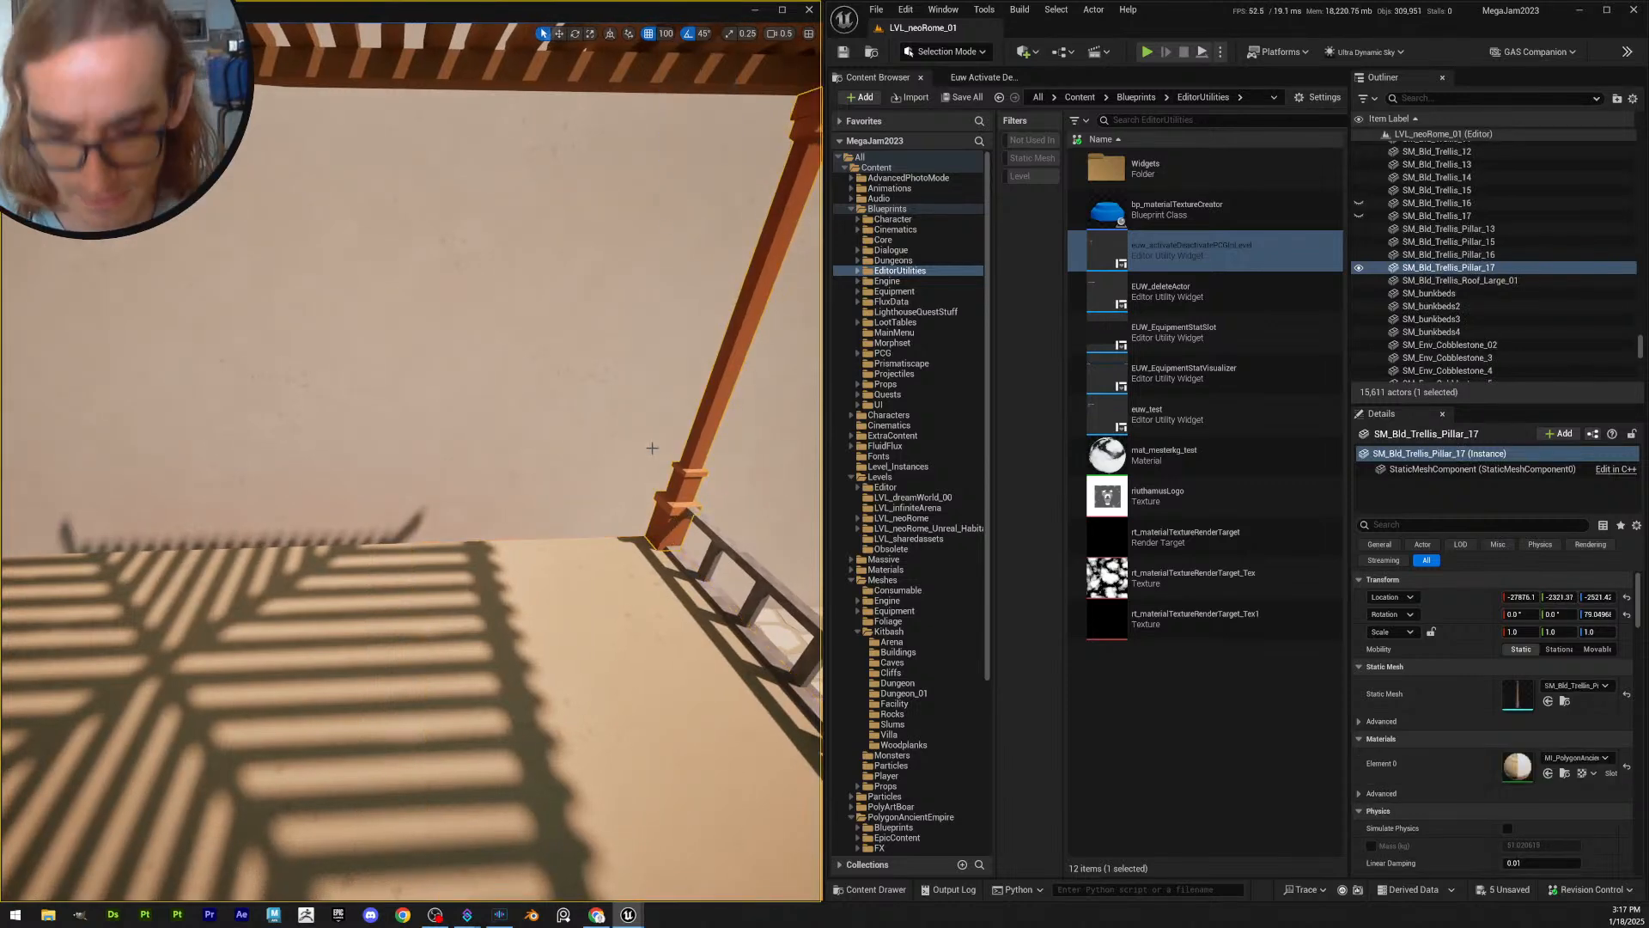
{"action": "left_click_drag", "start_coordinate": [694, 533], "coordinate": [449, 530], "text": "alt"}
- Select floor tile villa_floor_01_30x30x628 and the duplicated pillar in turn to compare the pillar base with the tile seam
{"action": "left_click", "coordinate": [400, 596]}
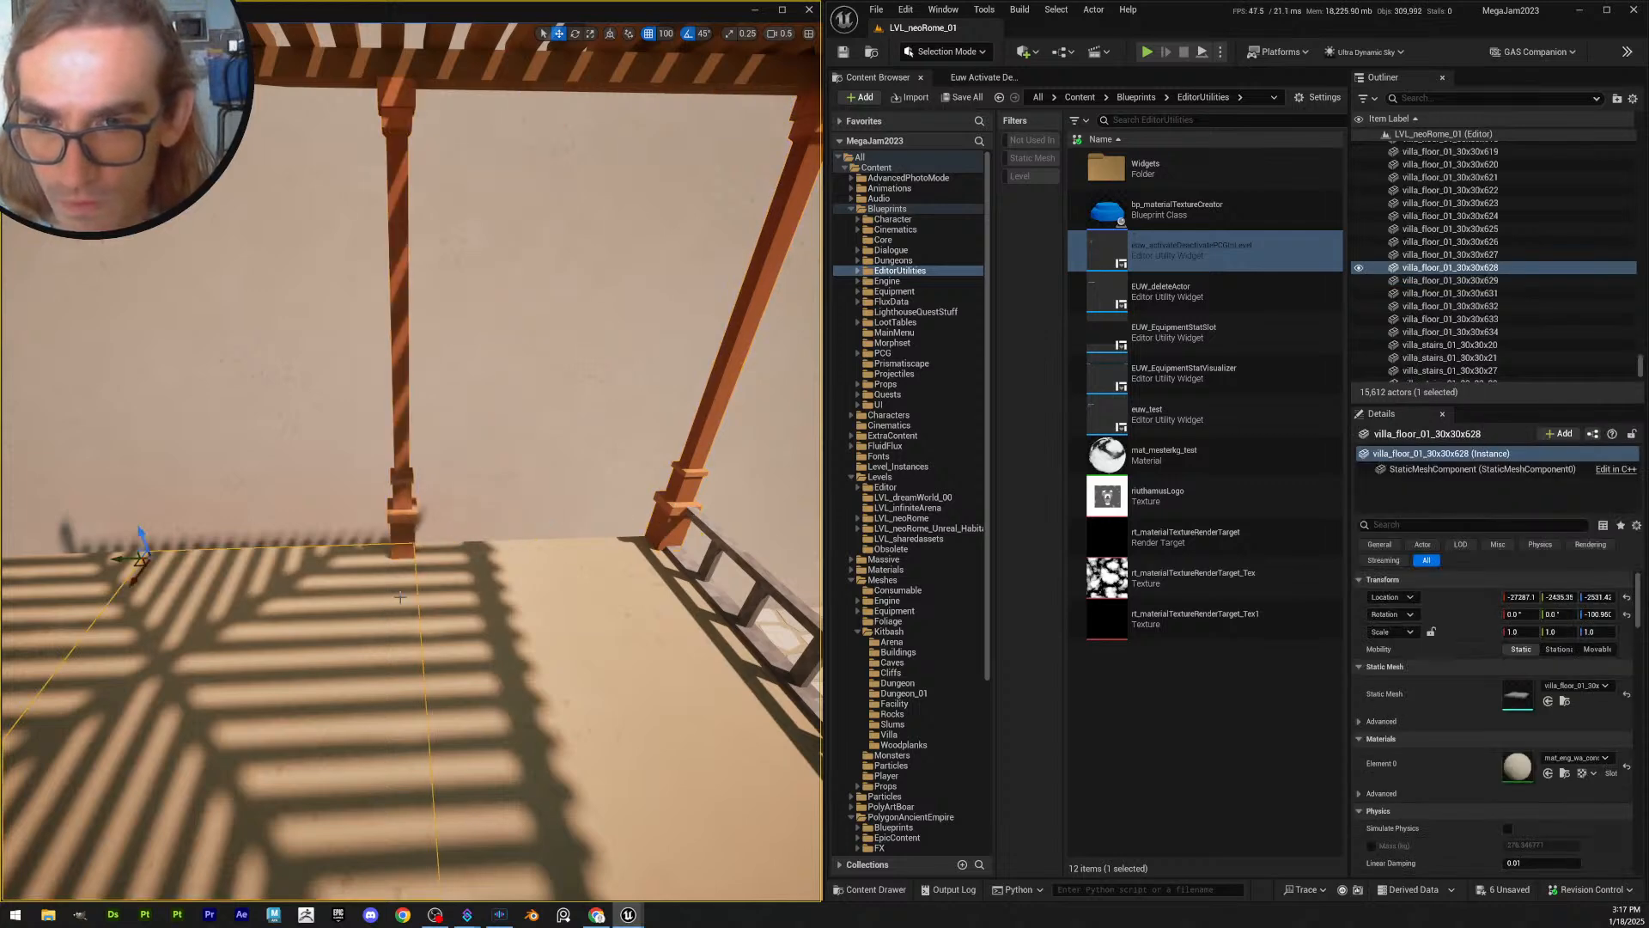
{"action": "left_click", "coordinate": [728, 546]}
{"action": "left_click", "coordinate": [336, 605]}
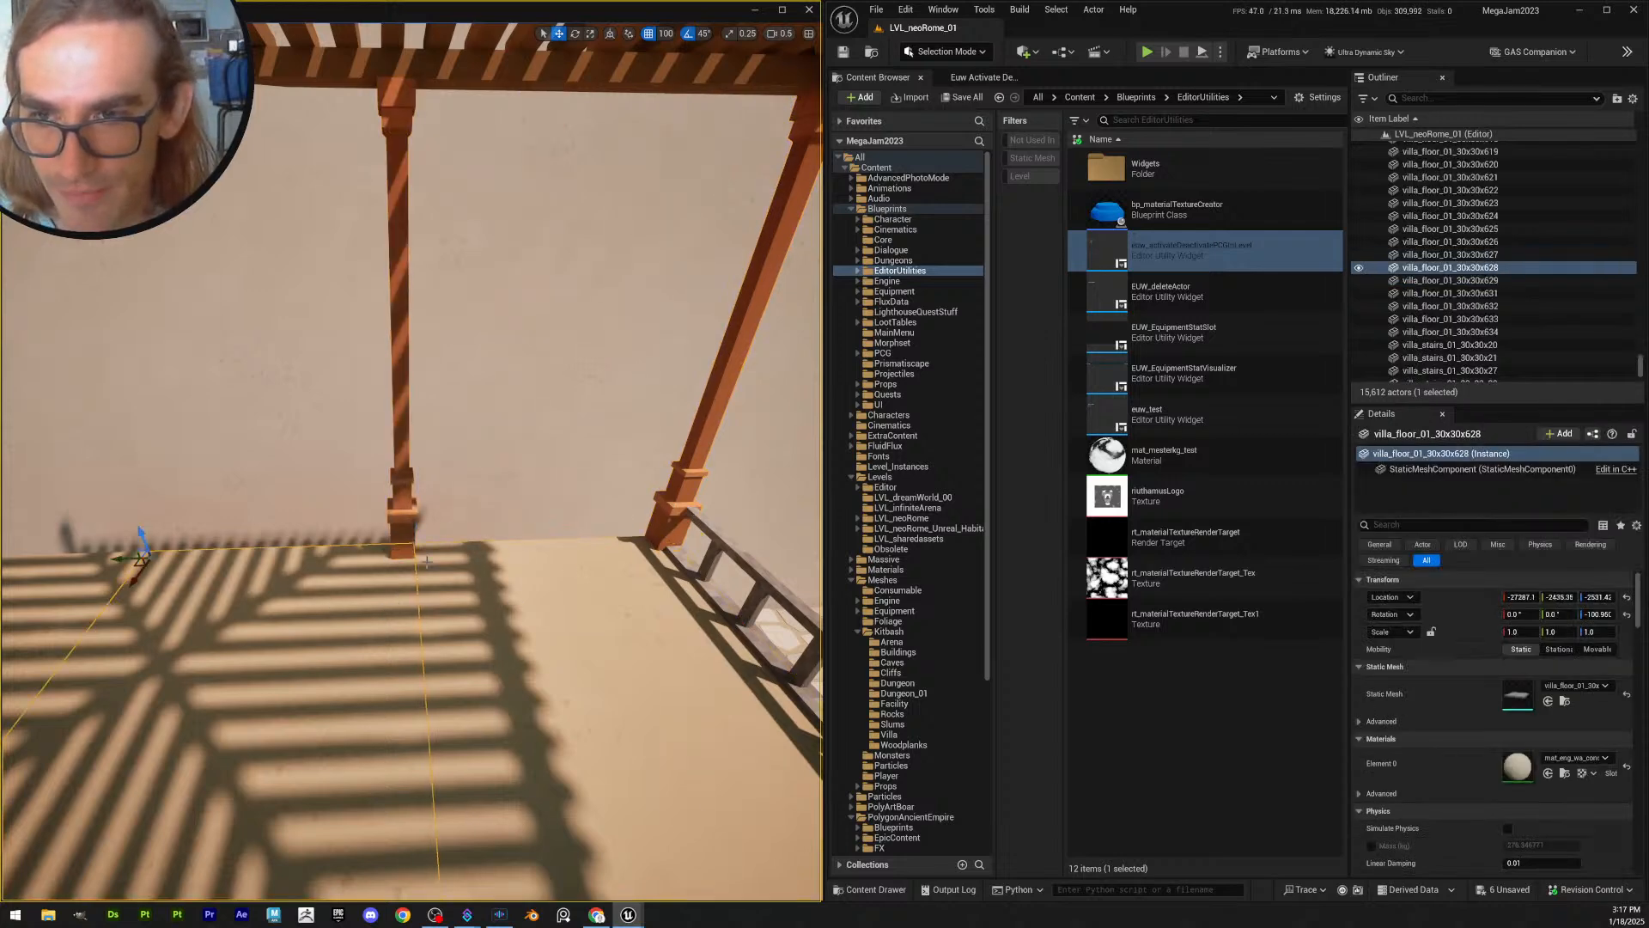
{"action": "right_click_drag", "start_coordinate": [428, 562], "coordinate": [383, 562]}
{"action": "left_click", "coordinate": [488, 530]}
{"action": "left_click", "coordinate": [488, 537]}
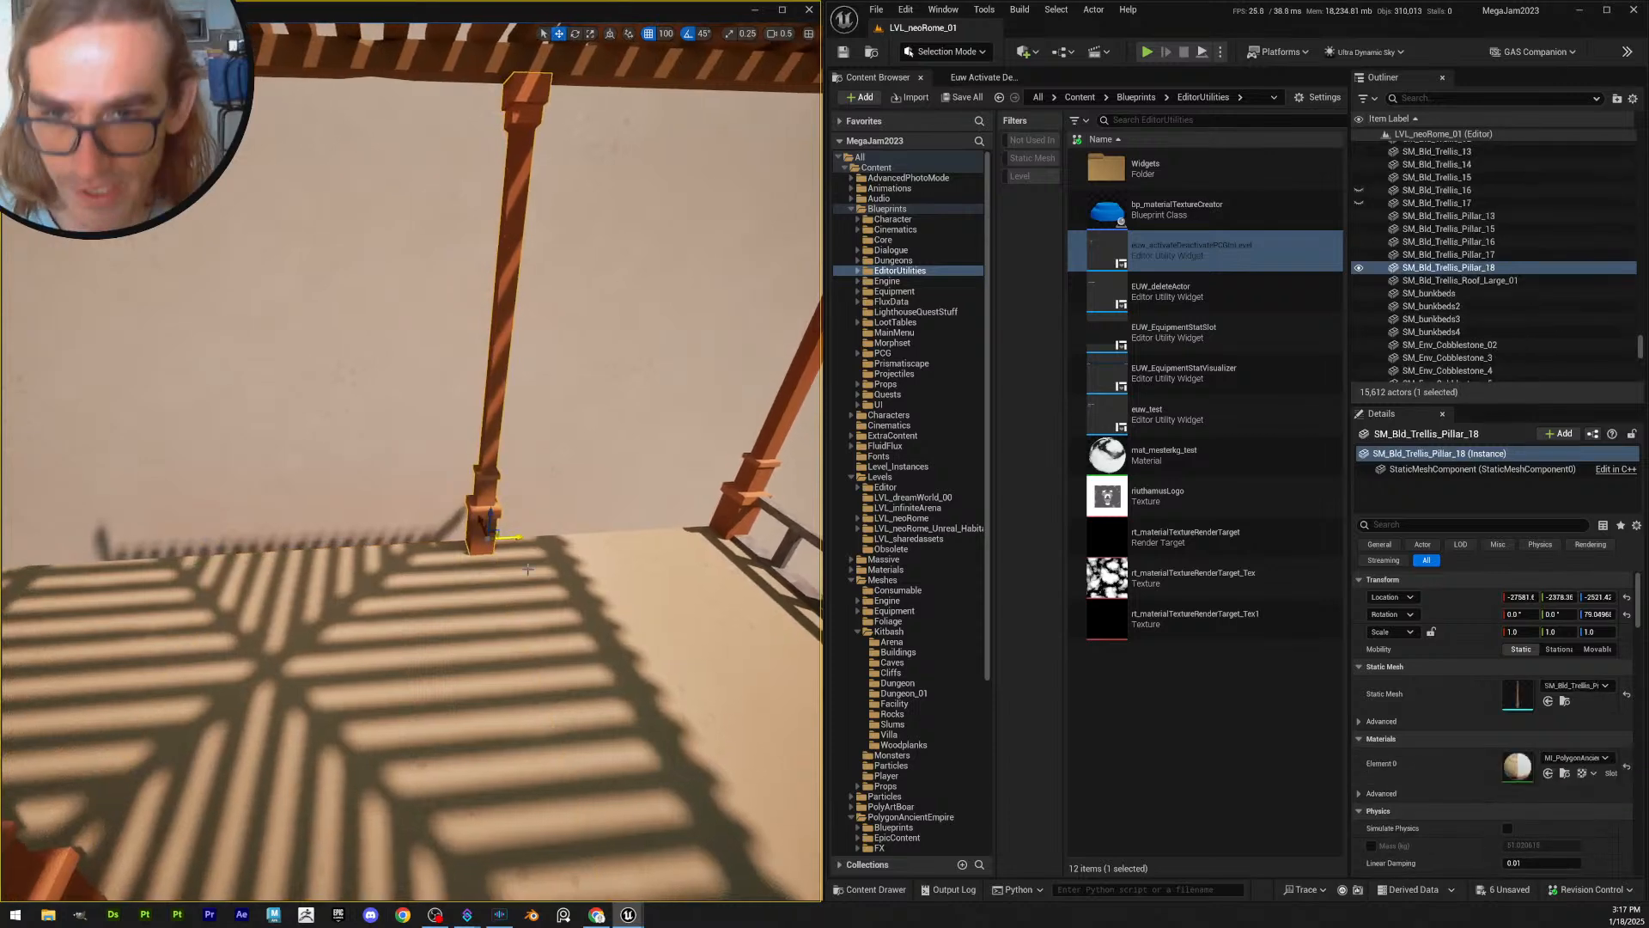
{"action": "left_click", "coordinate": [469, 555]}
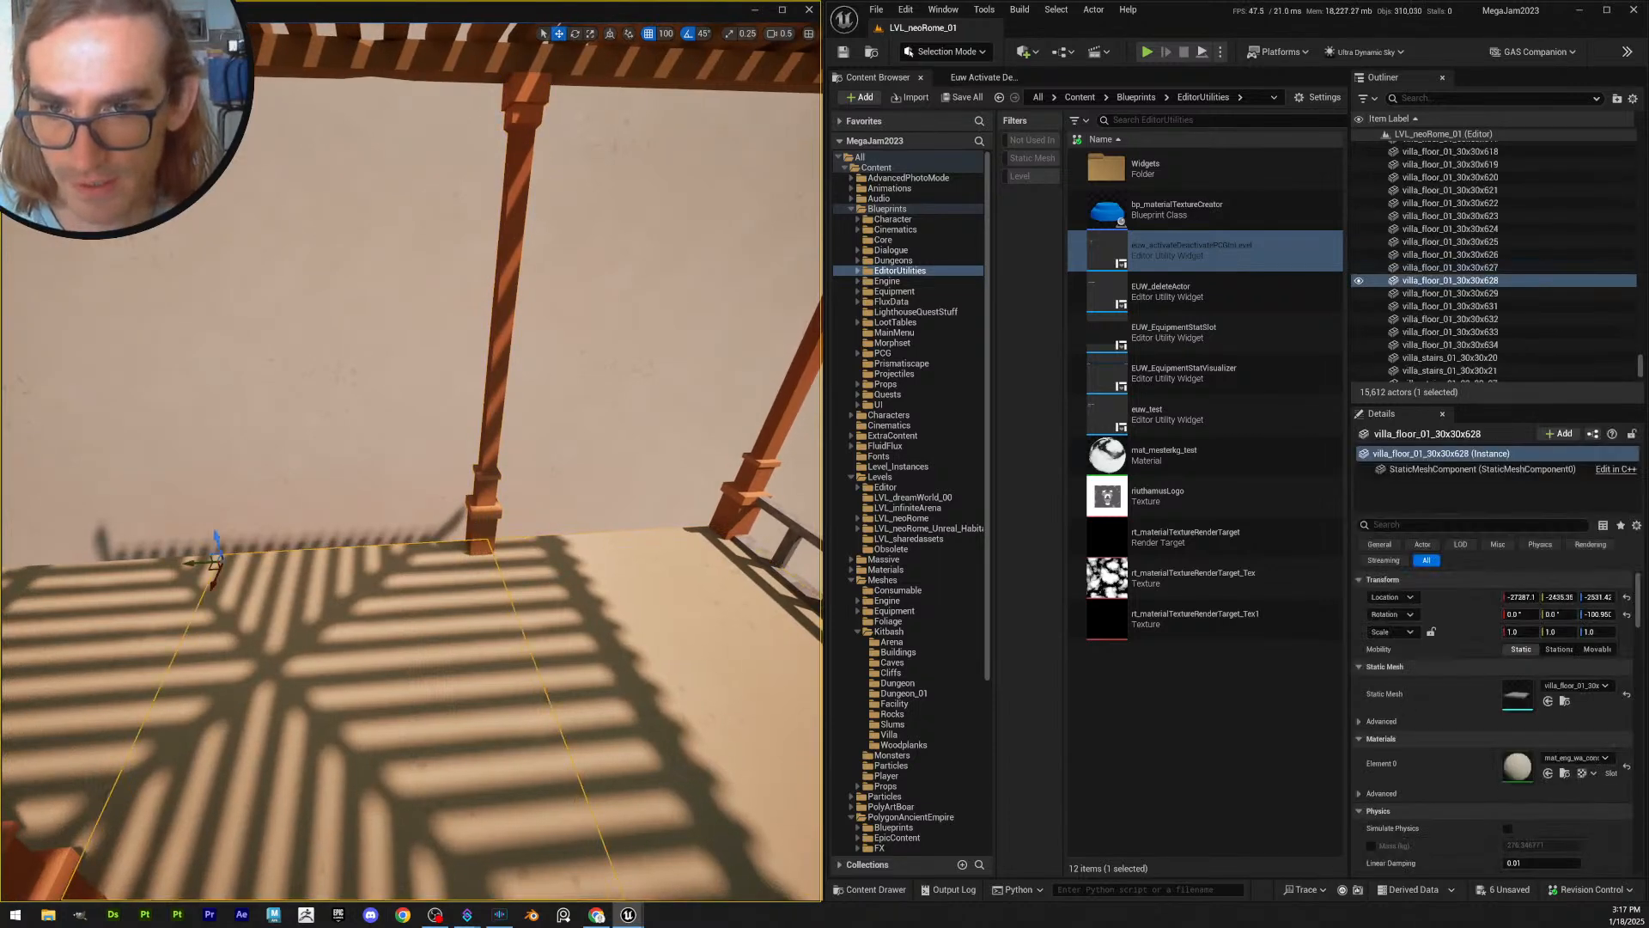
- Duplicate SM_Bld_Trellis_Pillar_18 along the back wall to the far corner of floor tile villa_floor_01_30x30x628
{"action": "left_click", "coordinate": [477, 542]}
{"action": "right_click_drag", "start_coordinate": [534, 560], "coordinate": [518, 540]}
{"action": "left_click_drag", "start_coordinate": [524, 554], "coordinate": [300, 539], "text": "alt"}
{"action": "left_click", "coordinate": [301, 540]}
{"action": "right_click_drag", "start_coordinate": [302, 540], "coordinate": [387, 540]}
- Select each back-row floor tile together with its adjacent pillar to check that all three pillars sit consistently at the tile corners
{"action": "left_click", "coordinate": [656, 525]}
{"action": "key", "text": "q"}
{"action": "right_click_drag", "start_coordinate": [593, 570], "coordinate": [567, 568]}
{"action": "left_click", "coordinate": [613, 542]}
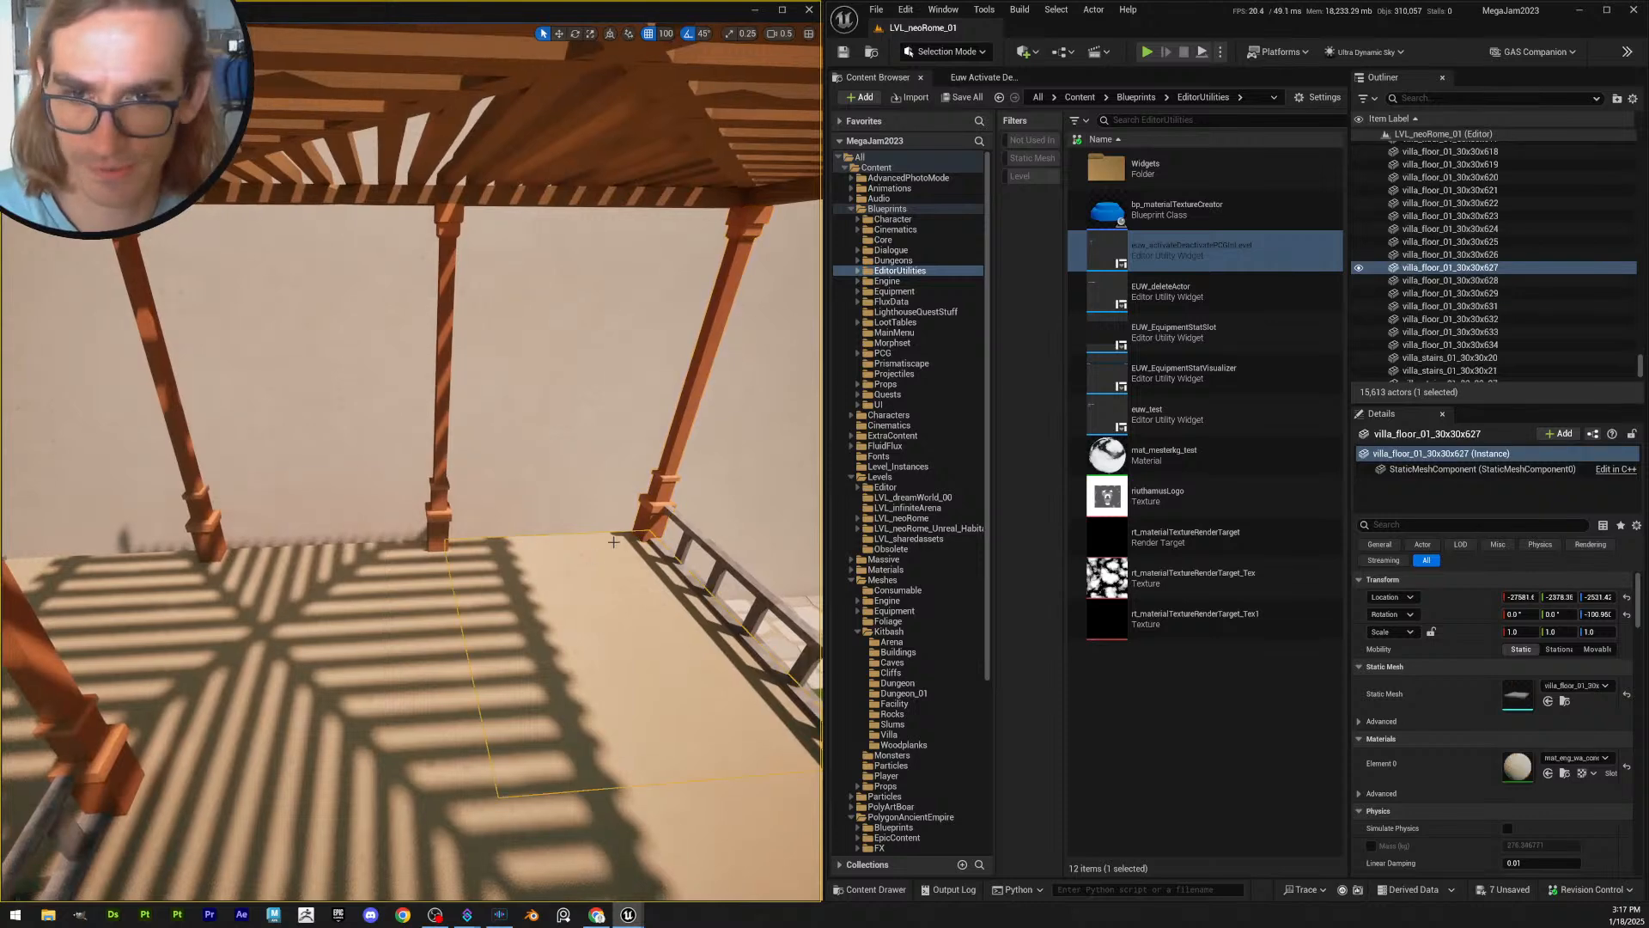
{"action": "left_click", "coordinate": [655, 526], "text": "shift"}
{"action": "left_click", "coordinate": [419, 567]}
{"action": "left_click", "coordinate": [438, 533], "text": "shift"}
{"action": "right_click_drag", "start_coordinate": [438, 533], "coordinate": [318, 533]}
{"action": "left_click", "coordinate": [387, 581]}
{"action": "left_click", "coordinate": [430, 534], "text": "shift"}
{"action": "mouse_move", "coordinate": [429, 535]}
{"action": "right_mouse_down"}
{"action": "mouse_move", "coordinate": [550, 534]}
{"action": "mouse_move", "coordinate": [404, 534]}
{"action": "right_mouse_up"}
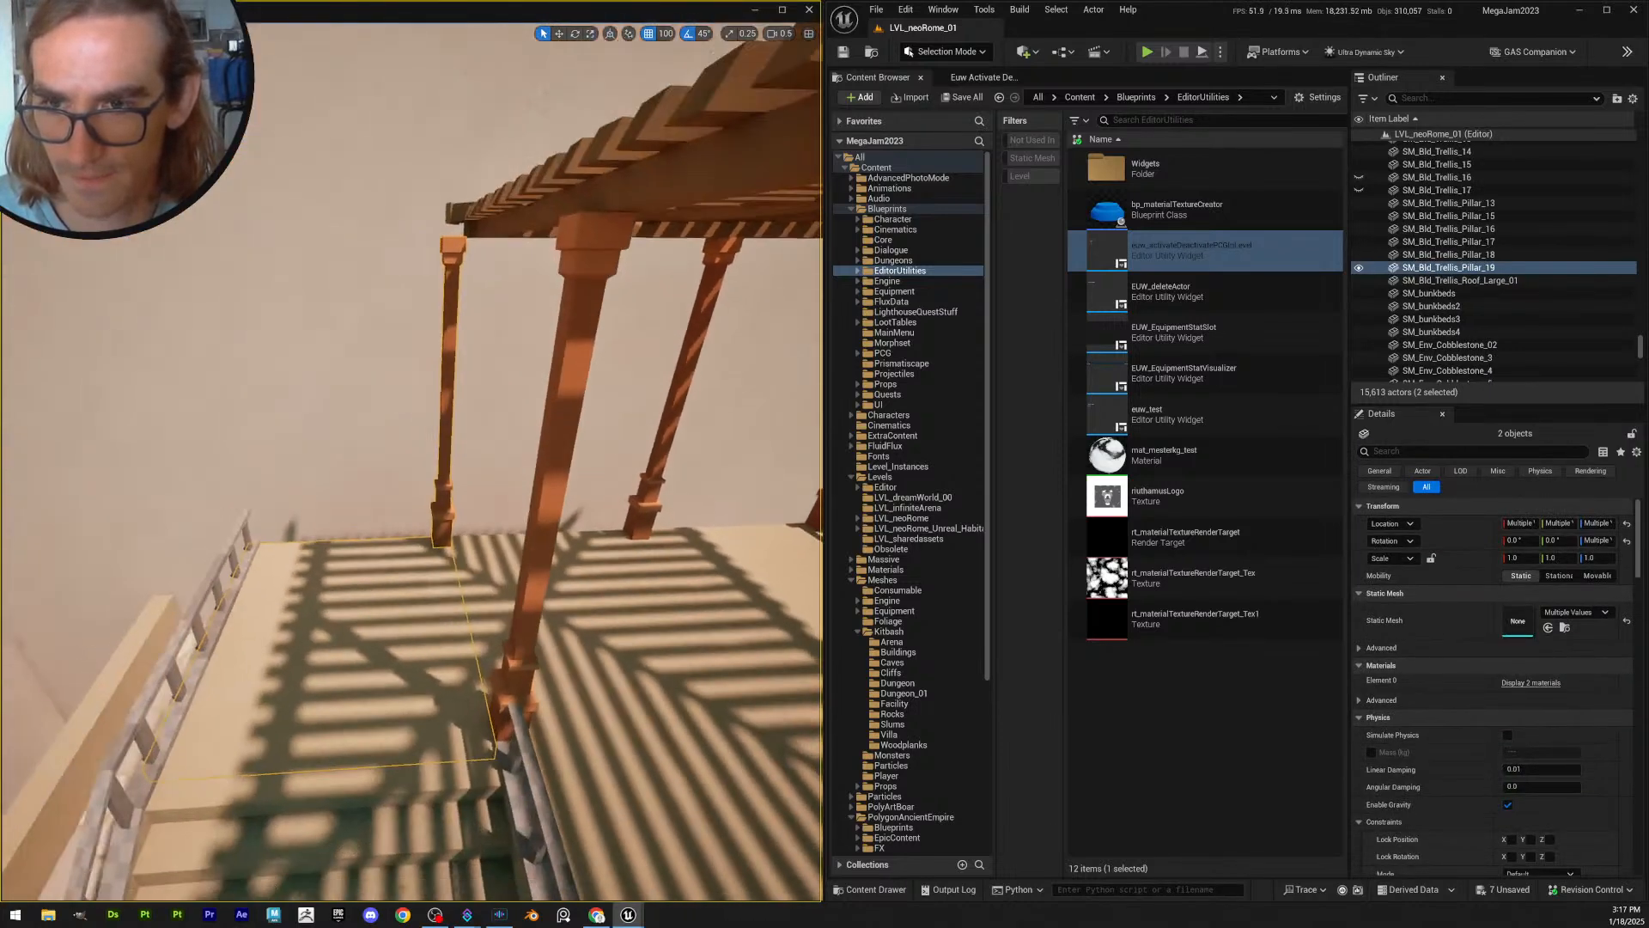
- Raise floor tile villa_floor_01_30x30x628 to roof-beam height to compare it with the pergola roof, and undo the move
{"action": "right_click_drag", "start_coordinate": [275, 687], "coordinate": [803, 516]}
{"action": "key", "text": "Escape"}
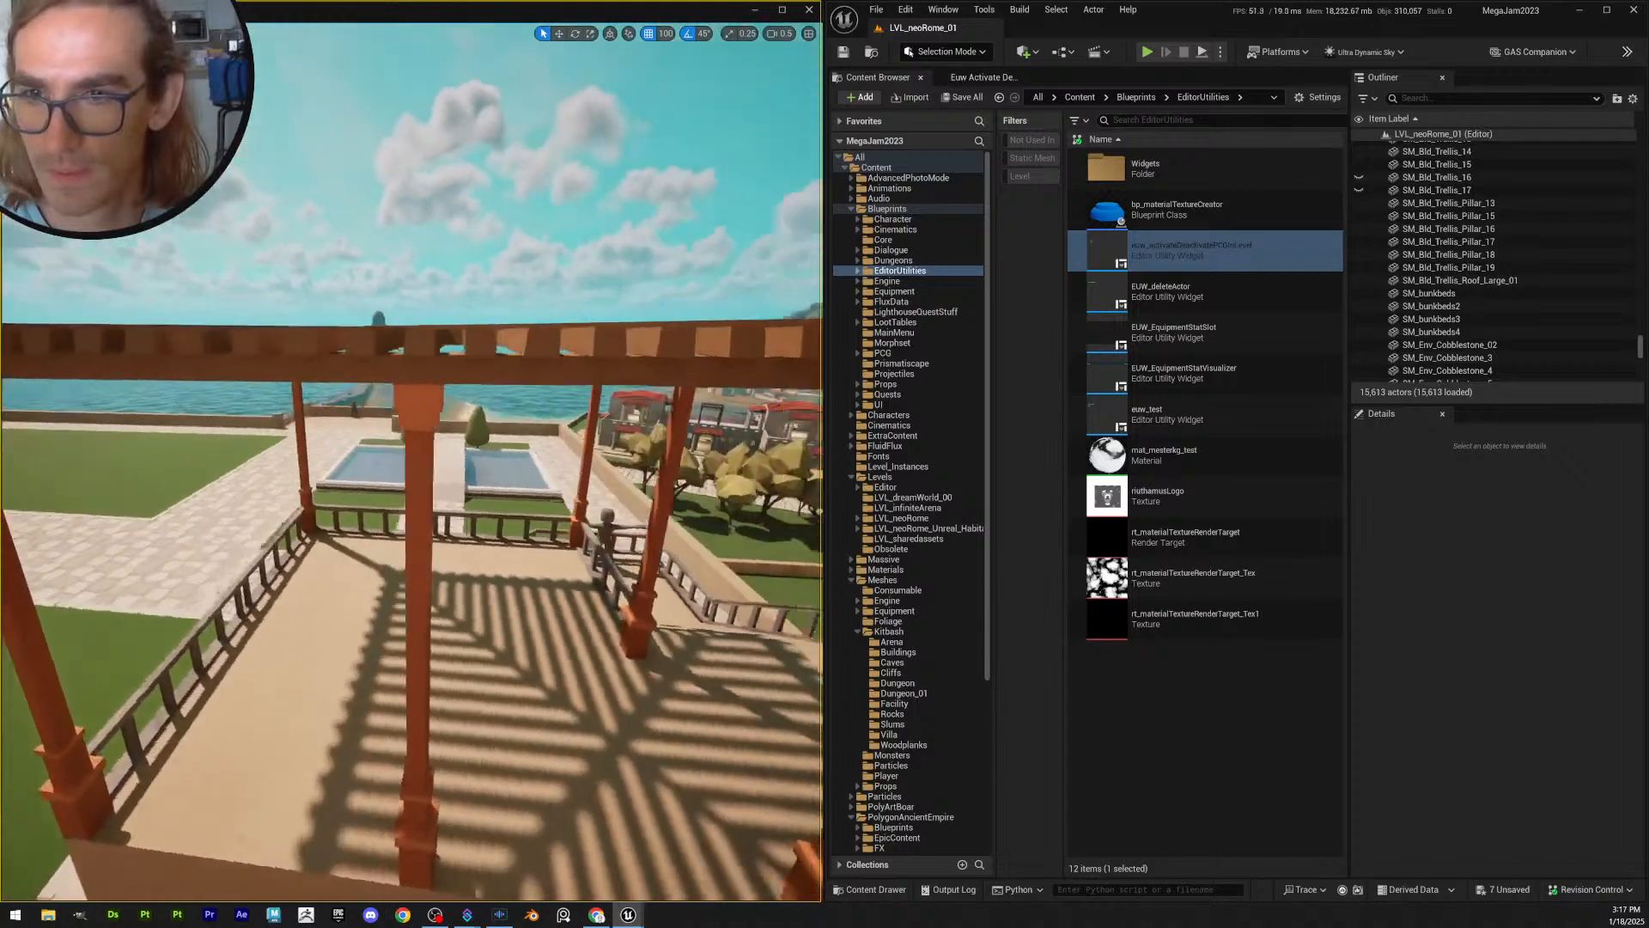
{"action": "key", "text": "d"}
{"action": "right_click_drag", "start_coordinate": [481, 515], "coordinate": [464, 468]}
{"action": "left_click", "coordinate": [392, 755]}
{"action": "key", "text": "w"}
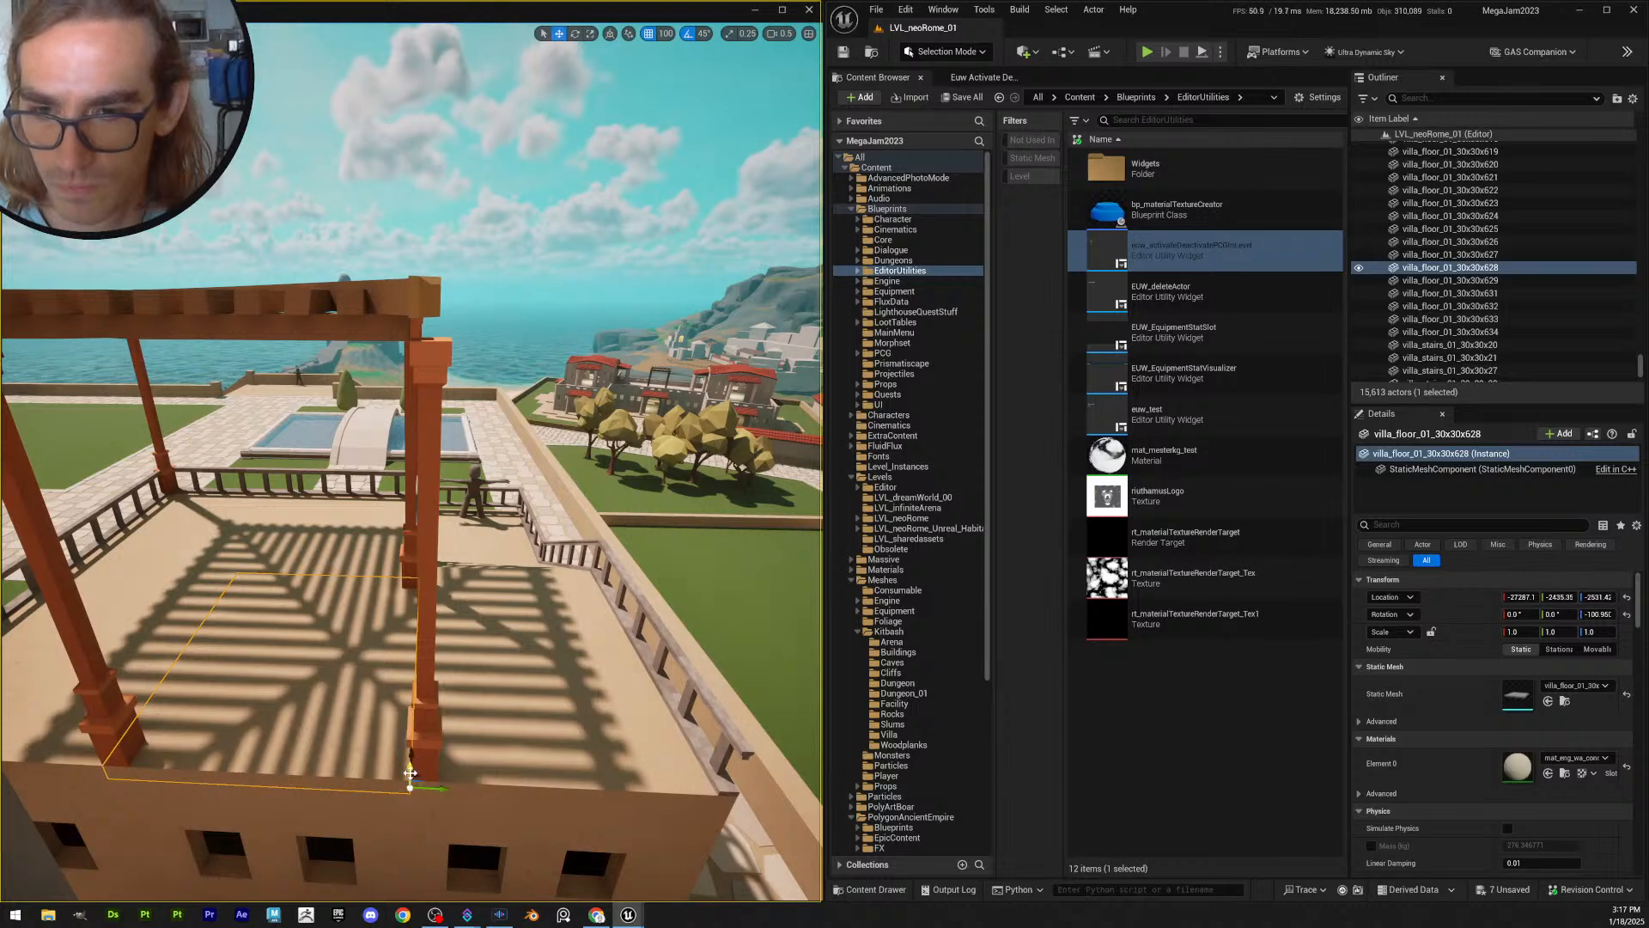
{"action": "left_click_drag", "start_coordinate": [410, 767], "coordinate": [390, 367]}
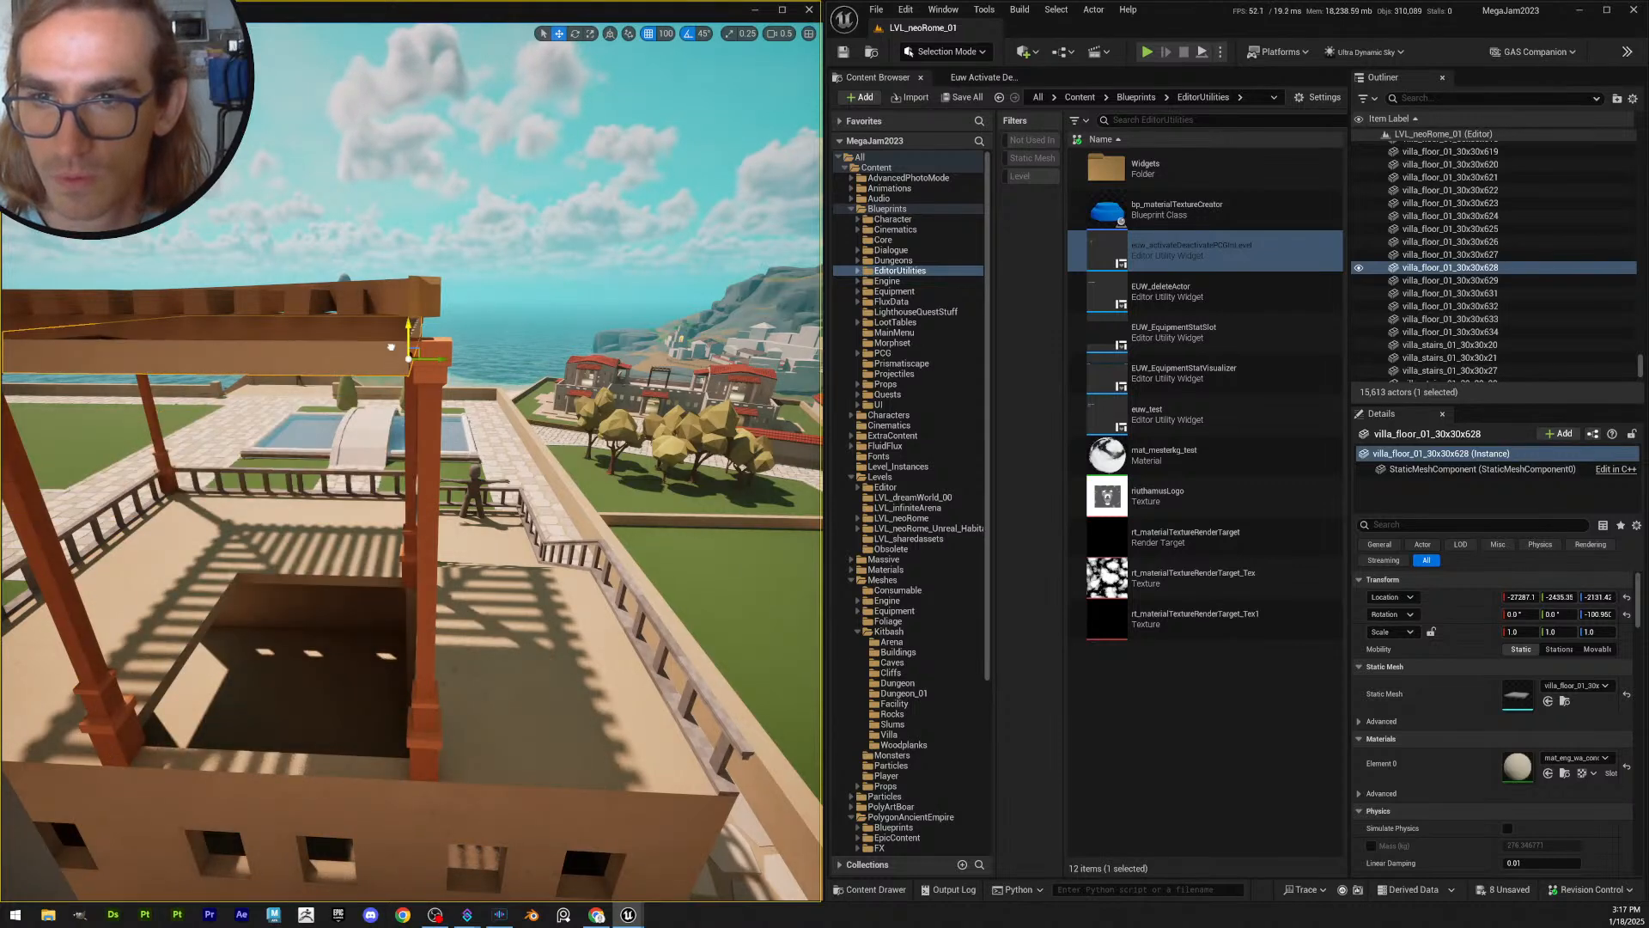
{"action": "key", "text": "ctrl+z"}
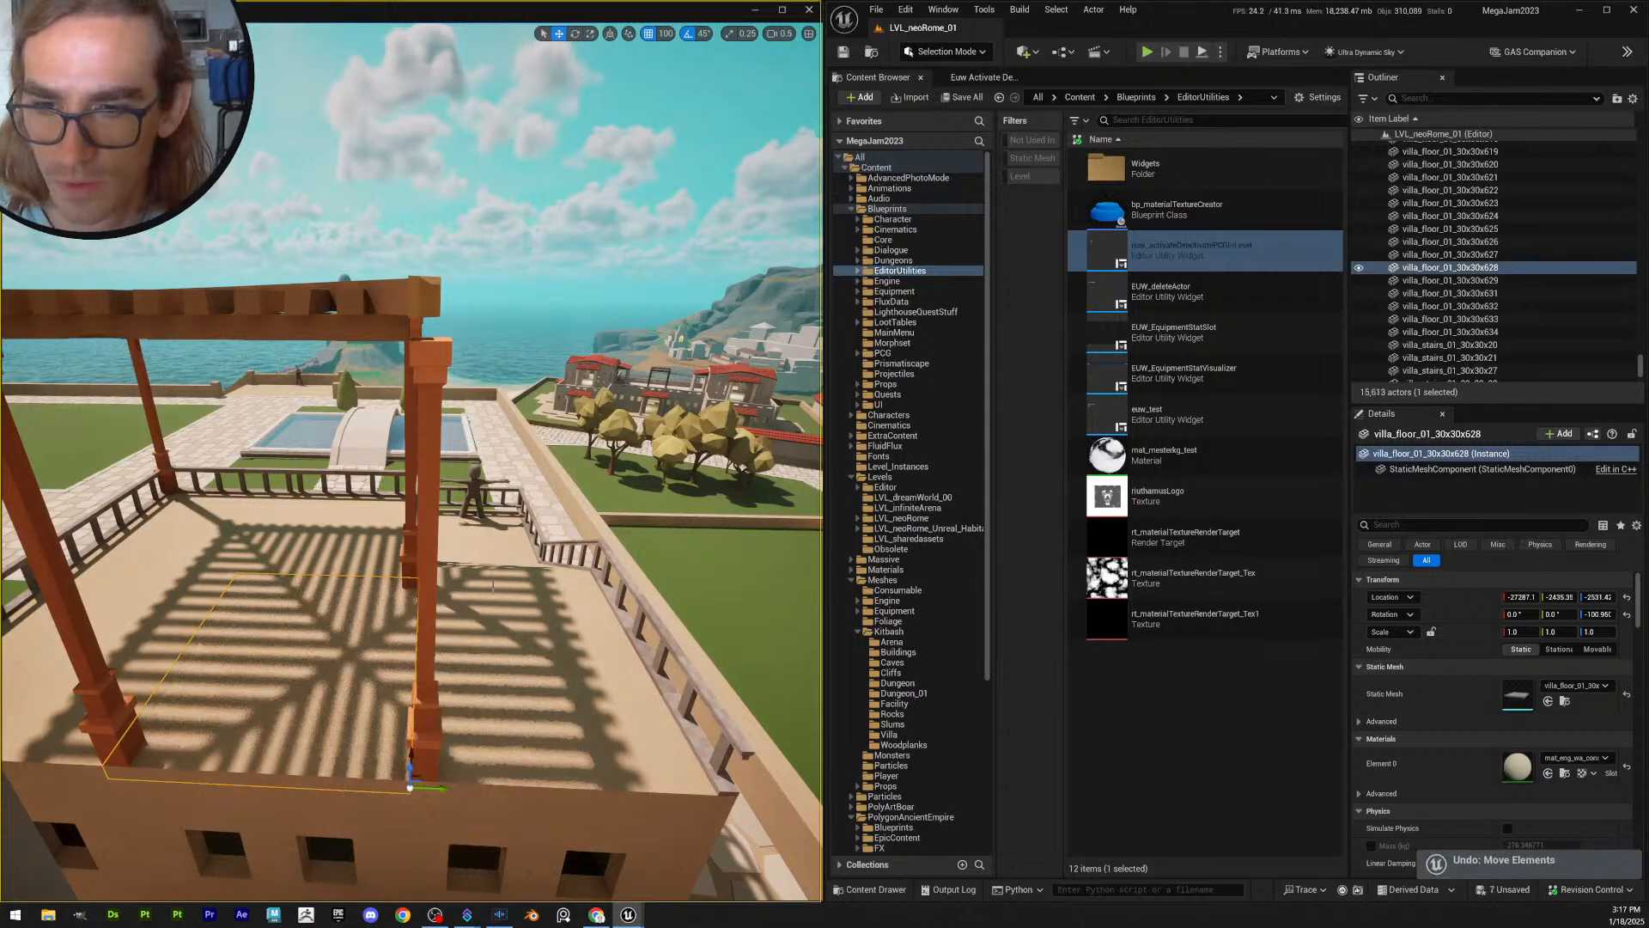
- Select floor tiles villa_floor_01_30x30x629 and 627 to examine how the tile grid lines up with the pergola pillars
{"action": "right_click_drag", "start_coordinate": [464, 430], "coordinate": [455, 421]}
{"action": "mouse_move", "coordinate": [455, 576]}
{"action": "right_mouse_down"}
{"action": "mouse_move", "coordinate": [481, 614]}
{"action": "mouse_move", "coordinate": [517, 604]}
{"action": "mouse_move", "coordinate": [241, 584]}
{"action": "mouse_move", "coordinate": [271, 537]}
{"action": "mouse_move", "coordinate": [452, 596]}
{"action": "right_mouse_up"}
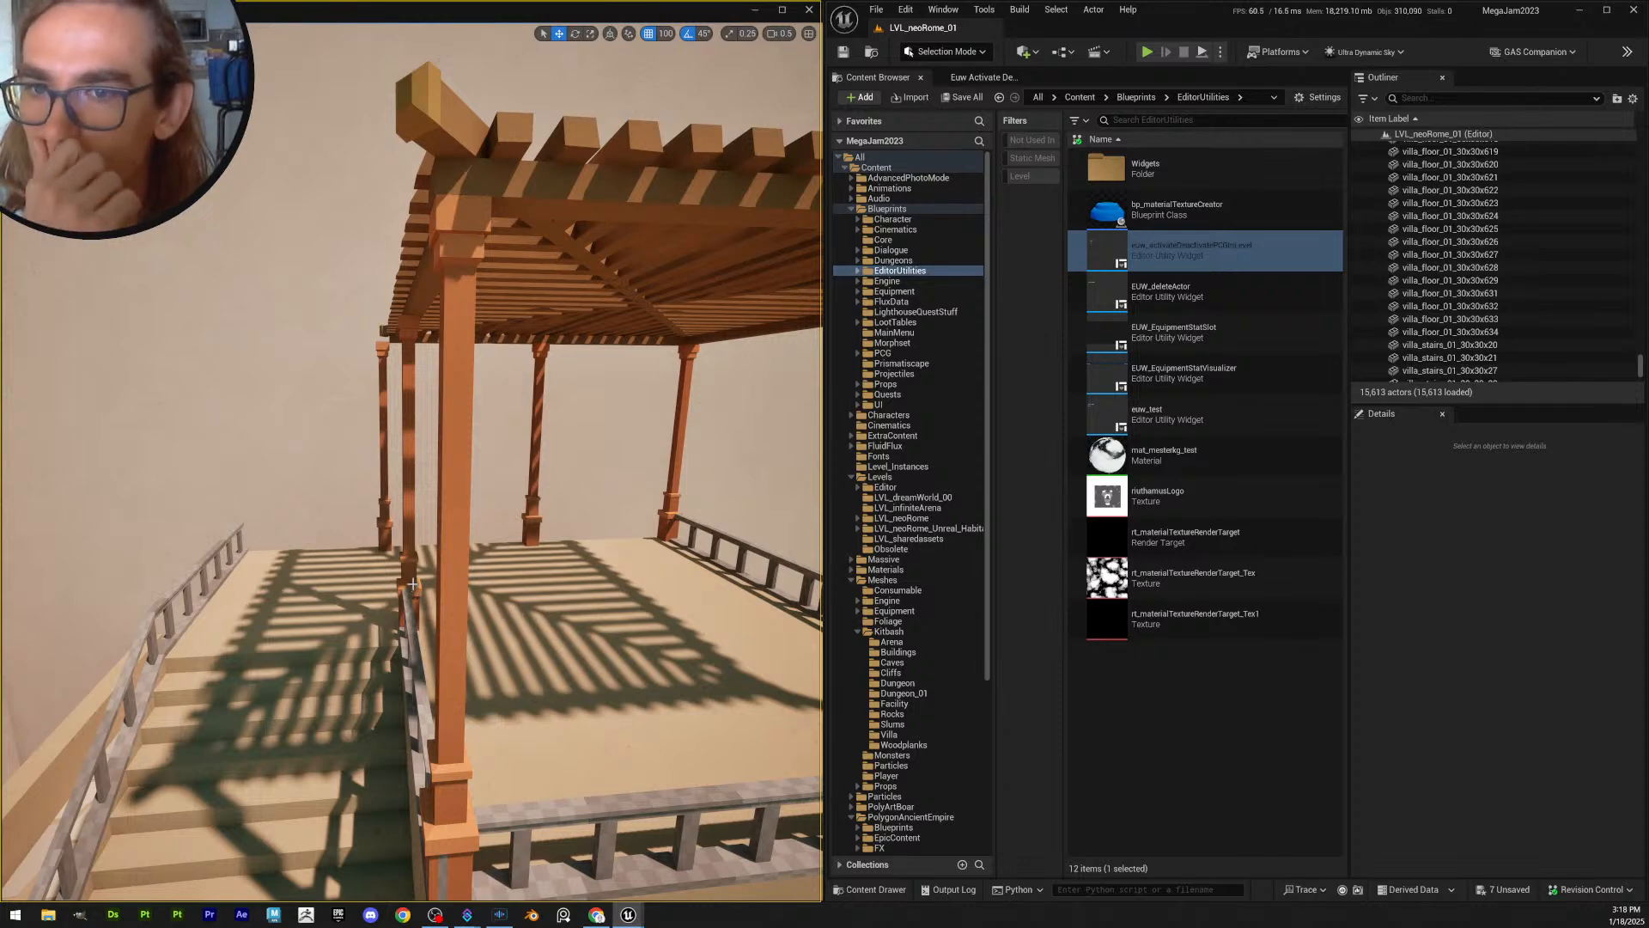
{"action": "right_click_drag", "start_coordinate": [443, 528], "coordinate": [393, 620]}
{"action": "left_click", "coordinate": [393, 620]}
{"action": "key", "text": "q"}
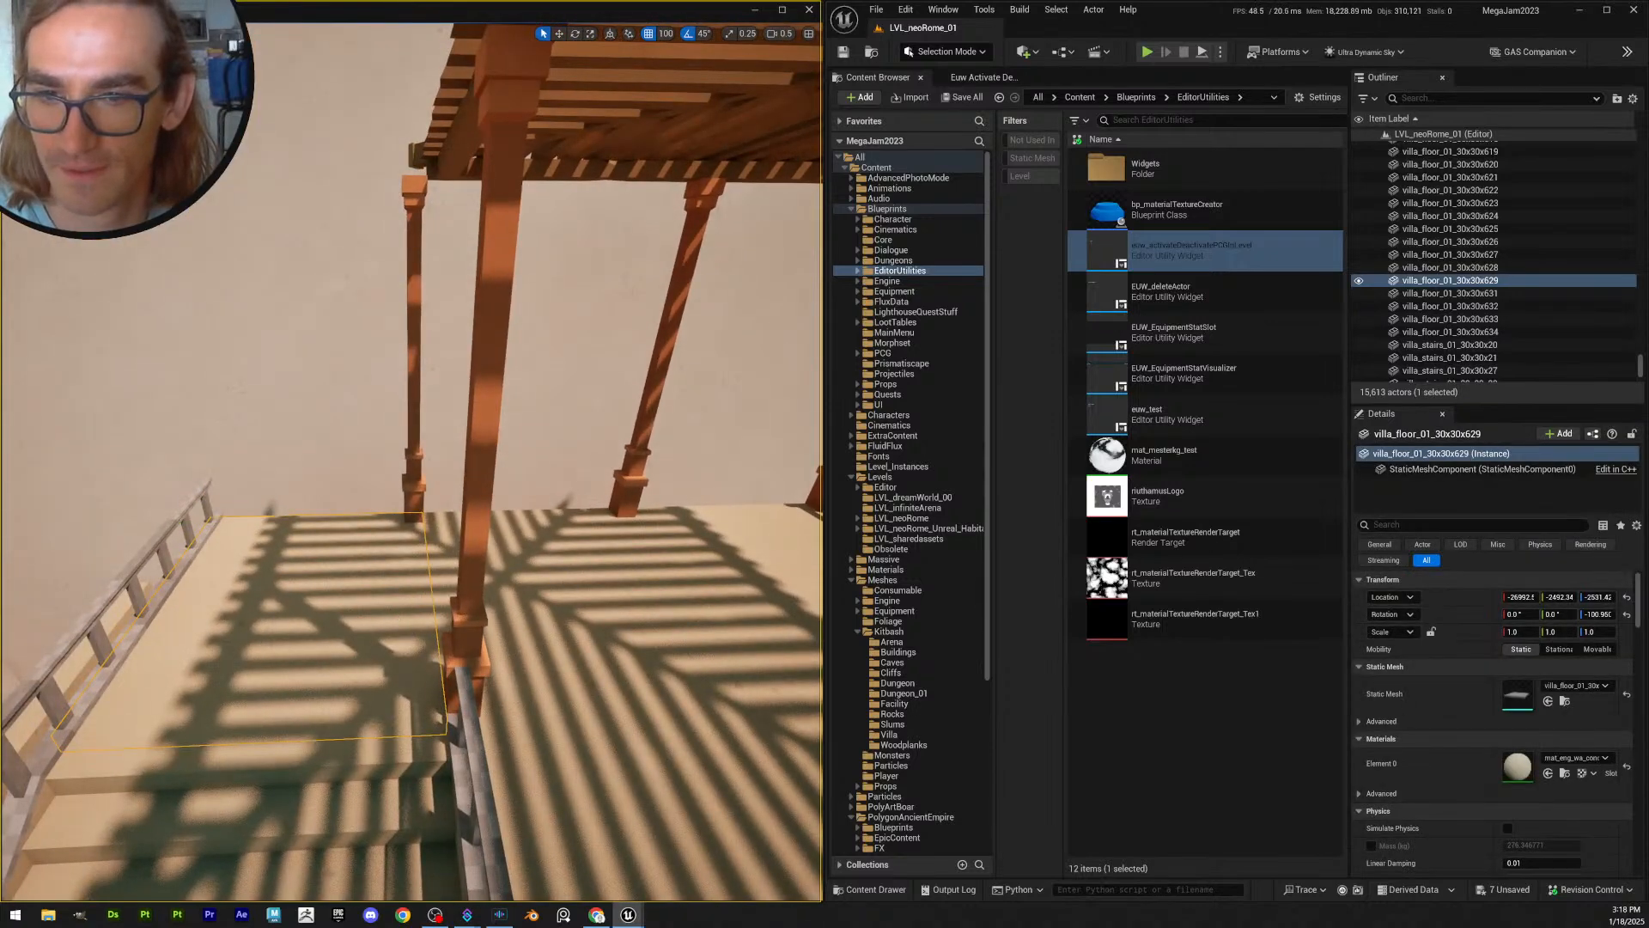
{"action": "left_click", "coordinate": [546, 566]}
{"action": "right_click_drag", "start_coordinate": [579, 552], "coordinate": [578, 553]}
{"action": "left_click", "coordinate": [578, 552]}
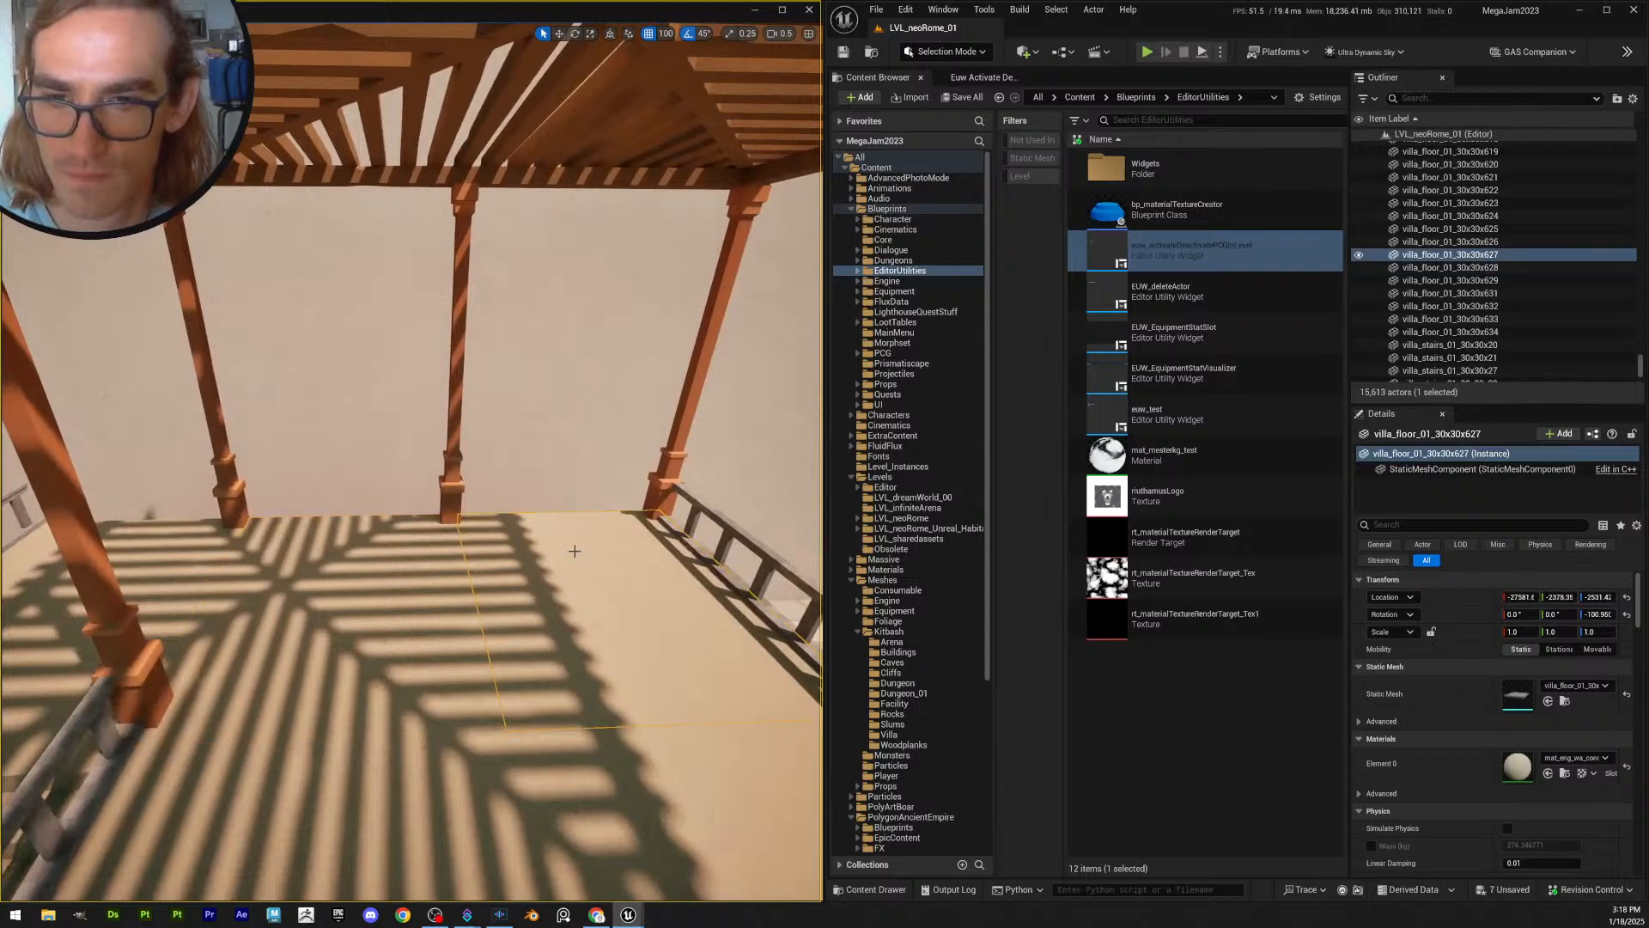
{"action": "right_click_drag", "start_coordinate": [534, 582], "coordinate": [533, 577]}
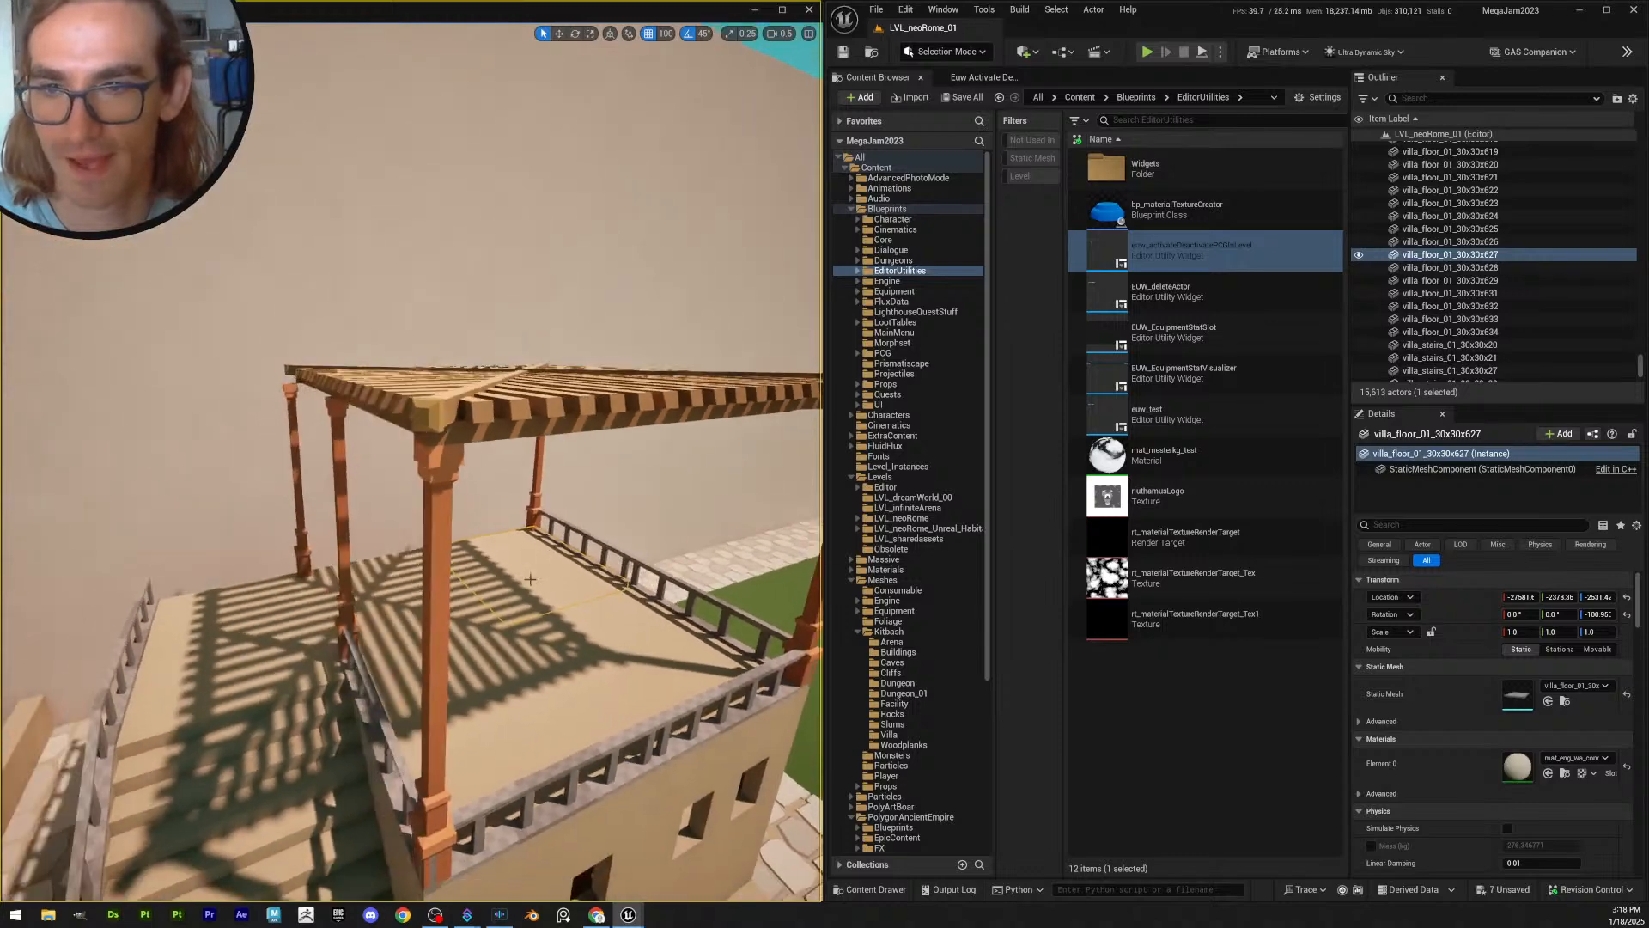
- Inspect the pergola from outside and above, selecting floor tiles 627 and 628 to compare them with the roof, railings and front pillars
{"action": "key", "text": "Escape"}
{"action": "right_click_drag", "start_coordinate": [539, 748], "coordinate": [539, 747]}
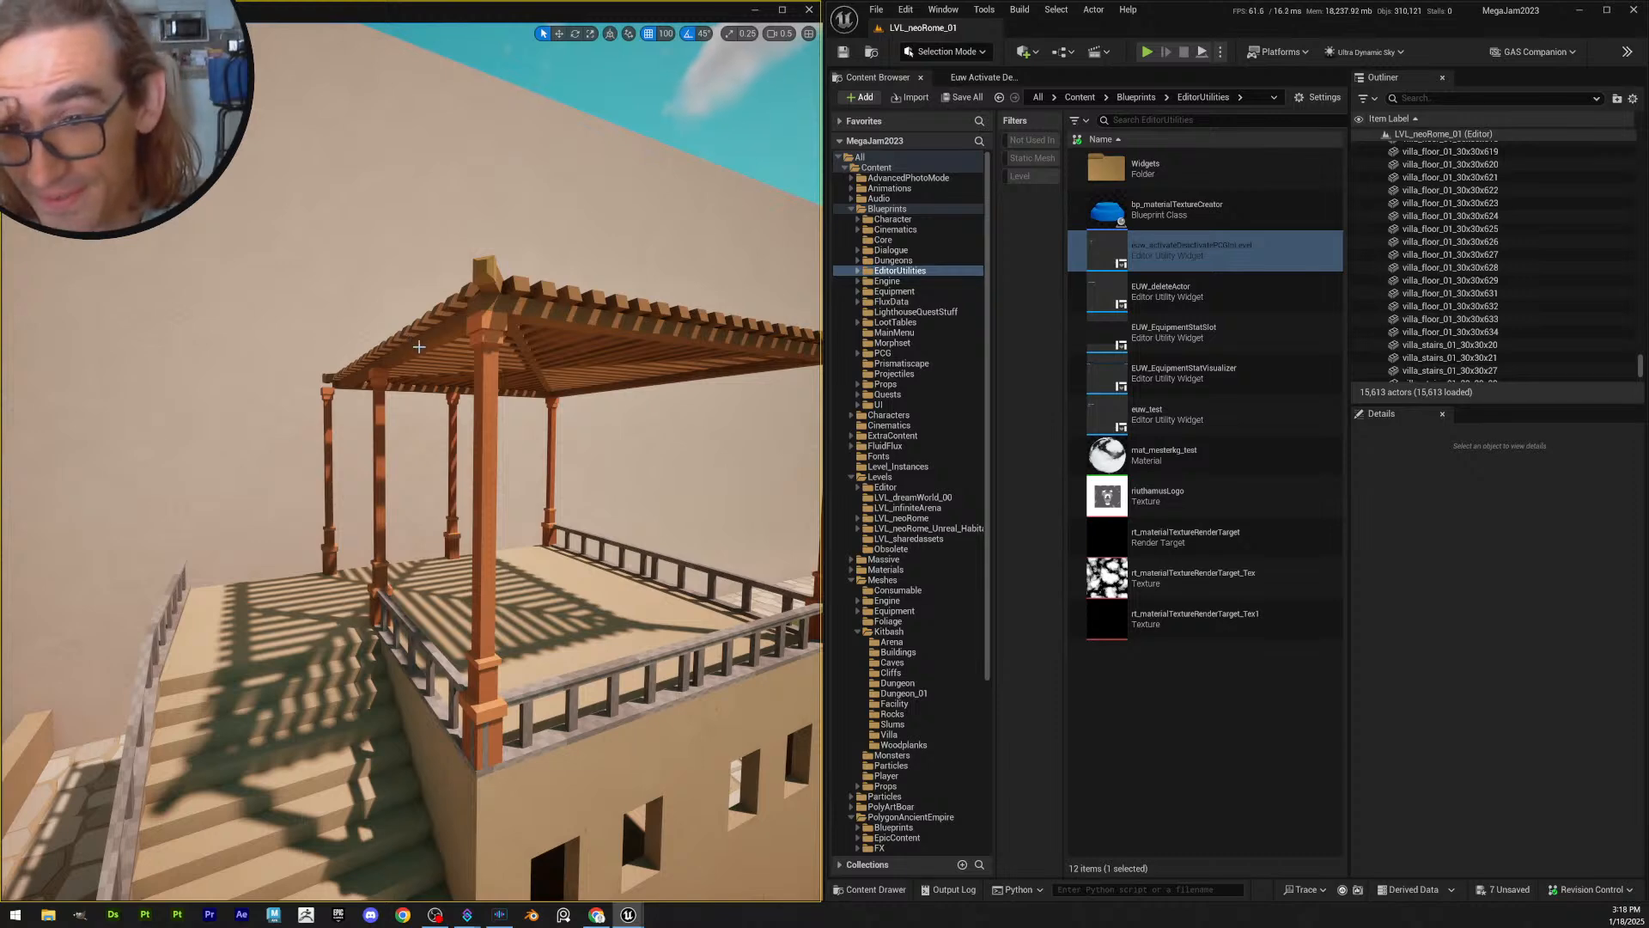
{"action": "mouse_move", "coordinate": [445, 506]}
{"action": "right_mouse_down"}
{"action": "mouse_move", "coordinate": [481, 509]}
{"action": "mouse_move", "coordinate": [446, 503]}
{"action": "mouse_move", "coordinate": [468, 584]}
{"action": "mouse_move", "coordinate": [412, 515]}
{"action": "mouse_move", "coordinate": [319, 496]}
{"action": "mouse_move", "coordinate": [441, 508]}
{"action": "right_mouse_up"}
{"action": "key", "text": "w"}
{"action": "left_click", "coordinate": [473, 615]}
{"action": "key", "text": "s"}
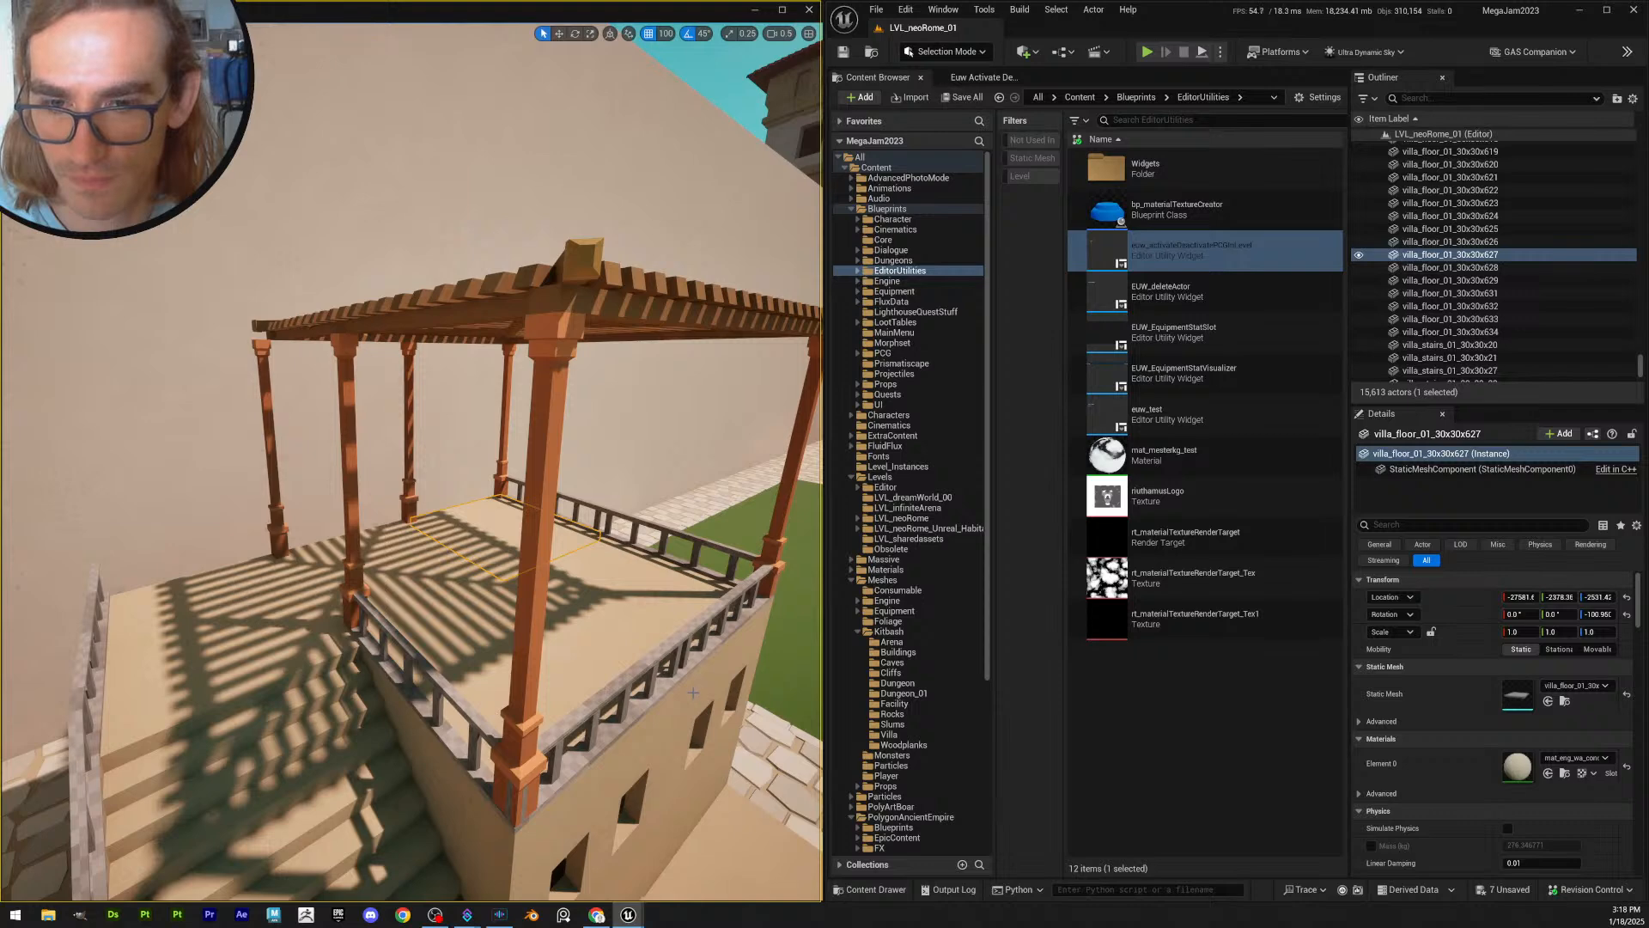
{"action": "left_click", "coordinate": [482, 627]}
{"action": "right_click_drag", "start_coordinate": [481, 627], "coordinate": [387, 615]}
{"action": "left_click", "coordinate": [550, 657]}
{"action": "right_click_drag", "start_coordinate": [538, 714], "coordinate": [451, 636]}
{"action": "left_click", "coordinate": [437, 617]}
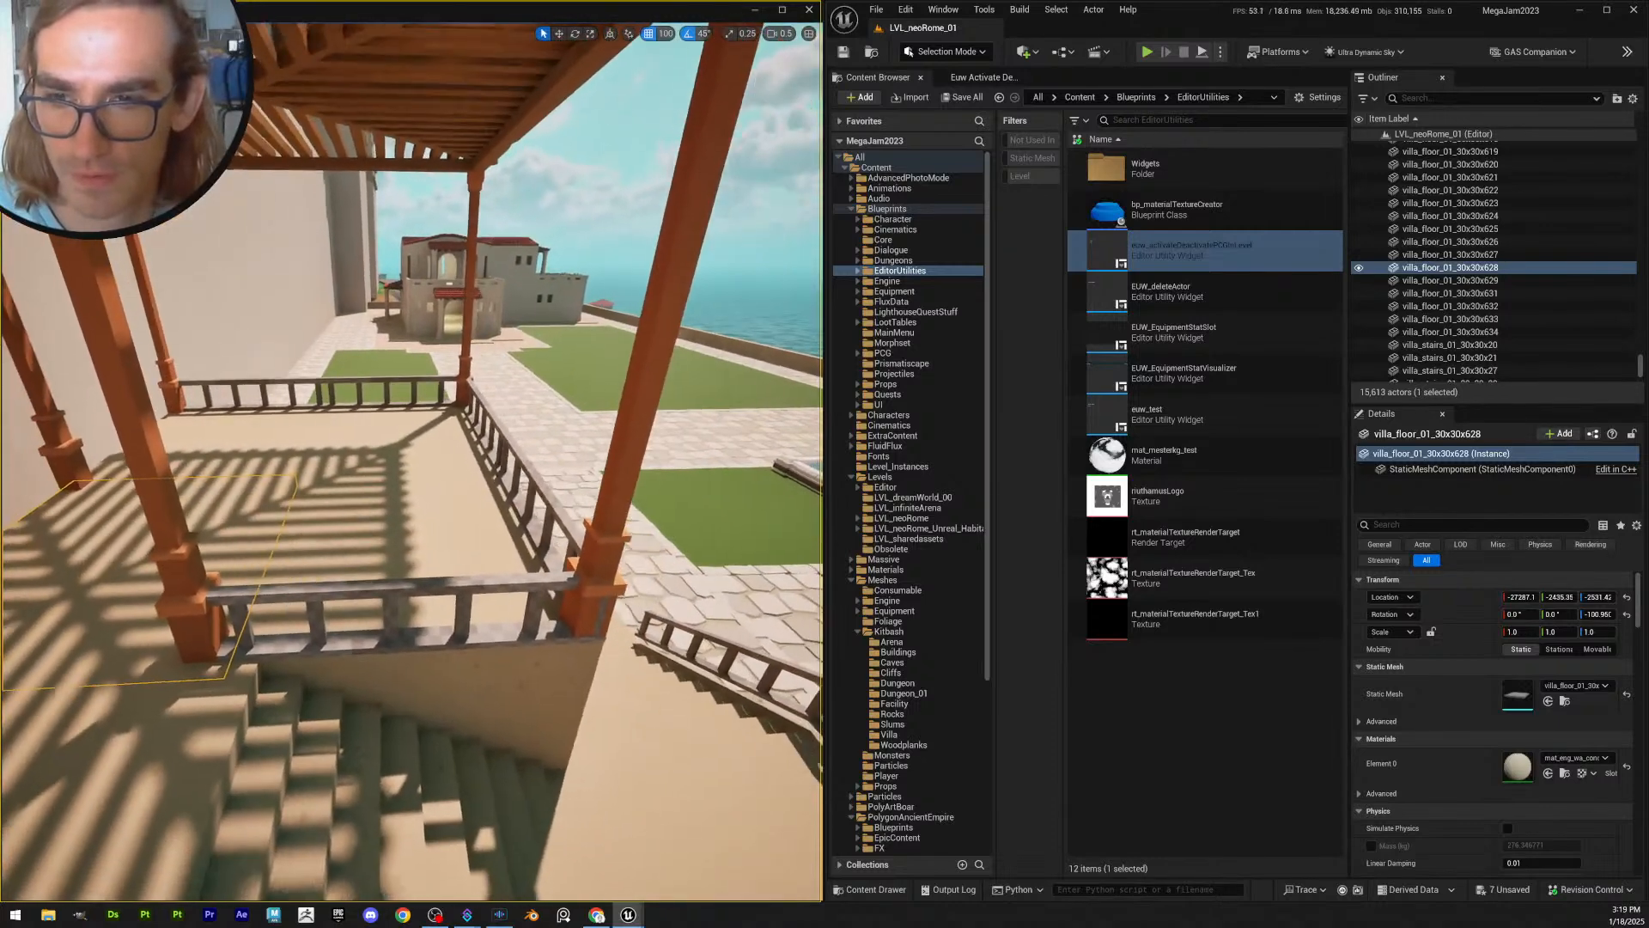
- Try moving stair-side pillar SM_Bld_Trellis_Pillar_16 along the stair railing to the outer corner pillar
{"action": "left_click", "coordinate": [225, 585]}
{"action": "key", "text": "w"}
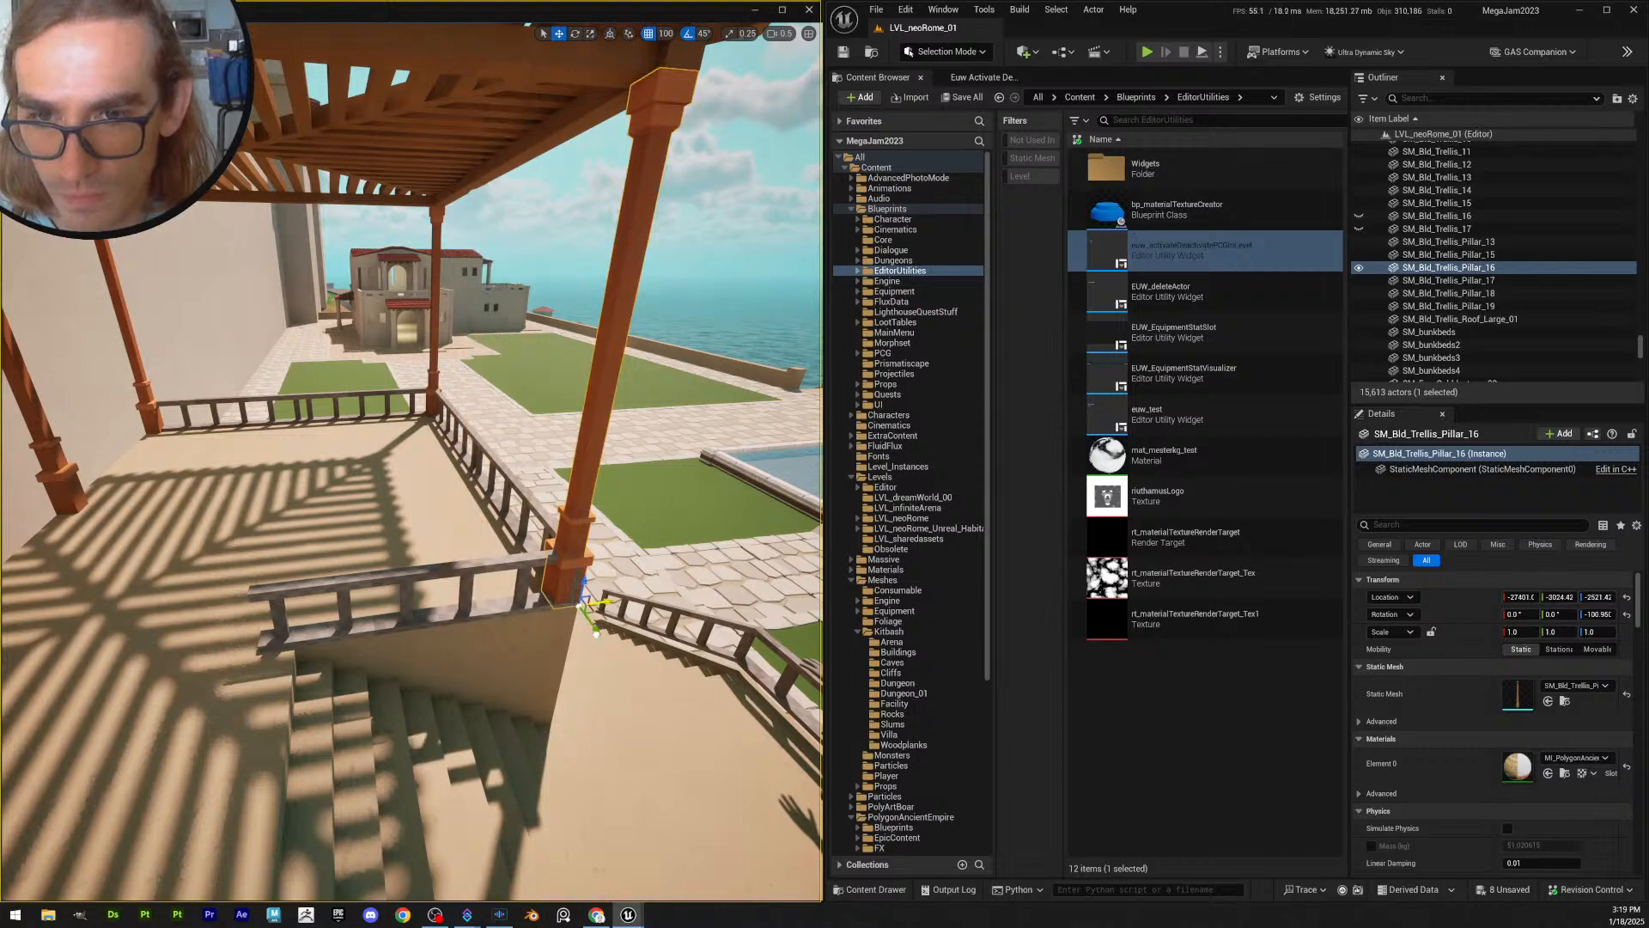
{"action": "key", "text": "Escape"}
{"action": "right_click_drag", "start_coordinate": [317, 630], "coordinate": [606, 653]}
- Duplicate stair-side pillar SM_Bld_Trellis_Pillar_16 across floor tile villa_floor_01_30x30x628 to the tile's back-wall corner
{"action": "left_click", "coordinate": [576, 602]}
{"action": "right_click_drag", "start_coordinate": [412, 481], "coordinate": [417, 378]}
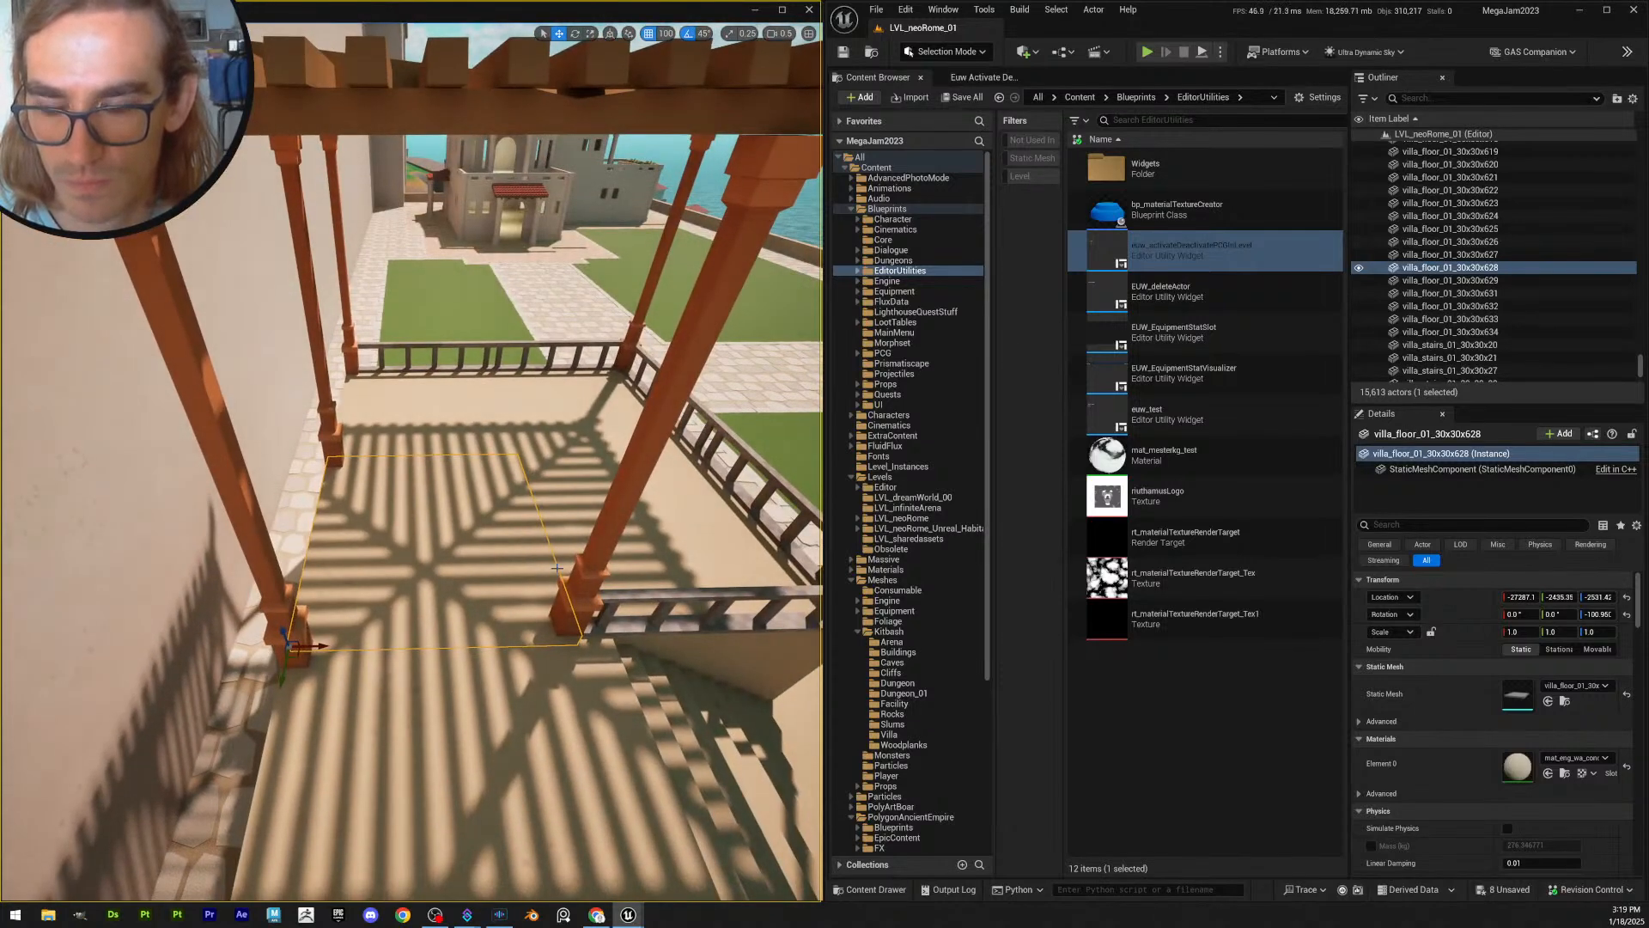
{"action": "key", "text": "Escape"}
{"action": "left_click", "coordinate": [564, 595]}
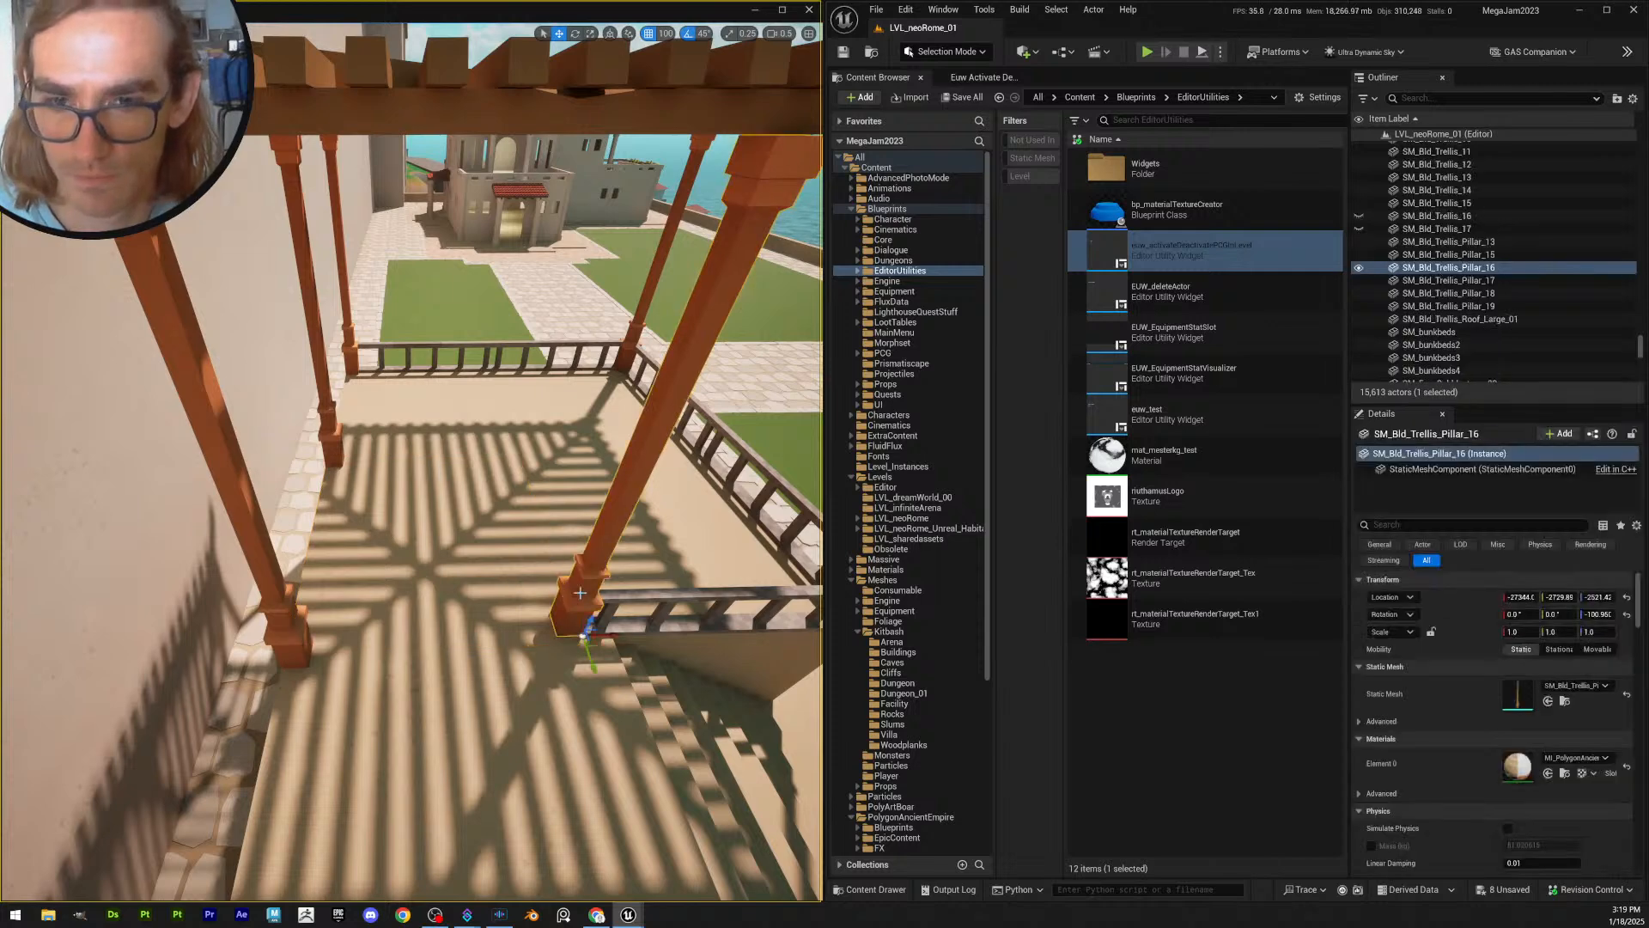
{"action": "left_click_drag", "start_coordinate": [600, 634], "coordinate": [345, 630], "text": "alt"}
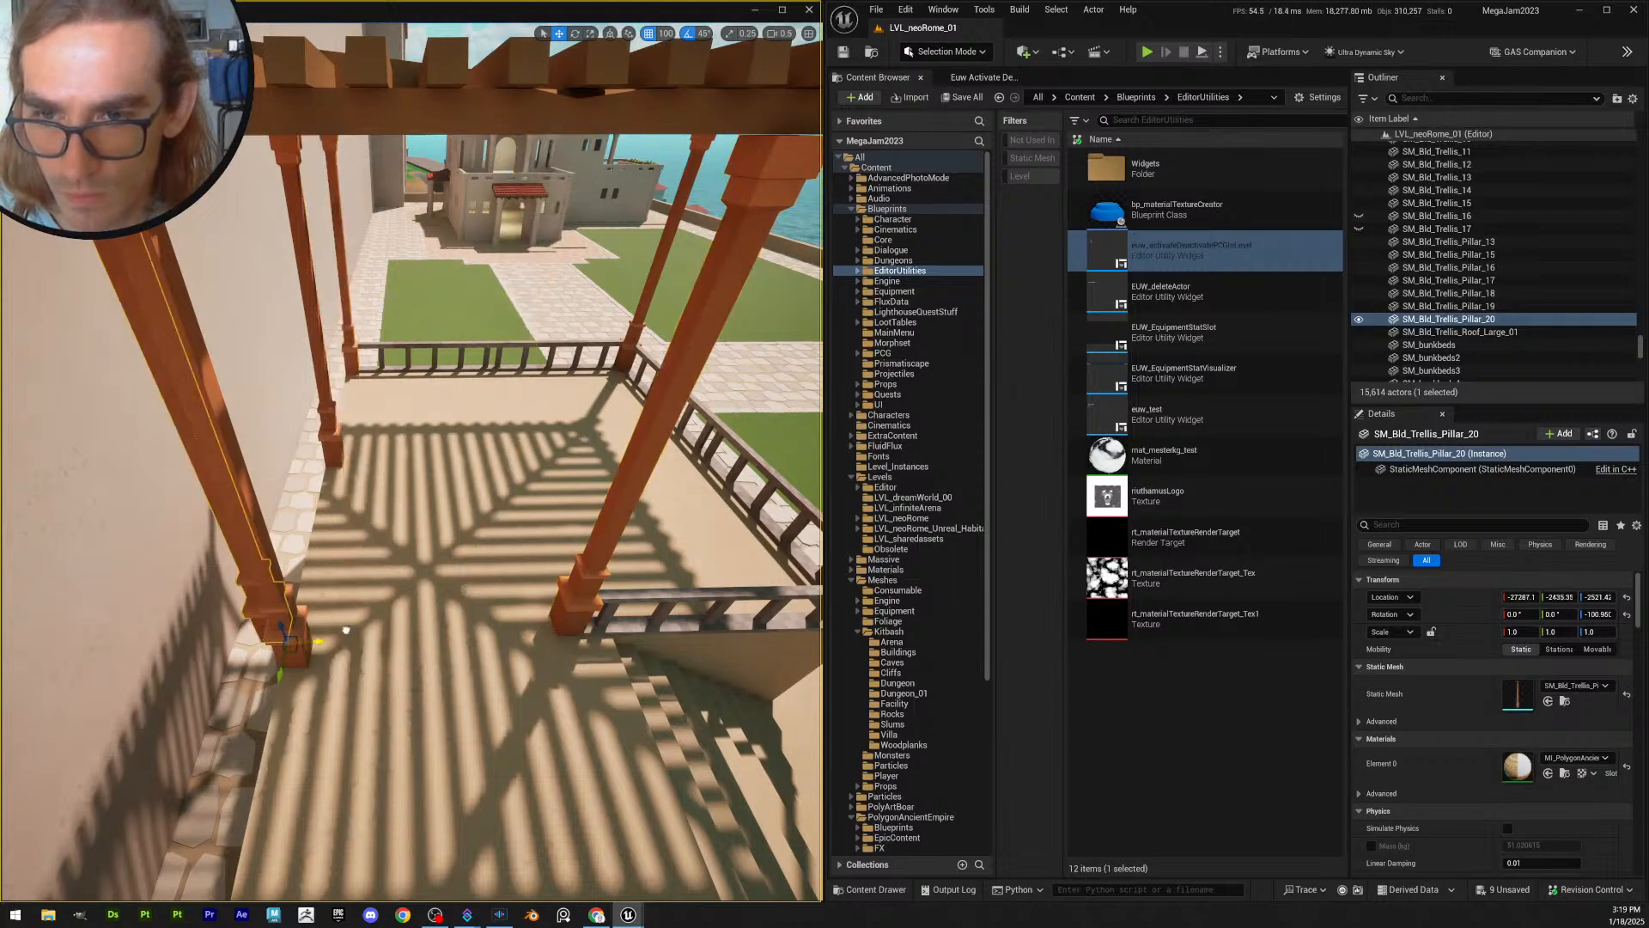
- Rotate the duplicated SM_Bld_Trellis_Pillar_20 about its pivot at the back-wall tile corner, using the 45° rotation snap
{"action": "right_click_drag", "start_coordinate": [380, 631], "coordinate": [397, 639]}
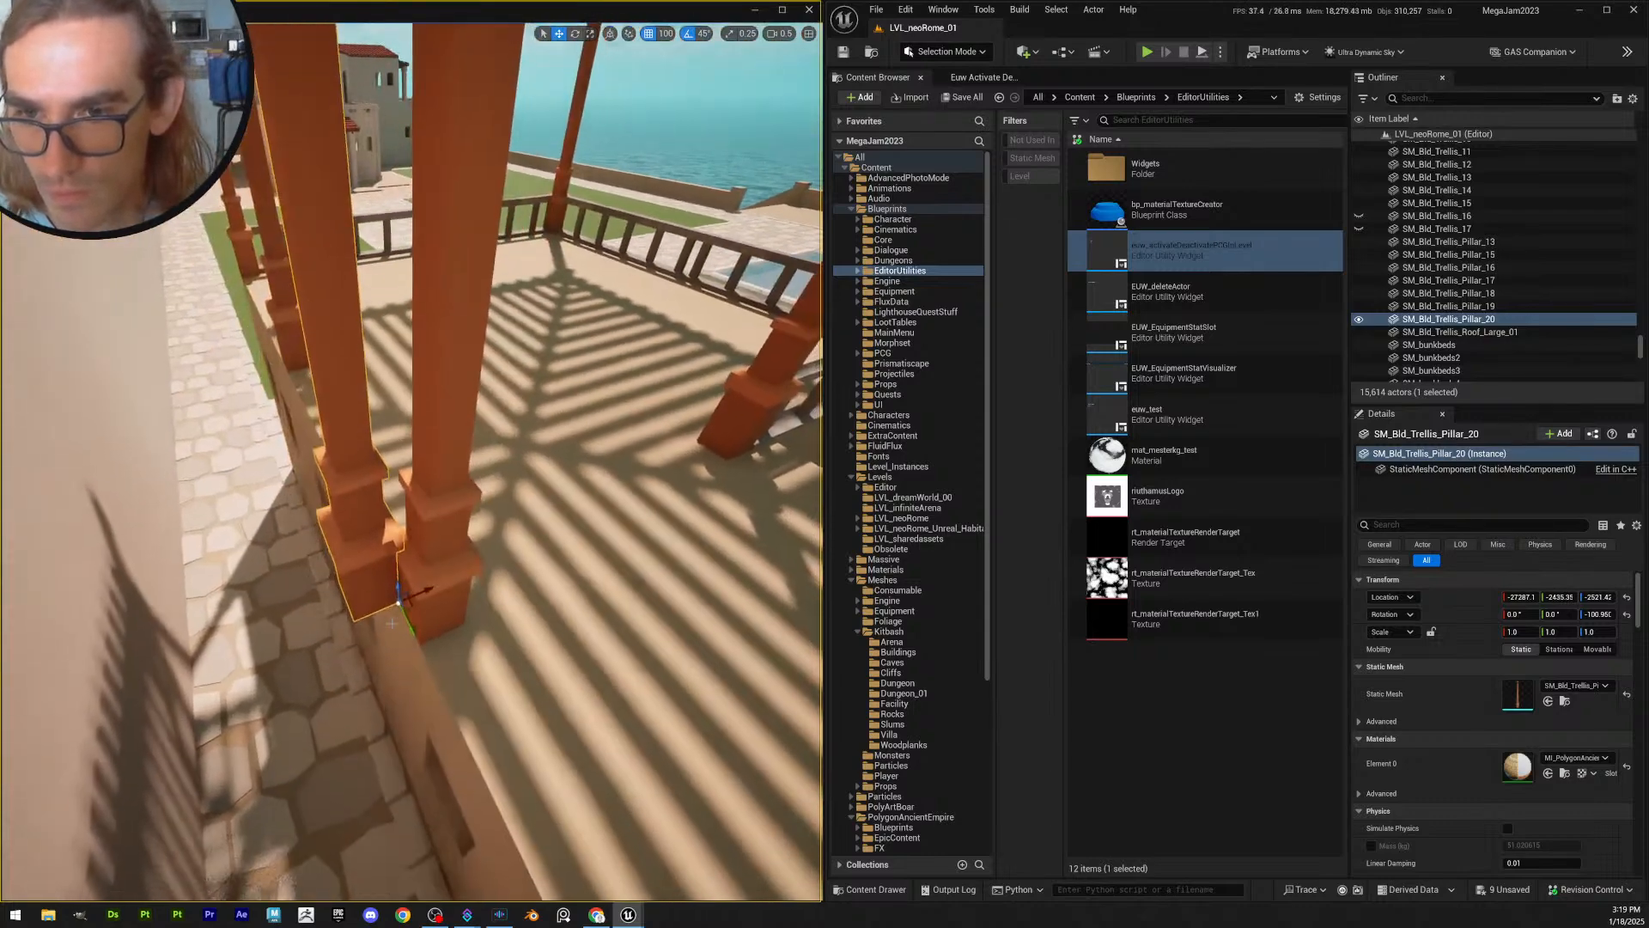
{"action": "key", "text": "e"}
{"action": "left_click_drag", "start_coordinate": [398, 639], "coordinate": [473, 628]}
{"action": "right_click_drag", "start_coordinate": [472, 628], "coordinate": [558, 644]}
- Select floor tile villa_floor_01_30x30x628 to compare its back corners with the doubled pillars and the middle pillar
{"action": "key", "text": "Escape"}
{"action": "left_click", "coordinate": [490, 655]}
{"action": "right_click_drag", "start_coordinate": [503, 482], "coordinate": [407, 653]}
{"action": "left_click", "coordinate": [407, 653]}
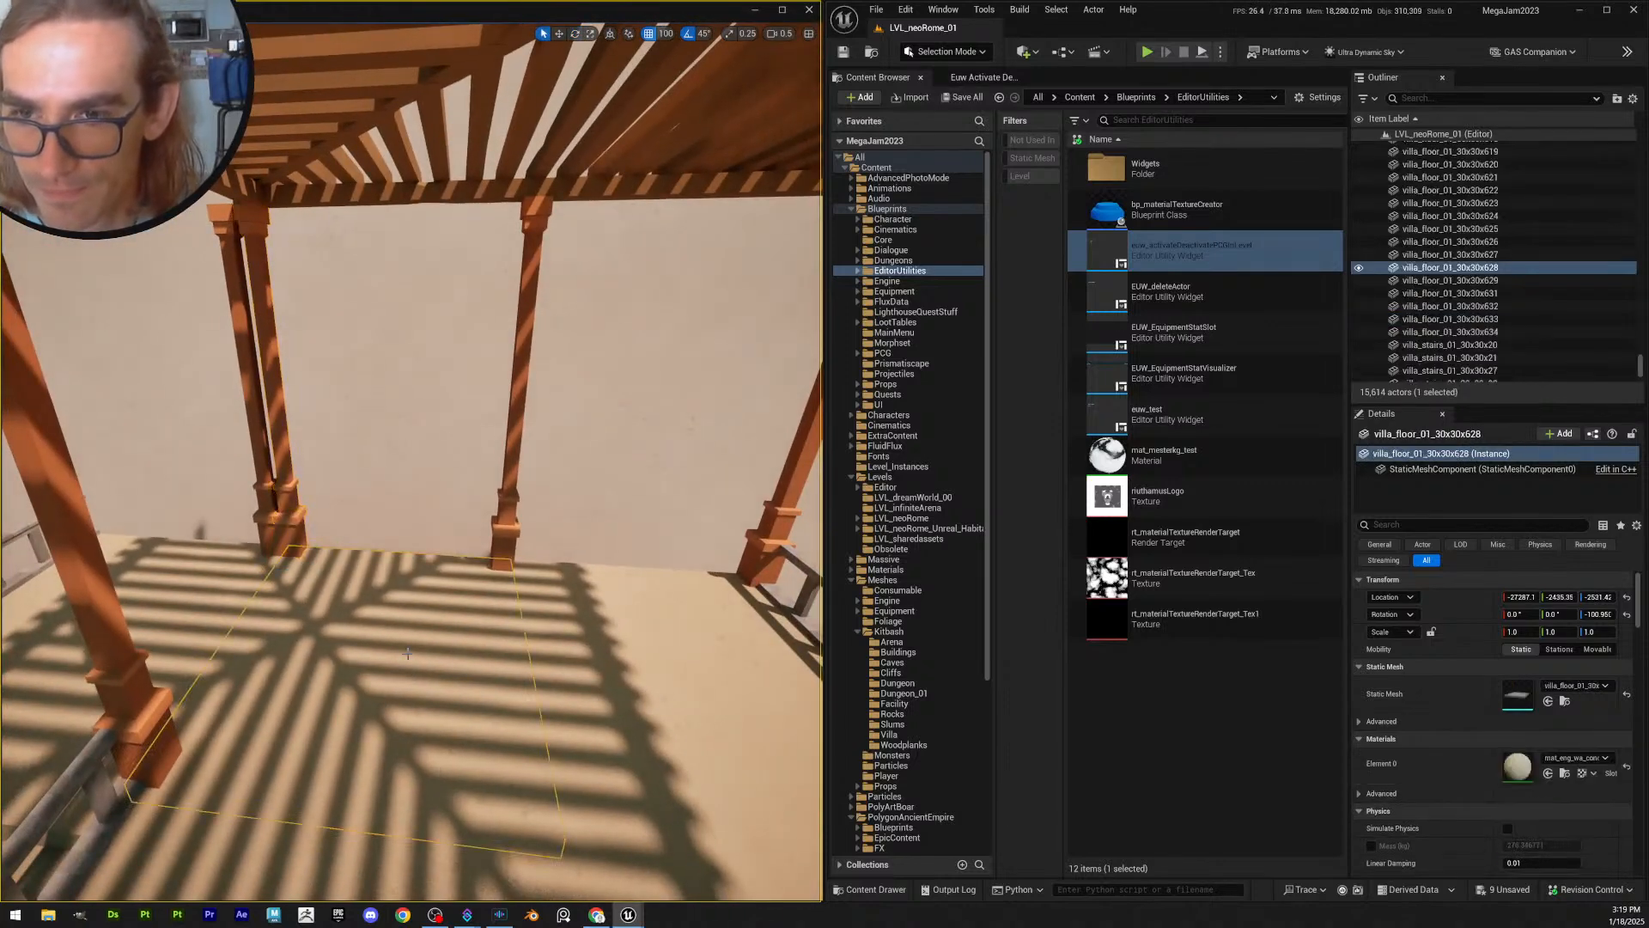
- Compare pillars SM_Bld_Trellis_Pillar_20, 18 and 16 with the corners of floor tiles villa_floor_01_30x30x628 and 627
{"action": "left_click", "coordinate": [297, 537], "text": "ctrl"}
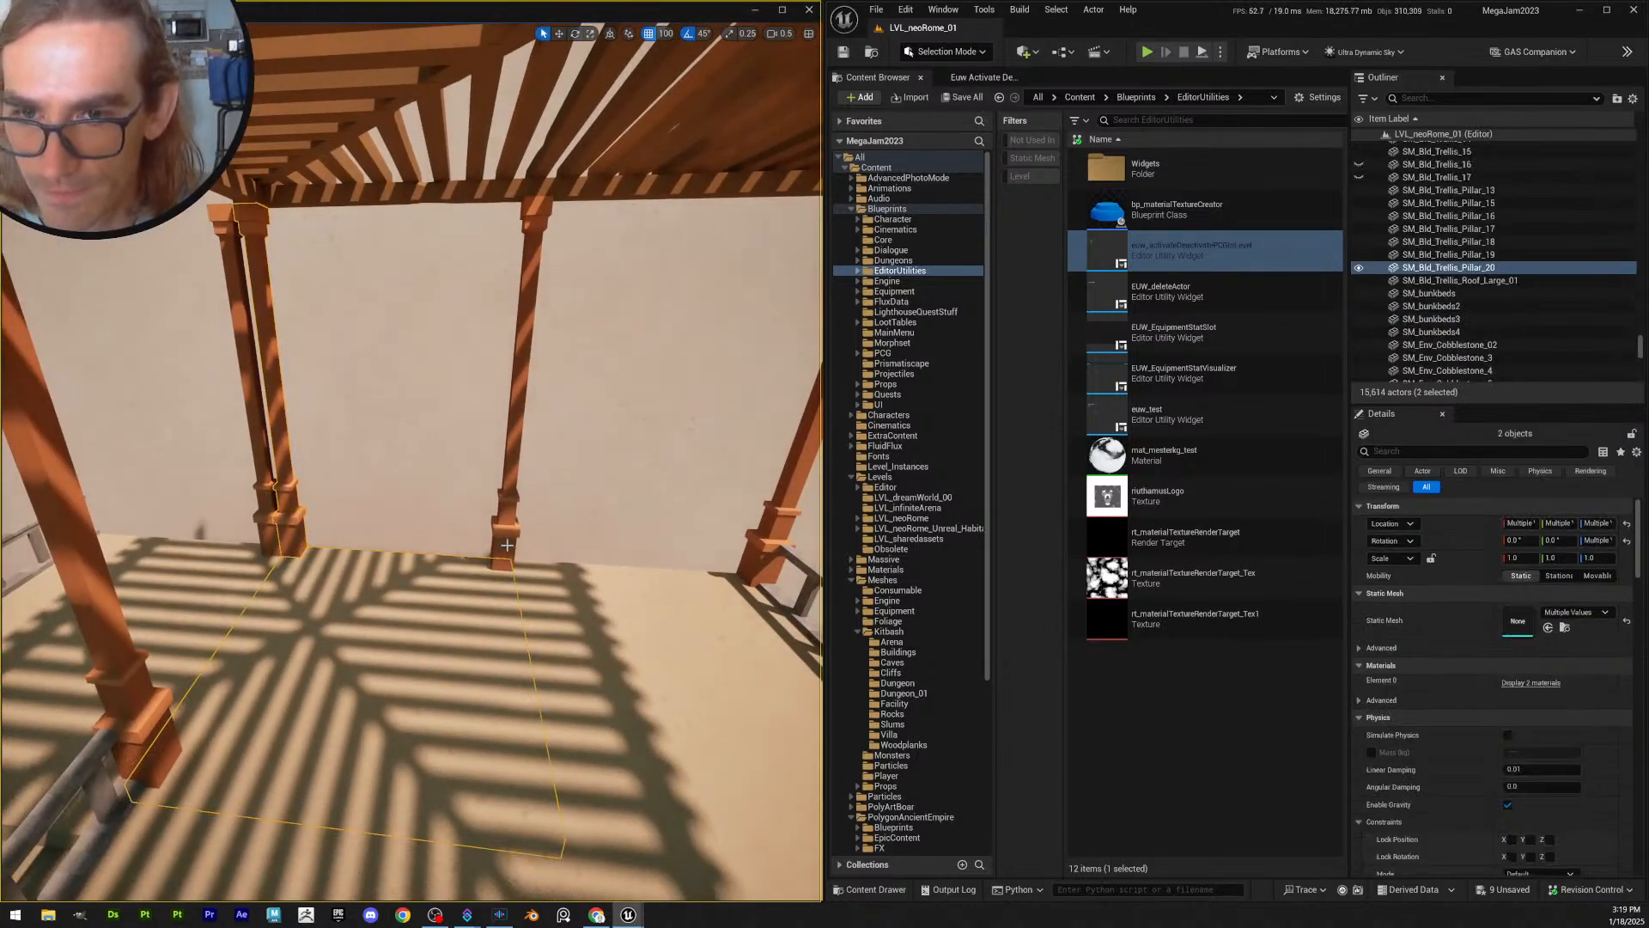
{"action": "left_click", "coordinate": [499, 544], "text": "ctrl"}
{"action": "key", "text": "f"}
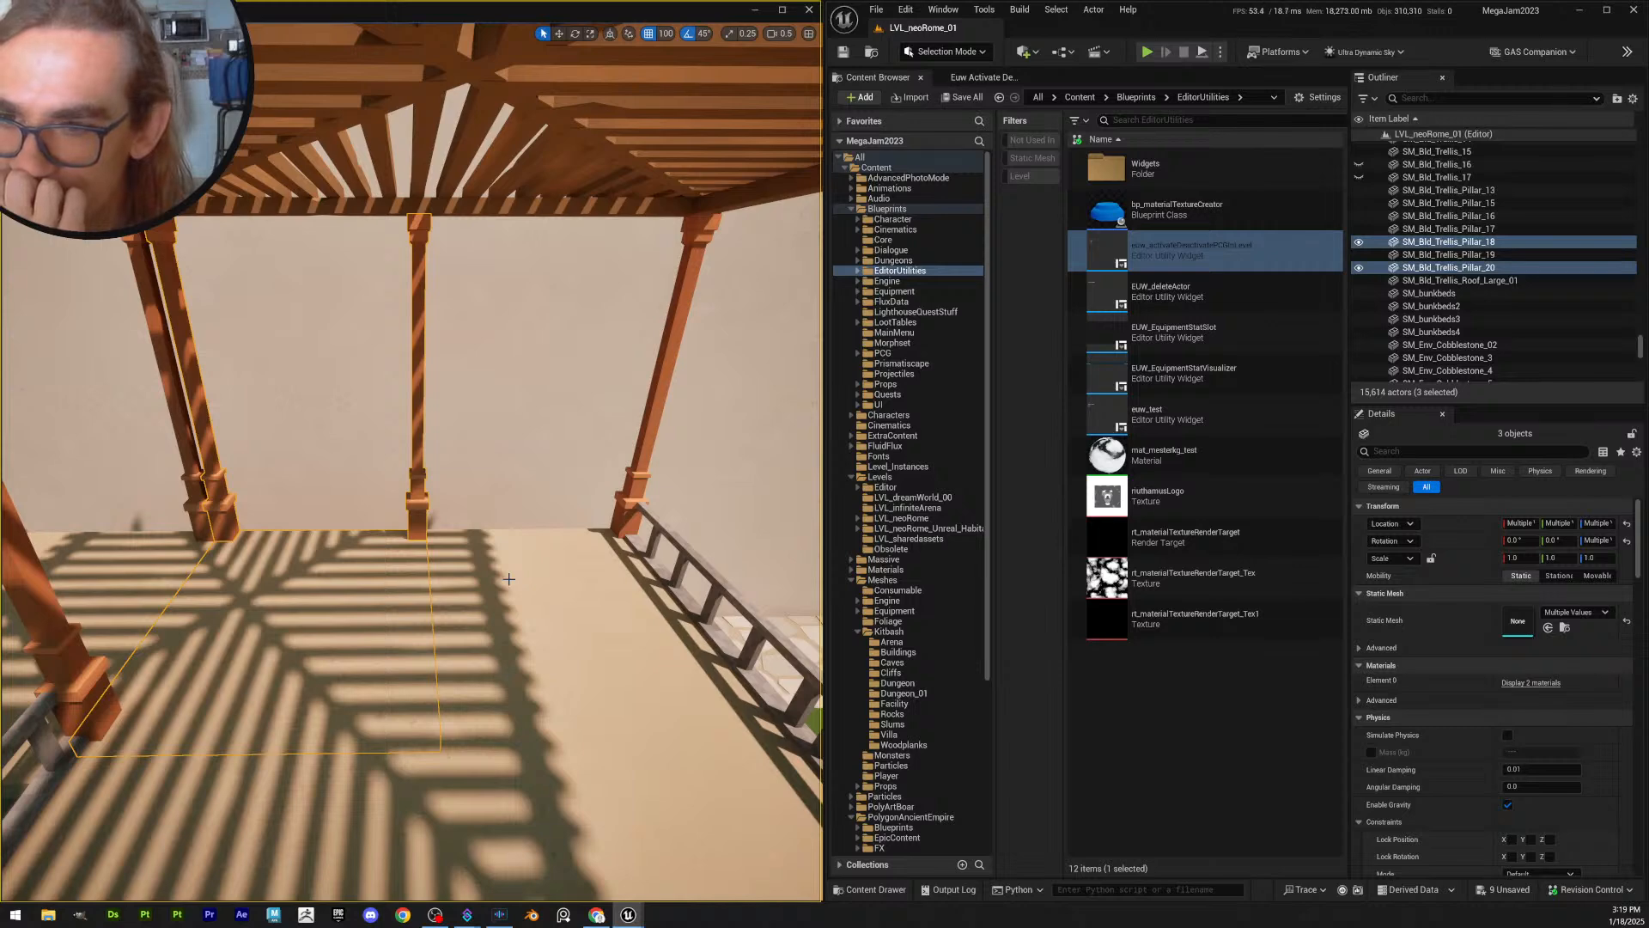
{"action": "left_click", "coordinate": [500, 568]}
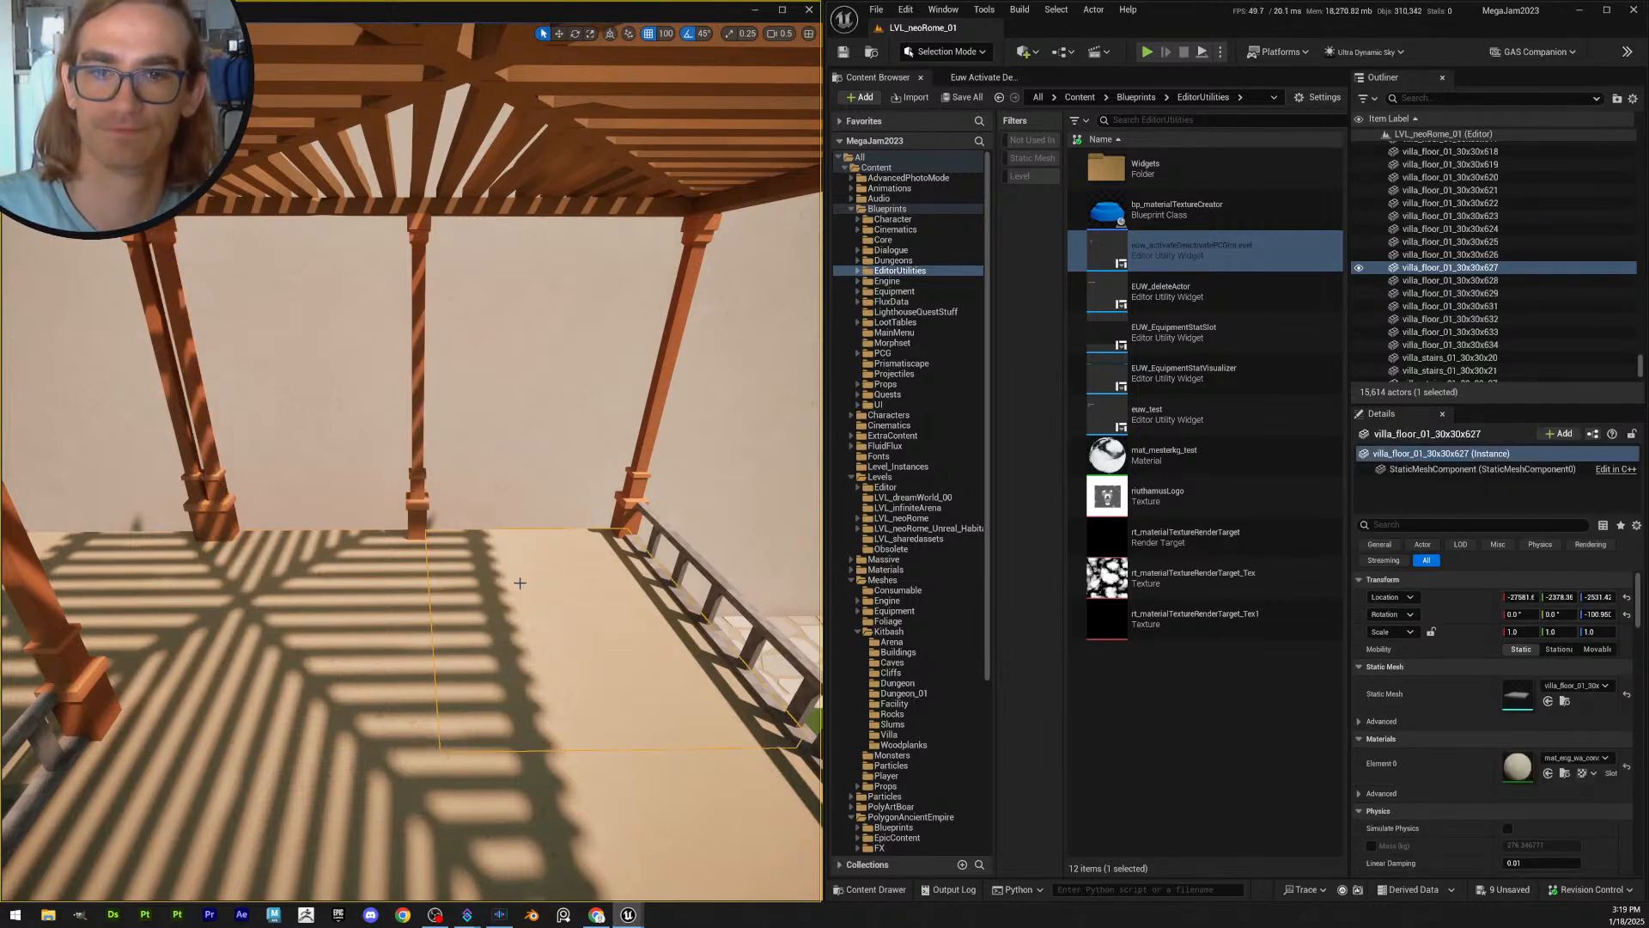
{"action": "right_click_drag", "start_coordinate": [500, 568], "coordinate": [439, 581]}
{"action": "scroll", "coordinate": [447, 567], "scroll_direction": "up", "scroll_amount": 2}
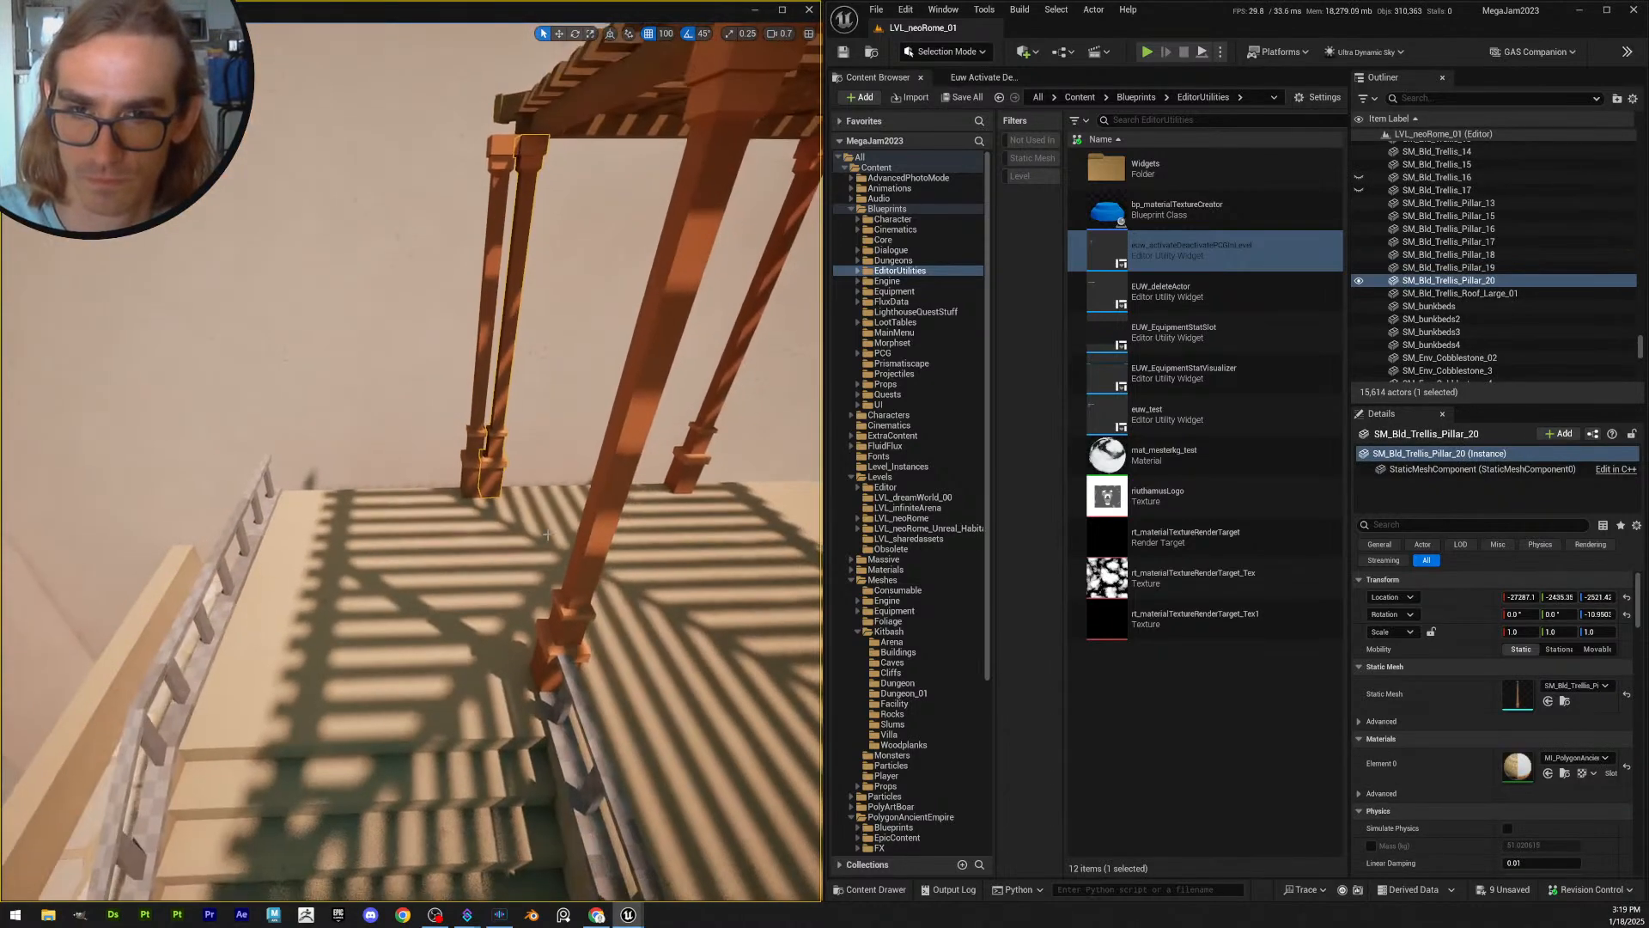
{"action": "left_click", "coordinate": [496, 488]}
{"action": "left_click", "coordinate": [497, 488], "text": "ctrl"}
{"action": "left_click", "coordinate": [561, 642], "text": "ctrl"}
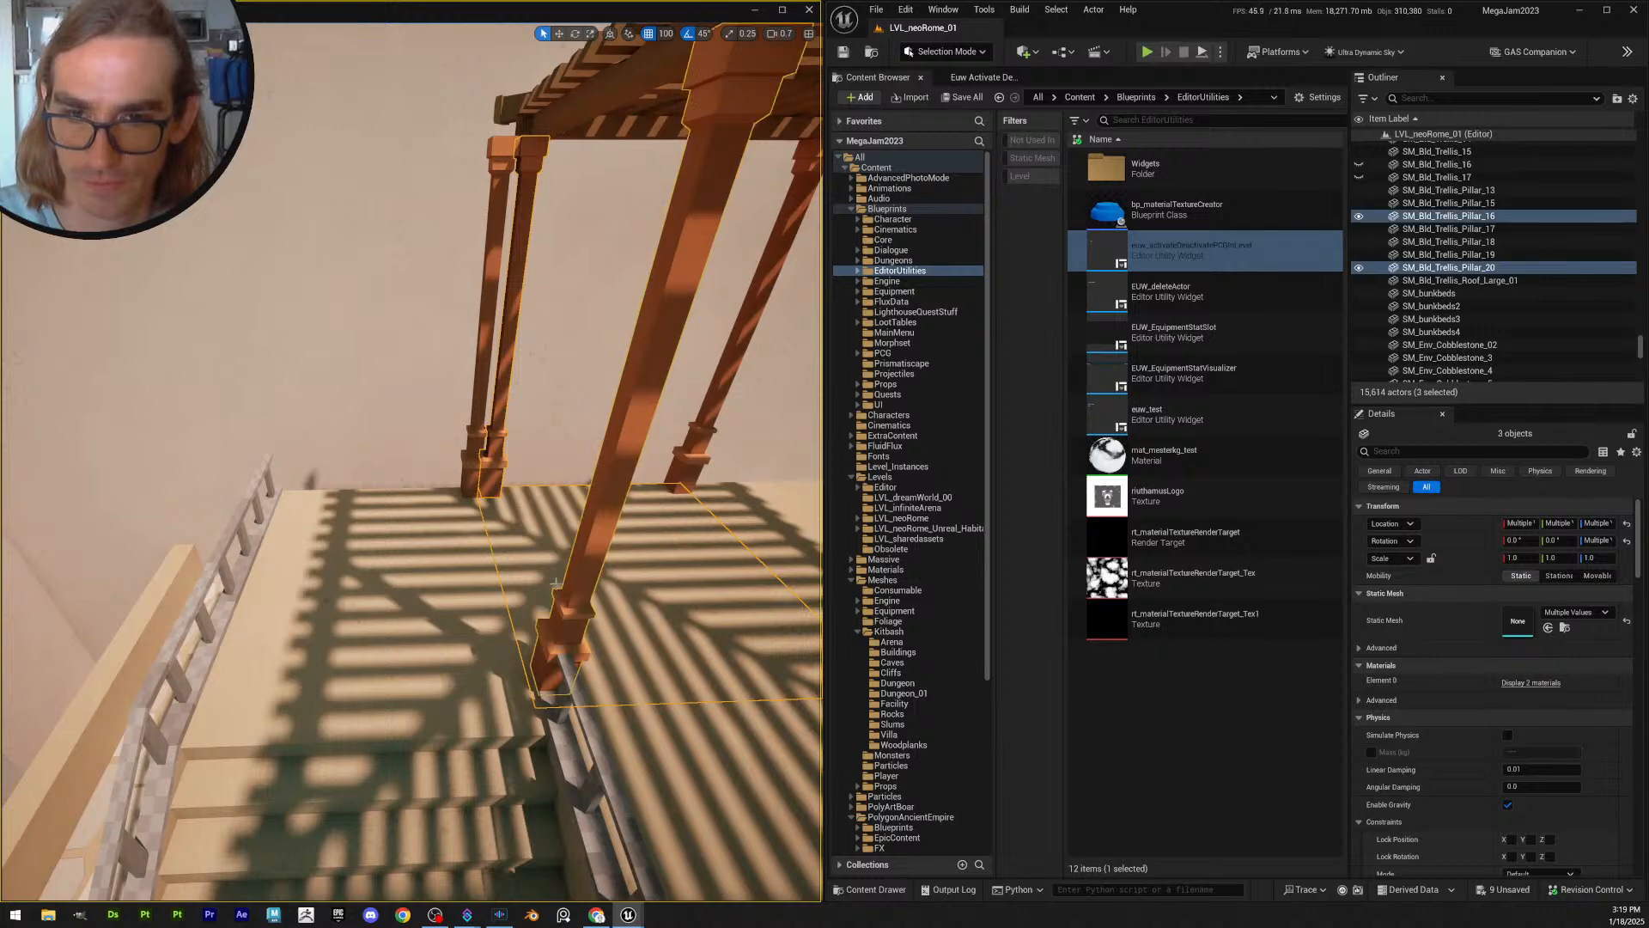
{"action": "right_click_drag", "start_coordinate": [560, 643], "coordinate": [560, 643]}
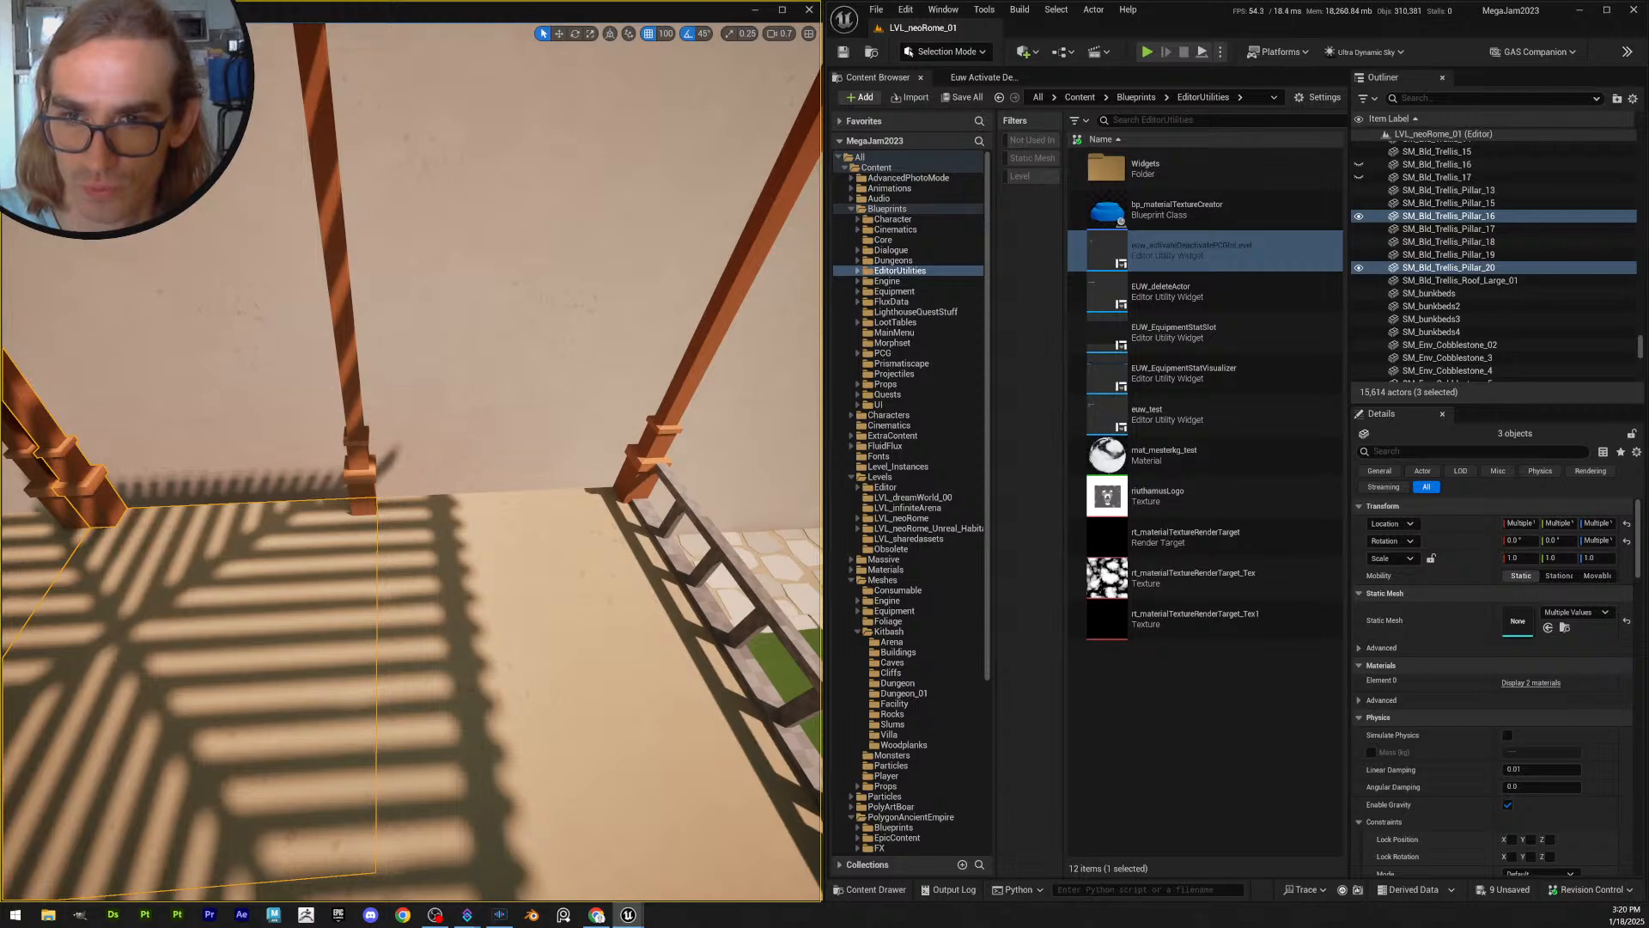
{"action": "right_click_drag", "start_coordinate": [561, 643], "coordinate": [560, 642]}
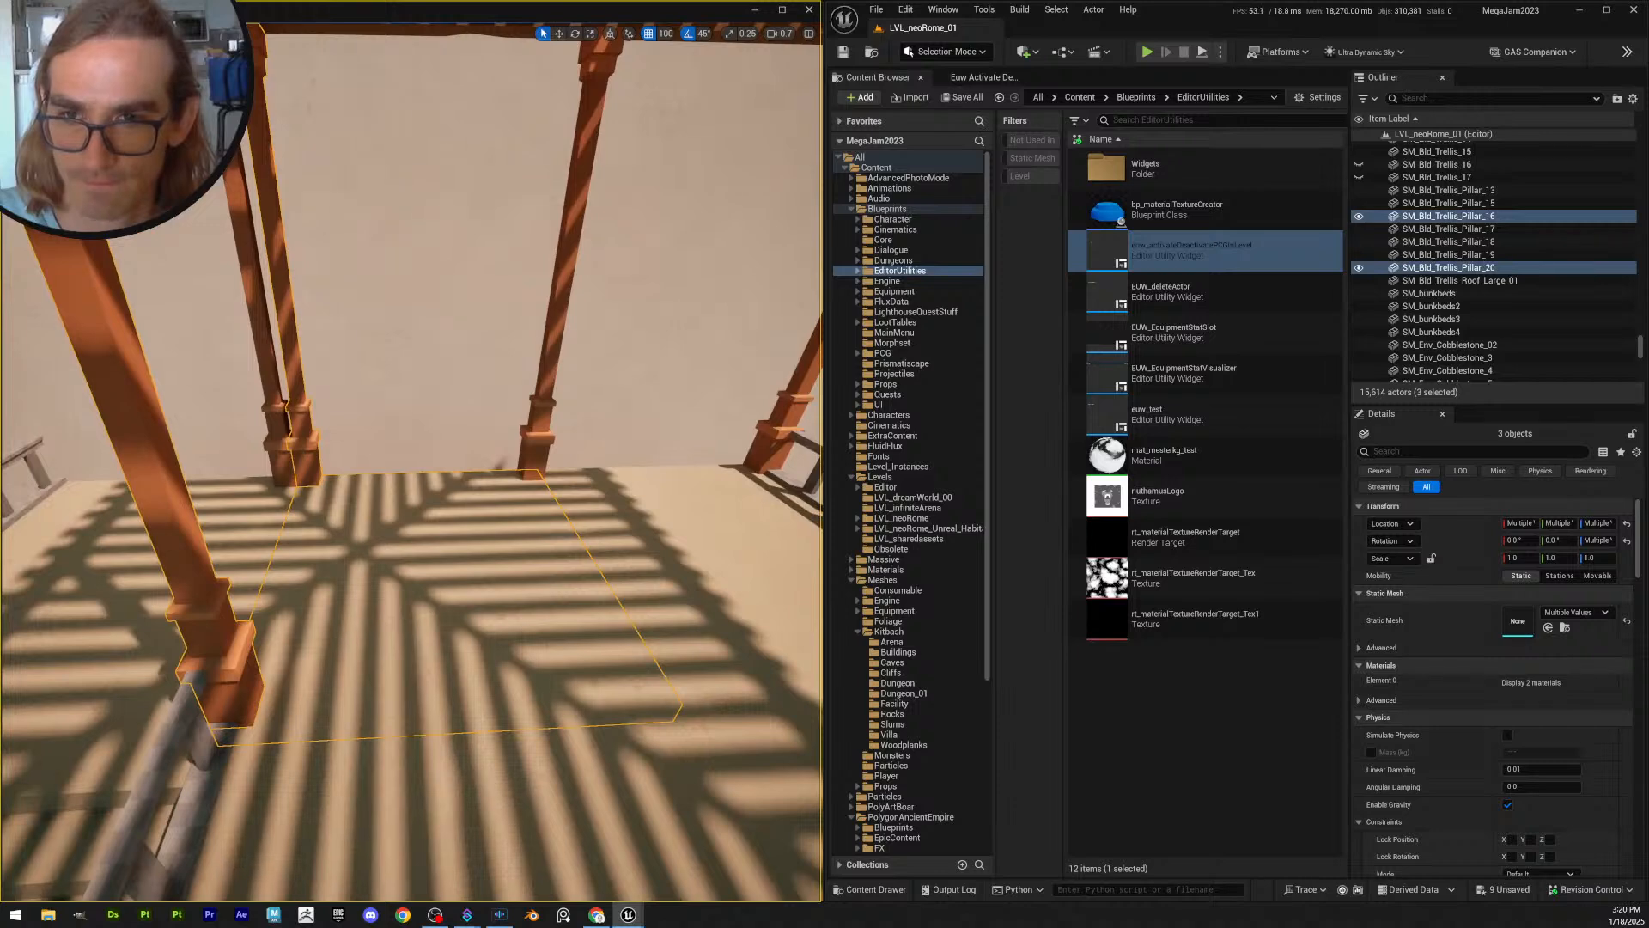
- Delete the doubled pillar SM_Bld_Trellis_Pillar_19 at the stair-side back-wall corner of the floor tile
{"action": "right_click_drag", "start_coordinate": [519, 480], "coordinate": [519, 480]}
{"action": "left_click", "coordinate": [519, 480]}
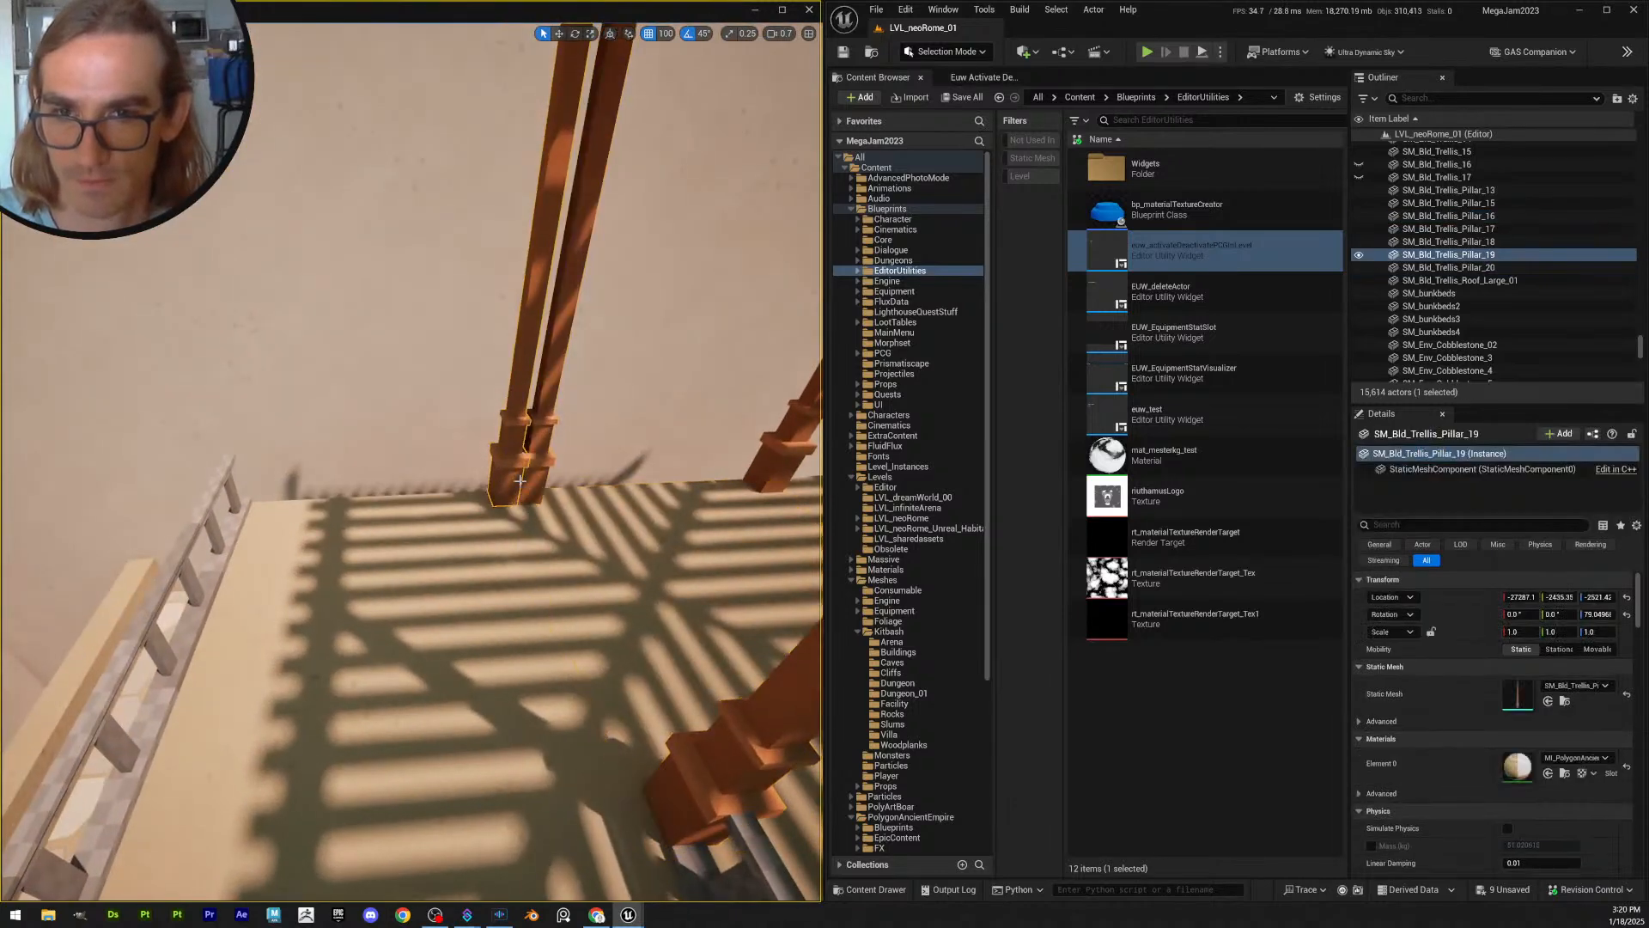
{"action": "key", "text": "Delete"}
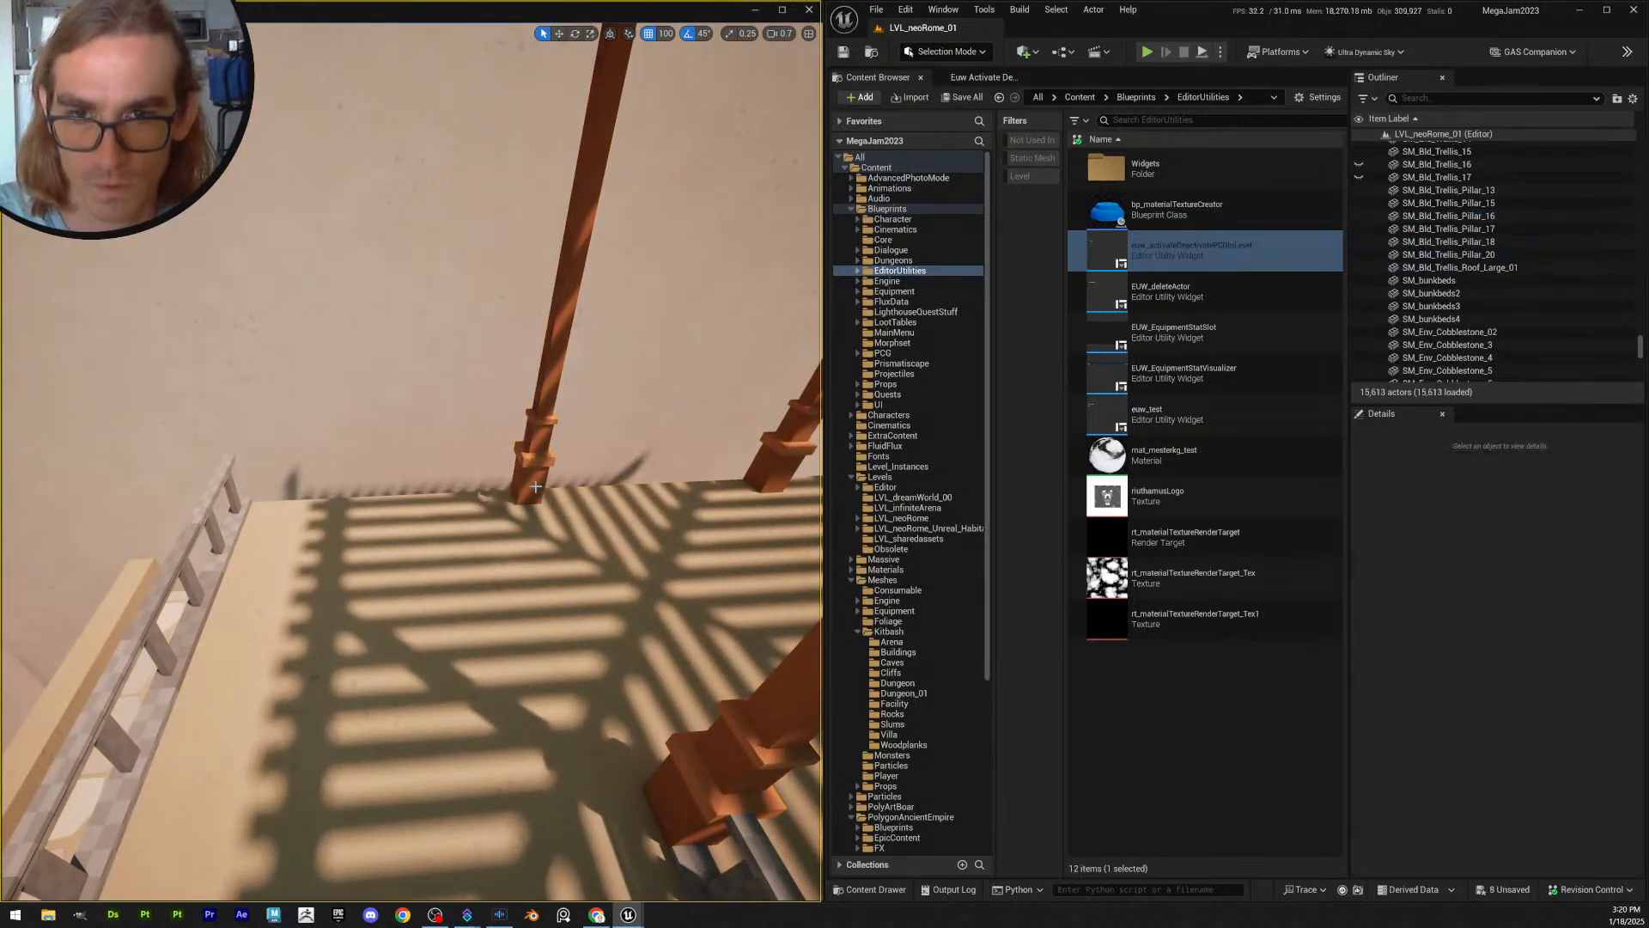
- Place a copy of pillar SM_Bld_Trellis_Pillar_20 along the back wall at the outer railing corner beyond the stair side
{"action": "key", "text": "ctrl+v"}
{"action": "key", "text": "w"}
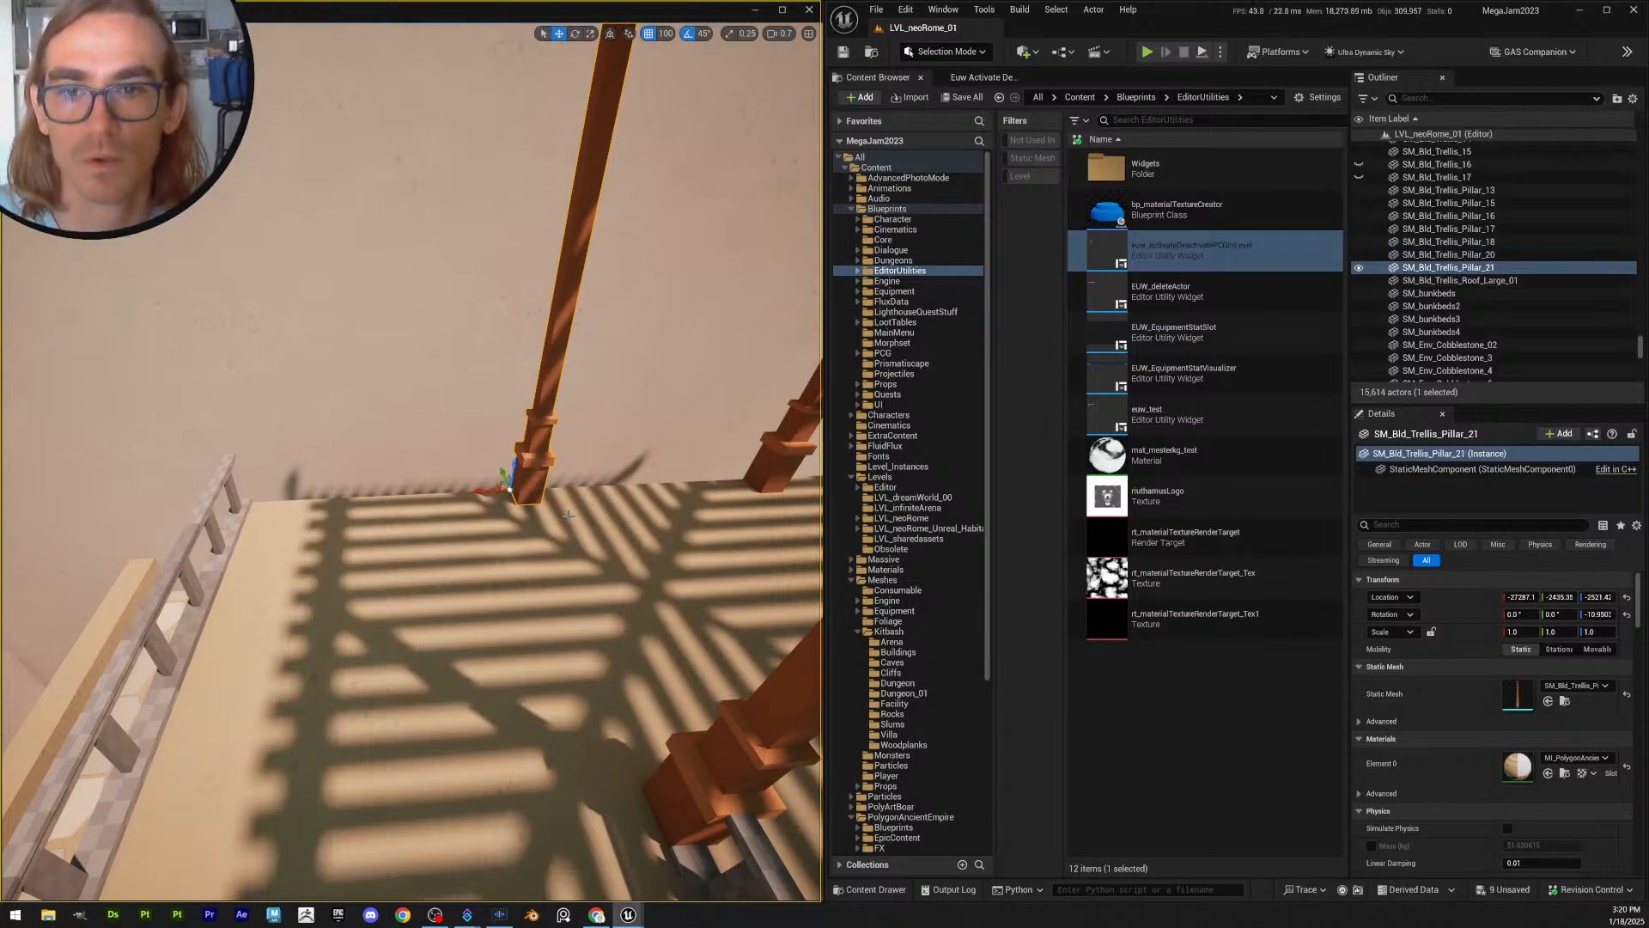
{"action": "left_click_drag", "start_coordinate": [479, 489], "coordinate": [201, 503]}
{"action": "right_click_drag", "start_coordinate": [201, 503], "coordinate": [201, 502]}
{"action": "right_click_drag", "start_coordinate": [386, 395], "coordinate": [461, 517]}
- Check back-wall pillar SM_Bld_Trellis_Pillar_20 and its outer copy against the edges of floor tiles villa_floor_01_30x30x629 and 628
{"action": "key", "text": "Escape"}
{"action": "left_click", "coordinate": [474, 497]}
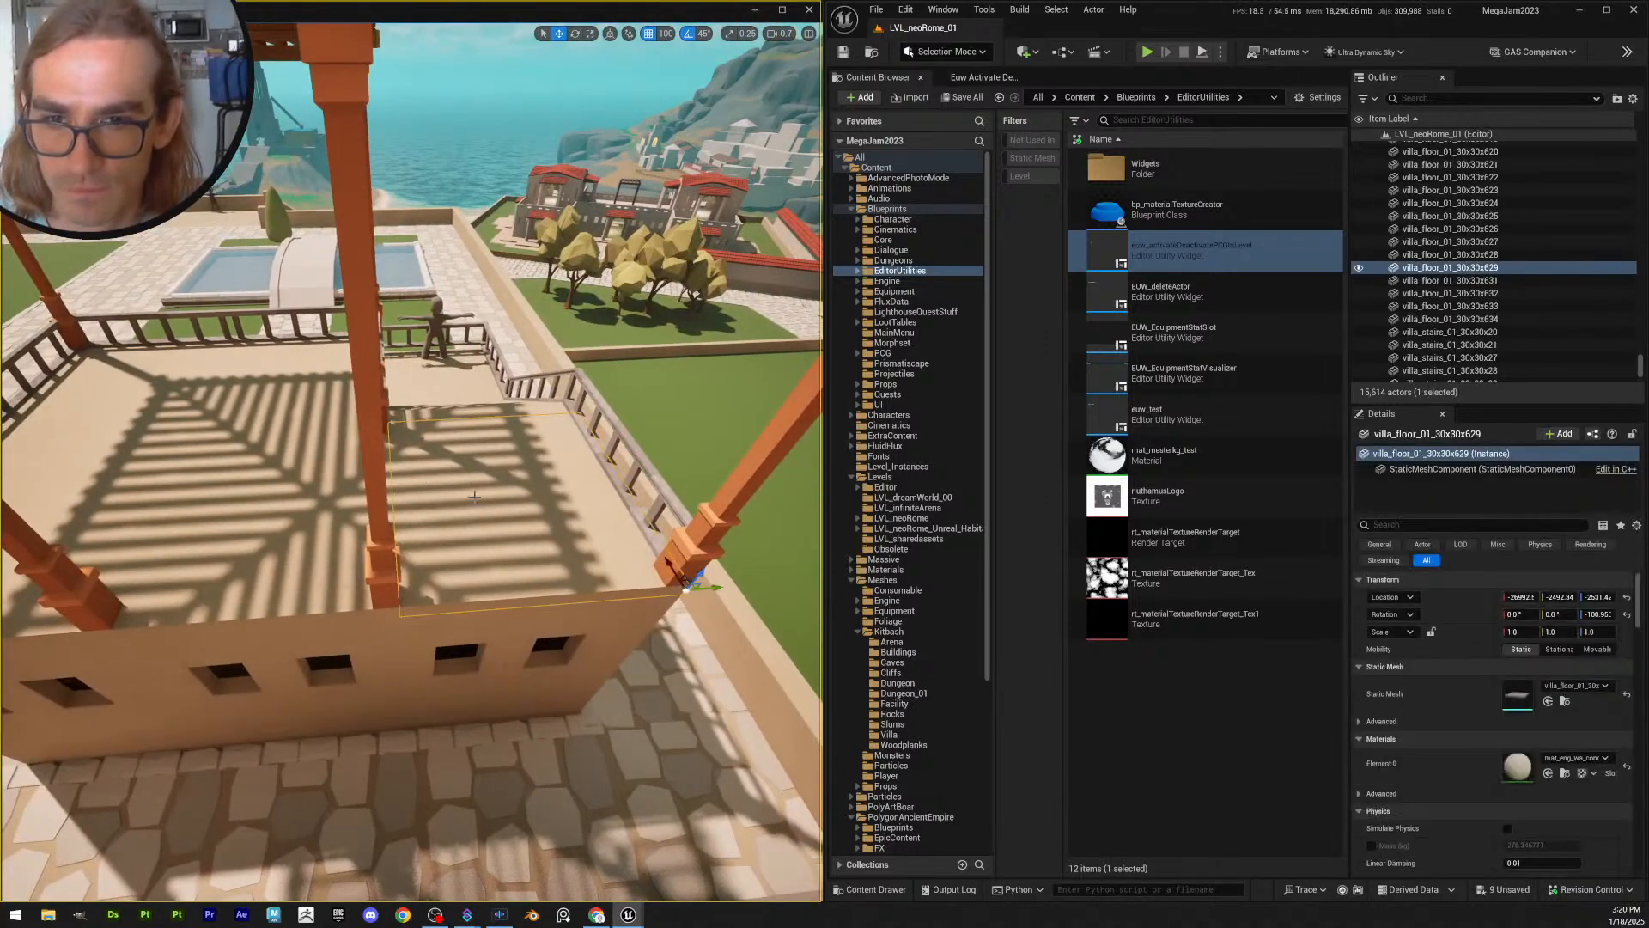
{"action": "left_click", "coordinate": [391, 576], "text": "ctrl"}
{"action": "right_click_drag", "start_coordinate": [469, 539], "coordinate": [499, 512]}
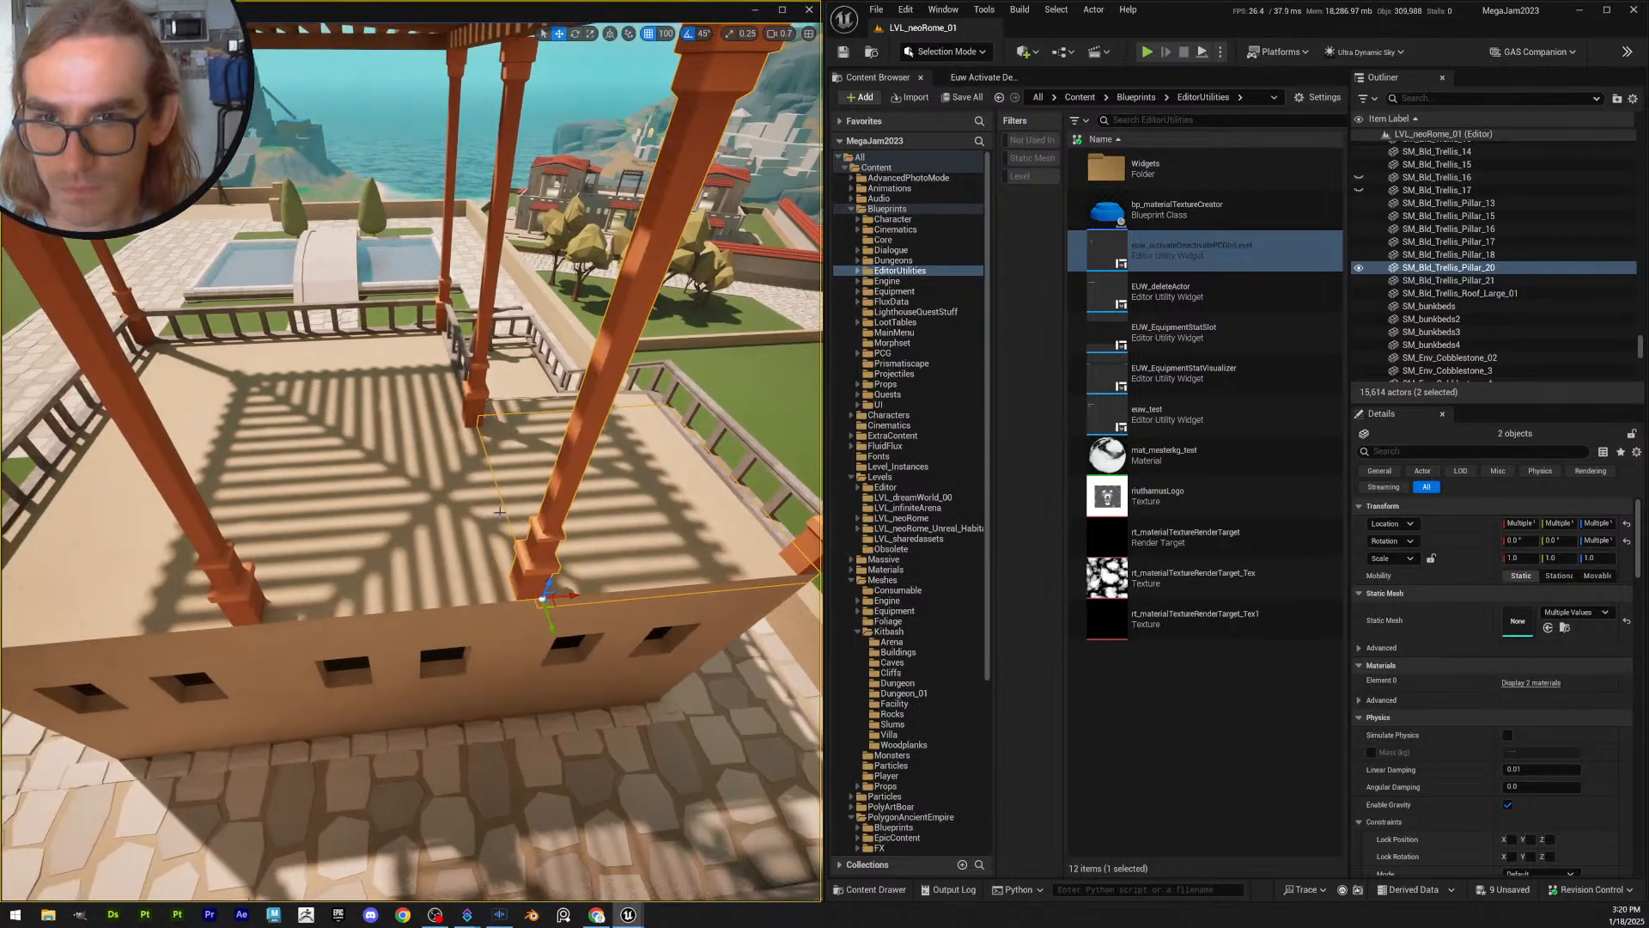
{"action": "left_click", "coordinate": [458, 579]}
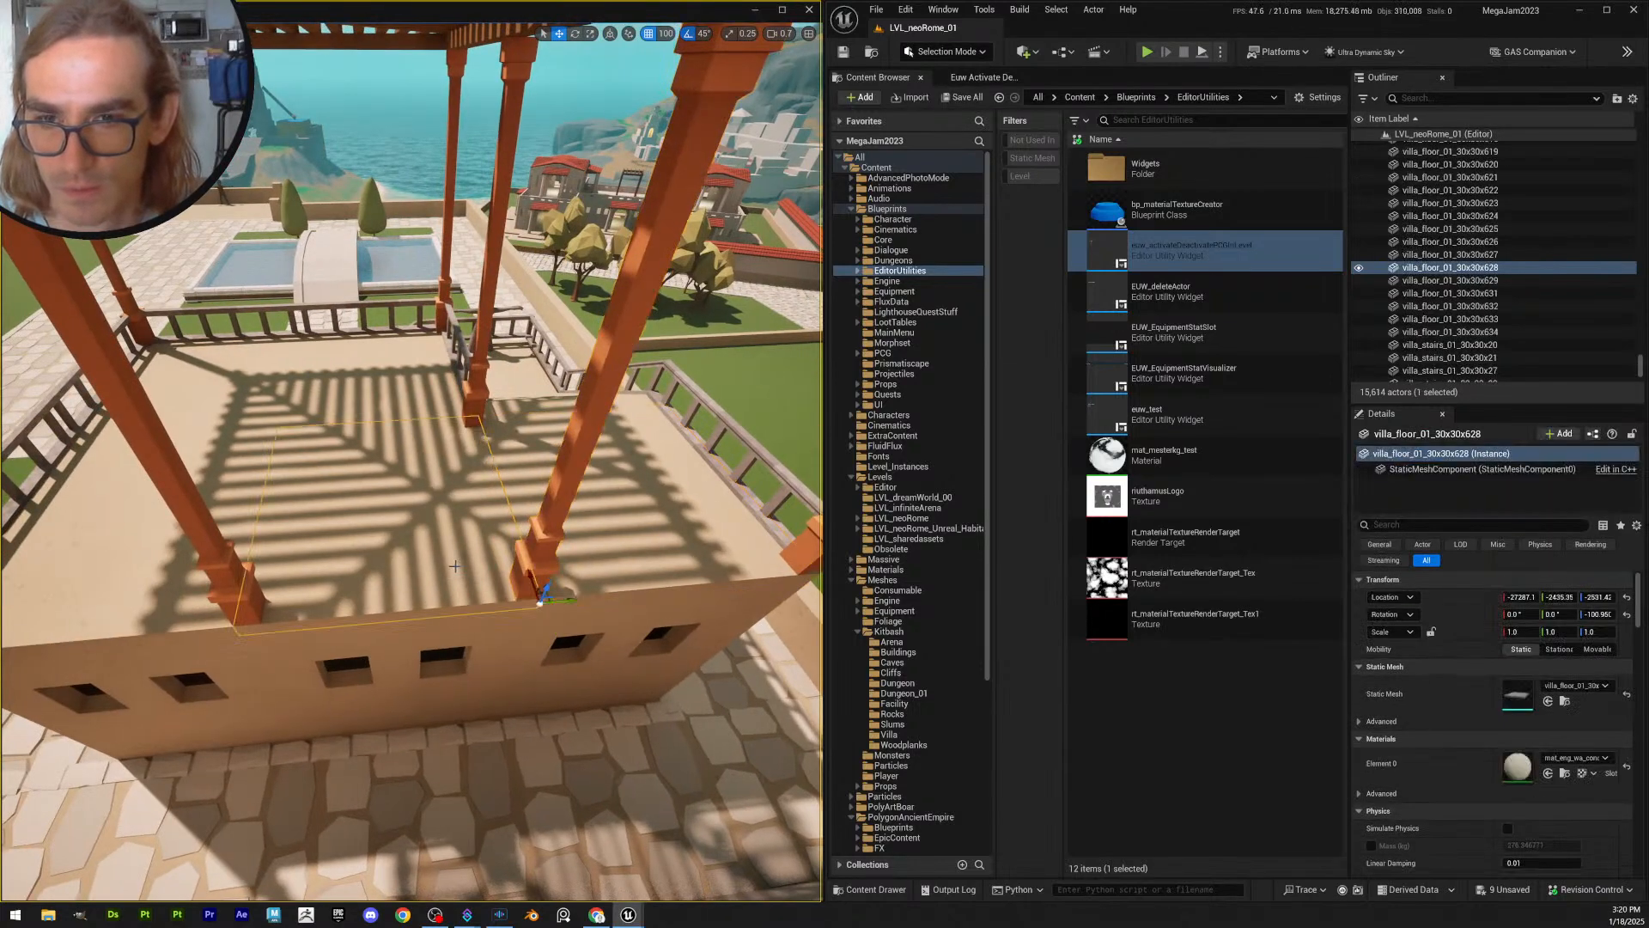
{"action": "mouse_move", "coordinate": [456, 566]}
{"action": "right_mouse_down"}
{"action": "mouse_move", "coordinate": [434, 563]}
{"action": "mouse_move", "coordinate": [455, 477]}
{"action": "mouse_move", "coordinate": [486, 494]}
{"action": "mouse_move", "coordinate": [378, 472]}
{"action": "mouse_move", "coordinate": [454, 566]}
{"action": "right_mouse_up"}
{"action": "key", "text": "Escape"}
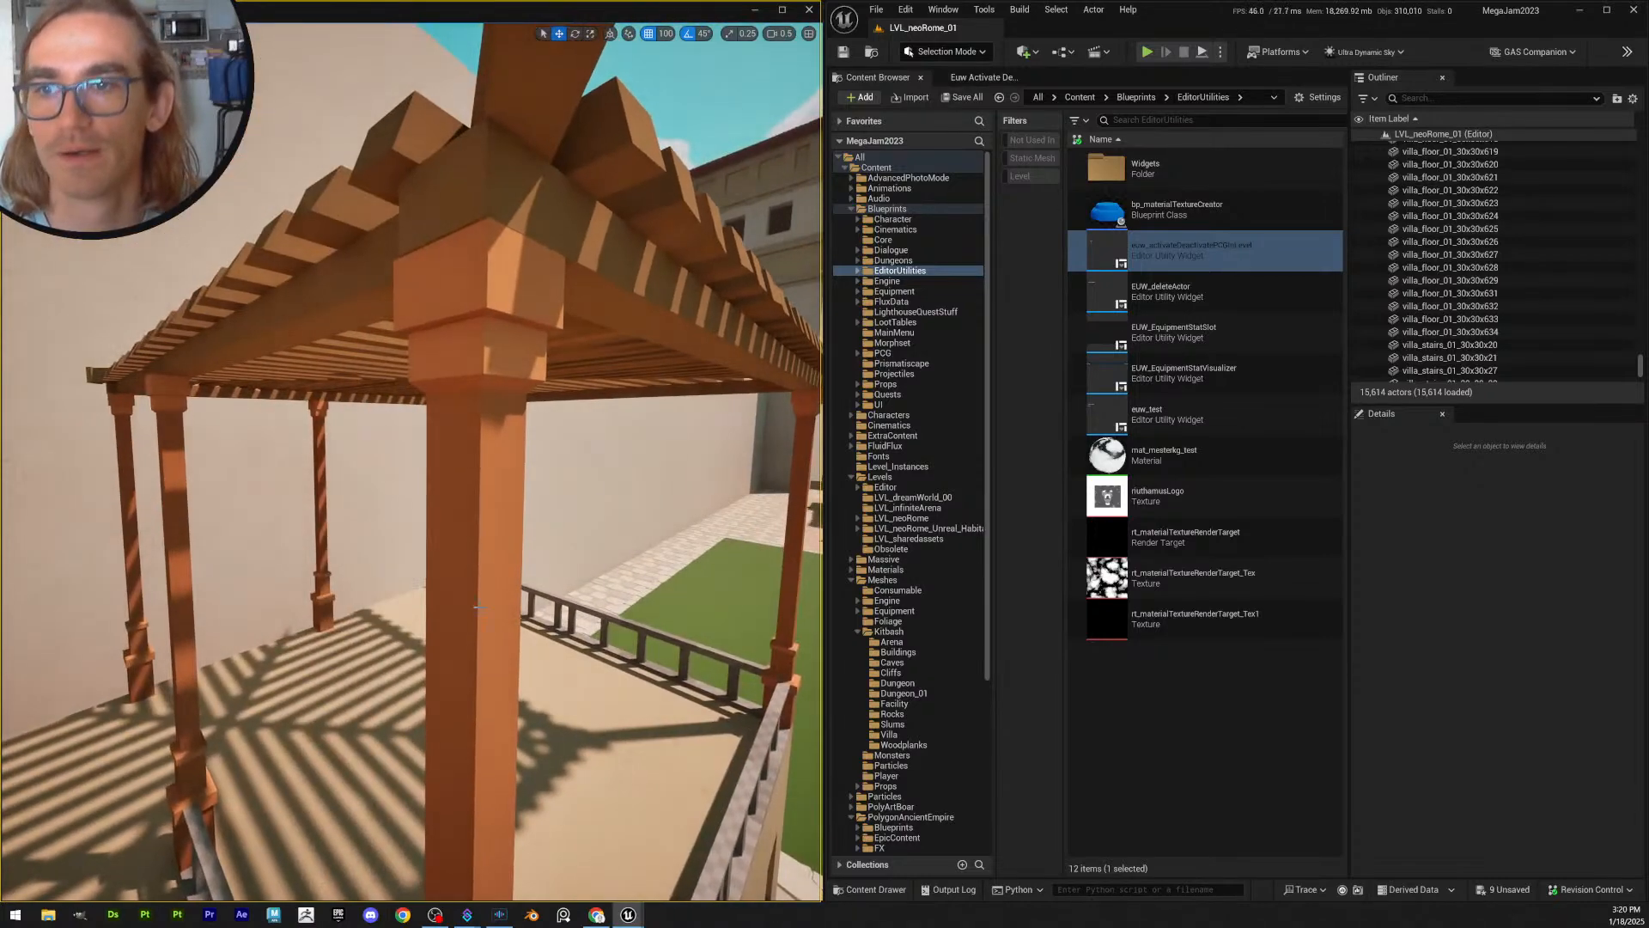
- Examine how middle back-wall pillar SM_Bld_Trellis_Pillar_18 sits on the shared corner of floor tiles villa_floor_01_30x30x628 and 627
{"action": "right_click_drag", "start_coordinate": [494, 295], "coordinate": [450, 277]}
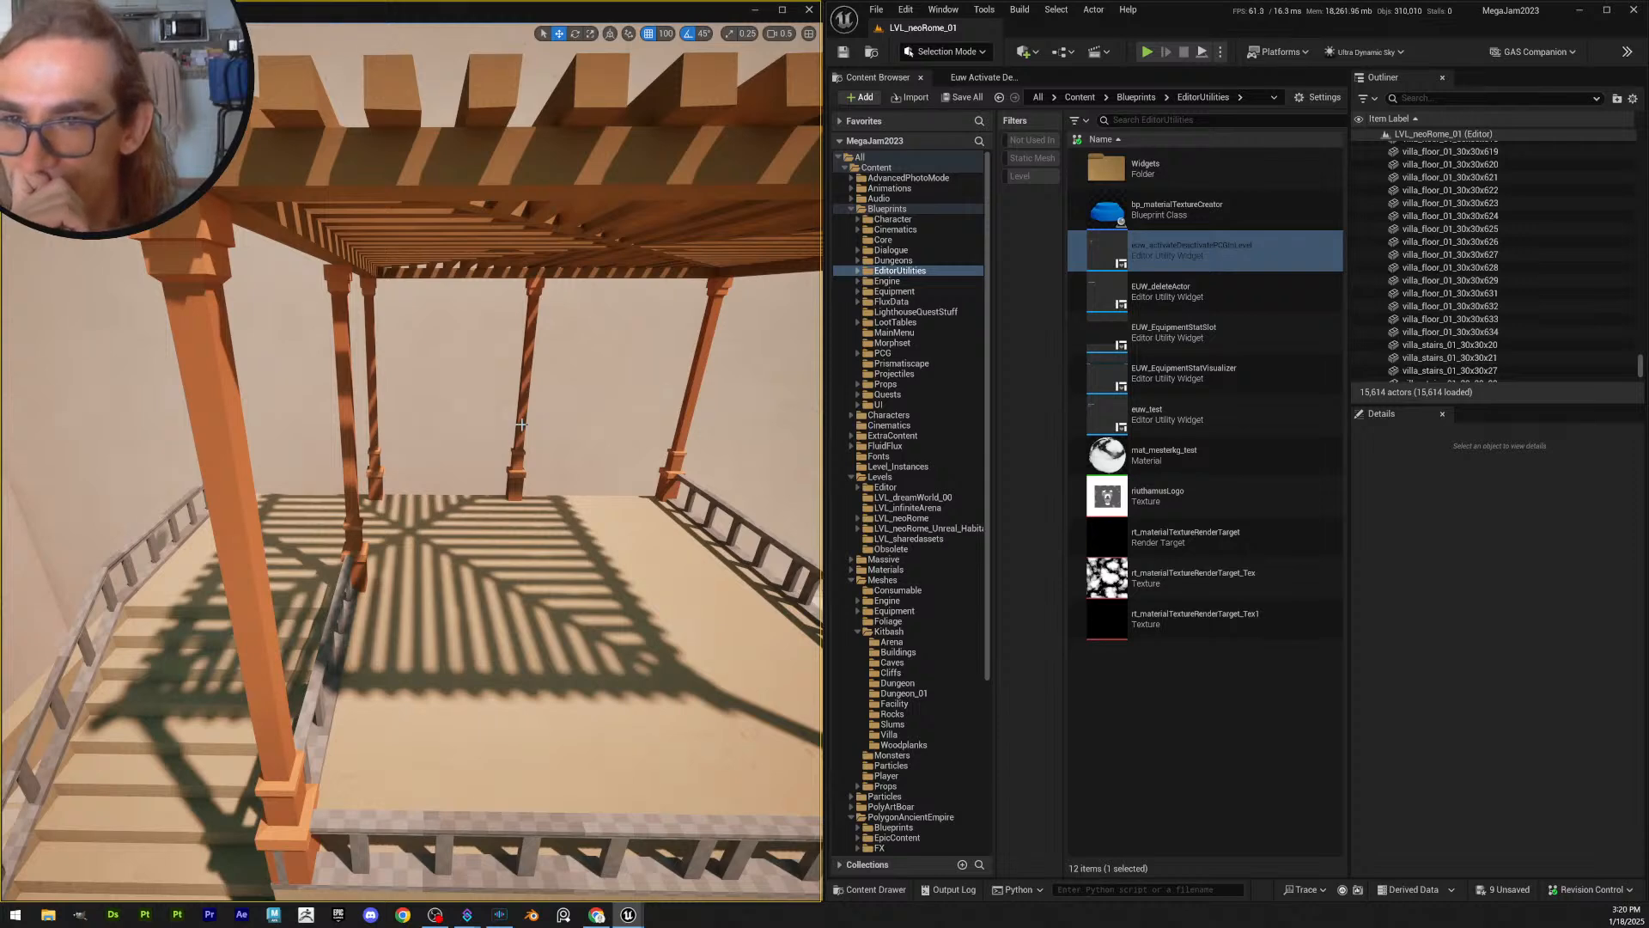
{"action": "right_click_drag", "start_coordinate": [515, 505], "coordinate": [515, 505]}
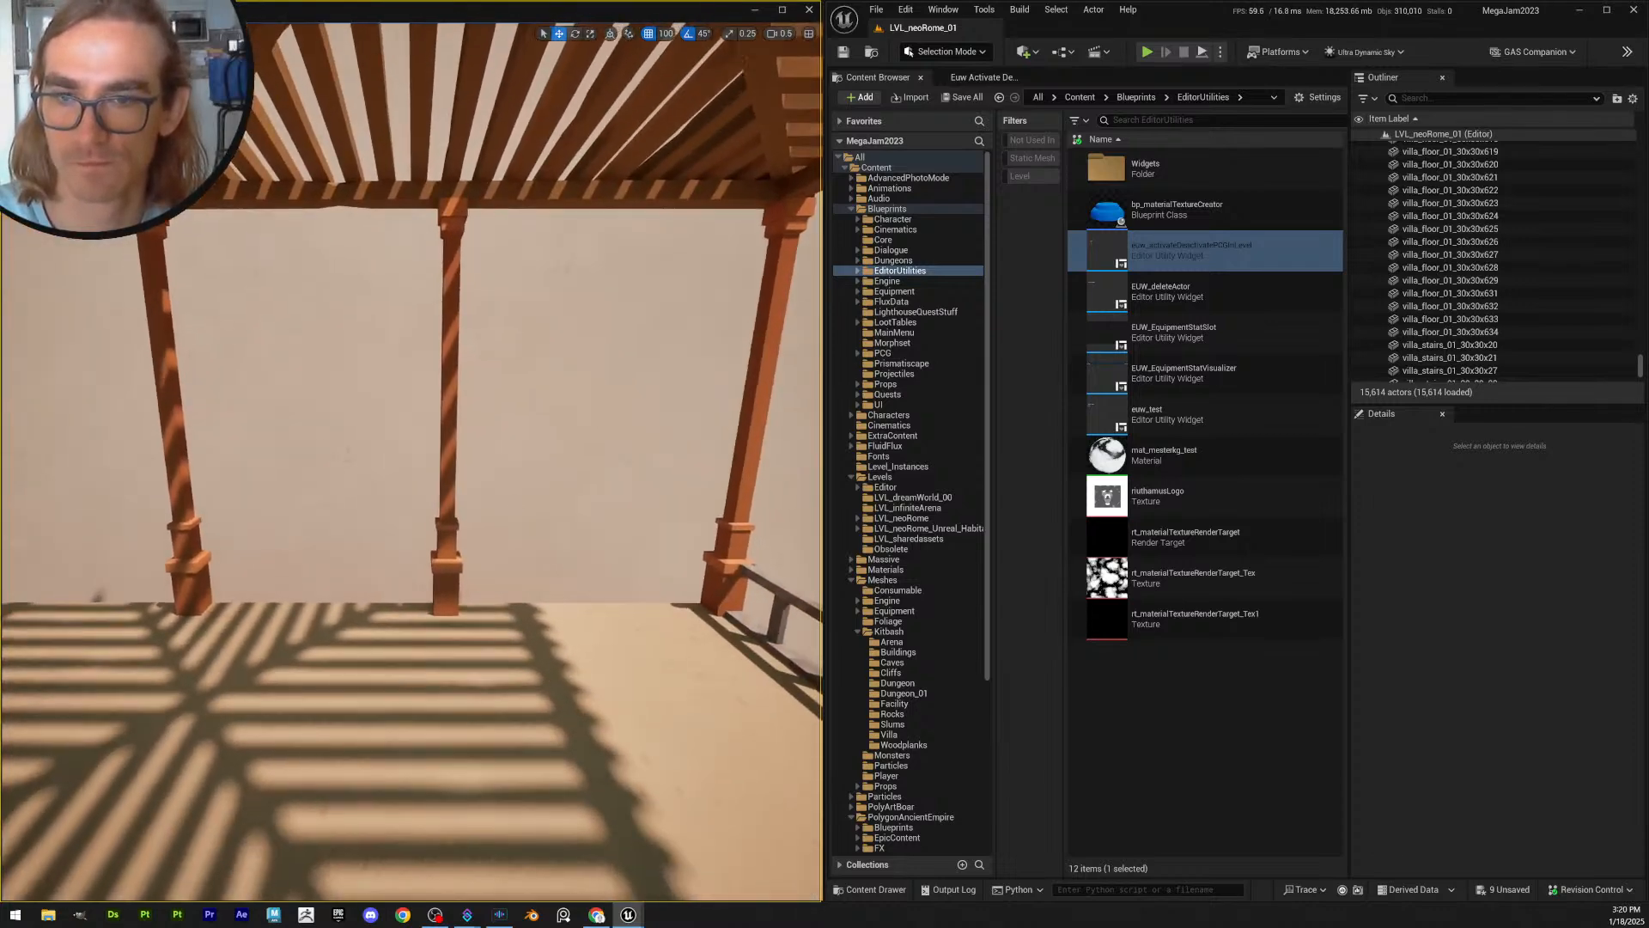
{"action": "left_click", "coordinate": [451, 601]}
{"action": "right_click_drag", "start_coordinate": [451, 601], "coordinate": [429, 548]}
{"action": "left_click", "coordinate": [429, 549]}
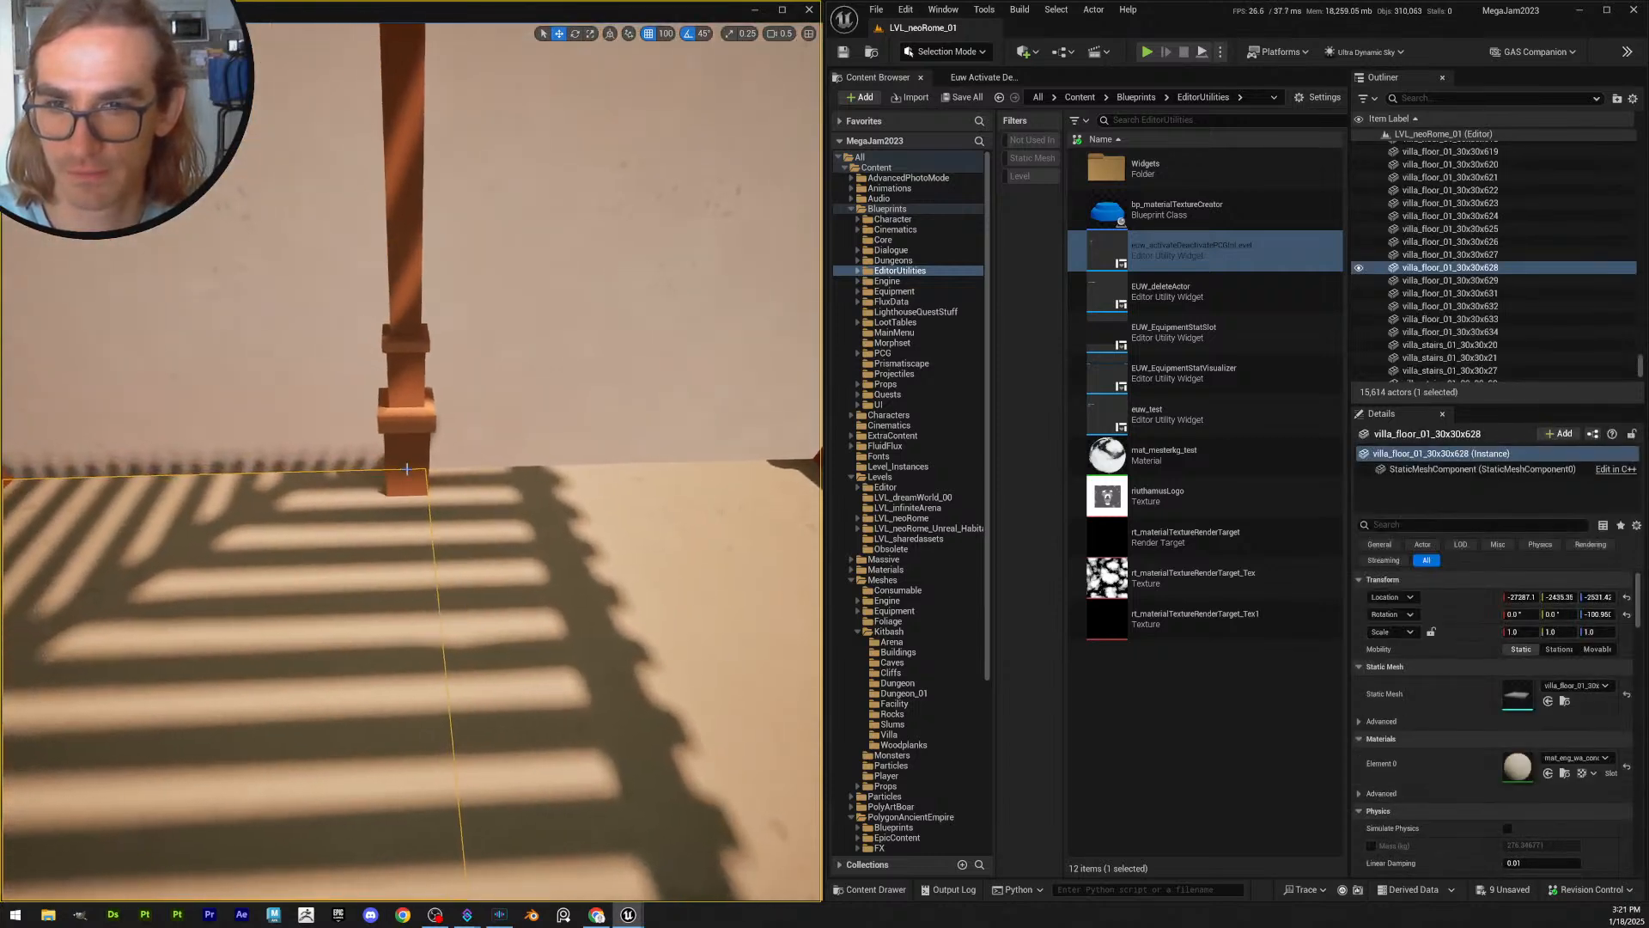
{"action": "left_click", "coordinate": [430, 488]}
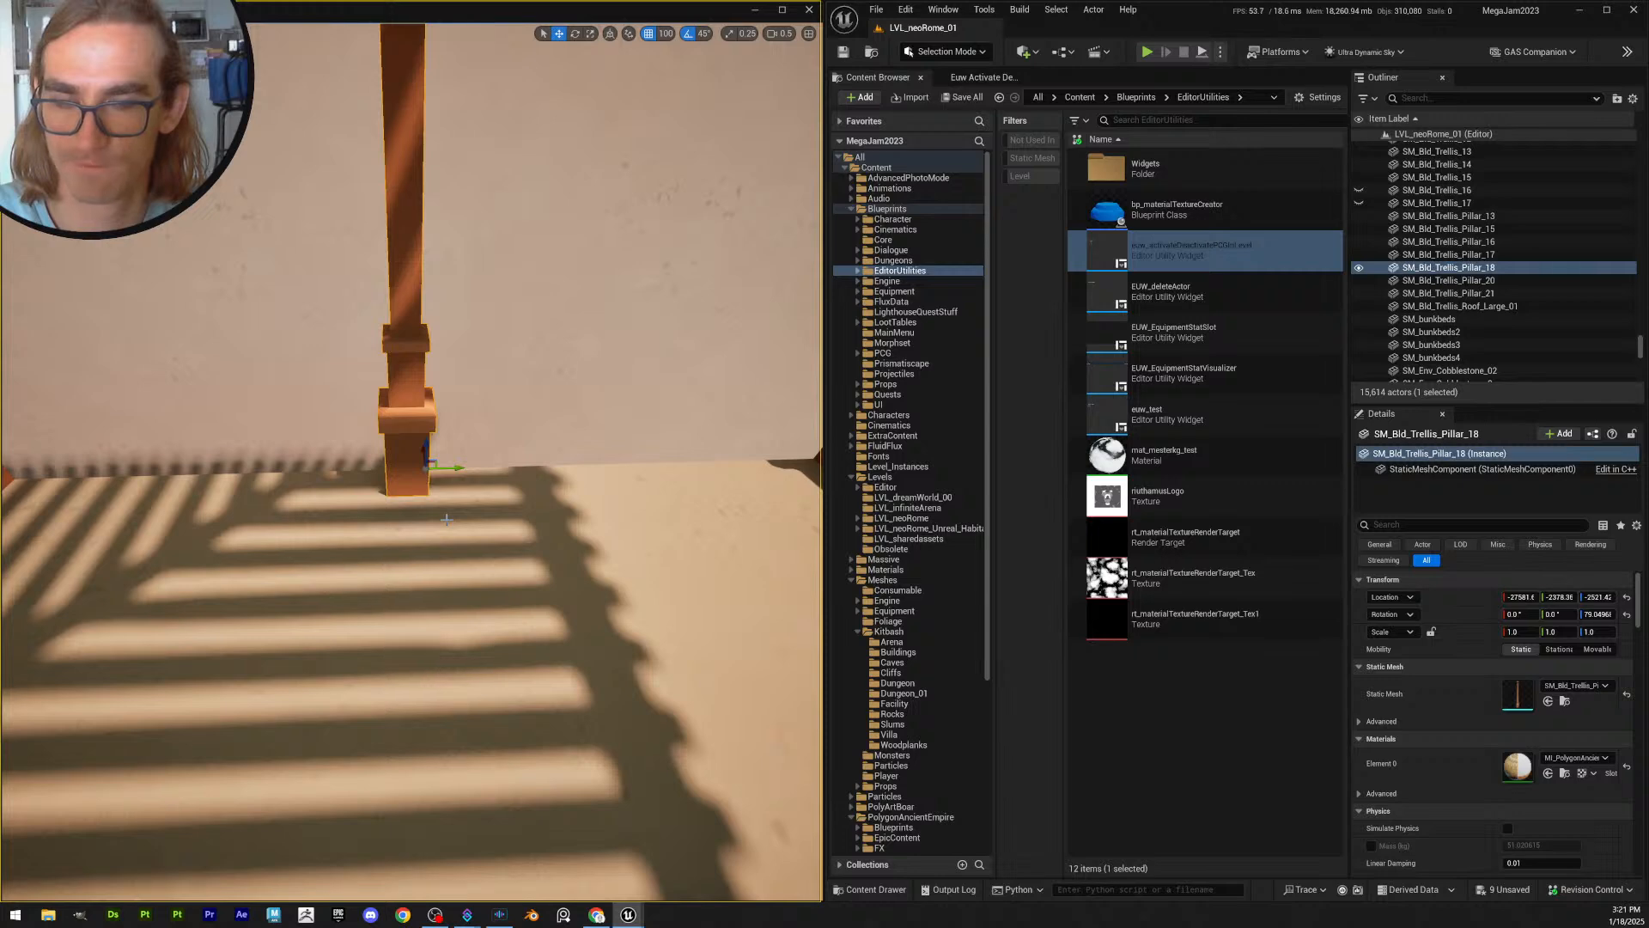
{"action": "right_click_drag", "start_coordinate": [447, 518], "coordinate": [446, 519]}
{"action": "left_click", "coordinate": [593, 558]}
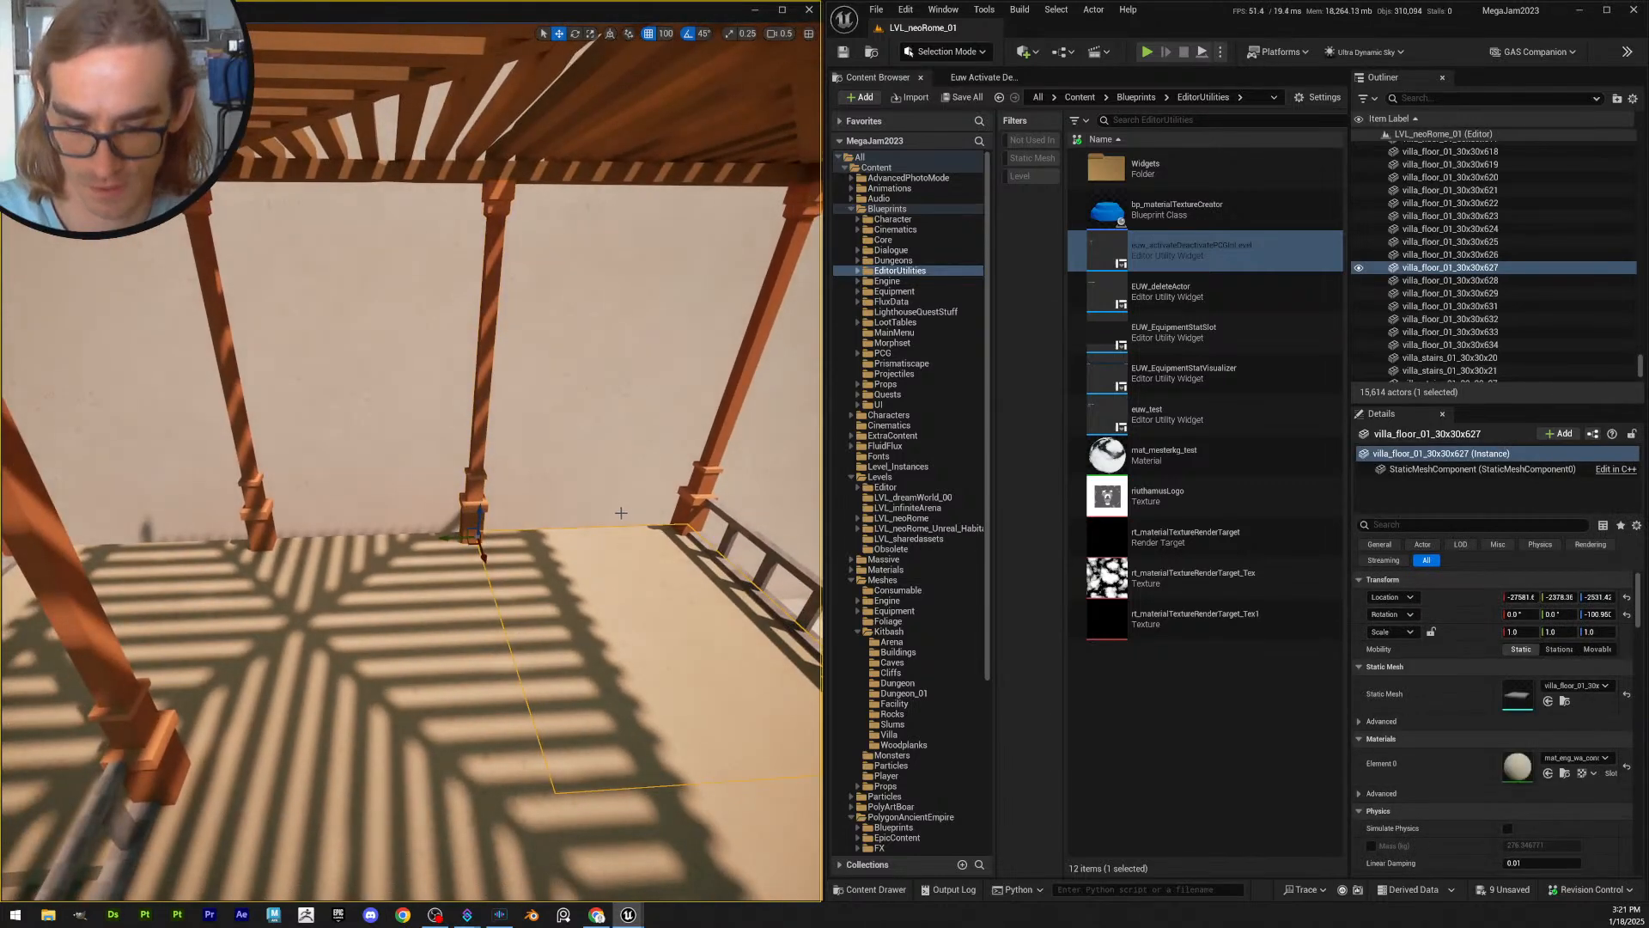
- Clear the selection and unhide the back wall's trellis panels to view them between the pillars
{"action": "key", "text": "Escape"}
{"action": "right_click_drag", "start_coordinate": [608, 504], "coordinate": [608, 503]}
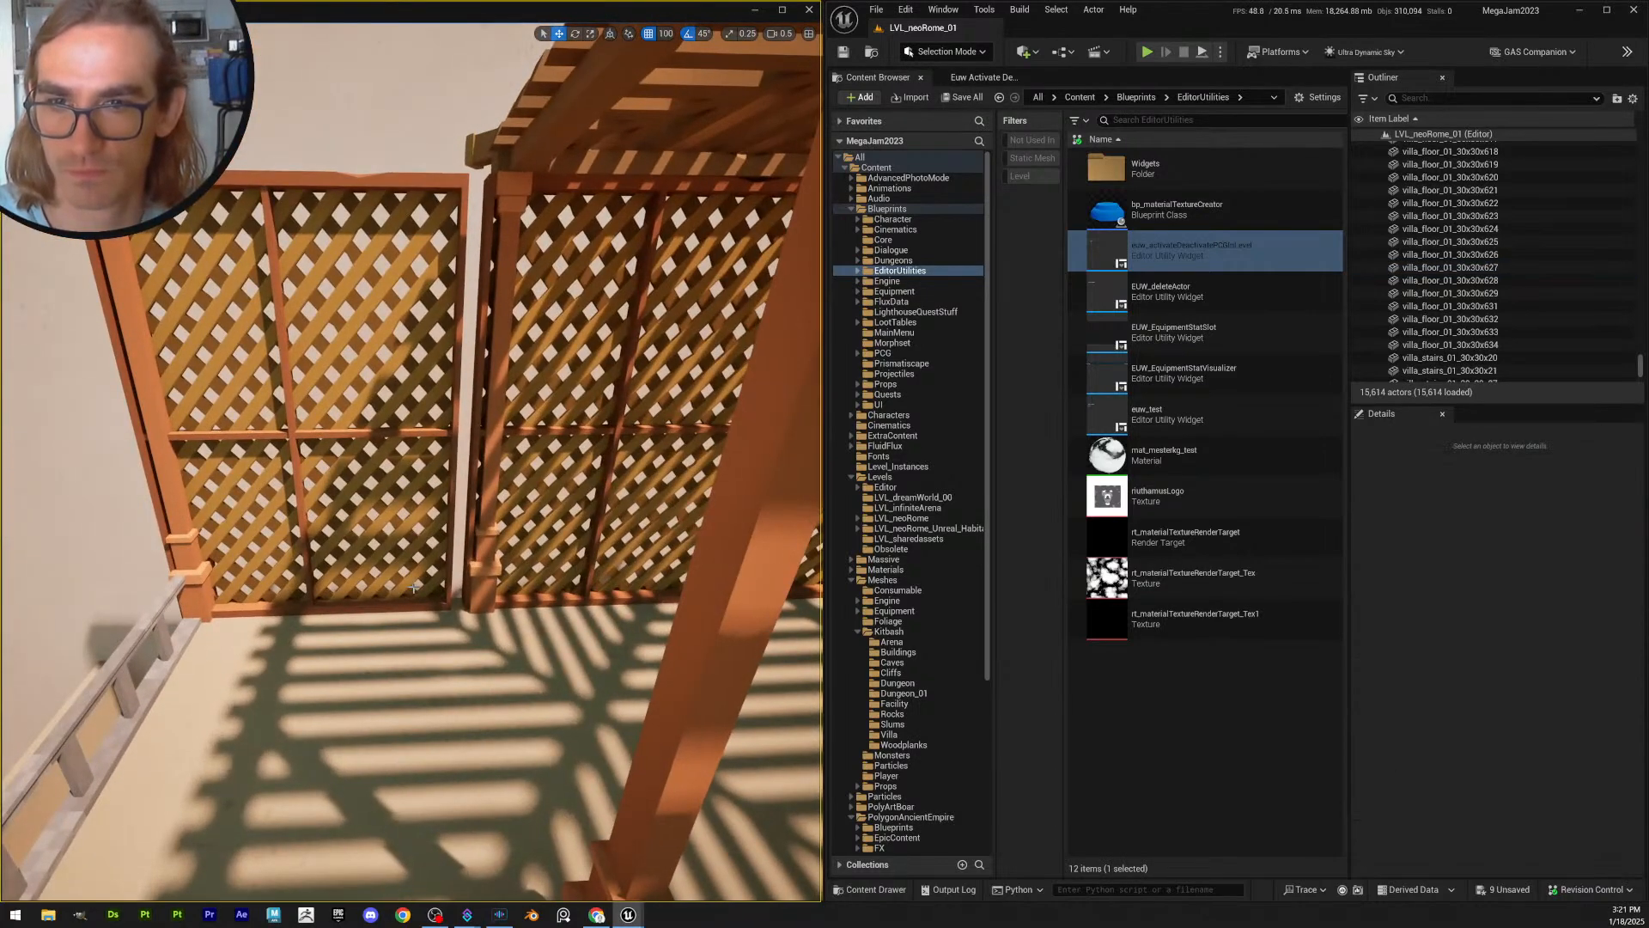
{"action": "right_click_drag", "start_coordinate": [528, 557], "coordinate": [528, 556]}
{"action": "right_click_drag", "start_coordinate": [429, 674], "coordinate": [414, 634]}
- Duplicate middle back-wall pillar SM_Bld_Trellis_Pillar_18 and shift the copy sideways along the wall with the grid snap at 10
{"action": "left_click", "coordinate": [415, 634]}
{"action": "left_click", "coordinate": [370, 579]}
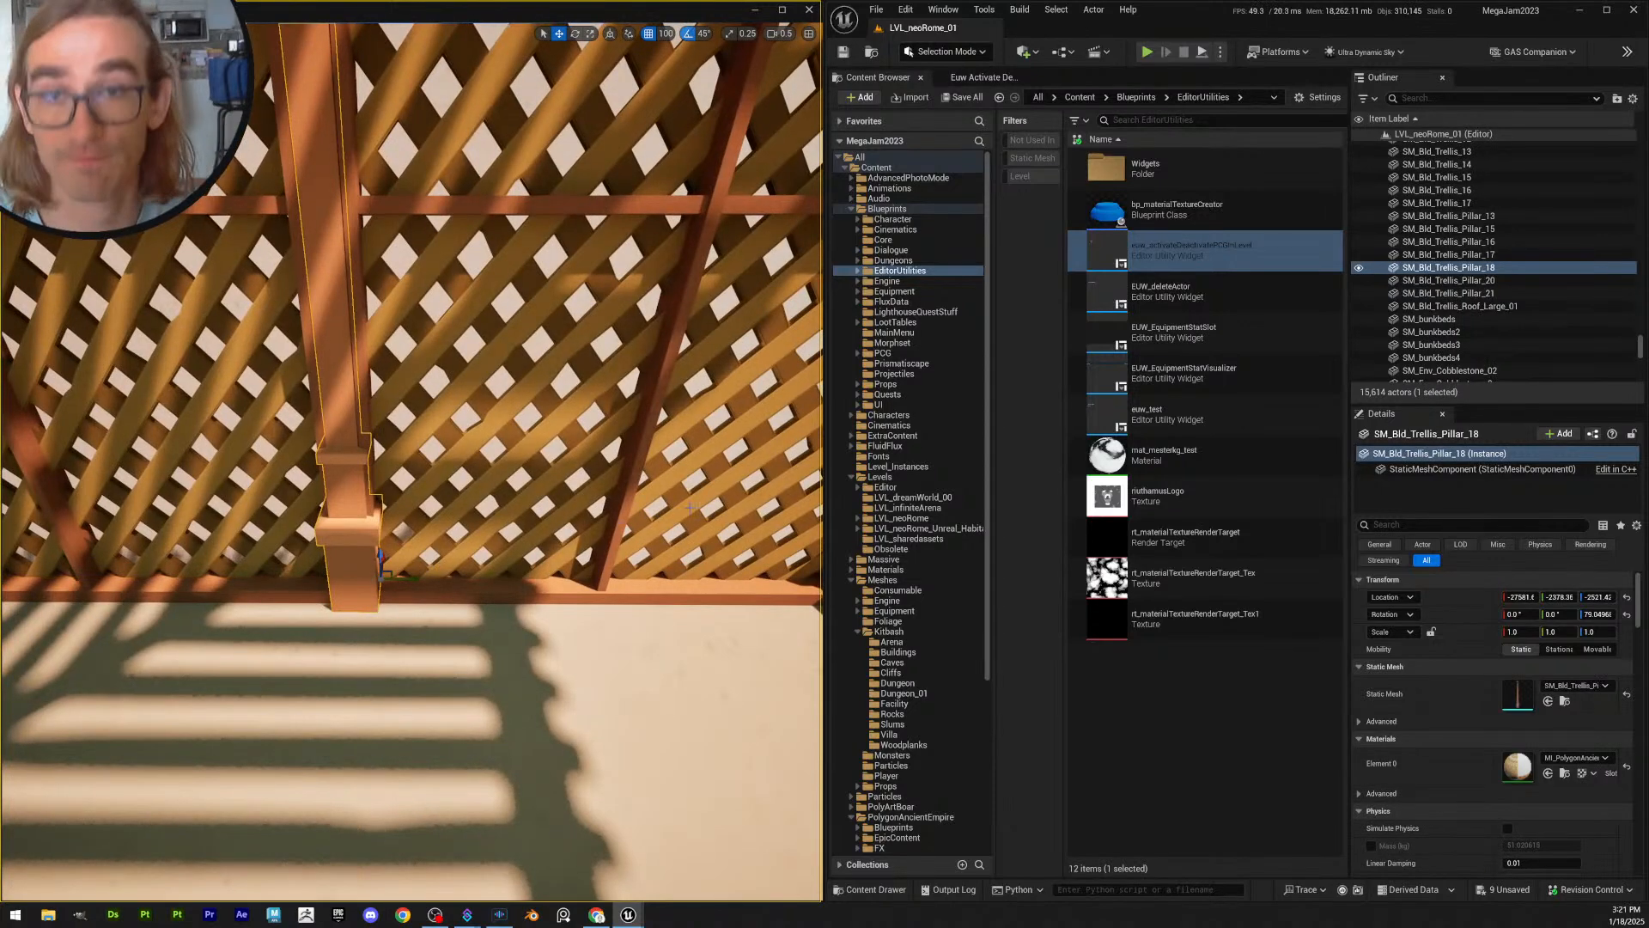
{"action": "key", "text": "ctrl+d"}
{"action": "left_click", "coordinate": [668, 41]}
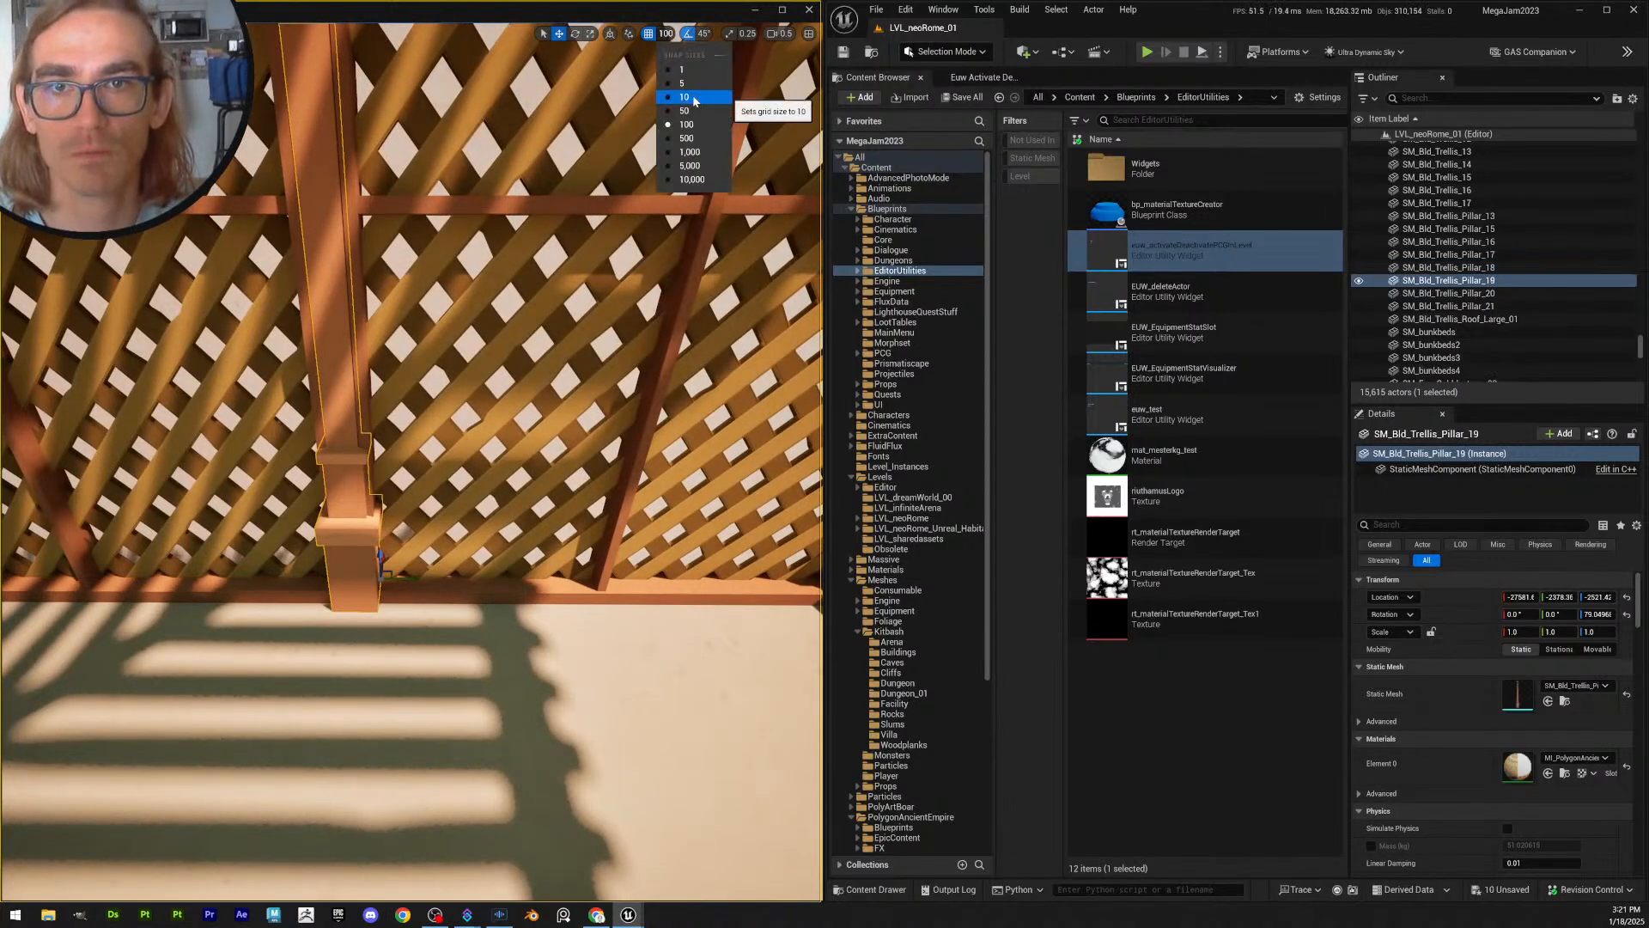
{"action": "left_click", "coordinate": [683, 110]}
{"action": "left_click_drag", "start_coordinate": [413, 580], "coordinate": [465, 582]}
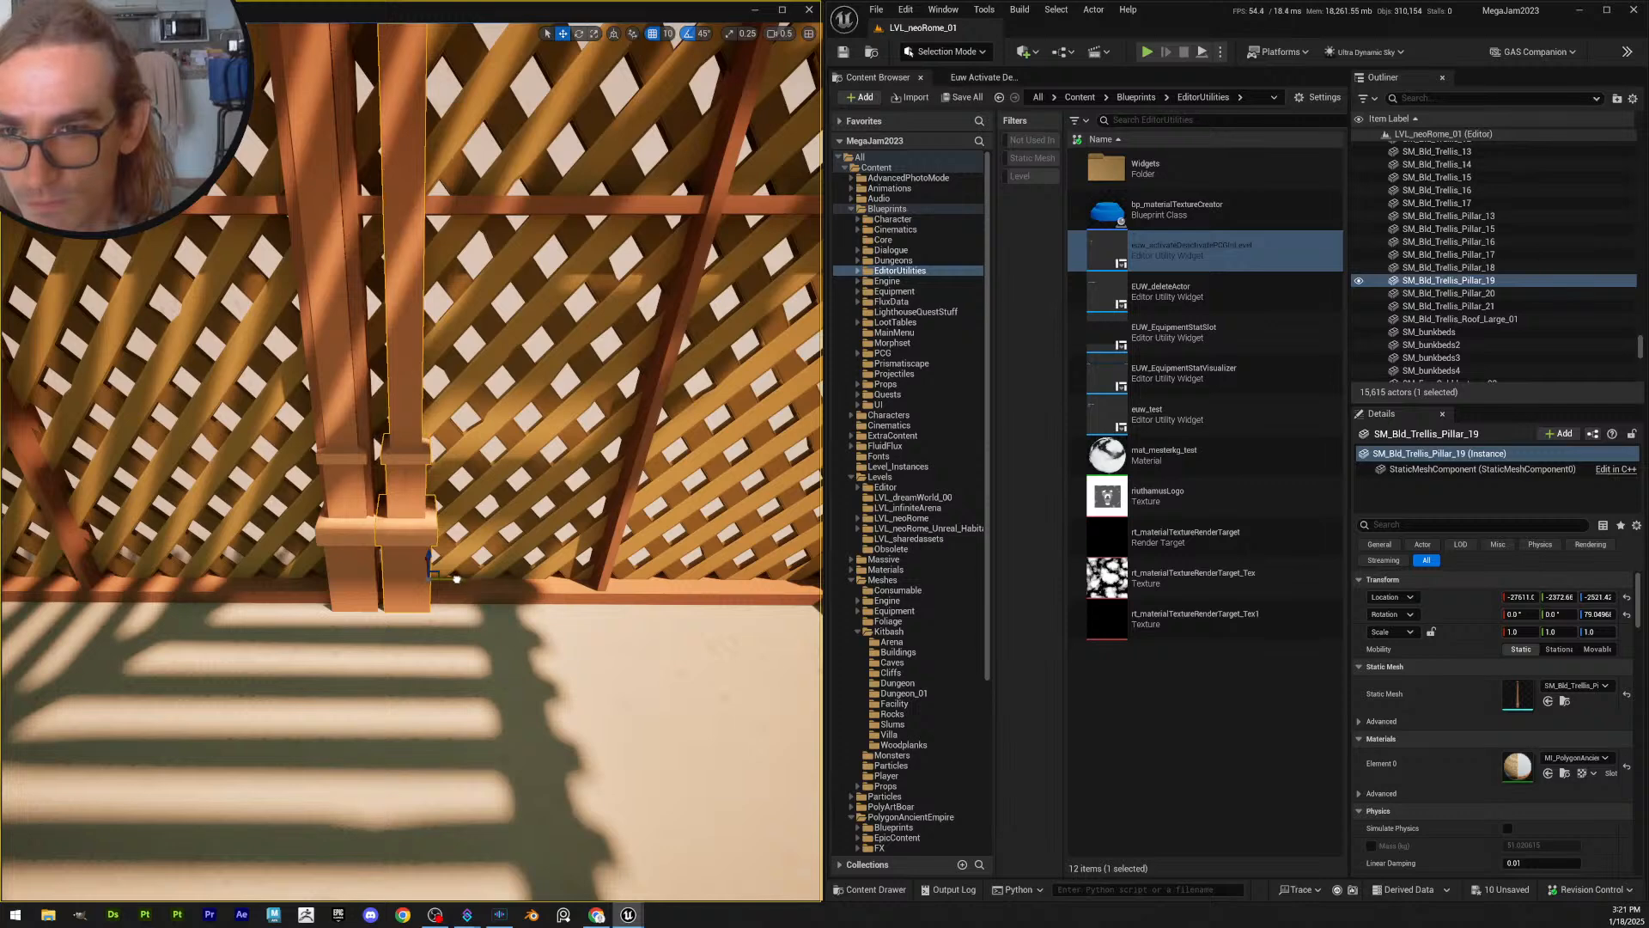
- Set the grid snap to 5 and nudge the duplicated middle pillar back toward the original
{"action": "left_click", "coordinate": [668, 34]}
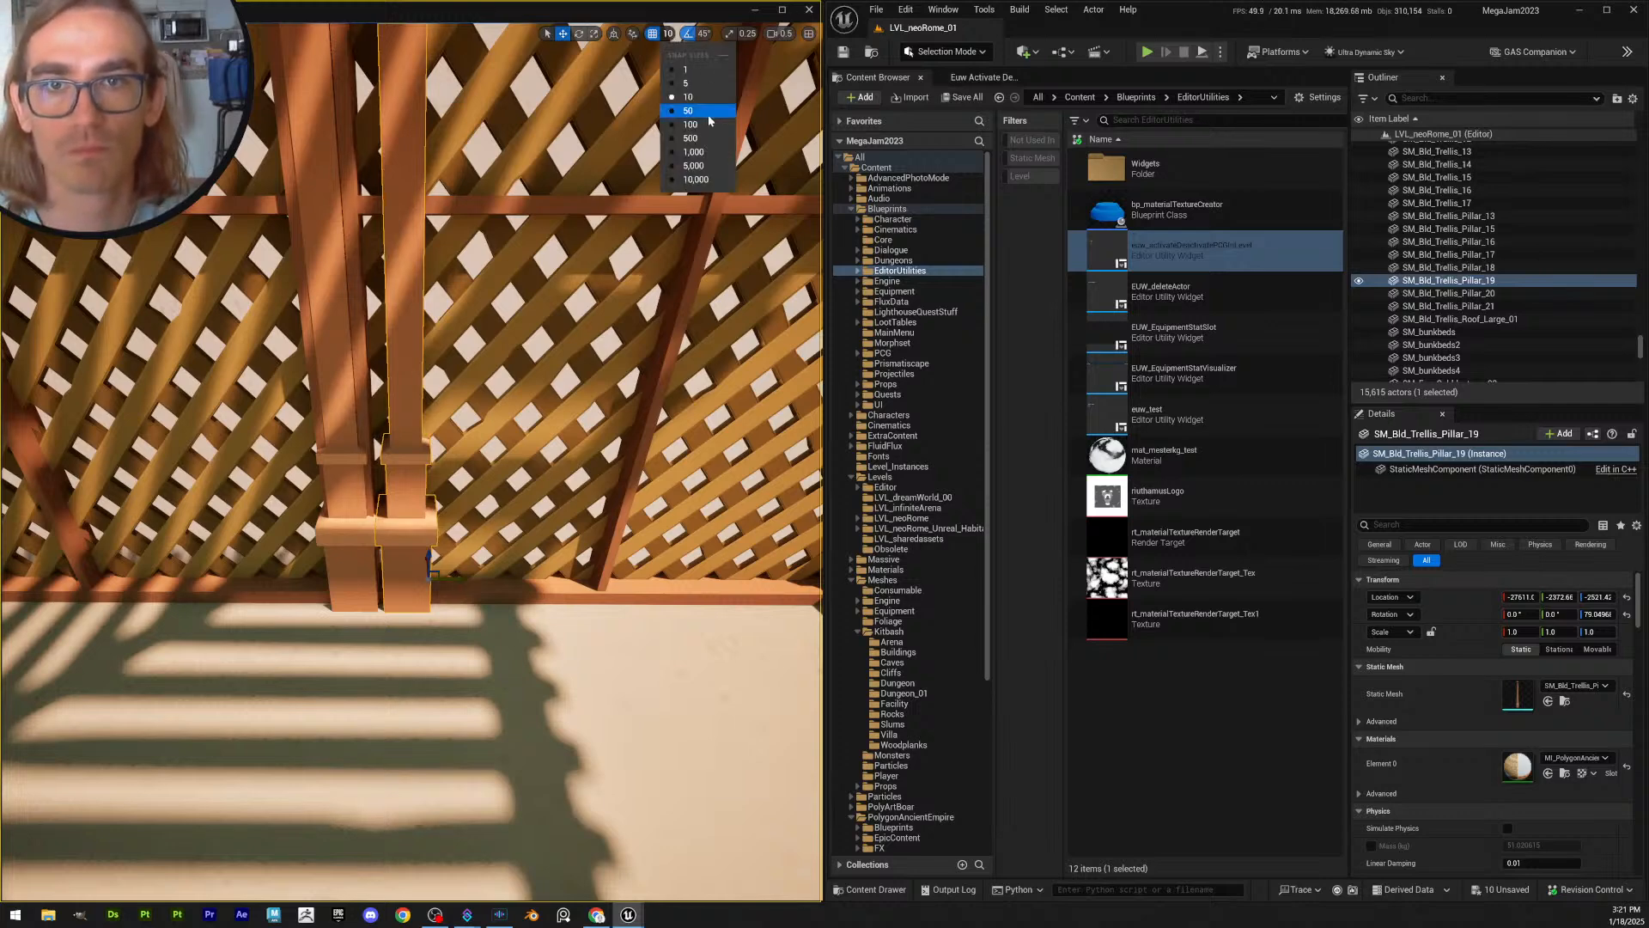
{"action": "left_click", "coordinate": [687, 94]}
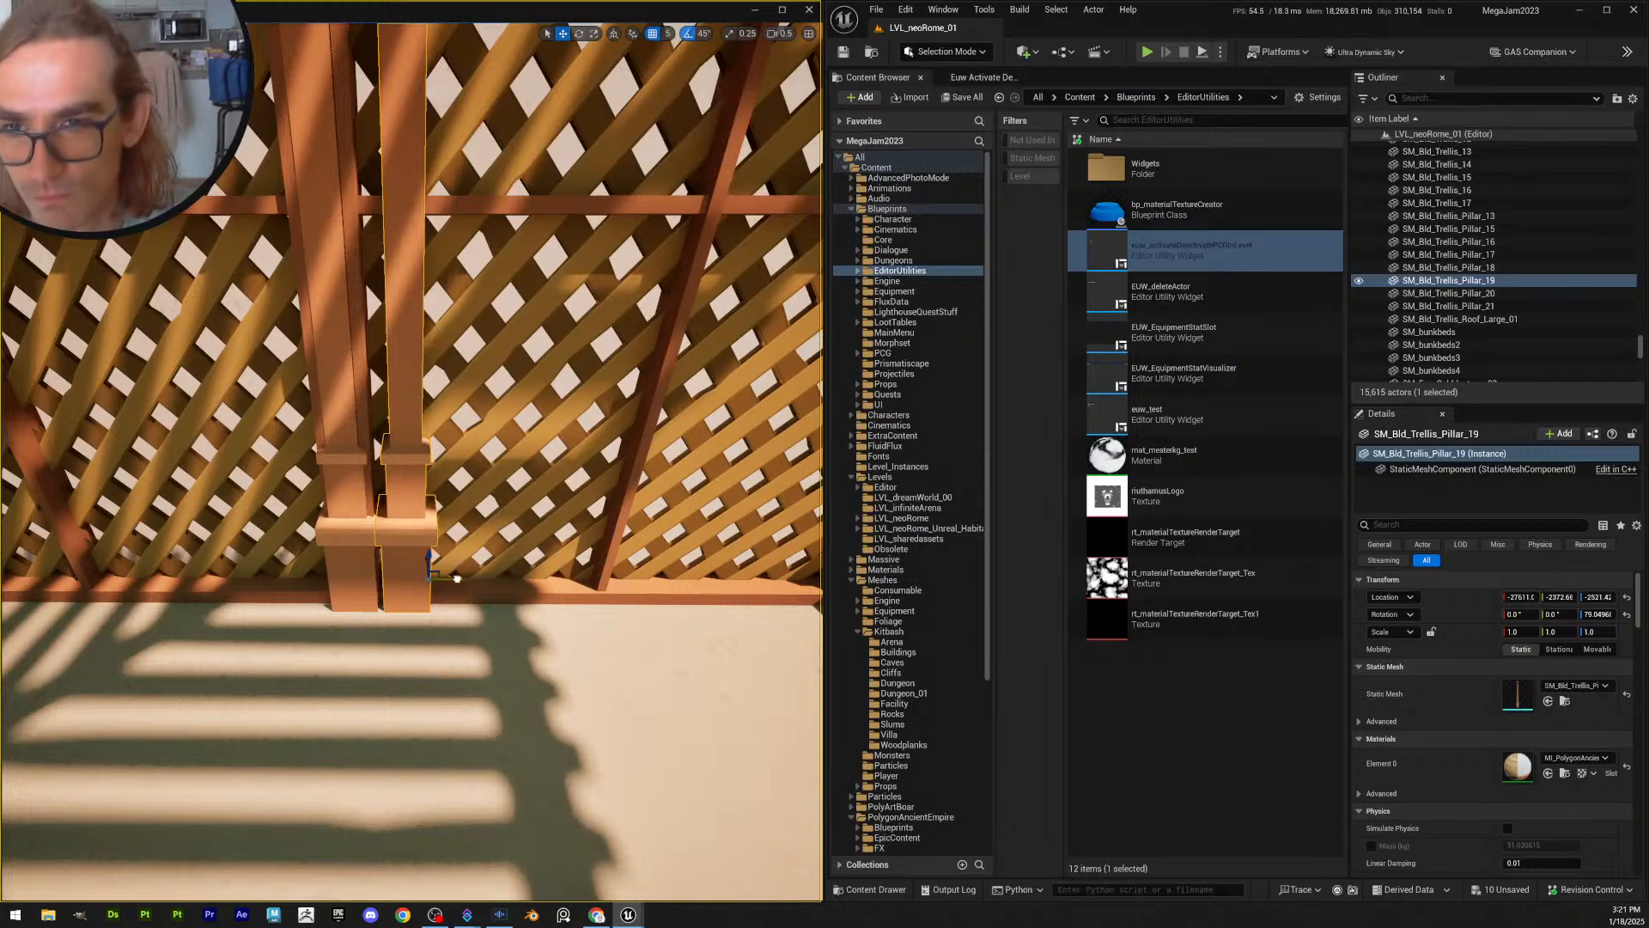
{"action": "left_click_drag", "start_coordinate": [457, 578], "coordinate": [431, 578]}
{"action": "key", "text": "Escape"}
{"action": "key", "text": "s"}
{"action": "mouse_move", "coordinate": [455, 573]}
{"action": "right_mouse_down"}
{"action": "mouse_move", "coordinate": [455, 537]}
{"action": "mouse_move", "coordinate": [457, 579]}
{"action": "right_mouse_up"}
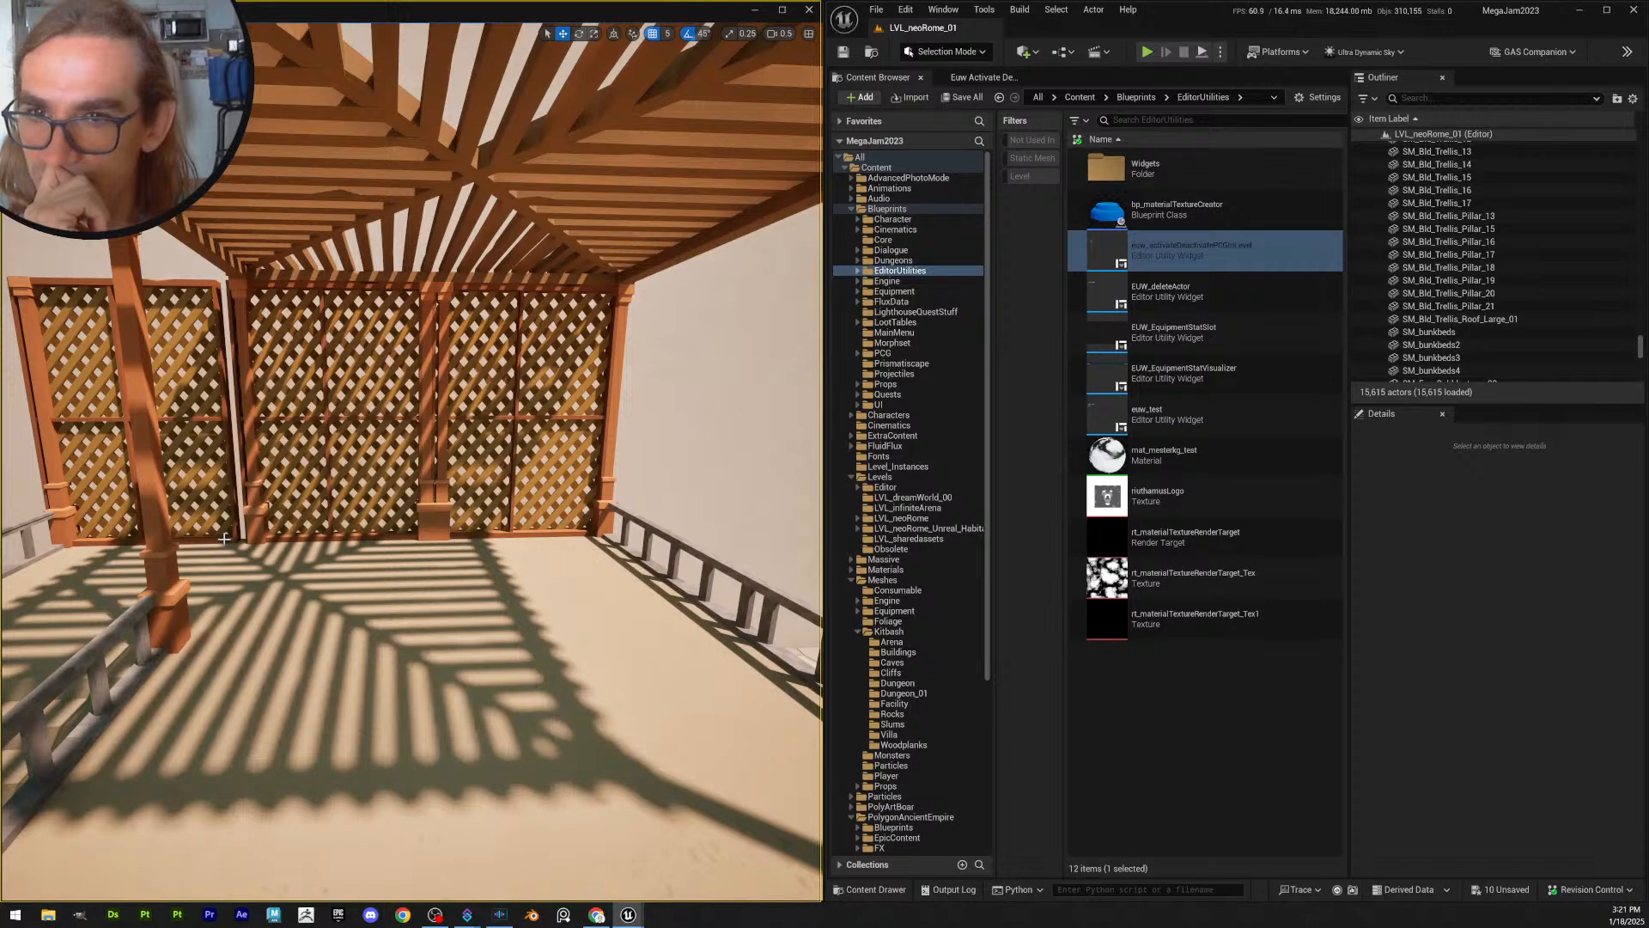
- Delete both middle back-wall pillars, SM_Bld_Trellis_Pillar_19 and SM_Bld_Trellis_Pillar_18, from between the trellis panels
{"action": "mouse_move", "coordinate": [473, 532]}
{"action": "right_mouse_down"}
{"action": "mouse_move", "coordinate": [636, 532]}
{"action": "mouse_move", "coordinate": [474, 532]}
{"action": "right_mouse_up"}
{"action": "key", "text": "s"}
{"action": "right_click_drag", "start_coordinate": [348, 542], "coordinate": [471, 590]}
{"action": "left_click", "coordinate": [416, 612]}
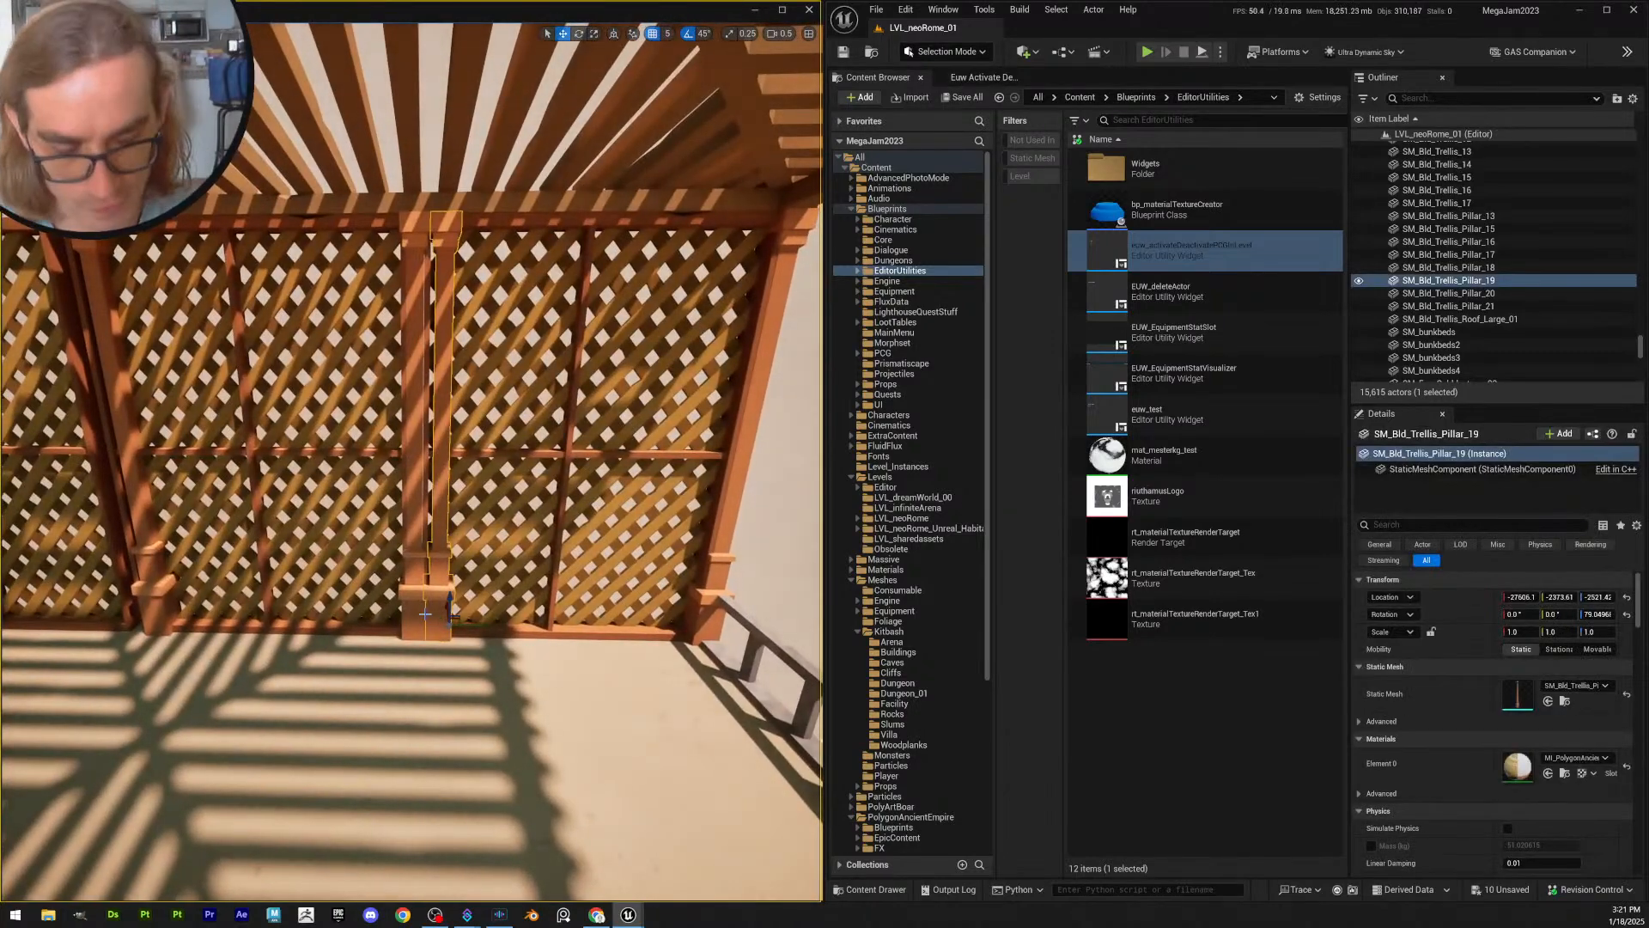
{"action": "key", "text": "Delete"}
{"action": "left_click", "coordinate": [416, 612]}
{"action": "key", "text": "Delete"}
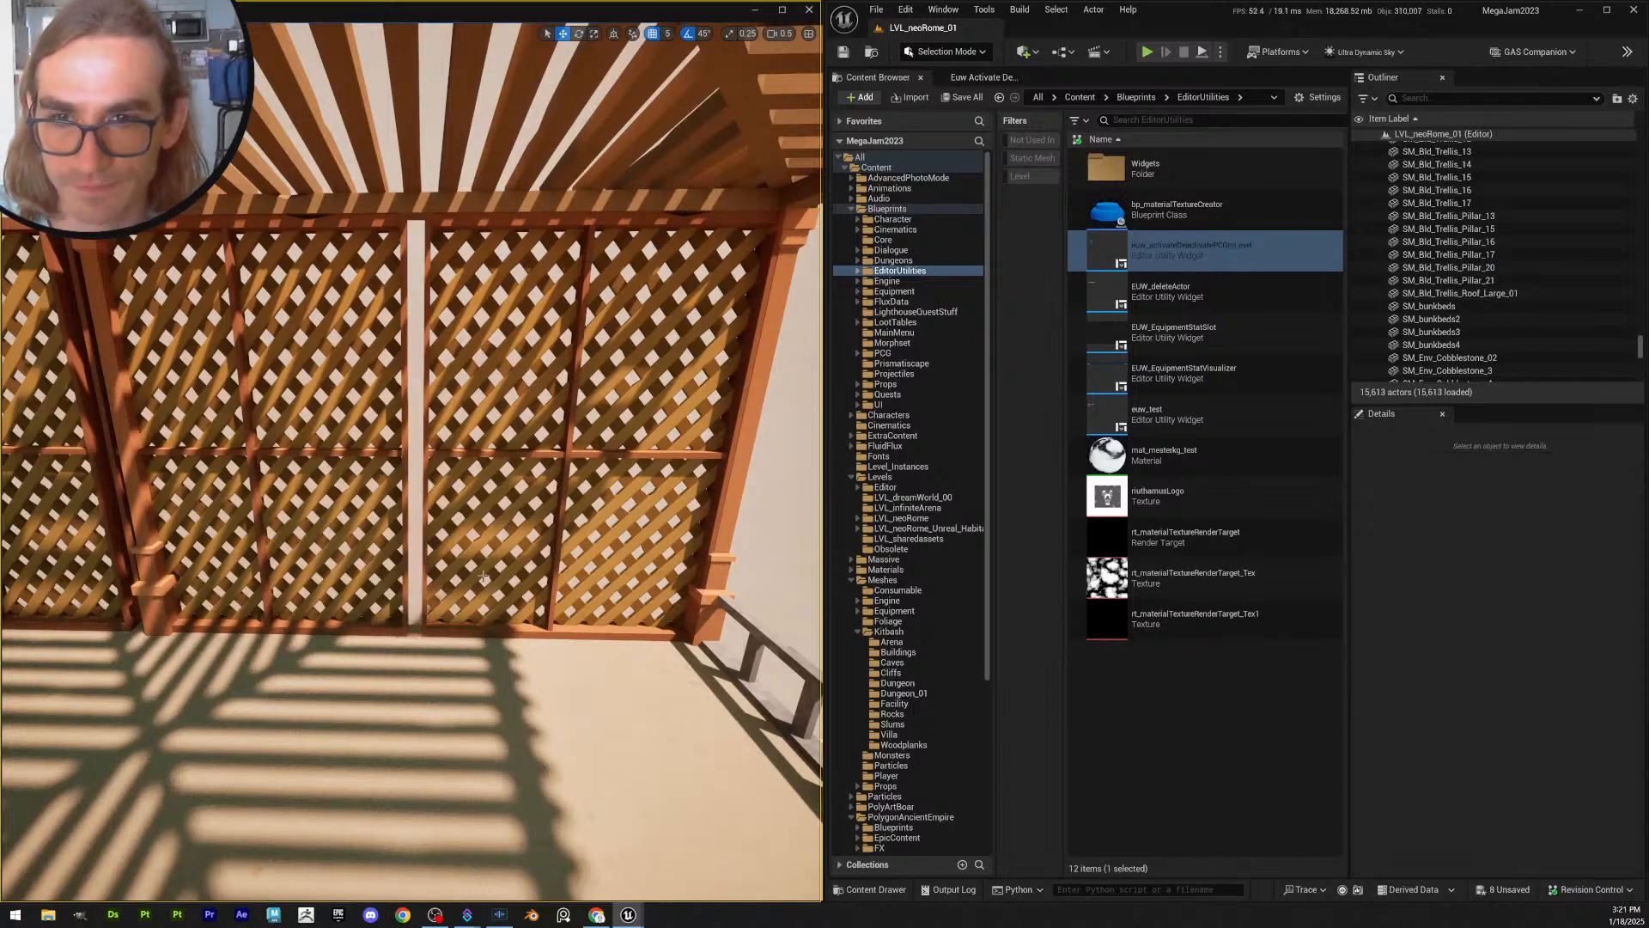
- Hide railing-side corner pillar SM_Bld_Trellis_Pillar_17 at the back corner of floor tile villa_floor_01_30x30x627
{"action": "right_click_drag", "start_coordinate": [416, 612], "coordinate": [416, 612]}
{"action": "scroll", "coordinate": [416, 611], "scroll_direction": "up", "scroll_amount": 1}
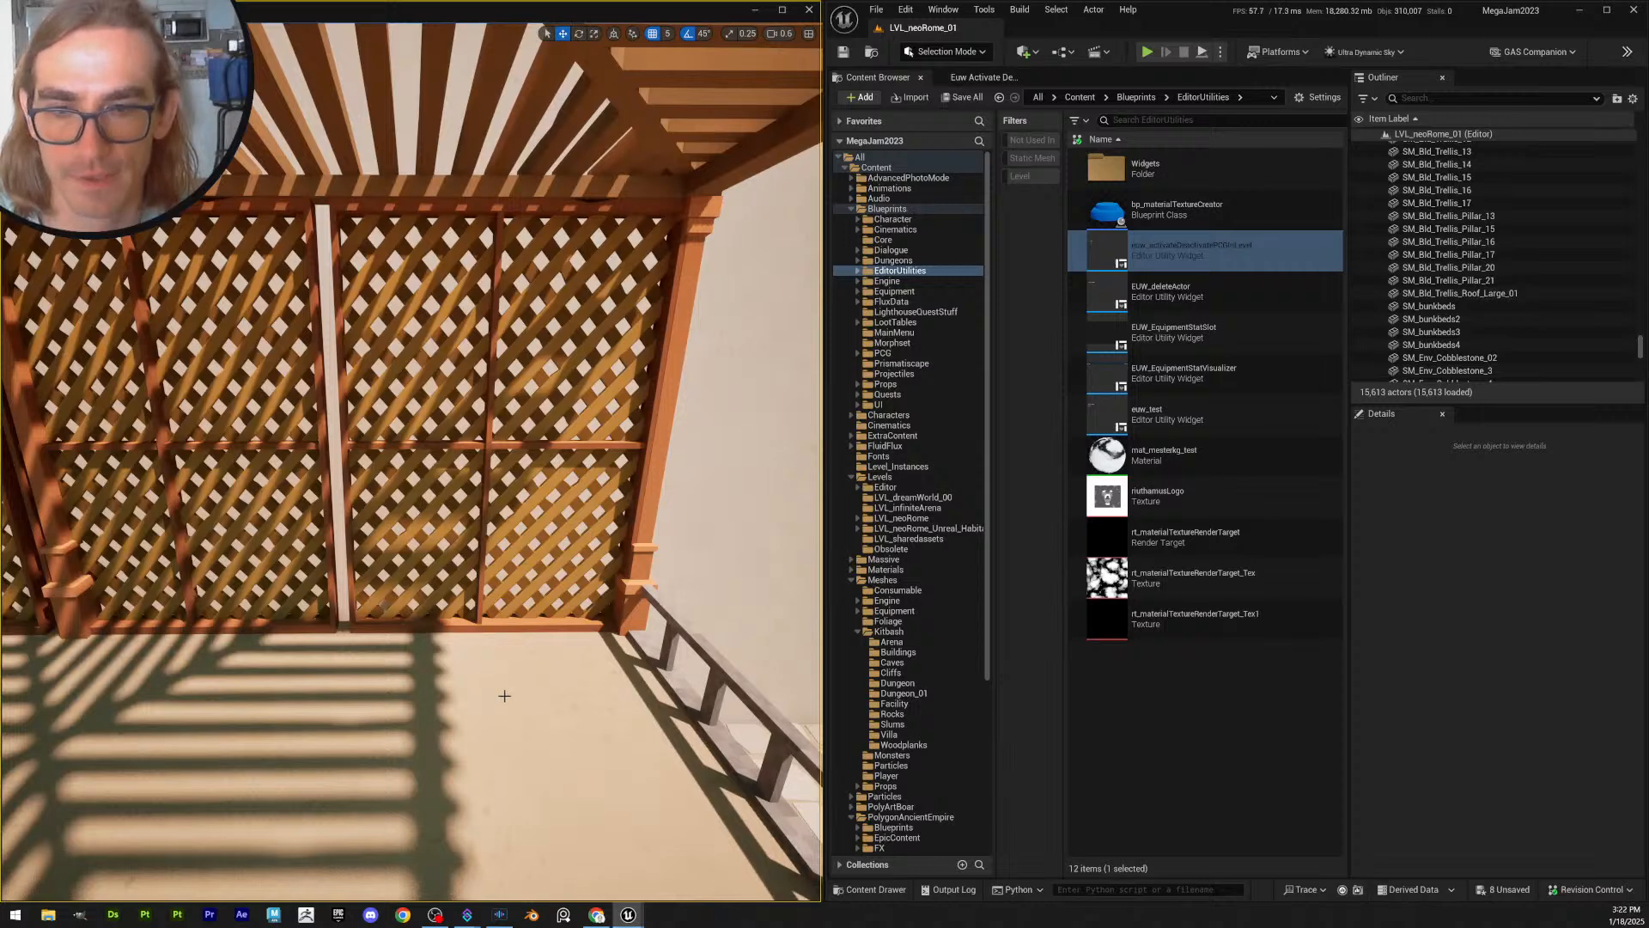
{"action": "left_click", "coordinate": [504, 695]}
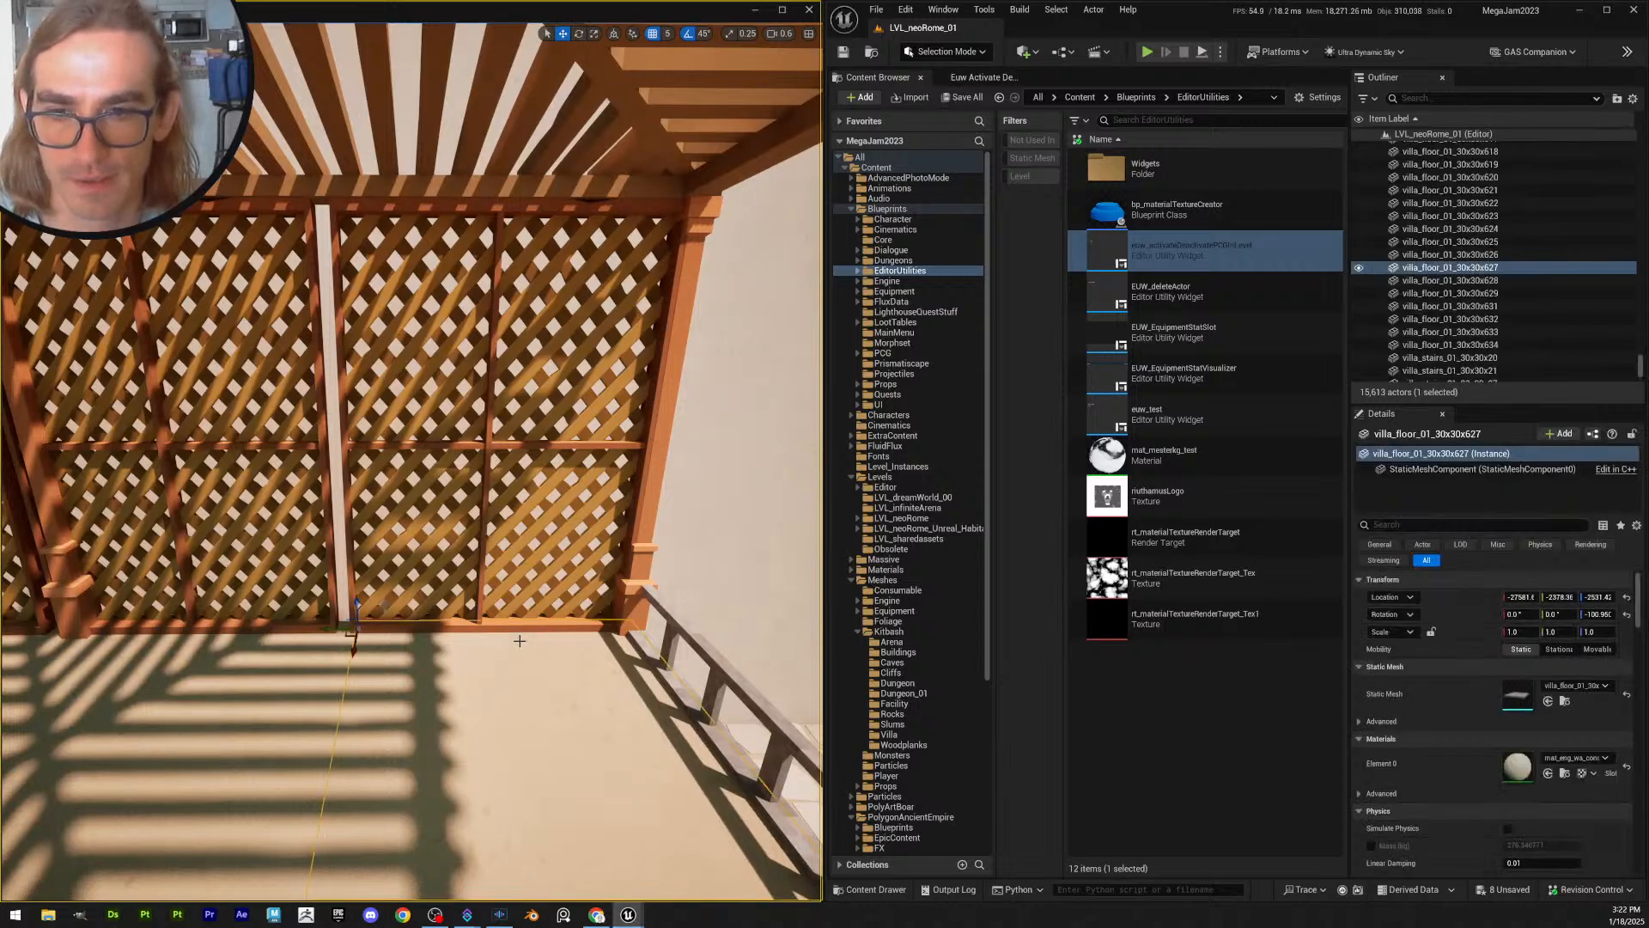
{"action": "left_click", "coordinate": [644, 574]}
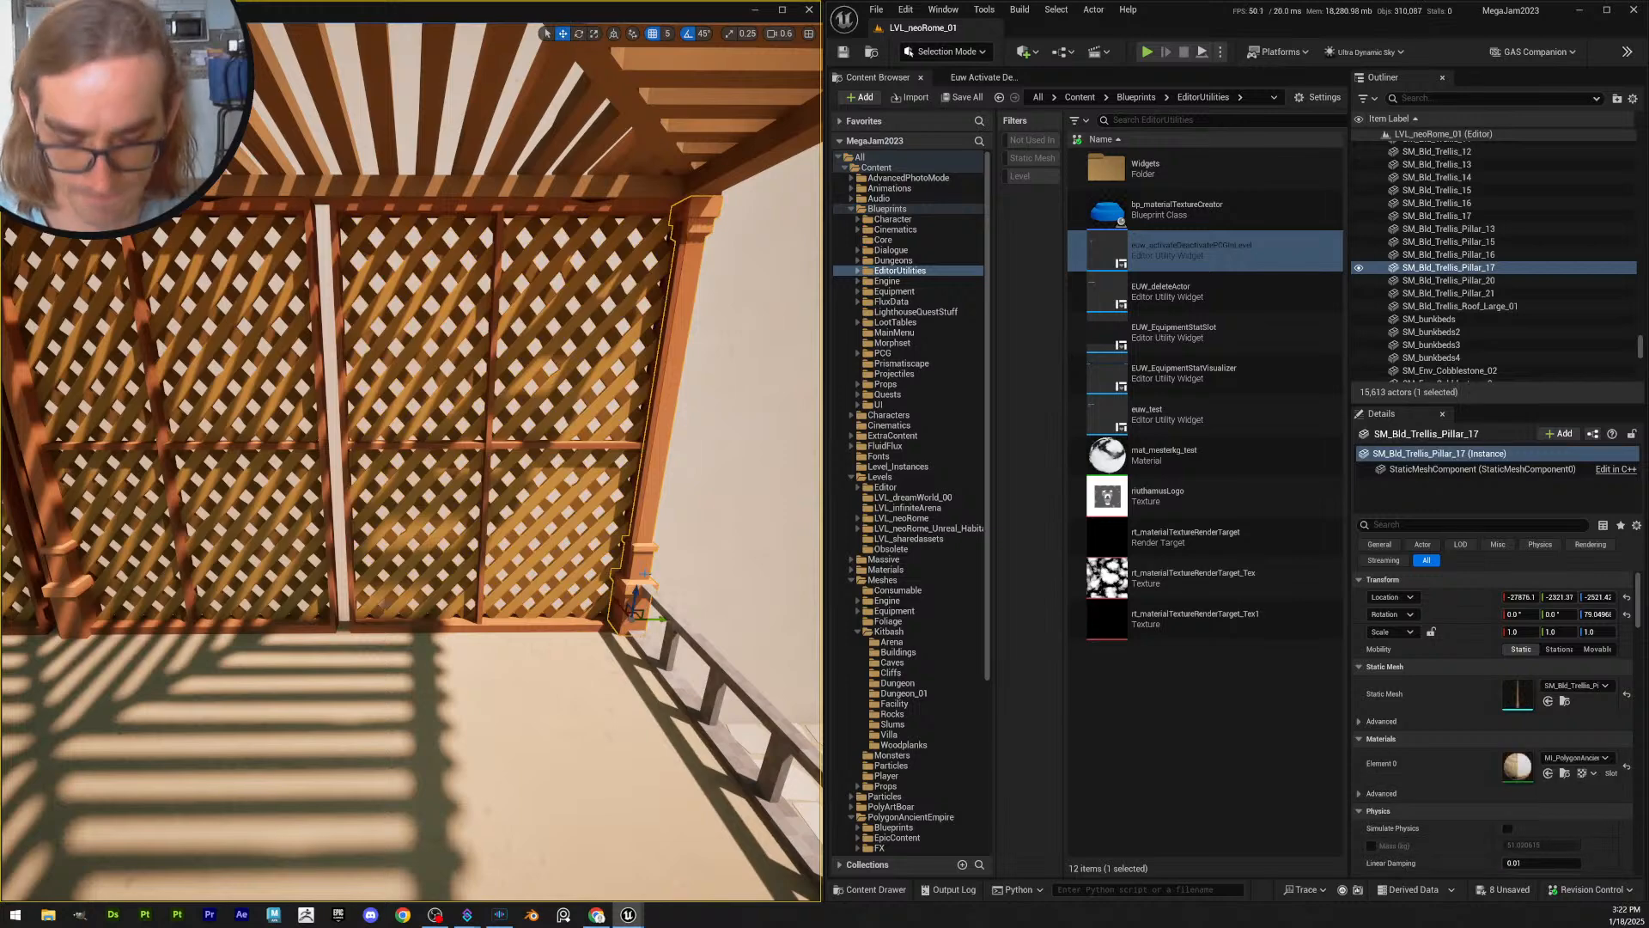
{"action": "key", "text": "h"}
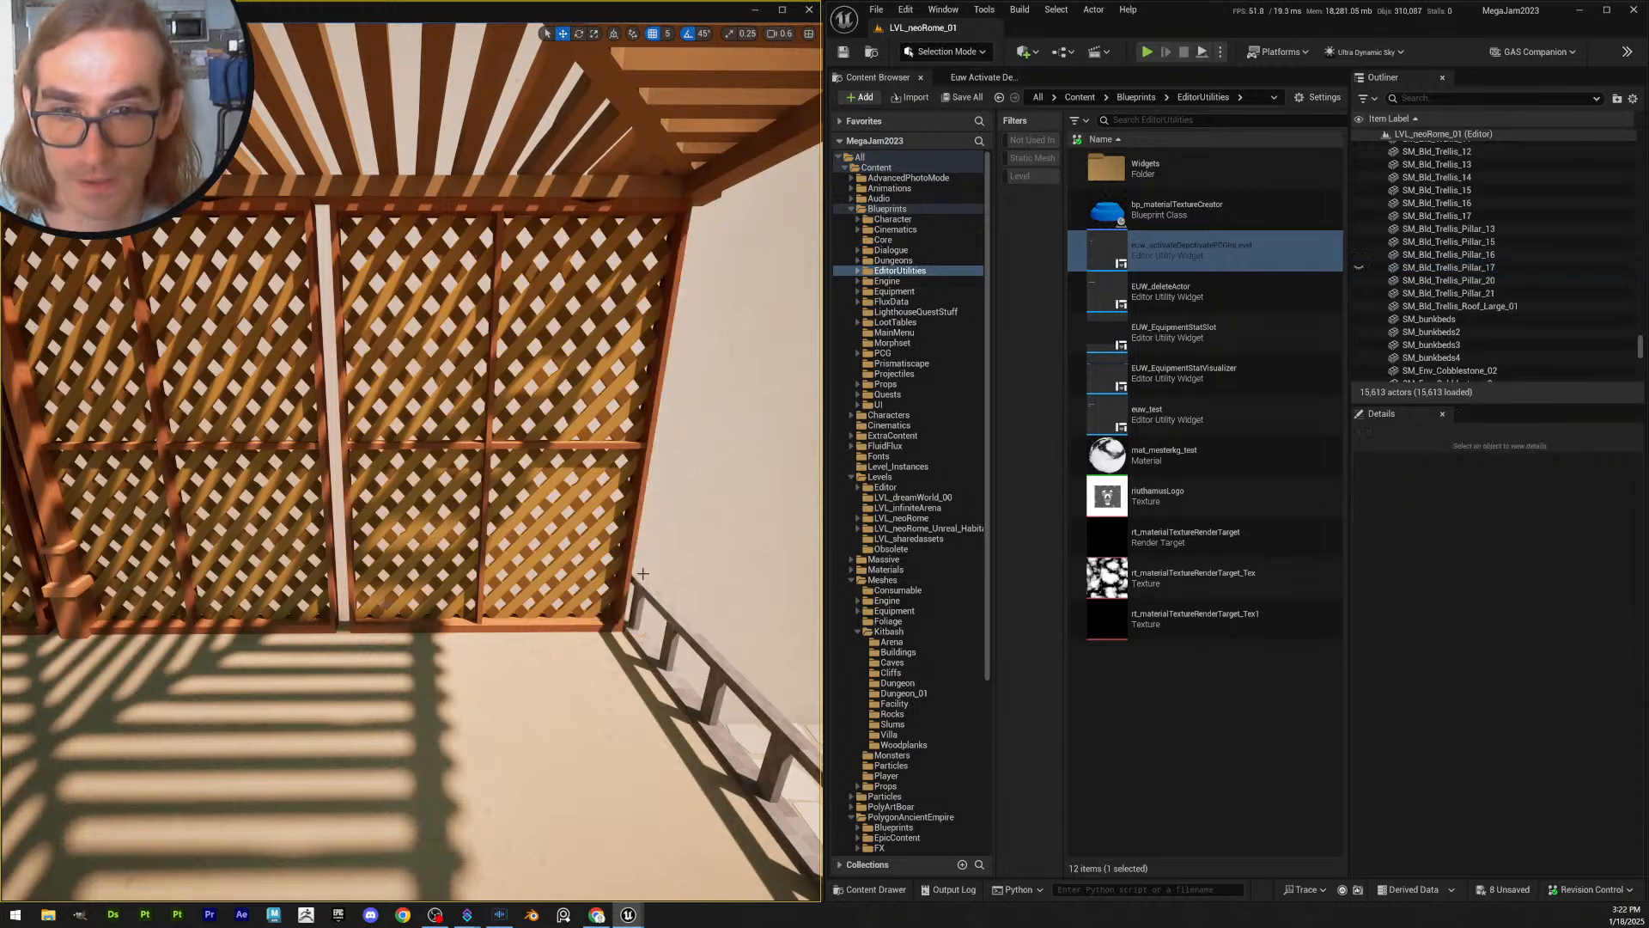
- Select the railing-side trellis panel SM_Bld_Trellis_8 and switch the editor to Modeling mode
{"action": "left_click", "coordinate": [574, 641]}
{"action": "right_click_drag", "start_coordinate": [589, 643], "coordinate": [589, 643]}
{"action": "right_click_drag", "start_coordinate": [415, 612], "coordinate": [416, 612]}
{"action": "left_click", "coordinate": [416, 574]}
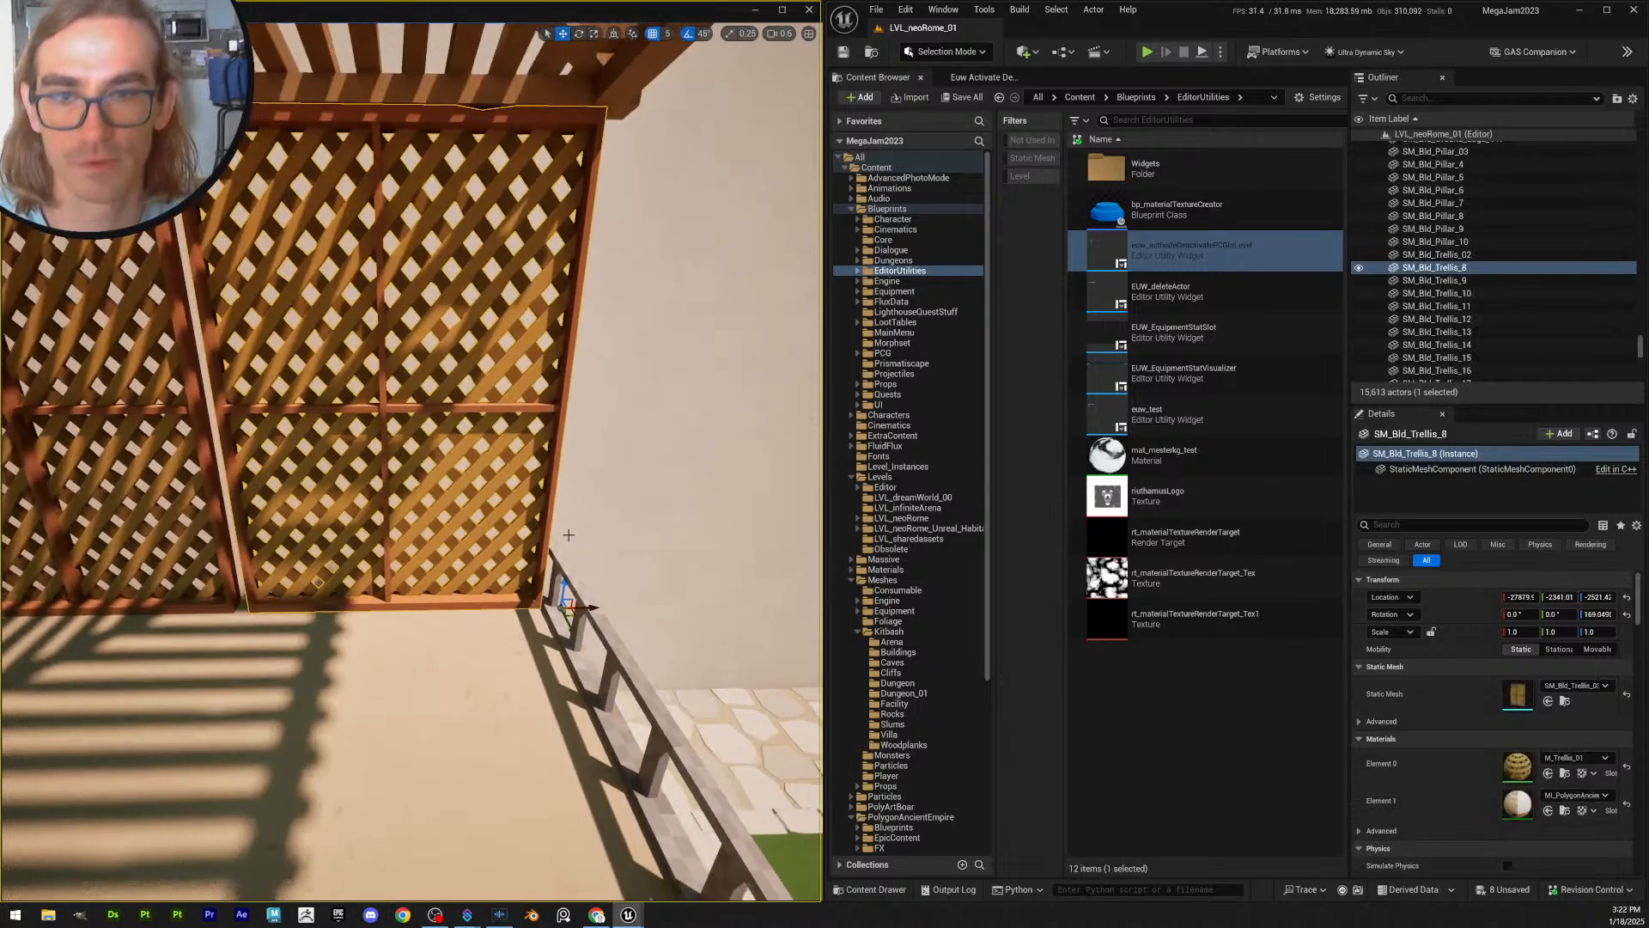
{"action": "left_click", "coordinate": [975, 52]}
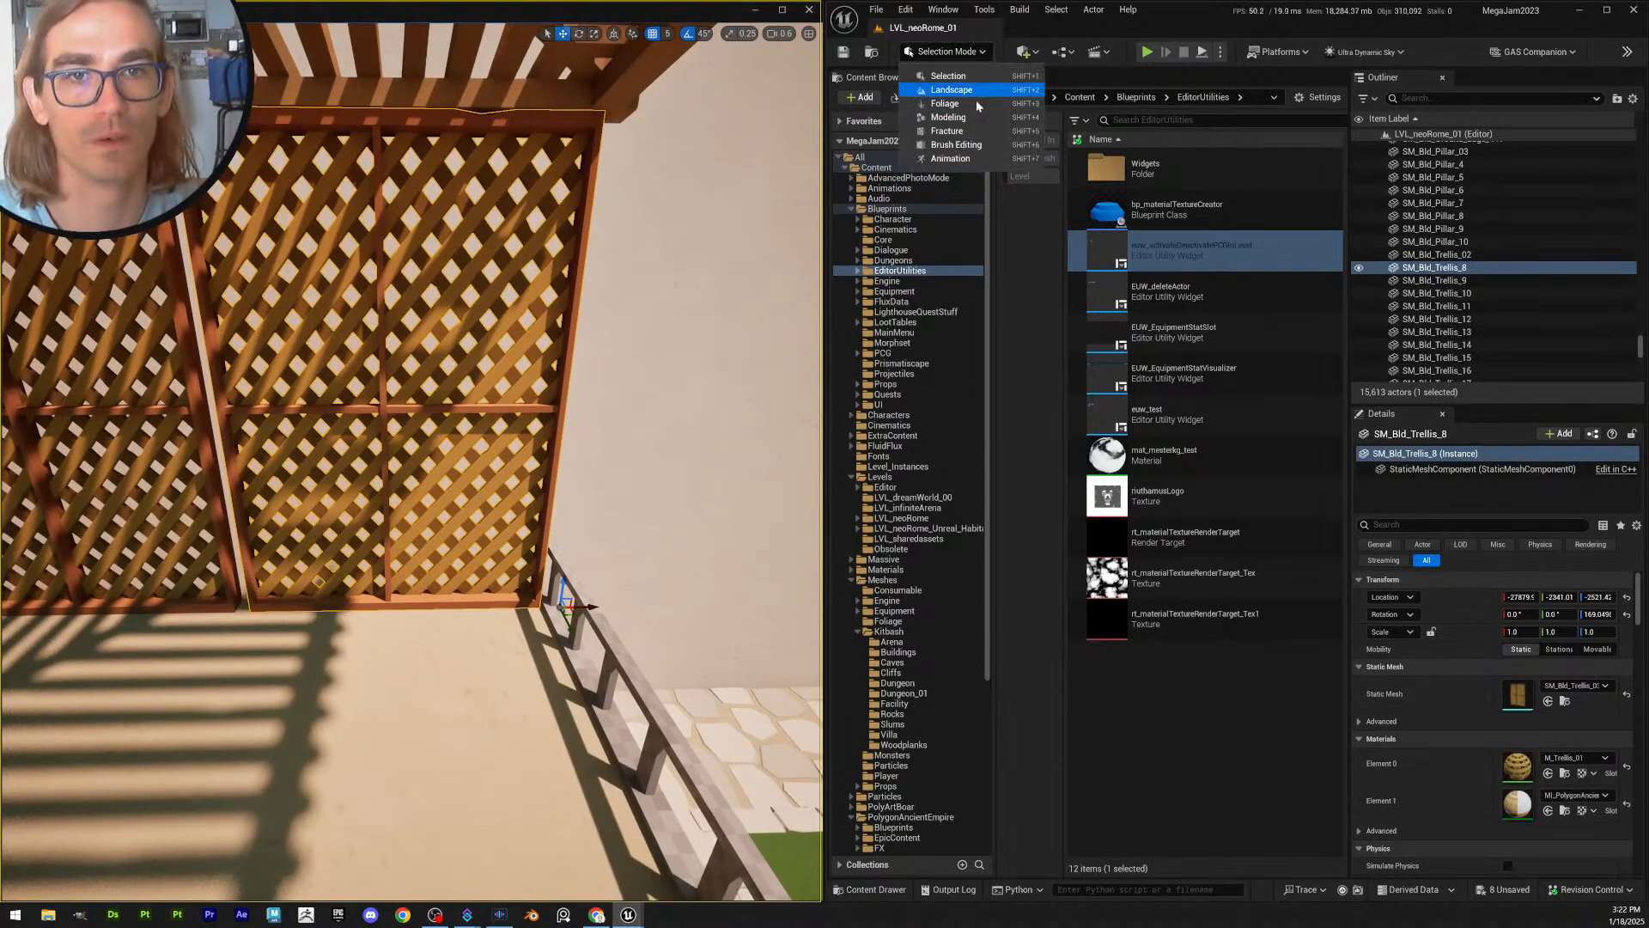
{"action": "left_click", "coordinate": [945, 120]}
{"action": "right_click_drag", "start_coordinate": [489, 502], "coordinate": [489, 502]}
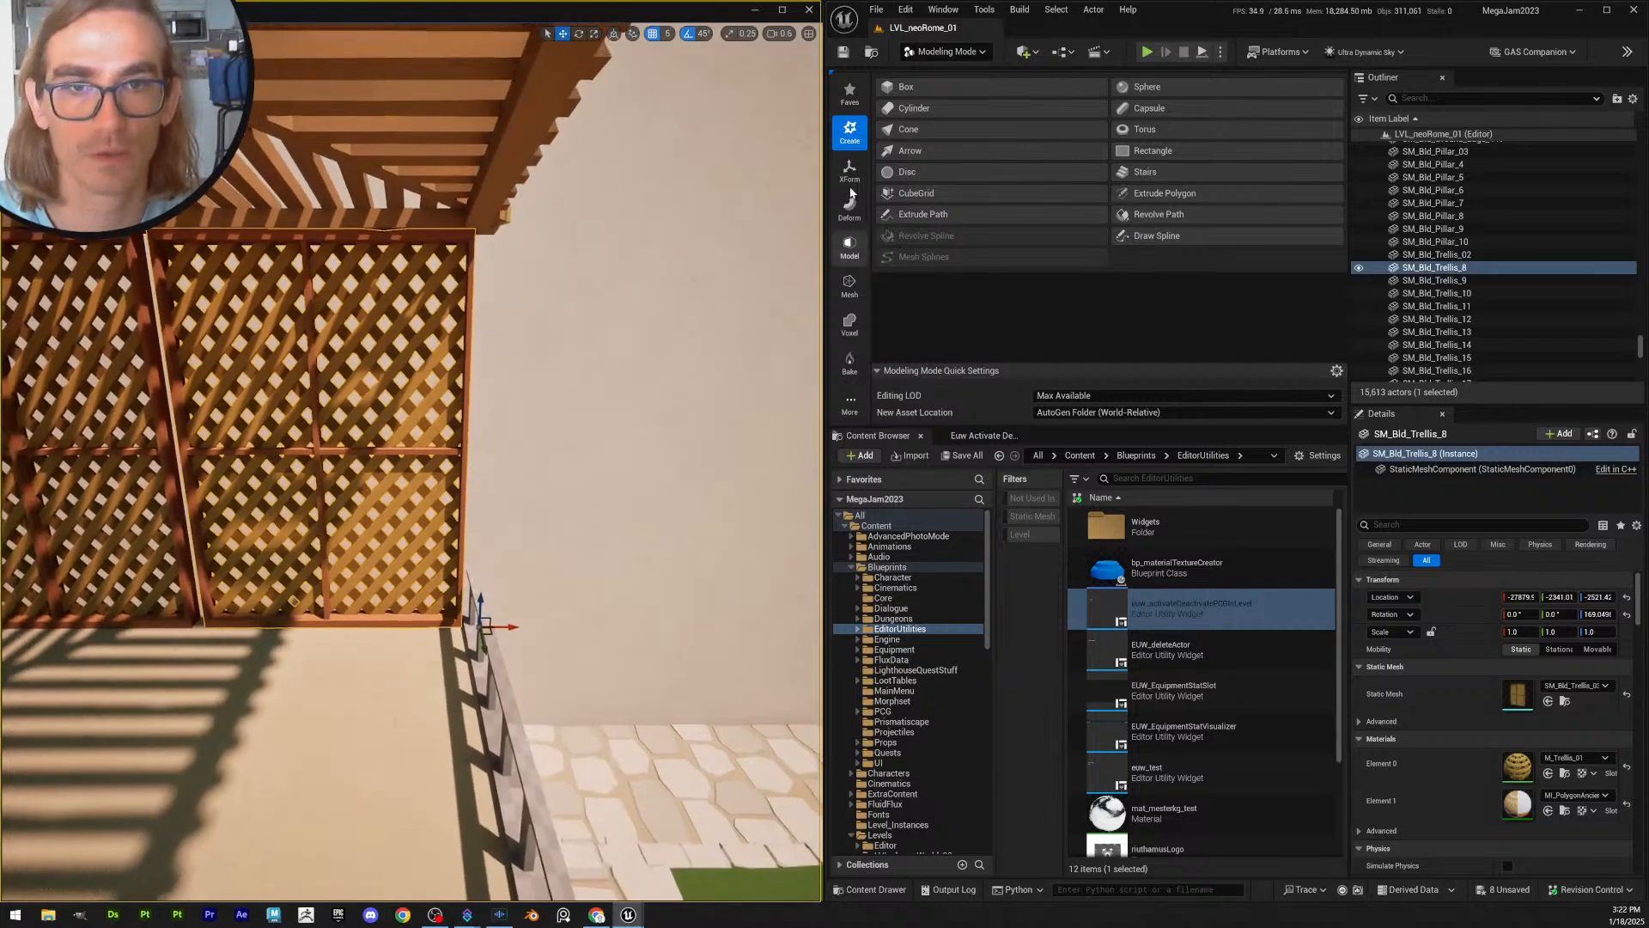
- Open trellis panel SM_Bld_Trellis_8 in PolyGroup Edit and shift its railing-side end vertices outward to the wall's corner
{"action": "left_click", "coordinate": [849, 248]}
{"action": "left_click", "coordinate": [934, 91]}
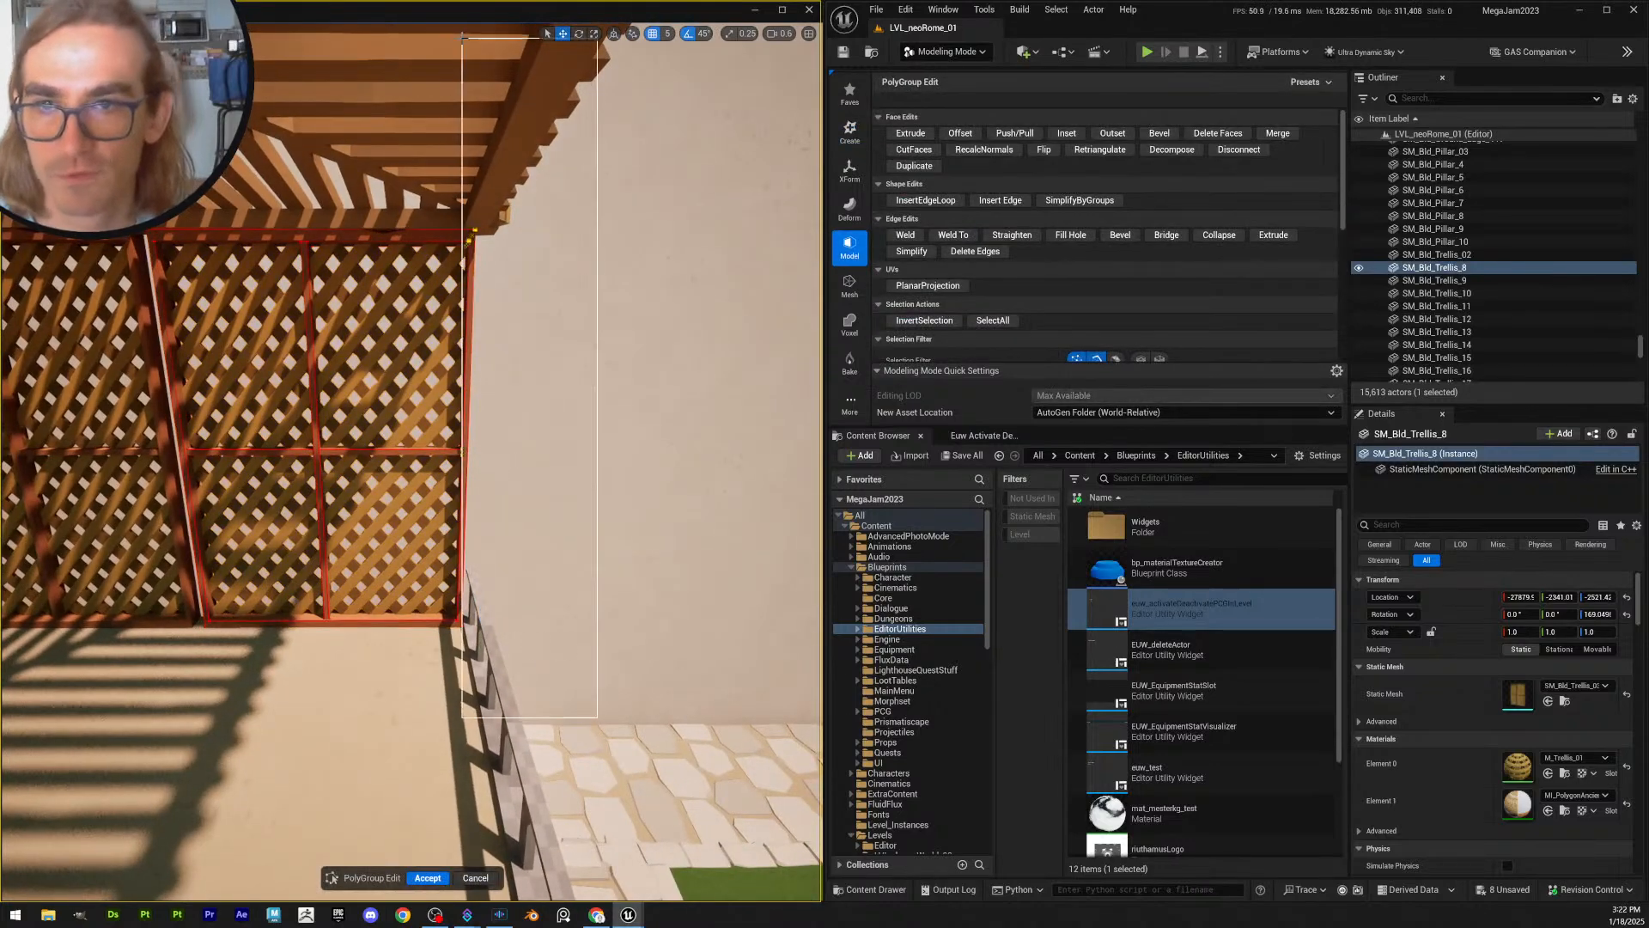
{"action": "right_click_drag", "start_coordinate": [481, 481], "coordinate": [374, 534]}
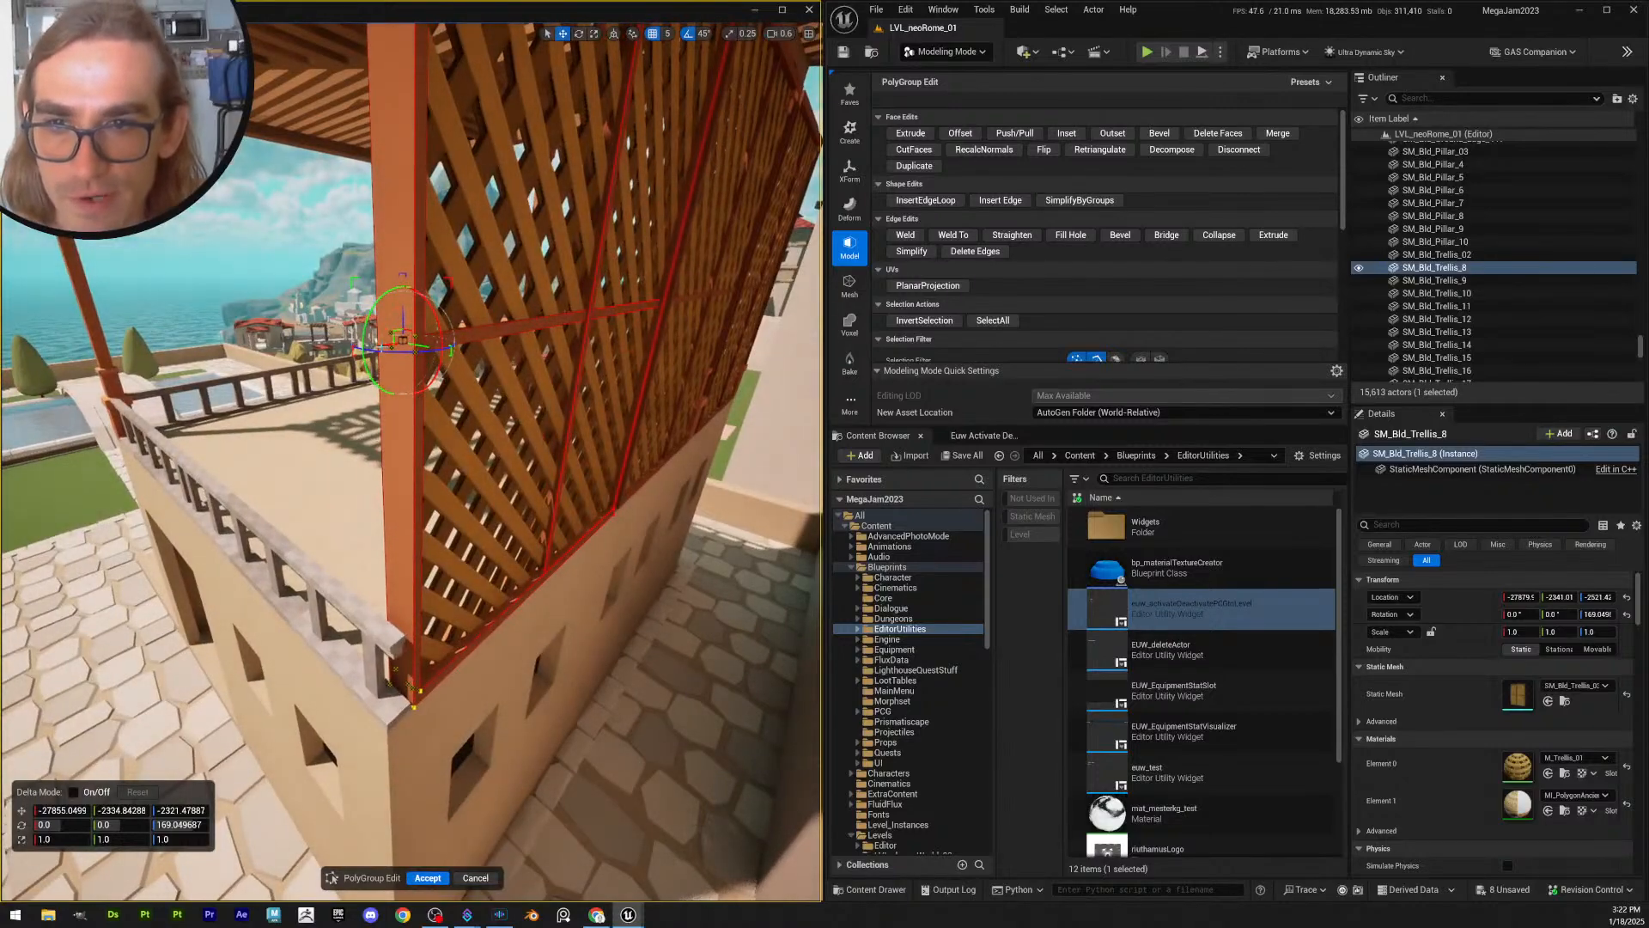
{"action": "left_click_drag", "start_coordinate": [381, 347], "coordinate": [342, 368]}
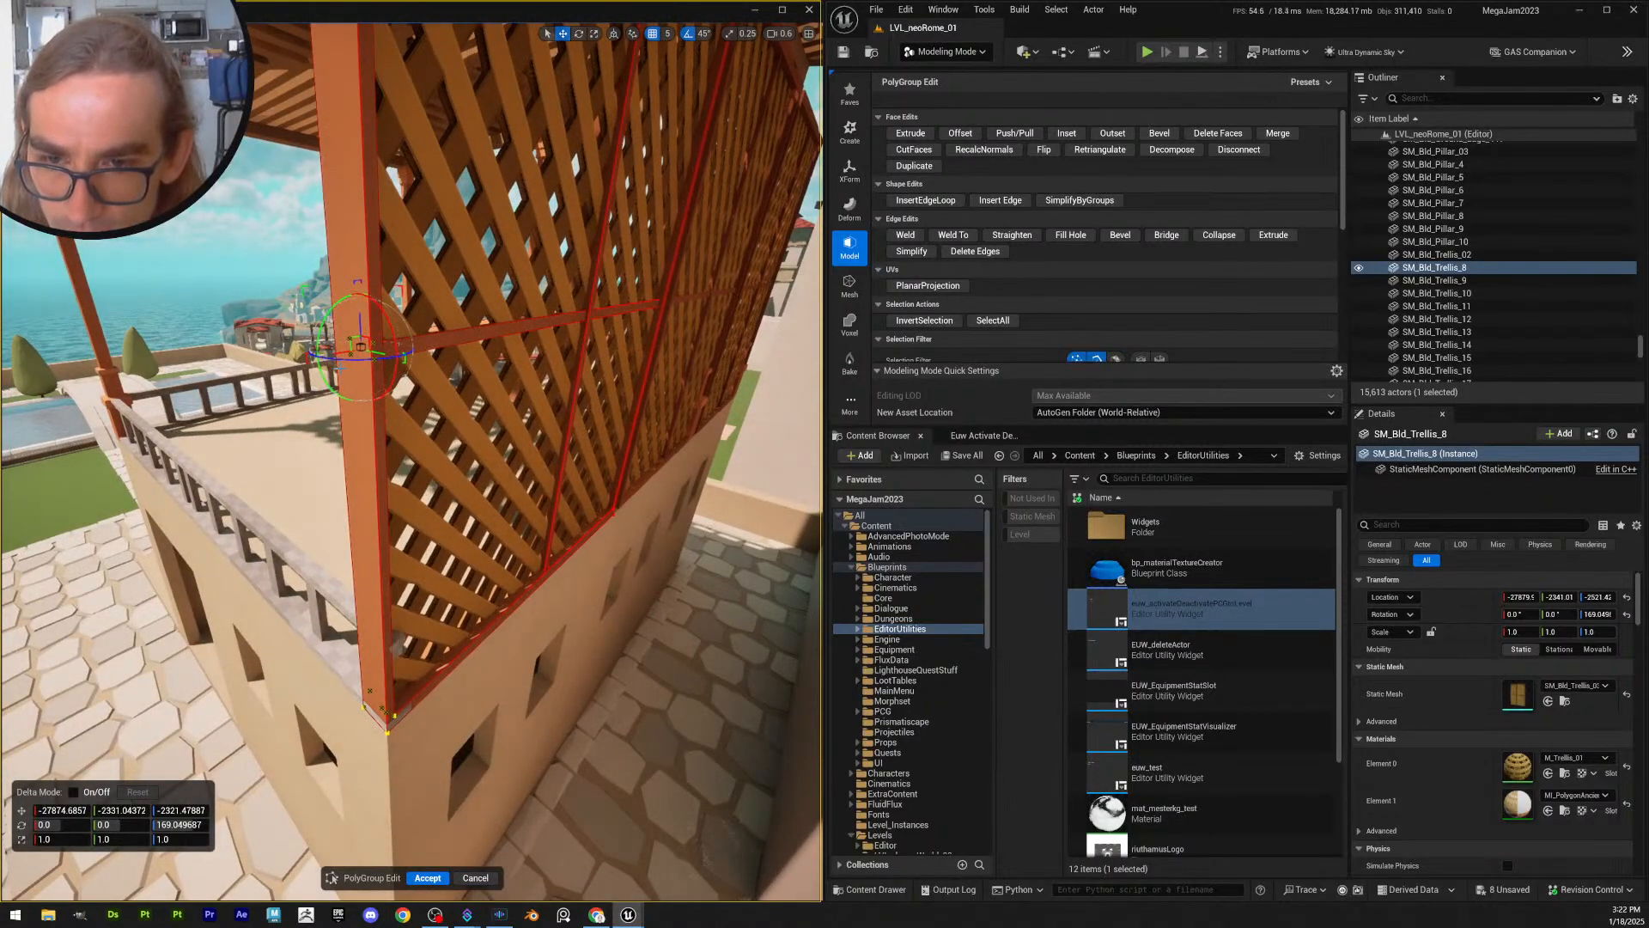
{"action": "mouse_move", "coordinate": [434, 516]}
{"action": "right_mouse_down"}
{"action": "mouse_move", "coordinate": [430, 443]}
{"action": "mouse_move", "coordinate": [515, 443]}
{"action": "mouse_move", "coordinate": [412, 481]}
{"action": "mouse_move", "coordinate": [416, 507]}
{"action": "right_mouse_up"}
- Try to stretch the panel's inner-end vertices across the gap to the neighbouring trellis panel
{"action": "left_click_drag", "start_coordinate": [362, 233], "coordinate": [469, 777]}
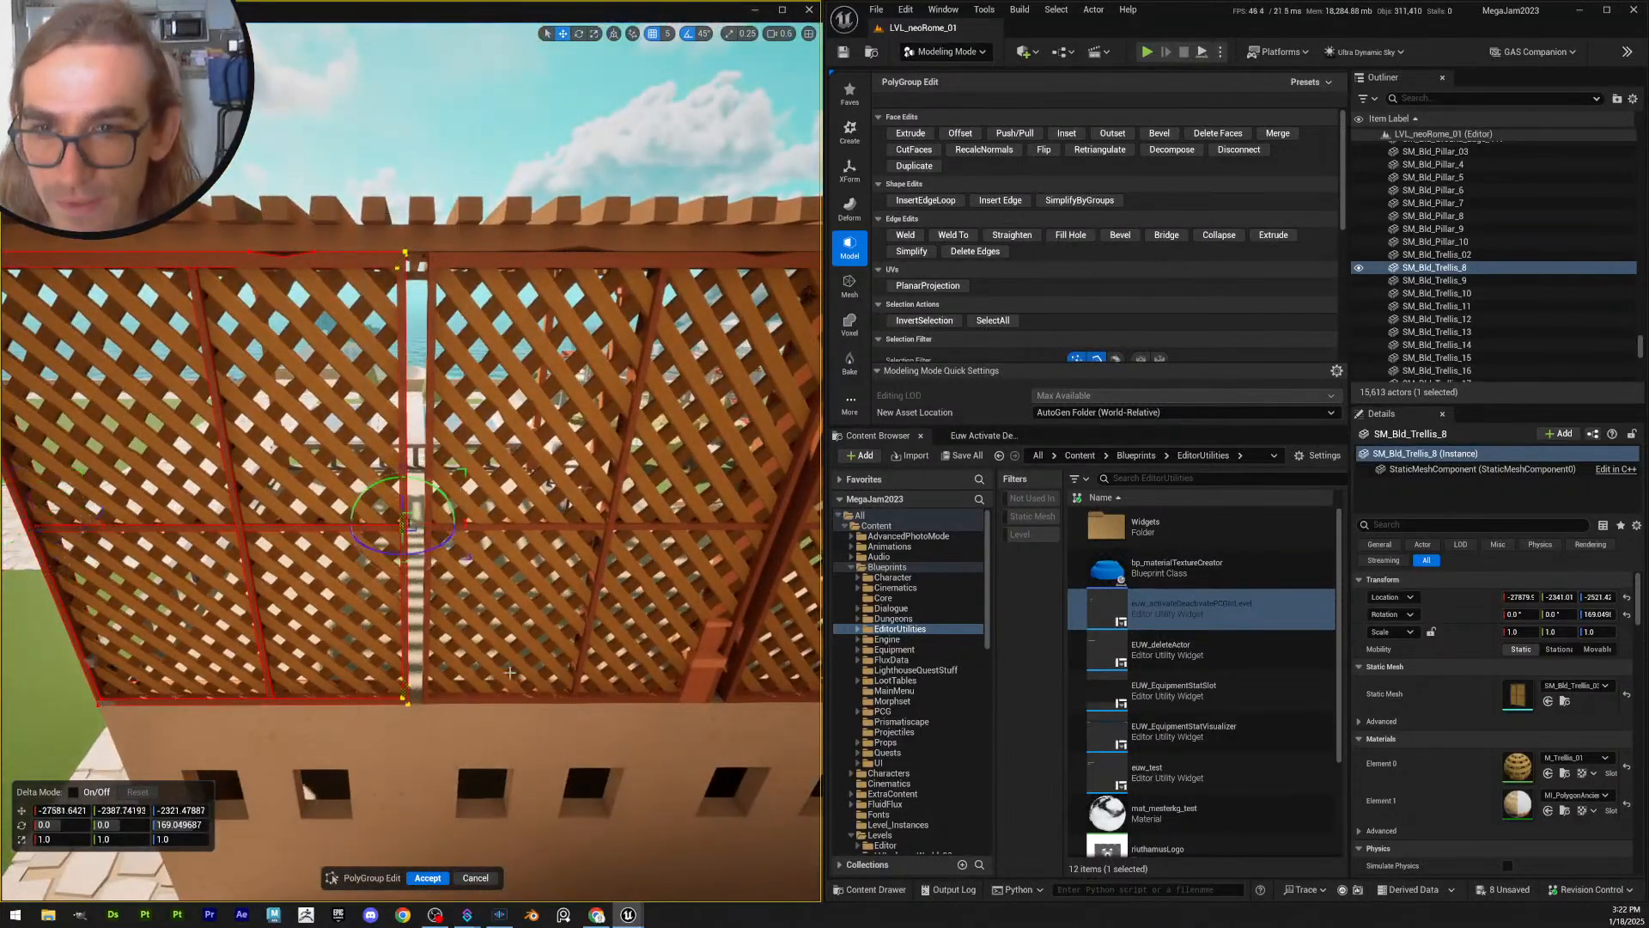
{"action": "right_click_drag", "start_coordinate": [469, 756], "coordinate": [456, 631]}
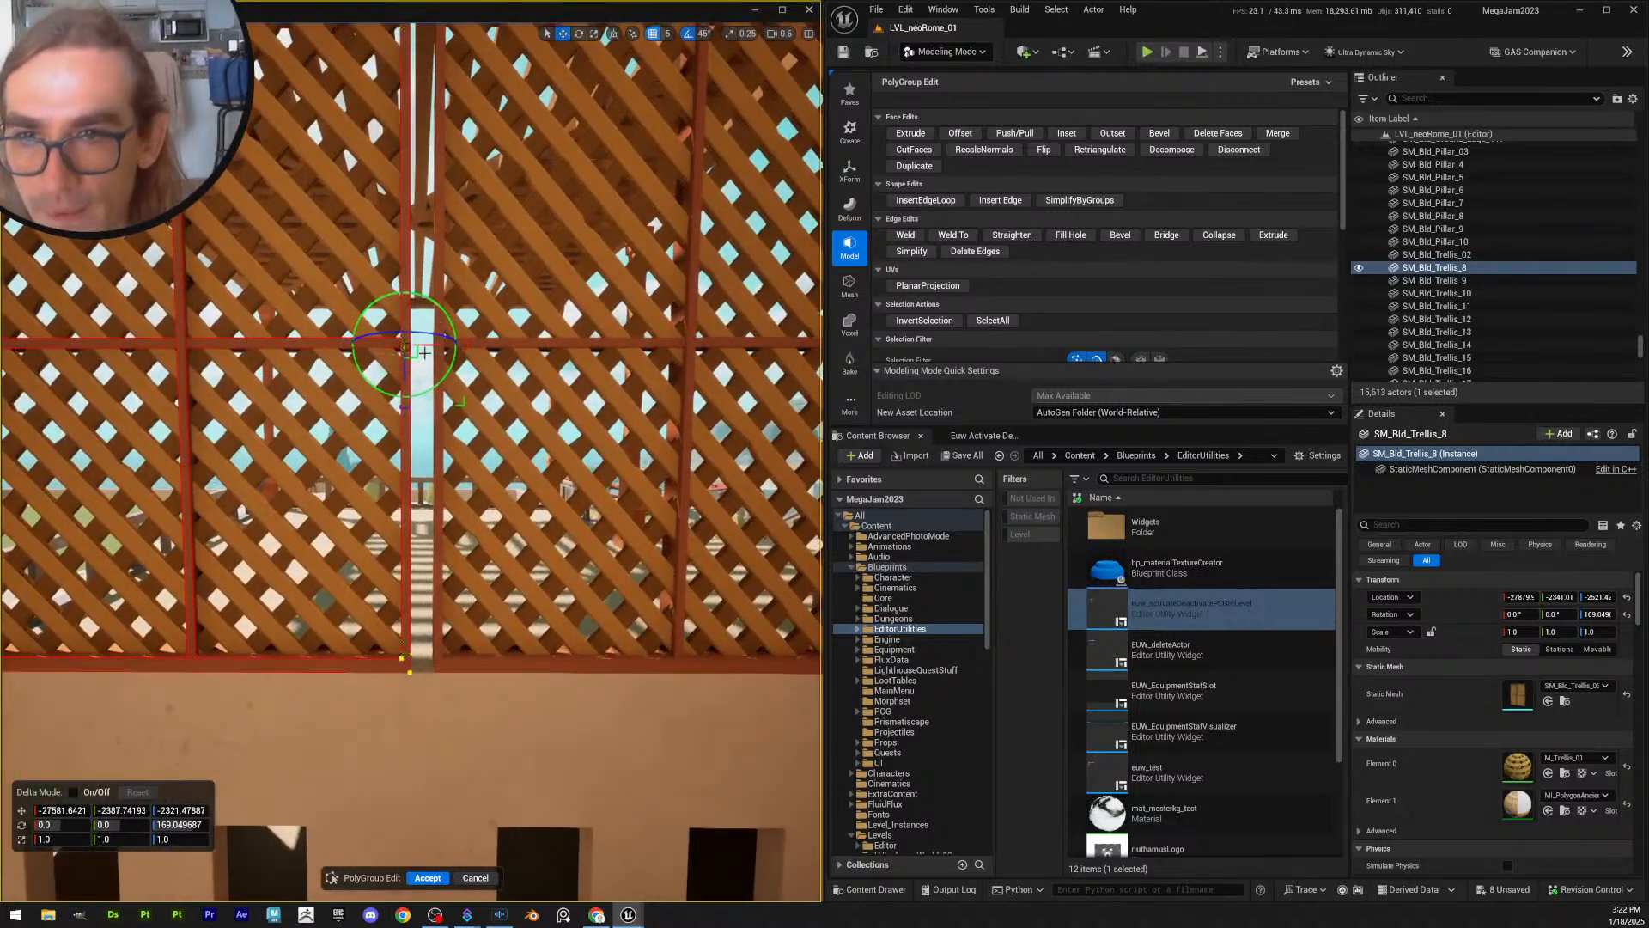
{"action": "left_click_drag", "start_coordinate": [427, 350], "coordinate": [436, 352]}
{"action": "left_click_drag", "start_coordinate": [444, 352], "coordinate": [447, 353]}
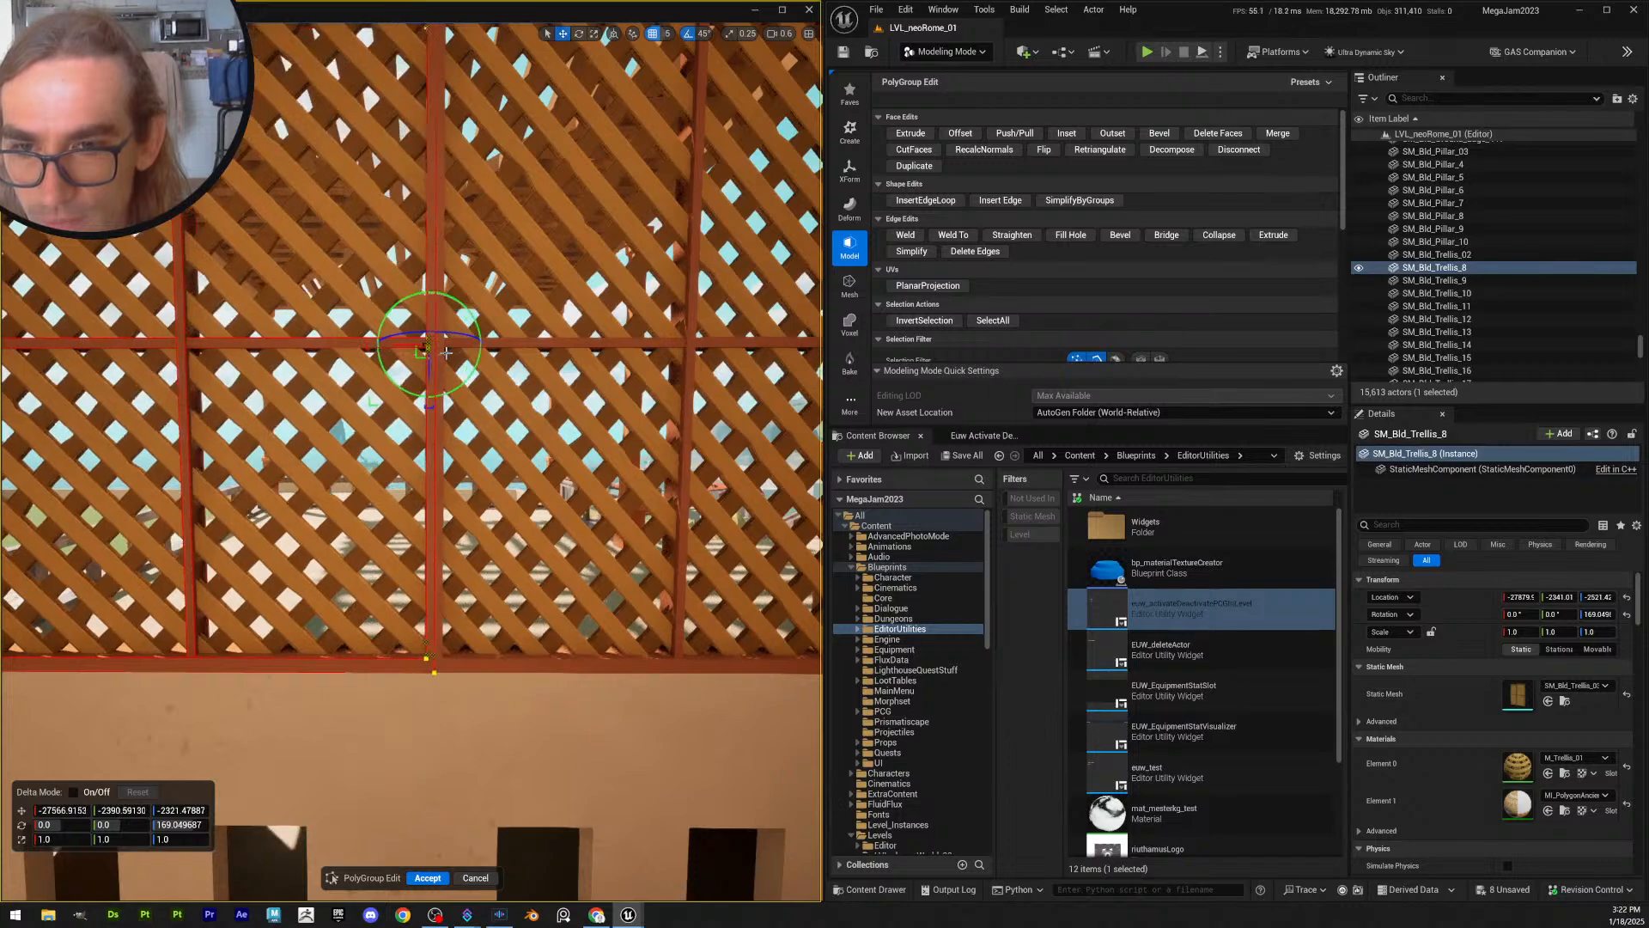
{"action": "right_click_drag", "start_coordinate": [453, 757], "coordinate": [452, 756]}
{"action": "left_click", "coordinate": [414, 649]}
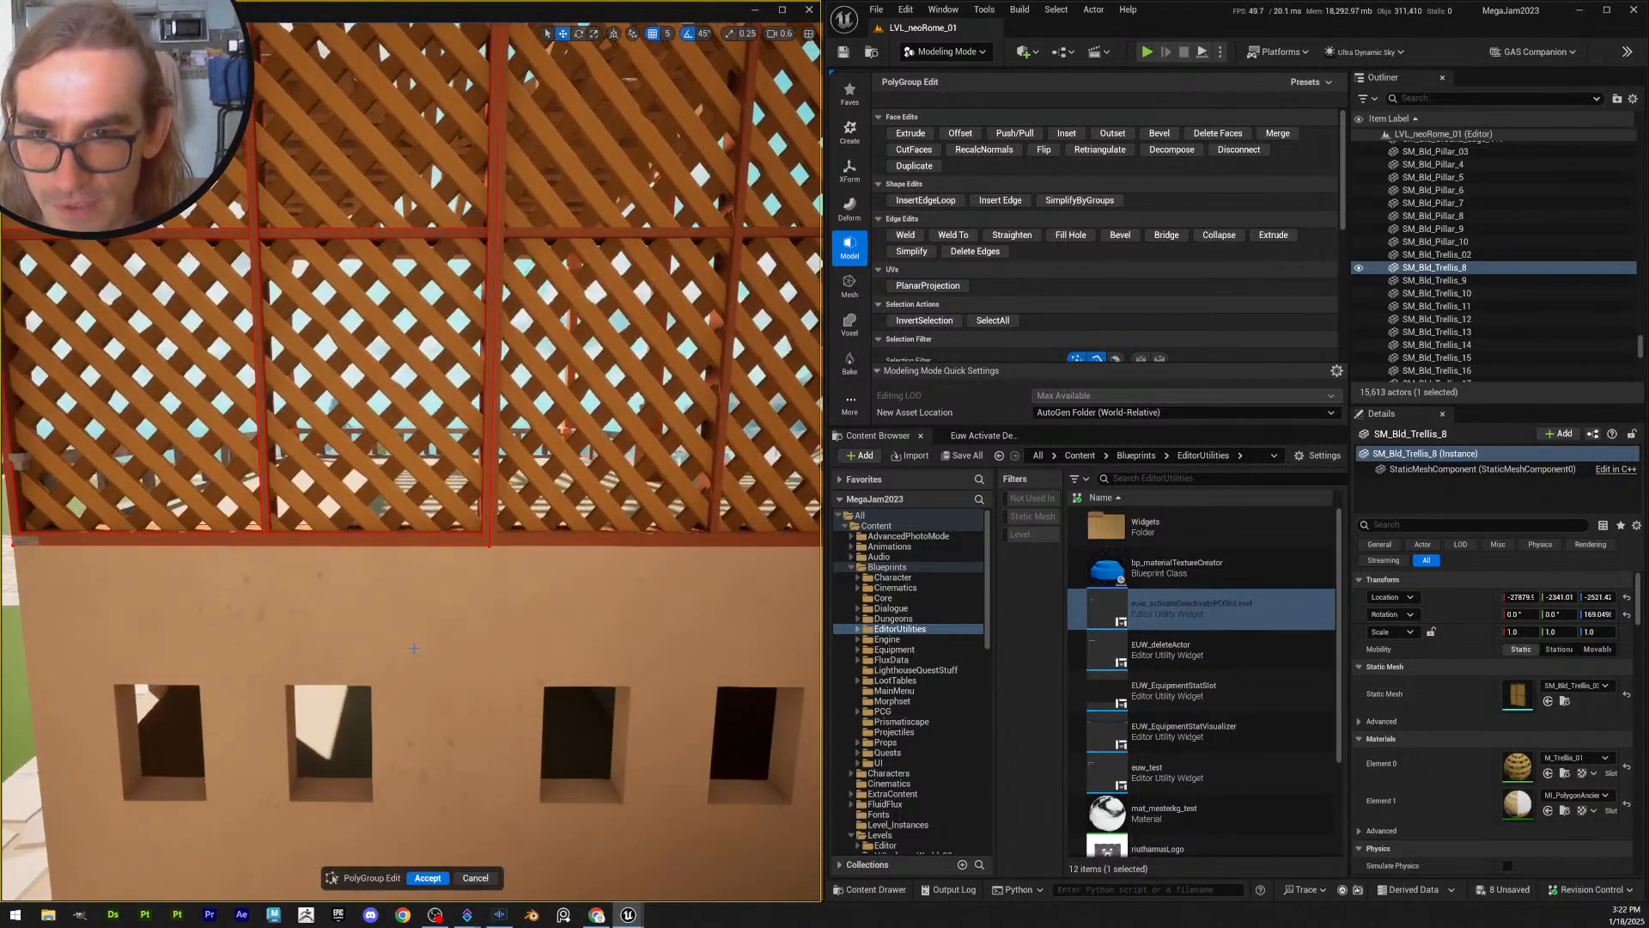
{"action": "right_click_drag", "start_coordinate": [414, 648], "coordinate": [414, 649]}
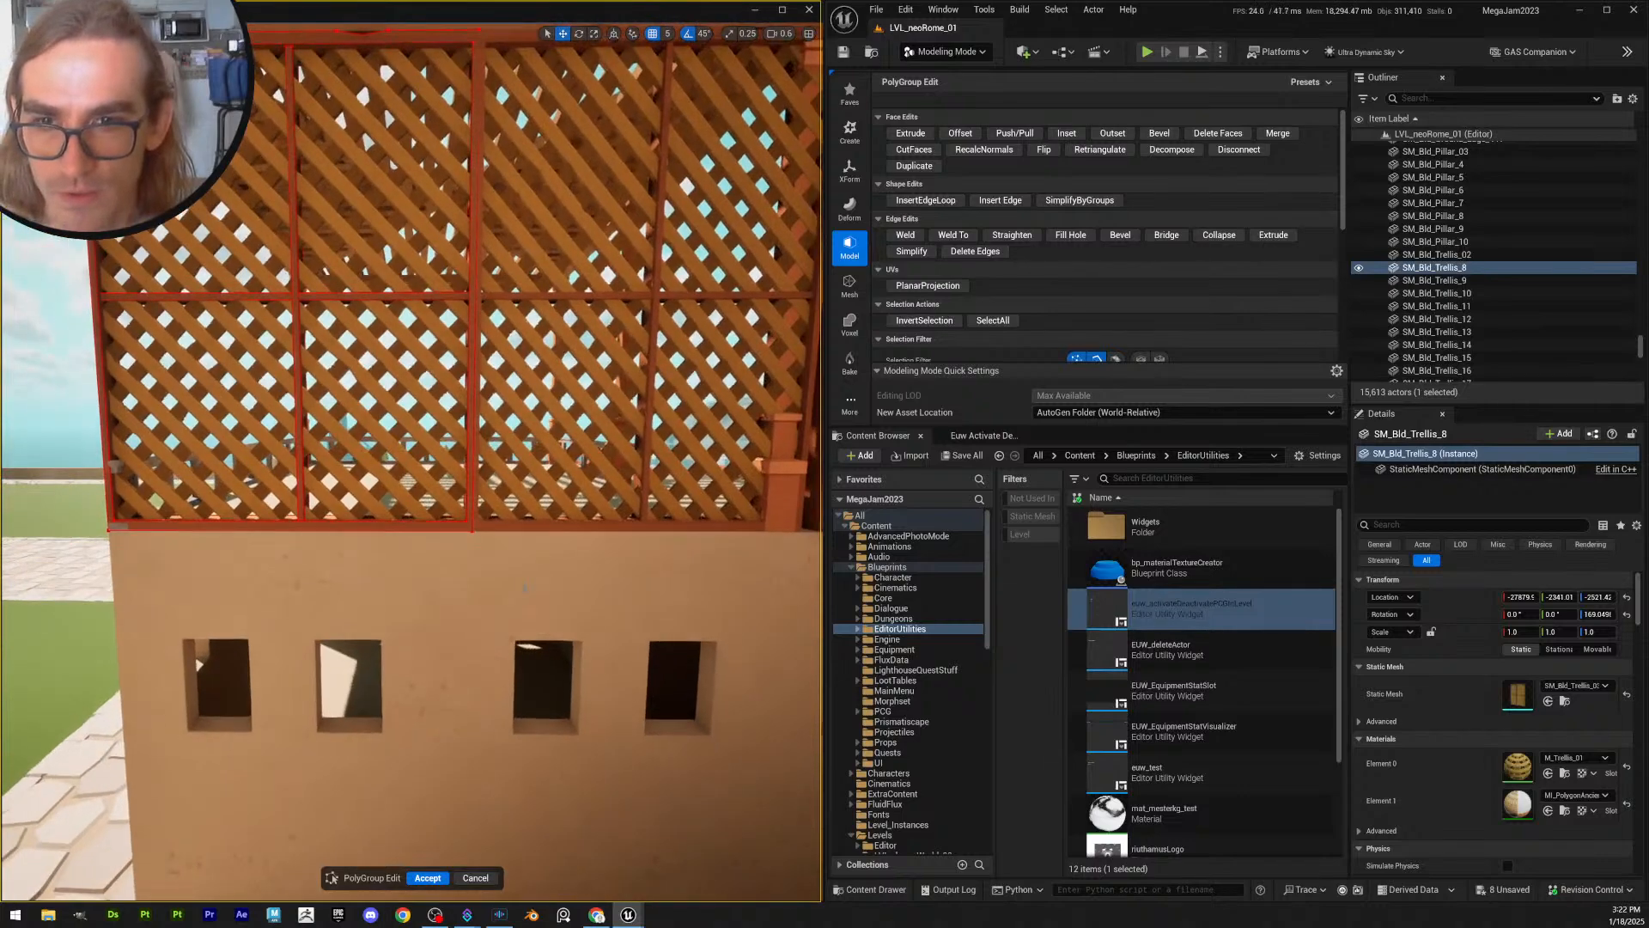
- Undo the inner-end stretch and selection, and accept the PolyGroup edit with only the railing-side end moved
{"action": "key", "text": "ctrl+z"}
{"action": "key", "text": "ctrl+z"}
{"action": "key", "text": "ctrl+z"}
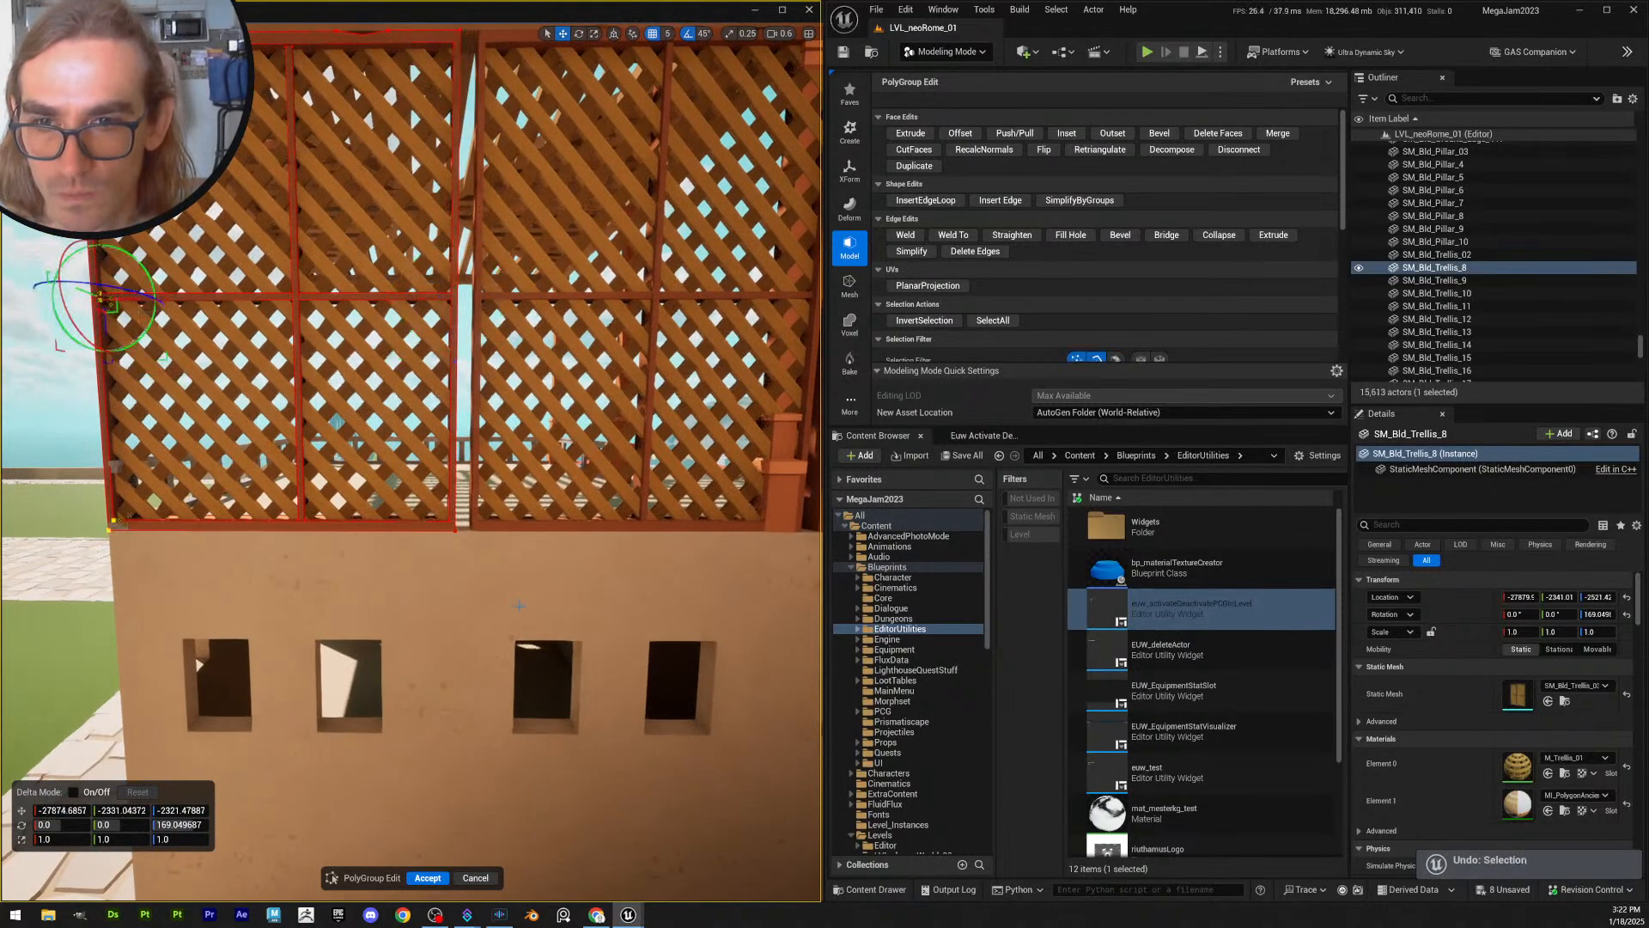
{"action": "left_click", "coordinate": [427, 877]}
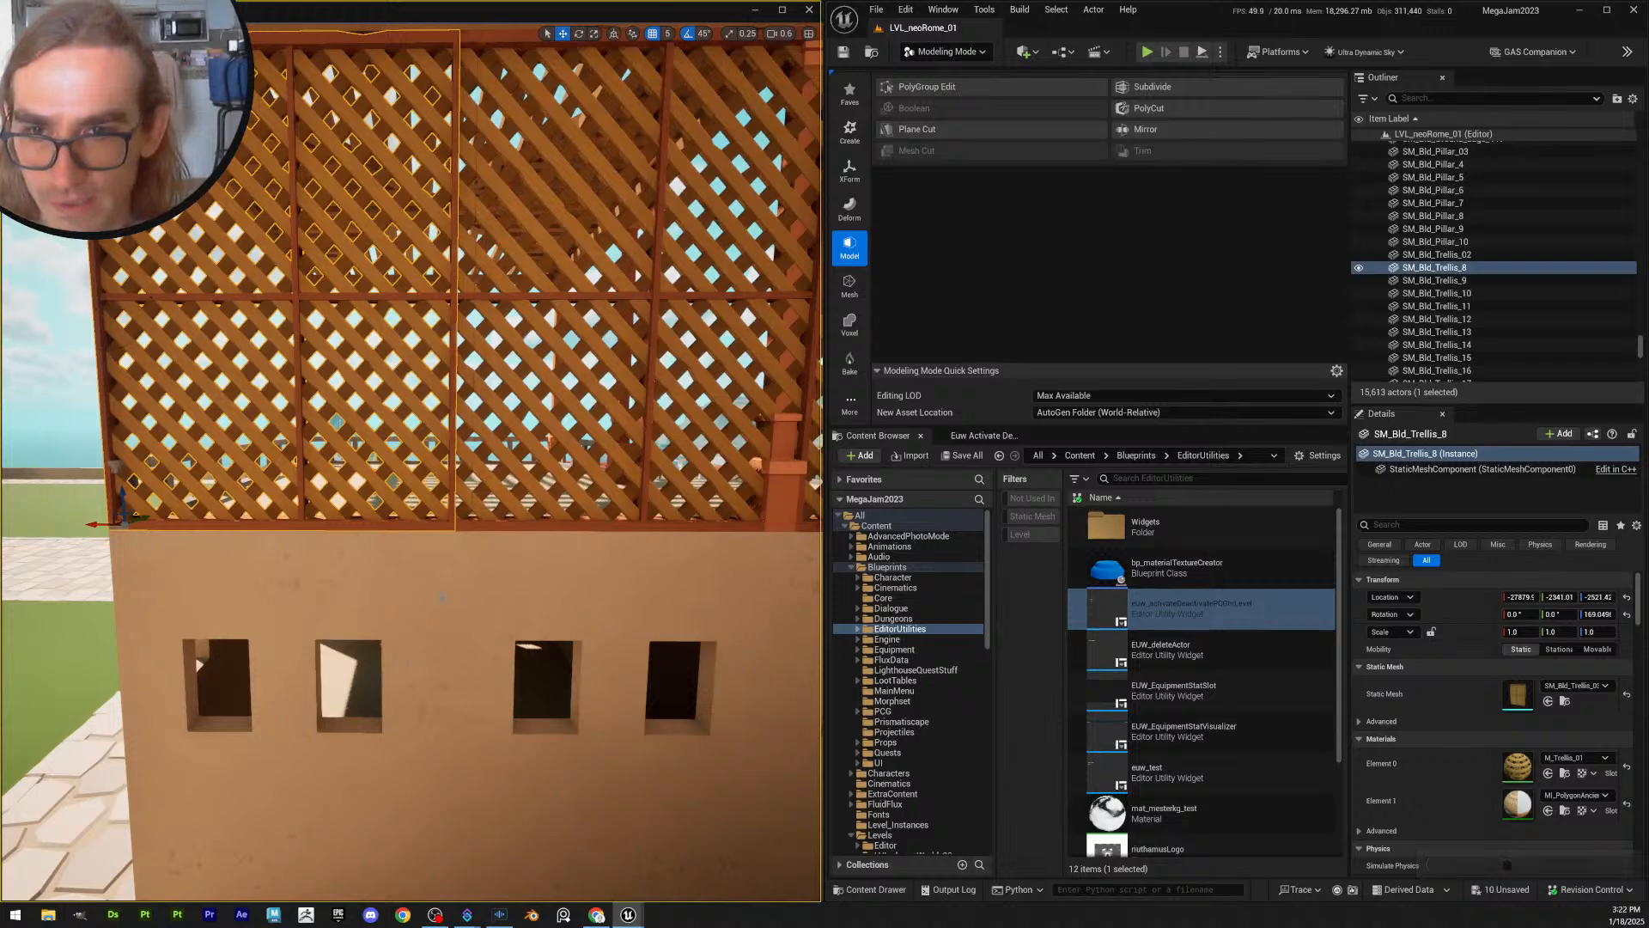
{"action": "key", "text": "Delete"}
- Raise windowed wall villa_wall_01_windows_02_30x2x47 by 70 units as an alignment reference and hide trellis panel SM_Bld_Trellis_16 above it
{"action": "left_click", "coordinate": [528, 594]}
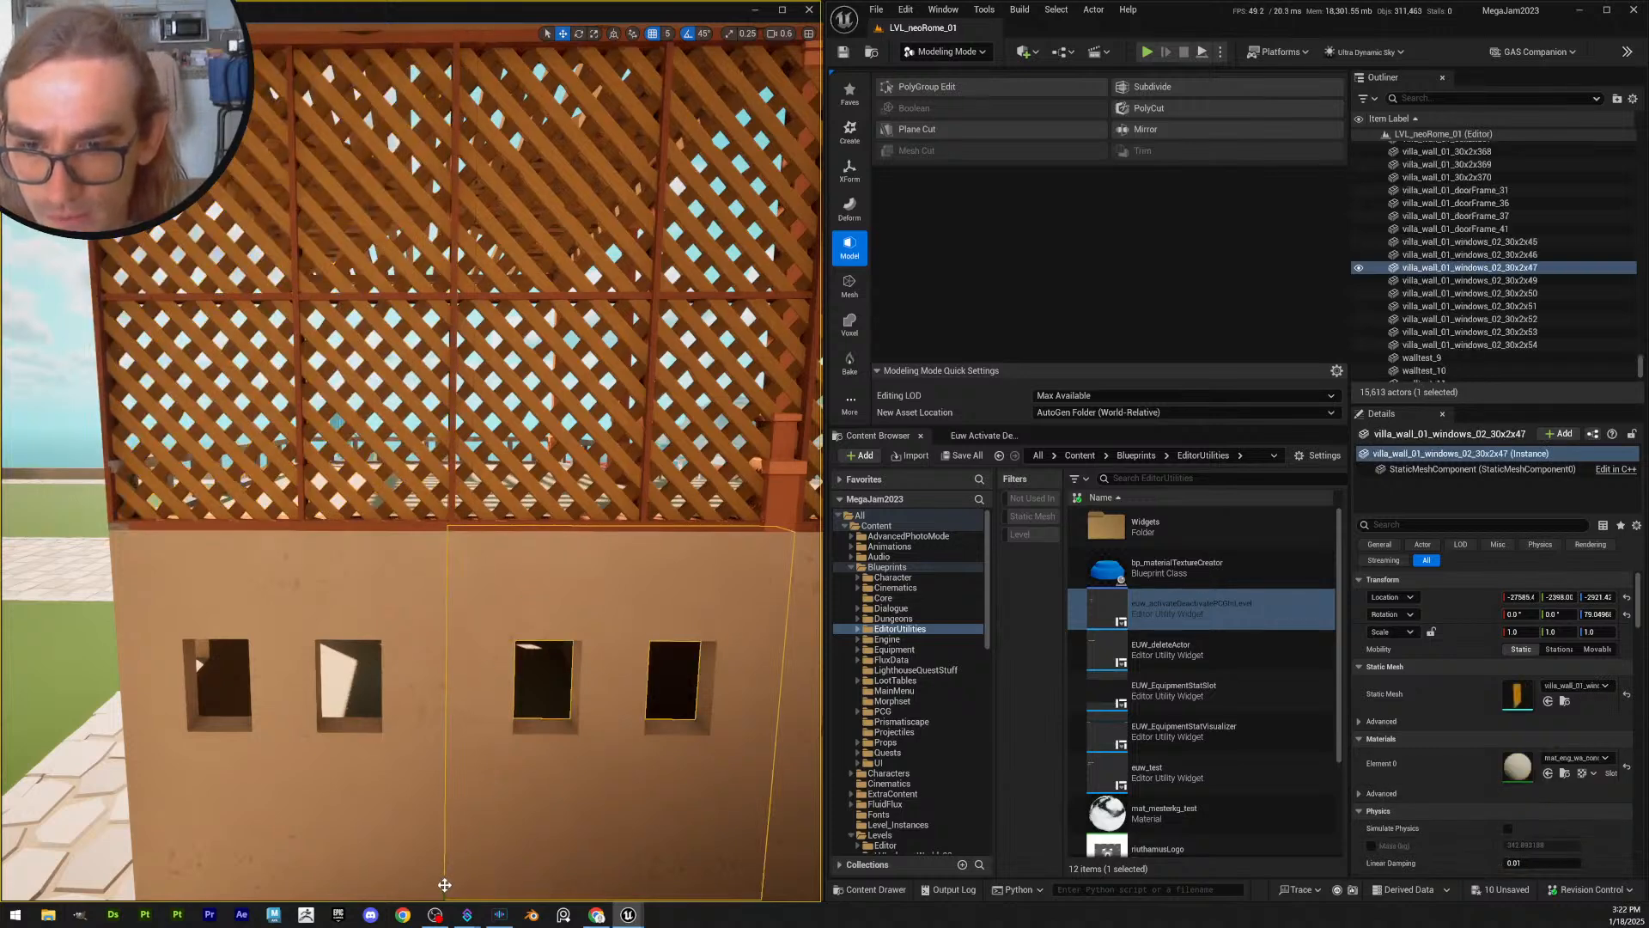
{"action": "left_click_drag", "start_coordinate": [444, 885], "coordinate": [446, 814]}
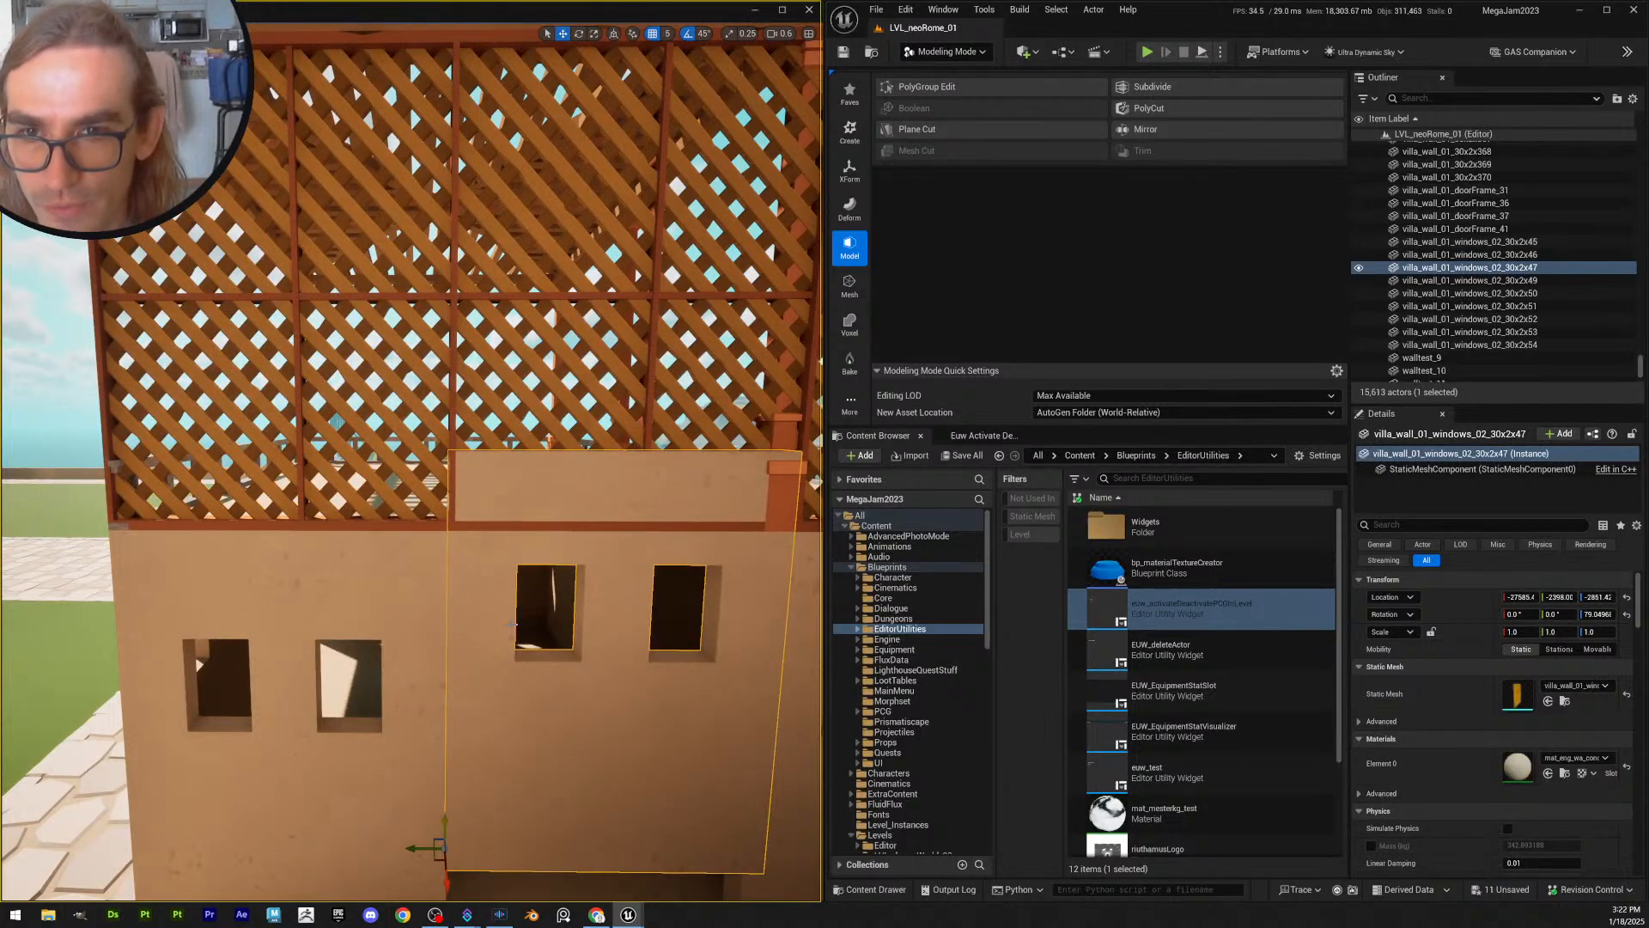
{"action": "left_click", "coordinate": [588, 423]}
{"action": "key", "text": "h"}
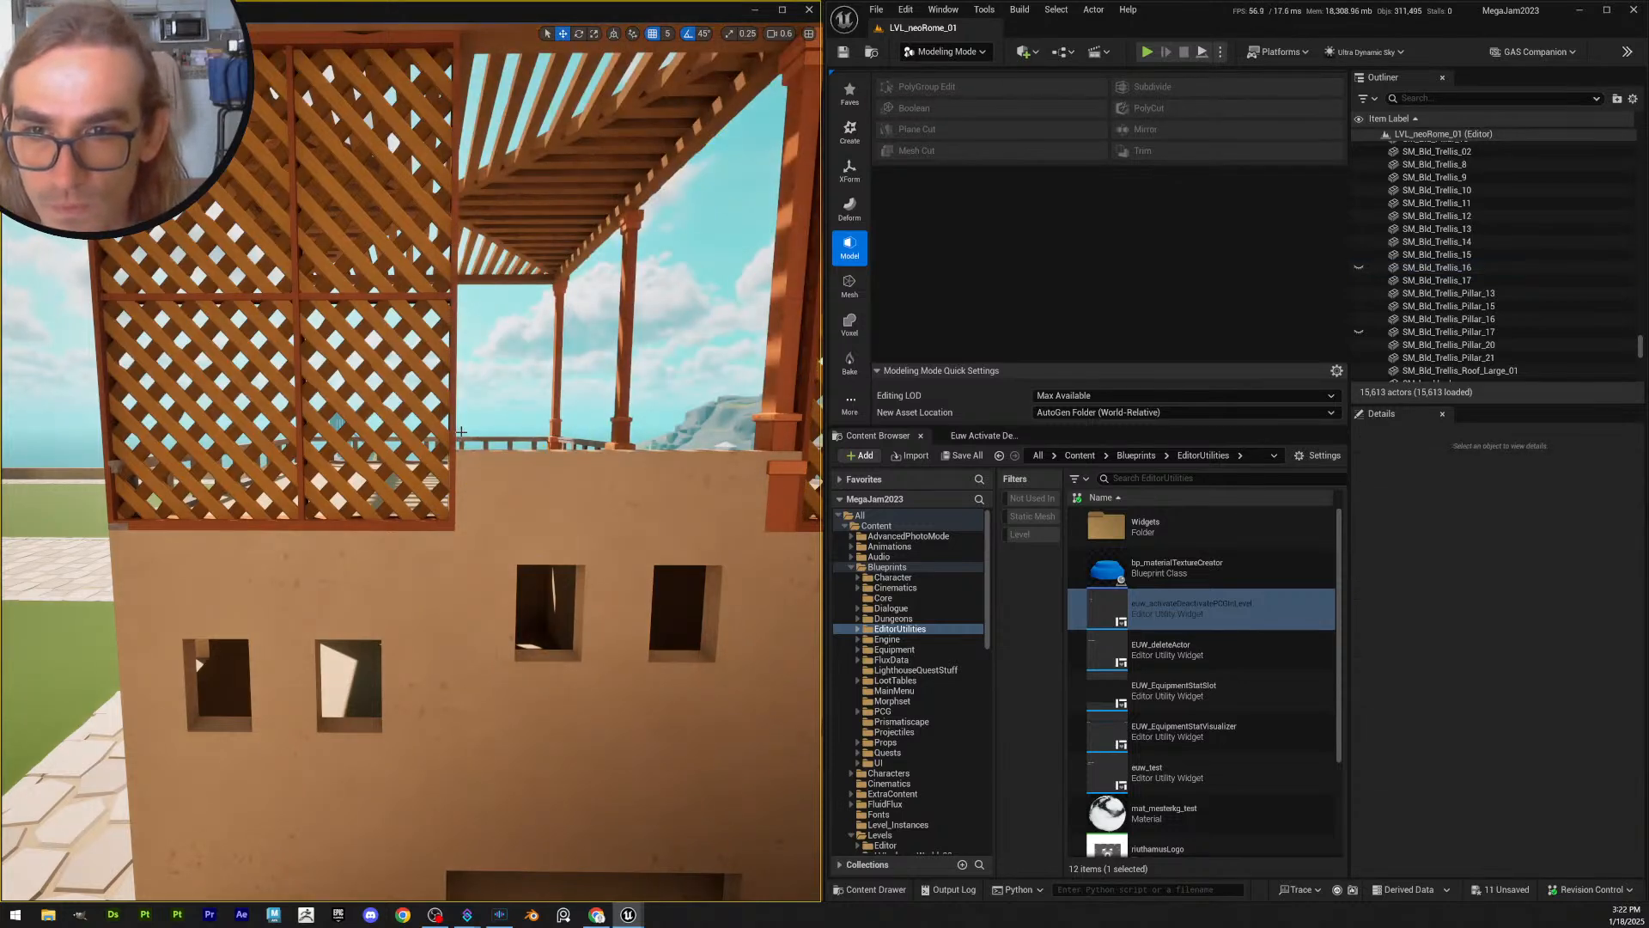
- Pull the inner-end vertices of SM_Bld_Trellis_8 back about 5 units to the raised wall's edge with PolyGroup Edit and accept
{"action": "left_click", "coordinate": [369, 361]}
{"action": "middle_click_drag", "start_coordinate": [369, 361], "coordinate": [370, 267]}
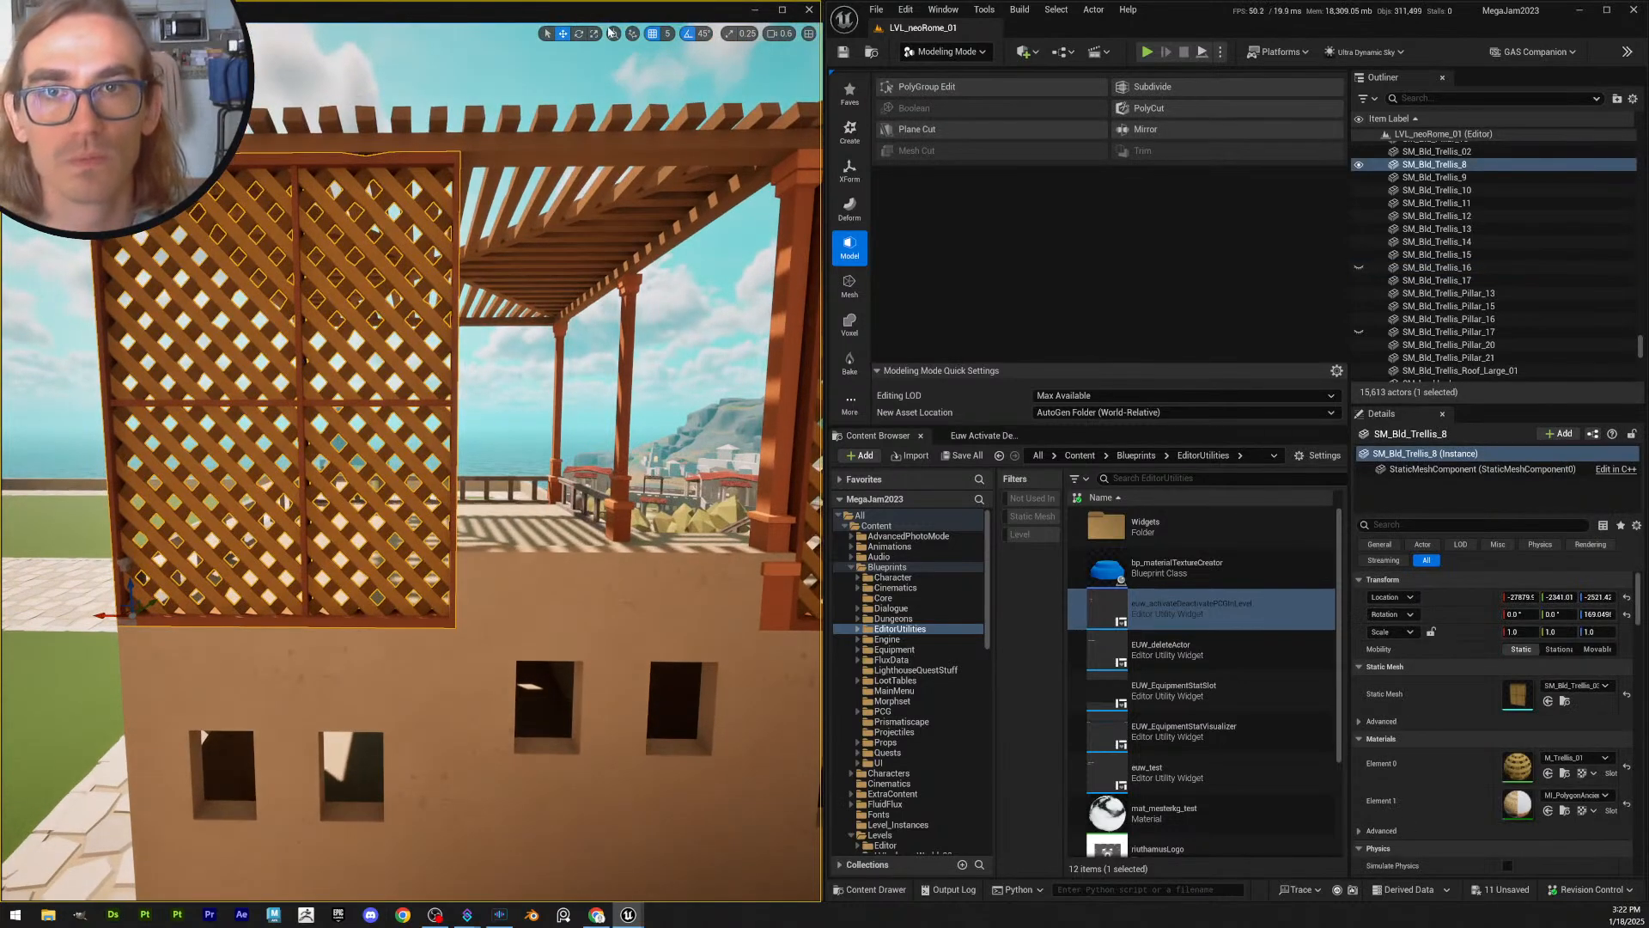
{"action": "left_click", "coordinate": [924, 88]}
{"action": "left_click_drag", "start_coordinate": [587, 719], "coordinate": [443, 85]}
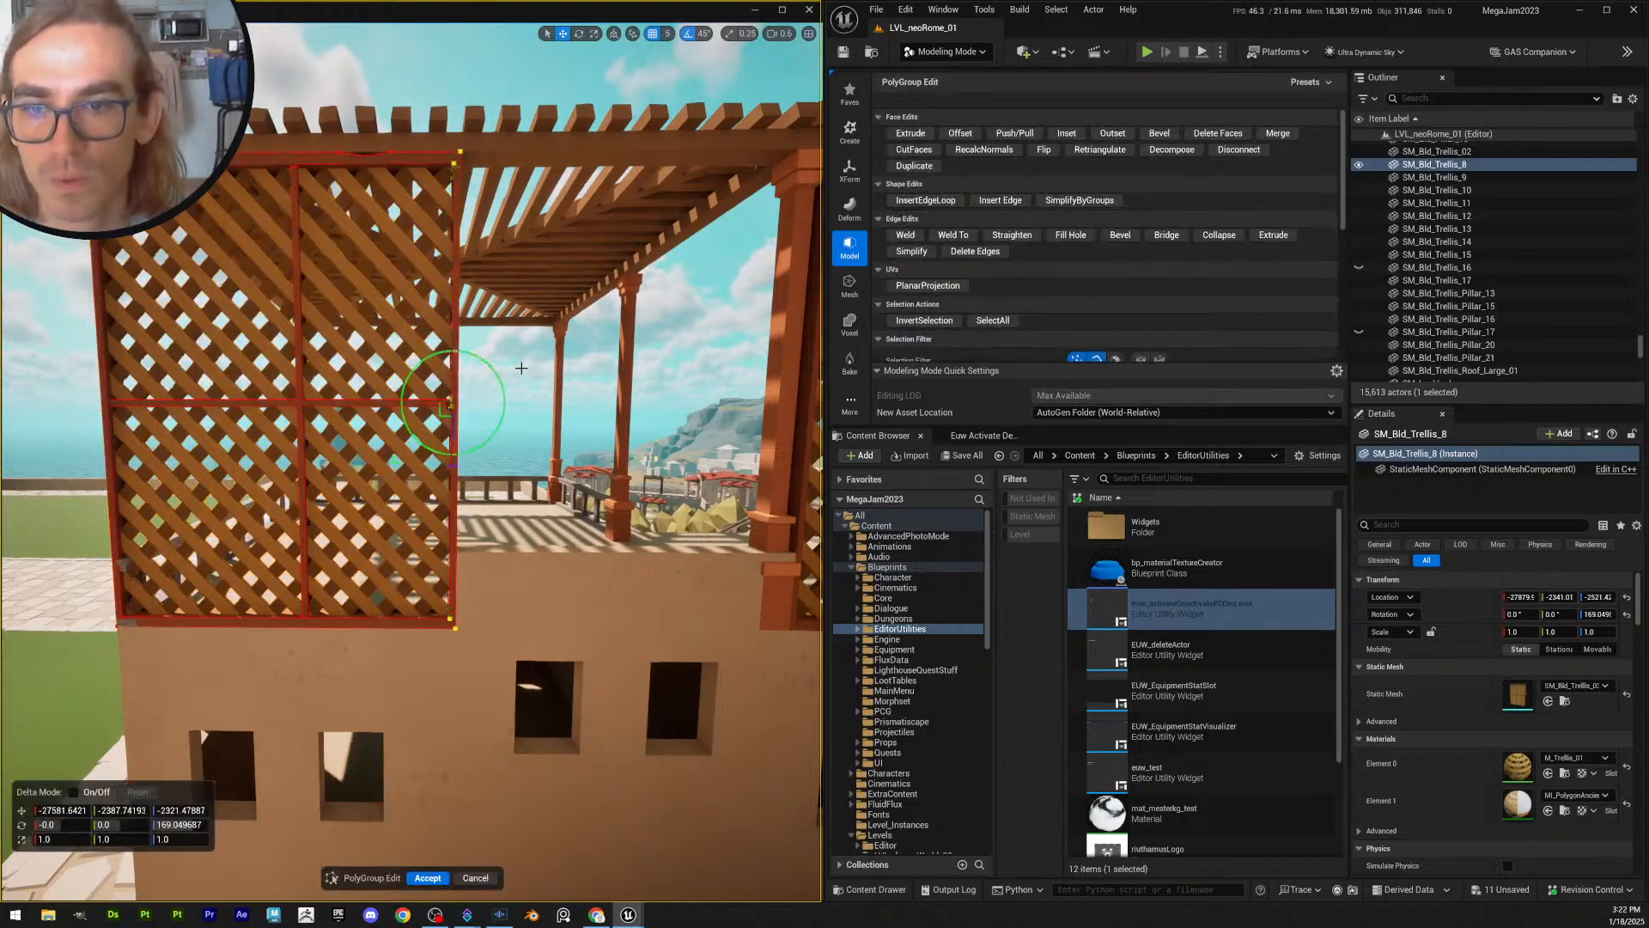
{"action": "scroll", "coordinate": [520, 368], "scroll_direction": "up", "scroll_amount": 3}
{"action": "middle_click_drag", "start_coordinate": [428, 302], "coordinate": [428, 352]}
{"action": "left_click_drag", "start_coordinate": [437, 331], "coordinate": [427, 330]}
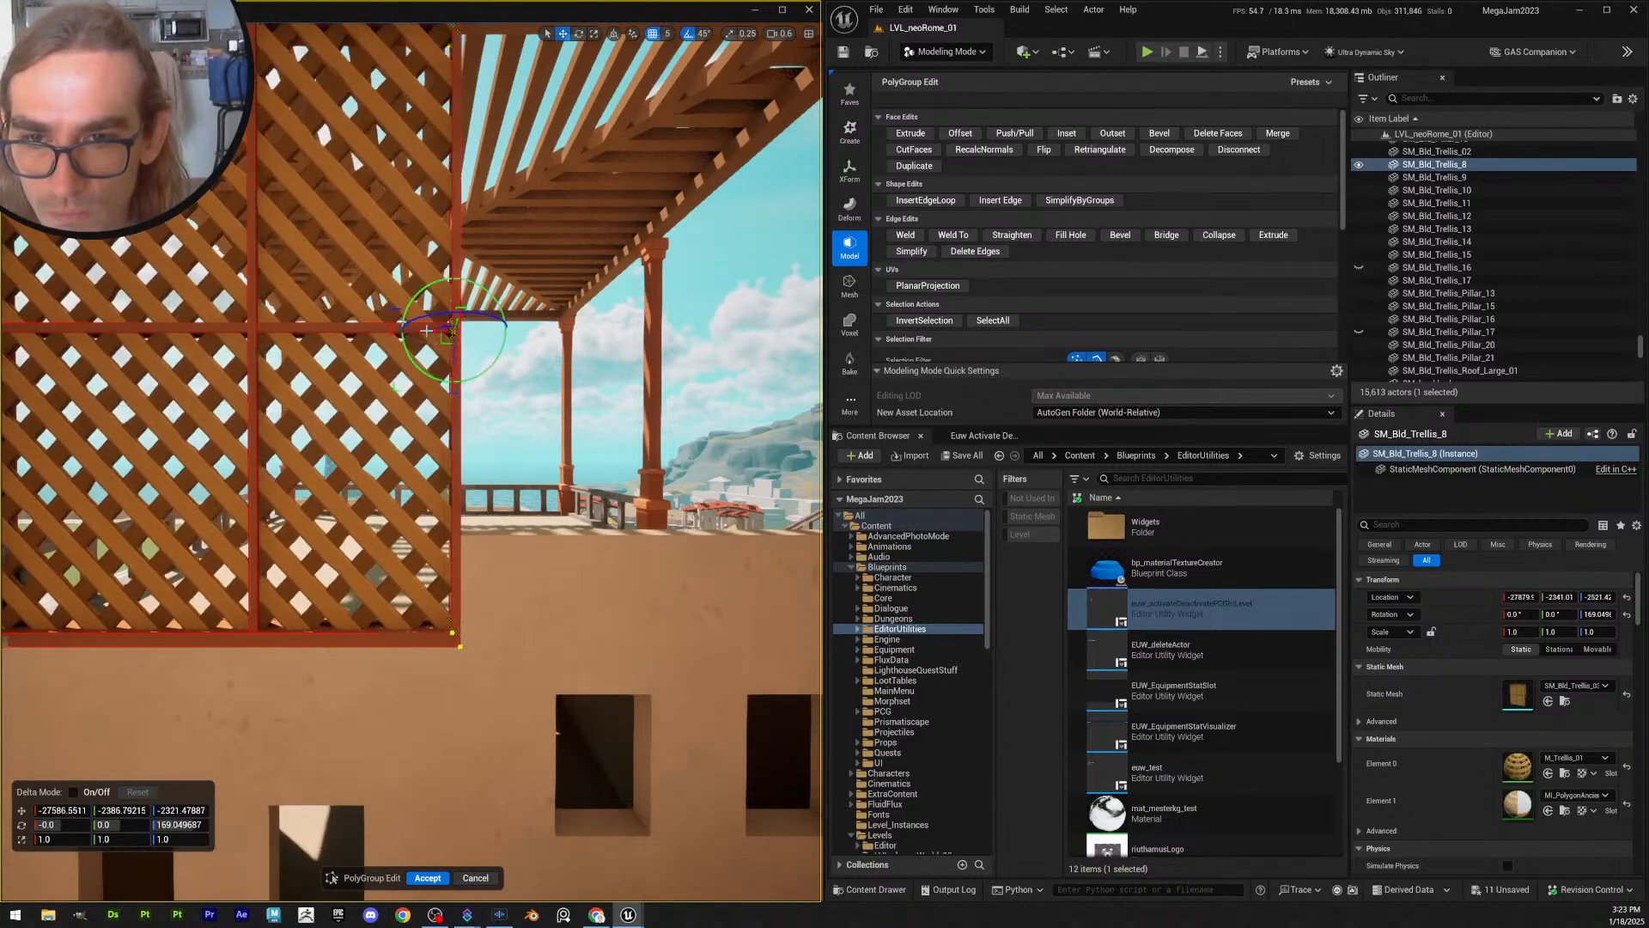
{"action": "right_click_drag", "start_coordinate": [519, 522], "coordinate": [413, 545]}
{"action": "left_click", "coordinate": [427, 877]}
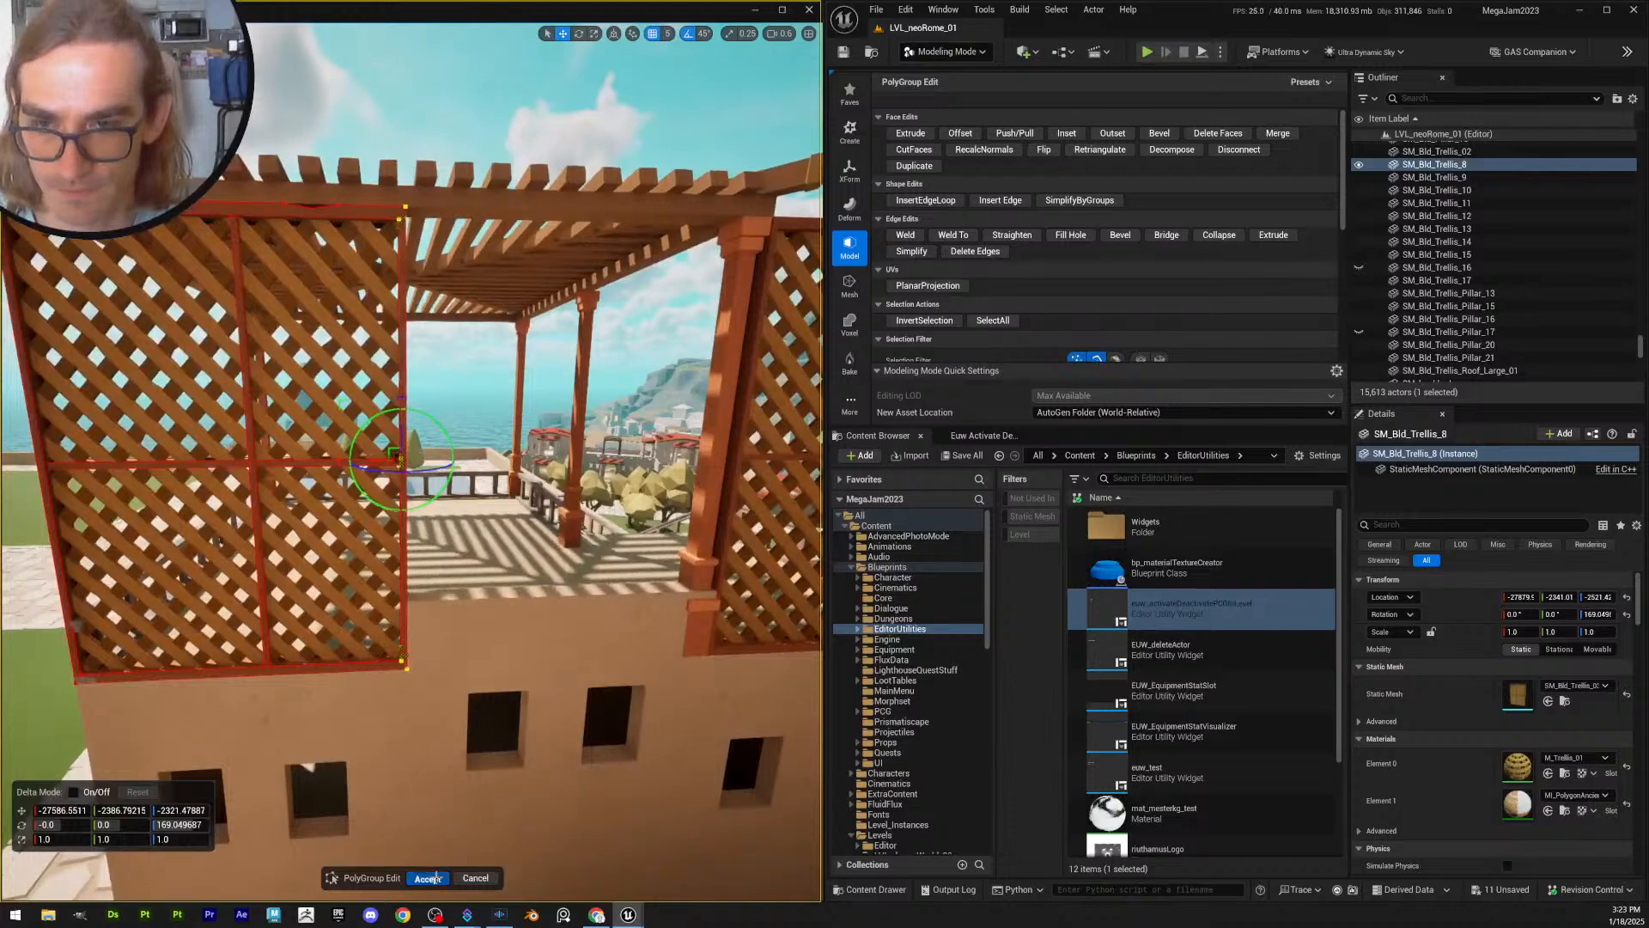
- Lower windowed wall villa_wall_01_windows_02_30x2x47 by 70 units to line up with the adjacent walls
{"action": "left_click", "coordinate": [481, 664]}
{"action": "right_click_drag", "start_coordinate": [481, 663], "coordinate": [409, 711]}
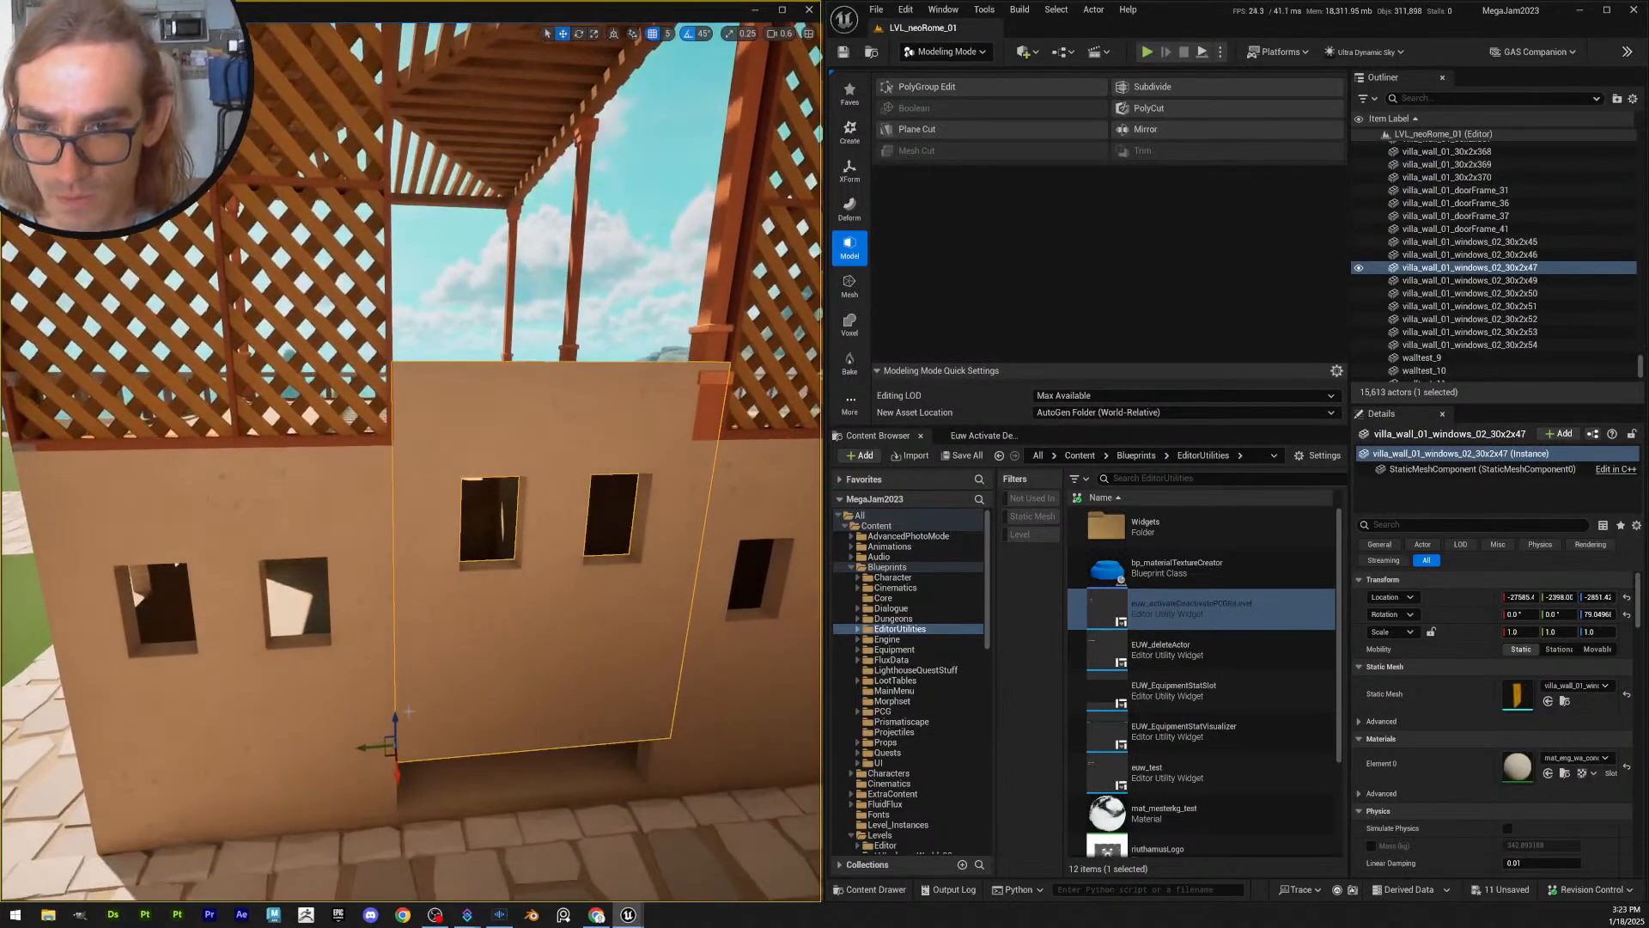
{"action": "left_click_drag", "start_coordinate": [394, 720], "coordinate": [397, 778]}
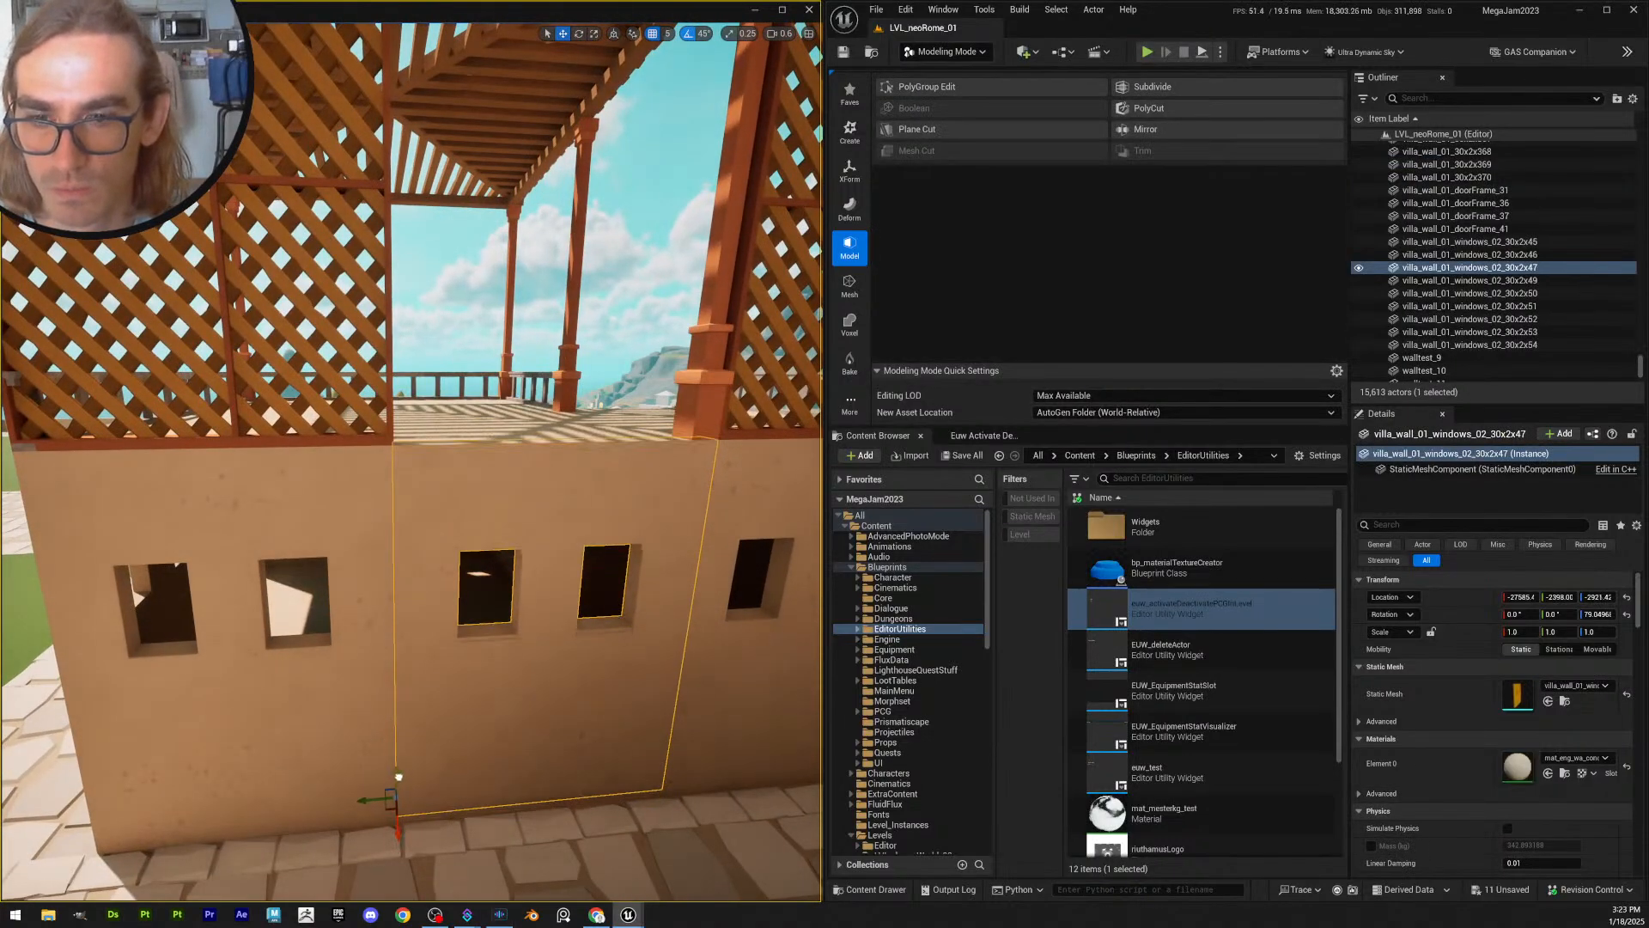
{"action": "key", "text": "Escape"}
- Duplicate trellis panel SM_Bld_Trellis_8 and, with grid snap 100, move the copy 300 units along the back wall into the open bay
{"action": "key", "text": "e"}
{"action": "right_click_drag", "start_coordinate": [356, 499], "coordinate": [446, 601]}
{"action": "left_click", "coordinate": [356, 528]}
{"action": "key", "text": "e"}
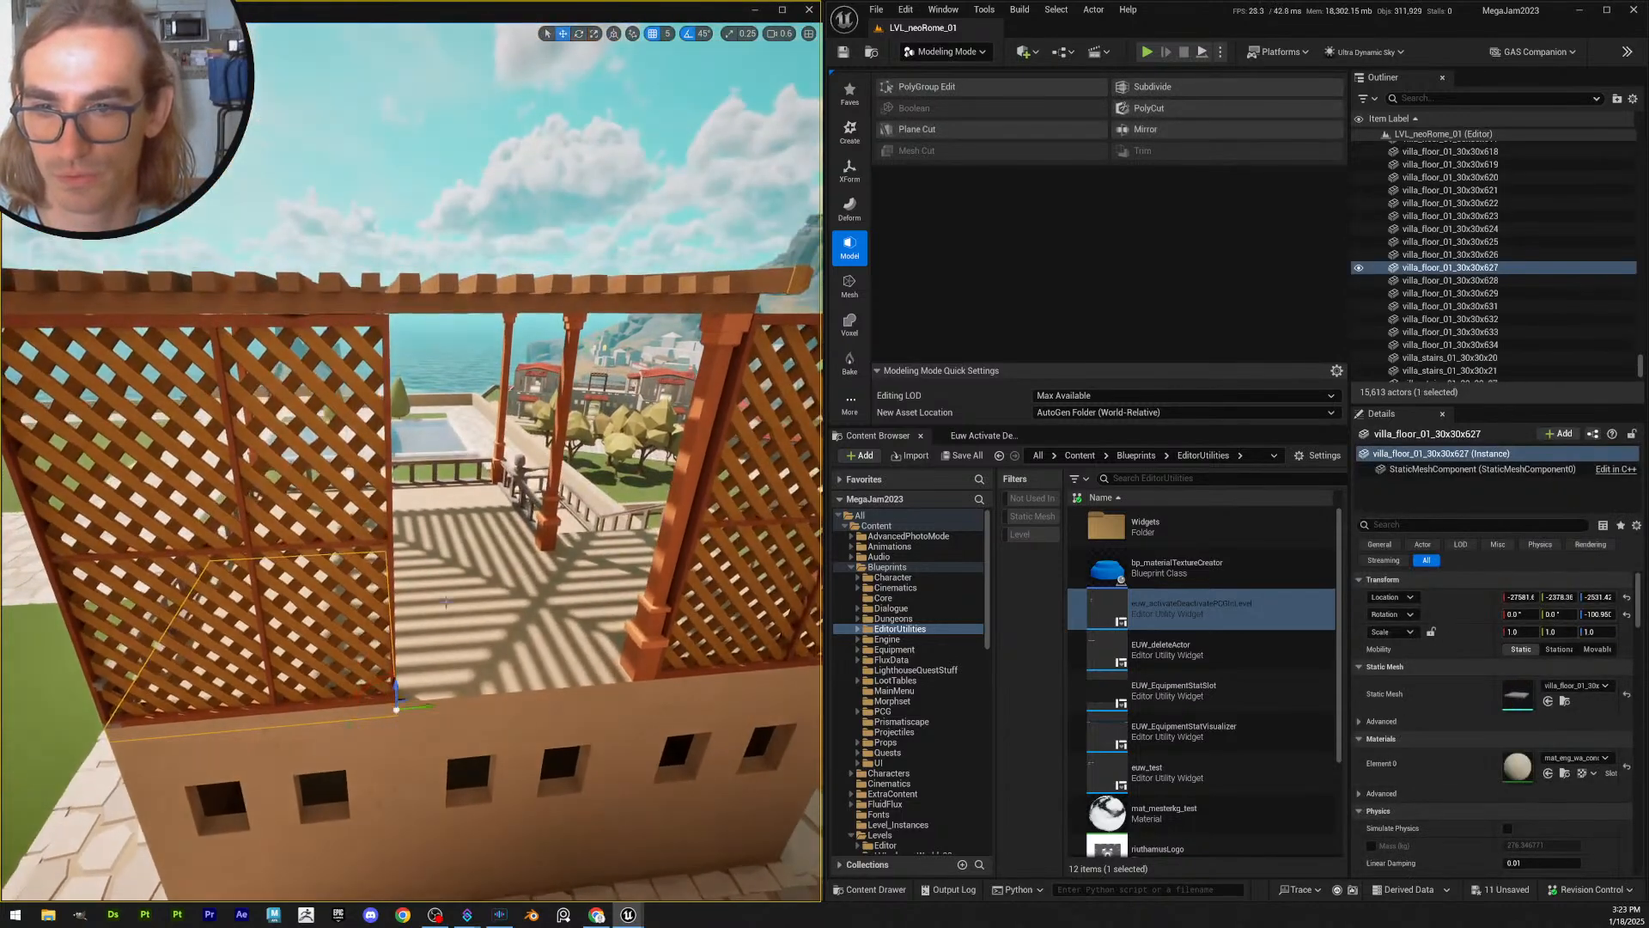
{"action": "left_click", "coordinate": [344, 569]}
{"action": "key", "text": "ctrl+d"}
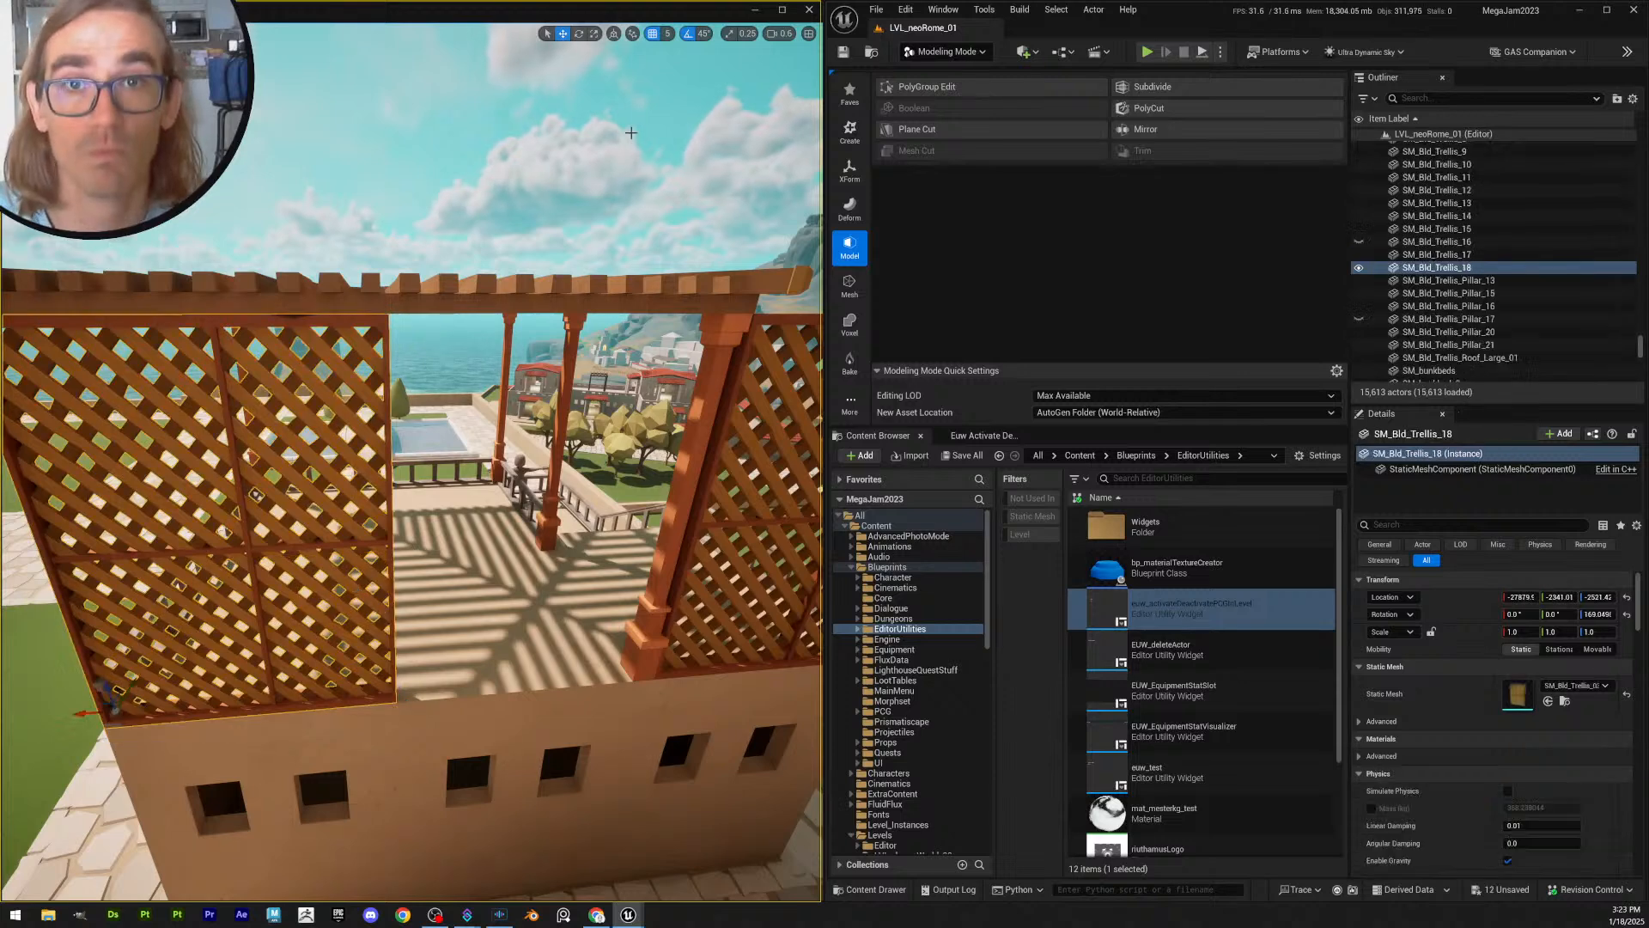
{"action": "left_click", "coordinate": [665, 34]}
{"action": "left_click", "coordinate": [679, 128]}
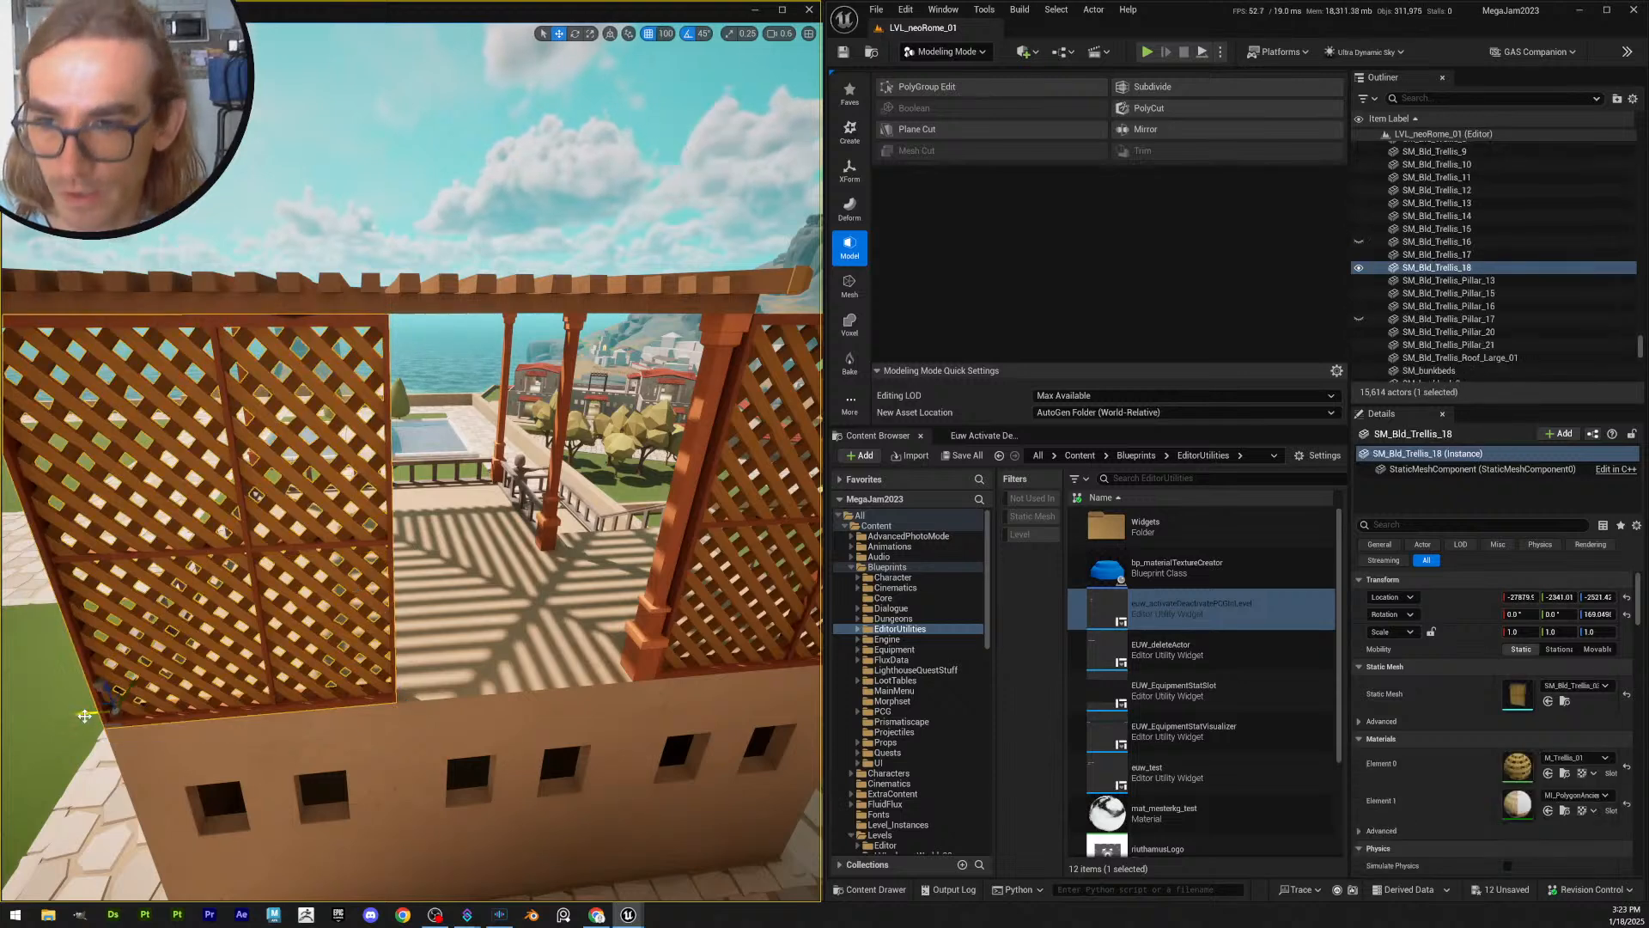
{"action": "left_click_drag", "start_coordinate": [84, 715], "coordinate": [345, 705]}
{"action": "key", "text": "d"}
{"action": "mouse_move", "coordinate": [376, 701]}
{"action": "right_mouse_down"}
{"action": "mouse_move", "coordinate": [361, 701]}
{"action": "mouse_move", "coordinate": [375, 701]}
{"action": "right_mouse_up"}
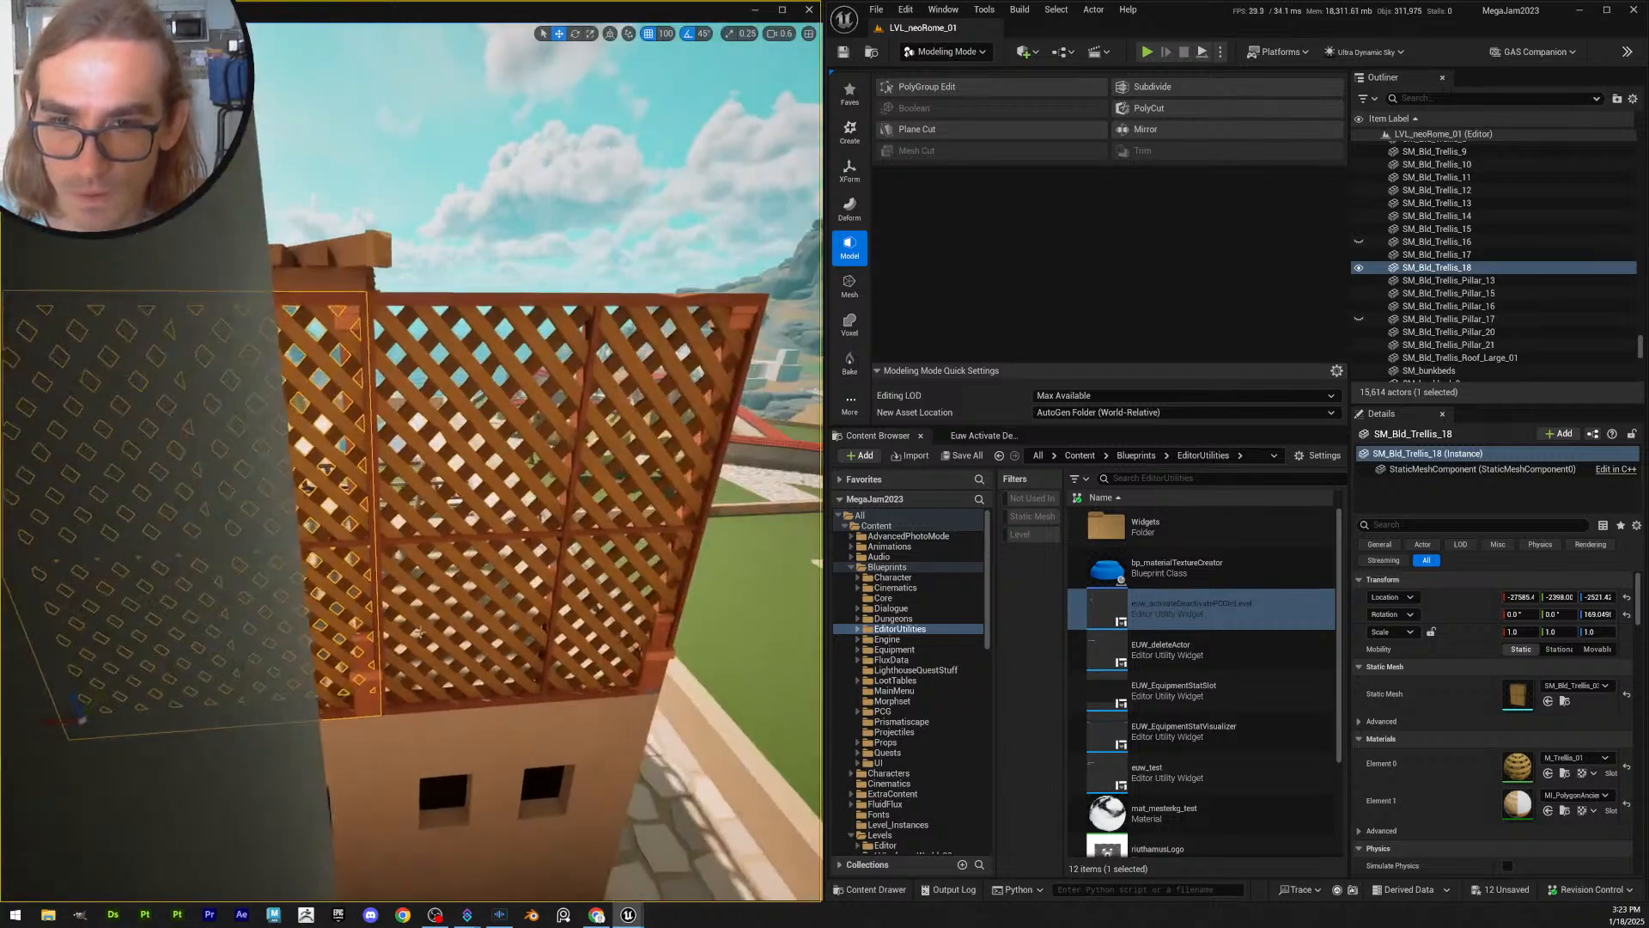
- Replace far-end panel SM_Bld_Trellis_17 with a duplicate of SM_Bld_Trellis_18 placed 300 units further along the back wall
{"action": "left_click", "coordinate": [519, 513]}
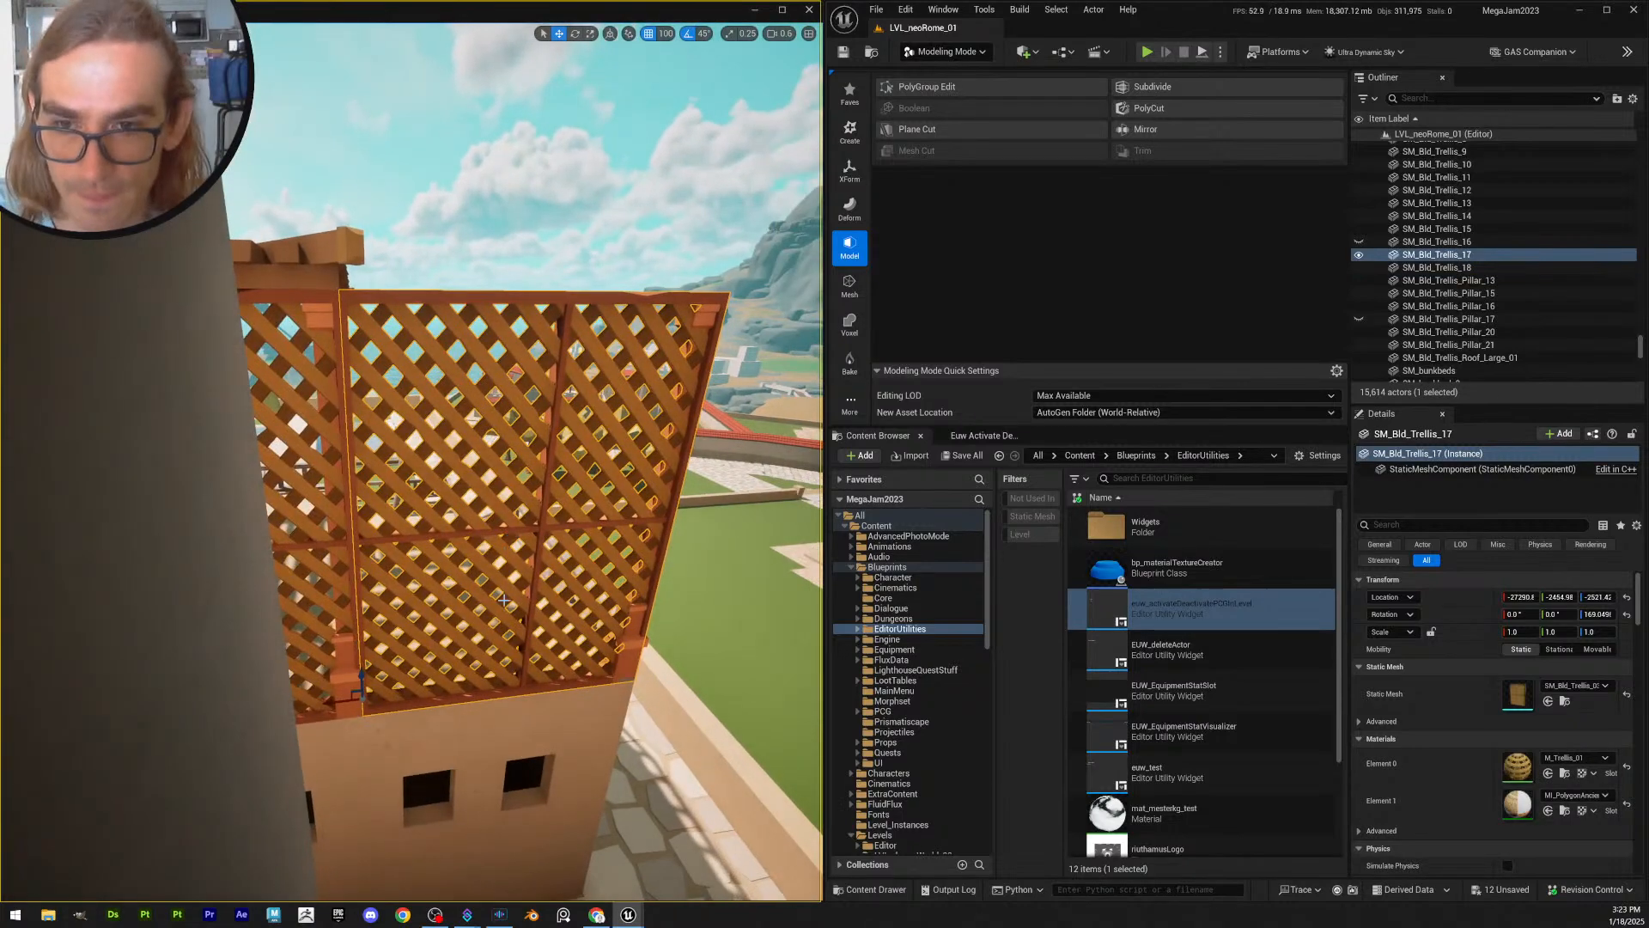
{"action": "key", "text": "Delete"}
{"action": "right_click_drag", "start_coordinate": [505, 599], "coordinate": [472, 600]}
{"action": "key", "text": "d"}
{"action": "left_click", "coordinate": [300, 532]}
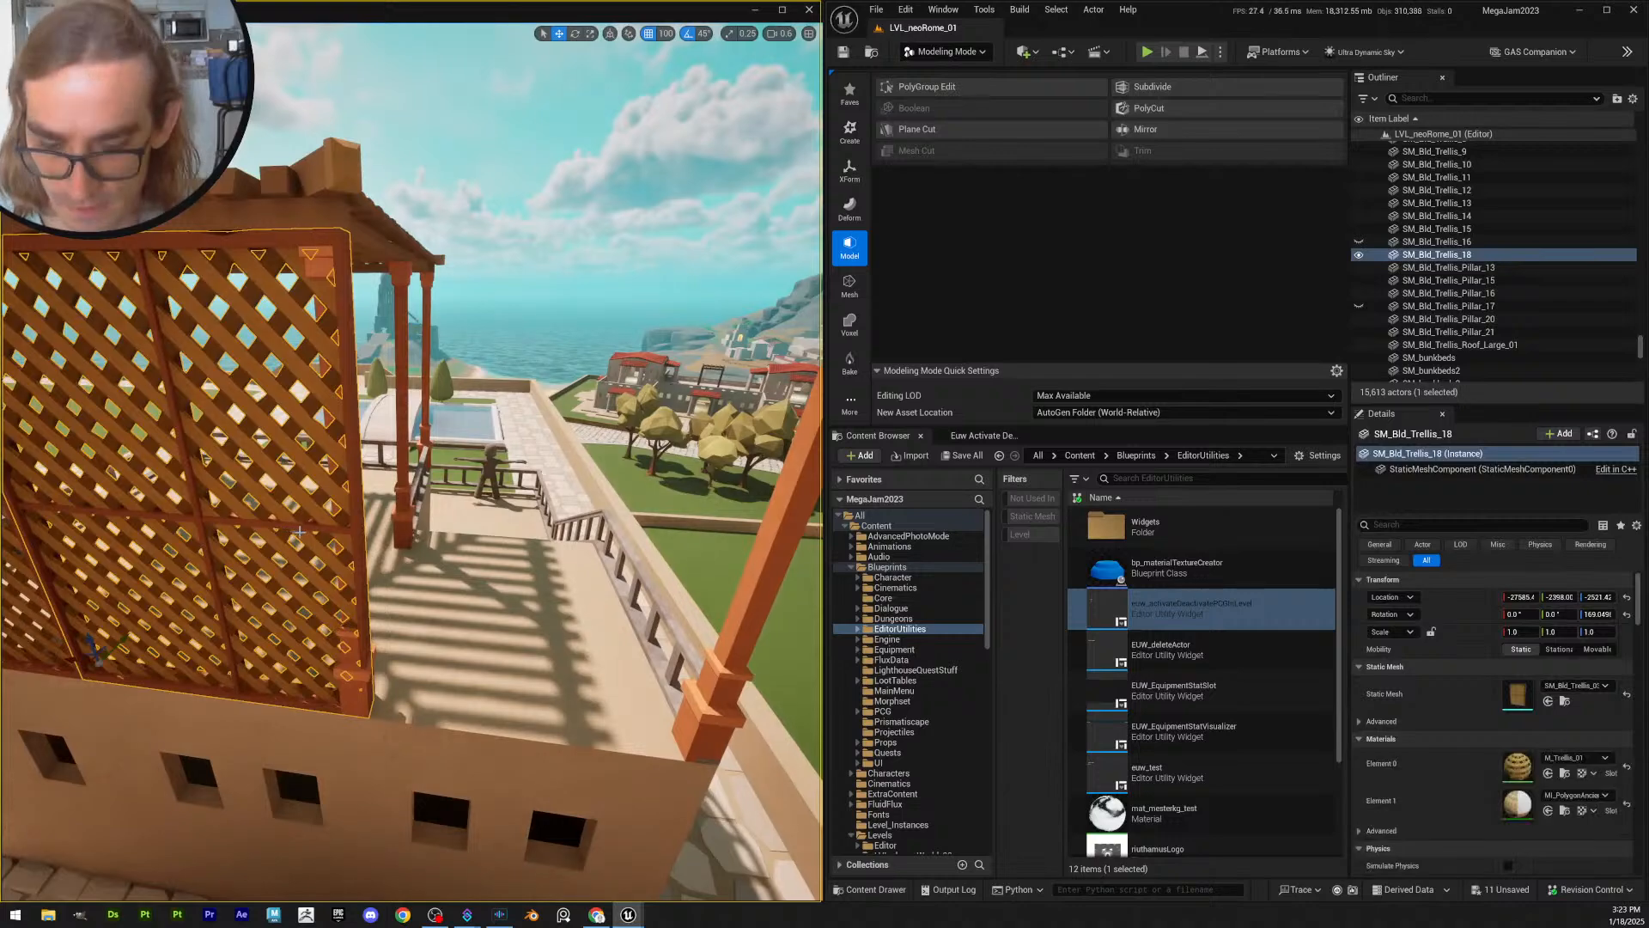
{"action": "key", "text": "ctrl+d"}
{"action": "left_click_drag", "start_coordinate": [72, 661], "coordinate": [345, 703]}
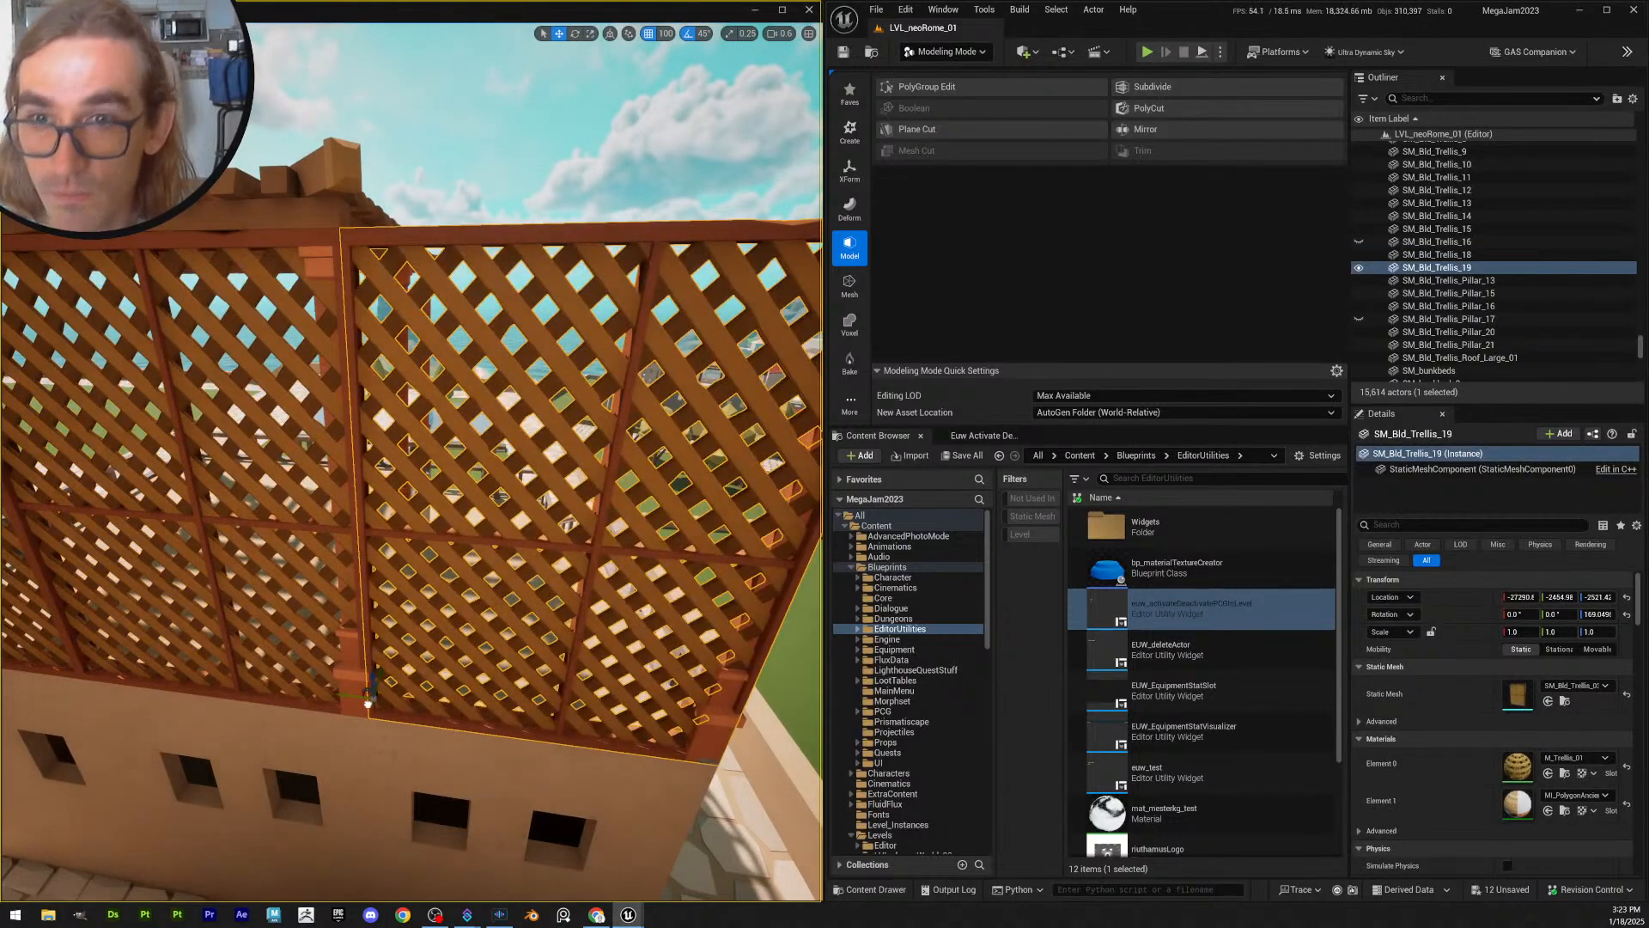
{"action": "key", "text": "Escape"}
- Unhide trellis panel SM_Bld_Trellis_16 and corner pillar SM_Bld_Trellis_Pillar_17, and view the back wall from inside the pergola
{"action": "key", "text": "d"}
{"action": "right_click_drag", "start_coordinate": [368, 702], "coordinate": [47, 700]}
{"action": "key", "text": "d"}
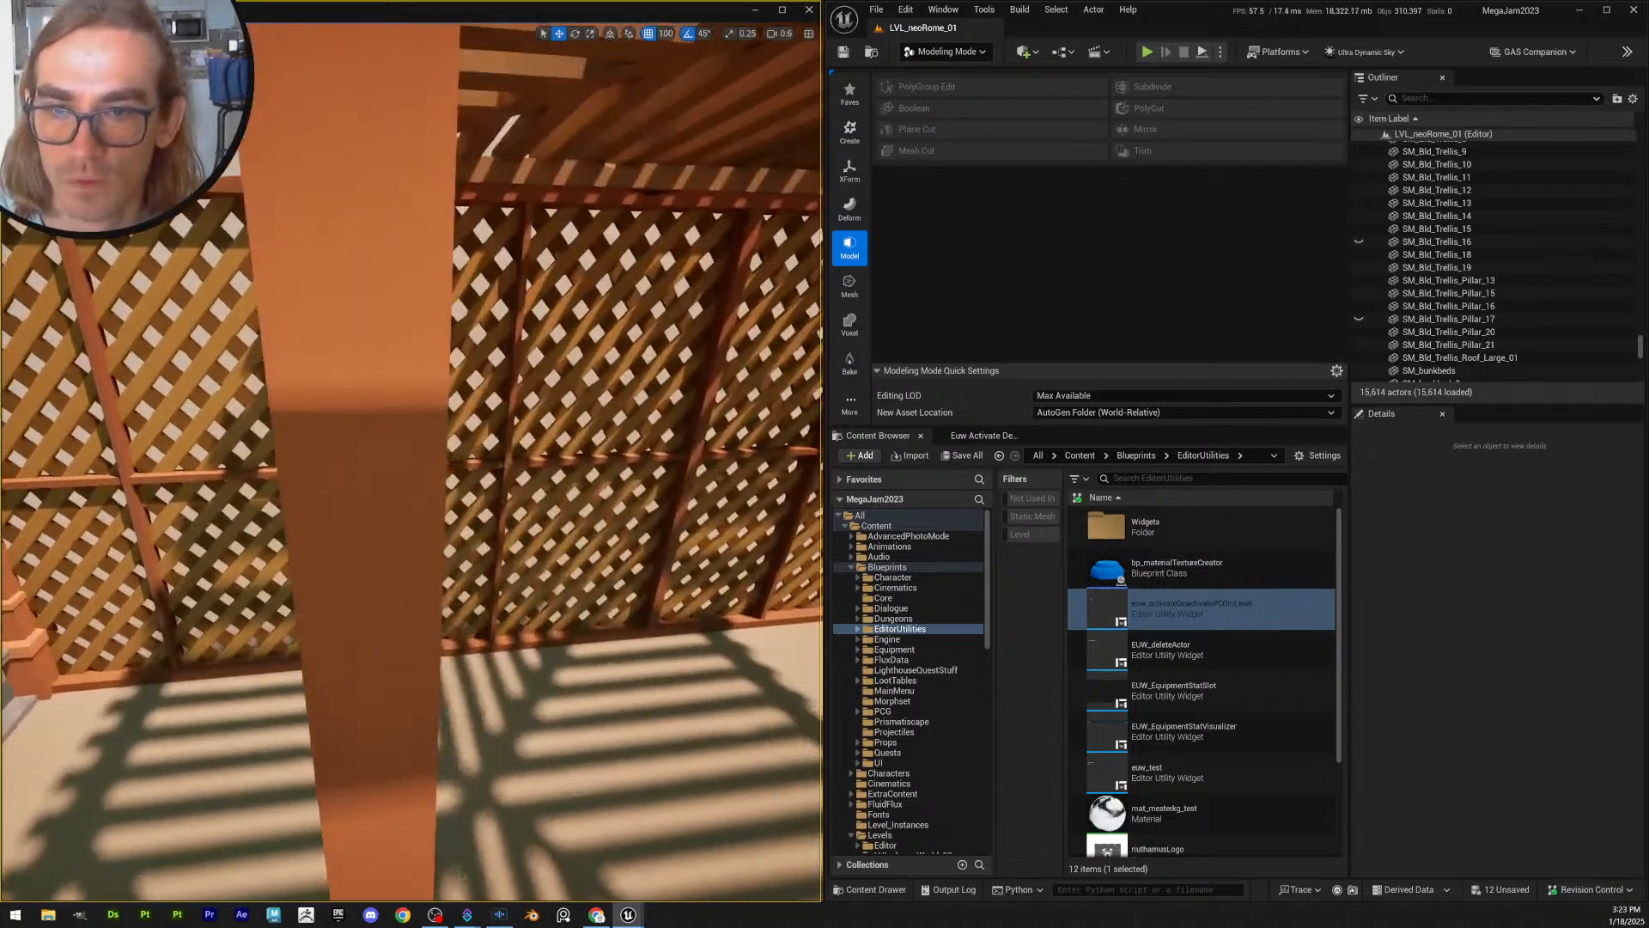
{"action": "key", "text": "s"}
{"action": "right_click_drag", "start_coordinate": [292, 702], "coordinate": [437, 632]}
{"action": "key", "text": "w"}
{"action": "key", "text": "s"}
{"action": "key", "text": "w"}
{"action": "key", "text": "s"}
{"action": "key", "text": "w"}
{"action": "key", "text": "d"}
{"action": "key", "text": "s"}
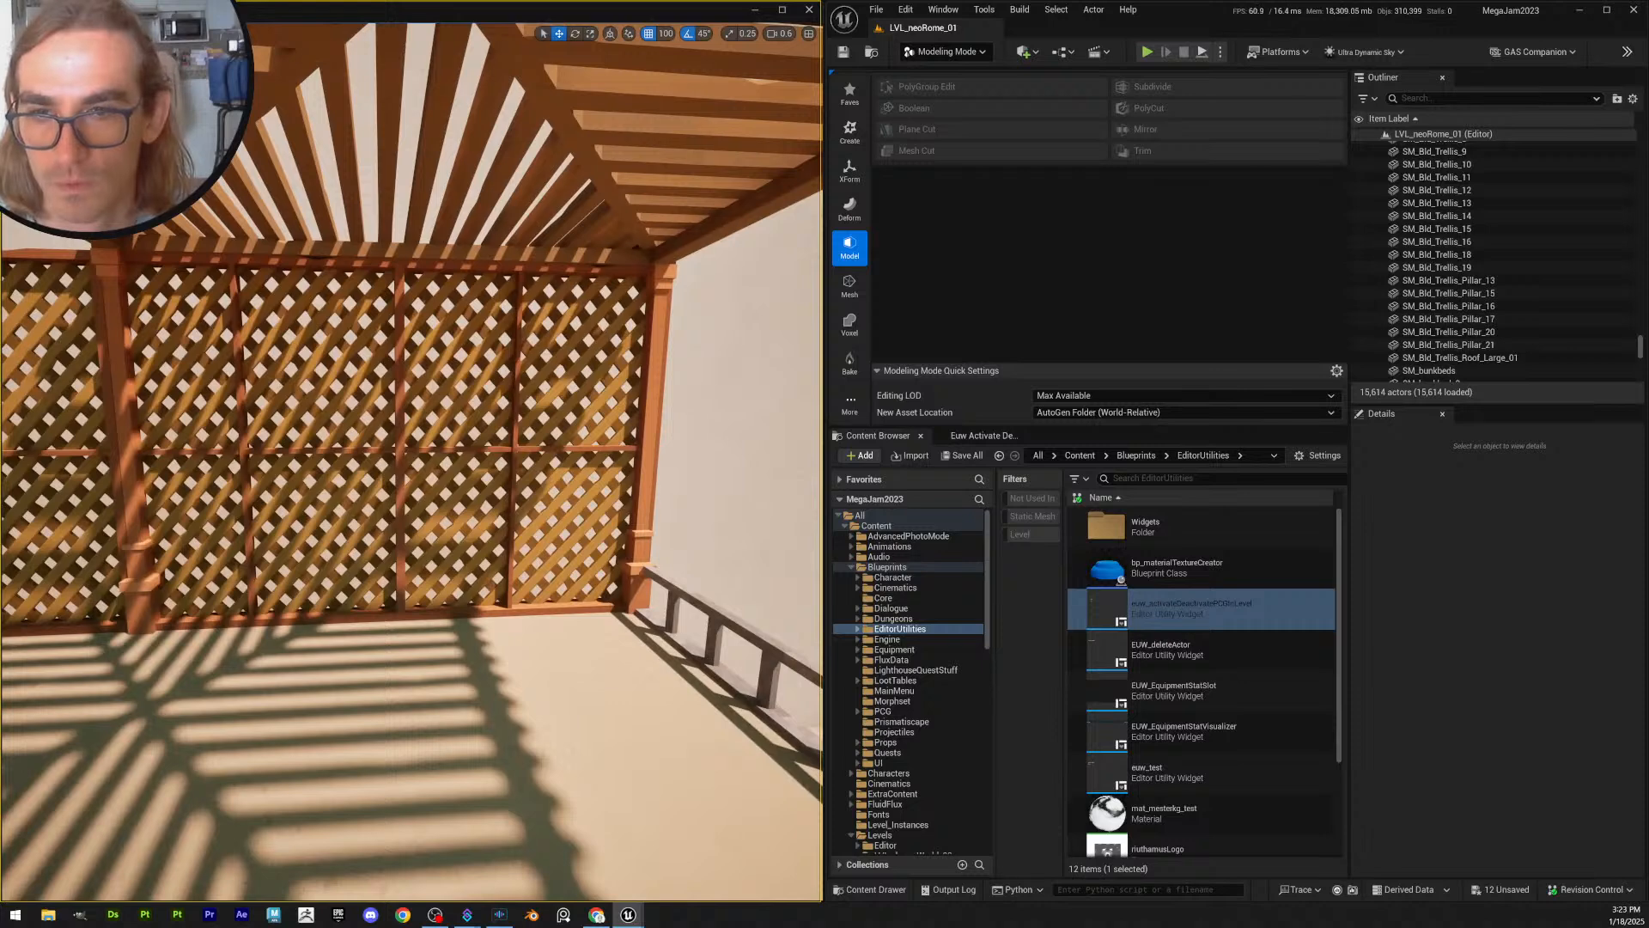
- Examine how the back-wall trellis panels meet the corner pillar, roof beams, floor and railing
{"action": "right_click_drag", "start_coordinate": [436, 632], "coordinate": [566, 652]}
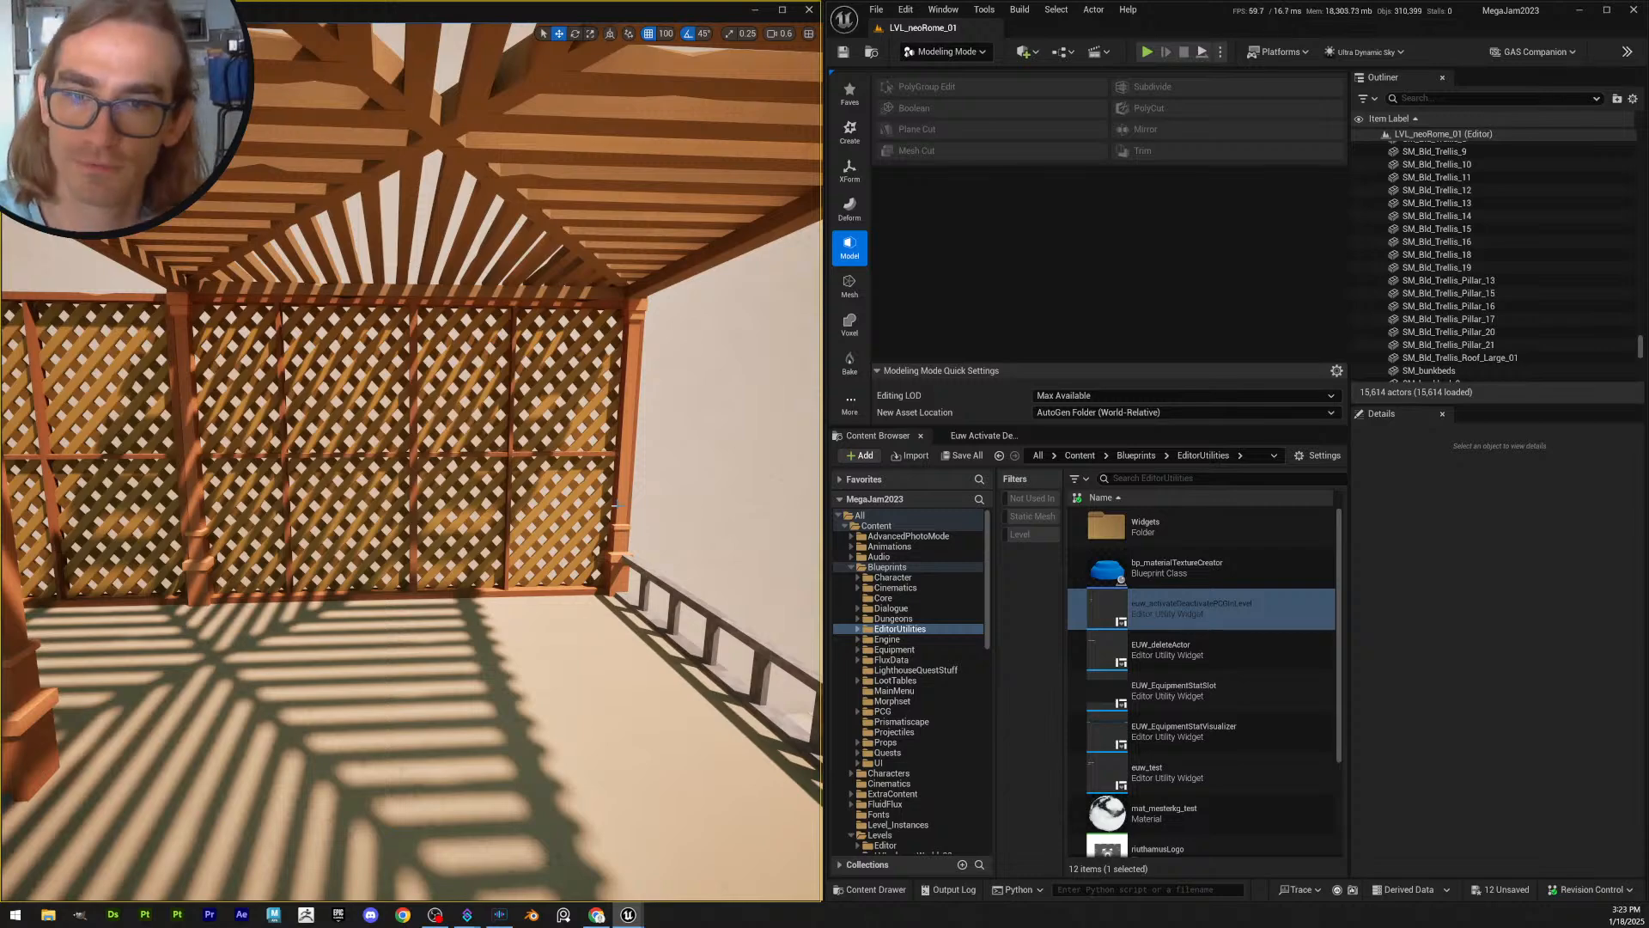
{"action": "right_click_drag", "start_coordinate": [618, 585], "coordinate": [421, 597]}
{"action": "right_click_drag", "start_coordinate": [550, 601], "coordinate": [602, 593]}
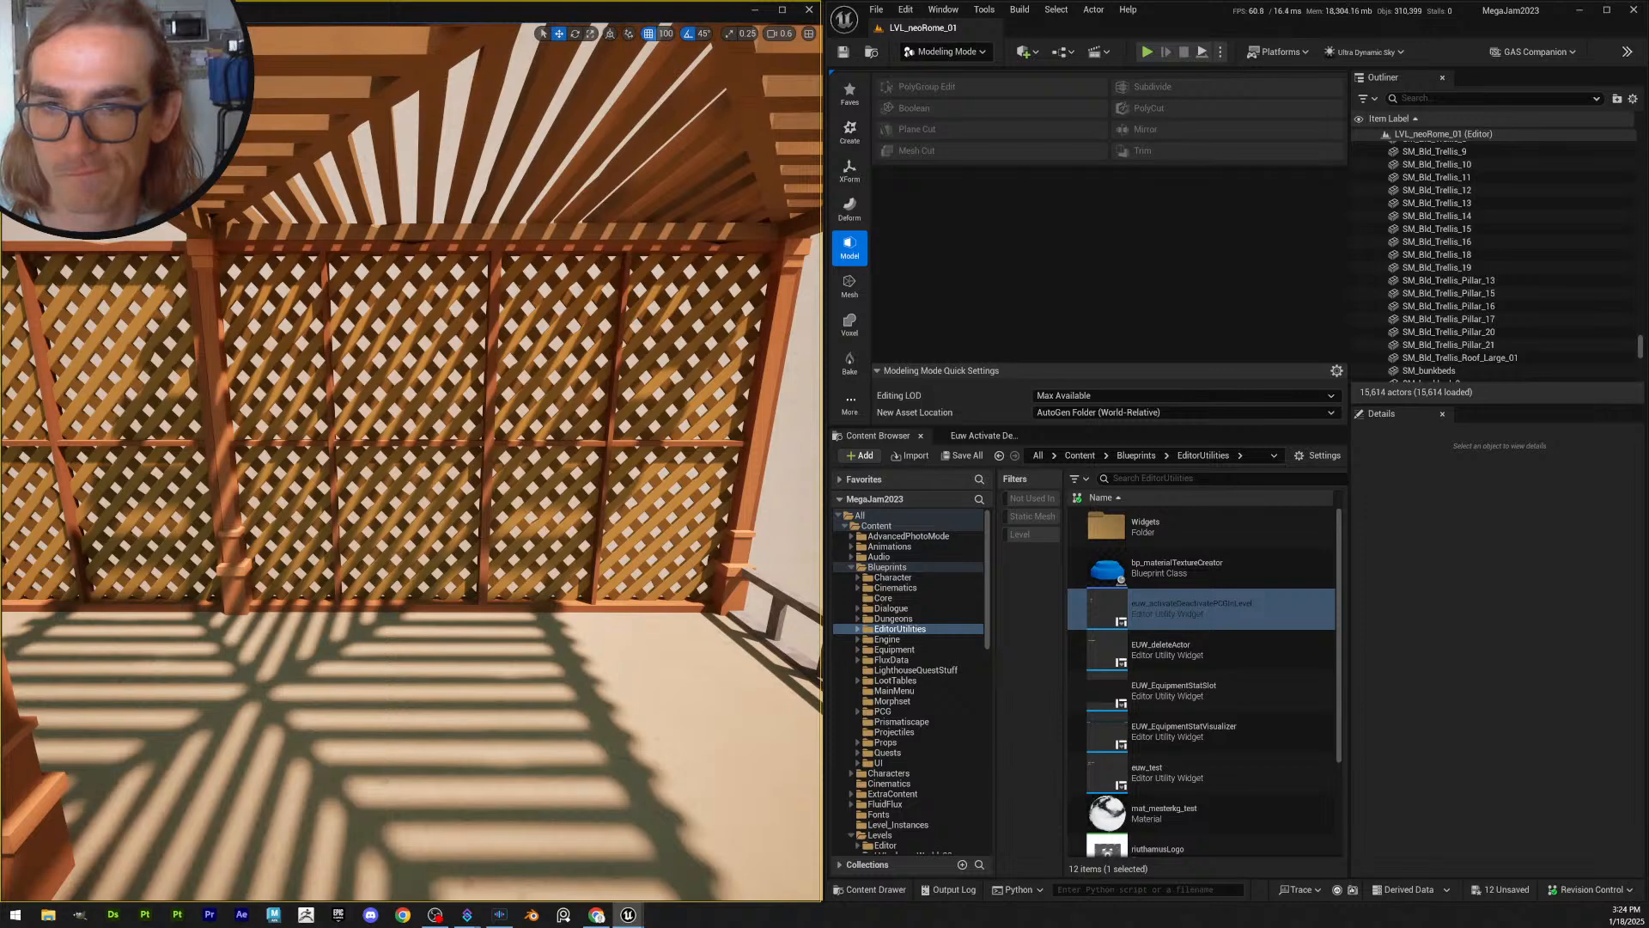
{"action": "key", "text": "s"}
{"action": "right_click_drag", "start_coordinate": [410, 464], "coordinate": [438, 442]}
{"action": "key", "text": "w"}
{"action": "right_click_drag", "start_coordinate": [580, 584], "coordinate": [579, 576]}
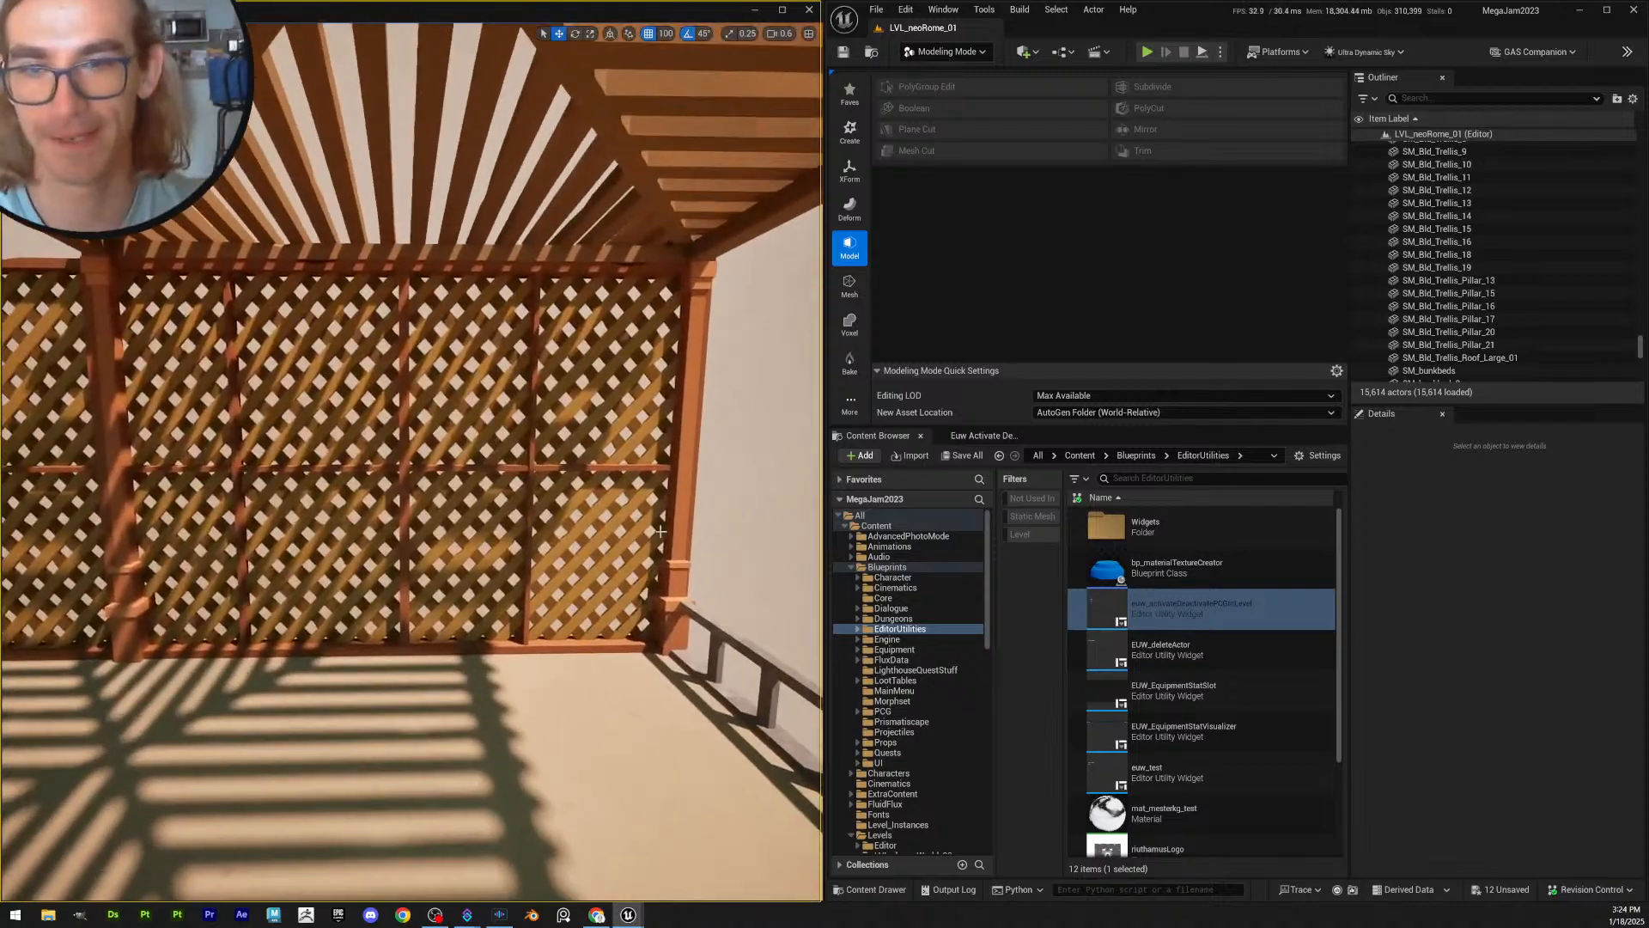
- Save the level and all modified content, including the edited mesh SM_Bld_Trellis_03
{"action": "left_click", "coordinate": [838, 49]}
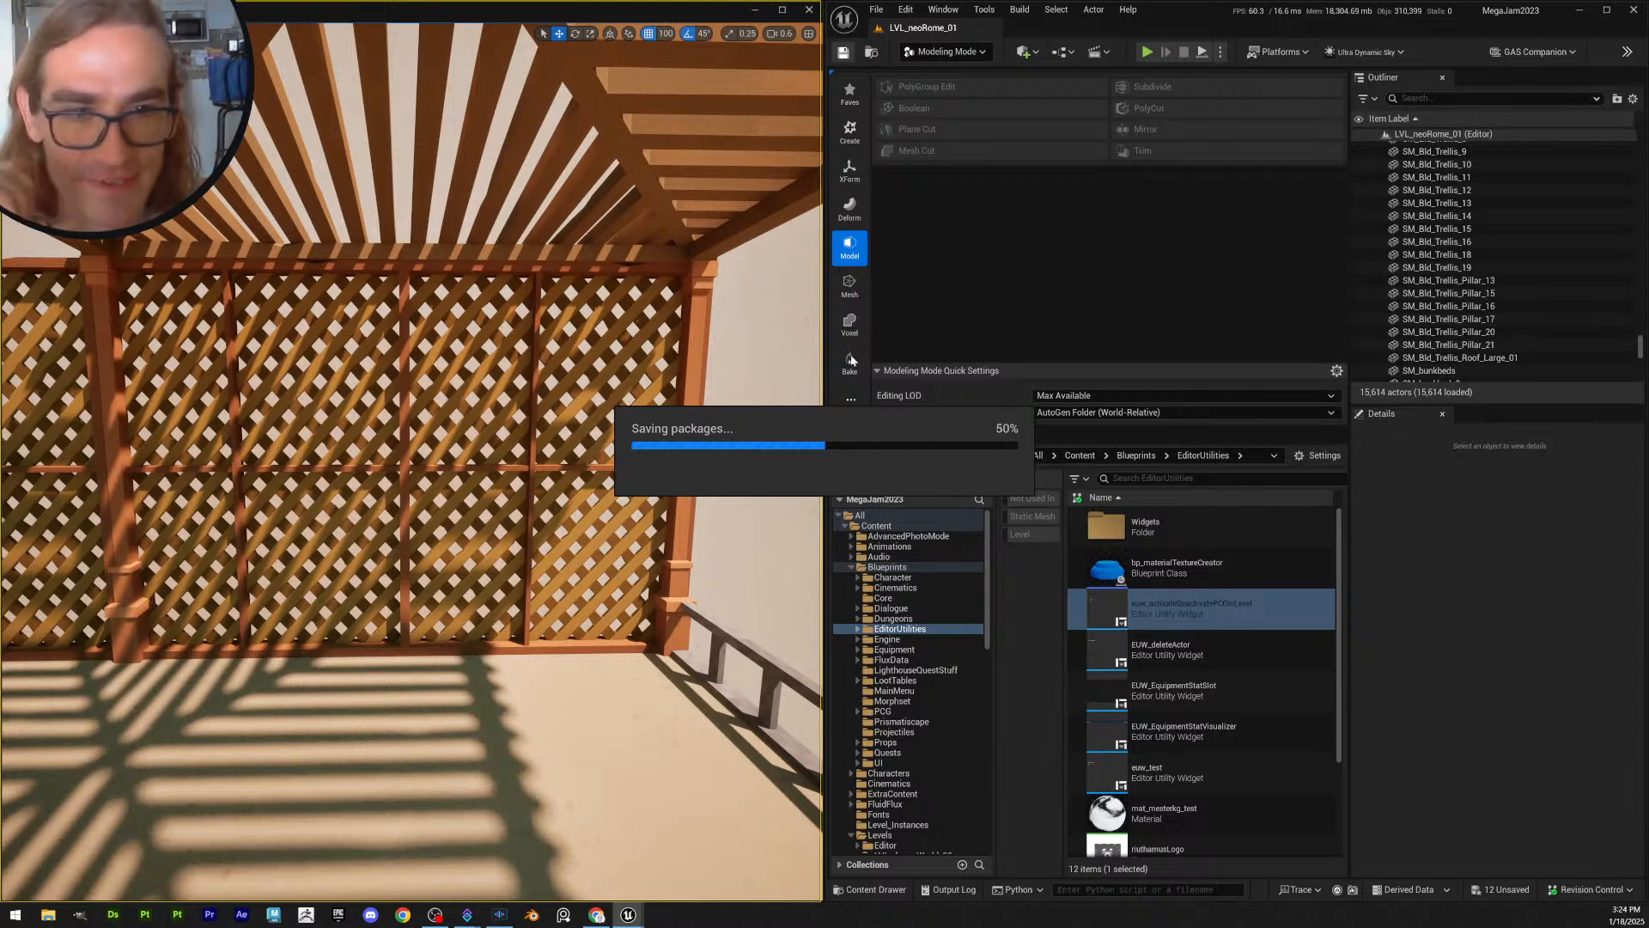
{"action": "left_click", "coordinate": [966, 455]}
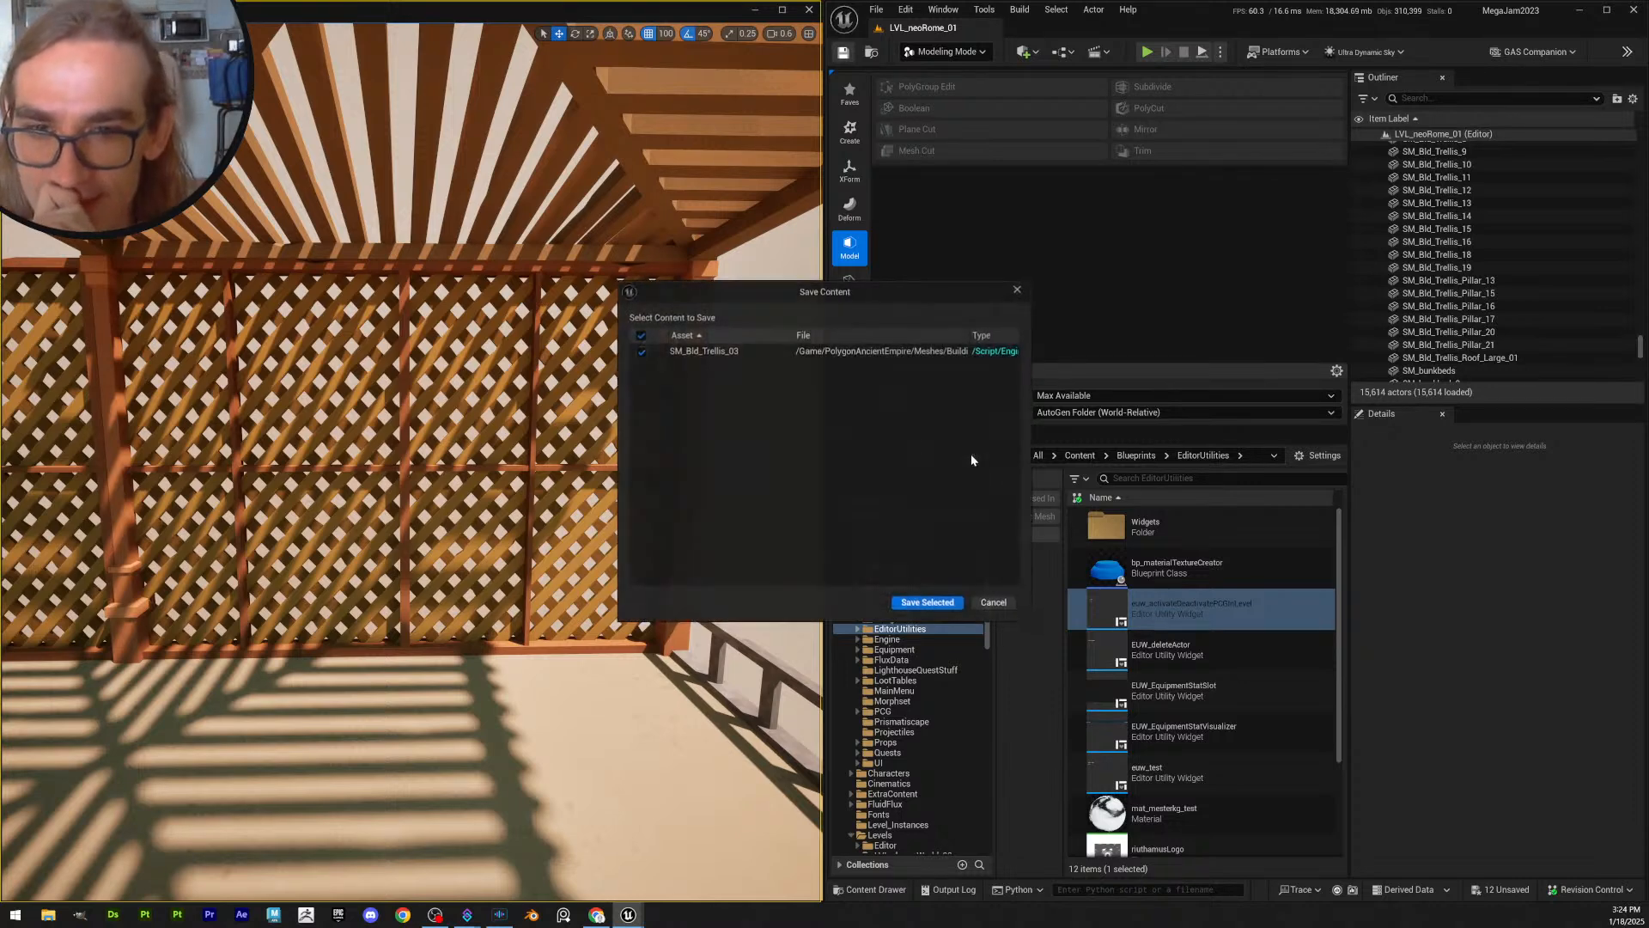
{"action": "left_click", "coordinate": [930, 603]}
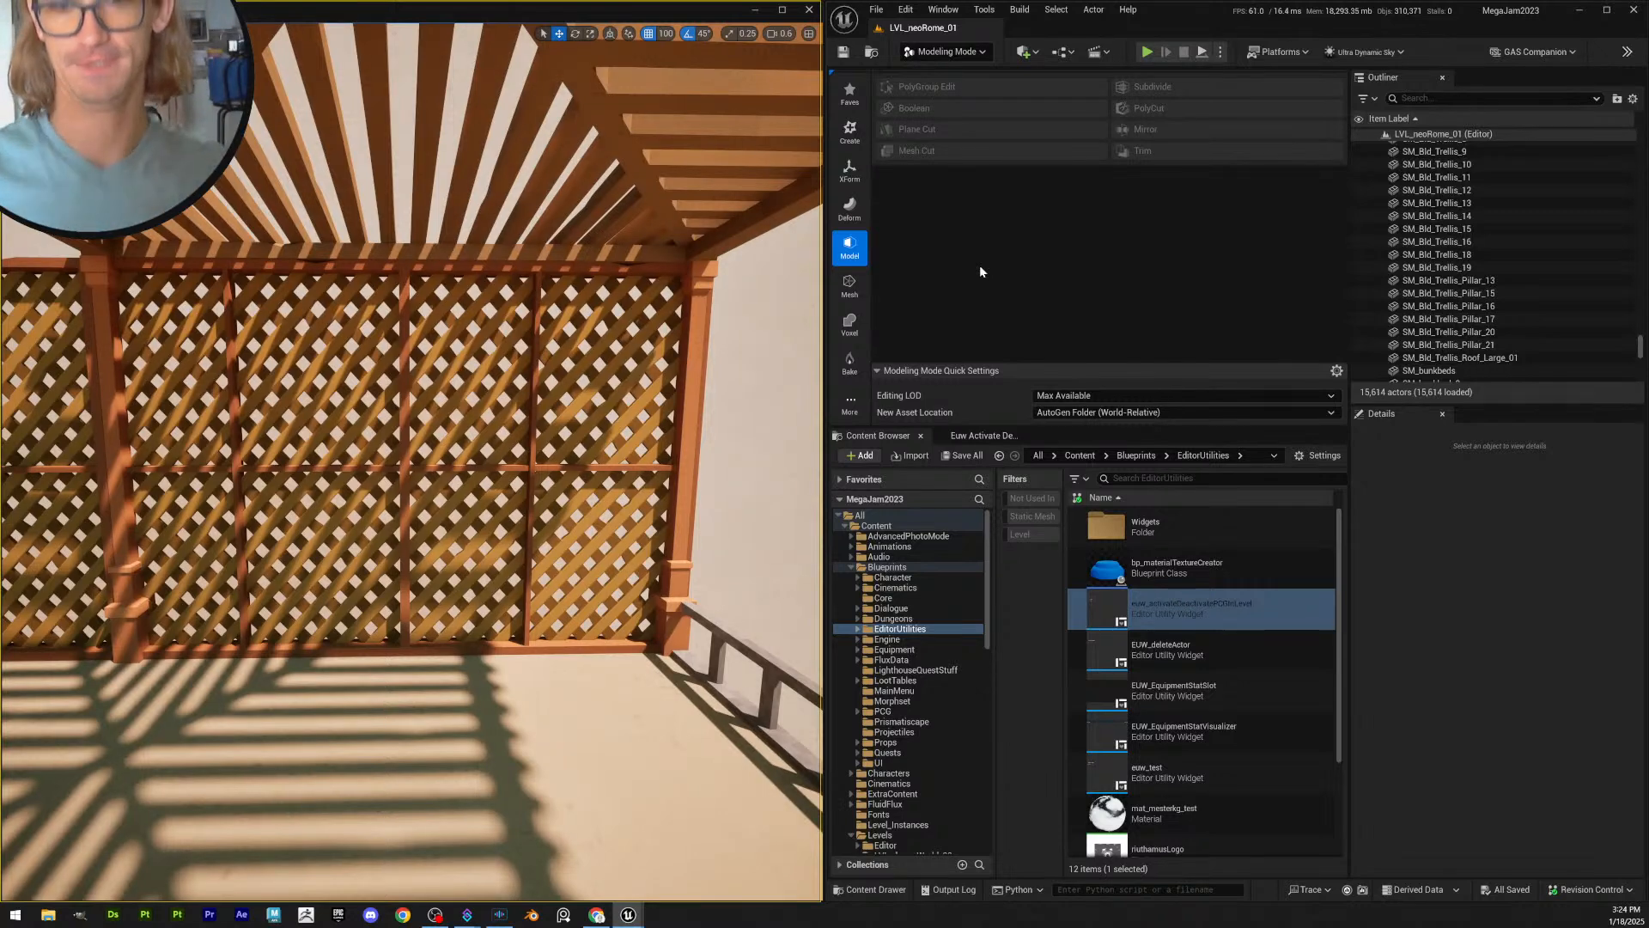
- Inspect panel SM_Bld_Trellis_8 at the corner pillar and the spacing of the panels along the pergola's back wall
{"action": "left_click", "coordinate": [567, 460]}
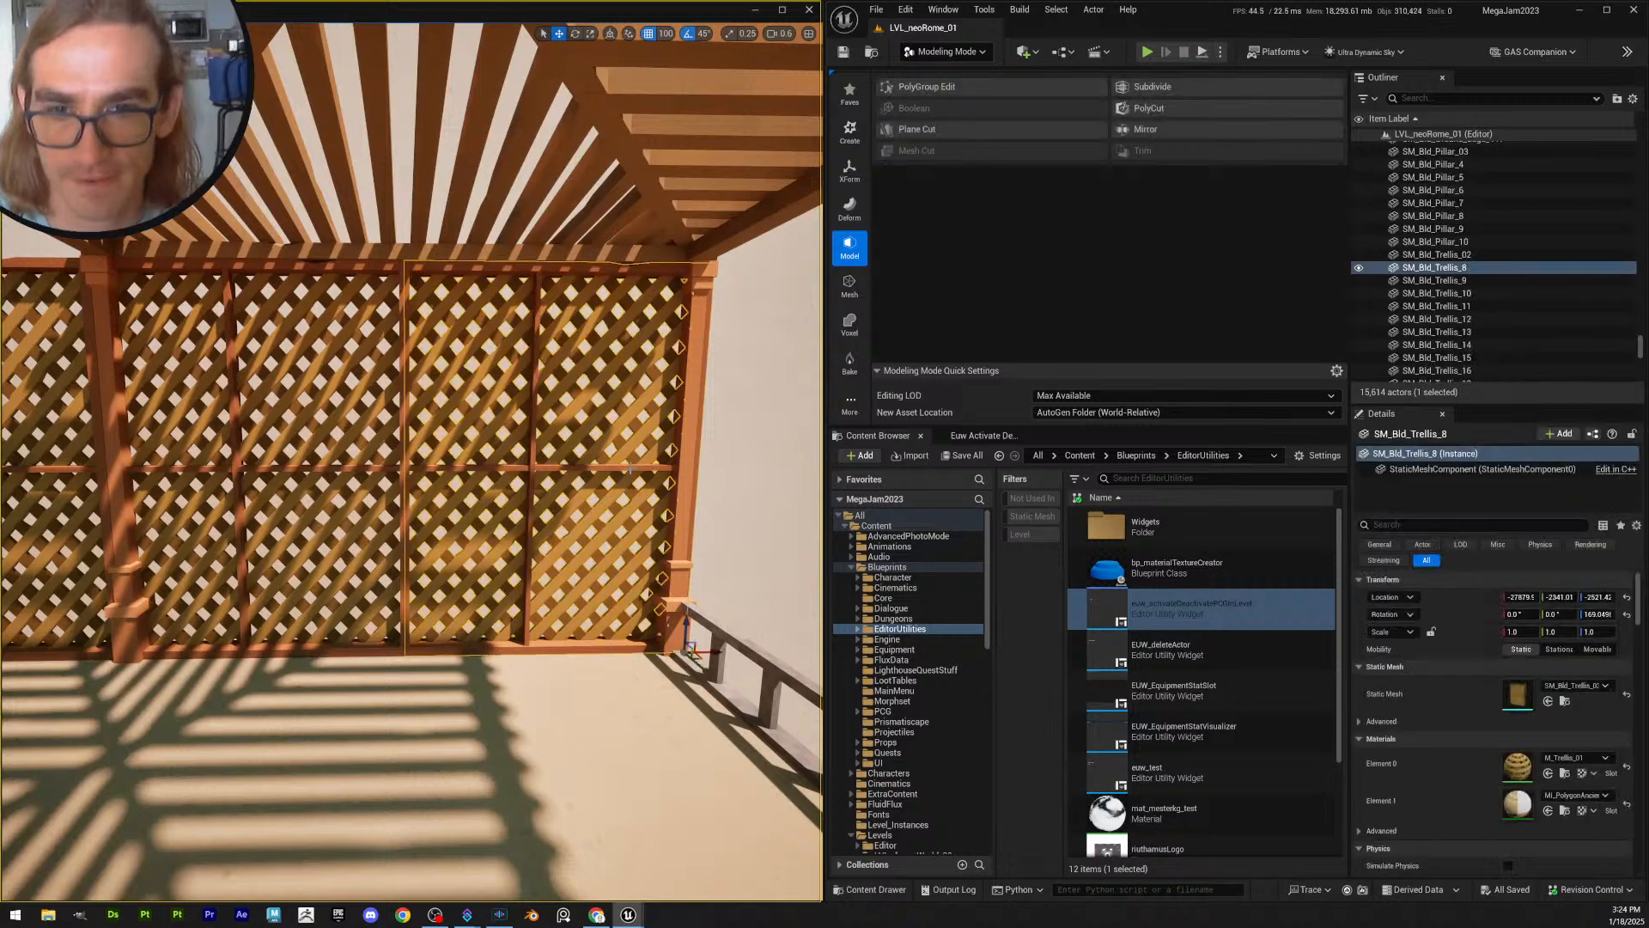
{"action": "key", "text": "w"}
{"action": "scroll", "coordinate": [567, 459], "scroll_direction": "down", "scroll_amount": 2}
{"action": "right_click_drag", "start_coordinate": [567, 460], "coordinate": [662, 498]}
{"action": "key", "text": "s"}
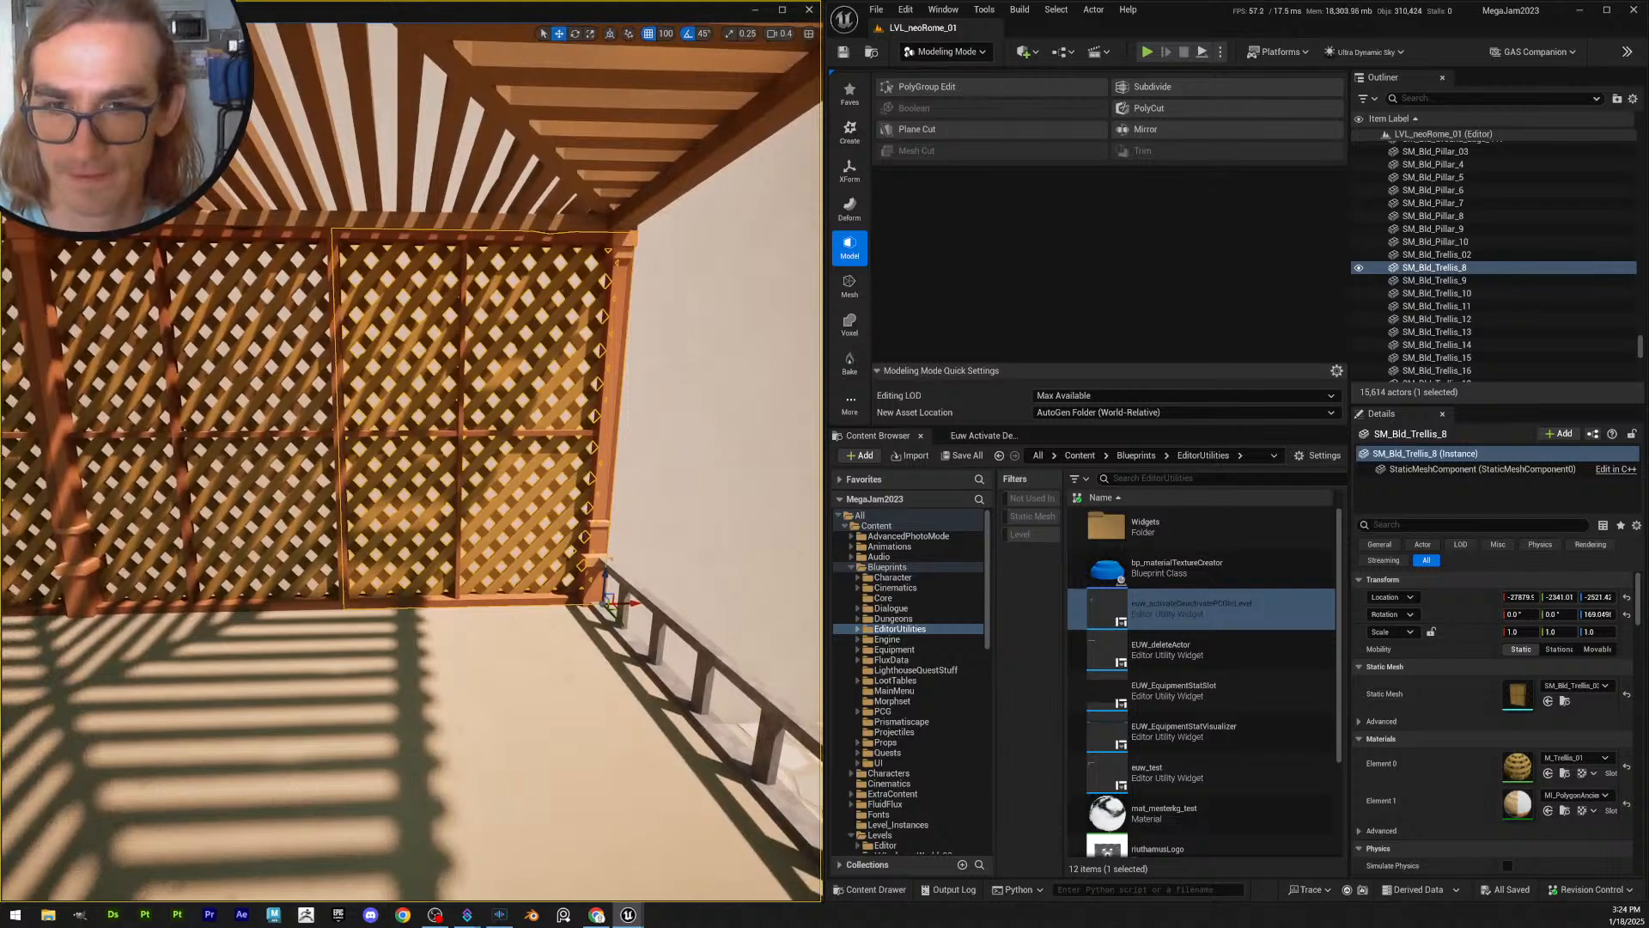
{"action": "key", "text": "a"}
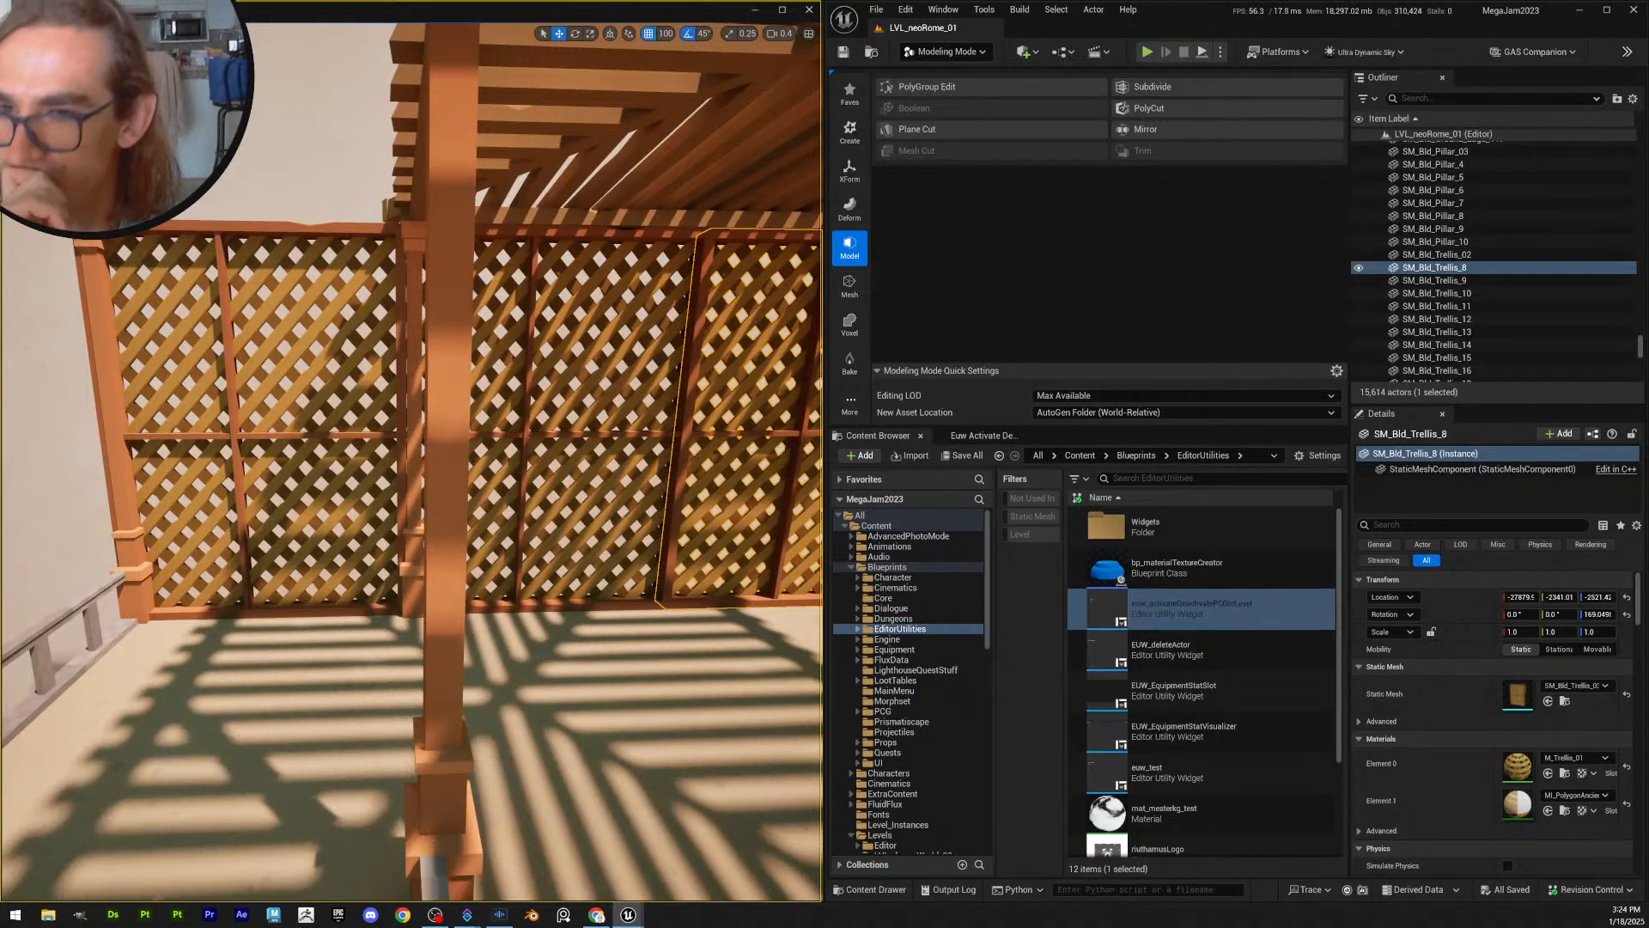
{"action": "key", "text": "d"}
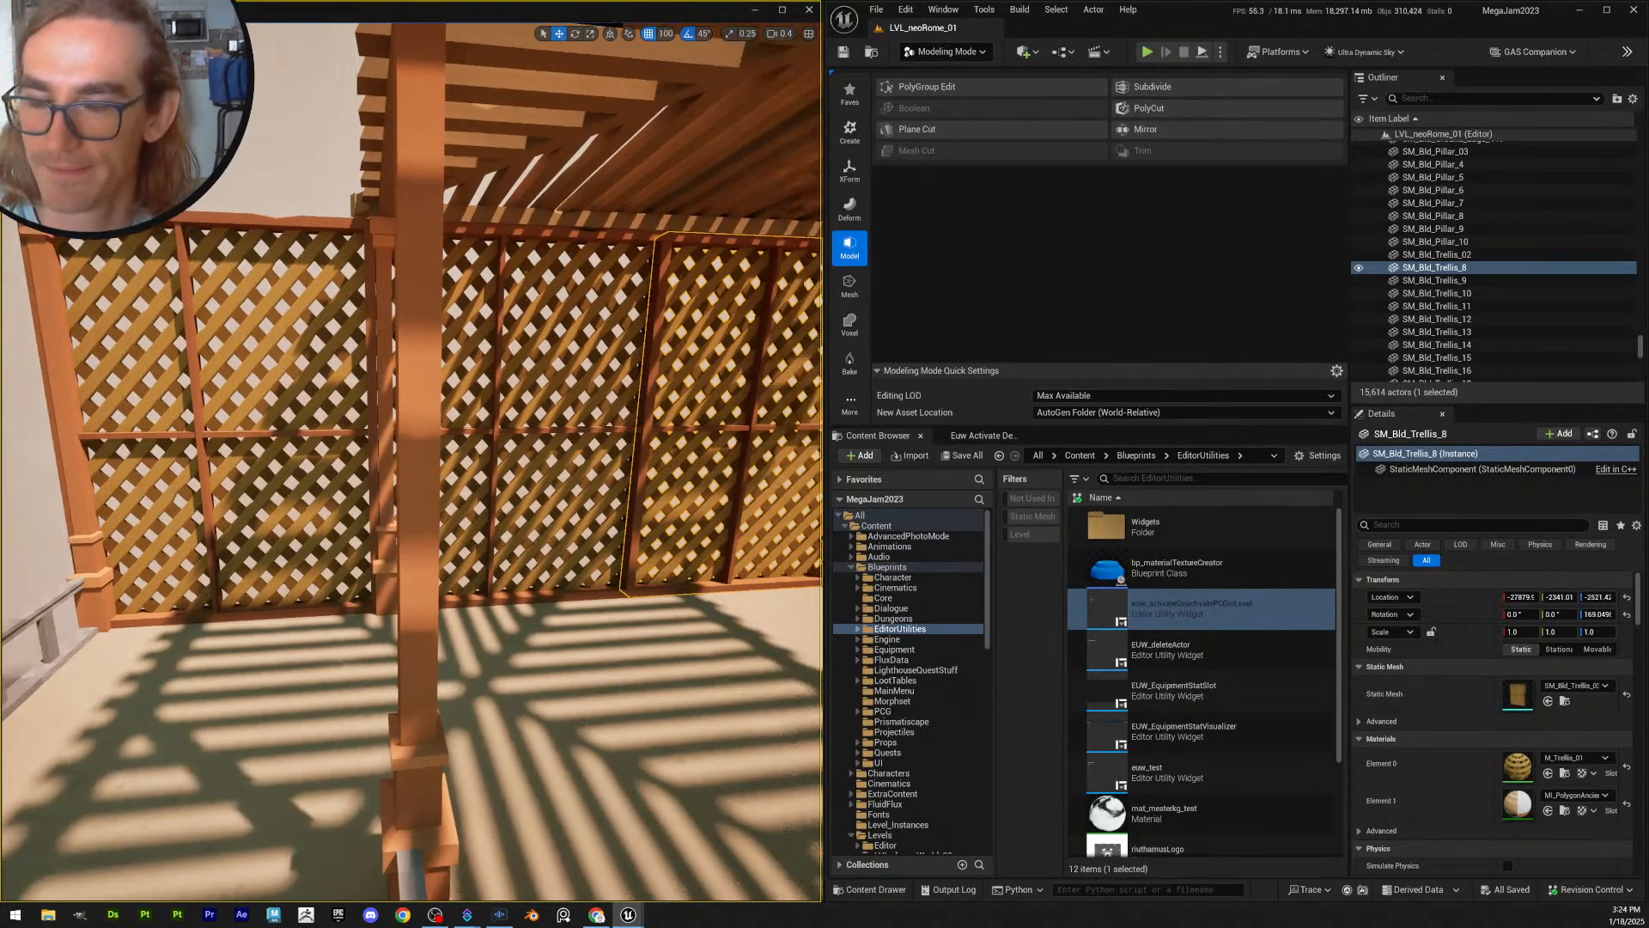
{"action": "right_click_drag", "start_coordinate": [411, 464], "coordinate": [455, 464]}
{"action": "key", "text": "w"}
{"action": "scroll", "coordinate": [410, 464], "scroll_direction": "up", "scroll_amount": 2}
- Duplicate corner panel SM_Bld_Trellis_8 and place the copy outside the pergola, beyond the railing along the back-wall line
{"action": "mouse_move", "coordinate": [738, 511]}
{"action": "right_mouse_down"}
{"action": "mouse_move", "coordinate": [725, 497]}
{"action": "mouse_move", "coordinate": [742, 496]}
{"action": "right_mouse_up"}
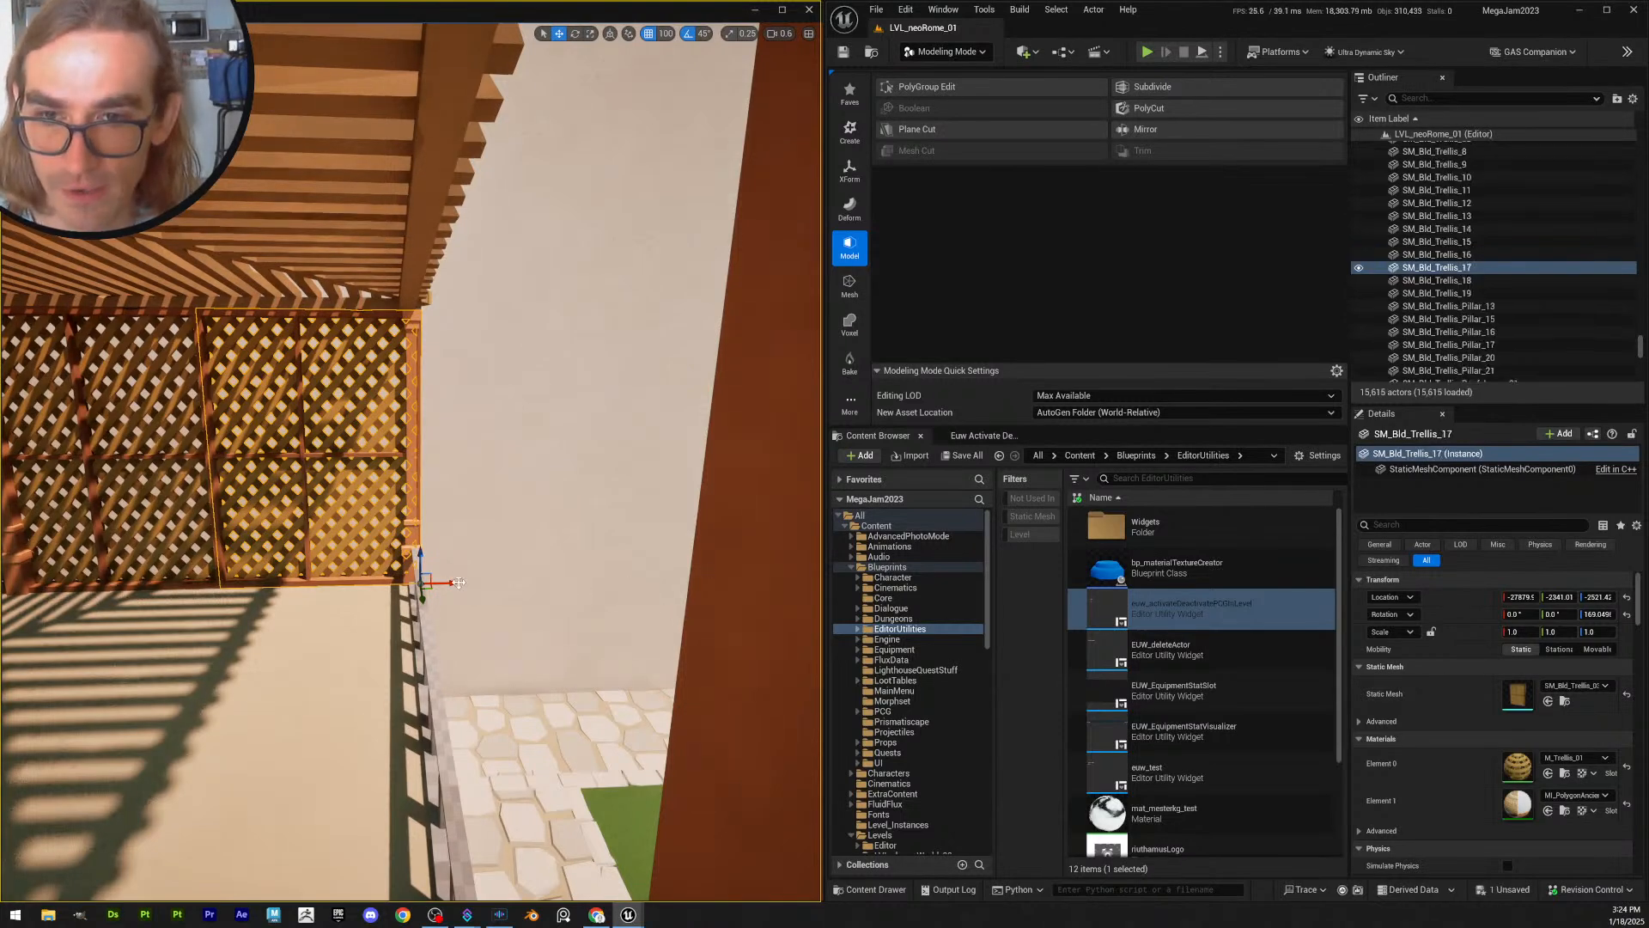
{"action": "left_click_drag", "start_coordinate": [464, 586], "coordinate": [697, 595], "text": "alt"}
{"action": "key", "text": "Escape"}
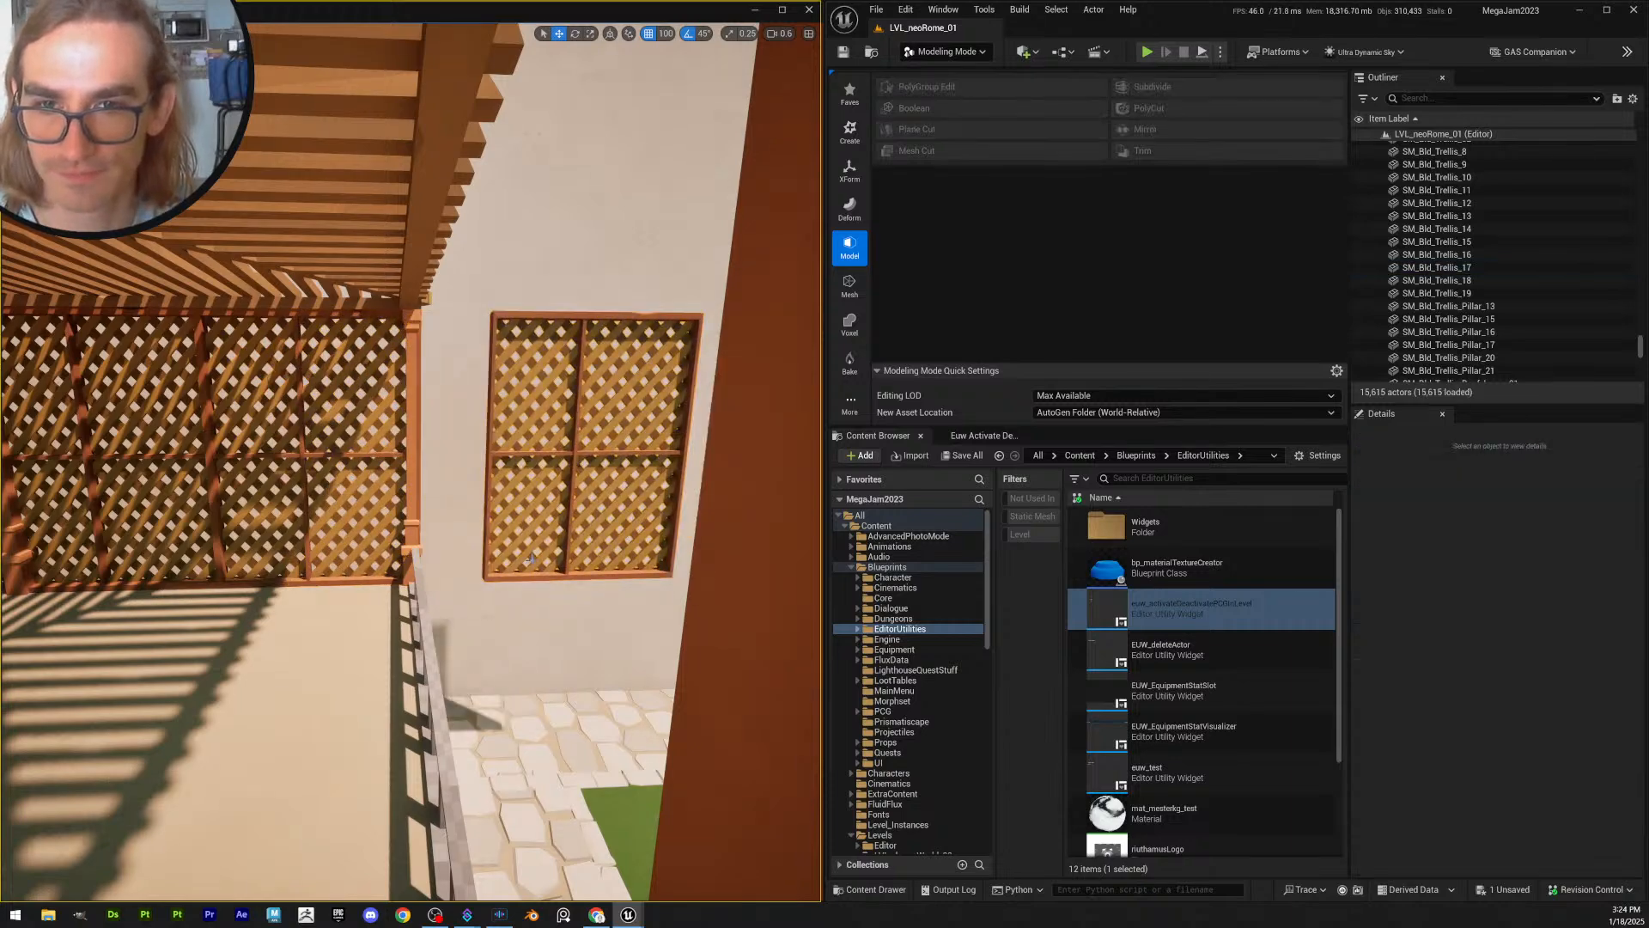
{"action": "right_click_drag", "start_coordinate": [697, 595], "coordinate": [671, 586]}
- Duplicate the corner panel's mesh asset as SM_Bld_Trellis_04 and assign that mesh to SM_Bld_Trellis_8
{"action": "left_click", "coordinate": [587, 488]}
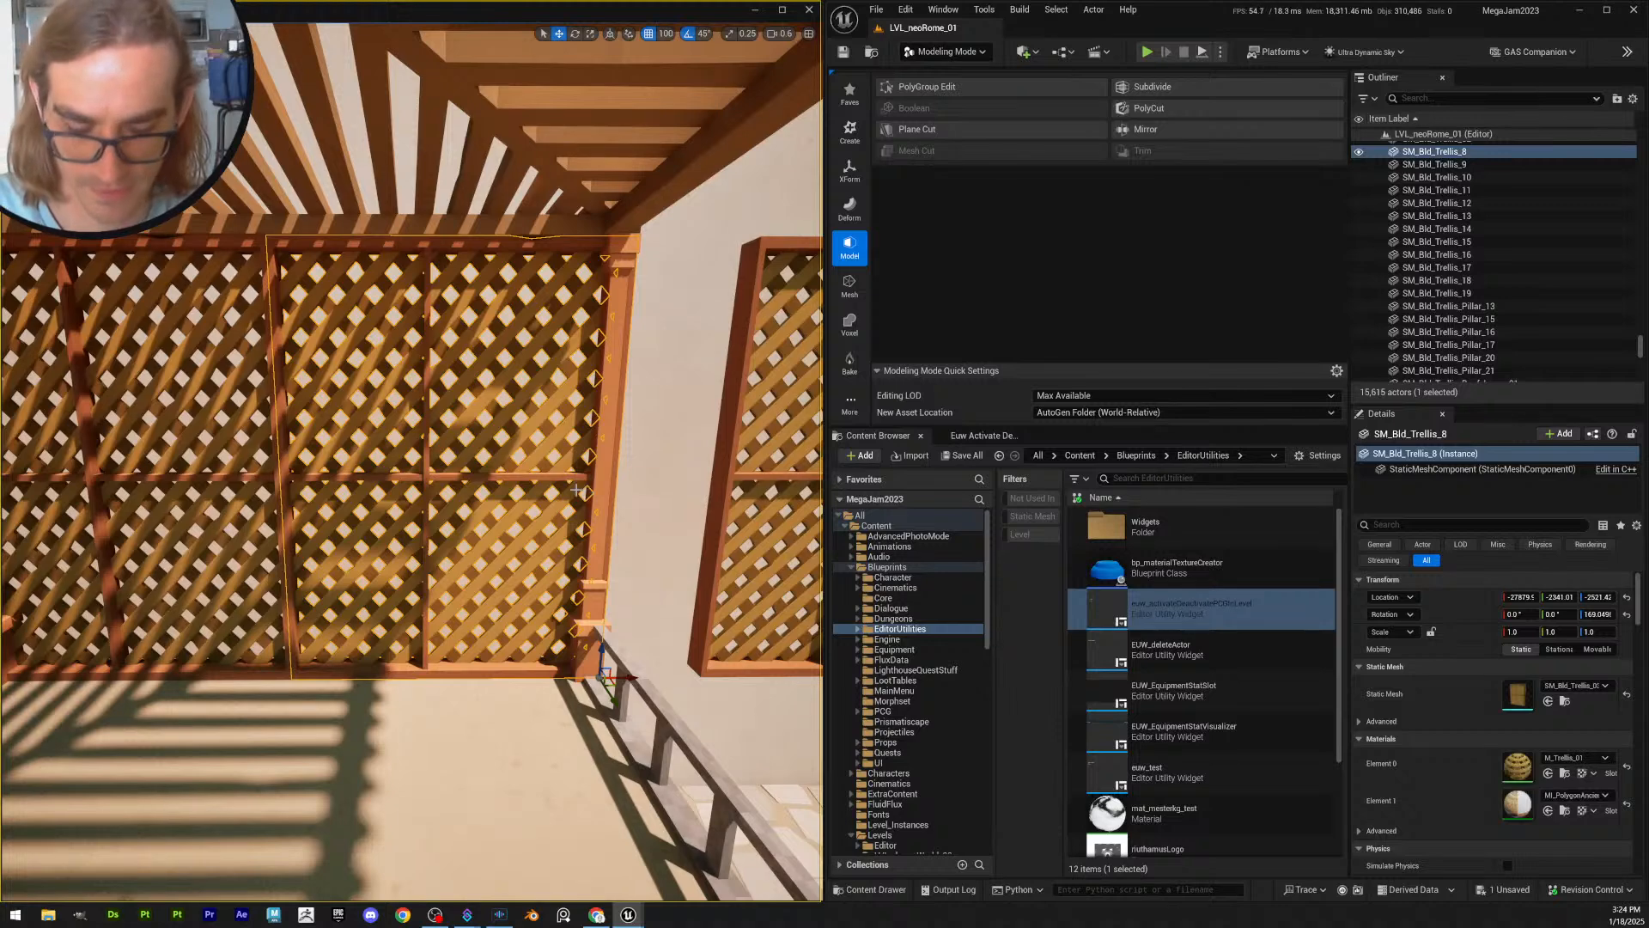
{"action": "key", "text": "ctrl+b"}
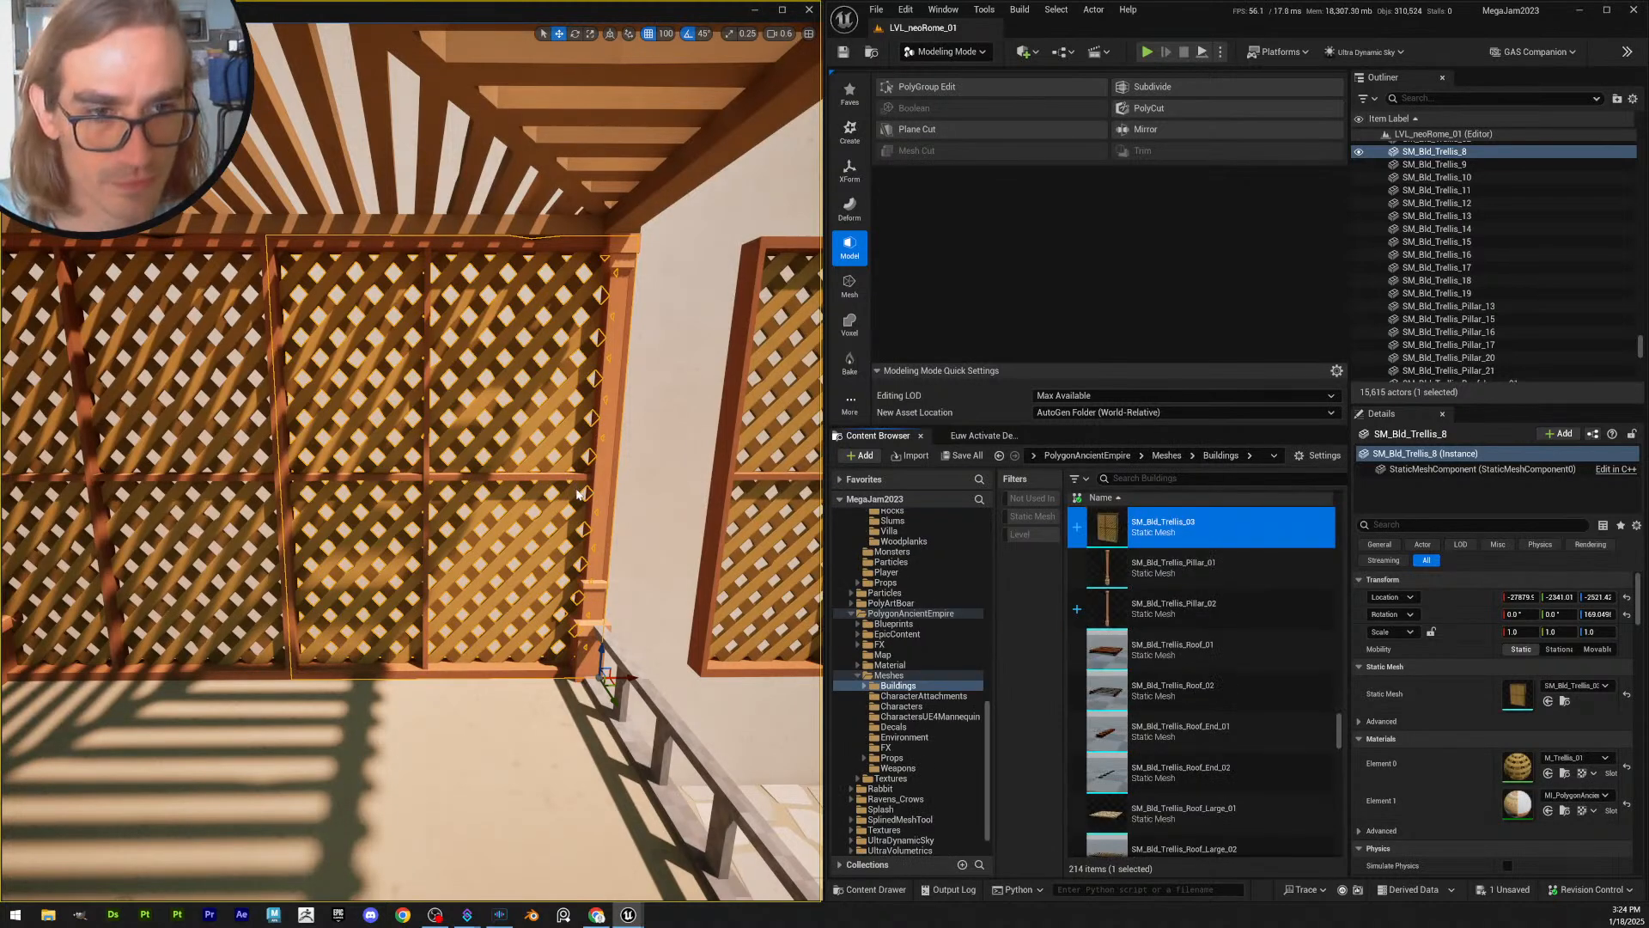
{"action": "key", "text": "ctrl+d"}
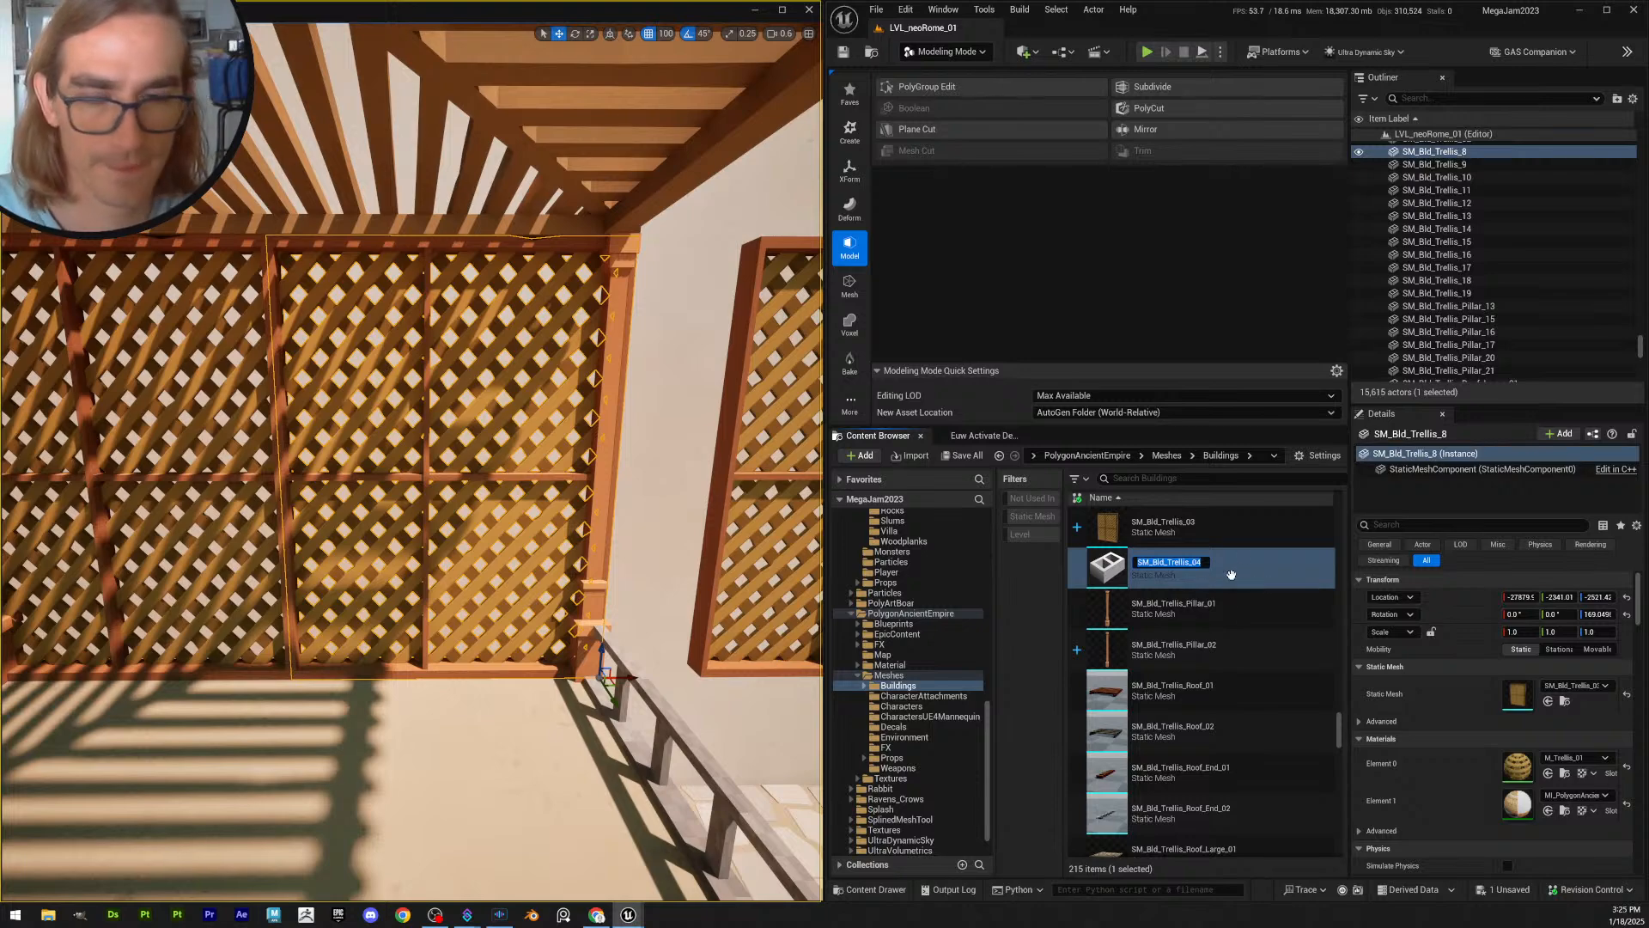
{"action": "key", "text": "Return"}
{"action": "left_click", "coordinate": [1547, 702]}
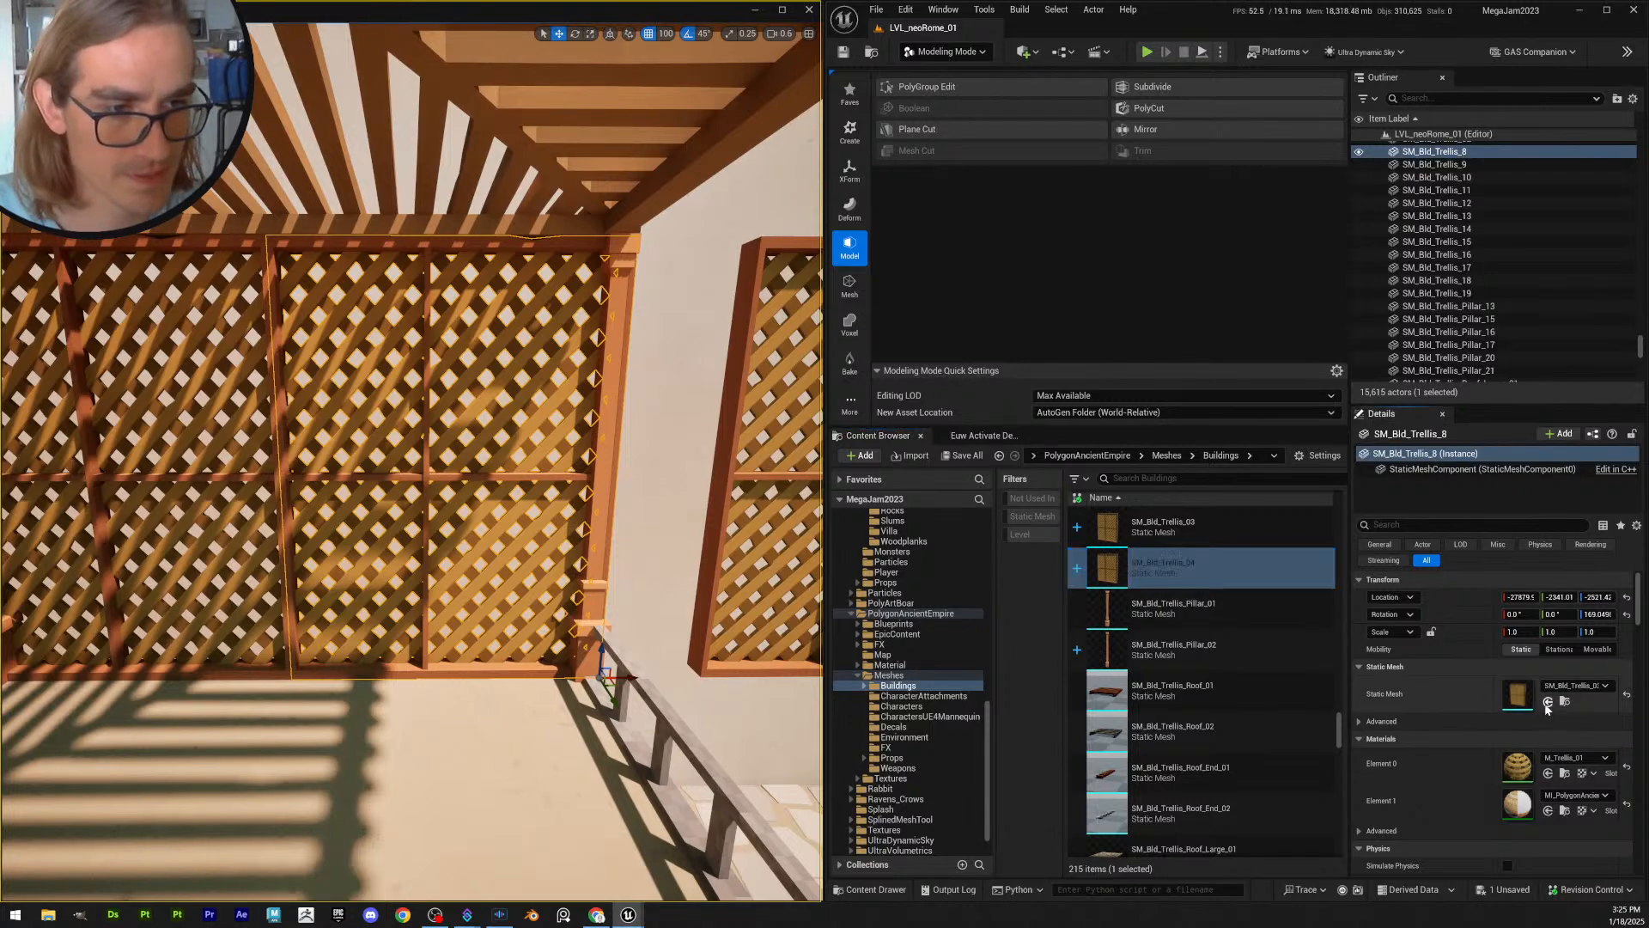
- Start PolyGroup Edit on SM_Bld_Trellis_8 and select the mesh elements along its edge at the corner pillar
{"action": "right_click_drag", "start_coordinate": [659, 456], "coordinate": [706, 451]}
{"action": "key", "text": "w"}
{"action": "scroll", "coordinate": [658, 456], "scroll_direction": "down", "scroll_amount": 2}
{"action": "key", "text": "s"}
{"action": "key", "text": "d"}
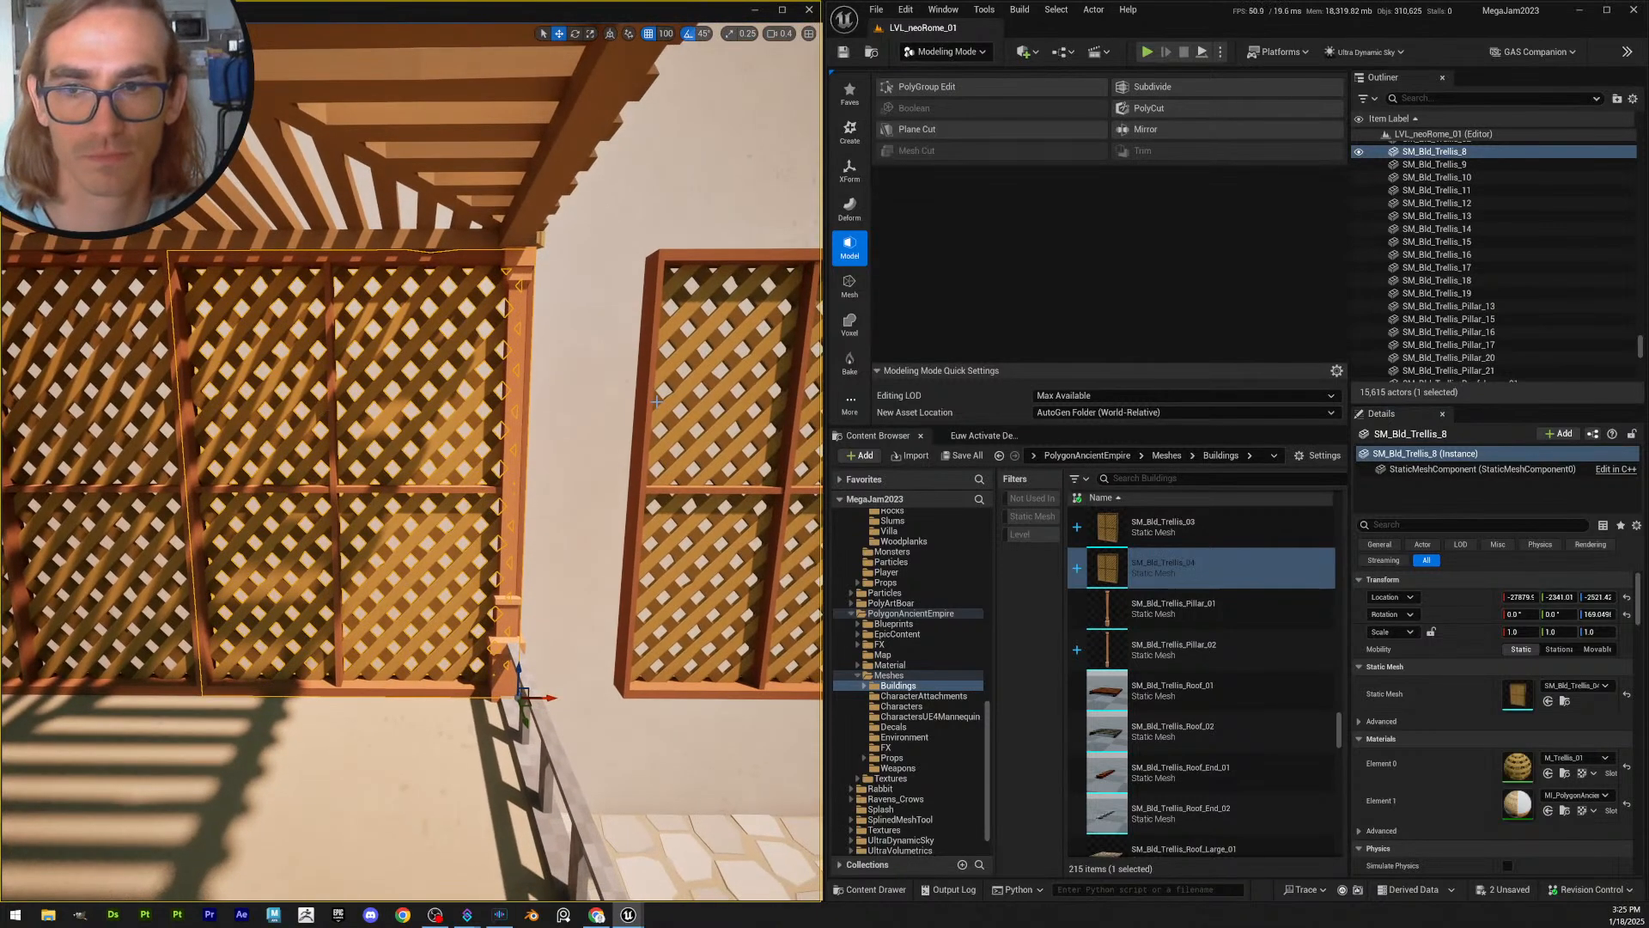
{"action": "left_click", "coordinate": [954, 89]}
{"action": "mouse_move", "coordinate": [566, 757]}
{"action": "left_mouse_down"}
{"action": "mouse_move", "coordinate": [475, 174]}
{"action": "mouse_move", "coordinate": [456, 159]}
{"action": "left_mouse_up"}
{"action": "right_click_drag", "start_coordinate": [585, 578], "coordinate": [569, 586]}
{"action": "key", "text": "w"}
{"action": "scroll", "coordinate": [565, 490], "scroll_direction": "up", "scroll_amount": 2}
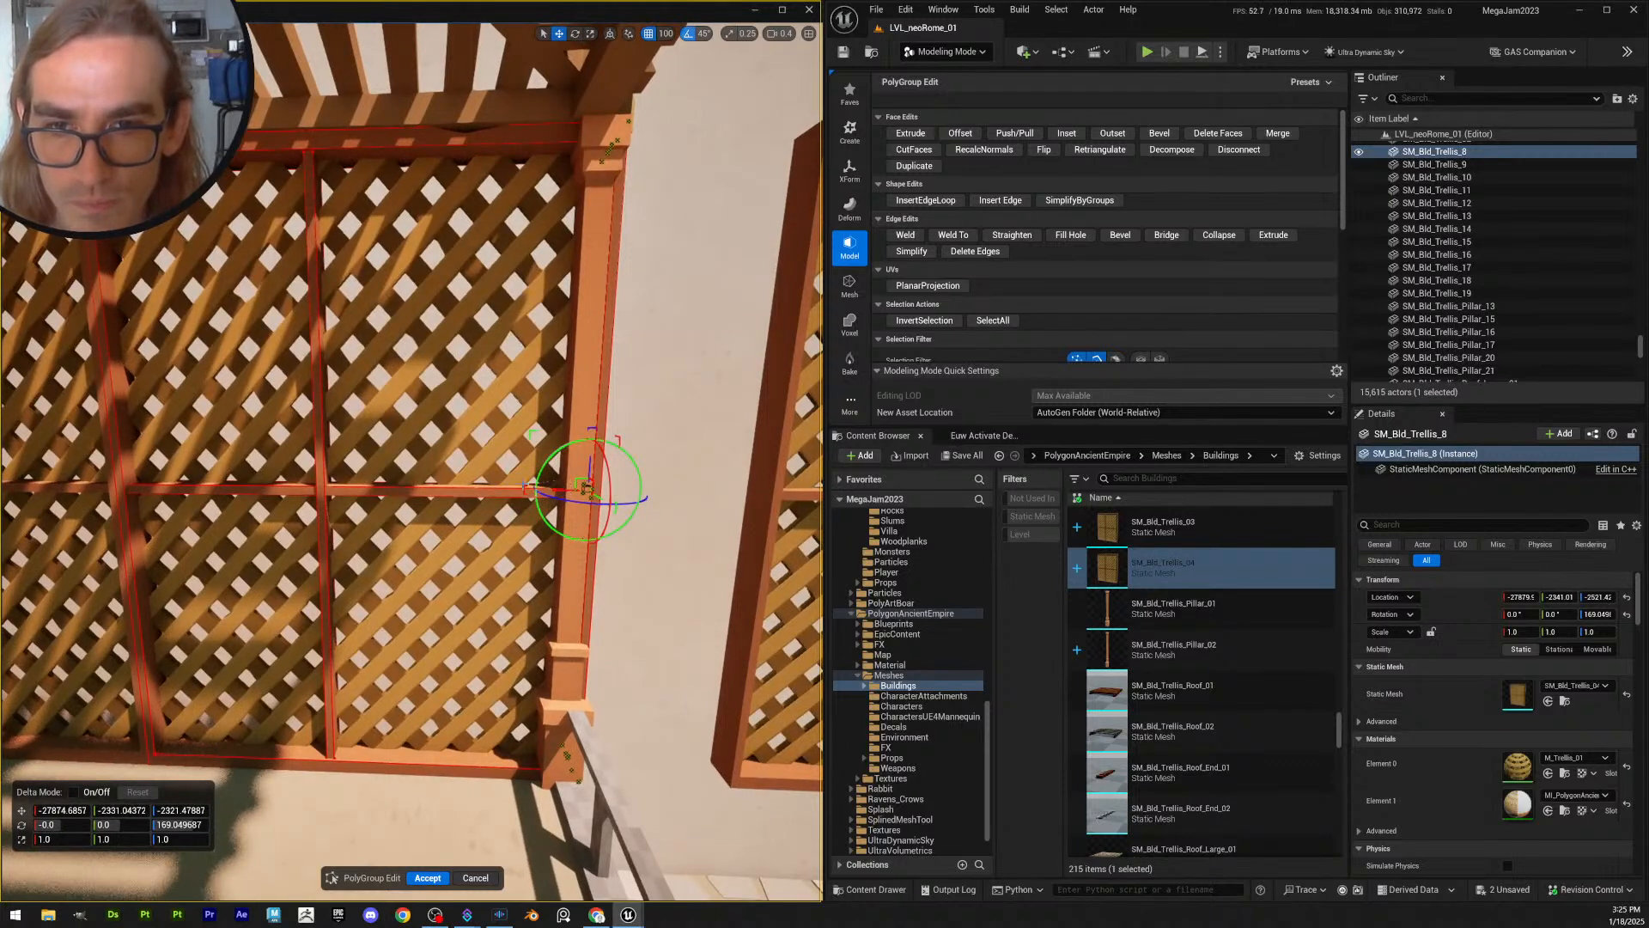
- Set position snapping to 10, move the selected panel edge 20 units inward from the corner pillar, and accept the mesh edit
{"action": "left_click", "coordinate": [666, 34]}
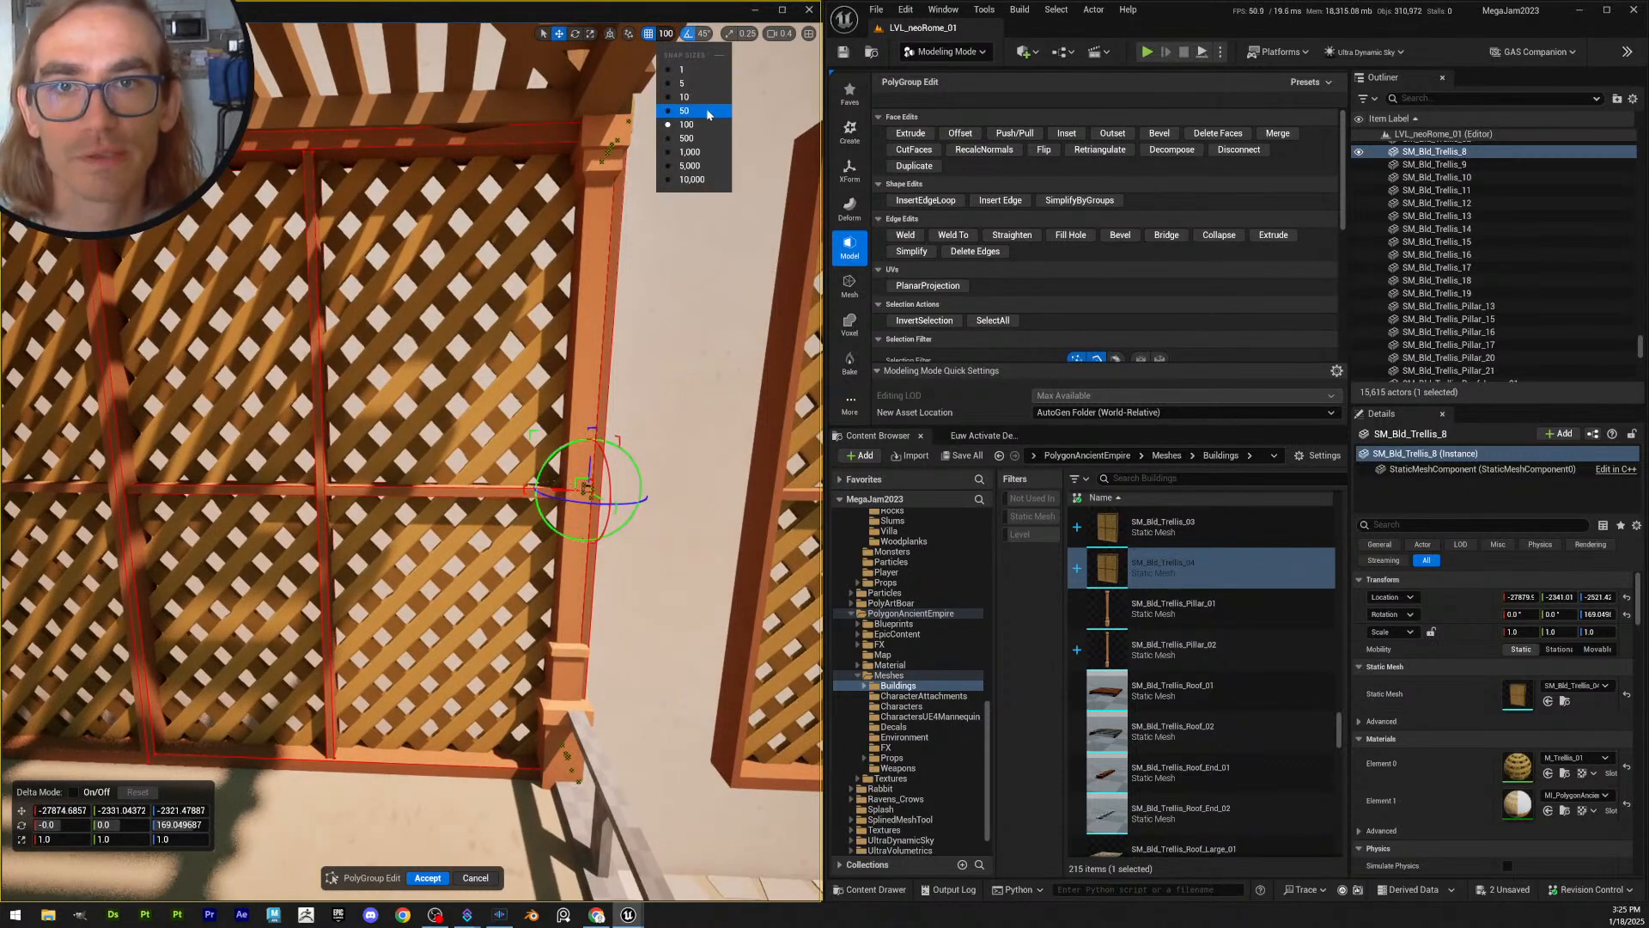
{"action": "left_click", "coordinate": [679, 110]}
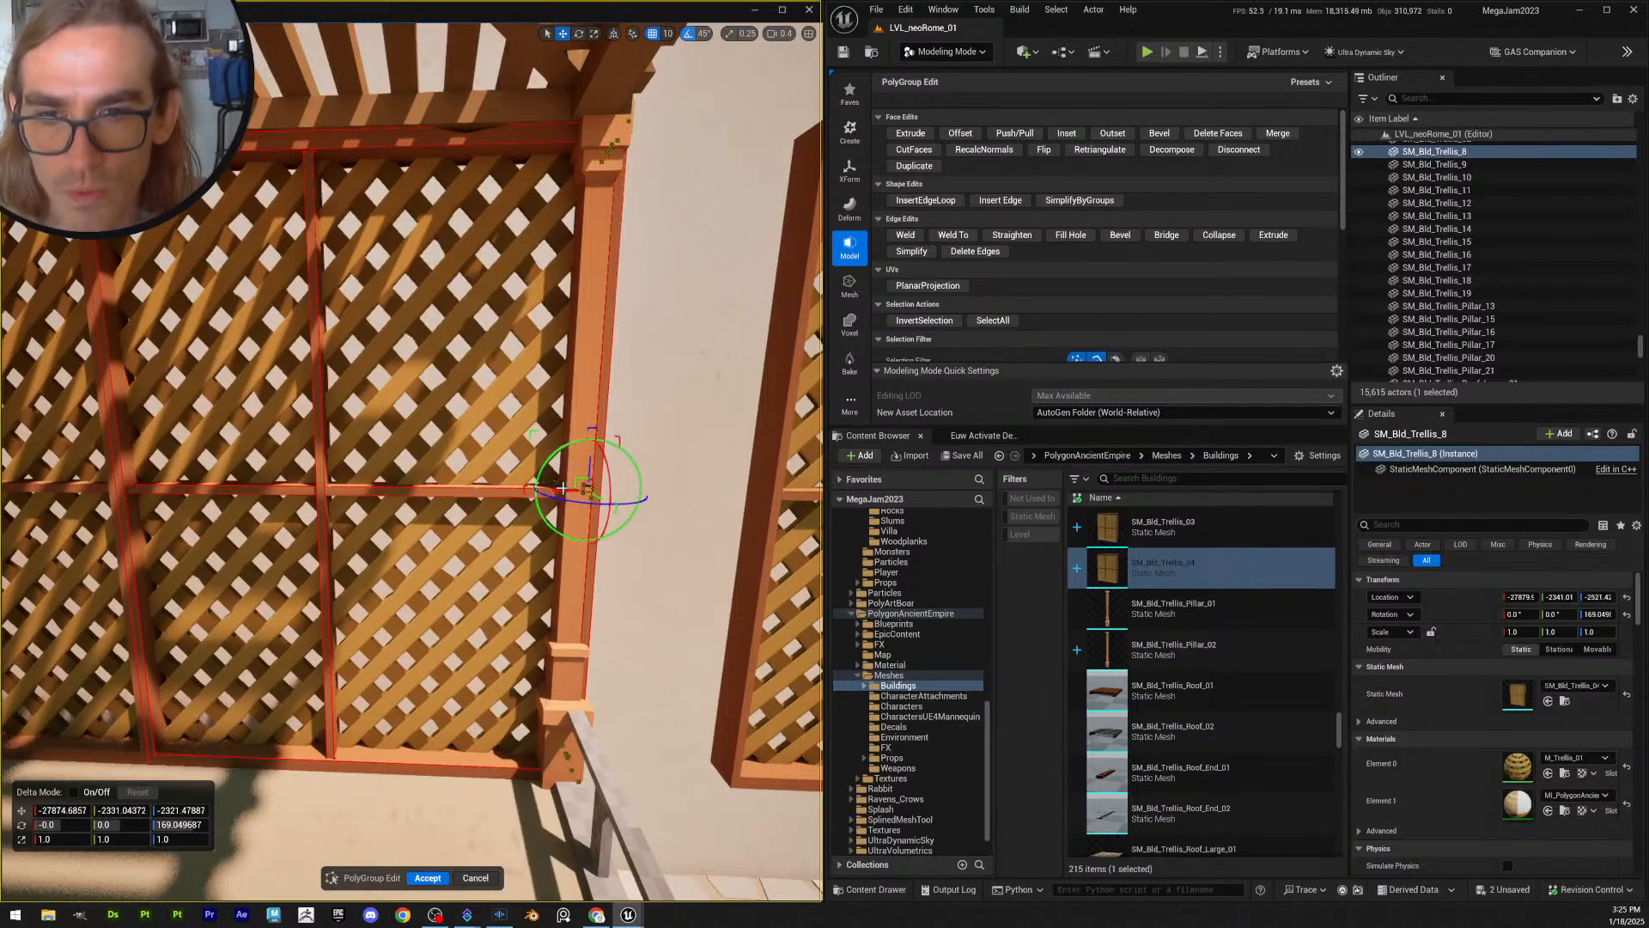
{"action": "mouse_move", "coordinate": [561, 490]}
{"action": "left_mouse_down"}
{"action": "mouse_move", "coordinate": [510, 479]}
{"action": "mouse_move", "coordinate": [543, 485]}
{"action": "left_mouse_up"}
{"action": "right_click_drag", "start_coordinate": [543, 485], "coordinate": [611, 585]}
{"action": "key", "text": "s"}
{"action": "key", "text": "s"}
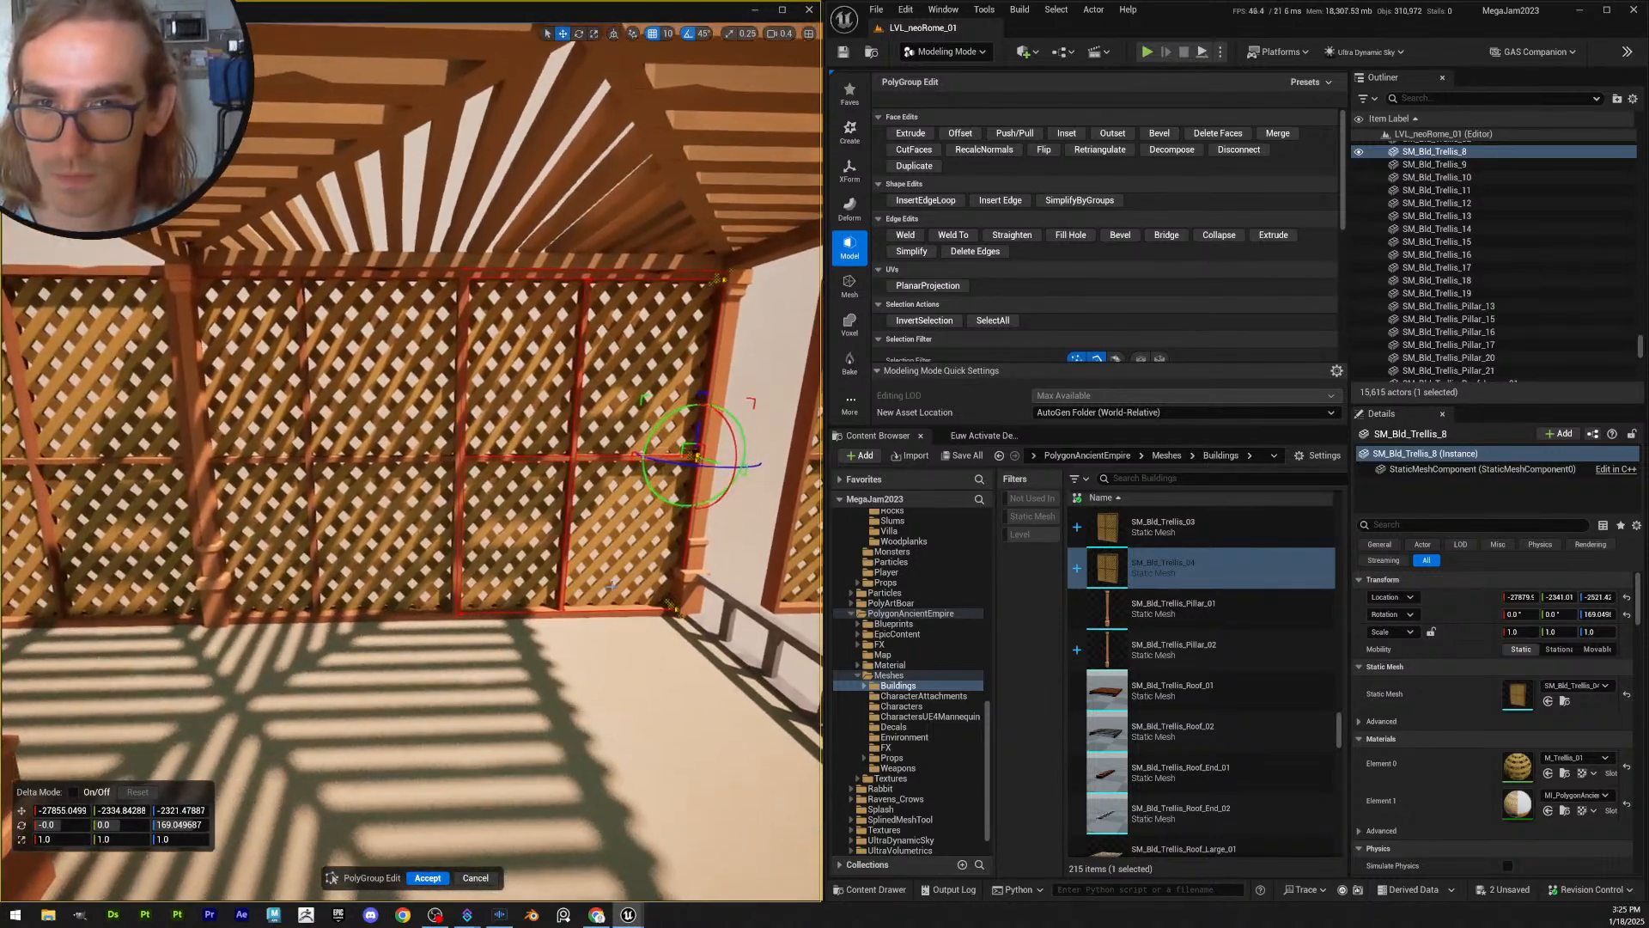
{"action": "left_click", "coordinate": [427, 878]}
{"action": "right_click_drag", "start_coordinate": [681, 602], "coordinate": [673, 615]}
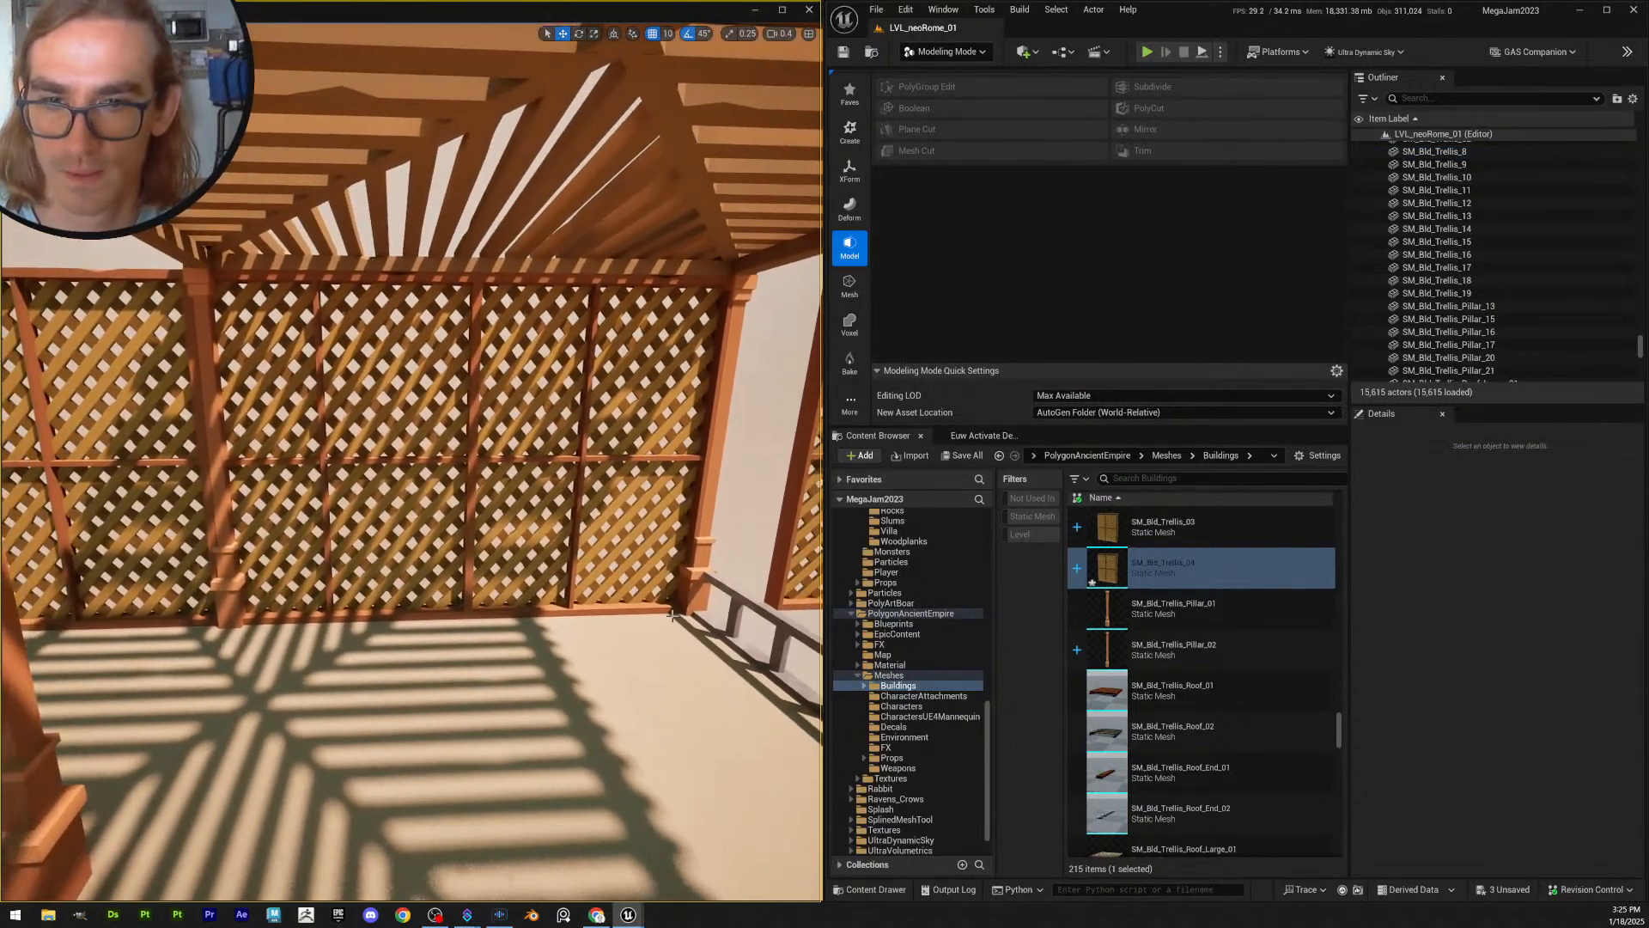
- Assign the narrowed mesh SM_Bld_Trellis_04 to back-wall panels SM_Bld_Trellis_16 and SM_Bld_Trellis_19
{"action": "left_click", "coordinate": [627, 468]}
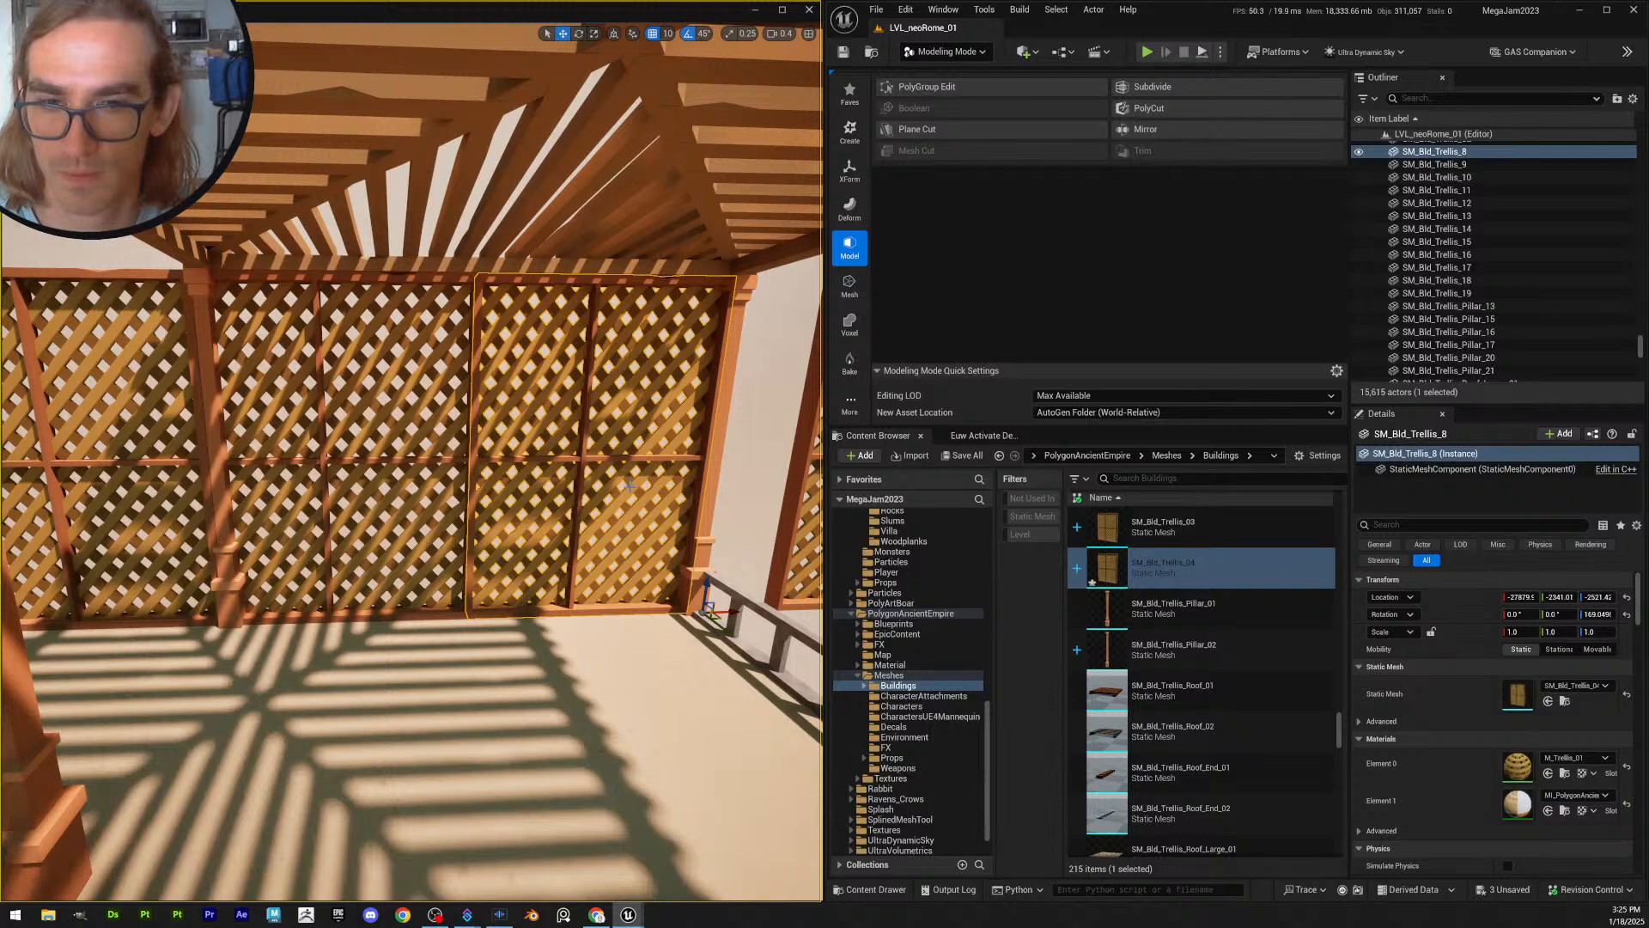
{"action": "left_click", "coordinate": [402, 472]}
{"action": "right_click_drag", "start_coordinate": [402, 472], "coordinate": [356, 472]}
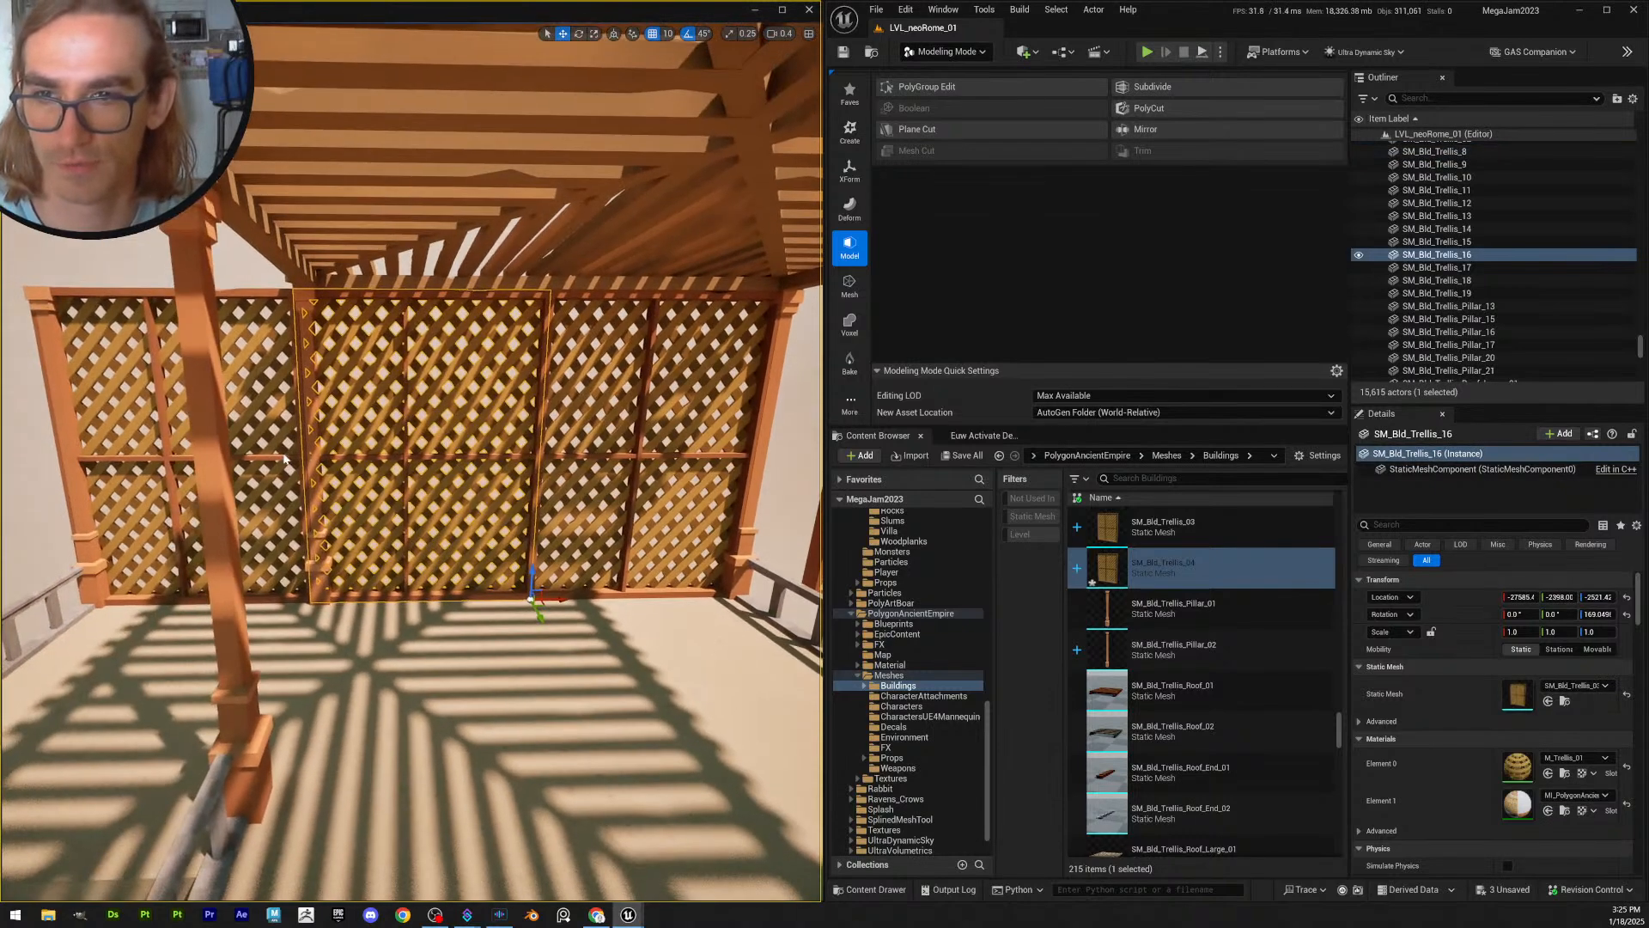
{"action": "left_click", "coordinate": [258, 473], "text": "shift"}
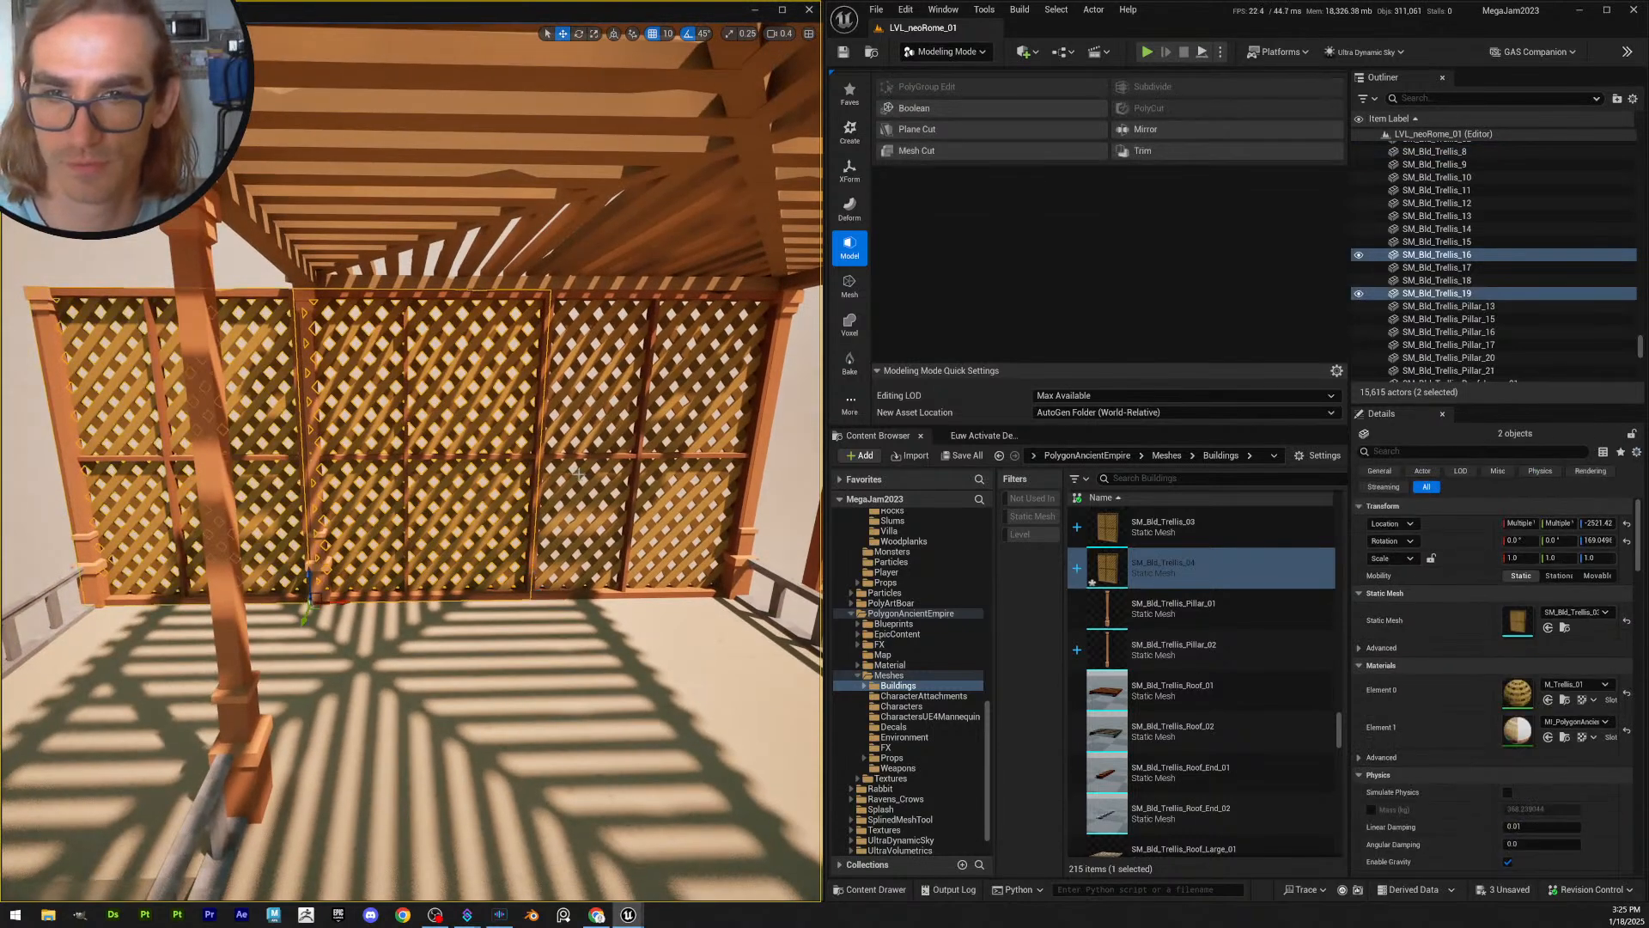
{"action": "left_click", "coordinate": [1548, 628]}
{"action": "key", "text": "Escape"}
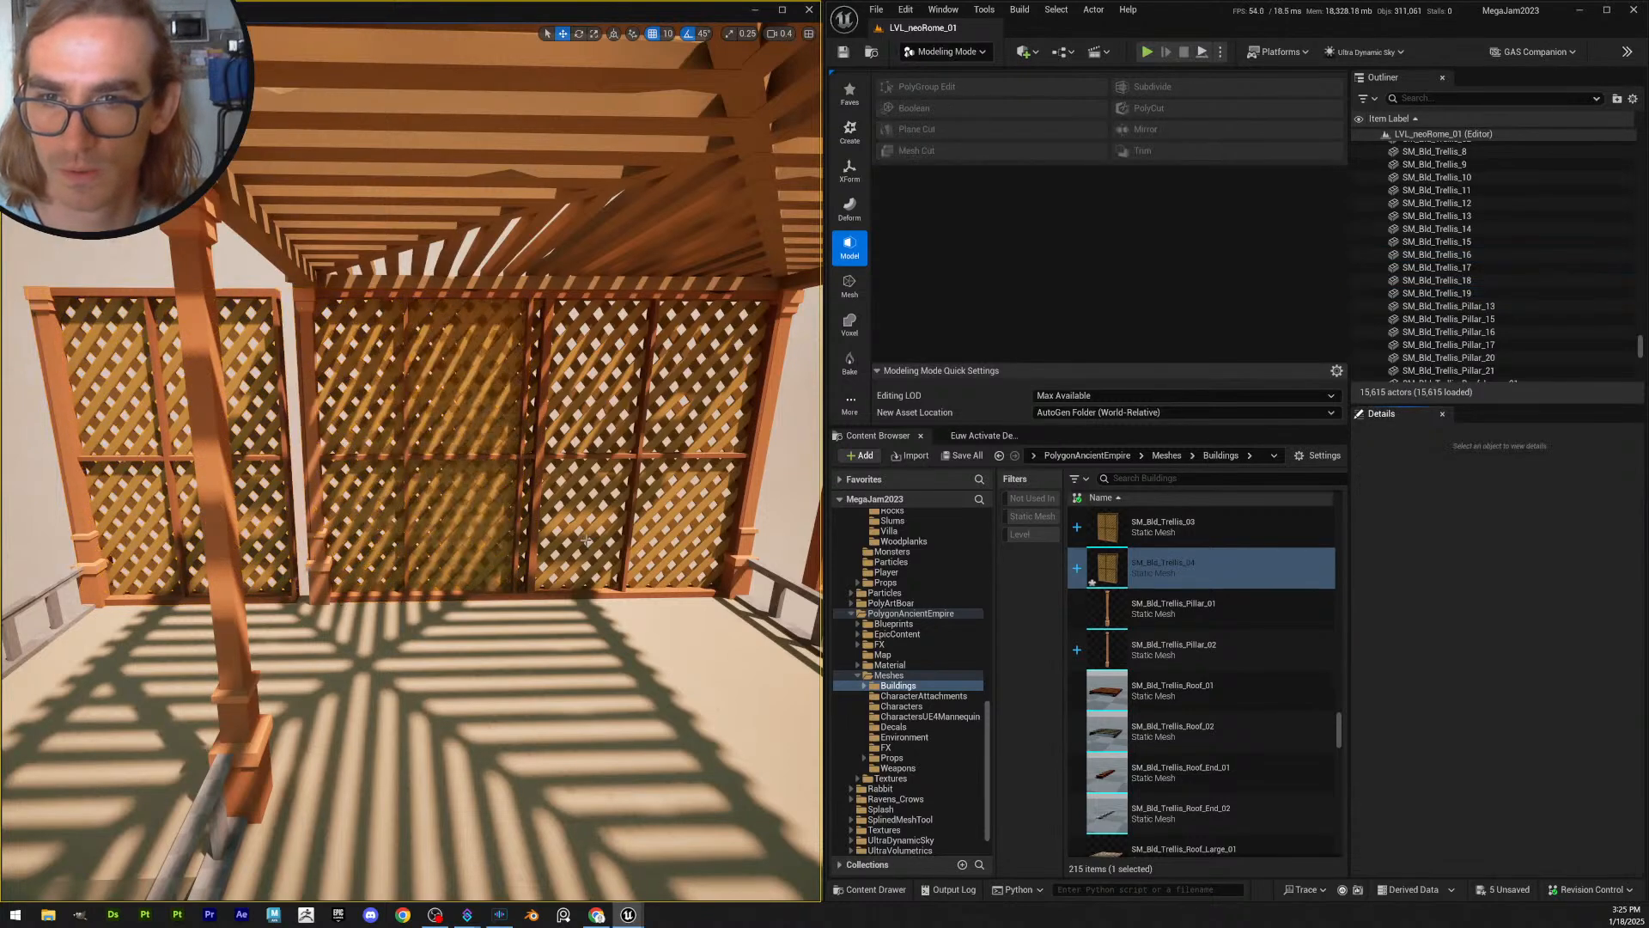
- Delete the overlapping panel SM_Bld_Trellis_18 from the middle of the back wall
{"action": "left_click", "coordinate": [455, 446]}
{"action": "right_click_drag", "start_coordinate": [455, 447], "coordinate": [470, 466]}
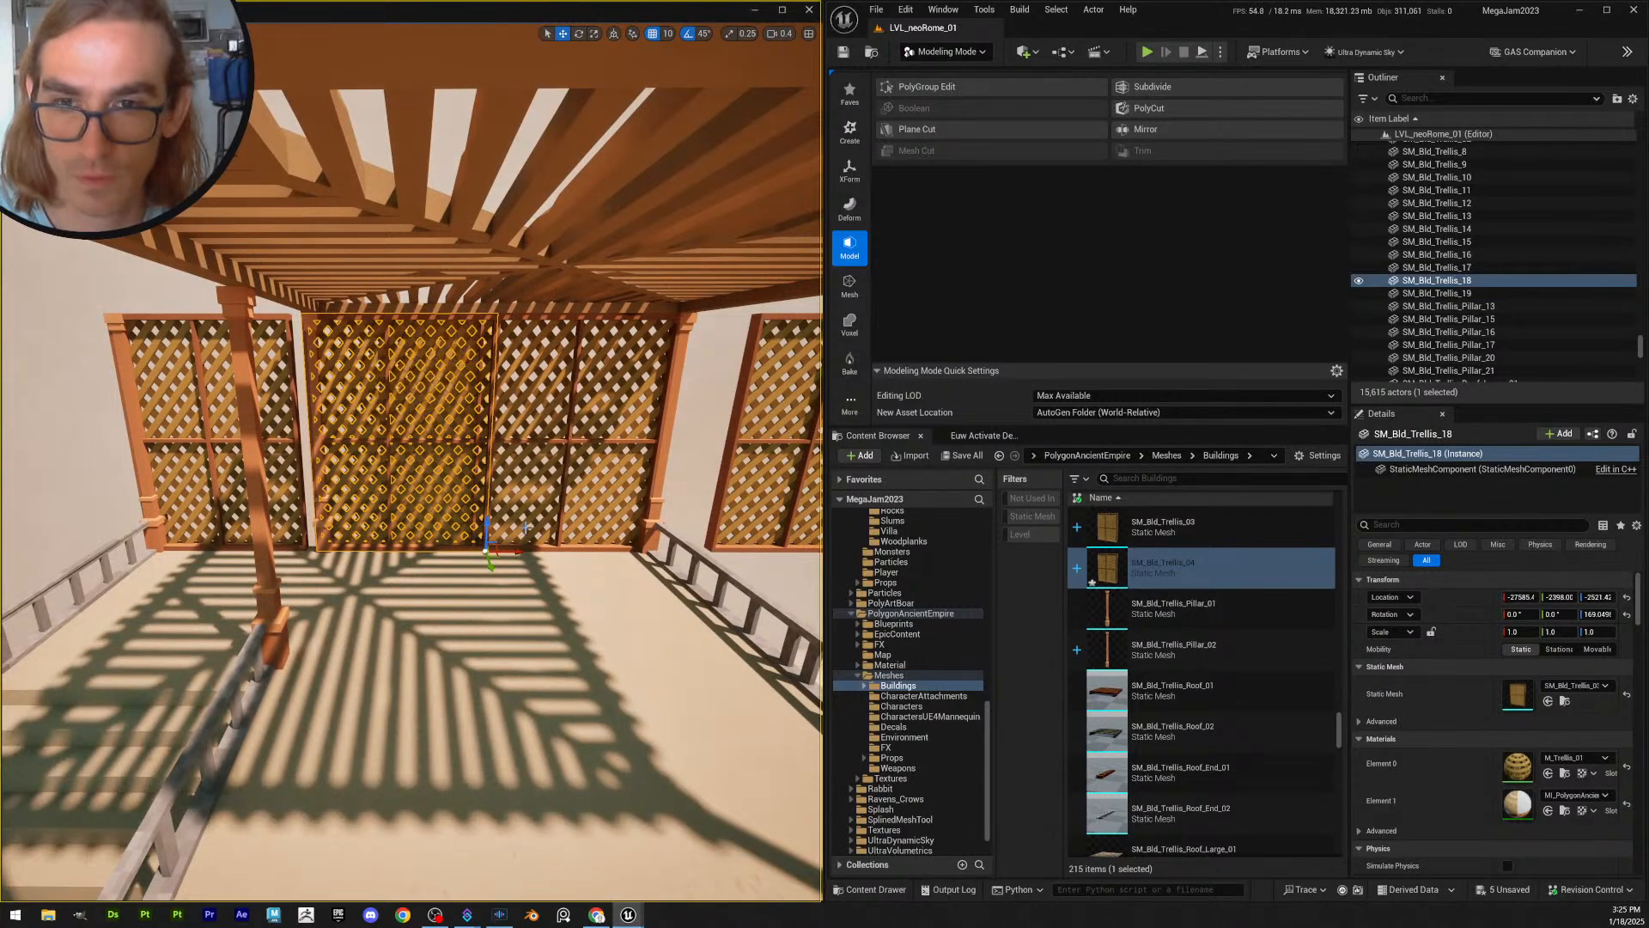
{"action": "key", "text": "Delete"}
- Move middle panel SM_Bld_Trellis_16 20 units along the back wall to close the gap with corner panel SM_Bld_Trellis_8
{"action": "right_click_drag", "start_coordinate": [311, 470], "coordinate": [409, 488]}
{"action": "left_click", "coordinate": [440, 488]}
{"action": "key", "text": "a"}
{"action": "right_click_drag", "start_coordinate": [411, 464], "coordinate": [464, 468]}
{"action": "scroll", "coordinate": [410, 464], "scroll_direction": "up", "scroll_amount": 2}
{"action": "key", "text": "d"}
{"action": "right_click_drag", "start_coordinate": [536, 602], "coordinate": [516, 602]}
{"action": "key", "text": "d"}
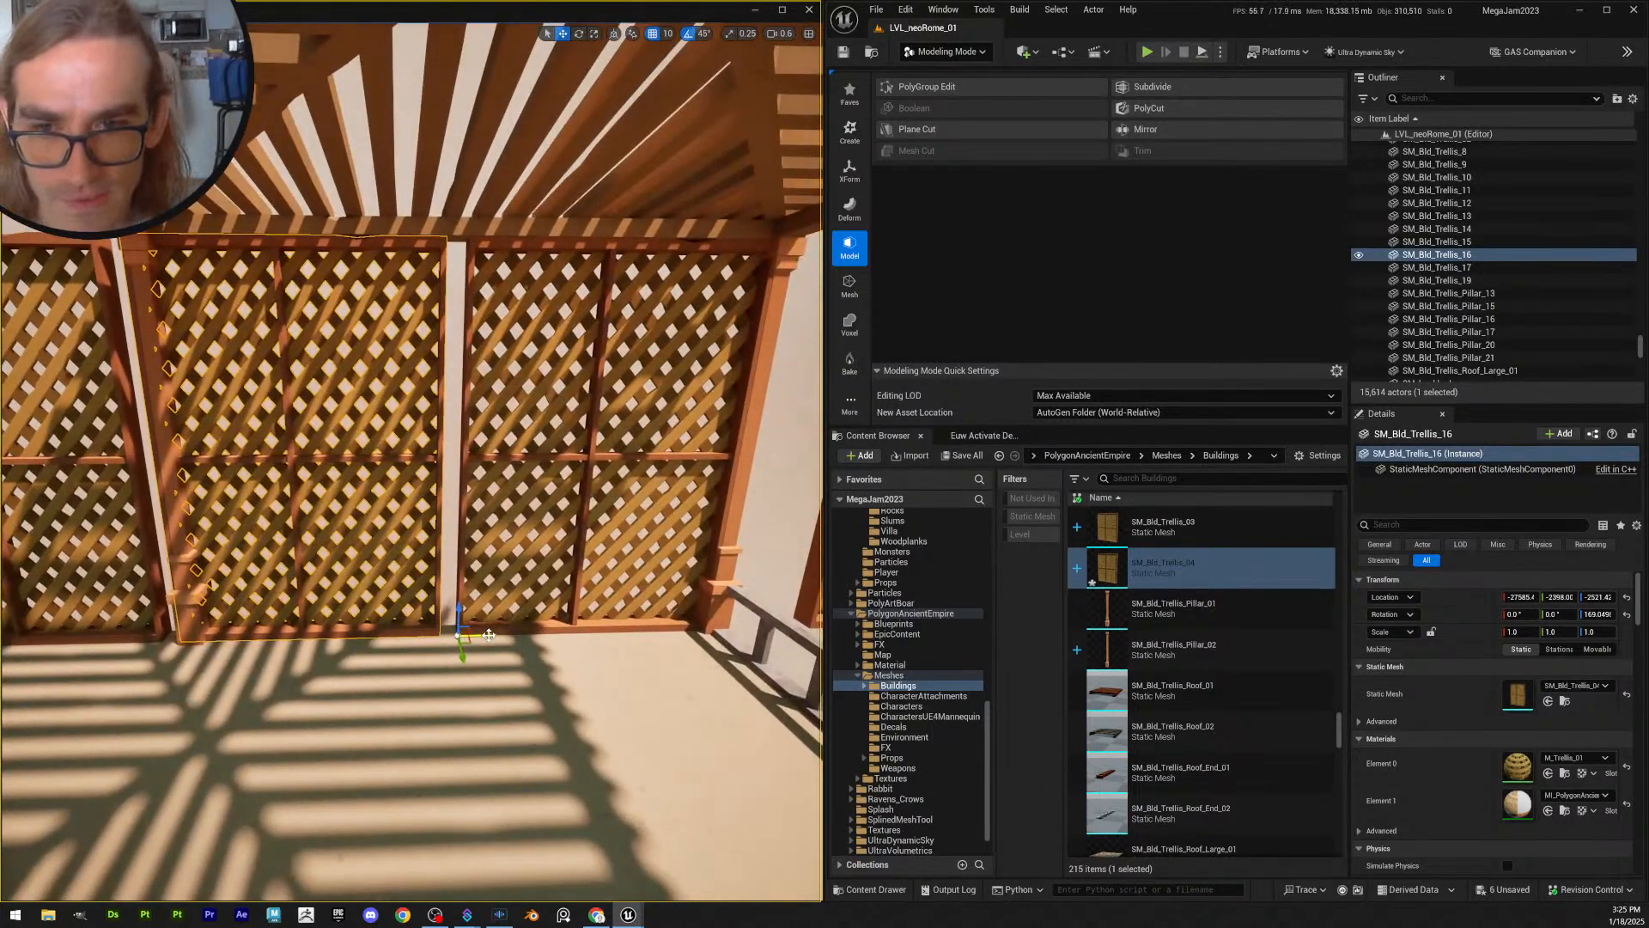
{"action": "left_click_drag", "start_coordinate": [489, 634], "coordinate": [507, 637]}
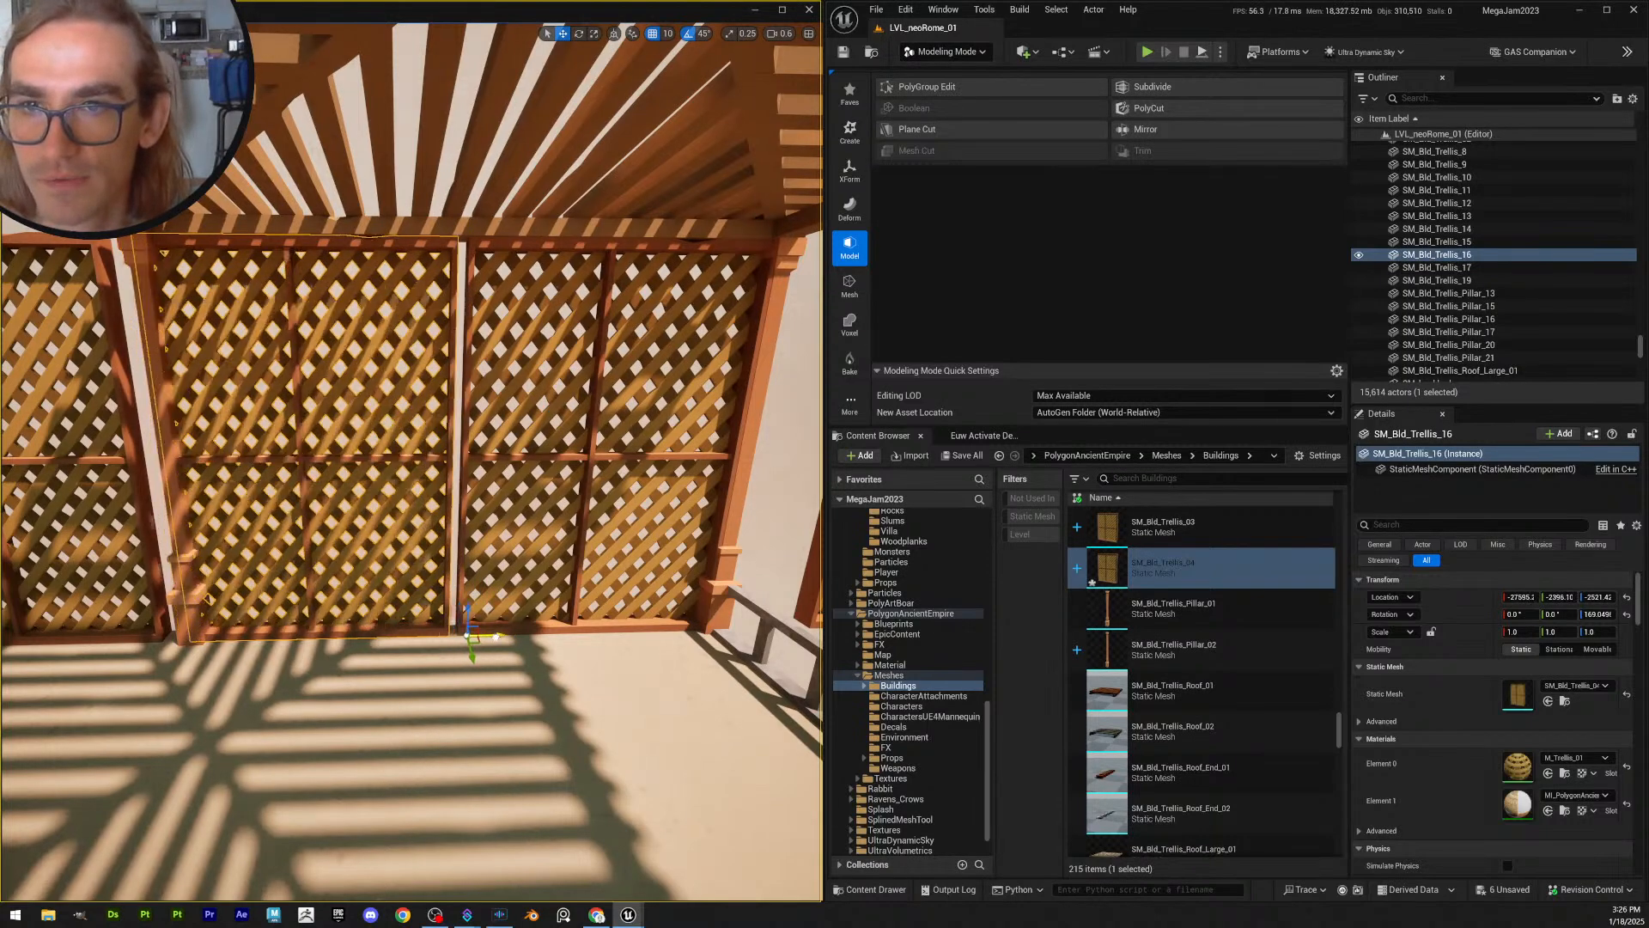
- Move far-end panel SM_Bld_Trellis_19 20 units along the back wall towards the middle pillar
{"action": "key", "text": "w"}
{"action": "right_click_drag", "start_coordinate": [444, 501], "coordinate": [395, 501]}
{"action": "key", "text": "Escape"}
{"action": "left_click", "coordinate": [445, 501]}
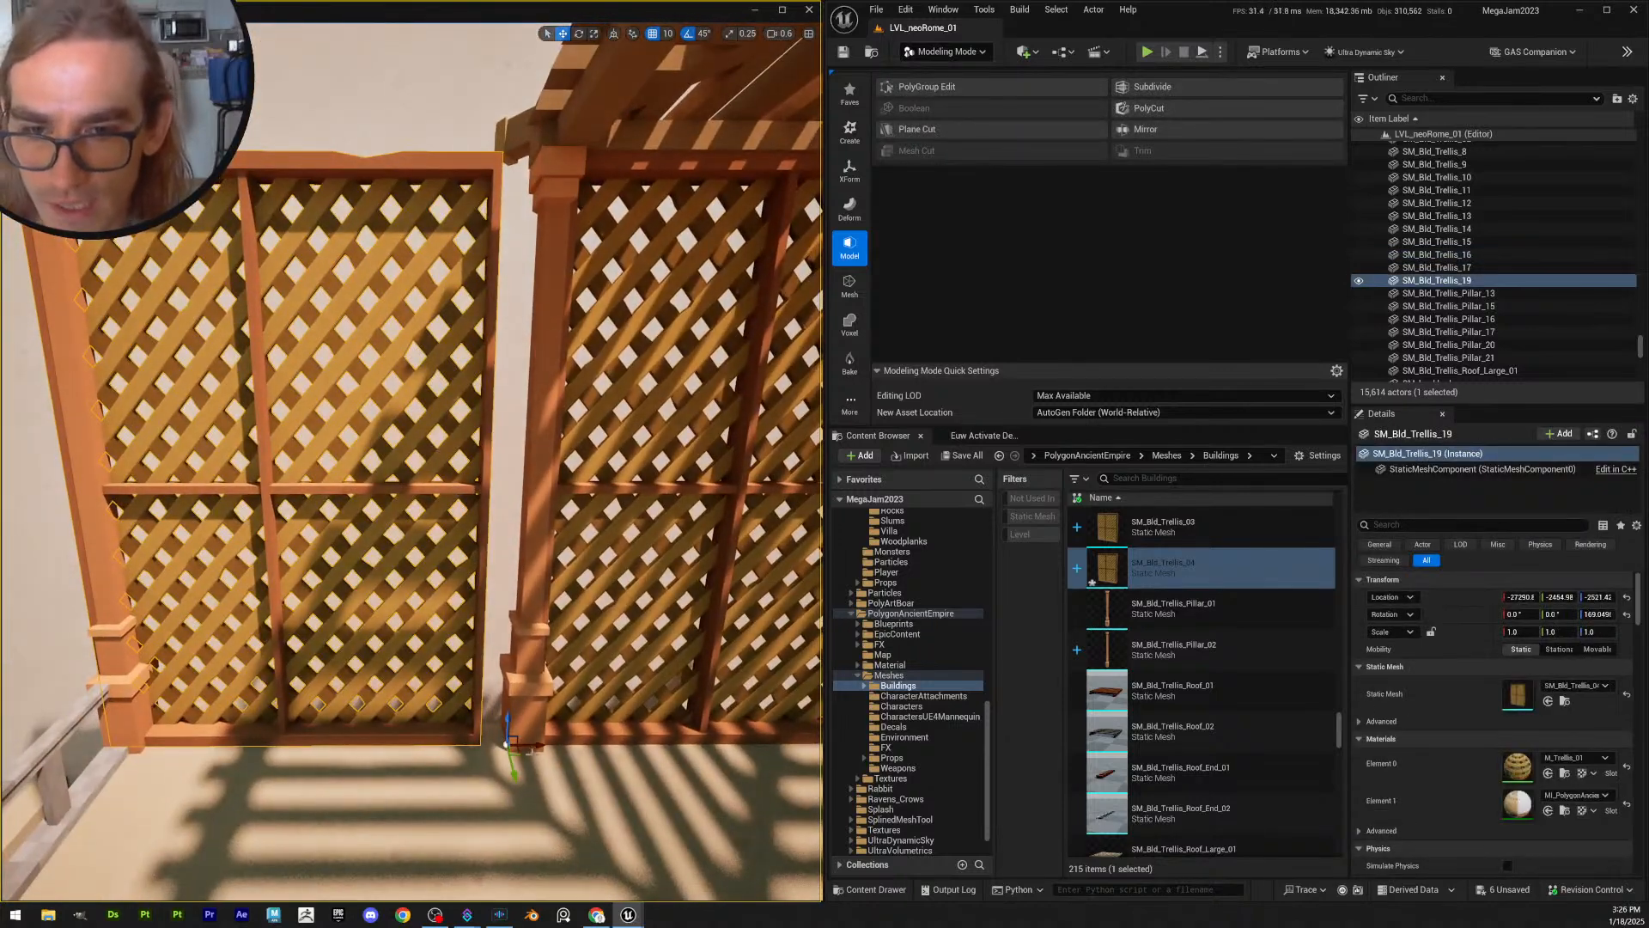
{"action": "left_click_drag", "start_coordinate": [520, 746], "coordinate": [563, 746]}
{"action": "key", "text": "Escape"}
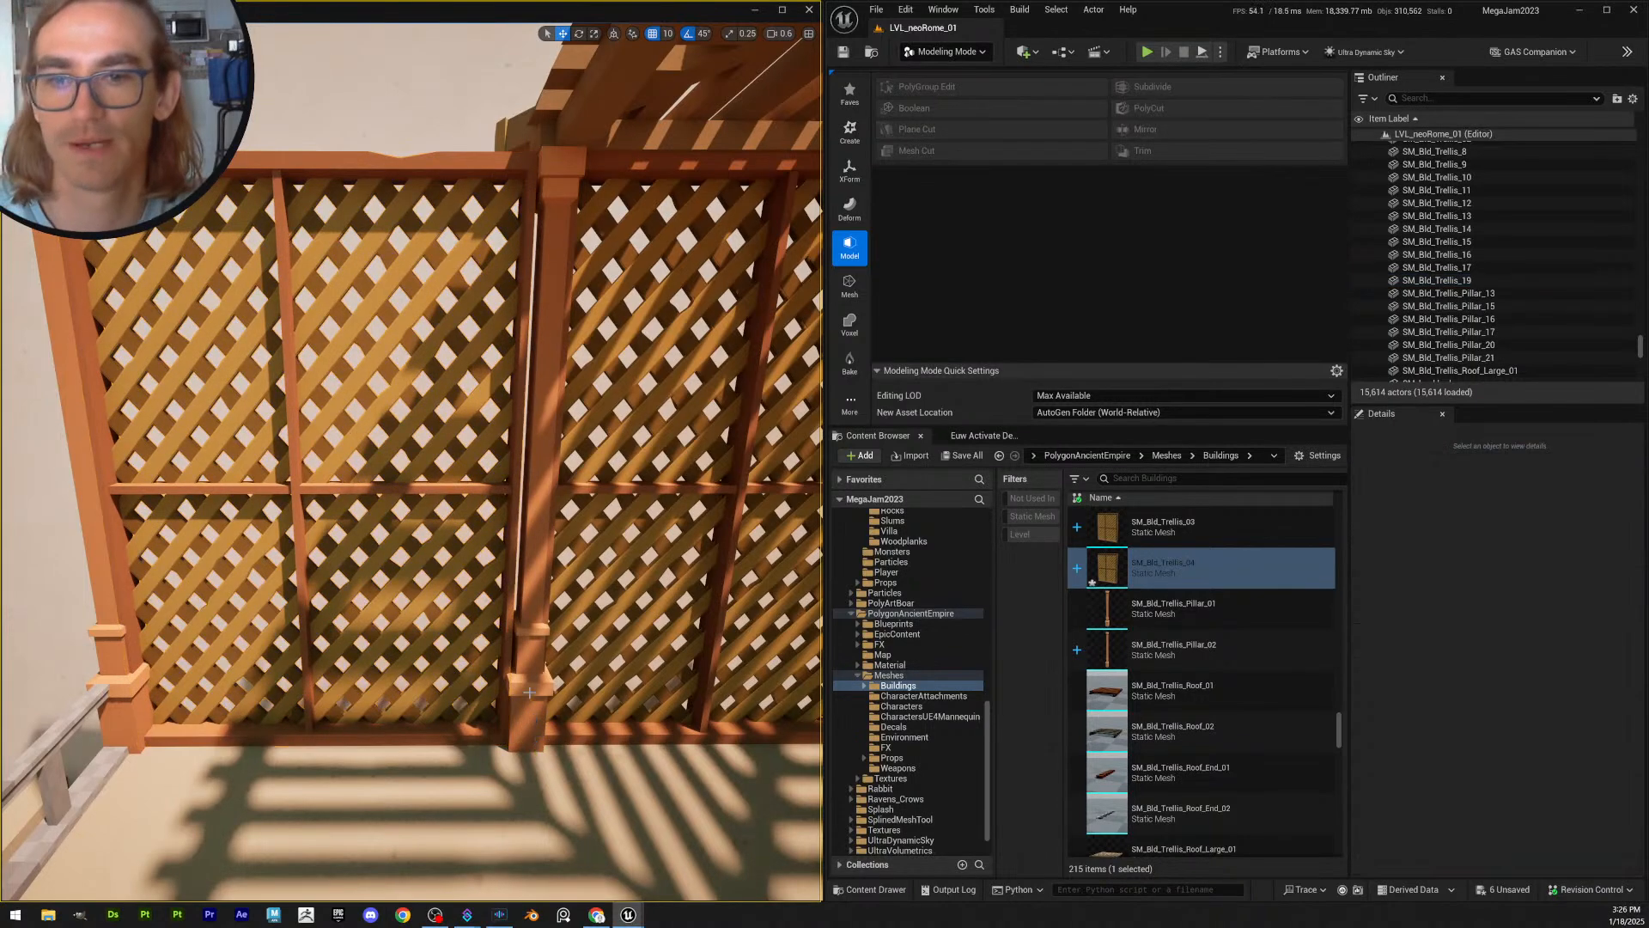
- Examine how the shifted back-wall panels line up with the pillars, floor tiles and railings at both ends
{"action": "right_click_drag", "start_coordinate": [563, 745], "coordinate": [555, 664]}
{"action": "key", "text": "d"}
{"action": "key", "text": "s"}
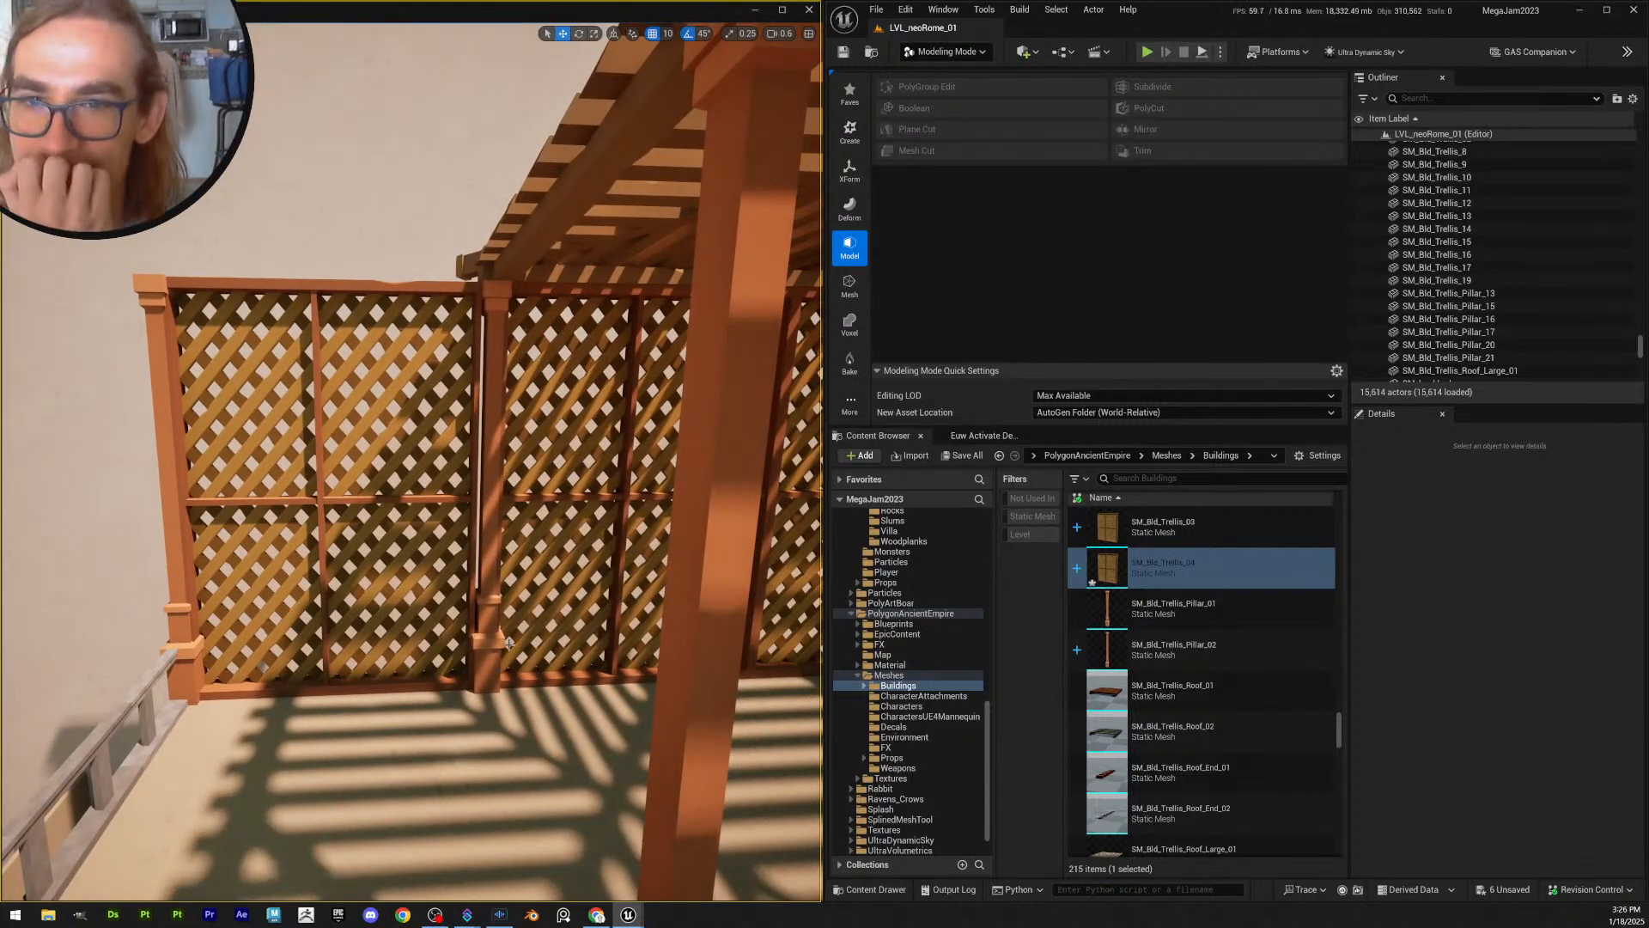
{"action": "key", "text": "w"}
{"action": "right_click_drag", "start_coordinate": [481, 588], "coordinate": [578, 490]}
{"action": "left_click", "coordinate": [578, 490]}
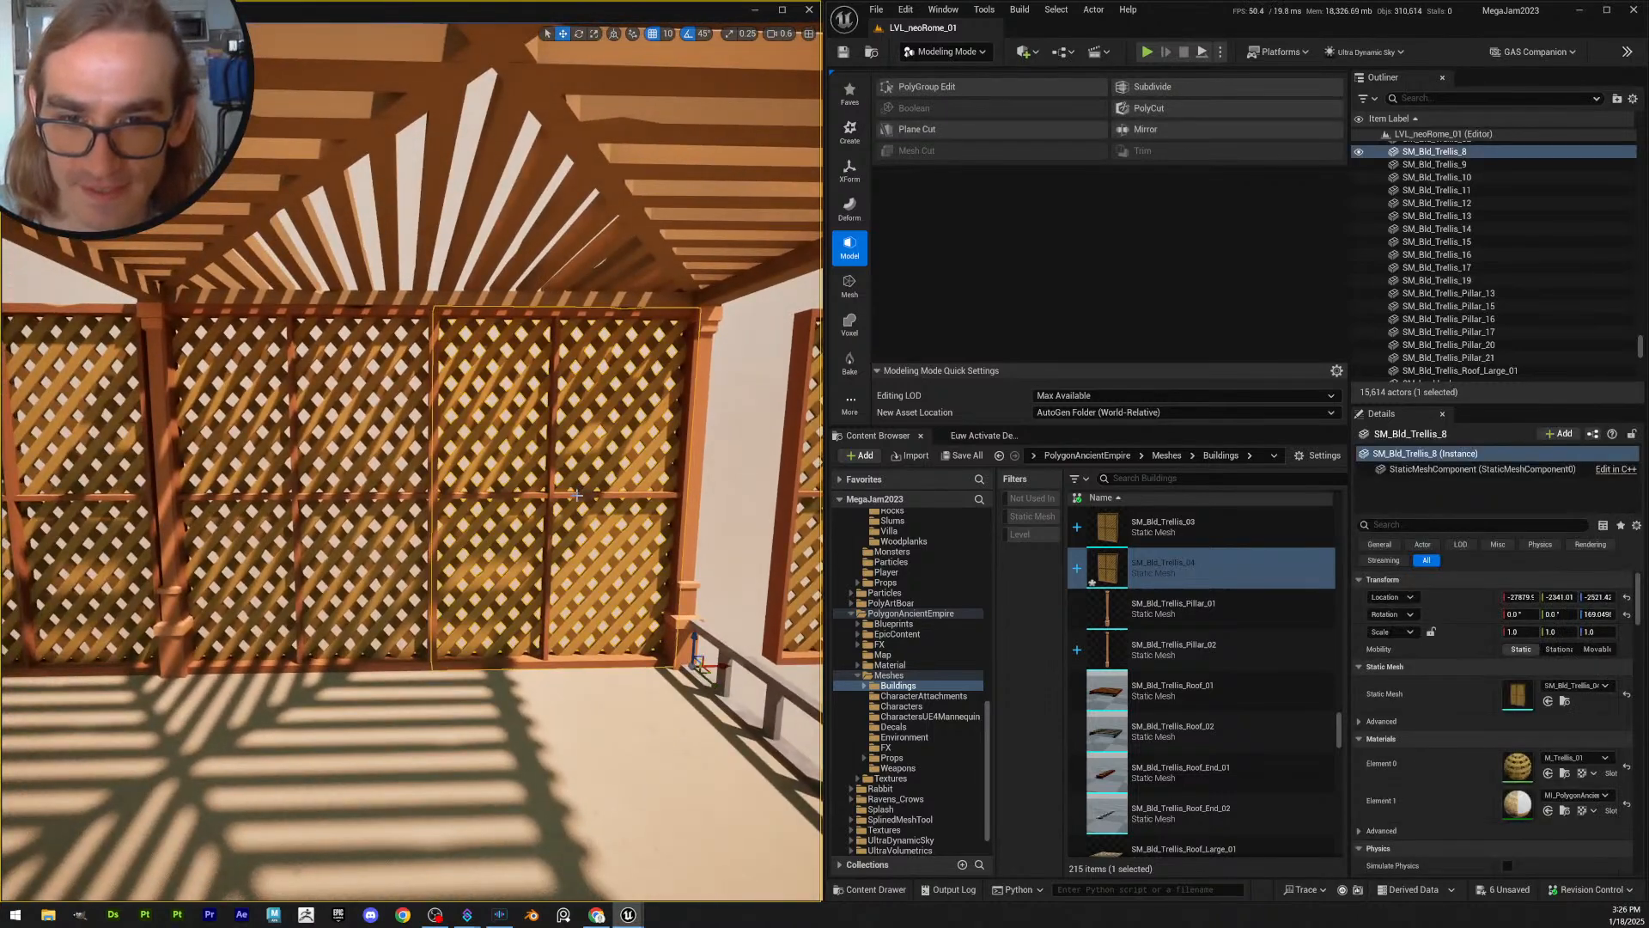
{"action": "right_click_drag", "start_coordinate": [564, 501], "coordinate": [525, 501]}
{"action": "left_click", "coordinate": [455, 492]}
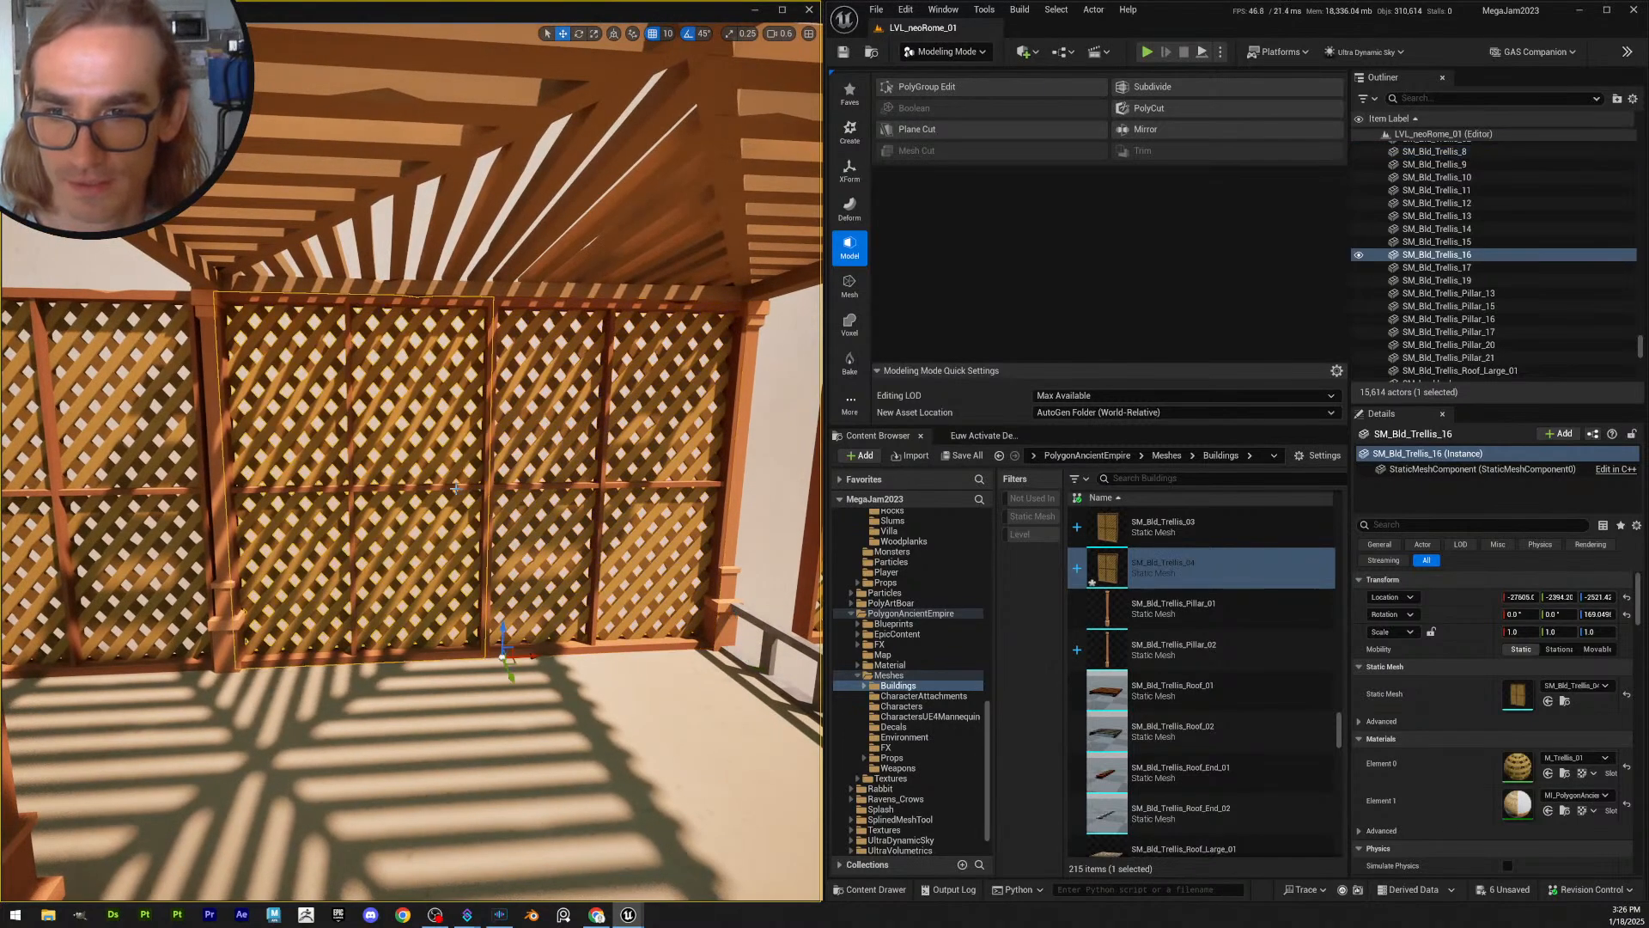
{"action": "left_click", "coordinate": [231, 674], "text": "shift"}
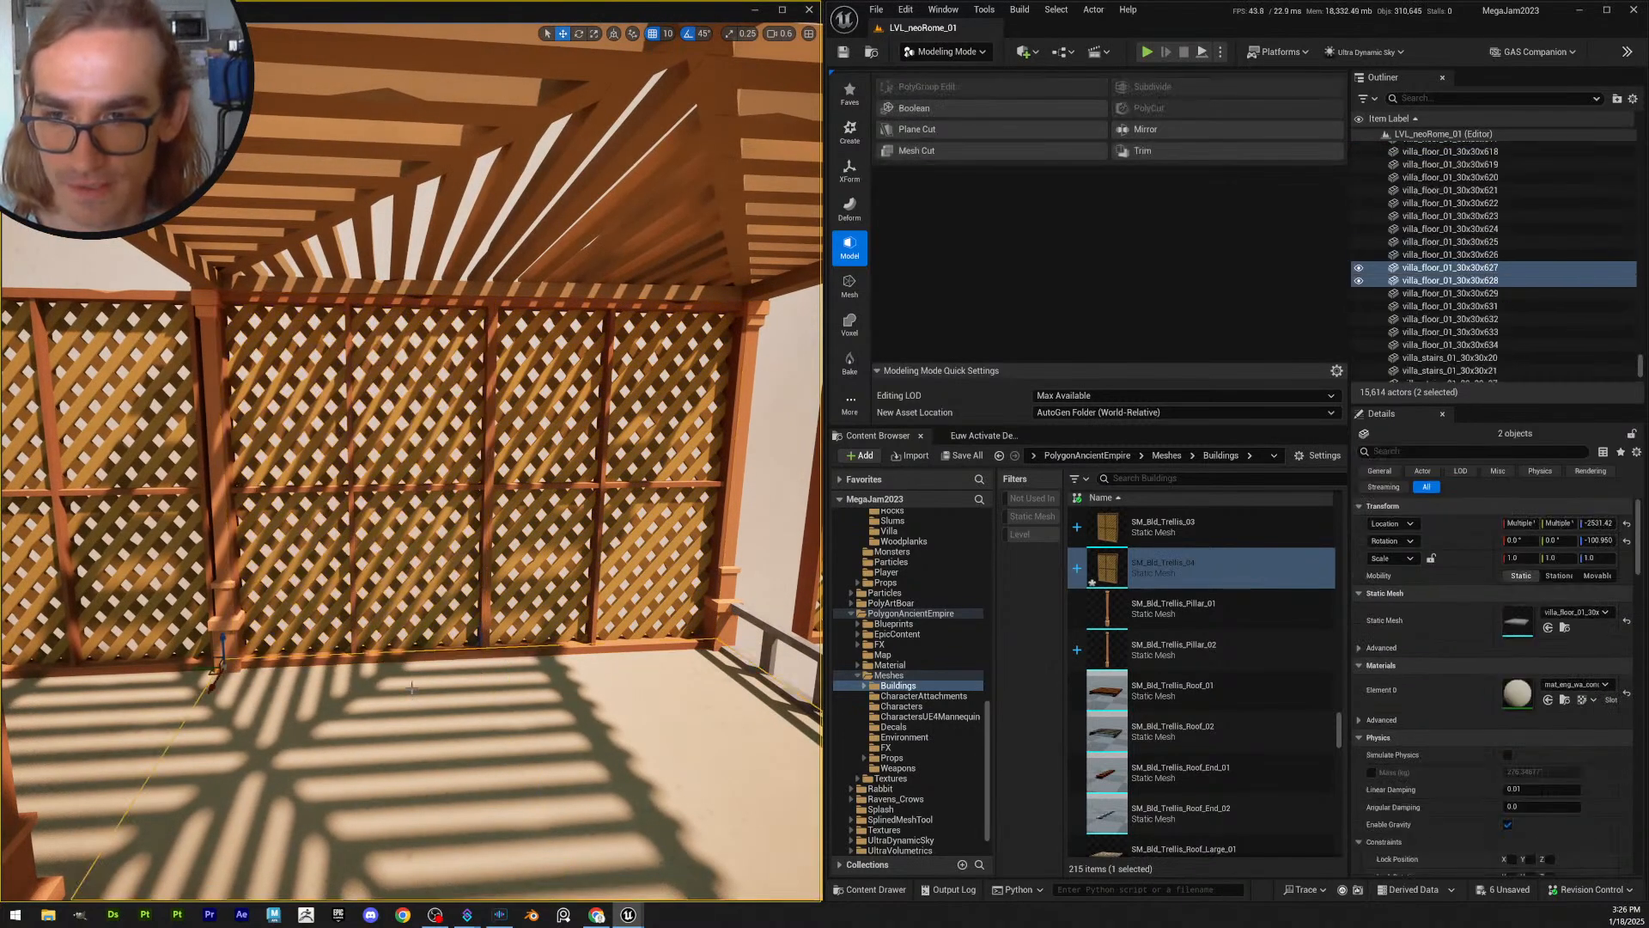
{"action": "key", "text": "a"}
{"action": "mouse_move", "coordinate": [231, 674]}
{"action": "right_mouse_down"}
{"action": "mouse_move", "coordinate": [232, 687]}
{"action": "mouse_move", "coordinate": [231, 674]}
{"action": "right_mouse_up"}
{"action": "left_click", "coordinate": [266, 668]}
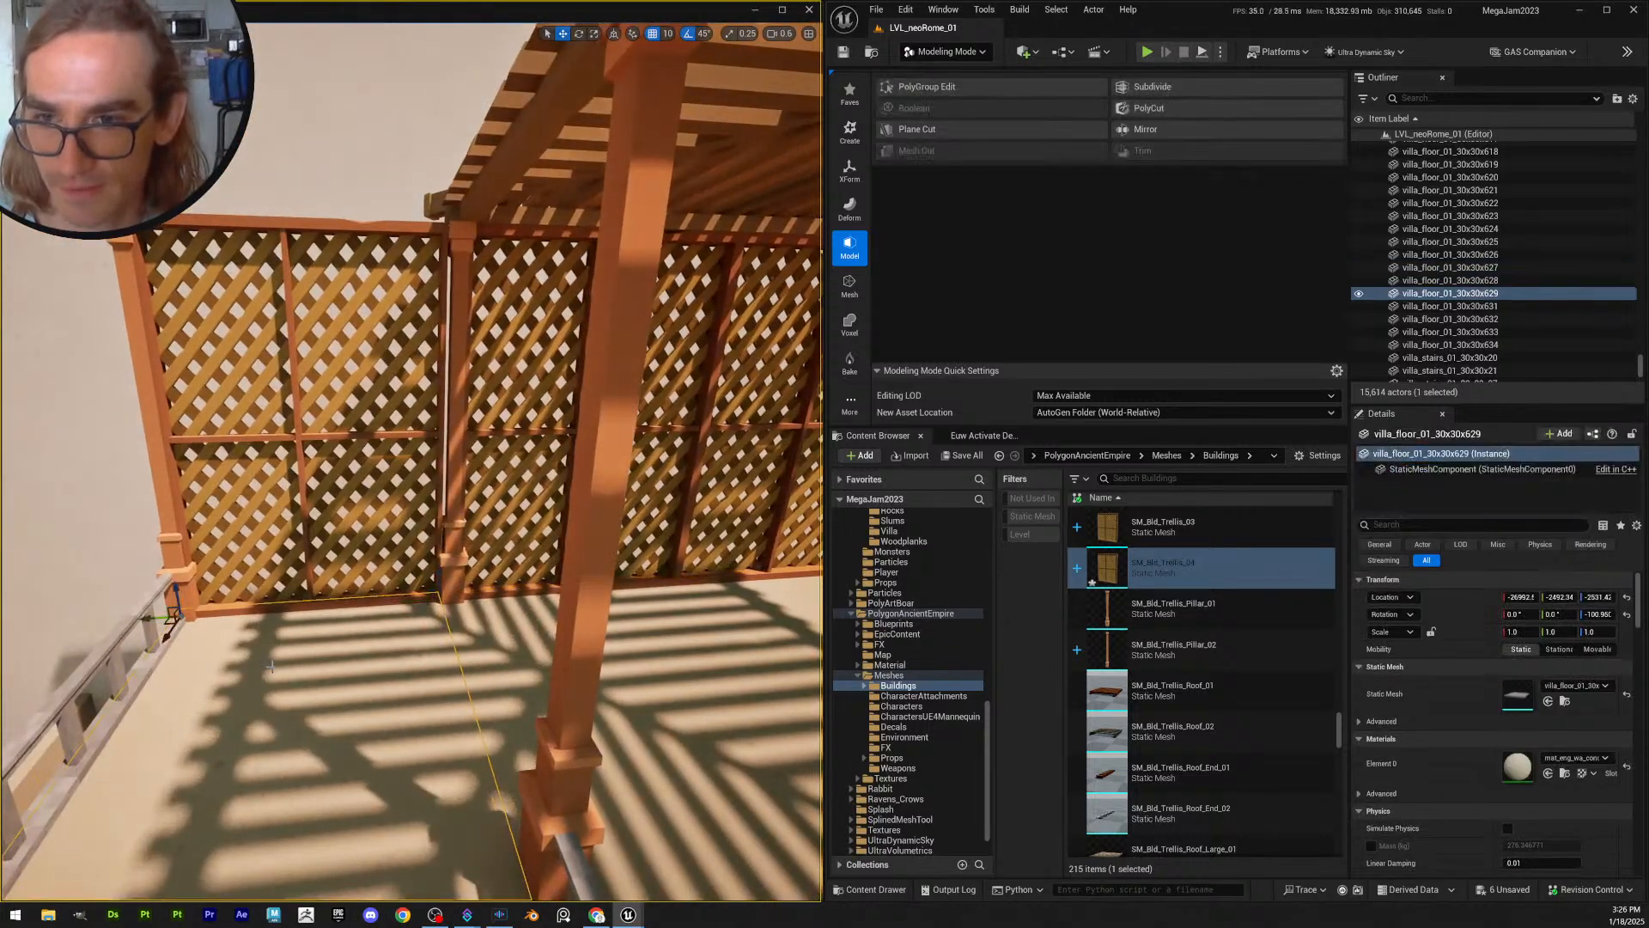
{"action": "key", "text": "Escape"}
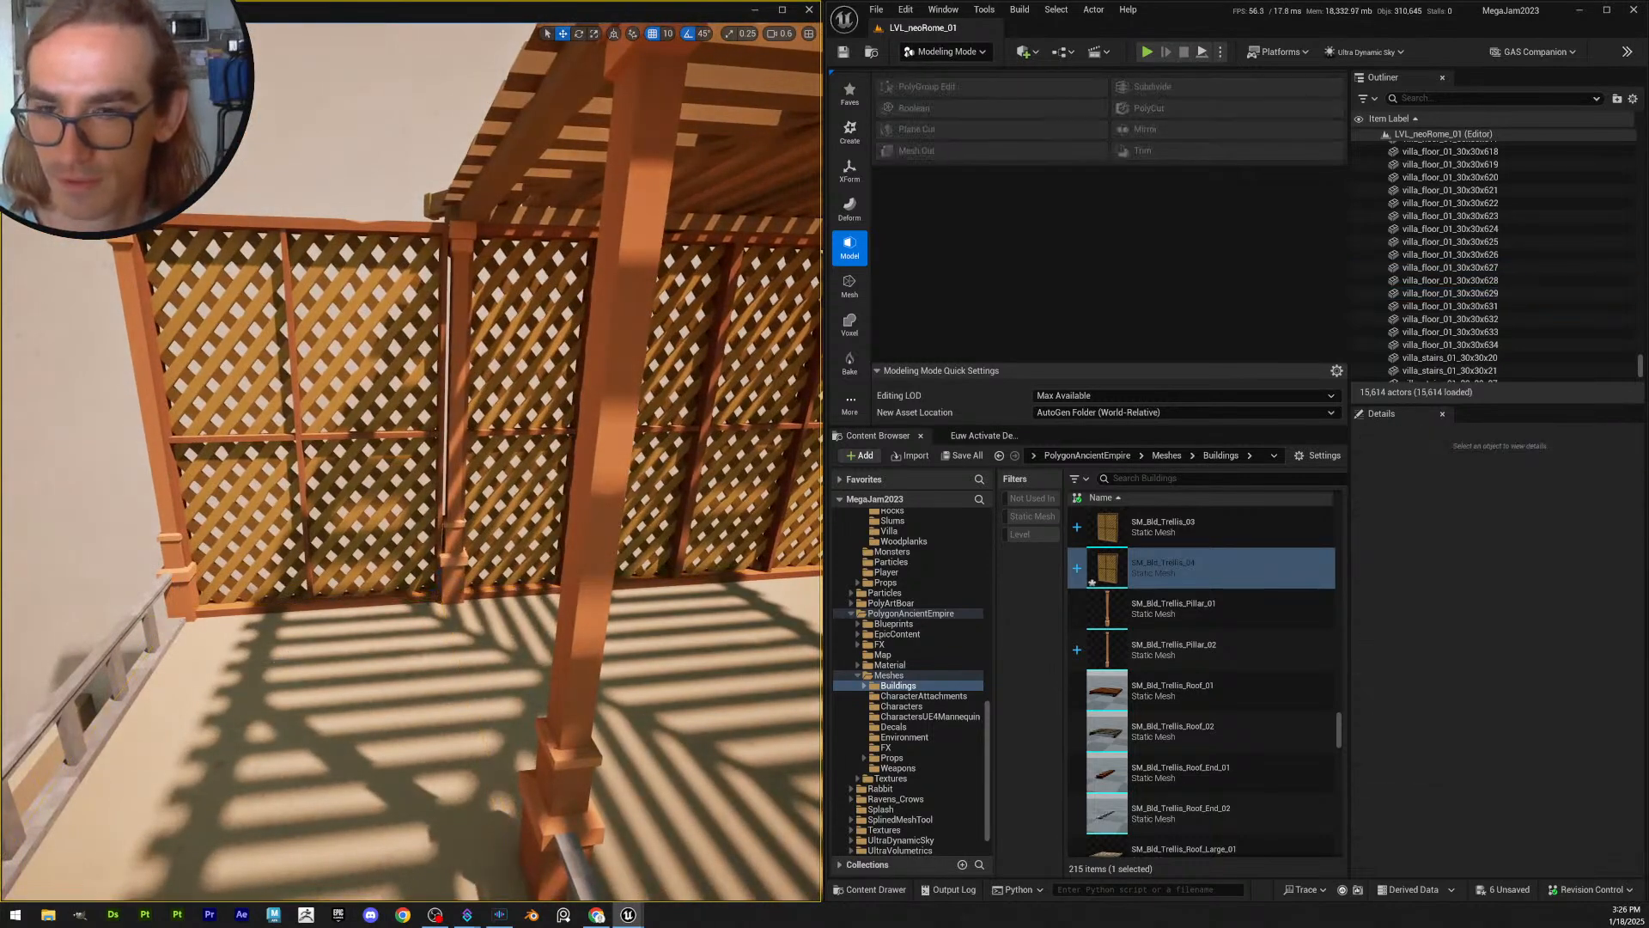
- Compare panels SM_Bld_Trellis_19 and SM_Bld_Trellis_16 at the middle pillar and check the fit at the opposite corner
{"action": "left_click", "coordinate": [427, 591]}
{"action": "right_click_drag", "start_coordinate": [427, 591], "coordinate": [343, 576]}
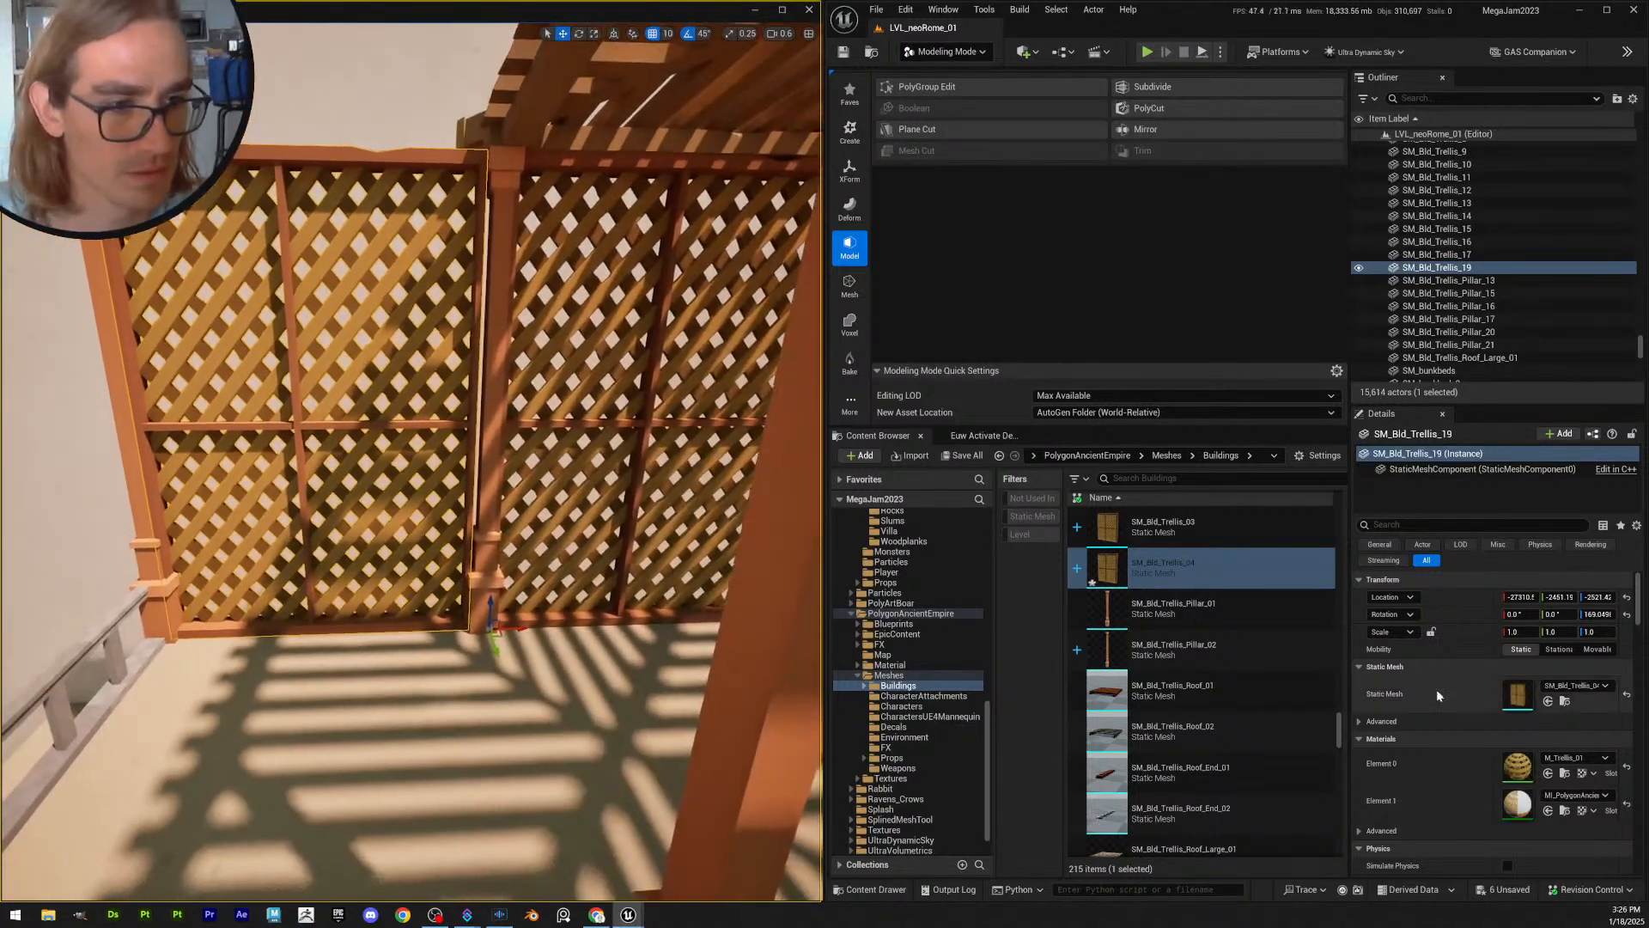
{"action": "left_click", "coordinate": [562, 436]}
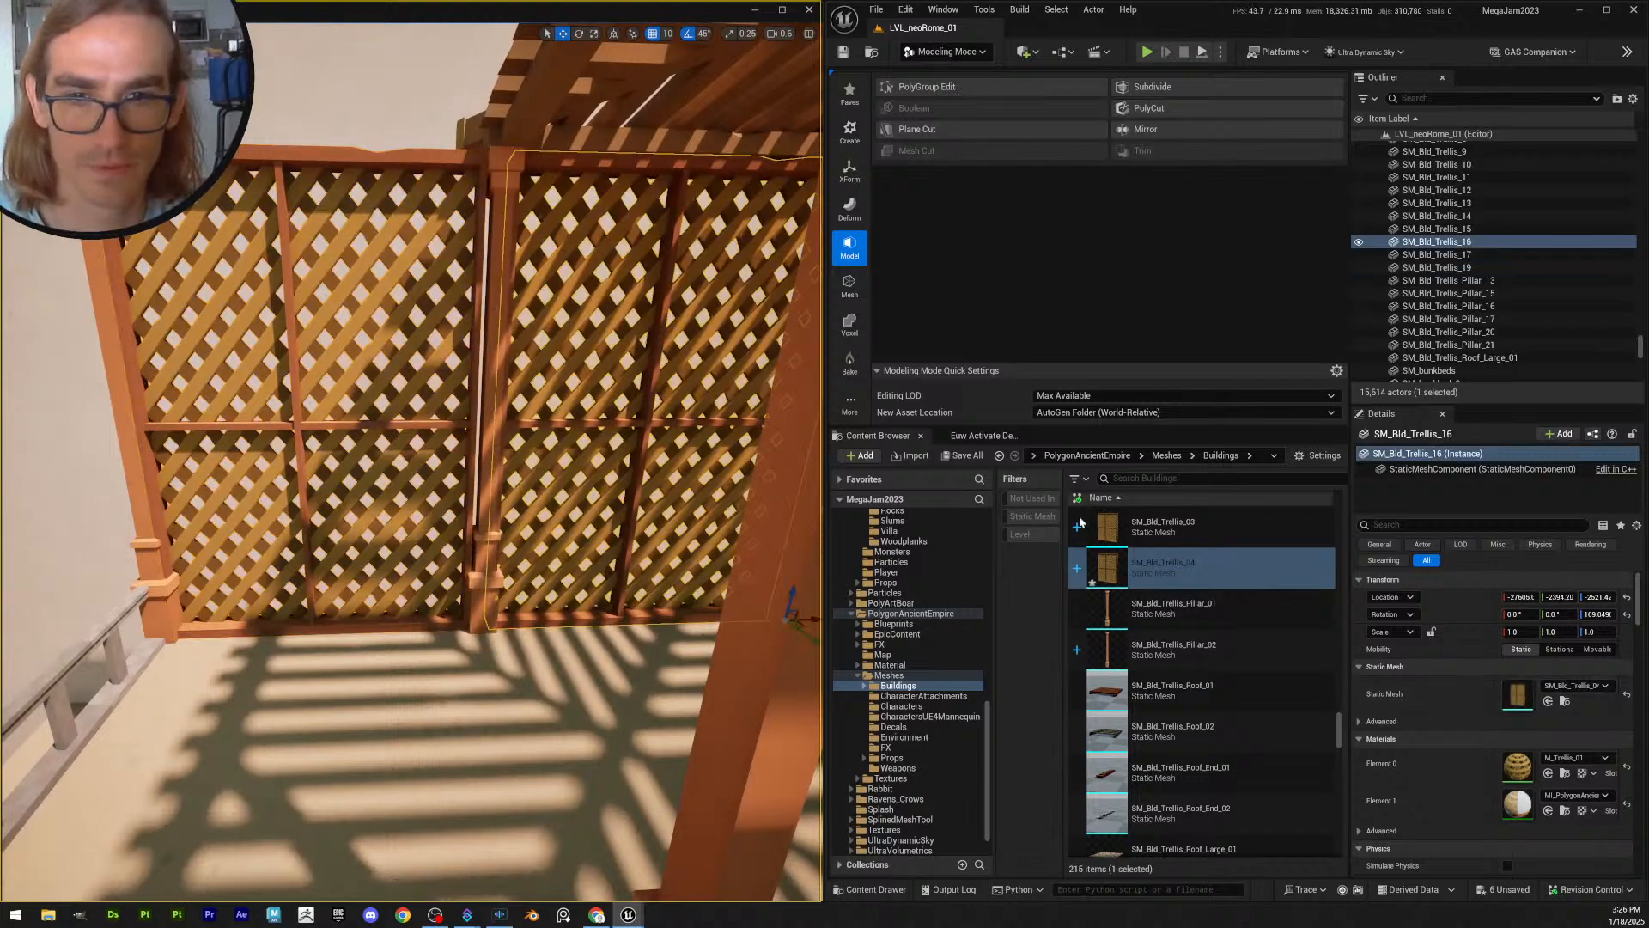
{"action": "key", "text": "Escape"}
{"action": "right_click_drag", "start_coordinate": [447, 550], "coordinate": [617, 518]}
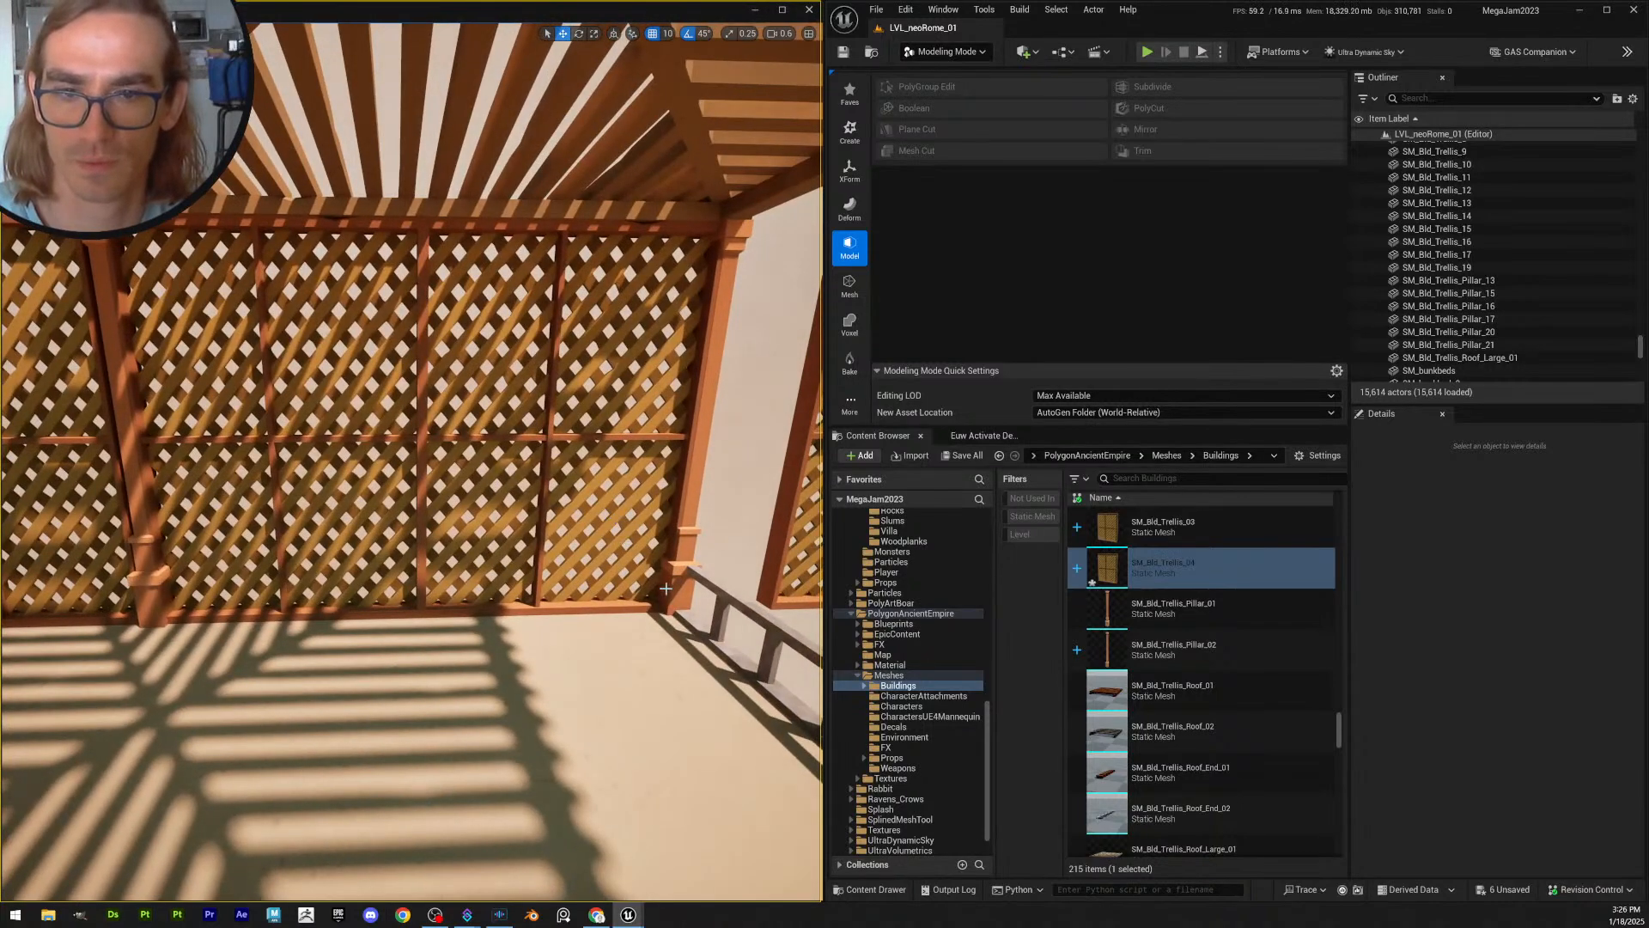
{"action": "right_click_drag", "start_coordinate": [651, 580], "coordinate": [533, 574]}
{"action": "left_click", "coordinate": [378, 468]}
{"action": "right_click_drag", "start_coordinate": [548, 641], "coordinate": [498, 665]}
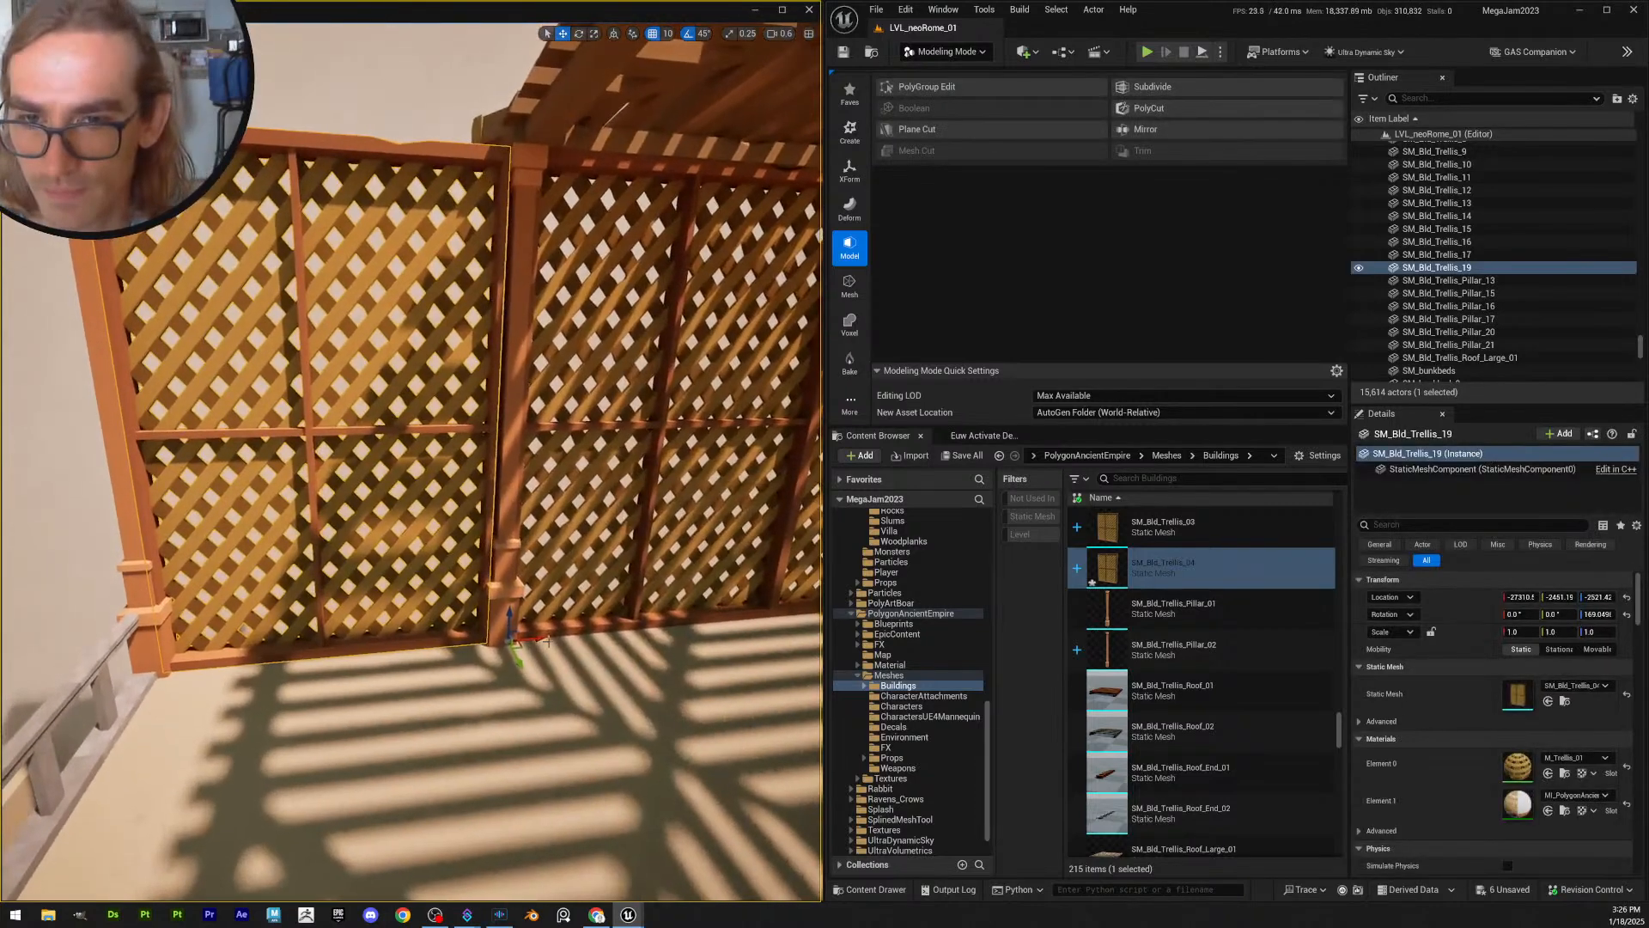
- Set the position snap to 5 and move far-end panel SM_Bld_Trellis_19 5 units along the back wall towards the middle pillar
{"action": "left_click_drag", "start_coordinate": [537, 639], "coordinate": [550, 640]}
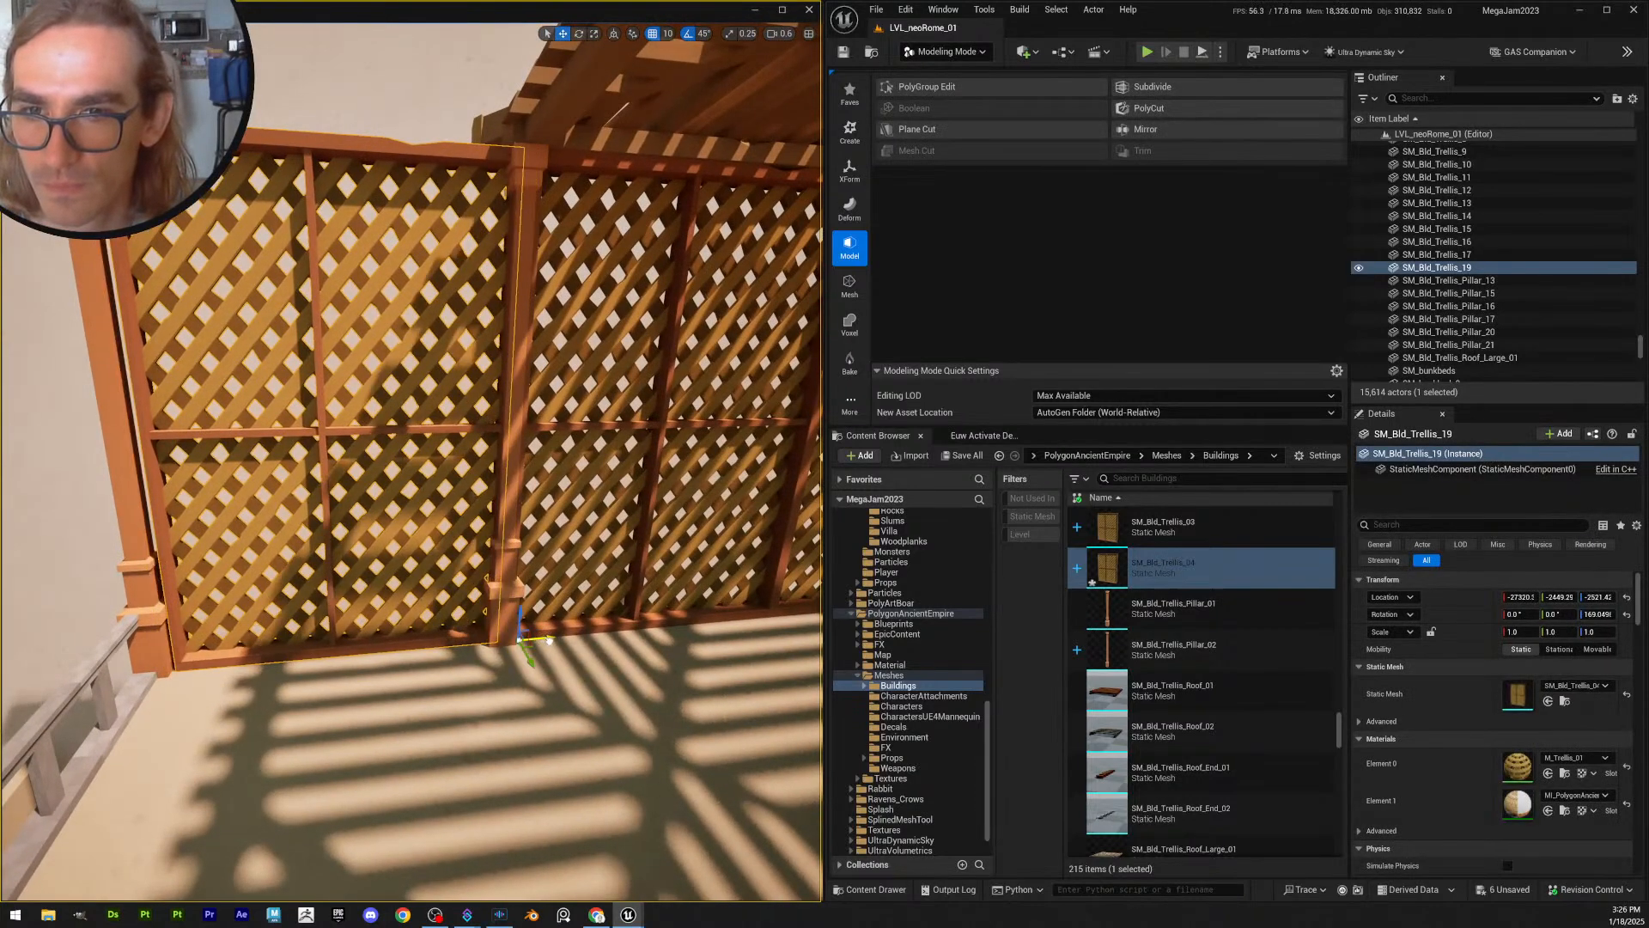
{"action": "left_click", "coordinate": [668, 33]}
{"action": "left_click", "coordinate": [698, 85]}
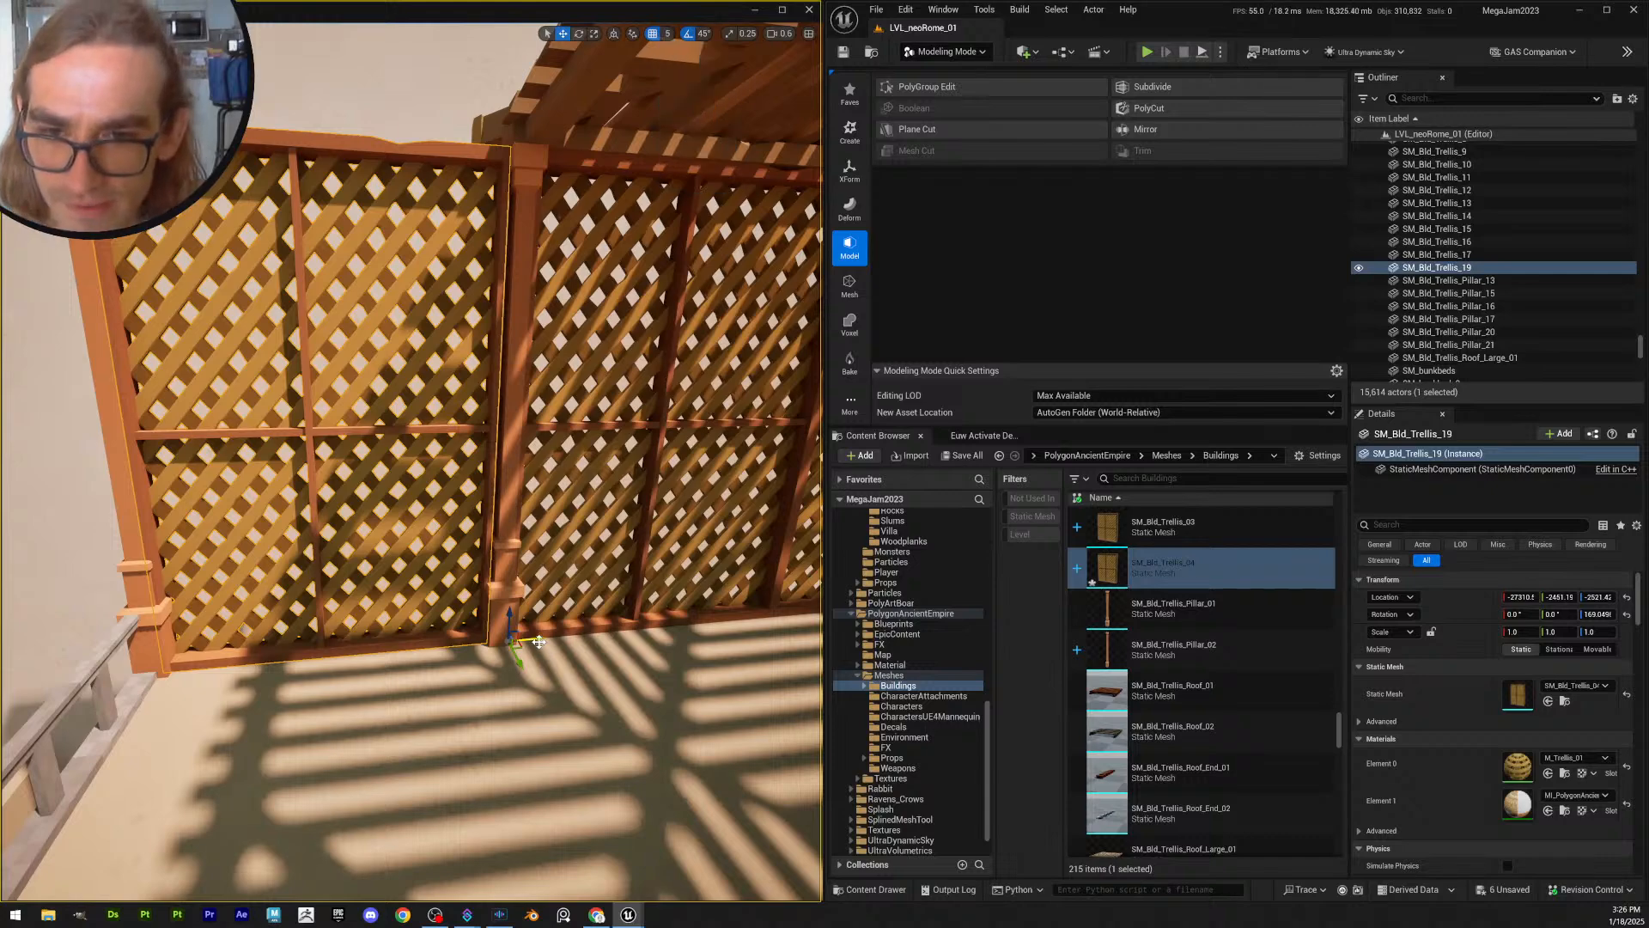
{"action": "left_click_drag", "start_coordinate": [539, 642], "coordinate": [541, 640]}
{"action": "key", "text": "Escape"}
- Examine how corner panel SM_Bld_Trellis_8 and middle panel SM_Bld_Trellis_16 meet between the middle pillar and the corner pillar
{"action": "key", "text": "w"}
{"action": "right_click_drag", "start_coordinate": [543, 640], "coordinate": [540, 497]}
{"action": "key", "text": "a"}
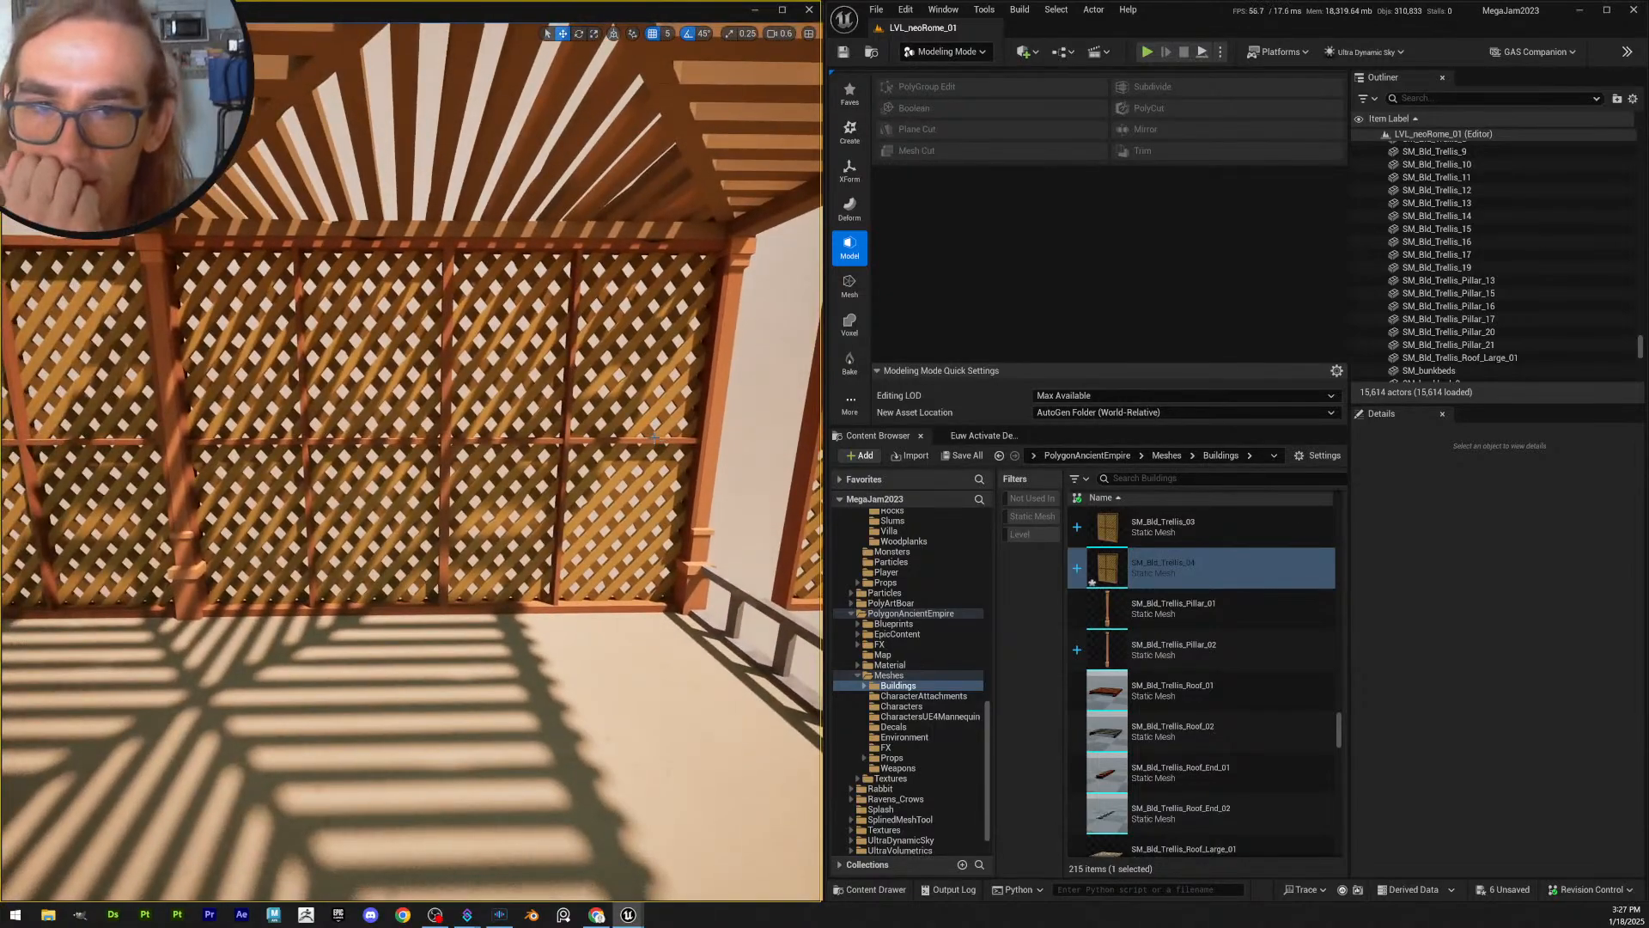
{"action": "left_click", "coordinate": [666, 448]}
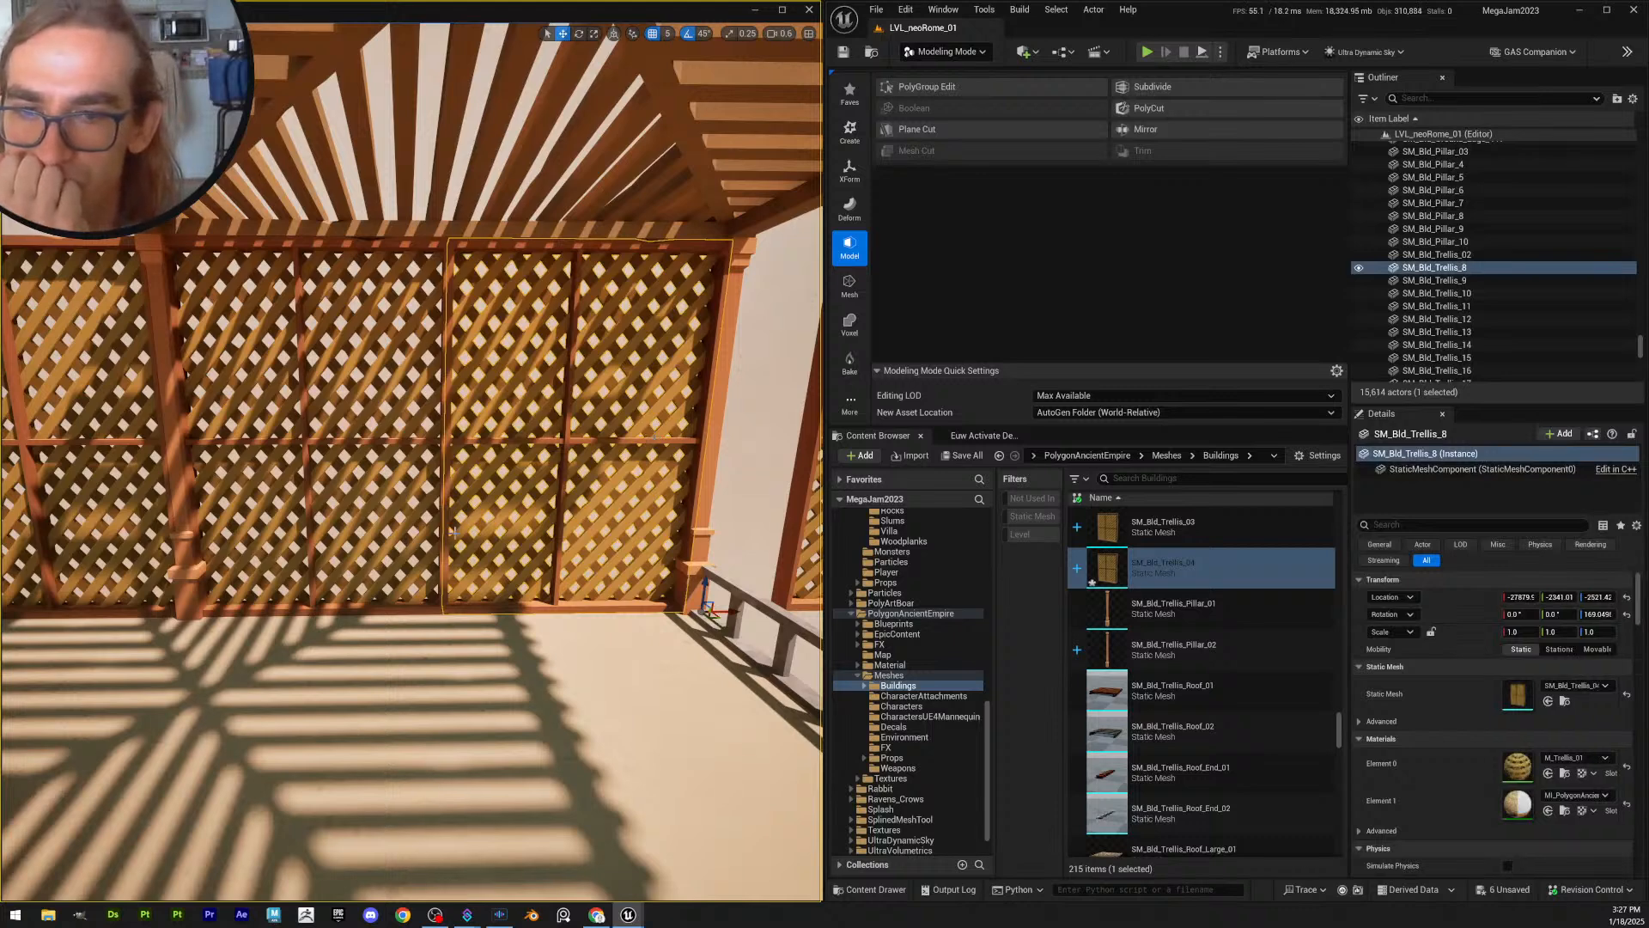
{"action": "left_click", "coordinate": [414, 440]}
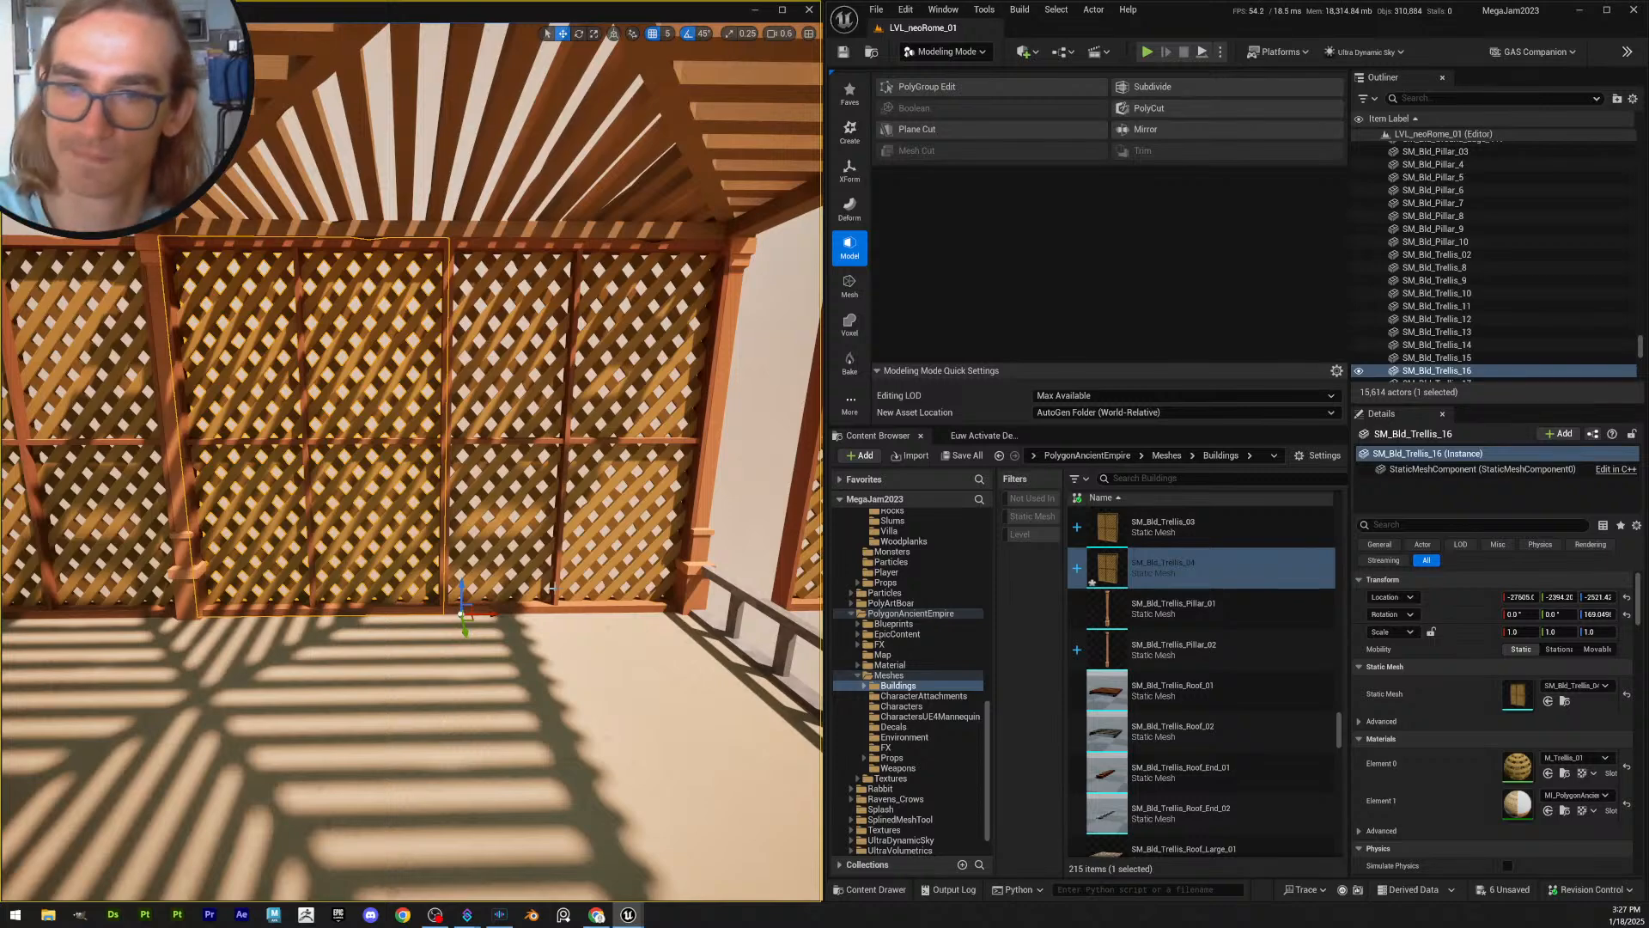
{"action": "right_click_drag", "start_coordinate": [552, 589], "coordinate": [552, 589]}
{"action": "key", "text": "a"}
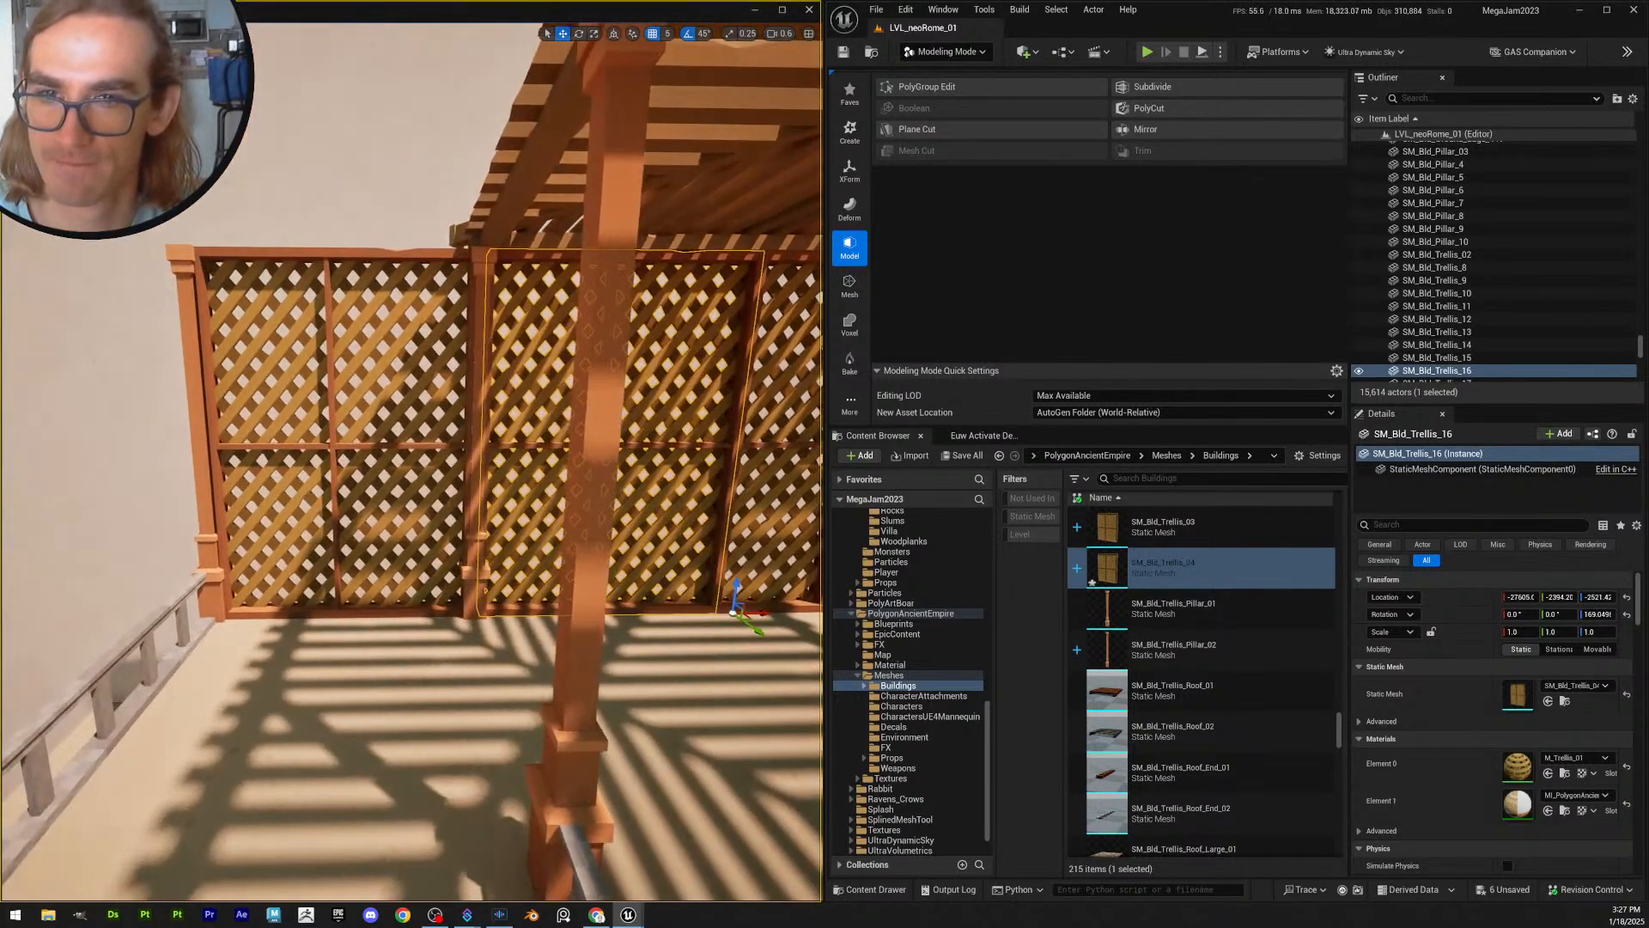
{"action": "right_click_drag", "start_coordinate": [560, 519], "coordinate": [599, 520]}
{"action": "key", "text": "Escape"}
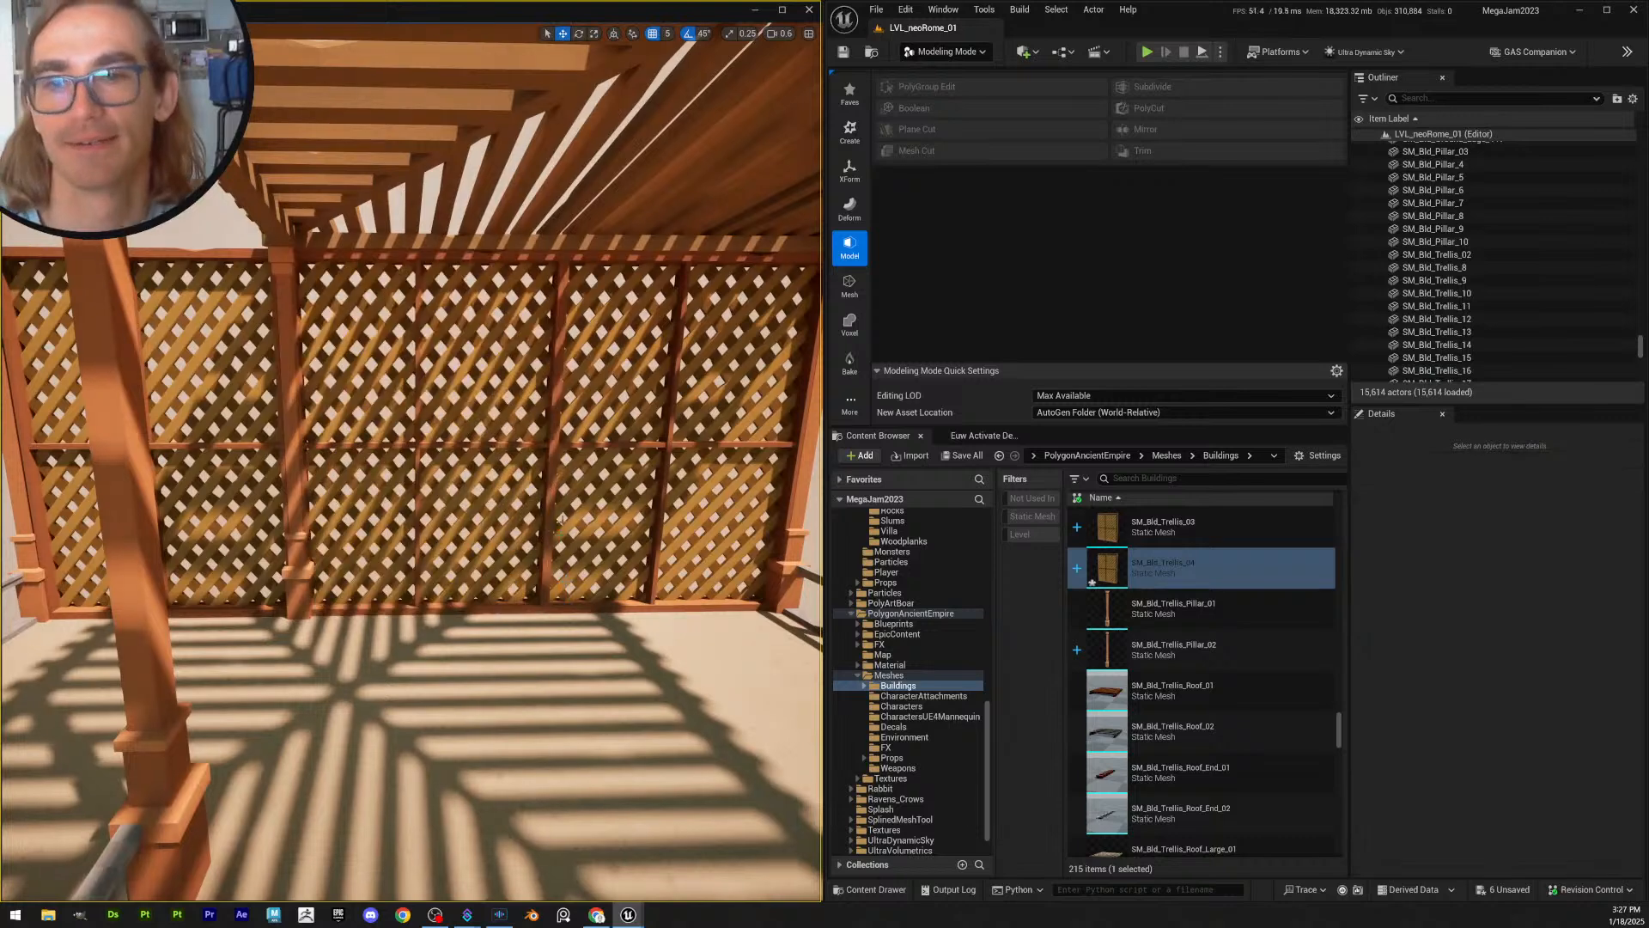
{"action": "right_click_drag", "start_coordinate": [587, 459], "coordinate": [666, 459]}
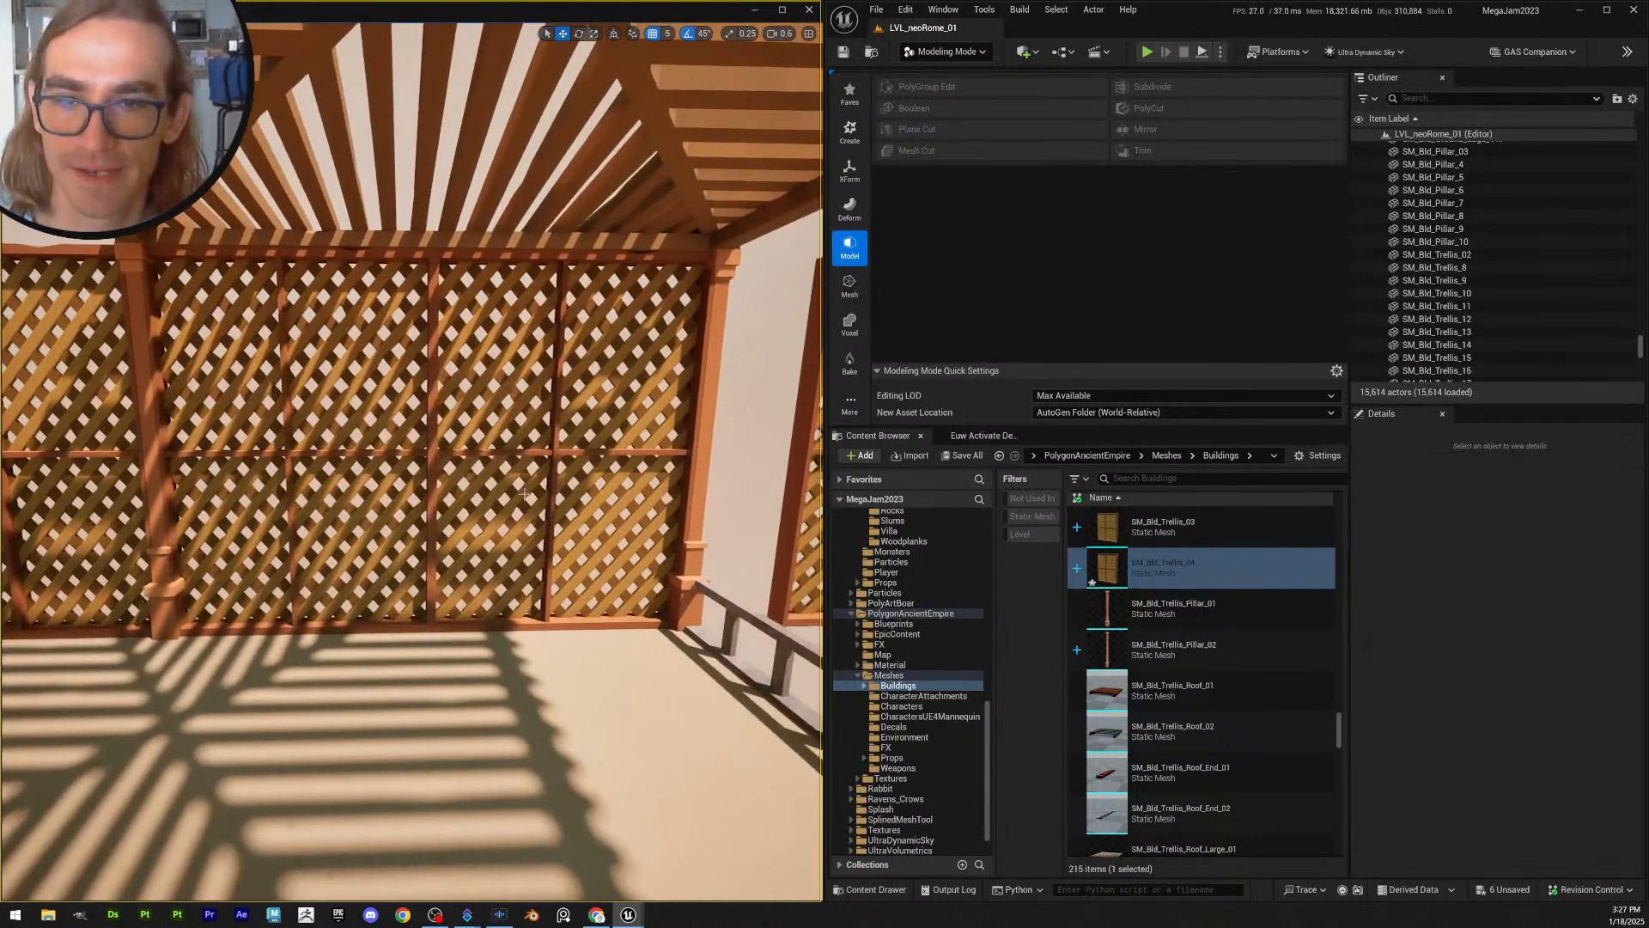
{"action": "left_click", "coordinate": [568, 453]}
{"action": "key", "text": "Escape"}
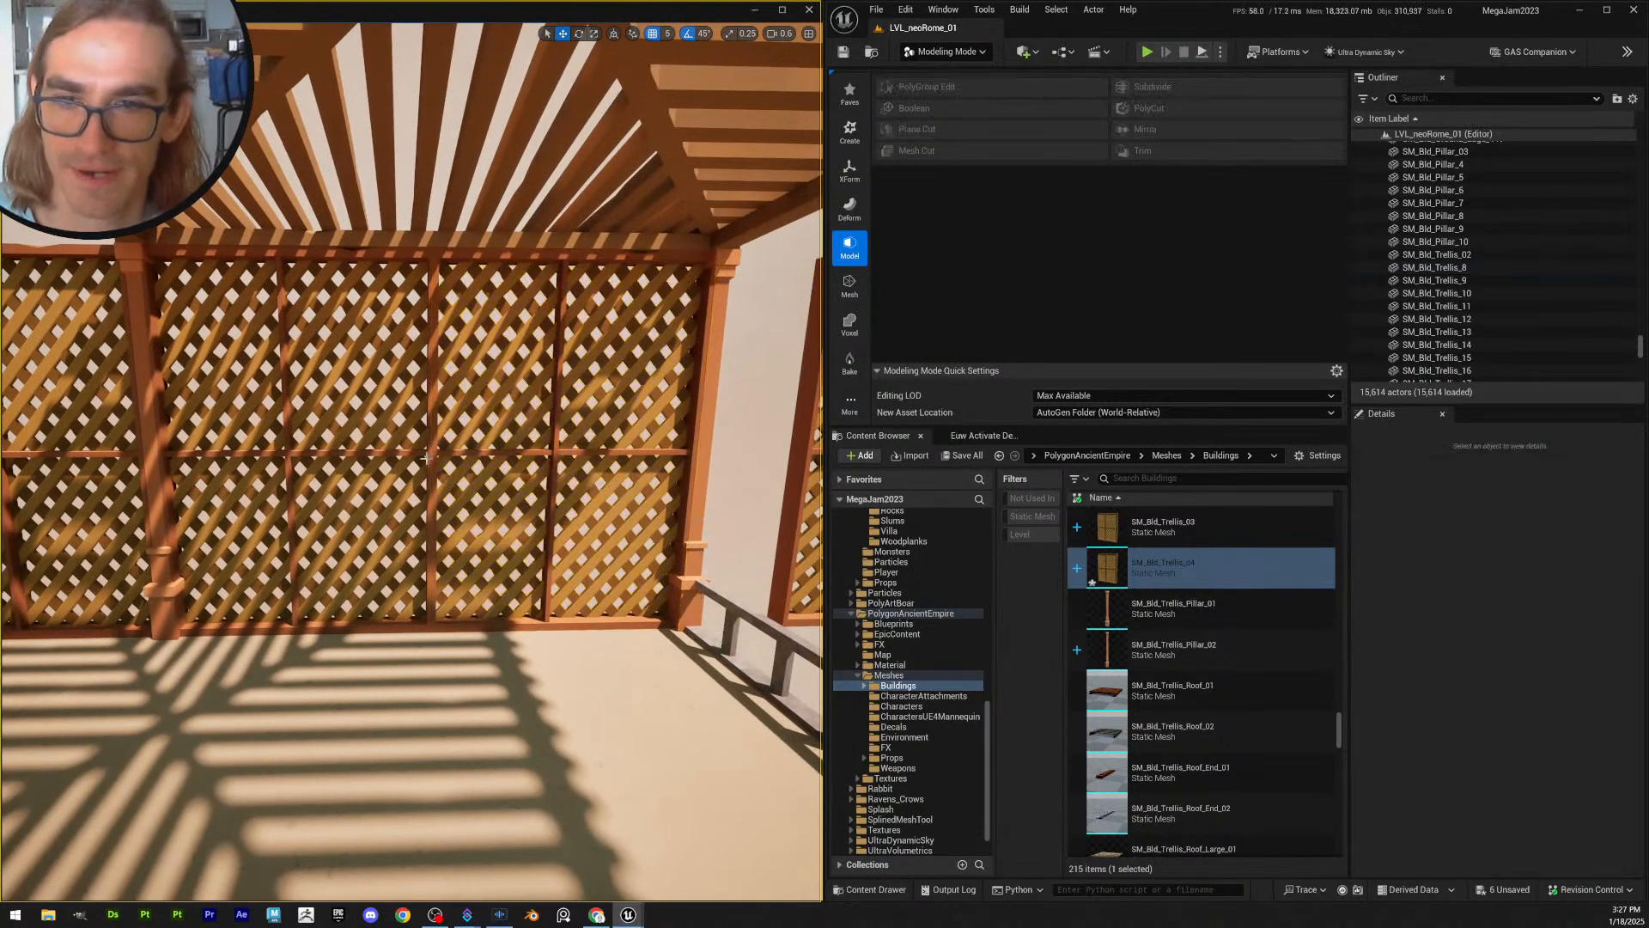
{"action": "right_click_drag", "start_coordinate": [358, 454], "coordinate": [250, 427]}
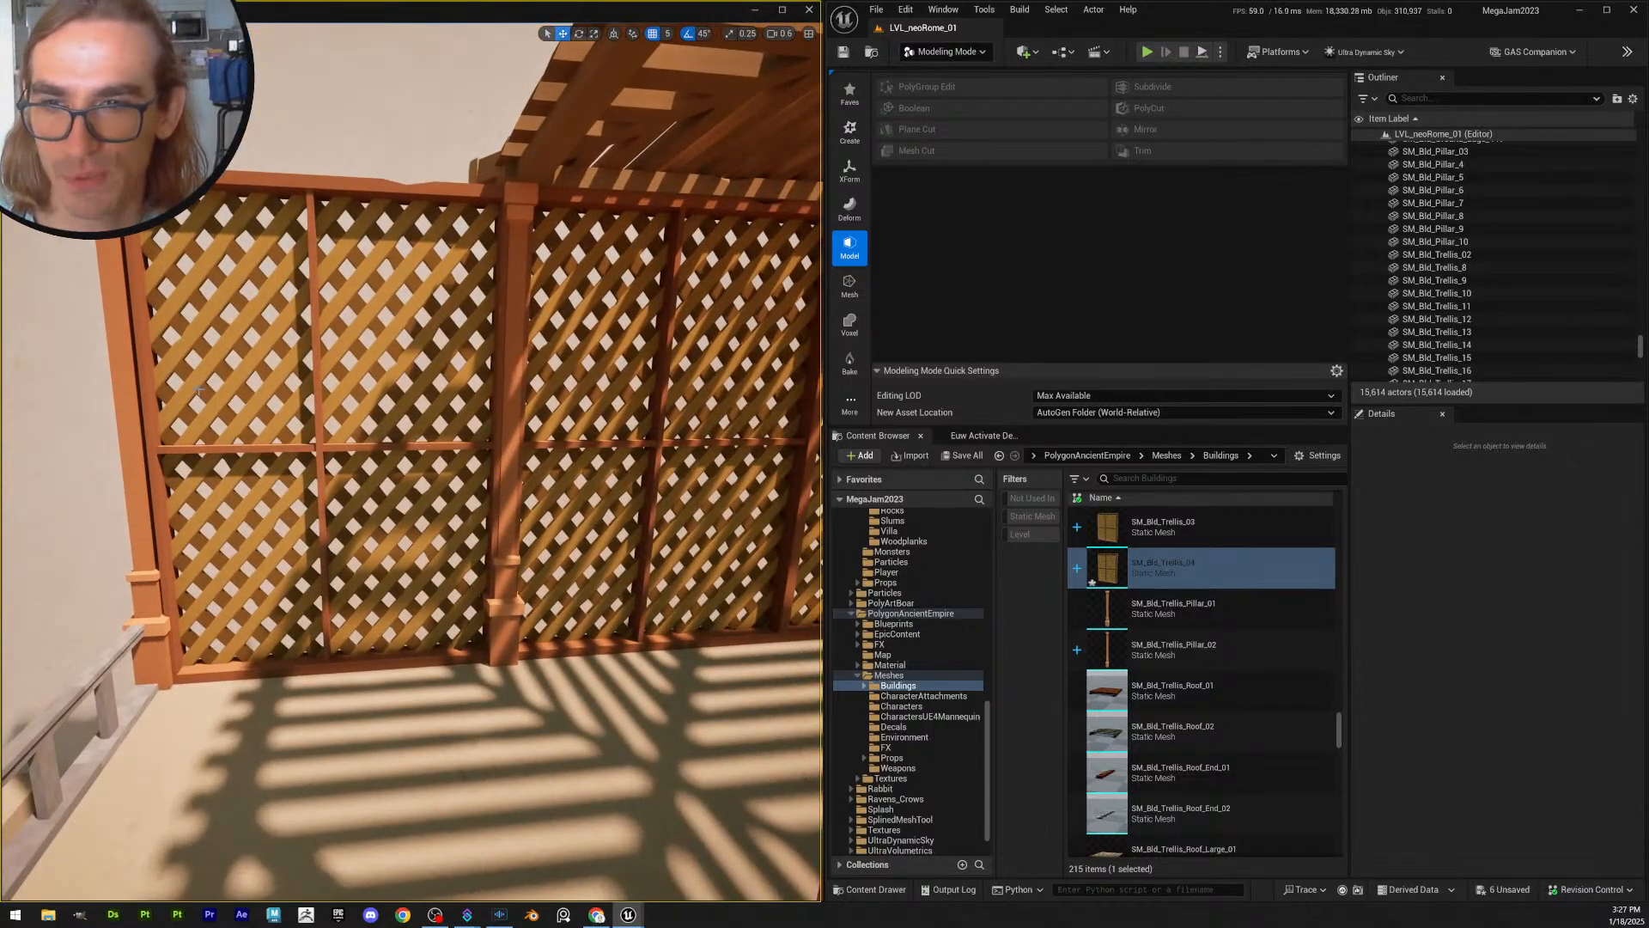
- Inspect far-end panel SM_Bld_Trellis_19 between its two pillars and survey the whole back wall for remaining gaps
{"action": "right_click_drag", "start_coordinate": [136, 264], "coordinate": [77, 260]}
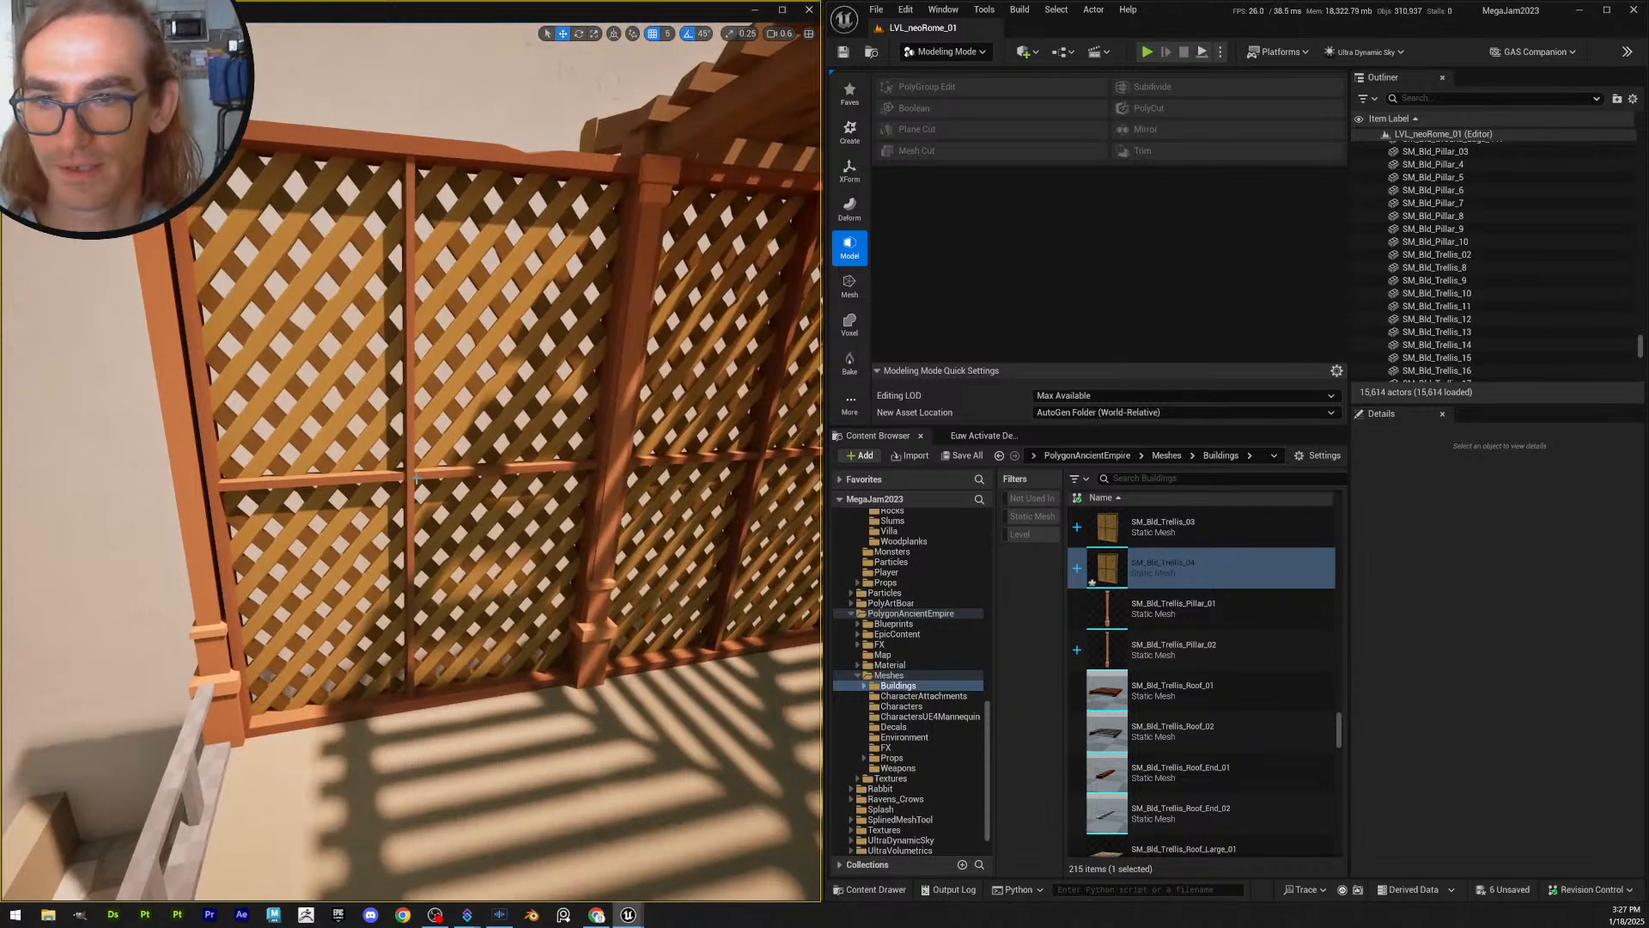
{"action": "left_click", "coordinate": [302, 608]}
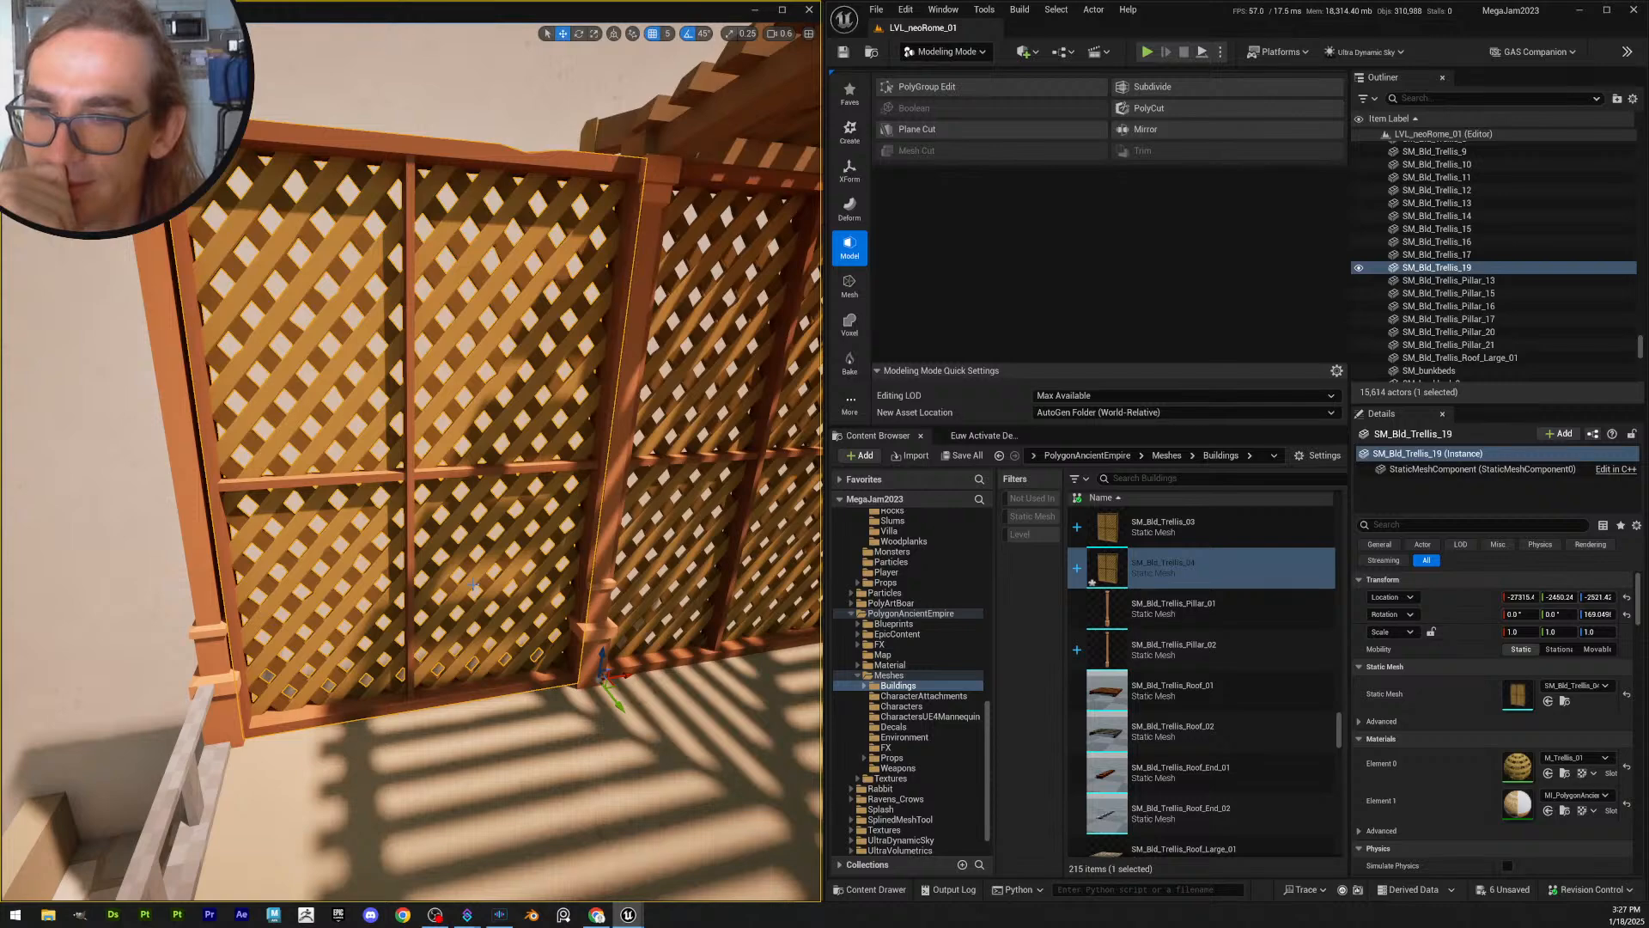
{"action": "key", "text": "s"}
{"action": "right_click_drag", "start_coordinate": [609, 590], "coordinate": [627, 558]}
{"action": "scroll", "coordinate": [609, 589], "scroll_direction": "up", "scroll_amount": 1}
{"action": "key", "text": "w"}
{"action": "key", "text": "w"}
{"action": "key", "text": "d"}
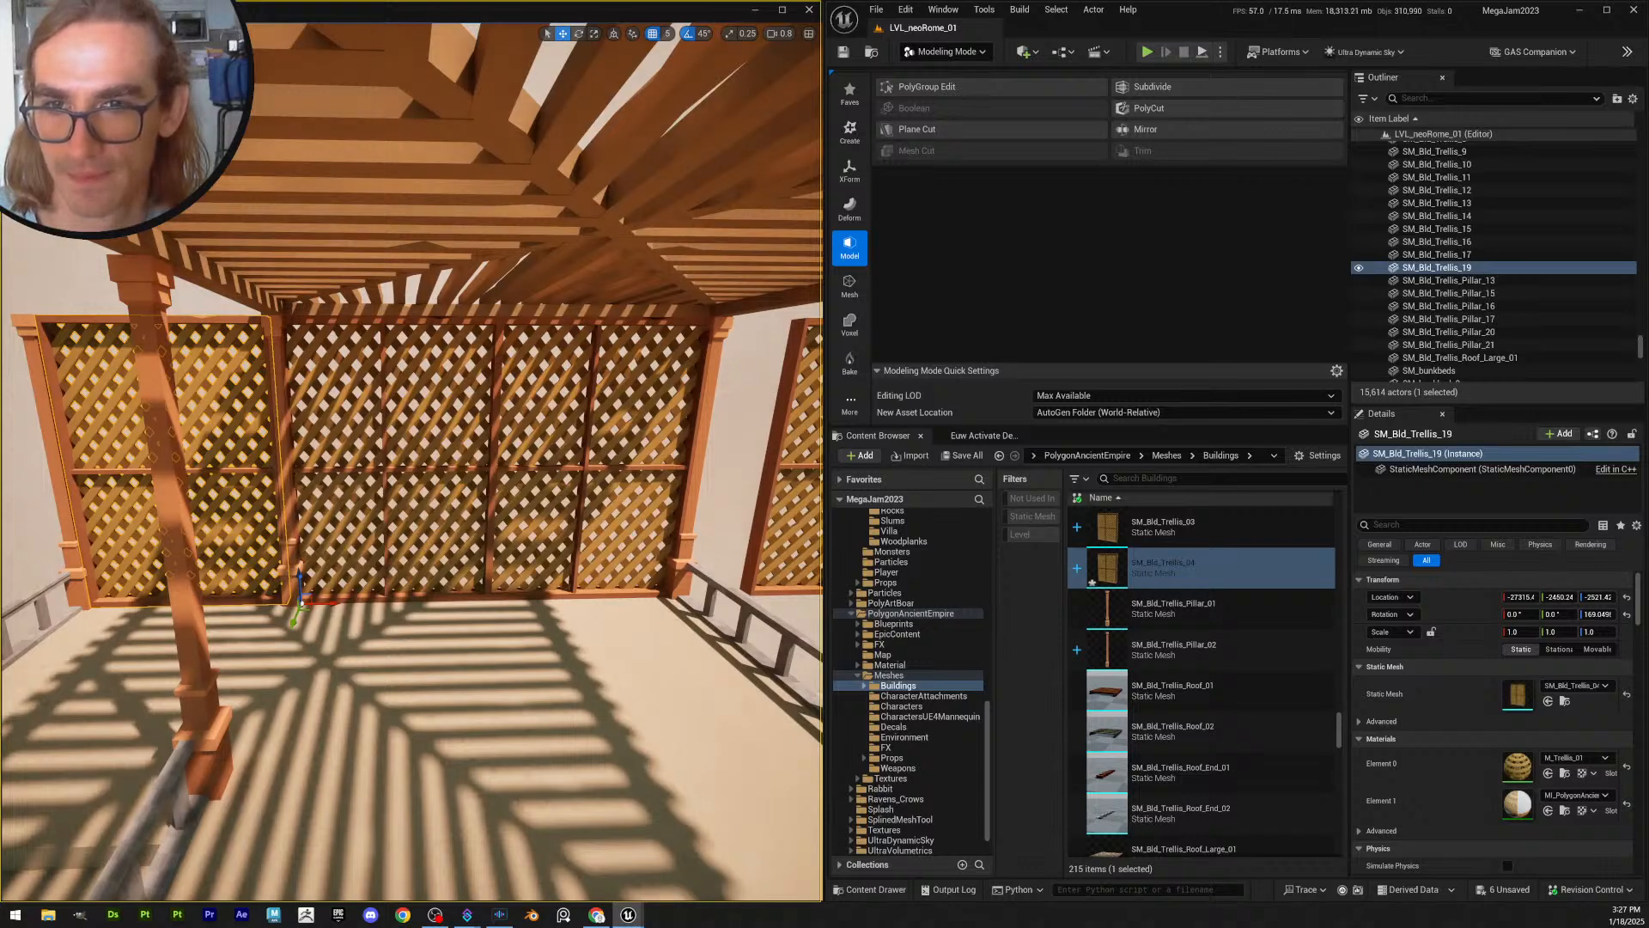
{"action": "key", "text": "a"}
{"action": "mouse_move", "coordinate": [627, 559]}
{"action": "right_mouse_down"}
{"action": "mouse_move", "coordinate": [653, 558]}
{"action": "mouse_move", "coordinate": [627, 558]}
{"action": "right_mouse_up"}
{"action": "key", "text": "d"}
{"action": "right_click_drag", "start_coordinate": [541, 470], "coordinate": [541, 469]}
- Using PolyGroup Edit on corner panel SM_Bld_Trellis_8, move the frame edge beside the middle panel 5 units outward and accept the mesh change
{"action": "left_click", "coordinate": [540, 470]}
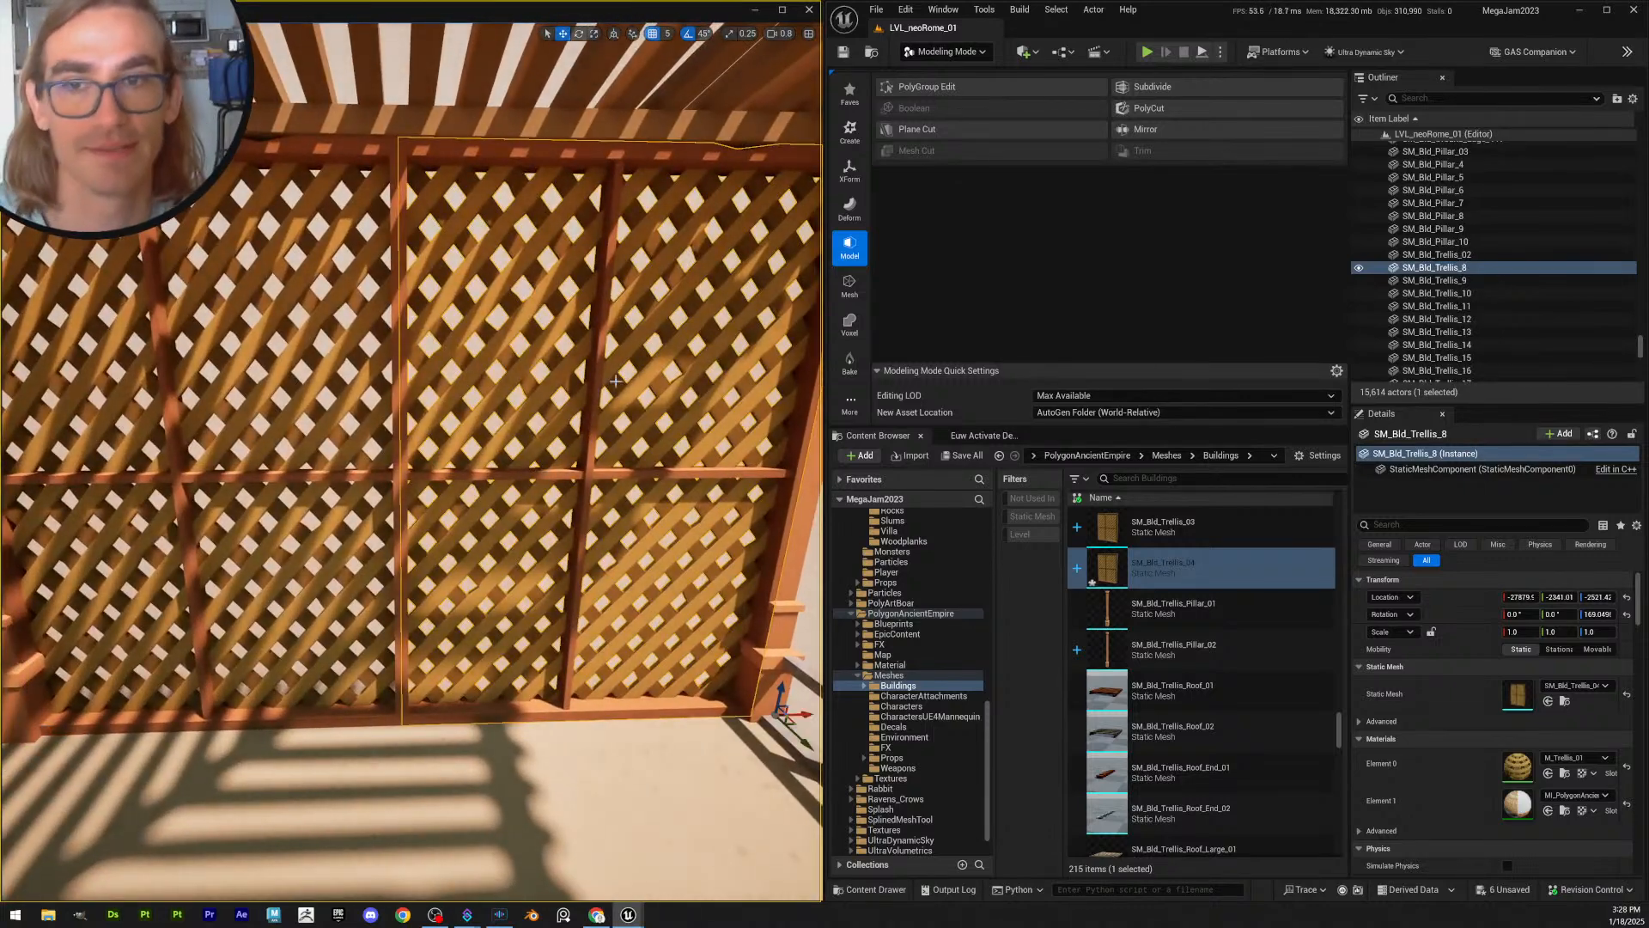
{"action": "left_click", "coordinate": [911, 87]}
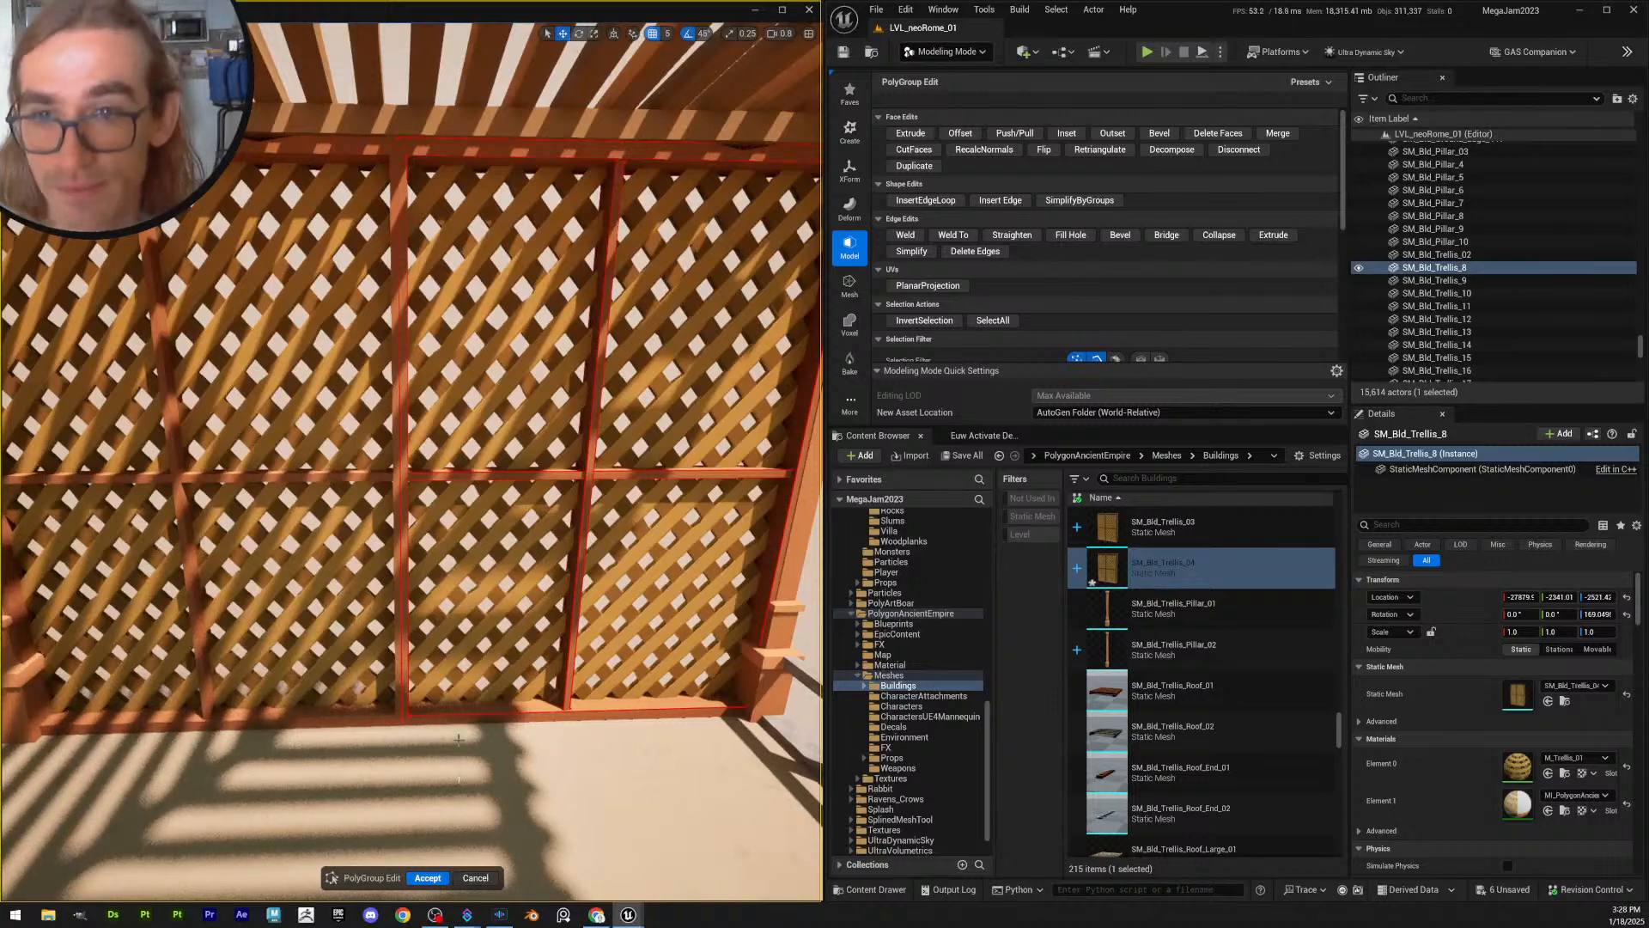
{"action": "left_click_drag", "start_coordinate": [459, 782], "coordinate": [353, 63]}
{"action": "right_click_drag", "start_coordinate": [355, 108], "coordinate": [356, 108]}
{"action": "scroll", "coordinate": [356, 109], "scroll_direction": "down", "scroll_amount": 2}
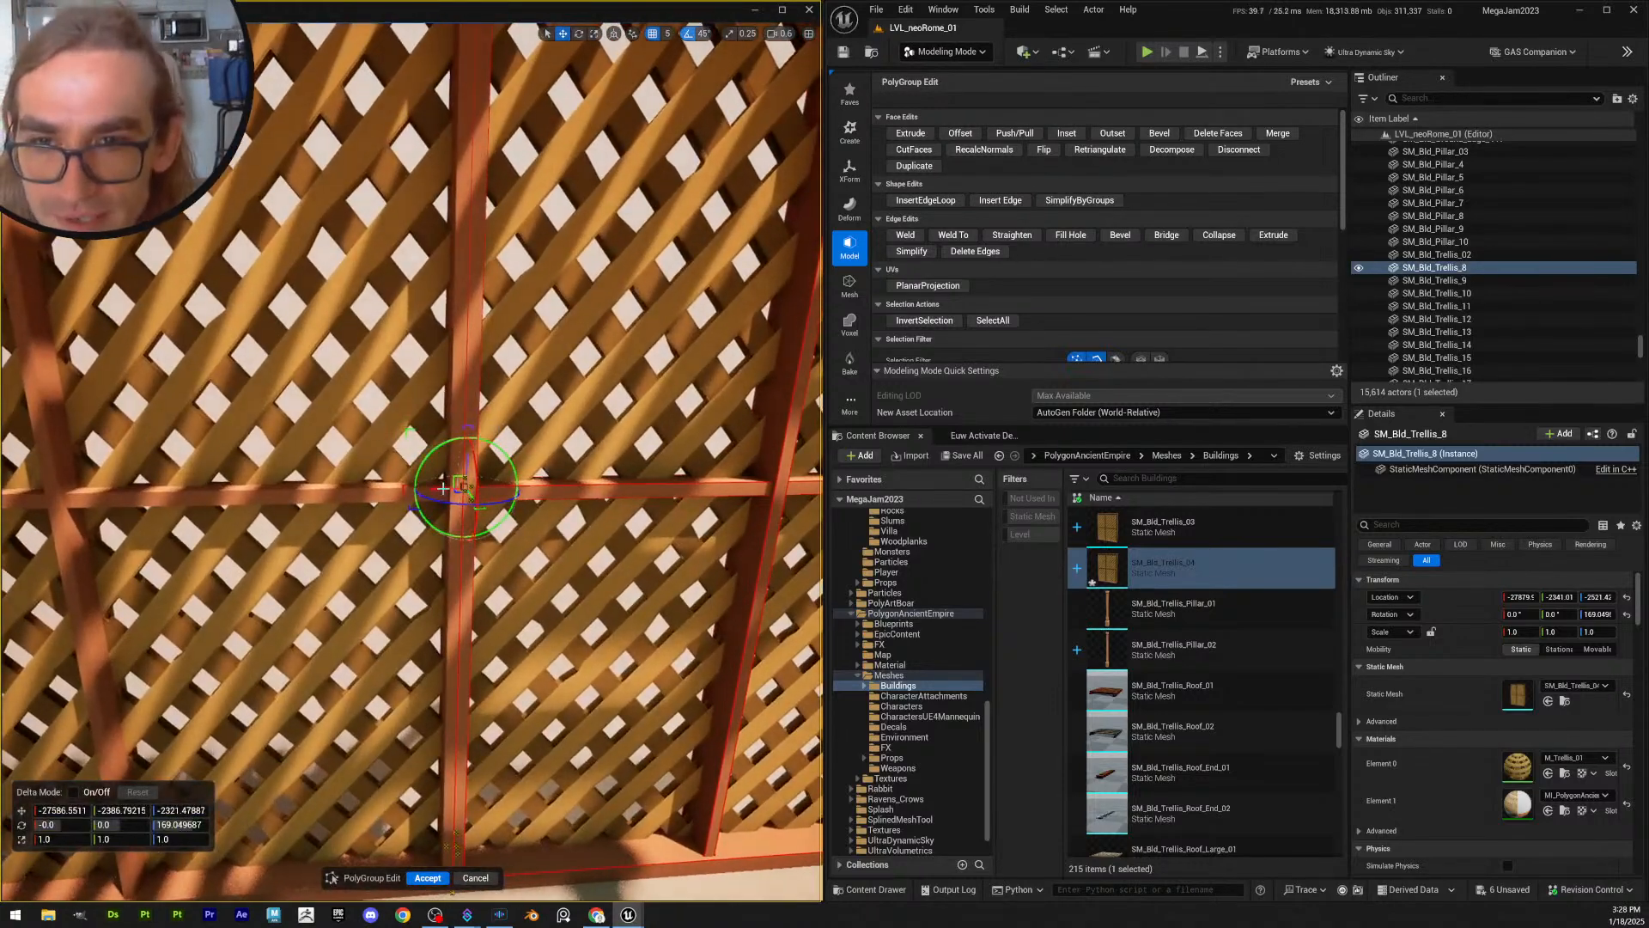
{"action": "left_click_drag", "start_coordinate": [436, 487], "coordinate": [430, 487]}
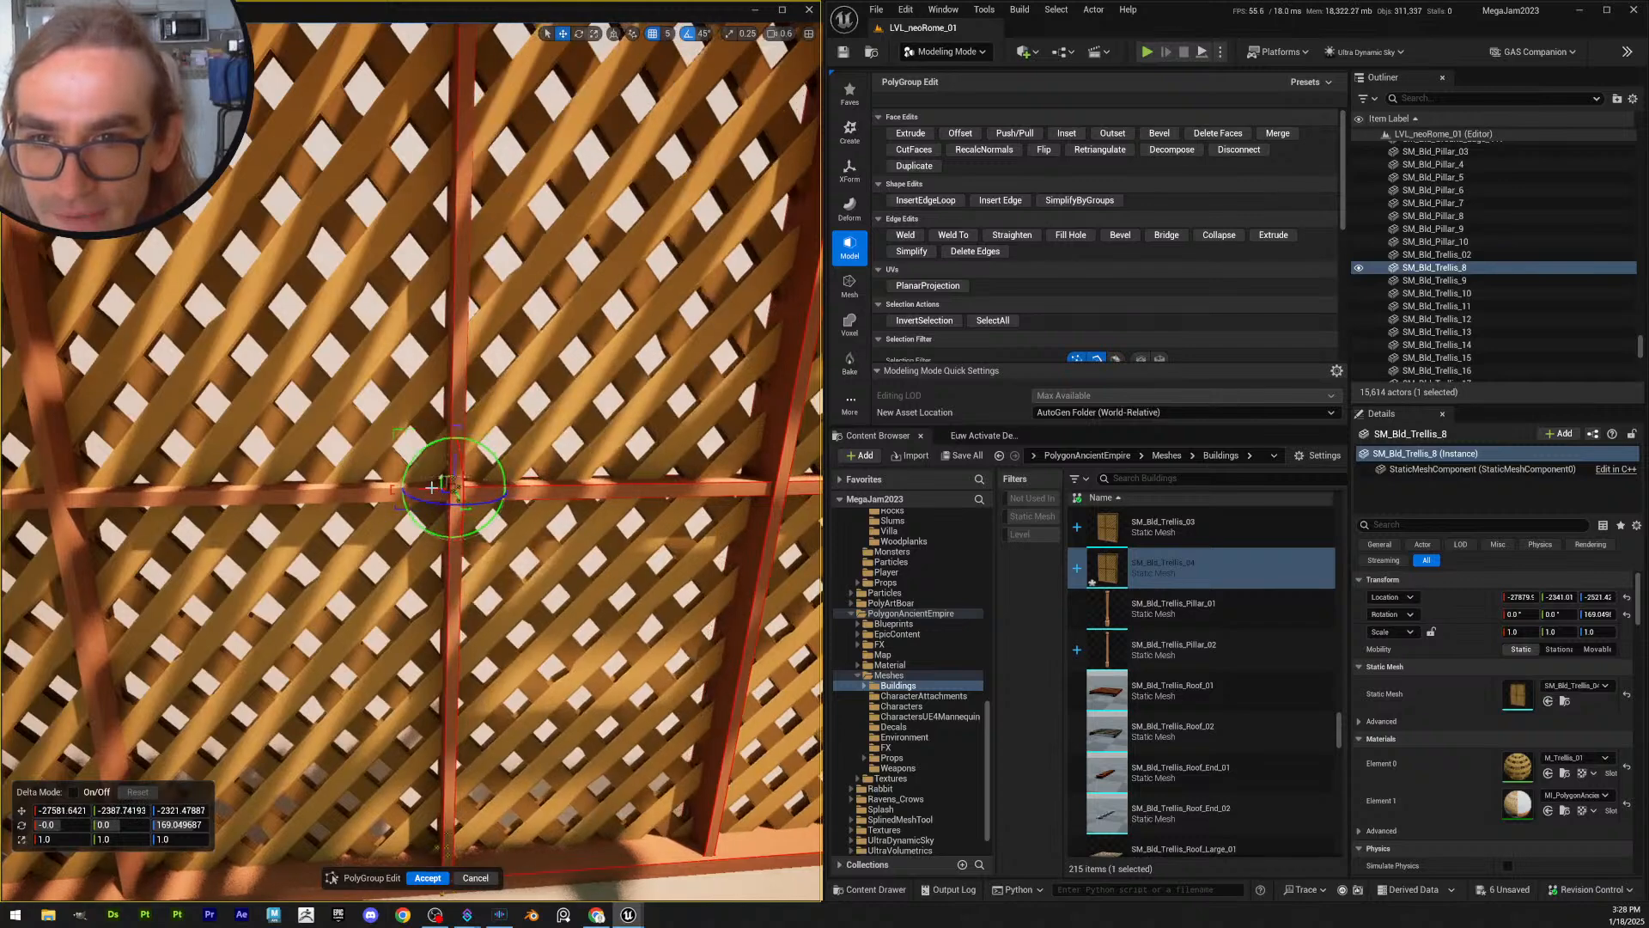
{"action": "scroll", "coordinate": [434, 487], "scroll_direction": "down", "scroll_amount": 10}
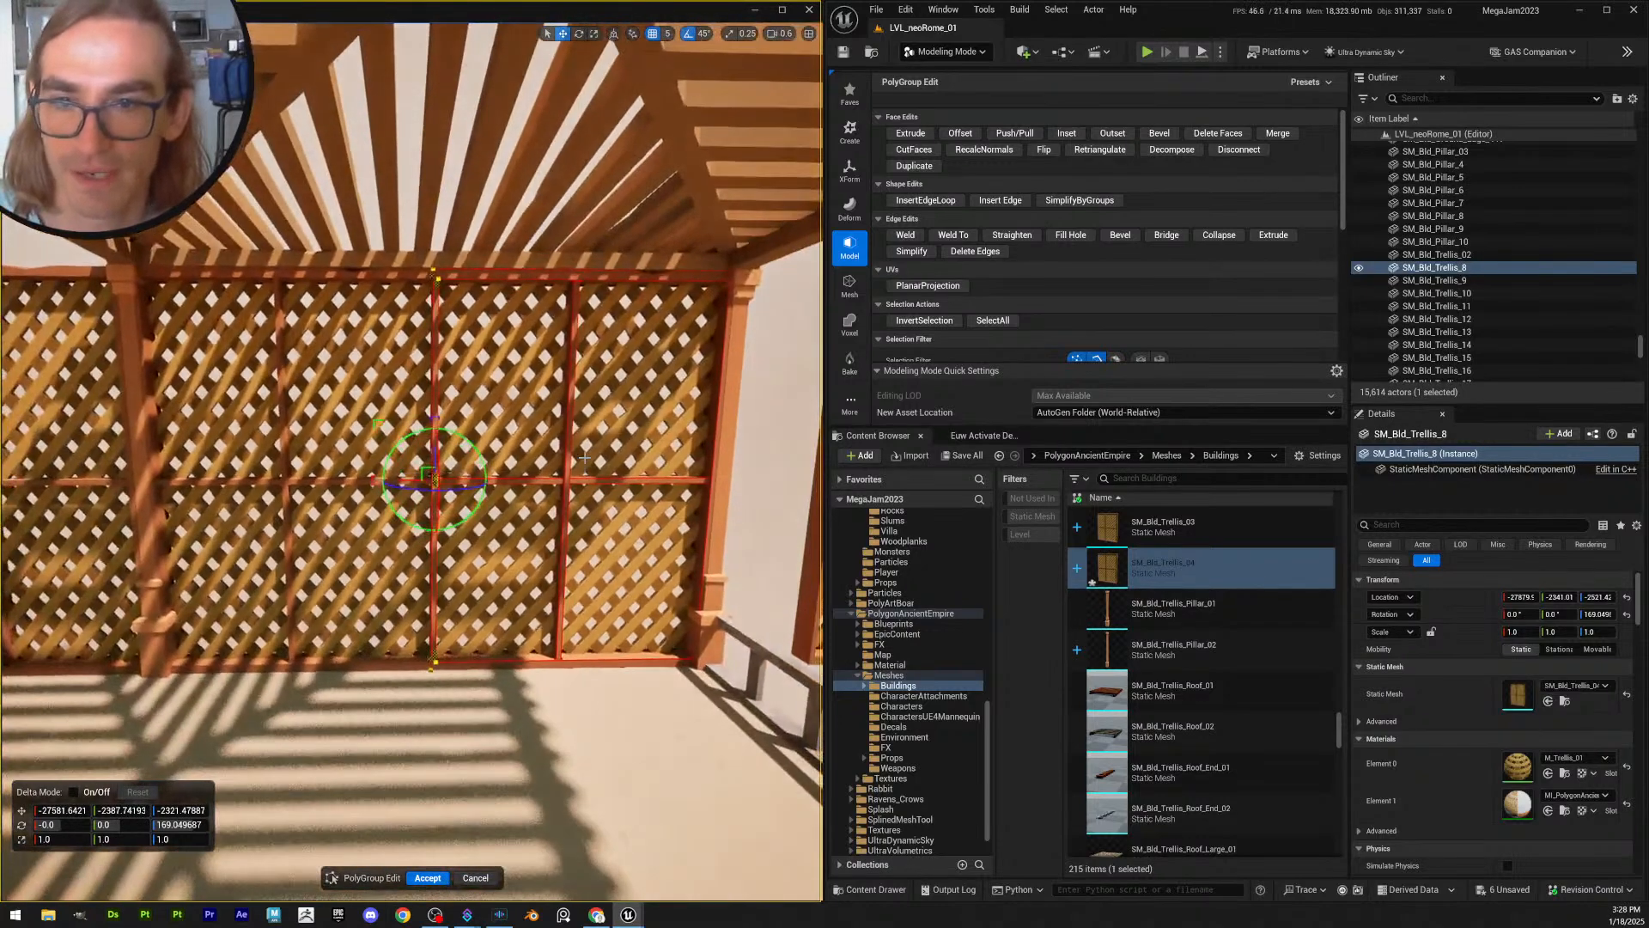
{"action": "left_click", "coordinate": [434, 877]}
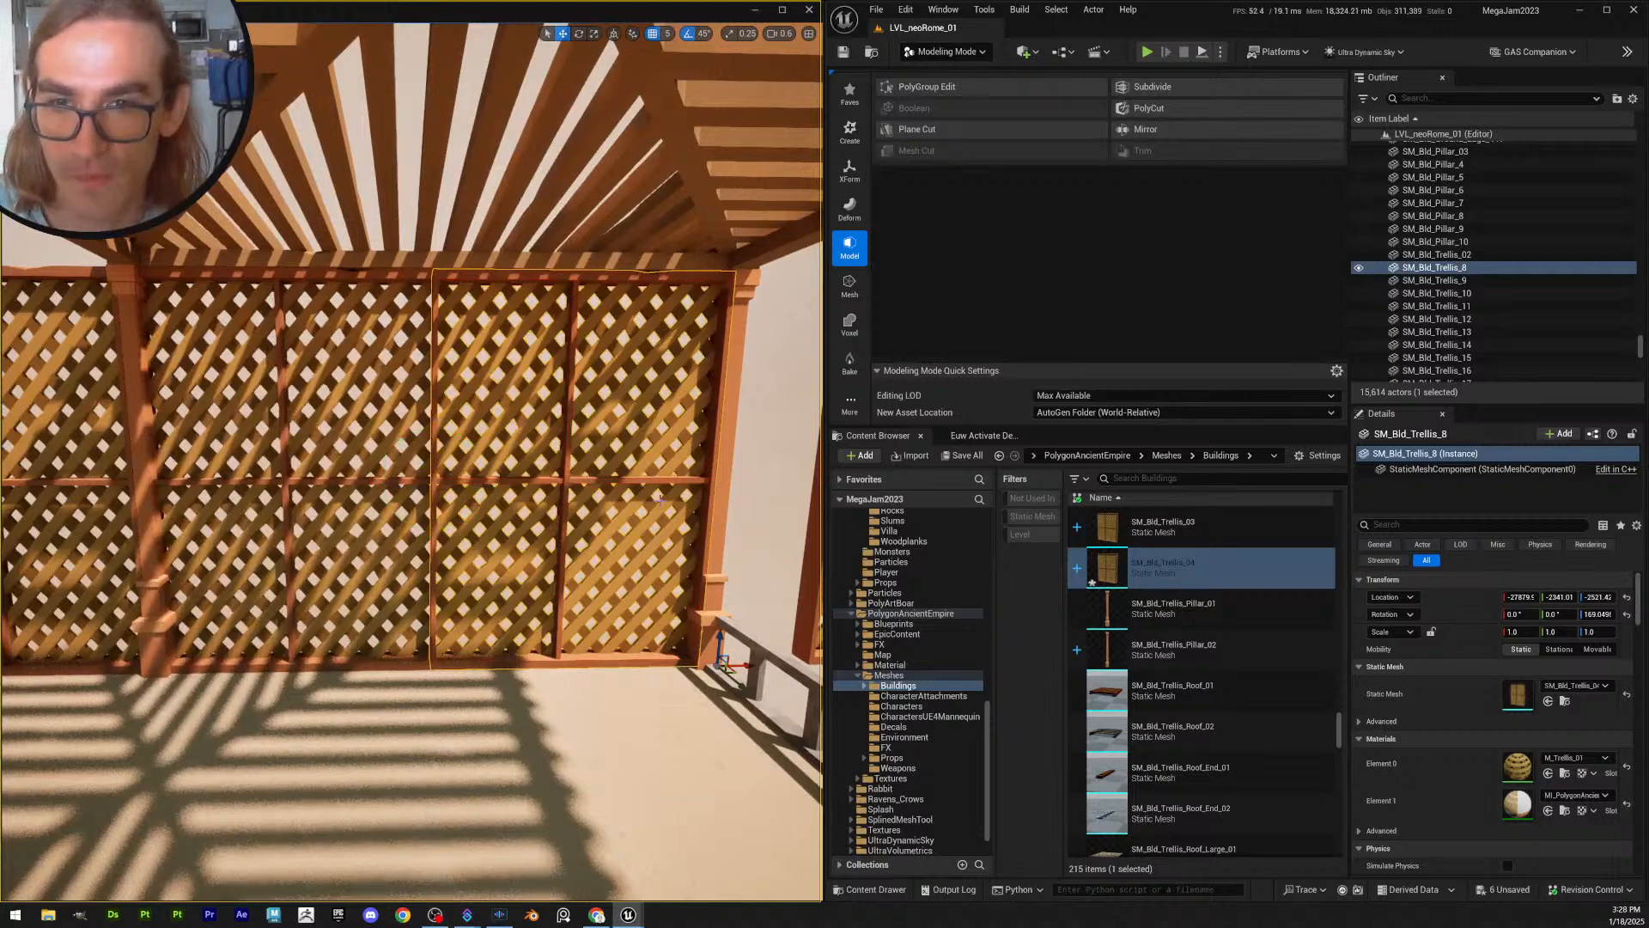
- Check the seam between the corner and middle trellis panels up close and across the full width of the back wall
{"action": "key", "text": "Escape"}
{"action": "scroll", "coordinate": [448, 497], "scroll_direction": "up", "scroll_amount": 8}
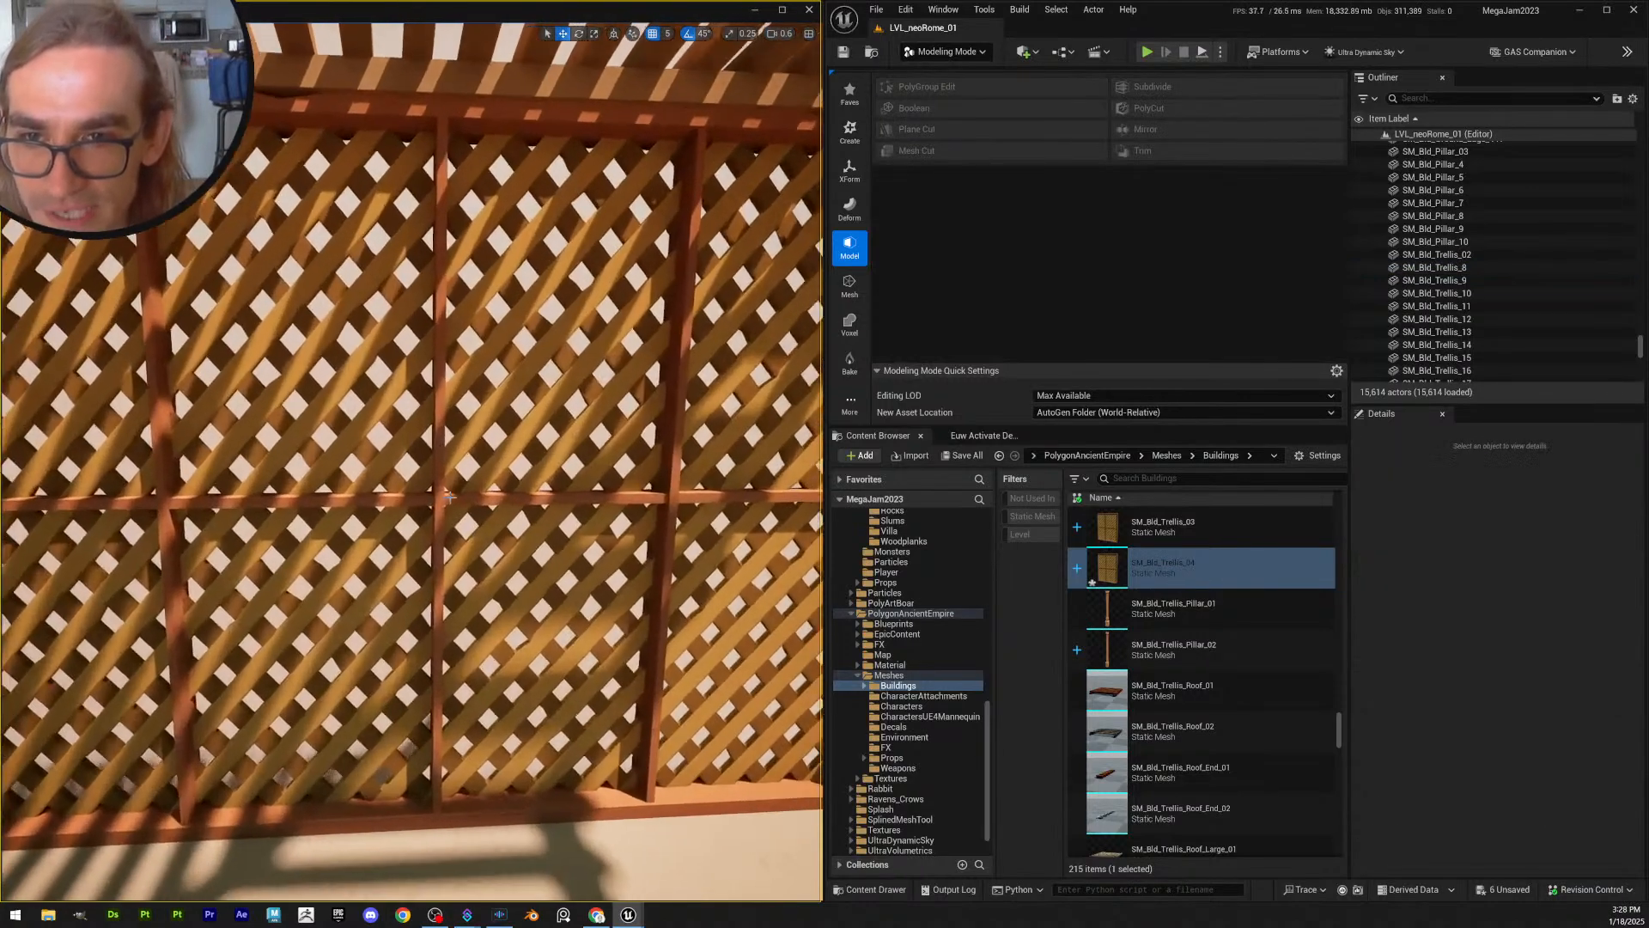
{"action": "scroll", "coordinate": [449, 497], "scroll_direction": "up", "scroll_amount": 1}
{"action": "left_click", "coordinate": [455, 500]}
{"action": "left_click", "coordinate": [506, 509], "text": "shift"}
{"action": "key", "text": "Escape"}
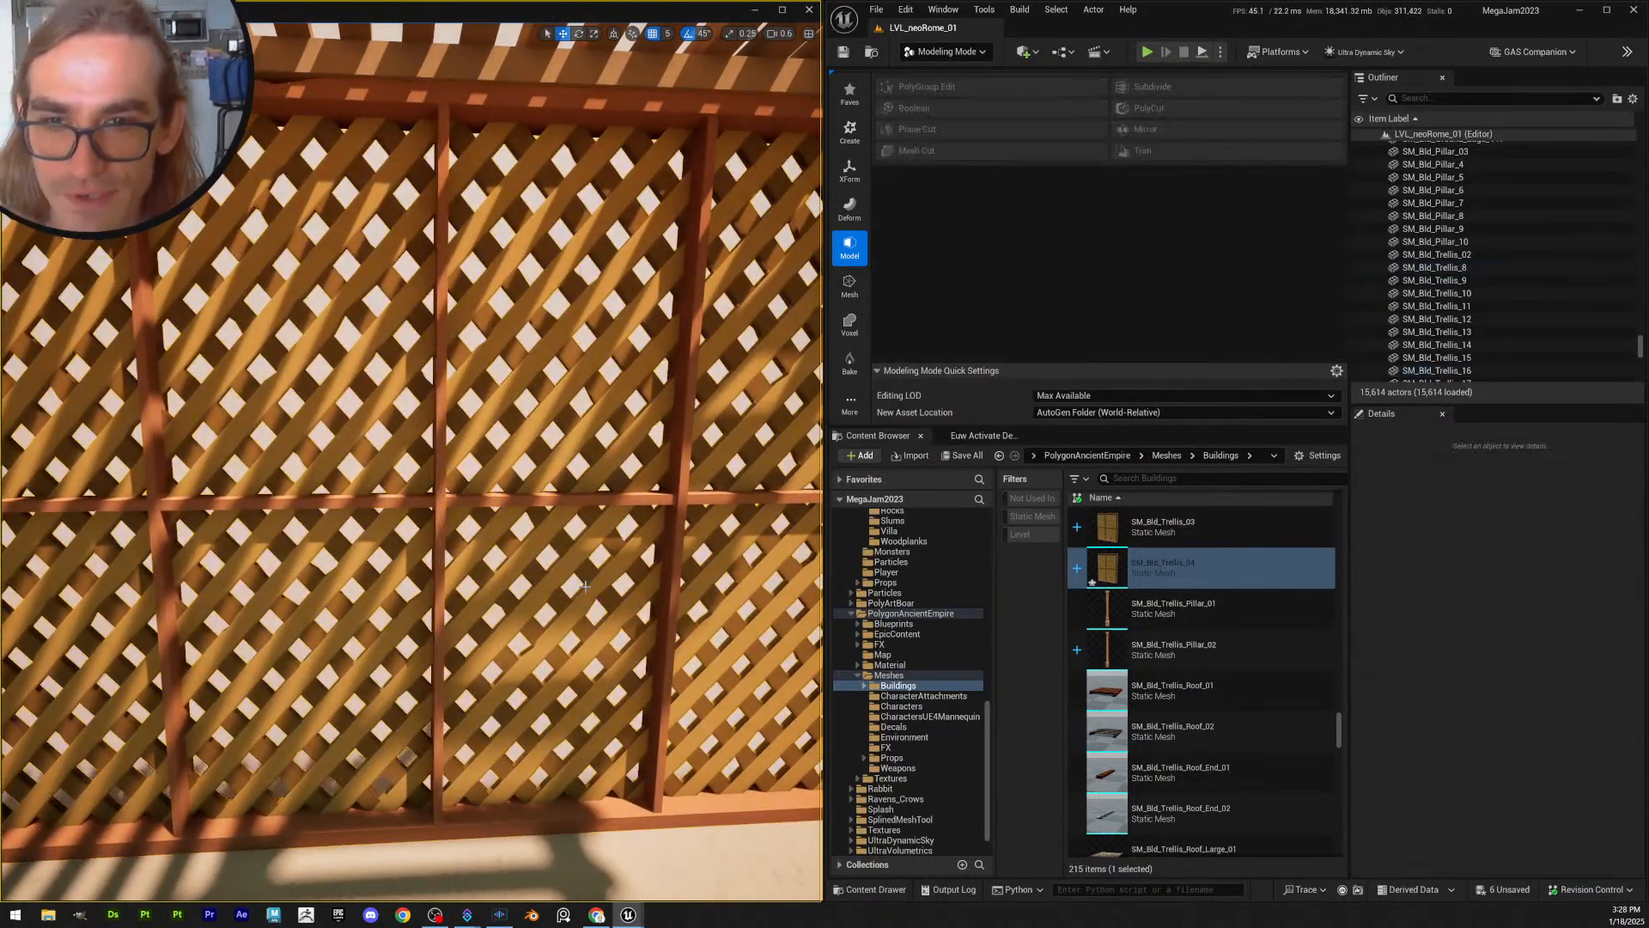
{"action": "key", "text": "s"}
{"action": "right_click_drag", "start_coordinate": [585, 587], "coordinate": [446, 563]}
{"action": "key", "text": "w"}
{"action": "key", "text": "a"}
{"action": "key", "text": "s"}
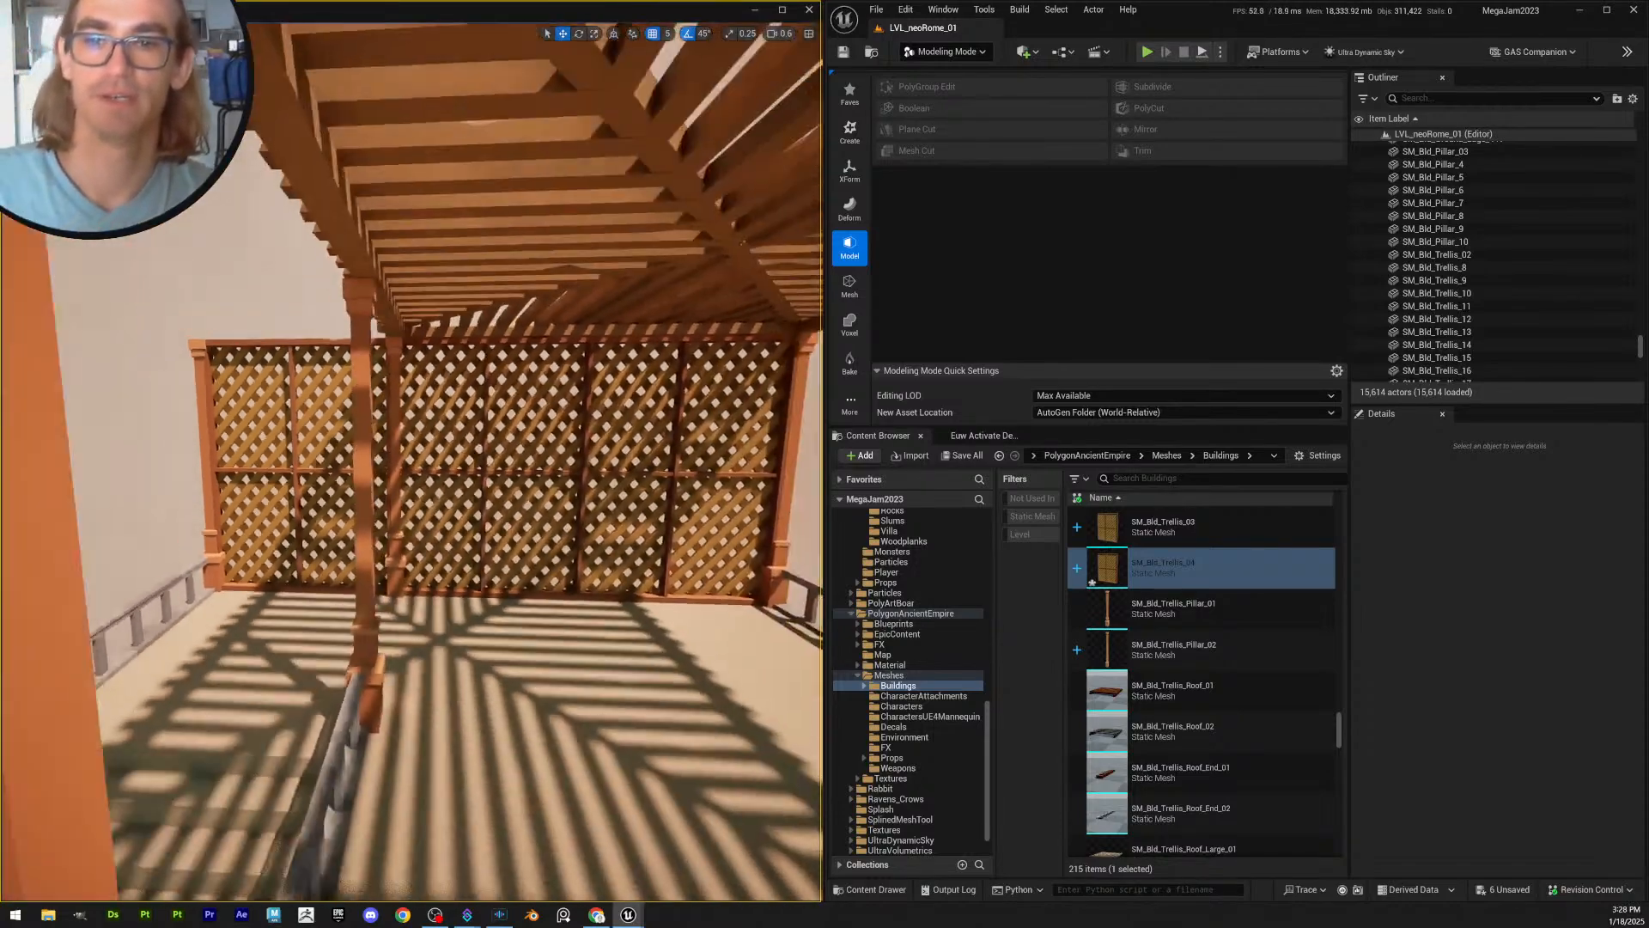
- Save the level and all modified assets
{"action": "right_click_drag", "start_coordinate": [576, 524], "coordinate": [613, 516]}
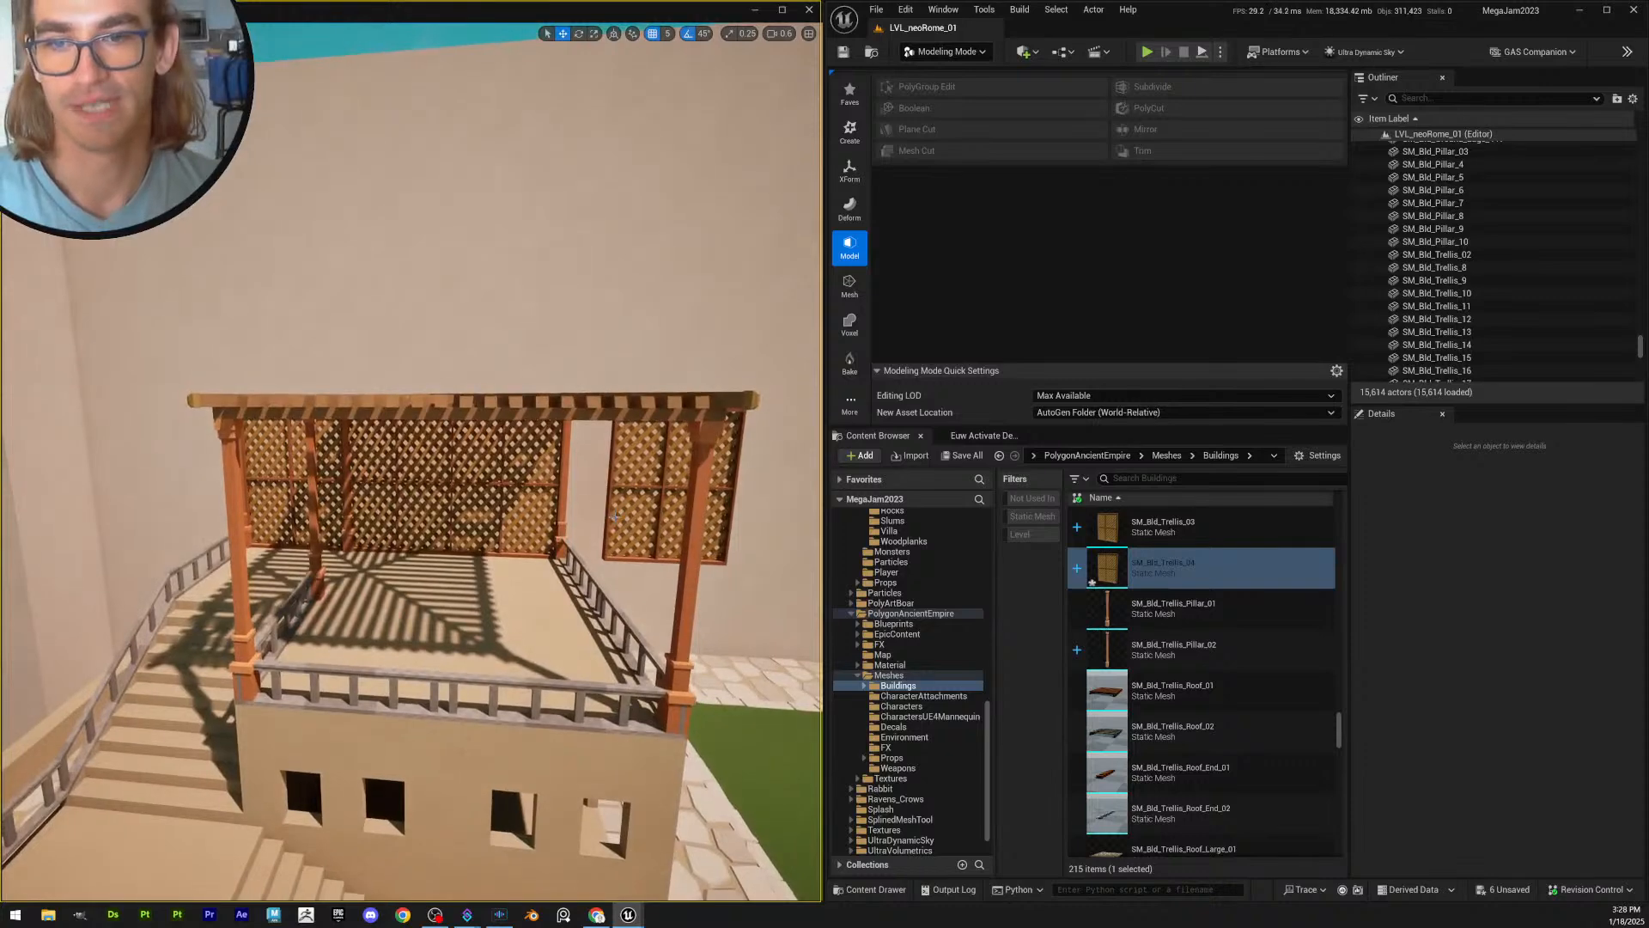
{"action": "scroll", "coordinate": [614, 517], "scroll_direction": "up", "scroll_amount": 10}
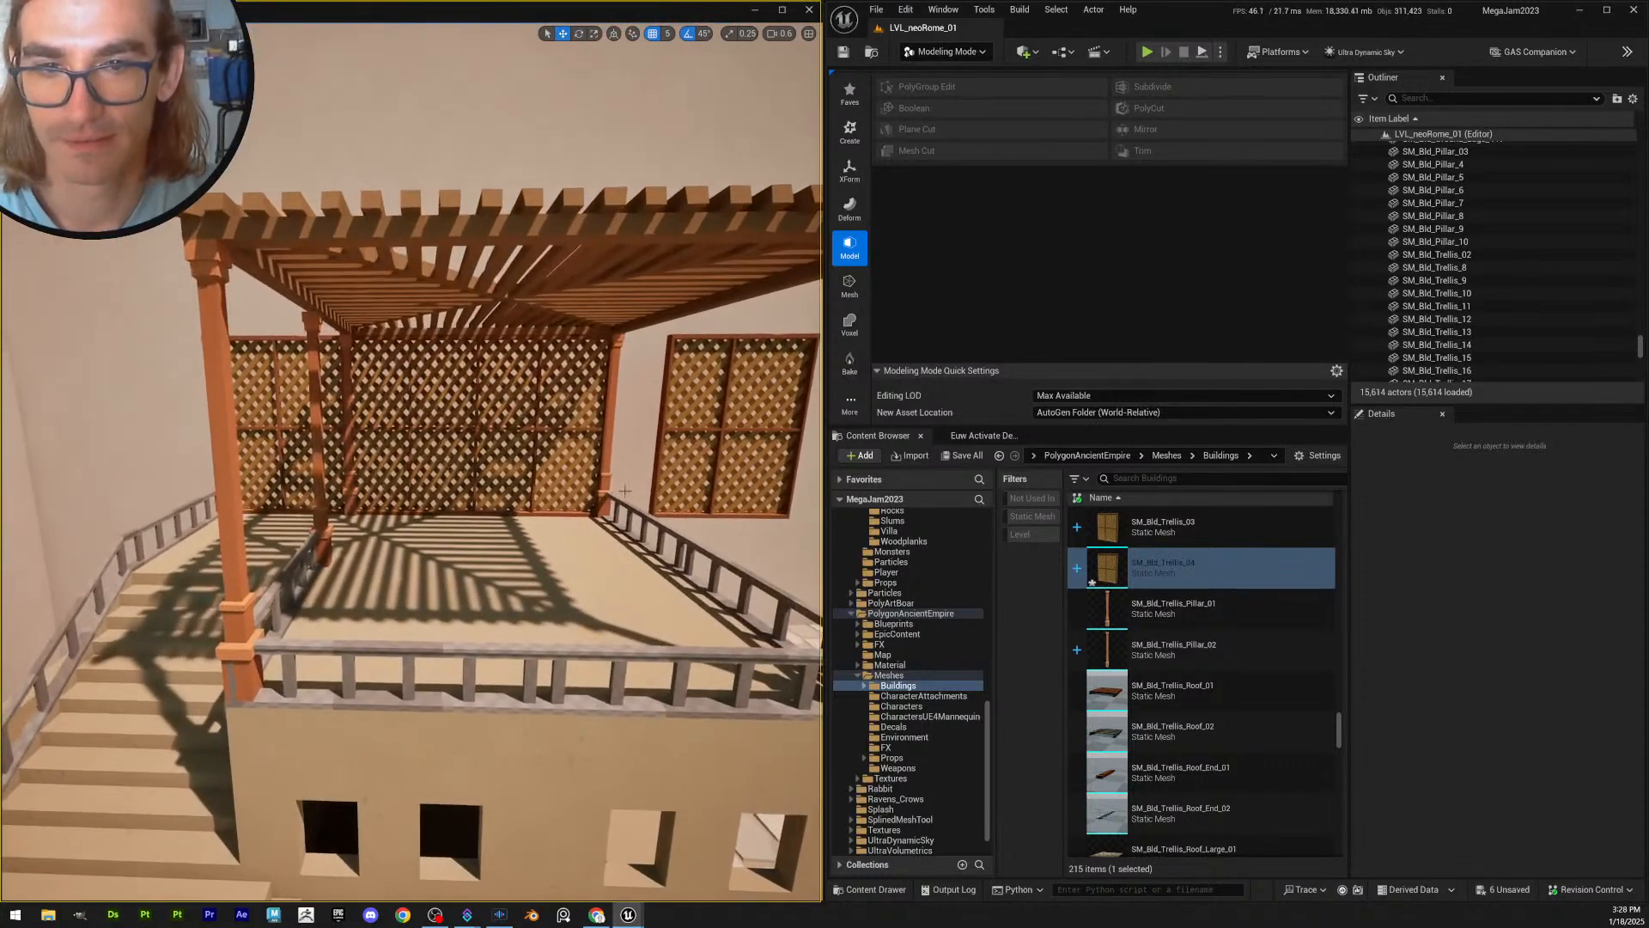
{"action": "left_click", "coordinate": [843, 51]}
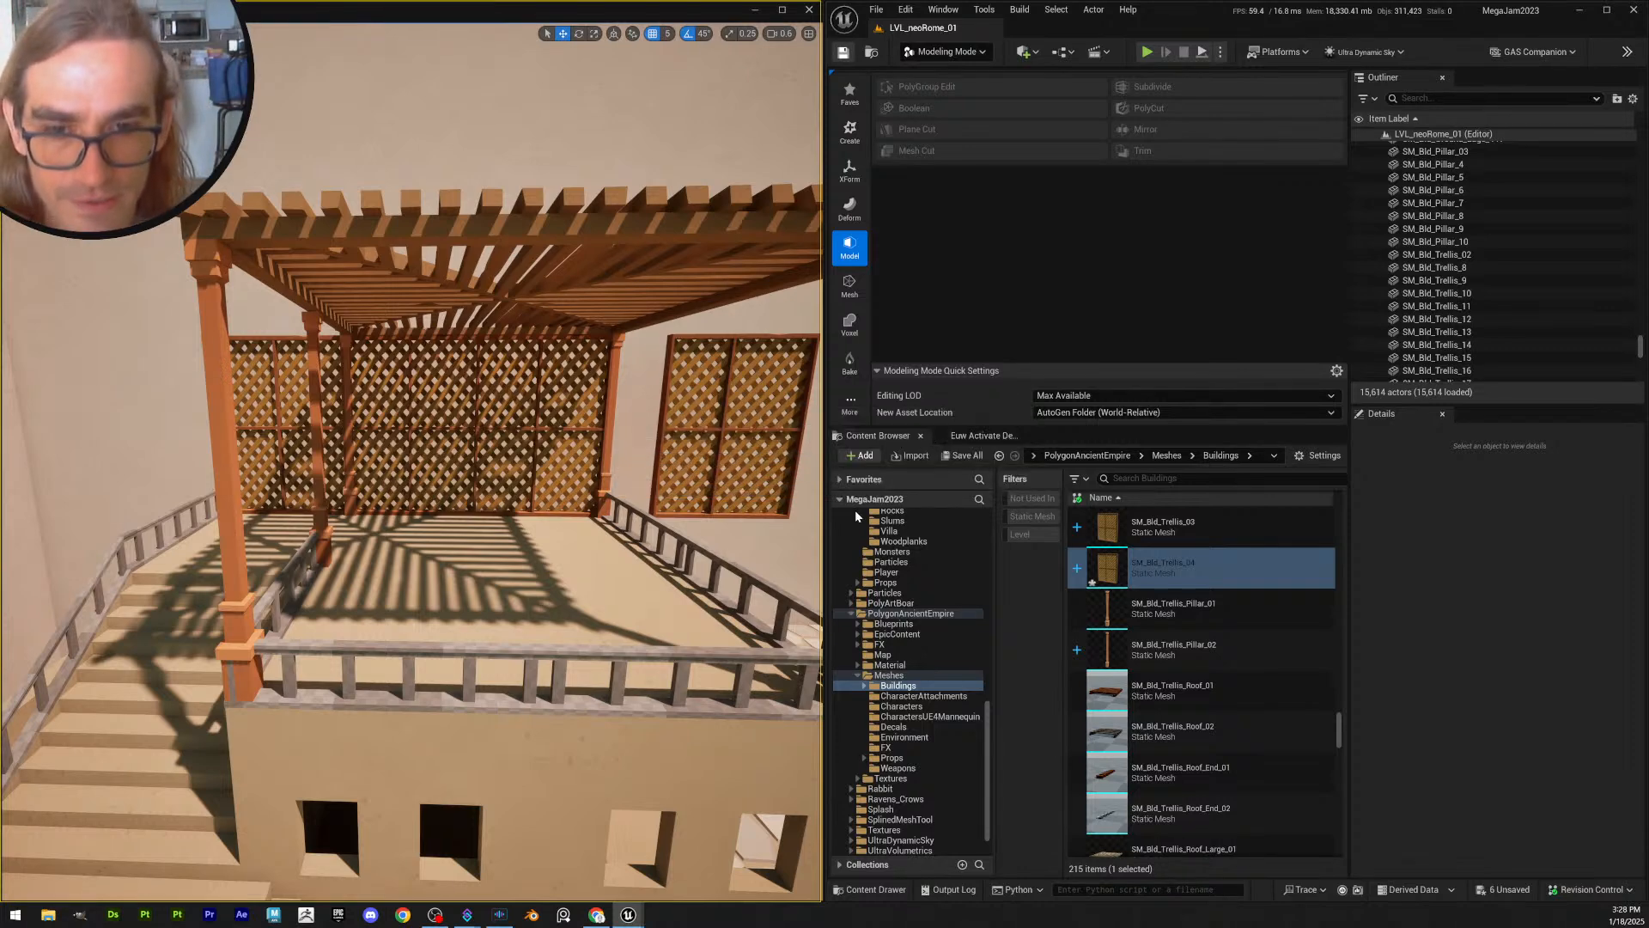
{"action": "left_click", "coordinate": [928, 603]}
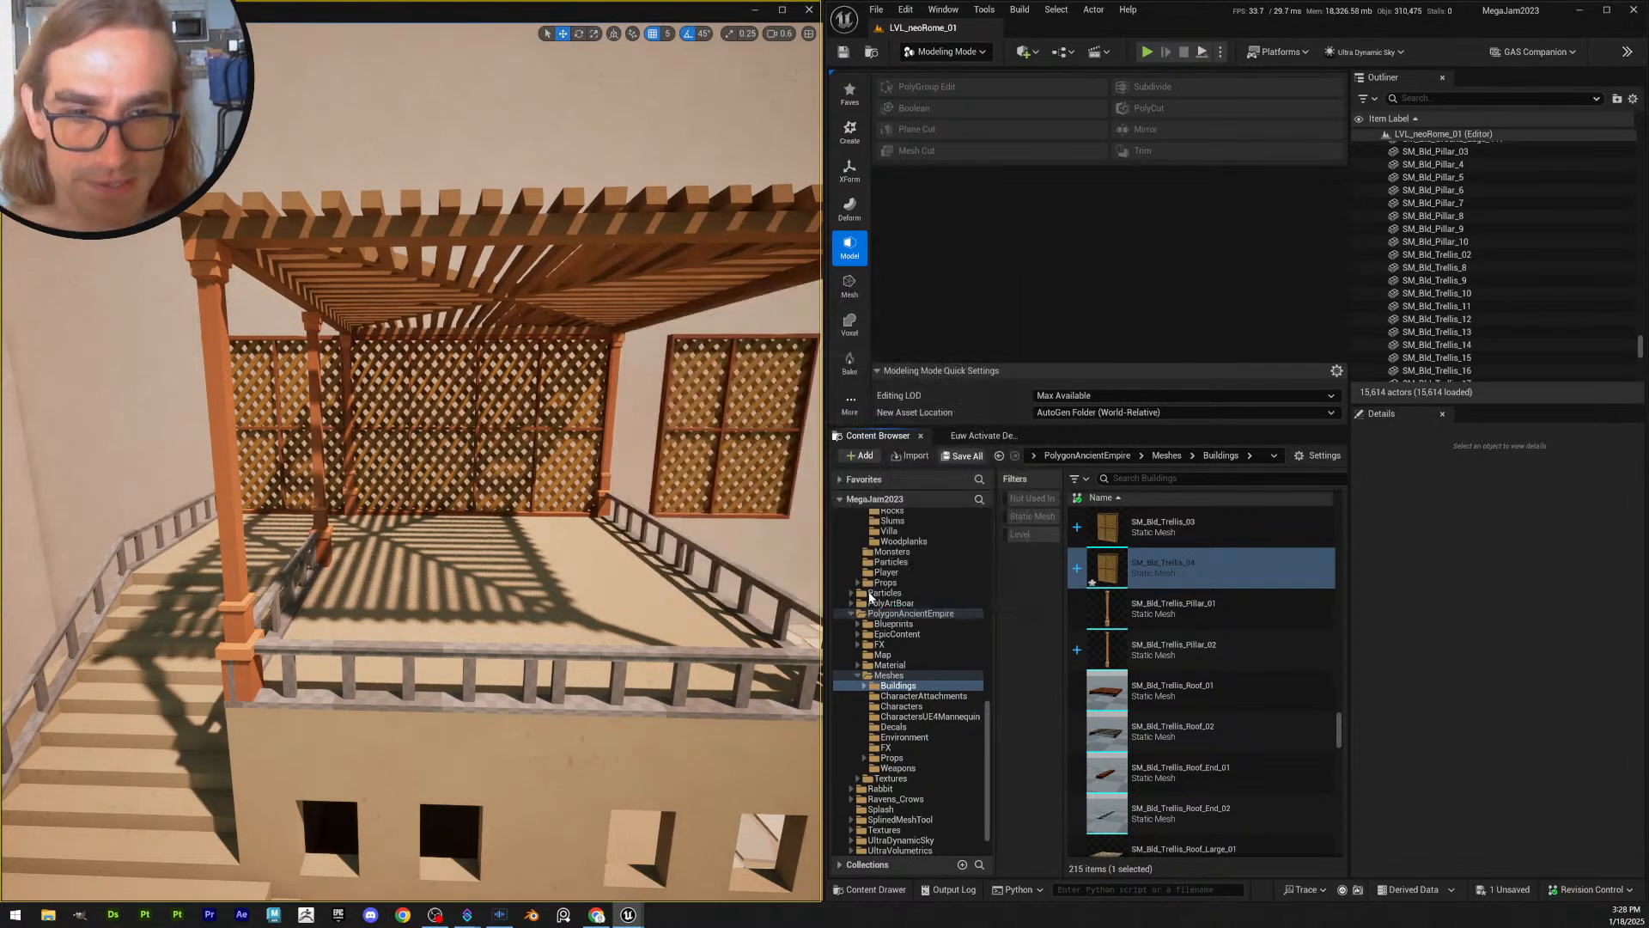
- Inspect the door and window wall pieces beneath the terrace and their corners under the pergola pillars
{"action": "left_click", "coordinate": [669, 740]}
{"action": "right_click_drag", "start_coordinate": [668, 741], "coordinate": [441, 592]}
{"action": "left_click", "coordinate": [440, 594], "text": "ctrl"}
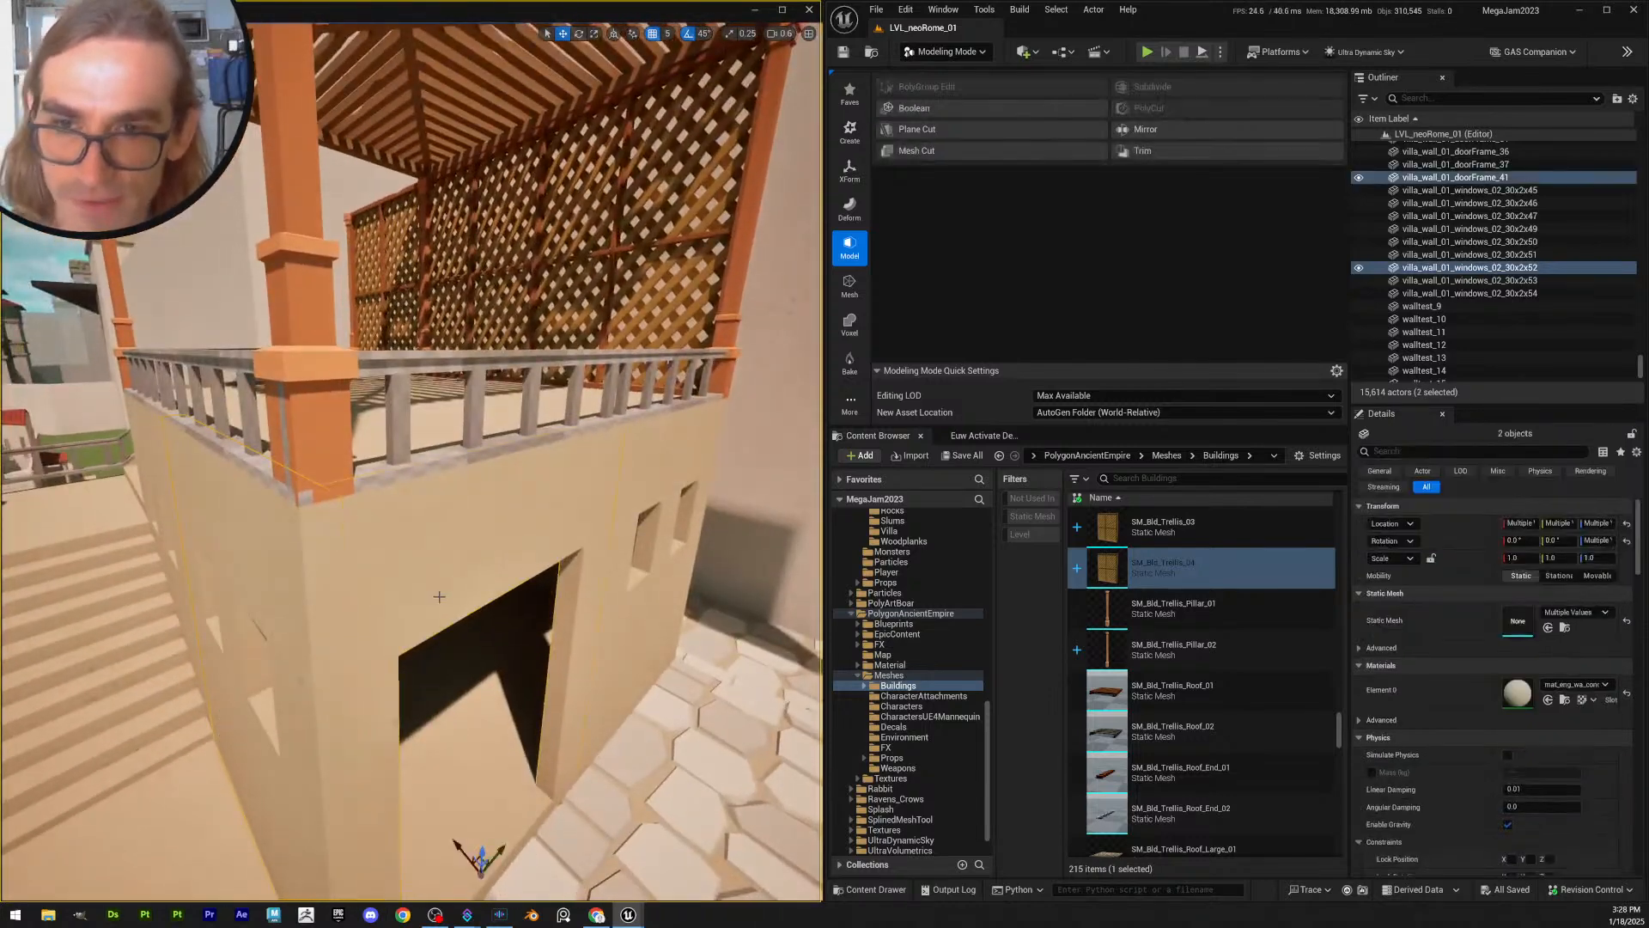
{"action": "key", "text": "Escape"}
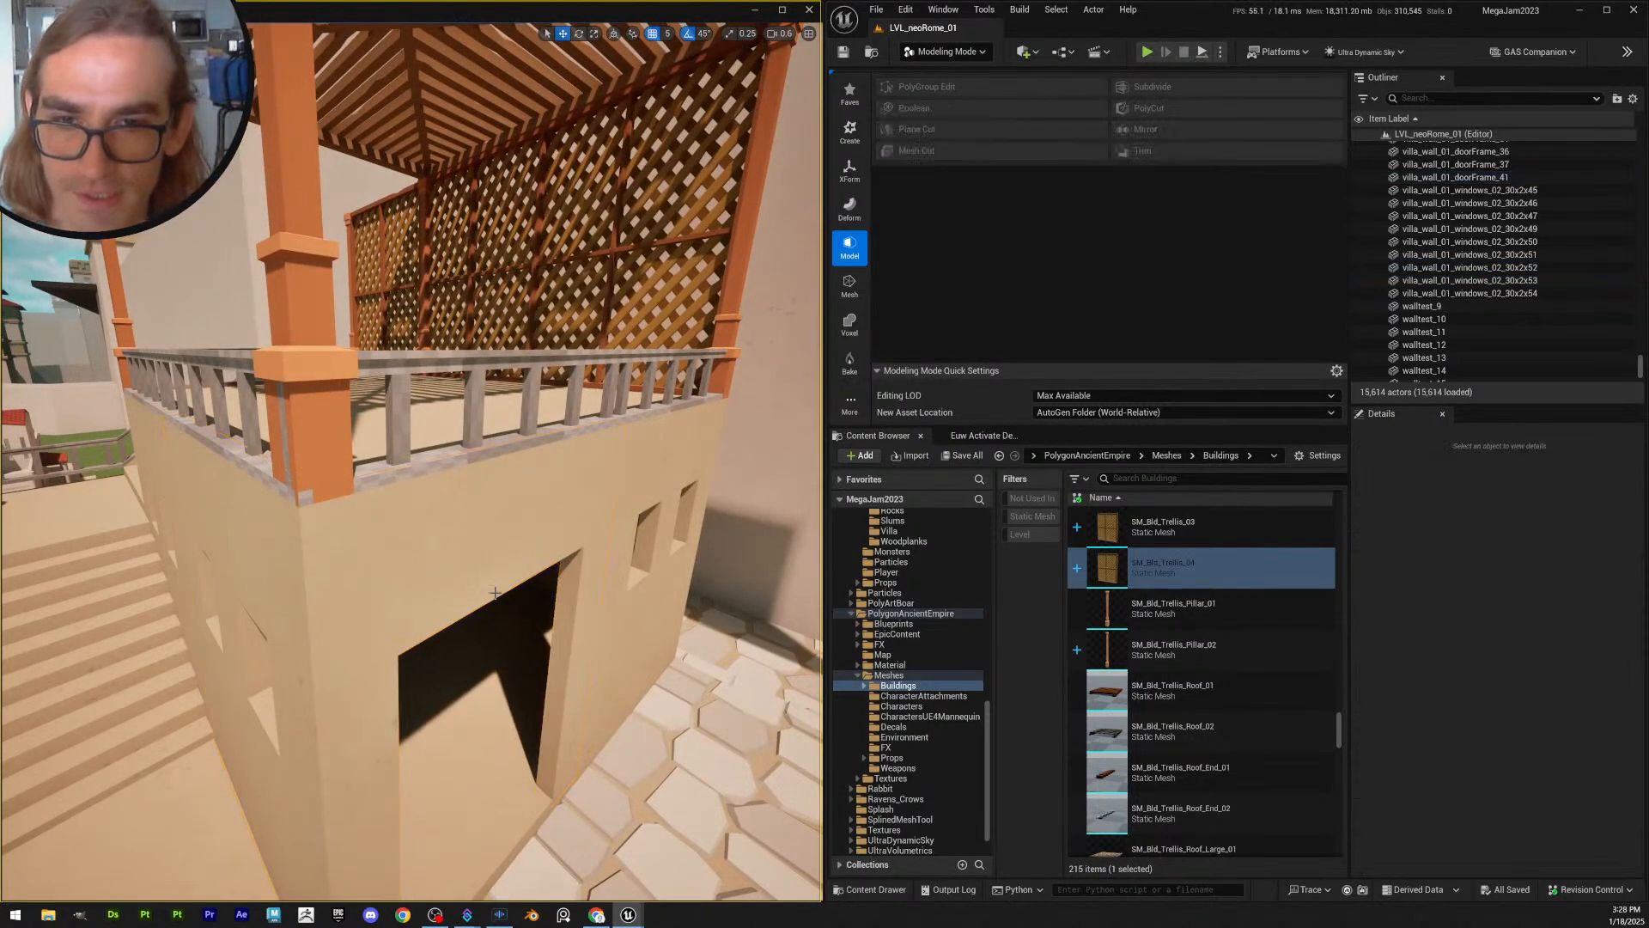
{"action": "mouse_move", "coordinate": [515, 545]}
{"action": "right_mouse_down"}
{"action": "mouse_move", "coordinate": [429, 545]}
{"action": "mouse_move", "coordinate": [515, 545]}
{"action": "right_mouse_up"}
{"action": "scroll", "coordinate": [430, 545], "scroll_direction": "up", "scroll_amount": 1}
{"action": "left_click", "coordinate": [453, 481]}
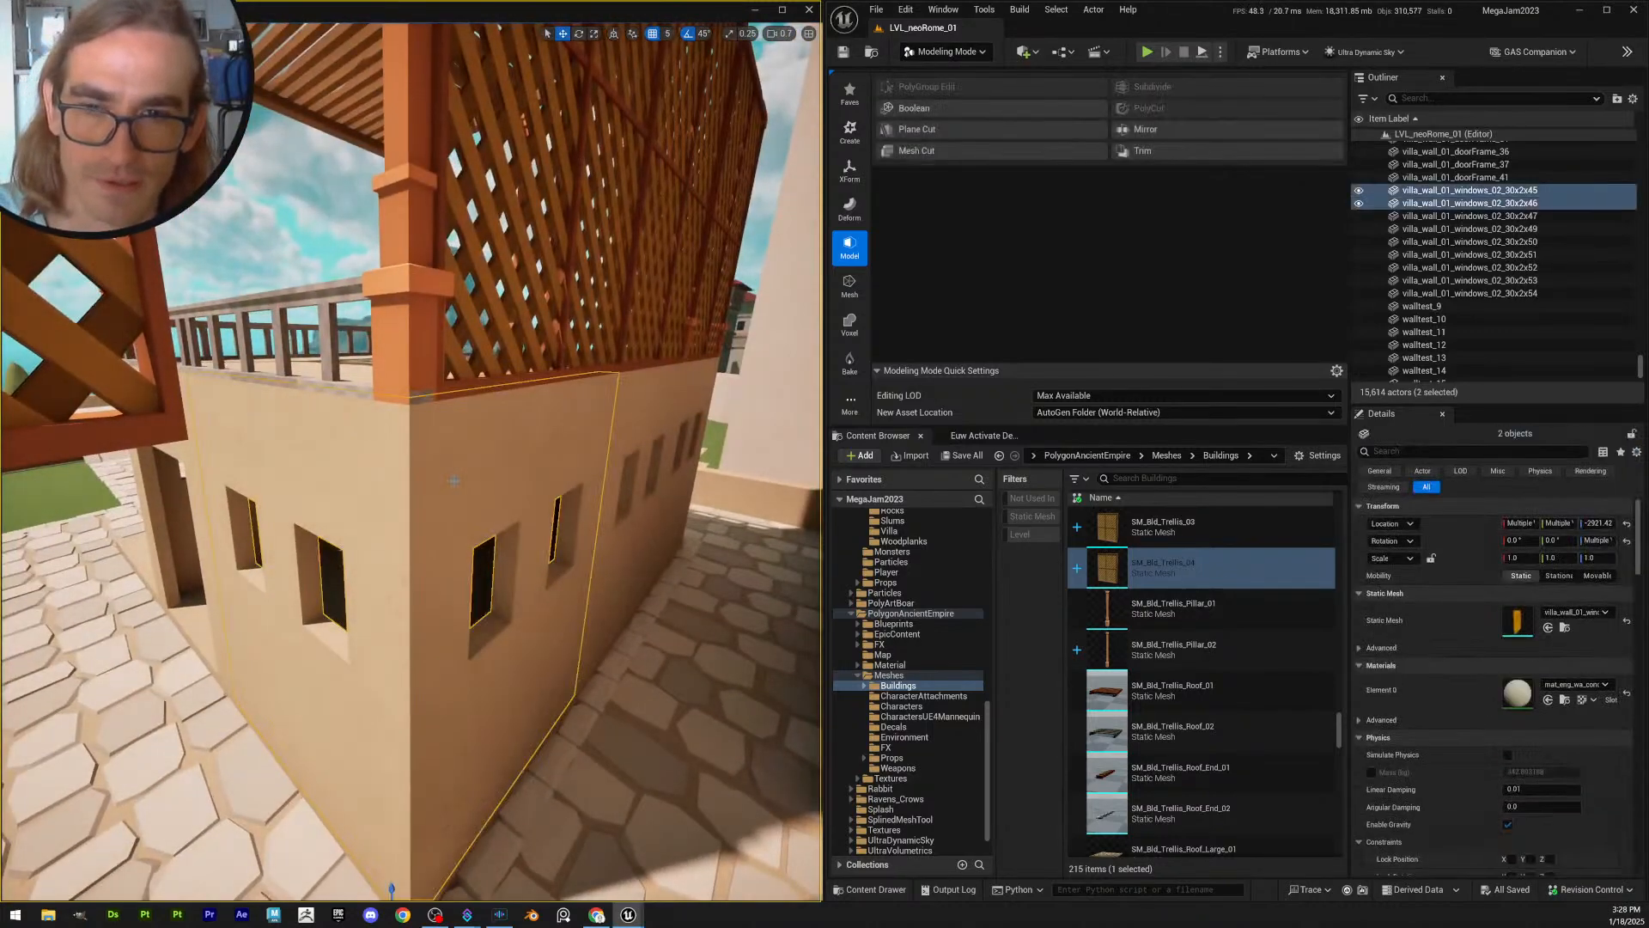
{"action": "key", "text": "Escape"}
{"action": "right_click_drag", "start_coordinate": [454, 480], "coordinate": [447, 486]}
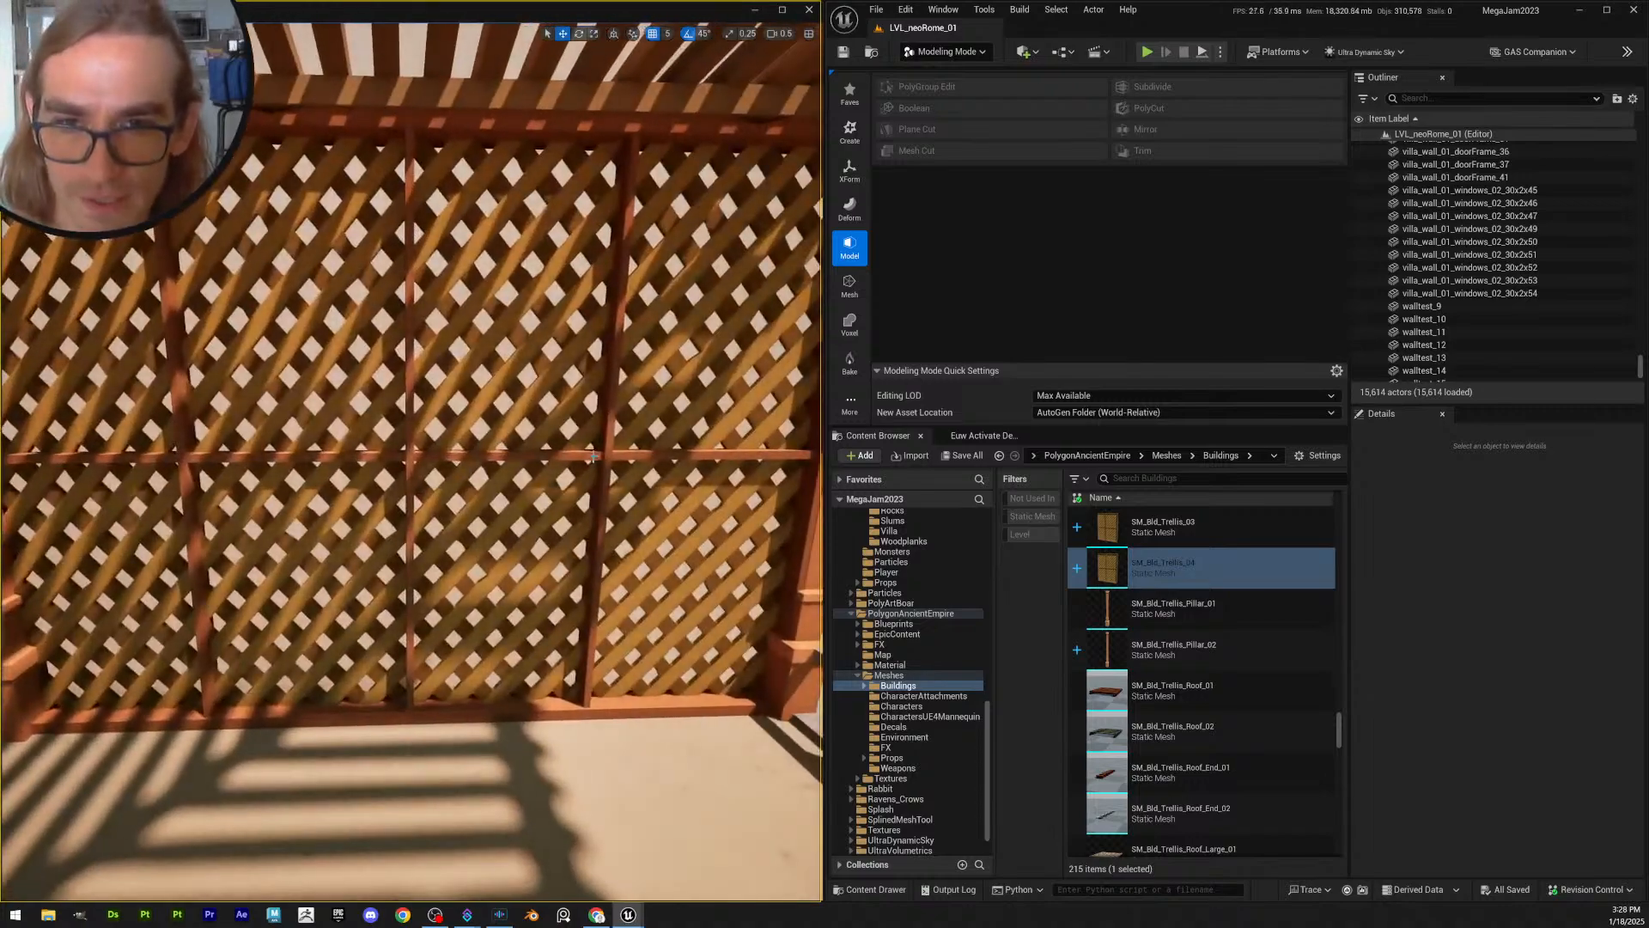
- Examine the back-wall panel joints from inside and behind, including how pillar SM_Bld_Trellis_Pillar_20 covers the panels it separates
{"action": "left_click", "coordinate": [593, 455]}
{"action": "key", "text": "Escape"}
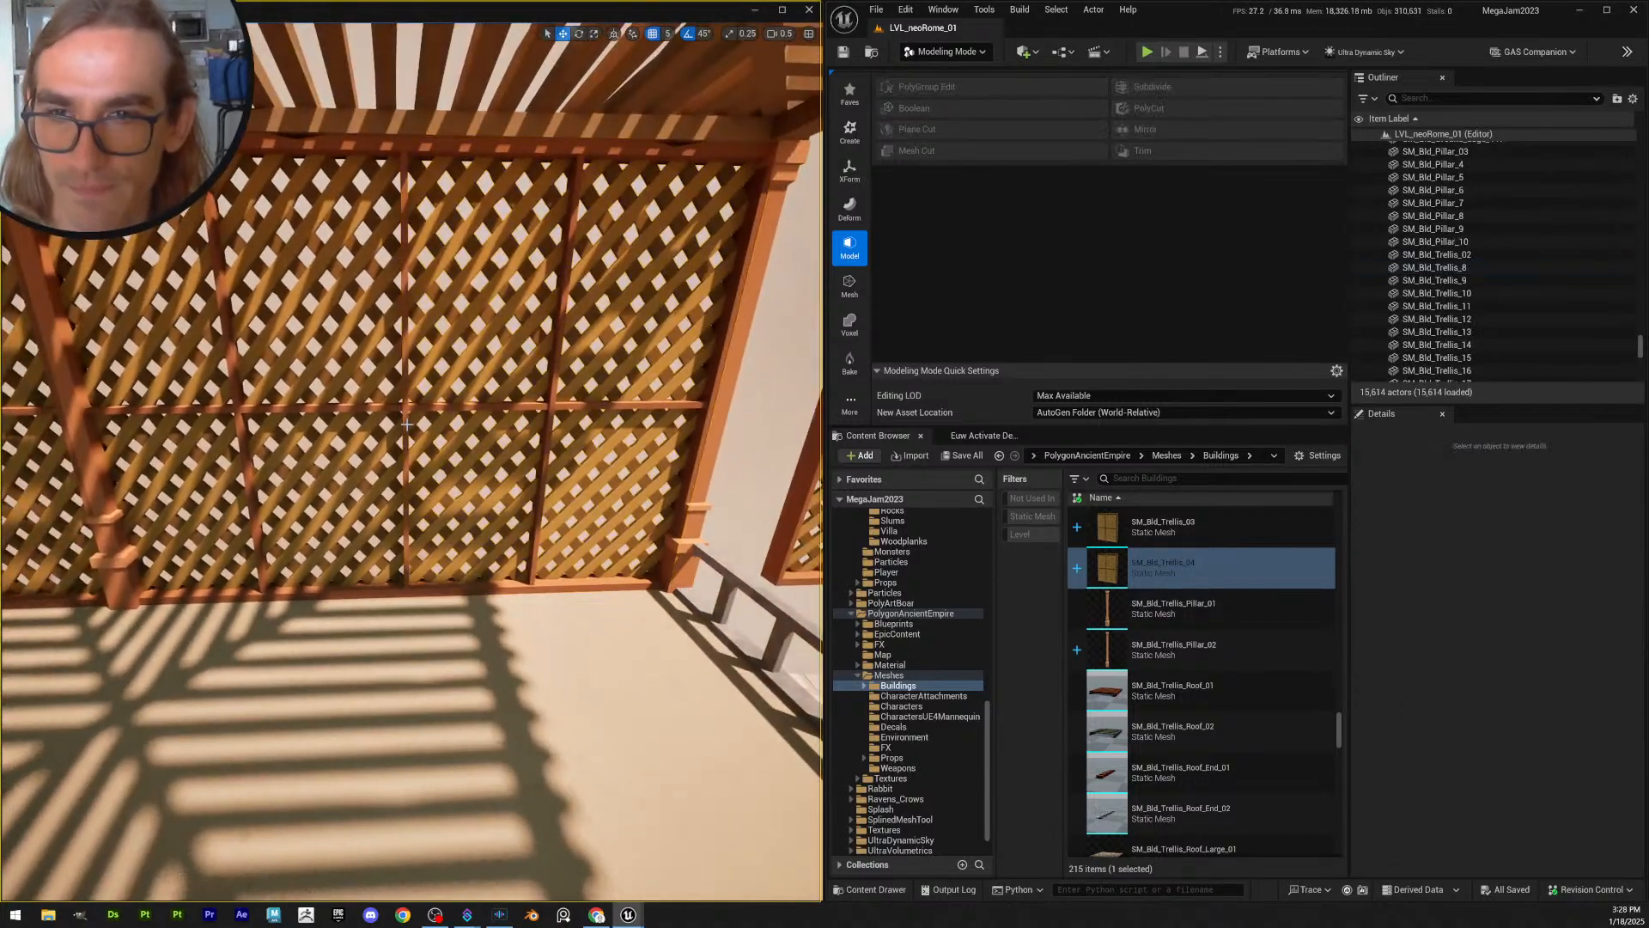
{"action": "left_click", "coordinate": [419, 419]}
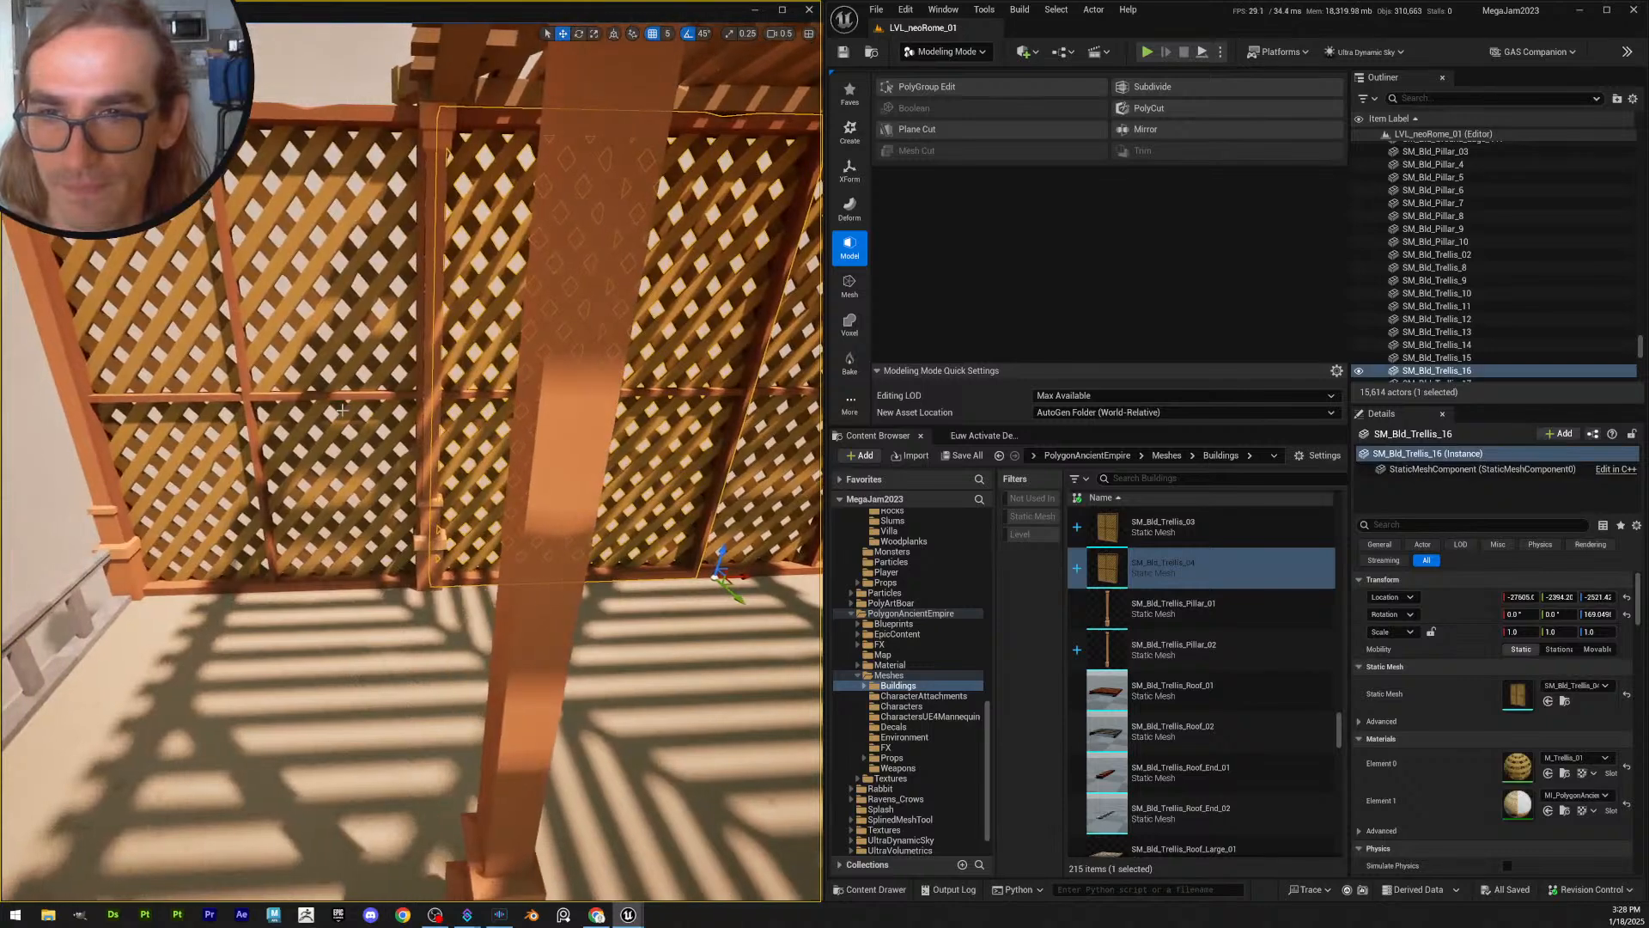
{"action": "left_click", "coordinate": [341, 411]}
{"action": "key", "text": "Escape"}
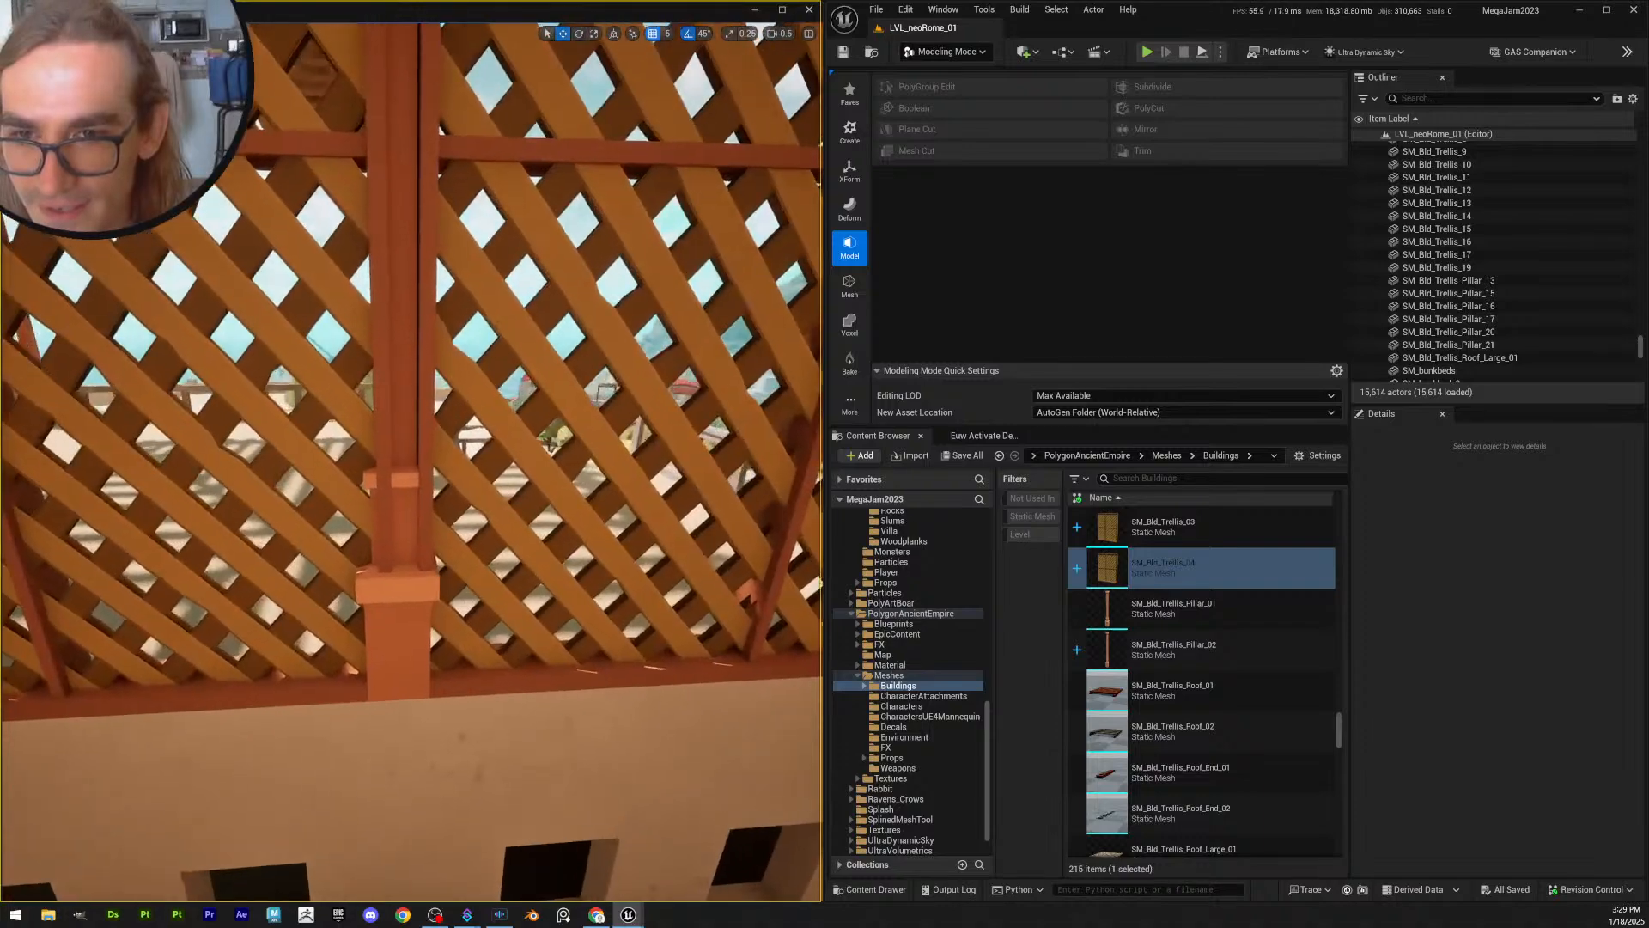
{"action": "left_click", "coordinate": [408, 543]}
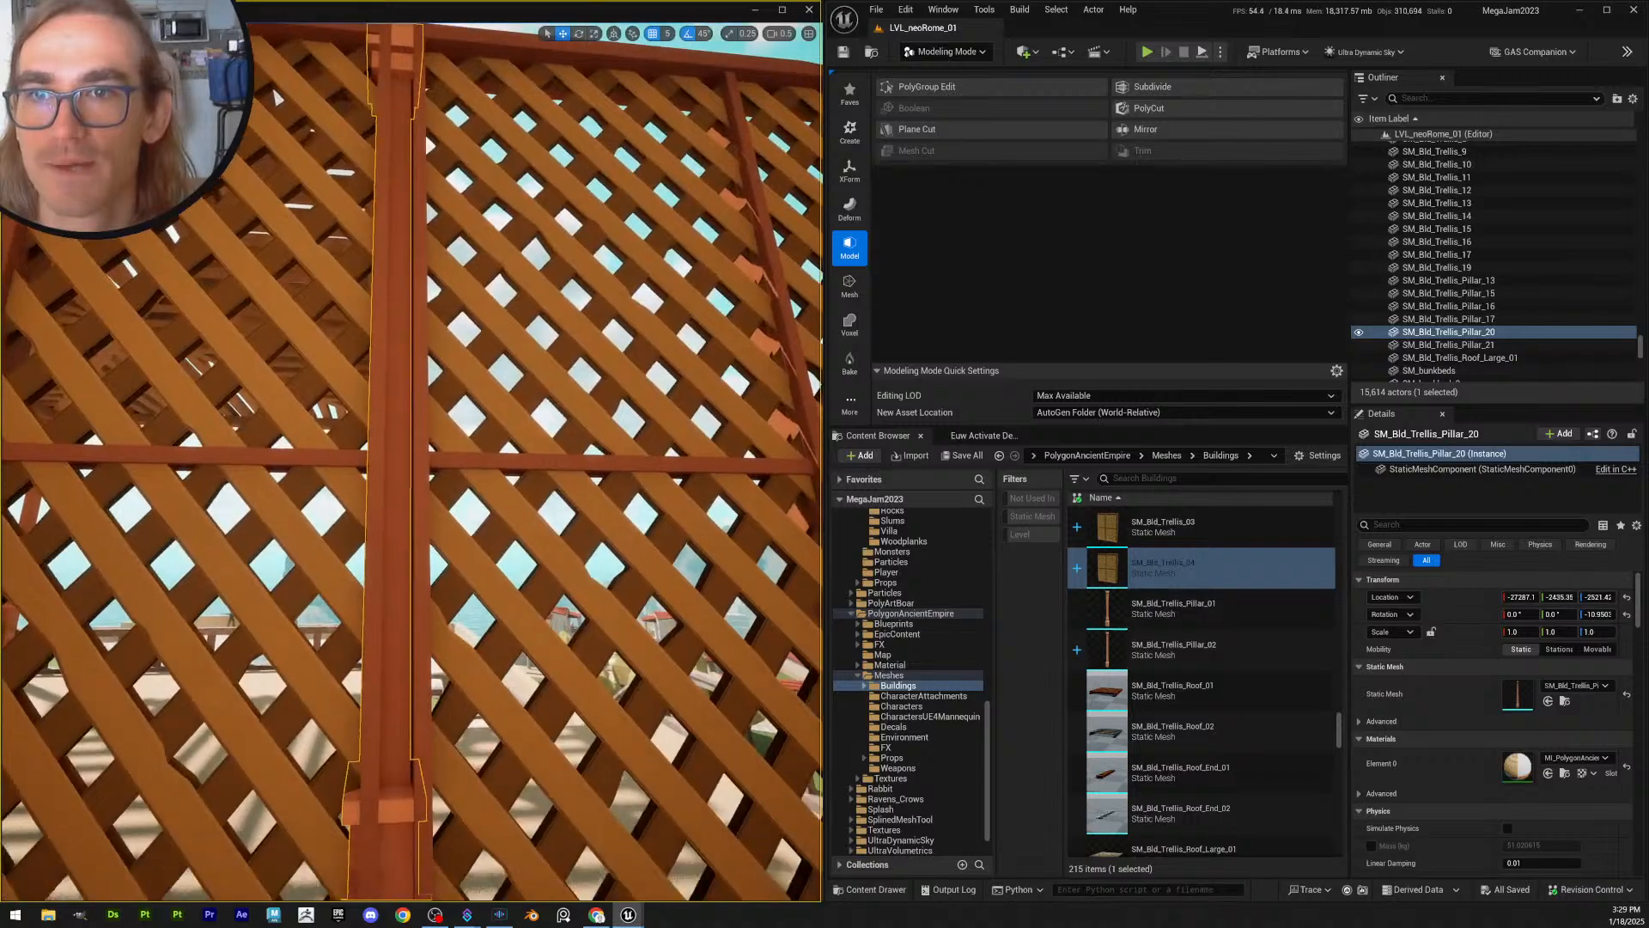
{"action": "right_click_drag", "start_coordinate": [438, 628], "coordinate": [438, 628]}
{"action": "key", "text": "Escape"}
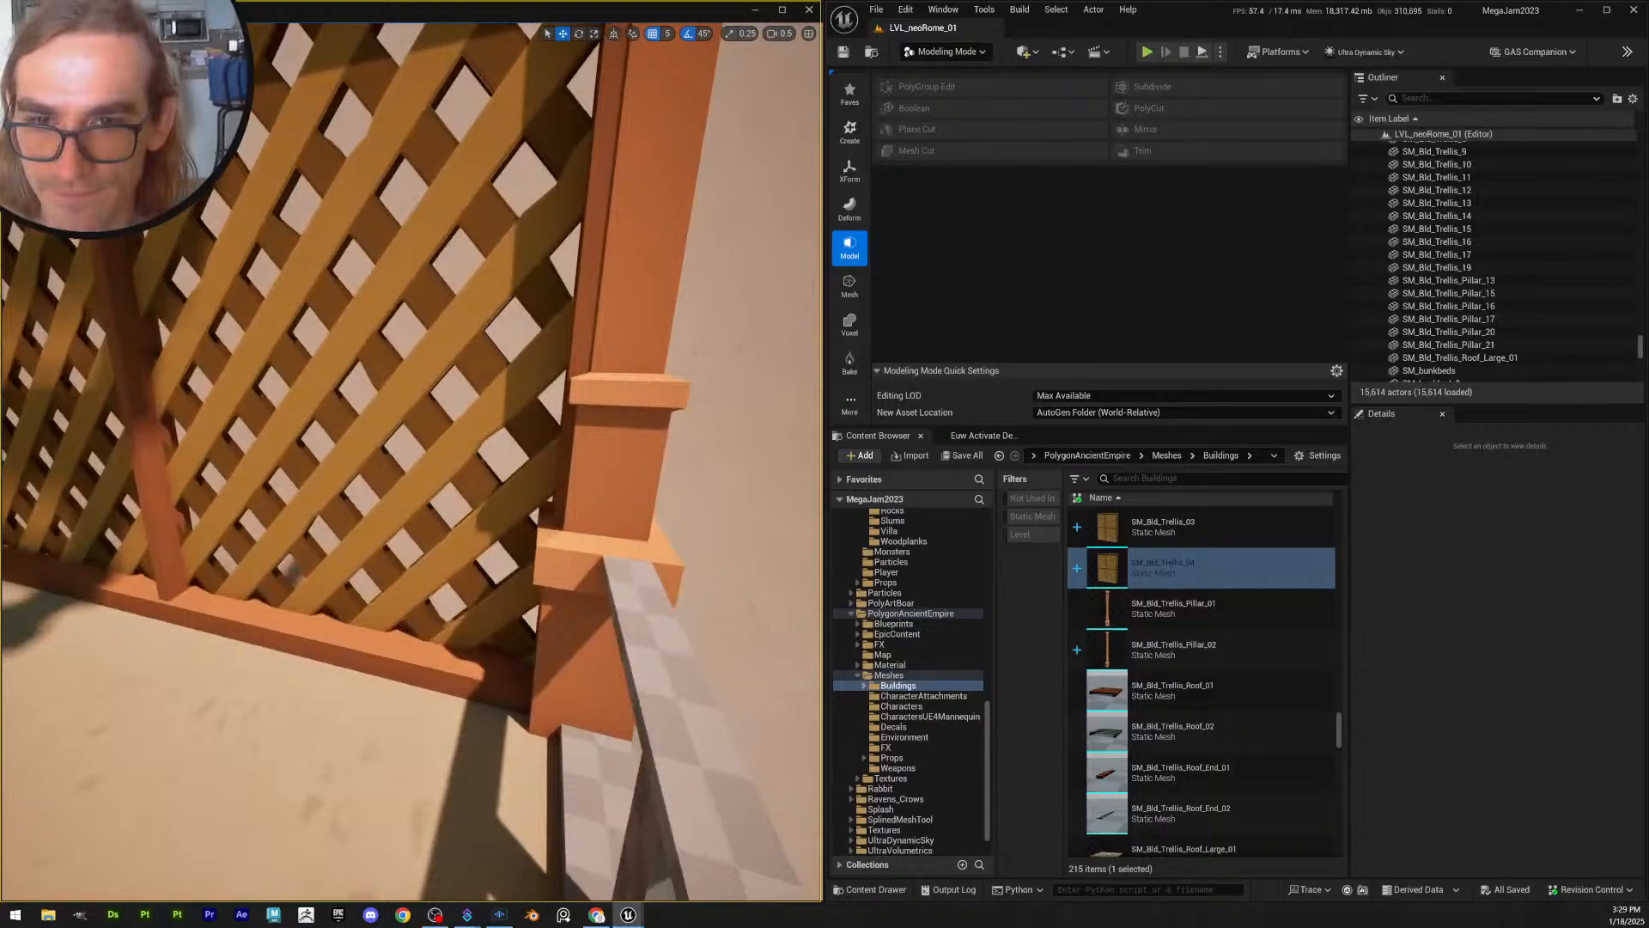
- Try to nudge the pillar between the back wall's corner and middle panels 5 units along the wall near the floor tile seam
{"action": "right_click_drag", "start_coordinate": [410, 463], "coordinate": [482, 503]}
{"action": "key", "text": "s"}
{"action": "key", "text": "a"}
{"action": "key", "text": "a"}
{"action": "key", "text": "s"}
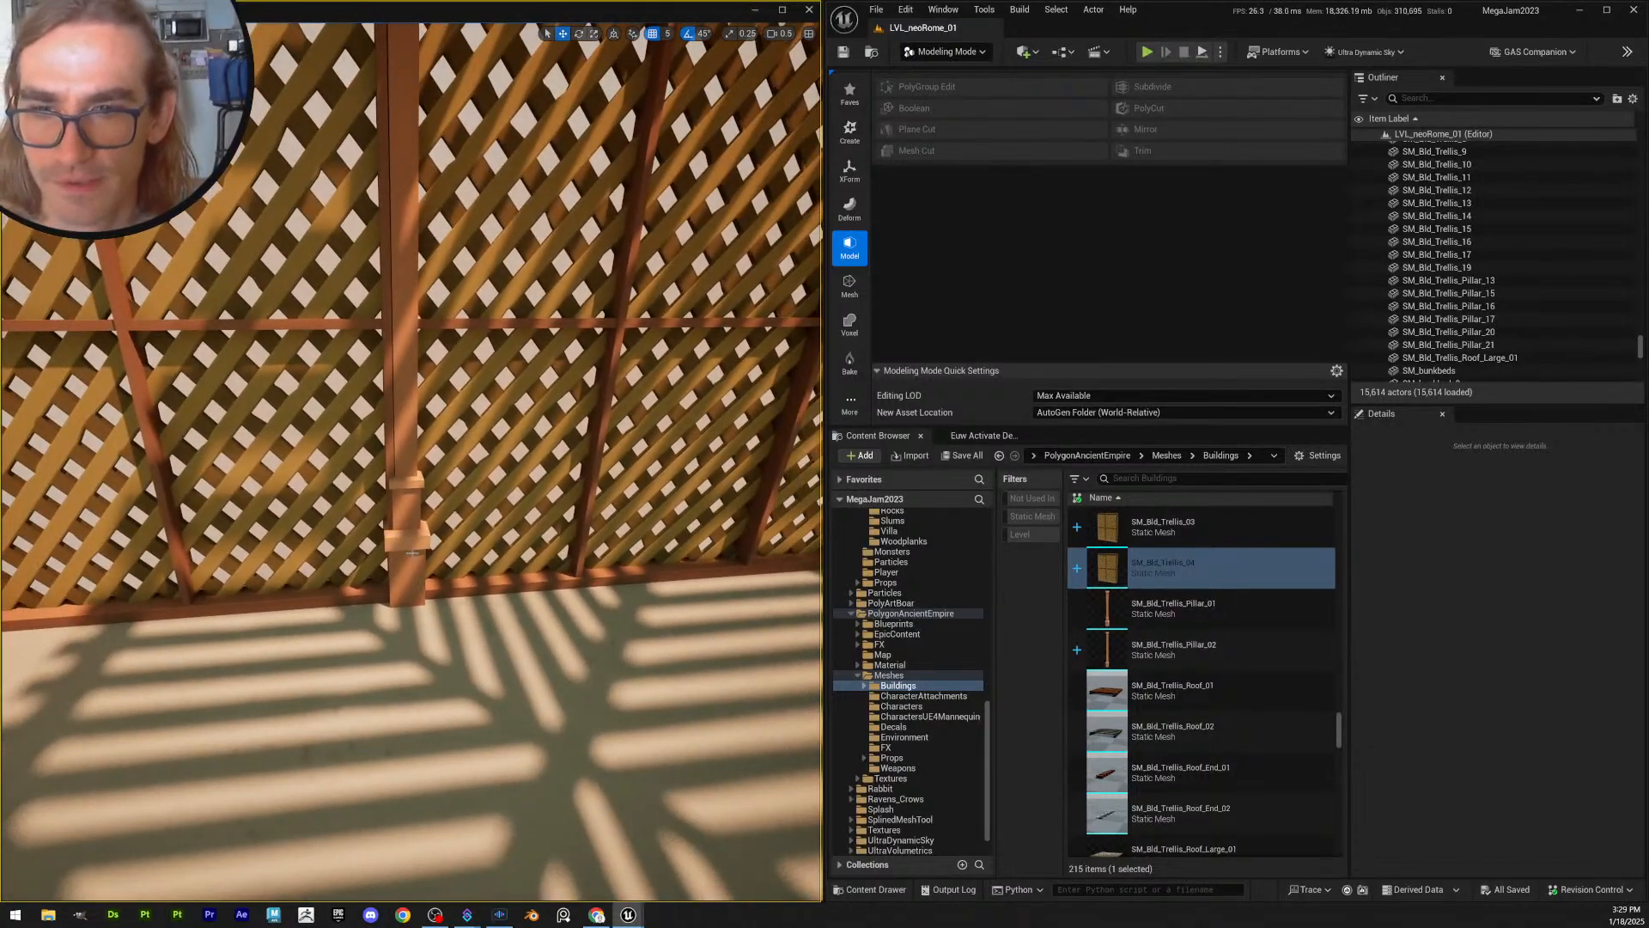
{"action": "left_click", "coordinate": [412, 631]}
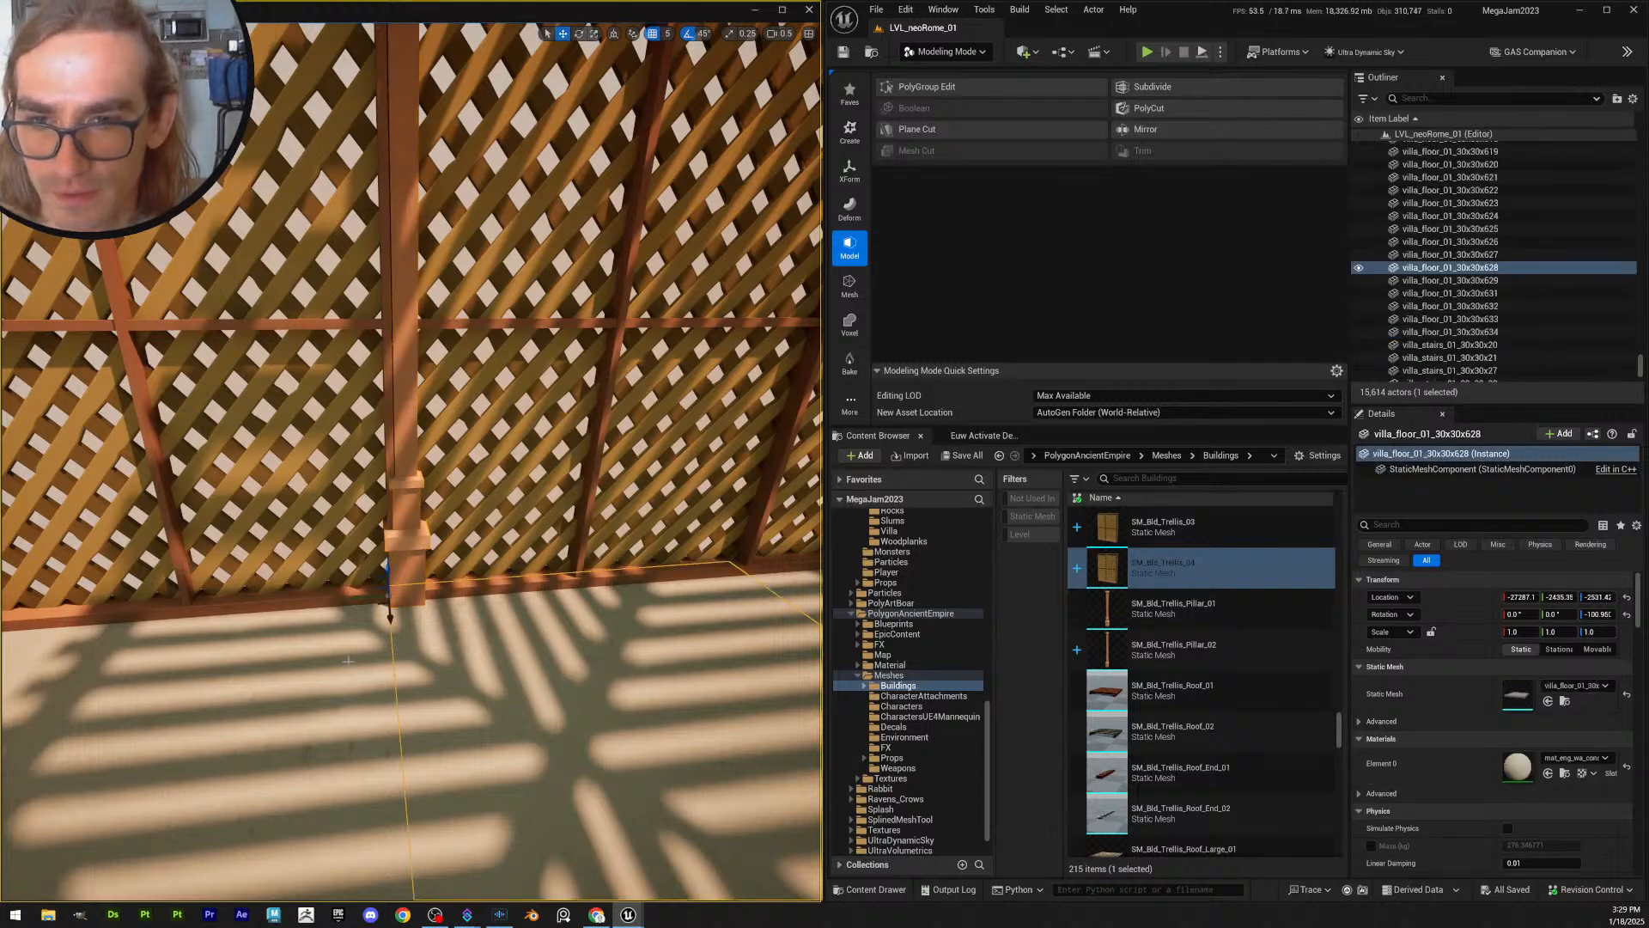
{"action": "left_click", "coordinate": [404, 516]}
{"action": "key", "text": "s"}
{"action": "right_click_drag", "start_coordinate": [404, 516], "coordinate": [399, 490]}
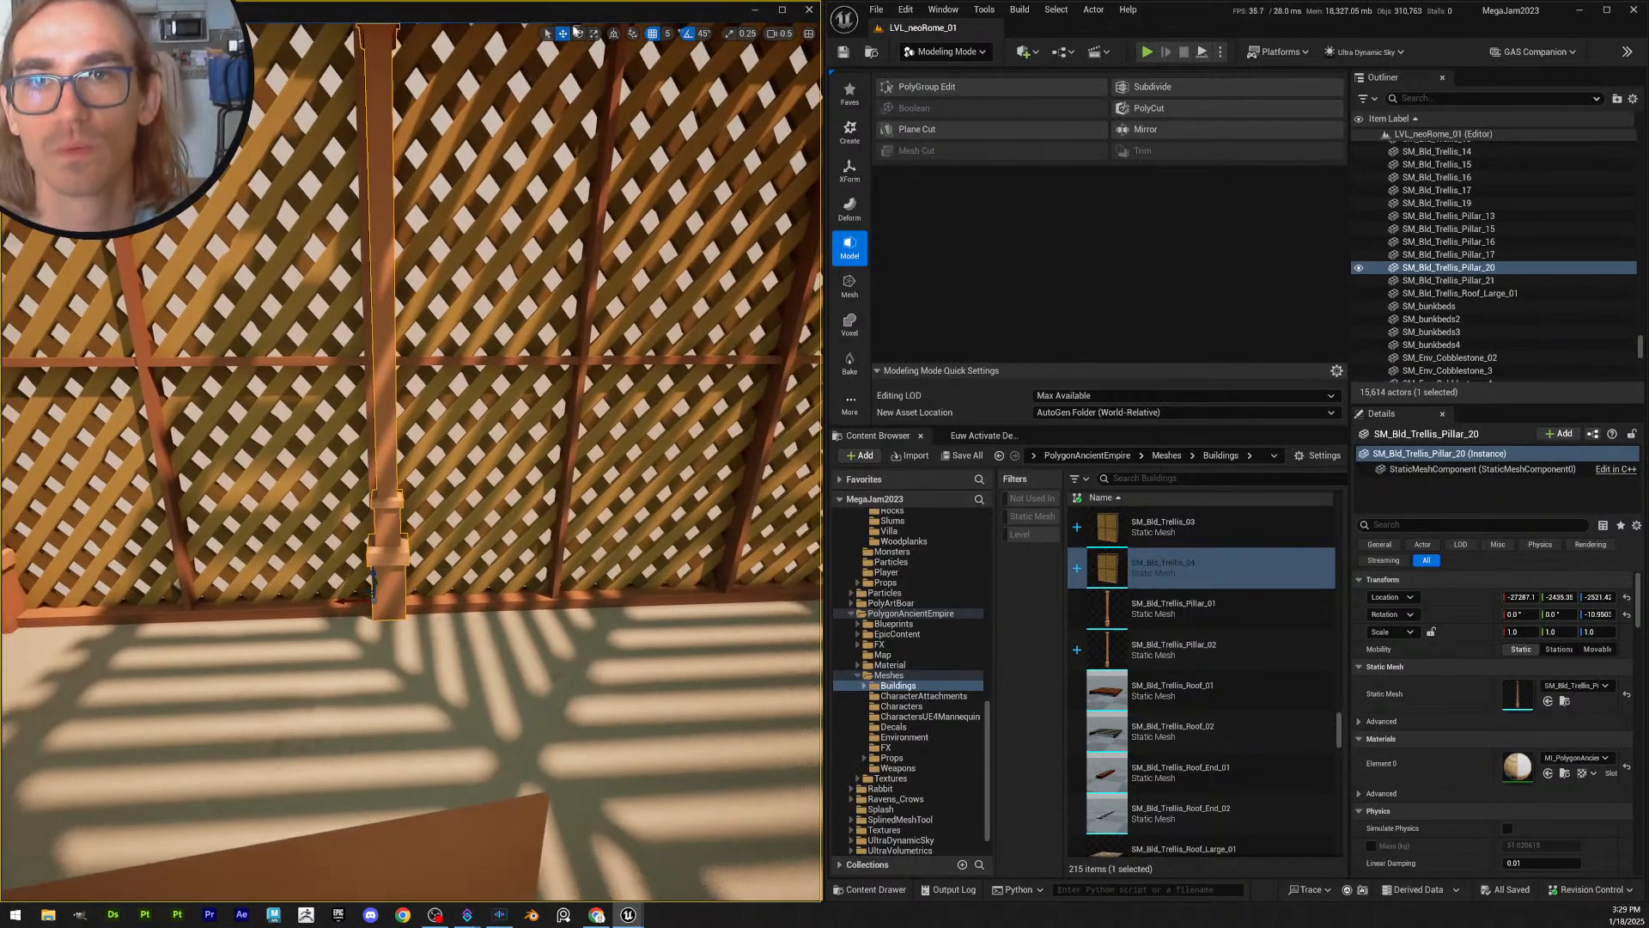
{"action": "left_click_drag", "start_coordinate": [345, 604], "coordinate": [341, 604]}
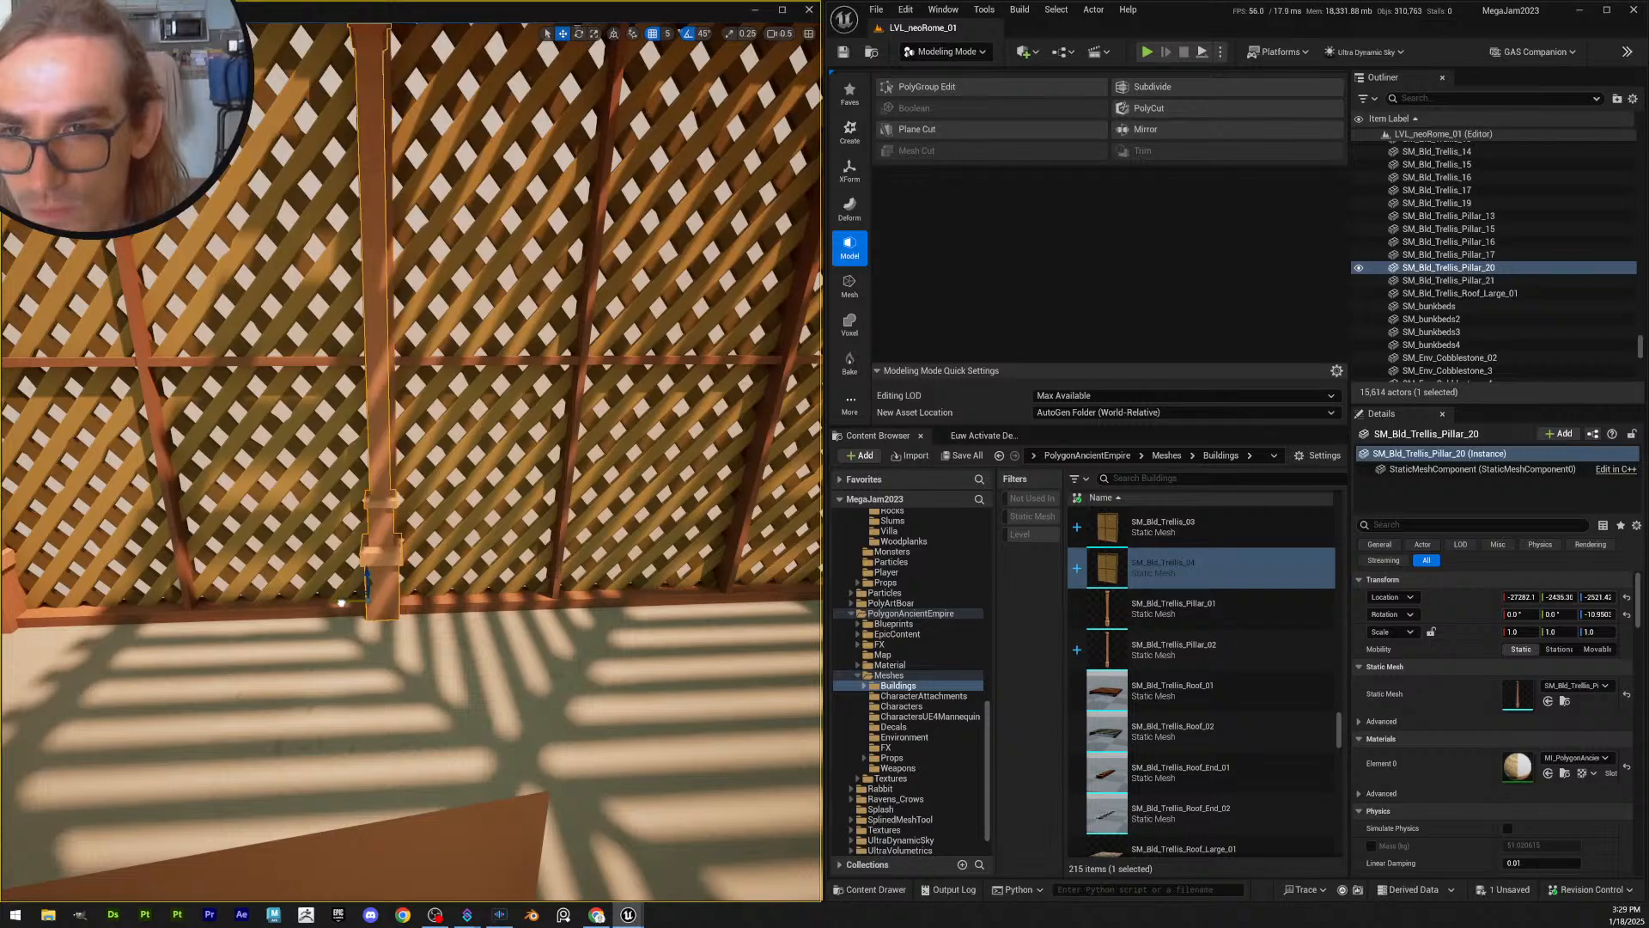
{"action": "key", "text": "Escape"}
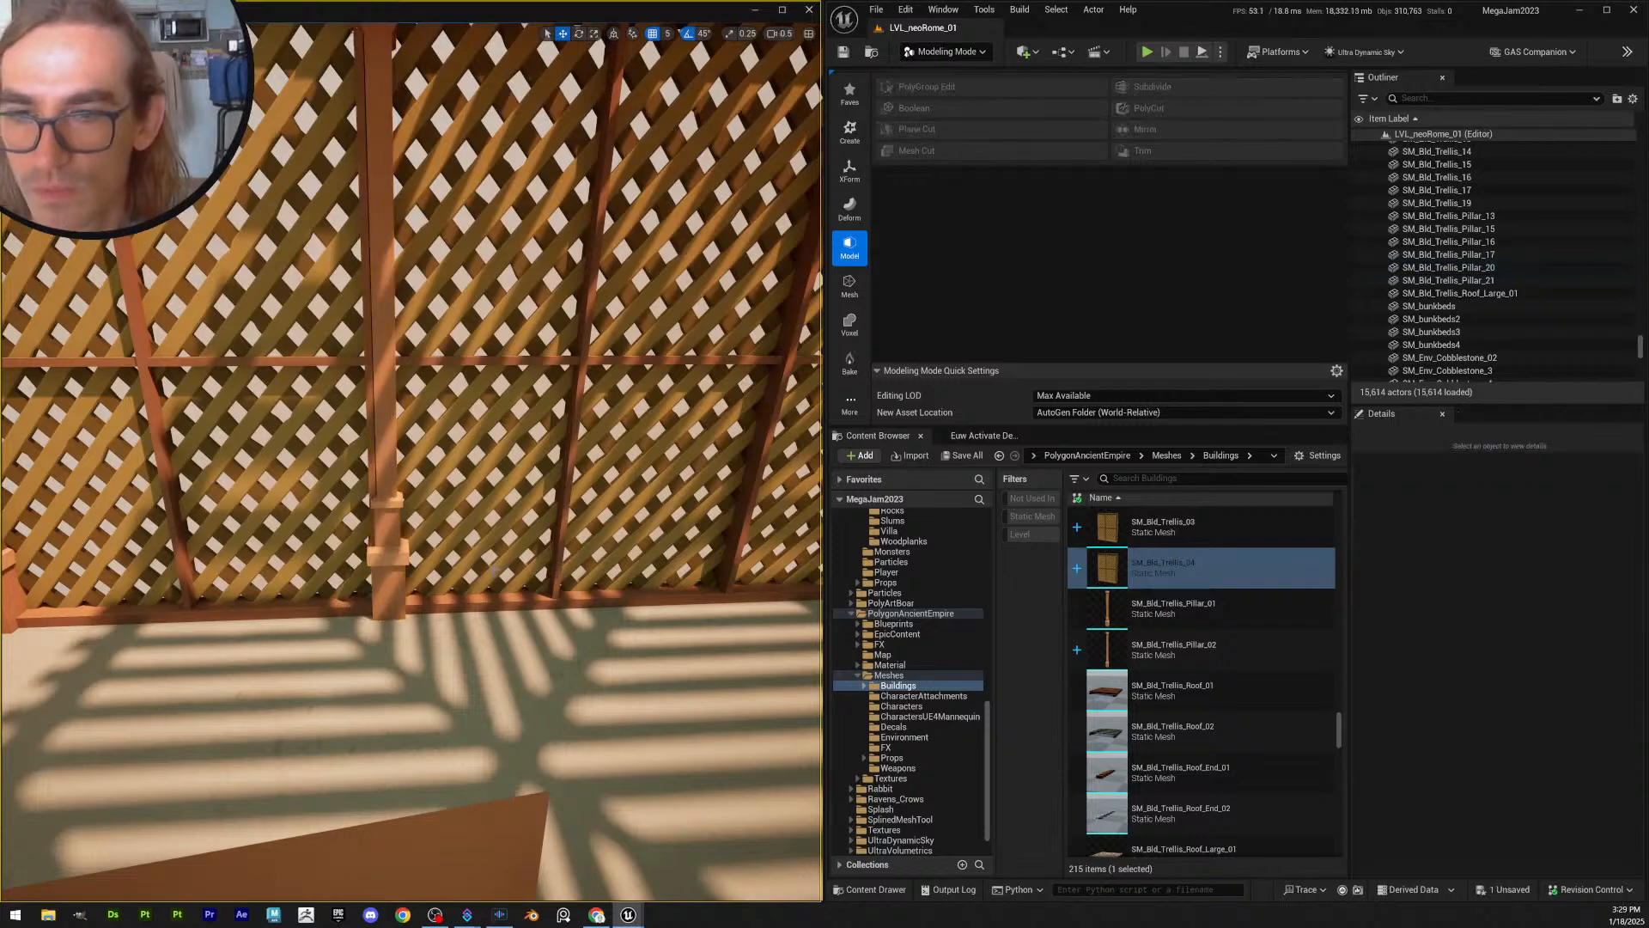
- Compare the position of pillar SM_Bld_Trellis_Pillar_20 with the edge of floor tile villa_floor_01_30x30x628 beneath it
{"action": "right_click_drag", "start_coordinate": [501, 596], "coordinate": [464, 601]}
{"action": "left_click", "coordinate": [464, 600]}
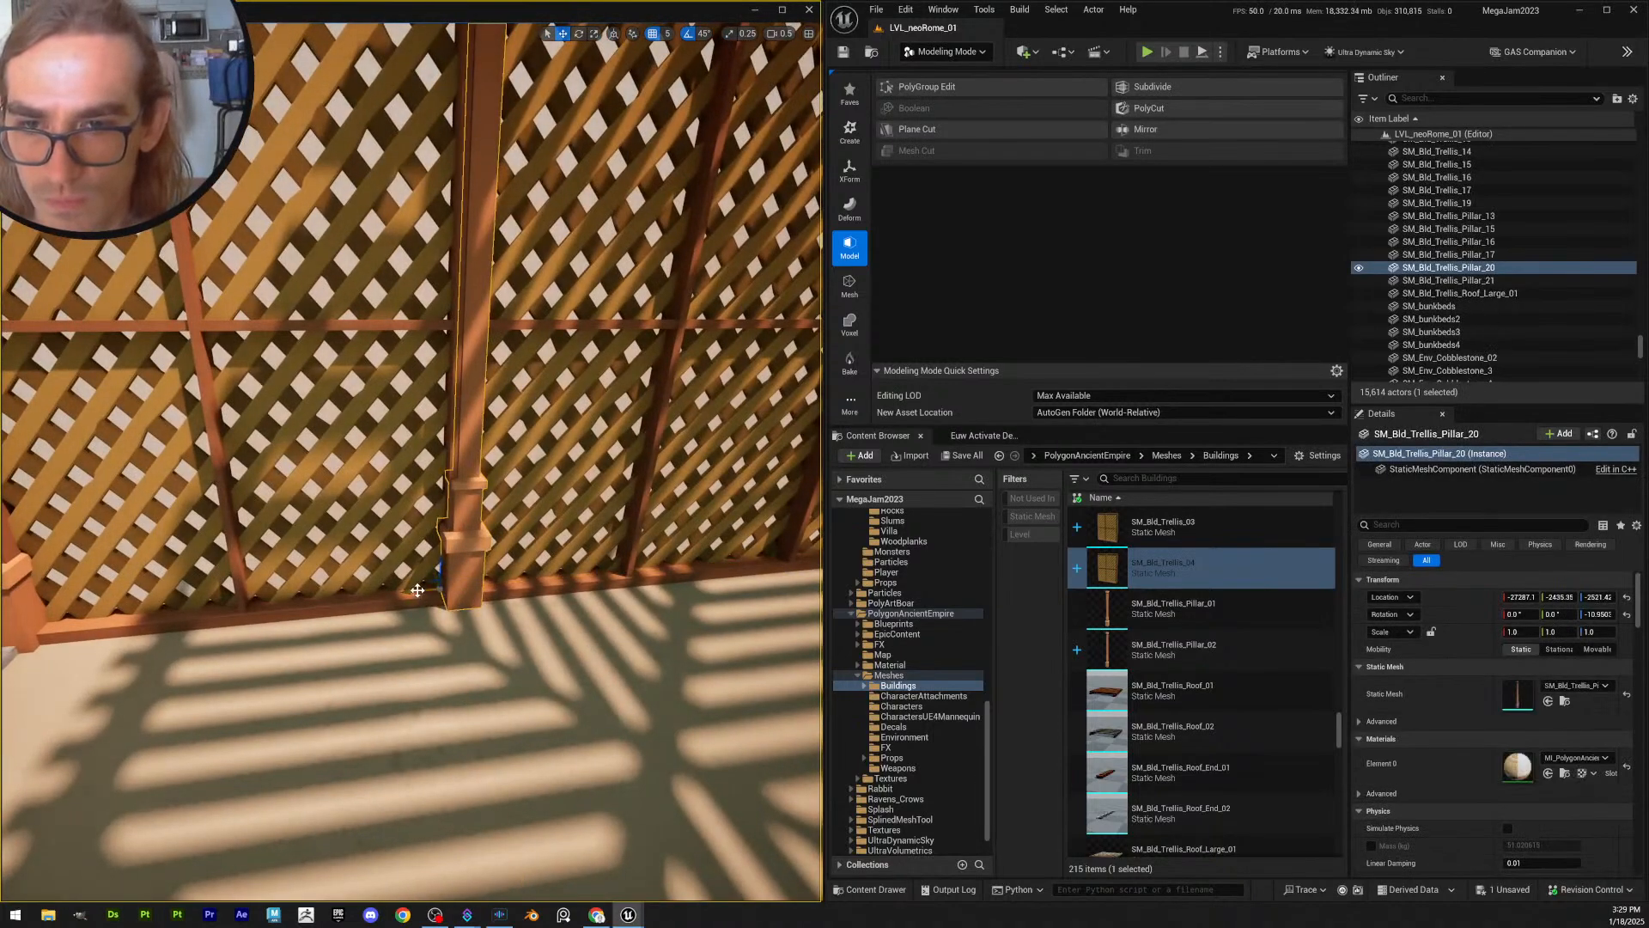
{"action": "left_click_drag", "start_coordinate": [465, 600], "coordinate": [410, 591]}
{"action": "left_click", "coordinate": [533, 659]}
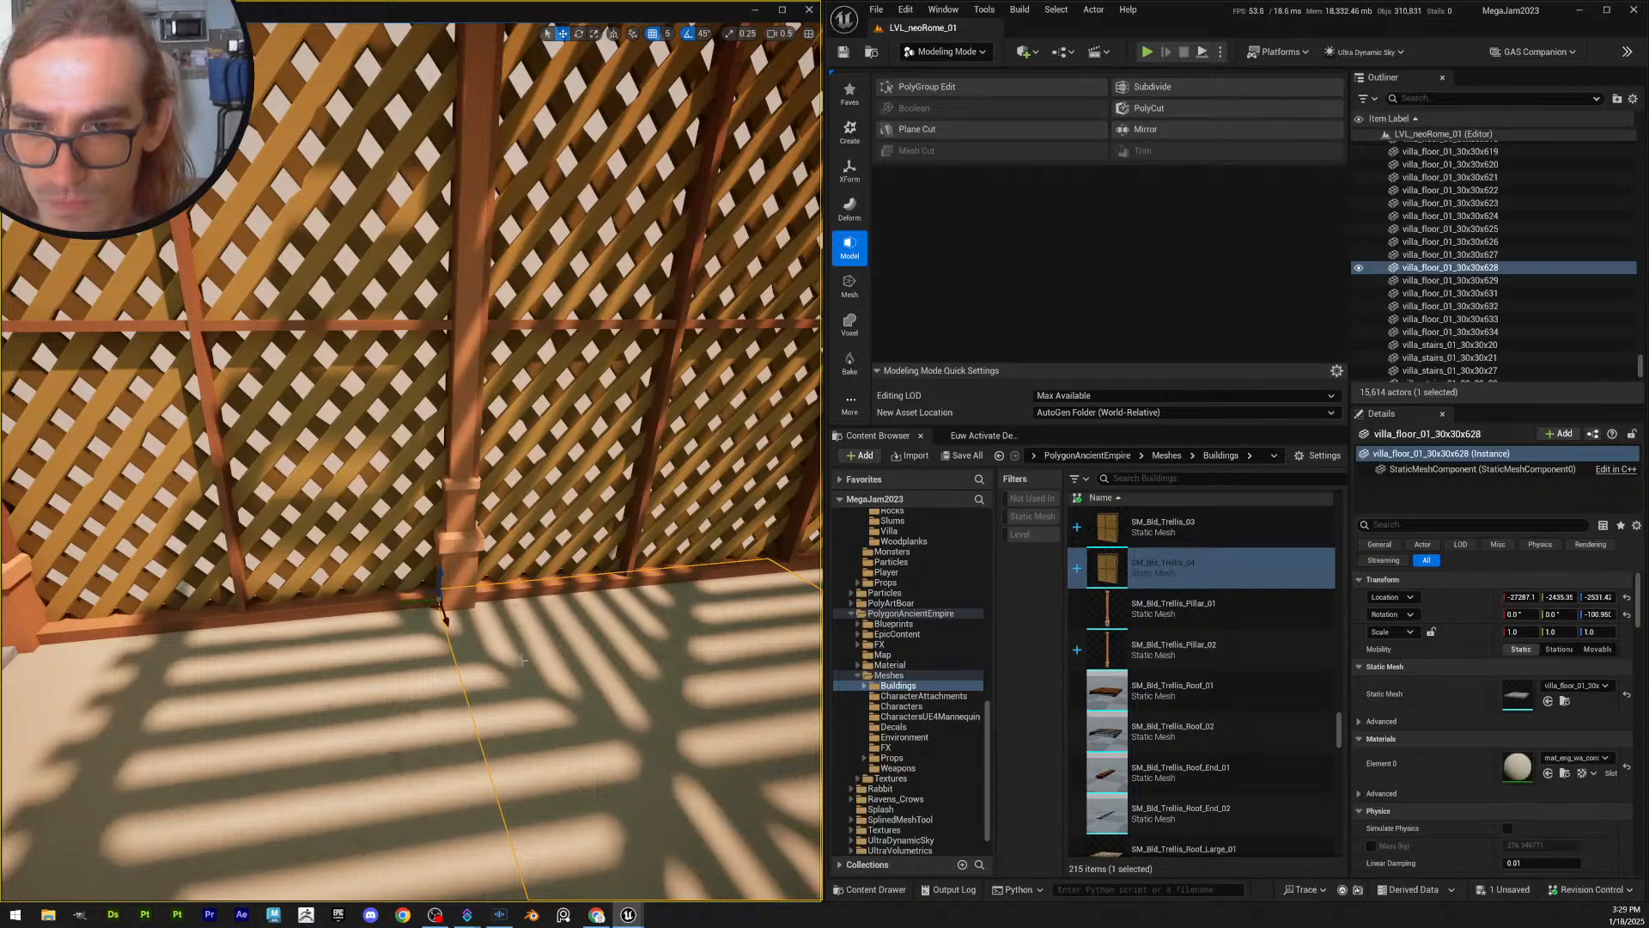
{"action": "right_click_drag", "start_coordinate": [521, 633], "coordinate": [520, 634]}
{"action": "key", "text": "Escape"}
{"action": "key", "text": "d"}
{"action": "key", "text": "d"}
{"action": "key", "text": "a"}
{"action": "right_click_drag", "start_coordinate": [416, 569], "coordinate": [416, 569]}
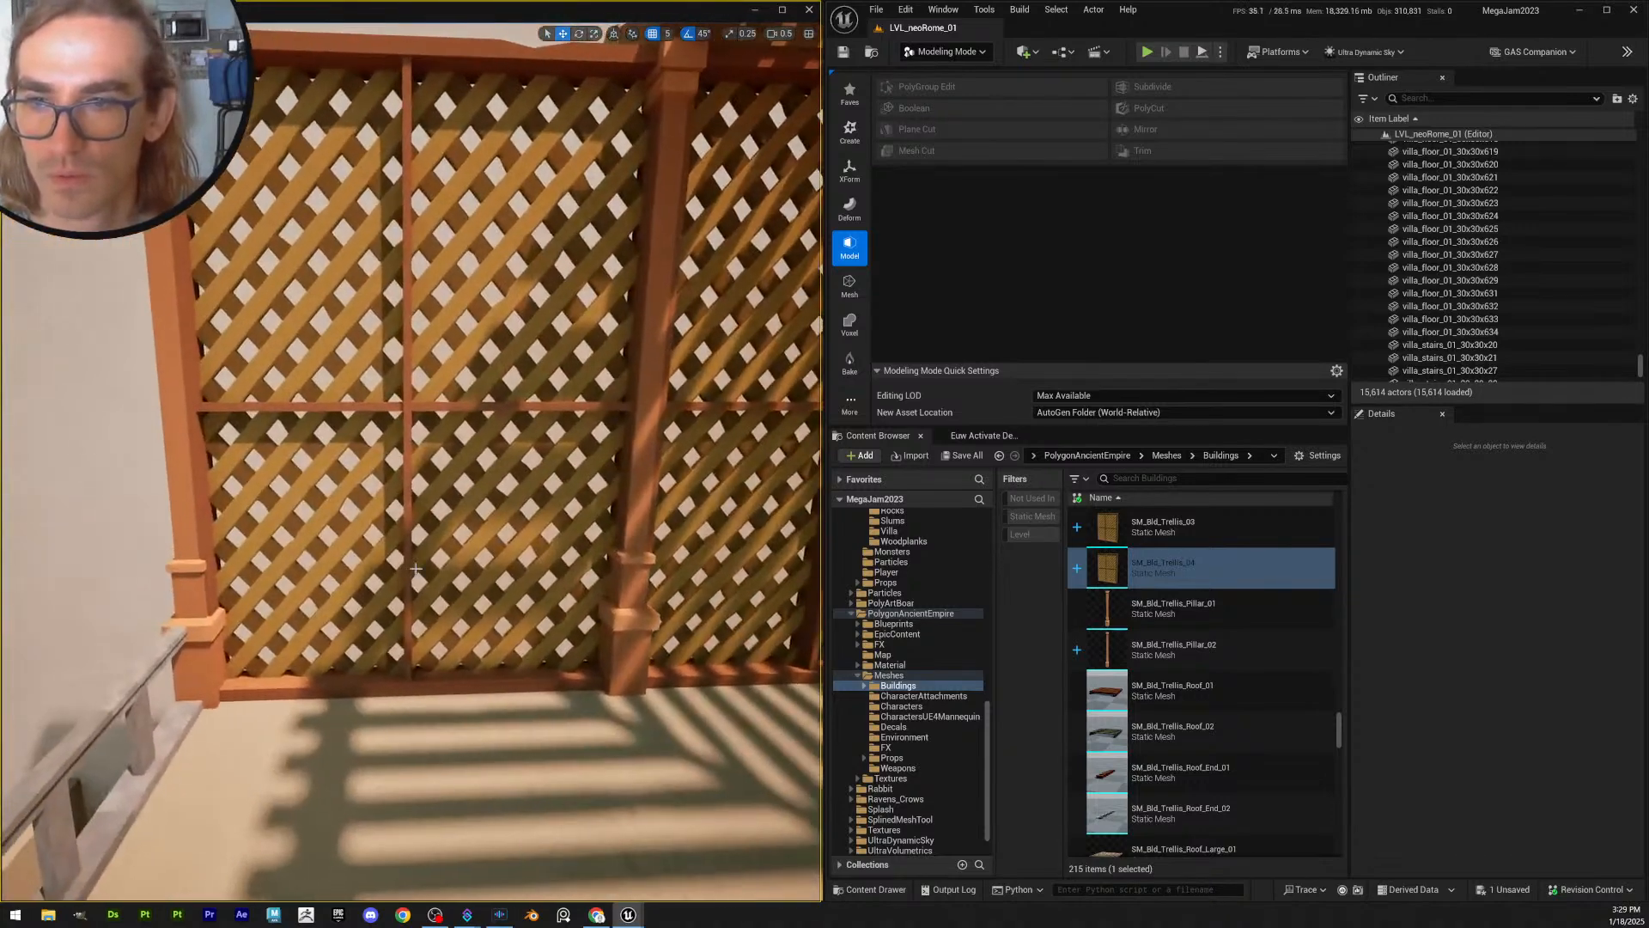
- Try to shift corner panel SM_Bld_Trellis_19 along the back wall by 5 units and move it back
{"action": "left_click", "coordinate": [491, 460]}
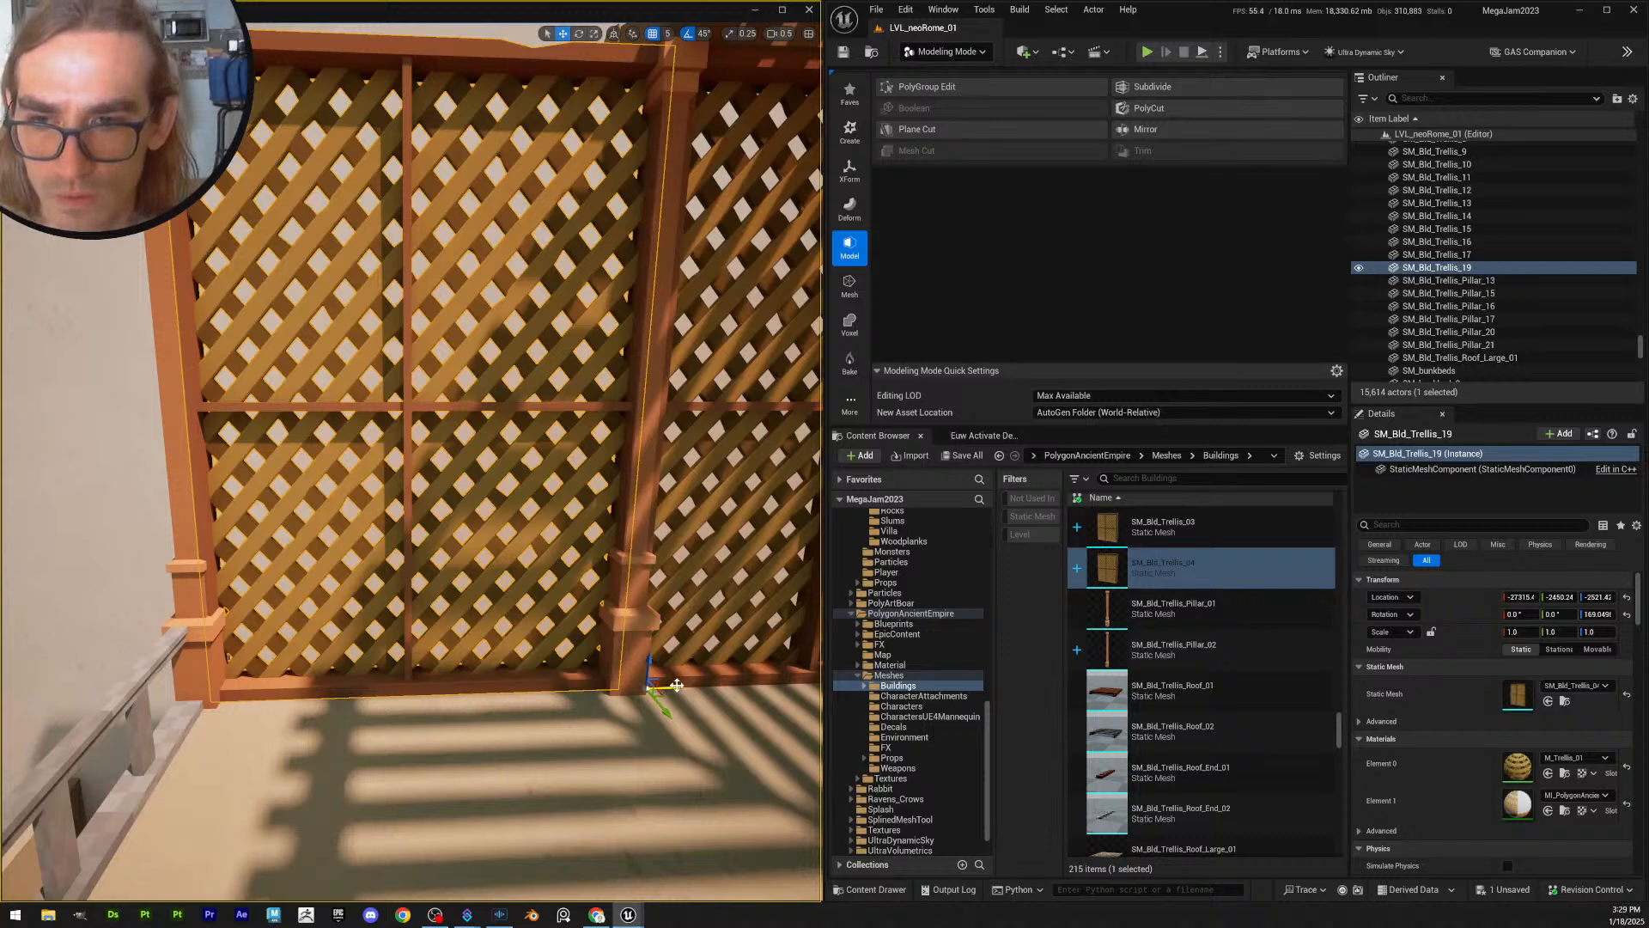
{"action": "left_click_drag", "start_coordinate": [674, 686], "coordinate": [669, 686]}
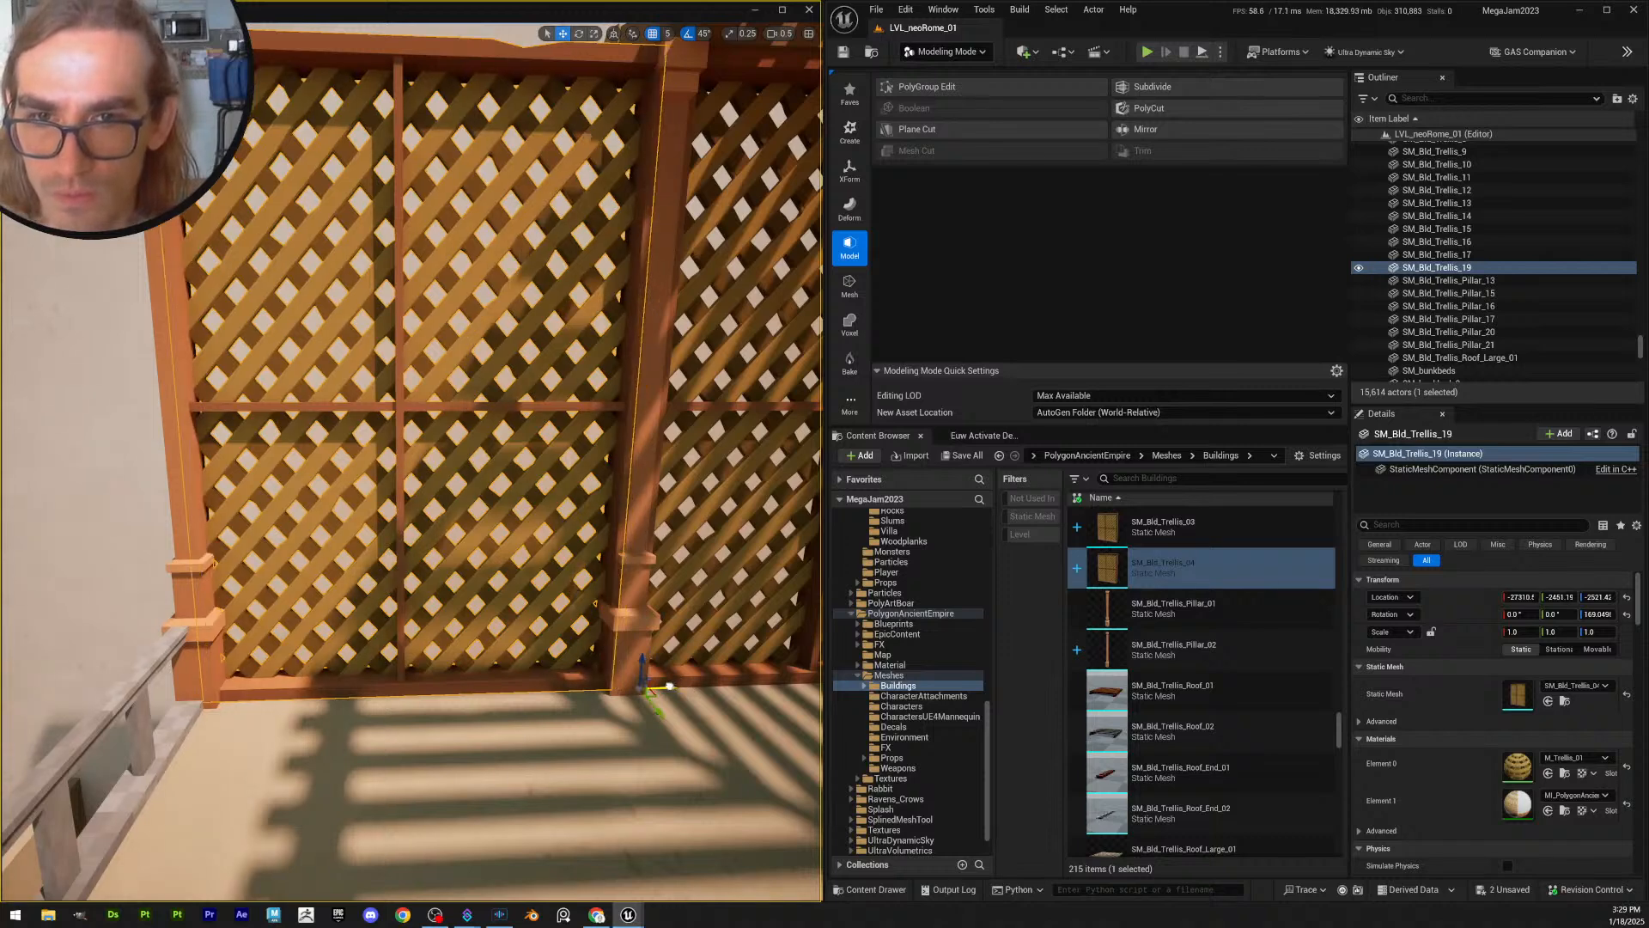
{"action": "left_click_drag", "start_coordinate": [670, 687], "coordinate": [675, 686]}
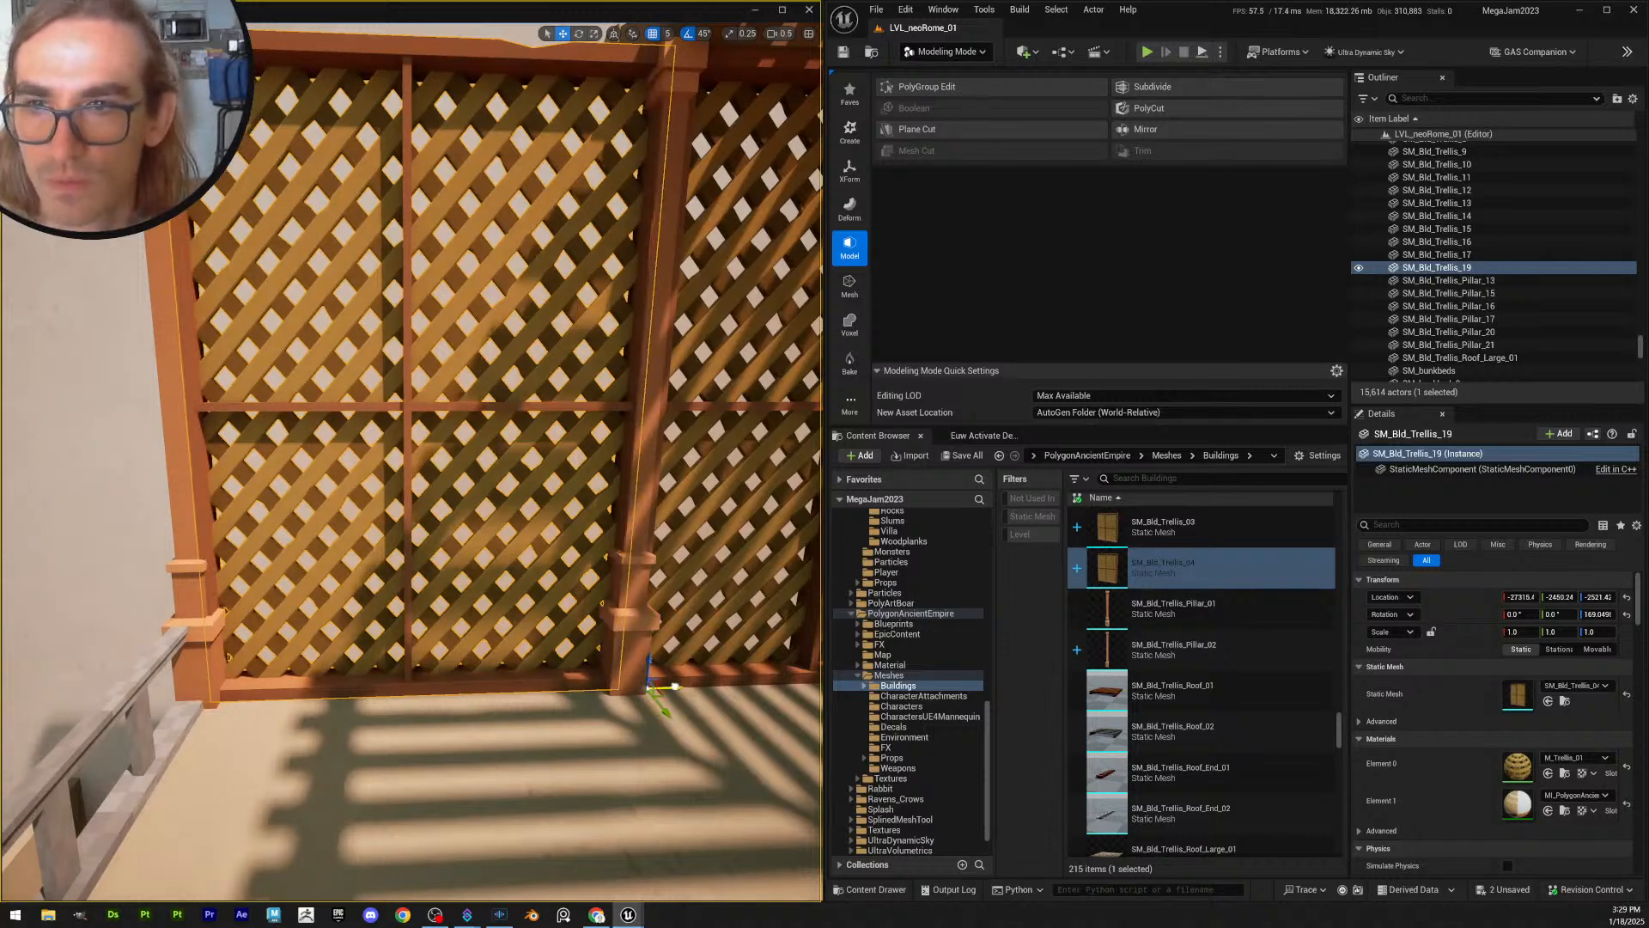
{"action": "key", "text": "Escape"}
- Examine how the edges of the floor tiles along the back wall line up with the trellis panel joints
{"action": "key", "text": "w"}
{"action": "right_click_drag", "start_coordinate": [674, 671], "coordinate": [688, 739]}
{"action": "key", "text": "s"}
{"action": "left_click", "coordinate": [397, 636]}
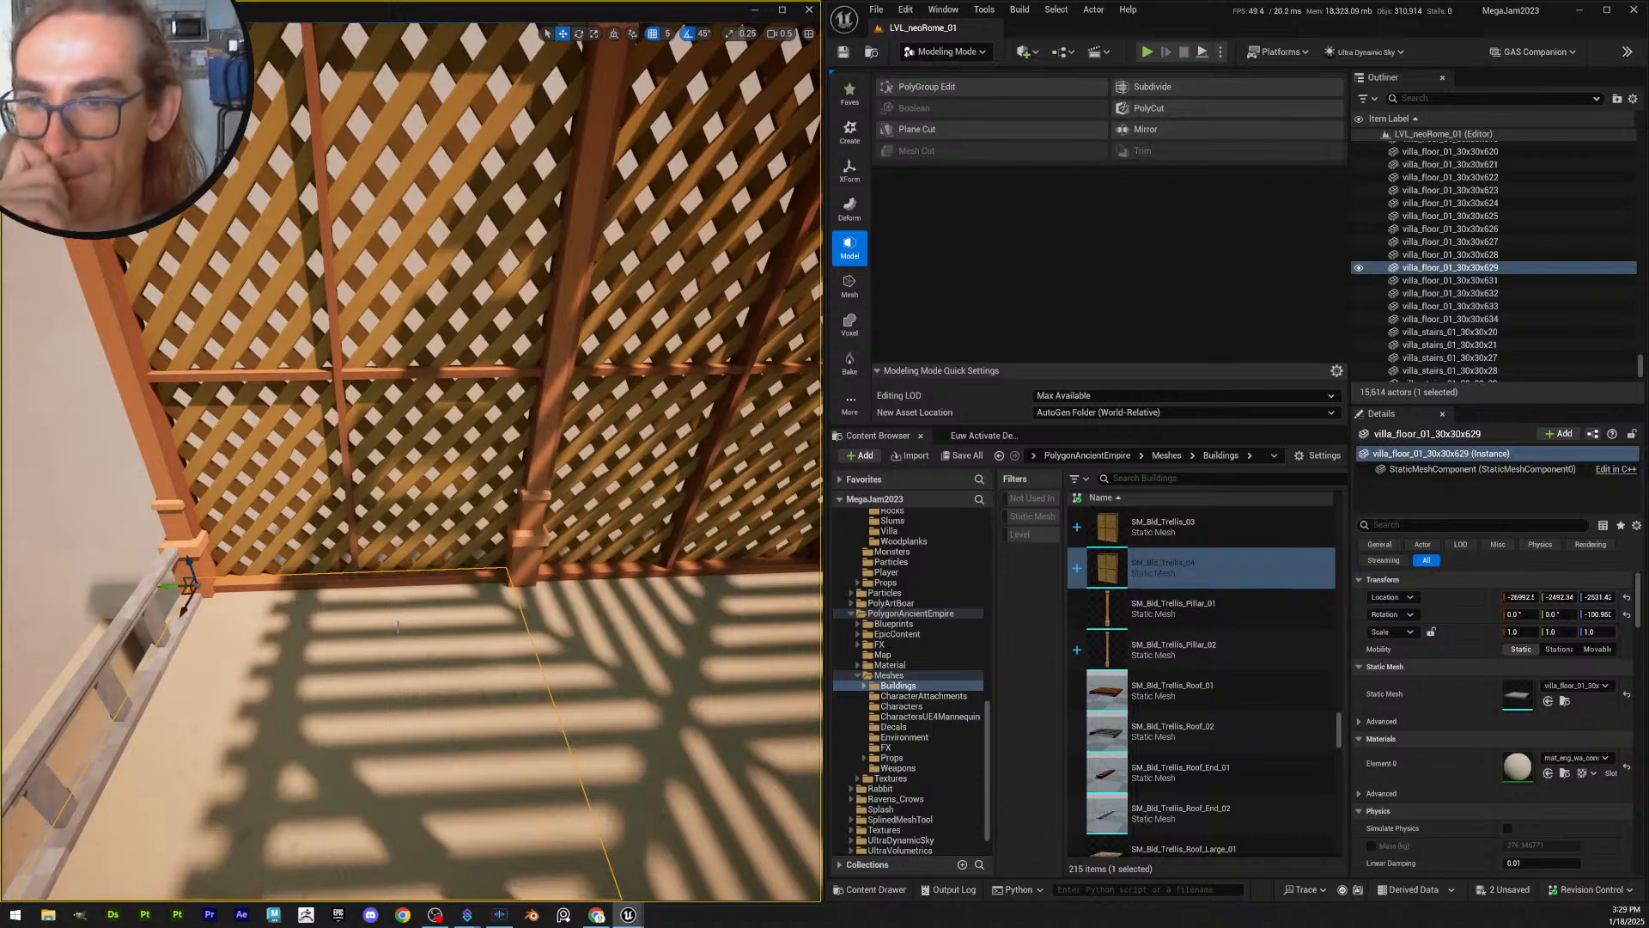
{"action": "left_click", "coordinate": [399, 513]}
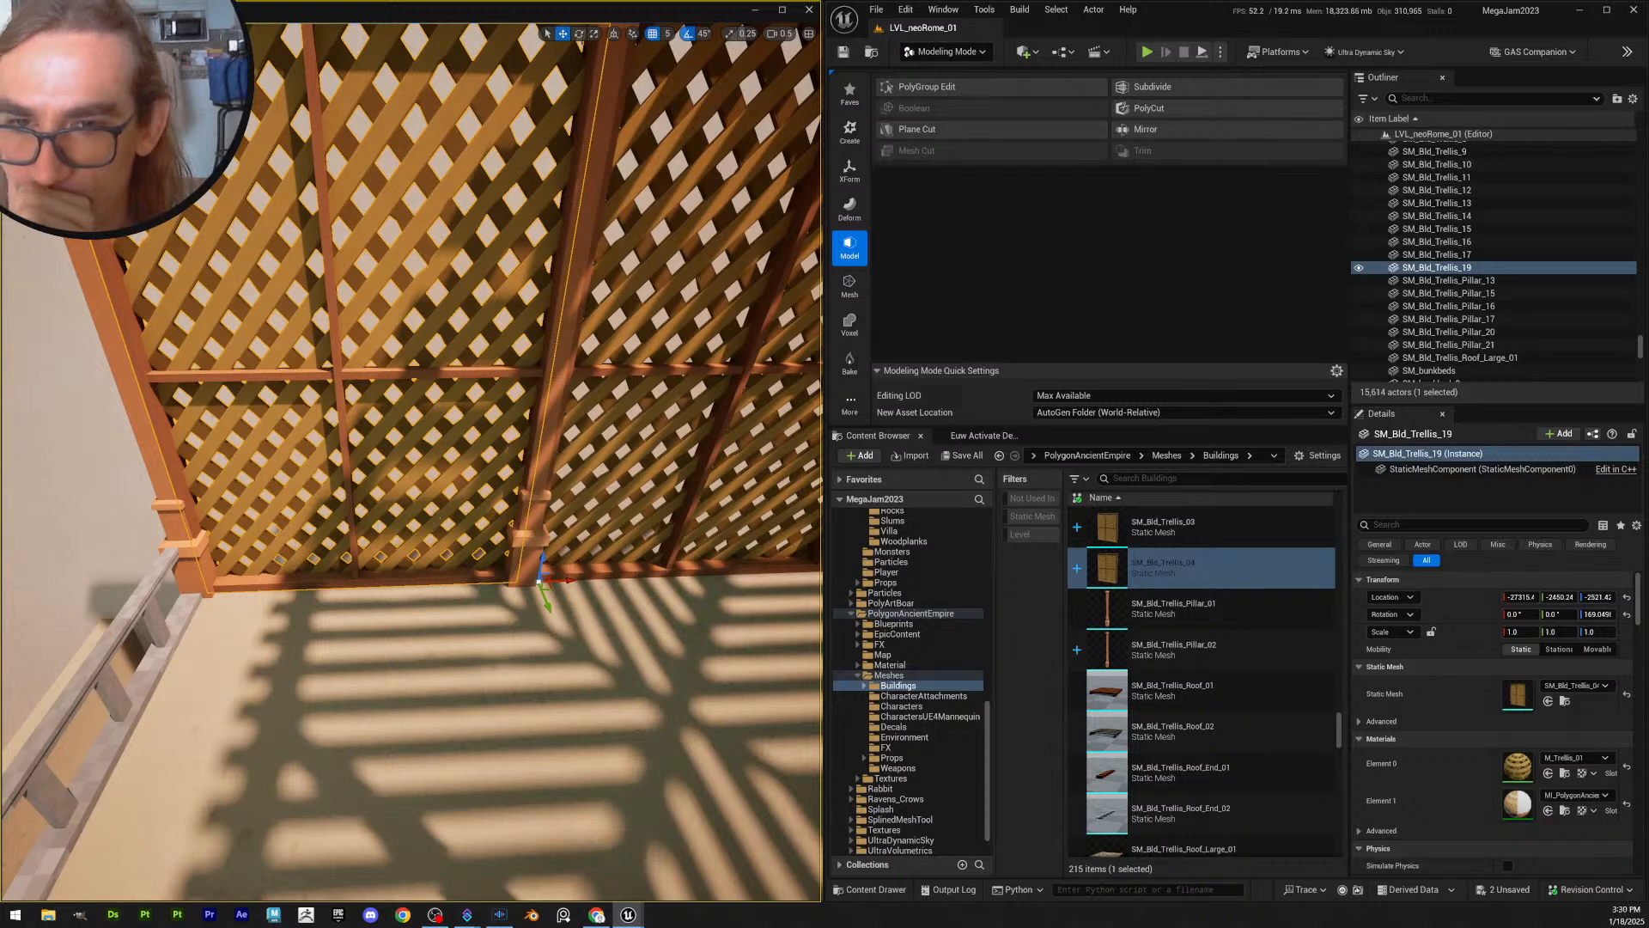
{"action": "left_click", "coordinate": [513, 598]}
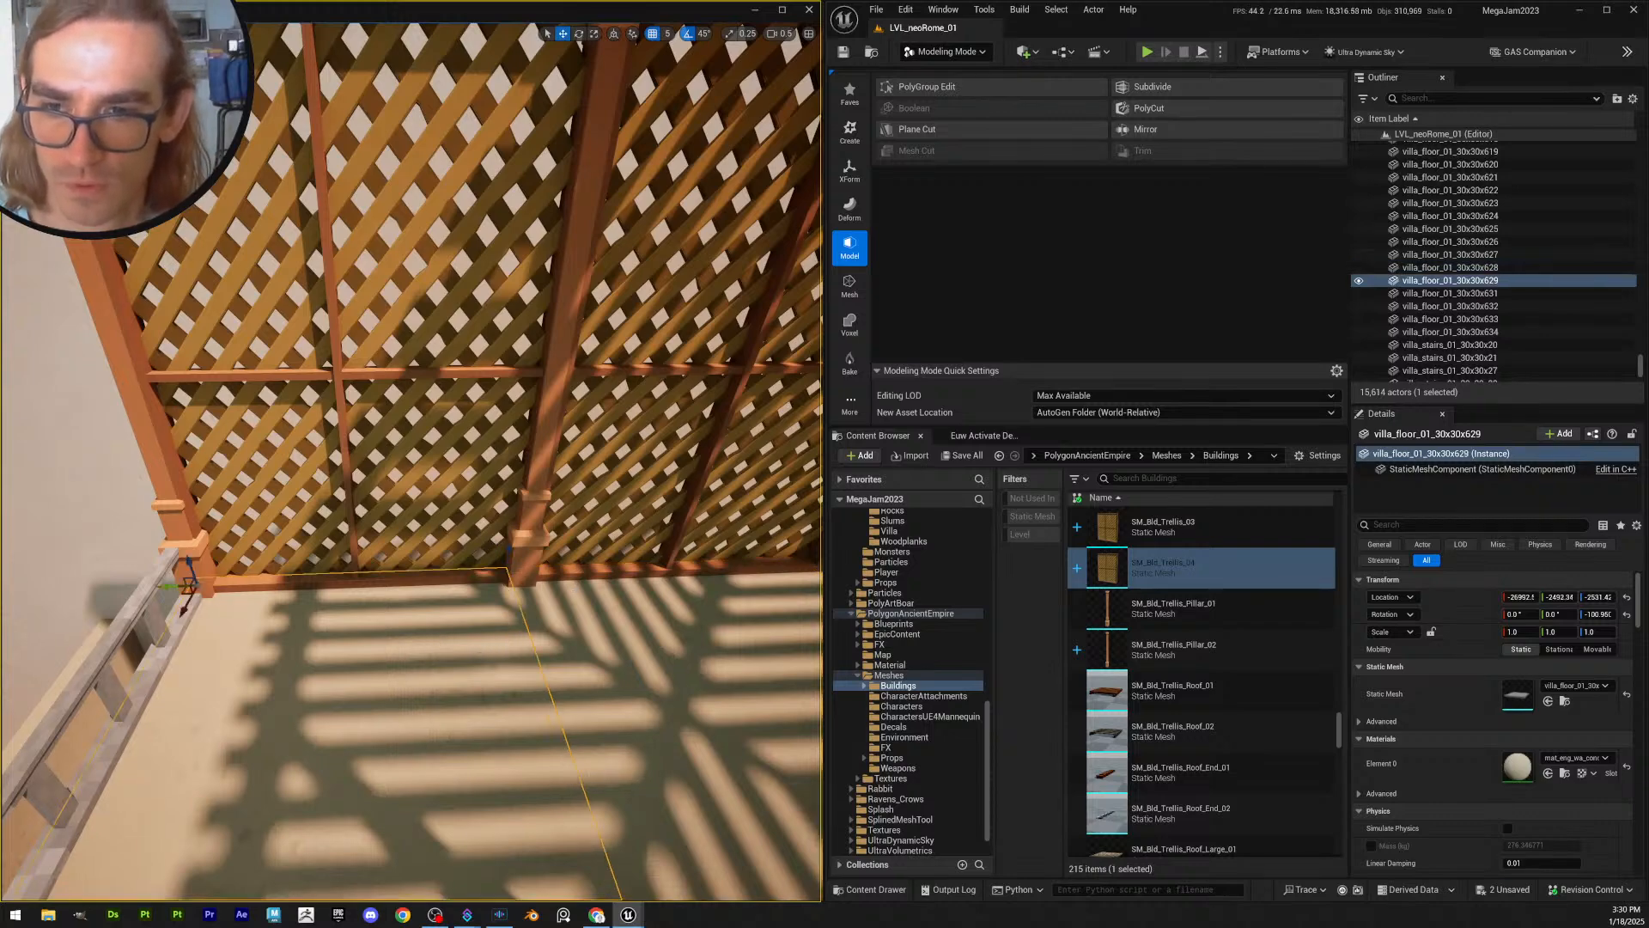
{"action": "right_click_drag", "start_coordinate": [438, 645], "coordinate": [523, 518]}
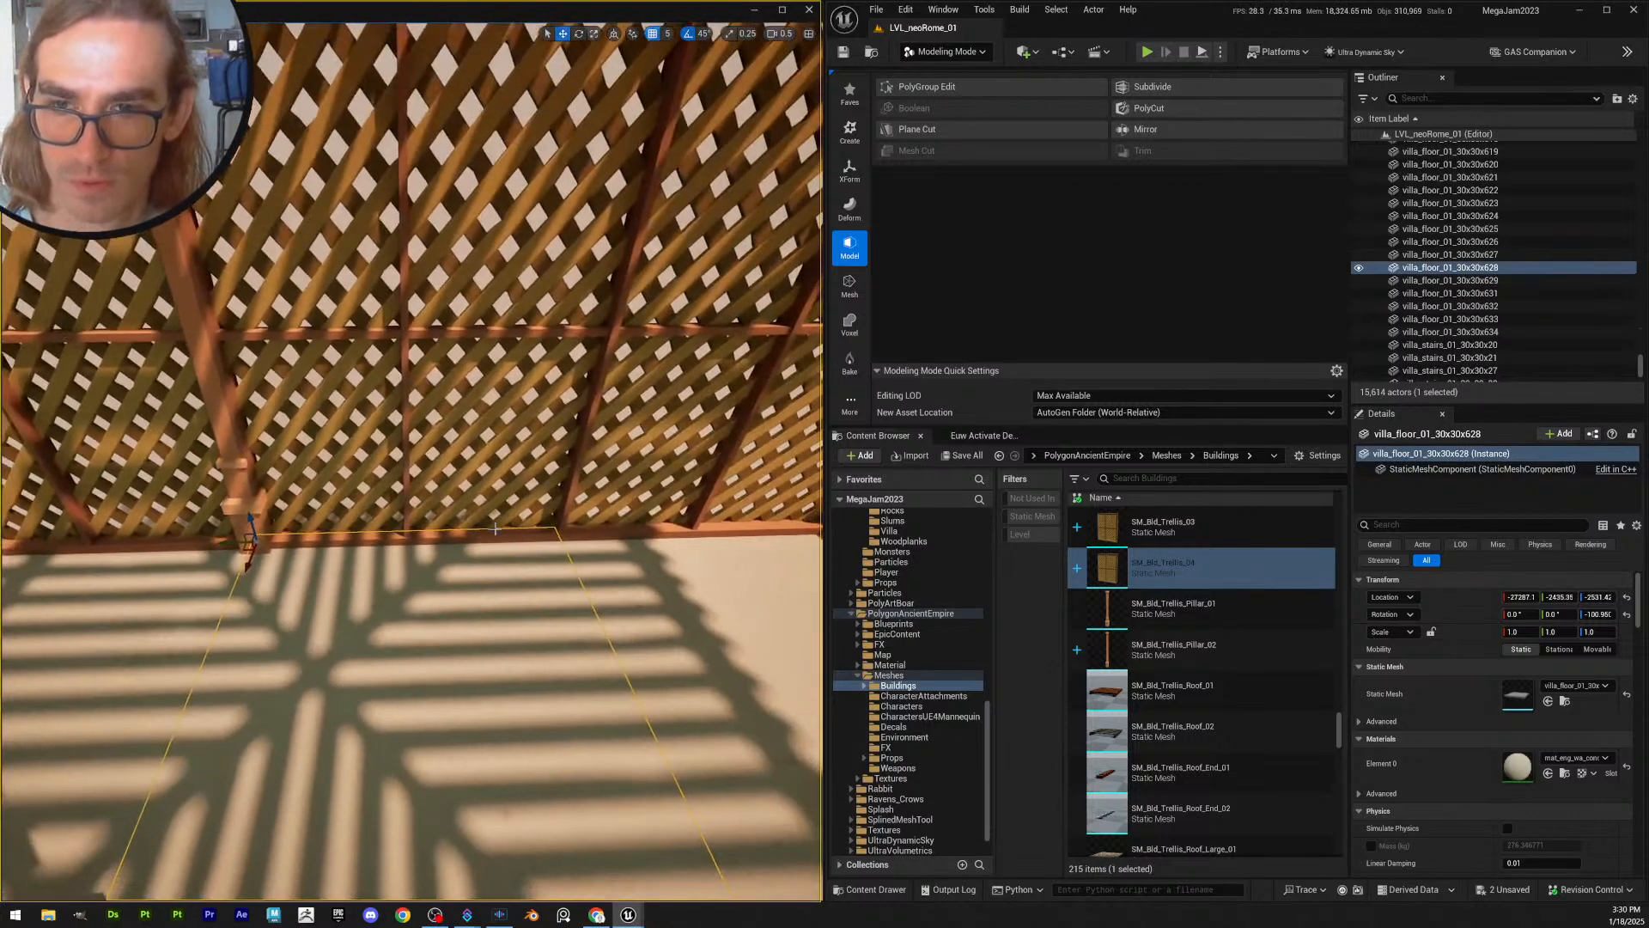
{"action": "left_click", "coordinate": [523, 518]}
{"action": "left_click", "coordinate": [552, 574]}
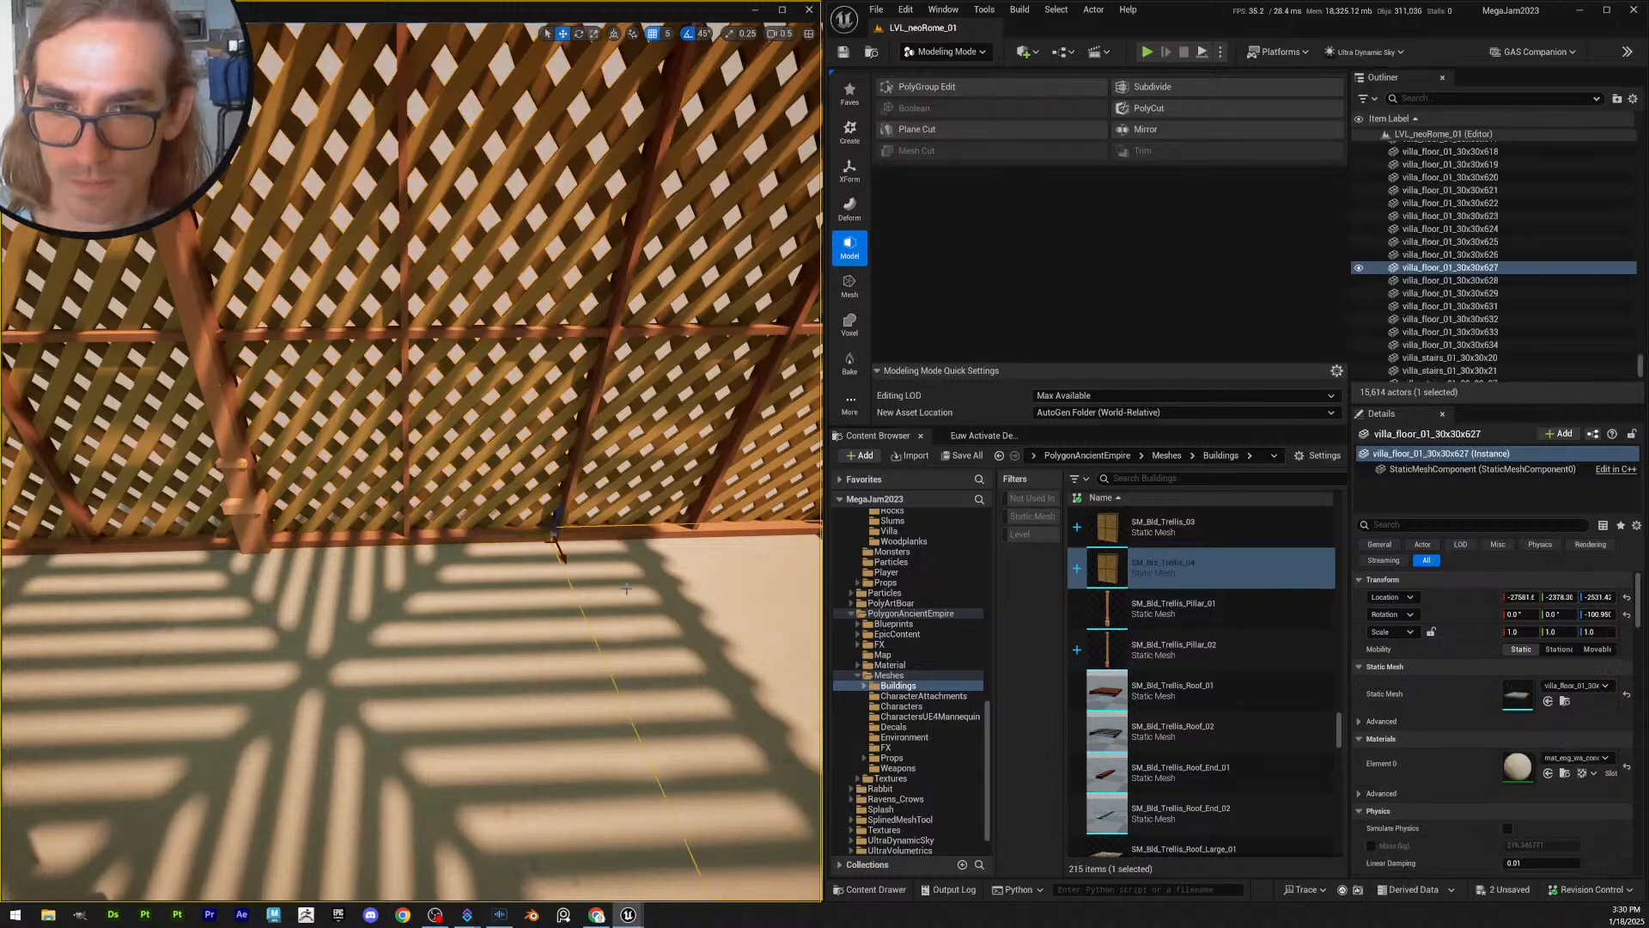
- Inspect the far end of panel SM_Bld_Trellis_8 against the end pillar and the house wall corner beneath it
{"action": "right_click_drag", "start_coordinate": [625, 594], "coordinate": [518, 587]}
{"action": "left_click", "coordinate": [660, 544]}
{"action": "left_click", "coordinate": [514, 578]}
{"action": "left_click", "coordinate": [311, 545]}
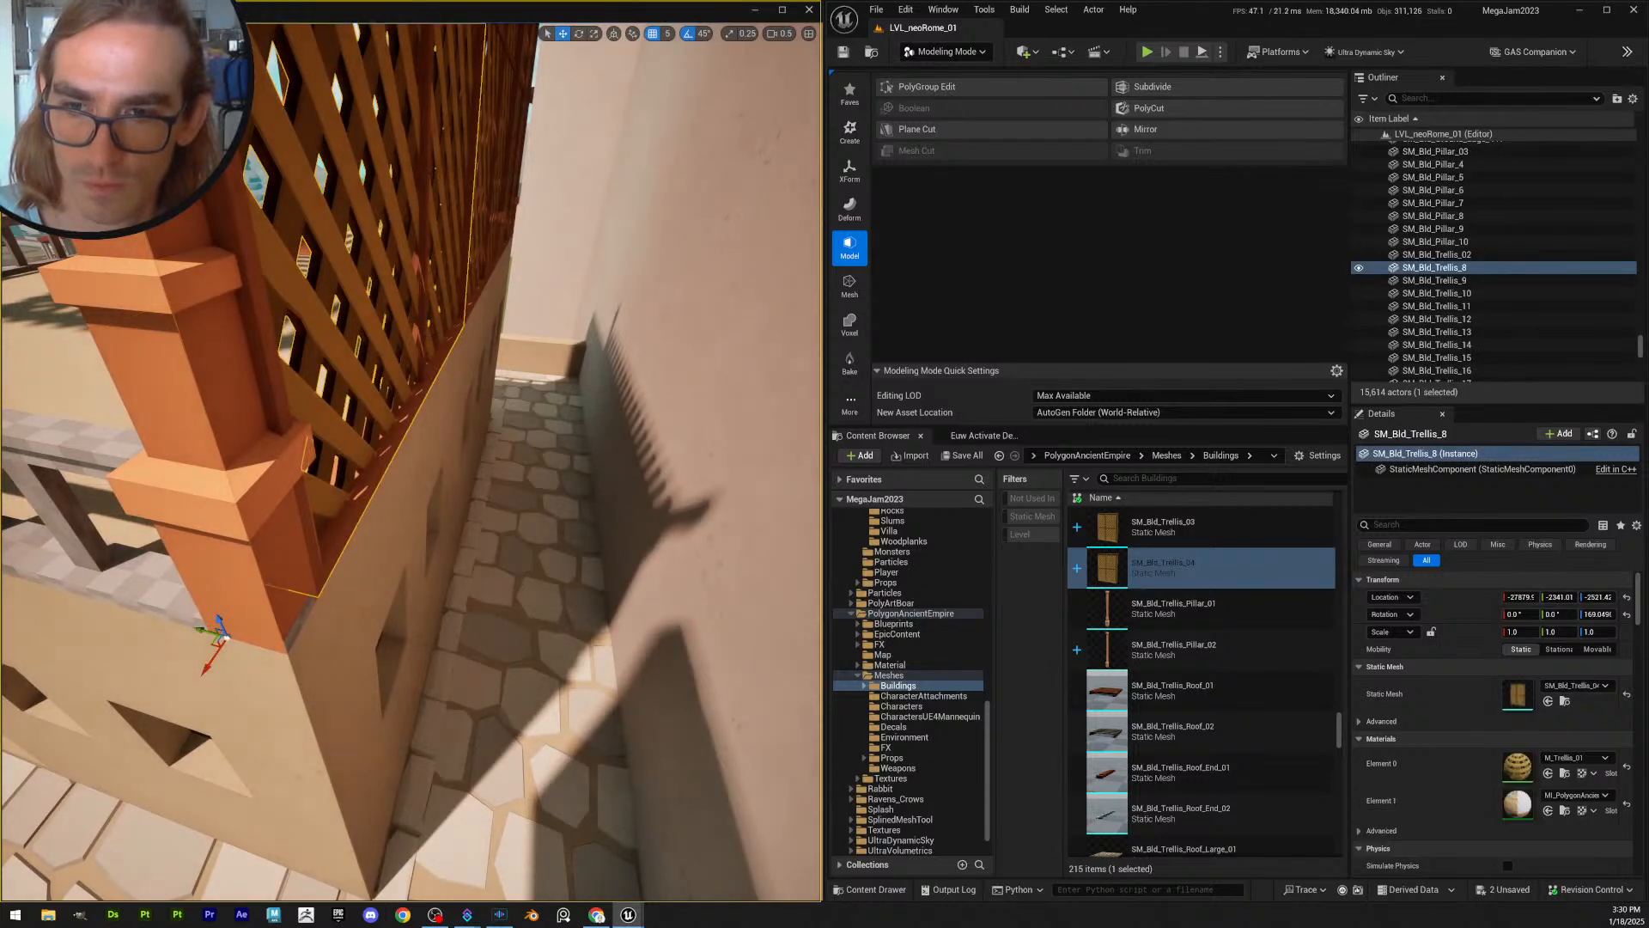
{"action": "right_click_drag", "start_coordinate": [311, 546], "coordinate": [350, 342]}
{"action": "left_click", "coordinate": [366, 508]}
{"action": "left_click", "coordinate": [370, 350], "text": "ctrl"}
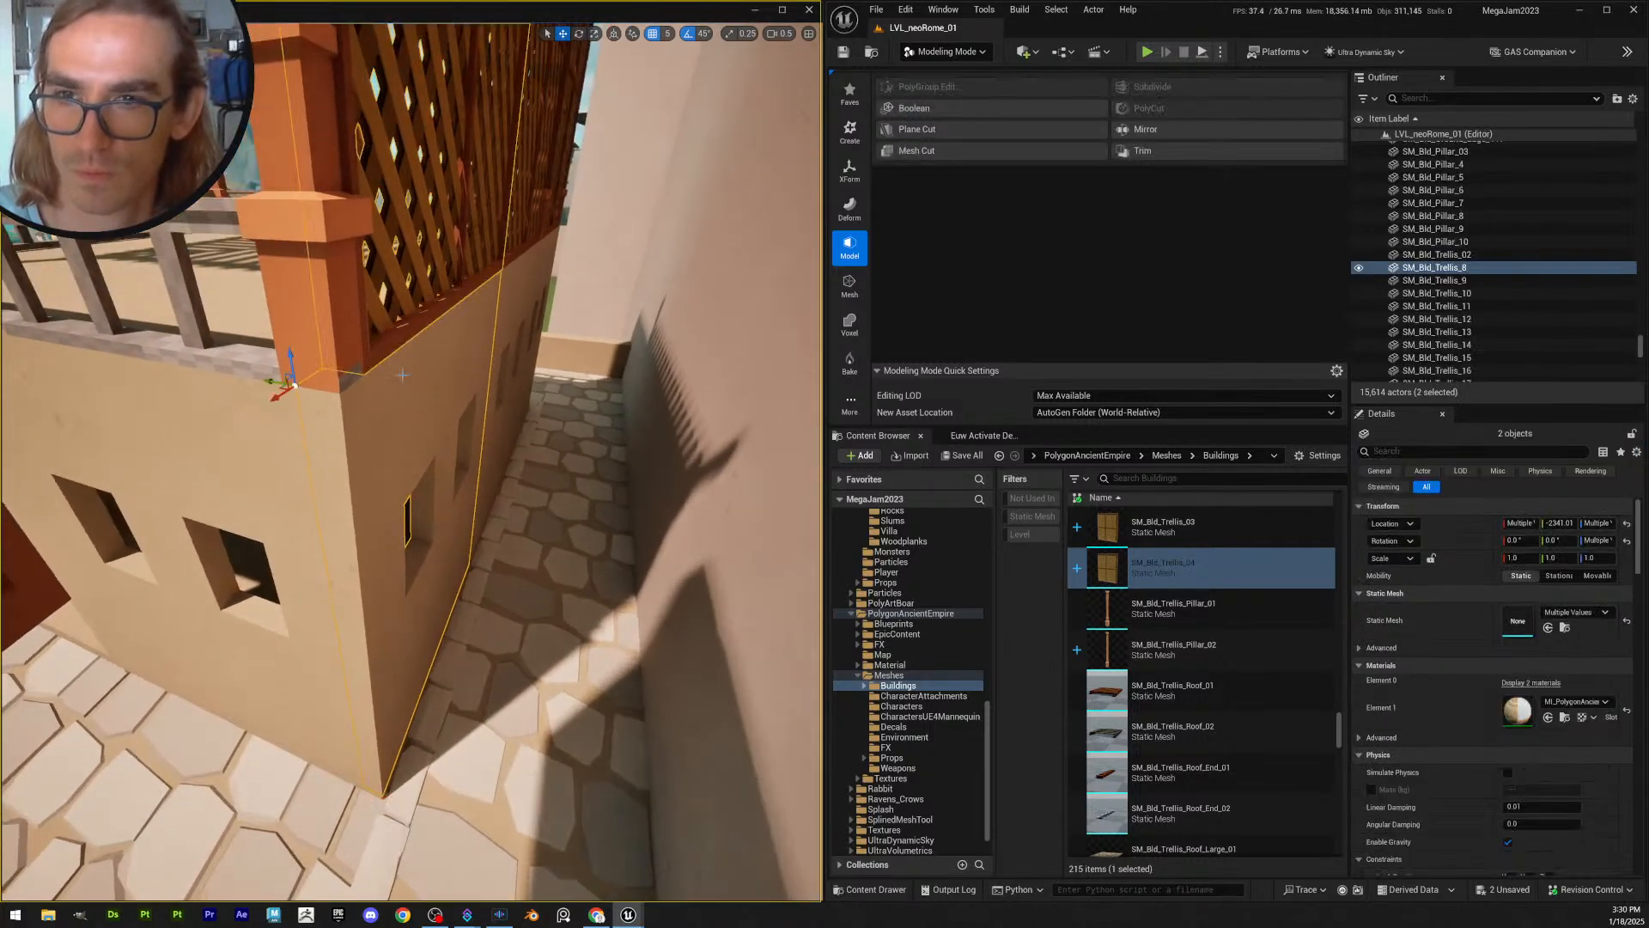
{"action": "right_click_drag", "start_coordinate": [433, 458], "coordinate": [356, 476]}
{"action": "key", "text": "Escape"}
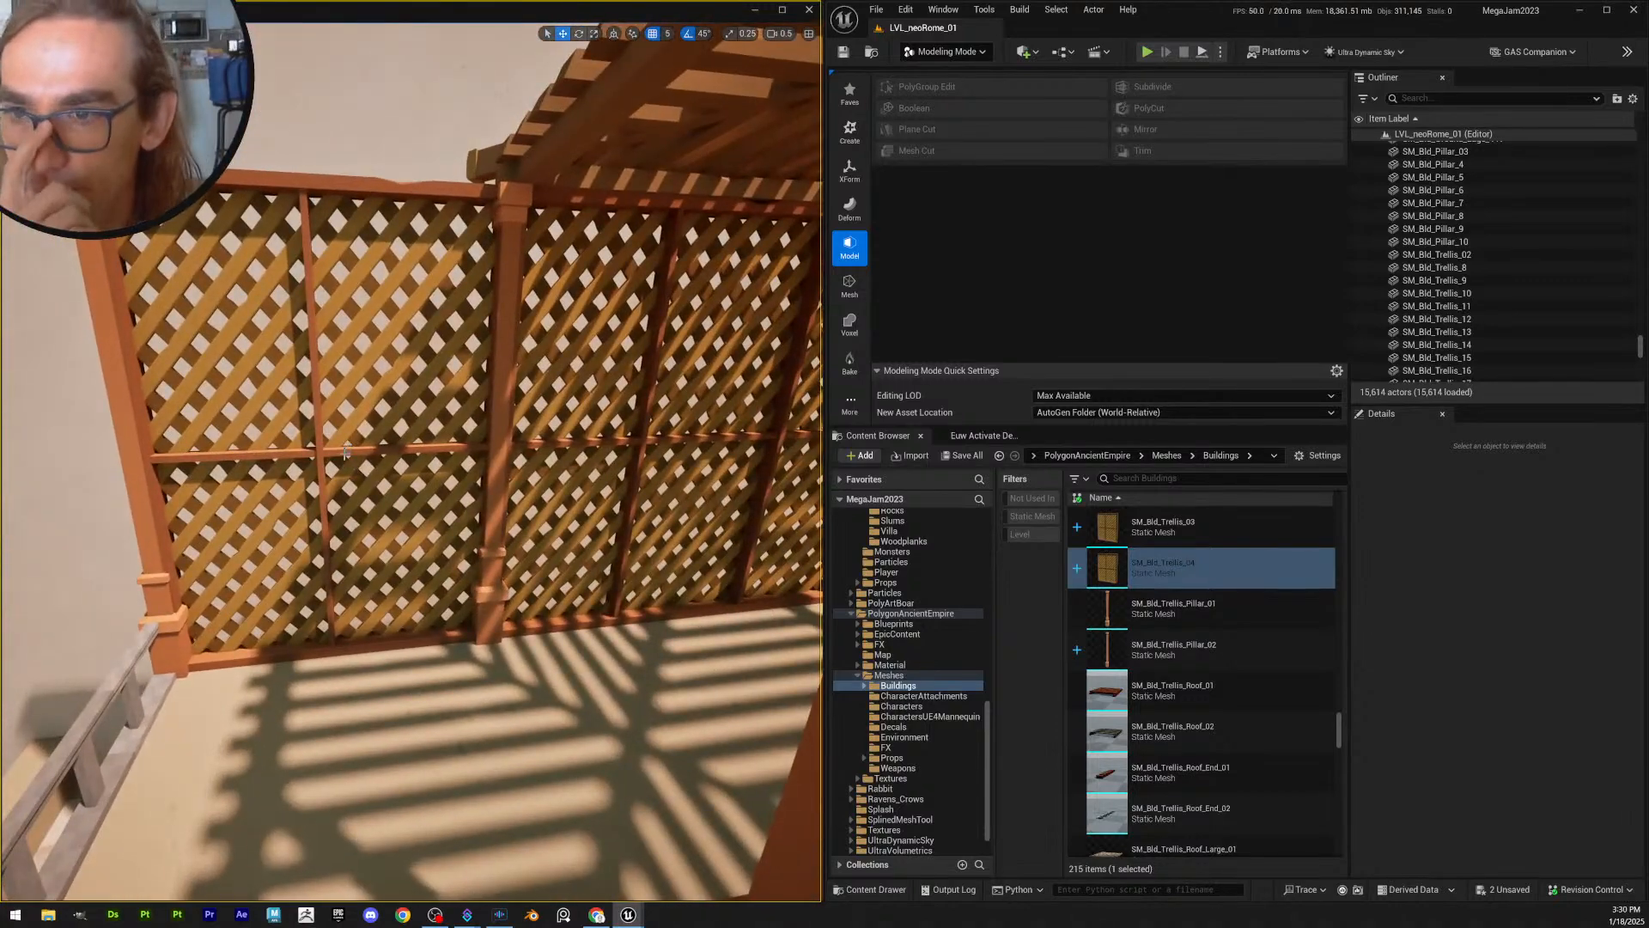
- Check the extent of corner panel SM_Bld_Trellis_19 and save the level
{"action": "left_click", "coordinate": [347, 452]}
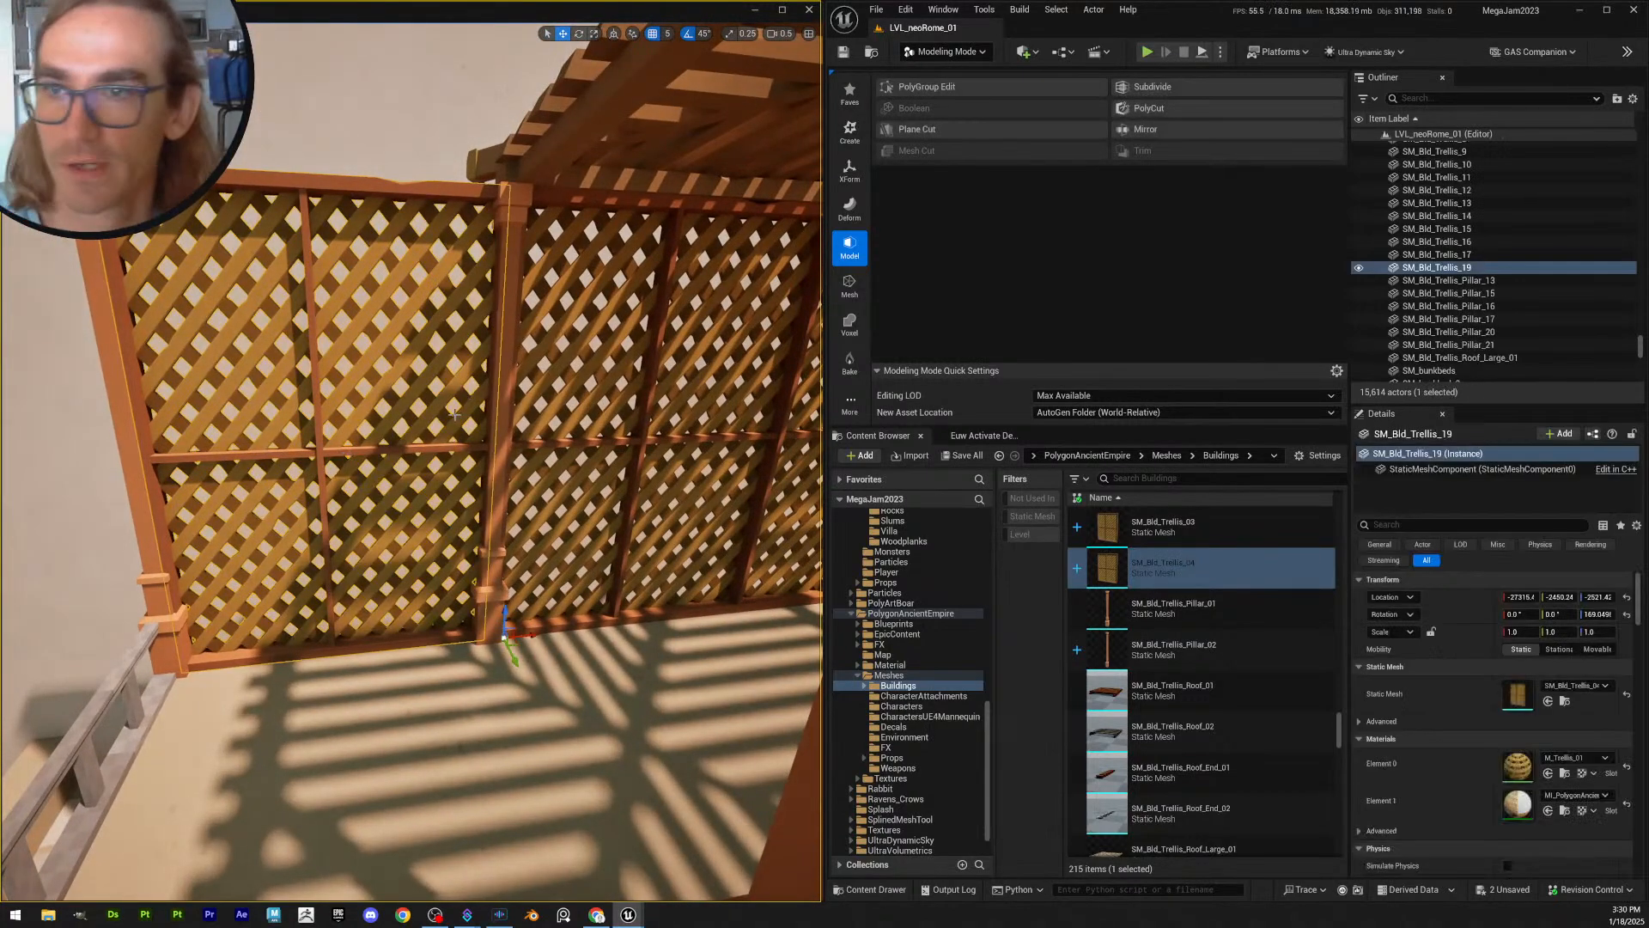
{"action": "mouse_move", "coordinate": [454, 415]}
{"action": "right_mouse_down"}
{"action": "mouse_move", "coordinate": [451, 391]}
{"action": "mouse_move", "coordinate": [468, 391]}
{"action": "mouse_move", "coordinate": [452, 395]}
{"action": "right_mouse_up"}
{"action": "key", "text": "Escape"}
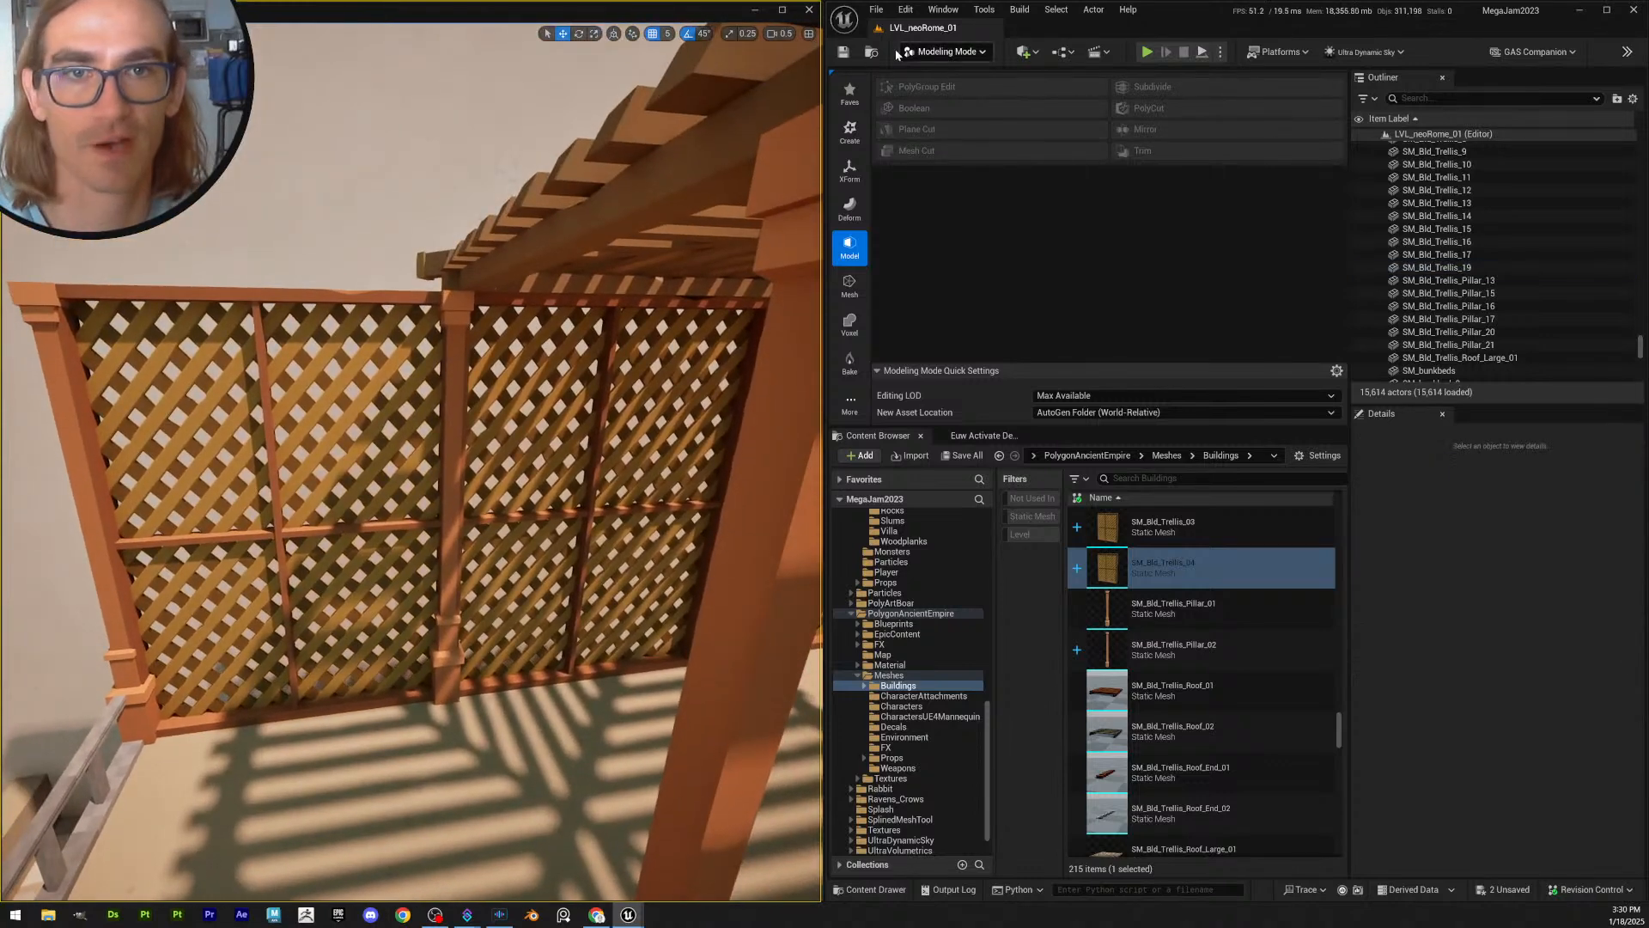
{"action": "key", "text": "ctrl+s"}
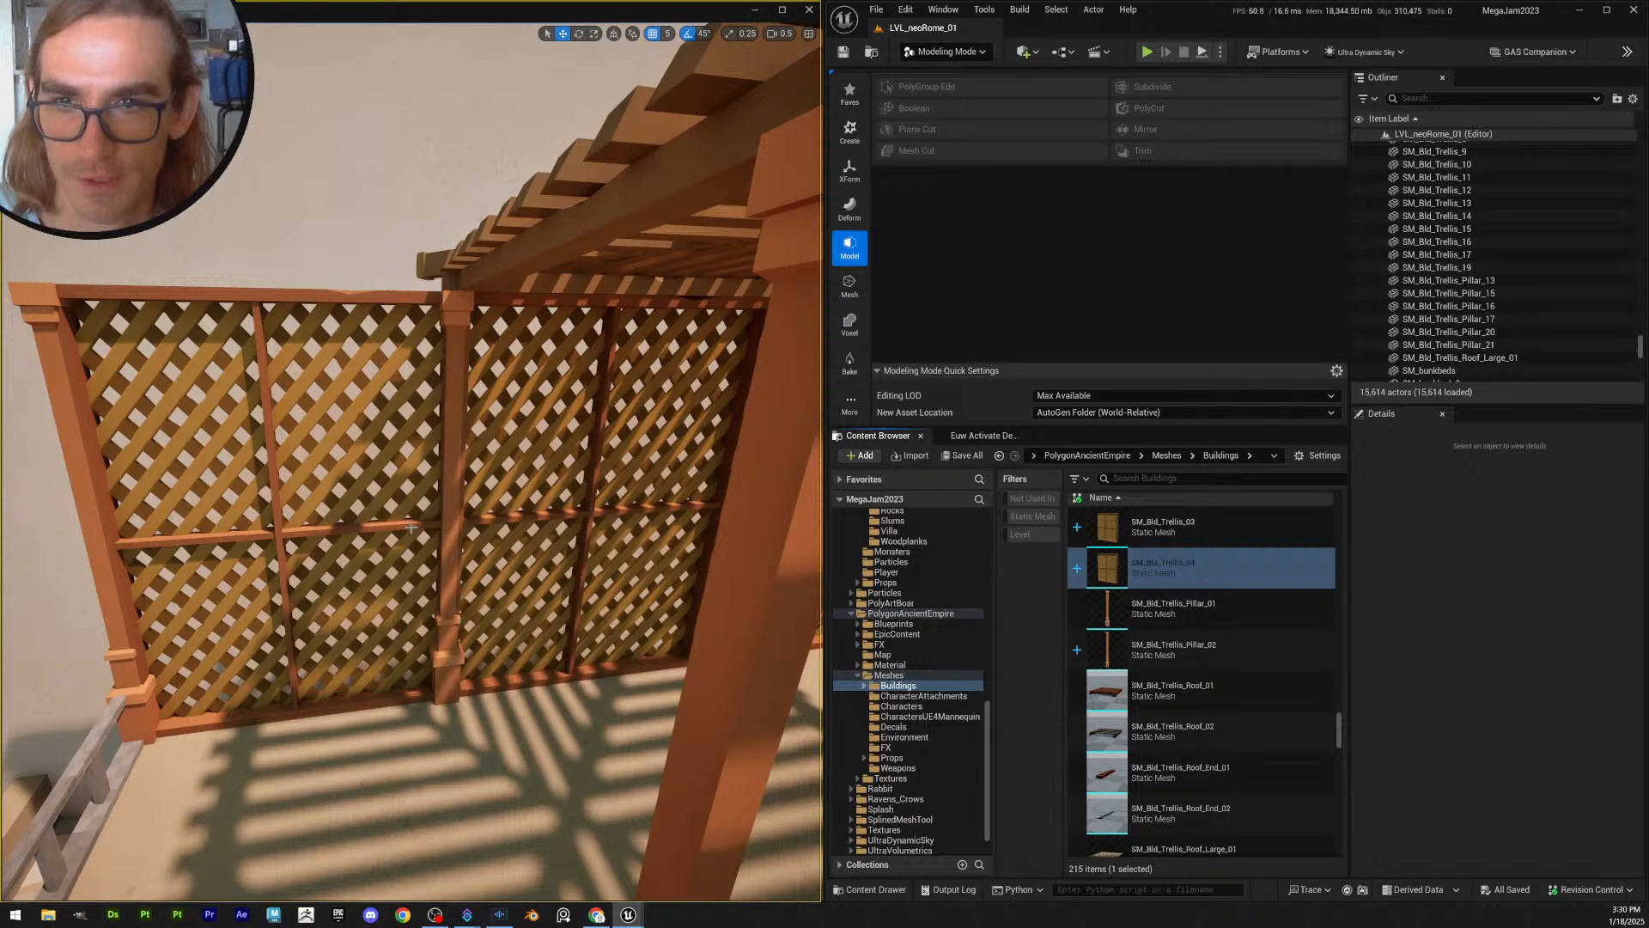
- Examine where panels SM_Bld_Trellis_19 and SM_Bld_Trellis_8 begin and end relative to the pillars along the back wall
{"action": "mouse_move", "coordinate": [480, 519]}
{"action": "right_mouse_down"}
{"action": "mouse_move", "coordinate": [453, 518]}
{"action": "mouse_move", "coordinate": [456, 554]}
{"action": "mouse_move", "coordinate": [453, 532]}
{"action": "right_mouse_up"}
{"action": "key", "text": "w"}
{"action": "key", "text": "s"}
{"action": "left_click", "coordinate": [455, 521]}
{"action": "key", "text": "s"}
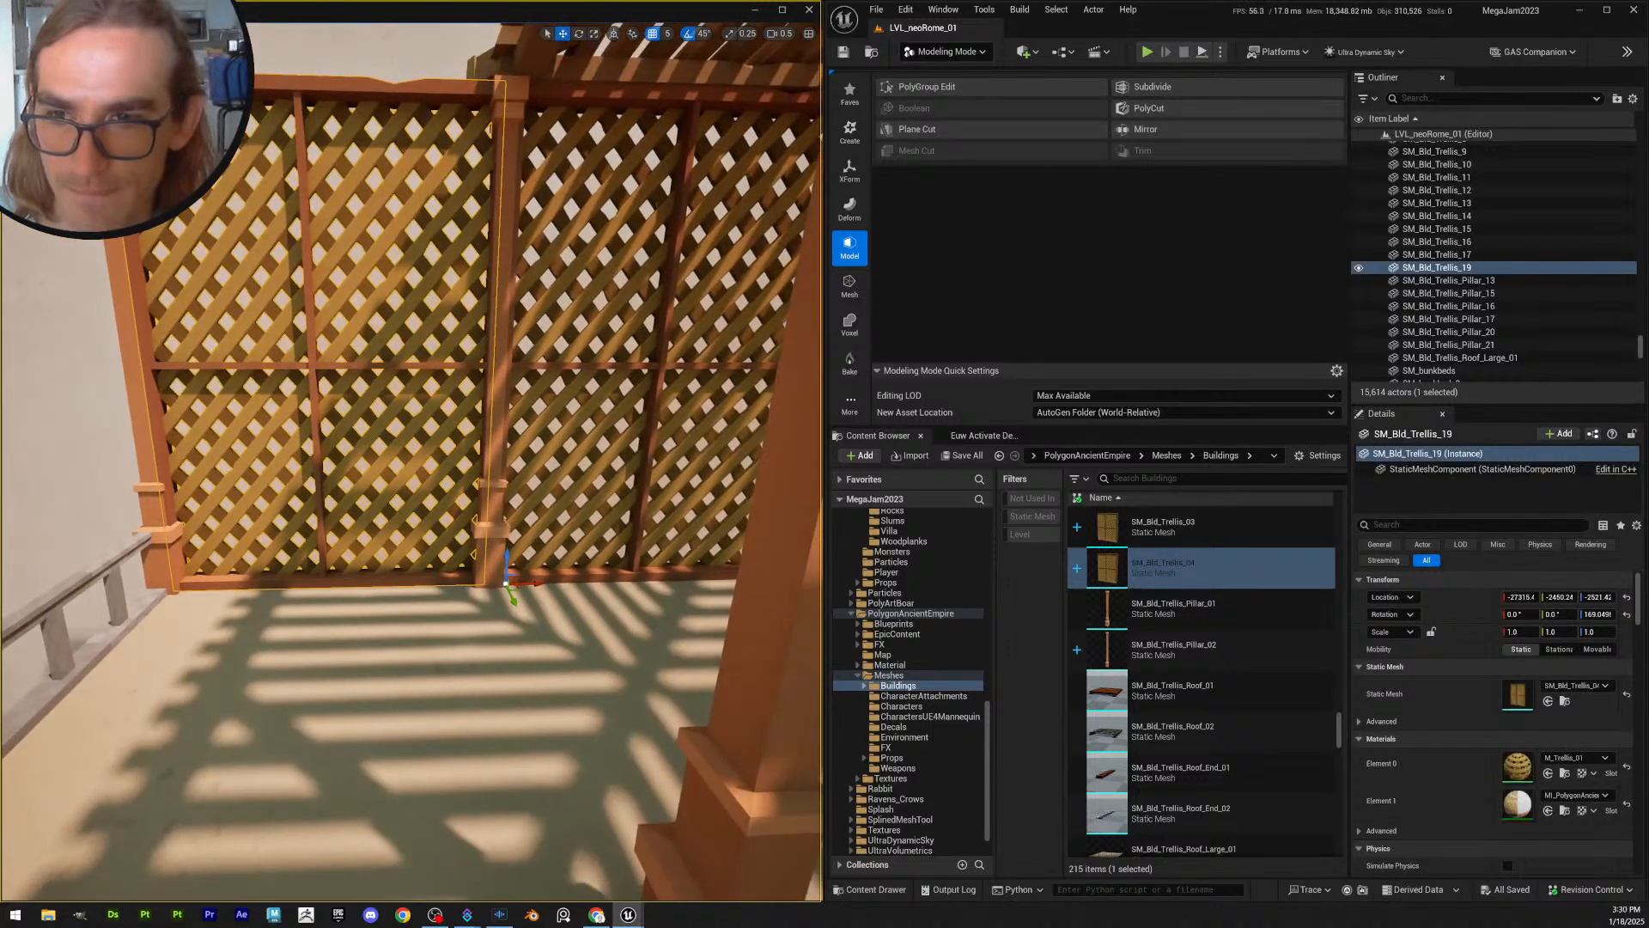
{"action": "right_click_drag", "start_coordinate": [591, 610], "coordinate": [591, 611]}
{"action": "key", "text": "d"}
{"action": "left_click", "coordinate": [593, 550]}
{"action": "left_click", "coordinate": [593, 524]}
{"action": "right_click_drag", "start_coordinate": [592, 525], "coordinate": [522, 524]}
{"action": "key", "text": "d"}
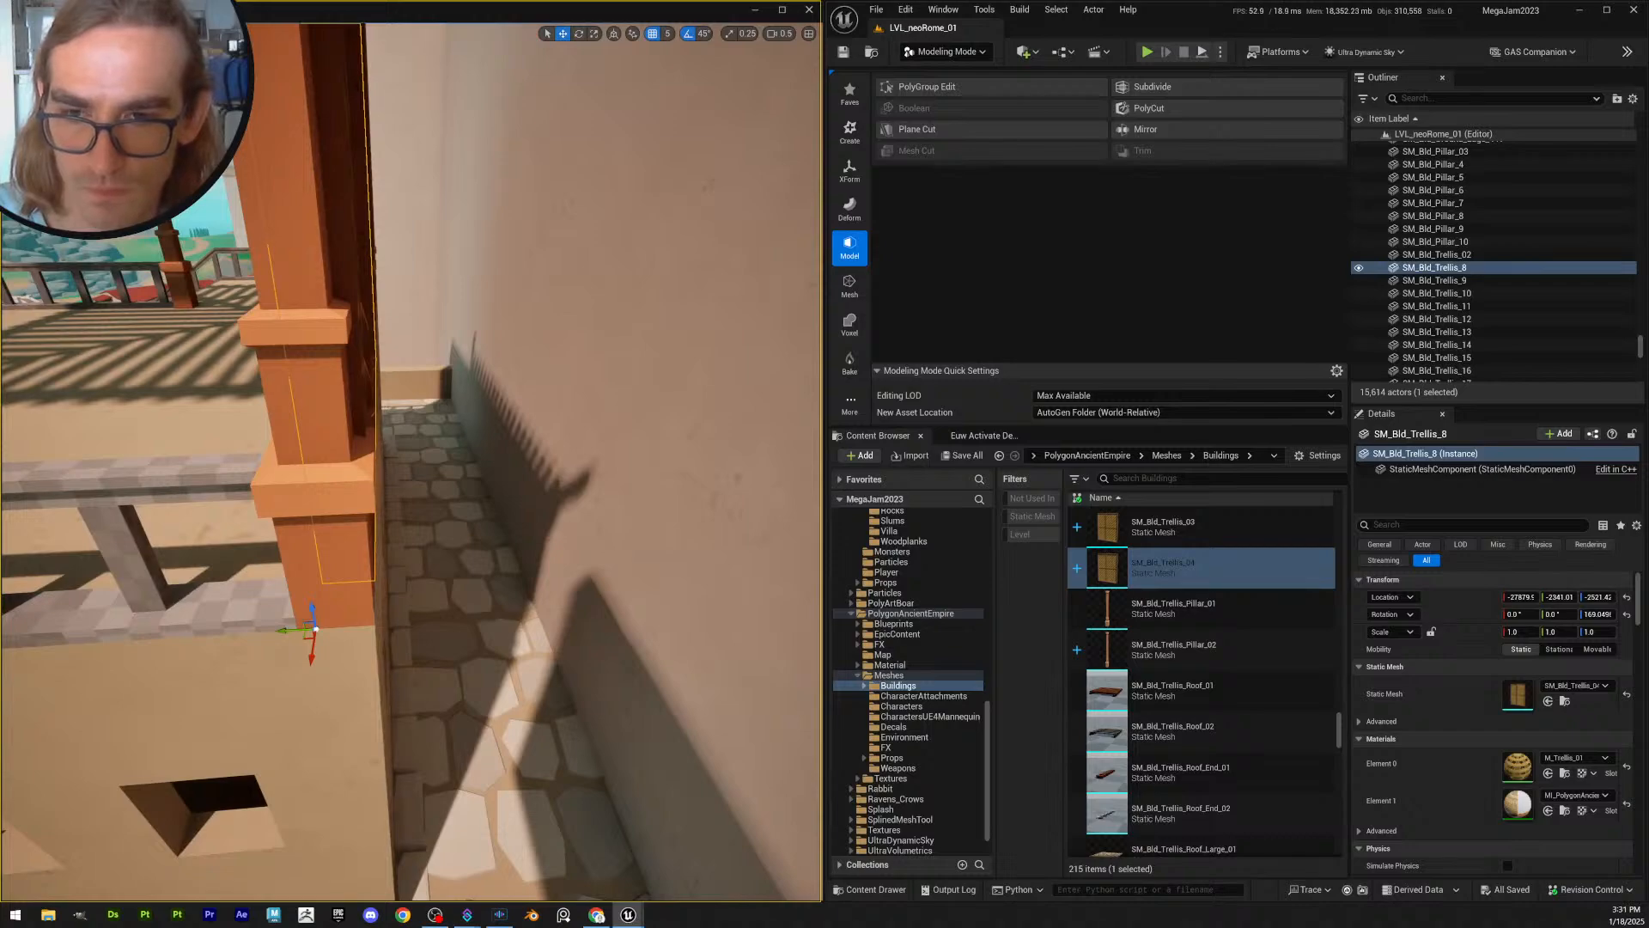
{"action": "key", "text": "a"}
{"action": "right_click_drag", "start_coordinate": [523, 524], "coordinate": [461, 502]}
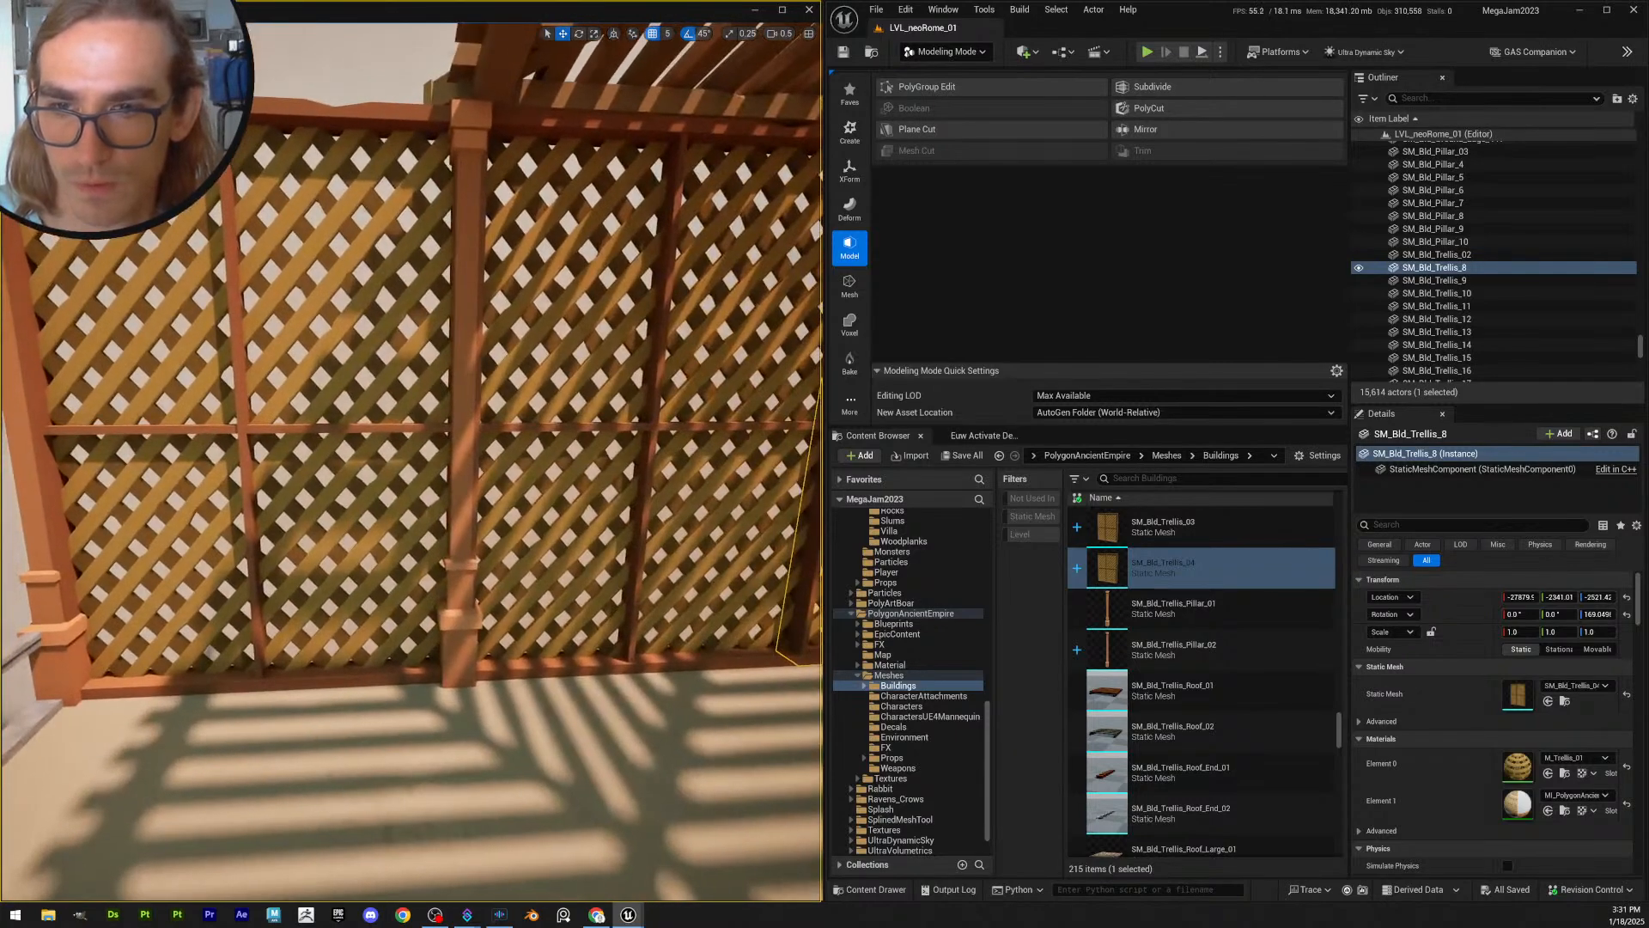
- Duplicate end pillar SM_Bld_Trellis_Pillar_17 and move the copy along the back wall to between the existing pillars, with position snapping at 100
{"action": "left_click", "coordinate": [395, 429]}
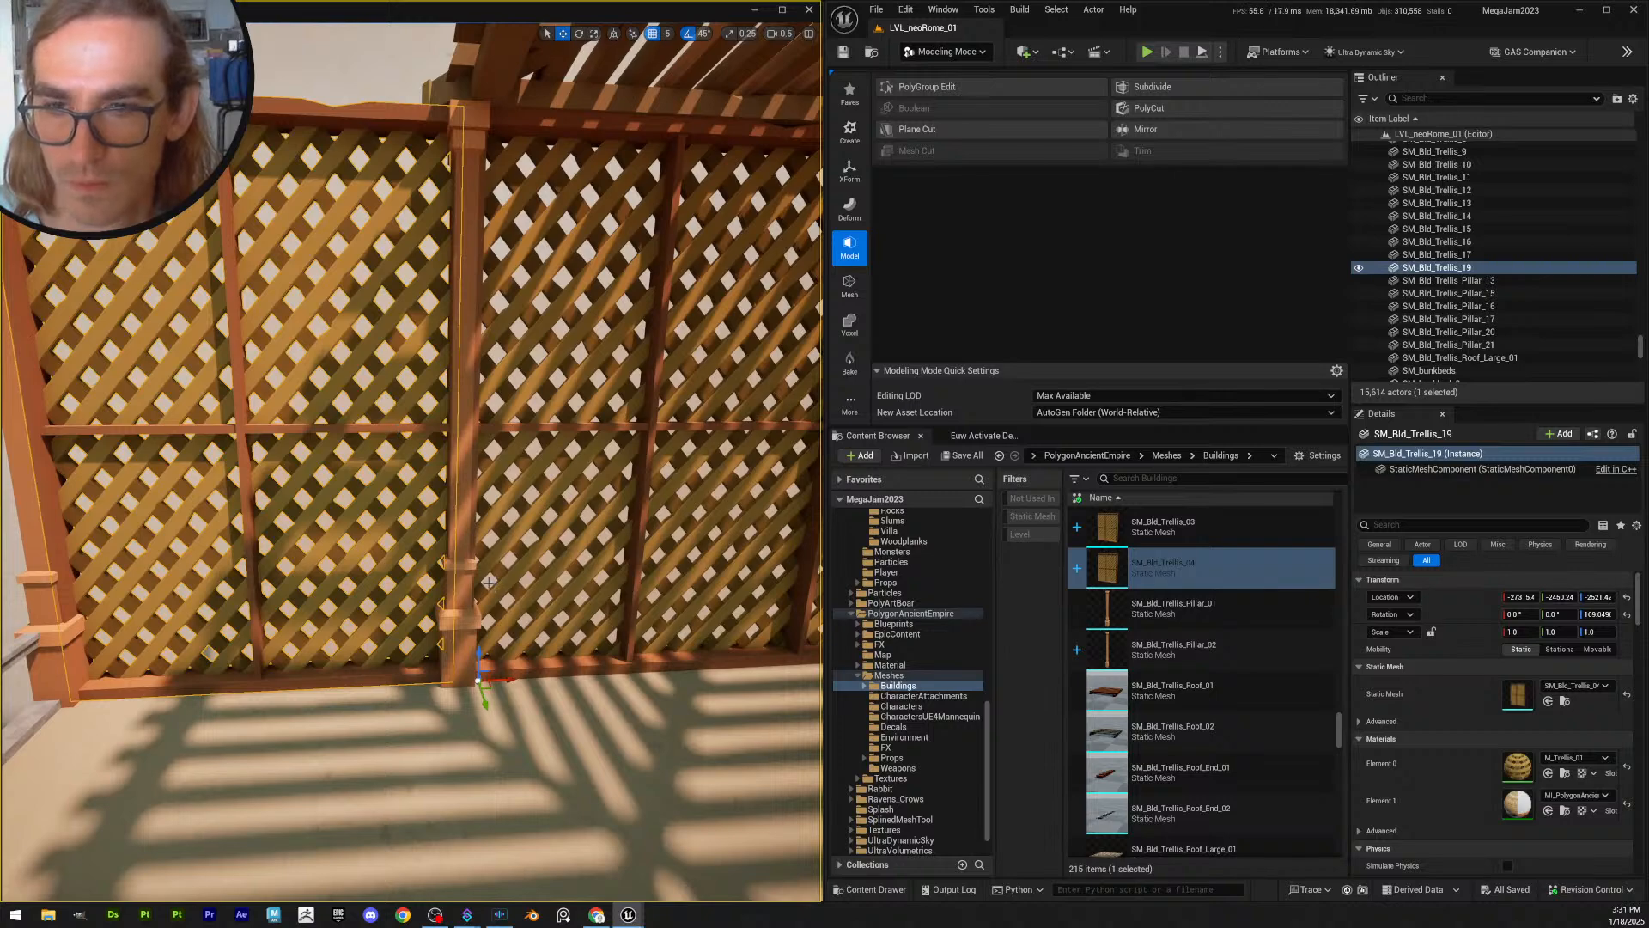
{"action": "right_click_drag", "start_coordinate": [487, 583], "coordinate": [466, 583]}
{"action": "key", "text": "q"}
{"action": "left_click", "coordinate": [710, 559]}
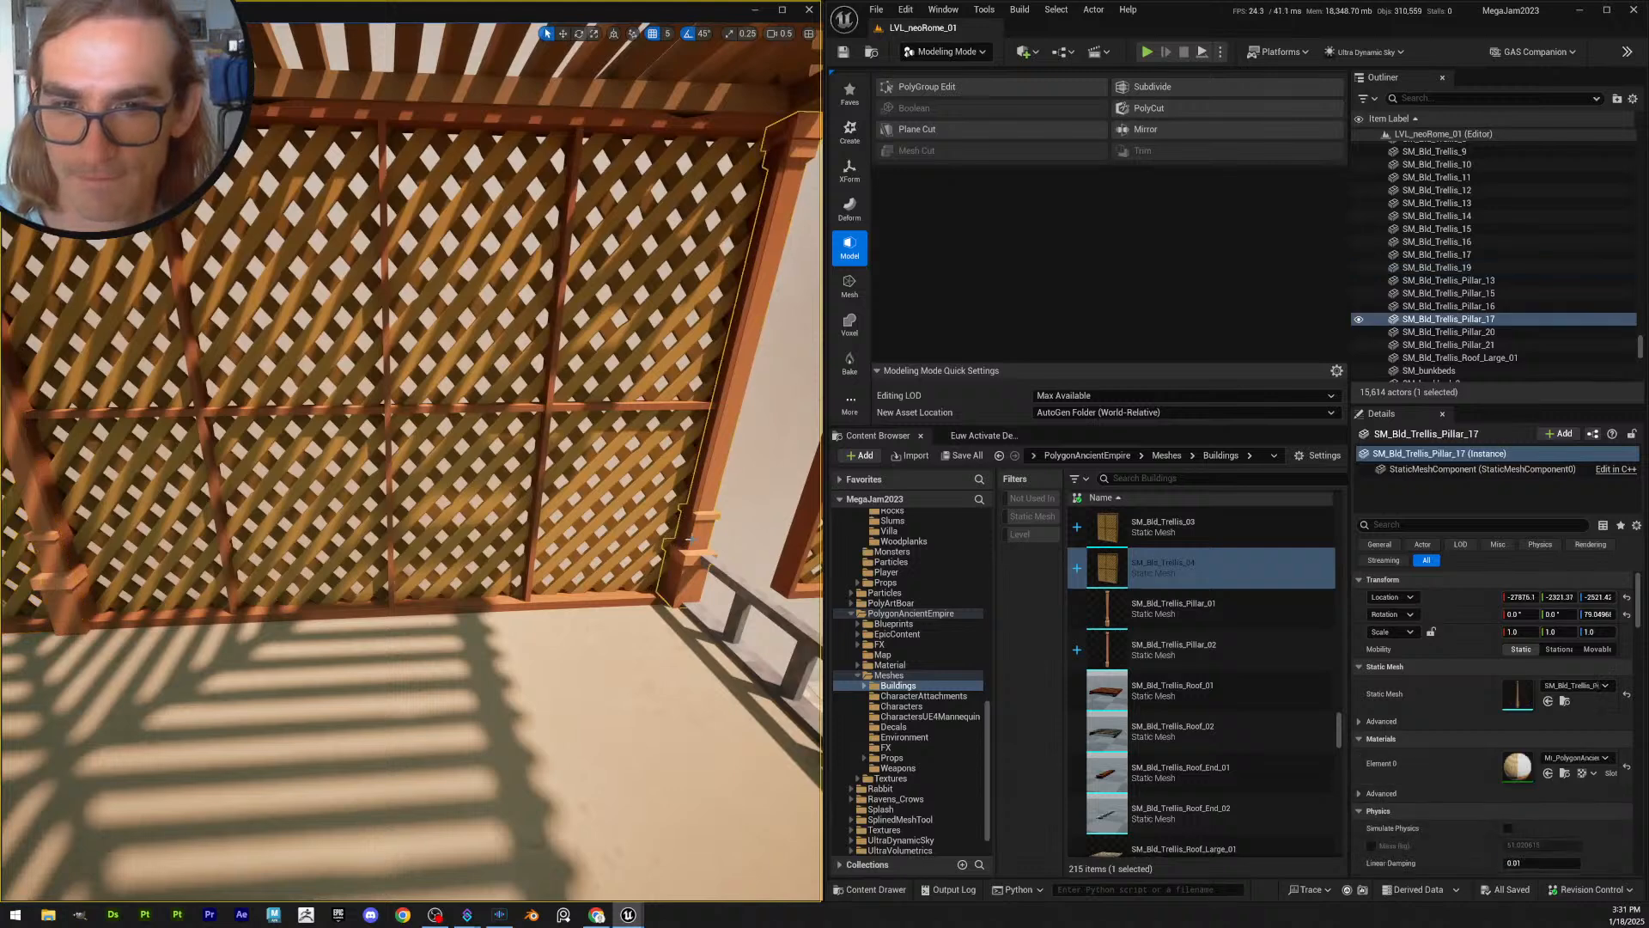
{"action": "key", "text": "ctrl+d"}
{"action": "left_click", "coordinate": [667, 33]}
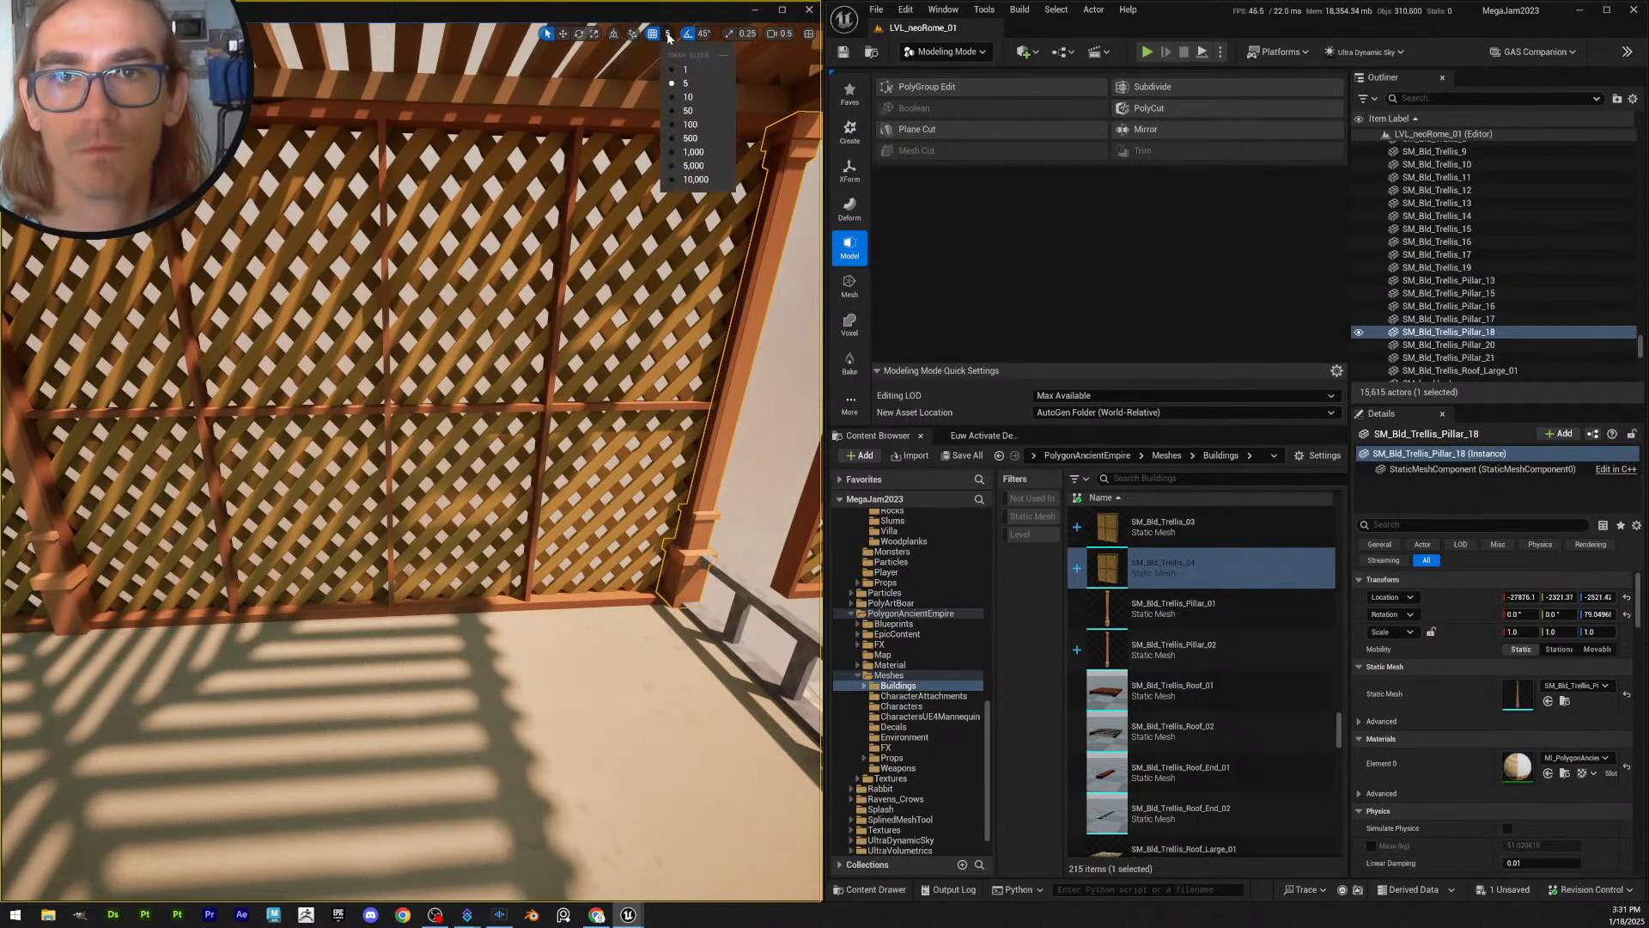
{"action": "left_click", "coordinate": [706, 126]}
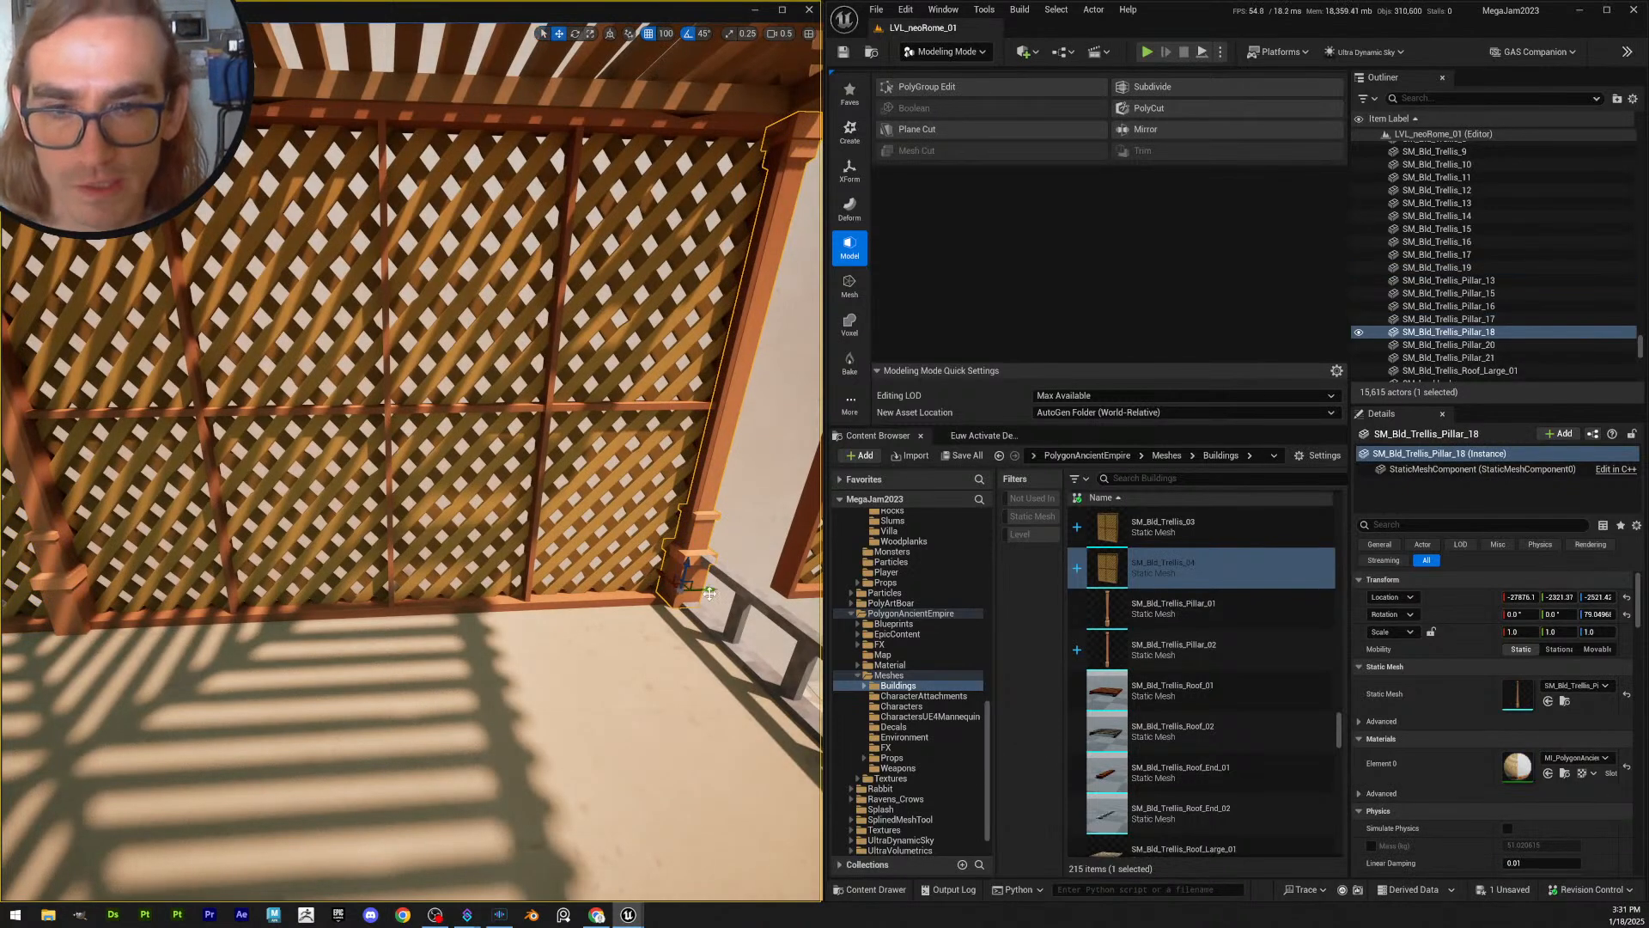
{"action": "left_click_drag", "start_coordinate": [710, 593], "coordinate": [423, 556]}
{"action": "key", "text": "Escape"}
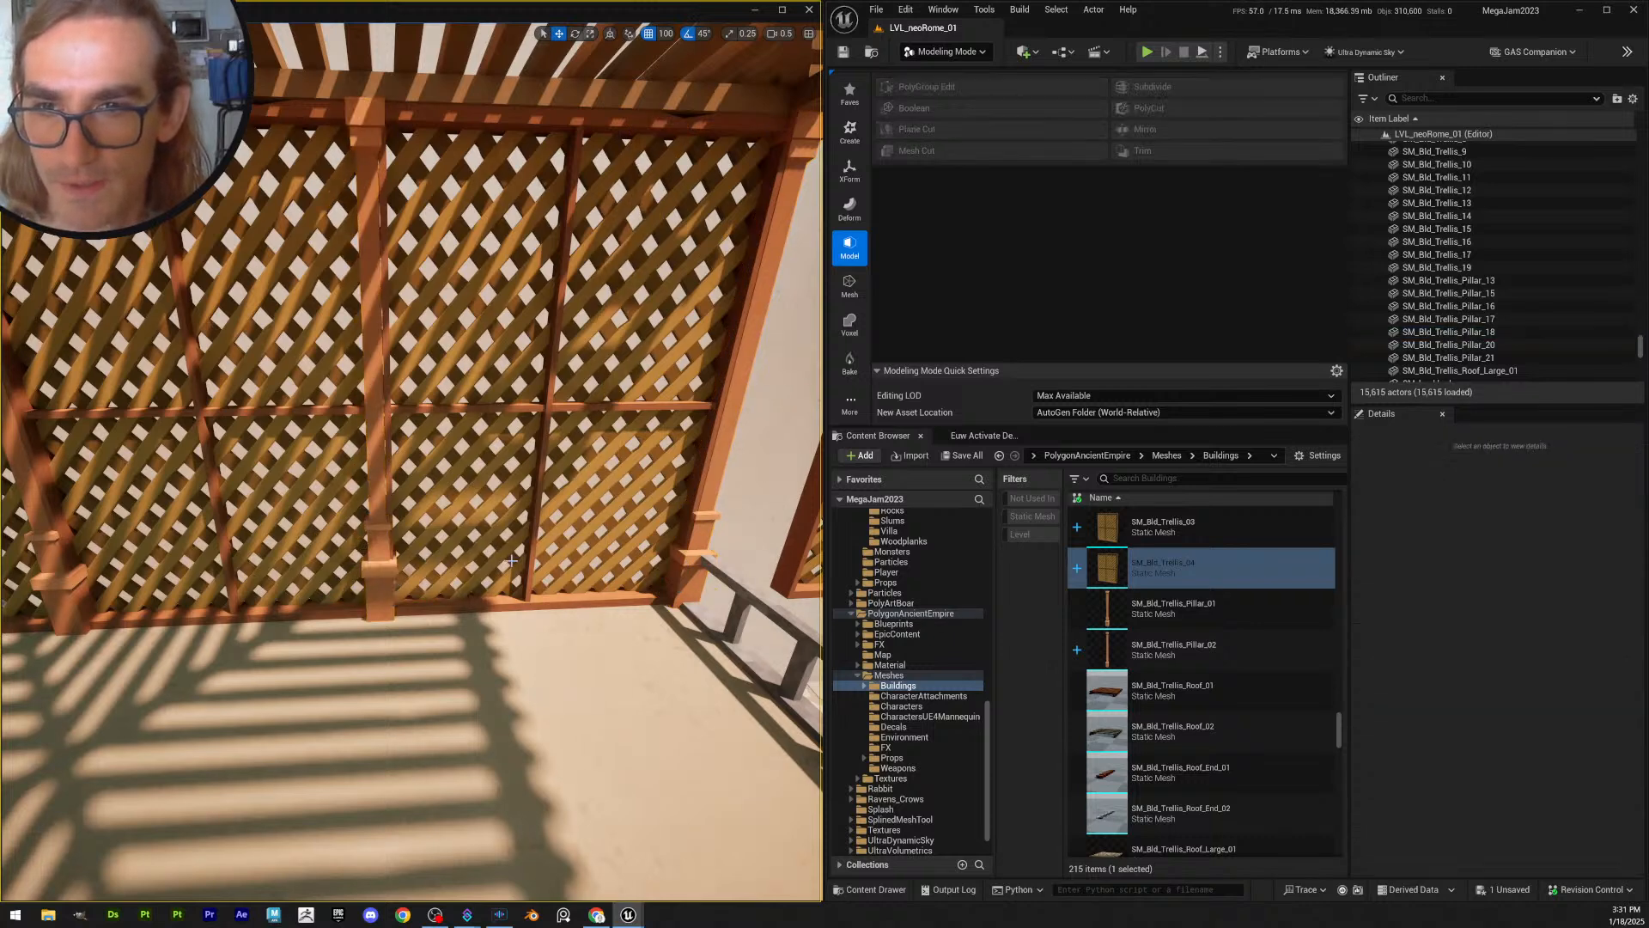
- Check the duplicated pillar's placement against the floor tile and its spacing to the other back-wall pillars
{"action": "right_click_drag", "start_coordinate": [440, 562], "coordinate": [393, 589]}
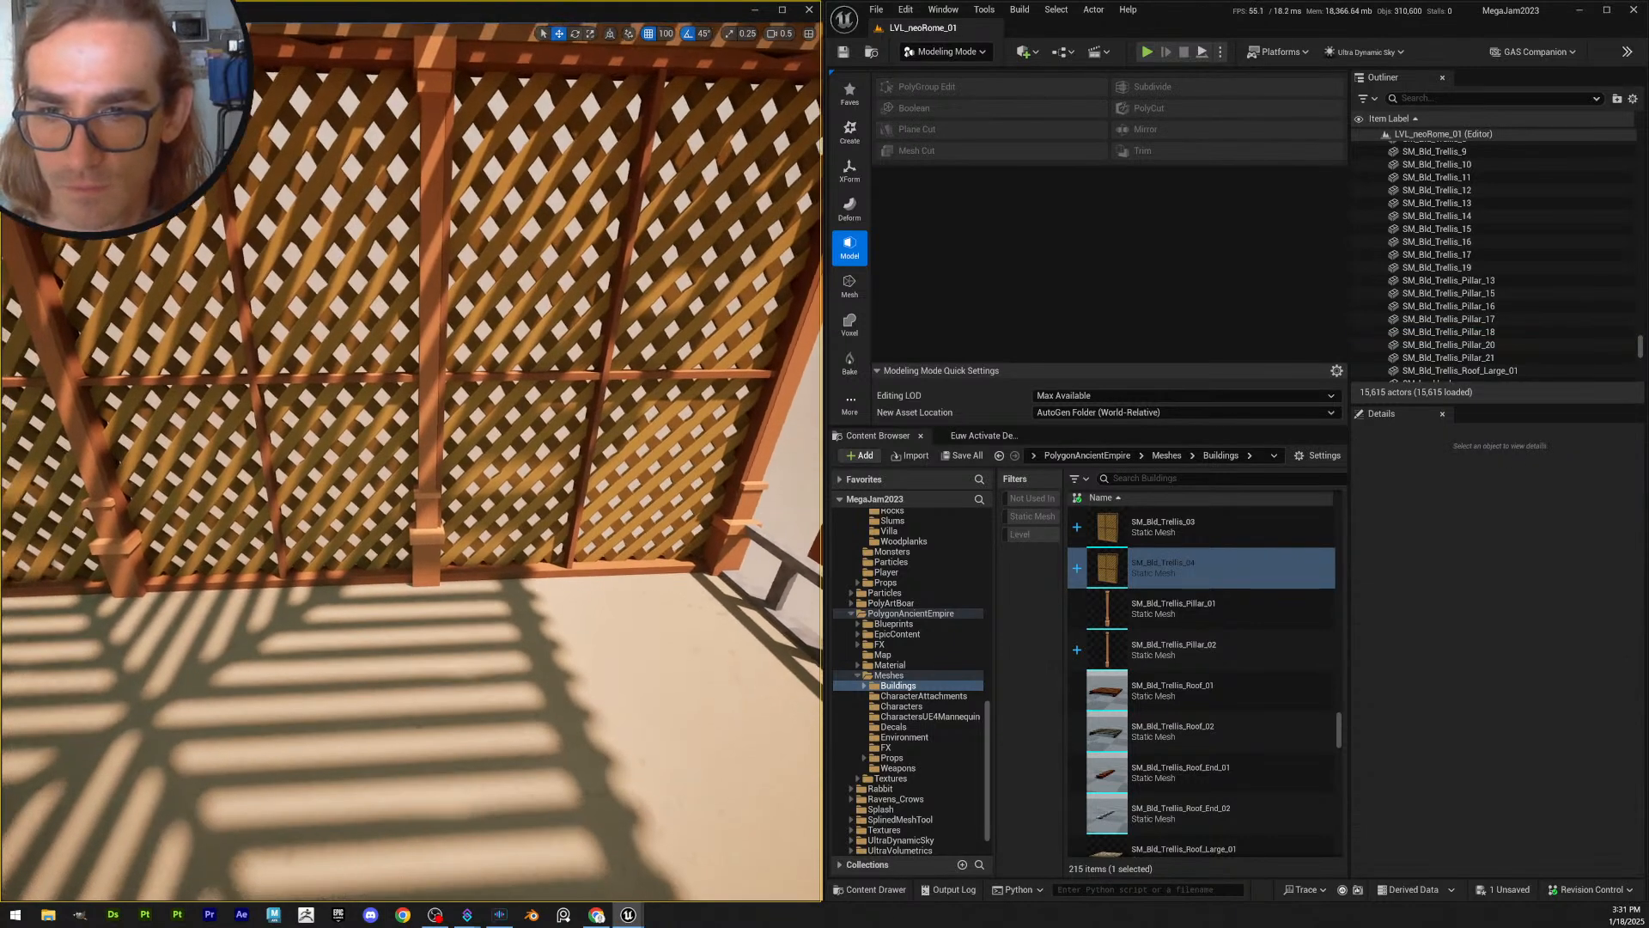
{"action": "left_click", "coordinate": [397, 618]}
{"action": "left_click", "coordinate": [430, 554], "text": "ctrl"}
{"action": "key", "text": "Escape"}
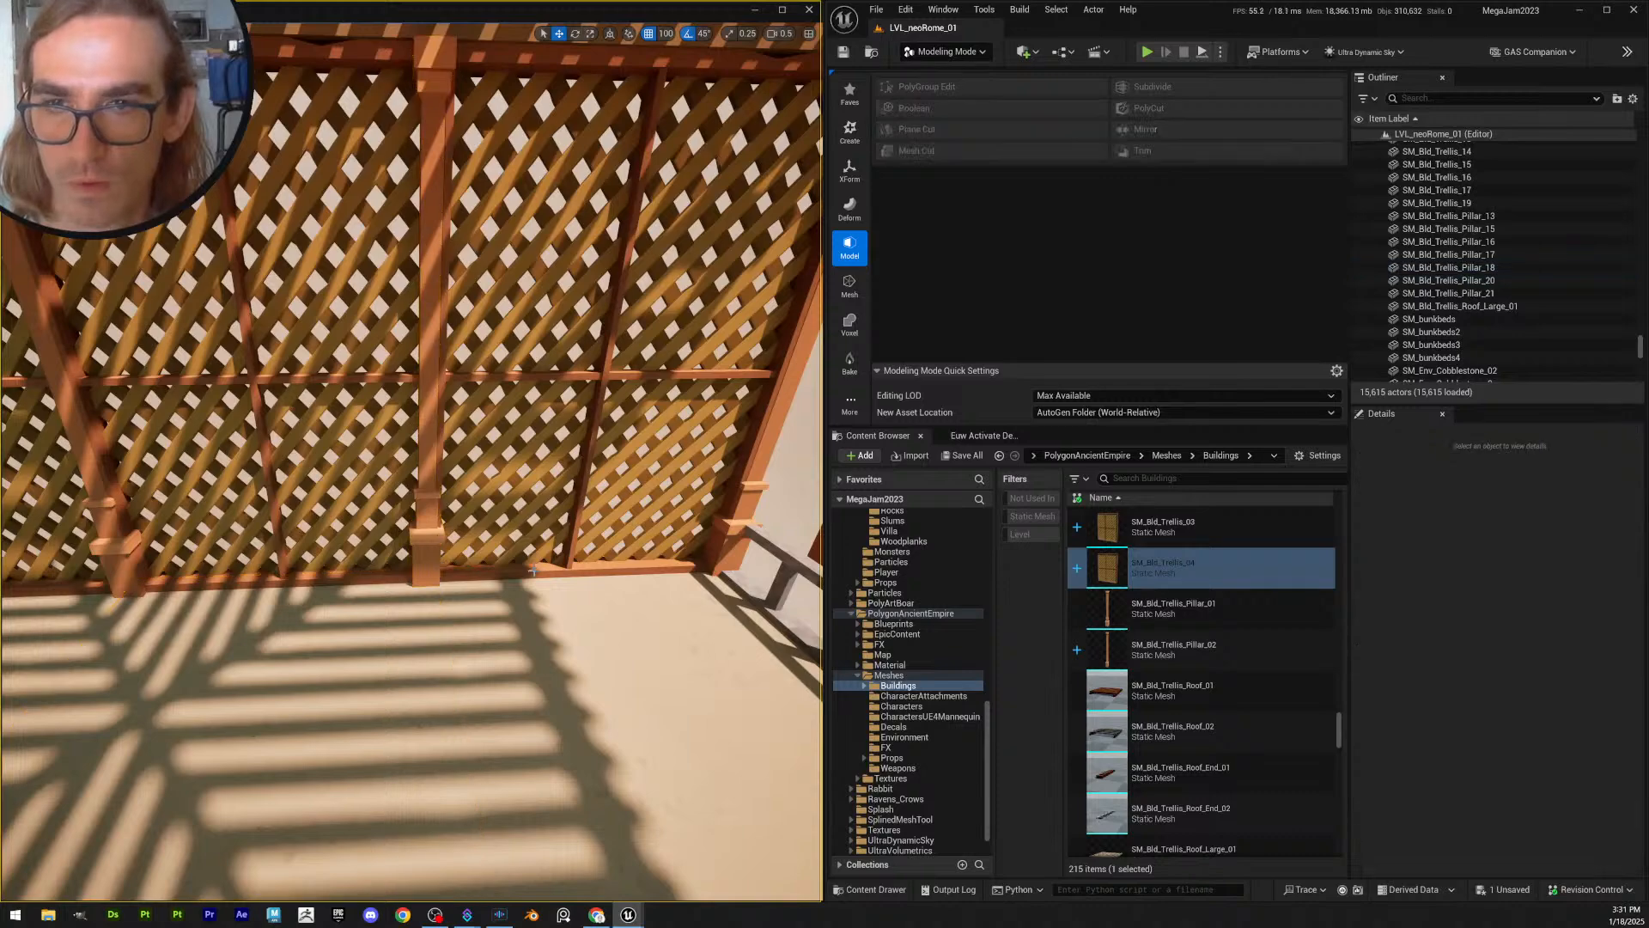
{"action": "right_click_drag", "start_coordinate": [498, 567], "coordinate": [408, 540]}
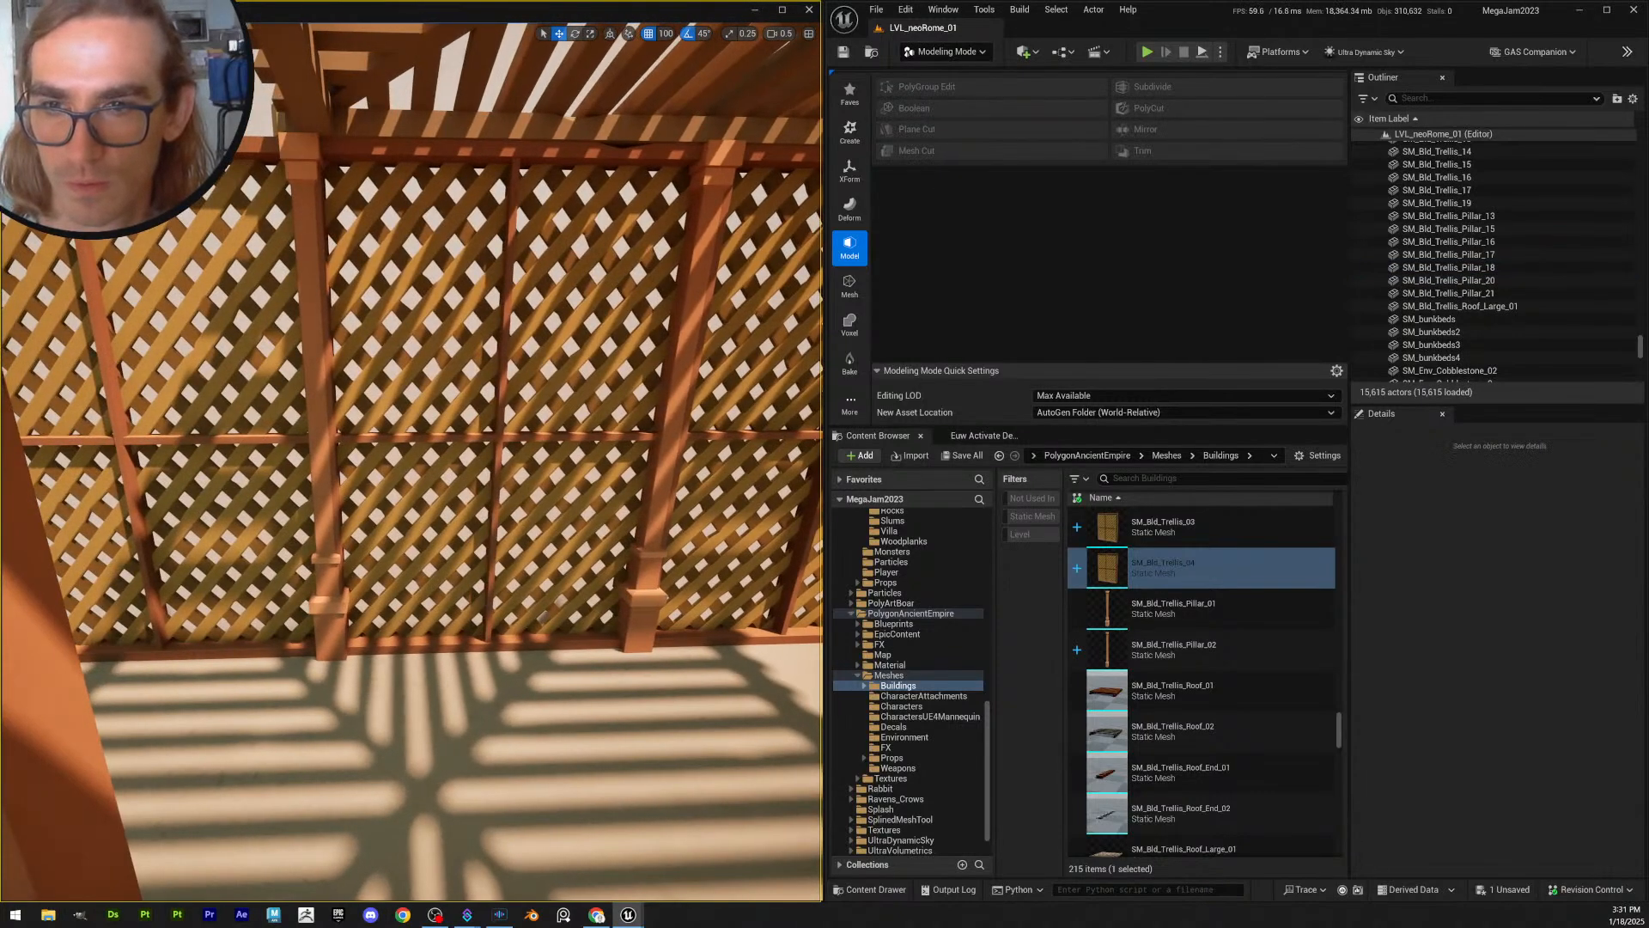
{"action": "key", "text": "a"}
{"action": "key", "text": "d"}
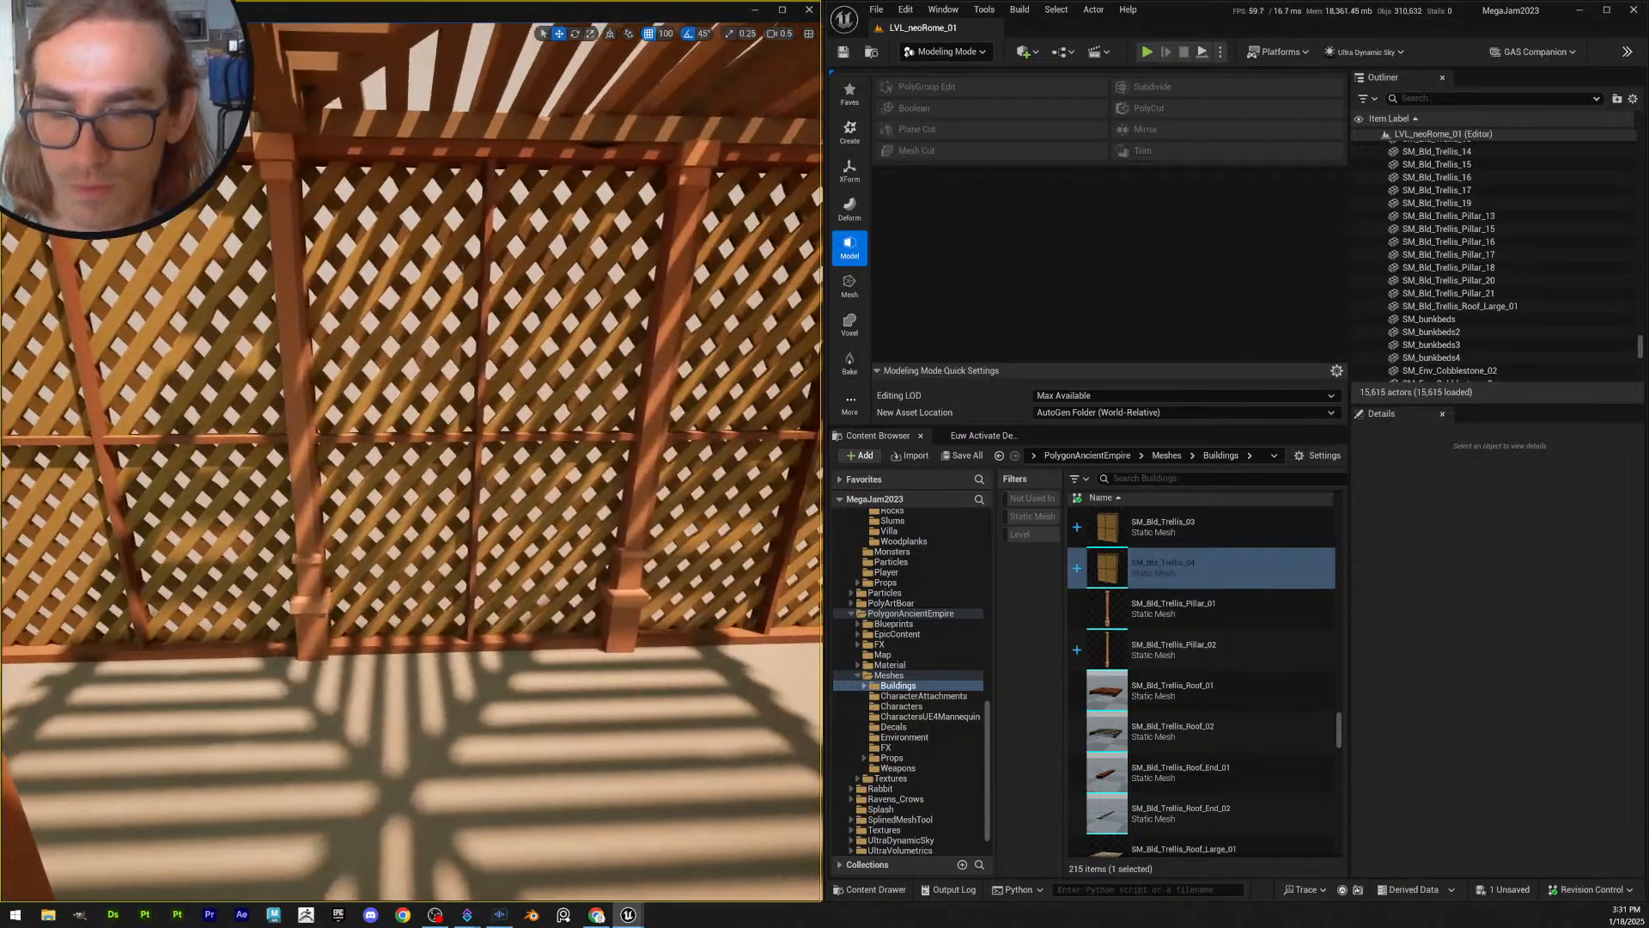
{"action": "key", "text": "d"}
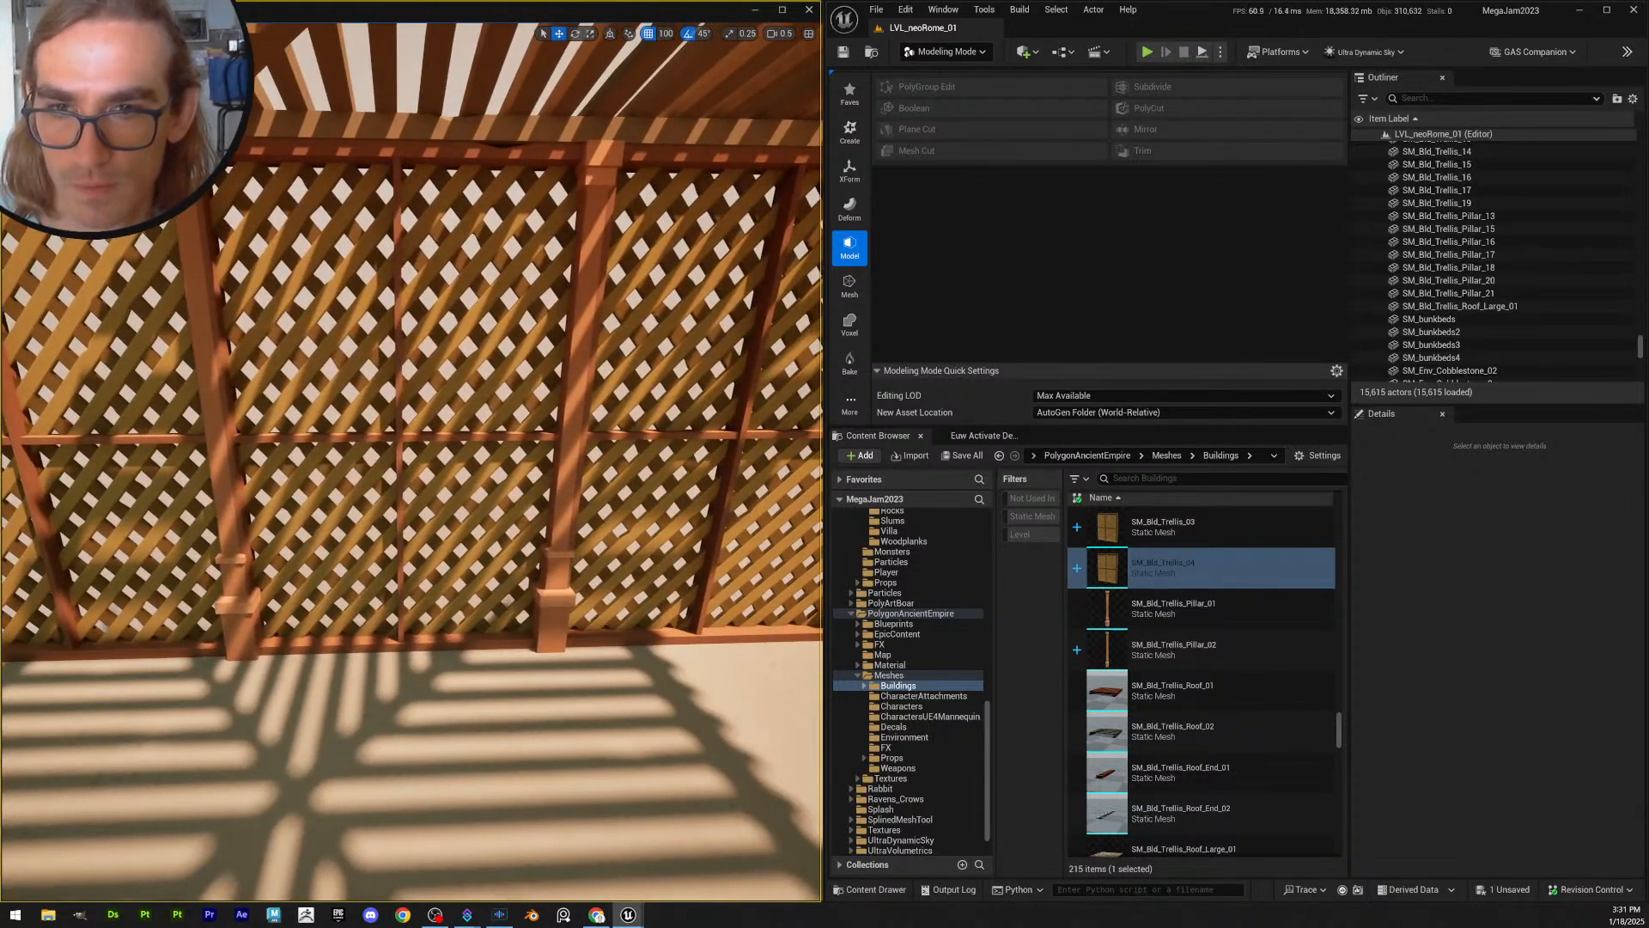
{"action": "key", "text": "d"}
{"action": "right_click_drag", "start_coordinate": [498, 567], "coordinate": [498, 567]}
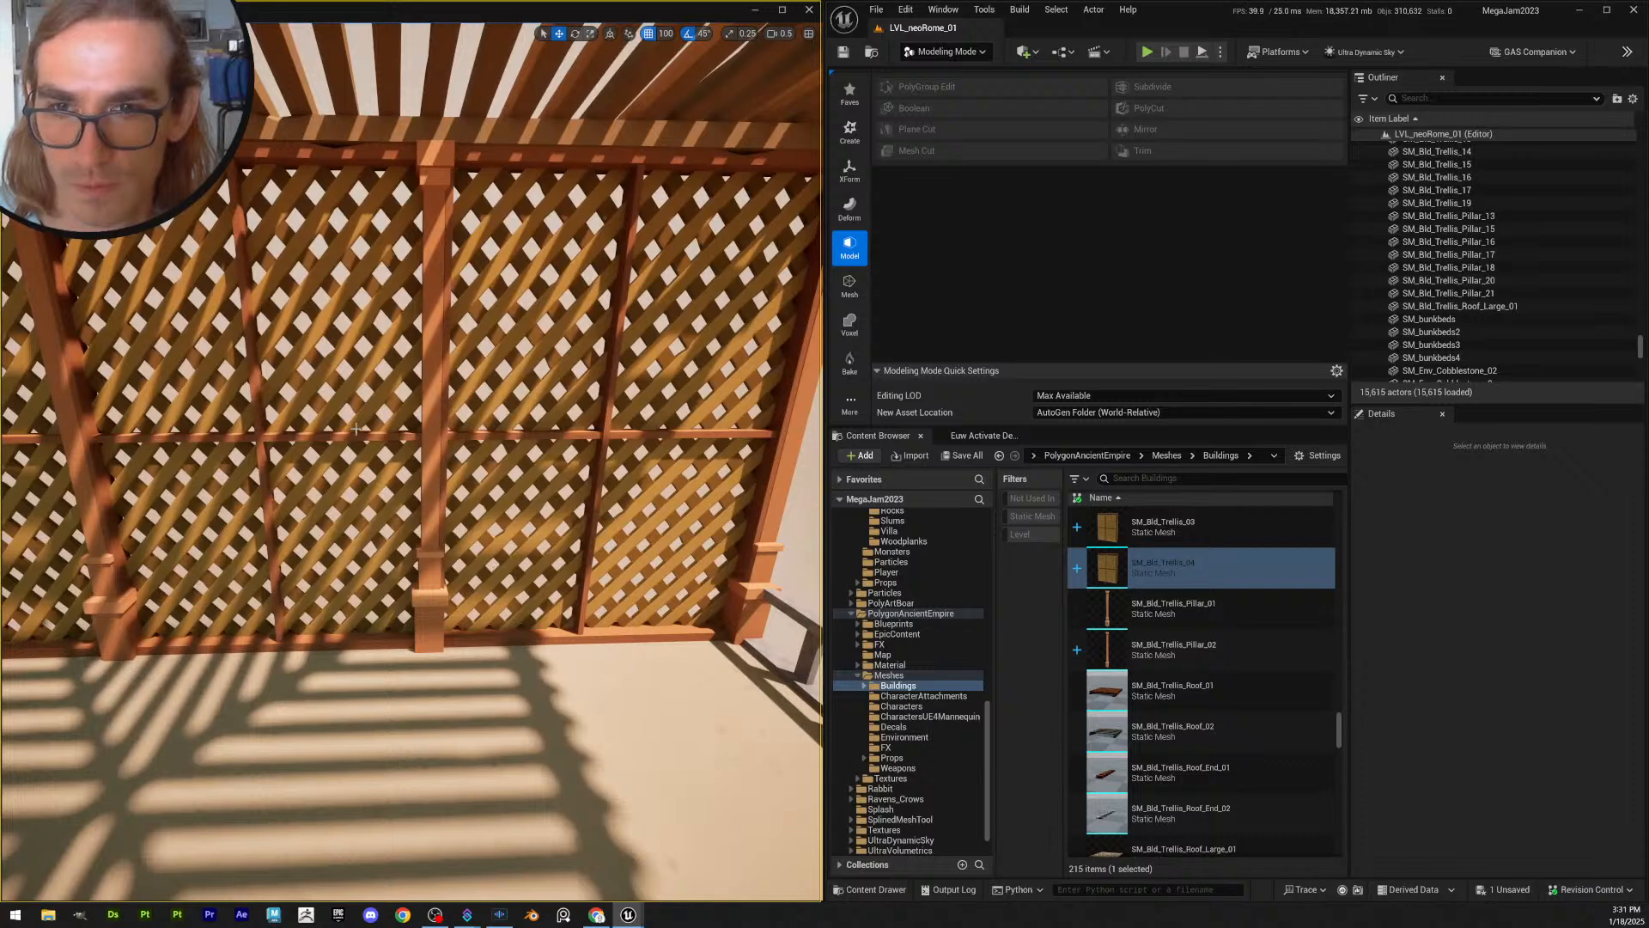
- Compare the two trellis panels, SM_Bld_Trellis_16 and SM_Bld_Trellis_8, on either side of the back wall's middle pillar
{"action": "left_click", "coordinate": [392, 449]}
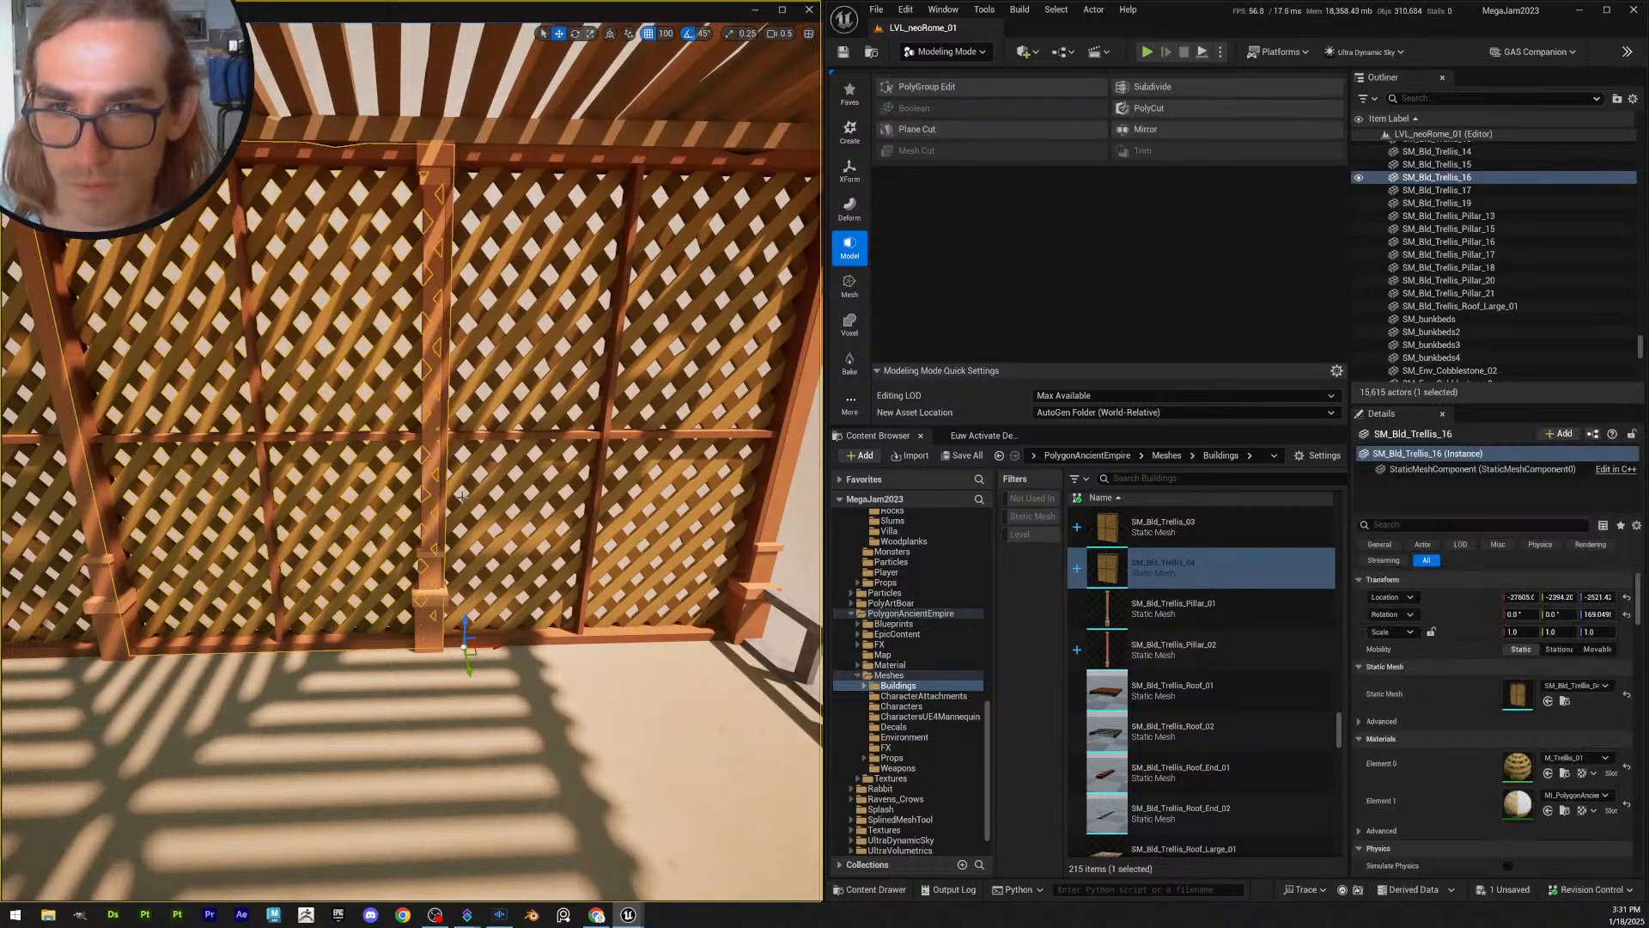
{"action": "left_click", "coordinate": [518, 436]}
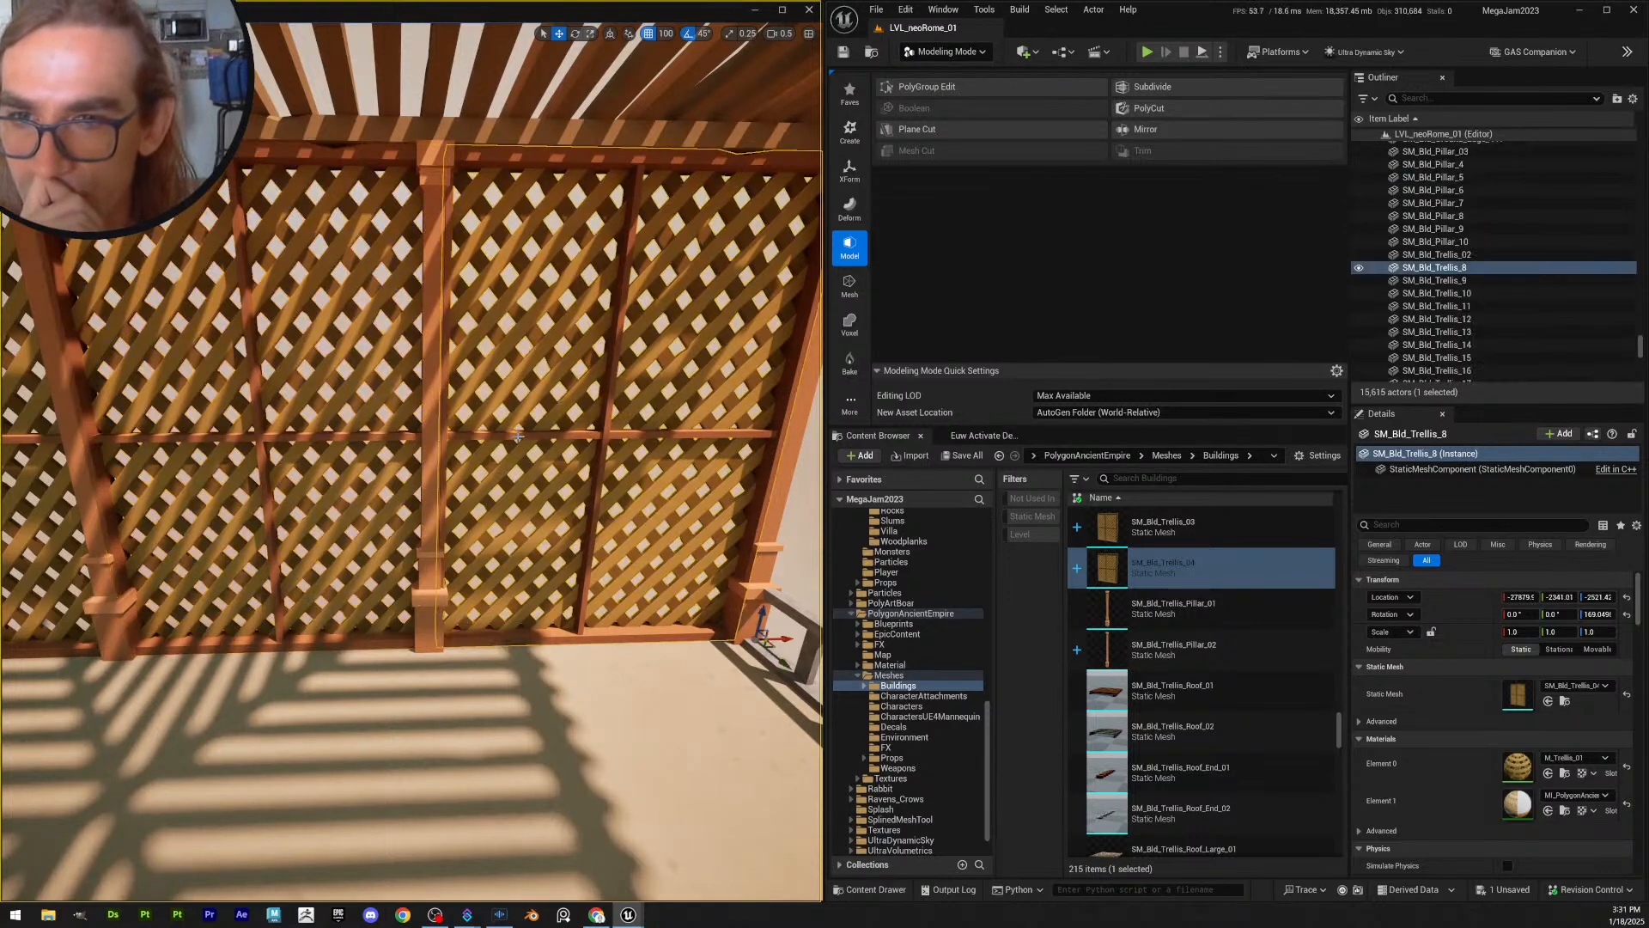
{"action": "left_click", "coordinate": [390, 436]}
{"action": "left_click", "coordinate": [658, 445]}
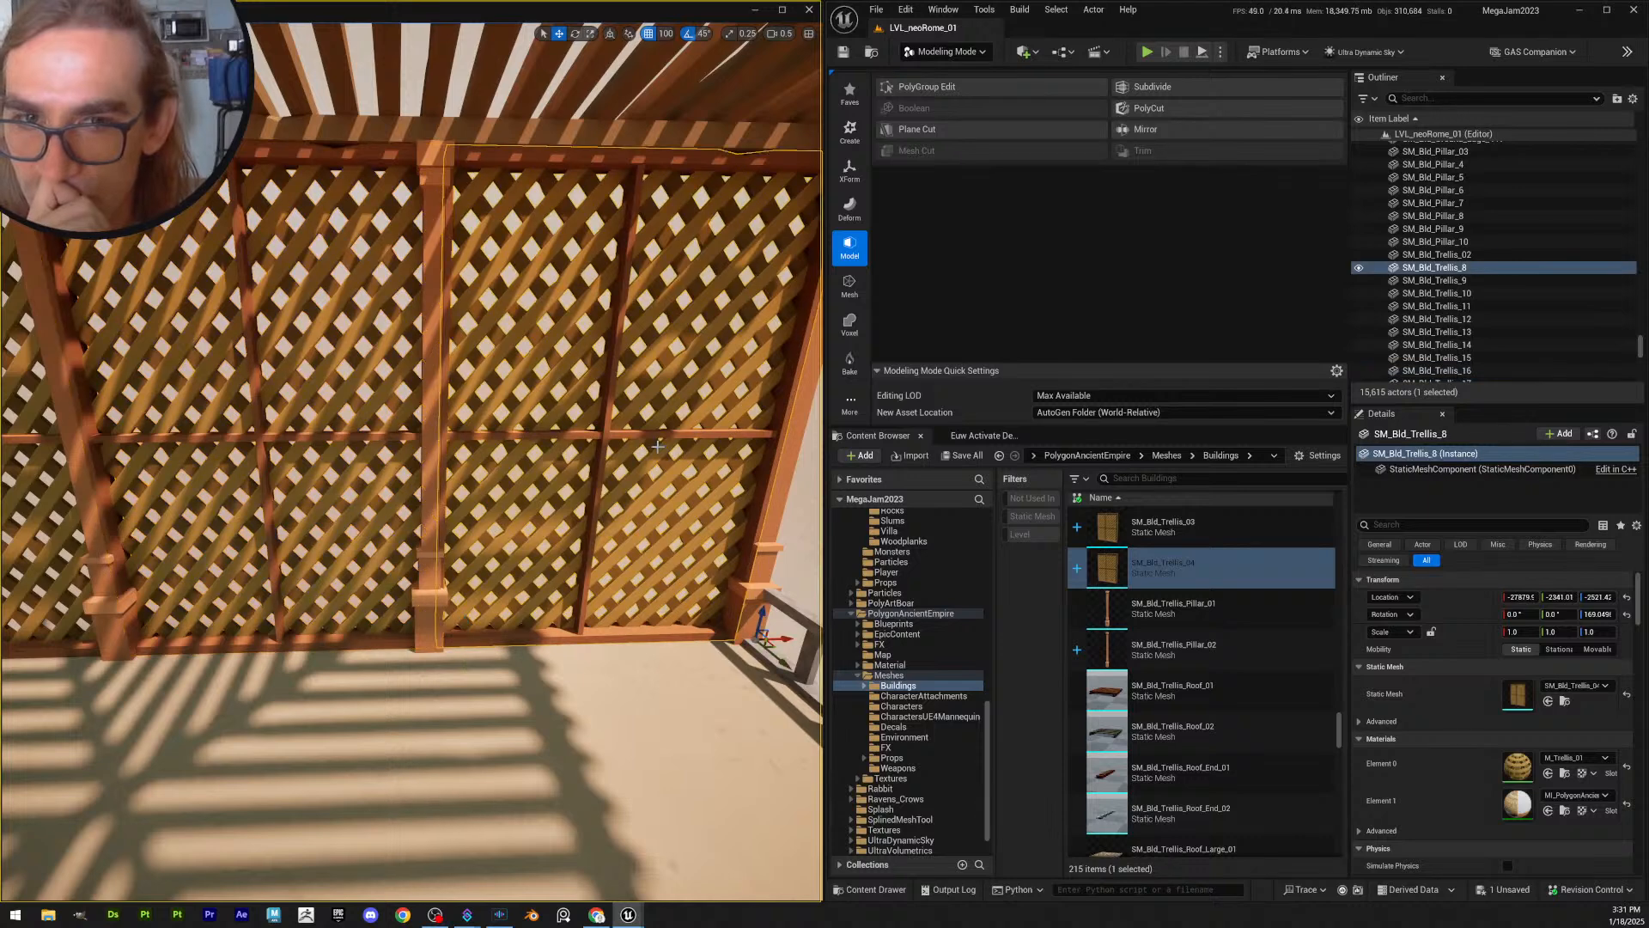
{"action": "left_click", "coordinate": [390, 437]}
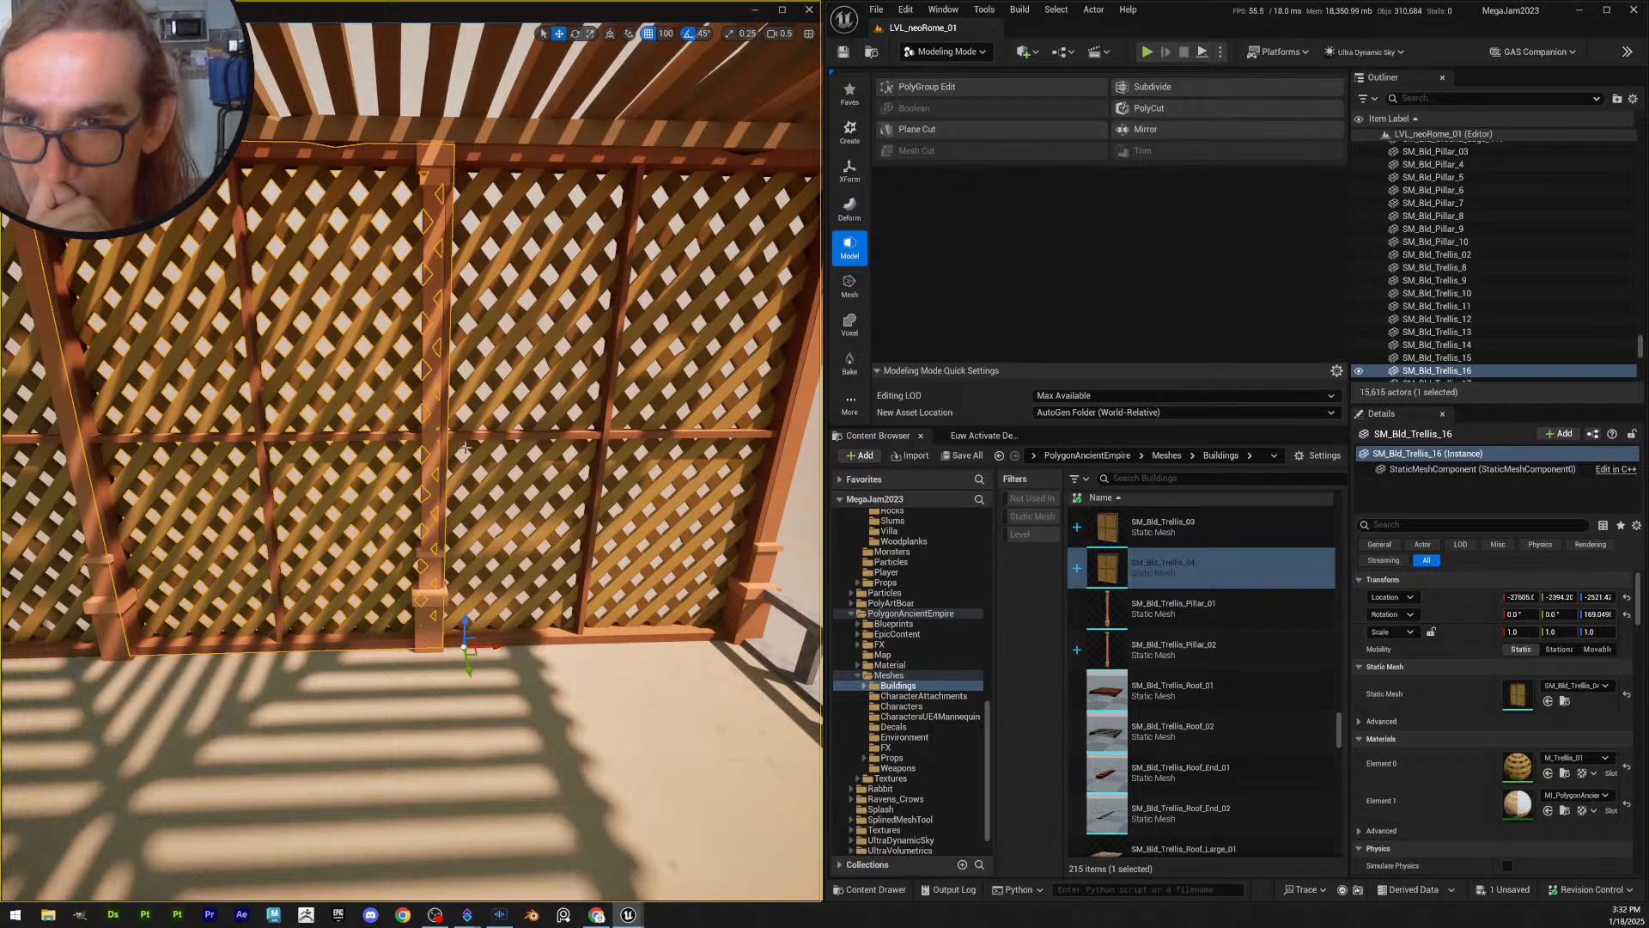
{"action": "left_click", "coordinate": [515, 435]}
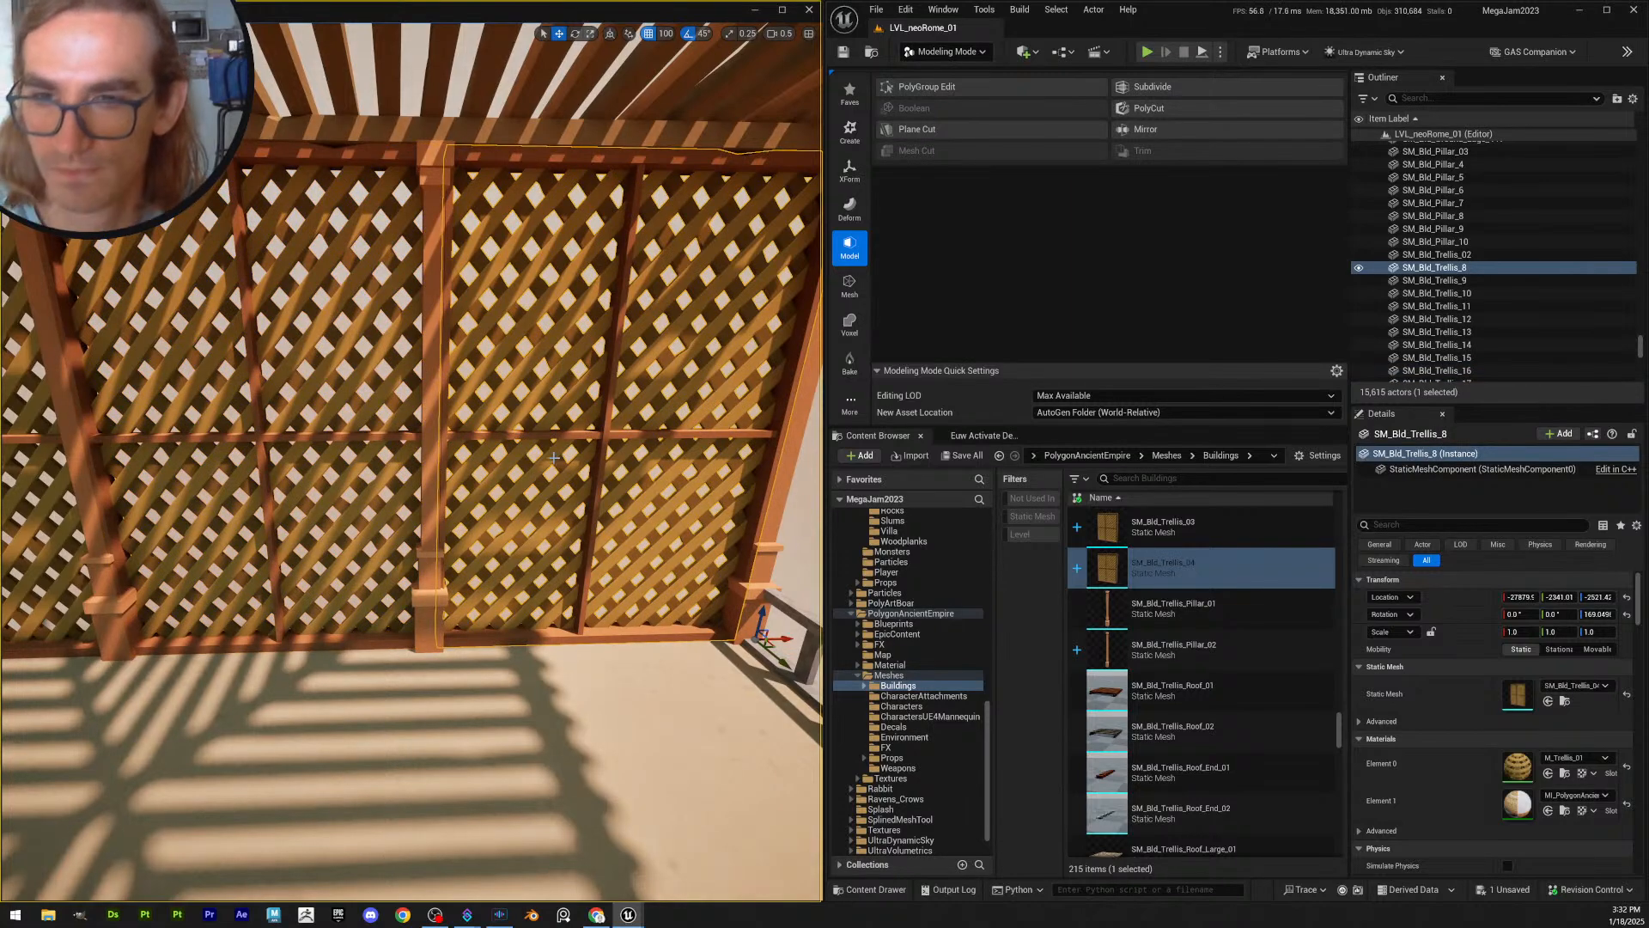
- Start PolyGroup Edit on SM_Bld_Trellis_8 and select the geometry along its edge at the middle pillar
{"action": "right_click_drag", "start_coordinate": [553, 460], "coordinate": [602, 455]}
{"action": "key", "text": "a"}
{"action": "key", "text": "a"}
{"action": "right_click_drag", "start_coordinate": [490, 446], "coordinate": [617, 373]}
{"action": "left_click", "coordinate": [926, 86]}
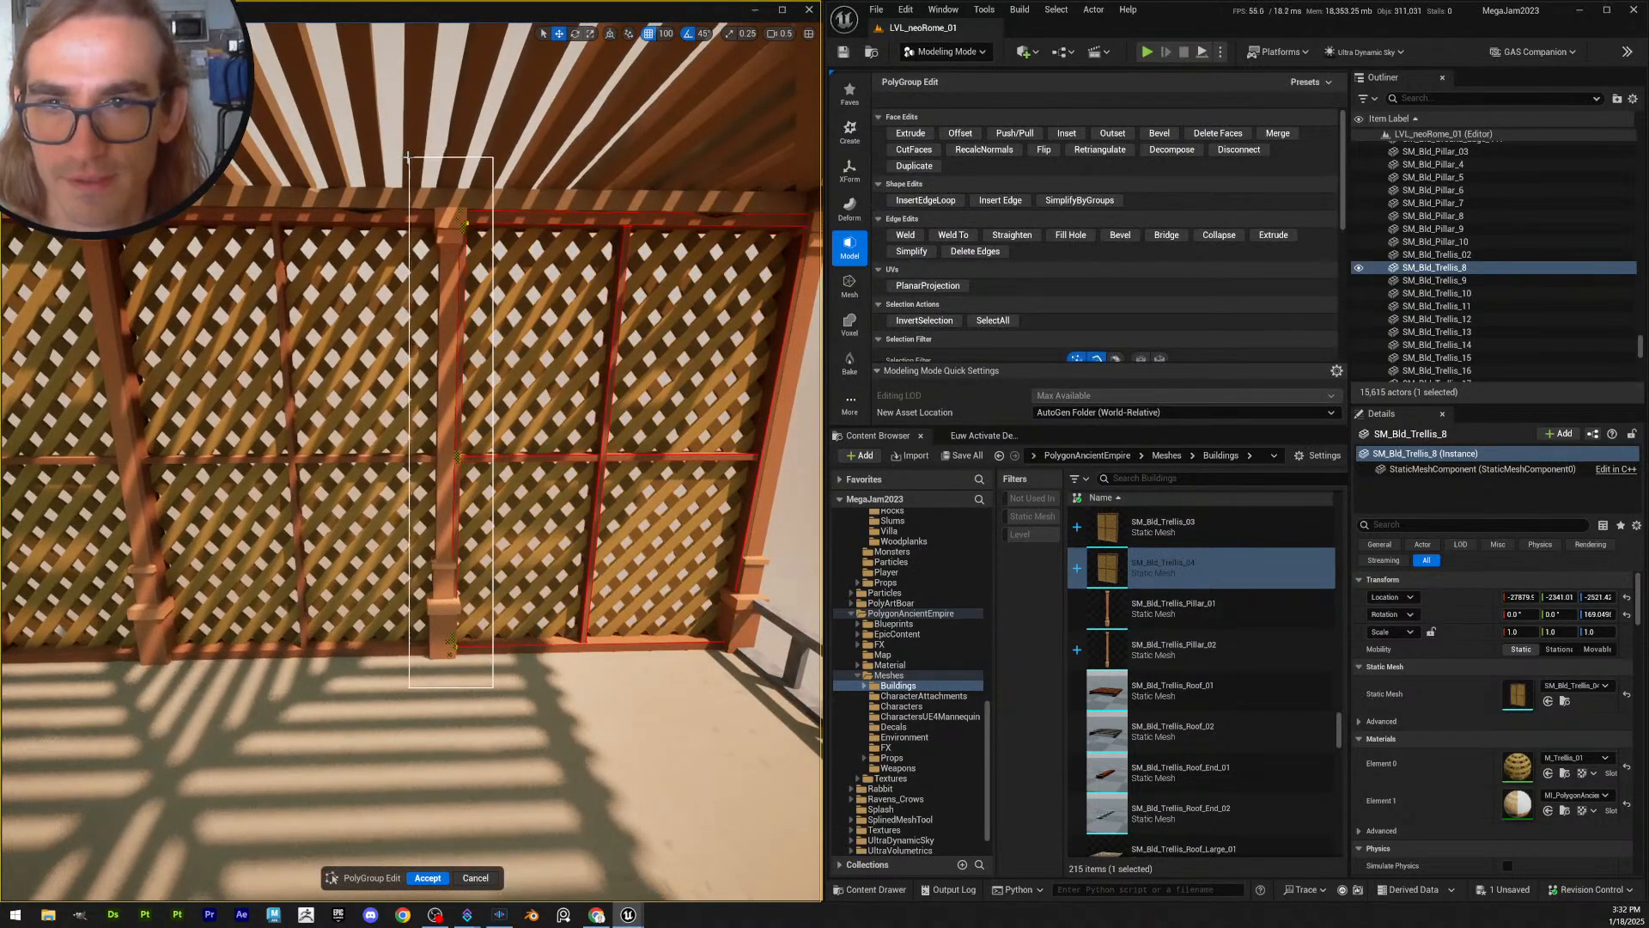
{"action": "left_click", "coordinate": [417, 657]}
{"action": "key", "text": "w"}
{"action": "right_click_drag", "start_coordinate": [460, 430], "coordinate": [461, 456]}
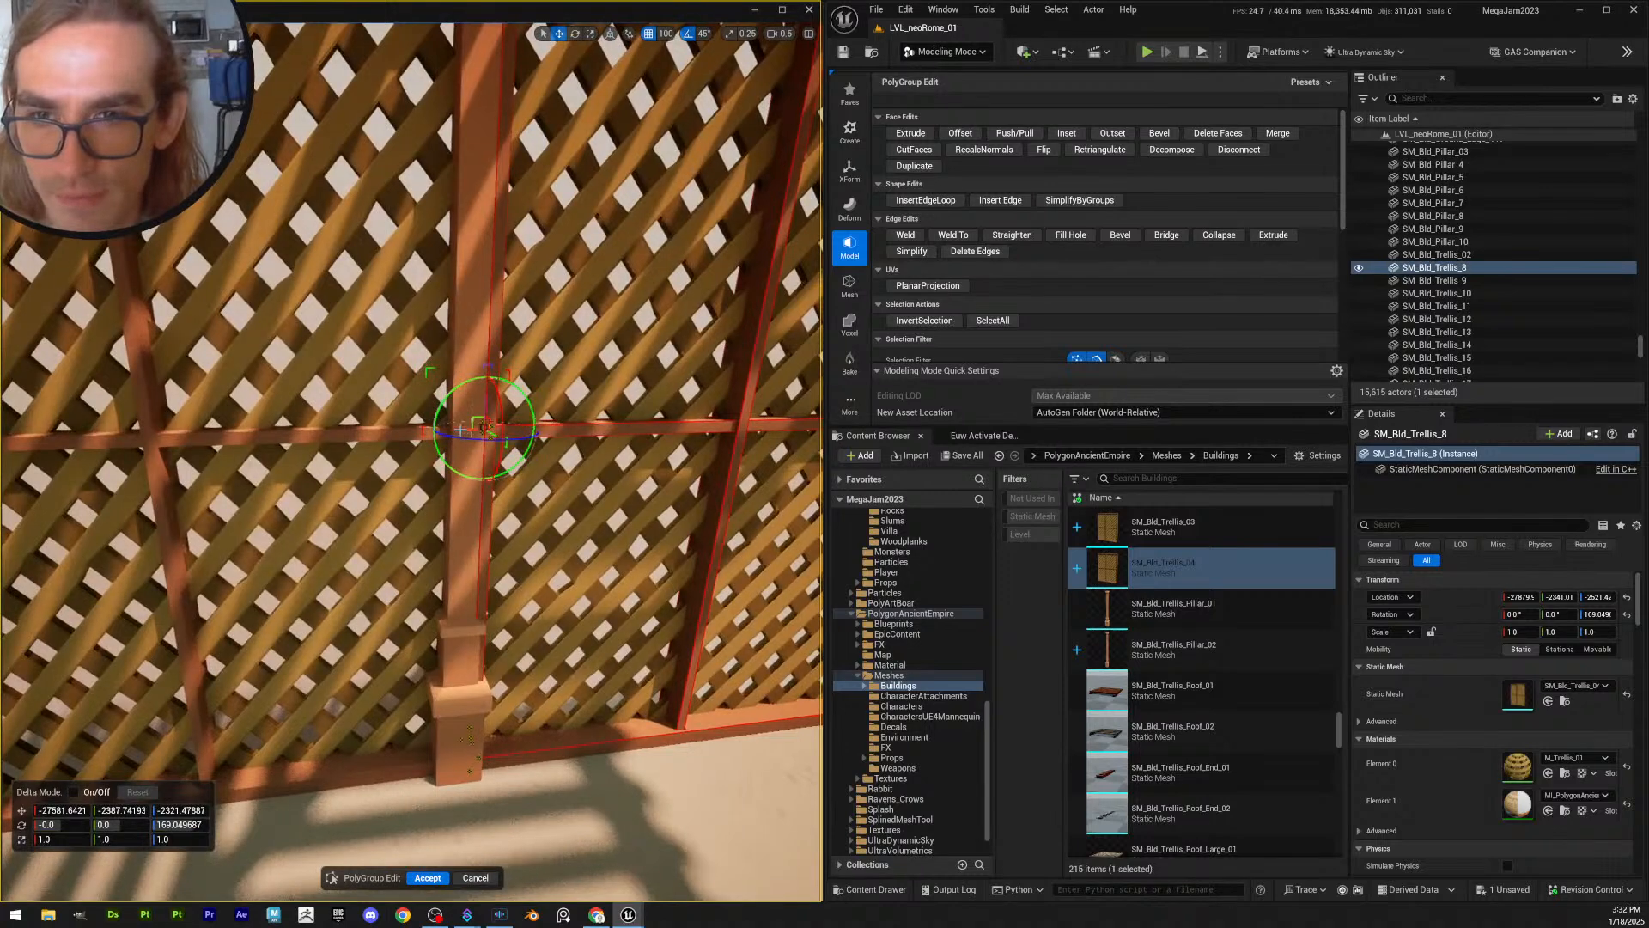
- Set the position grid snap size to 10
{"action": "left_click", "coordinate": [668, 35]}
{"action": "left_click", "coordinate": [679, 82]}
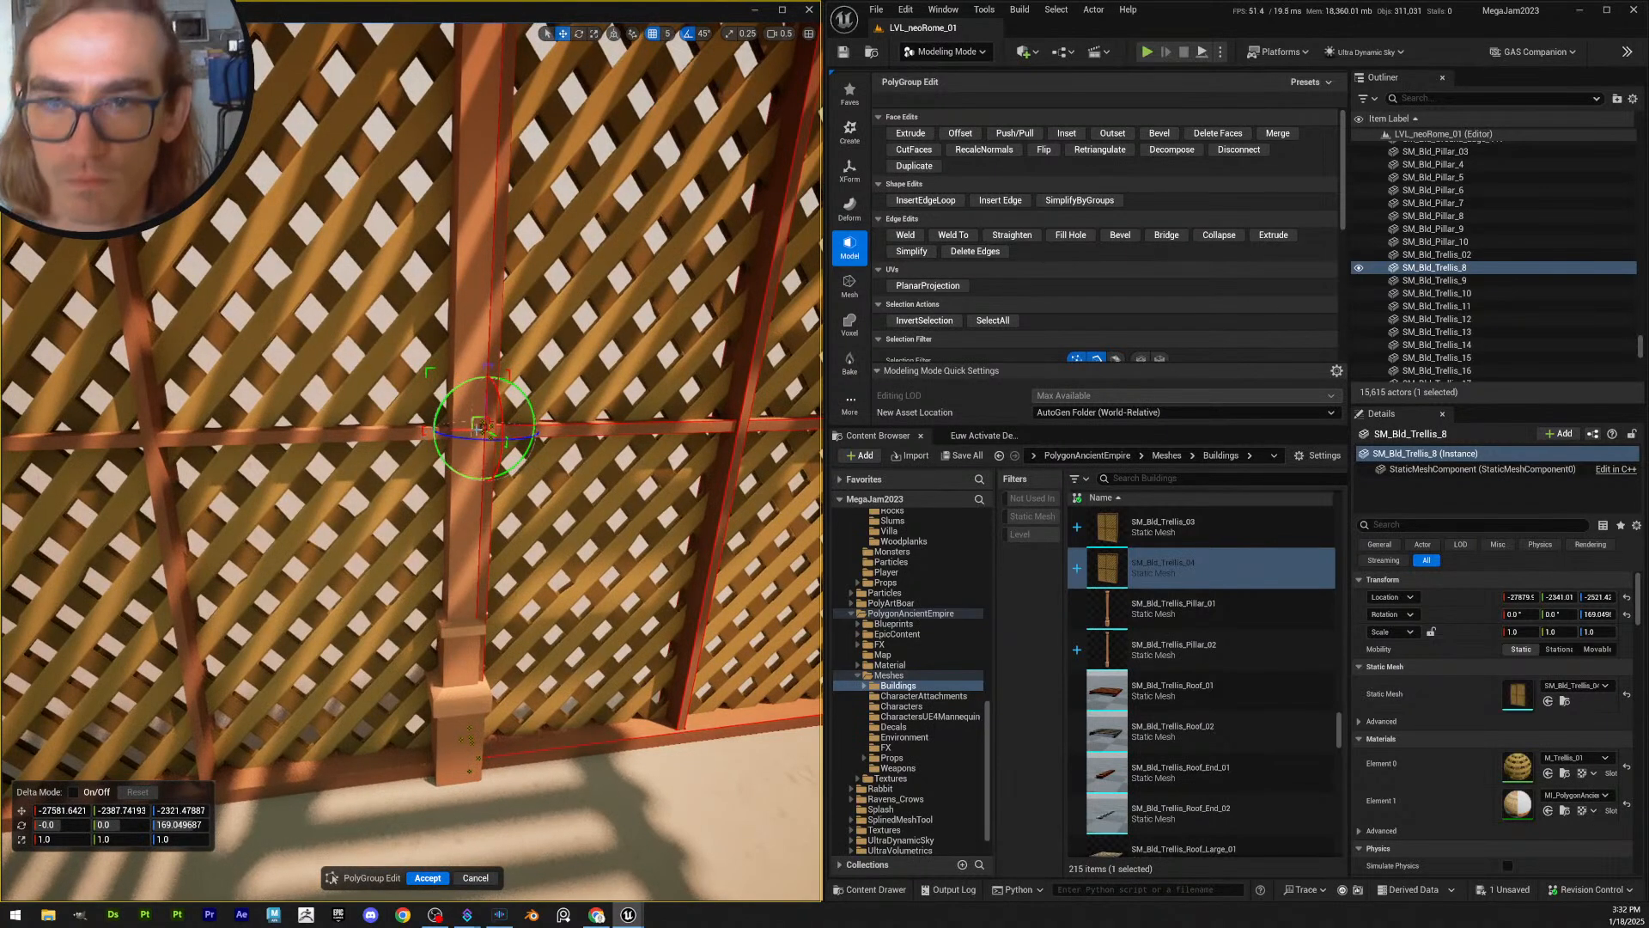
{"action": "left_click", "coordinate": [667, 35]}
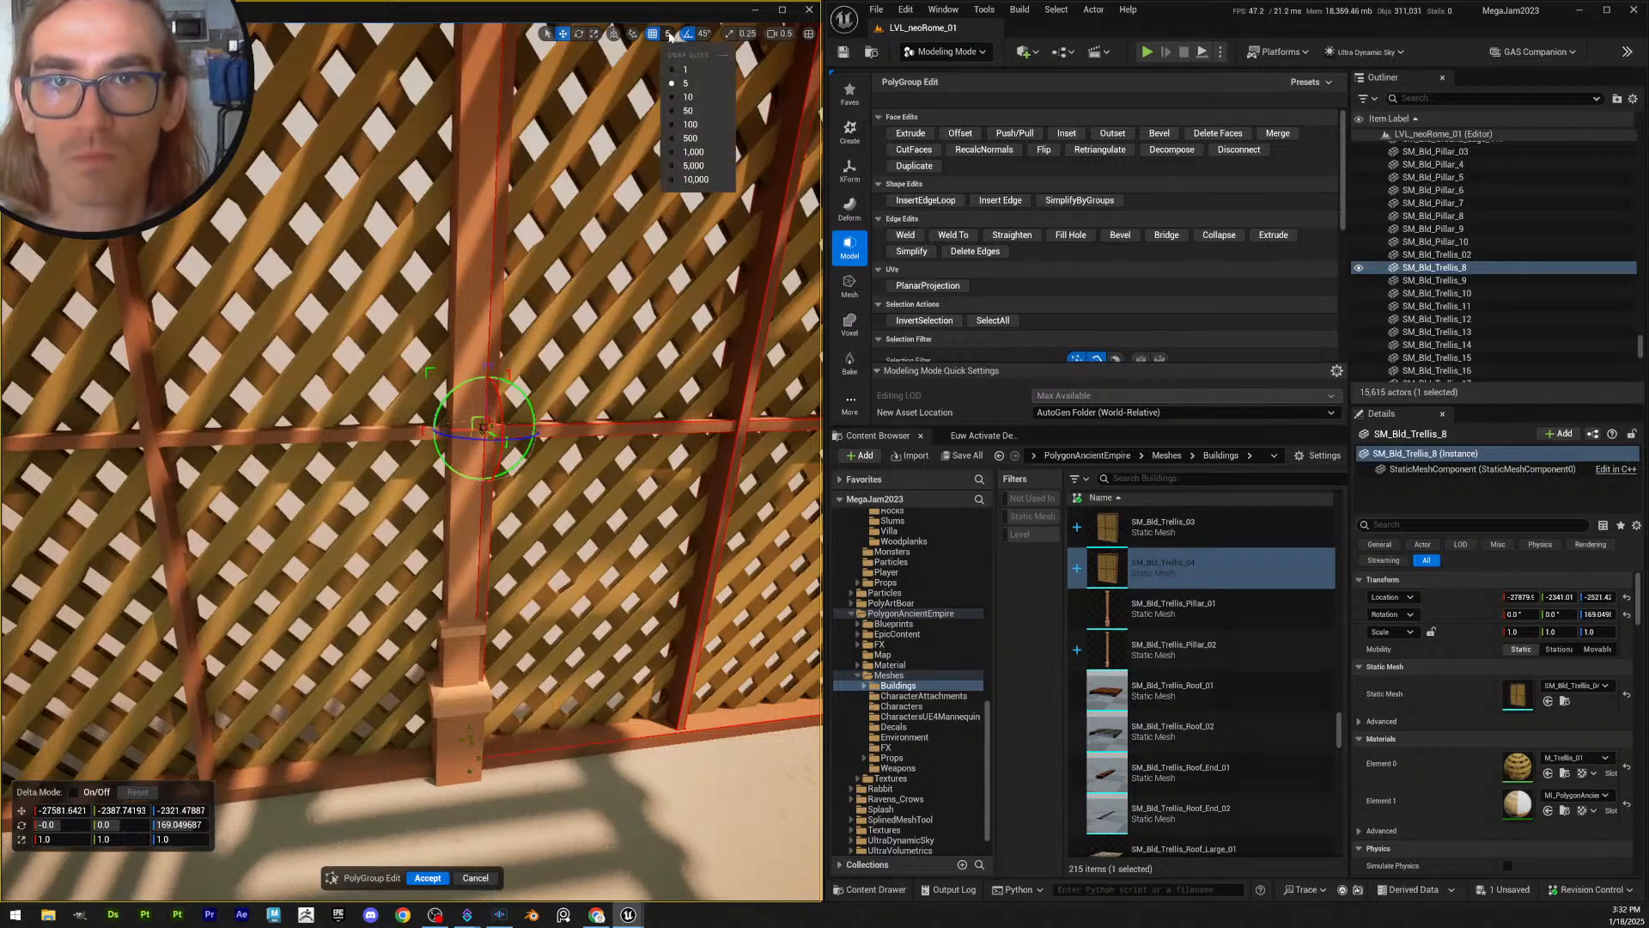
{"action": "left_click", "coordinate": [678, 95]}
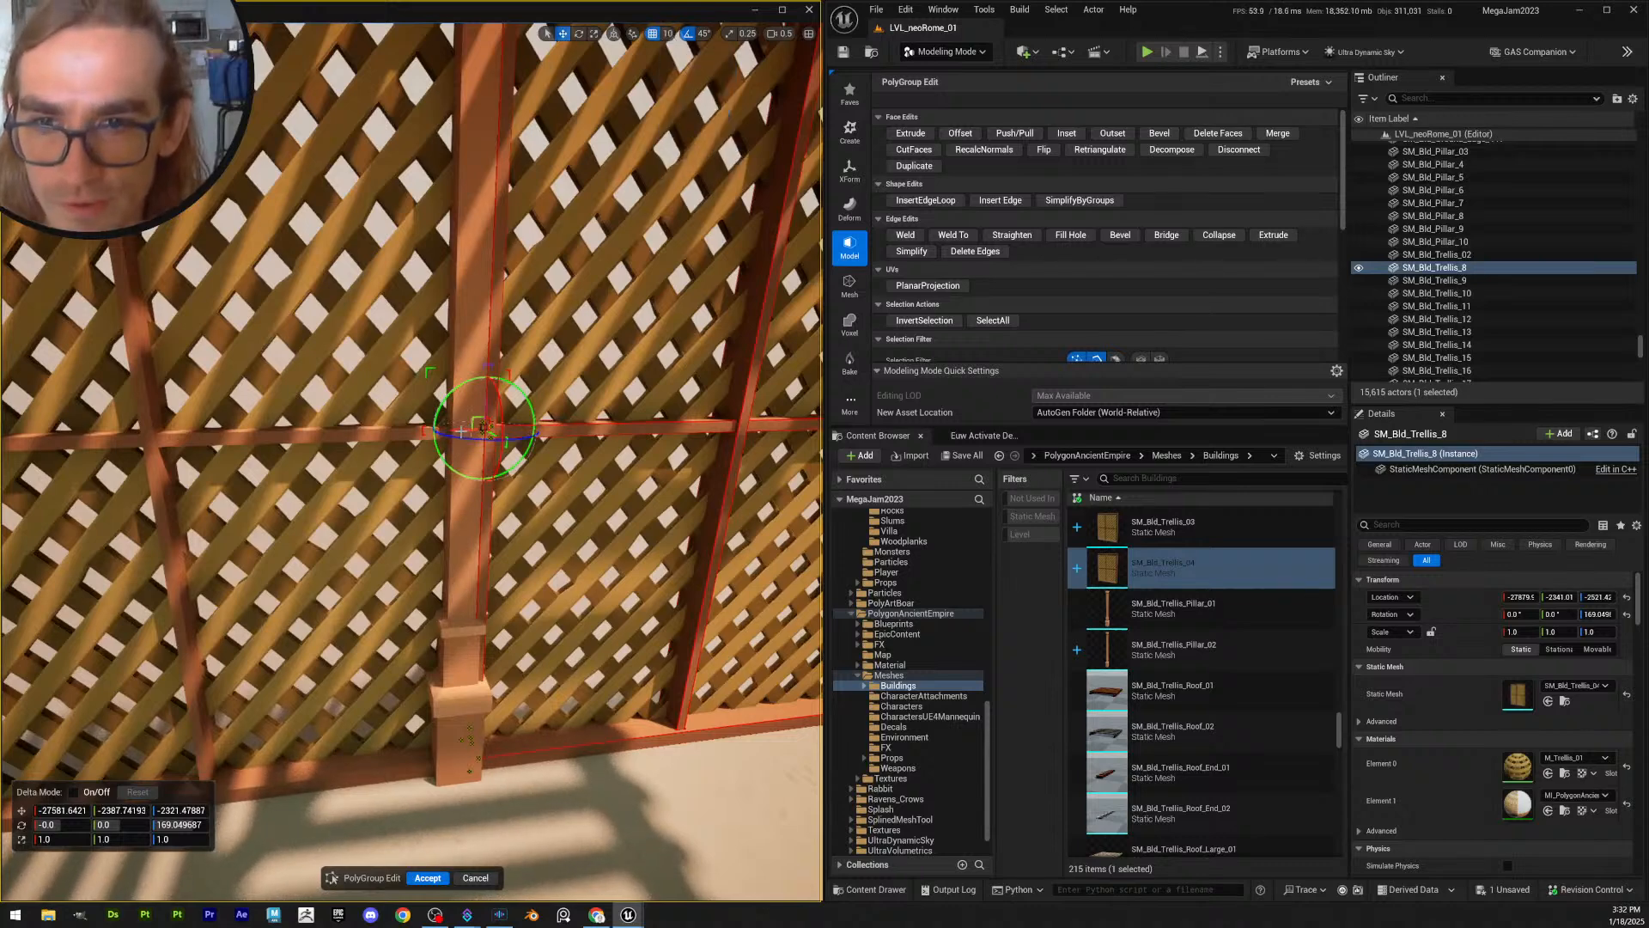
- Move the selected trellis edge about 20 units along the wall across the middle pillar and accept the PolyGroup edit
{"action": "left_click_drag", "start_coordinate": [450, 431], "coordinate": [422, 428]}
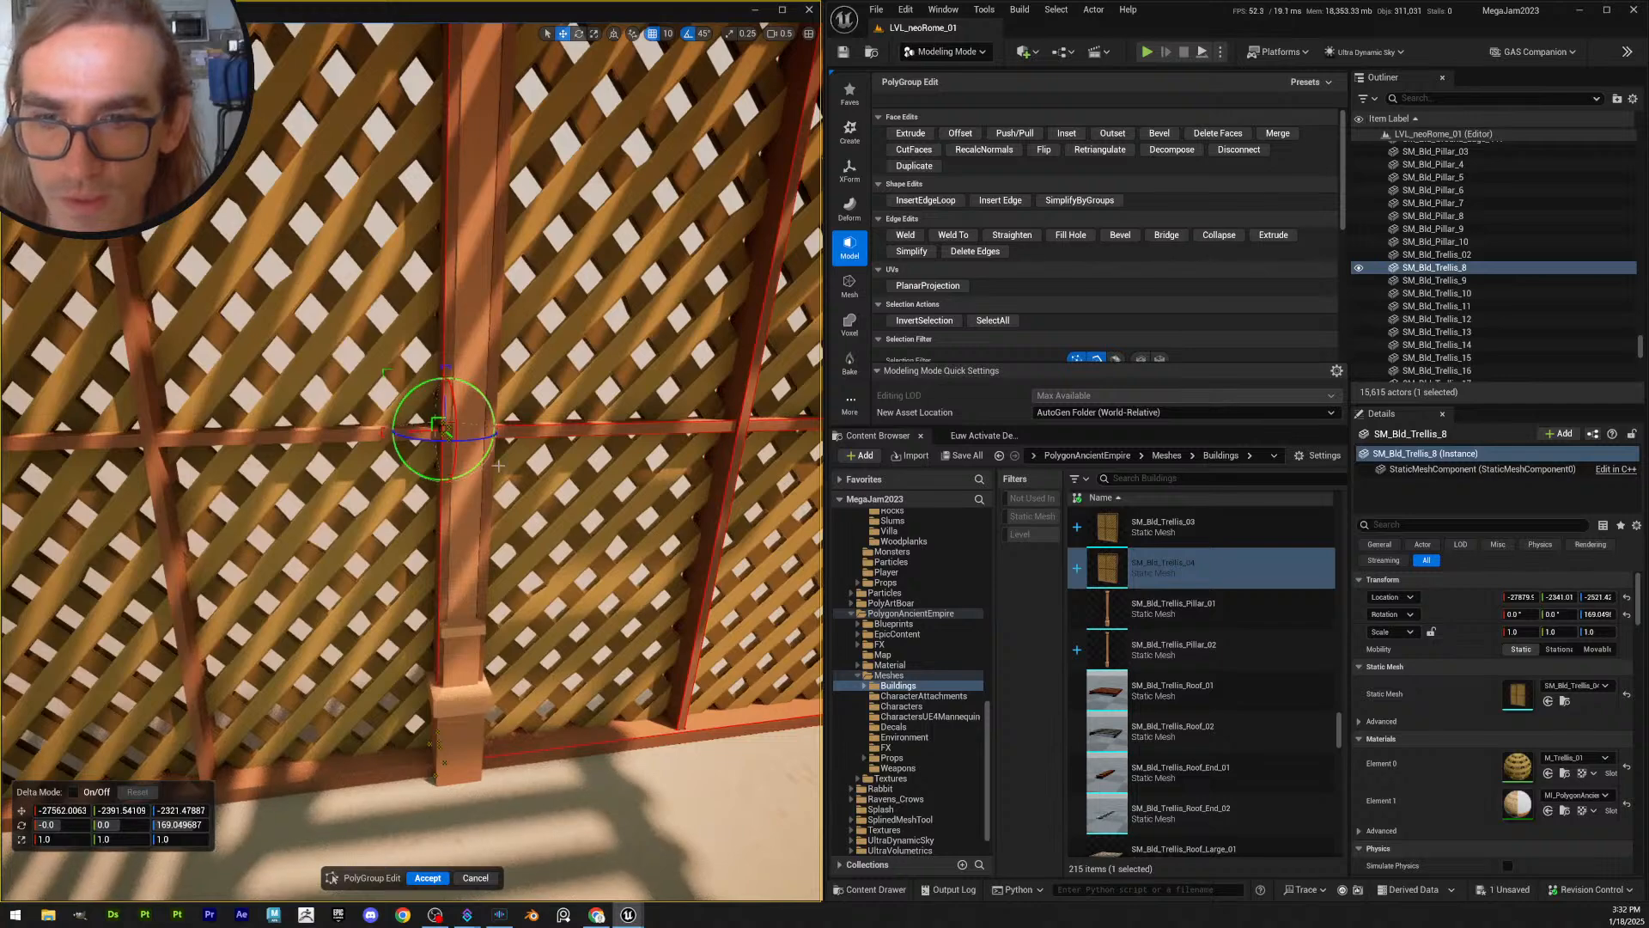
{"action": "right_click_drag", "start_coordinate": [499, 466], "coordinate": [464, 469]}
{"action": "left_click", "coordinate": [427, 877]}
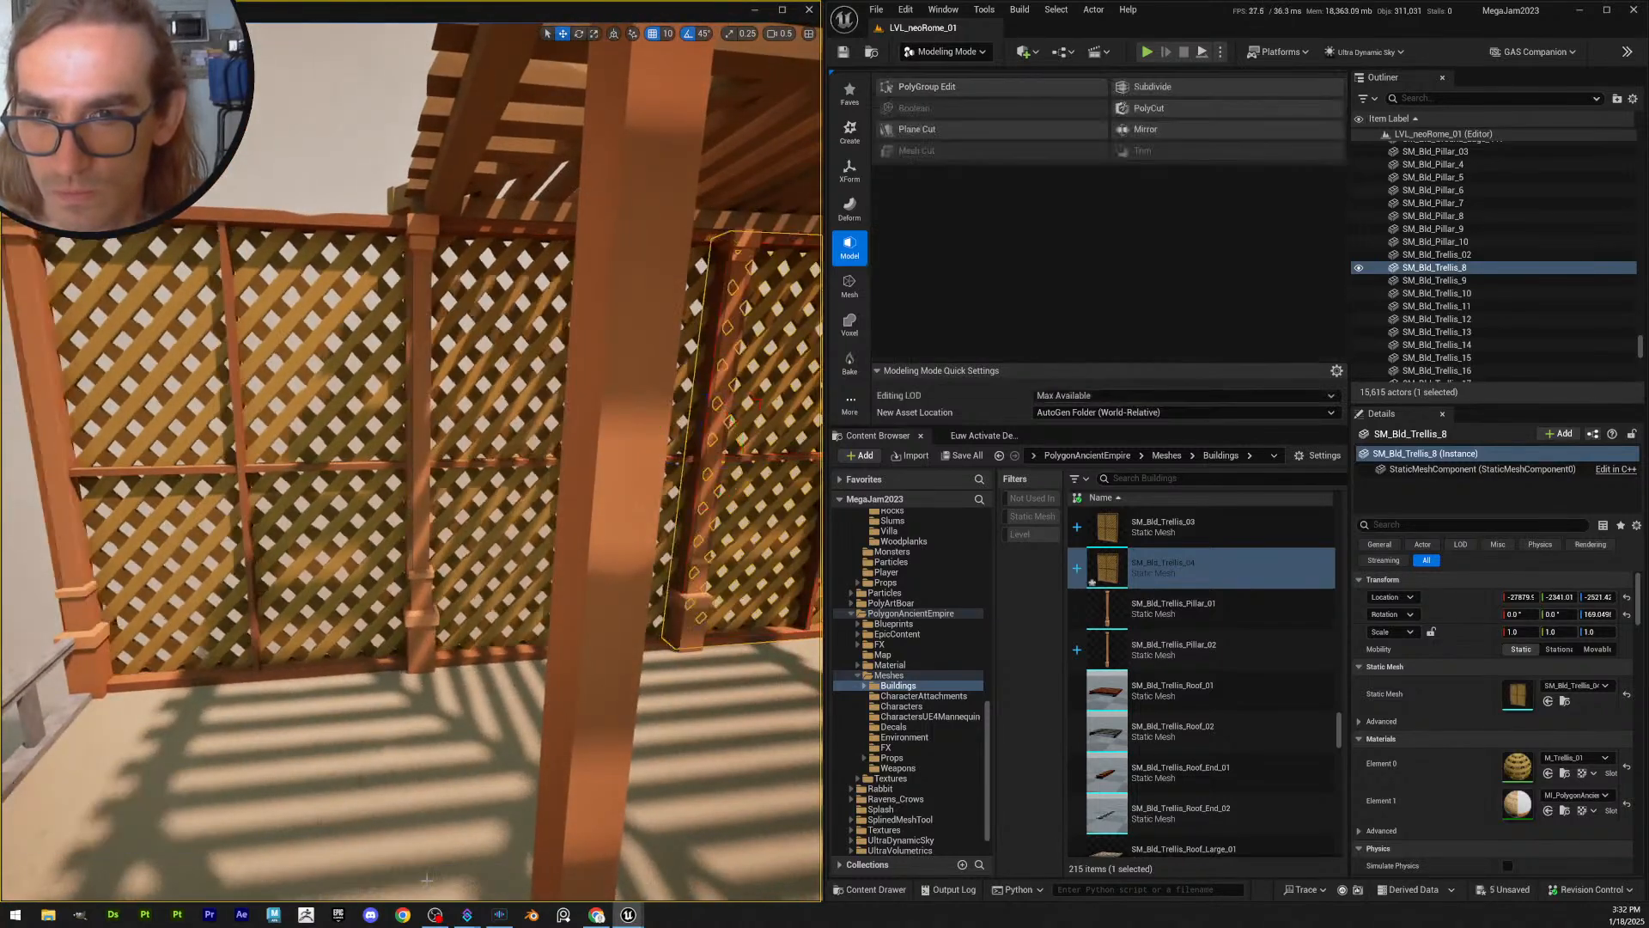
{"action": "right_click_drag", "start_coordinate": [470, 565], "coordinate": [665, 567]}
{"action": "mouse_move", "coordinate": [532, 556]}
{"action": "right_mouse_down"}
{"action": "mouse_move", "coordinate": [502, 556]}
{"action": "mouse_move", "coordinate": [541, 557]}
{"action": "right_mouse_up"}
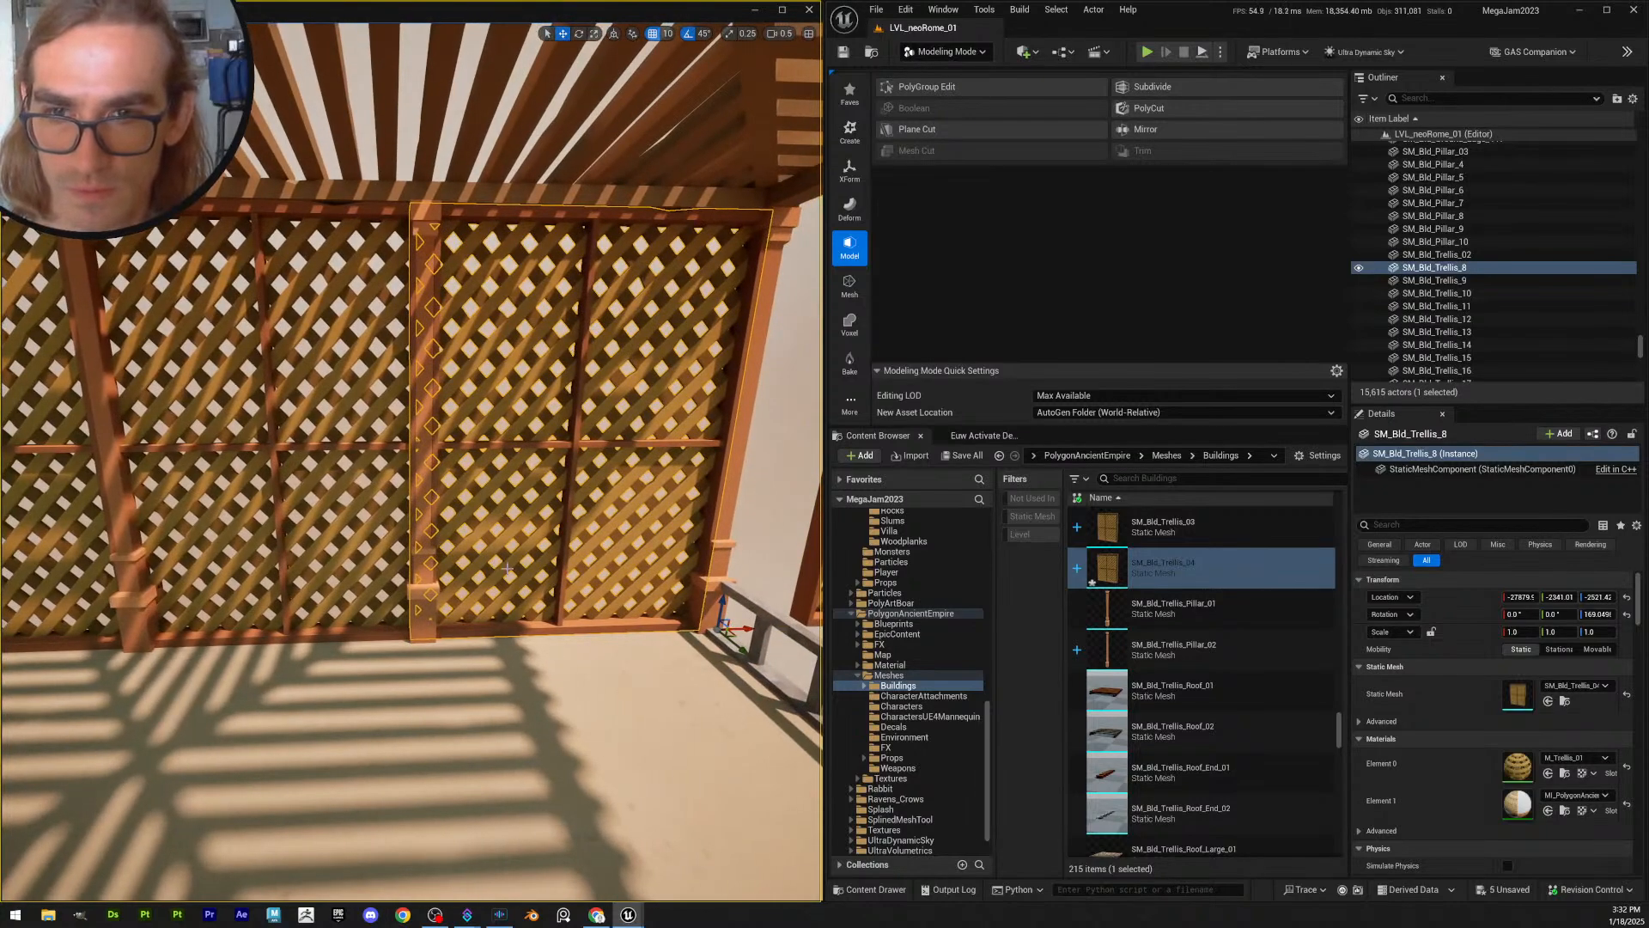
{"action": "key", "text": "Escape"}
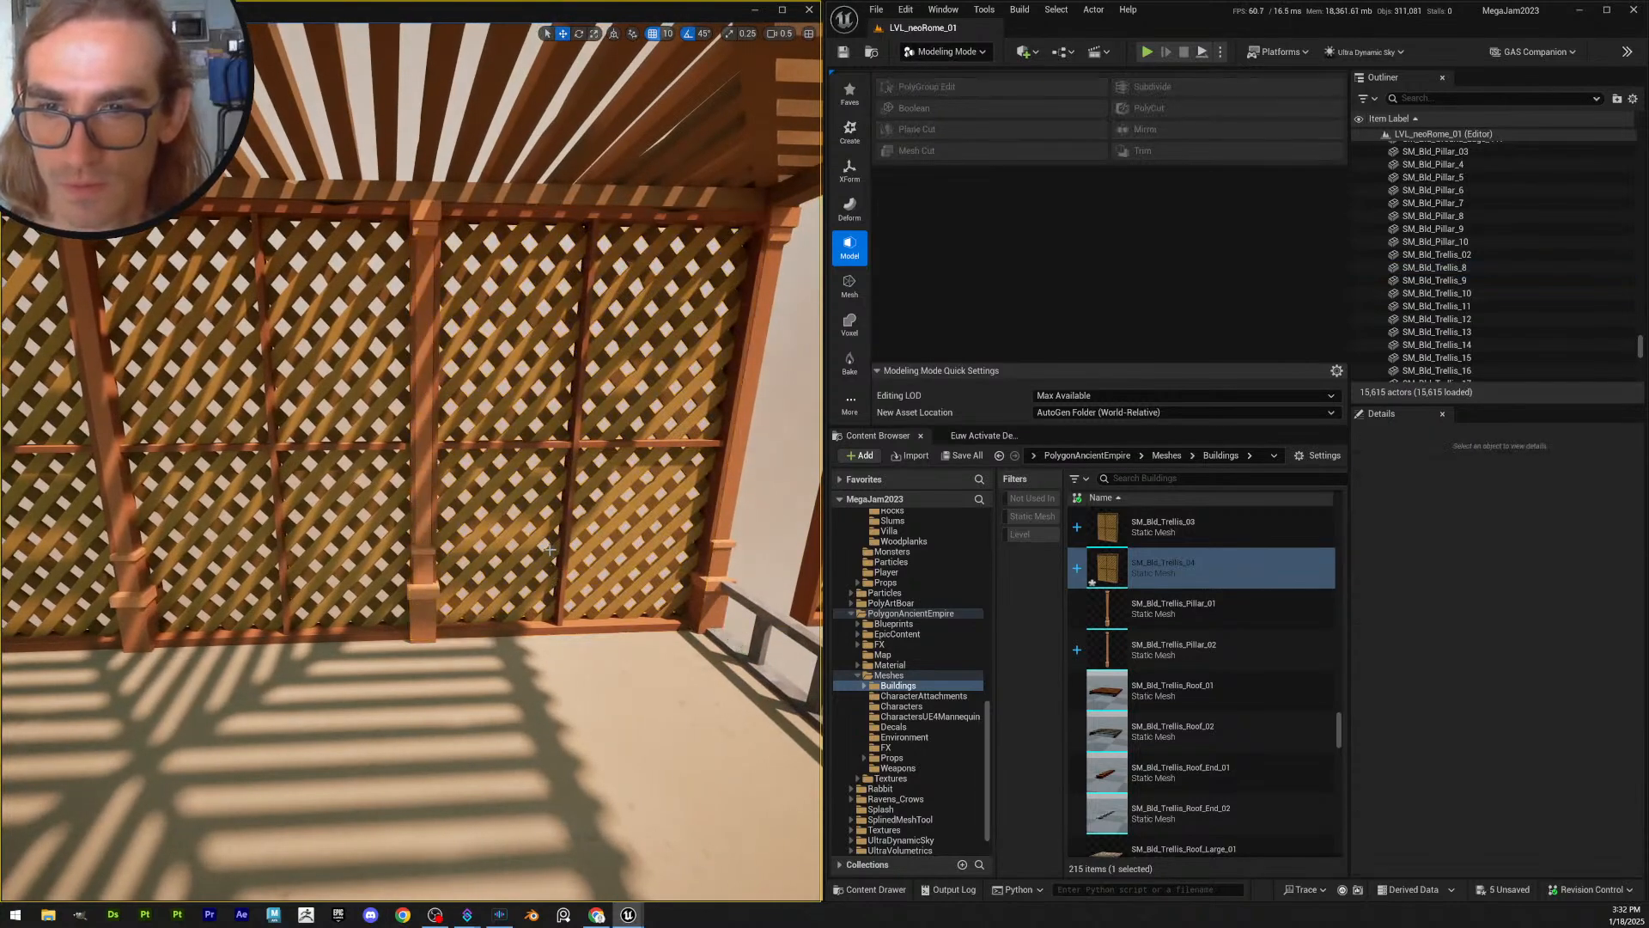
- Undo the PolyGroup edit that extended SM_Bld_Trellis_8 across the middle pillar
{"action": "right_click_drag", "start_coordinate": [550, 549], "coordinate": [516, 533]}
{"action": "key", "text": "s"}
{"action": "key", "text": "w"}
{"action": "key", "text": "d"}
{"action": "key", "text": "ctrl+z"}
{"action": "key", "text": "ctrl+z"}
{"action": "key", "text": "ctrl+z"}
{"action": "key", "text": "ctrl+z"}
- Examine how the back wall's trellis panels line up with the floor tiles villa_floor_01_30x30x627, 628 and 629
{"action": "left_click", "coordinate": [431, 462]}
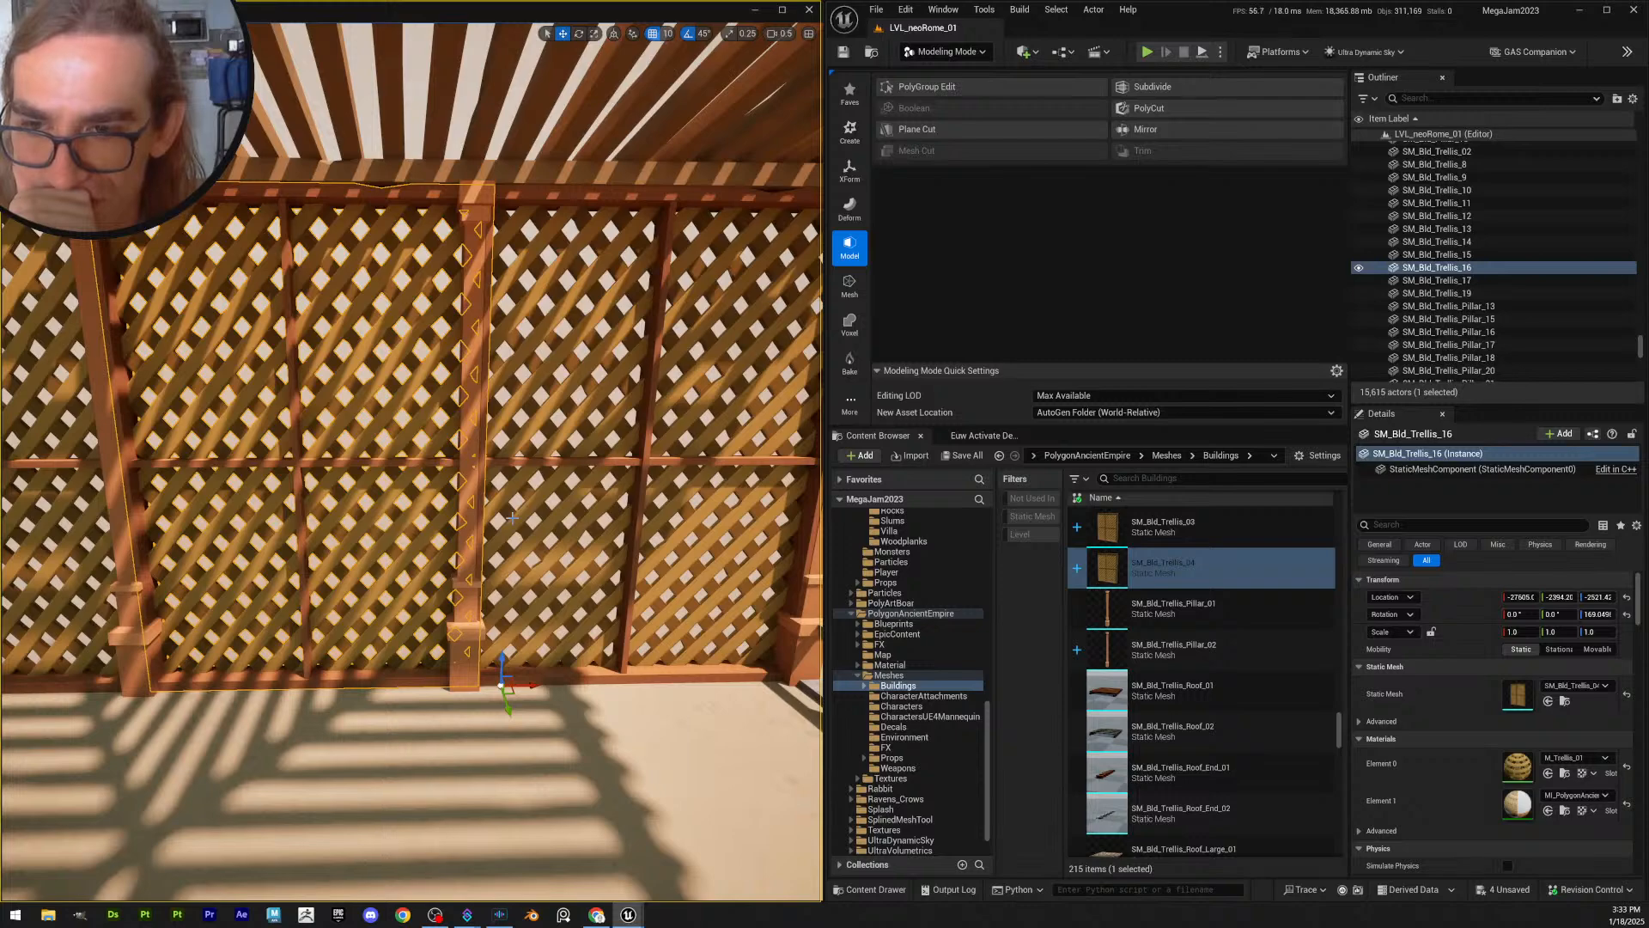
{"action": "right_click_drag", "start_coordinate": [556, 537], "coordinate": [563, 601]}
{"action": "left_click", "coordinate": [569, 603]}
{"action": "left_click", "coordinate": [391, 596]}
{"action": "right_click_drag", "start_coordinate": [390, 595], "coordinate": [409, 606]}
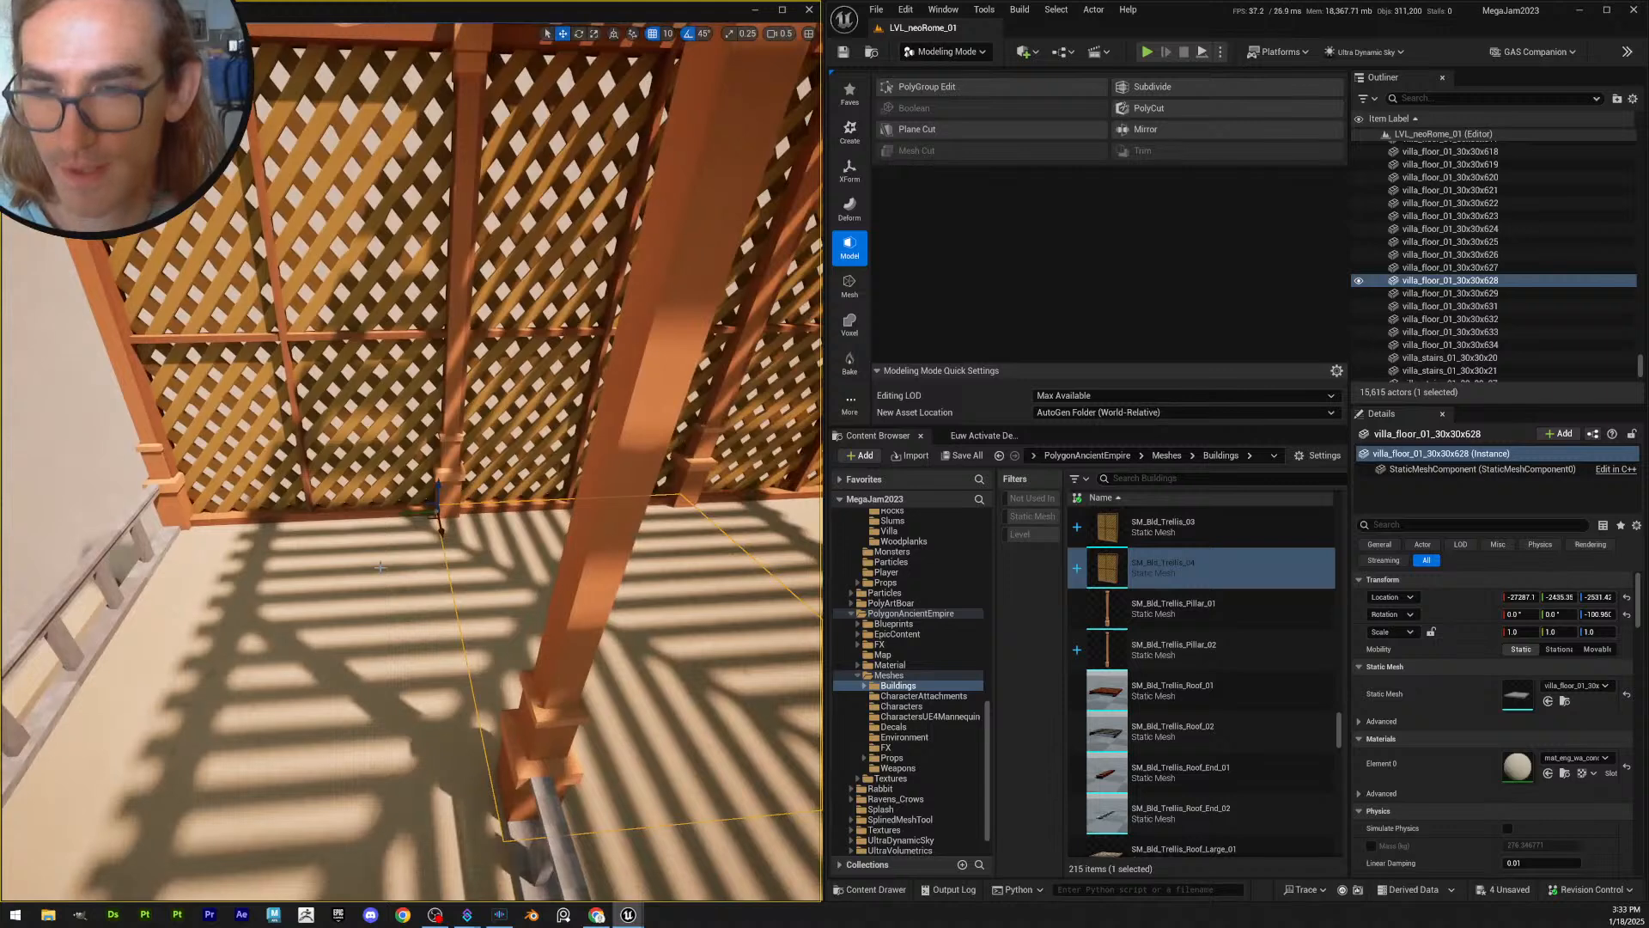
{"action": "left_click", "coordinate": [298, 569]}
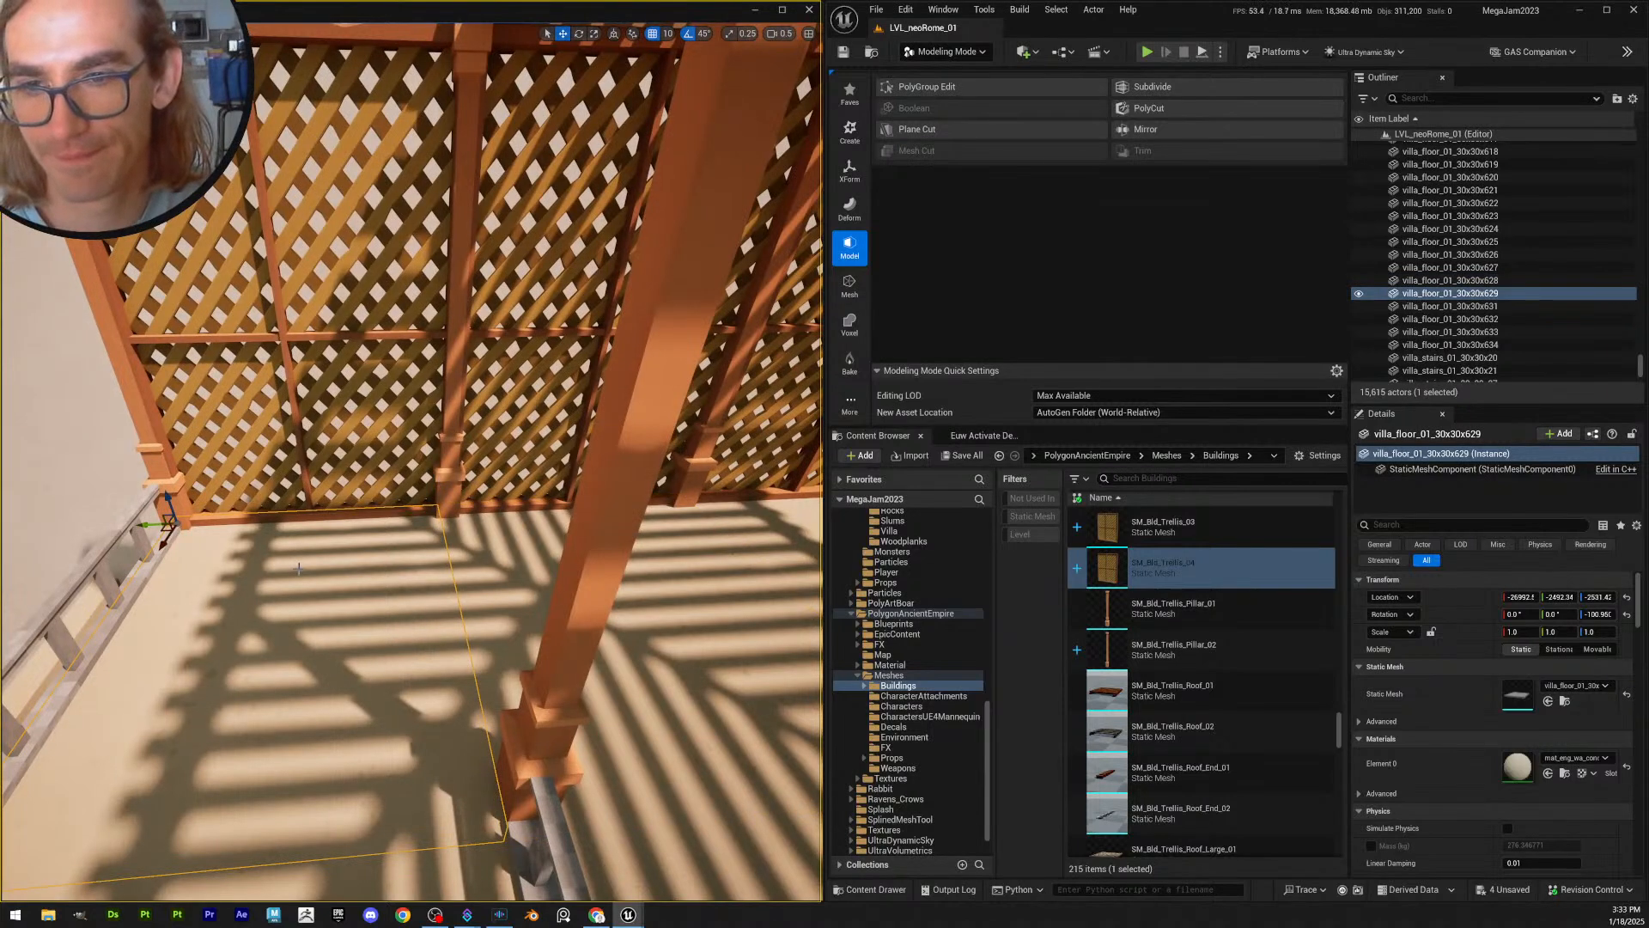
{"action": "left_click", "coordinate": [481, 577]}
{"action": "right_click_drag", "start_coordinate": [481, 577], "coordinate": [507, 582]}
{"action": "left_click", "coordinate": [599, 536]}
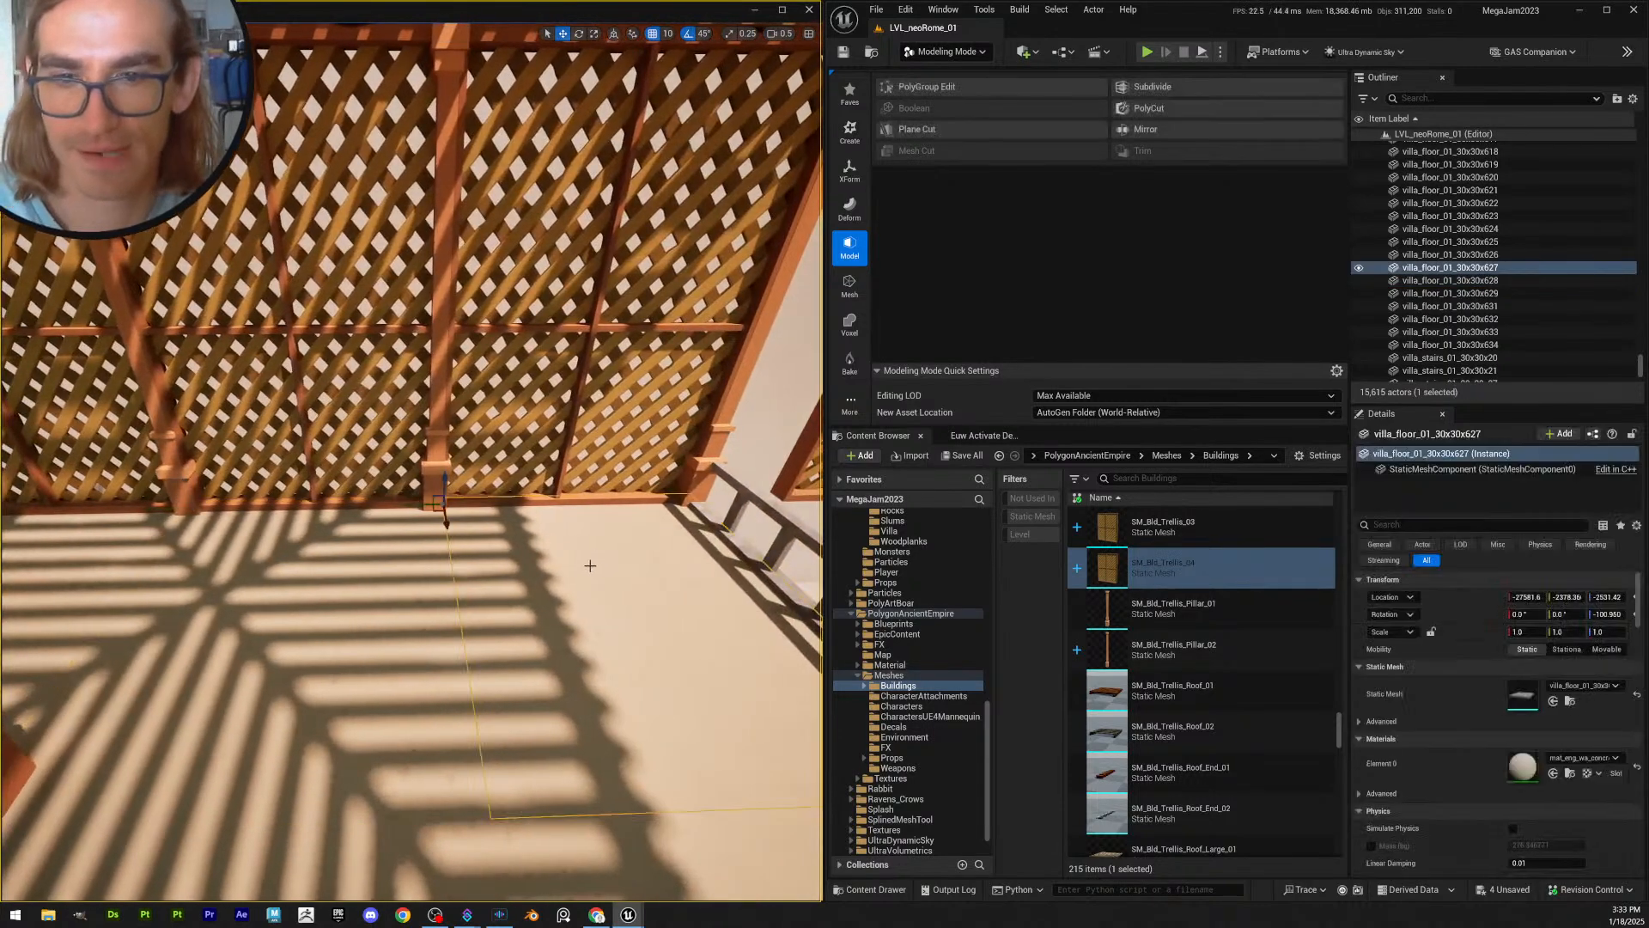
{"action": "right_click_drag", "start_coordinate": [694, 580], "coordinate": [689, 574]}
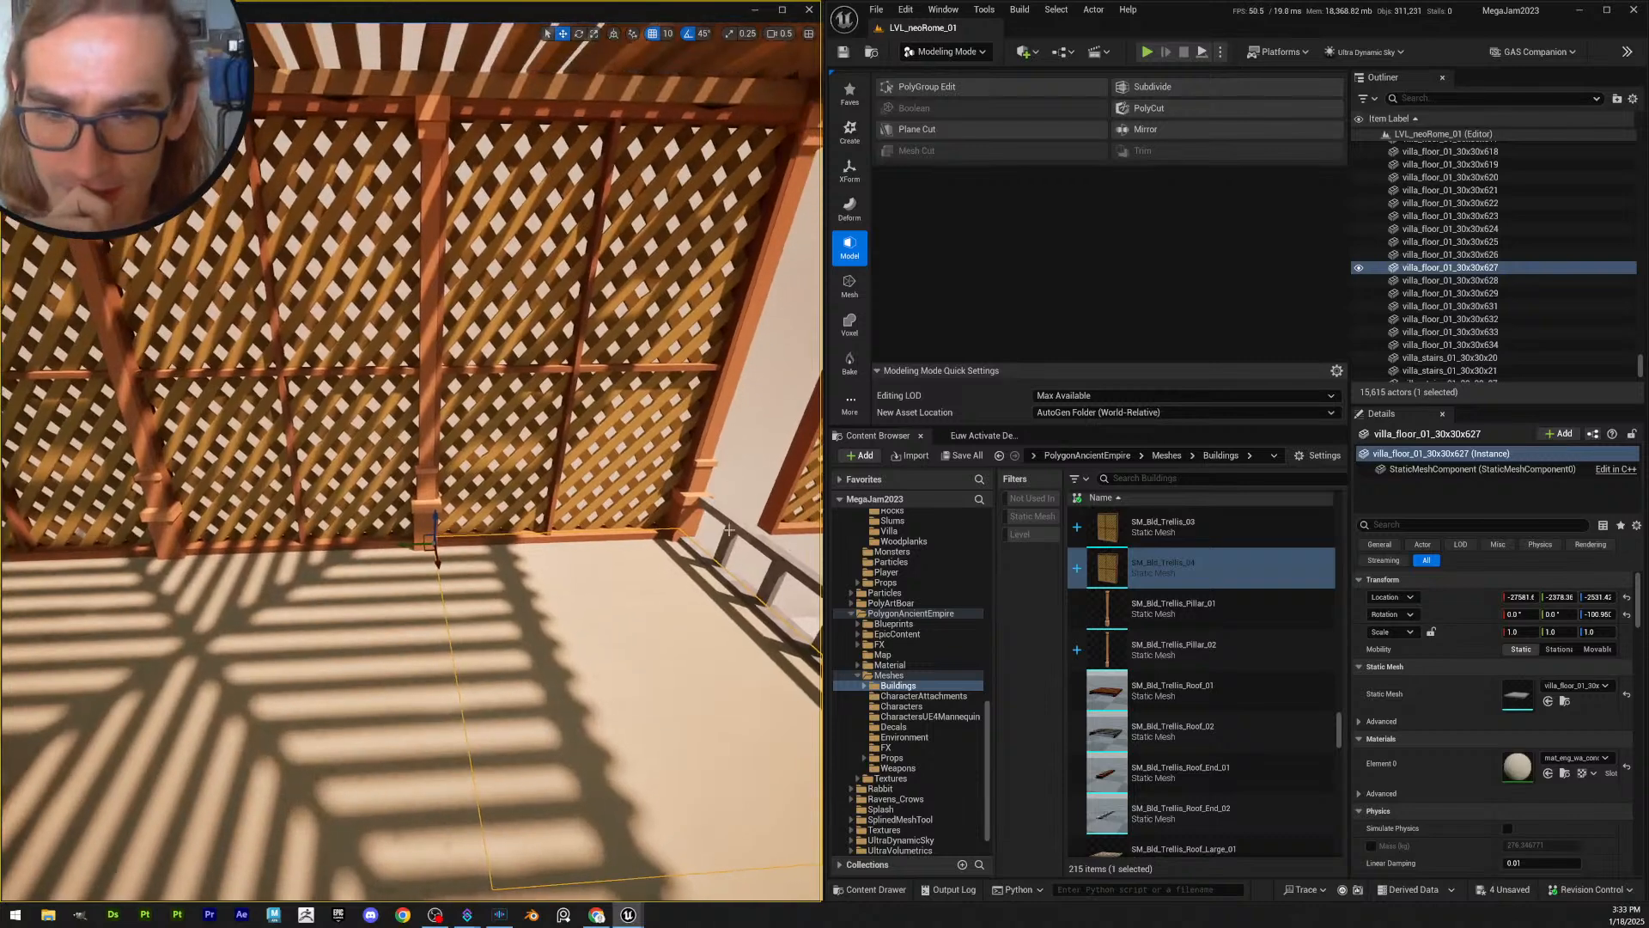
{"action": "left_click", "coordinate": [386, 584]}
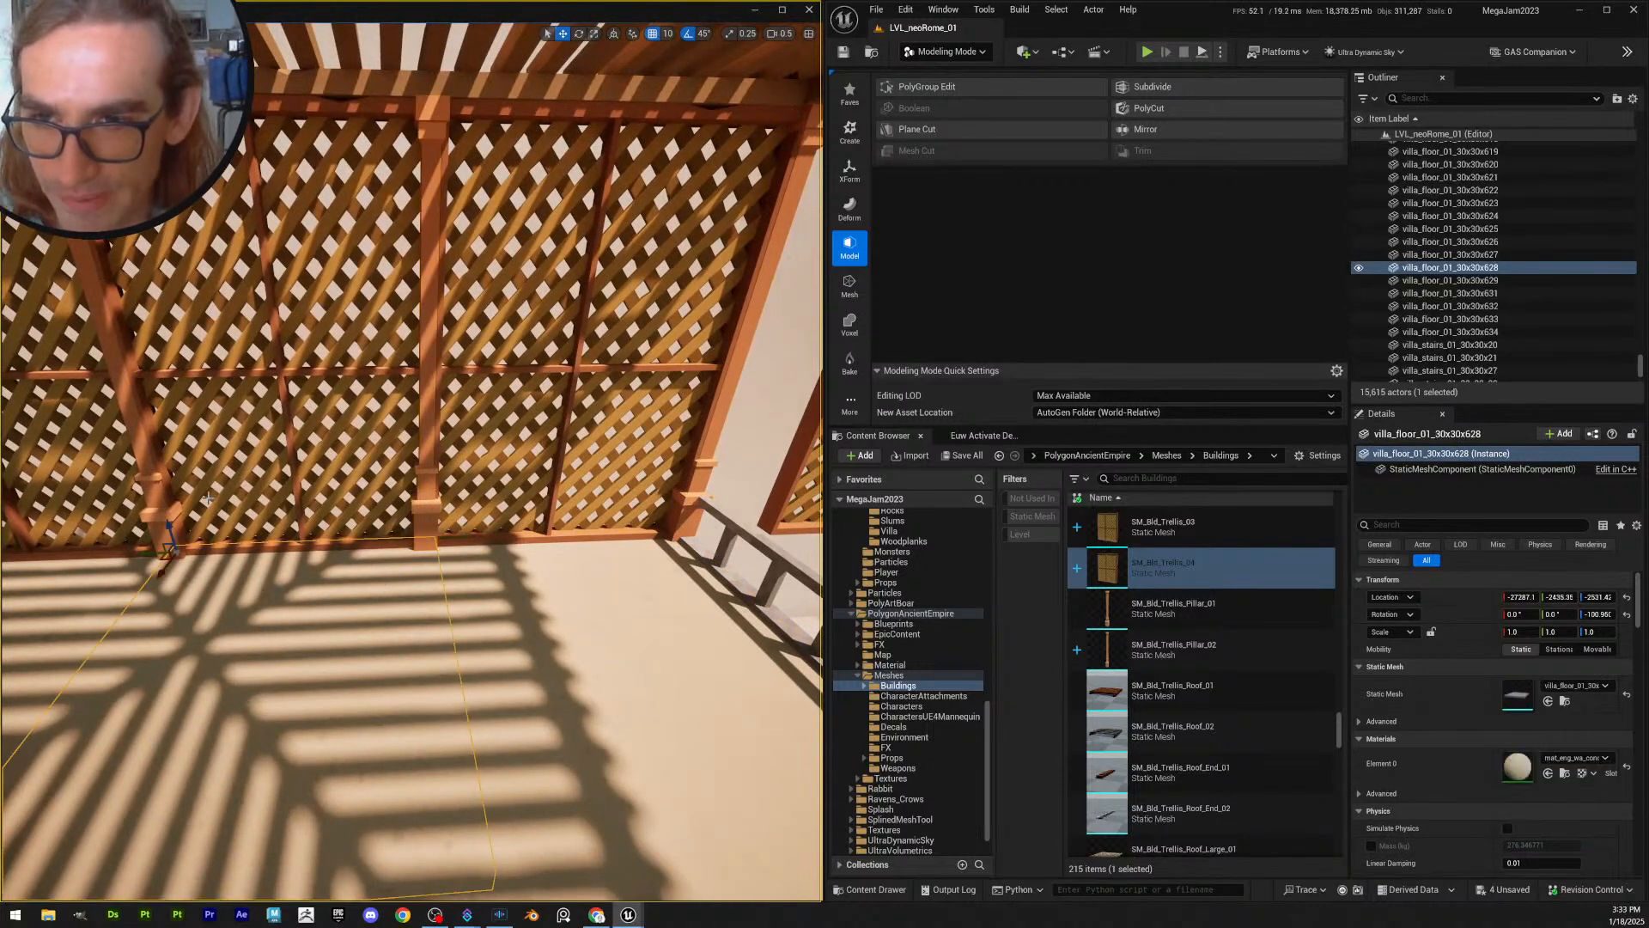
{"action": "left_click", "coordinate": [135, 582]}
{"action": "right_click_drag", "start_coordinate": [136, 582], "coordinate": [85, 547]}
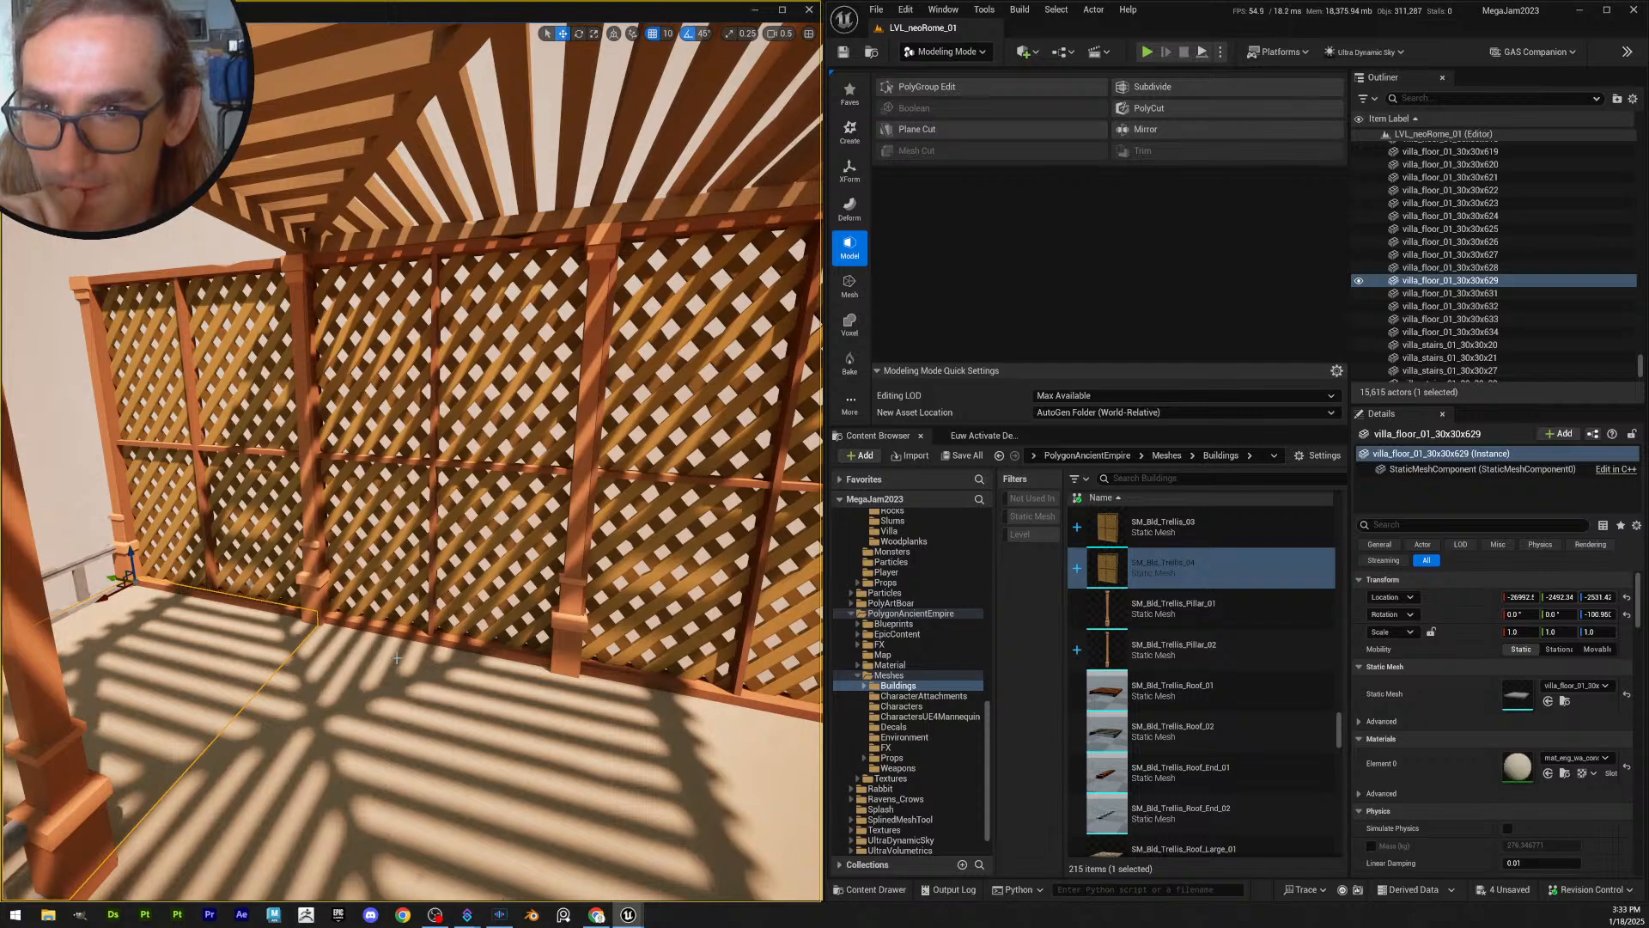
- Move SM_Bld_Trellis_Pillar_20 about 20 units along the back wall, away from the middle trellis panels
{"action": "right_click_drag", "start_coordinate": [397, 658], "coordinate": [490, 667]}
{"action": "mouse_move", "coordinate": [361, 649]}
{"action": "right_mouse_down"}
{"action": "mouse_move", "coordinate": [387, 646]}
{"action": "mouse_move", "coordinate": [348, 634]}
{"action": "right_mouse_up"}
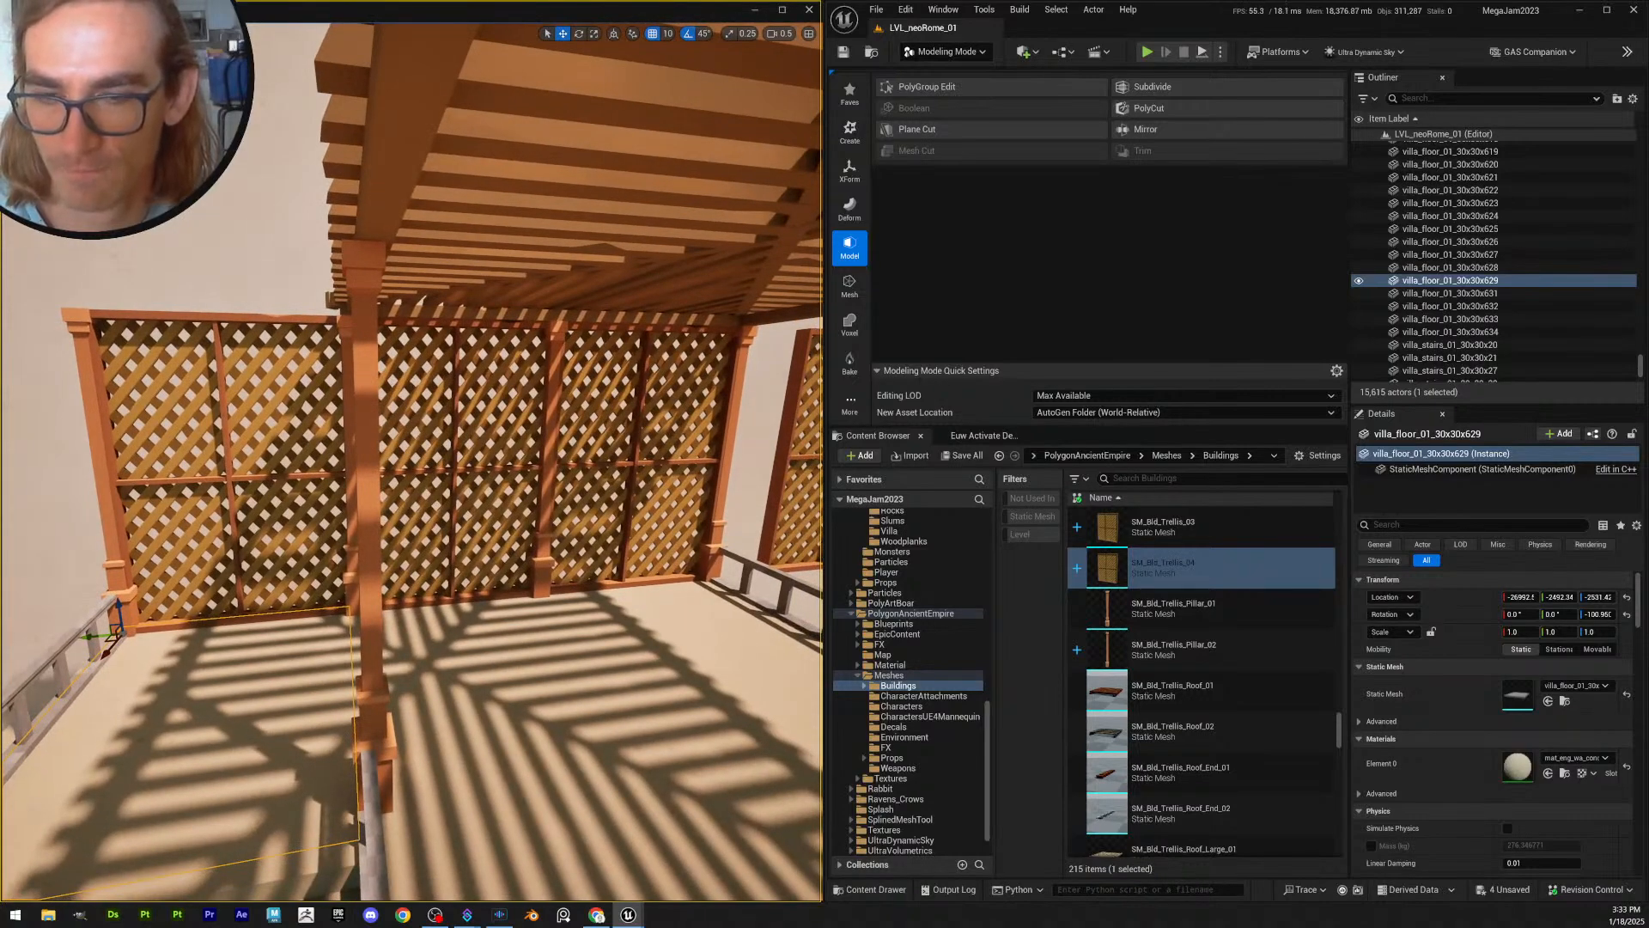
{"action": "right_click_drag", "start_coordinate": [348, 634], "coordinate": [382, 631]}
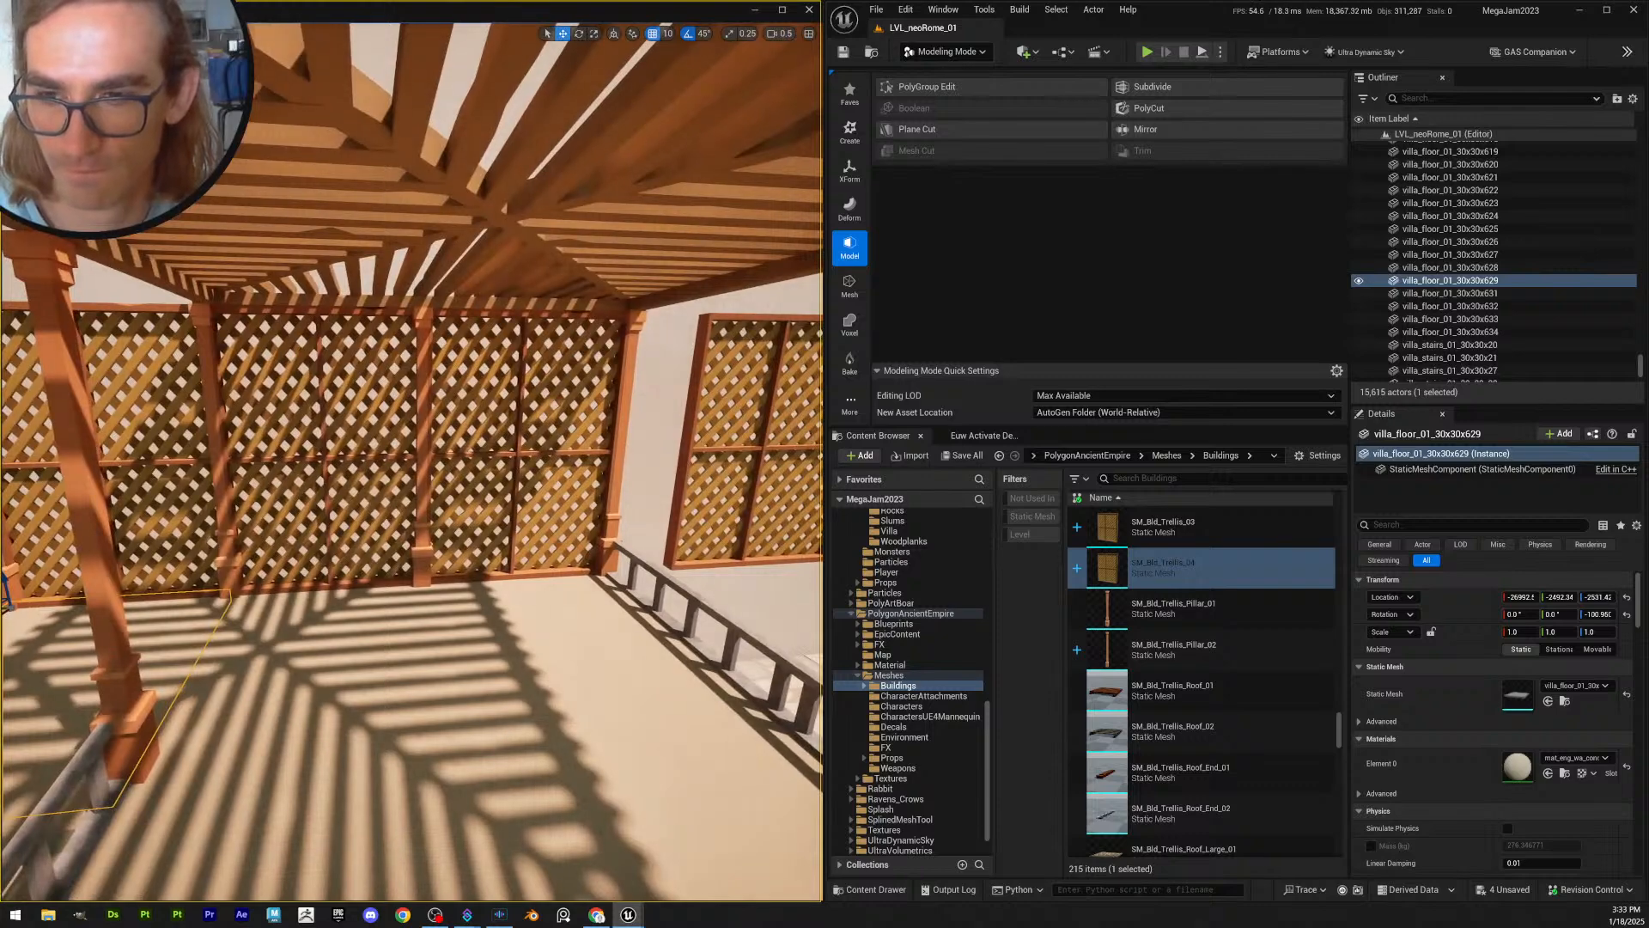
{"action": "right_click_drag", "start_coordinate": [382, 632], "coordinate": [330, 630]}
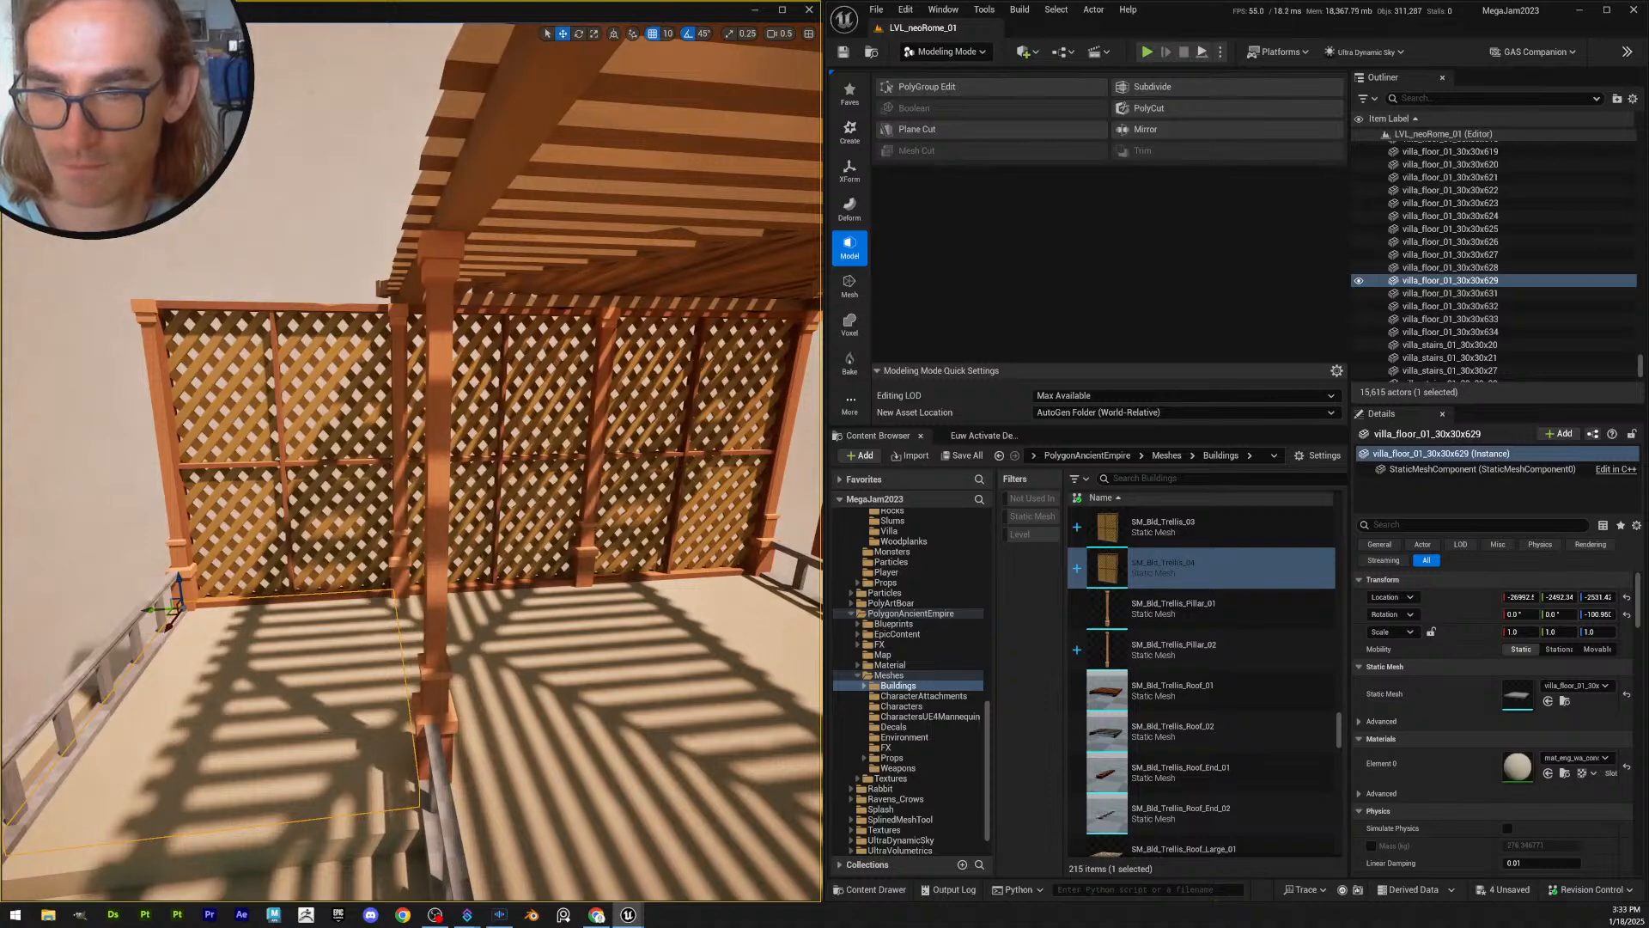
{"action": "right_click_drag", "start_coordinate": [434, 646], "coordinate": [451, 650]}
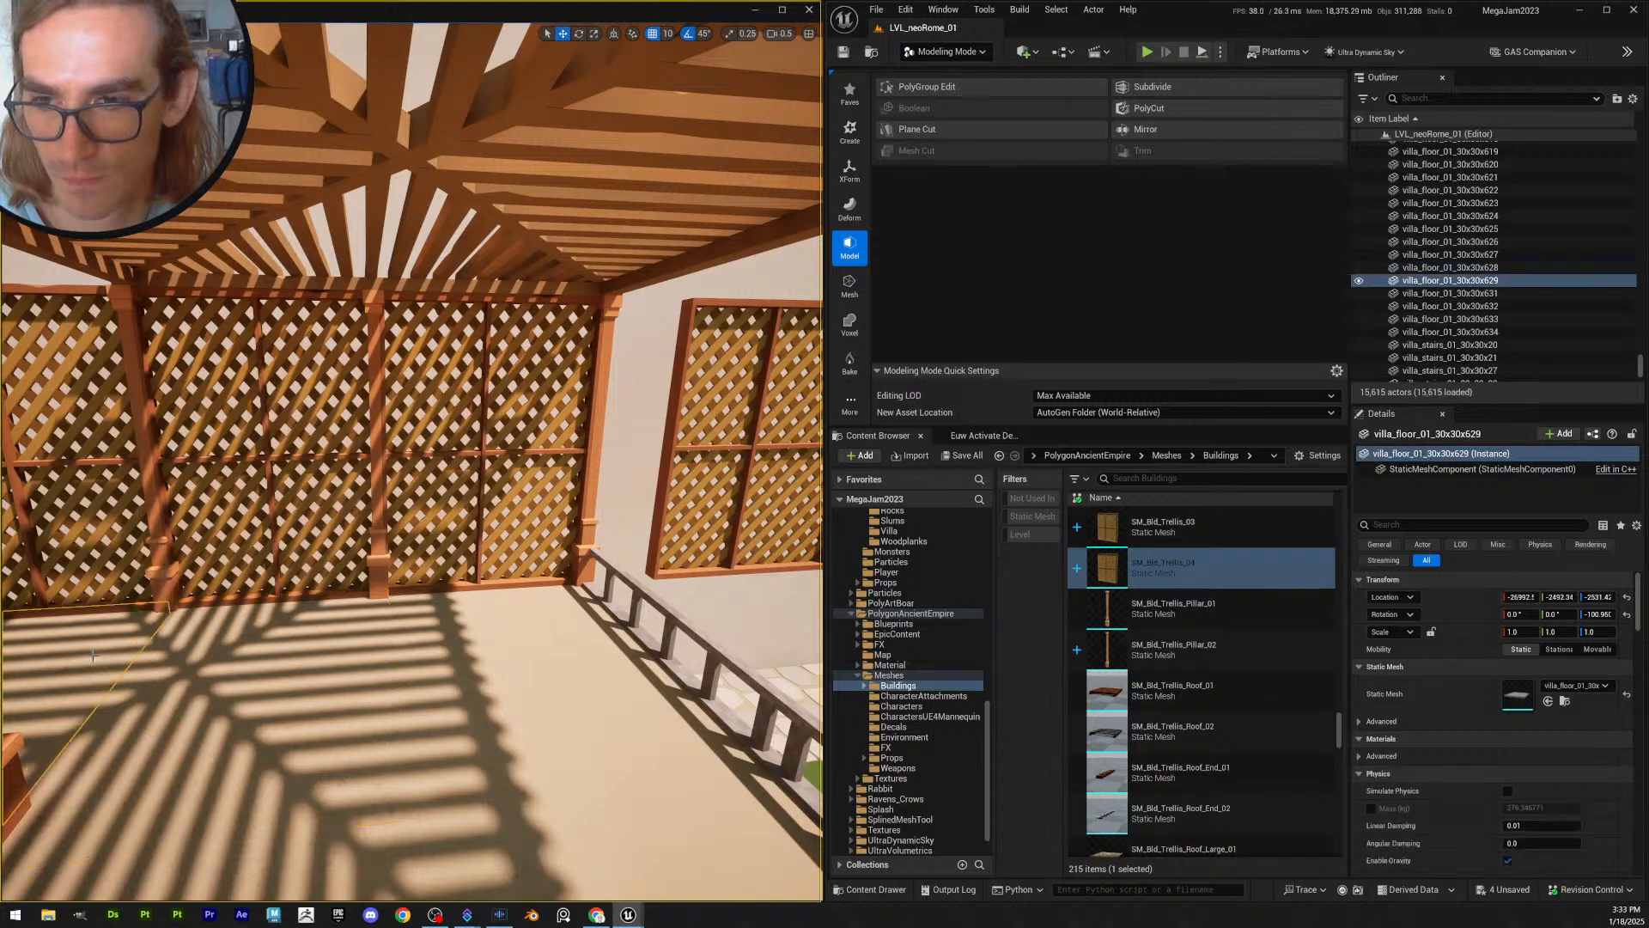
{"action": "mouse_move", "coordinate": [95, 656]}
{"action": "right_mouse_down"}
{"action": "mouse_move", "coordinate": [81, 676]}
{"action": "mouse_move", "coordinate": [99, 687]}
{"action": "mouse_move", "coordinate": [79, 679]}
{"action": "right_mouse_up"}
{"action": "left_click", "coordinate": [430, 524]}
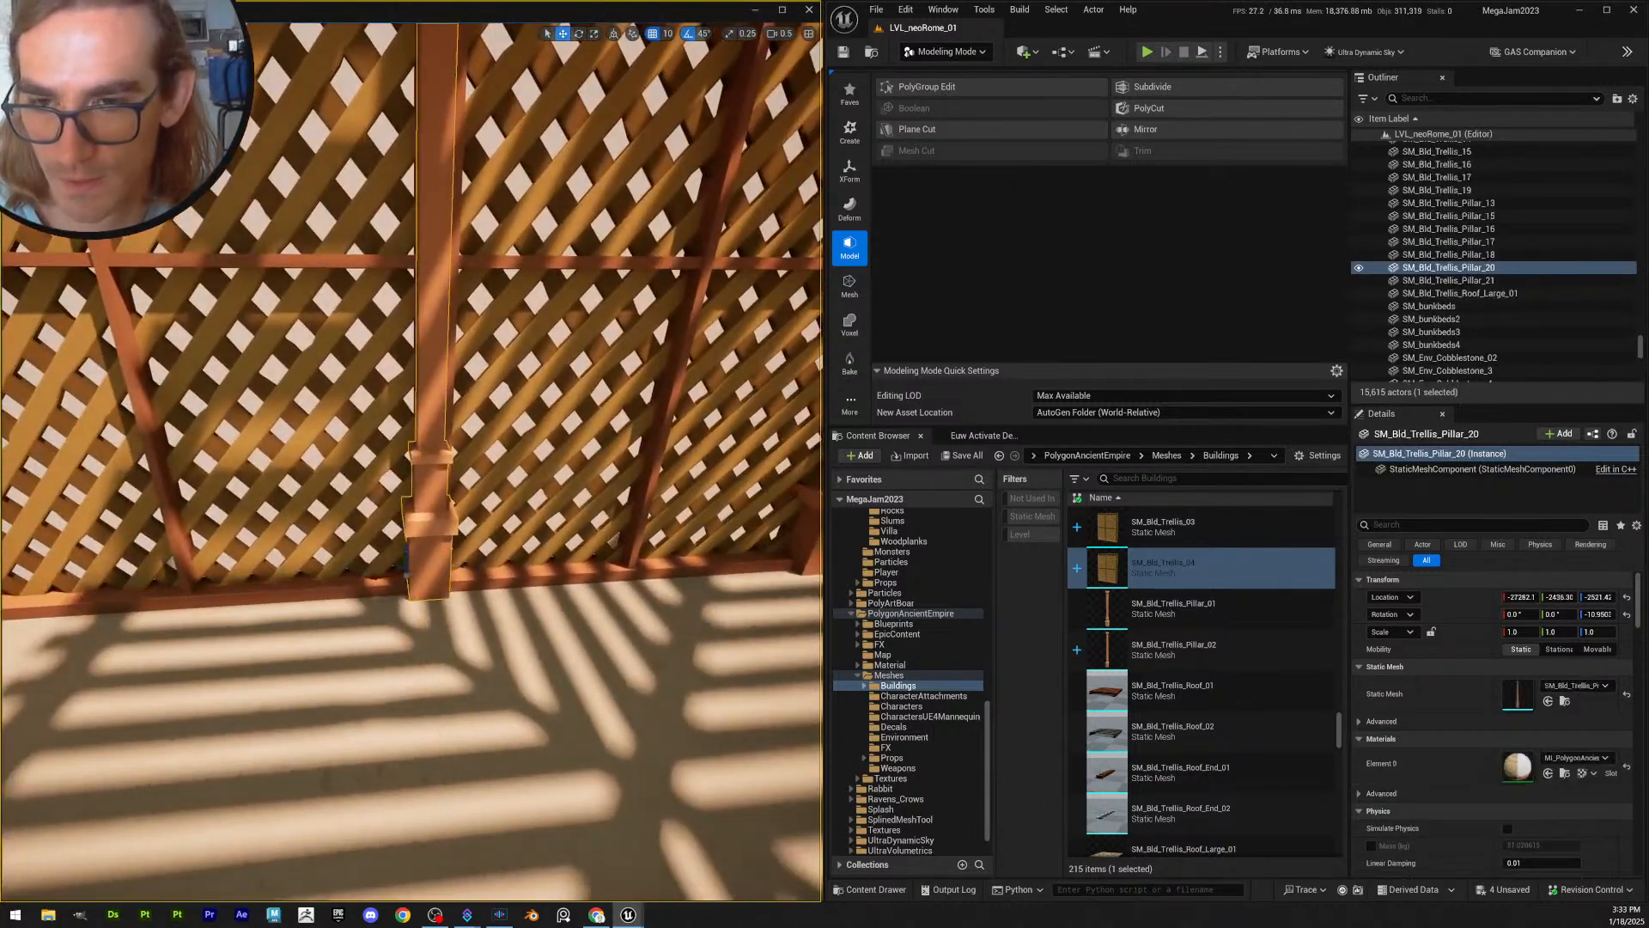
{"action": "right_click_drag", "start_coordinate": [436, 558], "coordinate": [434, 563]}
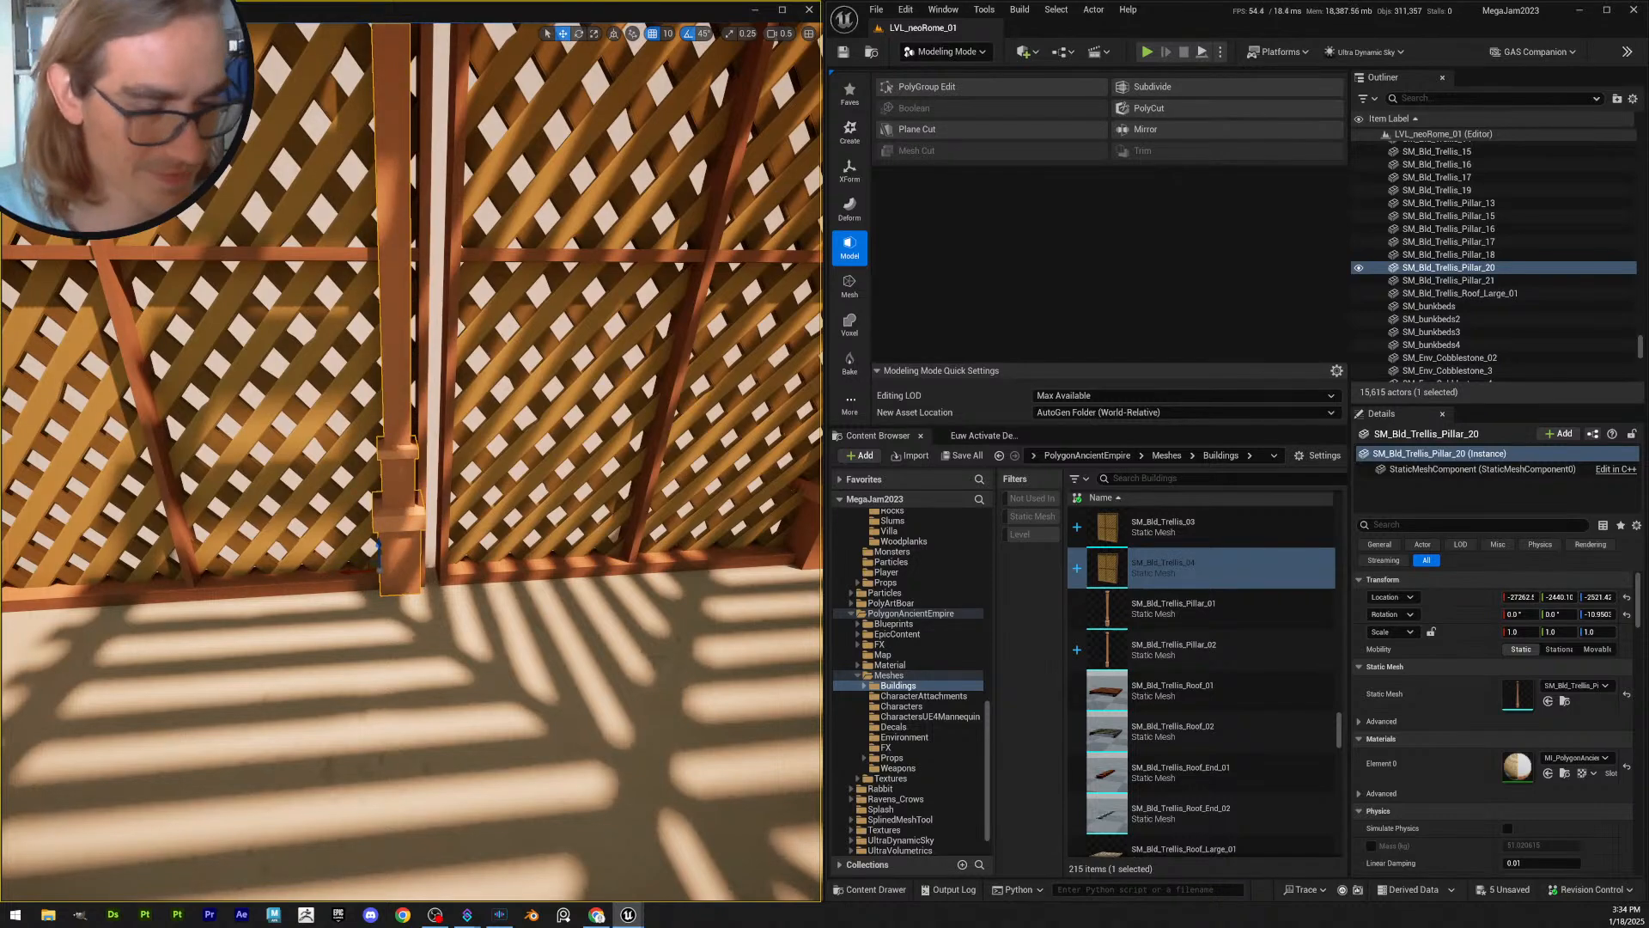
- Review the moved pillar and the whole pergola from outside, clear the selection and save the level
{"action": "left_click", "coordinate": [398, 605]}
{"action": "right_click_drag", "start_coordinate": [399, 606], "coordinate": [361, 618]}
{"action": "scroll", "coordinate": [232, 593], "scroll_direction": "up", "scroll_amount": 2}
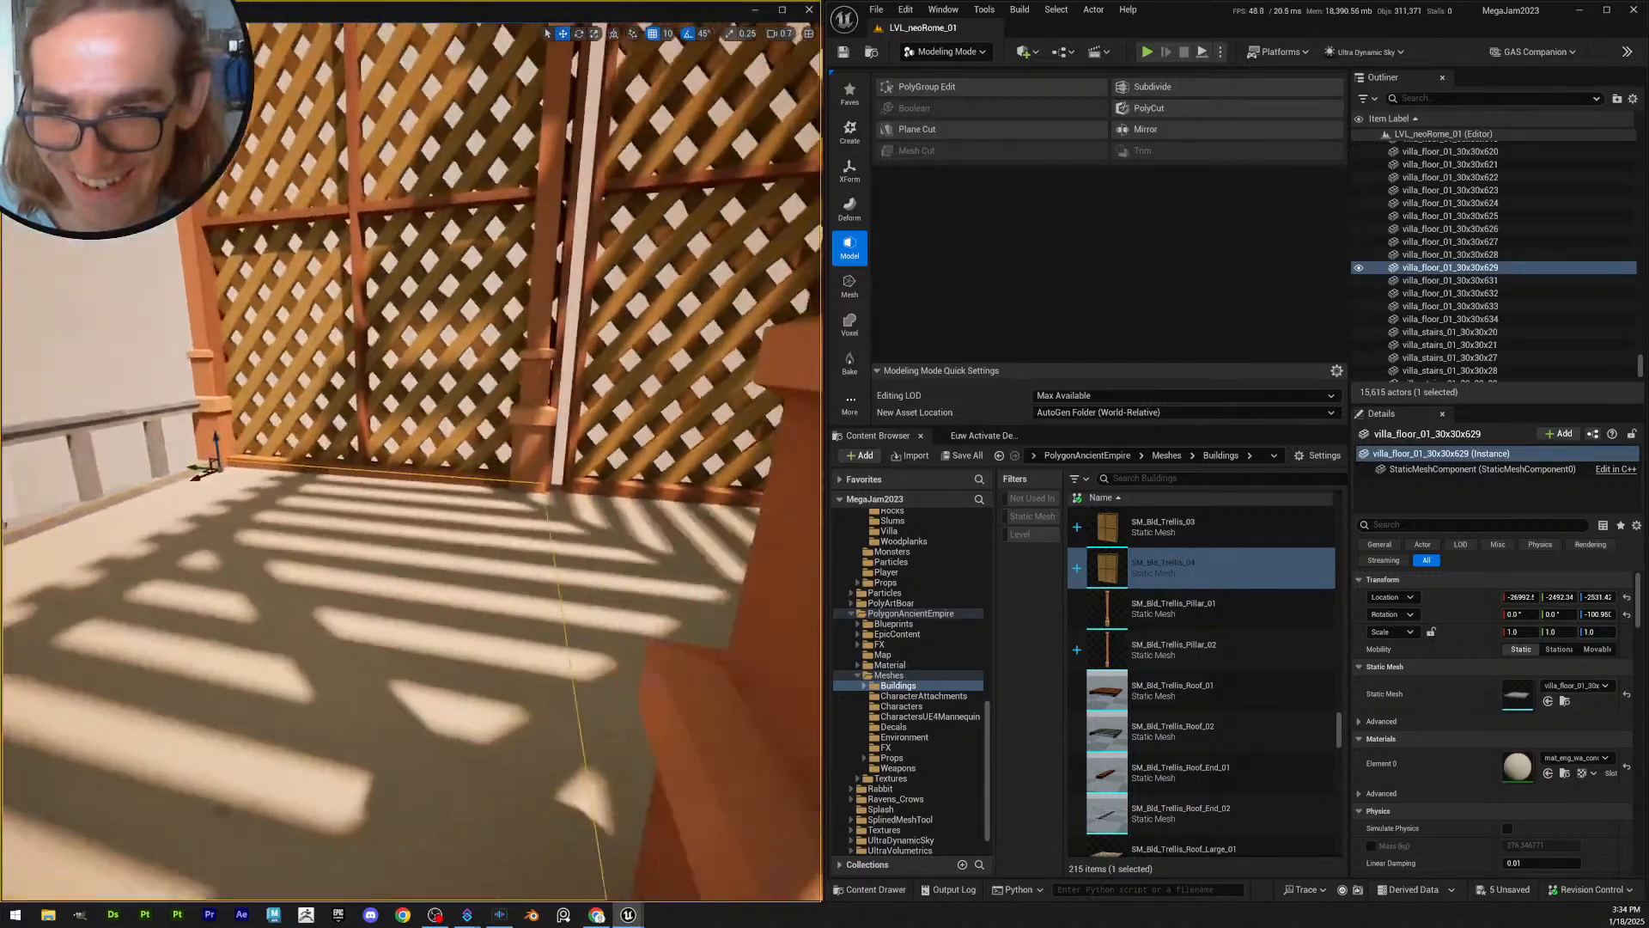
{"action": "right_click_drag", "start_coordinate": [318, 556], "coordinate": [559, 563]}
{"action": "left_click", "coordinate": [284, 421], "text": "shift"}
{"action": "right_click_drag", "start_coordinate": [284, 421], "coordinate": [442, 573]}
{"action": "key", "text": "Escape"}
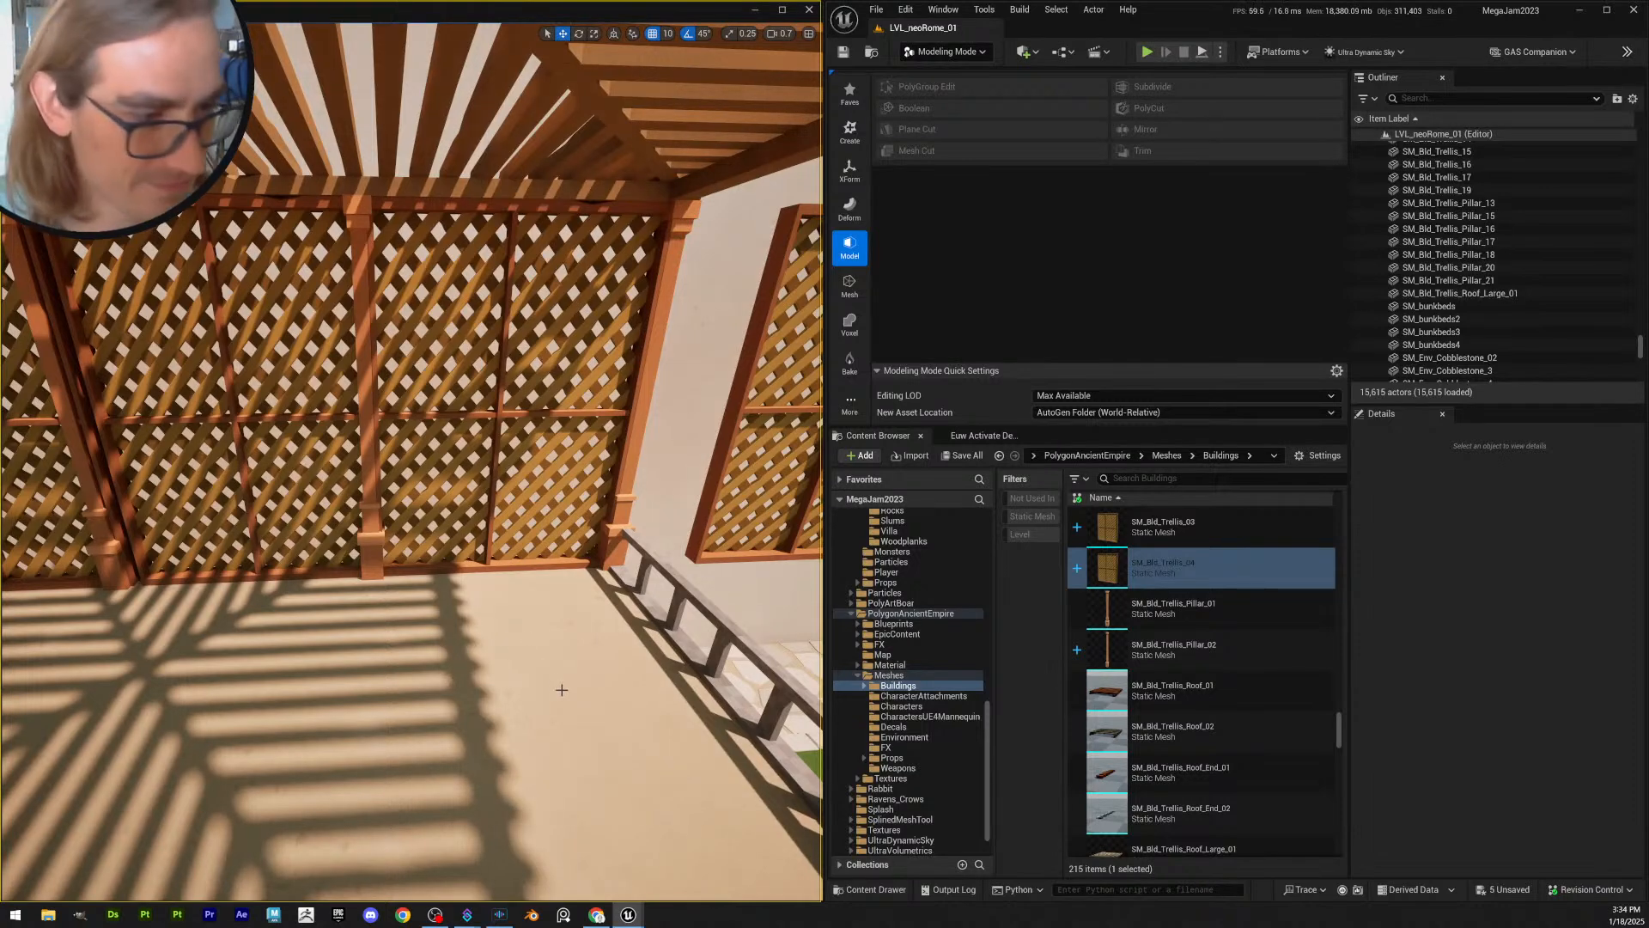
{"action": "mouse_move", "coordinate": [561, 687]}
{"action": "right_mouse_down"}
{"action": "mouse_move", "coordinate": [507, 700]}
{"action": "mouse_move", "coordinate": [556, 674]}
{"action": "mouse_move", "coordinate": [564, 690]}
{"action": "right_mouse_up"}
{"action": "key", "text": "s"}
{"action": "scroll", "coordinate": [541, 678], "scroll_direction": "down", "scroll_amount": 1}
{"action": "key", "text": "e"}
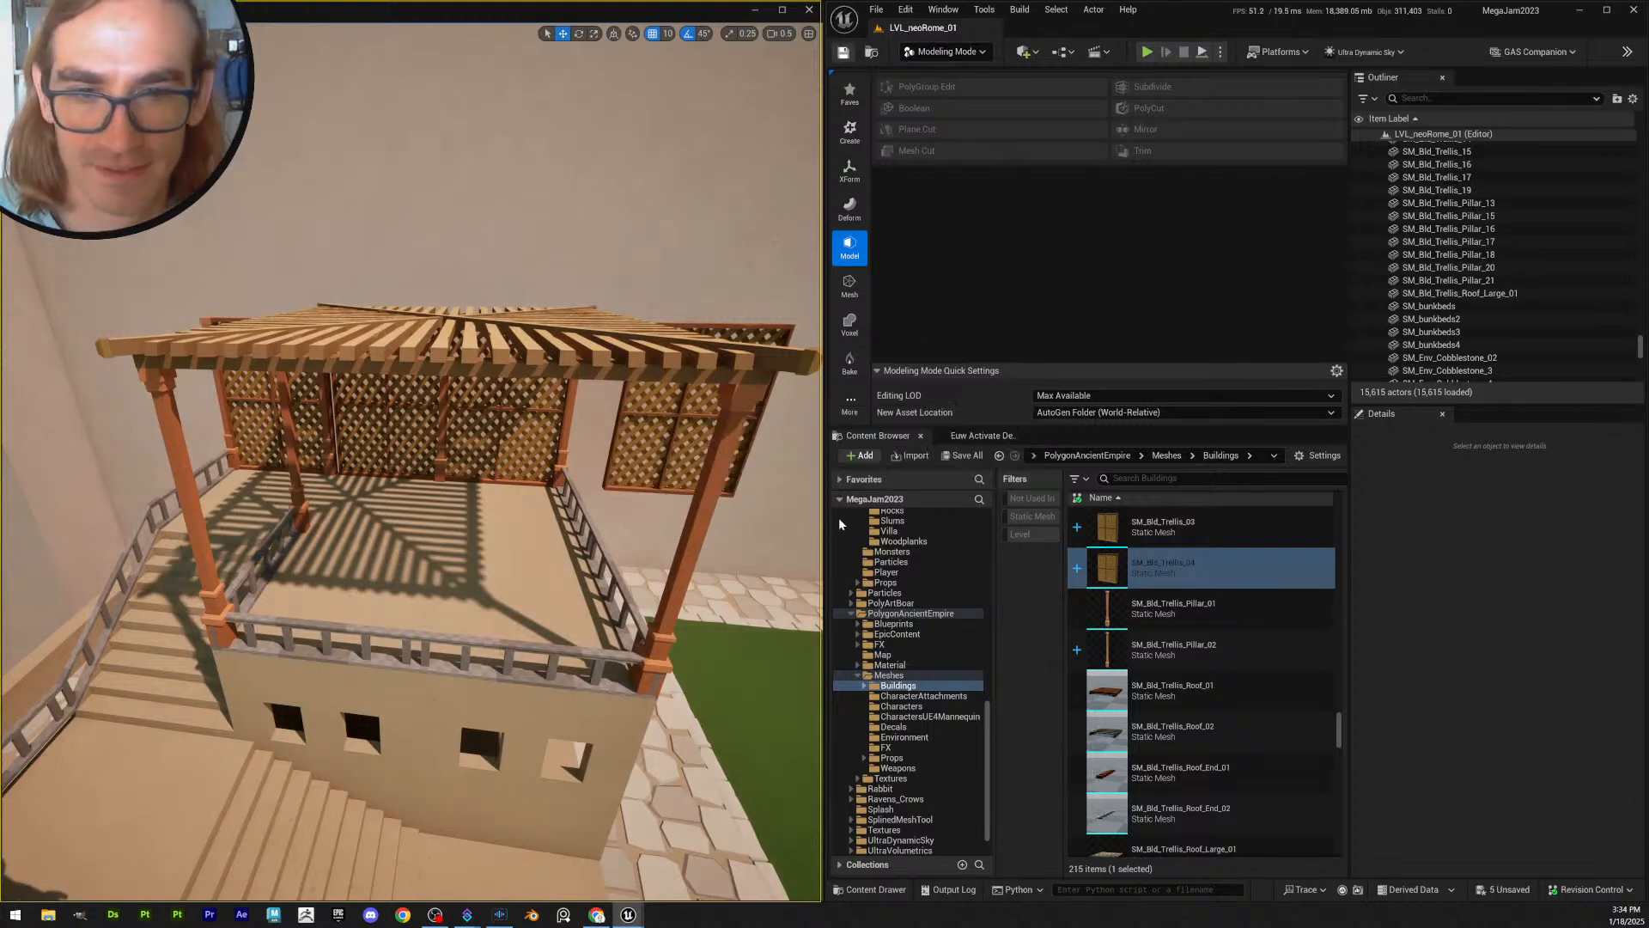
{"action": "key", "text": "ctrl+s"}
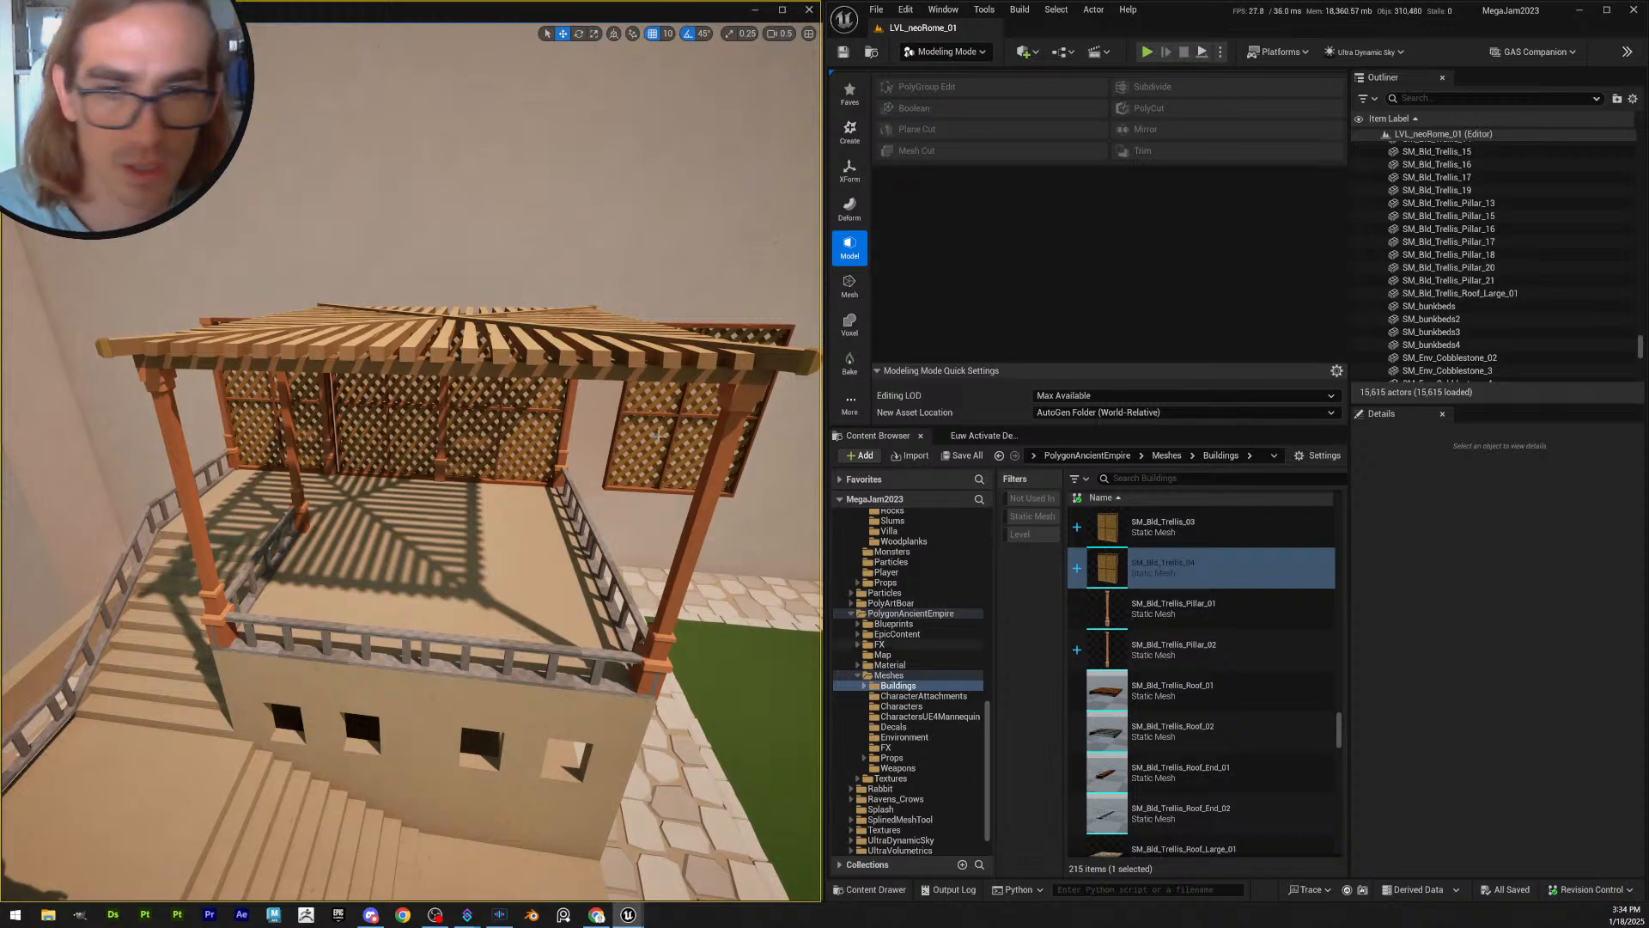
- Check the alignment of the corner pillar, the middle pillar and the floor tiles along the back wall
{"action": "right_click_drag", "start_coordinate": [615, 419], "coordinate": [696, 388]}
{"action": "key", "text": "w"}
{"action": "left_click", "coordinate": [543, 606]}
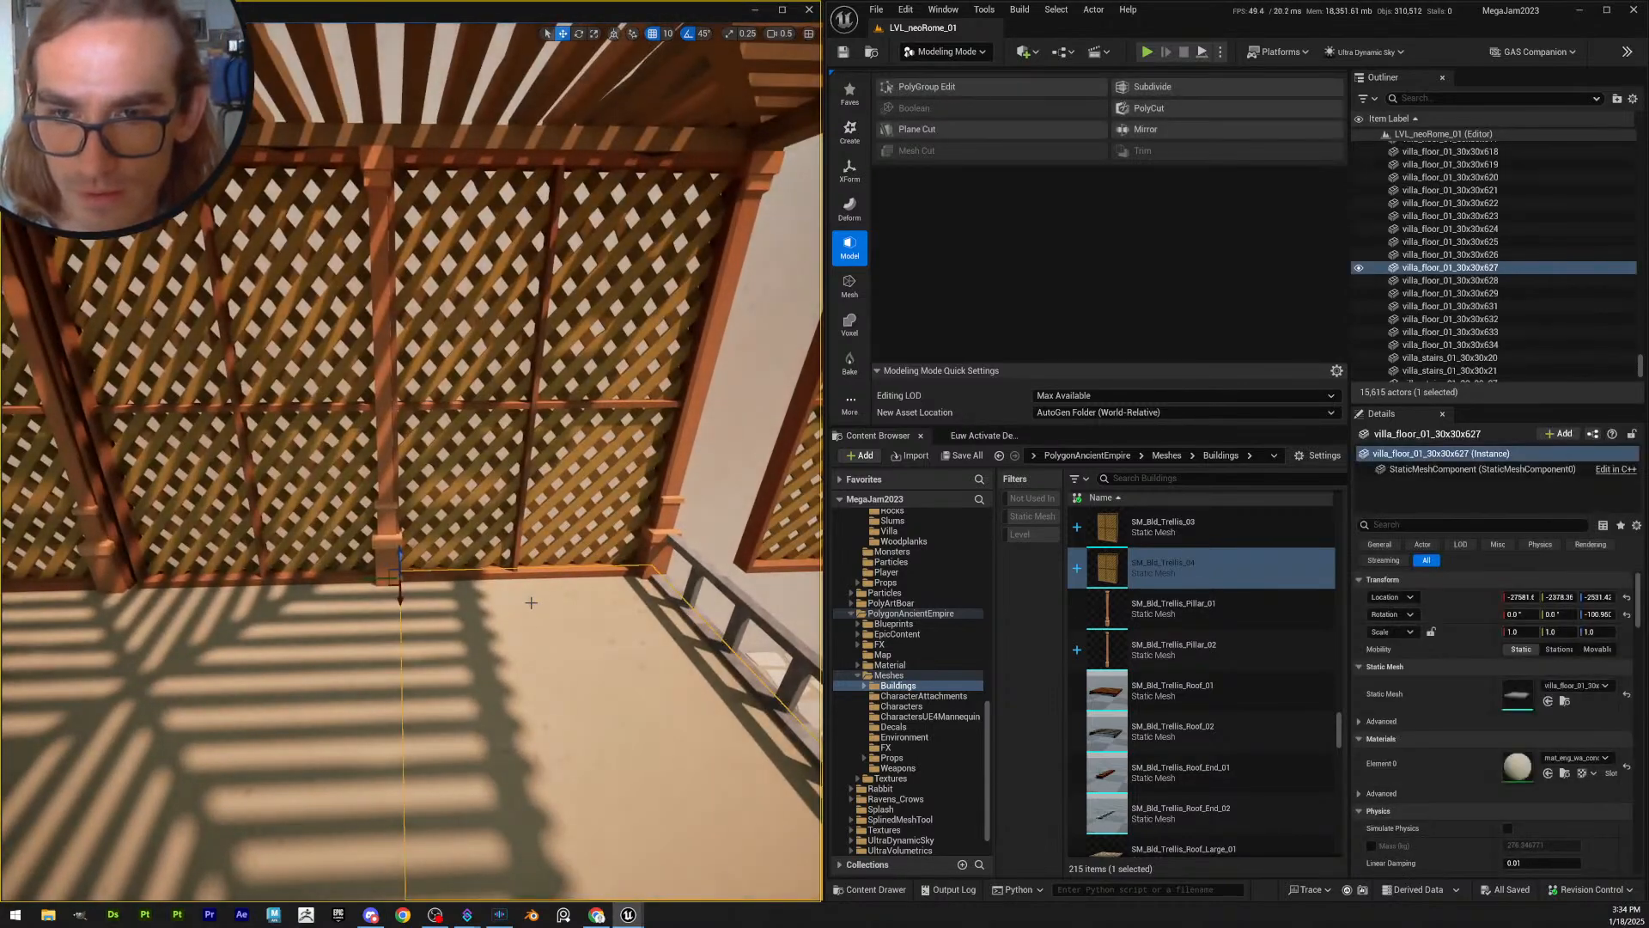
{"action": "left_click", "coordinate": [663, 551]}
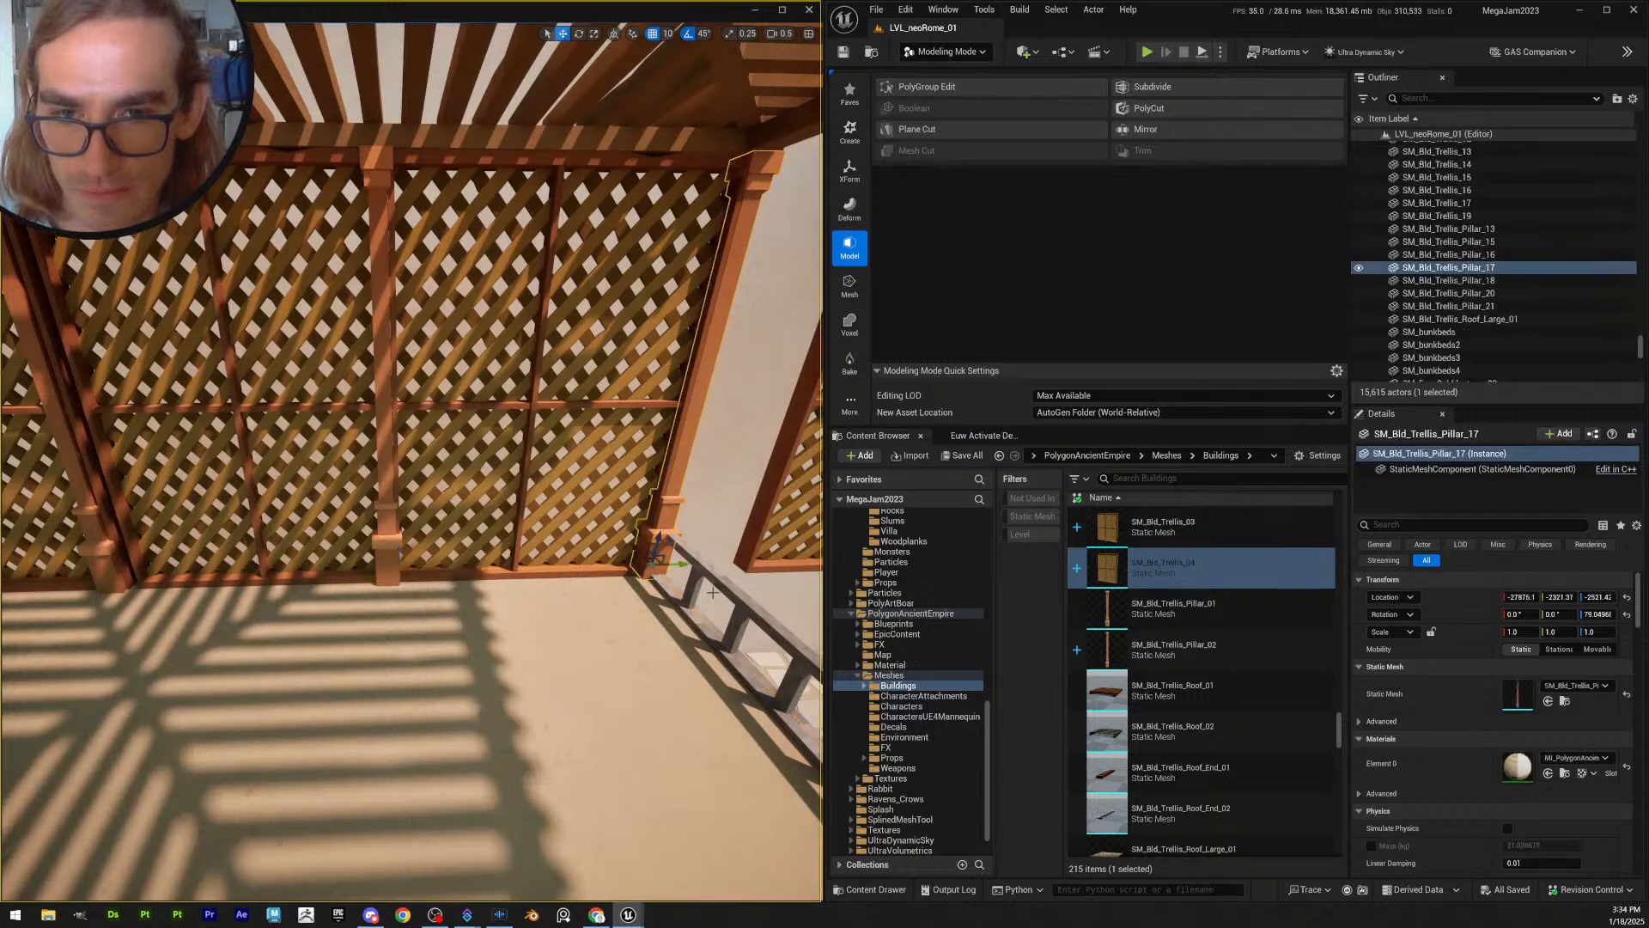
{"action": "left_click", "coordinate": [381, 599]}
{"action": "left_click", "coordinate": [386, 549]}
{"action": "key", "text": "a"}
{"action": "right_click_drag", "start_coordinate": [386, 550], "coordinate": [385, 555]}
{"action": "left_click", "coordinate": [391, 634]}
{"action": "key", "text": "w"}
{"action": "right_click_drag", "start_coordinate": [490, 620], "coordinate": [538, 583]}
{"action": "key", "text": "s"}
- Examine how the middle panel SM_Bld_Trellis_16 meets the middle pillar and the floor edge along the back wall
{"action": "key", "text": "Escape"}
{"action": "key", "text": "d"}
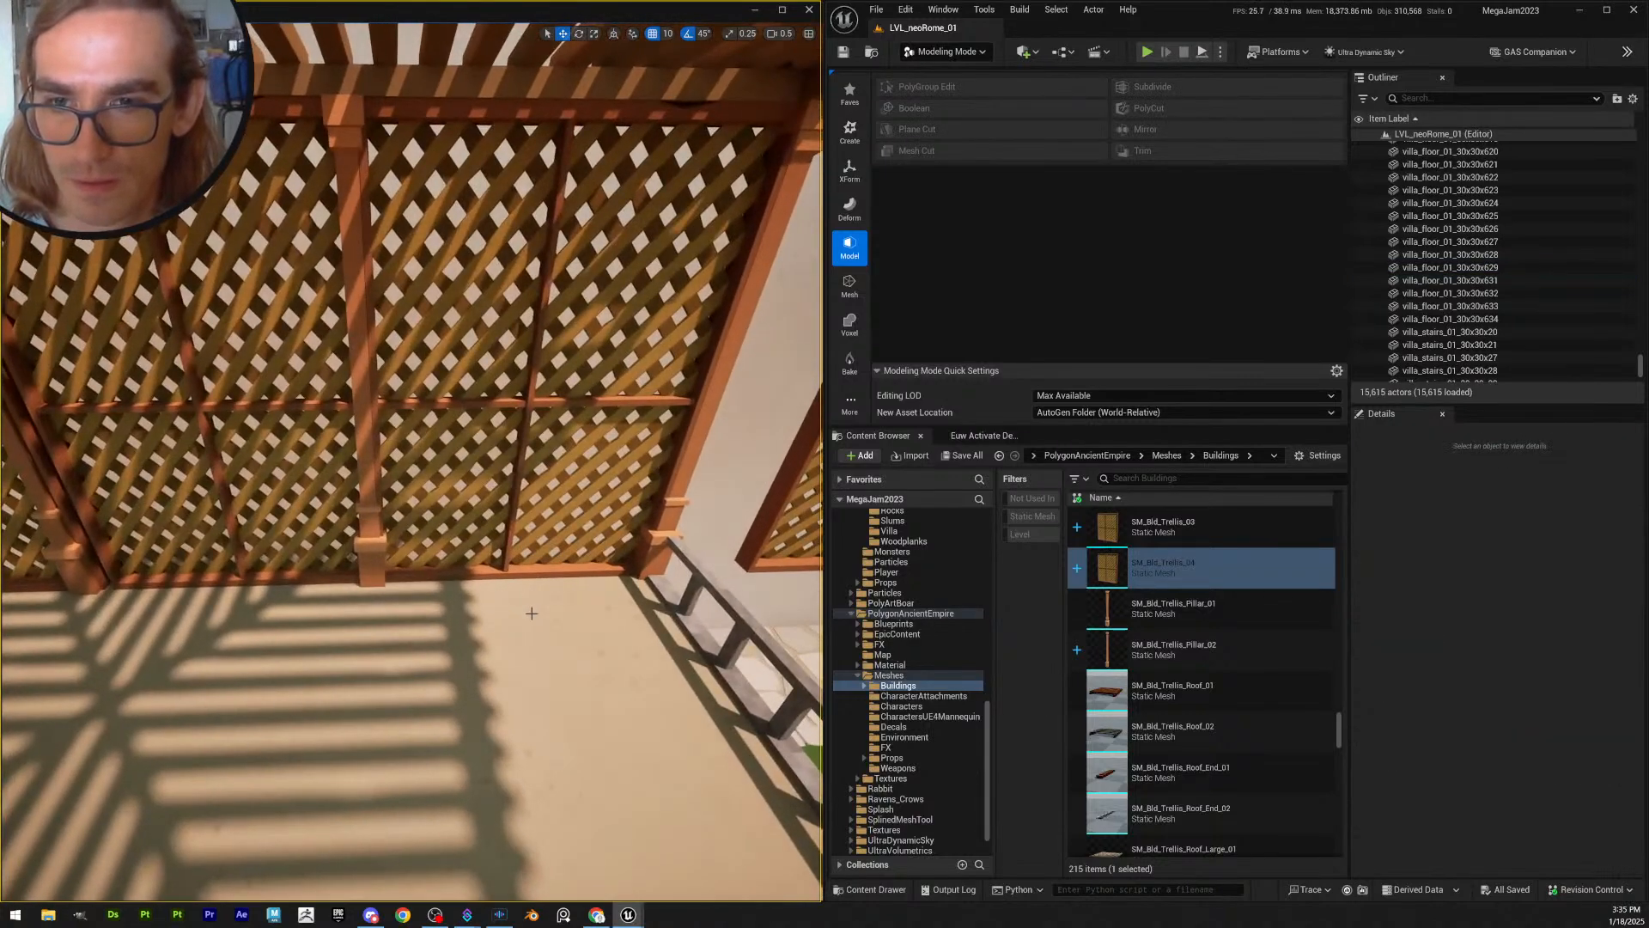
{"action": "right_click_drag", "start_coordinate": [384, 589], "coordinate": [384, 590]}
{"action": "left_click", "coordinate": [387, 601]}
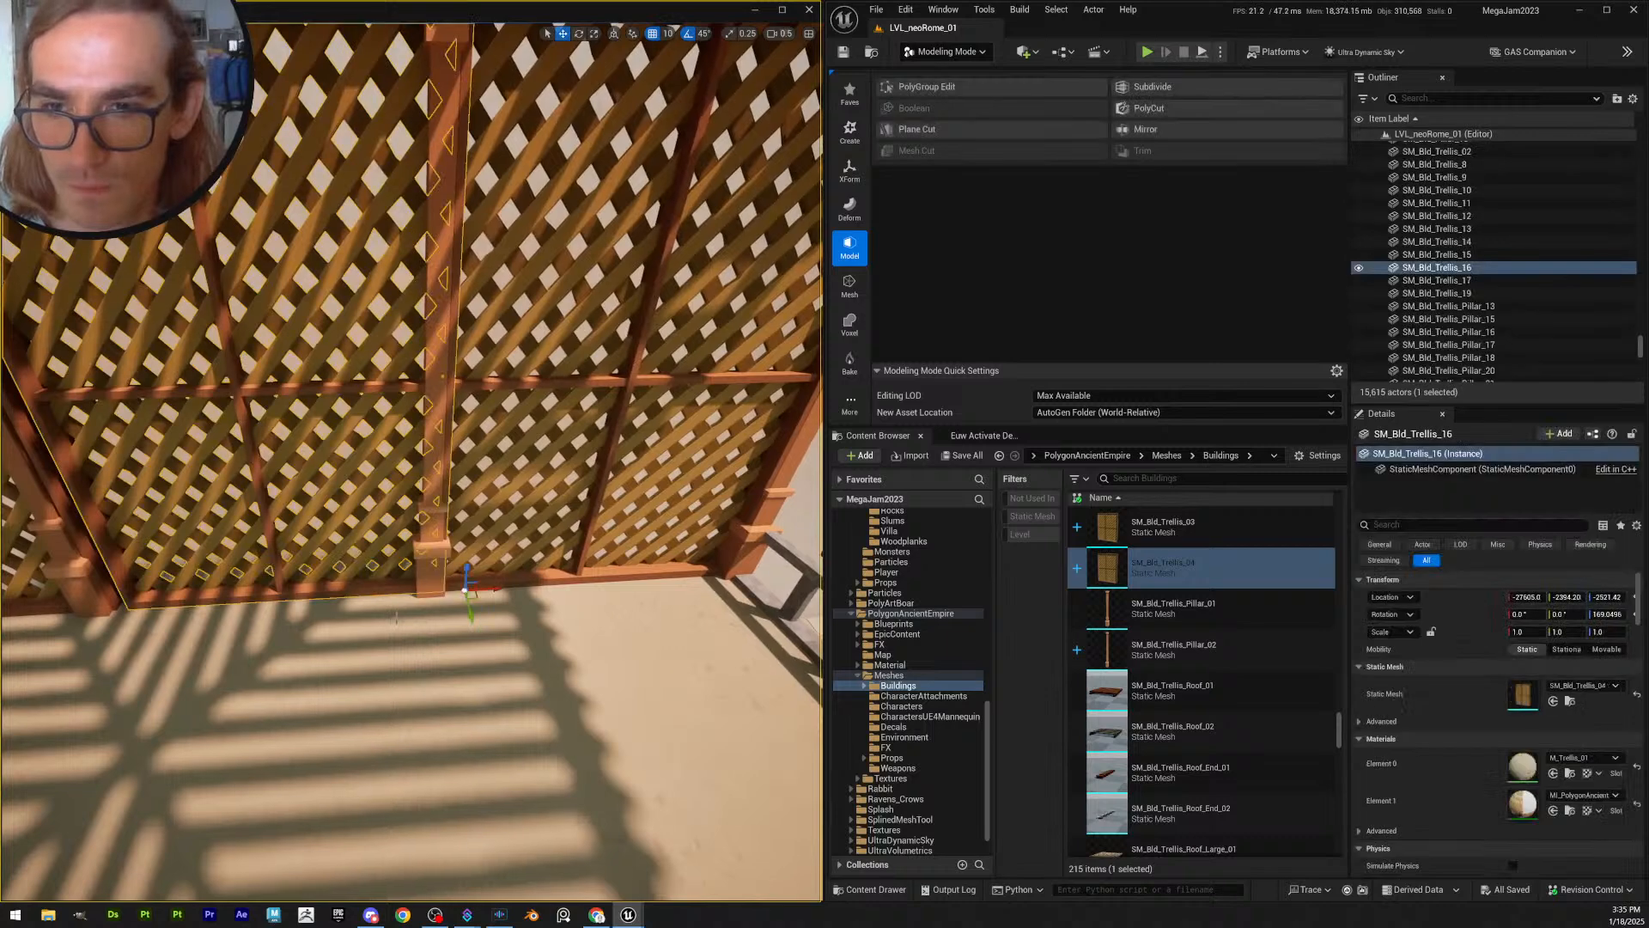
{"action": "left_click", "coordinate": [378, 584]}
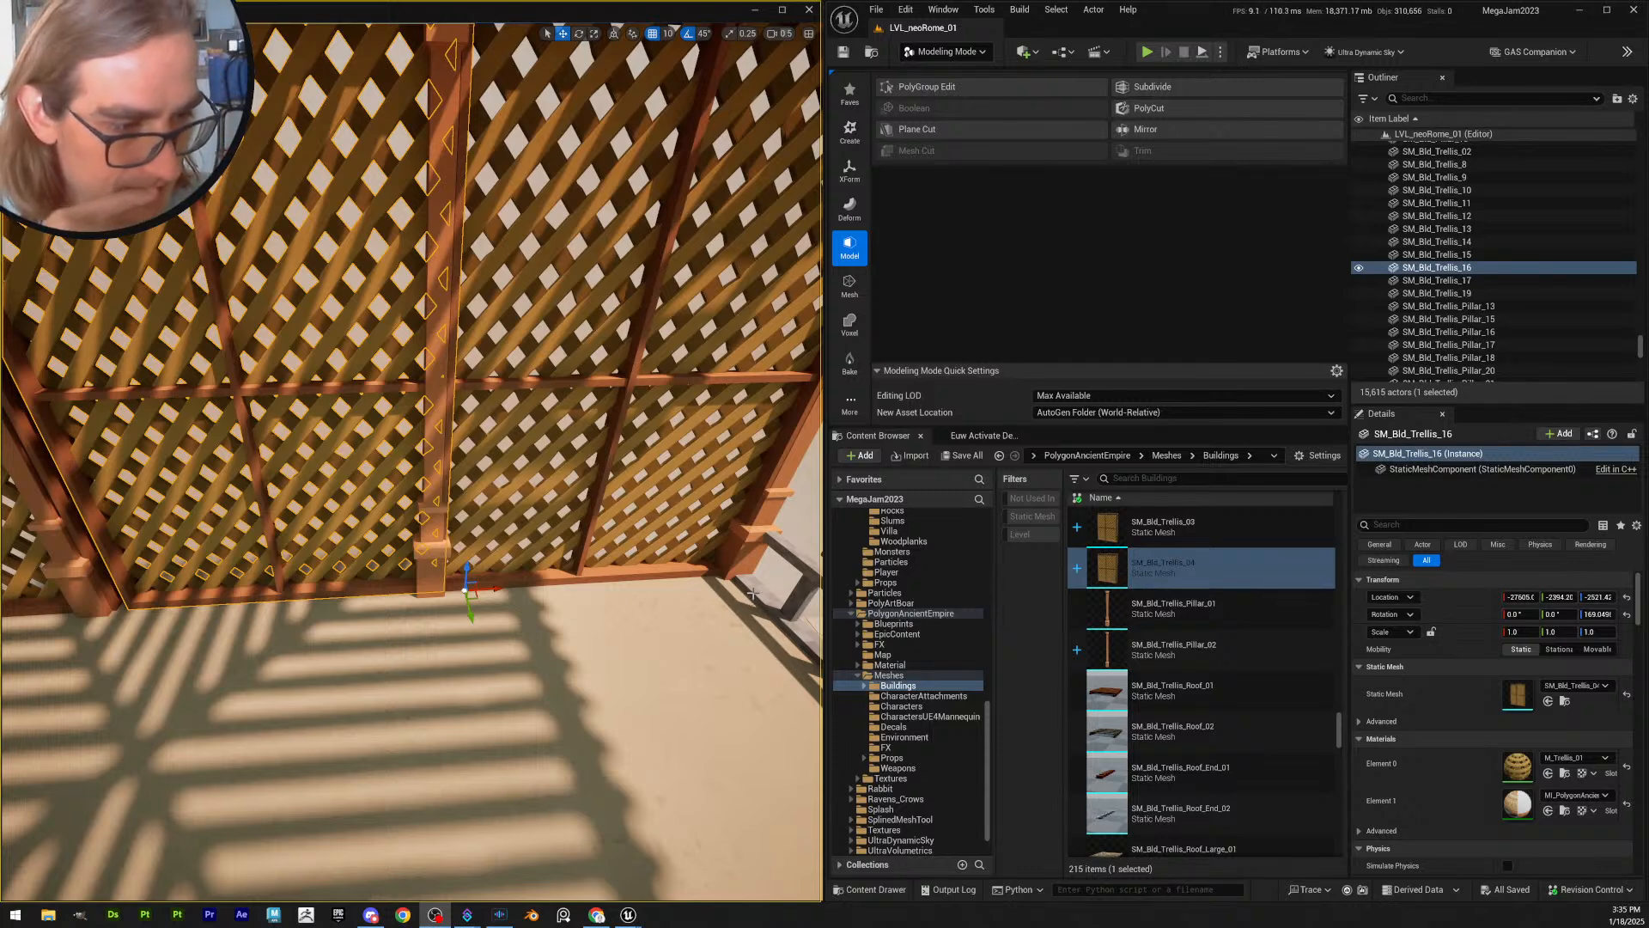
{"action": "right_click_drag", "start_coordinate": [576, 570], "coordinate": [558, 490]}
{"action": "key", "text": "Escape"}
{"action": "key", "text": "s"}
{"action": "right_click_drag", "start_coordinate": [636, 424], "coordinate": [663, 423]}
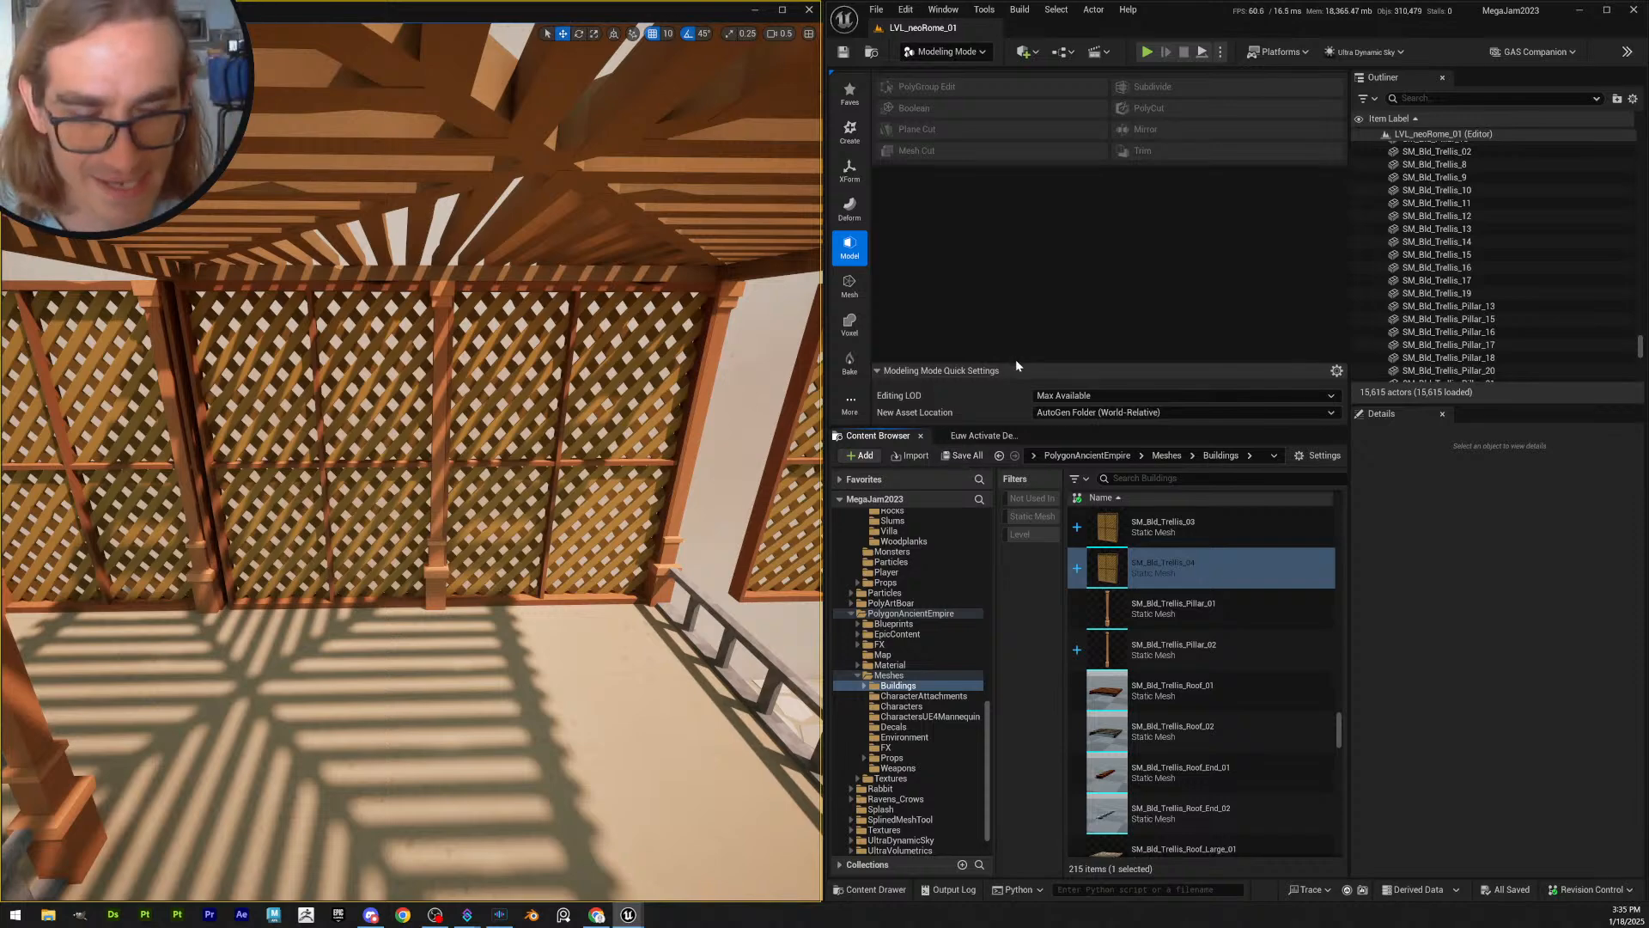
{"action": "key", "text": "w"}
{"action": "right_click_drag", "start_coordinate": [668, 473], "coordinate": [669, 473]}
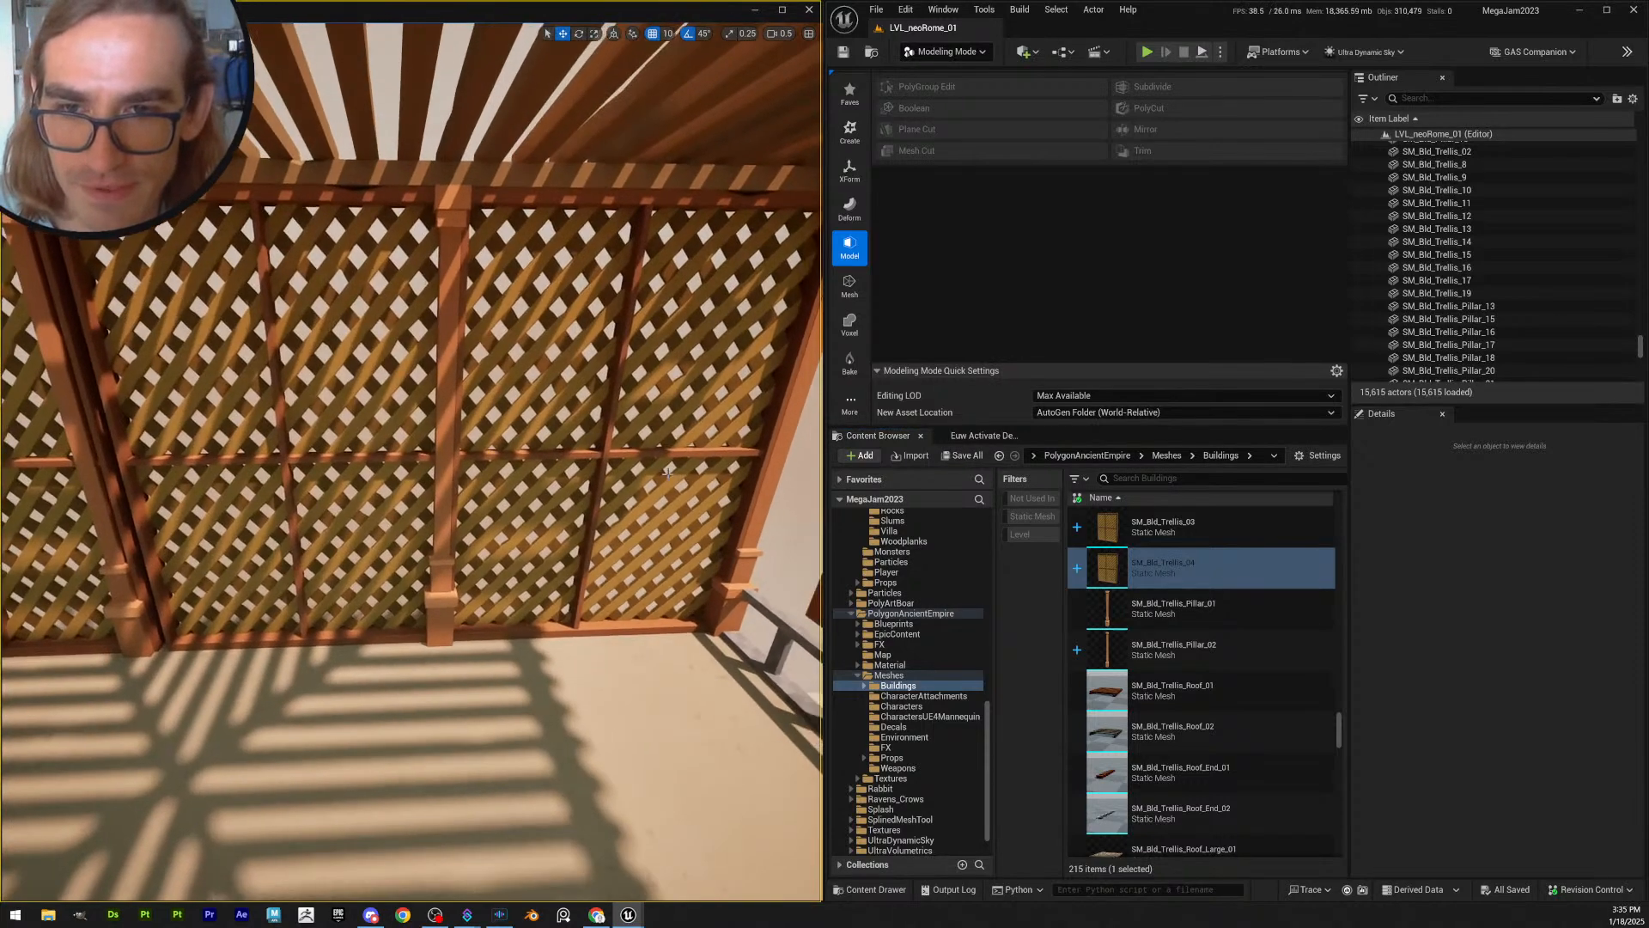
- Check the corner end of the back wall and inspect the selected panel SM_Bld_Trellis_16 against its neighbours
{"action": "left_click", "coordinate": [701, 587]}
{"action": "key", "text": "q"}
{"action": "key", "text": "s"}
{"action": "right_click_drag", "start_coordinate": [662, 567], "coordinate": [662, 567]}
{"action": "key", "text": "Escape"}
{"action": "right_click_drag", "start_coordinate": [486, 565], "coordinate": [486, 565]}
{"action": "key", "text": "w"}
{"action": "right_click_drag", "start_coordinate": [610, 562], "coordinate": [609, 468]}
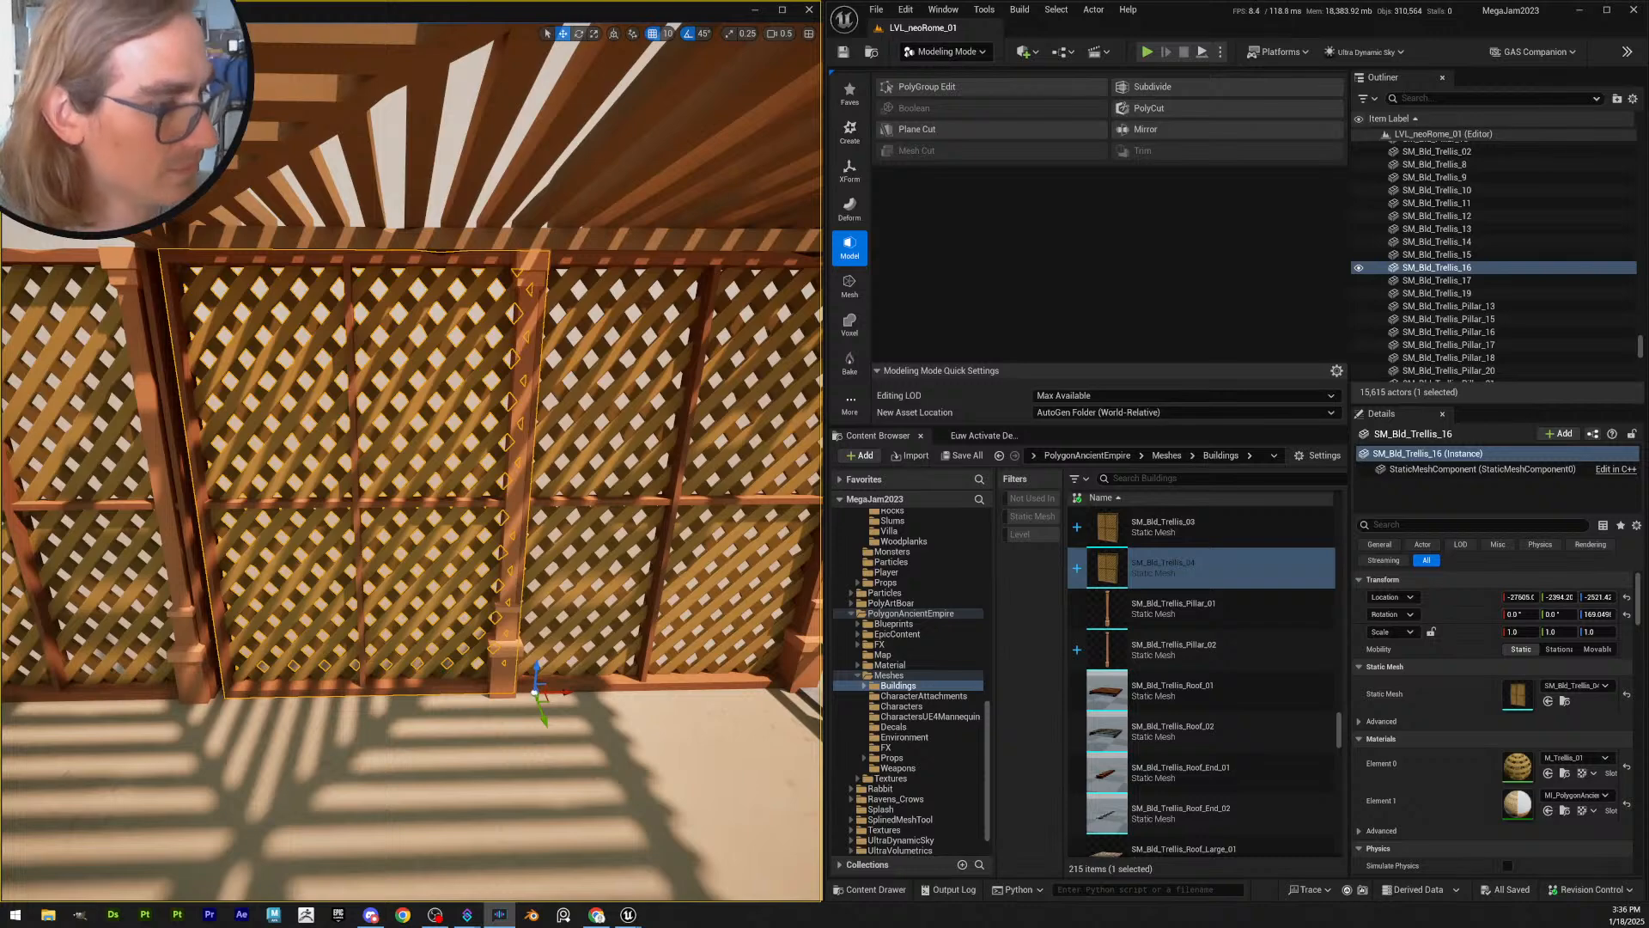
{"action": "key", "text": "super+d"}
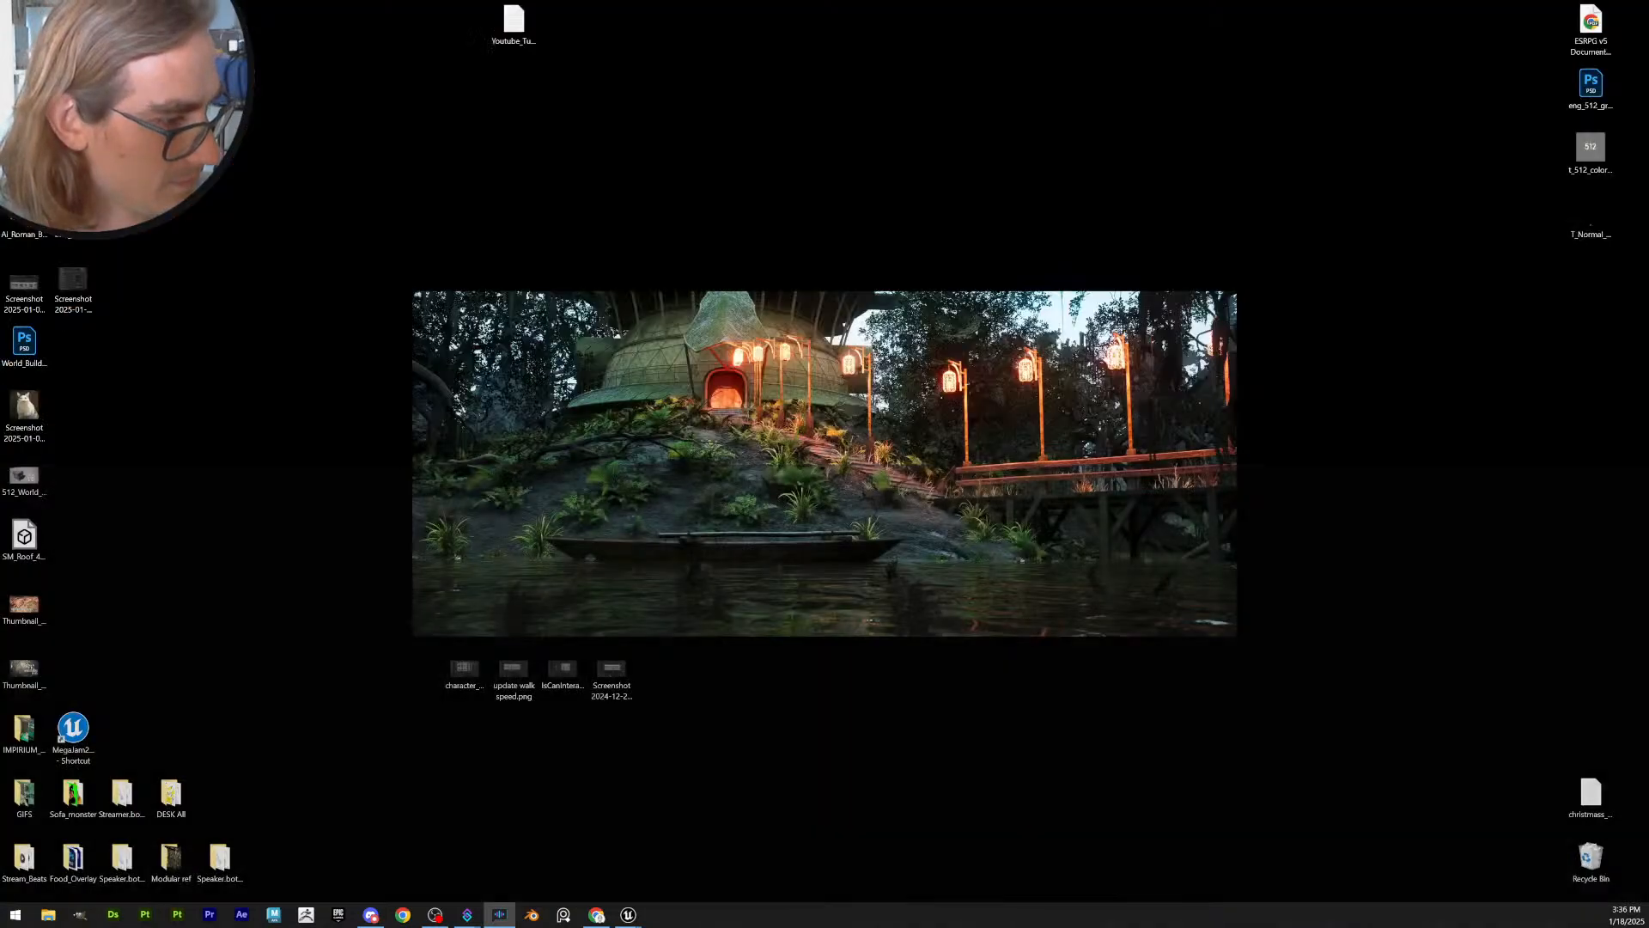
{"action": "key", "text": "super+d"}
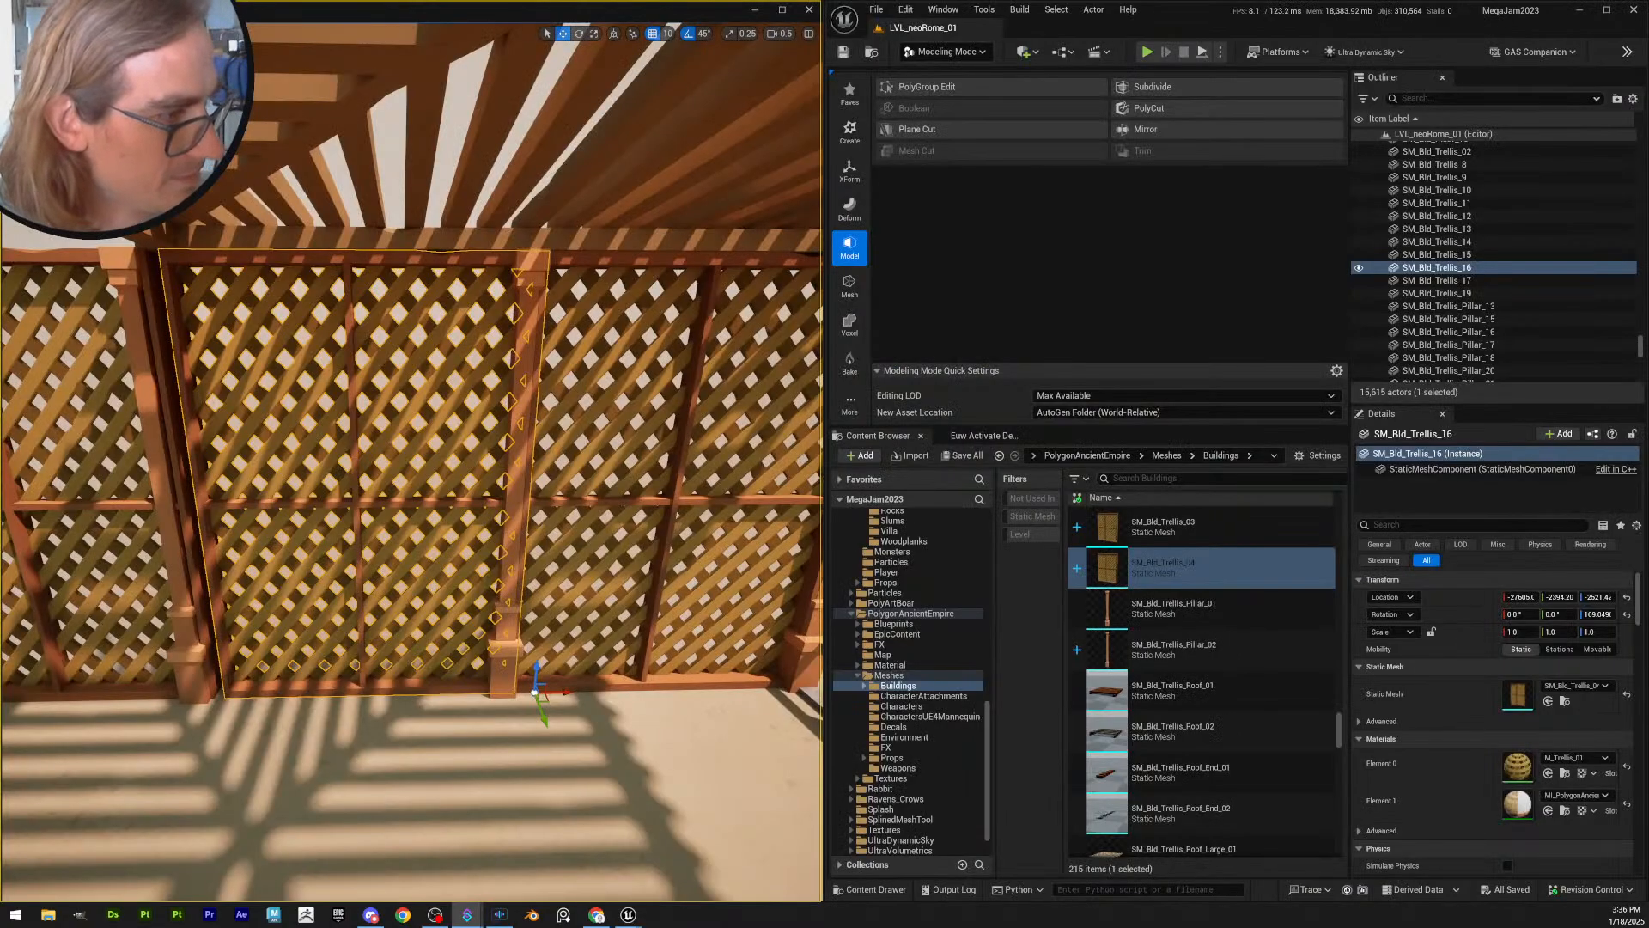
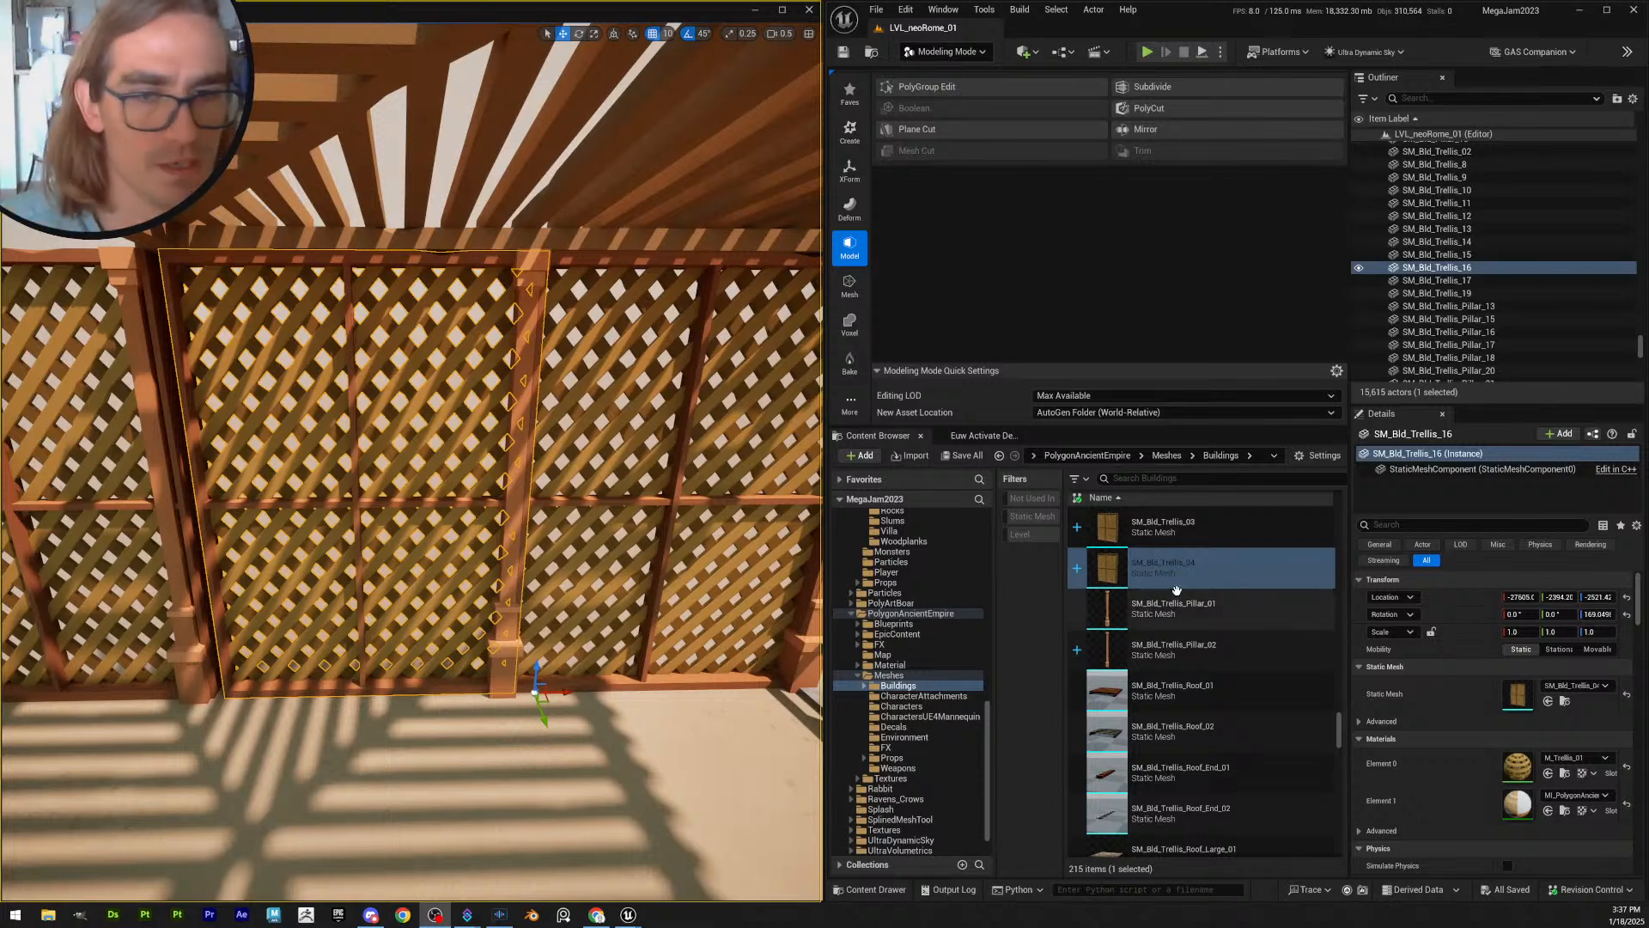
- Save the level and copy the location of floor tile villa_floor_01_30x30x628 onto trellis panel SM_Bld_Trellis_16
{"action": "left_click", "coordinate": [844, 57]}
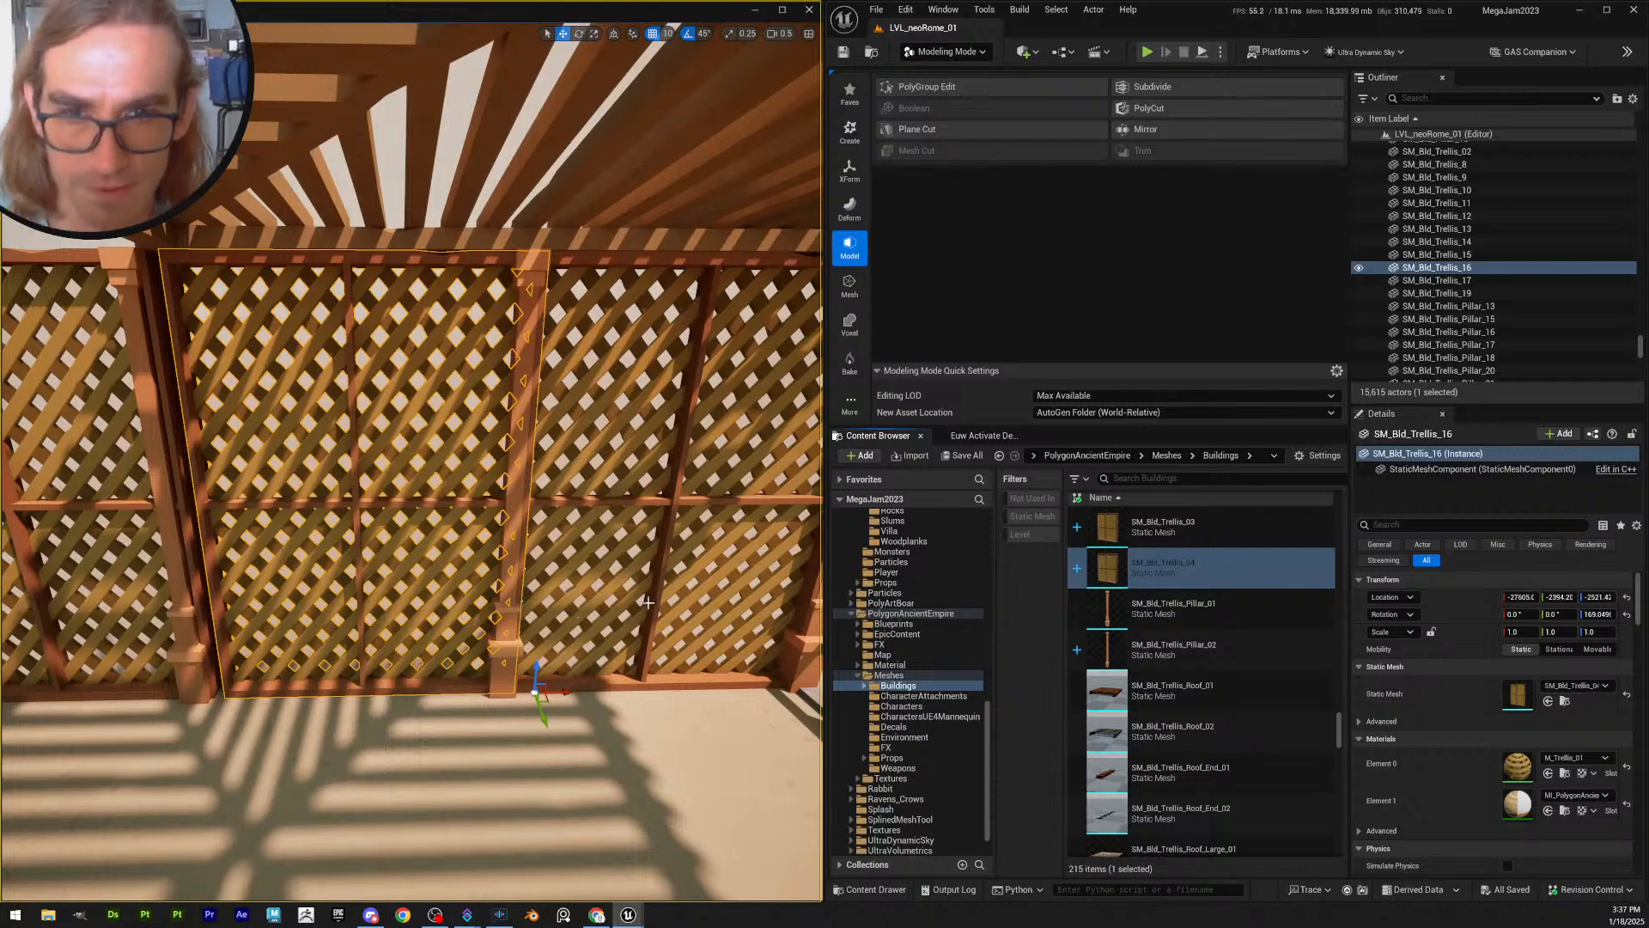
{"action": "right_click_drag", "start_coordinate": [650, 602], "coordinate": [573, 667]}
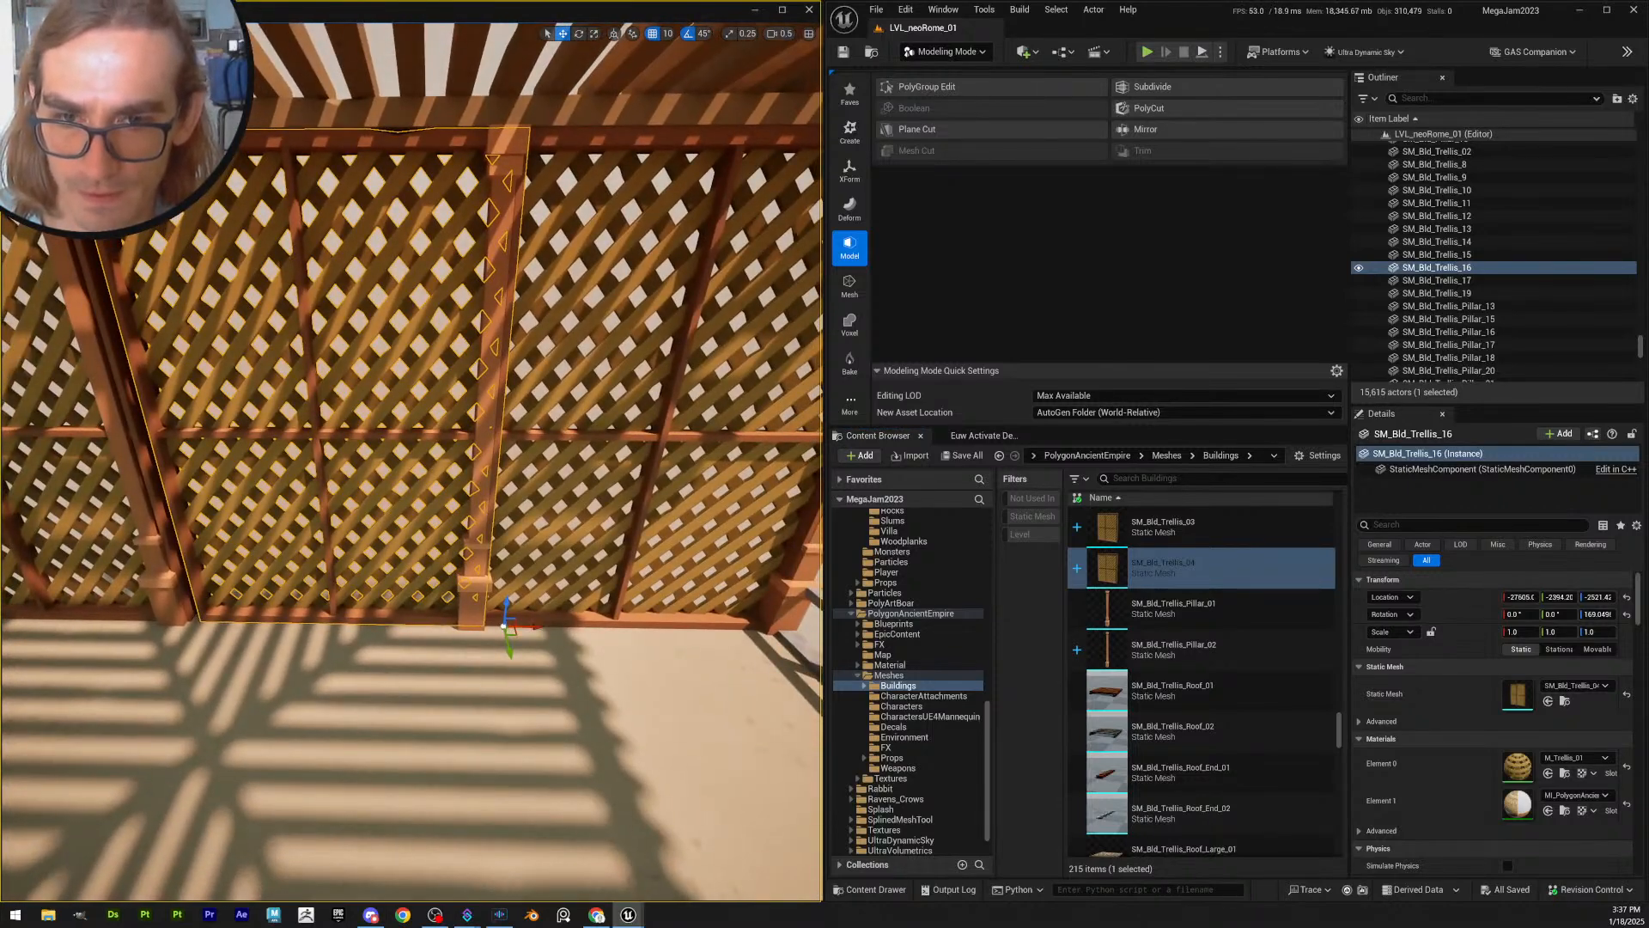
{"action": "left_click", "coordinate": [543, 654]}
{"action": "right_click_drag", "start_coordinate": [399, 652], "coordinate": [398, 674]}
{"action": "left_click", "coordinate": [413, 660]}
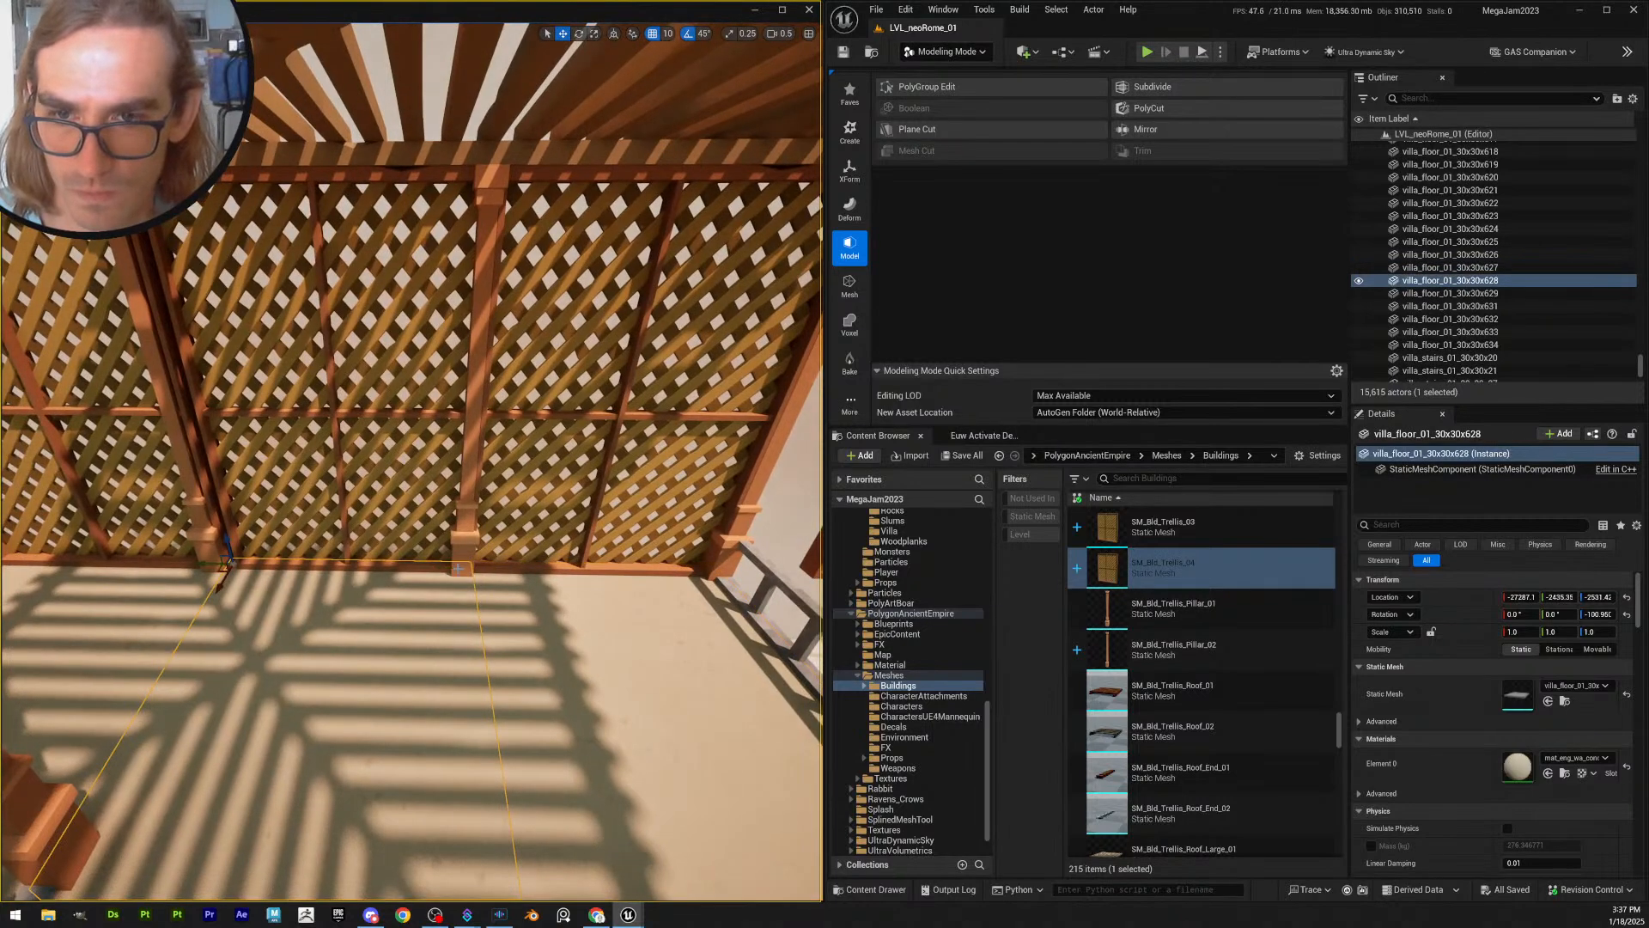
{"action": "left_click", "coordinate": [423, 565]}
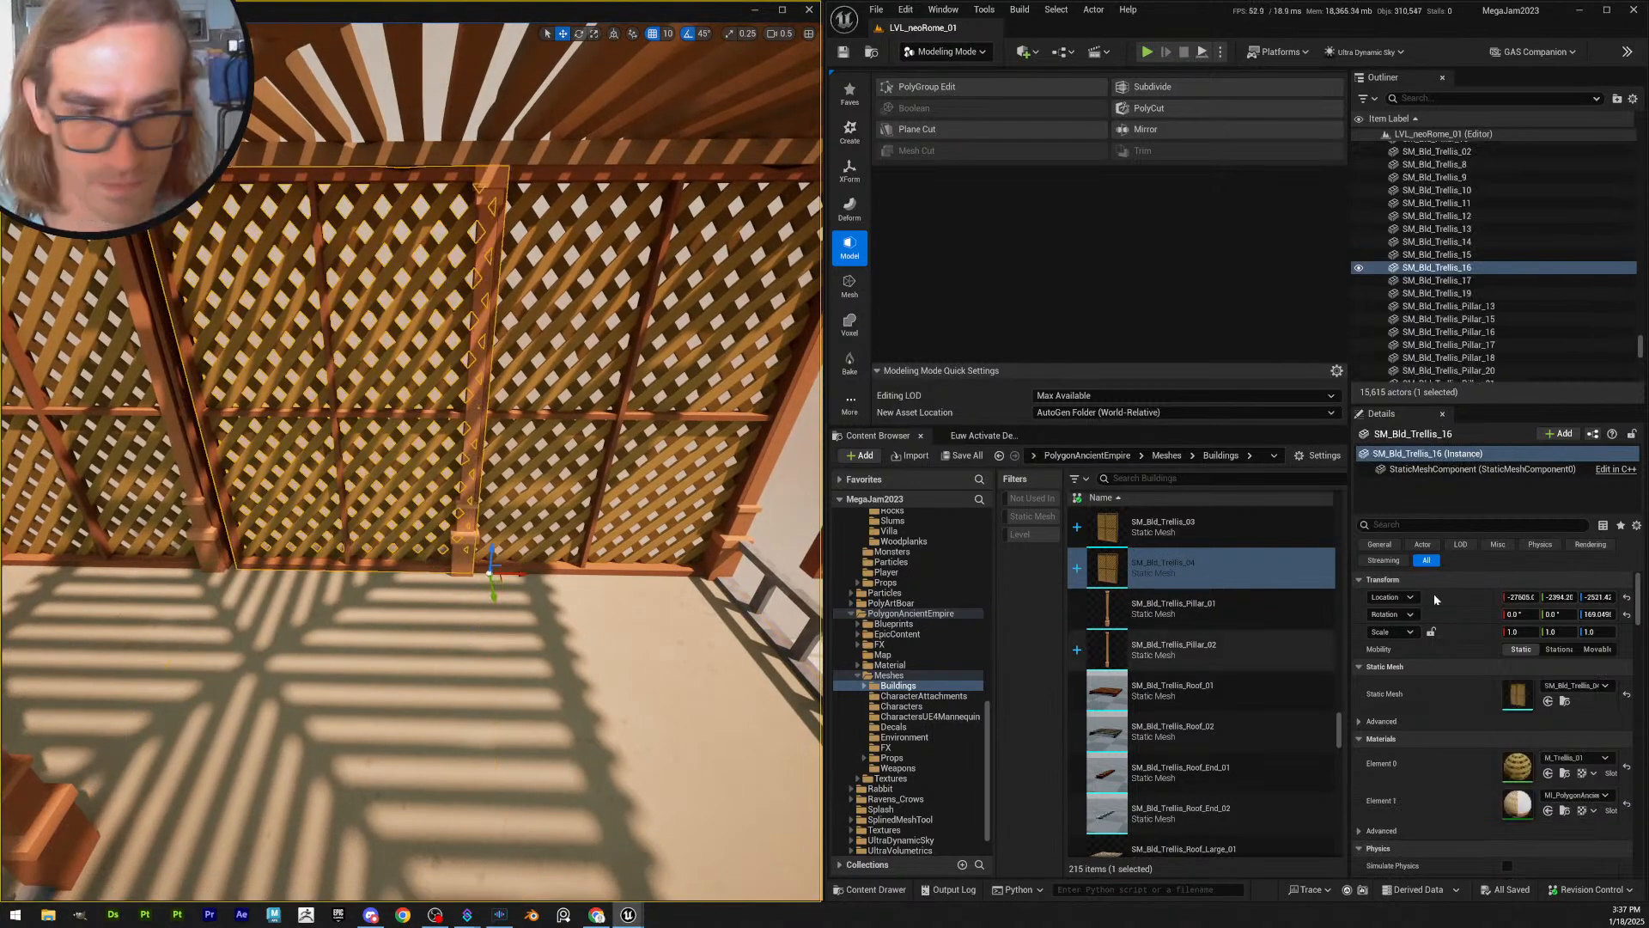
{"action": "left_click", "coordinate": [493, 691]}
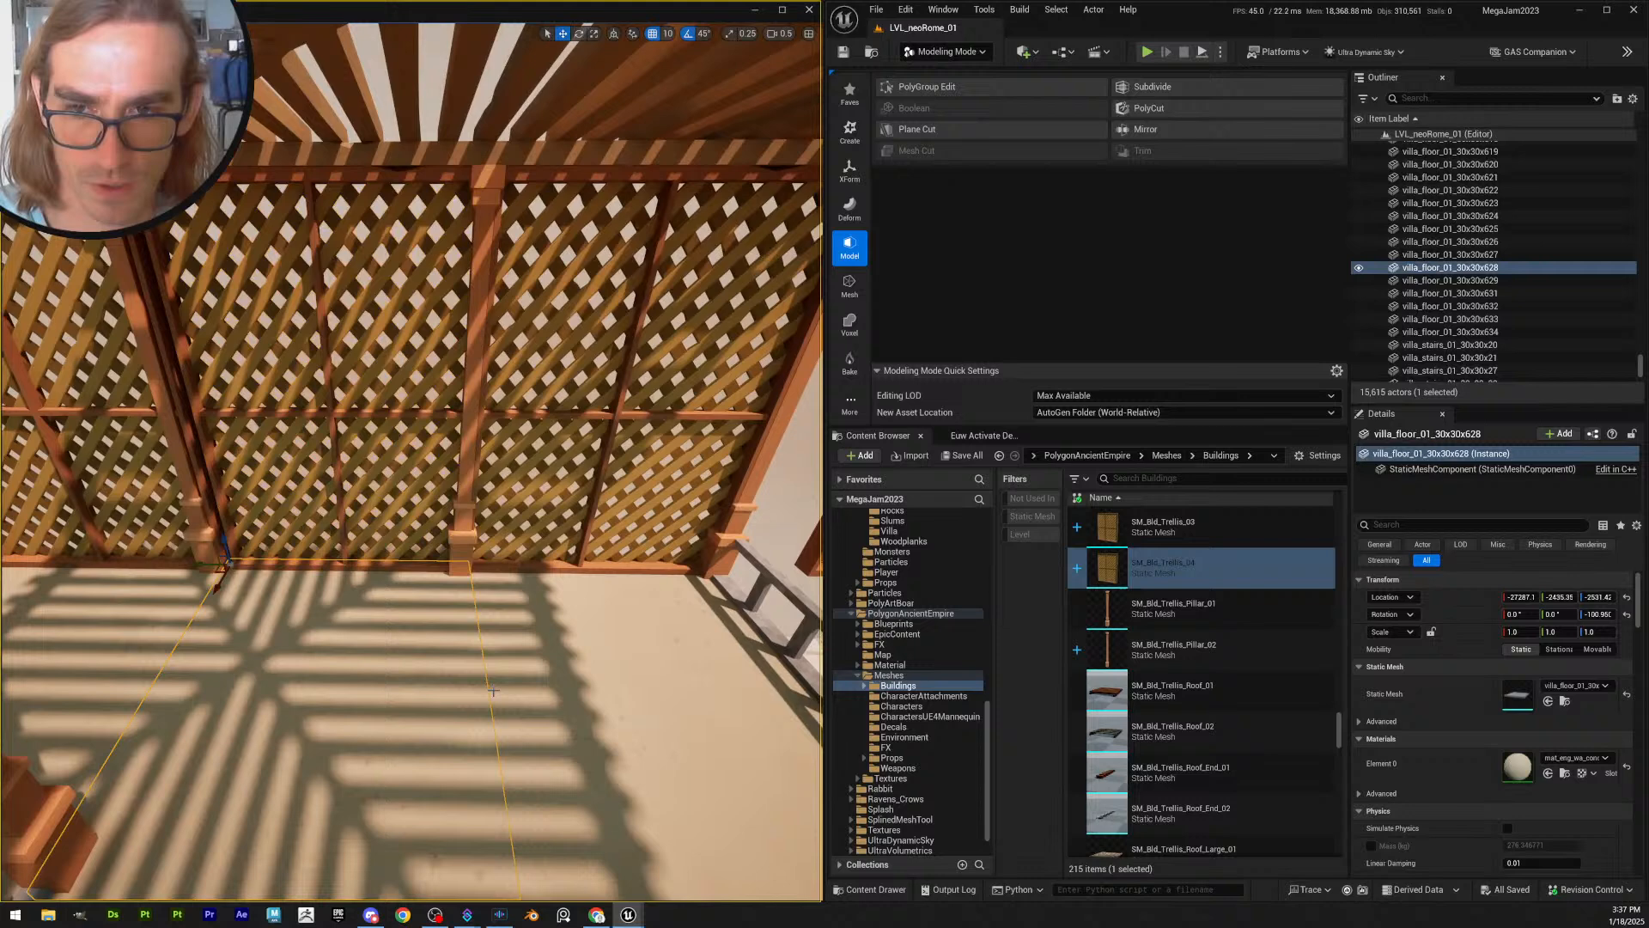
{"action": "left_click", "coordinate": [404, 564]}
{"action": "right_click", "coordinate": [1467, 599]}
{"action": "left_click", "coordinate": [1504, 642]}
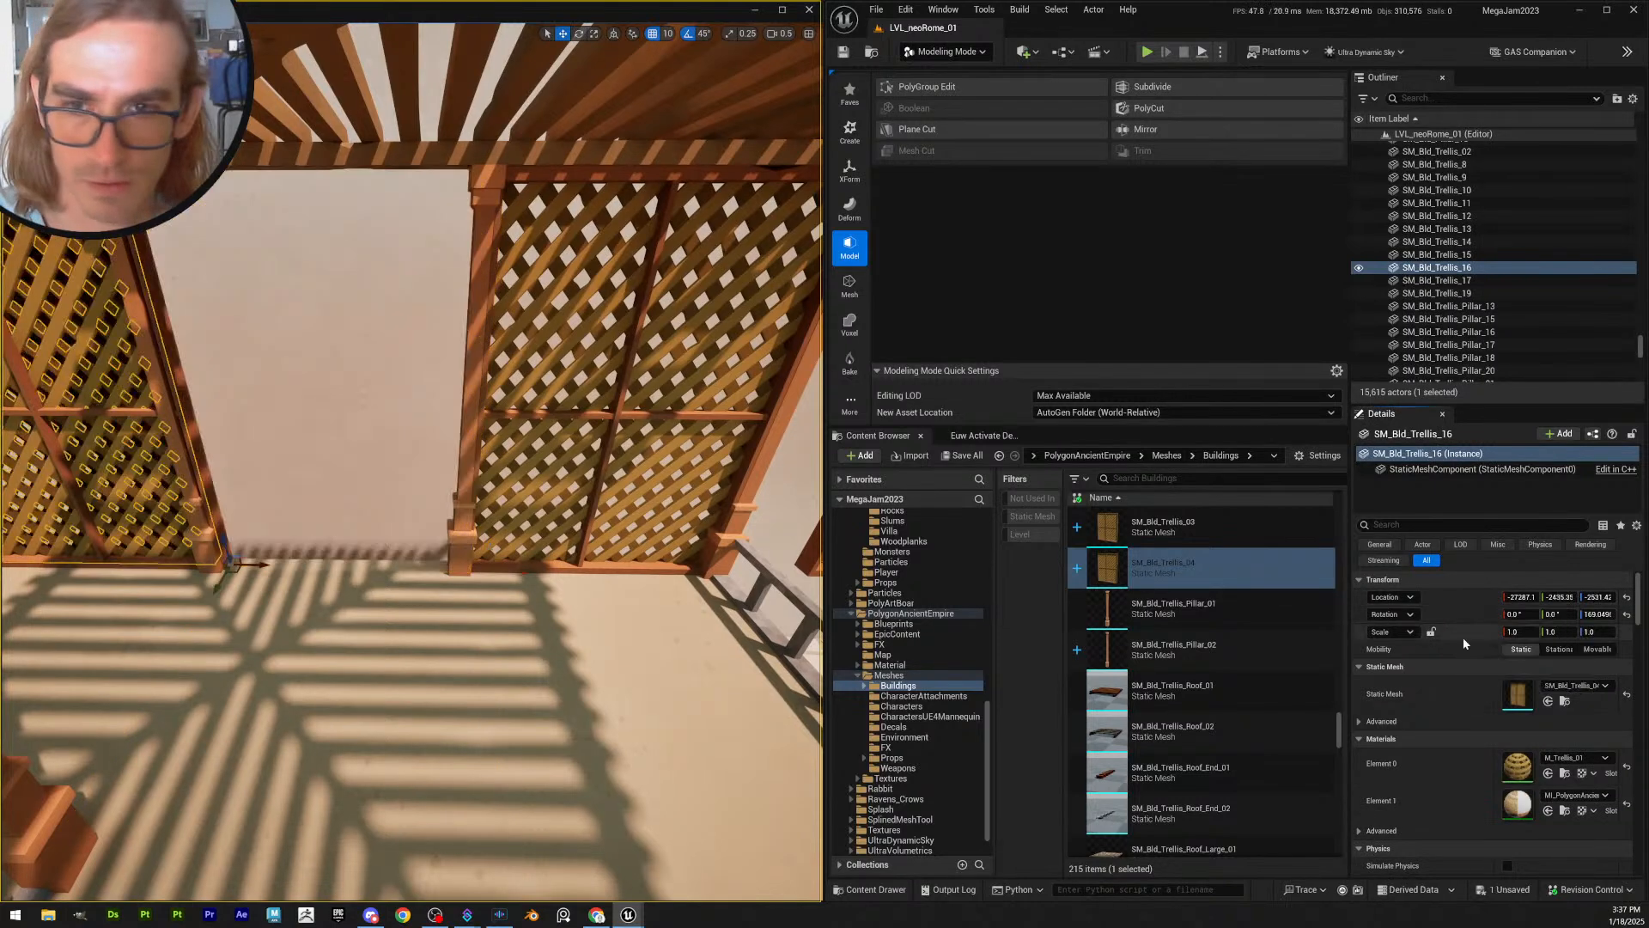
- Set the position snap to 100 and move SM_Bld_Trellis_16 about 300 units along the back wall into the gap beside the middle pillar
{"action": "left_click", "coordinate": [667, 33]}
{"action": "left_click", "coordinate": [643, 170]}
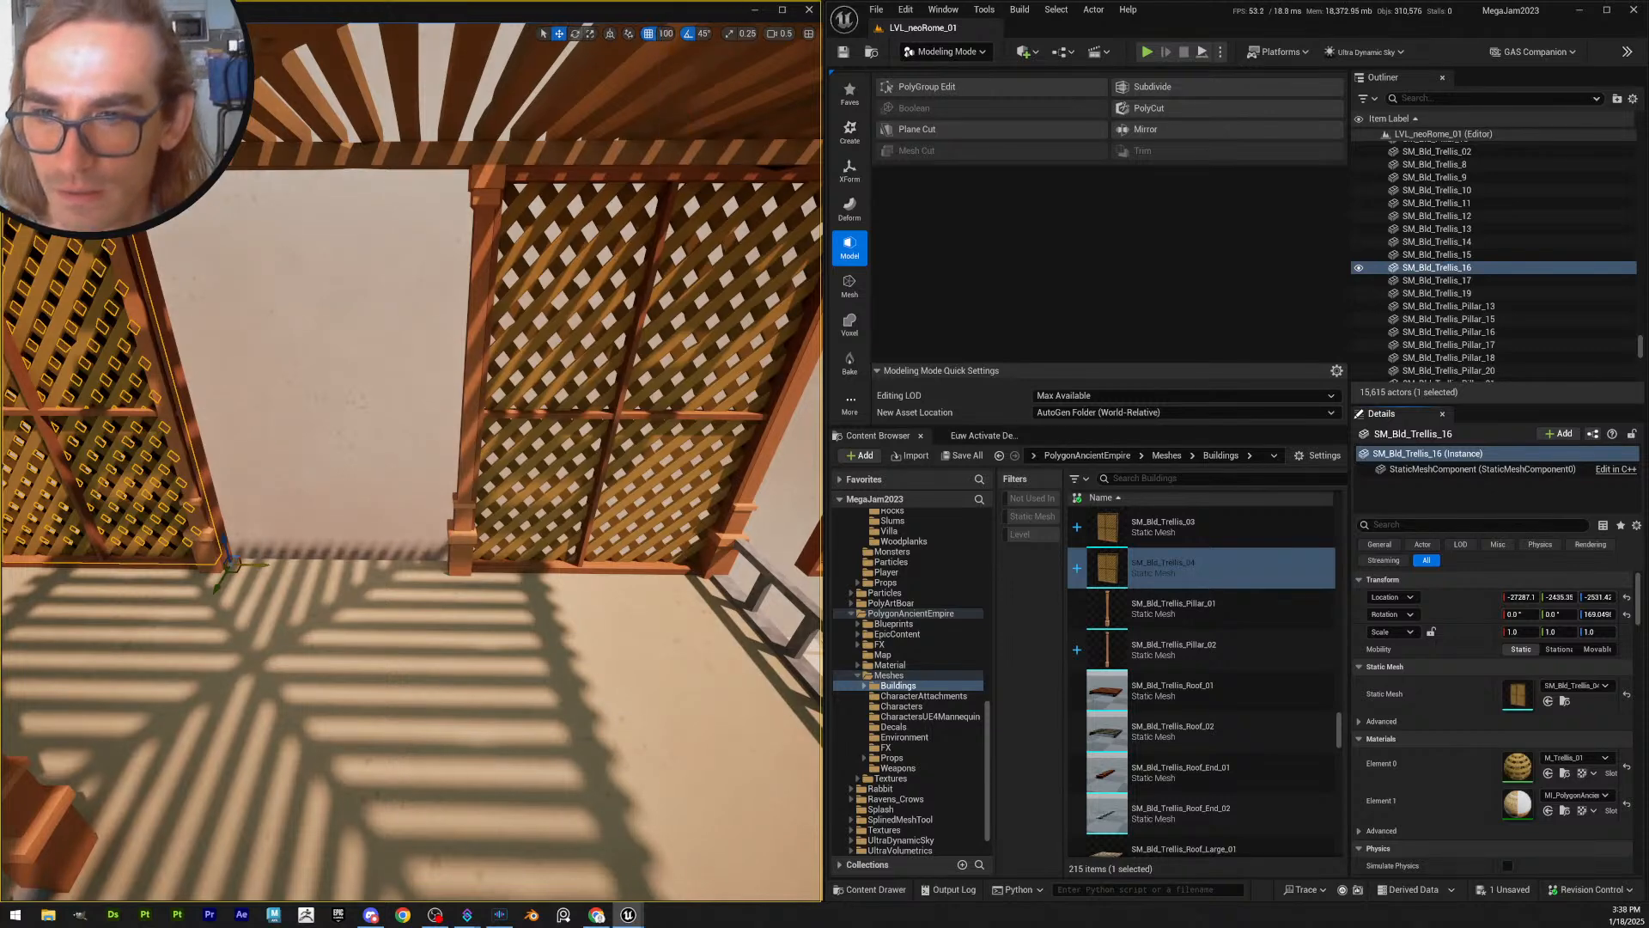
{"action": "left_click_drag", "start_coordinate": [258, 565], "coordinate": [501, 593]}
{"action": "key", "text": "Escape"}
{"action": "right_click_drag", "start_coordinate": [500, 594], "coordinate": [533, 473]}
{"action": "left_click", "coordinate": [532, 473]}
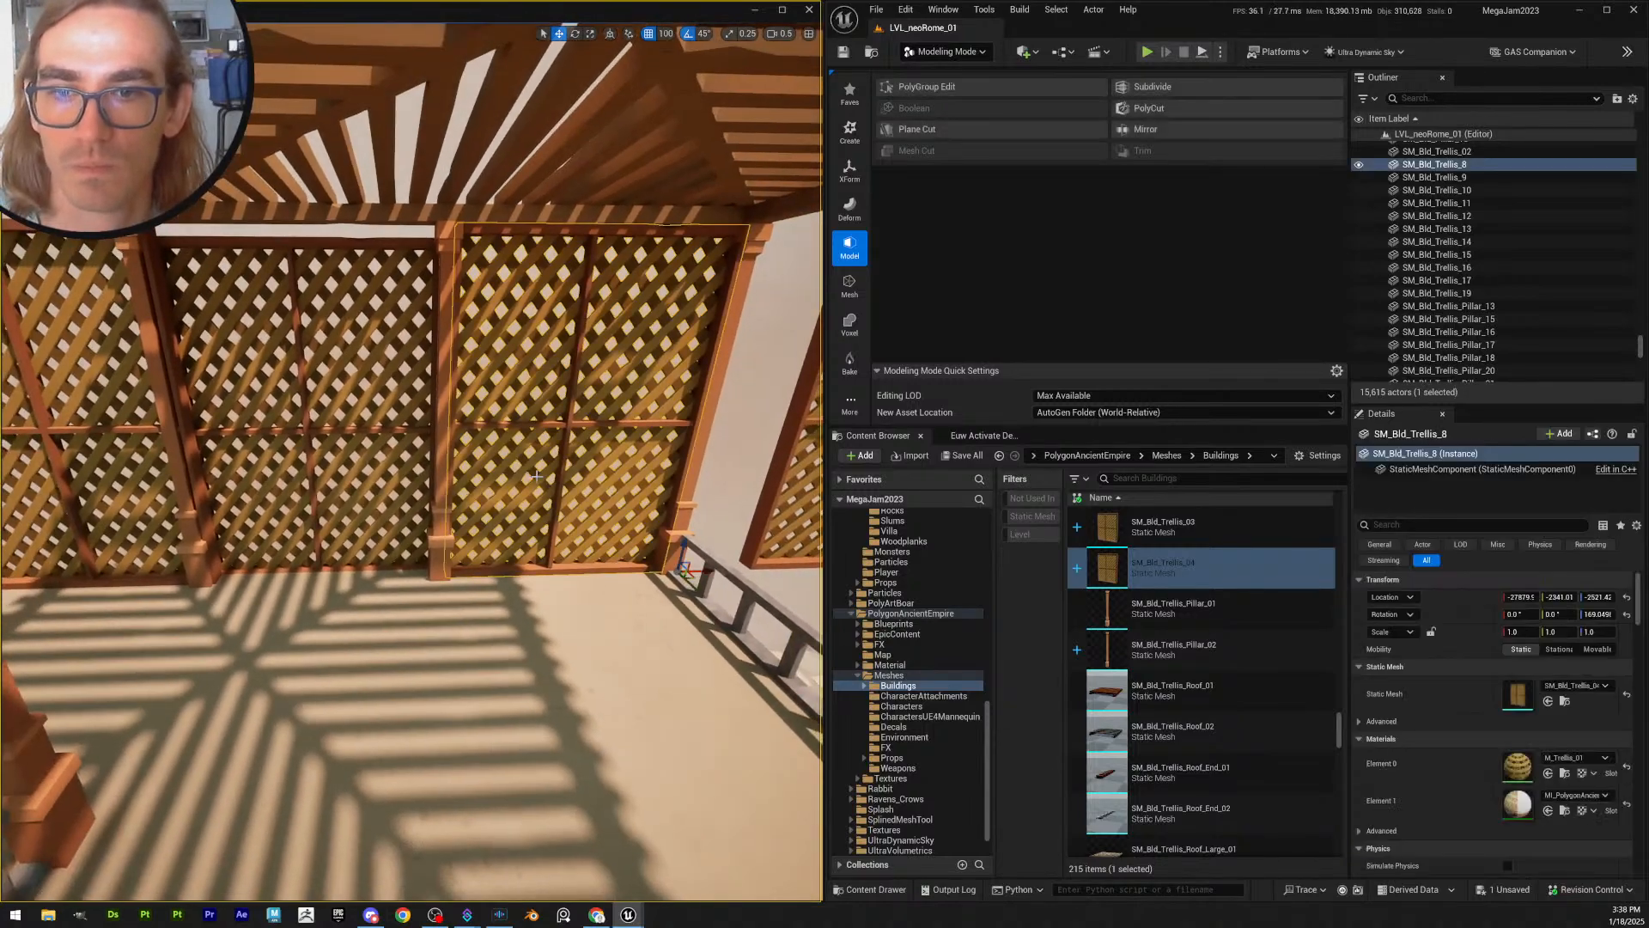
{"action": "left_click", "coordinate": [393, 522]}
{"action": "right_click_drag", "start_coordinate": [394, 522], "coordinate": [369, 520]}
{"action": "right_click_drag", "start_coordinate": [492, 472], "coordinate": [316, 537]}
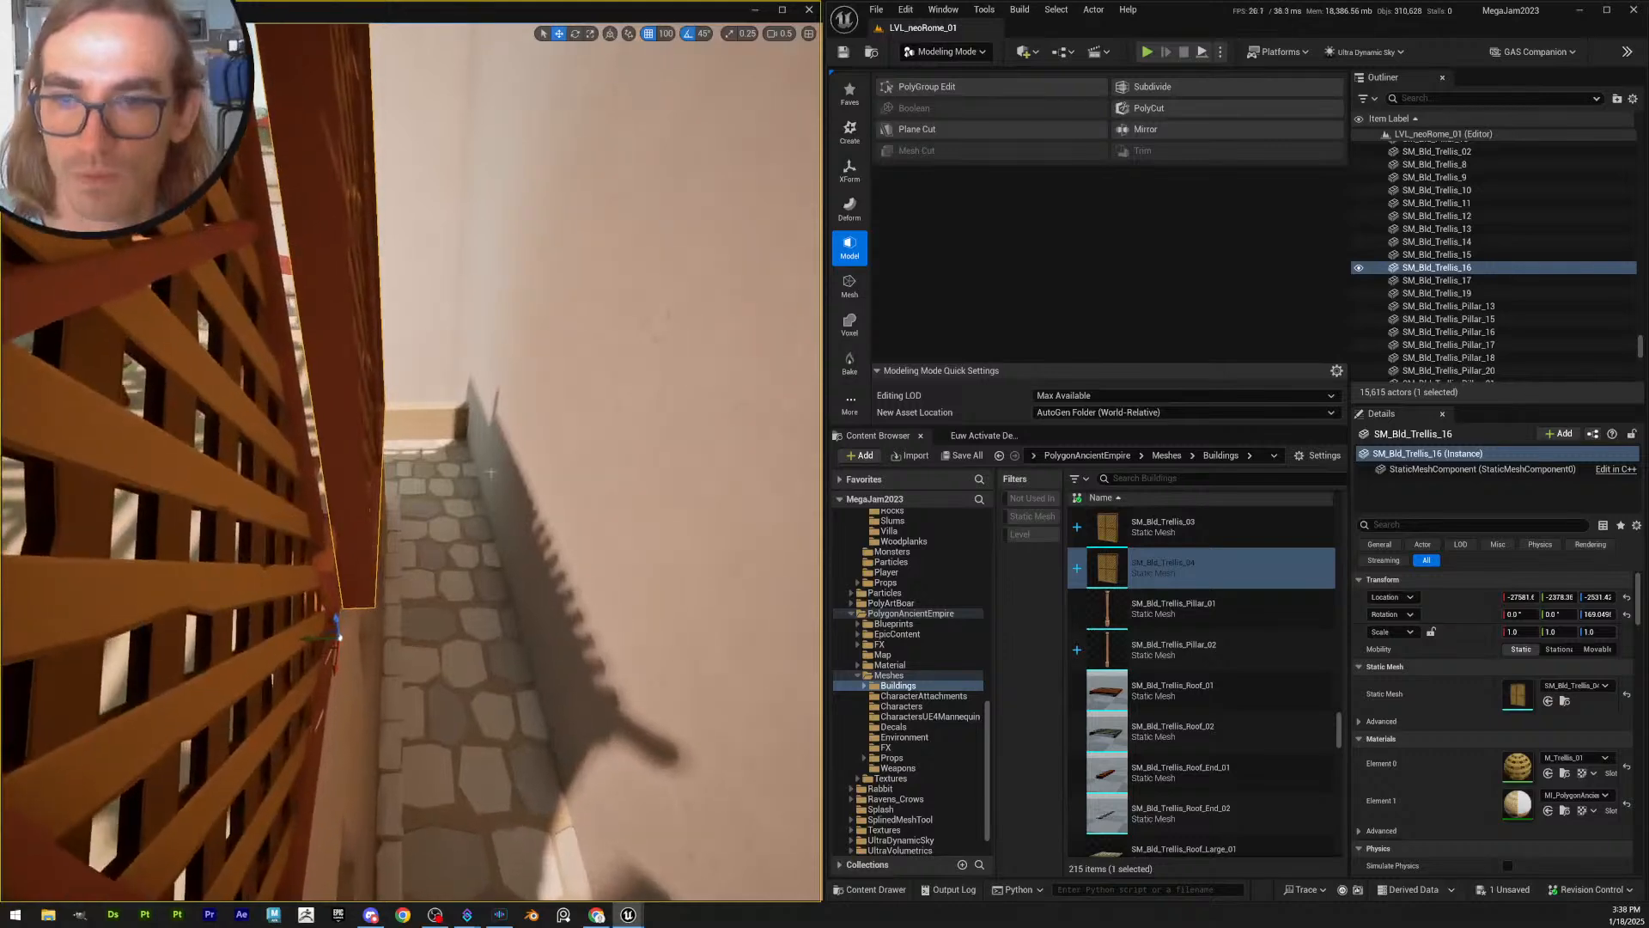
- Set the position snap to 10, move SM_Bld_Trellis_16 about 20 units toward the terrace and raise it level with the neighbouring panels
{"action": "left_click", "coordinate": [666, 34]}
{"action": "left_click", "coordinate": [697, 103]}
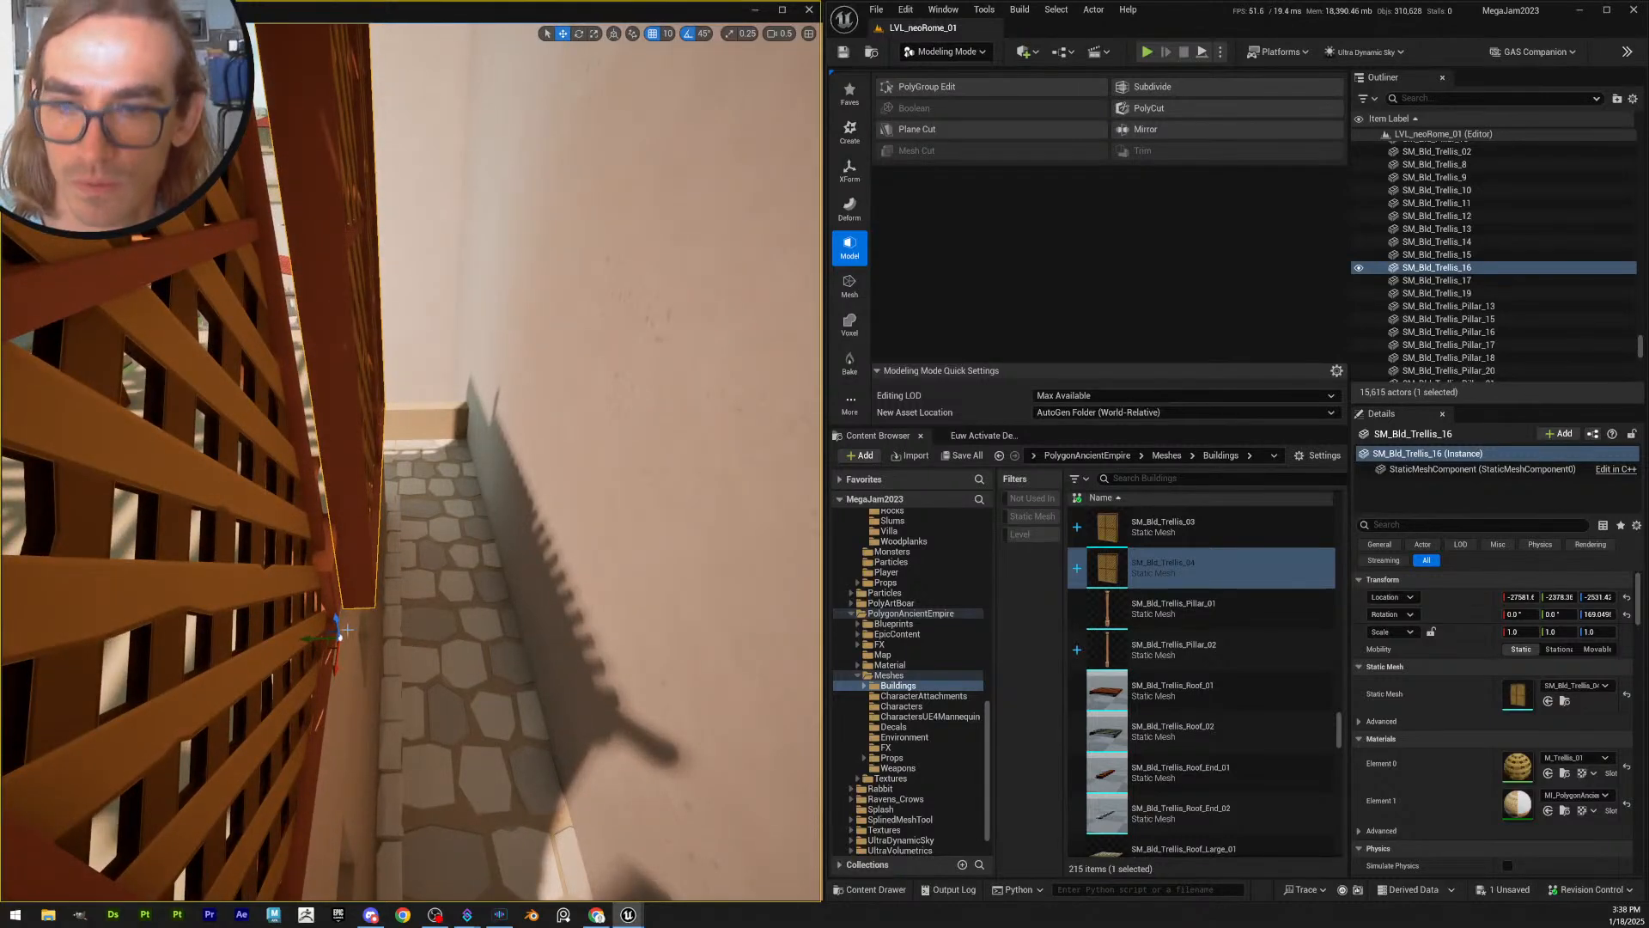
{"action": "left_click_drag", "start_coordinate": [309, 640], "coordinate": [275, 636]}
{"action": "right_click_drag", "start_coordinate": [412, 616], "coordinate": [584, 605]}
{"action": "right_click_drag", "start_coordinate": [480, 622], "coordinate": [471, 621]}
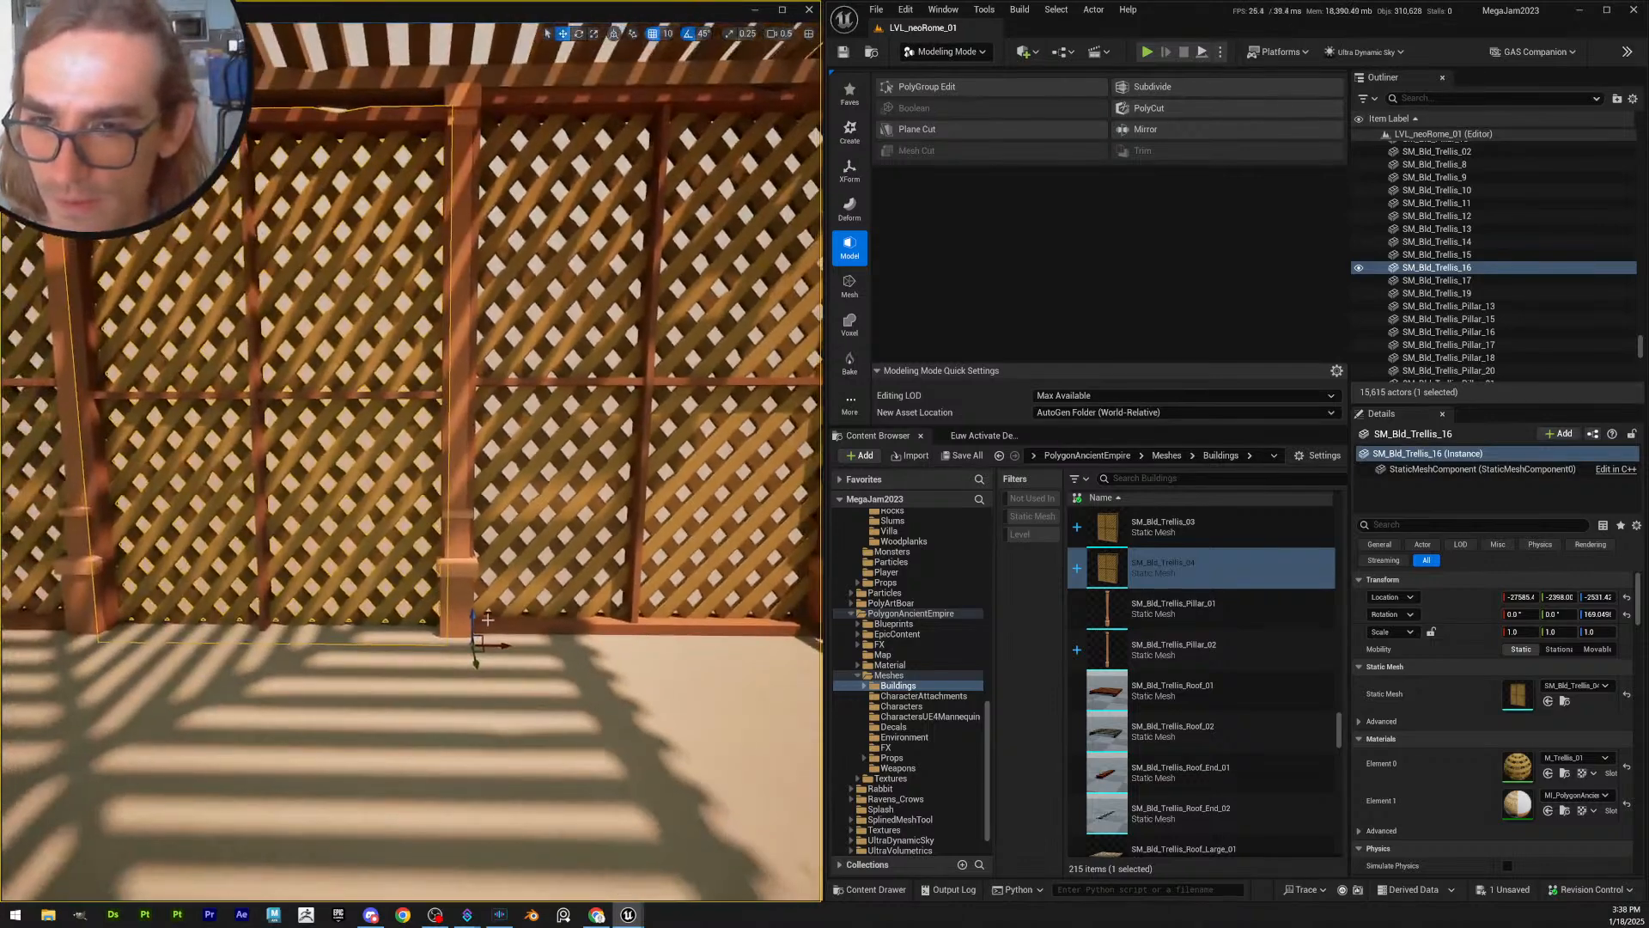
{"action": "left_click_drag", "start_coordinate": [479, 622], "coordinate": [485, 607]}
{"action": "key", "text": "Escape"}
- Move SM_Bld_Trellis_19 about 20 units along the back wall toward the outer corner pillar
{"action": "right_click_drag", "start_coordinate": [484, 608], "coordinate": [423, 625]}
{"action": "left_click", "coordinate": [422, 625]}
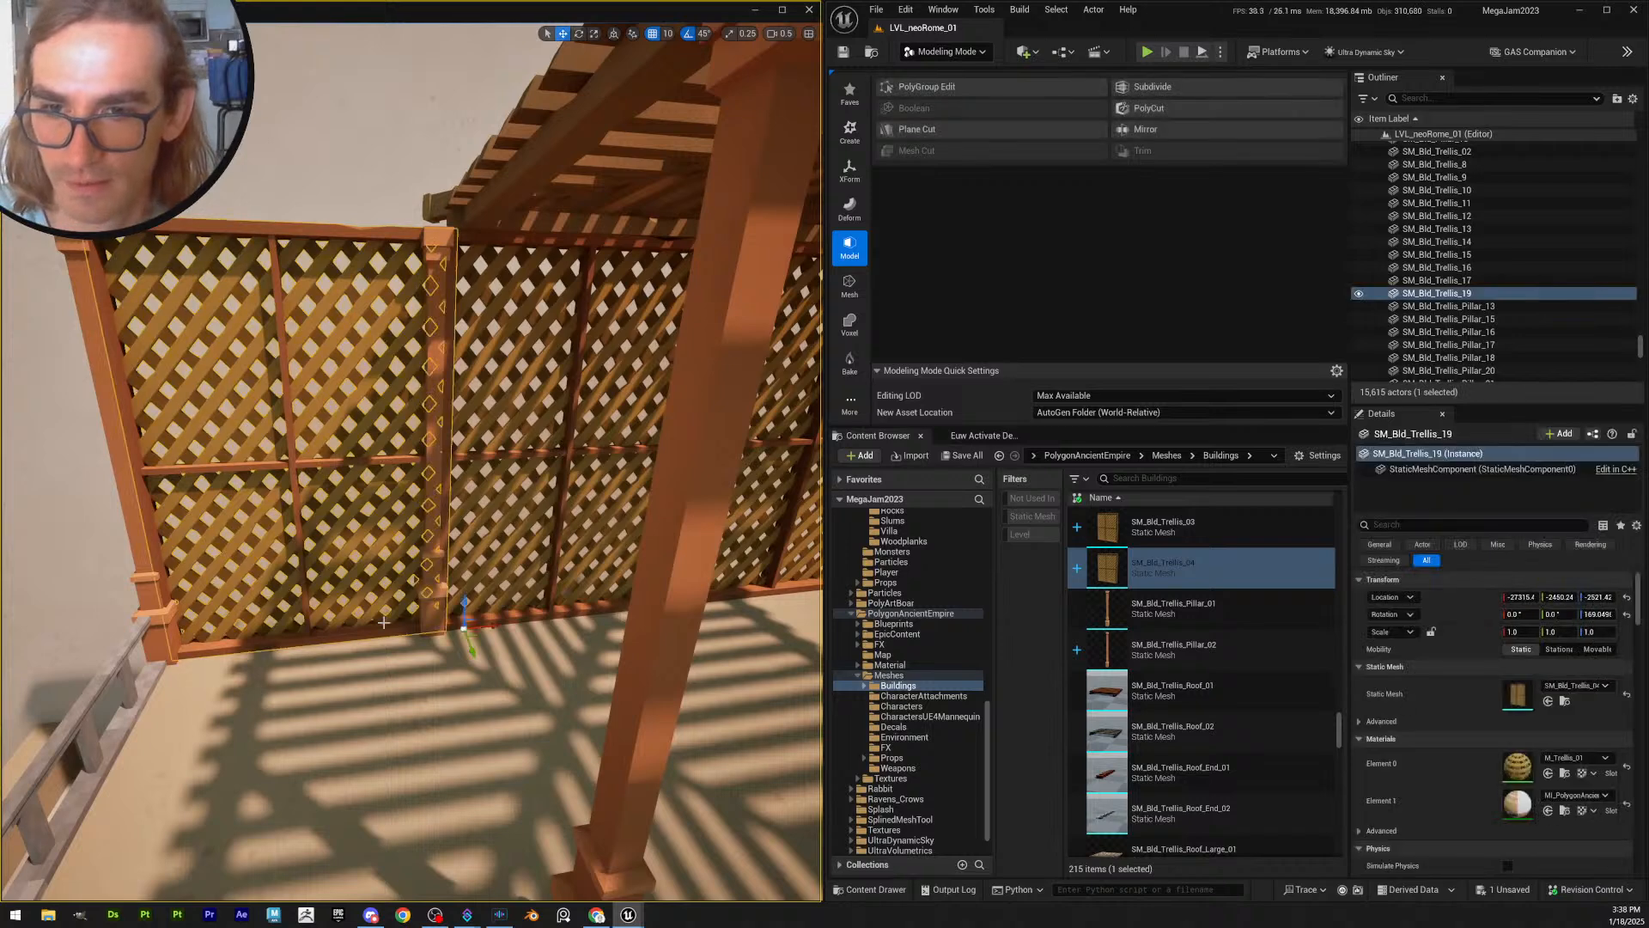
{"action": "left_click_drag", "start_coordinate": [495, 625], "coordinate": [473, 630]}
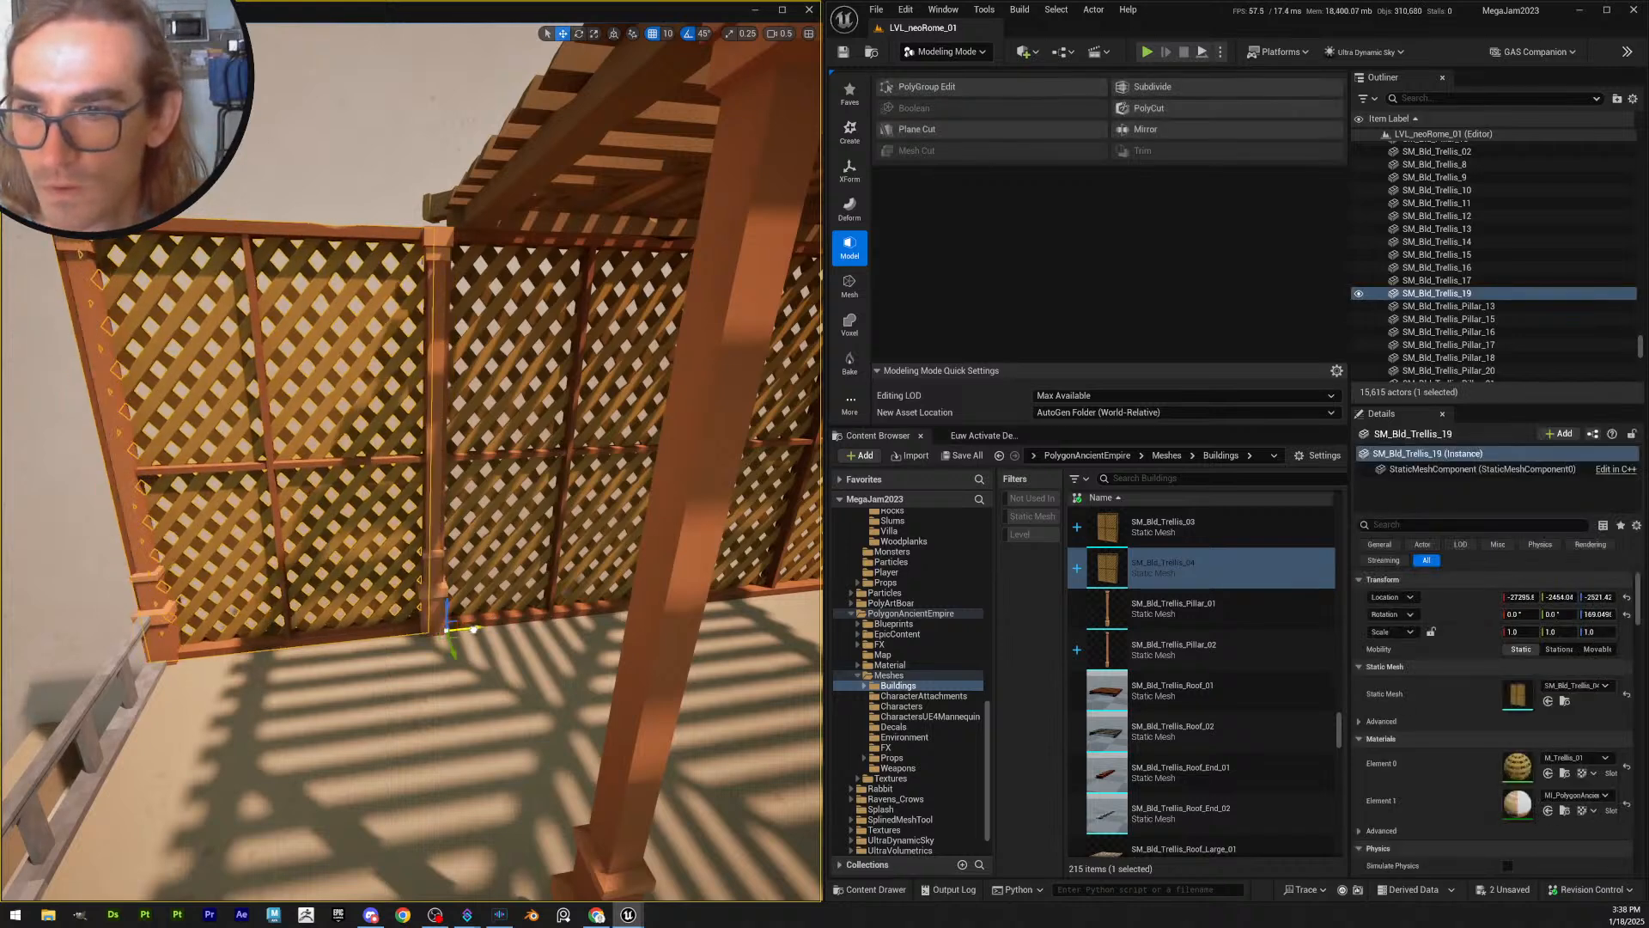
- Copy the location of floor tile villa_floor_01_30x30x629 onto trellis panel SM_Bld_Trellis_19
{"action": "left_click", "coordinate": [425, 640]}
{"action": "right_click_drag", "start_coordinate": [425, 640], "coordinate": [461, 644]}
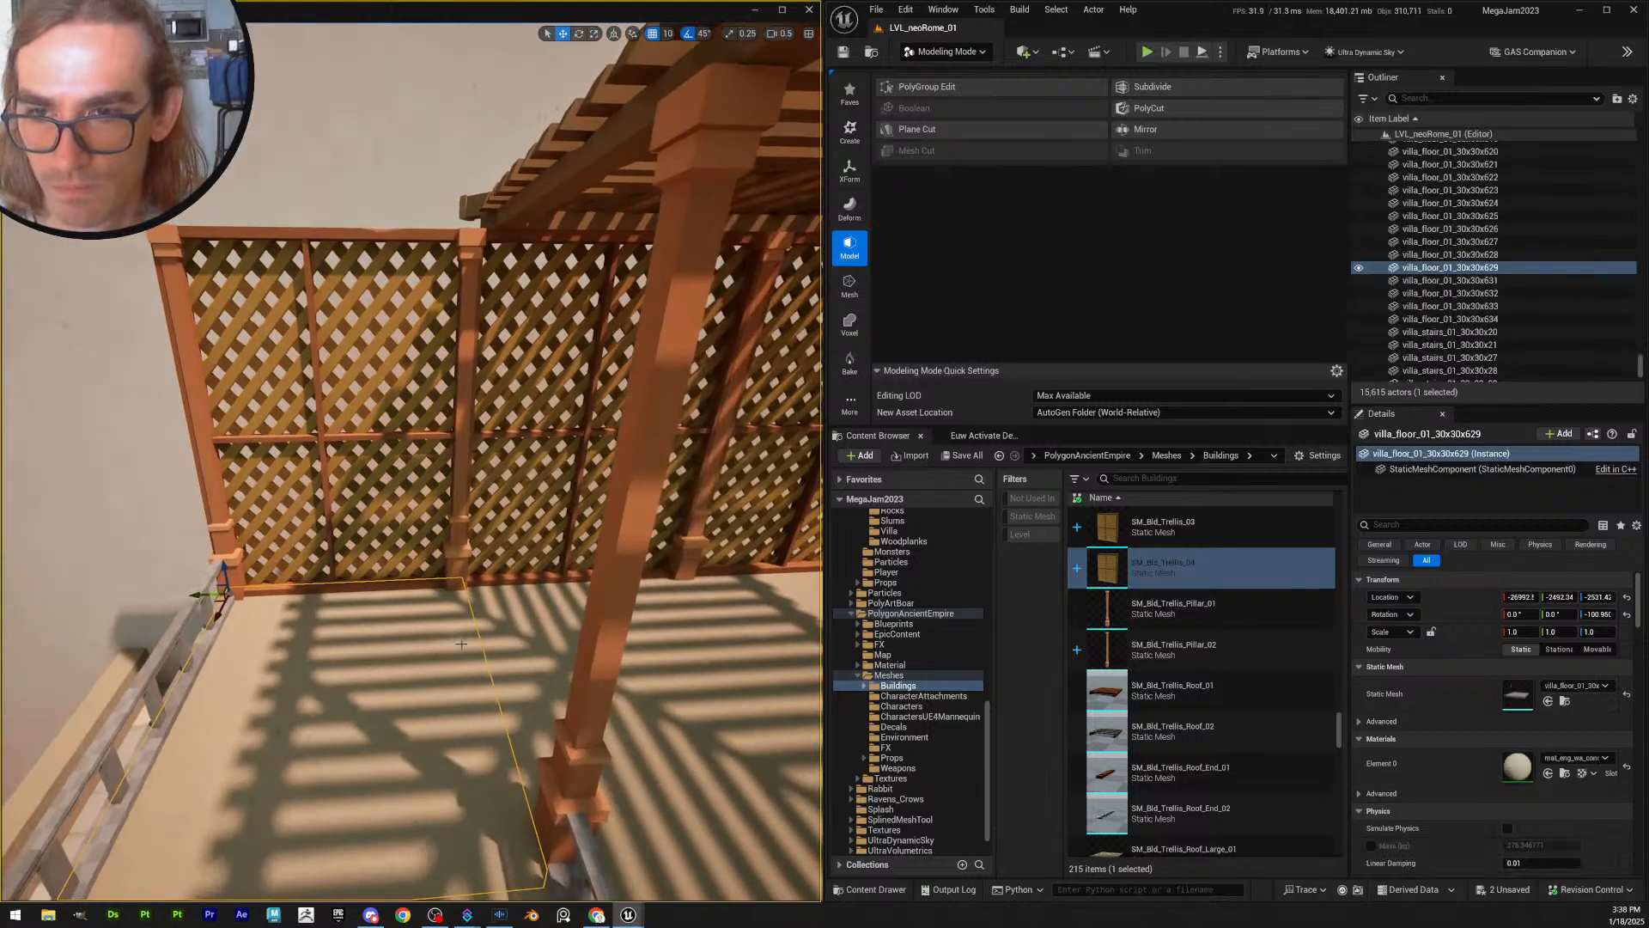
{"action": "right_click", "coordinate": [1456, 607]}
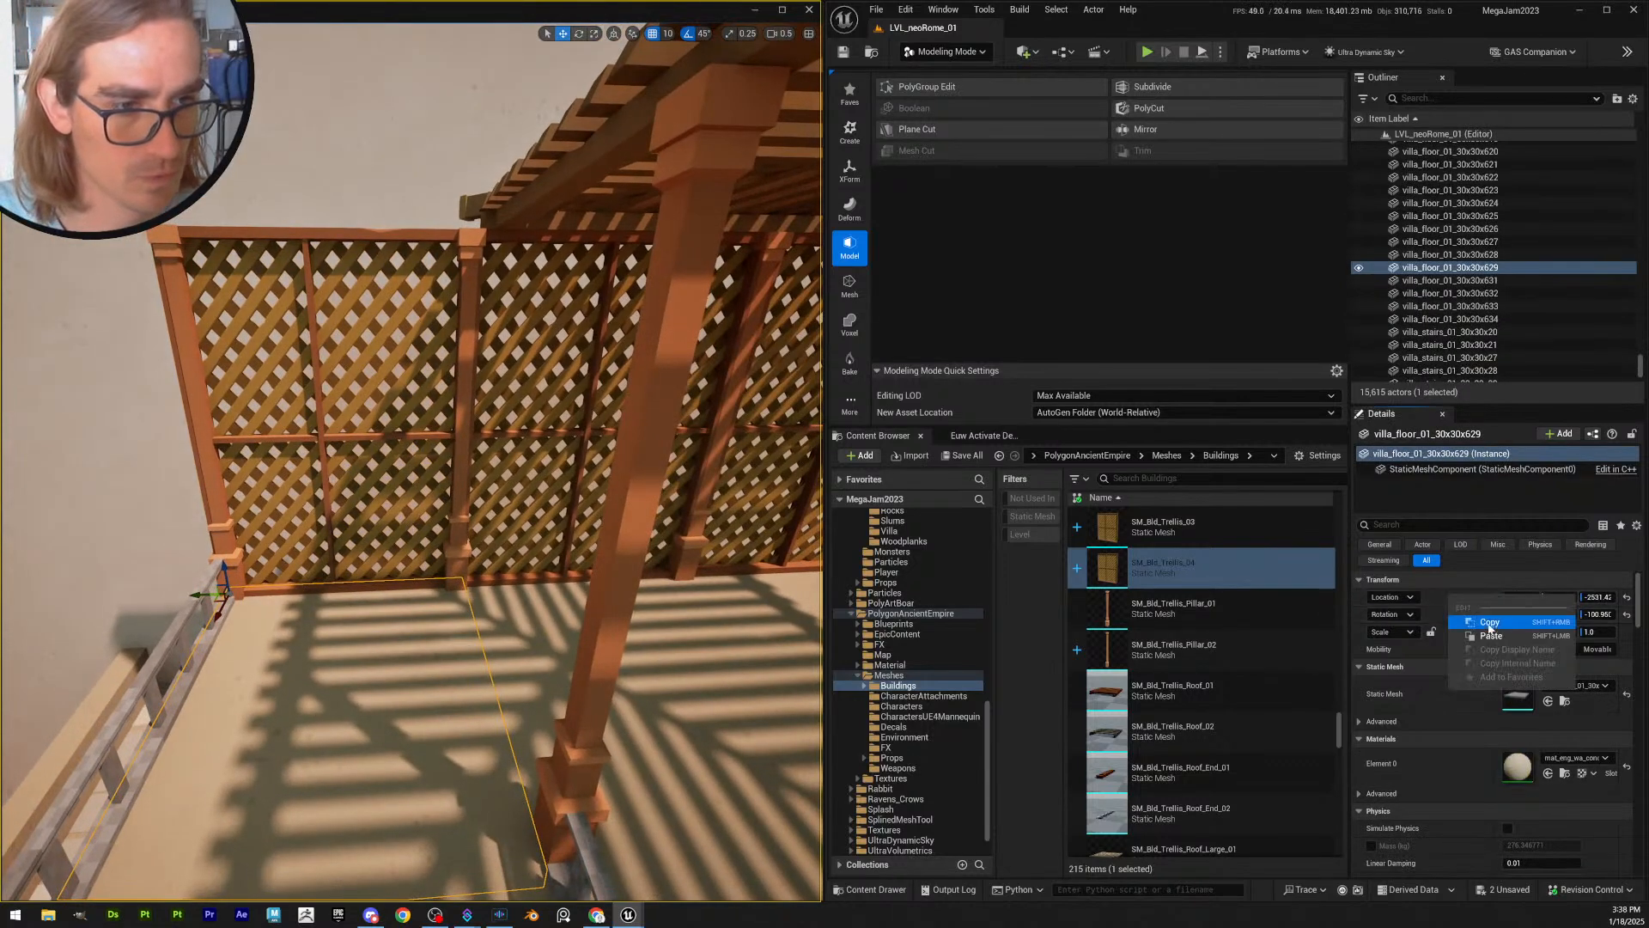
{"action": "left_click", "coordinate": [1499, 629]}
{"action": "left_click", "coordinate": [379, 576]}
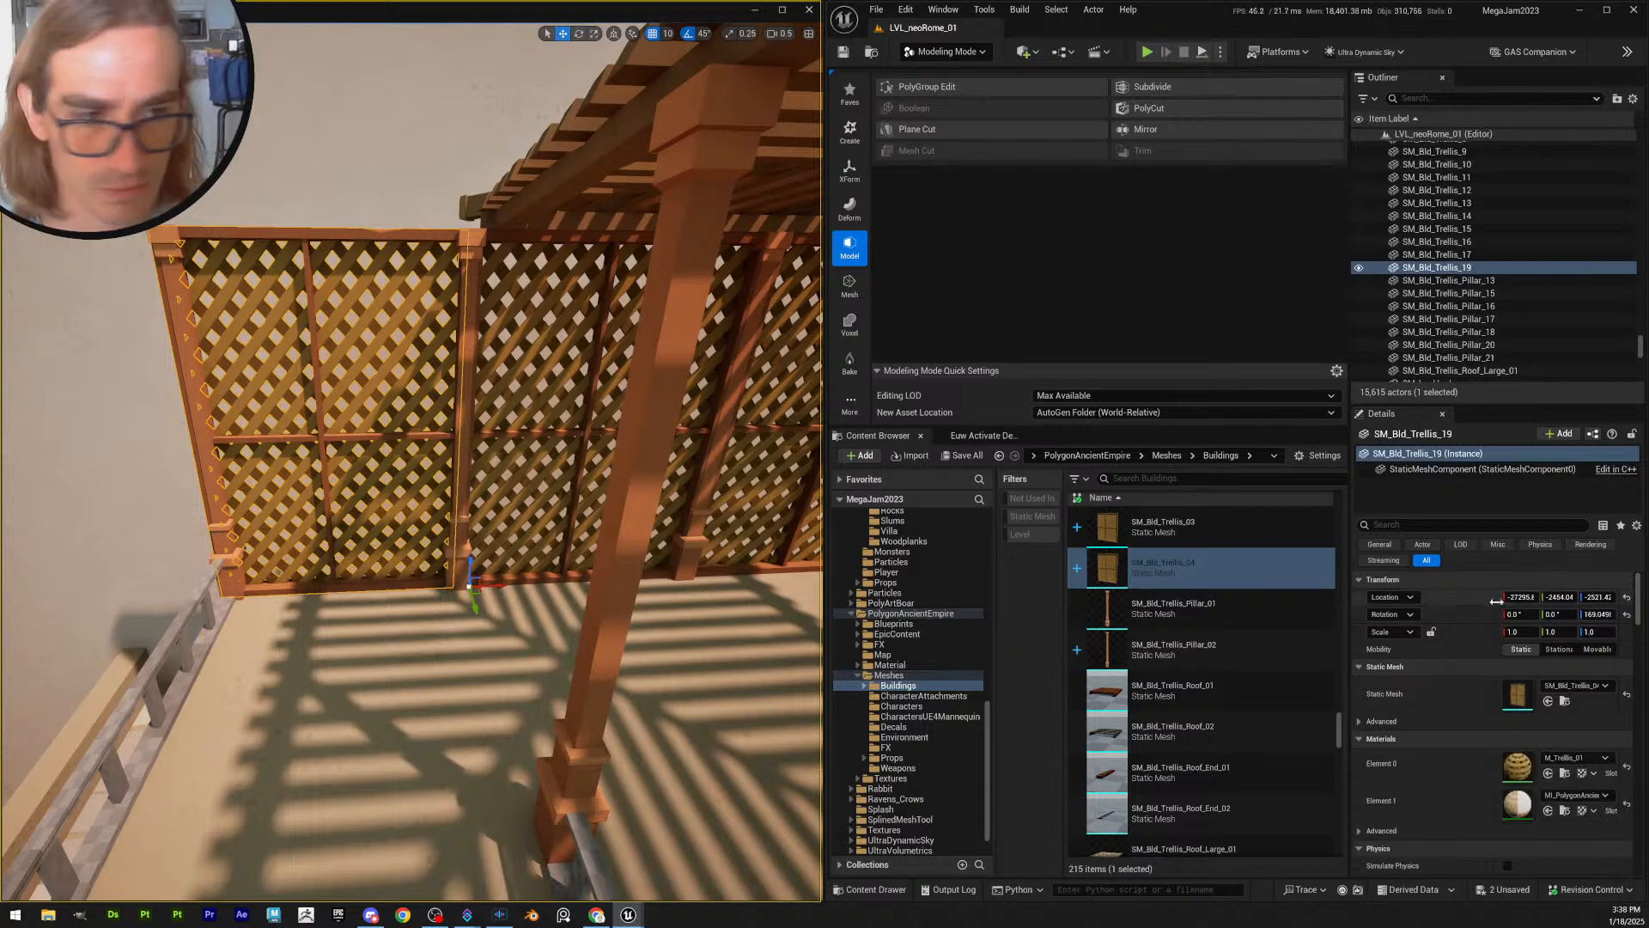
{"action": "right_click", "coordinate": [1465, 600]}
{"action": "left_click", "coordinate": [1502, 634]}
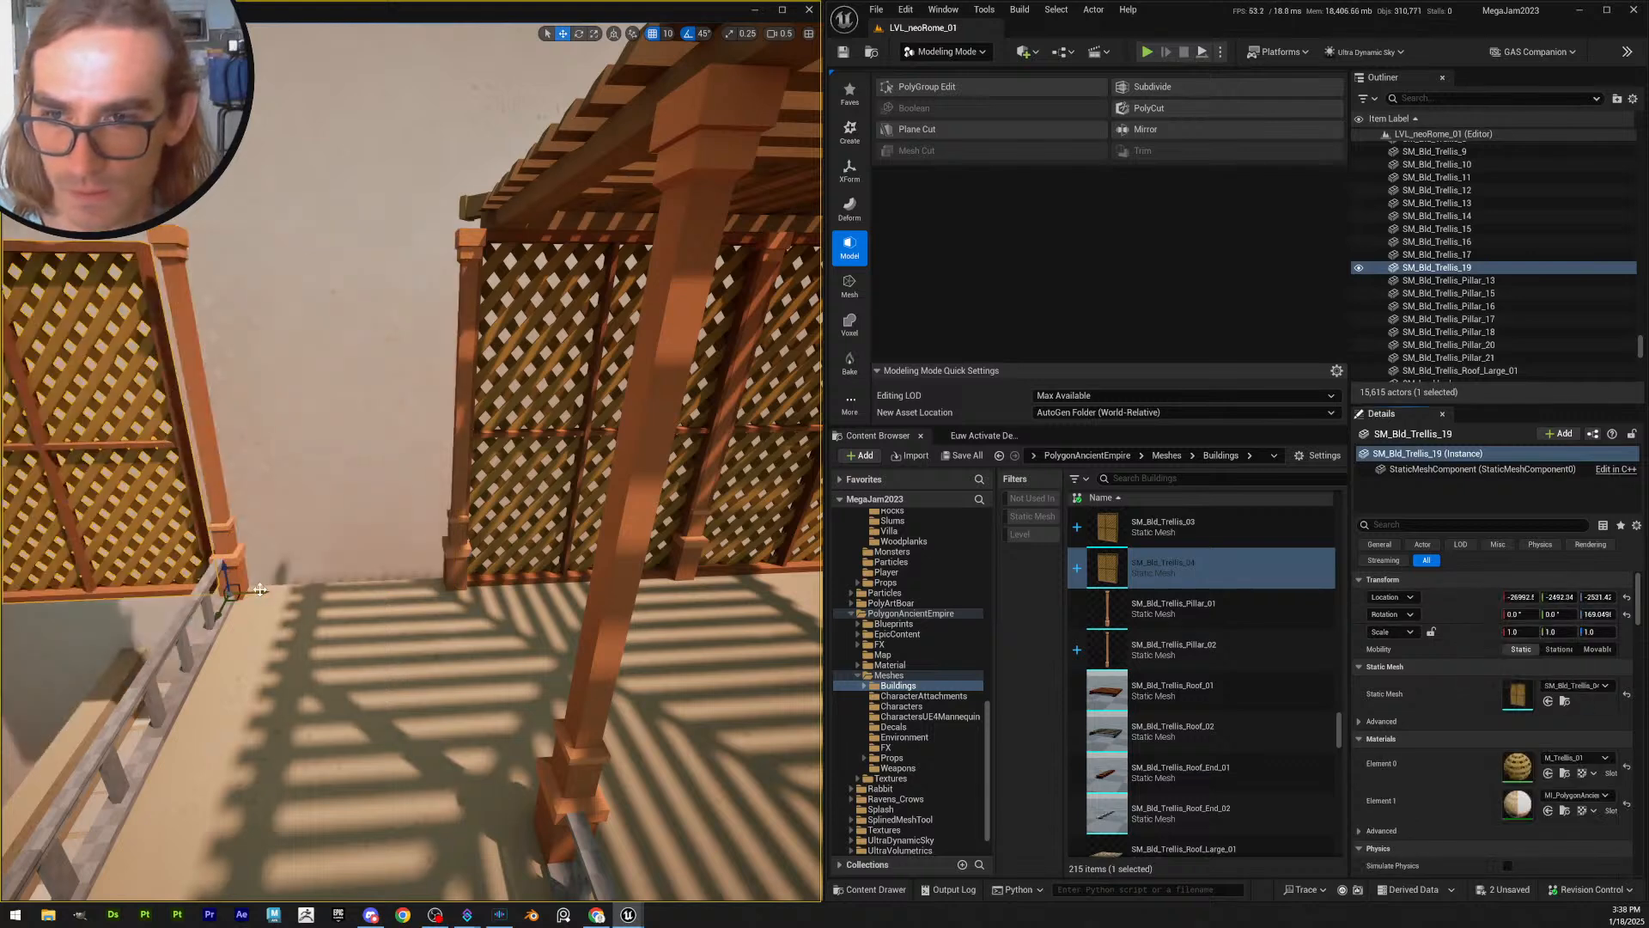
- Fit SM_Bld_Trellis_19 between its pillars by moving it about 310 units along the back wall, 20 units toward the terrace and 10 units up
{"action": "left_click_drag", "start_coordinate": [442, 609], "coordinate": [505, 614]}
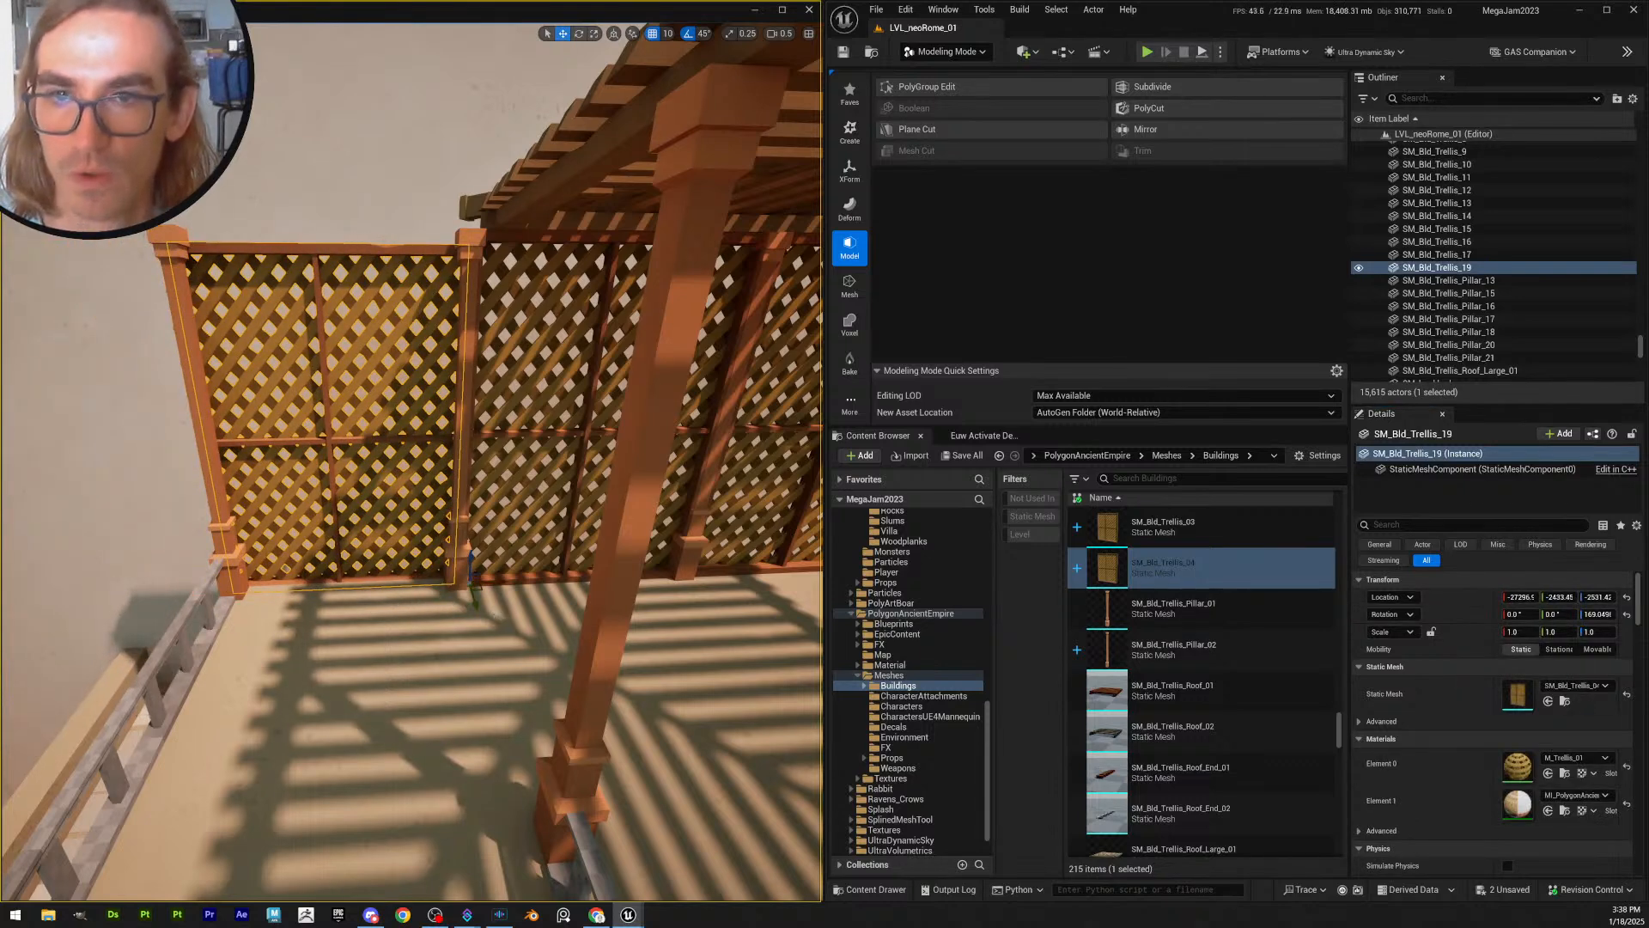
{"action": "right_click_drag", "start_coordinate": [505, 613], "coordinate": [696, 602]}
{"action": "scroll", "coordinate": [602, 613], "scroll_direction": "up", "scroll_amount": 2}
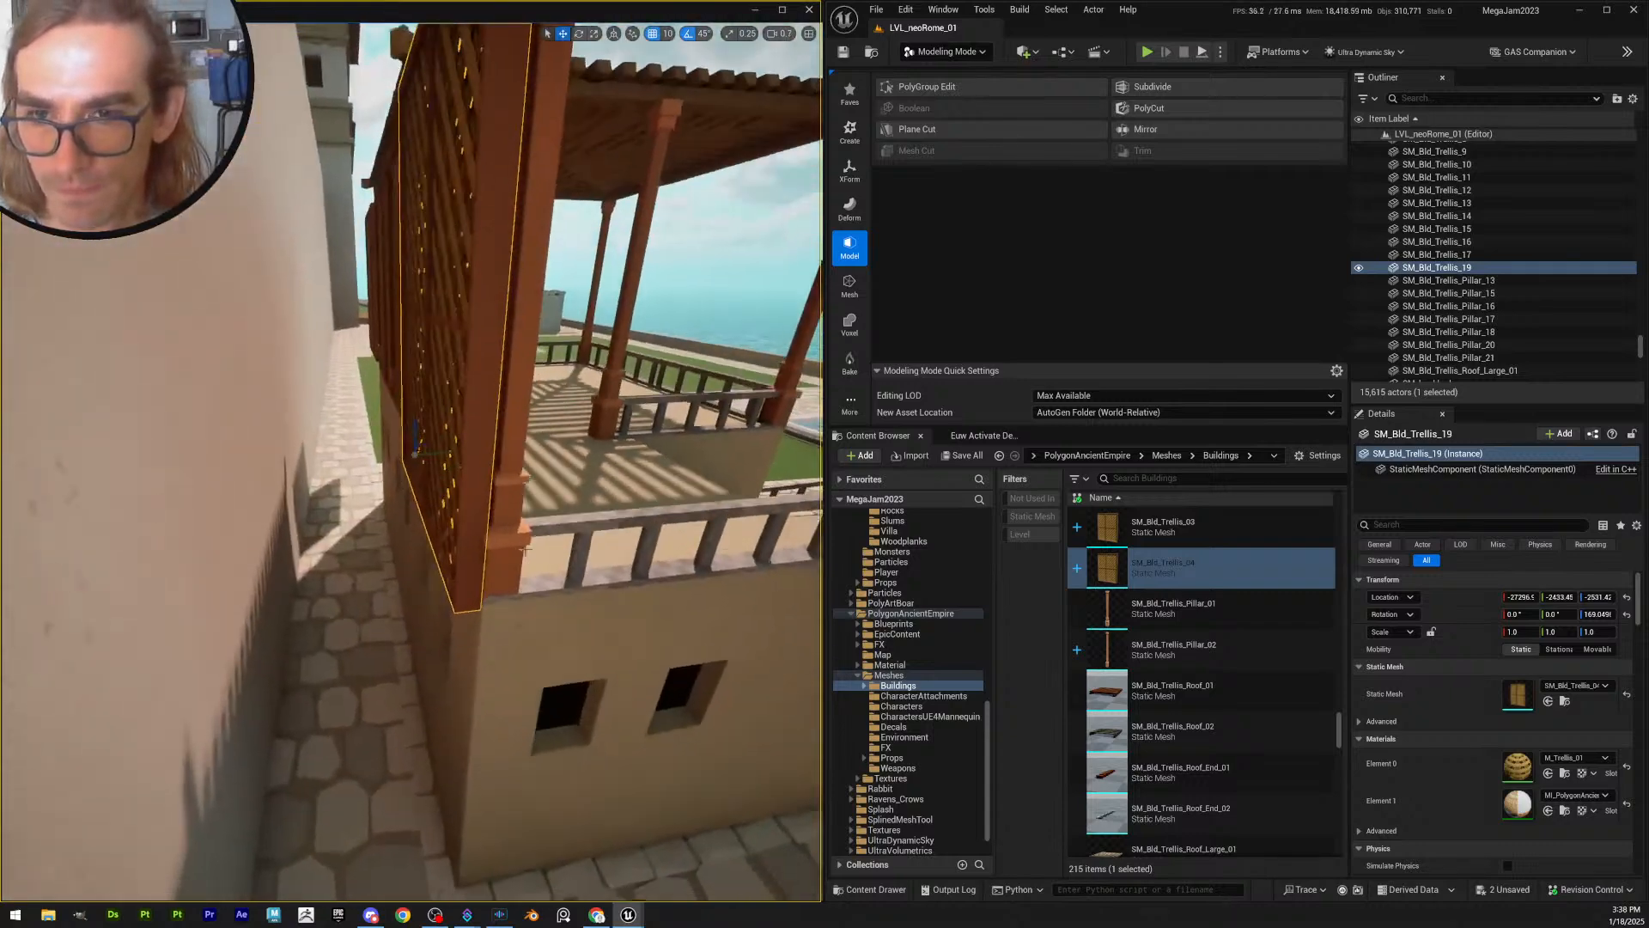
{"action": "left_click_drag", "start_coordinate": [445, 451], "coordinate": [435, 417]}
{"action": "right_click_drag", "start_coordinate": [508, 495], "coordinate": [361, 490]}
{"action": "key", "text": "Escape"}
{"action": "right_click_drag", "start_coordinate": [459, 503], "coordinate": [448, 481]}
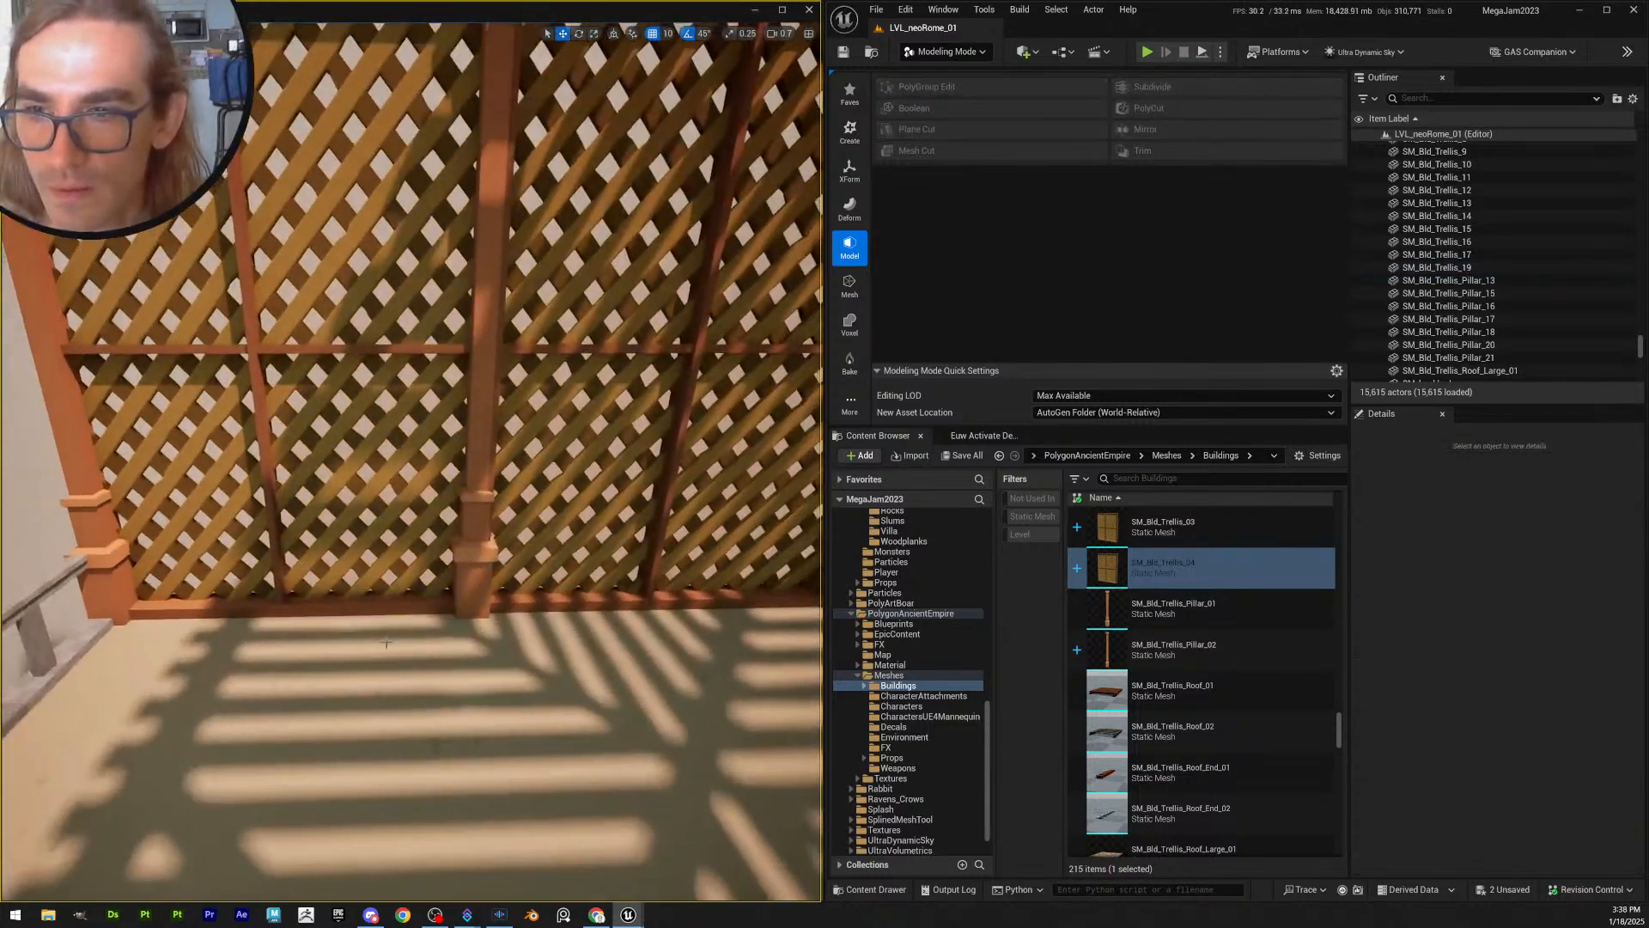
- Nudge SM_Bld_Trellis_19 about 10 units along the back wall toward the outer corner pillar and clear the selection
{"action": "left_click", "coordinate": [434, 507]}
{"action": "left_click_drag", "start_coordinate": [518, 609], "coordinate": [502, 608]}
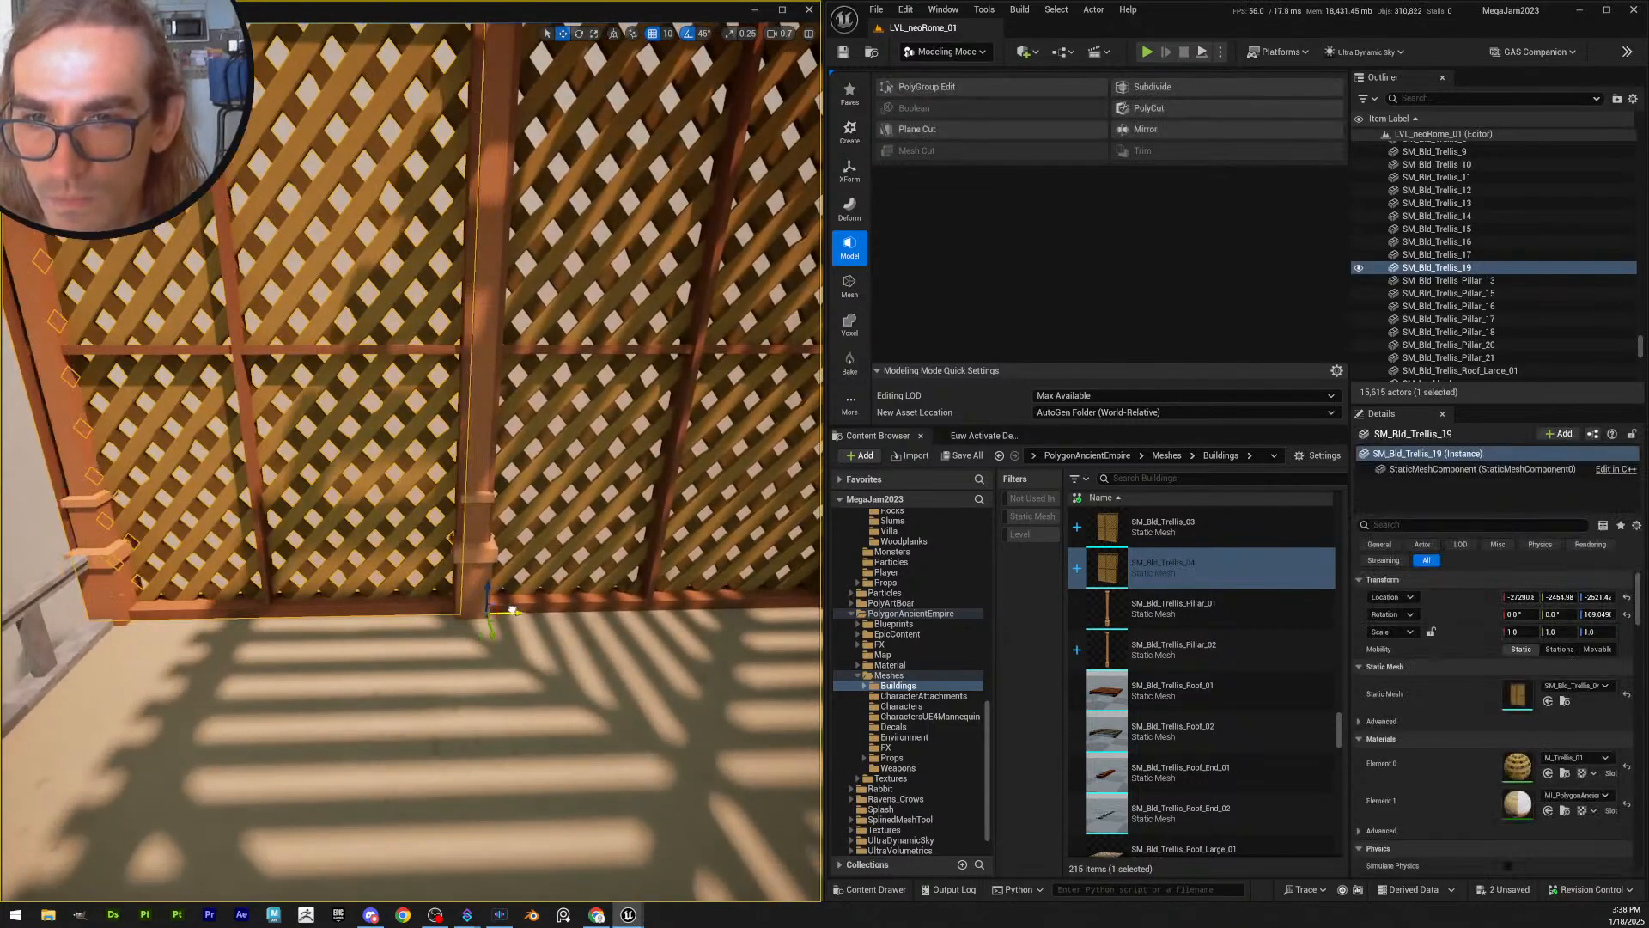
{"action": "key", "text": "Escape"}
- Check panel SM_Bld_Trellis_8 and the whole pergola from outside, save the level changes and clear the selection
{"action": "right_click_drag", "start_coordinate": [503, 608], "coordinate": [473, 642]}
{"action": "scroll", "coordinate": [550, 609], "scroll_direction": "up", "scroll_amount": 3}
{"action": "left_click", "coordinate": [497, 642]}
{"action": "key", "text": "s"}
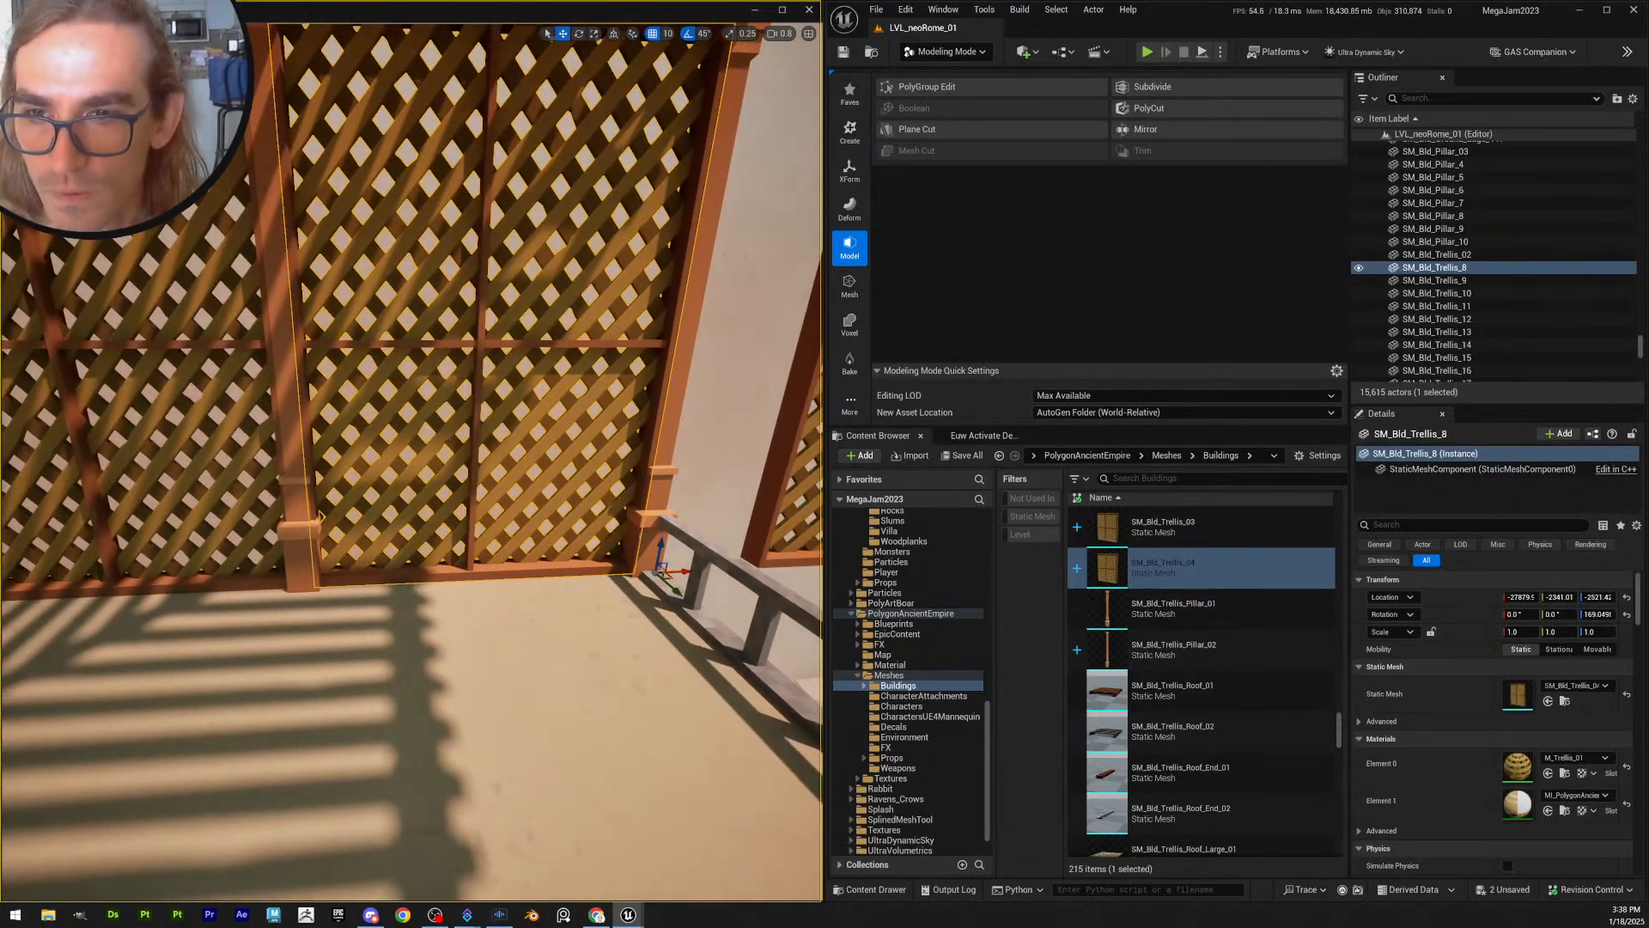
{"action": "left_click", "coordinate": [288, 659], "text": "ctrl"}
{"action": "right_click_drag", "start_coordinate": [371, 667], "coordinate": [462, 675]}
{"action": "key", "text": "w"}
{"action": "scroll", "coordinate": [371, 668], "scroll_direction": "down", "scroll_amount": 2}
{"action": "key", "text": "Escape"}
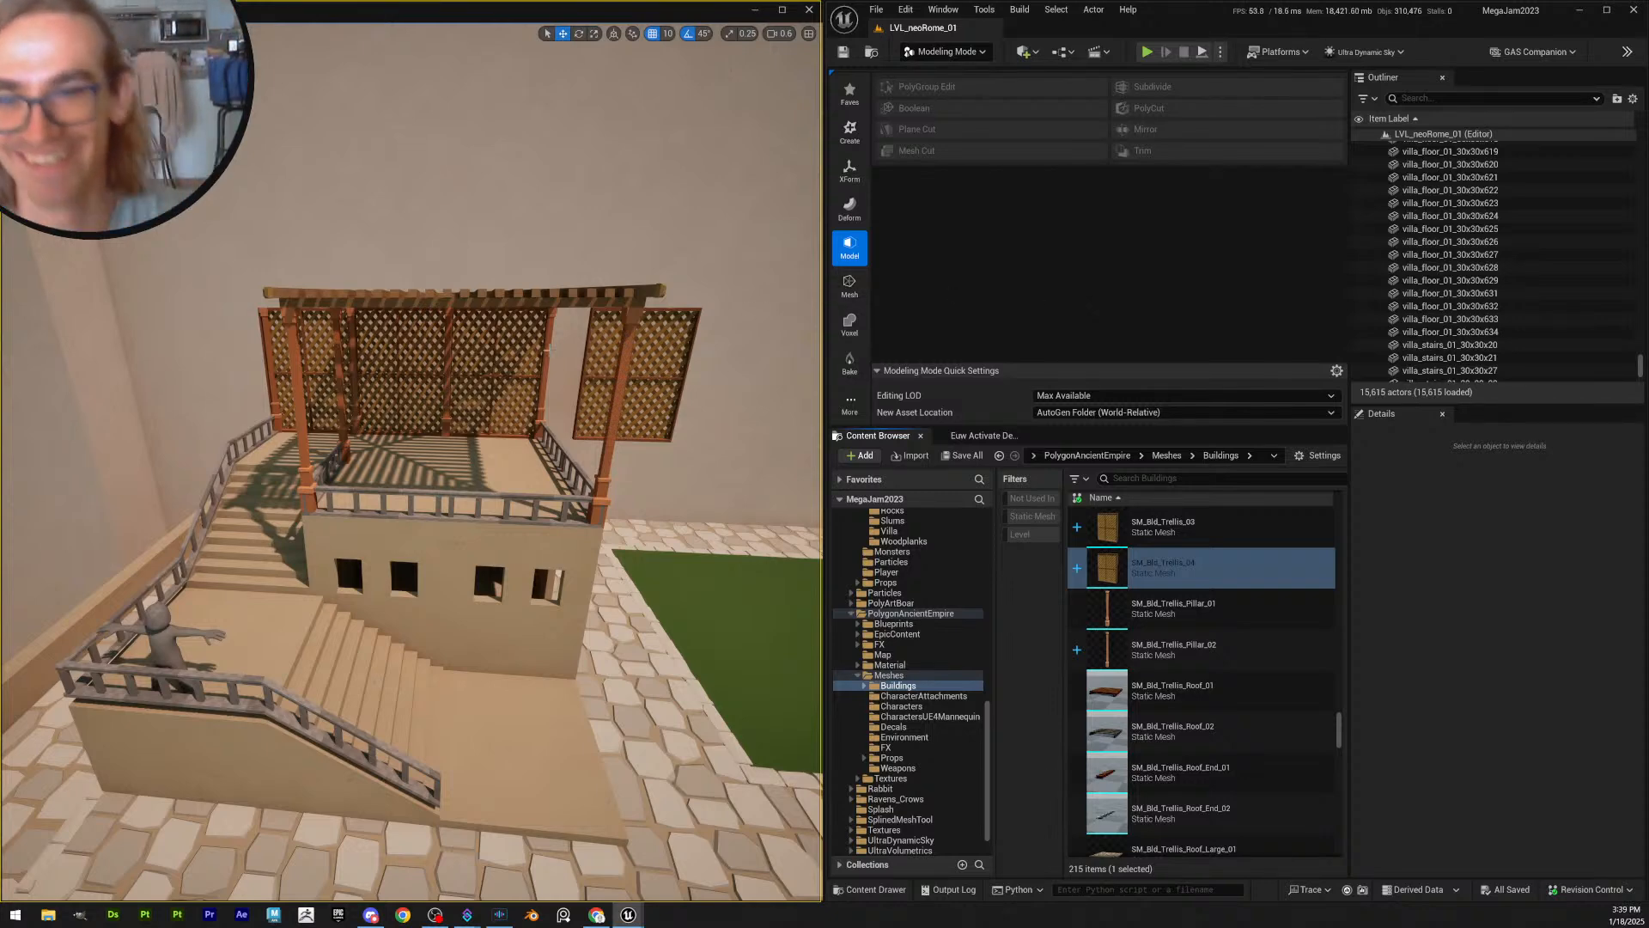
- Review the pergola, terrace and staircase from several outside angles, clear the selection and save all content
{"action": "key", "text": "w"}
{"action": "right_click_drag", "start_coordinate": [413, 464], "coordinate": [604, 440]}
{"action": "left_click", "coordinate": [526, 489]}
{"action": "key", "text": "Escape"}
{"action": "key", "text": "d"}
{"action": "scroll", "coordinate": [548, 502], "scroll_direction": "up", "scroll_amount": 1}
{"action": "key", "text": "d"}
{"action": "key", "text": "a"}
{"action": "key", "text": "s"}
{"action": "key", "text": "s"}
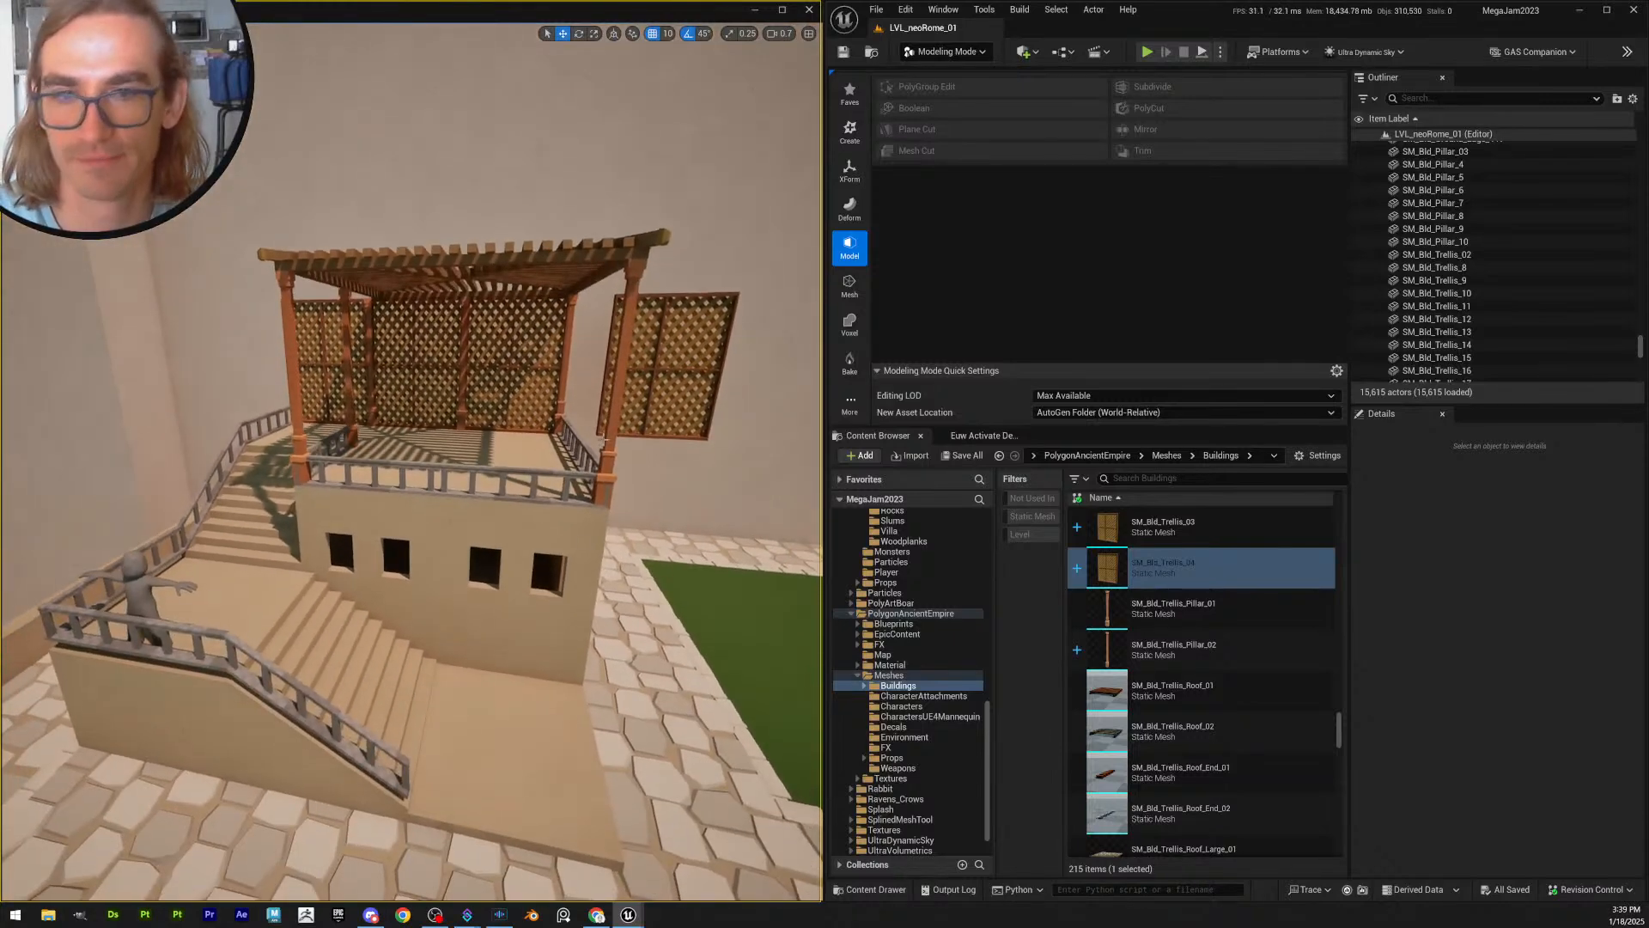
{"action": "left_click", "coordinate": [965, 455]}
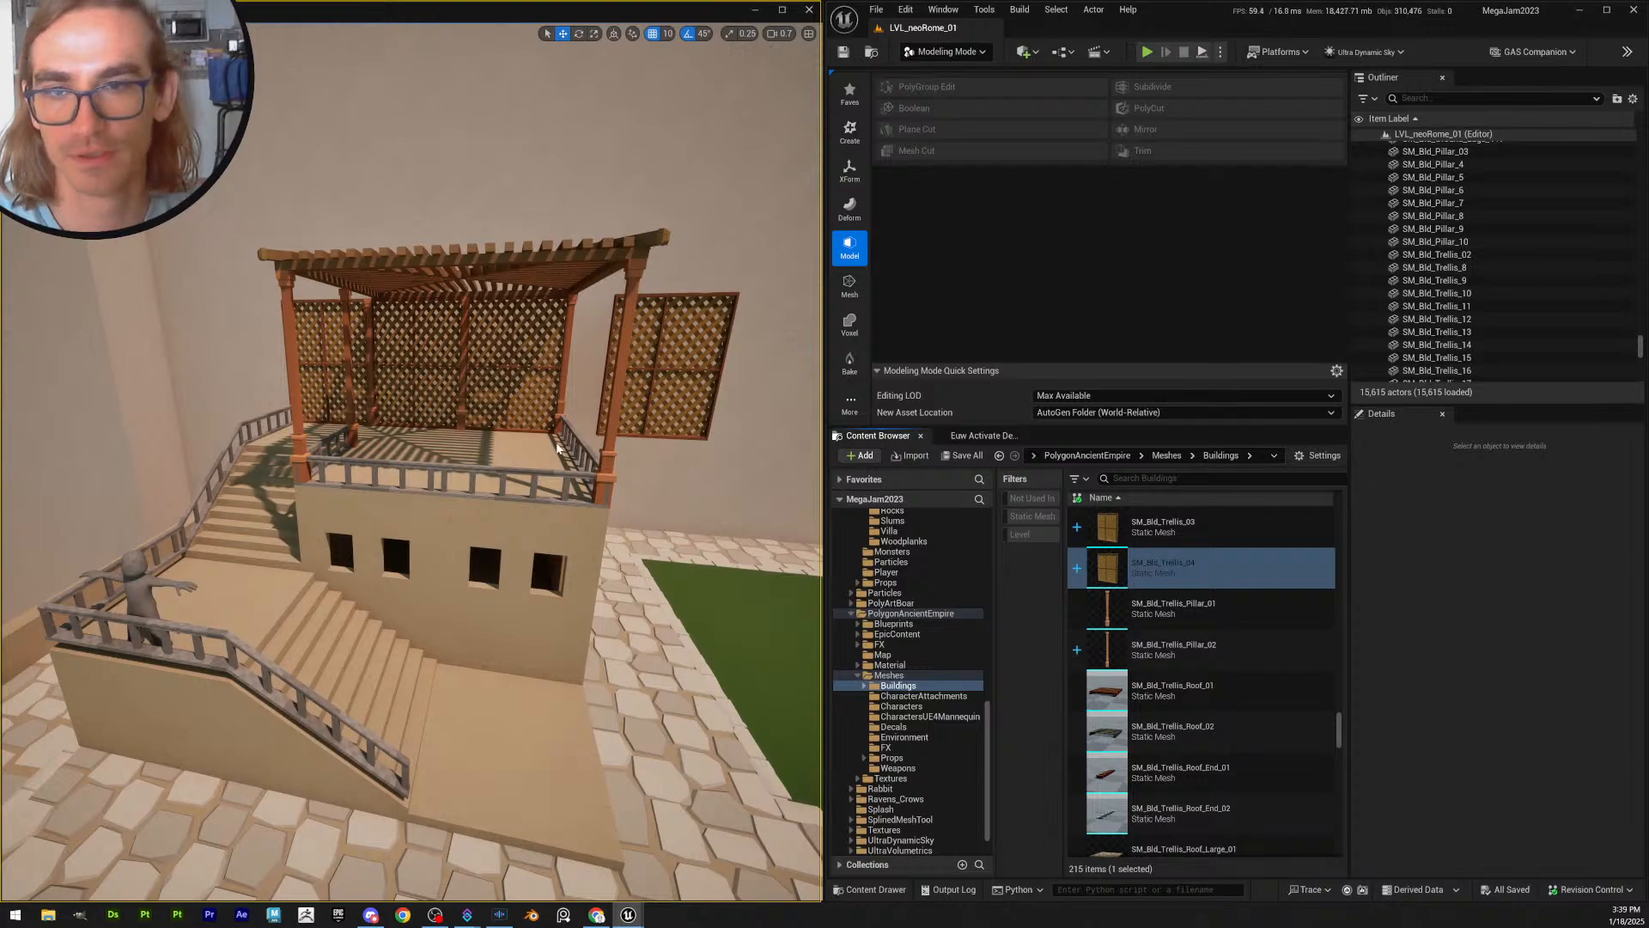
- Nudge panel SM_Bld_Trellis_8 outward along the back wall into the outer corner pillar and clear the selection
{"action": "key", "text": "w"}
{"action": "right_click_drag", "start_coordinate": [557, 448], "coordinate": [659, 496]}
{"action": "left_click", "coordinate": [650, 505]}
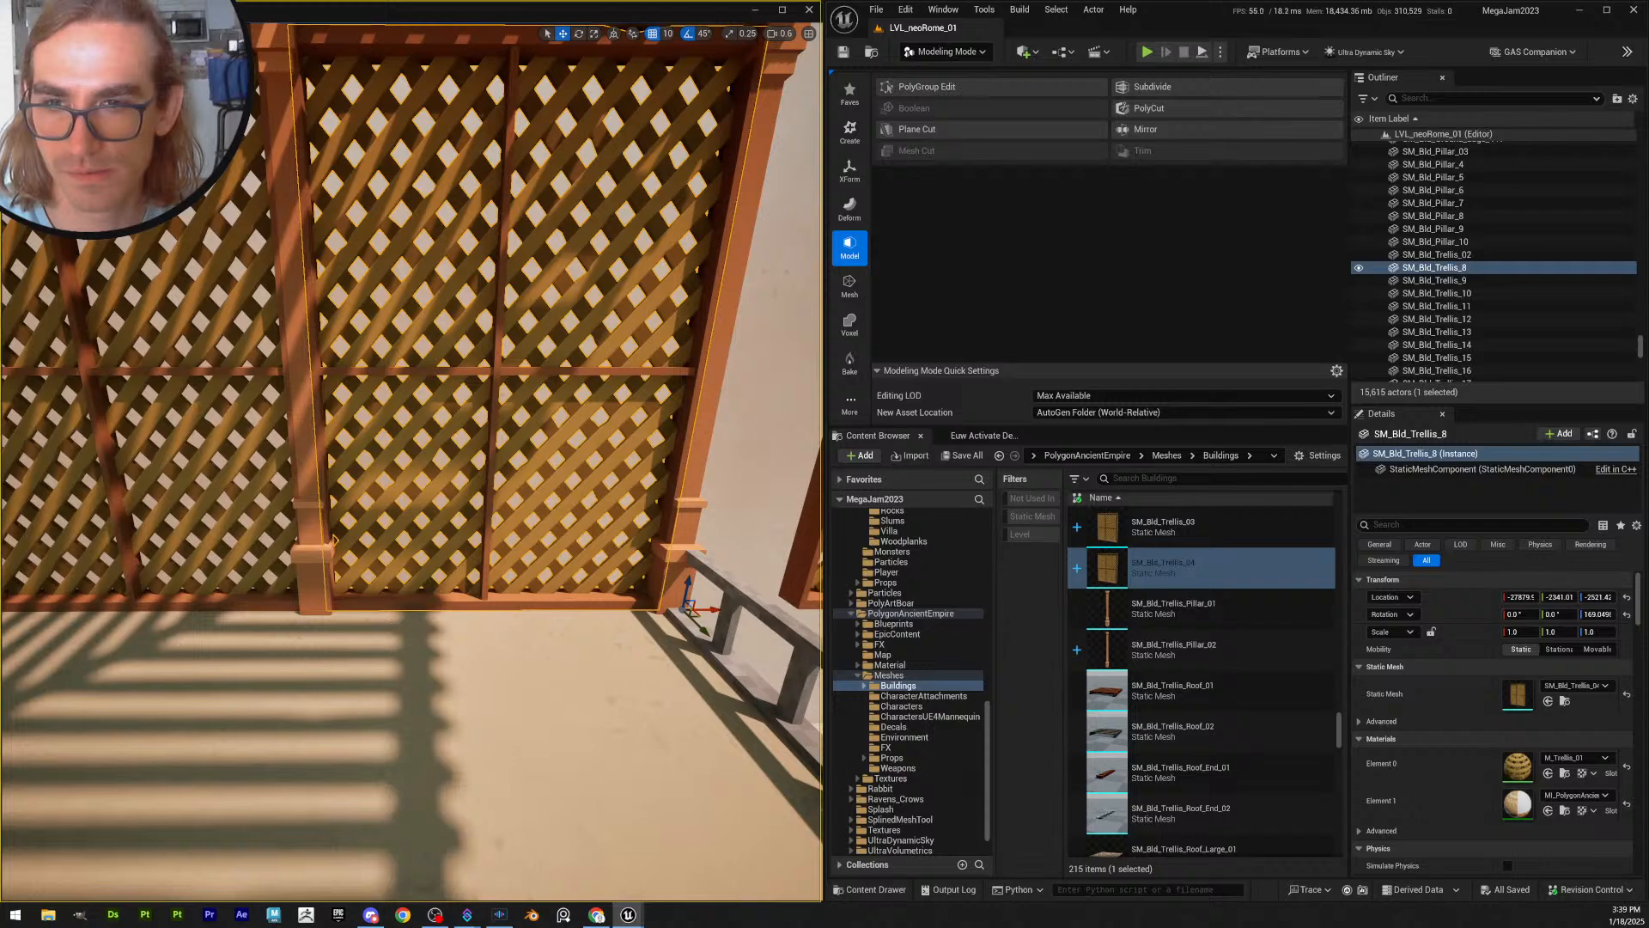
{"action": "key", "text": "s"}
{"action": "mouse_move", "coordinate": [660, 496]}
{"action": "right_mouse_down"}
{"action": "mouse_move", "coordinate": [658, 478]}
{"action": "mouse_move", "coordinate": [662, 492]}
{"action": "right_mouse_up"}
{"action": "key", "text": "d"}
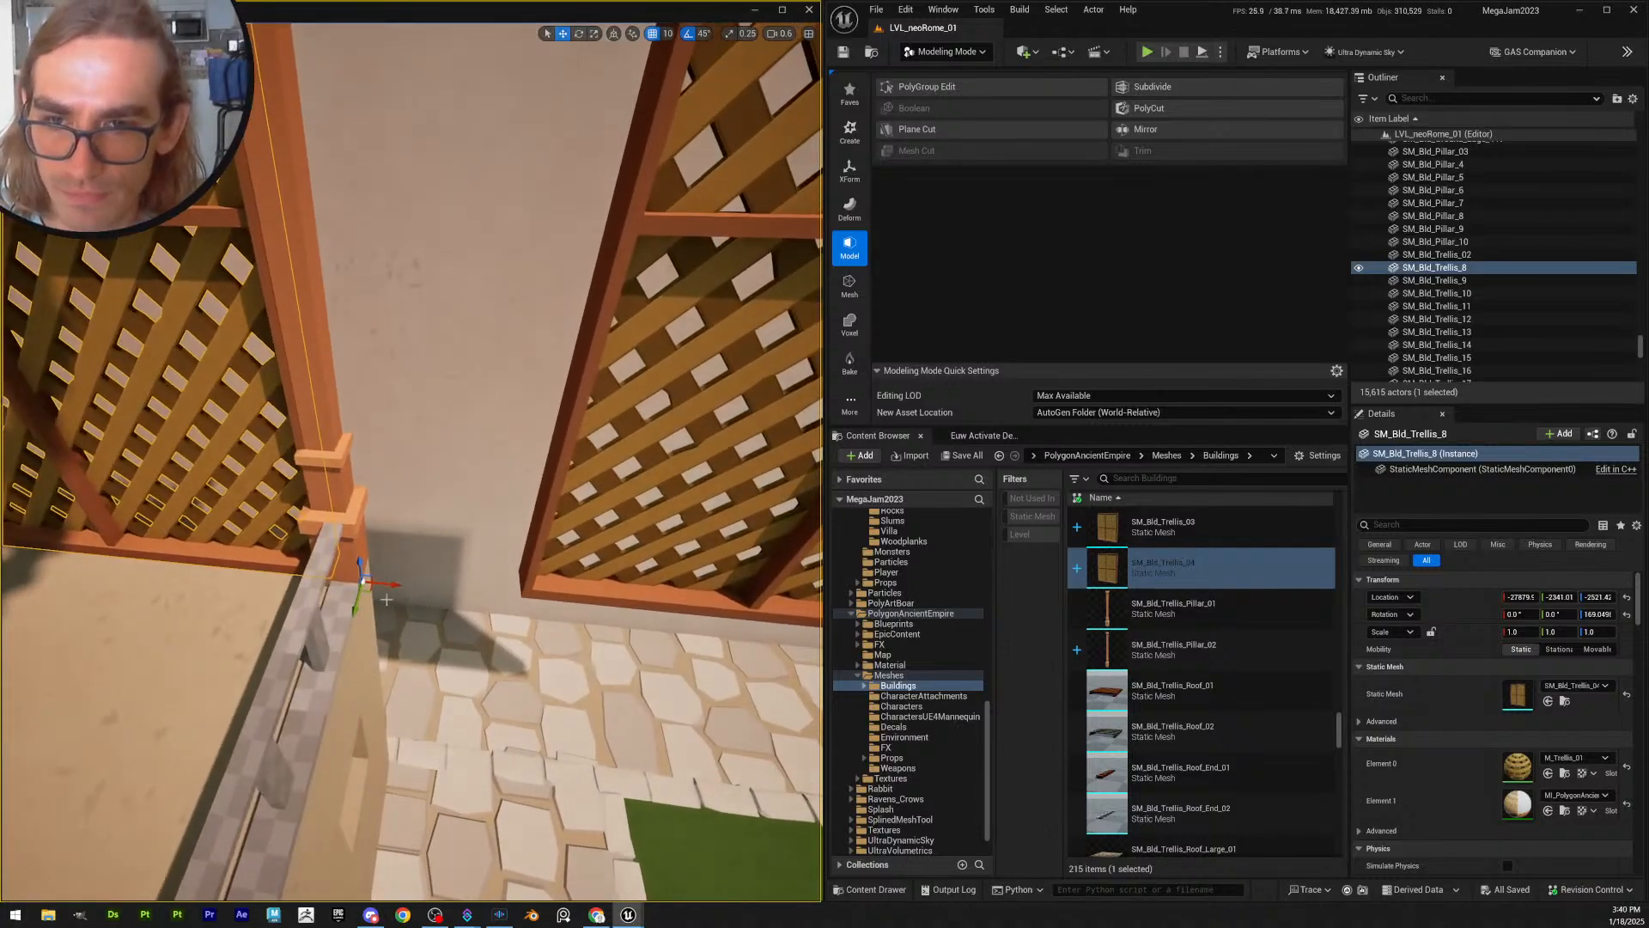
{"action": "left_click_drag", "start_coordinate": [393, 585], "coordinate": [425, 591]}
{"action": "key", "text": "s"}
{"action": "right_click_drag", "start_coordinate": [427, 591], "coordinate": [477, 532]}
{"action": "key", "text": "Escape"}
{"action": "key", "text": "s"}
{"action": "key", "text": "a"}
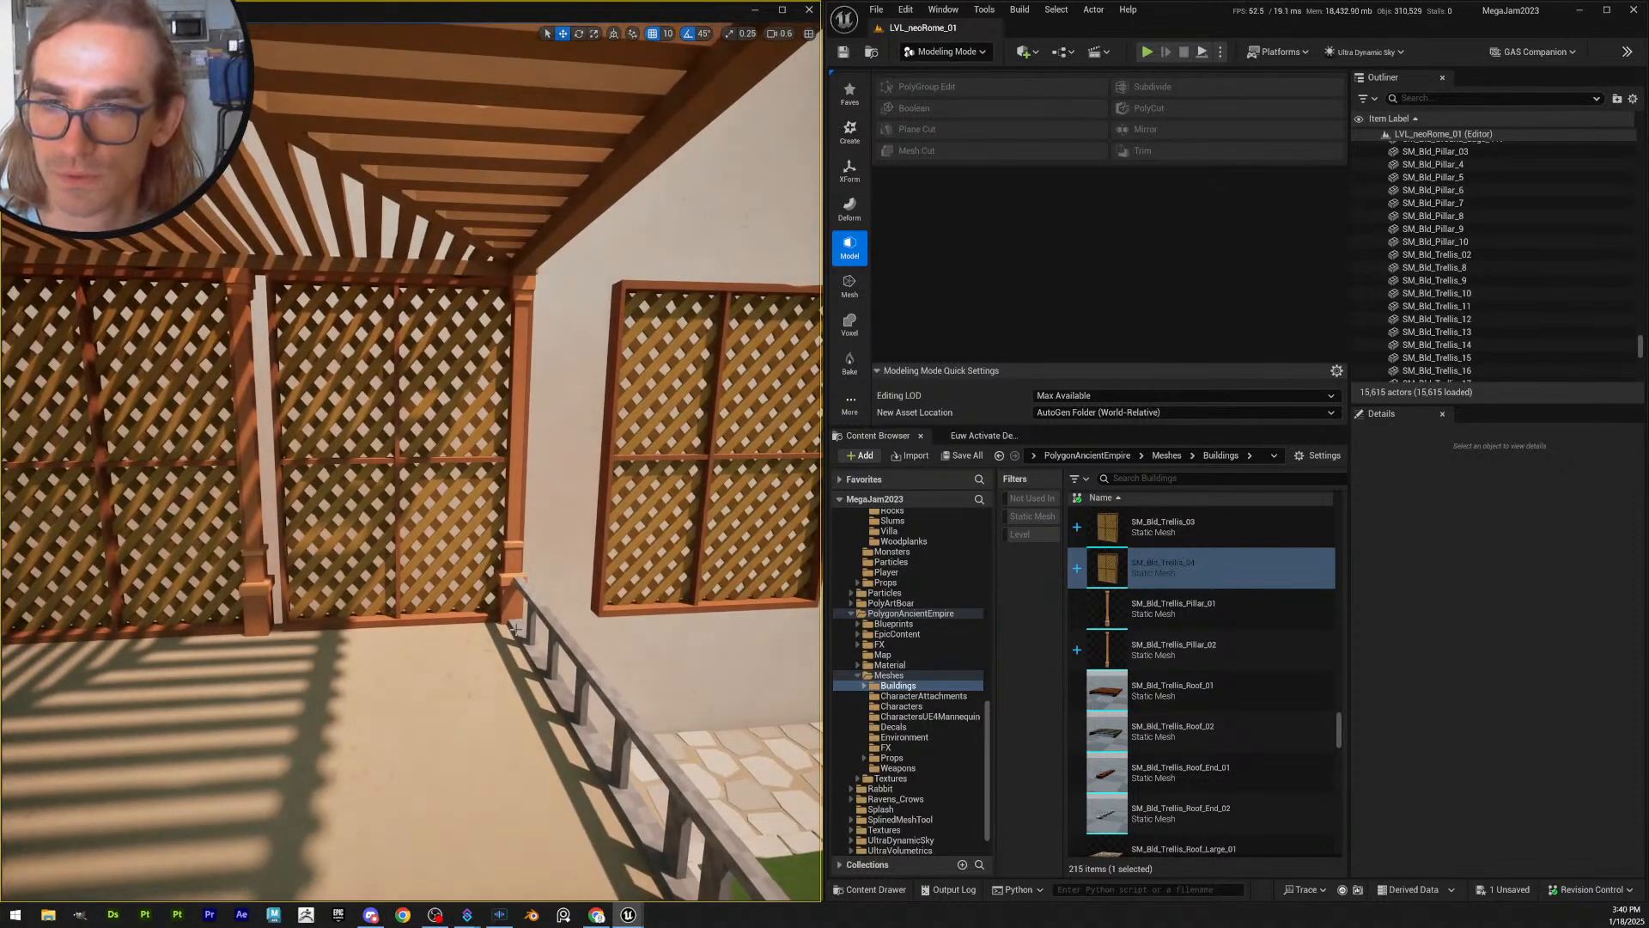
- Delete the three back-wall trellis panels SM_Bld_Trellis_8, SM_Bld_Trellis_16 and SM_Bld_Trellis_19
{"action": "right_click_drag", "start_coordinate": [514, 629], "coordinate": [314, 527]}
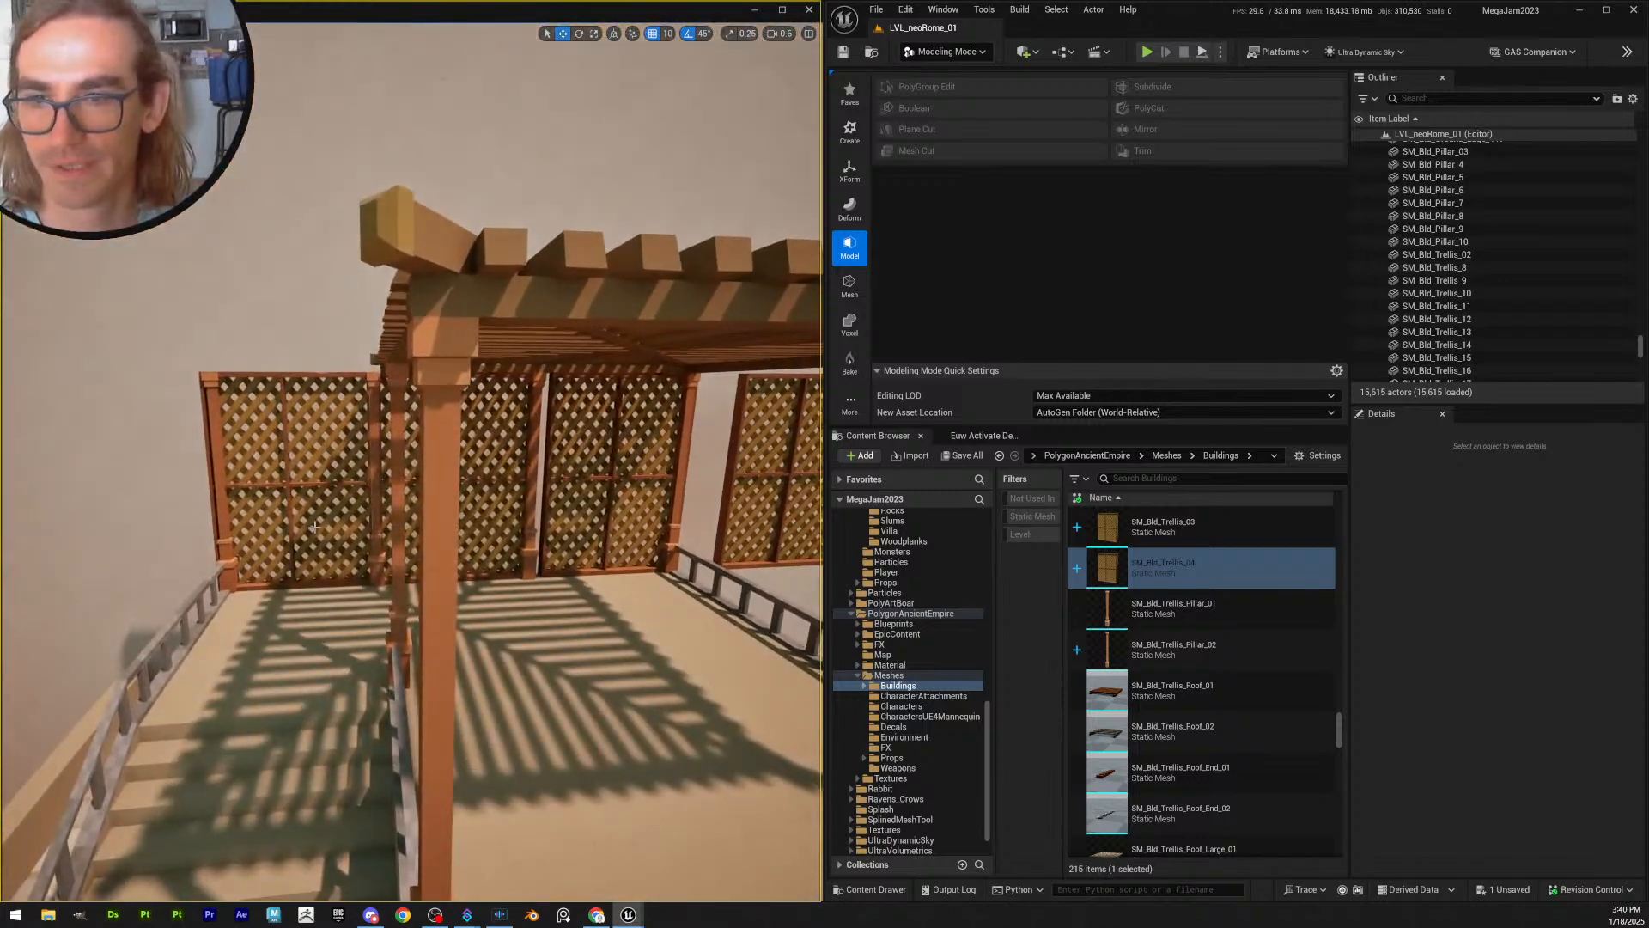
{"action": "left_click", "coordinate": [314, 527]}
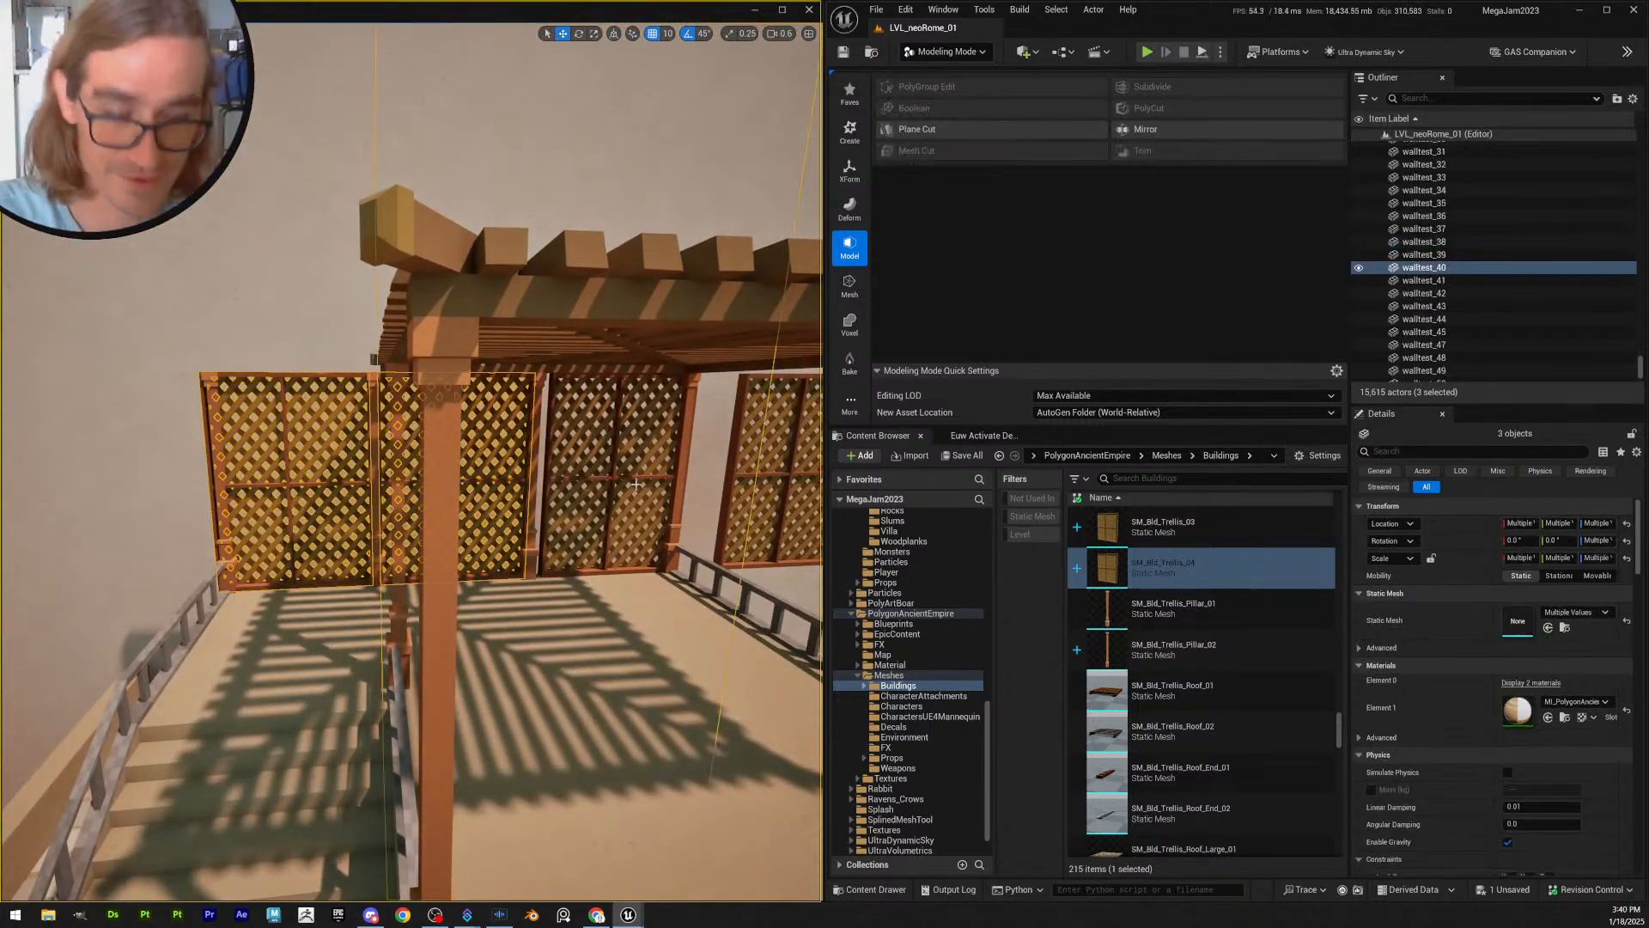
{"action": "left_click", "coordinate": [636, 484]}
{"action": "right_click_drag", "start_coordinate": [636, 484], "coordinate": [620, 474]}
{"action": "left_click", "coordinate": [494, 471], "text": "shift"}
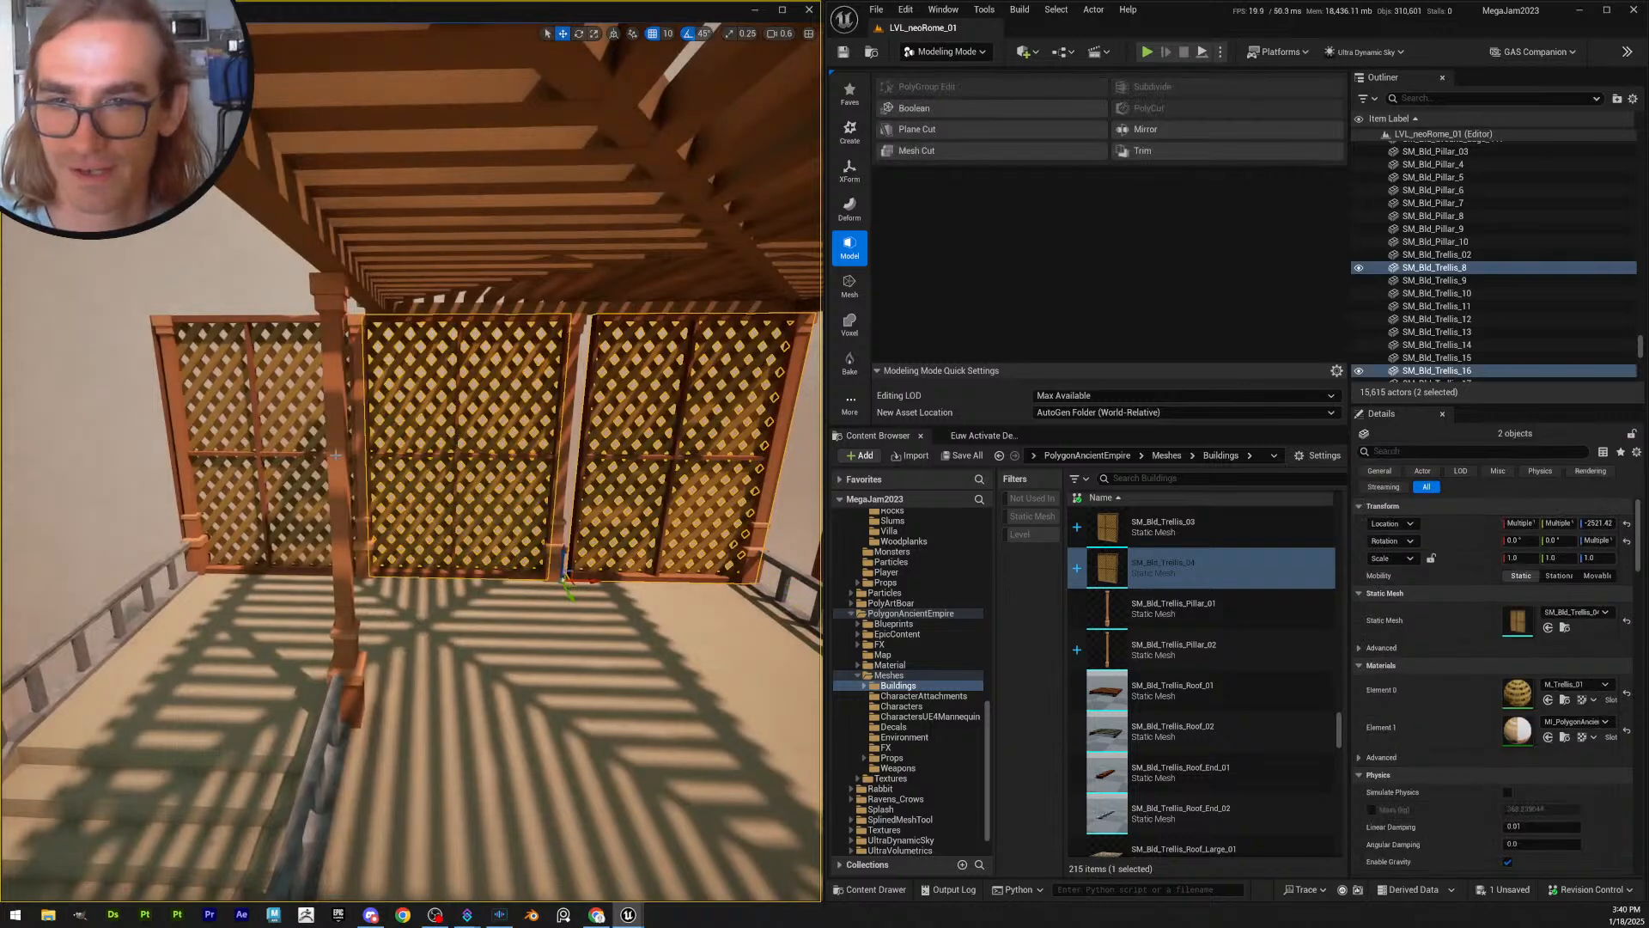
{"action": "left_click", "coordinate": [273, 457], "text": "shift"}
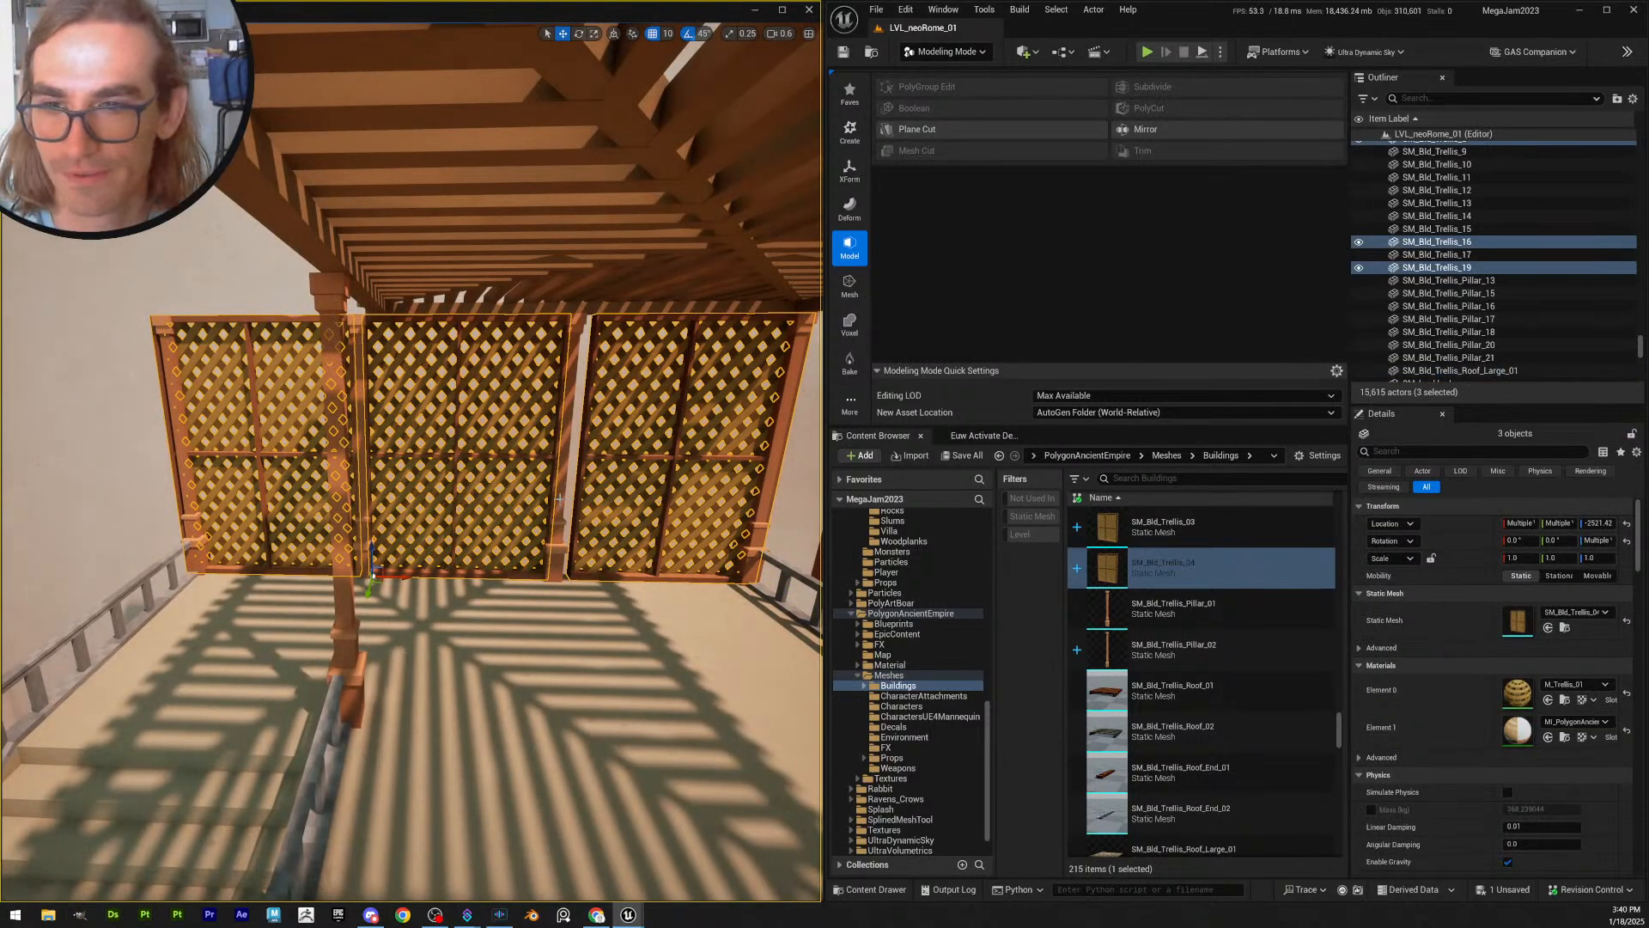
{"action": "key", "text": "Delete"}
- Move the spare panel SM_Bld_Trellis_17 about 400 units along the back wall into the bay beside the outer corner pillar
{"action": "right_click_drag", "start_coordinate": [559, 499], "coordinate": [602, 533]}
{"action": "left_click", "coordinate": [604, 536]}
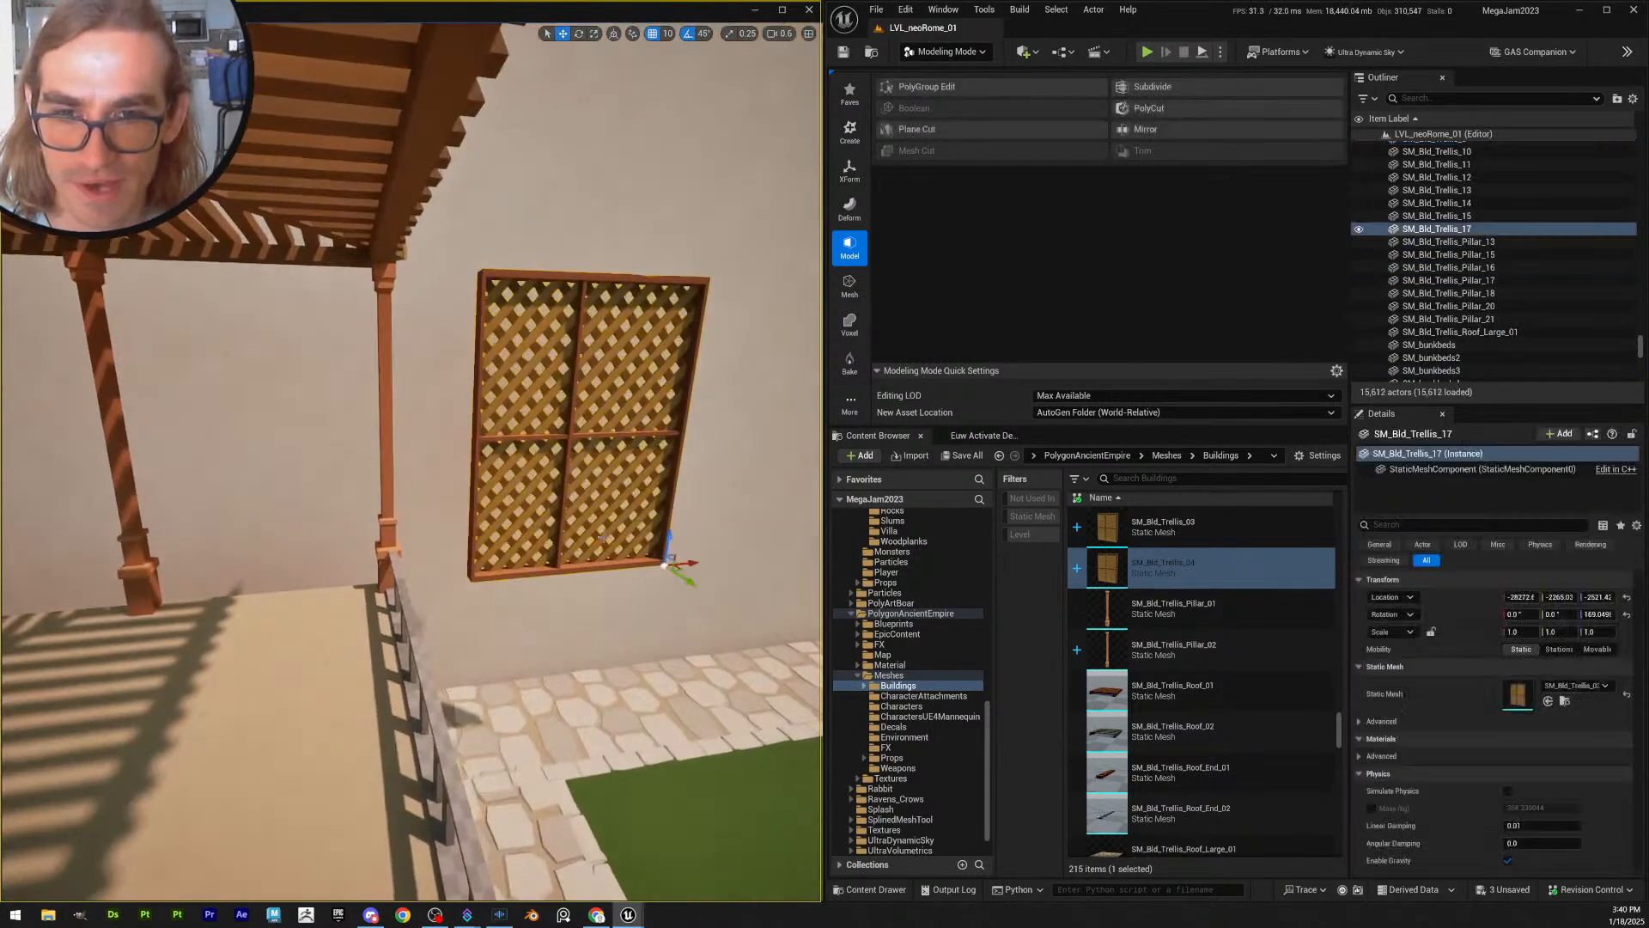
{"action": "left_click_drag", "start_coordinate": [677, 563], "coordinate": [445, 562]}
{"action": "right_click_drag", "start_coordinate": [445, 562], "coordinate": [243, 582]}
{"action": "key", "text": "Escape"}
{"action": "left_click", "coordinate": [243, 582]}
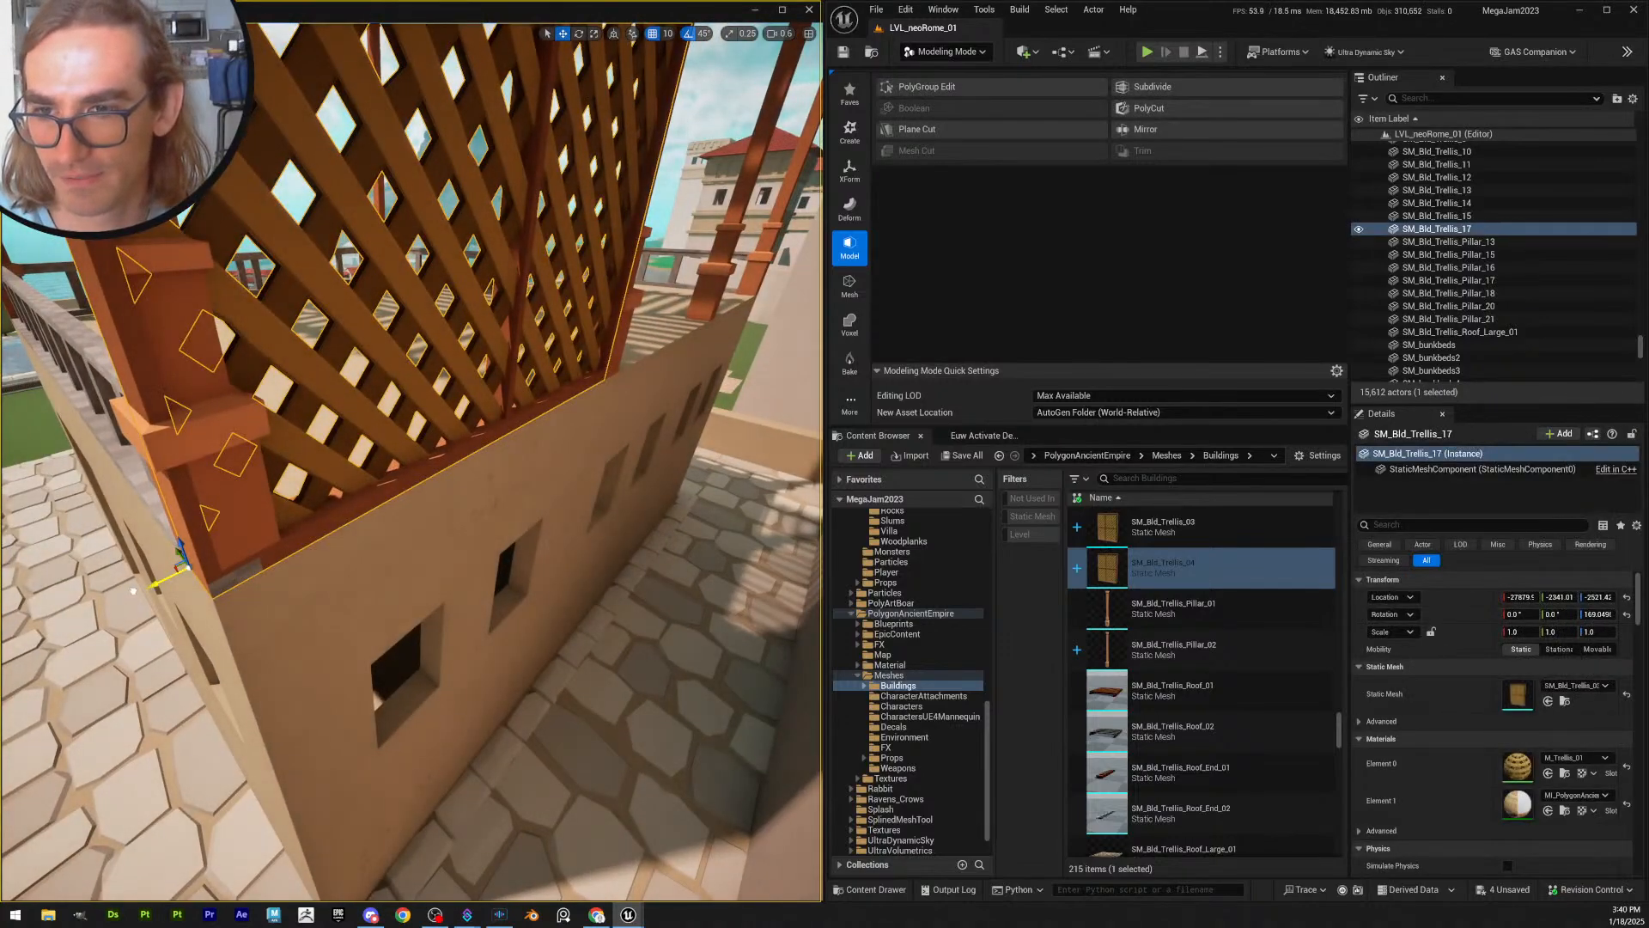
{"action": "mouse_move", "coordinate": [133, 591]}
{"action": "left_mouse_down"}
{"action": "mouse_move", "coordinate": [111, 599]}
{"action": "mouse_move", "coordinate": [133, 591]}
{"action": "left_mouse_up"}
{"action": "key", "text": "Escape"}
{"action": "right_click_drag", "start_coordinate": [133, 591], "coordinate": [94, 558]}
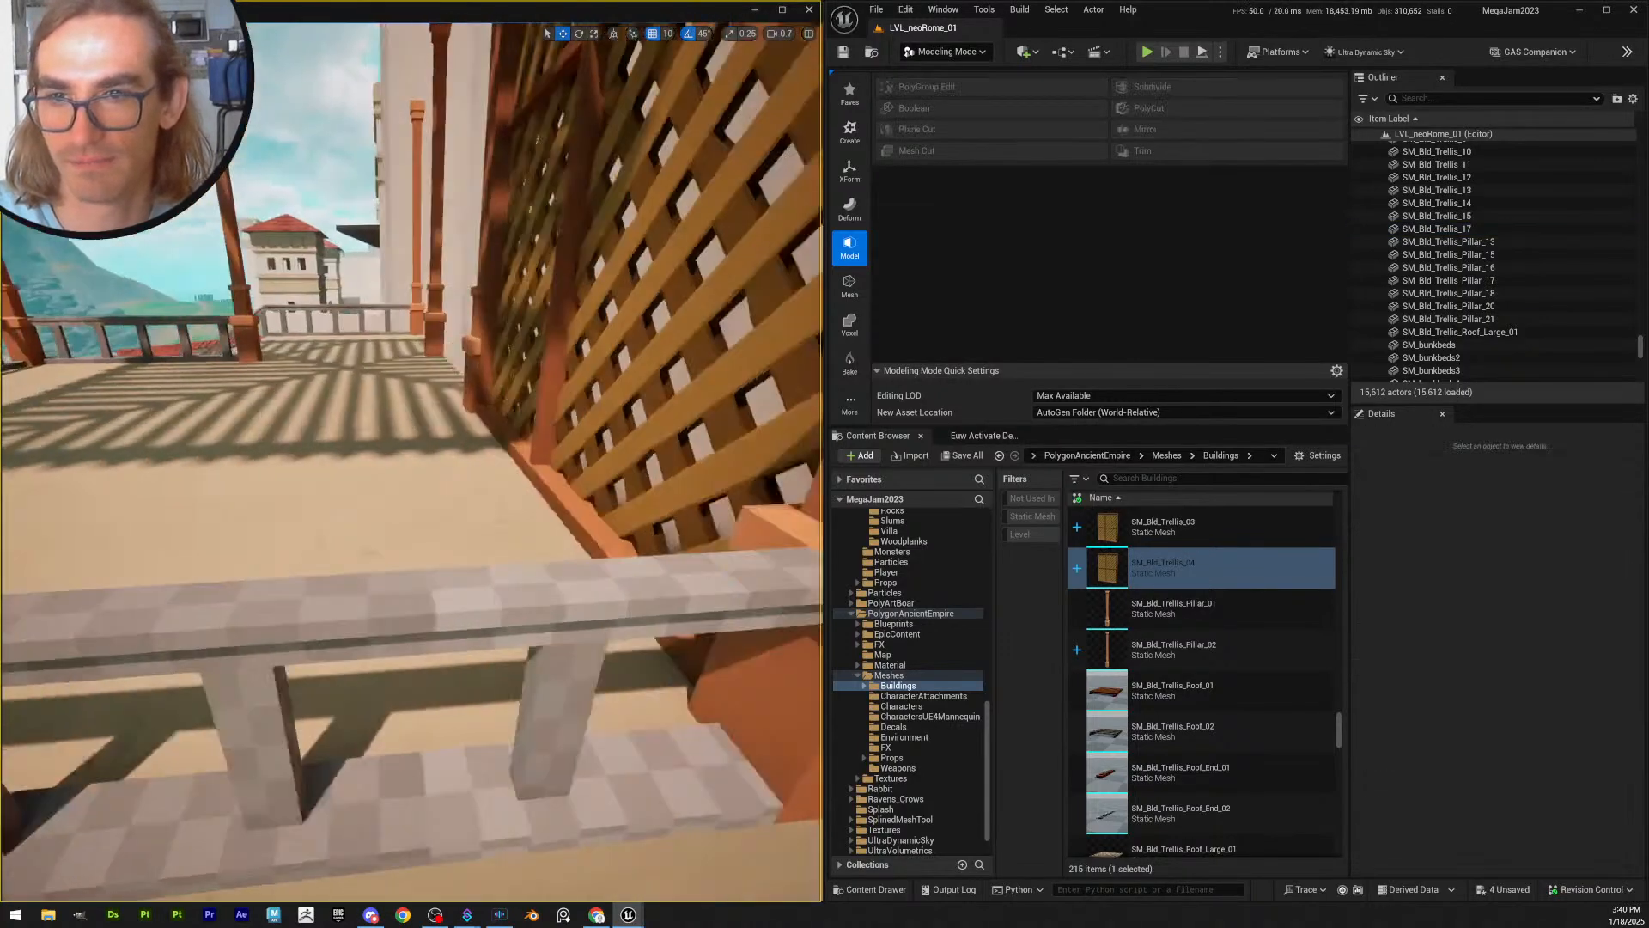
- Save the level changes
{"action": "key", "text": "s"}
{"action": "scroll", "coordinate": [331, 571], "scroll_direction": "up", "scroll_amount": 1}
{"action": "mouse_move", "coordinate": [332, 571]}
{"action": "right_mouse_down"}
{"action": "mouse_move", "coordinate": [365, 632]}
{"action": "mouse_move", "coordinate": [331, 606]}
{"action": "mouse_move", "coordinate": [332, 574]}
{"action": "right_mouse_up"}
{"action": "key", "text": "ctrl+s"}
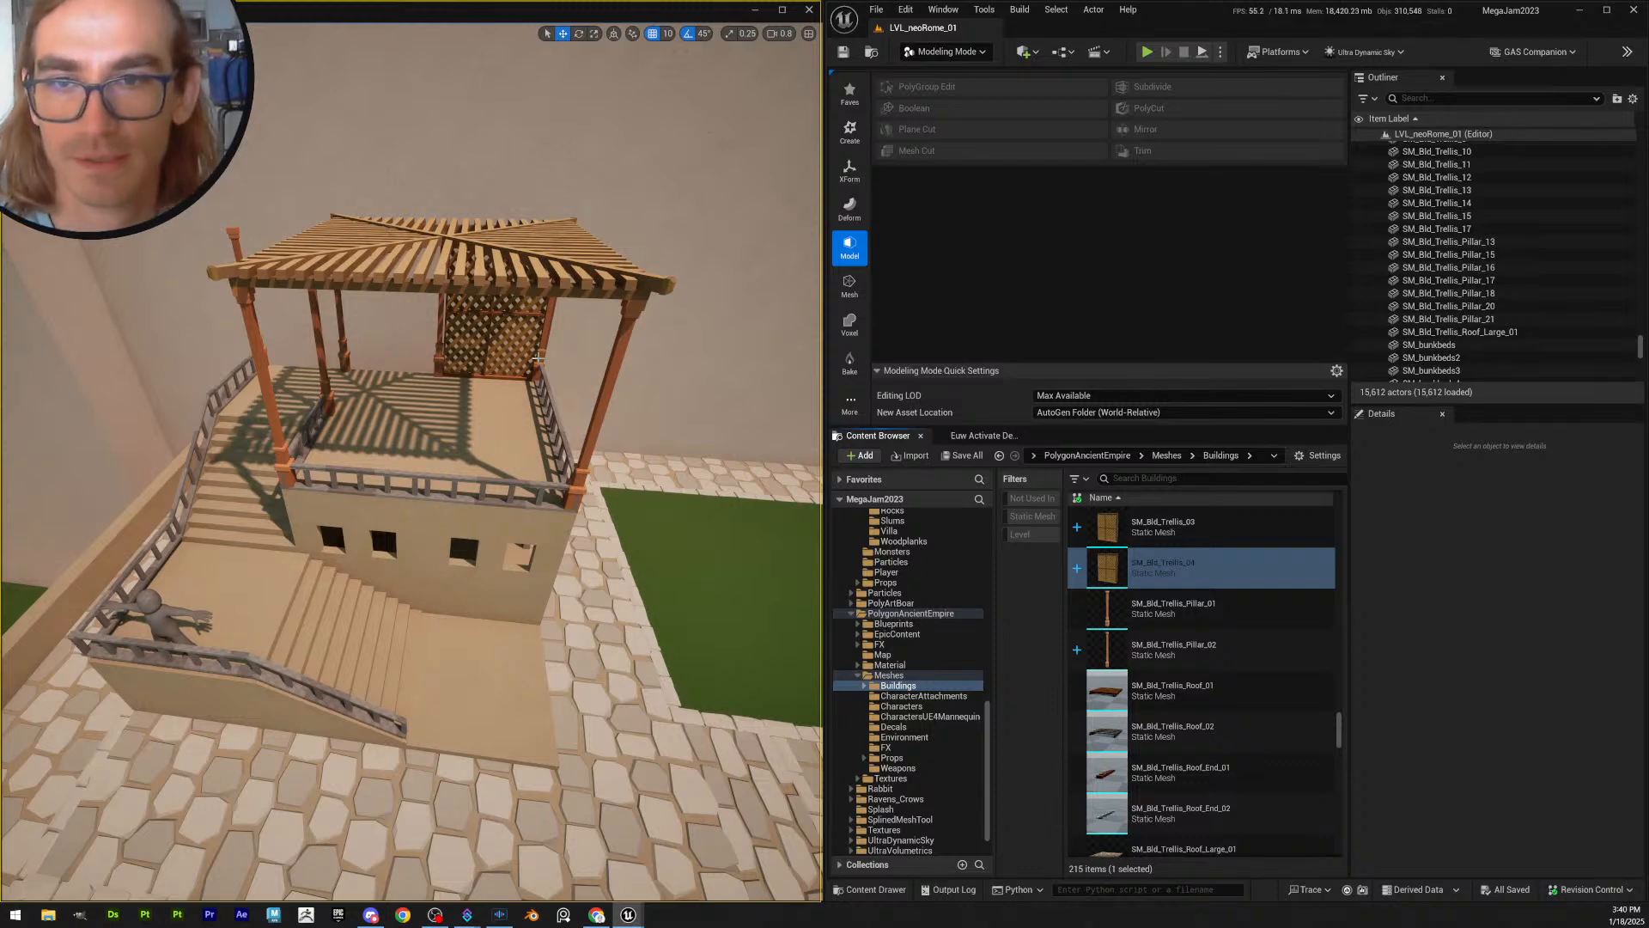
- Duplicate SM_Bld_Trellis_17 and move the copy about 300 units along the back wall into the middle bay
{"action": "key", "text": "w"}
{"action": "right_click_drag", "start_coordinate": [538, 357], "coordinate": [578, 310]}
{"action": "scroll", "coordinate": [538, 358], "scroll_direction": "down", "scroll_amount": 3}
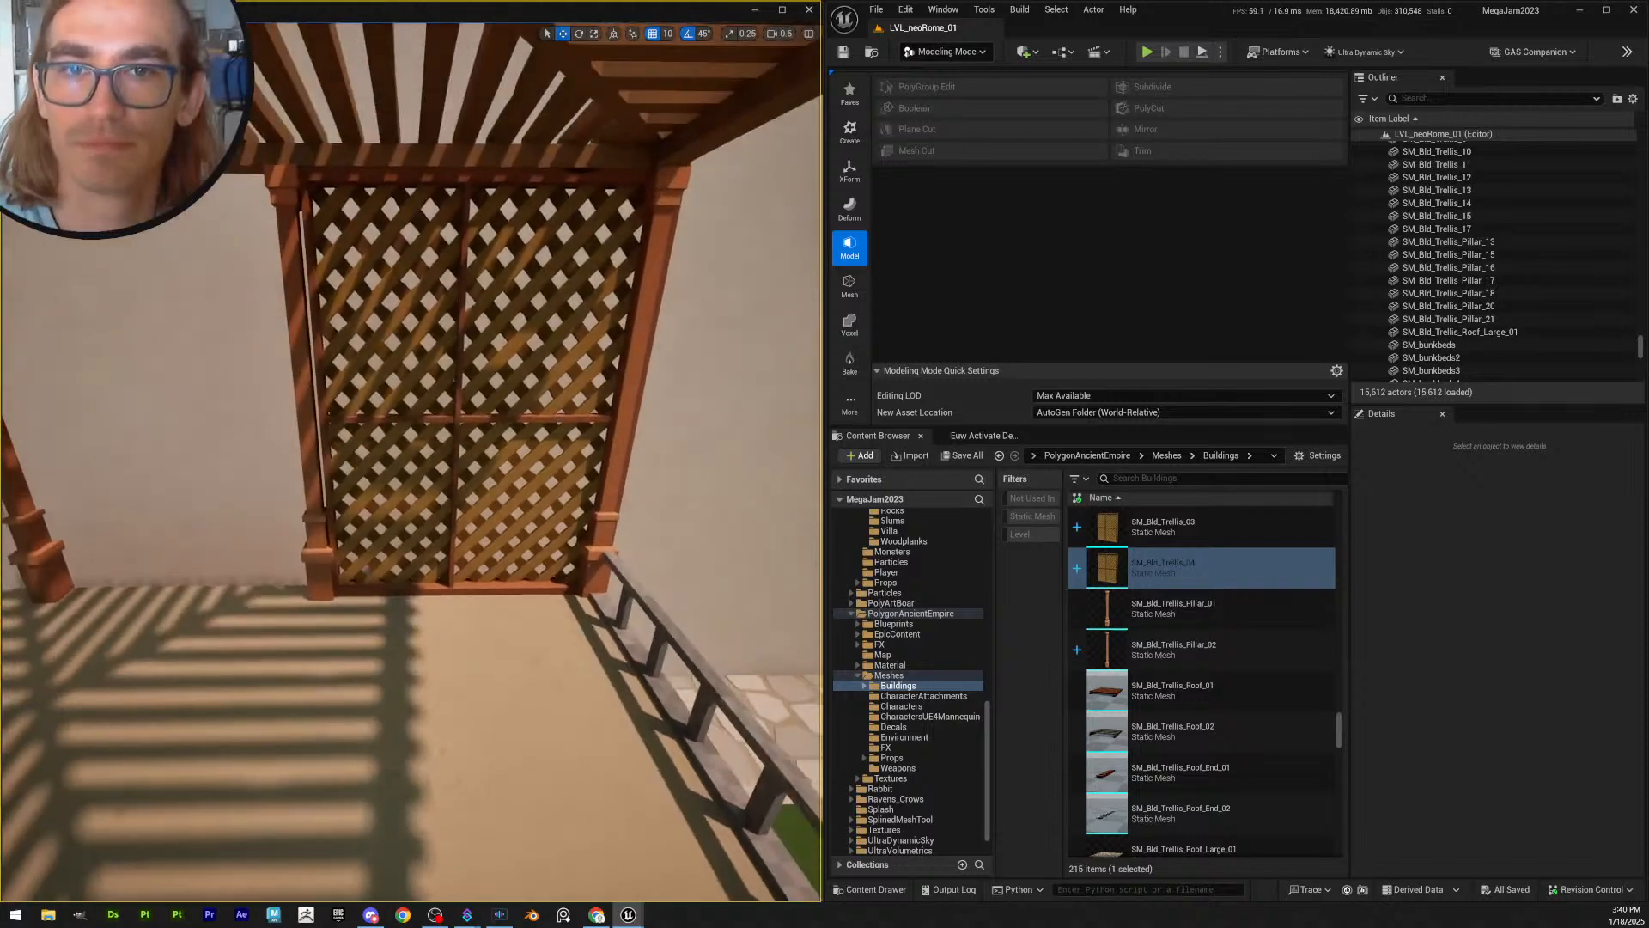
{"action": "mouse_move", "coordinate": [456, 249]}
{"action": "right_mouse_down"}
{"action": "mouse_move", "coordinate": [456, 317]}
{"action": "mouse_move", "coordinate": [450, 279]}
{"action": "right_mouse_up"}
{"action": "left_click", "coordinate": [450, 307]}
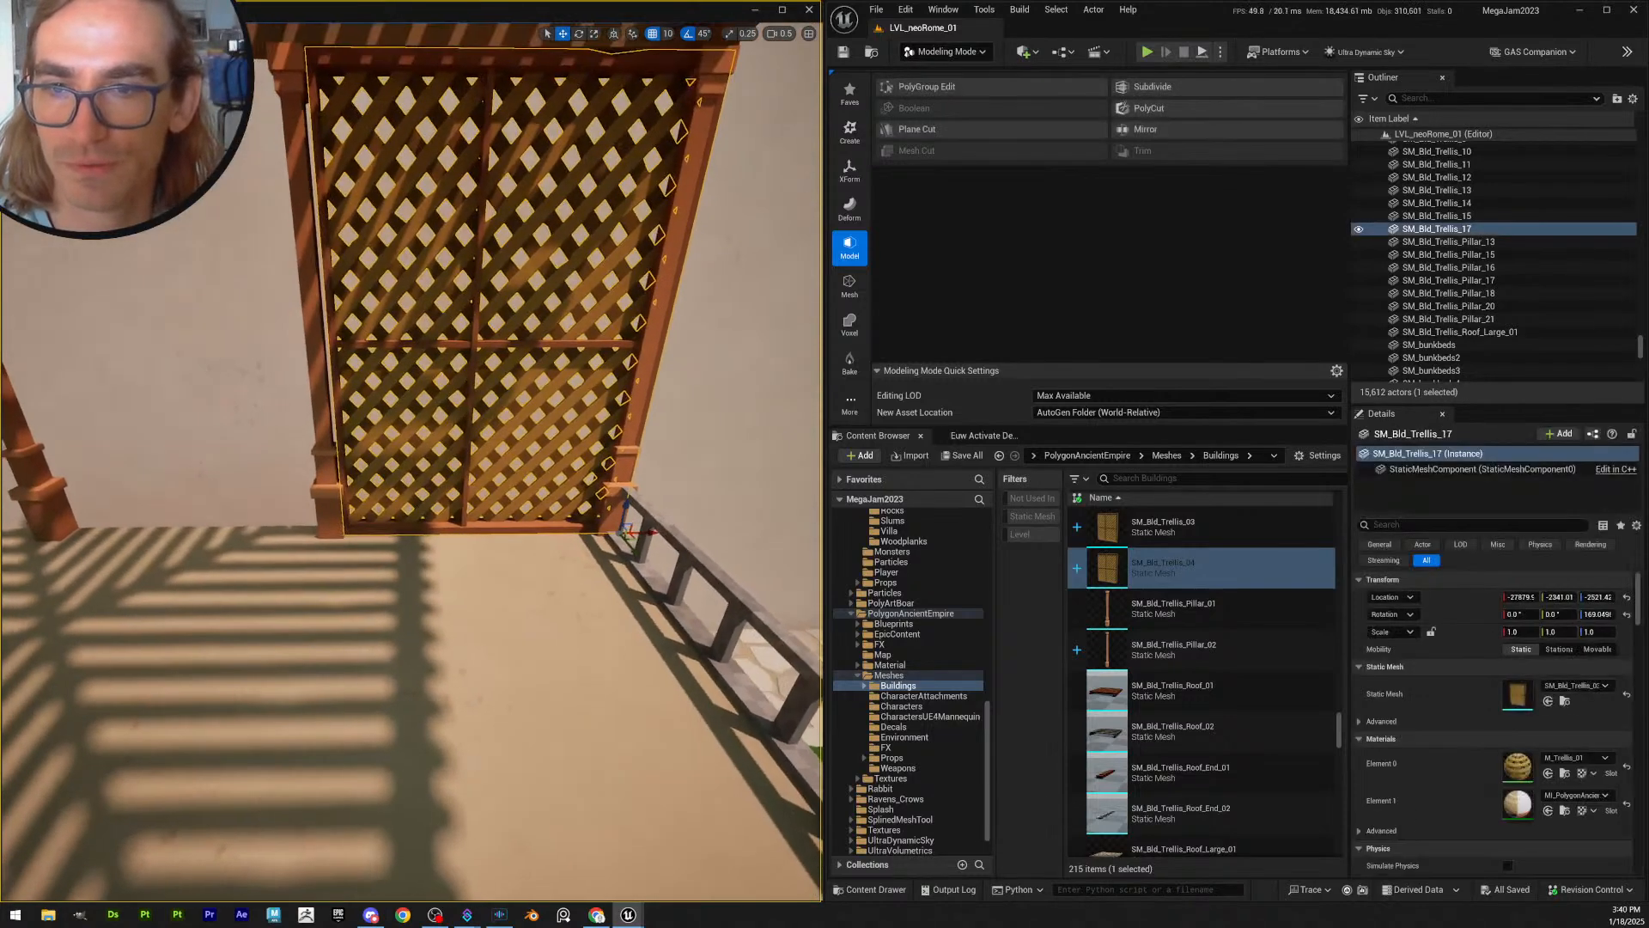
{"action": "right_click_drag", "start_coordinate": [607, 417], "coordinate": [549, 339]}
{"action": "key", "text": "s"}
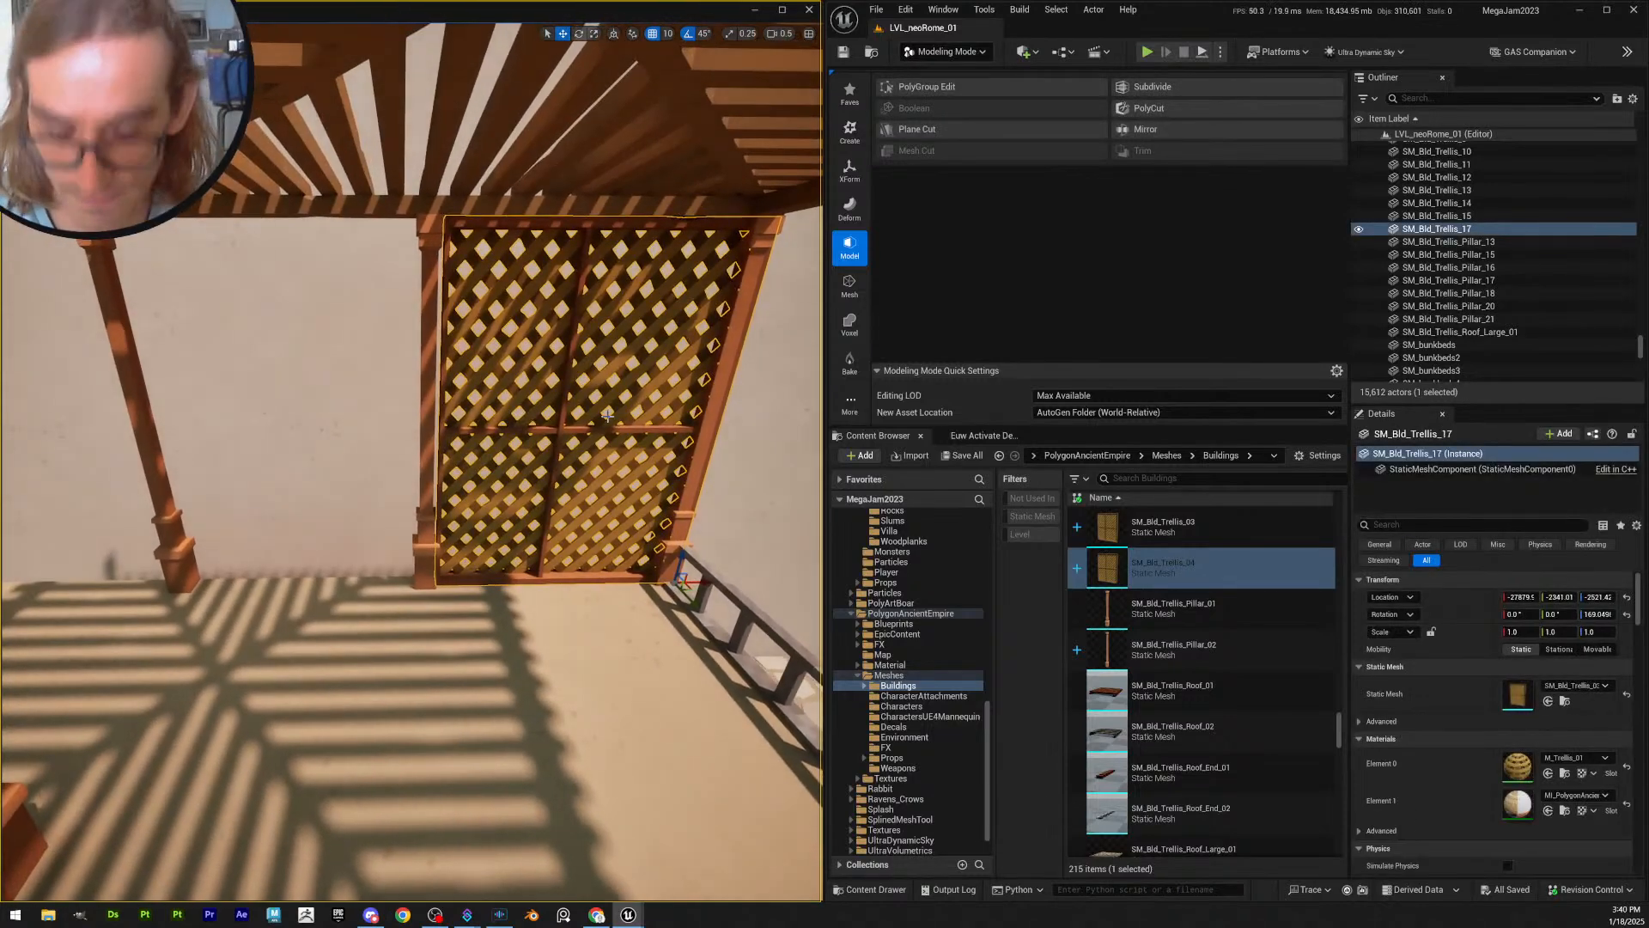
{"action": "key", "text": "ctrl+d"}
{"action": "left_click_drag", "start_coordinate": [703, 585], "coordinate": [365, 585]}
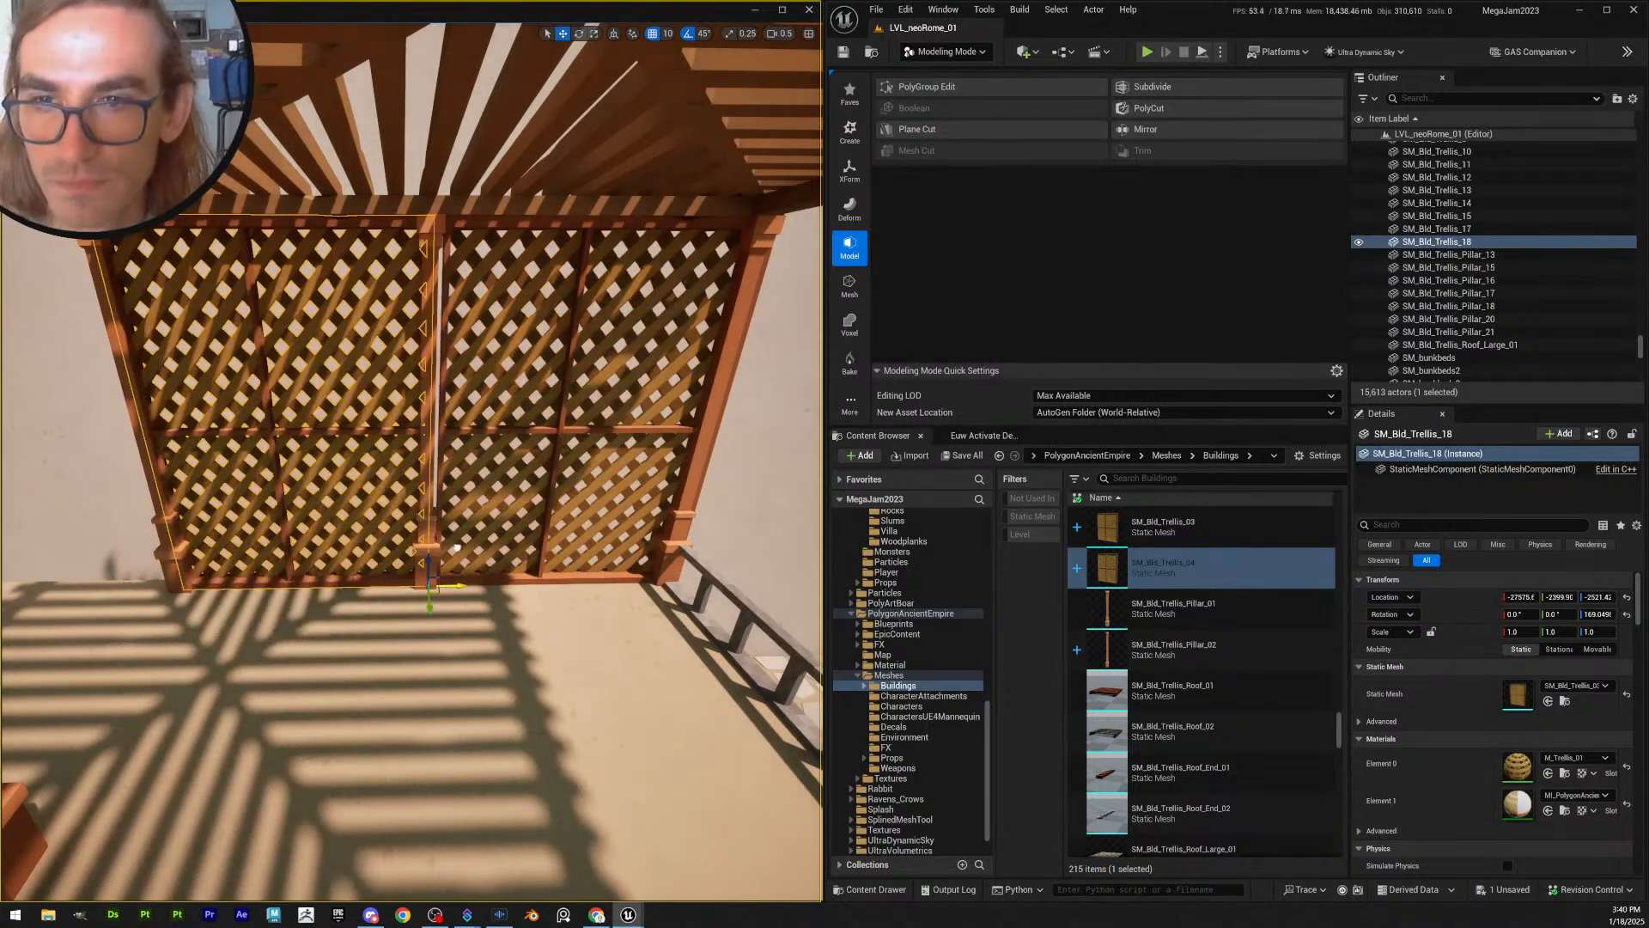
{"action": "key", "text": "Escape"}
- Duplicate the middle trellis panel and move the copy about 300 units along the back wall into the bay by the staircase
{"action": "right_click_drag", "start_coordinate": [554, 503], "coordinate": [515, 502]}
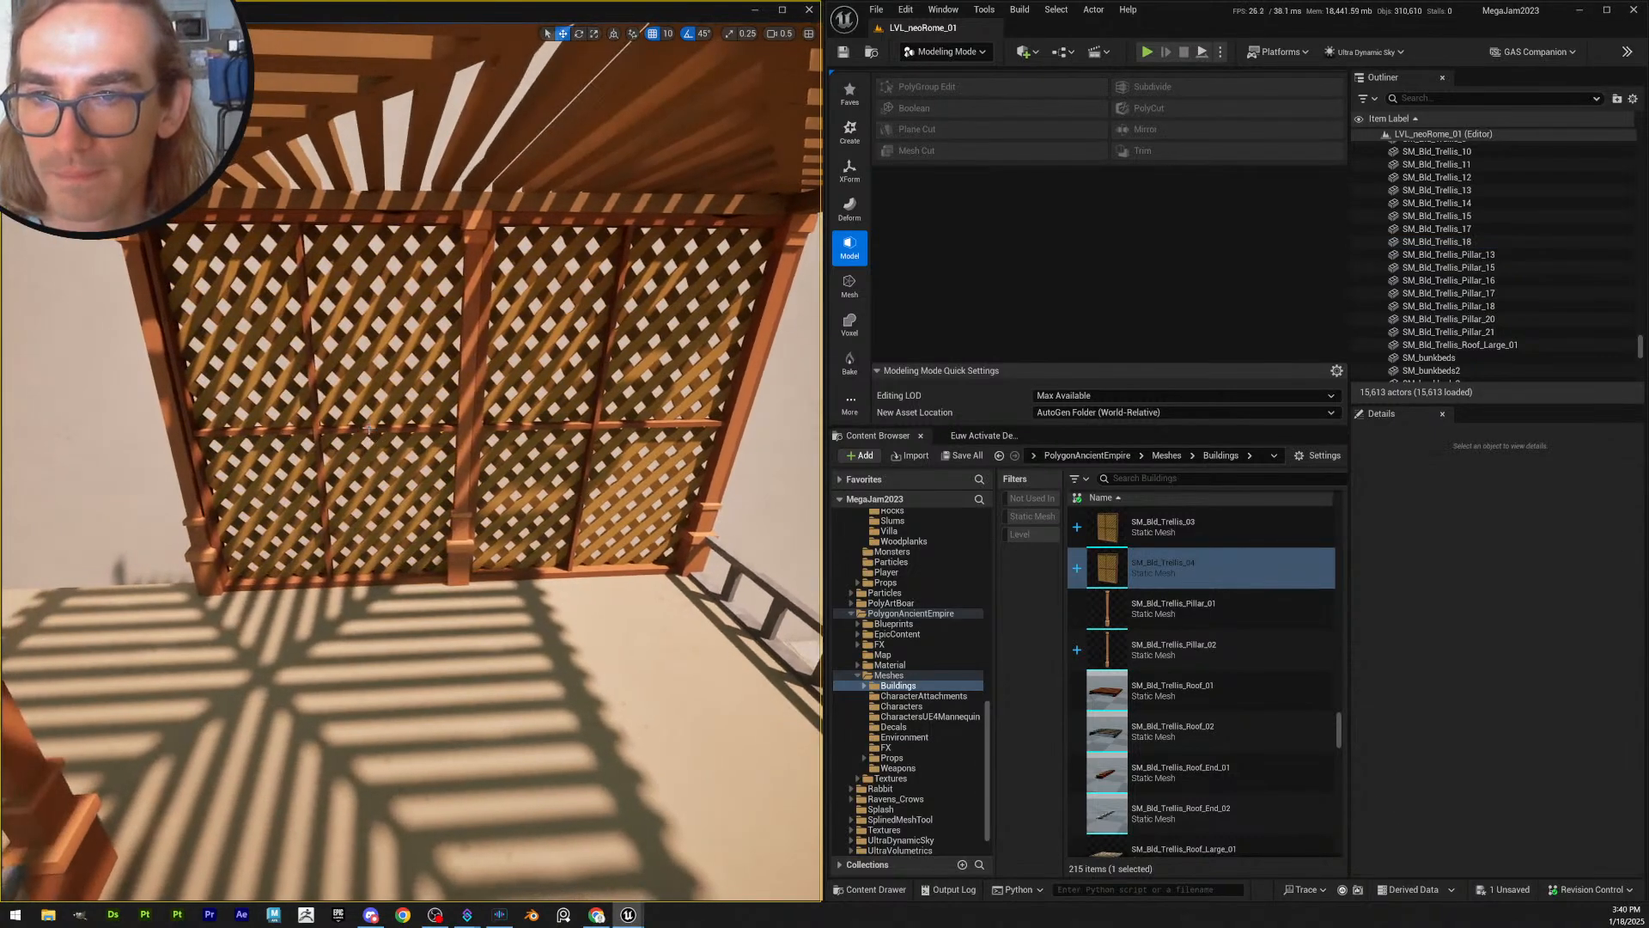
{"action": "left_click", "coordinate": [446, 449]}
{"action": "right_click_drag", "start_coordinate": [446, 449], "coordinate": [378, 449]}
{"action": "key", "text": "ctrl+d"}
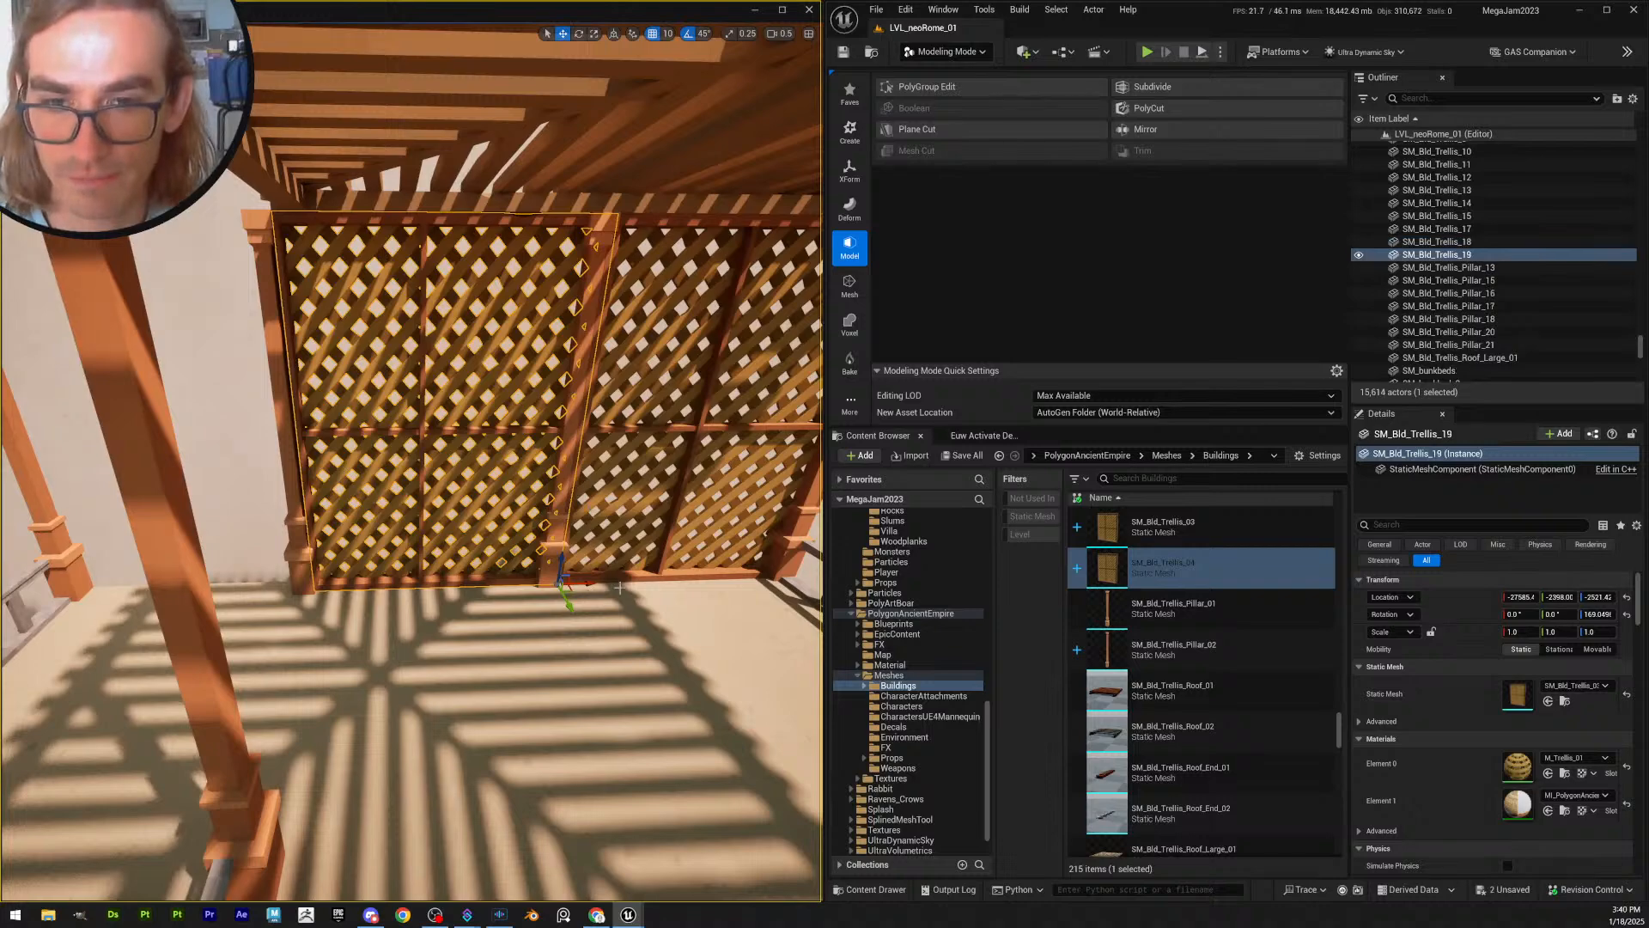
{"action": "left_click_drag", "start_coordinate": [581, 584], "coordinate": [334, 538]}
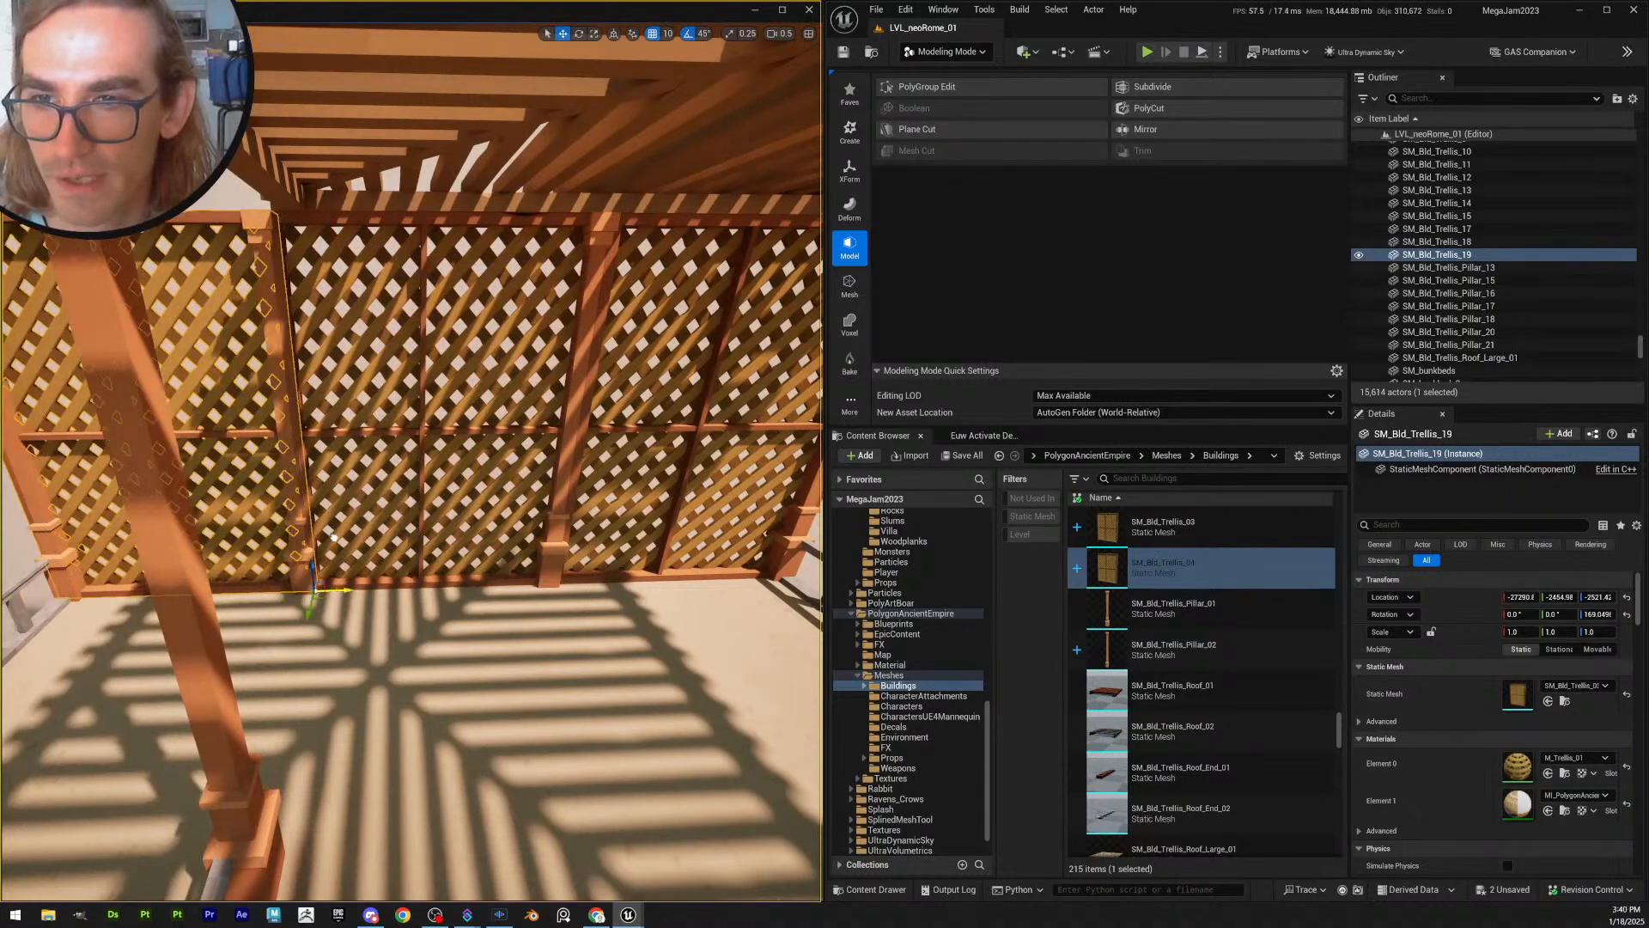
{"action": "key", "text": "Escape"}
{"action": "mouse_move", "coordinate": [355, 541]}
{"action": "right_mouse_down"}
{"action": "mouse_move", "coordinate": [267, 541]}
{"action": "mouse_move", "coordinate": [369, 554]}
{"action": "right_mouse_up"}
{"action": "right_click_drag", "start_coordinate": [412, 464], "coordinate": [412, 464]}
{"action": "right_click_drag", "start_coordinate": [516, 582], "coordinate": [516, 581]}
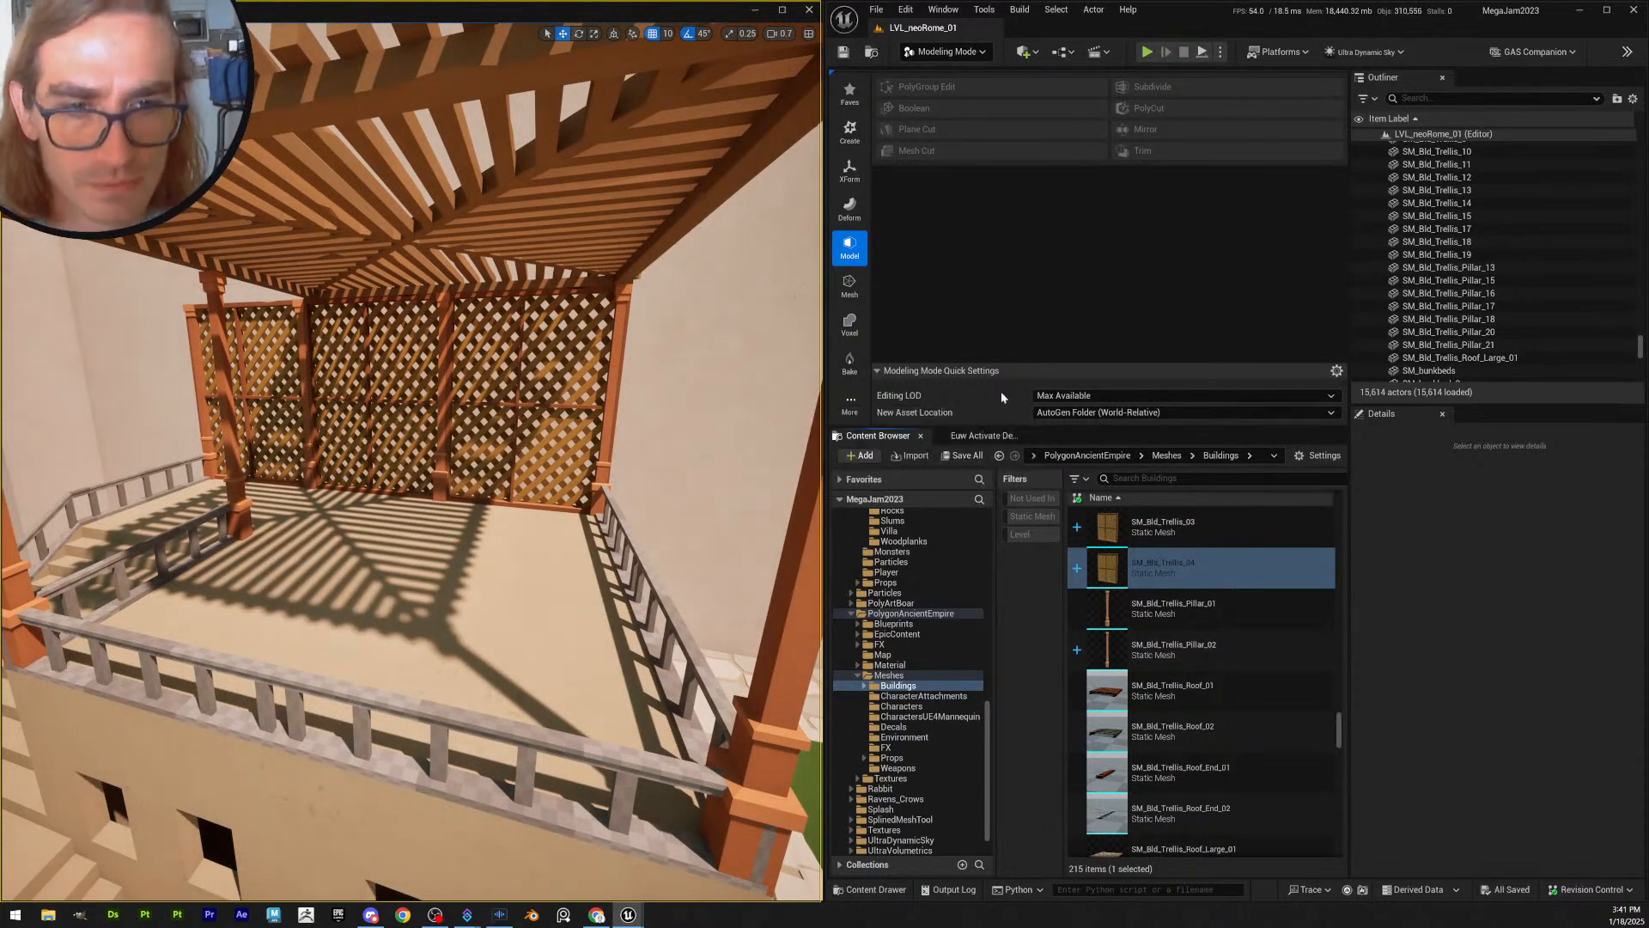
- Inspect how panel SM_Bld_Trellis_17 fits against the outer corner pillar and the railing, and clear the selection
{"action": "right_click_drag", "start_coordinate": [570, 564], "coordinate": [570, 563]}
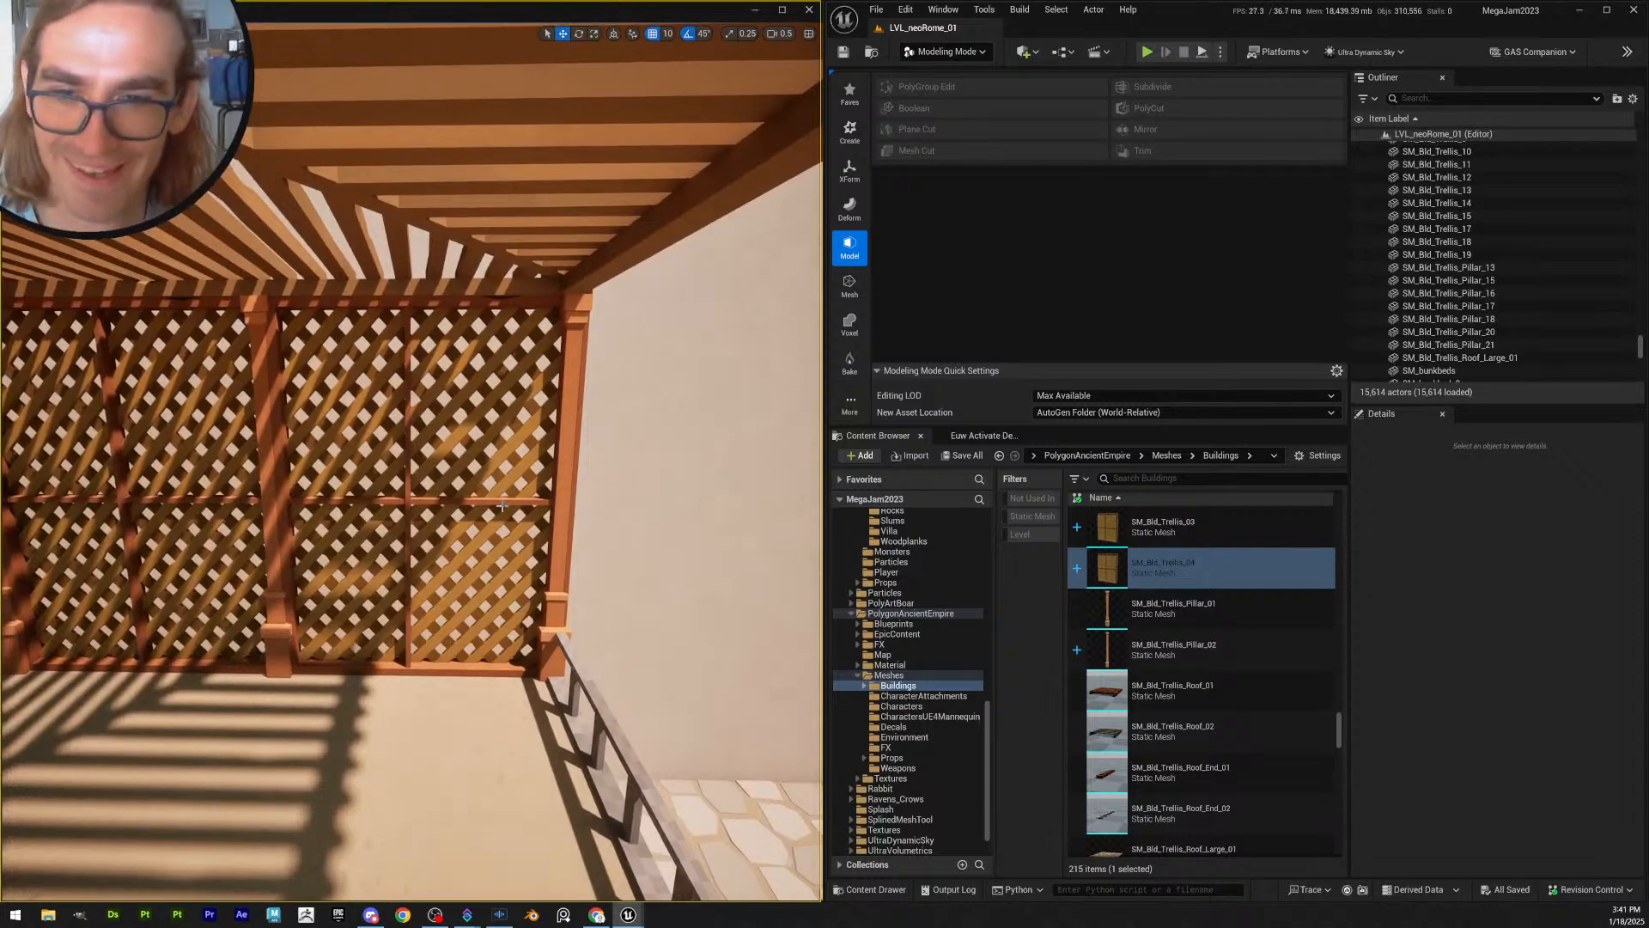
{"action": "left_click", "coordinate": [502, 505]}
{"action": "right_click_drag", "start_coordinate": [502, 505], "coordinate": [503, 505]}
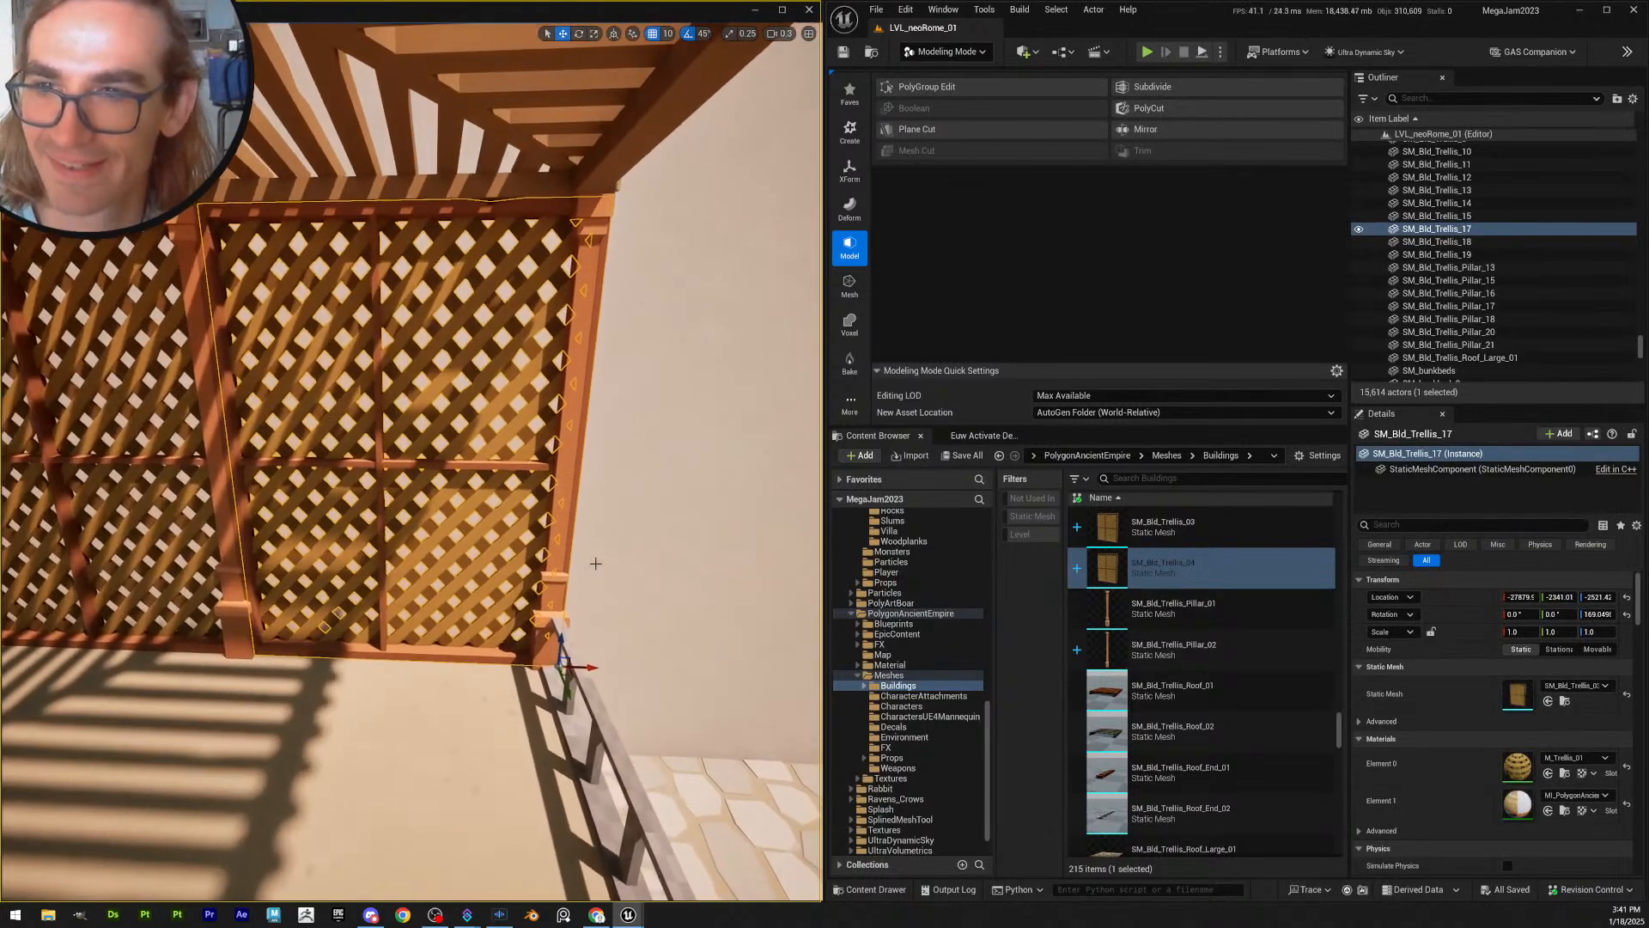
{"action": "key", "text": "Escape"}
{"action": "right_click_drag", "start_coordinate": [596, 564], "coordinate": [595, 564]}
{"action": "scroll", "coordinate": [595, 563], "scroll_direction": "up", "scroll_amount": 2}
{"action": "scroll", "coordinate": [595, 564], "scroll_direction": "up", "scroll_amount": 1}
{"action": "scroll", "coordinate": [595, 564], "scroll_direction": "down", "scroll_amount": 1}
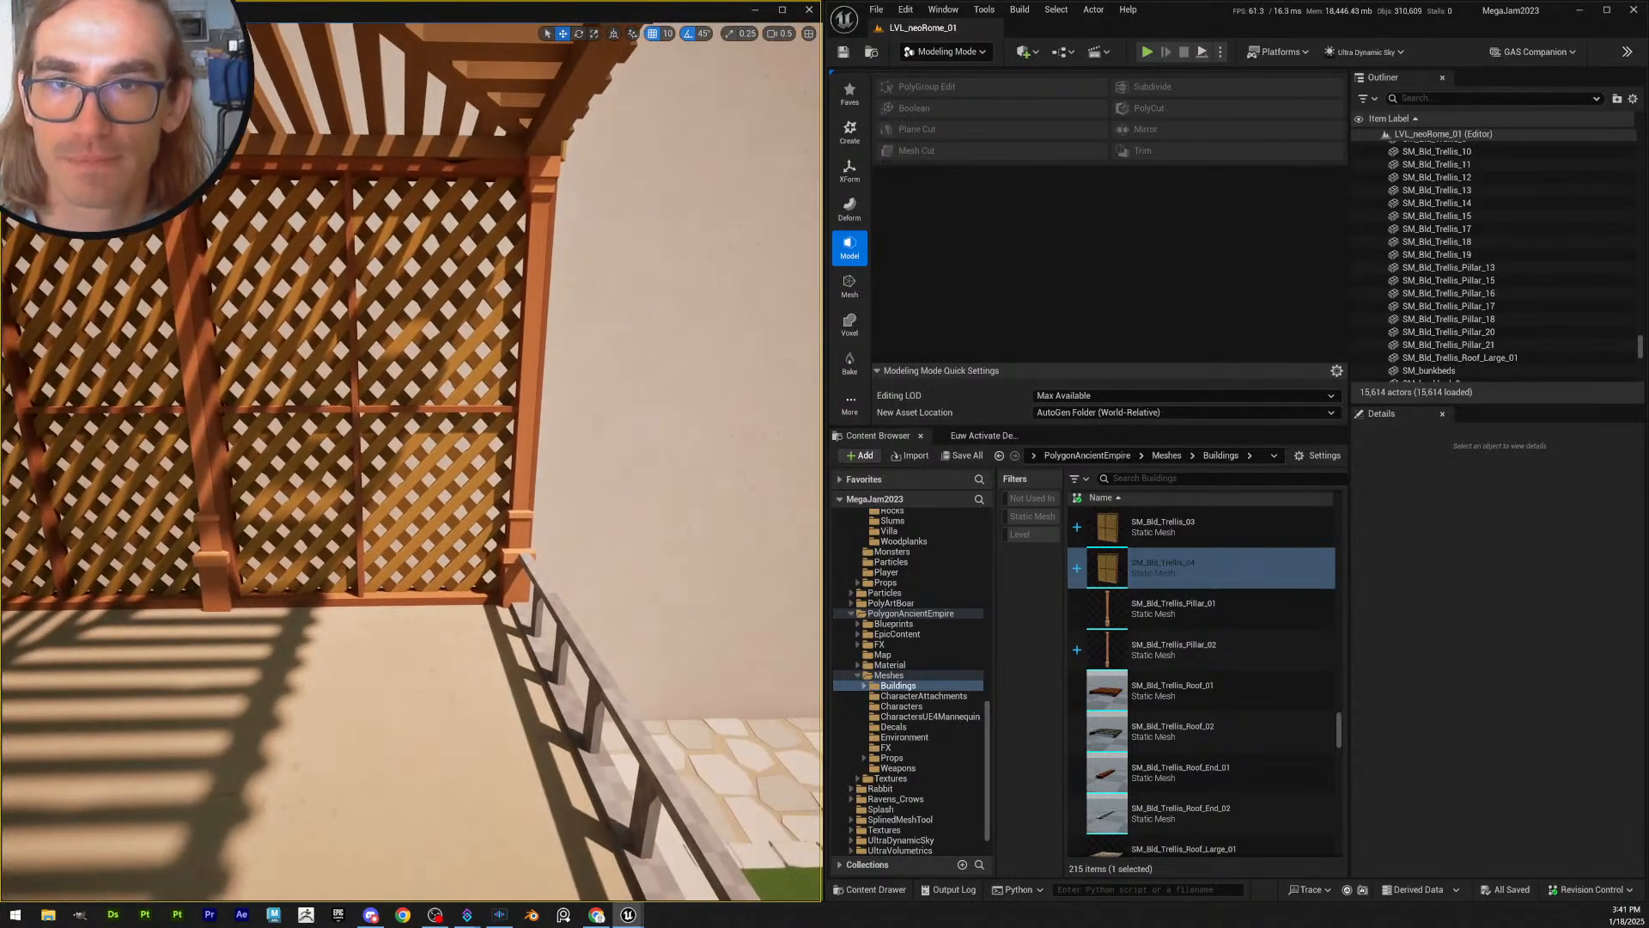
- Set position snapping to 5 and nudge pillars SM_Bld_Trellis_Pillar_18 and SM_Bld_Trellis_Pillar_20 along the back wall over the panel joints
{"action": "right_click_drag", "start_coordinate": [583, 620], "coordinate": [583, 619]}
{"action": "left_click", "coordinate": [441, 551]}
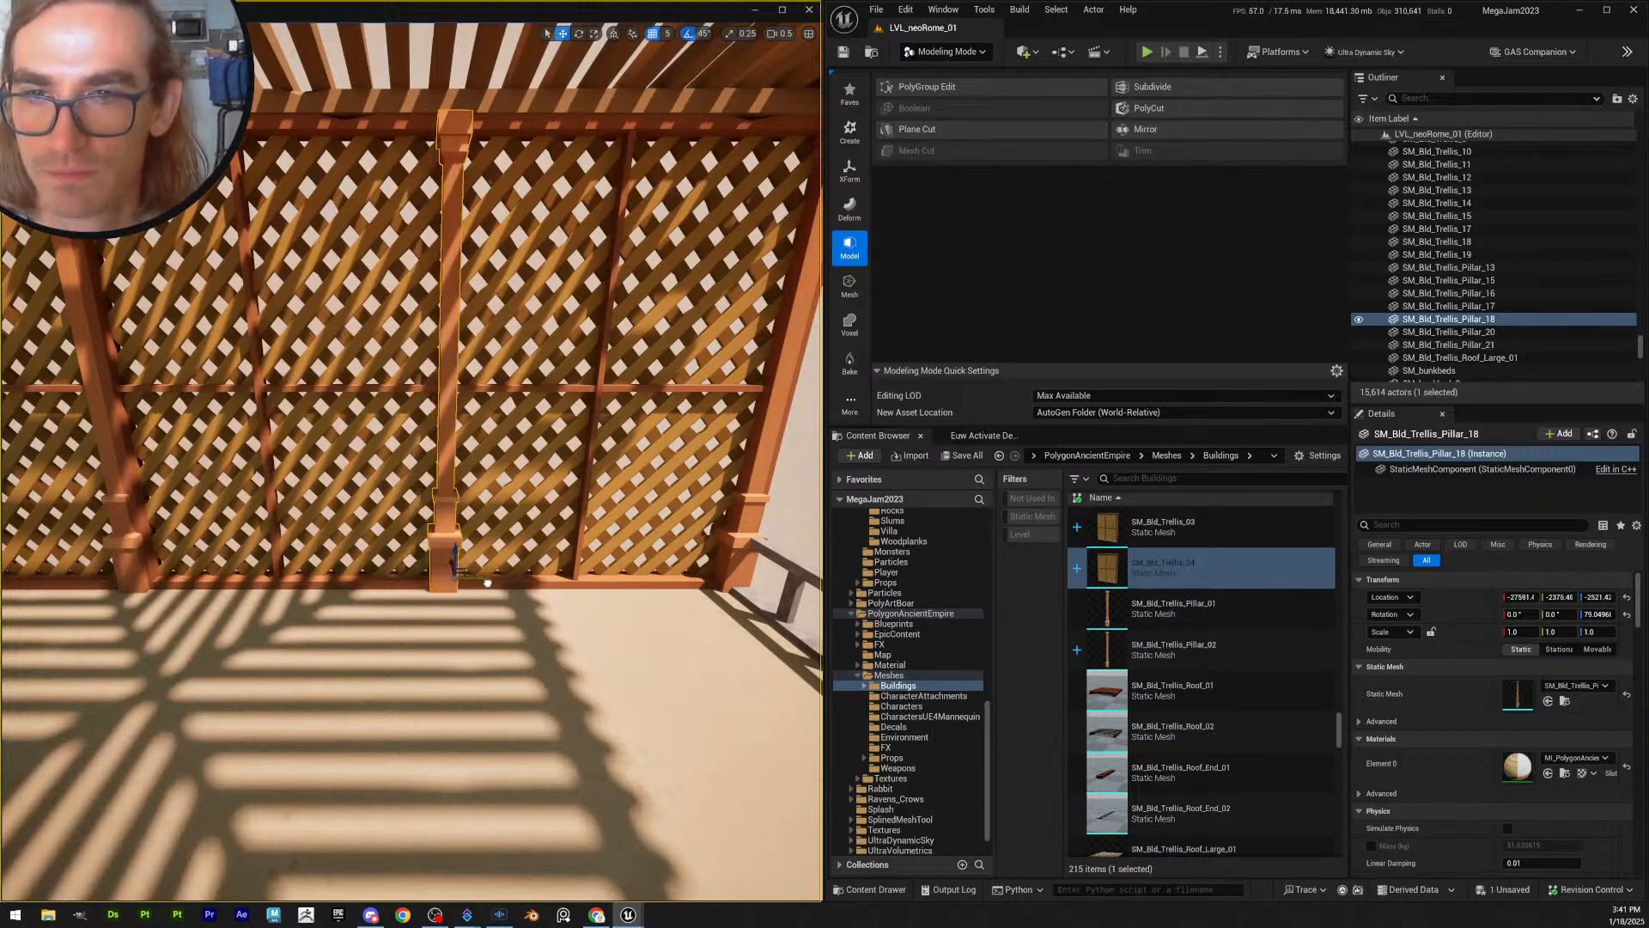
{"action": "right_click_drag", "start_coordinate": [483, 420], "coordinate": [340, 512]}
{"action": "left_click", "coordinate": [297, 572]}
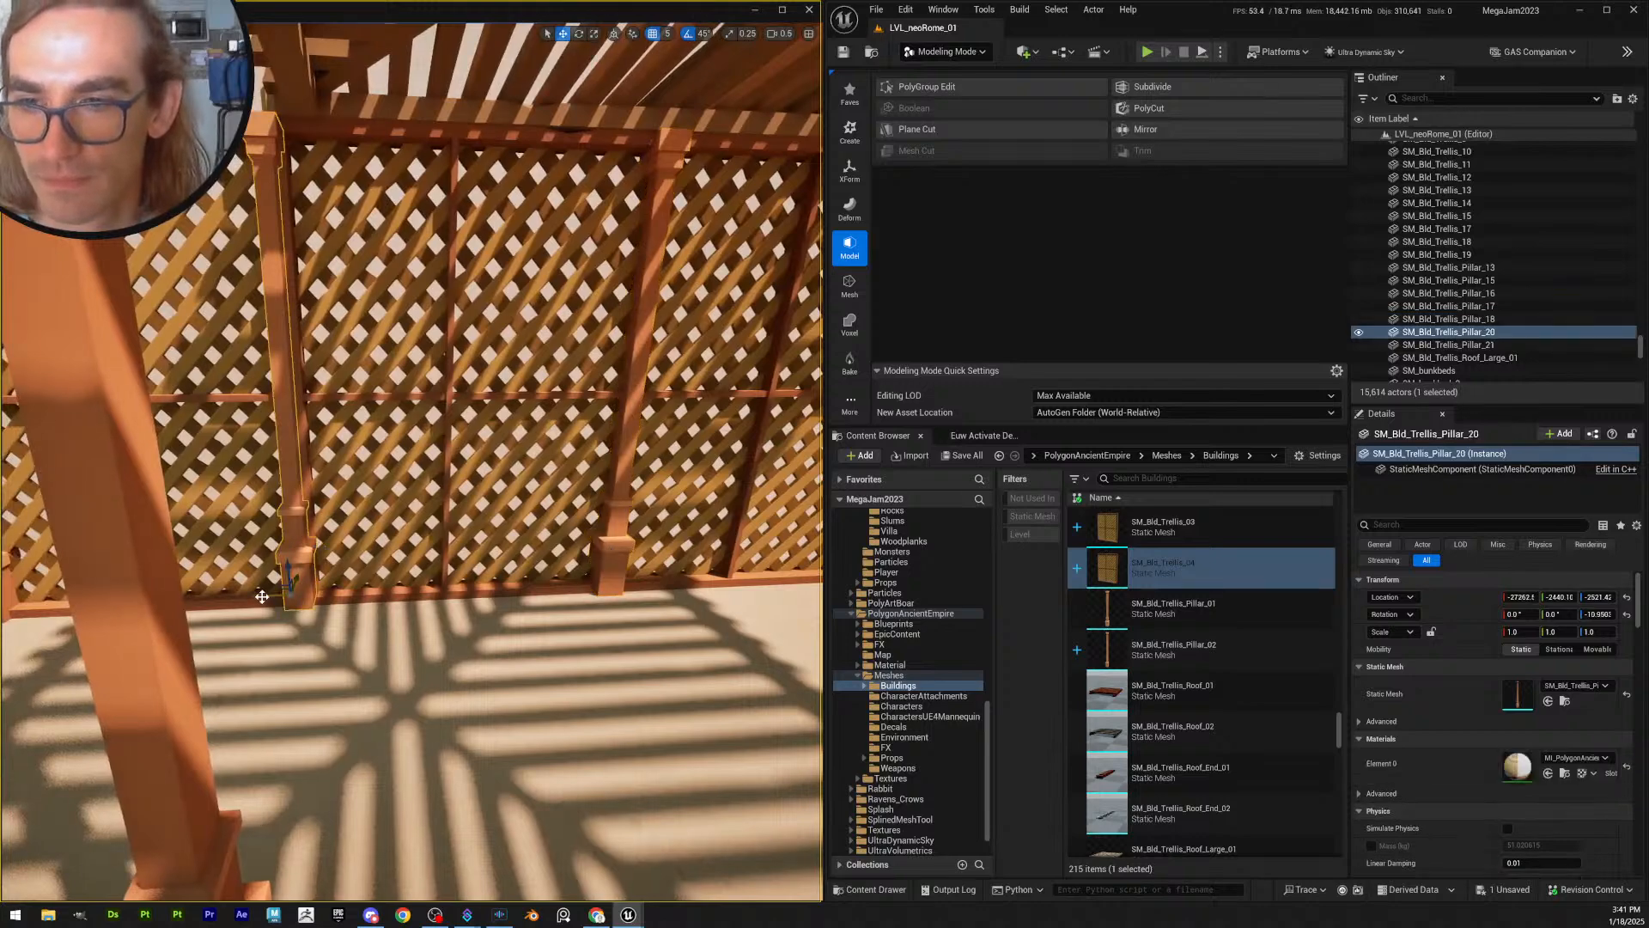
{"action": "key", "text": "Escape"}
{"action": "right_click_drag", "start_coordinate": [271, 598], "coordinate": [206, 598]}
- Check the pergola and its trellis wall from outside and save all content
{"action": "right_click_drag", "start_coordinate": [95, 617], "coordinate": [206, 577]}
{"action": "key", "text": "s"}
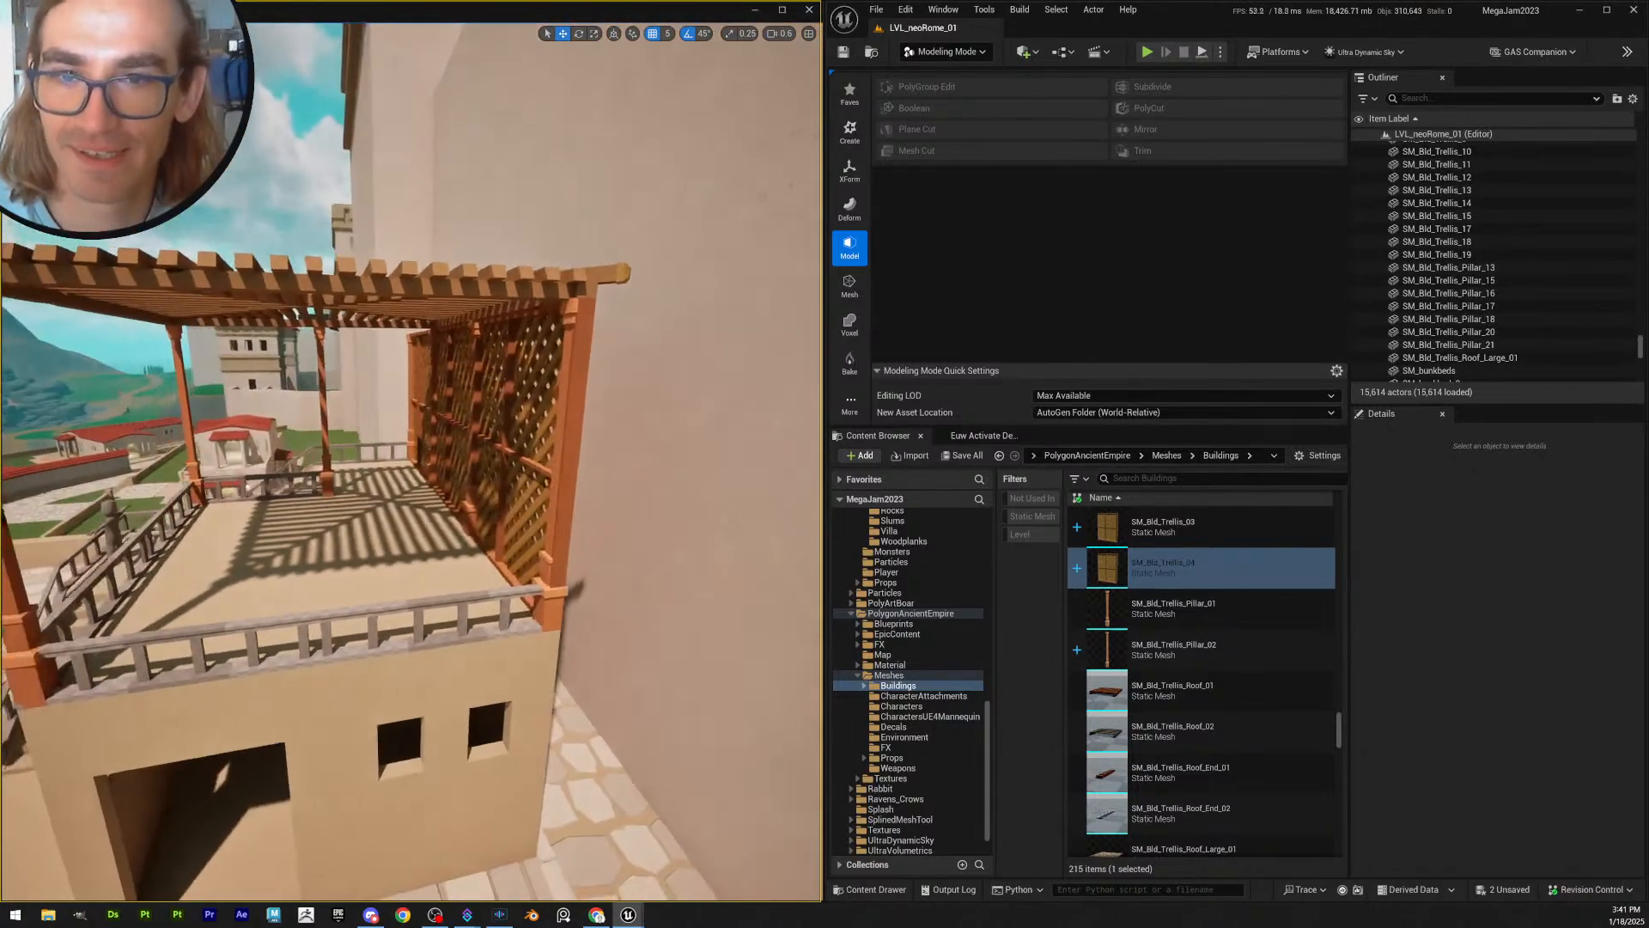
{"action": "right_click_drag", "start_coordinate": [207, 578], "coordinate": [220, 612]}
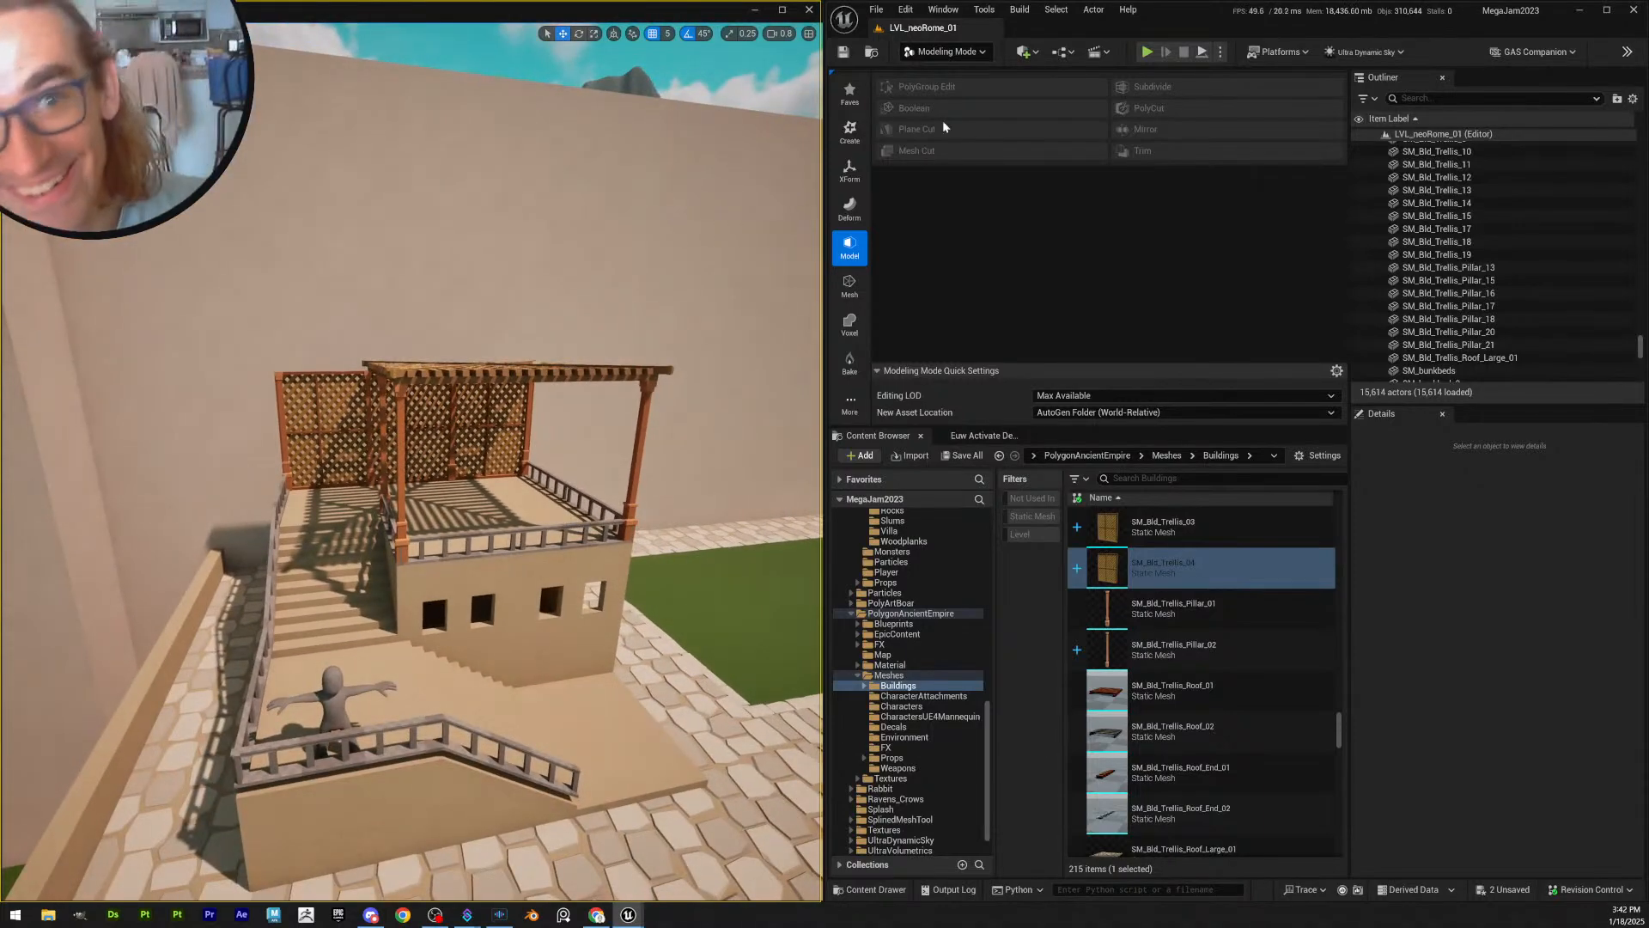
{"action": "left_click", "coordinate": [975, 459]}
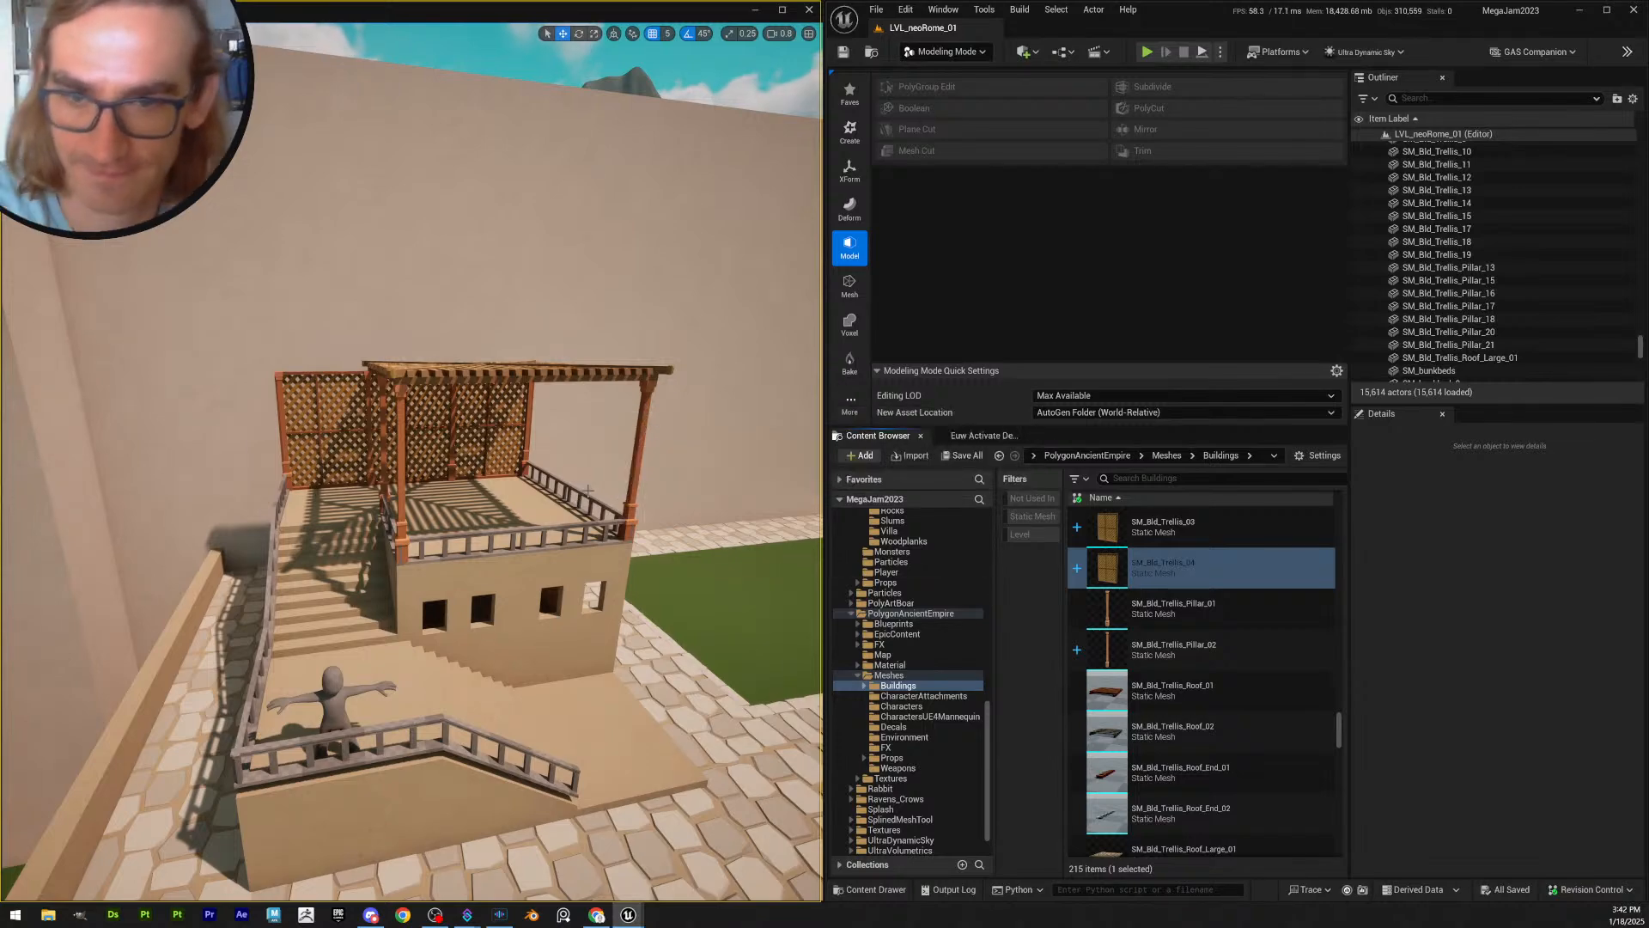
- Switch from Modeling Mode to Selection Mode and save the current level and all content
{"action": "right_click_drag", "start_coordinate": [588, 490], "coordinate": [586, 490]}
{"action": "scroll", "coordinate": [589, 491], "scroll_direction": "down", "scroll_amount": 2}
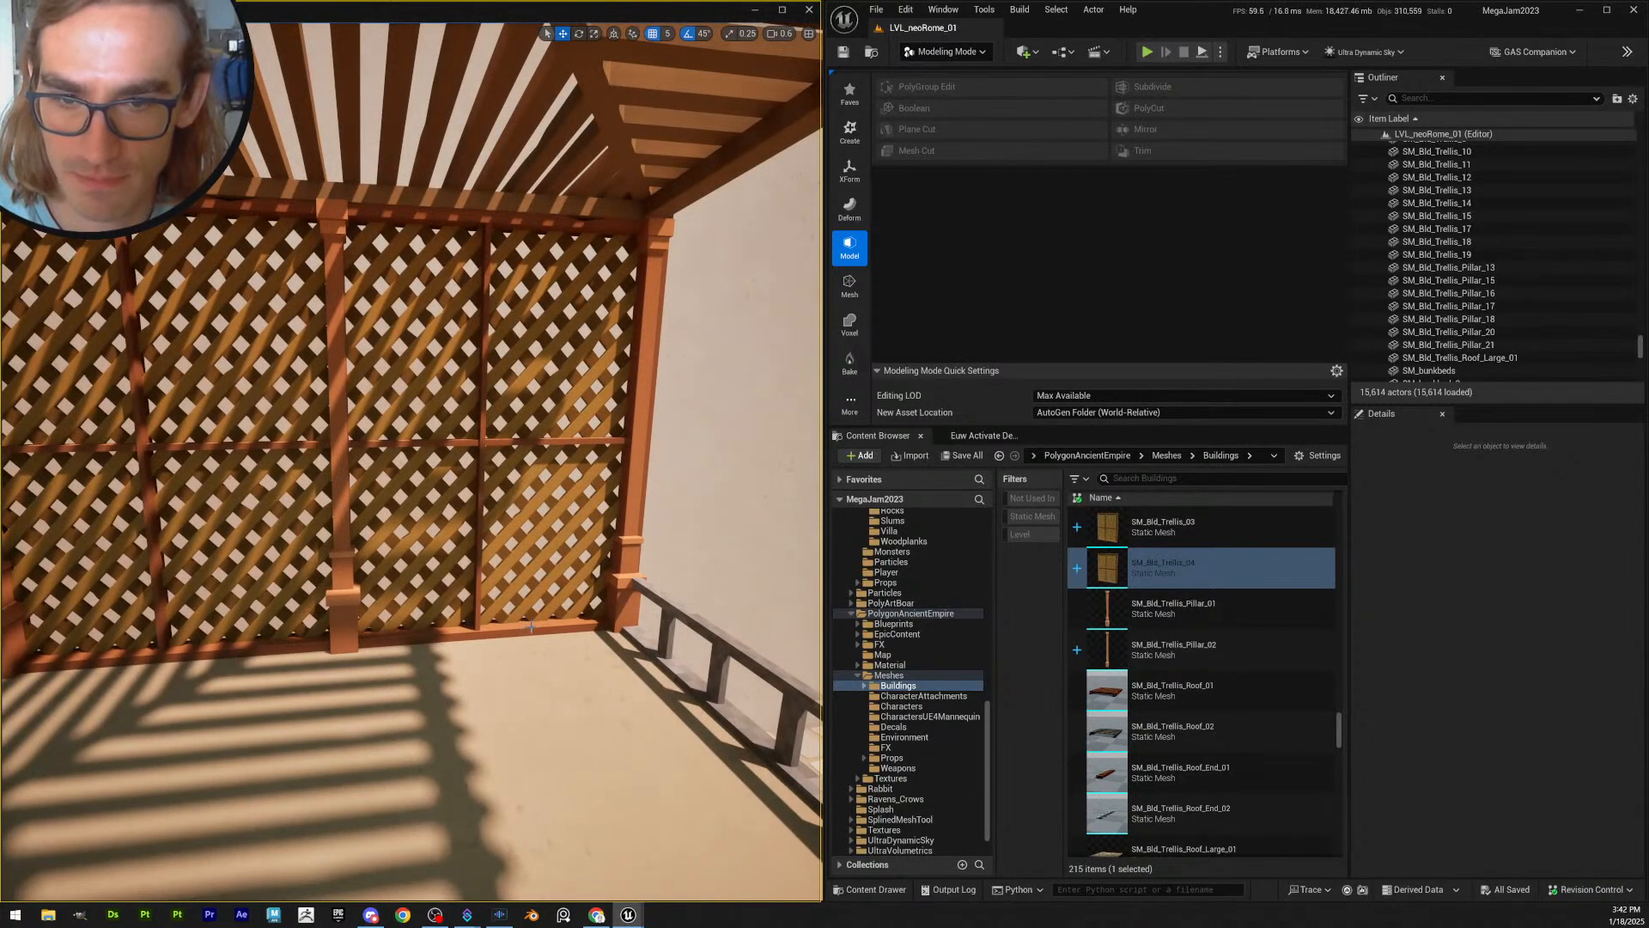
{"action": "right_click_drag", "start_coordinate": [564, 615], "coordinate": [409, 587]}
{"action": "key", "text": "s"}
{"action": "scroll", "coordinate": [406, 582], "scroll_direction": "up", "scroll_amount": 1}
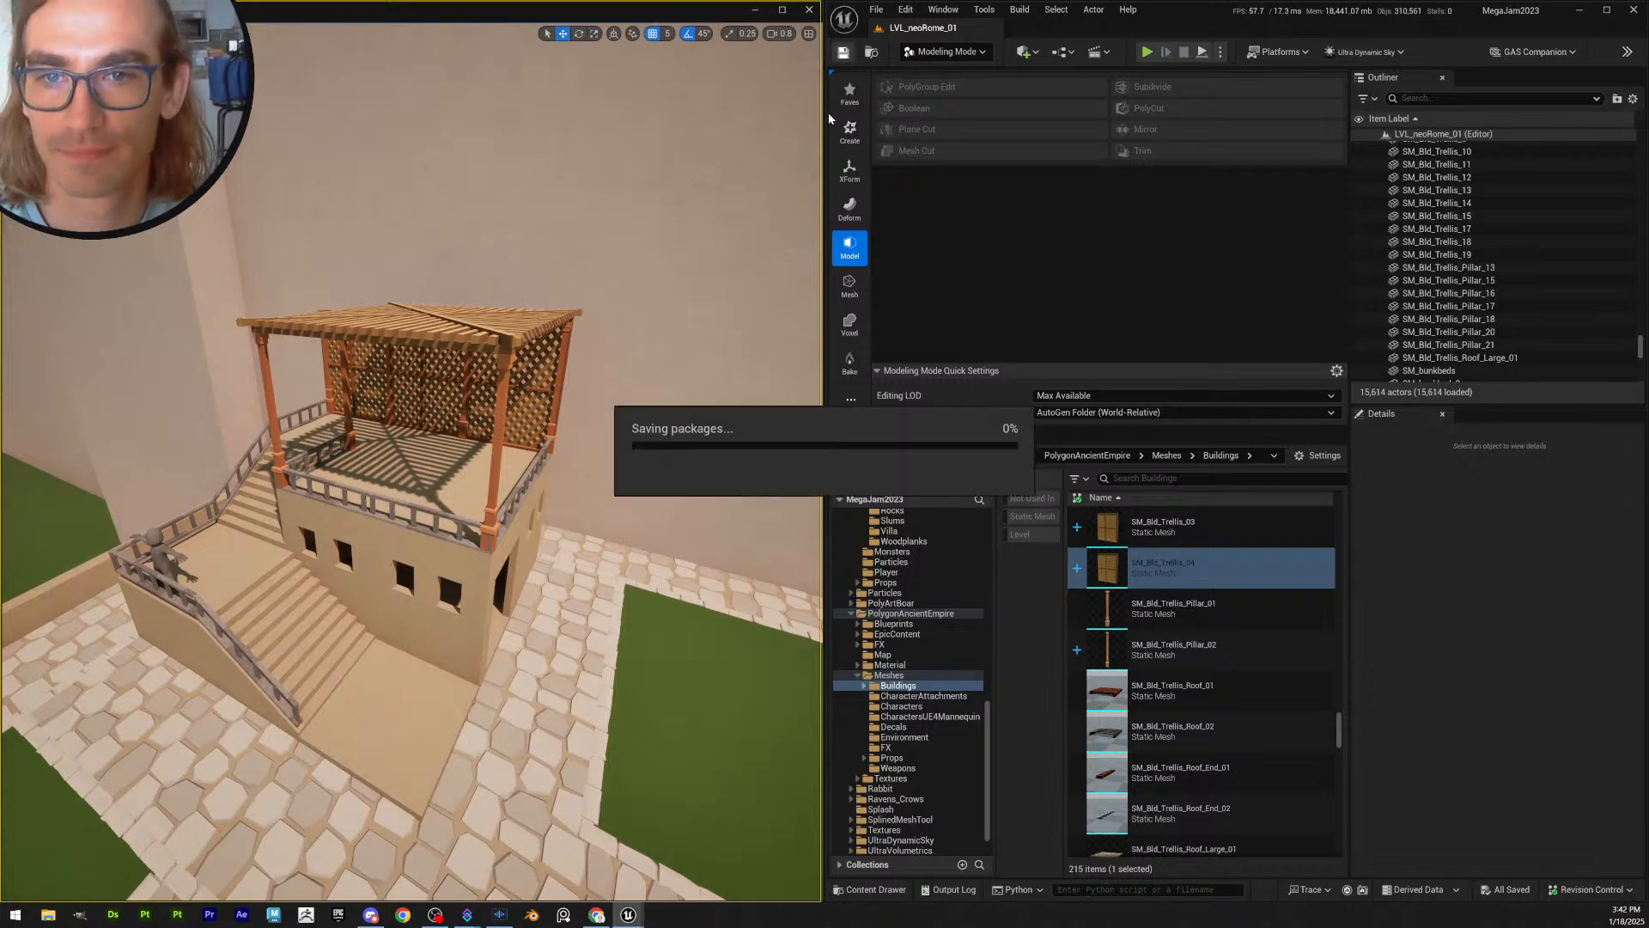
{"action": "mouse_move", "coordinate": [619, 367]}
{"action": "right_mouse_down"}
{"action": "mouse_move", "coordinate": [636, 366]}
{"action": "mouse_move", "coordinate": [622, 376]}
{"action": "right_mouse_up"}
{"action": "left_click", "coordinate": [945, 57]}
{"action": "left_click", "coordinate": [849, 54]}
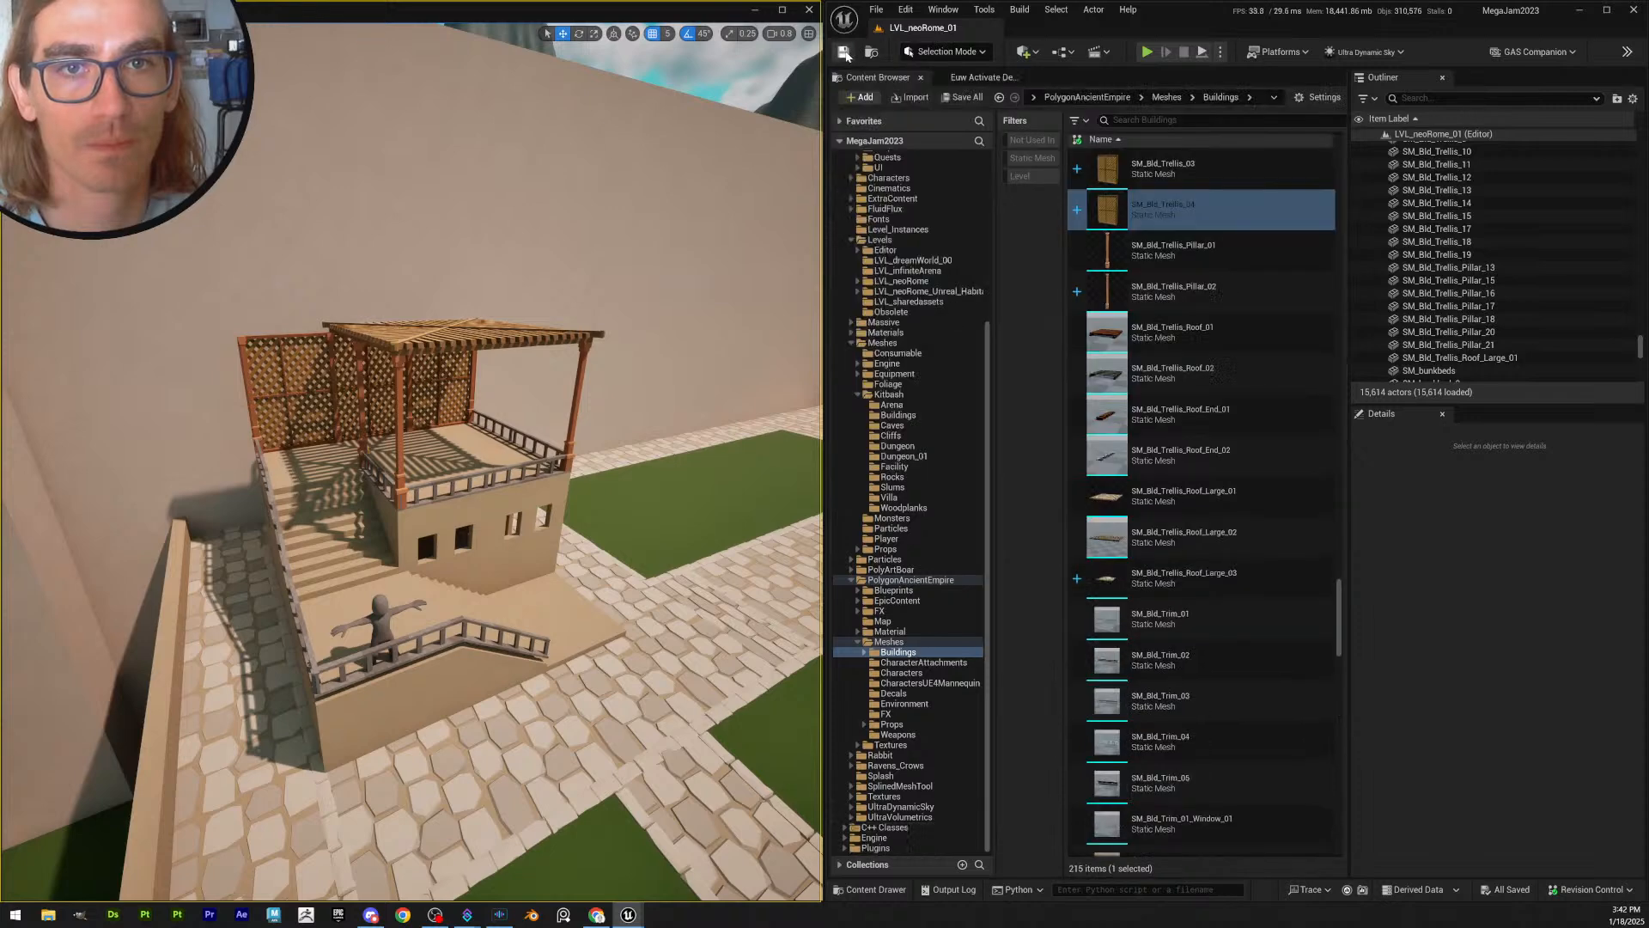
{"action": "left_click", "coordinate": [969, 96]}
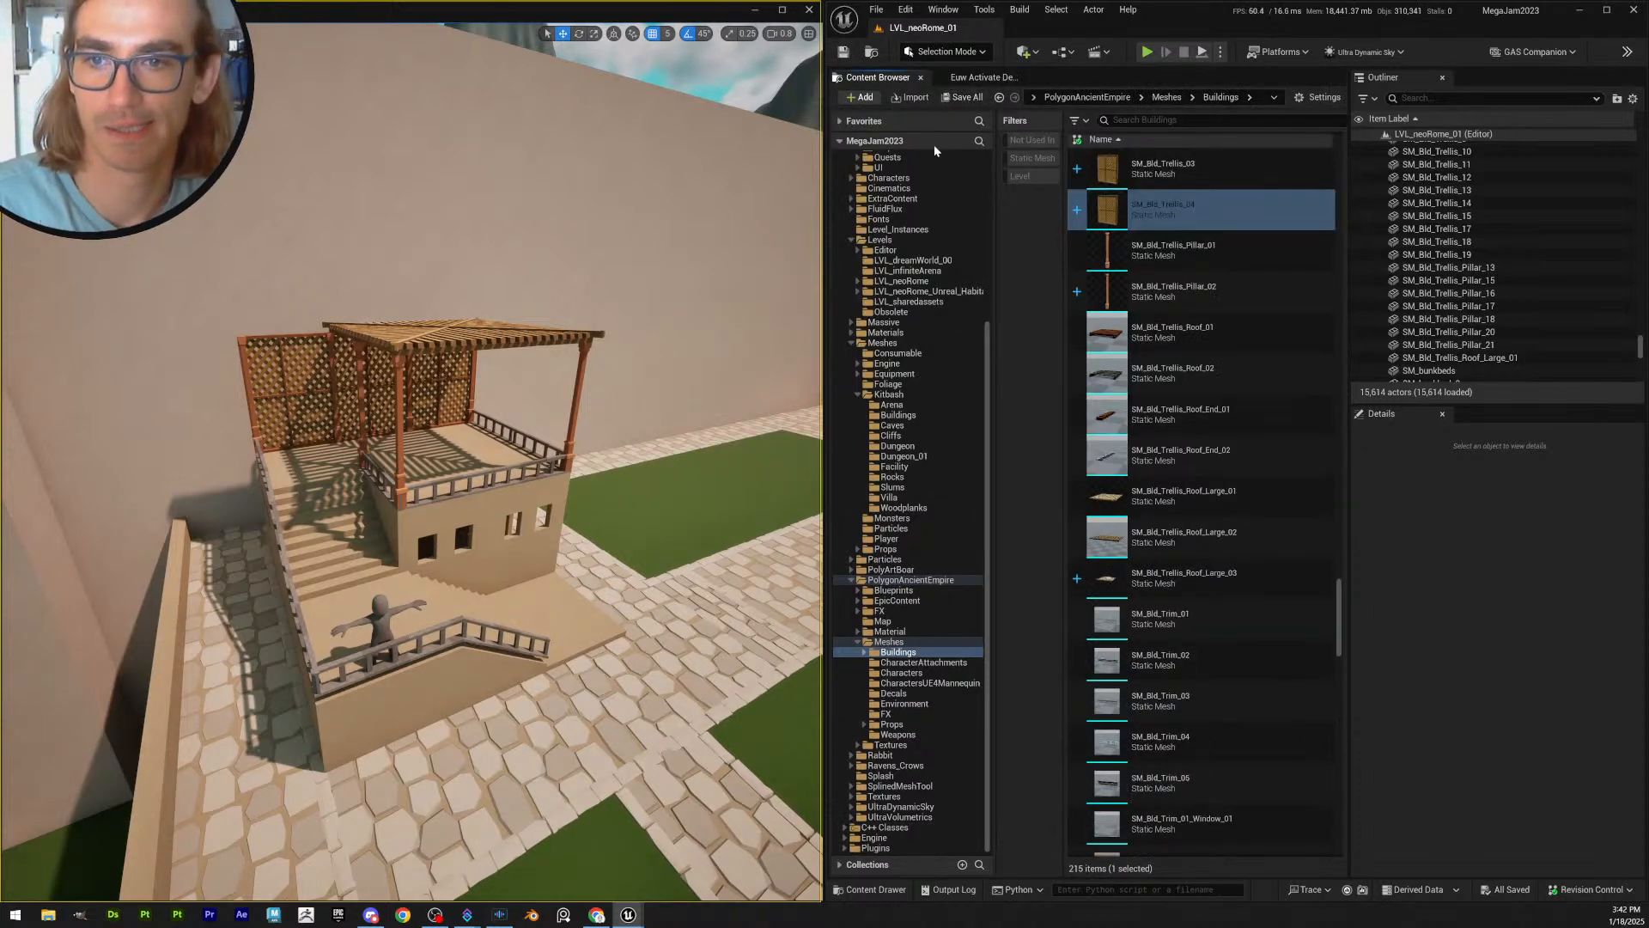
- Review the finished pergola, its trellis wall, pillars and terrace from inside and outside
{"action": "key", "text": "w"}
{"action": "right_click_drag", "start_coordinate": [412, 464], "coordinate": [352, 419]}
{"action": "key", "text": "s"}
{"action": "mouse_move", "coordinate": [410, 464]}
{"action": "right_mouse_down"}
{"action": "mouse_move", "coordinate": [202, 483]}
{"action": "mouse_move", "coordinate": [553, 476]}
{"action": "mouse_move", "coordinate": [413, 481]}
{"action": "right_mouse_up"}
{"action": "key", "text": "w"}
{"action": "key", "text": "w"}
{"action": "key", "text": "s"}
{"action": "key", "text": "d"}
{"action": "key", "text": "w"}
{"action": "key", "text": "e"}
{"action": "right_click_drag", "start_coordinate": [546, 446], "coordinate": [478, 533]}
{"action": "key", "text": "w"}
{"action": "key", "text": "q"}
{"action": "key", "text": "s"}
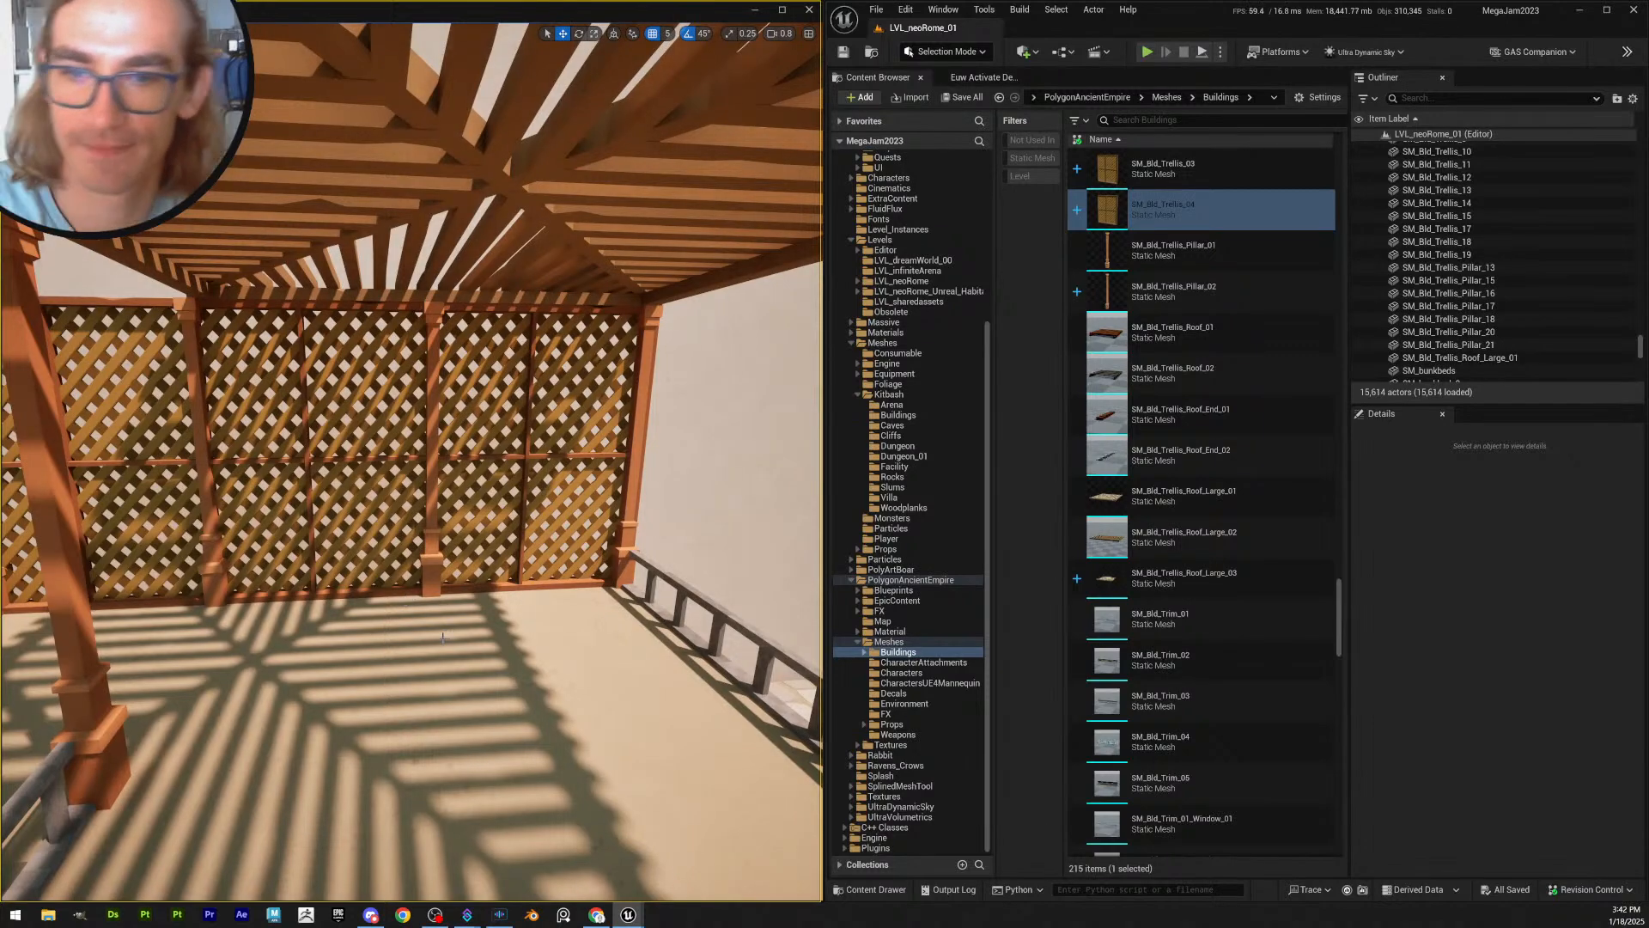
{"action": "right_click_drag", "start_coordinate": [421, 653], "coordinate": [393, 705]}
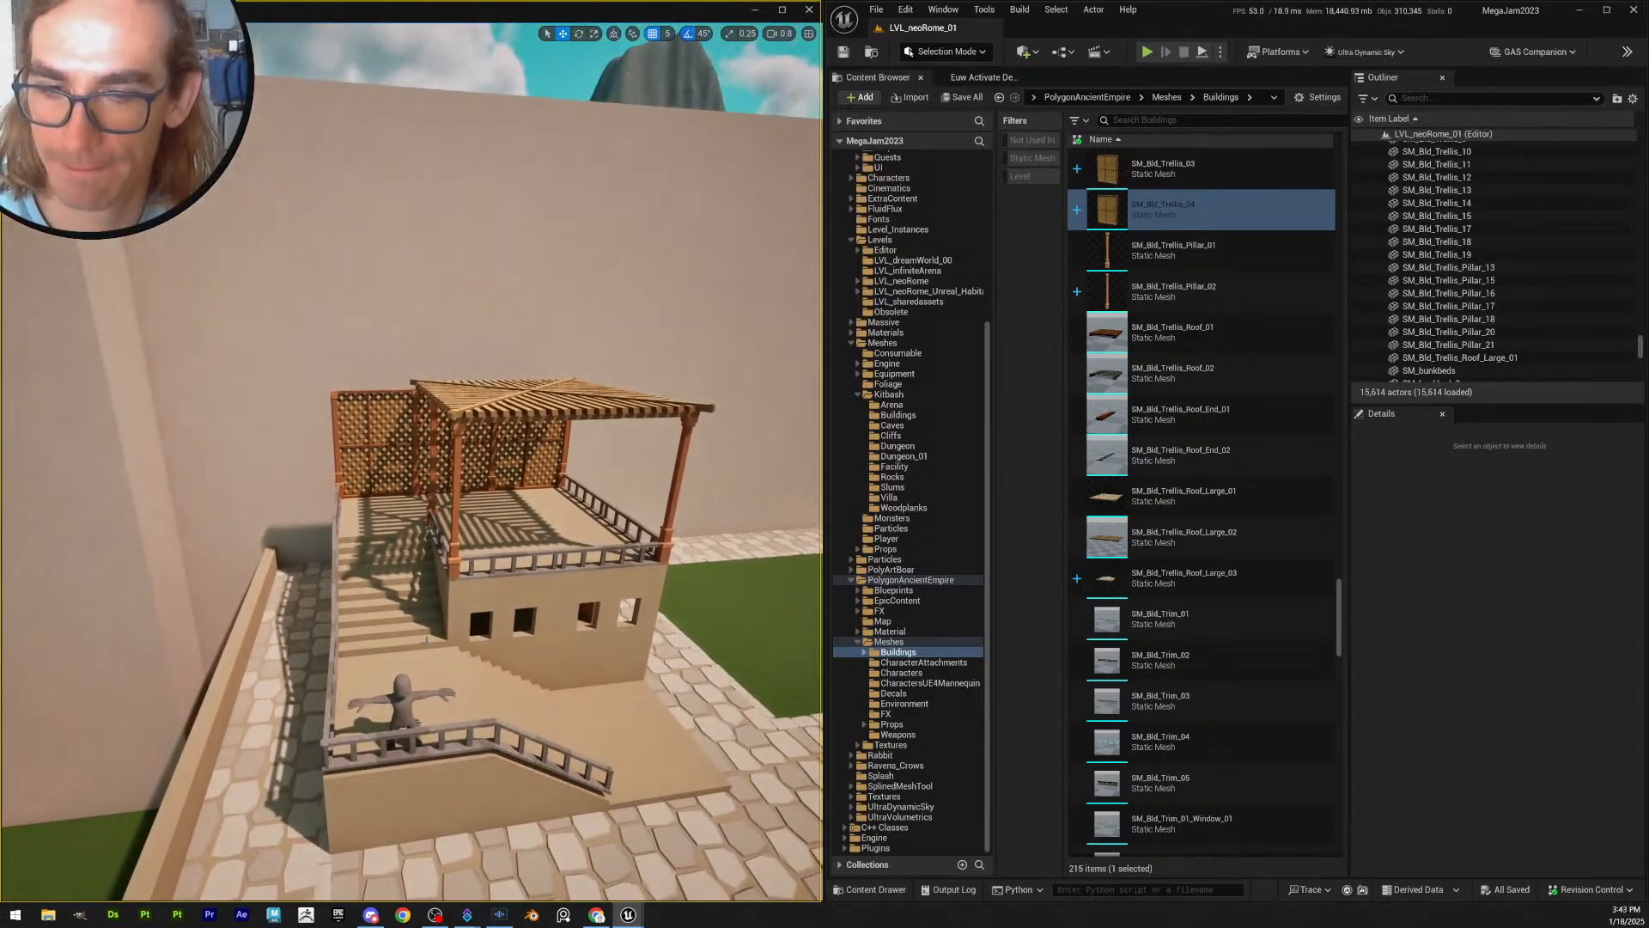
{"action": "mouse_move", "coordinate": [436, 638]}
{"action": "right_mouse_down"}
{"action": "mouse_move", "coordinate": [431, 663]}
{"action": "mouse_move", "coordinate": [458, 634]}
{"action": "right_mouse_up"}
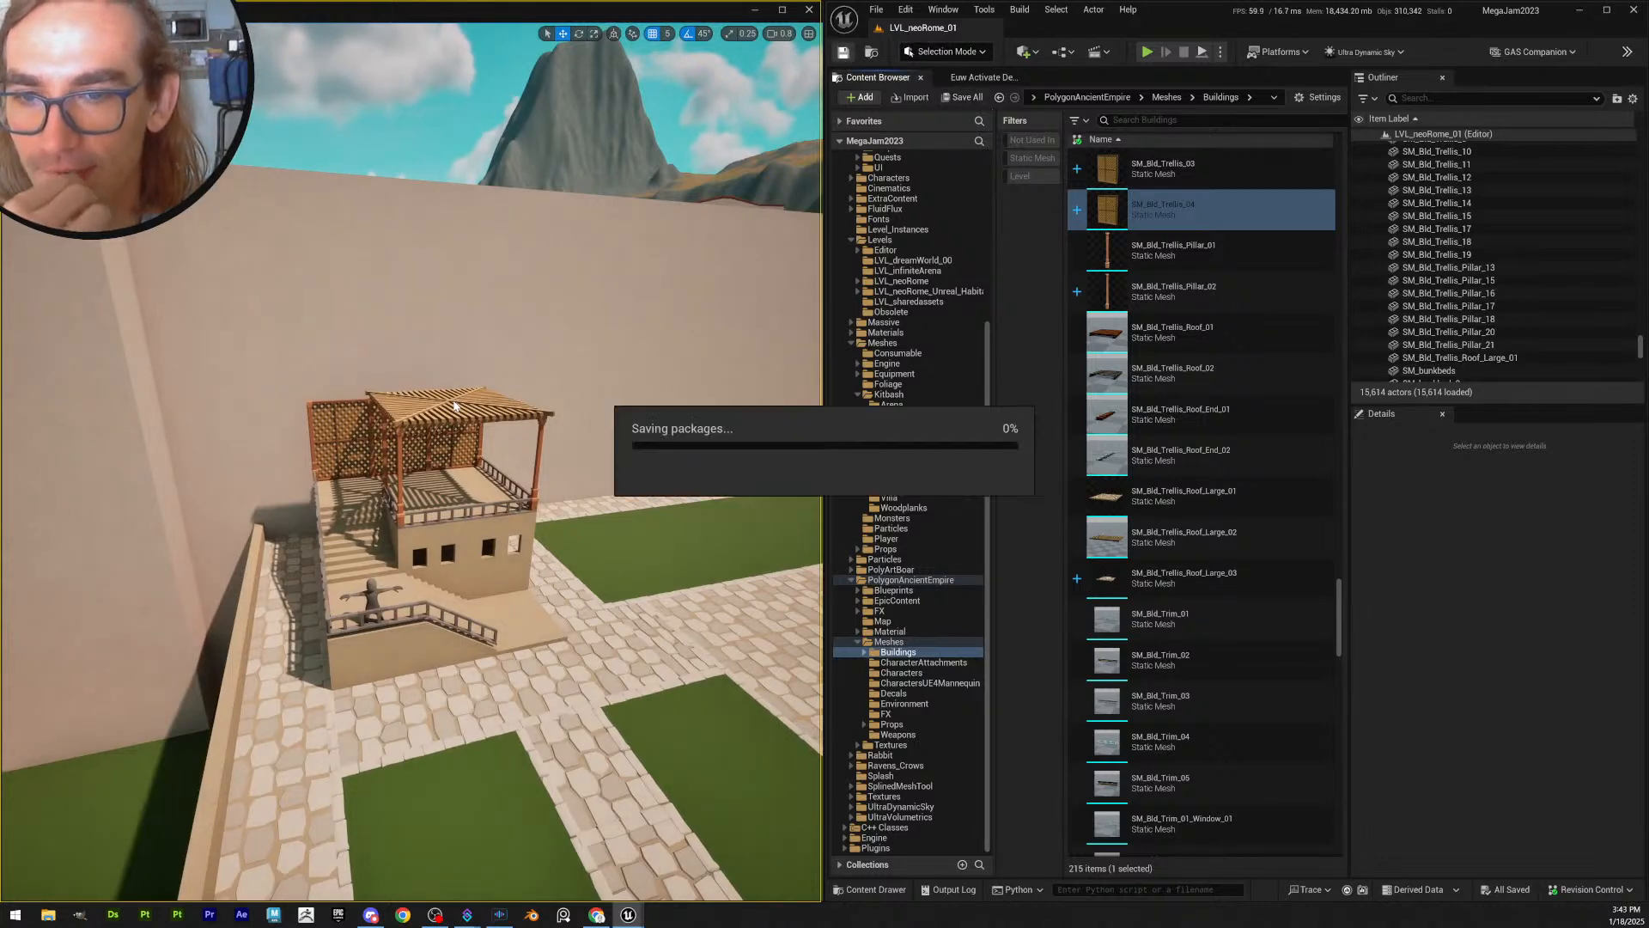
{"action": "right_click_drag", "start_coordinate": [454, 427], "coordinate": [252, 543]}
{"action": "key", "text": "w"}
{"action": "scroll", "coordinate": [449, 439], "scroll_direction": "down", "scroll_amount": 2}
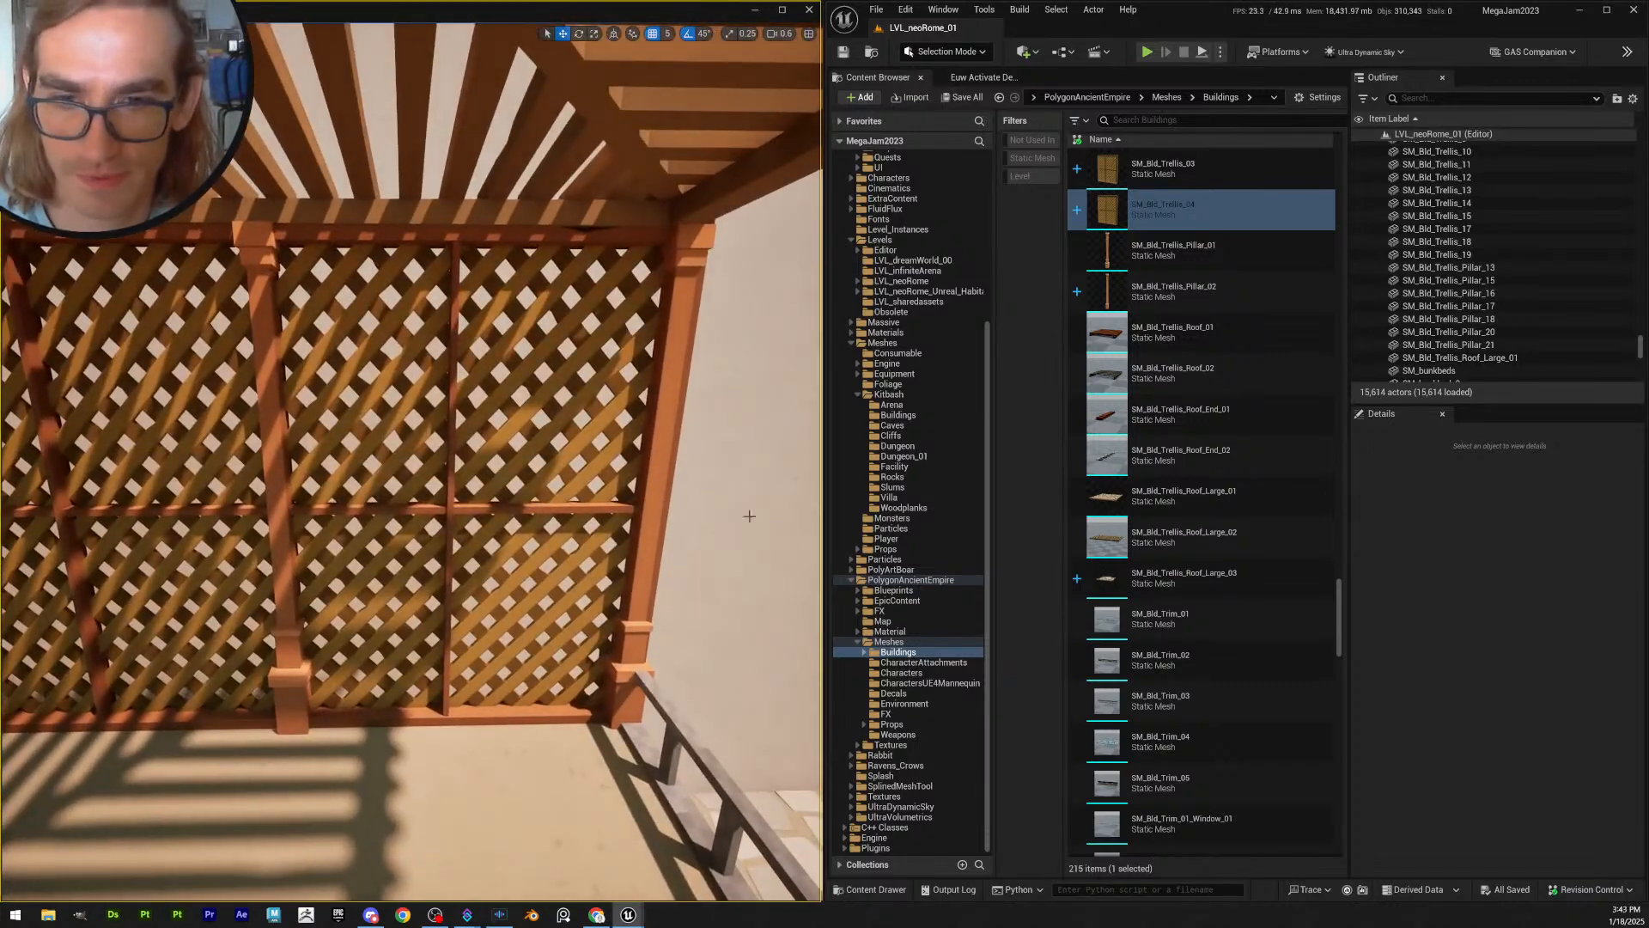
- Examine the trellis panels, end pillars and railing joints at both ends of the pergola's back wall
{"action": "key", "text": "w"}
{"action": "right_click_drag", "start_coordinate": [596, 571], "coordinate": [661, 627]}
{"action": "left_click", "coordinate": [586, 600]}
{"action": "left_click", "coordinate": [581, 596]}
{"action": "key", "text": "Escape"}
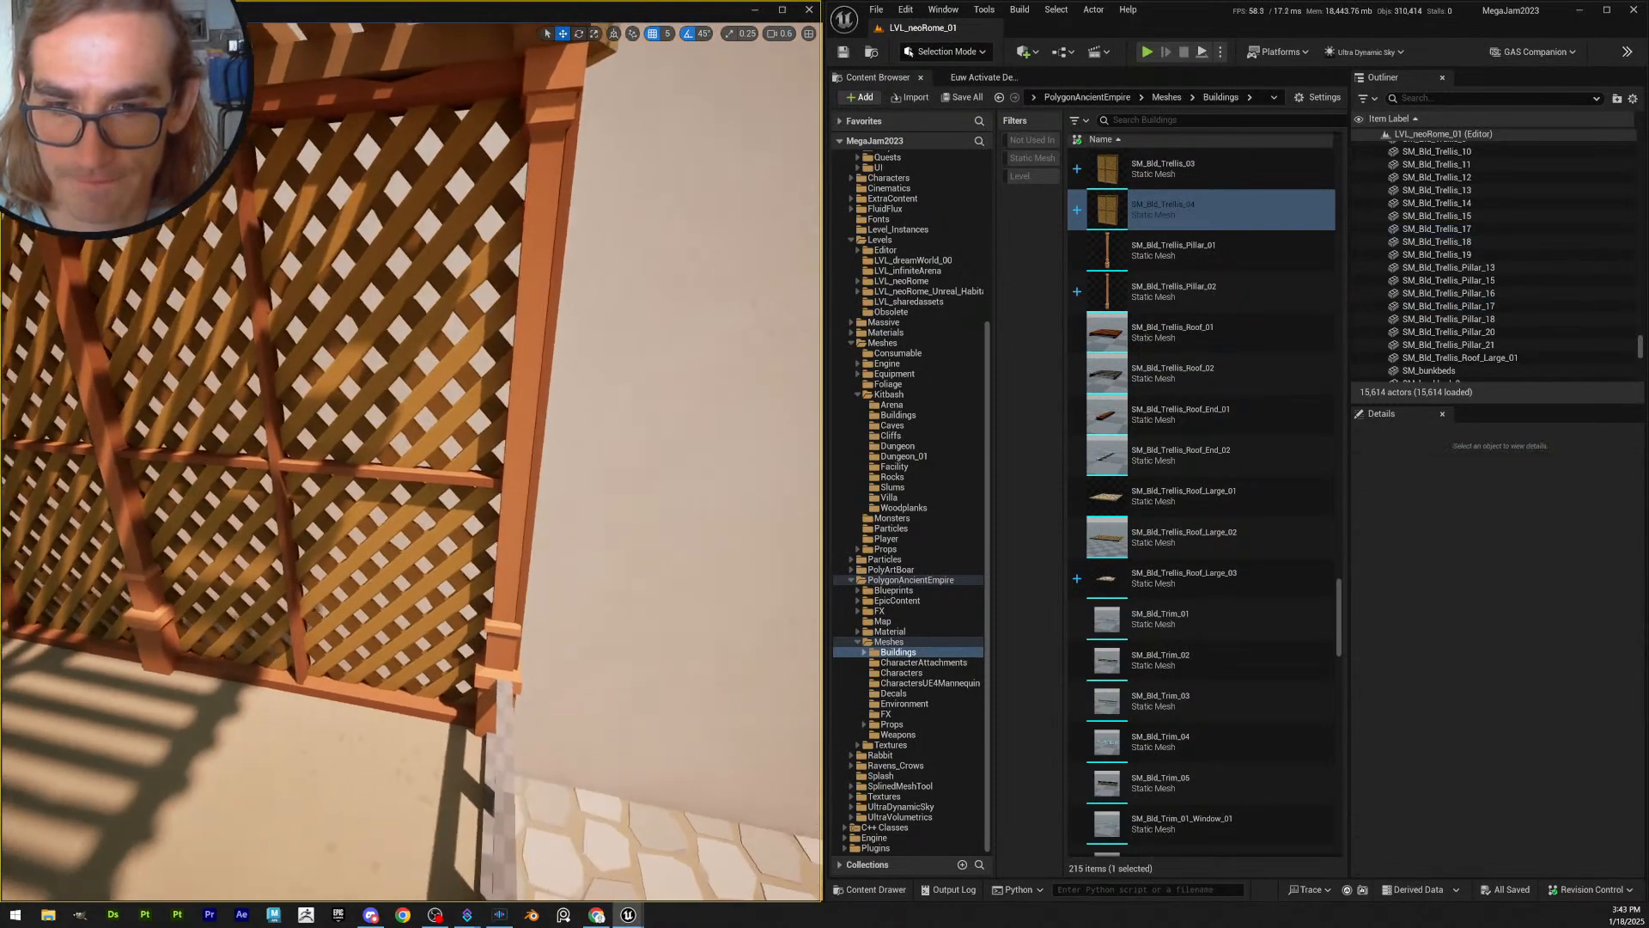
{"action": "right_click_drag", "start_coordinate": [549, 715], "coordinate": [553, 681]}
{"action": "key", "text": "s"}
{"action": "key", "text": "w"}
{"action": "key", "text": "d"}
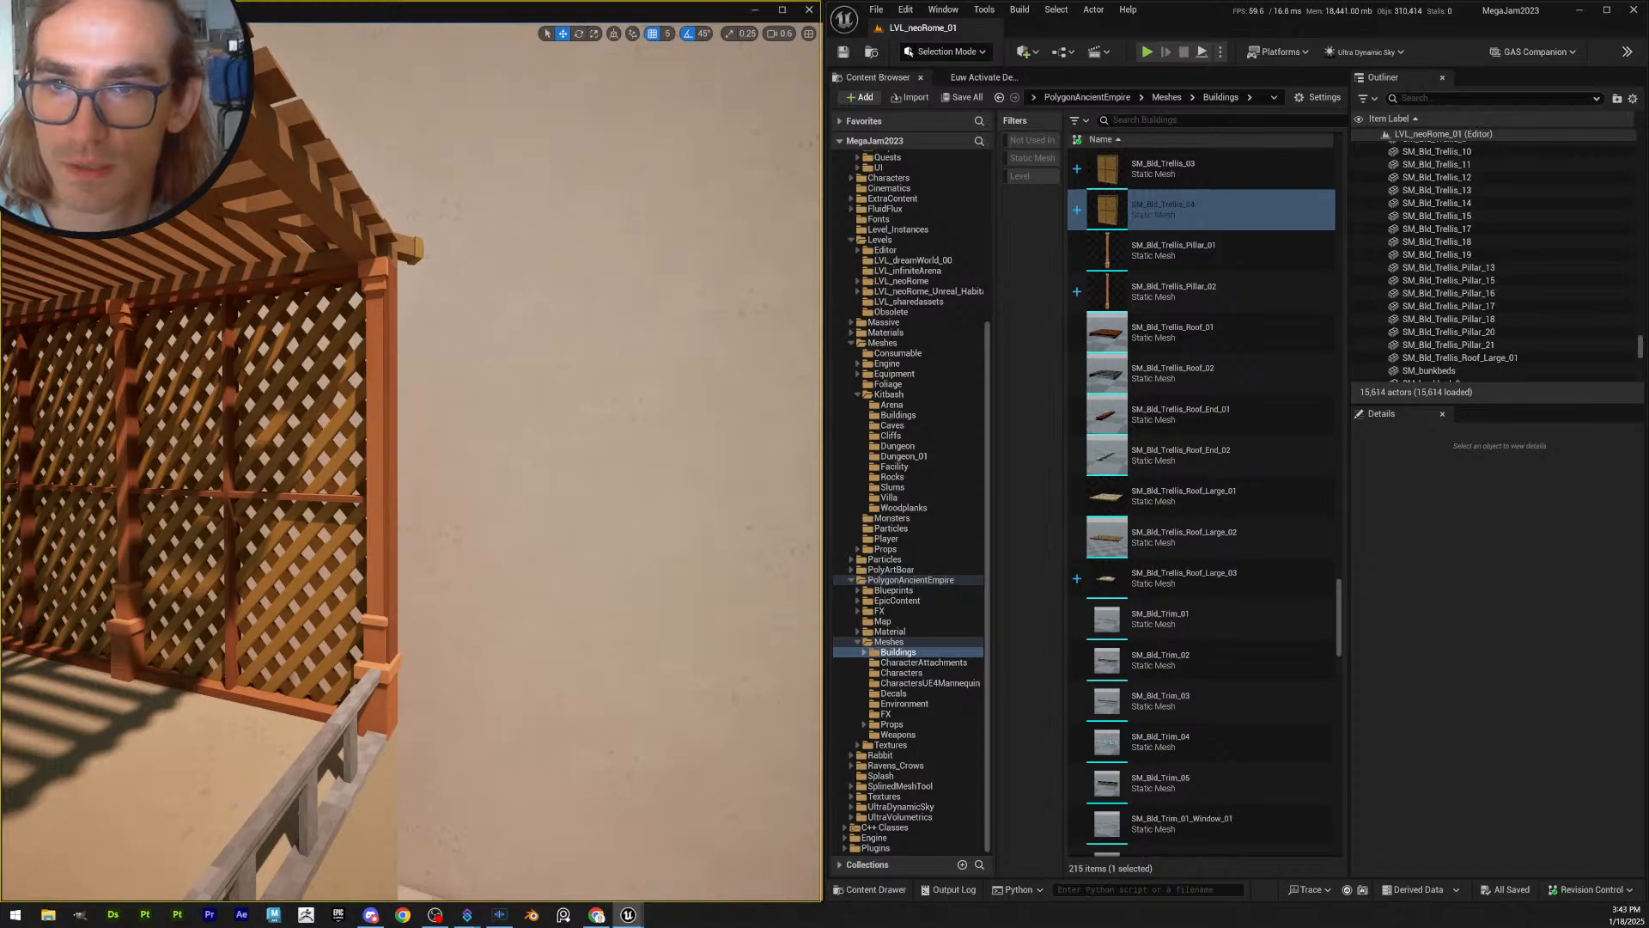
{"action": "key", "text": "a"}
{"action": "right_click_drag", "start_coordinate": [554, 680], "coordinate": [468, 698]}
{"action": "key", "text": "a"}
{"action": "left_click", "coordinate": [569, 511]}
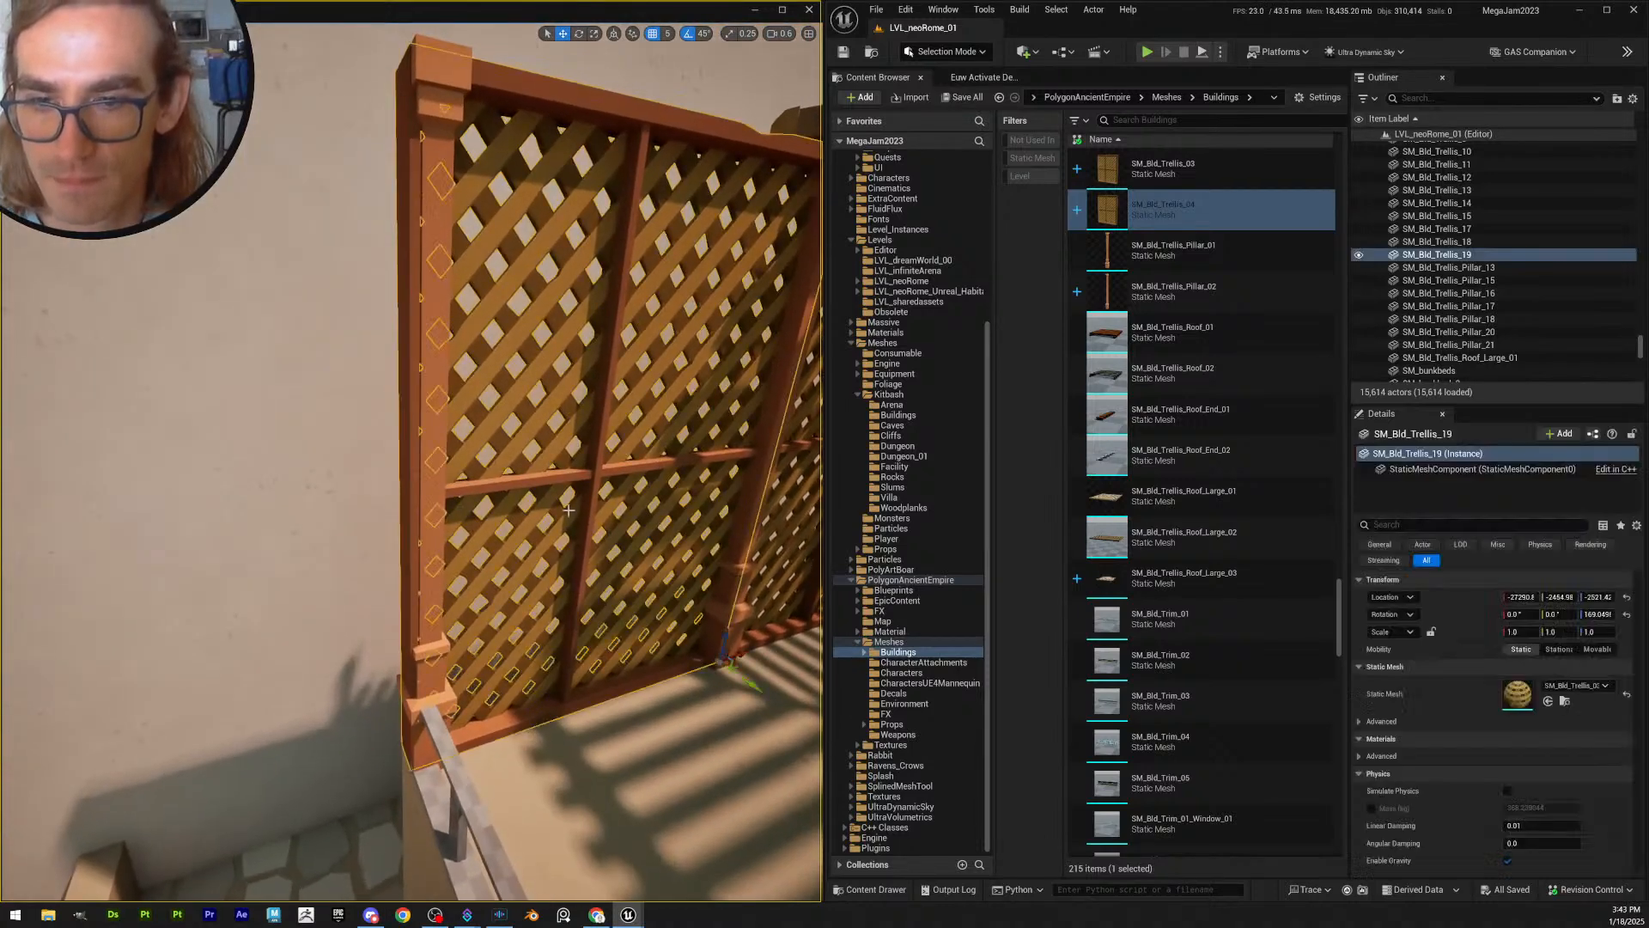
{"action": "key", "text": "d"}
{"action": "right_click_drag", "start_coordinate": [569, 511], "coordinate": [572, 543]}
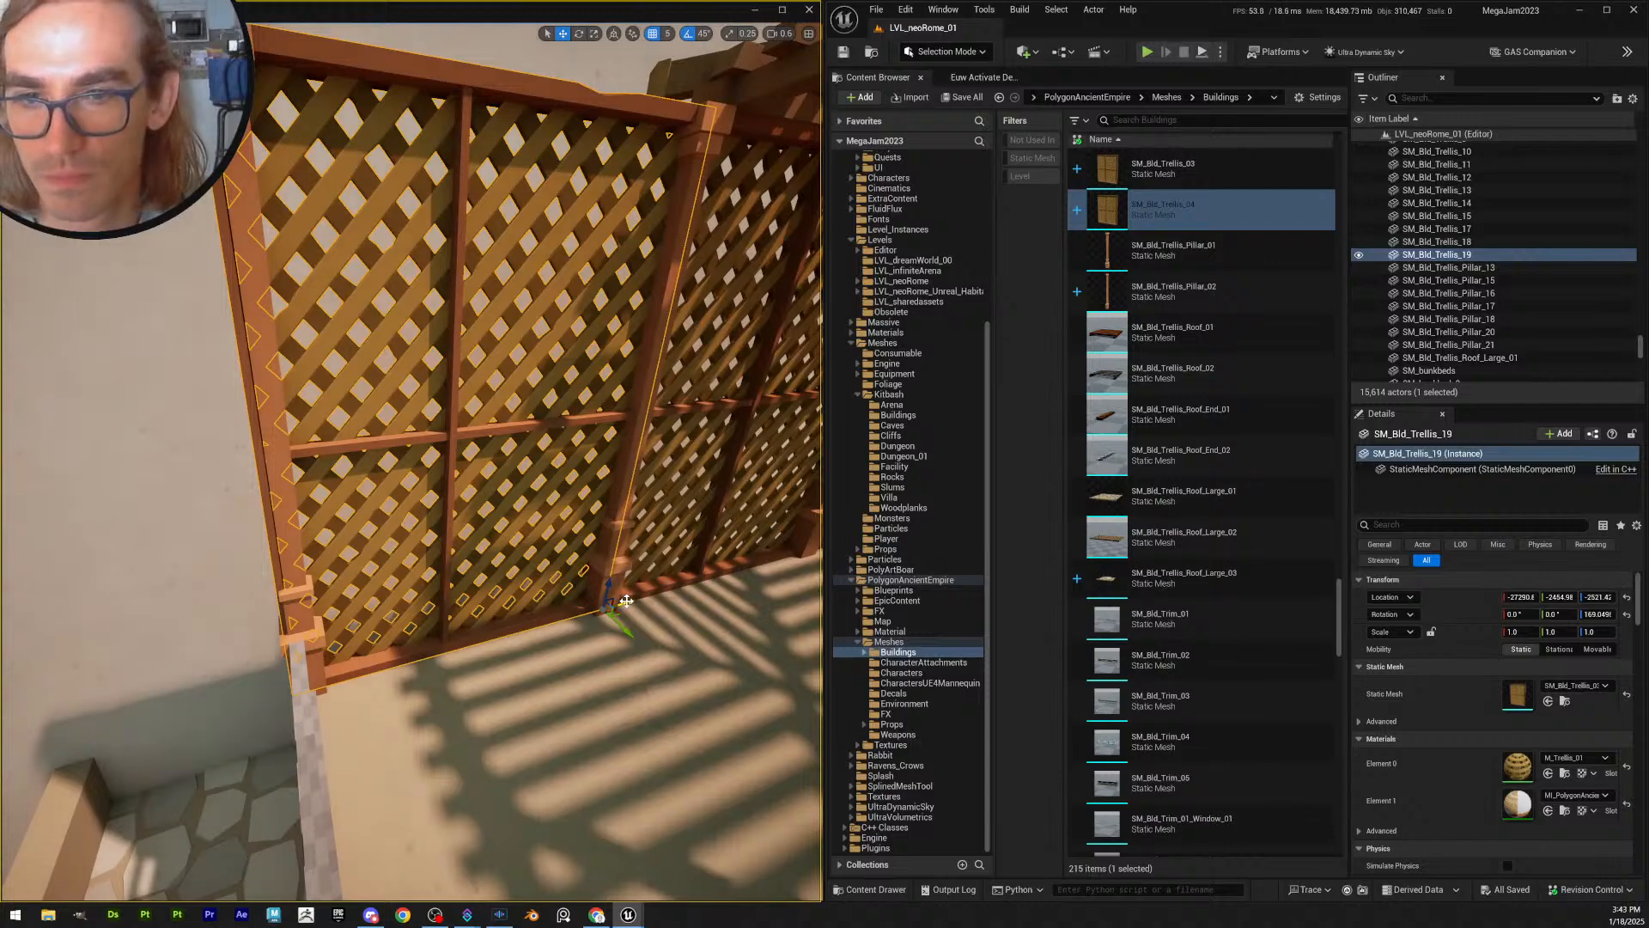
{"action": "key", "text": "s"}
{"action": "right_click_drag", "start_coordinate": [679, 637], "coordinate": [636, 627]}
{"action": "key", "text": "Escape"}
- Save the current level after viewing the whole pergola terrace from outside
{"action": "key", "text": "s"}
{"action": "key", "text": "s"}
{"action": "scroll", "coordinate": [655, 614], "scroll_direction": "up", "scroll_amount": 1}
{"action": "key", "text": "e"}
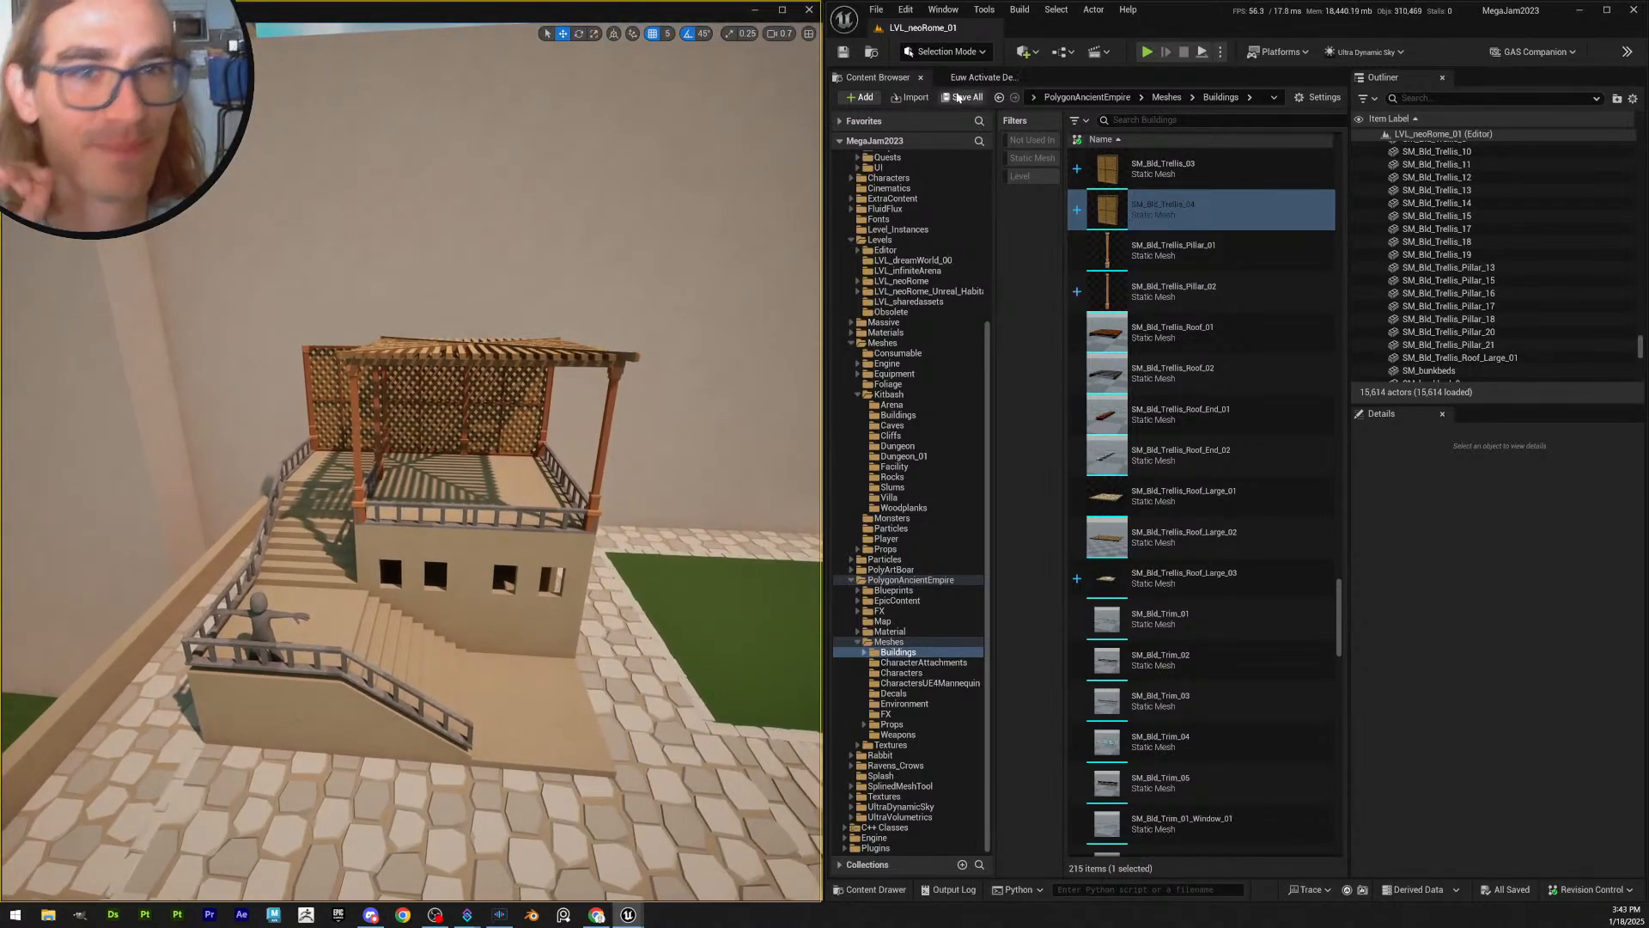
{"action": "left_click", "coordinate": [844, 55]}
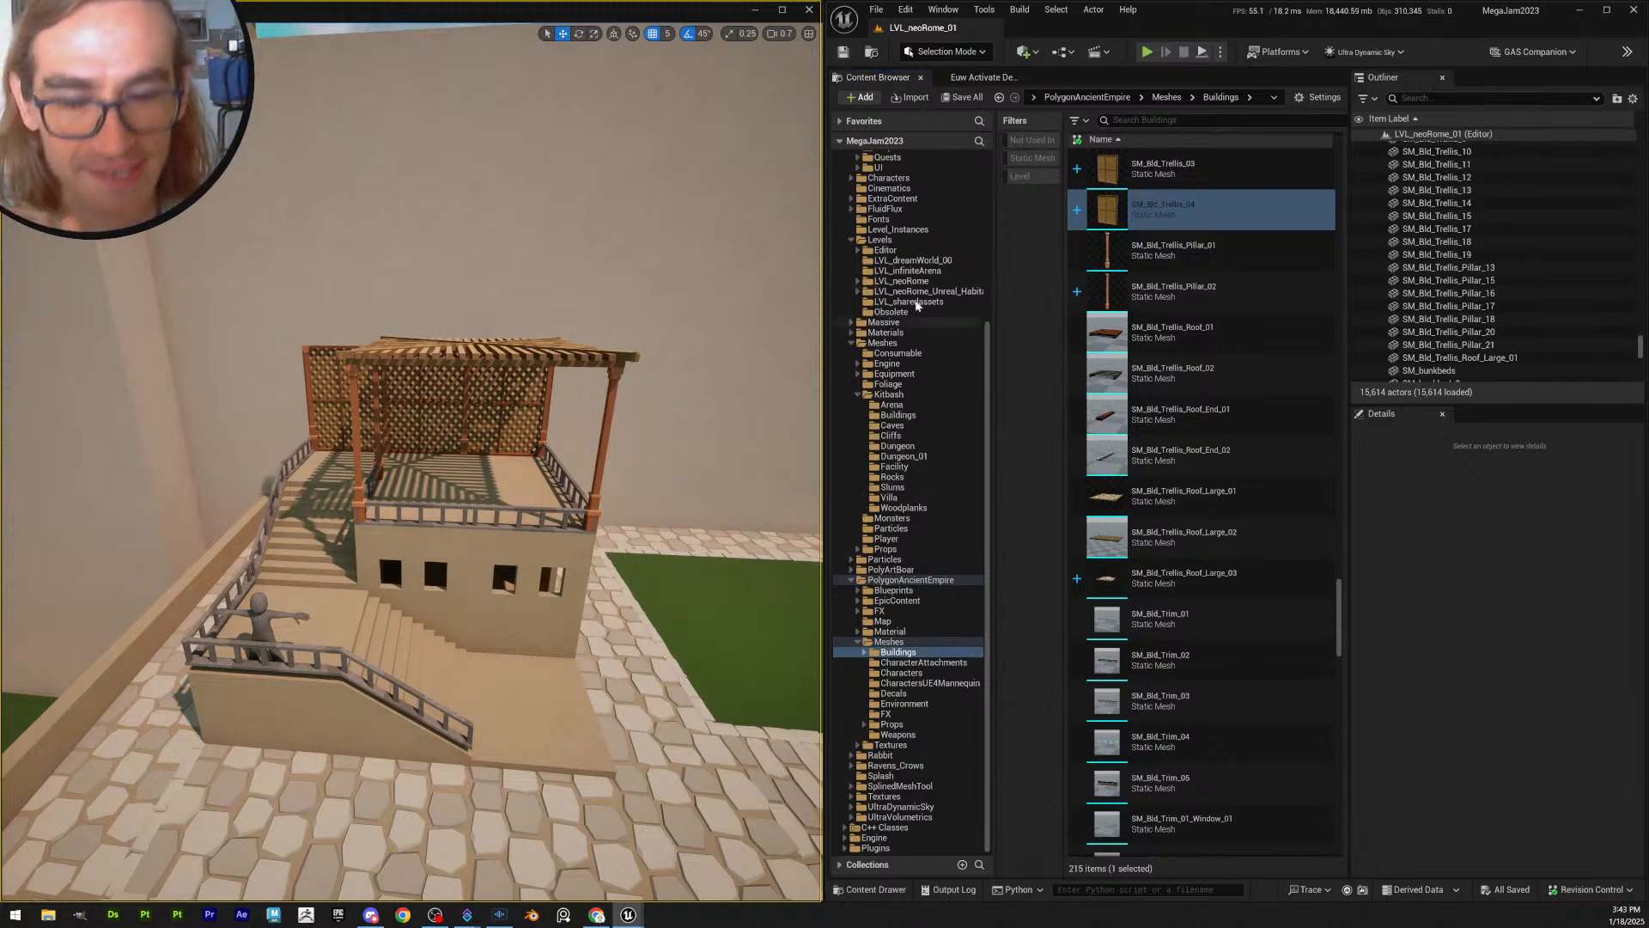
{"action": "key", "text": "ctrl+s"}
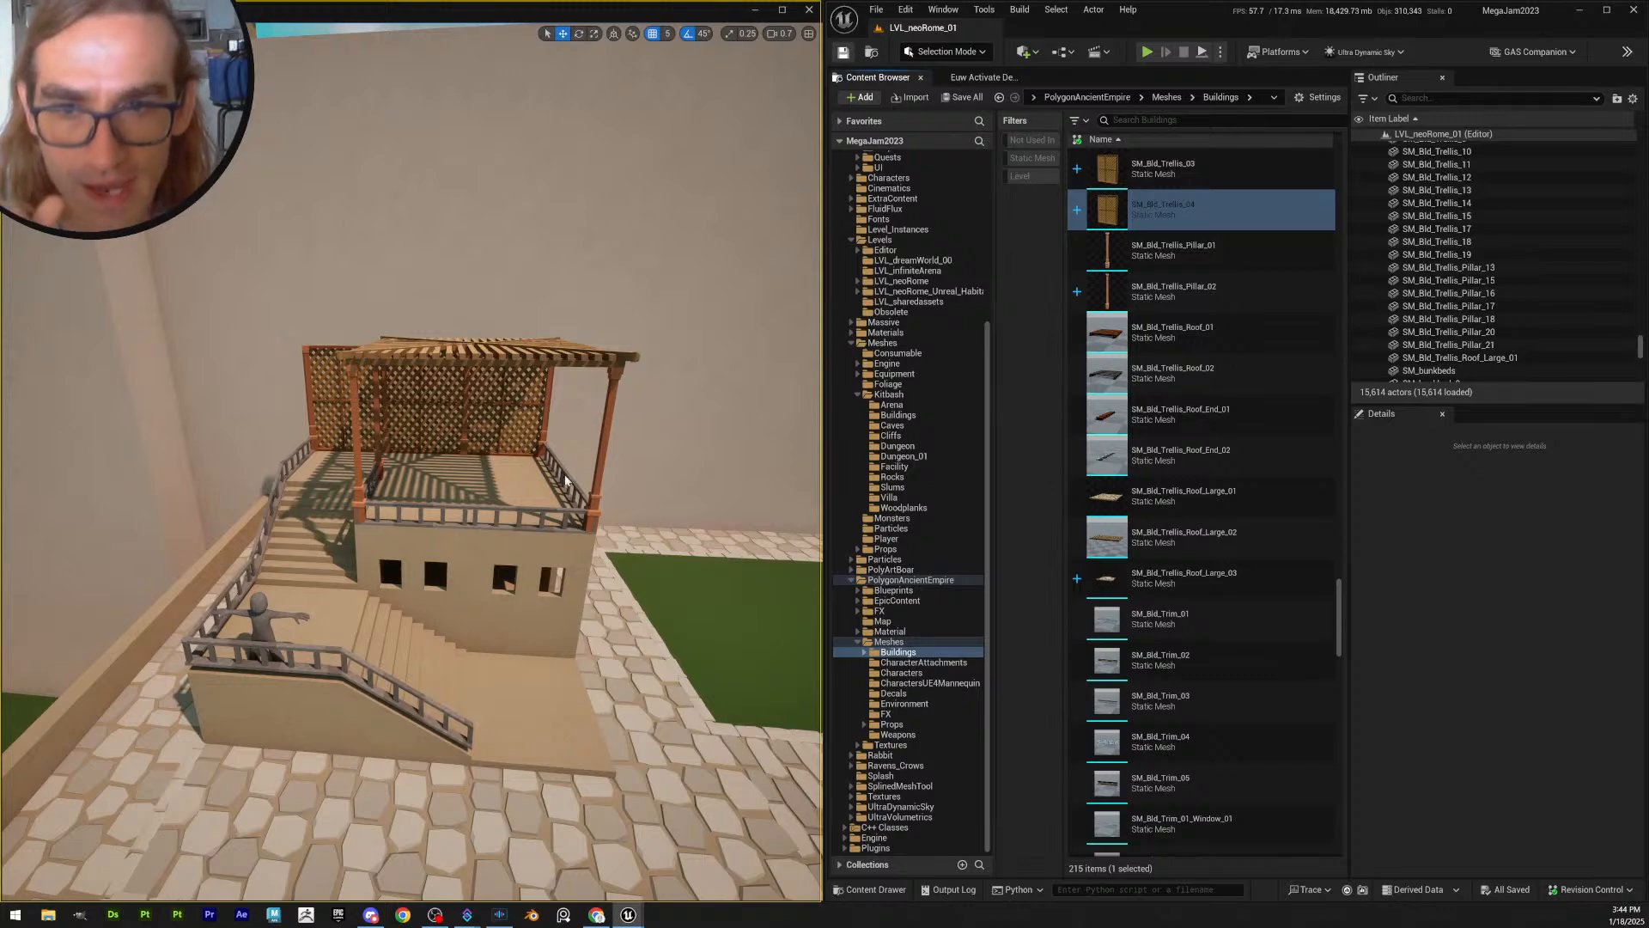
- Nudge trellis panel SM_Bld_Trellis_17 5 units along the back wall, away from the end pillar towards the neighbouring panels
{"action": "right_click_drag", "start_coordinate": [632, 379], "coordinate": [625, 458]}
{"action": "key", "text": "w"}
{"action": "scroll", "coordinate": [632, 379], "scroll_direction": "down", "scroll_amount": 2}
{"action": "key", "text": "w"}
{"action": "key", "text": "s"}
{"action": "key", "text": "w"}
{"action": "left_click", "coordinate": [625, 458]}
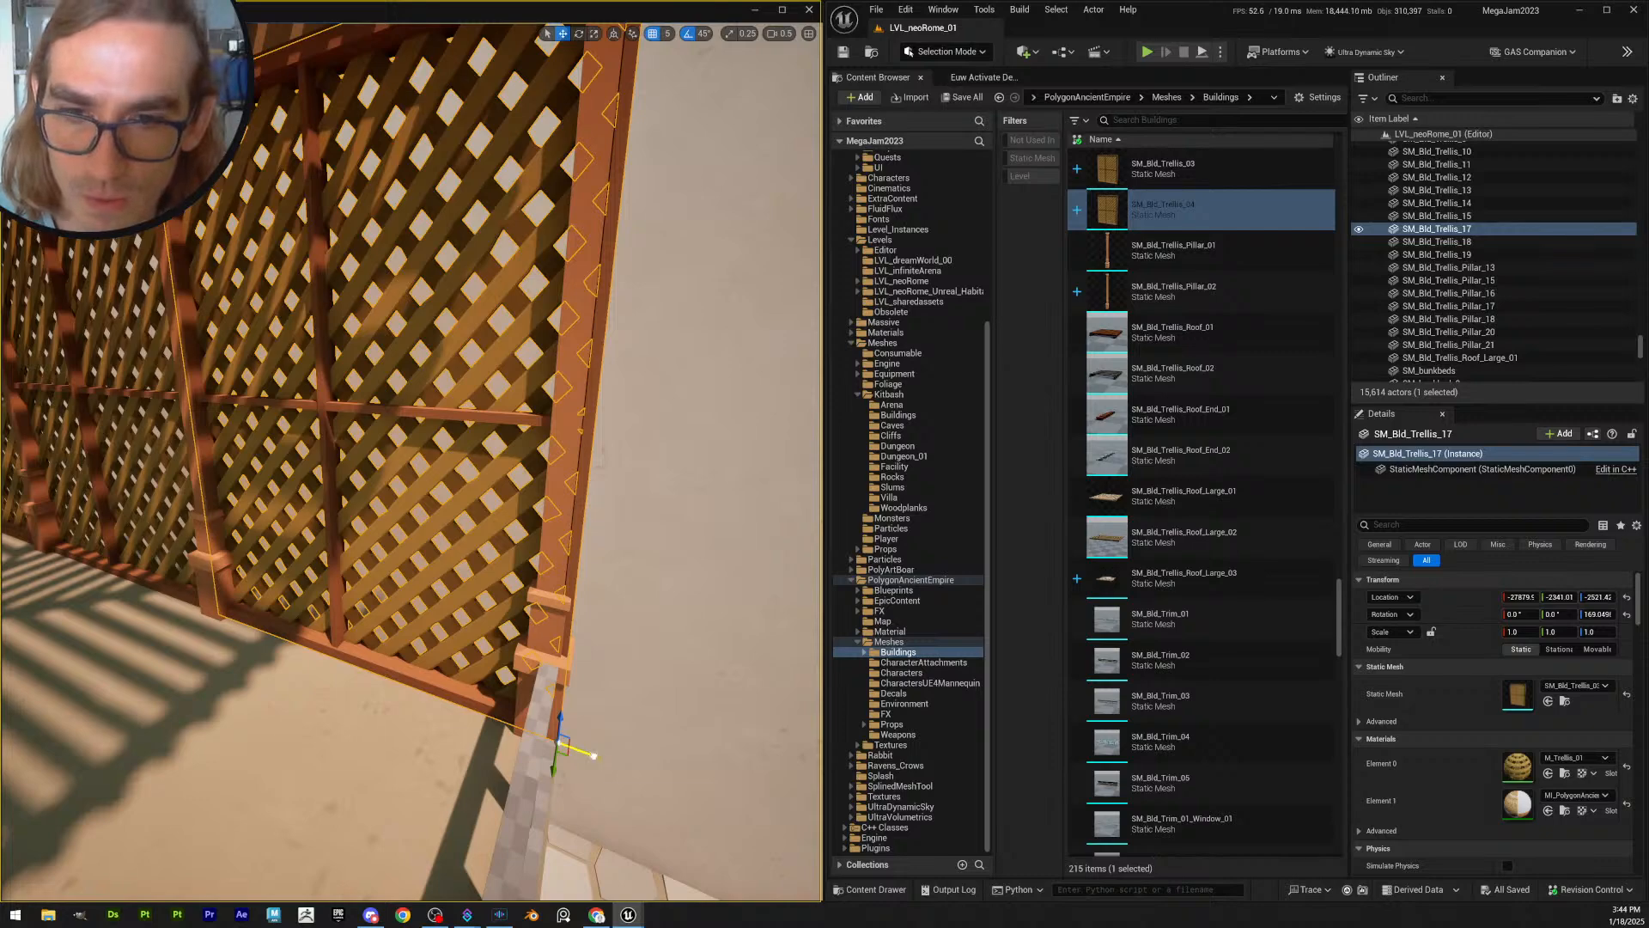
{"action": "left_click_drag", "start_coordinate": [589, 755], "coordinate": [579, 752]}
{"action": "key", "text": "s"}
- Nudge trellis panel SM_Bld_Trellis_19 along the back wall towards SM_Bld_Trellis_18
{"action": "right_click_drag", "start_coordinate": [572, 713], "coordinate": [434, 653]}
{"action": "key", "text": "Escape"}
{"action": "right_click_drag", "start_coordinate": [581, 636], "coordinate": [581, 636]}
{"action": "left_click", "coordinate": [582, 636]}
{"action": "right_click_drag", "start_coordinate": [339, 678], "coordinate": [339, 677]}
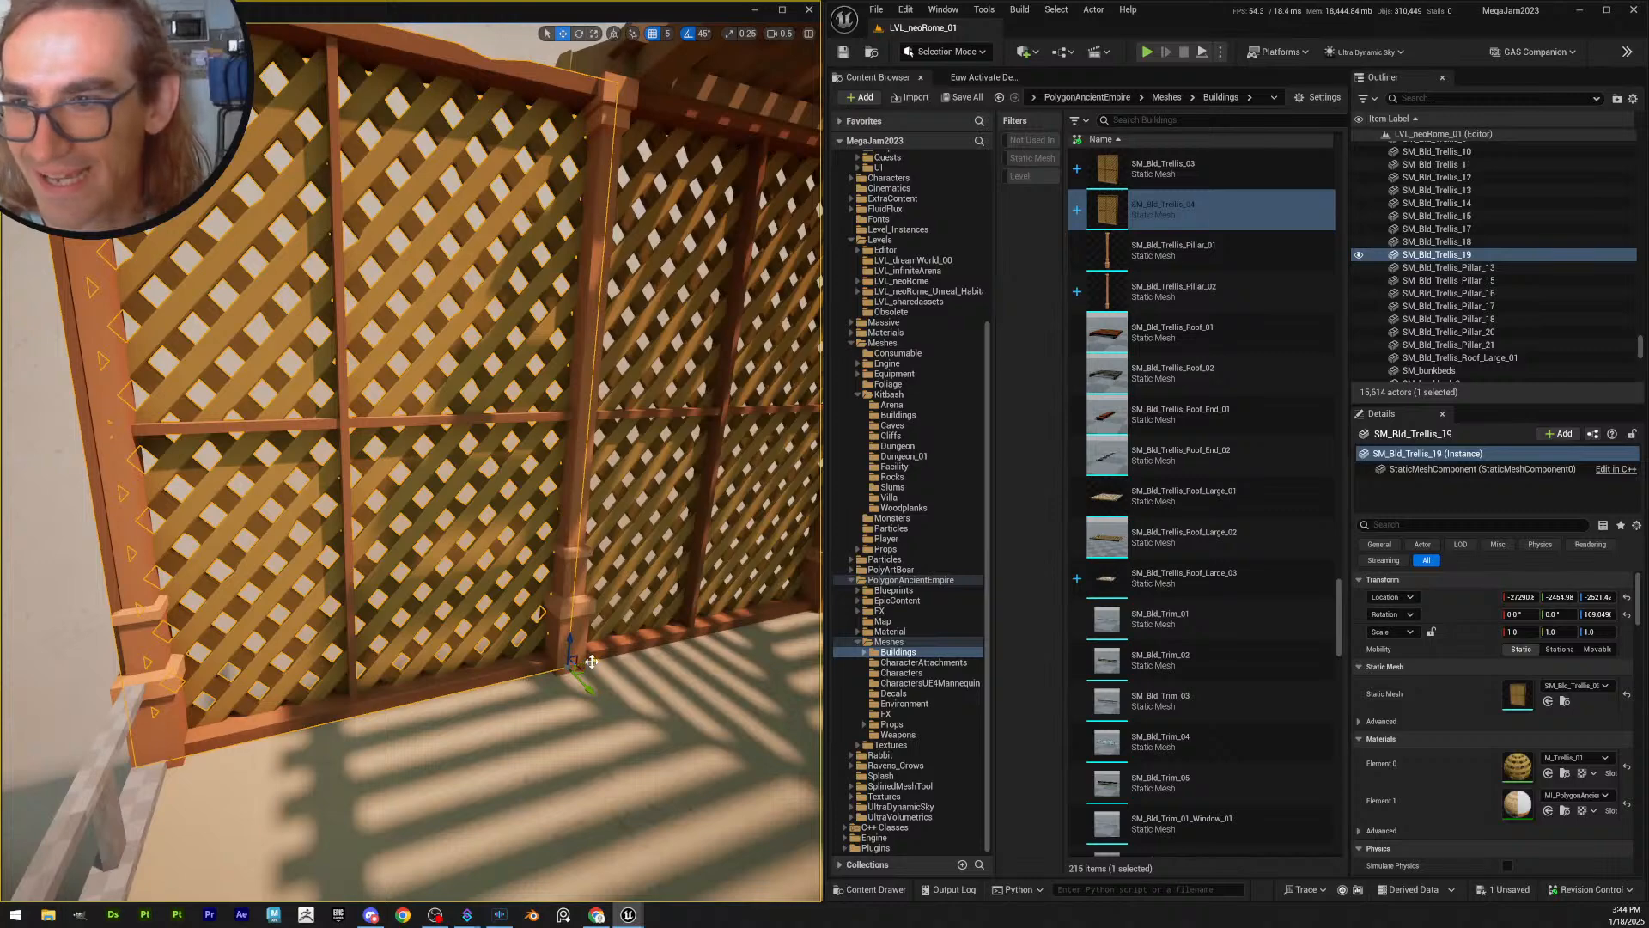
{"action": "key", "text": "Escape"}
{"action": "right_click_drag", "start_coordinate": [597, 662], "coordinate": [597, 661]}
{"action": "right_click_drag", "start_coordinate": [347, 696], "coordinate": [347, 696]}
{"action": "left_click", "coordinate": [444, 655]}
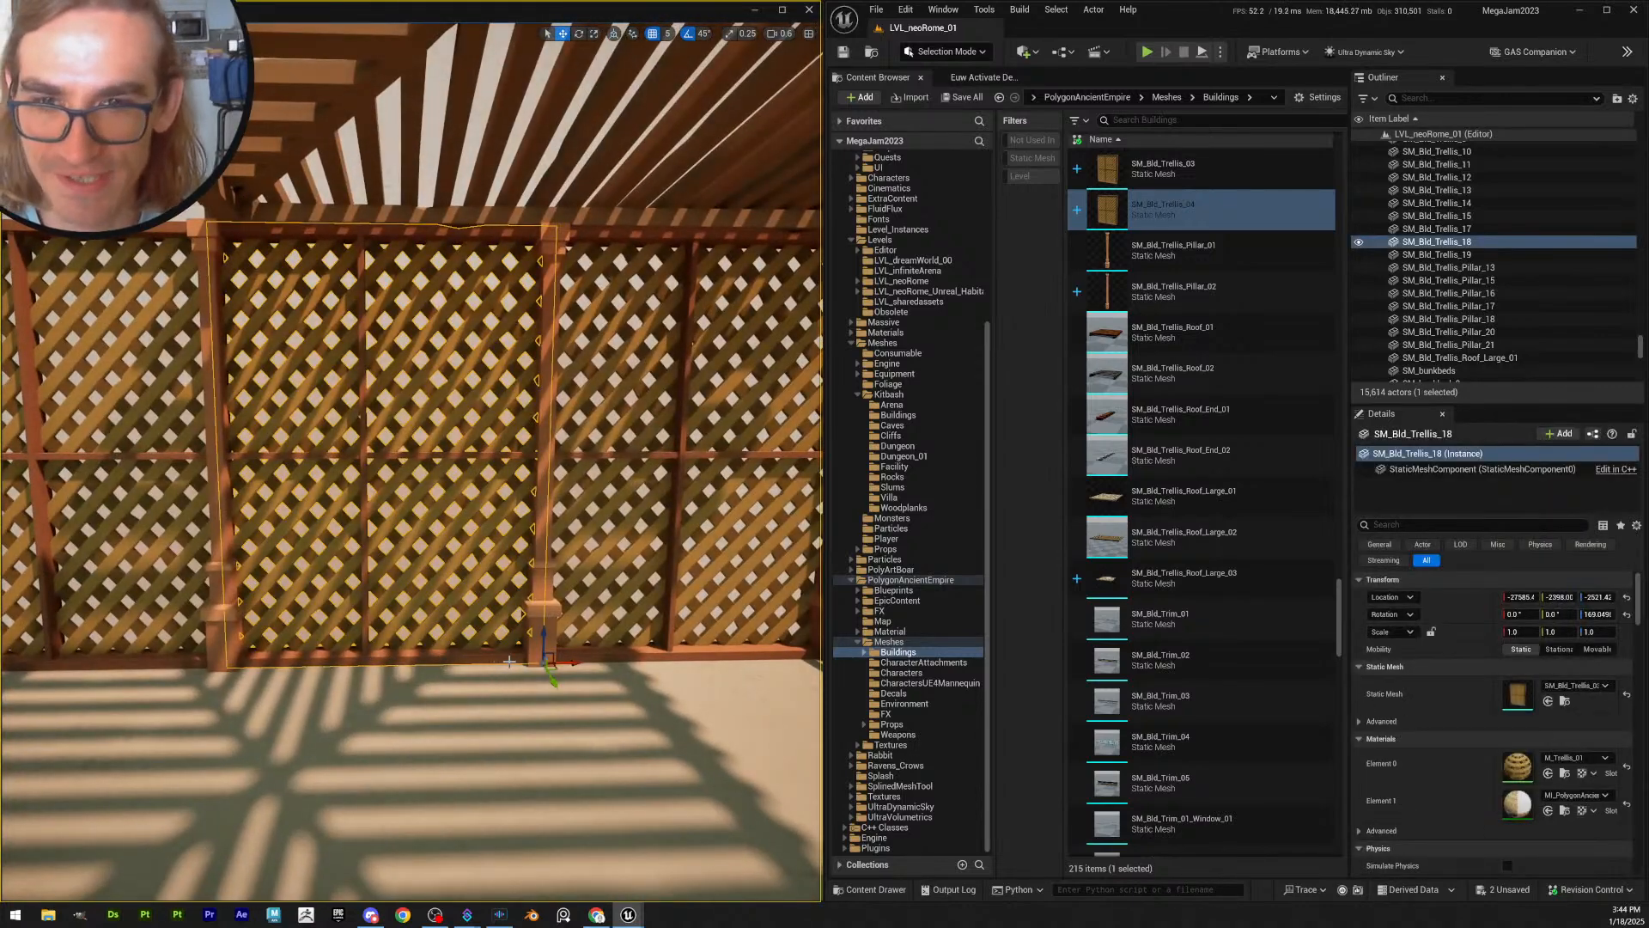
{"action": "key", "text": "Escape"}
{"action": "right_click_drag", "start_coordinate": [445, 655], "coordinate": [445, 654]}
{"action": "right_click_drag", "start_coordinate": [347, 696], "coordinate": [347, 696]}
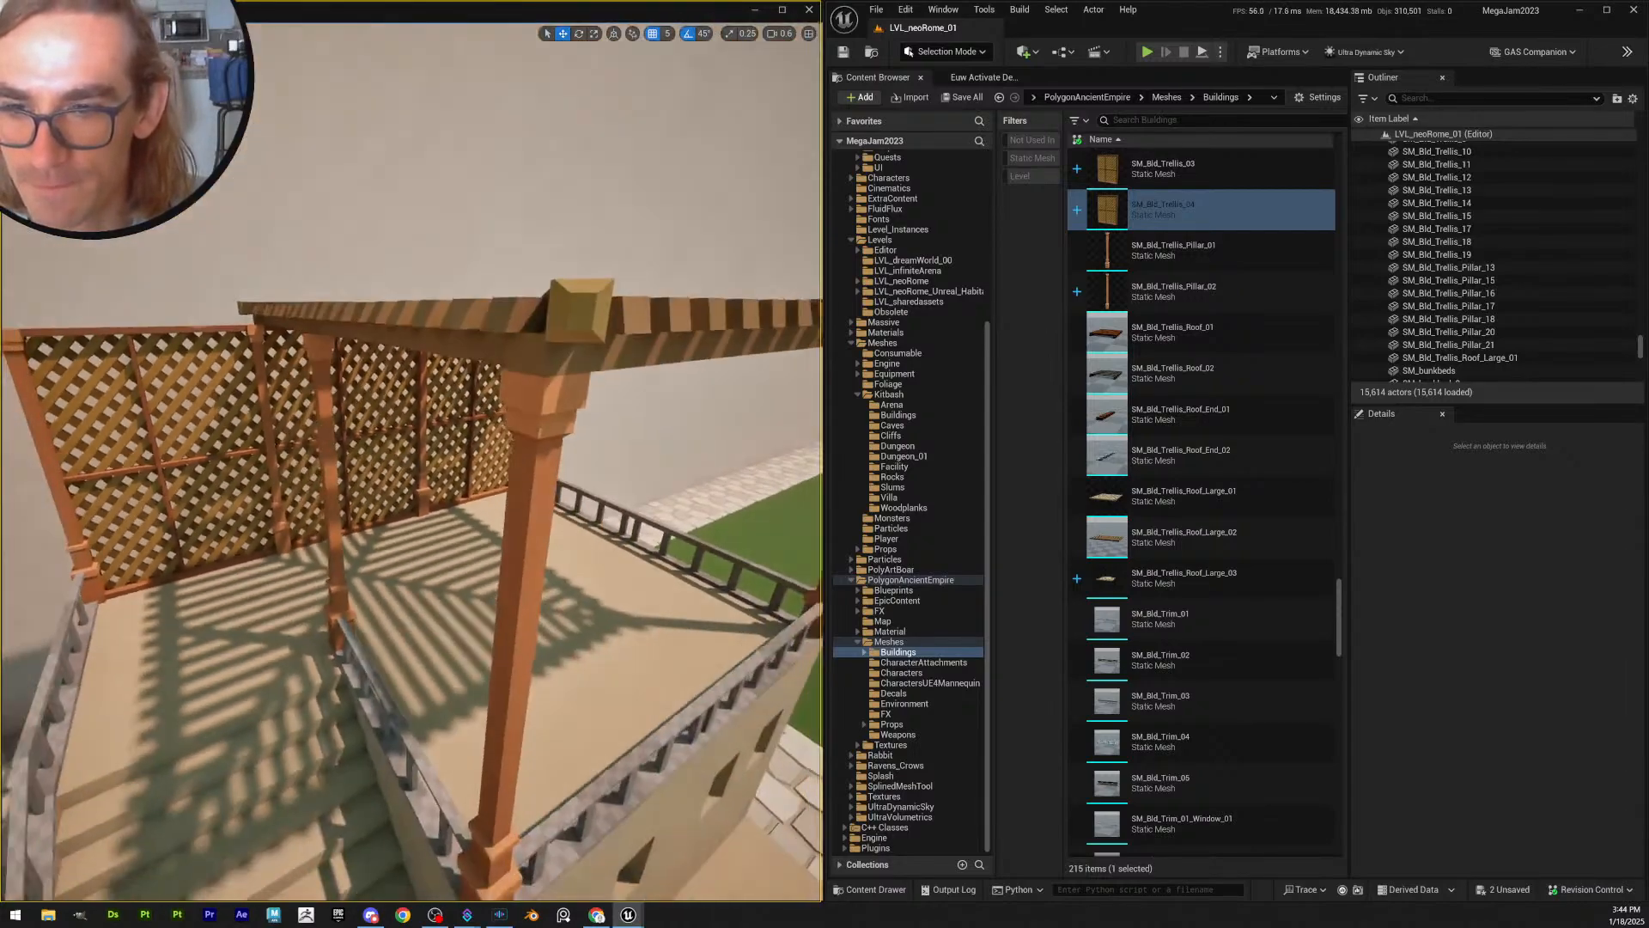
- Duplicate the four terrace floor tiles and raise the copies to the pergola roof as a solid ceiling
{"action": "left_click", "coordinate": [400, 530]}
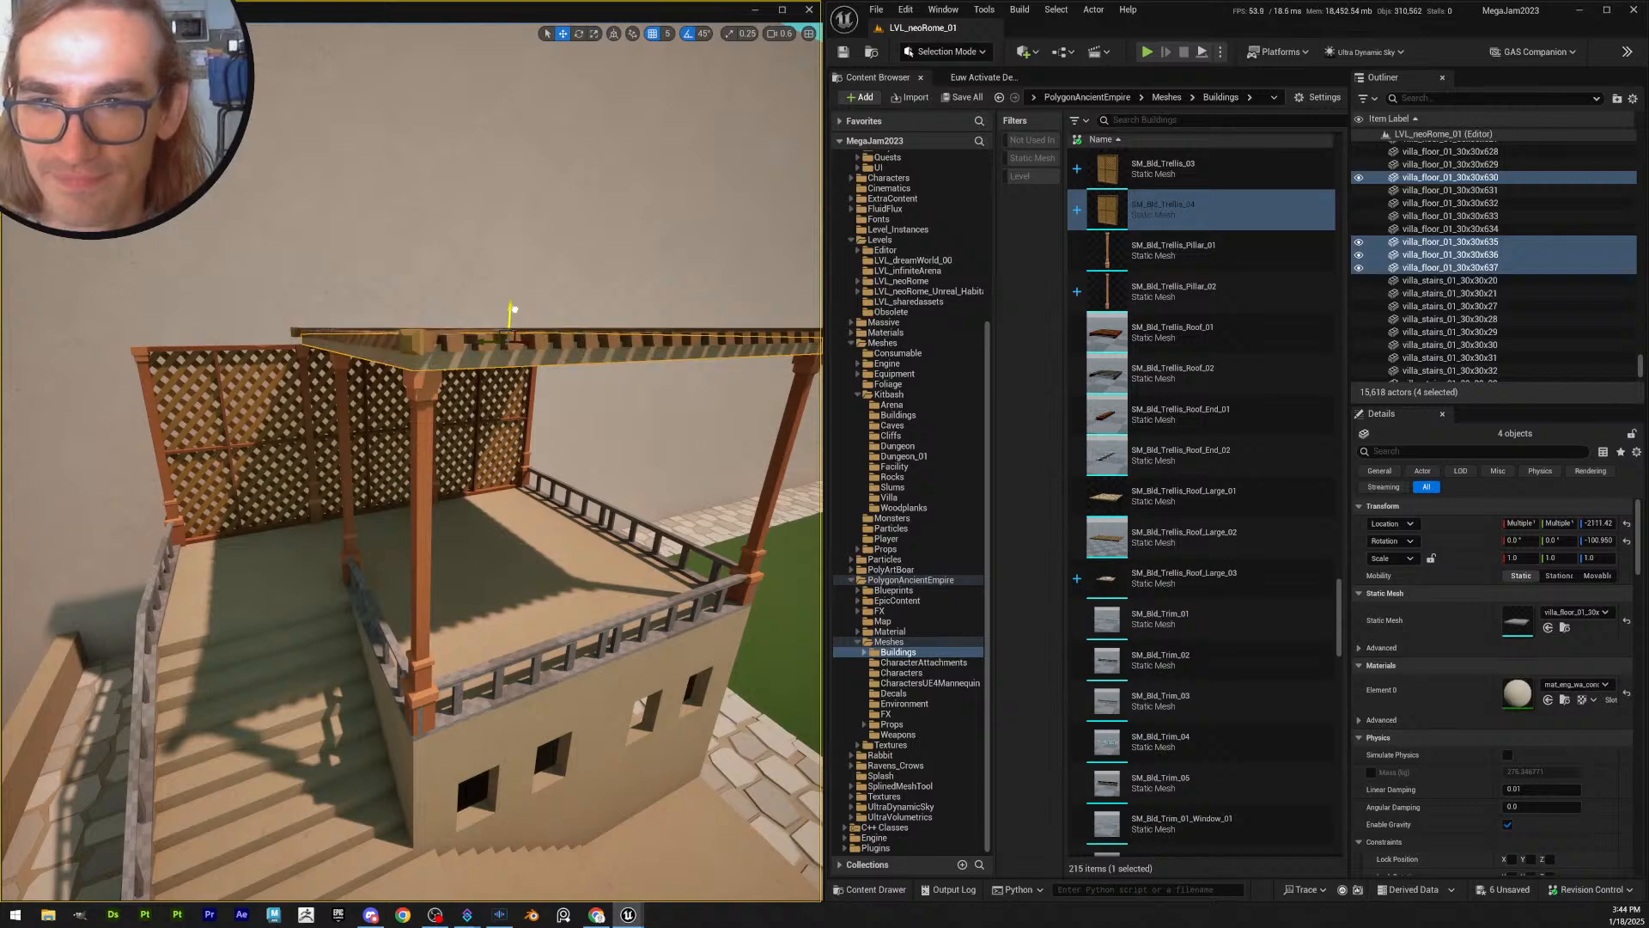
{"action": "right_click_drag", "start_coordinate": [347, 696], "coordinate": [347, 696]}
{"action": "key", "text": "Escape"}
- Nudge pillar SM_Bld_Trellis_Pillar_20 and trellis panel SM_Bld_Trellis_19 into line at their shared joint on the back wall
{"action": "left_click", "coordinate": [334, 475]}
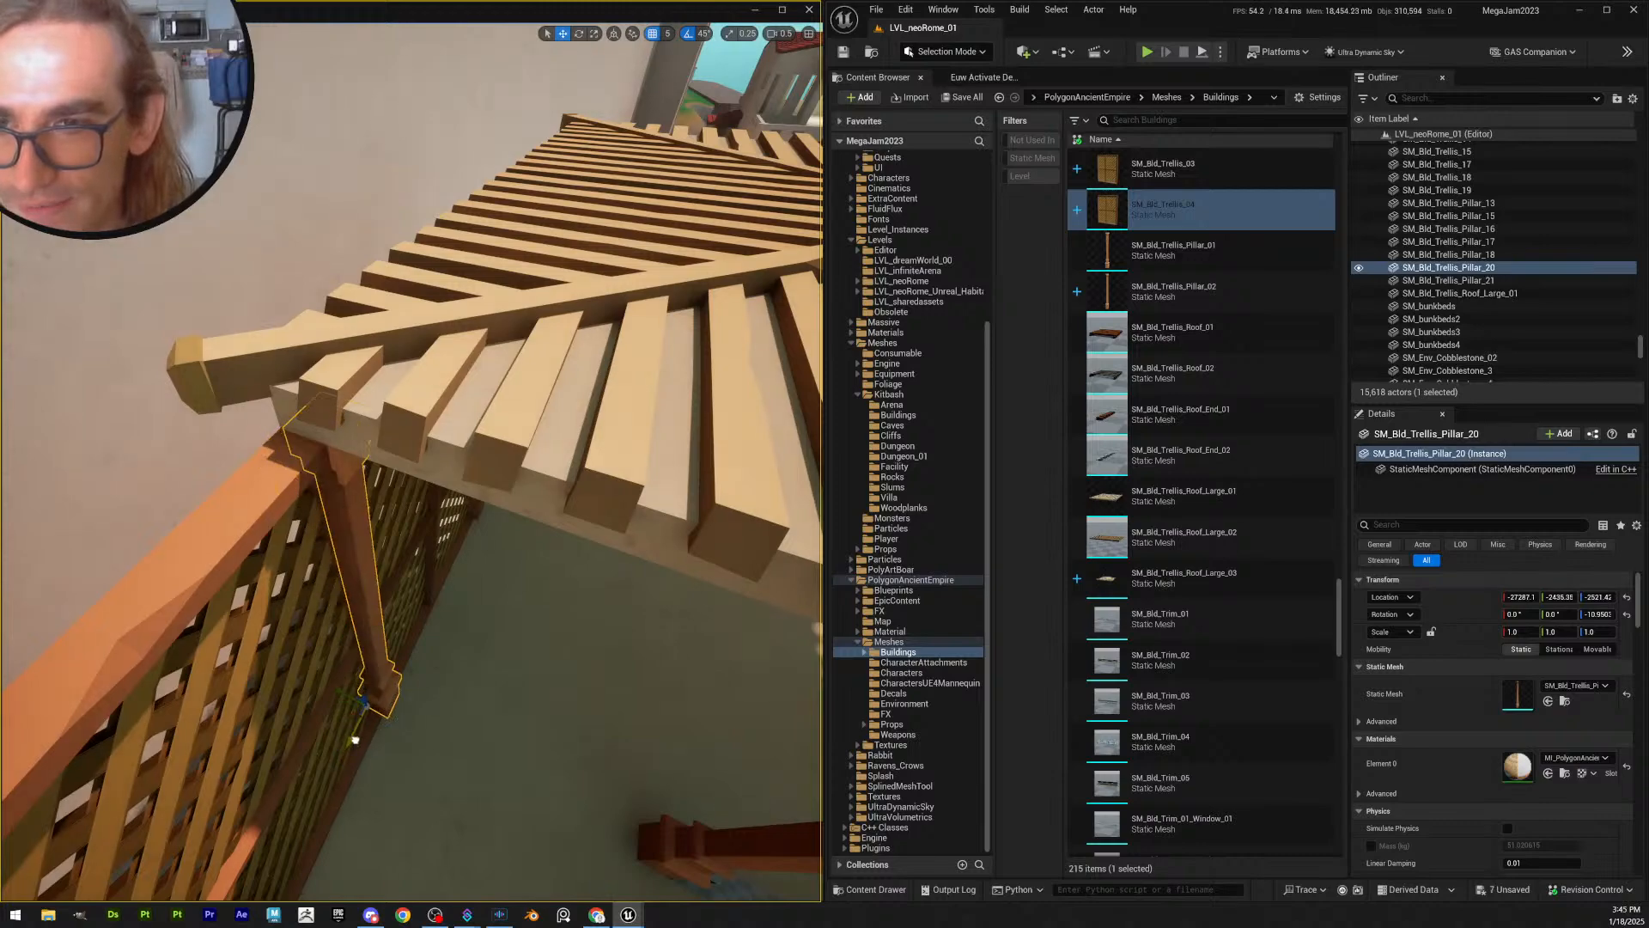
{"action": "key", "text": "Escape"}
{"action": "right_click_drag", "start_coordinate": [383, 715], "coordinate": [383, 715]}
{"action": "right_click_drag", "start_coordinate": [334, 546], "coordinate": [333, 545]}
{"action": "left_click", "coordinate": [464, 653]}
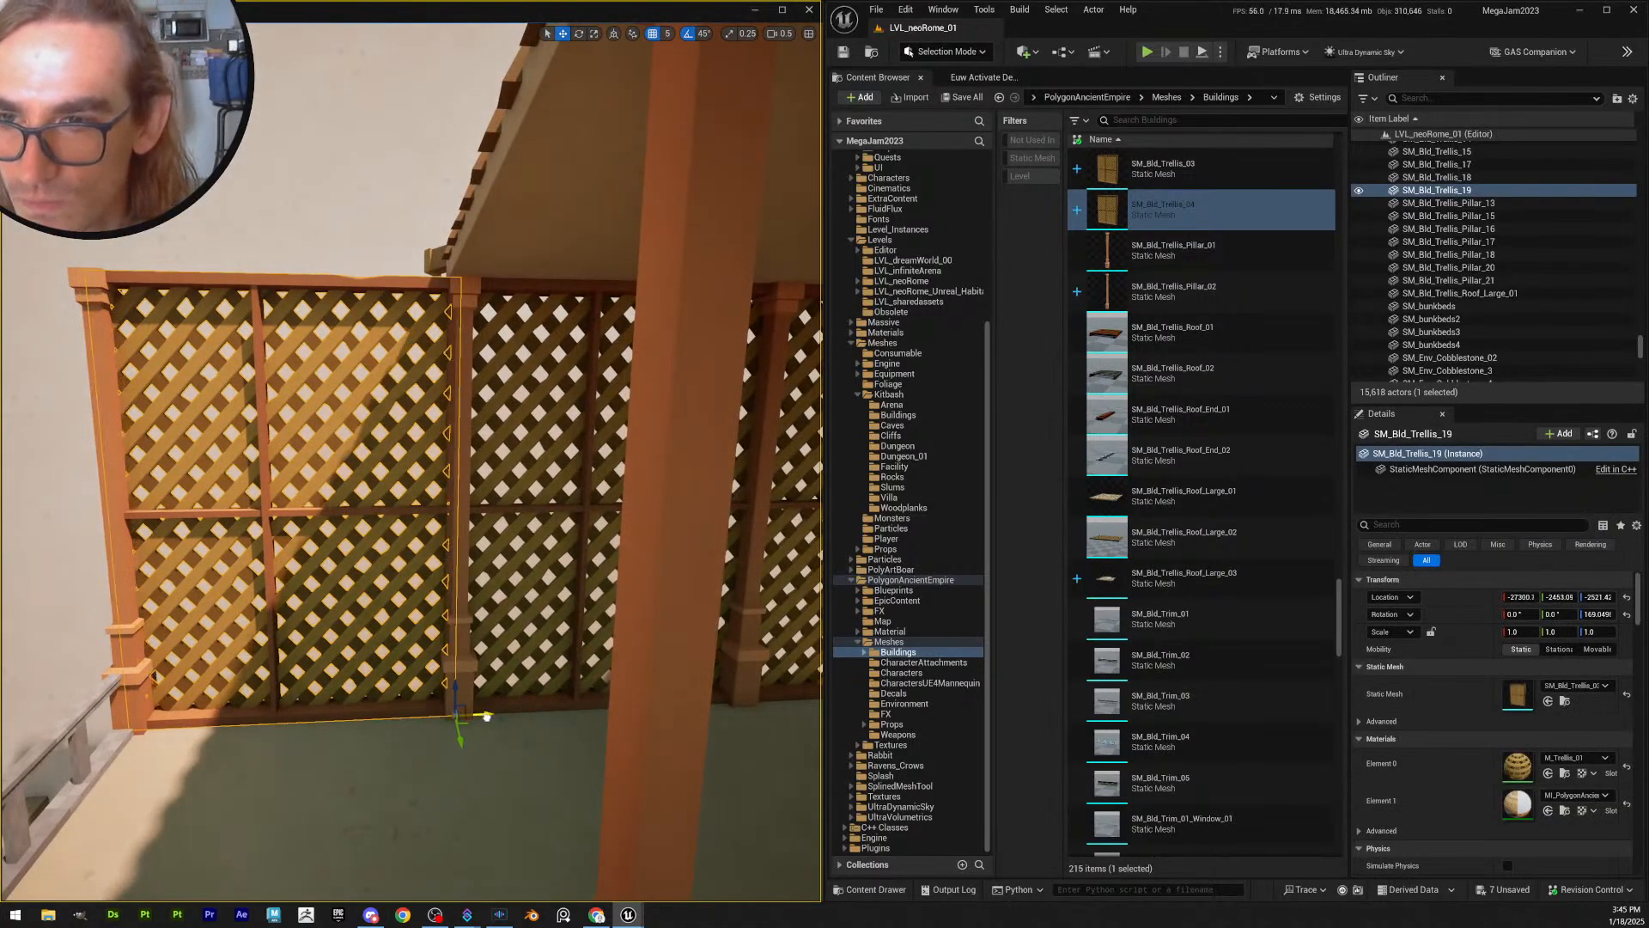
{"action": "key", "text": "Escape"}
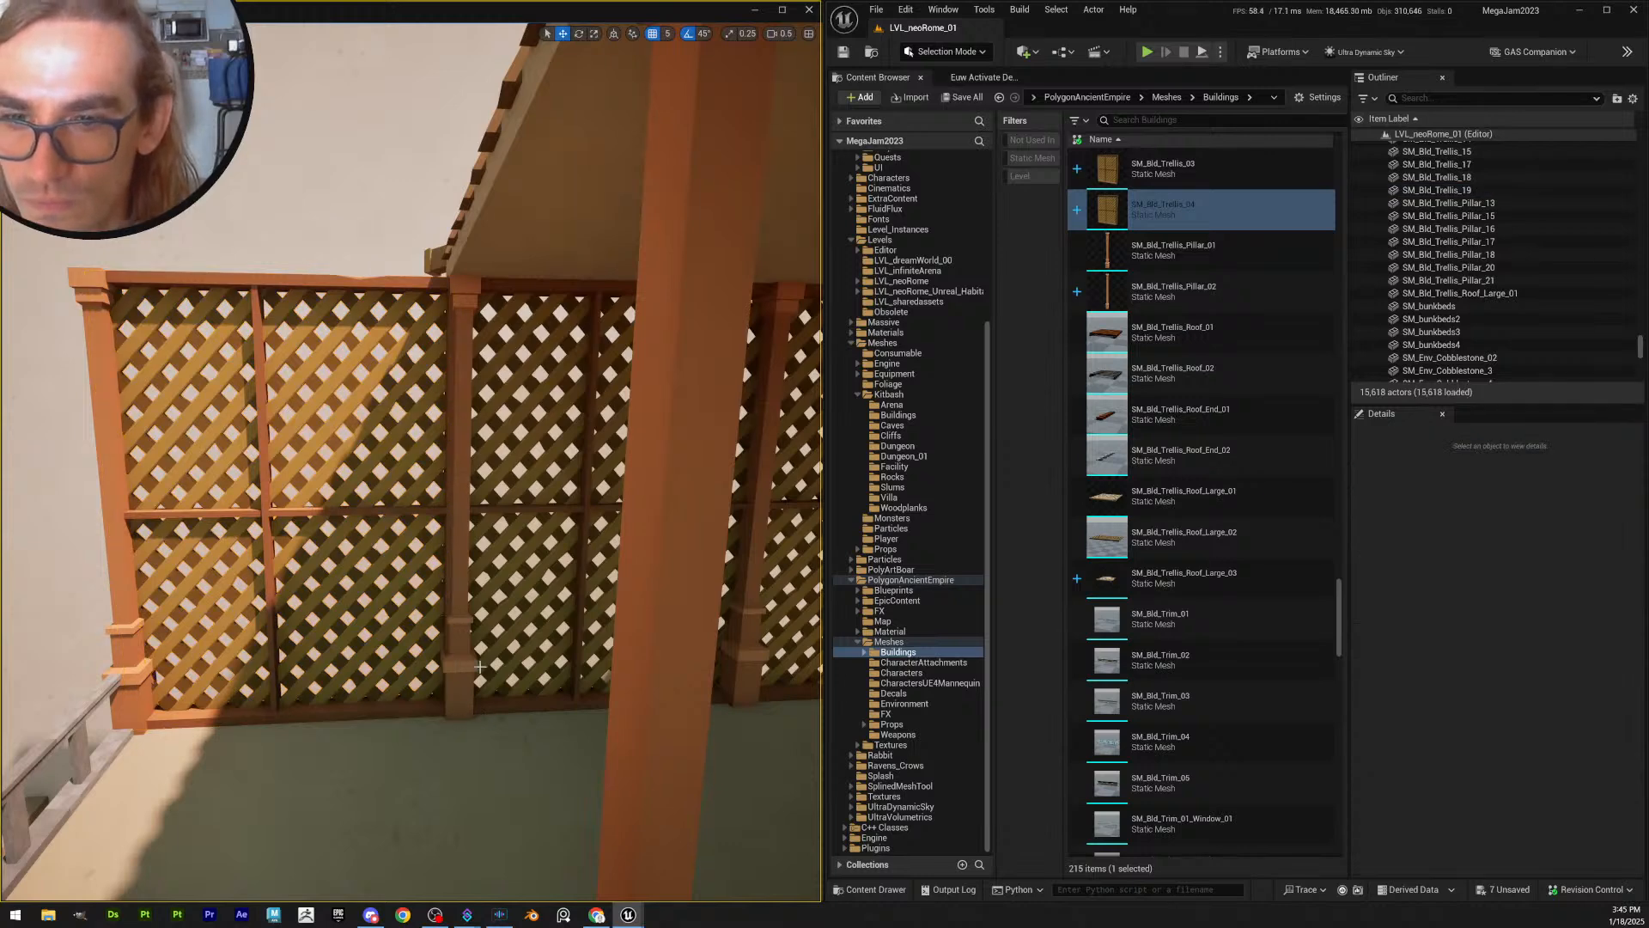
{"action": "right_click_drag", "start_coordinate": [481, 667], "coordinate": [347, 543]}
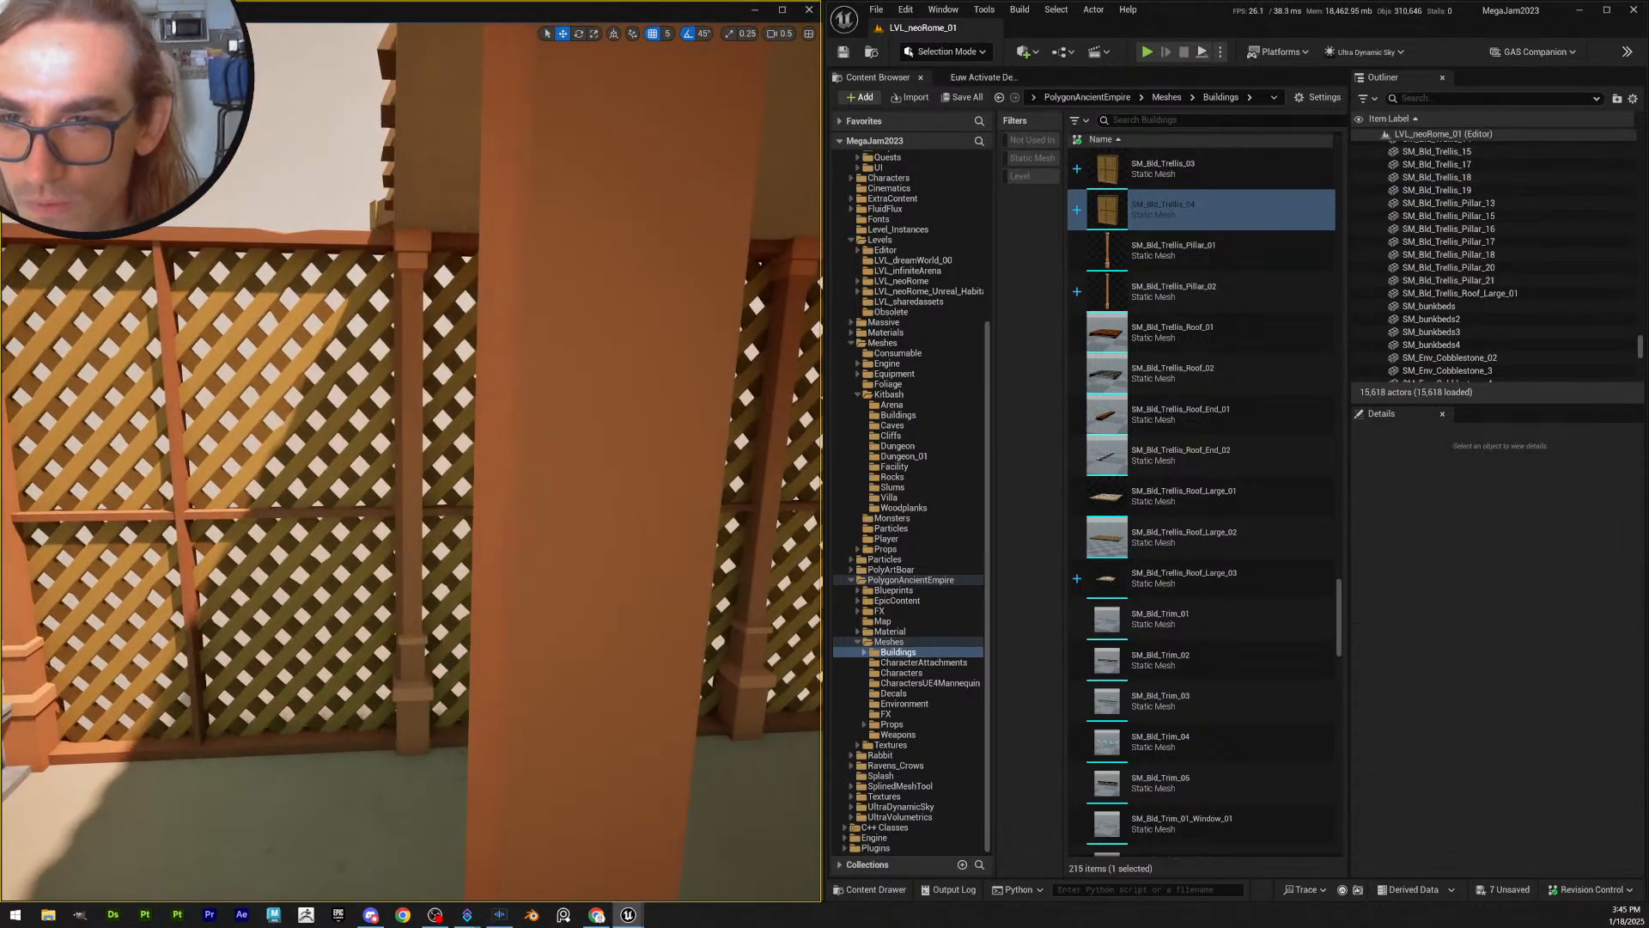
- Adjust trellis panel SM_Bld_Trellis_18 along the back wall at its joint with SM_Bld_Trellis_19, undoing the misplaced move
{"action": "right_click_drag", "start_coordinate": [468, 661], "coordinate": [430, 671]}
{"action": "left_click", "coordinate": [469, 662]}
{"action": "left_click_drag", "start_coordinate": [522, 704], "coordinate": [528, 705]}
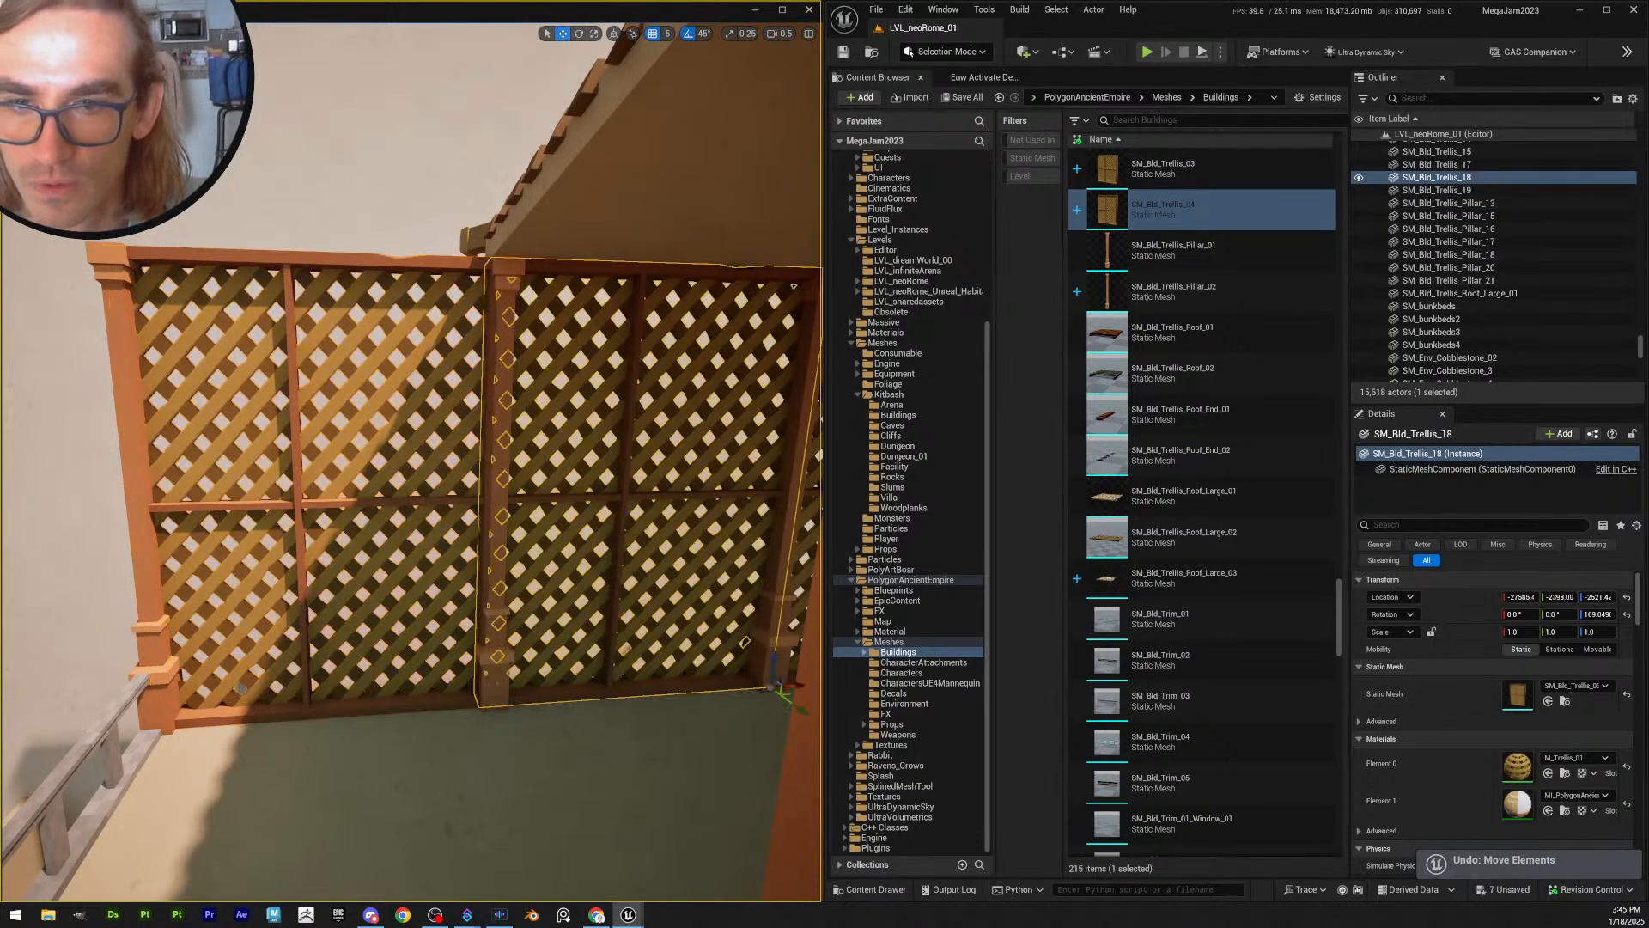
{"action": "right_click_drag", "start_coordinate": [527, 705], "coordinate": [490, 692]}
{"action": "key", "text": "Escape"}
{"action": "right_click_drag", "start_coordinate": [653, 688], "coordinate": [652, 688]}
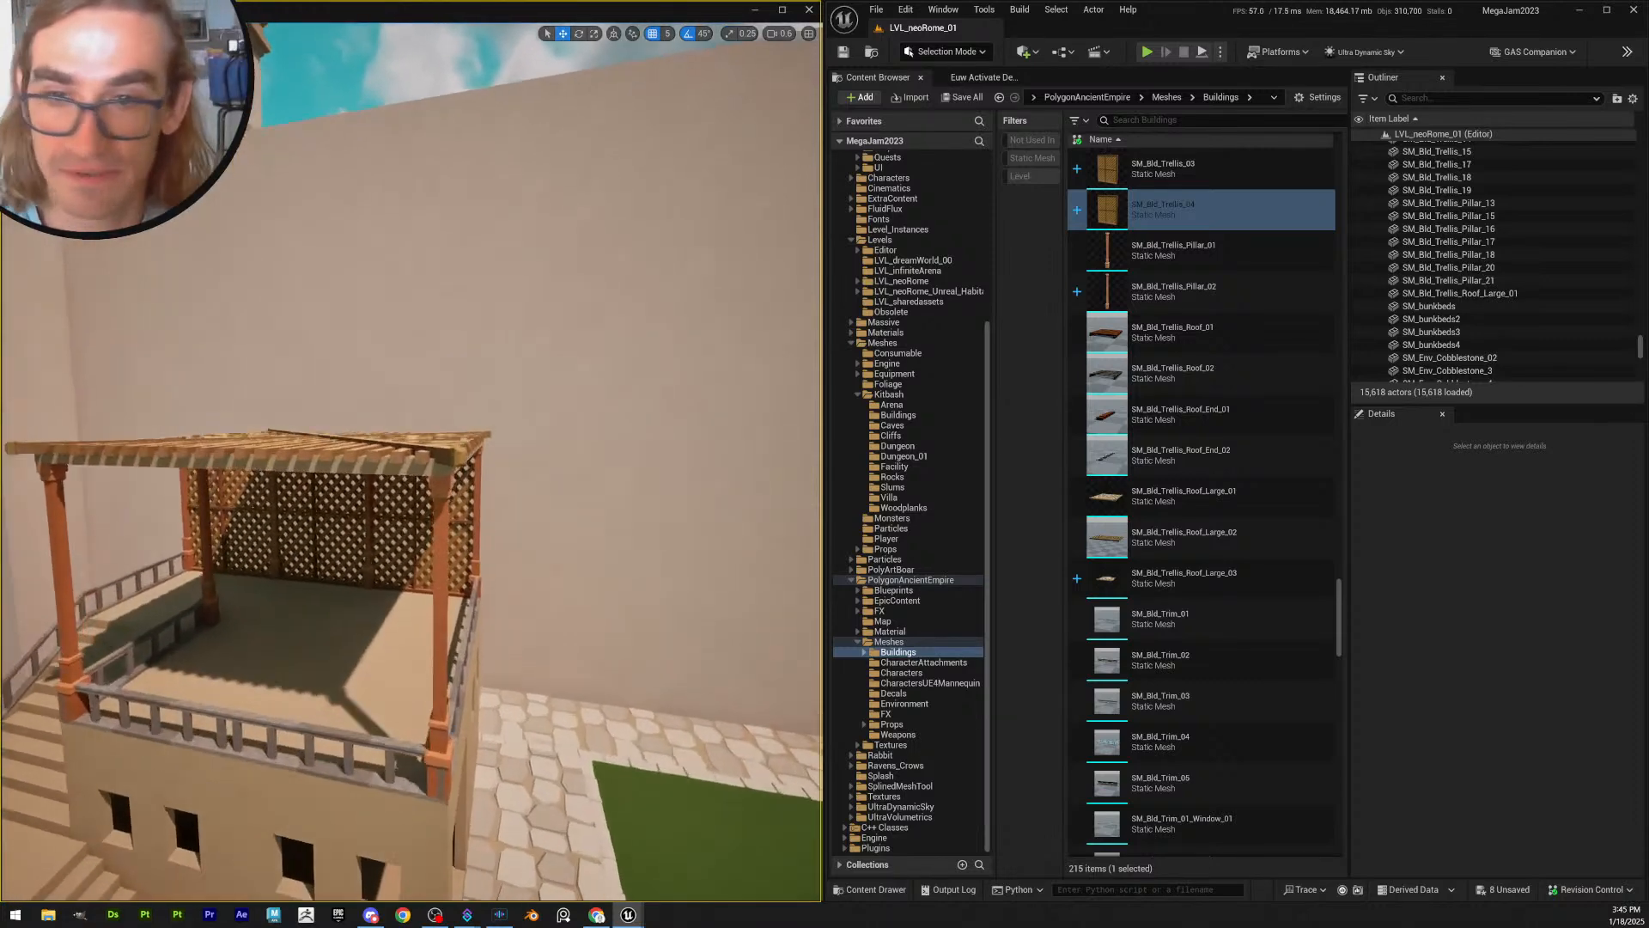
{"action": "right_click_drag", "start_coordinate": [653, 687], "coordinate": [653, 687]}
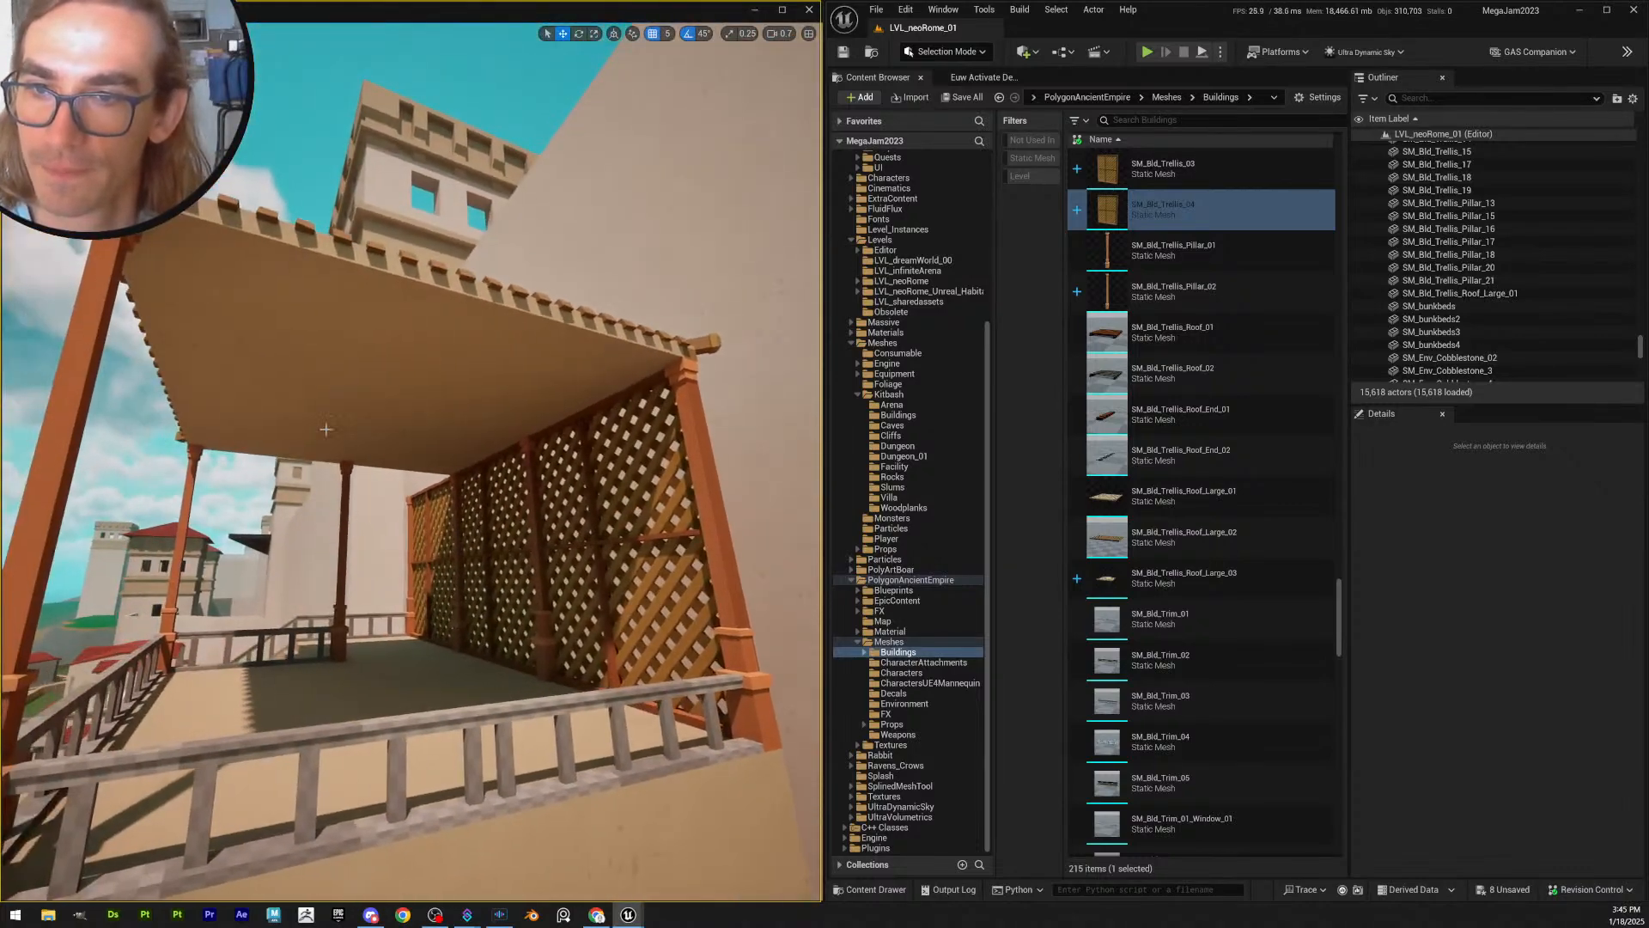
- Delete the four duplicated floor tiles under the pergola roof and save all content
{"action": "left_click", "coordinate": [405, 426]}
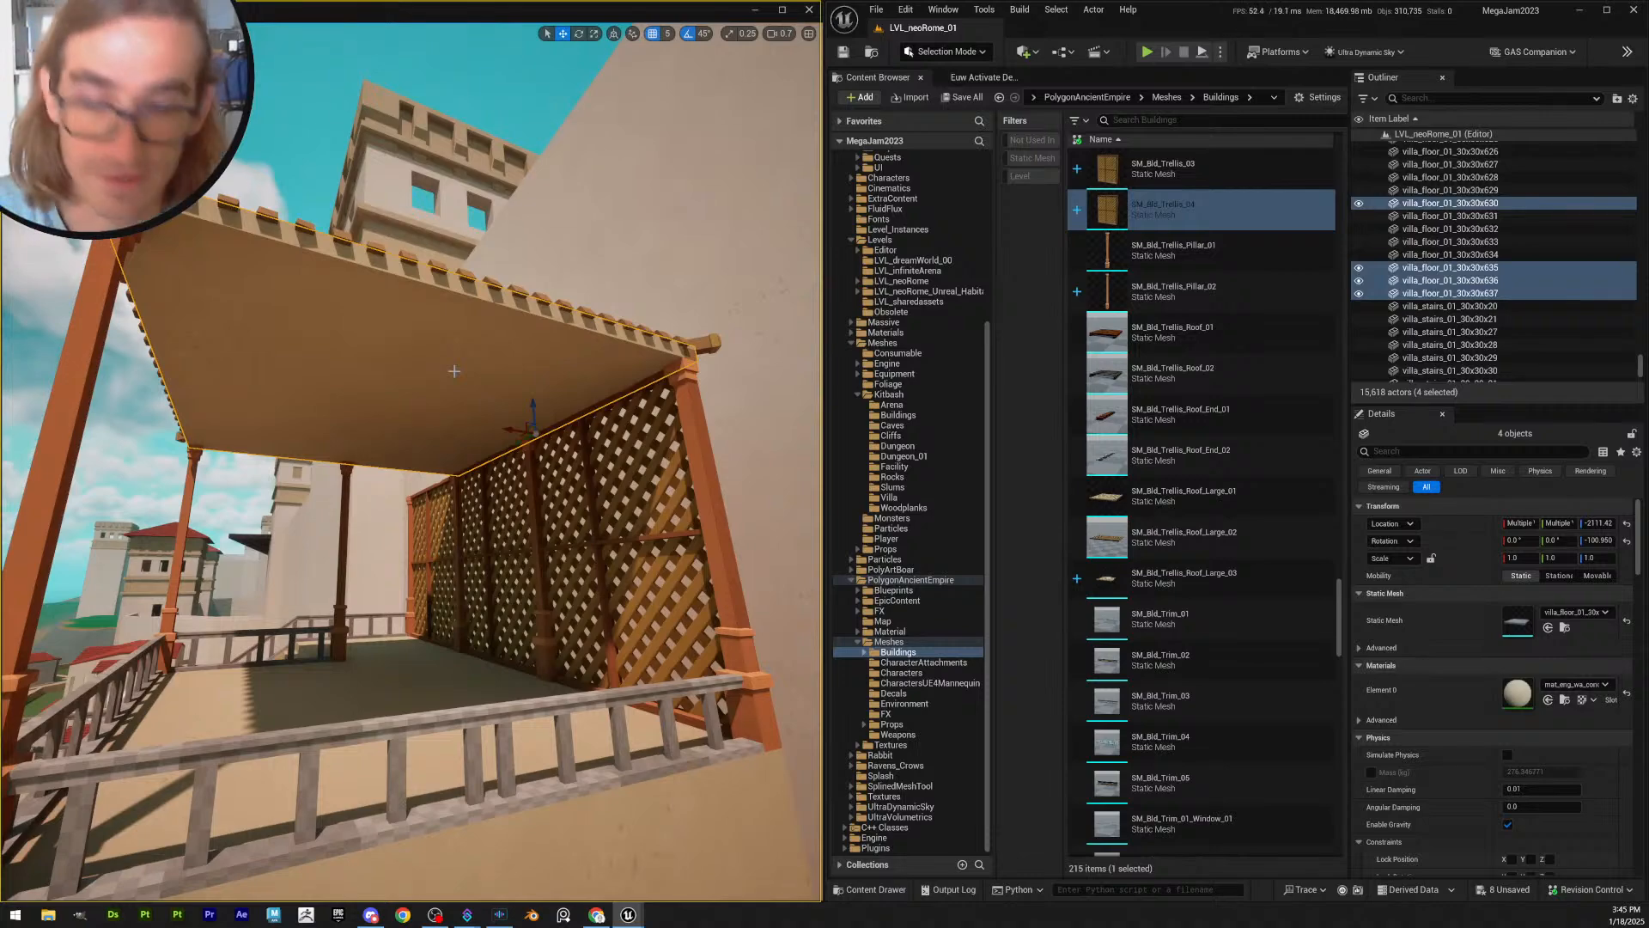
{"action": "key", "text": "Delete"}
{"action": "key", "text": "s"}
{"action": "right_click_drag", "start_coordinate": [494, 400], "coordinate": [585, 558]}
{"action": "key", "text": "e"}
{"action": "scroll", "coordinate": [532, 498], "scroll_direction": "up", "scroll_amount": 2}
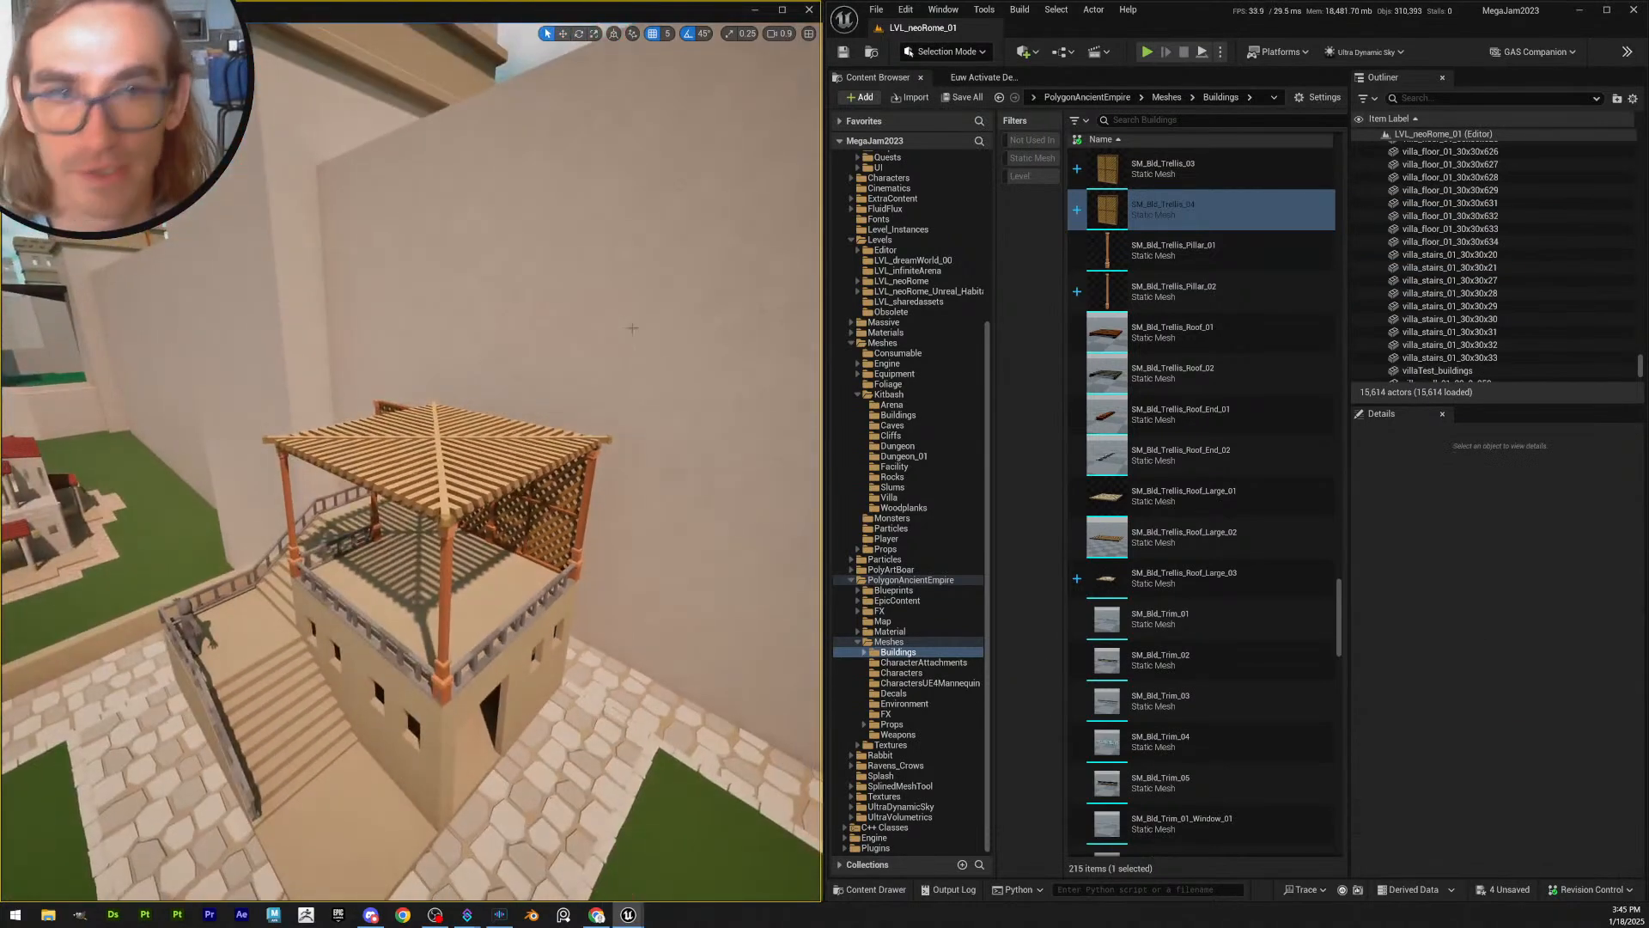
{"action": "left_click", "coordinate": [966, 100]}
{"action": "left_click", "coordinate": [929, 603]}
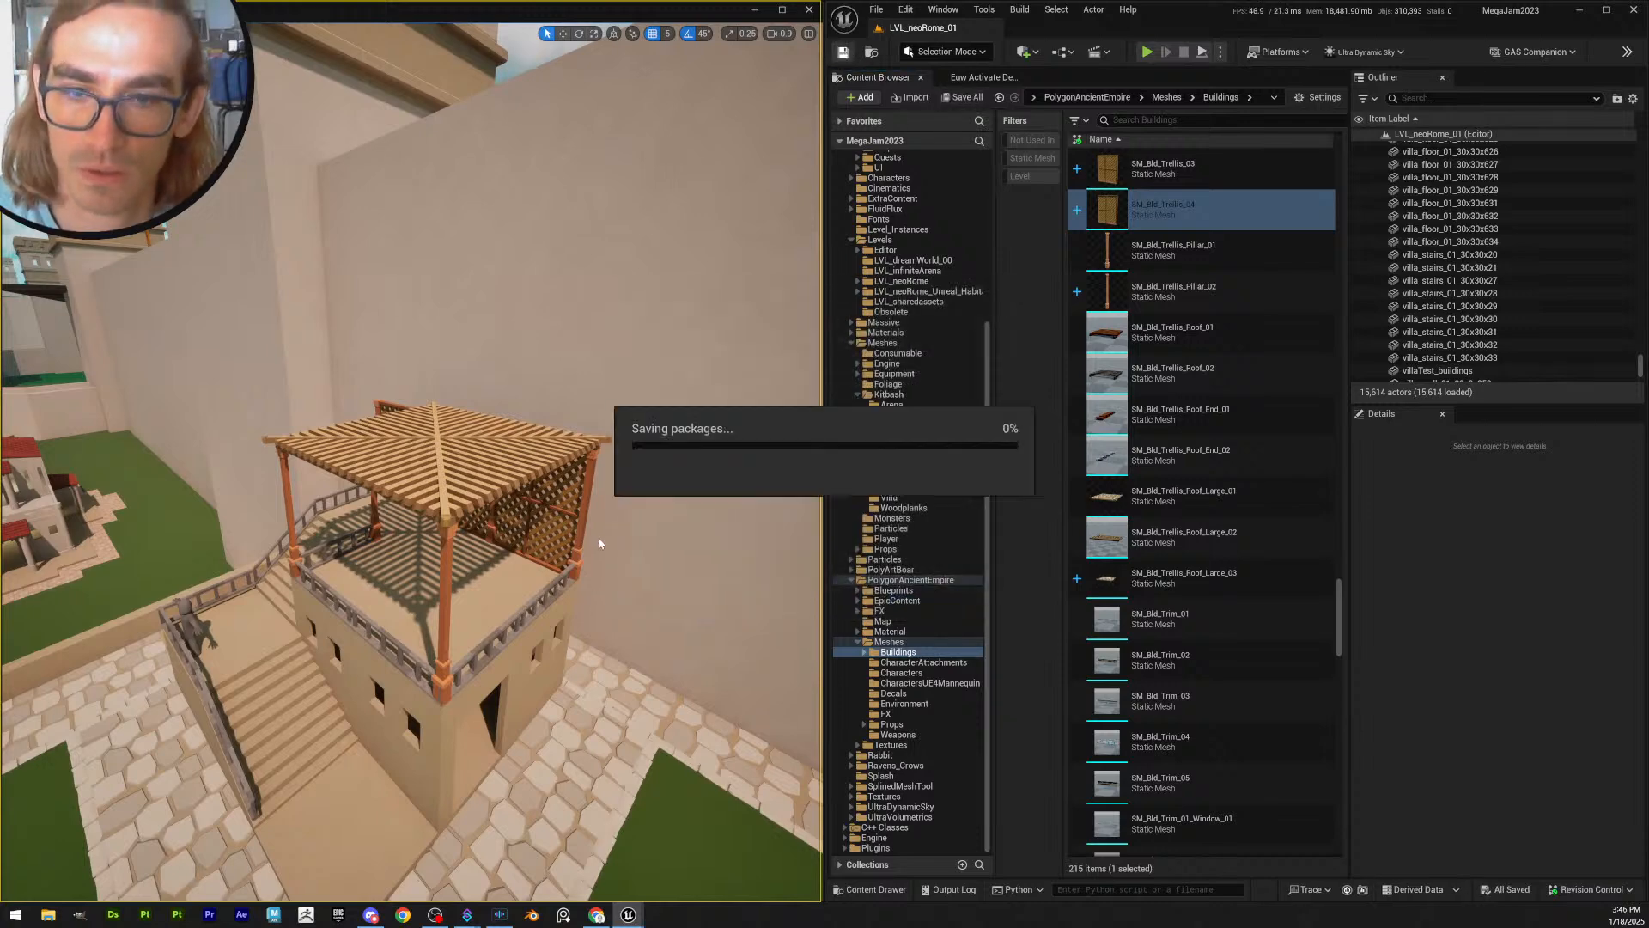
- Examine the spacing of the back wall's panels and pillars from inside the pergola, including the end pillar
{"action": "right_click_drag", "start_coordinate": [599, 543], "coordinate": [667, 436]}
{"action": "key", "text": "w"}
{"action": "scroll", "coordinate": [612, 421], "scroll_direction": "down", "scroll_amount": 2}
{"action": "key", "text": "d"}
{"action": "key", "text": "a"}
{"action": "key", "text": "w"}
{"action": "key", "text": "w"}
{"action": "key", "text": "s"}
{"action": "key", "text": "d"}
{"action": "right_click_drag", "start_coordinate": [573, 598], "coordinate": [593, 569]}
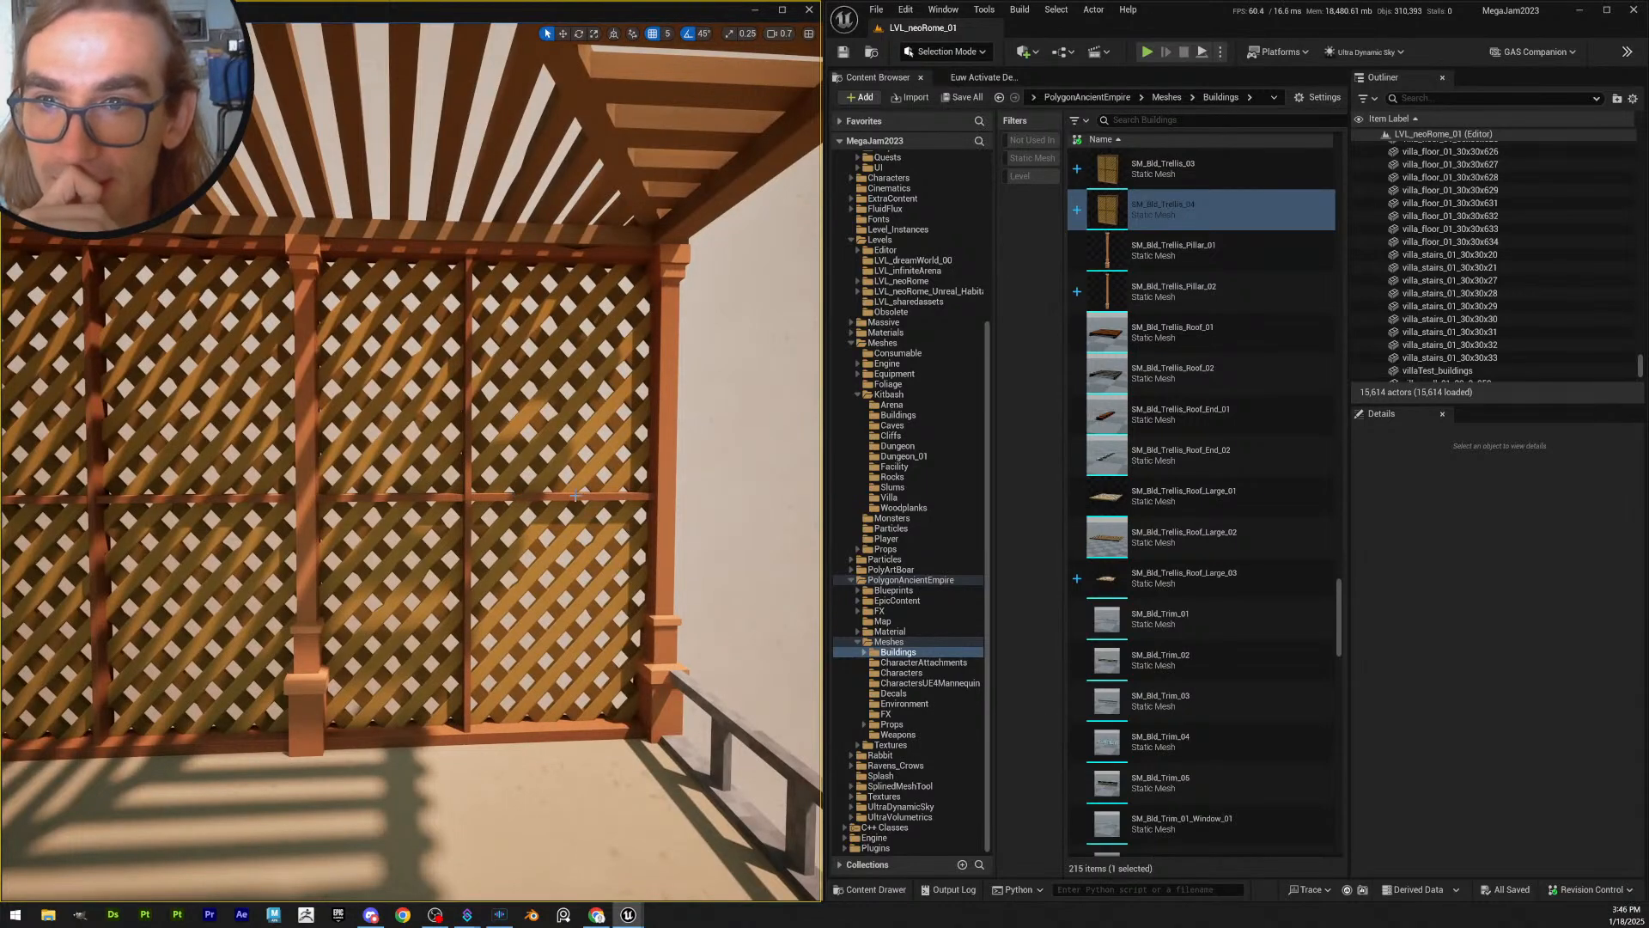
{"action": "right_click_drag", "start_coordinate": [650, 597], "coordinate": [721, 602]}
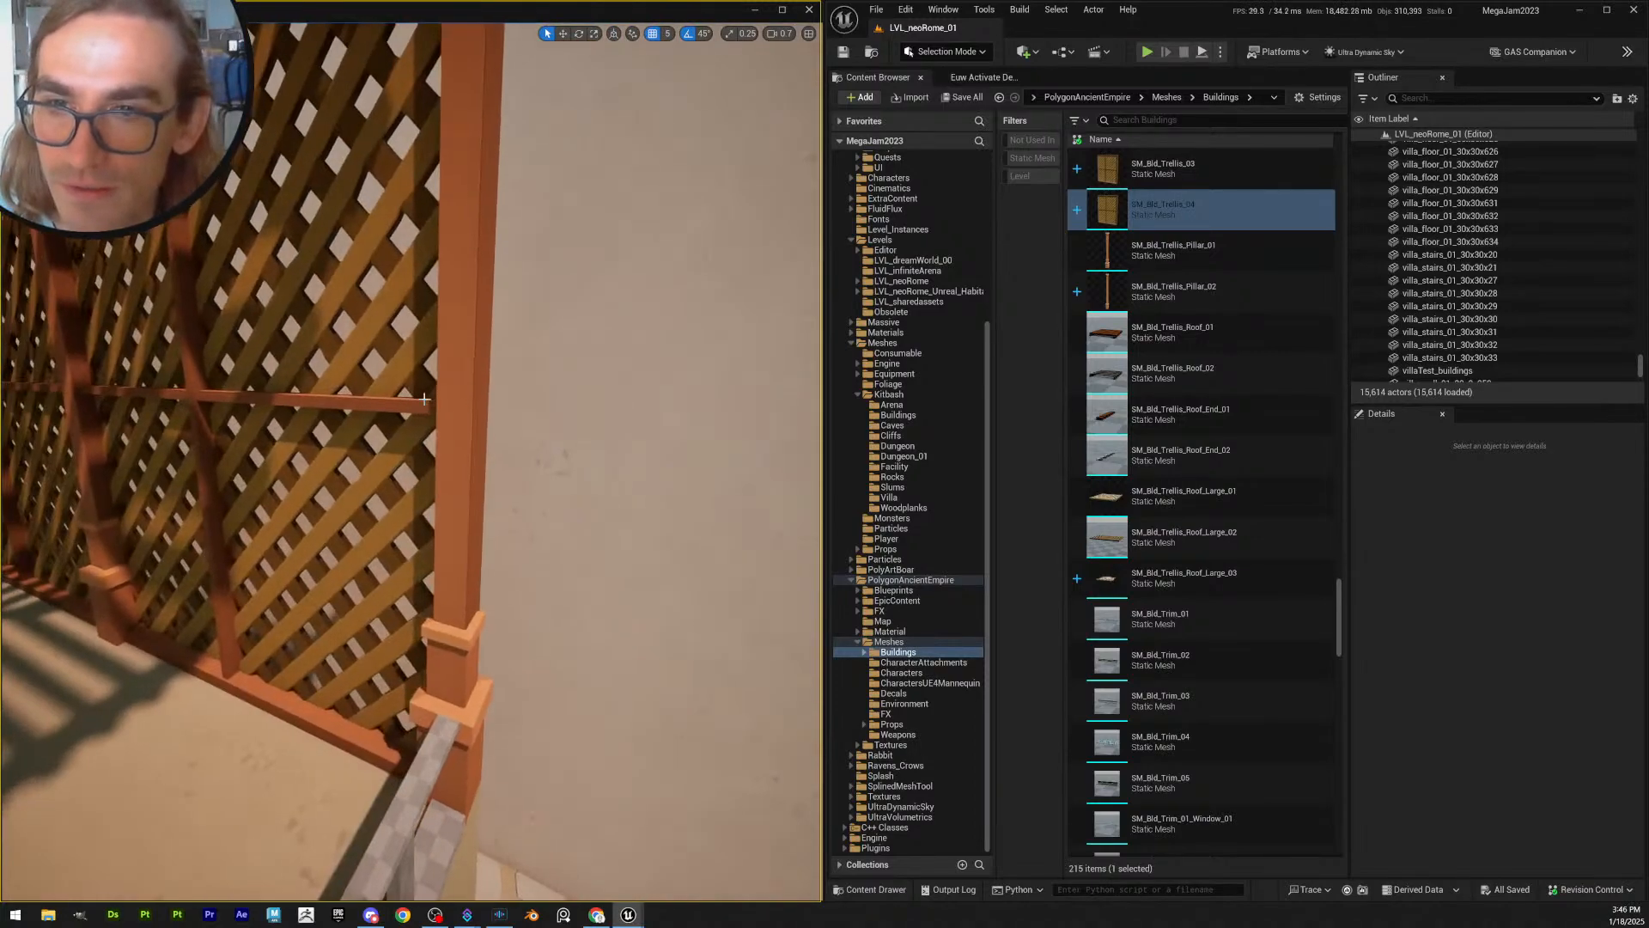
- Try to nudge trellis panel SM_Bld_Trellis_17 5 units along the back wall, and undo the move
{"action": "left_click", "coordinate": [406, 407]}
{"action": "scroll", "coordinate": [406, 406], "scroll_direction": "down", "scroll_amount": 2}
{"action": "key", "text": "w"}
{"action": "right_click_drag", "start_coordinate": [407, 406], "coordinate": [422, 523]}
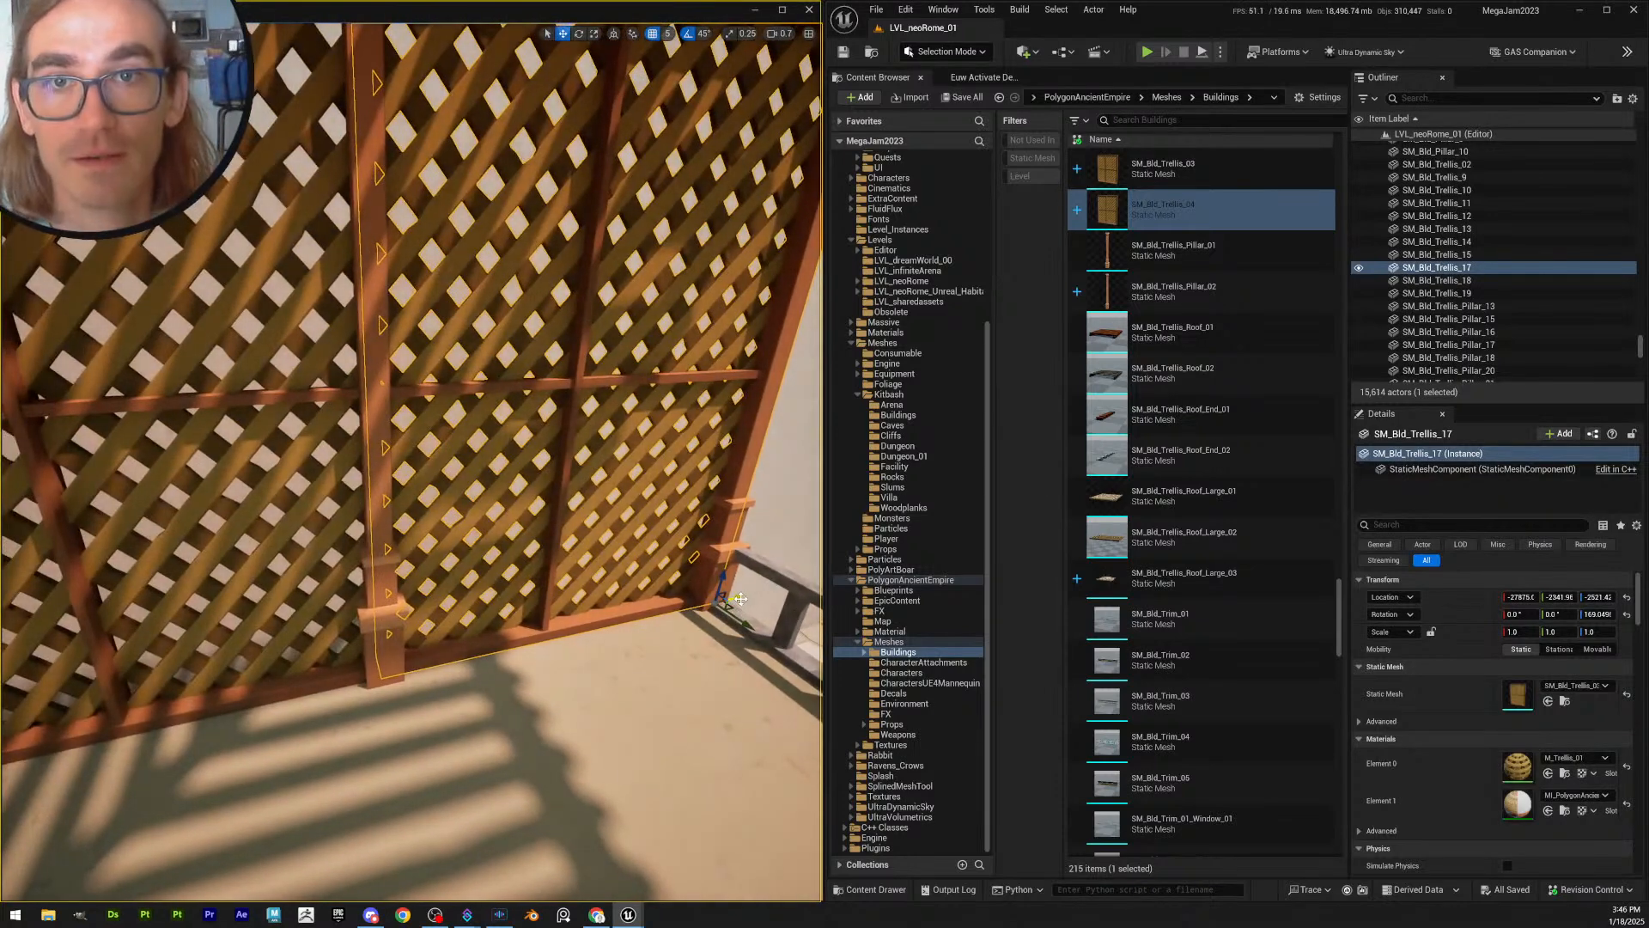
{"action": "left_click_drag", "start_coordinate": [736, 599], "coordinate": [733, 598]}
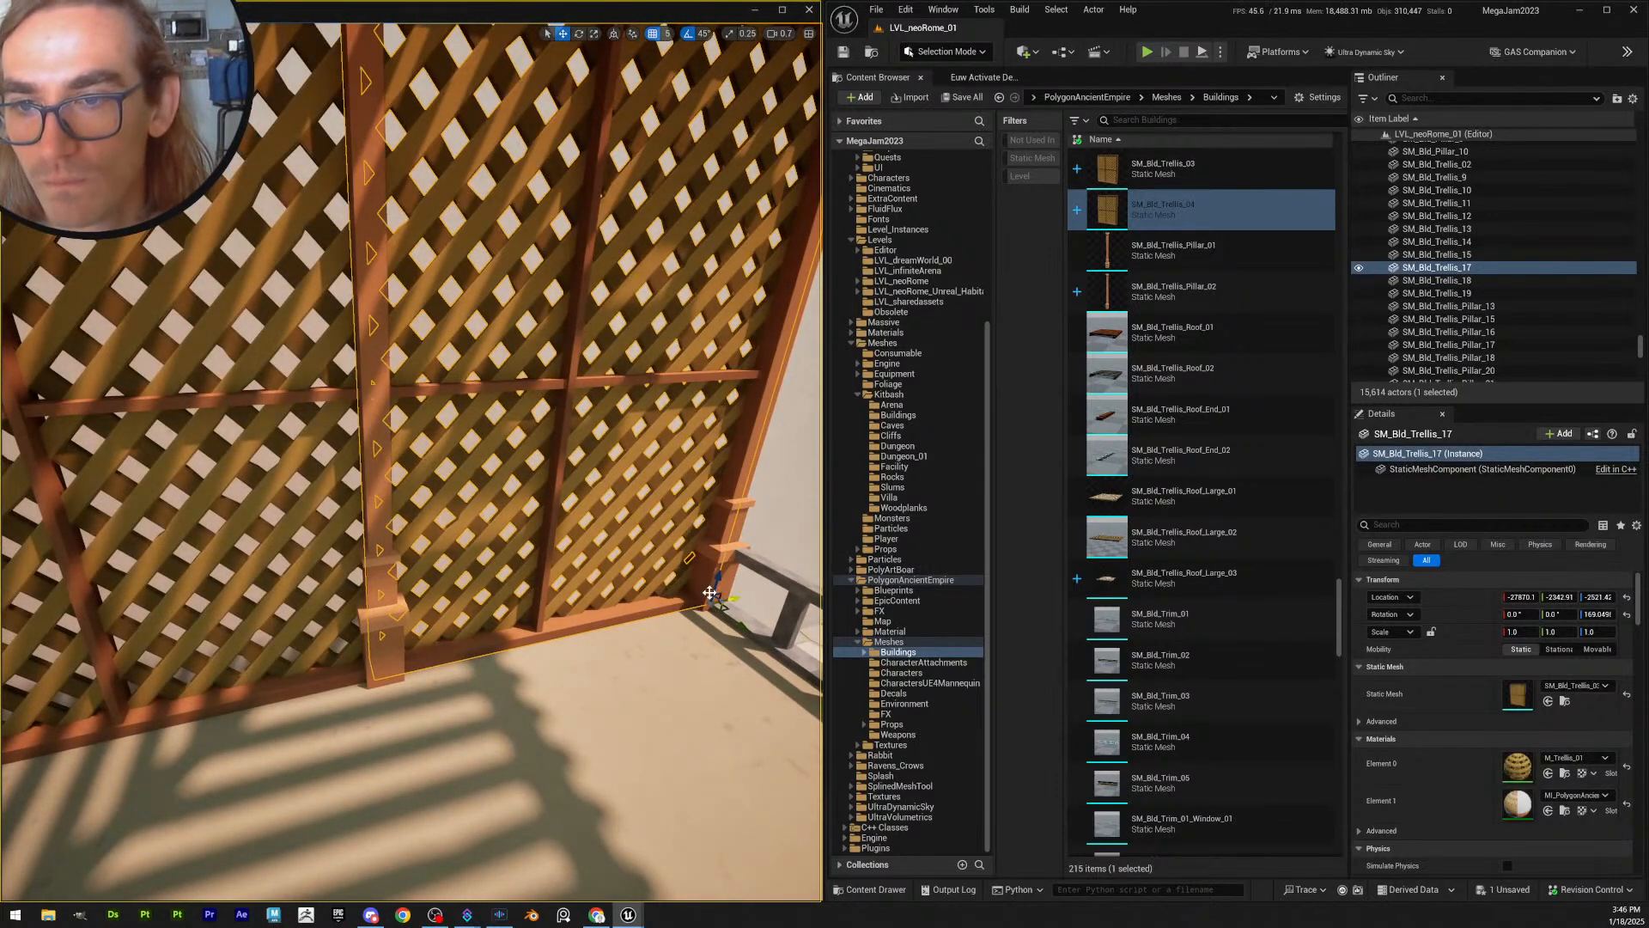
{"action": "key", "text": "Escape"}
{"action": "right_click_drag", "start_coordinate": [710, 593], "coordinate": [653, 574]}
{"action": "key", "text": "ctrl+z"}
{"action": "key", "text": "ctrl+z"}
{"action": "key", "text": "Escape"}
- Reselect trellis panel SM_Bld_Trellis_17, shift it 5 units away from the end pillar, and check both sides of the wall
{"action": "left_click", "coordinate": [608, 572]}
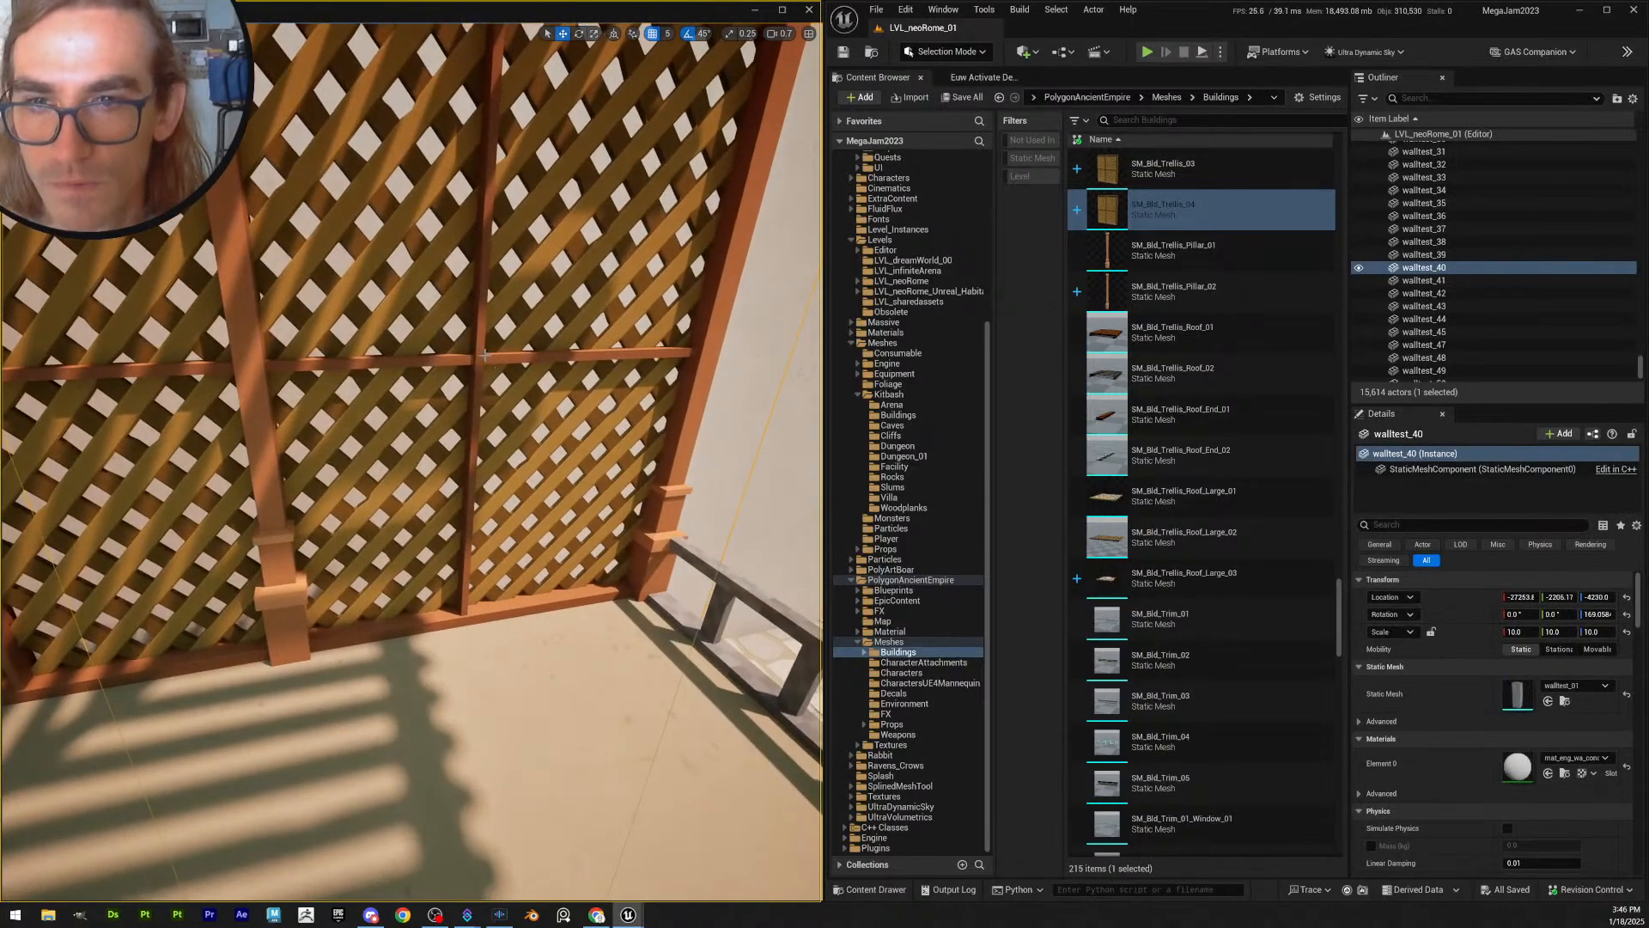
{"action": "left_click", "coordinate": [485, 355]}
{"action": "right_click_drag", "start_coordinate": [485, 355], "coordinate": [197, 386]}
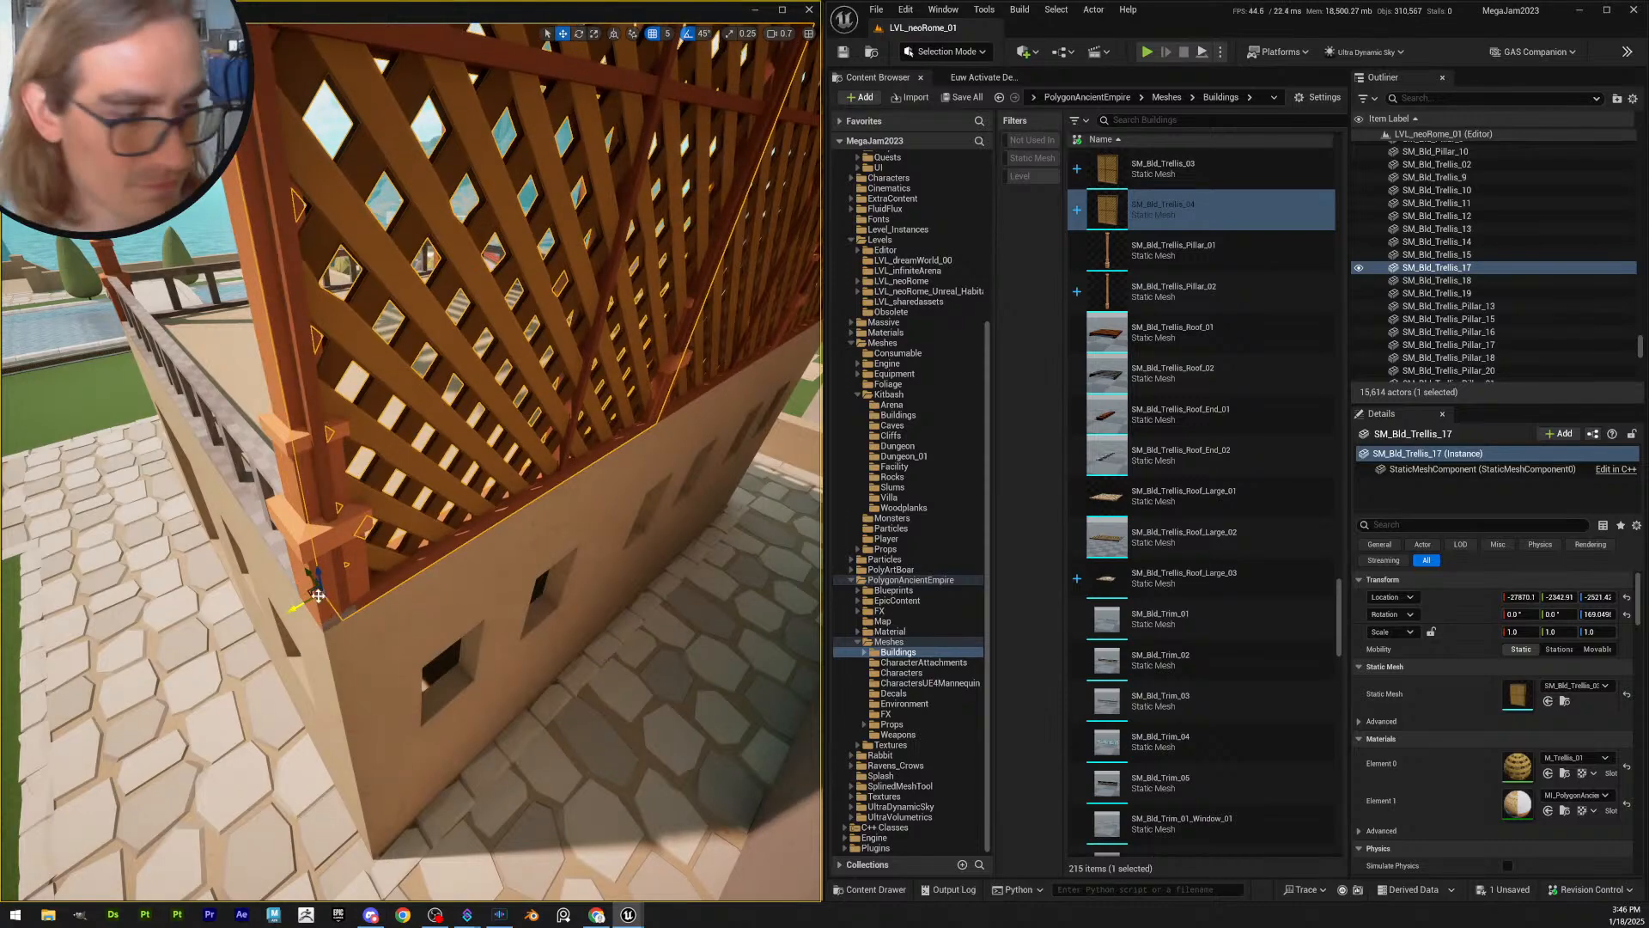
{"action": "key", "text": "Escape"}
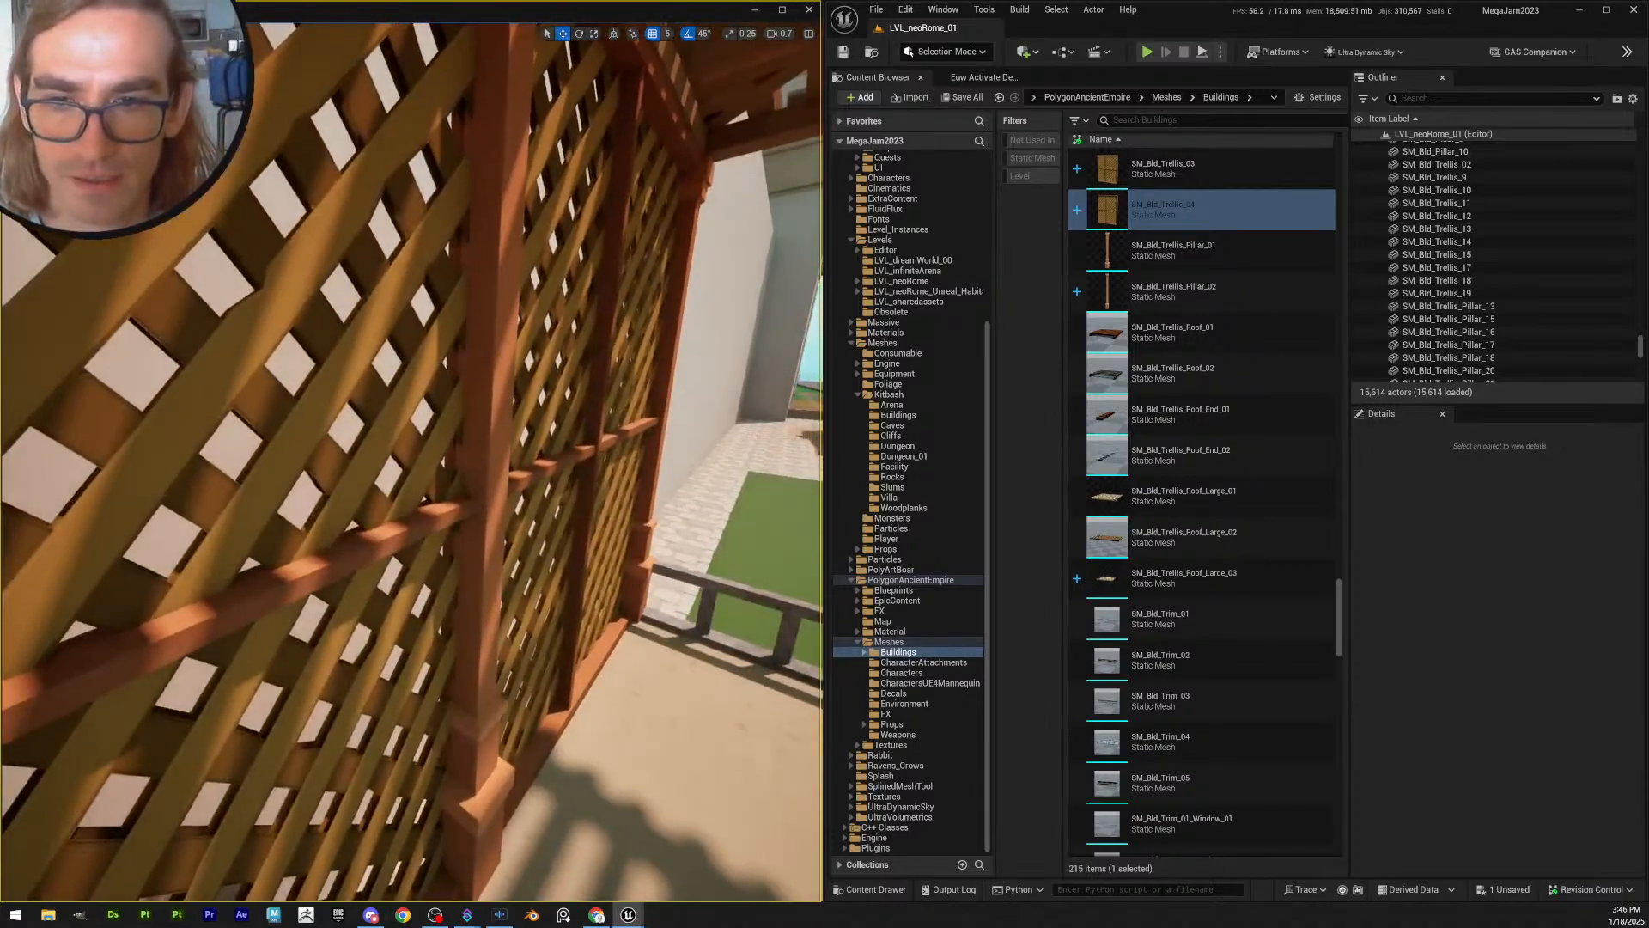
{"action": "right_click_drag", "start_coordinate": [412, 464], "coordinate": [687, 464]}
{"action": "right_click_drag", "start_coordinate": [413, 463], "coordinate": [456, 464]}
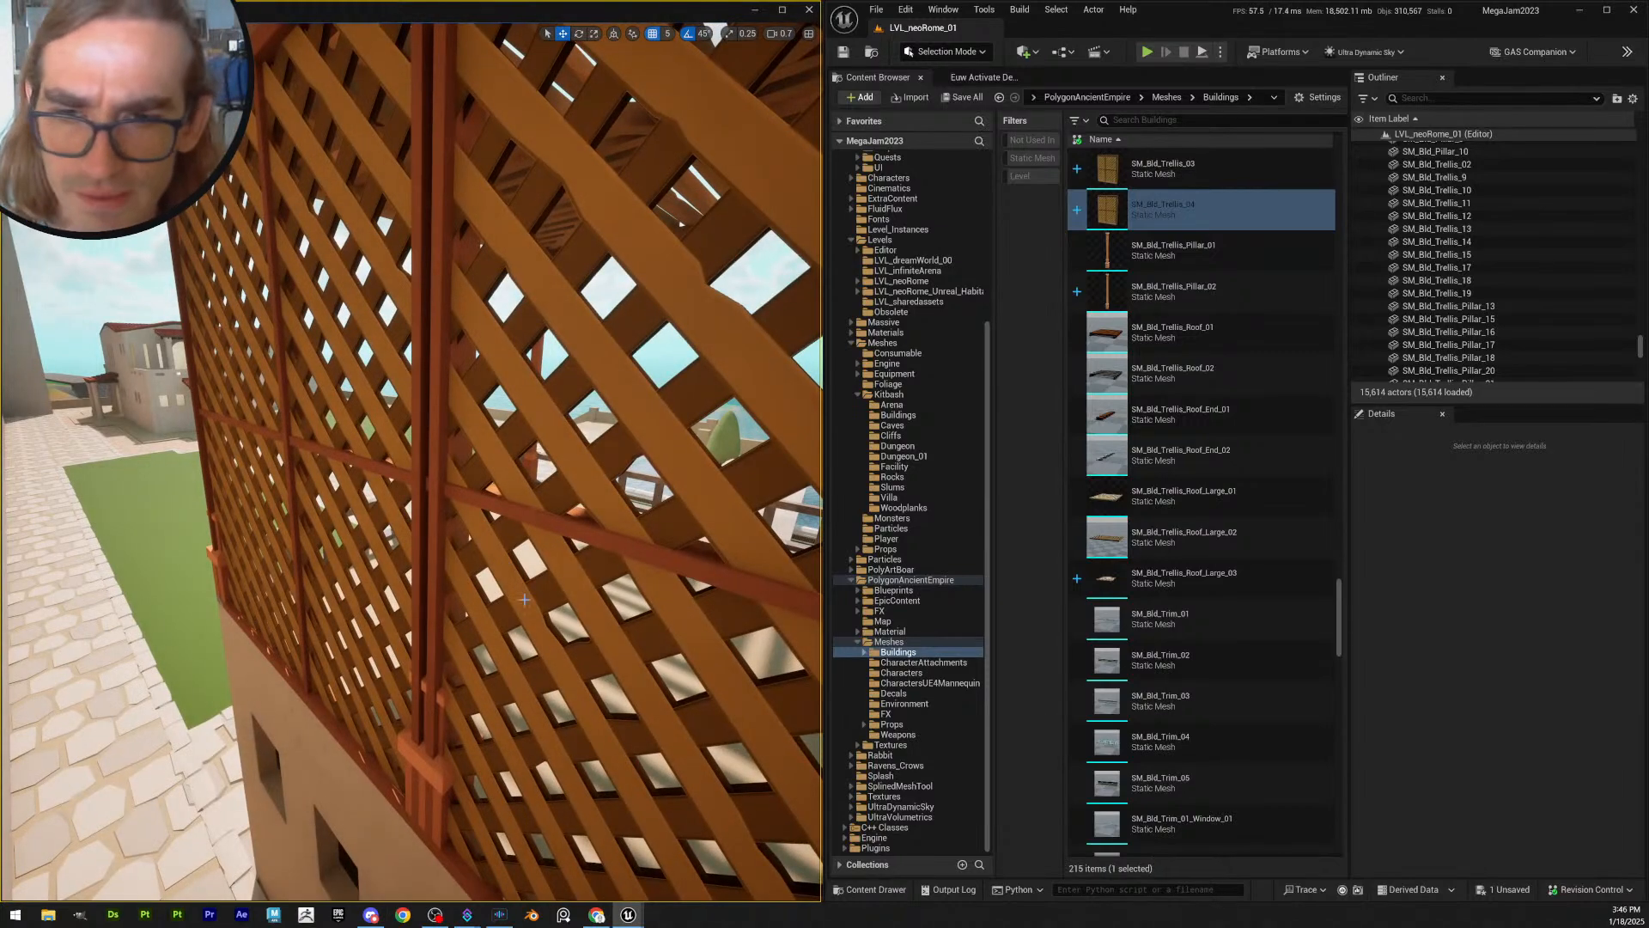
{"action": "right_click_drag", "start_coordinate": [524, 599], "coordinate": [472, 601]}
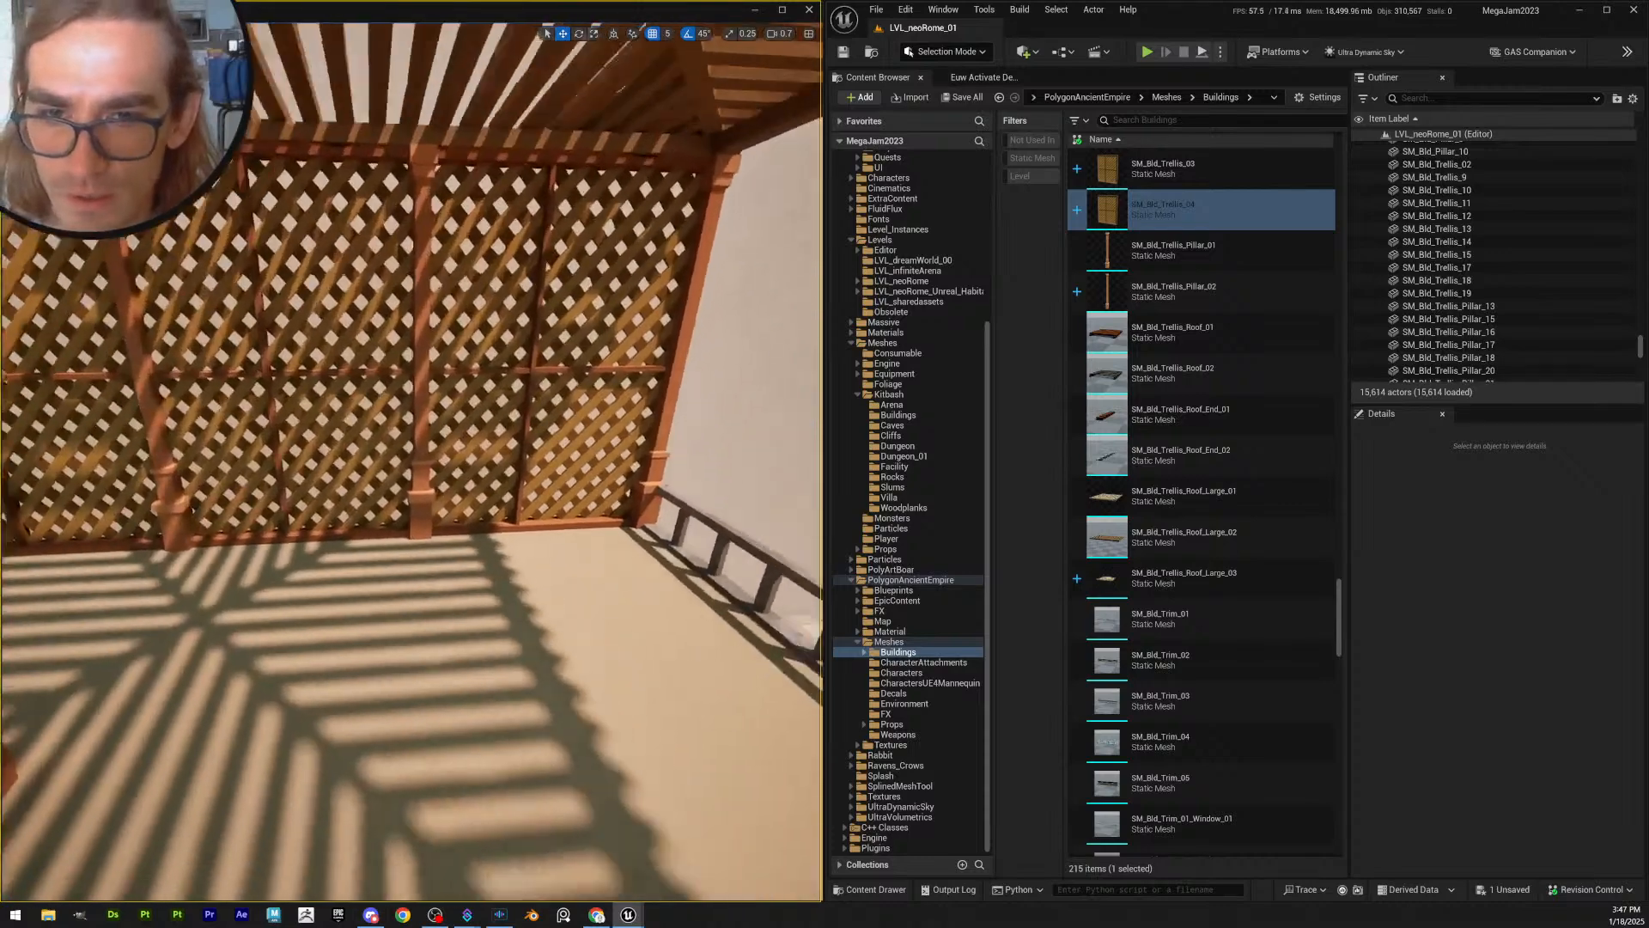
- Nudge pillar SM_Bld_Trellis_Pillar_18 along the back wall to cover the joint between its neighbouring panels
{"action": "left_click", "coordinate": [590, 611]}
{"action": "mouse_move", "coordinate": [590, 612]}
{"action": "right_mouse_down"}
{"action": "mouse_move", "coordinate": [572, 612]}
{"action": "mouse_move", "coordinate": [593, 606]}
{"action": "right_mouse_up"}
{"action": "scroll", "coordinate": [585, 612], "scroll_direction": "down", "scroll_amount": 1}
{"action": "right_click_drag", "start_coordinate": [569, 498], "coordinate": [555, 515]}
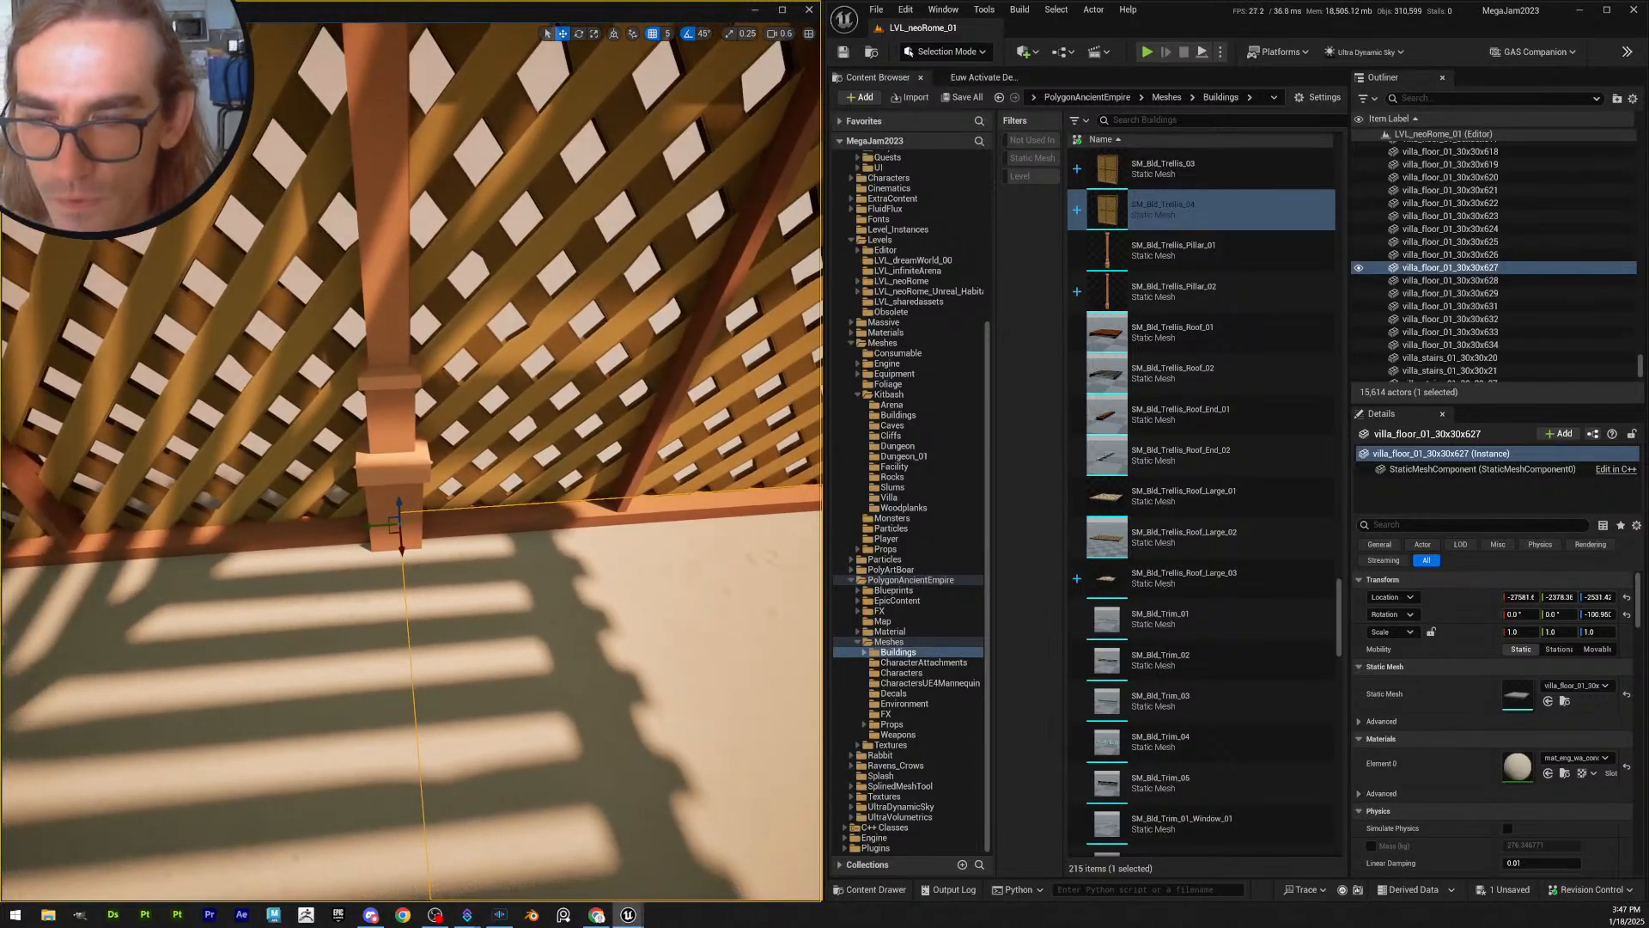
{"action": "left_click", "coordinate": [417, 516]}
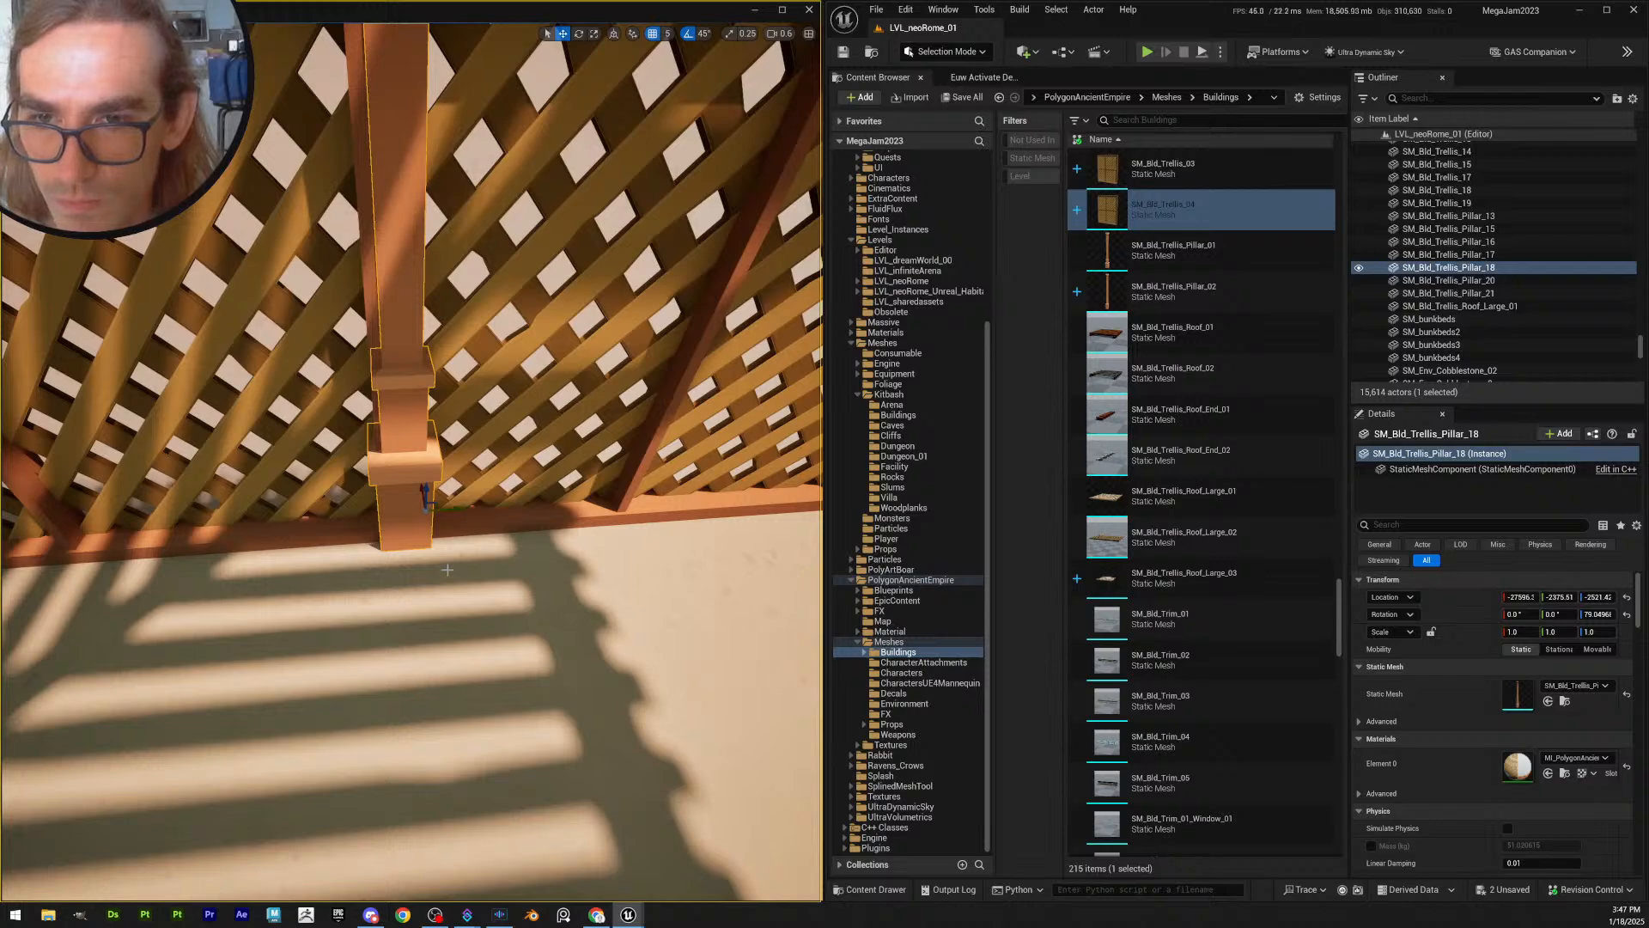
{"action": "left_click", "coordinate": [449, 573]}
{"action": "left_click", "coordinate": [424, 528]}
{"action": "left_click_drag", "start_coordinate": [461, 509], "coordinate": [446, 510]}
{"action": "key", "text": "Escape"}
- Check the back wall from outside and save the modified SM_Bld_Trellis_17 and SM_Bld_Trellis_Pillar_18 actors
{"action": "key", "text": "s"}
{"action": "right_click_drag", "start_coordinate": [446, 511], "coordinate": [503, 457]}
{"action": "key", "text": "a"}
{"action": "key", "text": "w"}
{"action": "key", "text": "s"}
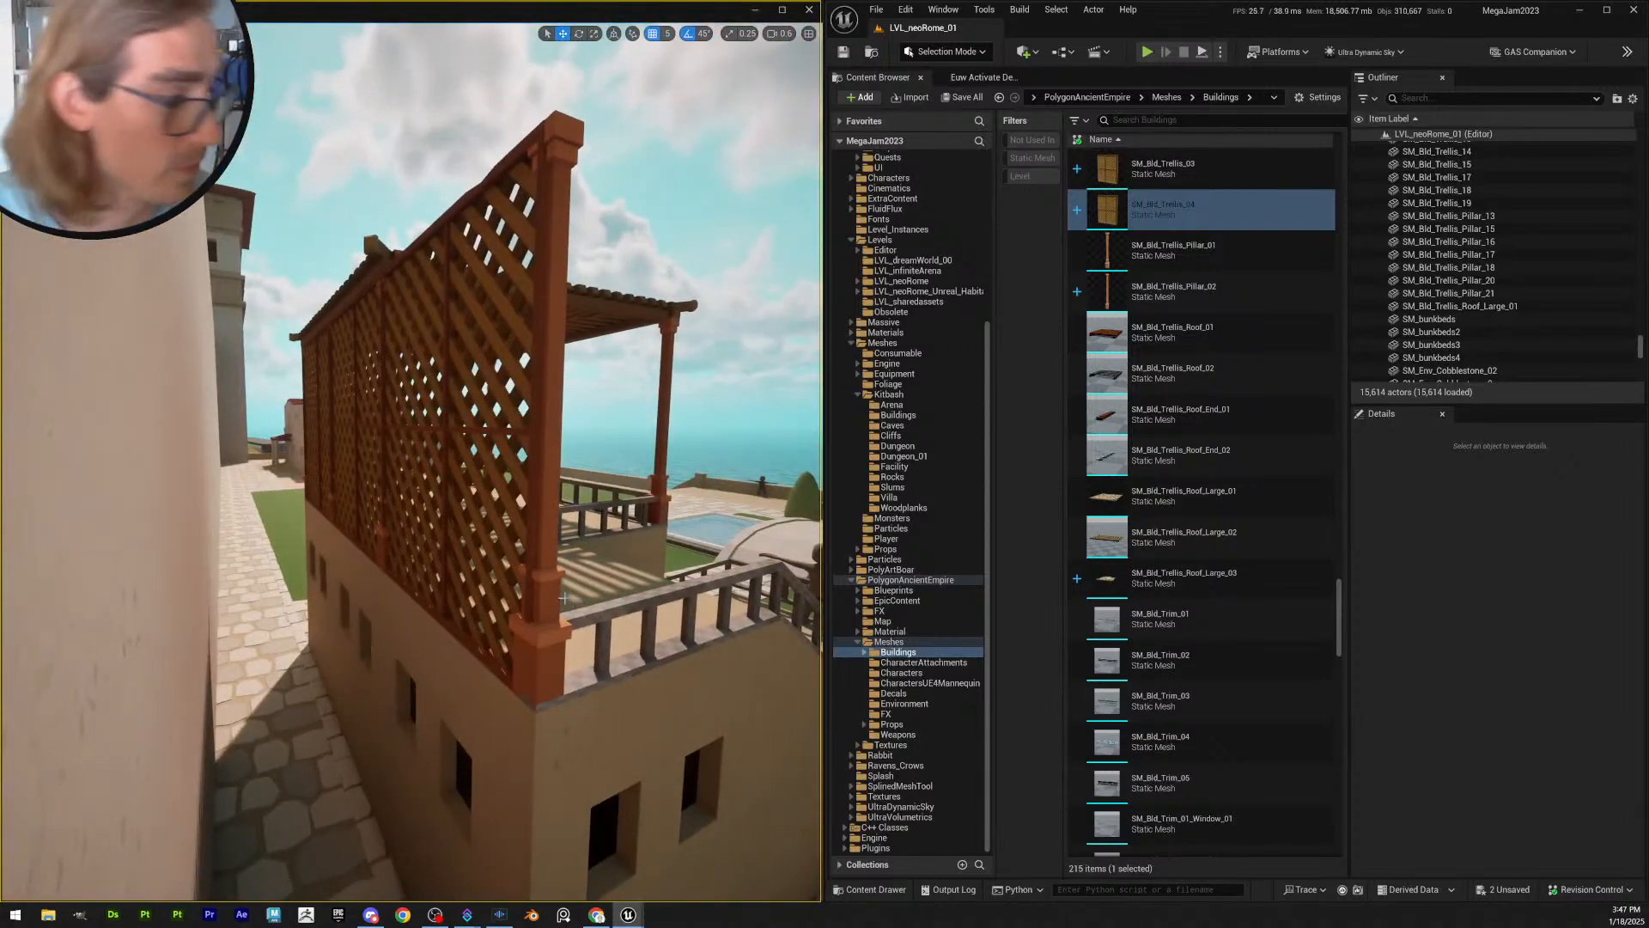
{"action": "left_click", "coordinate": [947, 101]}
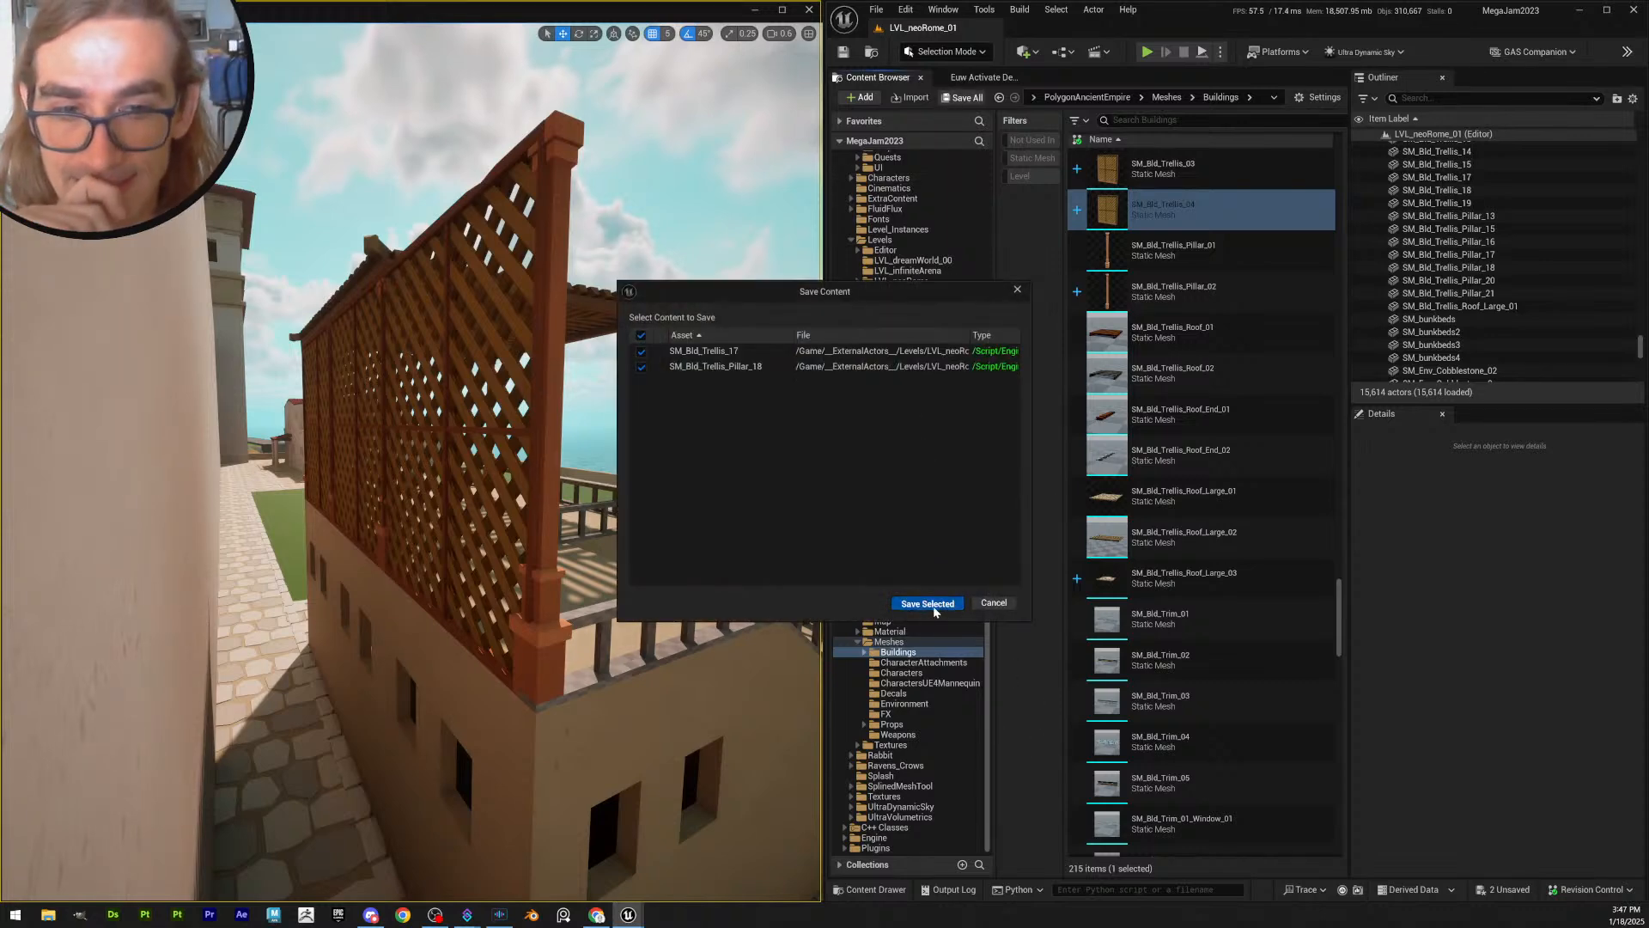
{"action": "left_click", "coordinate": [934, 605]}
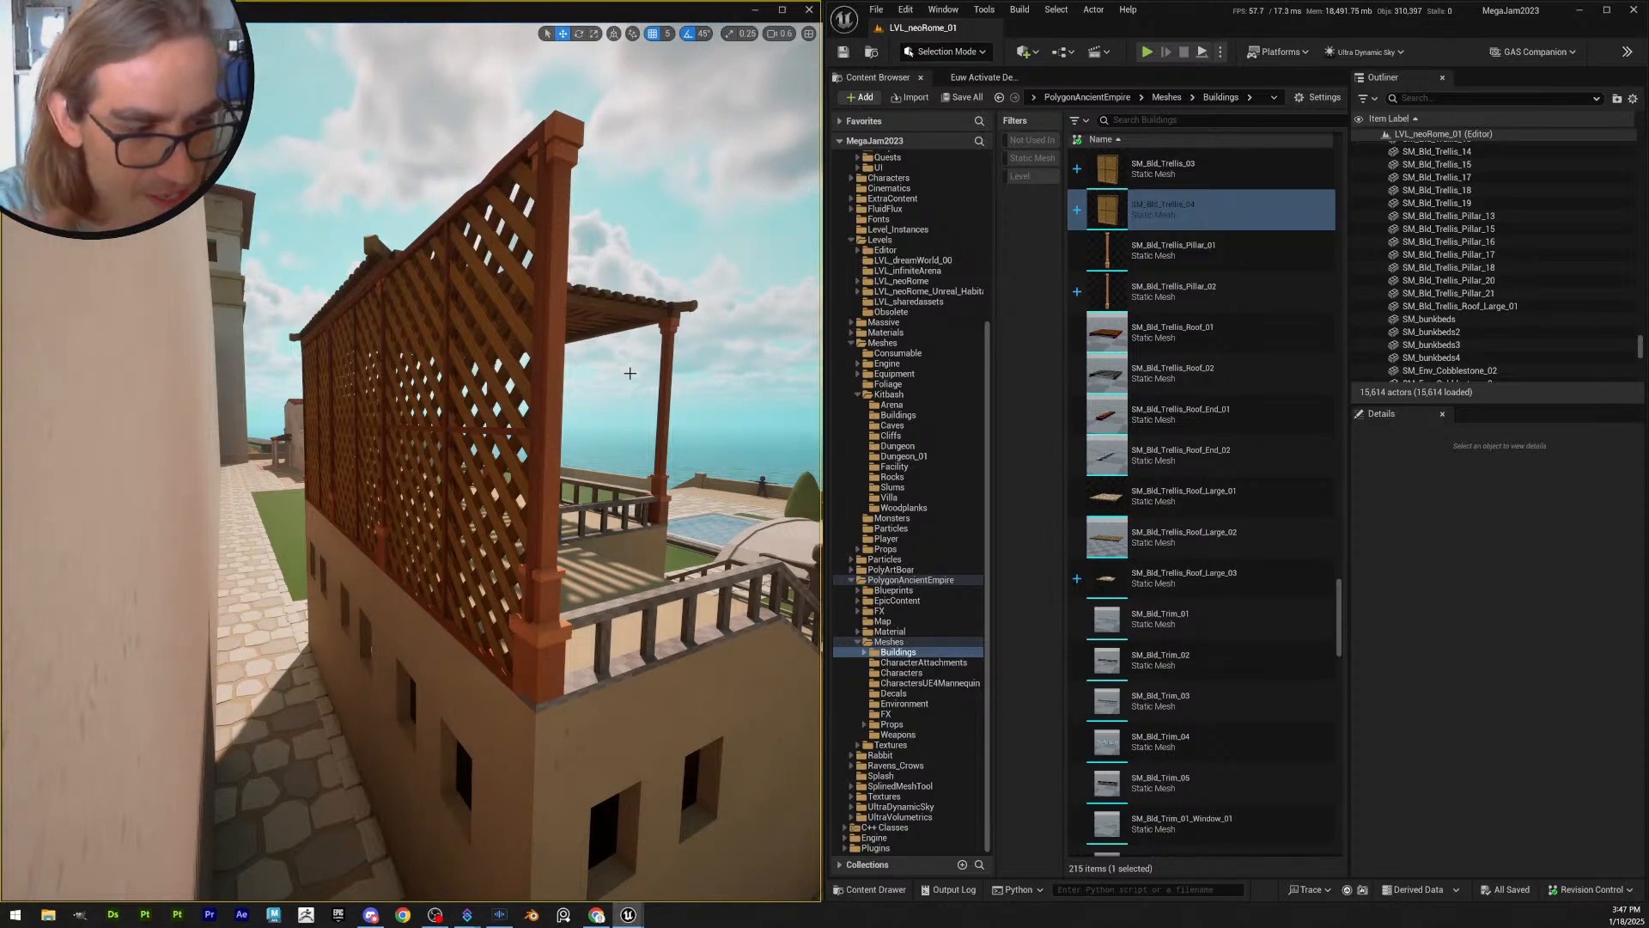
- Examine the back wall's trellis panels and pillars from inside the pergola and from behind the wall
{"action": "key", "text": "w"}
{"action": "right_click_drag", "start_coordinate": [411, 464], "coordinate": [167, 412]}
{"action": "key", "text": "s"}
{"action": "scroll", "coordinate": [193, 421], "scroll_direction": "down", "scroll_amount": 1}
{"action": "right_click_drag", "start_coordinate": [374, 404], "coordinate": [464, 404]}
{"action": "key", "text": "a"}
{"action": "scroll", "coordinate": [257, 404], "scroll_direction": "up", "scroll_amount": 2}
{"action": "key", "text": "d"}
{"action": "key", "text": "w"}
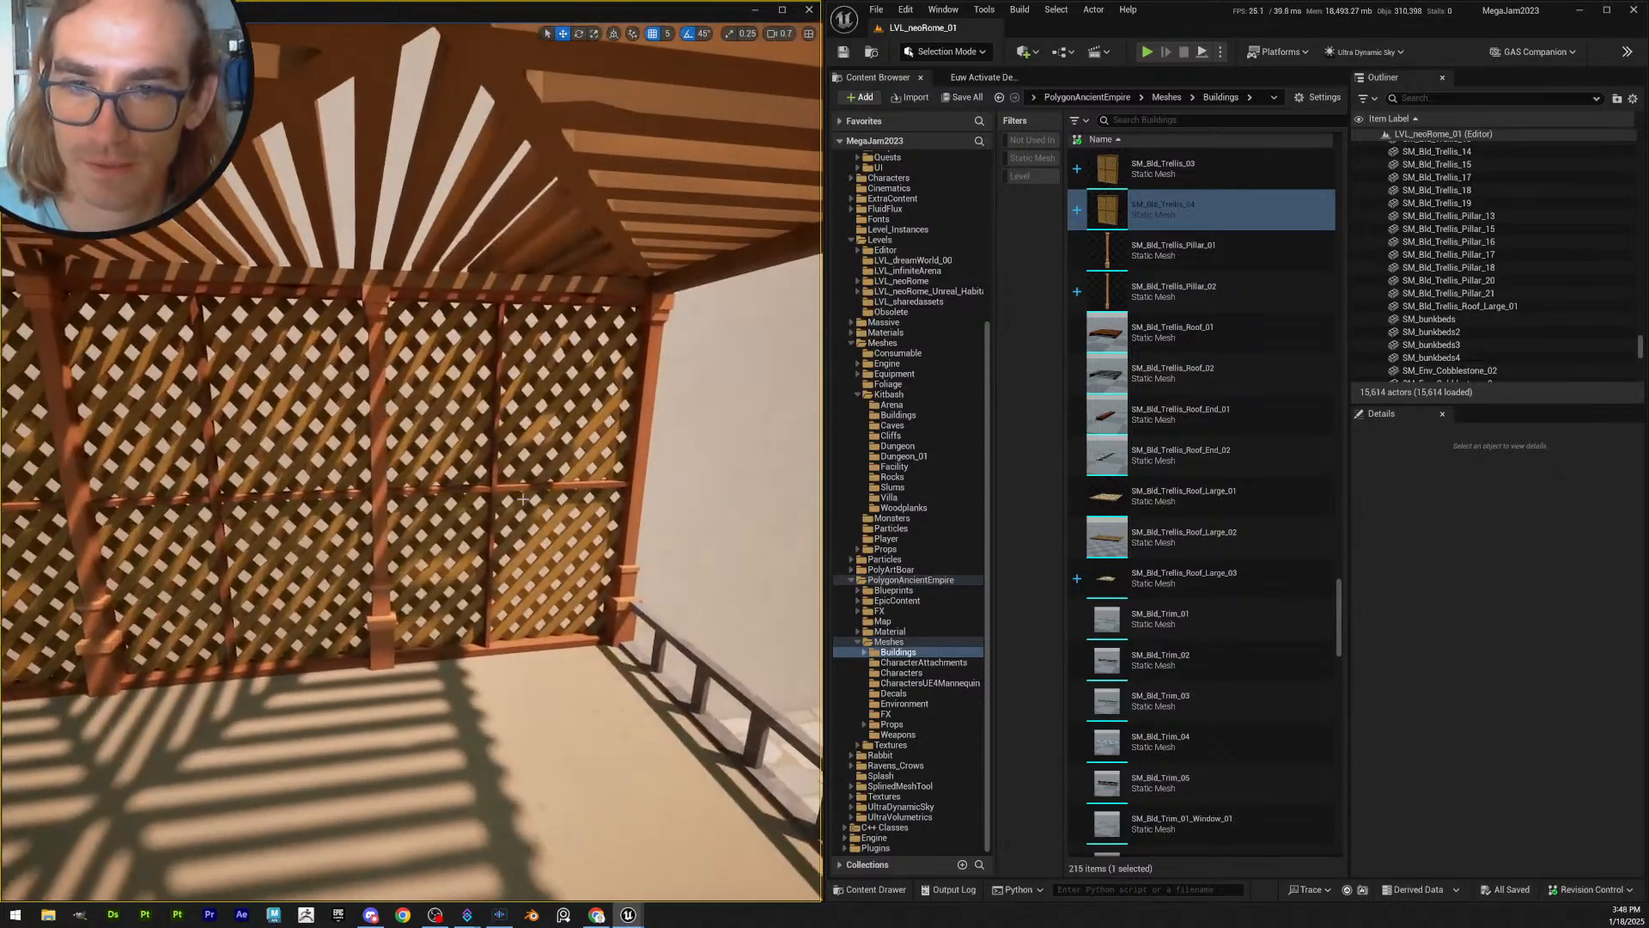
{"action": "left_click", "coordinate": [464, 404]}
{"action": "mouse_move", "coordinate": [673, 491]}
{"action": "right_mouse_down"}
{"action": "mouse_move", "coordinate": [687, 494]}
{"action": "mouse_move", "coordinate": [643, 487]}
{"action": "right_mouse_up"}
{"action": "key", "text": "Escape"}
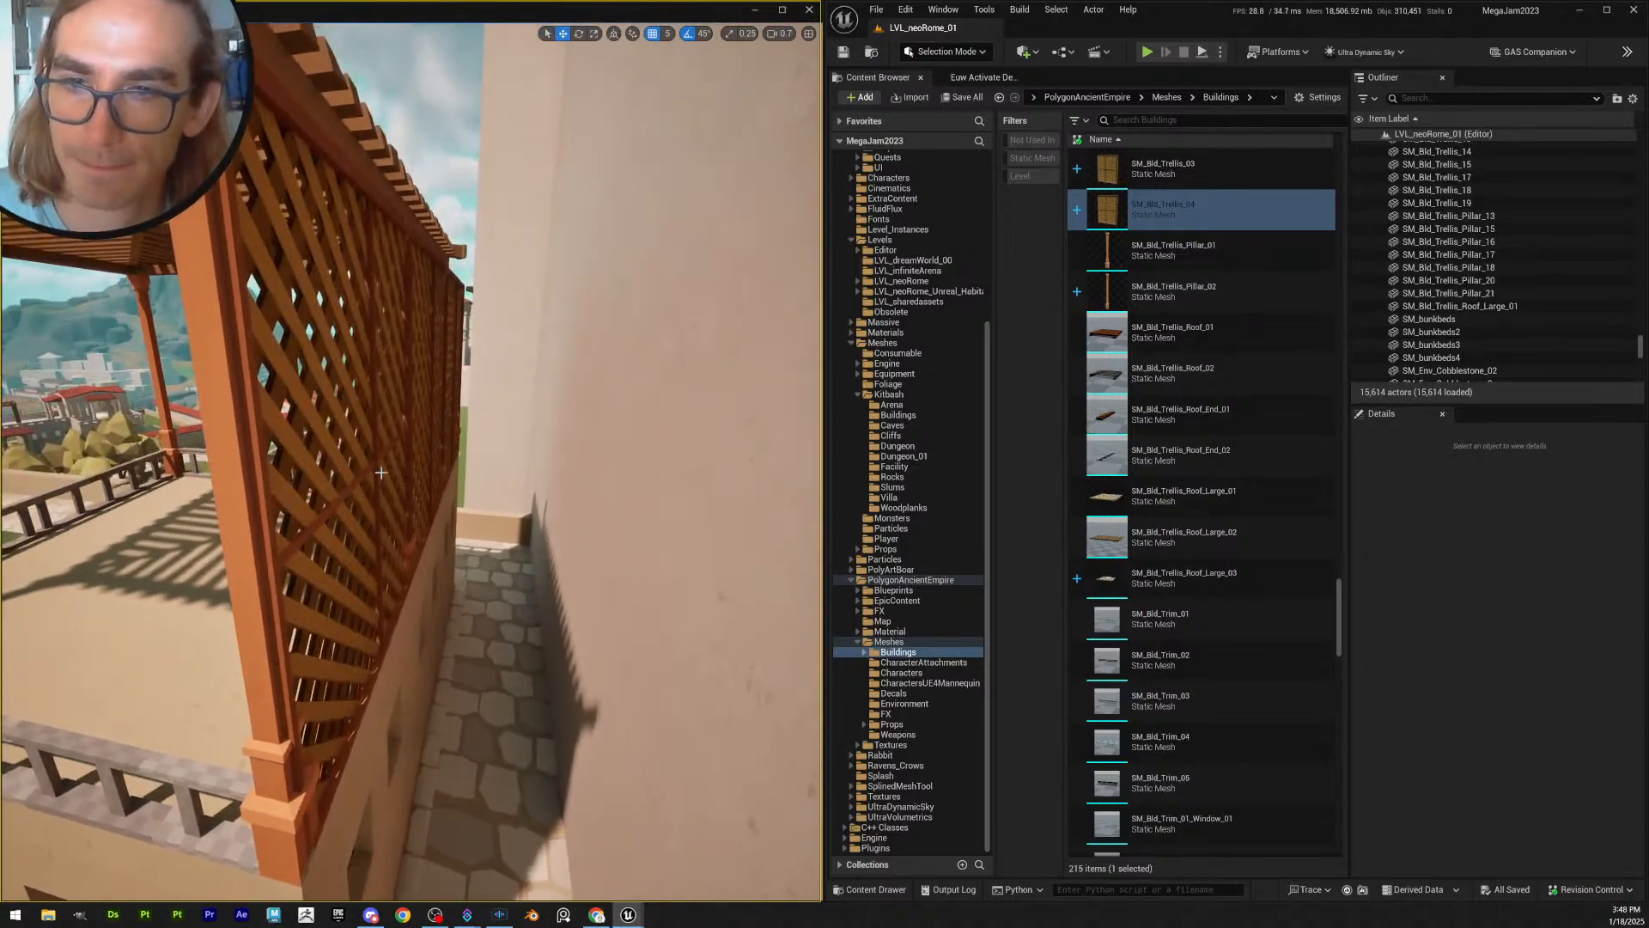
- Try to thin back wall panels SM_Bld_Trellis_17, 18 and 19 together by scaling, and undo the scaling
{"action": "right_click_drag", "start_coordinate": [381, 472], "coordinate": [332, 483]}
{"action": "left_click", "coordinate": [402, 421]}
{"action": "left_click", "coordinate": [331, 483], "text": "ctrl"}
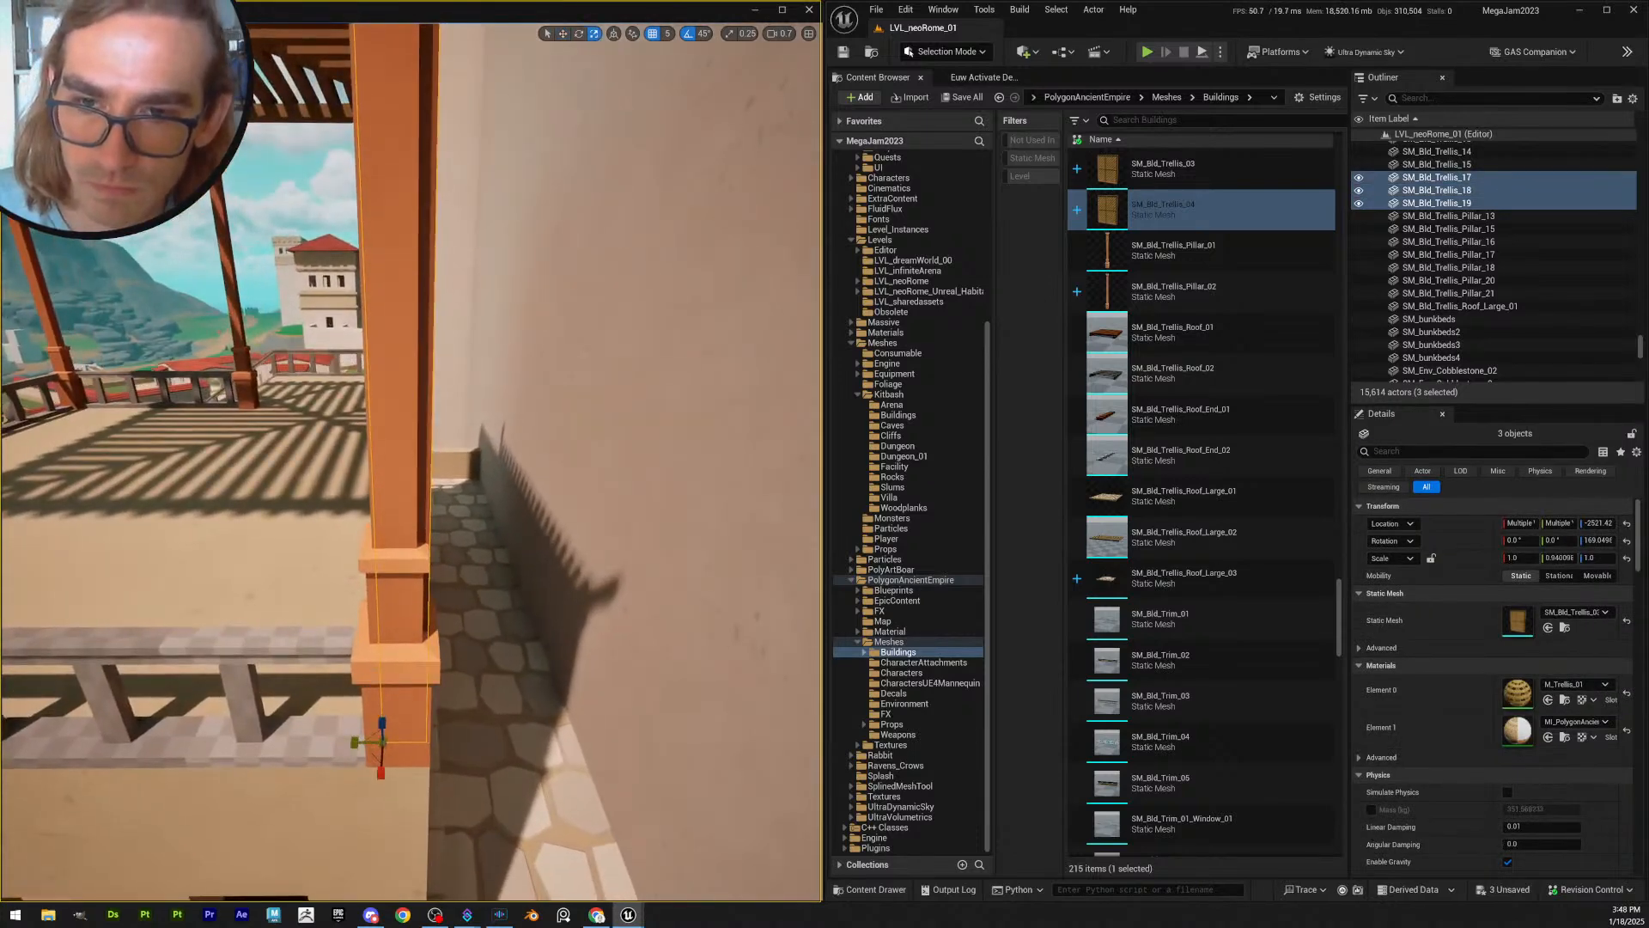
{"action": "right_click_drag", "start_coordinate": [332, 482], "coordinate": [331, 483]}
{"action": "key", "text": "Escape"}
{"action": "scroll", "coordinate": [331, 482], "scroll_direction": "up", "scroll_amount": 2}
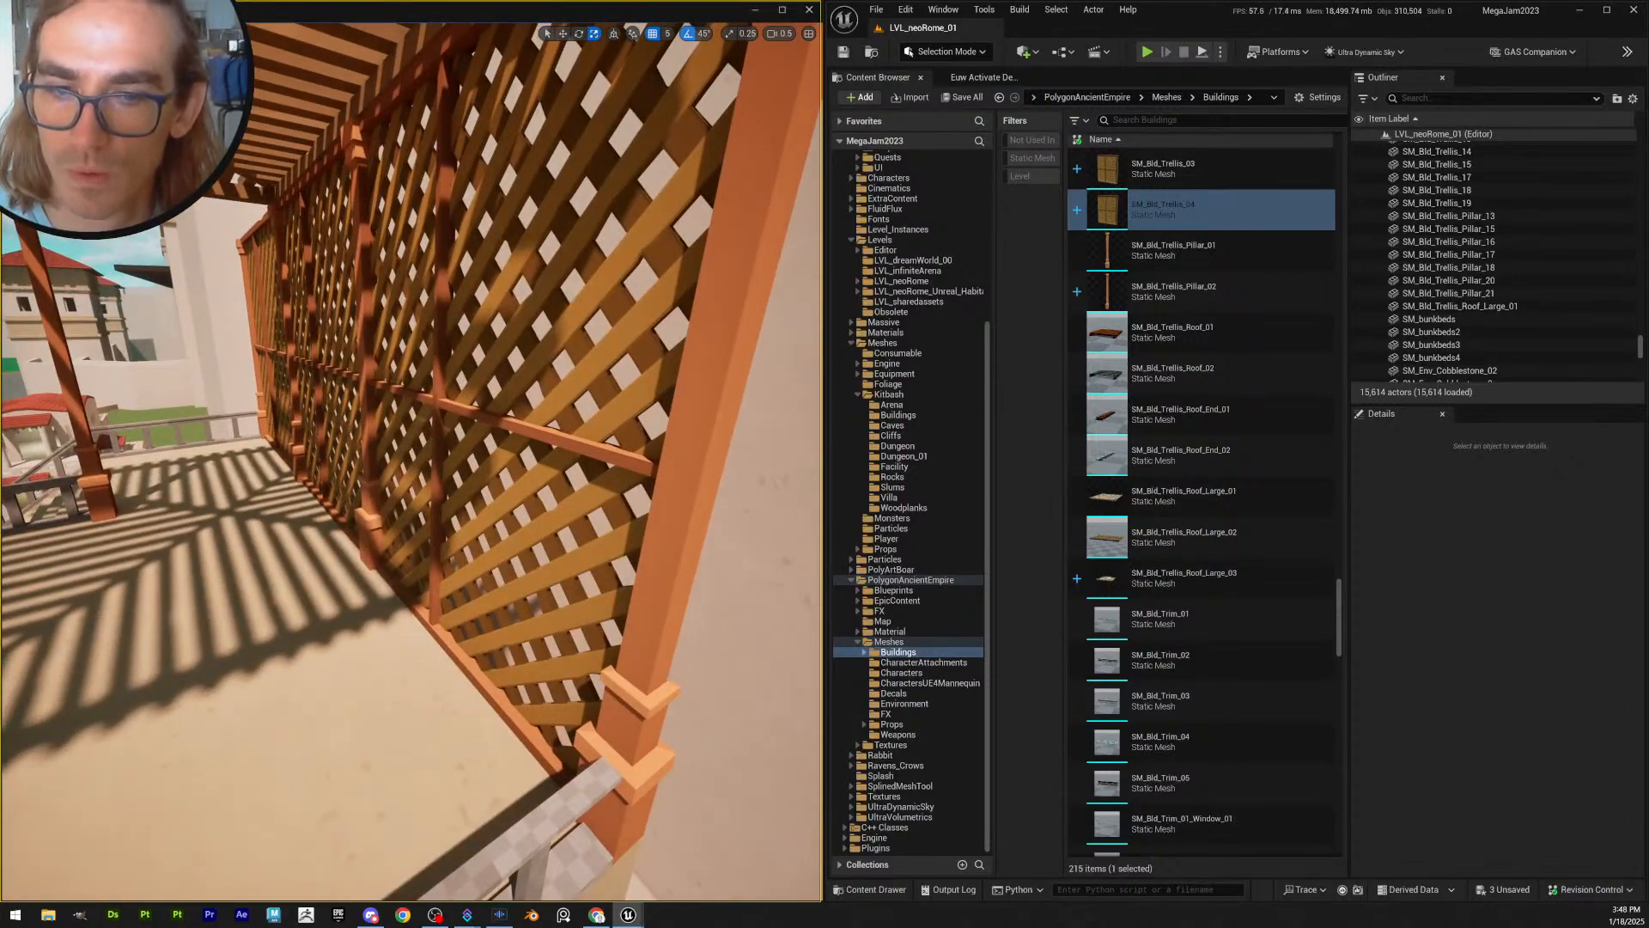
{"action": "right_click_drag", "start_coordinate": [499, 722], "coordinate": [499, 722]}
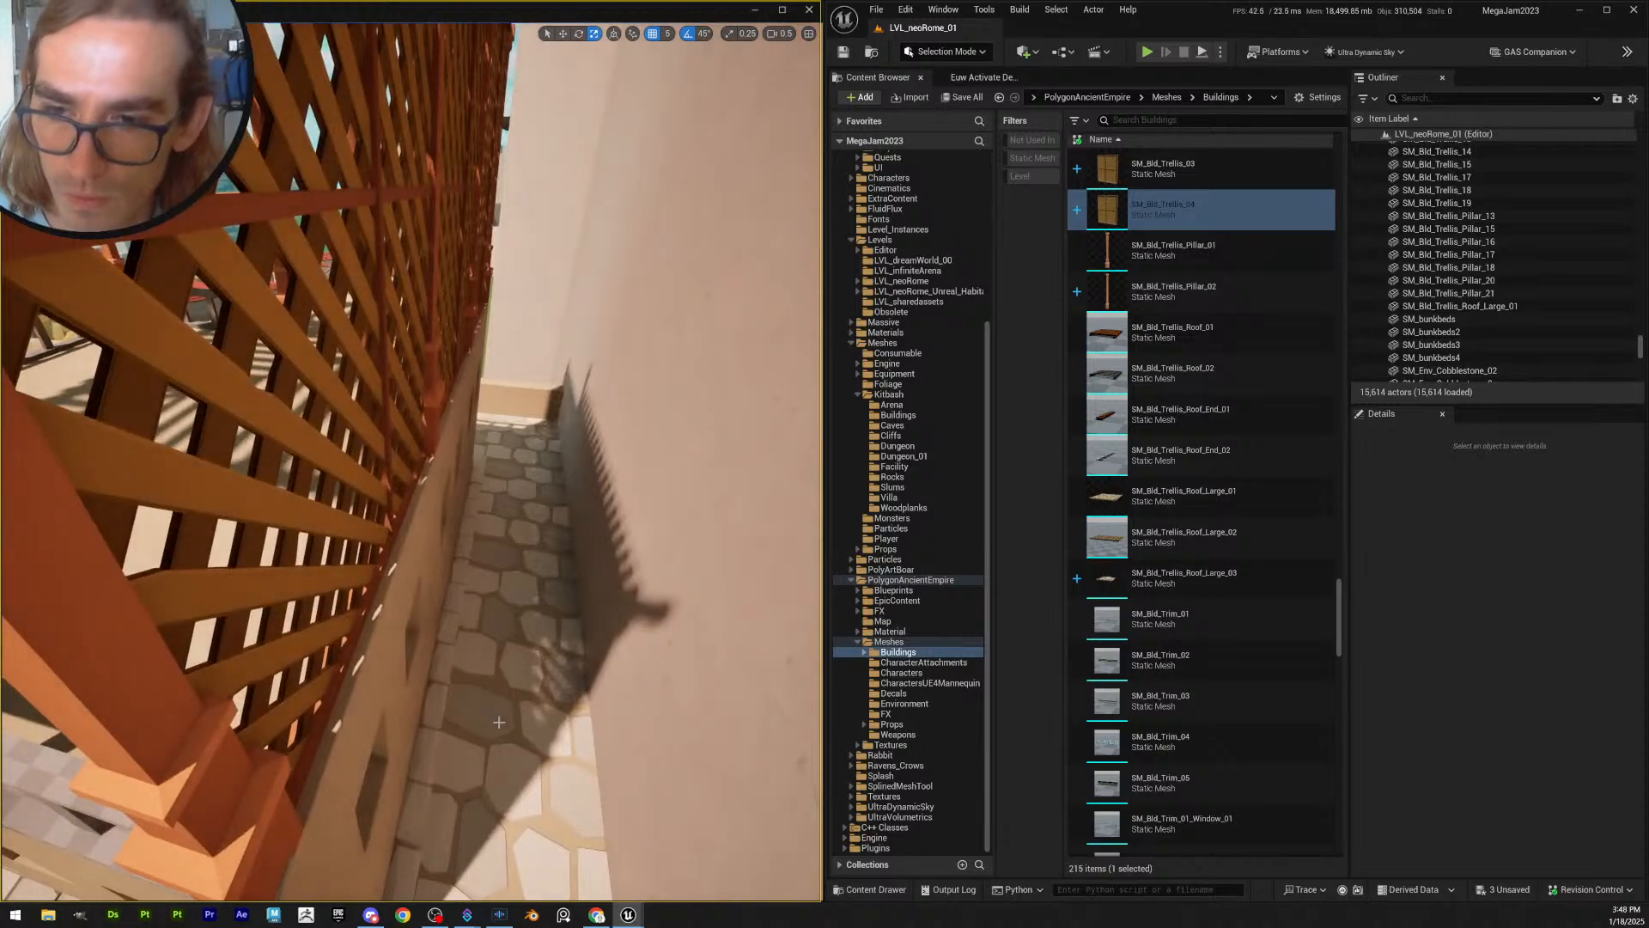
{"action": "key", "text": "ctrl+z"}
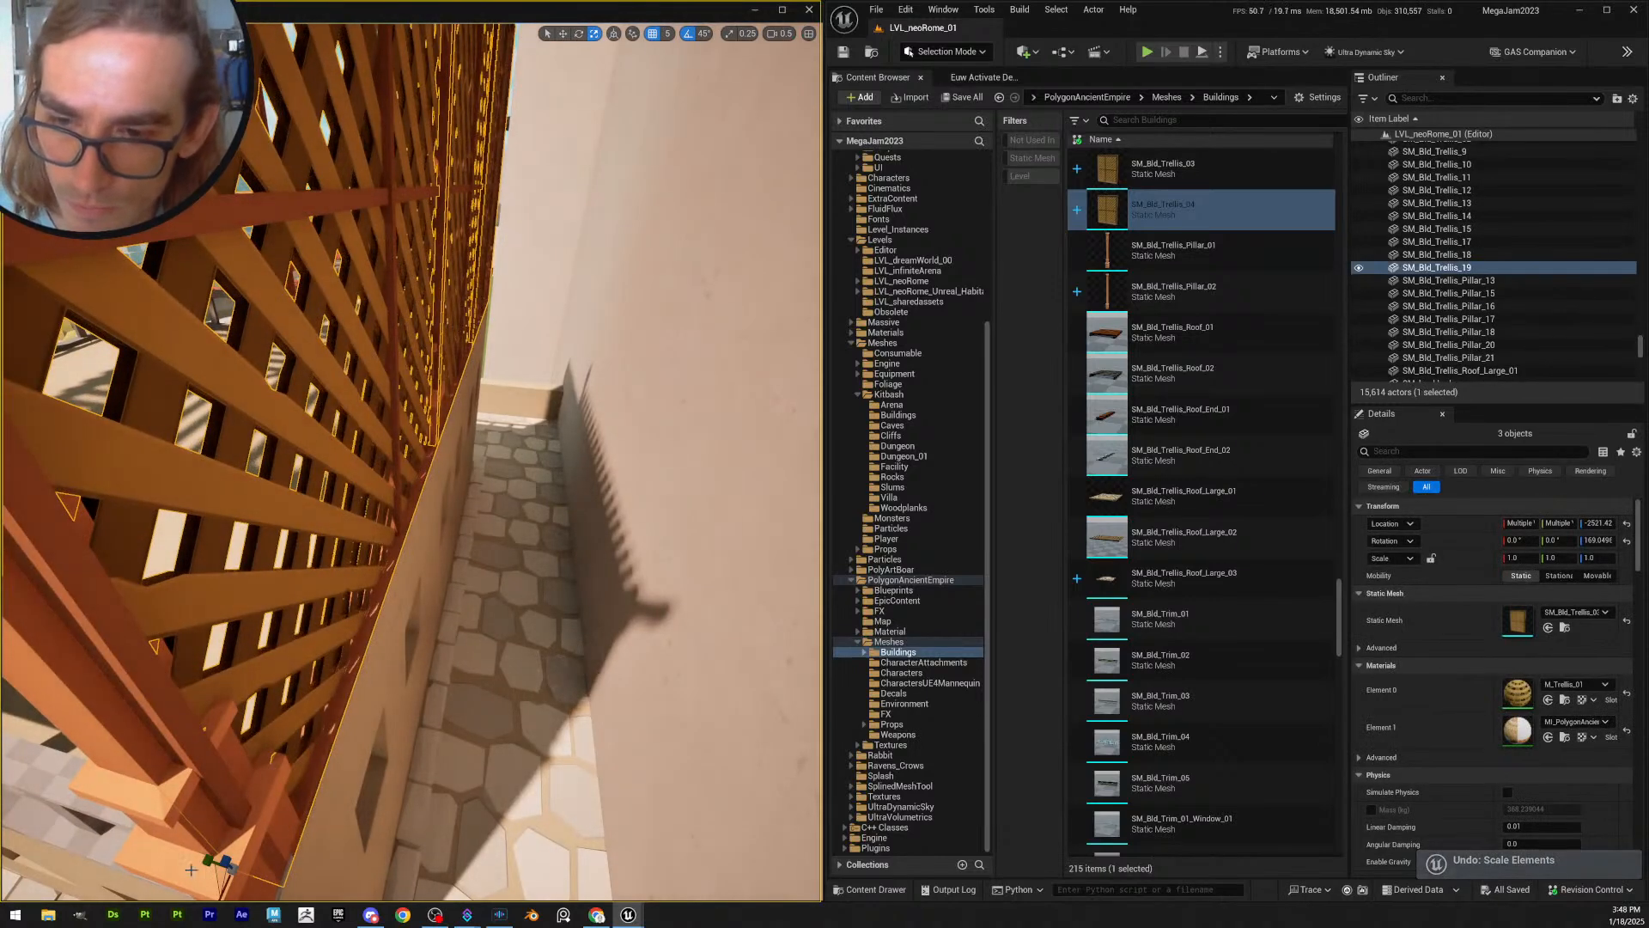
- Scale panels SM_Bld_Trellis_17, 18 and 19 to about 0.69 in Y, perpendicular to the back wall, and save all three
{"action": "left_click_drag", "start_coordinate": [208, 862], "coordinate": [203, 859]}
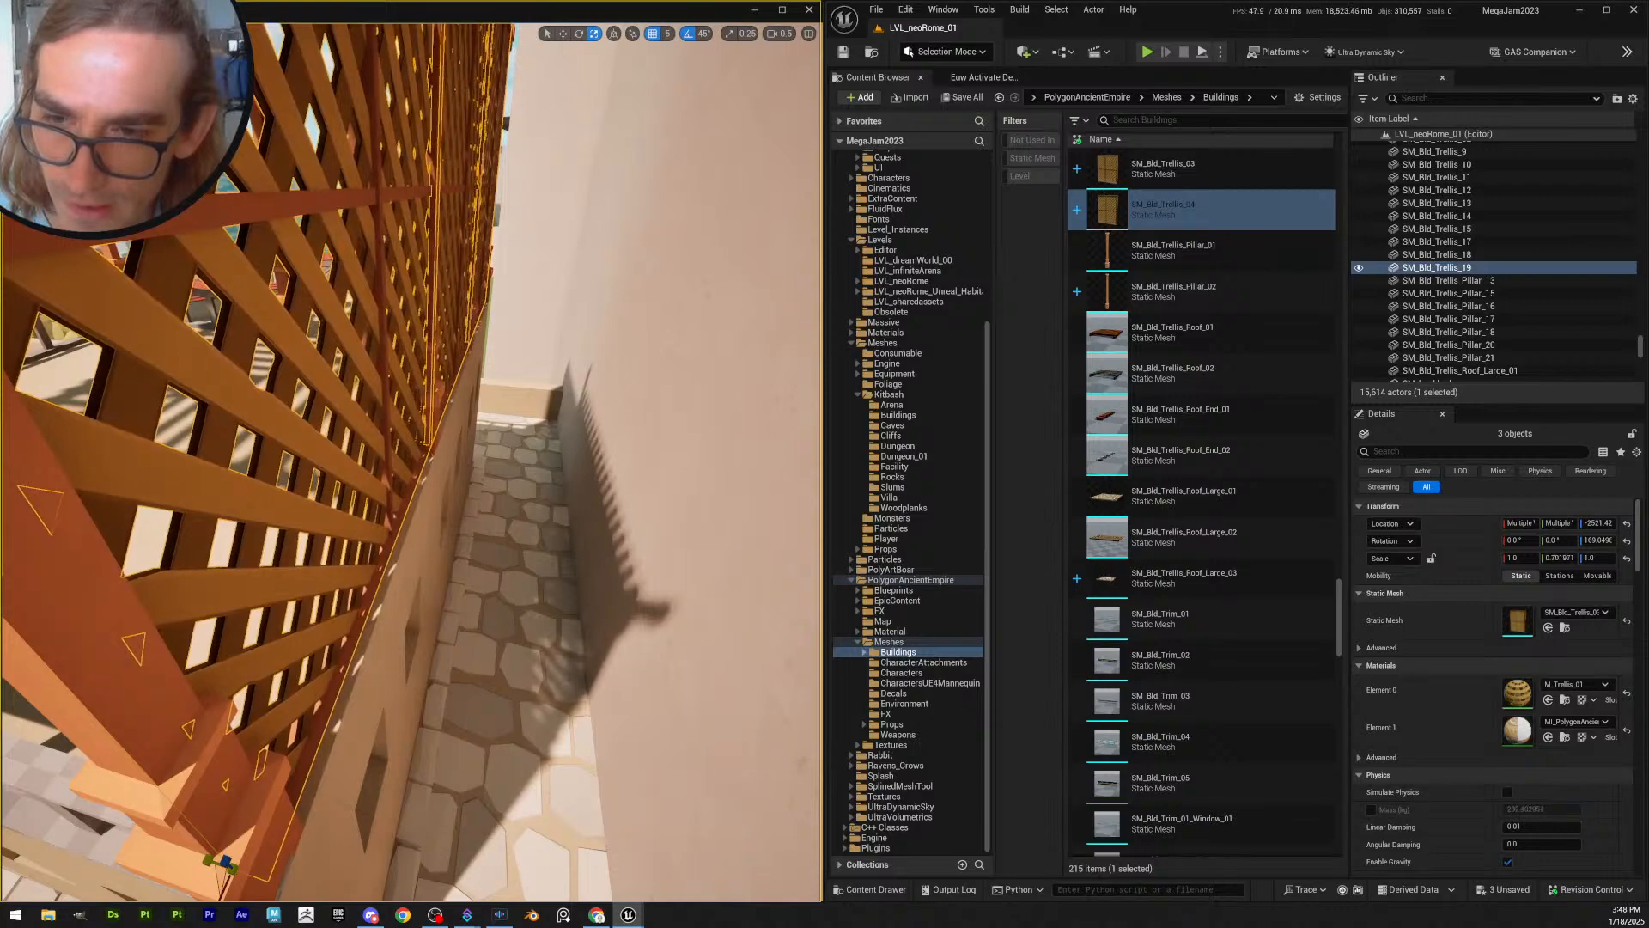
{"action": "right_click_drag", "start_coordinate": [228, 856], "coordinate": [228, 856]}
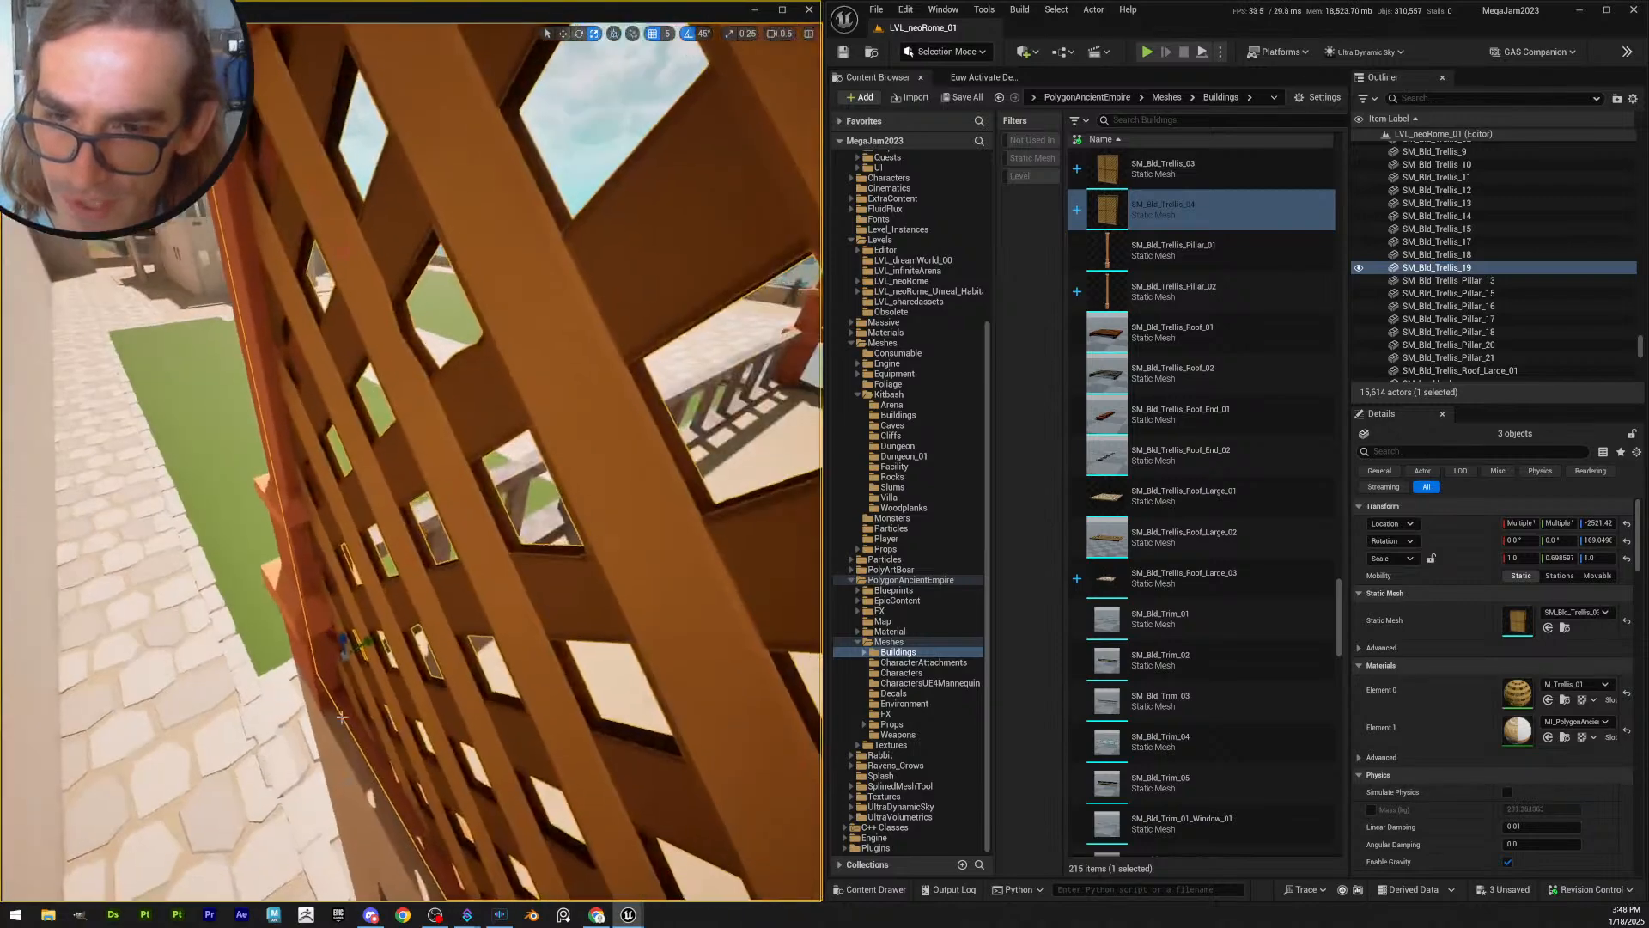
{"action": "mouse_move", "coordinate": [370, 637]}
{"action": "left_mouse_down"}
{"action": "mouse_move", "coordinate": [403, 611]}
{"action": "mouse_move", "coordinate": [378, 632]}
{"action": "left_mouse_up"}
{"action": "mouse_move", "coordinate": [471, 628]}
{"action": "right_mouse_down"}
{"action": "mouse_move", "coordinate": [549, 615]}
{"action": "mouse_move", "coordinate": [447, 606]}
{"action": "mouse_move", "coordinate": [479, 640]}
{"action": "mouse_move", "coordinate": [429, 601]}
{"action": "mouse_move", "coordinate": [448, 613]}
{"action": "right_mouse_up"}
{"action": "key", "text": "q"}
{"action": "key", "text": "s"}
{"action": "key", "text": "Escape"}
{"action": "key", "text": "s"}
{"action": "scroll", "coordinate": [451, 614], "scroll_direction": "up", "scroll_amount": 1}
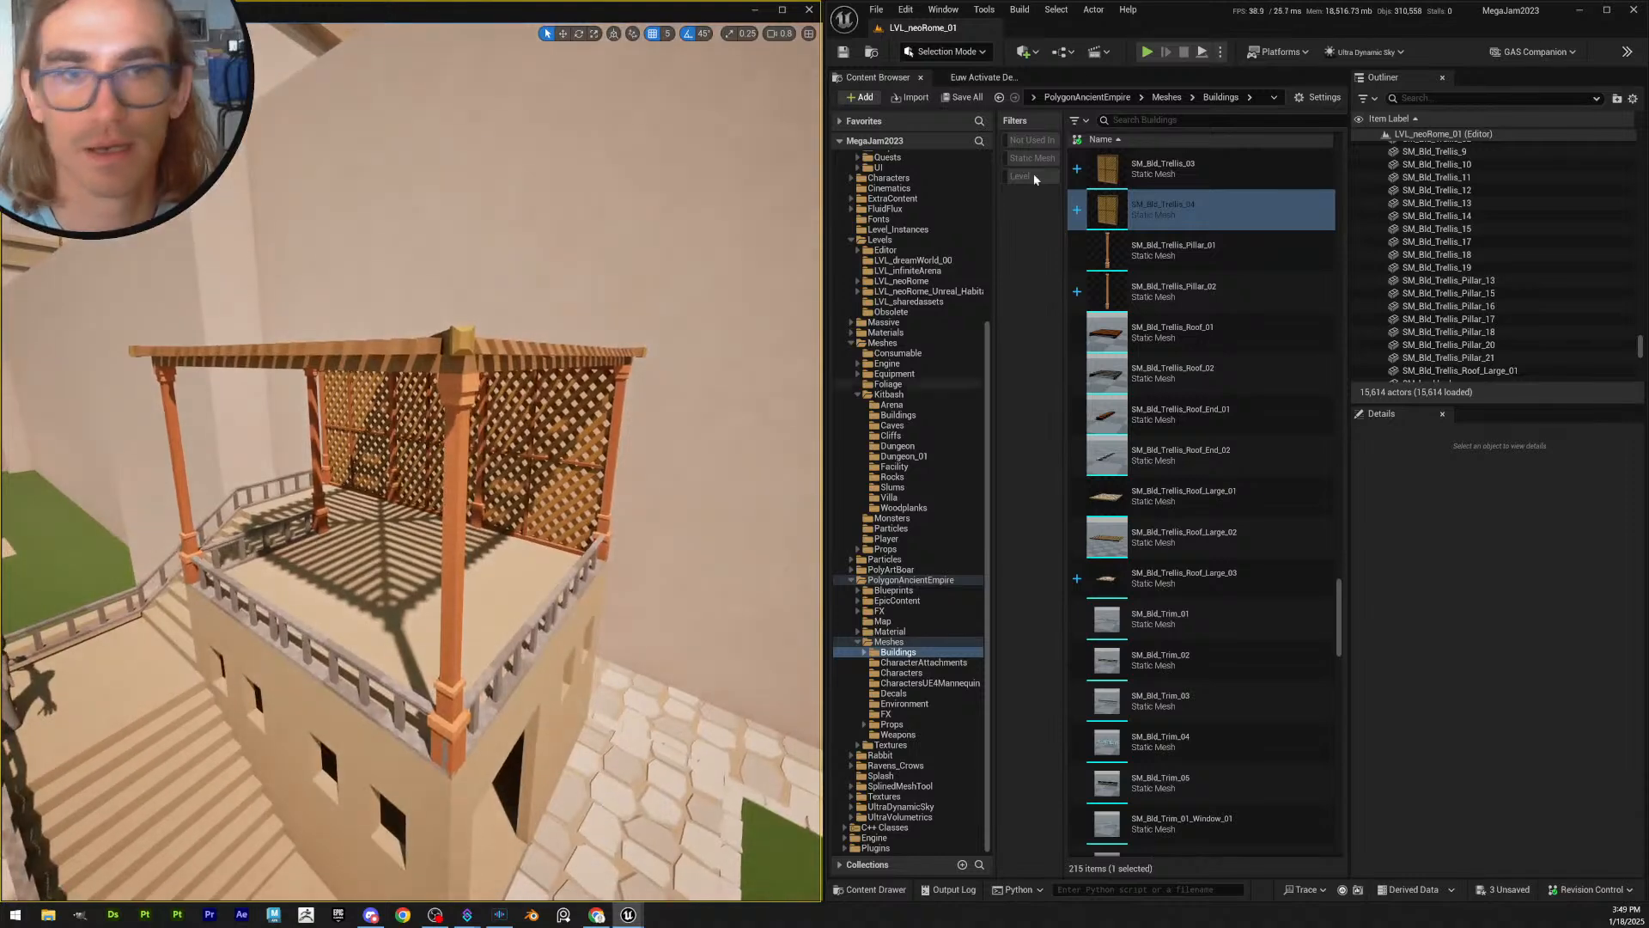
{"action": "left_click", "coordinate": [844, 53]}
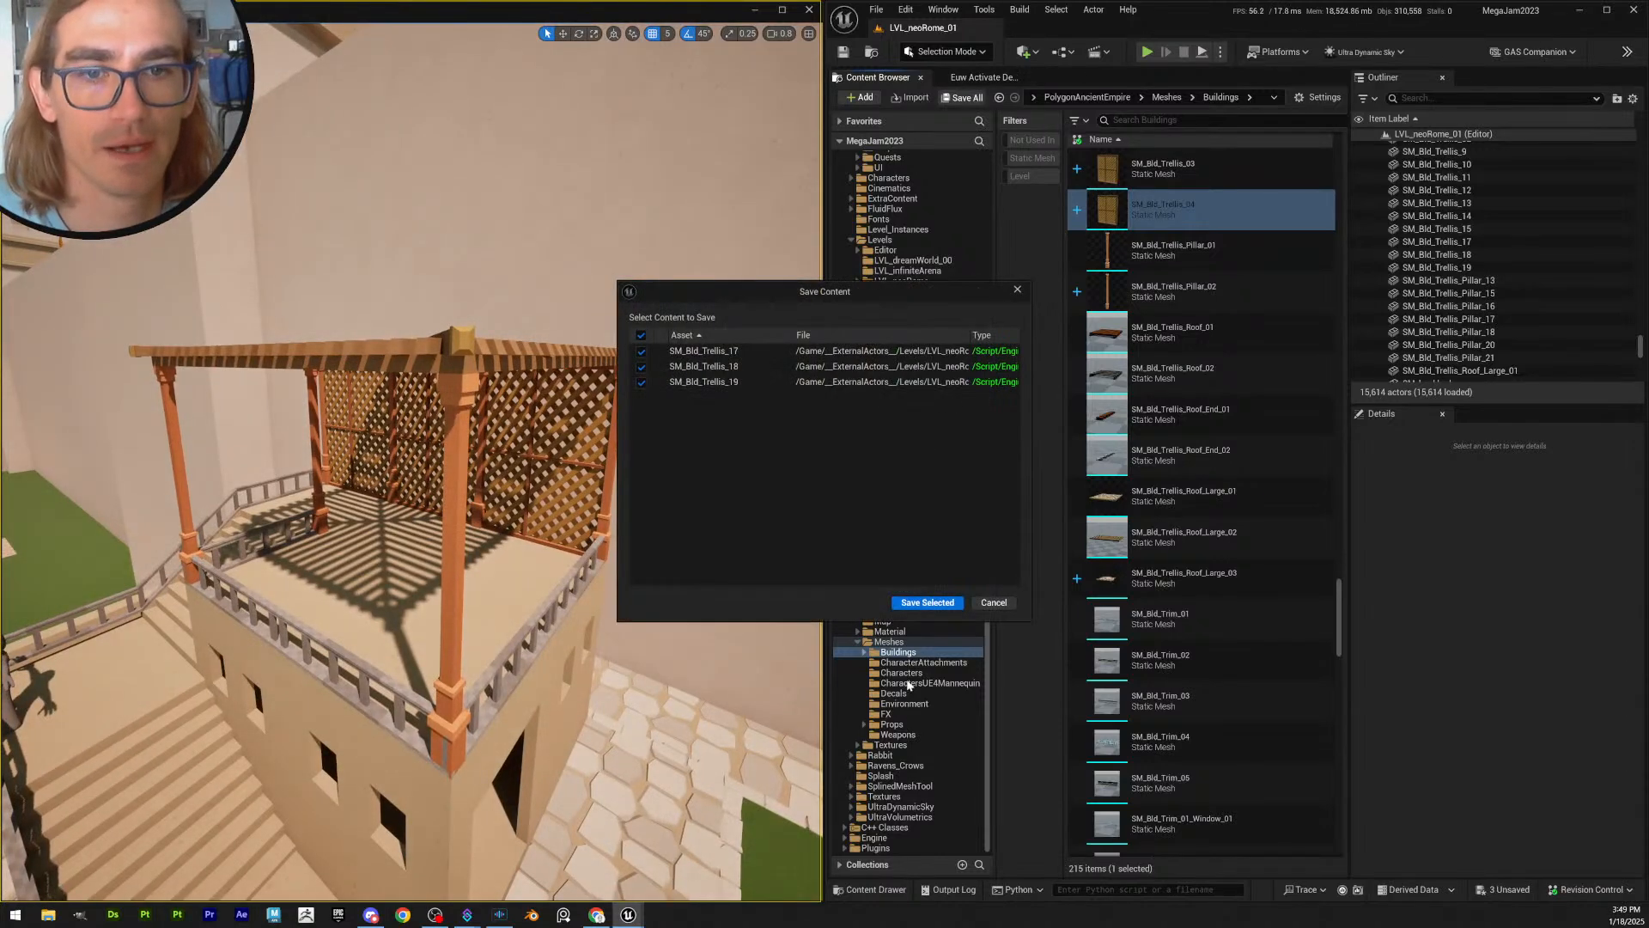
{"action": "left_click", "coordinate": [932, 604]}
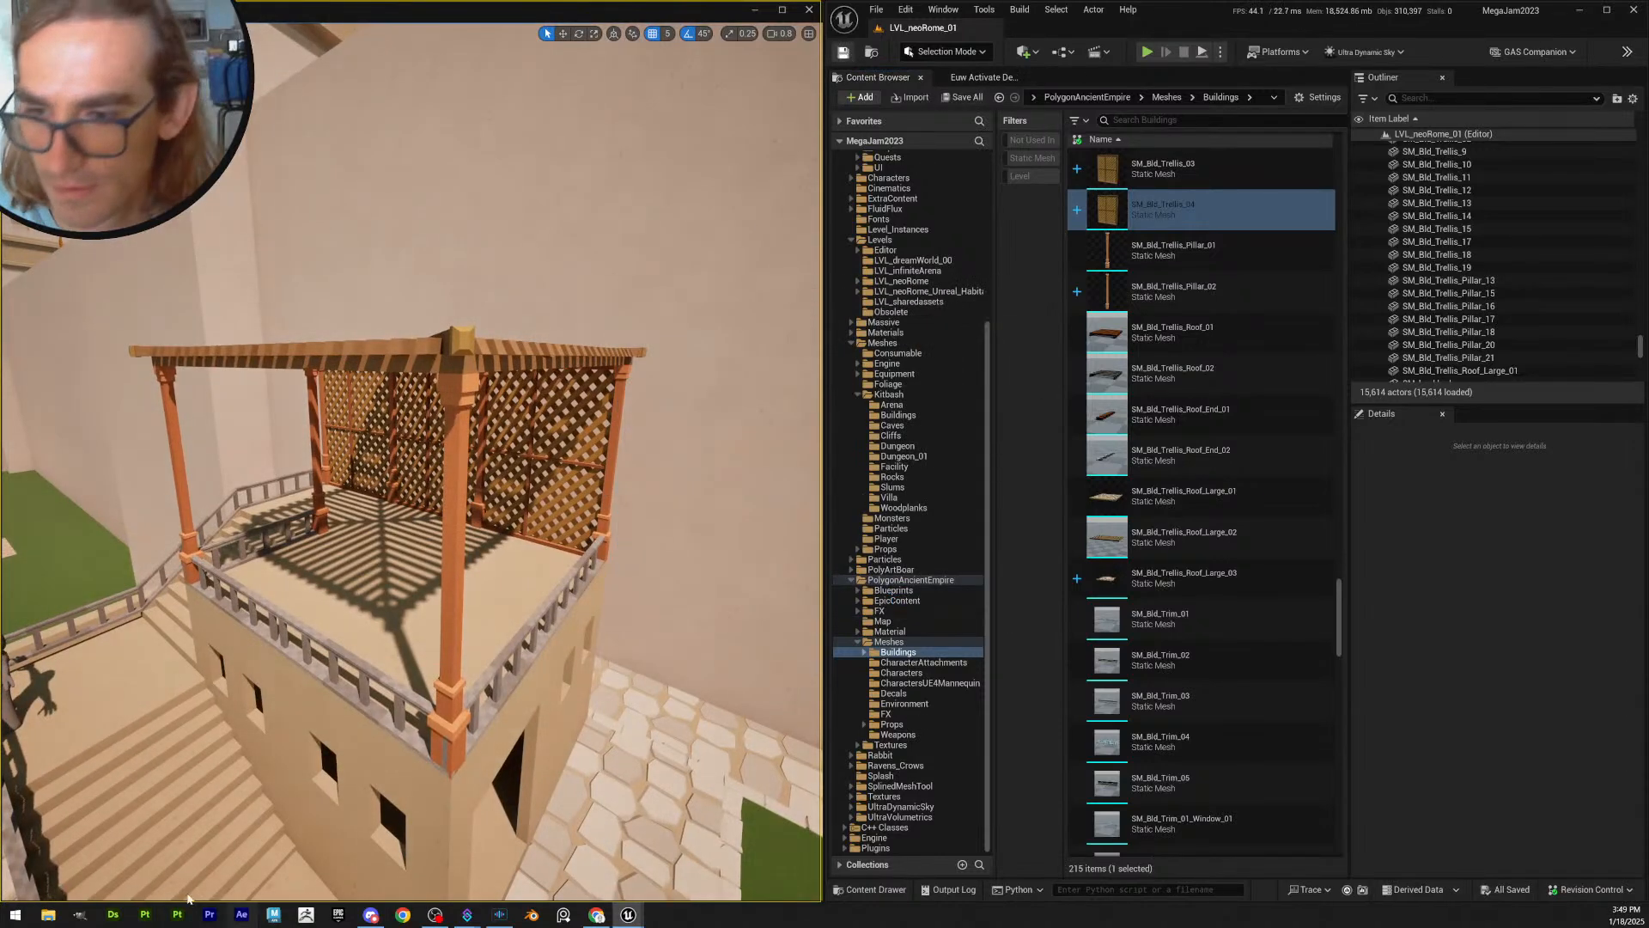
- Search the computer's installed applications for "cc" and launch the matching program, doing so twice
{"action": "key", "text": "super"}
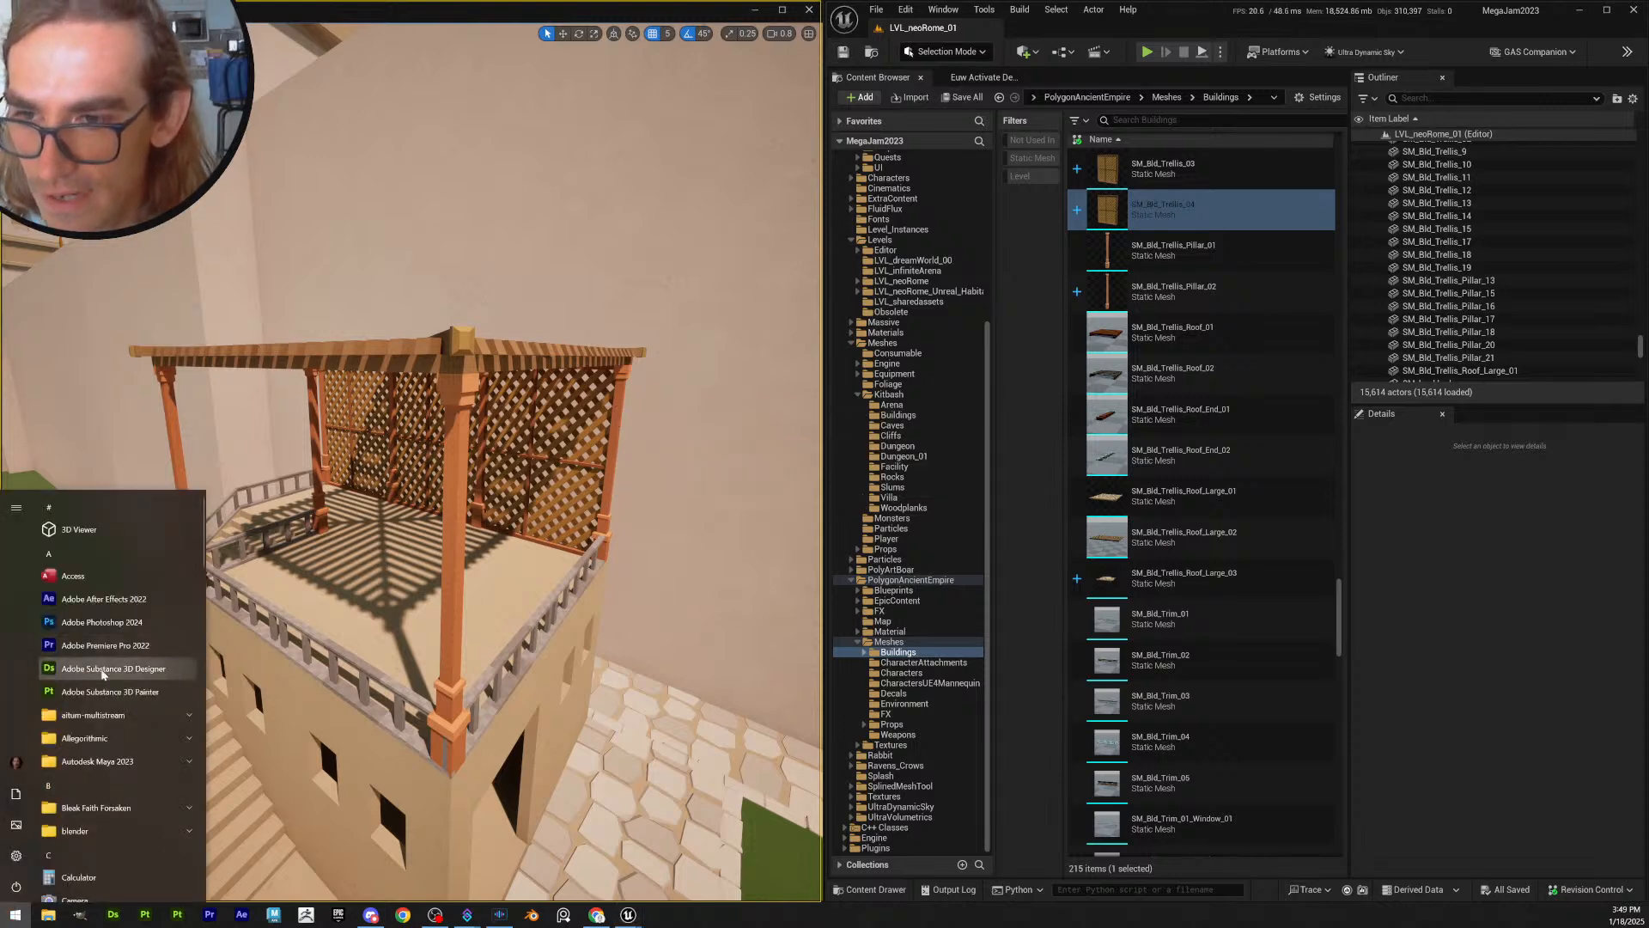
{"action": "type", "text": "cc"}
{"action": "left_click", "coordinate": [122, 556]}
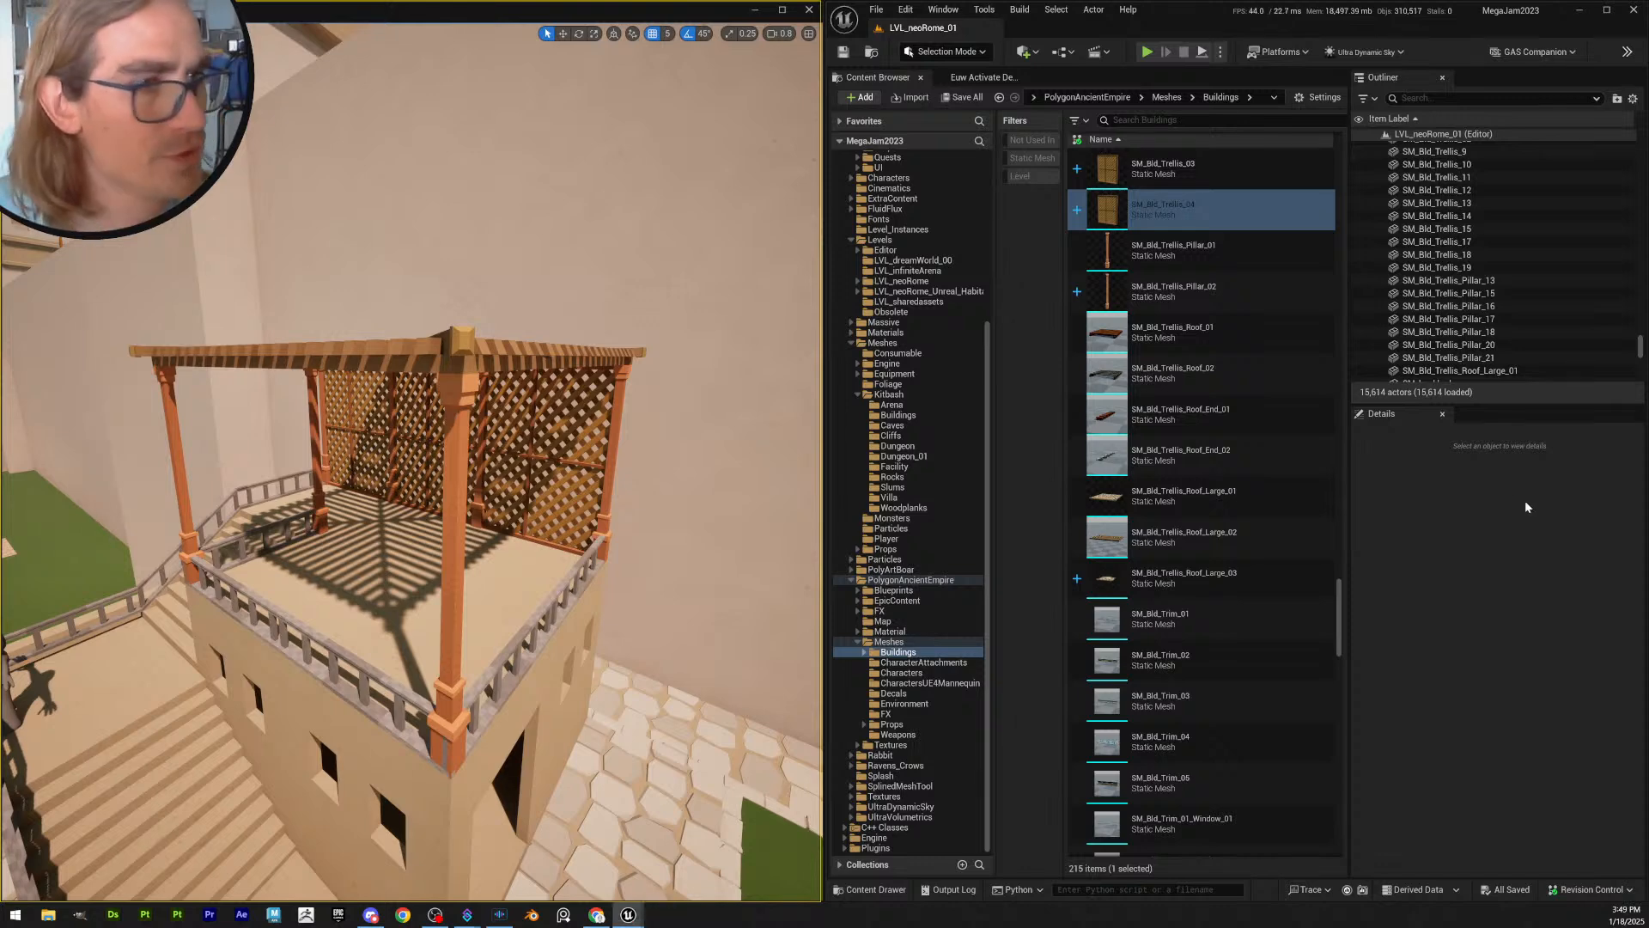
{"action": "key", "text": "s"}
{"action": "right_click_drag", "start_coordinate": [728, 409], "coordinate": [713, 462]}
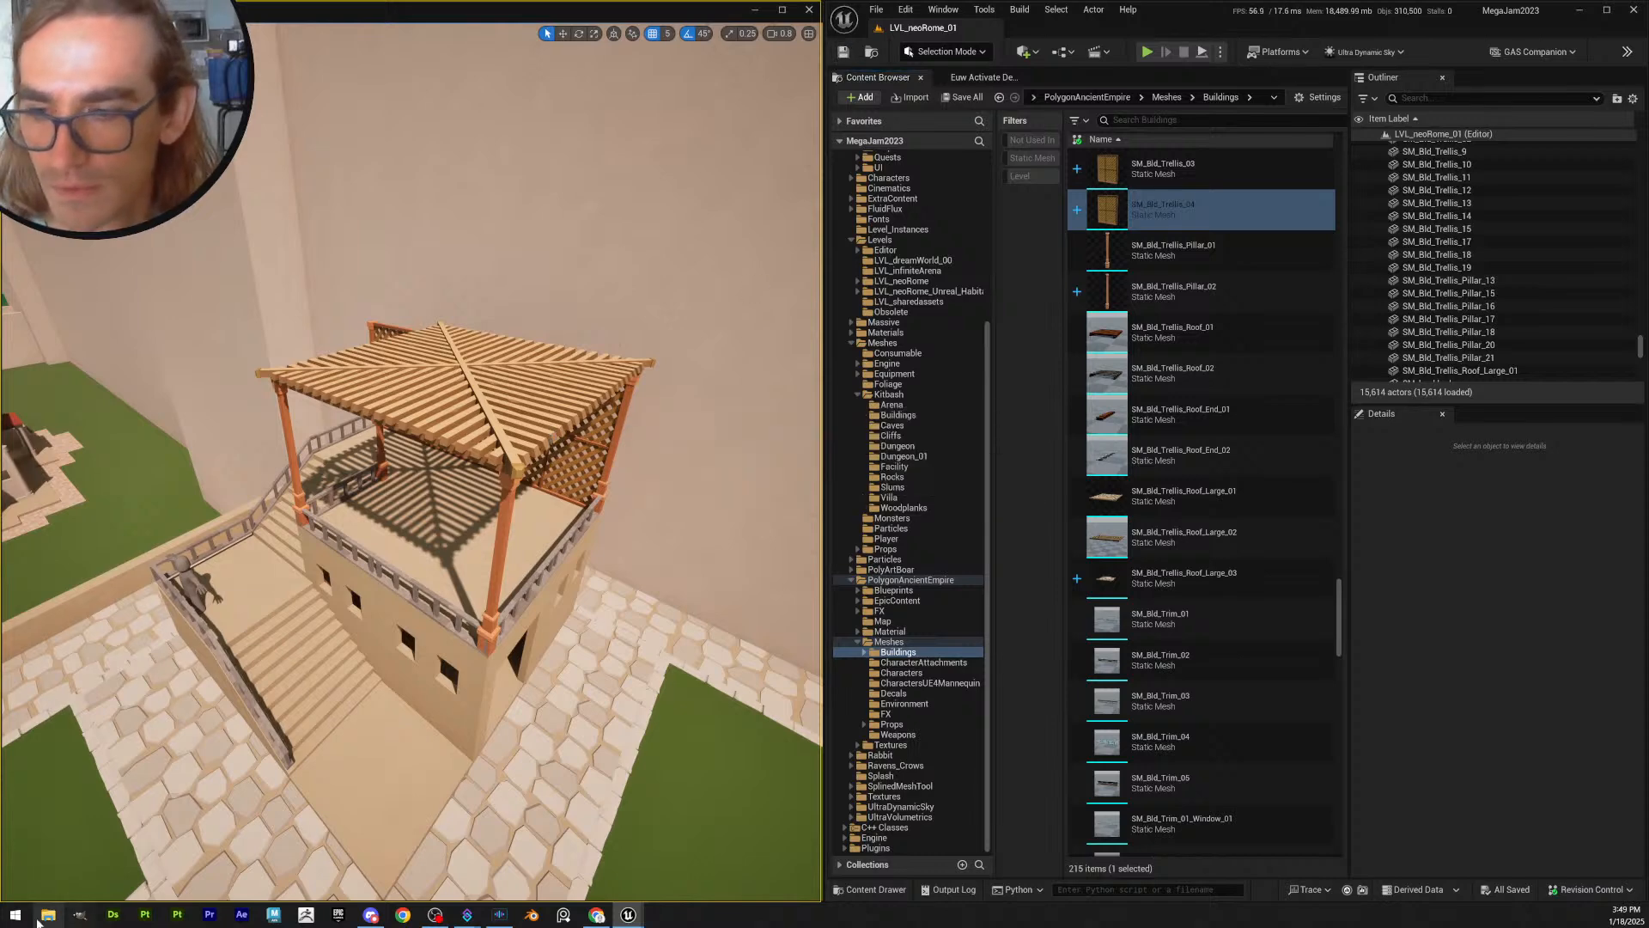
{"action": "left_click", "coordinate": [15, 915]}
{"action": "type", "text": "cc"}
{"action": "left_click", "coordinate": [173, 557]}
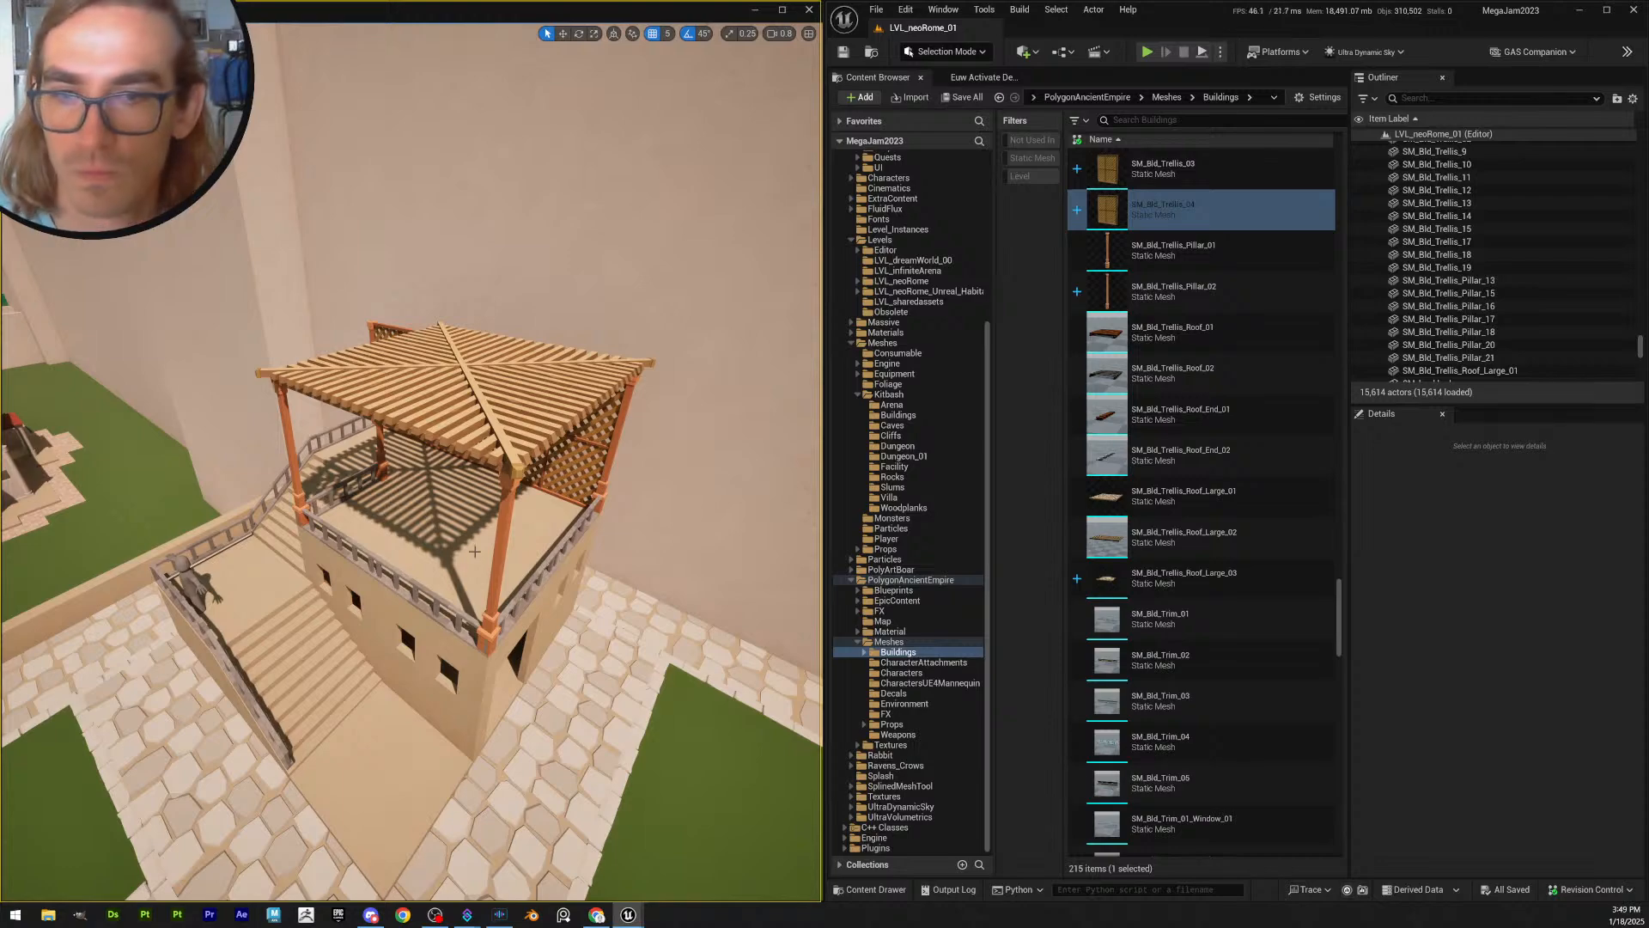
- Examine the back wall, floor and stair side of the pergola from inside and outside, and save the level
{"action": "key", "text": "w"}
{"action": "right_click_drag", "start_coordinate": [475, 550], "coordinate": [498, 451]}
{"action": "key", "text": "w"}
{"action": "scroll", "coordinate": [410, 464], "scroll_direction": "down", "scroll_amount": 2}
{"action": "key", "text": "q"}
{"action": "right_click_drag", "start_coordinate": [313, 438], "coordinate": [274, 437]}
{"action": "key", "text": "d"}
{"action": "left_click", "coordinate": [386, 761]}
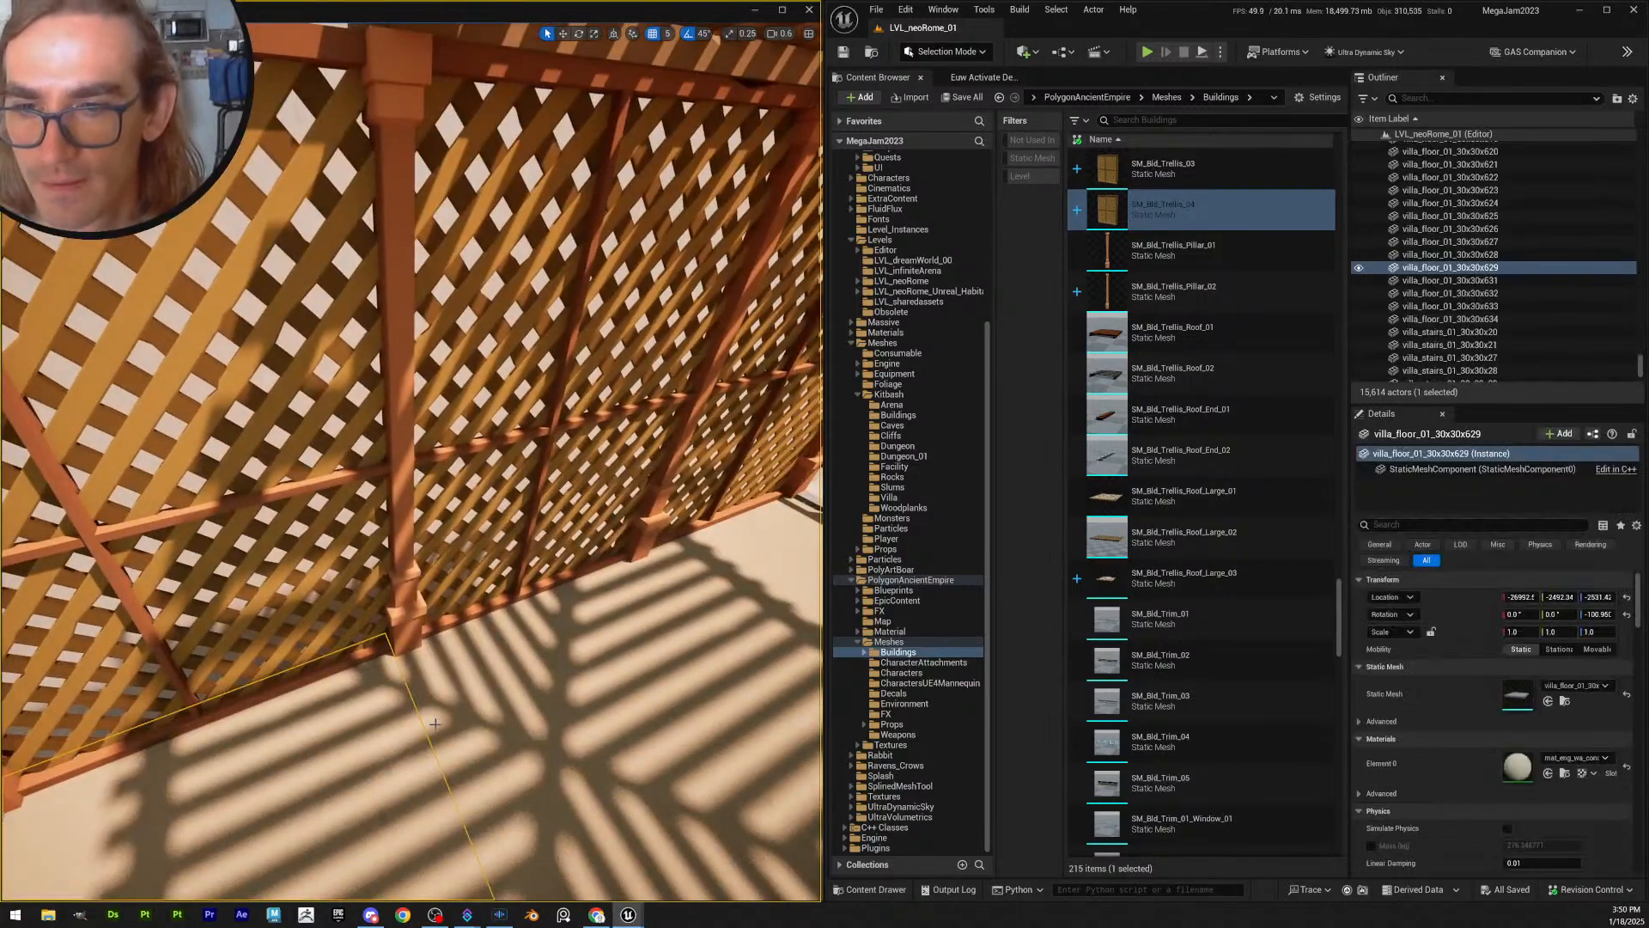
{"action": "right_click_drag", "start_coordinate": [455, 713], "coordinate": [506, 710]}
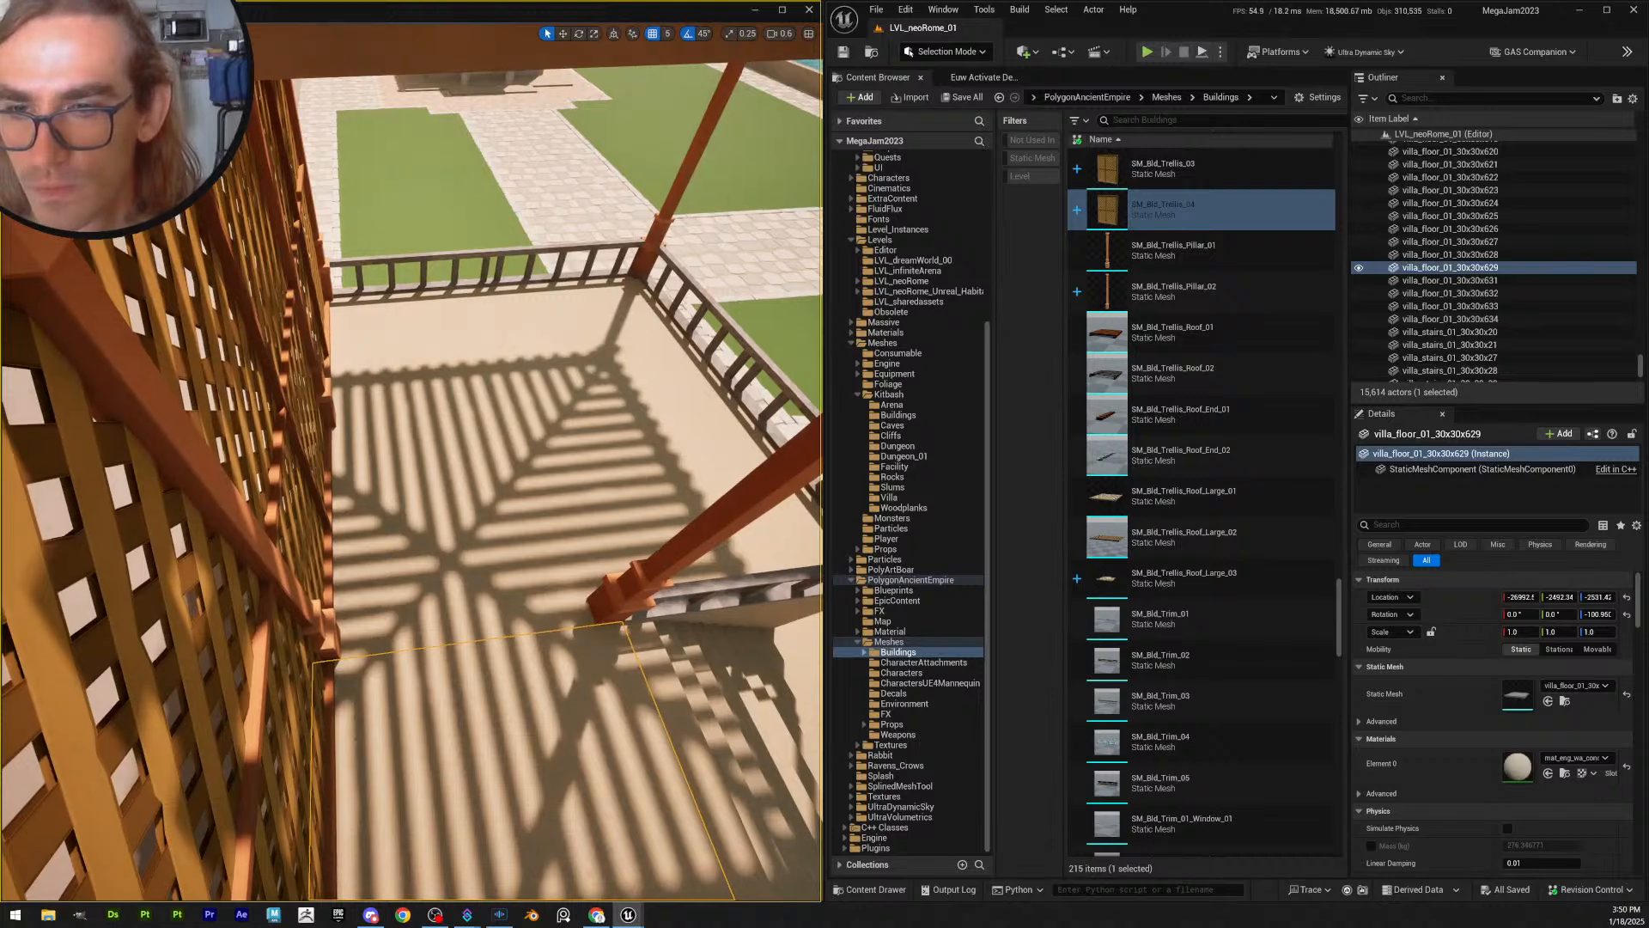
{"action": "right_click_drag", "start_coordinate": [507, 711], "coordinate": [455, 515]}
{"action": "key", "text": "Escape"}
{"action": "key", "text": "s"}
{"action": "right_click_drag", "start_coordinate": [496, 643], "coordinate": [450, 651]}
{"action": "scroll", "coordinate": [455, 653], "scroll_direction": "up", "scroll_amount": 2}
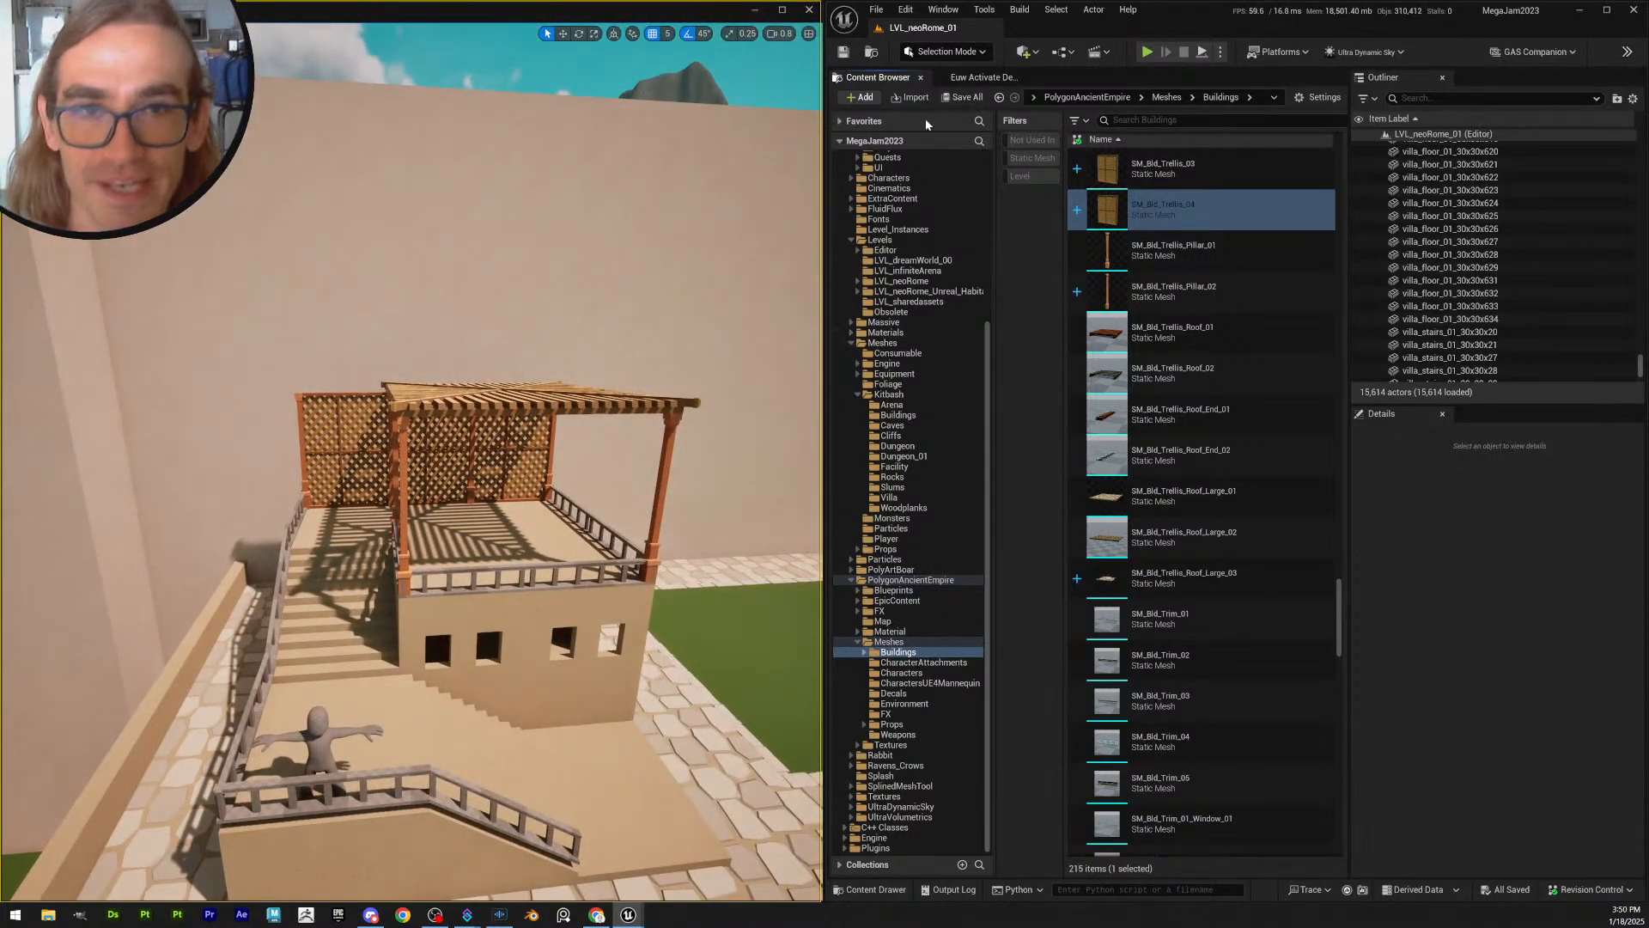
{"action": "key", "text": "ctrl+s"}
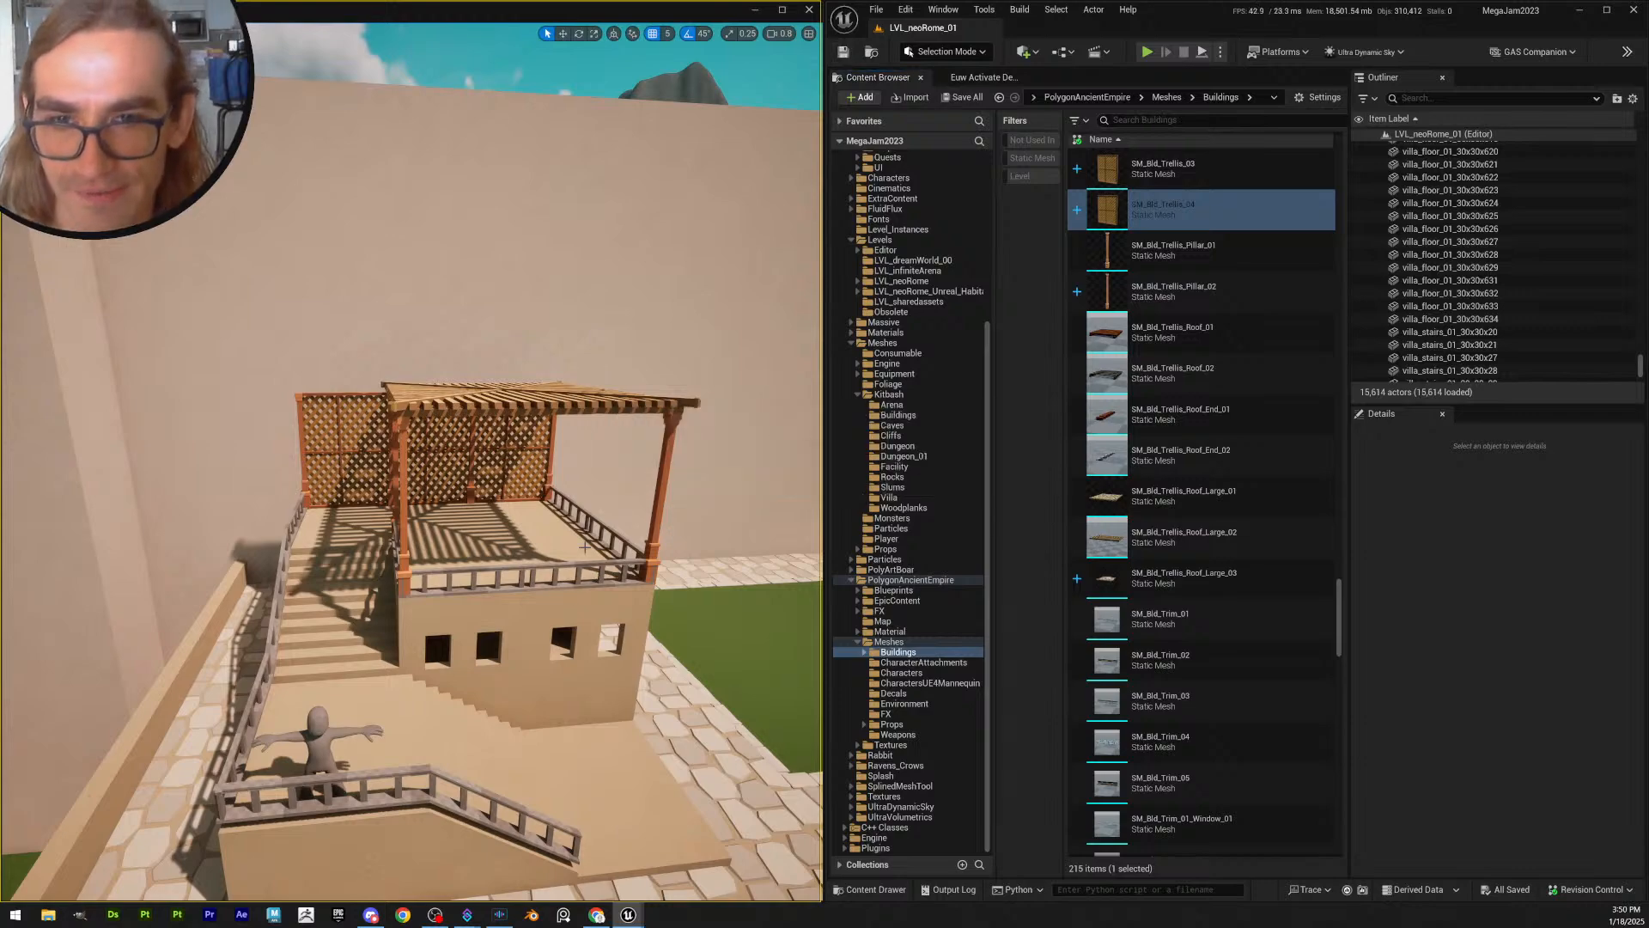
- Select trellis panel SM_Bld_Trellis_17 beside the end pillar and switch the editor to Modeling Mode
{"action": "key", "text": "w"}
{"action": "right_click_drag", "start_coordinate": [592, 579], "coordinate": [734, 543]}
{"action": "key", "text": "w"}
{"action": "scroll", "coordinate": [608, 543], "scroll_direction": "down", "scroll_amount": 1}
{"action": "key", "text": "s"}
{"action": "left_click", "coordinate": [627, 504]}
{"action": "key", "text": "w"}
{"action": "key", "text": "q"}
{"action": "left_click", "coordinate": [947, 51]}
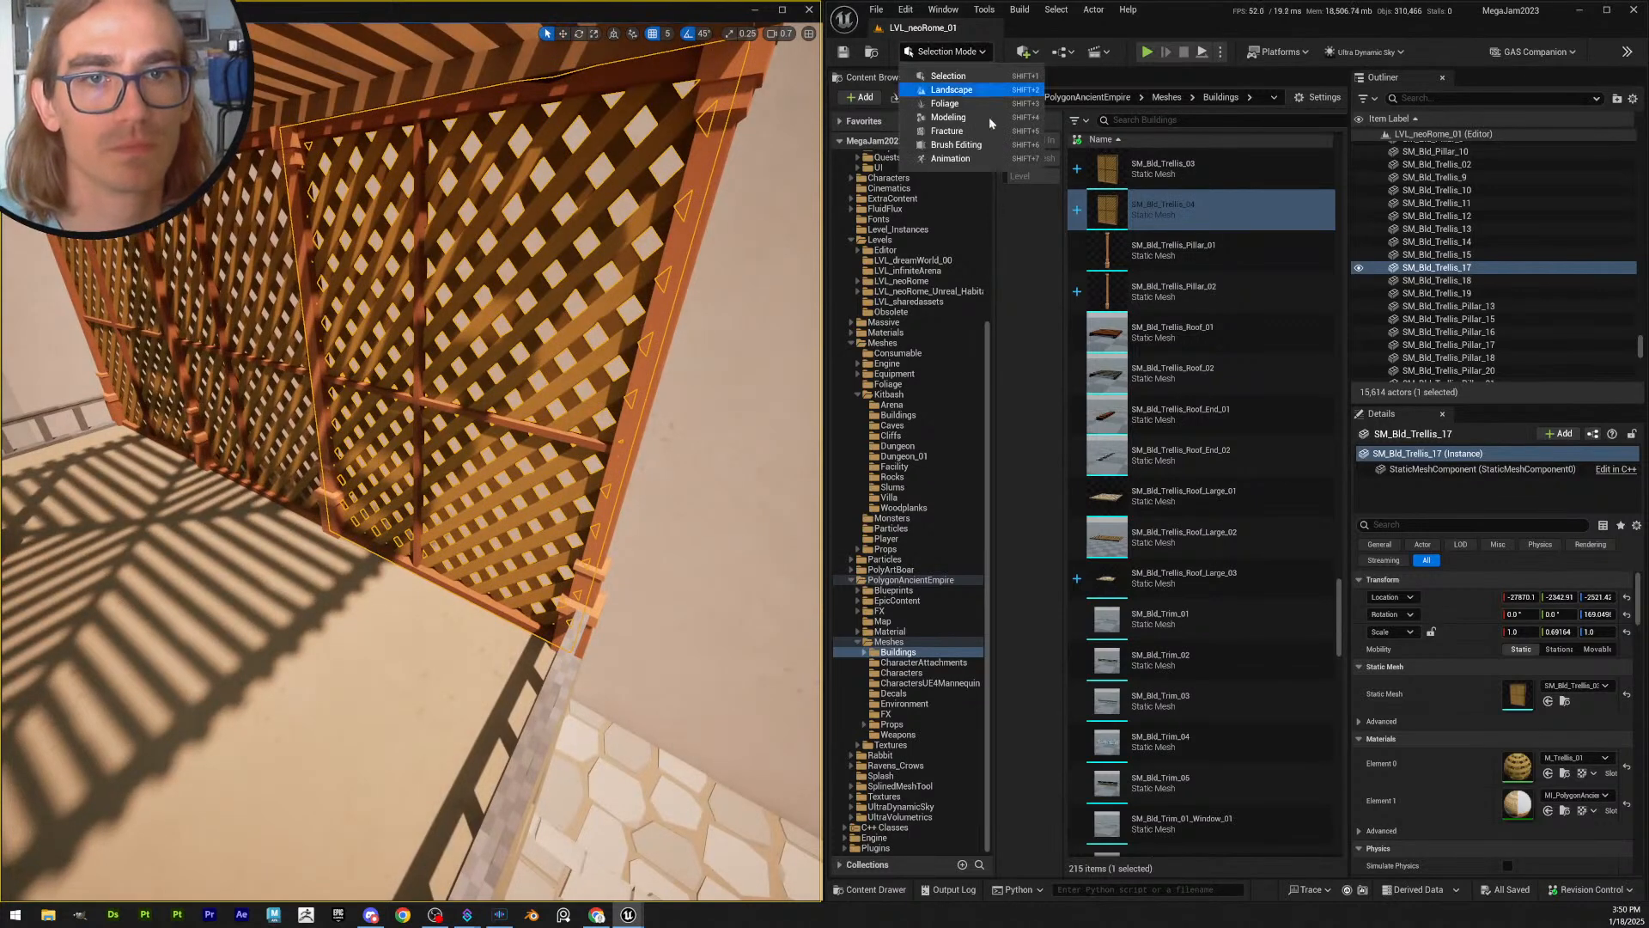
{"action": "left_click", "coordinate": [967, 127]}
- Bake the full scale of SM_Bld_Trellis_17 into its mesh with Bake Transform, leaving rotation unbaked, and deselect the panel
{"action": "left_click", "coordinate": [852, 246]}
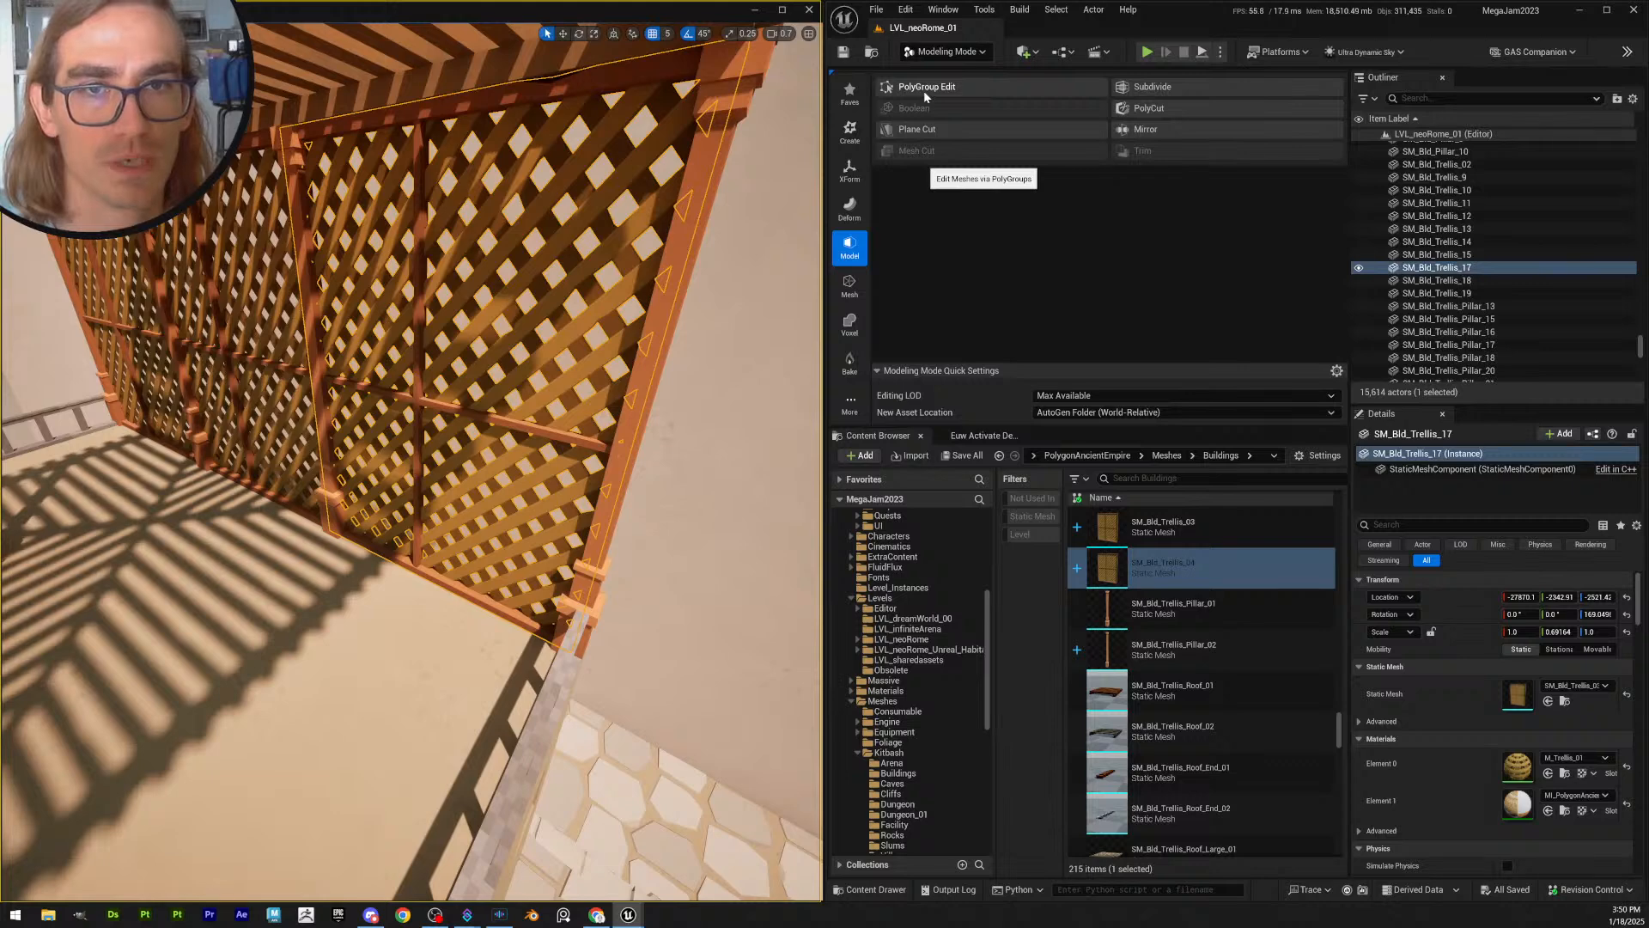
{"action": "left_click", "coordinate": [850, 169]}
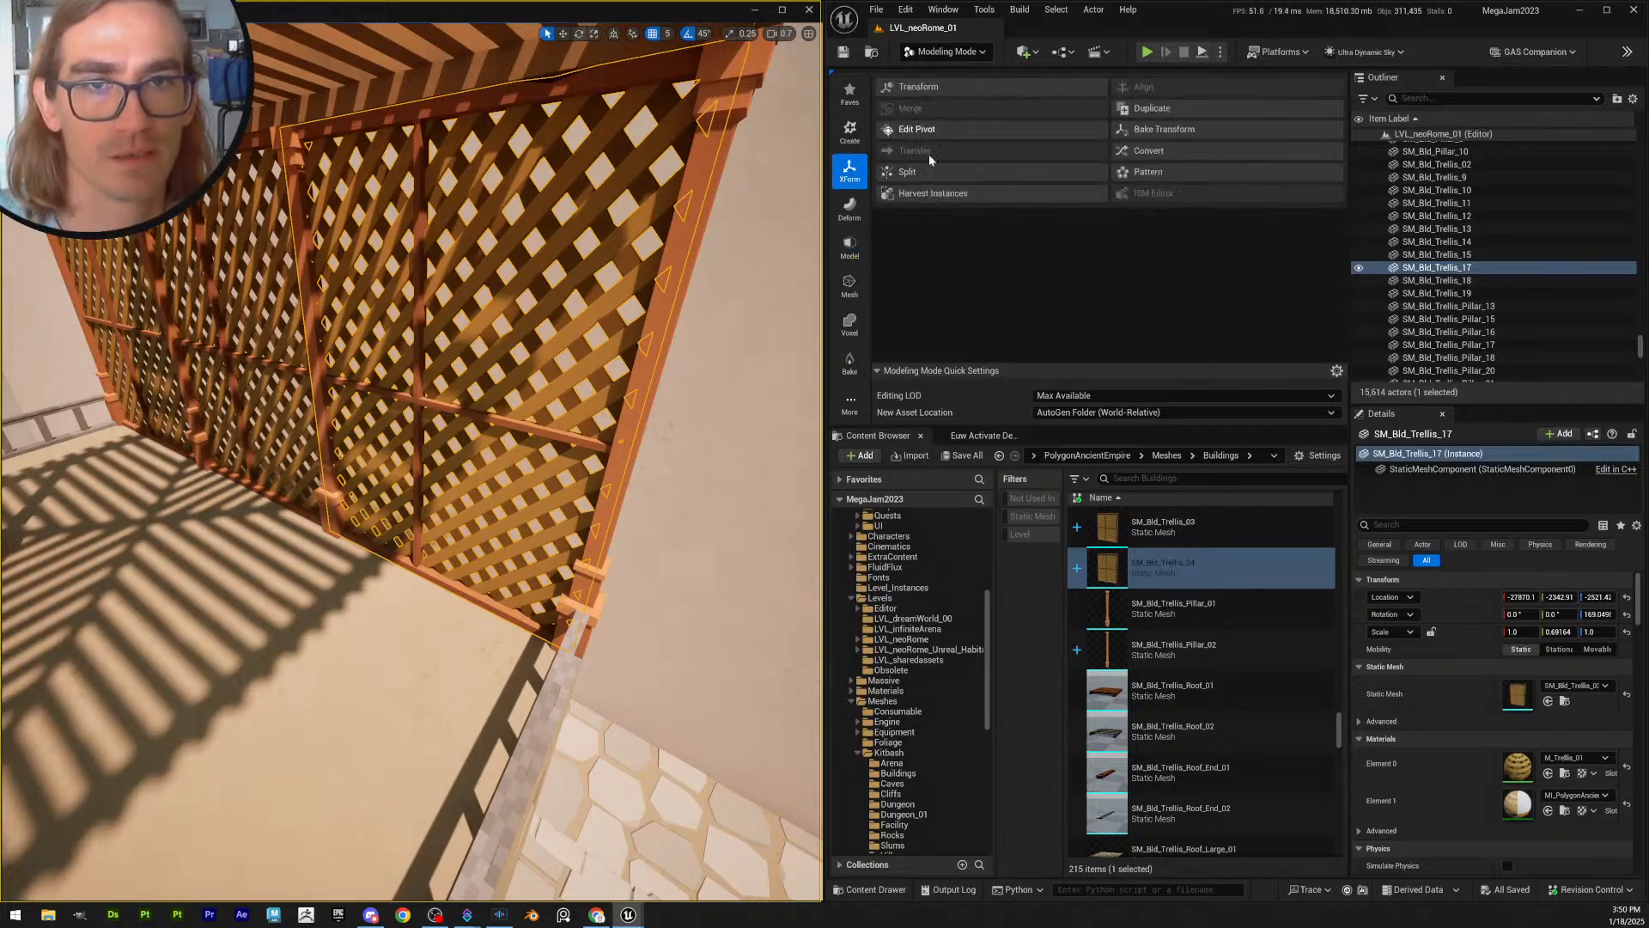
{"action": "left_click", "coordinate": [1172, 133]}
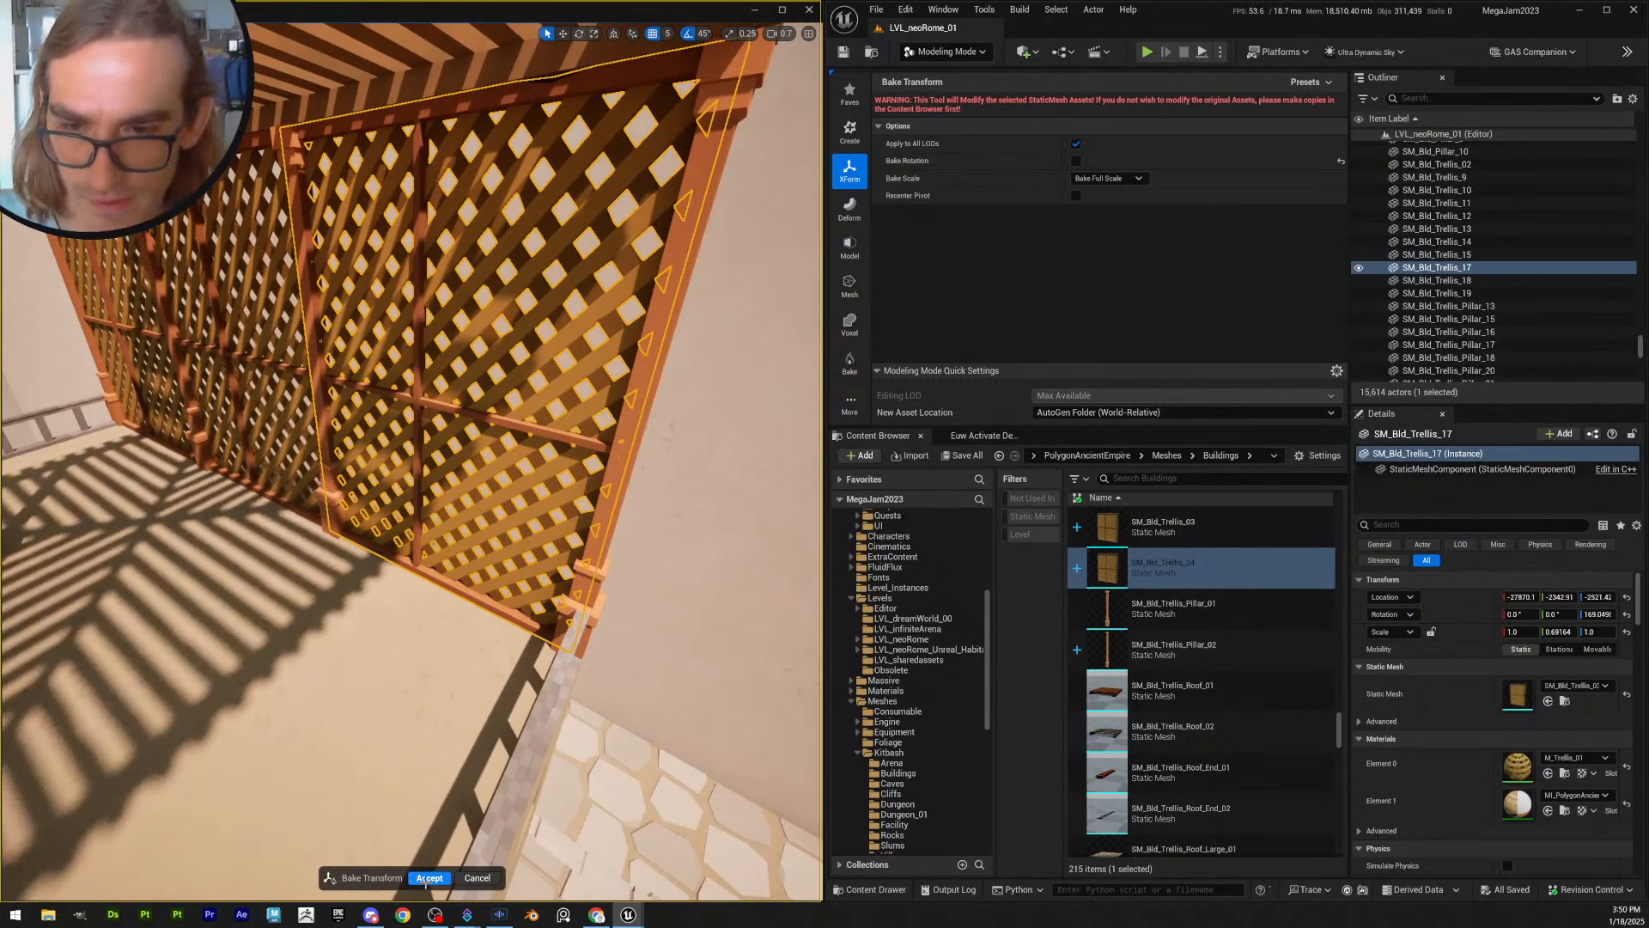
{"action": "left_click", "coordinate": [429, 878]}
{"action": "key", "text": "Escape"}
{"action": "key", "text": "s"}
{"action": "right_click_drag", "start_coordinate": [590, 448], "coordinate": [527, 444]}
{"action": "scroll", "coordinate": [591, 447], "scroll_direction": "up", "scroll_amount": 1}
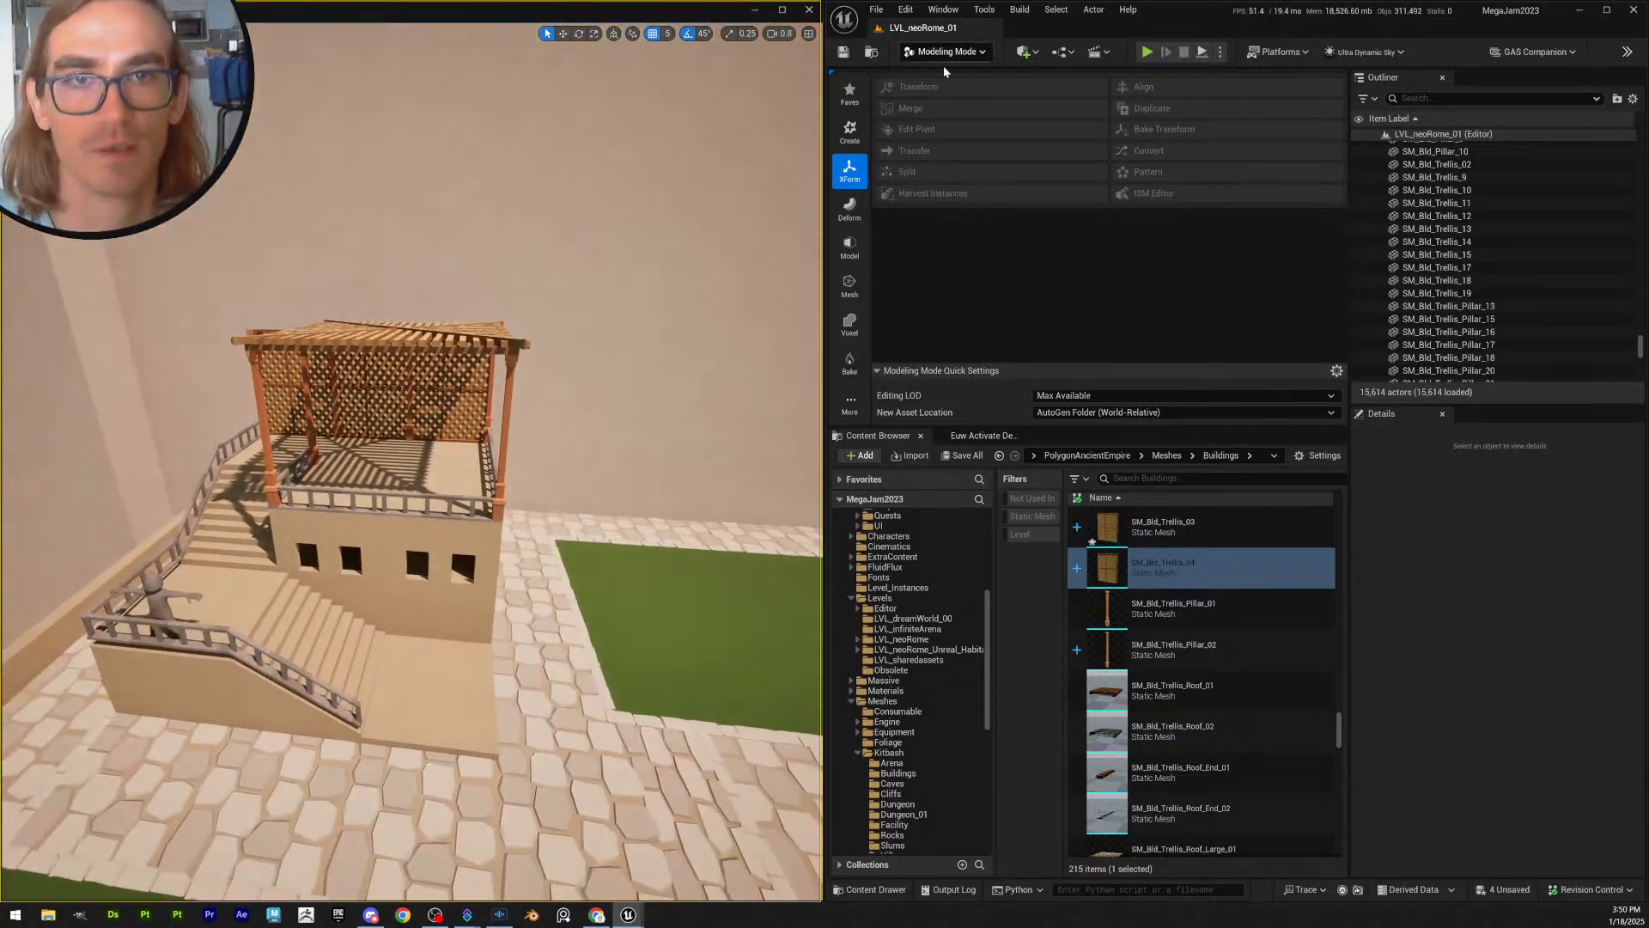
- Return to Selection Mode and save the level together with the modified mesh SM_Bld_Trellis_03
{"action": "key", "text": "ctrl+s"}
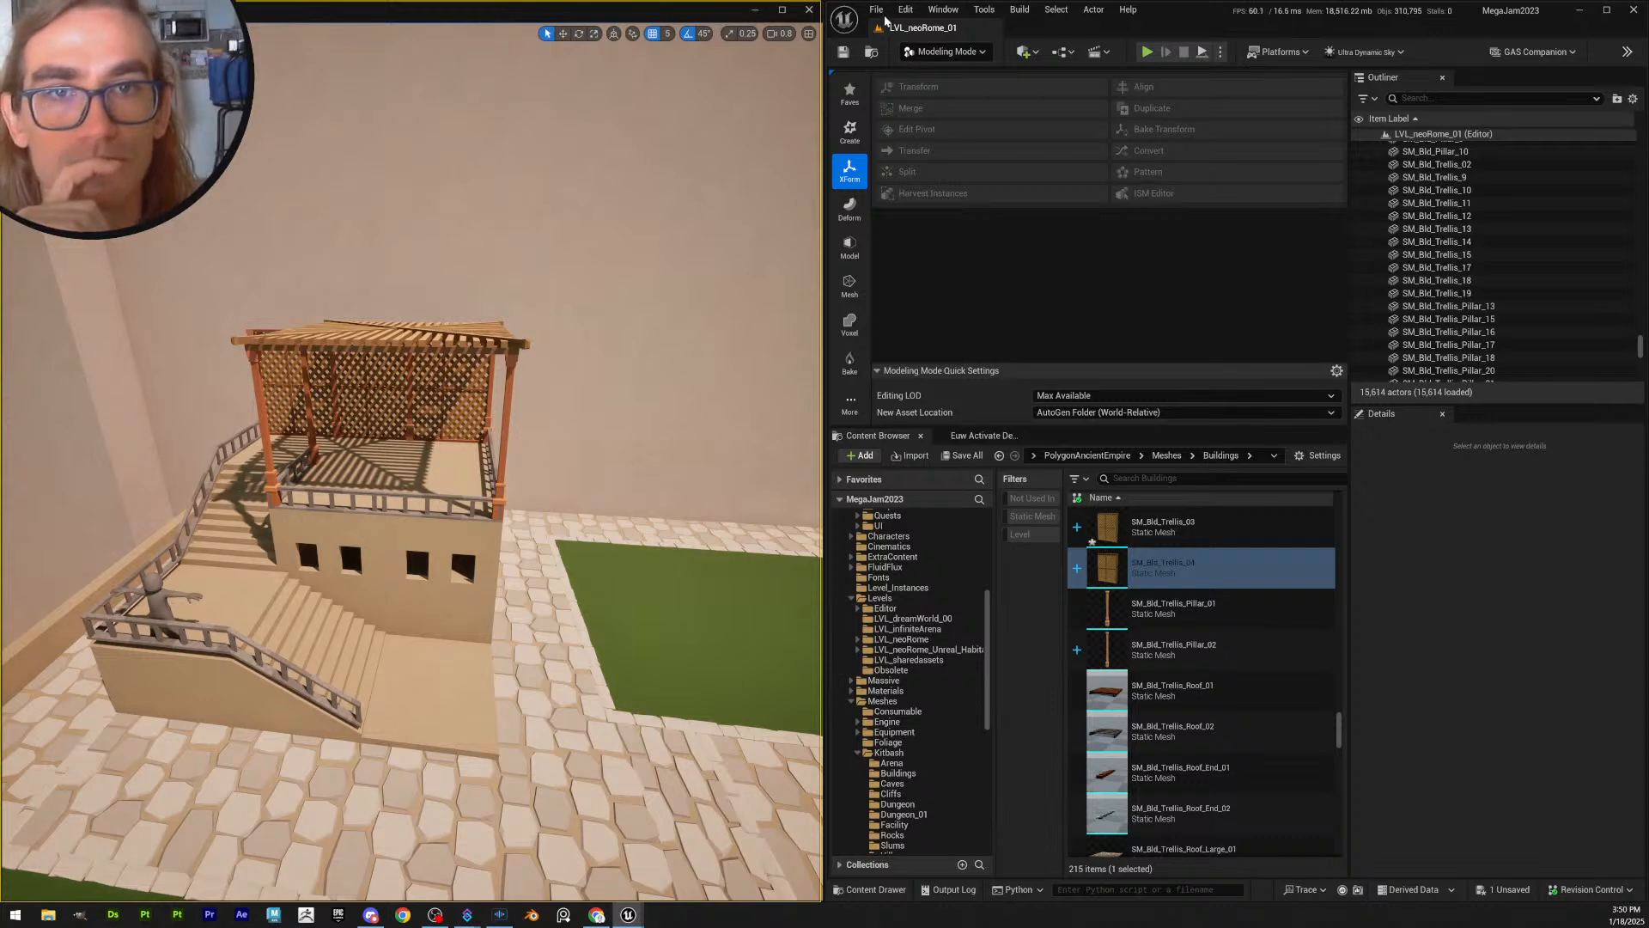
{"action": "left_click", "coordinate": [945, 51]}
{"action": "left_click", "coordinate": [932, 65]}
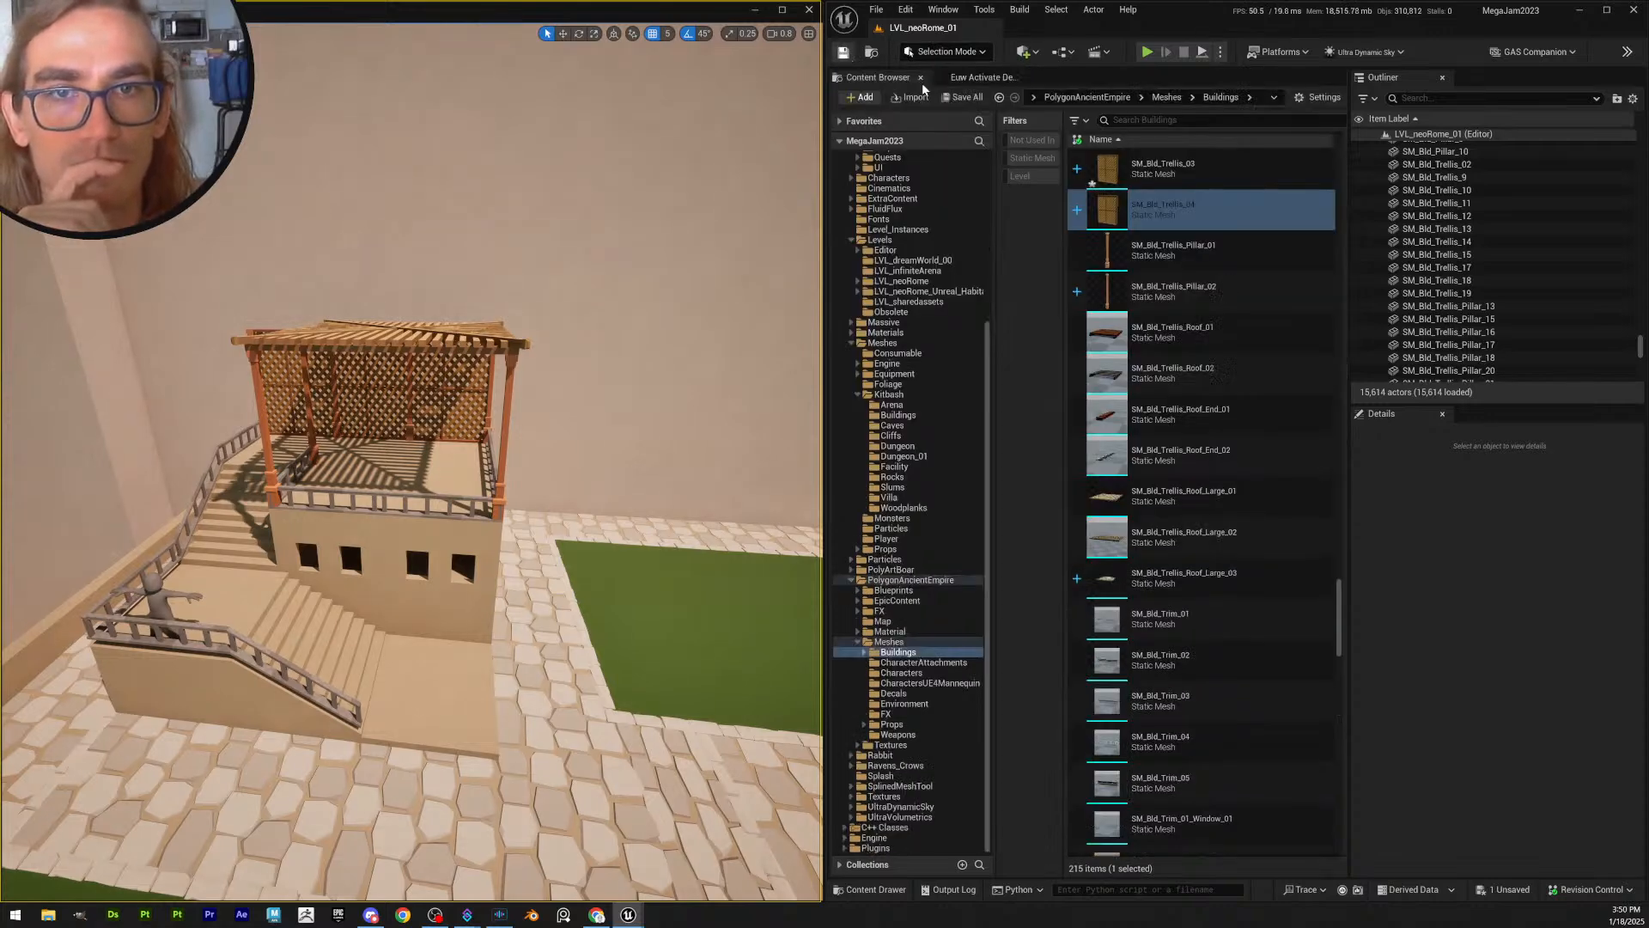
{"action": "left_click", "coordinate": [962, 97]}
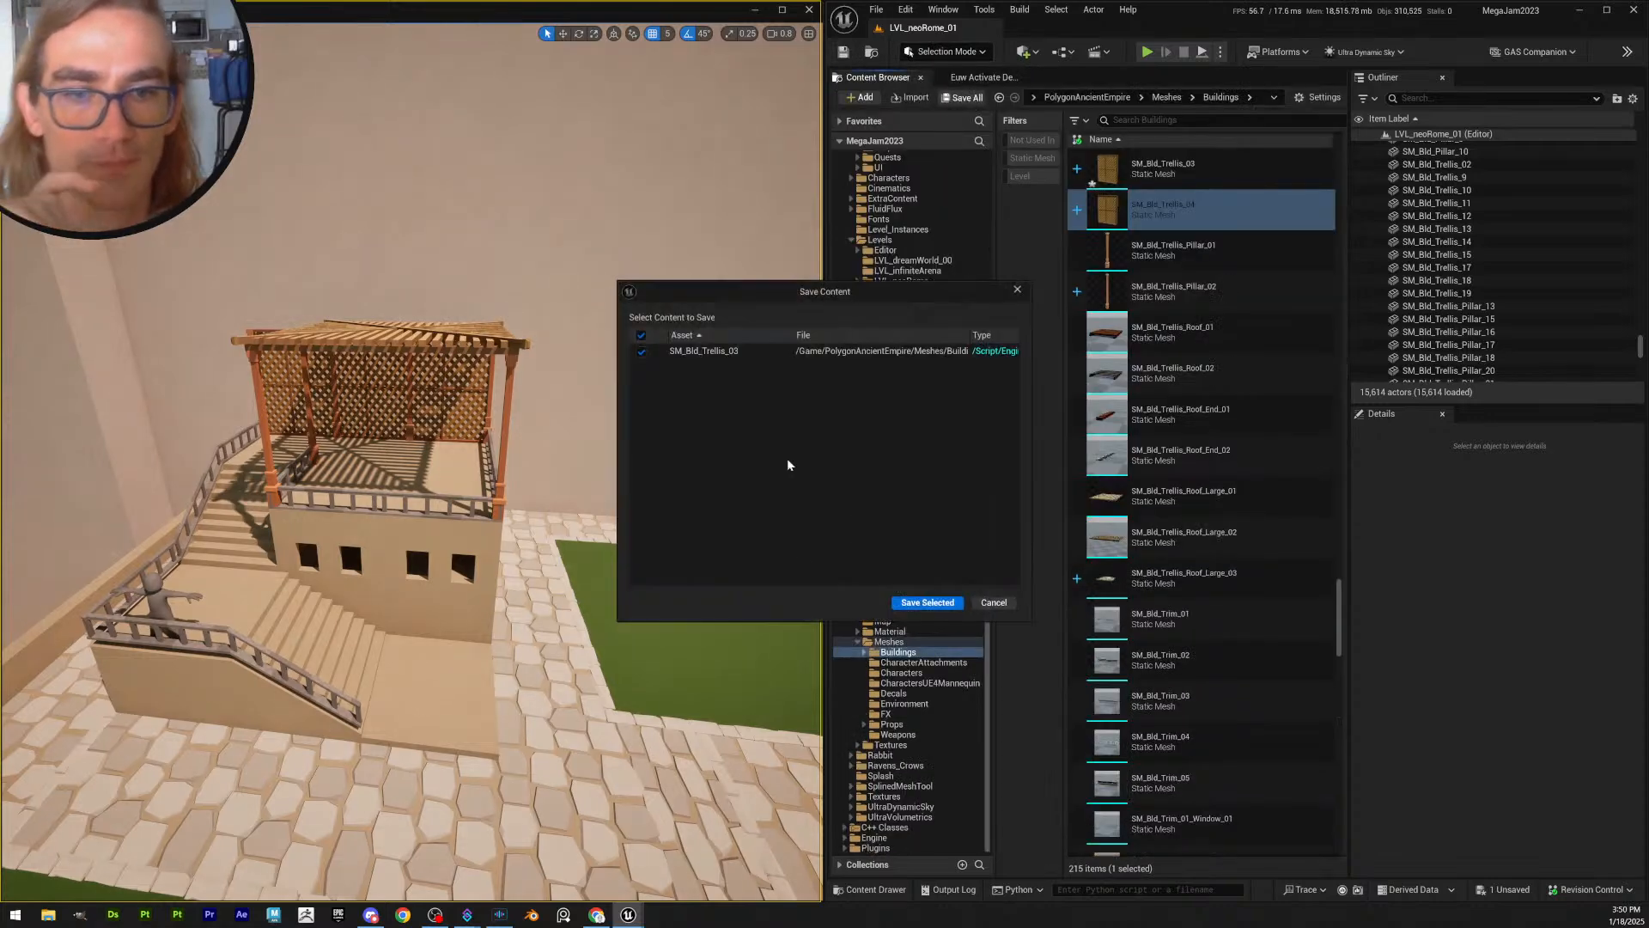
{"action": "left_click", "coordinate": [929, 603]}
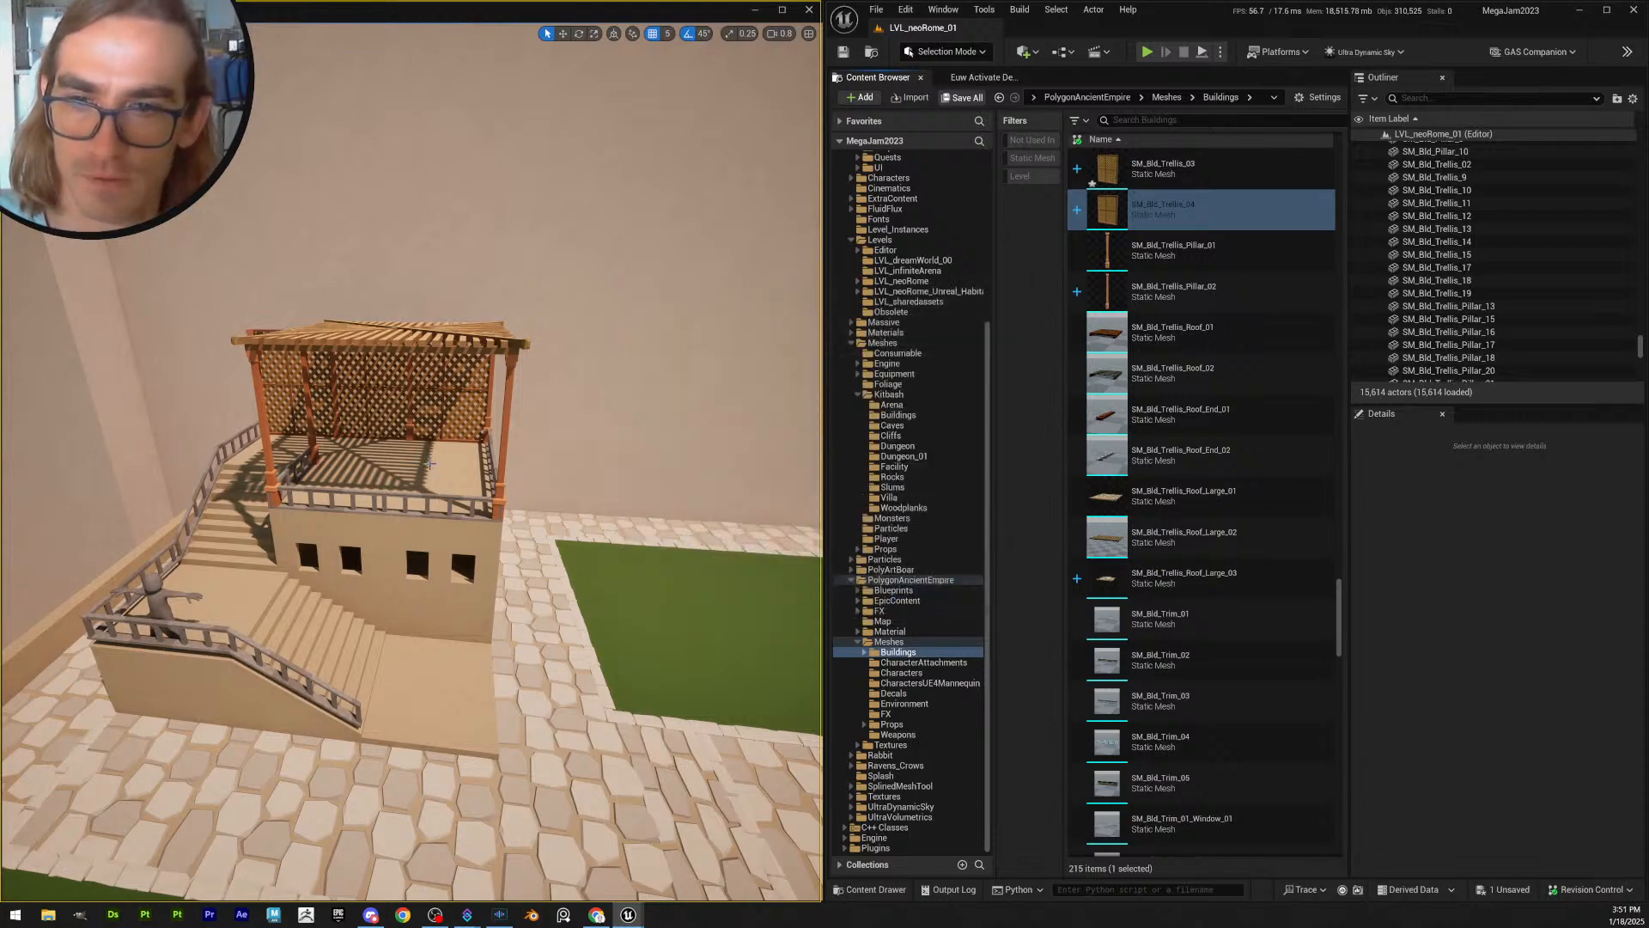
- Duplicate pergola roof SM_Bld_Trellis_Roof_Large_01 and move the copy about 300 units along the back wall over the uncovered trellis section
{"action": "key", "text": "s"}
{"action": "right_click_drag", "start_coordinate": [430, 463], "coordinate": [507, 487]}
{"action": "key", "text": "w"}
{"action": "scroll", "coordinate": [481, 440], "scroll_direction": "up", "scroll_amount": 1}
{"action": "key", "text": "d"}
{"action": "key", "text": "e"}
{"action": "key", "text": "s"}
{"action": "key", "text": "a"}
{"action": "left_click", "coordinate": [505, 372]}
{"action": "key", "text": "w"}
{"action": "left_click", "coordinate": [534, 378]}
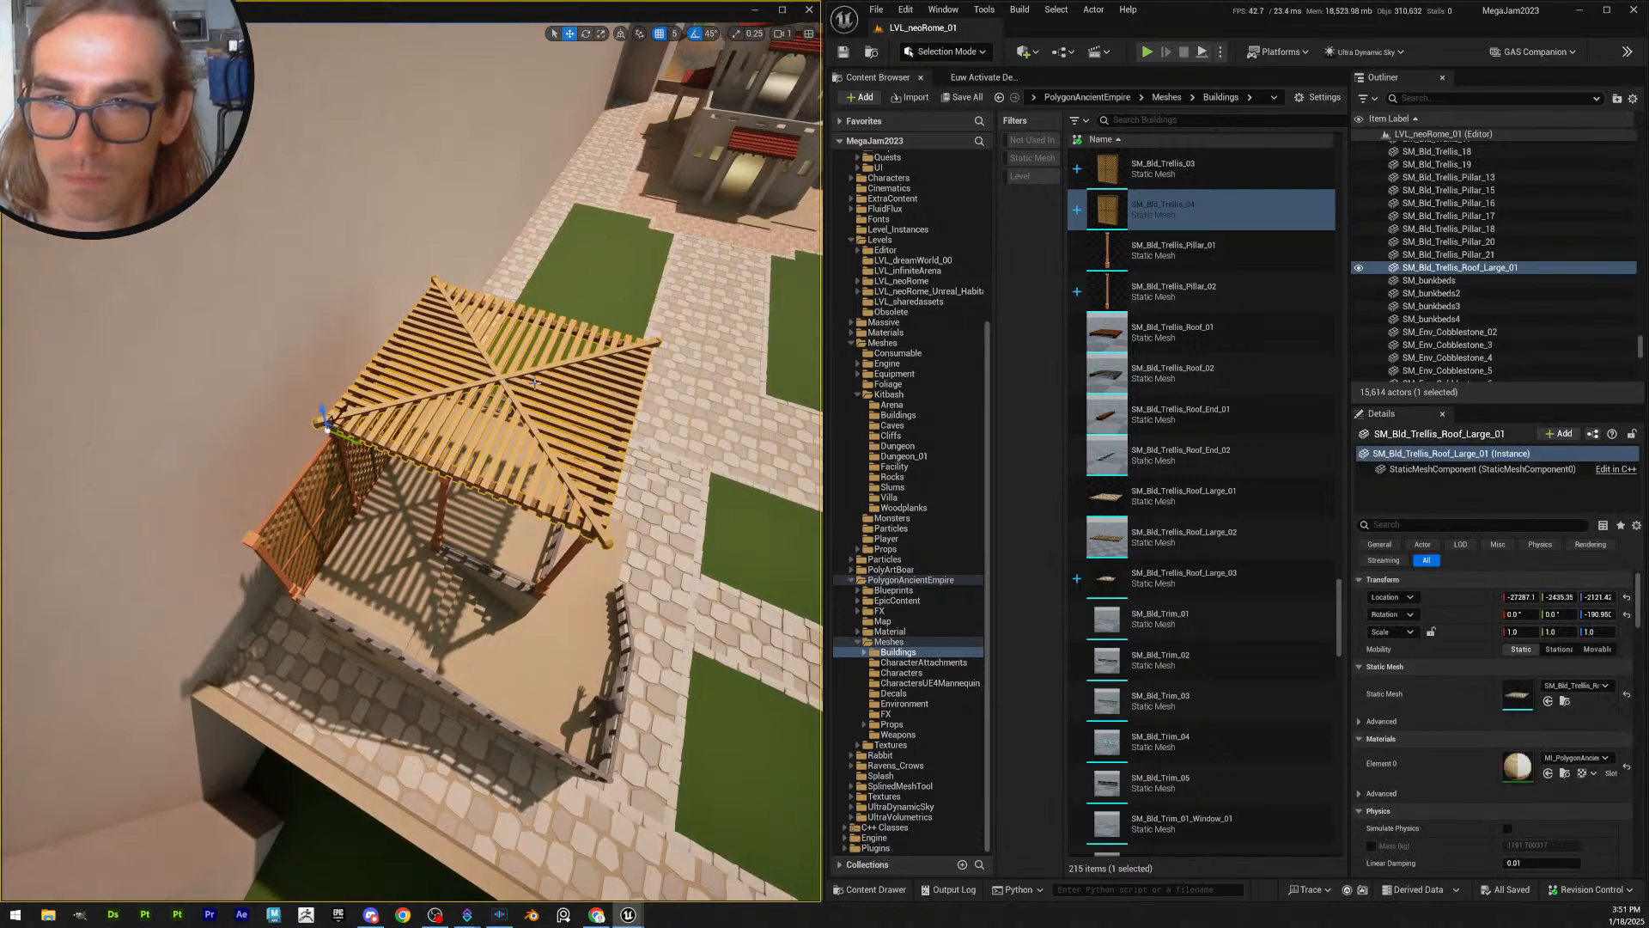
{"action": "right_click_drag", "start_coordinate": [533, 378], "coordinate": [481, 378]}
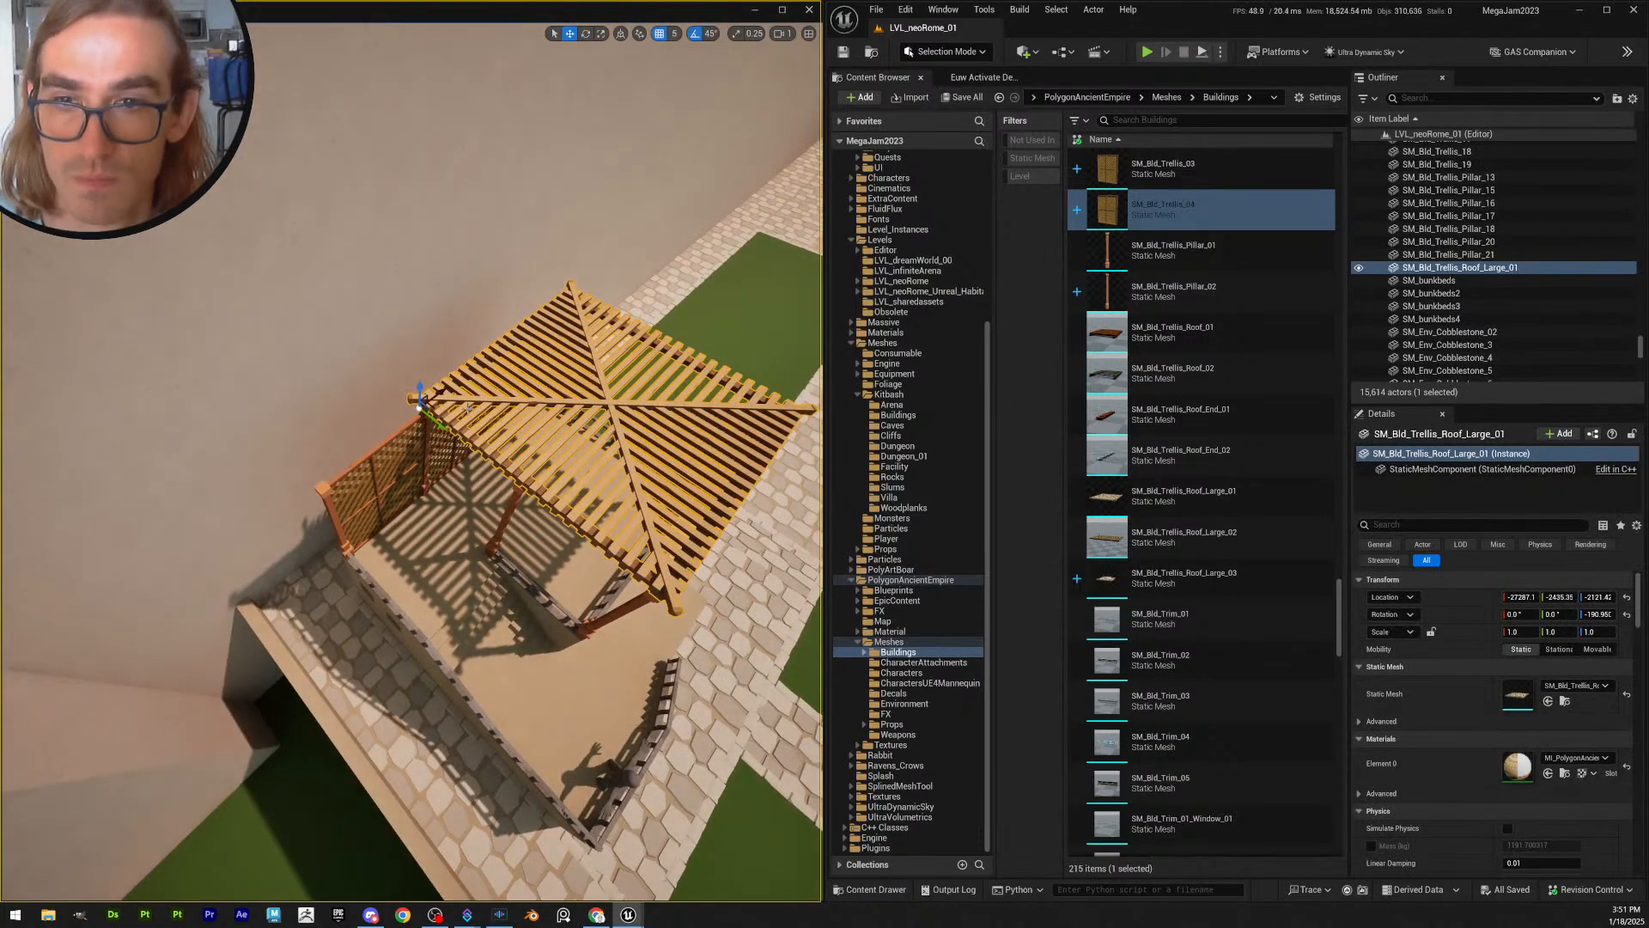
{"action": "left_click_drag", "start_coordinate": [435, 390], "coordinate": [323, 459], "text": "alt"}
- Nudge the copied roof SM_Bld_Trellis_Roof_Large_2 slightly to line up its edge with the end pillar's top
{"action": "right_click_drag", "start_coordinate": [323, 459], "coordinate": [519, 487]}
{"action": "key", "text": "w"}
{"action": "scroll", "coordinate": [293, 370], "scroll_direction": "down", "scroll_amount": 1}
{"action": "key", "text": "a"}
{"action": "scroll", "coordinate": [386, 335], "scroll_direction": "down", "scroll_amount": 1}
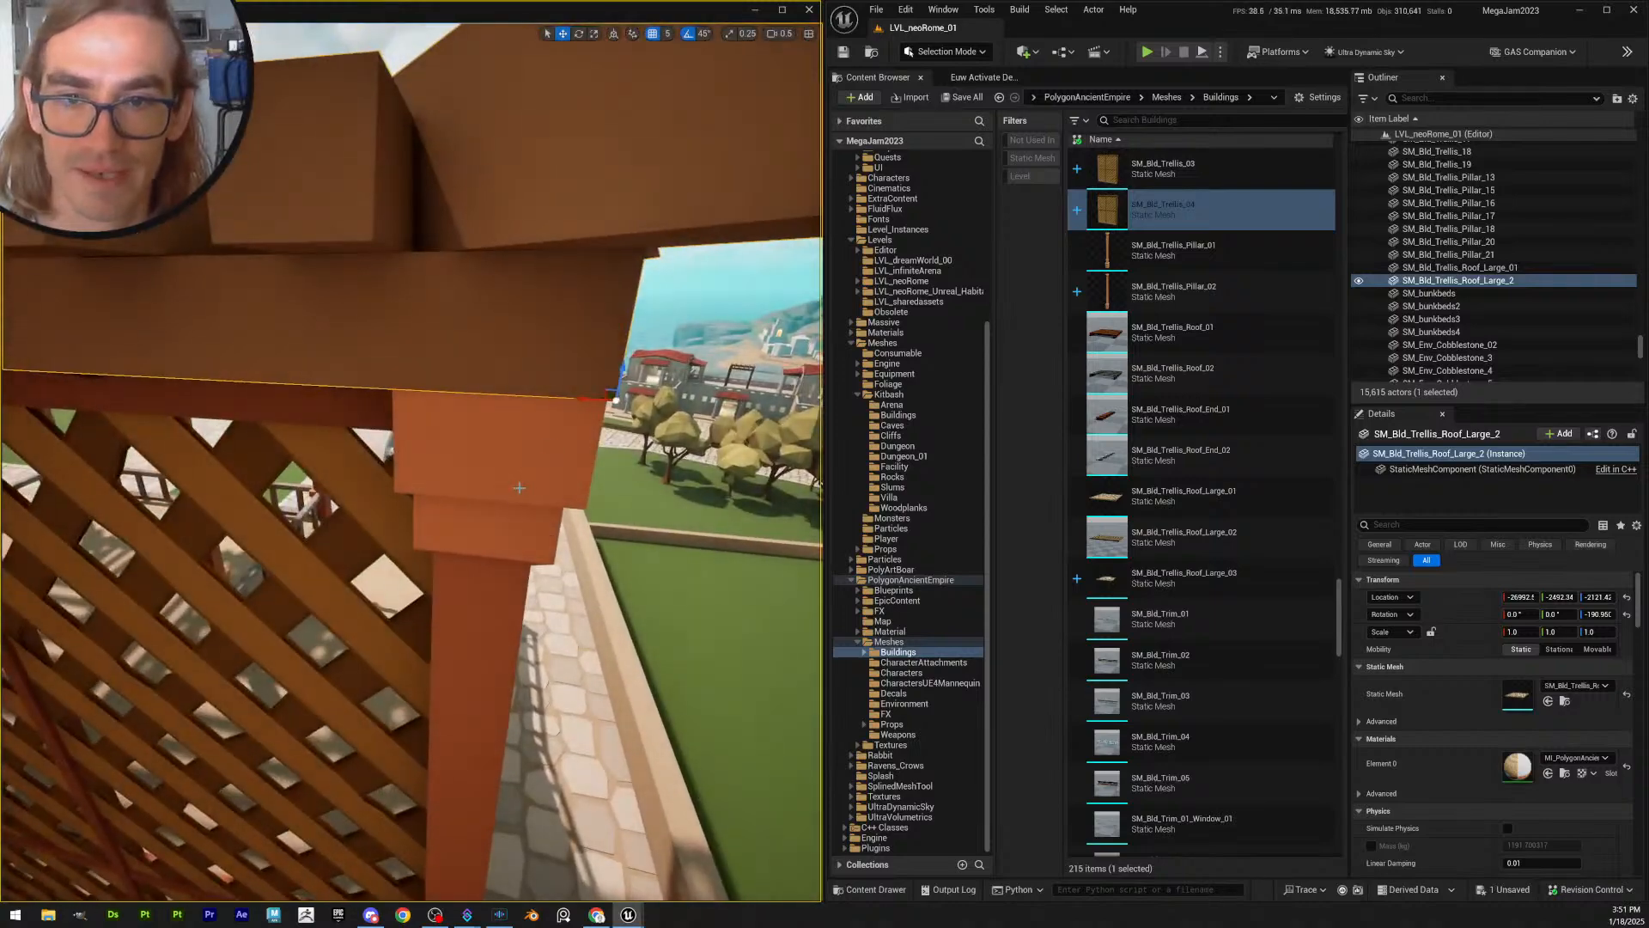
{"action": "mouse_move", "coordinate": [568, 397]}
{"action": "left_mouse_down"}
{"action": "mouse_move", "coordinate": [533, 393]}
{"action": "mouse_move", "coordinate": [562, 397]}
{"action": "left_mouse_up"}
{"action": "key", "text": "Escape"}
- Lock the scale proportions of the copied roof SM_Bld_Trellis_Roof_Large_2 and scale it down uniformly to 0.5
{"action": "right_click_drag", "start_coordinate": [563, 397], "coordinate": [763, 308]}
{"action": "key", "text": "d"}
{"action": "key", "text": "e"}
{"action": "scroll", "coordinate": [378, 481], "scroll_direction": "up", "scroll_amount": 2}
{"action": "key", "text": "s"}
{"action": "left_click", "coordinate": [692, 353]}
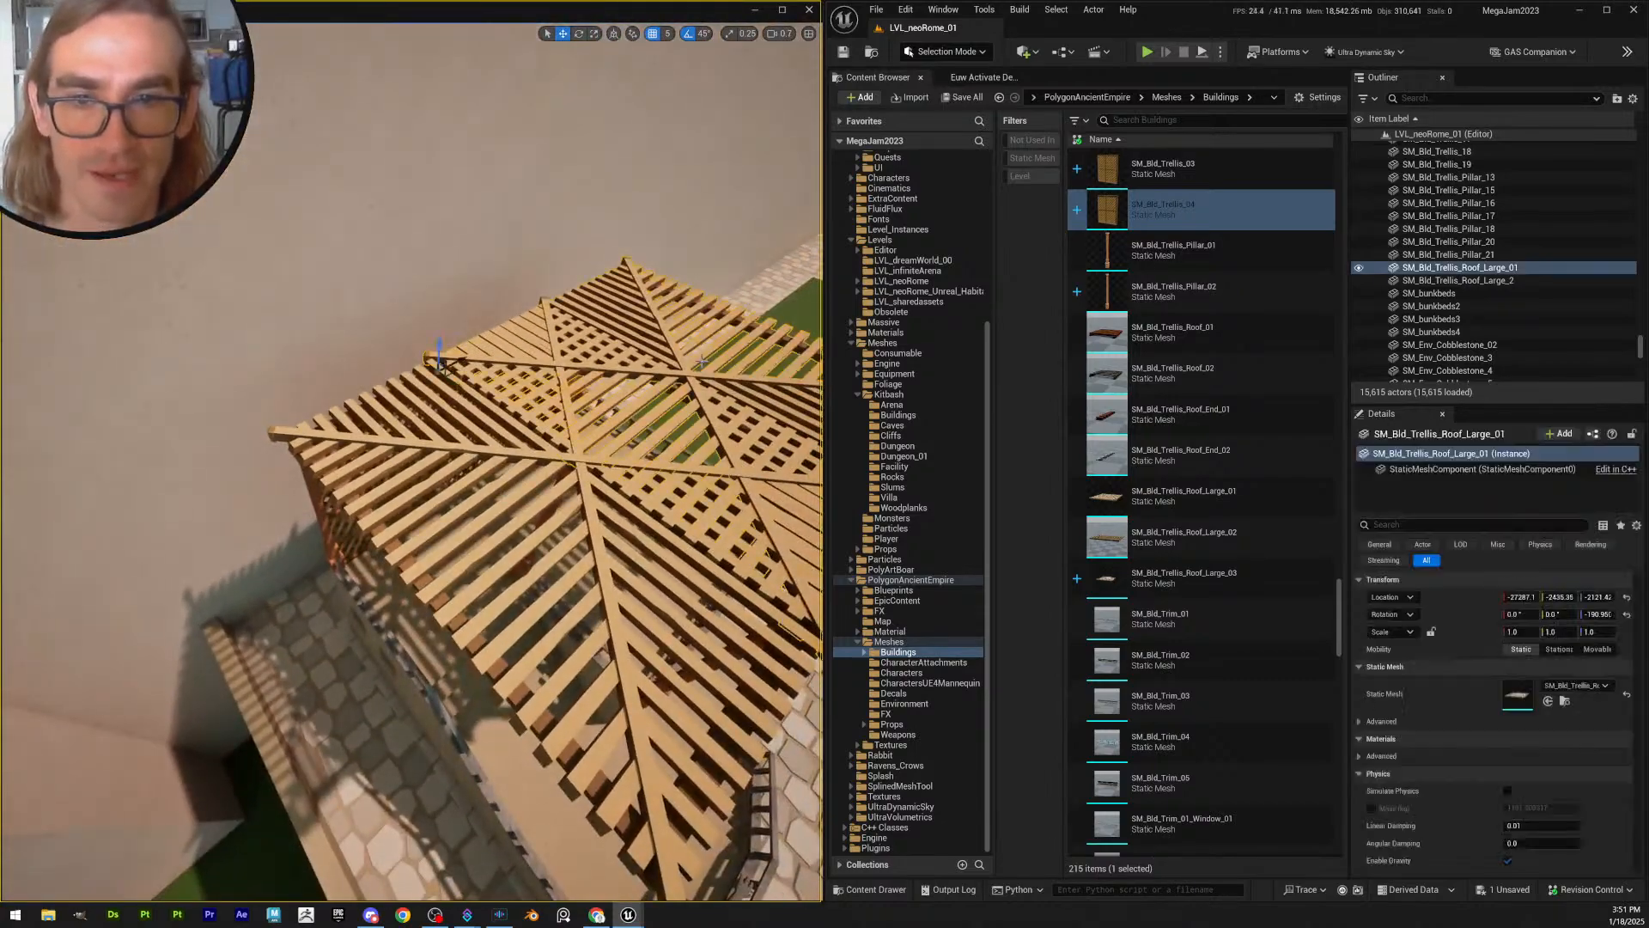
{"action": "scroll", "coordinate": [636, 418], "scroll_direction": "down", "scroll_amount": 3}
{"action": "right_click", "coordinate": [636, 418]}
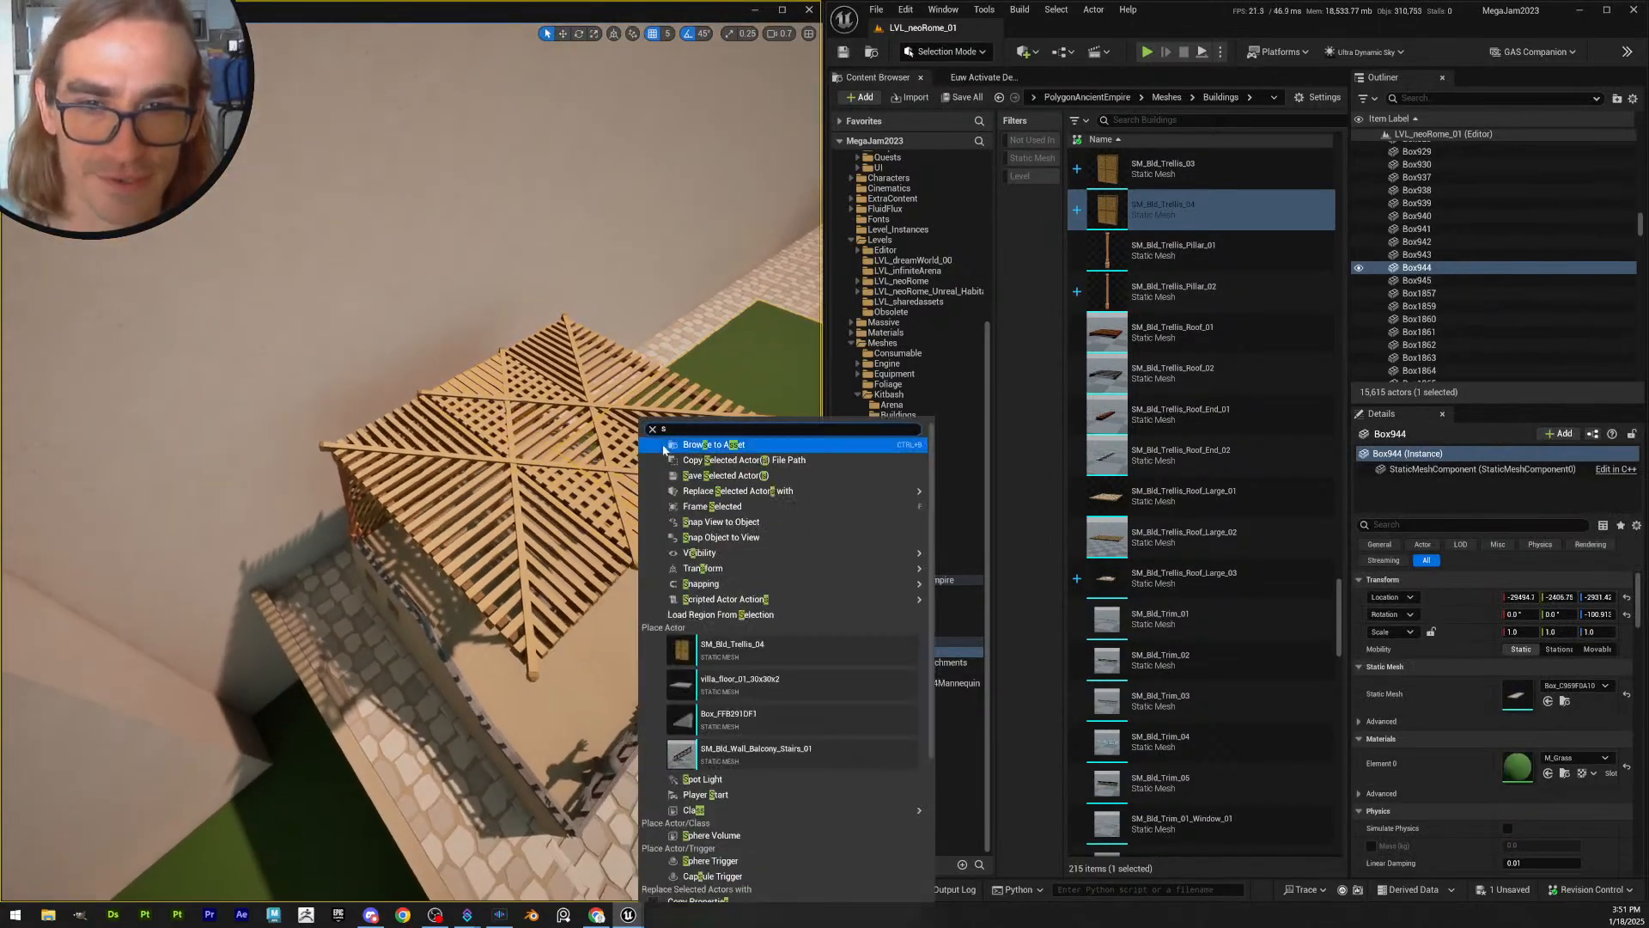
{"action": "right_click_drag", "start_coordinate": [502, 460], "coordinate": [541, 447]}
{"action": "left_click", "coordinate": [443, 481]}
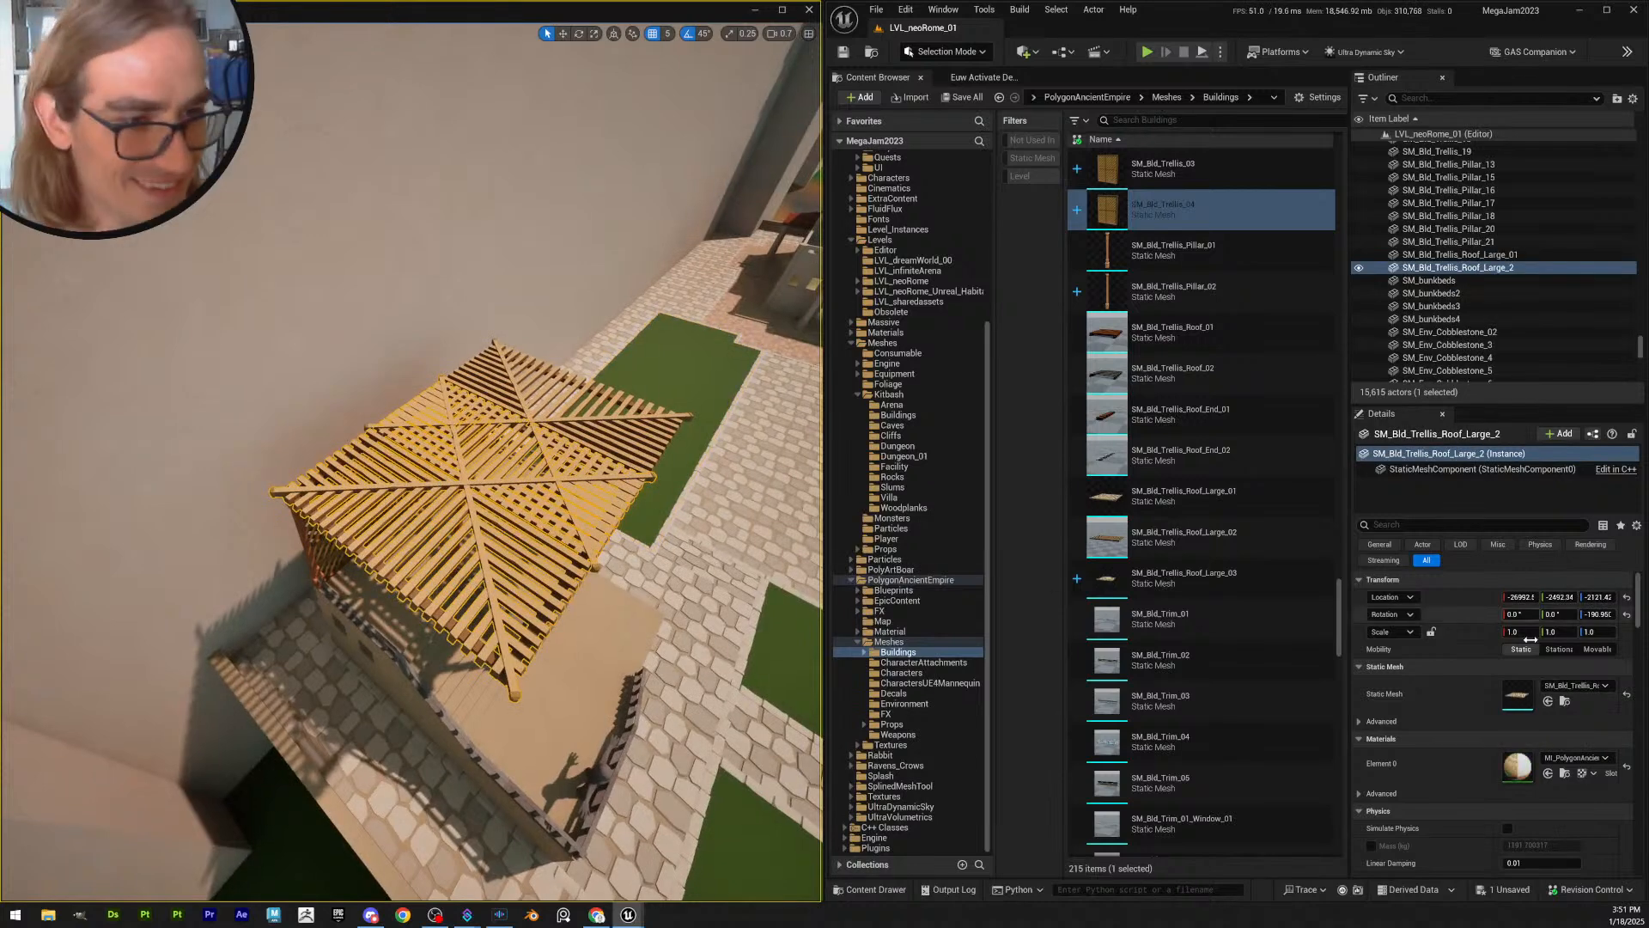
{"action": "mouse_move", "coordinate": [550, 515]}
{"action": "right_mouse_down"}
{"action": "mouse_move", "coordinate": [537, 507]}
{"action": "mouse_move", "coordinate": [562, 524]}
{"action": "right_mouse_up"}
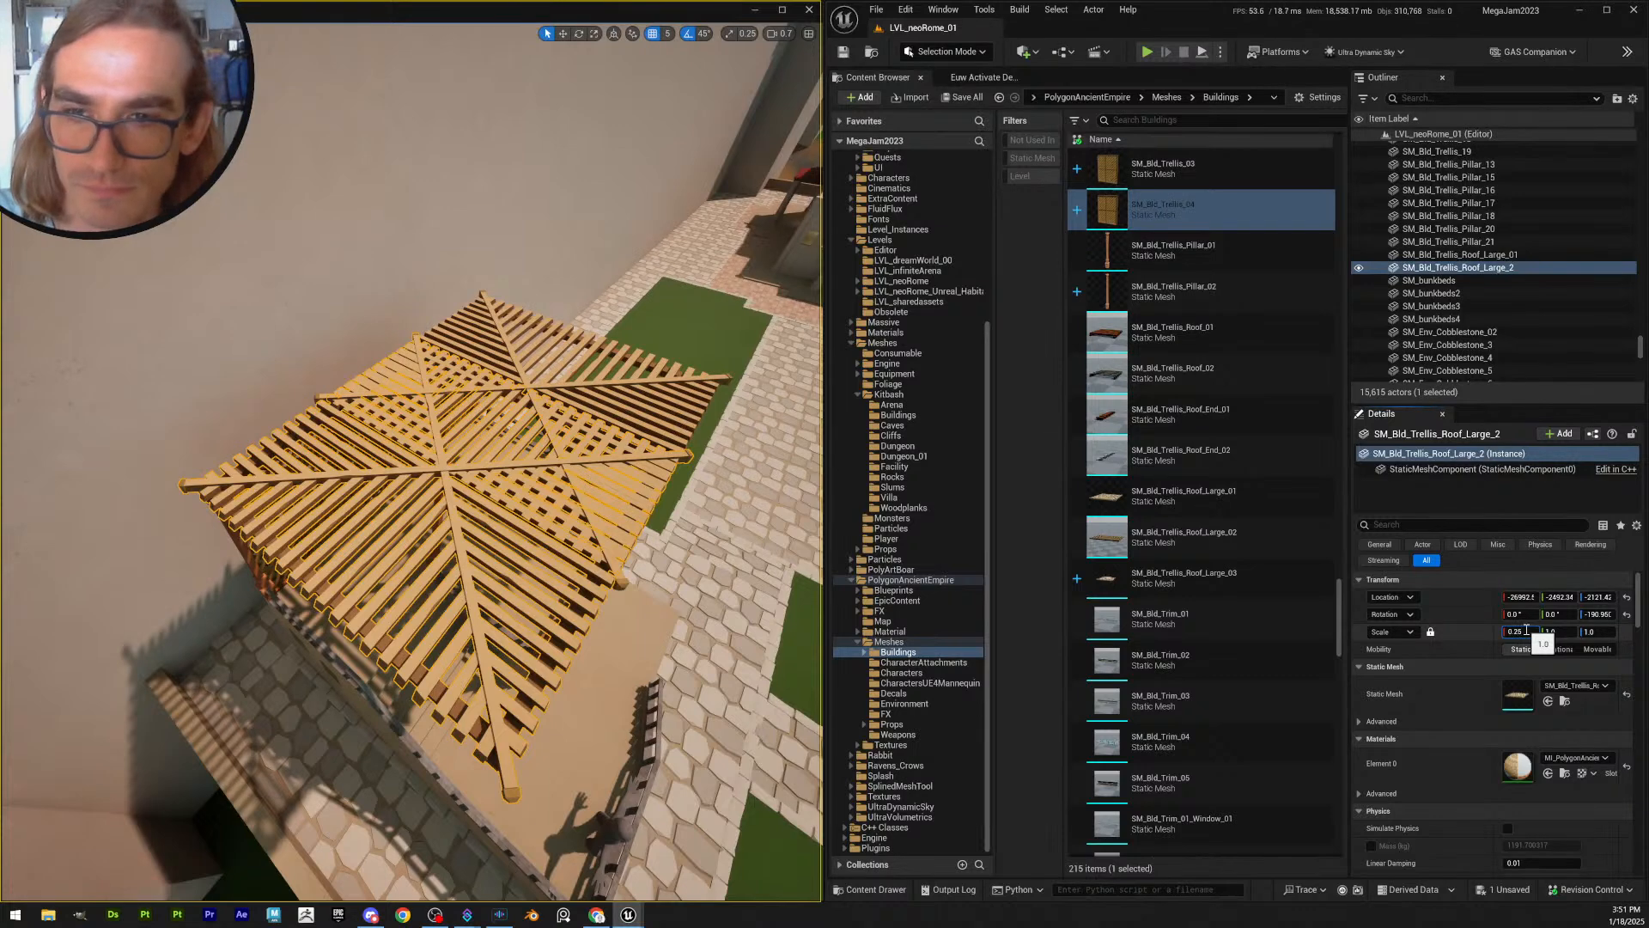
{"action": "key", "text": "Return"}
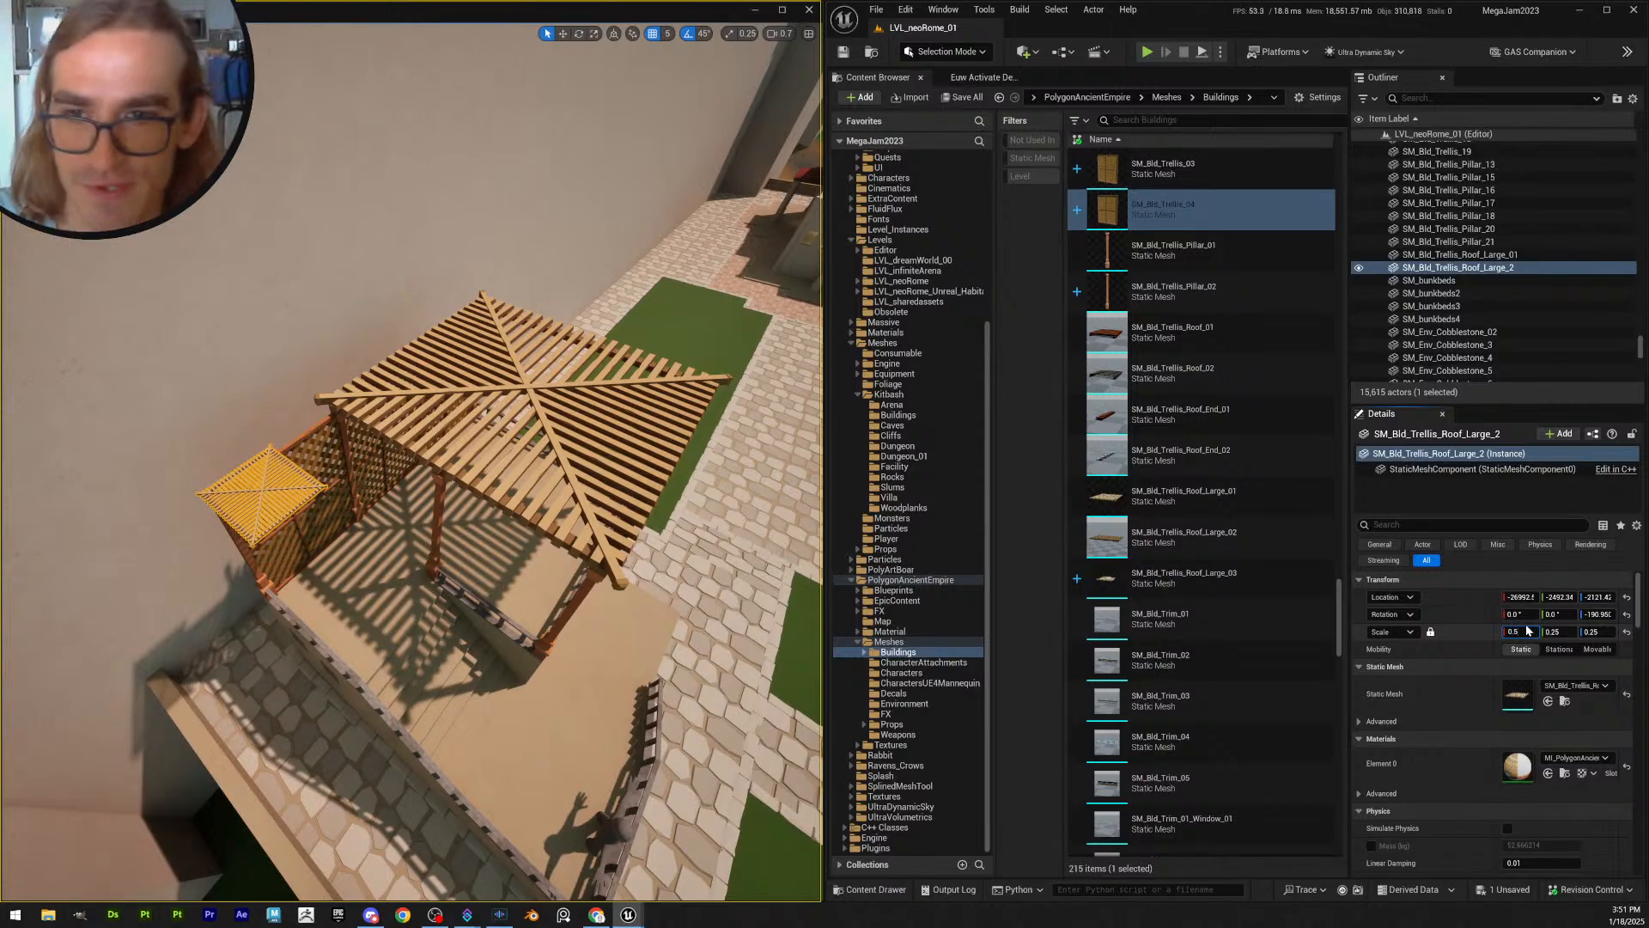
{"action": "key", "text": "Return"}
{"action": "key", "text": "Escape"}
- Thicken the half-size roof SM_Bld_Trellis_Roof_Large_2 by scaling only its vertical axis to about 0.94, and deselect it
{"action": "right_click_drag", "start_coordinate": [481, 550], "coordinate": [412, 391]}
{"action": "key", "text": "q"}
{"action": "key", "text": "w"}
{"action": "key", "text": "e"}
{"action": "scroll", "coordinate": [602, 386], "scroll_direction": "up", "scroll_amount": 2}
{"action": "key", "text": "q"}
{"action": "scroll", "coordinate": [429, 370], "scroll_direction": "down", "scroll_amount": 2}
{"action": "key", "text": "e"}
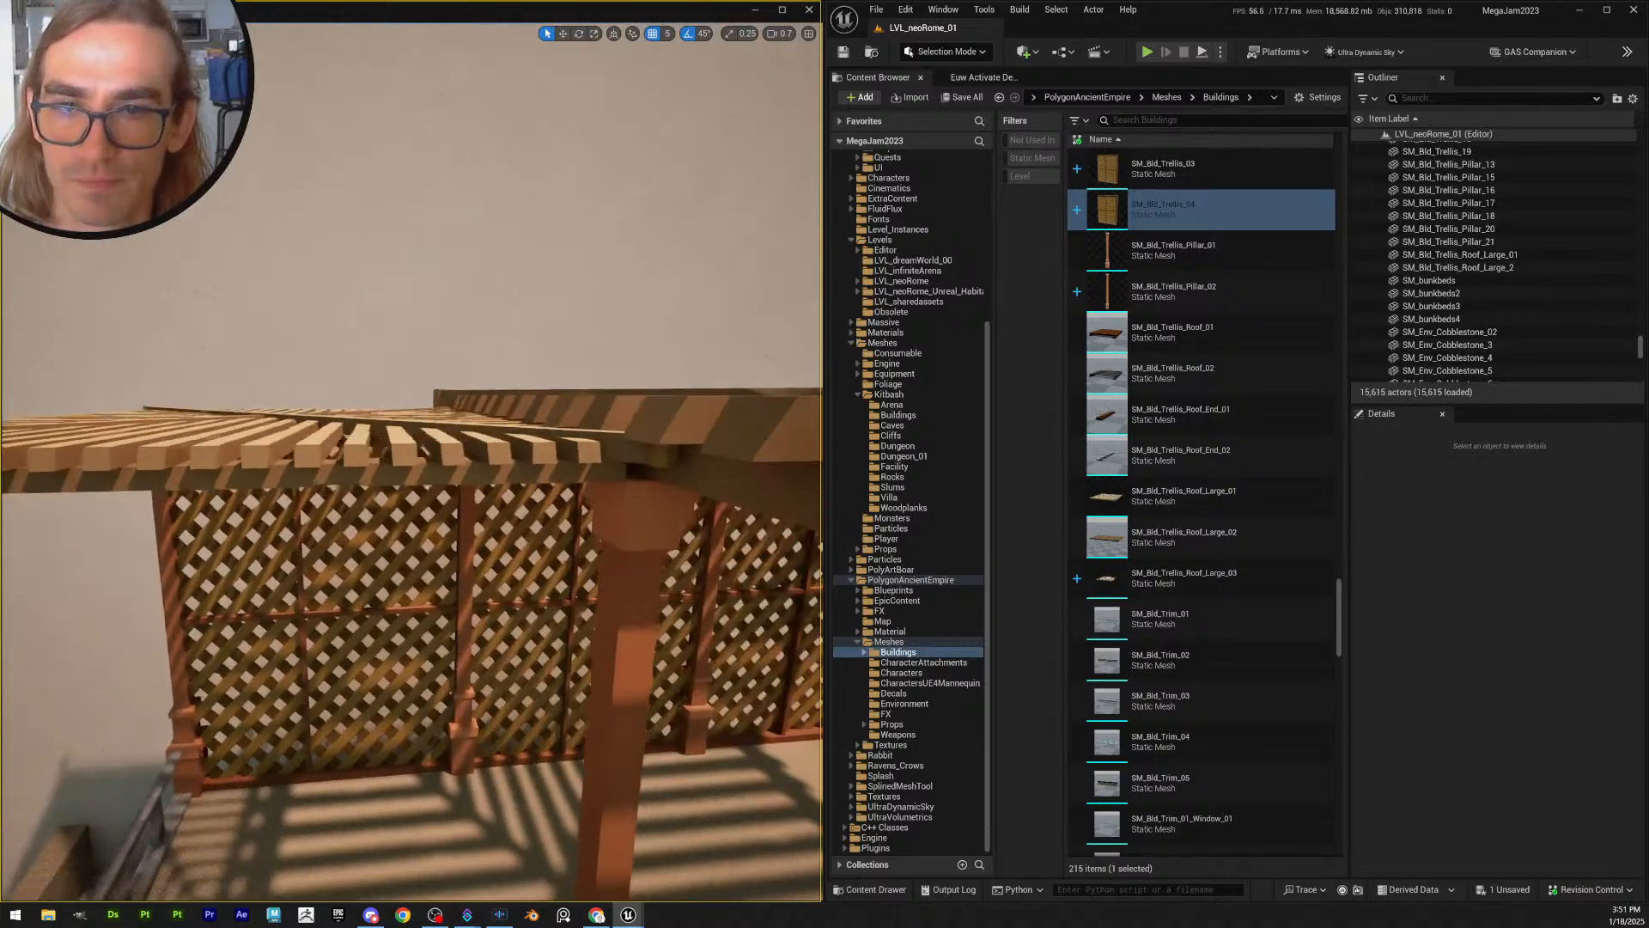
{"action": "right_click_drag", "start_coordinate": [572, 404], "coordinate": [573, 429]}
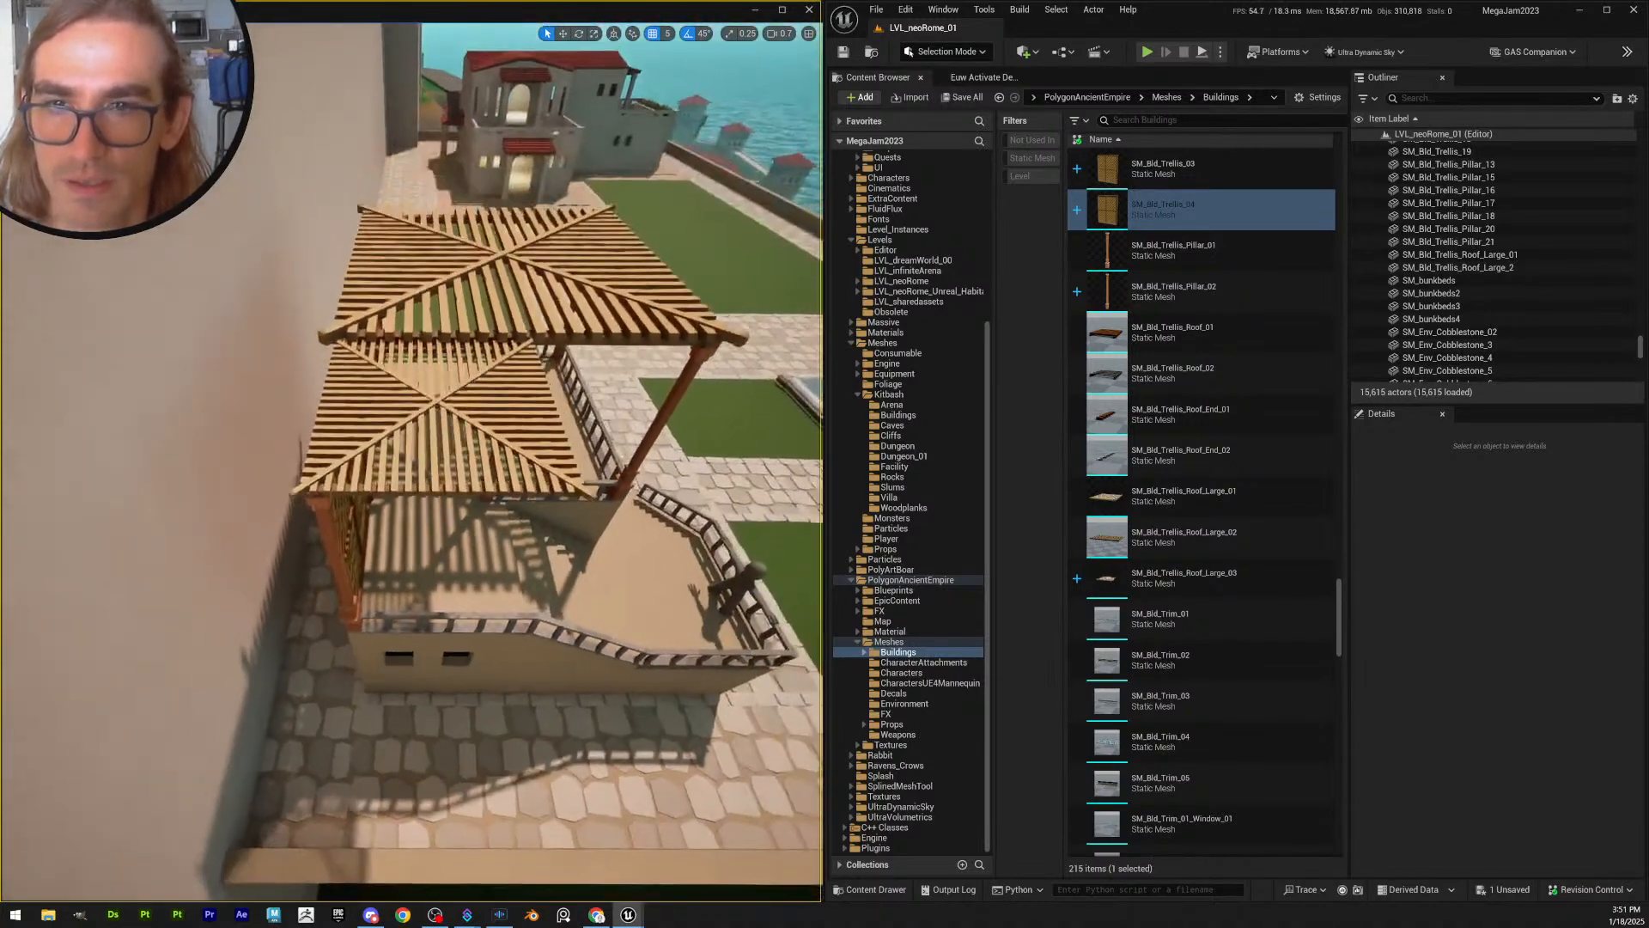
{"action": "left_click", "coordinate": [455, 413]}
{"action": "right_click_drag", "start_coordinate": [455, 413], "coordinate": [438, 421]}
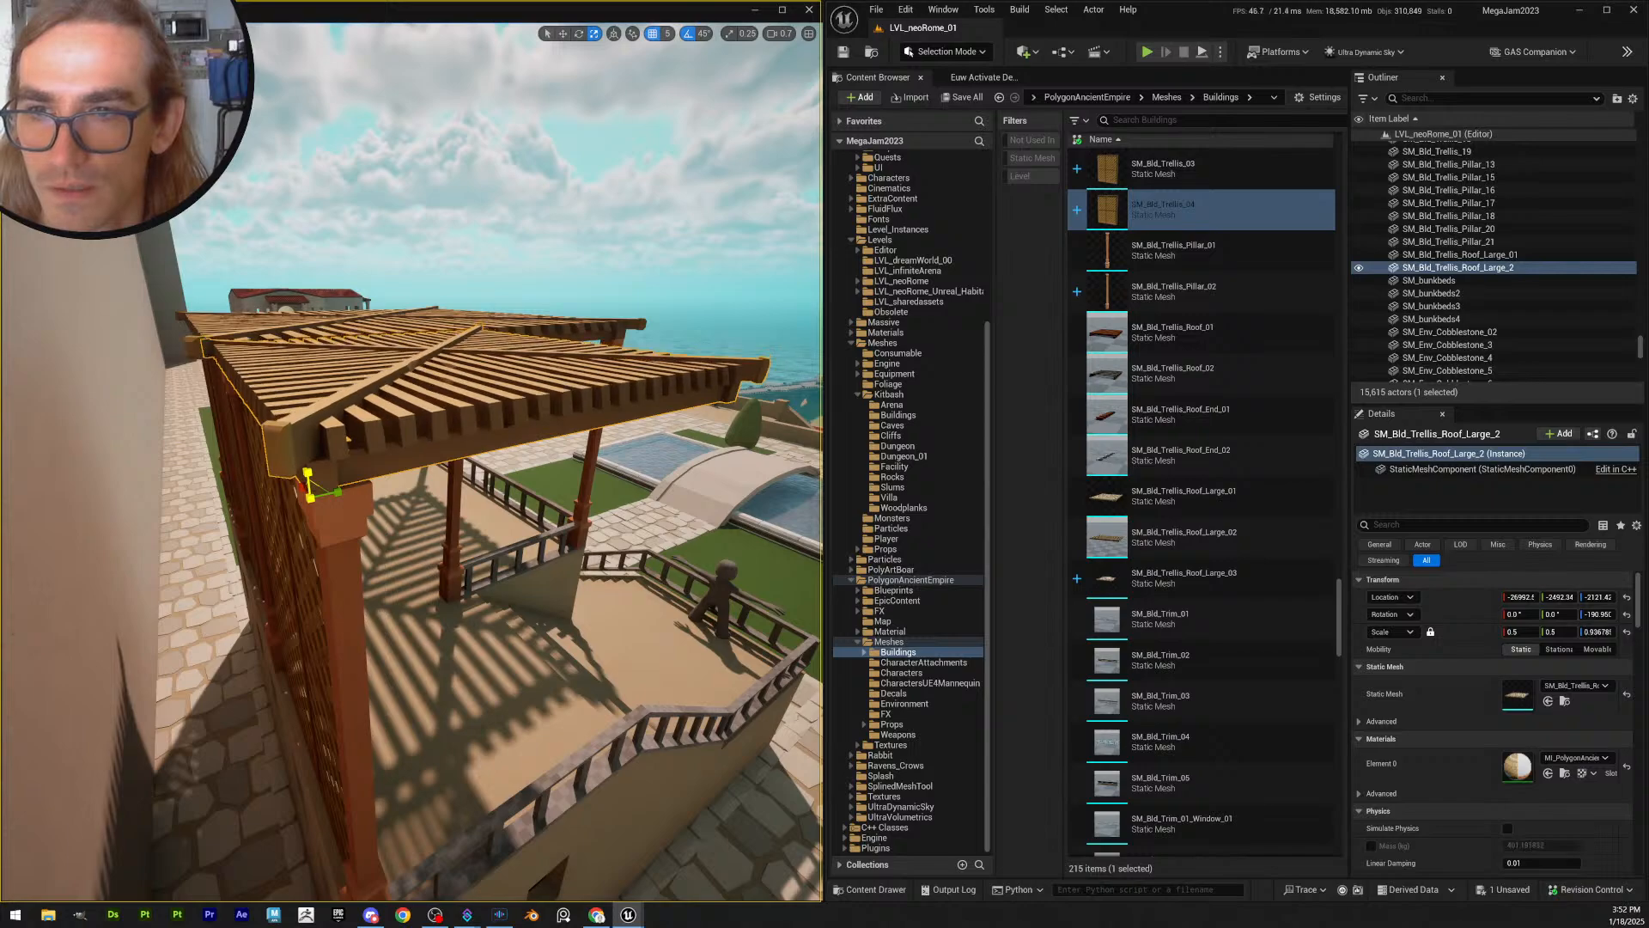
{"action": "key", "text": "Escape"}
- Duplicate a trellis pillar and place copy SM_Bld_Trellis_Pillar_19 on the stair railing under the small roof's outer corner
{"action": "right_click_drag", "start_coordinate": [306, 467], "coordinate": [344, 524]}
{"action": "right_click_drag", "start_coordinate": [614, 489], "coordinate": [592, 357]}
{"action": "mouse_move", "coordinate": [506, 450]}
{"action": "right_mouse_down"}
{"action": "mouse_move", "coordinate": [490, 481]}
{"action": "mouse_move", "coordinate": [505, 450]}
{"action": "mouse_move", "coordinate": [526, 481]}
{"action": "mouse_move", "coordinate": [509, 437]}
{"action": "right_mouse_up"}
{"action": "left_click", "coordinate": [504, 447]}
{"action": "key", "text": "w"}
{"action": "key", "text": "ctrl+d"}
{"action": "left_click_drag", "start_coordinate": [488, 545], "coordinate": [280, 572]}
{"action": "right_click_drag", "start_coordinate": [279, 572], "coordinate": [510, 614]}
{"action": "left_click_drag", "start_coordinate": [524, 617], "coordinate": [517, 620]}
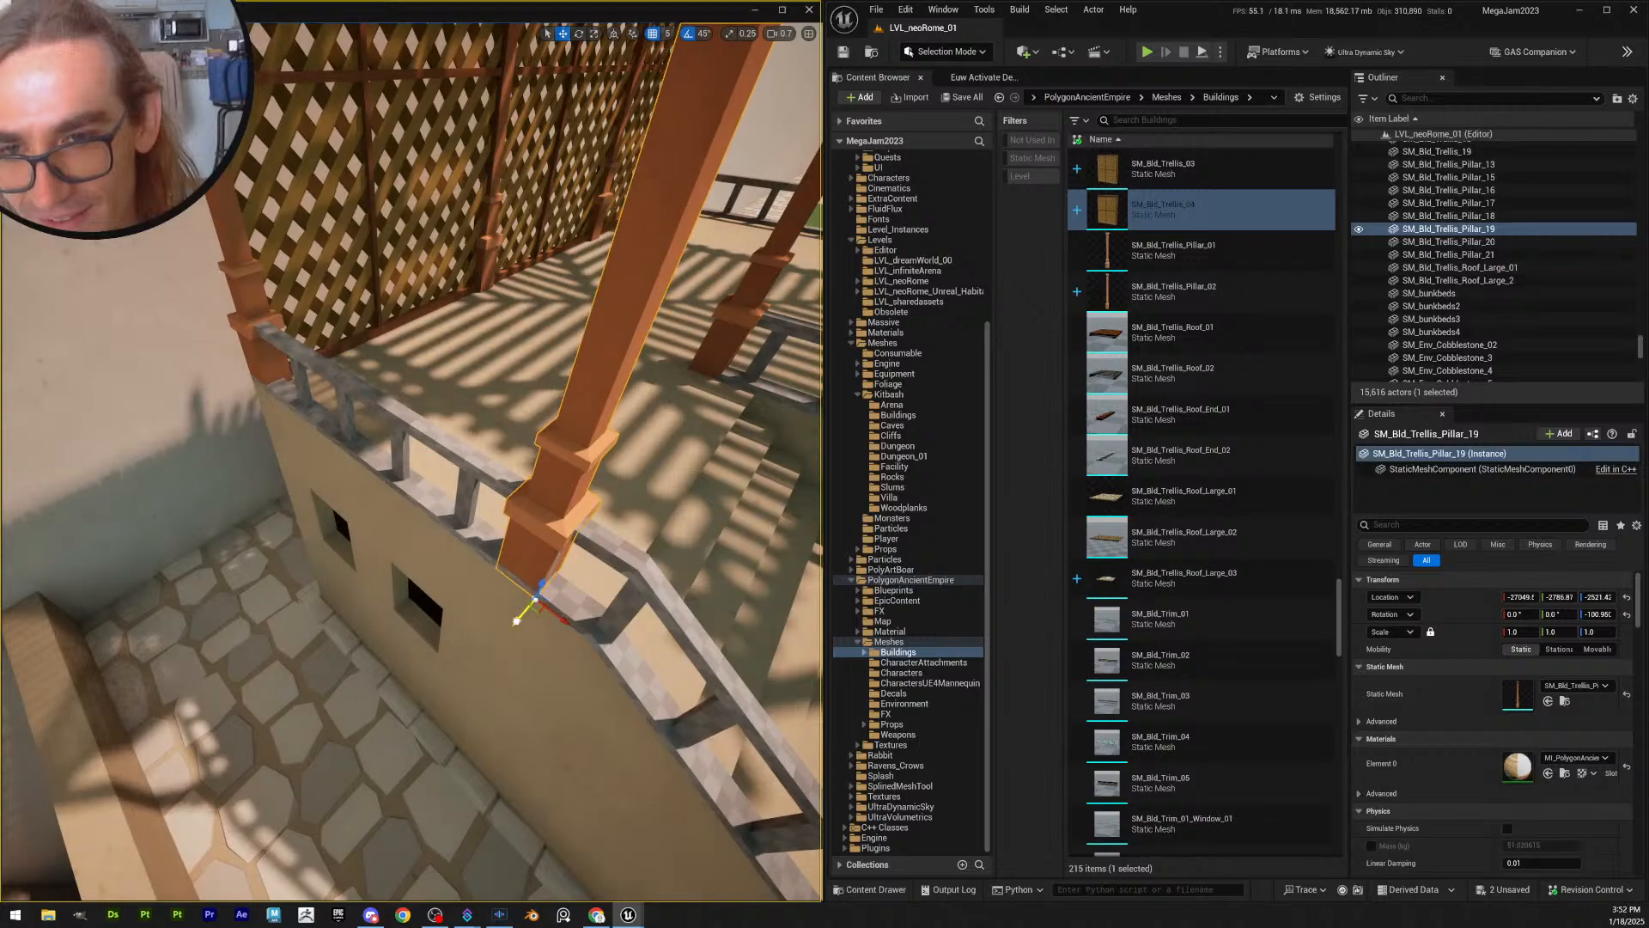
{"action": "right_click_drag", "start_coordinate": [522, 617], "coordinate": [490, 640]}
{"action": "key", "text": "Escape"}
- Check the alignment of pillar SM_Bld_Trellis_Pillar_19 with the railing and the small roof's corner from above and along the stairs
{"action": "scroll", "coordinate": [399, 640], "scroll_direction": "down", "scroll_amount": 1}
{"action": "scroll", "coordinate": [485, 644], "scroll_direction": "down", "scroll_amount": 1}
{"action": "left_click", "coordinate": [433, 593]}
{"action": "right_click_drag", "start_coordinate": [432, 592], "coordinate": [520, 658]}
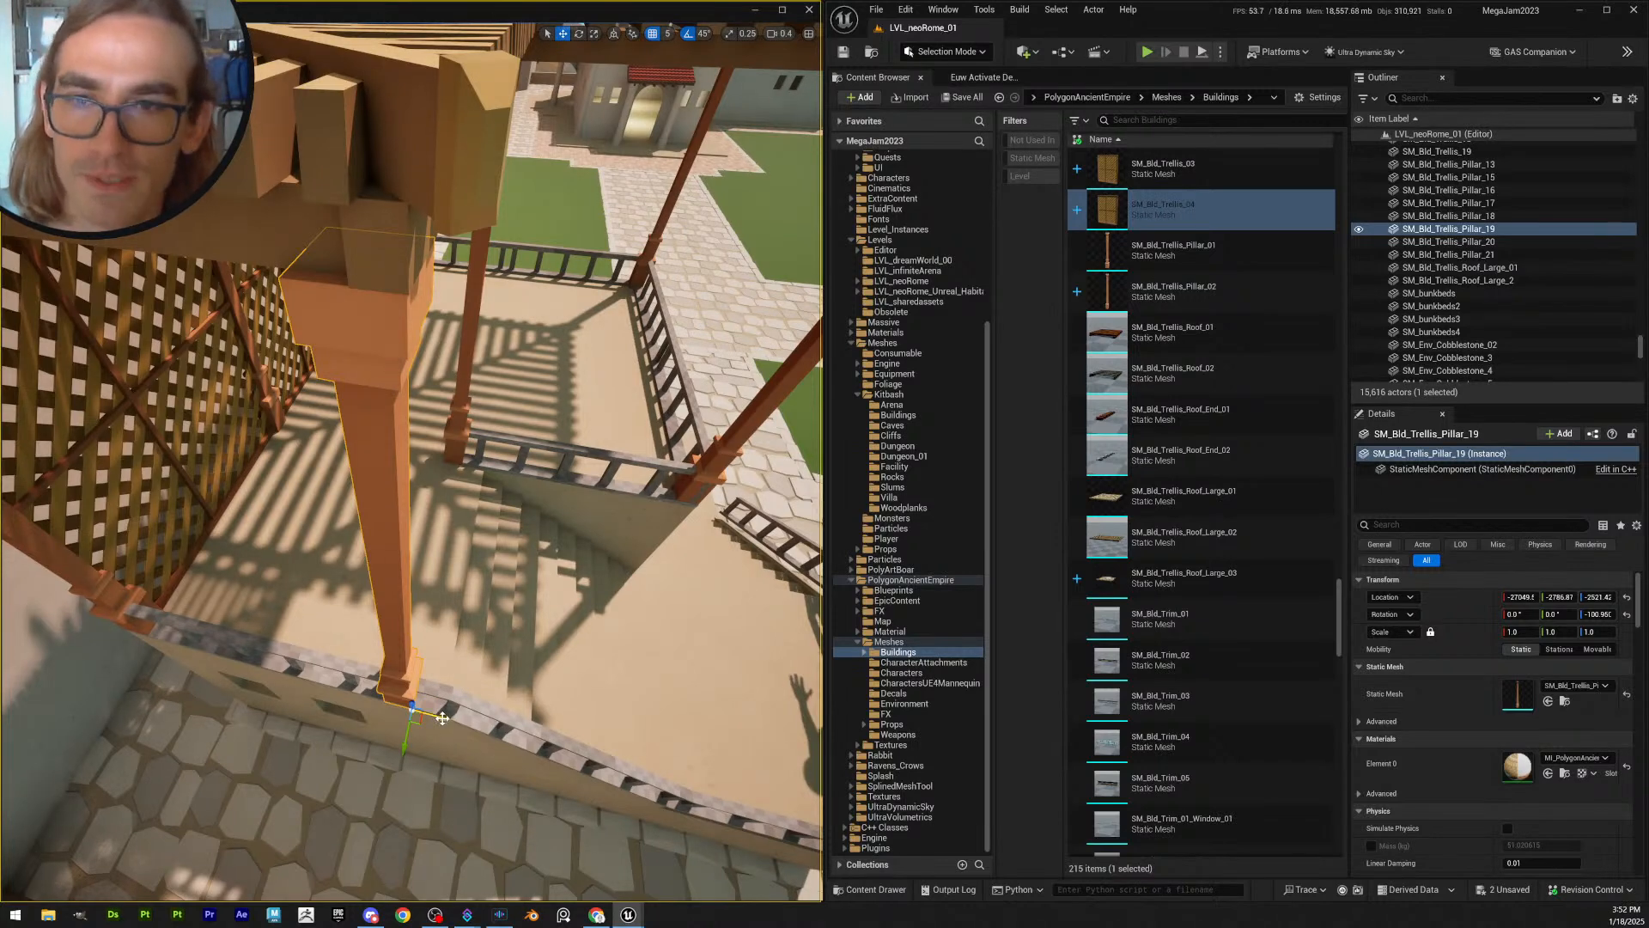
{"action": "mouse_move", "coordinate": [441, 717]}
{"action": "left_mouse_down"}
{"action": "mouse_move", "coordinate": [455, 721]}
{"action": "mouse_move", "coordinate": [440, 718]}
{"action": "left_mouse_up"}
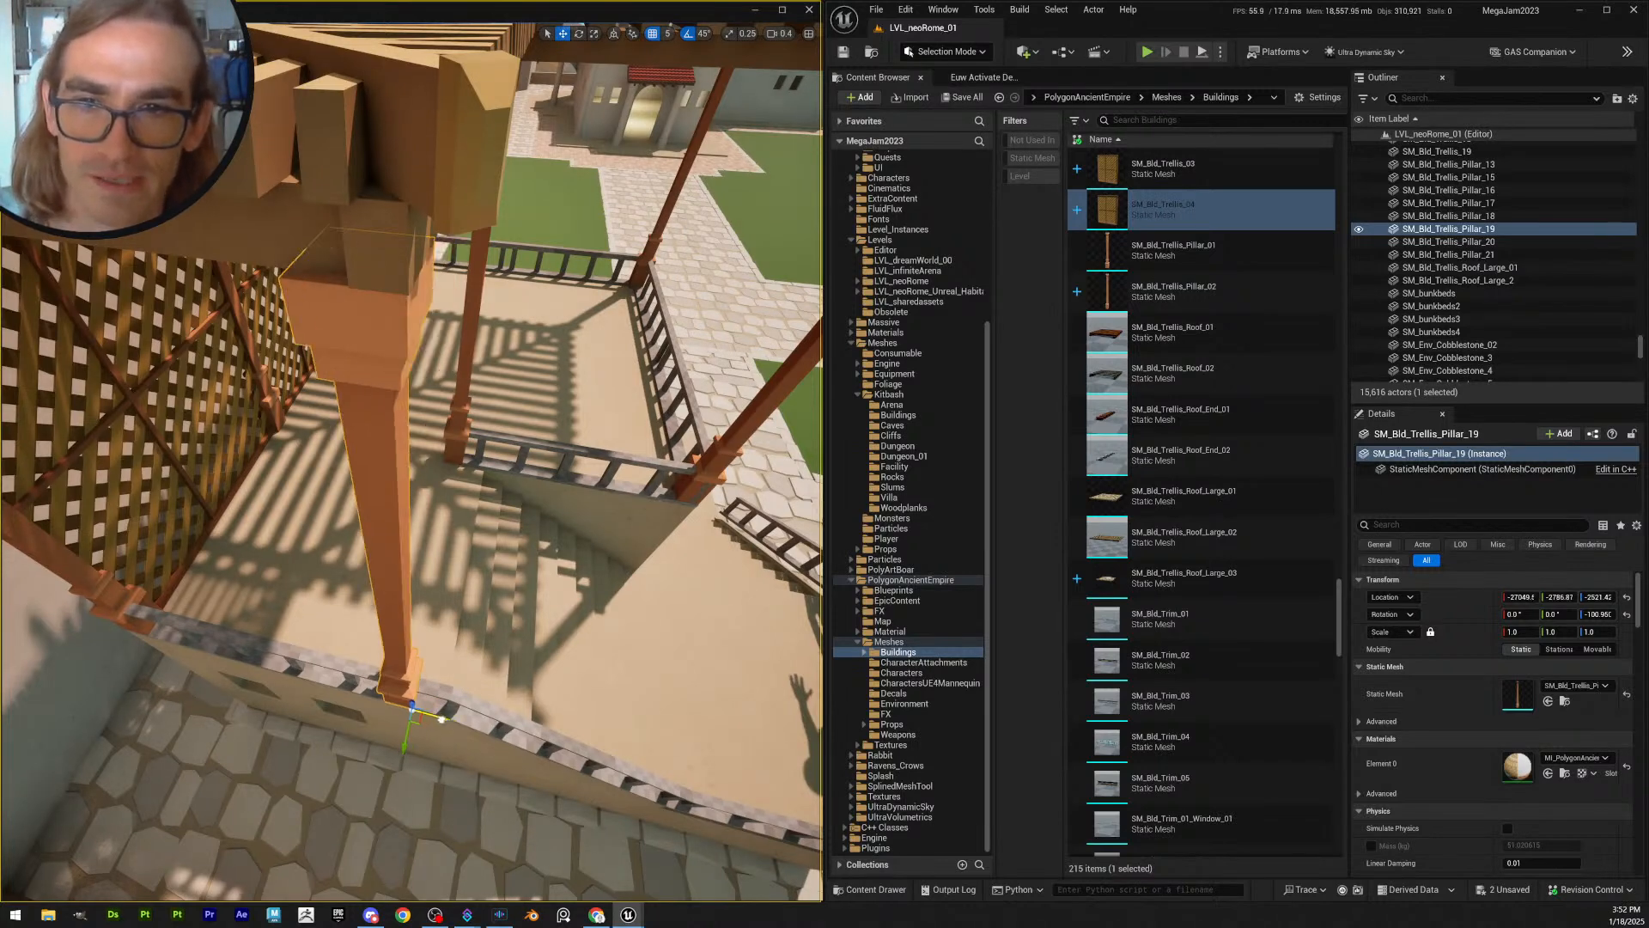
{"action": "key", "text": "Escape"}
{"action": "right_click_drag", "start_coordinate": [441, 717], "coordinate": [357, 776]}
{"action": "left_click", "coordinate": [399, 627]}
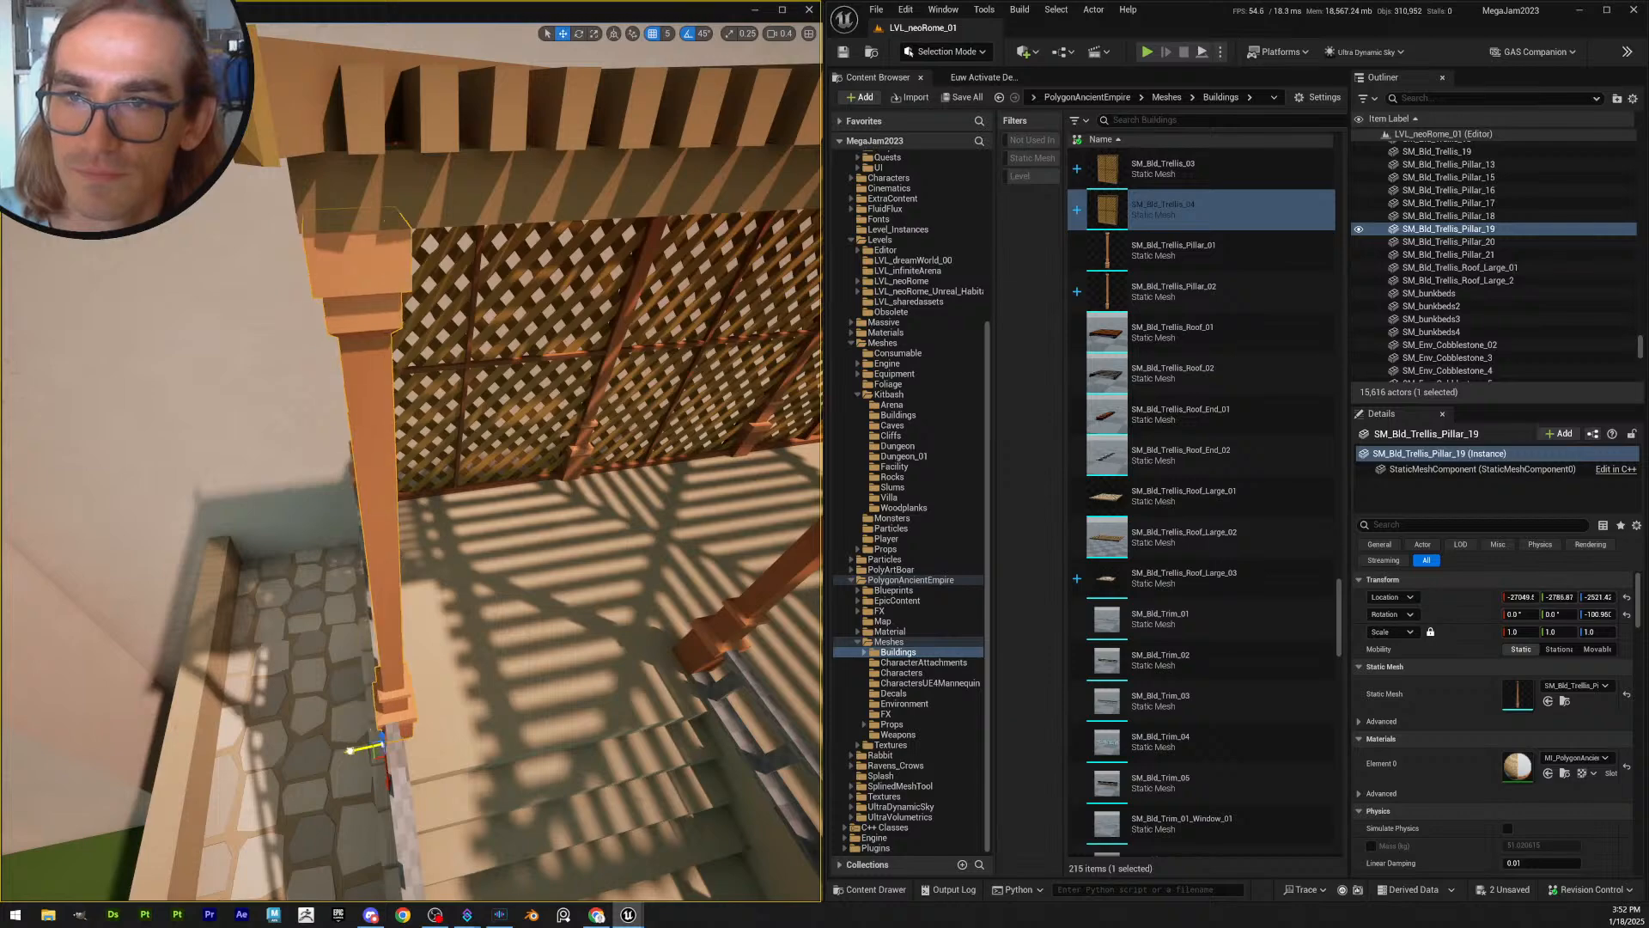
- Deselect the new pillar and save all modified assets with the whole pergola in view
{"action": "key", "text": "Escape"}
{"action": "right_click_drag", "start_coordinate": [351, 750], "coordinate": [351, 750]}
{"action": "right_click_drag", "start_coordinate": [547, 404], "coordinate": [546, 404]}
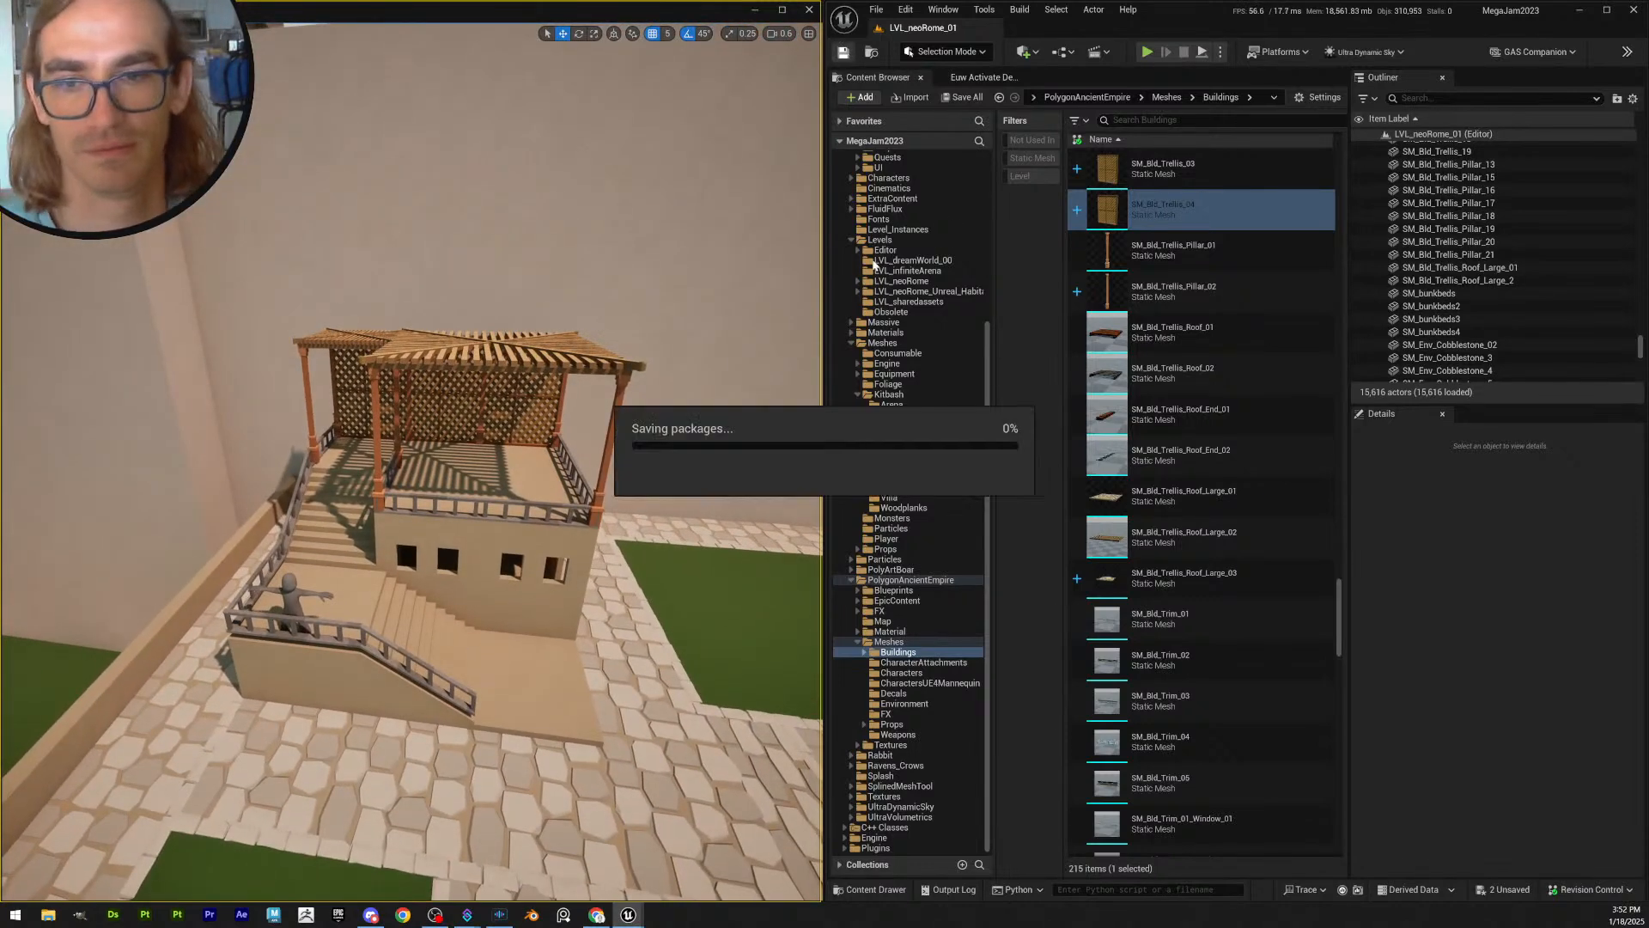
{"action": "left_click", "coordinate": [966, 97]}
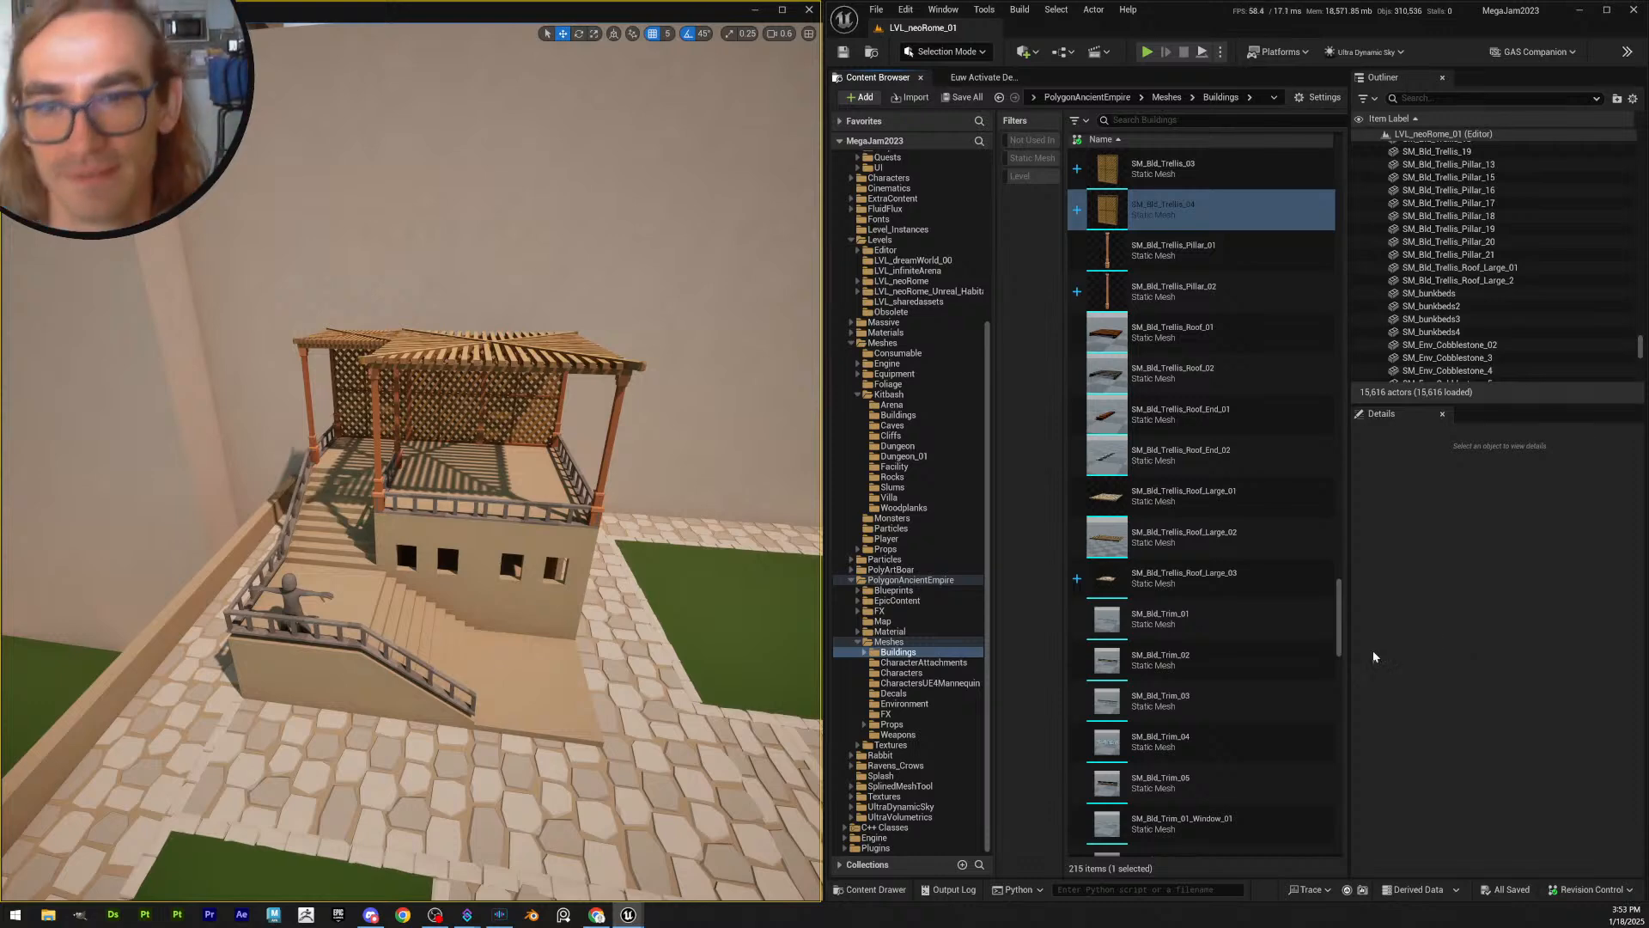
- Examine the completed pergola, its roofs, pillars and trellis wall from the stair side, the front and the far corner
{"action": "right_click_drag", "start_coordinate": [676, 574], "coordinate": [740, 583]}
{"action": "key", "text": "w"}
{"action": "key", "text": "w"}
{"action": "scroll", "coordinate": [619, 554], "scroll_direction": "up", "scroll_amount": 1}
{"action": "key", "text": "s"}
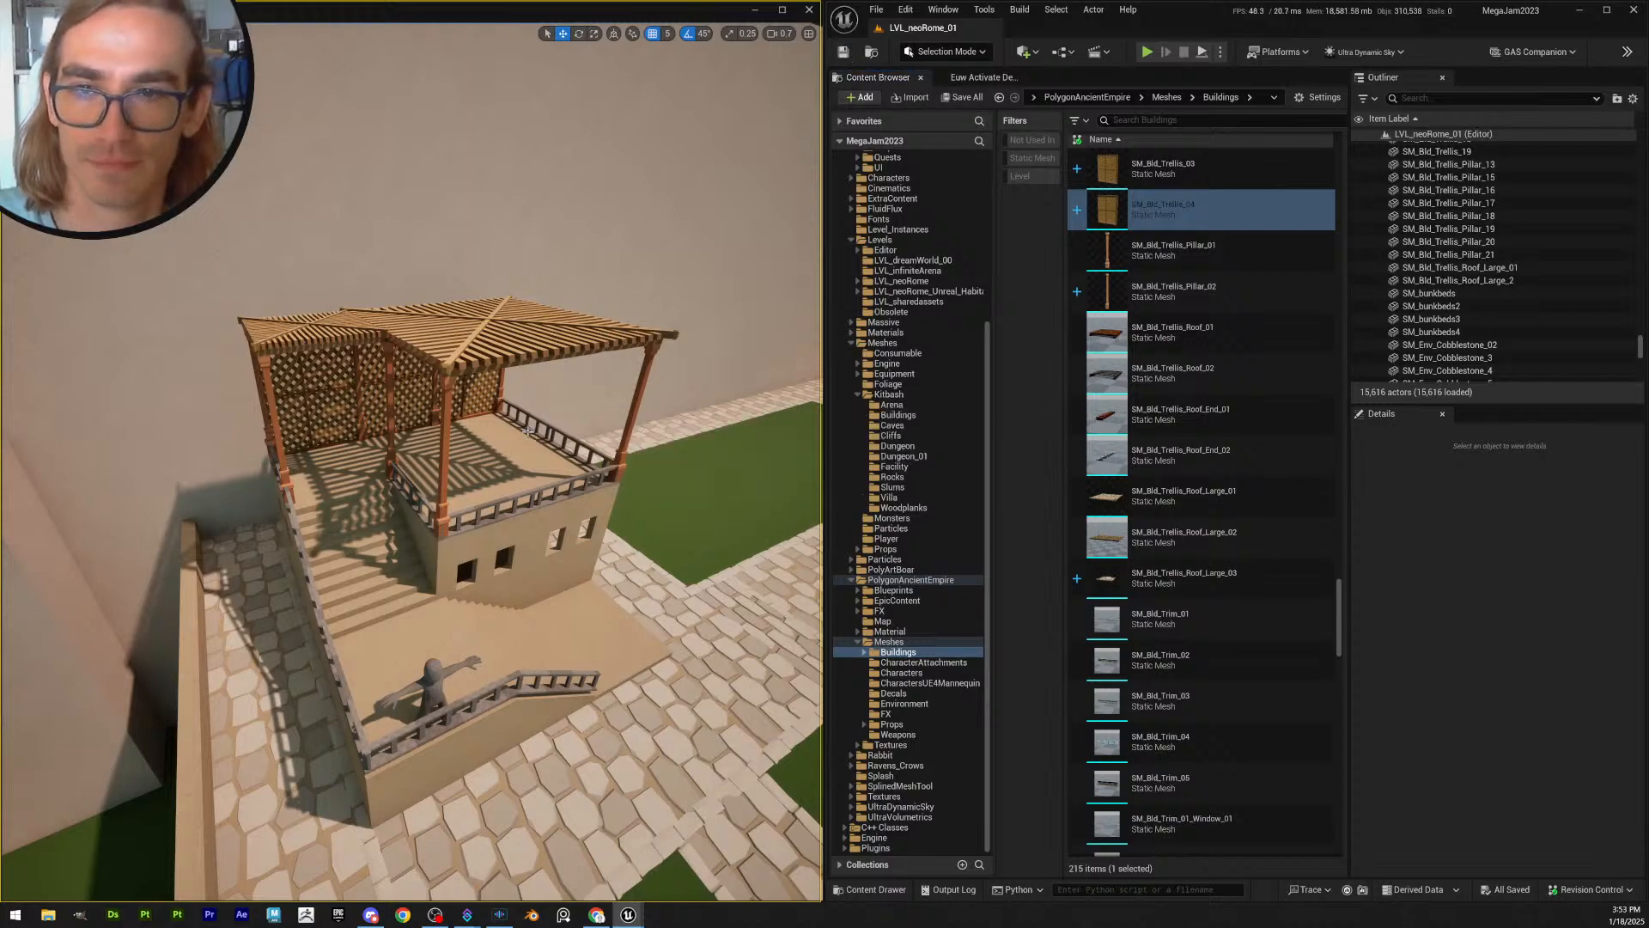
{"action": "right_click_drag", "start_coordinate": [520, 461], "coordinate": [434, 450]}
{"action": "key", "text": "w"}
{"action": "key", "text": "a"}
{"action": "key", "text": "d"}
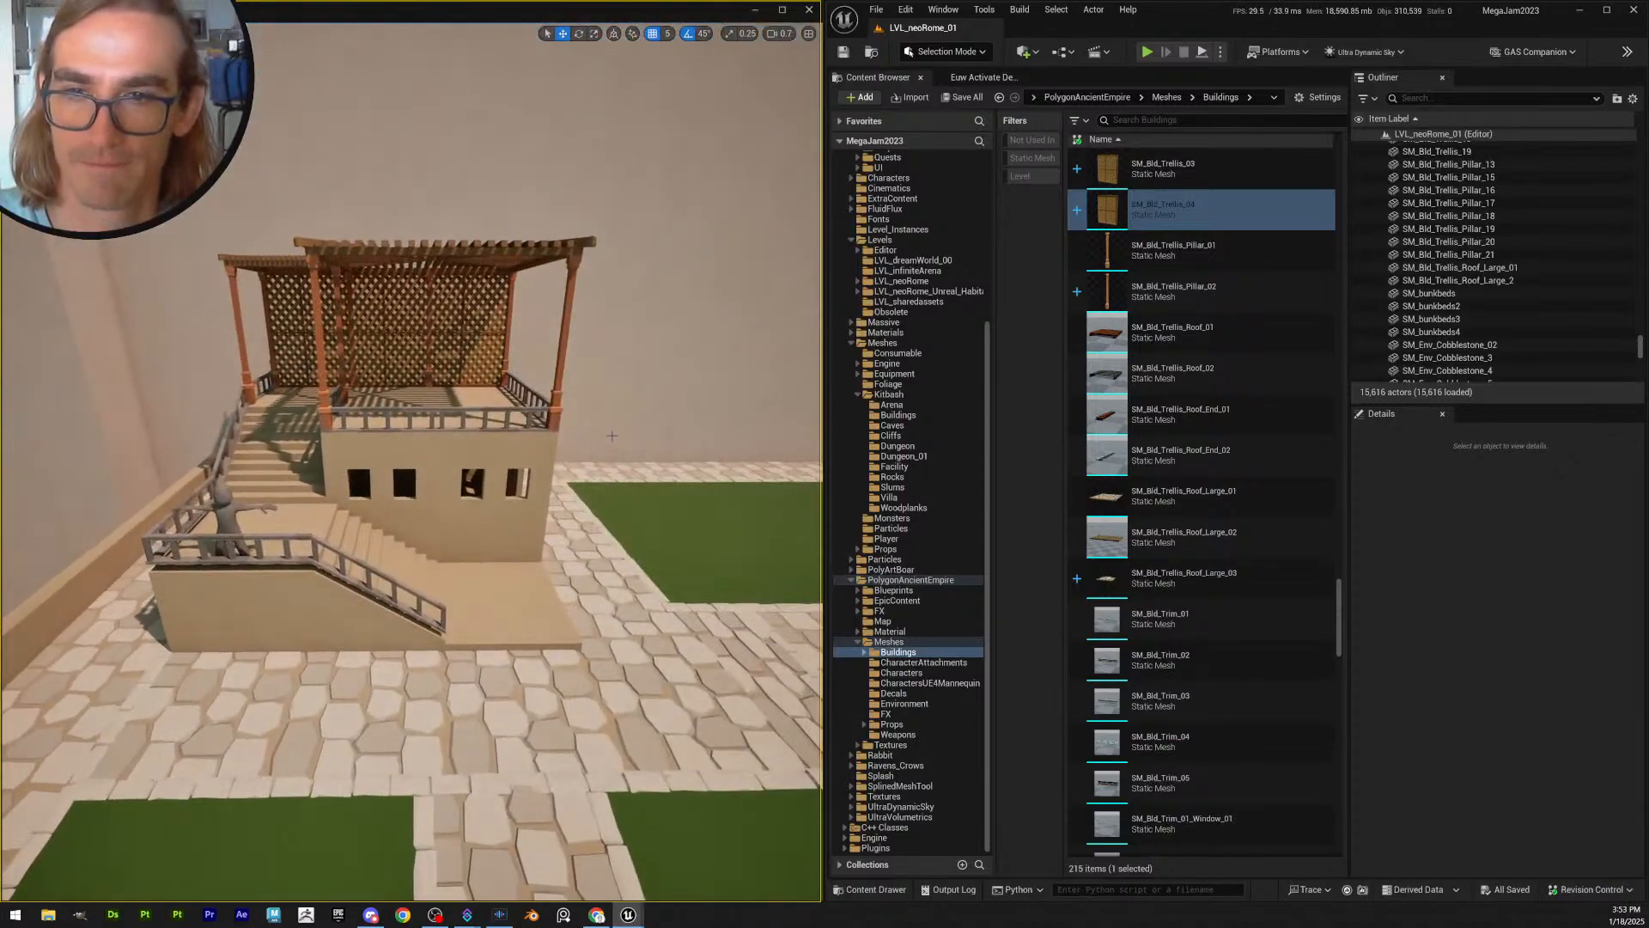
{"action": "right_click_drag", "start_coordinate": [612, 436], "coordinate": [546, 467]}
{"action": "key", "text": "w"}
{"action": "key", "text": "e"}
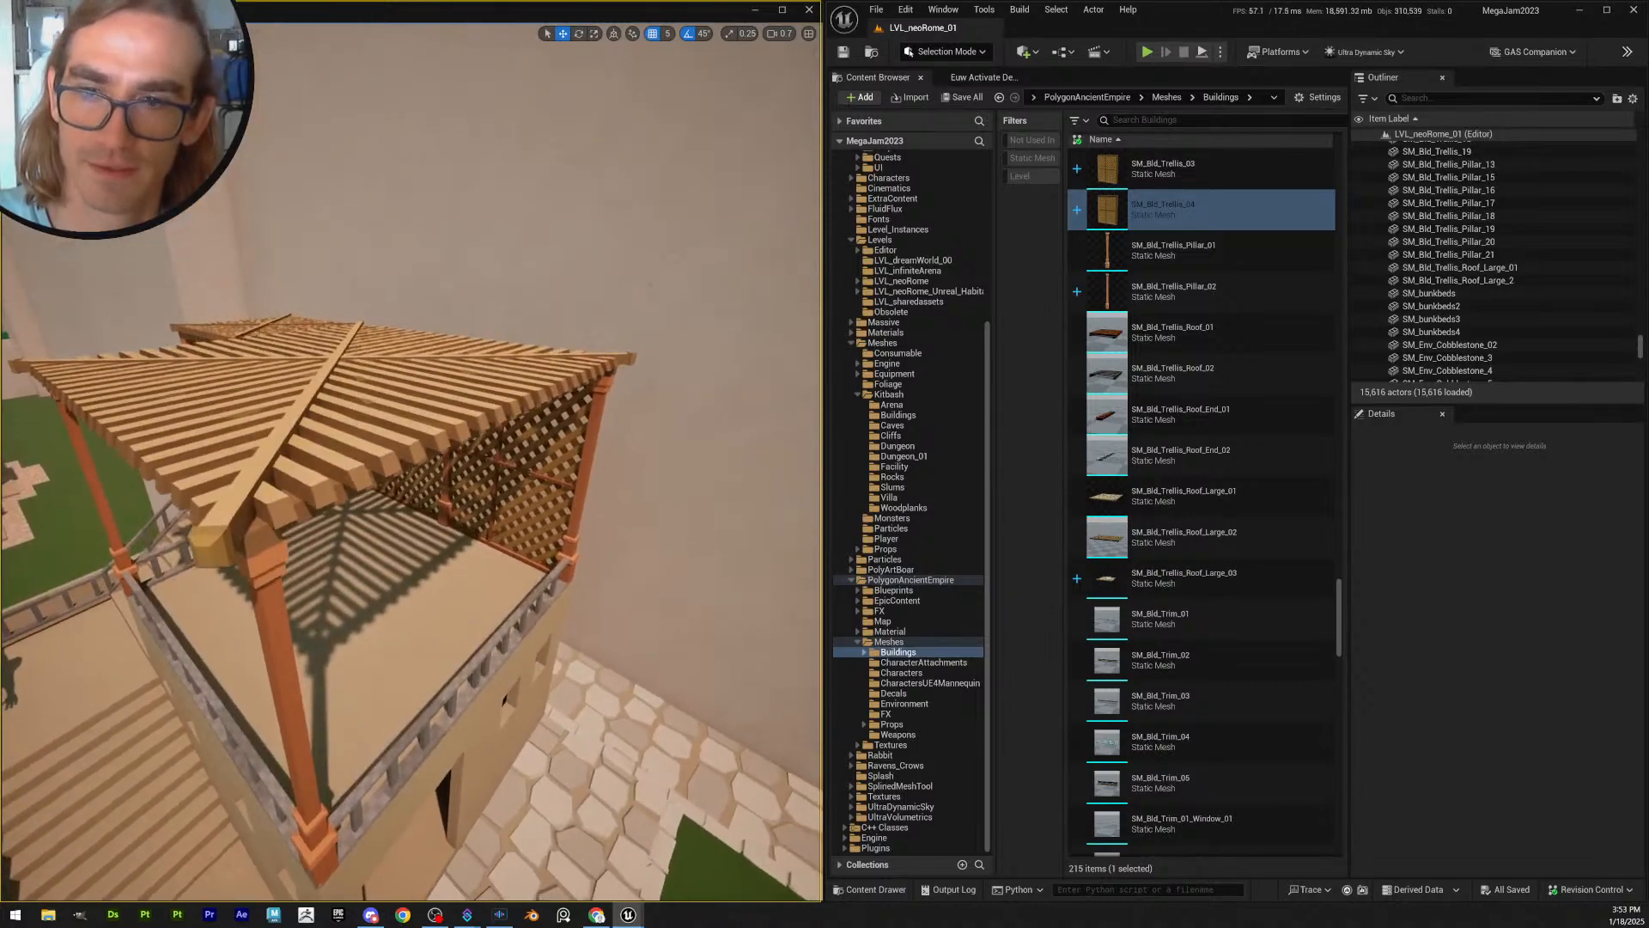
{"action": "right_click_drag", "start_coordinate": [637, 405], "coordinate": [683, 433]}
{"action": "scroll", "coordinate": [698, 402], "scroll_direction": "up", "scroll_amount": 2}
{"action": "key", "text": "d"}
{"action": "key", "text": "q"}
{"action": "scroll", "coordinate": [673, 384], "scroll_direction": "down", "scroll_amount": 2}
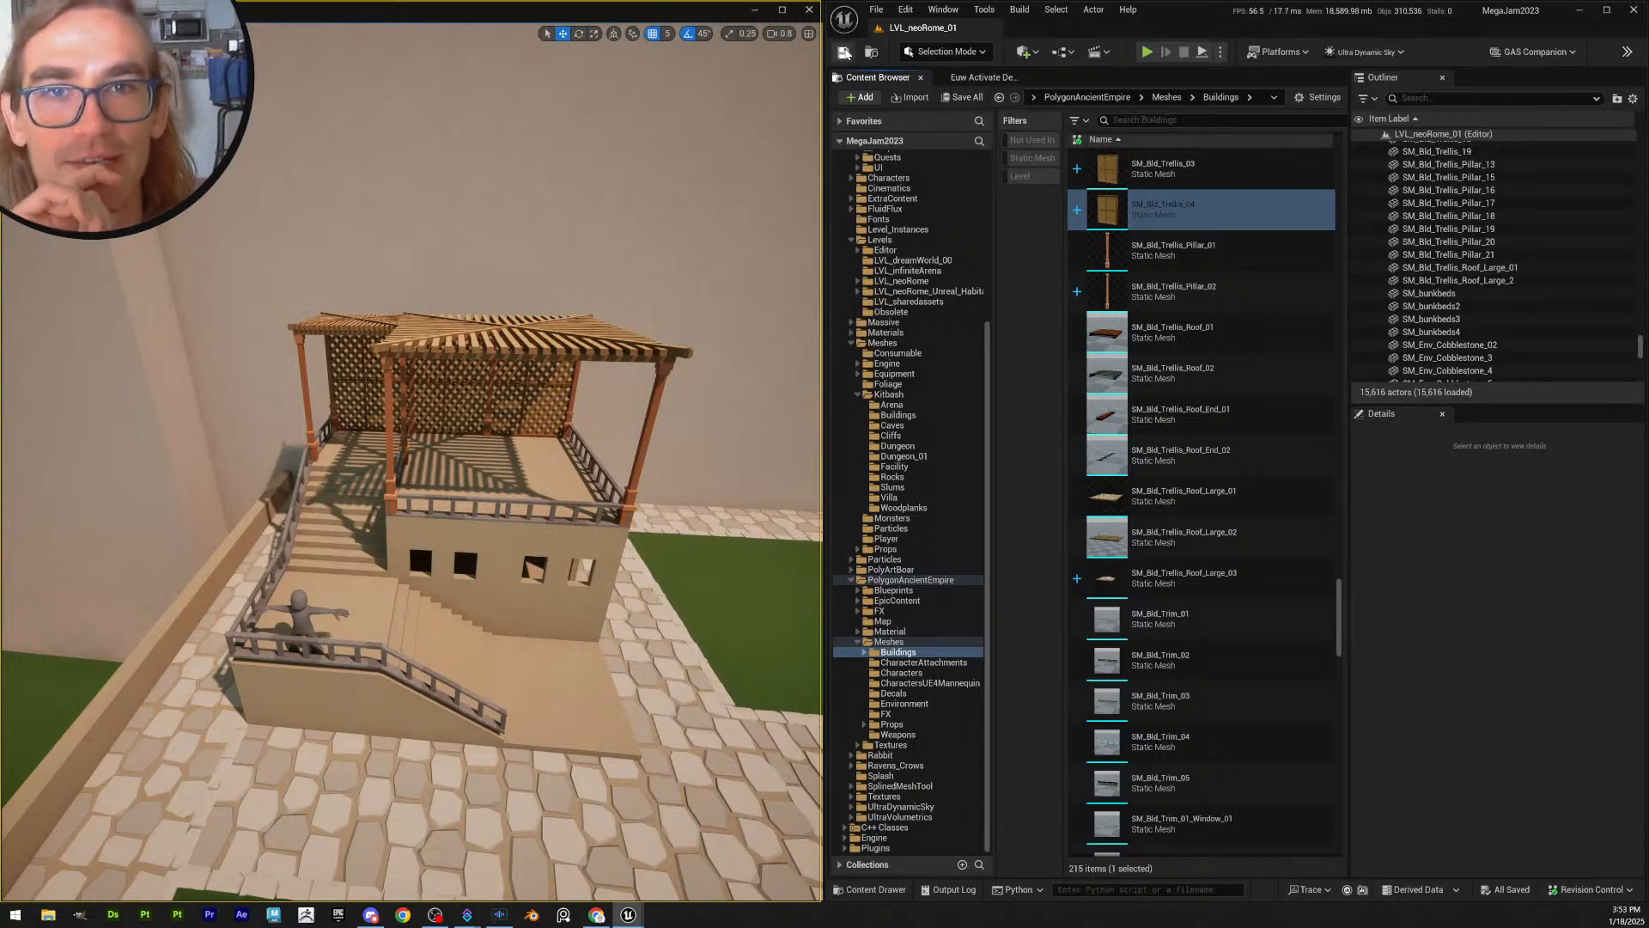
- Save the level LVL_neoRome_01 again, viewing the pergola from its far front corner
{"action": "left_click", "coordinate": [846, 51]}
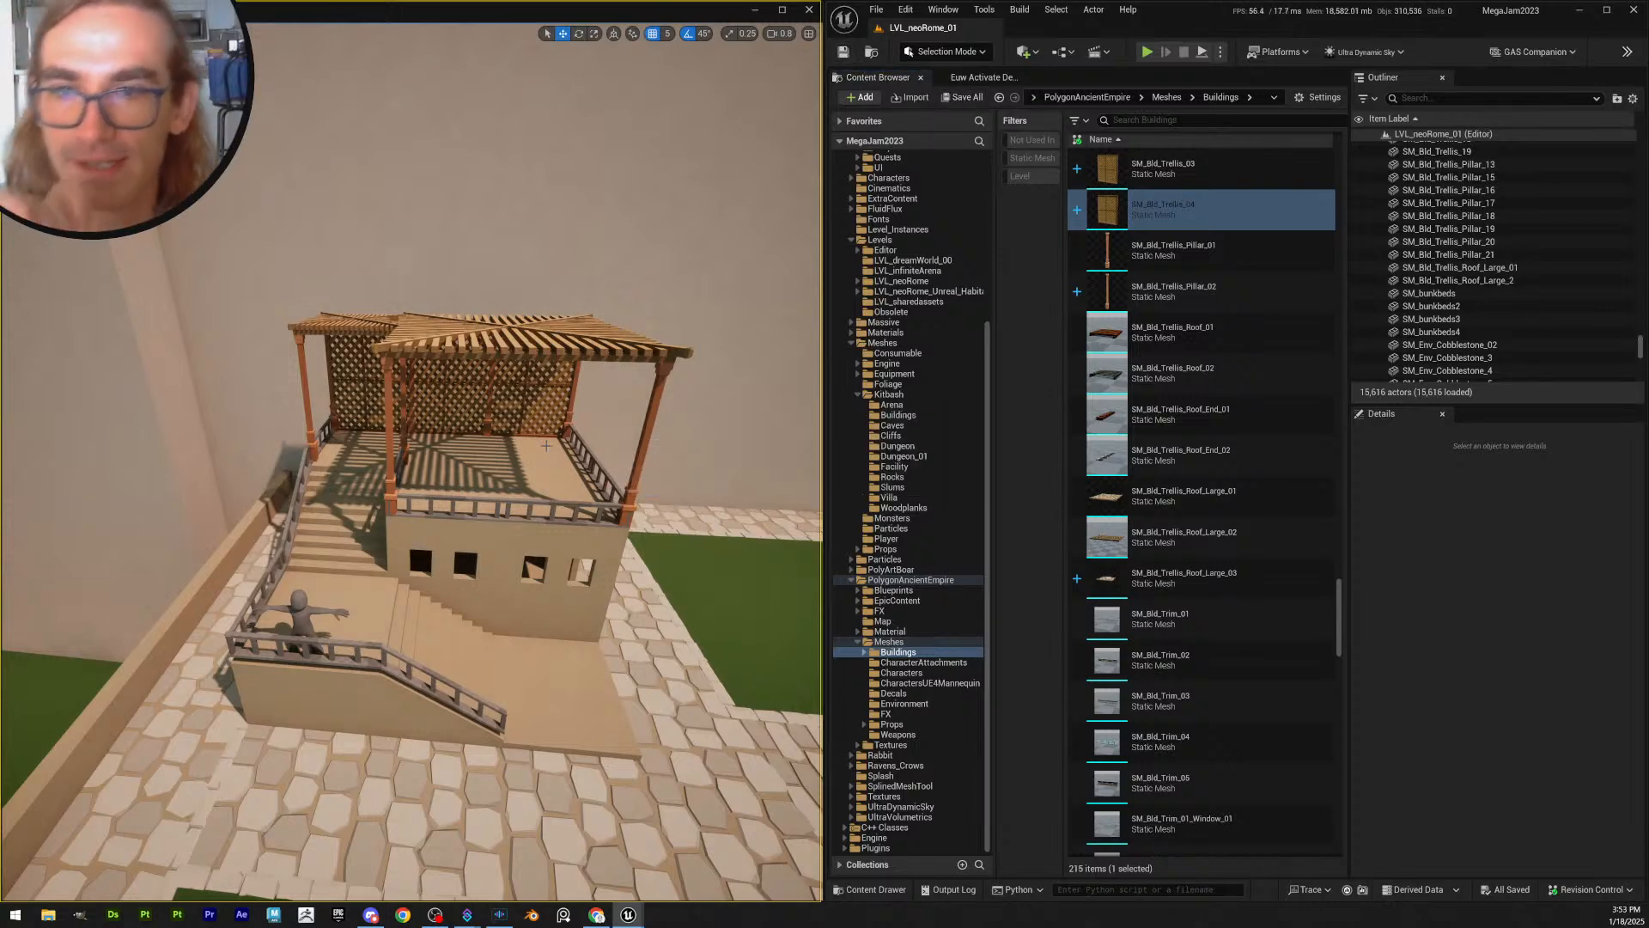
{"action": "key", "text": "d"}
{"action": "right_click_drag", "start_coordinate": [534, 404], "coordinate": [335, 391]}
{"action": "key", "text": "w"}
{"action": "mouse_move", "coordinate": [536, 483]}
{"action": "right_mouse_down"}
{"action": "mouse_move", "coordinate": [526, 519]}
{"action": "mouse_move", "coordinate": [535, 507]}
{"action": "right_mouse_up"}
{"action": "scroll", "coordinate": [535, 482], "scroll_direction": "down", "scroll_amount": 1}
{"action": "left_click", "coordinate": [890, 78]}
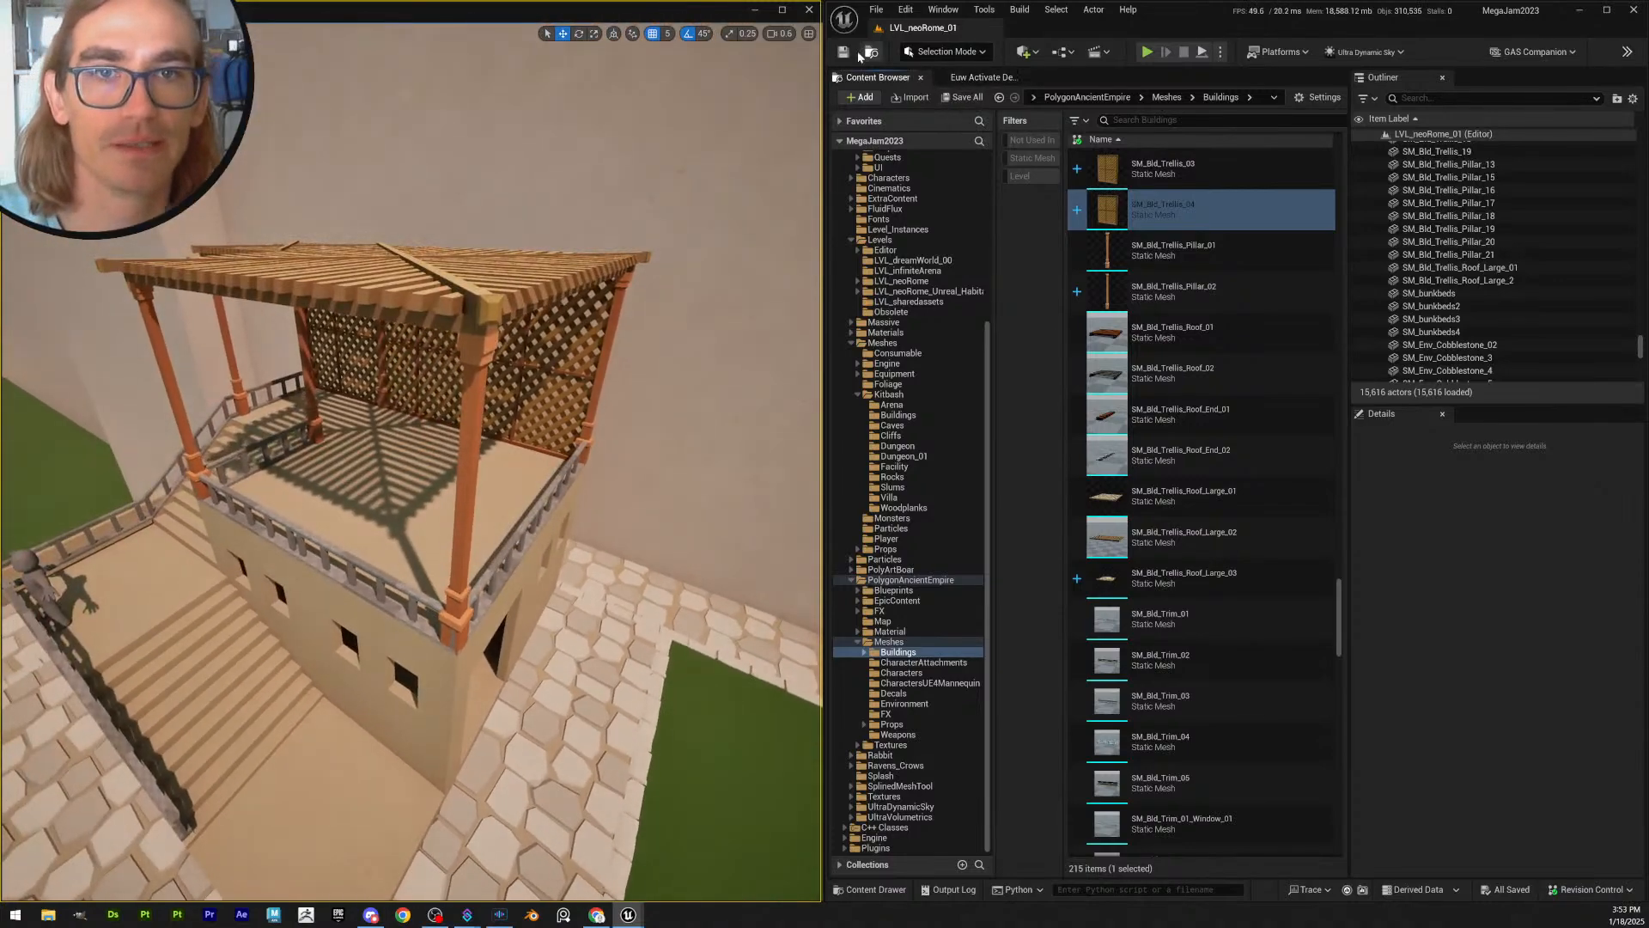
{"action": "key", "text": "ctrl+s"}
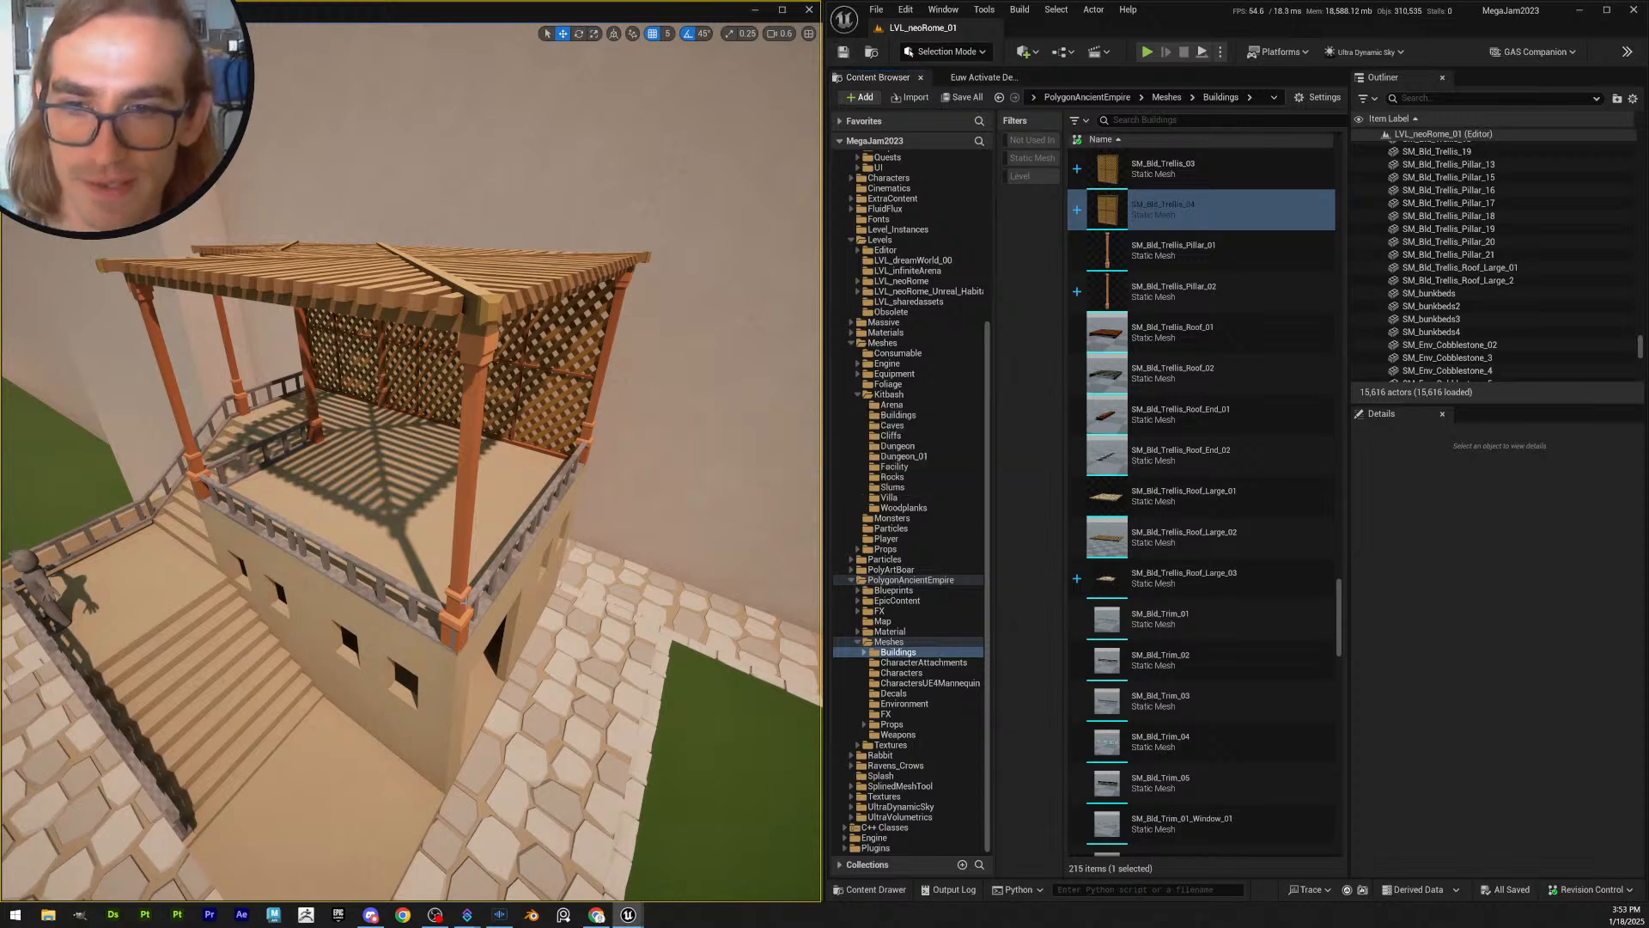
- Select railing piece Combined662 at the balcony corner and show the project's top-level Content folder
{"action": "left_click", "coordinate": [464, 602]}
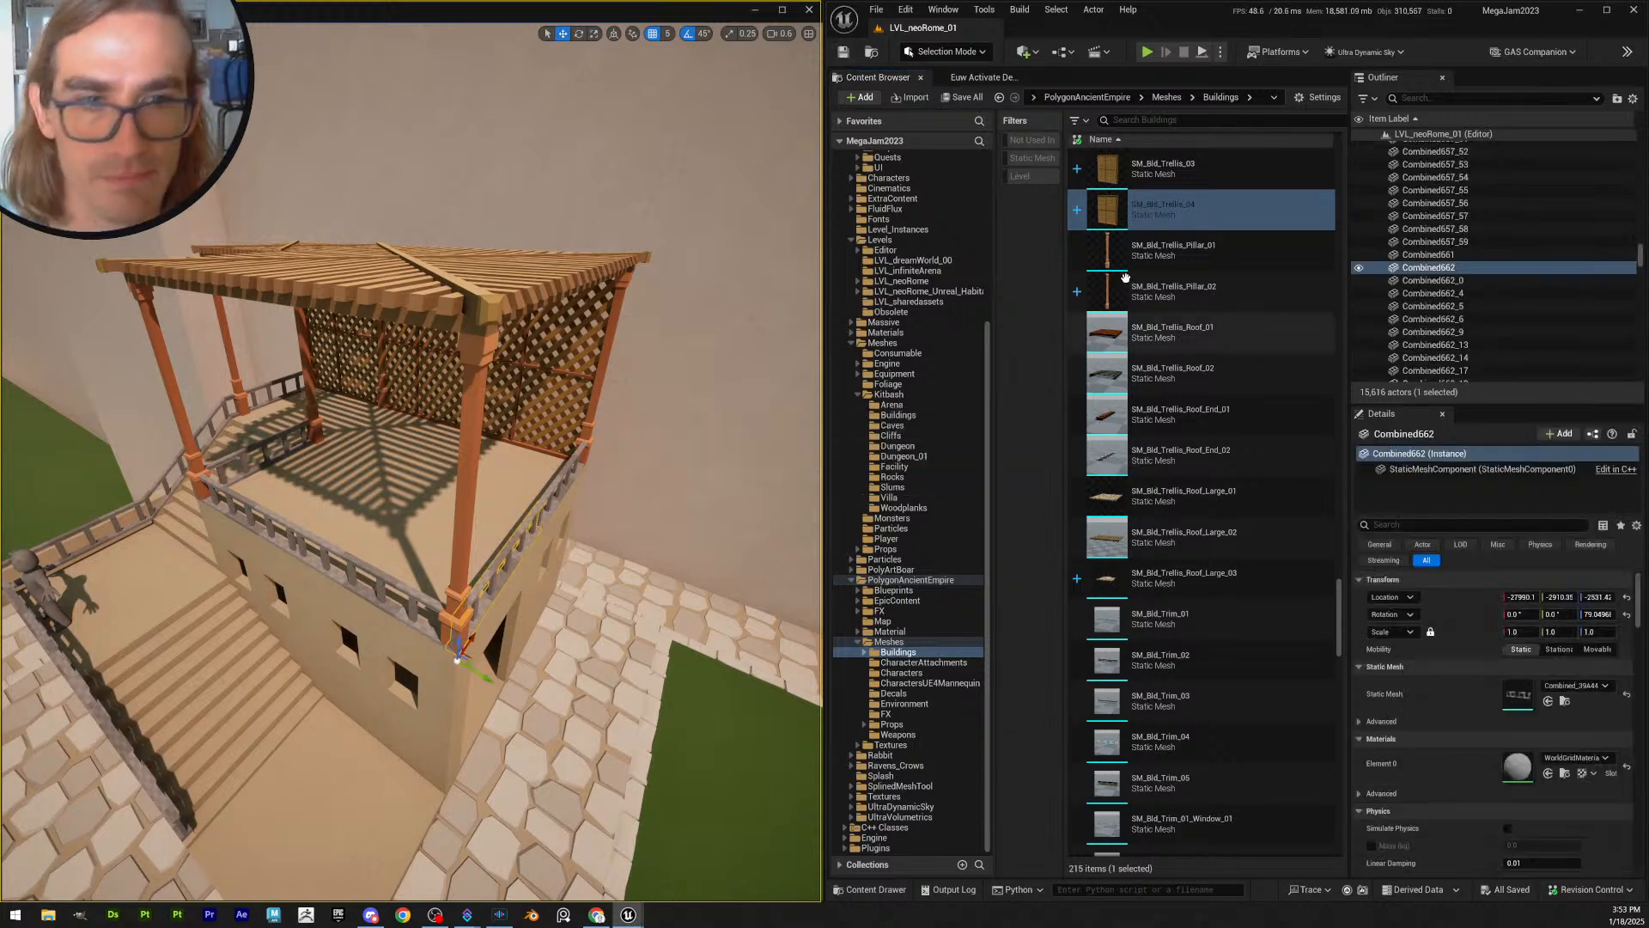
{"action": "scroll", "coordinate": [926, 250], "scroll_direction": "up", "scroll_amount": 5}
{"action": "scroll", "coordinate": [925, 250], "scroll_direction": "up", "scroll_amount": 3}
{"action": "left_click", "coordinate": [878, 168]}
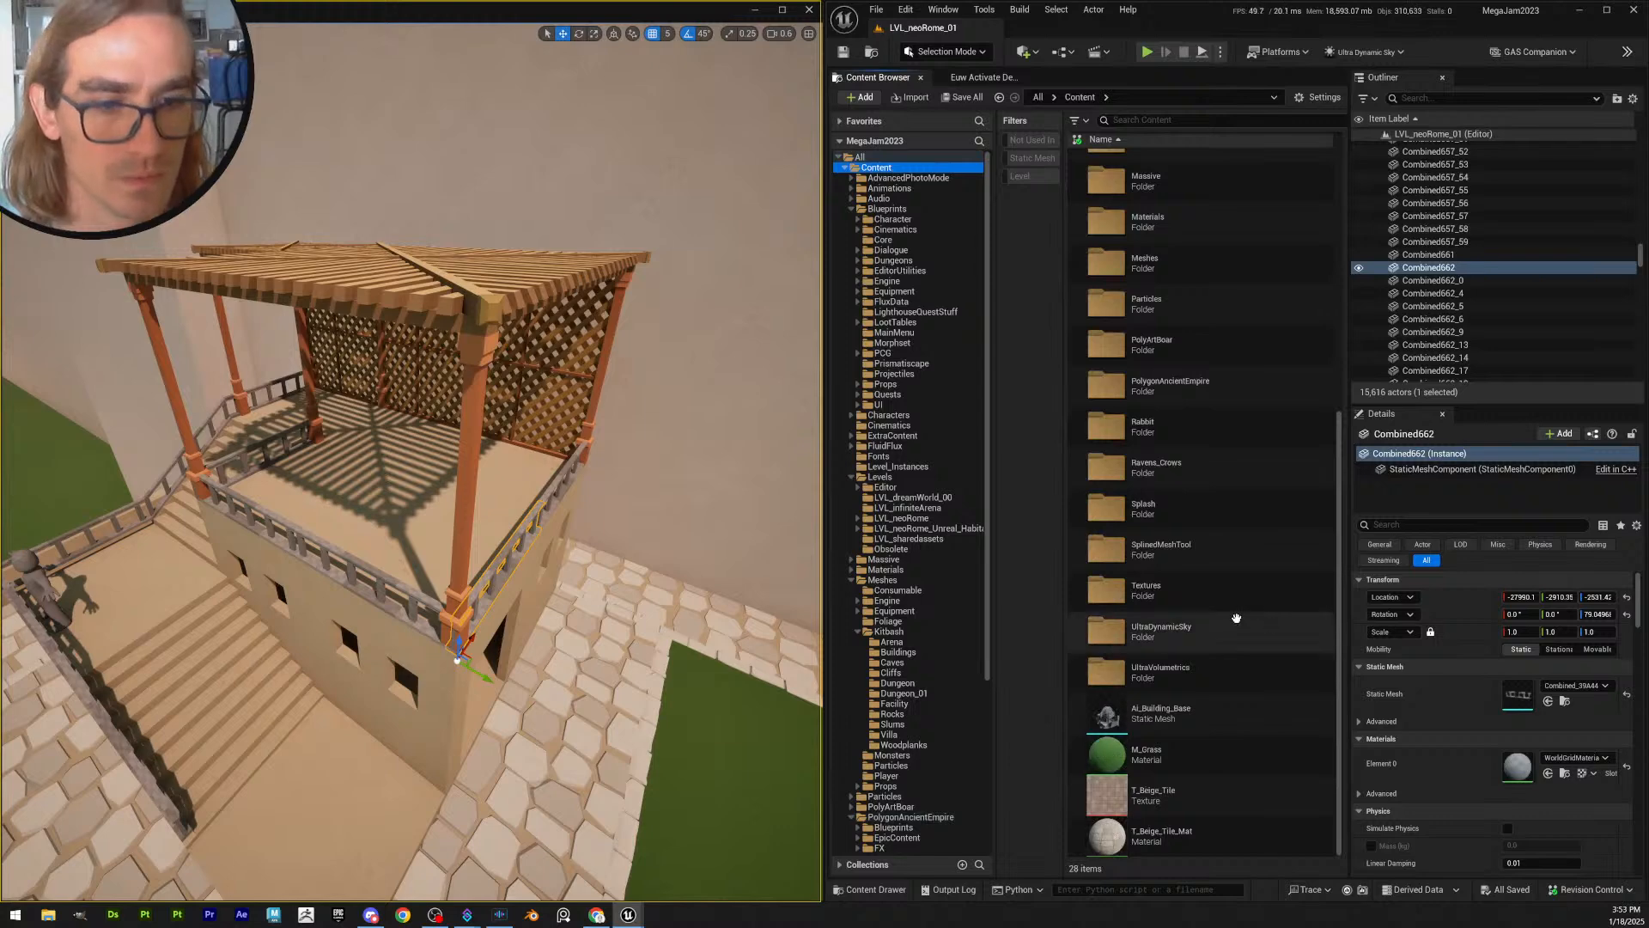
- Inspect how corner pillar SM_Bld_Trellis_Pillar_13 sits on the balcony railing and meets the roof, and deselect it
{"action": "right_click_drag", "start_coordinate": [533, 687], "coordinate": [563, 585]}
{"action": "scroll", "coordinate": [541, 662], "scroll_direction": "down", "scroll_amount": 2}
{"action": "key", "text": "Escape"}
{"action": "key", "text": "w"}
{"action": "scroll", "coordinate": [572, 602], "scroll_direction": "up", "scroll_amount": 1}
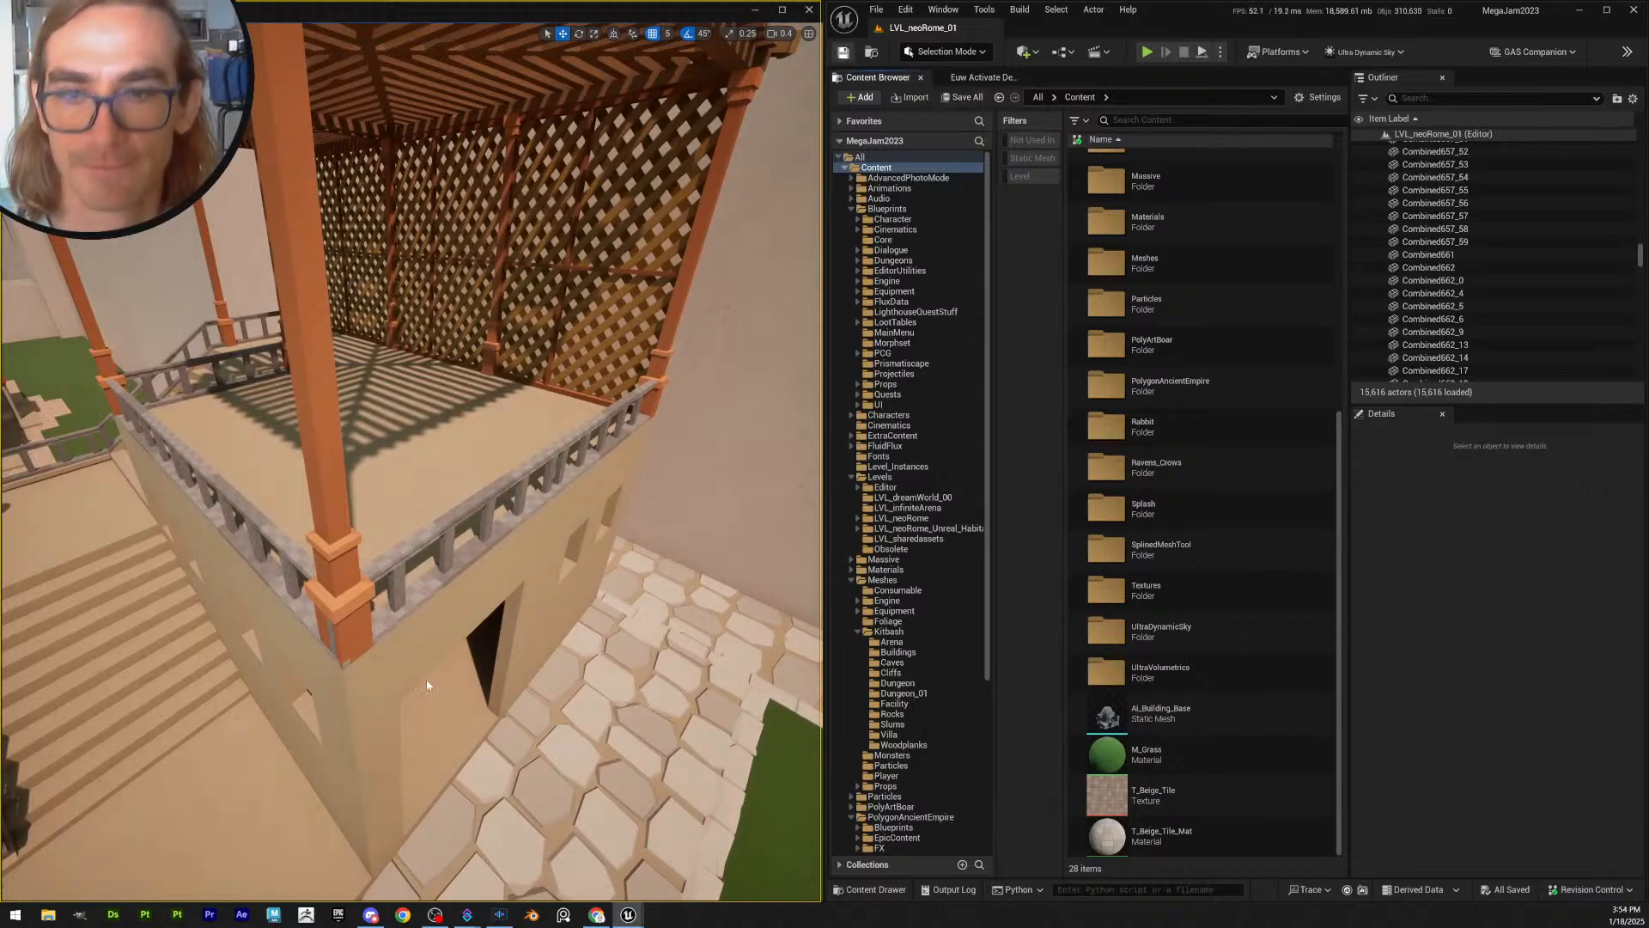
{"action": "left_click", "coordinate": [344, 589]}
{"action": "right_click_drag", "start_coordinate": [344, 588], "coordinate": [357, 644]}
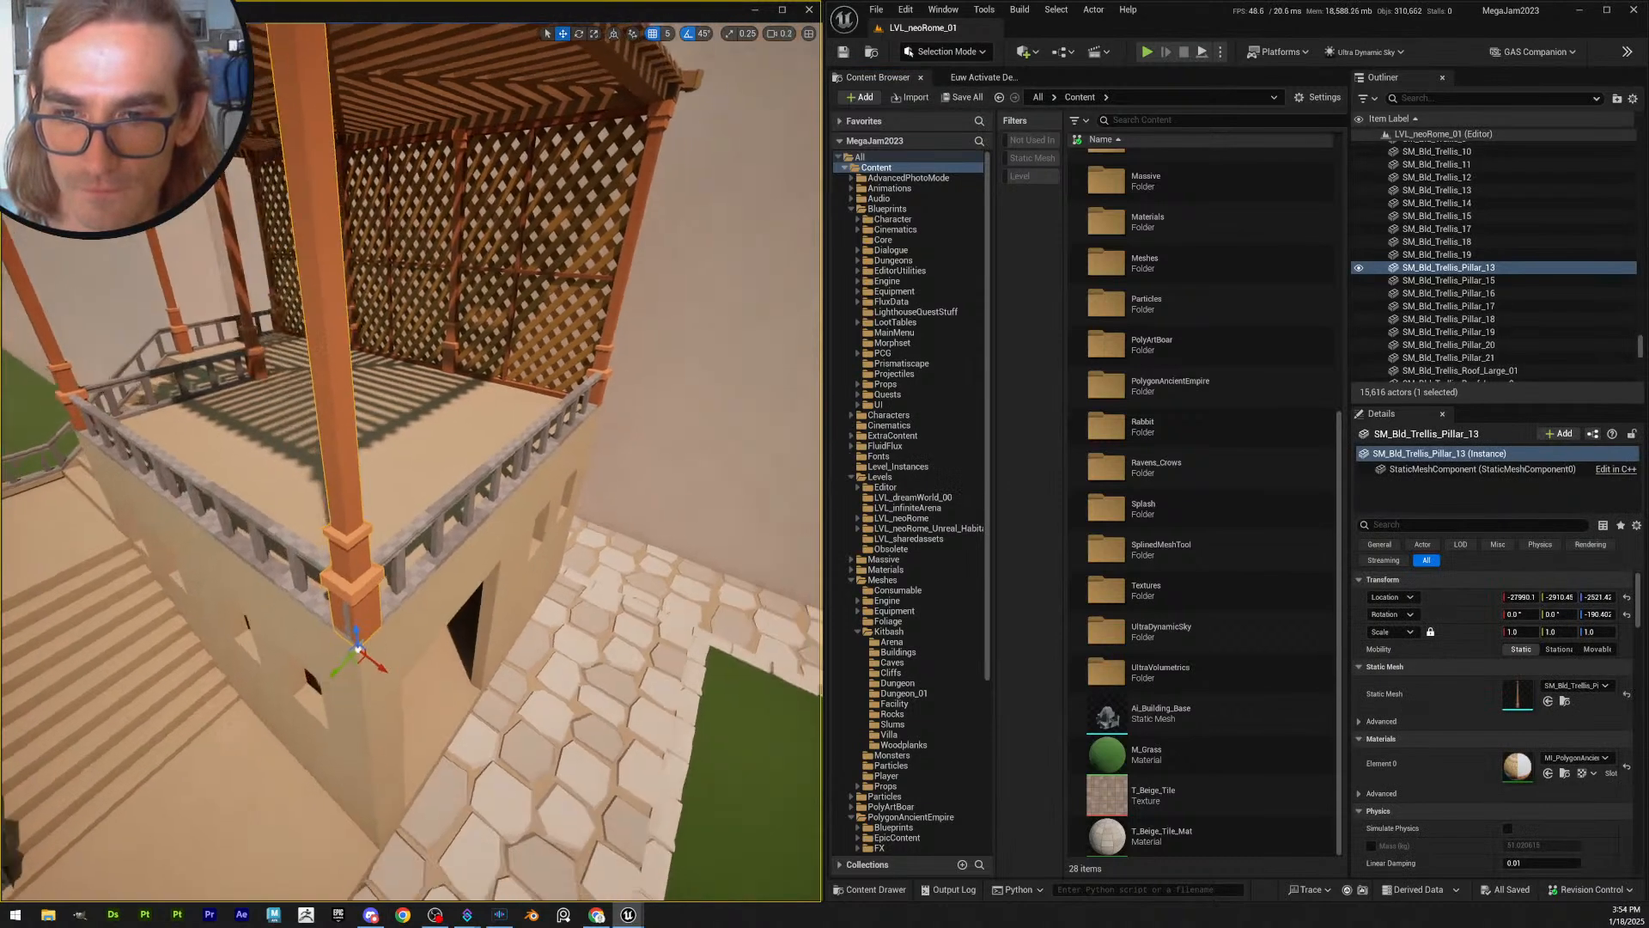
{"action": "key", "text": "s"}
{"action": "scroll", "coordinate": [693, 516], "scroll_direction": "up", "scroll_amount": 2}
{"action": "mouse_move", "coordinate": [692, 517]}
{"action": "right_mouse_down"}
{"action": "mouse_move", "coordinate": [653, 494]}
{"action": "mouse_move", "coordinate": [692, 516]}
{"action": "right_mouse_up"}
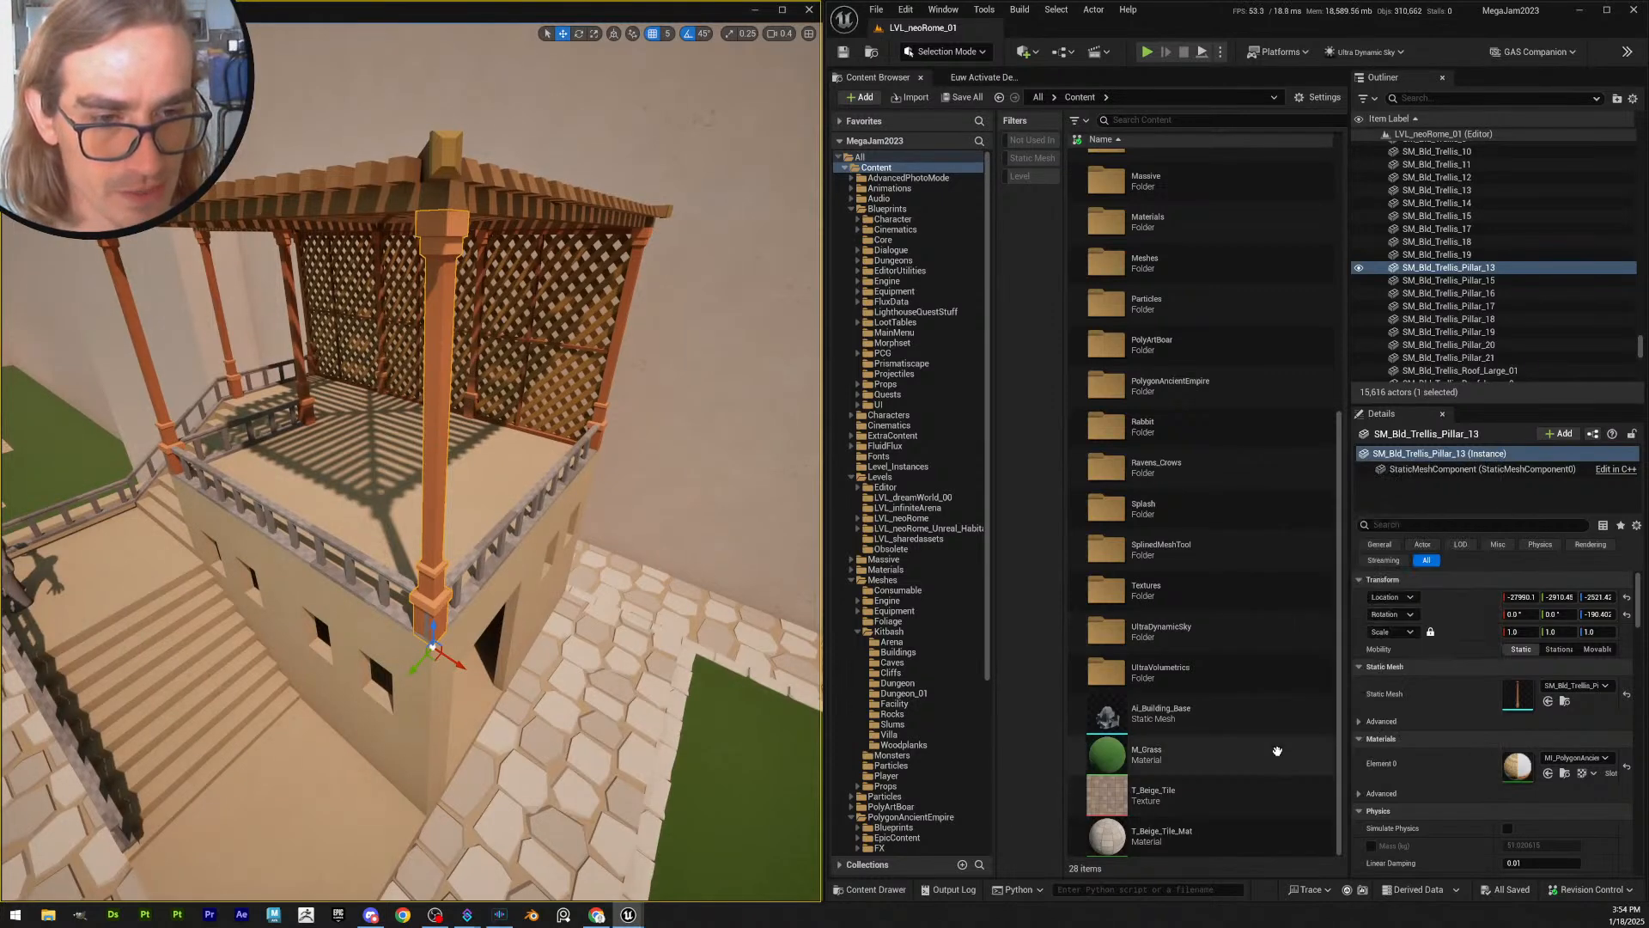
{"action": "scroll", "coordinate": [1243, 593], "scroll_direction": "down", "scroll_amount": 1, "text": "ctrl"}
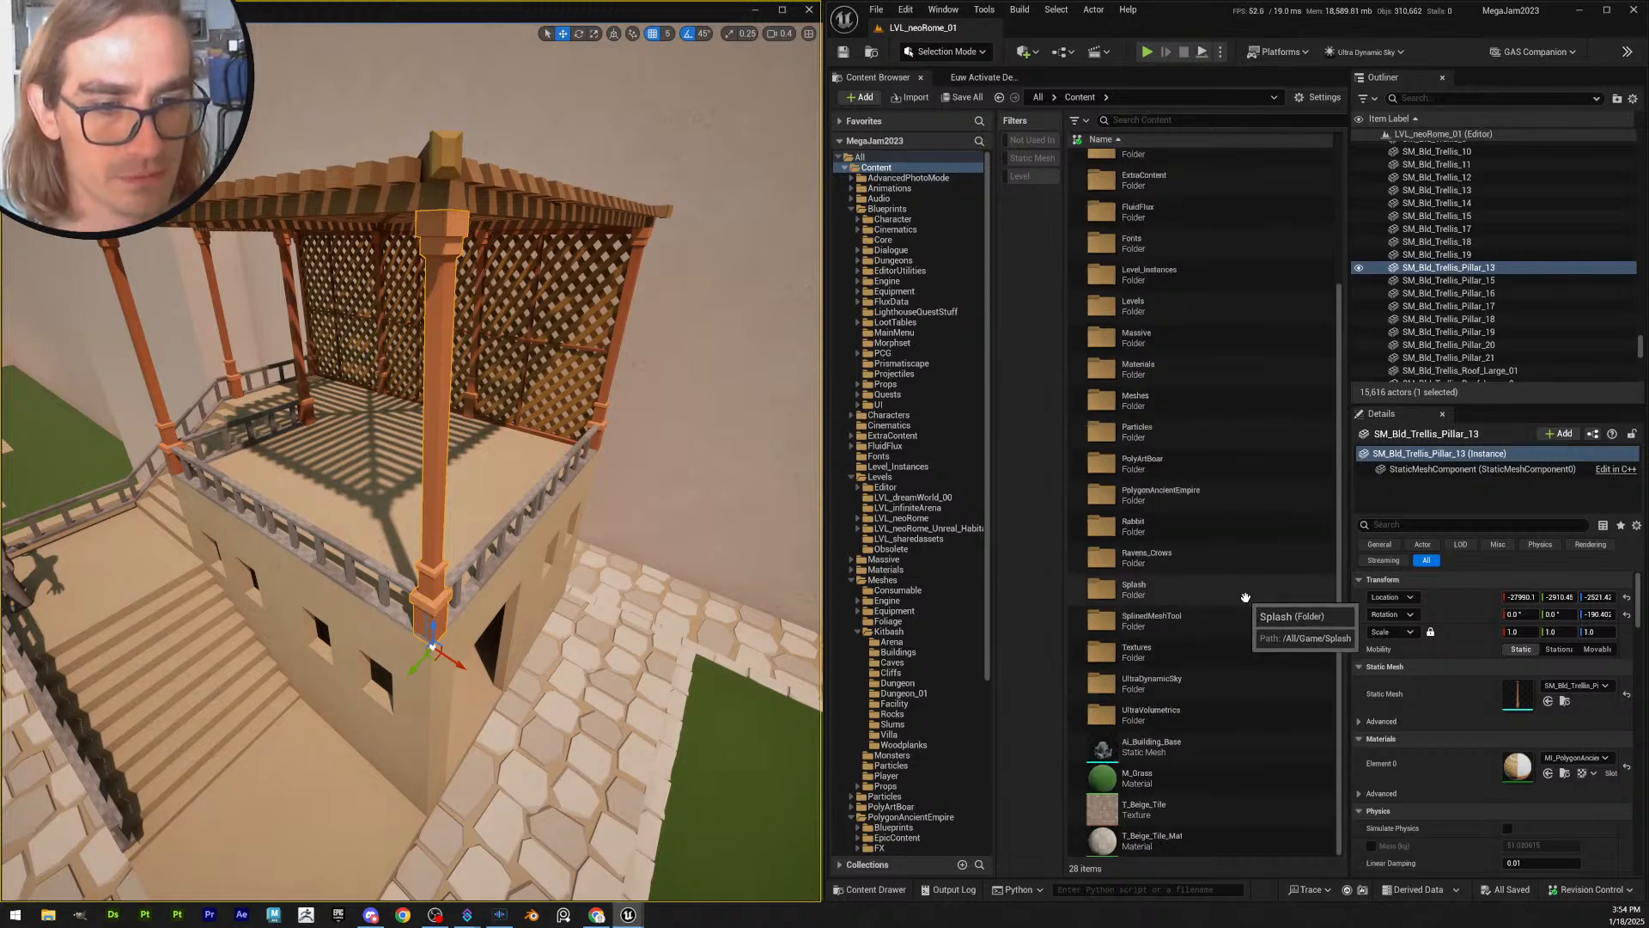
{"action": "scroll", "coordinate": [1241, 626], "scroll_direction": "up", "scroll_amount": 2, "text": "ctrl"}
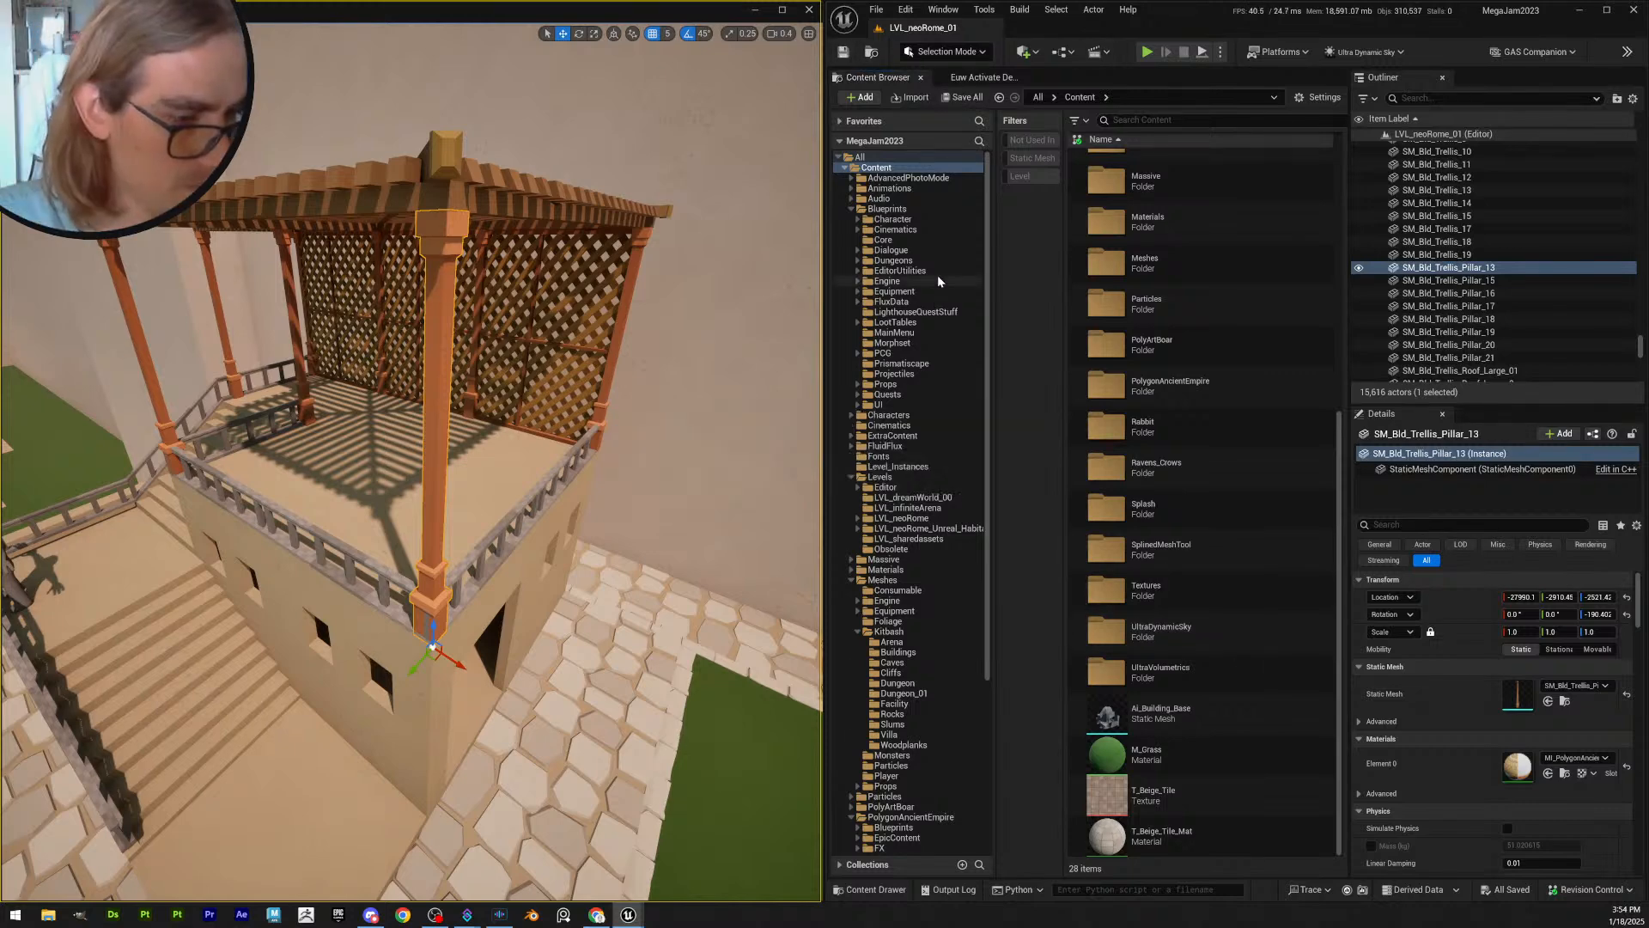
{"action": "key", "text": "Escape"}
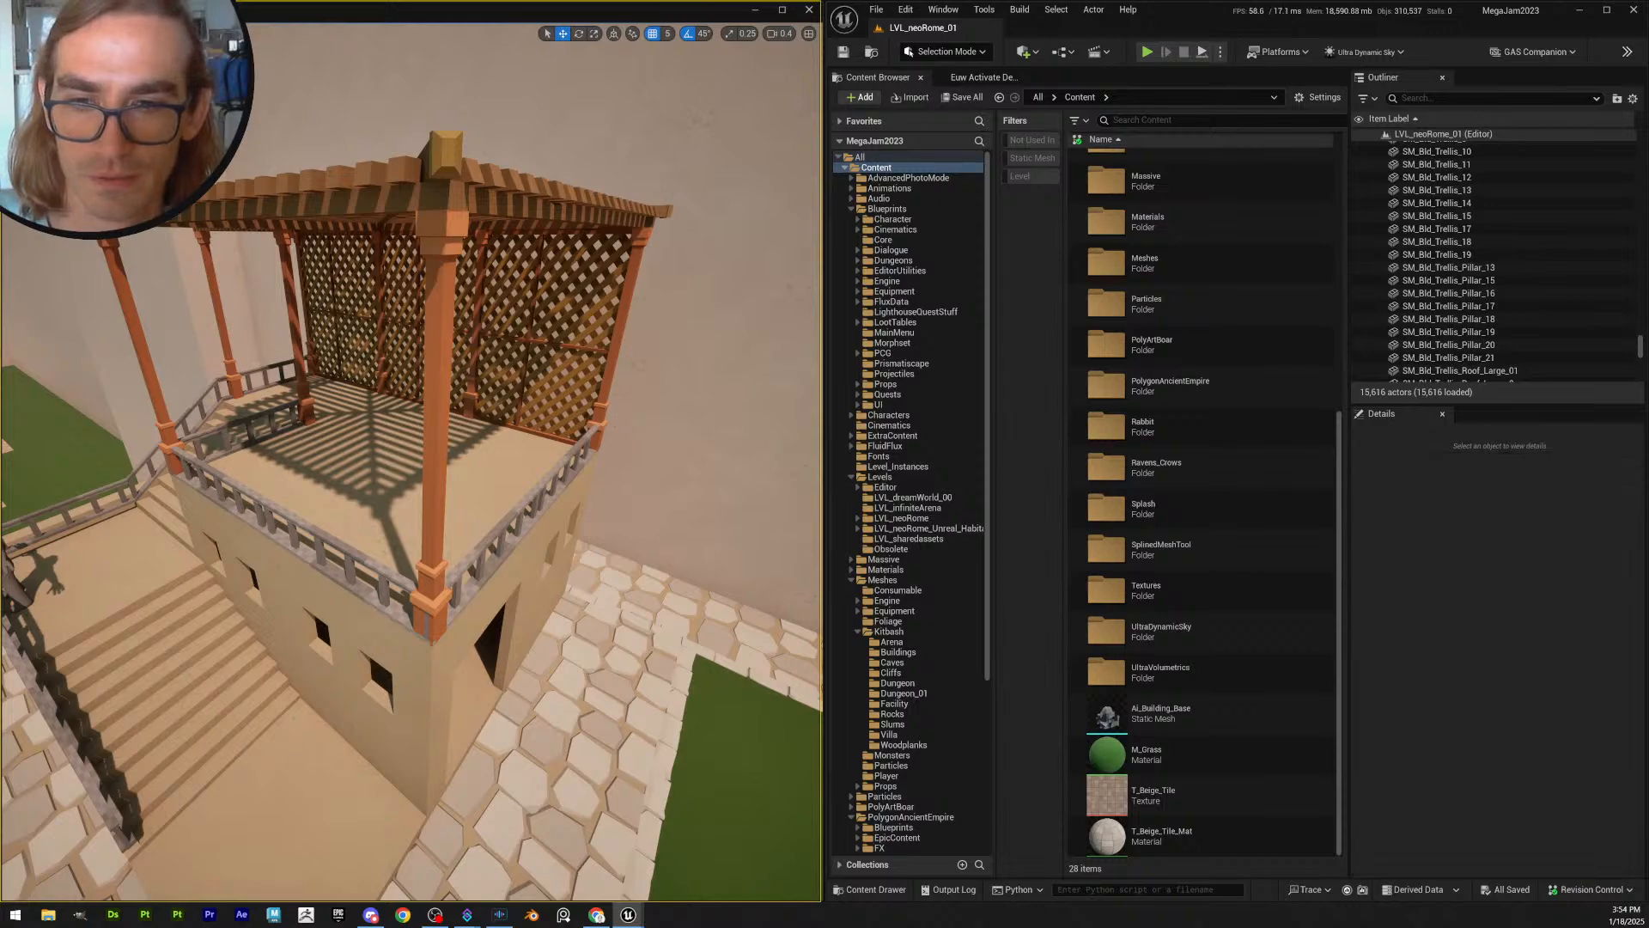
- Frame the whole pergola and staircase from the stair side and save the level
{"action": "key", "text": "s"}
{"action": "right_click_drag", "start_coordinate": [544, 366], "coordinate": [670, 365]}
{"action": "scroll", "coordinate": [543, 365], "scroll_direction": "up", "scroll_amount": 1}
{"action": "key", "text": "a"}
{"action": "key", "text": "e"}
{"action": "key", "text": "w"}
{"action": "scroll", "coordinate": [666, 348], "scroll_direction": "up", "scroll_amount": 1}
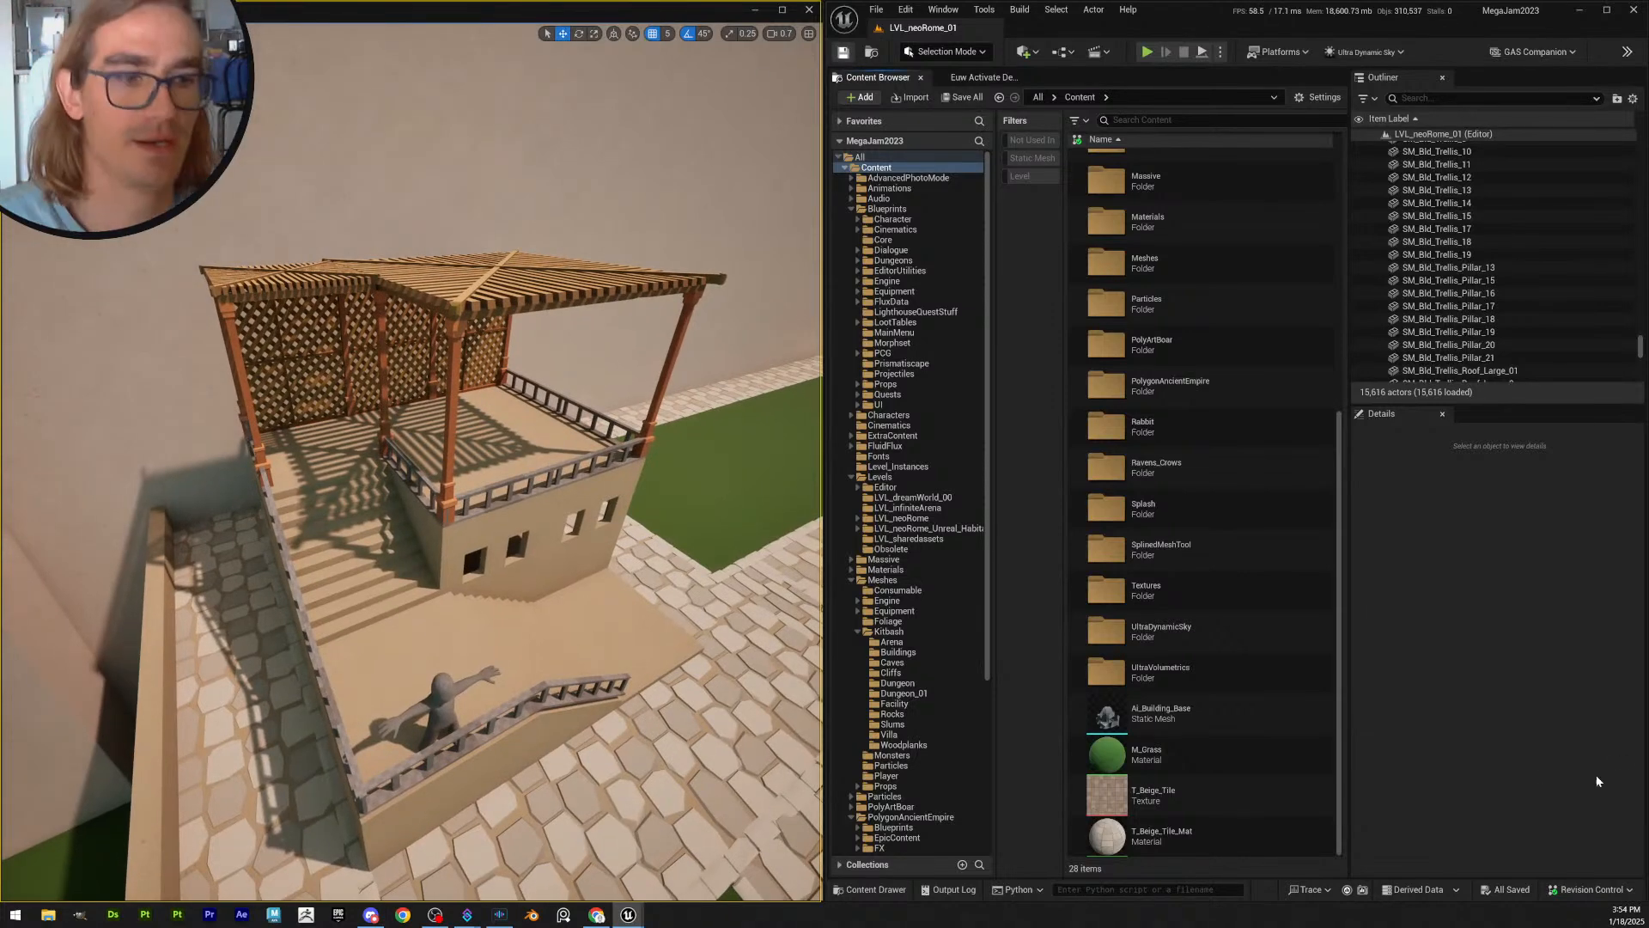
{"action": "key", "text": "ctrl+s"}
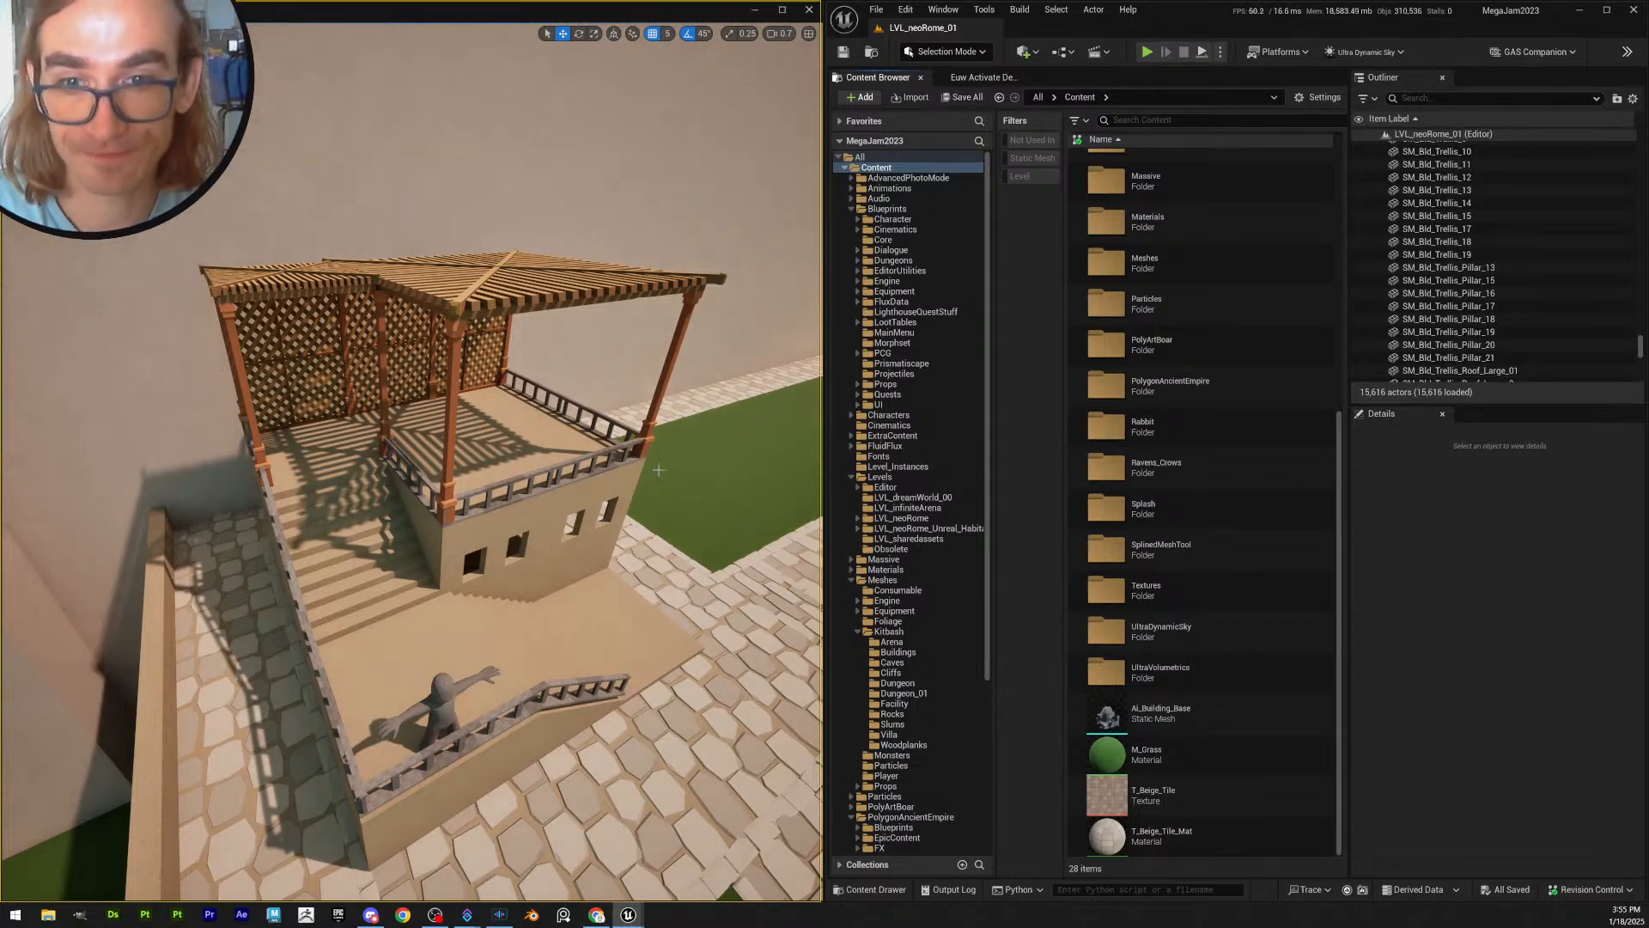
- Duplicate ground edge SM_Bld_Ground_Edge_427 from the lawn border and place the copy along the base of the staircase's front wall
{"action": "right_click_drag", "start_coordinate": [673, 451], "coordinate": [799, 454]}
{"action": "left_click", "coordinate": [565, 604]}
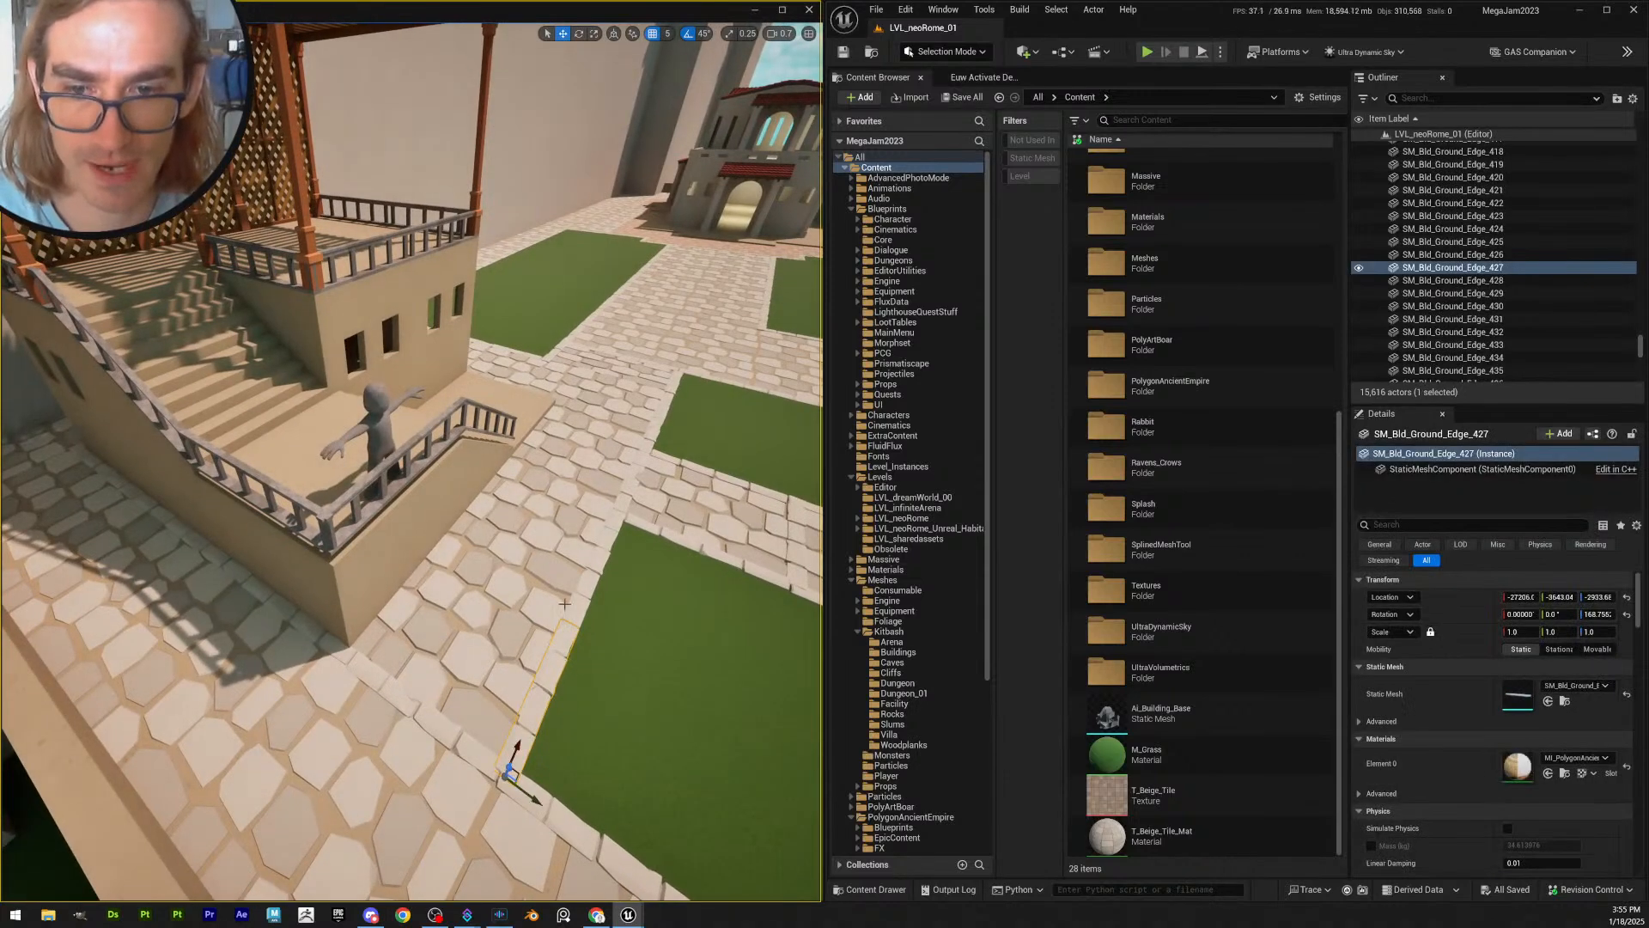
{"action": "left_click_drag", "start_coordinate": [531, 794], "coordinate": [370, 679], "text": "alt"}
{"action": "right_click_drag", "start_coordinate": [370, 679], "coordinate": [440, 592]}
{"action": "key", "text": "Escape"}
- Turn off grid snapping and adjust the height of the copied ground edge SM_Bld_Ground_Edge_442 to about -2933.1
{"action": "key", "text": "w"}
{"action": "scroll", "coordinate": [400, 635], "scroll_direction": "down", "scroll_amount": 2}
{"action": "left_click", "coordinate": [439, 591]}
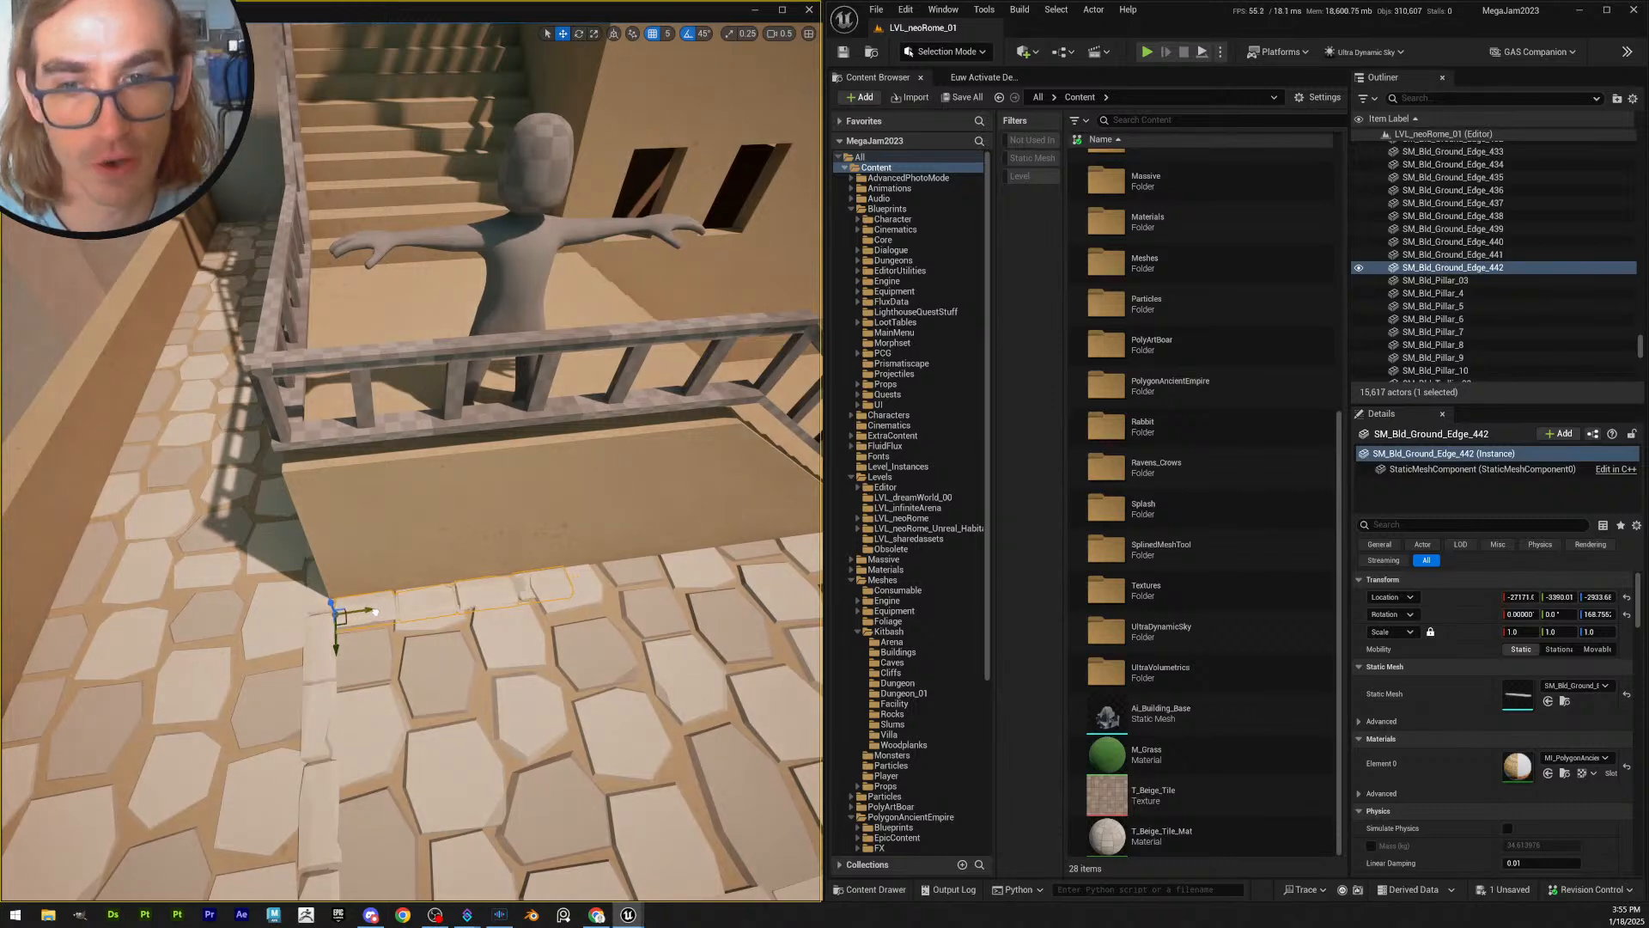
{"action": "key", "text": "Escape"}
{"action": "left_click", "coordinate": [394, 601]}
{"action": "right_click_drag", "start_coordinate": [394, 602], "coordinate": [302, 640]}
{"action": "key", "text": "Escape"}
{"action": "left_click", "coordinate": [296, 600]}
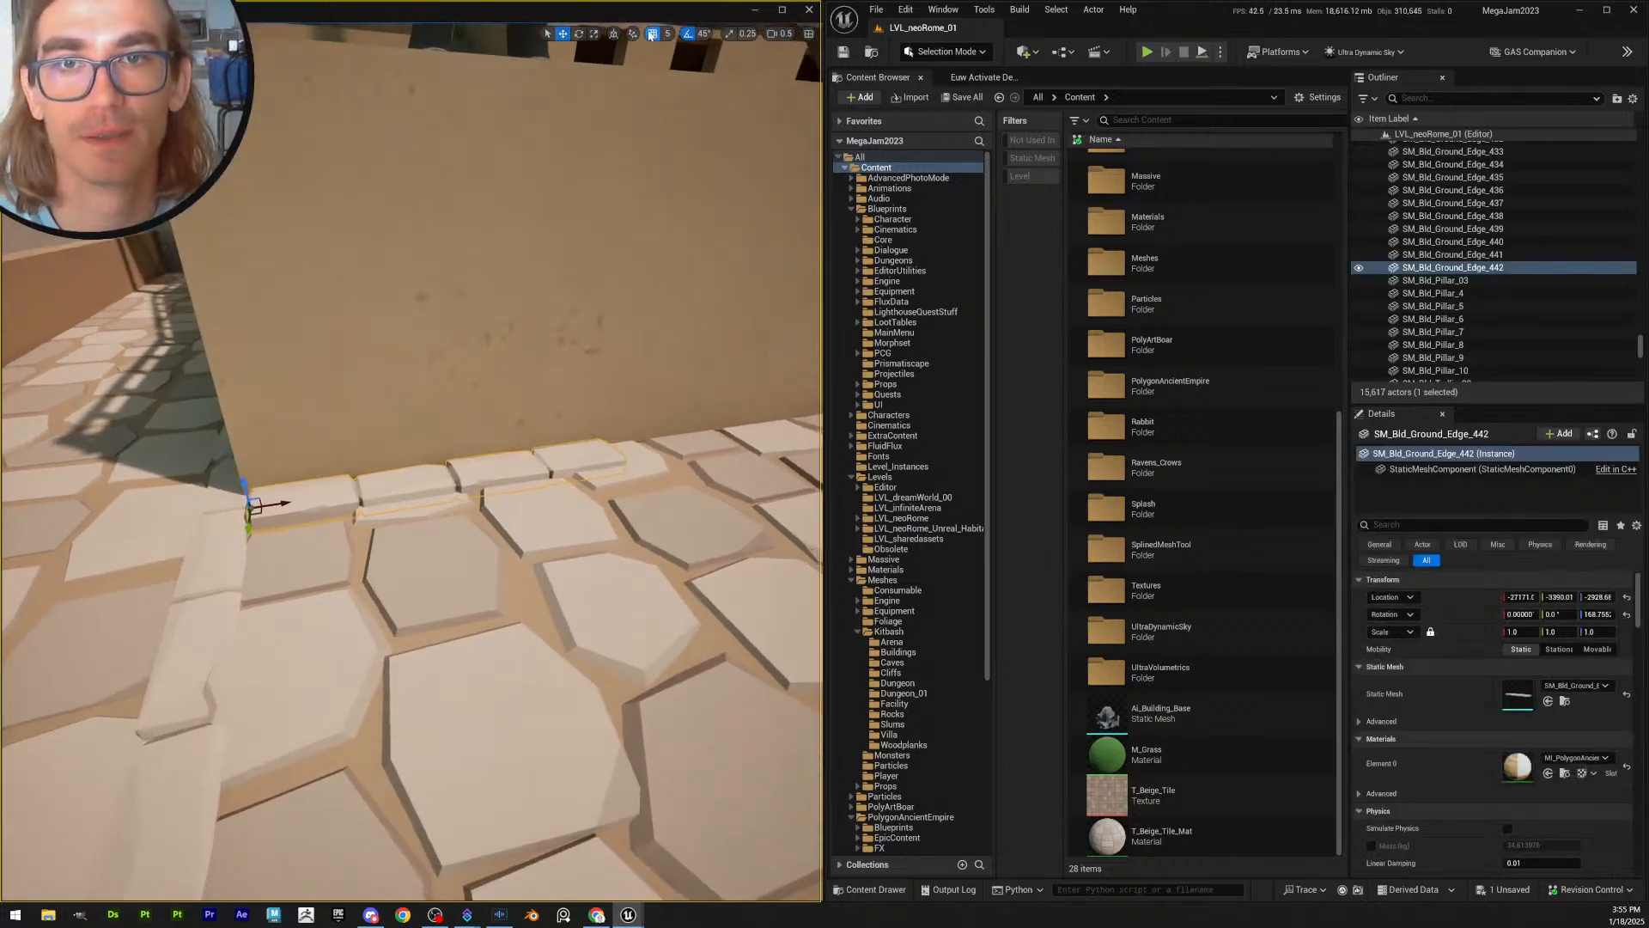
{"action": "left_click_drag", "start_coordinate": [245, 484], "coordinate": [242, 490]}
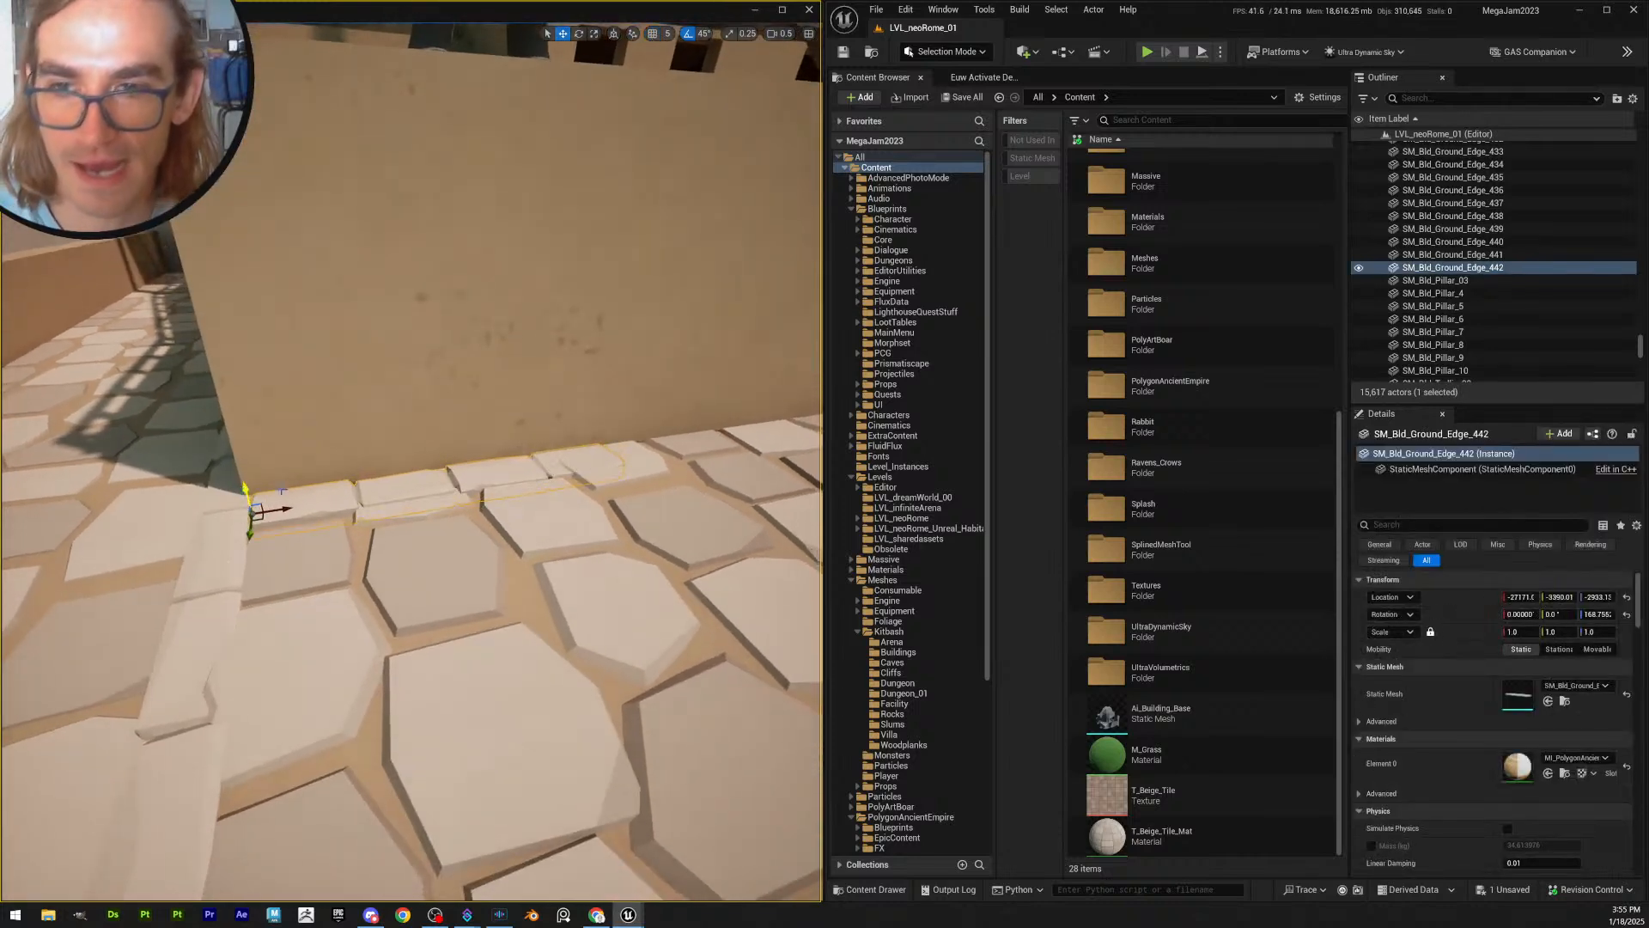
- Check copied ground edge SM_Bld_Ground_Edge_442 against the staircase, keep it selected and turn on grid snapping at 50 units
{"action": "key", "text": "Escape"}
{"action": "right_click_drag", "start_coordinate": [404, 507], "coordinate": [438, 560]}
{"action": "left_click", "coordinate": [404, 507]}
{"action": "left_click", "coordinate": [421, 582]}
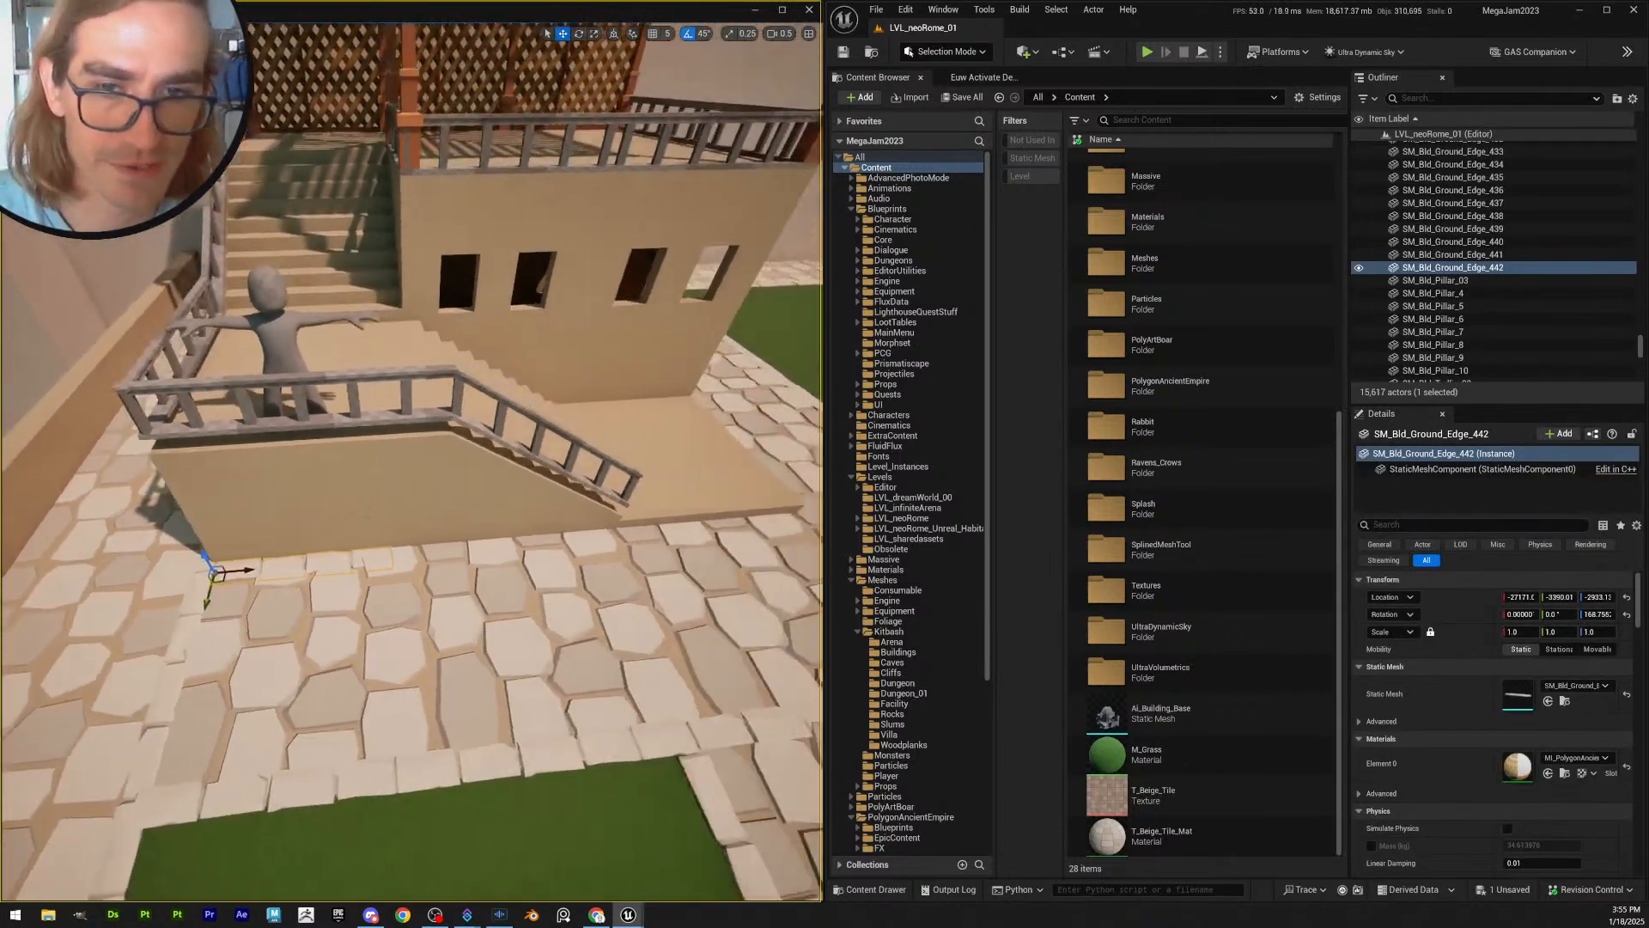
{"action": "right_click_drag", "start_coordinate": [593, 543], "coordinate": [599, 543]}
{"action": "left_click", "coordinate": [668, 33]}
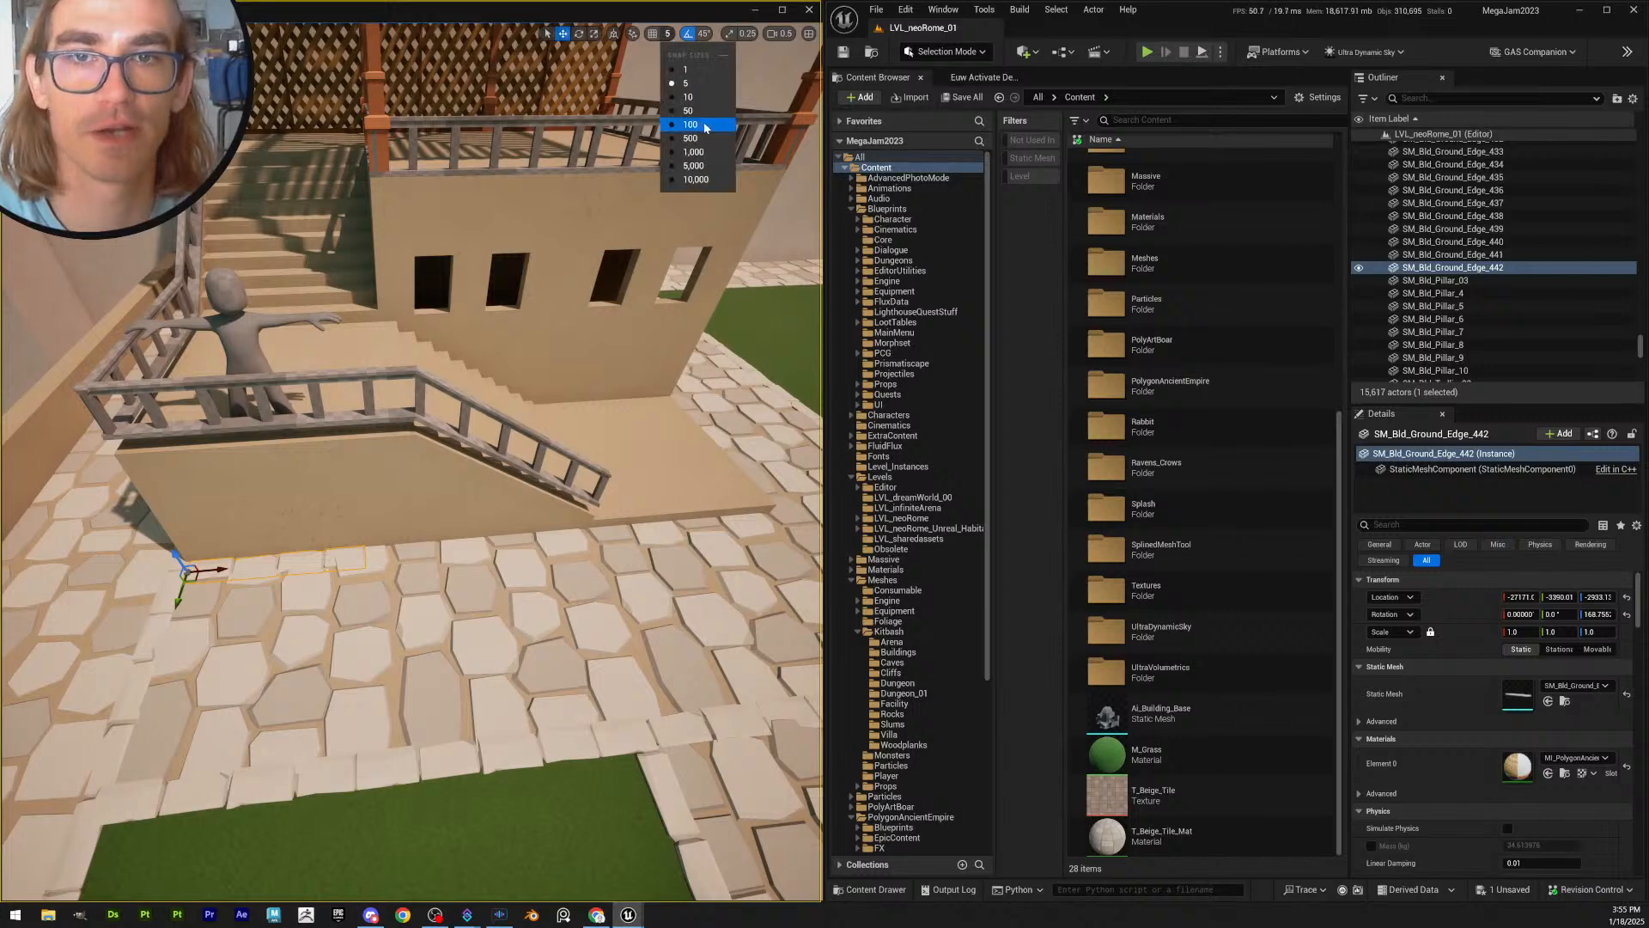
{"action": "left_click", "coordinate": [697, 125]}
- Place three more copies of SM_Bld_Ground_Edge_442 end to end along the base of the staircase's front wall
{"action": "left_click_drag", "start_coordinate": [212, 542], "coordinate": [401, 525], "text": "alt"}
{"action": "key", "text": "ctrl+z"}
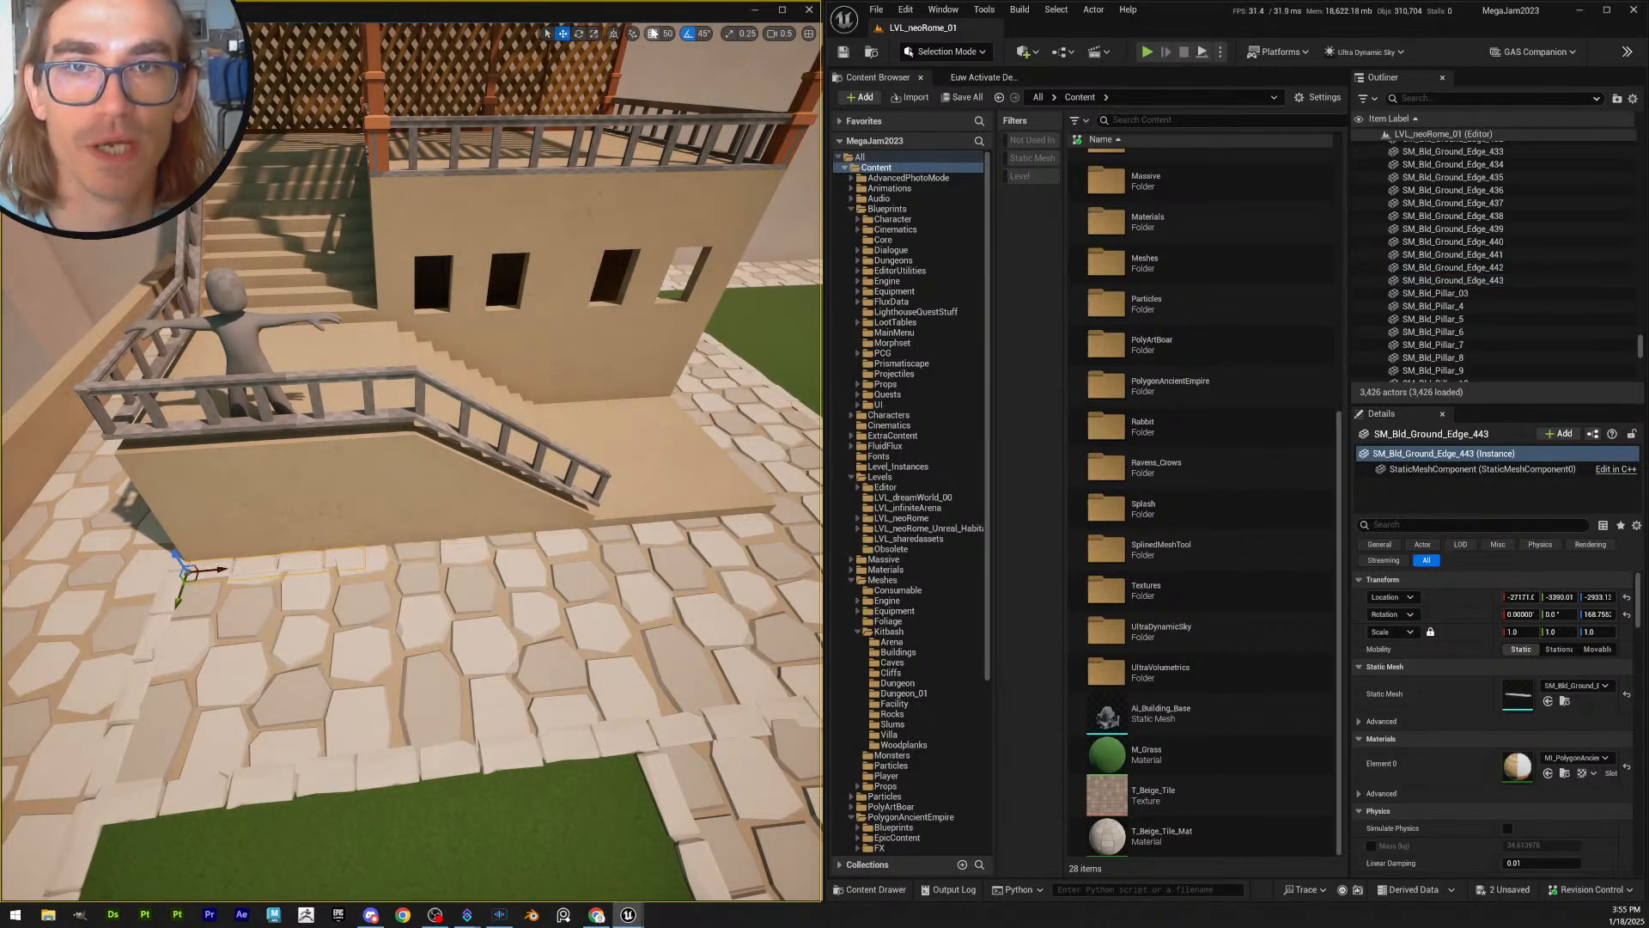
{"action": "left_click_drag", "start_coordinate": [225, 570], "coordinate": [410, 552]}
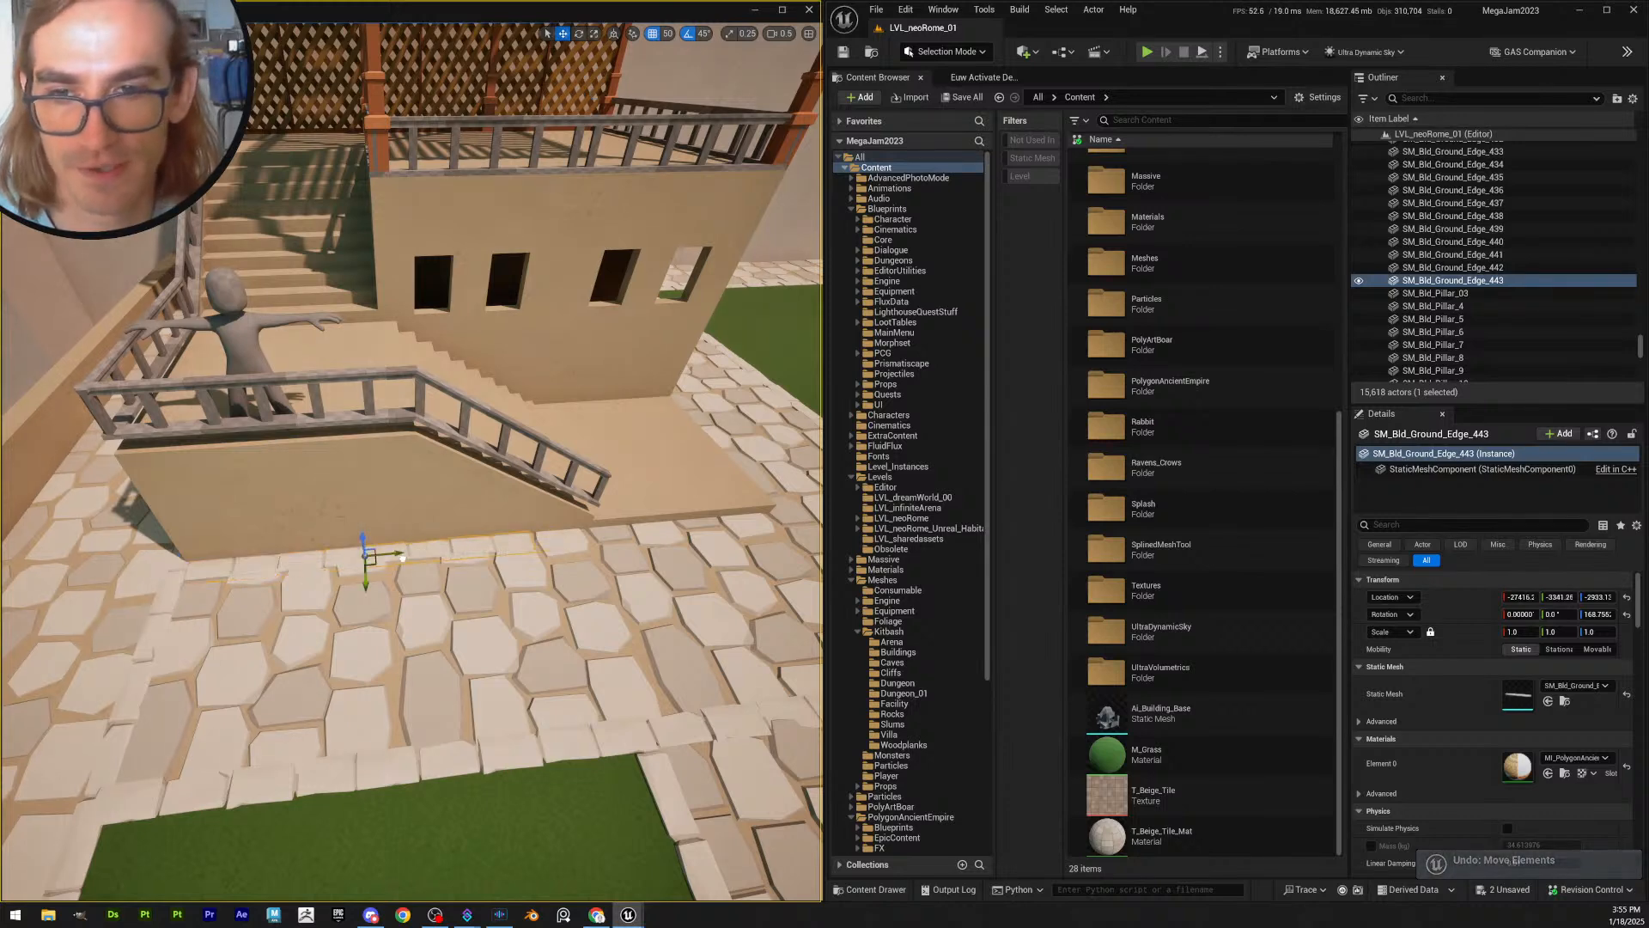
{"action": "right_click_drag", "start_coordinate": [411, 552], "coordinate": [421, 556]}
{"action": "key", "text": "ctrl+d"}
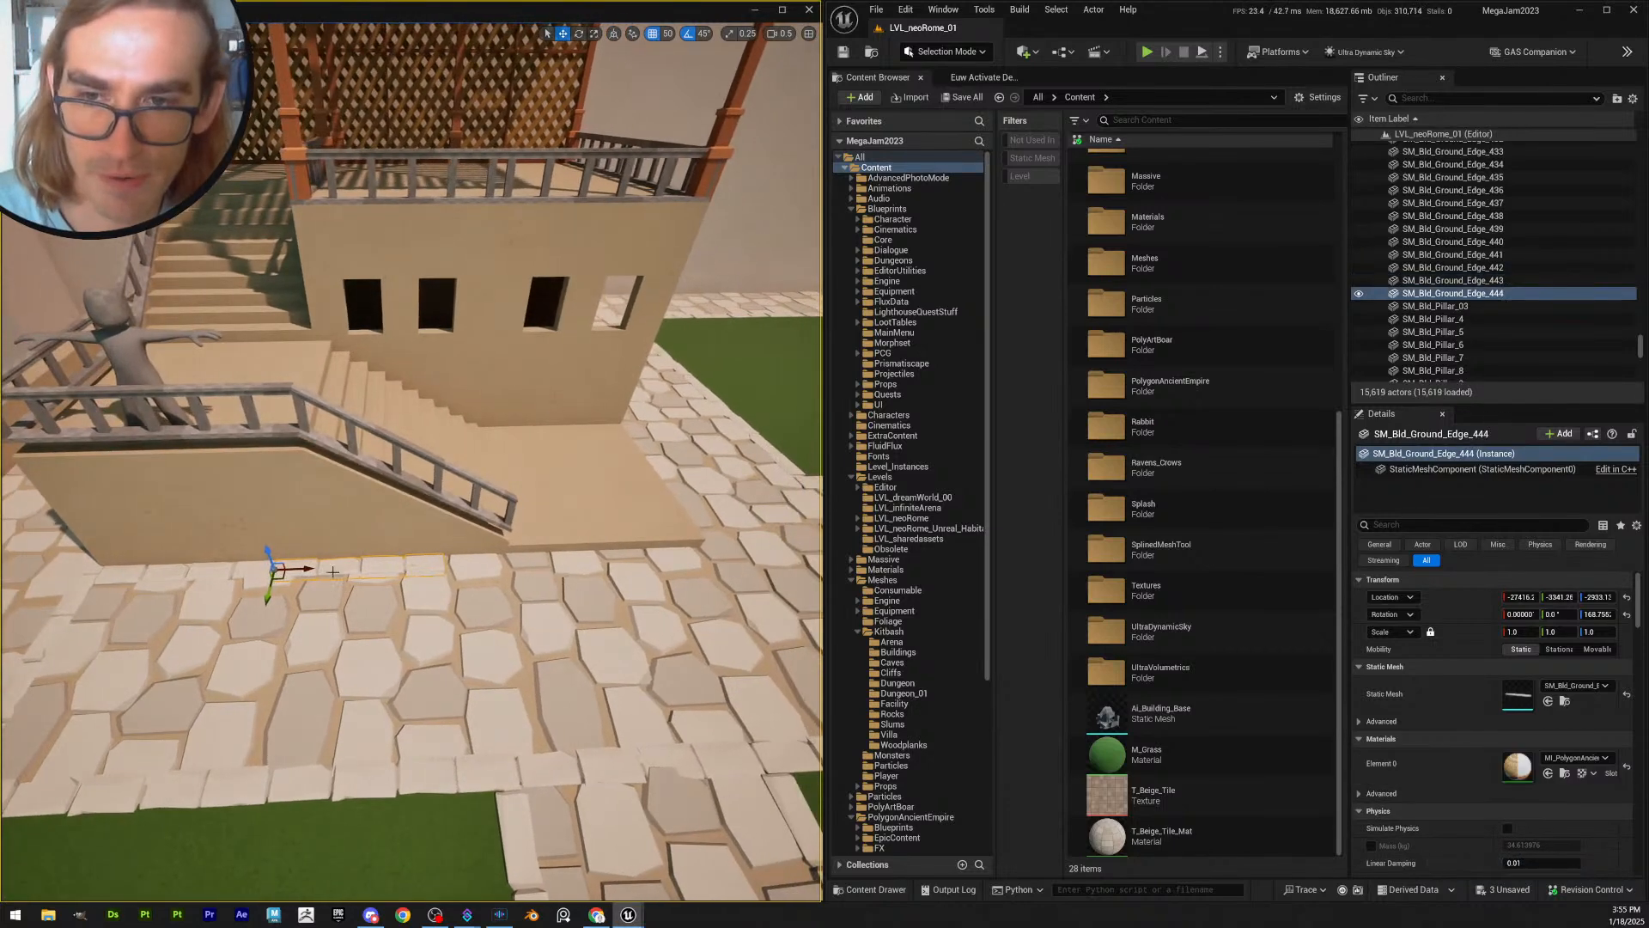
{"action": "left_click_drag", "start_coordinate": [312, 569], "coordinate": [483, 565]}
{"action": "right_click_drag", "start_coordinate": [351, 609], "coordinate": [385, 601]}
{"action": "key", "text": "ctrl+d"}
{"action": "left_click_drag", "start_coordinate": [315, 598], "coordinate": [528, 581]}
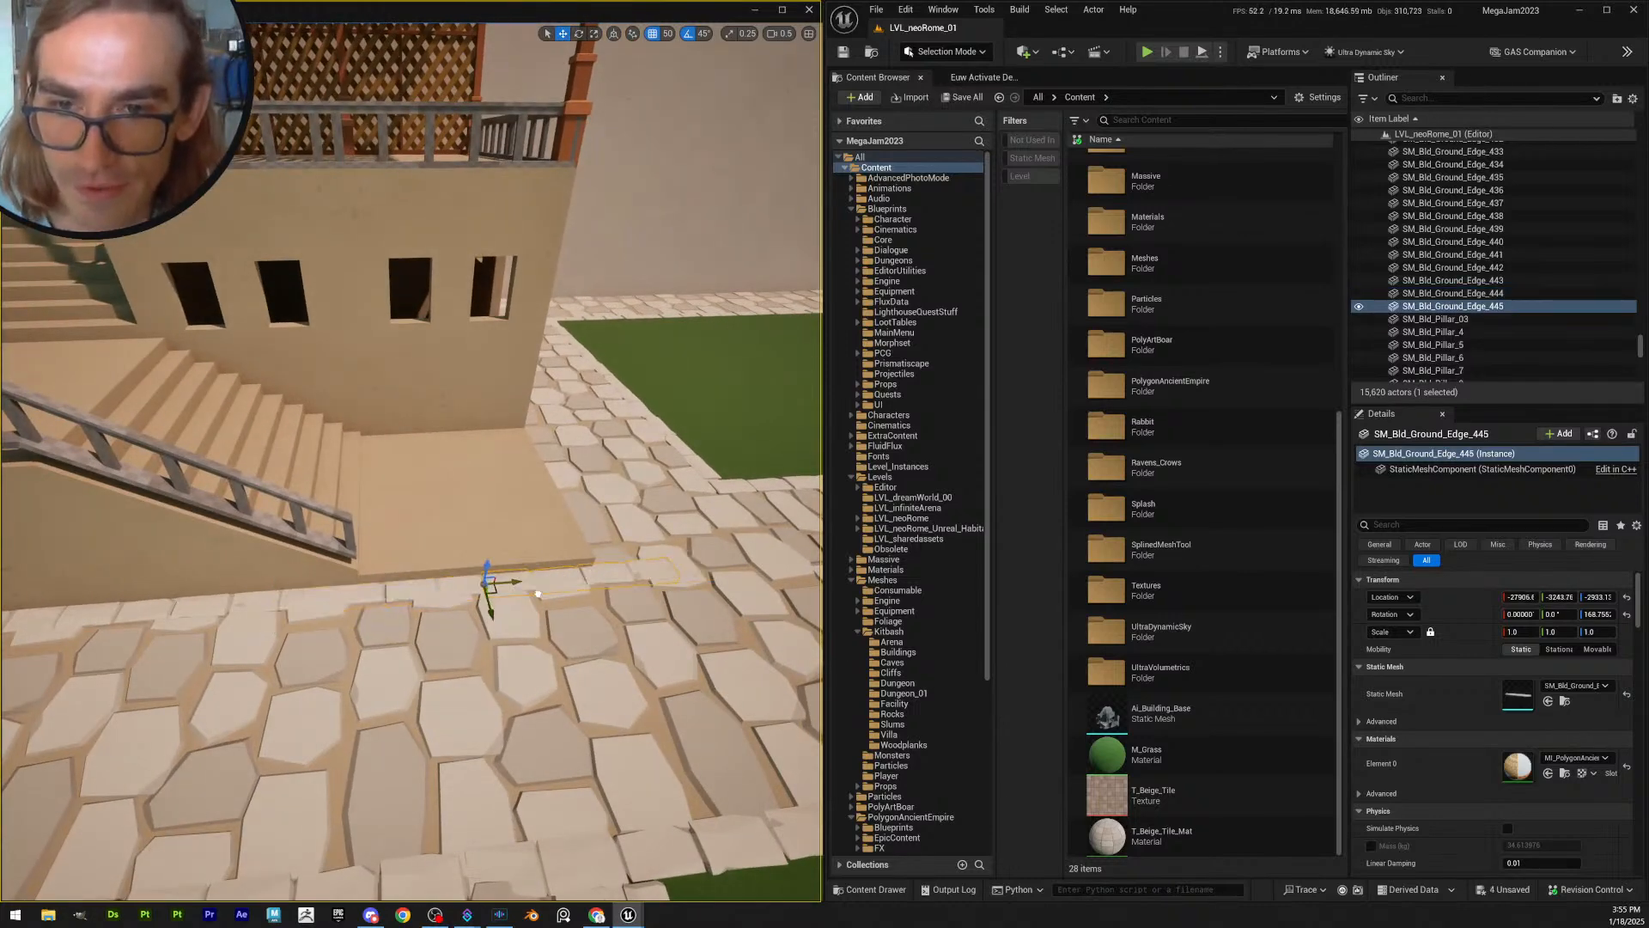
- Shorten ground edge SM_Bld_Ground_Edge_445 along its length to a scale of about 0.74 so it ends near the corner
{"action": "right_click_drag", "start_coordinate": [533, 593], "coordinate": [575, 594]}
{"action": "key", "text": "r"}
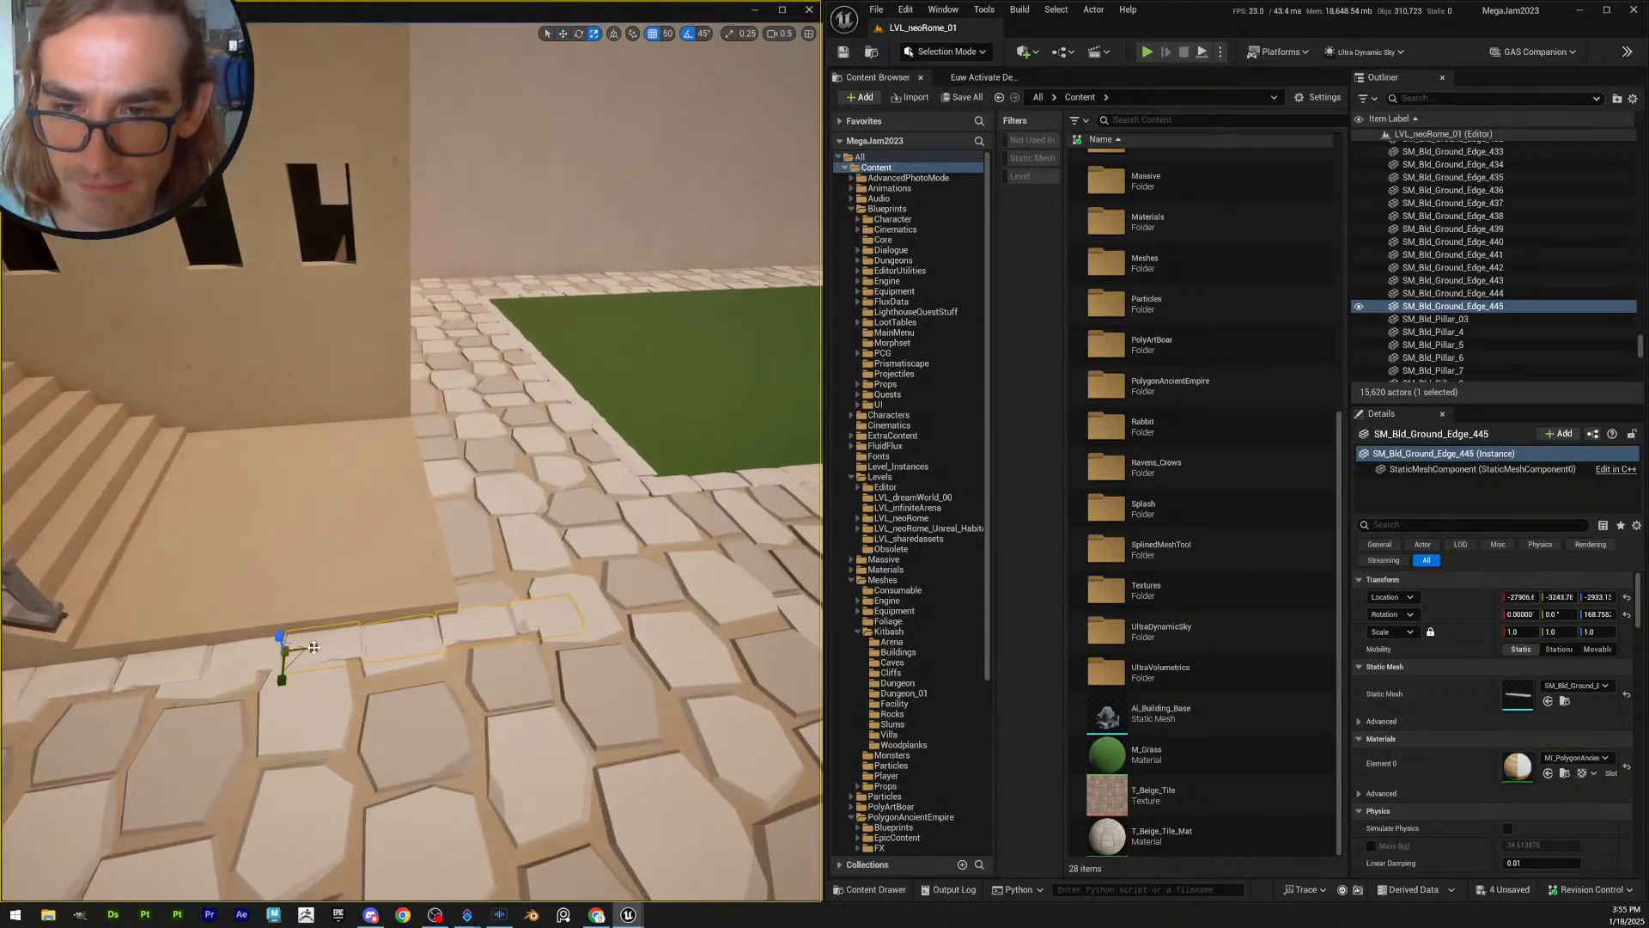
{"action": "left_click_drag", "start_coordinate": [313, 646], "coordinate": [283, 651]}
- Duplicate SM_Bld_Ground_Edge_444, rotate the copy 90 degrees and place it around the corner of the staircase landing
{"action": "left_click", "coordinate": [229, 656]}
{"action": "right_click_drag", "start_coordinate": [230, 655], "coordinate": [194, 646]}
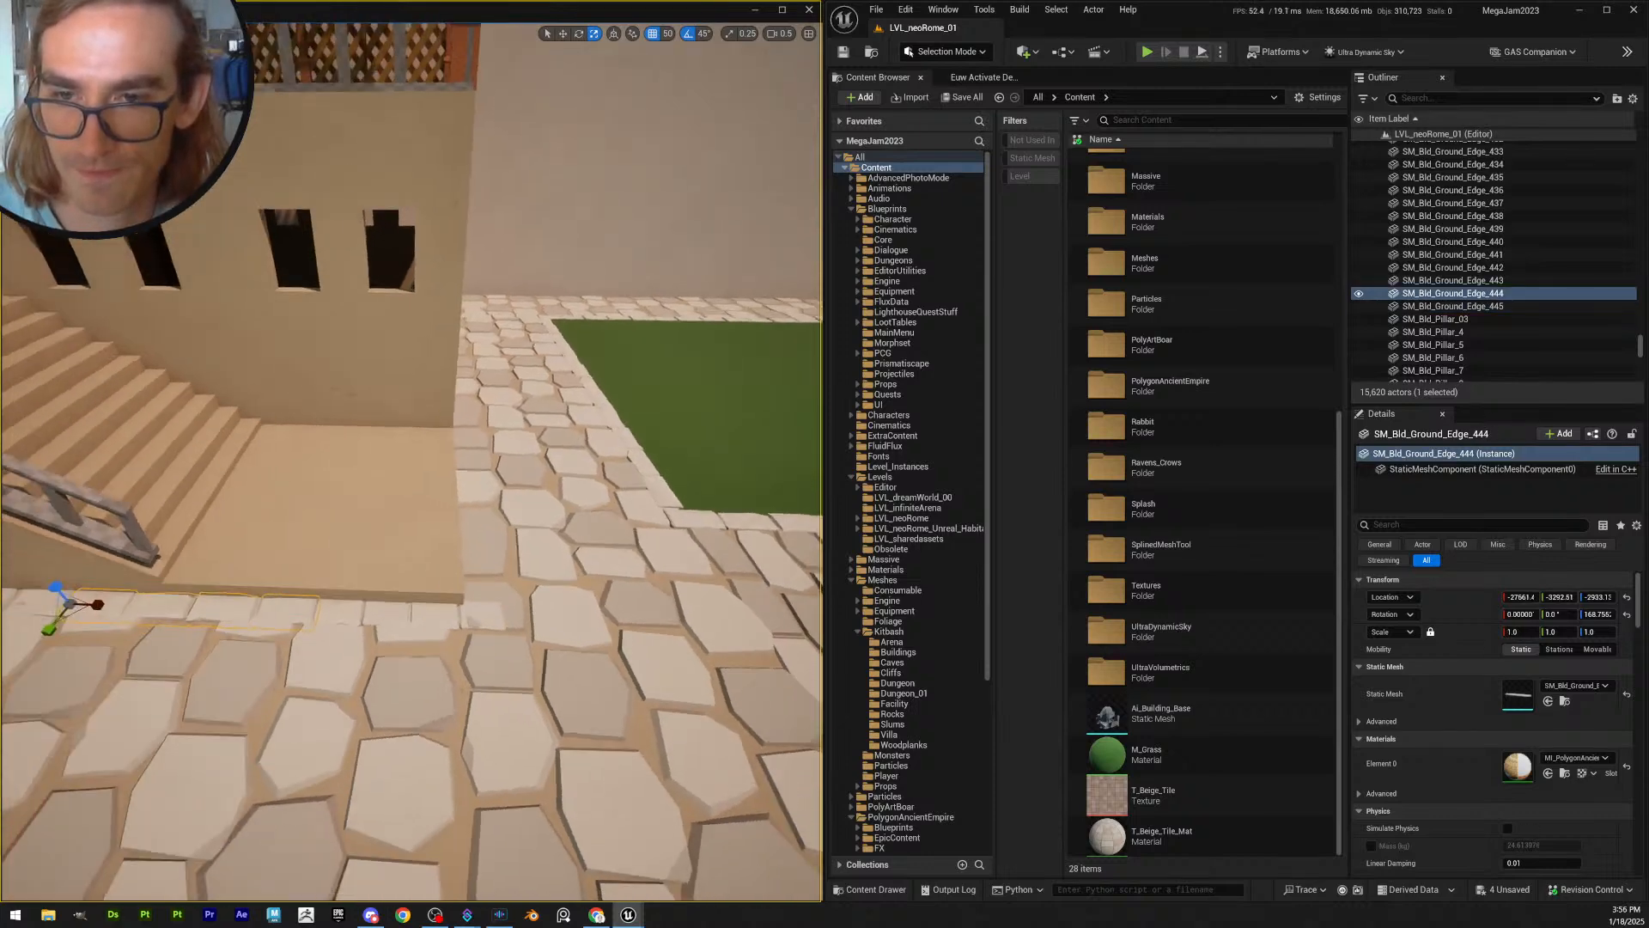
{"action": "key", "text": "e"}
{"action": "scroll", "coordinate": [467, 648], "scroll_direction": "up", "scroll_amount": 1}
{"action": "right_click_drag", "start_coordinate": [467, 647], "coordinate": [467, 648]}
{"action": "key", "text": "w"}
{"action": "key", "text": "ctrl+d"}
{"action": "key", "text": "e"}
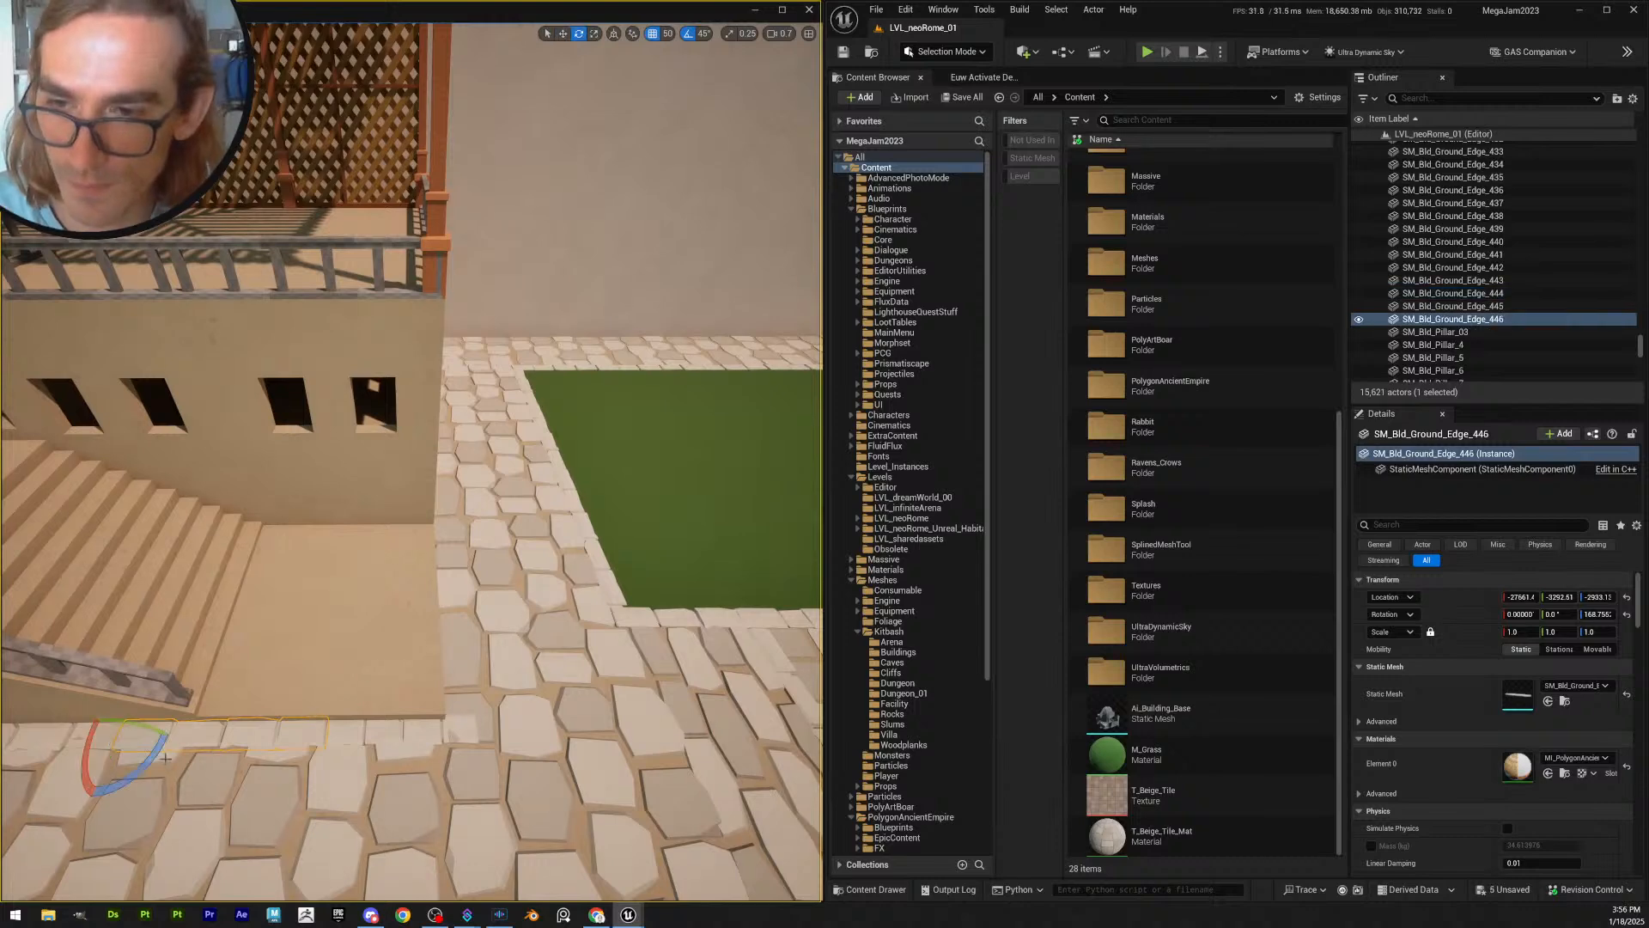
{"action": "left_click_drag", "start_coordinate": [129, 771], "coordinate": [478, 741]}
{"action": "key", "text": "w"}
{"action": "right_click_drag", "start_coordinate": [506, 750], "coordinate": [506, 791]}
{"action": "key", "text": "q"}
{"action": "scroll", "coordinate": [506, 750], "scroll_direction": "down", "scroll_amount": 1}
{"action": "key", "text": "w"}
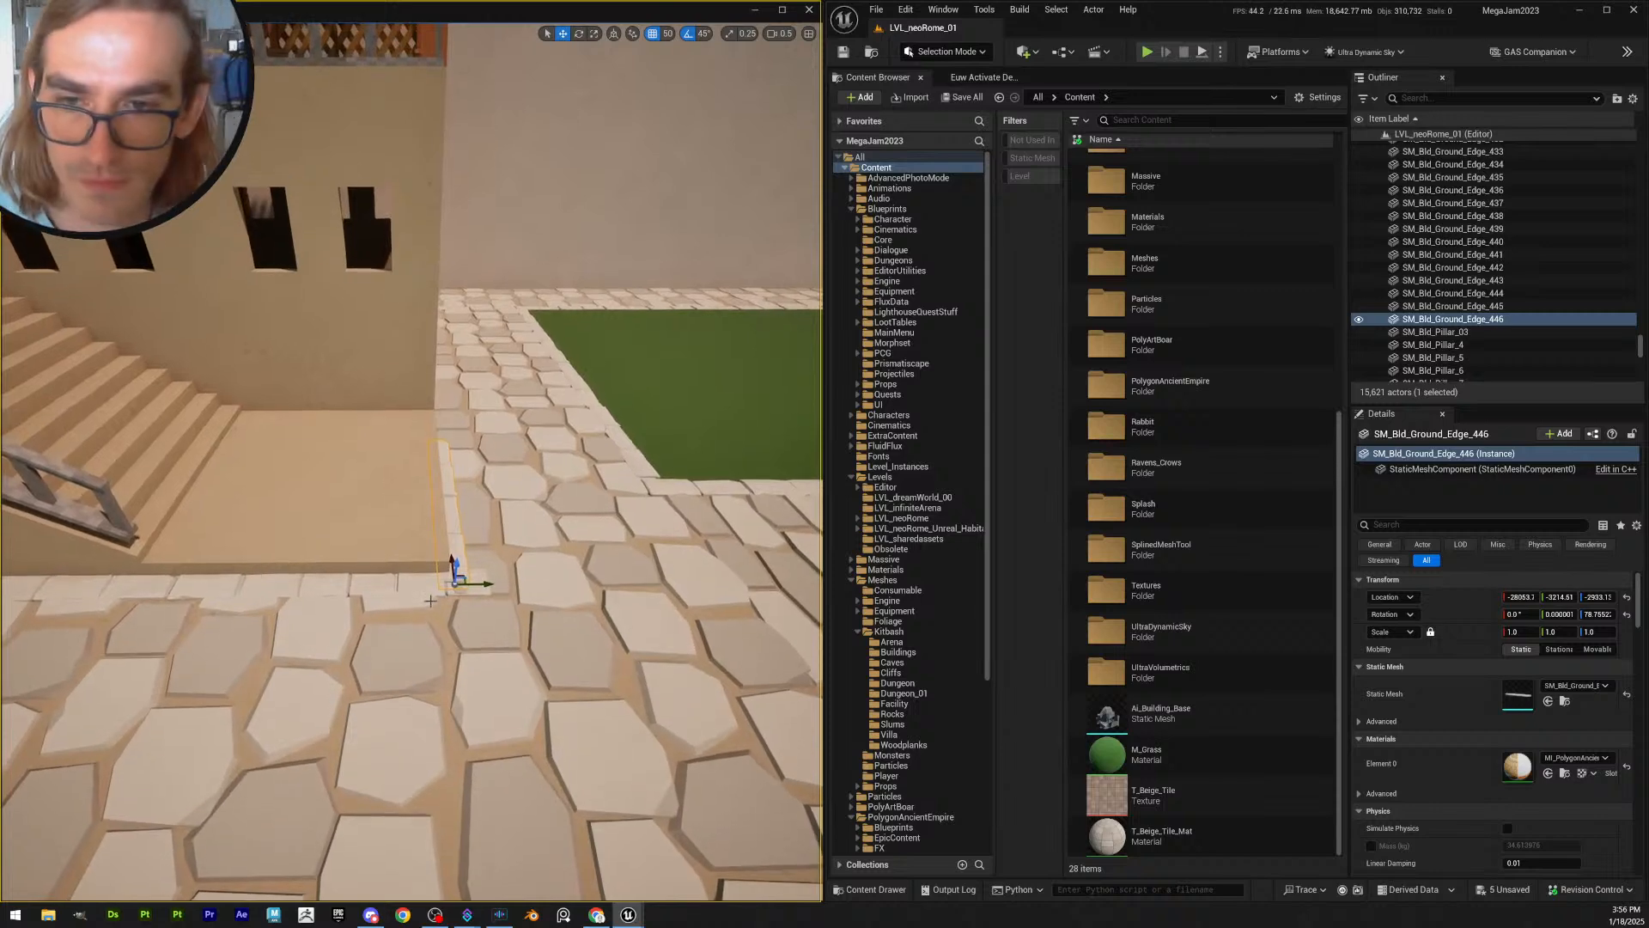
- Shorten ground edge SM_Bld_Ground_Edge_445 further along its length so it meets the corner piece
{"action": "left_click", "coordinate": [419, 587]}
{"action": "key", "text": "r"}
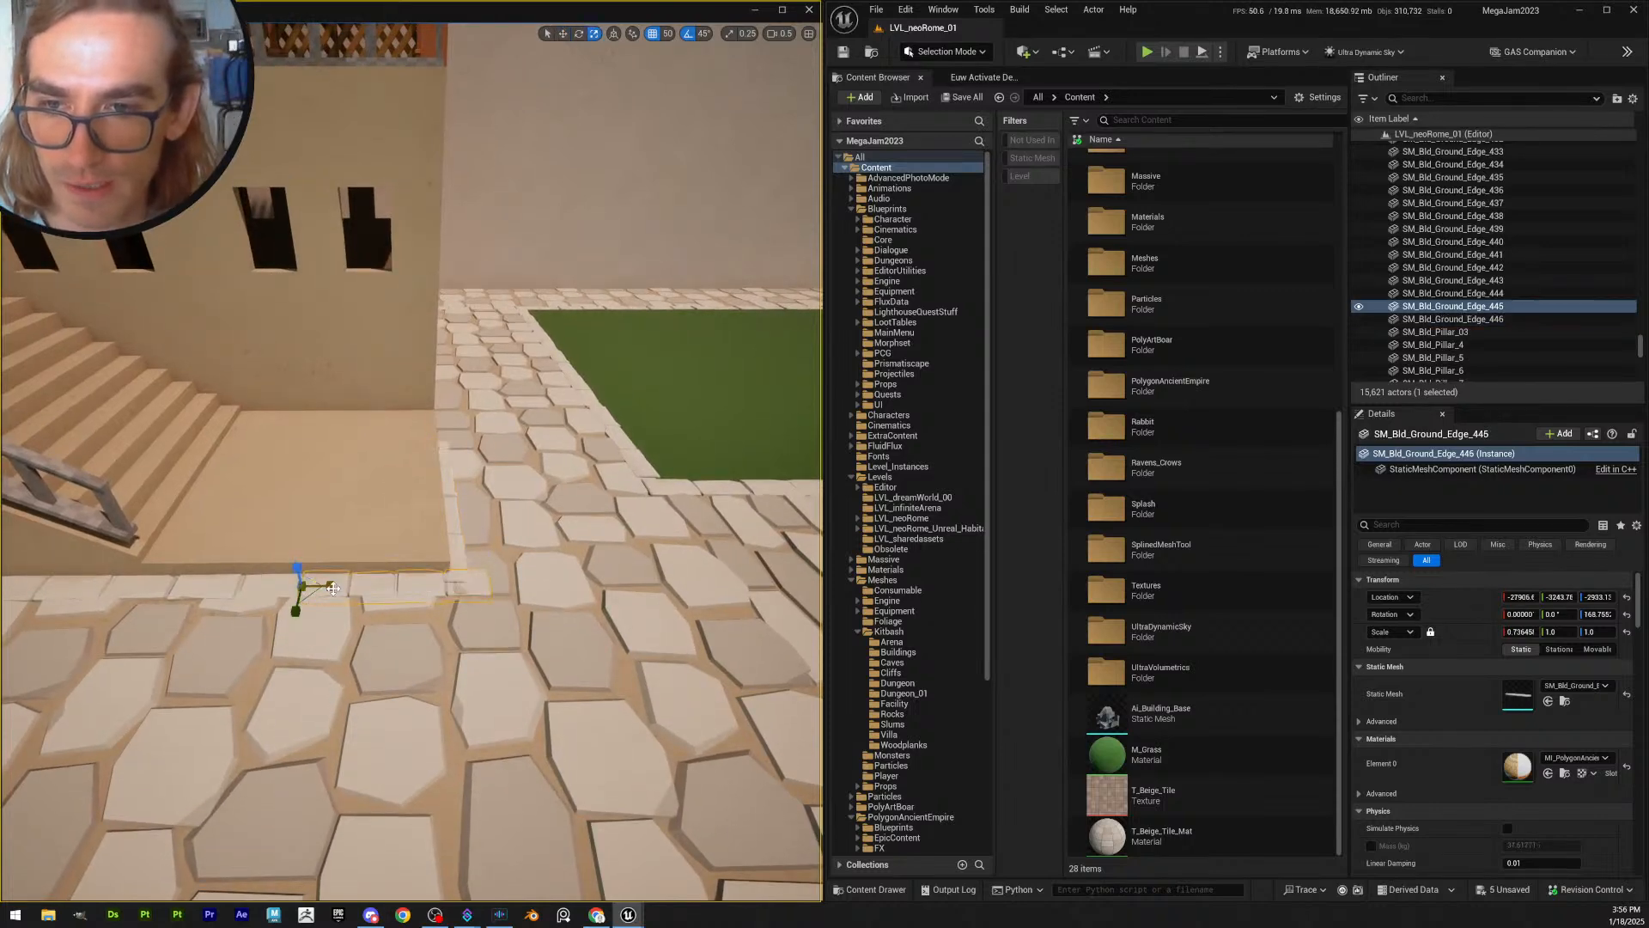
{"action": "left_click_drag", "start_coordinate": [330, 586], "coordinate": [313, 586]}
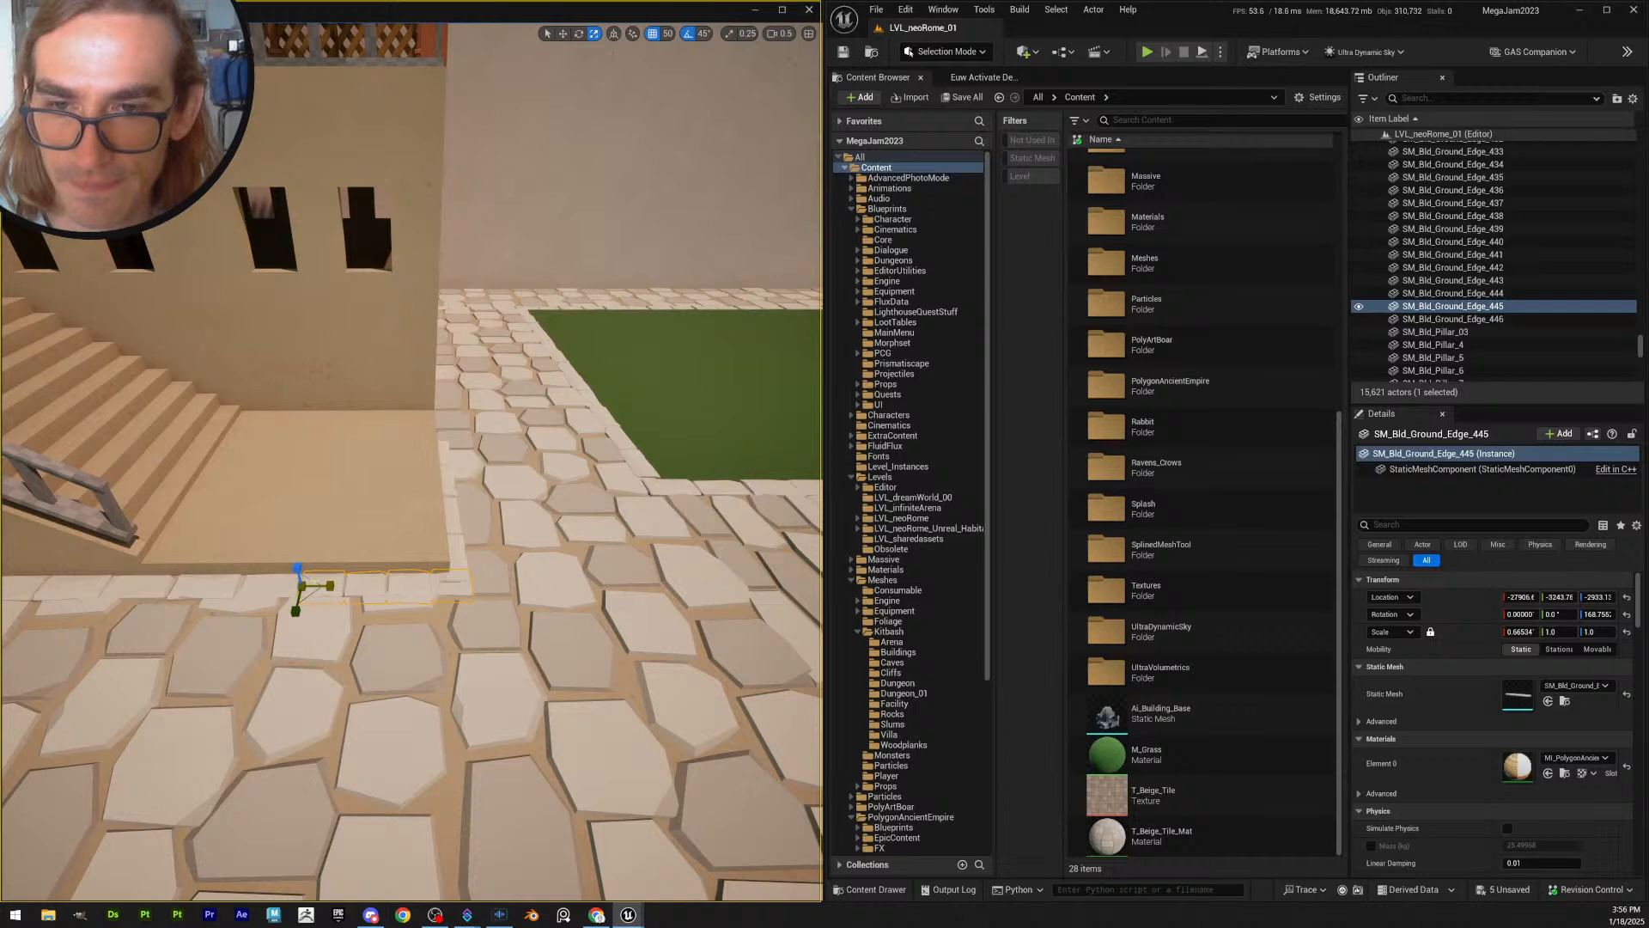
{"action": "key", "text": "Escape"}
- Turn off grid snapping and nudge corner ground edge SM_Bld_Ground_Edge_446 tight against the landing's corner
{"action": "scroll", "coordinate": [507, 575], "scroll_direction": "up", "scroll_amount": 2}
{"action": "right_click_drag", "start_coordinate": [541, 581], "coordinate": [441, 558]}
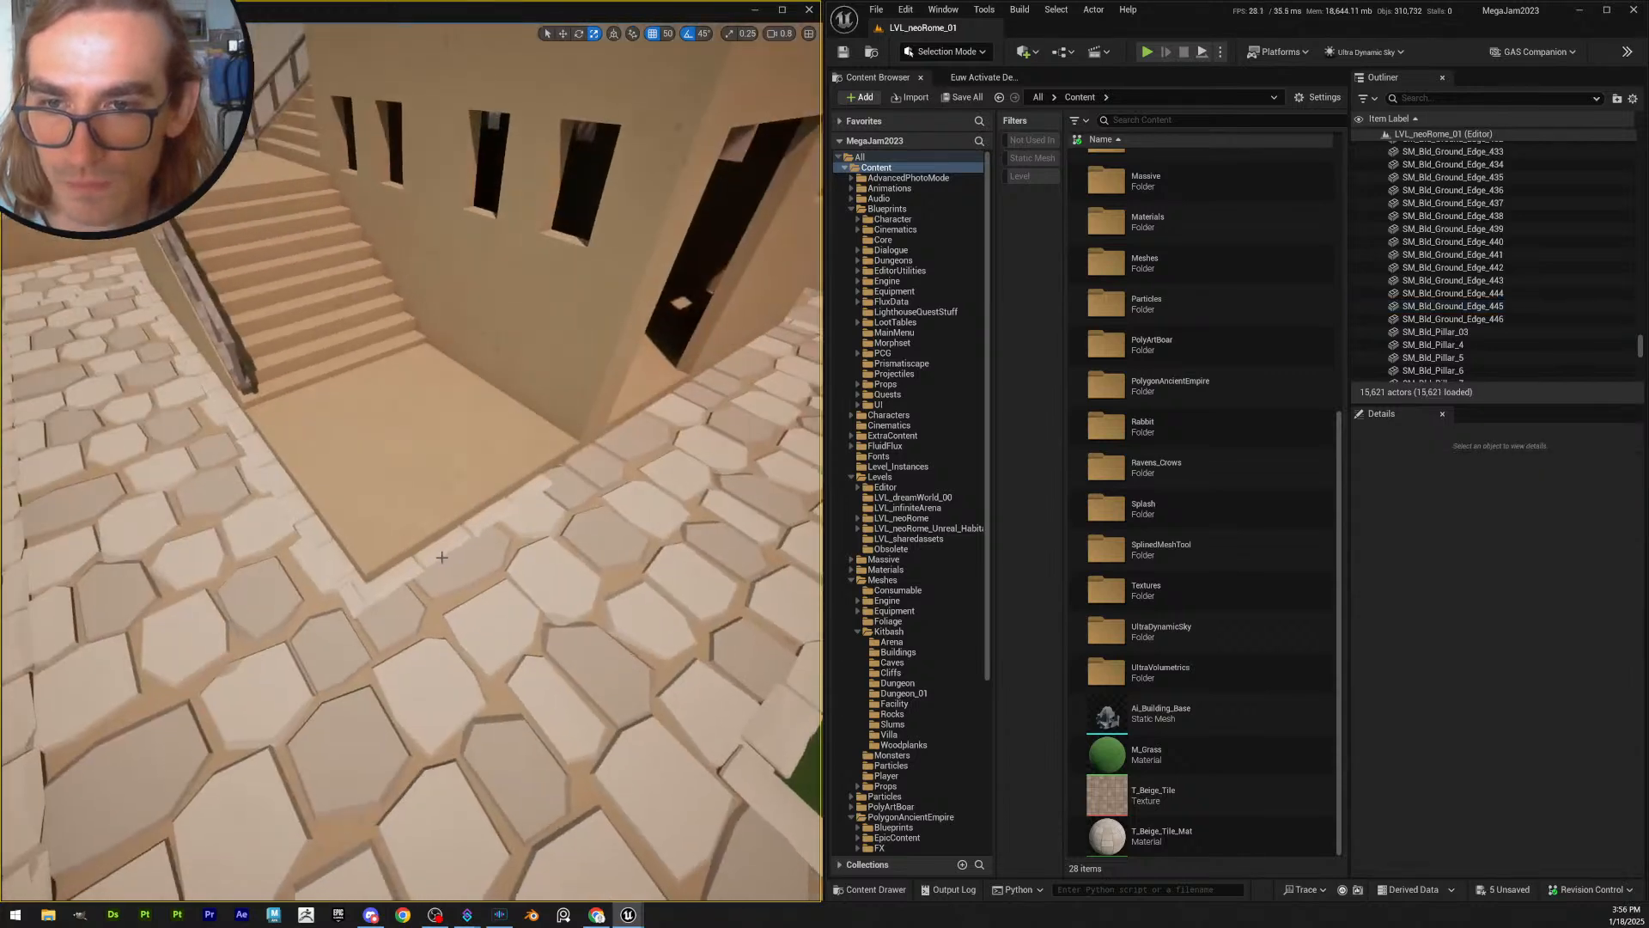
{"action": "left_click", "coordinate": [385, 583]}
{"action": "key", "text": "w"}
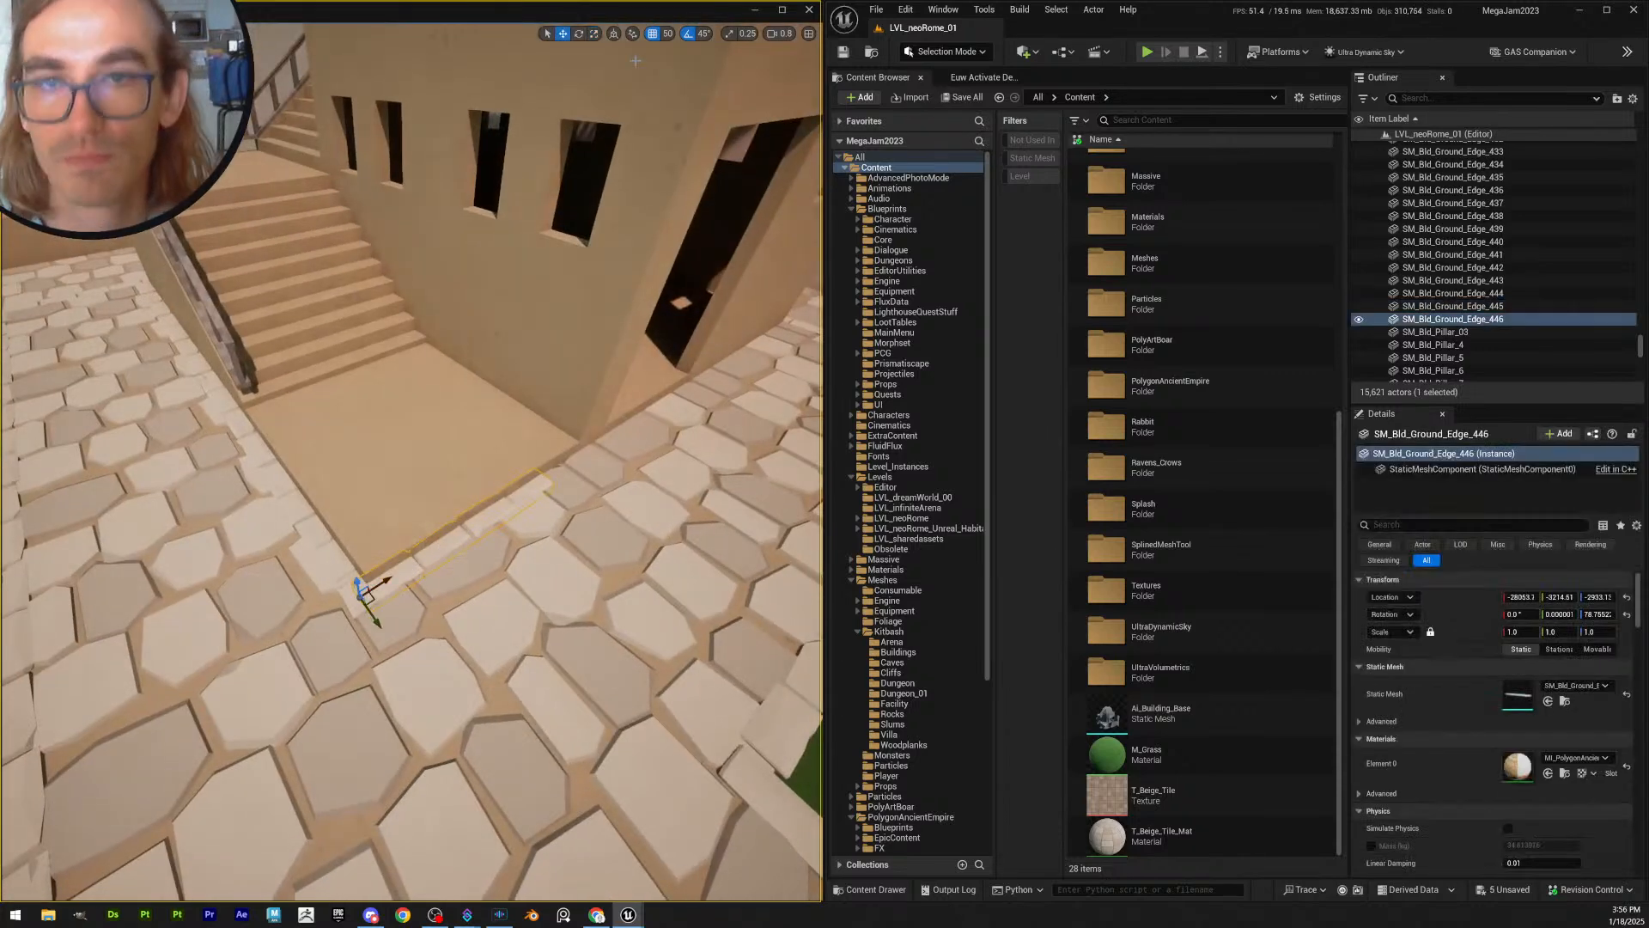
{"action": "left_click_drag", "start_coordinate": [385, 579], "coordinate": [399, 572]}
{"action": "right_click_drag", "start_coordinate": [398, 572], "coordinate": [430, 612]}
{"action": "left_click_drag", "start_coordinate": [430, 612], "coordinate": [439, 614]}
- Lengthen ground edge SM_Bld_Ground_Edge_445 to a scale of about 0.71 to close the gap at the corner
{"action": "left_click", "coordinate": [365, 619]}
{"action": "right_click_drag", "start_coordinate": [365, 618], "coordinate": [380, 610]}
{"action": "key", "text": "r"}
{"action": "left_click_drag", "start_coordinate": [336, 561], "coordinate": [350, 562]}
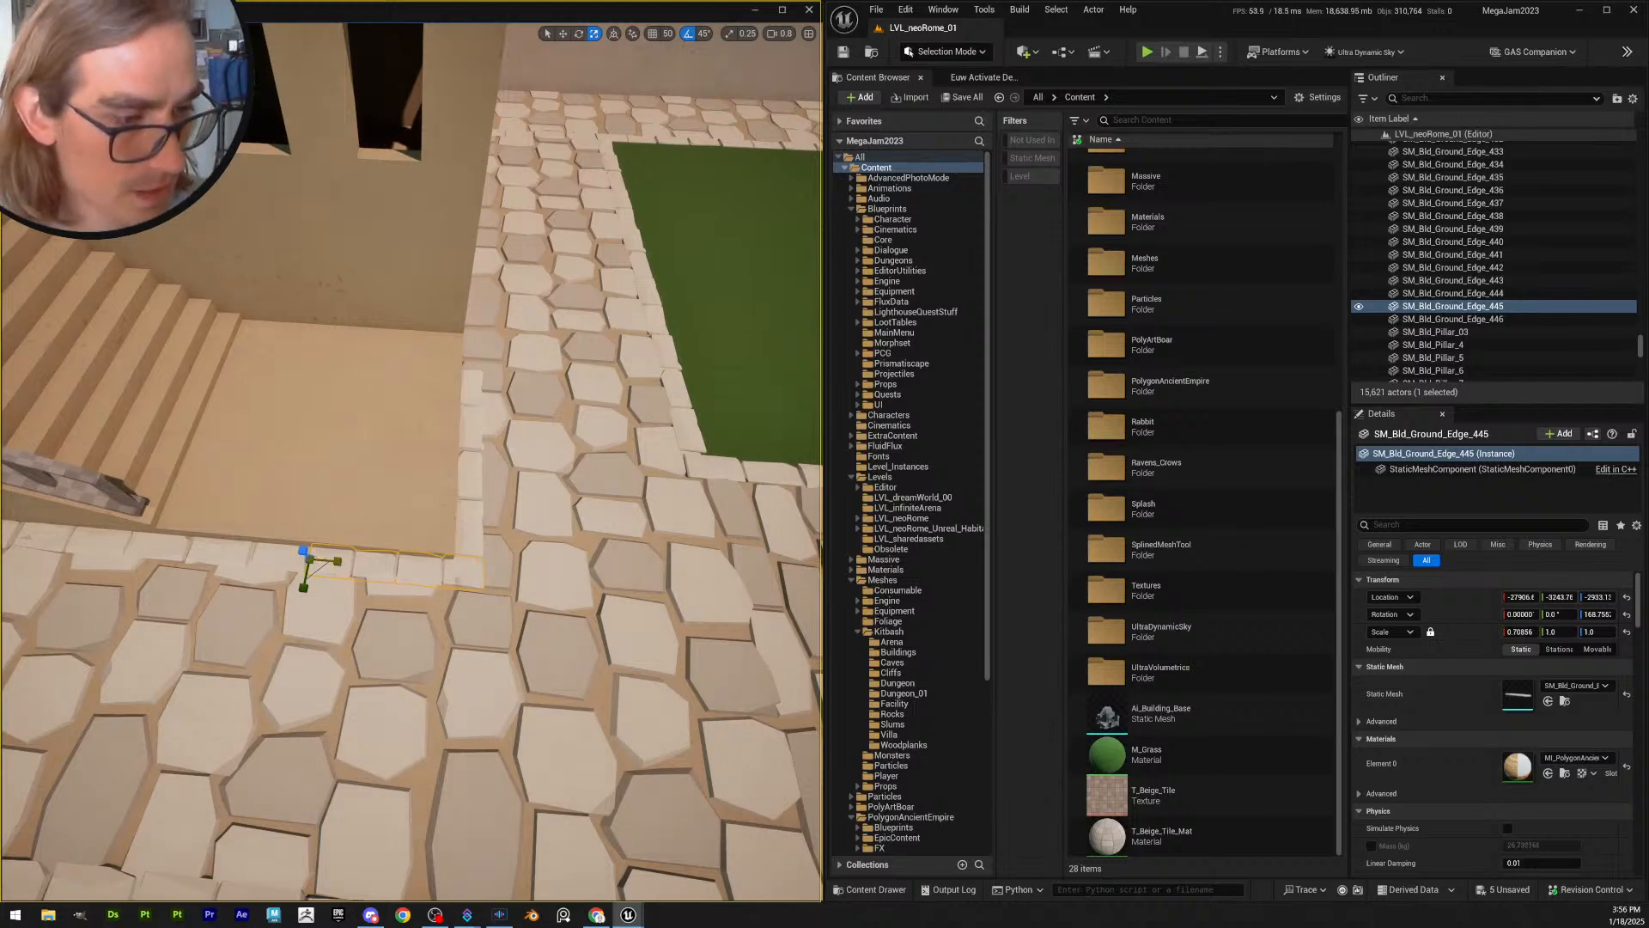
{"action": "left_click_drag", "start_coordinate": [350, 561], "coordinate": [349, 562]}
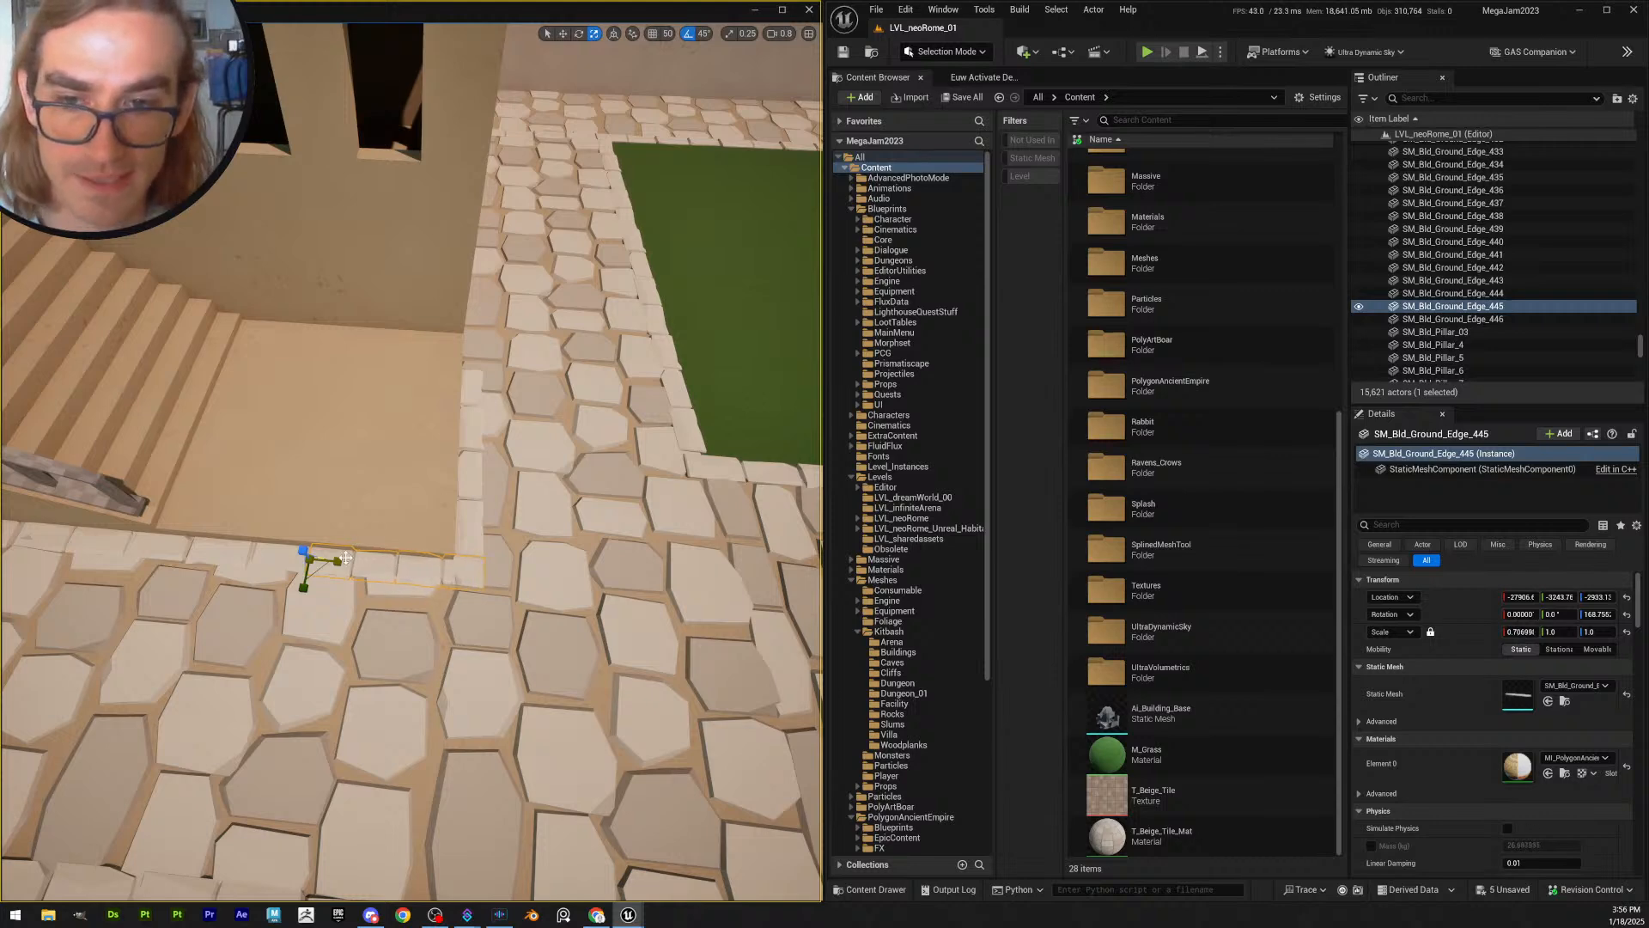
- Duplicate corner ground edge SM_Bld_Ground_Edge_446 and, with 50-unit grid snapping back on, place the copy further along the doorway wall's base
{"action": "key", "text": "Escape"}
{"action": "left_click", "coordinate": [469, 517]}
{"action": "right_click_drag", "start_coordinate": [469, 517], "coordinate": [250, 533]}
{"action": "key", "text": "w"}
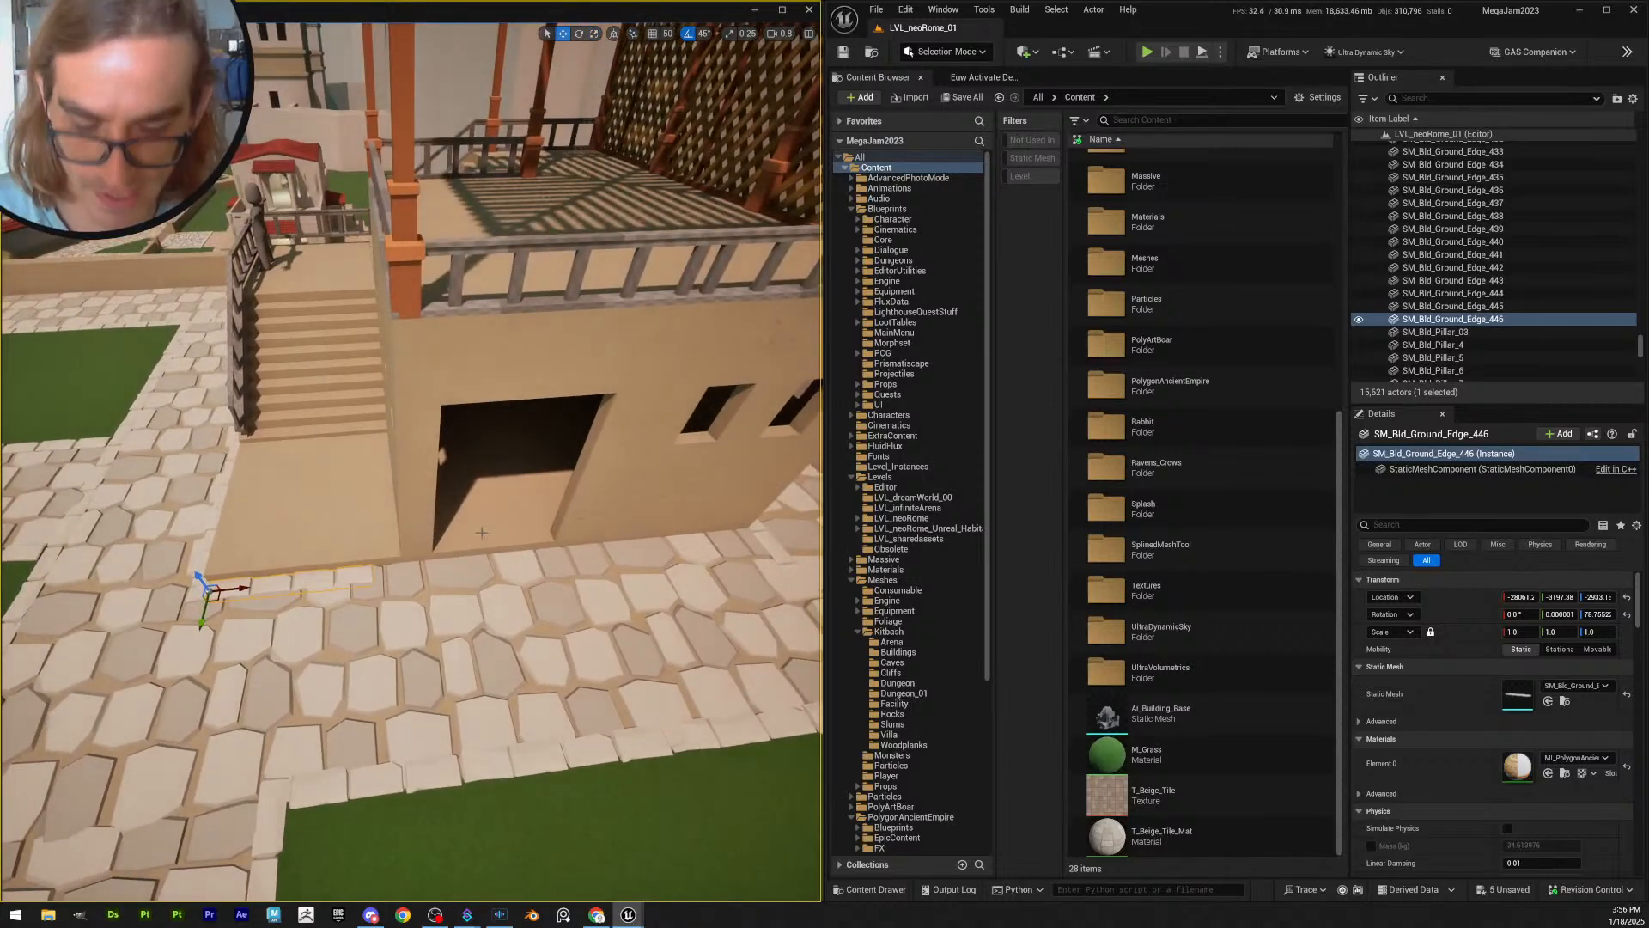
{"action": "key", "text": "ctrl+d"}
{"action": "left_click_drag", "start_coordinate": [242, 591], "coordinate": [202, 589]}
{"action": "key", "text": "ctrl+z"}
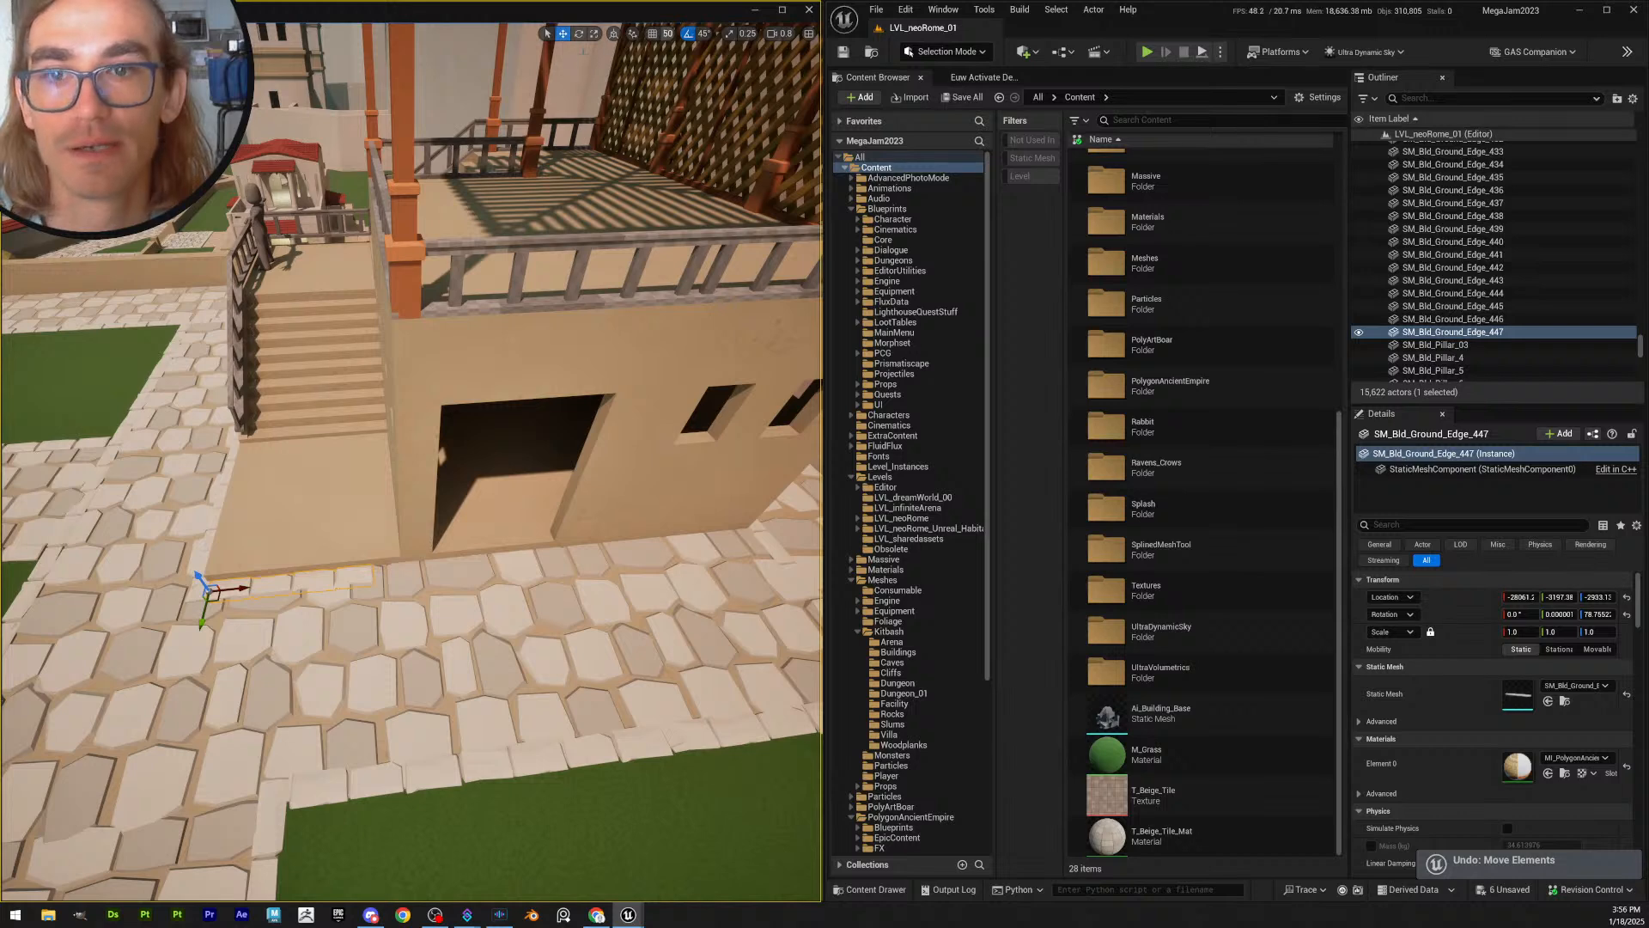
{"action": "right_click_drag", "start_coordinate": [581, 407], "coordinate": [588, 373]}
{"action": "right_click_drag", "start_coordinate": [545, 294], "coordinate": [552, 309]}
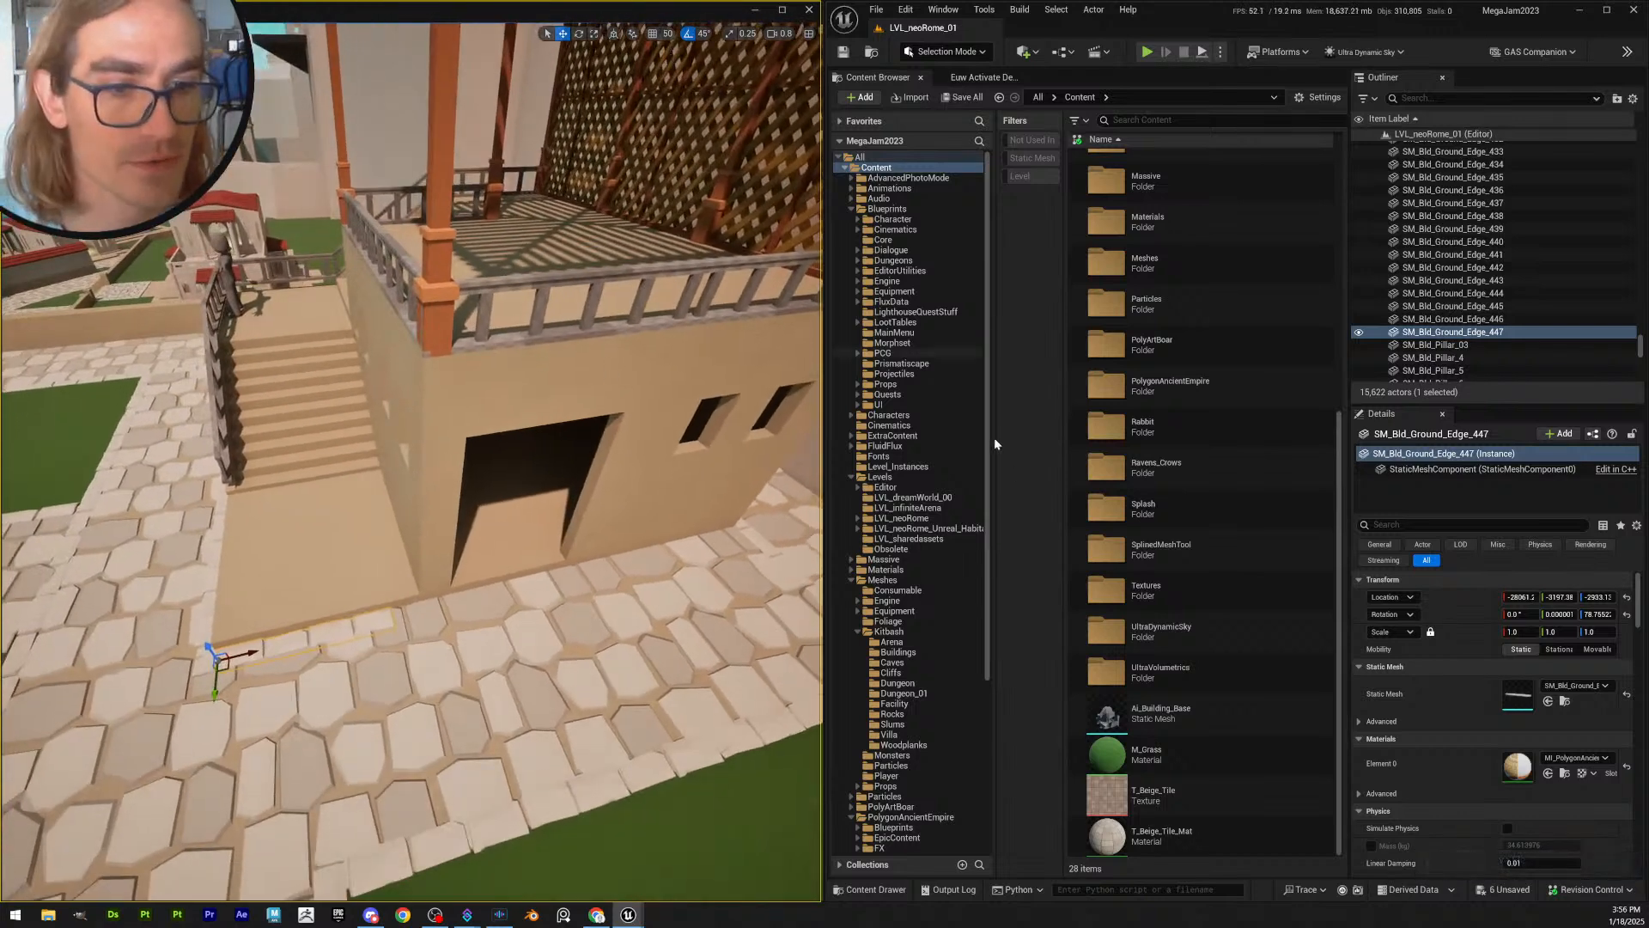
{"action": "left_click", "coordinate": [653, 33]}
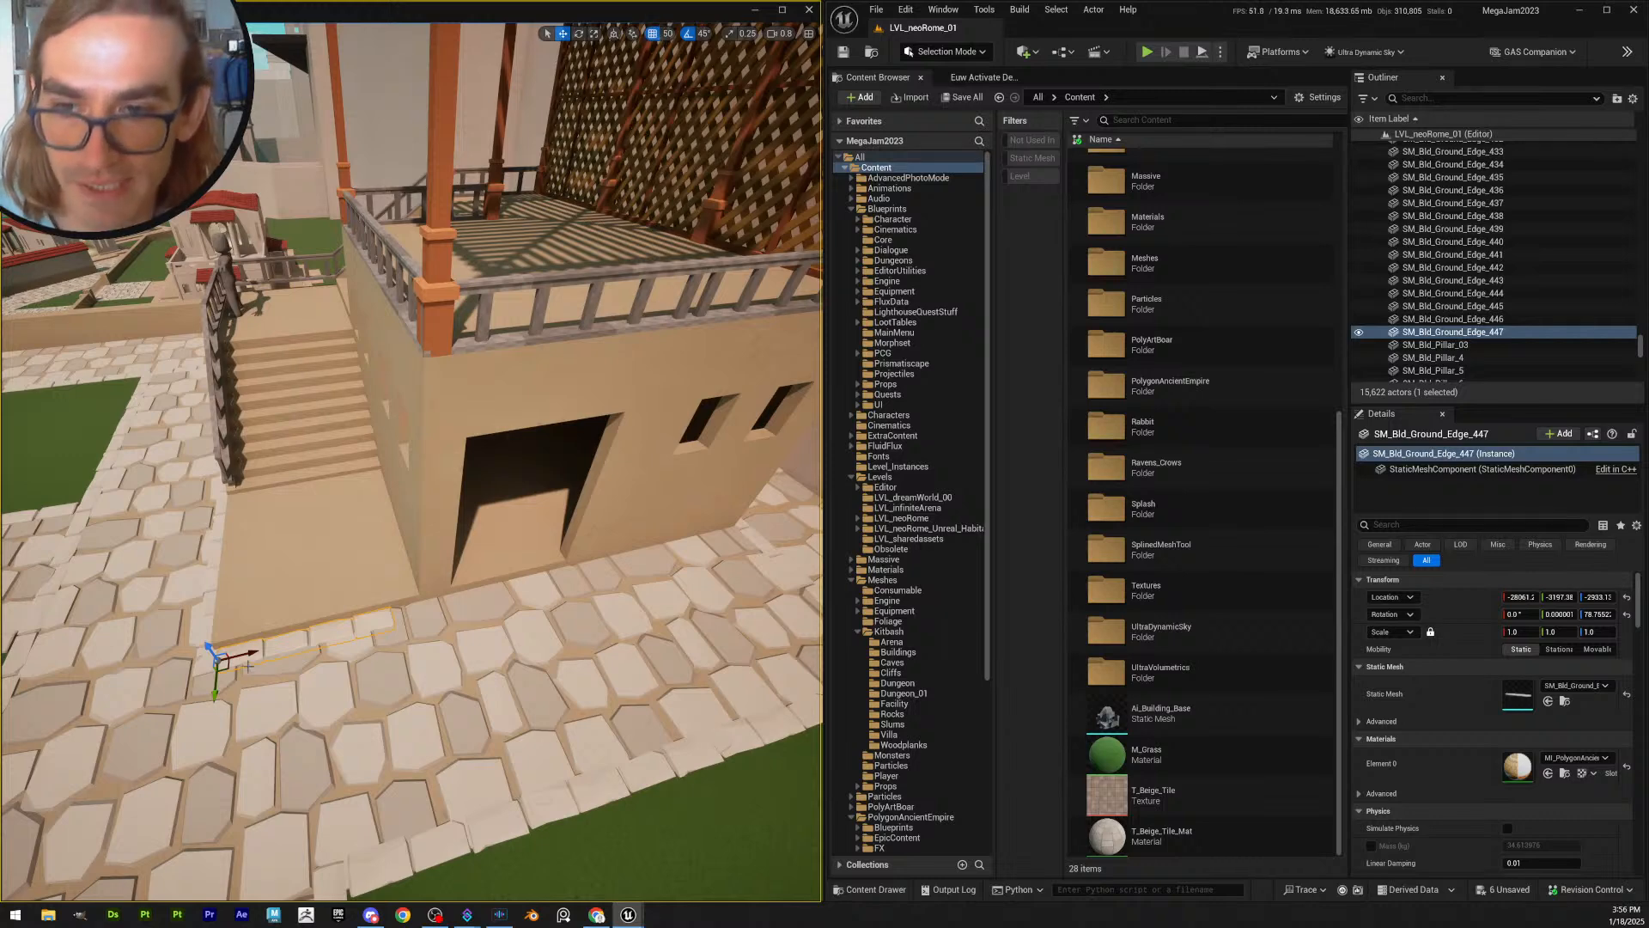
{"action": "left_click_drag", "start_coordinate": [246, 655], "coordinate": [432, 614]}
- Add two more ground edge copies end to end along the doorway wall's base up to its far corner
{"action": "key", "text": "d"}
{"action": "right_click_drag", "start_coordinate": [432, 614], "coordinate": [344, 614]}
{"action": "key", "text": "ctrl+d"}
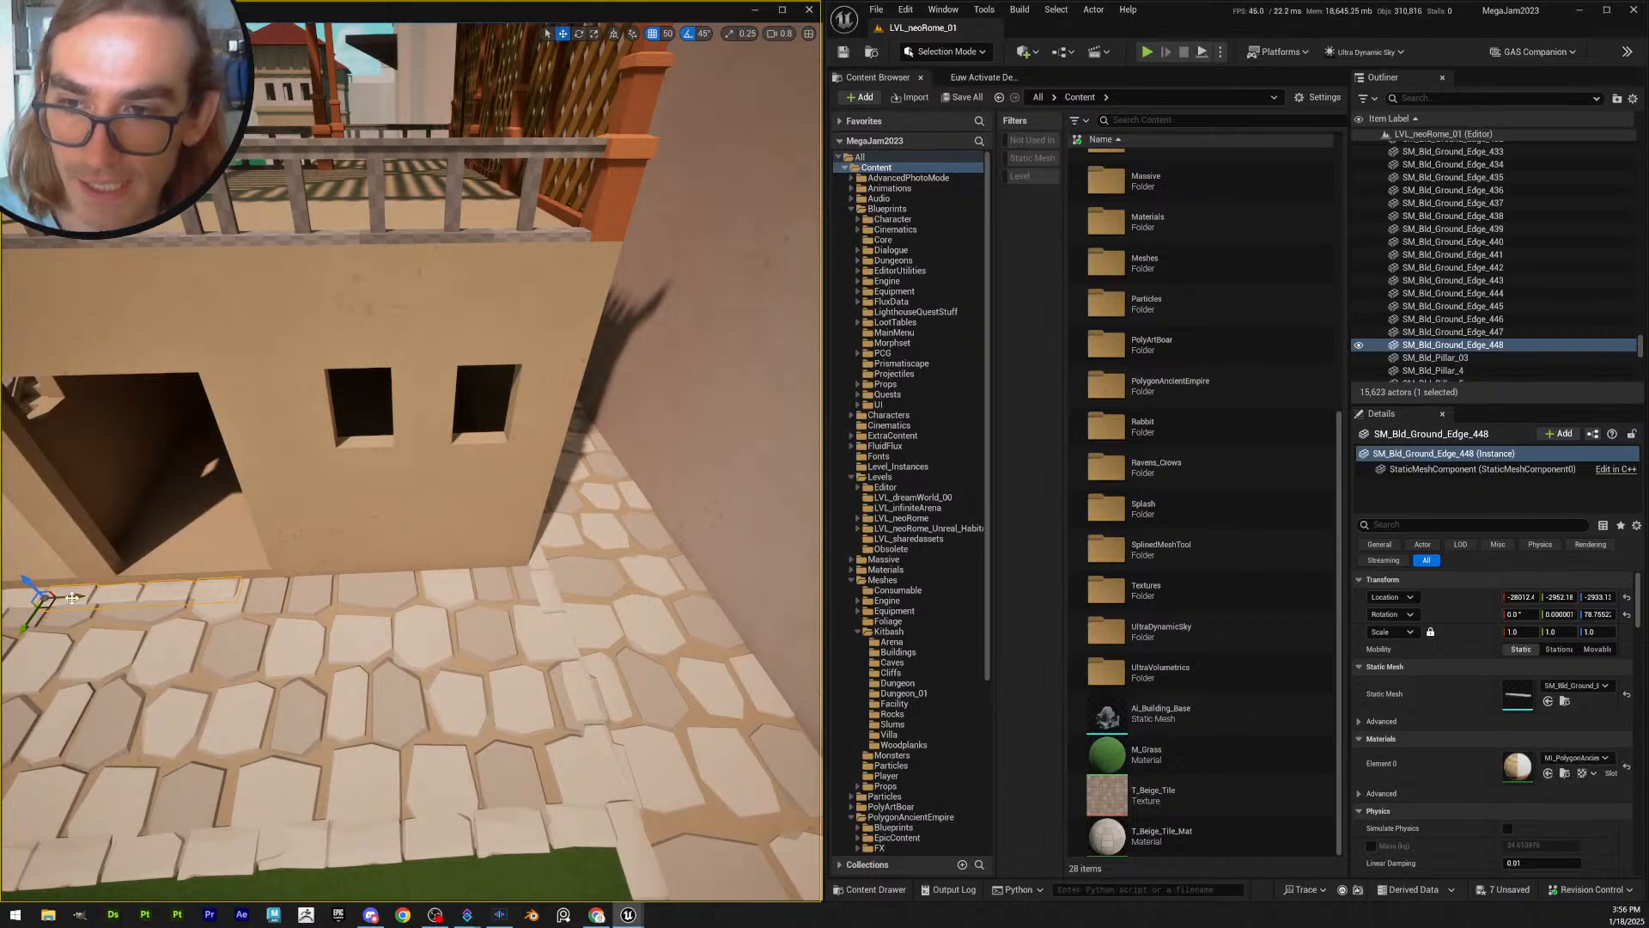
{"action": "left_click_drag", "start_coordinate": [72, 599], "coordinate": [456, 579]}
{"action": "key", "text": "ctrl+d"}
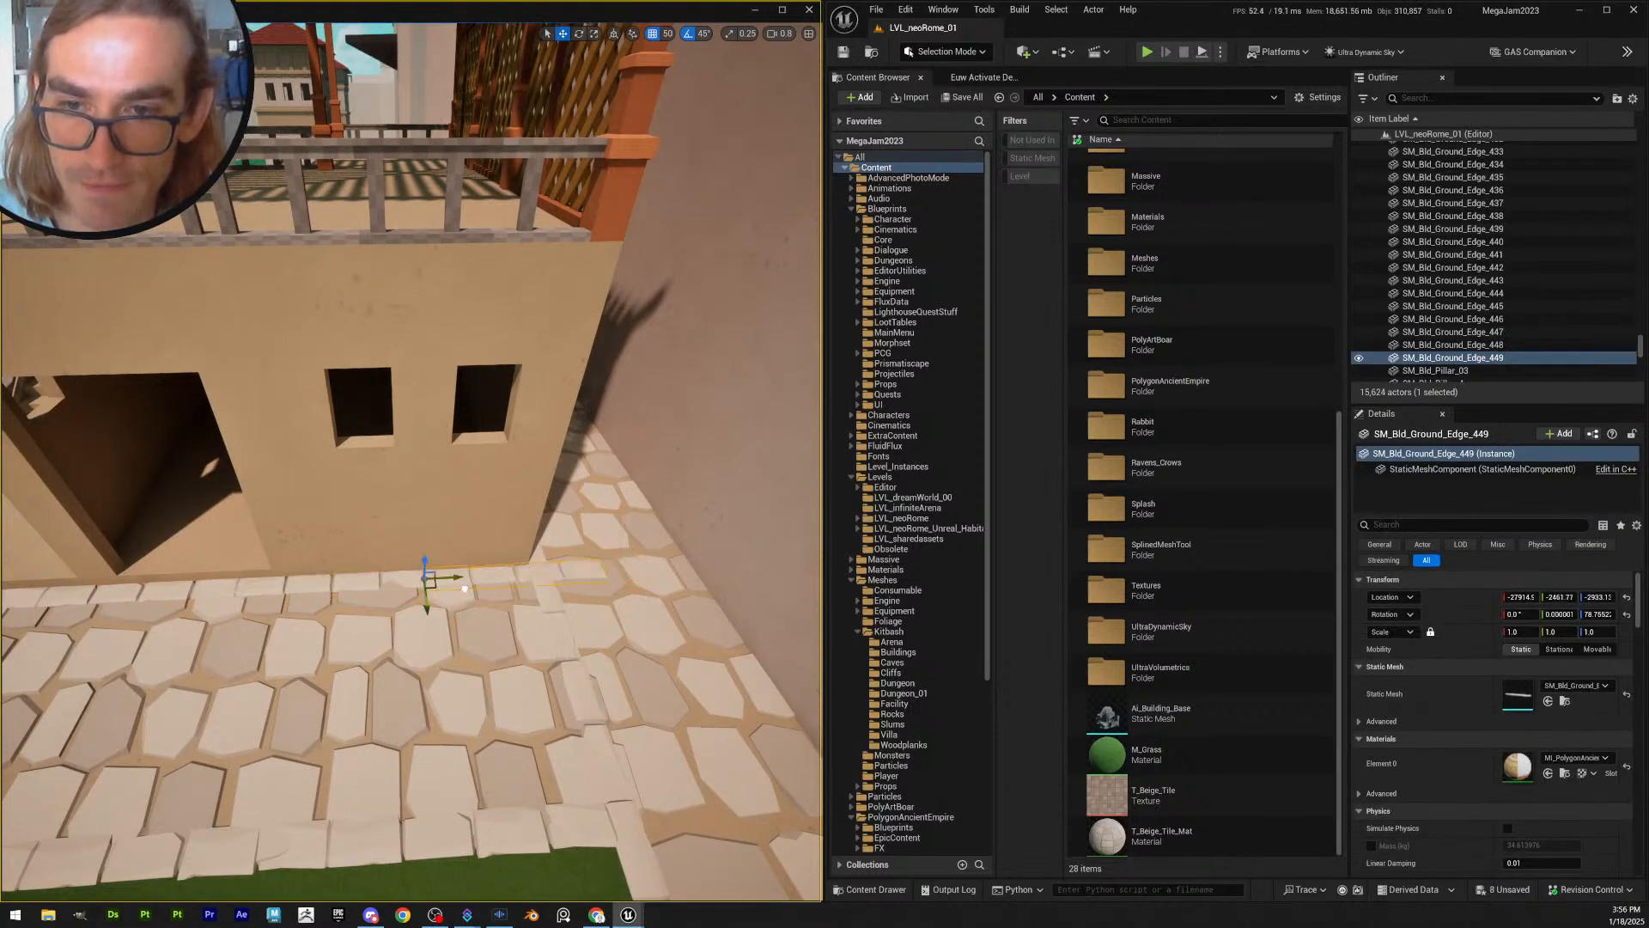
- Shorten the last ground edge, SM_Bld_Ground_Edge_449, to a length scale of about 0.6 at the wall's corner and deselect it
{"action": "right_click_drag", "start_coordinate": [456, 579], "coordinate": [455, 579]}
{"action": "key", "text": "r"}
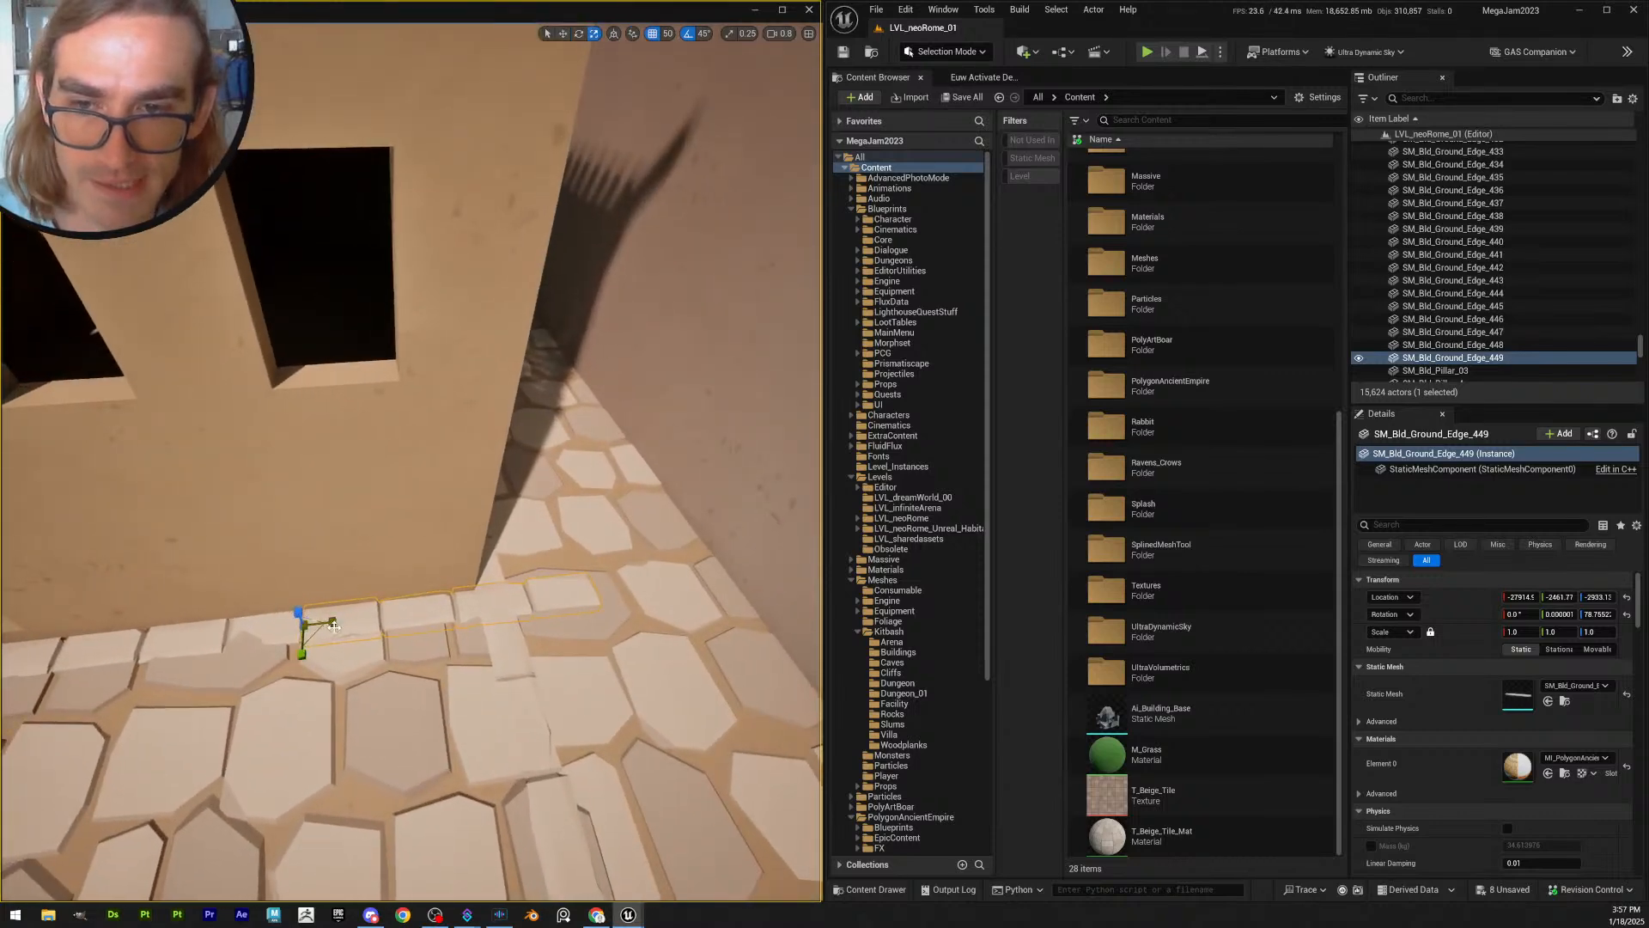
{"action": "left_click_drag", "start_coordinate": [332, 621], "coordinate": [299, 625]}
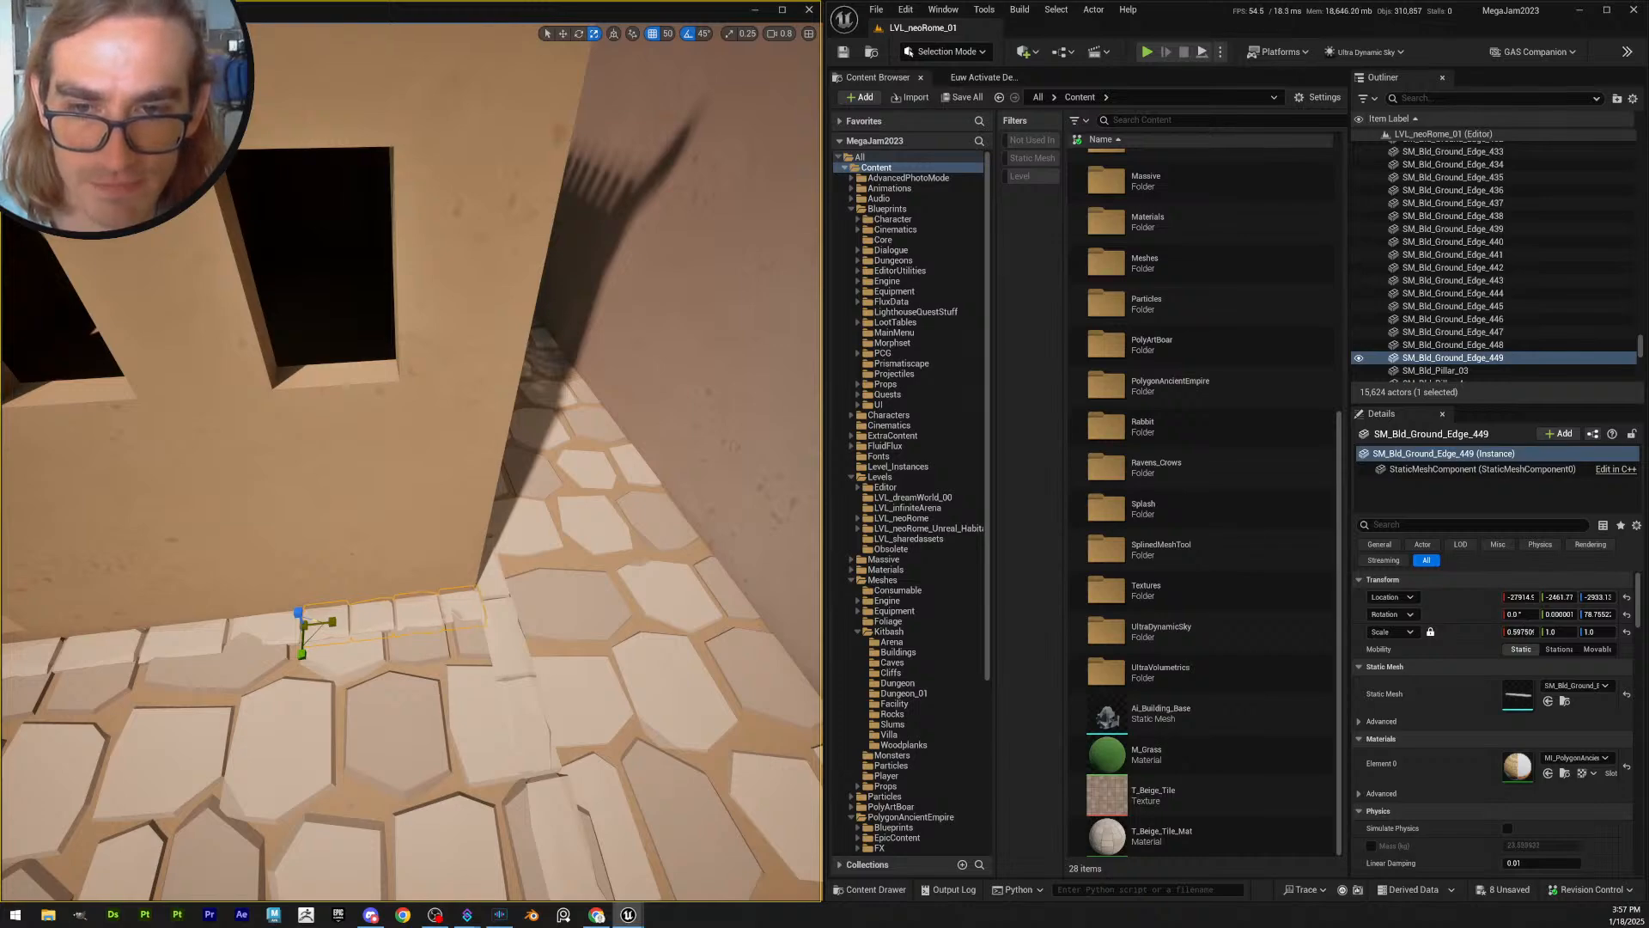
{"action": "key", "text": "Escape"}
- Frame the whole island and save all the modified ground edge actors
{"action": "key", "text": "s"}
{"action": "scroll", "coordinate": [326, 625], "scroll_direction": "up", "scroll_amount": 3}
{"action": "right_click_drag", "start_coordinate": [299, 625], "coordinate": [386, 632]}
{"action": "scroll", "coordinate": [399, 601], "scroll_direction": "up", "scroll_amount": 3}
{"action": "scroll", "coordinate": [386, 631], "scroll_direction": "up", "scroll_amount": 3}
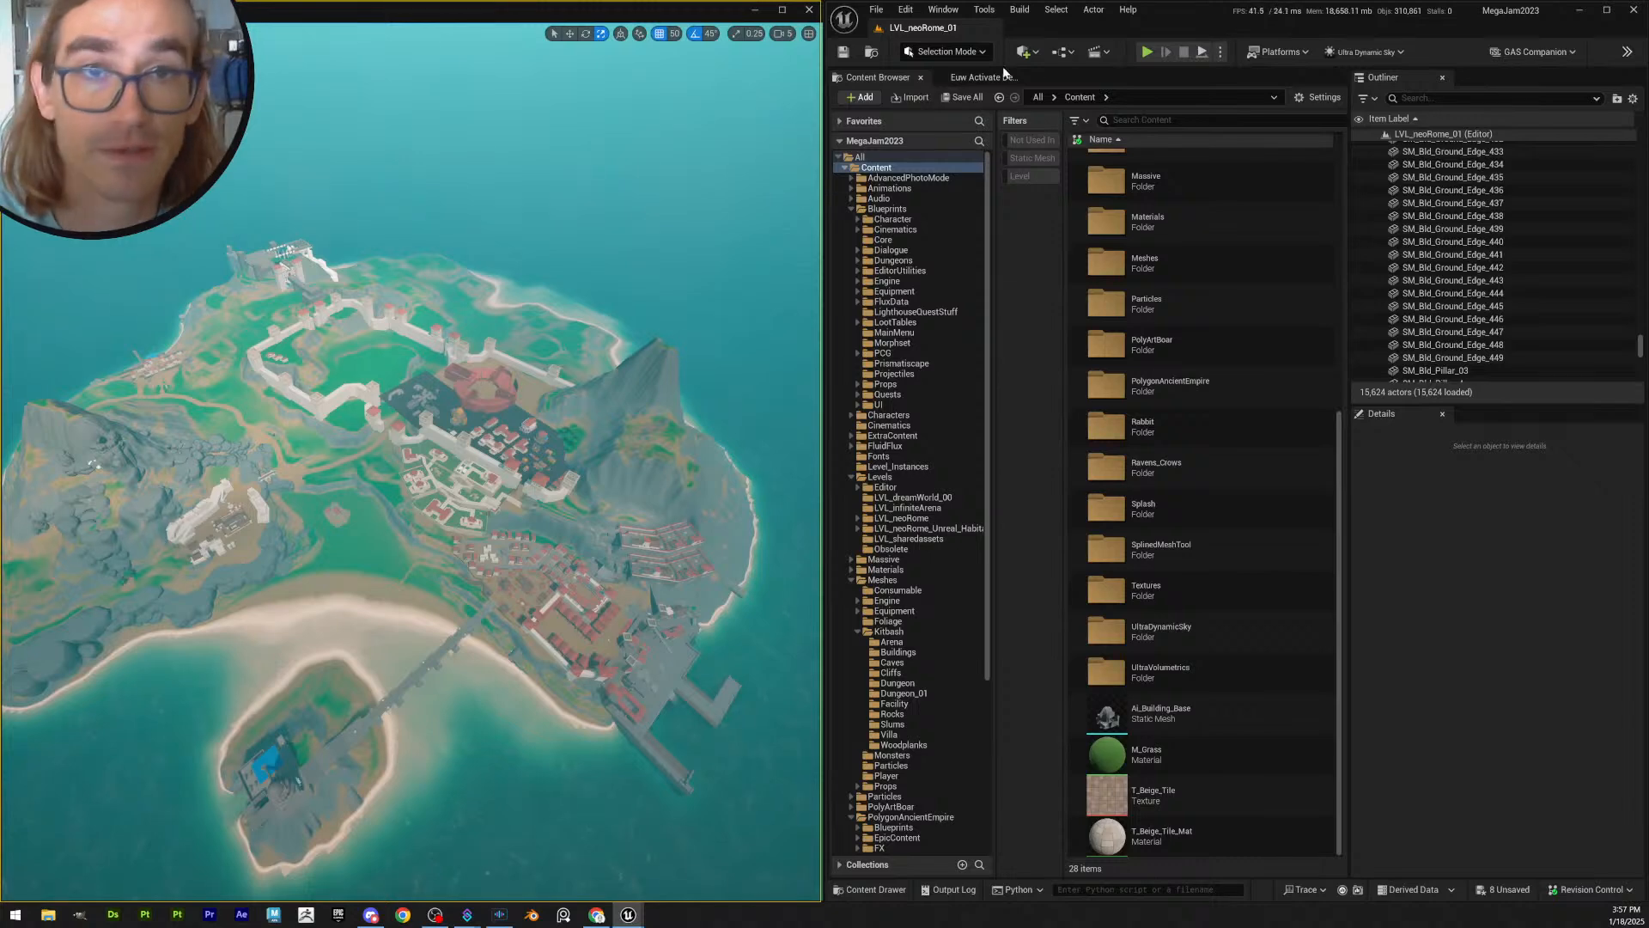
{"action": "left_click", "coordinate": [952, 99]}
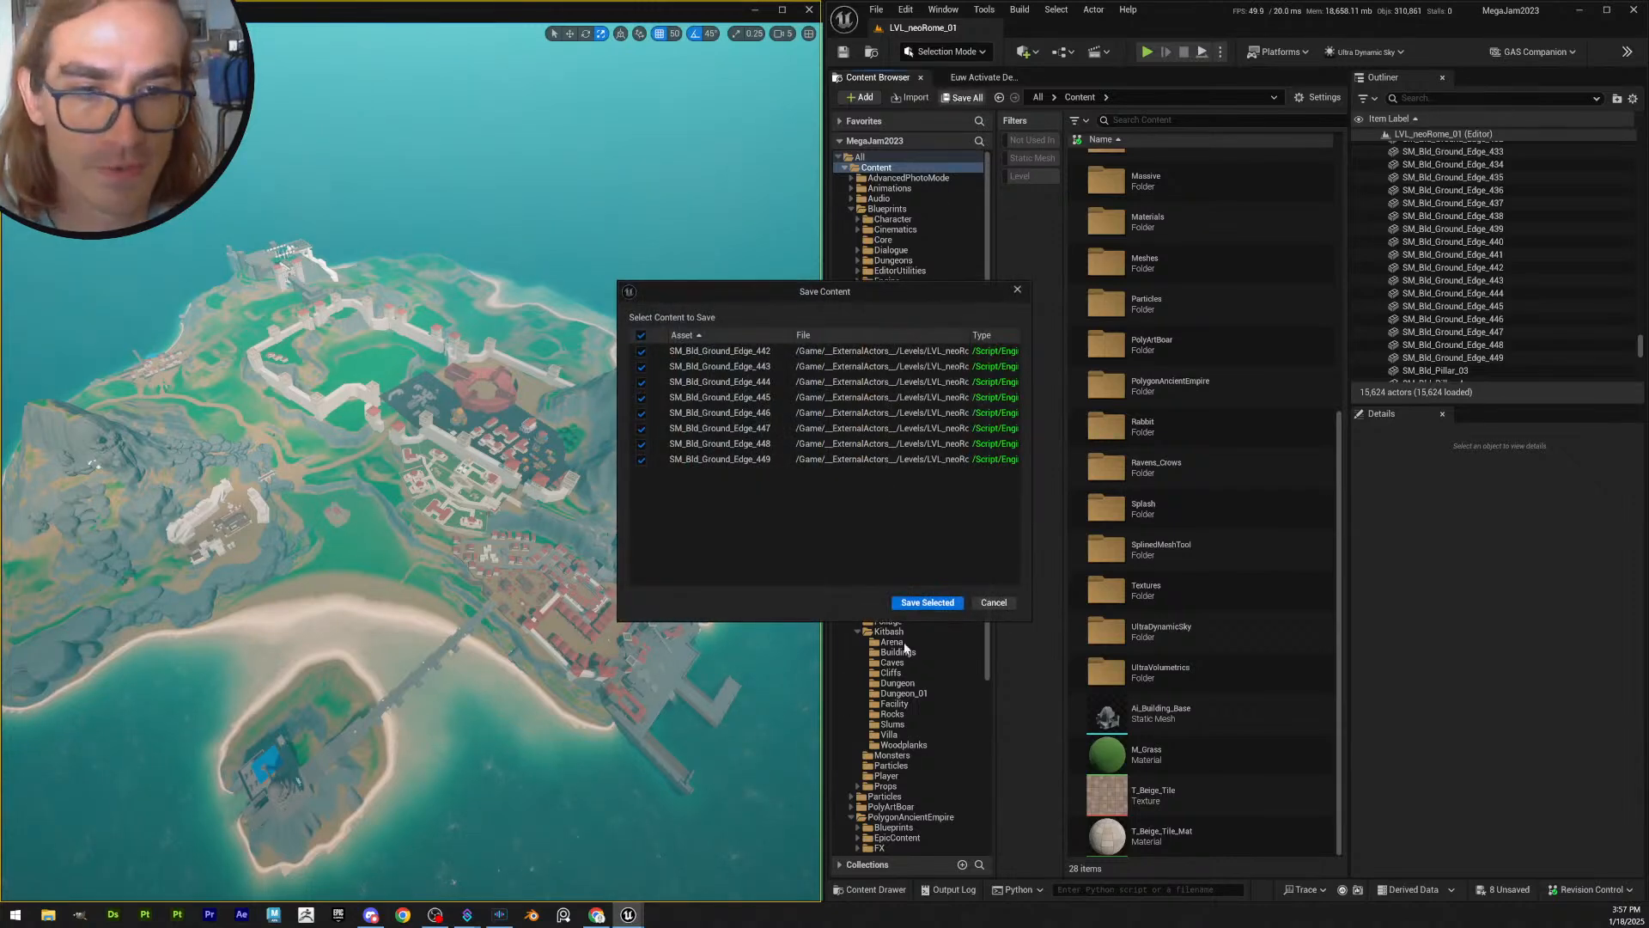
{"action": "left_click", "coordinate": [928, 606]}
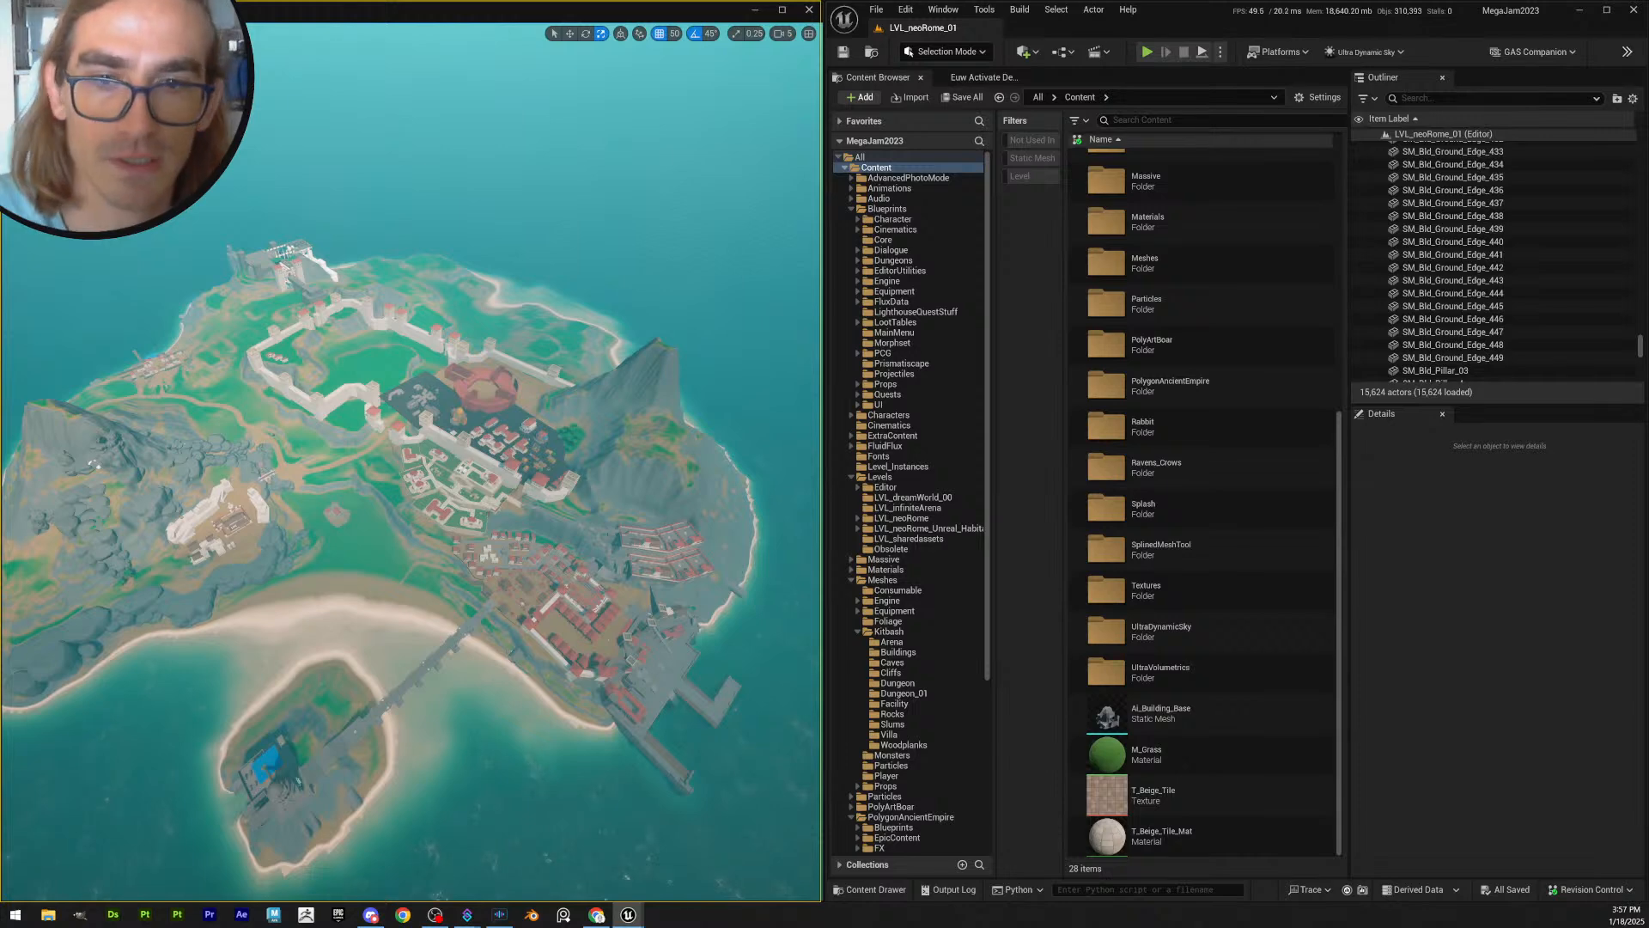
- Toggle the state of BP_pcg_spline_forest_01 to regenerate the forest, and return to the content browser
{"action": "left_click", "coordinate": [982, 78]}
{"action": "left_click", "coordinate": [836, 132]}
{"action": "left_click", "coordinate": [957, 190]}
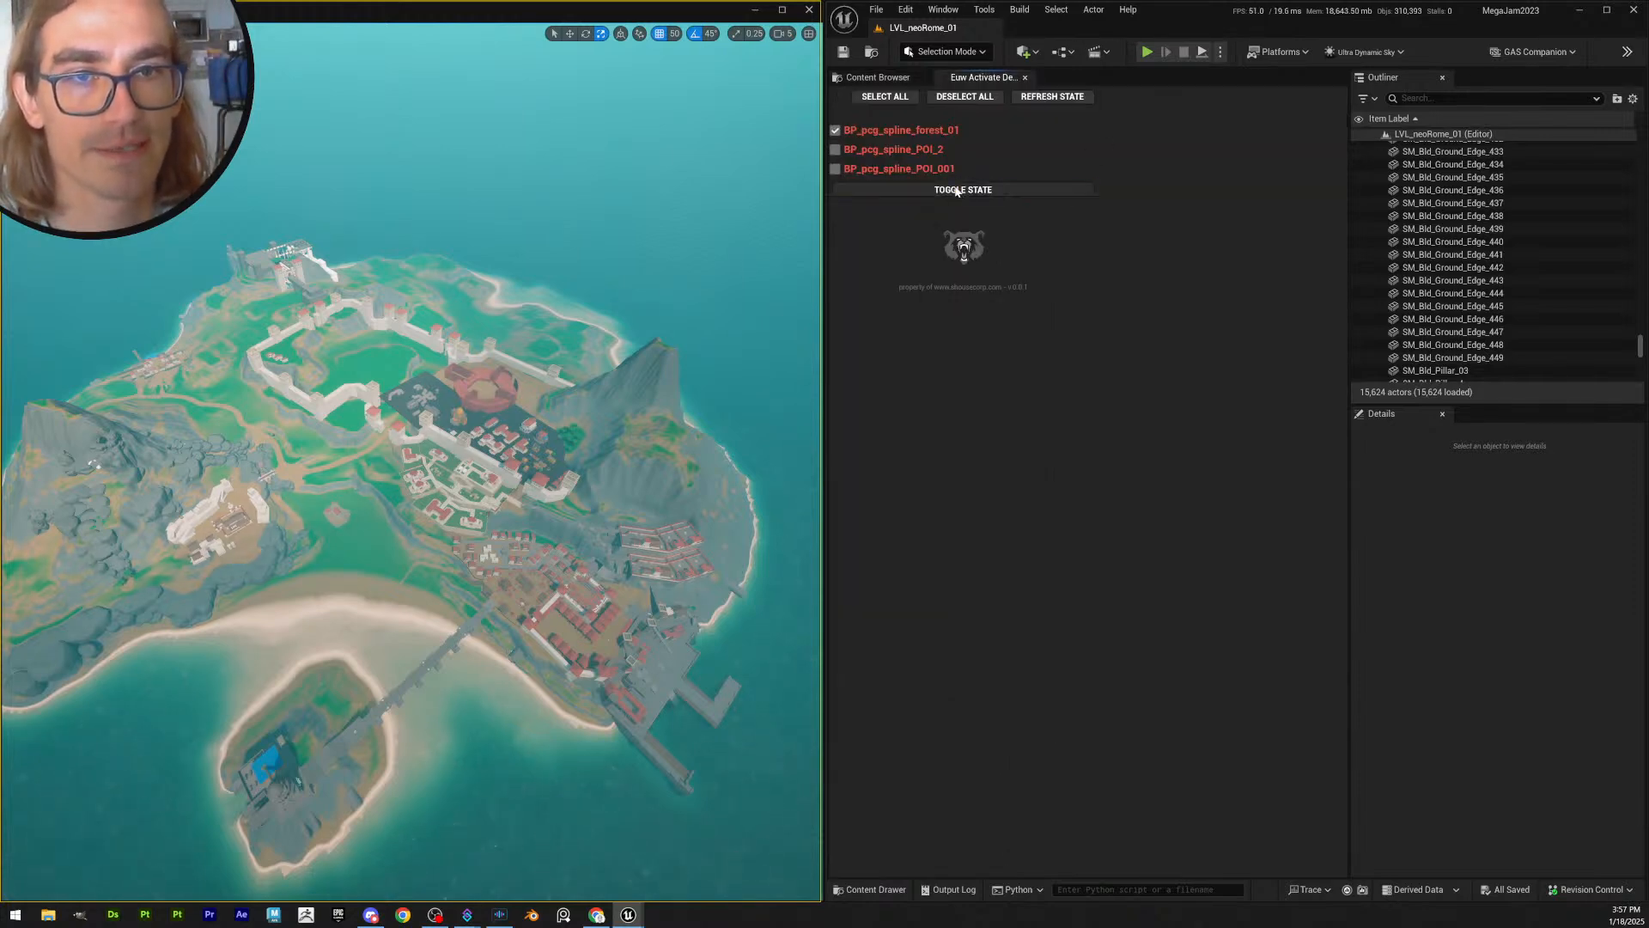
{"action": "left_click", "coordinate": [886, 78]}
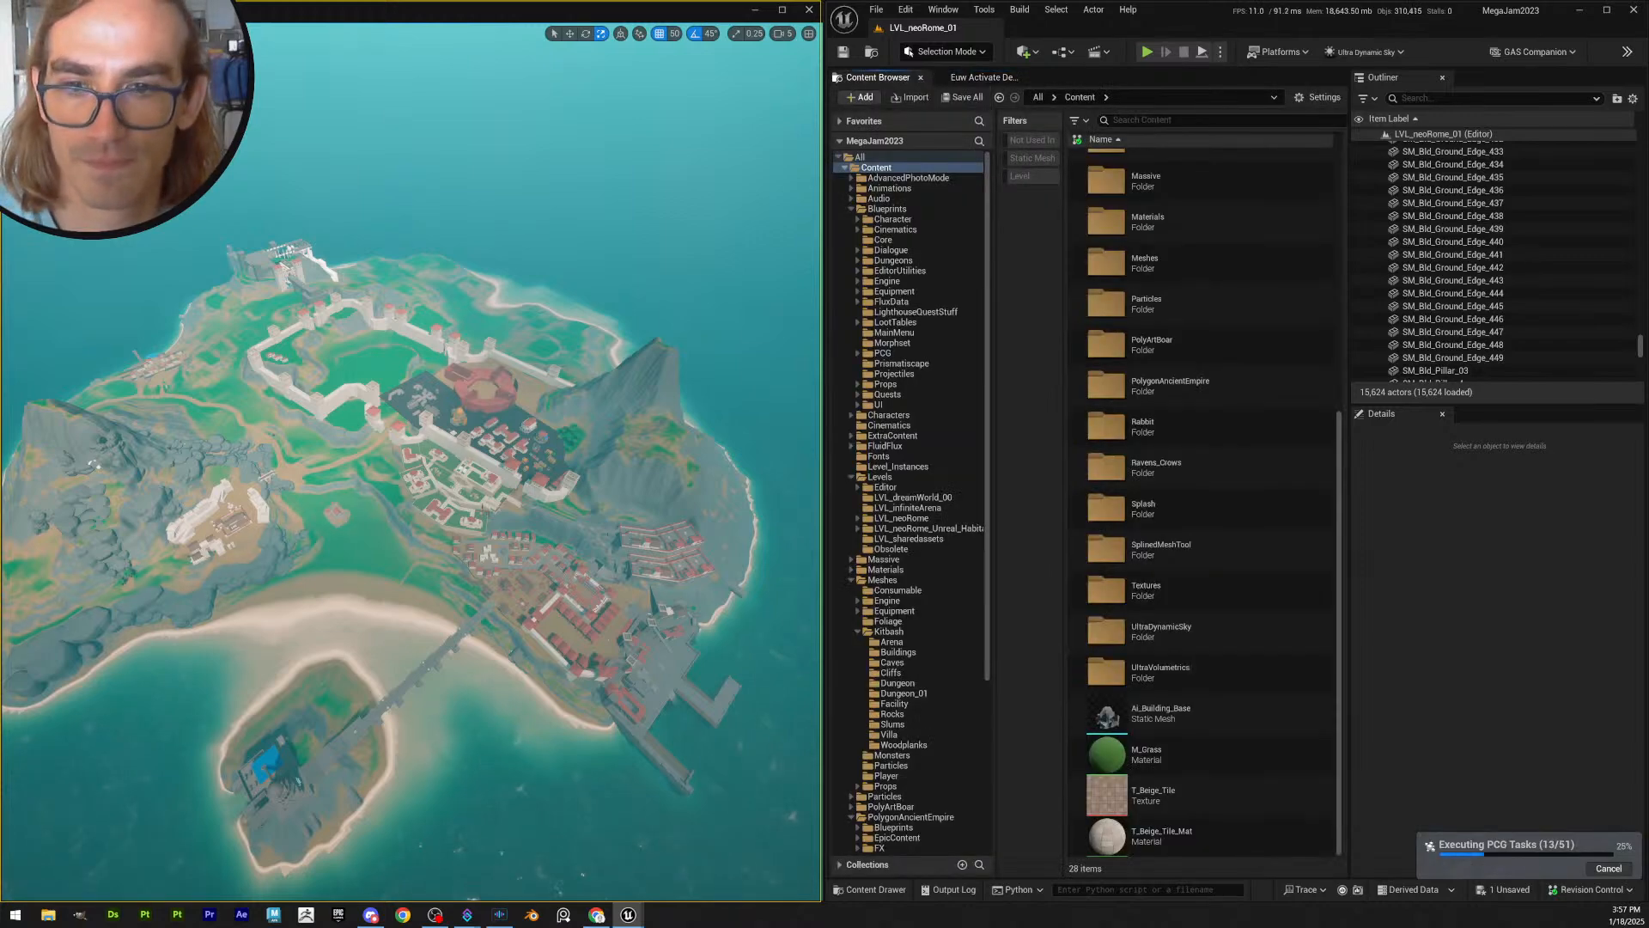
- Frame the villa district with its surrounding city walls and save the modified BP_pcg_spline_forest_01
{"action": "key", "text": "w"}
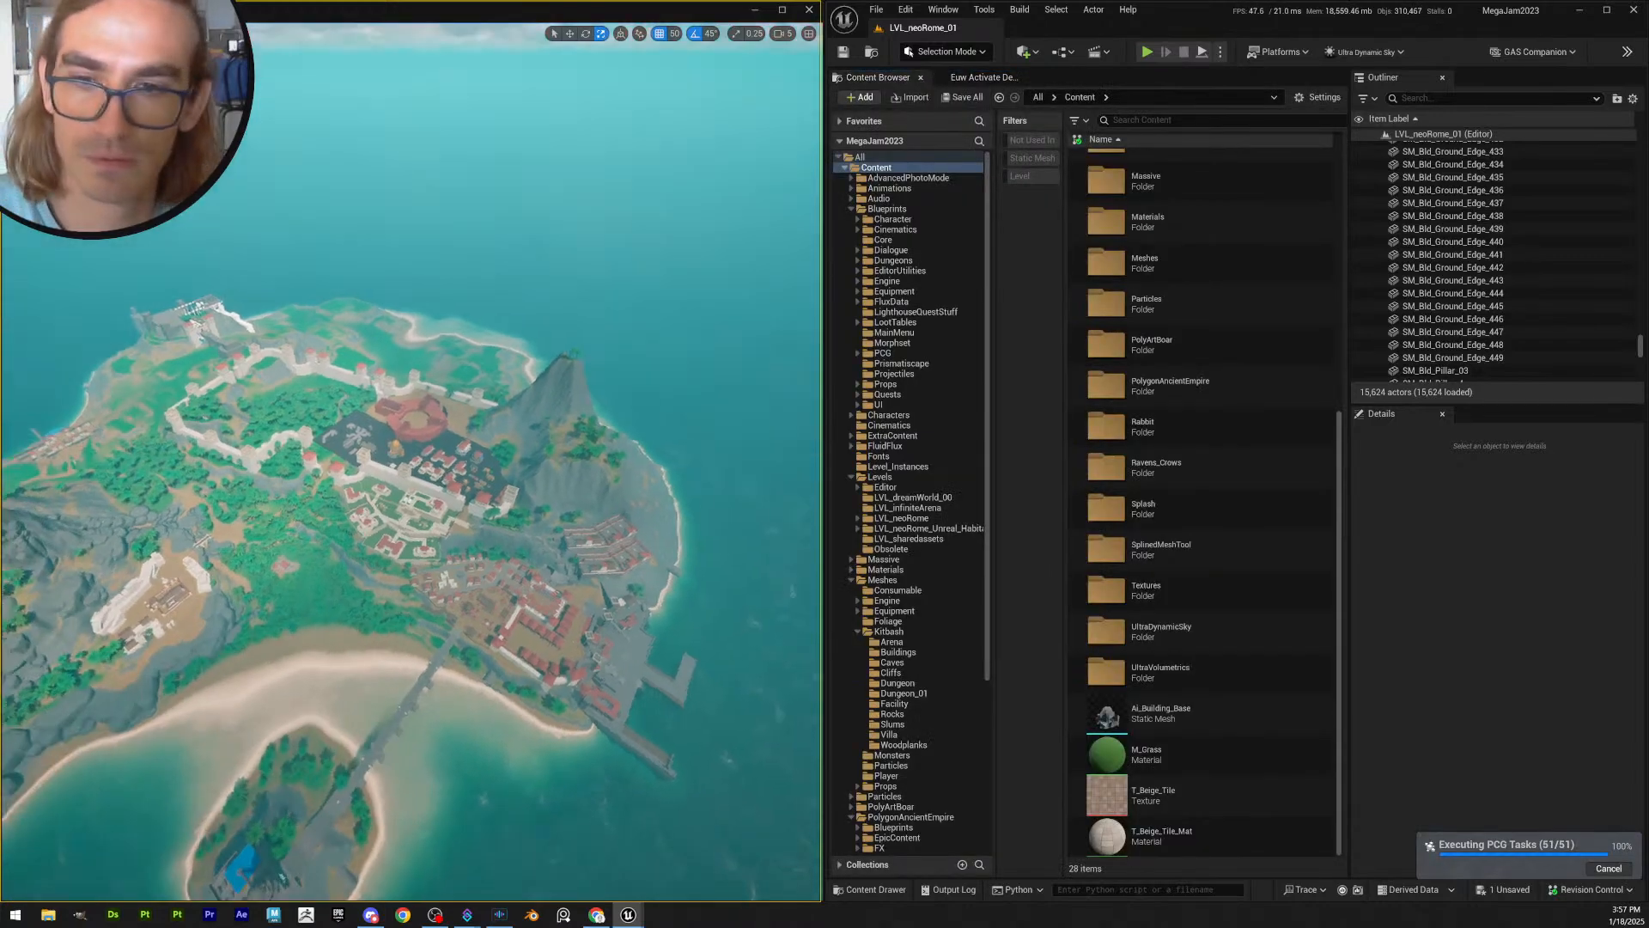
{"action": "scroll", "coordinate": [411, 461], "scroll_direction": "up", "scroll_amount": 1}
{"action": "key", "text": "w"}
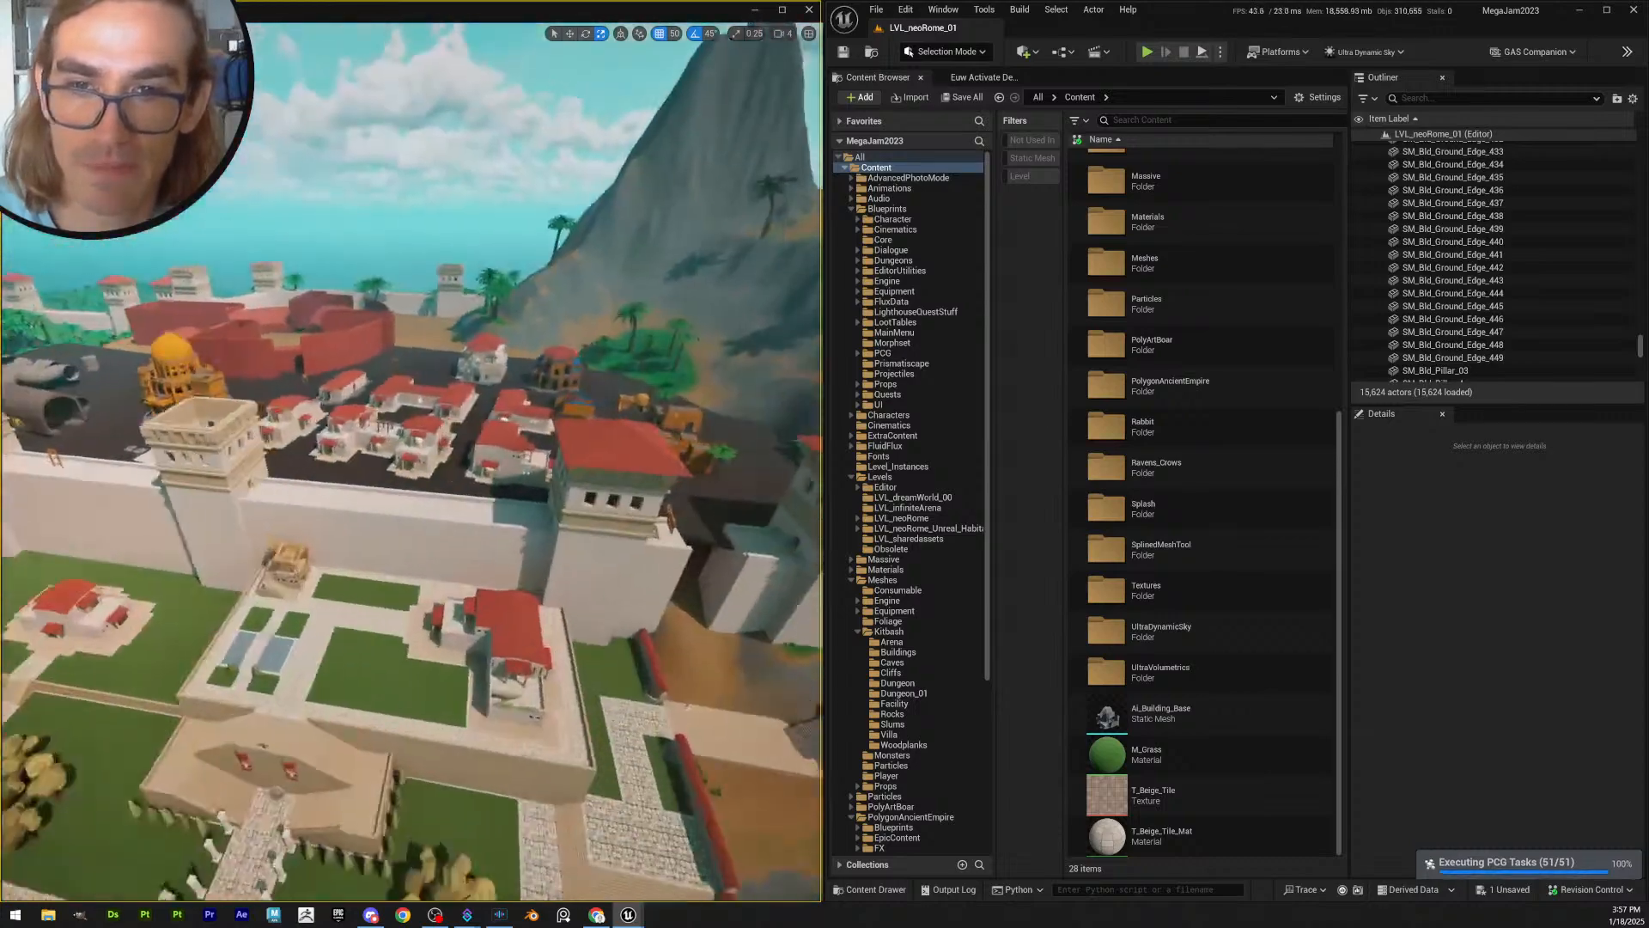
{"action": "scroll", "coordinate": [410, 462], "scroll_direction": "down", "scroll_amount": 4}
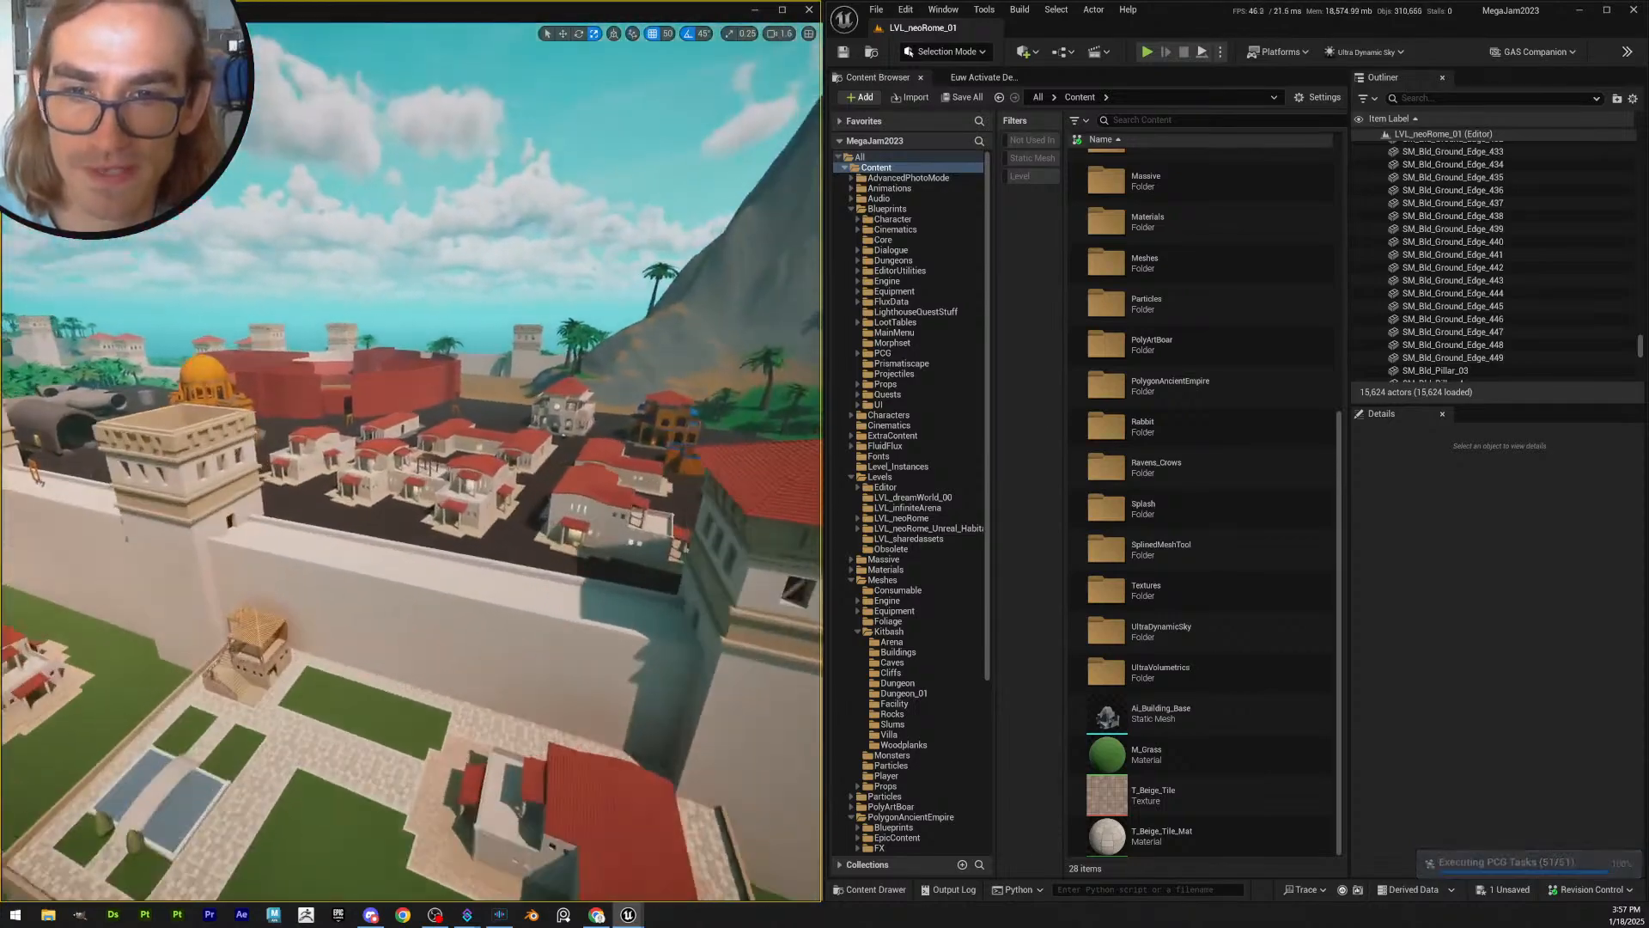
{"action": "right_click_drag", "start_coordinate": [411, 488], "coordinate": [392, 517]}
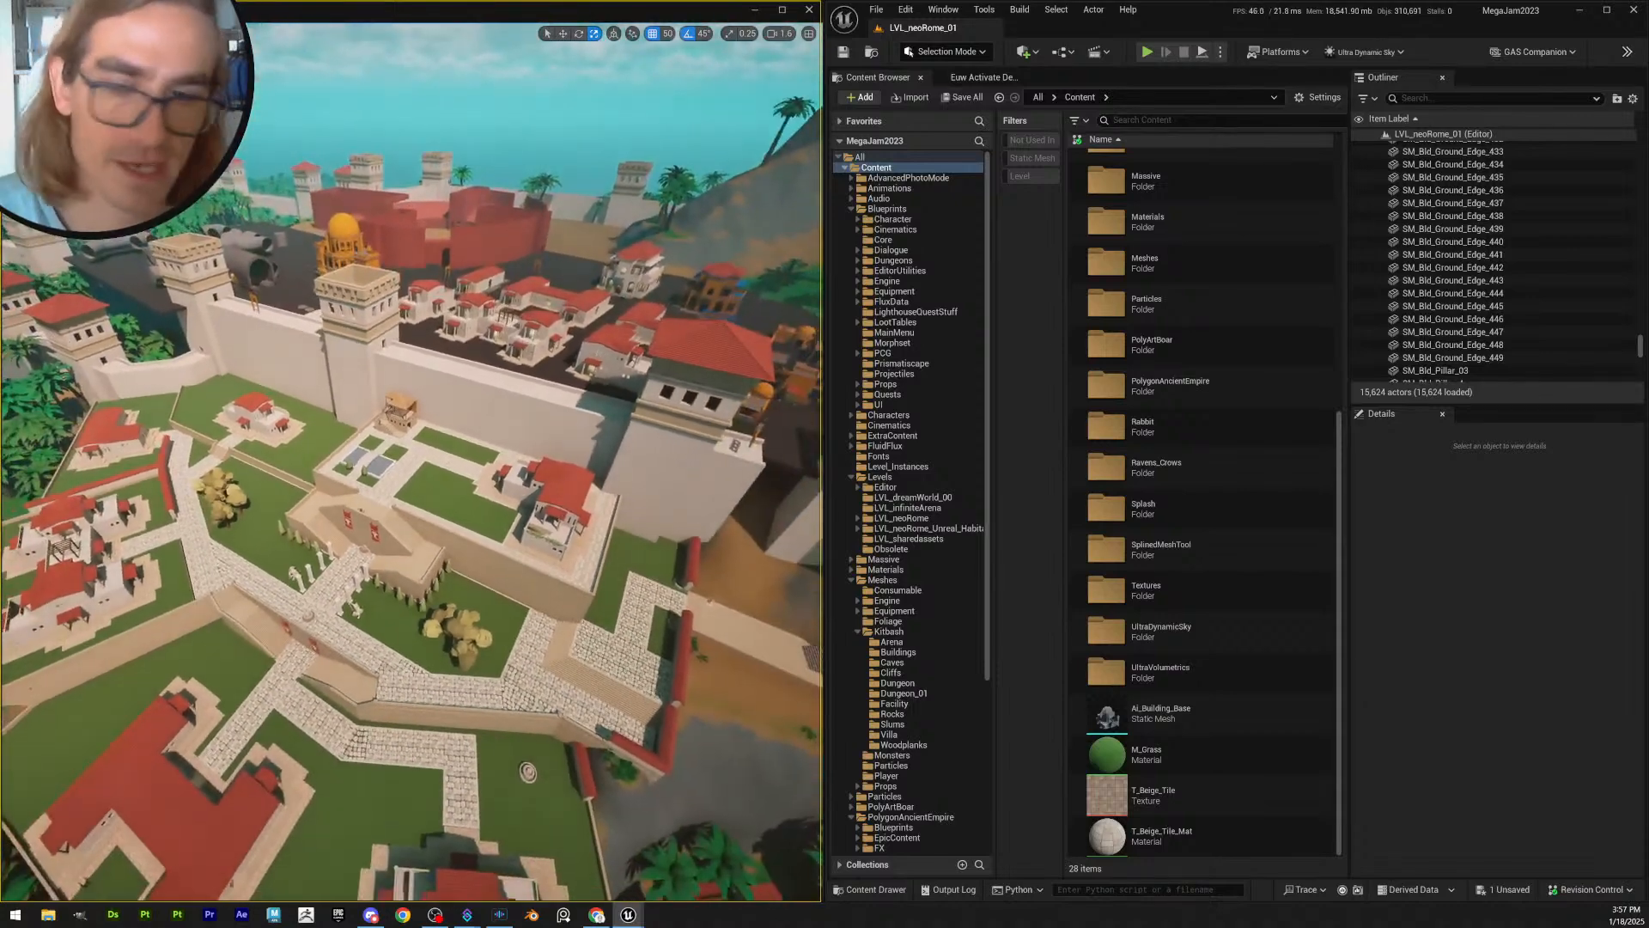
{"action": "left_click", "coordinate": [963, 98]}
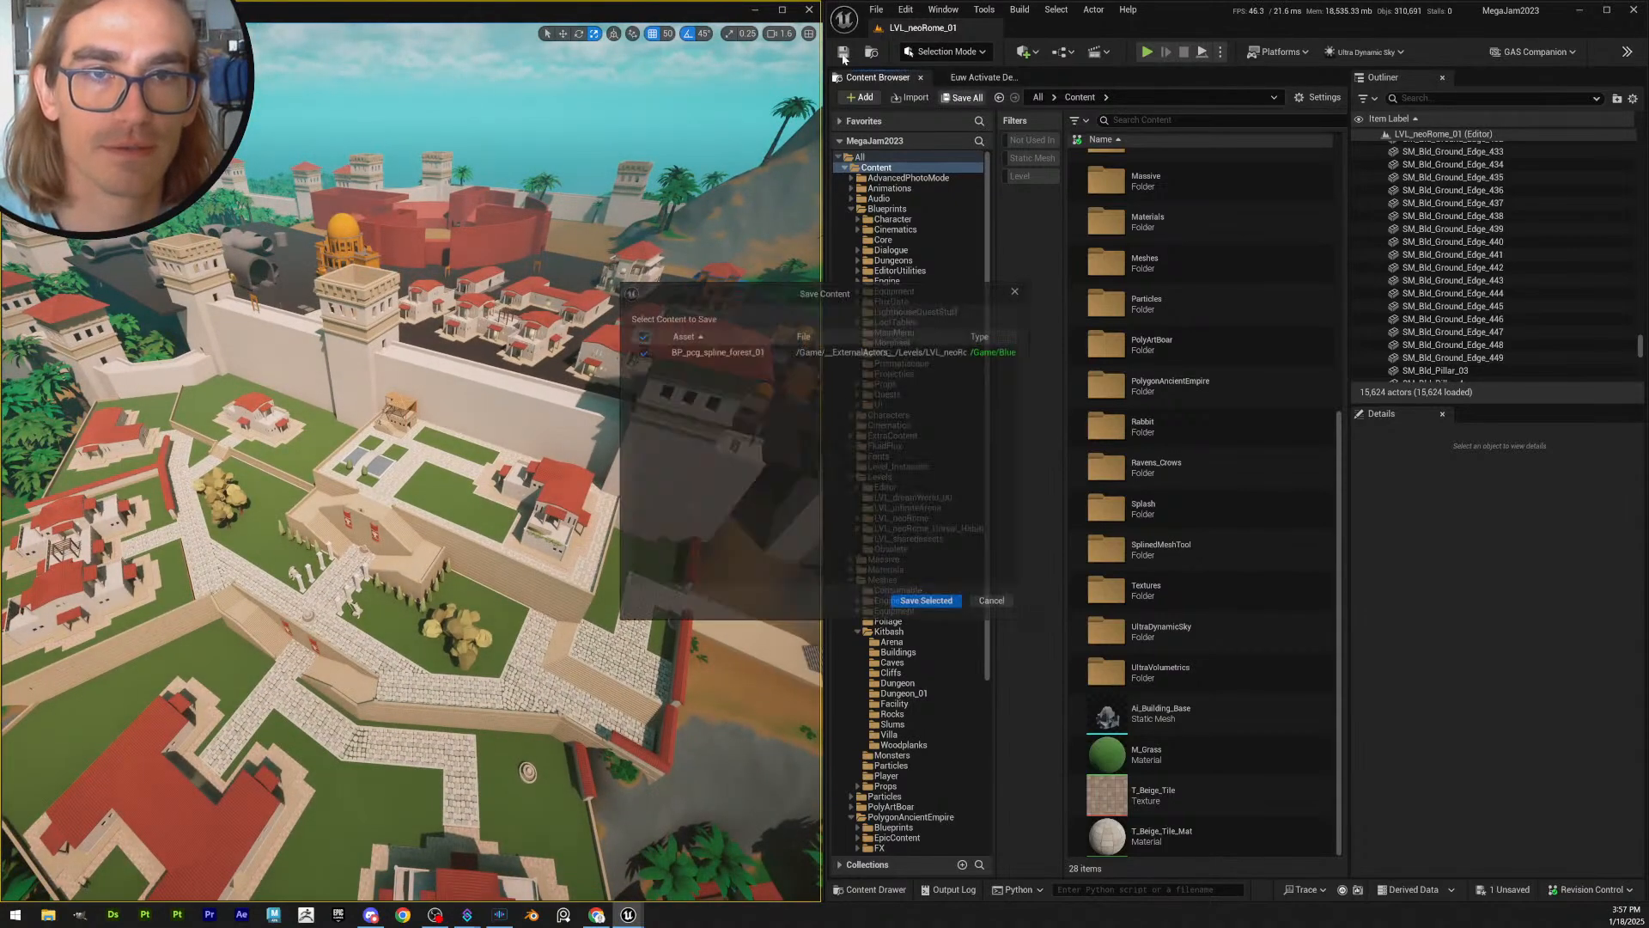
{"action": "left_click", "coordinate": [933, 604]}
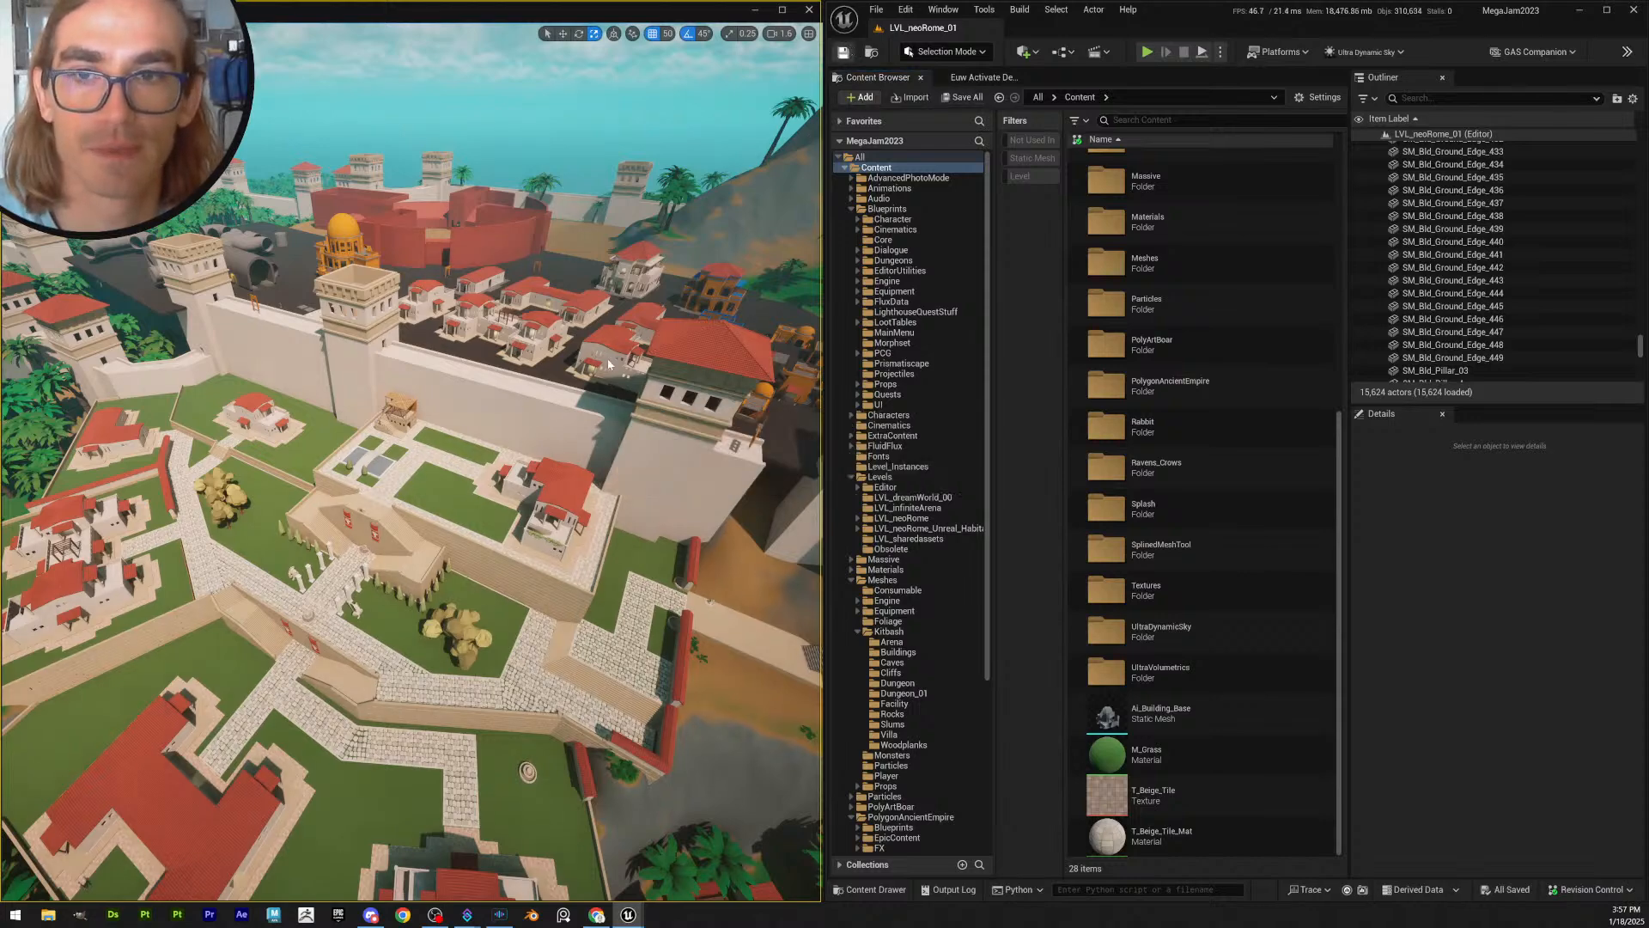
- Save the current level and all modified content, with the villa district and the city beyond its walls framed
{"action": "key", "text": "ctrl+s"}
{"action": "key", "text": "s"}
{"action": "mouse_move", "coordinate": [657, 354]}
{"action": "right_mouse_down"}
{"action": "mouse_move", "coordinate": [640, 386]}
{"action": "mouse_move", "coordinate": [623, 344]}
{"action": "mouse_move", "coordinate": [674, 331]}
{"action": "mouse_move", "coordinate": [657, 297]}
{"action": "mouse_move", "coordinate": [632, 305]}
{"action": "mouse_move", "coordinate": [666, 301]}
{"action": "mouse_move", "coordinate": [651, 368]}
{"action": "right_mouse_up"}
{"action": "scroll", "coordinate": [657, 353], "scroll_direction": "up", "scroll_amount": 2}
{"action": "key", "text": "s"}
{"action": "scroll", "coordinate": [623, 348], "scroll_direction": "up", "scroll_amount": 1}
{"action": "key", "text": "s"}
{"action": "key", "text": "w"}
{"action": "scroll", "coordinate": [635, 313], "scroll_direction": "down", "scroll_amount": 2}
{"action": "key", "text": "w"}
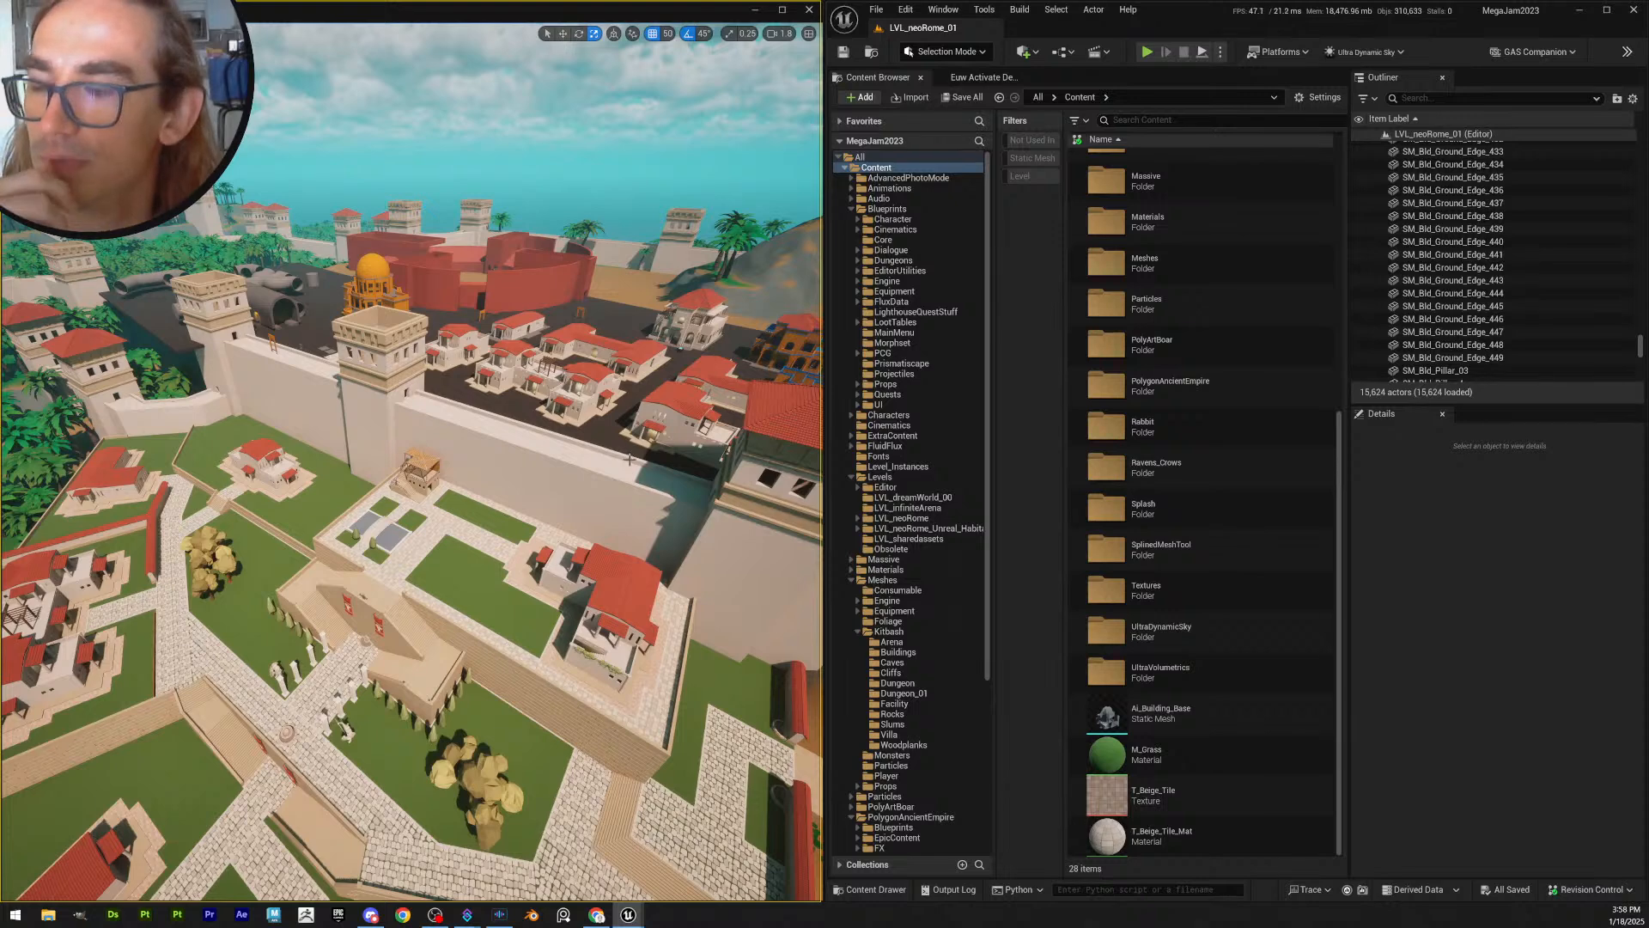
{"action": "scroll", "coordinate": [646, 471], "scroll_direction": "down", "scroll_amount": 1}
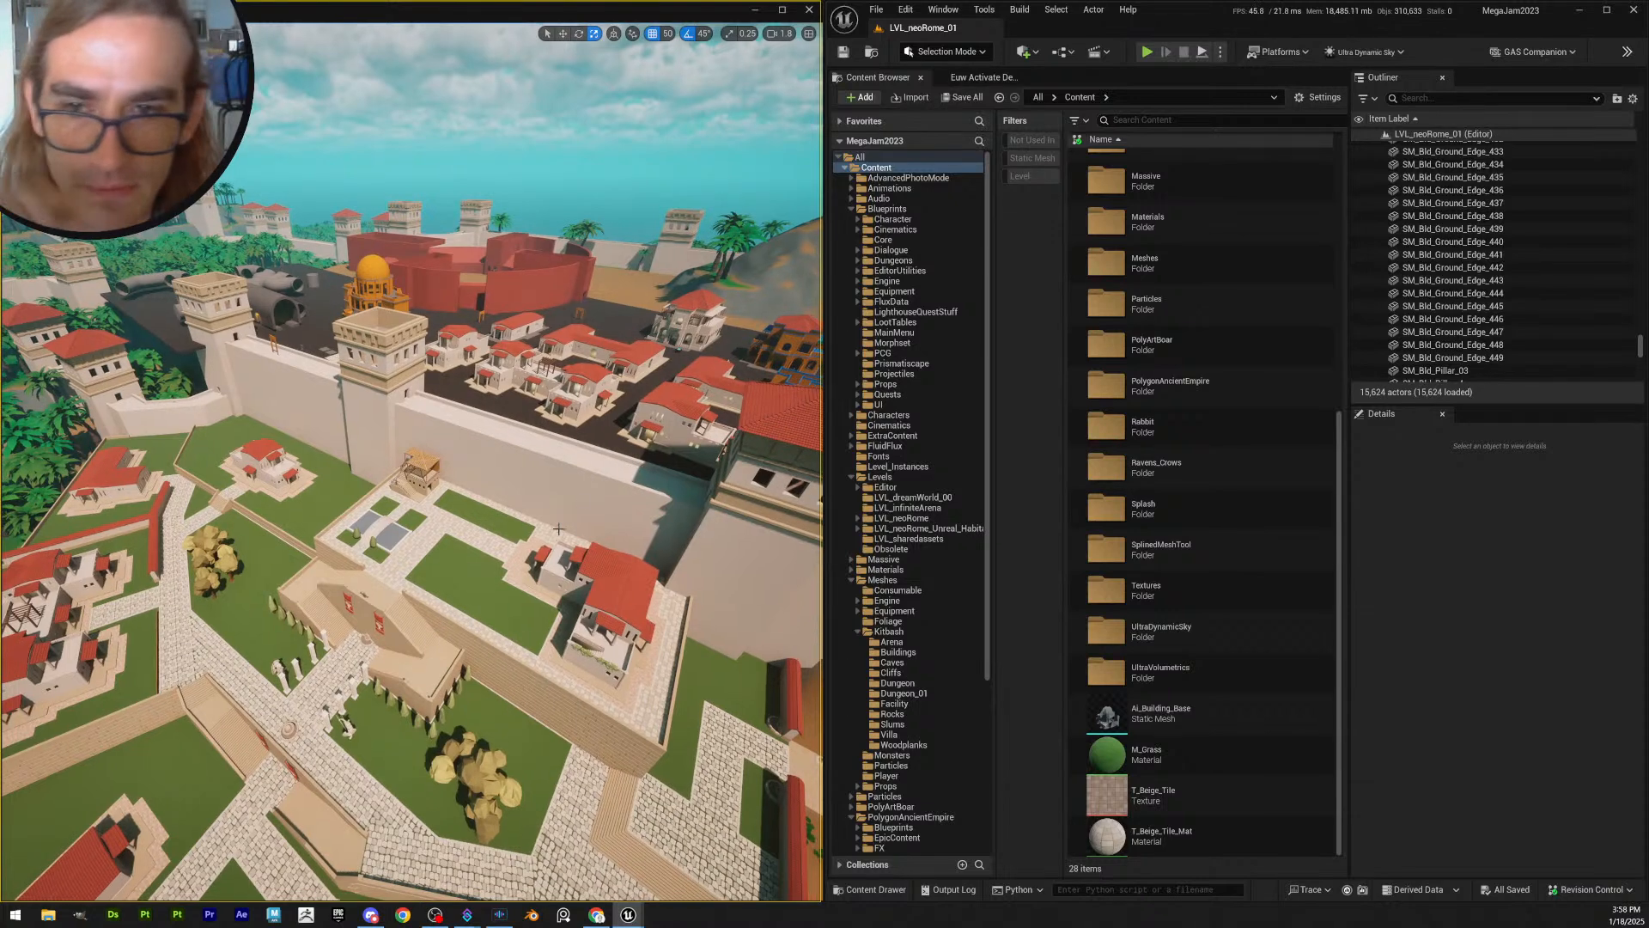
{"action": "left_click", "coordinate": [964, 97]}
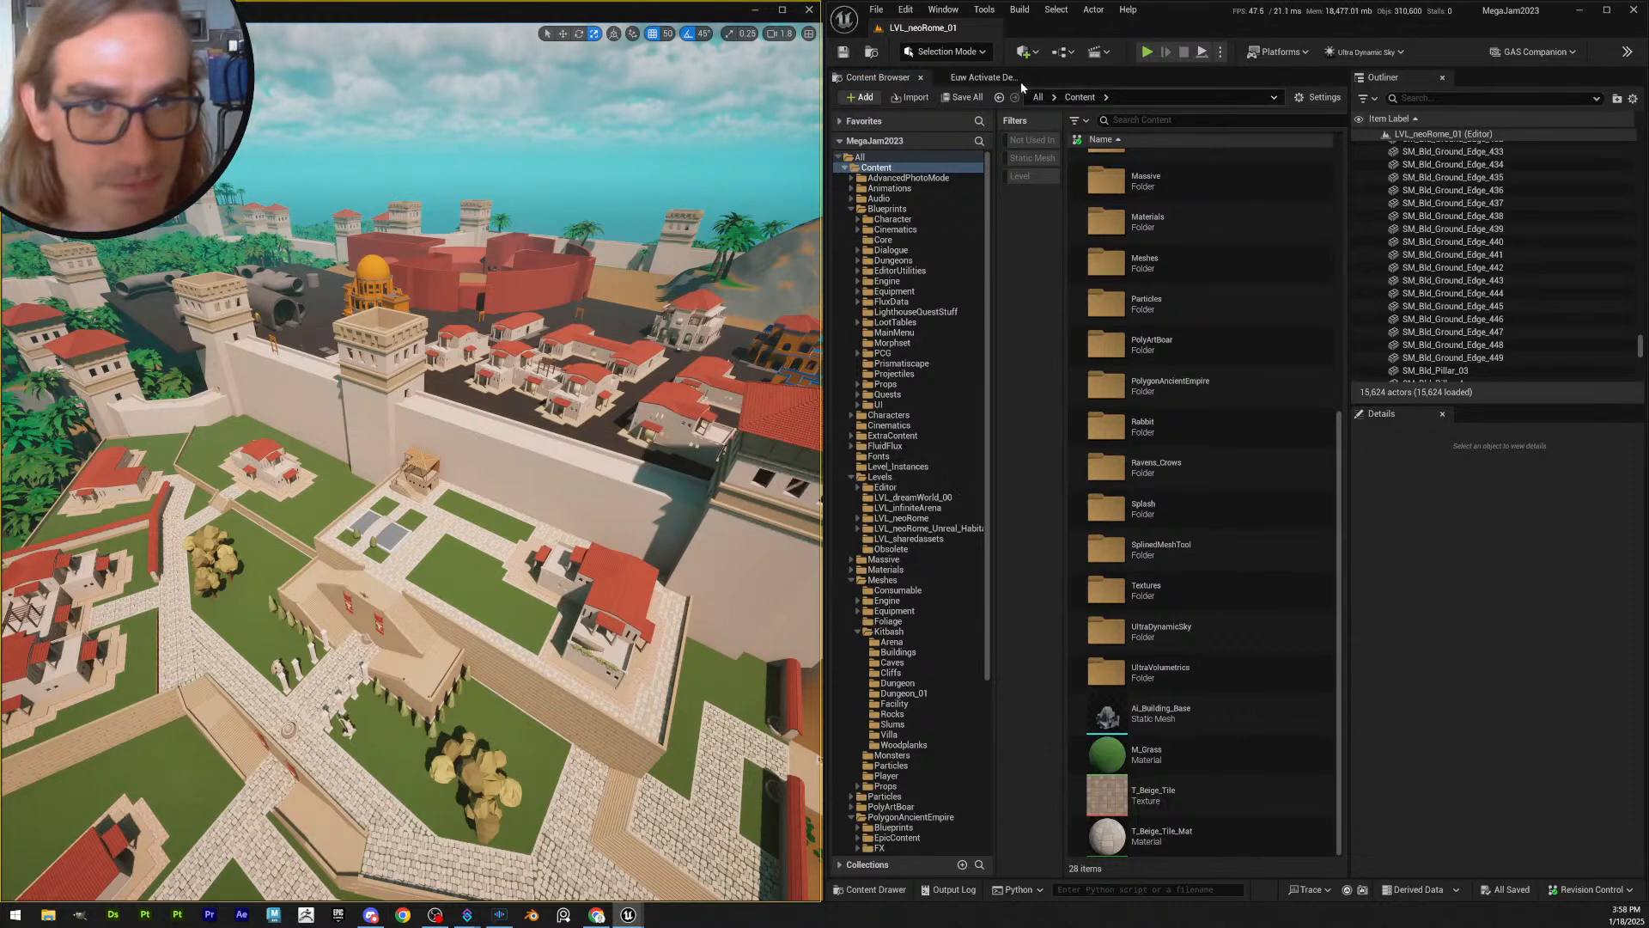
{"action": "left_click", "coordinate": [843, 57]}
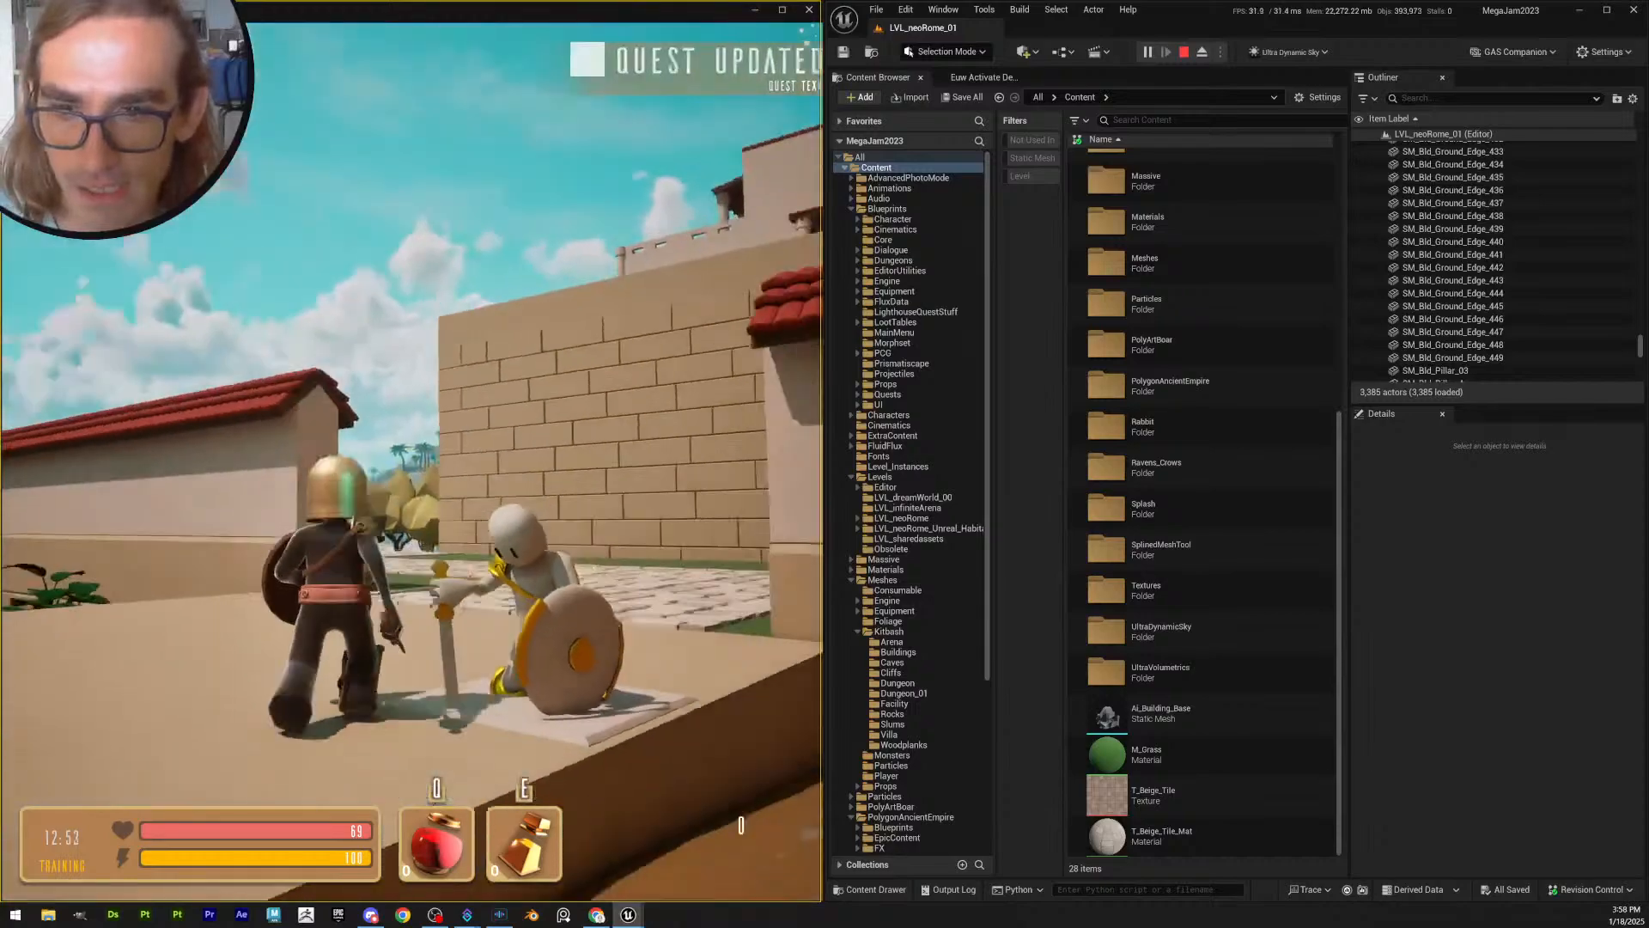
- Play-test the level, running the character along the paved paths past the trees to inspect the pool bridge
{"action": "key", "text": "w"}
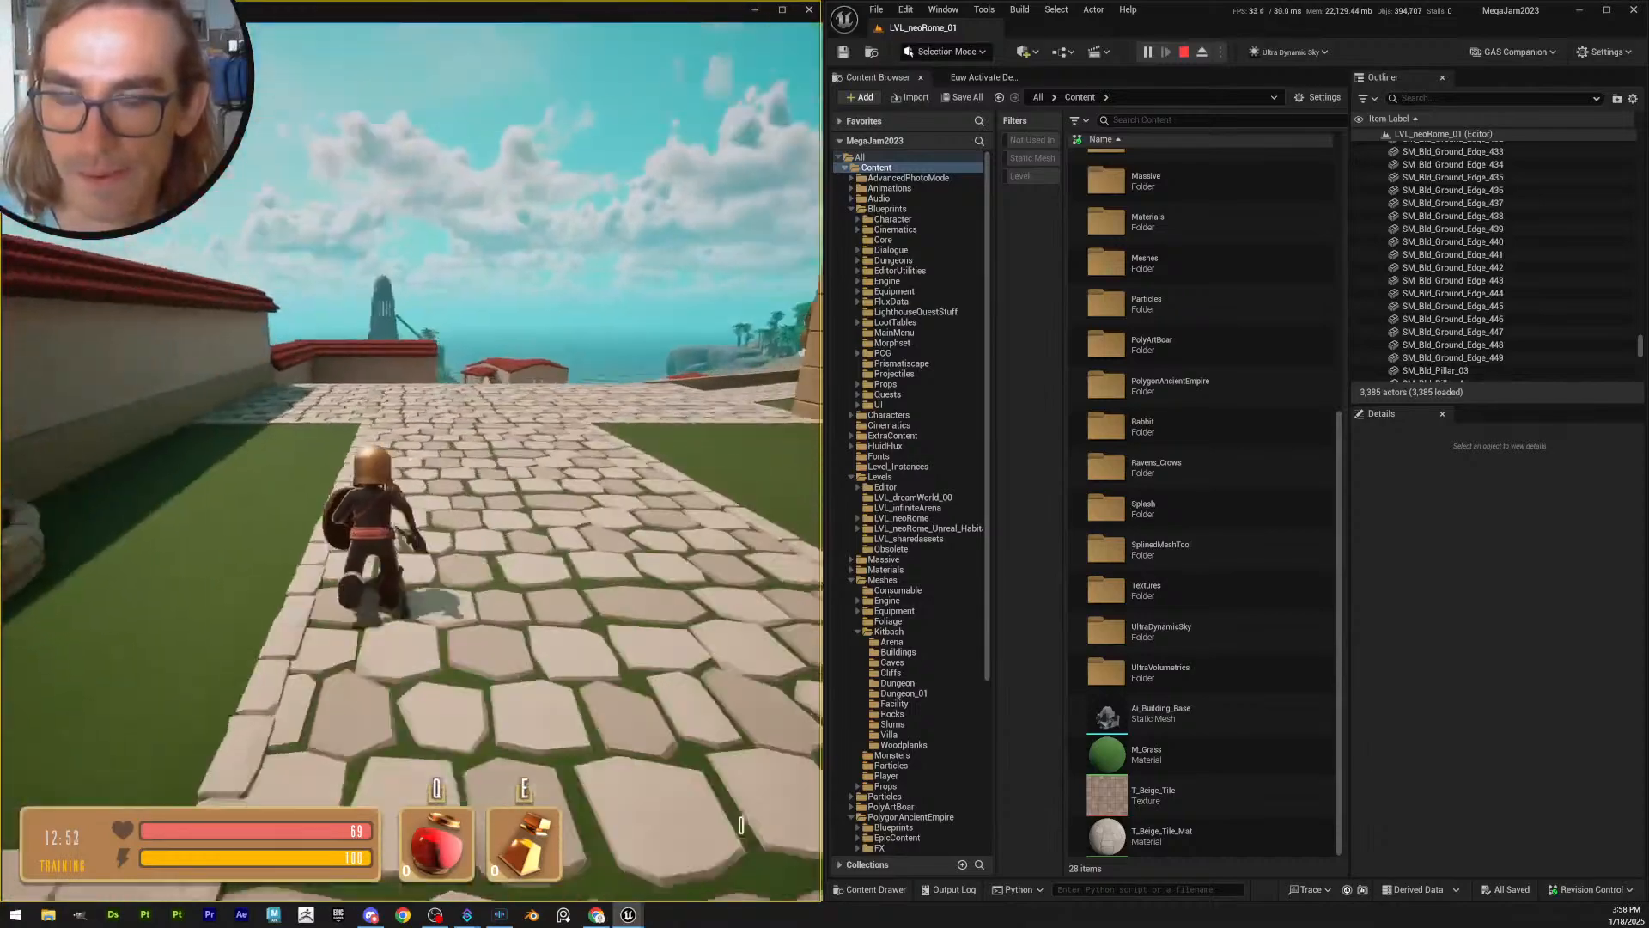
{"action": "key", "text": "space"}
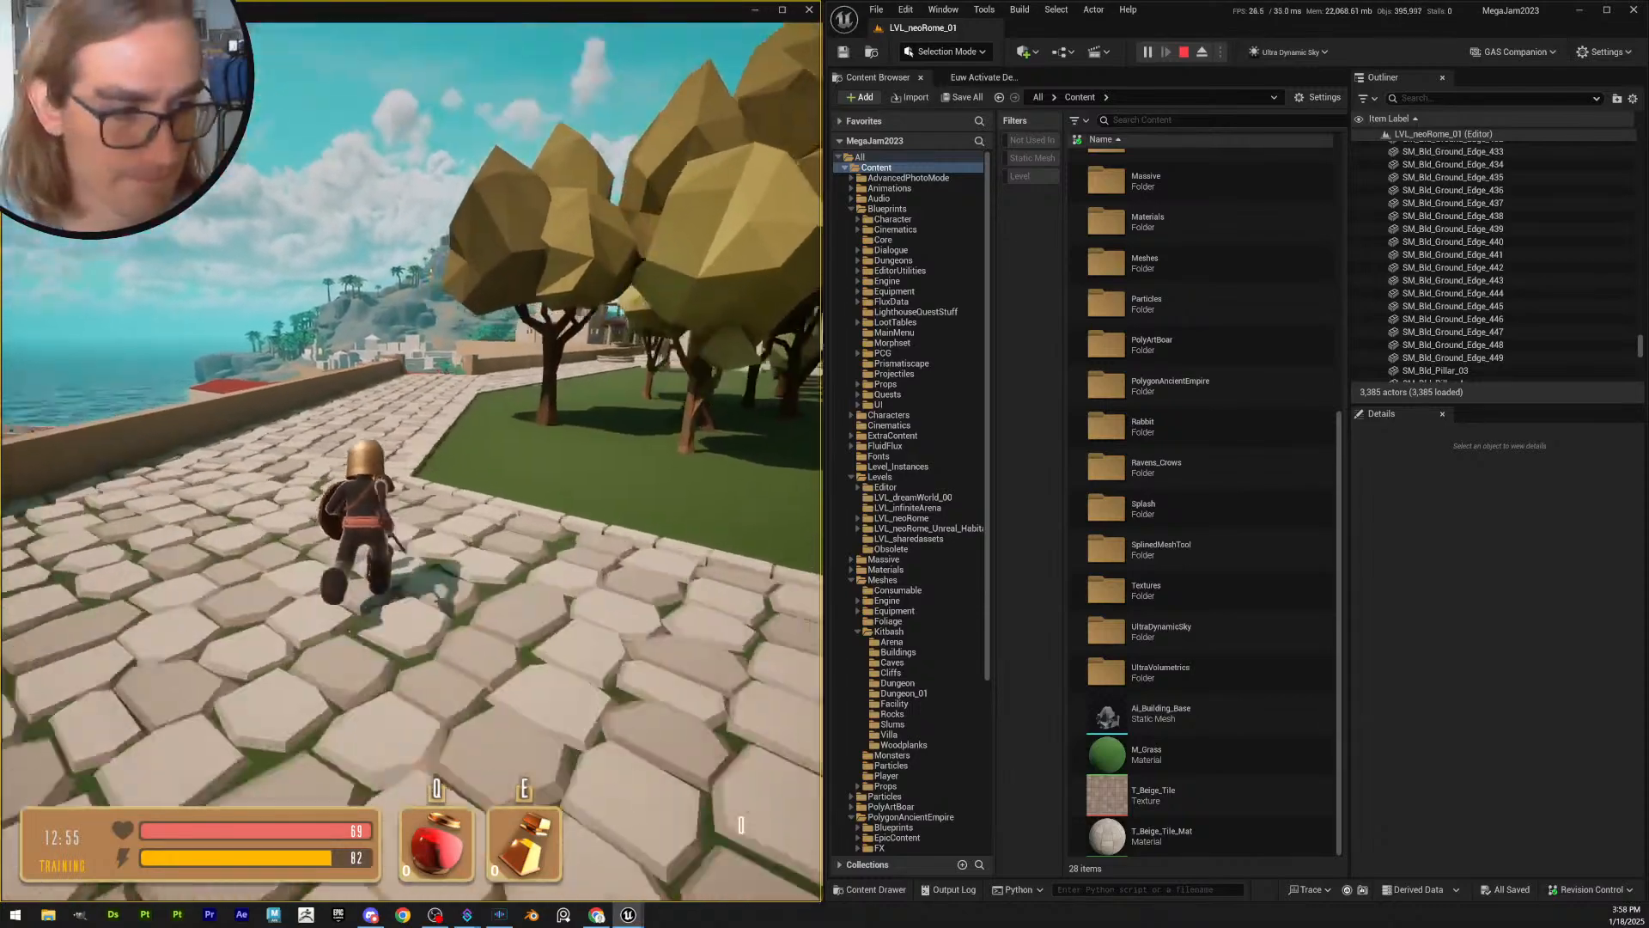
{"action": "key", "text": "space"}
{"action": "key", "text": "space"}
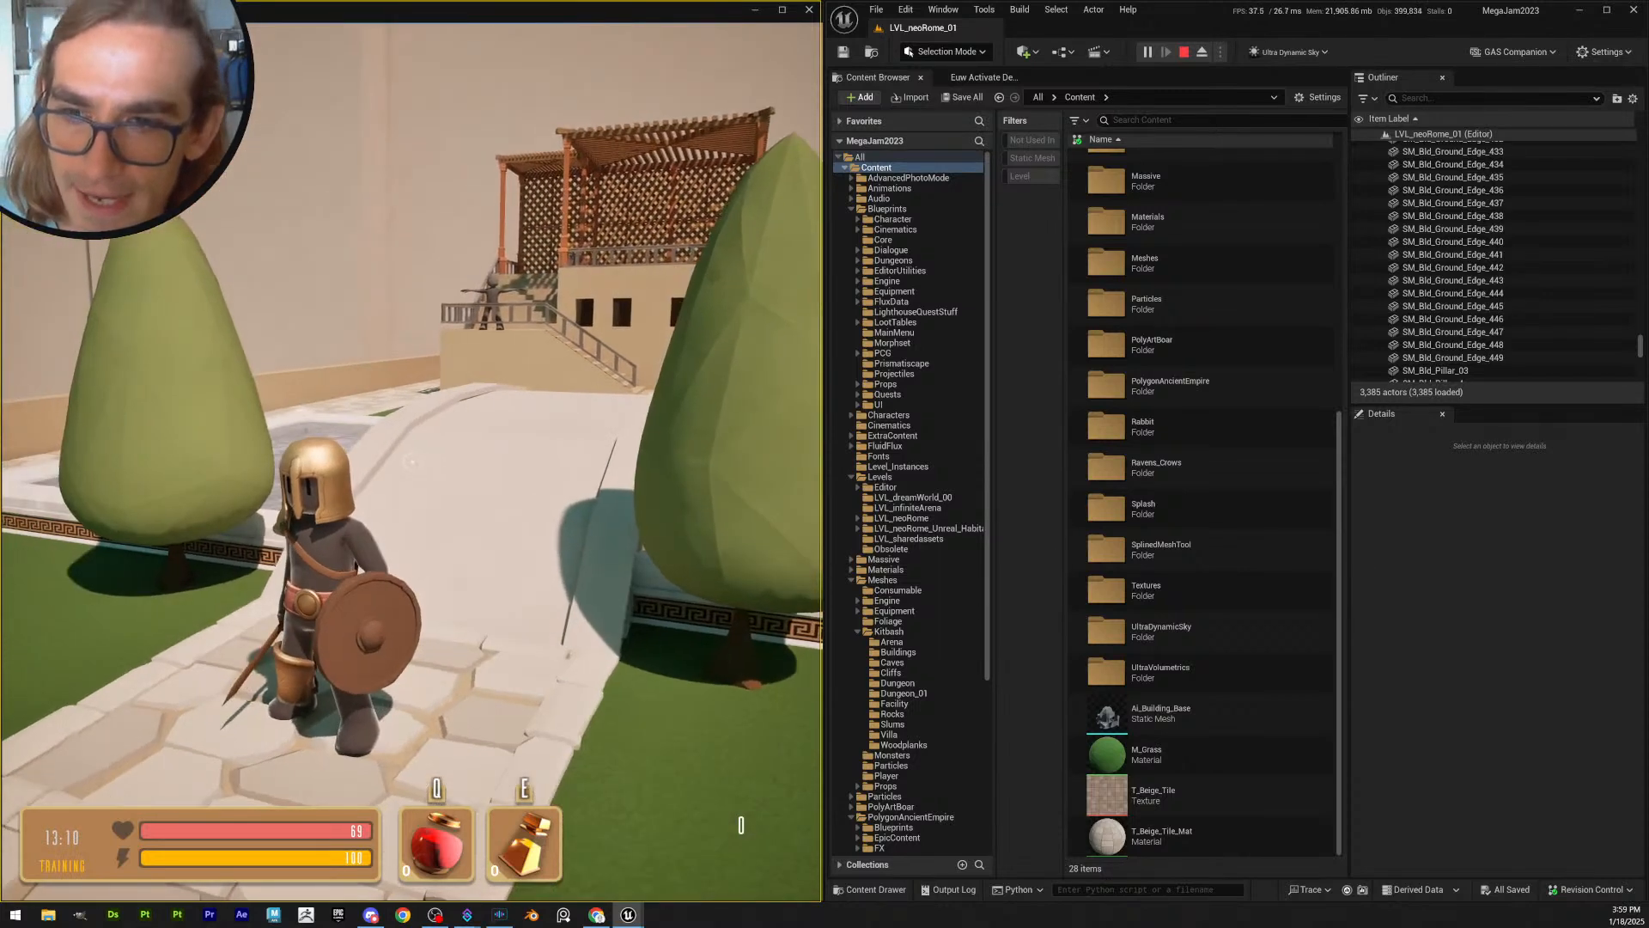
{"action": "key", "text": "w"}
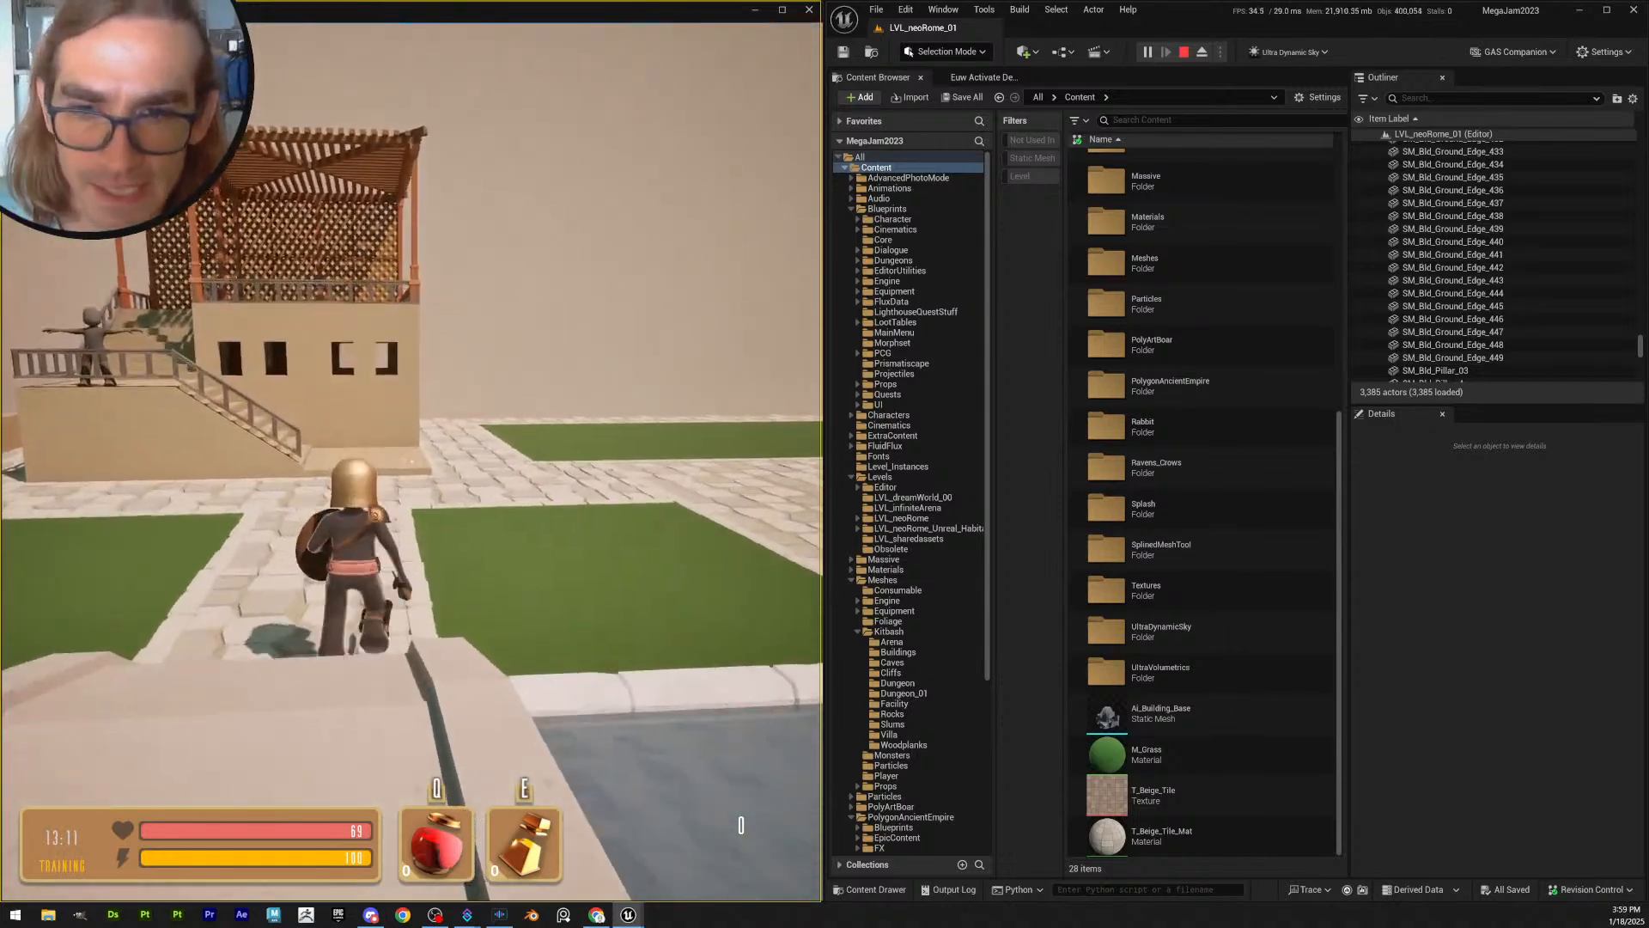
{"action": "key", "text": "s"}
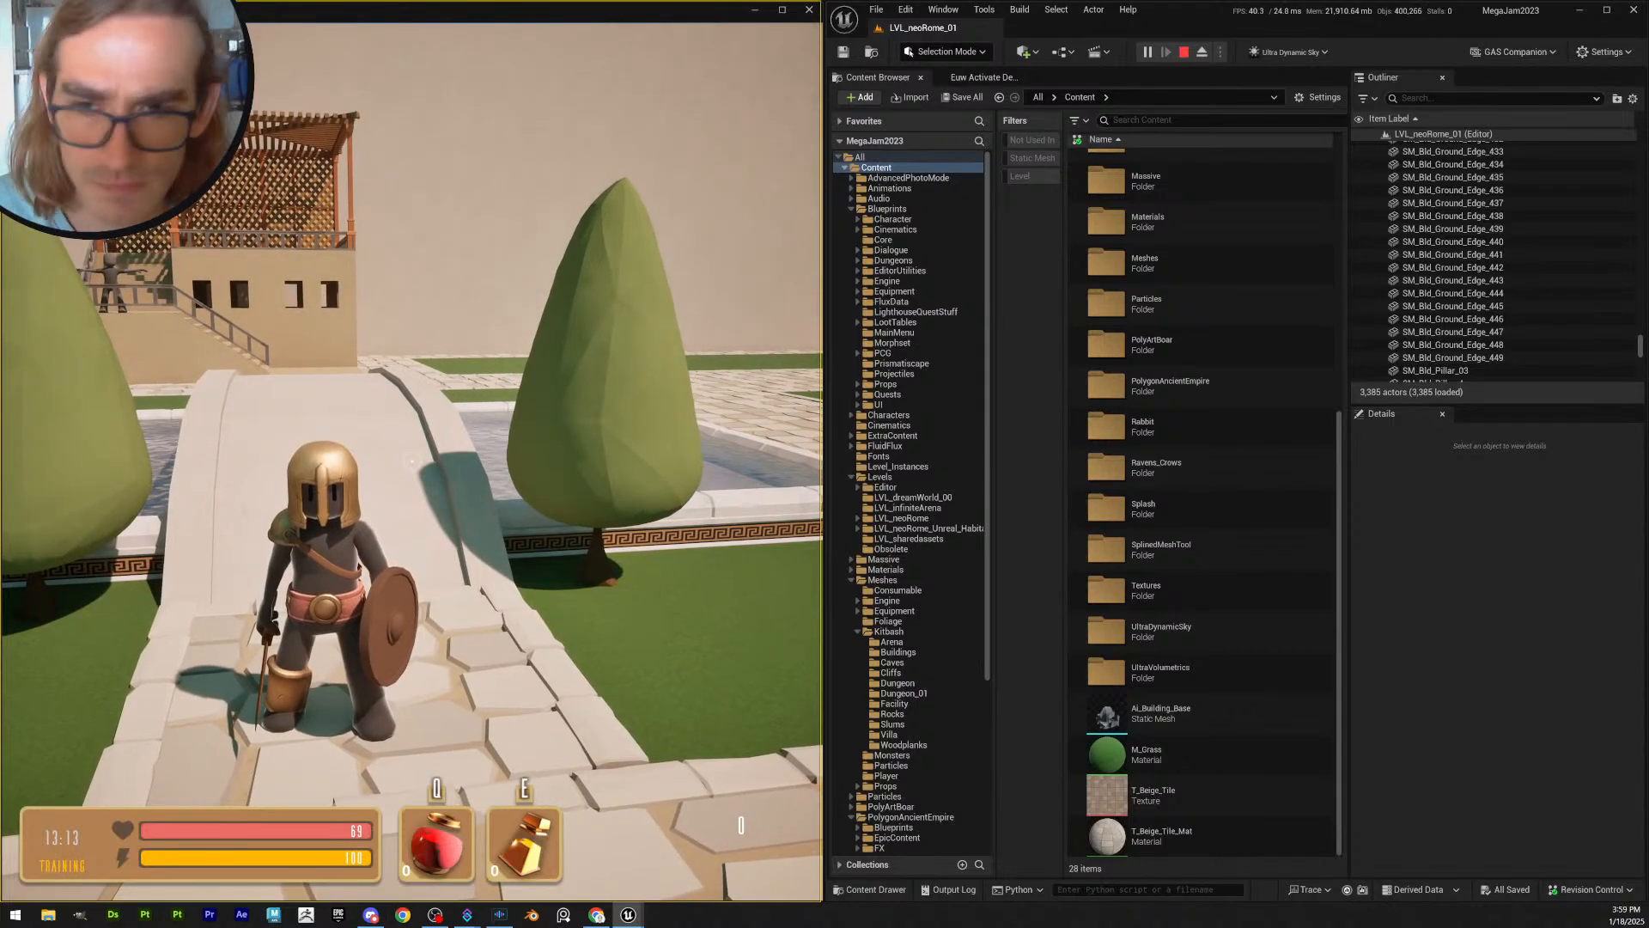
- Run the character past the pool and through the narrow passage behind the pergola building to check its surroundings
{"action": "key", "text": "w"}
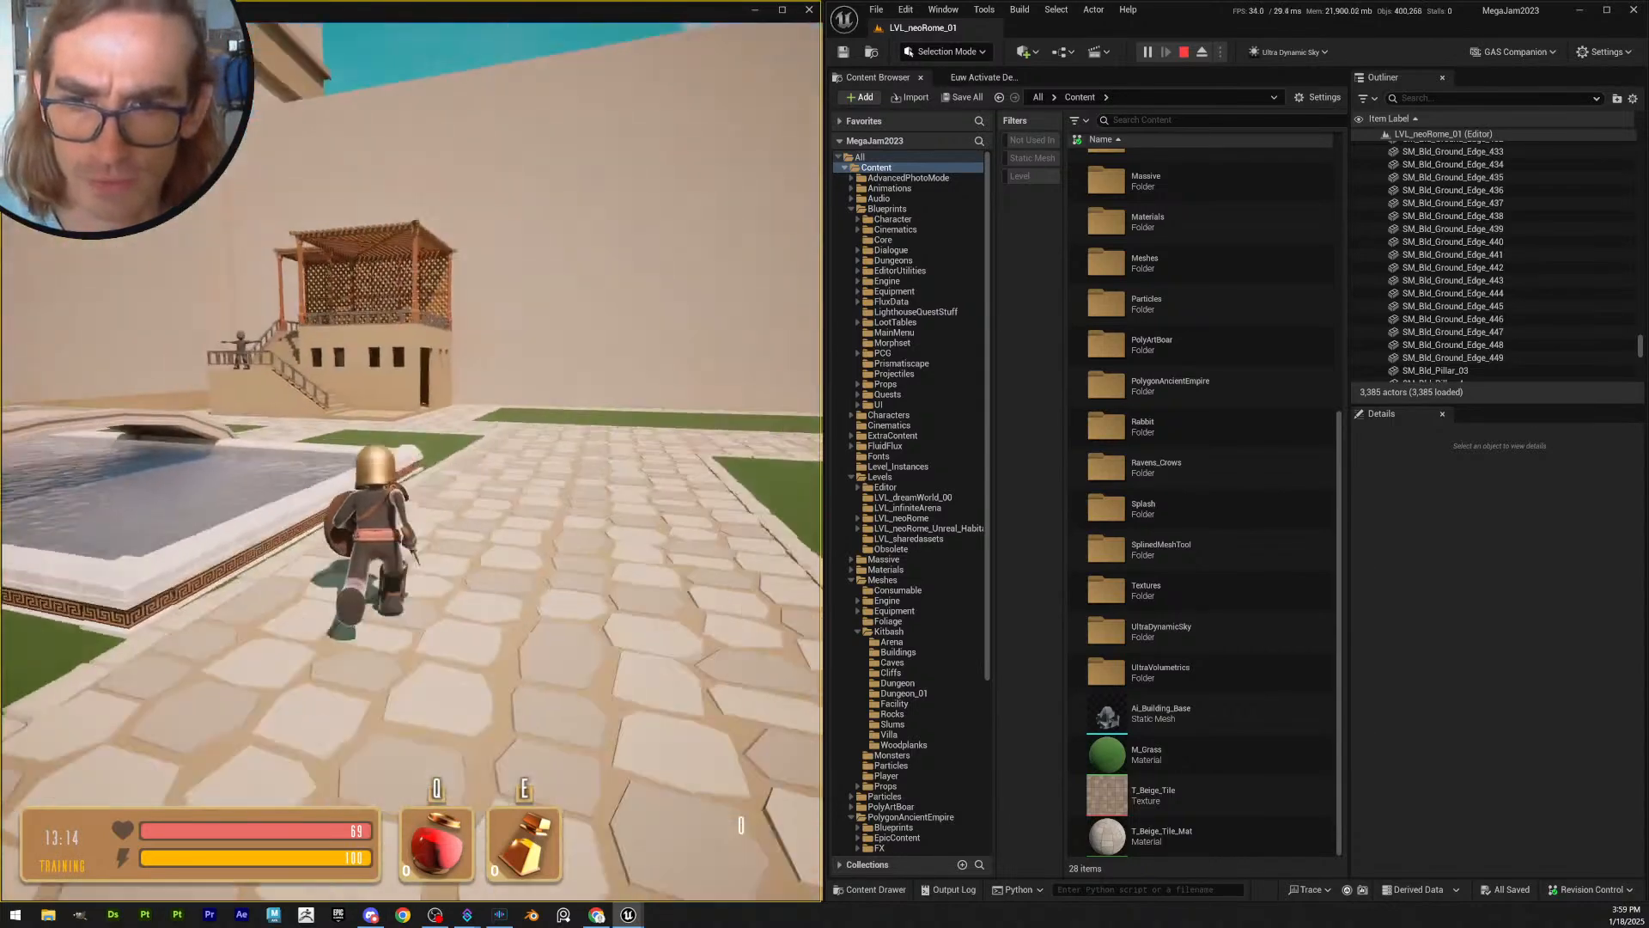
{"action": "key", "text": "w"}
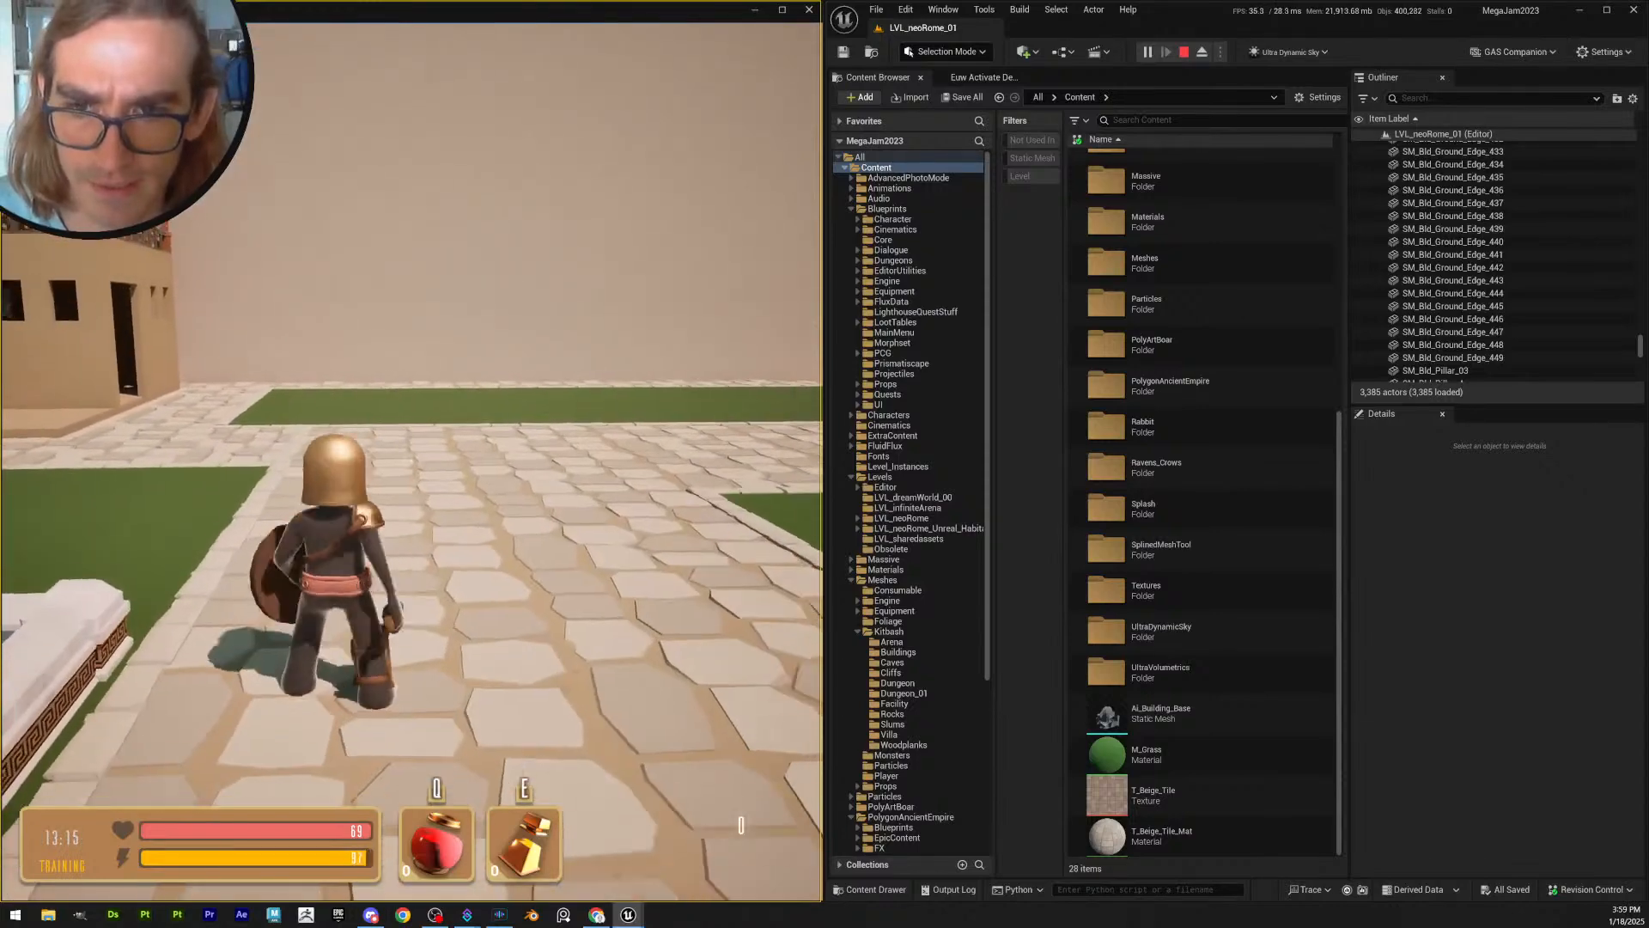
{"action": "key", "text": "w"}
{"action": "key", "text": "space"}
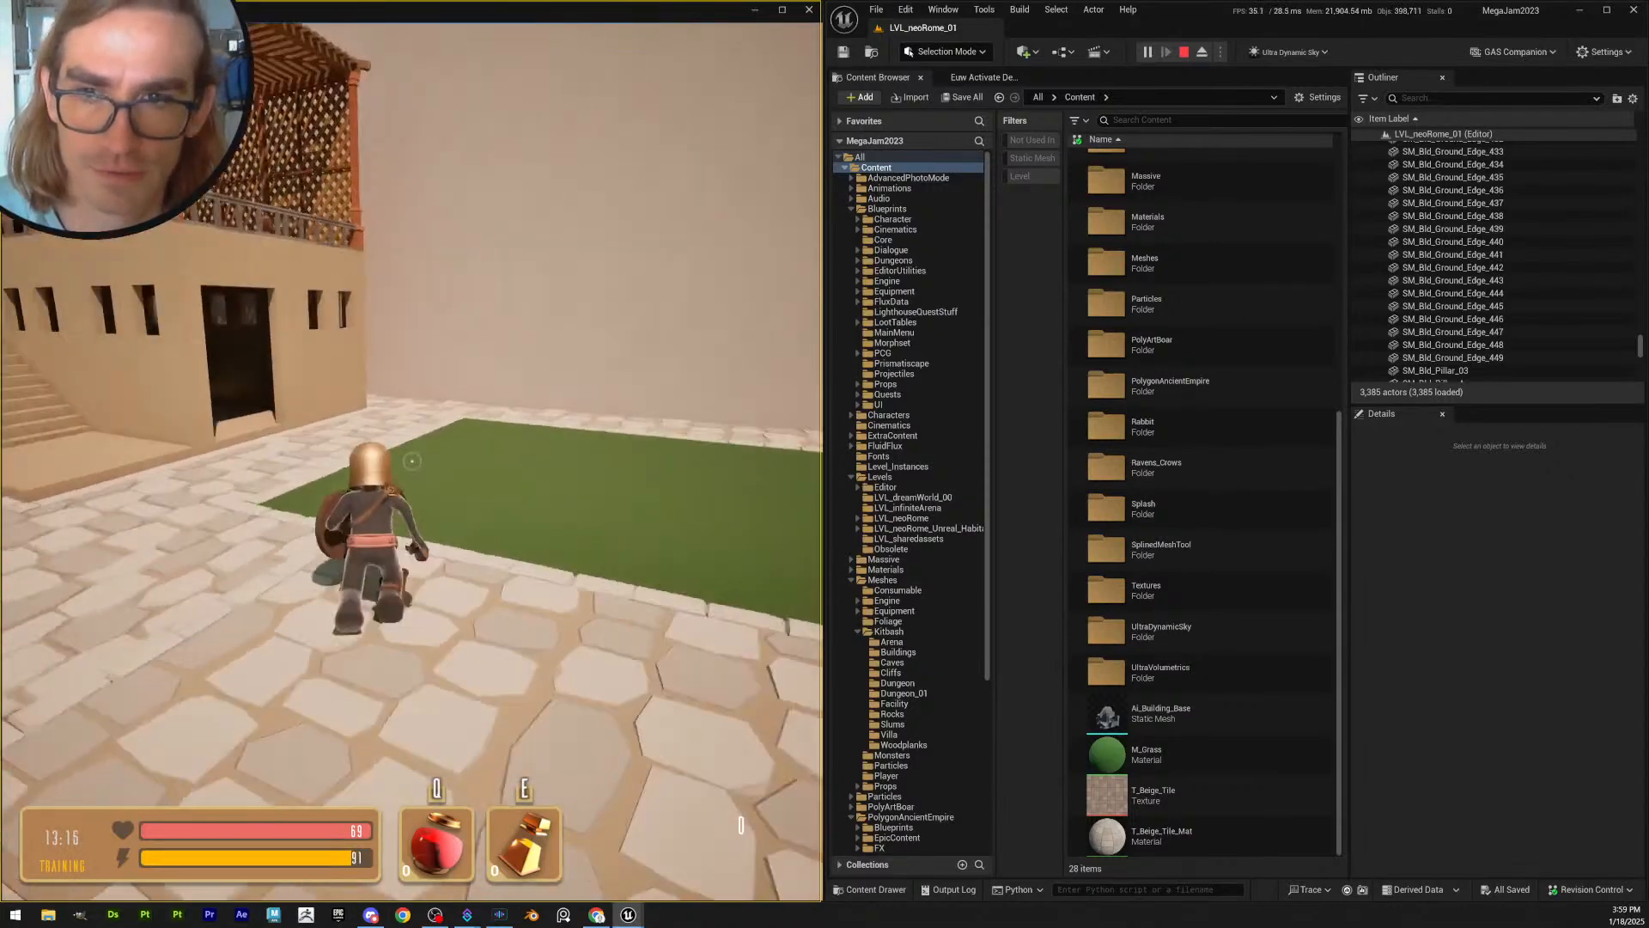
{"action": "key", "text": "w"}
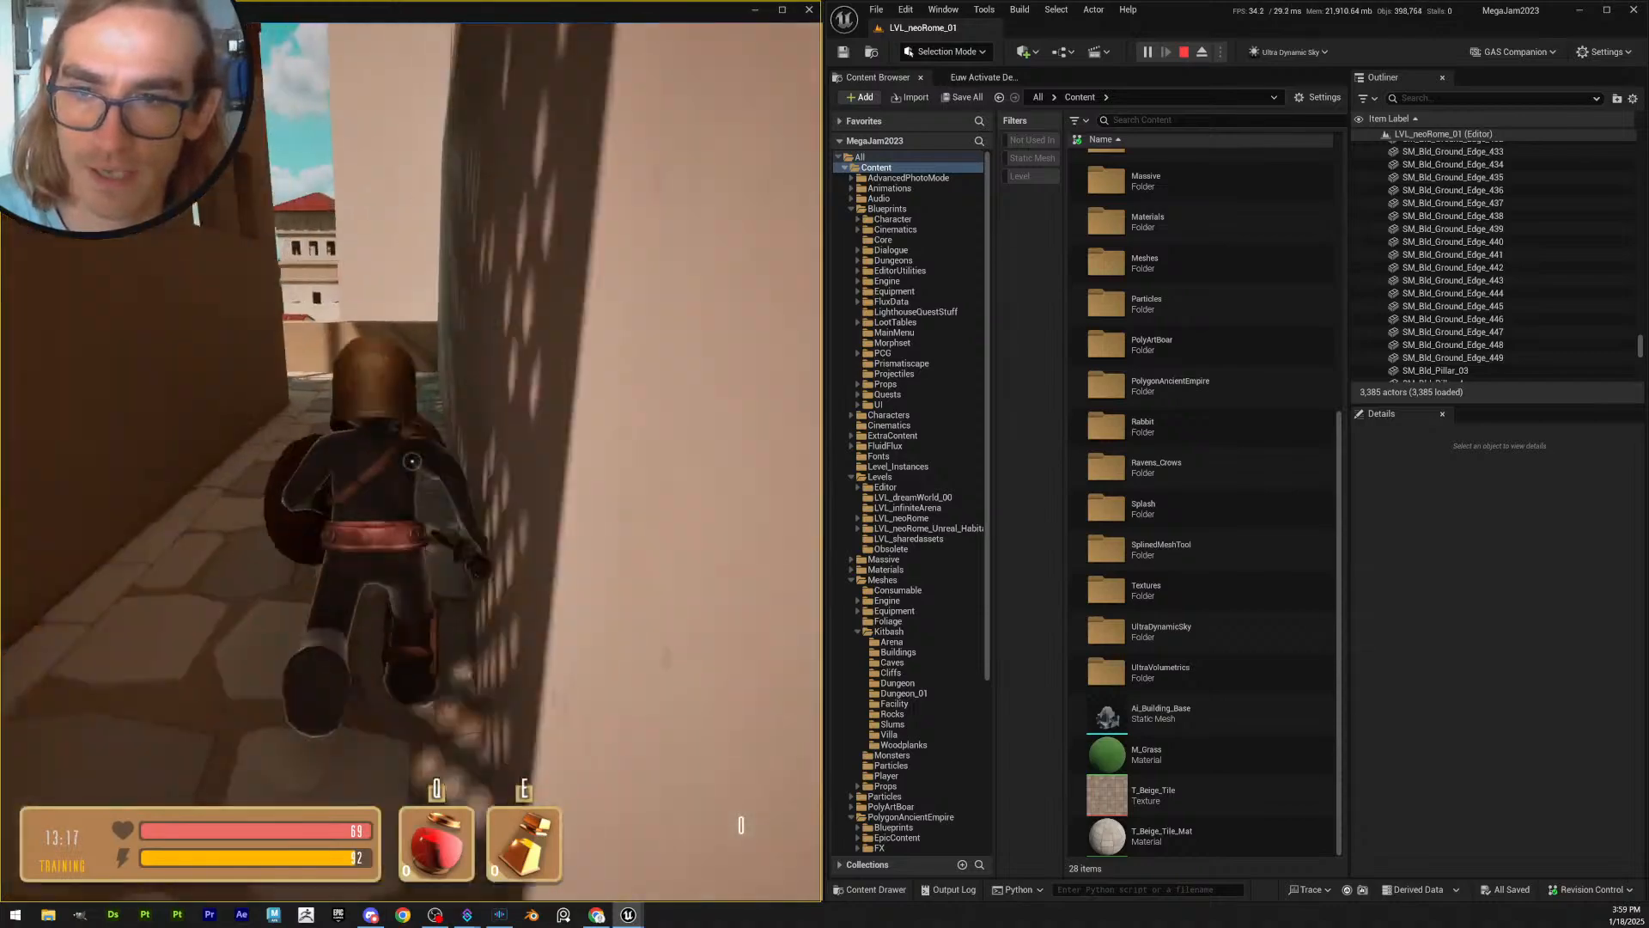
{"action": "key", "text": "w"}
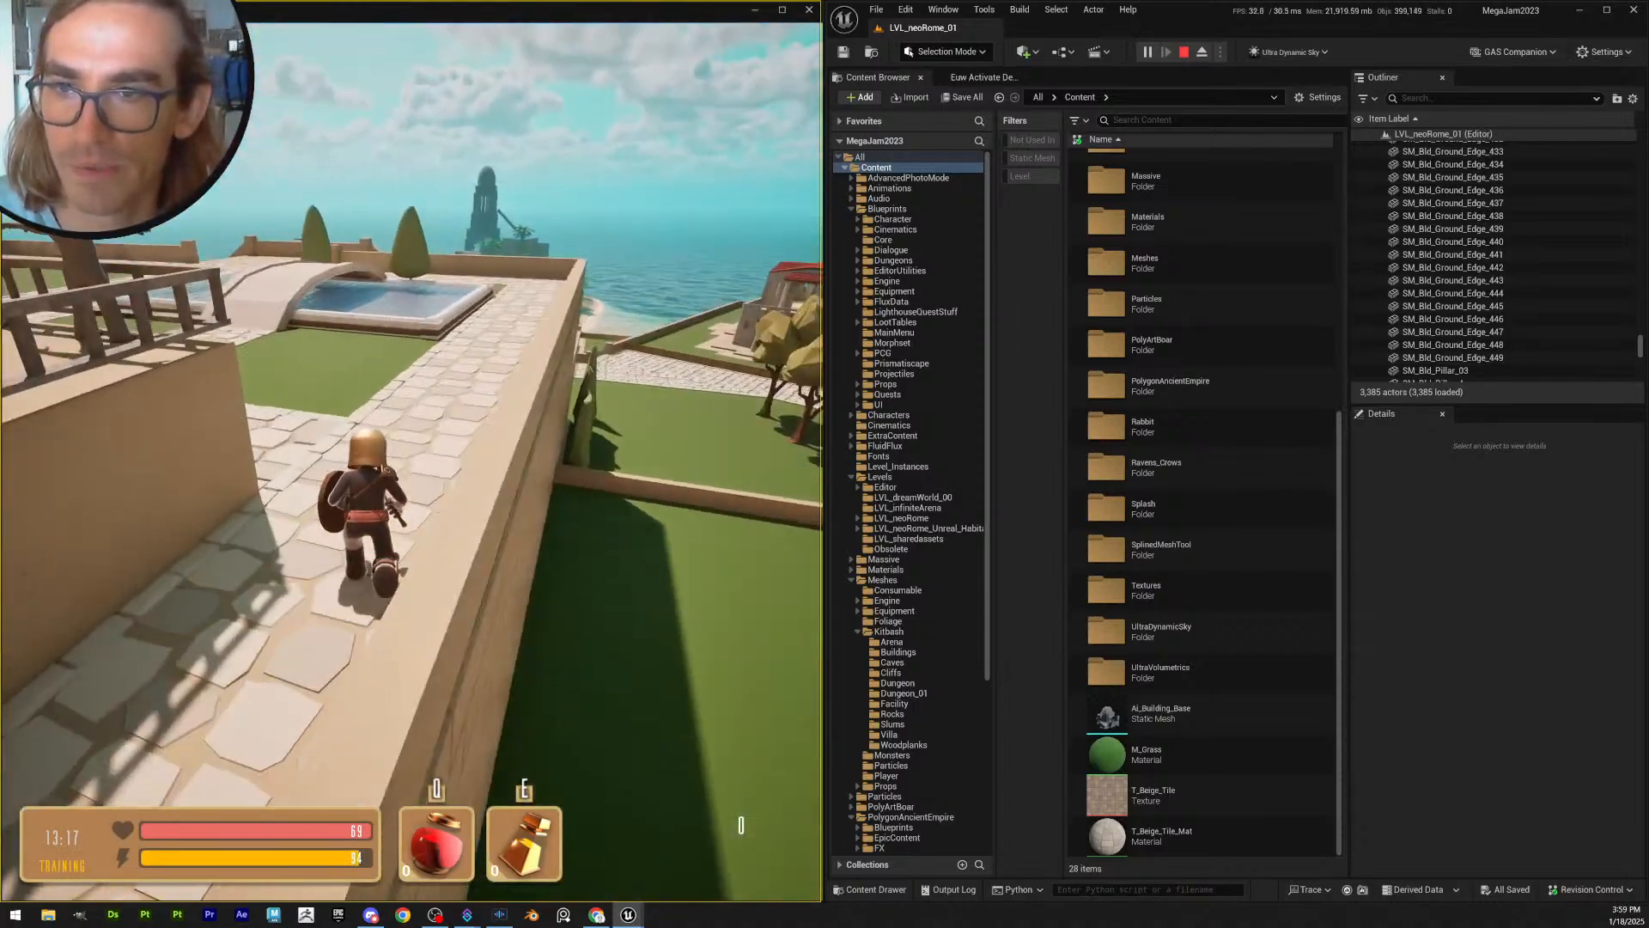
- Climb the staircase with the character and examine the pergola terrace, its lattice walls, railings and landing
{"action": "key", "text": "w"}
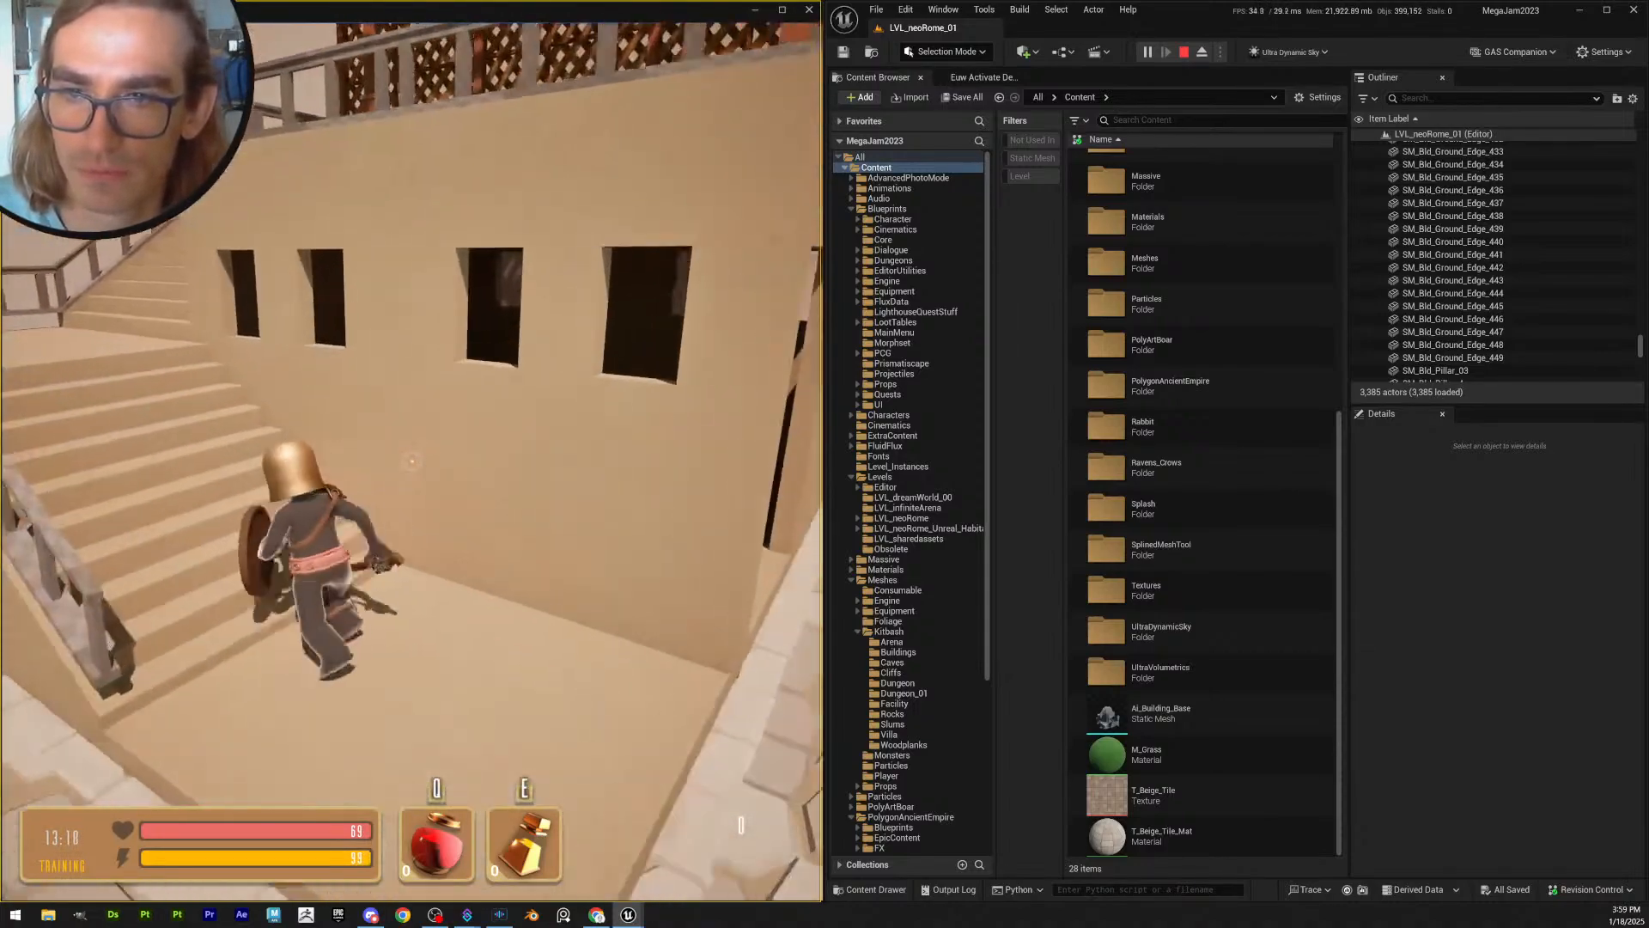
{"action": "key", "text": "w"}
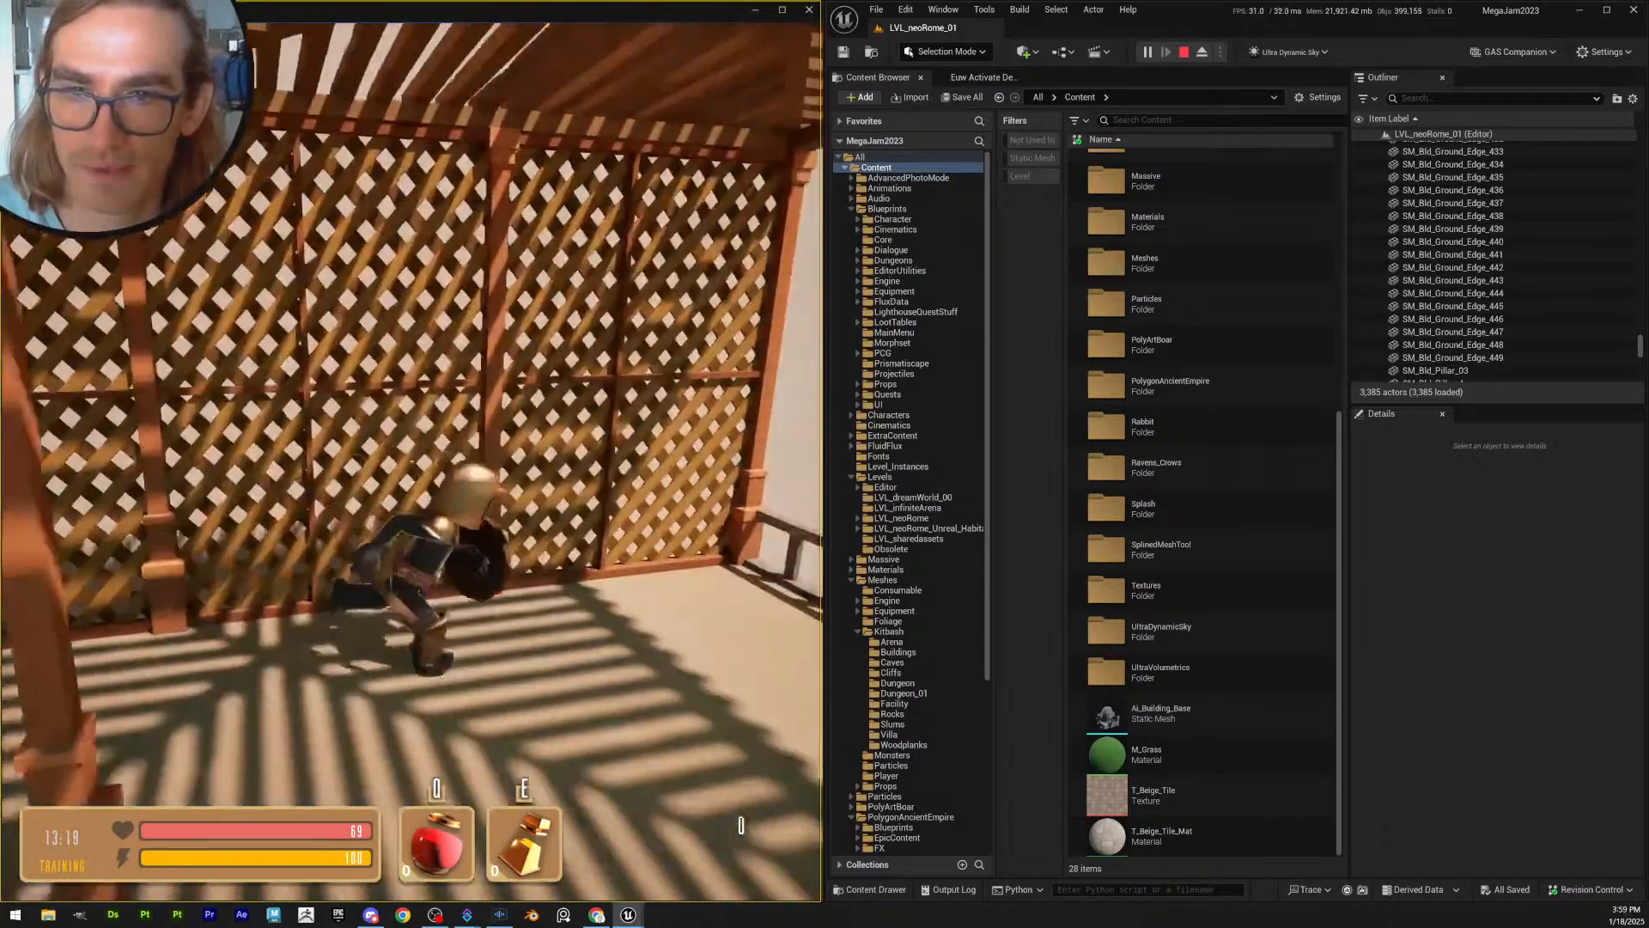
{"action": "key", "text": "w"}
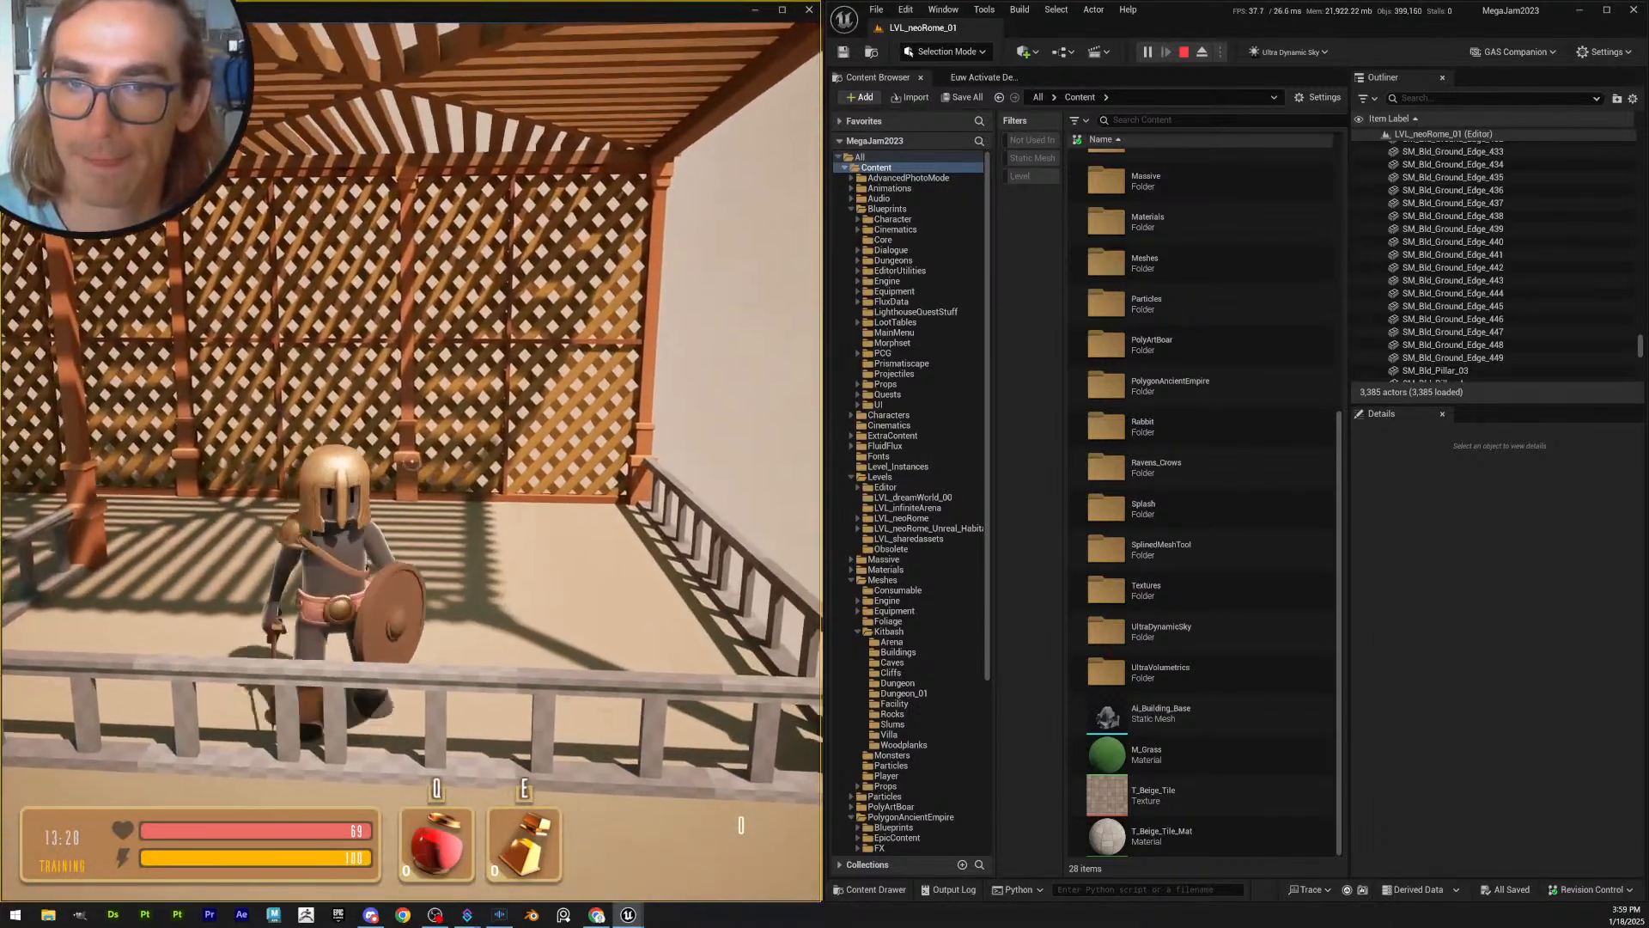
{"action": "key", "text": "w"}
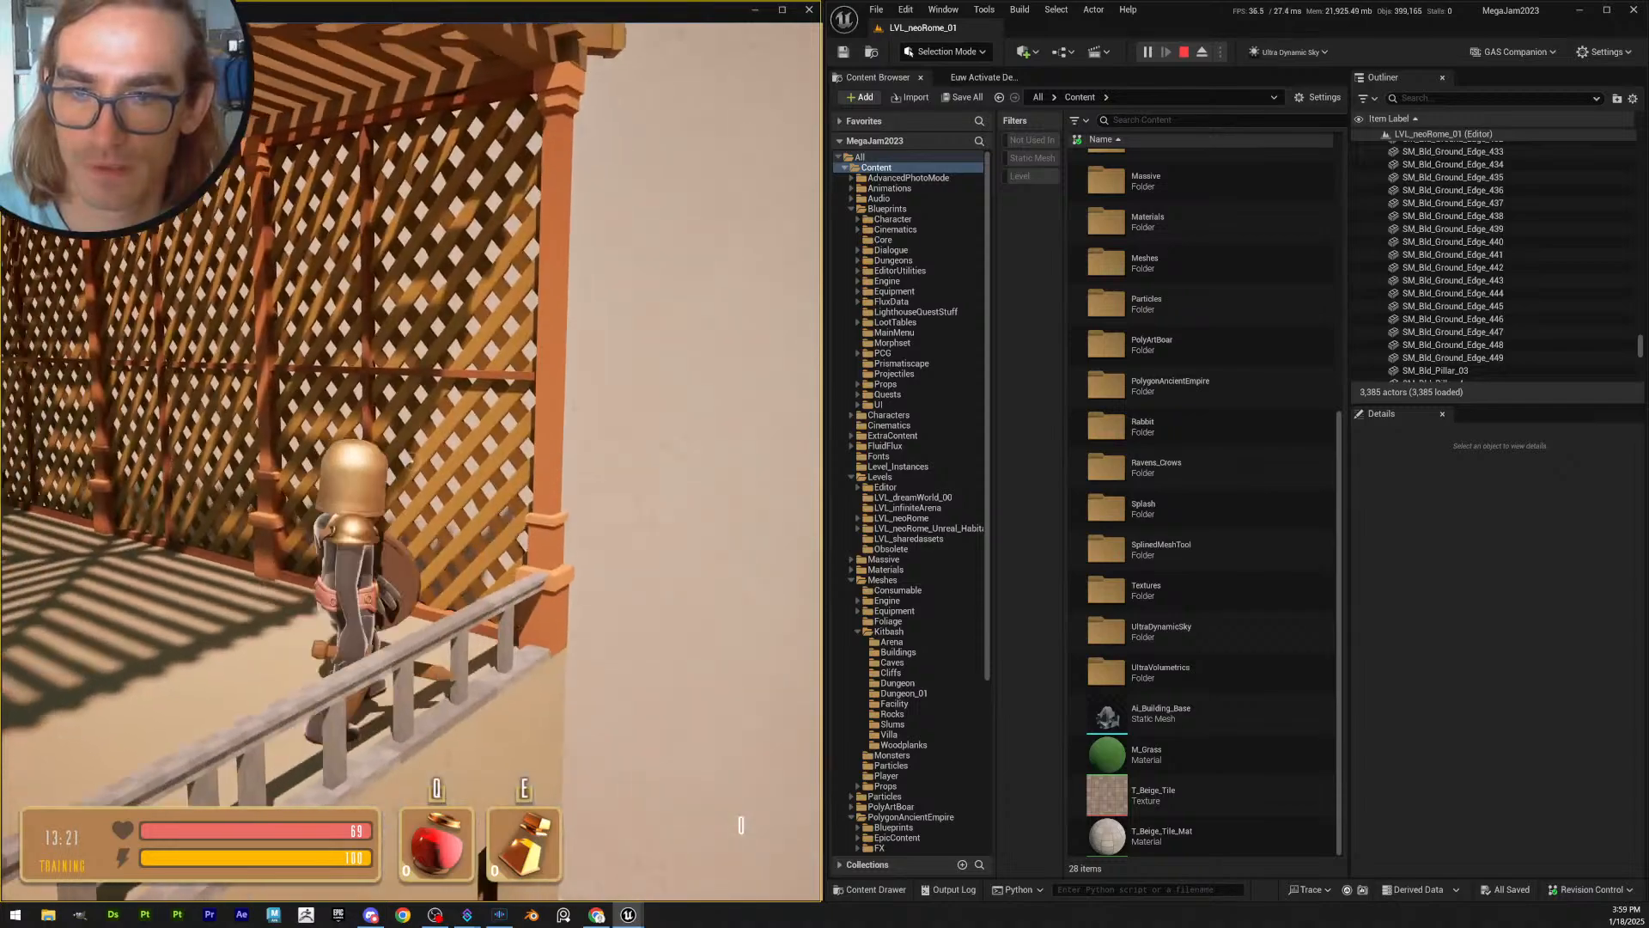
{"action": "key", "text": "w"}
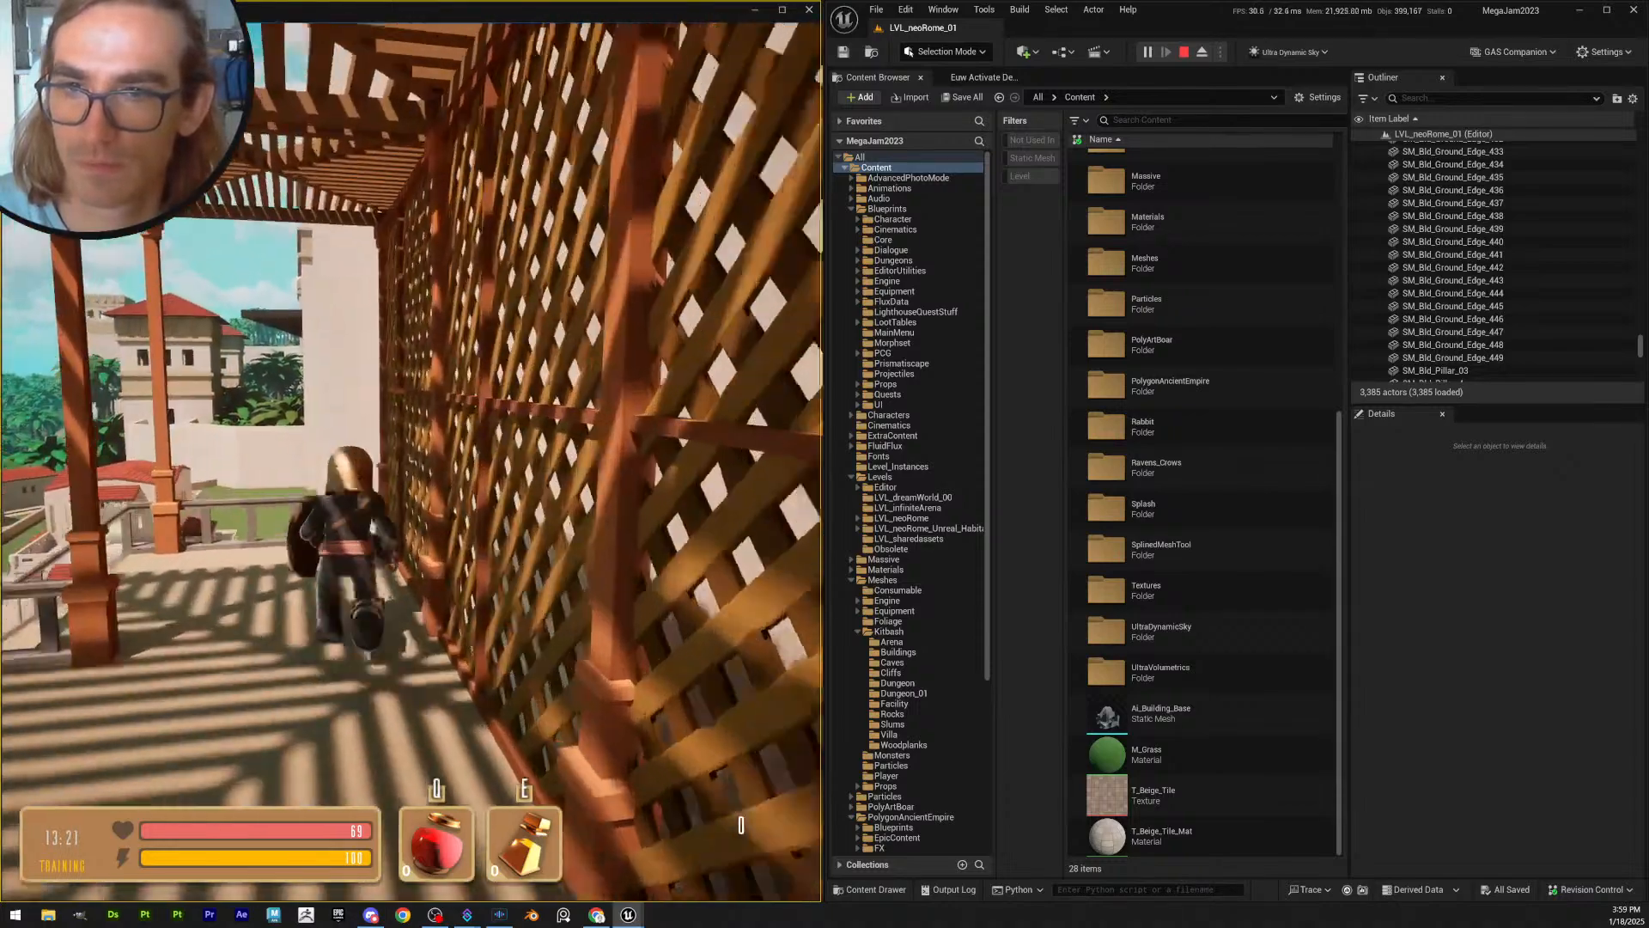
{"action": "key", "text": "a"}
{"action": "key", "text": "s"}
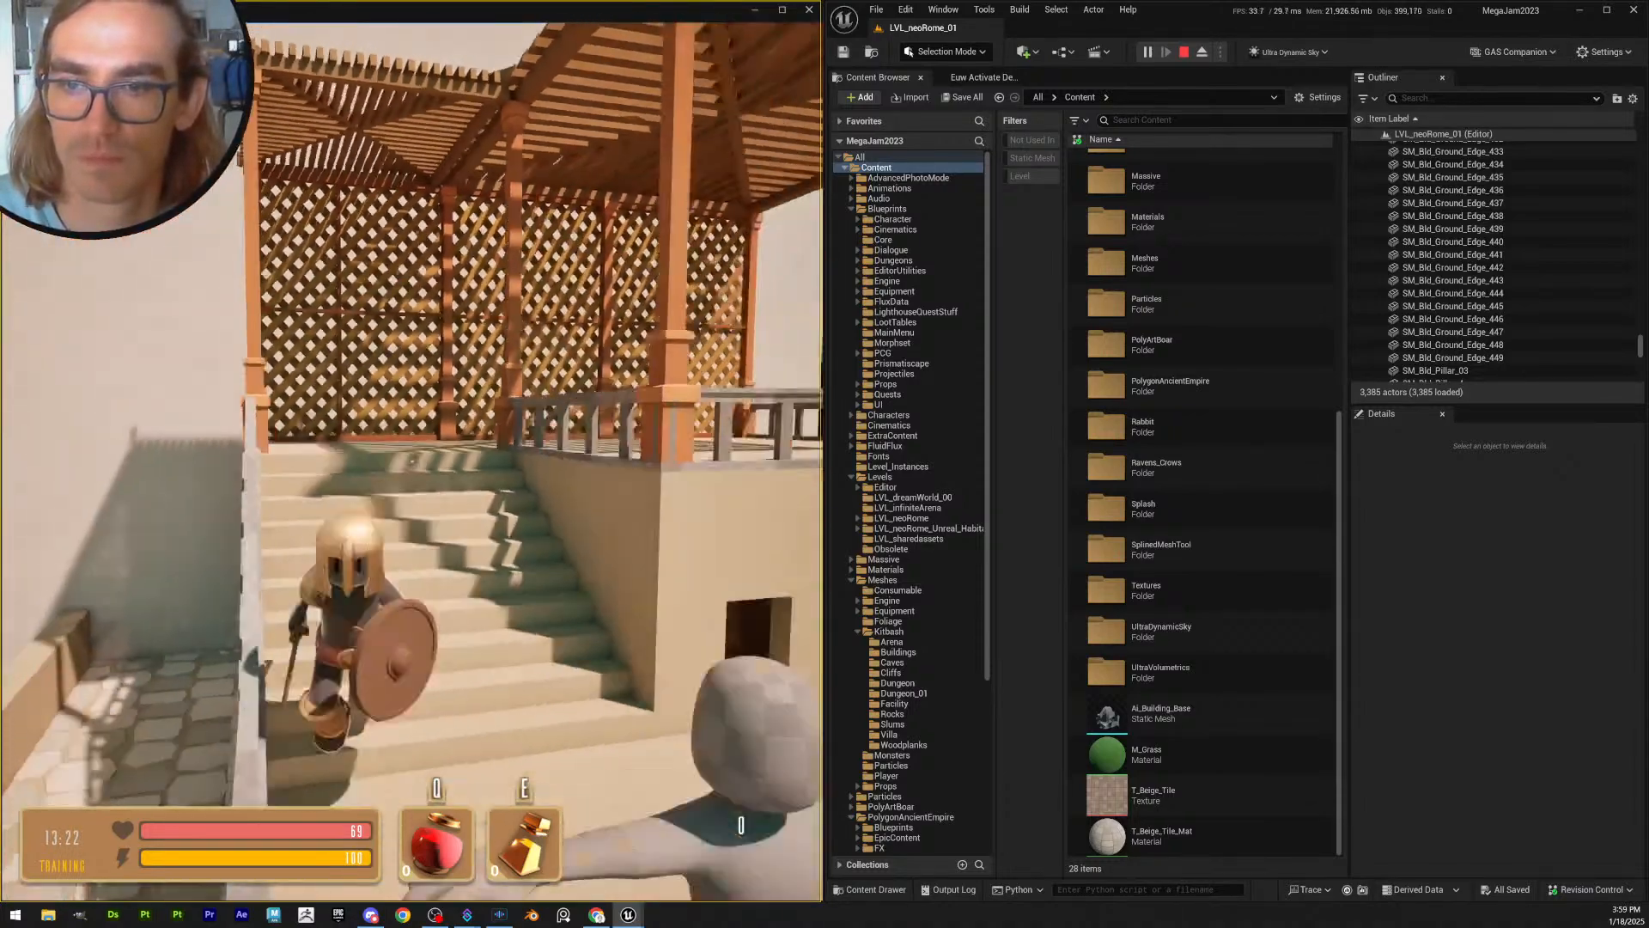
{"action": "key", "text": "w"}
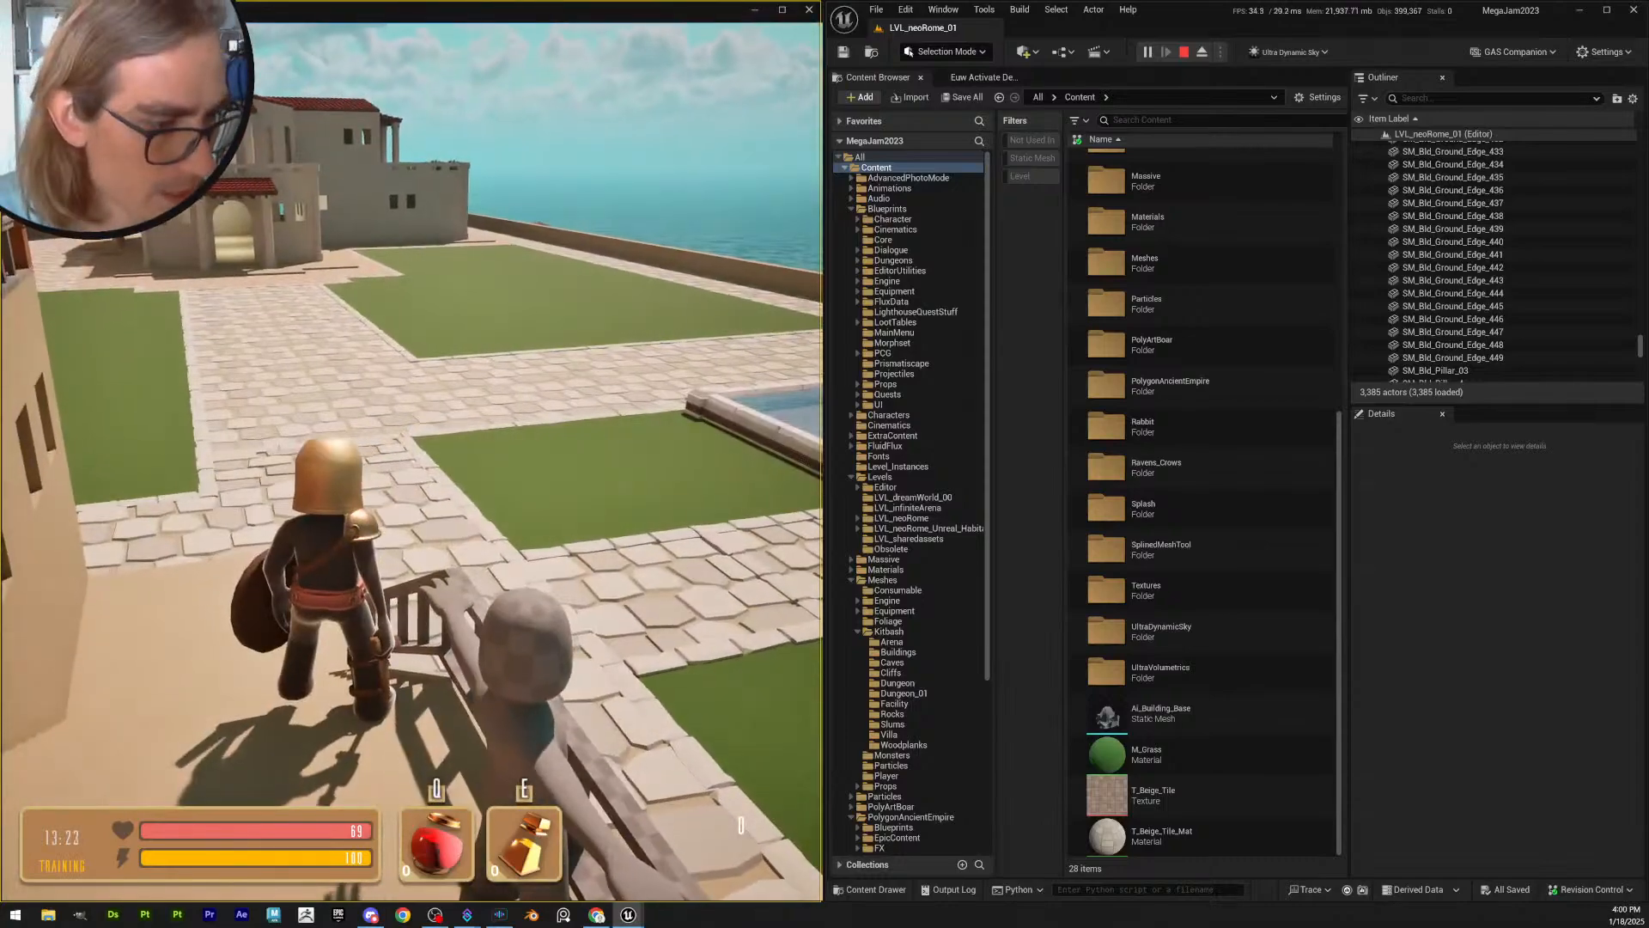
- Run across the plaza beside the pool and onto its bridge to examine the views of the pergola building and the sea
{"action": "key", "text": "w"}
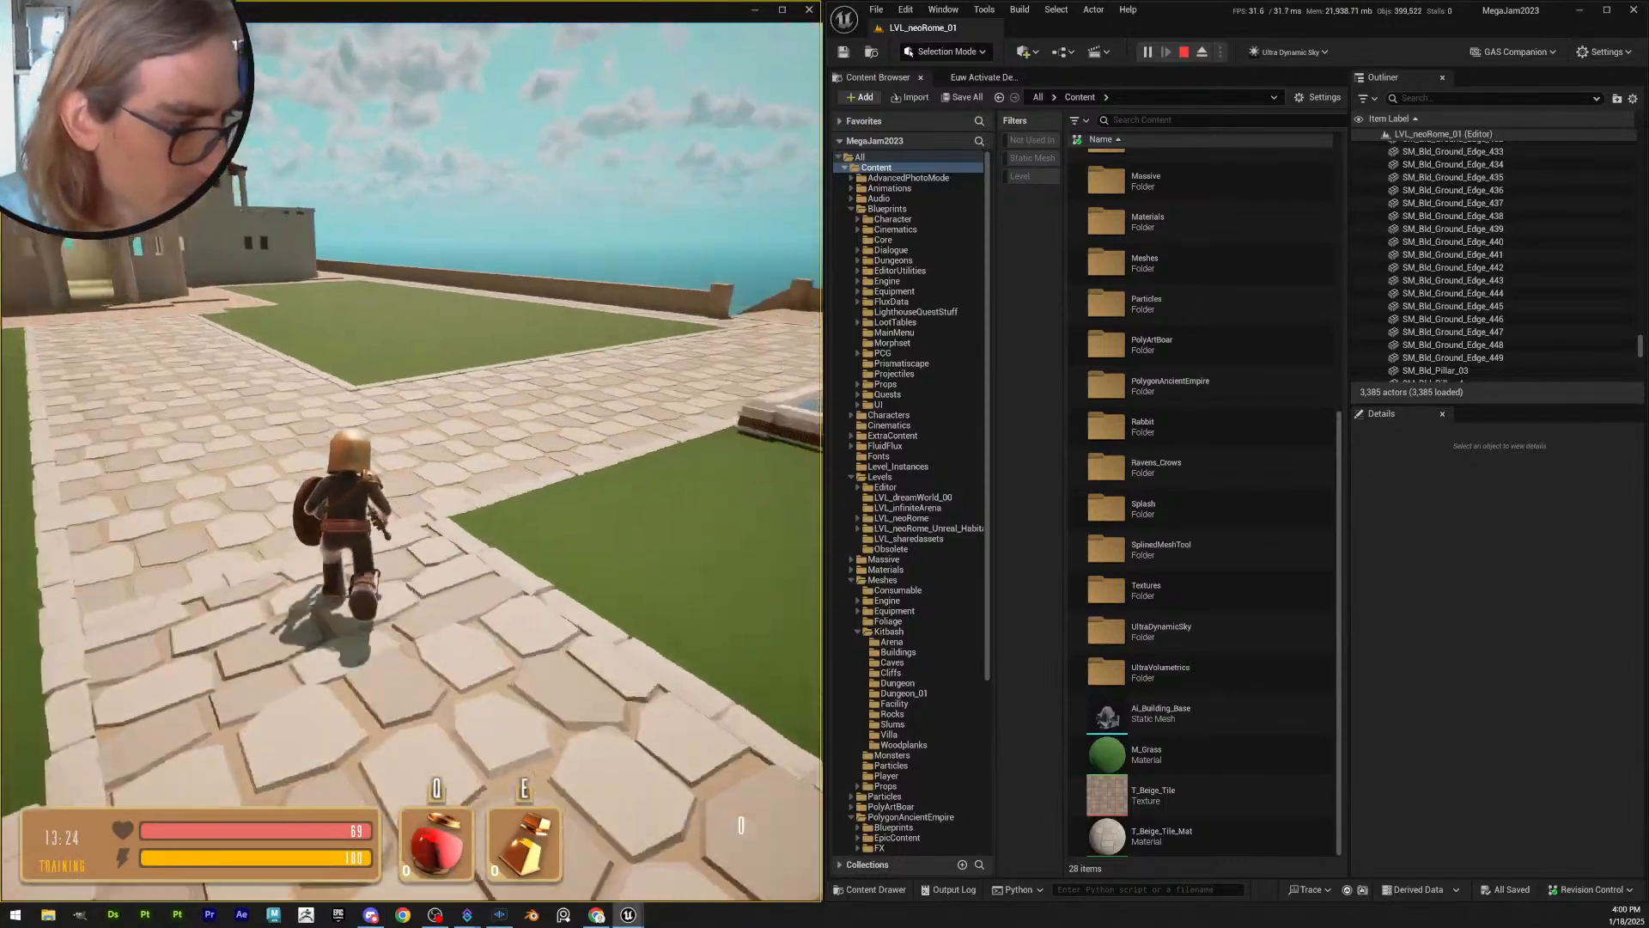
{"action": "key", "text": "w"}
{"action": "key", "text": "space"}
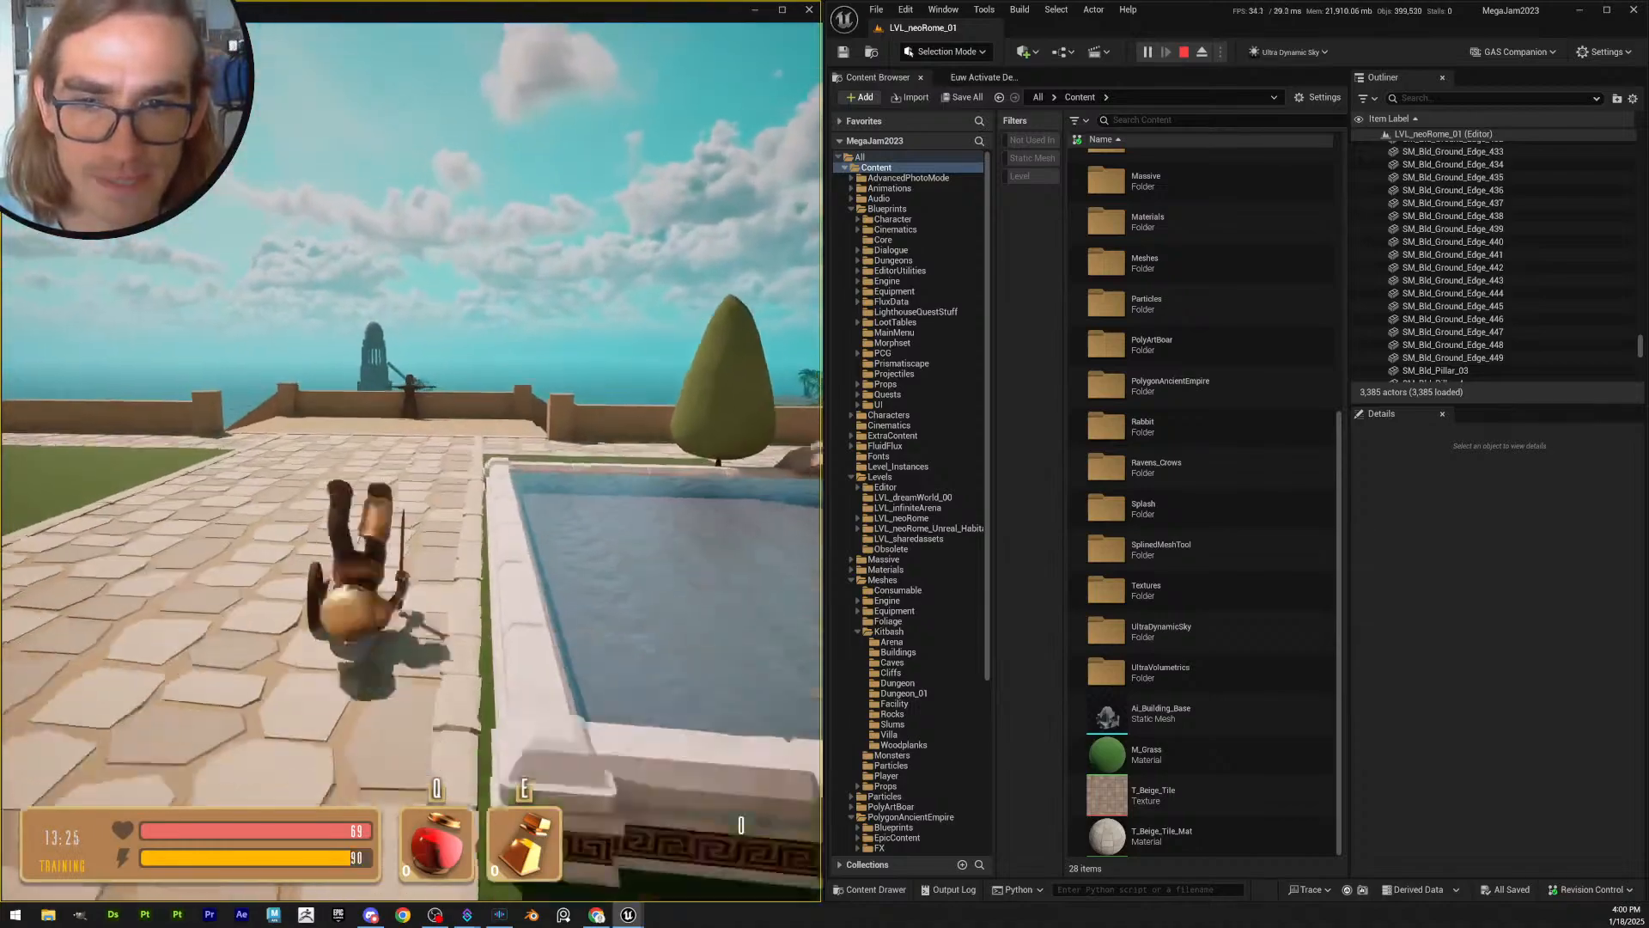
{"action": "key", "text": "w"}
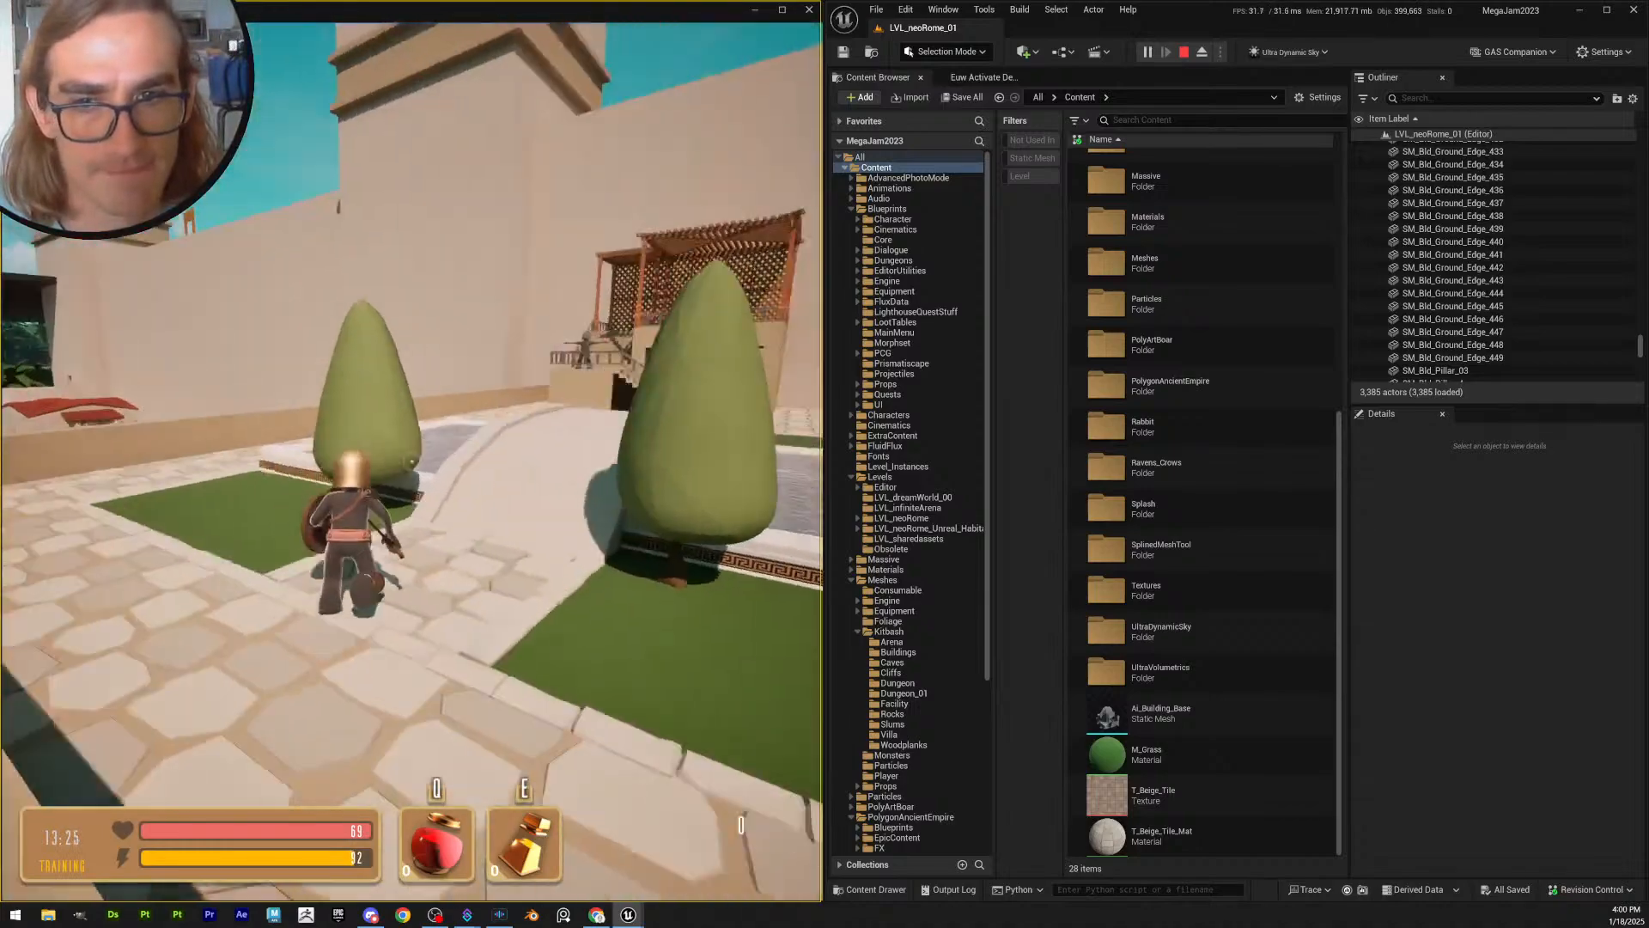
{"action": "key", "text": "w"}
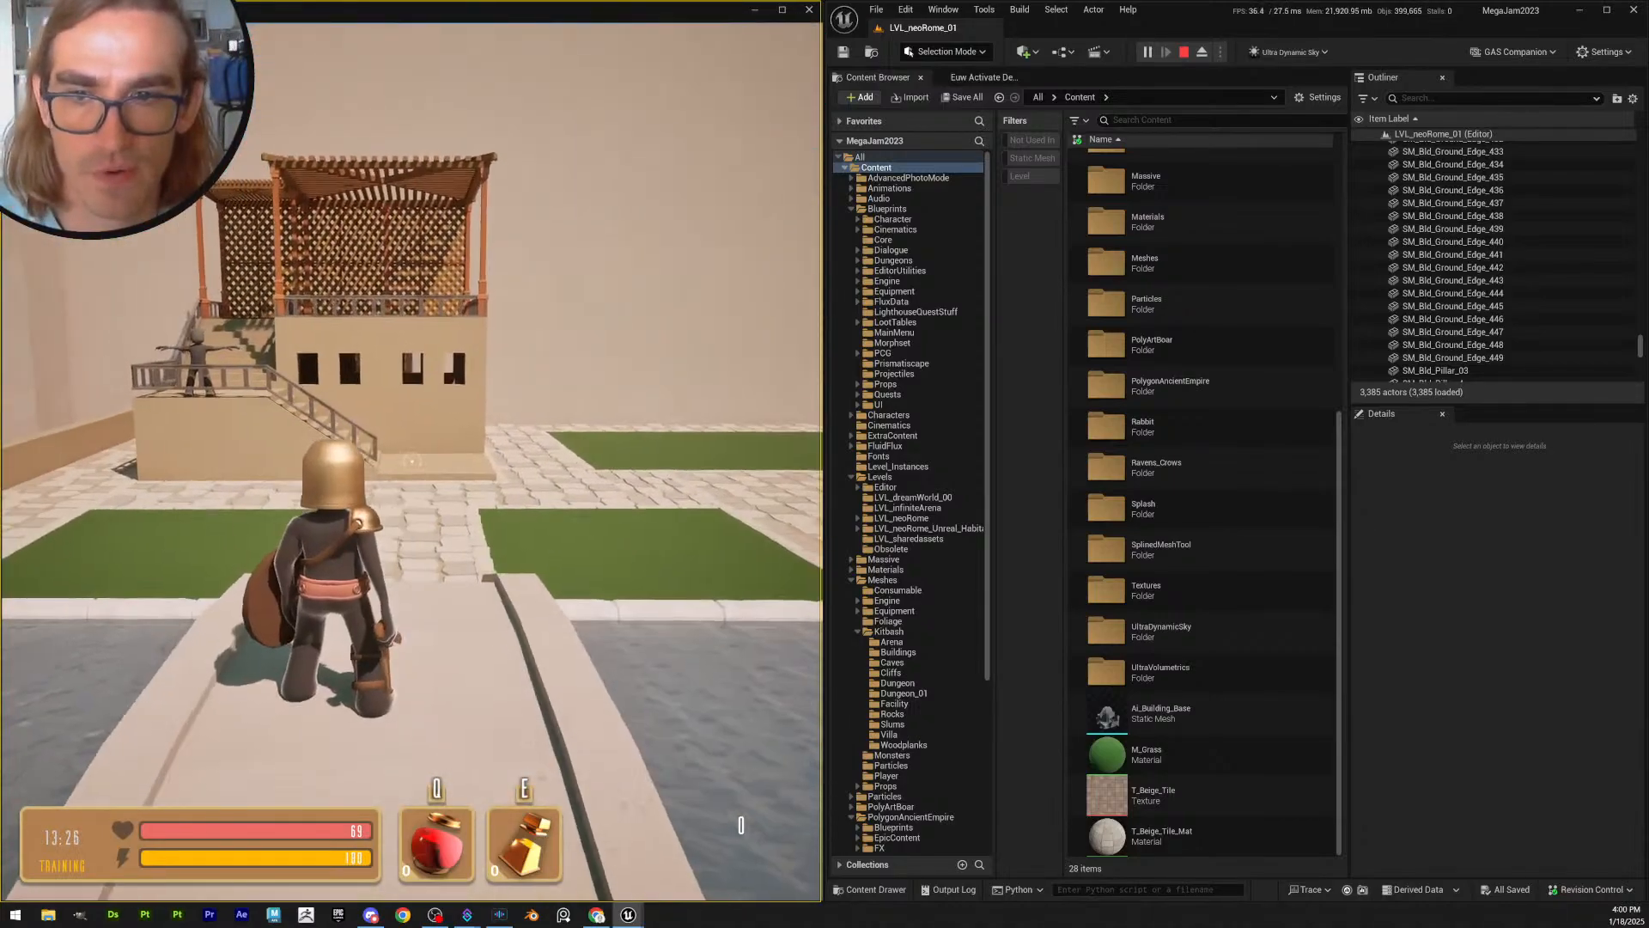
{"action": "key", "text": "w"}
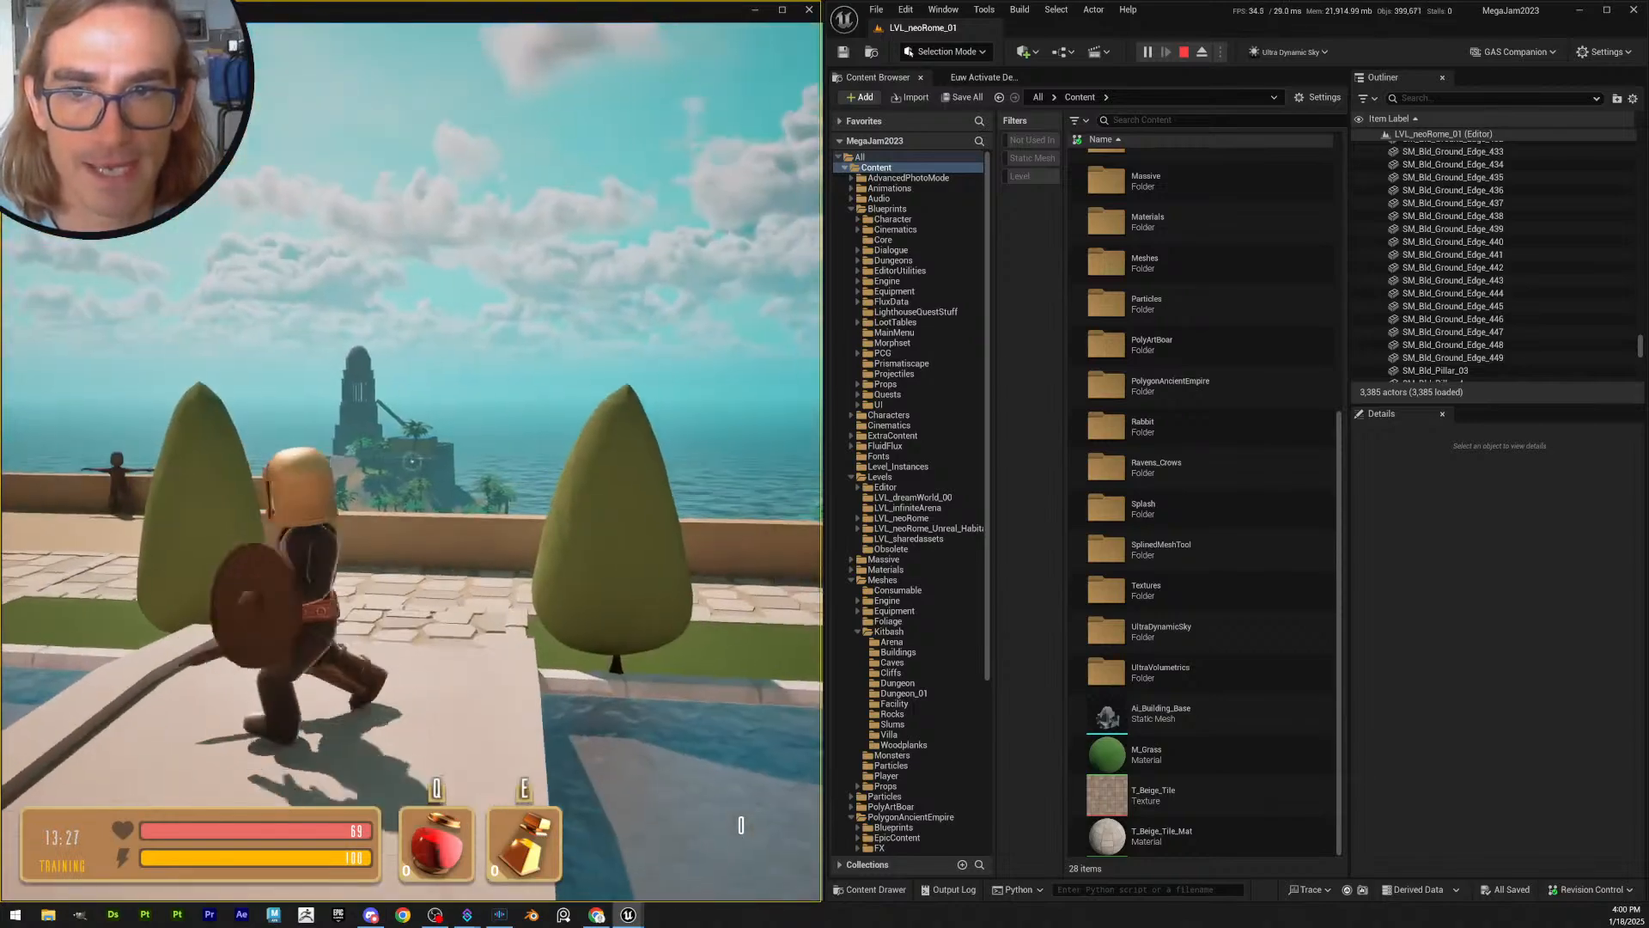
- Jump the character onto the terrace's parapet wall and examine the villas, lighthouse island and coastline below
{"action": "key", "text": "w"}
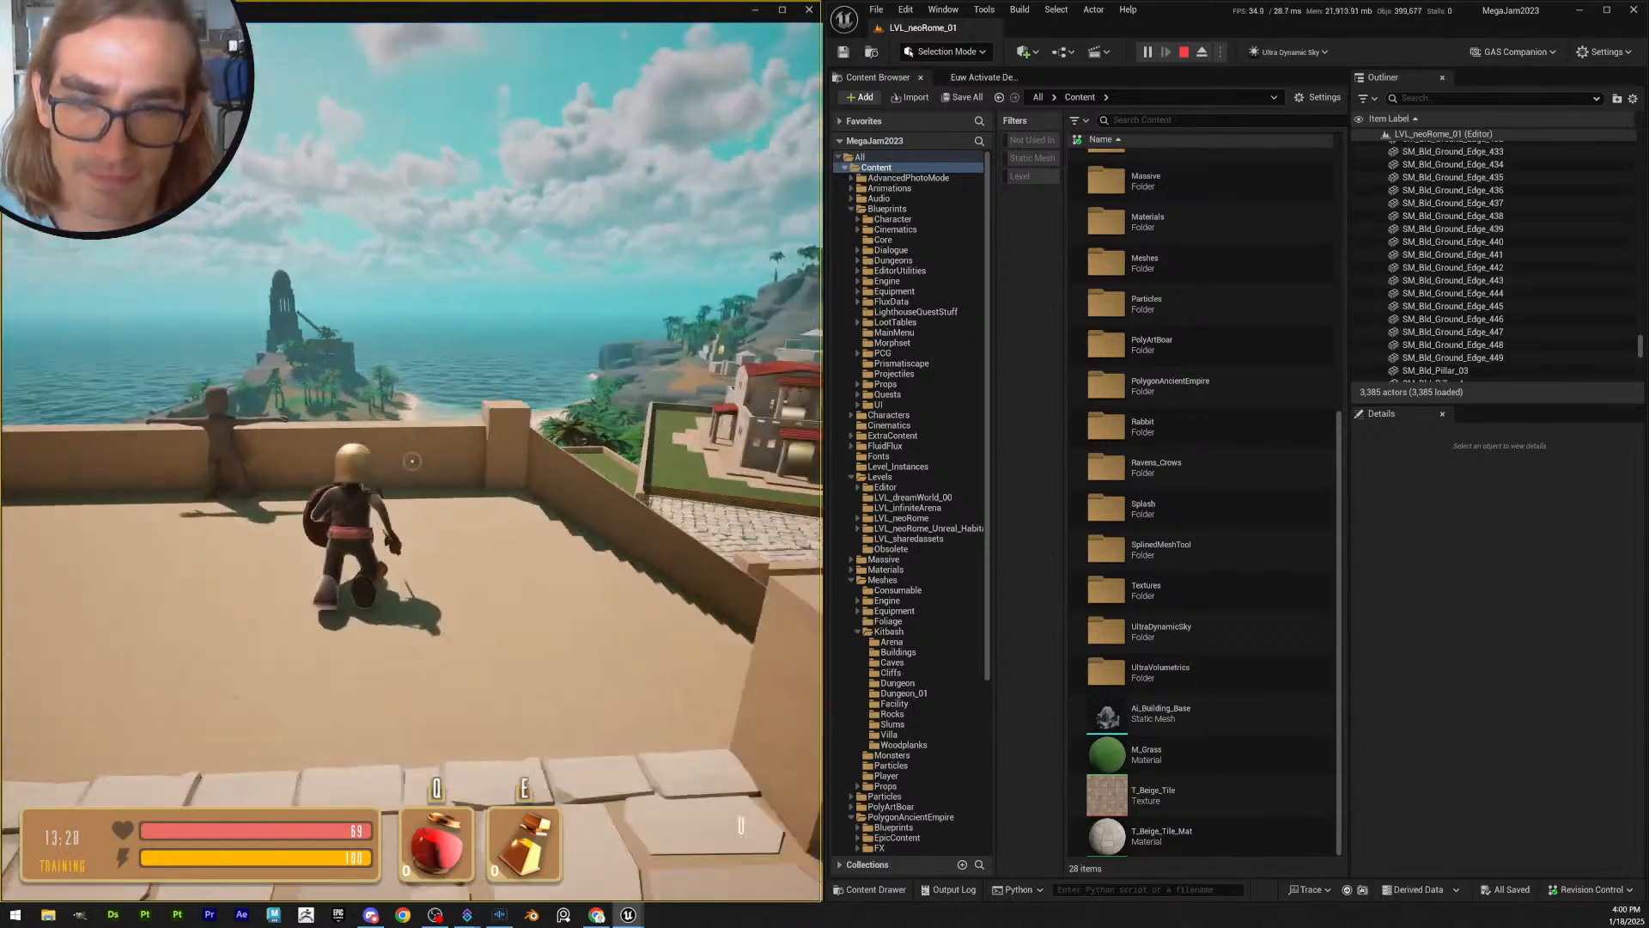
{"action": "key", "text": "w"}
{"action": "key", "text": "space"}
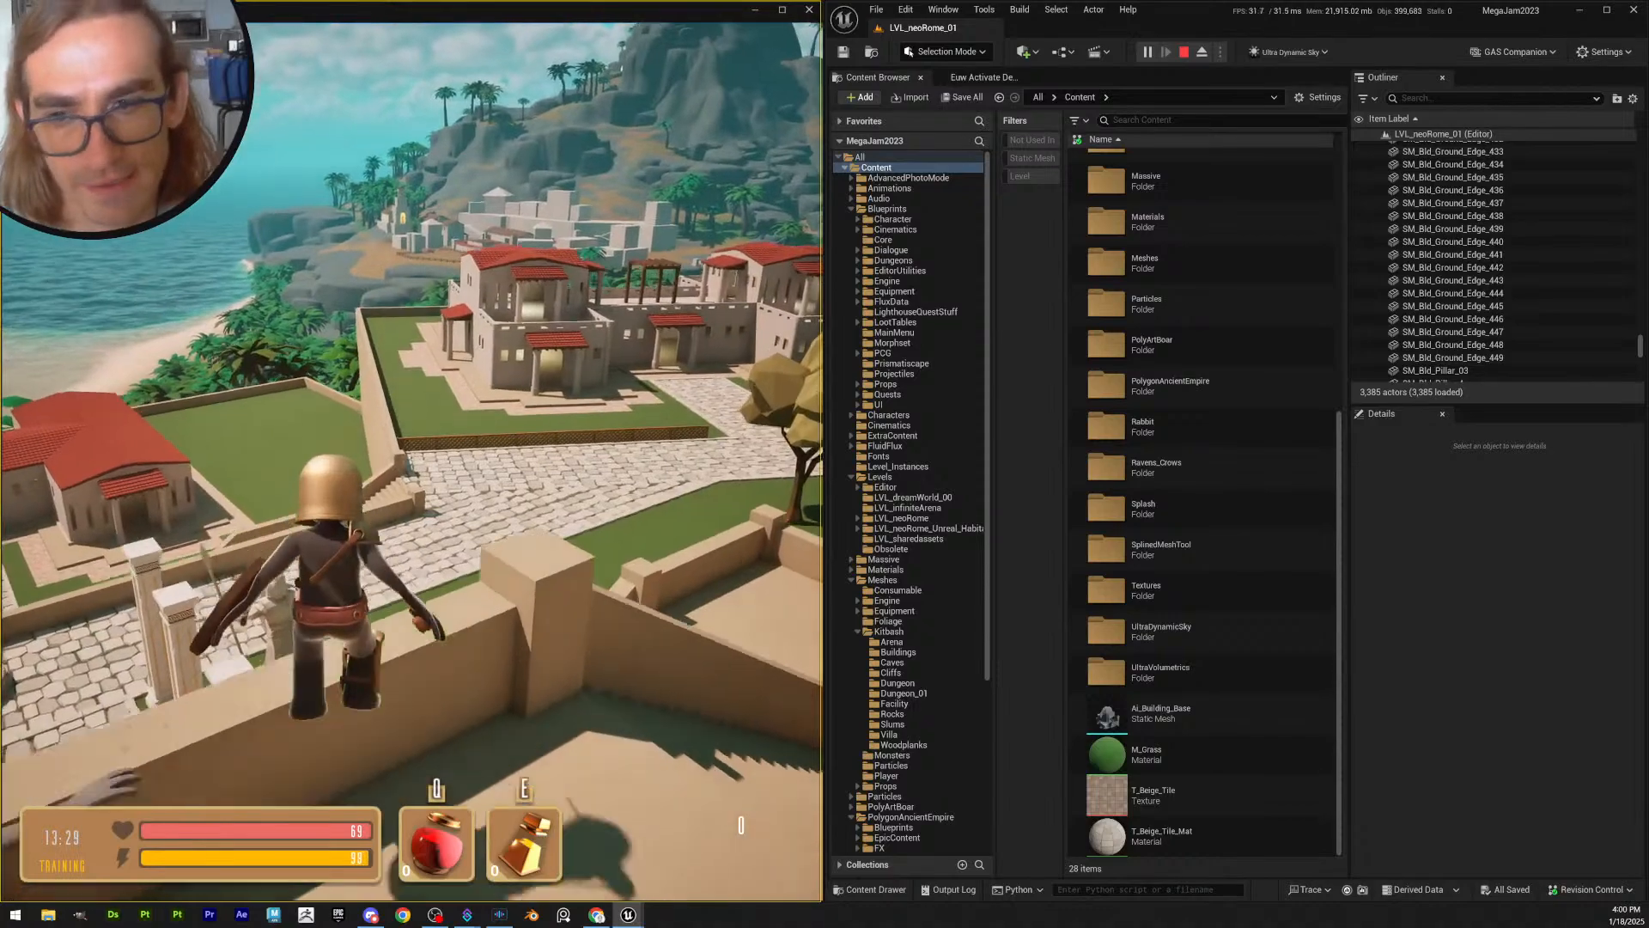
{"action": "key", "text": "space"}
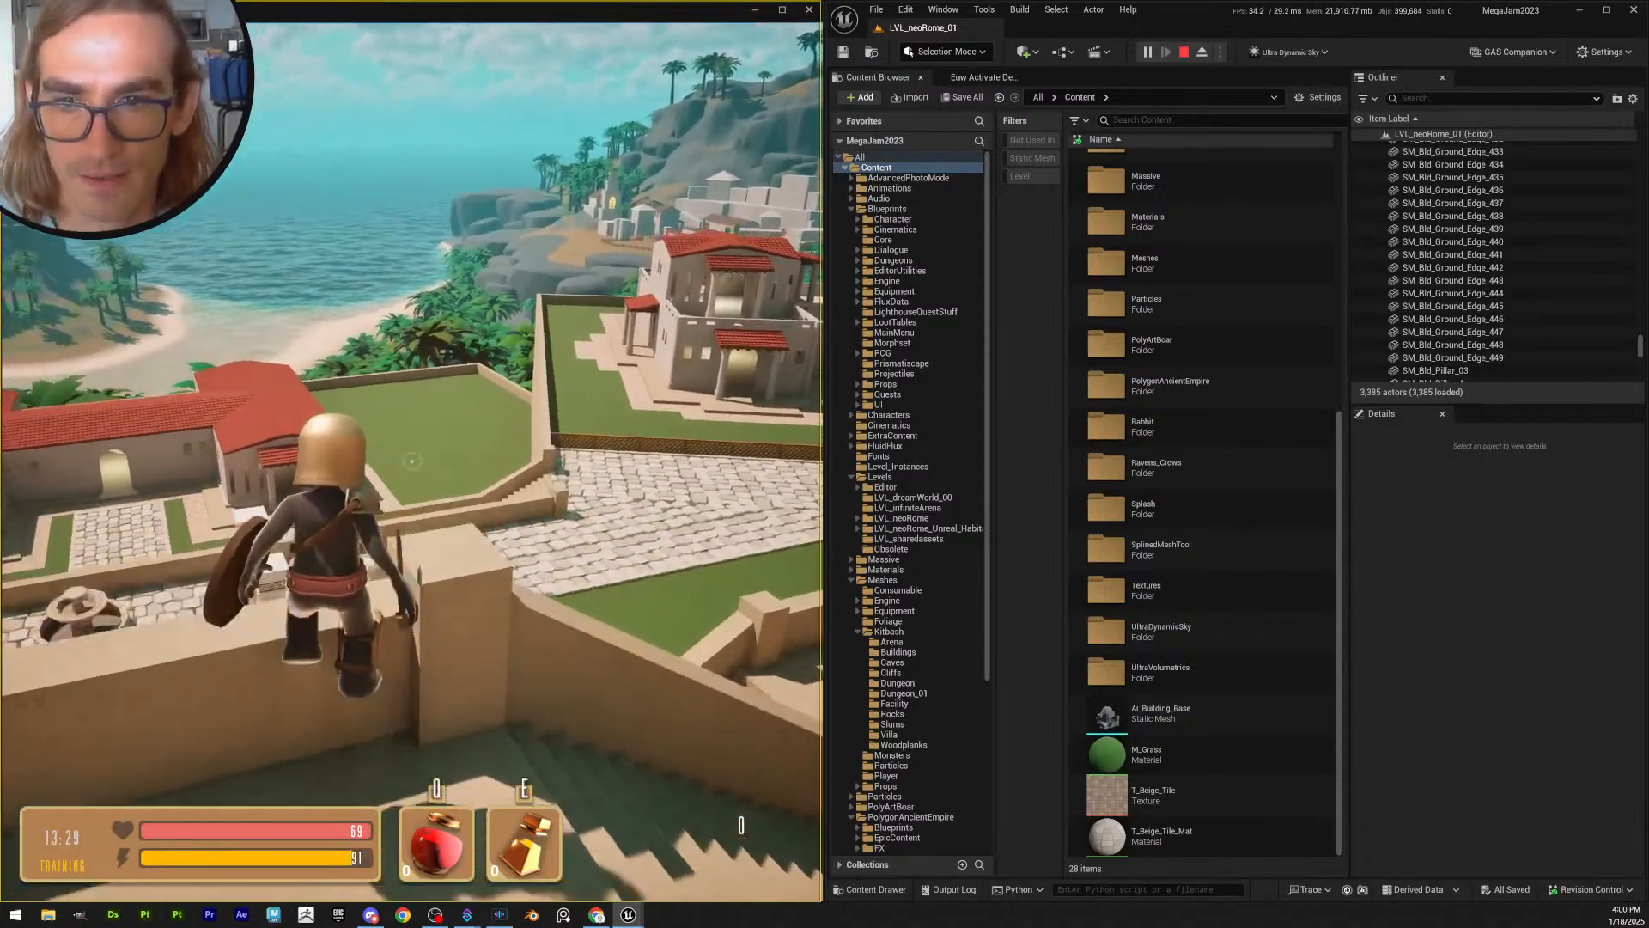
{"action": "key", "text": "w"}
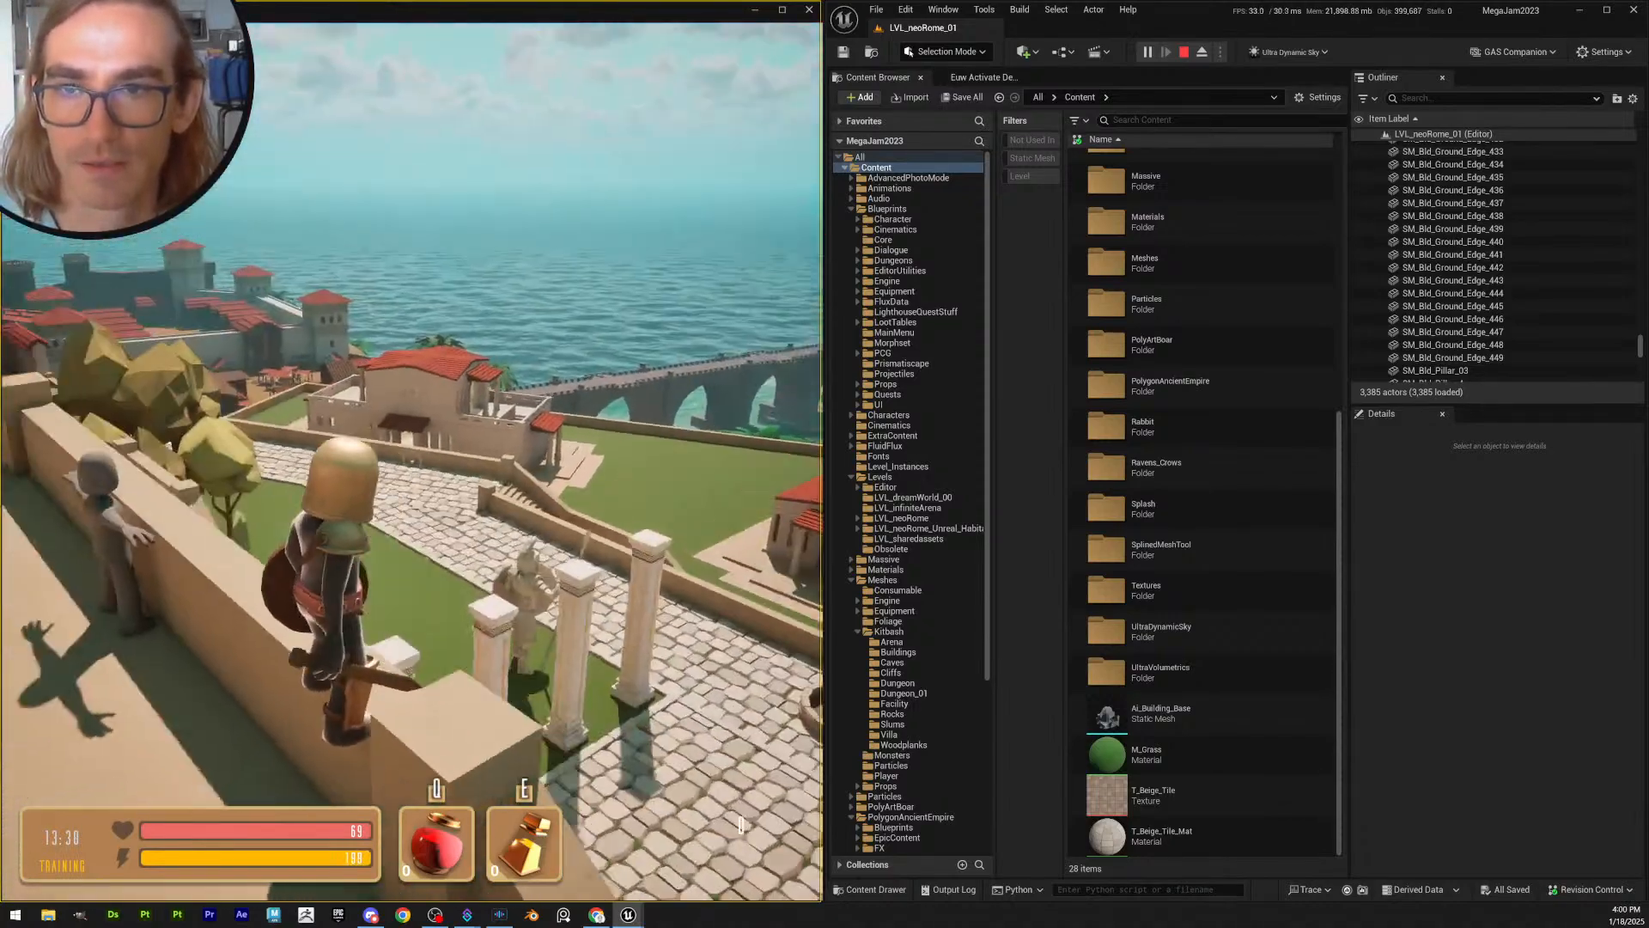
{"action": "key", "text": "w"}
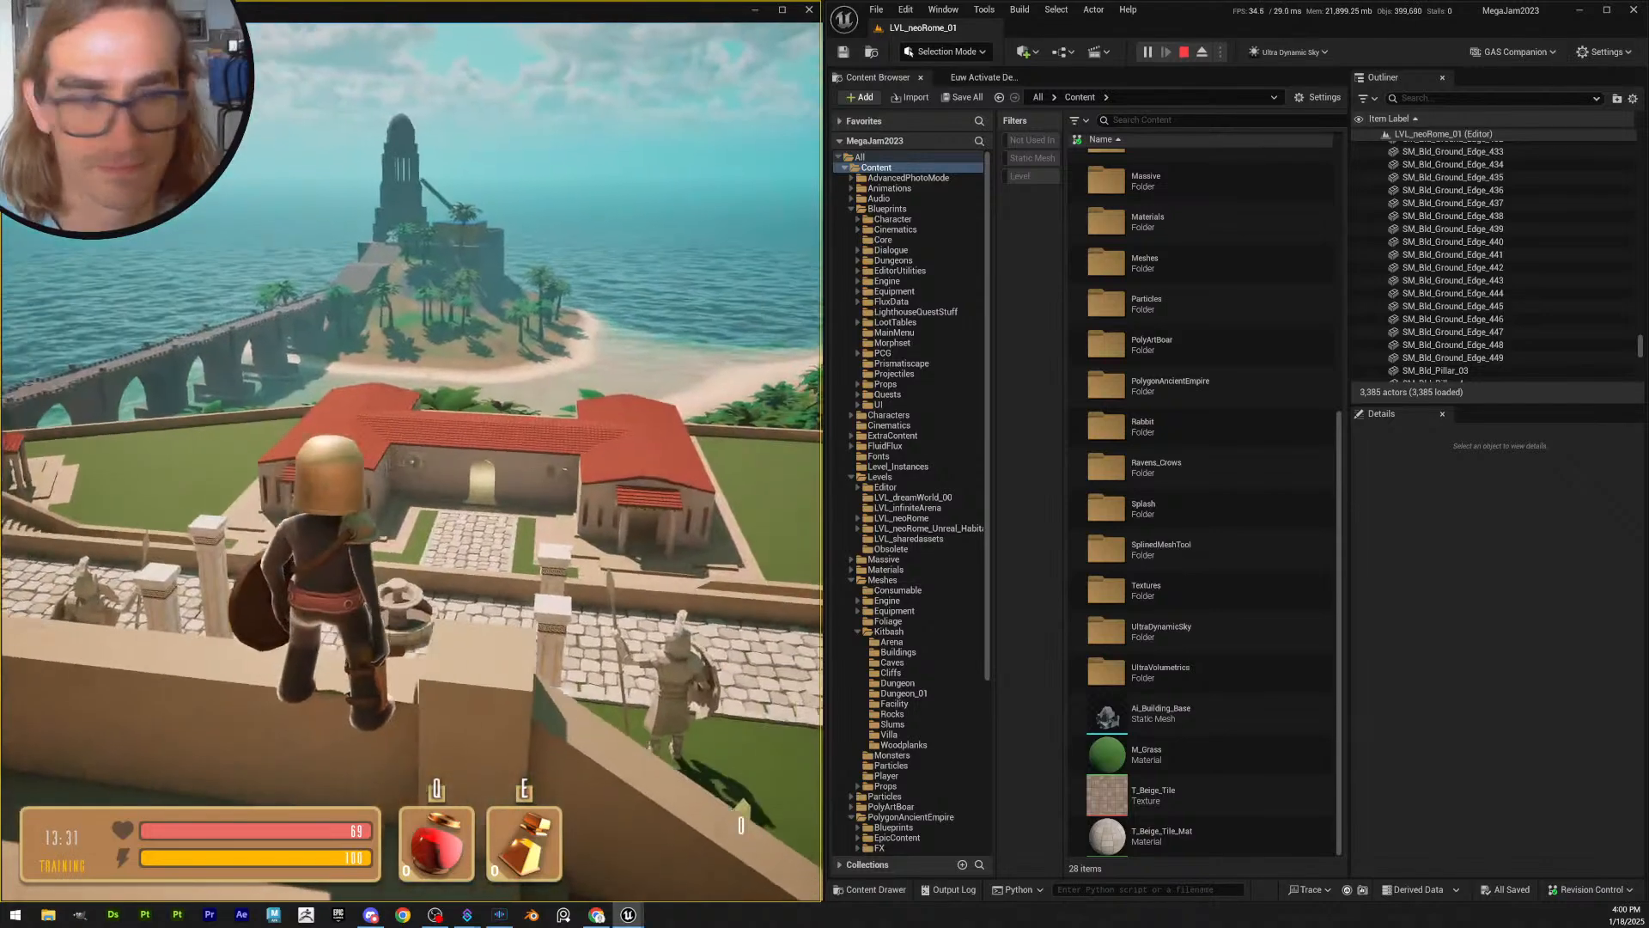
{"action": "key", "text": "w"}
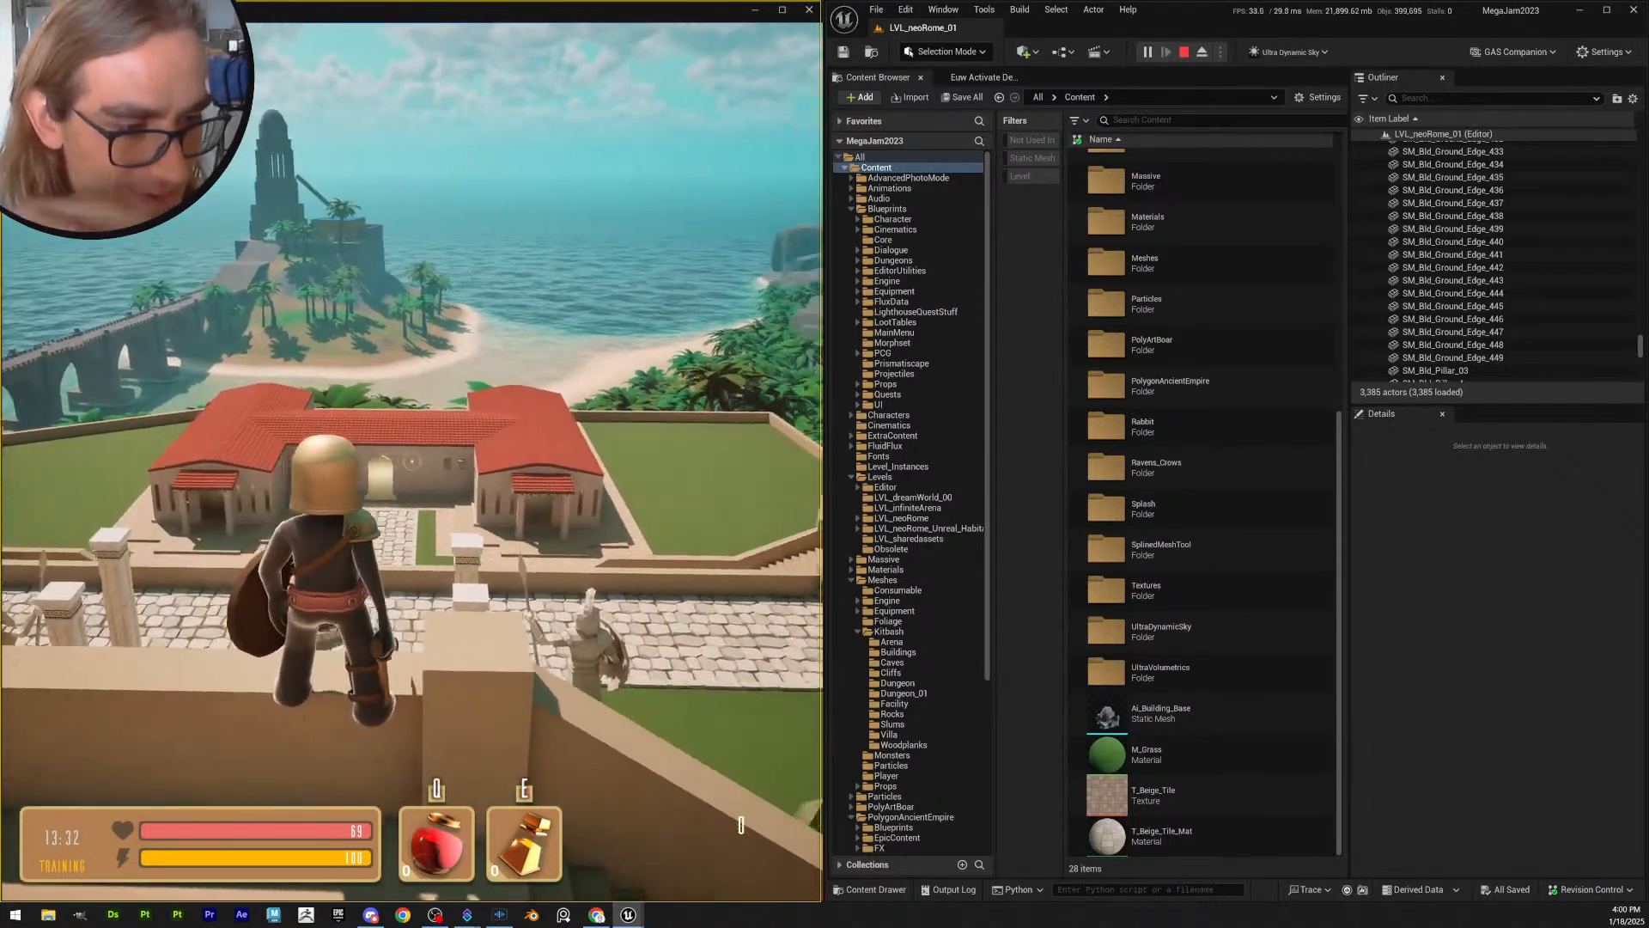
{"action": "key", "text": "w"}
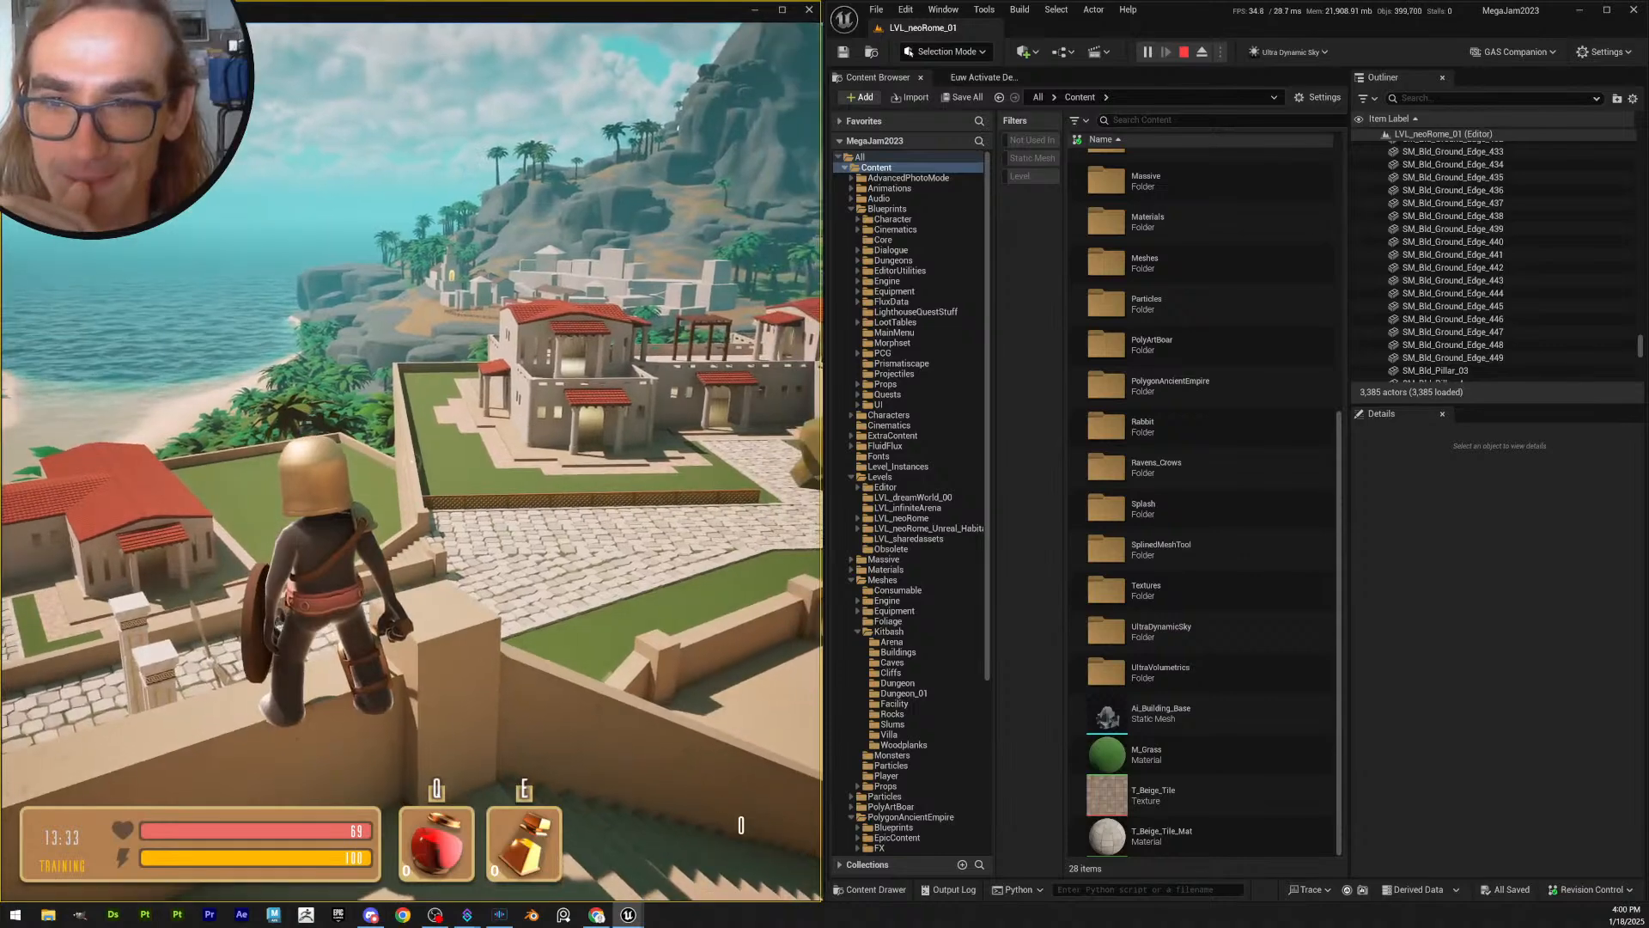
- Run the character from the parapet across the plaza onto the pool's bridge, and end the play session
{"action": "mouse_move", "coordinate": [412, 464]}
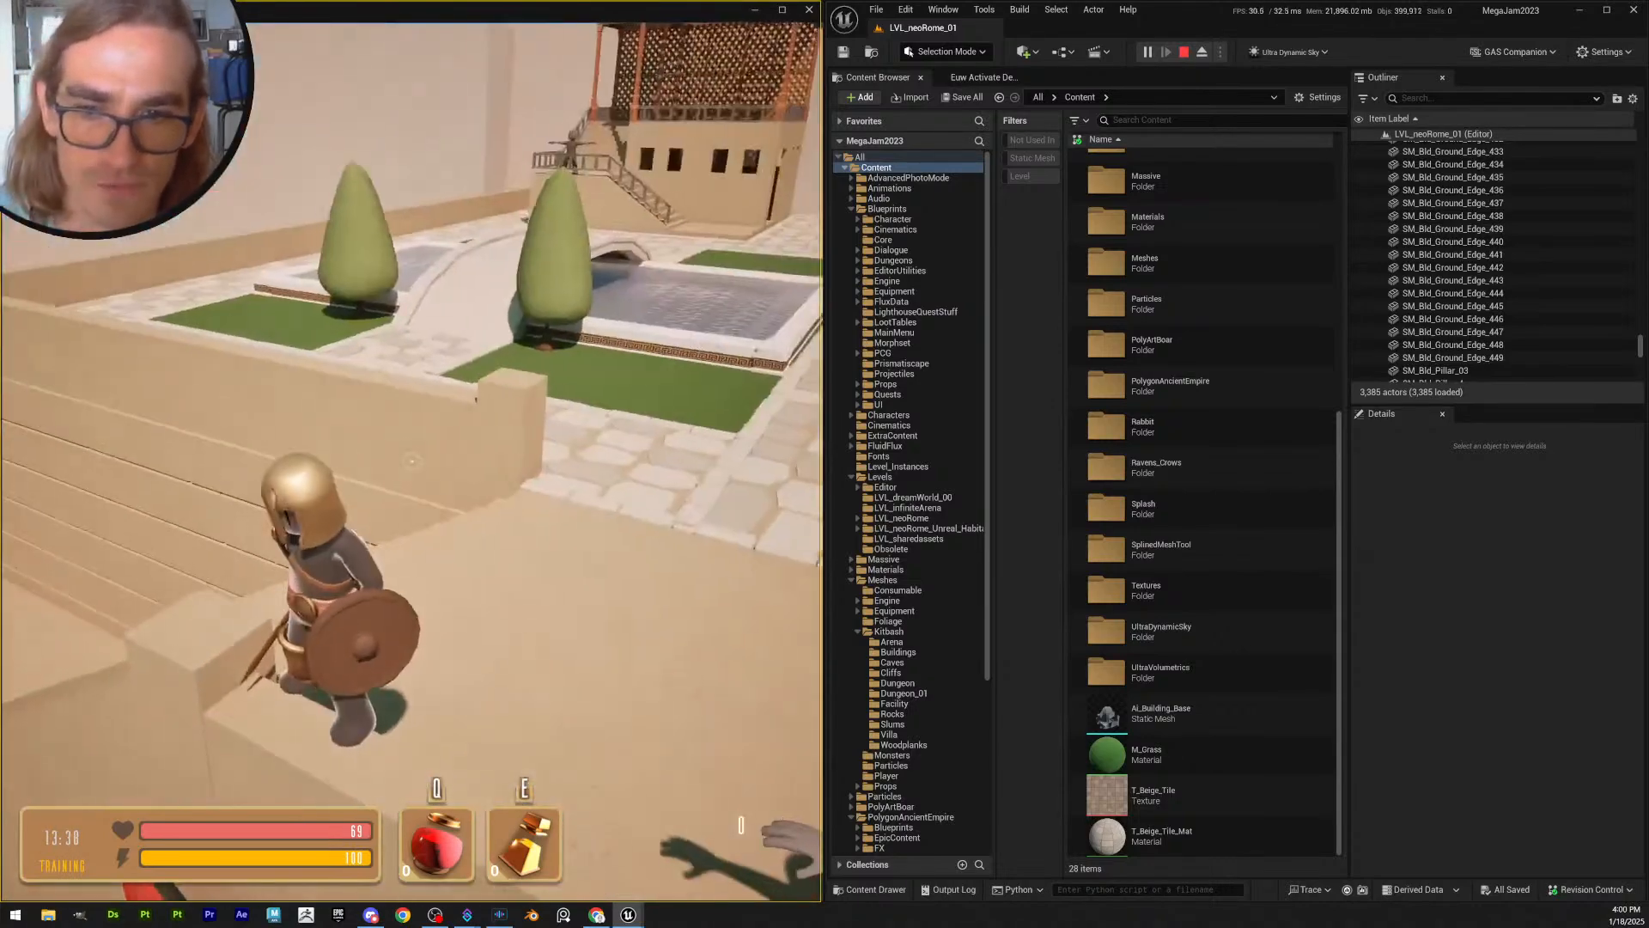
{"action": "key", "text": "w"}
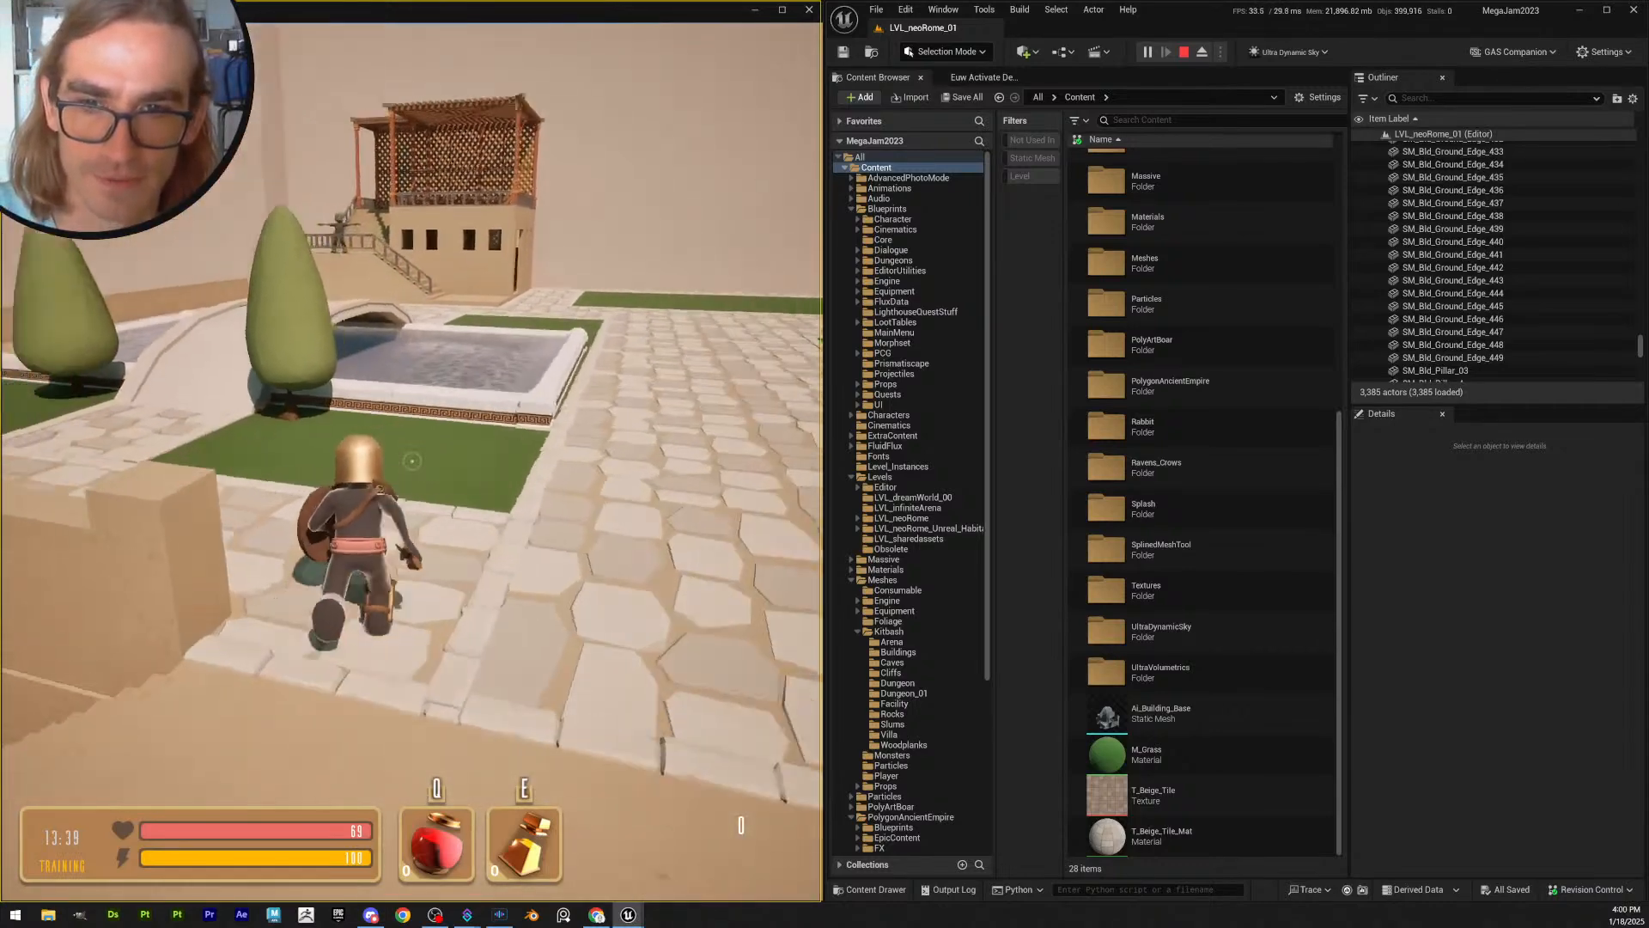
{"action": "key", "text": "w"}
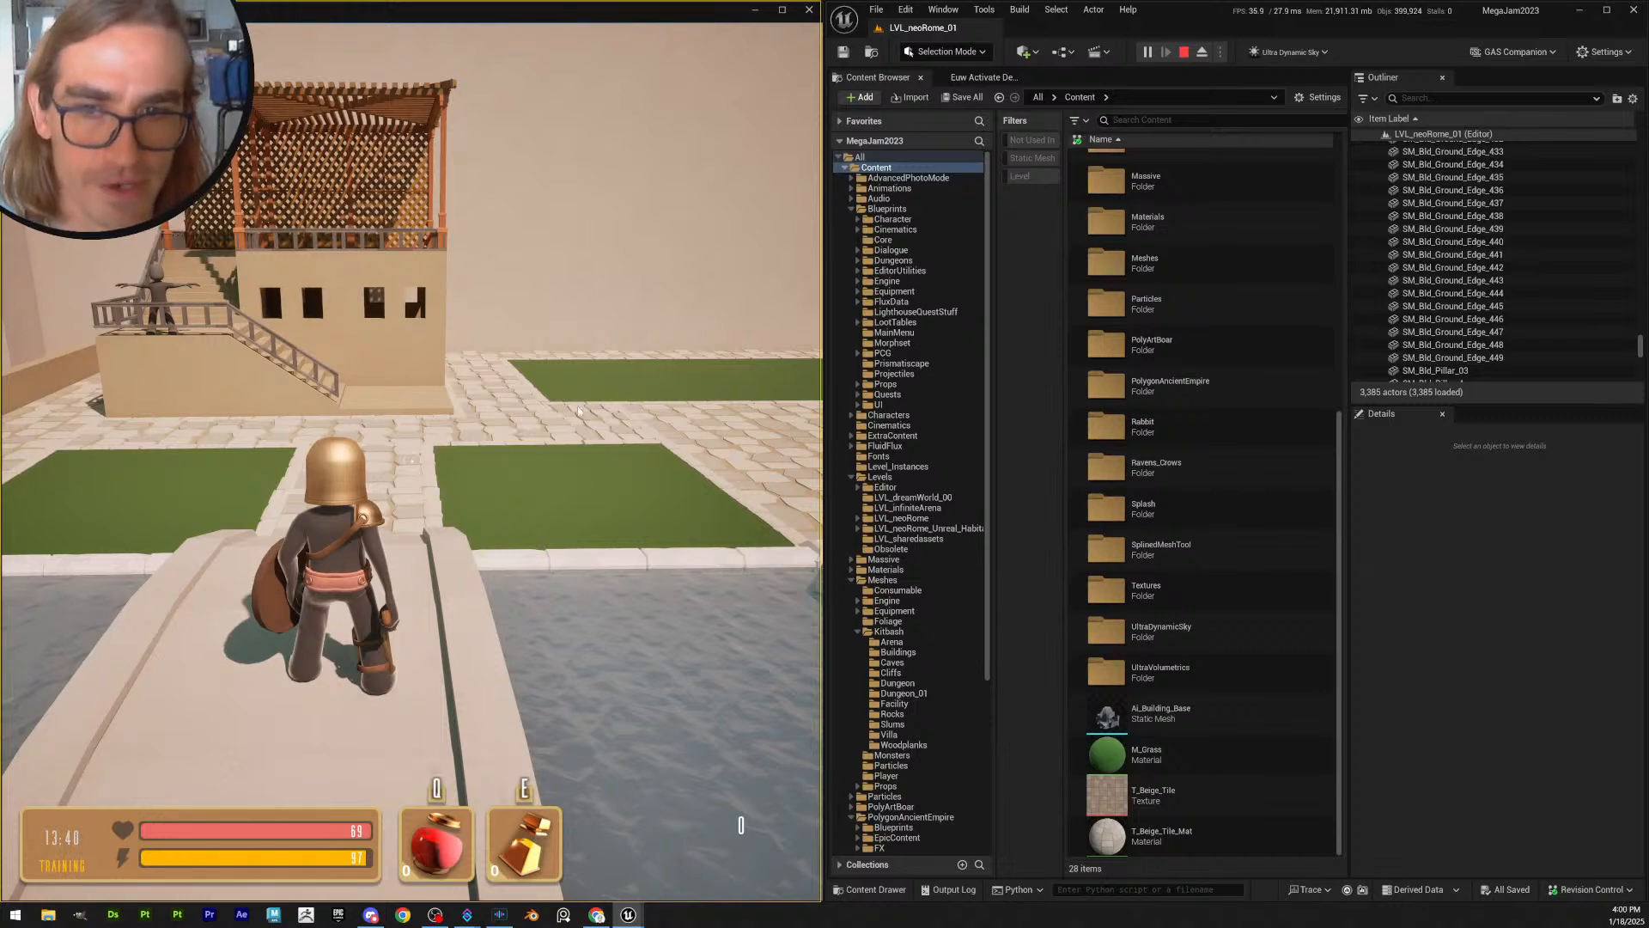
{"action": "key", "text": "Escape"}
{"action": "left_click", "coordinate": [1169, 268]}
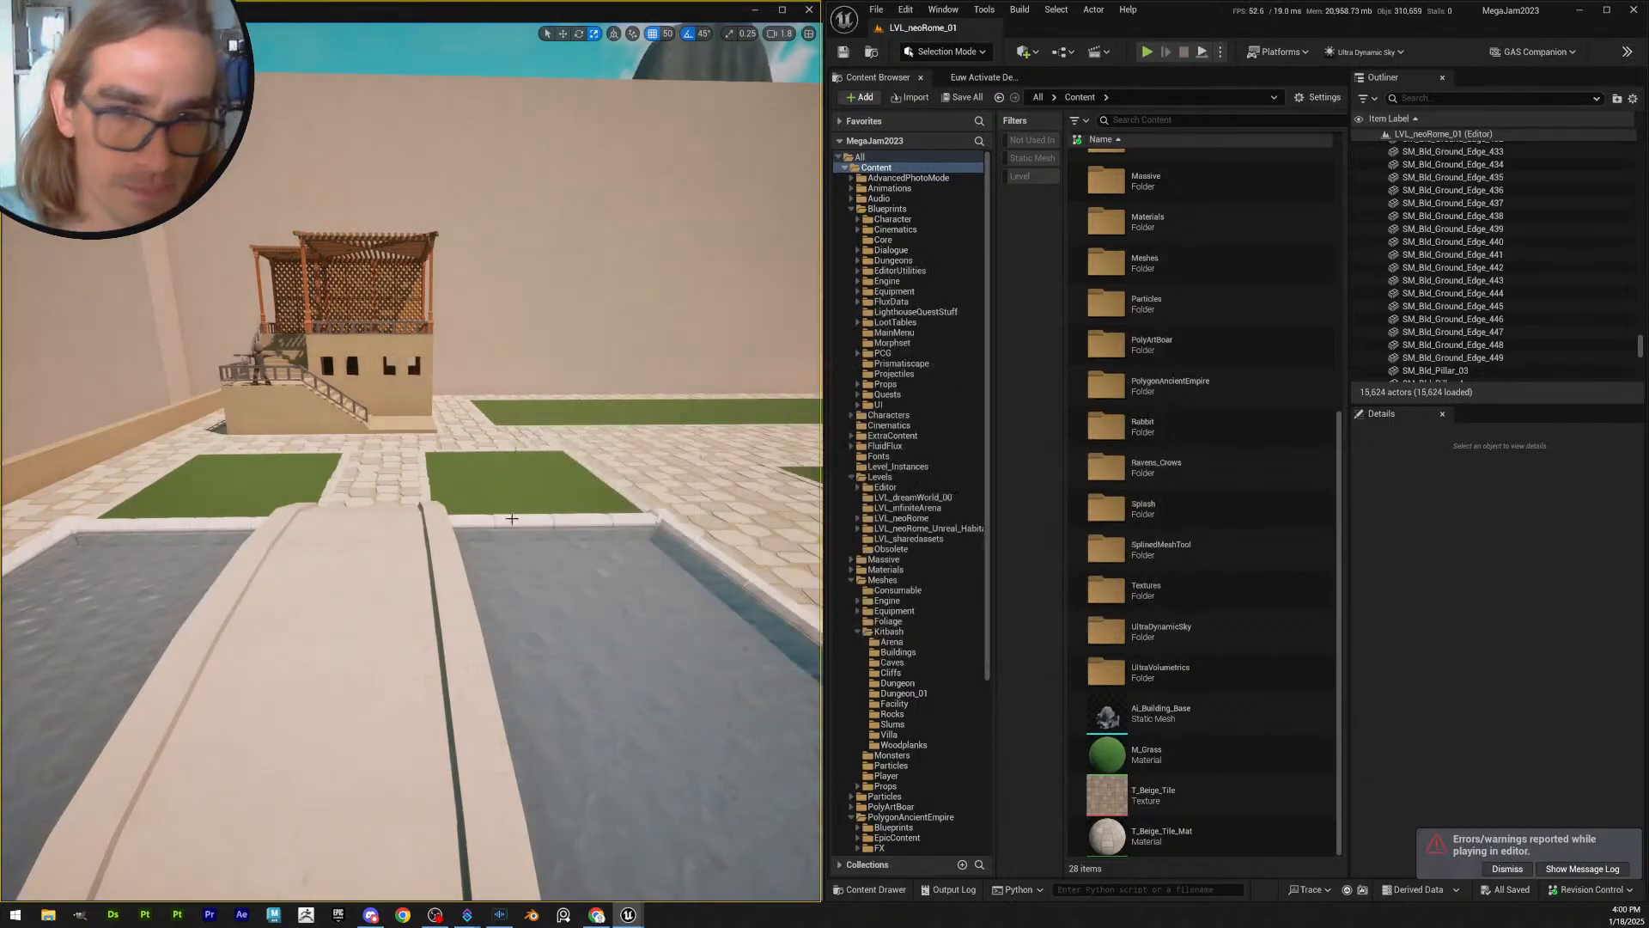
- Save the current level LVL_neoRome_01
{"action": "key", "text": "s"}
{"action": "right_click_drag", "start_coordinate": [512, 519], "coordinate": [507, 584]}
{"action": "scroll", "coordinate": [512, 519], "scroll_direction": "down", "scroll_amount": 3}
{"action": "key", "text": "s"}
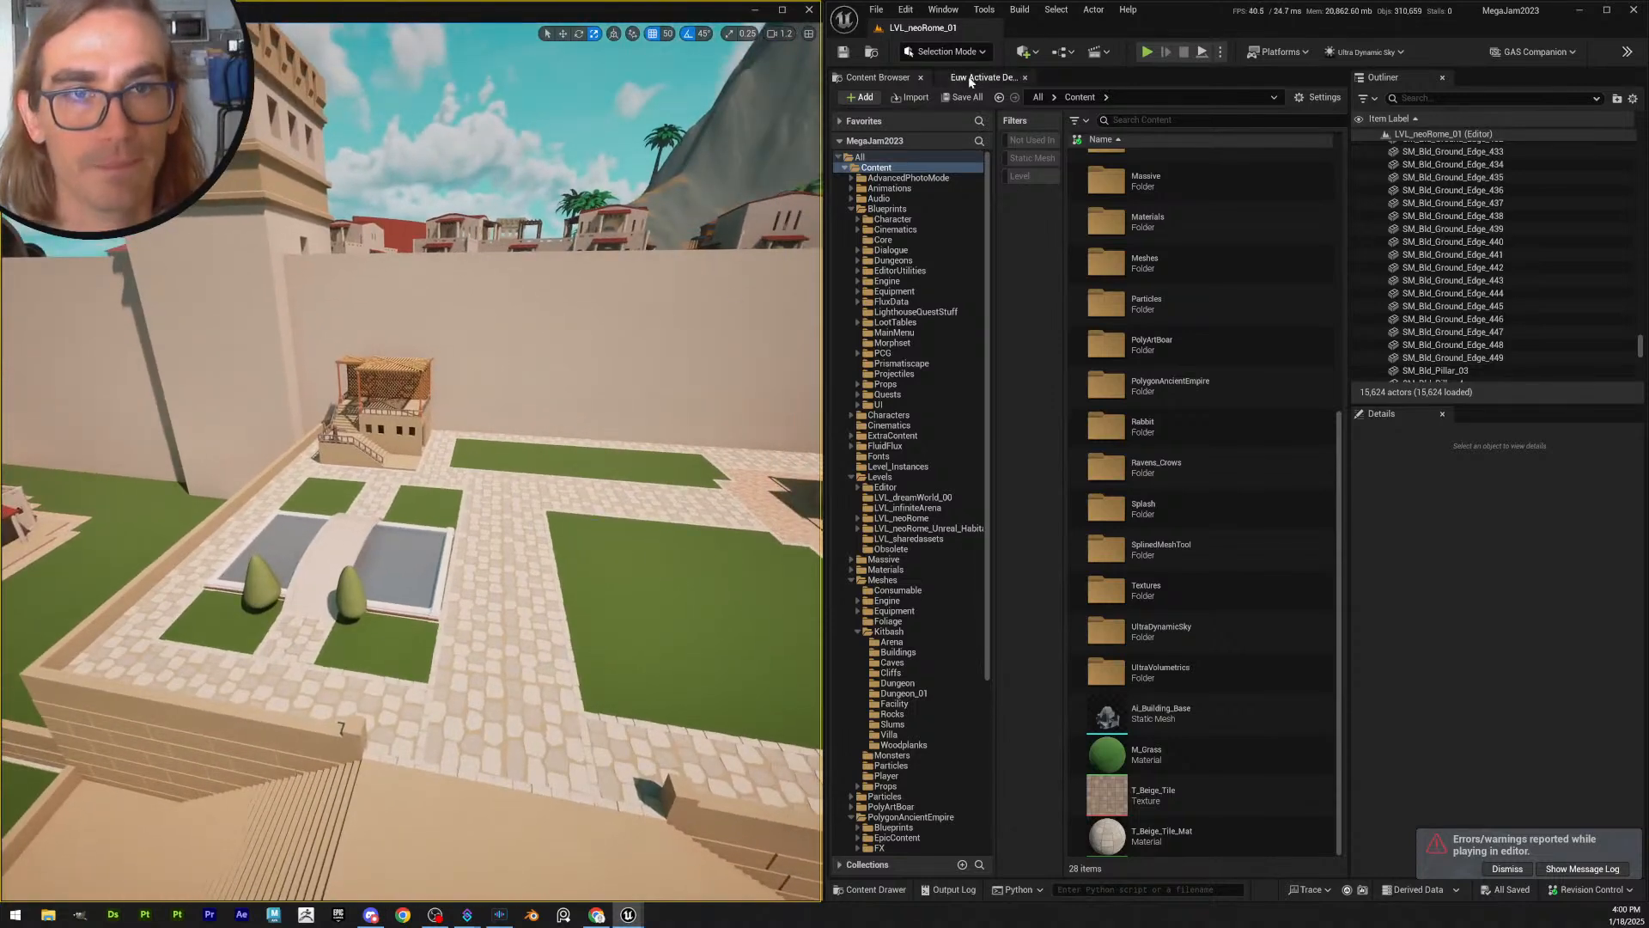
{"action": "left_click", "coordinate": [843, 51]}
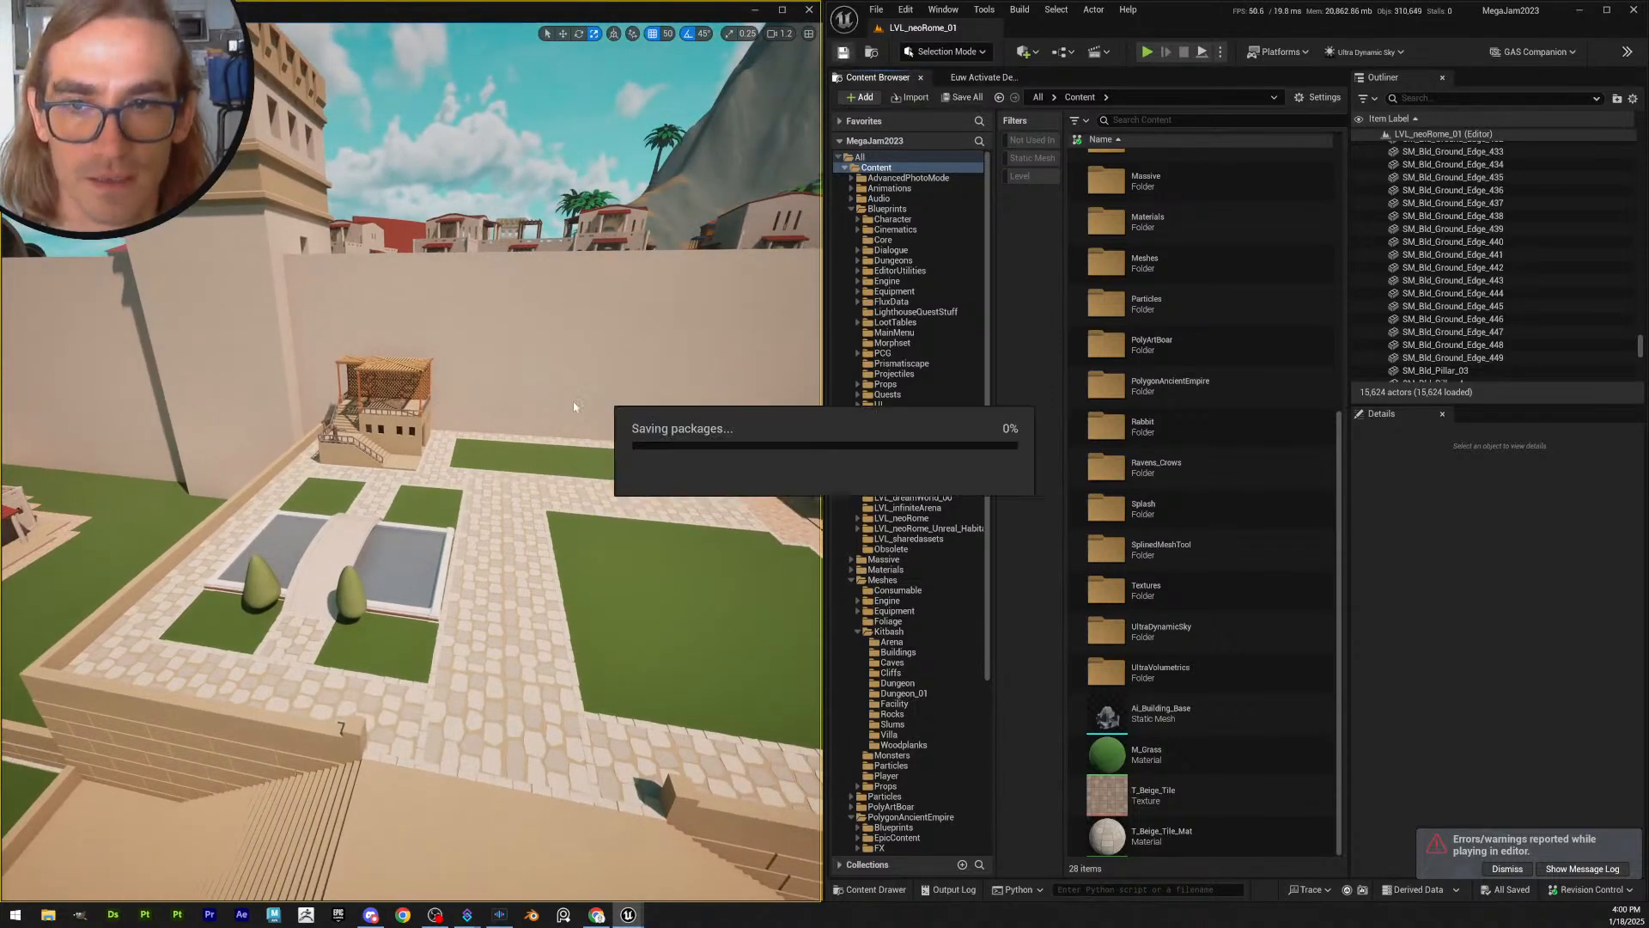
- Examine the pergola building's staircase and terrace up close, and the villa district stretching toward the lighthouse island
{"action": "right_click_drag", "start_coordinate": [574, 407], "coordinate": [534, 406]}
{"action": "key", "text": "w"}
{"action": "scroll", "coordinate": [361, 399], "scroll_direction": "down", "scroll_amount": 2}
{"action": "key", "text": "w"}
{"action": "scroll", "coordinate": [395, 438], "scroll_direction": "down", "scroll_amount": 2}
{"action": "key", "text": "a"}
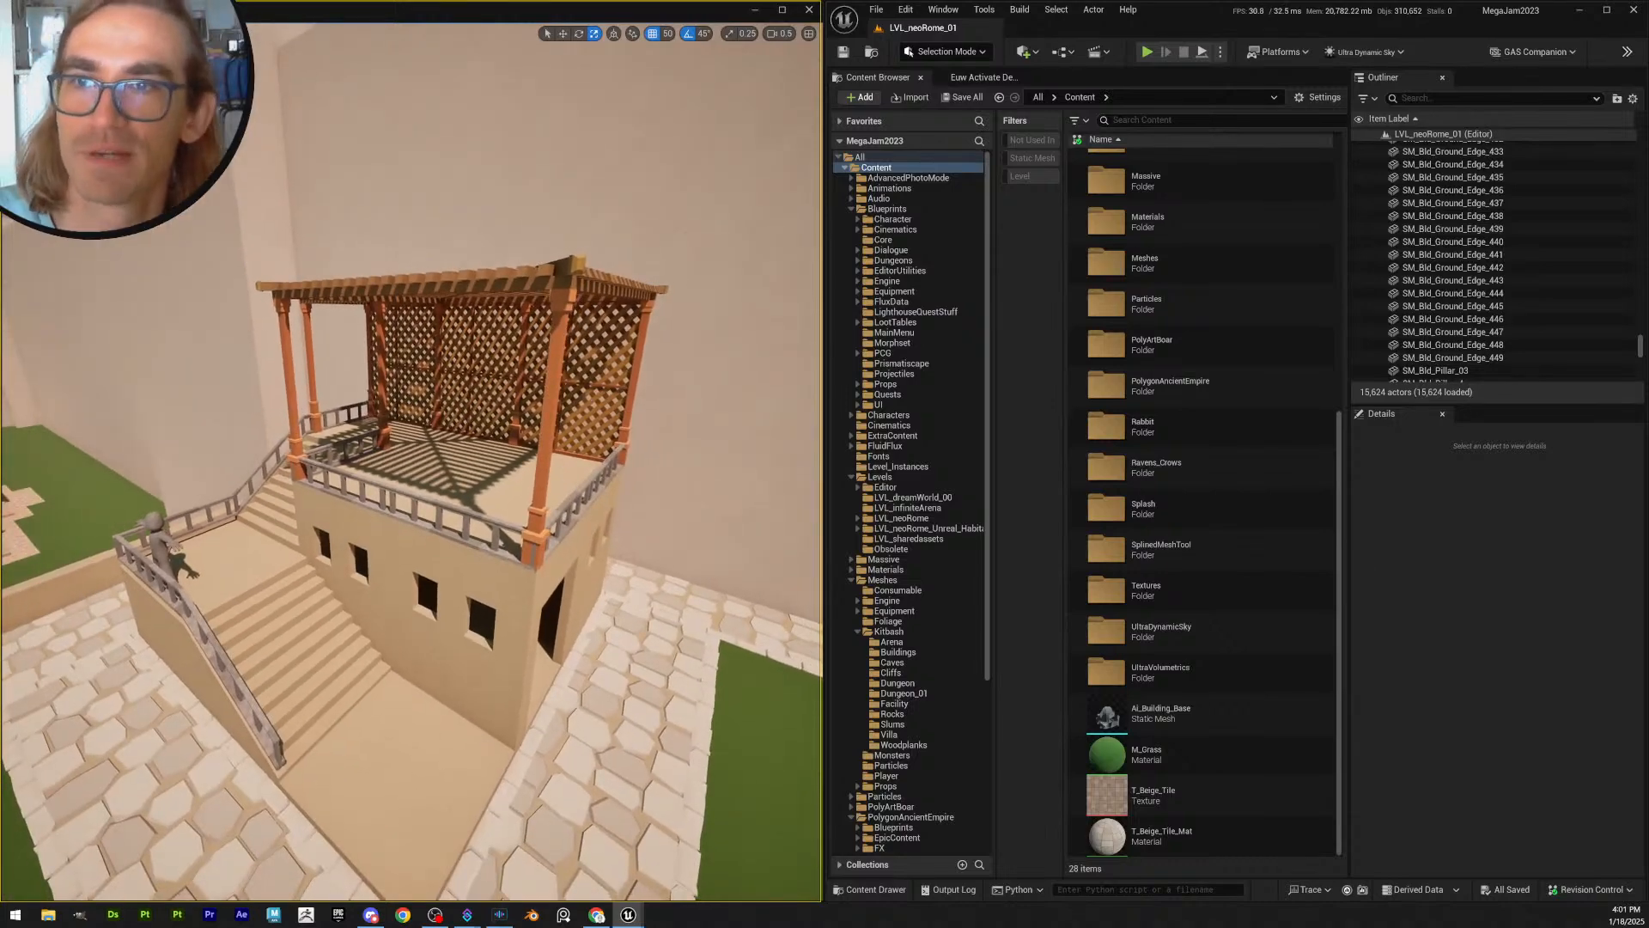
{"action": "right_click_drag", "start_coordinate": [232, 209], "coordinate": [137, 194]}
{"action": "scroll", "coordinate": [233, 209], "scroll_direction": "up", "scroll_amount": 4}
{"action": "right_click_drag", "start_coordinate": [522, 405], "coordinate": [524, 407]}
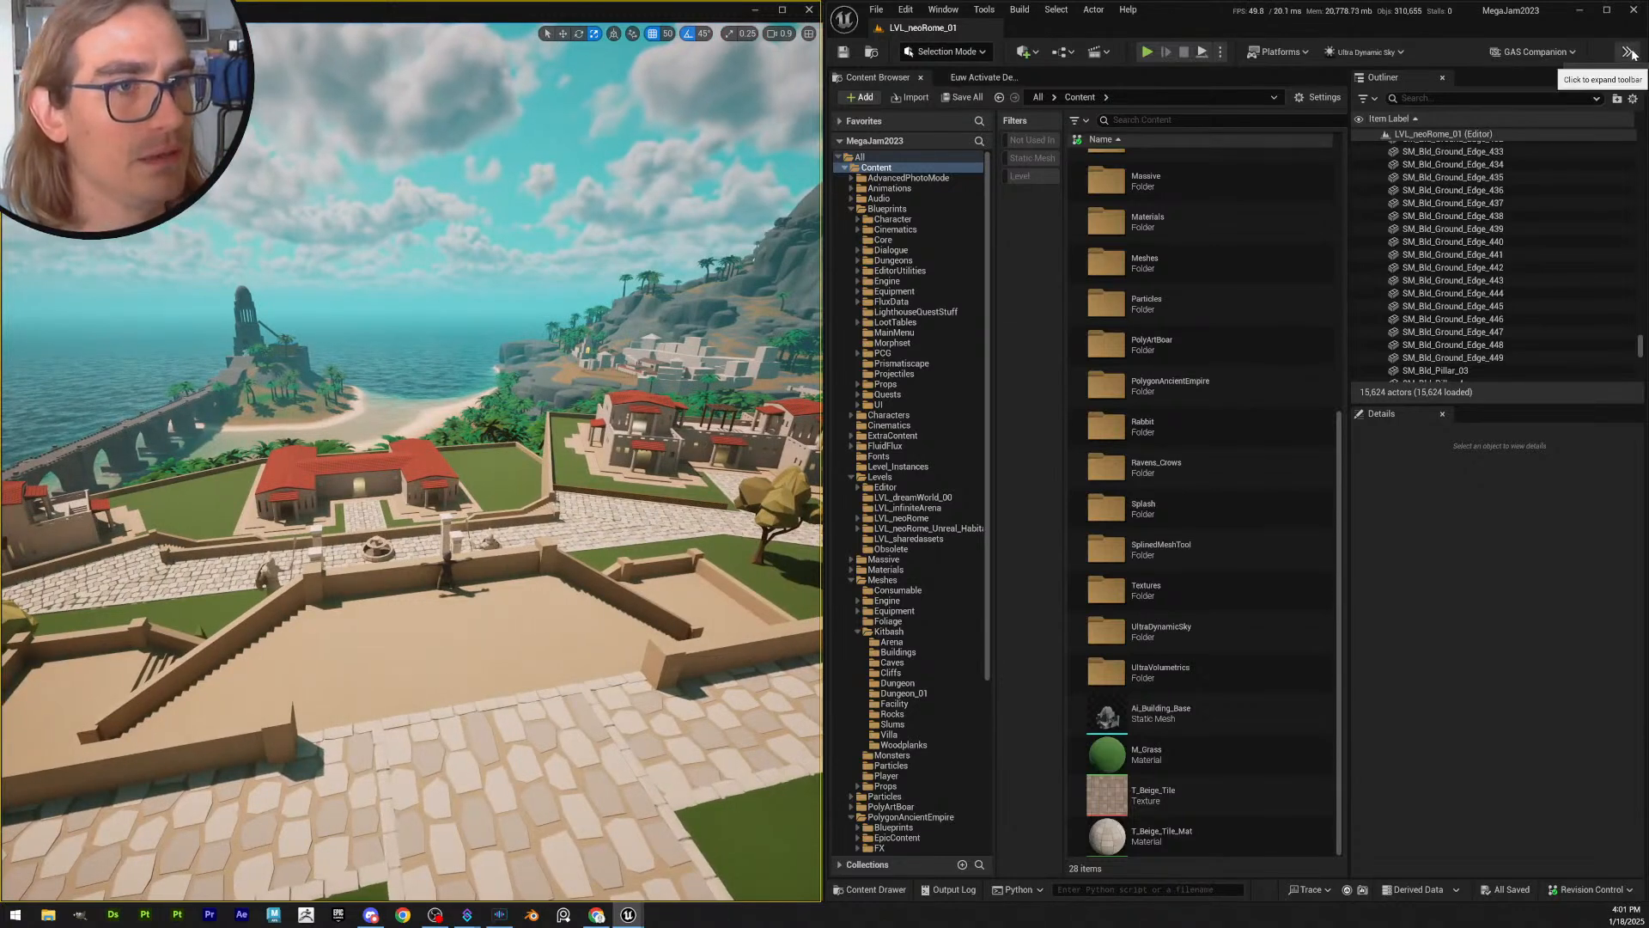
- Check the engine scalability settings for the editor's quality groups and close them without changes
{"action": "left_click", "coordinate": [1615, 78]}
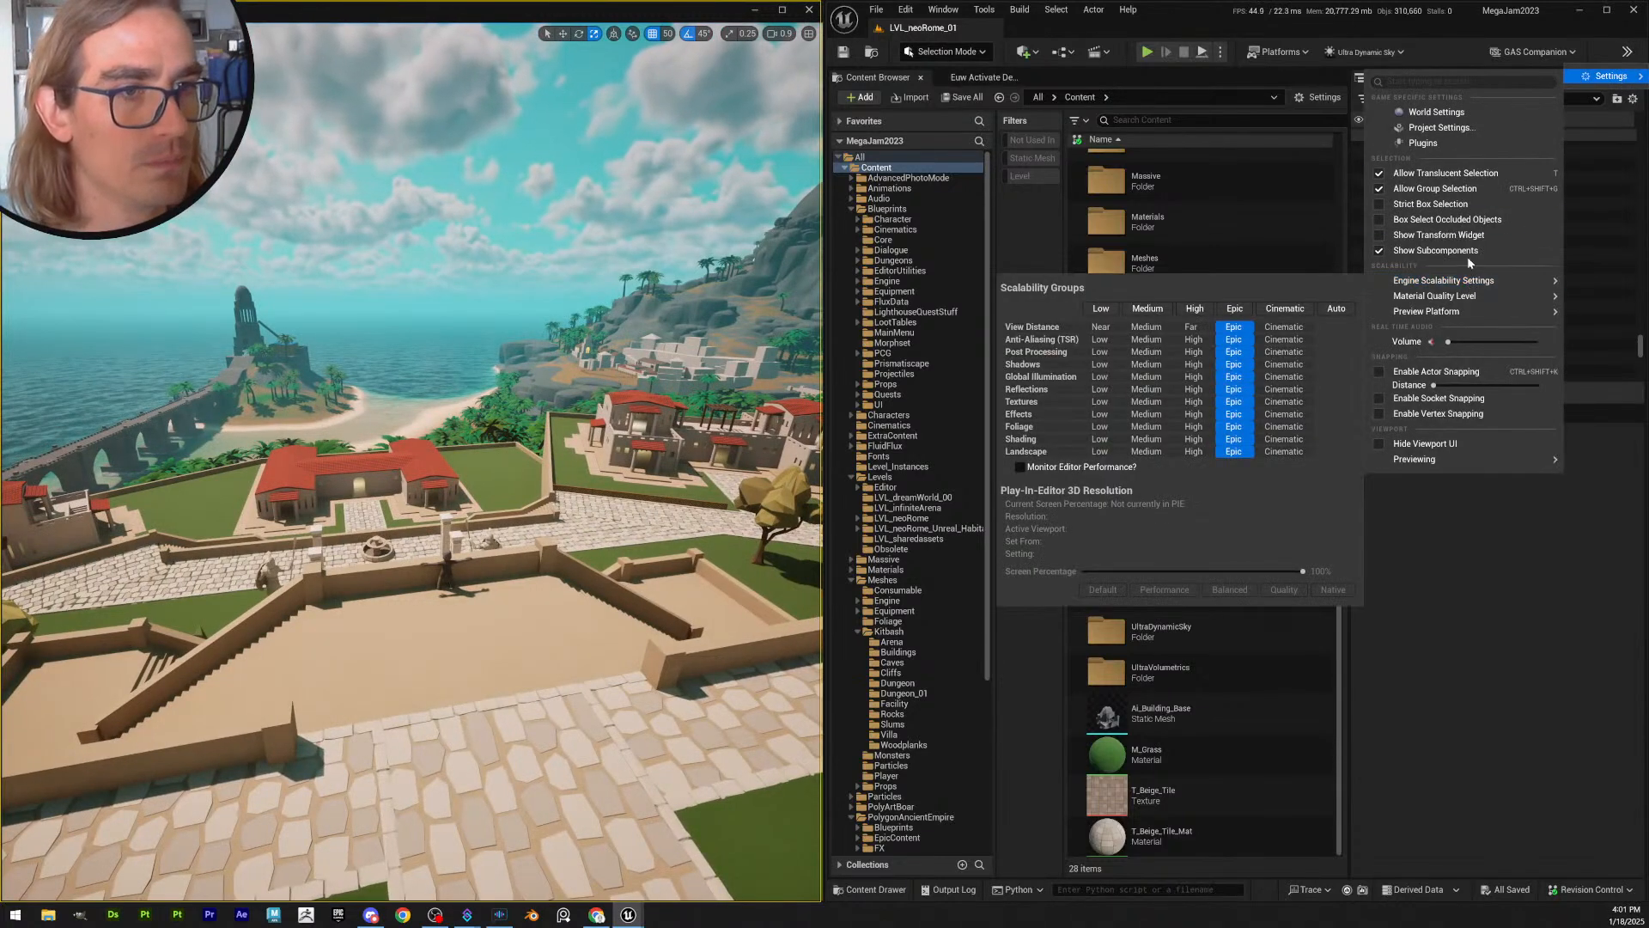
{"action": "mouse_move", "coordinate": [1481, 282]}
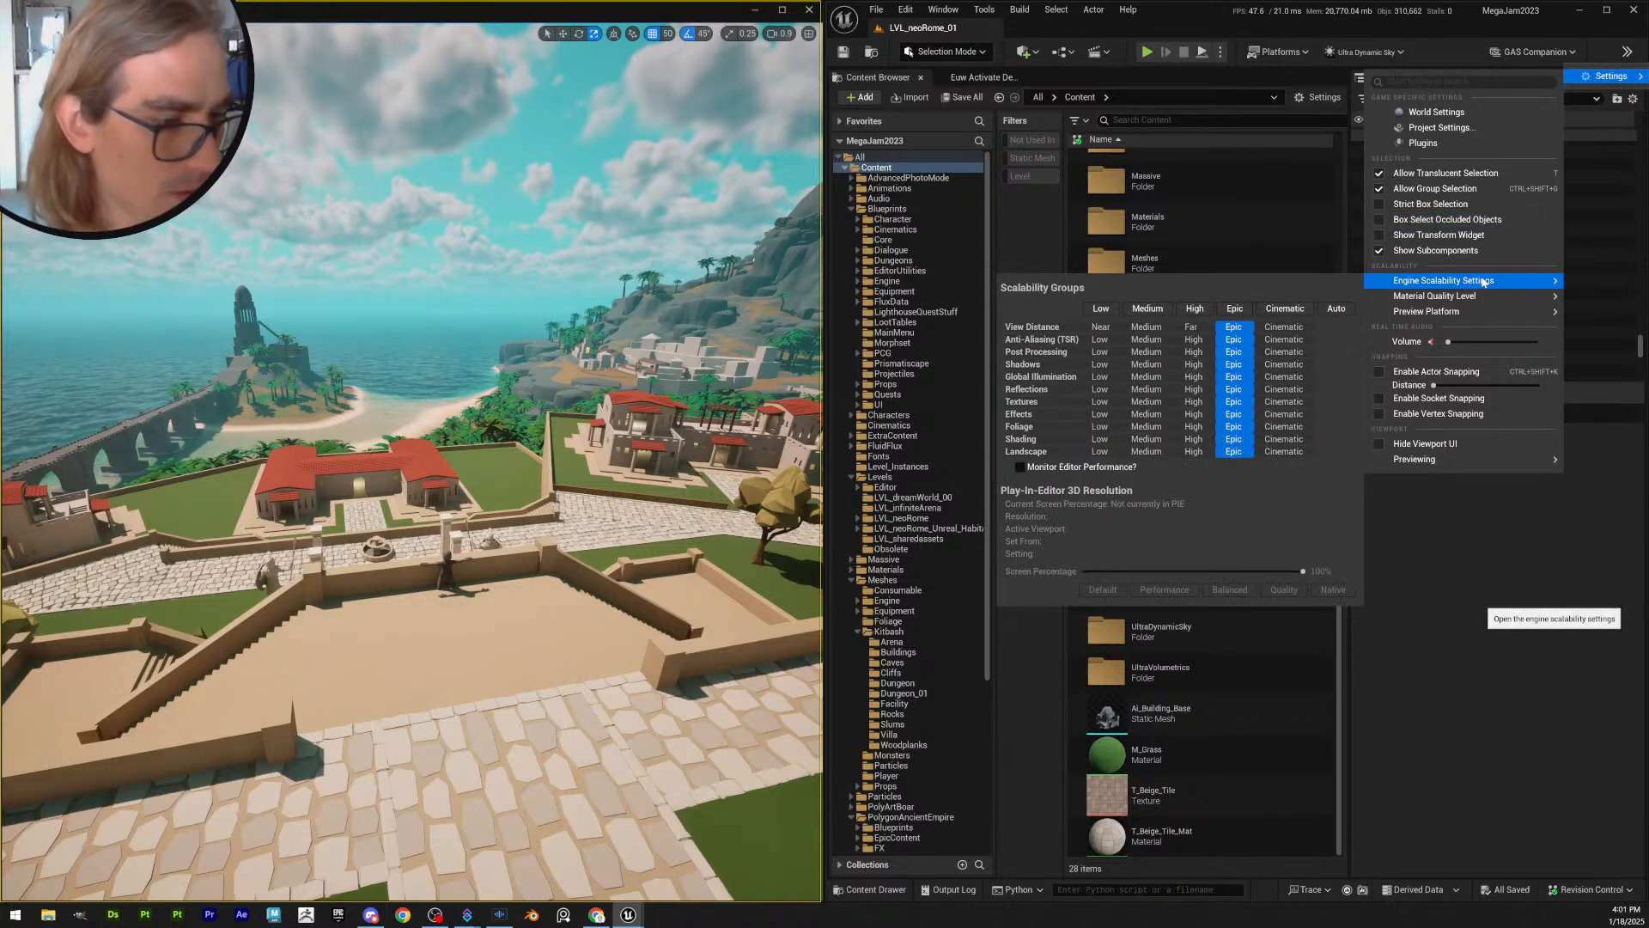
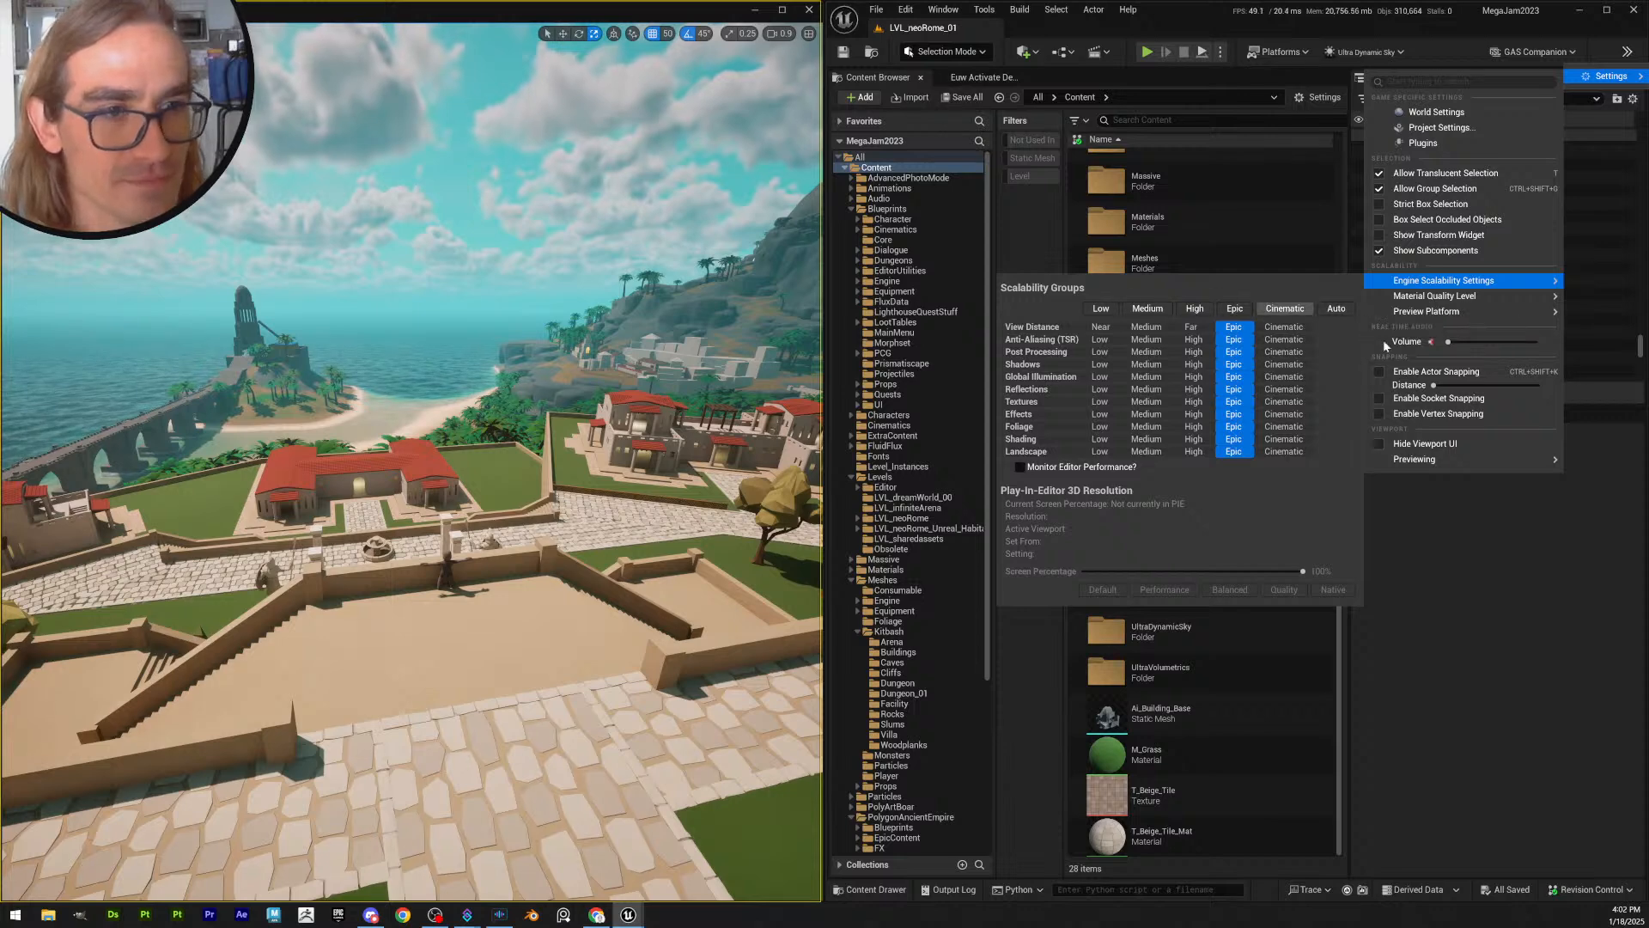
{"action": "left_click", "coordinate": [1471, 586]}
- Examine the lower terrace, the red-roofed villas, the lighthouse island and the coastline from above
{"action": "right_click_drag", "start_coordinate": [620, 415], "coordinate": [621, 438]}
{"action": "right_click_drag", "start_coordinate": [410, 464], "coordinate": [376, 482]}
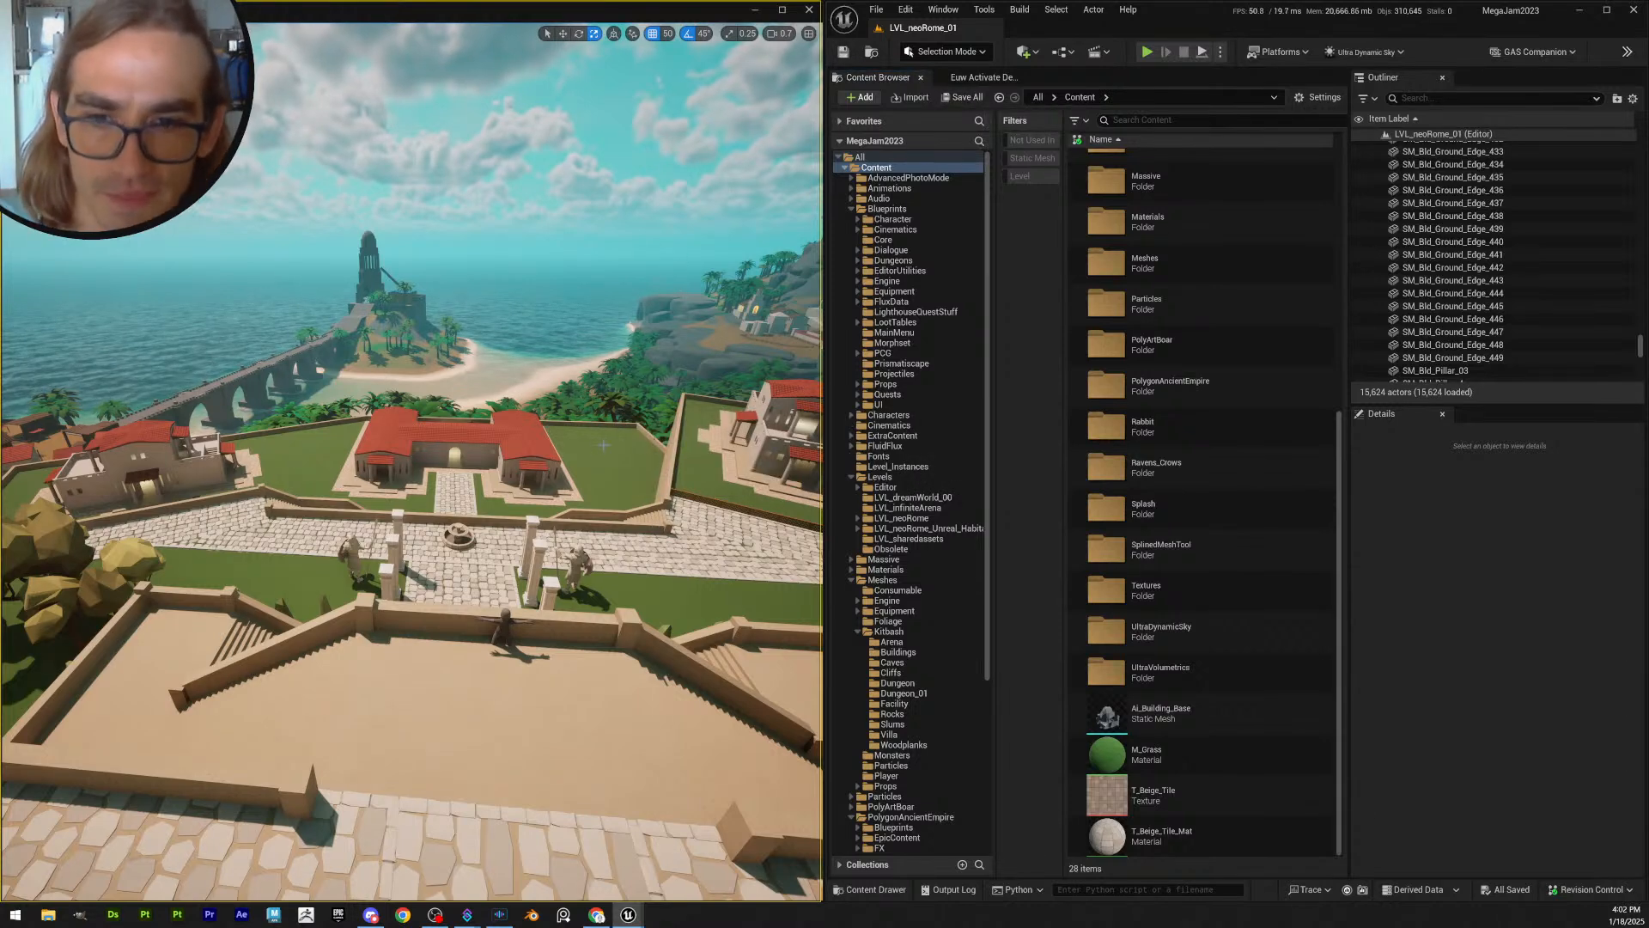
{"action": "key", "text": "w"}
{"action": "right_click_drag", "start_coordinate": [604, 445], "coordinate": [646, 437]}
{"action": "scroll", "coordinate": [604, 445], "scroll_direction": "down", "scroll_amount": 3}
{"action": "key", "text": "q"}
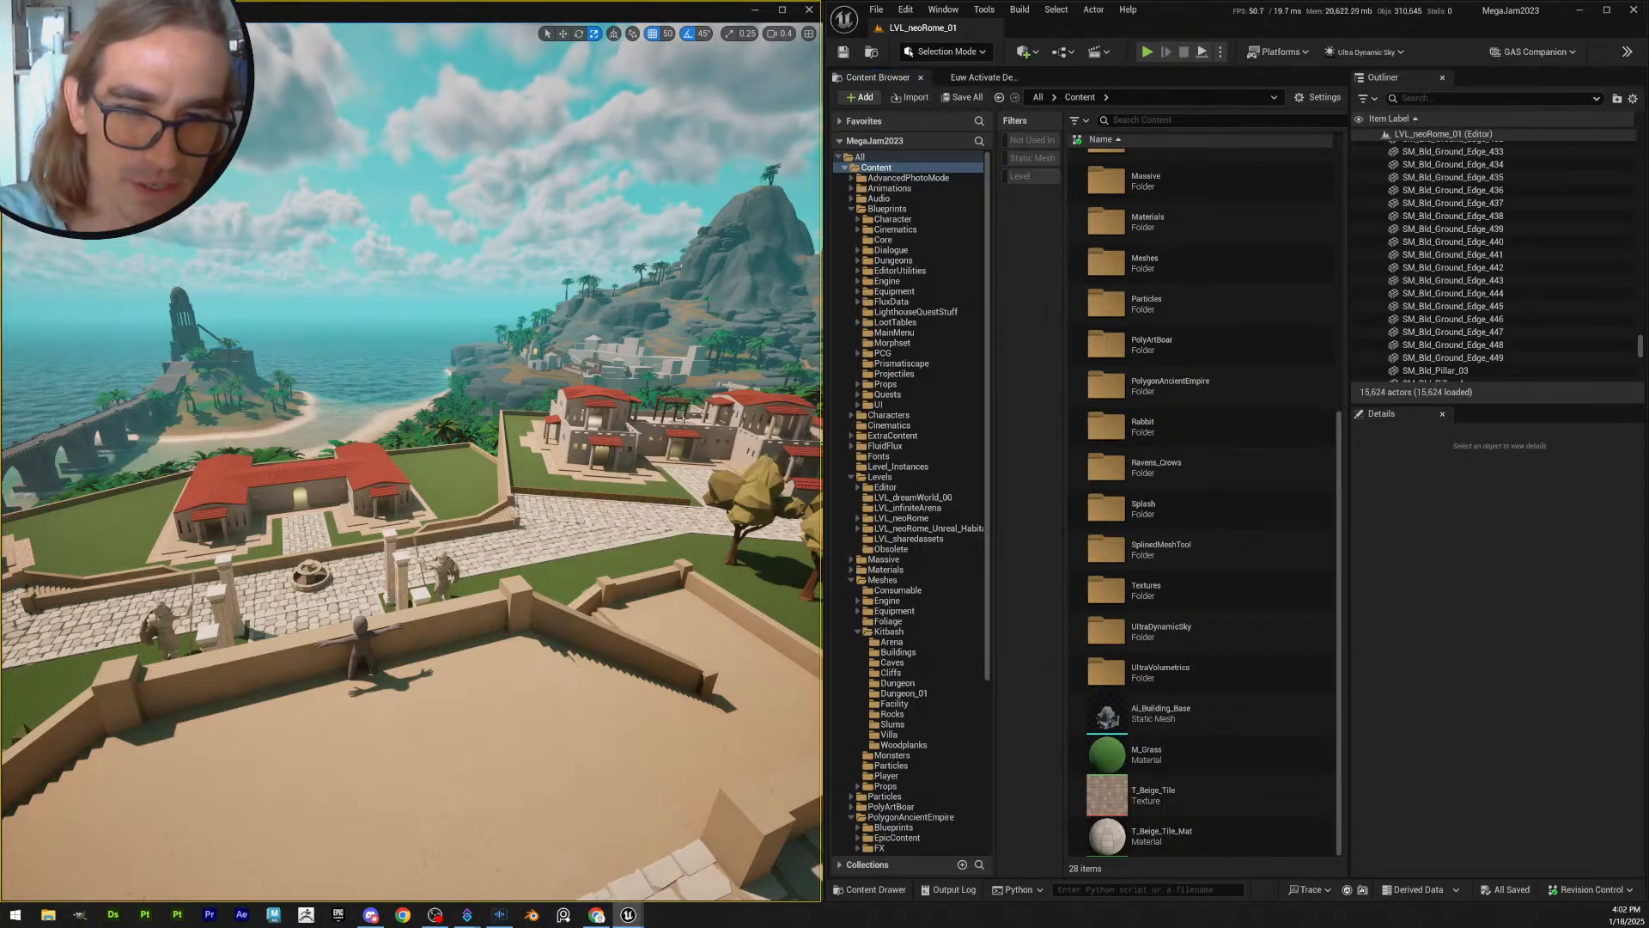
- Save the level again, together with all unsaved content in the project
{"action": "right_click_drag", "start_coordinate": [629, 467], "coordinate": [732, 473]}
{"action": "key", "text": "w"}
{"action": "scroll", "coordinate": [785, 481], "scroll_direction": "up", "scroll_amount": 3}
{"action": "key", "text": "d"}
{"action": "key", "text": "w"}
{"action": "key", "text": "a"}
{"action": "scroll", "coordinate": [722, 494], "scroll_direction": "down", "scroll_amount": 2}
{"action": "key", "text": "q"}
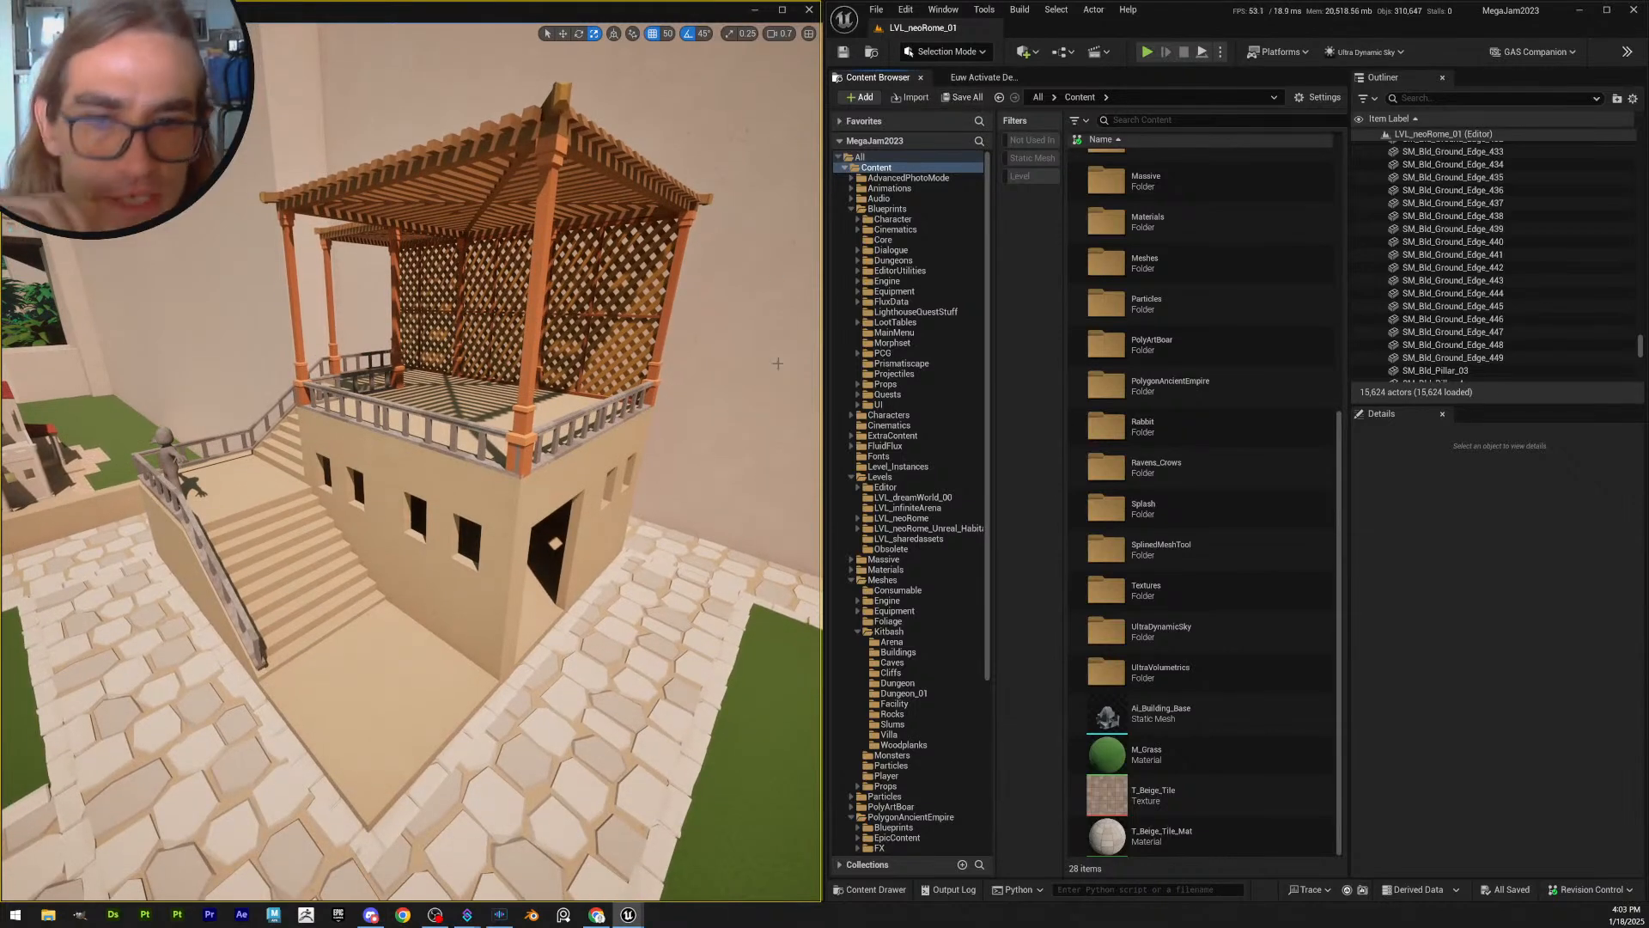
{"action": "left_click", "coordinate": [844, 53]}
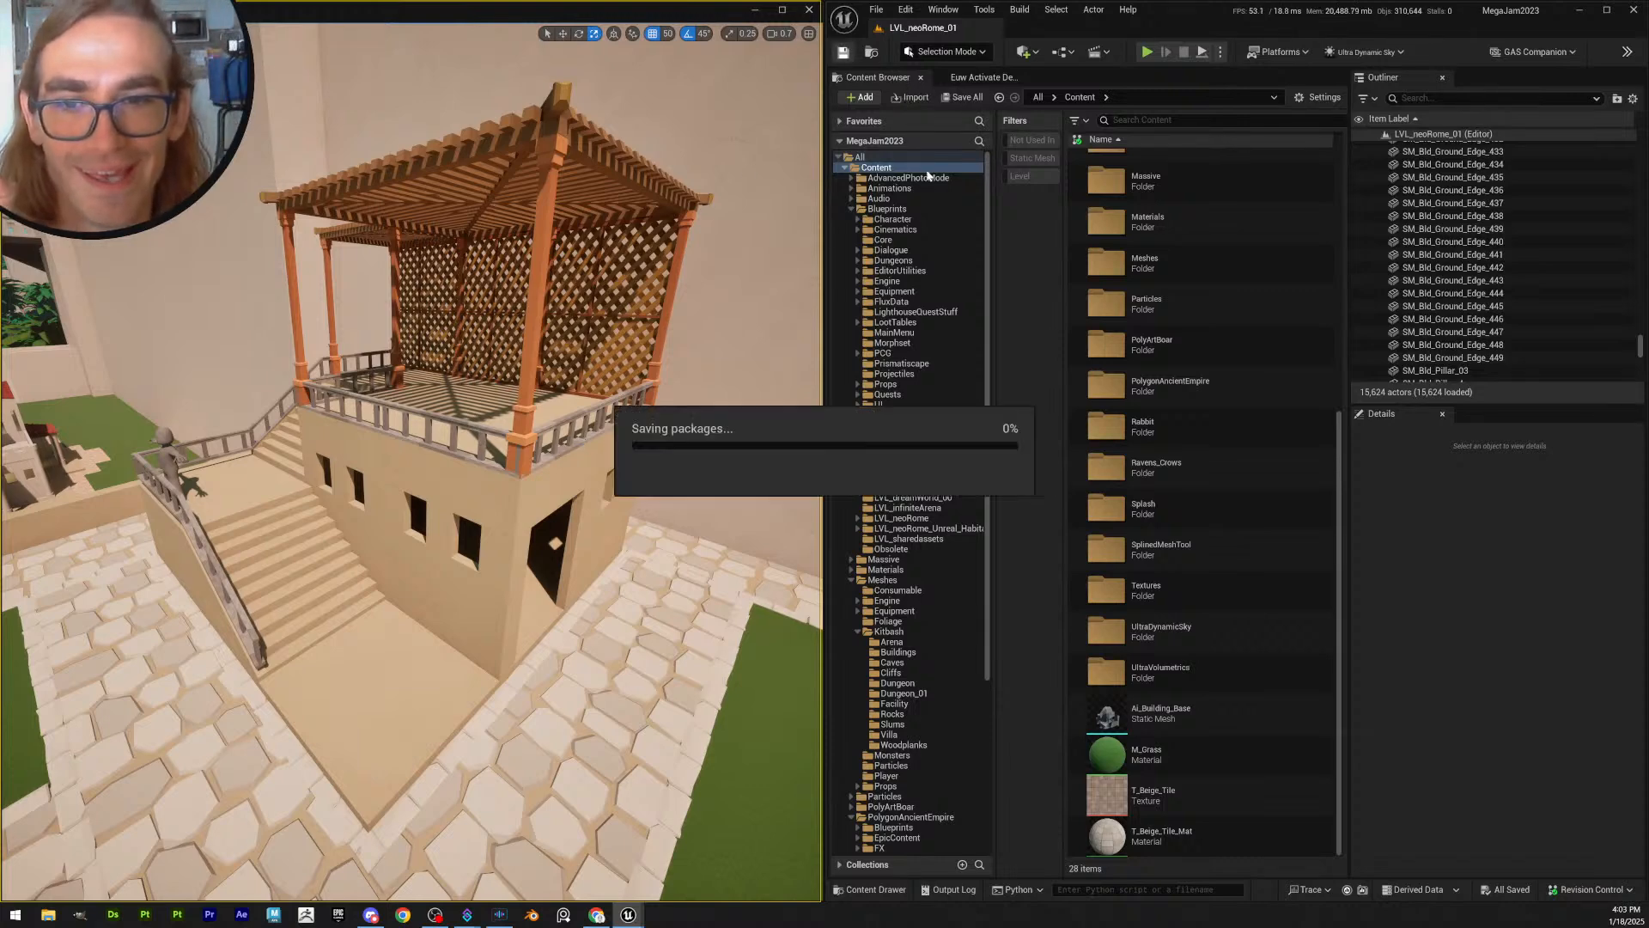
{"action": "left_click", "coordinate": [961, 97]}
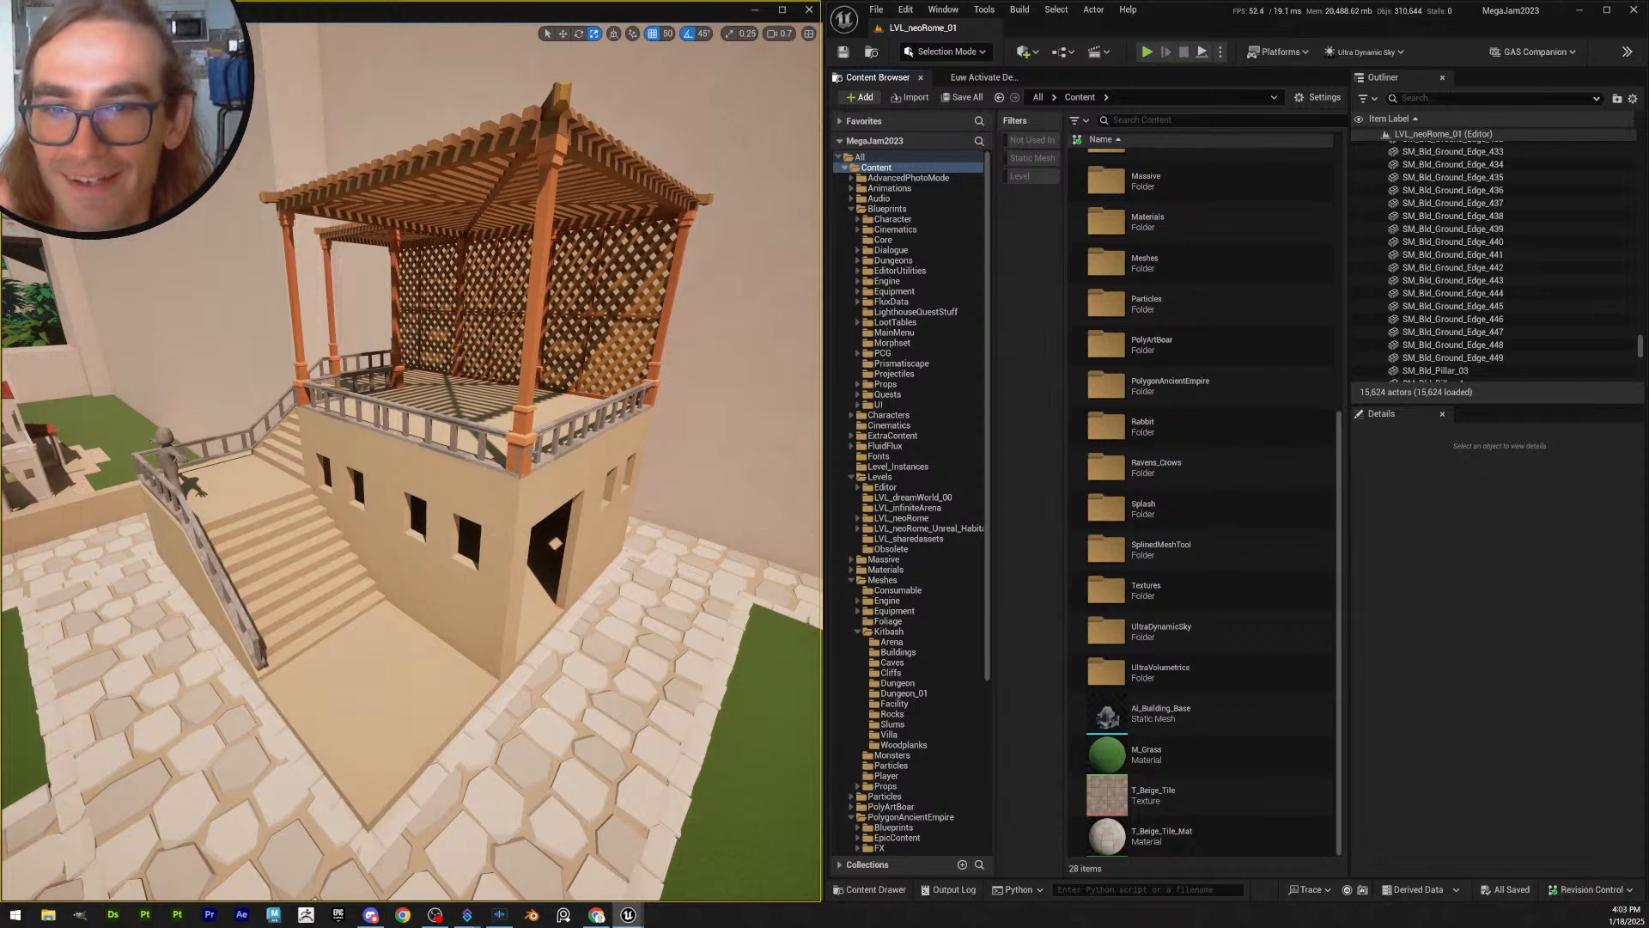
- Select the pergola's front corner trellis pillar and check the asset actions offered for the M_Grass and T_Beige_Tile_Mat materials
{"action": "left_click", "coordinate": [524, 455]}
{"action": "key", "text": "q"}
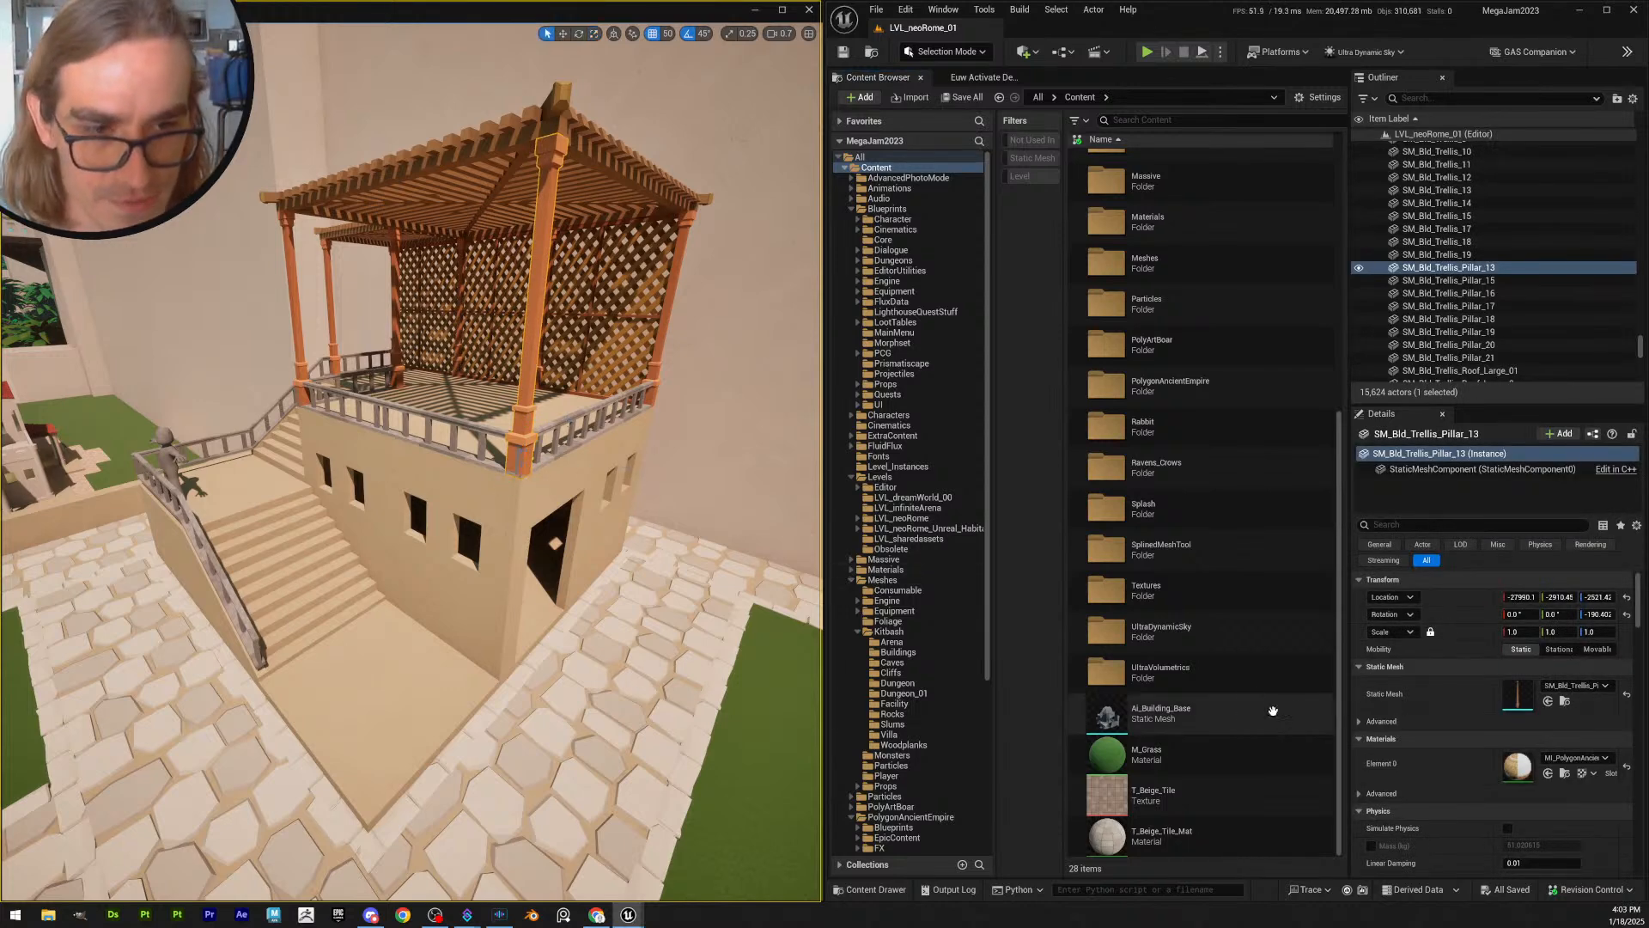
{"action": "right_click", "coordinate": [1300, 752]}
{"action": "left_click", "coordinate": [1043, 782]}
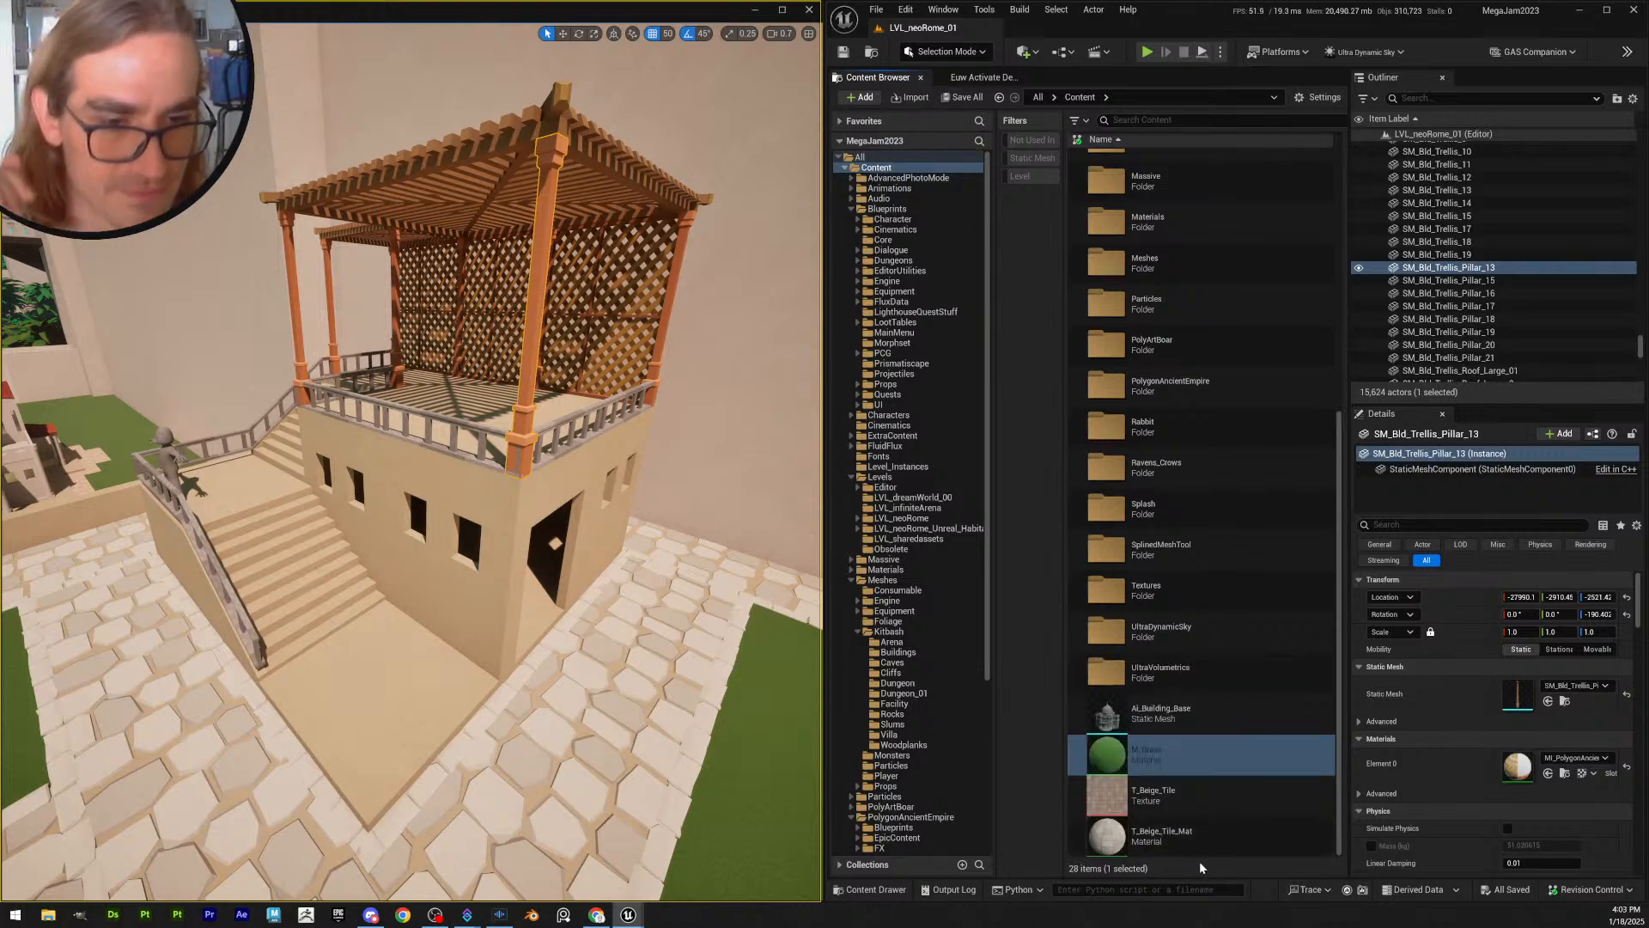
{"action": "right_click", "coordinate": [1278, 837]}
{"action": "mouse_move", "coordinate": [1402, 621]}
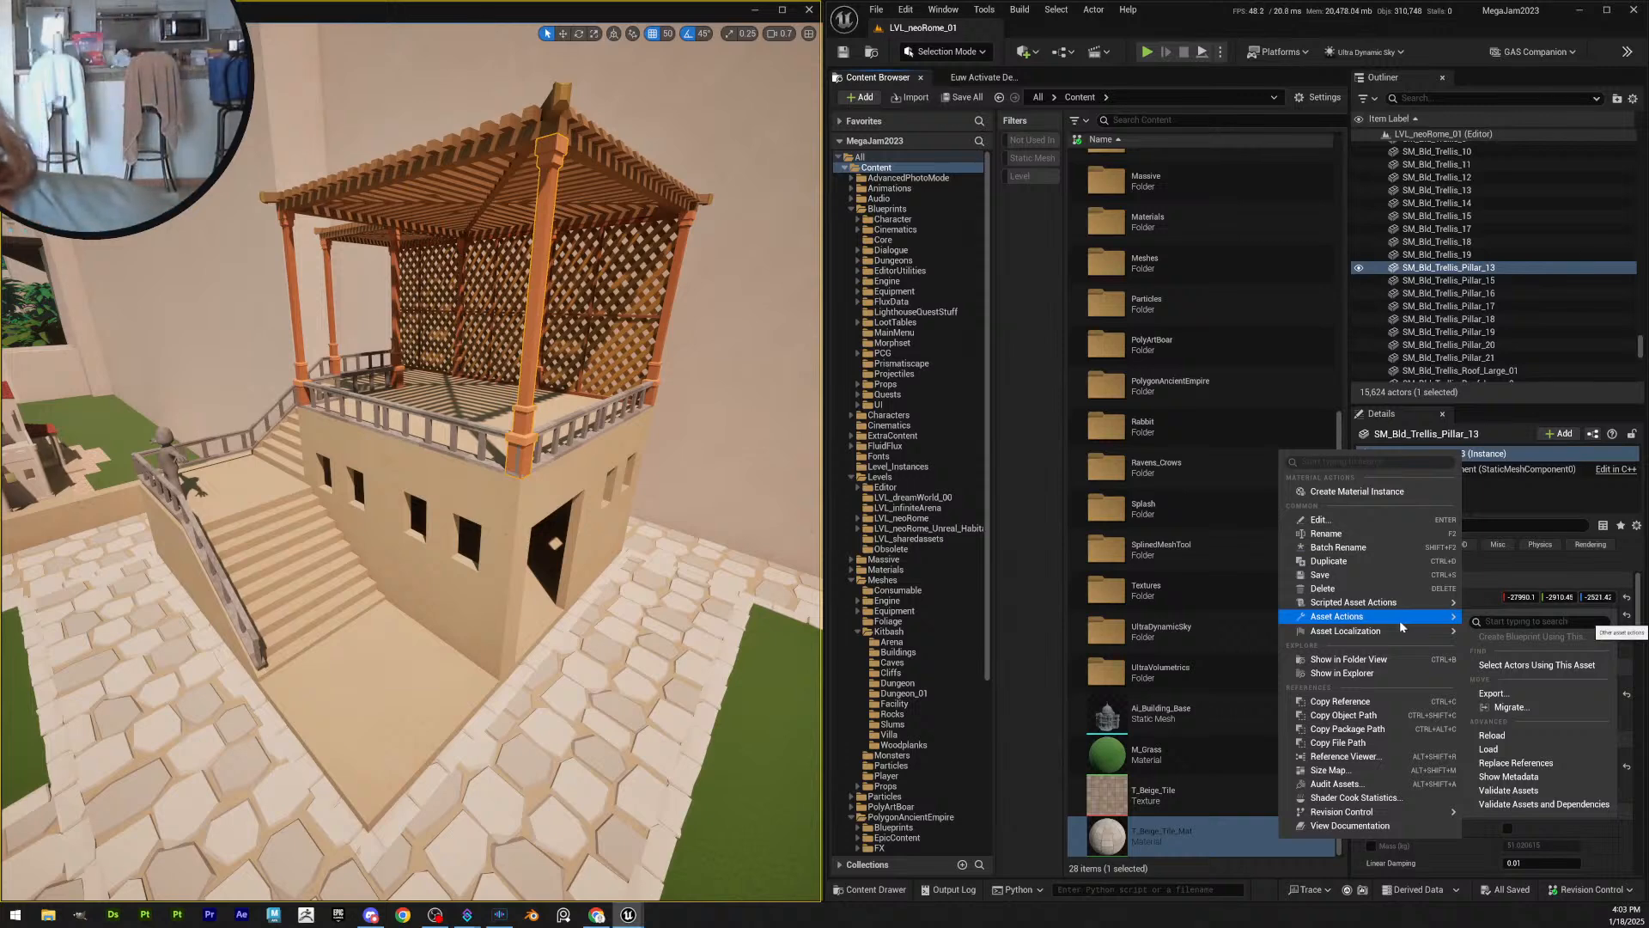
{"action": "left_click", "coordinate": [1018, 735]}
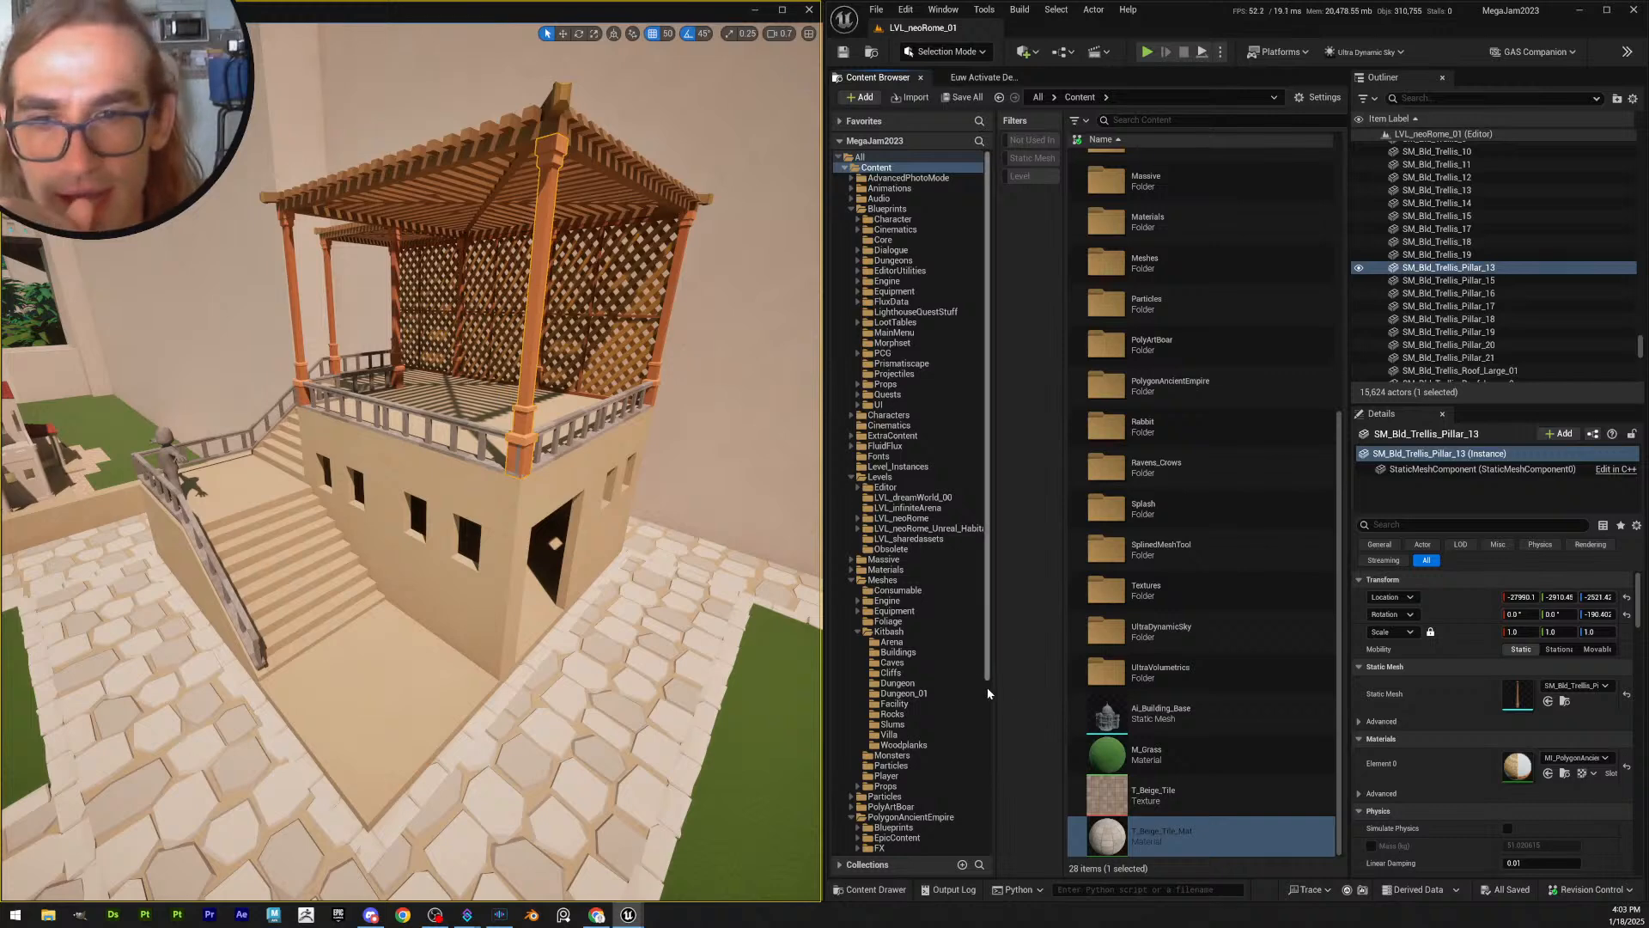
- Look through the loose assets in the Content folder and check which operations are available for the M_Grass material
{"action": "left_click", "coordinate": [1214, 763]}
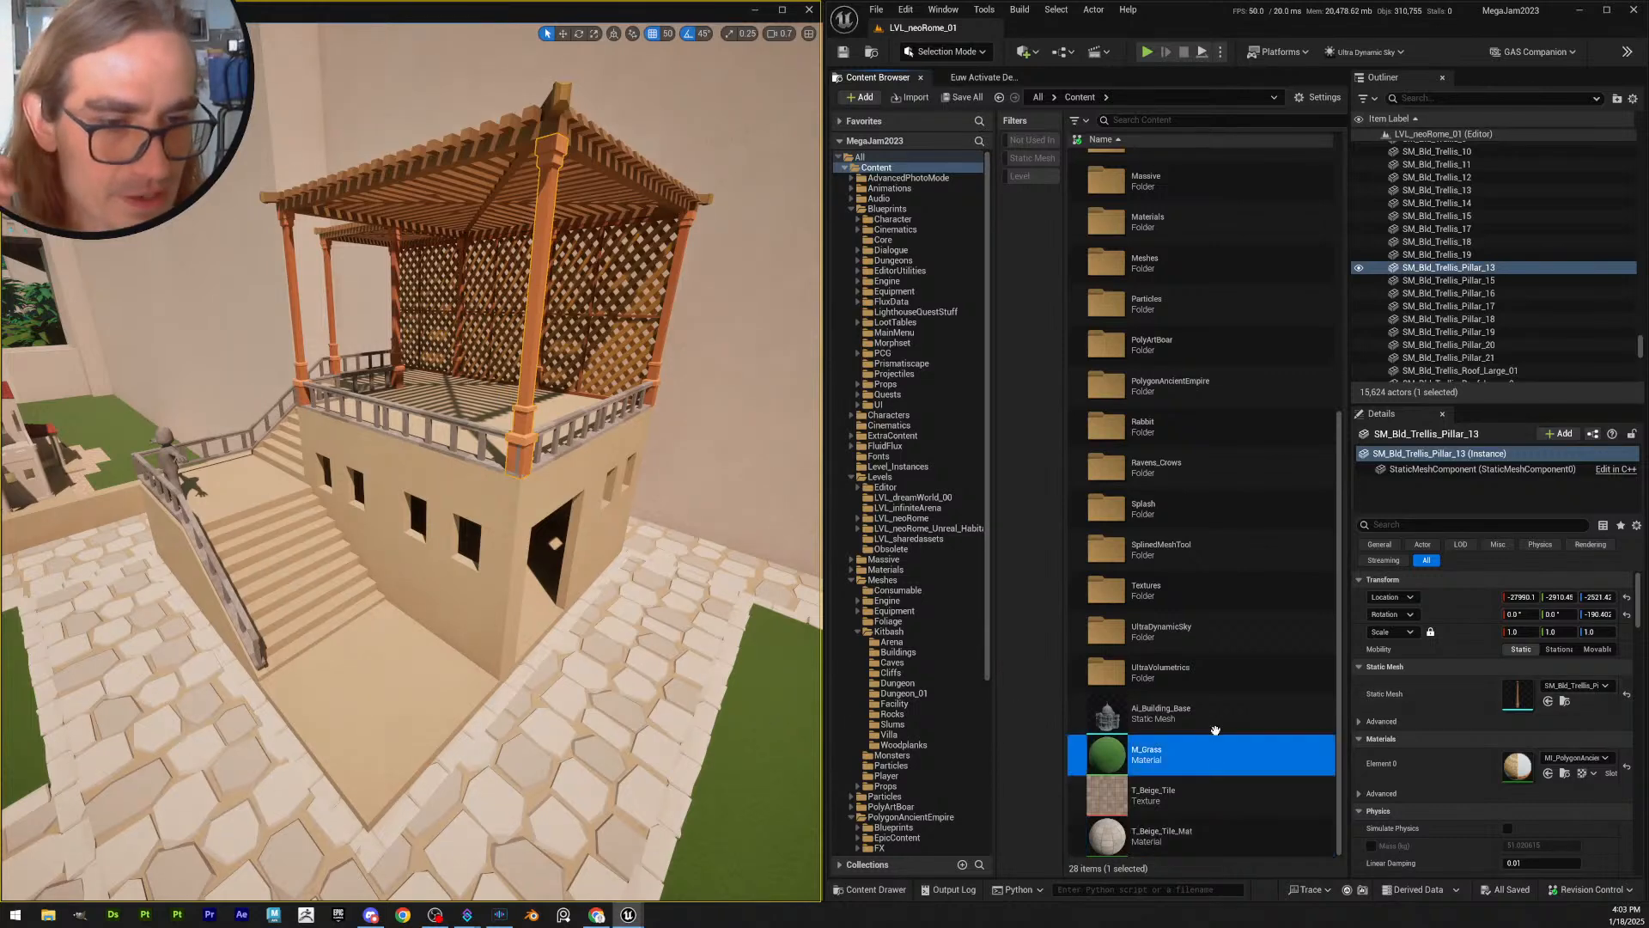
{"action": "left_click", "coordinate": [1215, 720]}
{"action": "left_click", "coordinate": [1226, 788]}
{"action": "left_click", "coordinate": [1243, 826]}
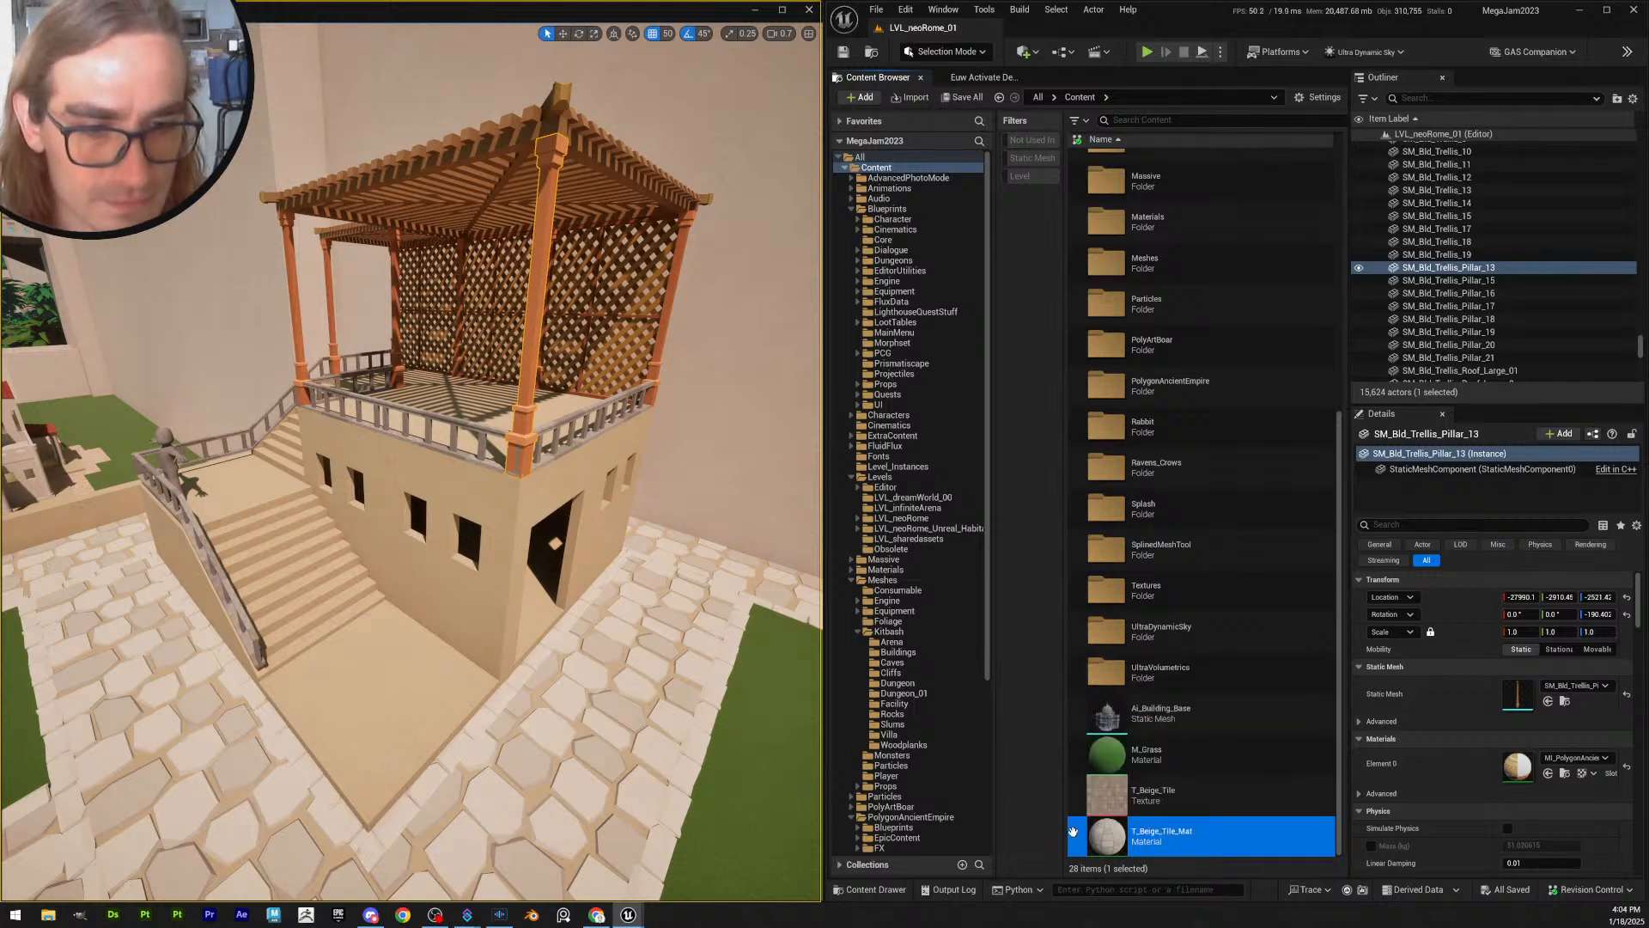
{"action": "left_click", "coordinate": [1225, 755]}
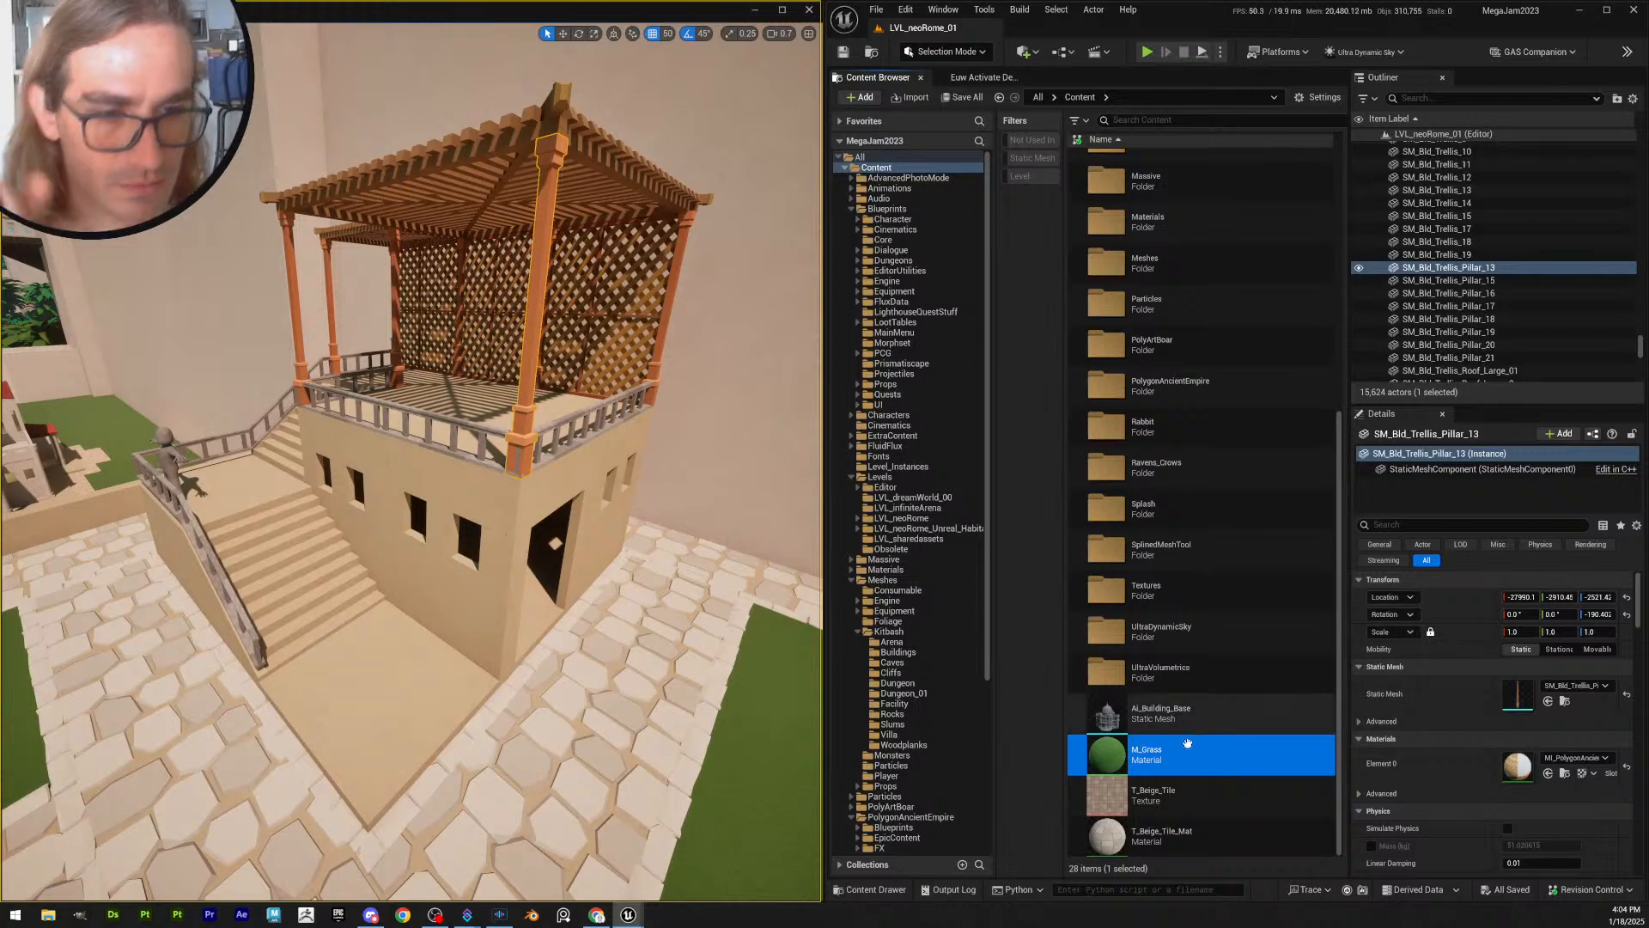
{"action": "right_click", "coordinate": [1075, 756]}
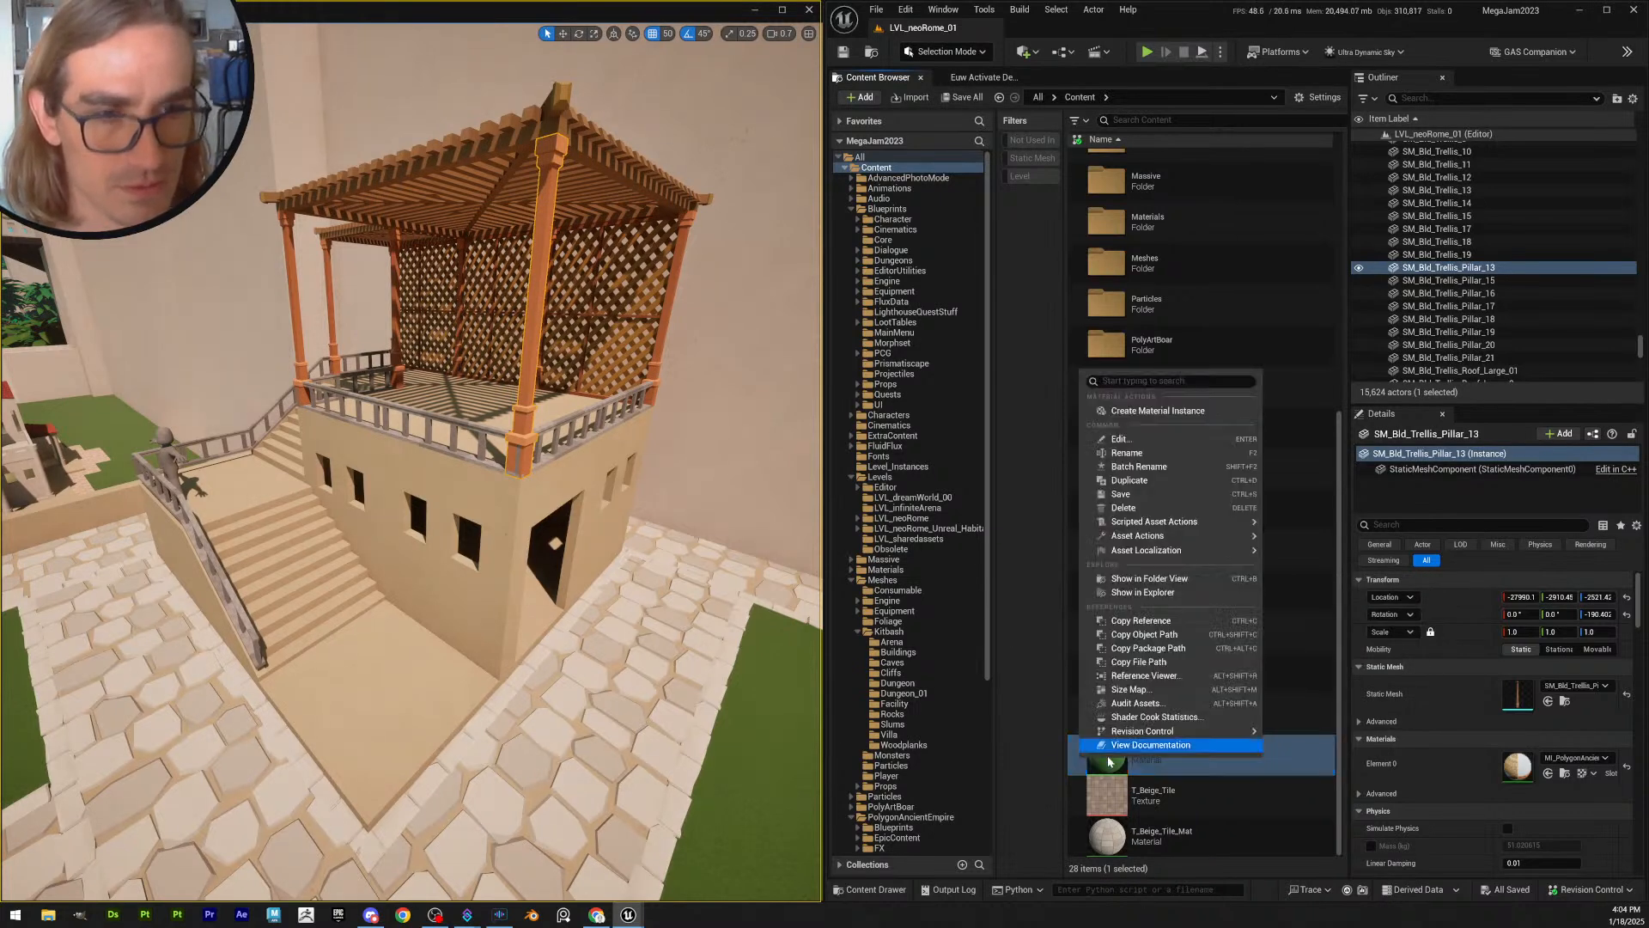
{"action": "mouse_move", "coordinate": [1199, 533]}
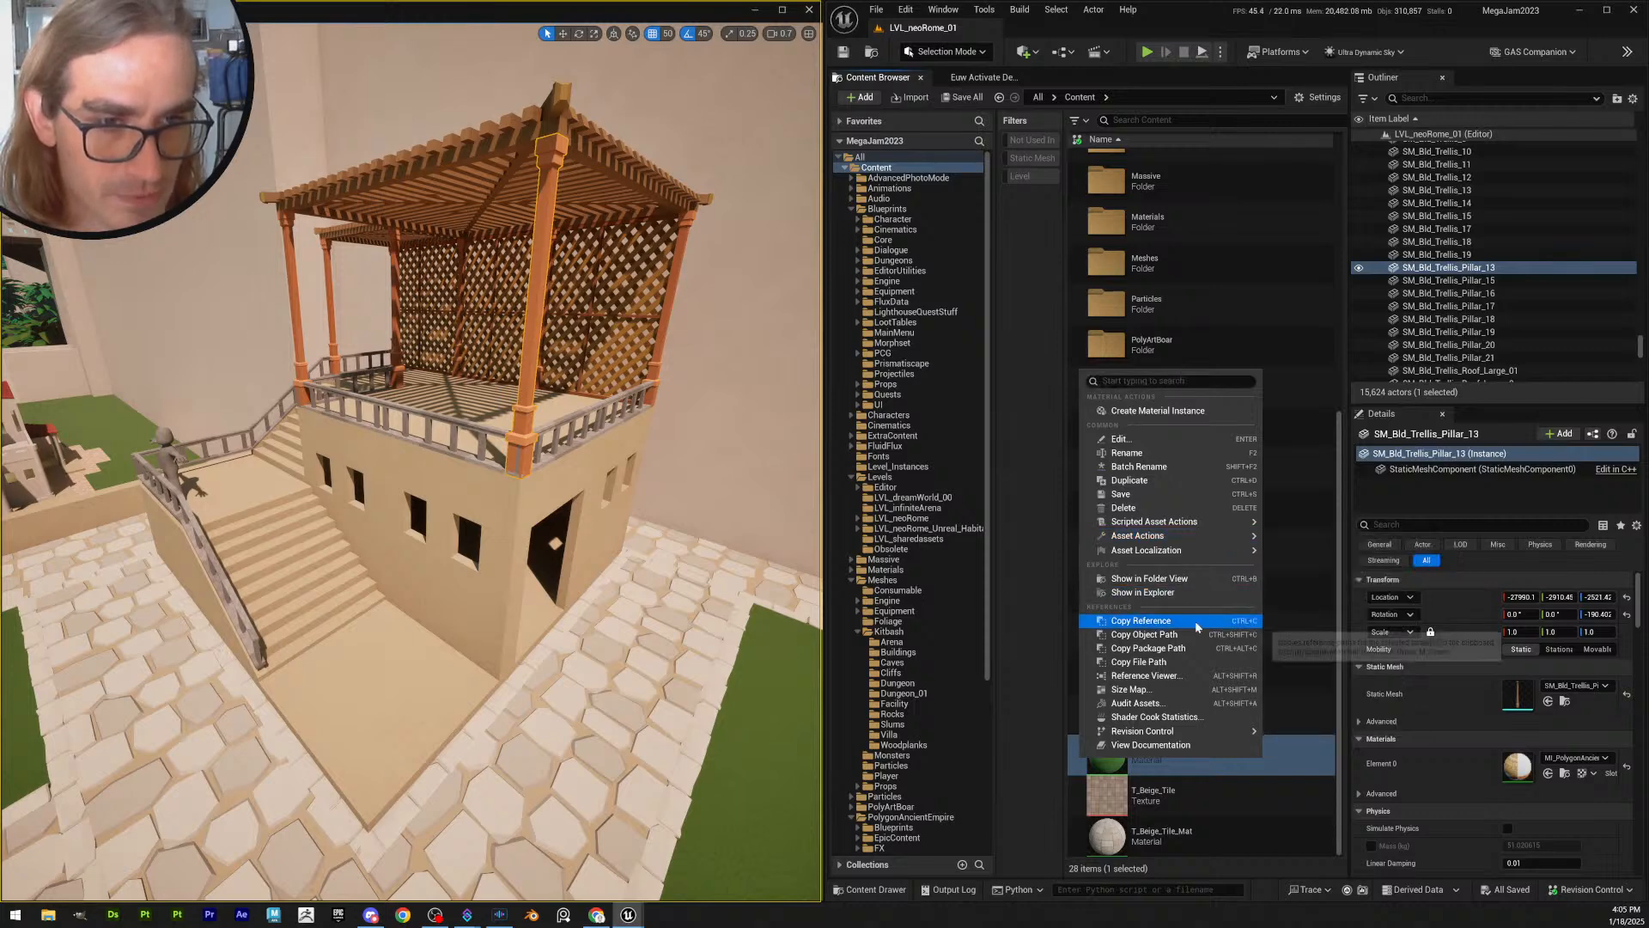
{"action": "left_click", "coordinate": [1045, 653]}
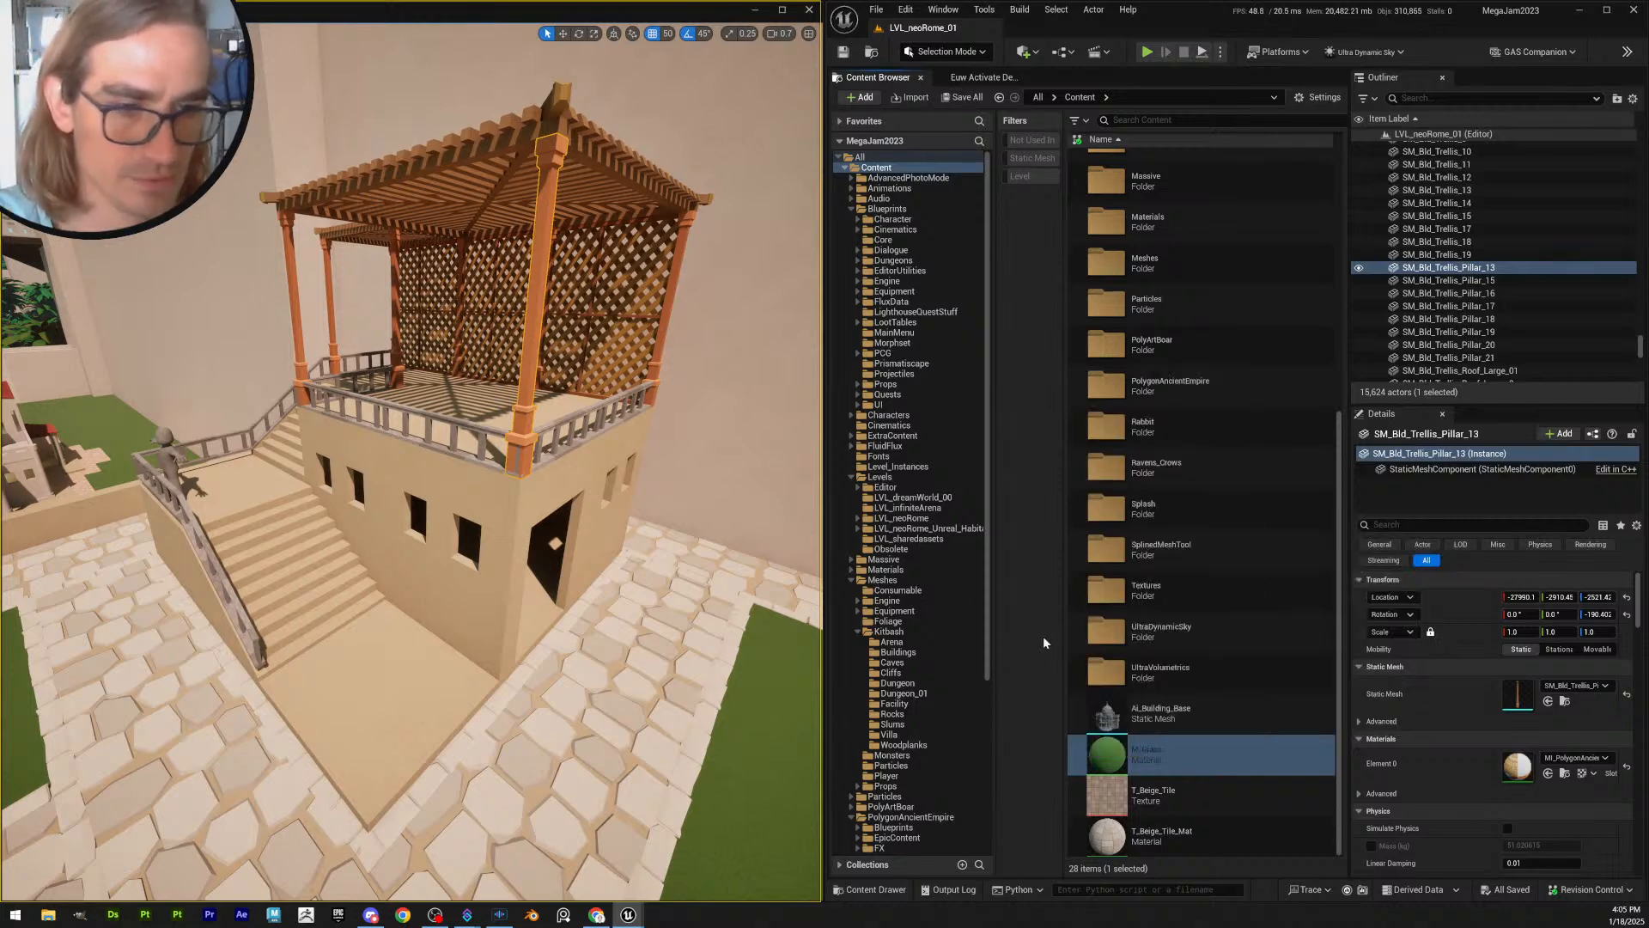
{"action": "left_click", "coordinate": [1211, 835]}
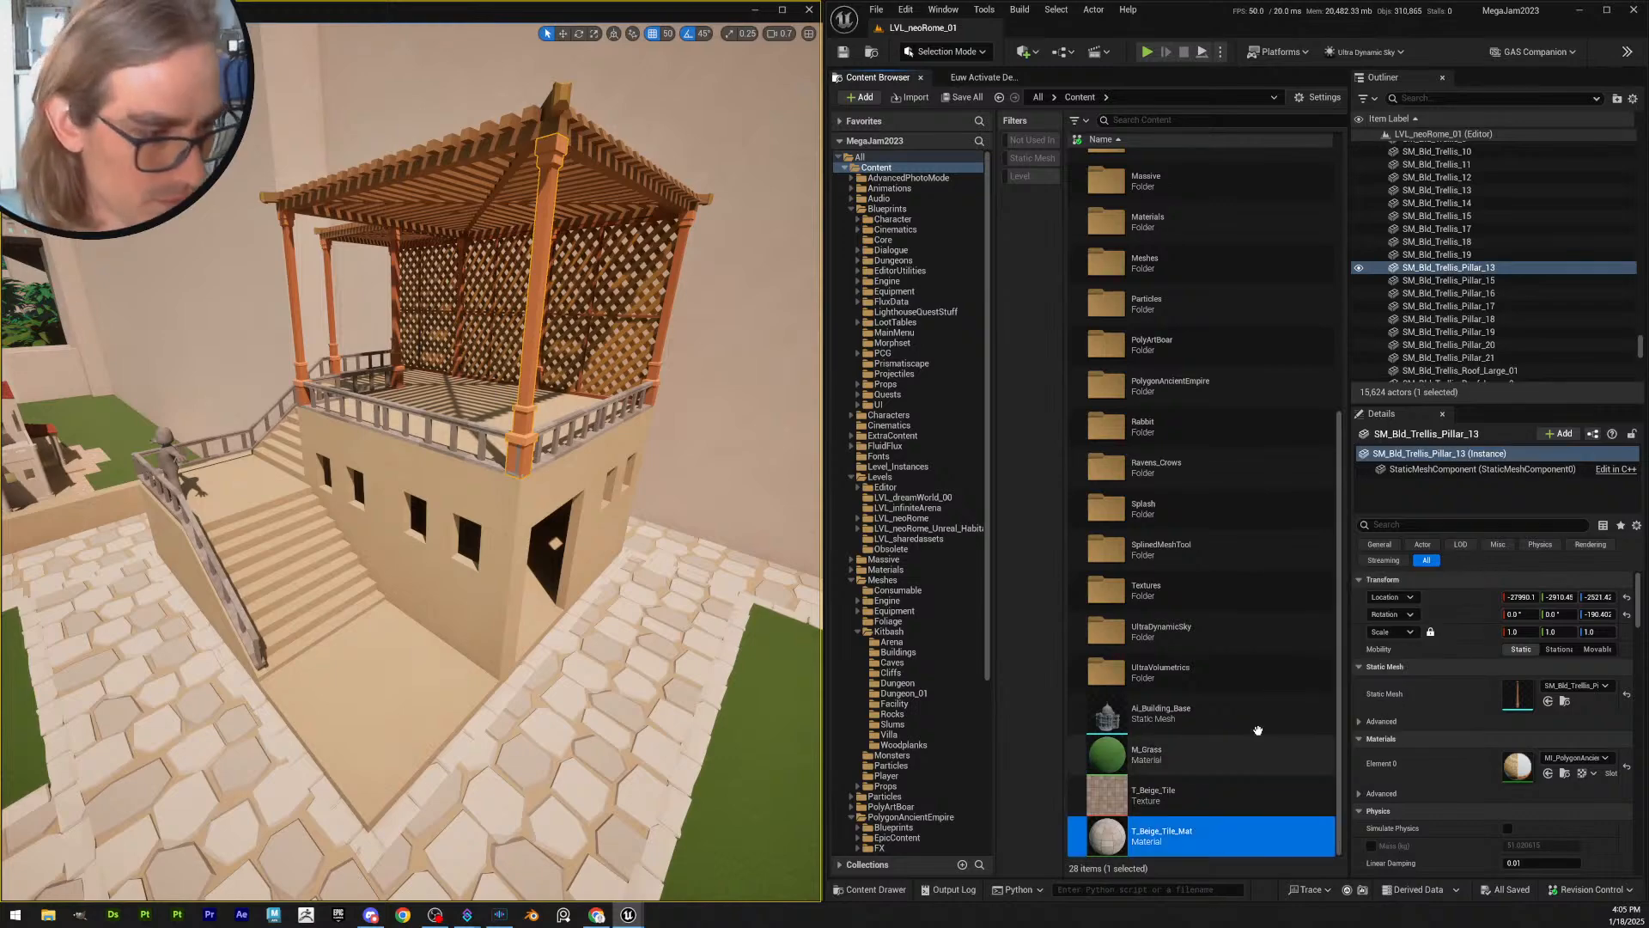
- Deselect the trellis pillar and save LVL_neoRome_01 once more
{"action": "right_click_drag", "start_coordinate": [481, 481], "coordinate": [99, 524]}
{"action": "key", "text": "Escape"}
{"action": "key", "text": "e"}
{"action": "scroll", "coordinate": [468, 507], "scroll_direction": "up", "scroll_amount": 3}
{"action": "key", "text": "w"}
{"action": "scroll", "coordinate": [378, 464], "scroll_direction": "up", "scroll_amount": 2}
{"action": "key", "text": "e"}
{"action": "right_click_drag", "start_coordinate": [374, 503], "coordinate": [372, 505]}
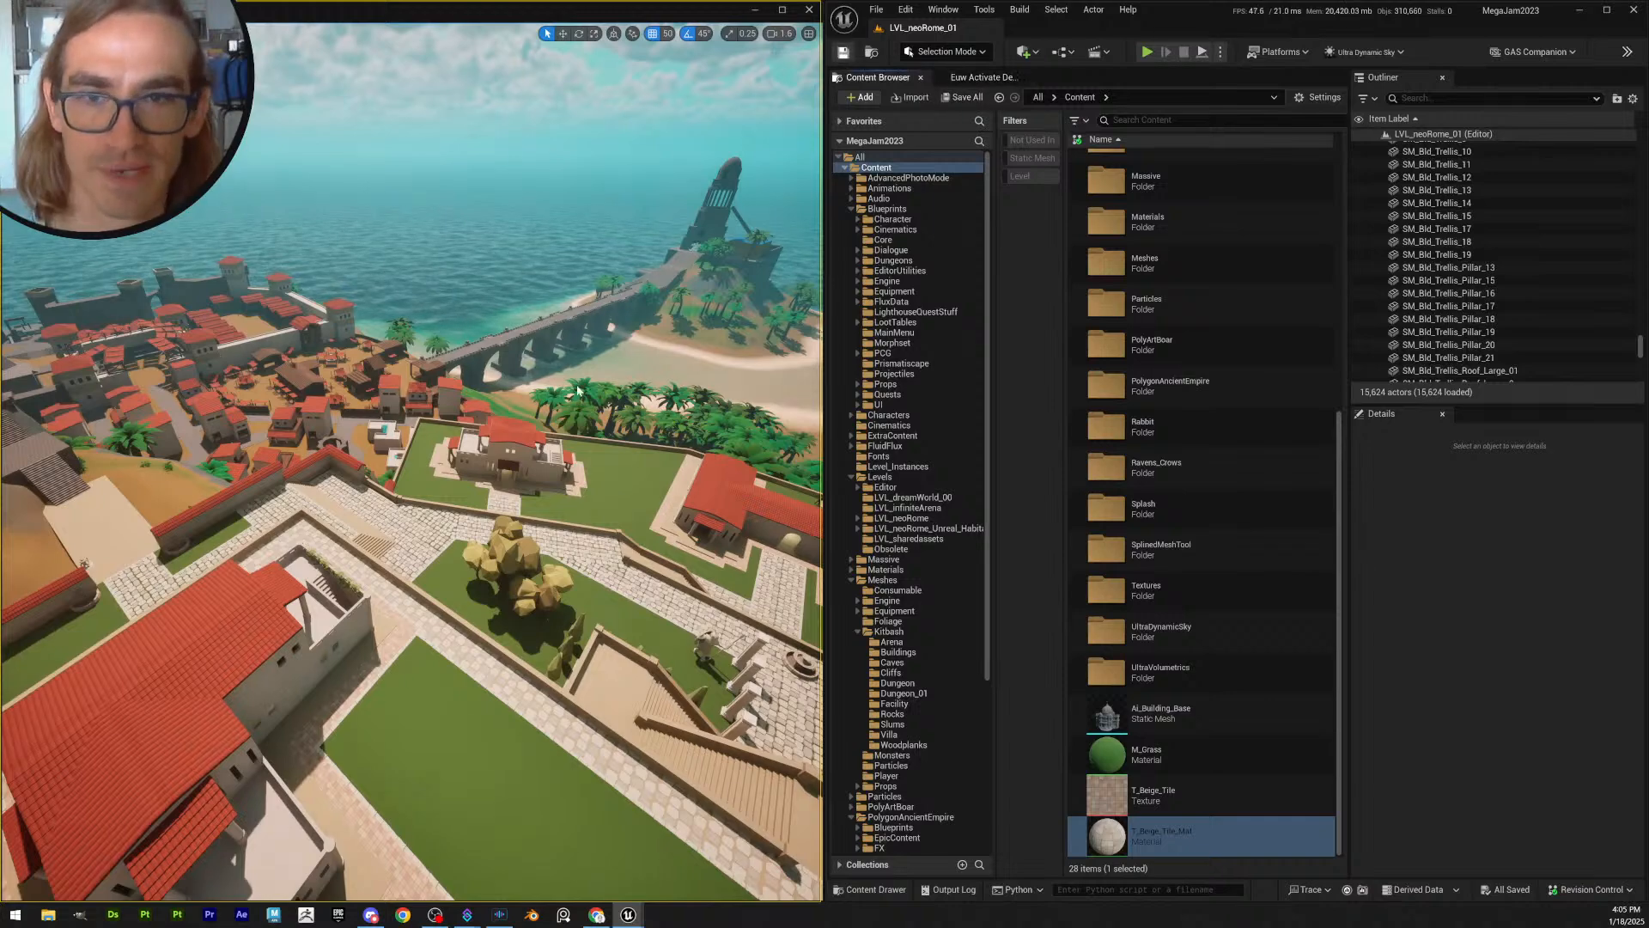
{"action": "key", "text": "ctrl+s"}
- Examine the pergola building's roof, lattice walls, staircase and surrounding paving from several angles
{"action": "mouse_move", "coordinate": [577, 391]}
{"action": "right_mouse_down"}
{"action": "mouse_move", "coordinate": [409, 371]}
{"action": "mouse_move", "coordinate": [602, 378]}
{"action": "mouse_move", "coordinate": [524, 404]}
{"action": "mouse_move", "coordinate": [584, 408]}
{"action": "right_mouse_up"}
{"action": "scroll", "coordinate": [524, 375], "scroll_direction": "down", "scroll_amount": 5}
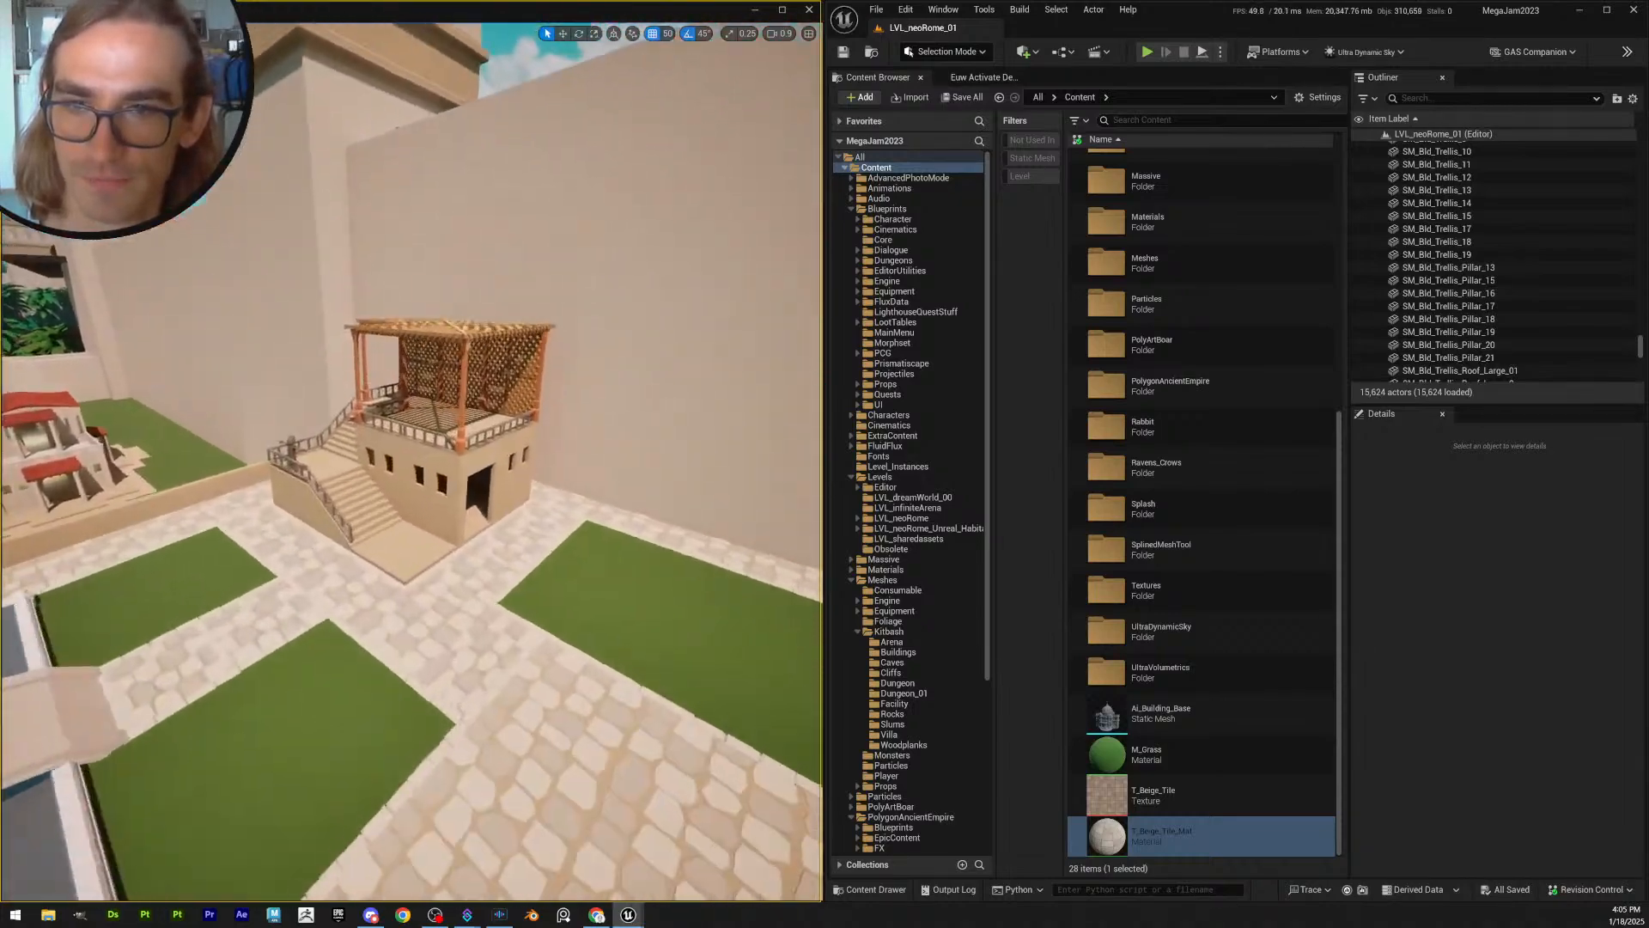
{"action": "right_click_drag", "start_coordinate": [409, 464], "coordinate": [466, 488]}
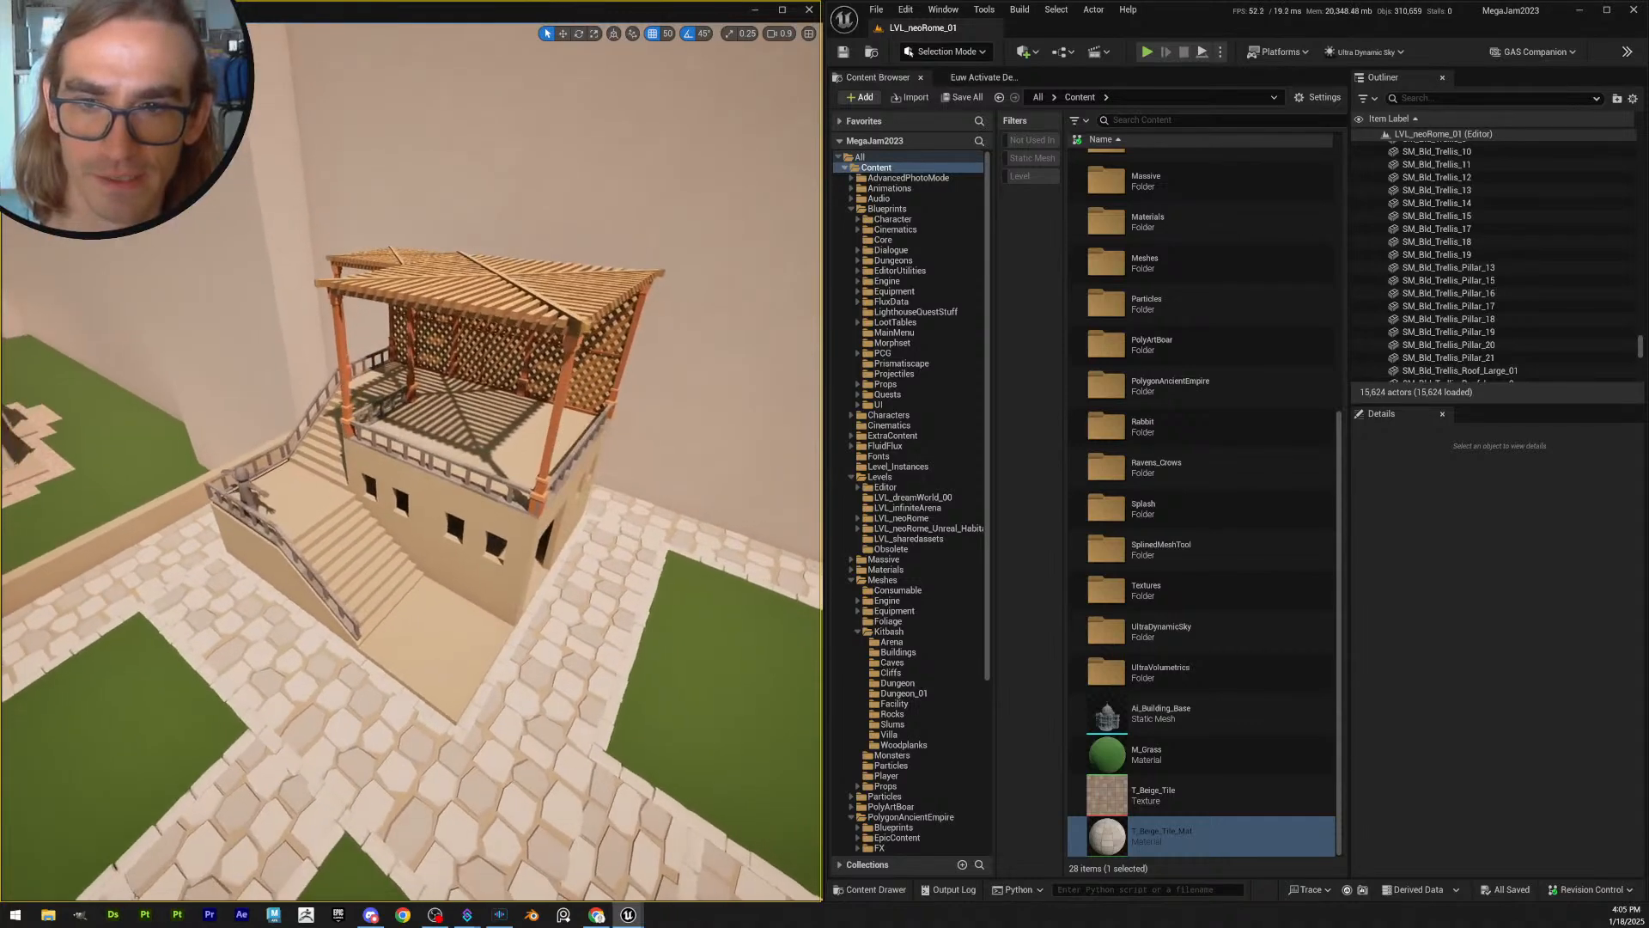
{"action": "right_click_drag", "start_coordinate": [655, 384], "coordinate": [656, 384]}
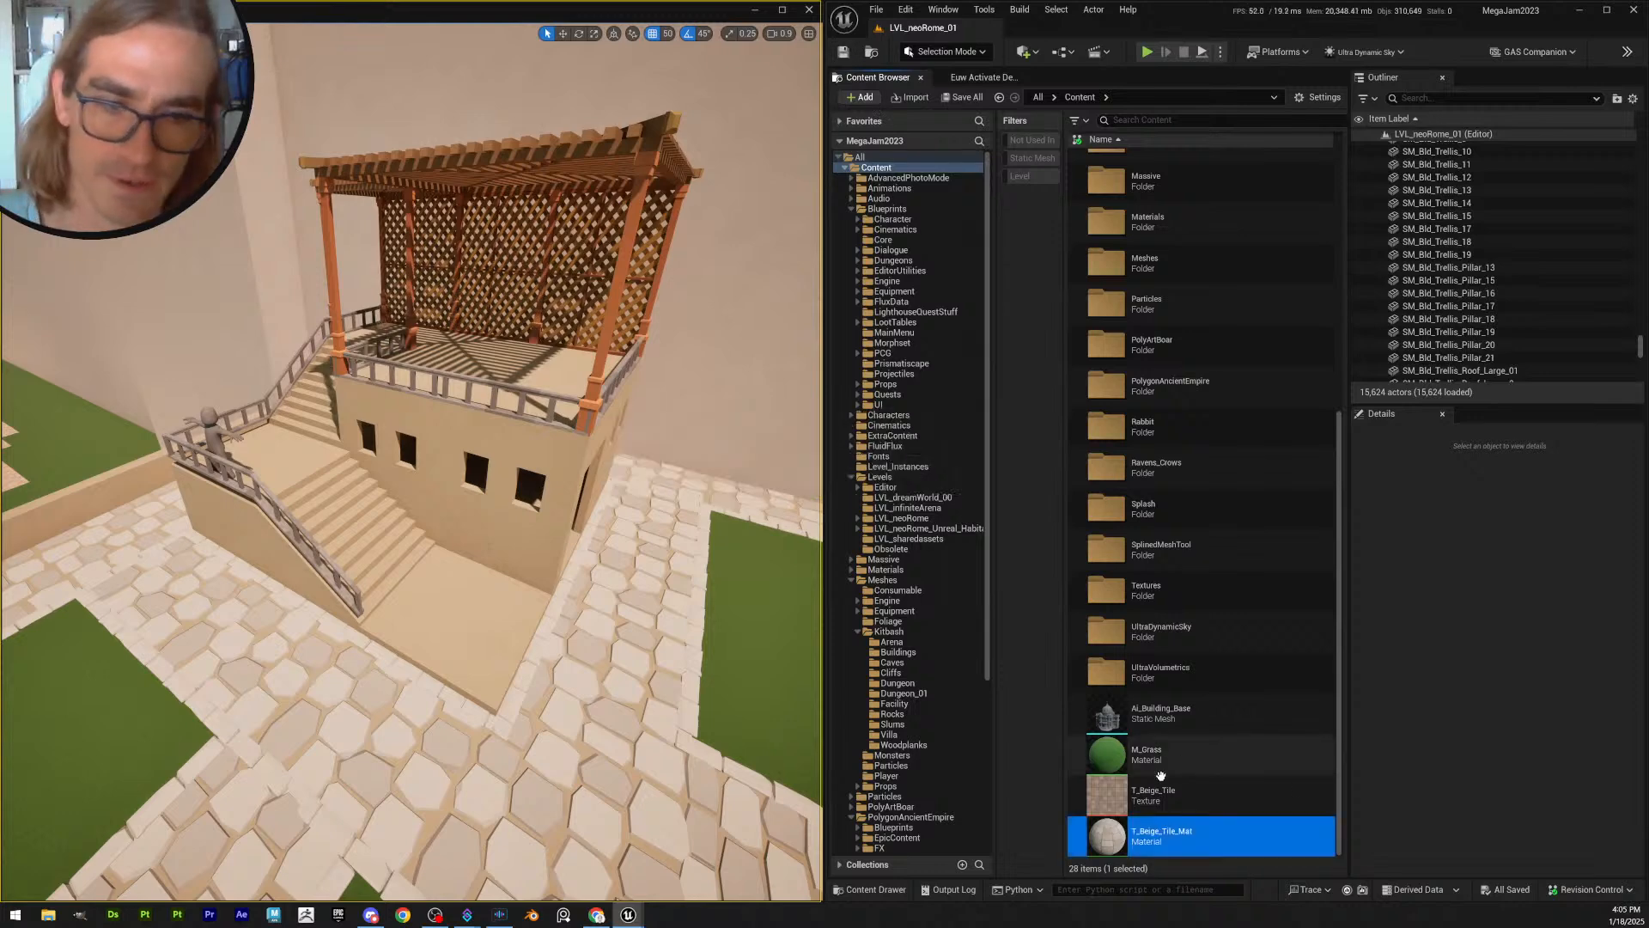
{"action": "right_click_drag", "start_coordinate": [594, 527], "coordinate": [594, 526]}
{"action": "scroll", "coordinate": [593, 514], "scroll_direction": "down", "scroll_amount": 3}
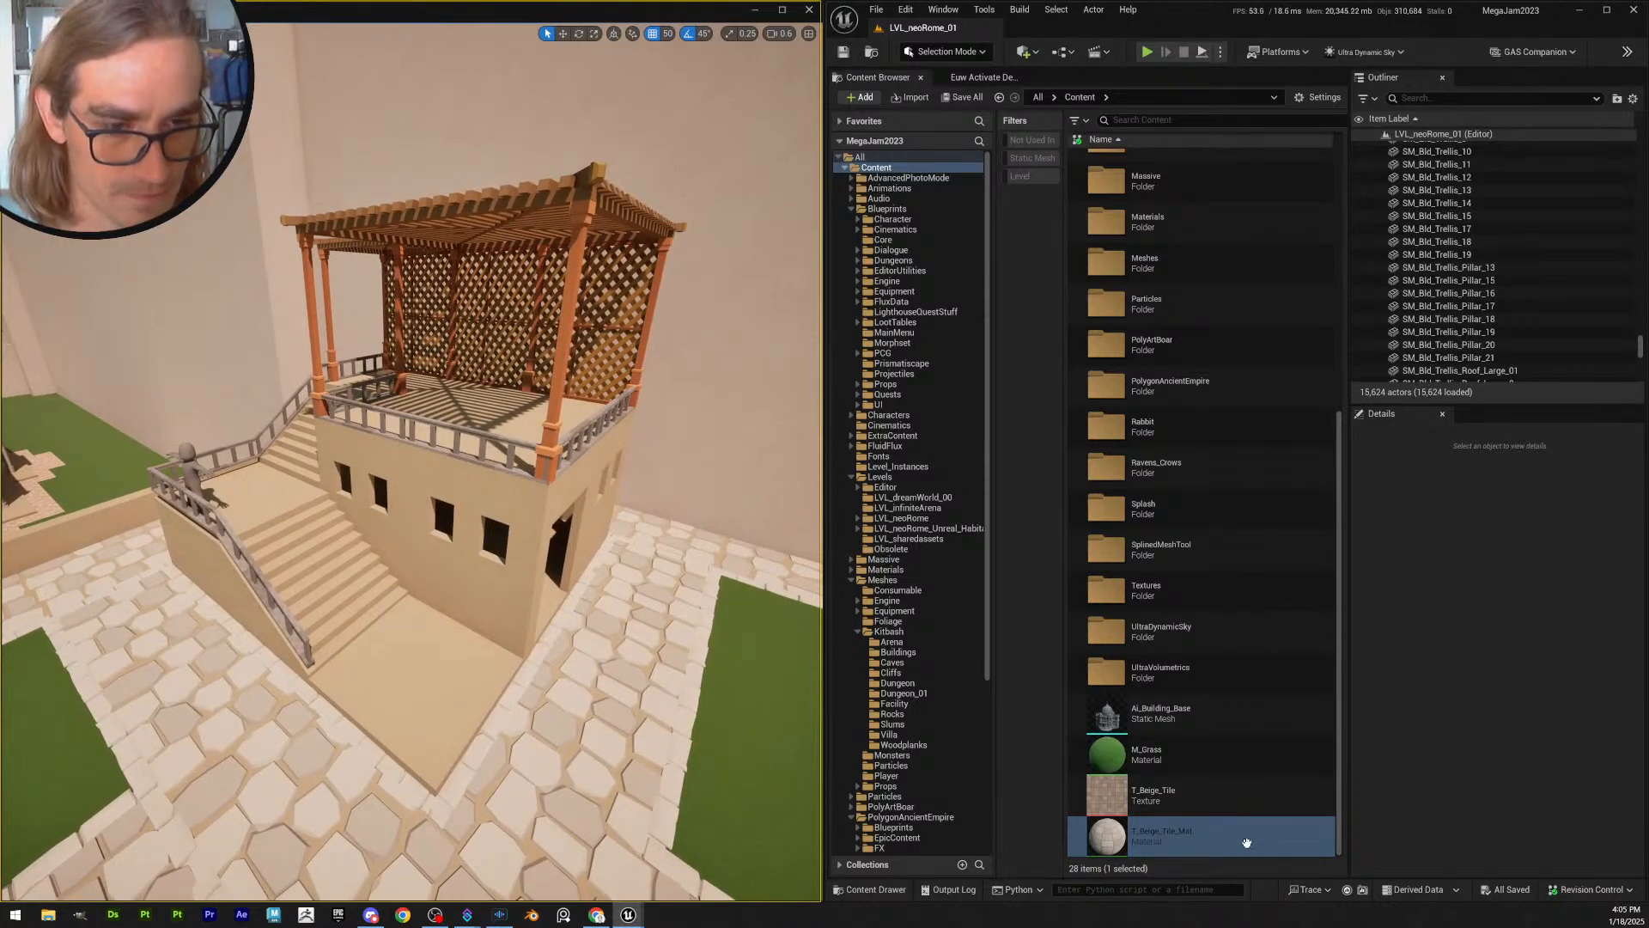
{"action": "mouse_move", "coordinate": [1259, 823]}
{"action": "mouse_move", "coordinate": [1245, 782]}
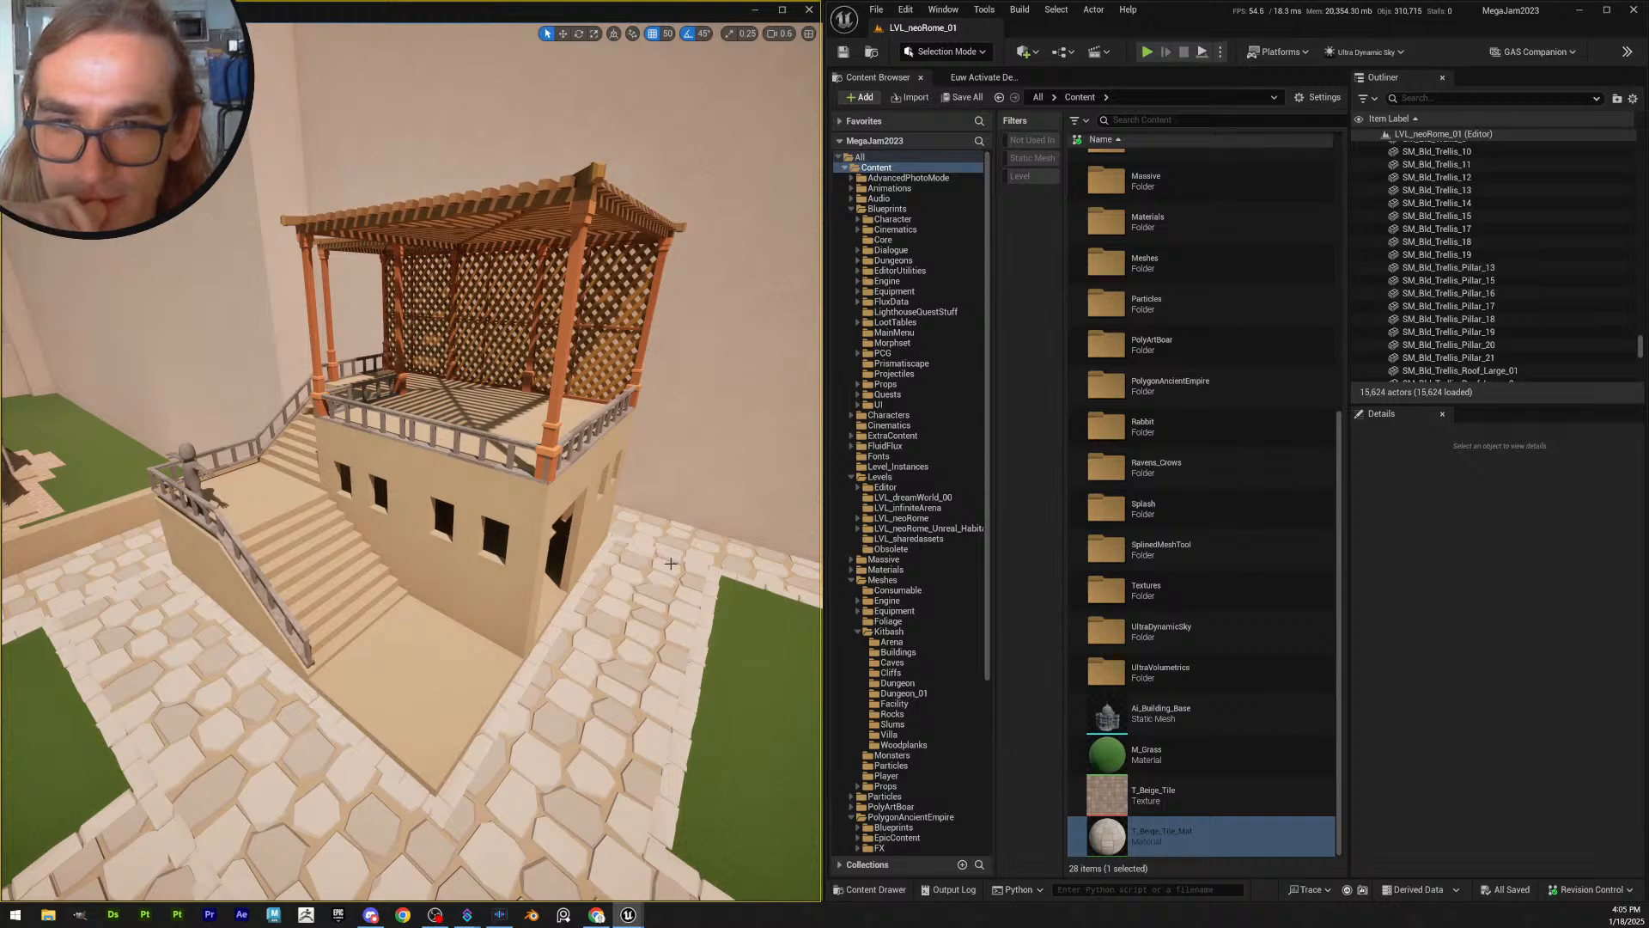
- Clear the current selection and reselect the front corner trellis pillar of the pergola
{"action": "left_click", "coordinate": [492, 343]}
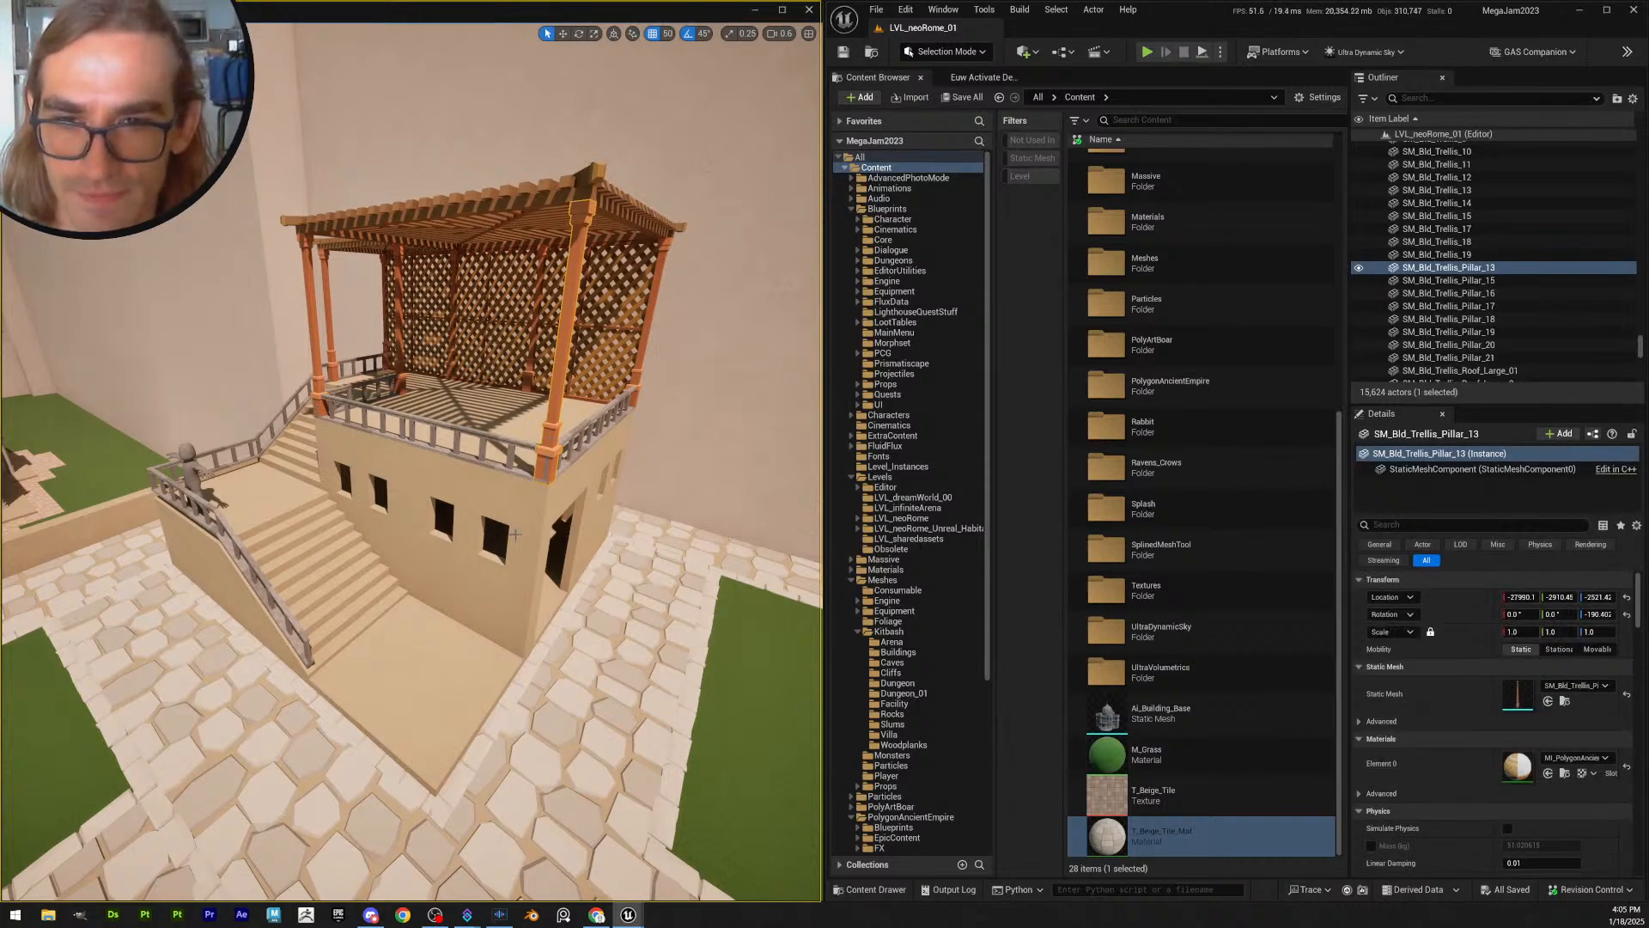
{"action": "left_click", "coordinate": [513, 535]}
{"action": "key", "text": "Escape"}
{"action": "left_click", "coordinate": [563, 390]}
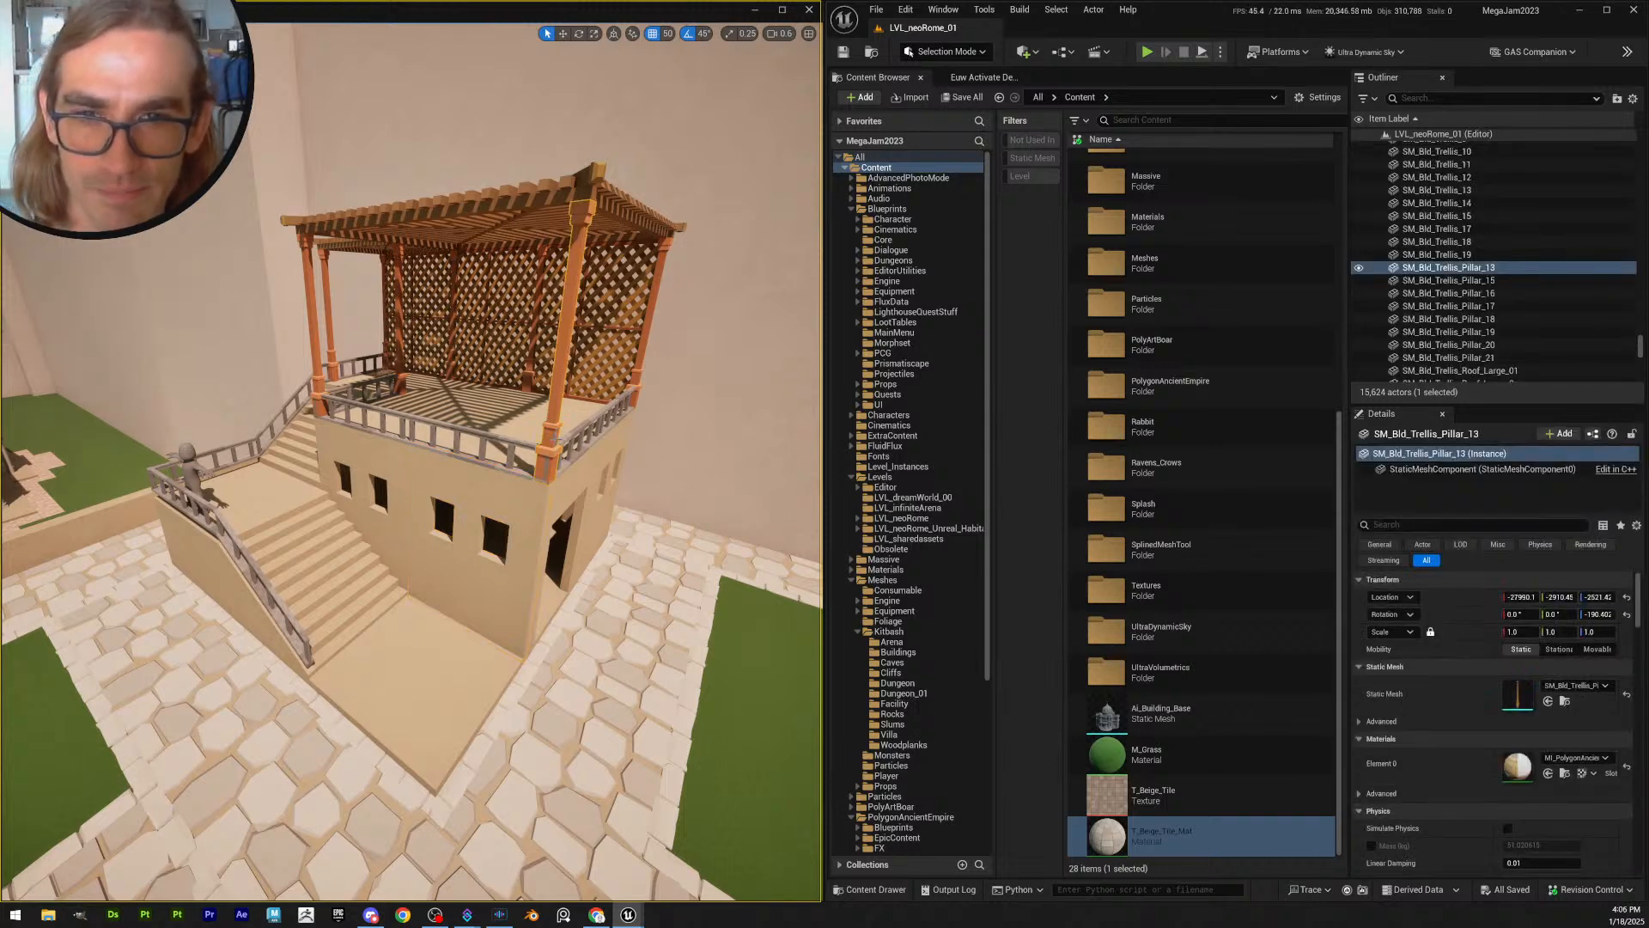
{"action": "key", "text": "Escape"}
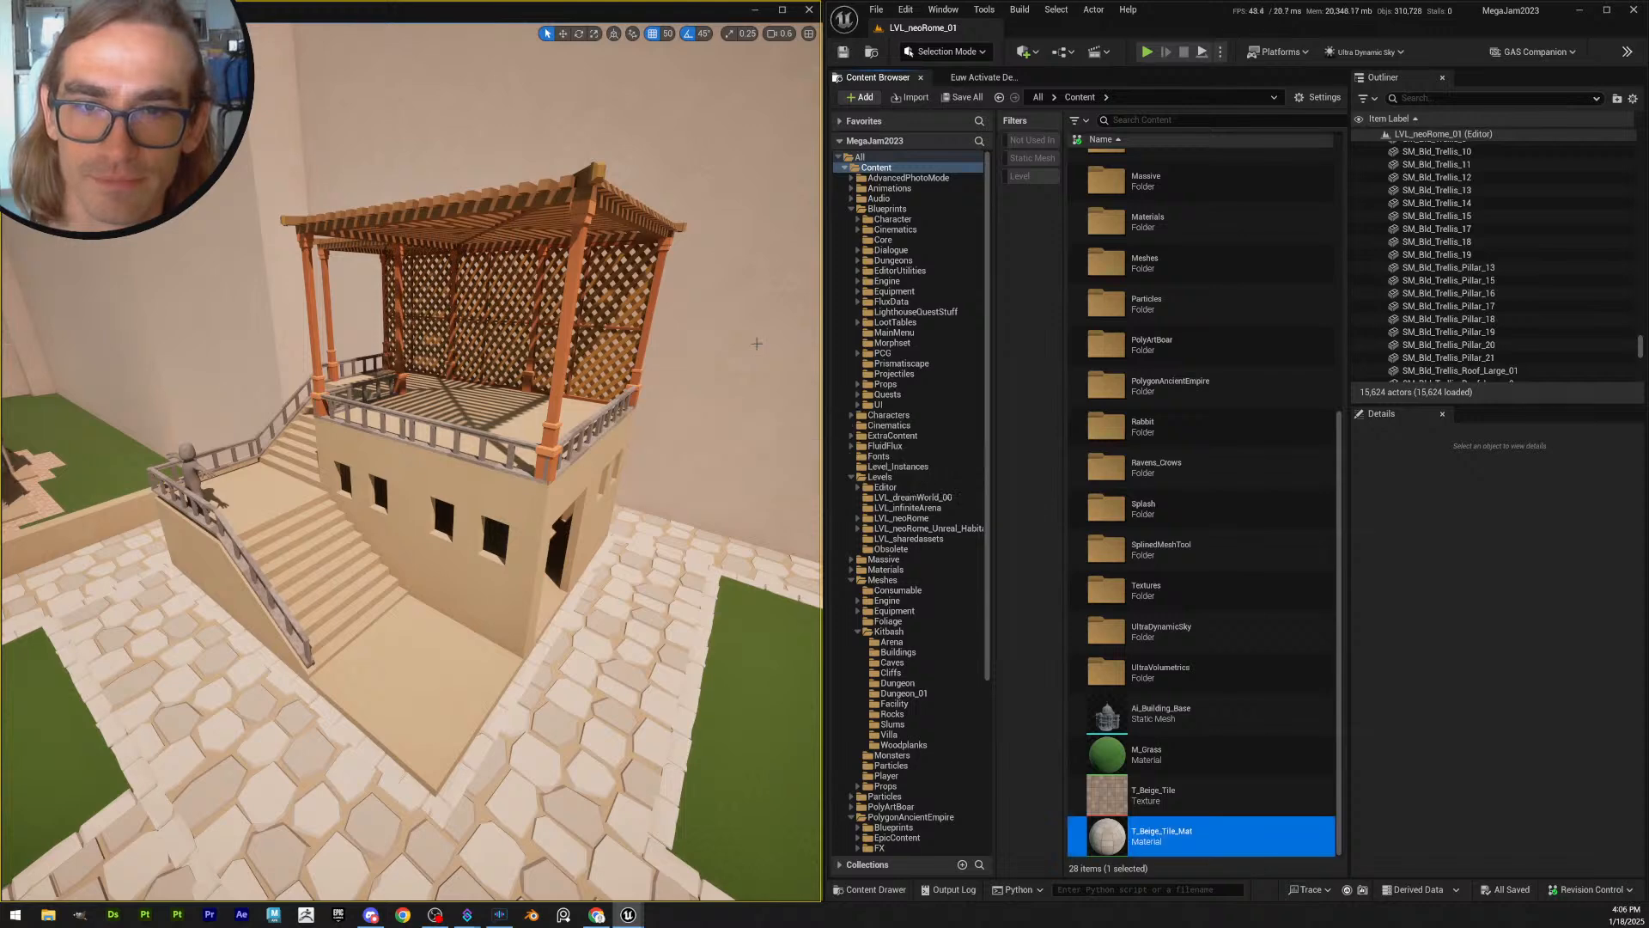
{"action": "right_click_drag", "start_coordinate": [730, 410], "coordinate": [737, 406]}
{"action": "scroll", "coordinate": [732, 408], "scroll_direction": "down", "scroll_amount": 2}
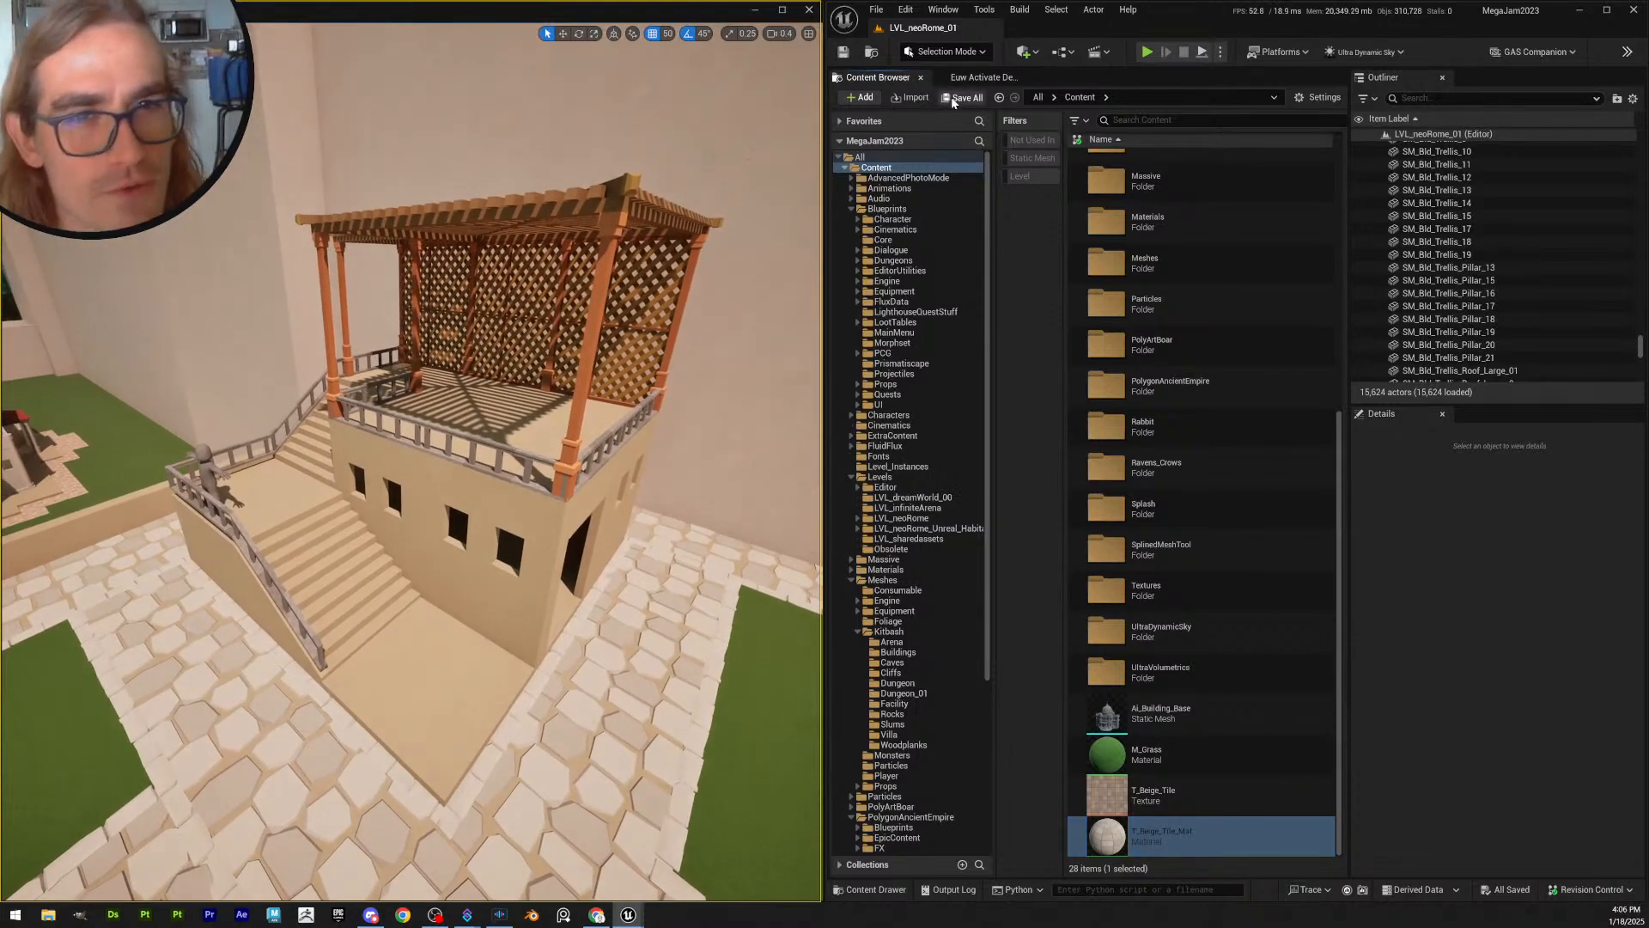
{"action": "left_click", "coordinate": [577, 427]}
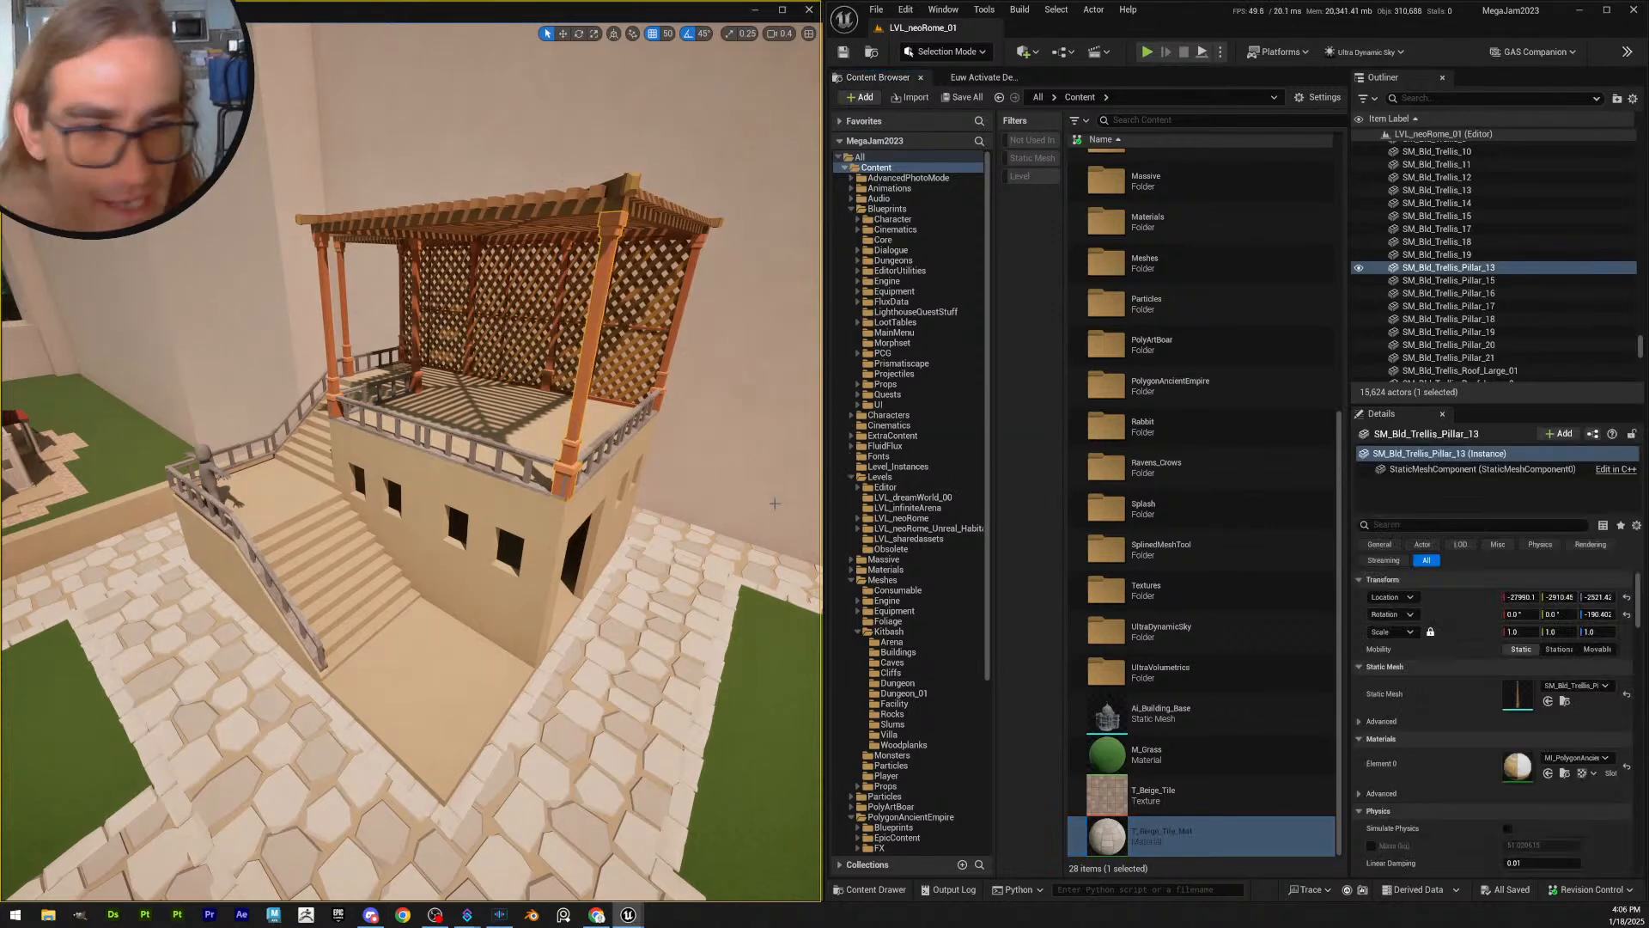
- Check which operations are available for the M_Grass material and the UltraVolumetrics folder in the Content folder
{"action": "left_click", "coordinate": [1212, 783]}
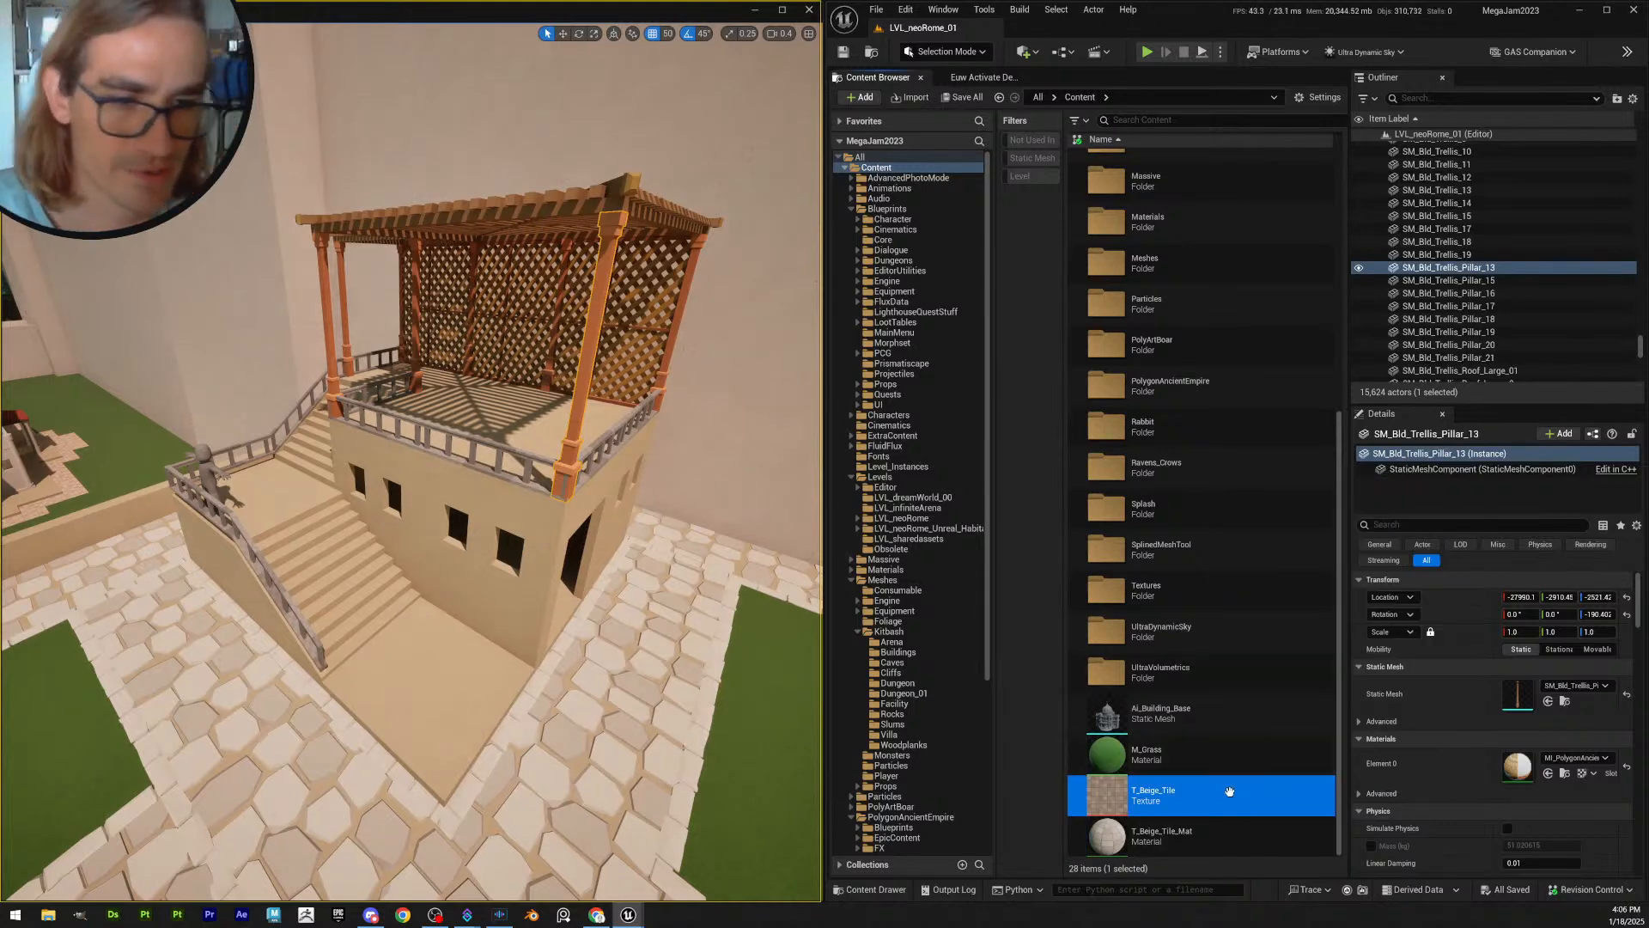
{"action": "right_click", "coordinate": [1084, 755]}
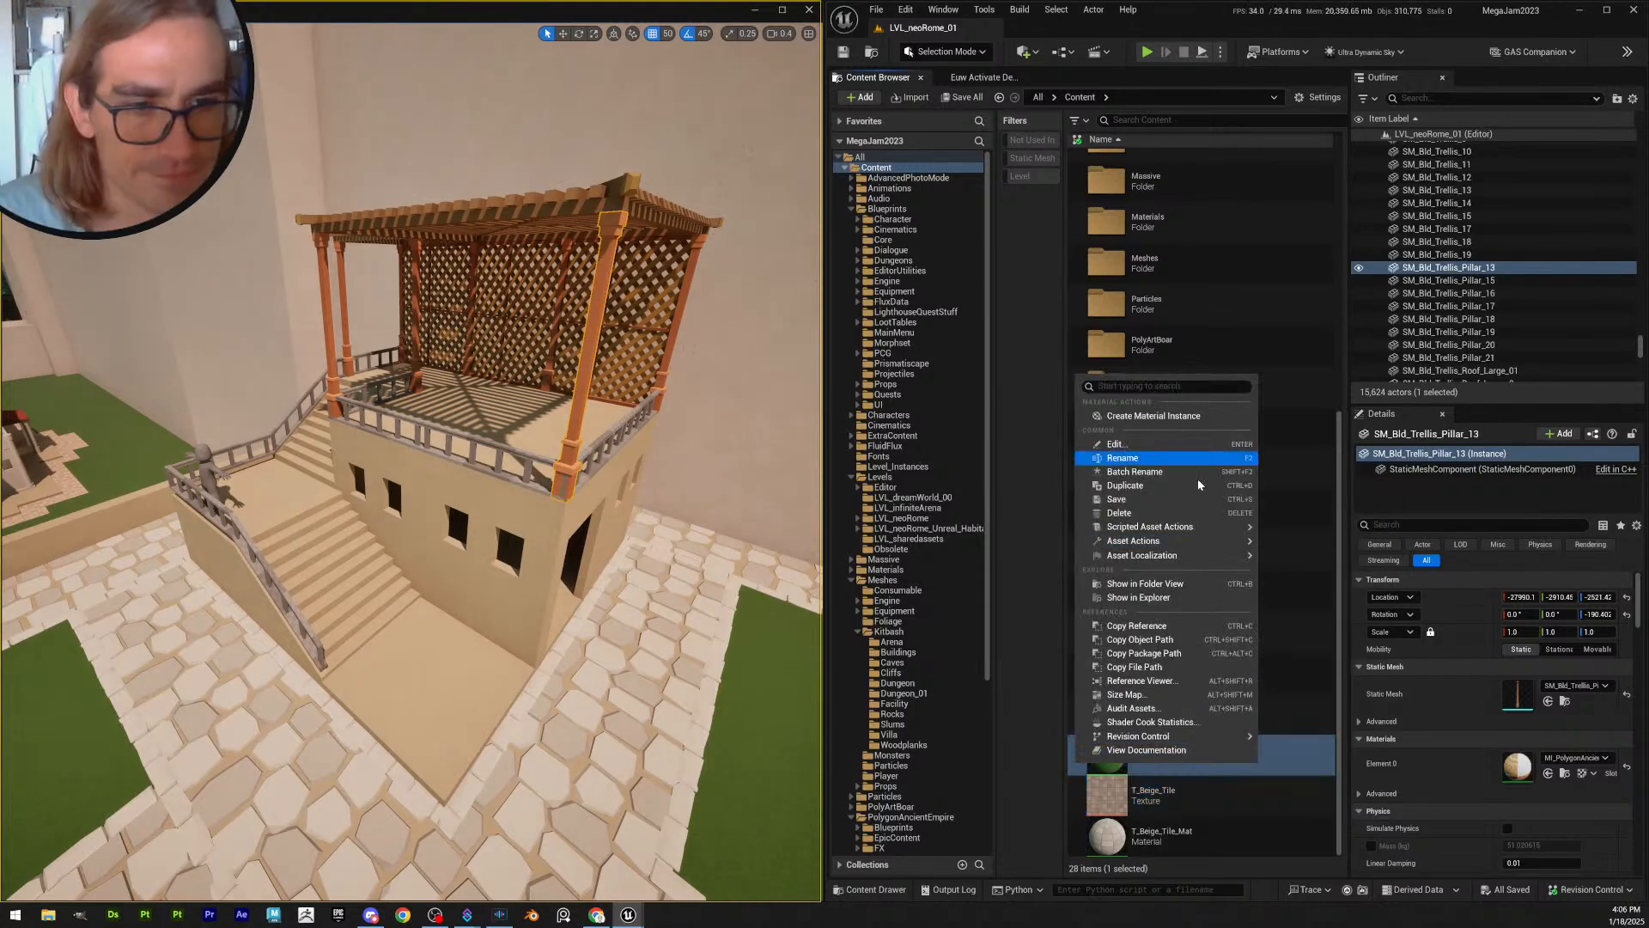
{"action": "mouse_move", "coordinate": [1200, 539]}
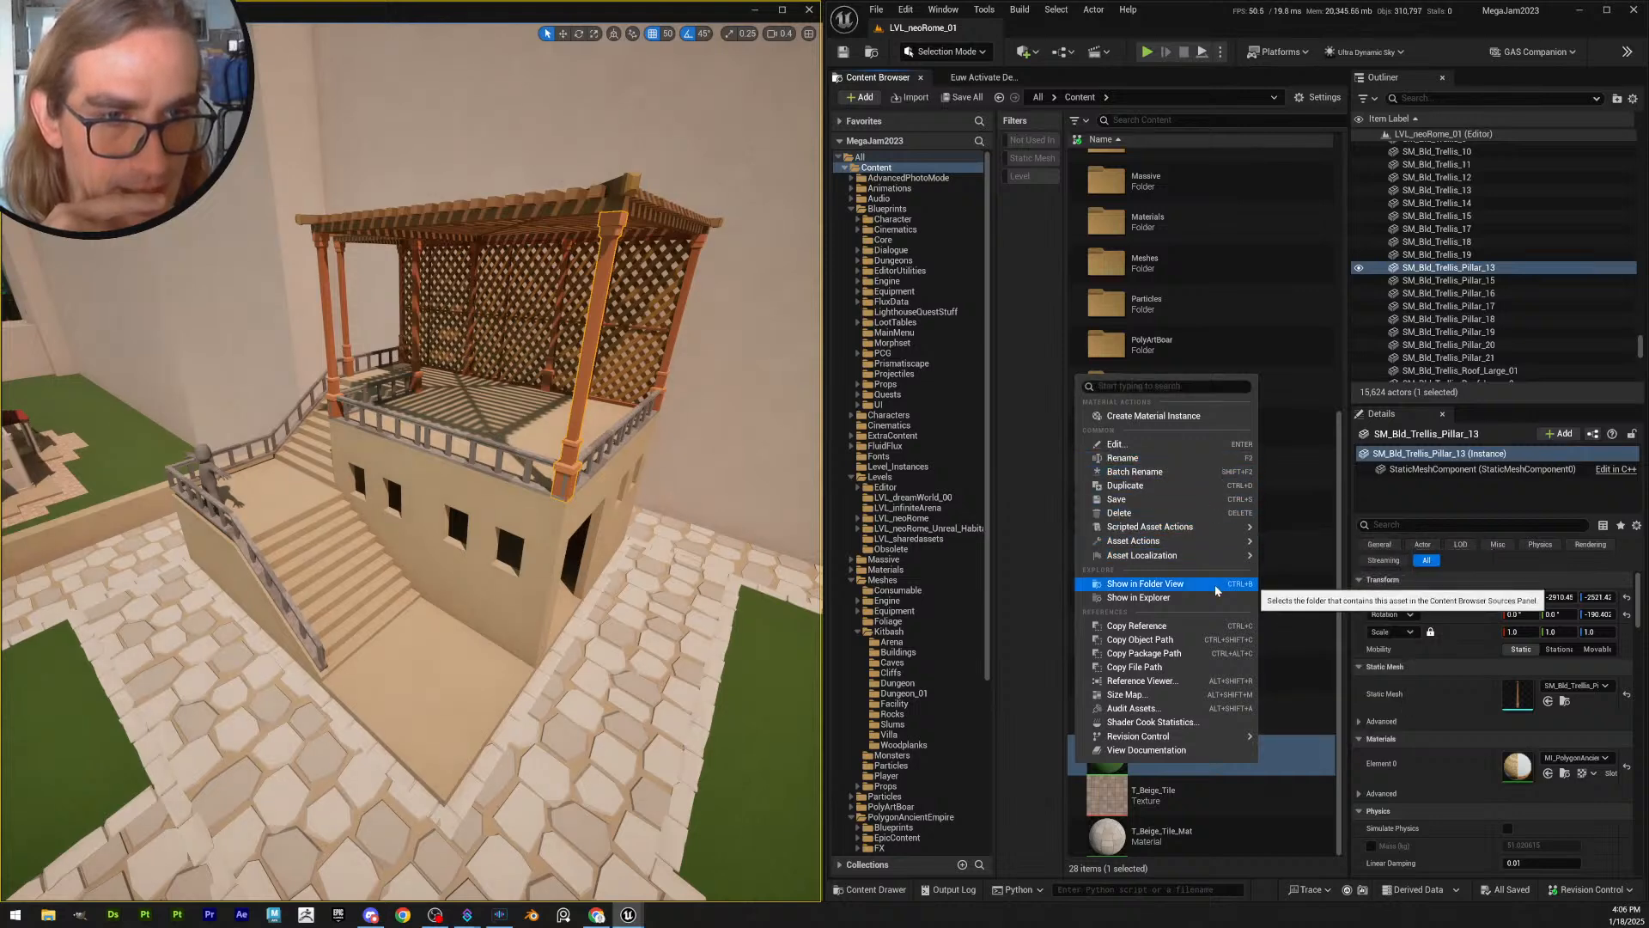
{"action": "left_click", "coordinate": [1089, 760]}
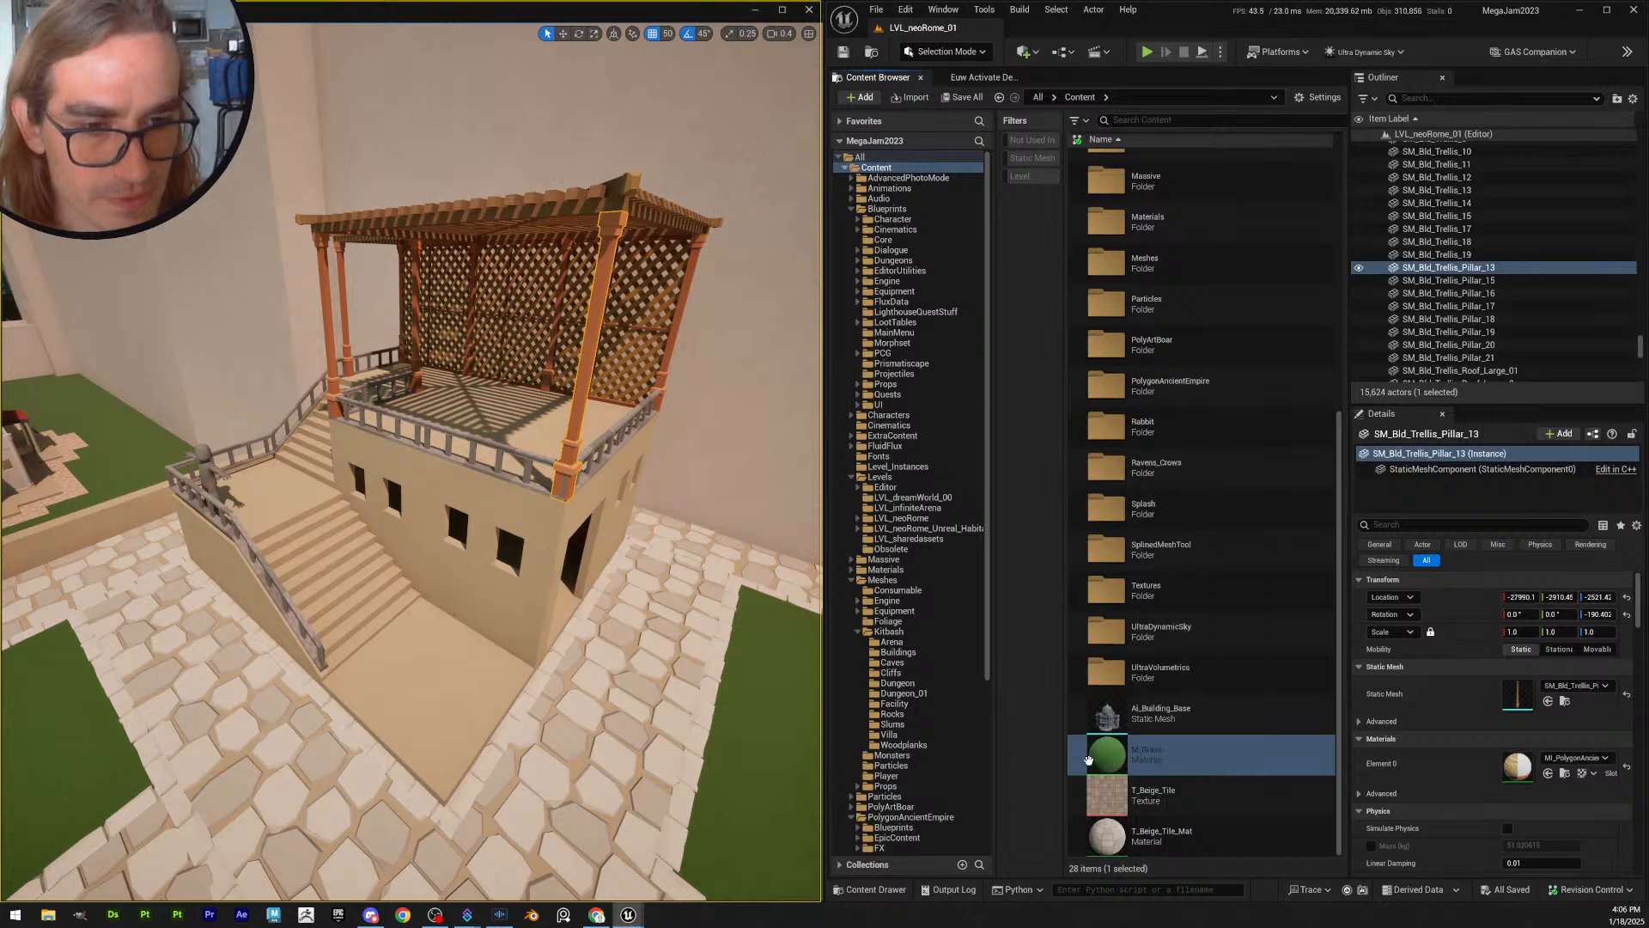
{"action": "left_click", "coordinate": [1073, 846]}
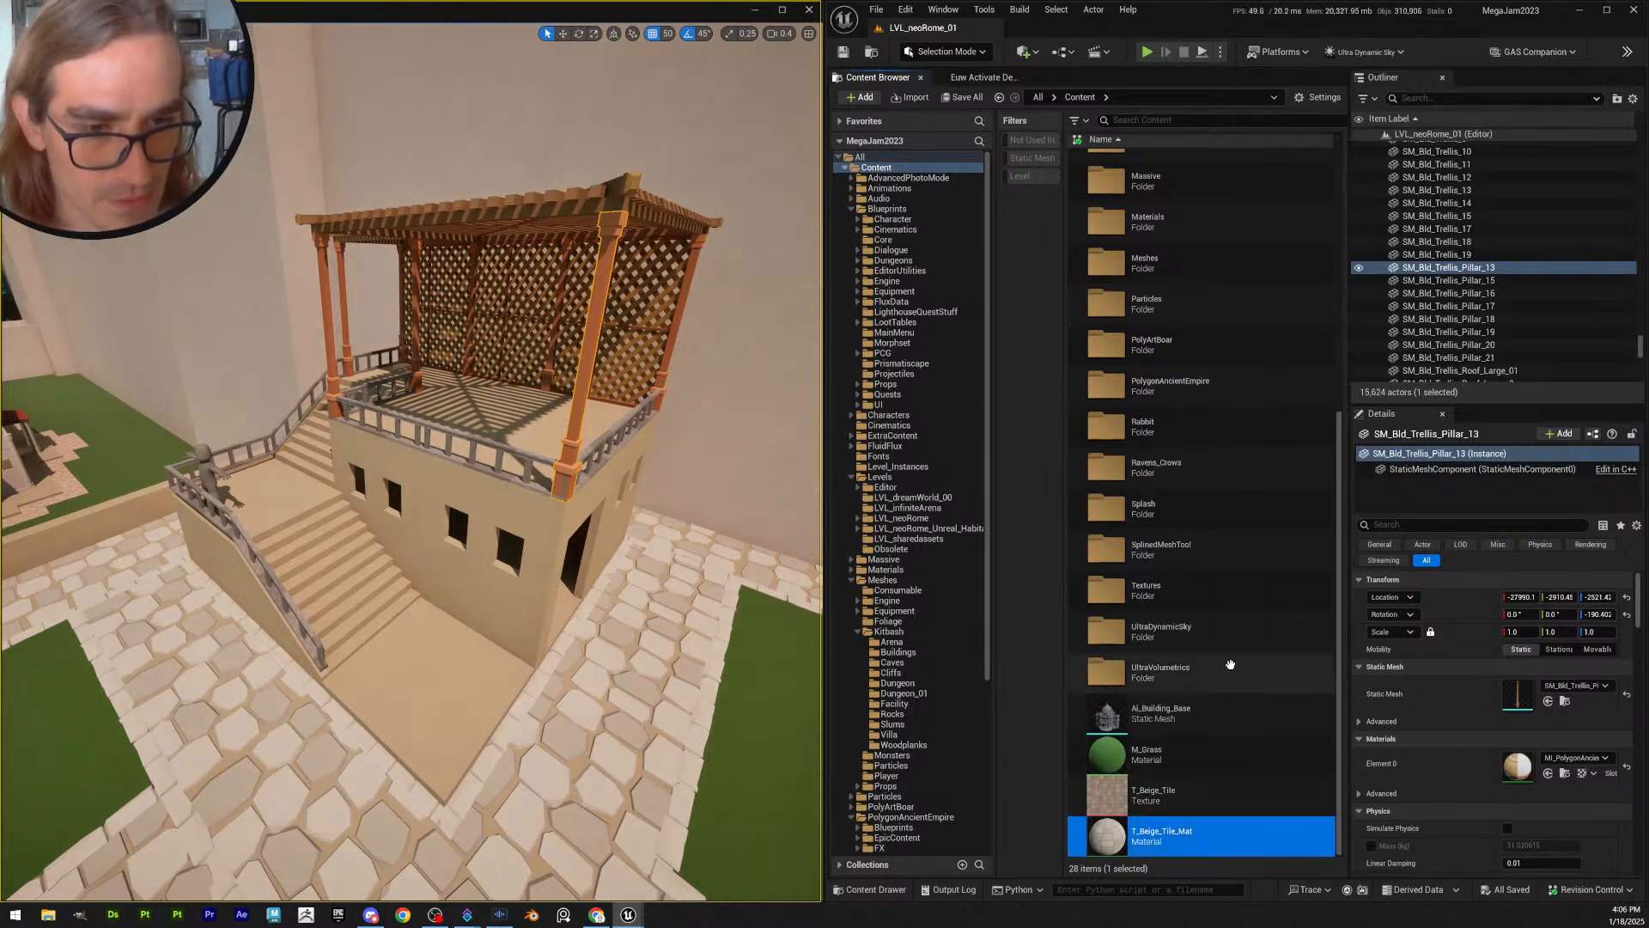
{"action": "right_click", "coordinate": [1028, 722]}
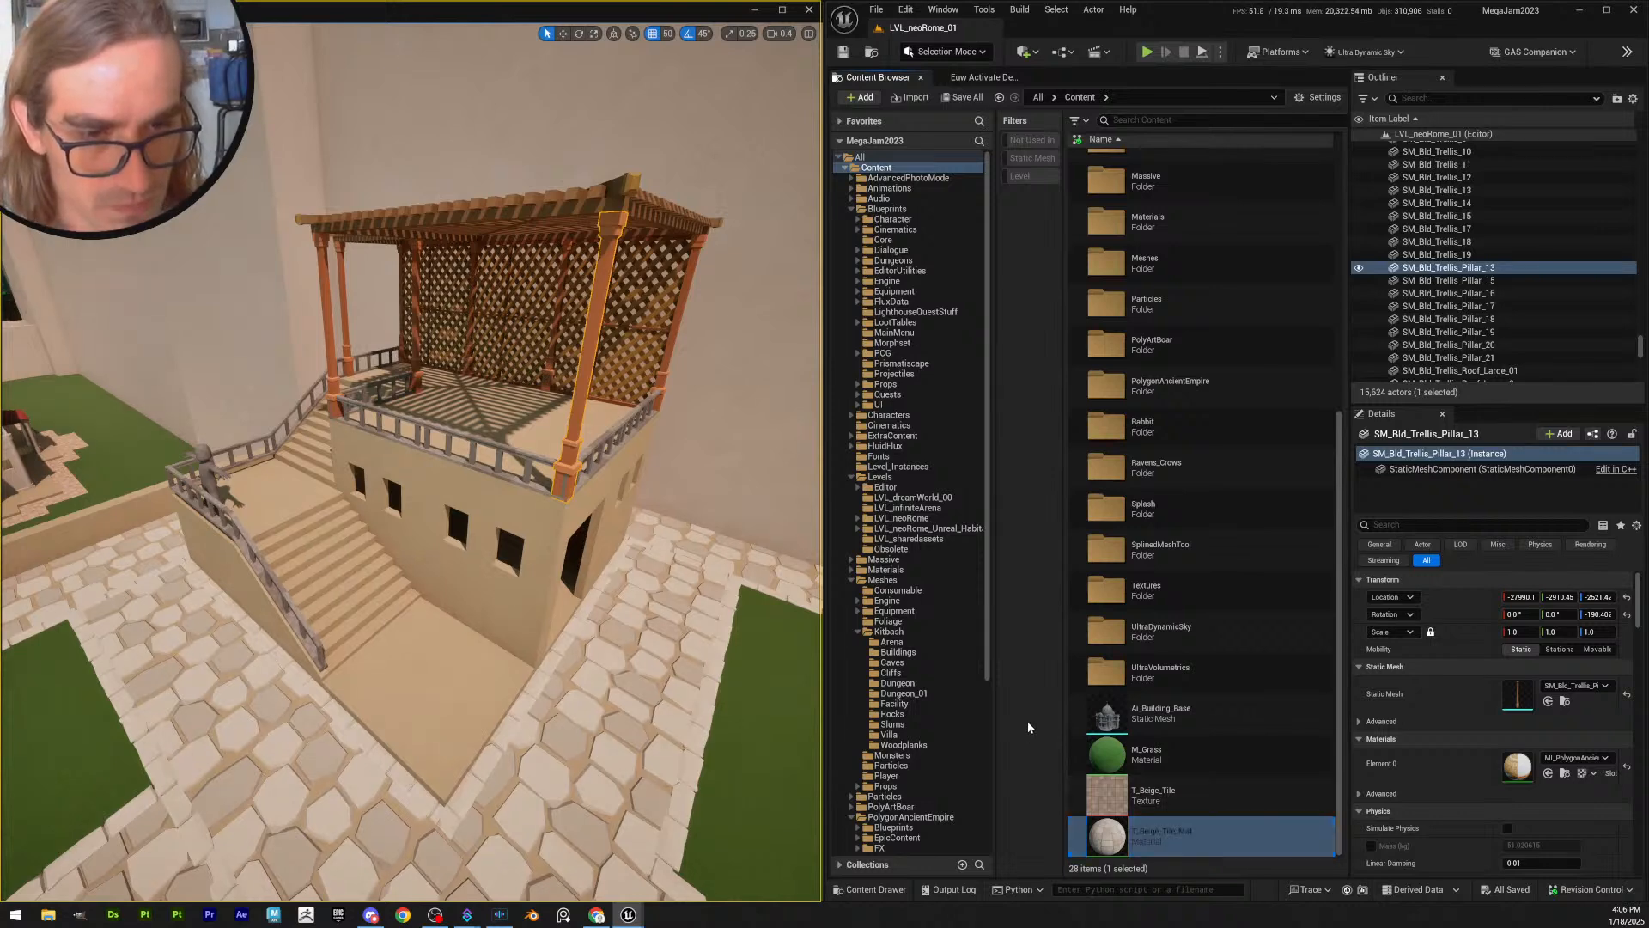
{"action": "right_click", "coordinate": [1313, 665]}
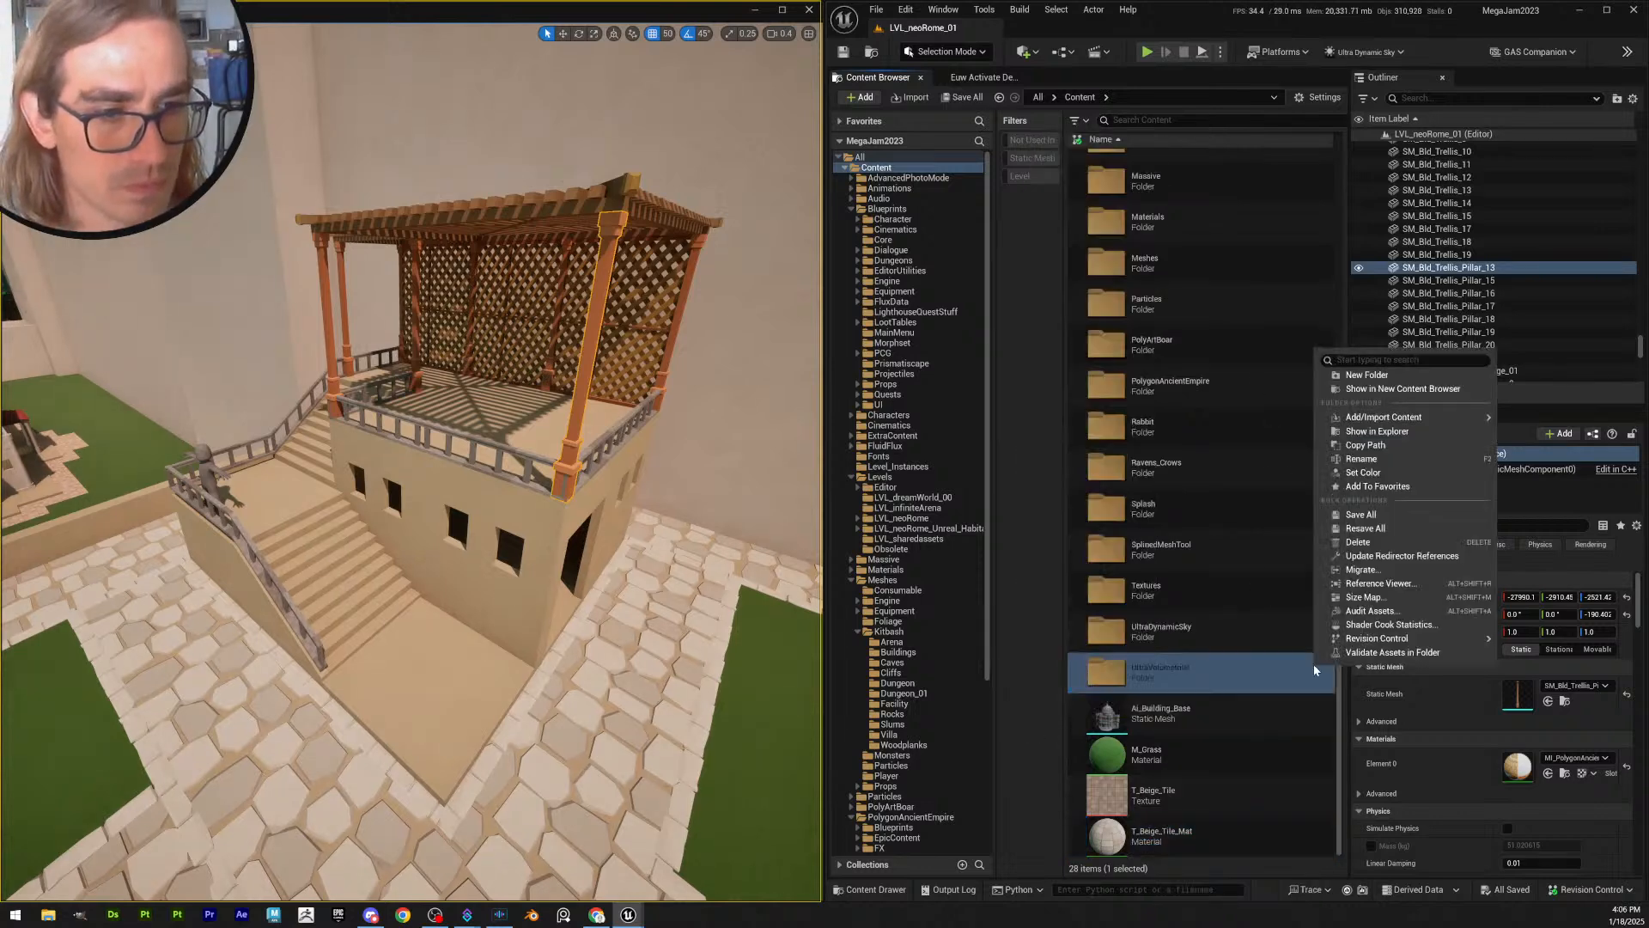
{"action": "left_click", "coordinate": [1034, 693]}
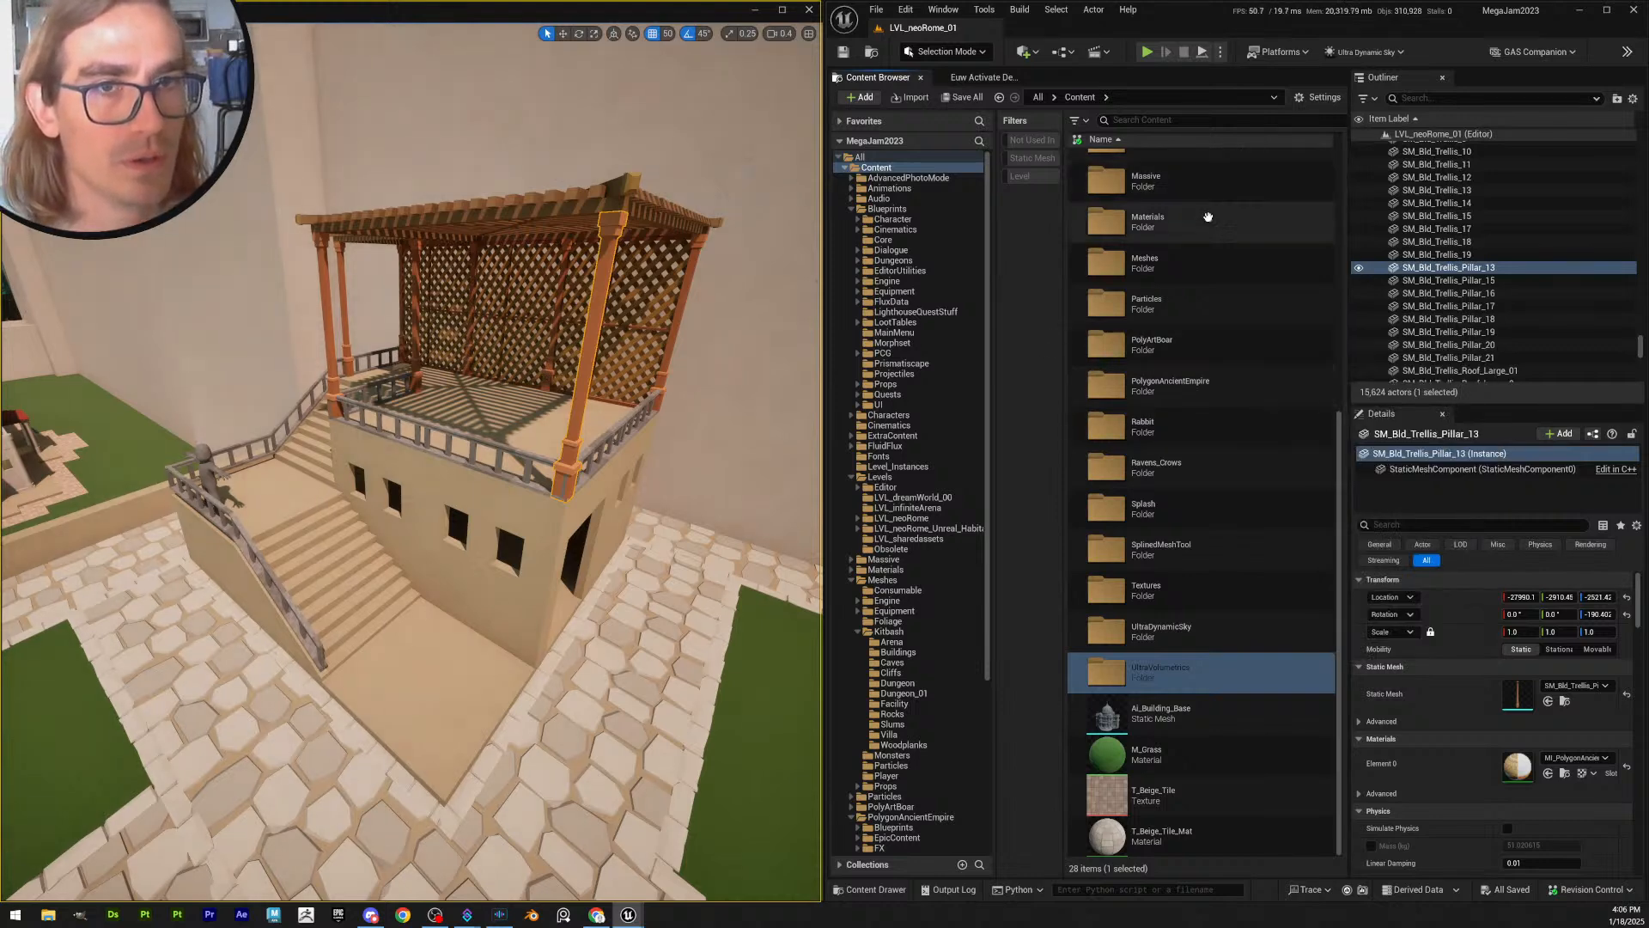
{"action": "left_click", "coordinate": [1252, 743]}
- Display the Content folder's assets as tiles and shrink the thumbnails so that empty space remains below them
{"action": "left_click", "coordinate": [1318, 97]}
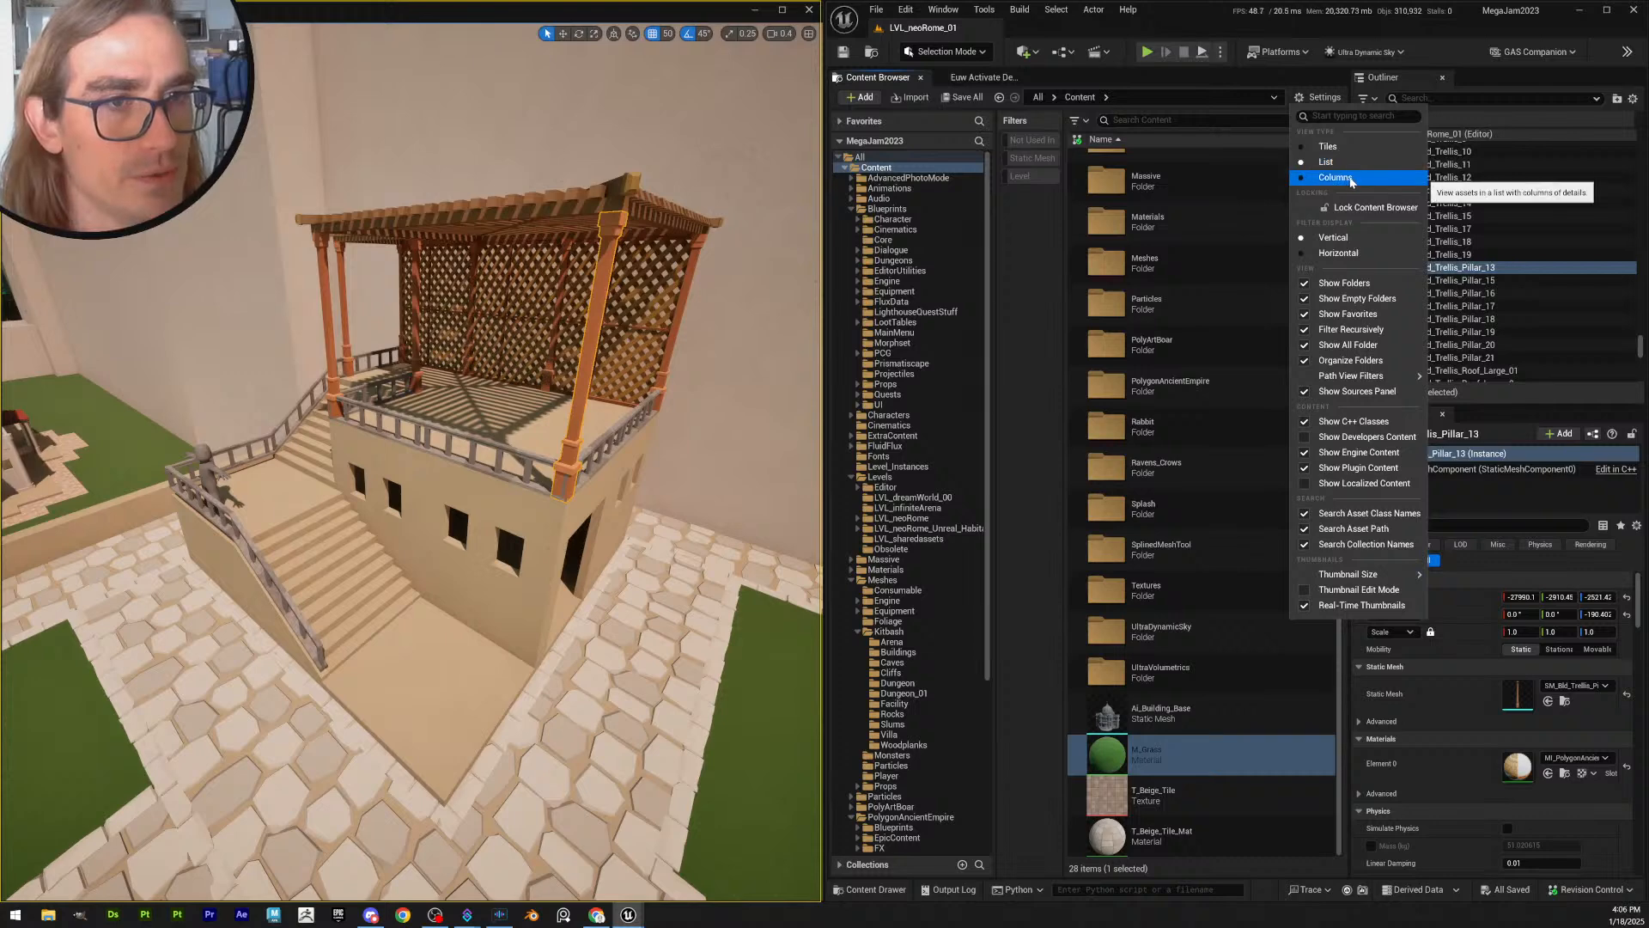
{"action": "left_click", "coordinate": [1349, 151]}
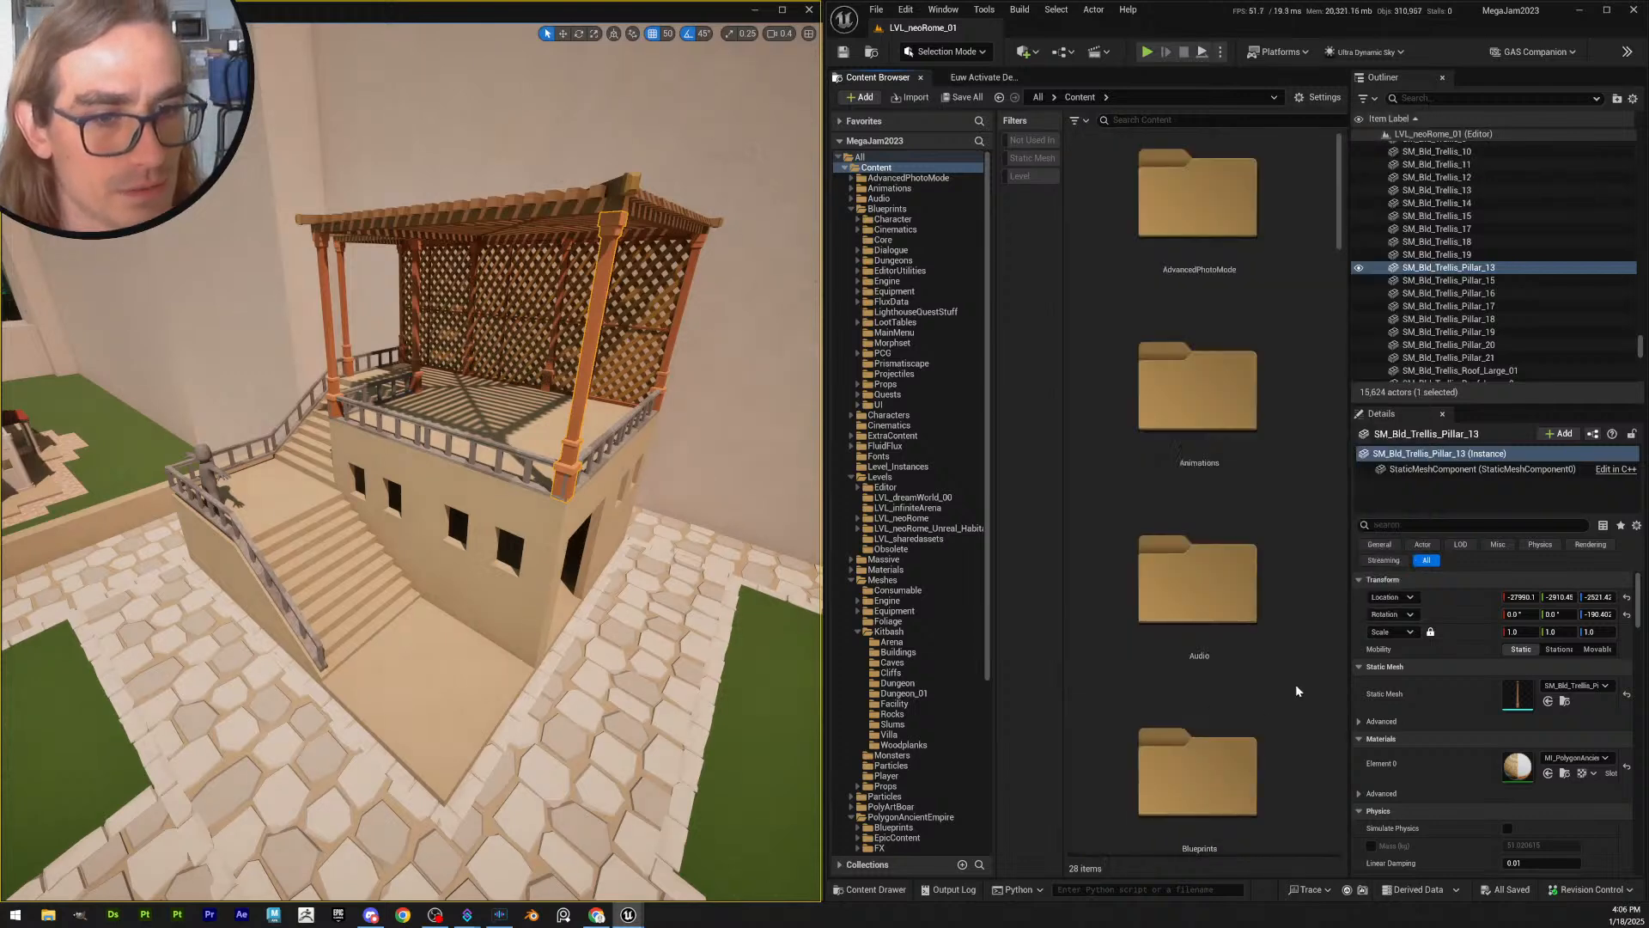
{"action": "scroll", "coordinate": [1295, 683], "scroll_direction": "up", "scroll_amount": 5}
{"action": "scroll", "coordinate": [1250, 645], "scroll_direction": "down", "scroll_amount": 3, "text": "ctrl"}
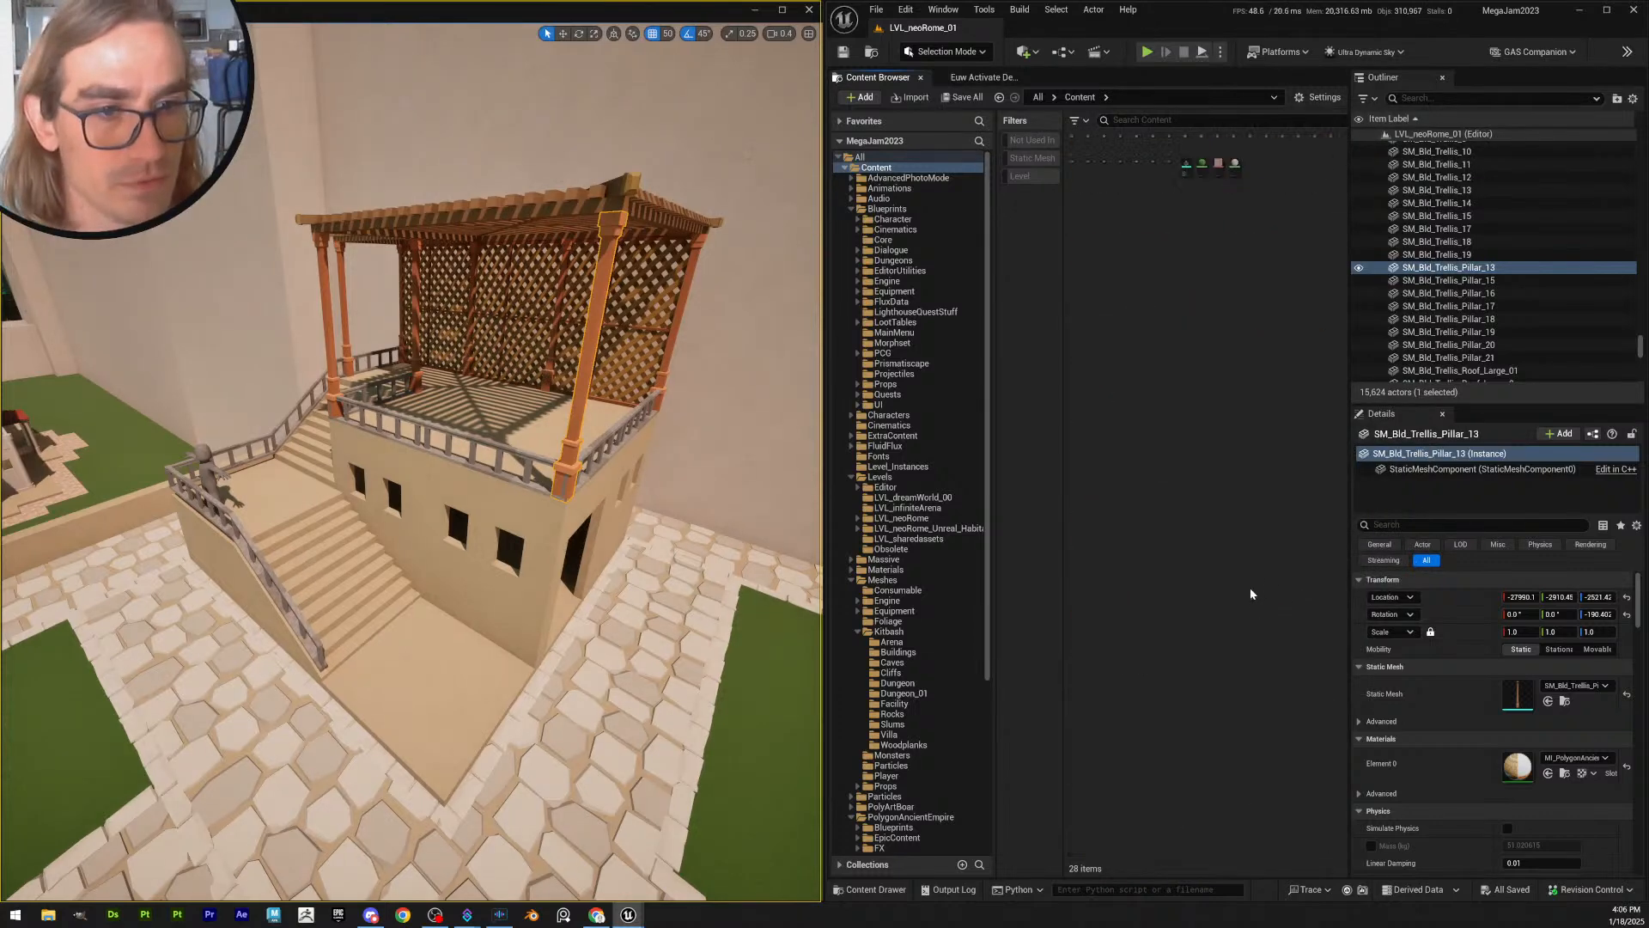
- Create a new material with its default name in the Content folder and enlarge the thumbnails
{"action": "right_click", "coordinate": [1141, 327]}
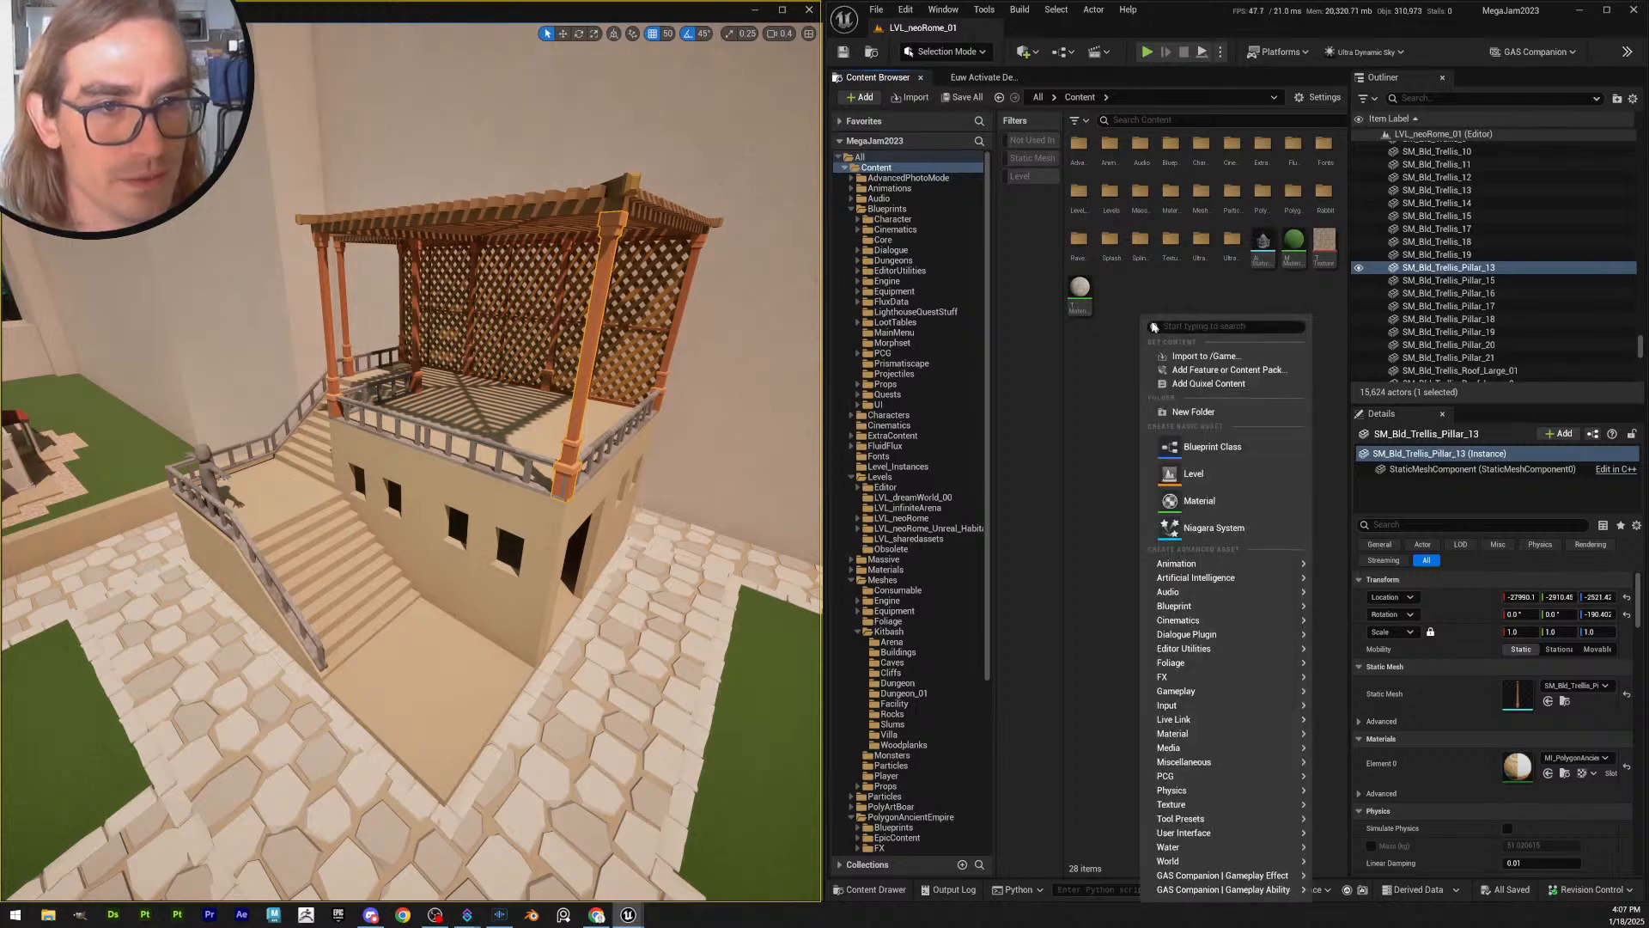
{"action": "left_click", "coordinate": [1239, 498]}
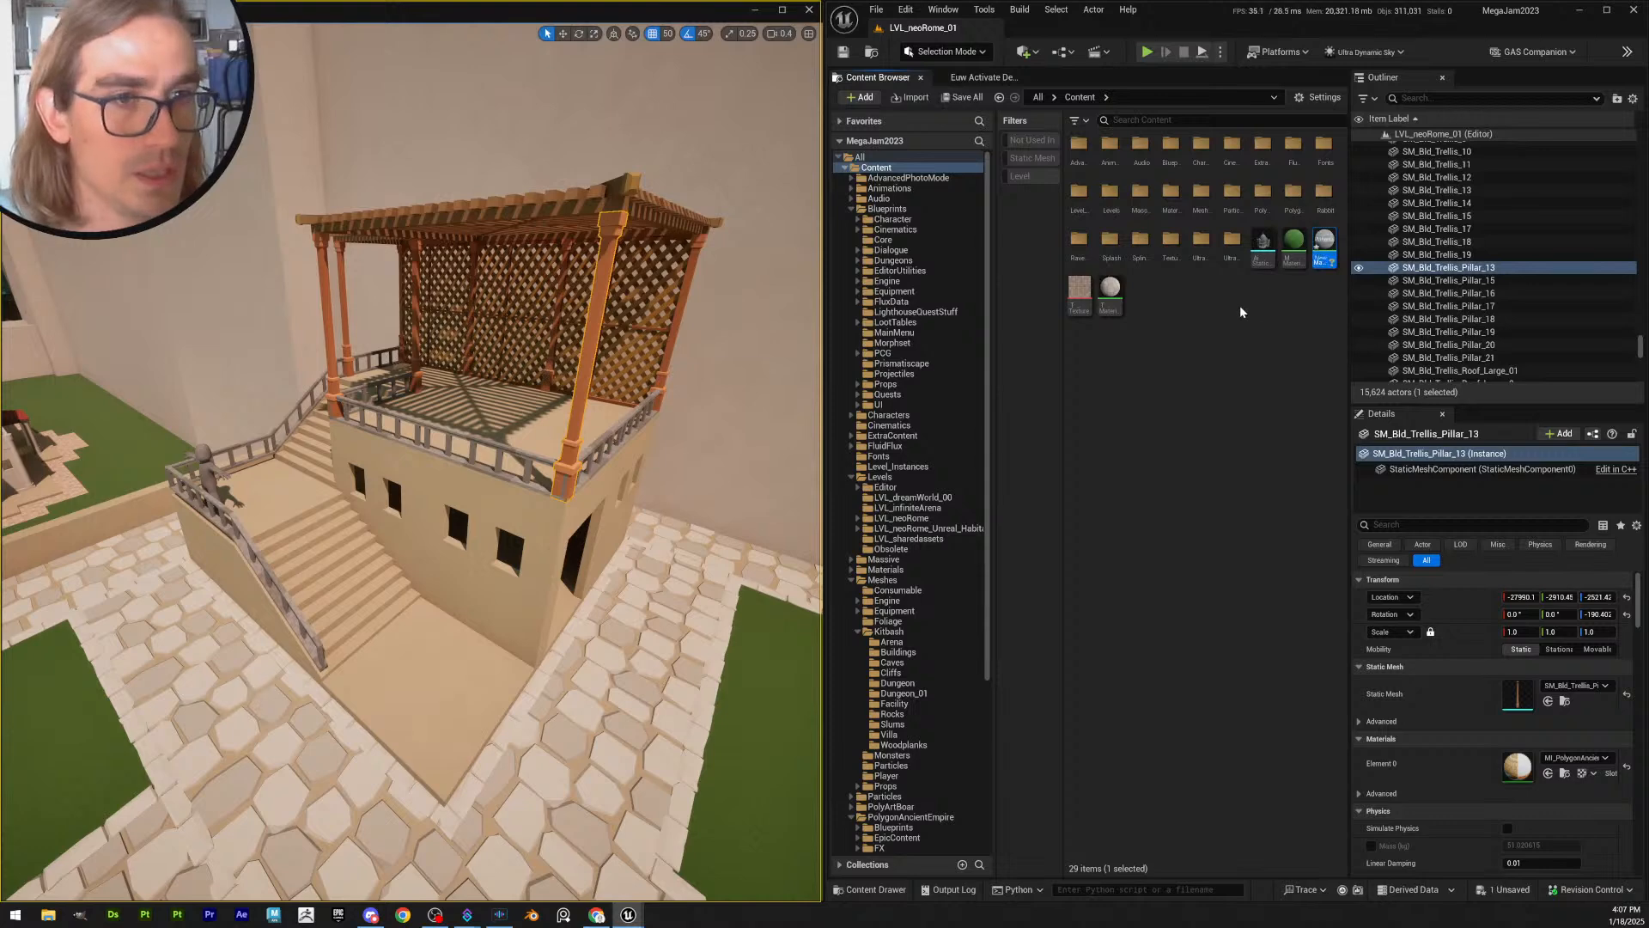
{"action": "scroll", "coordinate": [1256, 319], "scroll_direction": "up", "scroll_amount": 2, "text": "ctrl"}
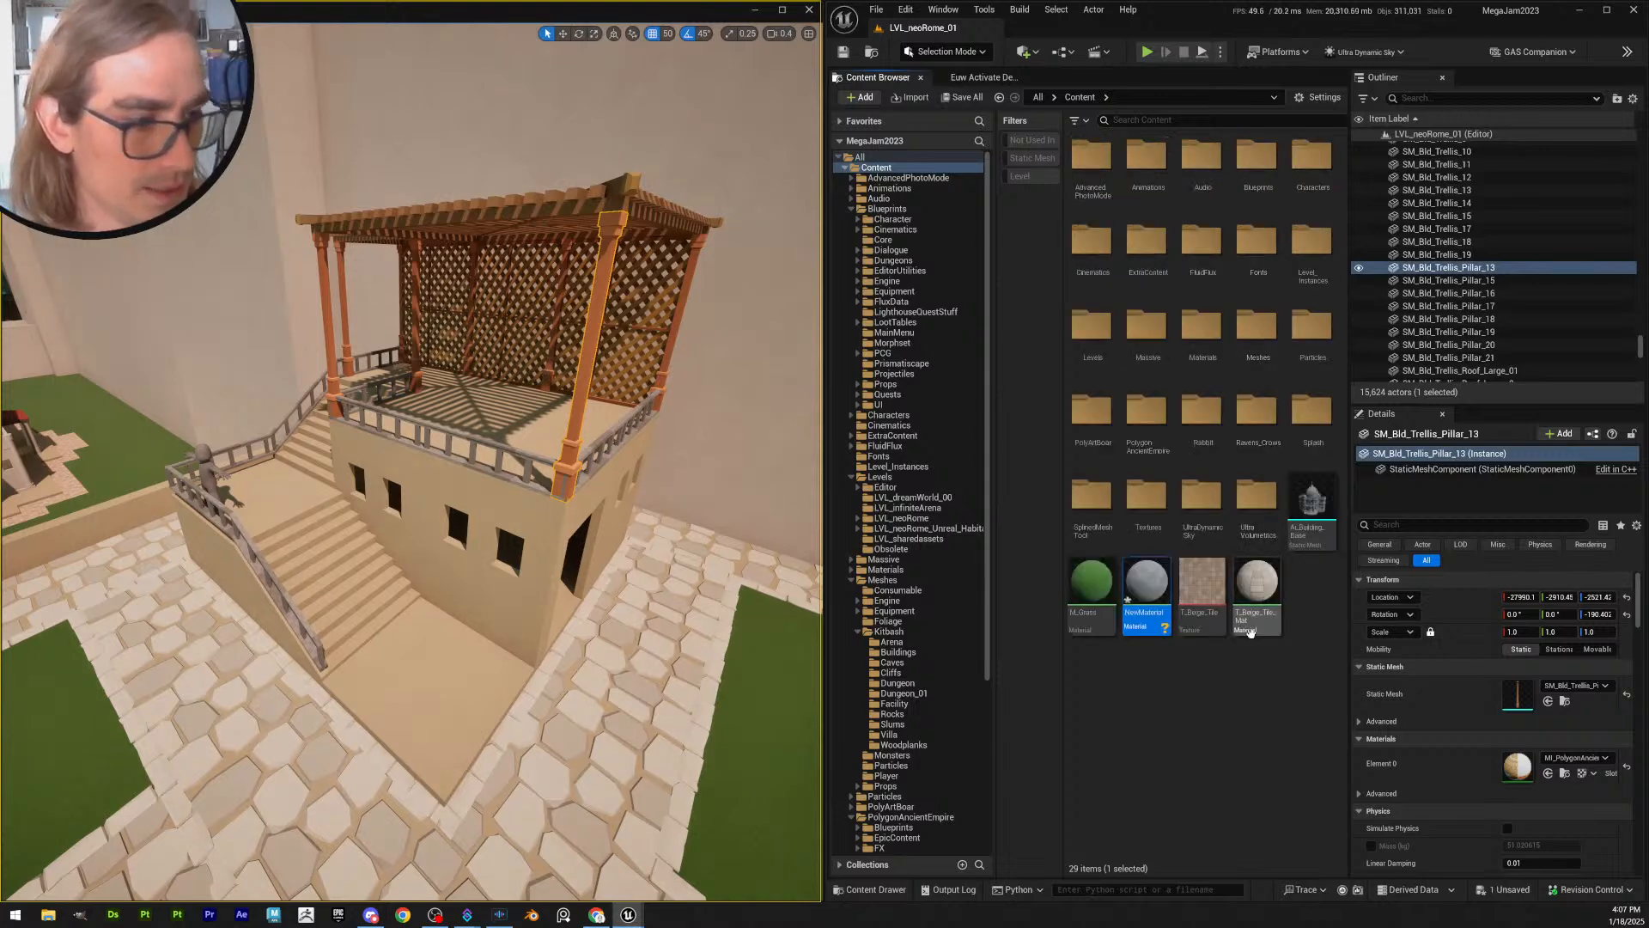
{"action": "left_click", "coordinate": [1232, 705]}
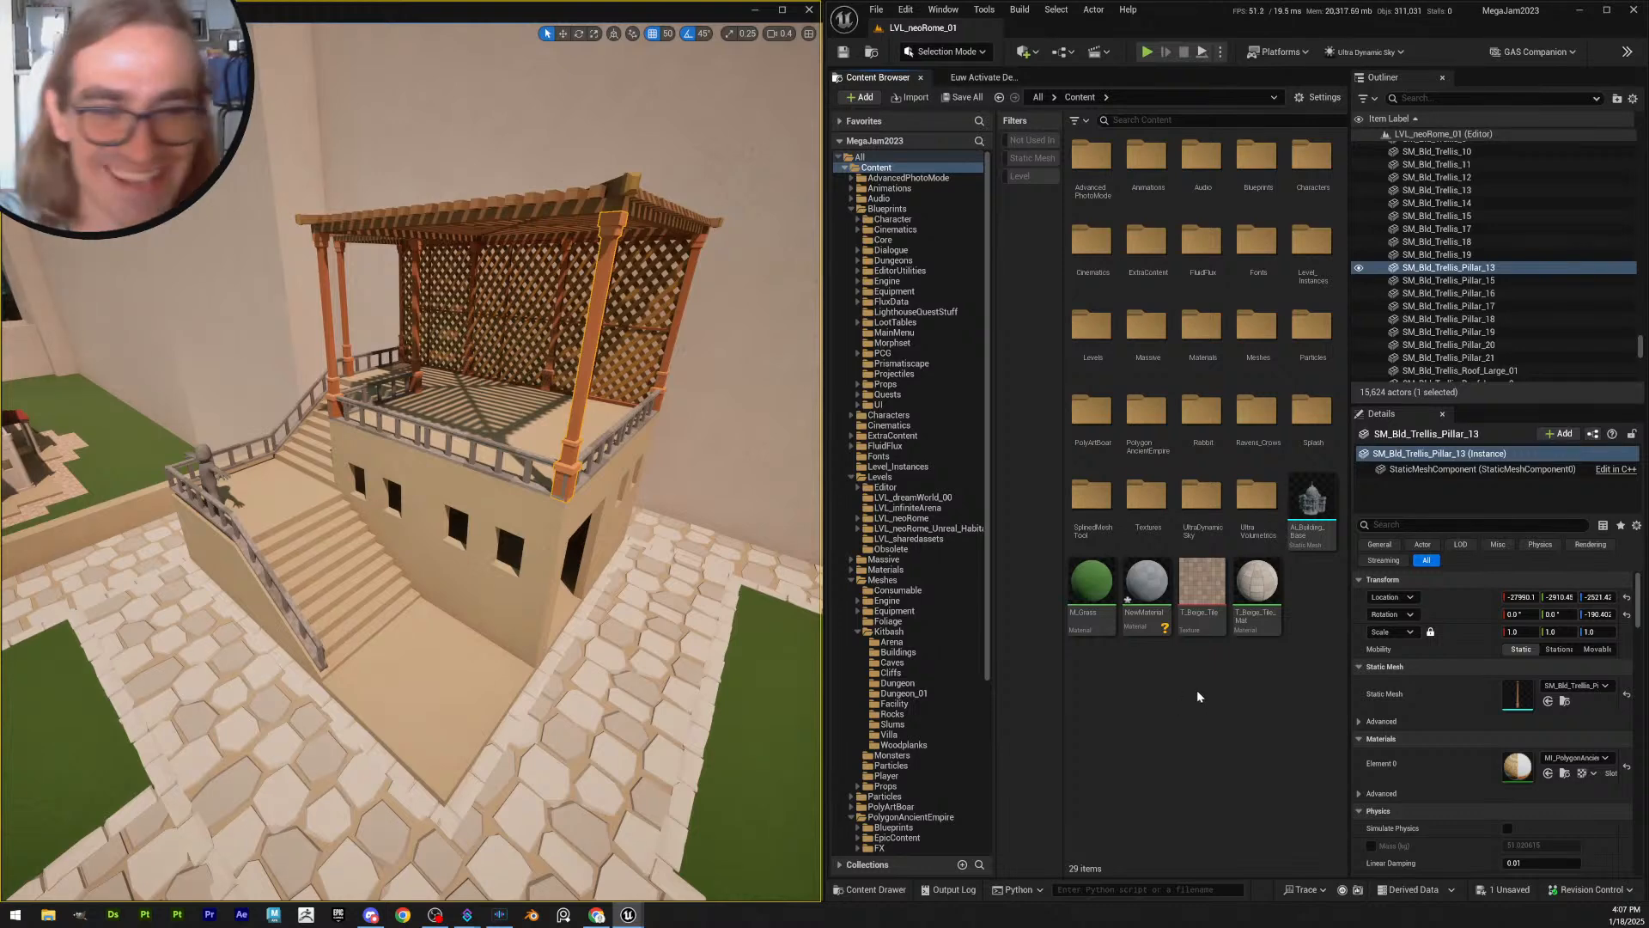
{"action": "left_click", "coordinate": [1147, 591]}
{"action": "key", "text": "F2"}
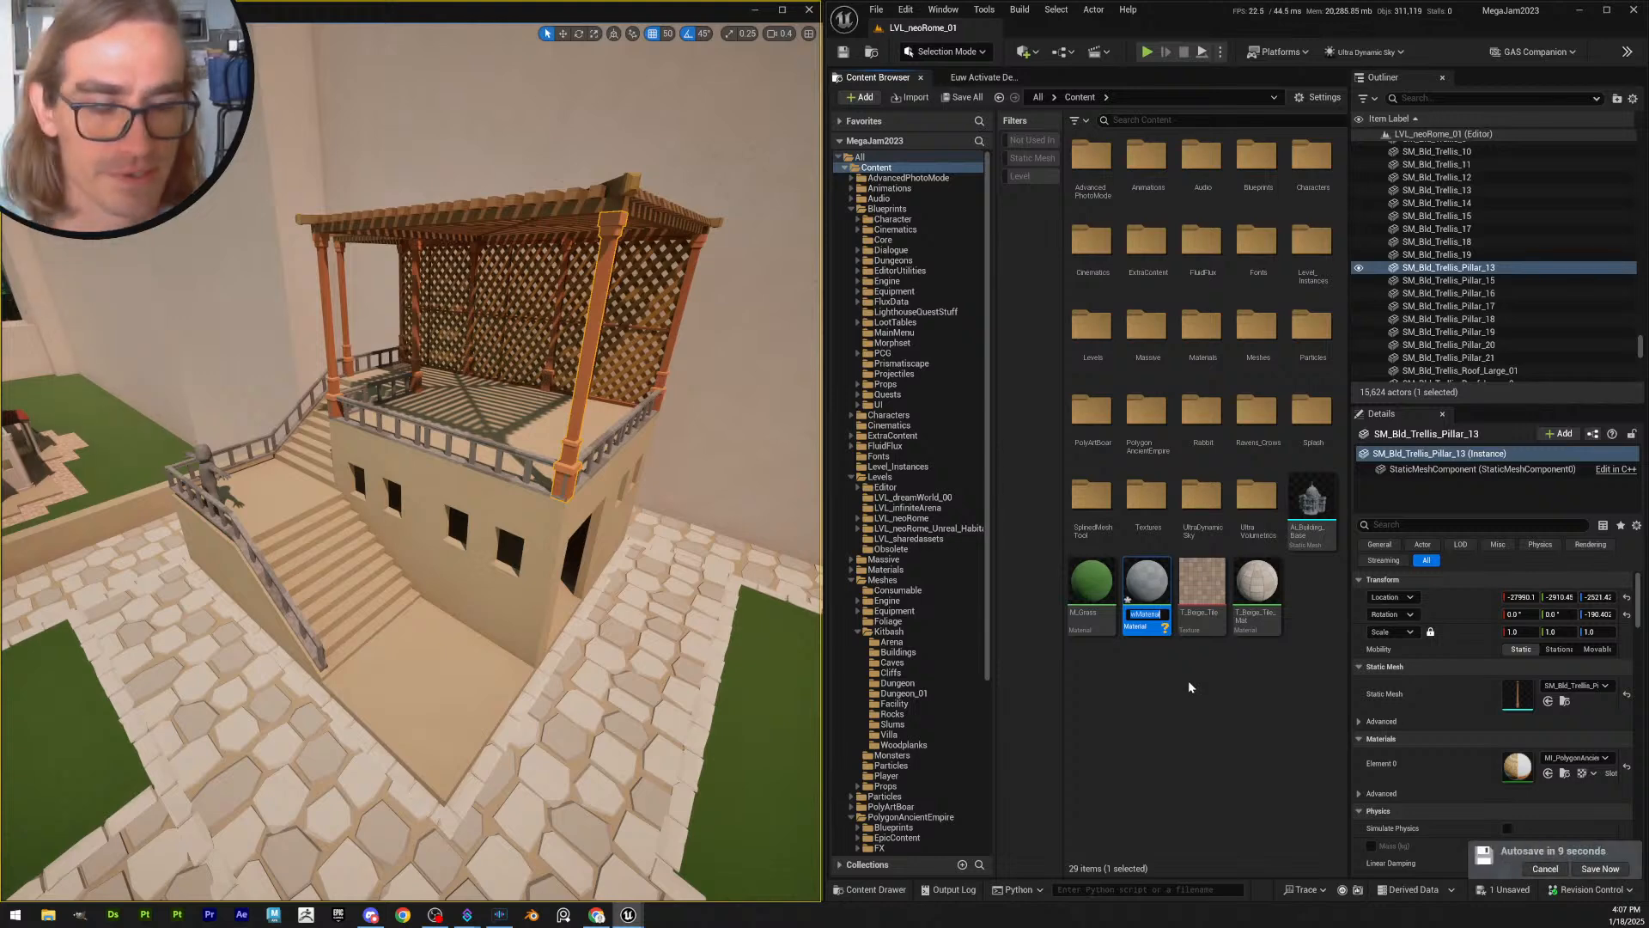
{"action": "left_click", "coordinate": [1183, 668]}
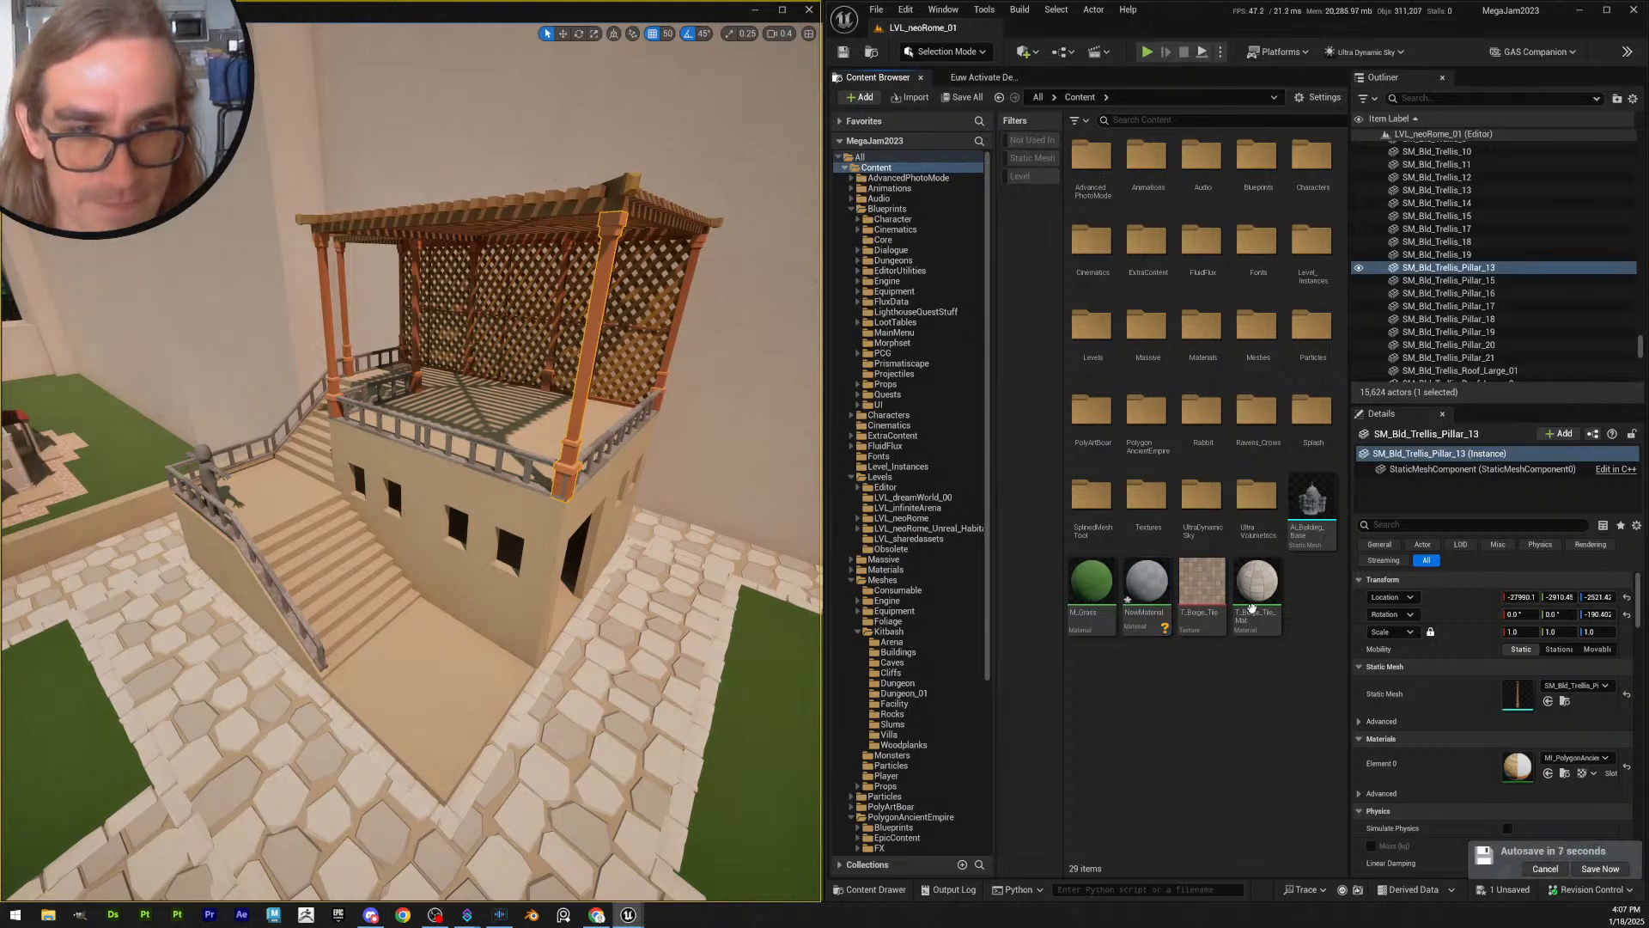
- Save the unsaved NewMaterial asset and the current level
{"action": "right_click_drag", "start_coordinate": [614, 652], "coordinate": [669, 633]}
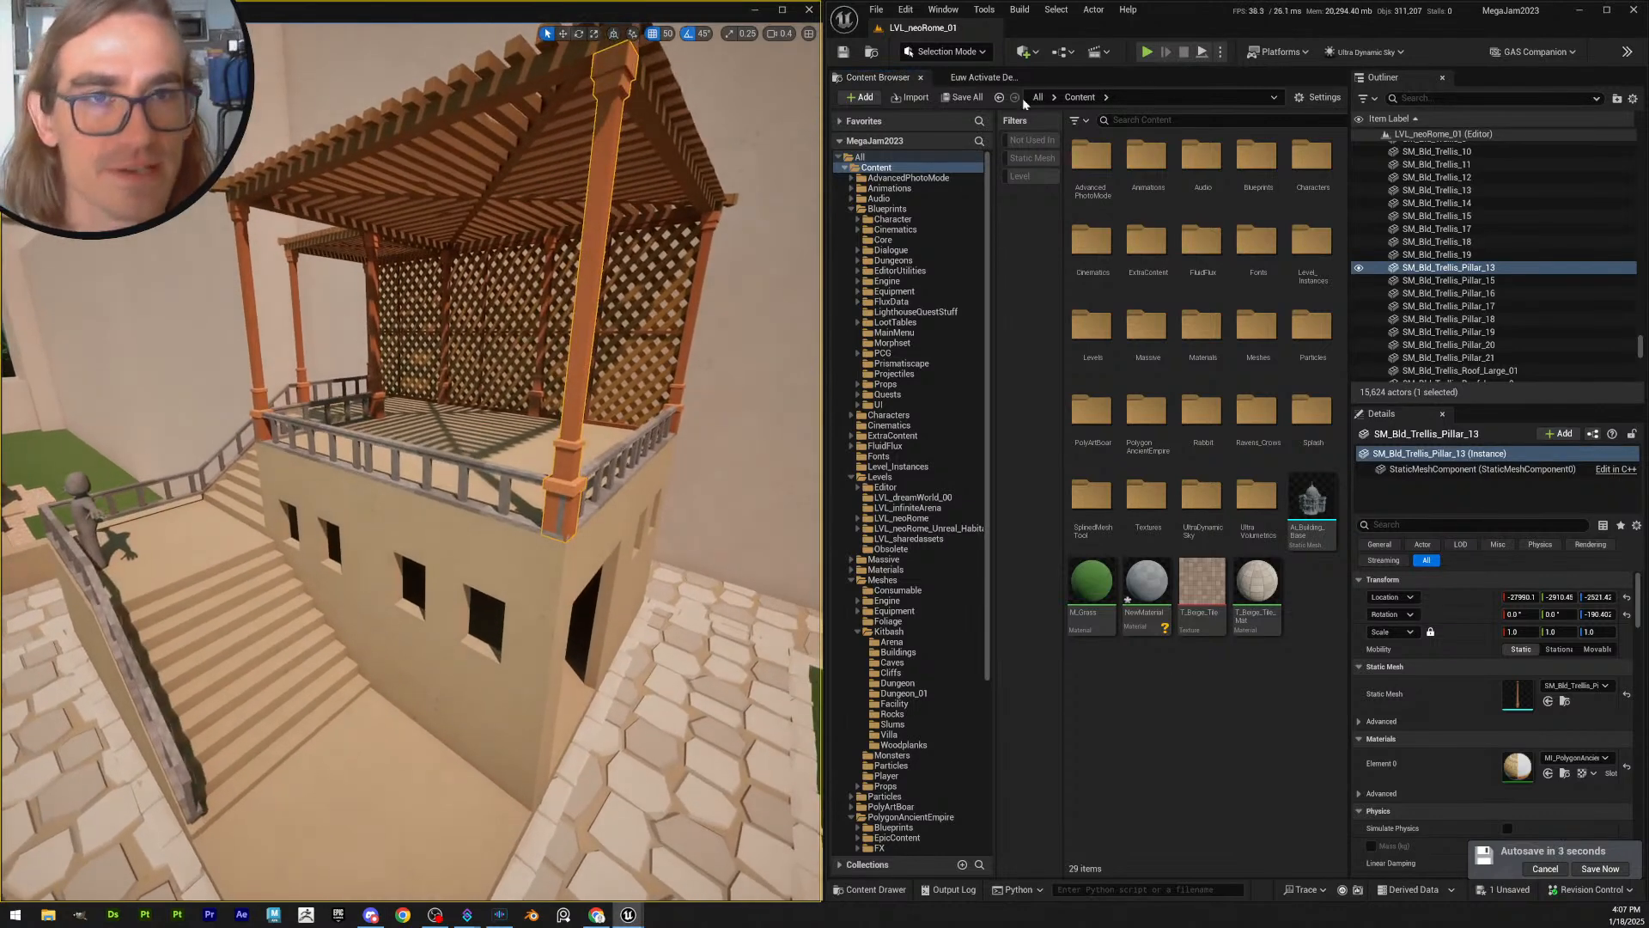
{"action": "left_click", "coordinate": [959, 97]}
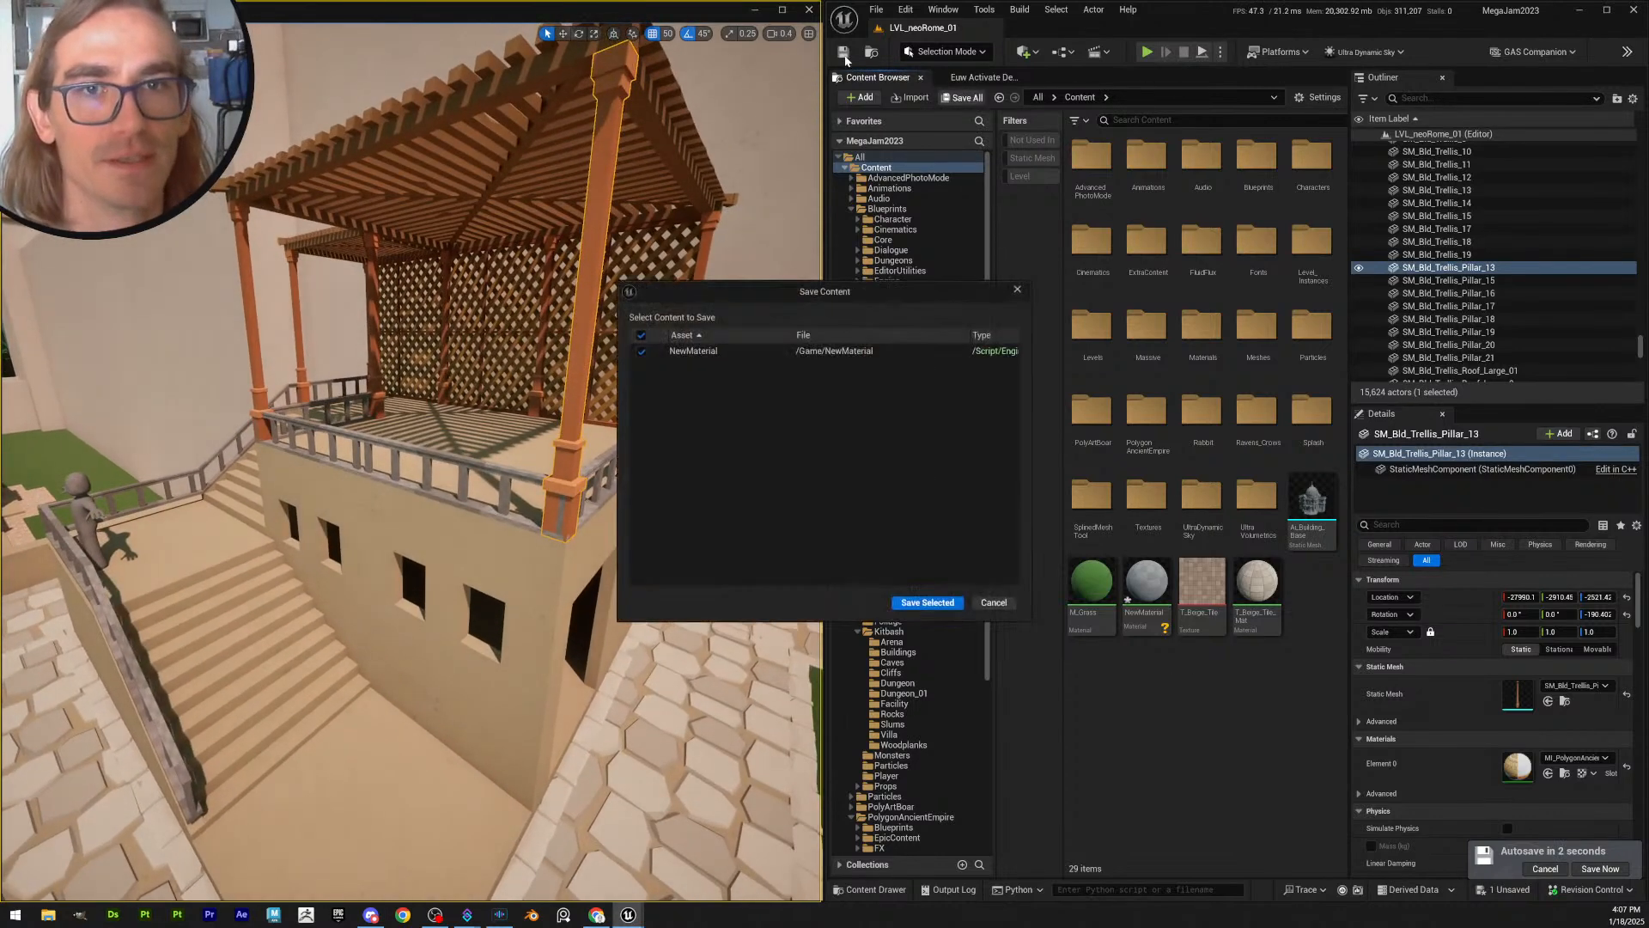
{"action": "left_click", "coordinate": [928, 609]}
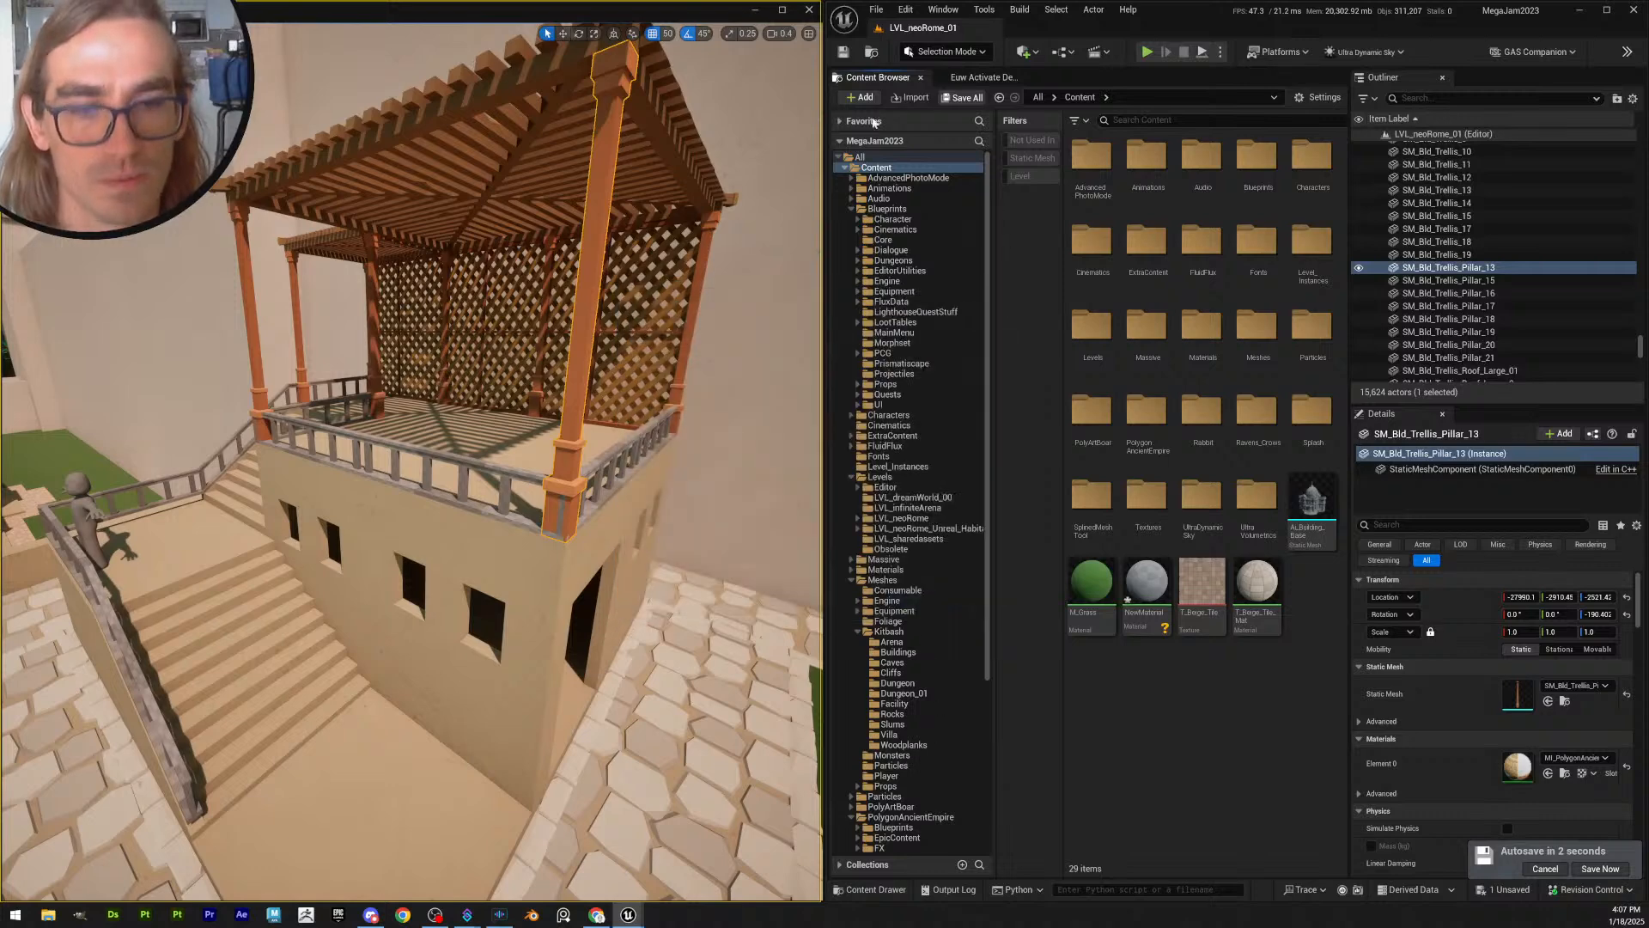
{"action": "left_click", "coordinate": [845, 54]}
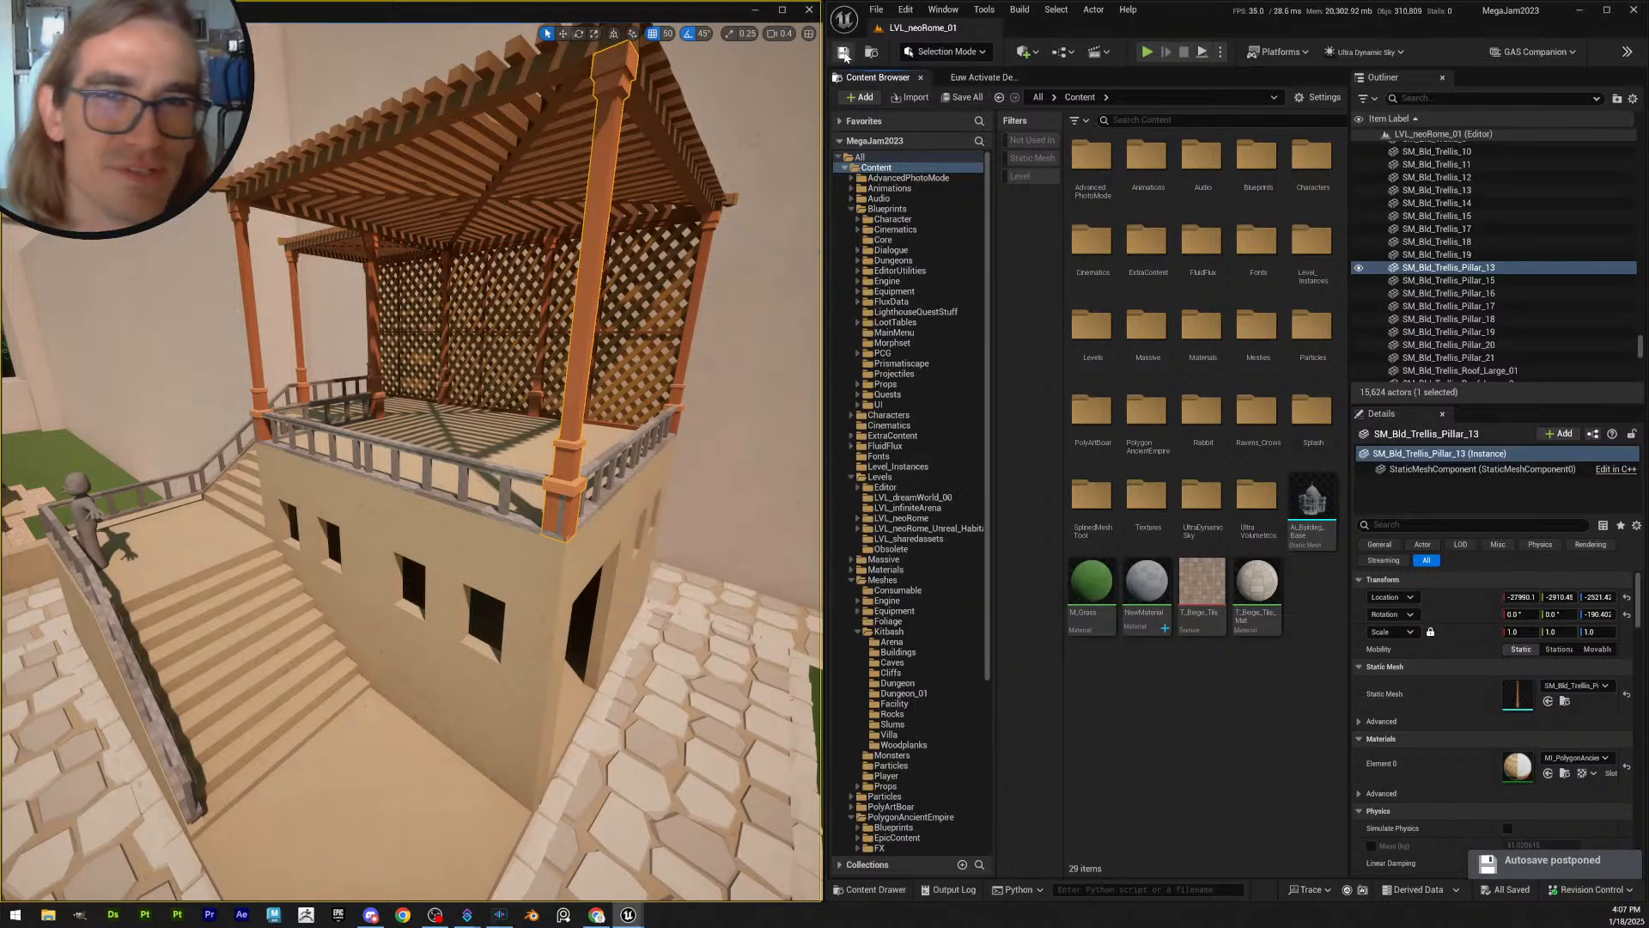
- Rename the new material M_Wood and save the change
{"action": "left_click", "coordinate": [1139, 577]}
{"action": "key", "text": "F2"}
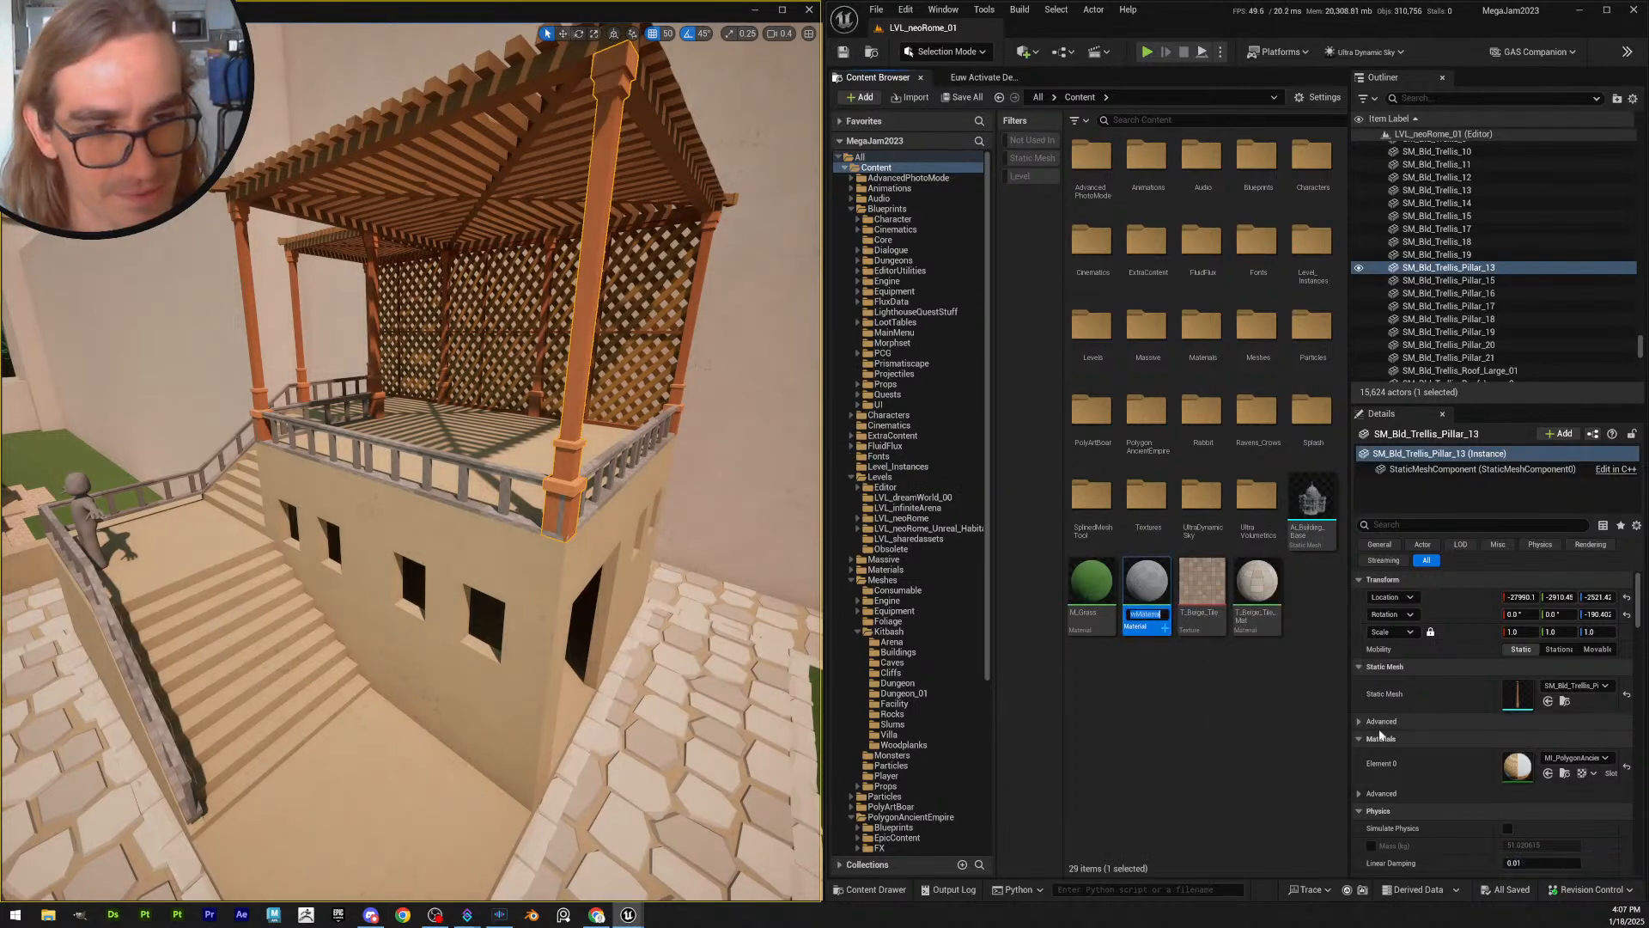
{"action": "type", "text": "M_"}
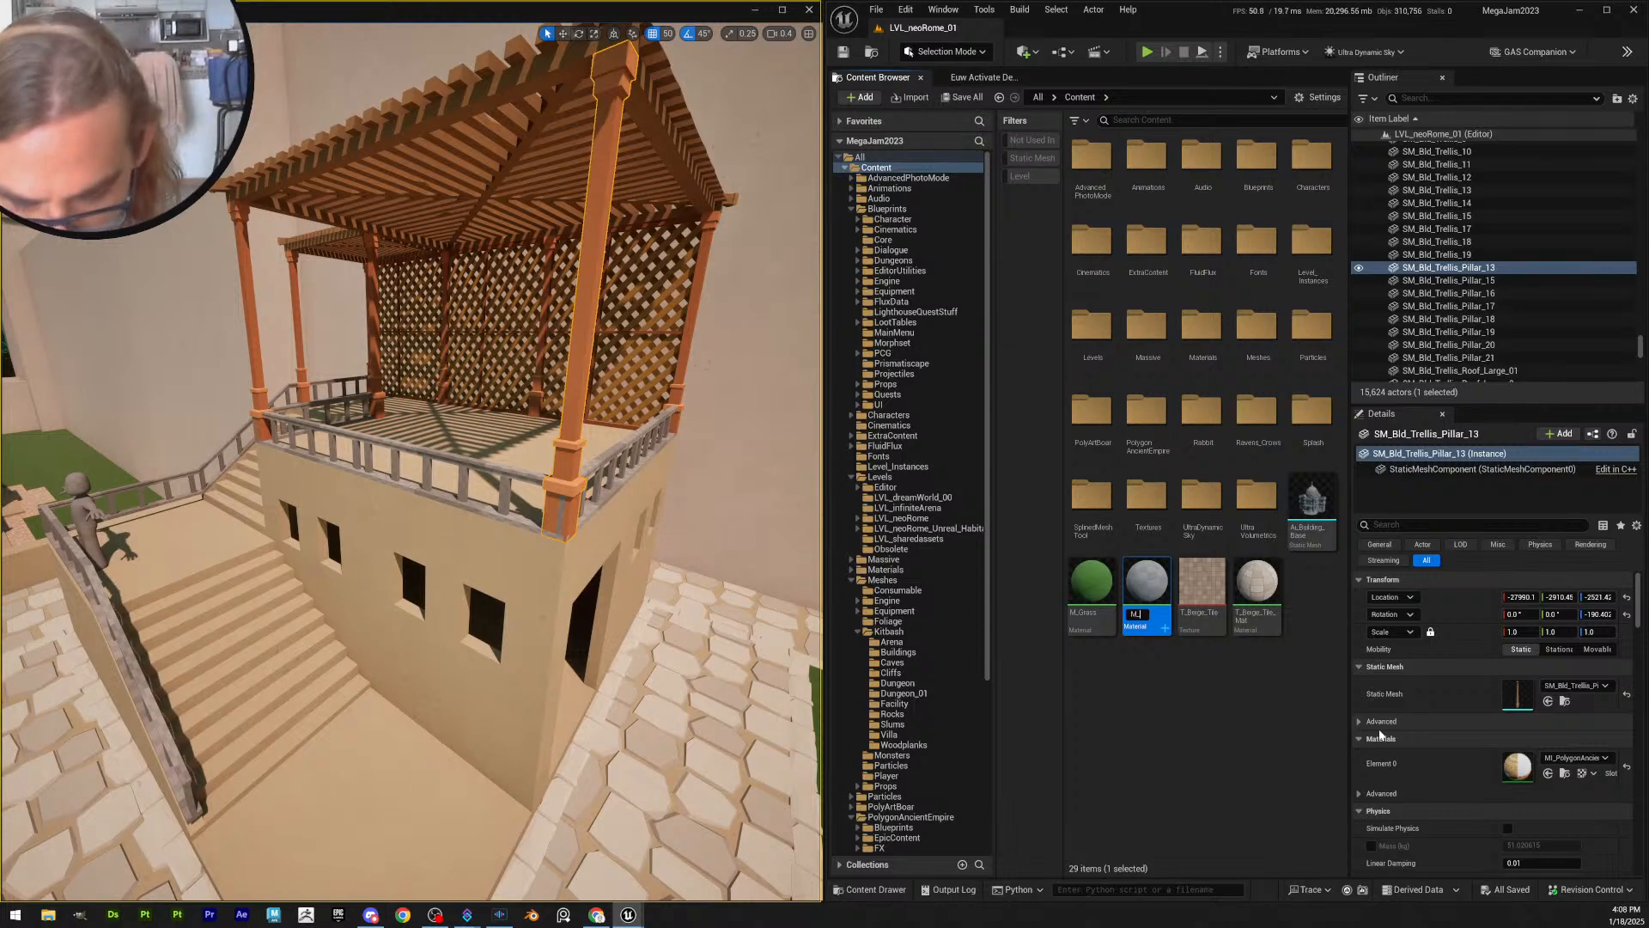
{"action": "type", "text": "Wood"}
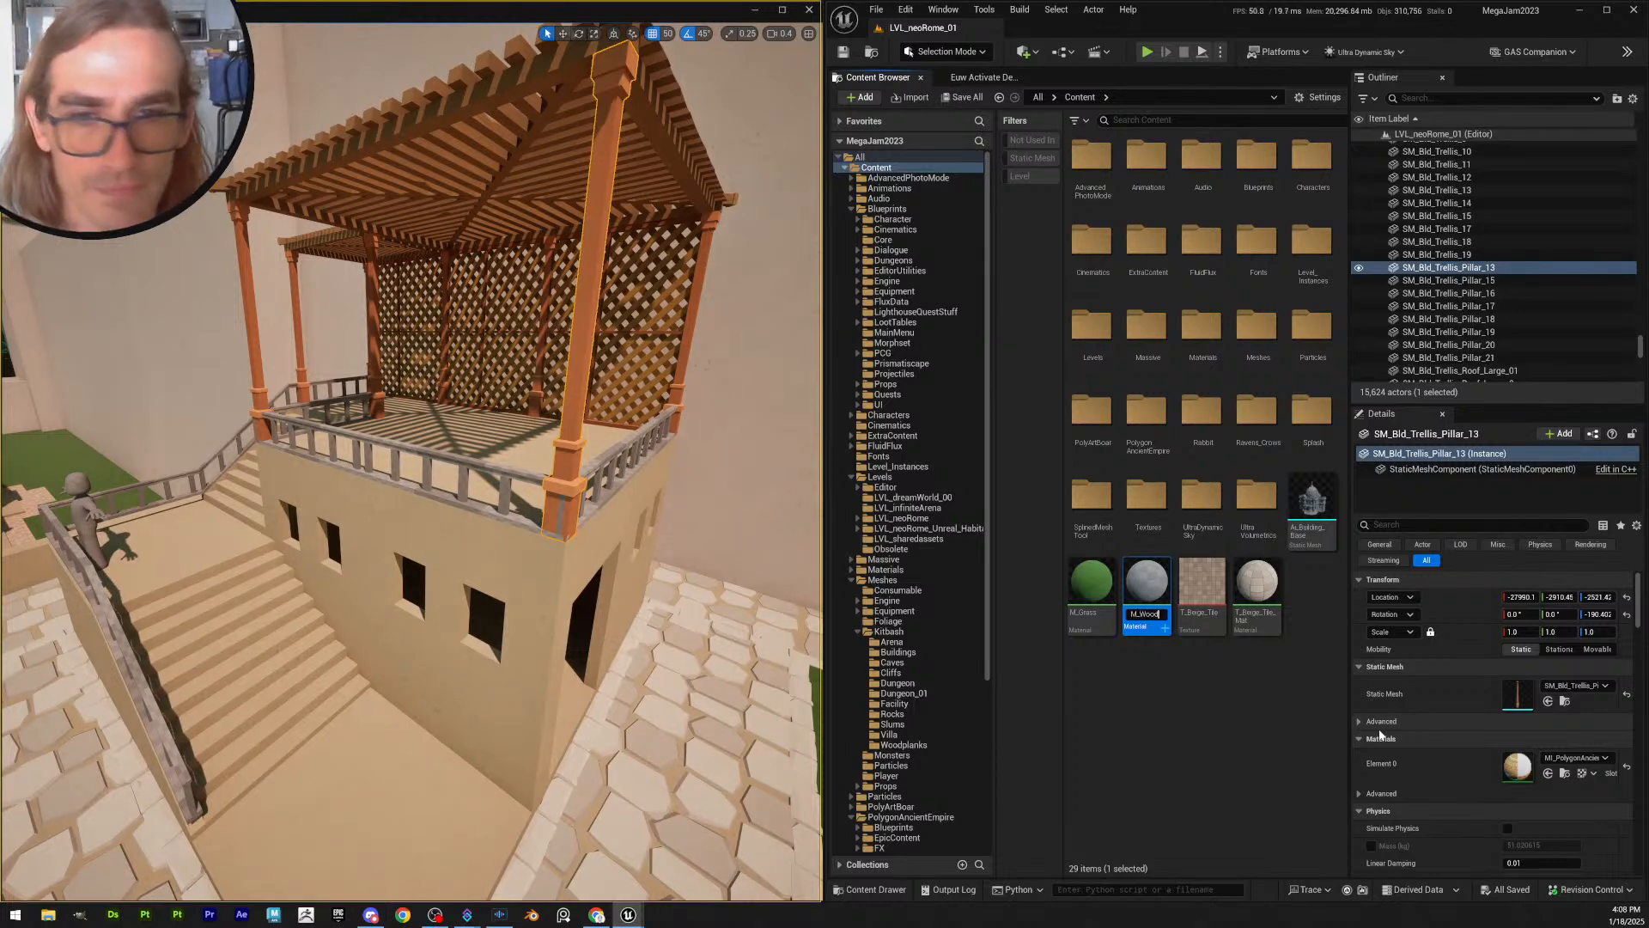
{"action": "key", "text": "Return"}
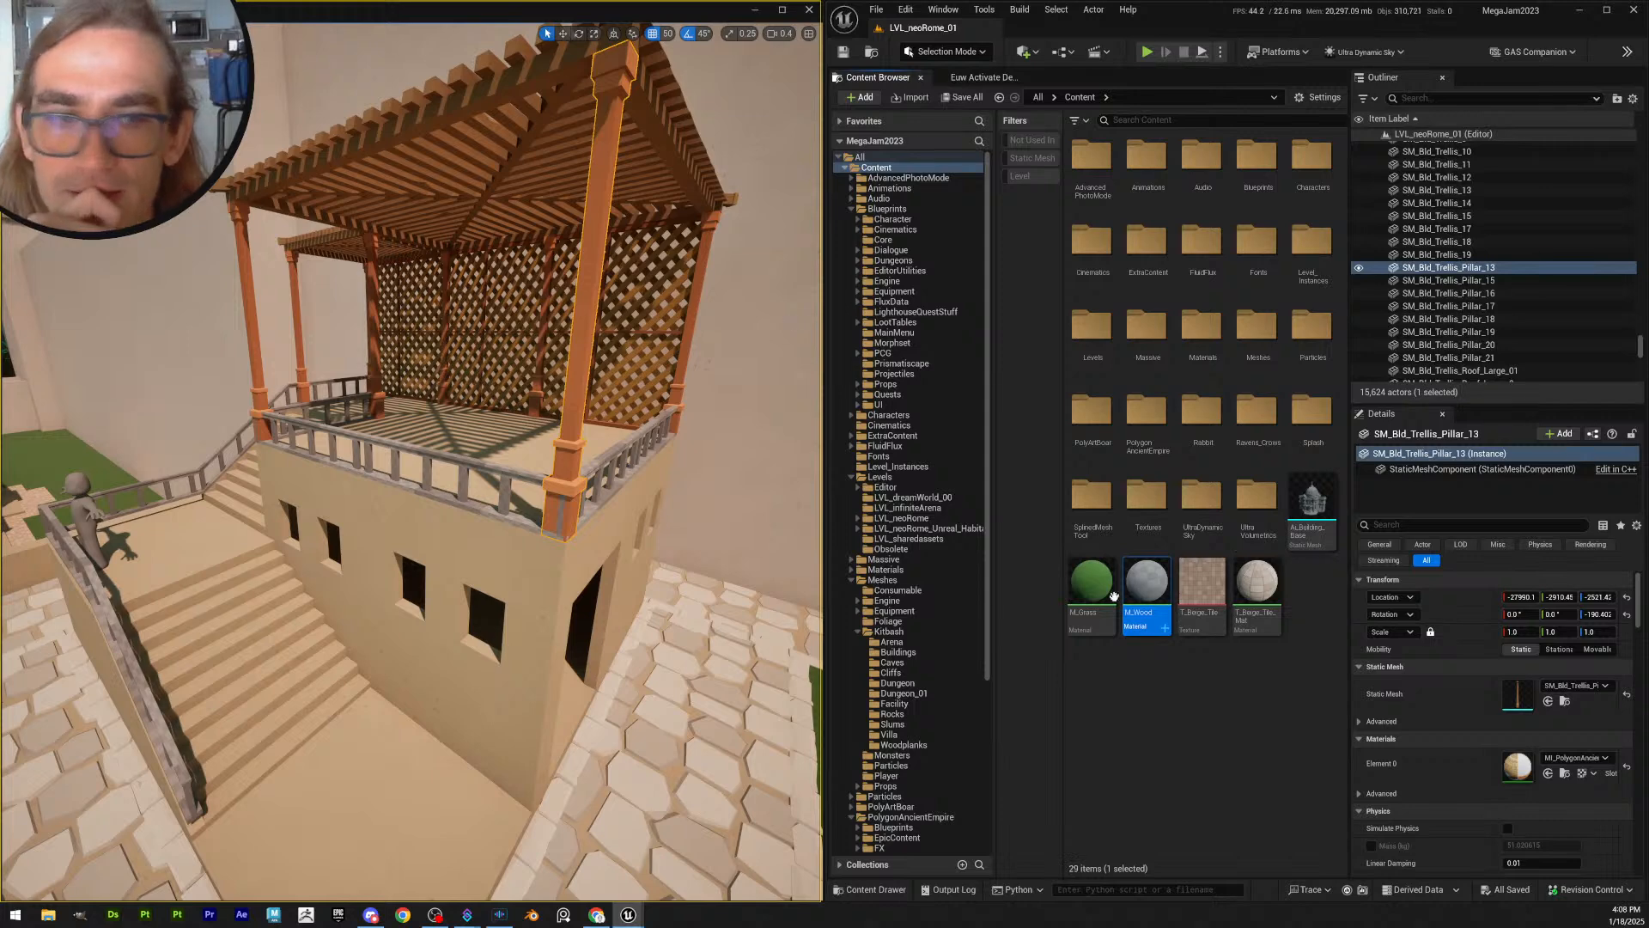
{"action": "left_click", "coordinate": [1214, 713]}
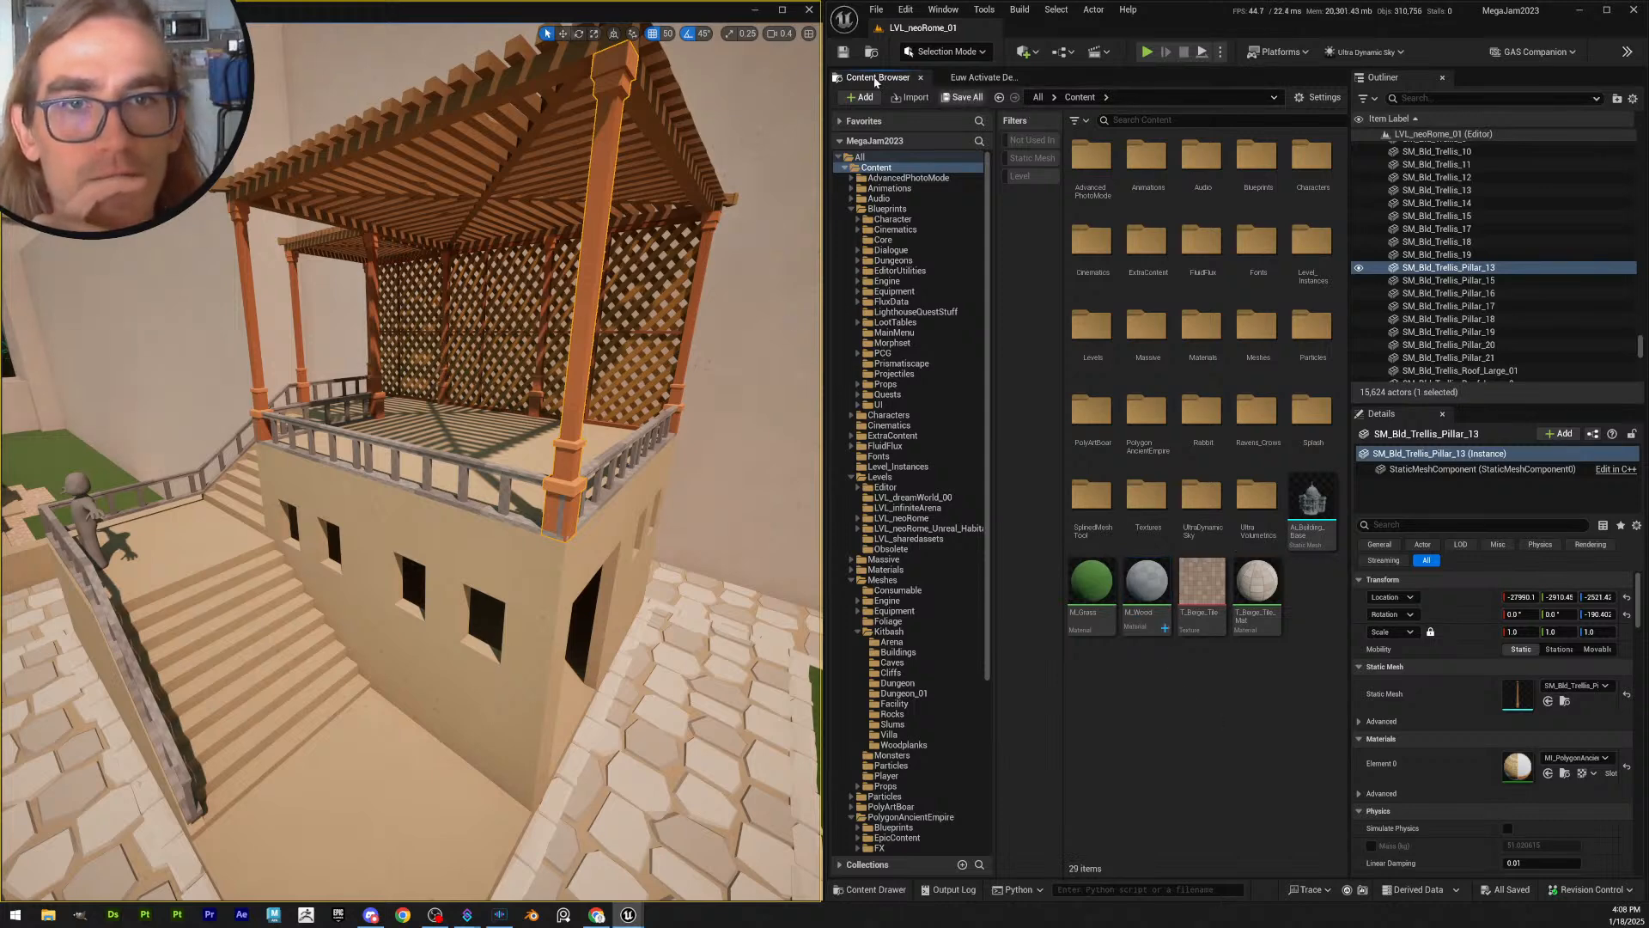
{"action": "key", "text": "ctrl+s"}
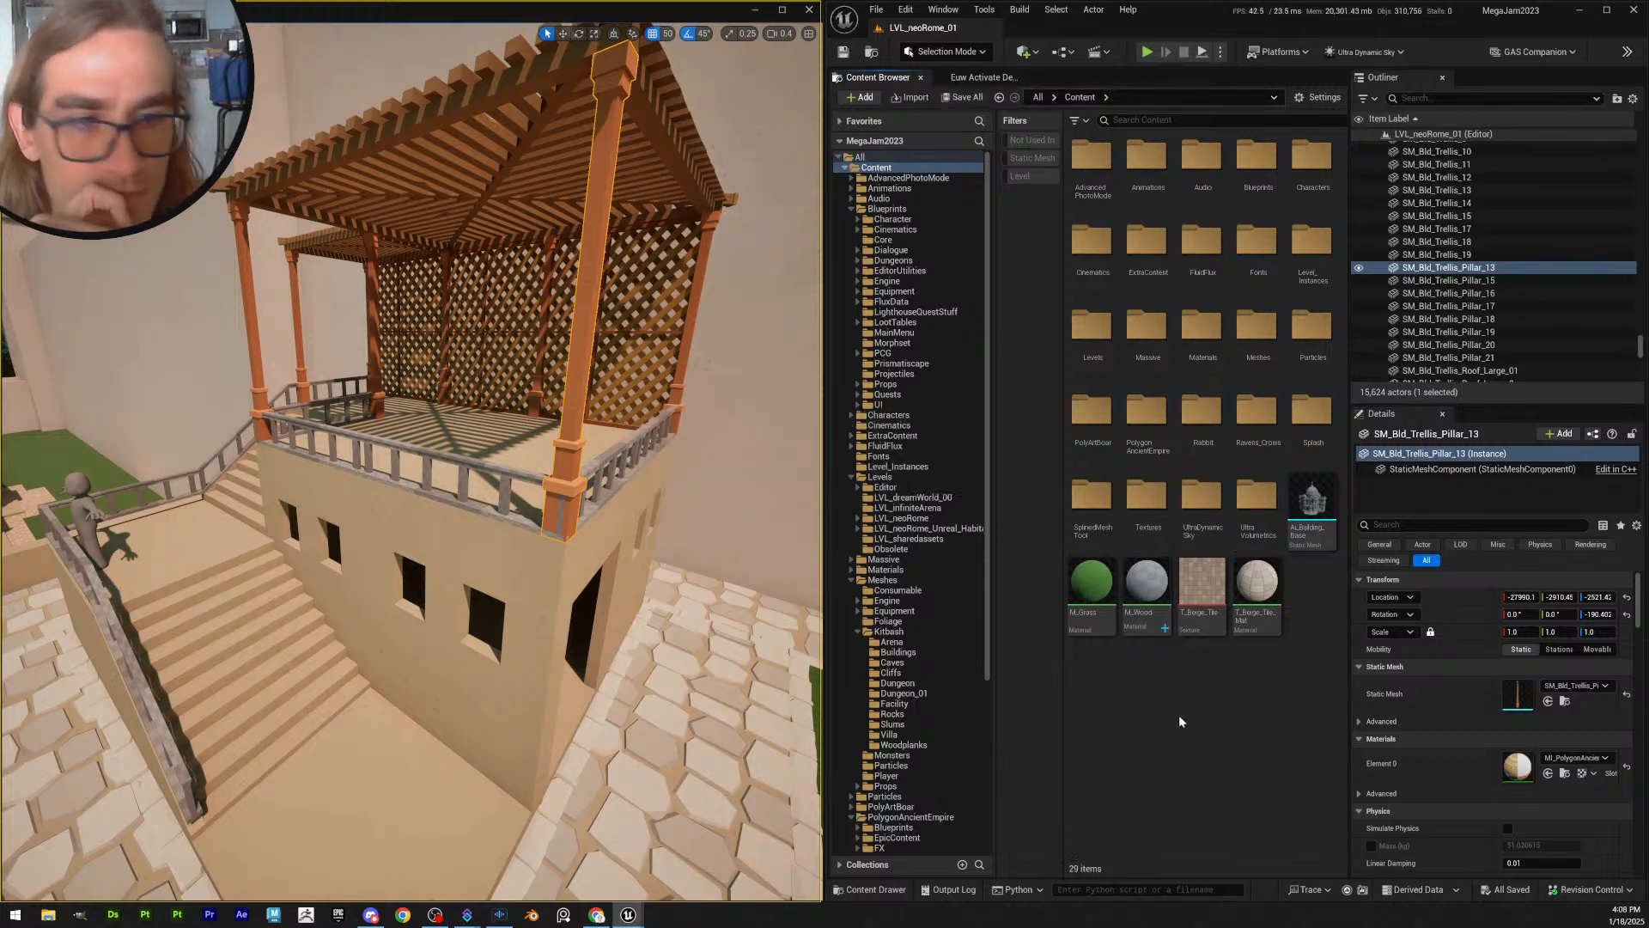
- Open M_Wood for editing, fit its editor window beside the level viewport, and bring the material's output node into view
{"action": "double_click", "coordinate": [1148, 600]}
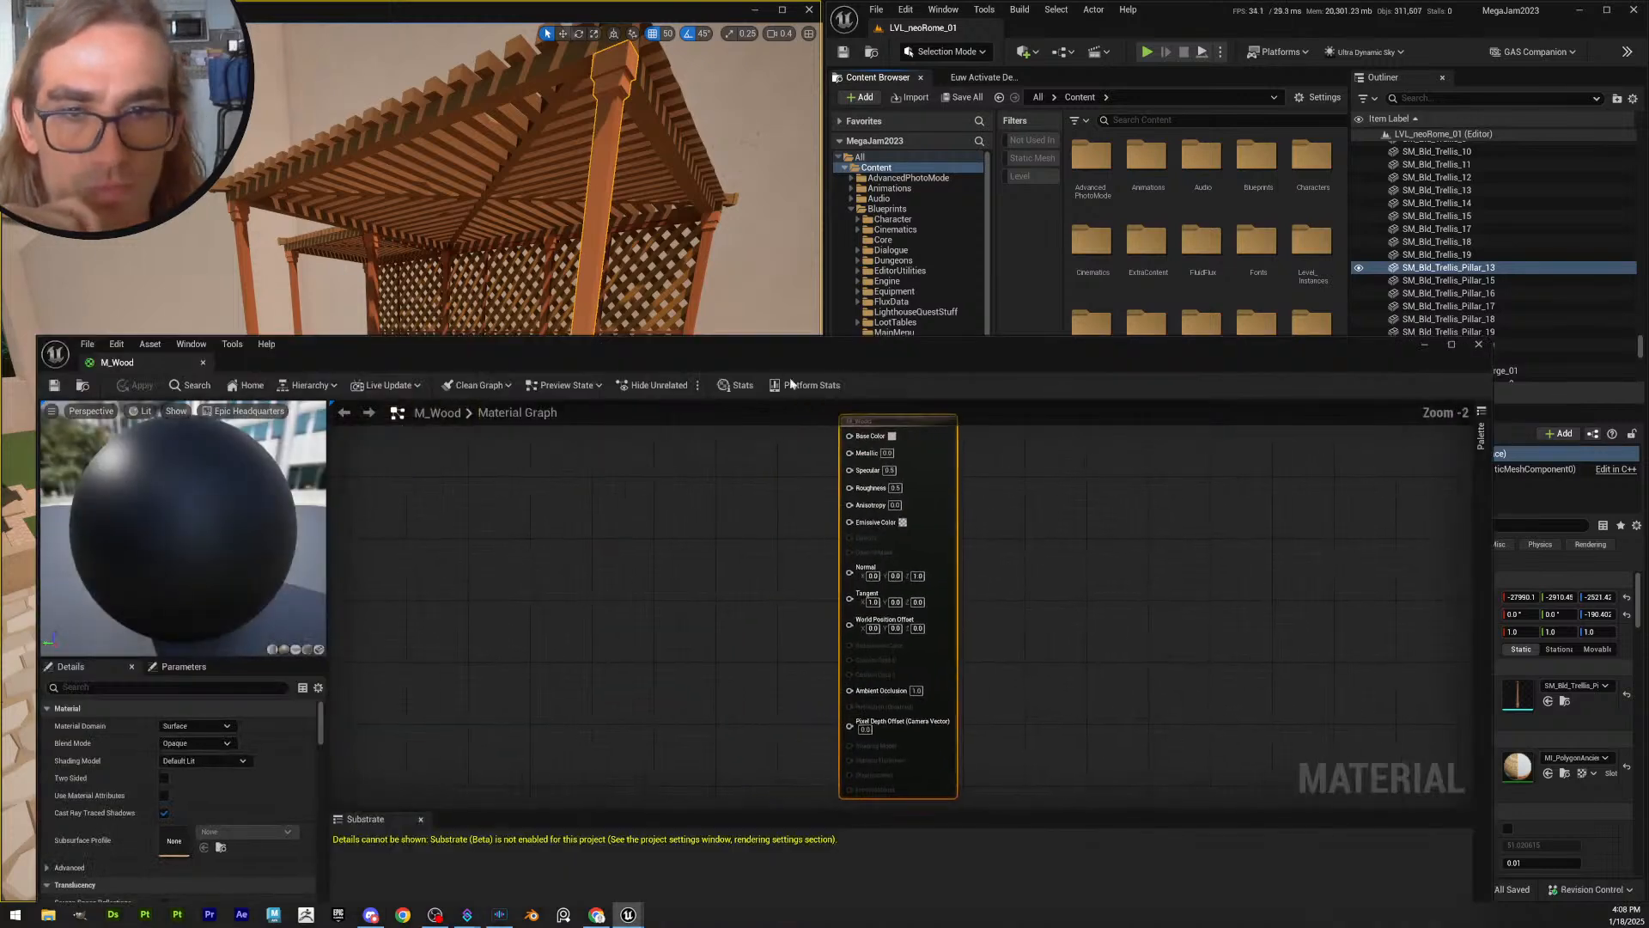
{"action": "left_click_drag", "start_coordinate": [859, 351], "coordinate": [1645, 361]}
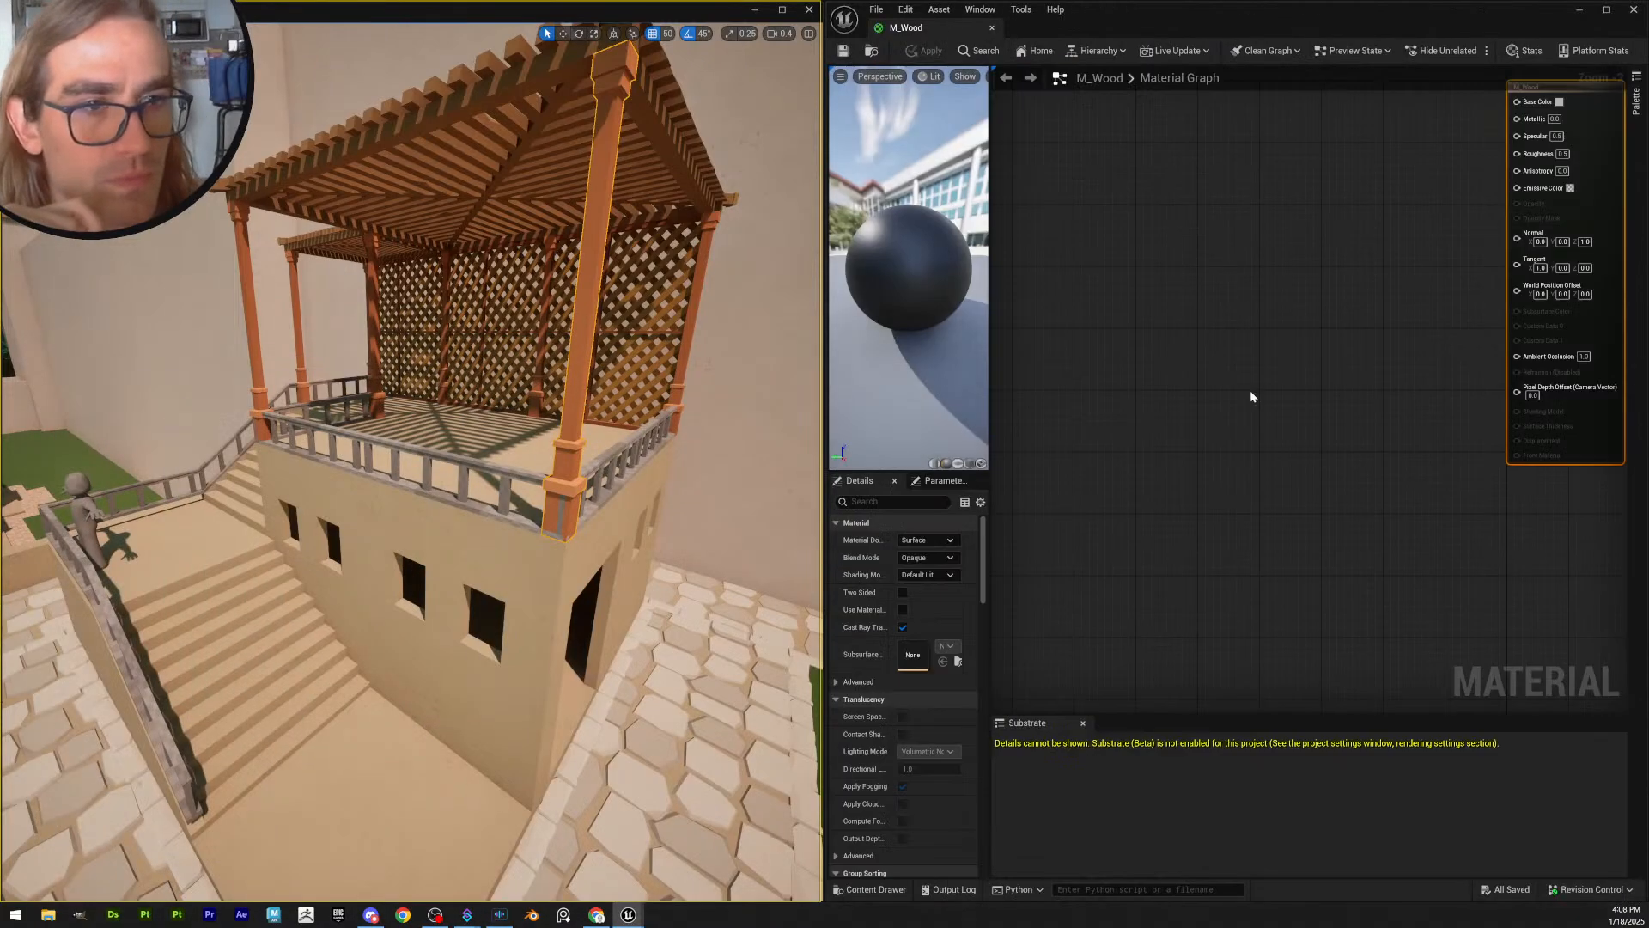
{"action": "right_click_drag", "start_coordinate": [1156, 382], "coordinate": [1136, 406]}
{"action": "right_click_drag", "start_coordinate": [1167, 319], "coordinate": [1163, 353]}
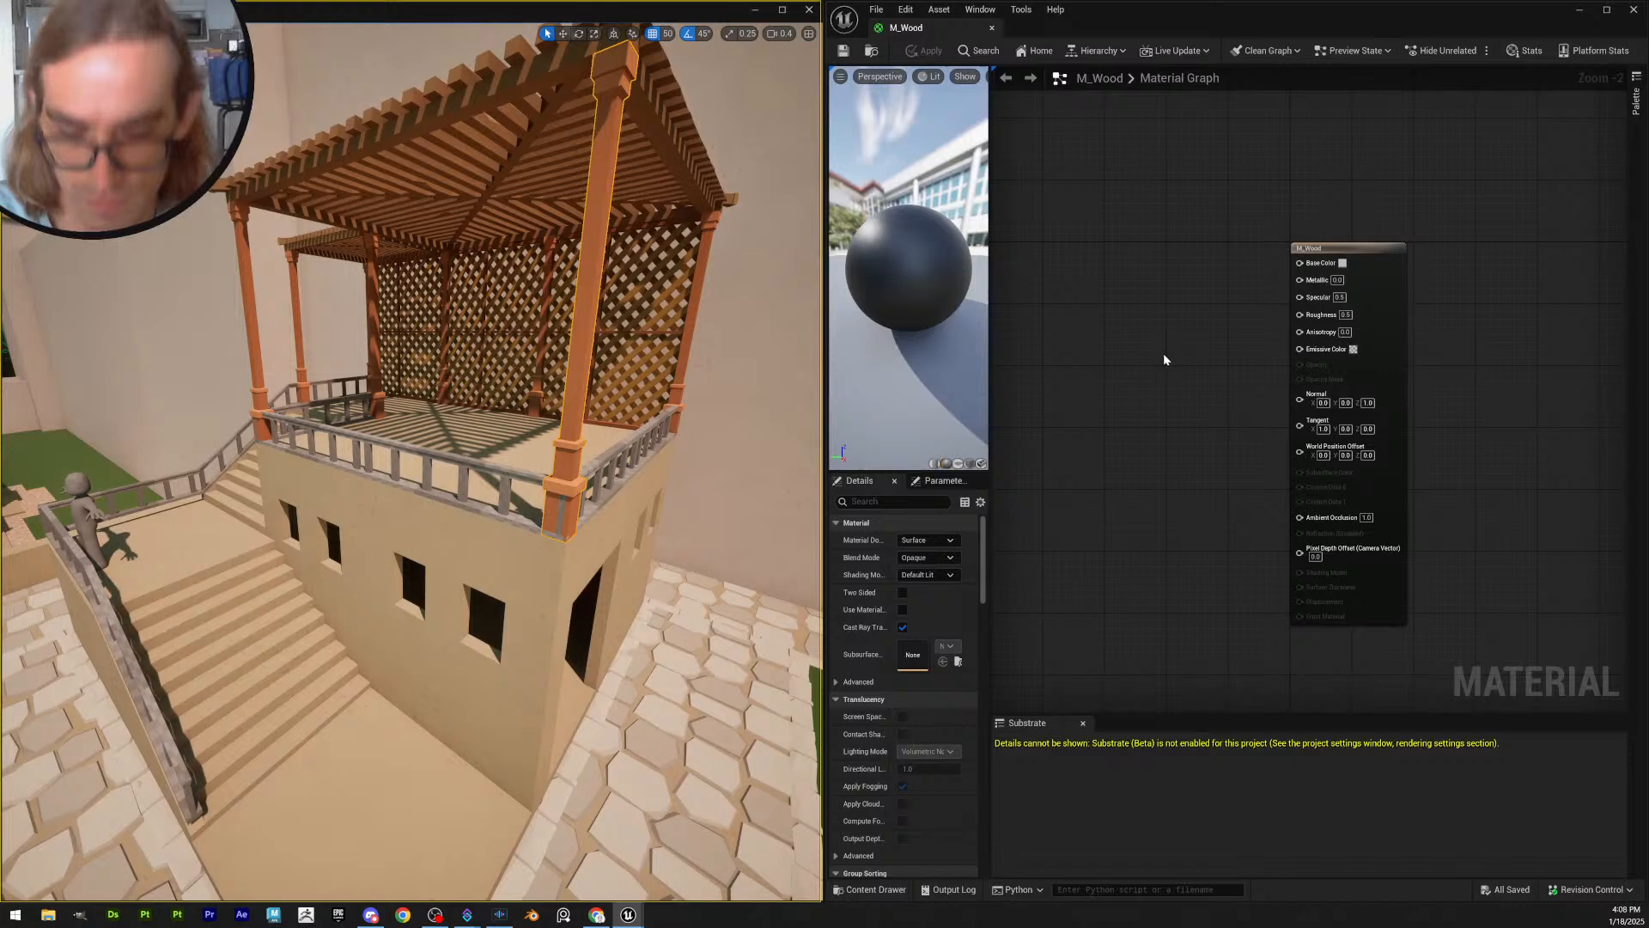
- Add a three-component constant colour node to M_Wood, connect it to Base Color, and select the node
{"action": "key", "text": "3"}
{"action": "left_click", "coordinate": [1142, 306]}
{"action": "scroll", "coordinate": [1177, 294], "scroll_direction": "up", "scroll_amount": 2}
{"action": "left_click_drag", "start_coordinate": [1223, 307], "coordinate": [1340, 253]}
{"action": "left_click", "coordinate": [1260, 206]}
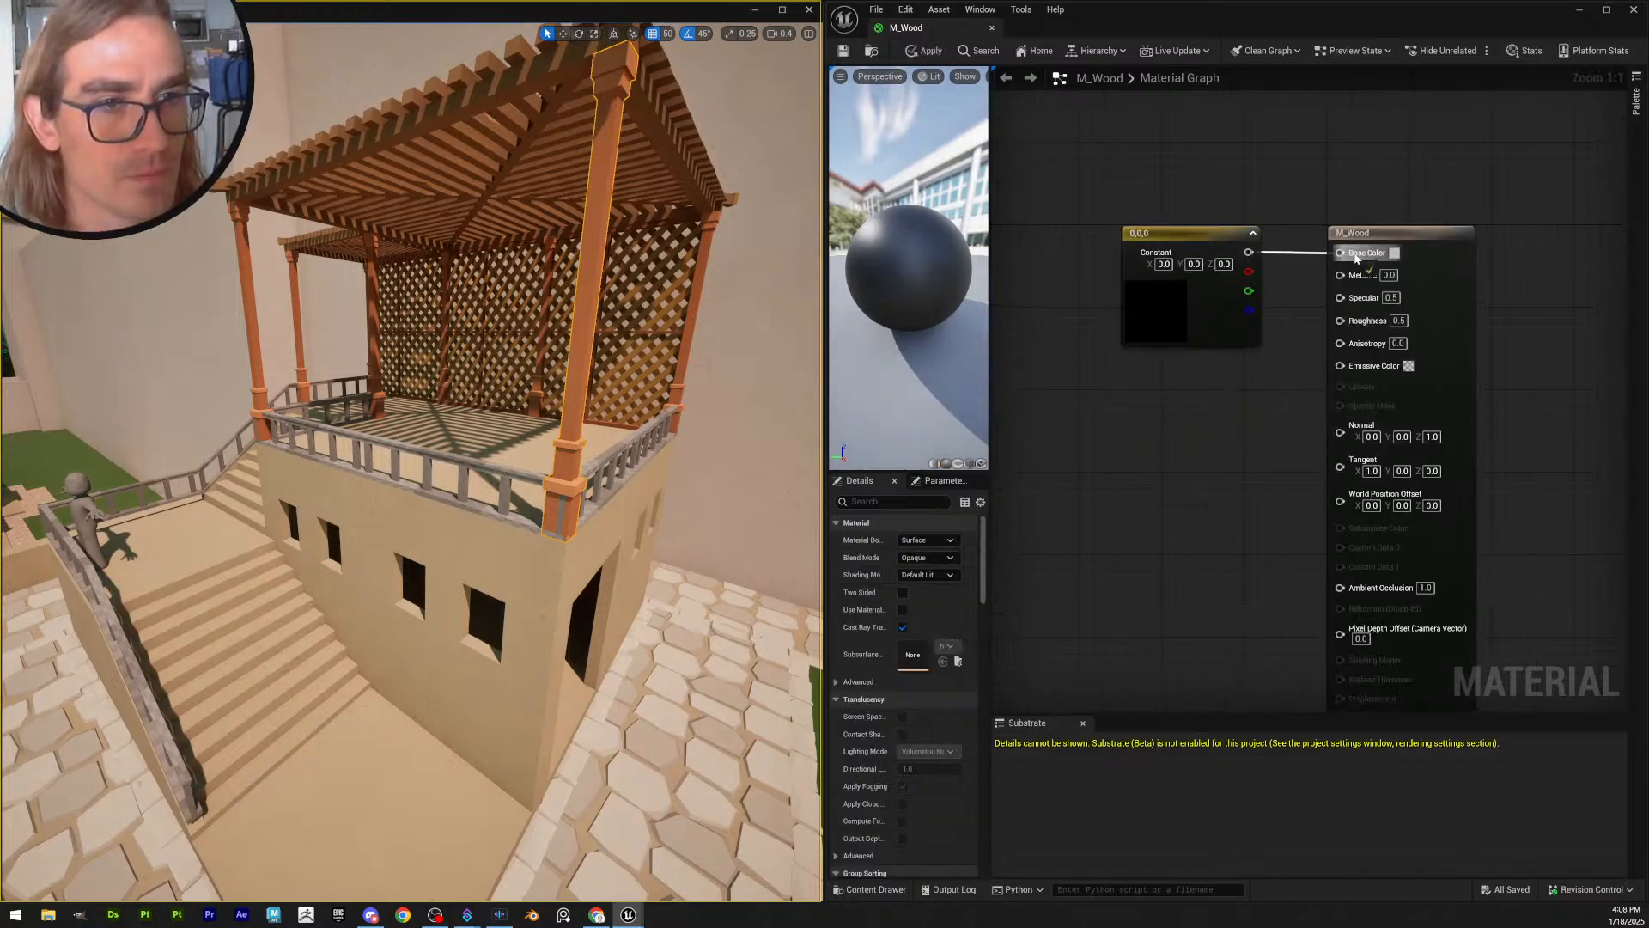
{"action": "left_click", "coordinate": [1174, 326]}
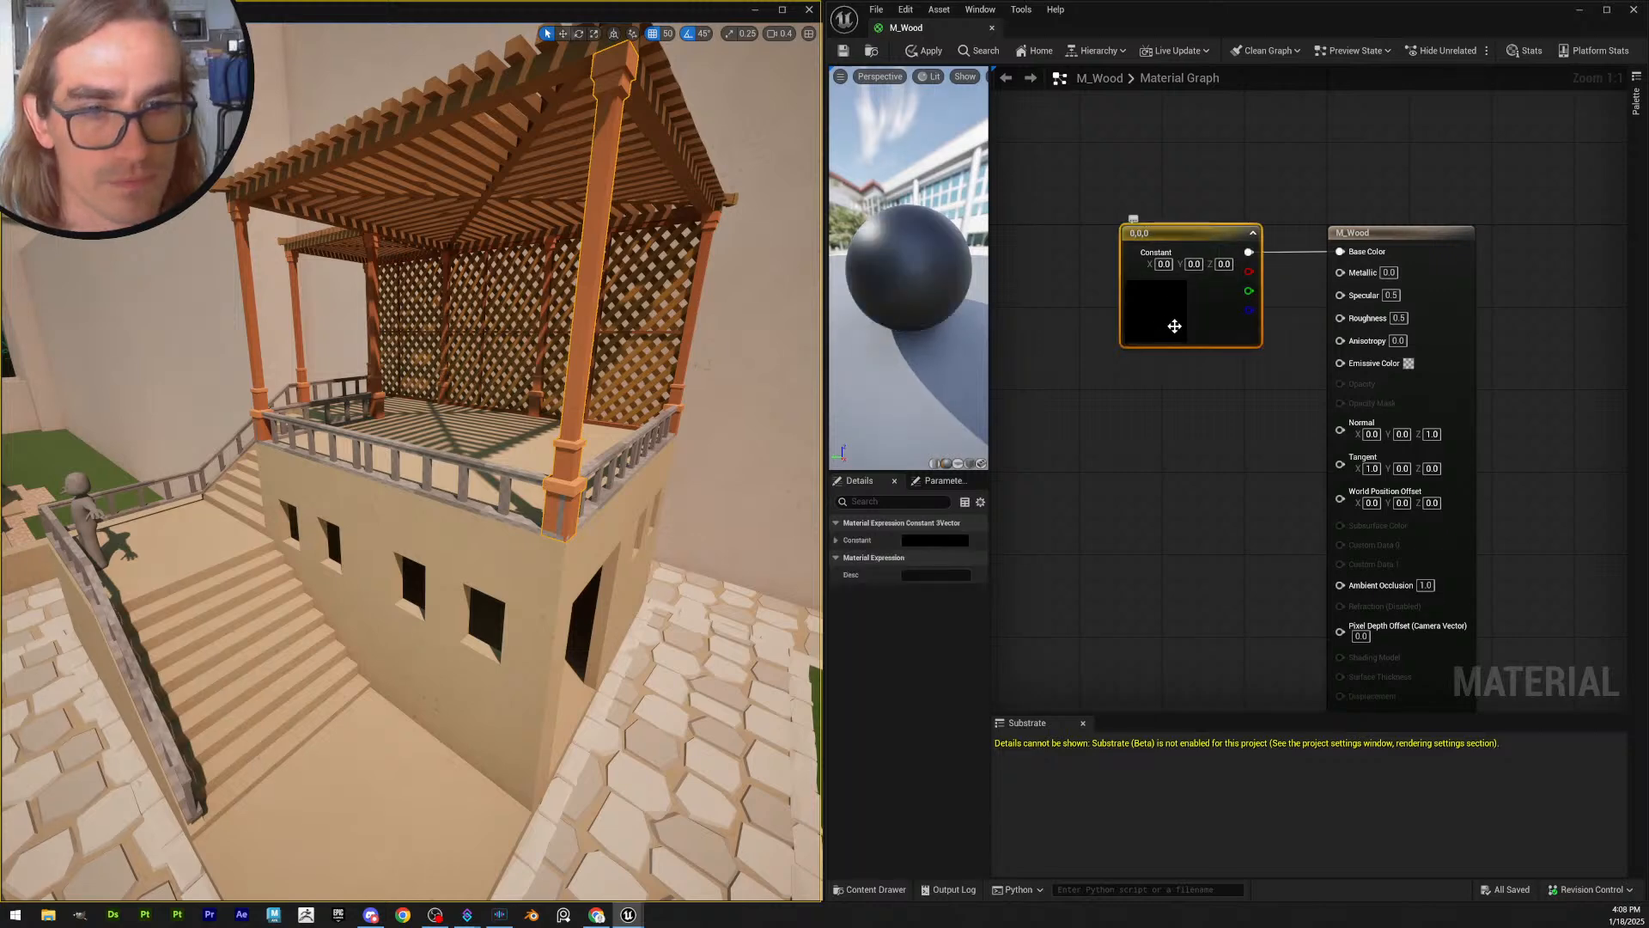
- Set the colour constant to 0.366253, 0.109462, 0.035601 by sampling the pergola's wood, accept it, and close the M_Wood editor
{"action": "left_click", "coordinate": [952, 540]}
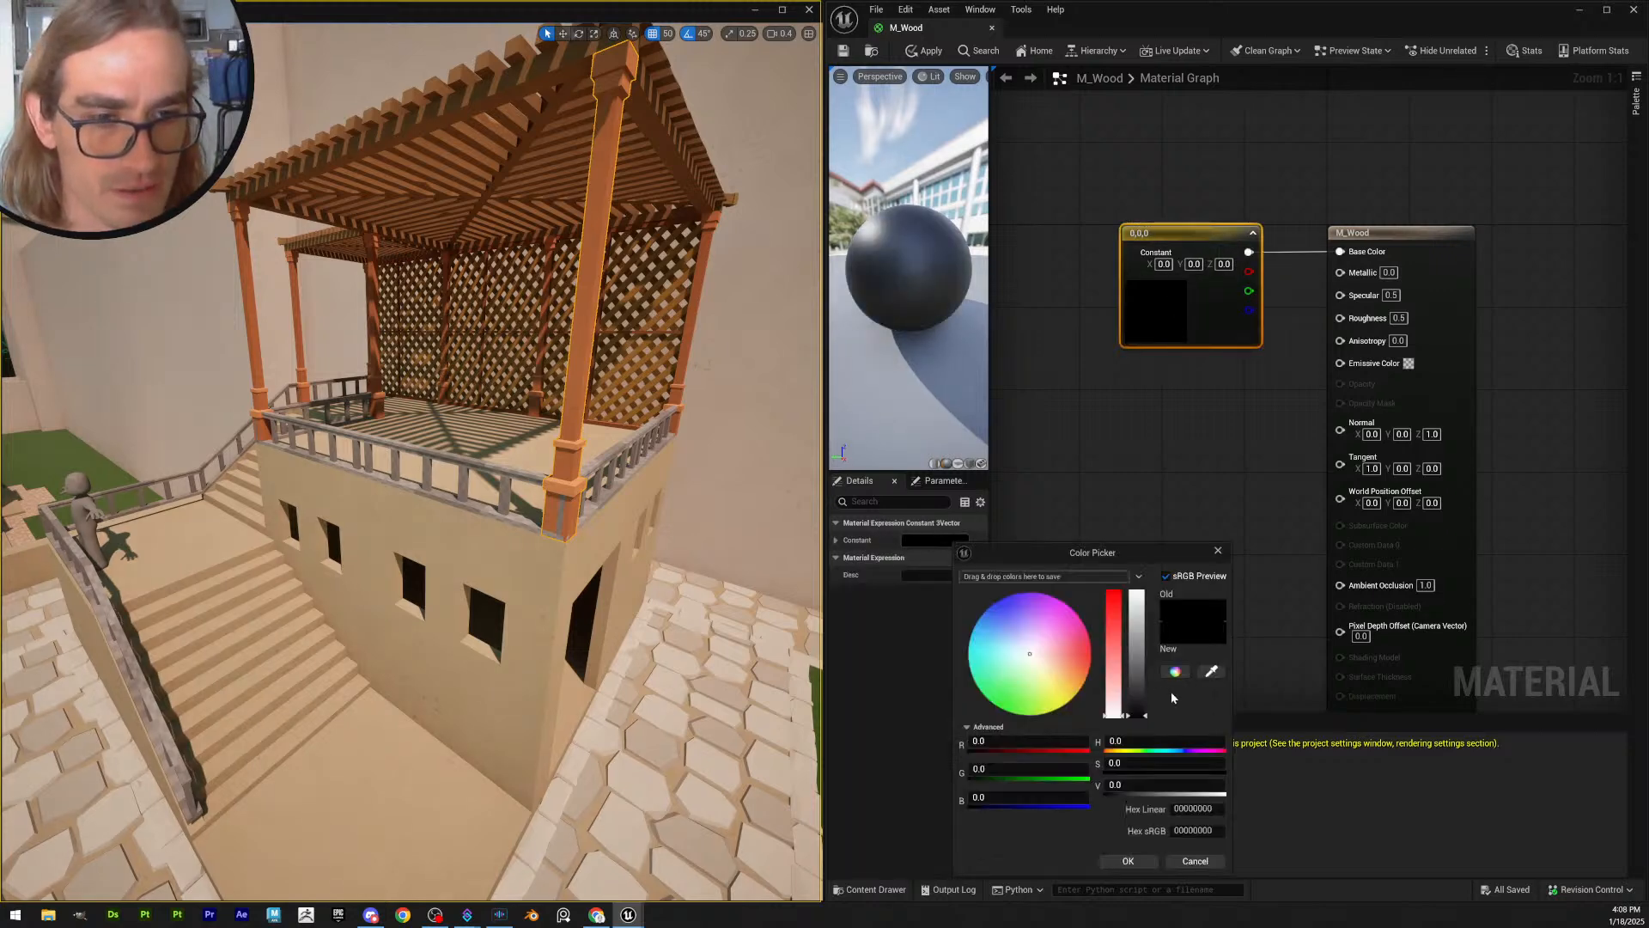
{"action": "left_click", "coordinate": [1211, 671]}
{"action": "left_click", "coordinate": [639, 410]}
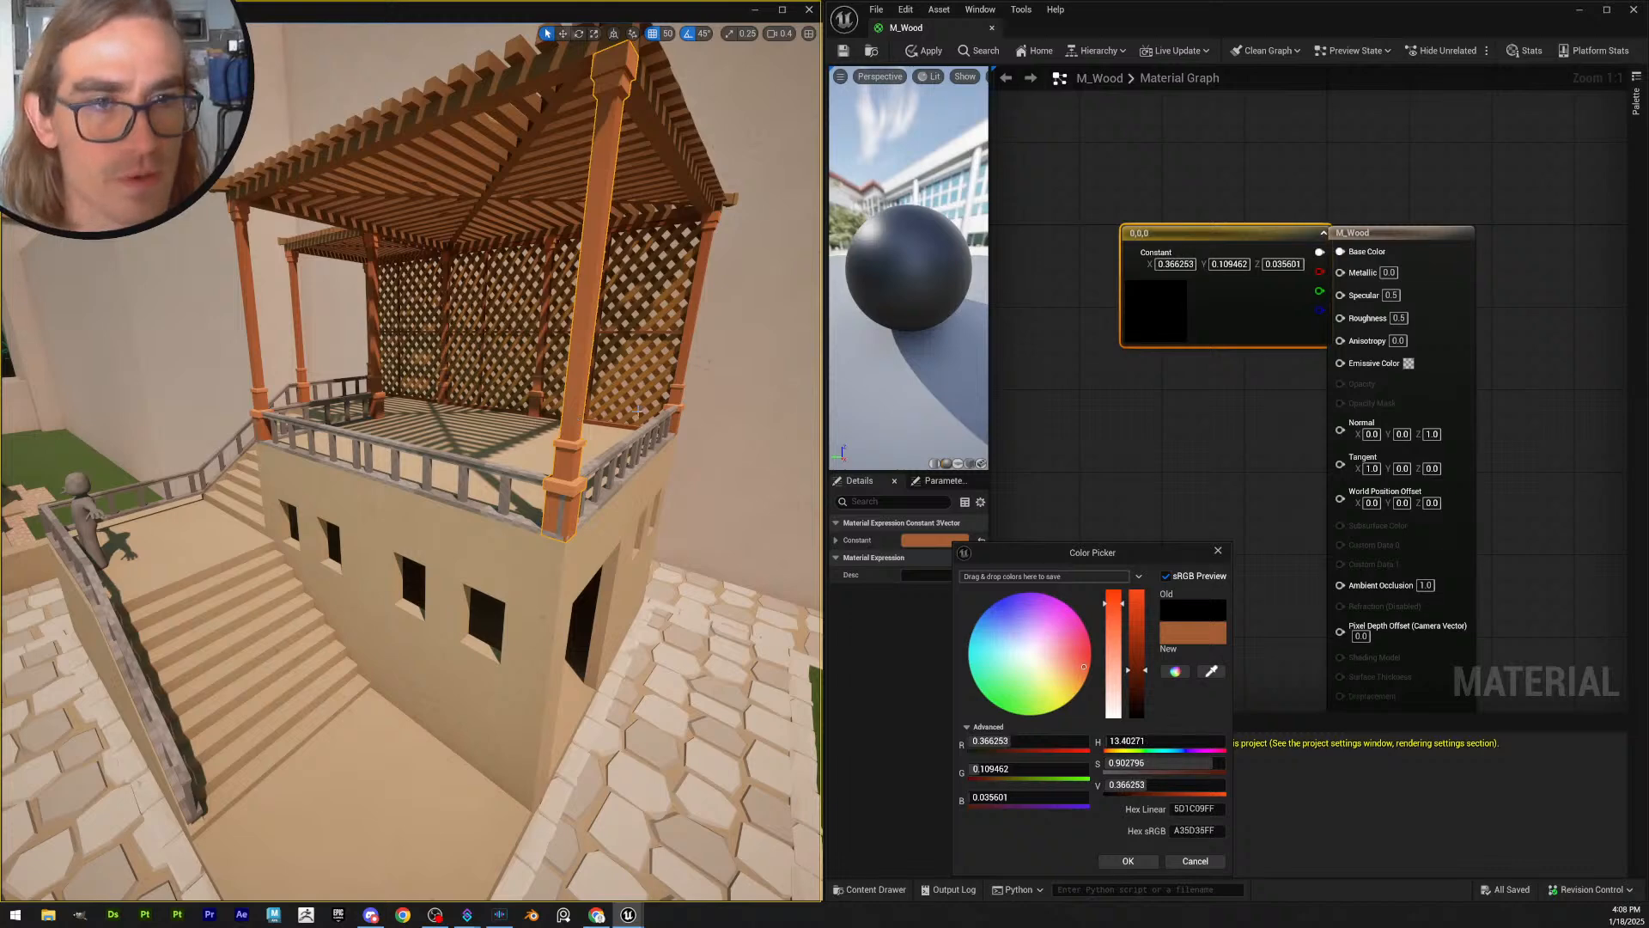
{"action": "left_click", "coordinate": [1128, 860]}
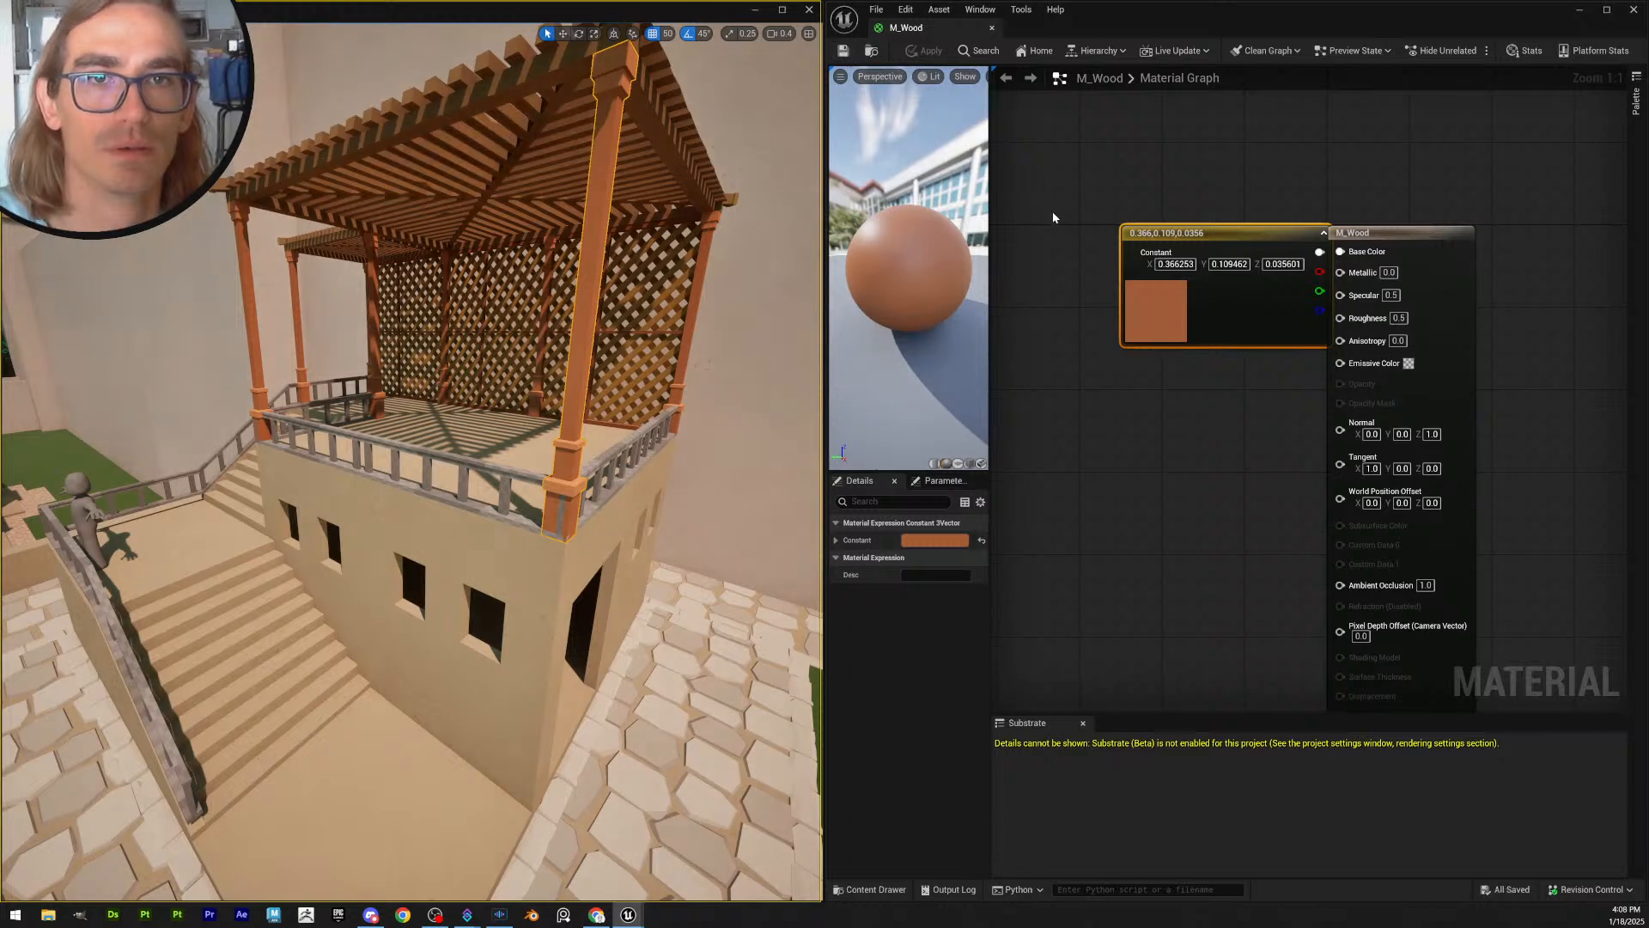
{"action": "left_click", "coordinate": [1634, 9]}
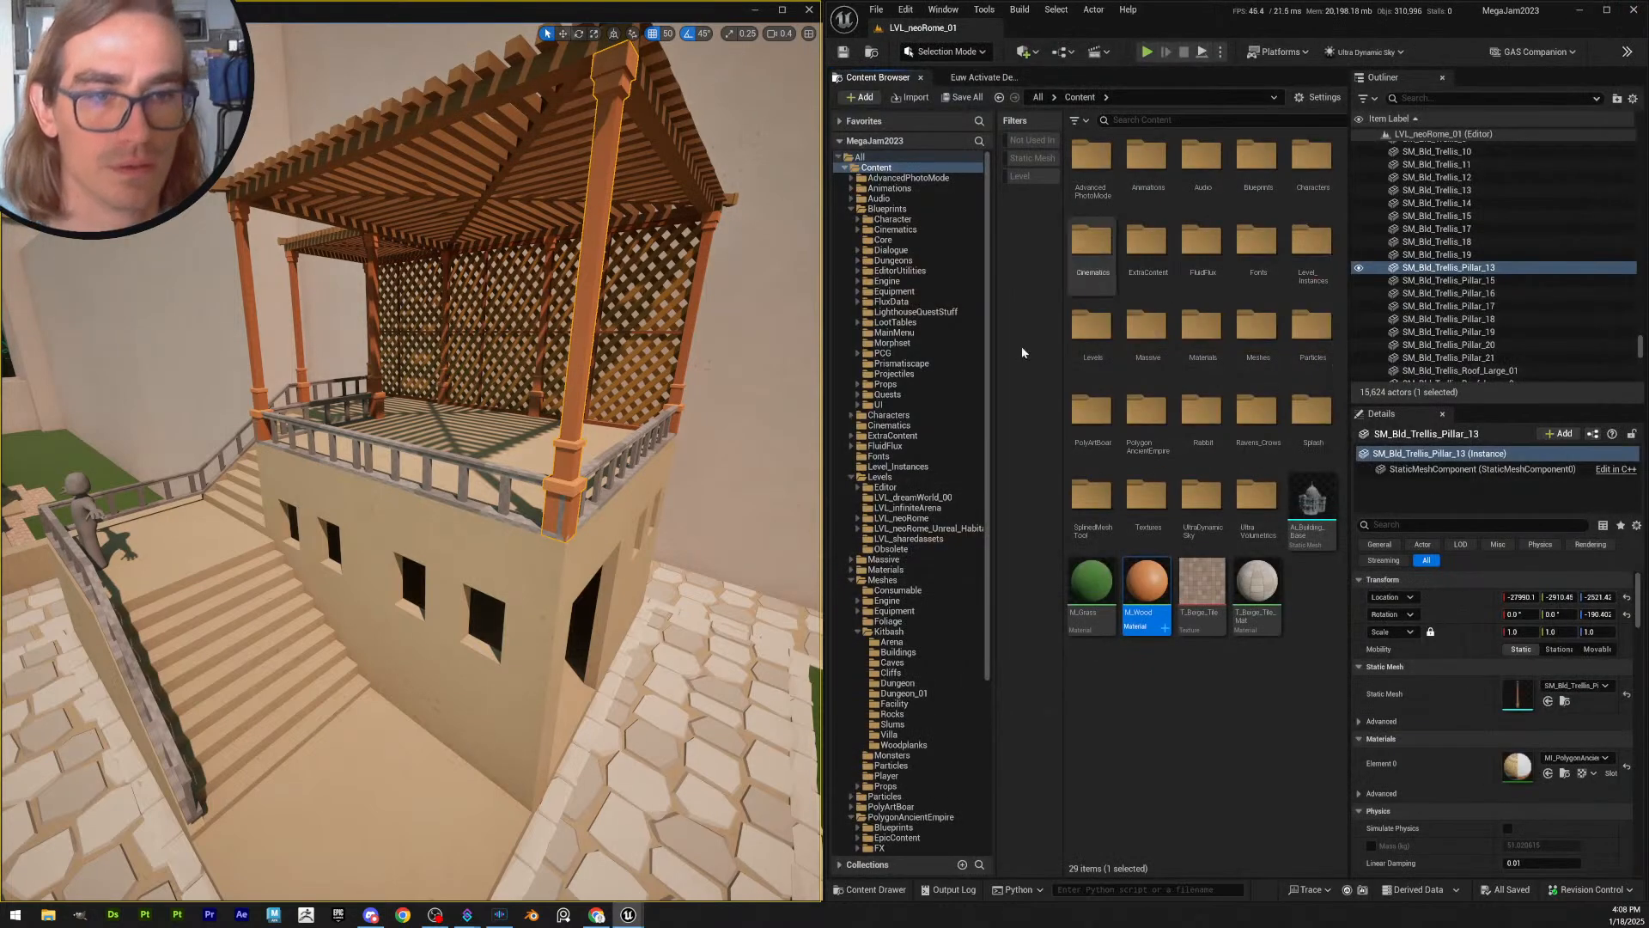
- Select the railing at the head of the stairs, the stair's upper sloping railing and the short terrace railing opposite, without the stair mesh
{"action": "key", "text": "a"}
{"action": "right_click_drag", "start_coordinate": [412, 464], "coordinate": [532, 464]}
{"action": "scroll", "coordinate": [464, 464], "scroll_direction": "up", "scroll_amount": 3}
{"action": "key", "text": "a"}
{"action": "right_click_drag", "start_coordinate": [285, 453], "coordinate": [395, 498]}
{"action": "scroll", "coordinate": [285, 452], "scroll_direction": "up", "scroll_amount": 1}
{"action": "left_click", "coordinate": [285, 452]}
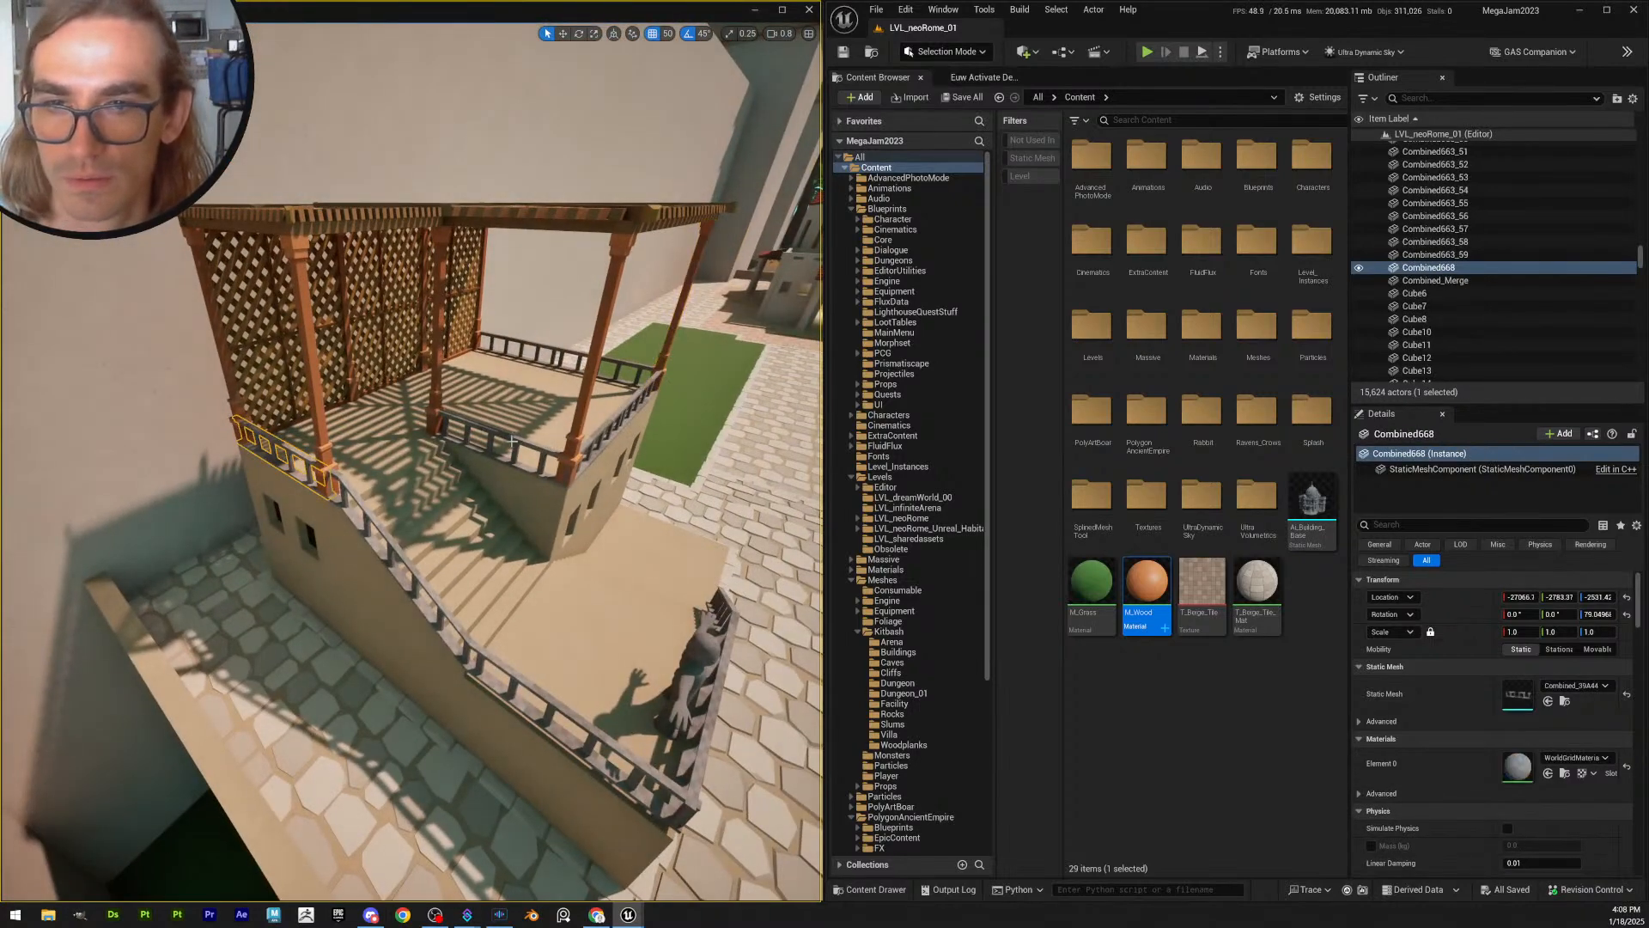
{"action": "left_click", "coordinate": [517, 678], "text": "ctrl"}
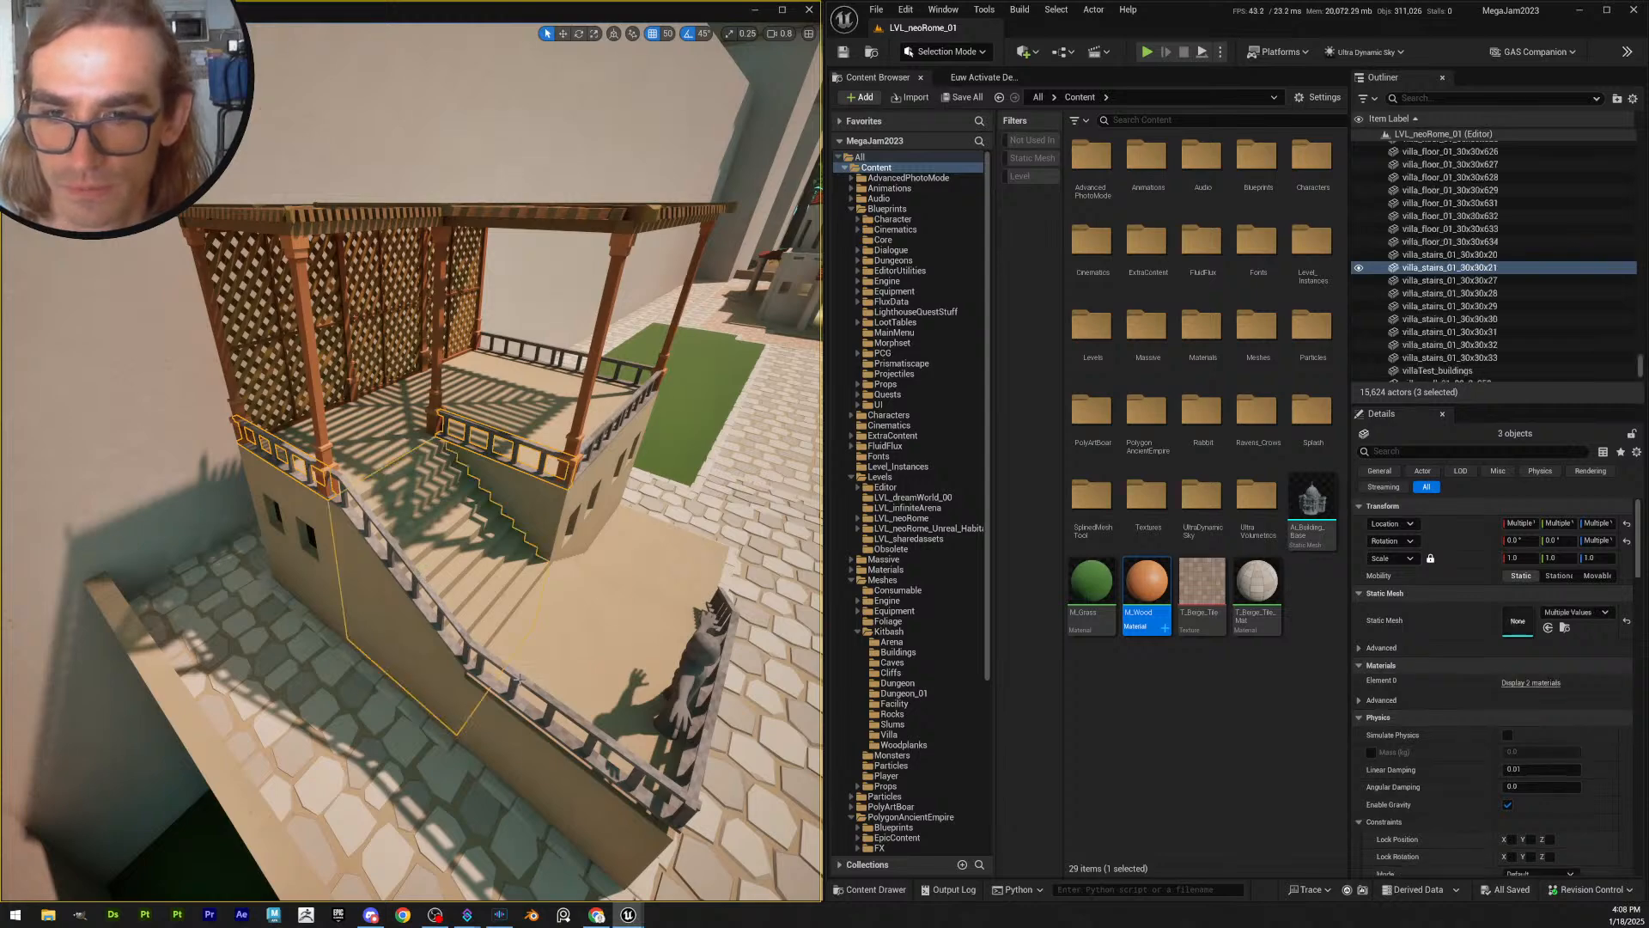
{"action": "left_click", "coordinate": [443, 615]}
{"action": "left_click", "coordinate": [306, 462], "text": "ctrl"}
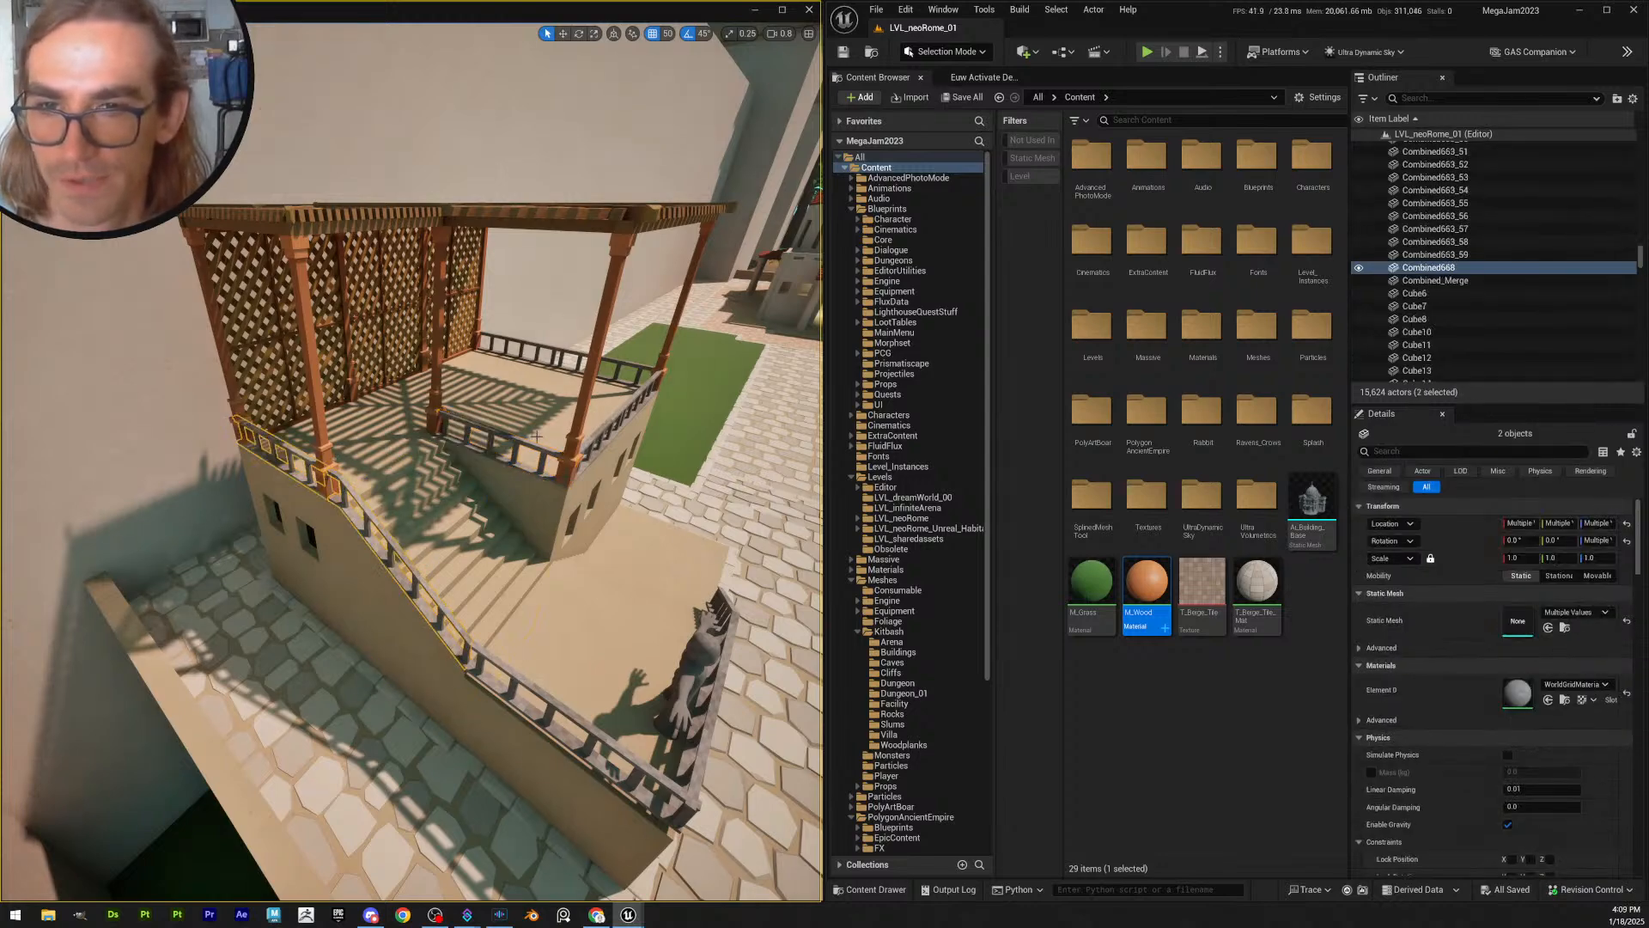
{"action": "left_click", "coordinate": [524, 444], "text": "ctrl"}
- Add the lower stair railing and the railings around the lower landing to the selection
{"action": "right_click_drag", "start_coordinate": [524, 444], "coordinate": [399, 408]}
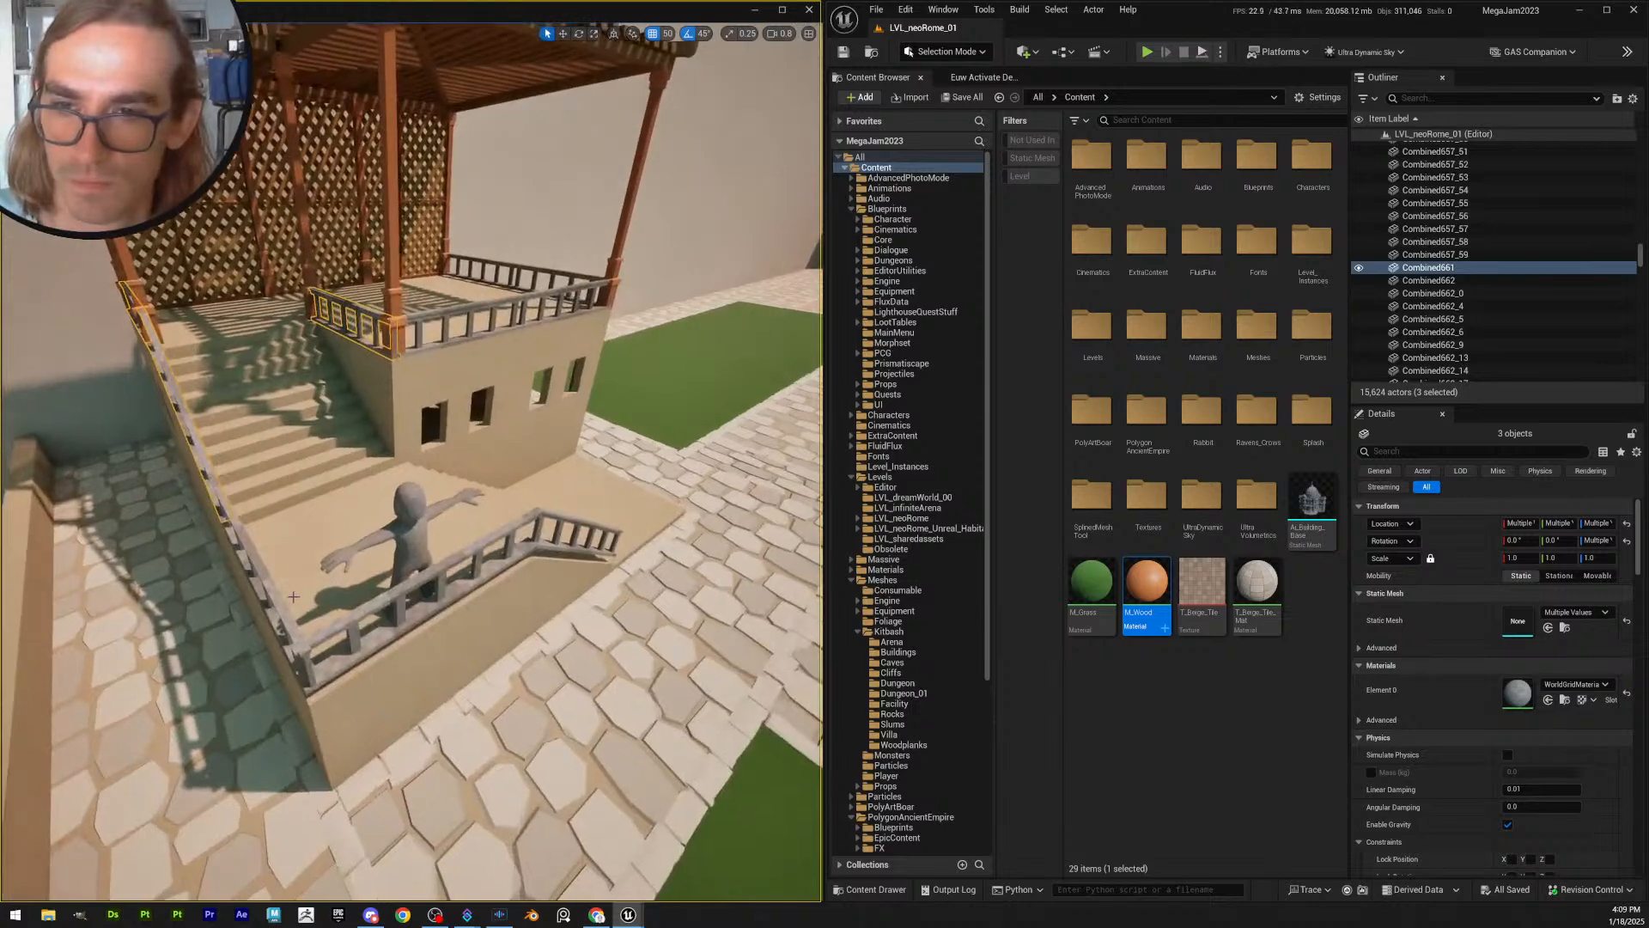
{"action": "left_click", "coordinate": [262, 562], "text": "ctrl"}
{"action": "left_click", "coordinate": [429, 593], "text": "ctrl"}
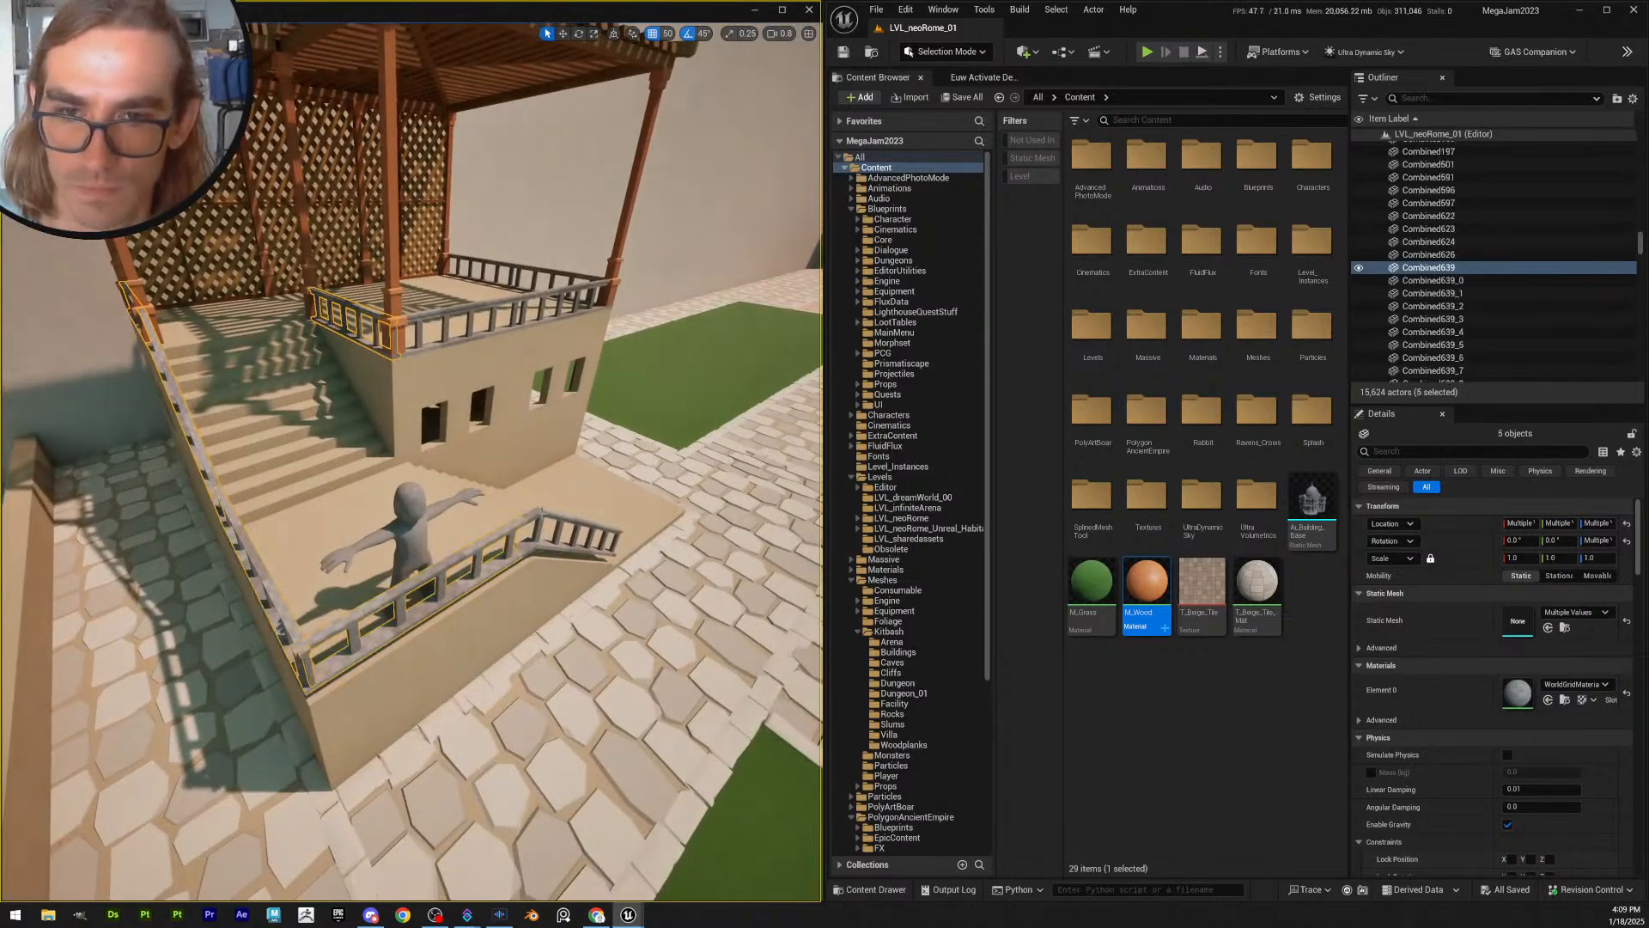
{"action": "left_click", "coordinate": [575, 537], "text": "ctrl"}
{"action": "right_click_drag", "start_coordinate": [576, 537], "coordinate": [576, 498]}
- Add the terrace's front, corner and rear railings beneath the pergola to the selection
{"action": "right_click_drag", "start_coordinate": [283, 550], "coordinate": [368, 514]}
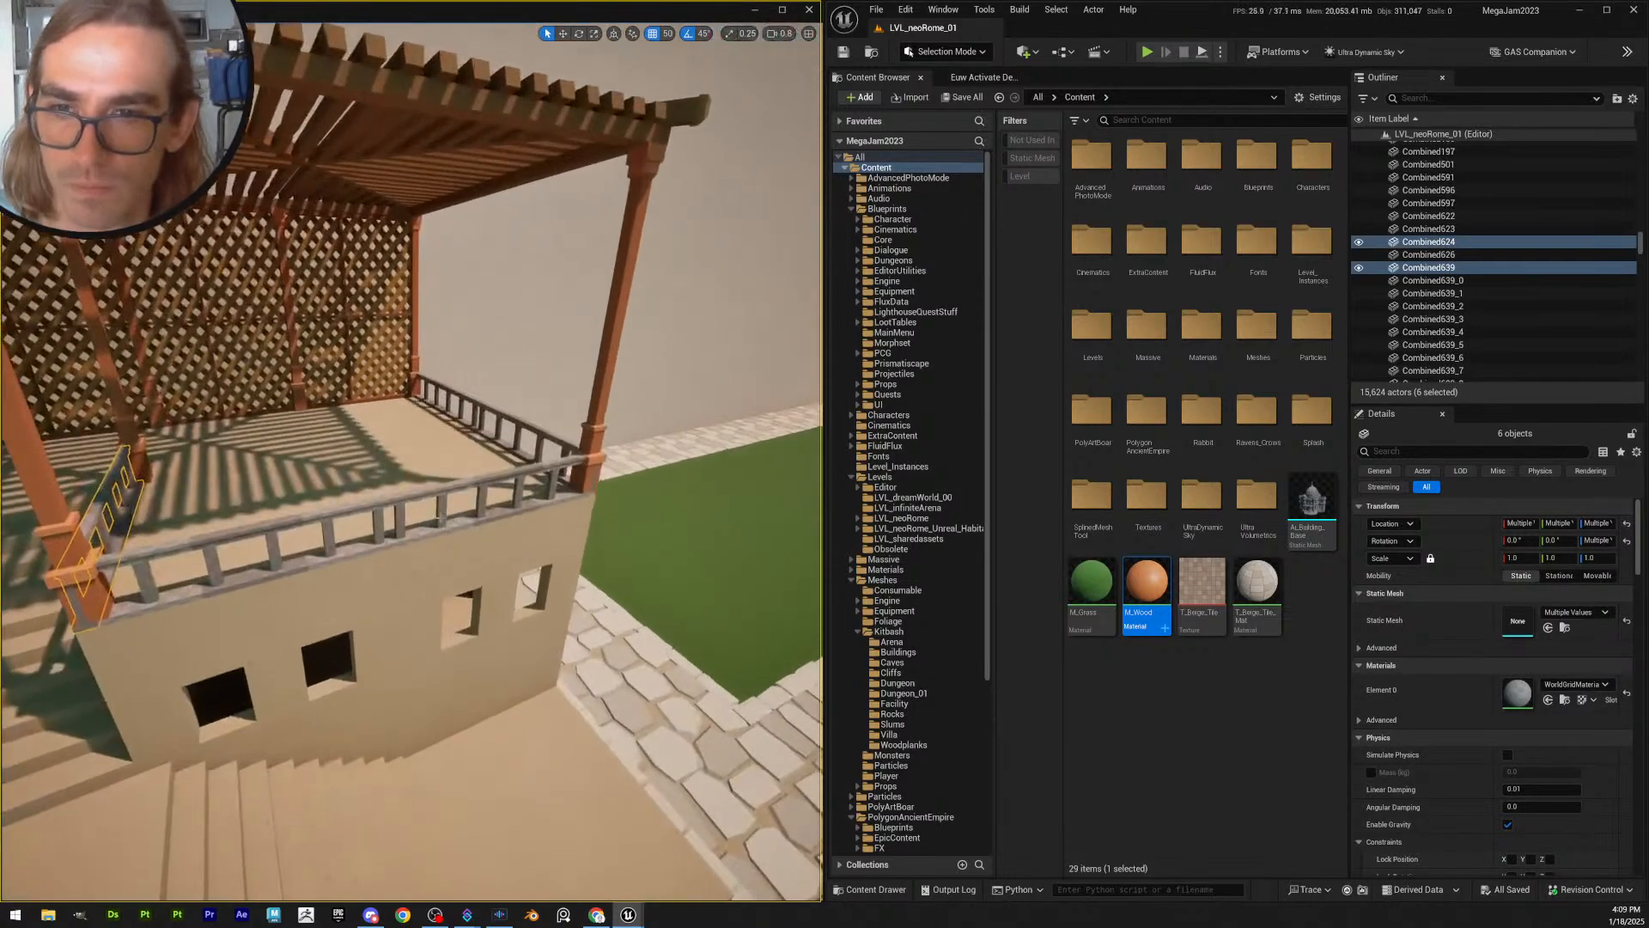
{"action": "left_click", "coordinate": [365, 506], "text": "ctrl"}
{"action": "left_click", "coordinate": [554, 434], "text": "ctrl"}
{"action": "left_click", "coordinate": [554, 437], "text": "ctrl"}
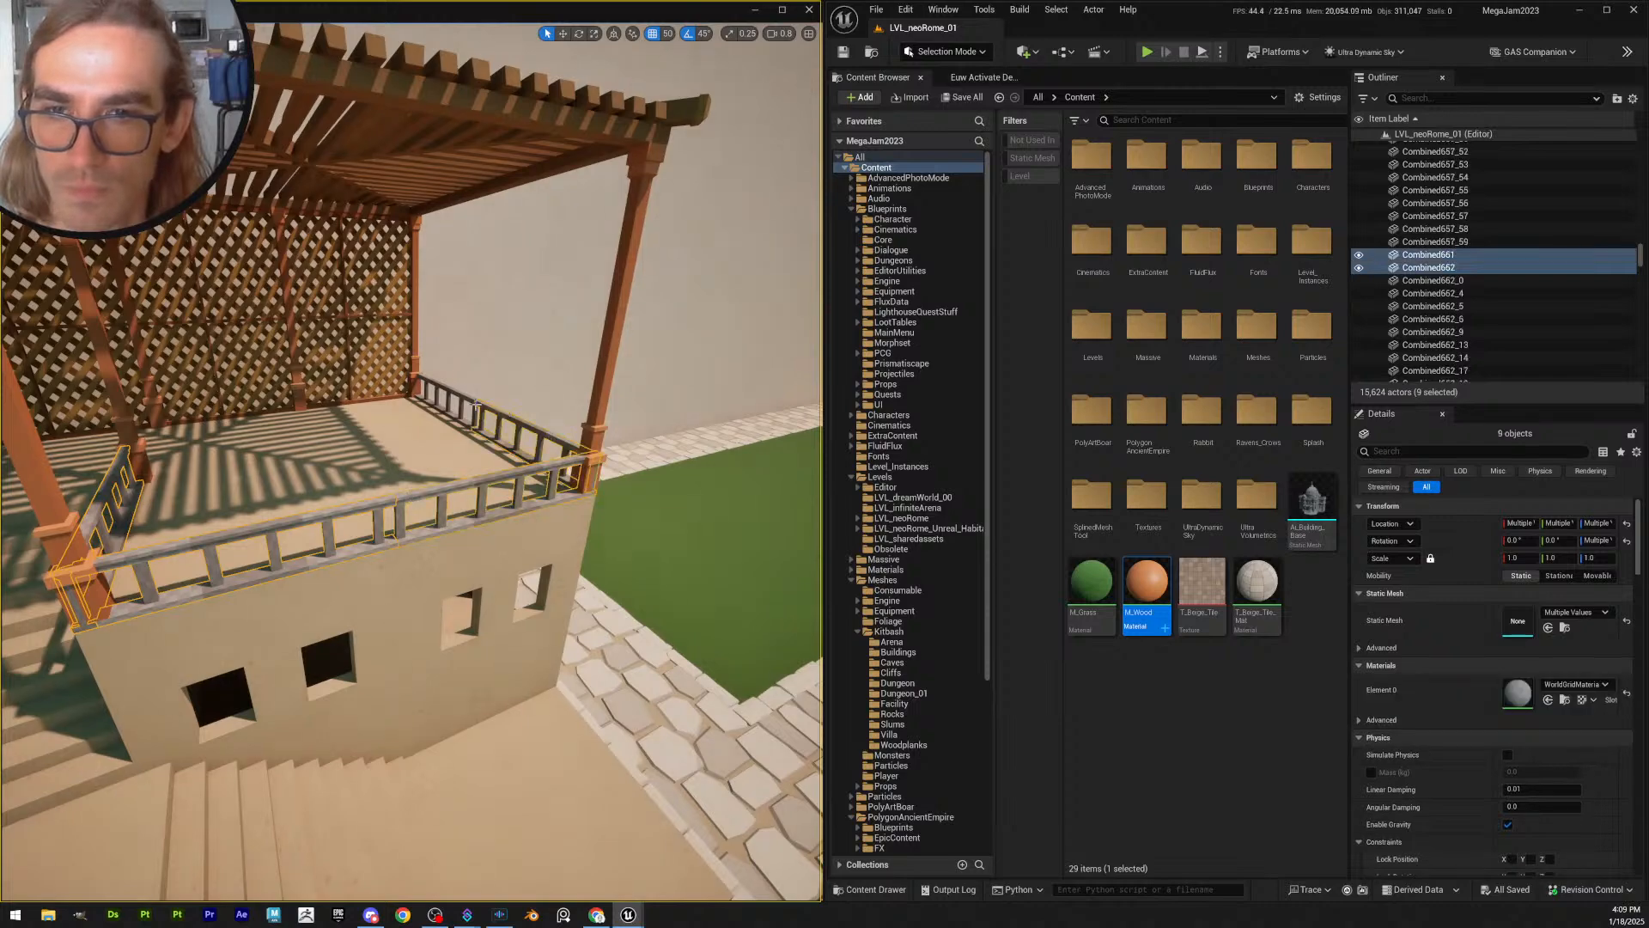
{"action": "left_click", "coordinate": [468, 401], "text": "ctrl"}
{"action": "right_click_drag", "start_coordinate": [468, 401], "coordinate": [391, 402]}
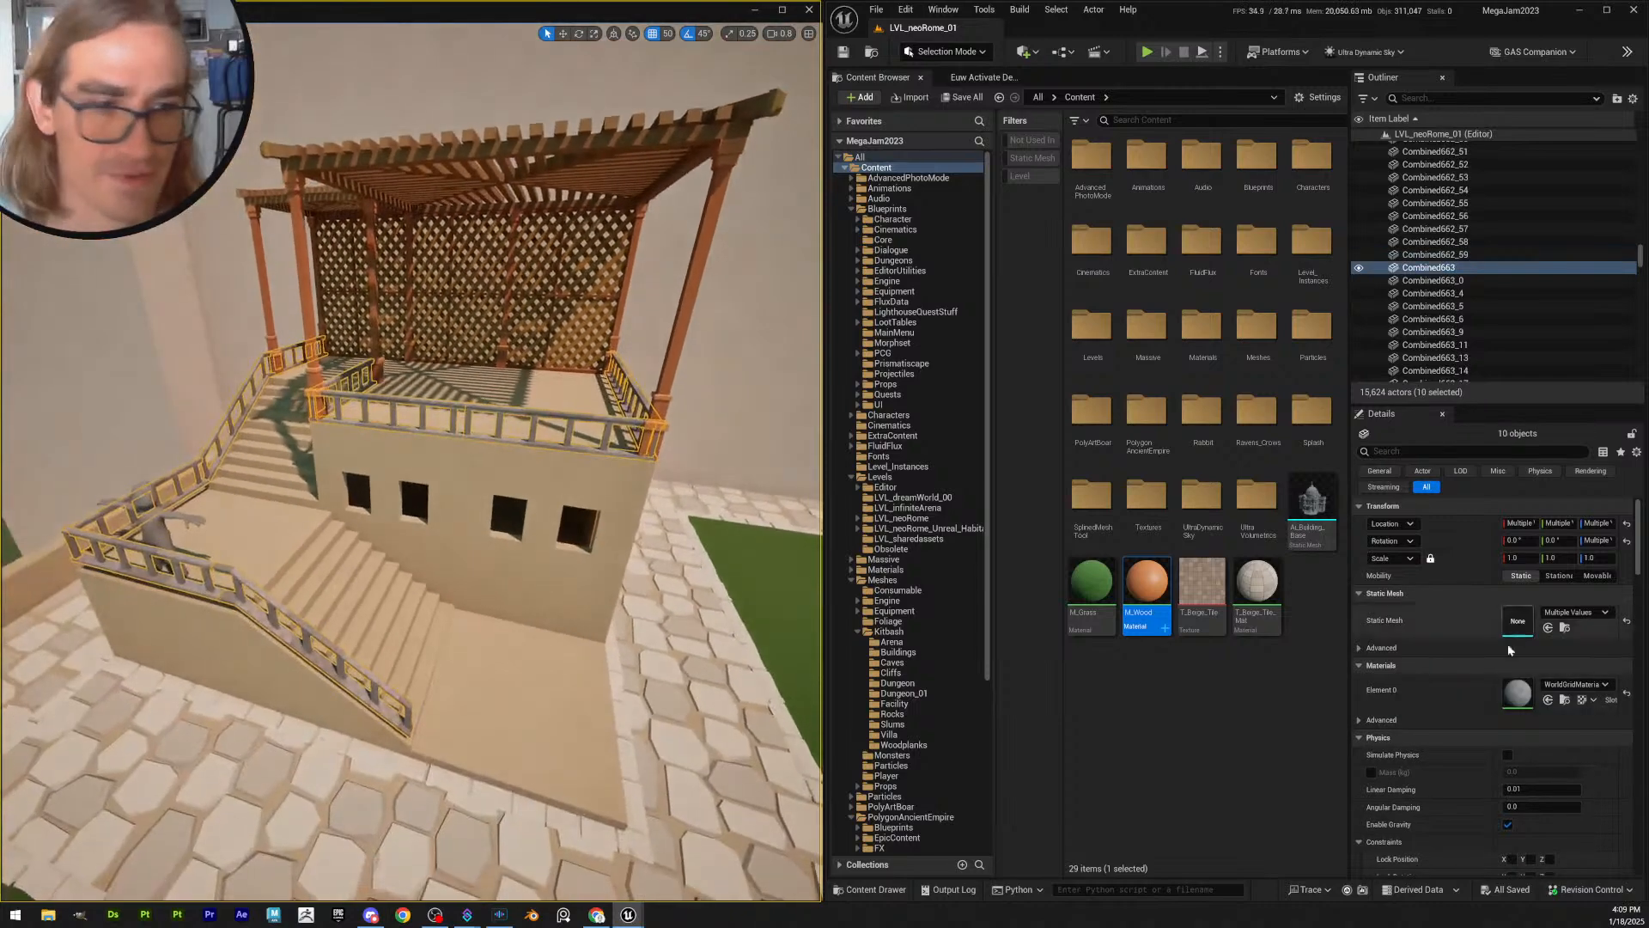
- Assign M_Wood to material Element 0 of the selected railings and clear the selection
{"action": "key", "text": "Escape"}
{"action": "right_click_drag", "start_coordinate": [621, 496], "coordinate": [438, 495]}
{"action": "scroll", "coordinate": [584, 502], "scroll_direction": "down", "scroll_amount": 3}
{"action": "key", "text": "w"}
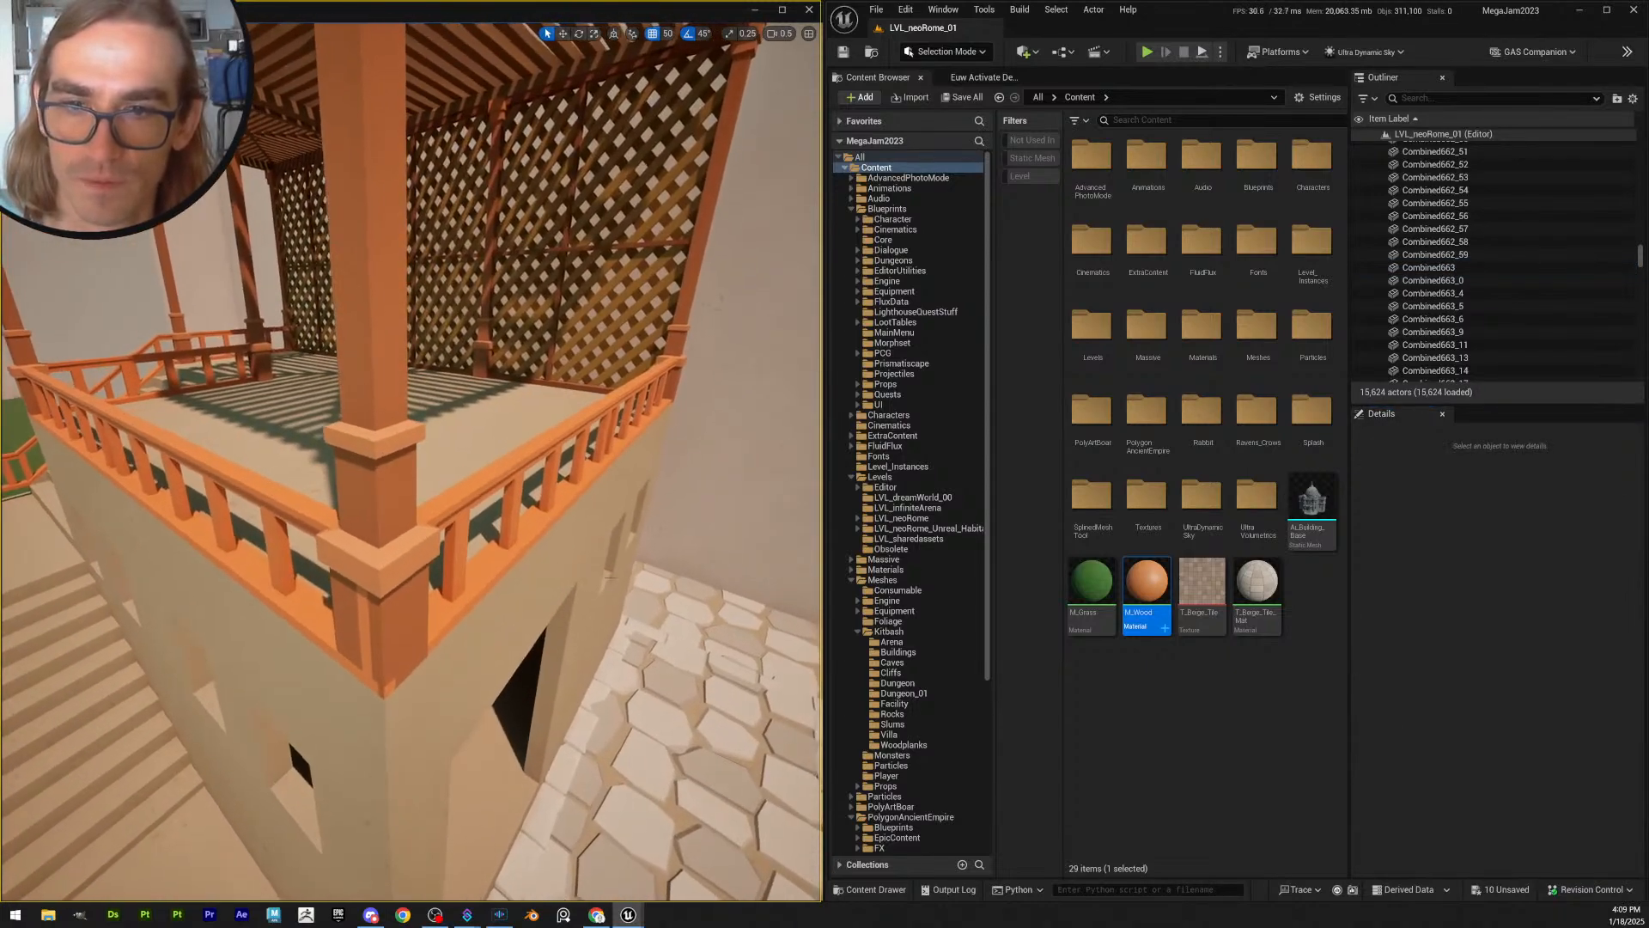
- Reopen M_Wood in an editor window beside the level viewport and move its output node clear of the colour constant
{"action": "double_click", "coordinate": [1147, 582]}
{"action": "left_click_drag", "start_coordinate": [743, 362], "coordinate": [1647, 464]}
{"action": "left_click", "coordinate": [1413, 412]}
{"action": "right_click_drag", "start_coordinate": [1428, 262], "coordinate": [1184, 389]}
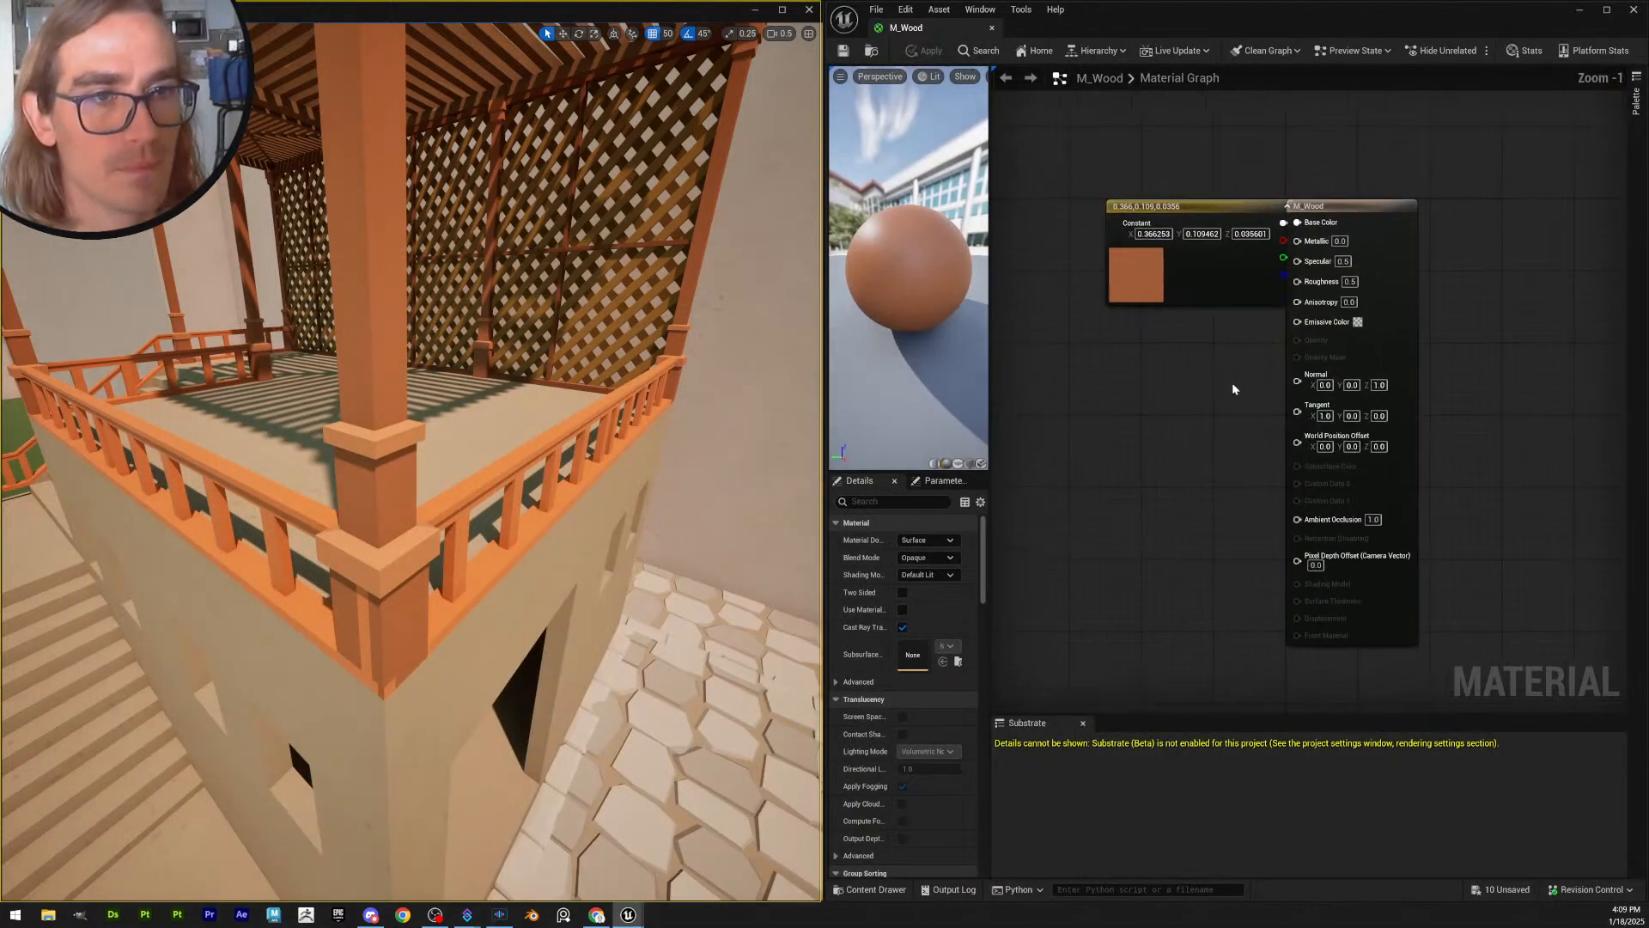
{"action": "left_click_drag", "start_coordinate": [1416, 308], "coordinate": [1481, 307]}
- Resample the colour constant from the terrace corner in the level, giving 0.462077, 0.132868, 0.040915, and apply it
{"action": "left_click", "coordinate": [1197, 297]}
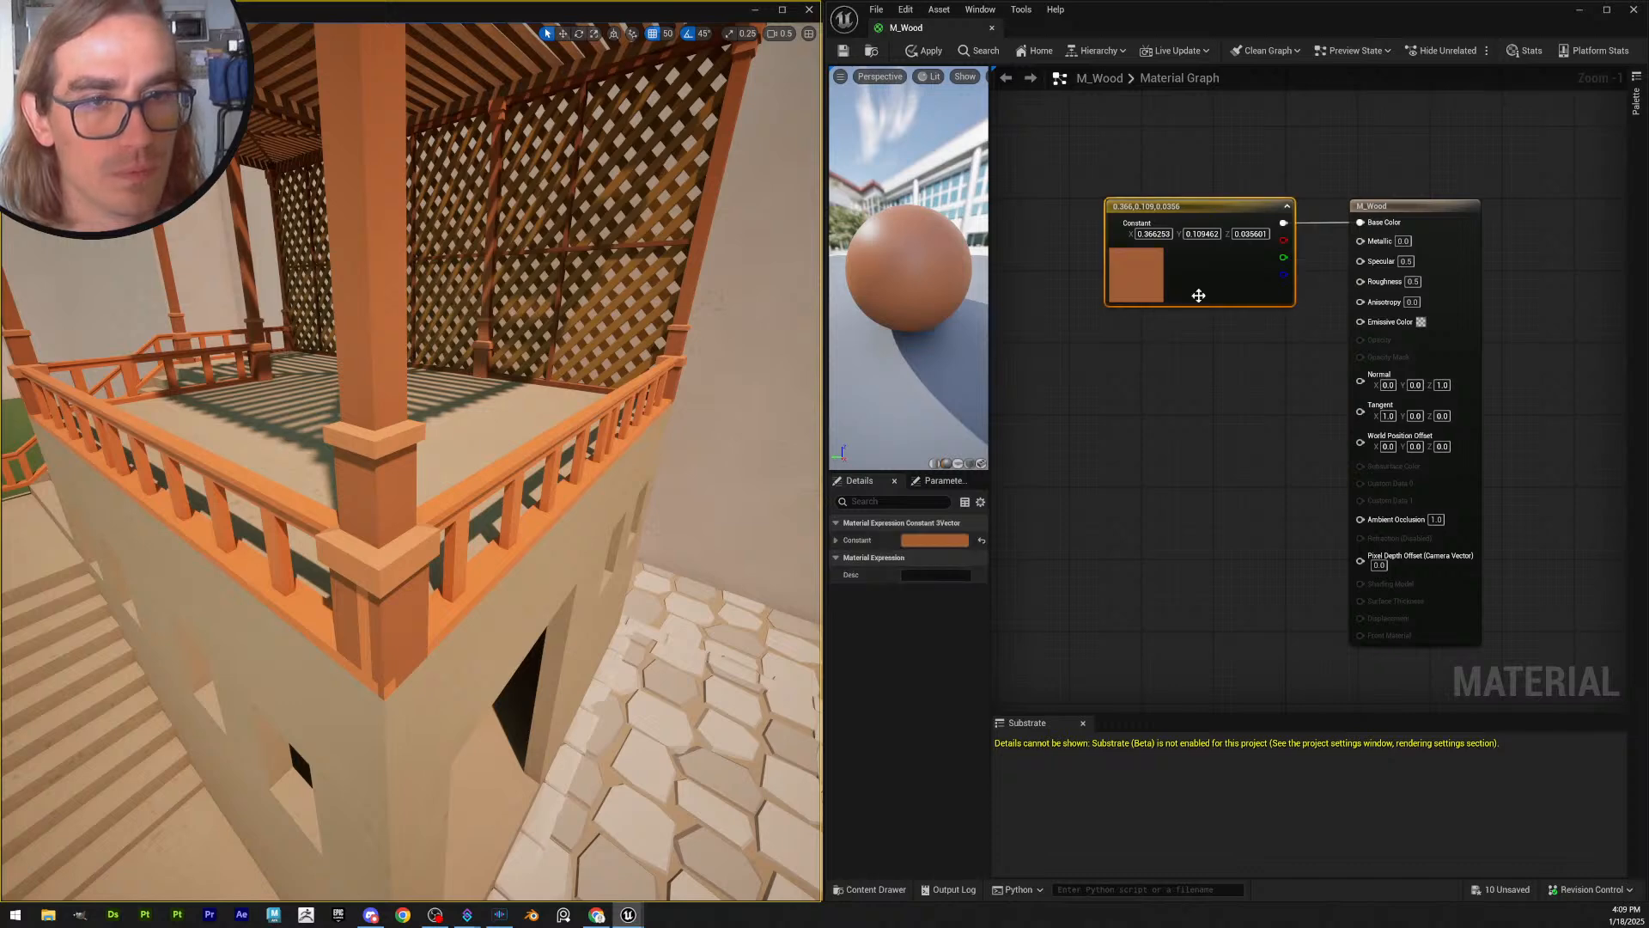
{"action": "left_click", "coordinate": [946, 547]}
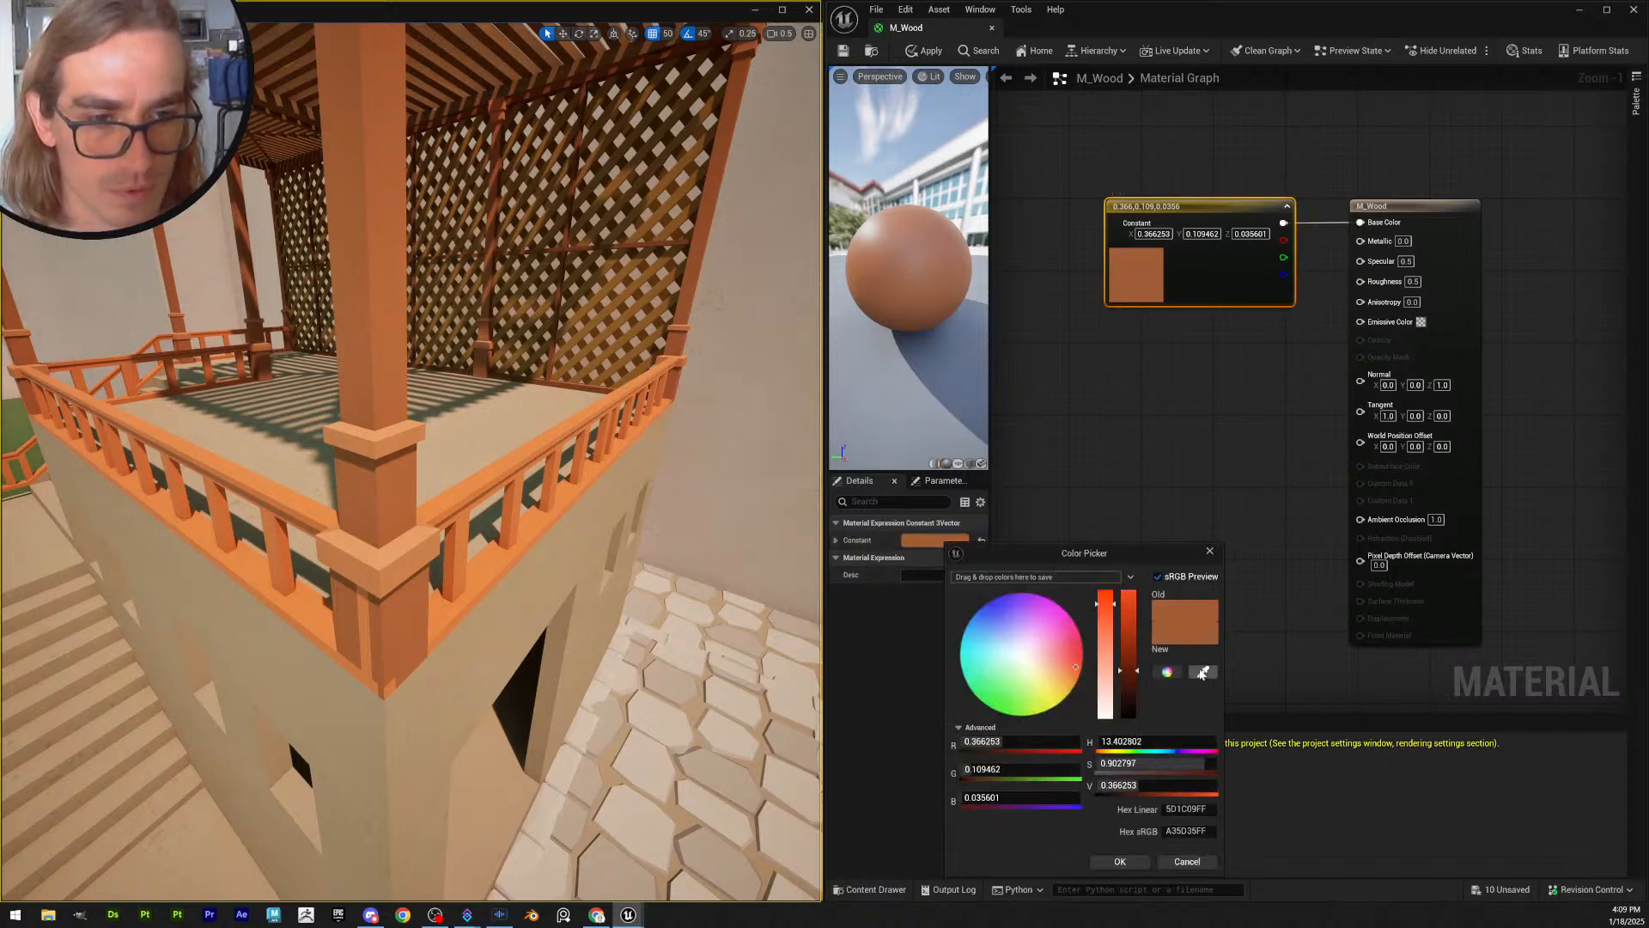
{"action": "left_click", "coordinate": [1202, 672]}
{"action": "left_click", "coordinate": [470, 544]}
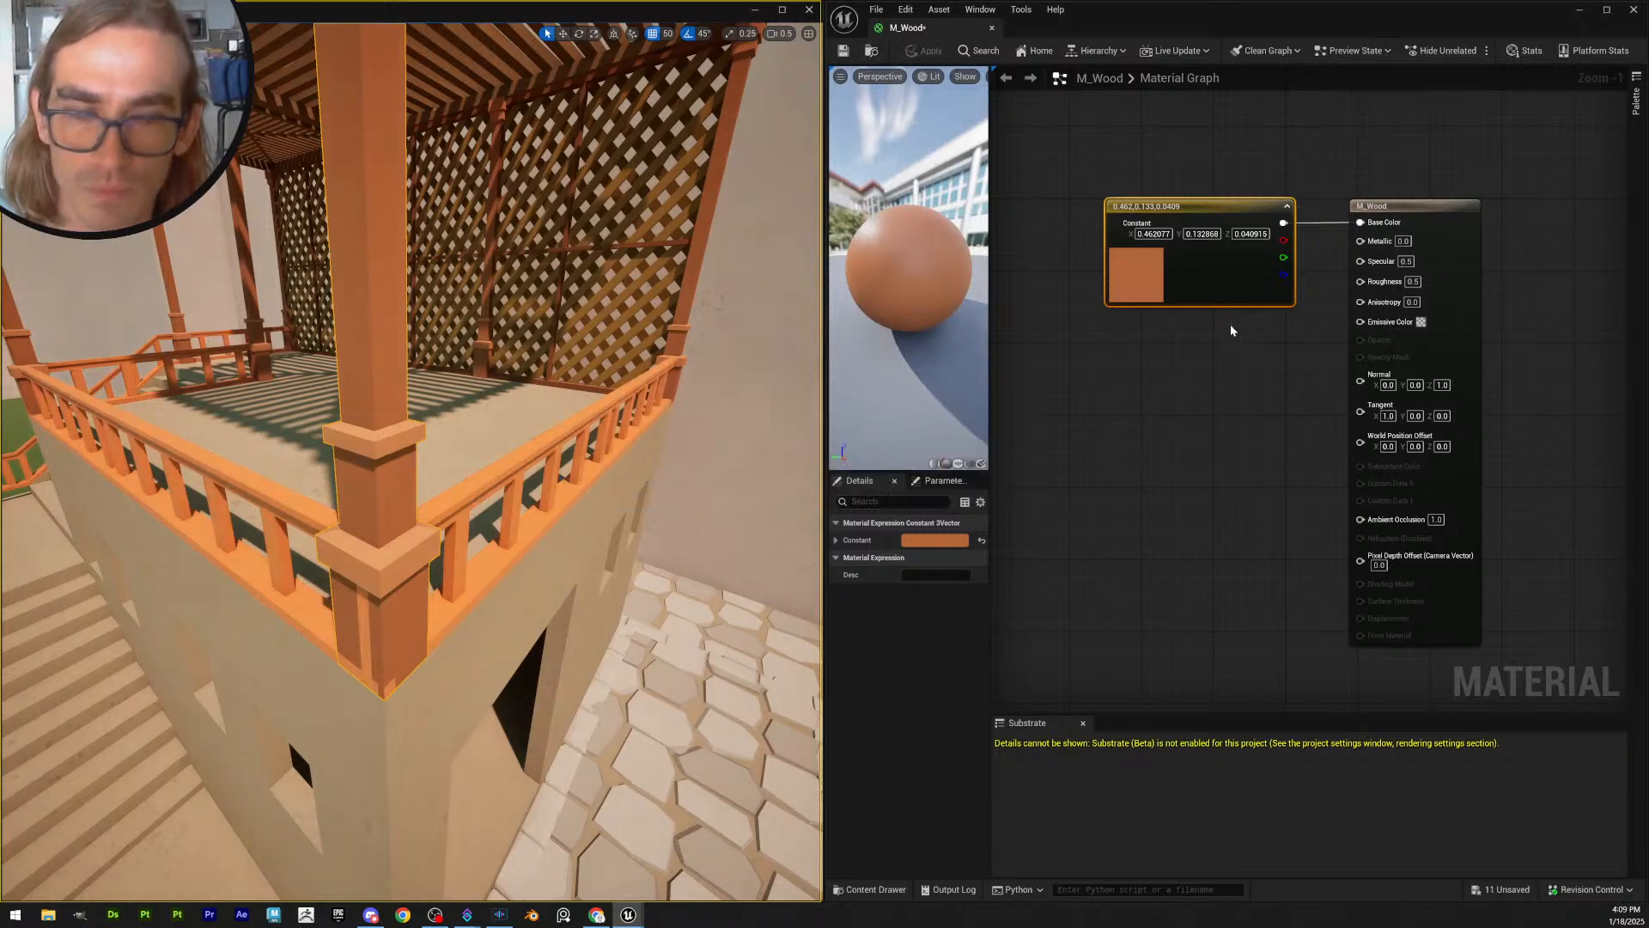
- Resample the colour constant from the corner pillar's base, giving 0.386429, 0.111932, 0.035601, and apply it
{"action": "left_click", "coordinate": [935, 540]}
{"action": "left_click", "coordinate": [1196, 669]}
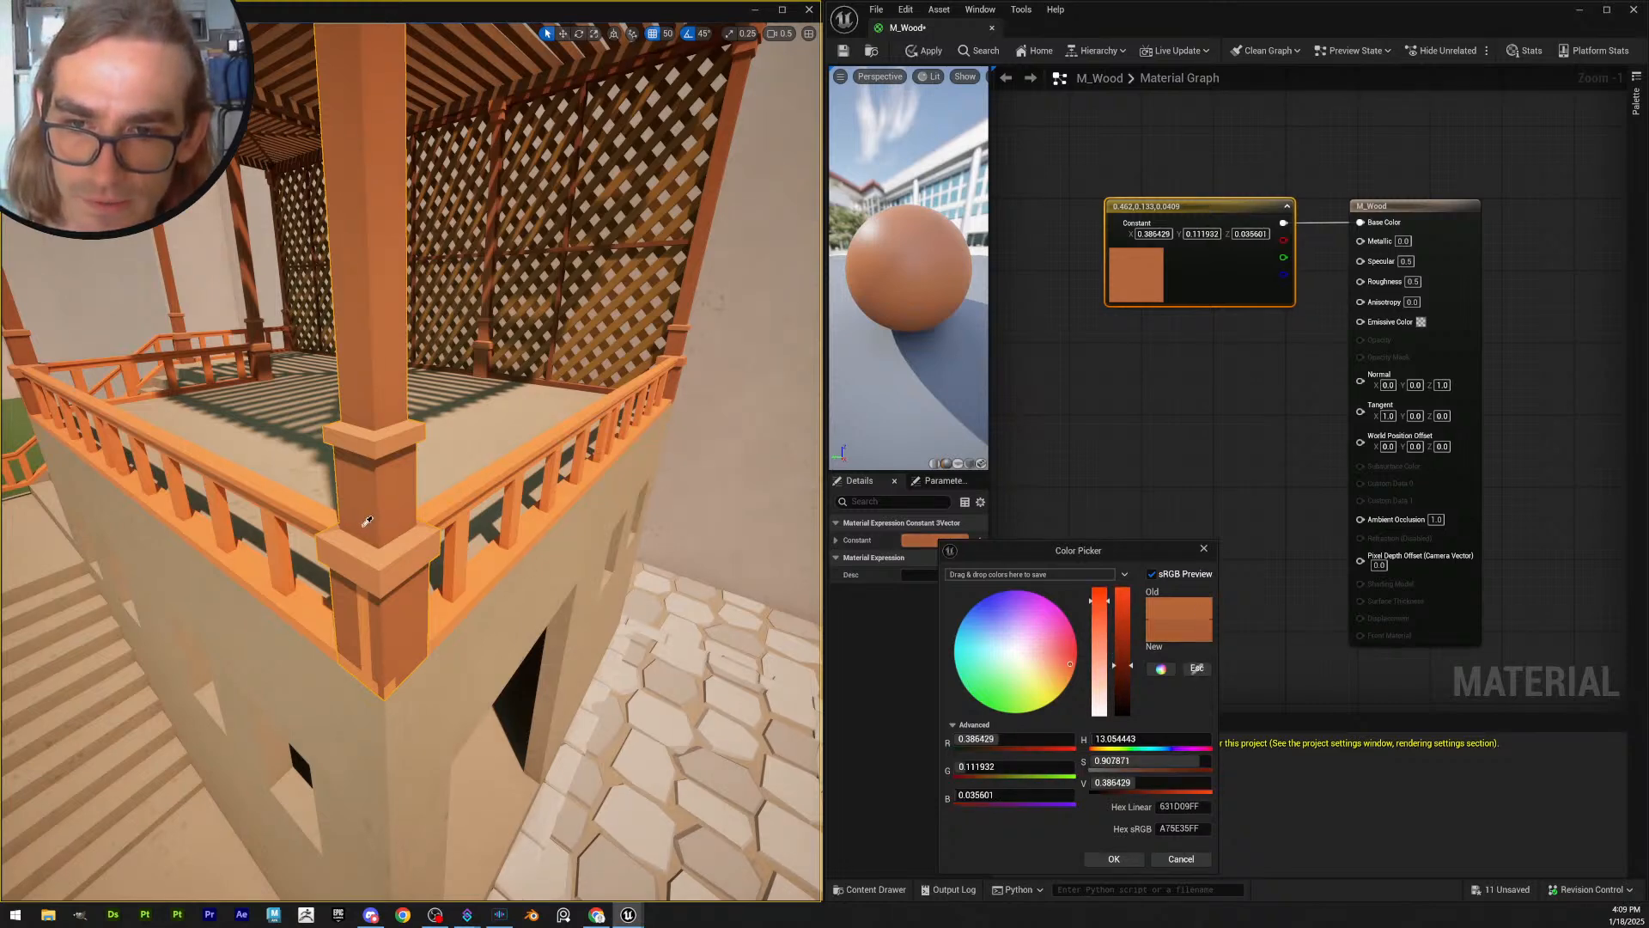
{"action": "left_click", "coordinate": [1116, 859]}
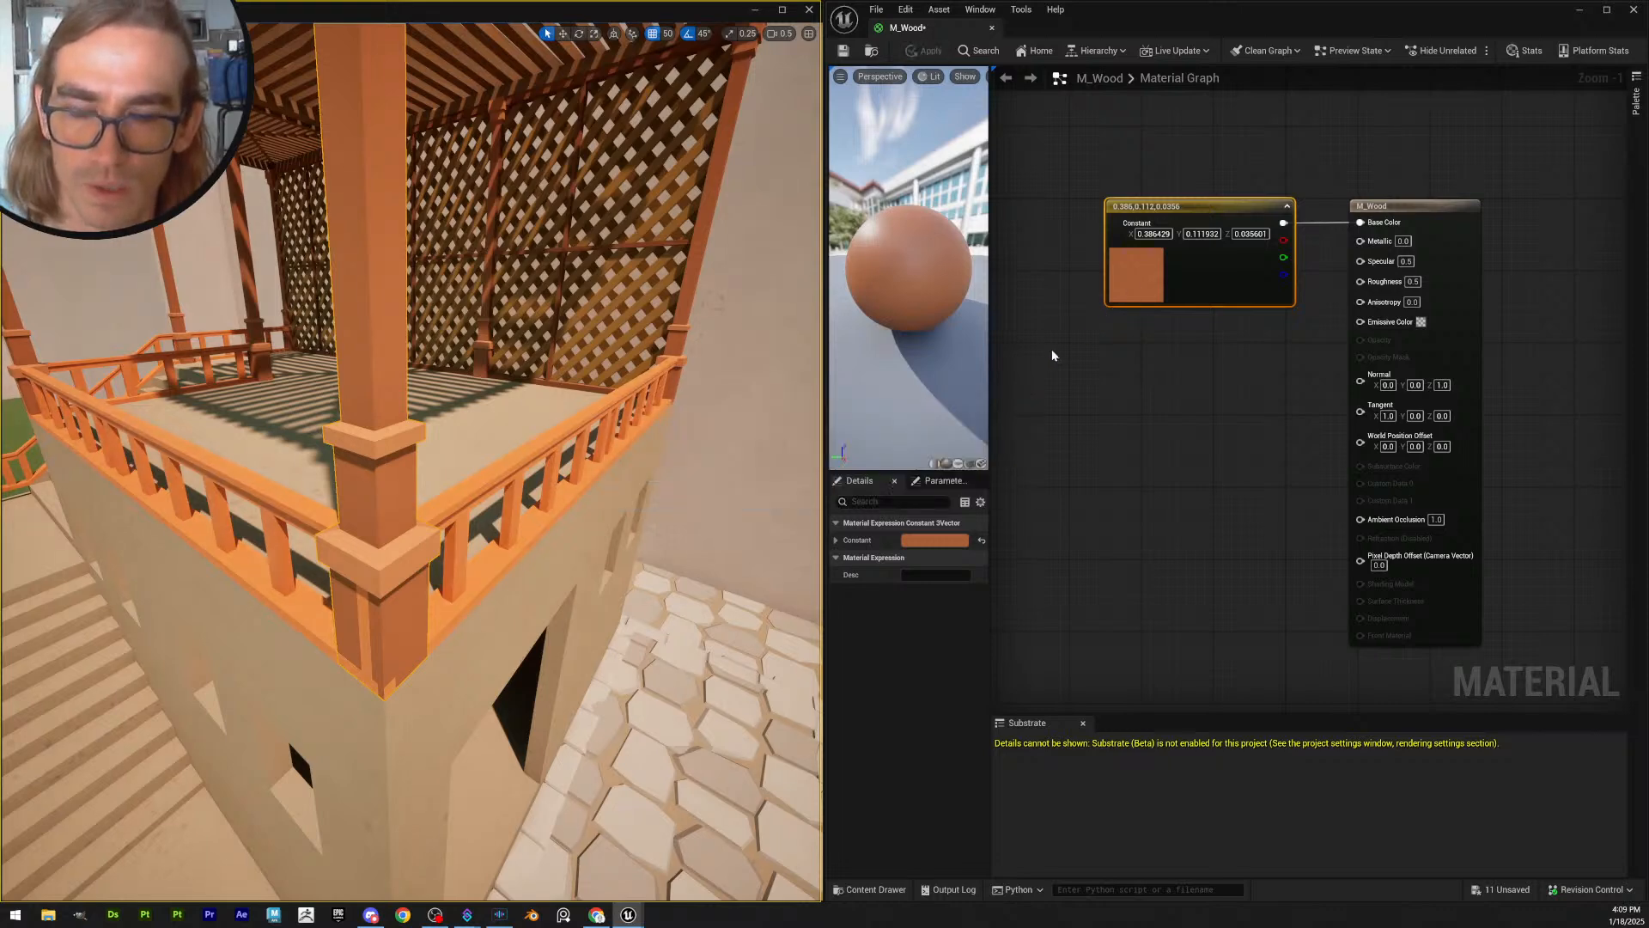
- Sample the pillar's colour in the unlit view to set the constant to 0.226966, 0.095307, 0.048172, and restore the lit view
{"action": "left_click", "coordinate": [118, 33]}
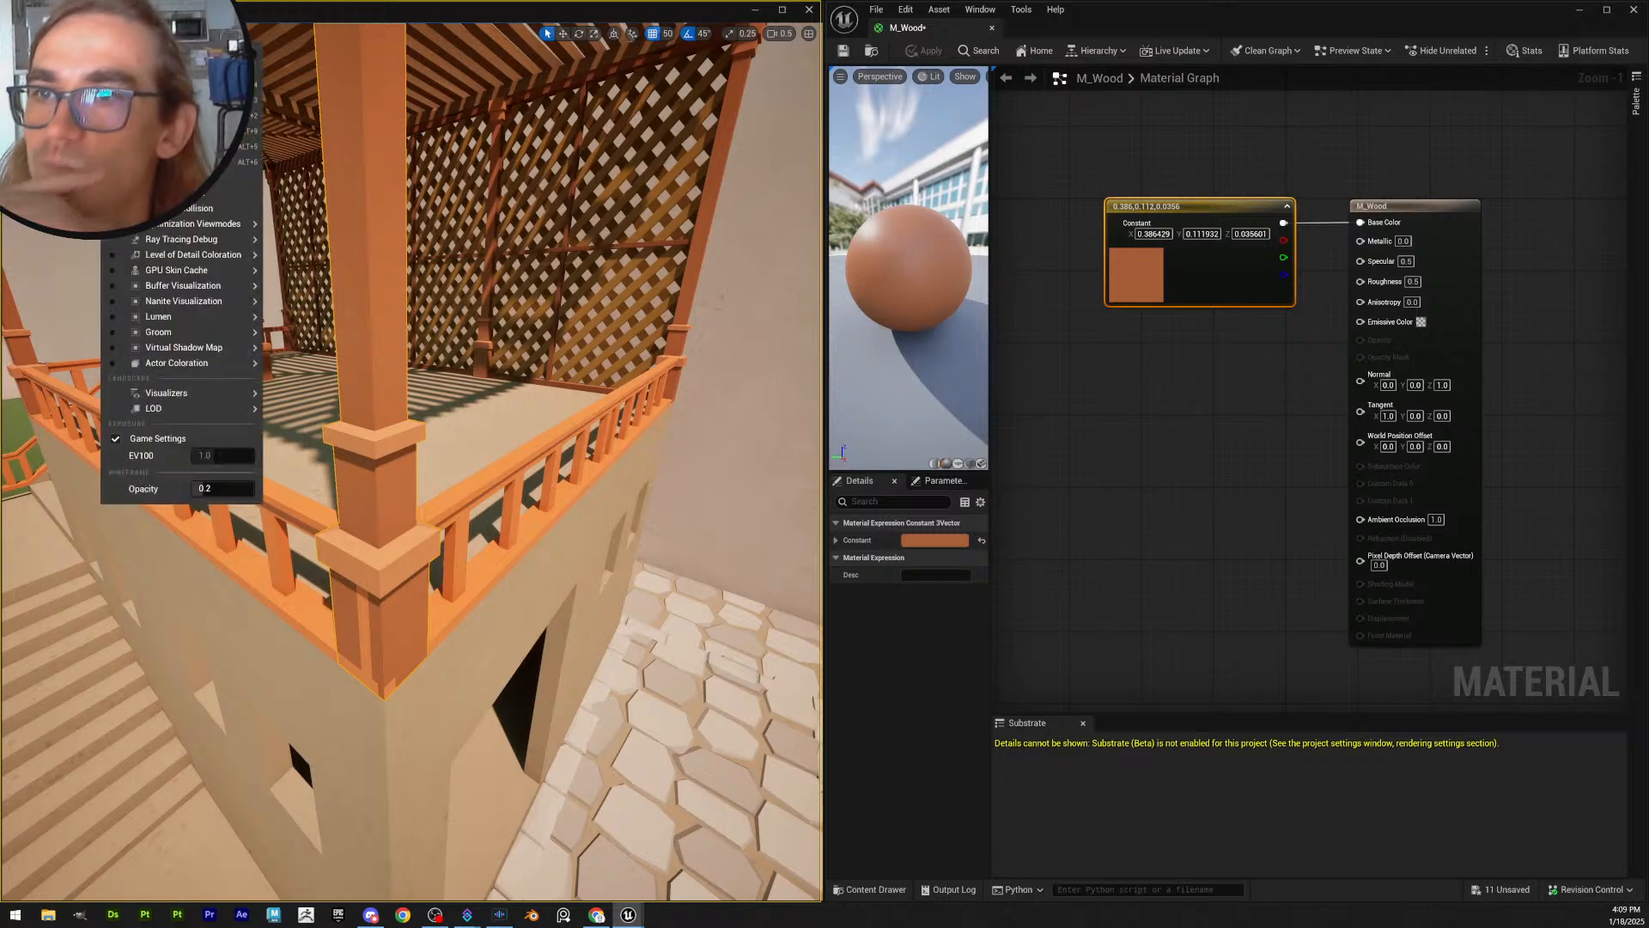
{"action": "left_click", "coordinate": [171, 100]}
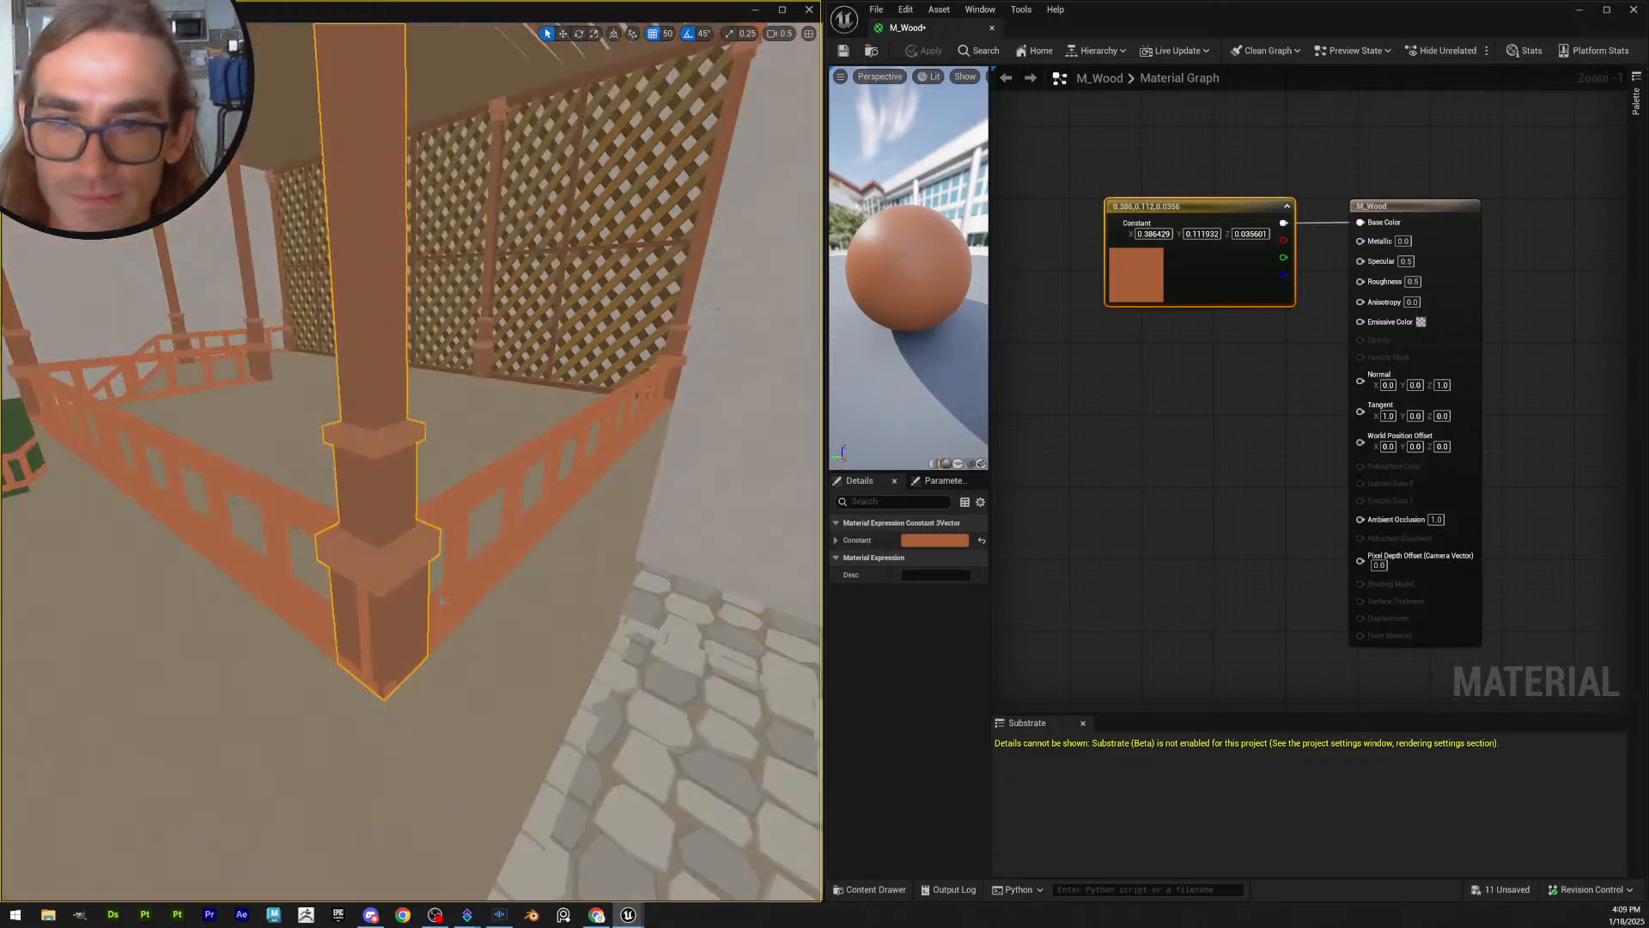
{"action": "left_click", "coordinate": [949, 542]}
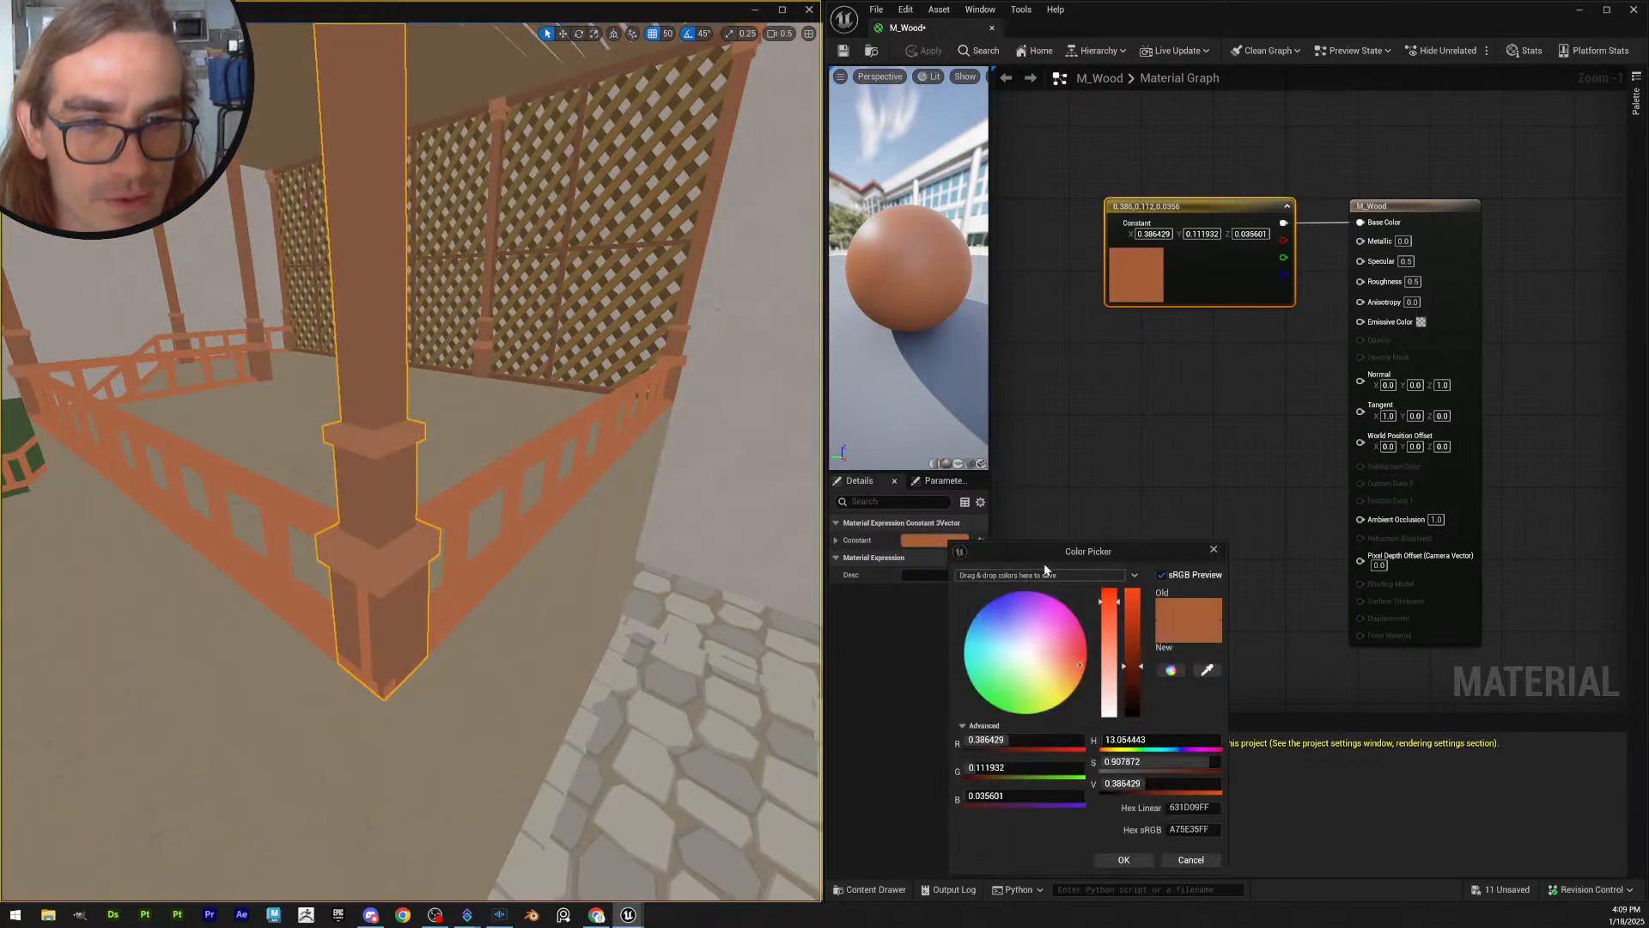
{"action": "left_click", "coordinate": [1207, 670]}
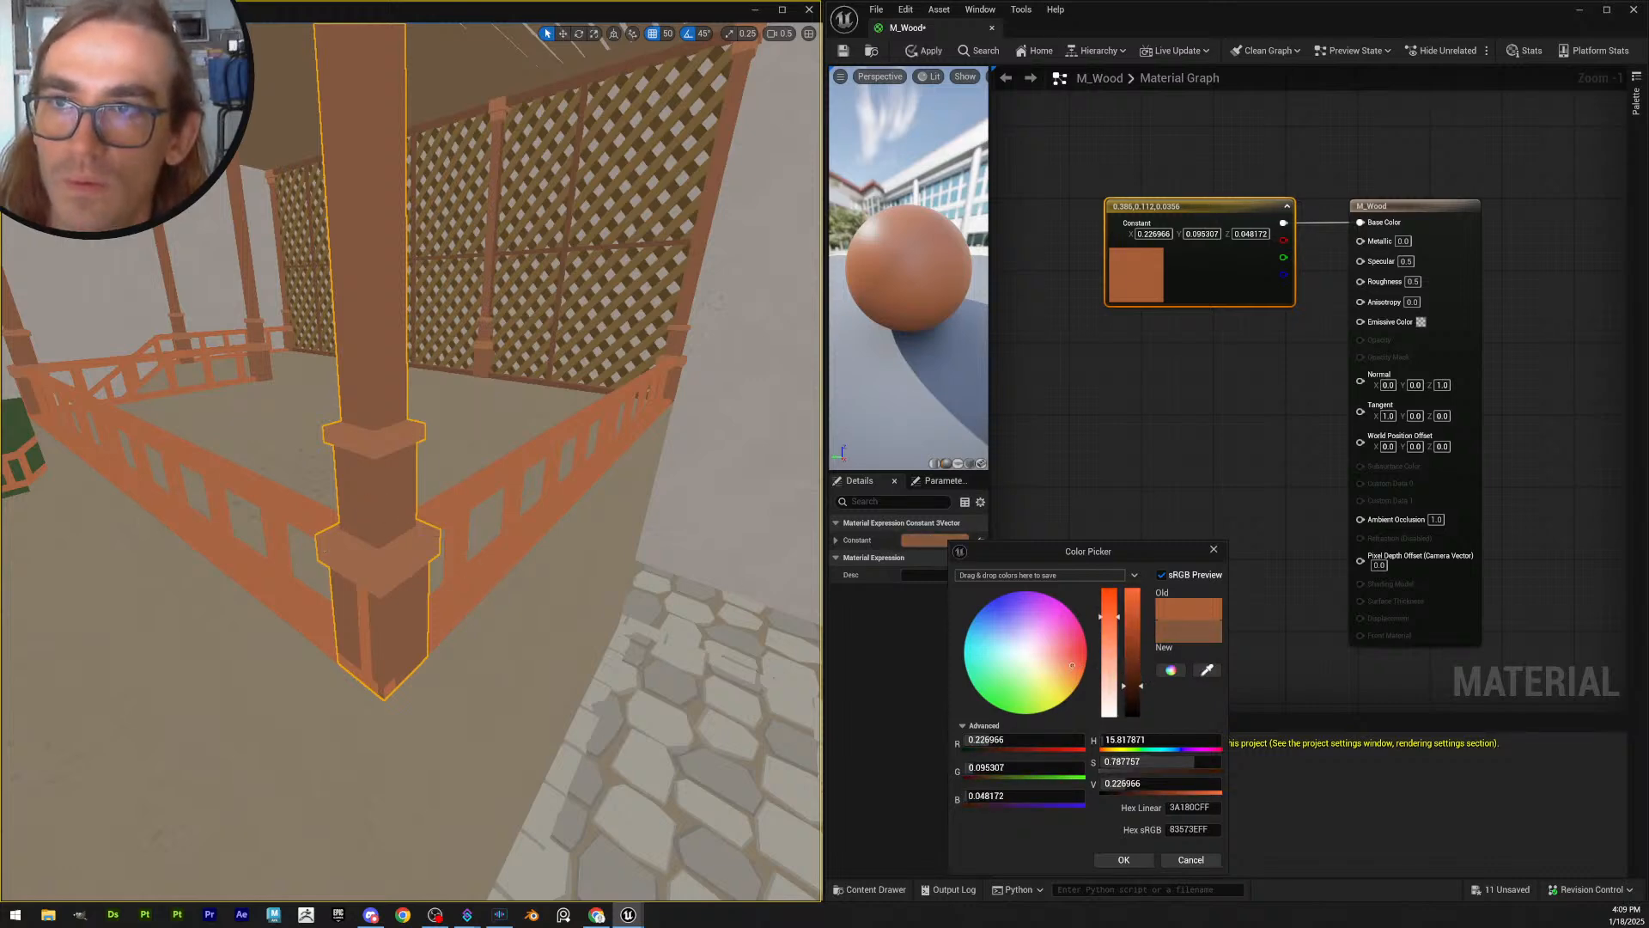
{"action": "left_click", "coordinate": [122, 33]}
{"action": "left_click", "coordinate": [157, 85]}
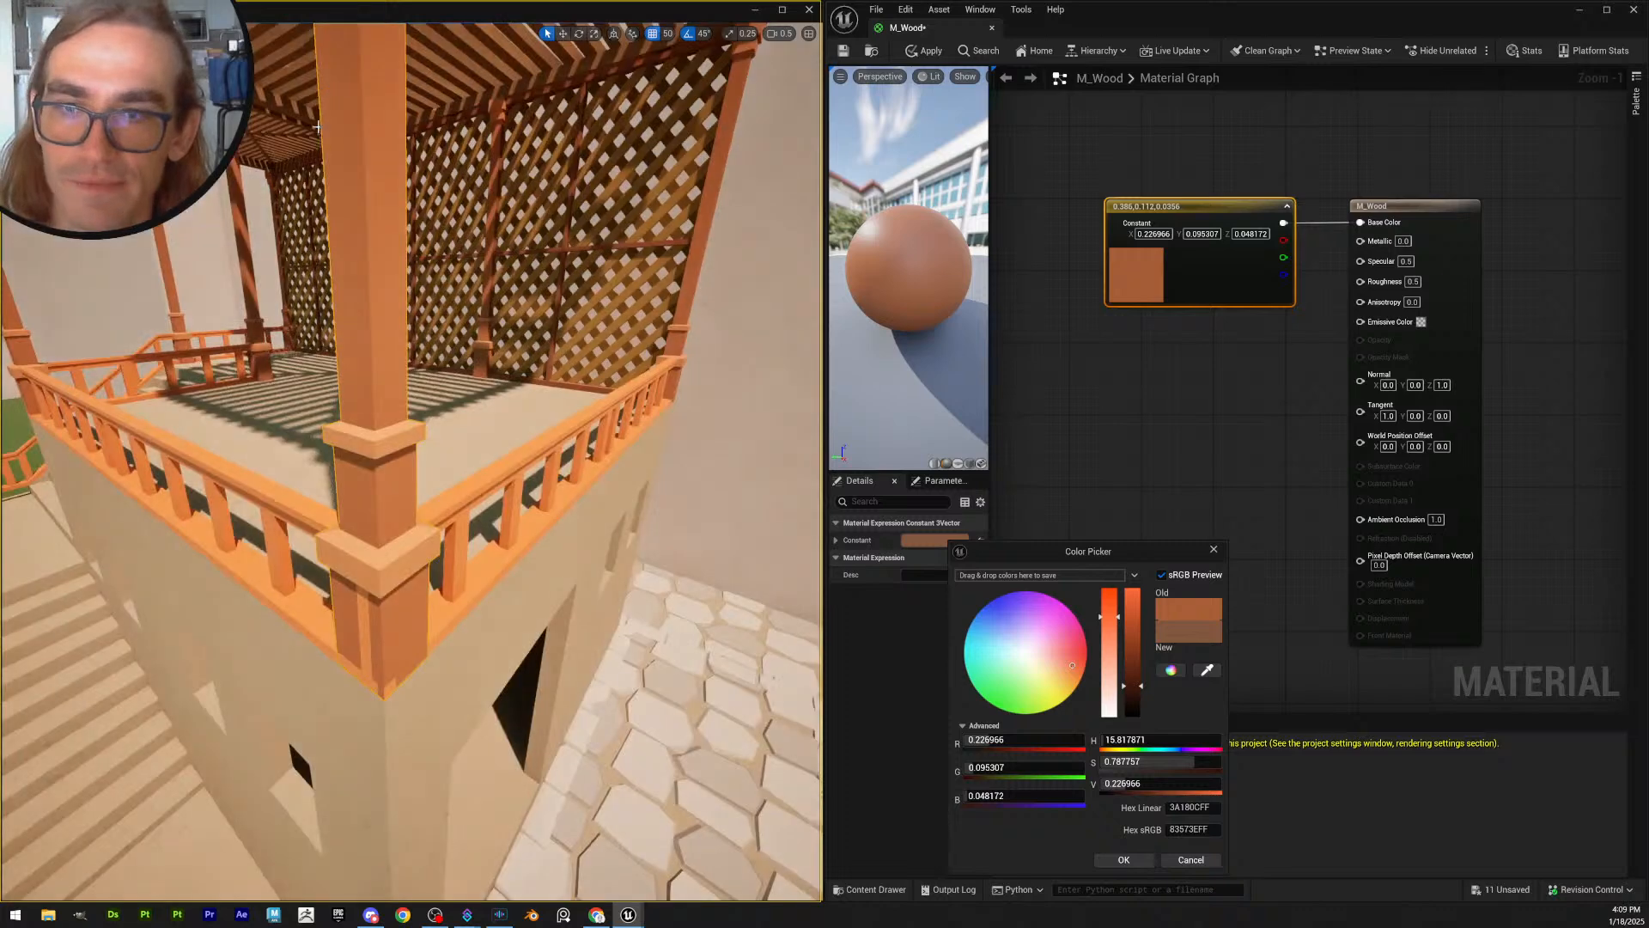
{"action": "left_click", "coordinate": [1126, 860]}
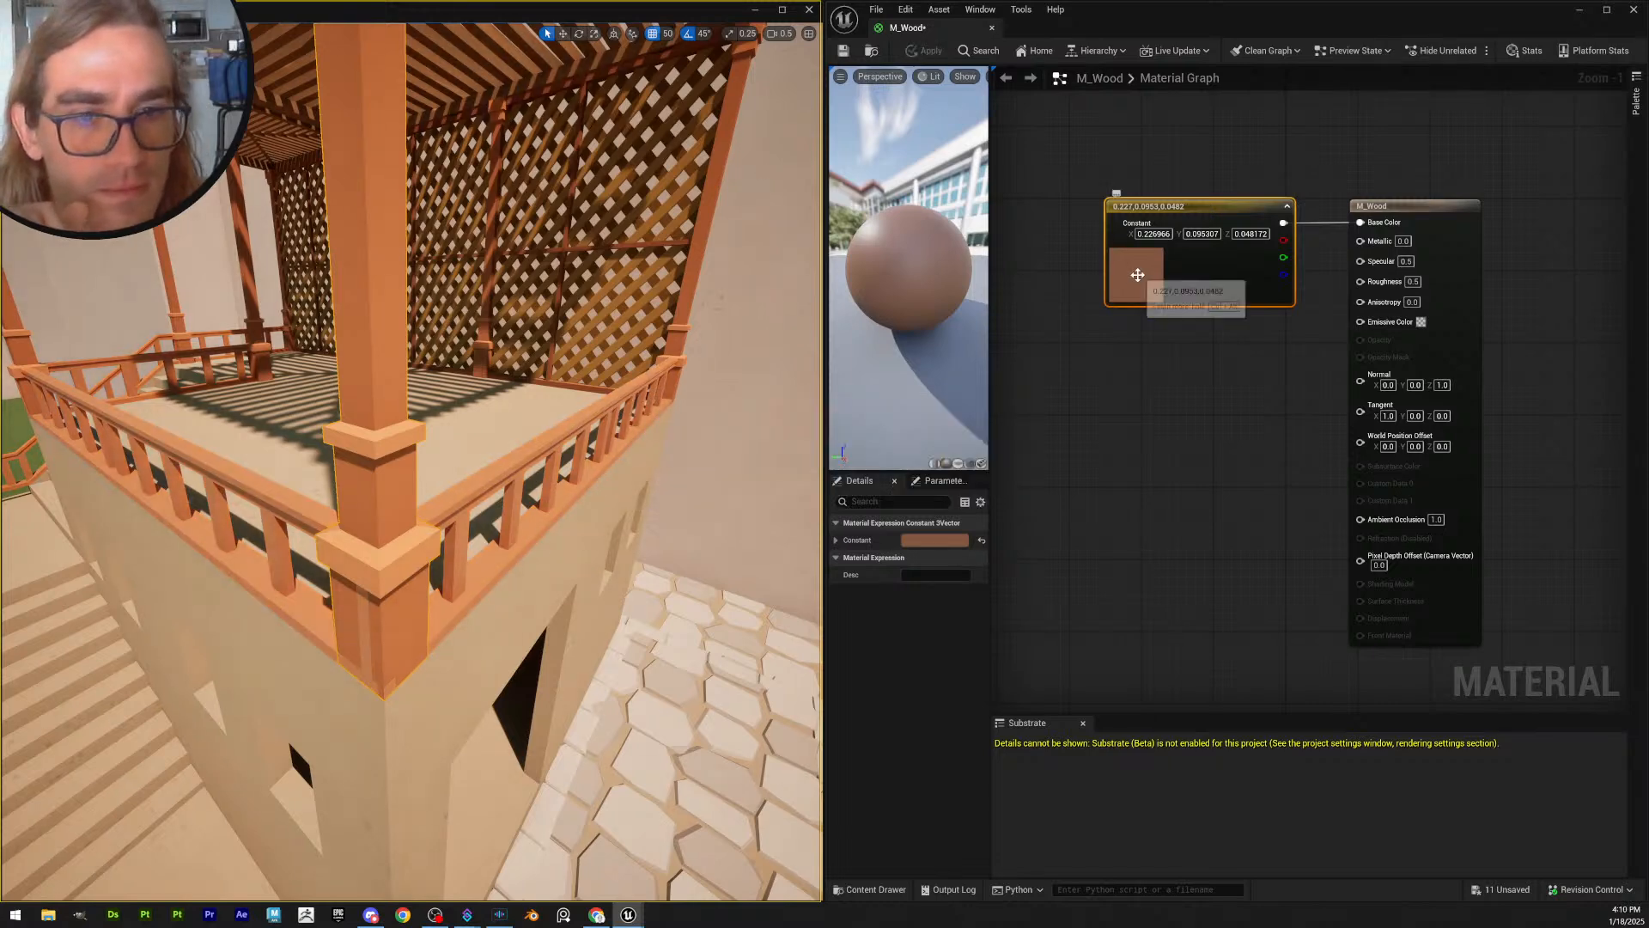
{"action": "left_click", "coordinate": [955, 539]}
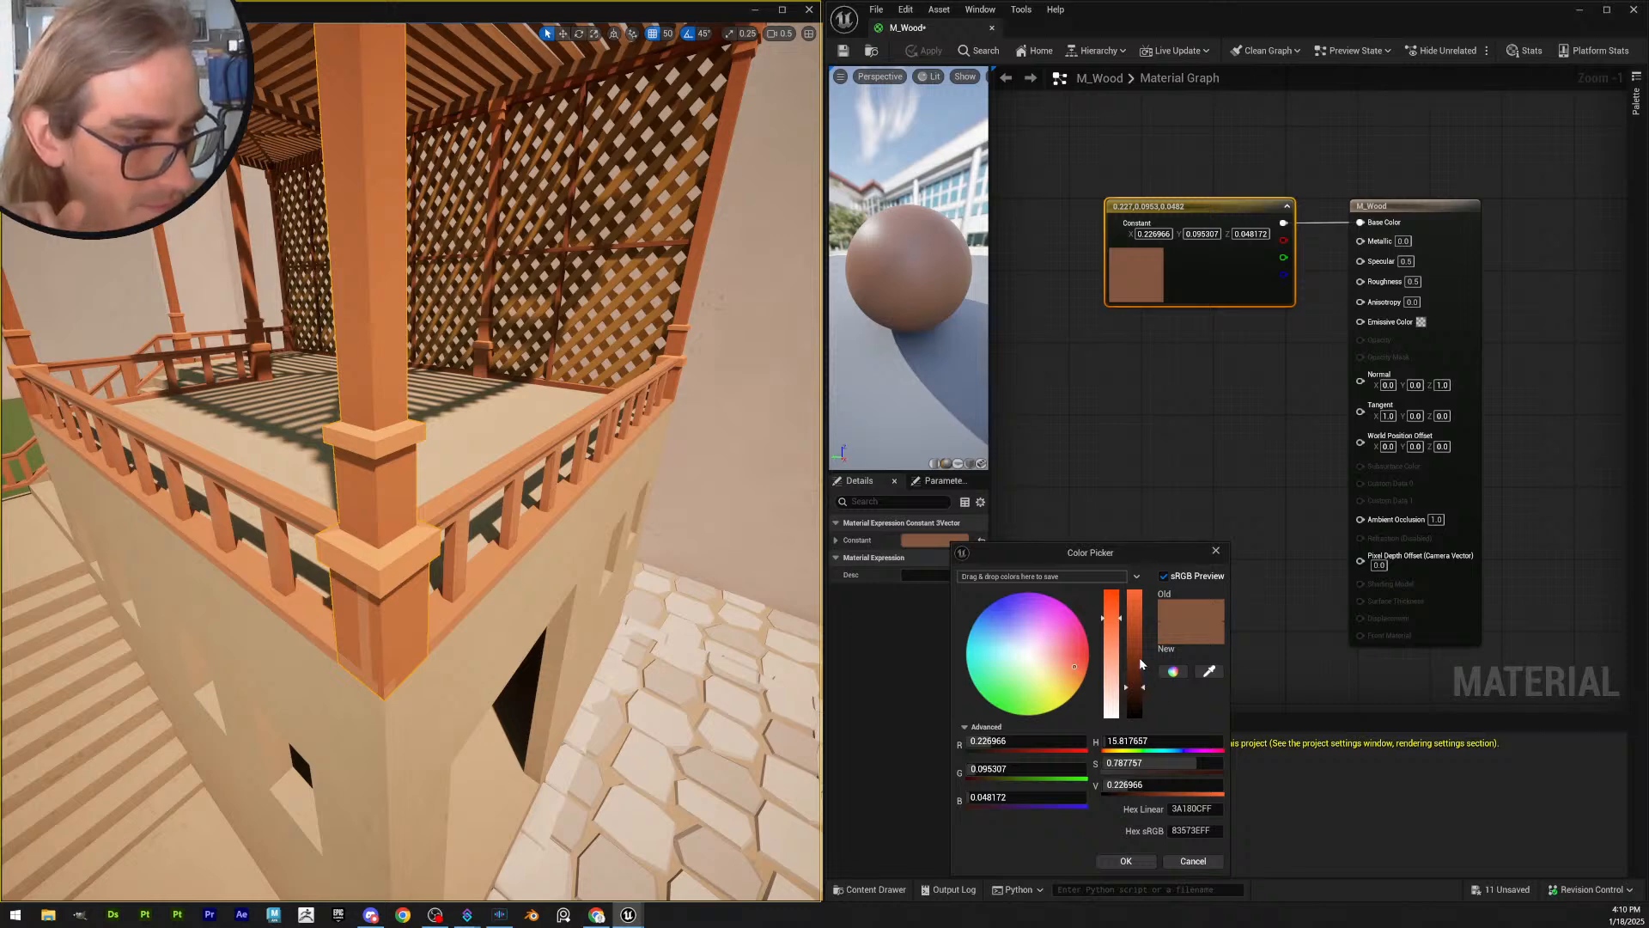
{"action": "left_click_drag", "start_coordinate": [1143, 693], "coordinate": [1141, 713]}
{"action": "left_click", "coordinate": [1201, 861]}
- Darken the colour constant to 0.144097, 0.060509, 0.030584 and save M_Wood
{"action": "left_click", "coordinate": [948, 541]}
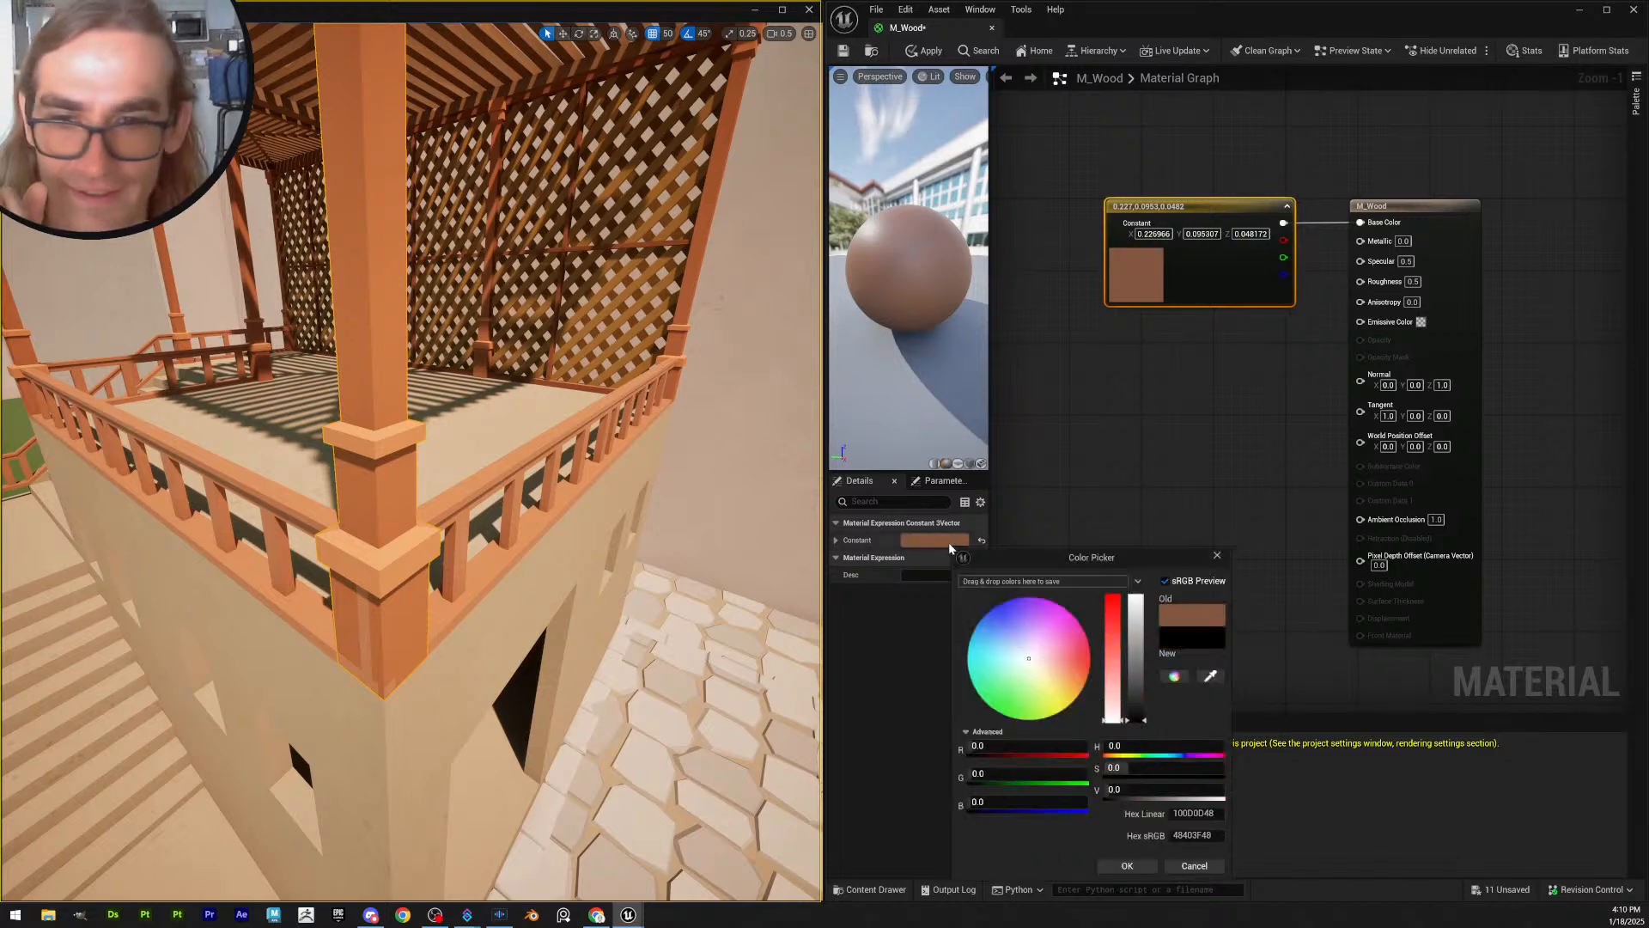
{"action": "left_click_drag", "start_coordinate": [1140, 698], "coordinate": [1143, 704]}
{"action": "left_click", "coordinate": [1127, 866]}
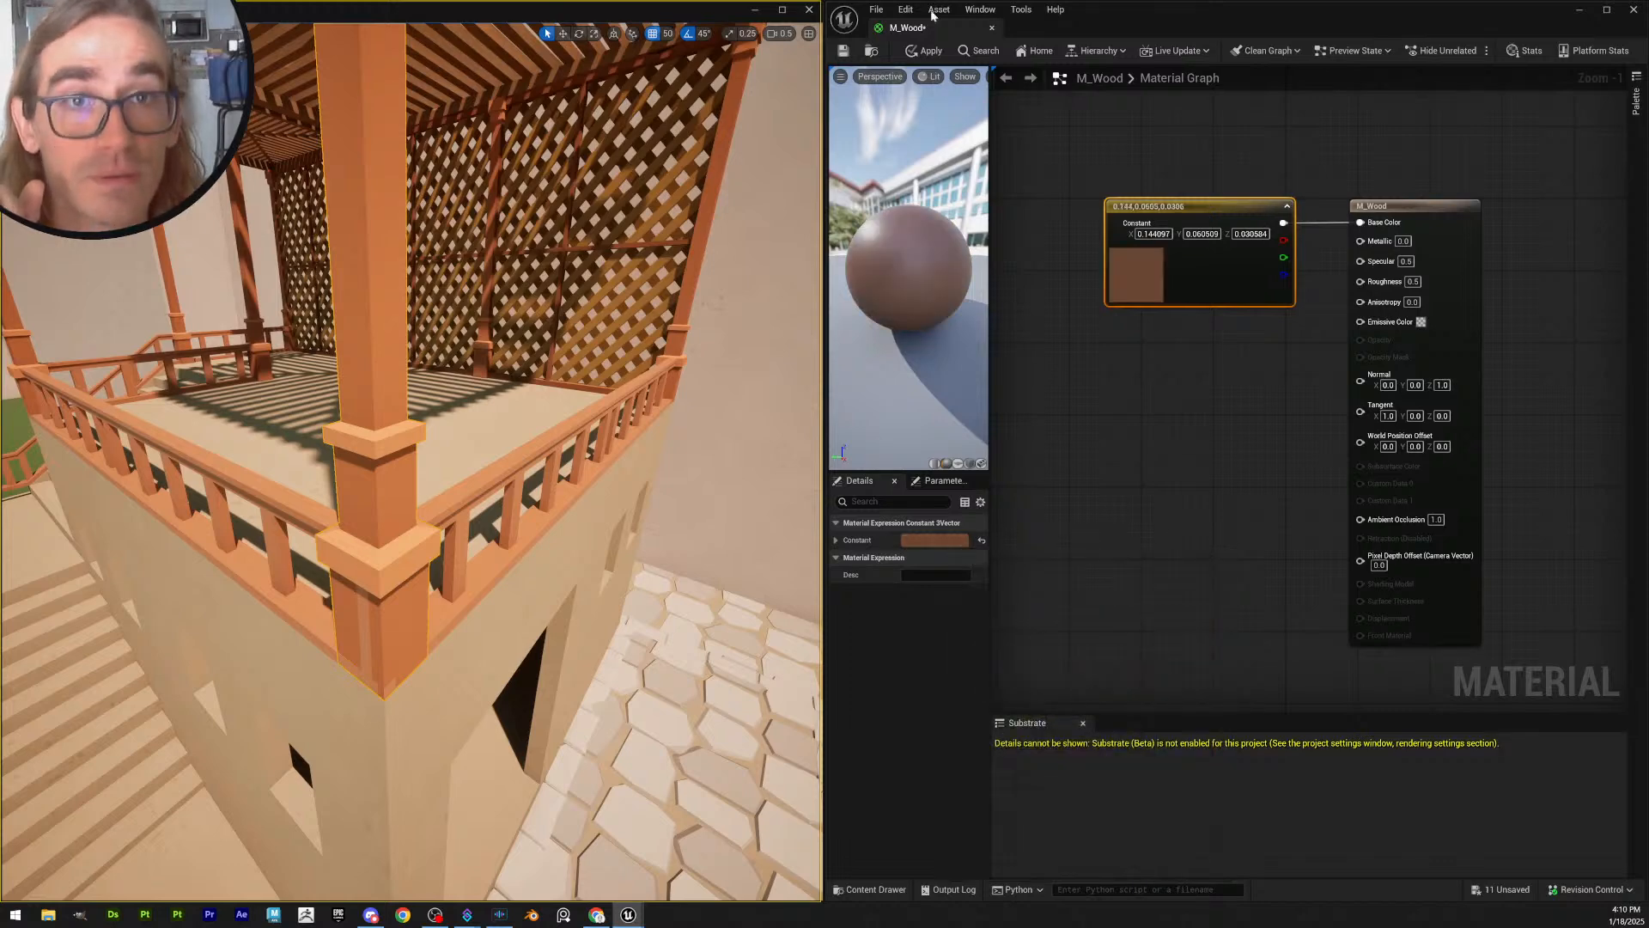
{"action": "left_click", "coordinate": [845, 53]}
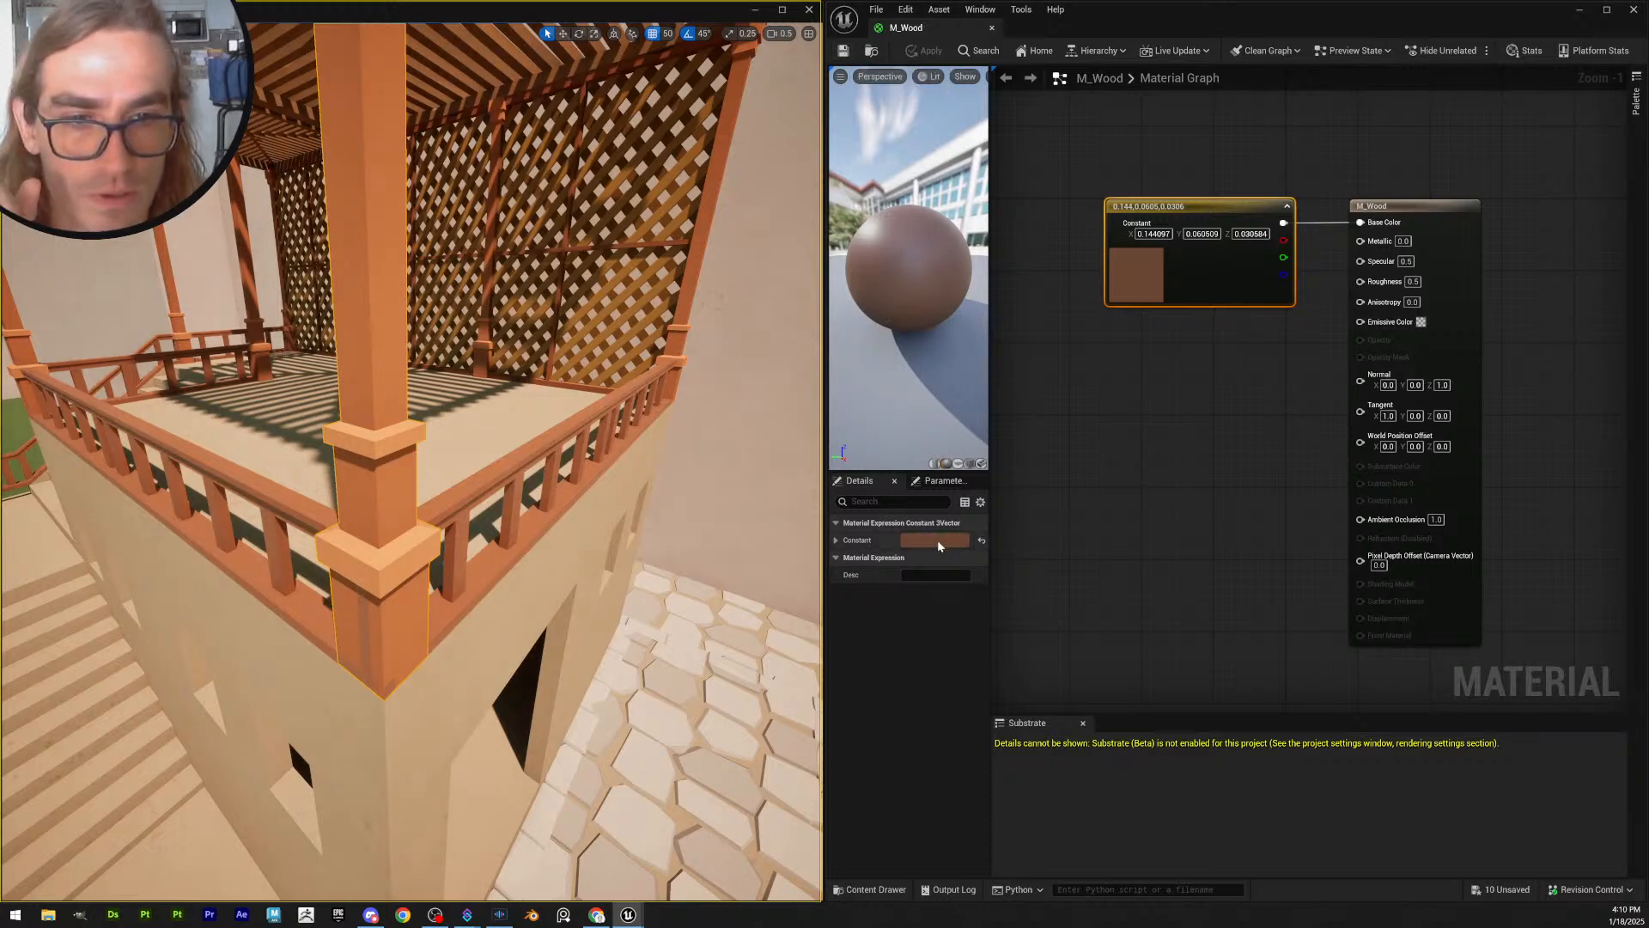
- Darken the colour constant further to 0.074653, 0.031348, 0.015845 and apply it to M_Wood
{"action": "left_click", "coordinate": [935, 540]}
{"action": "left_click", "coordinate": [1124, 708]}
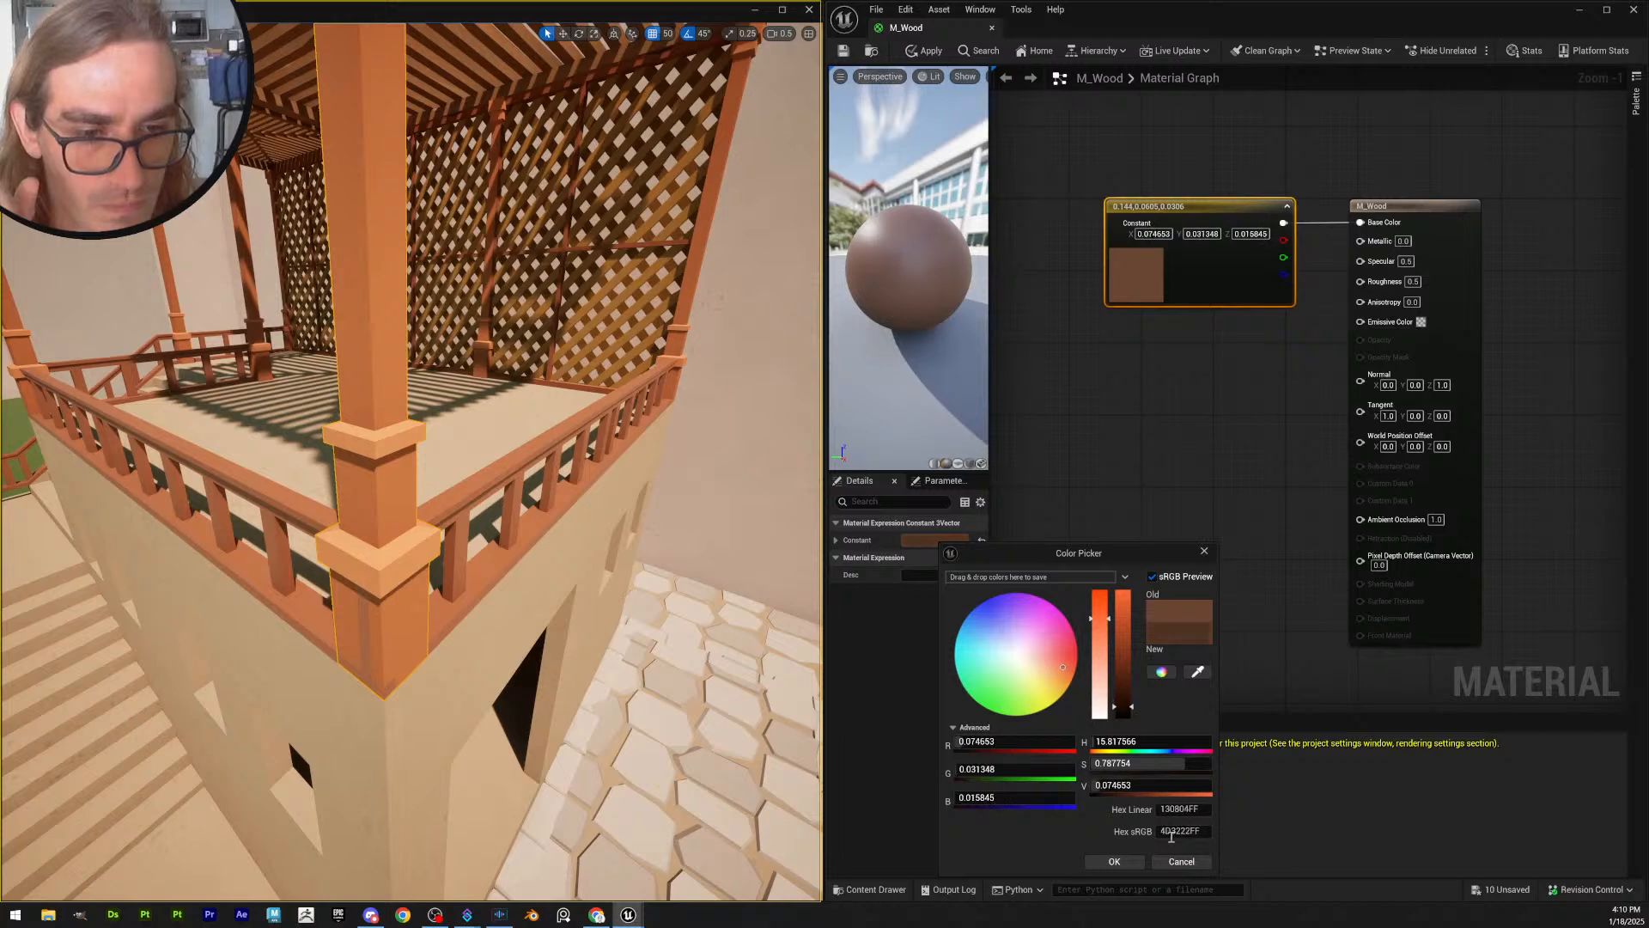
{"action": "left_click", "coordinate": [1114, 860]}
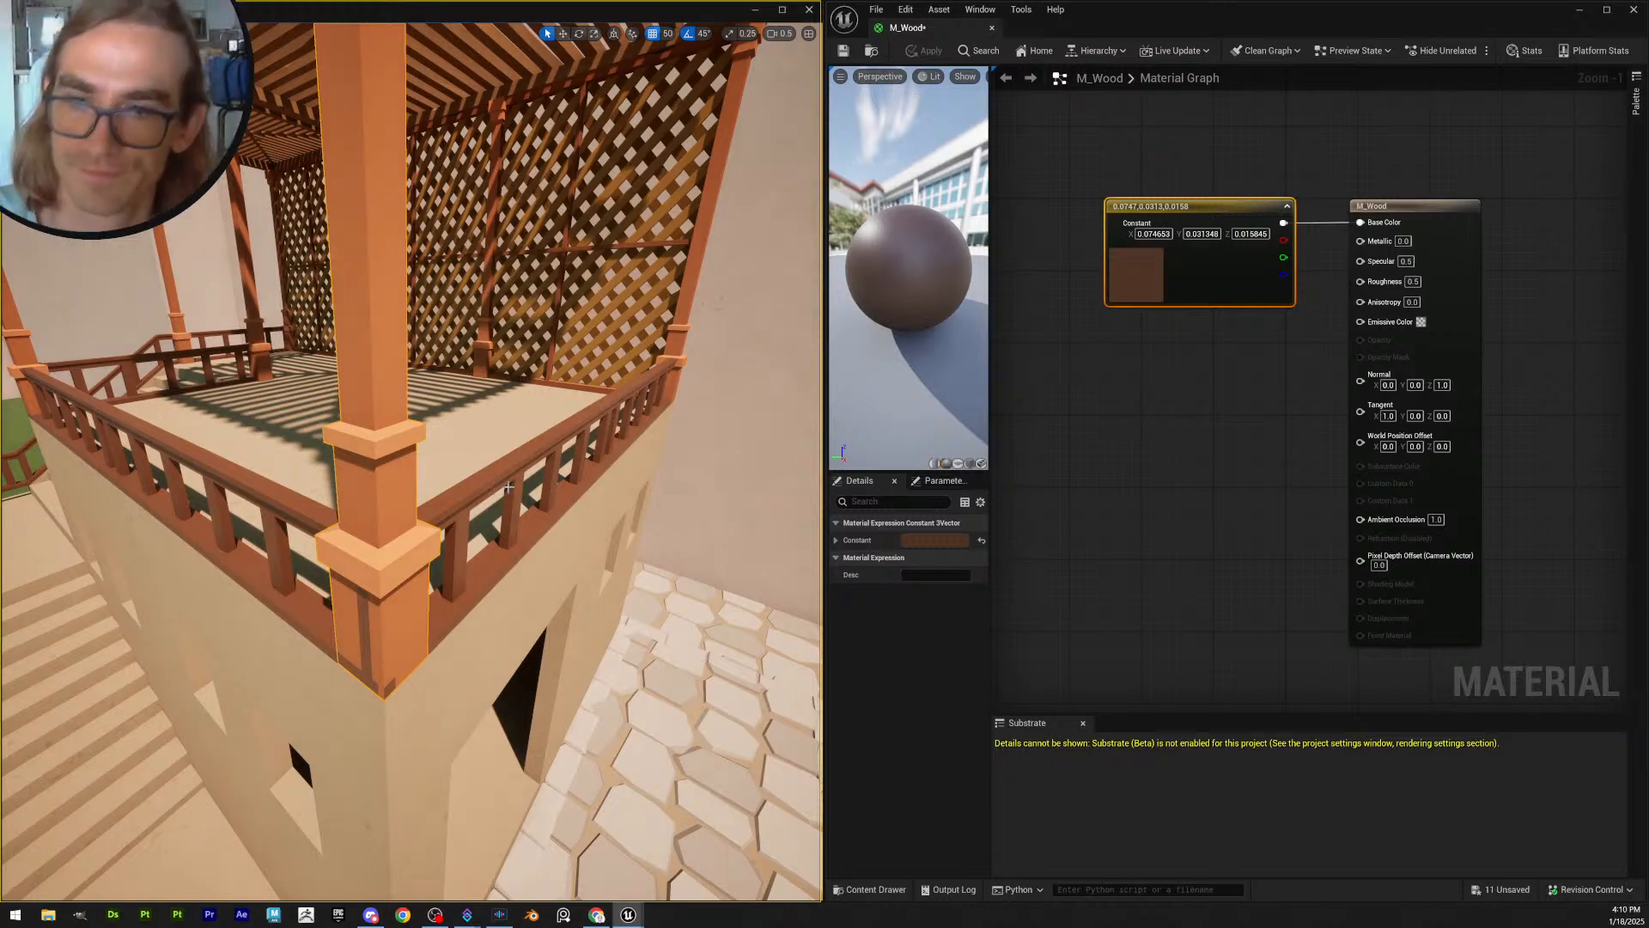
{"action": "mouse_move", "coordinate": [508, 486]}
{"action": "right_mouse_down"}
{"action": "mouse_move", "coordinate": [481, 455]}
{"action": "mouse_move", "coordinate": [627, 492]}
{"action": "mouse_move", "coordinate": [344, 486]}
{"action": "mouse_move", "coordinate": [430, 487]}
{"action": "mouse_move", "coordinate": [498, 515]}
{"action": "right_mouse_up"}
{"action": "key", "text": "s"}
{"action": "scroll", "coordinate": [411, 486], "scroll_direction": "up", "scroll_amount": 2}
{"action": "key", "text": "w"}
{"action": "scroll", "coordinate": [490, 512], "scroll_direction": "down", "scroll_amount": 2}
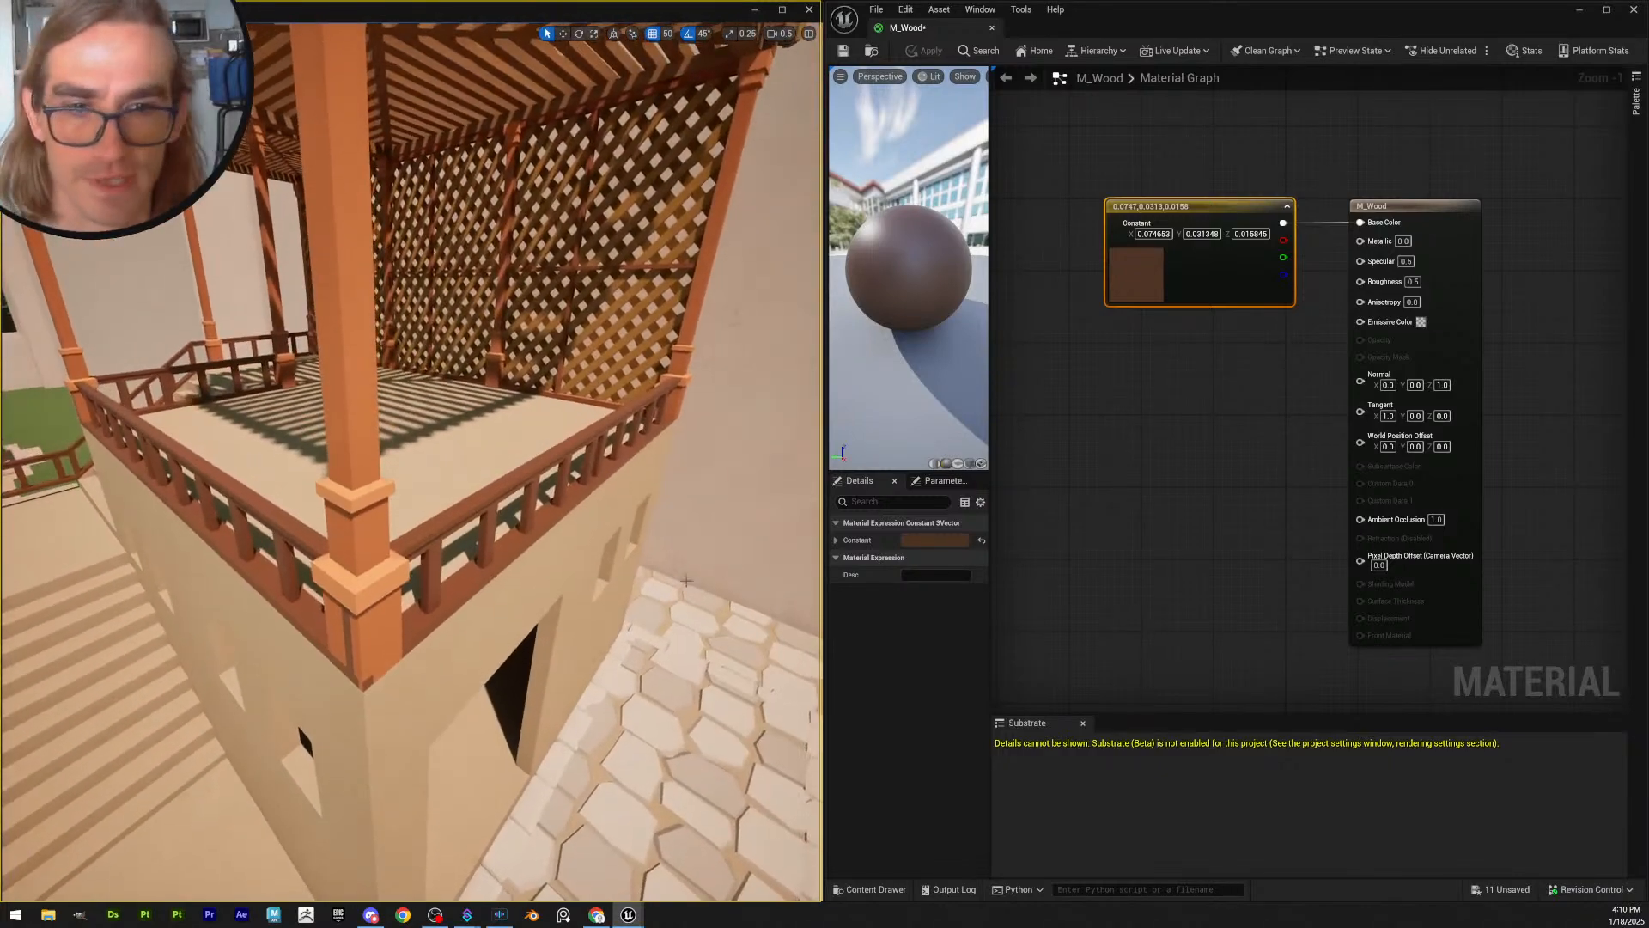
{"action": "left_click", "coordinate": [935, 539]}
{"action": "left_click_drag", "start_coordinate": [1117, 554], "coordinate": [1192, 348]}
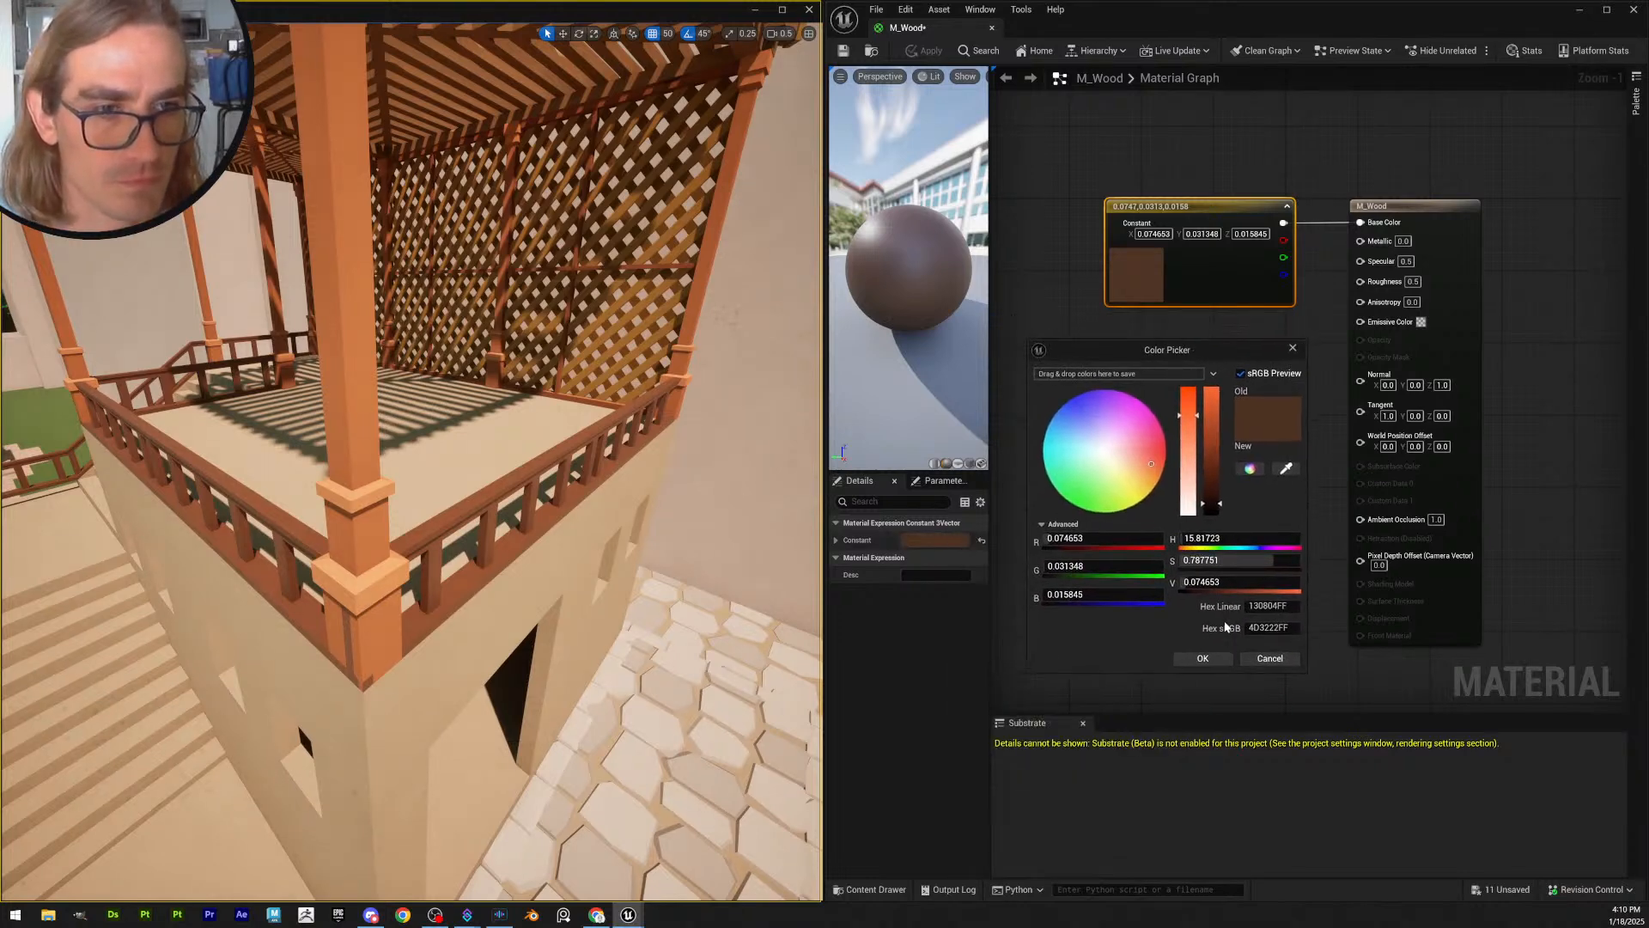
{"action": "left_click", "coordinate": [1270, 659]}
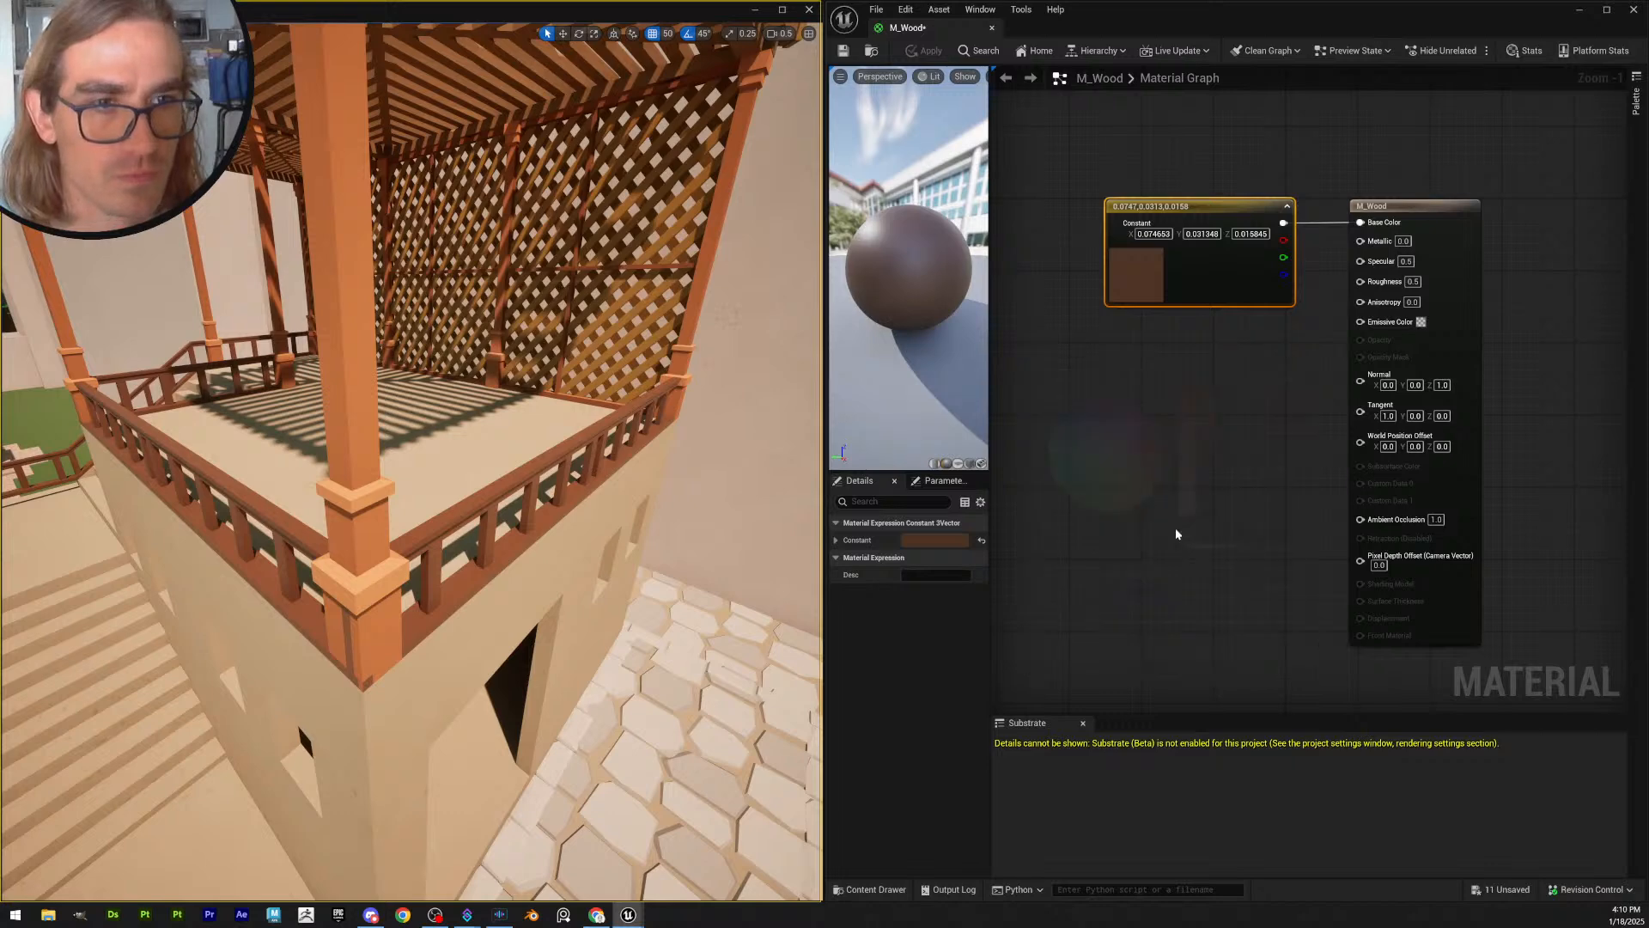
- Sample the corner pillar's base to set the colour constant to 0.610496, 0.191202, 0.057805, and apply the change to M_Wood
{"action": "left_click", "coordinate": [932, 541]}
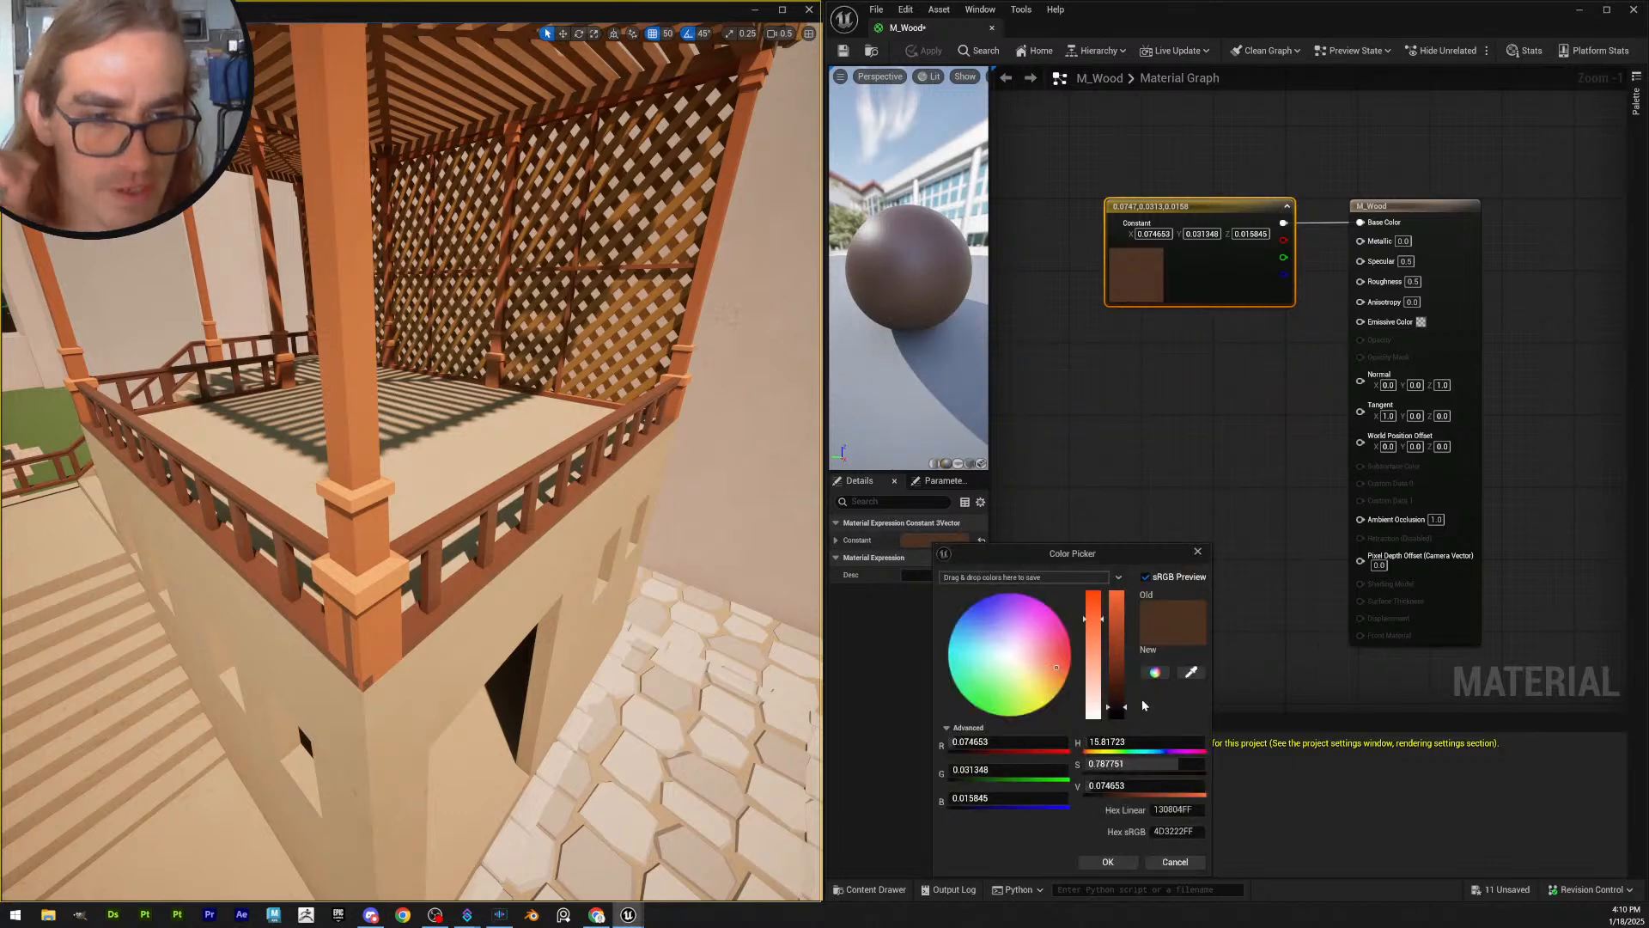
{"action": "left_click", "coordinate": [1190, 674]}
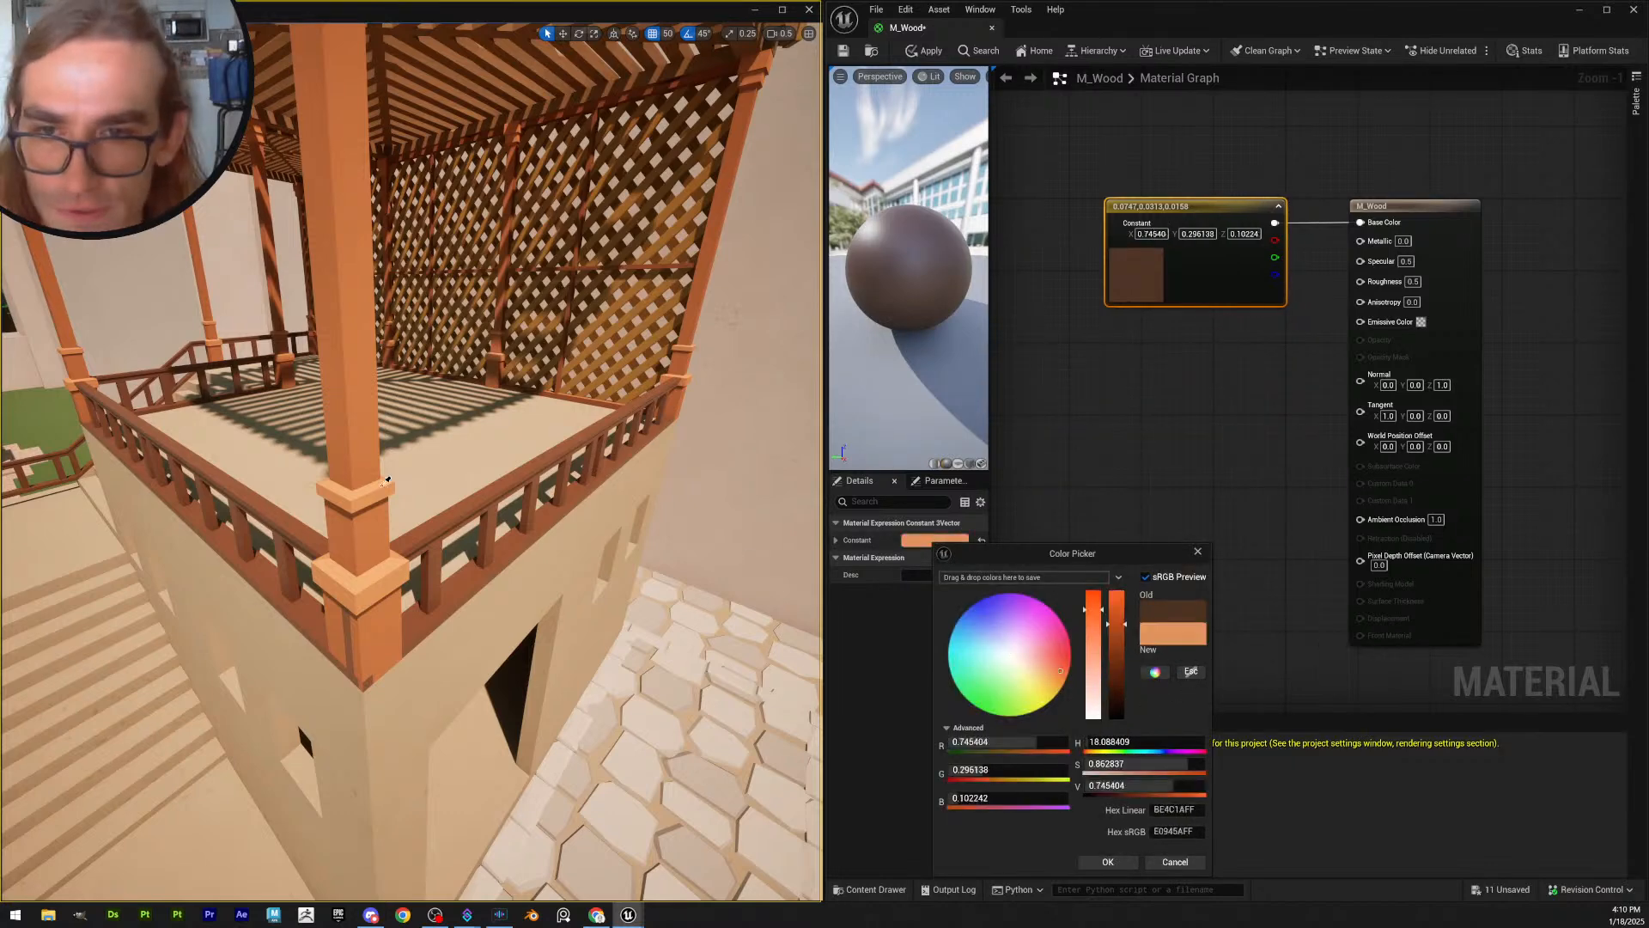
{"action": "left_click", "coordinate": [393, 617]}
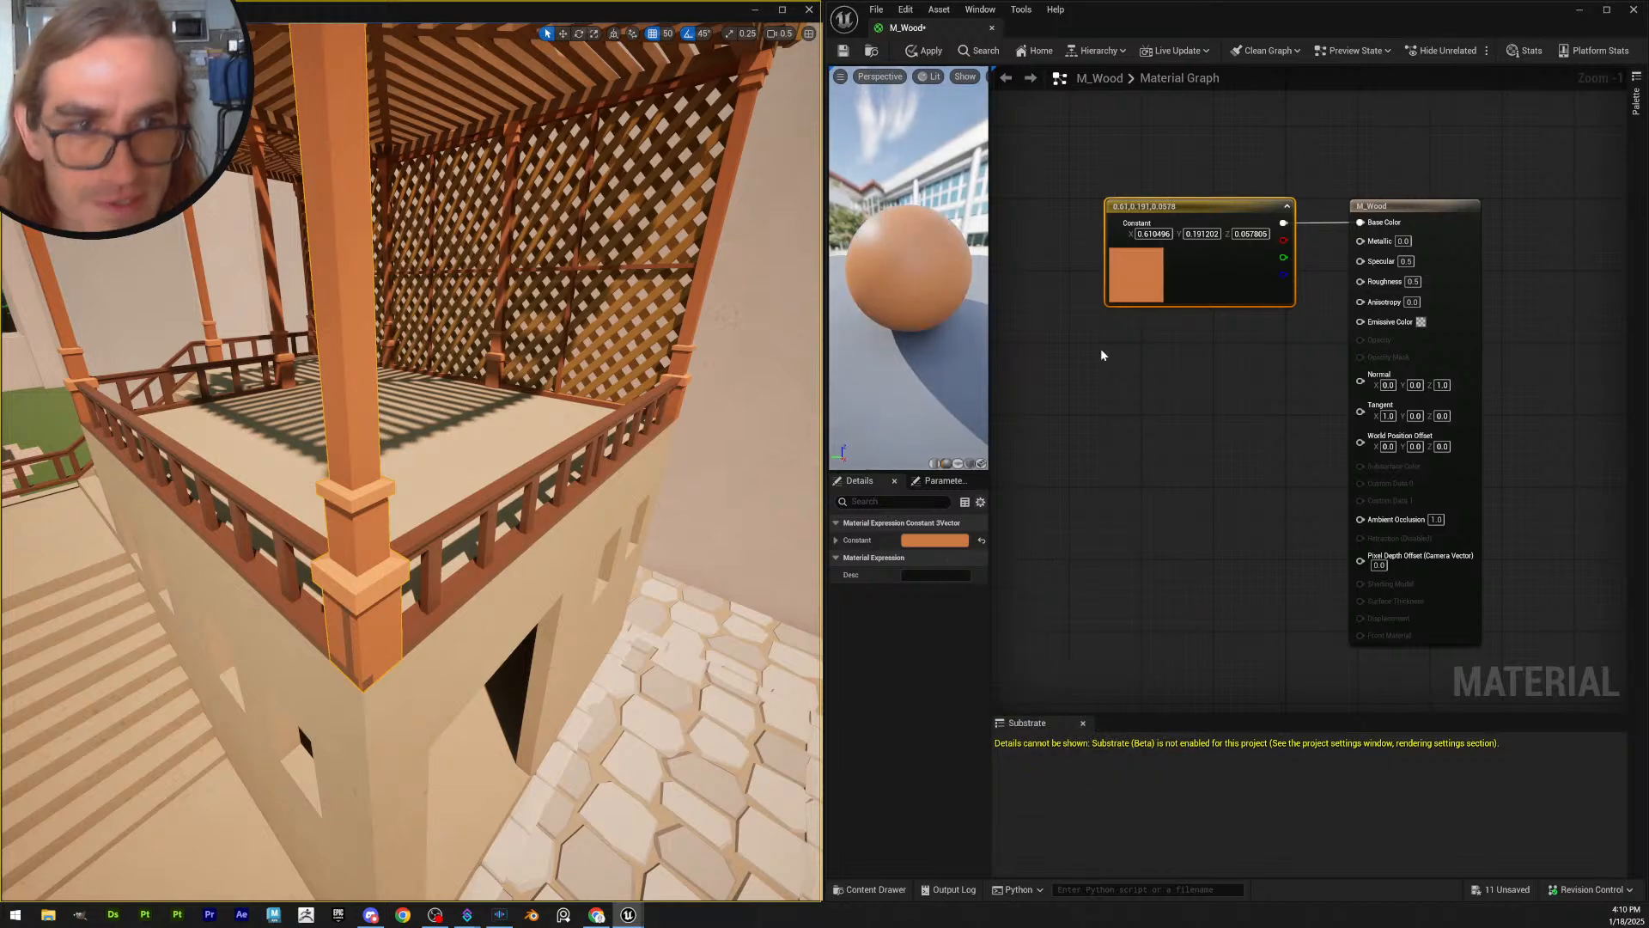
{"action": "left_click", "coordinate": [928, 51]}
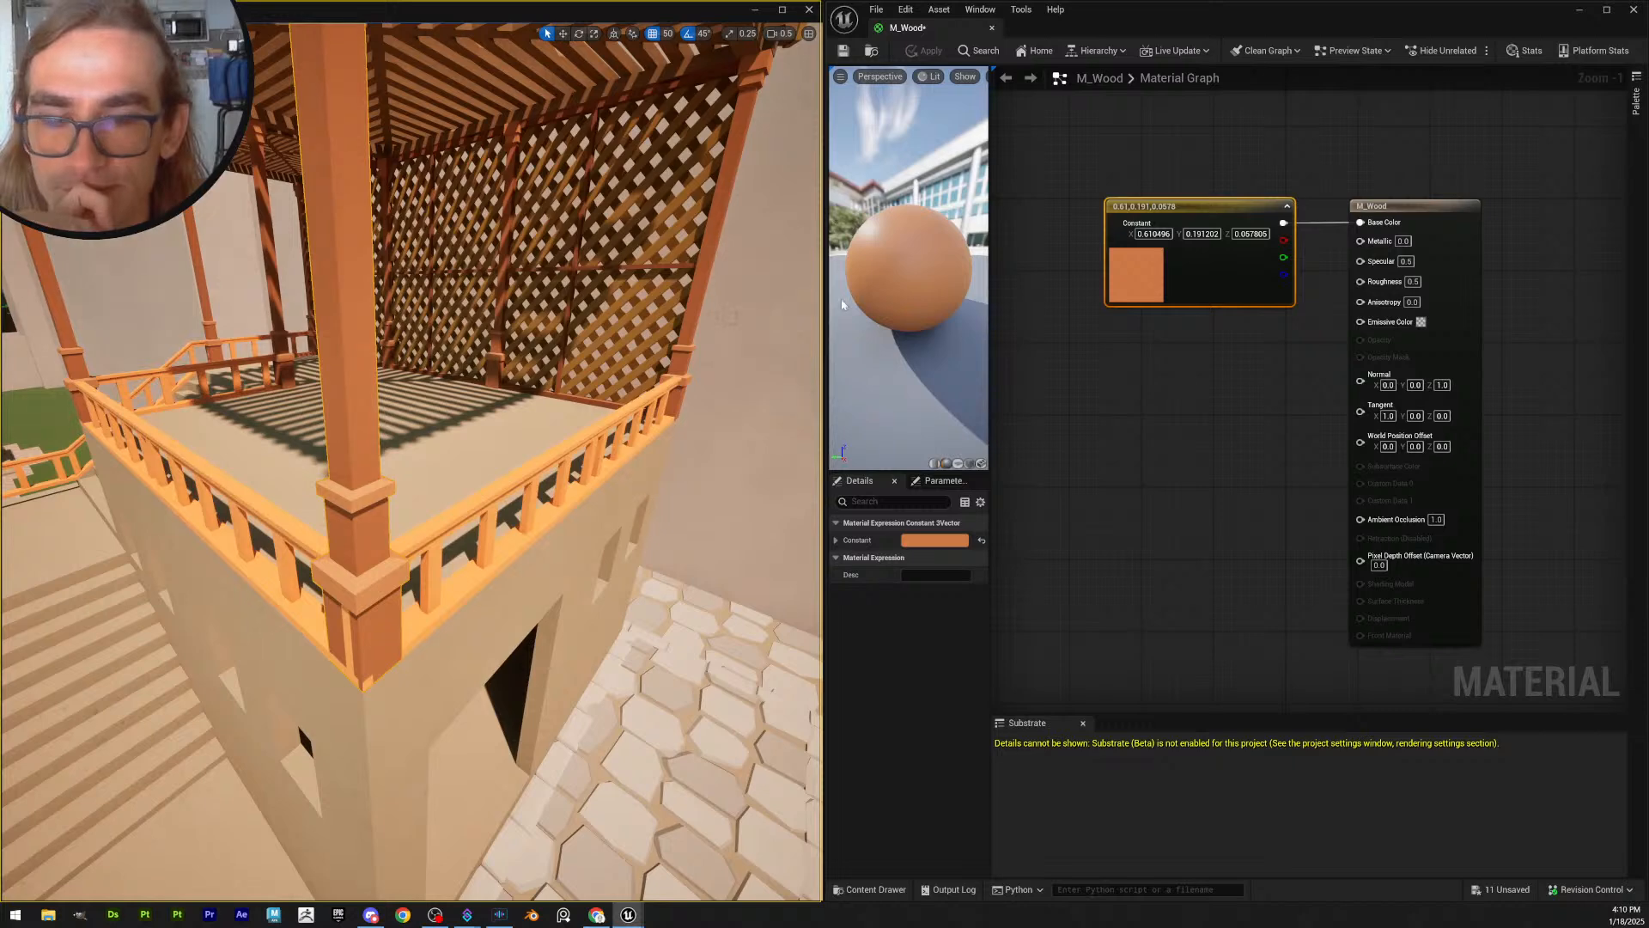
- Open M_Wood's colour constant for editing
{"action": "left_click", "coordinate": [935, 540]}
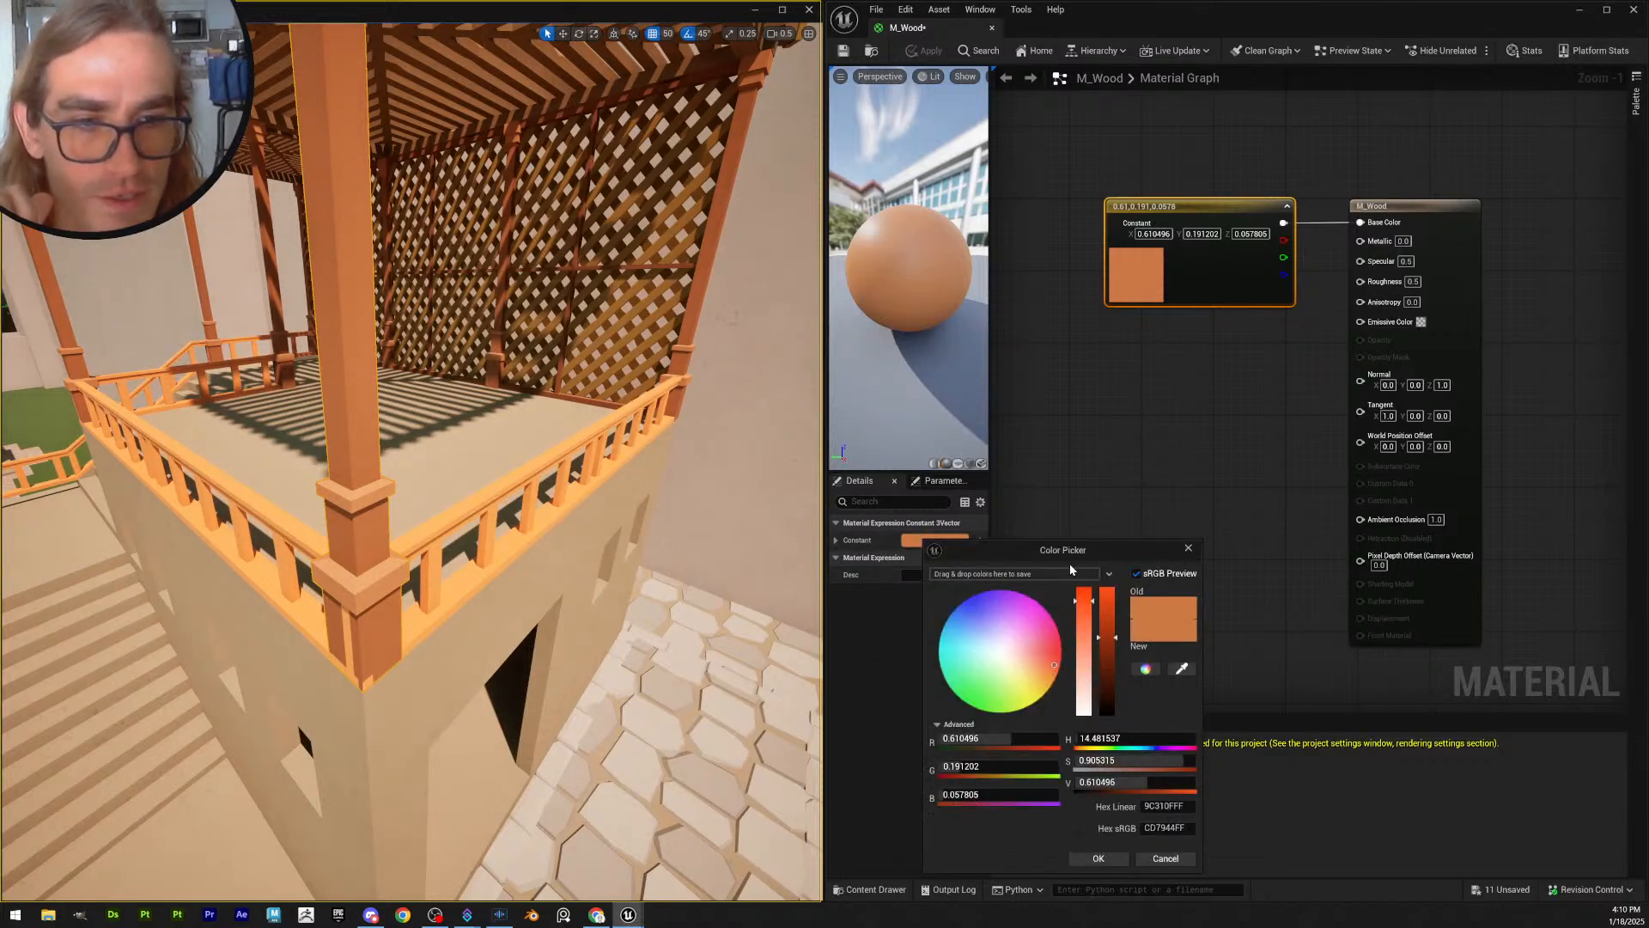
- Darken M_Wood's constant colour to a value of about 0.269, then apply and save the material
{"action": "left_click_drag", "start_coordinate": [1078, 545], "coordinate": [1185, 383]}
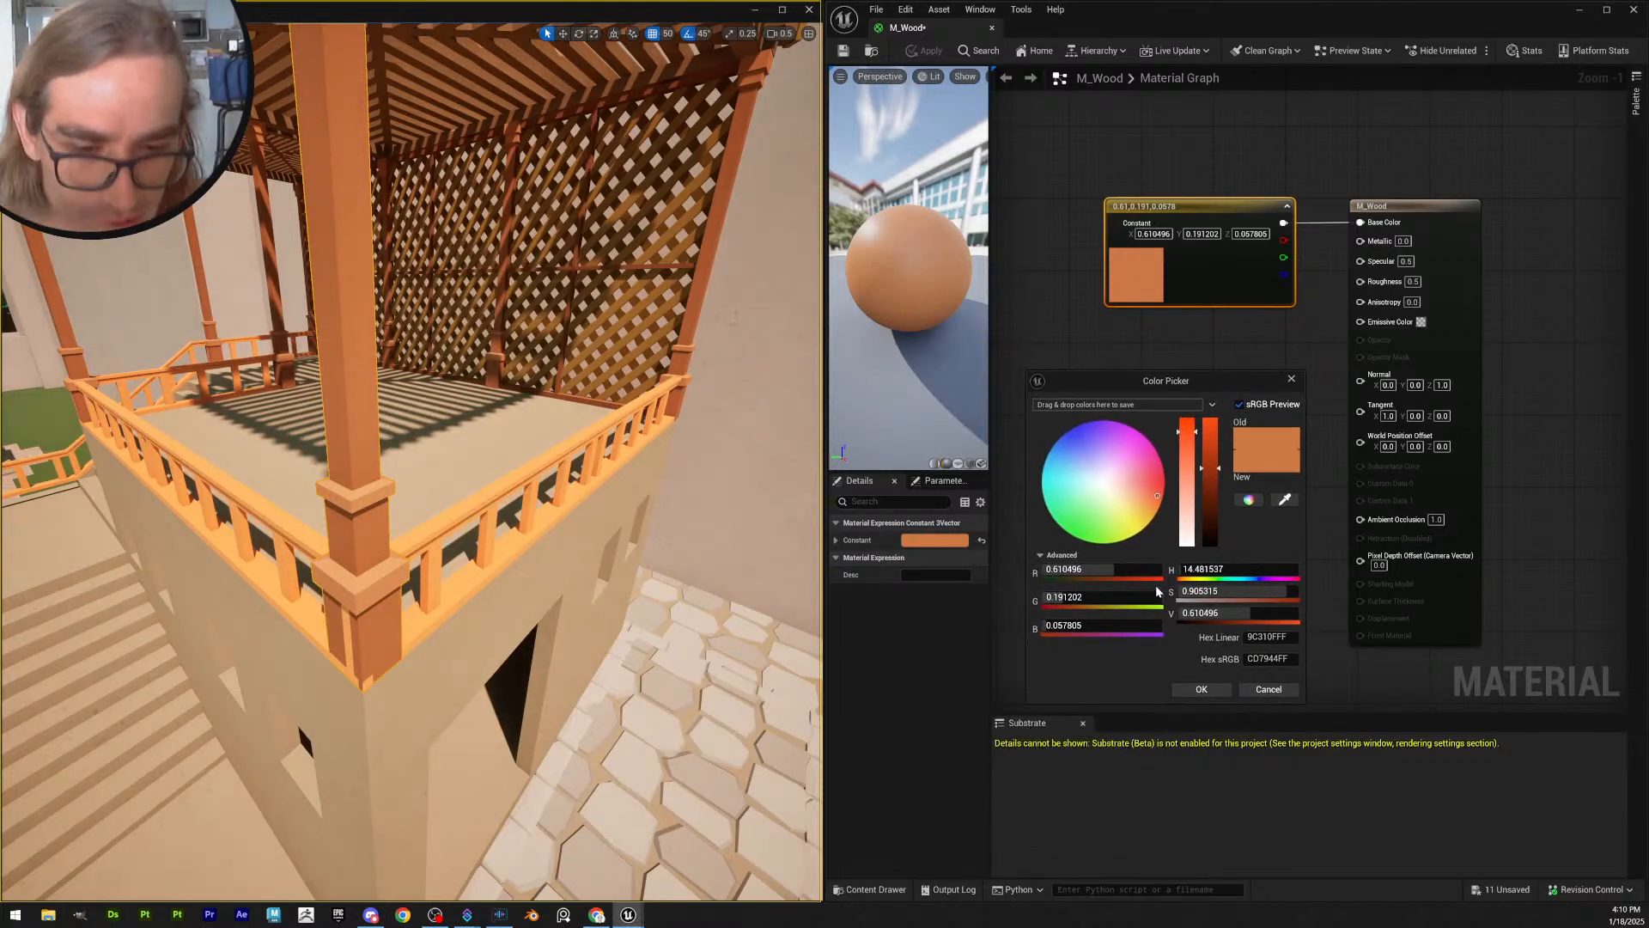
{"action": "left_click_drag", "start_coordinate": [1210, 468], "coordinate": [1212, 512]}
{"action": "left_click", "coordinate": [1202, 689]}
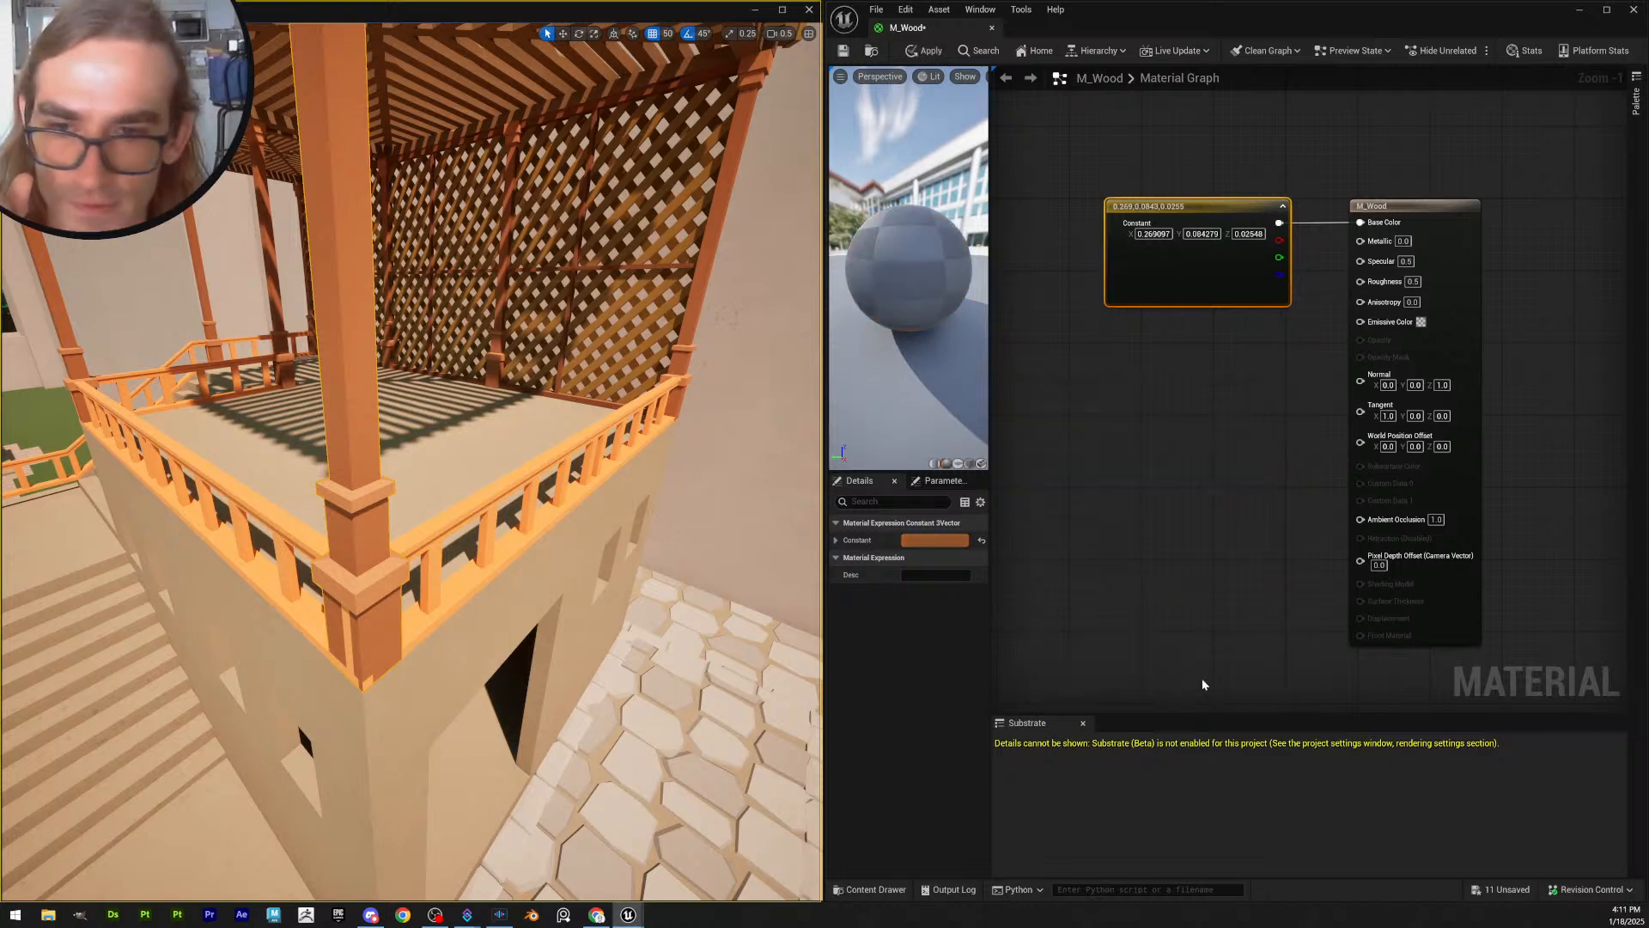
{"action": "left_click", "coordinate": [925, 50]}
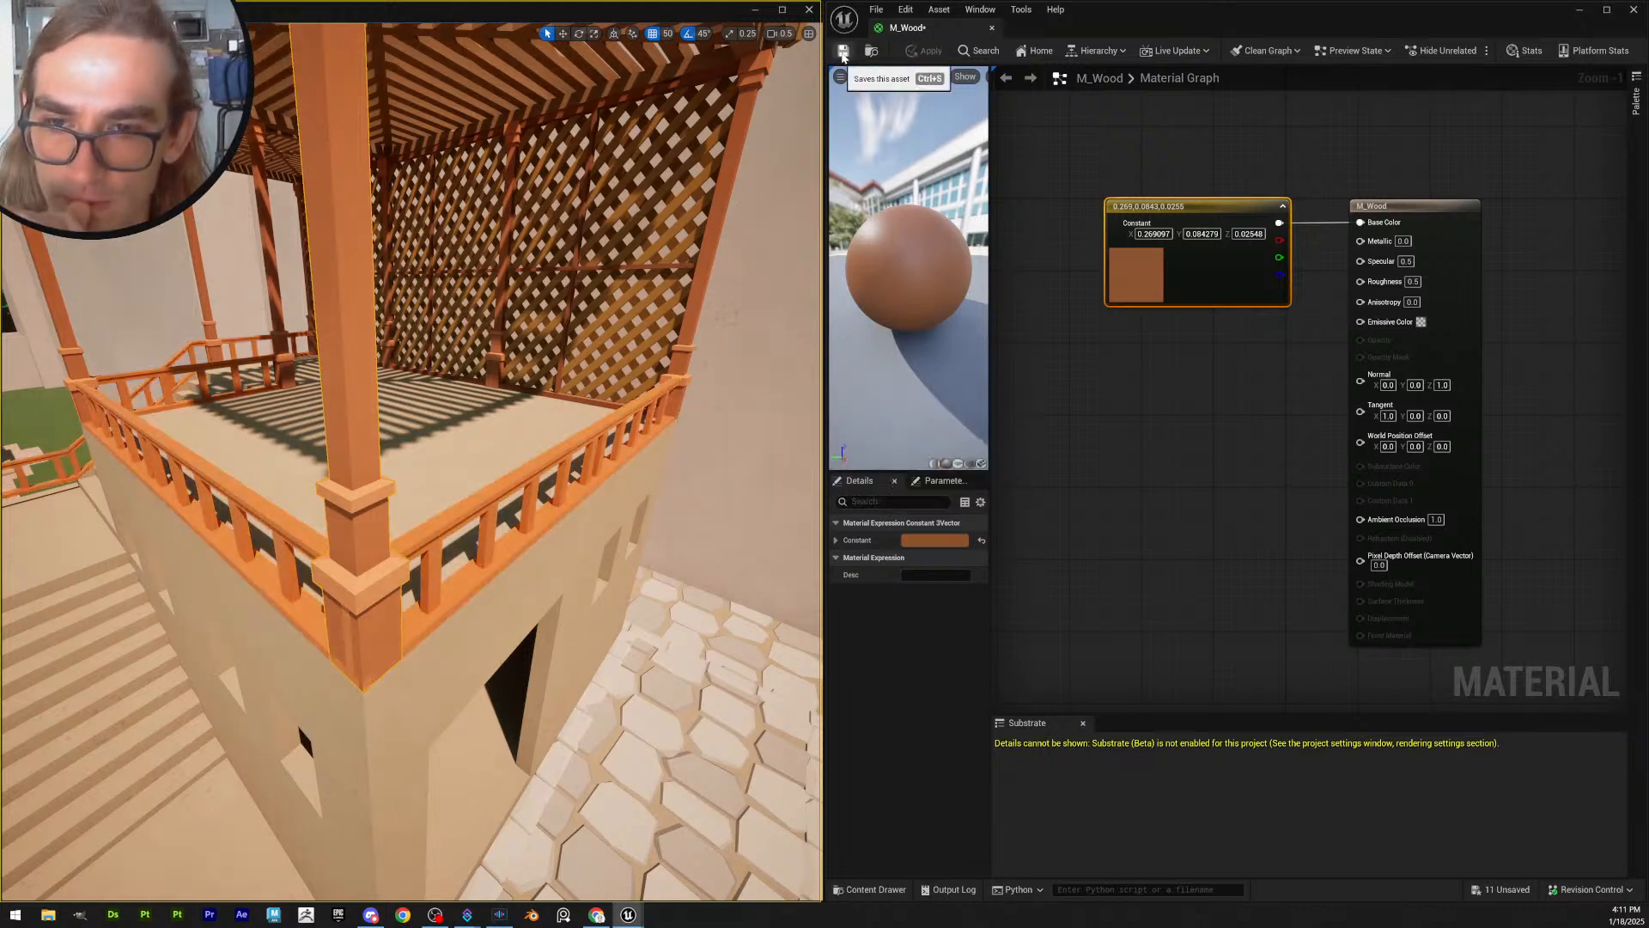
{"action": "left_click", "coordinate": [843, 54]}
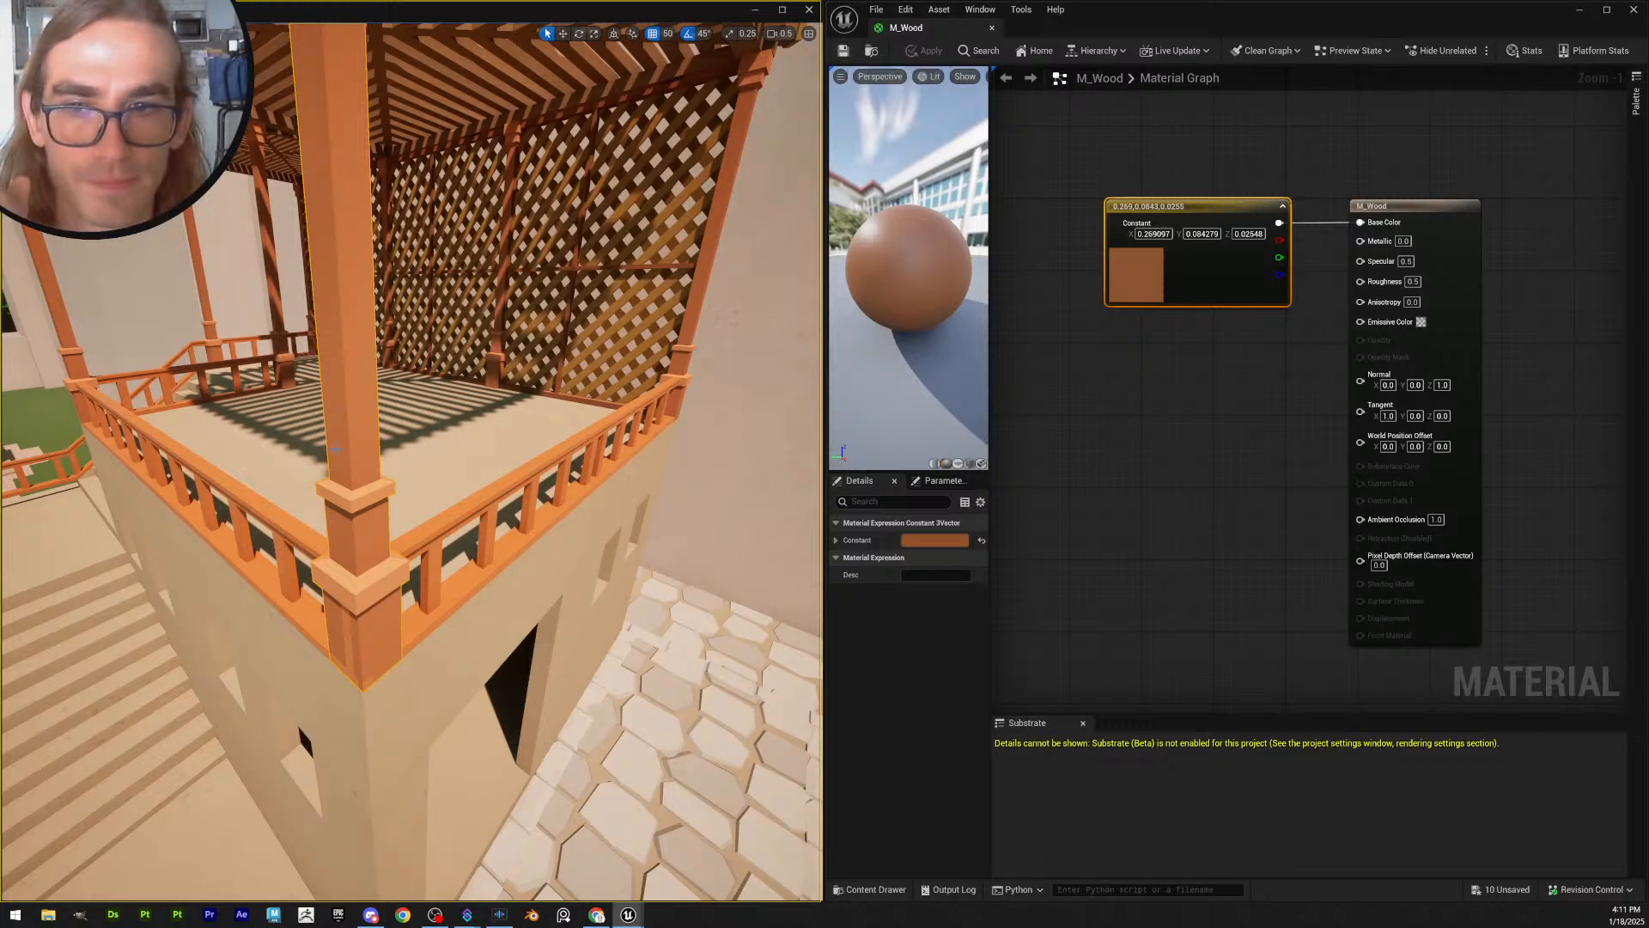
- Locate the selected trellis pillar's static mesh, SM_Bld_Trellis_Pillar_02, in the project content and open it for editing
{"action": "left_click", "coordinate": [1579, 10]}
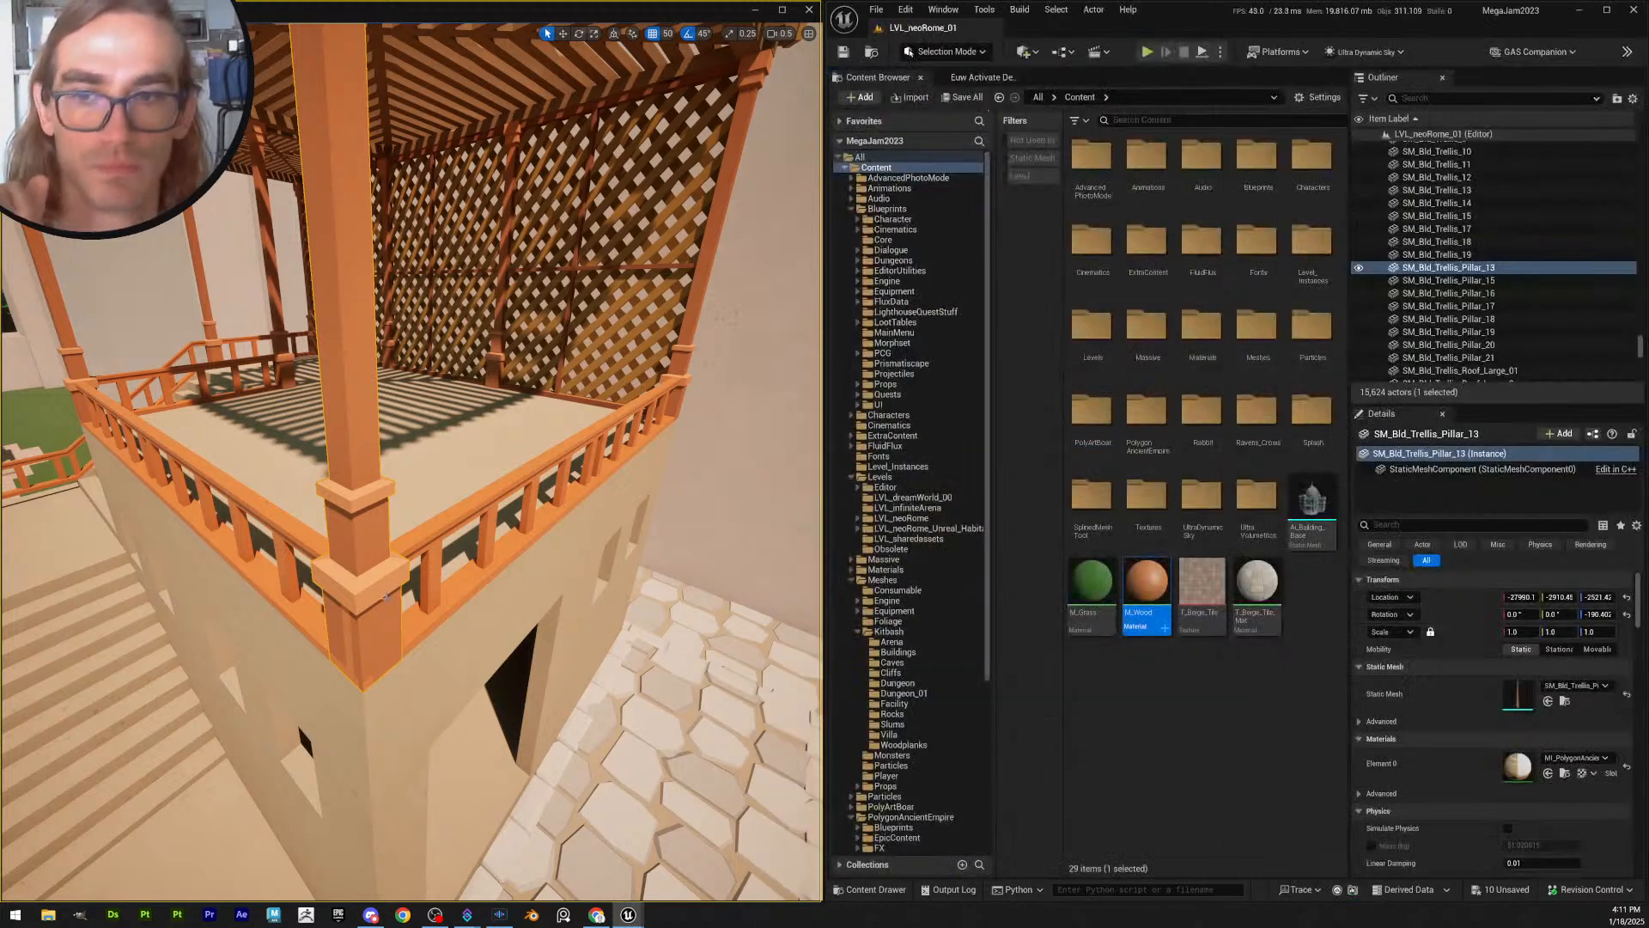
{"action": "left_click", "coordinate": [1157, 703]}
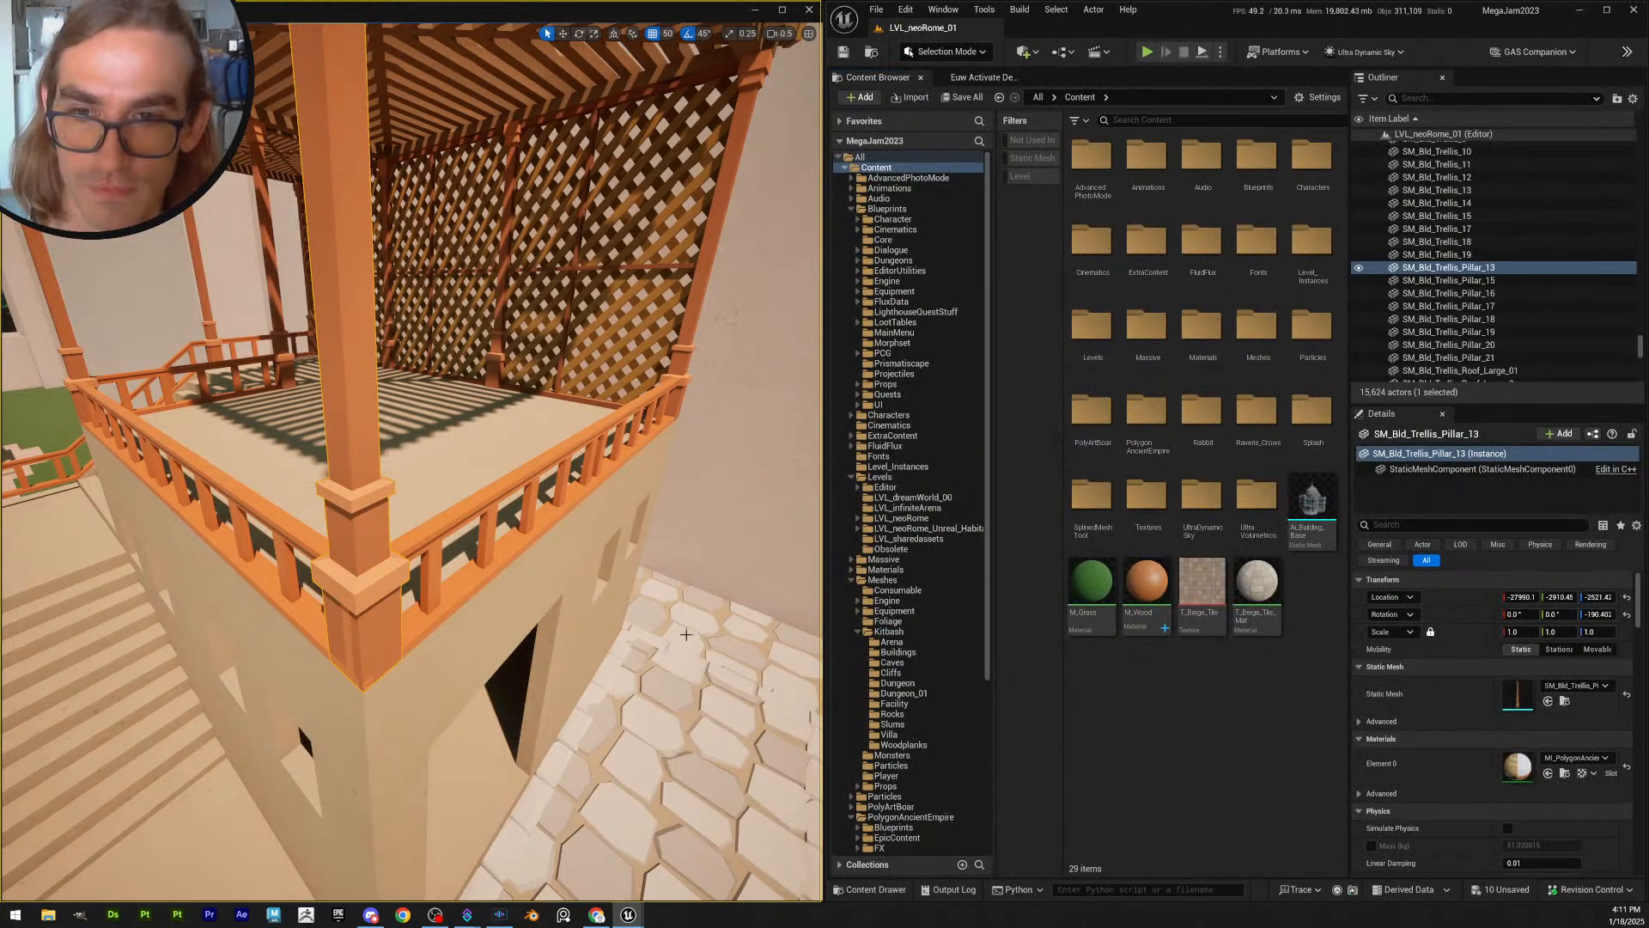
{"action": "key", "text": "ctrl+b"}
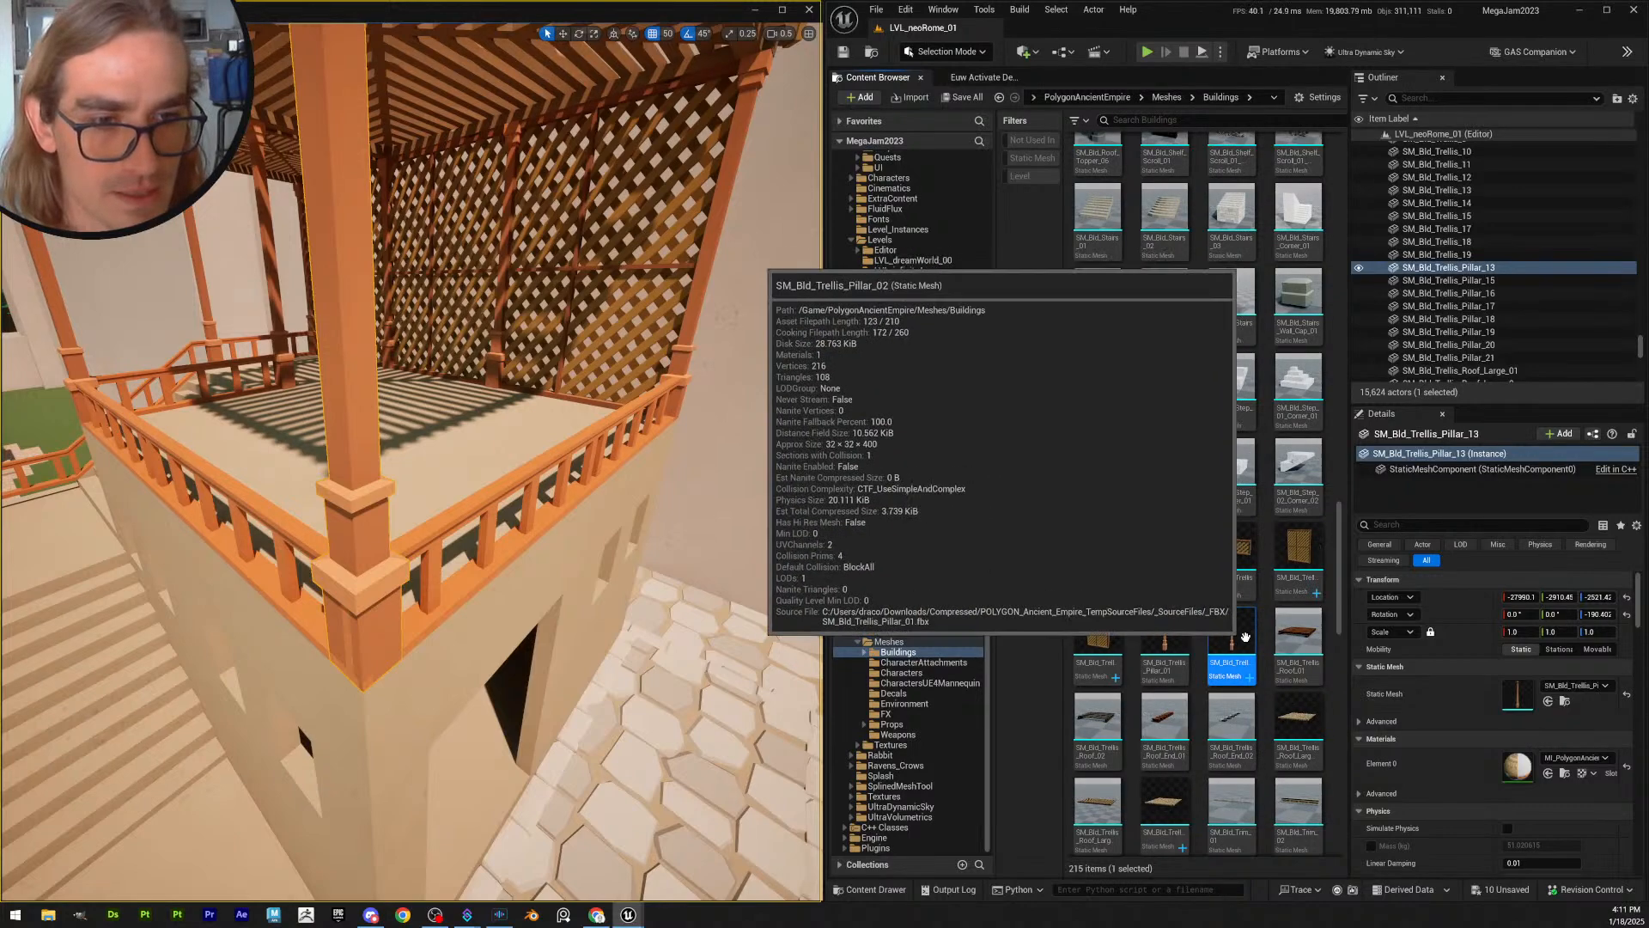
{"action": "double_click", "coordinate": [1245, 636]}
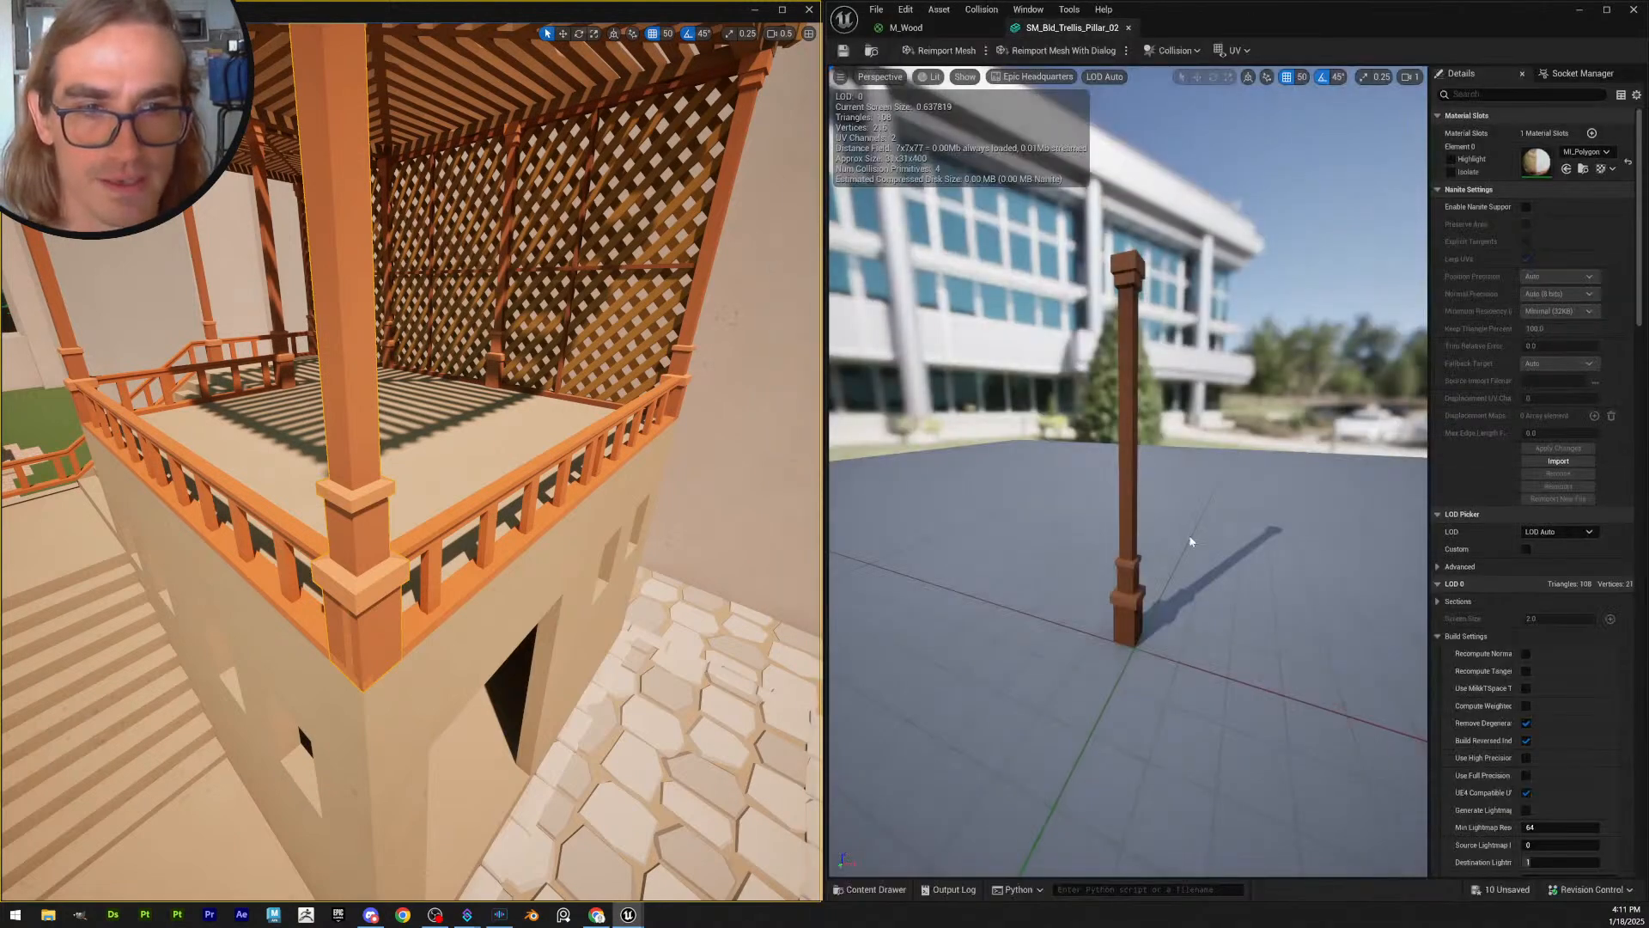
- Examine the trellis pillar's shape and wood colour up close in the mesh preview
{"action": "key", "text": "w"}
{"action": "right_click_drag", "start_coordinate": [1237, 419], "coordinate": [1177, 434]}
{"action": "scroll", "coordinate": [1237, 419], "scroll_direction": "down", "scroll_amount": 1}
{"action": "key", "text": "s"}
{"action": "key", "text": "w"}
{"action": "scroll", "coordinate": [1177, 438], "scroll_direction": "down", "scroll_amount": 1}
{"action": "key", "text": "s"}
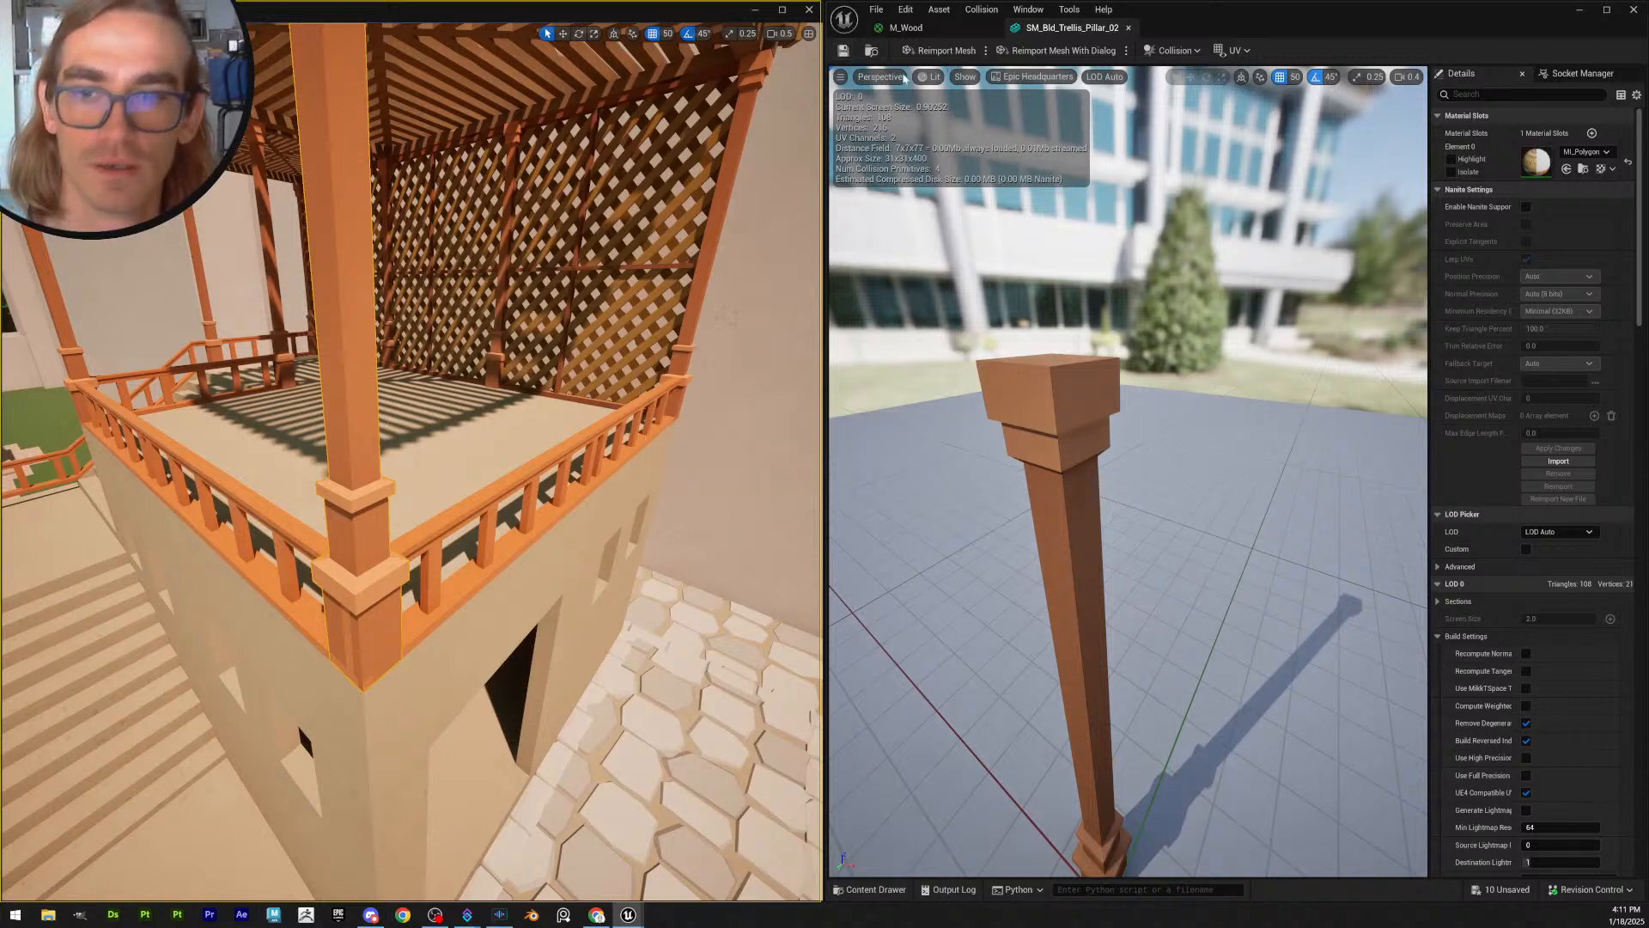
{"action": "mouse_move", "coordinate": [1173, 517]}
{"action": "right_mouse_down"}
{"action": "mouse_move", "coordinate": [1173, 537]}
{"action": "mouse_move", "coordinate": [1162, 528]}
{"action": "right_mouse_up"}
{"action": "key", "text": "w"}
- Open the material instance assigned to the pillar and examine the brown swatches of its palette on the preview sphere
{"action": "double_click", "coordinate": [1544, 166]}
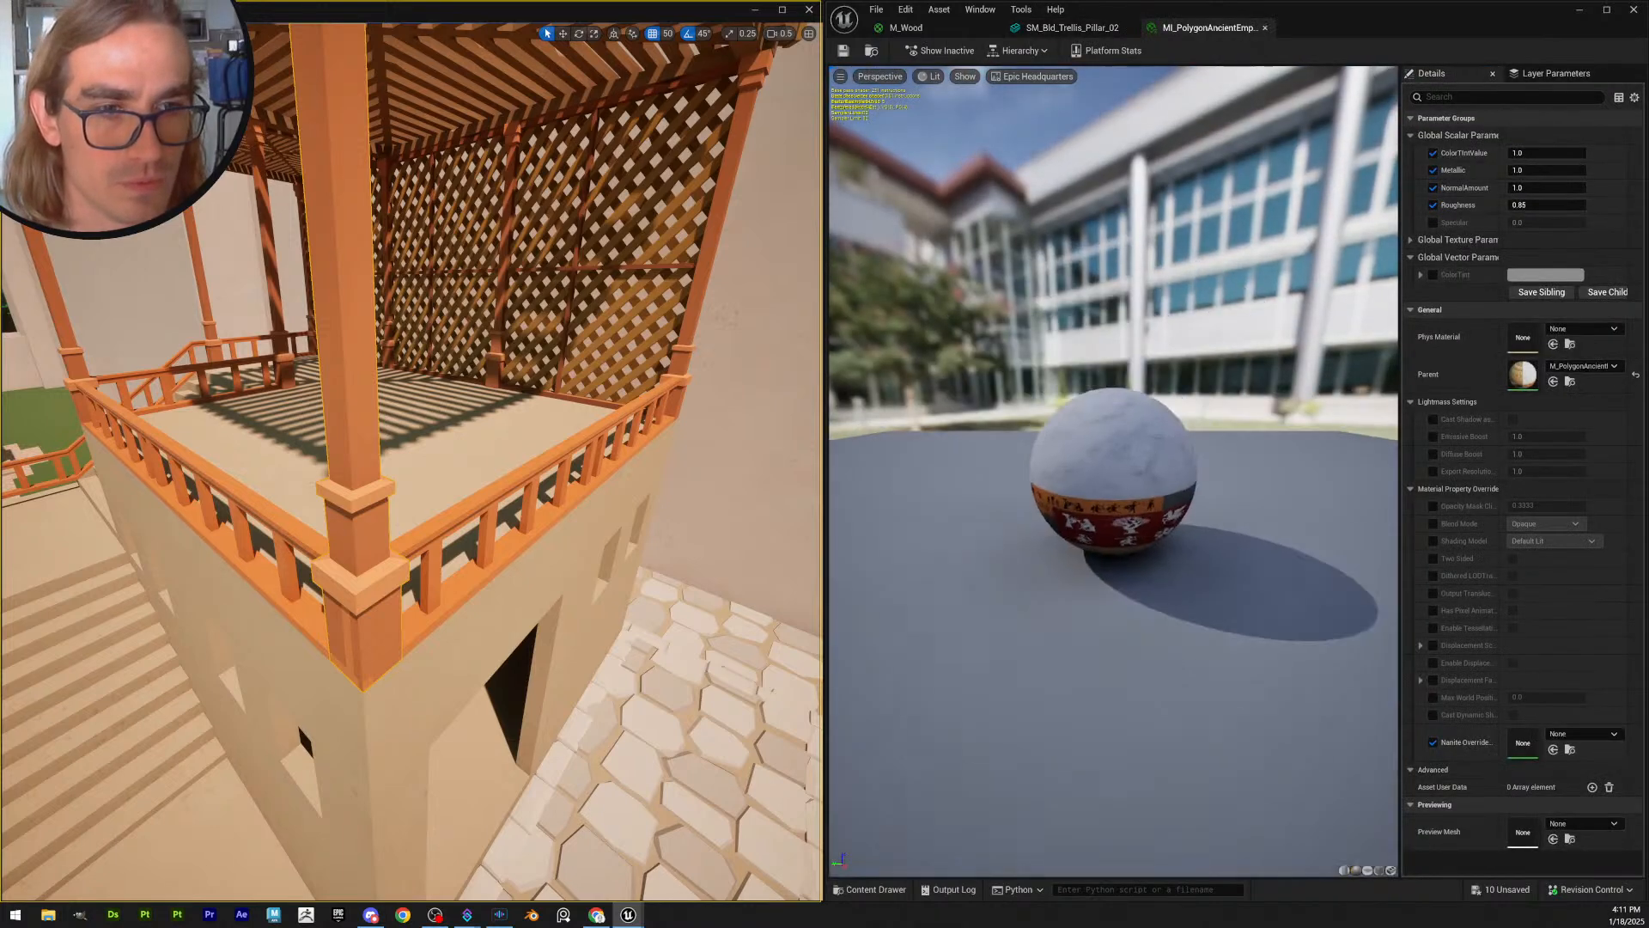
{"action": "left_click_drag", "start_coordinate": [1126, 521], "coordinate": [979, 515]}
{"action": "scroll", "coordinate": [1211, 530], "scroll_direction": "up", "scroll_amount": 6}
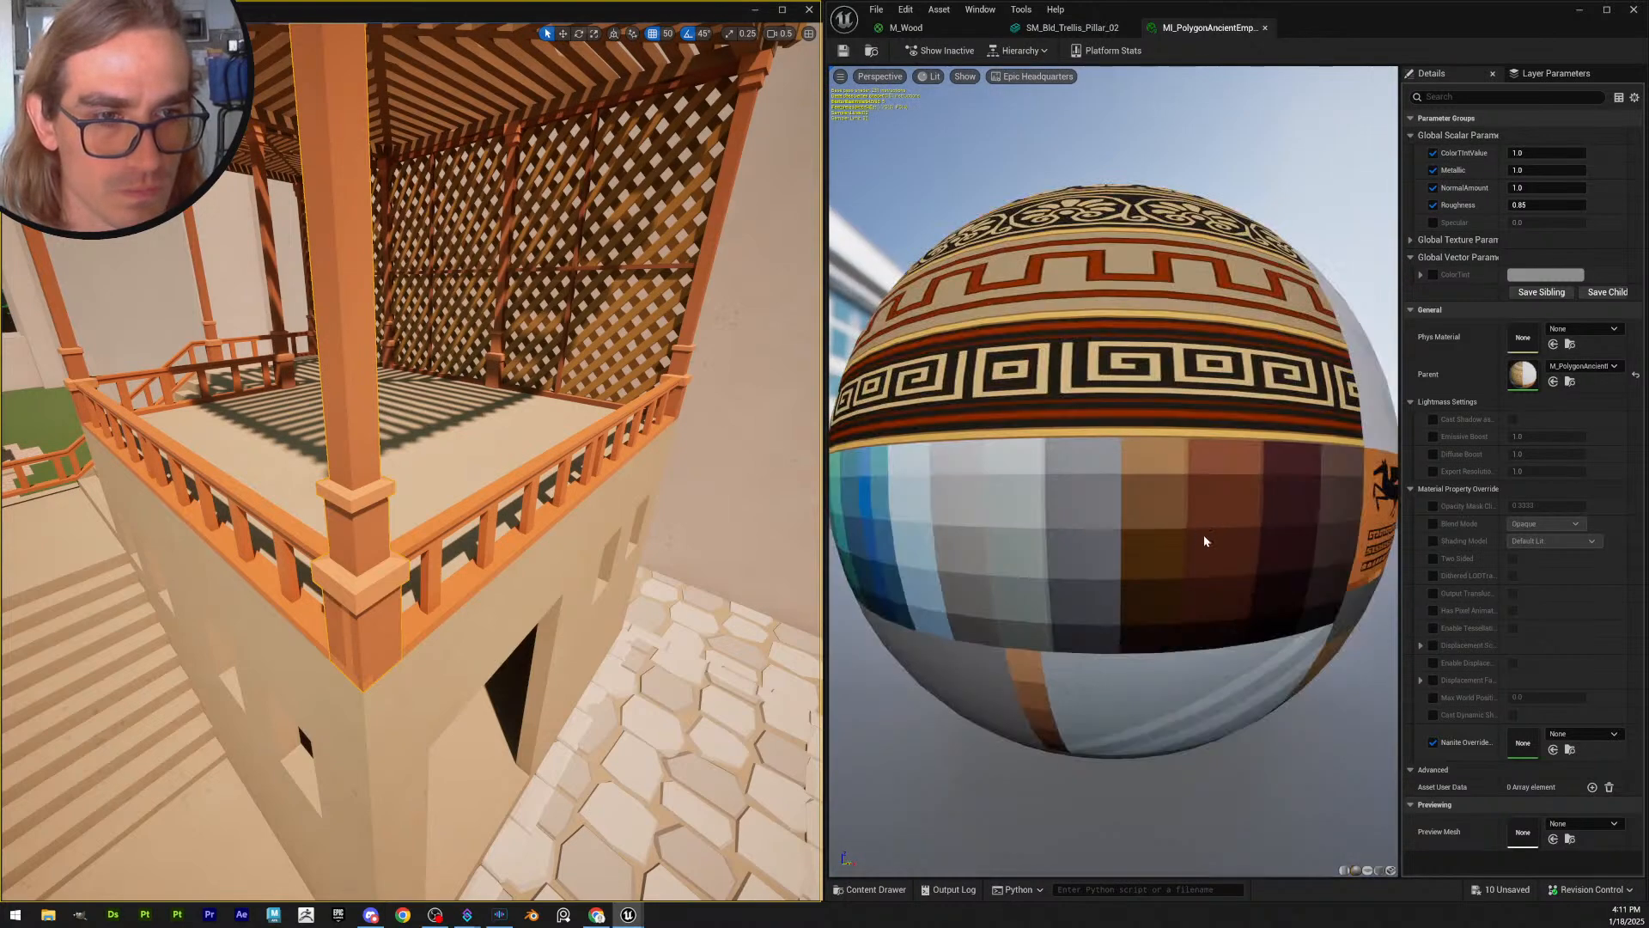
{"action": "left_click_drag", "start_coordinate": [1203, 541], "coordinate": [1340, 563]}
{"action": "left_click_drag", "start_coordinate": [1099, 532], "coordinate": [1014, 525]}
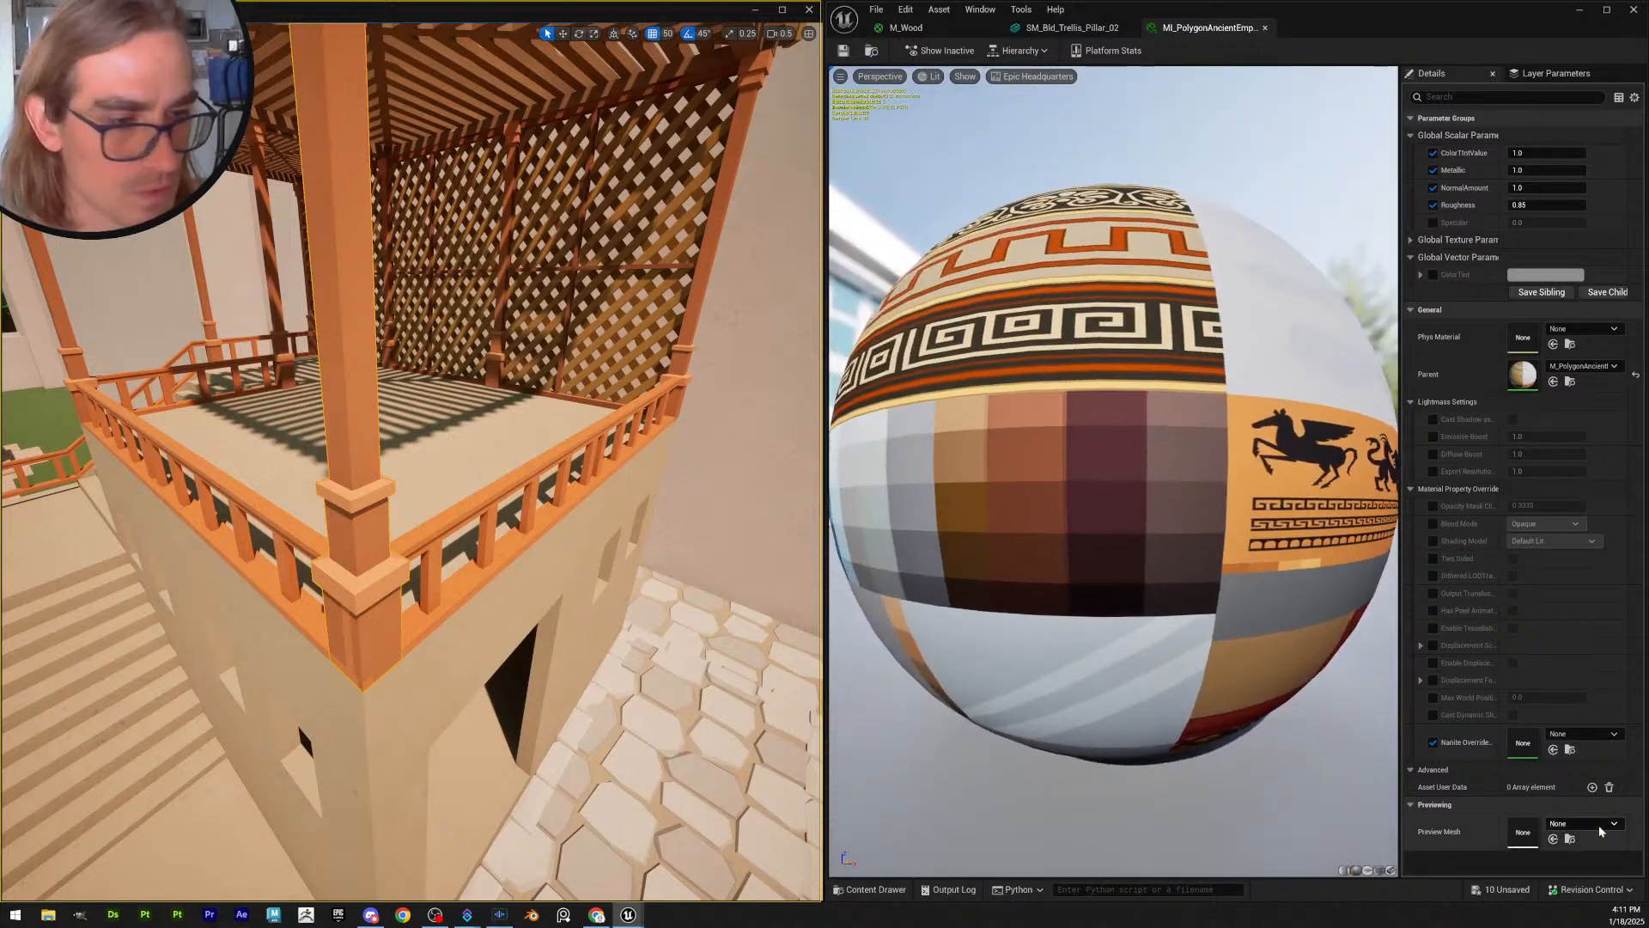
{"action": "left_click", "coordinate": [1368, 871]}
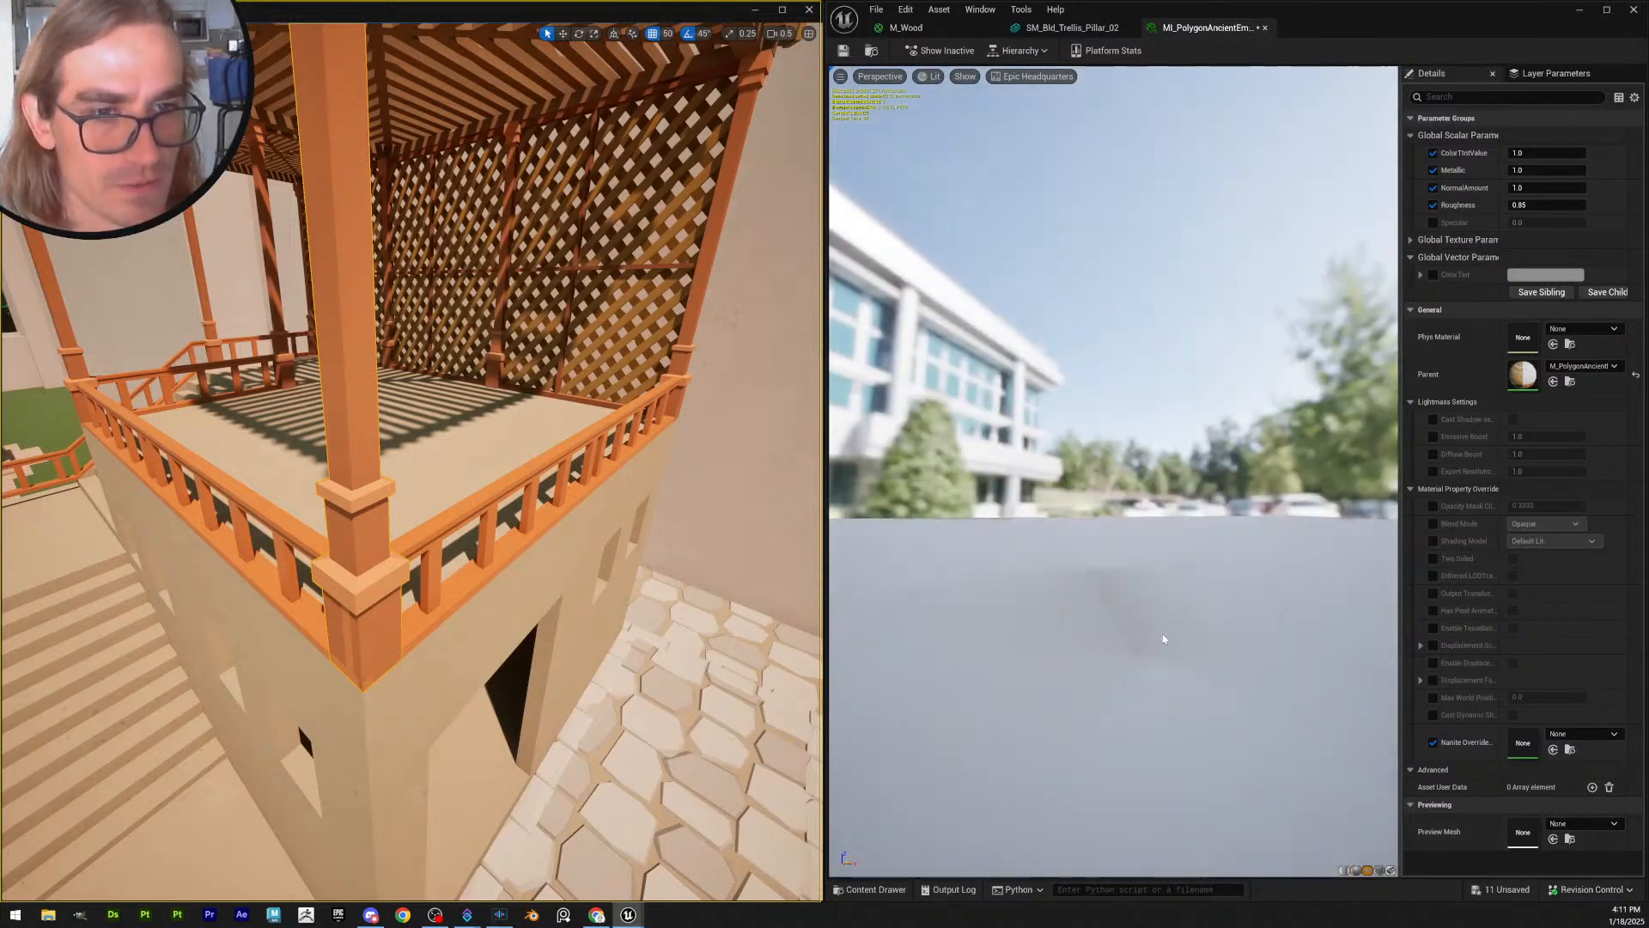
{"action": "mouse_move", "coordinate": [1151, 558]}
{"action": "right_mouse_down"}
{"action": "mouse_move", "coordinate": [1131, 653]}
{"action": "mouse_move", "coordinate": [1130, 593]}
{"action": "mouse_move", "coordinate": [1183, 570]}
{"action": "mouse_move", "coordinate": [1152, 559]}
{"action": "mouse_move", "coordinate": [1182, 584]}
{"action": "right_mouse_up"}
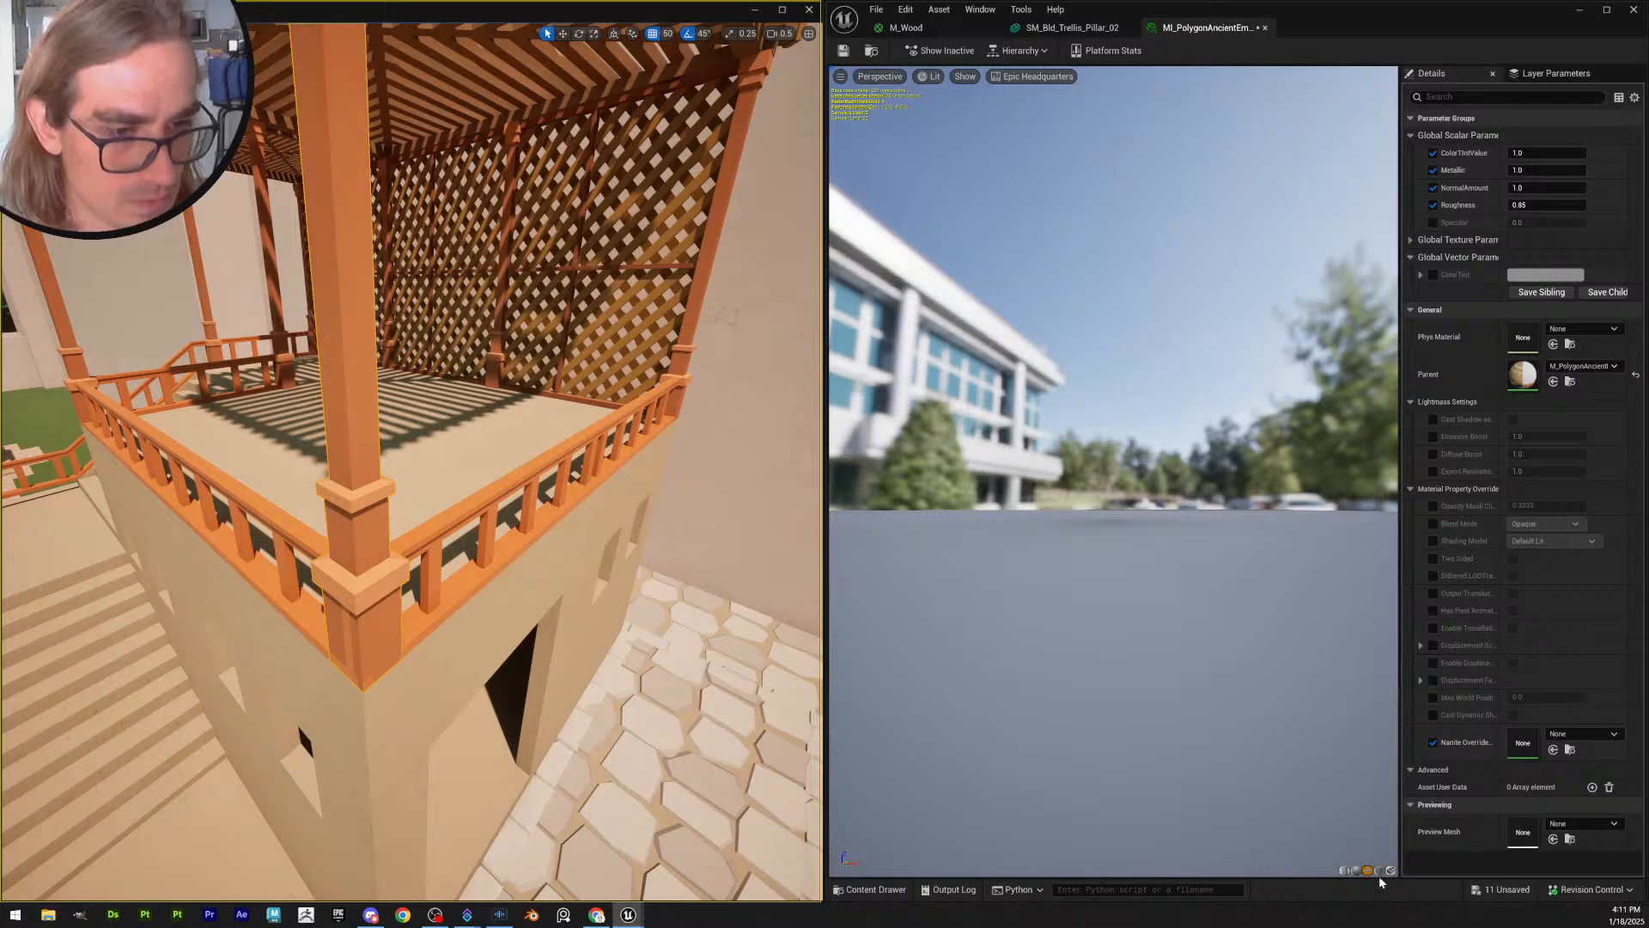
{"action": "left_click", "coordinate": [1354, 871]}
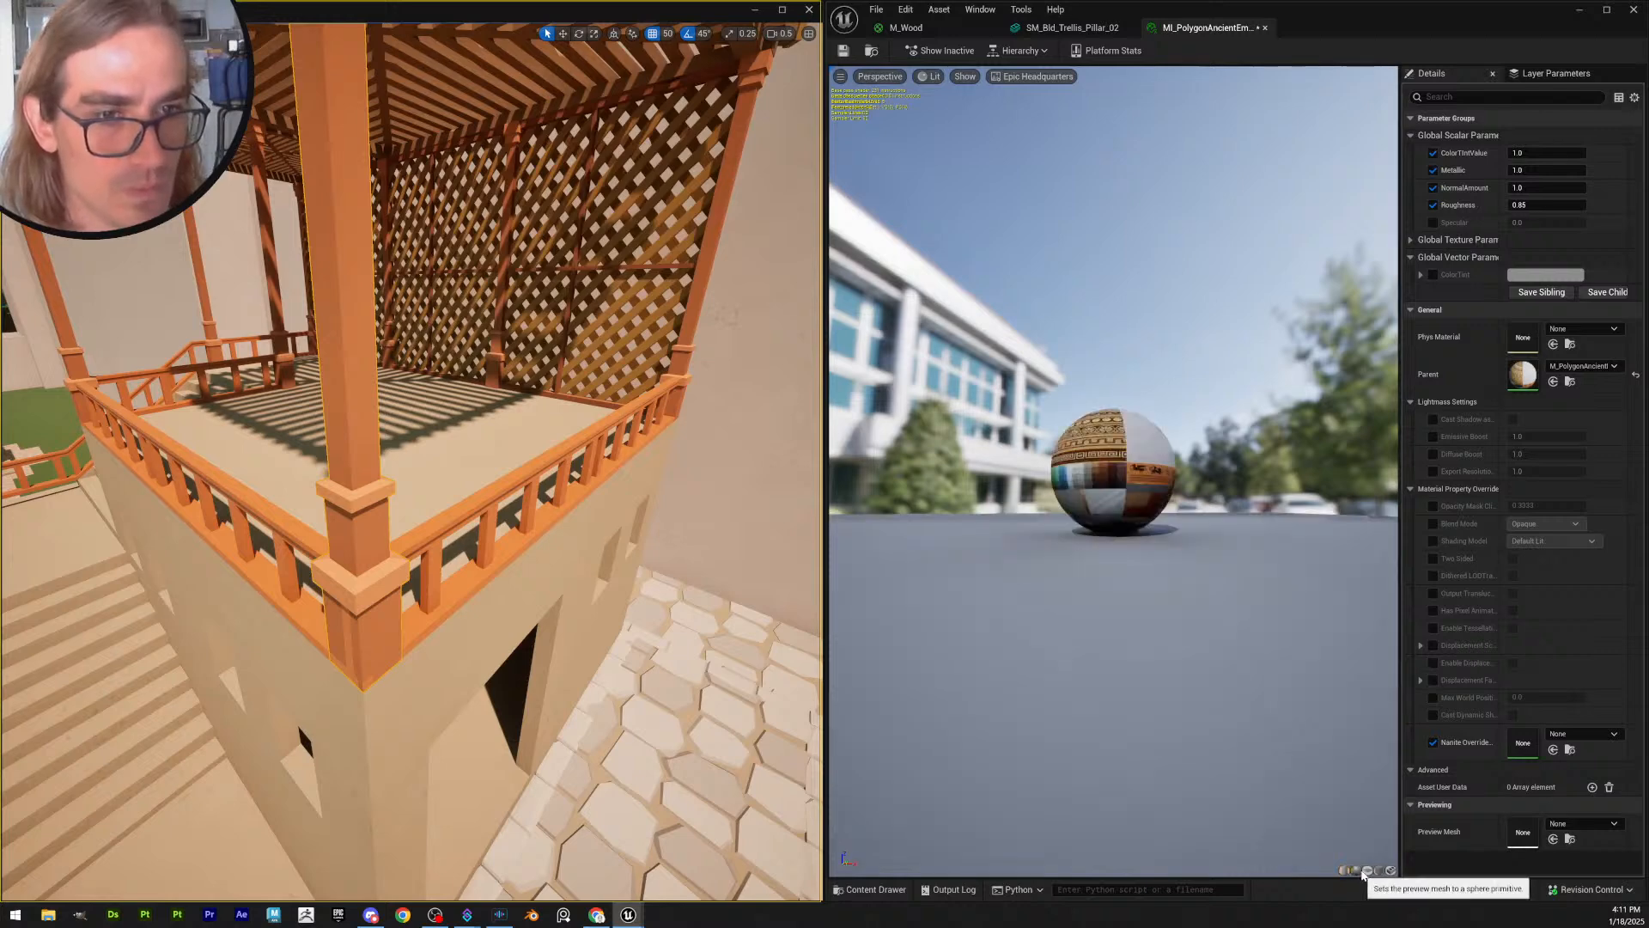
- Save the pillar's material instance and switch its sphere preview to Unlit shading
{"action": "scroll", "coordinate": [1133, 533], "scroll_direction": "up", "scroll_amount": 6}
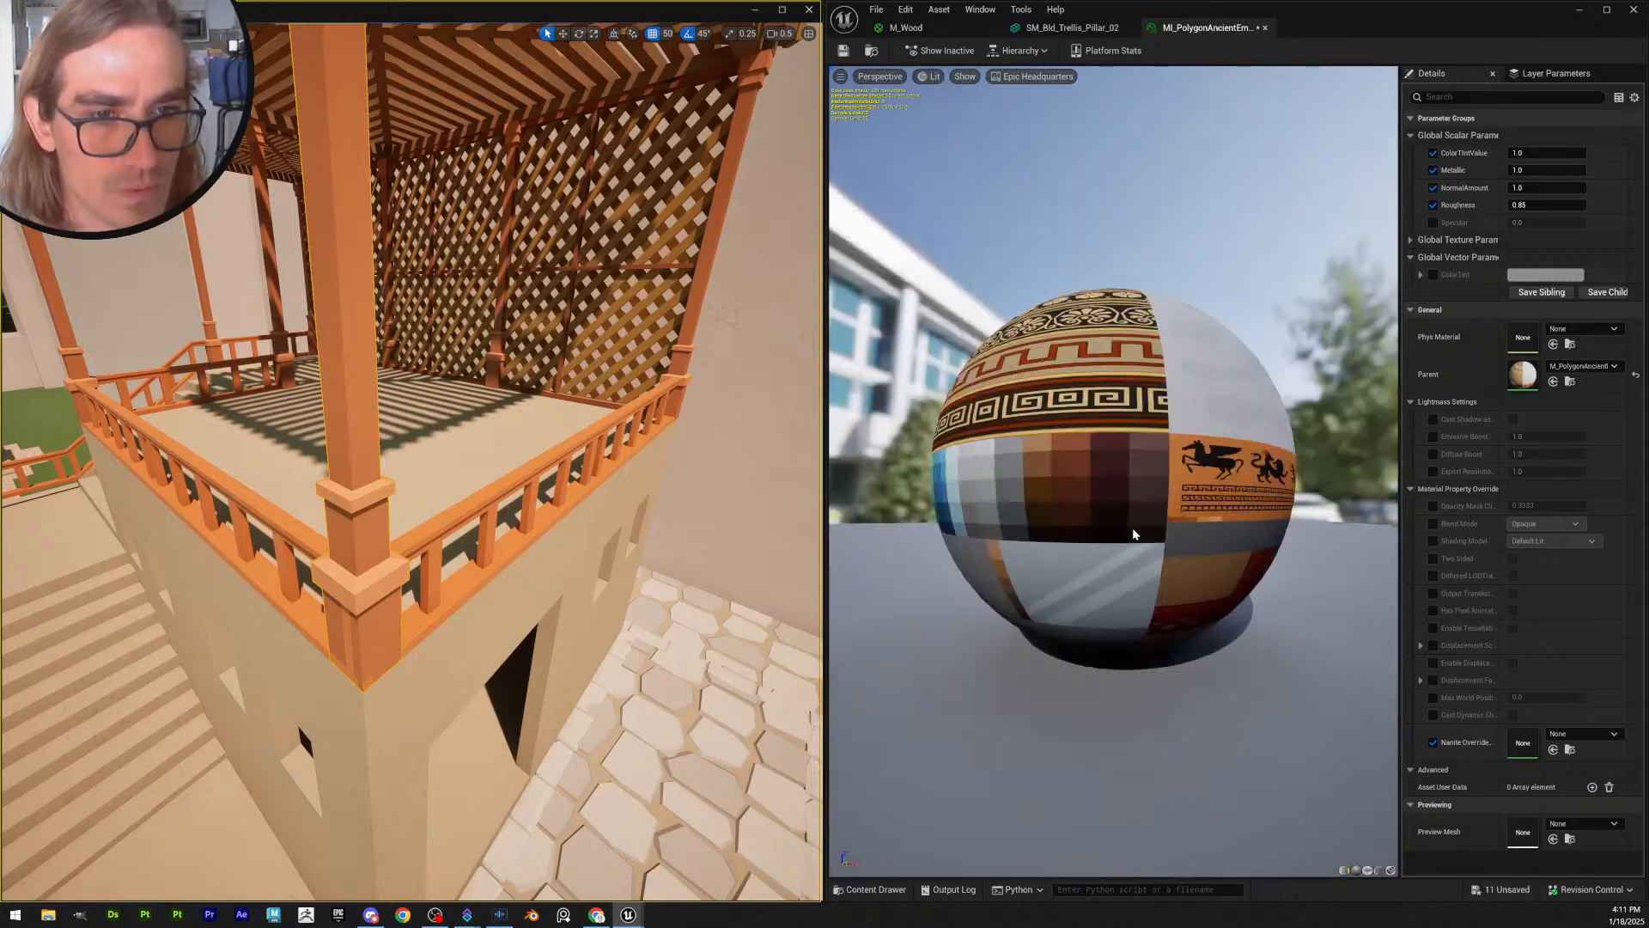
{"action": "scroll", "coordinate": [1129, 533], "scroll_direction": "up", "scroll_amount": 2}
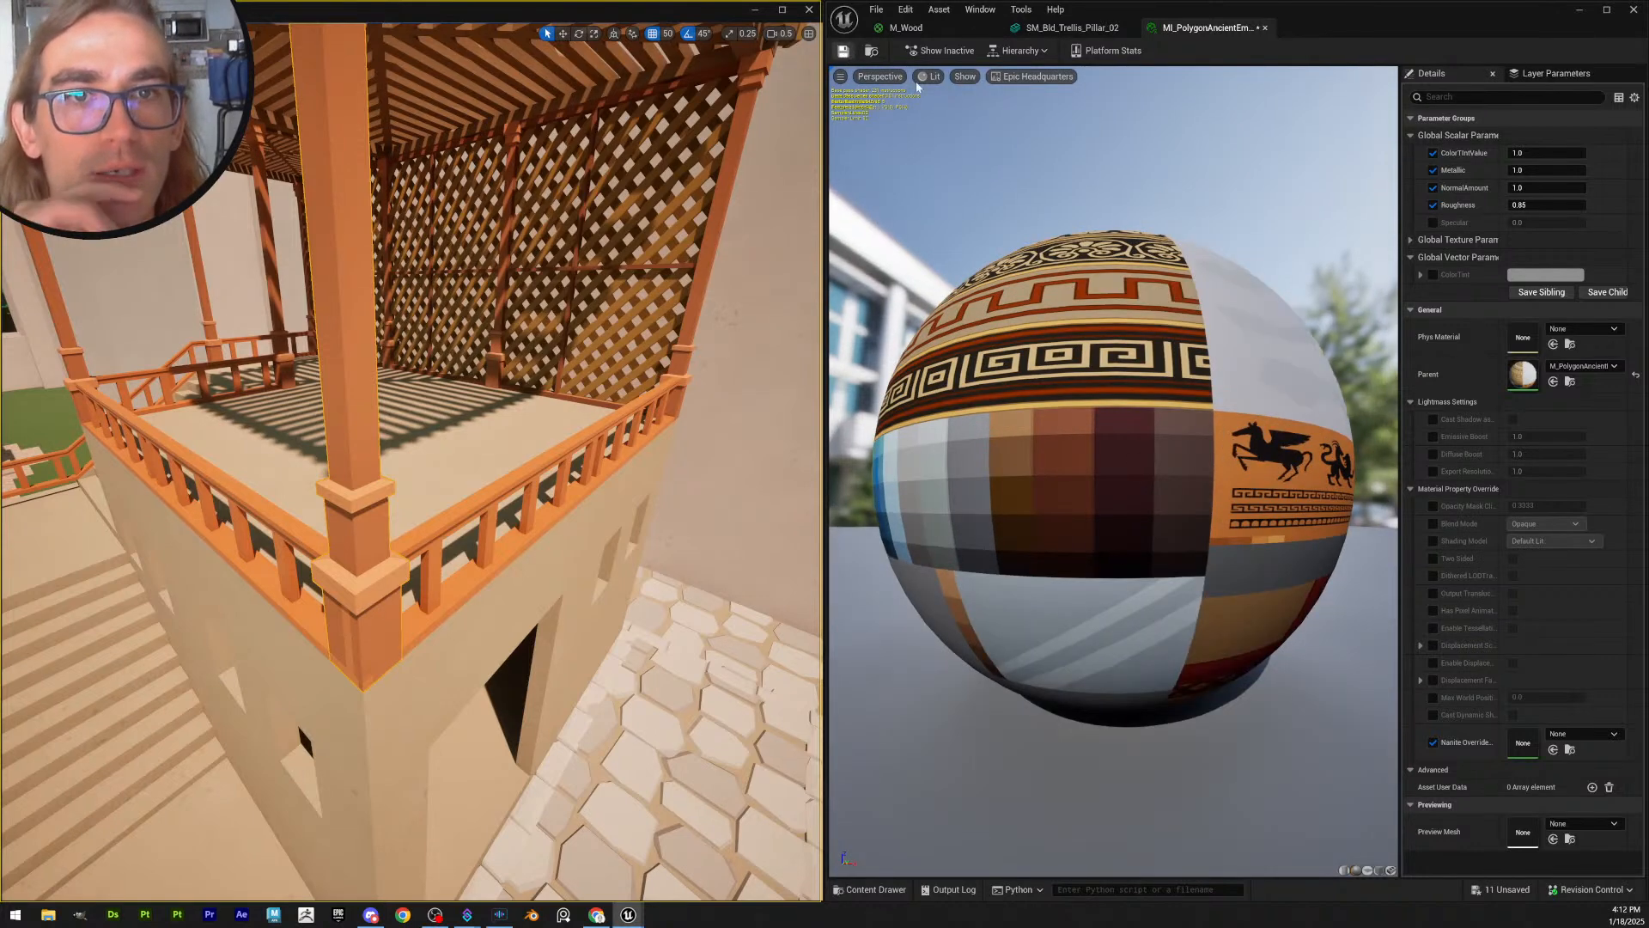
{"action": "left_click", "coordinate": [840, 601]}
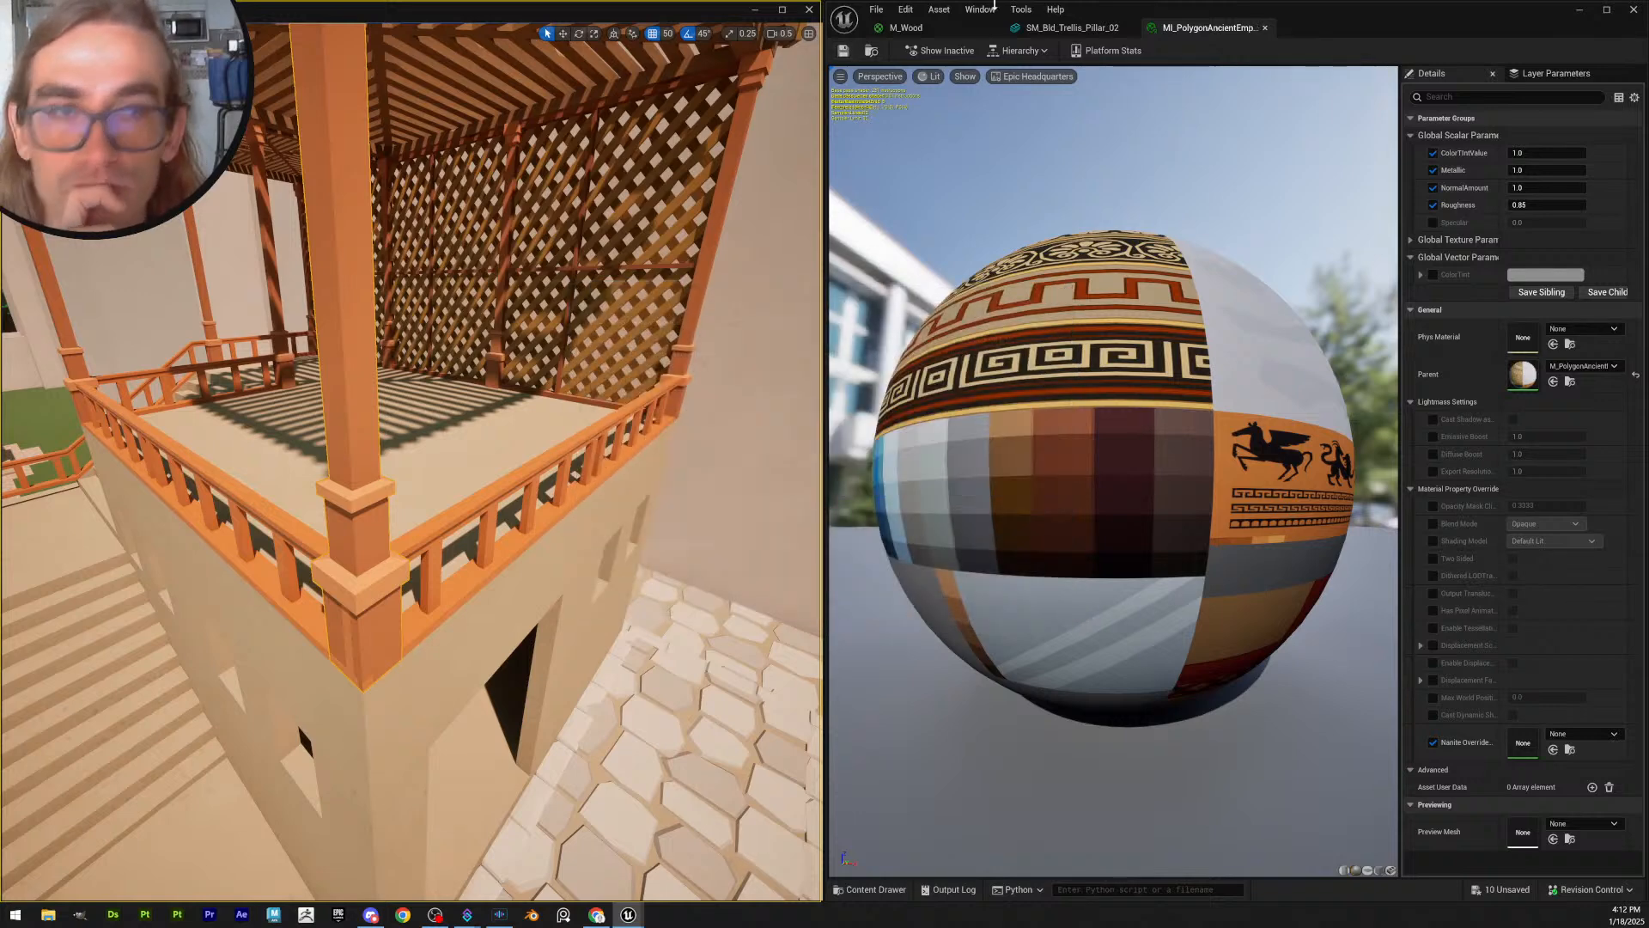
{"action": "left_click", "coordinate": [930, 76]}
{"action": "left_click", "coordinate": [975, 147]}
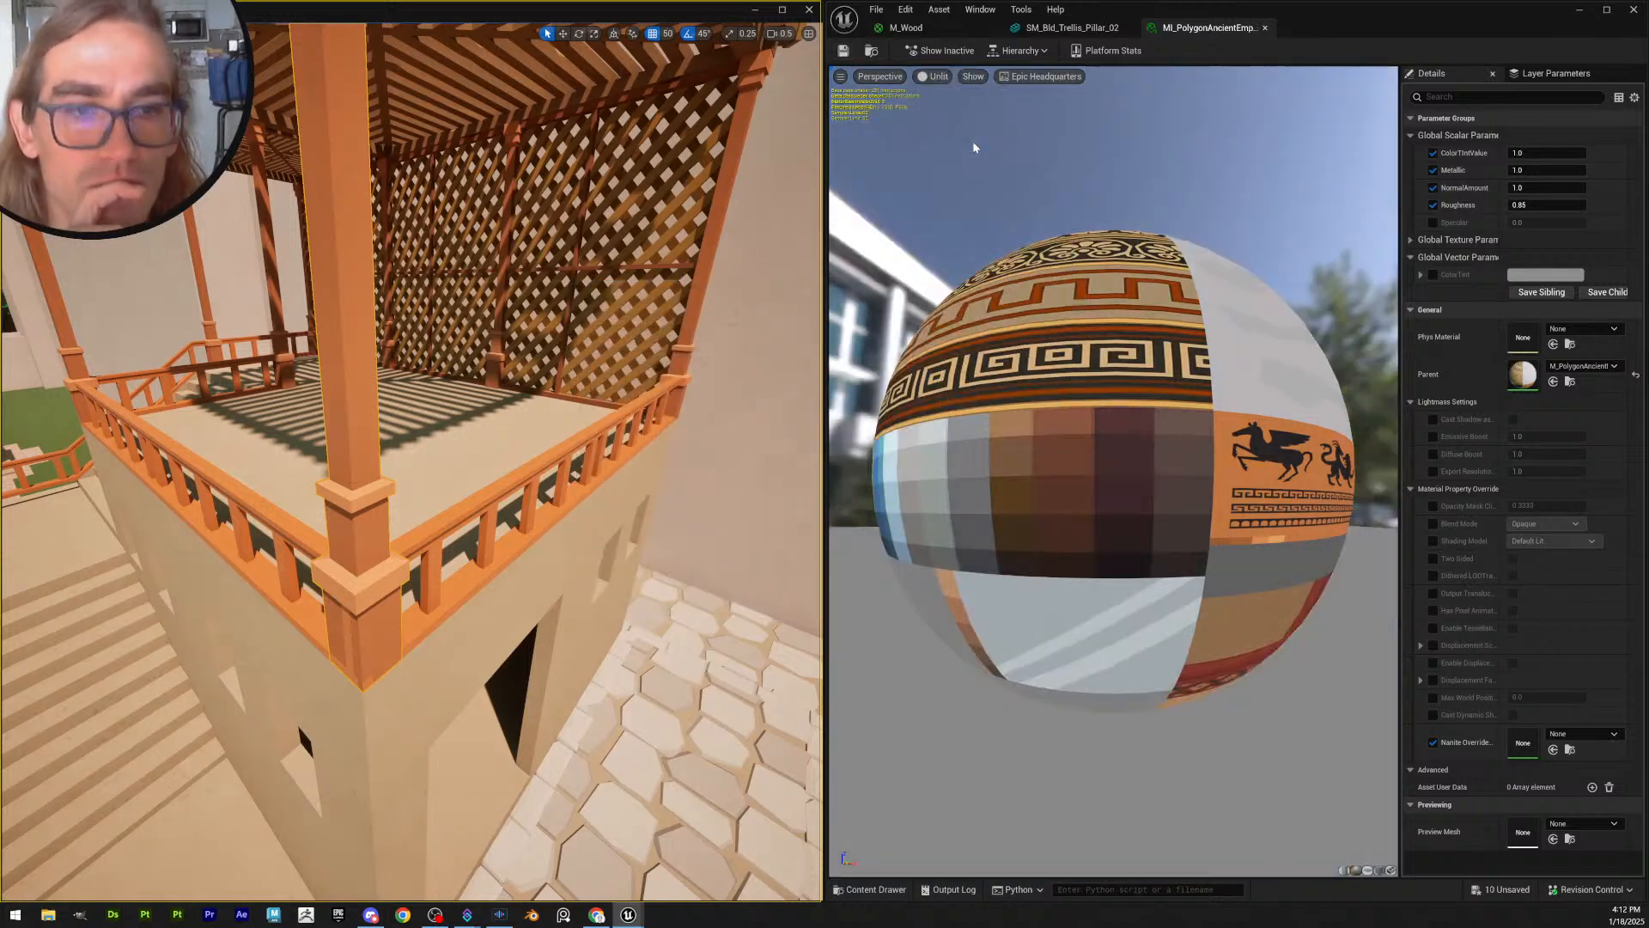
- Set M_Wood's constant colour to the dark brown (0.093, 0.034, 0.021) sampled from the unlit palette sphere, and apply it
{"action": "left_click", "coordinate": [1072, 28]}
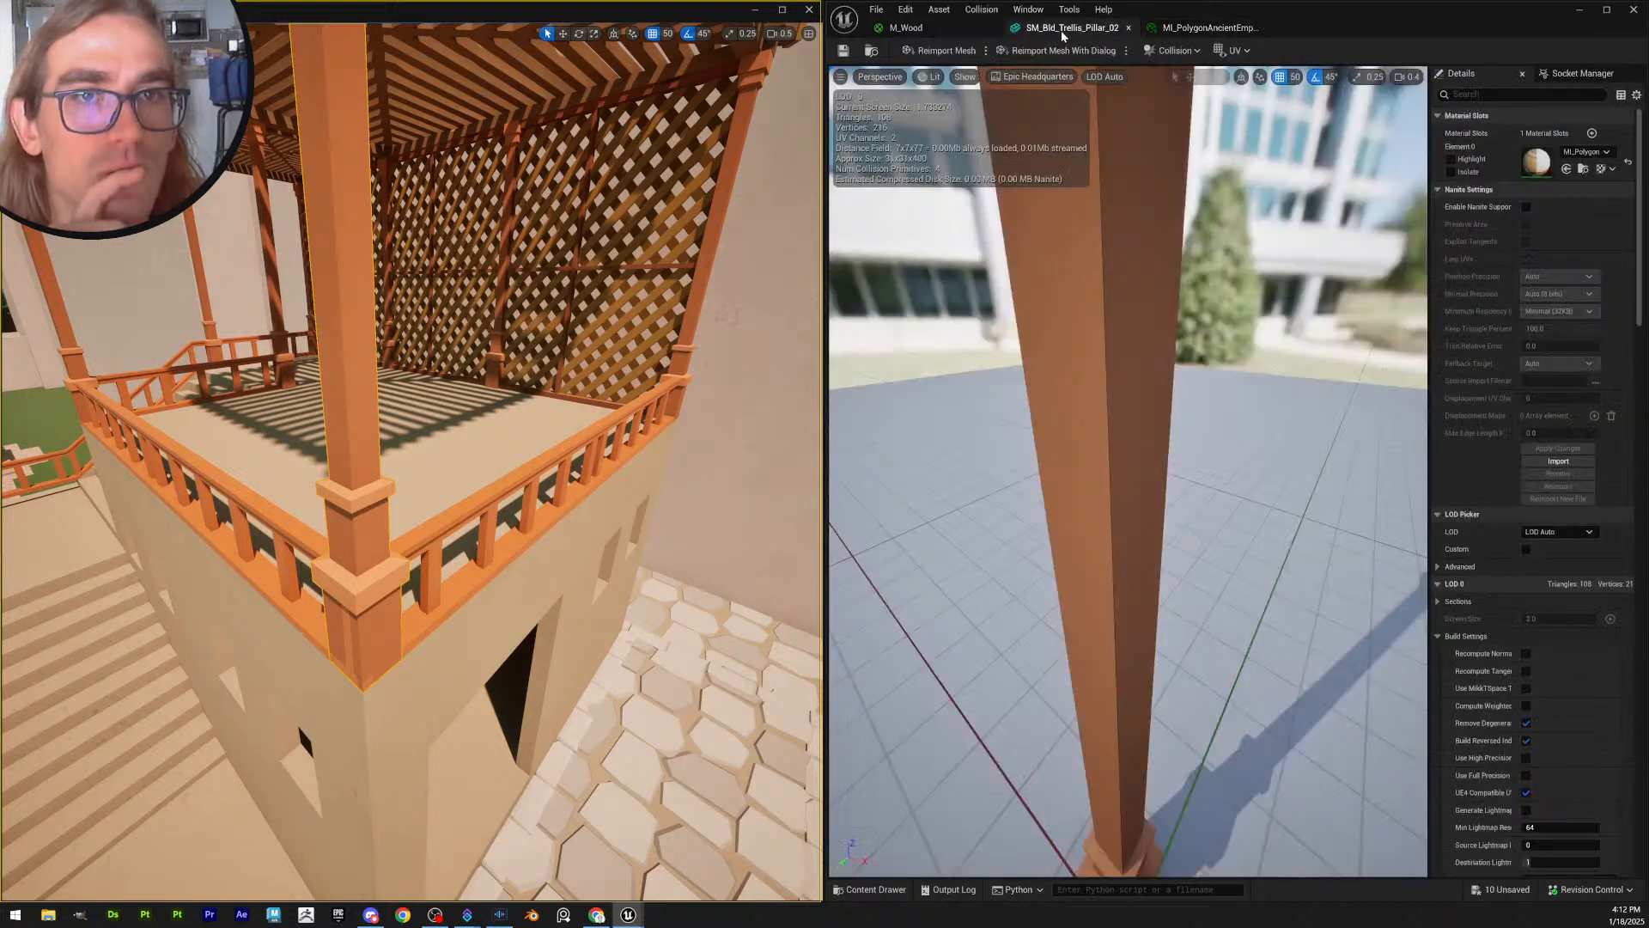
{"action": "left_click", "coordinate": [909, 27]}
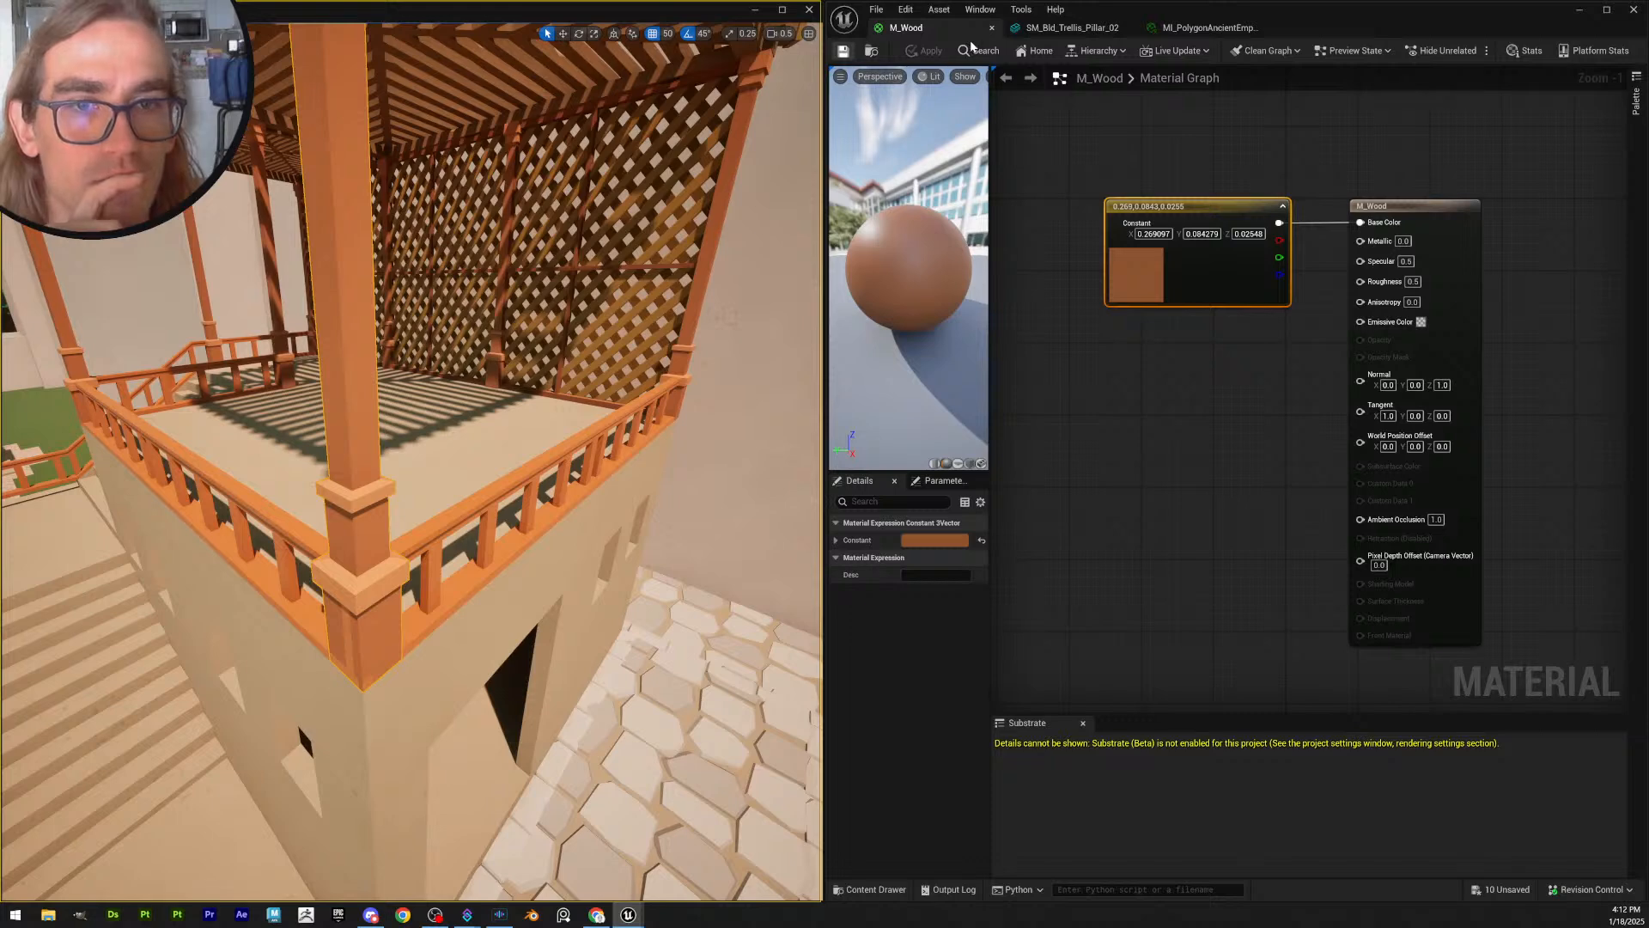
{"action": "left_click", "coordinate": [938, 540]}
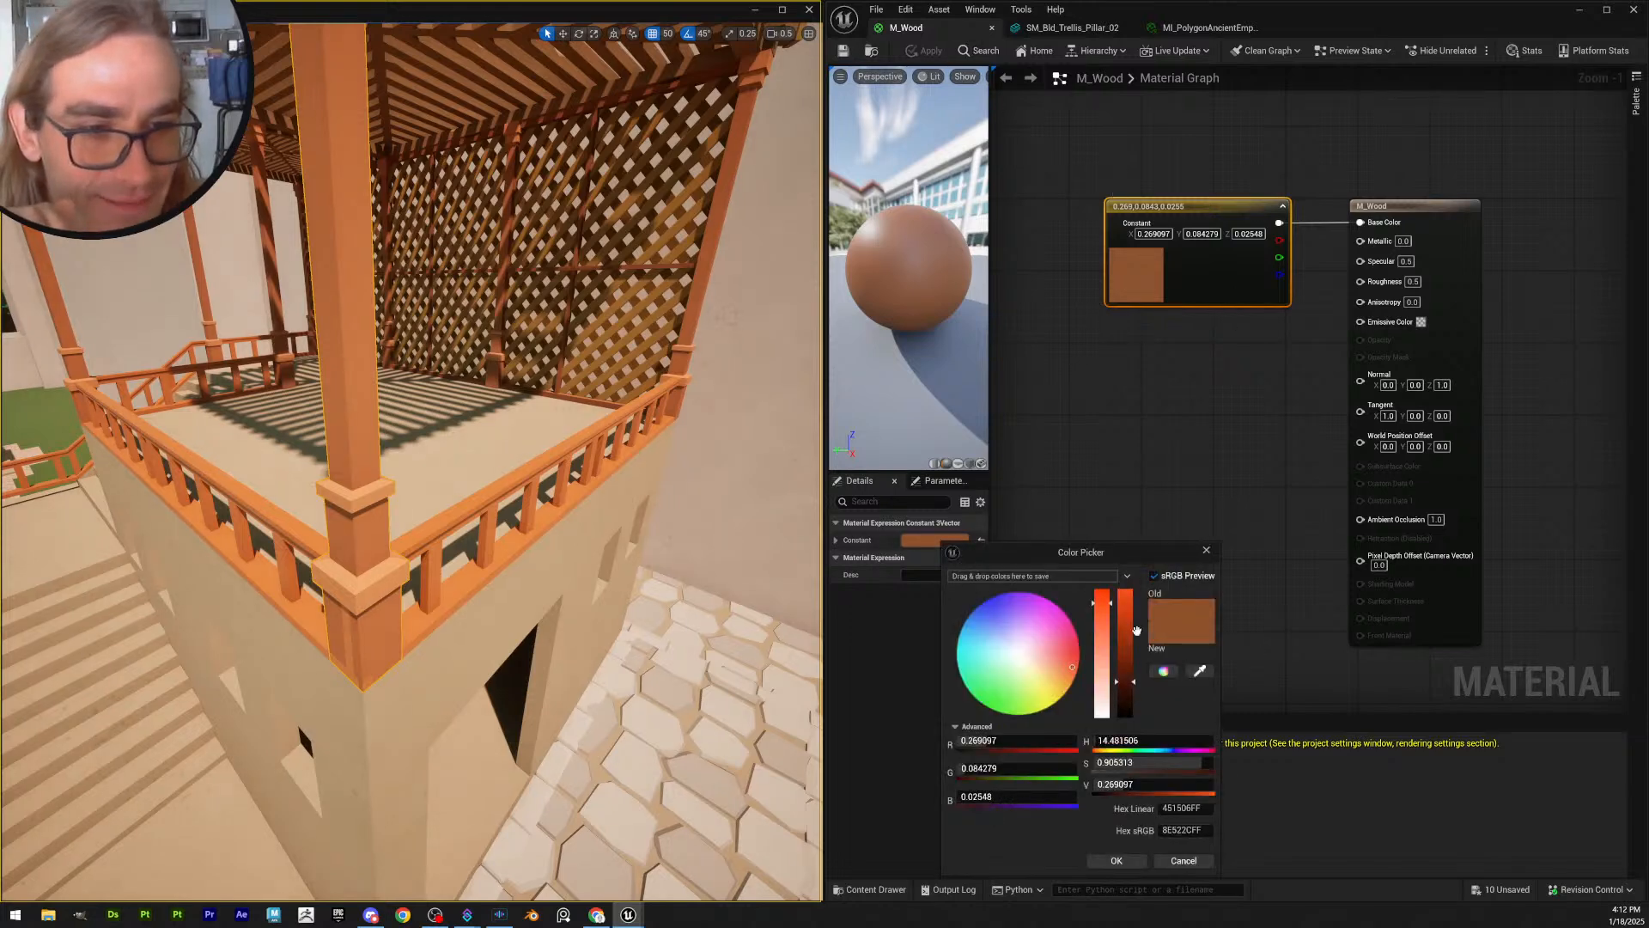
{"action": "left_click_drag", "start_coordinate": [1105, 551], "coordinate": [741, 129]}
{"action": "left_click", "coordinate": [1070, 28]}
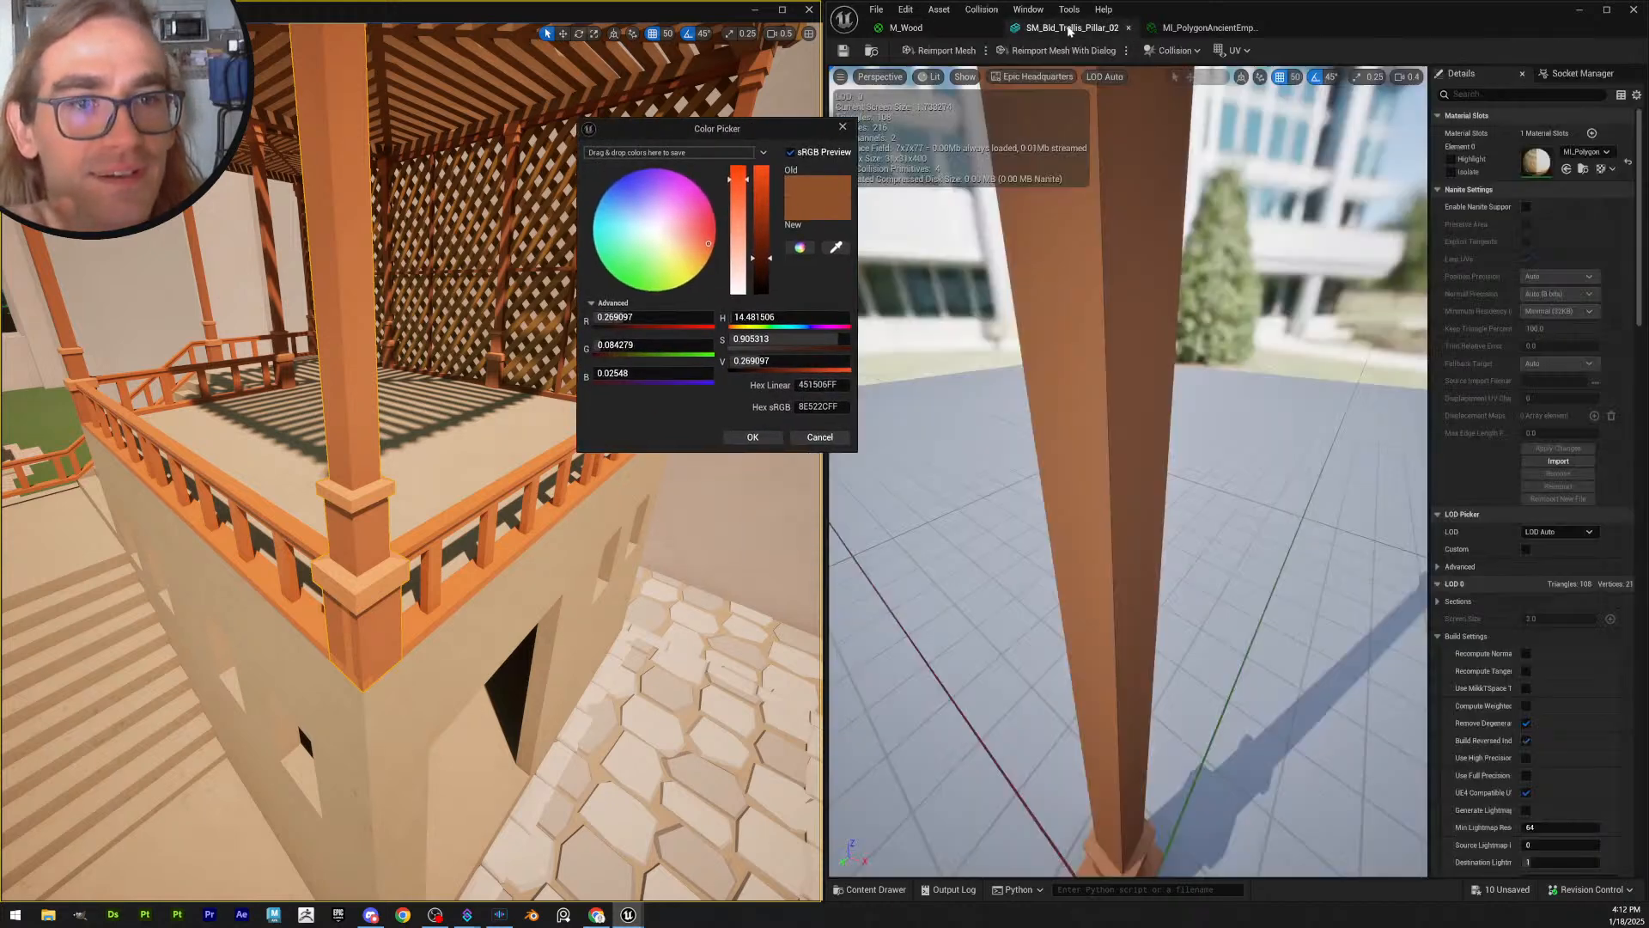
{"action": "left_click", "coordinate": [1177, 26]}
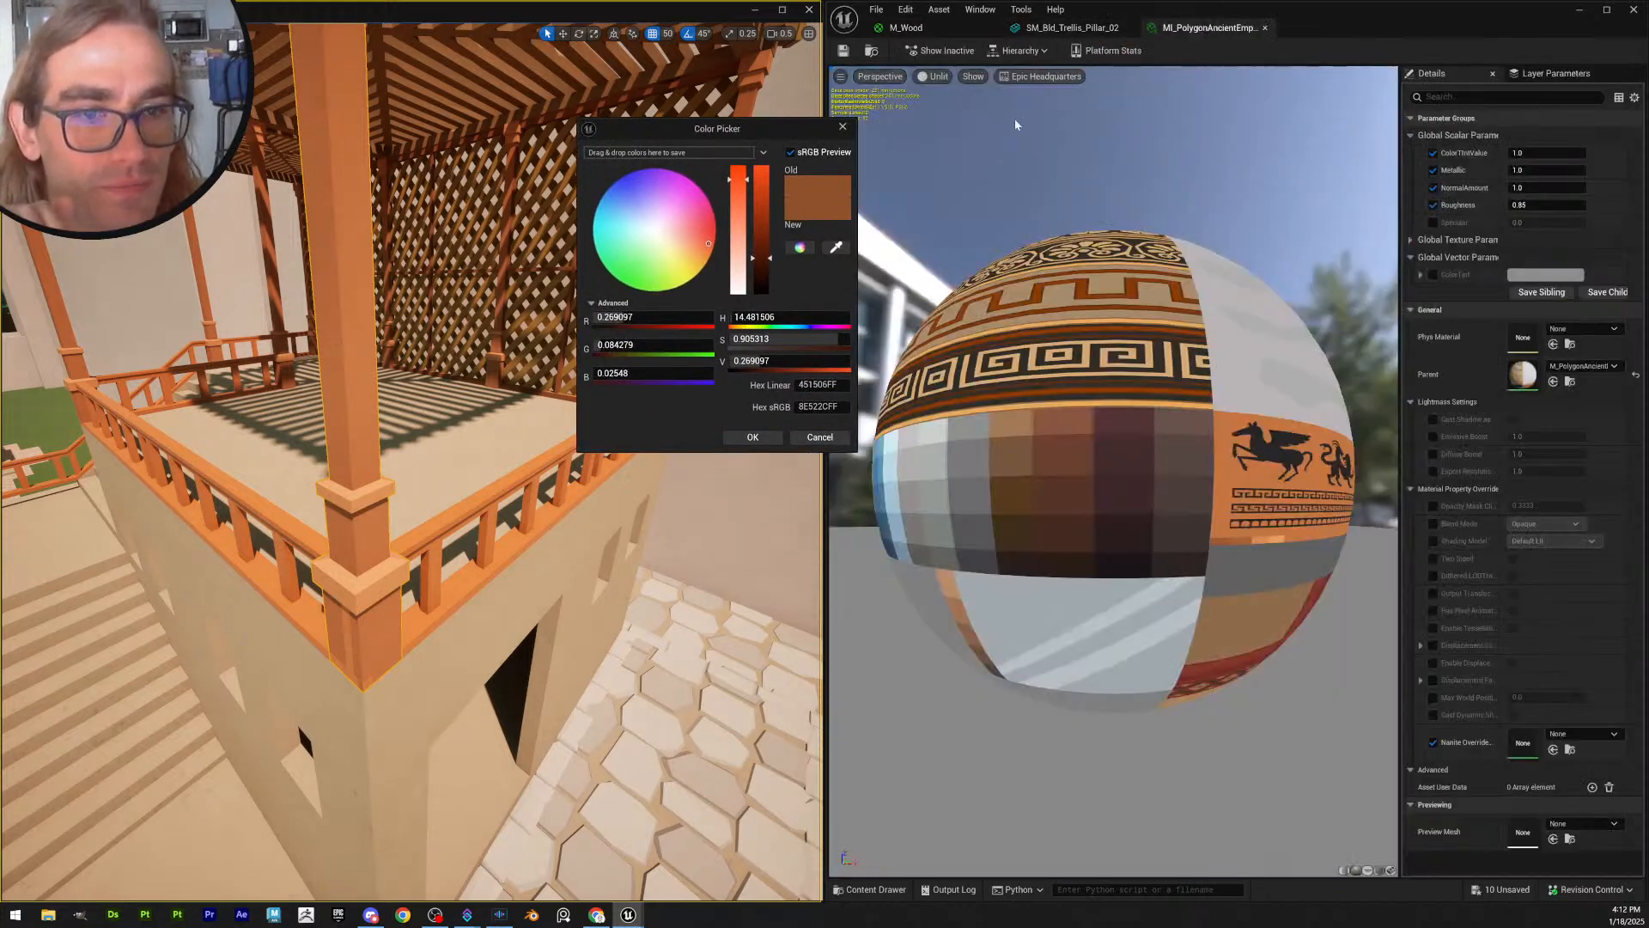
{"action": "left_click", "coordinate": [836, 247]}
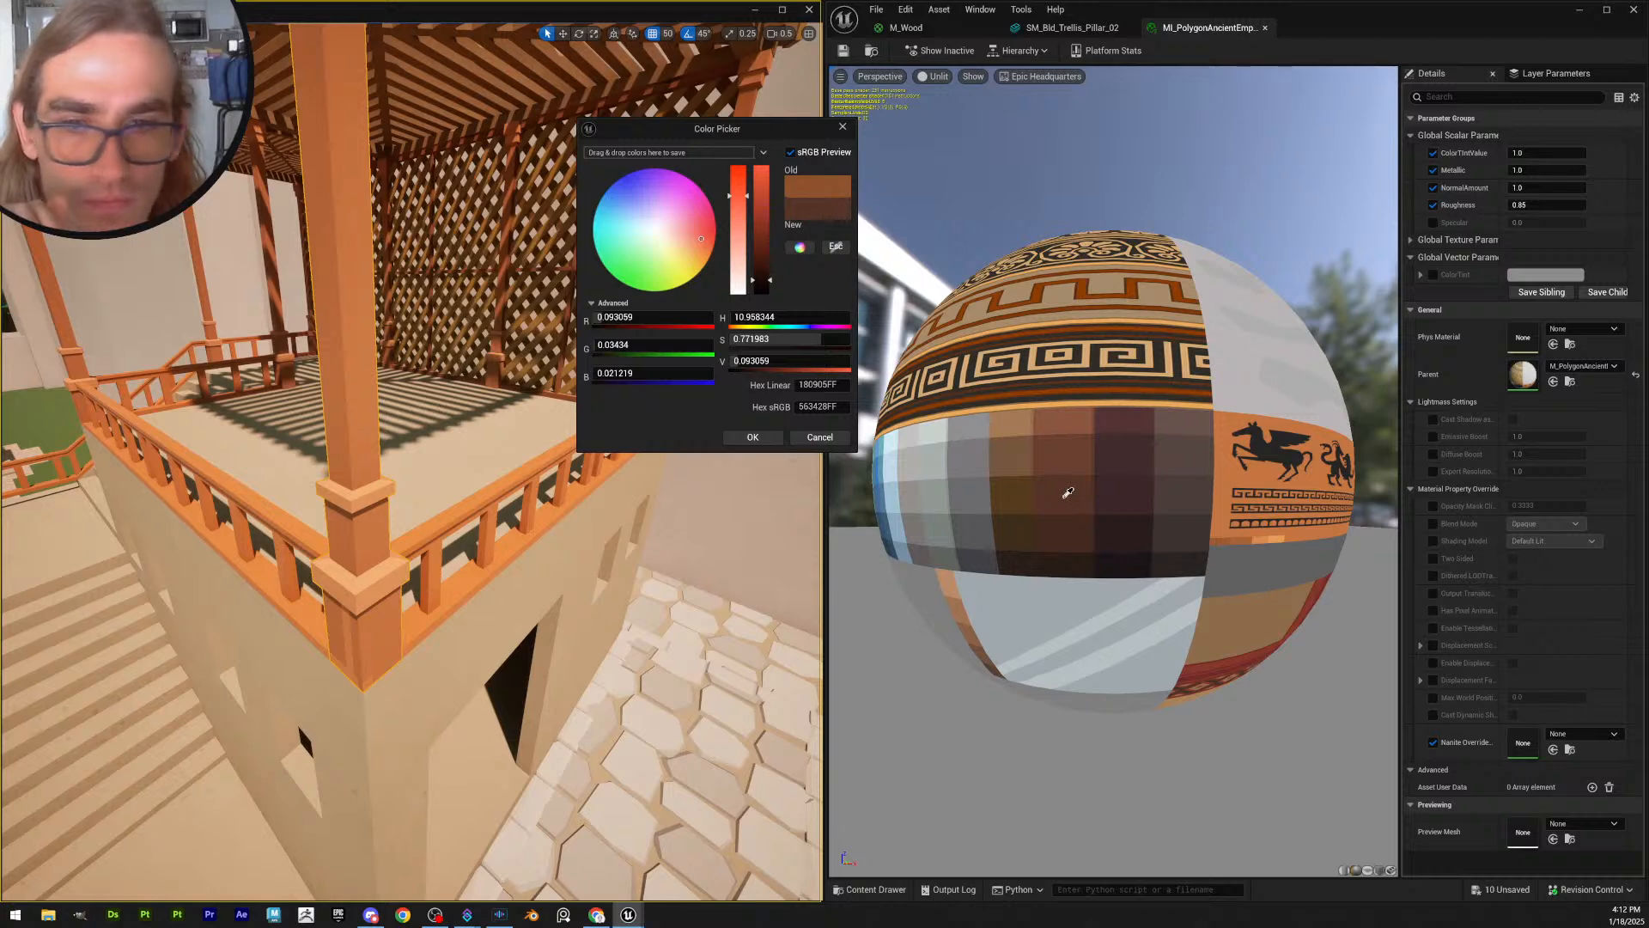
{"action": "left_click", "coordinate": [752, 437]}
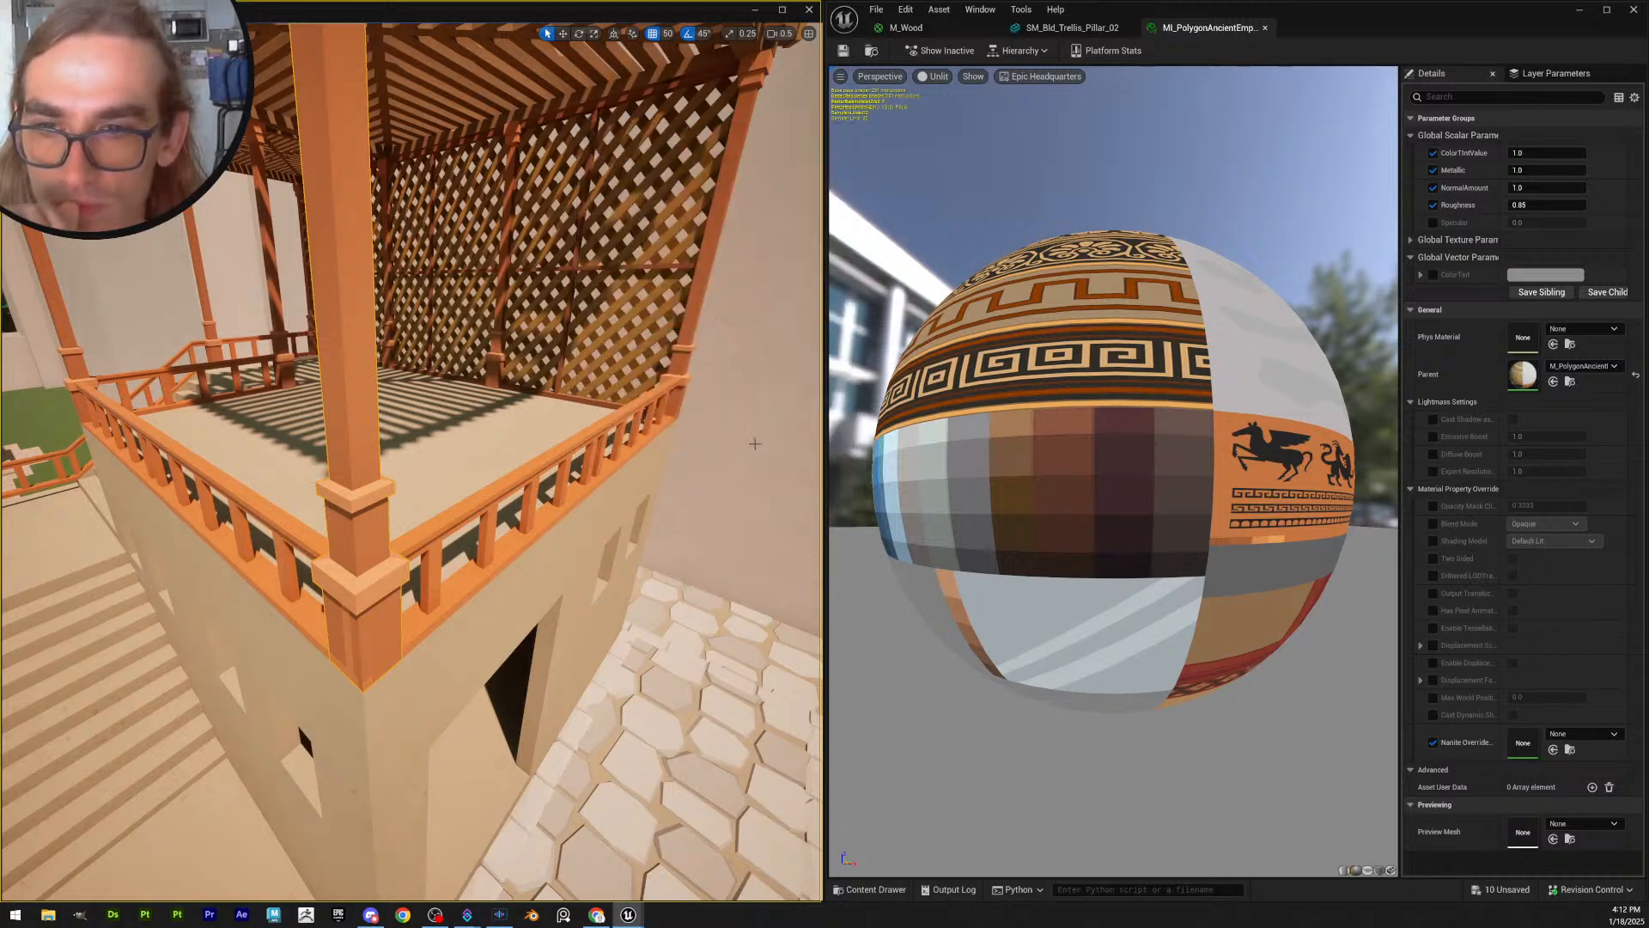
{"action": "left_click", "coordinate": [1074, 28]}
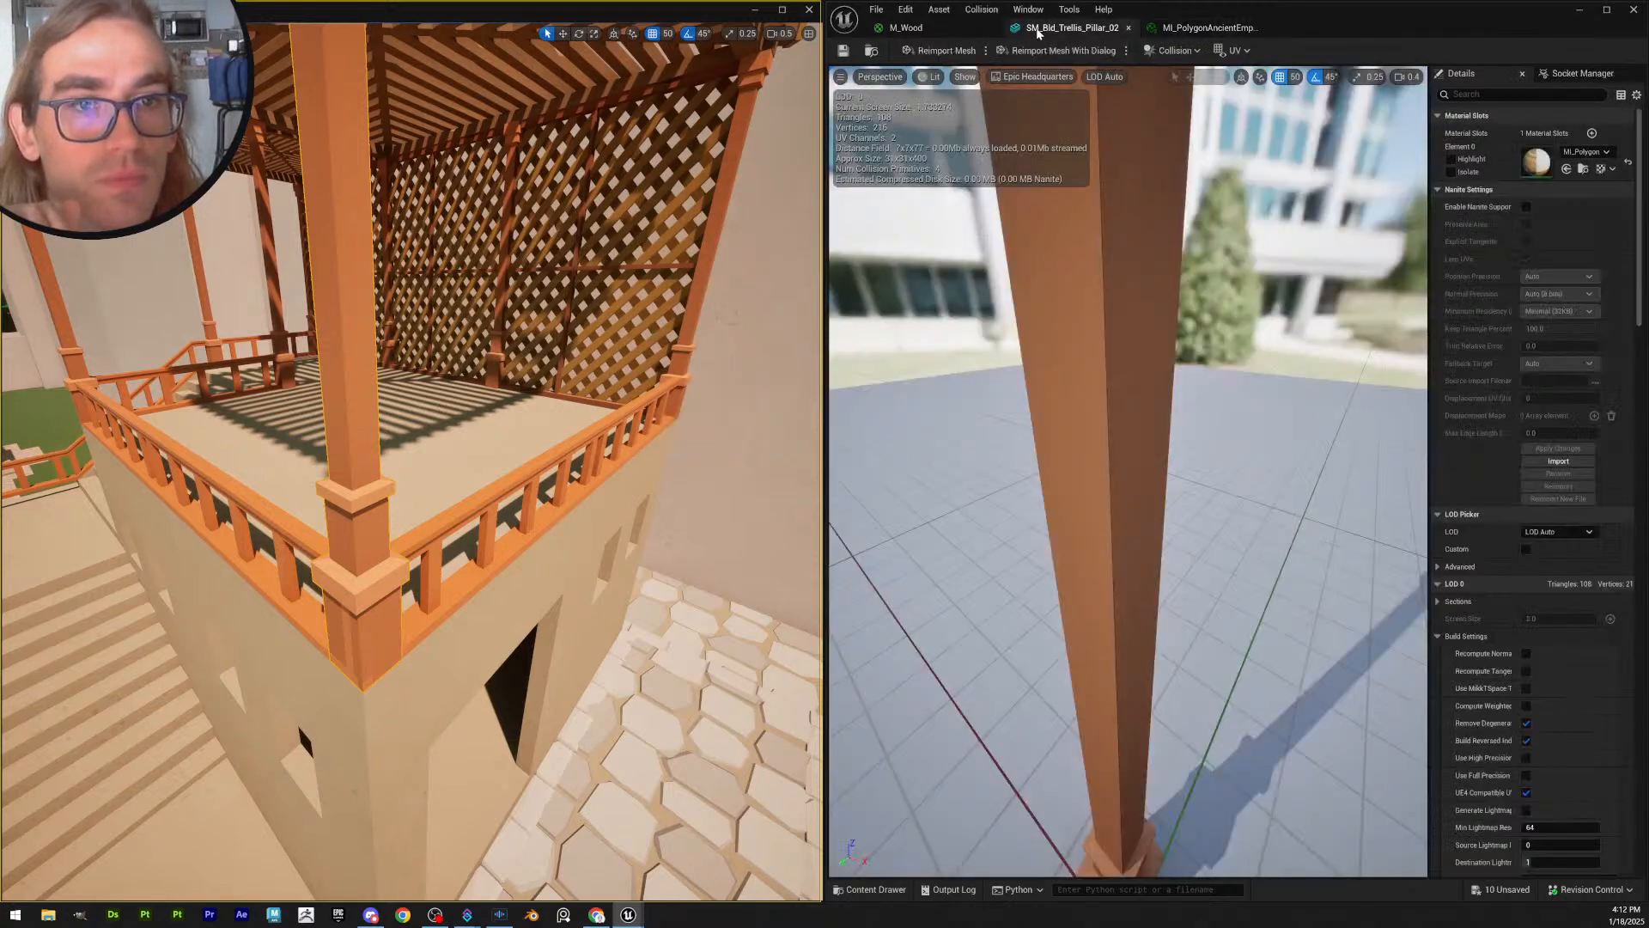
{"action": "left_click", "coordinate": [933, 26]}
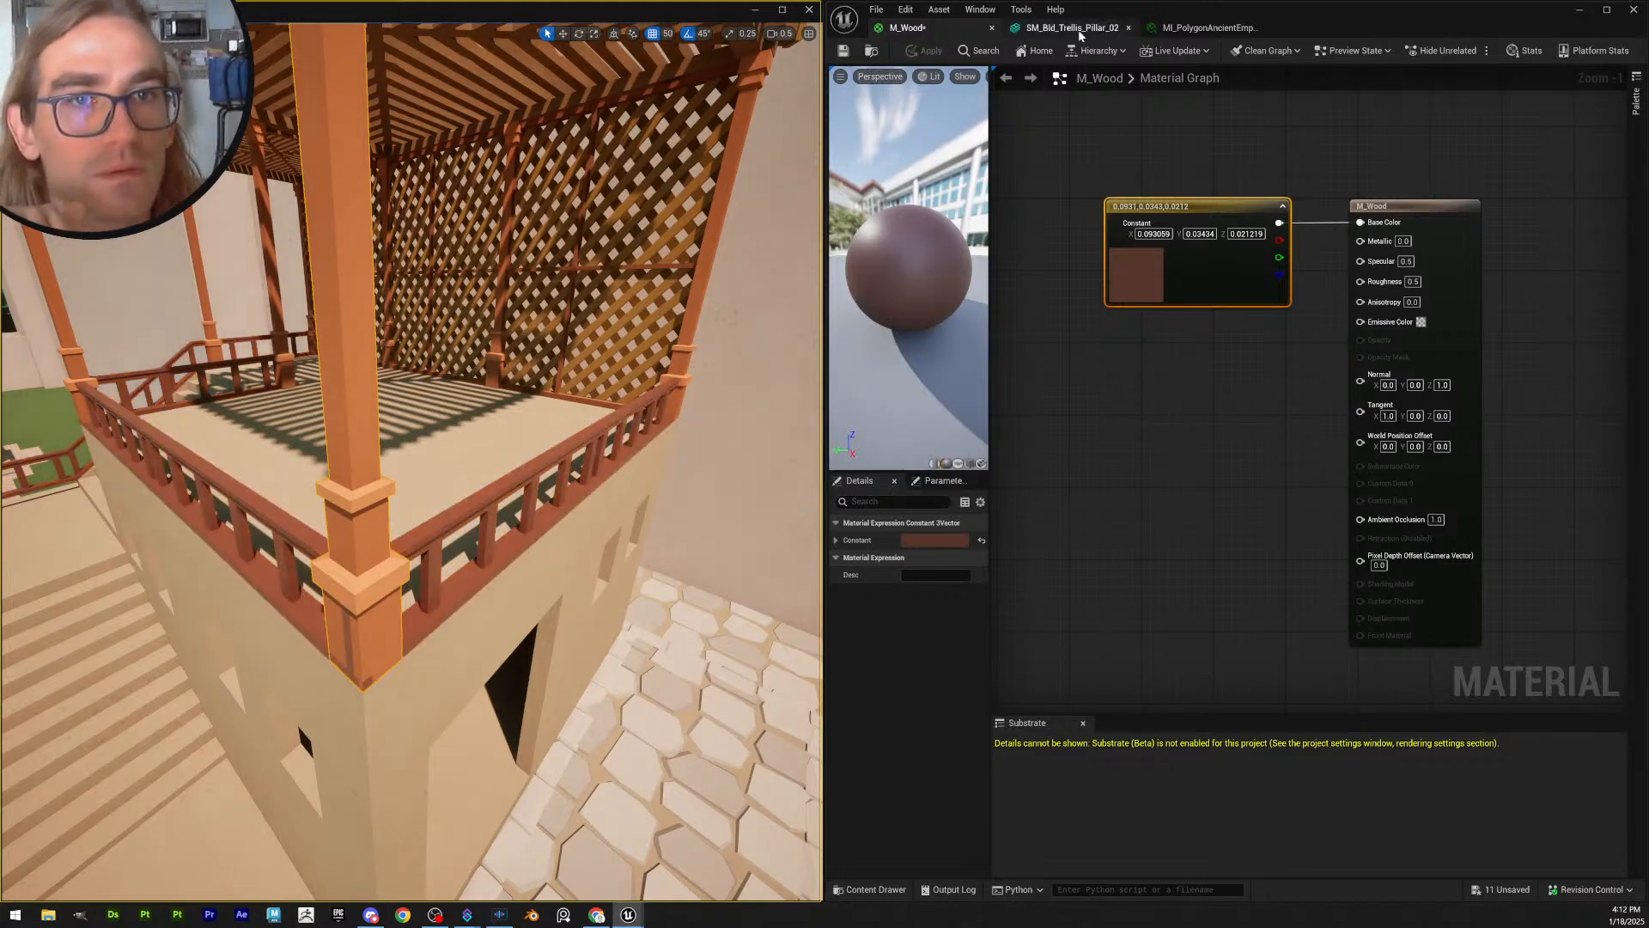
{"action": "left_click", "coordinate": [1203, 28]}
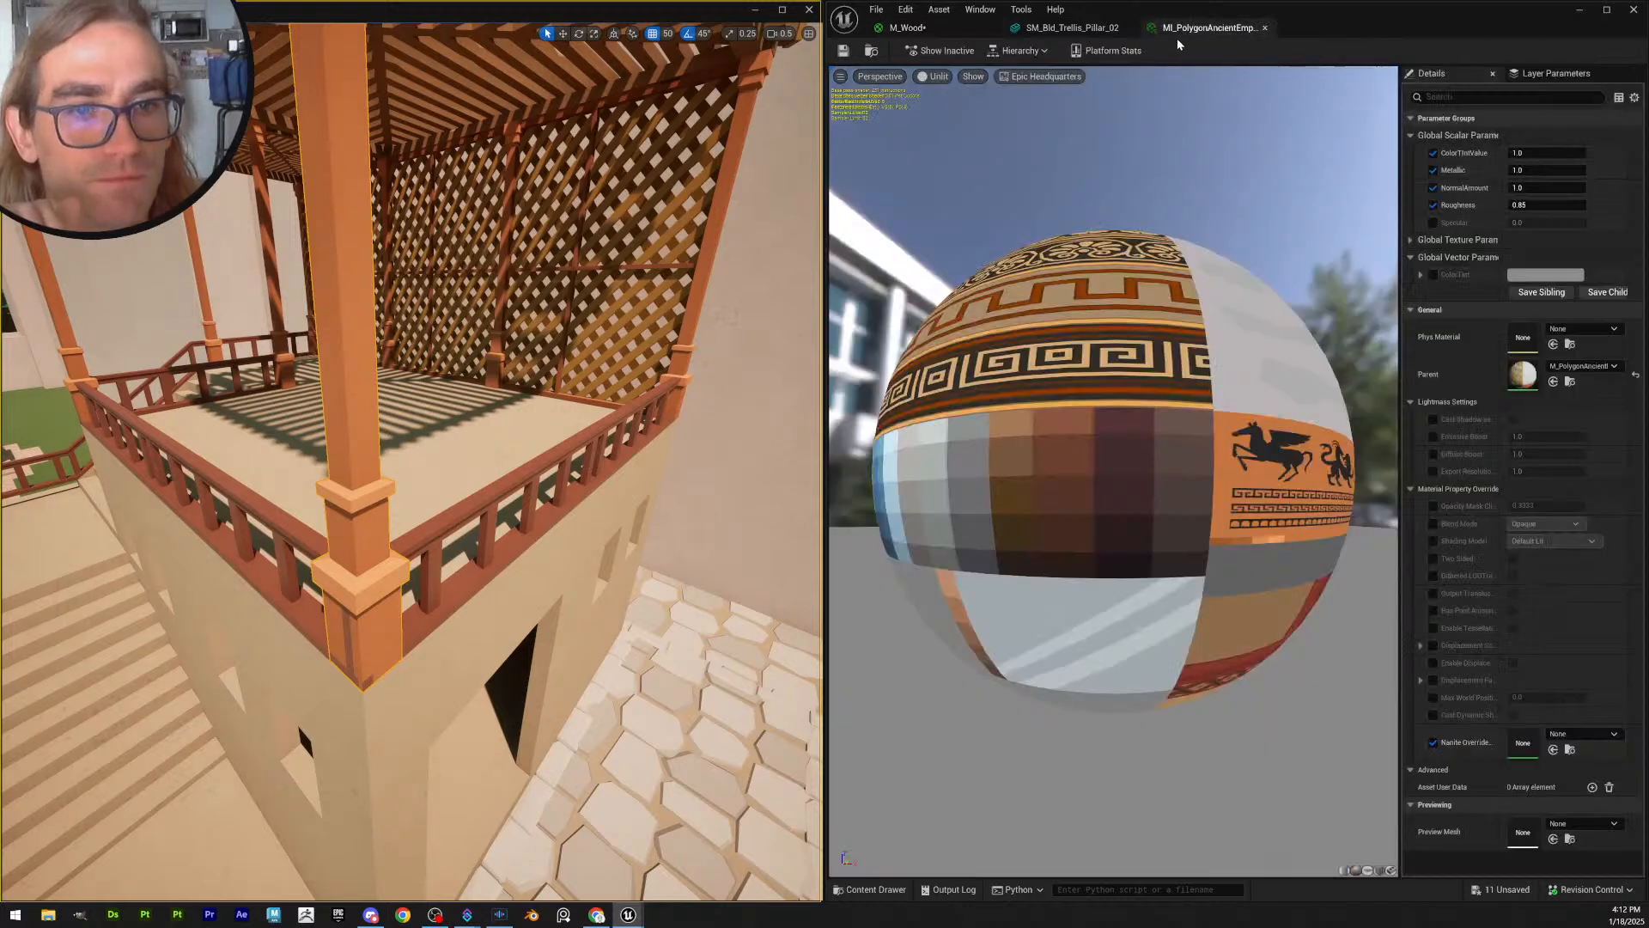
{"action": "left_click", "coordinate": [1065, 28]}
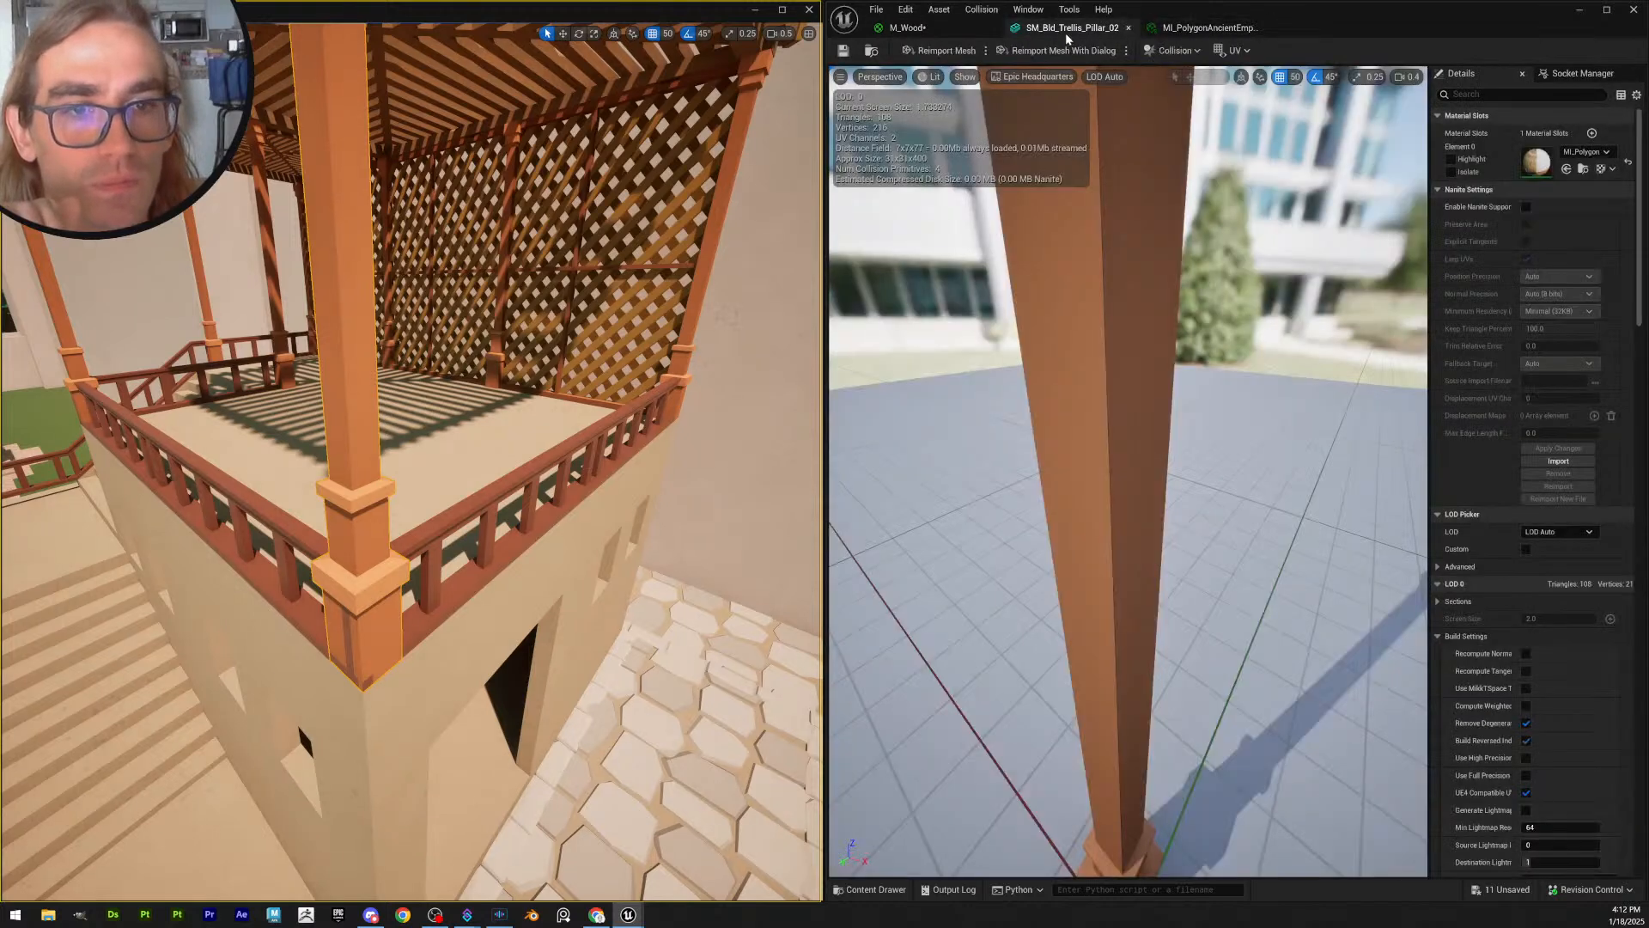
{"action": "left_click", "coordinate": [1194, 28]}
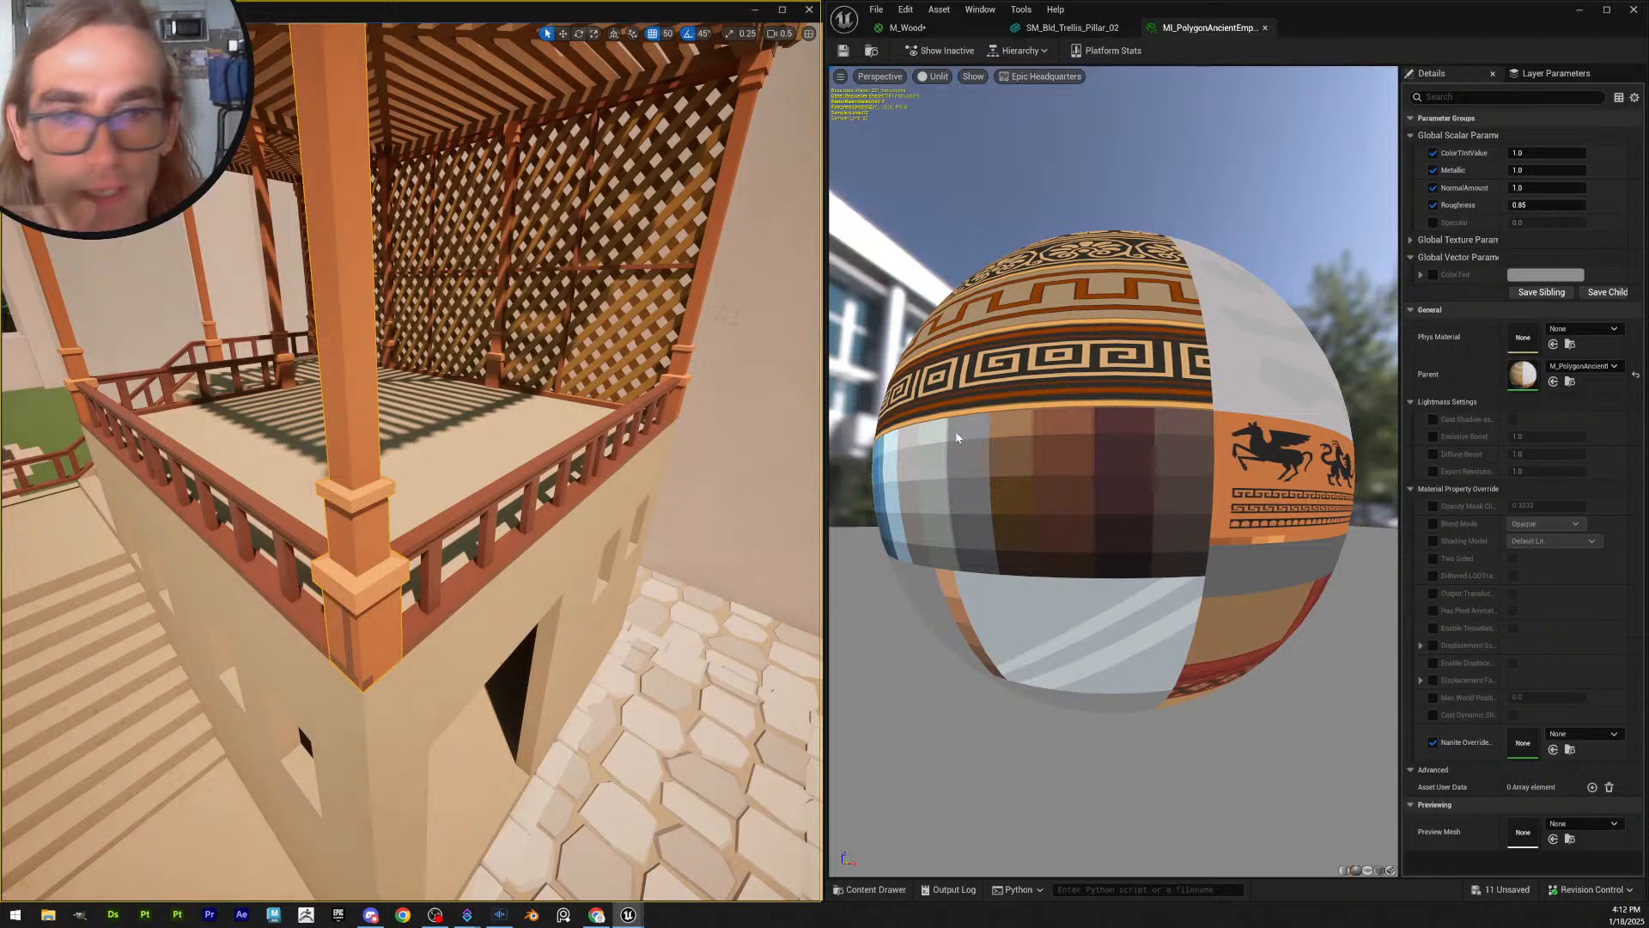
{"action": "left_click", "coordinate": [936, 26]}
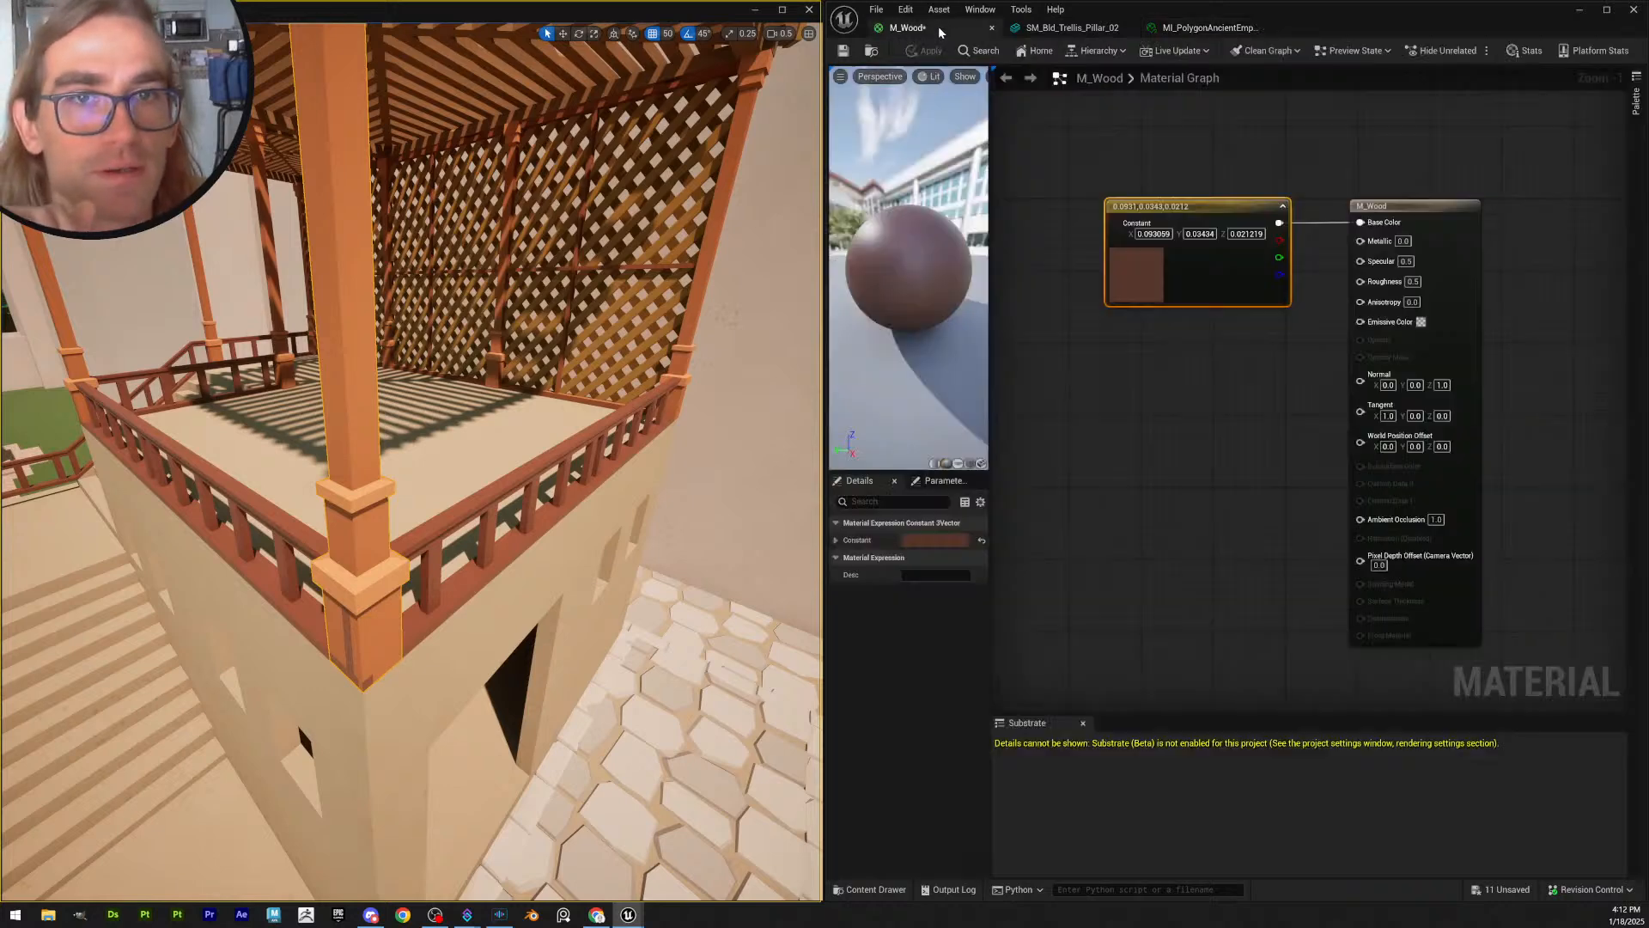
{"action": "double_click", "coordinate": [1144, 264]}
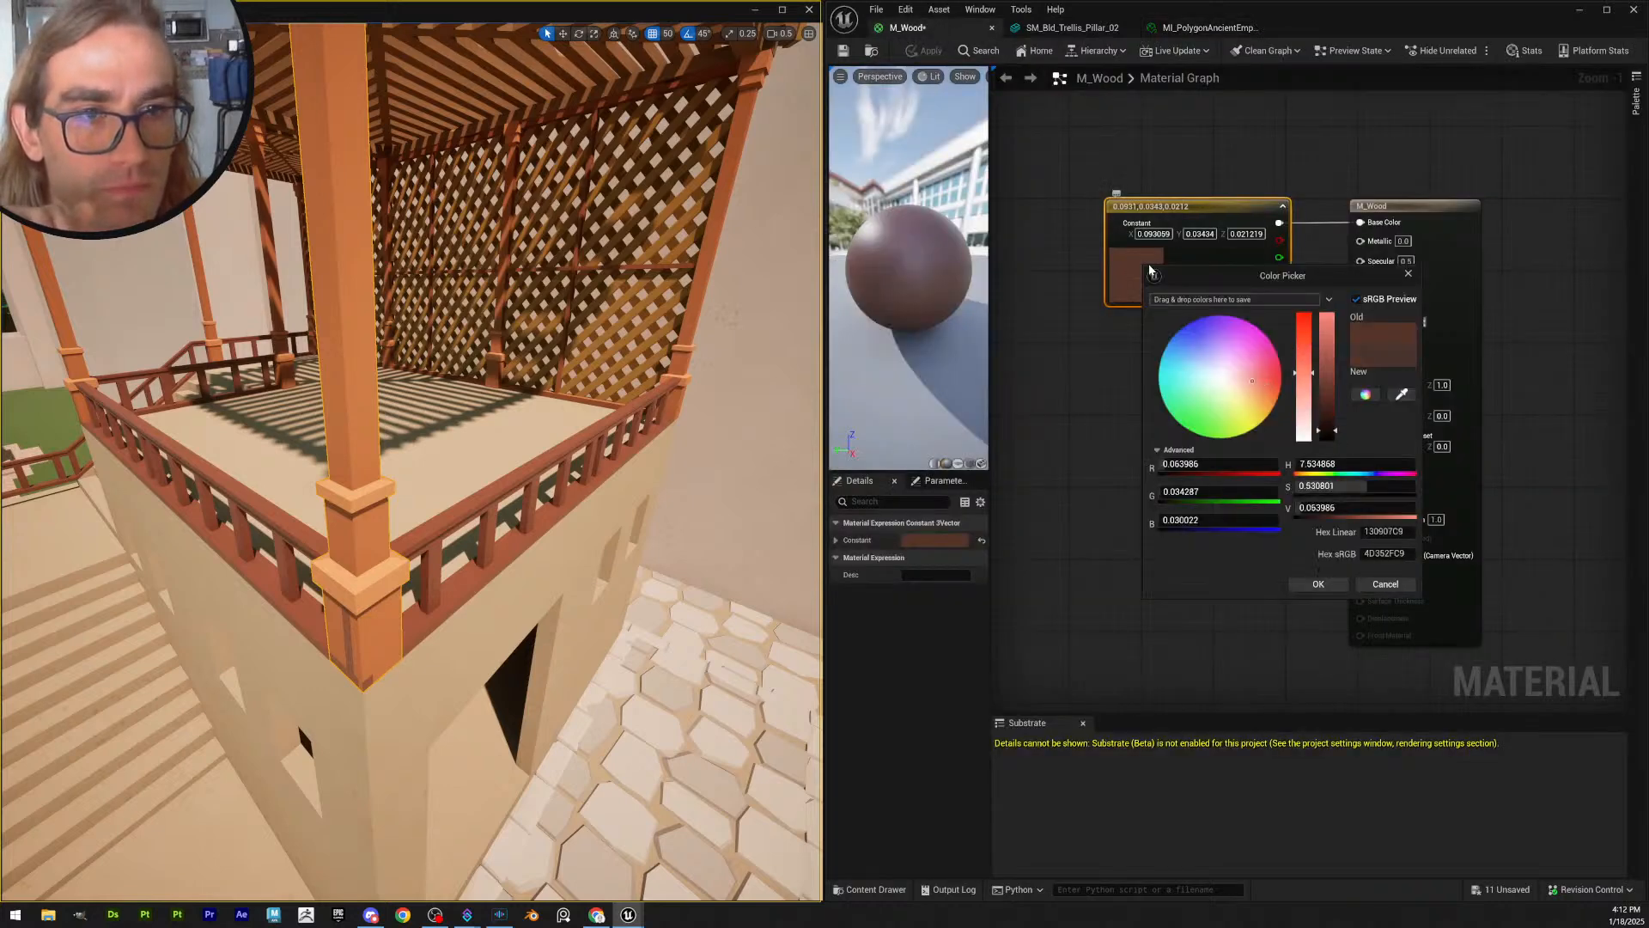
{"action": "left_click", "coordinate": [1402, 393]}
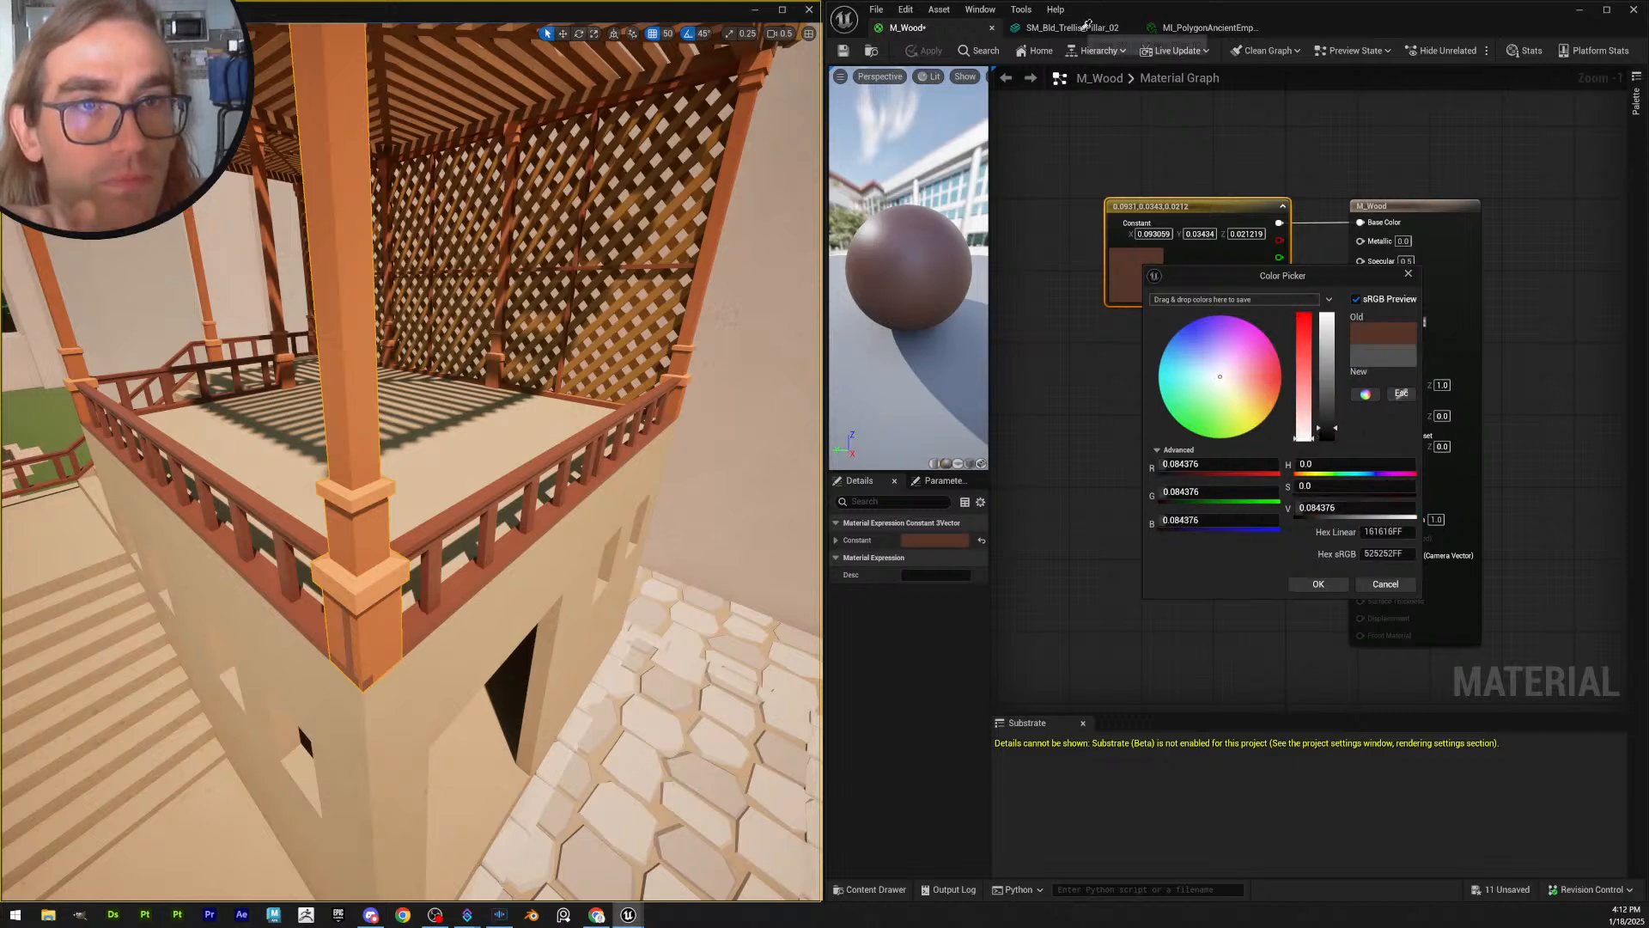
{"action": "left_click", "coordinate": [1081, 24]}
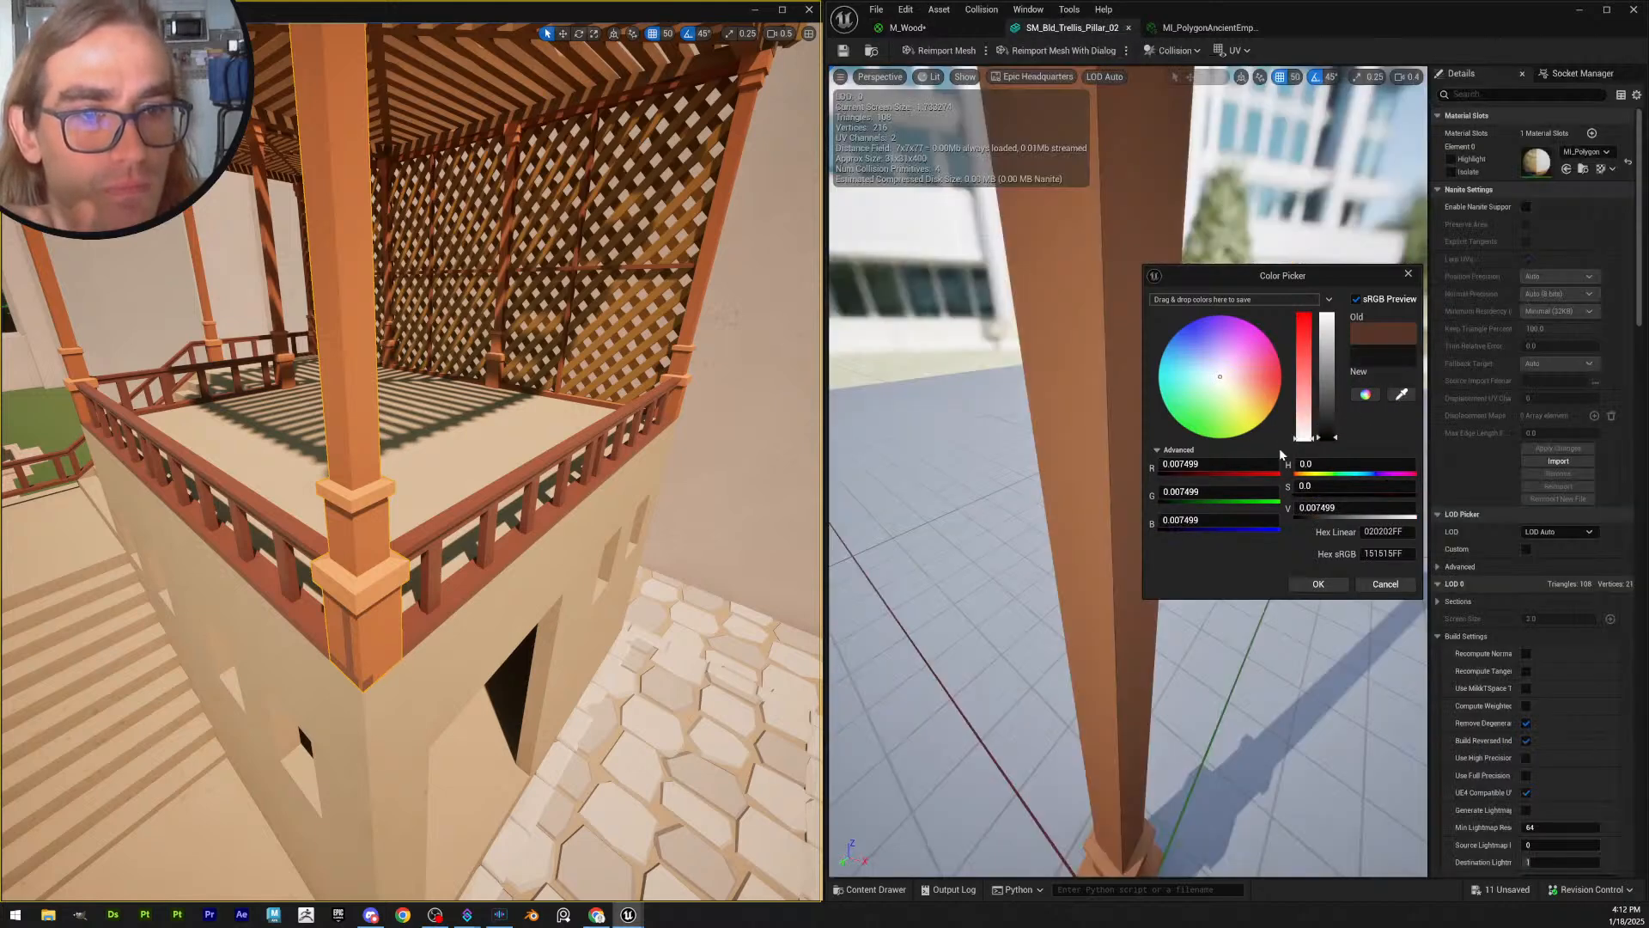
{"action": "left_click", "coordinate": [1384, 584]}
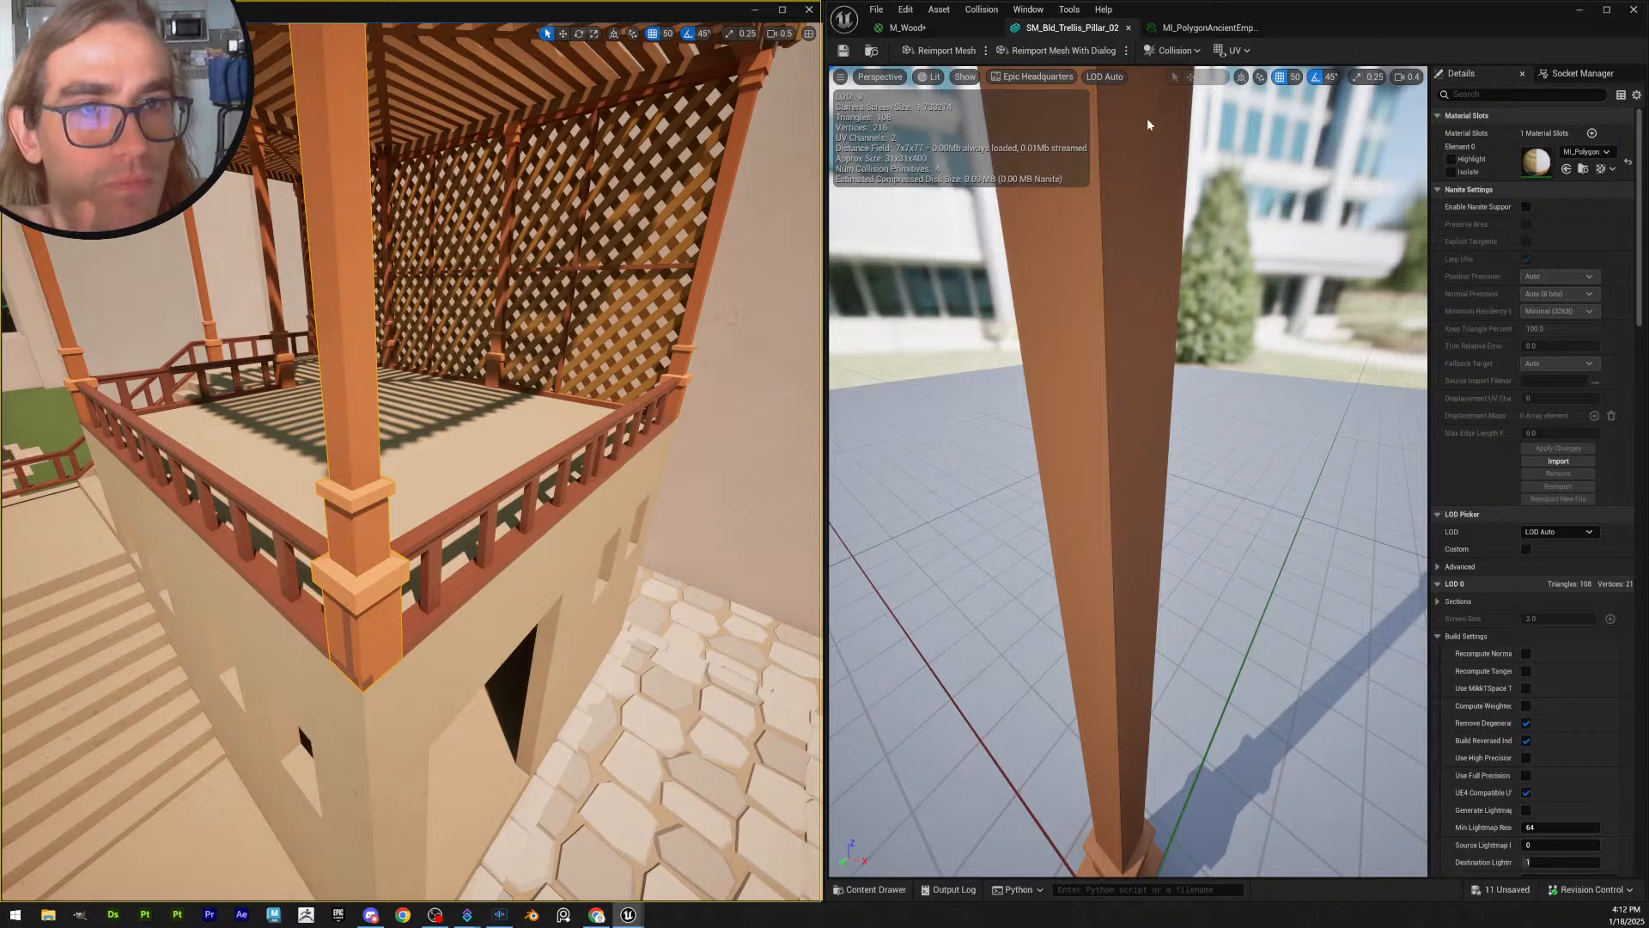
- Close the trellis pillar's mesh editor and undock its material instance into a floating, widened window beside the M_Wood graph
{"action": "key", "text": "f"}
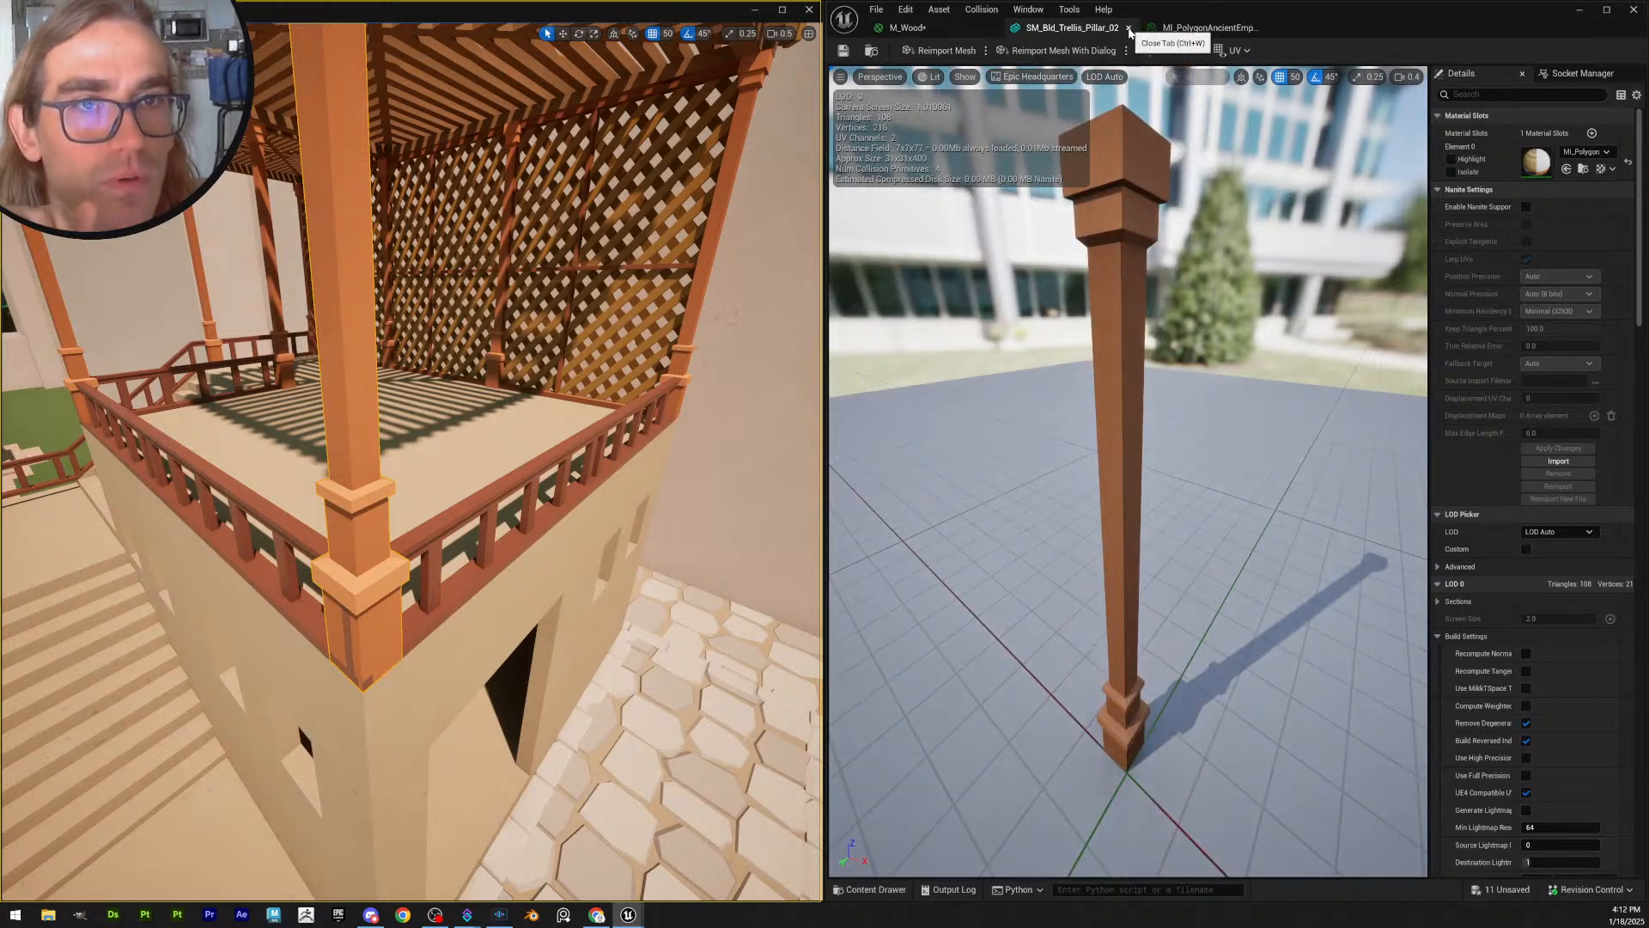
{"action": "left_click", "coordinate": [1126, 29]}
{"action": "left_click_drag", "start_coordinate": [1077, 35], "coordinate": [547, 126]}
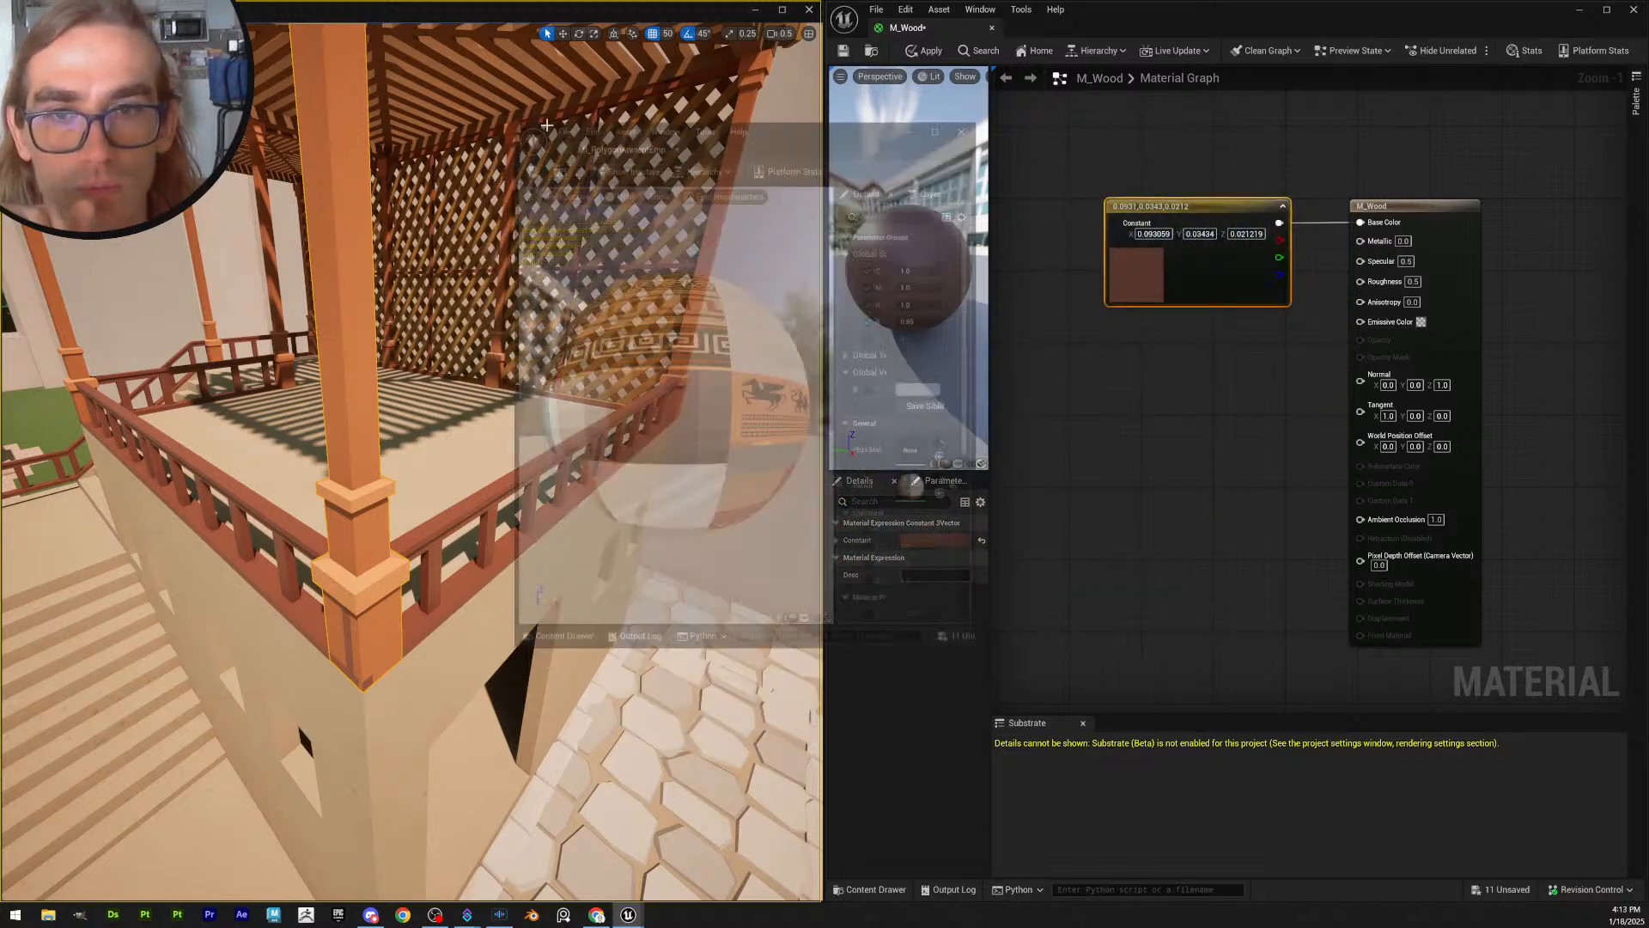
{"action": "left_click_drag", "start_coordinate": [790, 139], "coordinate": [757, 87]}
{"action": "scroll", "coordinate": [817, 424], "scroll_direction": "down", "scroll_amount": 2}
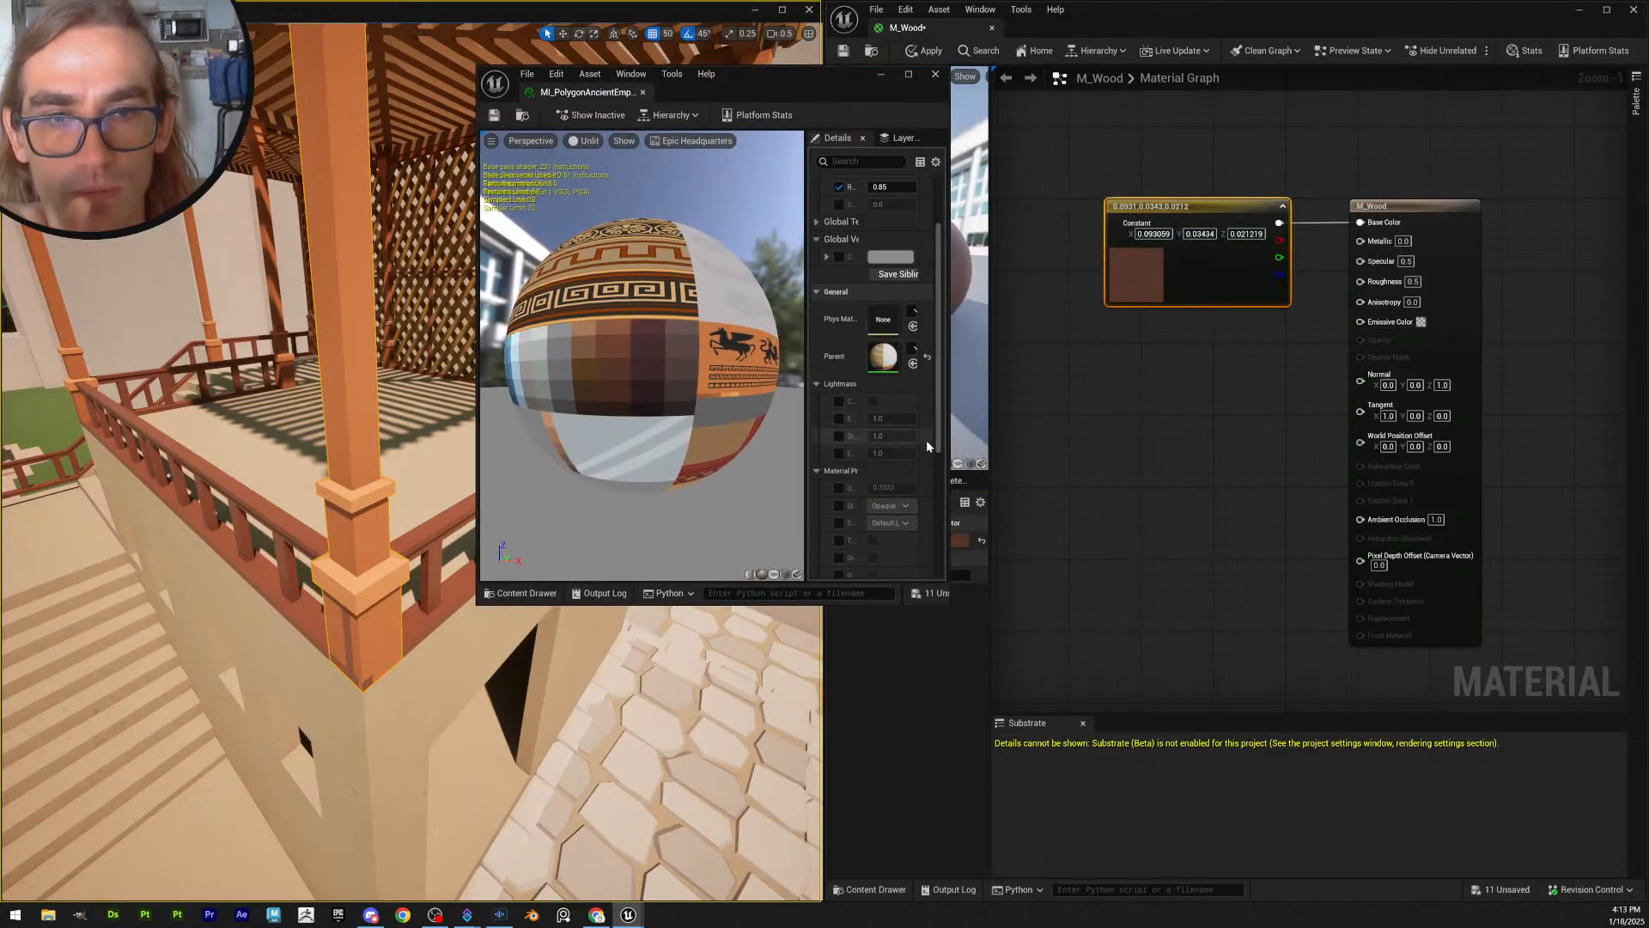
{"action": "left_click_drag", "start_coordinate": [948, 429], "coordinate": [1051, 425]}
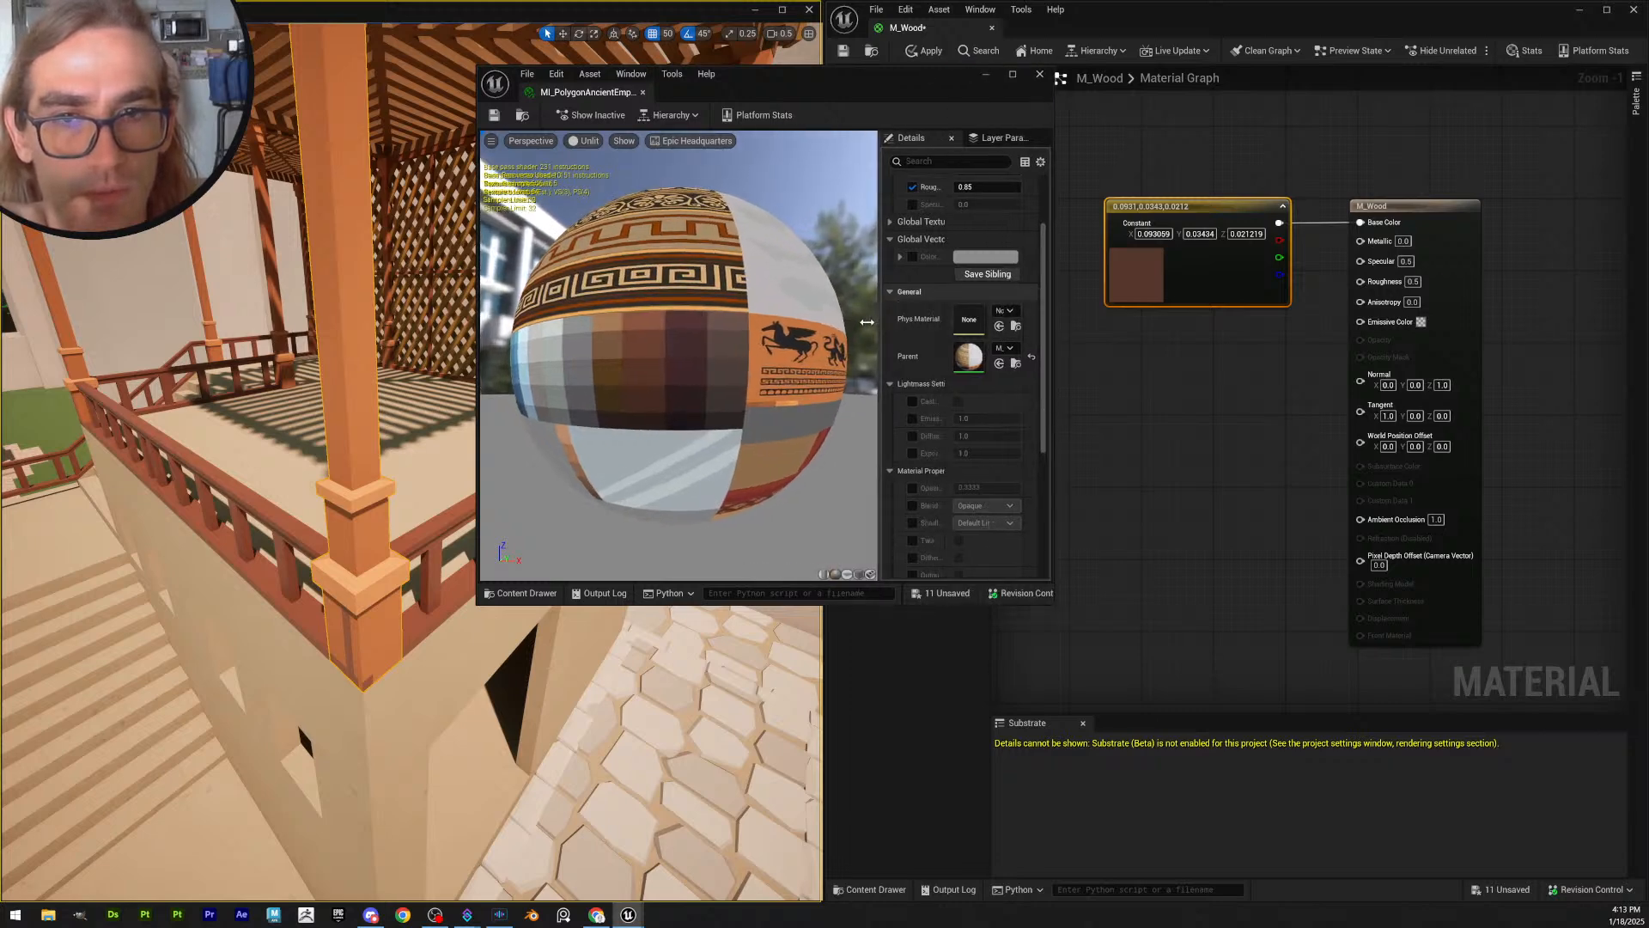
- Set M_Wood's constant colour to the light brown (0.352, 0.168, 0.0865) sampled from the palette sphere's lower edge, and apply it
{"action": "left_click", "coordinate": [1138, 275]}
{"action": "double_click", "coordinate": [1138, 274]}
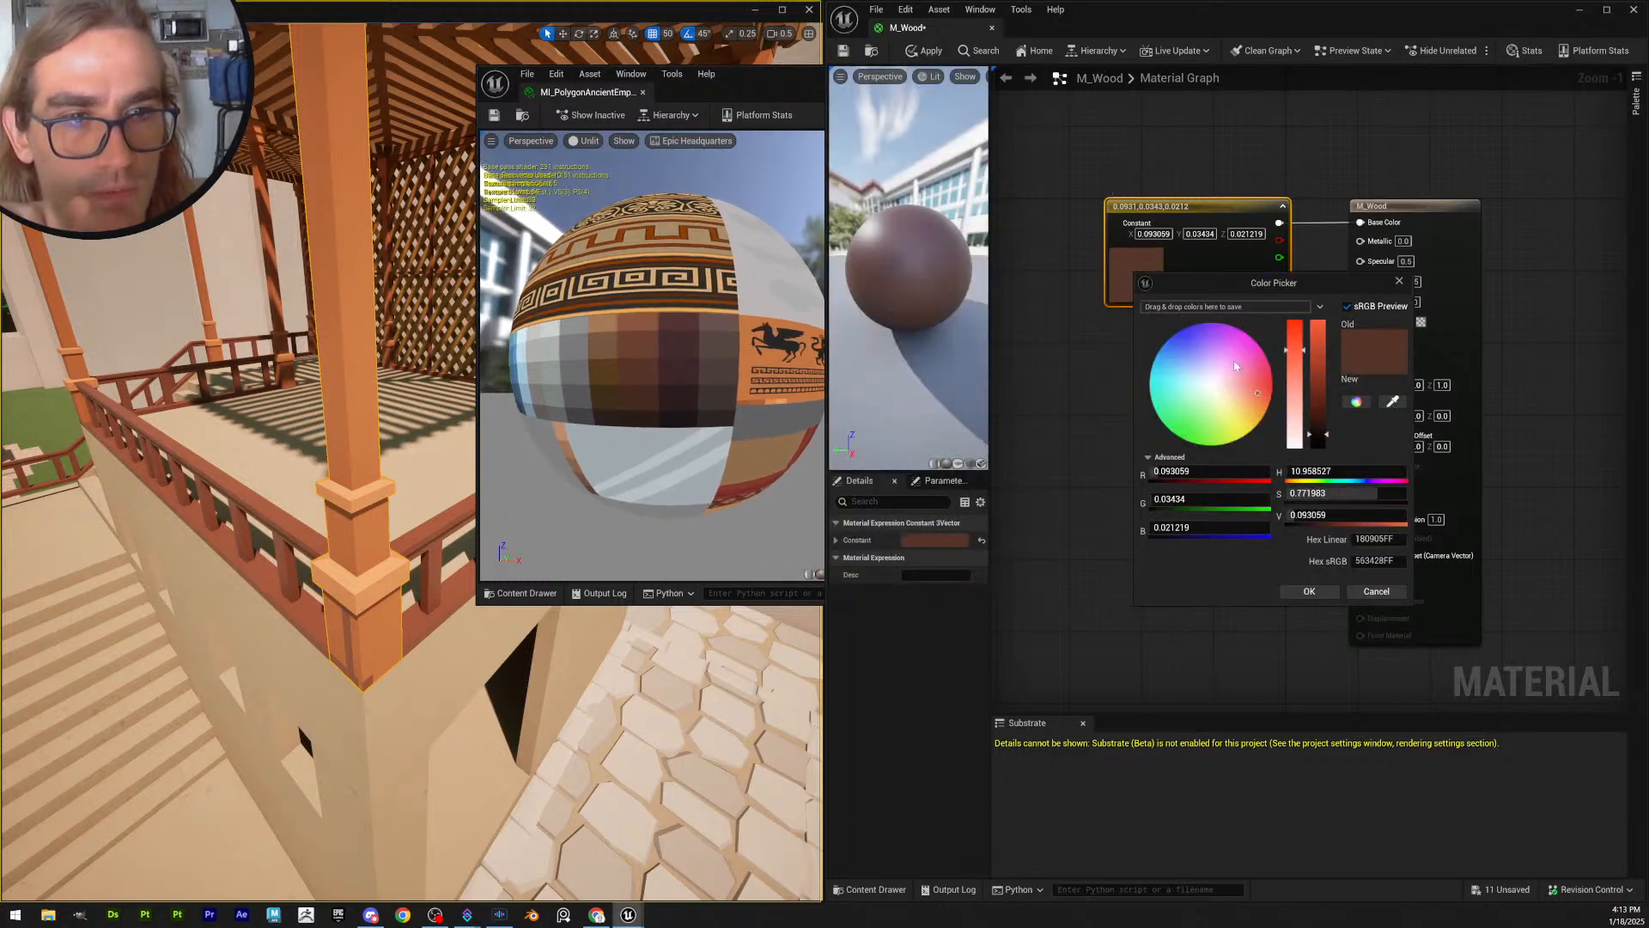
{"action": "left_click", "coordinate": [1392, 401]}
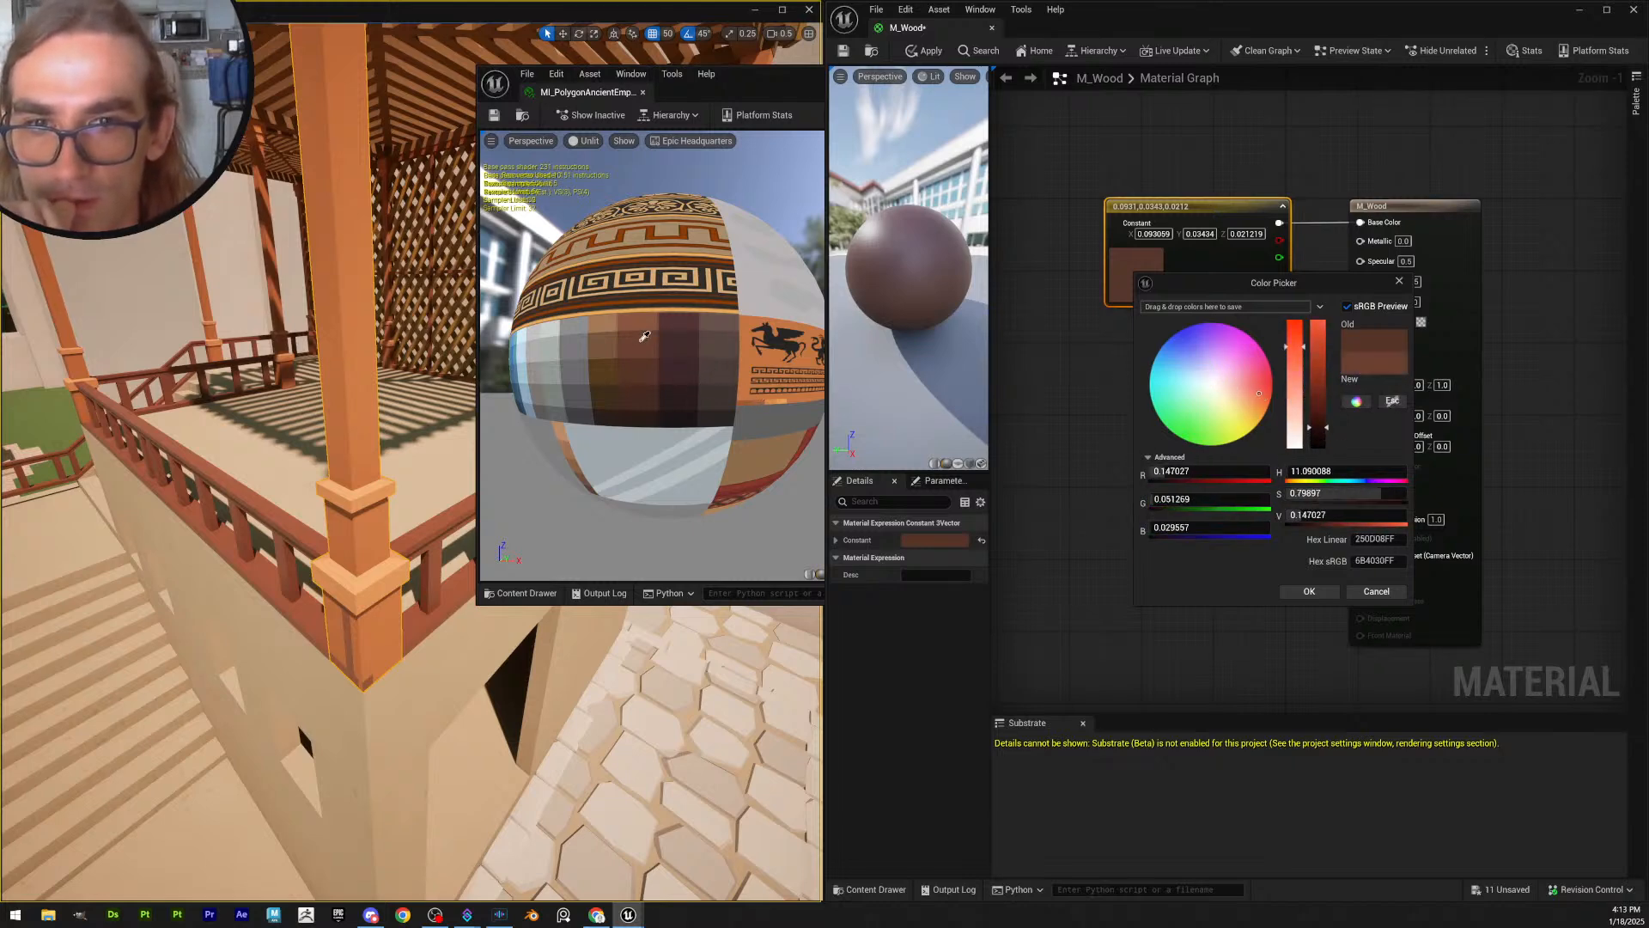
{"action": "left_click", "coordinate": [571, 445]}
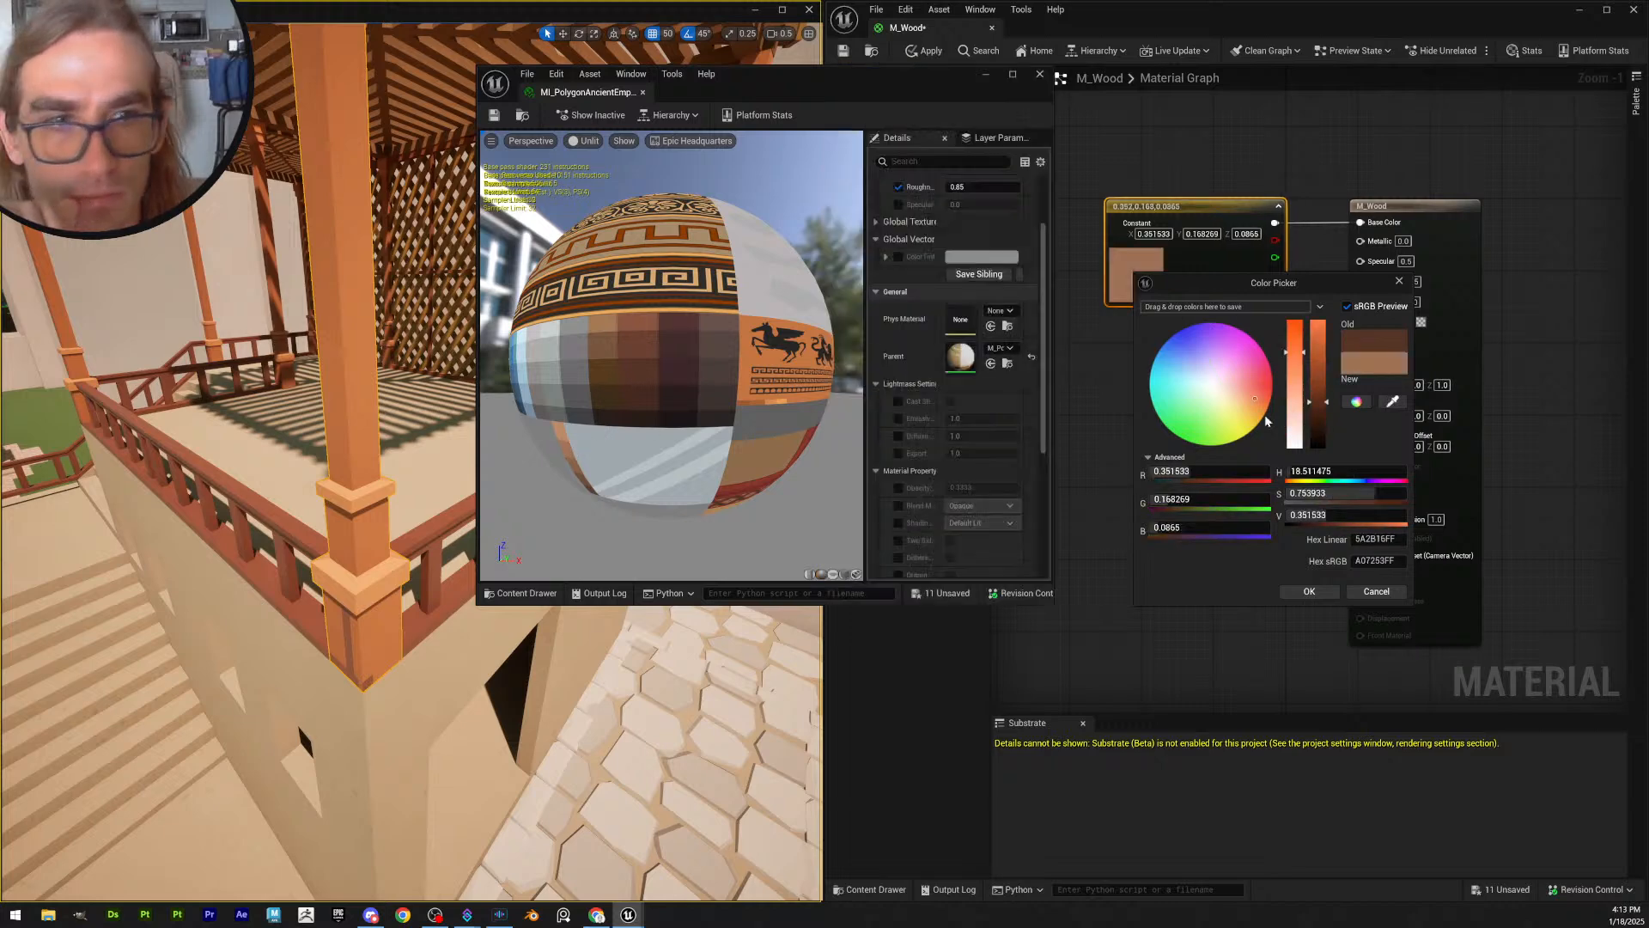
{"action": "left_click", "coordinate": [1330, 592]}
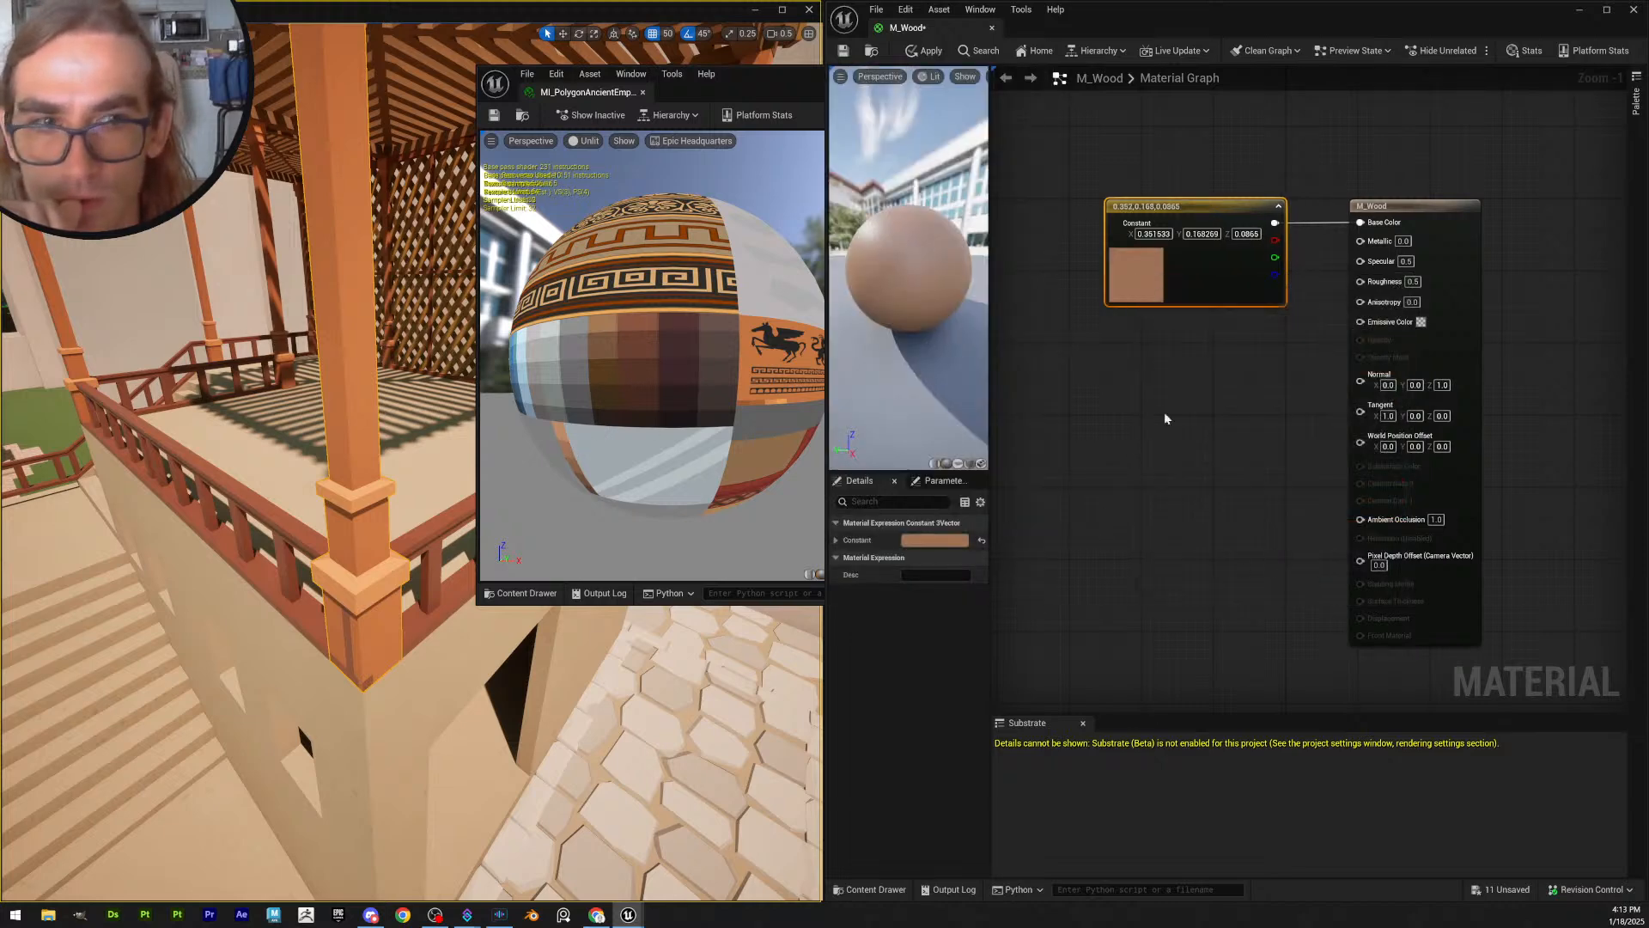
{"action": "left_click", "coordinate": [917, 54]}
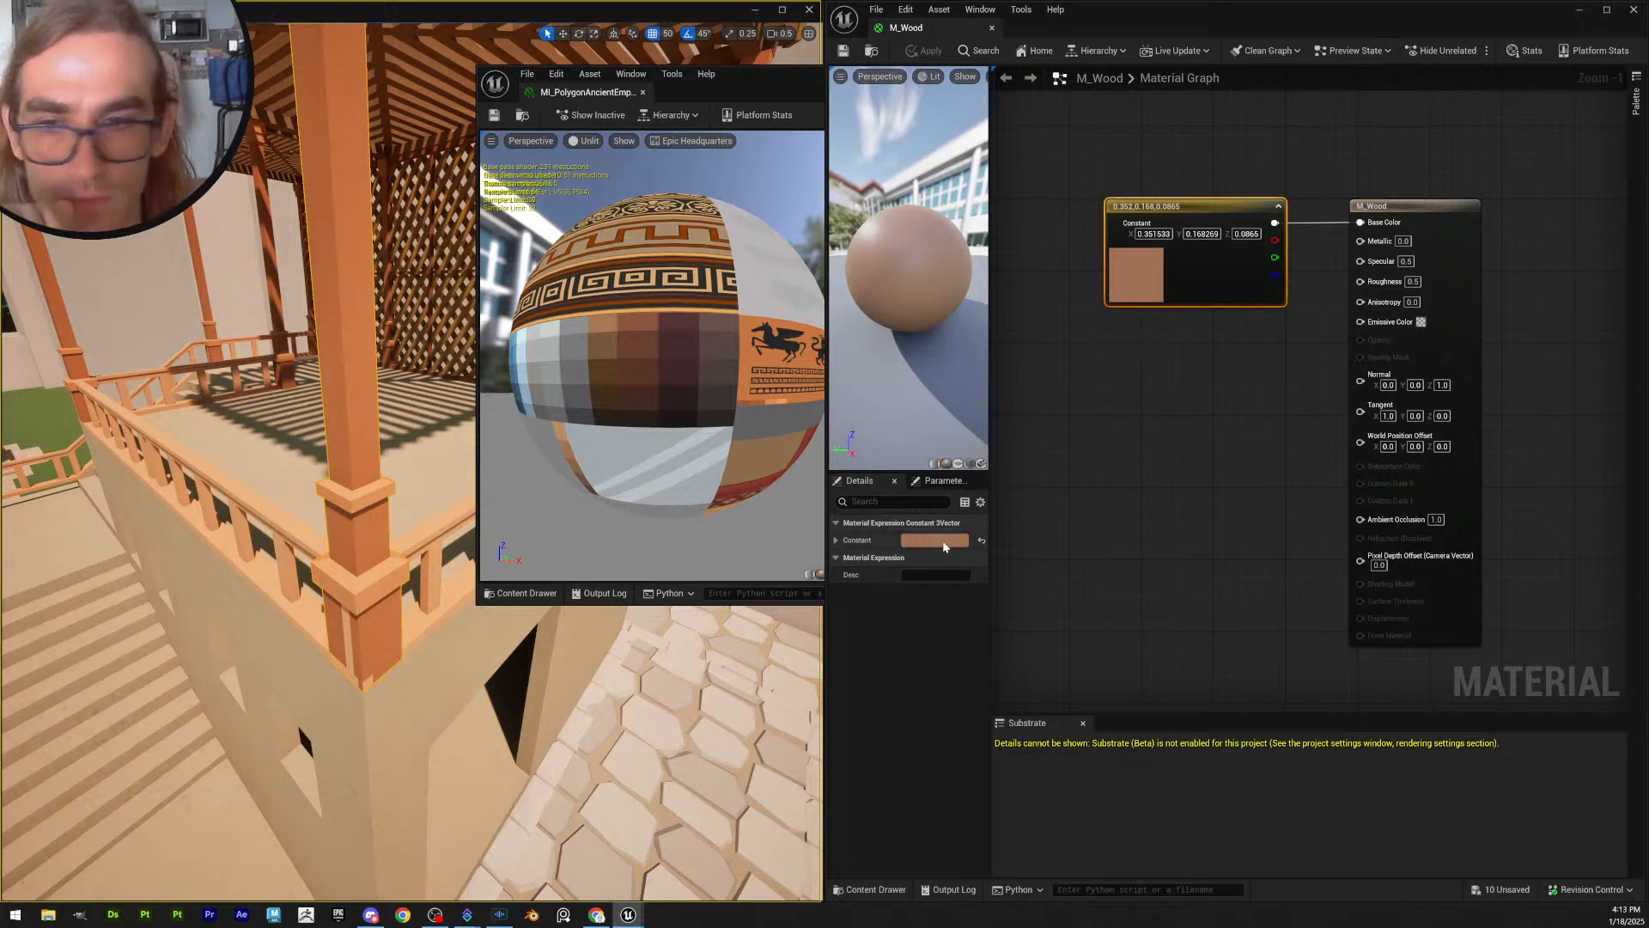
- Resample the same light brown (0.352, 0.168, 0.0865) from the sphere into M_Wood's constant, and save the material
{"action": "double_click", "coordinate": [1146, 280]}
{"action": "left_click", "coordinate": [1408, 413]}
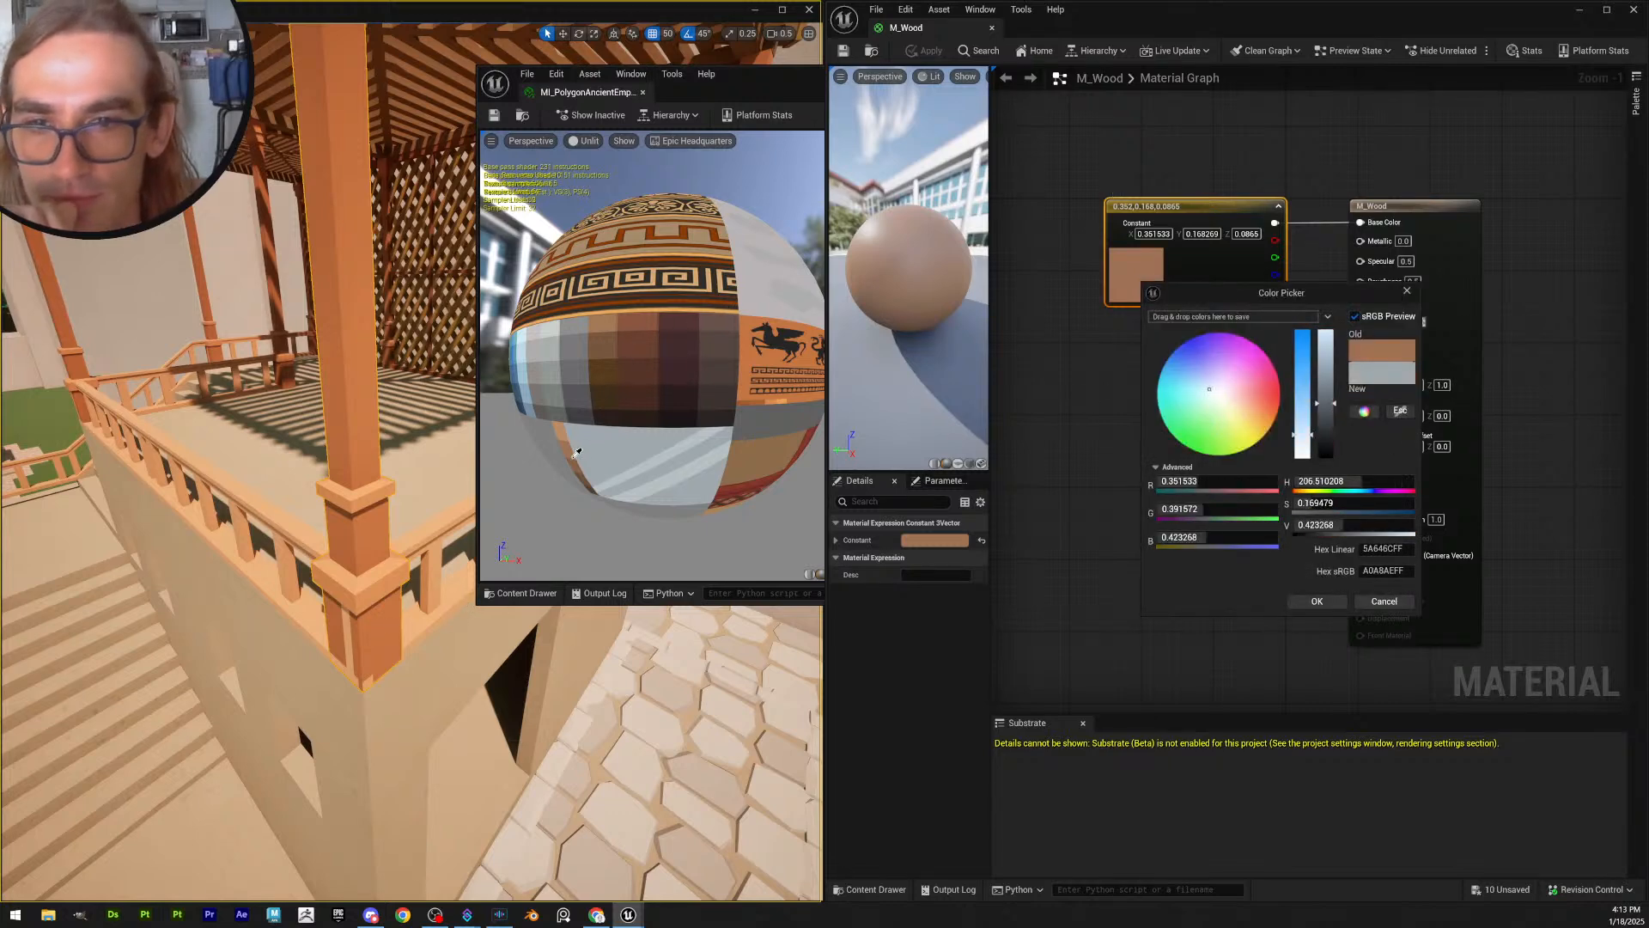
{"action": "key", "text": "Escape"}
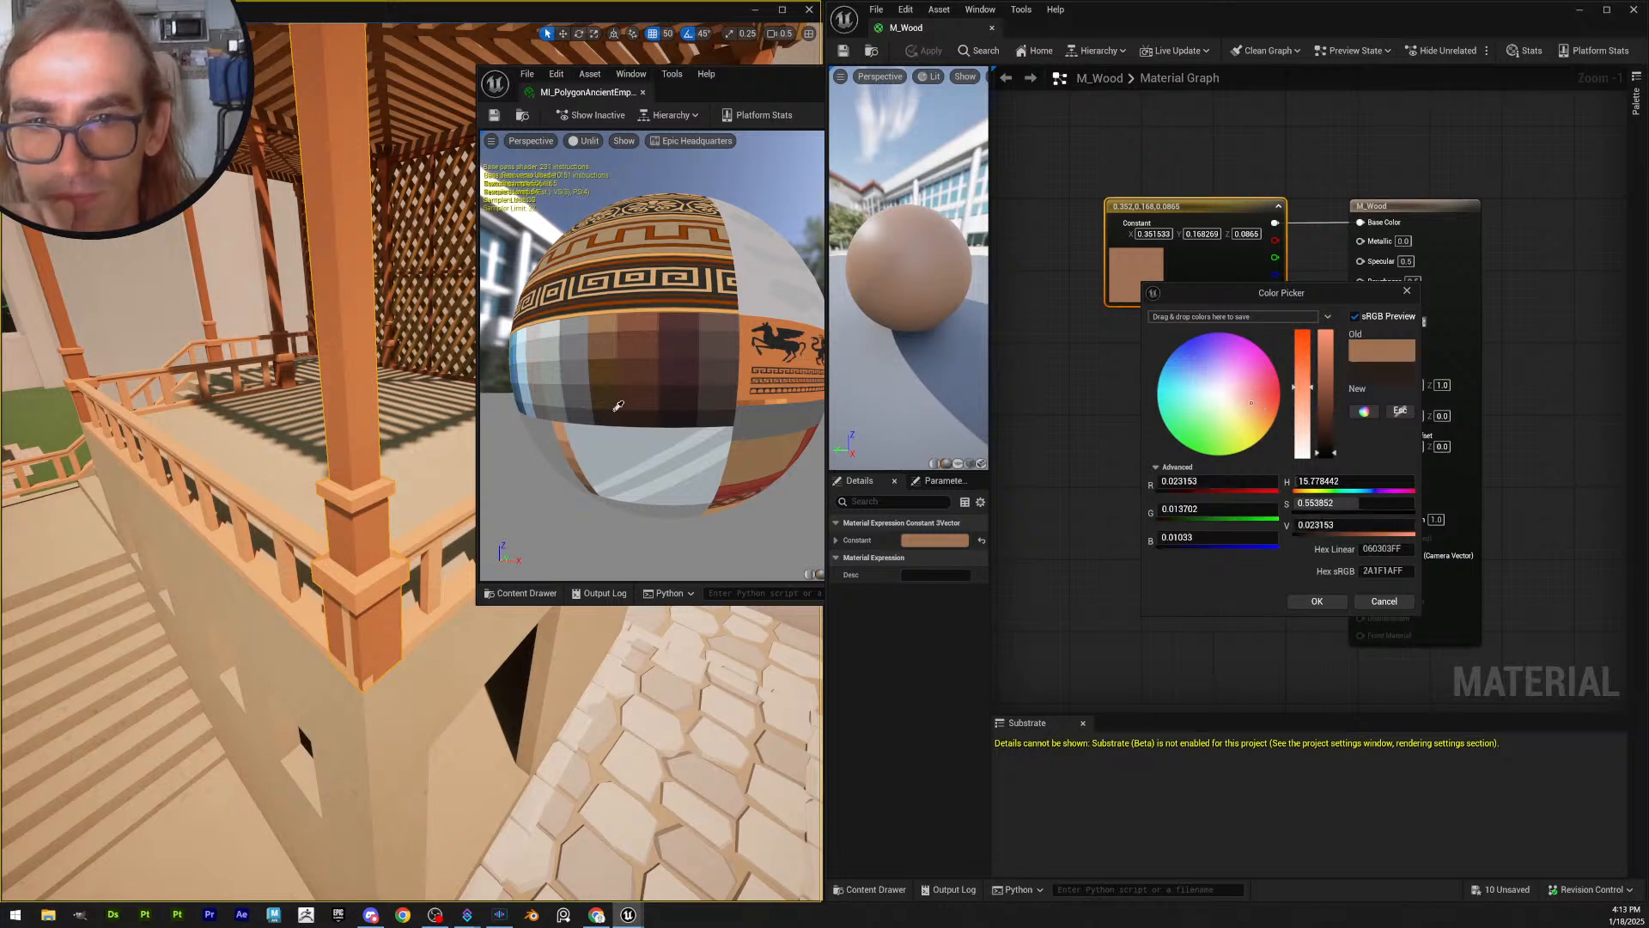
{"action": "left_click", "coordinate": [567, 448]}
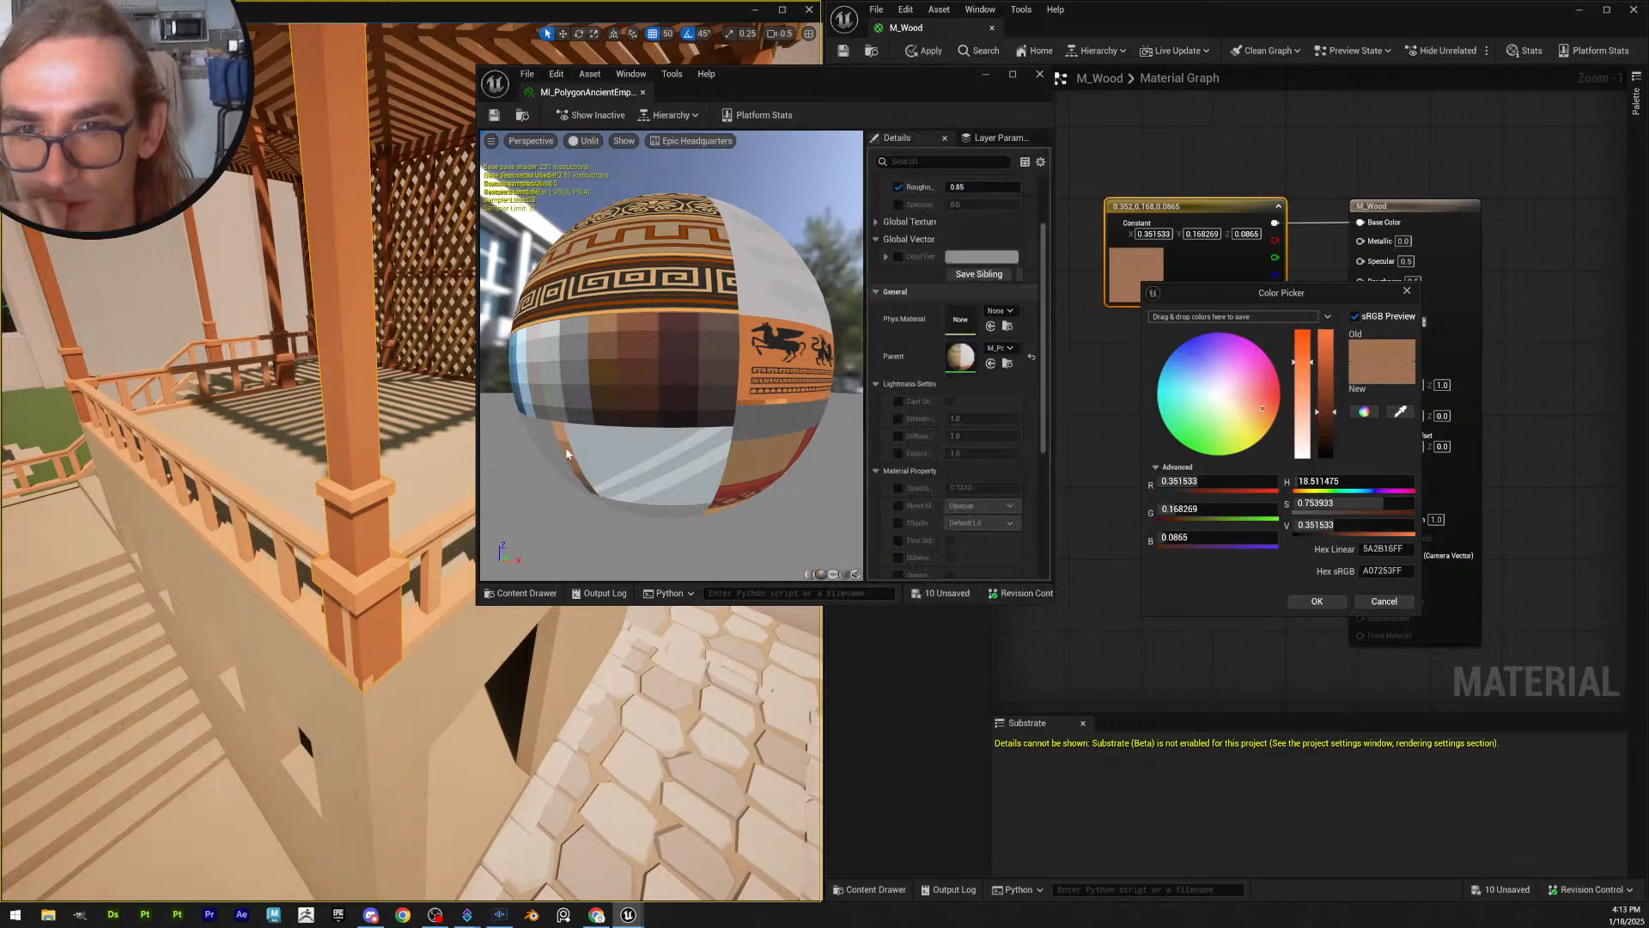
{"action": "left_click", "coordinate": [495, 115]}
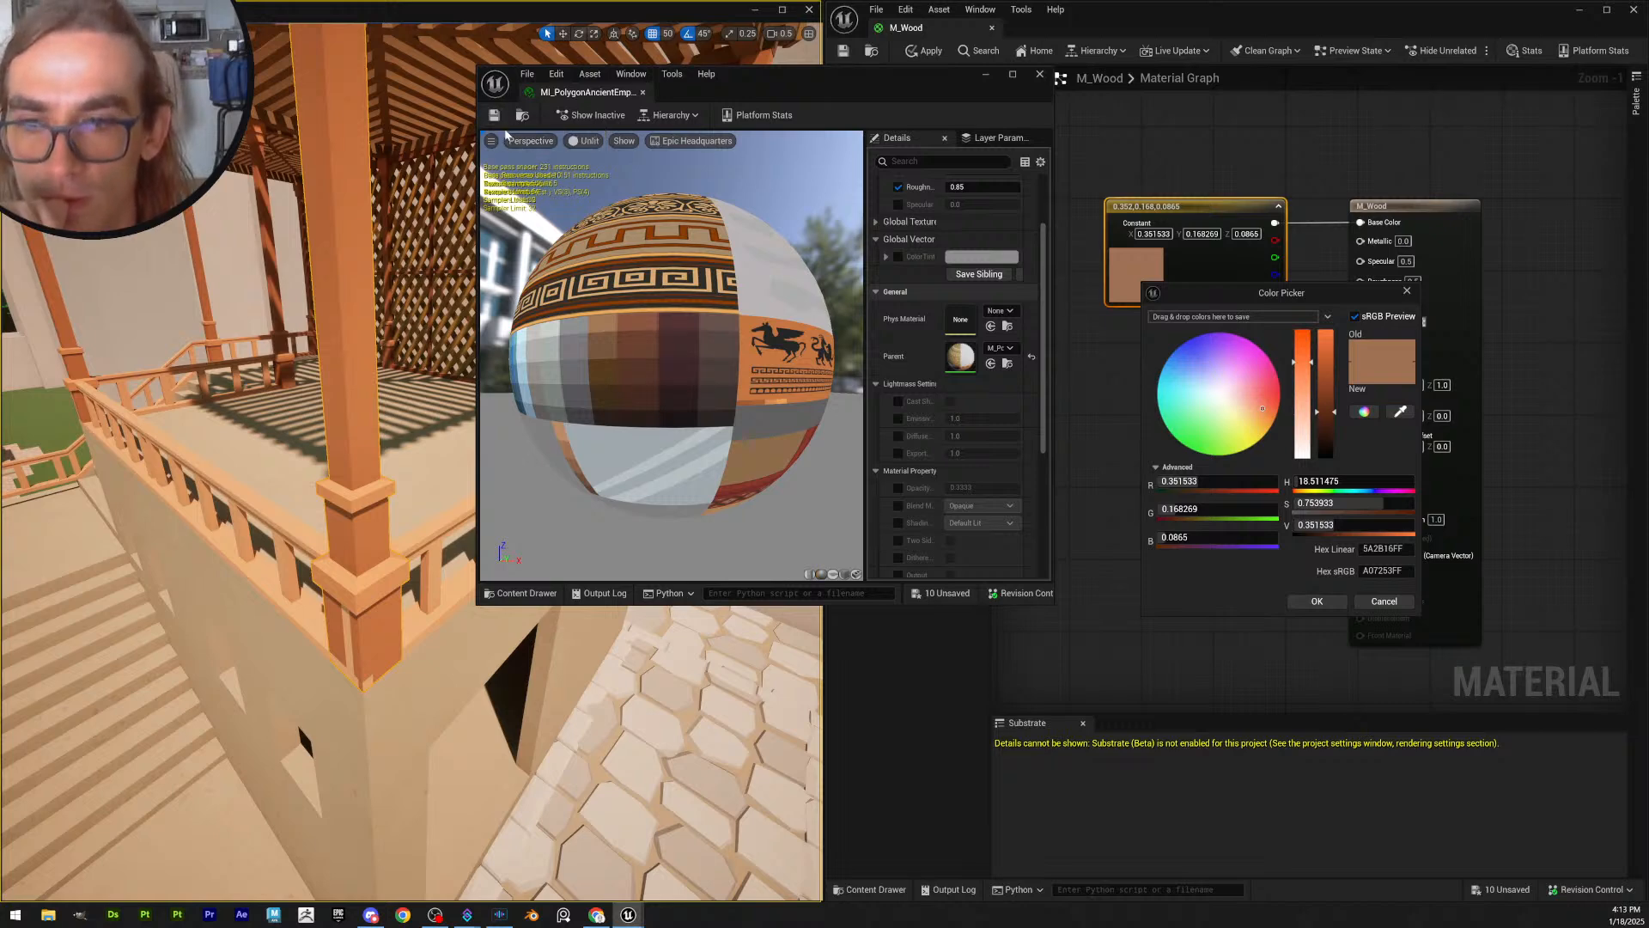
{"action": "left_click", "coordinate": [1317, 600]}
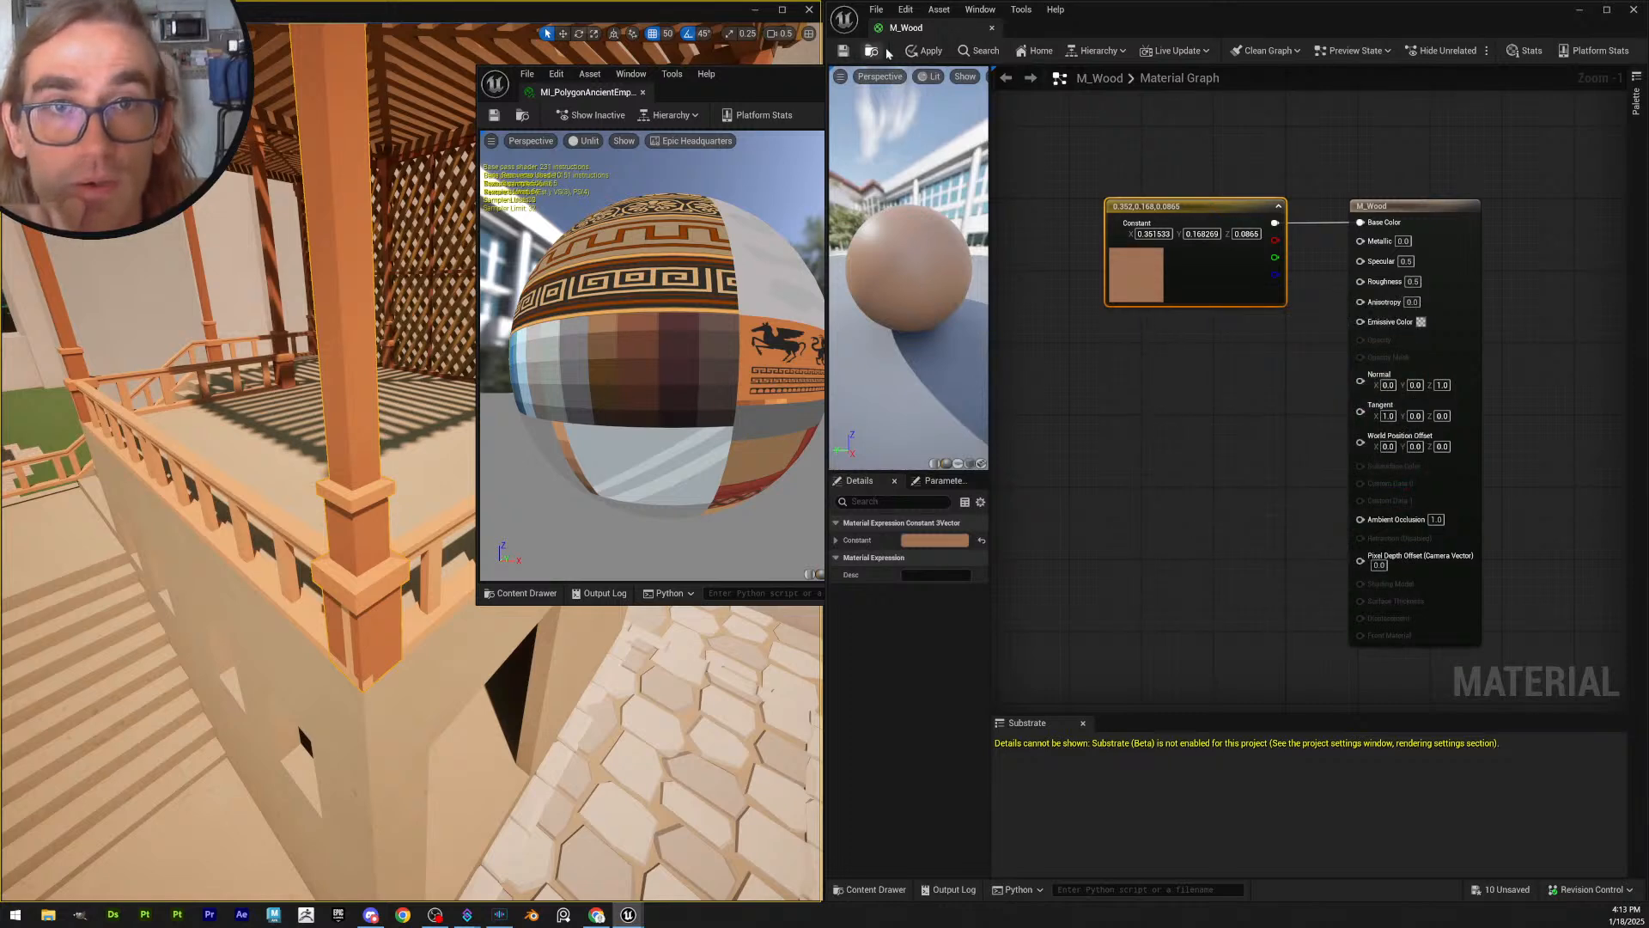
{"action": "left_click", "coordinate": [840, 52]}
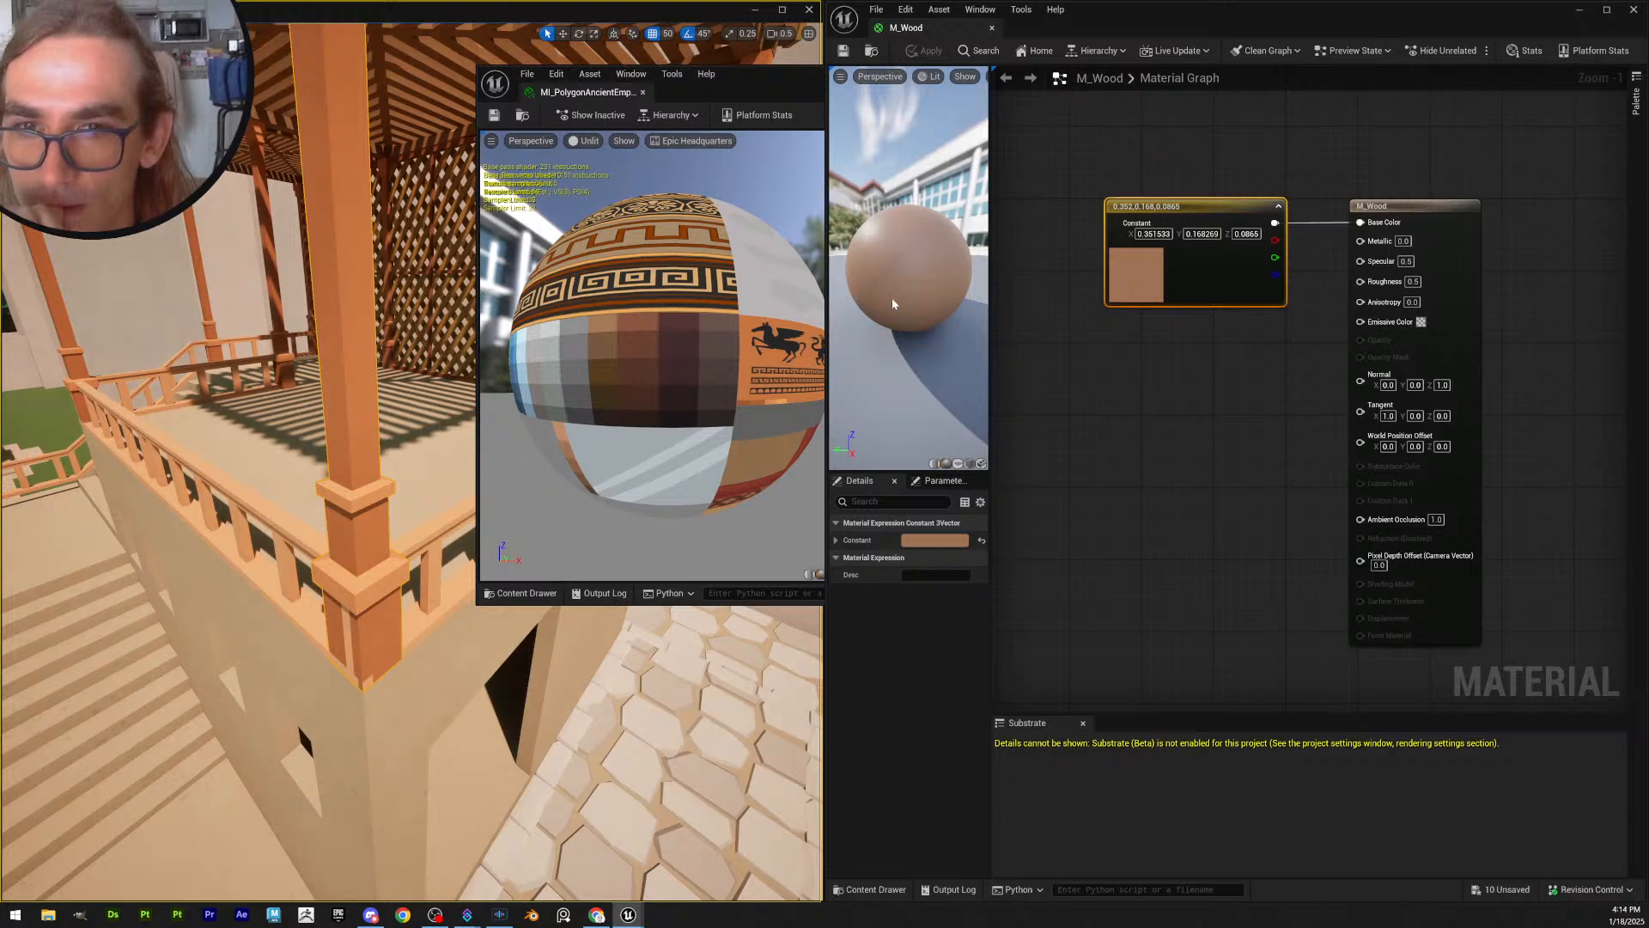
- Set M_Wood's constant colour to the mid brown (0.246, 0.12, 0.0666) from the brown strip on the sphere's lower half, and save
{"action": "scroll", "coordinate": [641, 382], "scroll_direction": "down", "scroll_amount": 4}
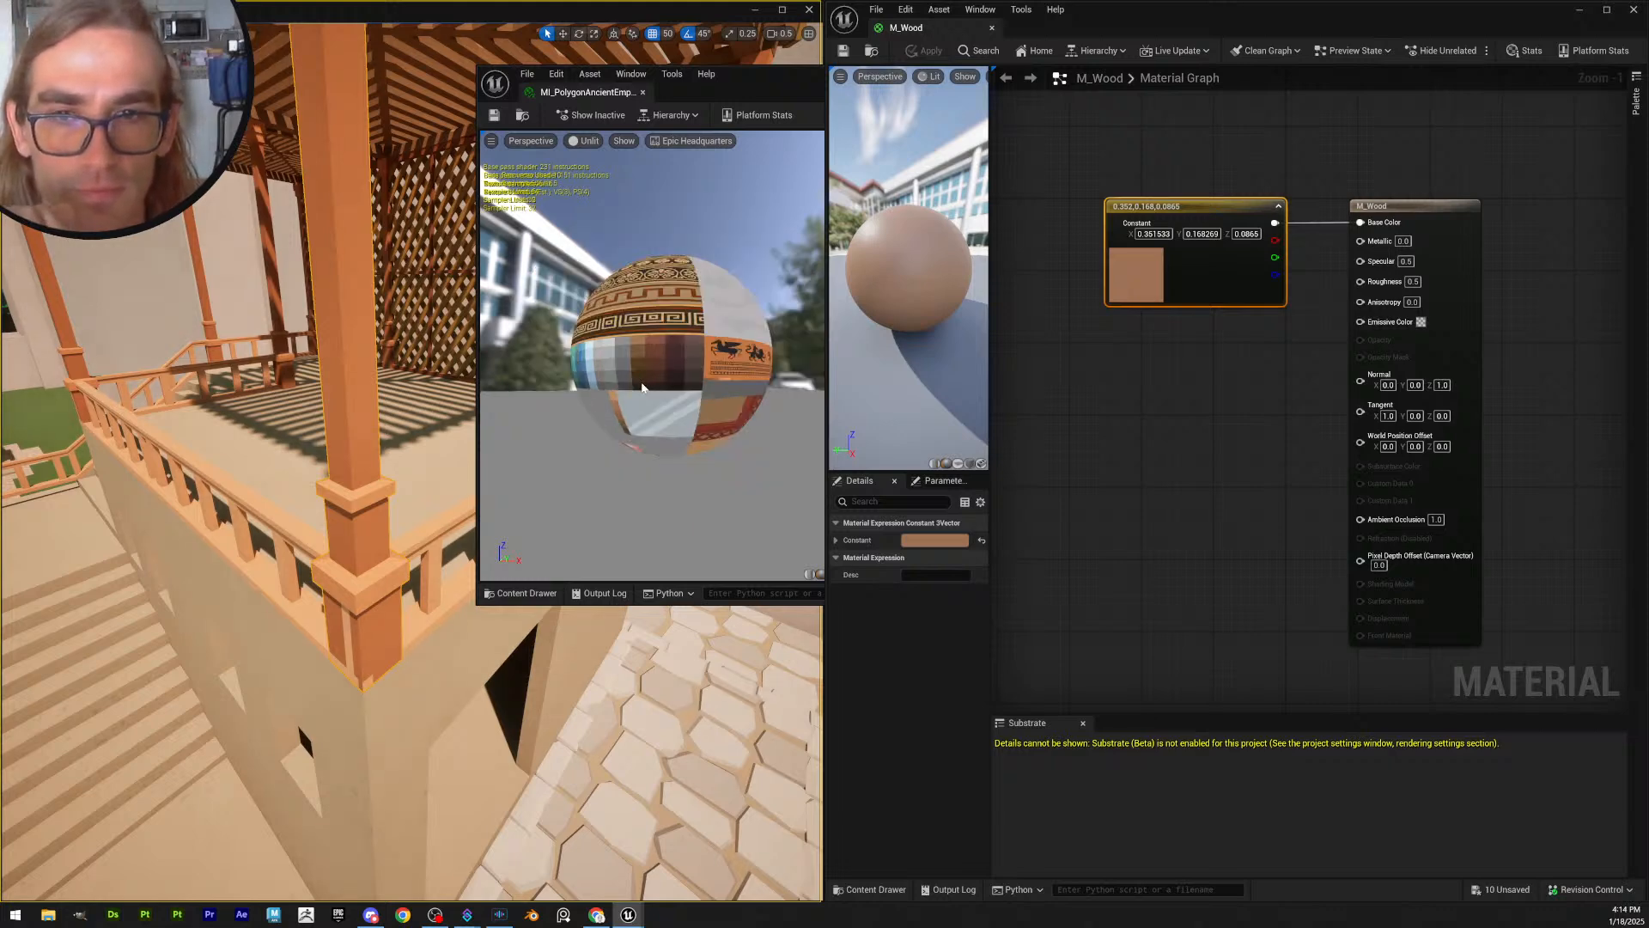
{"action": "left_click", "coordinate": [642, 386]}
{"action": "scroll", "coordinate": [642, 387], "scroll_direction": "up", "scroll_amount": 5}
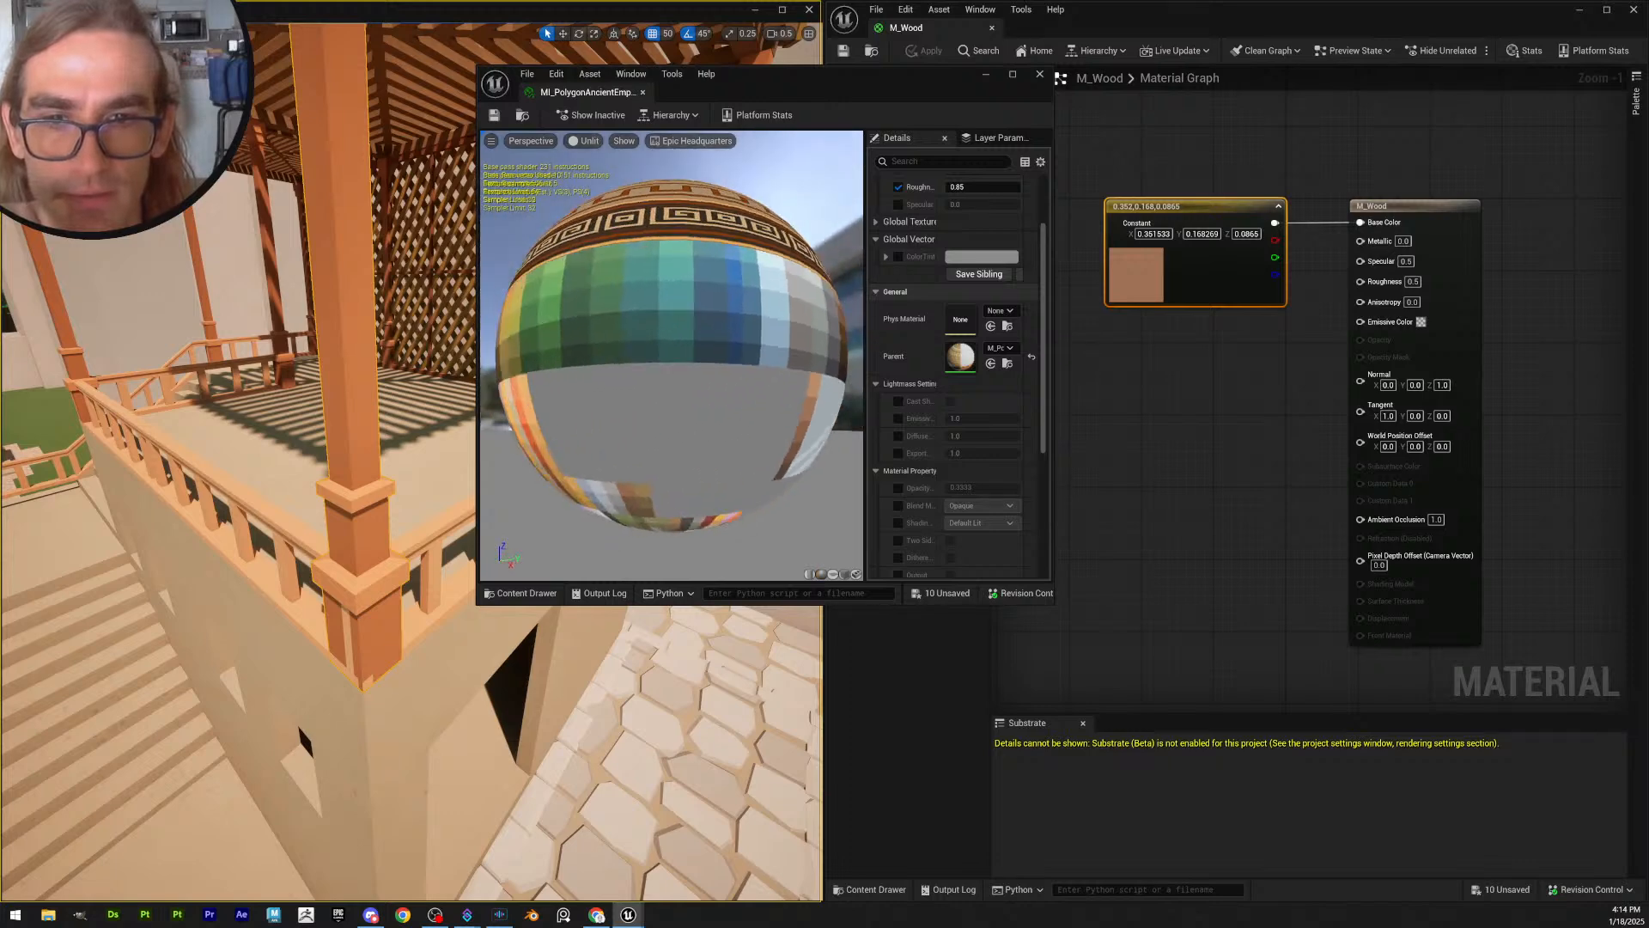
{"action": "left_click_drag", "start_coordinate": [643, 387], "coordinate": [602, 371]}
{"action": "left_click_drag", "start_coordinate": [782, 464], "coordinate": [851, 457]}
{"action": "double_click", "coordinate": [1137, 275]}
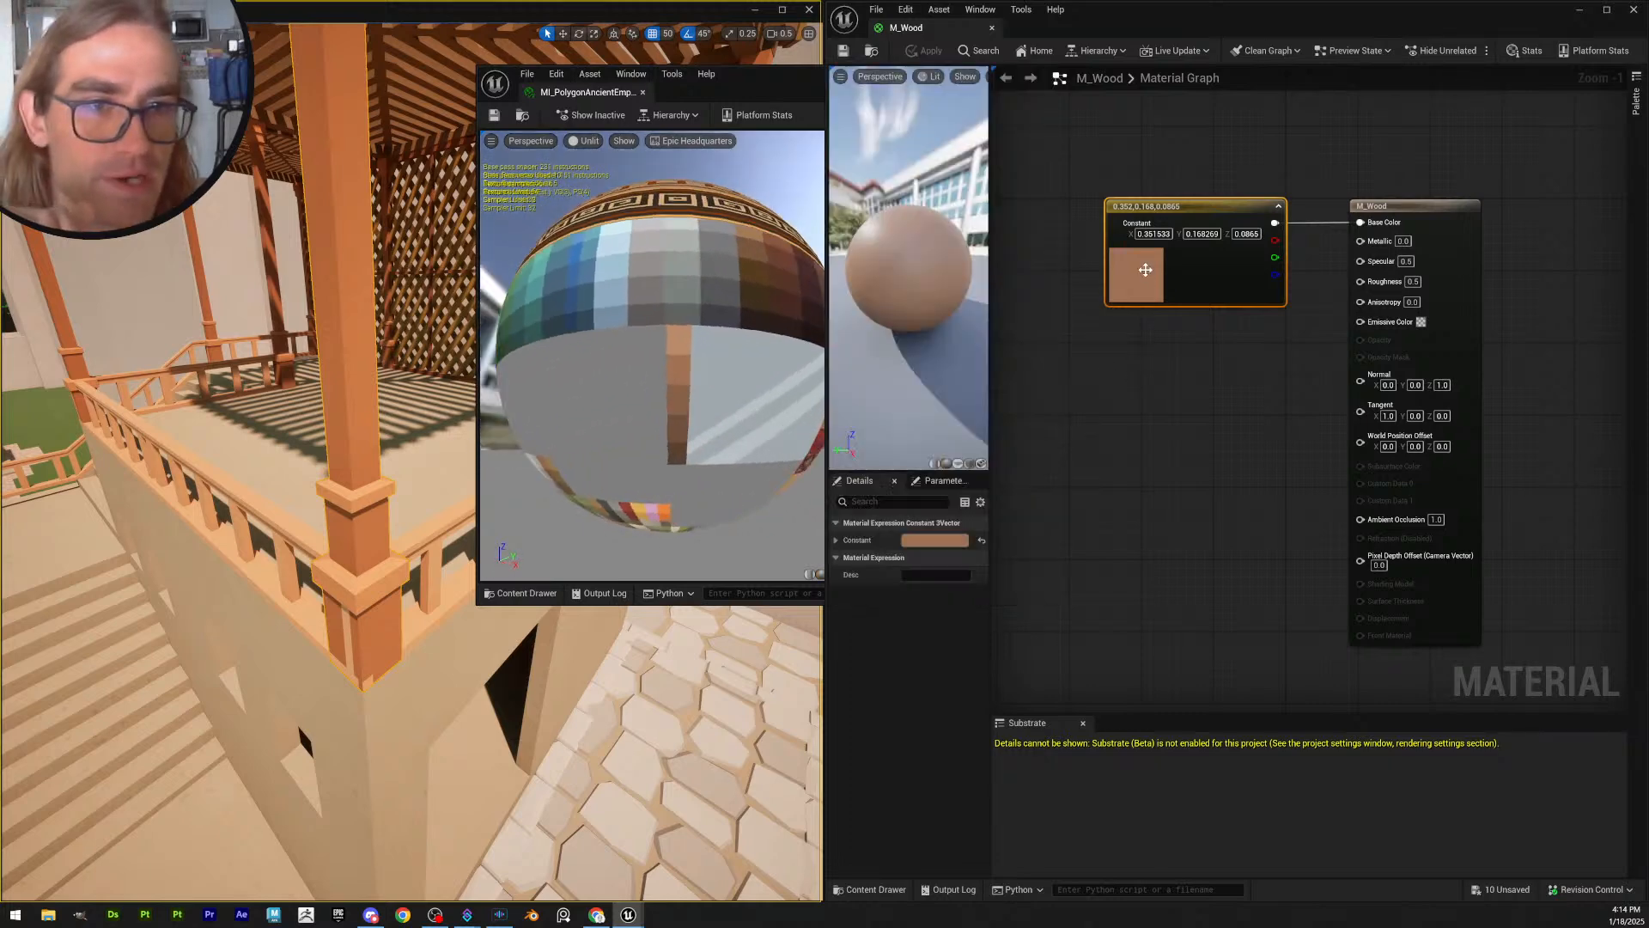
{"action": "left_click", "coordinate": [1404, 399]}
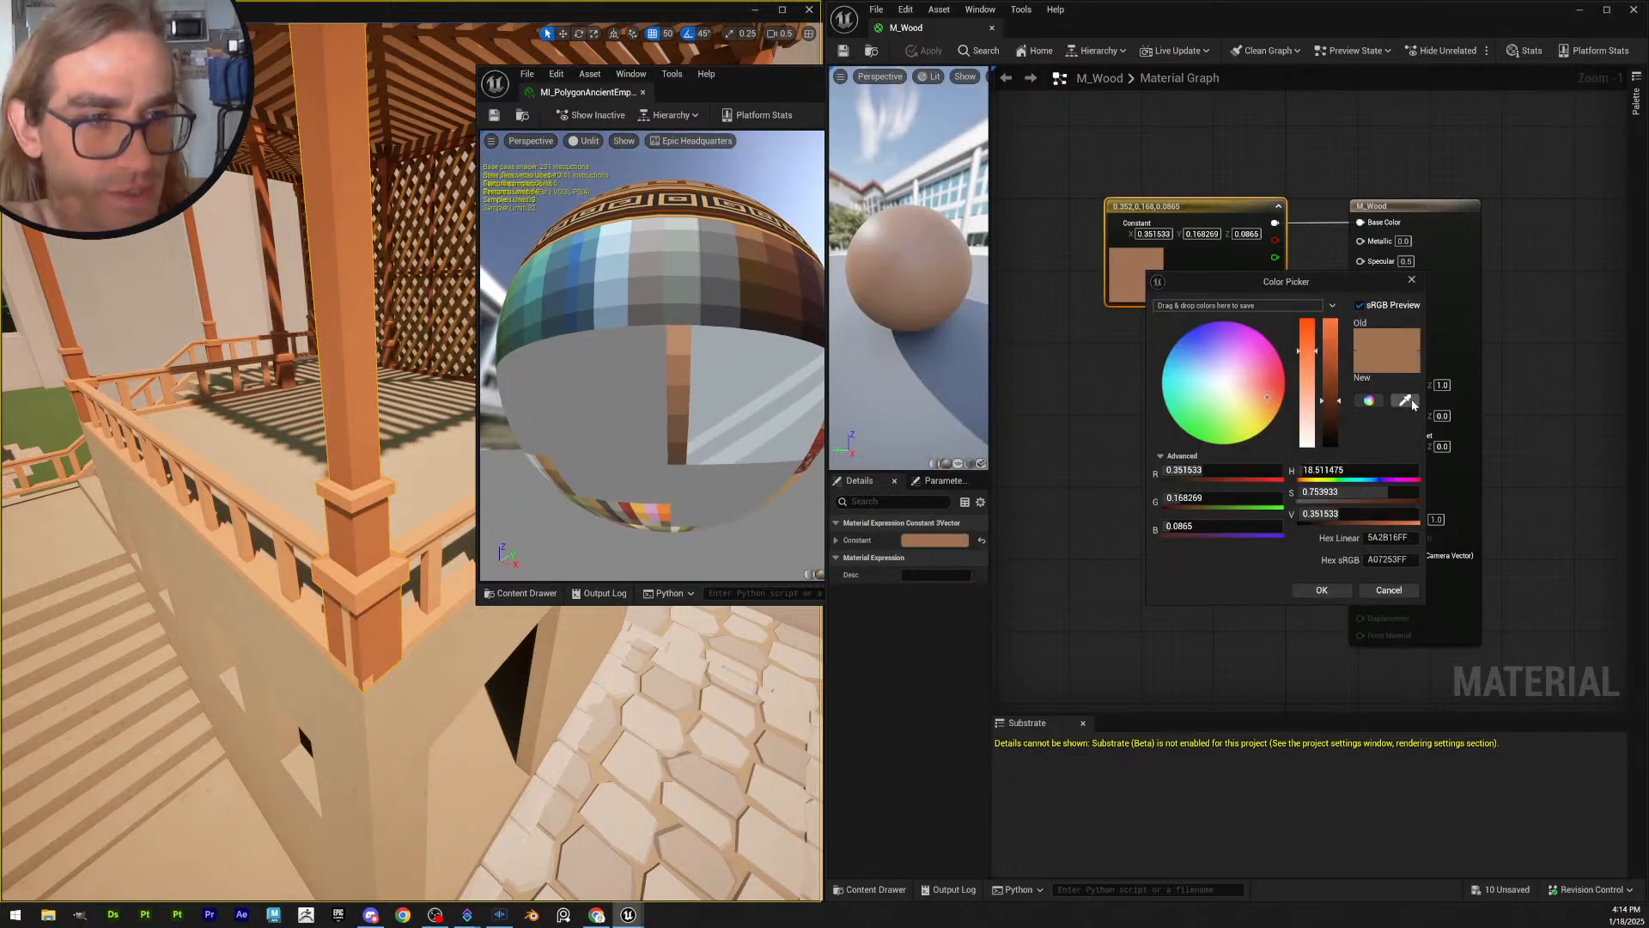
{"action": "left_click", "coordinate": [685, 399]}
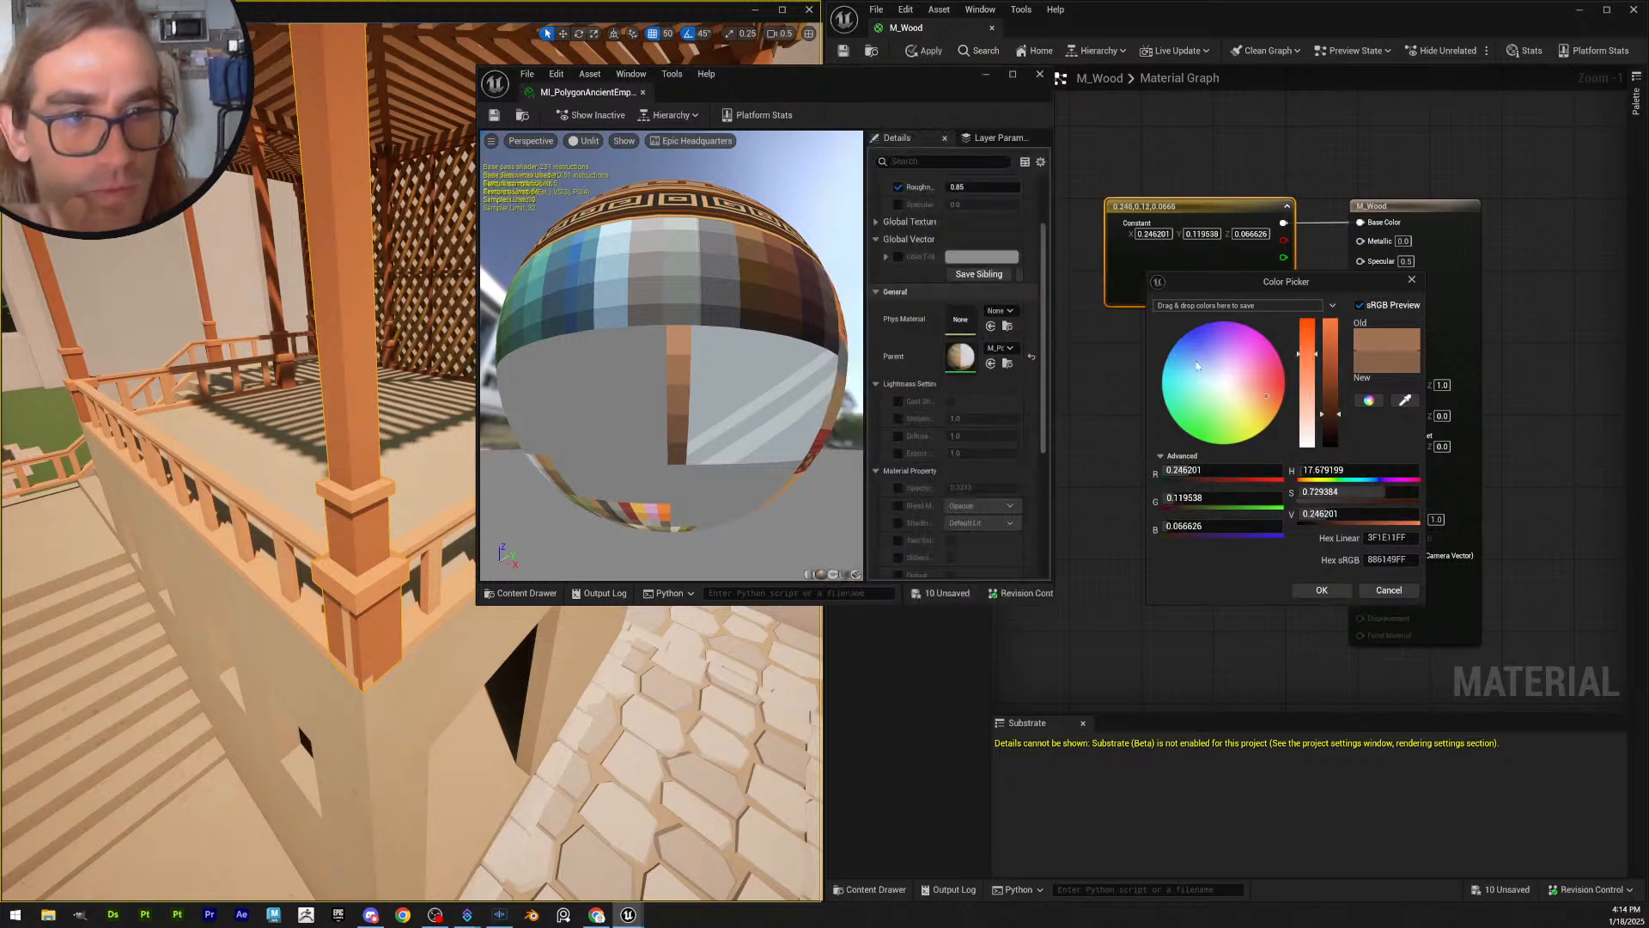
{"action": "left_click", "coordinate": [1326, 592]}
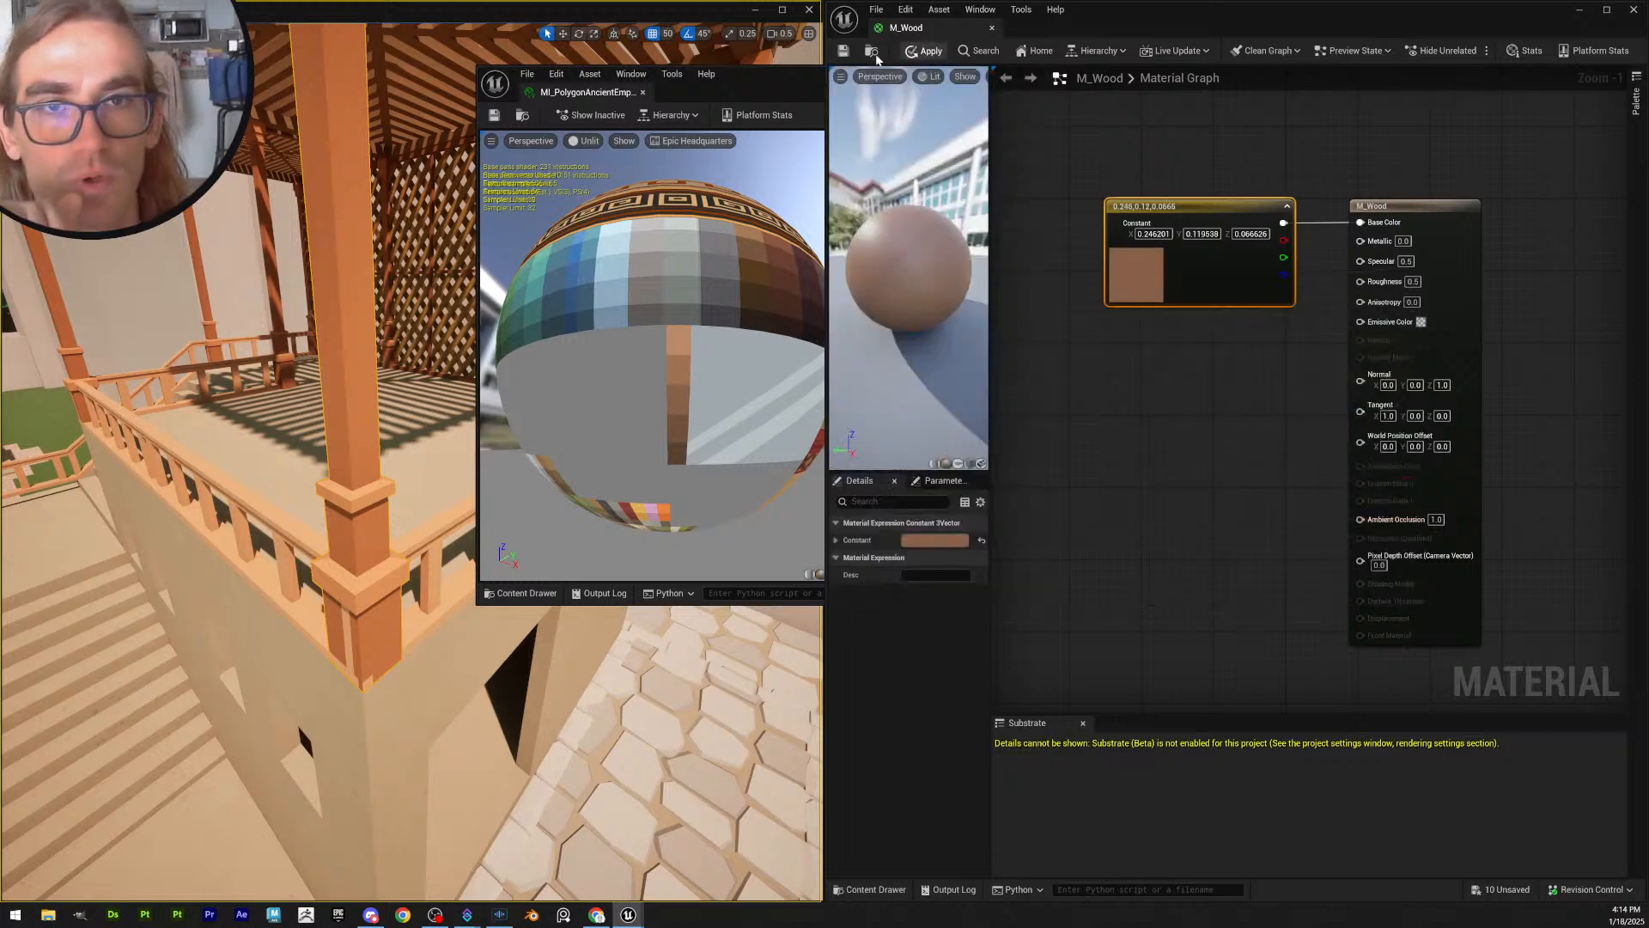
{"action": "left_click", "coordinate": [845, 55]}
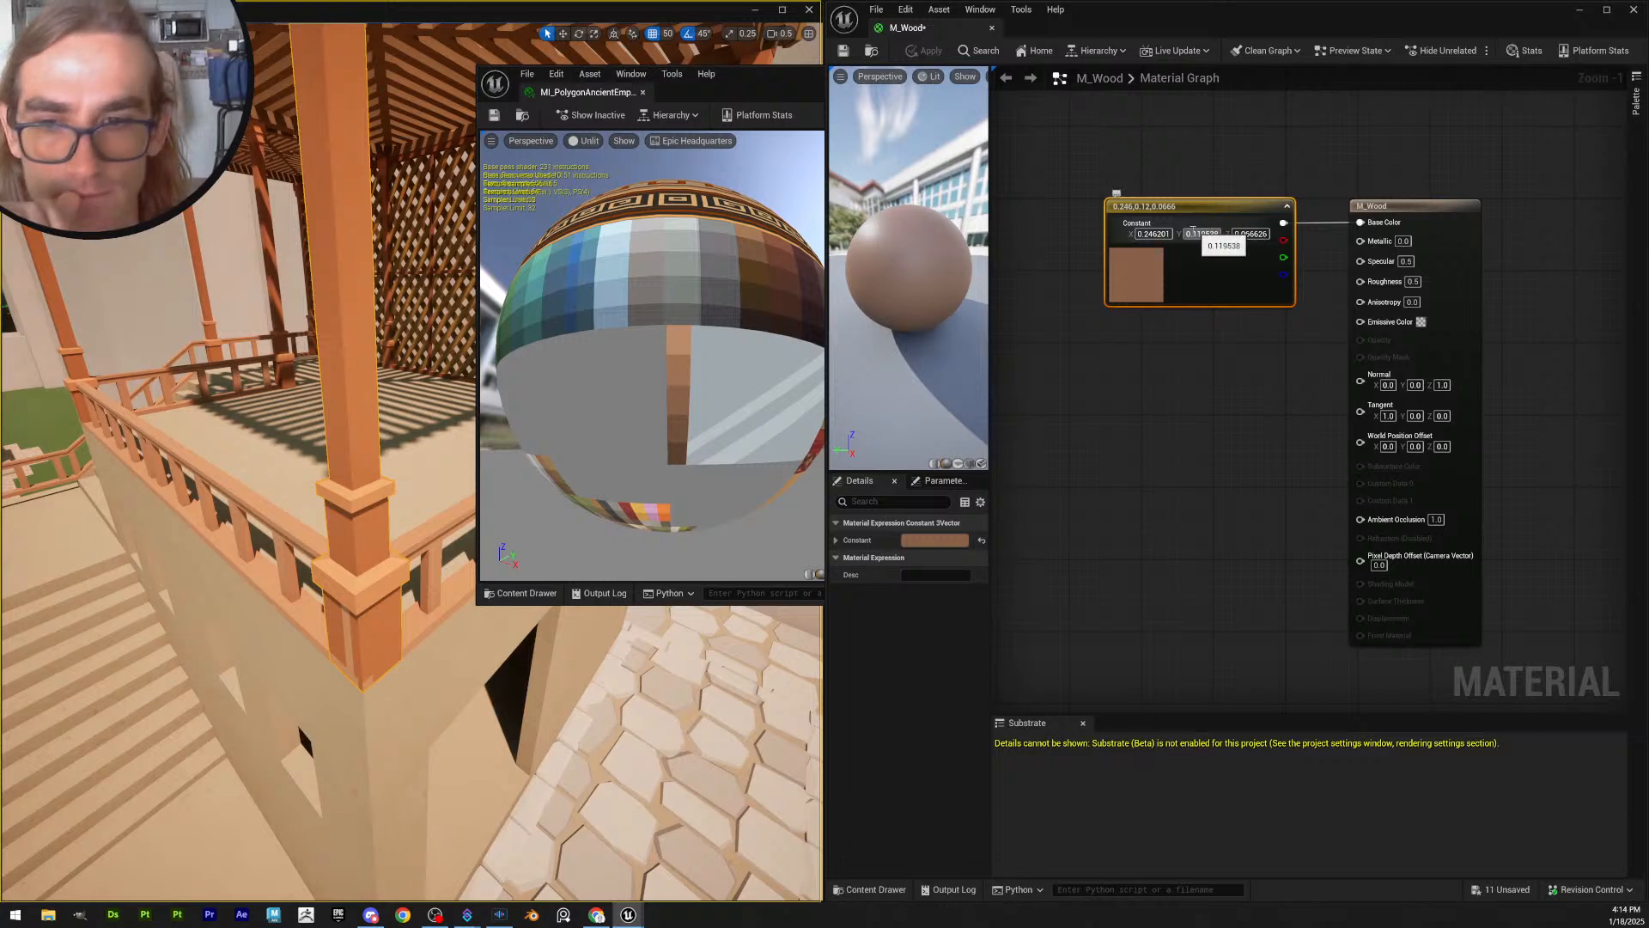
- Set M_Wood's constant colour to the darker brown (0.156, 0.0802, 0.0452) further down the sphere's brown strip, and apply it
{"action": "double_click", "coordinate": [1139, 271]}
{"action": "left_click", "coordinate": [1406, 411]}
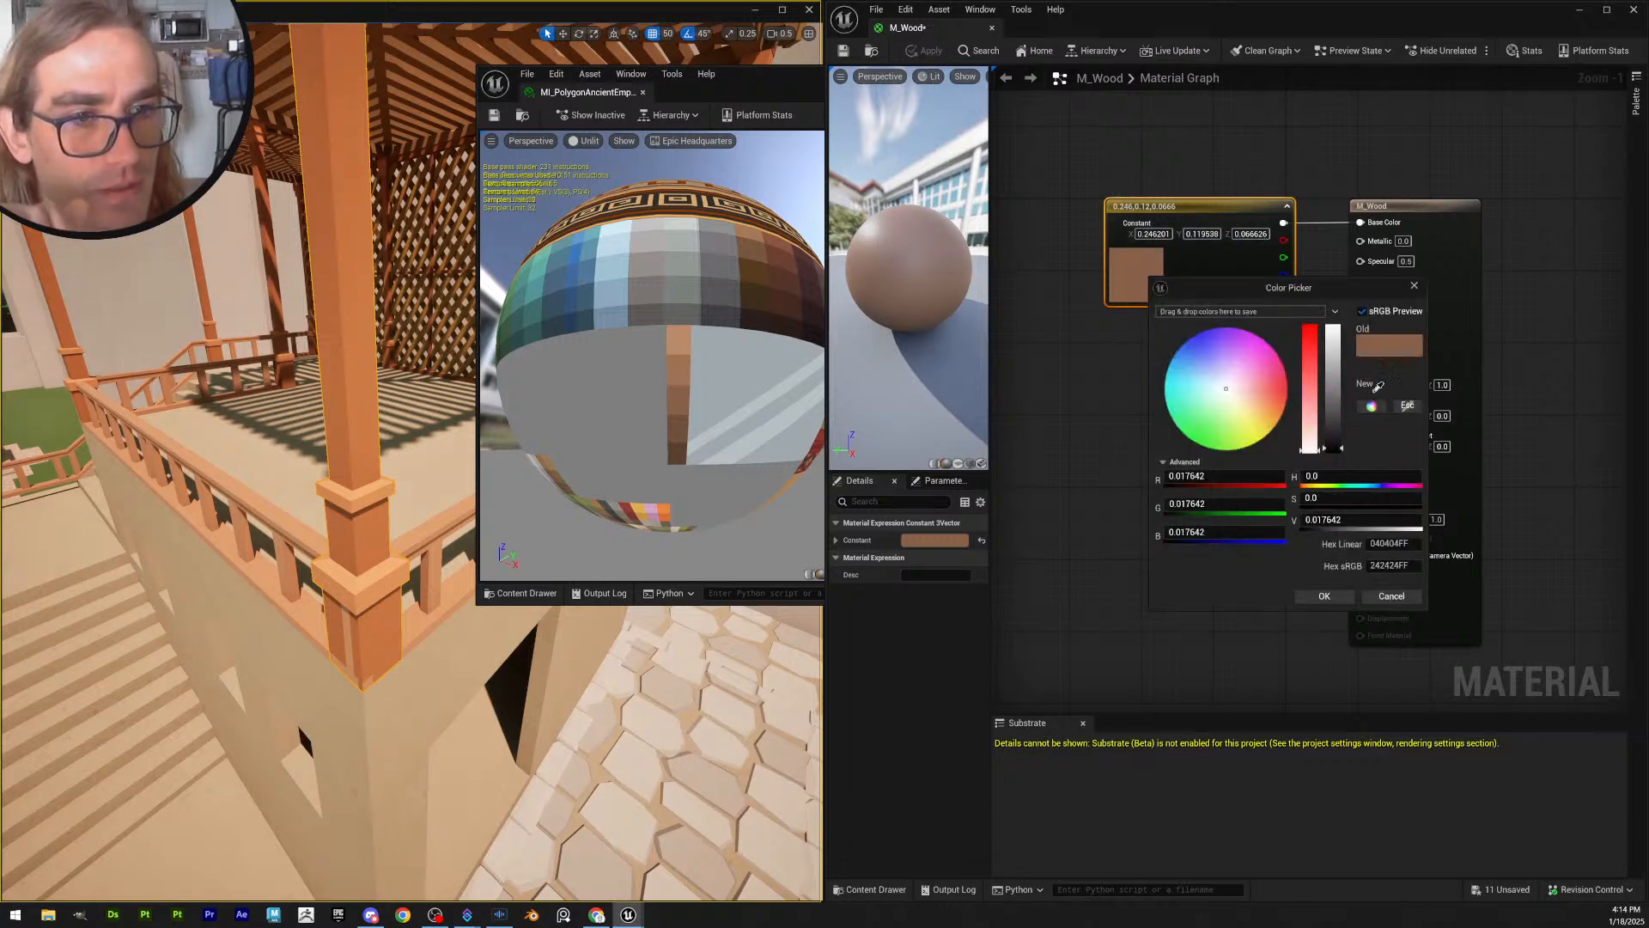
{"action": "left_click", "coordinate": [682, 433]}
{"action": "left_click", "coordinate": [1333, 599]}
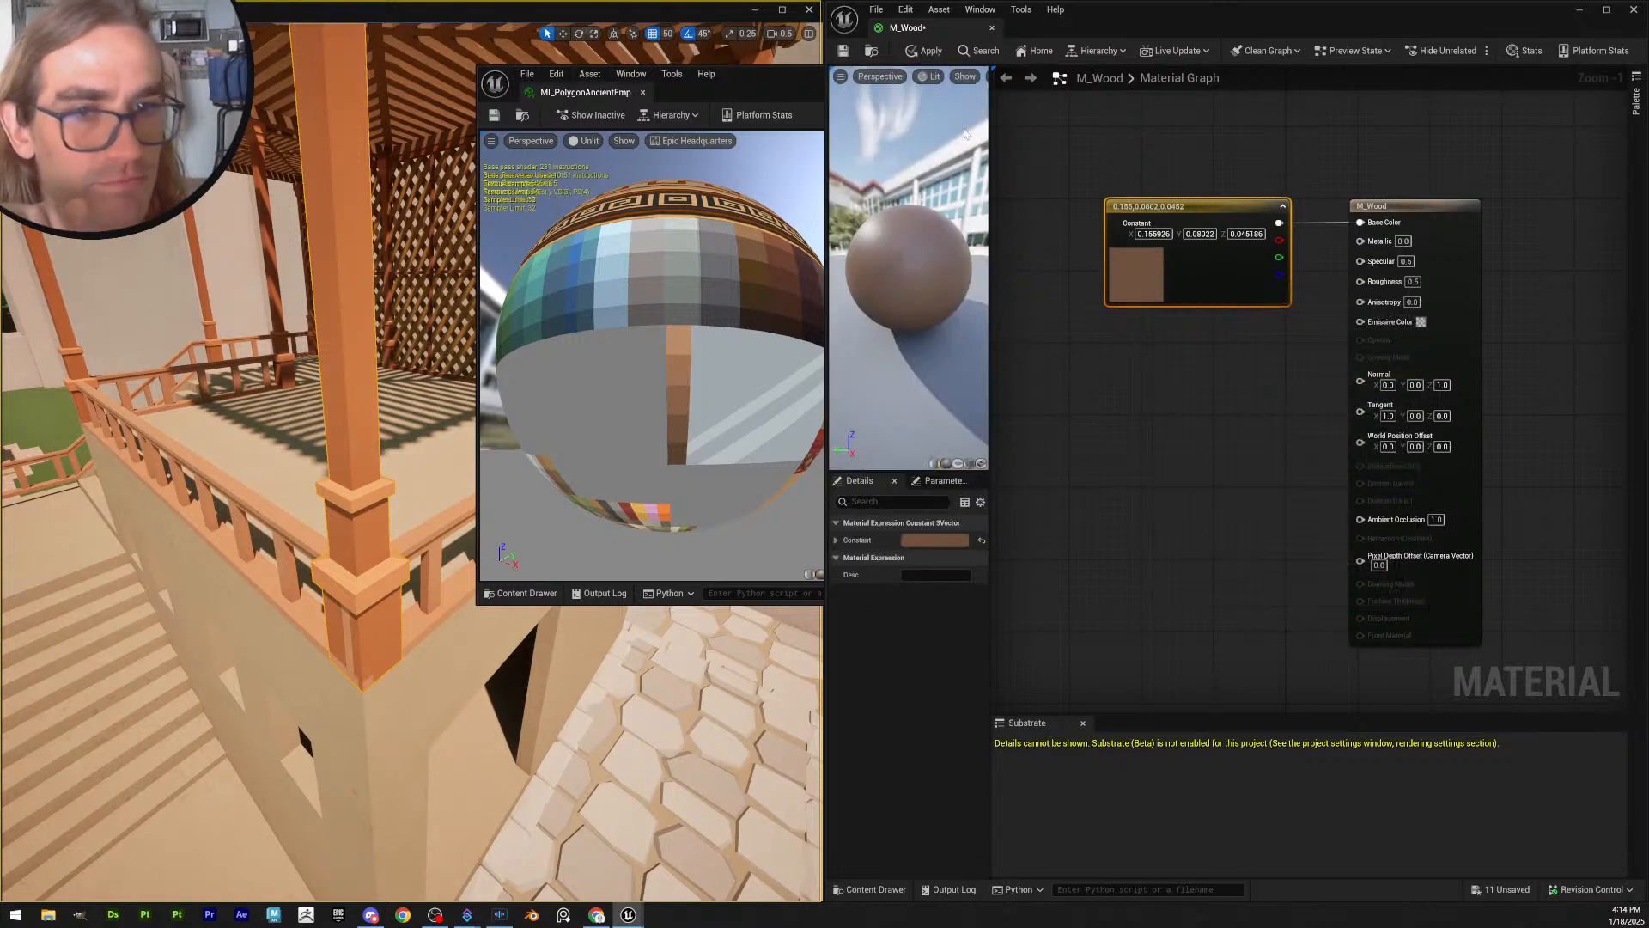
{"action": "left_click", "coordinate": [925, 54]}
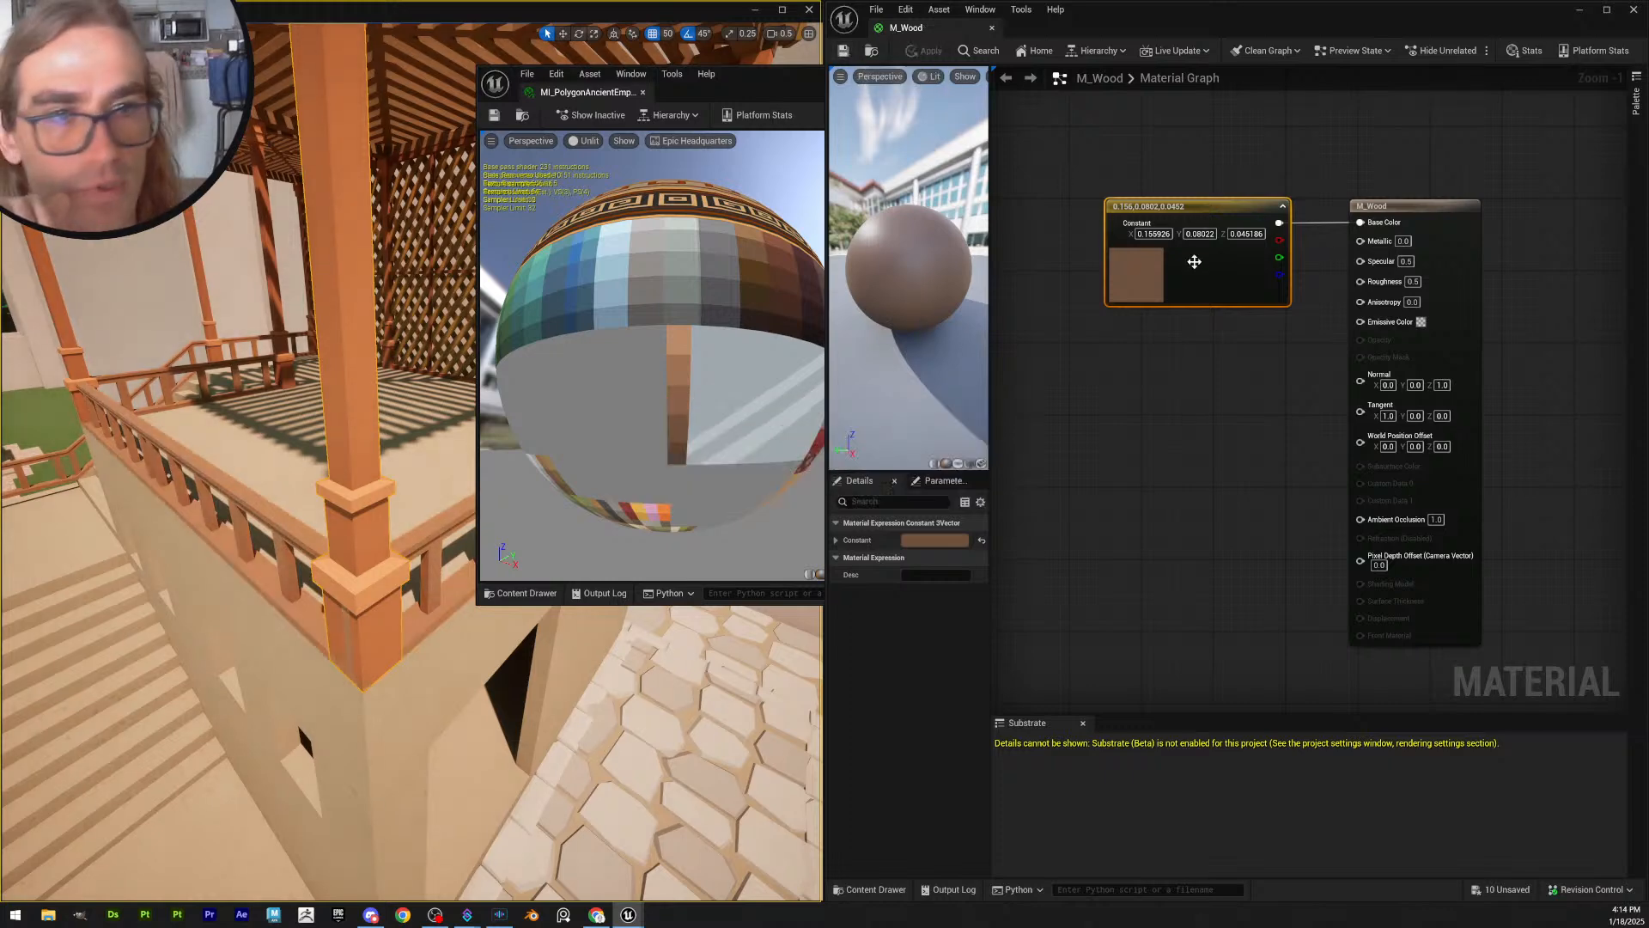
- Set M_Wood's constant colour to the darkest brown (0.0976, 0.0529, 0.0319) sampled from the base of the sphere's brown strip, apply and save
{"action": "double_click", "coordinate": [1126, 266]}
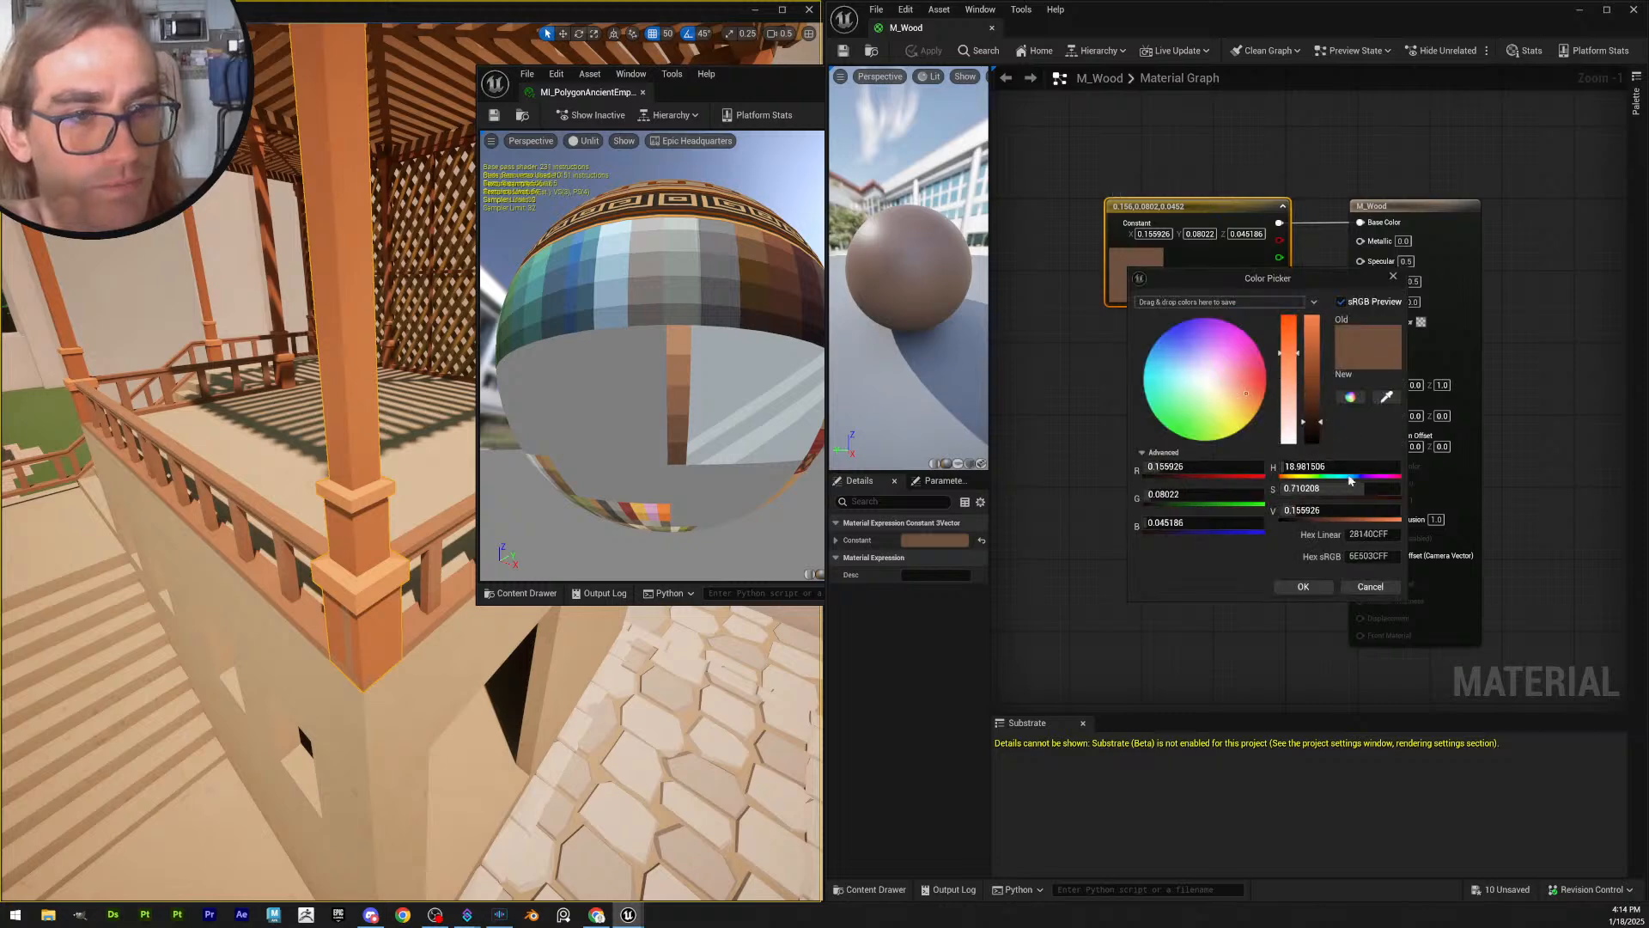
{"action": "left_click", "coordinate": [1386, 397]}
{"action": "left_click", "coordinate": [687, 459]}
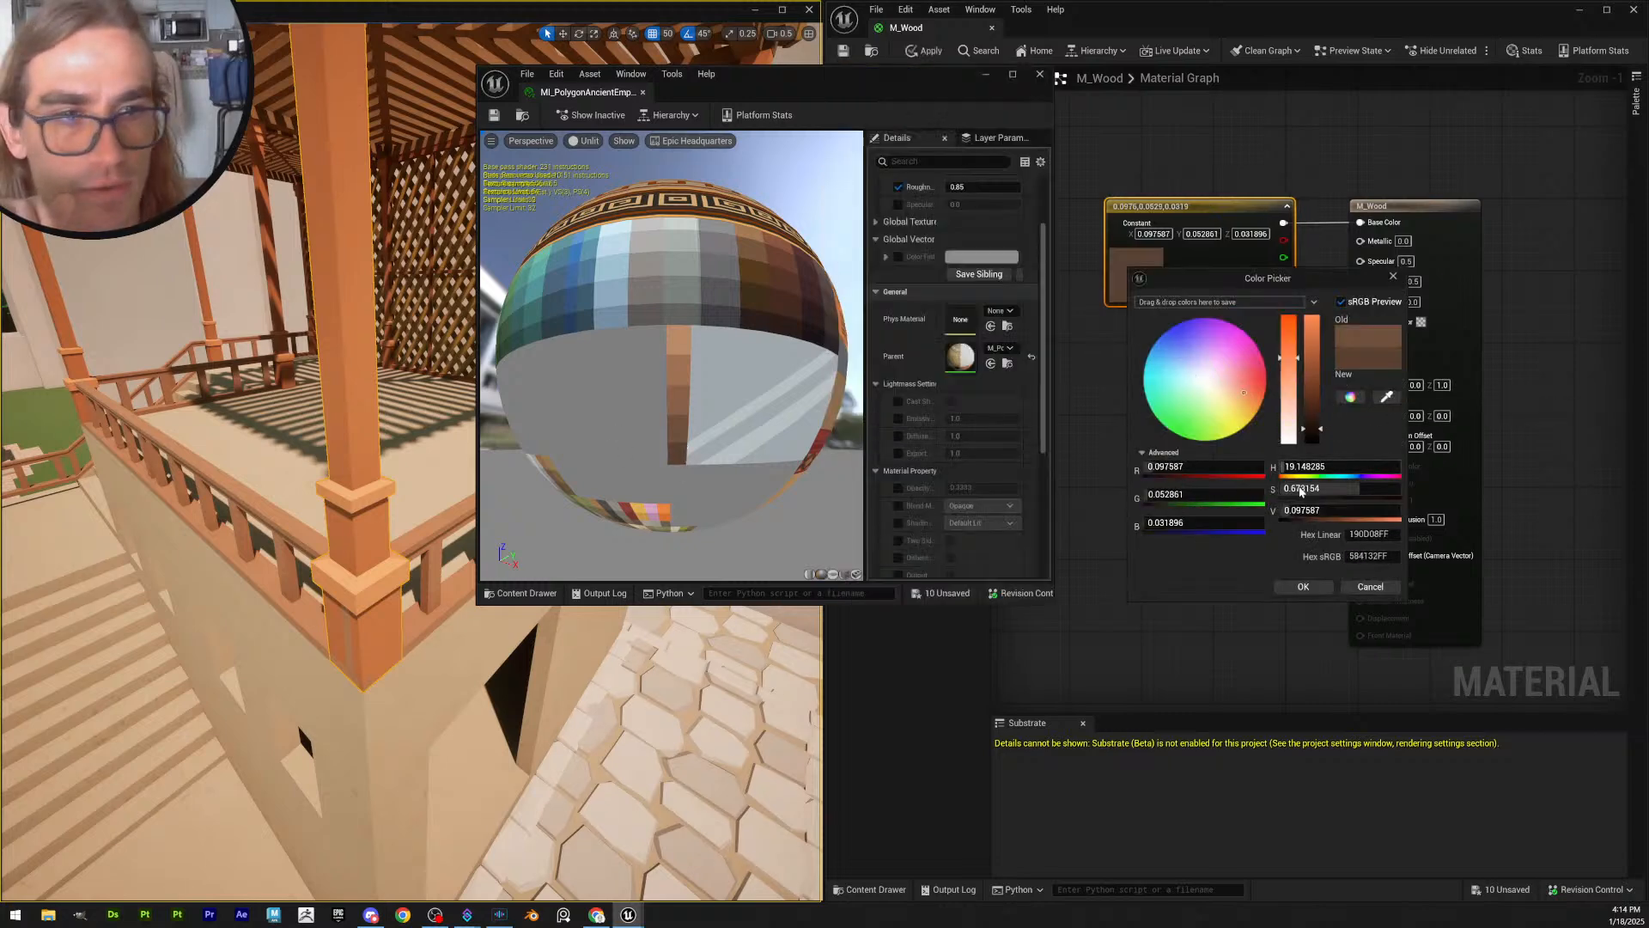
{"action": "left_click", "coordinate": [1303, 585]}
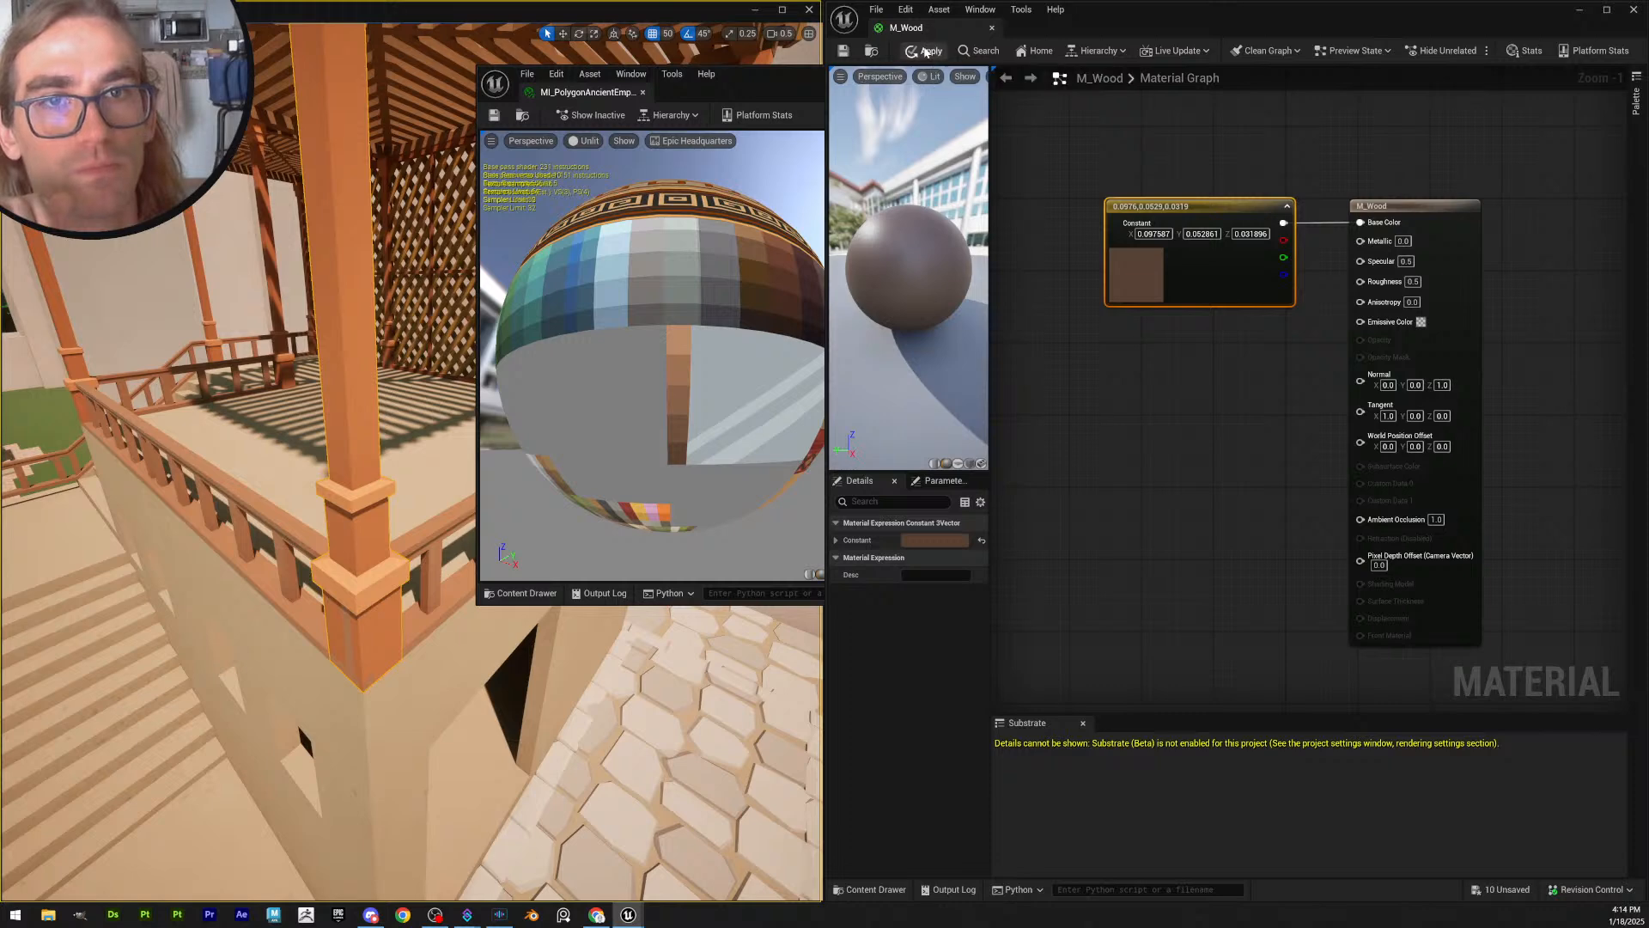
{"action": "left_click", "coordinate": [845, 51]}
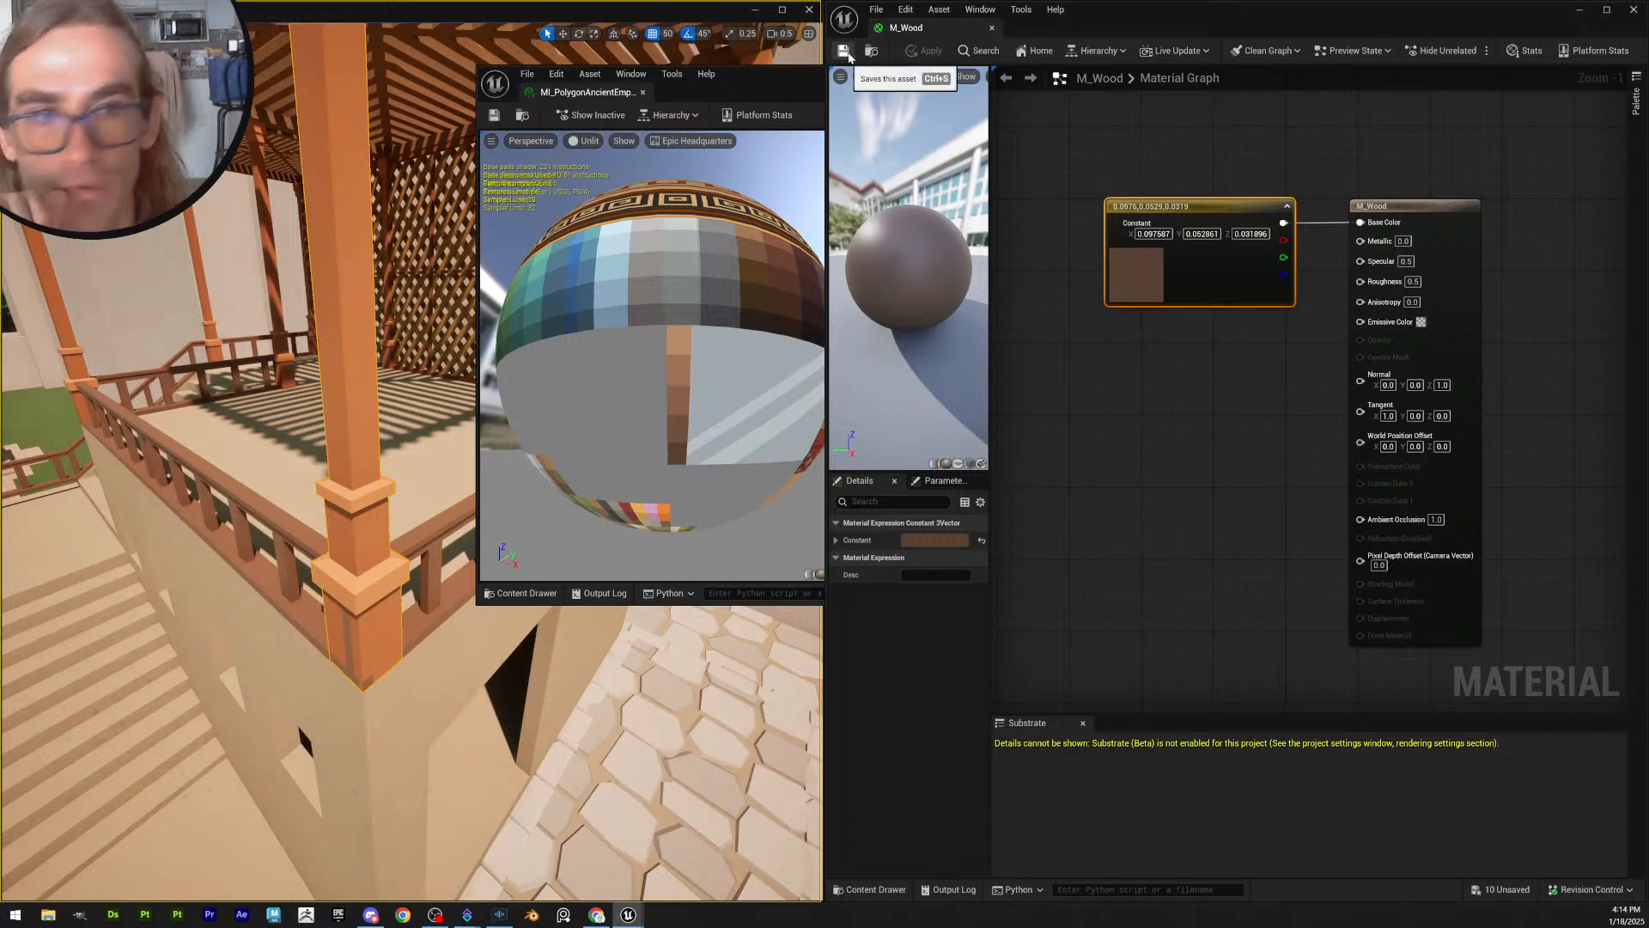
- Darken M_Wood's constant colour to (0.0365, 0.0197, 0.0119), then apply and save the material
{"action": "left_click", "coordinate": [960, 539]}
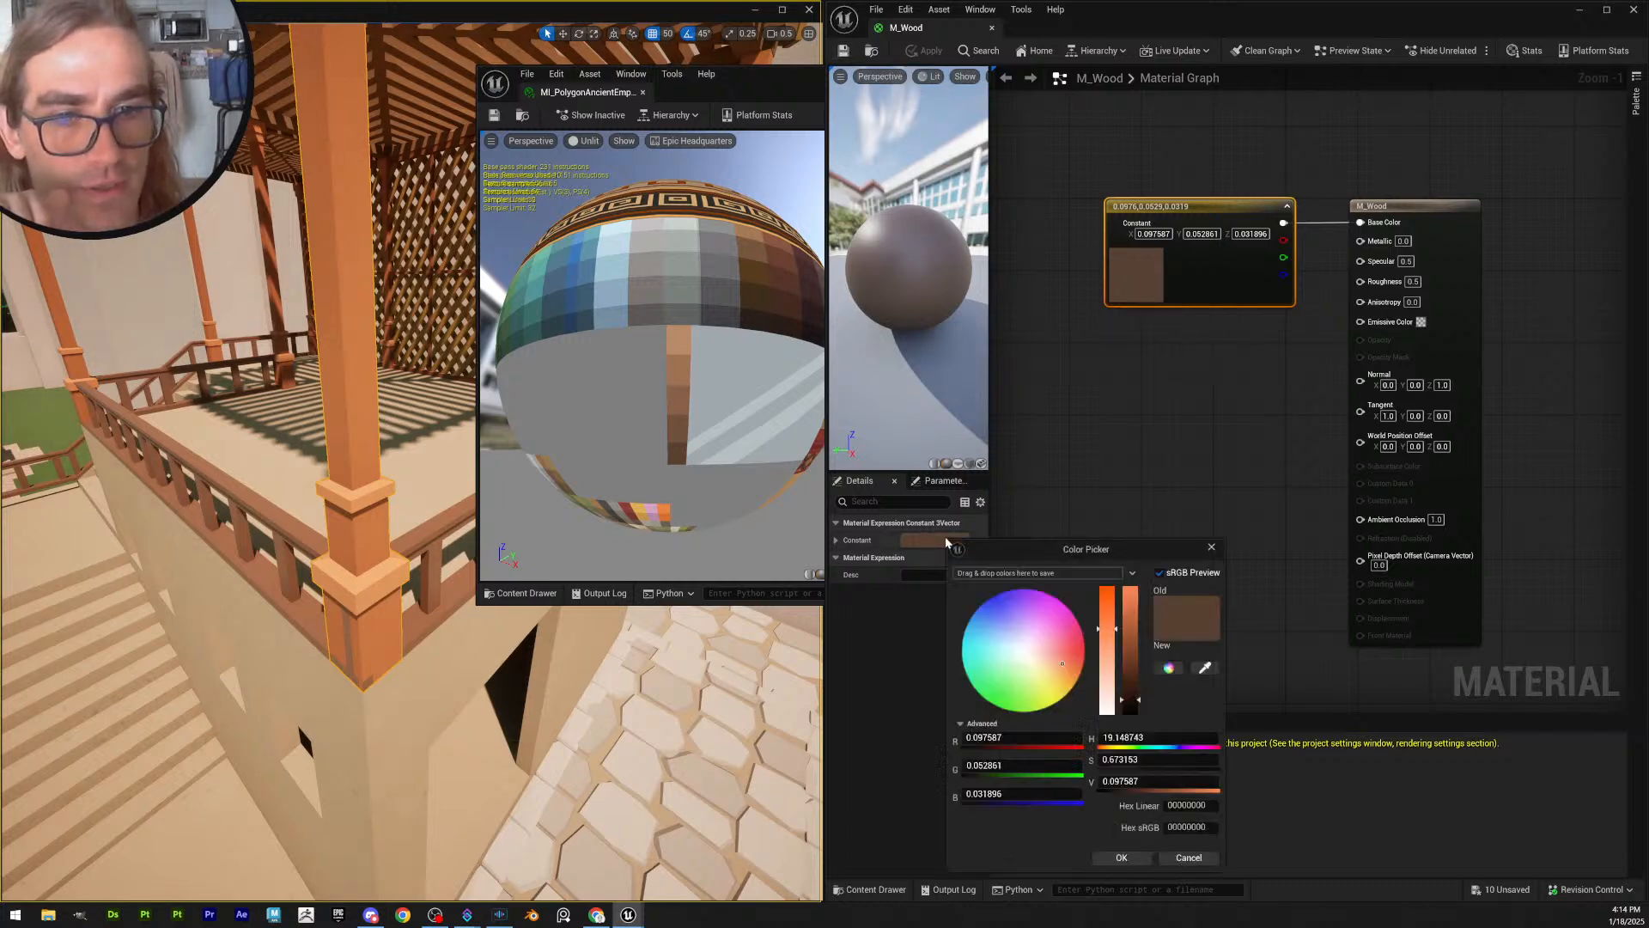
{"action": "left_click_drag", "start_coordinate": [1140, 706], "coordinate": [1140, 707]}
{"action": "left_click", "coordinate": [1127, 858]}
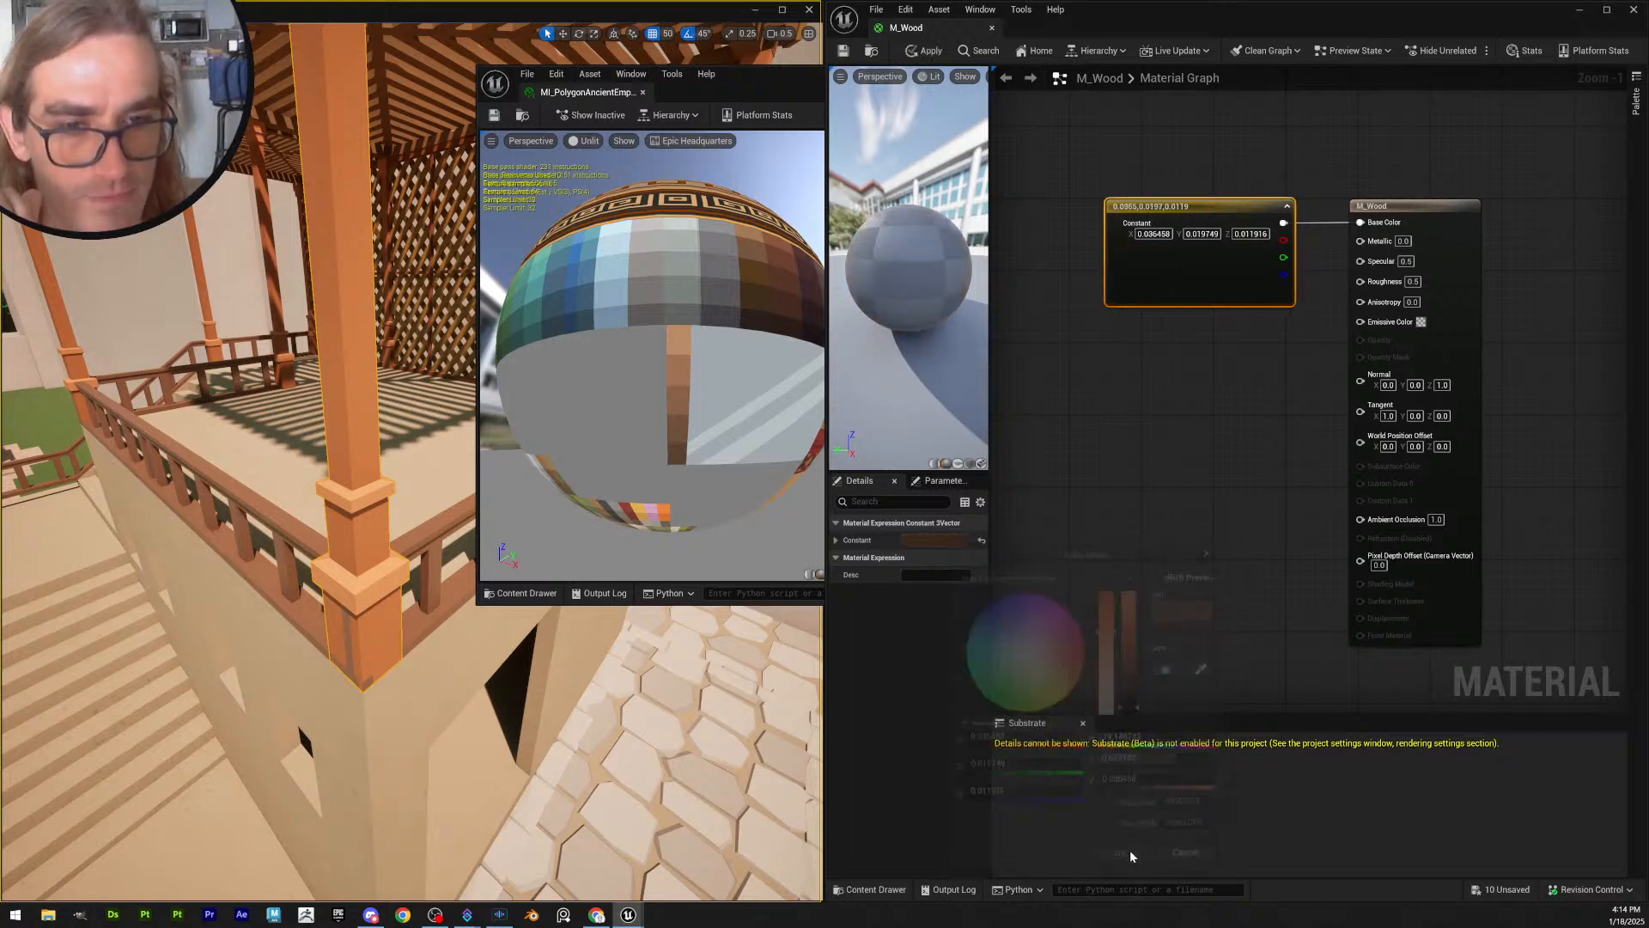
{"action": "left_click", "coordinate": [843, 53]}
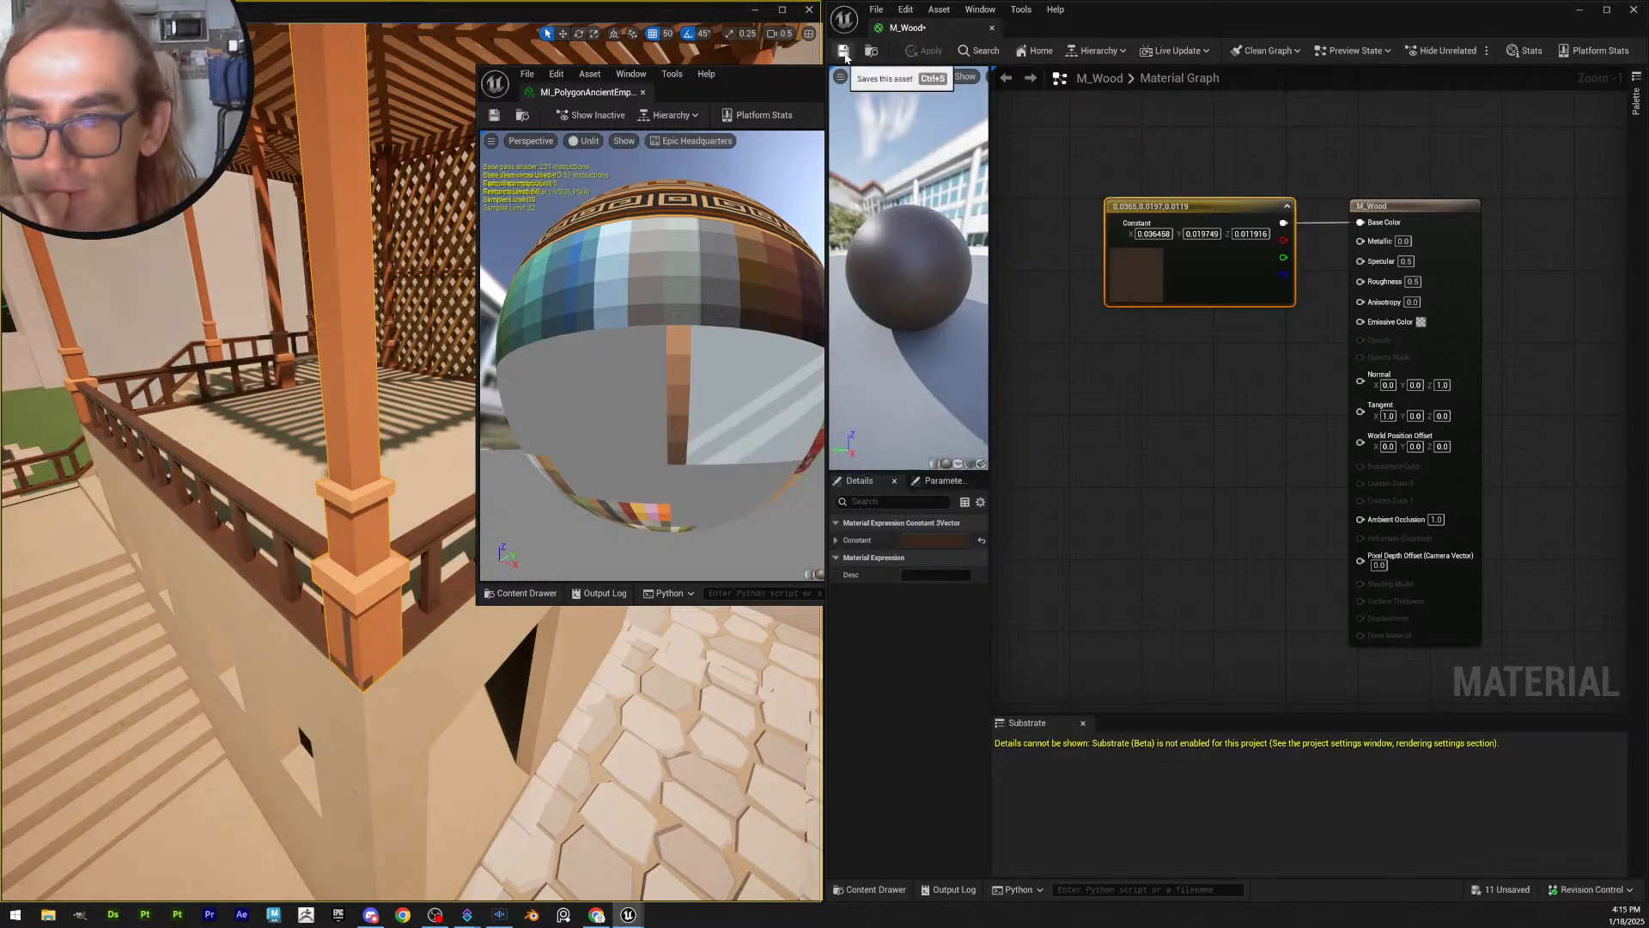
- Brighten M_Wood's constant colour to (0.106, 0.0574, 0.0346) and apply it
{"action": "double_click", "coordinate": [1134, 279]}
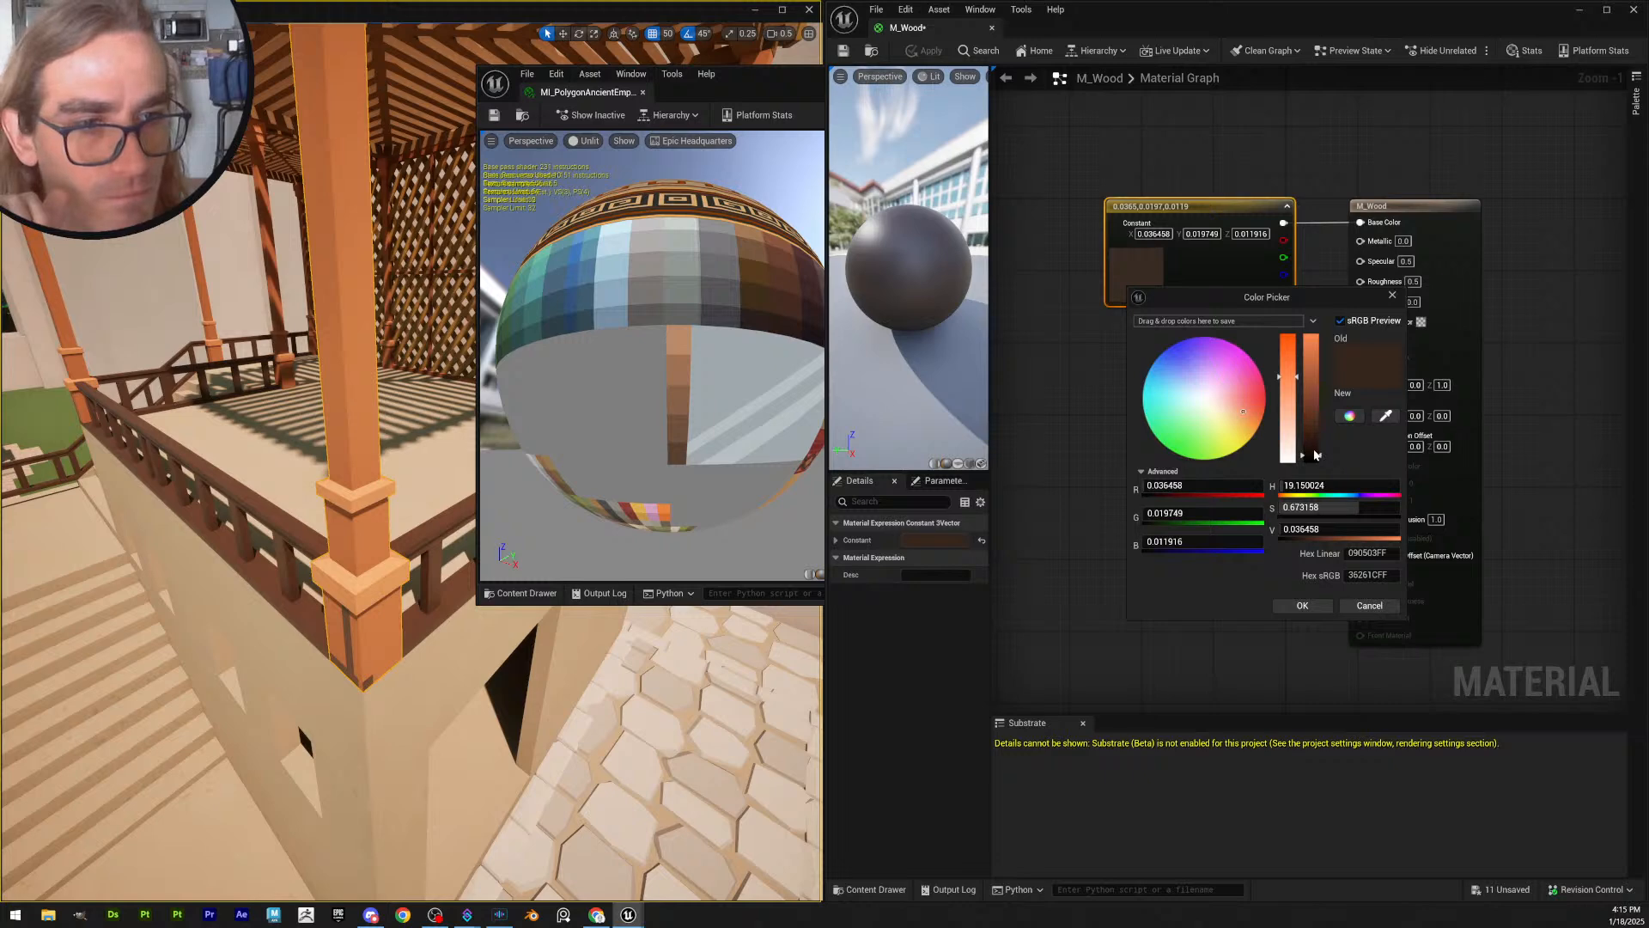
{"action": "left_click_drag", "start_coordinate": [1317, 455], "coordinate": [1314, 446]}
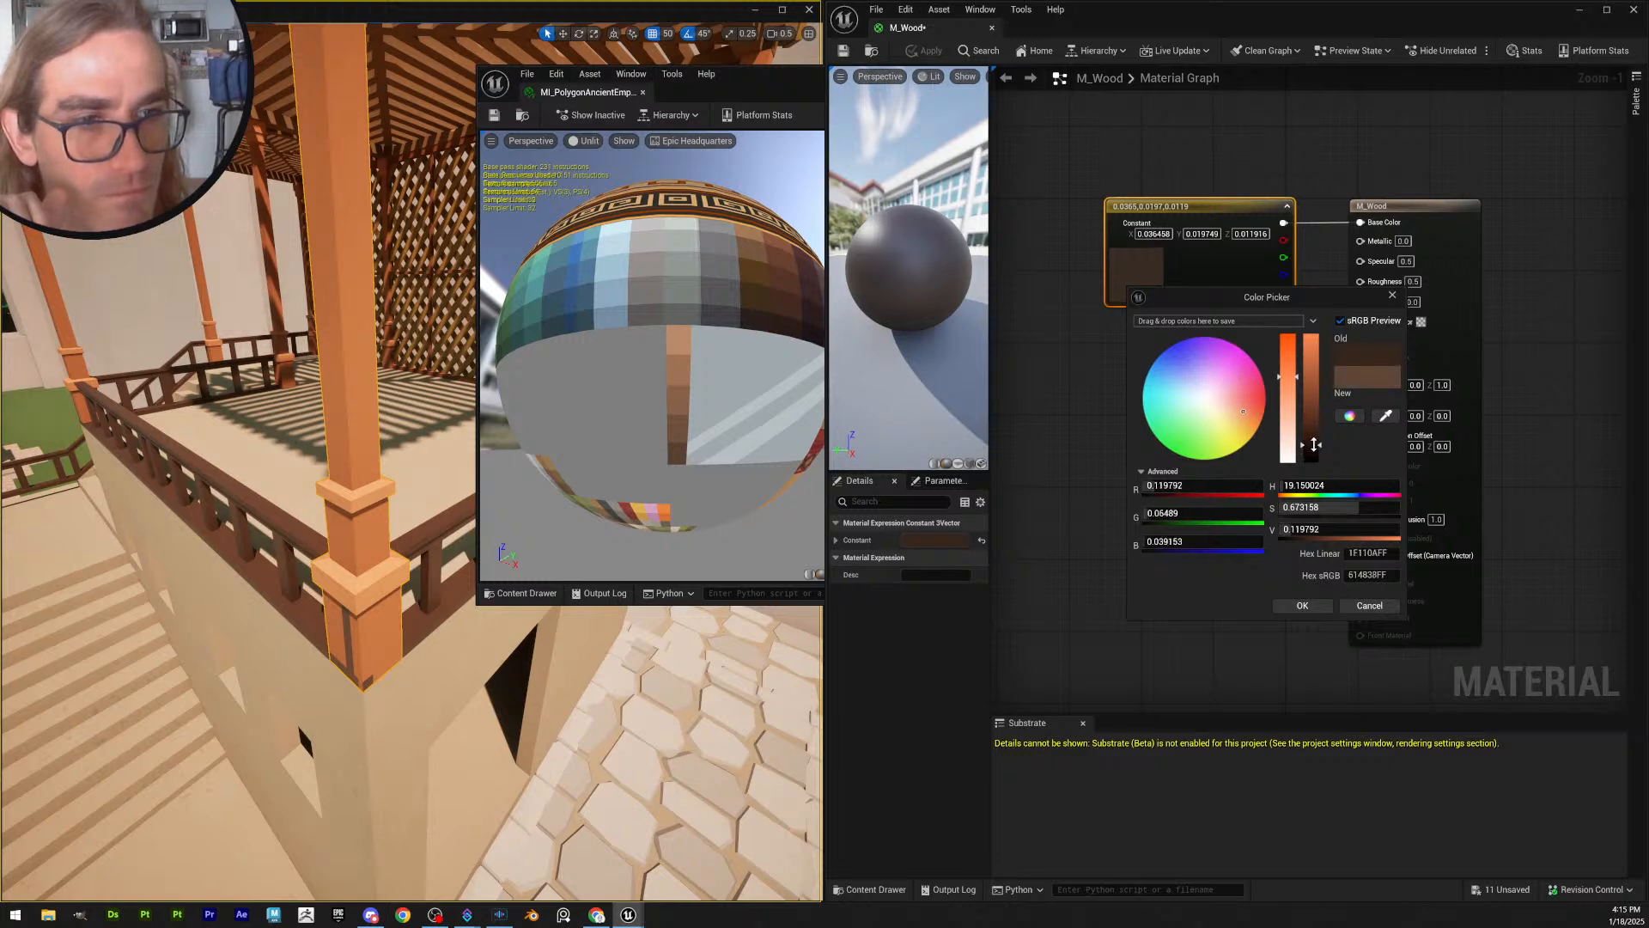
{"action": "left_click", "coordinate": [1303, 607]}
{"action": "left_click", "coordinate": [914, 54]}
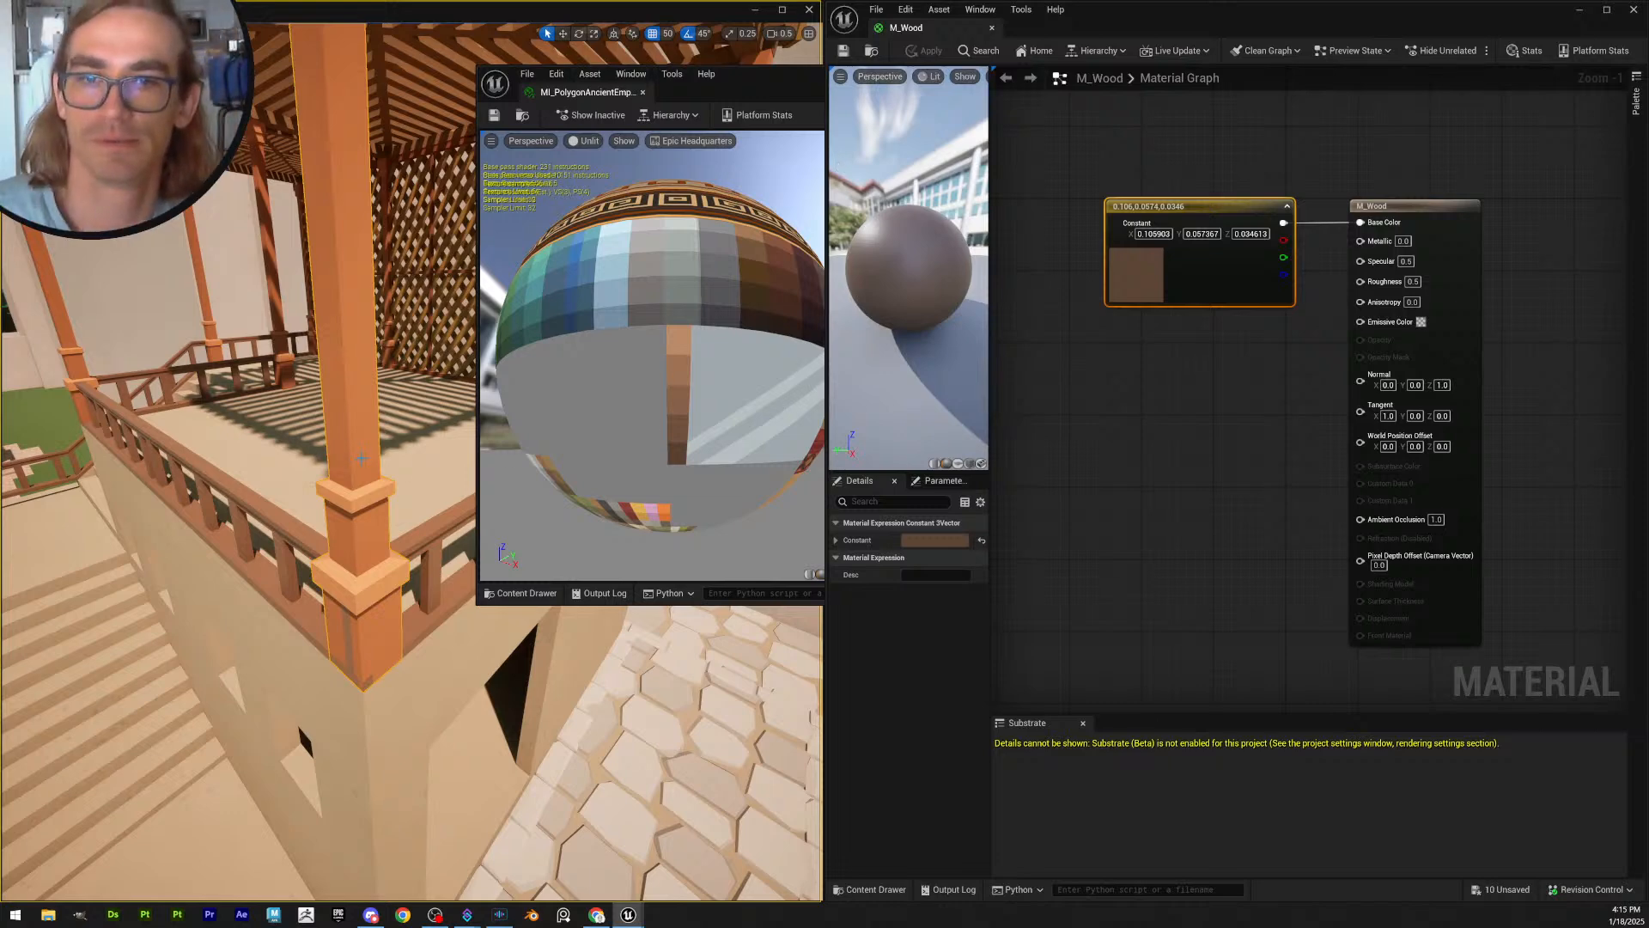
- Close the pillar's material instance editor and examine the balcony railings beside the trellis pillars
{"action": "left_click_drag", "start_coordinate": [787, 75], "coordinate": [735, 123]}
{"action": "left_click", "coordinate": [983, 122]}
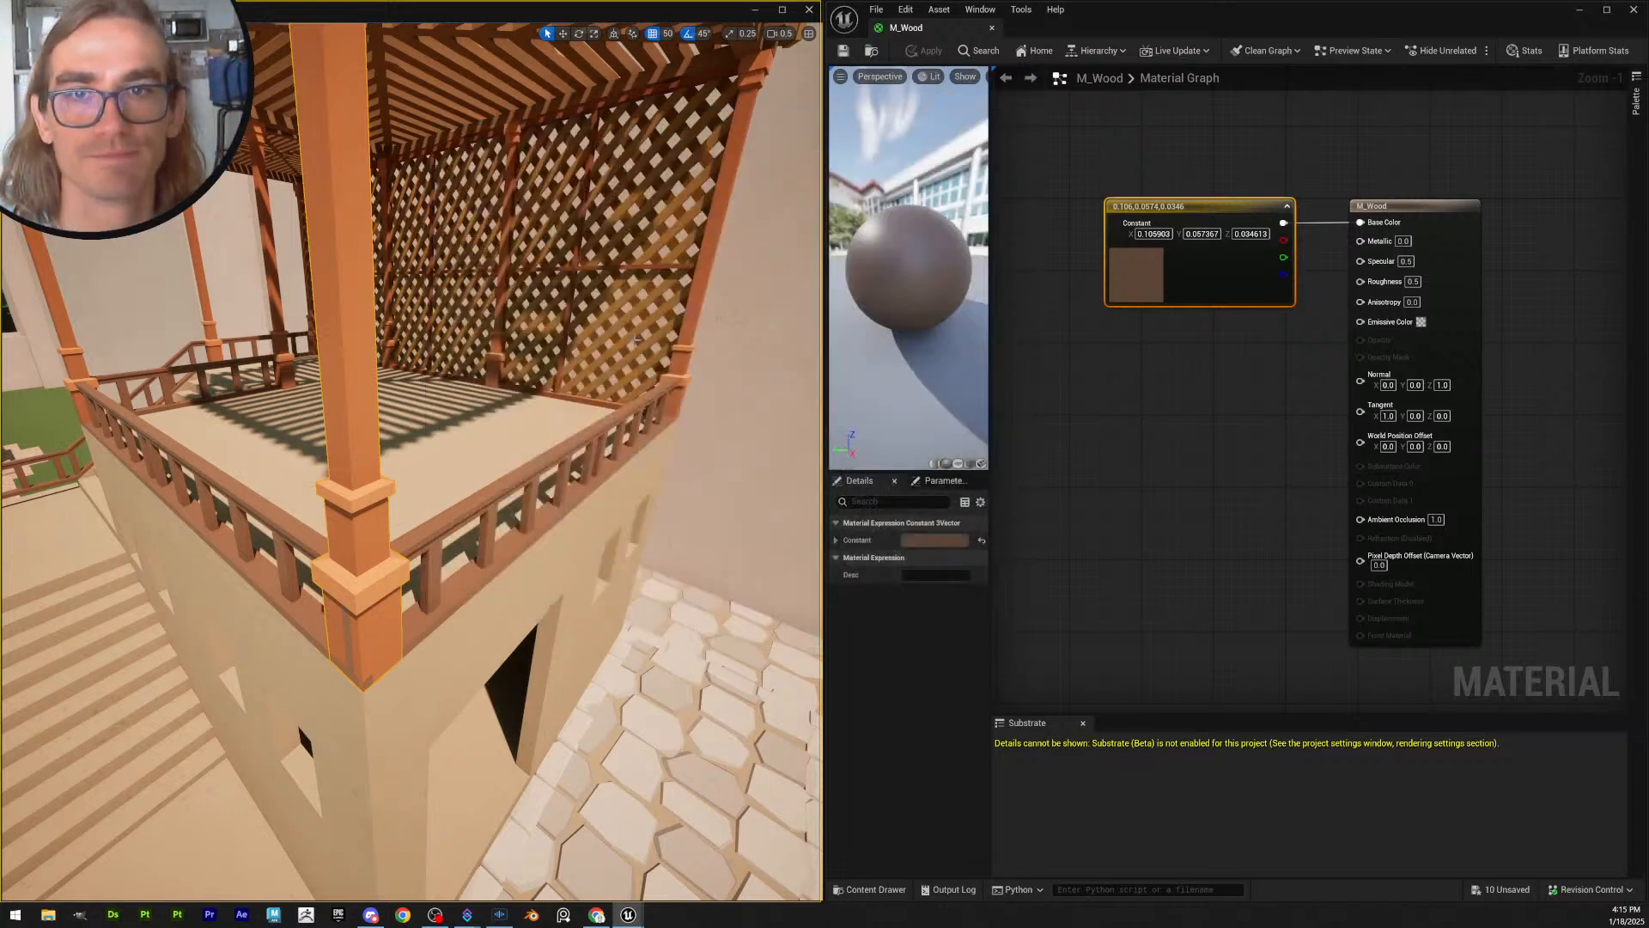
{"action": "left_click", "coordinate": [704, 371]}
{"action": "key", "text": "s"}
{"action": "mouse_move", "coordinate": [704, 371]}
{"action": "right_mouse_down"}
{"action": "mouse_move", "coordinate": [679, 378]}
{"action": "mouse_move", "coordinate": [687, 389]}
{"action": "right_mouse_up"}
{"action": "scroll", "coordinate": [705, 371], "scroll_direction": "up", "scroll_amount": 1}
{"action": "key", "text": "w"}
{"action": "key", "text": "w"}
{"action": "key", "text": "e"}
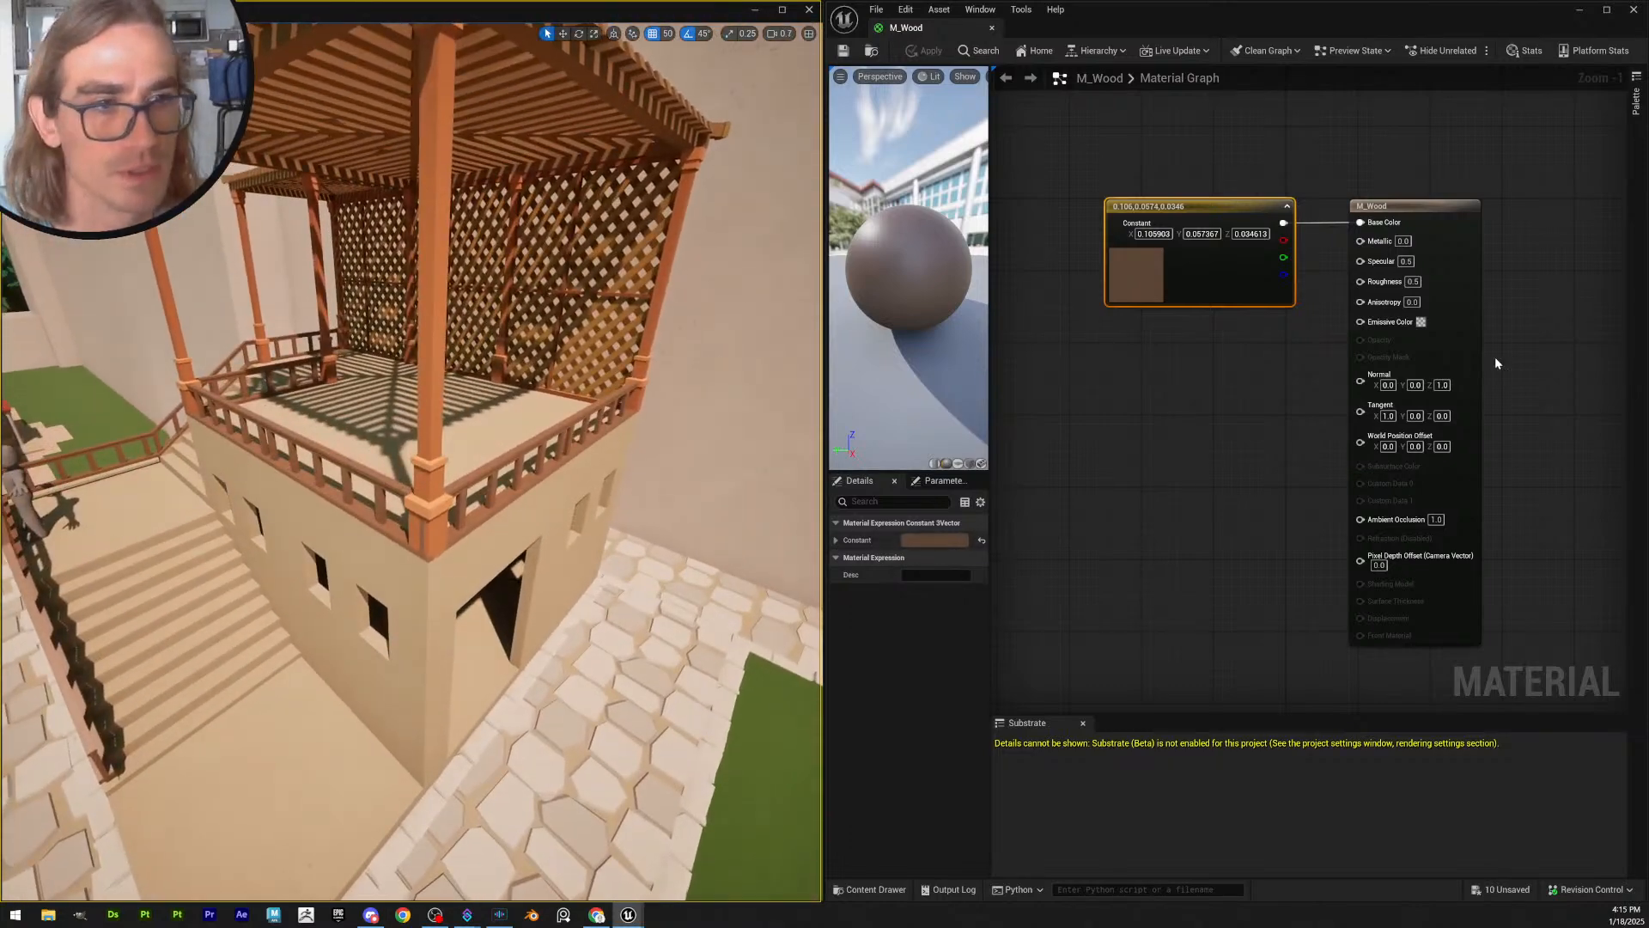
- Set M_Wood's roughness to 1 and apply the change
{"action": "left_click", "coordinate": [1413, 281]}
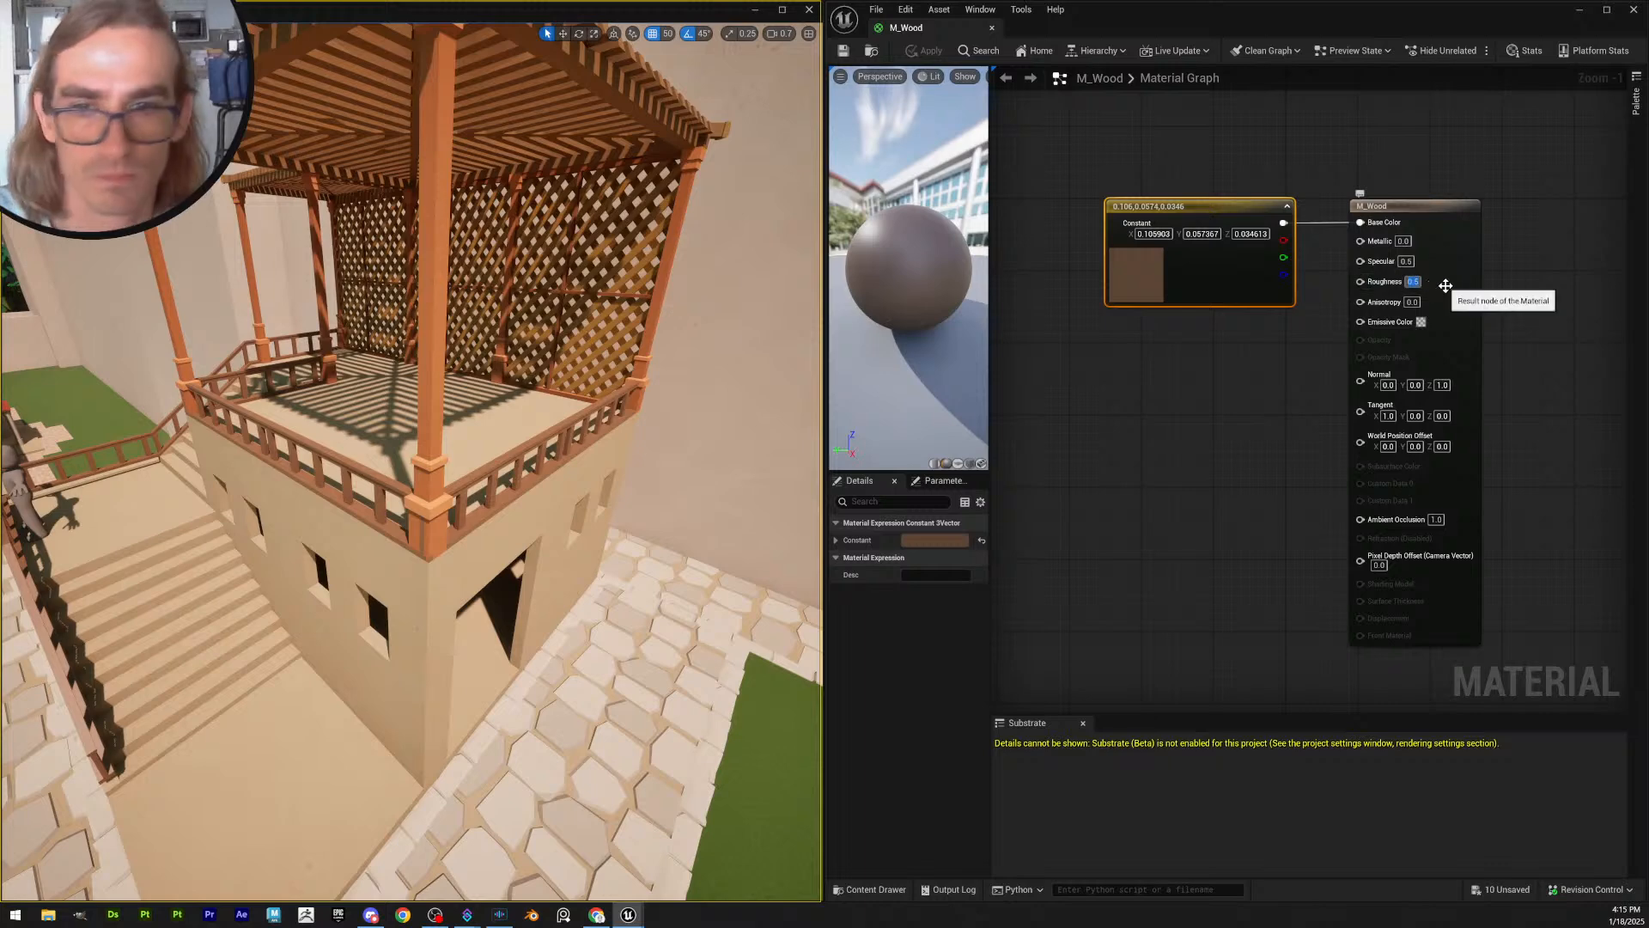
{"action": "type", "text": "1"}
{"action": "key", "text": "Return"}
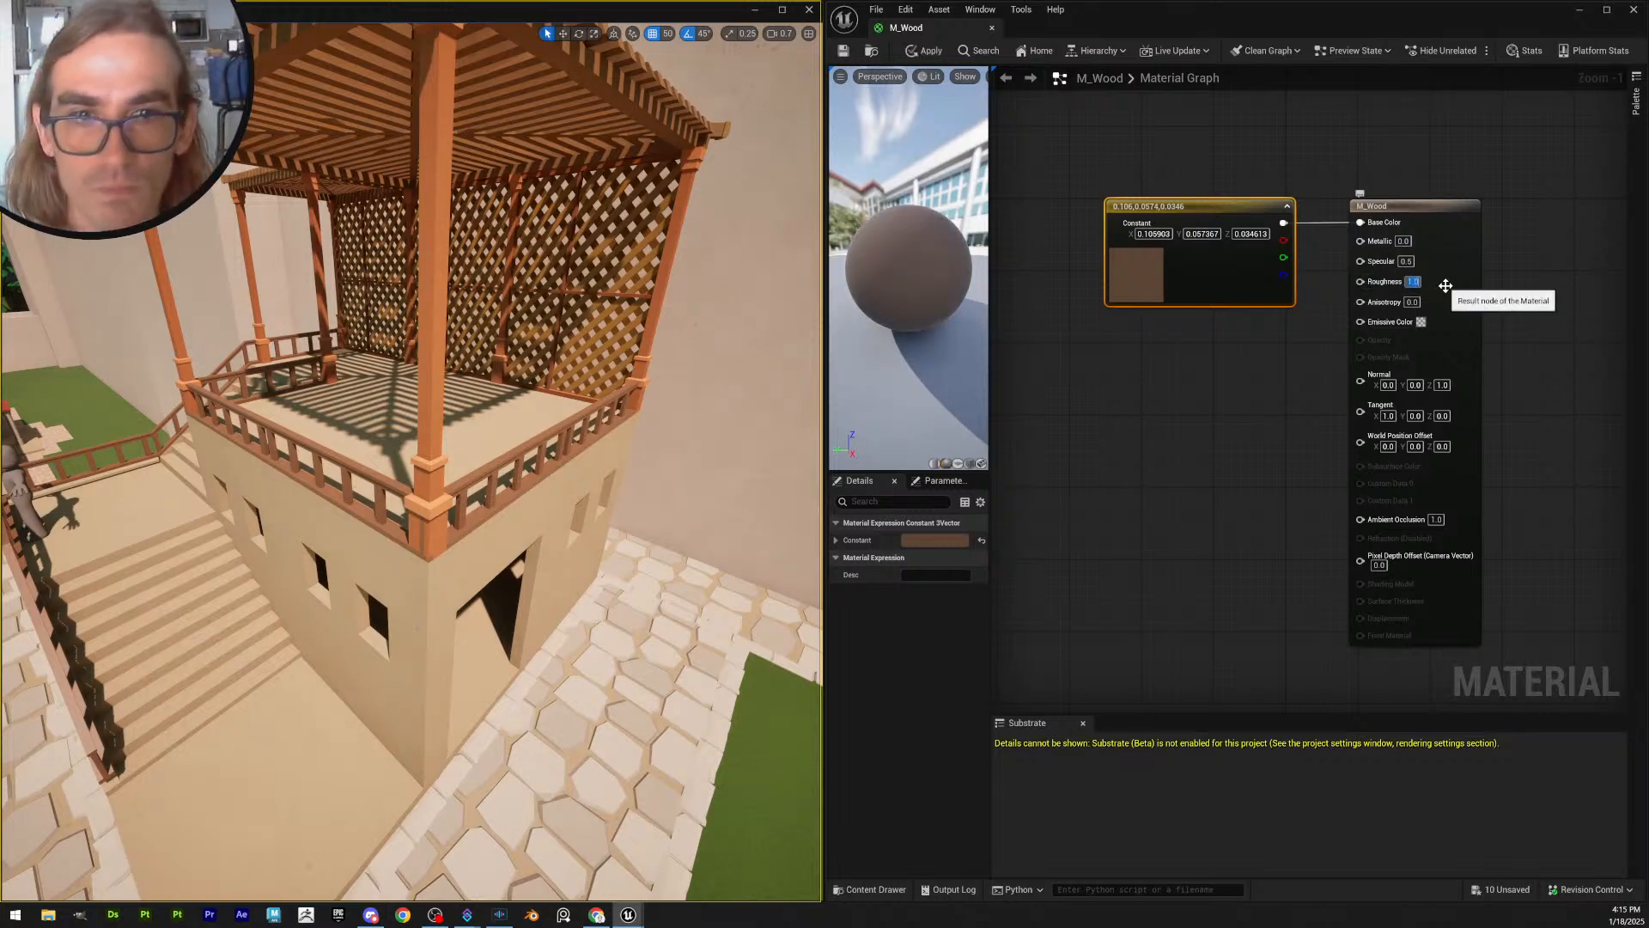
{"action": "left_click", "coordinate": [925, 51]}
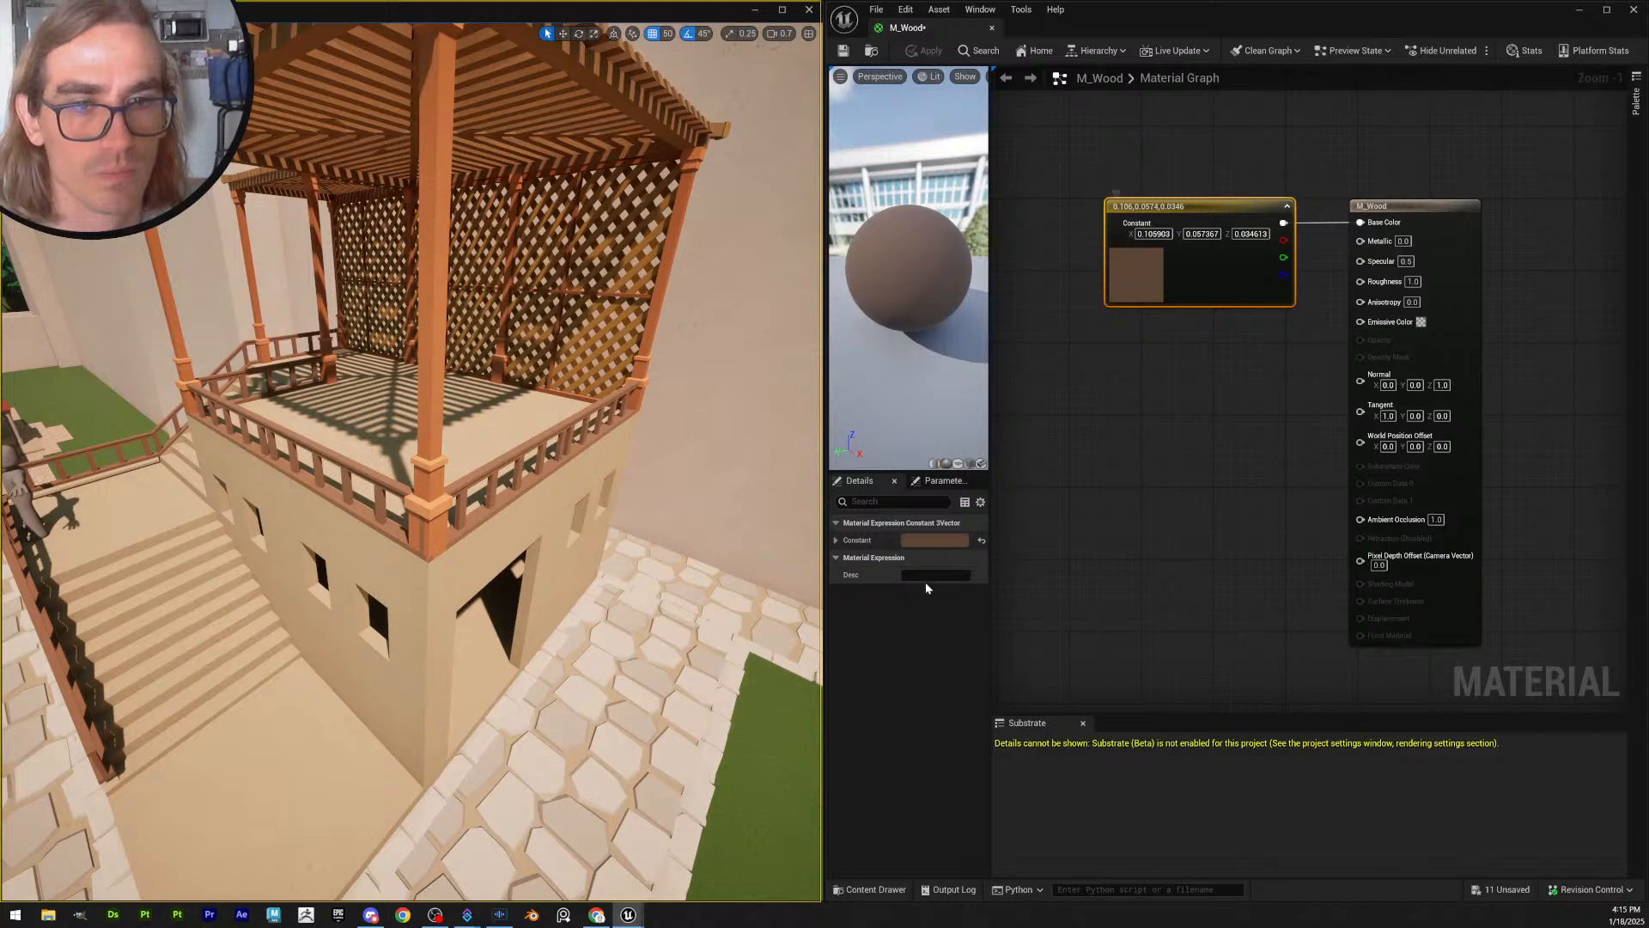
- Darken M_Wood's constant colour slightly to (0.0885, 0.048, 0.0289), apply it, and save the material
{"action": "left_click", "coordinate": [945, 541]}
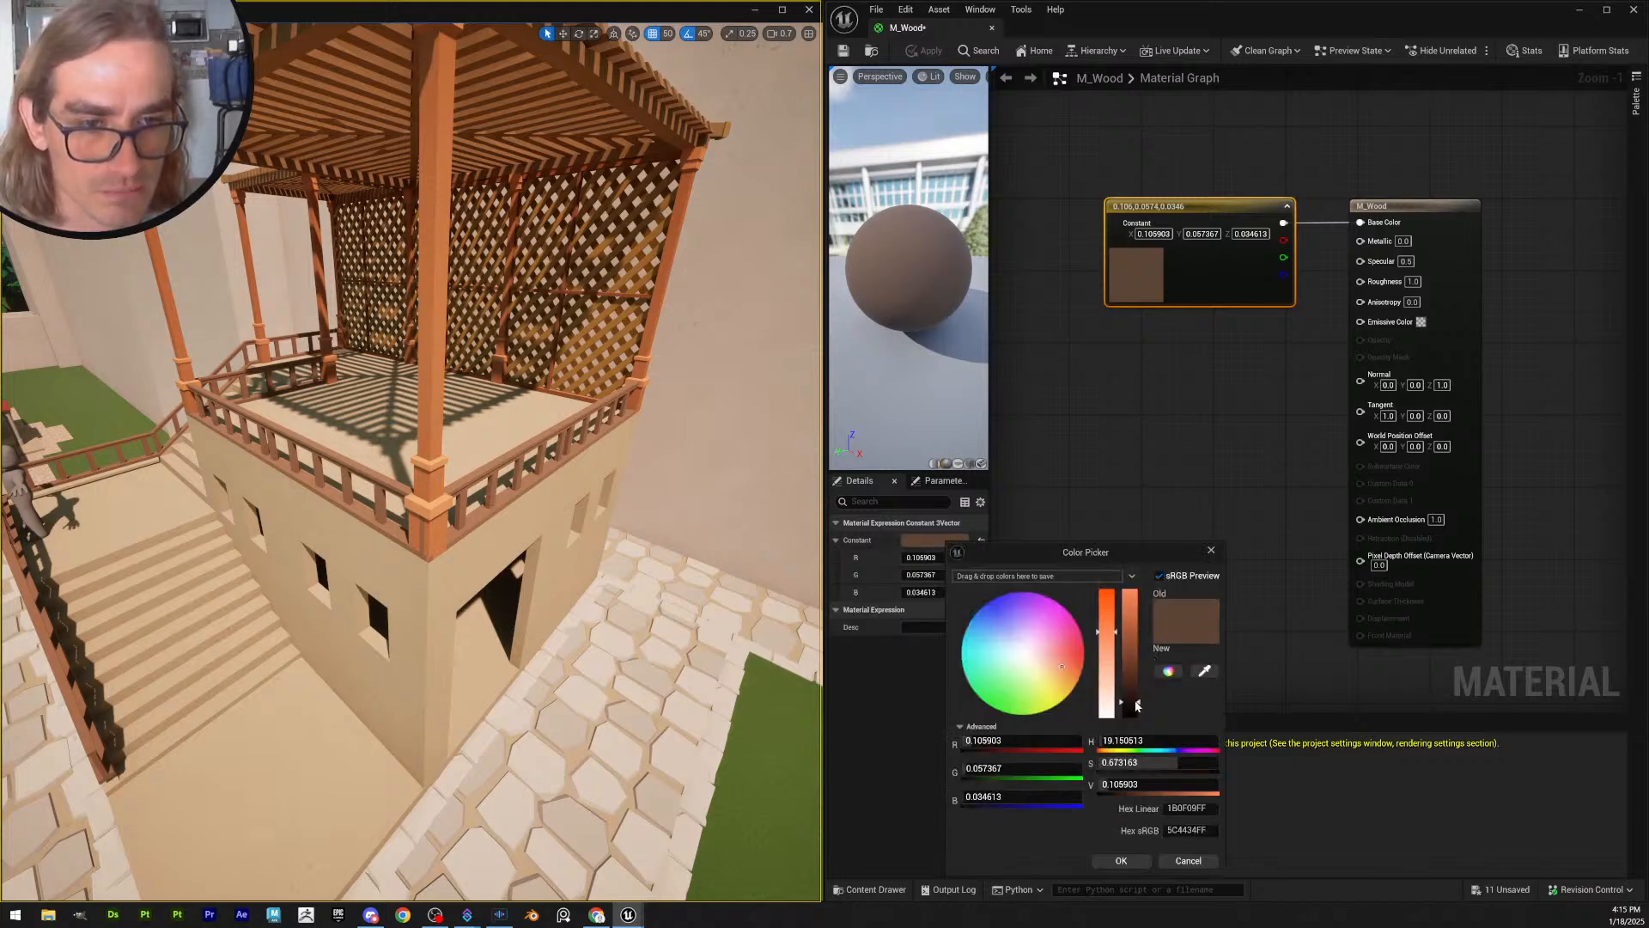
{"action": "left_click_drag", "start_coordinate": [1137, 705], "coordinate": [1138, 705]}
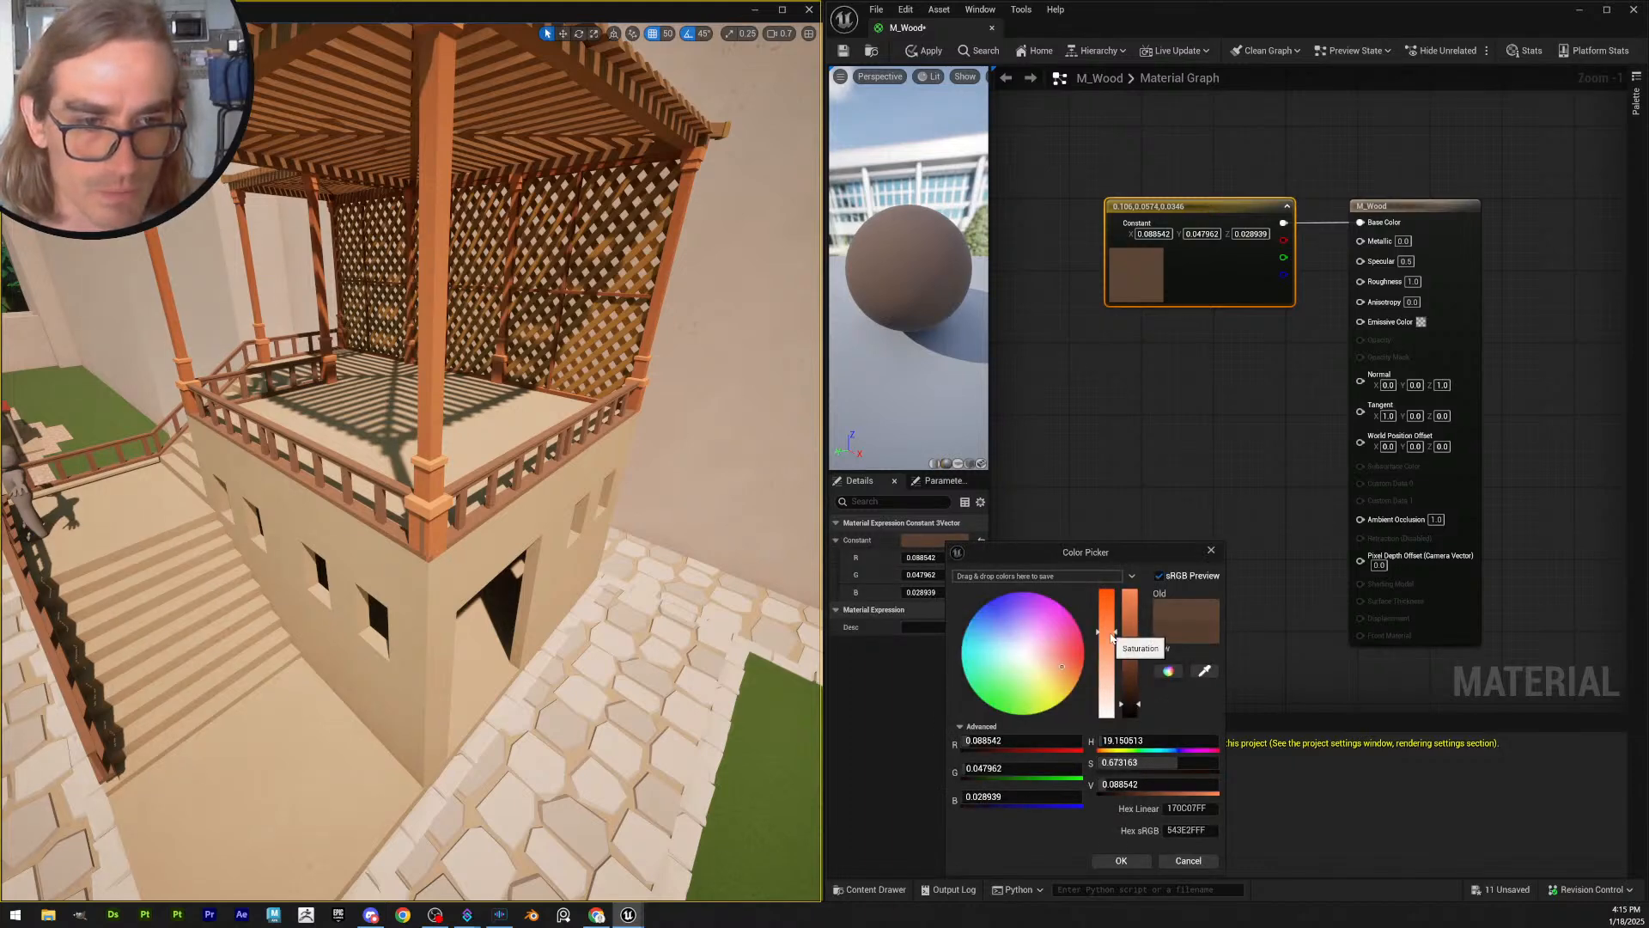
{"action": "left_click", "coordinate": [1122, 861]}
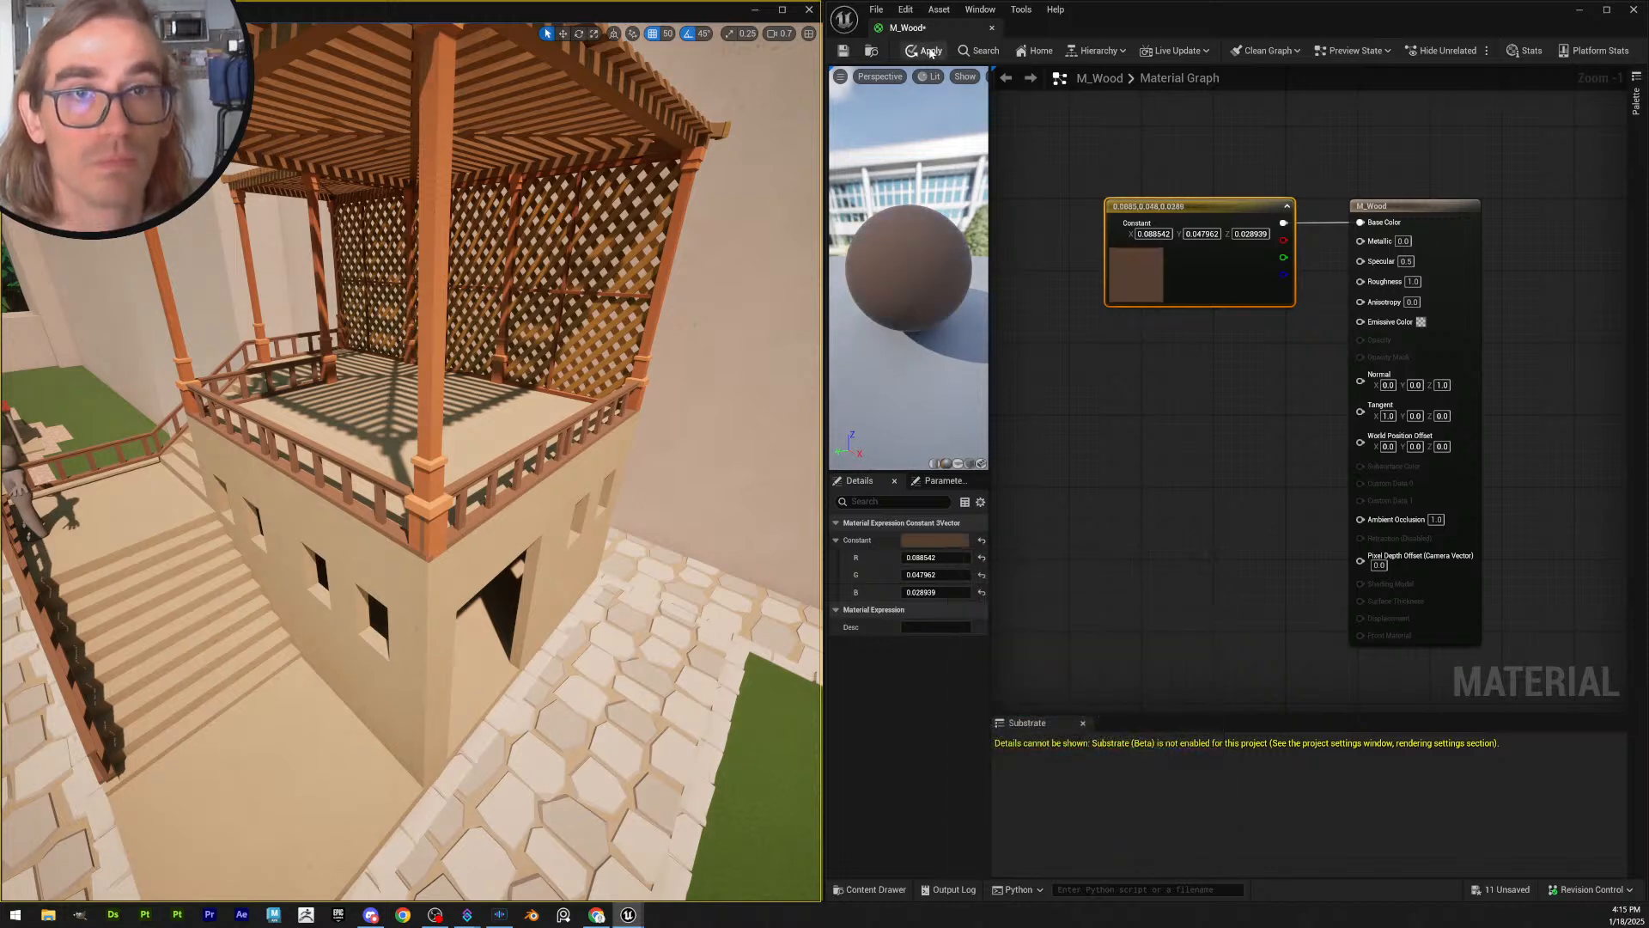
{"action": "left_click", "coordinate": [846, 54]}
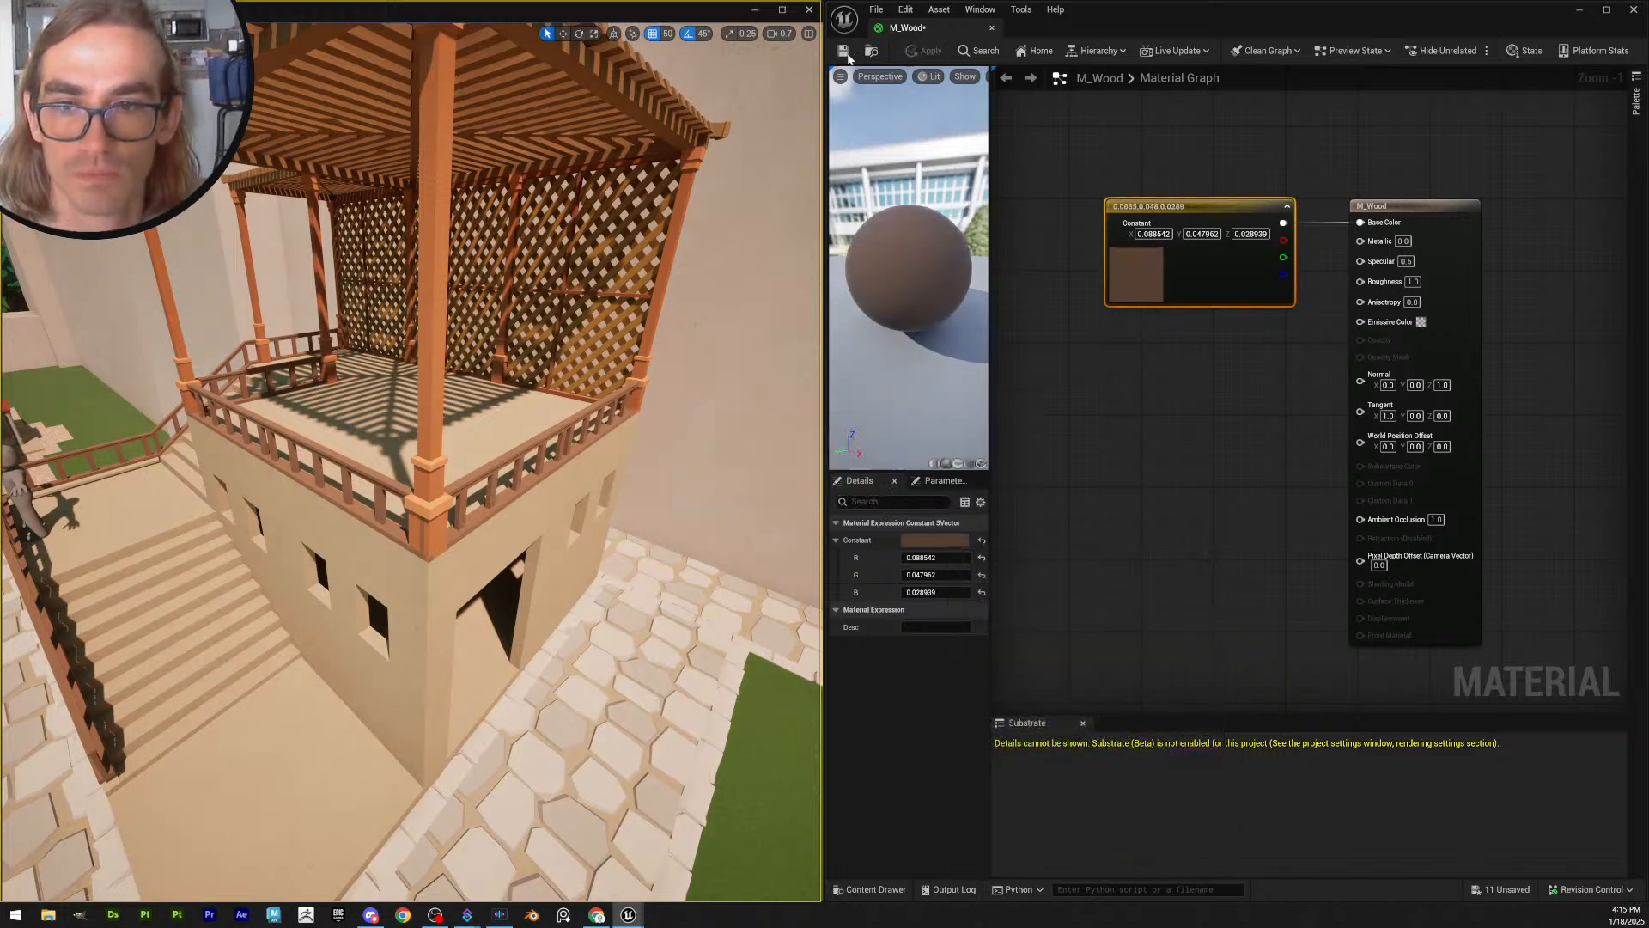
{"action": "key", "text": "w"}
{"action": "right_click_drag", "start_coordinate": [515, 386], "coordinate": [550, 370]}
{"action": "scroll", "coordinate": [516, 378], "scroll_direction": "down", "scroll_amount": 2}
{"action": "key", "text": "s"}
{"action": "left_click", "coordinate": [842, 49]}
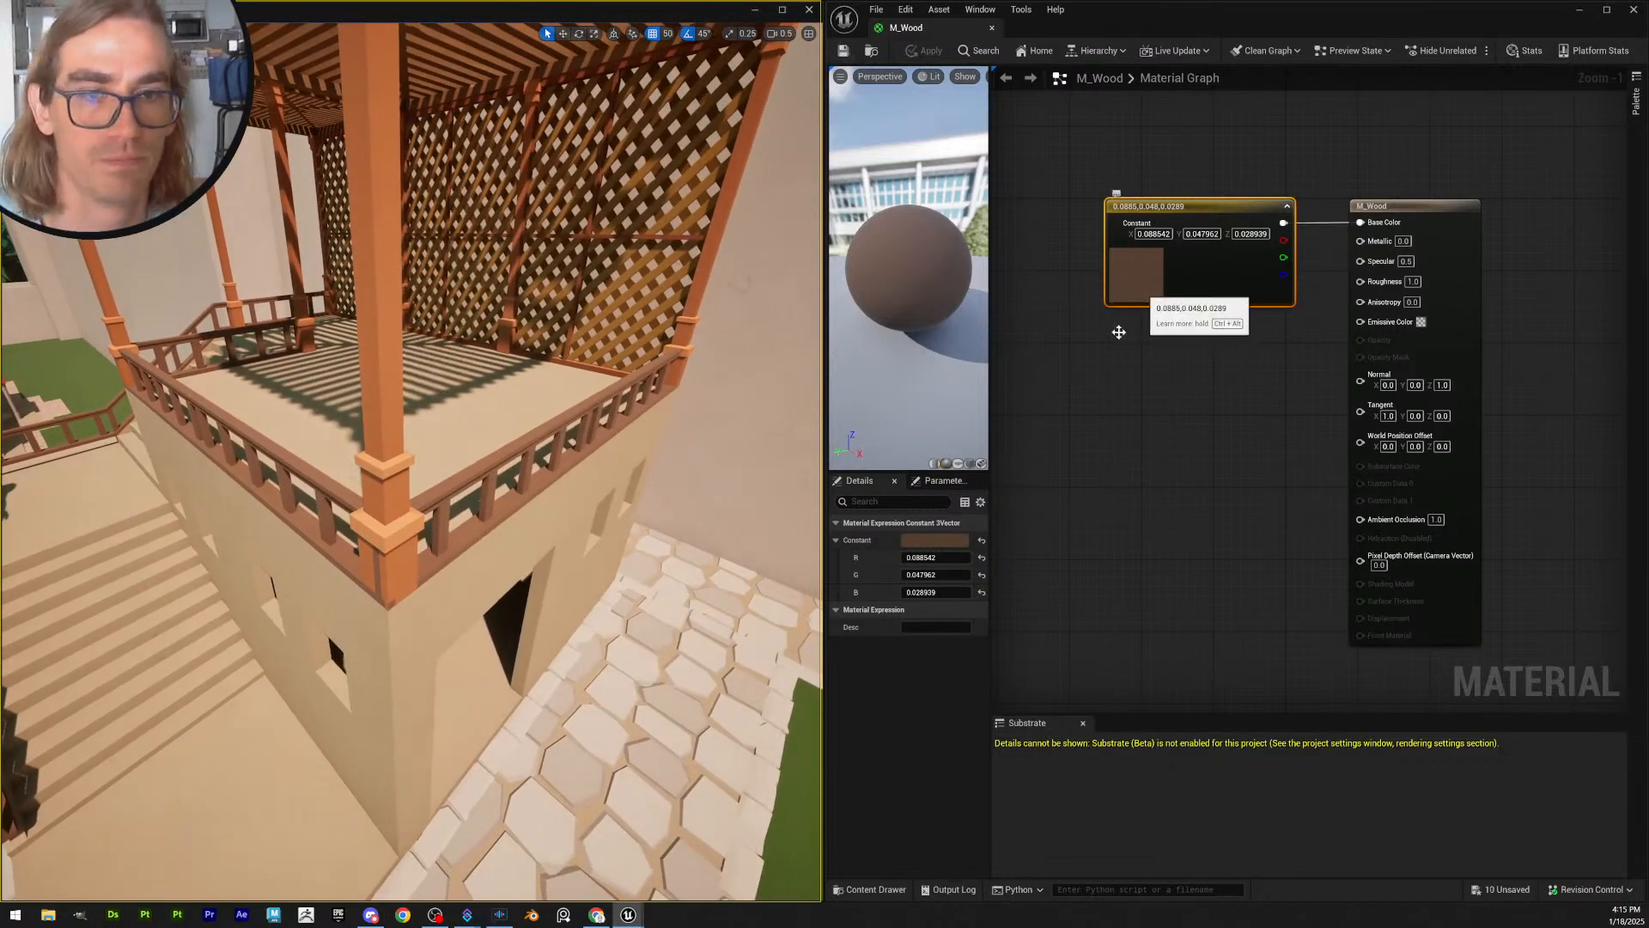
- Darken M_Wood's constant colour further to (0.0642, 0.0348, 0.021) and apply it
{"action": "left_click", "coordinate": [934, 540]}
{"action": "left_click_drag", "start_coordinate": [1143, 715], "coordinate": [1148, 707]}
{"action": "left_click", "coordinate": [1133, 860]}
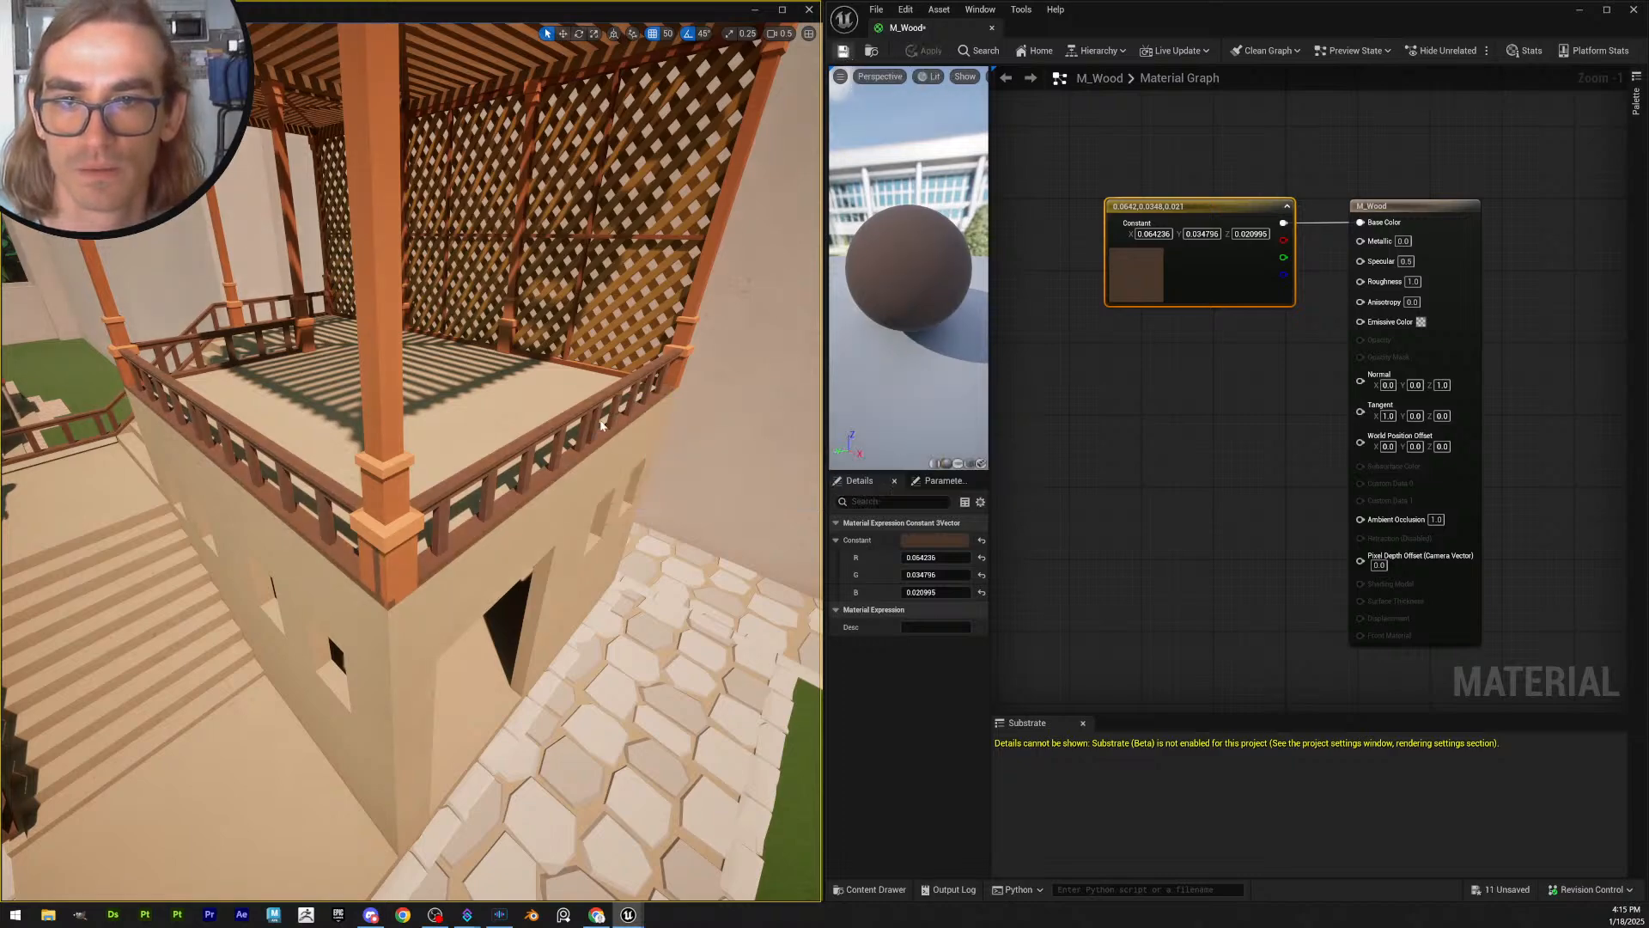
- Set M_Wood's roughness to 0.5, apply the change, and save the material
{"action": "right_click_drag", "start_coordinate": [603, 421], "coordinate": [494, 425]}
{"action": "scroll", "coordinate": [603, 421], "scroll_direction": "up", "scroll_amount": 1}
{"action": "key", "text": "a"}
{"action": "key", "text": "d"}
{"action": "key", "text": "w"}
{"action": "scroll", "coordinate": [603, 420], "scroll_direction": "down", "scroll_amount": 1}
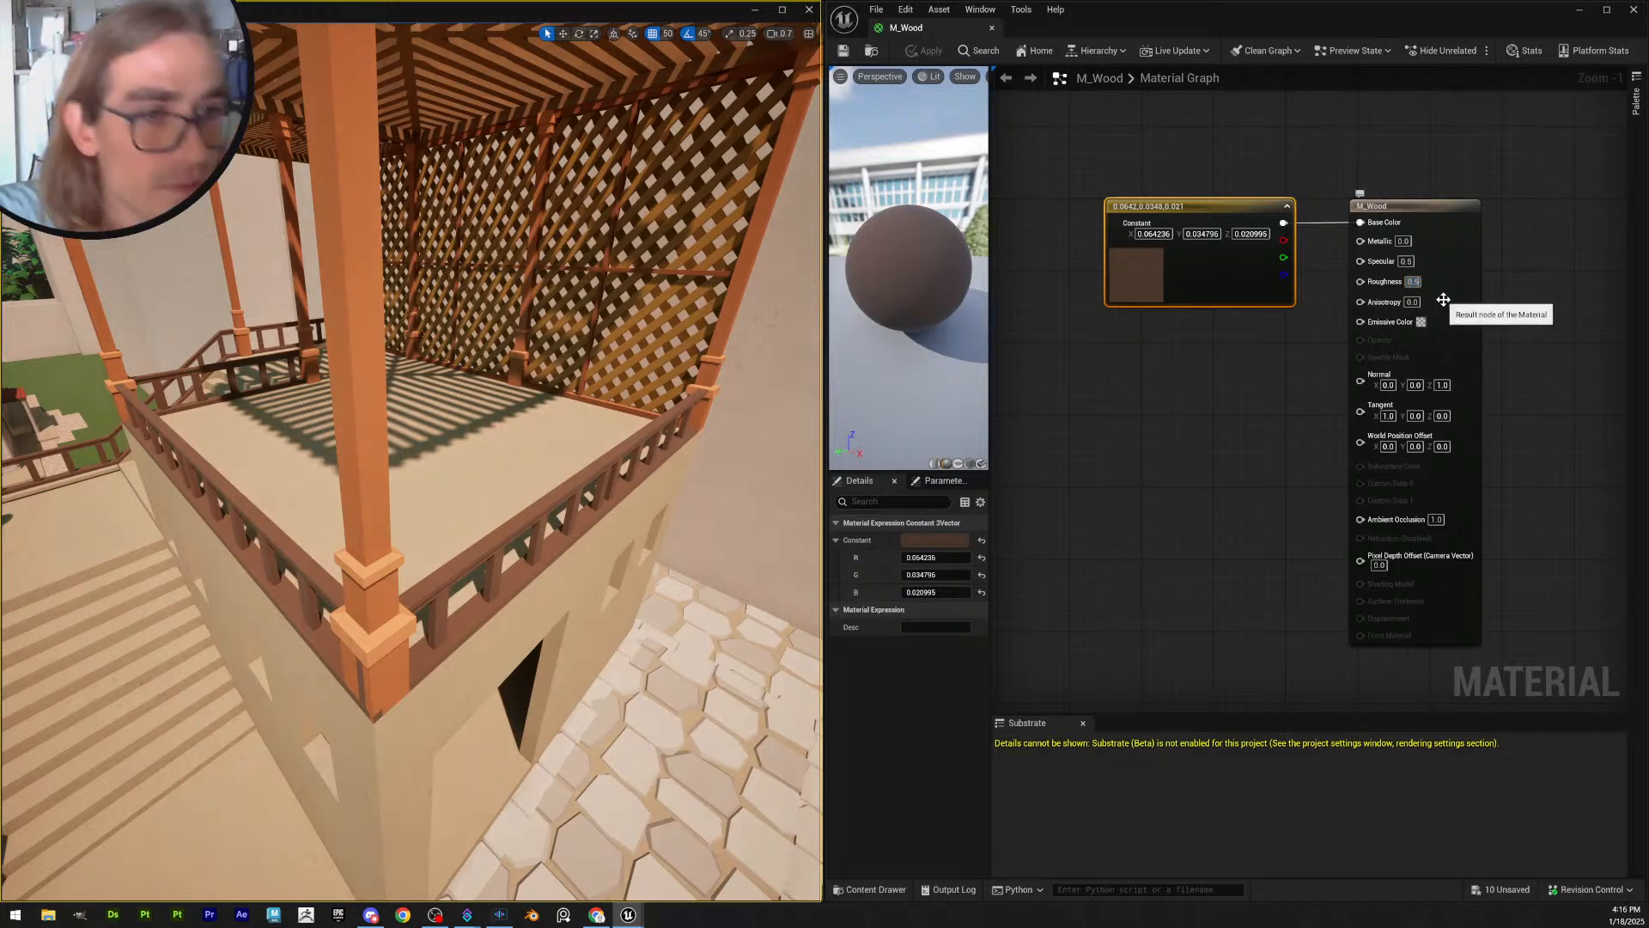
{"action": "key", "text": "Return"}
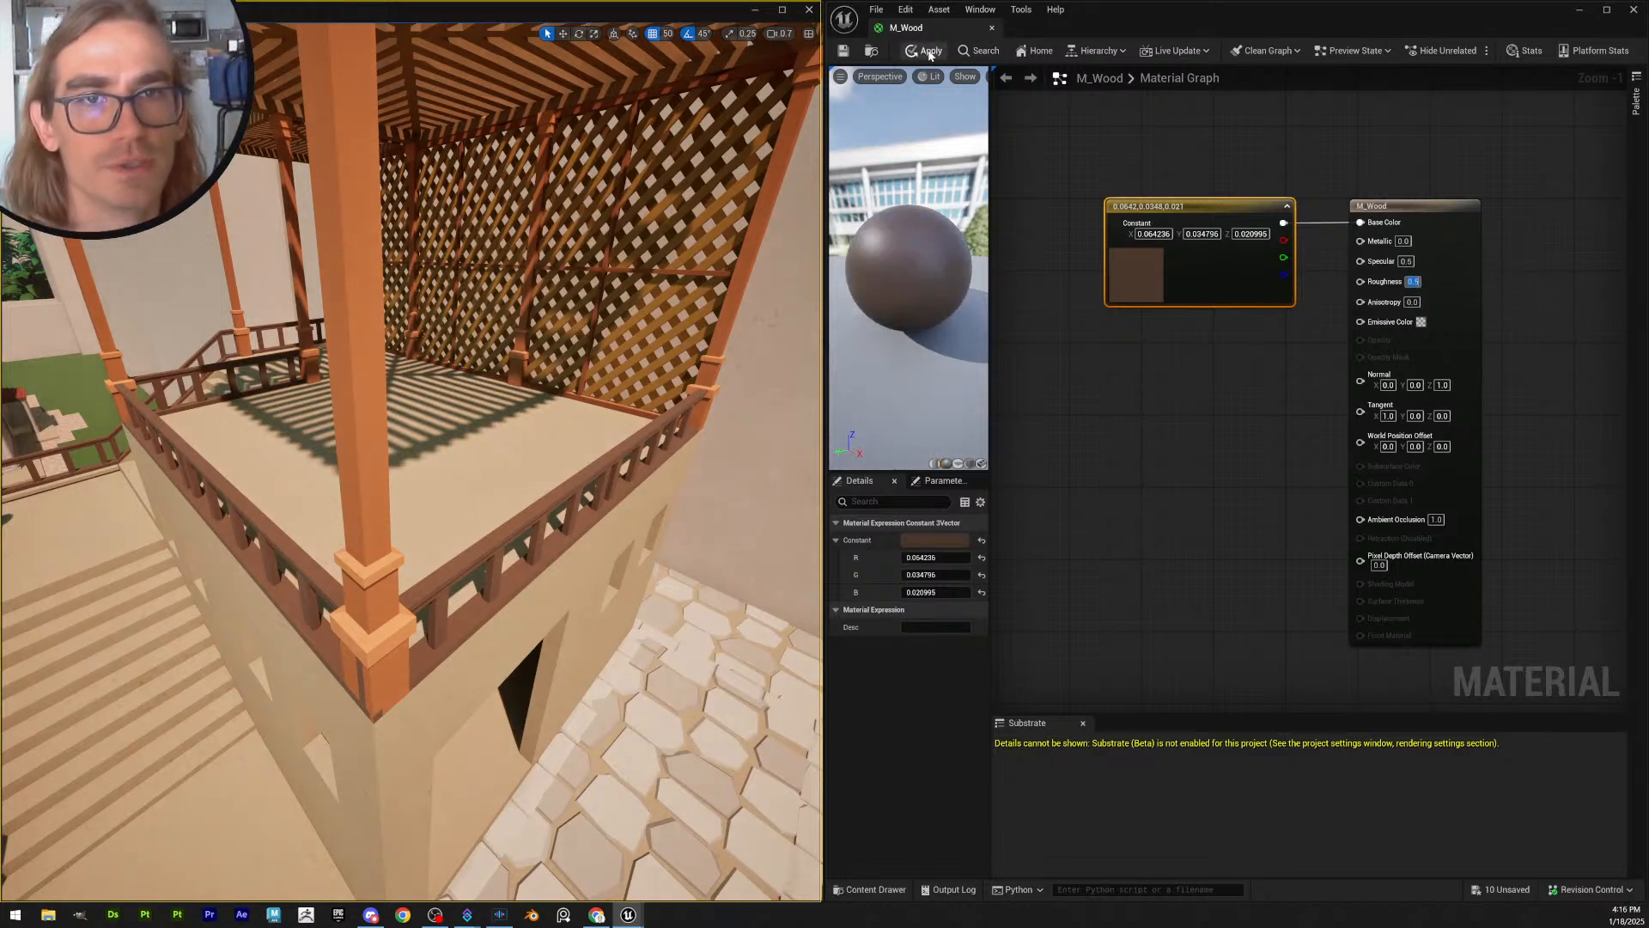
{"action": "left_click", "coordinate": [849, 52]}
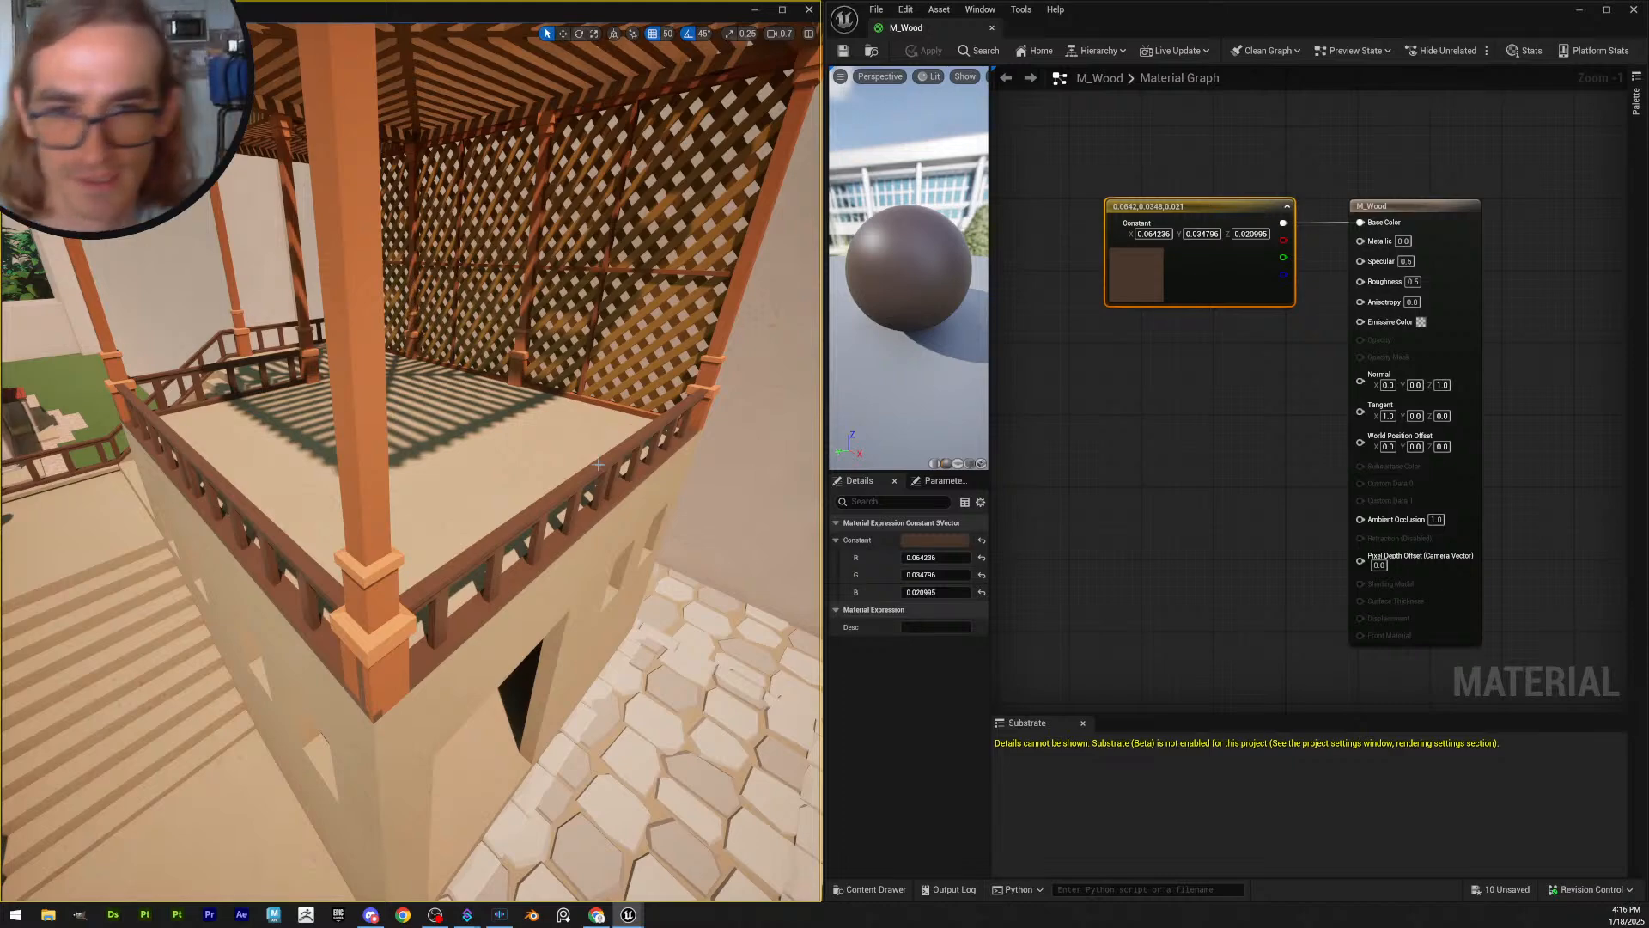
- Brighten M_Wood's constant colour to (0.0955, 0.0517, 0.0312), apply it, and save the material
{"action": "right_click_drag", "start_coordinate": [606, 462], "coordinate": [705, 508]}
{"action": "scroll", "coordinate": [601, 445], "scroll_direction": "down", "scroll_amount": 2}
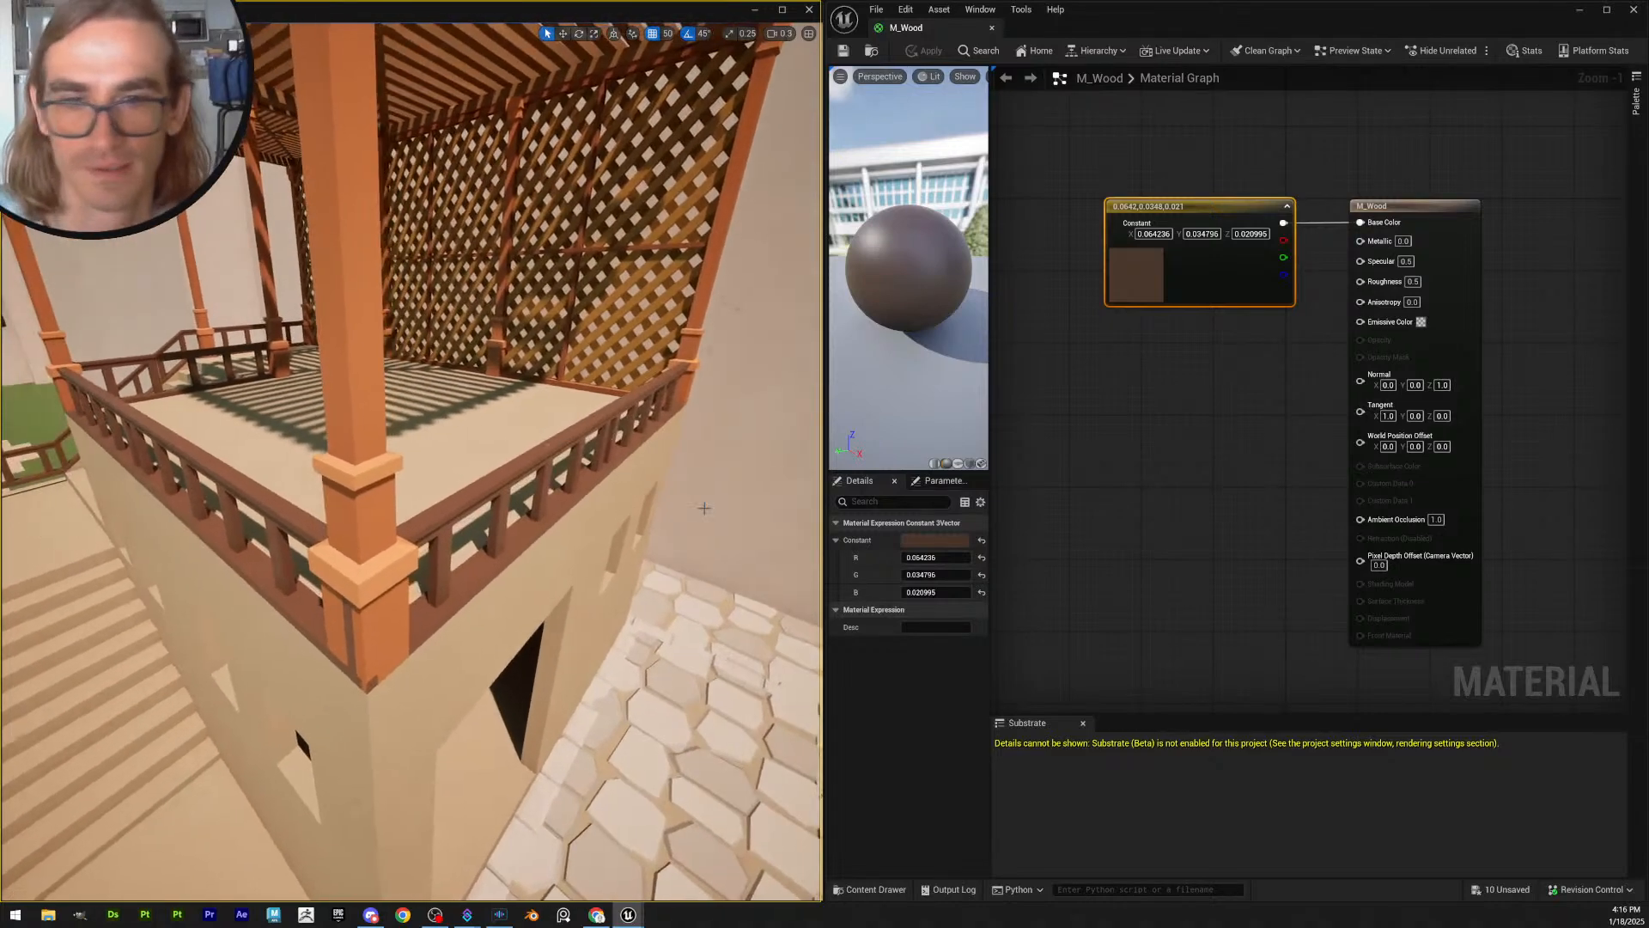
{"action": "left_click", "coordinate": [933, 541]}
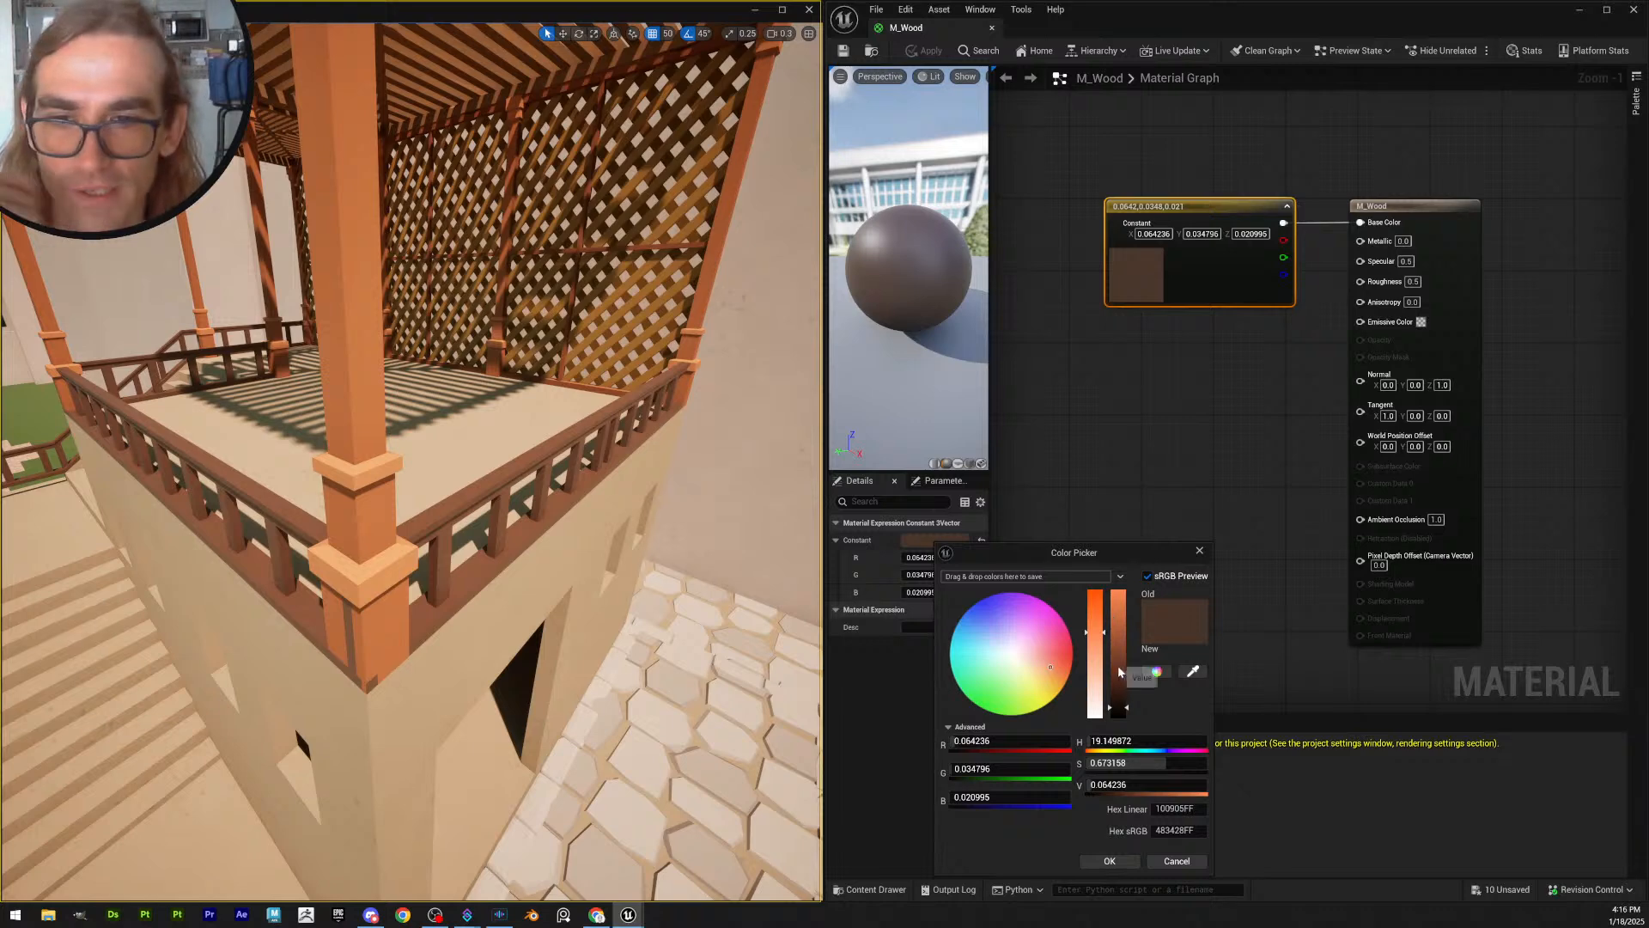
{"action": "mouse_move", "coordinate": [1122, 700]}
{"action": "left_mouse_down"}
{"action": "mouse_move", "coordinate": [1121, 683]}
{"action": "mouse_move", "coordinate": [1123, 704]}
{"action": "left_mouse_up"}
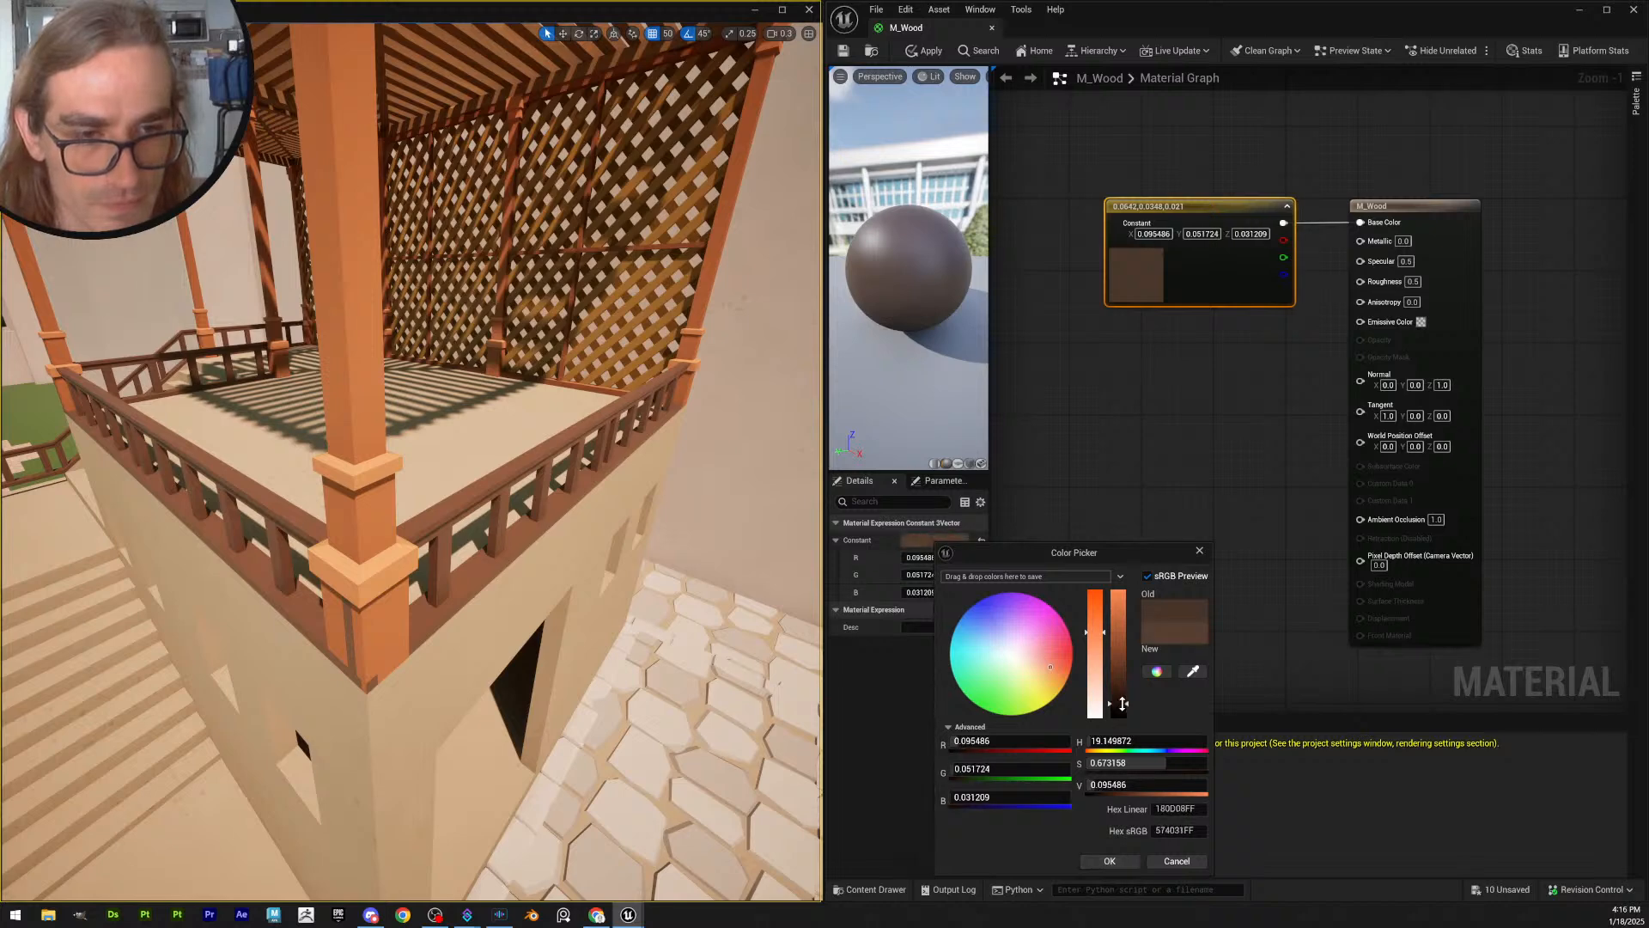
{"action": "left_click", "coordinate": [1138, 861]}
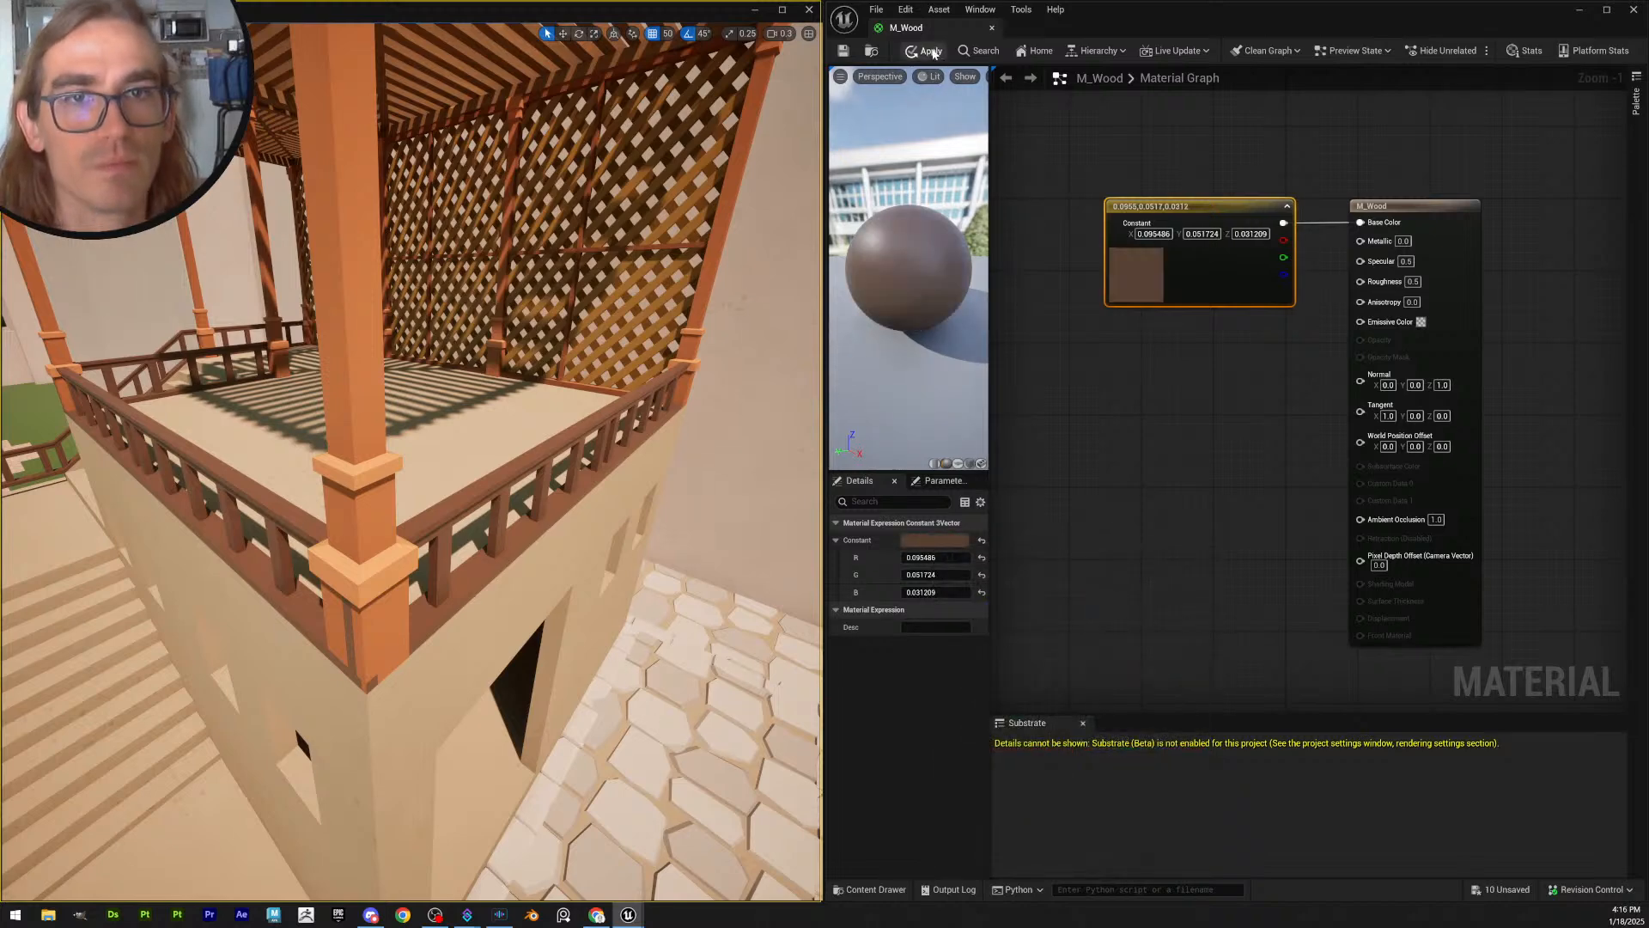
{"action": "left_click", "coordinate": [845, 53]}
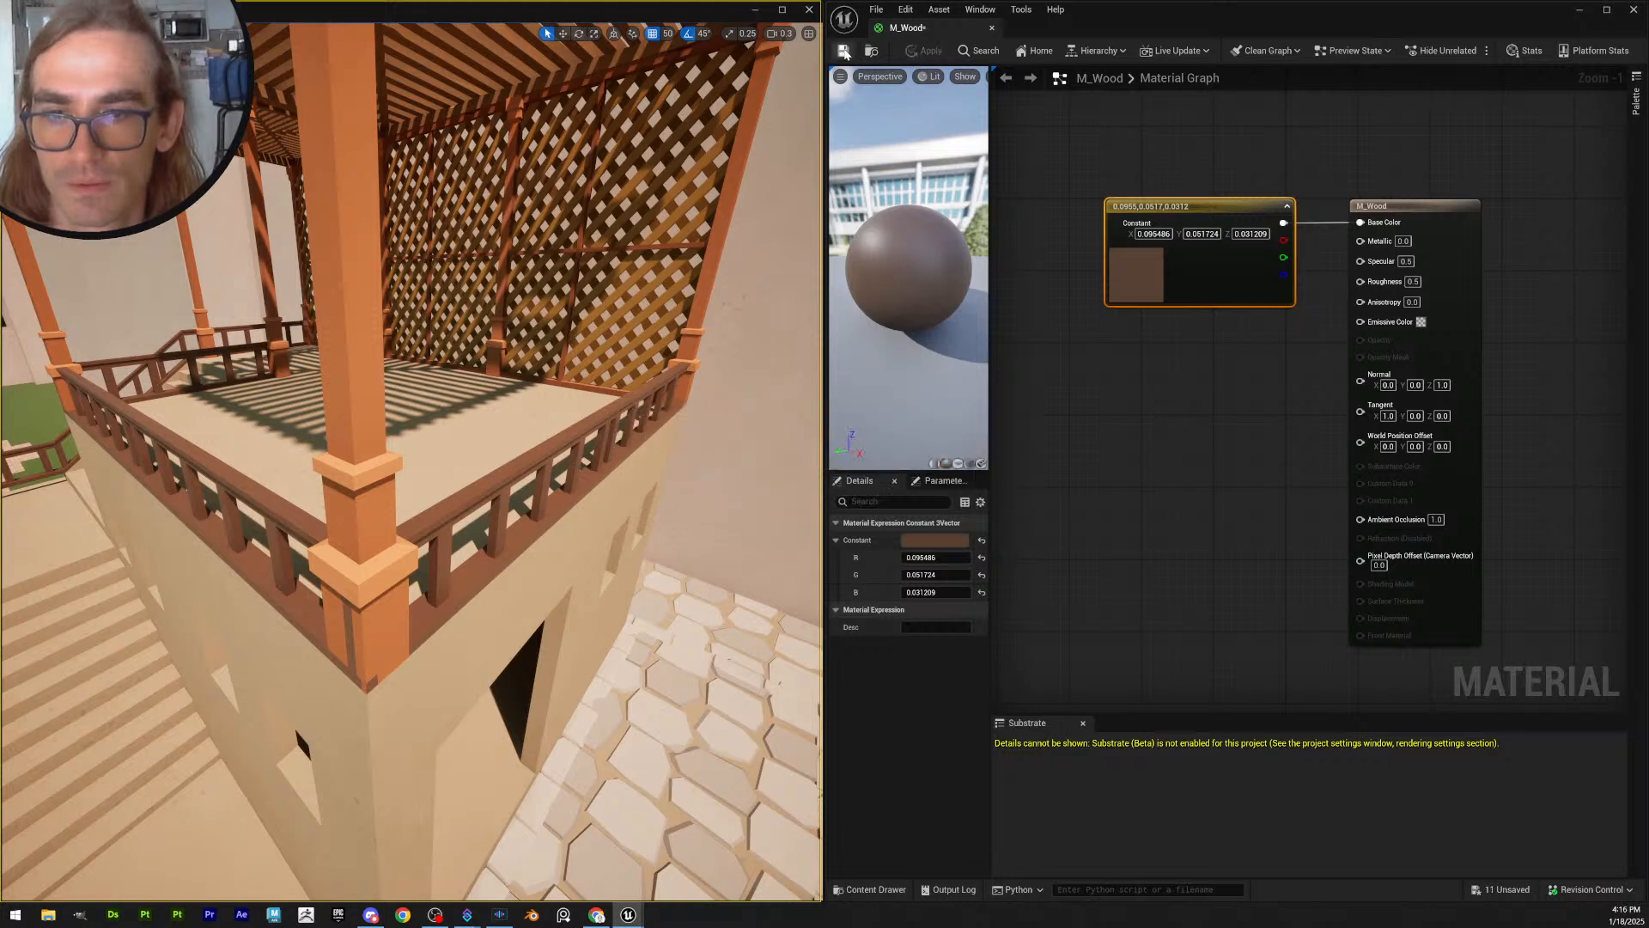
- Set M_Wood's constant colour to the dark brown (0.0538, 0.0292, 0.0176) by lowering its brightness, and apply it
{"action": "left_click", "coordinate": [936, 539]}
{"action": "left_click_drag", "start_coordinate": [1122, 676], "coordinate": [1123, 709]}
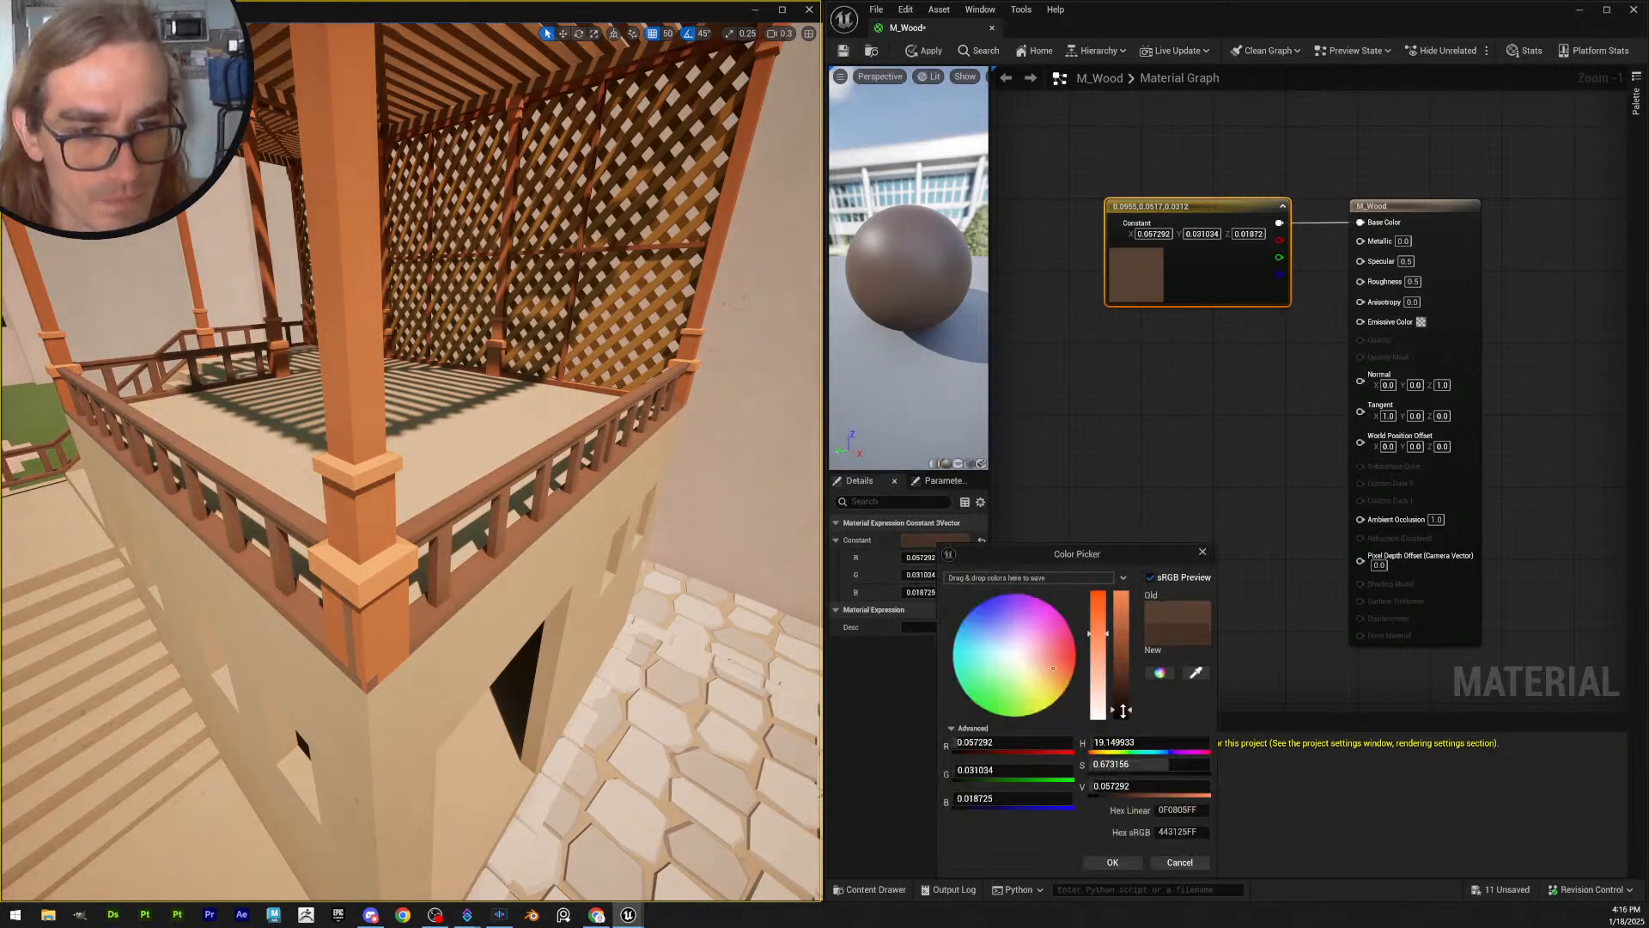
{"action": "left_click", "coordinate": [1117, 863]}
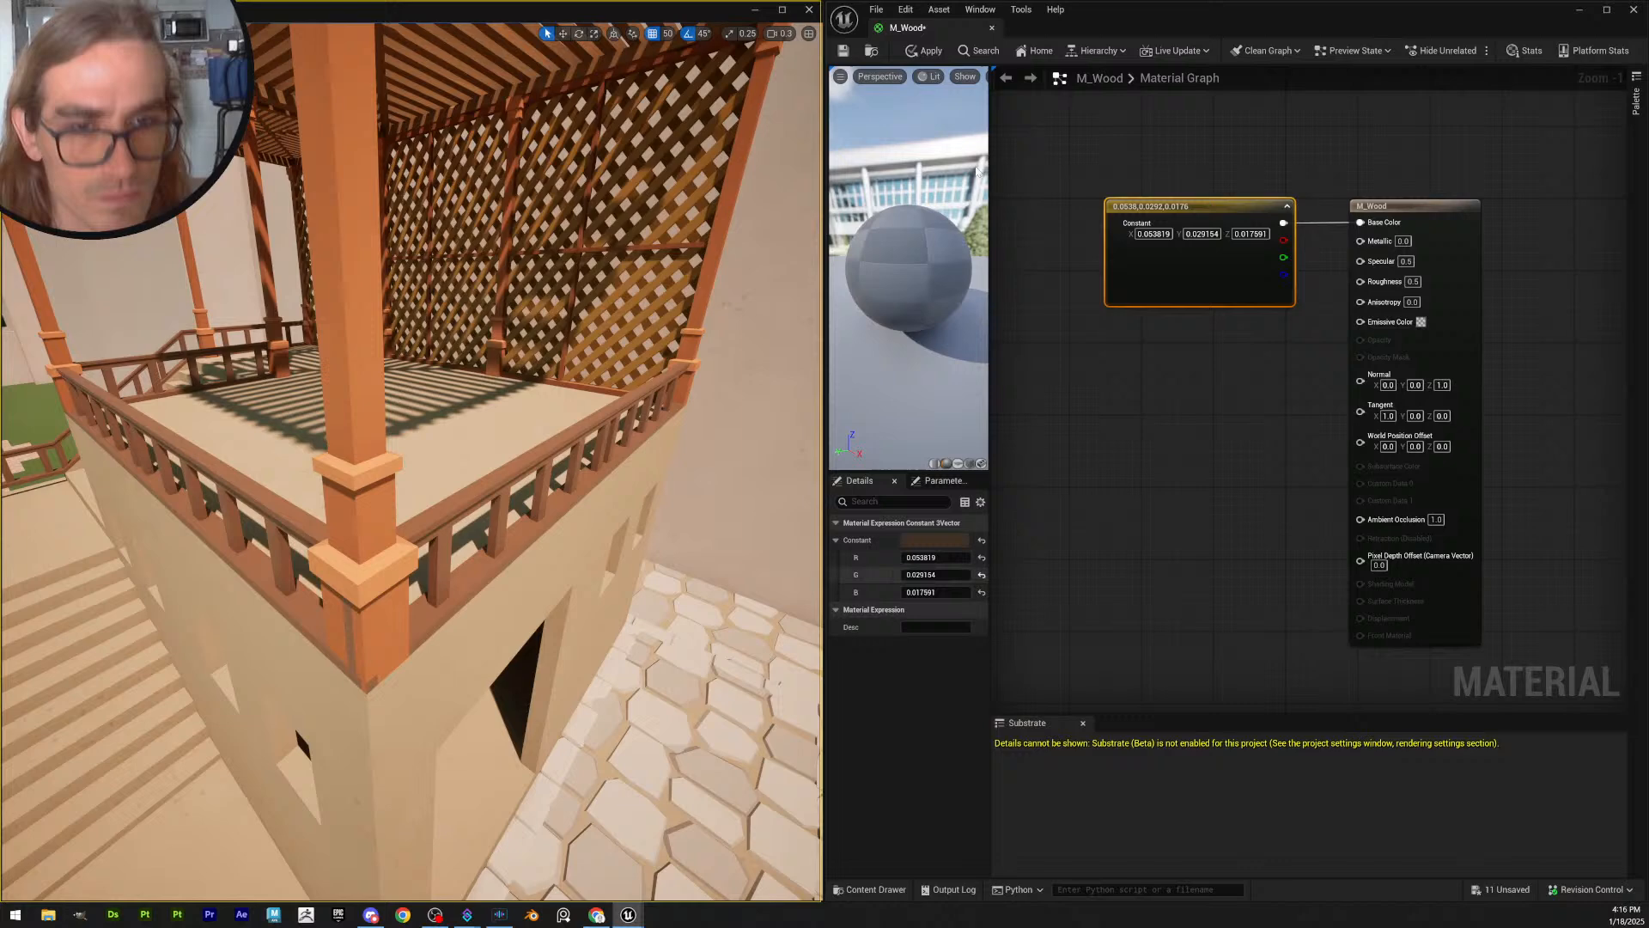
{"action": "left_click", "coordinate": [919, 57]}
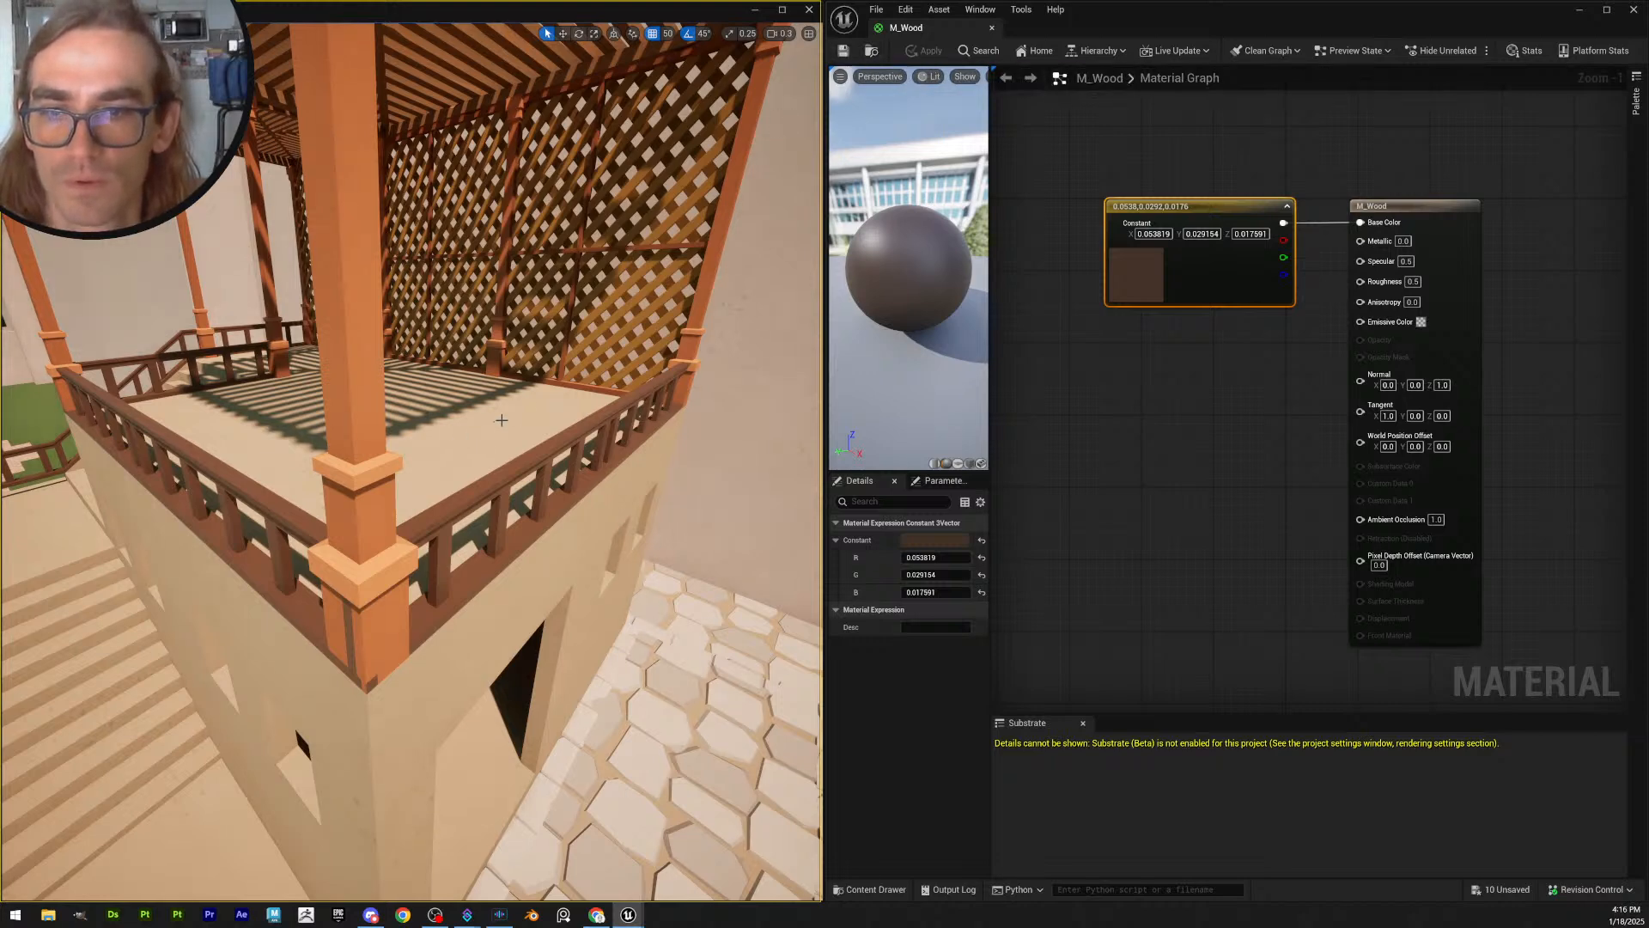
- Examine the recoloured balcony railings against the trellis pillars and roof from several angles
{"action": "right_click_drag", "start_coordinate": [502, 421], "coordinate": [464, 426]}
{"action": "right_click_drag", "start_coordinate": [660, 443], "coordinate": [586, 452]}
{"action": "scroll", "coordinate": [661, 443], "scroll_direction": "up", "scroll_amount": 3}
{"action": "key", "text": "s"}
{"action": "key", "text": "a"}
{"action": "key", "text": "s"}
{"action": "scroll", "coordinate": [696, 464], "scroll_direction": "up", "scroll_amount": 2}
{"action": "key", "text": "a"}
{"action": "key", "text": "d"}
{"action": "key", "text": "d"}
{"action": "key", "text": "w"}
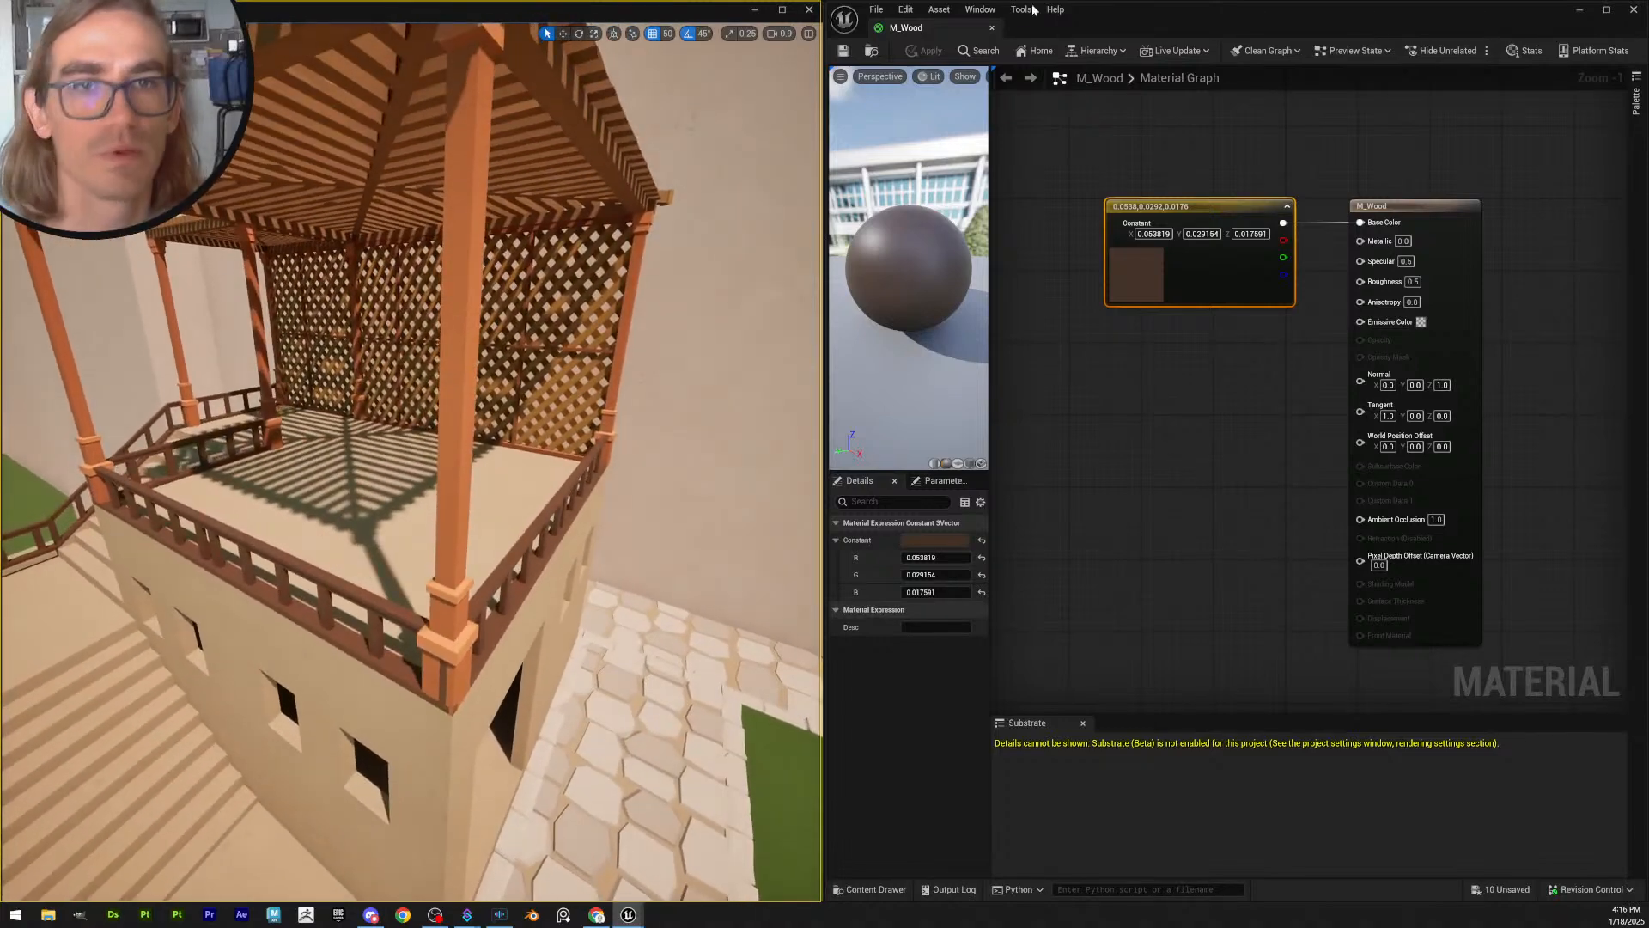
- Minimize the M_Wood material editor and select the balcony railing mesh next to the corner pillar
{"action": "left_click", "coordinate": [1581, 12]}
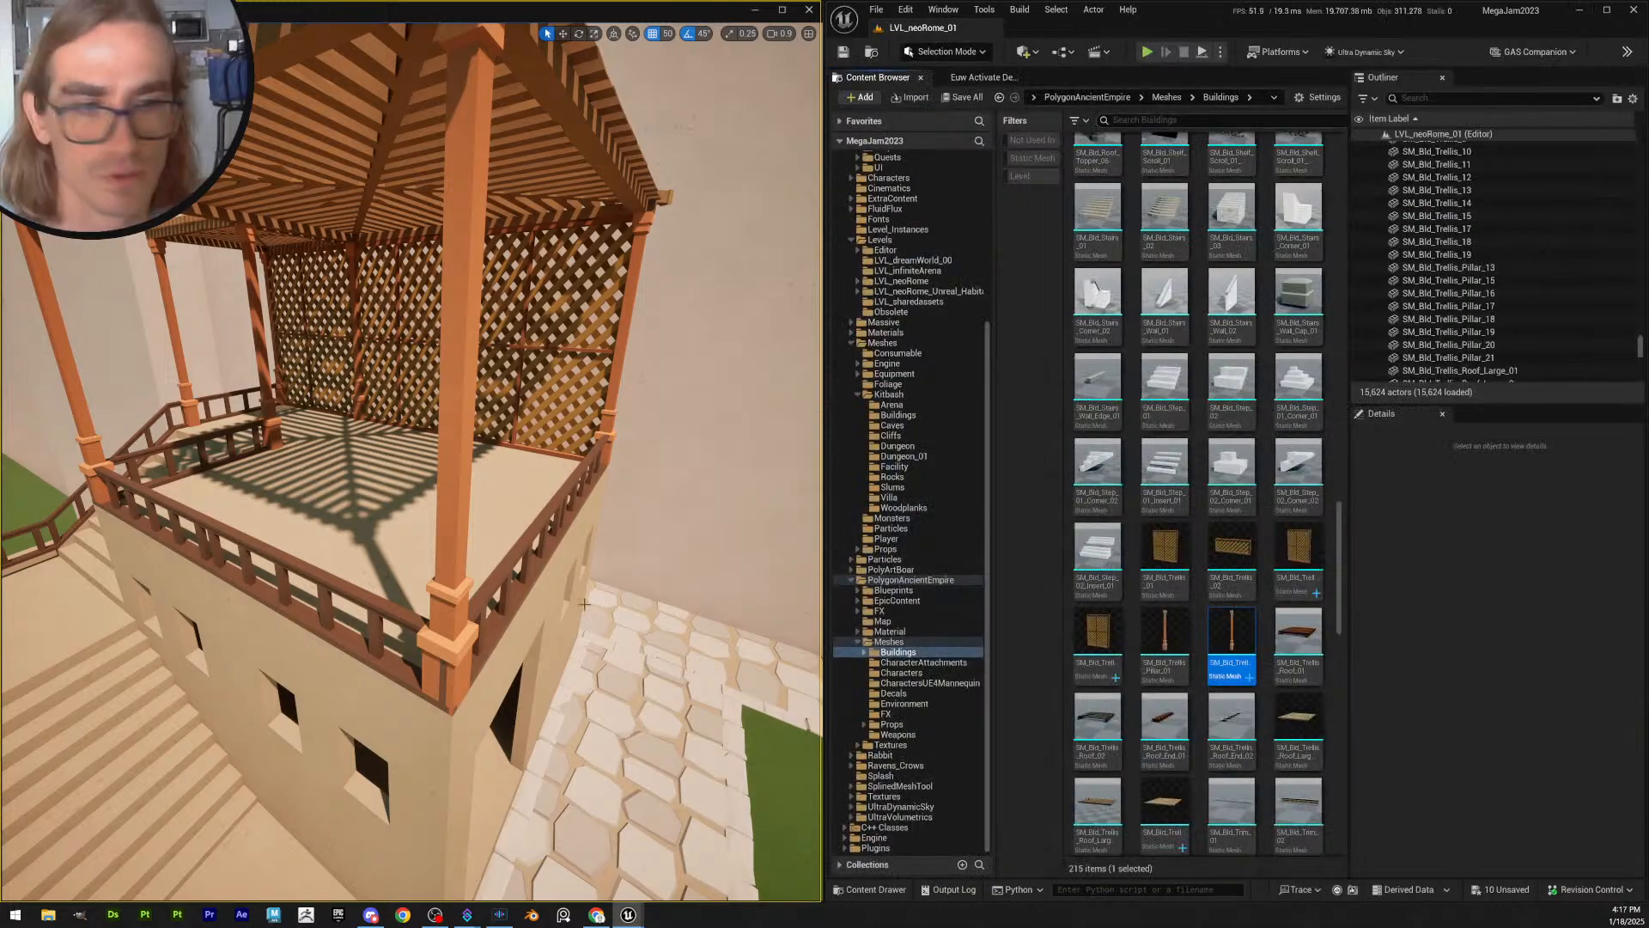
{"action": "right_click_drag", "start_coordinate": [584, 604], "coordinate": [577, 608]}
{"action": "left_click", "coordinate": [447, 550]}
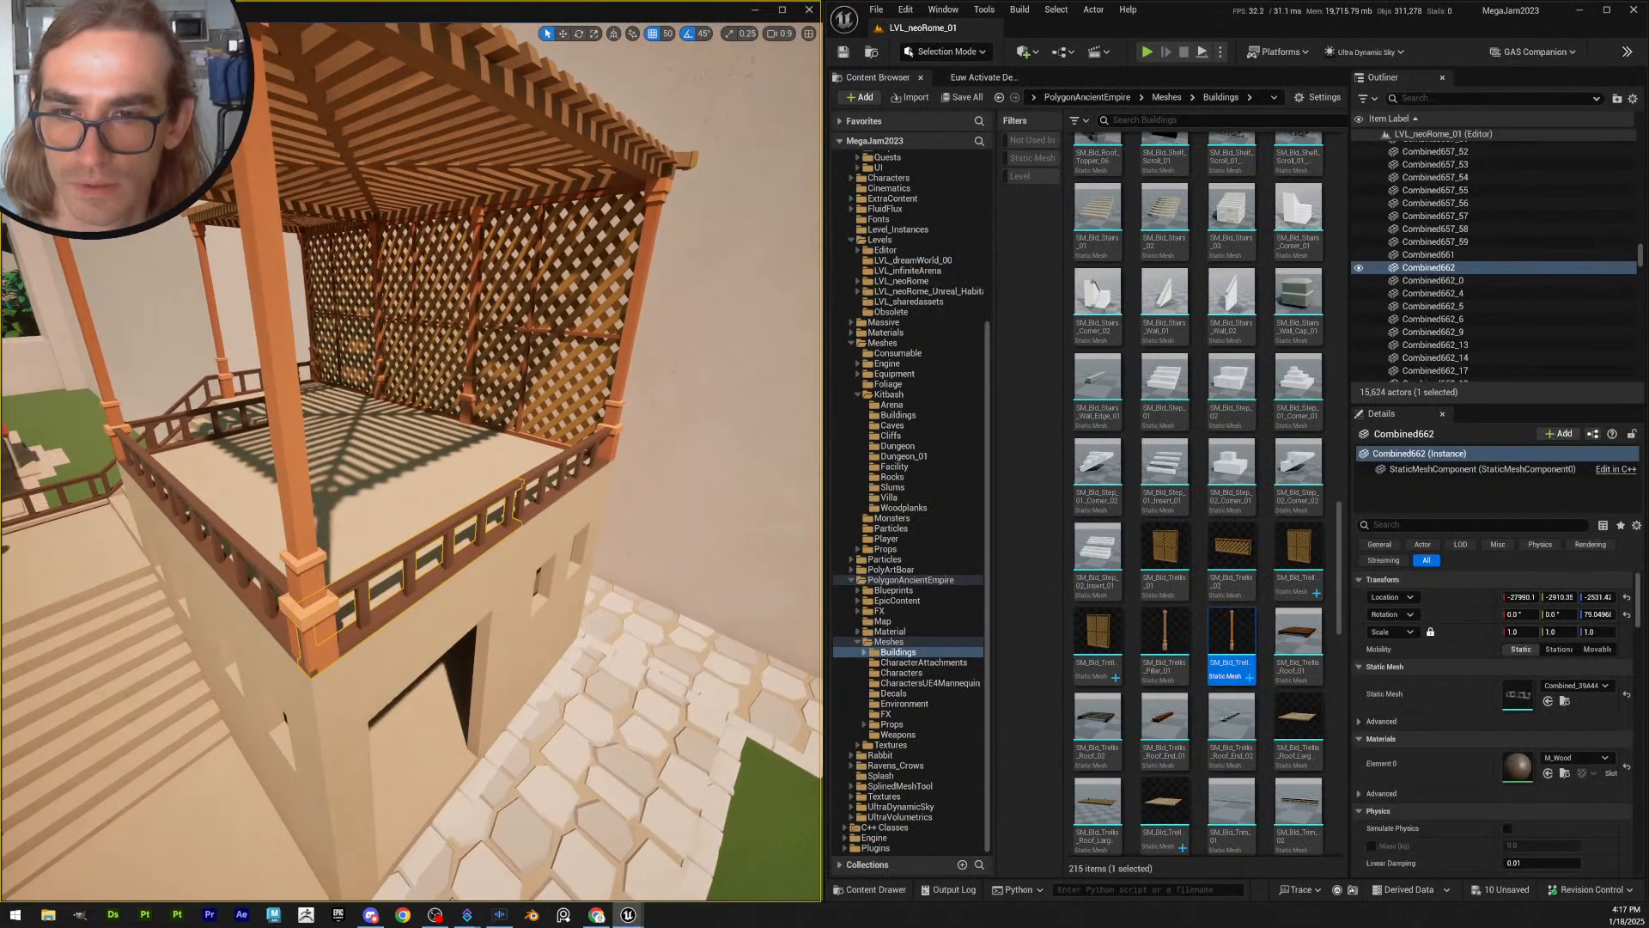
- Locate the M_Wood material in the Content Browser and assign it to all eight trellis pillars of the balcony
{"action": "right_click_drag", "start_coordinate": [447, 550], "coordinate": [438, 559]}
{"action": "left_click", "coordinate": [1566, 774]}
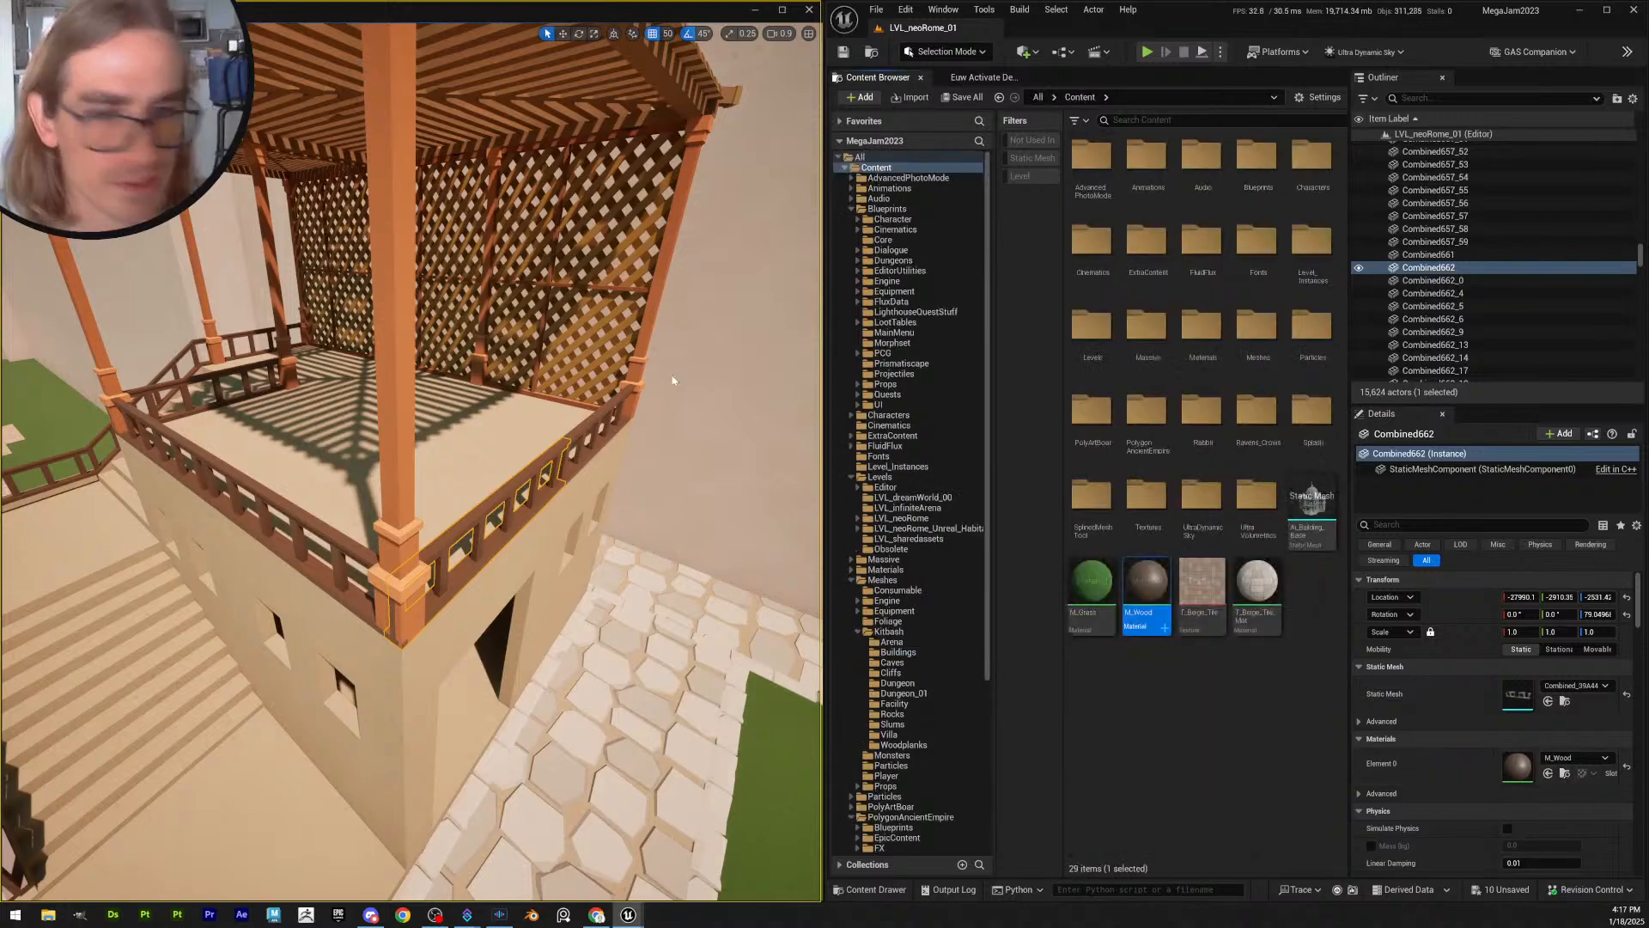
{"action": "left_click", "coordinate": [622, 375]}
{"action": "left_click", "coordinate": [490, 339], "text": "ctrl"}
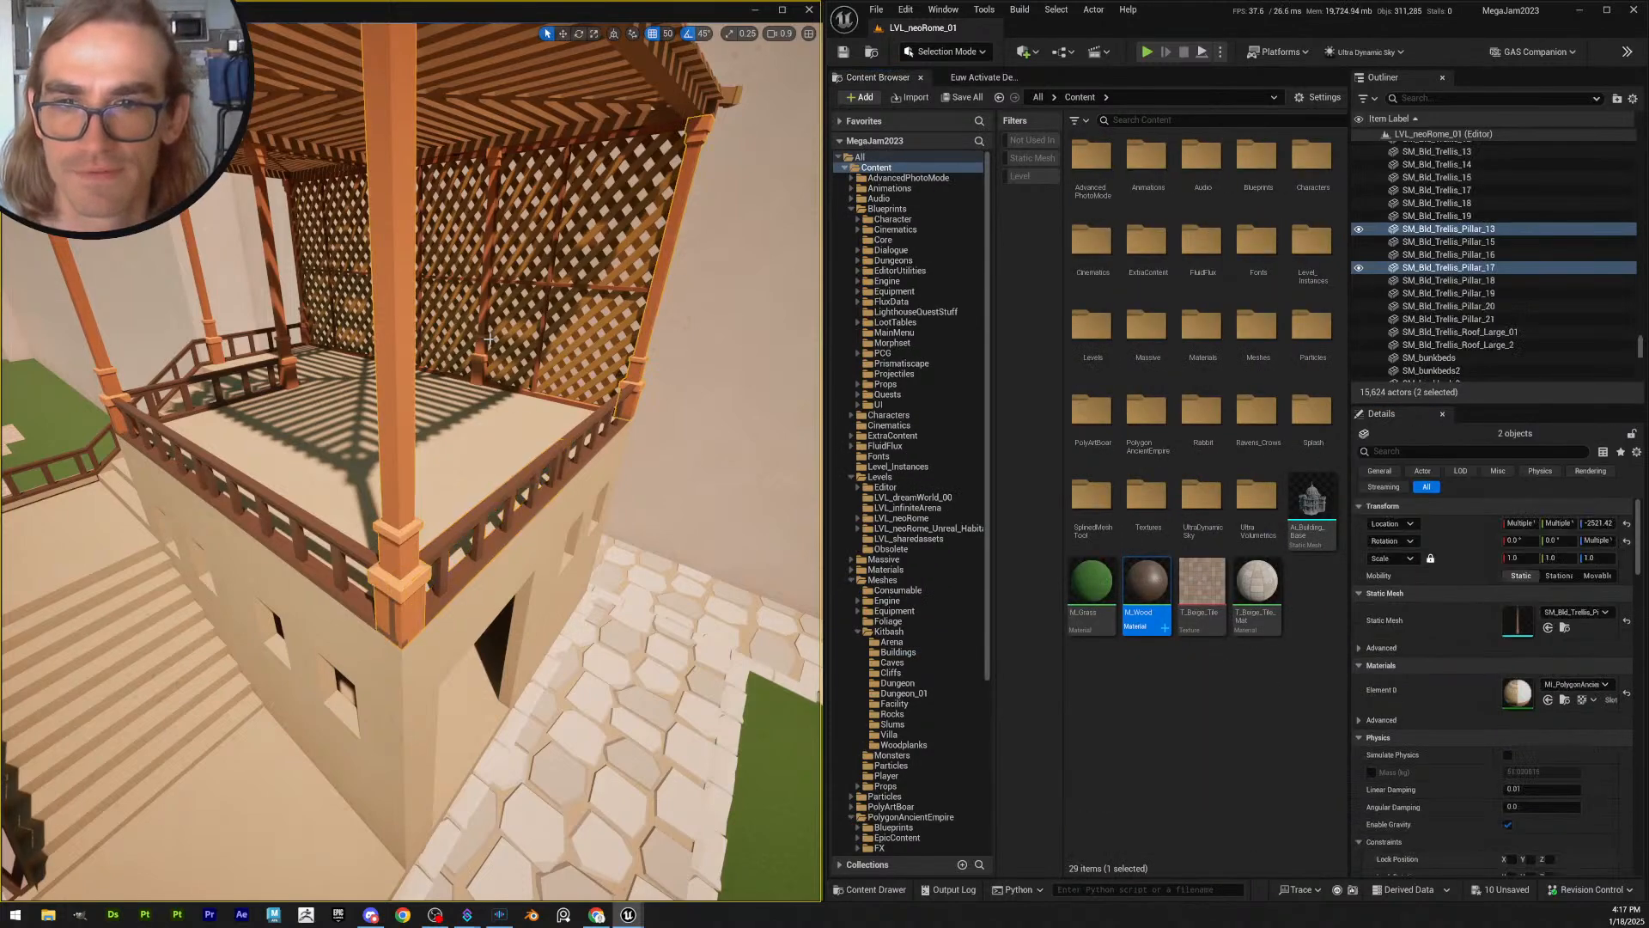
{"action": "left_click", "coordinate": [477, 367], "text": "ctrl"}
{"action": "right_click_drag", "start_coordinate": [478, 366], "coordinate": [262, 514]}
{"action": "left_click", "coordinate": [262, 514]}
{"action": "left_click", "coordinate": [477, 416], "text": "ctrl"}
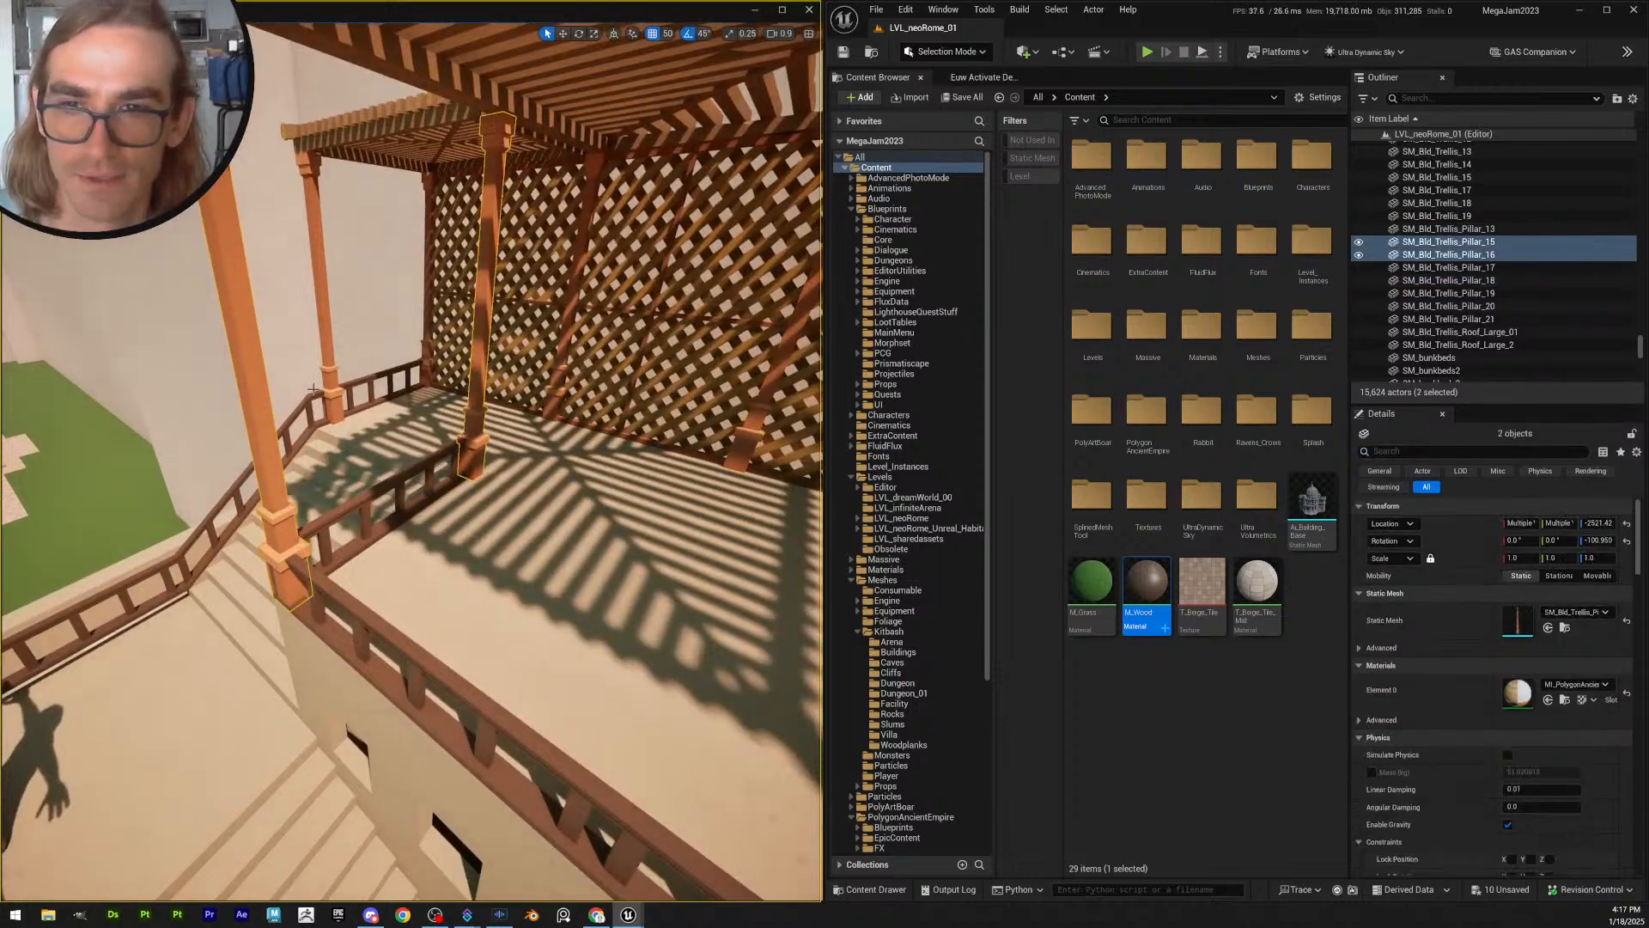
{"action": "left_click", "coordinate": [332, 383], "text": "ctrl"}
{"action": "left_click", "coordinate": [428, 359], "text": "ctrl"}
{"action": "right_click_drag", "start_coordinate": [427, 359], "coordinate": [567, 378]}
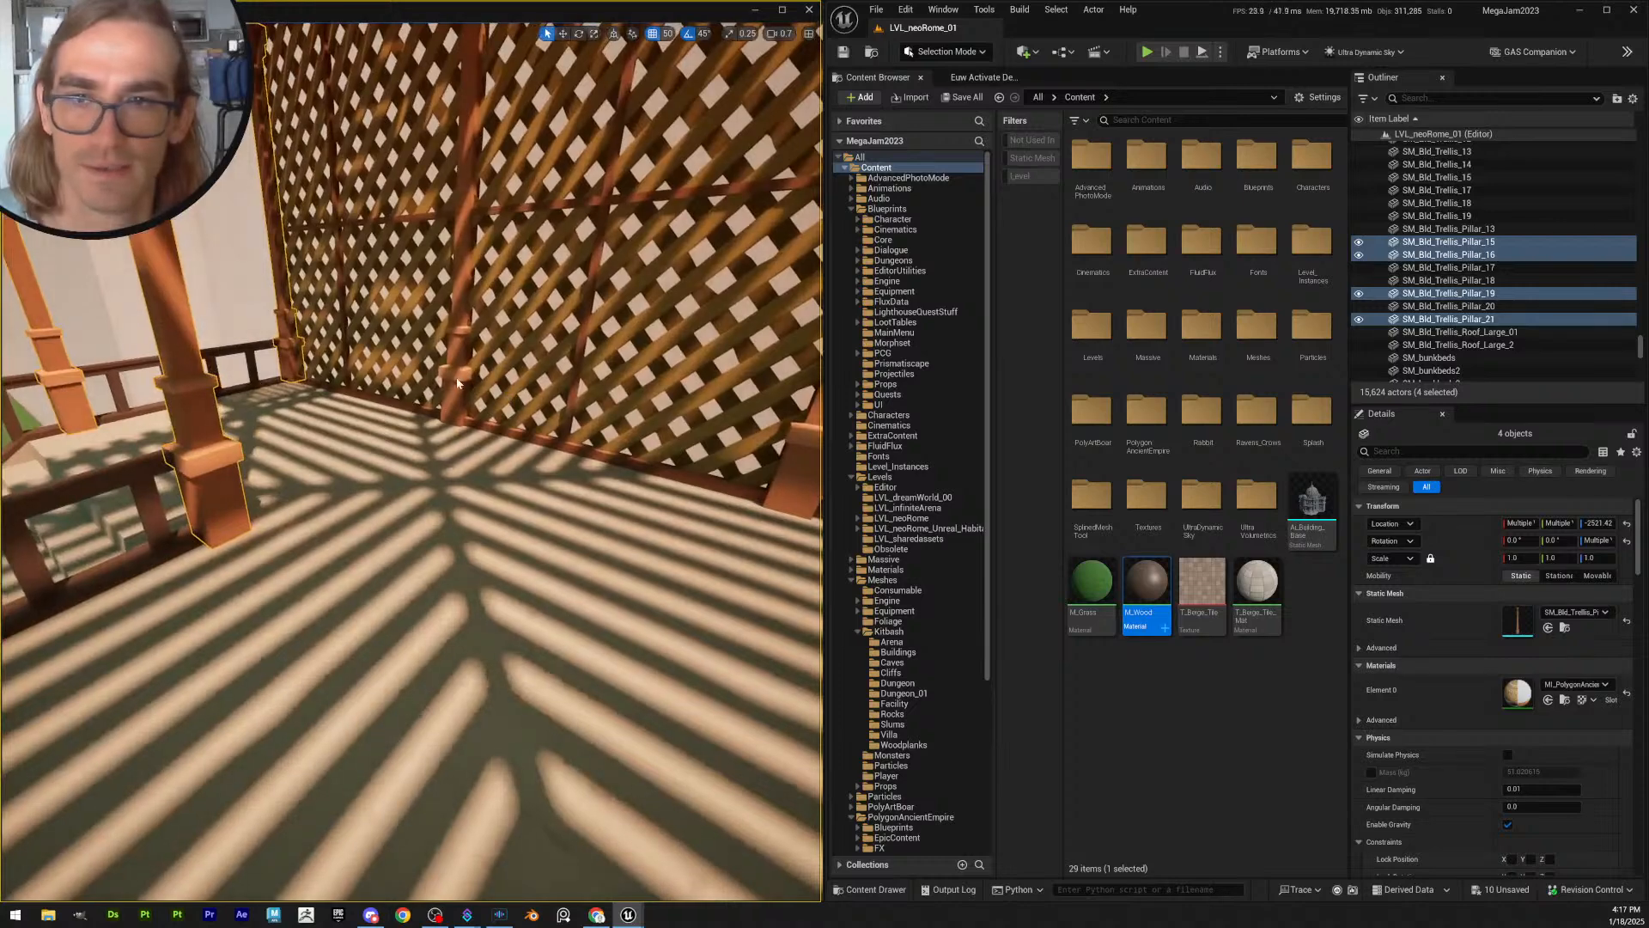
{"action": "left_click", "coordinate": [331, 352], "text": "ctrl"}
{"action": "right_click_drag", "start_coordinate": [331, 352], "coordinate": [387, 348]}
{"action": "left_click", "coordinate": [546, 416], "text": "ctrl"}
{"action": "right_click_drag", "start_coordinate": [545, 416], "coordinate": [576, 453]}
{"action": "left_click", "coordinate": [575, 453], "text": "ctrl"}
{"action": "left_click", "coordinate": [413, 569], "text": "ctrl"}
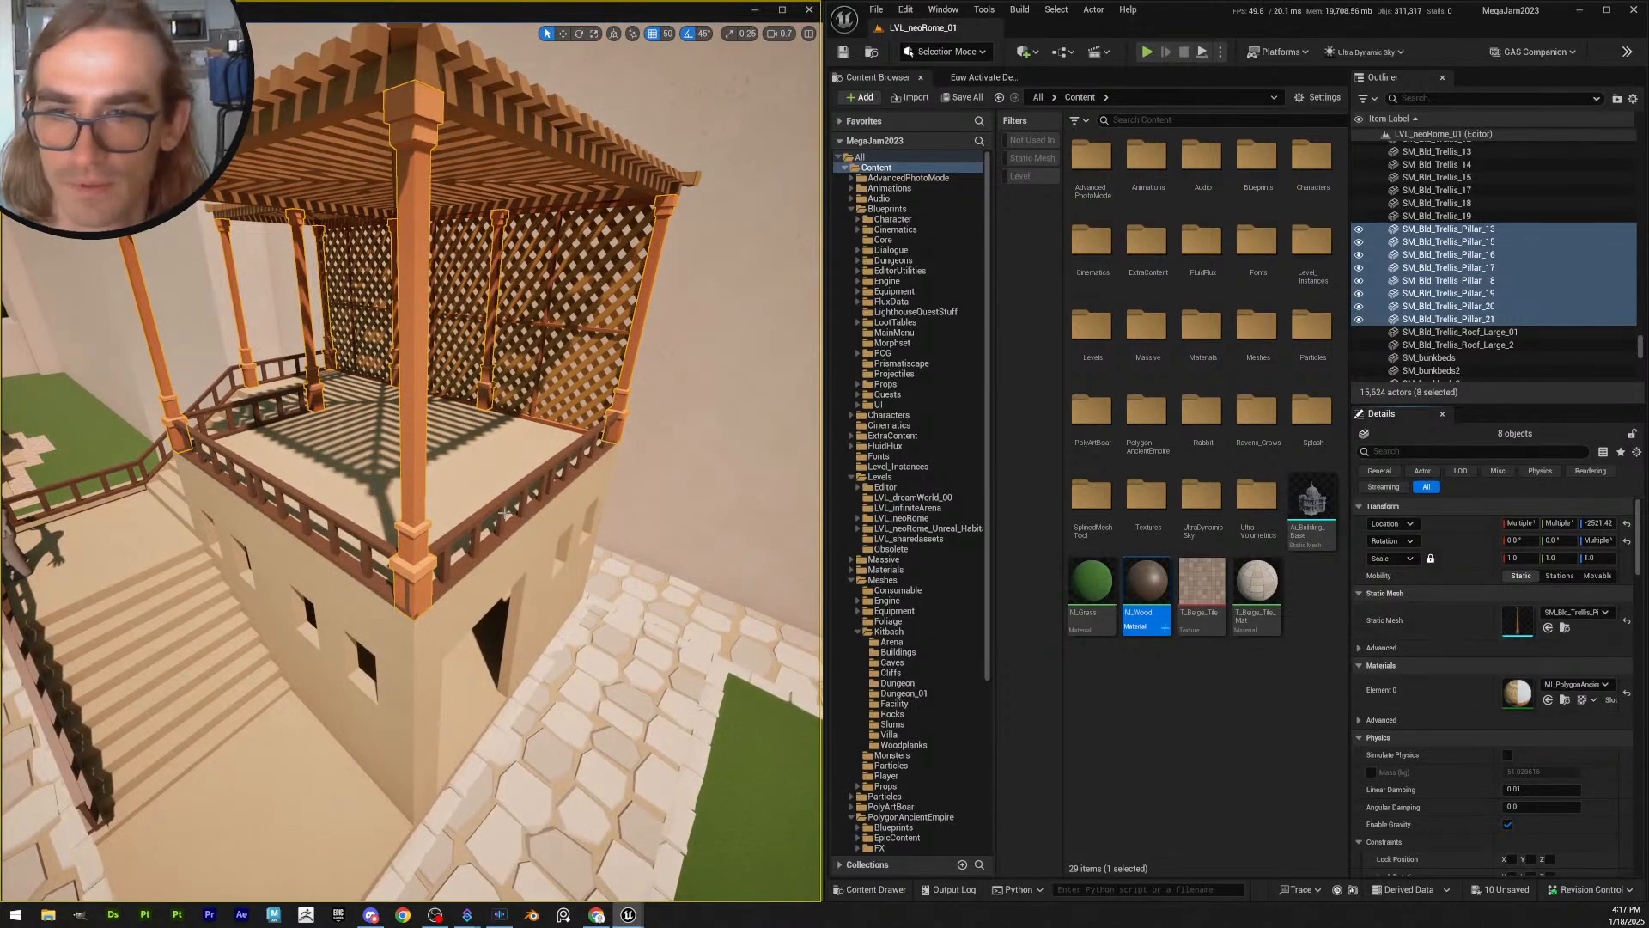
{"action": "left_click", "coordinate": [1548, 700]}
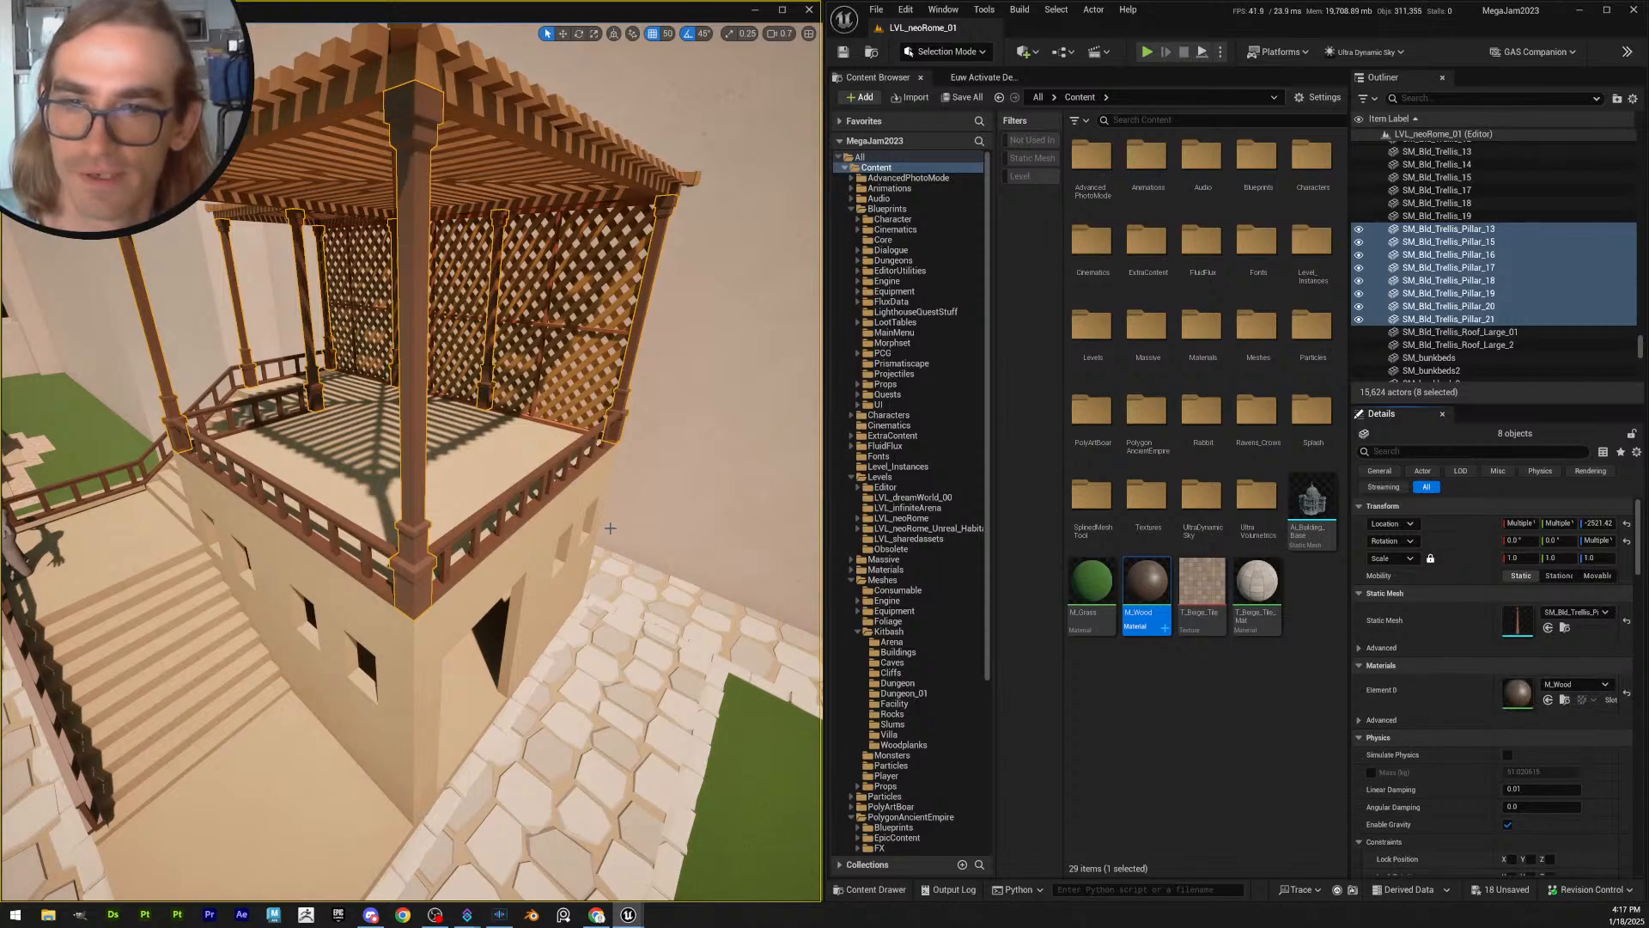
{"action": "key", "text": "Escape"}
- Set M_Wood's roughness to 1.0, apply and save the material, and close its editor
{"action": "right_click_drag", "start_coordinate": [610, 528], "coordinate": [449, 580]}
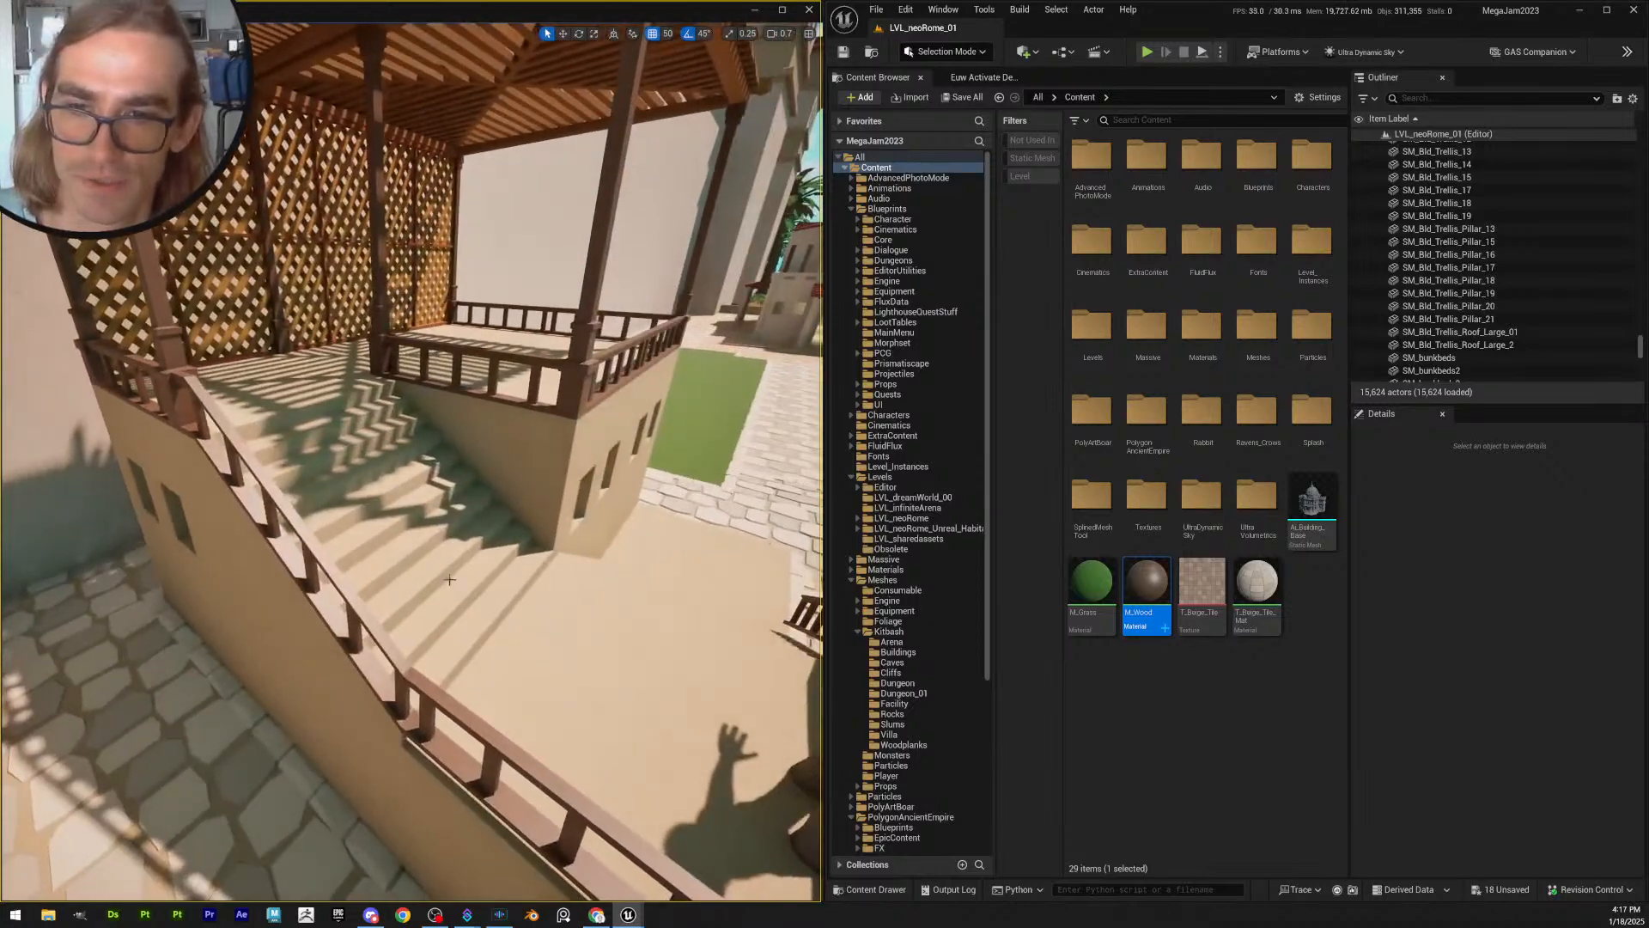
{"action": "left_click", "coordinate": [402, 665]}
{"action": "double_click", "coordinate": [1147, 584]}
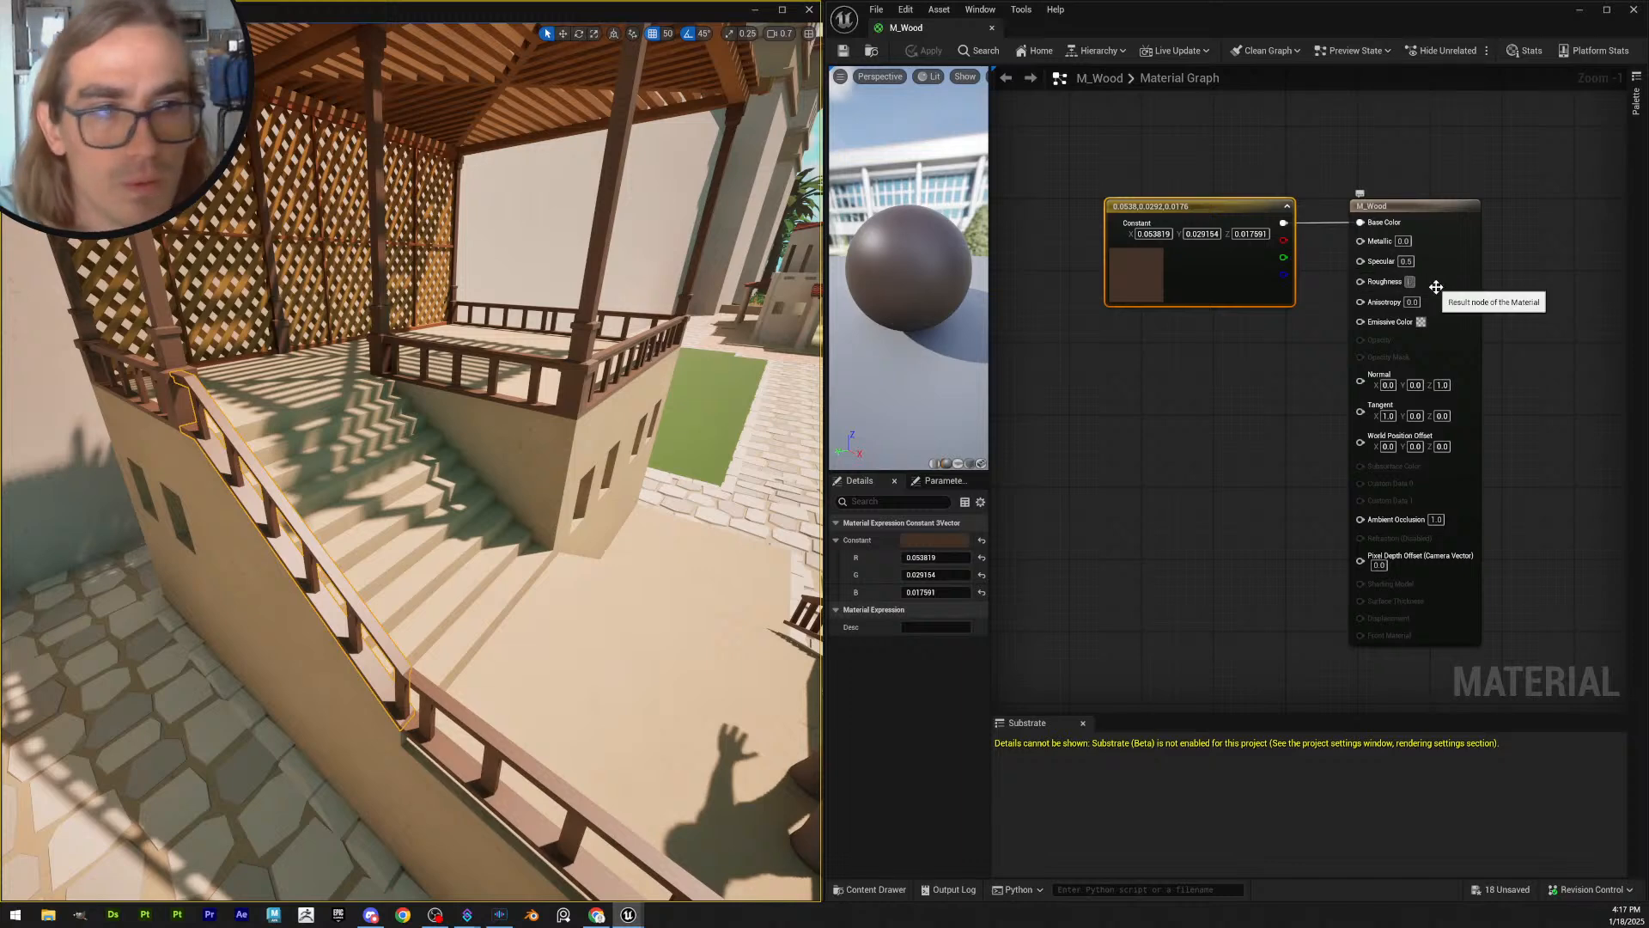
{"action": "key", "text": "Return"}
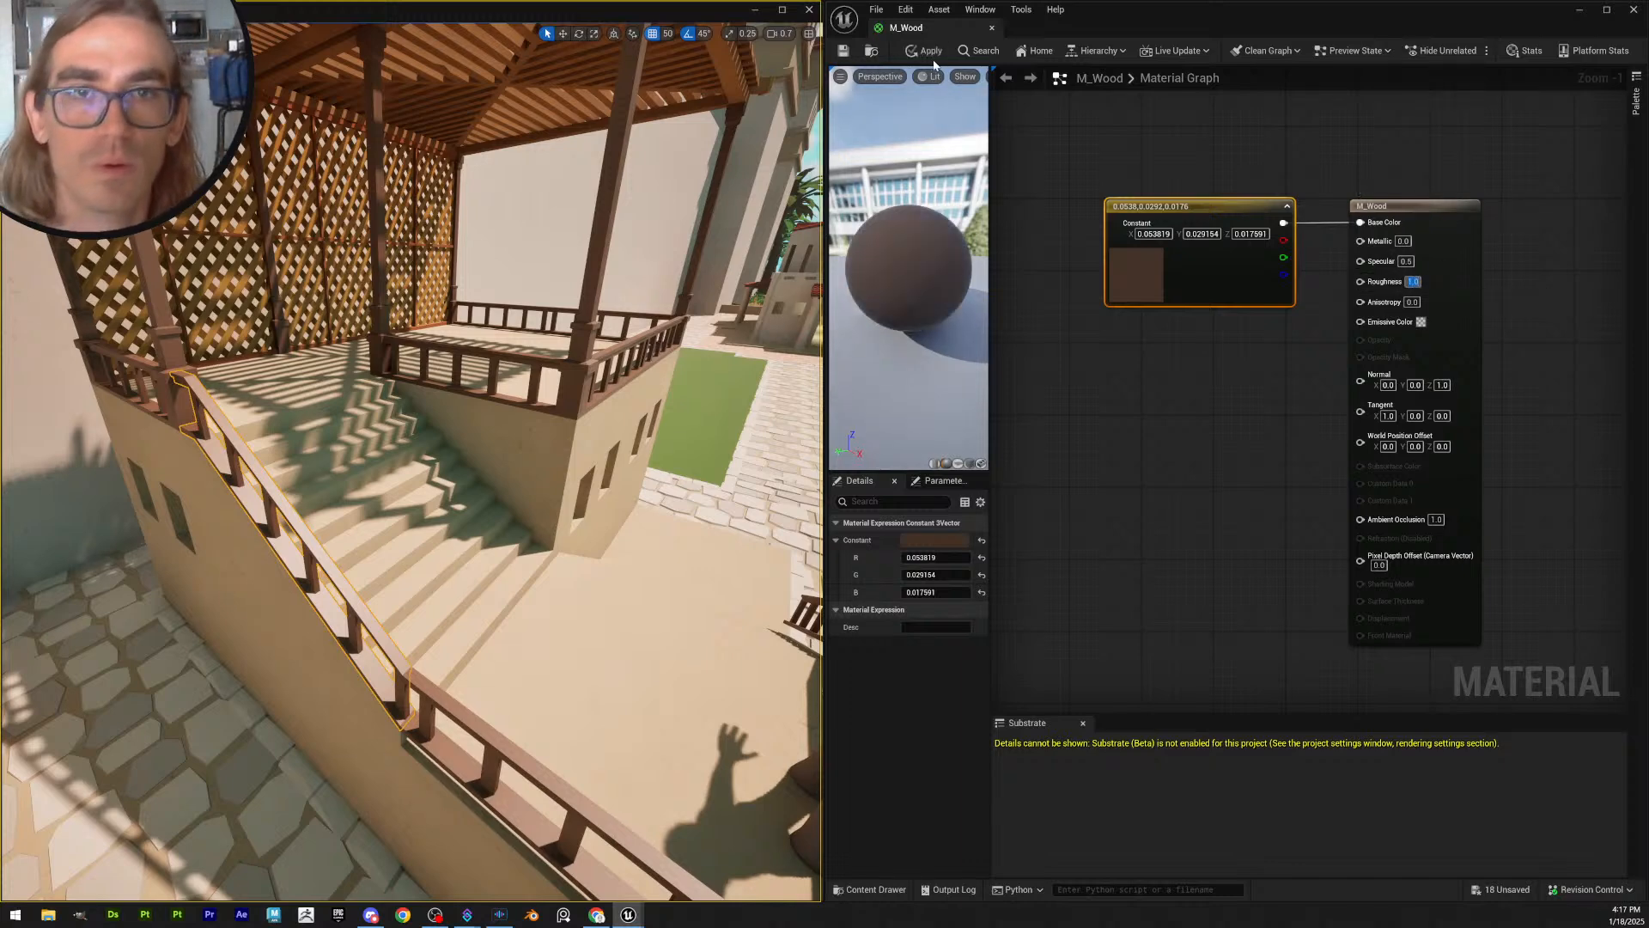
{"action": "left_click", "coordinate": [844, 54]}
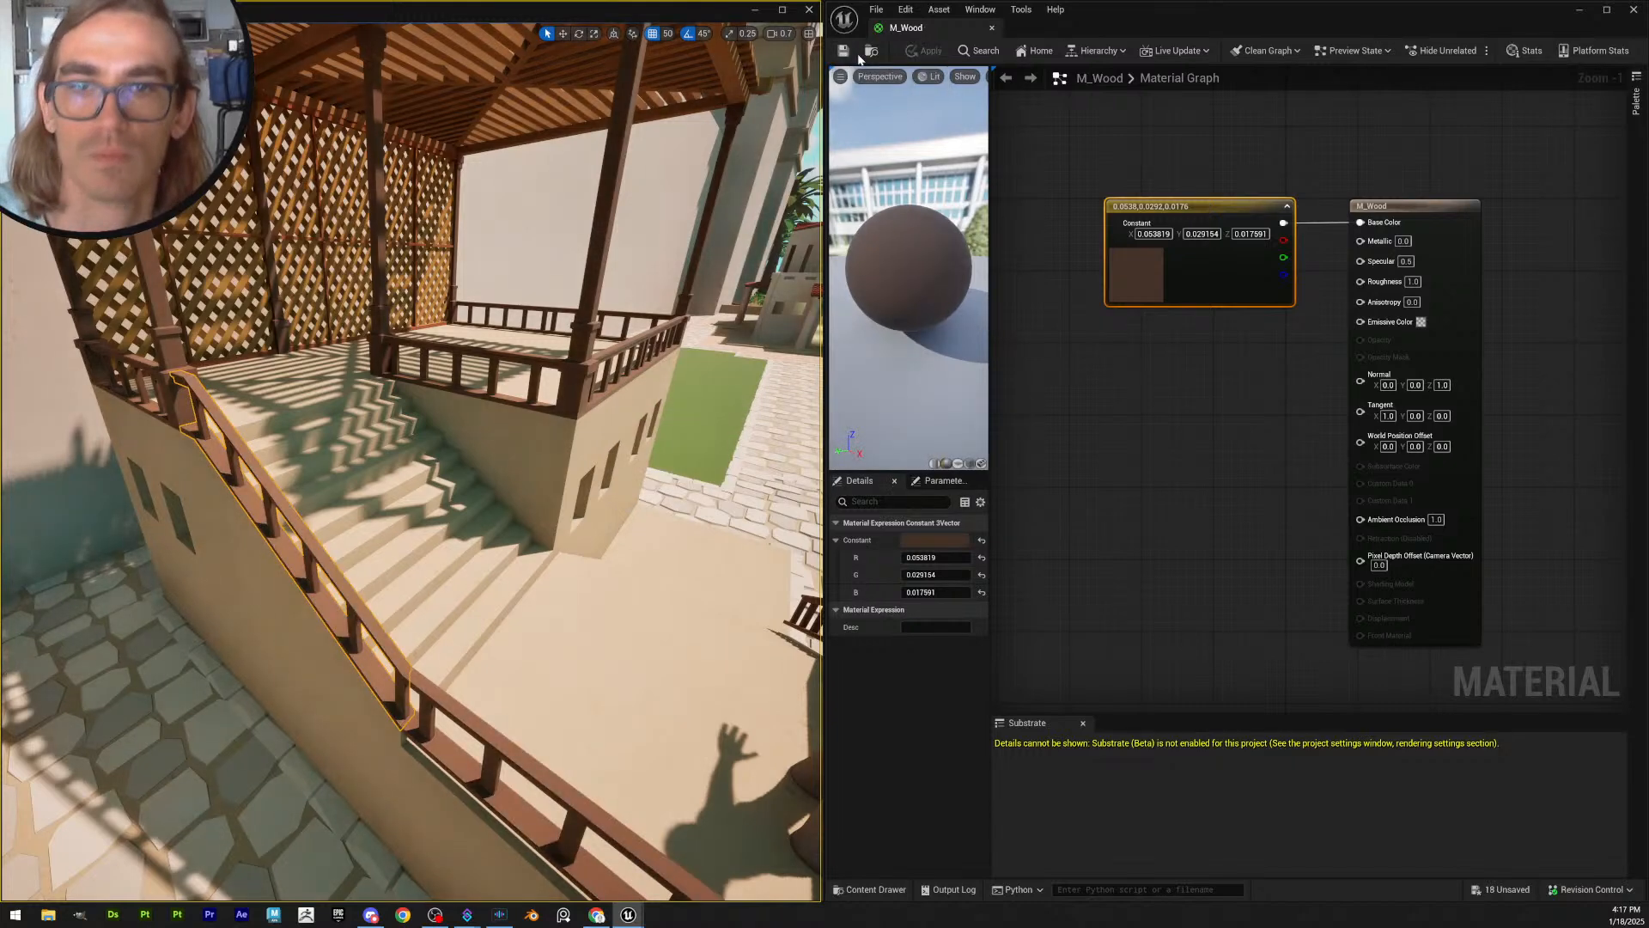
{"action": "left_click", "coordinate": [1634, 10]}
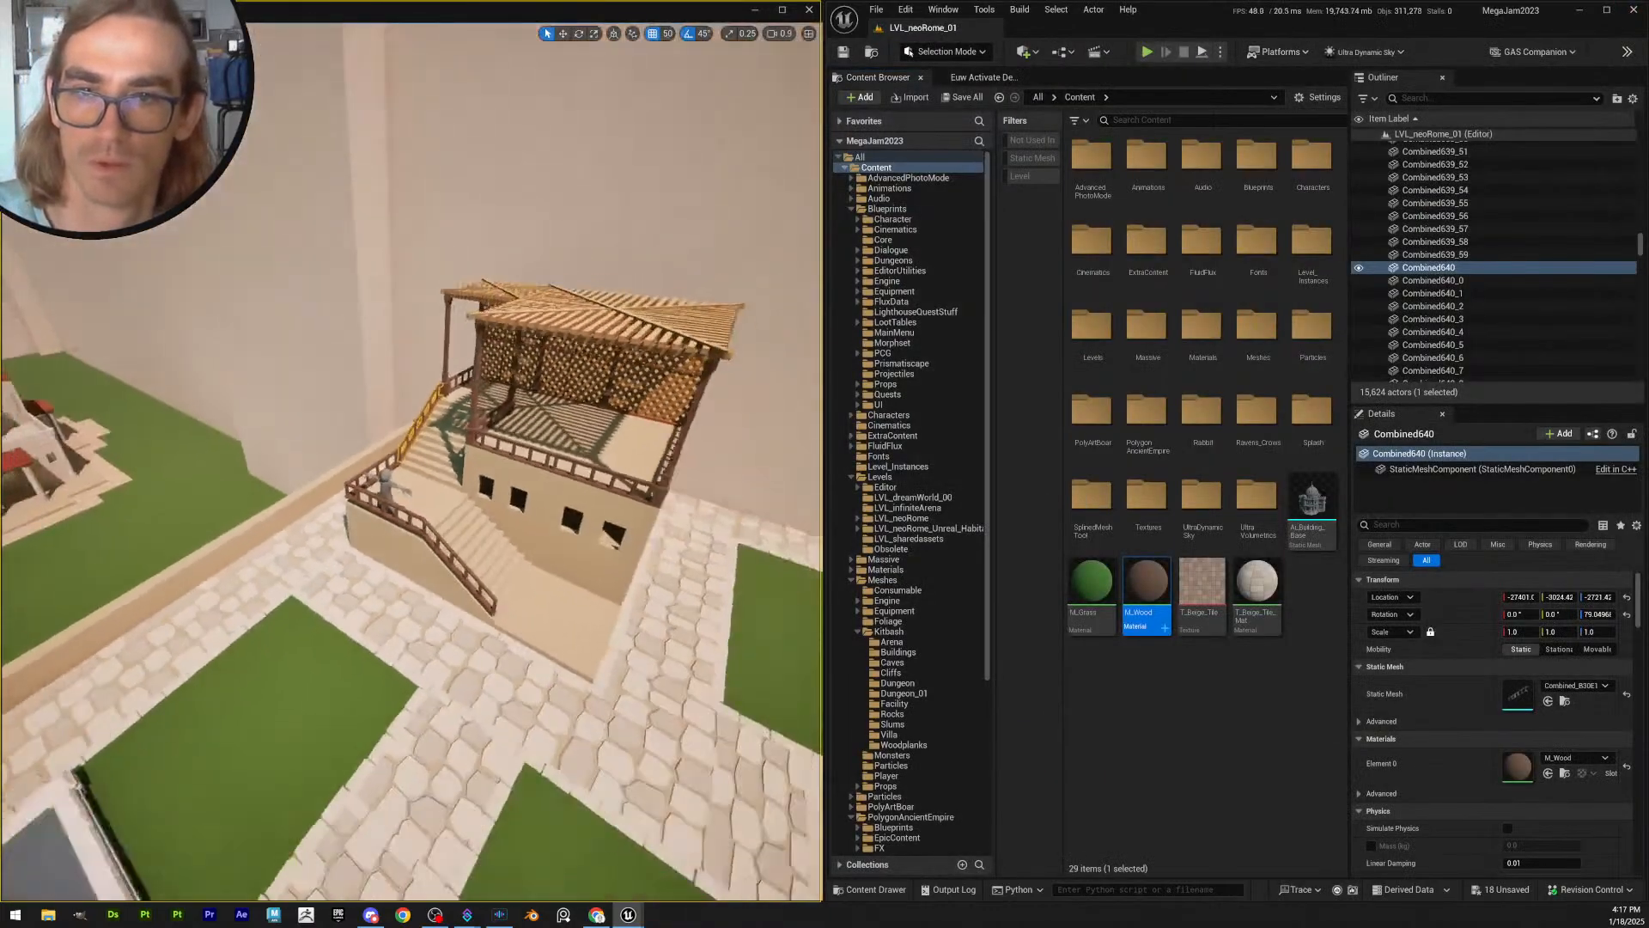
- Save all modified content, checking out the files it requires
{"action": "right_click_drag", "start_coordinate": [410, 463], "coordinate": [486, 437]}
{"action": "key", "text": "Escape"}
{"action": "scroll", "coordinate": [468, 443], "scroll_direction": "down", "scroll_amount": 2}
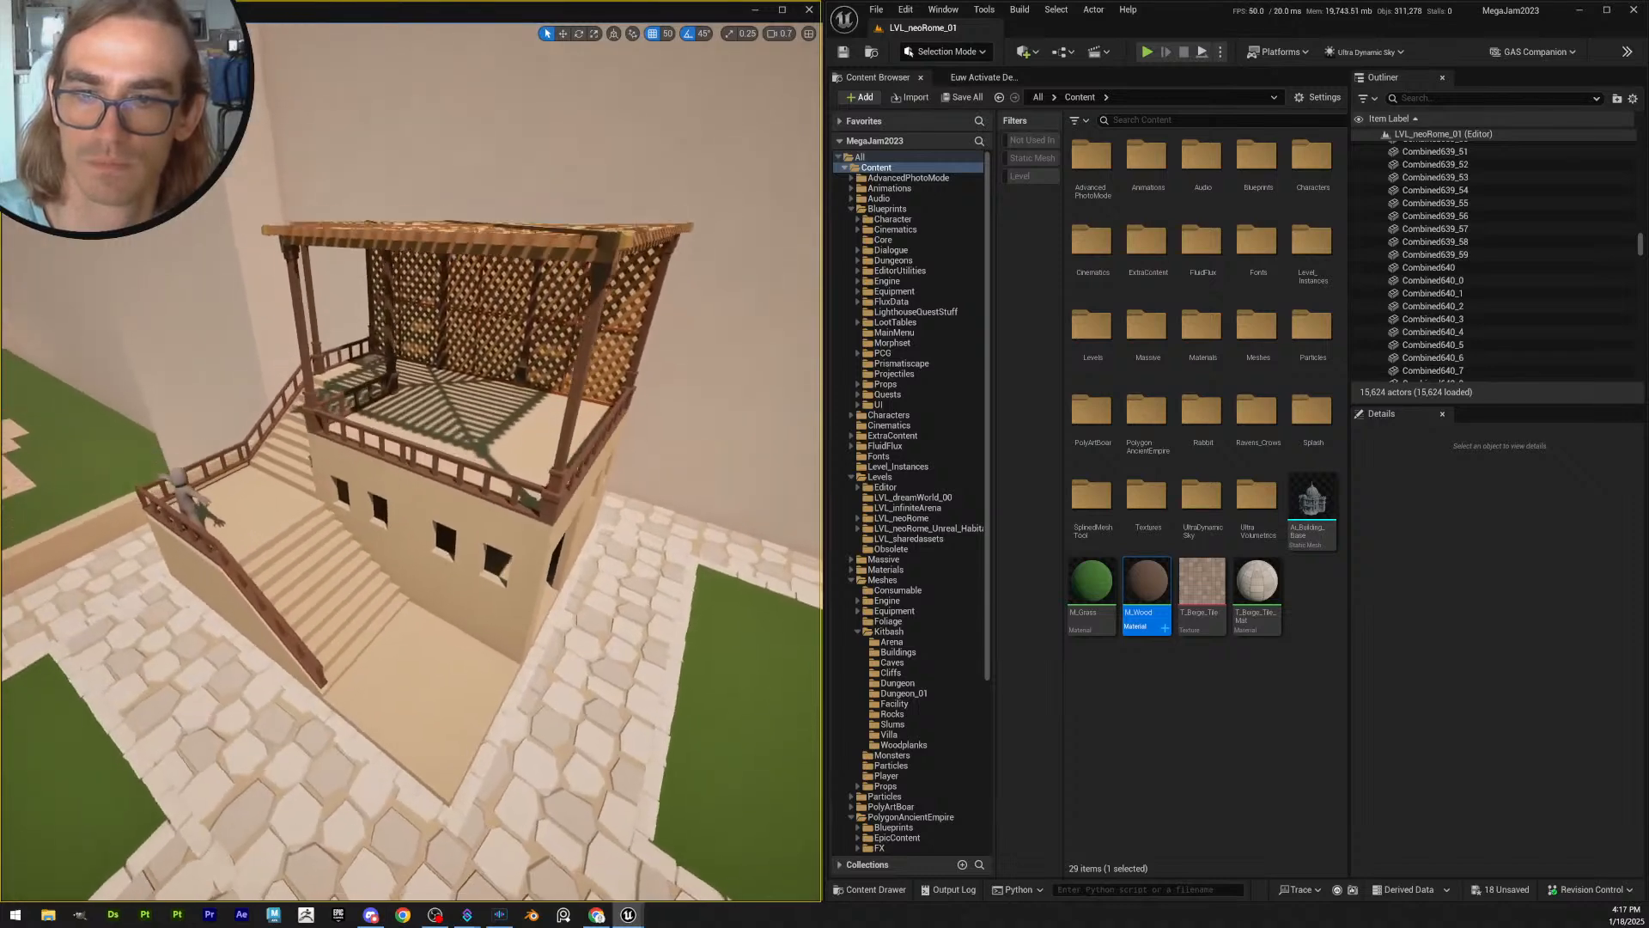
{"action": "left_click", "coordinate": [967, 97]}
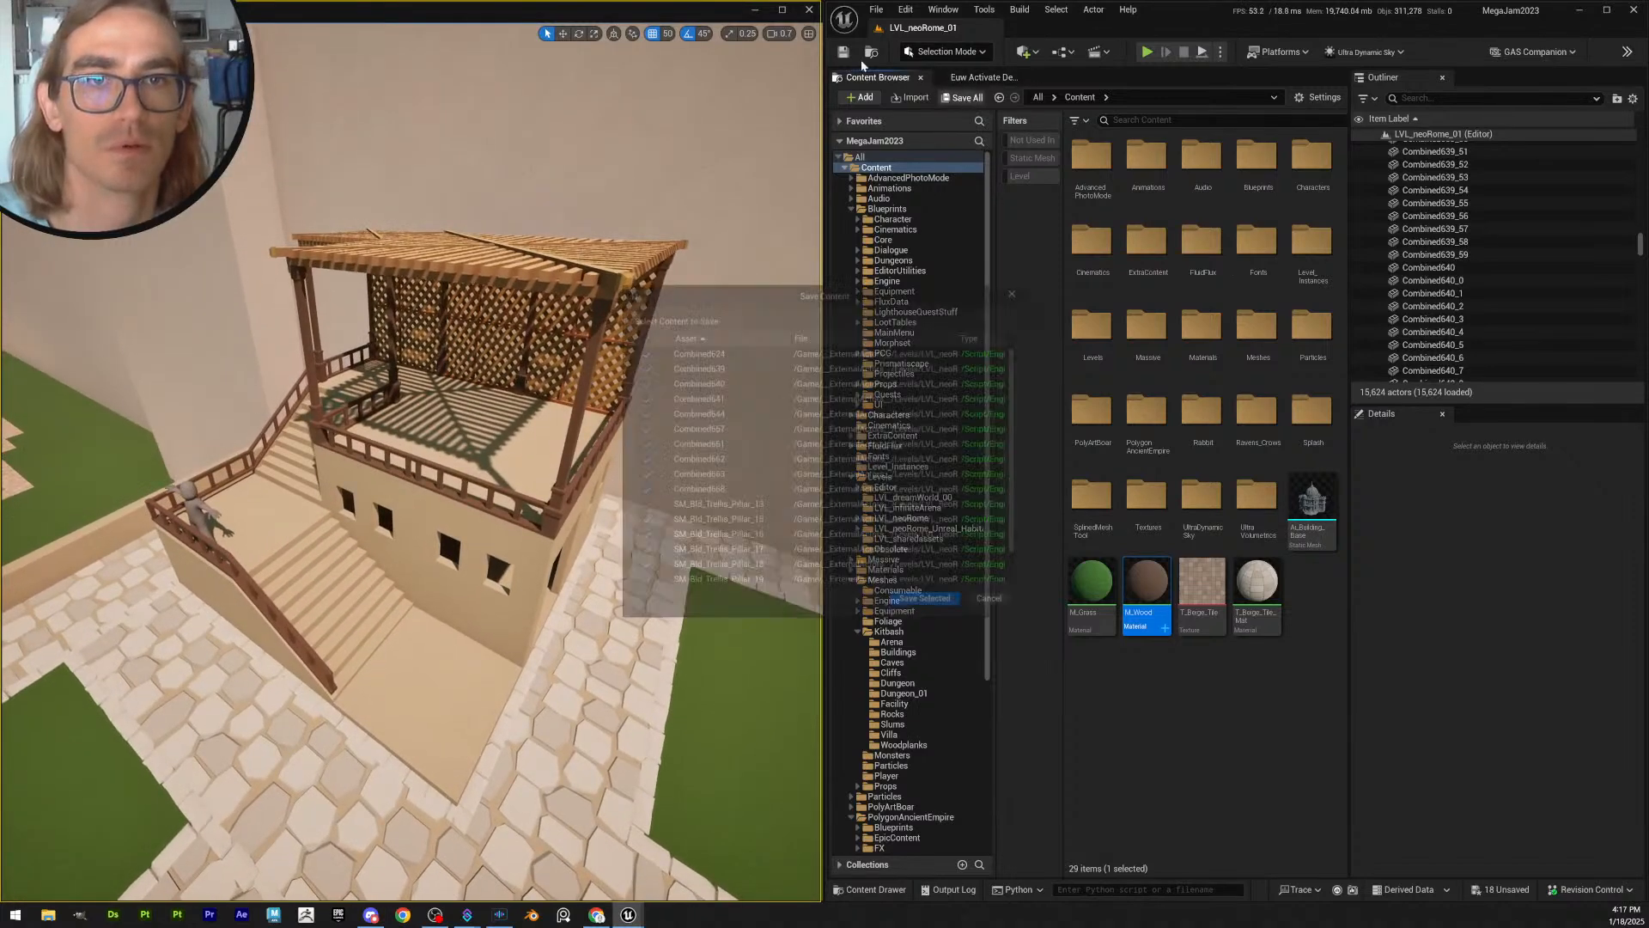
{"action": "left_click", "coordinate": [930, 604]}
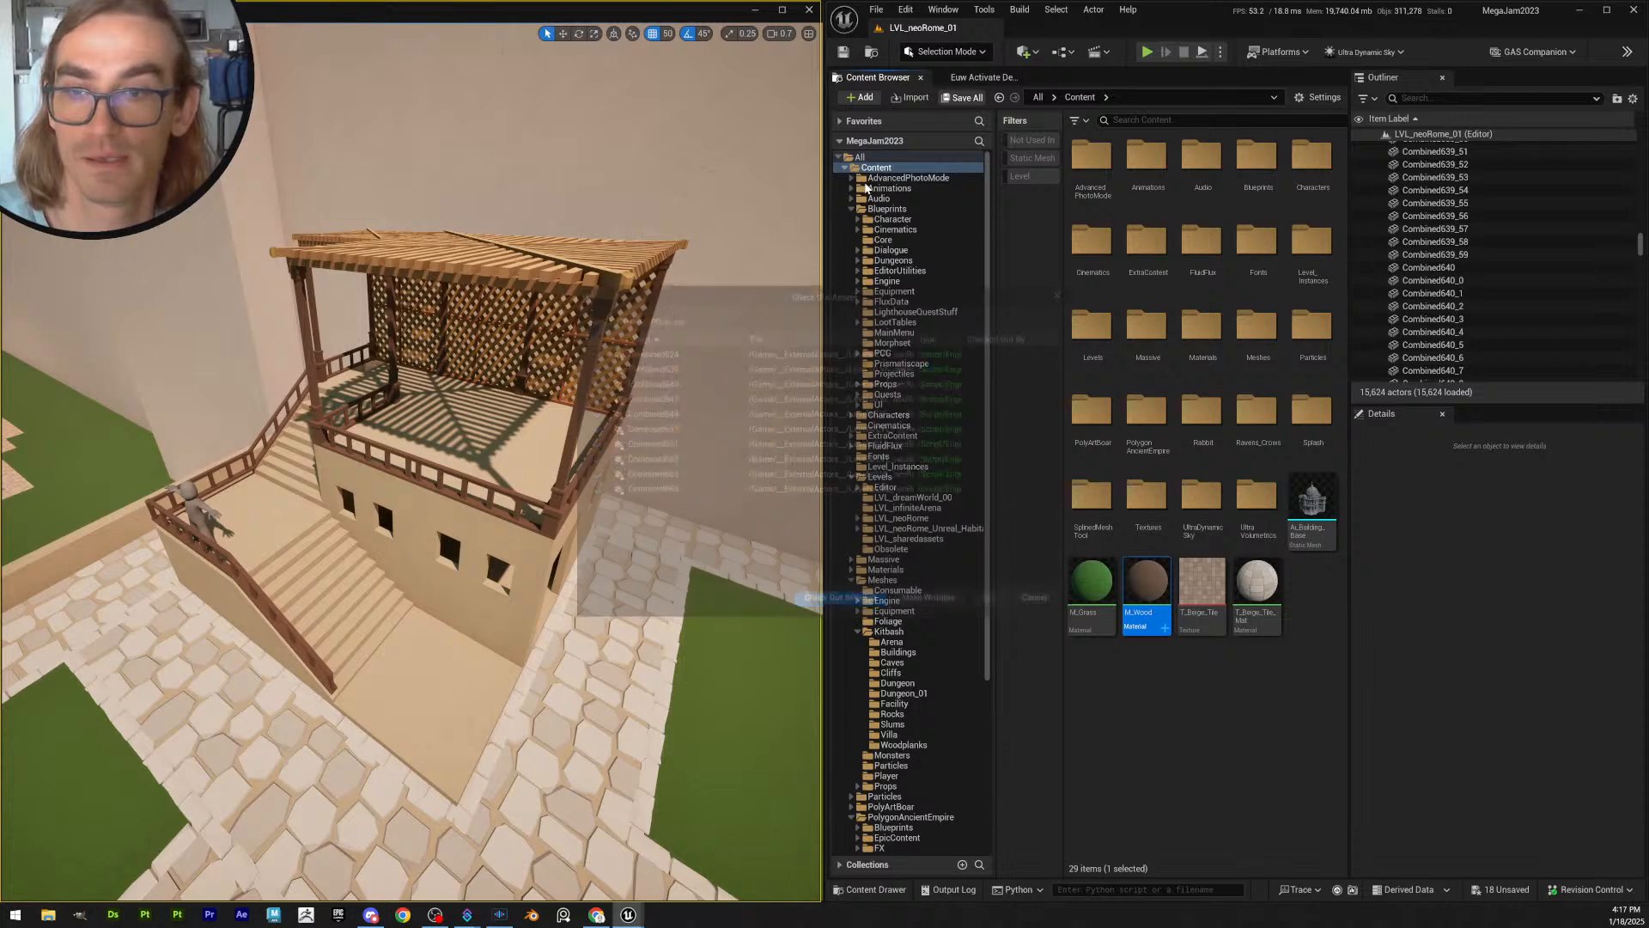
{"action": "left_click", "coordinate": [840, 604]}
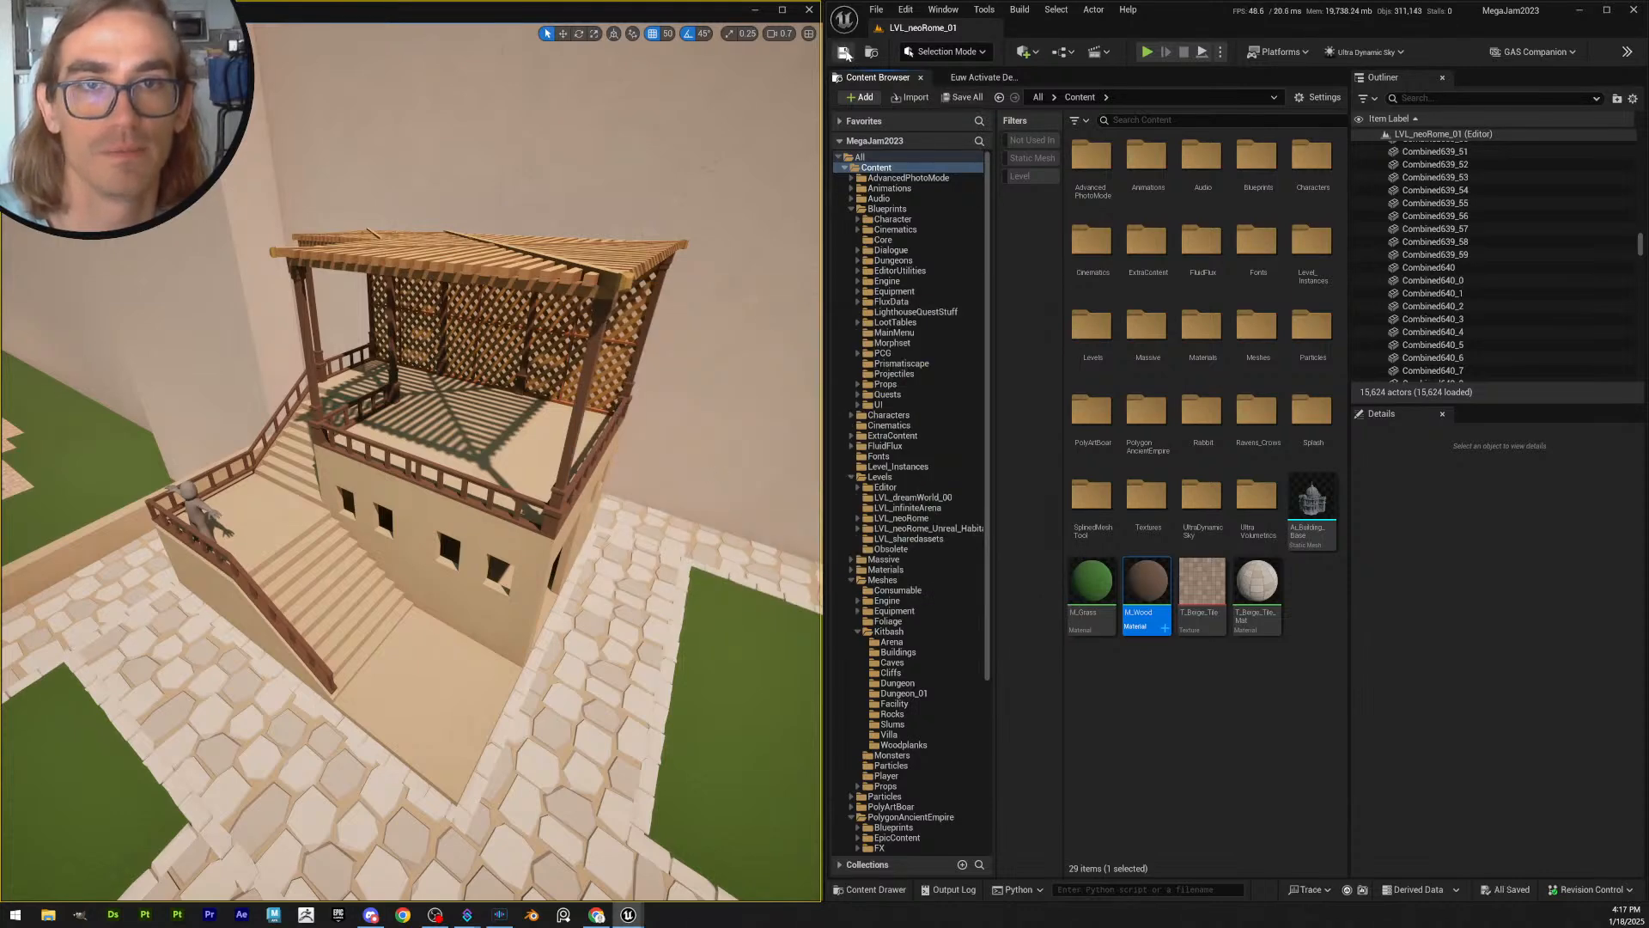
- Duplicate the Box piece and two villa_floor panels that form the wall around the lower stair landing
{"action": "right_click_drag", "start_coordinate": [650, 486], "coordinate": [482, 463]}
{"action": "scroll", "coordinate": [524, 473], "scroll_direction": "down", "scroll_amount": 1}
{"action": "scroll", "coordinate": [618, 429], "scroll_direction": "up", "scroll_amount": 2}
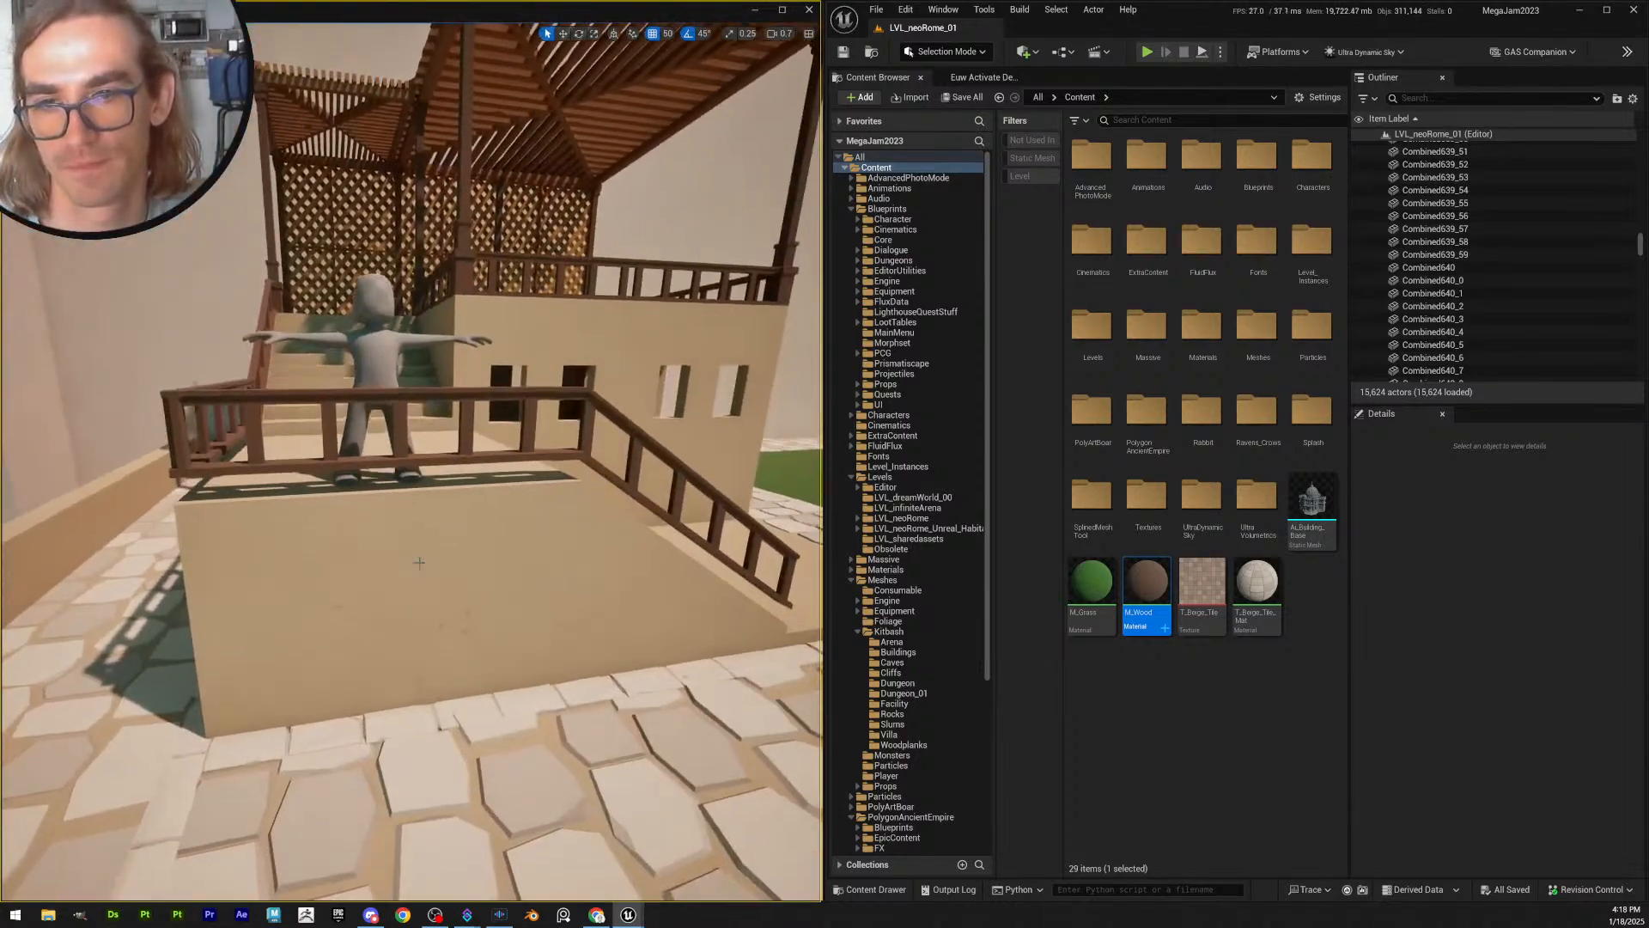
{"action": "left_click", "coordinate": [576, 575]}
{"action": "left_click", "coordinate": [643, 599], "text": "ctrl"}
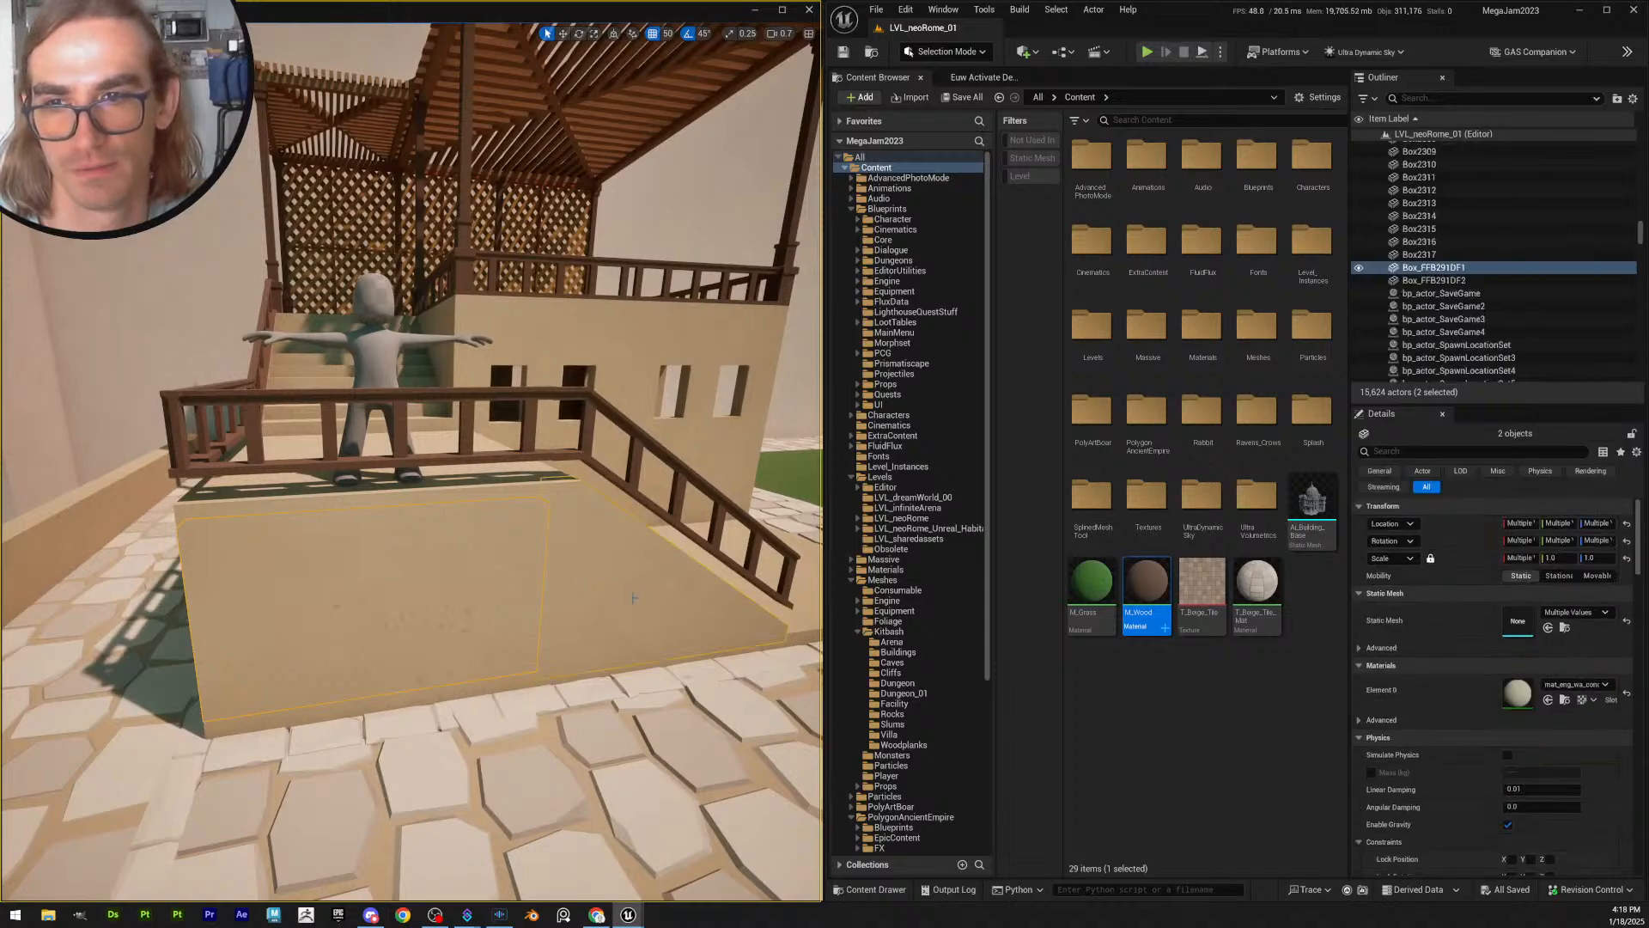
{"action": "right_click_drag", "start_coordinate": [634, 598], "coordinate": [684, 598]}
{"action": "left_click", "coordinate": [409, 589], "text": "ctrl"}
{"action": "right_click_drag", "start_coordinate": [410, 589], "coordinate": [420, 590]}
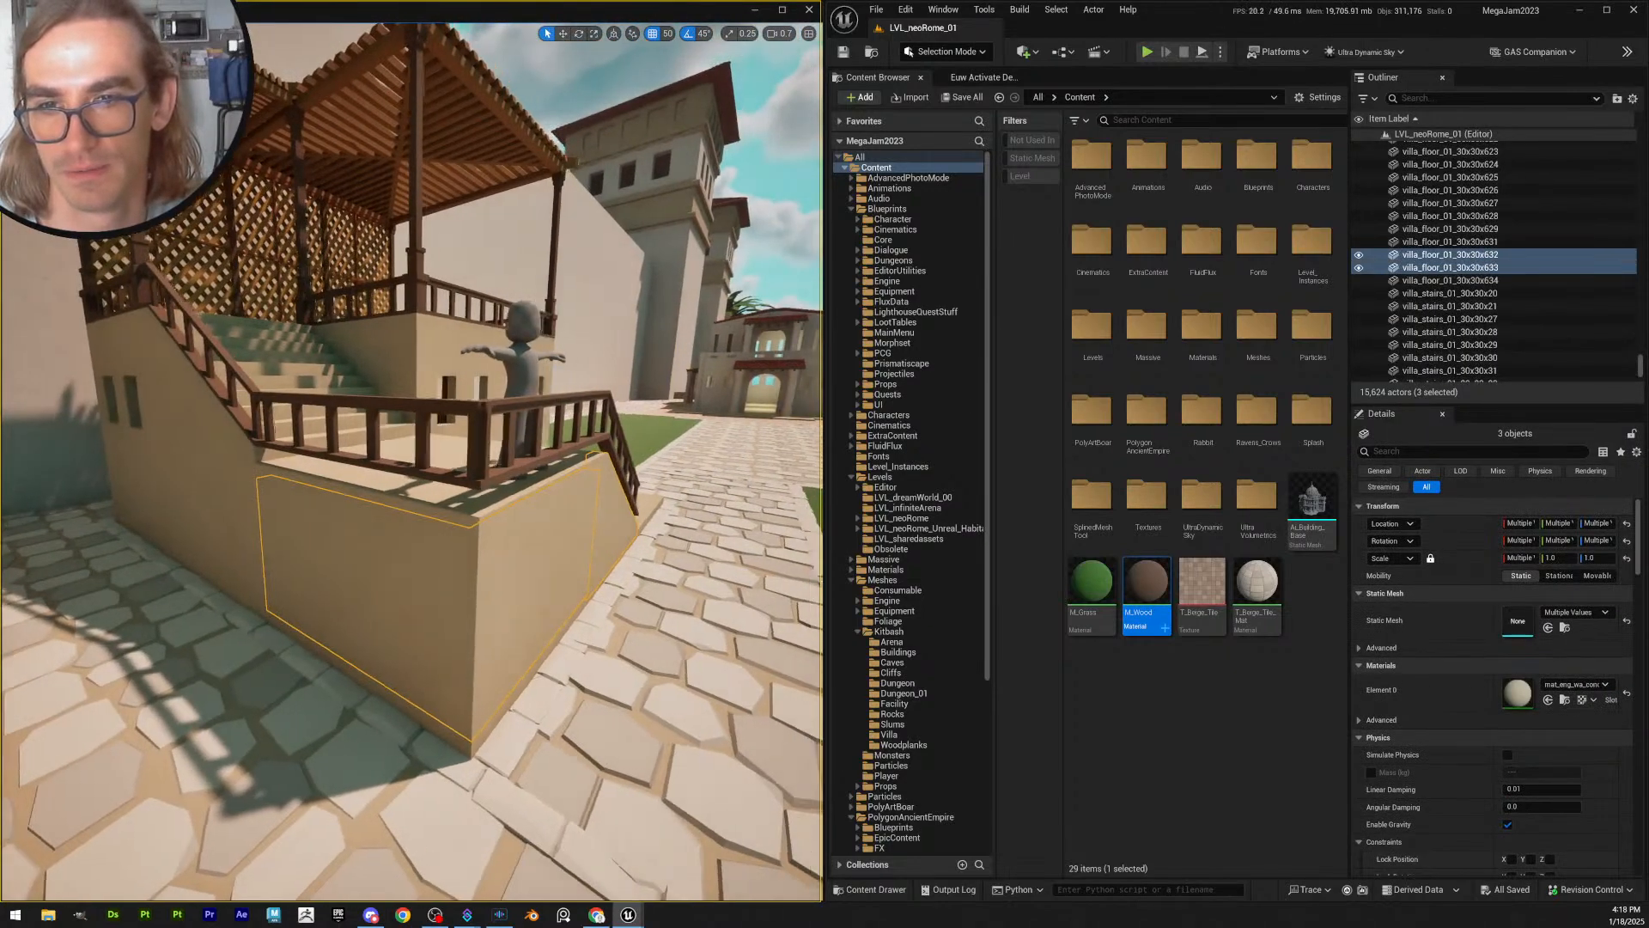
{"action": "right_click_drag", "start_coordinate": [583, 588], "coordinate": [583, 589]}
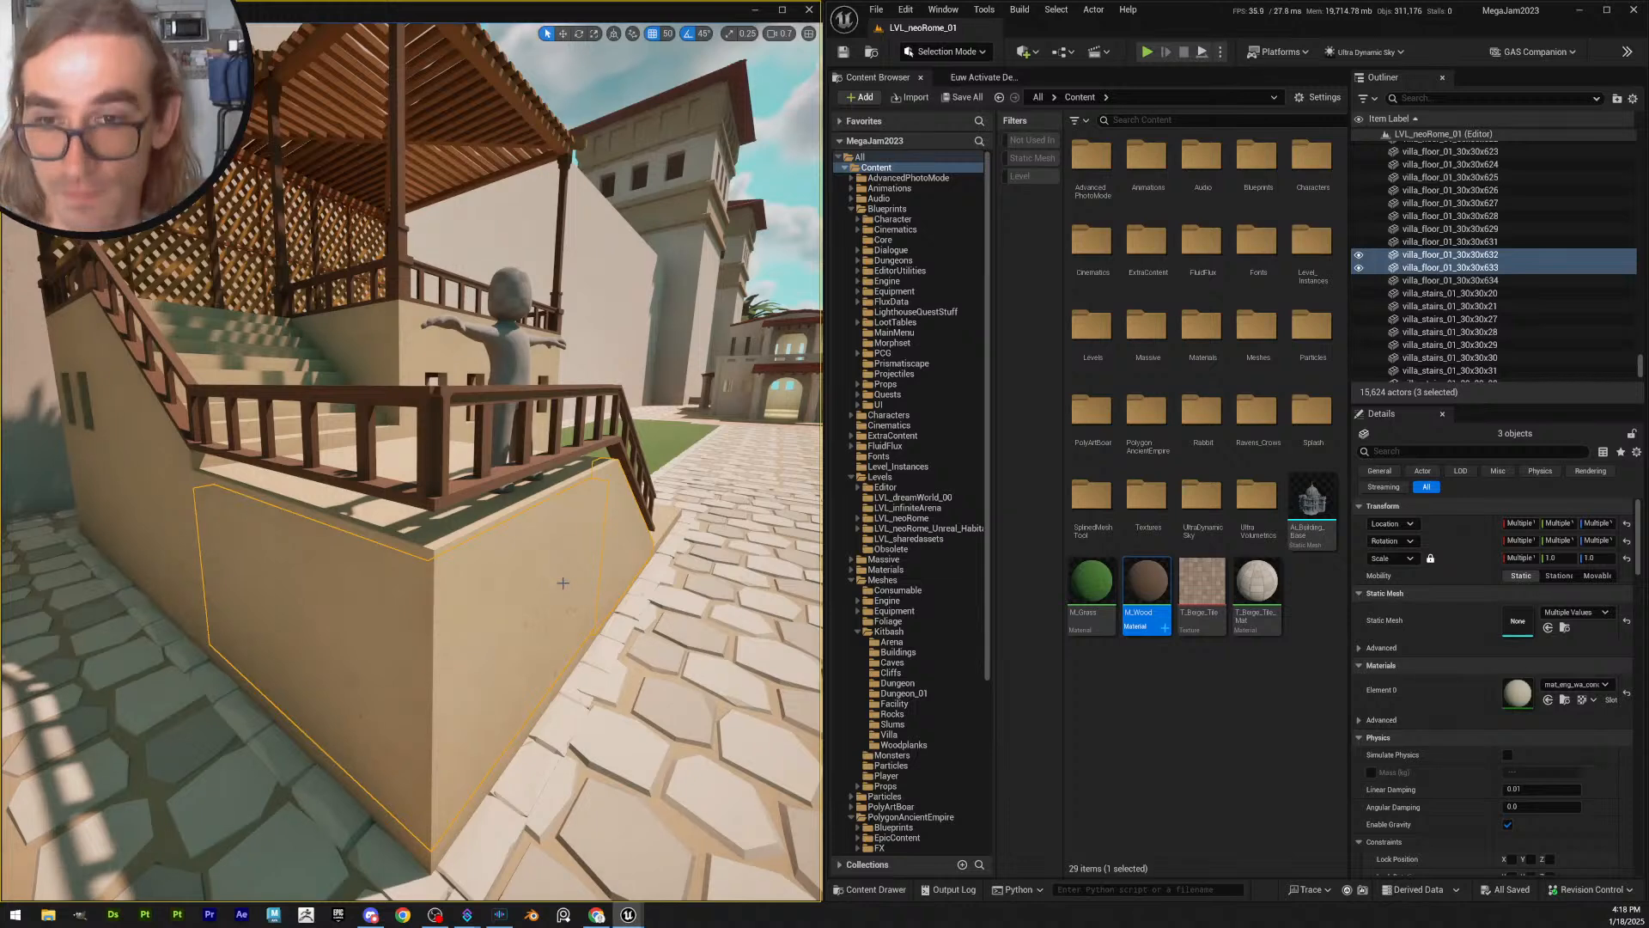
{"action": "key", "text": "ctrl+d"}
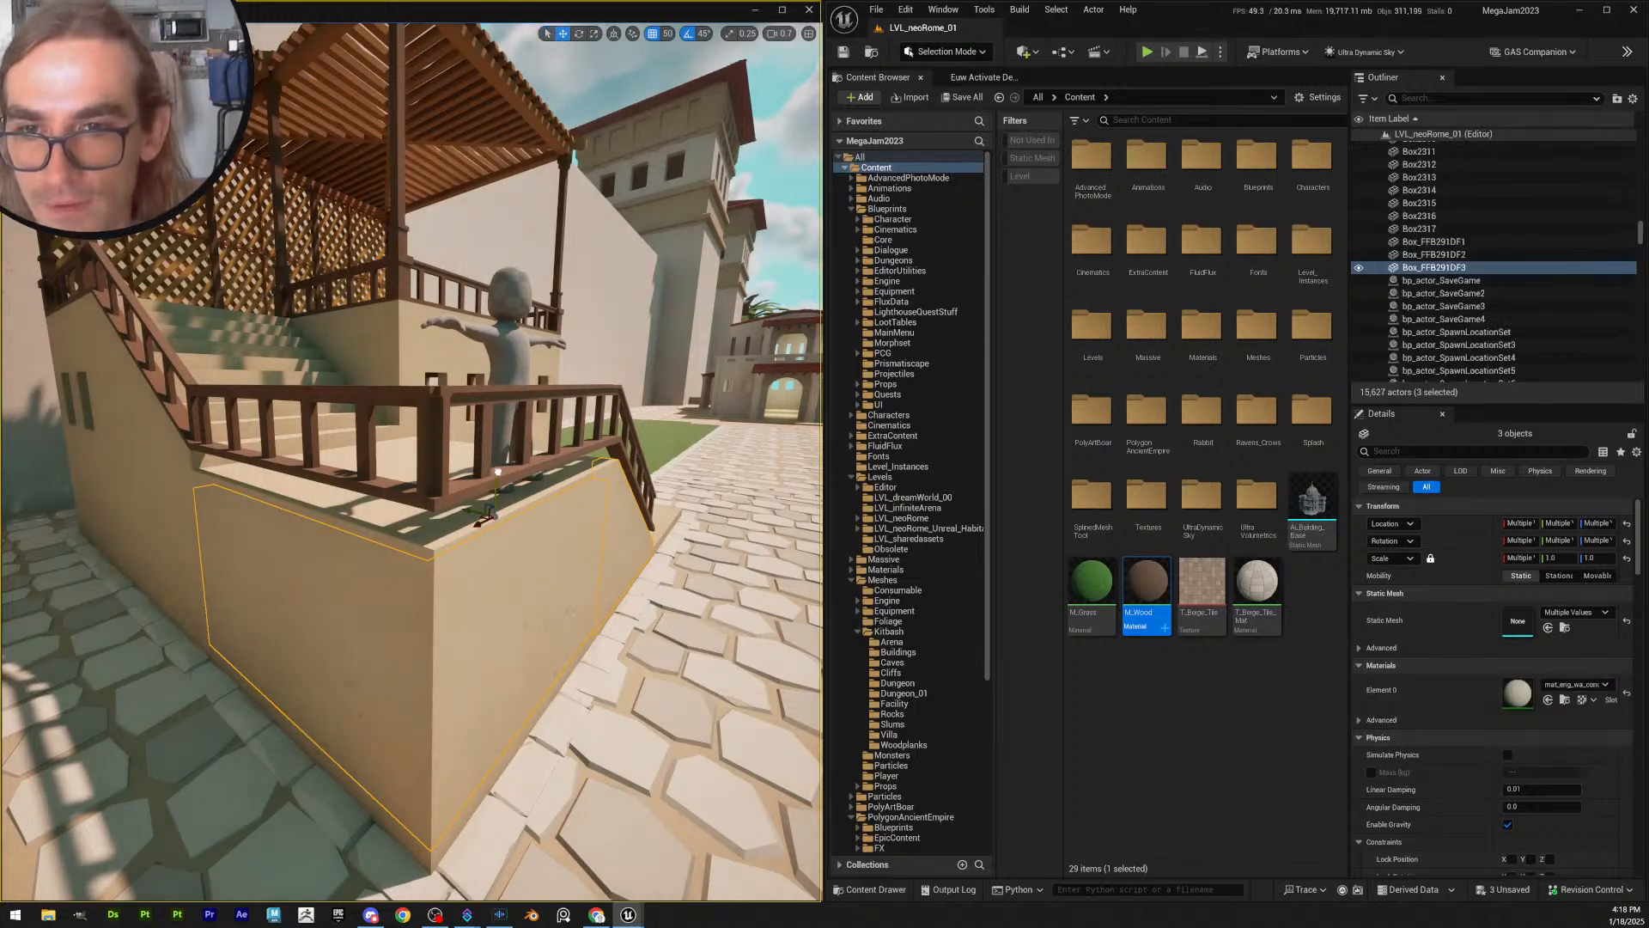
- Set the position snap to 10 and raise the three duplicated landing pieces slightly
{"action": "left_click", "coordinate": [668, 33]}
{"action": "left_click", "coordinate": [688, 94]}
{"action": "left_click_drag", "start_coordinate": [496, 509], "coordinate": [497, 478]}
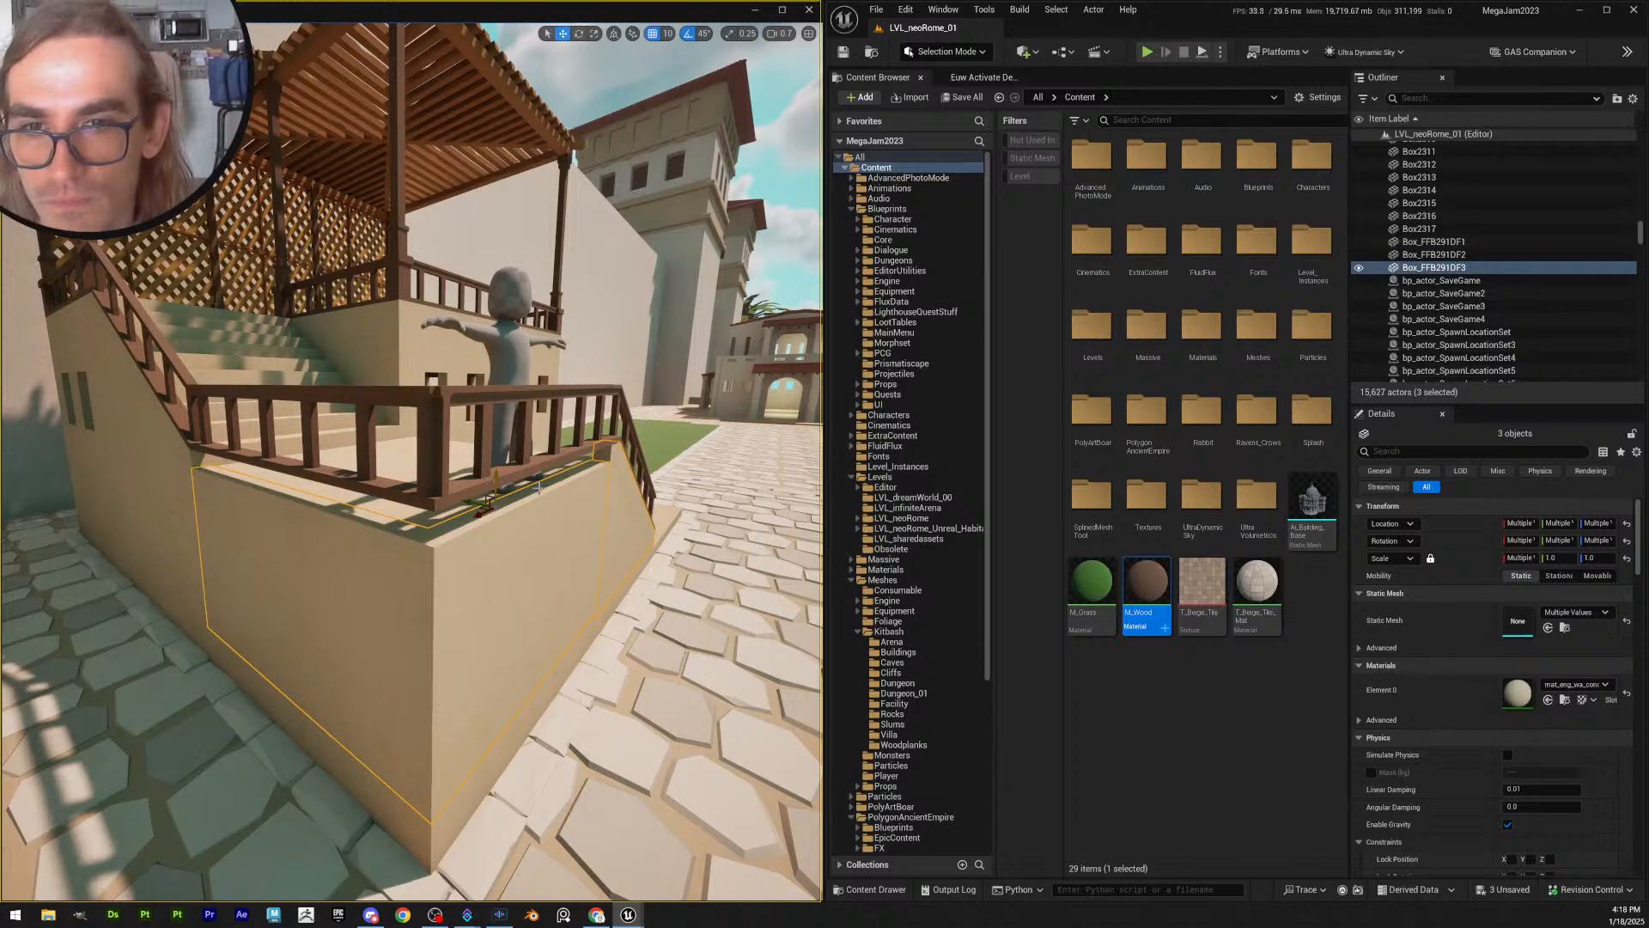
- Raise the two duplicated villa_floor wall panels further, towards the base of the landing's railing
{"action": "right_click_drag", "start_coordinate": [540, 486], "coordinate": [438, 486]}
{"action": "left_click", "coordinate": [497, 536]}
{"action": "right_click_drag", "start_coordinate": [497, 536], "coordinate": [601, 535]}
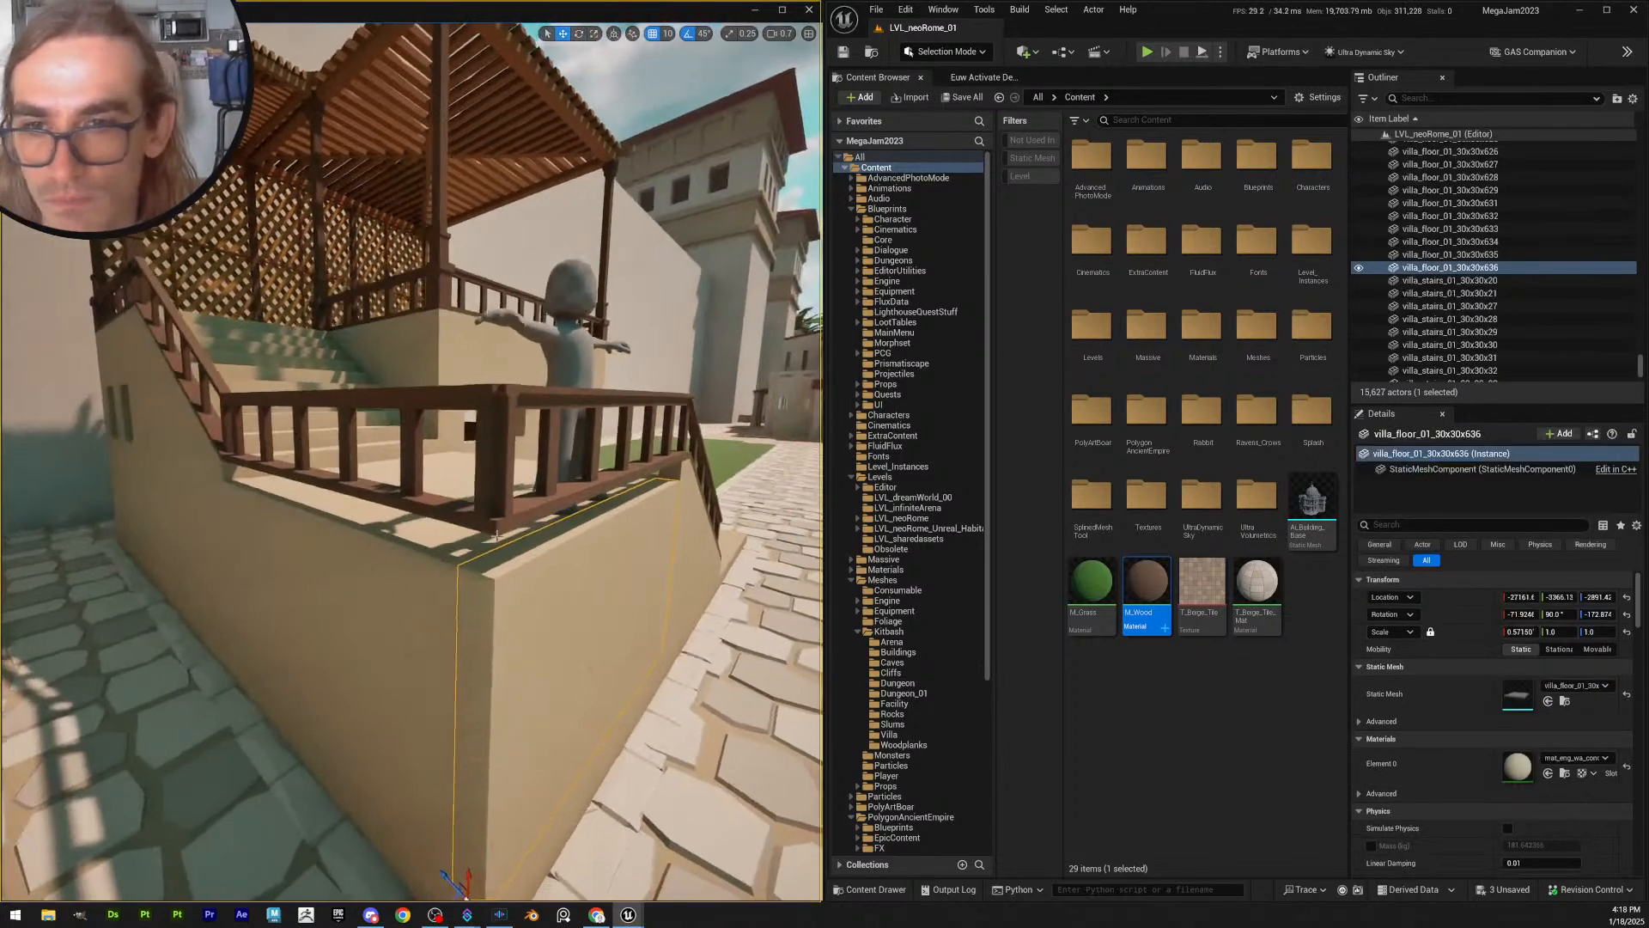
{"action": "scroll", "coordinate": [495, 536], "scroll_direction": "down", "scroll_amount": 1}
{"action": "left_click", "coordinate": [460, 703], "text": "ctrl"}
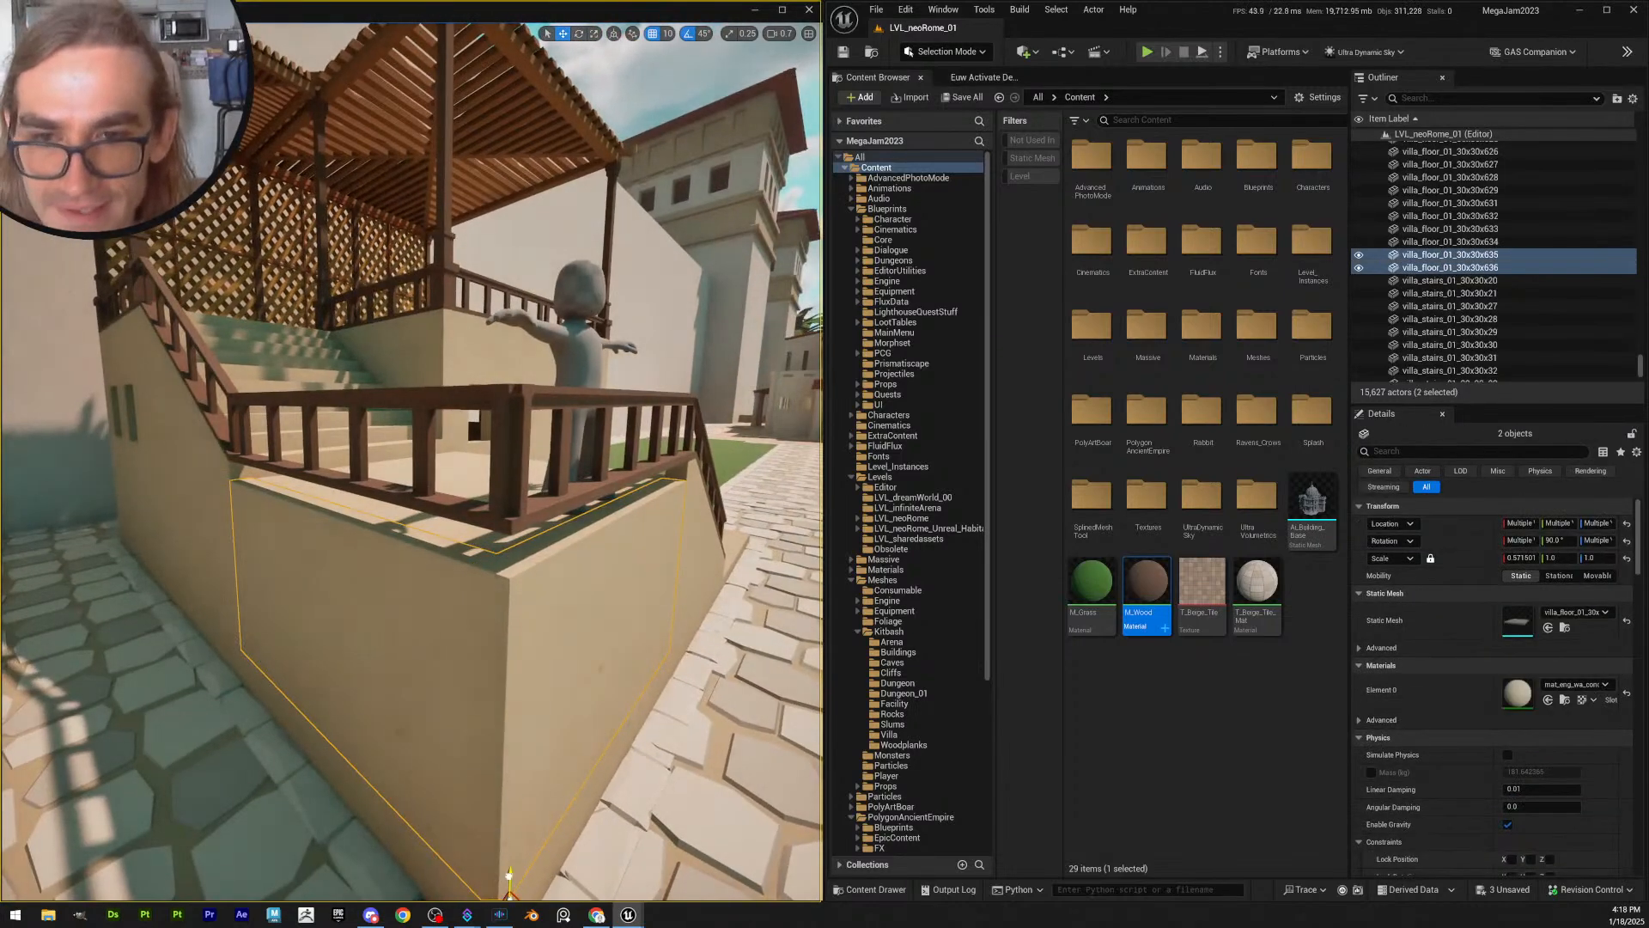
{"action": "left_click_drag", "start_coordinate": [509, 875], "coordinate": [510, 847]}
{"action": "key", "text": "Escape"}
- Try lowering the duplicated wall panel on the landing's stair side slightly, with the position snap set to 5
{"action": "left_click", "coordinate": [481, 791]}
{"action": "right_click_drag", "start_coordinate": [481, 790], "coordinate": [687, 786]}
{"action": "right_click_drag", "start_coordinate": [516, 730], "coordinate": [562, 736]}
{"action": "key", "text": "s"}
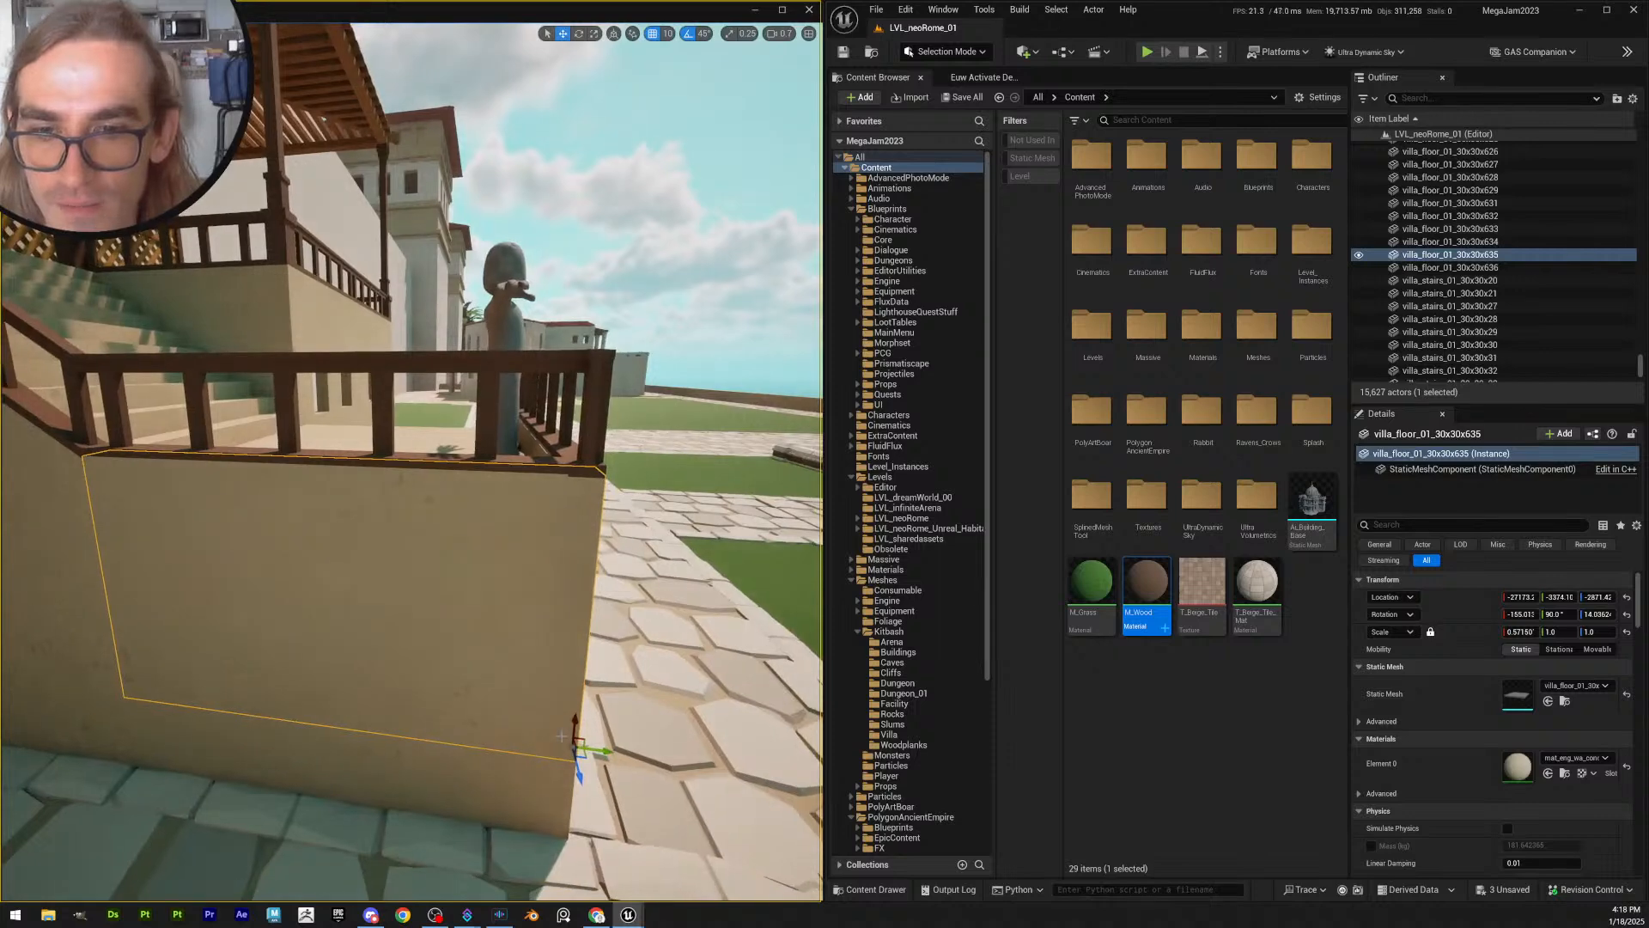
{"action": "left_click_drag", "start_coordinate": [575, 726], "coordinate": [576, 727]}
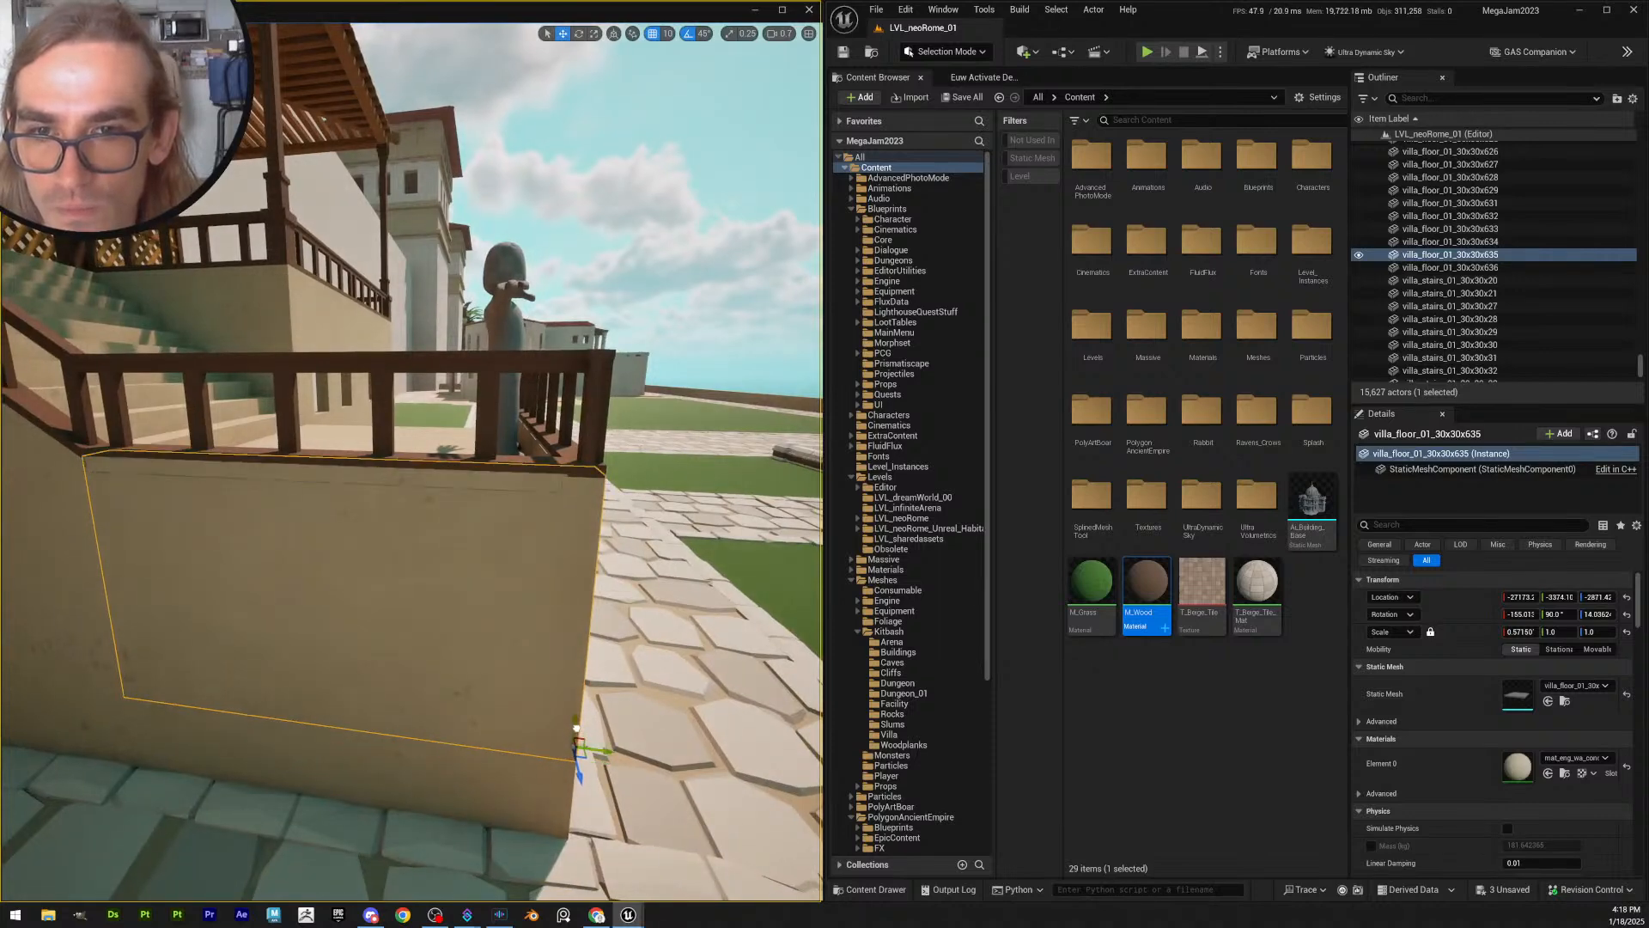
{"action": "left_click", "coordinate": [664, 35]}
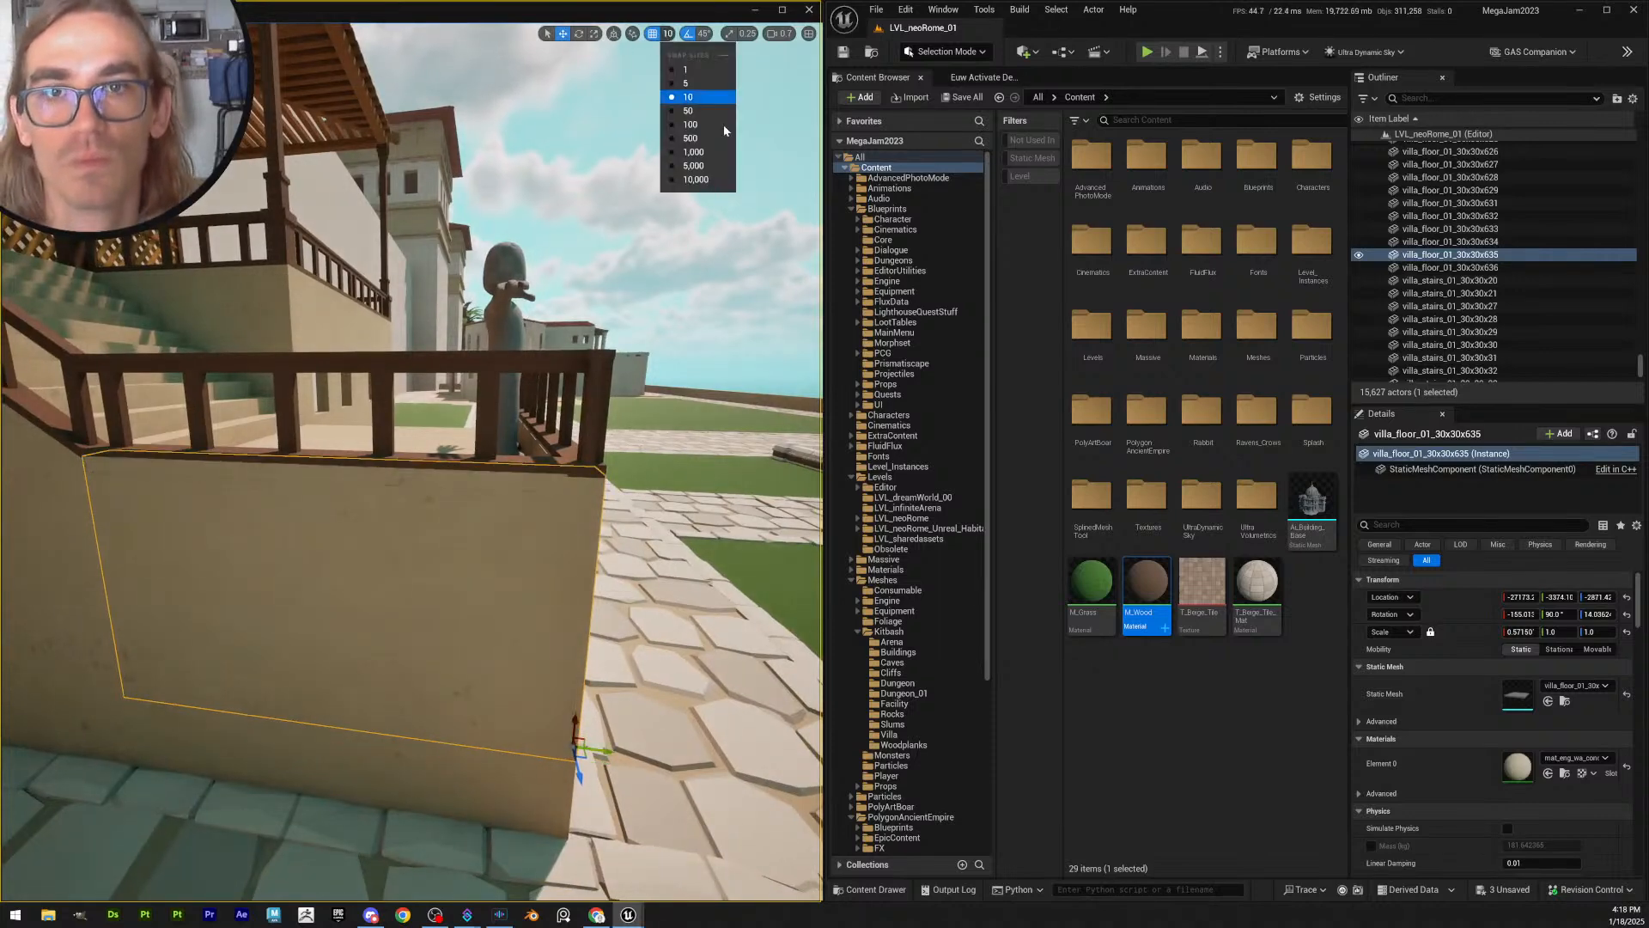
{"action": "left_click", "coordinate": [696, 83]}
{"action": "key", "text": "s"}
{"action": "right_click_drag", "start_coordinate": [571, 725], "coordinate": [568, 724]}
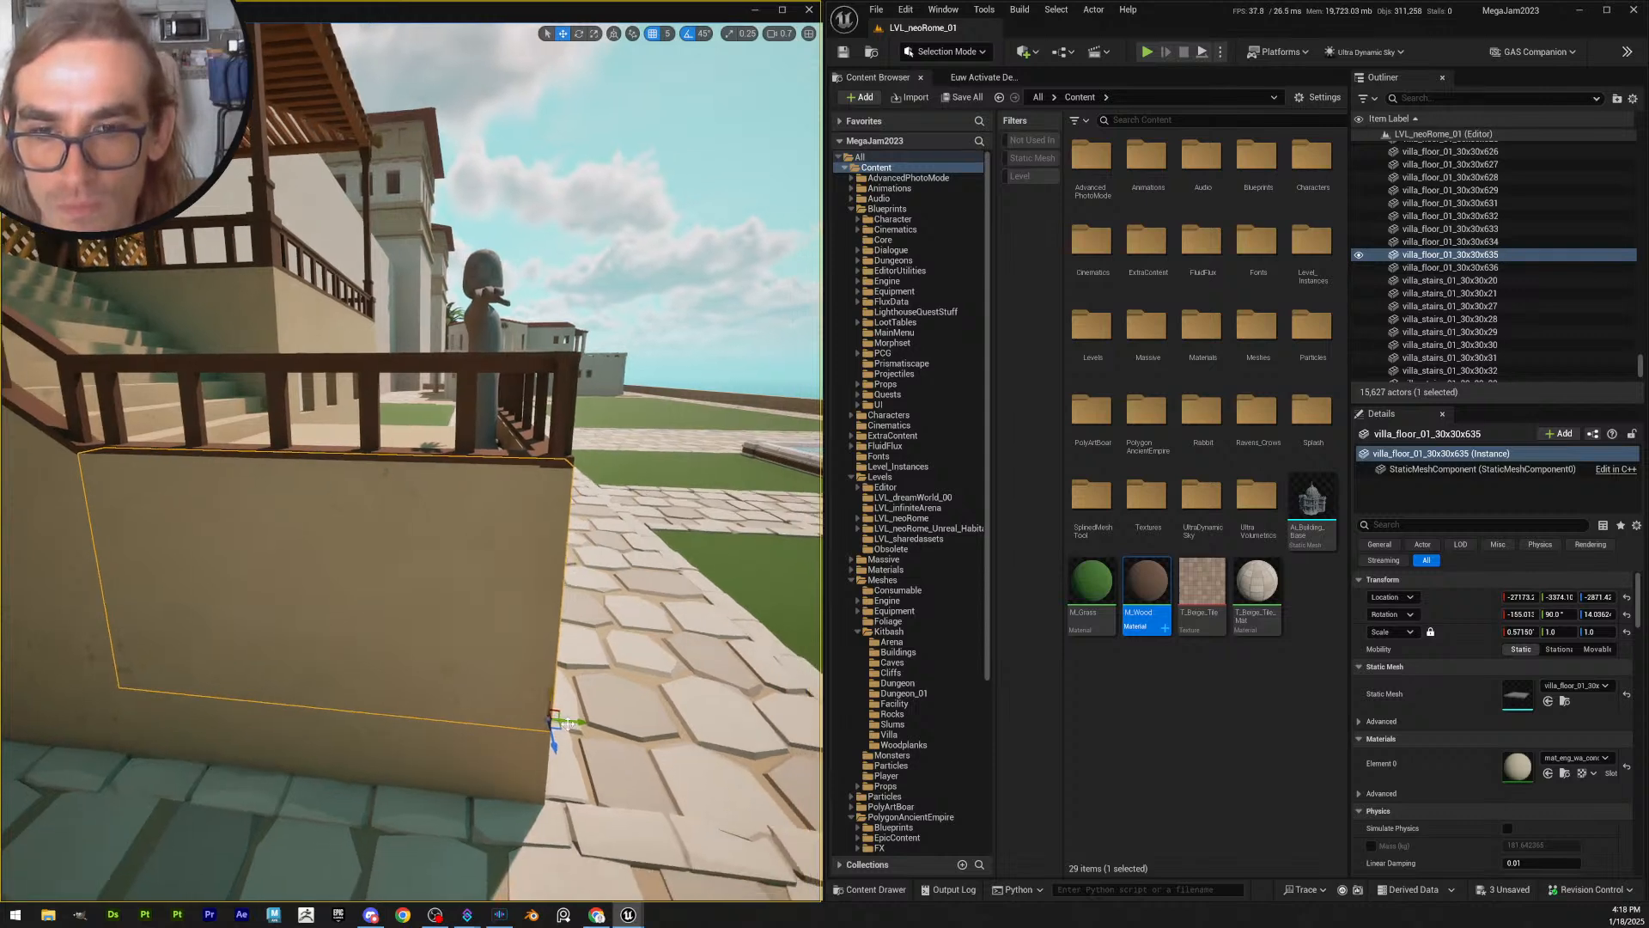
{"action": "left_click_drag", "start_coordinate": [555, 702], "coordinate": [554, 696]}
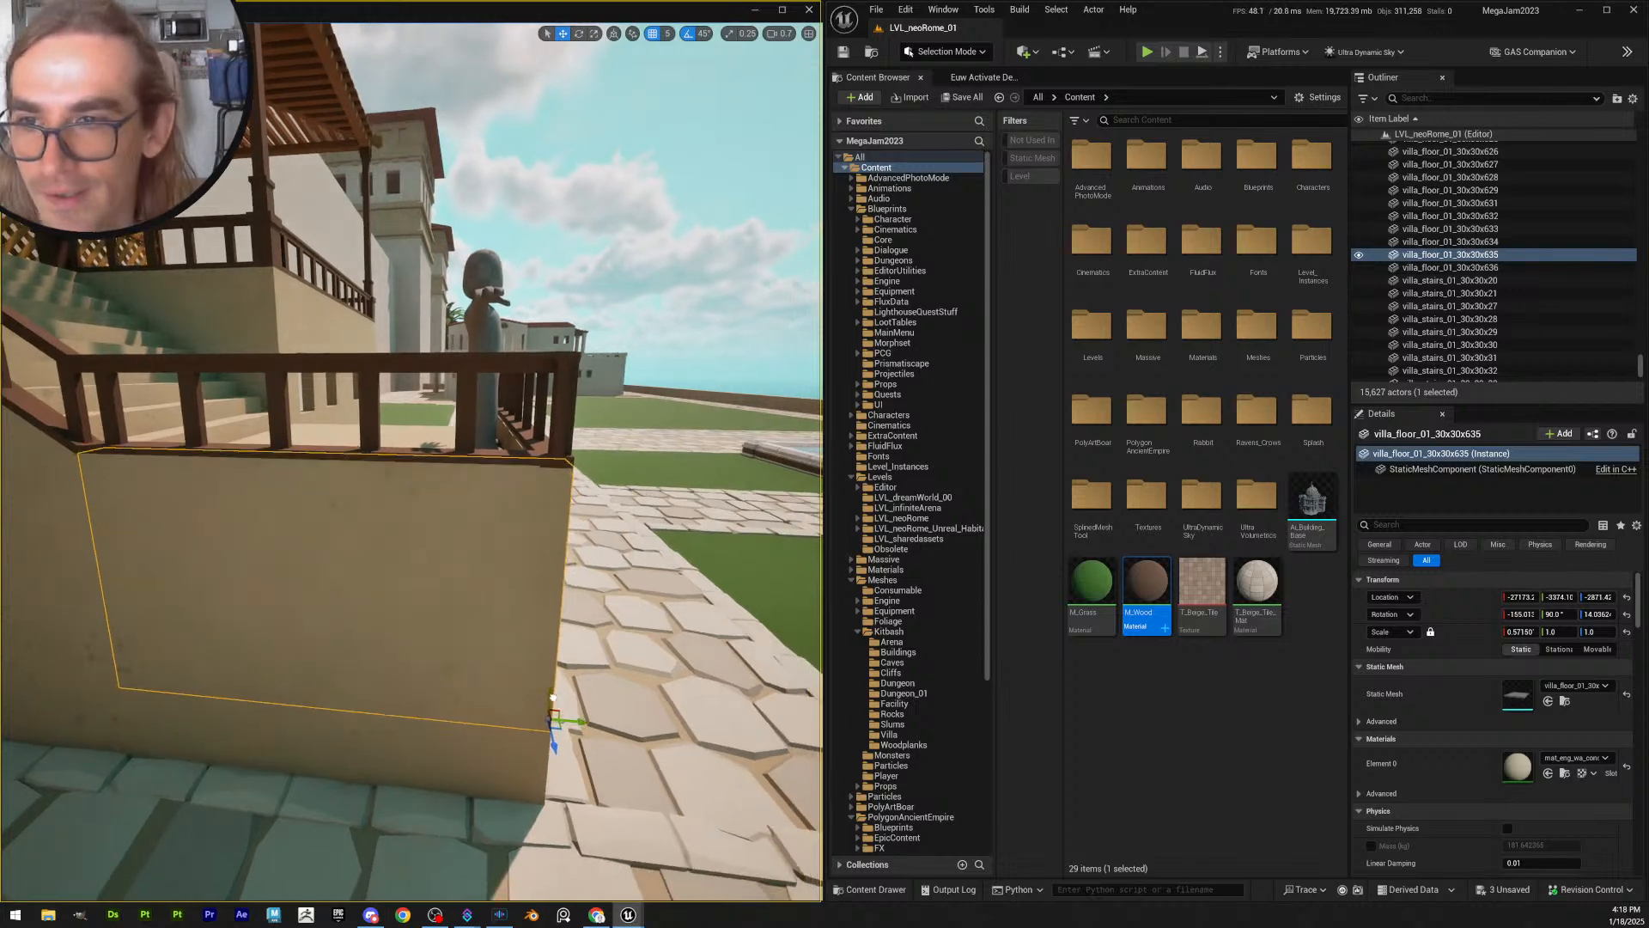
- Raise the stair-side duplicated wall panel back by about 5 units
{"action": "key", "text": "w"}
{"action": "right_click_drag", "start_coordinate": [553, 696], "coordinate": [640, 684]}
{"action": "key", "text": "s"}
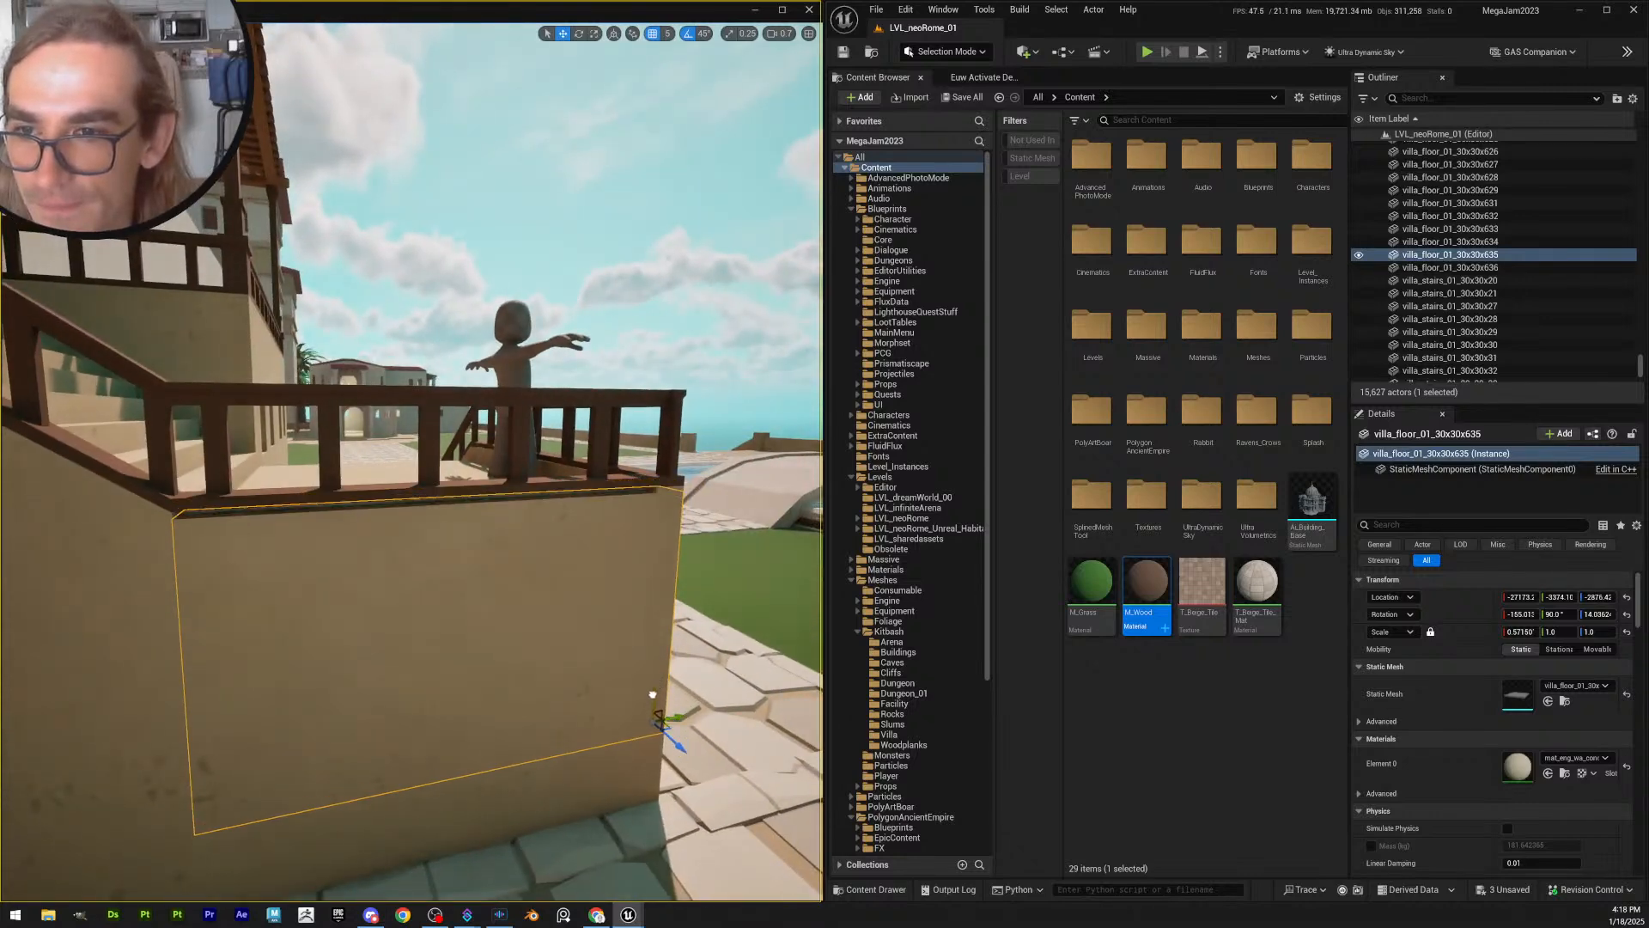
{"action": "left_click_drag", "start_coordinate": [653, 690], "coordinate": [659, 686]}
{"action": "key", "text": "a"}
{"action": "mouse_move", "coordinate": [635, 635]}
{"action": "right_mouse_down"}
{"action": "mouse_move", "coordinate": [675, 637]}
{"action": "mouse_move", "coordinate": [635, 634]}
{"action": "right_mouse_up"}
{"action": "key", "text": "w"}
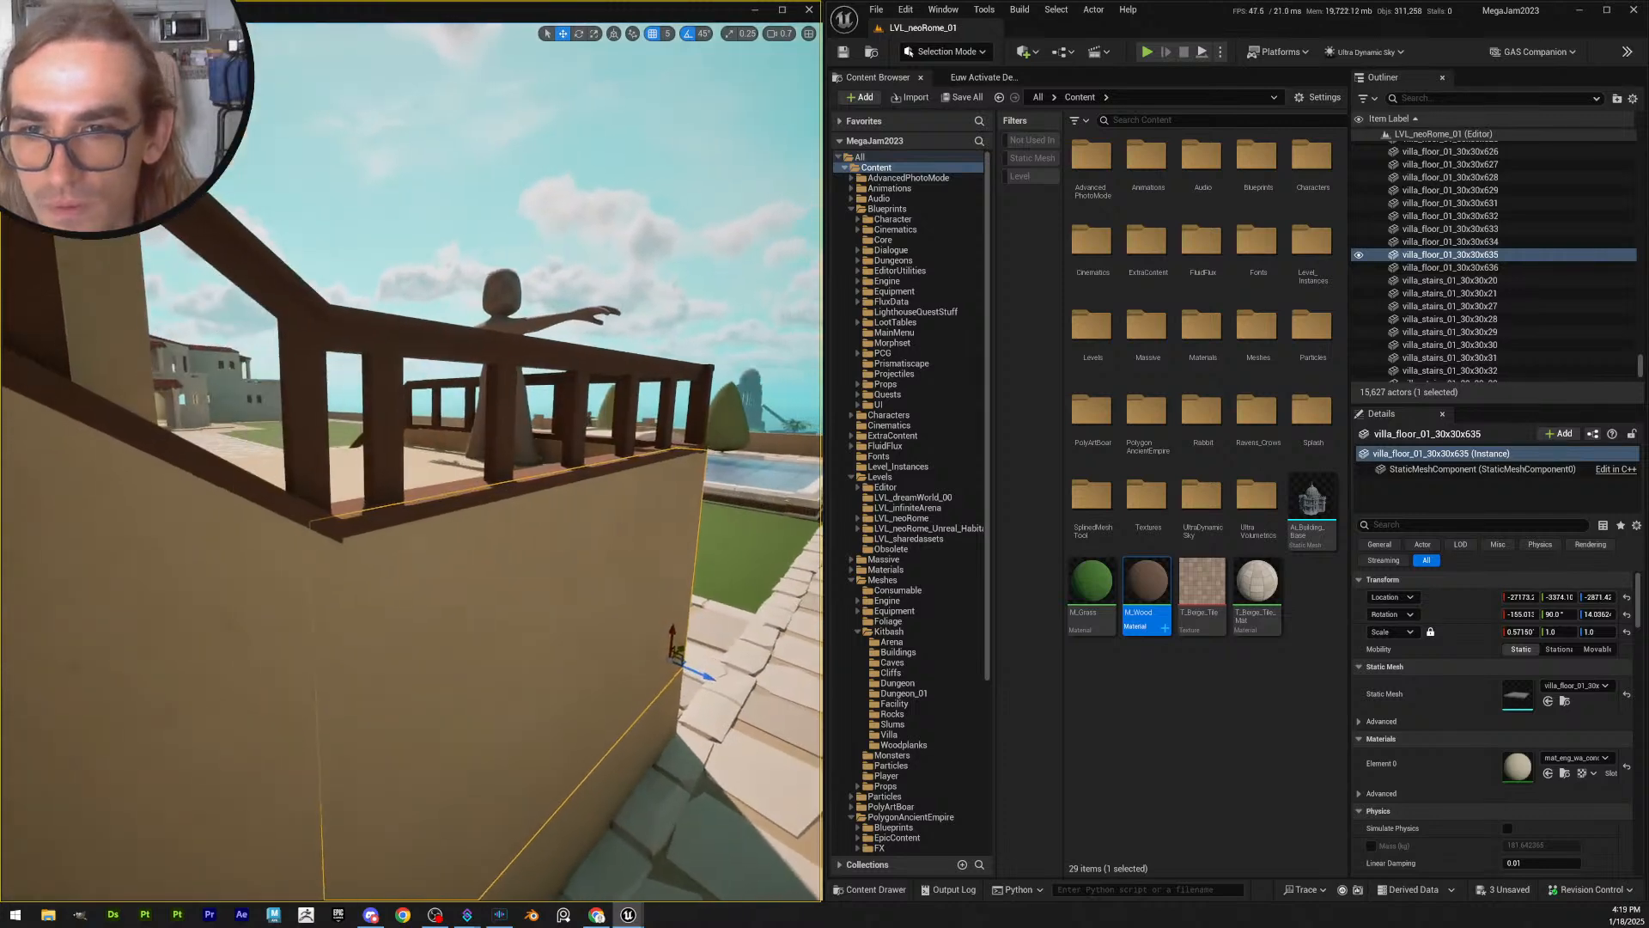
- Turn off position snapping and lower the duplicated wall panel slightly to a Z location of about -2873.9
{"action": "left_click", "coordinate": [670, 35]}
{"action": "left_click", "coordinate": [658, 37]}
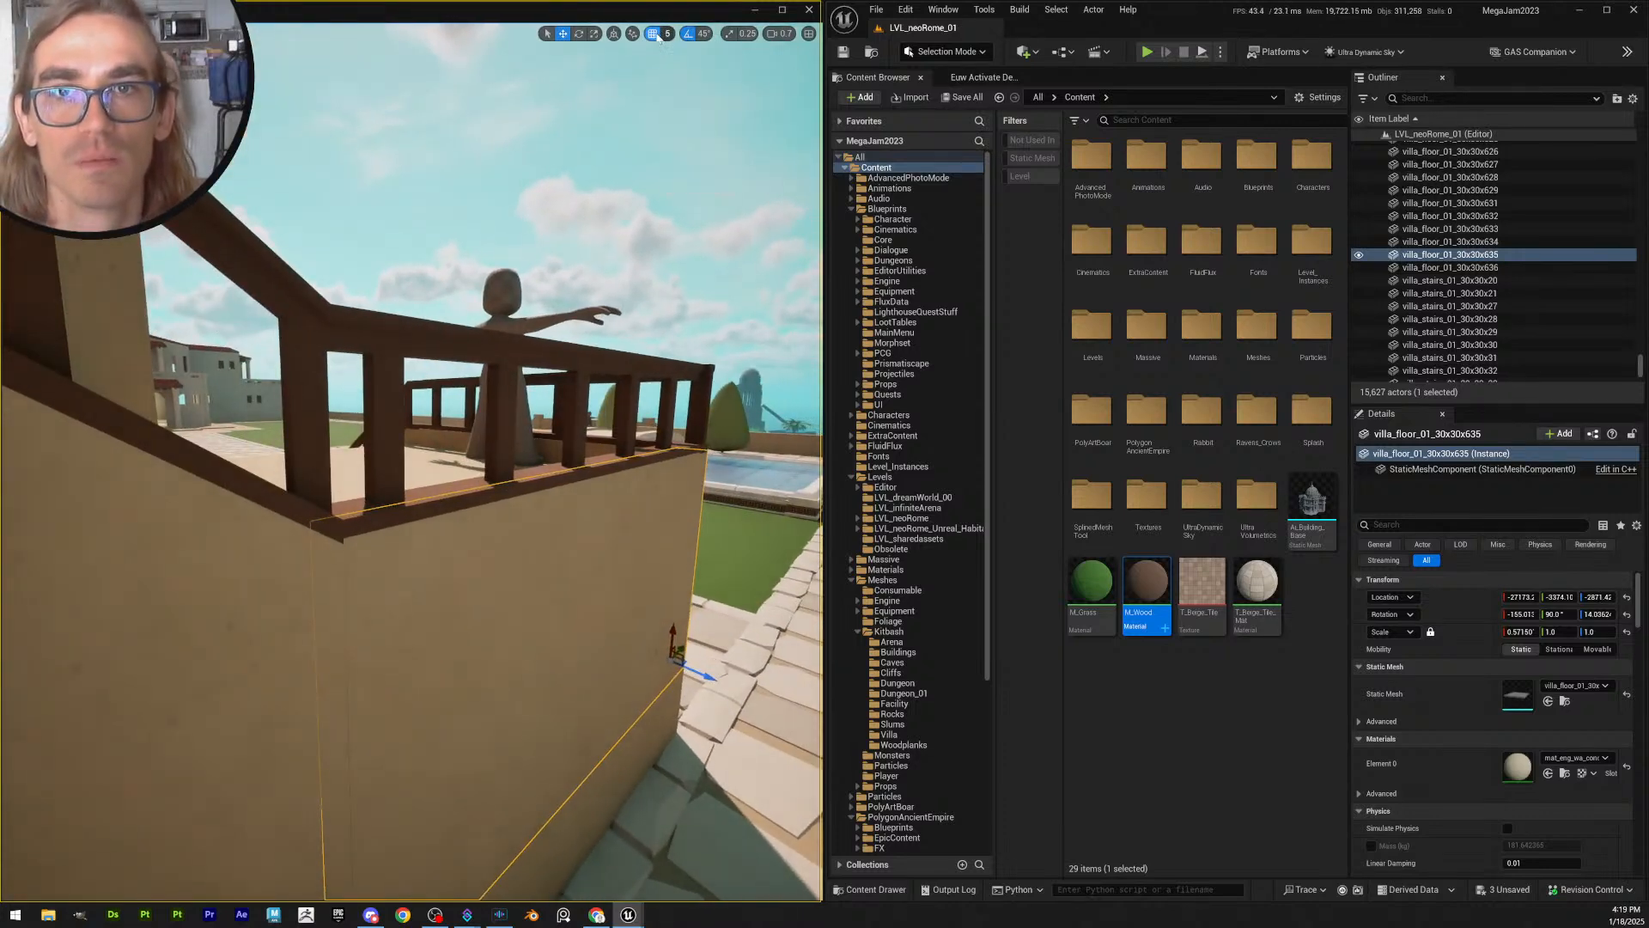
{"action": "left_click_drag", "start_coordinate": [673, 630], "coordinate": [672, 633]}
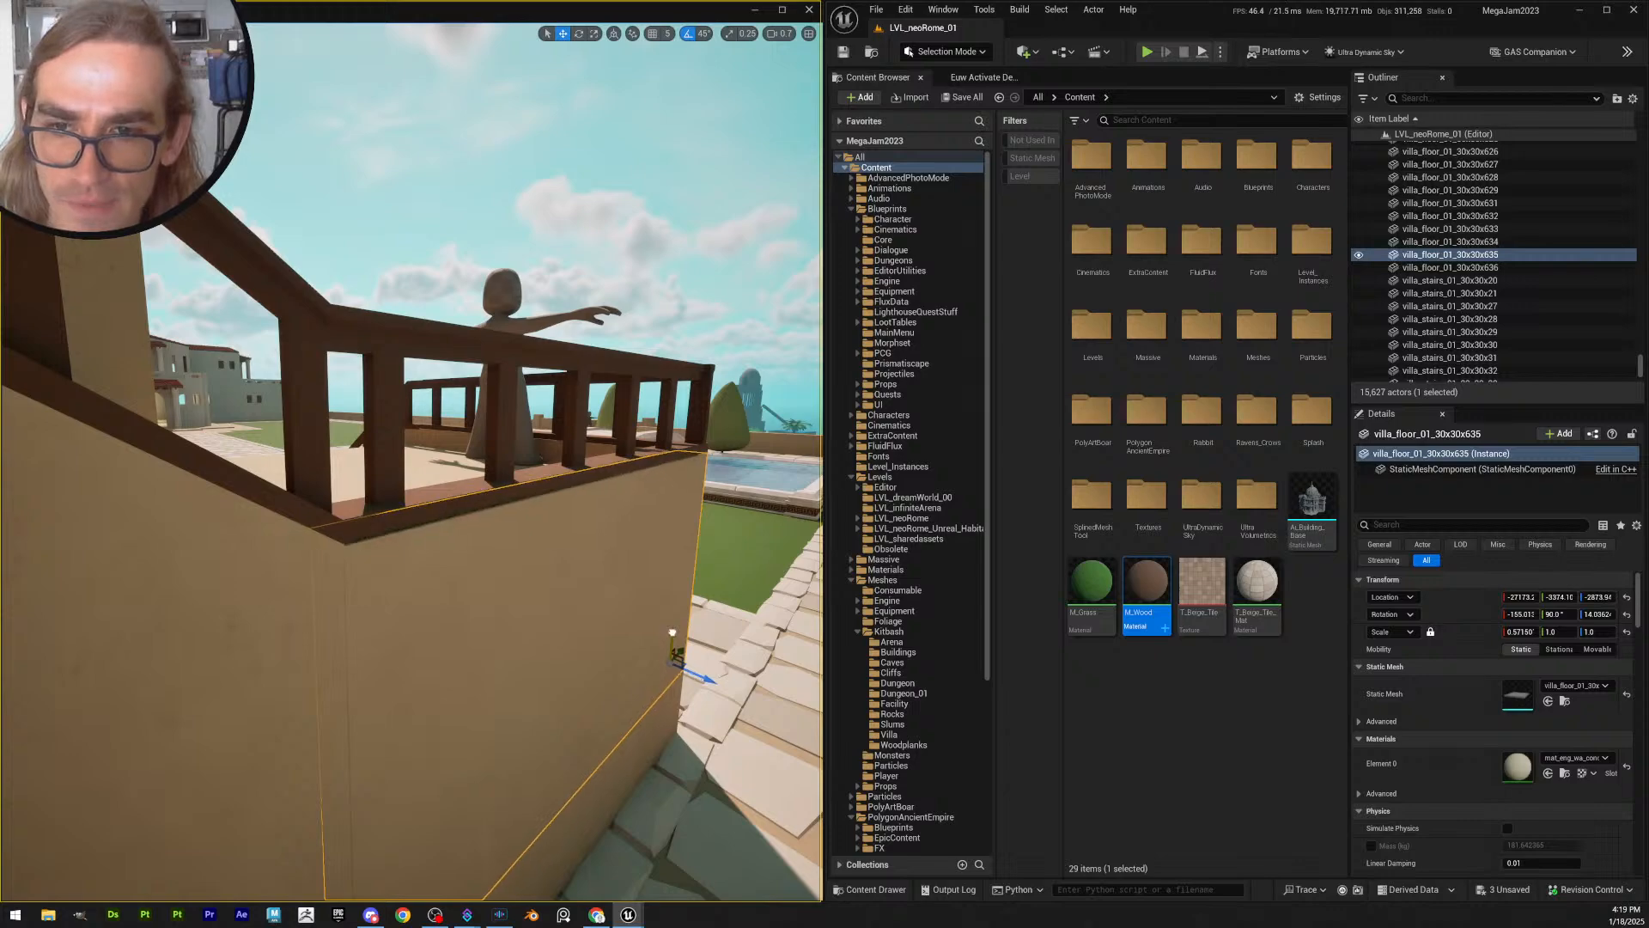
{"action": "key", "text": "Escape"}
- Examine the balcony's landing wall, stairs, railings and trellis from several angles and distances
{"action": "key", "text": "s"}
{"action": "right_click_drag", "start_coordinate": [673, 634], "coordinate": [258, 622]}
{"action": "key", "text": "d"}
{"action": "scroll", "coordinate": [673, 634], "scroll_direction": "up", "scroll_amount": 2}
{"action": "key", "text": "w"}
{"action": "scroll", "coordinate": [361, 623], "scroll_direction": "down", "scroll_amount": 1}
{"action": "key", "text": "w"}
{"action": "key", "text": "e"}
{"action": "scroll", "coordinate": [318, 593], "scroll_direction": "down", "scroll_amount": 2}
{"action": "scroll", "coordinate": [590, 611], "scroll_direction": "up", "scroll_amount": 2}
{"action": "key", "text": "d"}
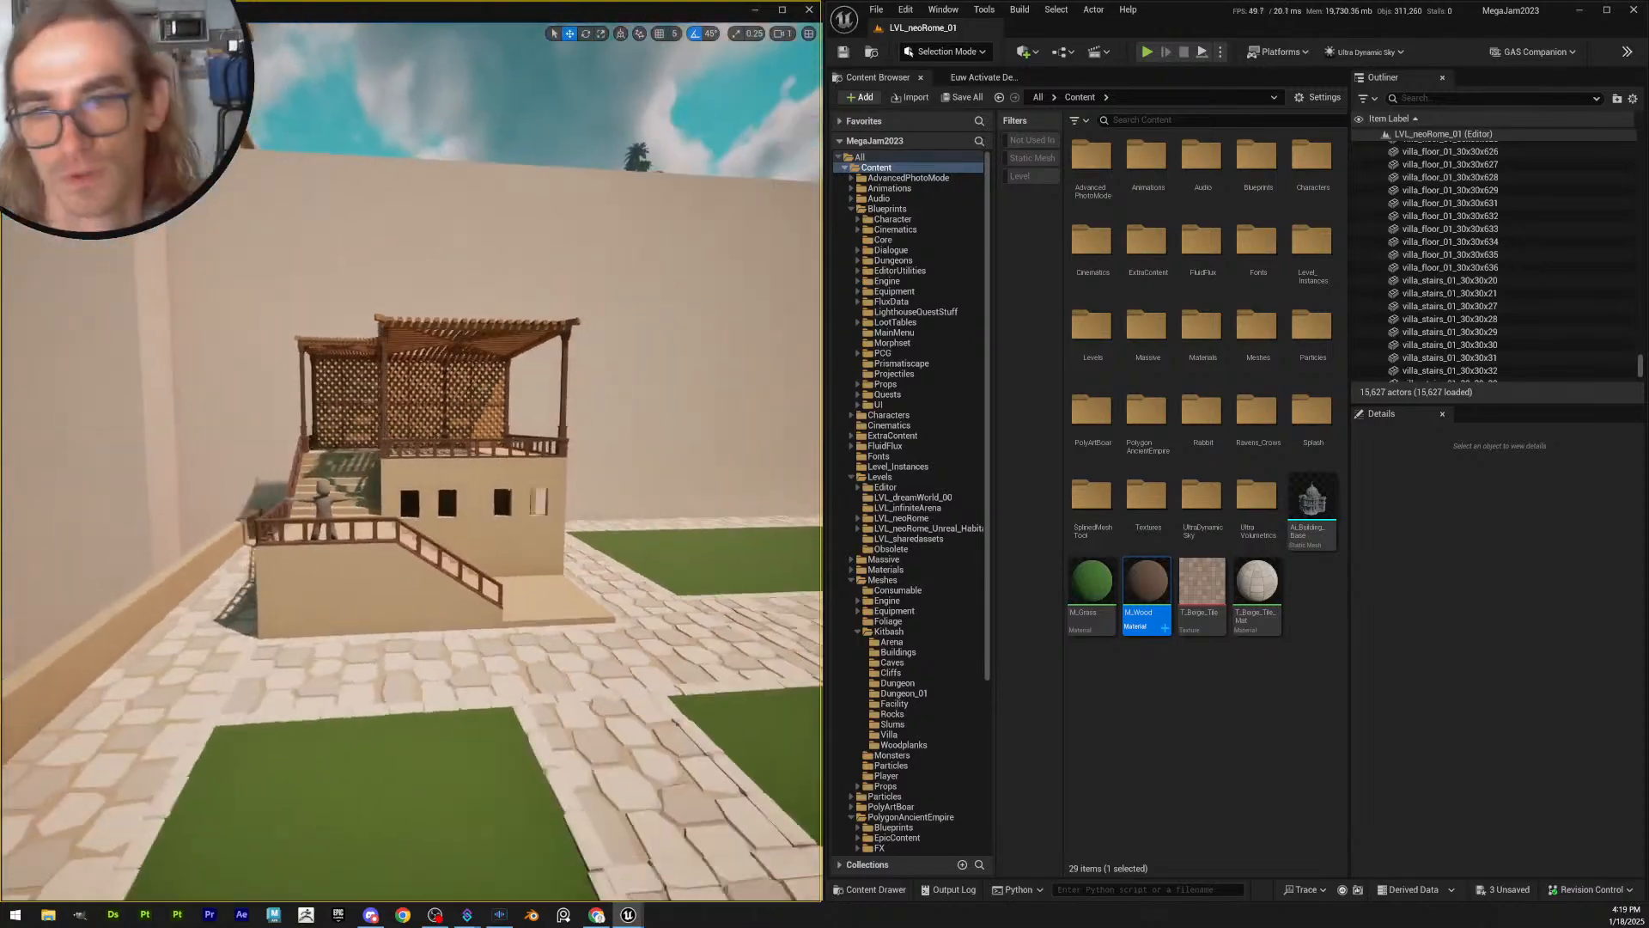
{"action": "right_click_drag", "start_coordinate": [412, 464], "coordinate": [550, 430]}
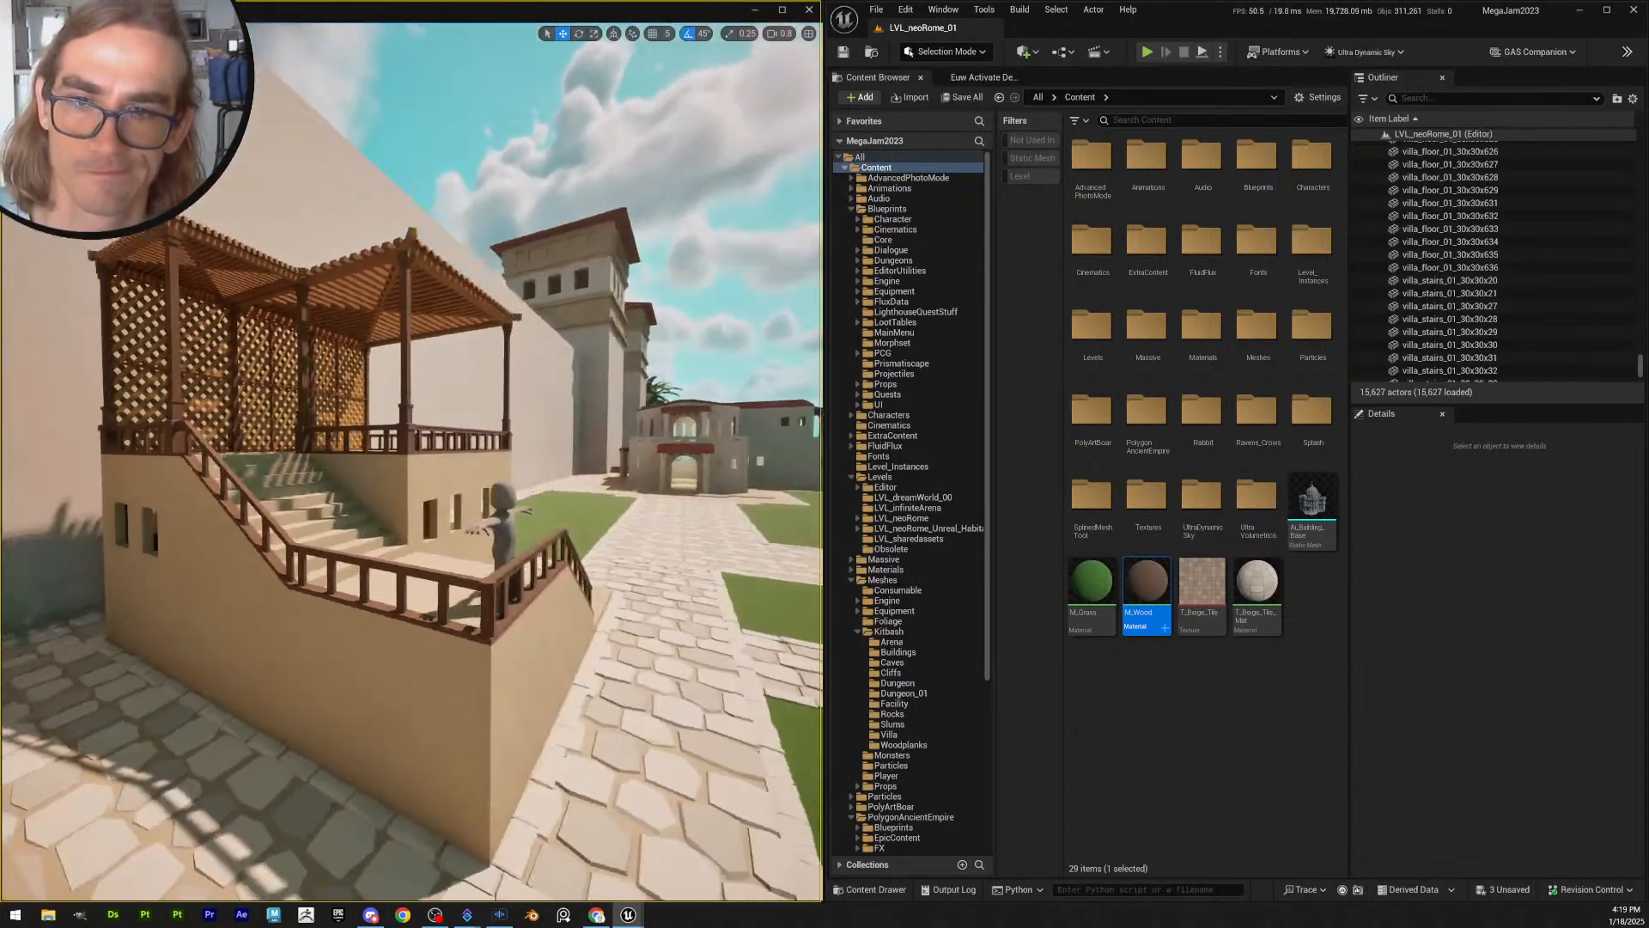
{"action": "right_click_drag", "start_coordinate": [674, 471], "coordinate": [507, 472]}
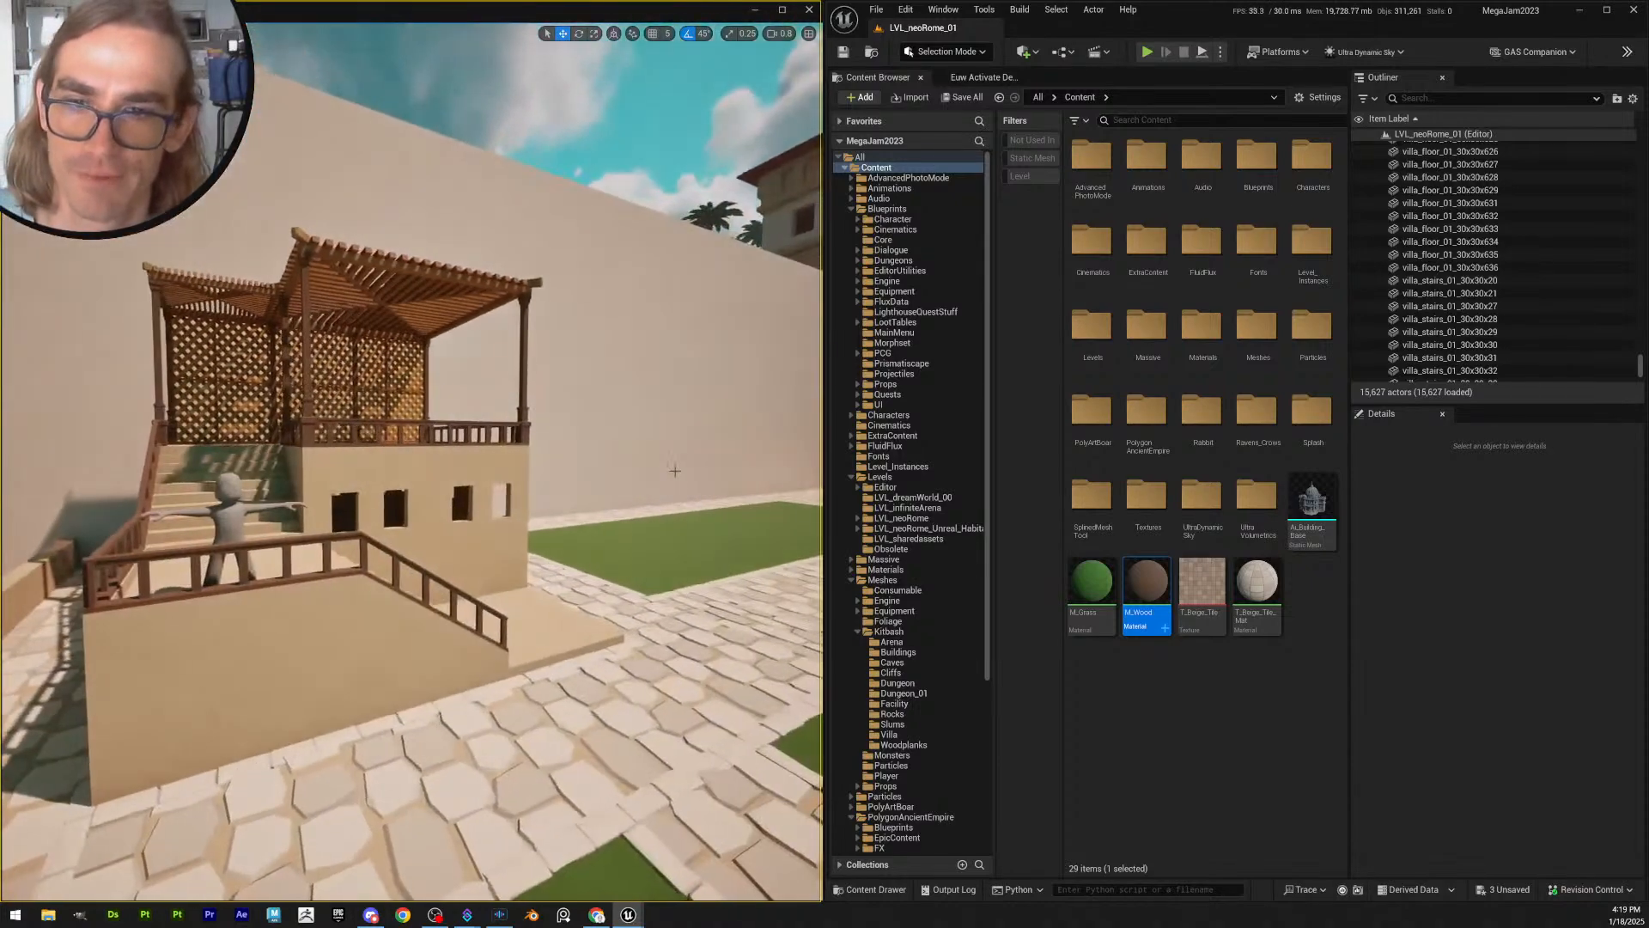
- Examine the lower landing's wall panel and its adjoining railing pieces from close up
{"action": "key", "text": "w"}
{"action": "right_click_drag", "start_coordinate": [497, 535], "coordinate": [386, 413]}
{"action": "scroll", "coordinate": [482, 533], "scroll_direction": "down", "scroll_amount": 2}
{"action": "left_click", "coordinate": [459, 500]}
{"action": "key", "text": "s"}
{"action": "key", "text": "w"}
{"action": "key", "text": "a"}
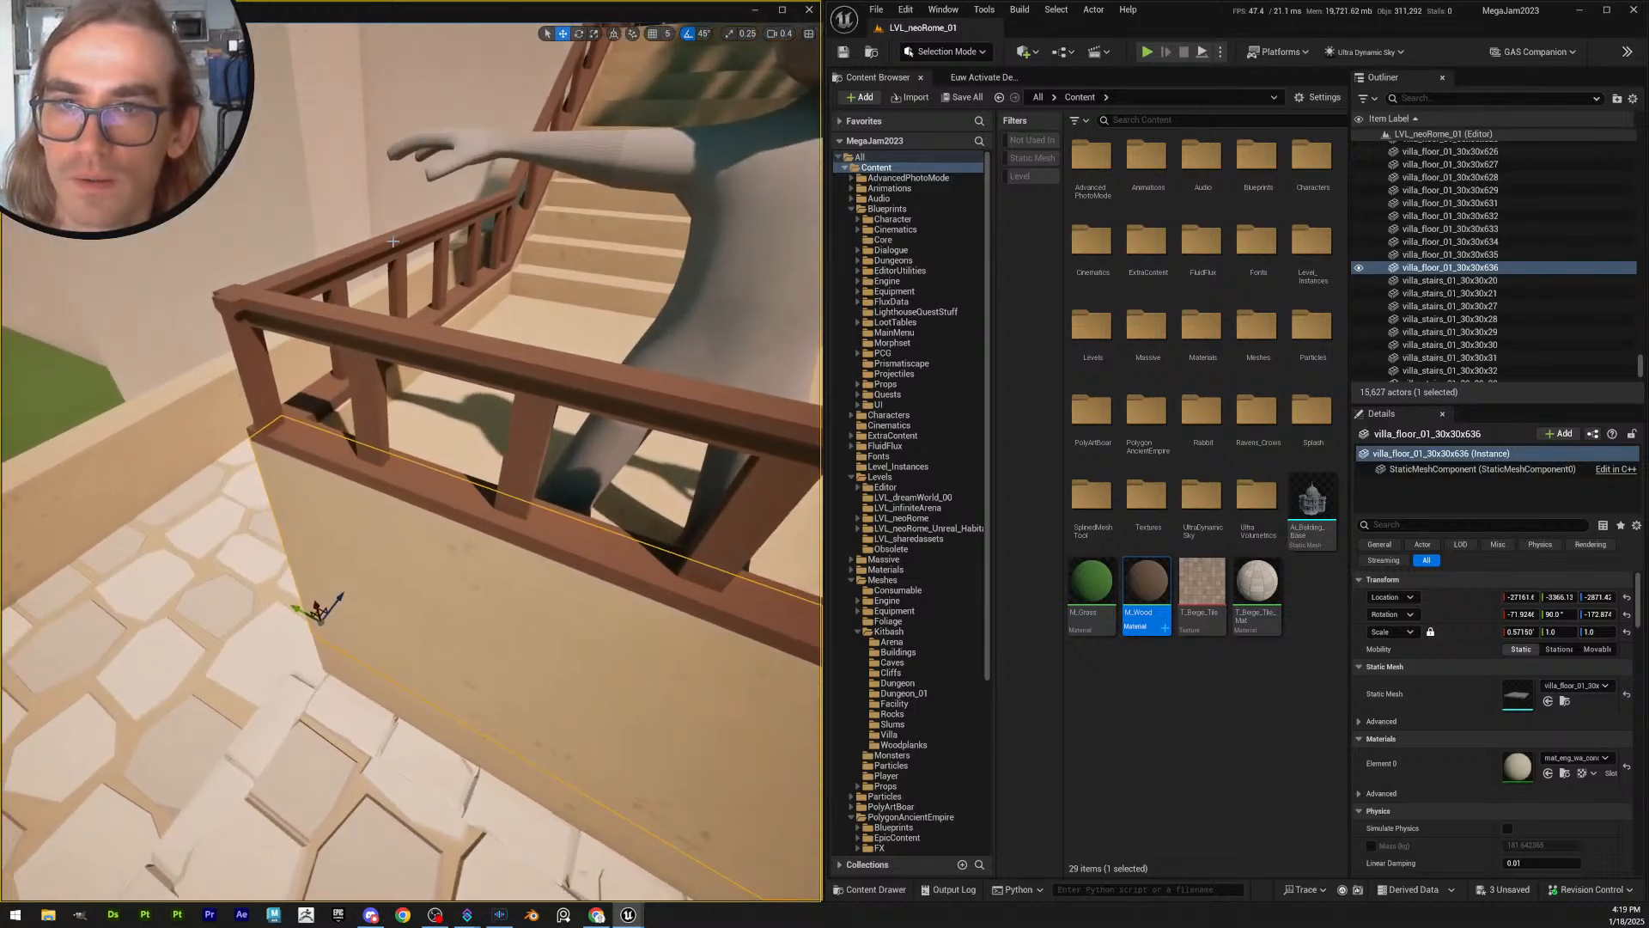
{"action": "left_click", "coordinate": [414, 303]}
{"action": "left_click", "coordinate": [415, 348], "text": "shift"}
{"action": "right_click_drag", "start_coordinate": [415, 348], "coordinate": [305, 348]}
{"action": "right_click_drag", "start_coordinate": [402, 439], "coordinate": [225, 378]}
{"action": "key", "text": "w"}
{"action": "scroll", "coordinate": [401, 439], "scroll_direction": "down", "scroll_amount": 1}
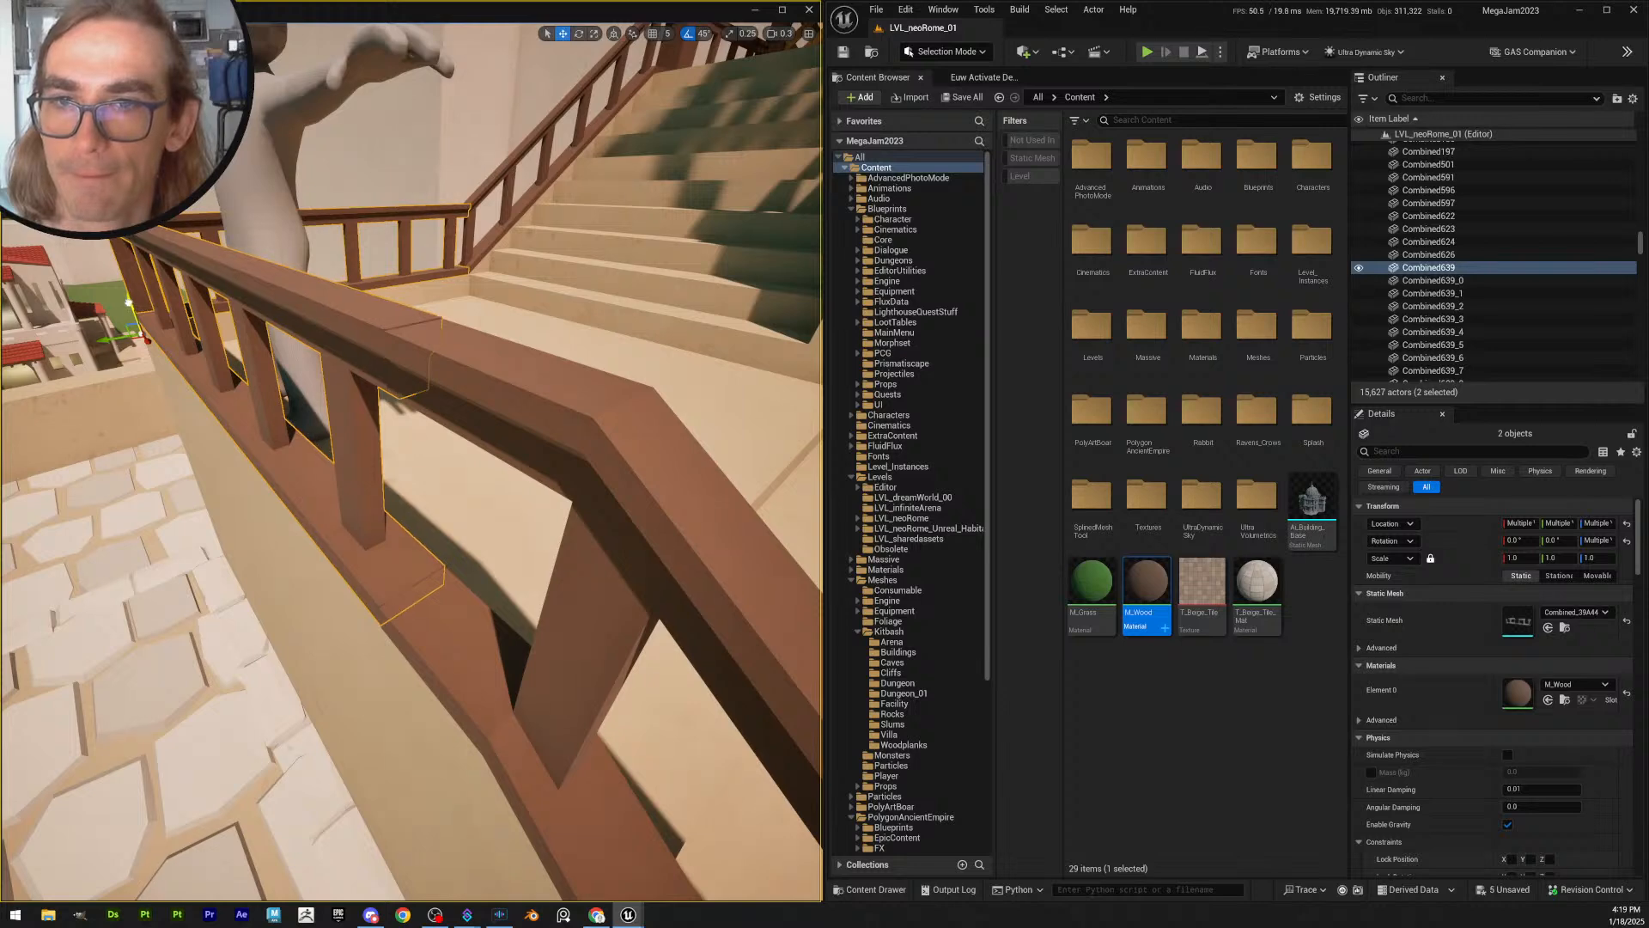
{"action": "key", "text": "Escape"}
- Inspect the stair railings and the landing from further angles around the balcony
{"action": "key", "text": "a"}
{"action": "right_click_drag", "start_coordinate": [468, 387], "coordinate": [601, 348]}
{"action": "key", "text": "w"}
{"action": "scroll", "coordinate": [618, 343], "scroll_direction": "up", "scroll_amount": 2}
{"action": "right_click_drag", "start_coordinate": [58, 262], "coordinate": [82, 260]}
{"action": "right_click_drag", "start_coordinate": [596, 527], "coordinate": [677, 608]}
{"action": "left_click", "coordinate": [666, 585]}
{"action": "left_click", "coordinate": [712, 578]}
- Deselect everything and save all modified level content
{"action": "key", "text": "Escape"}
{"action": "scroll", "coordinate": [711, 537], "scroll_direction": "up", "scroll_amount": 3}
{"action": "key", "text": "s"}
{"action": "scroll", "coordinate": [653, 523], "scroll_direction": "up", "scroll_amount": 1}
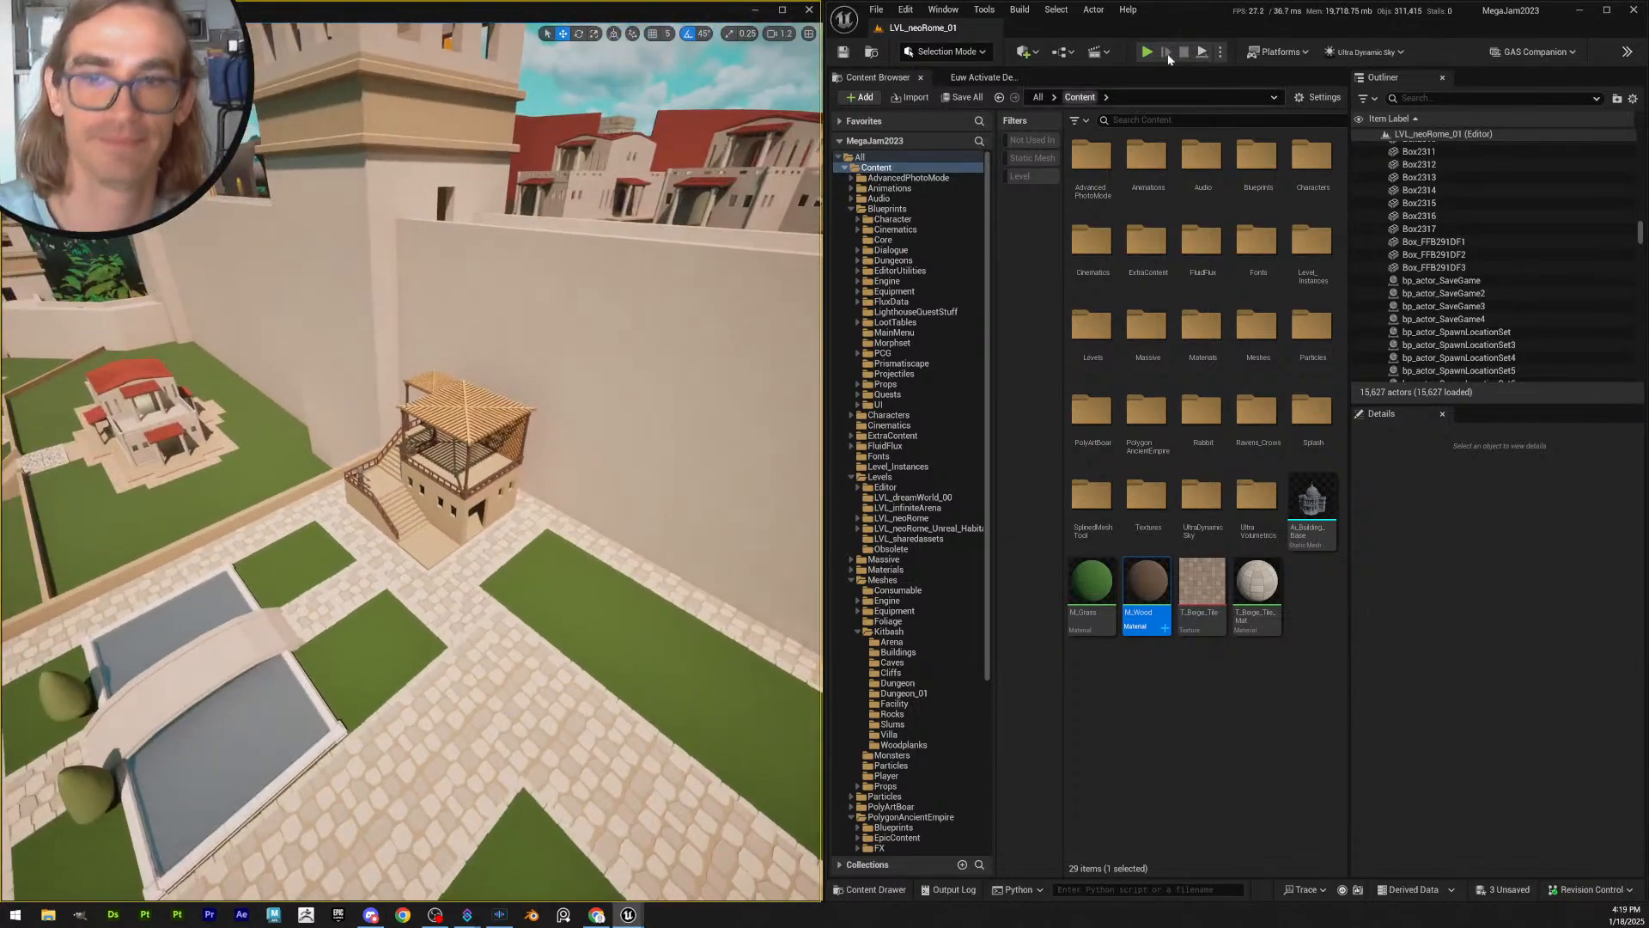
{"action": "left_click", "coordinate": [969, 97]}
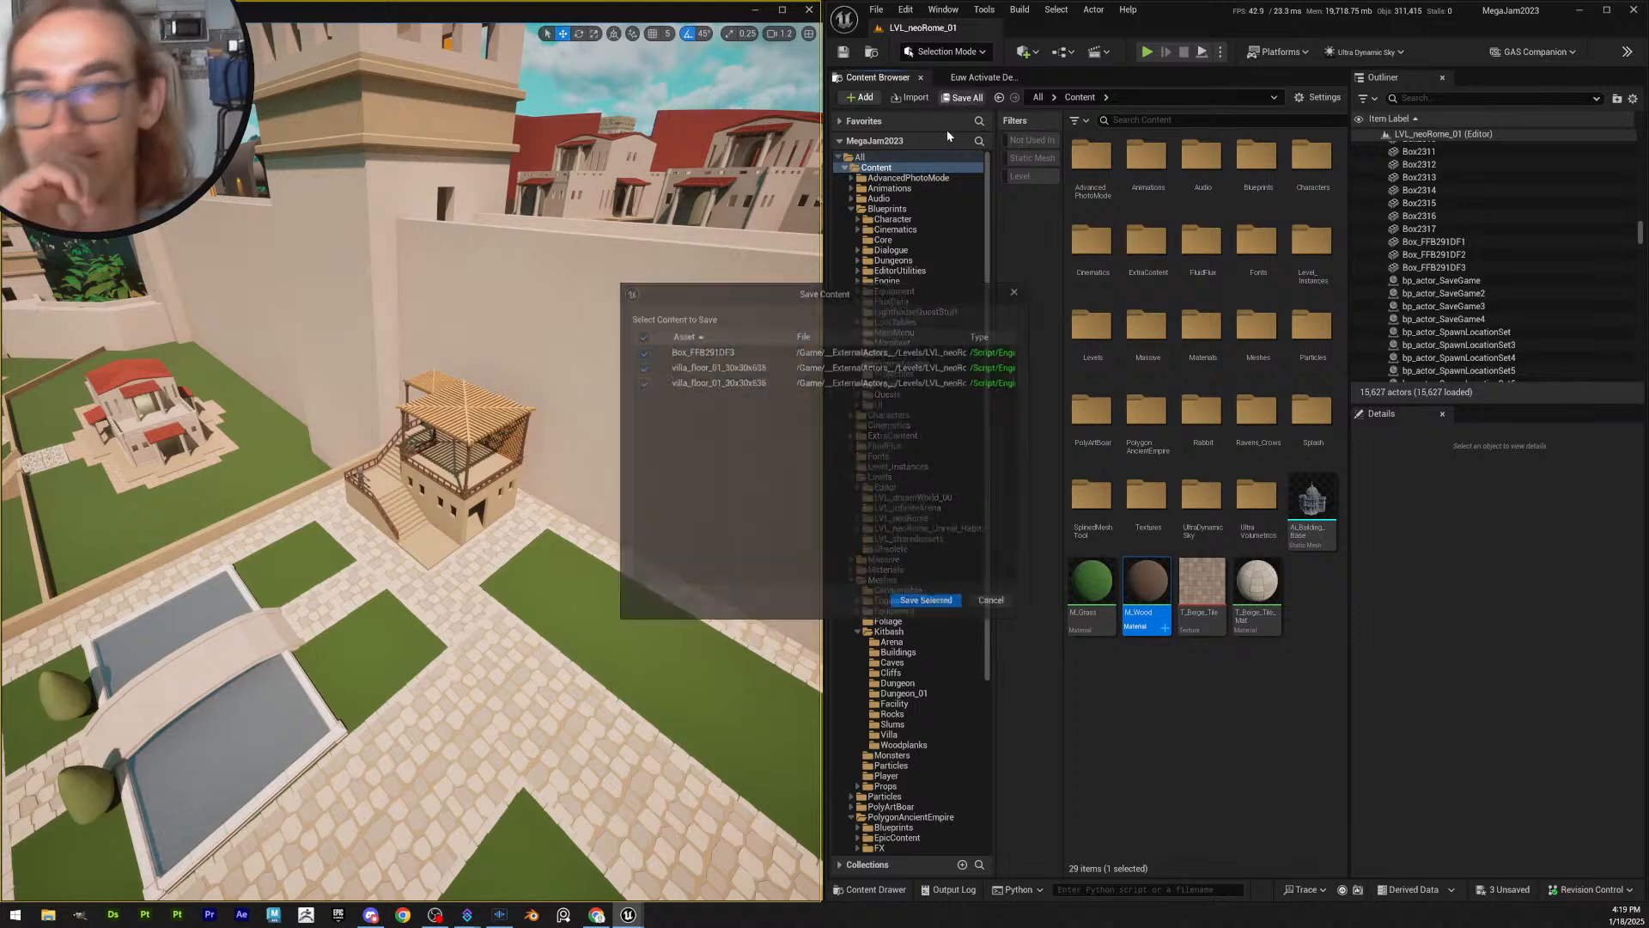
{"action": "left_click", "coordinate": [926, 603]}
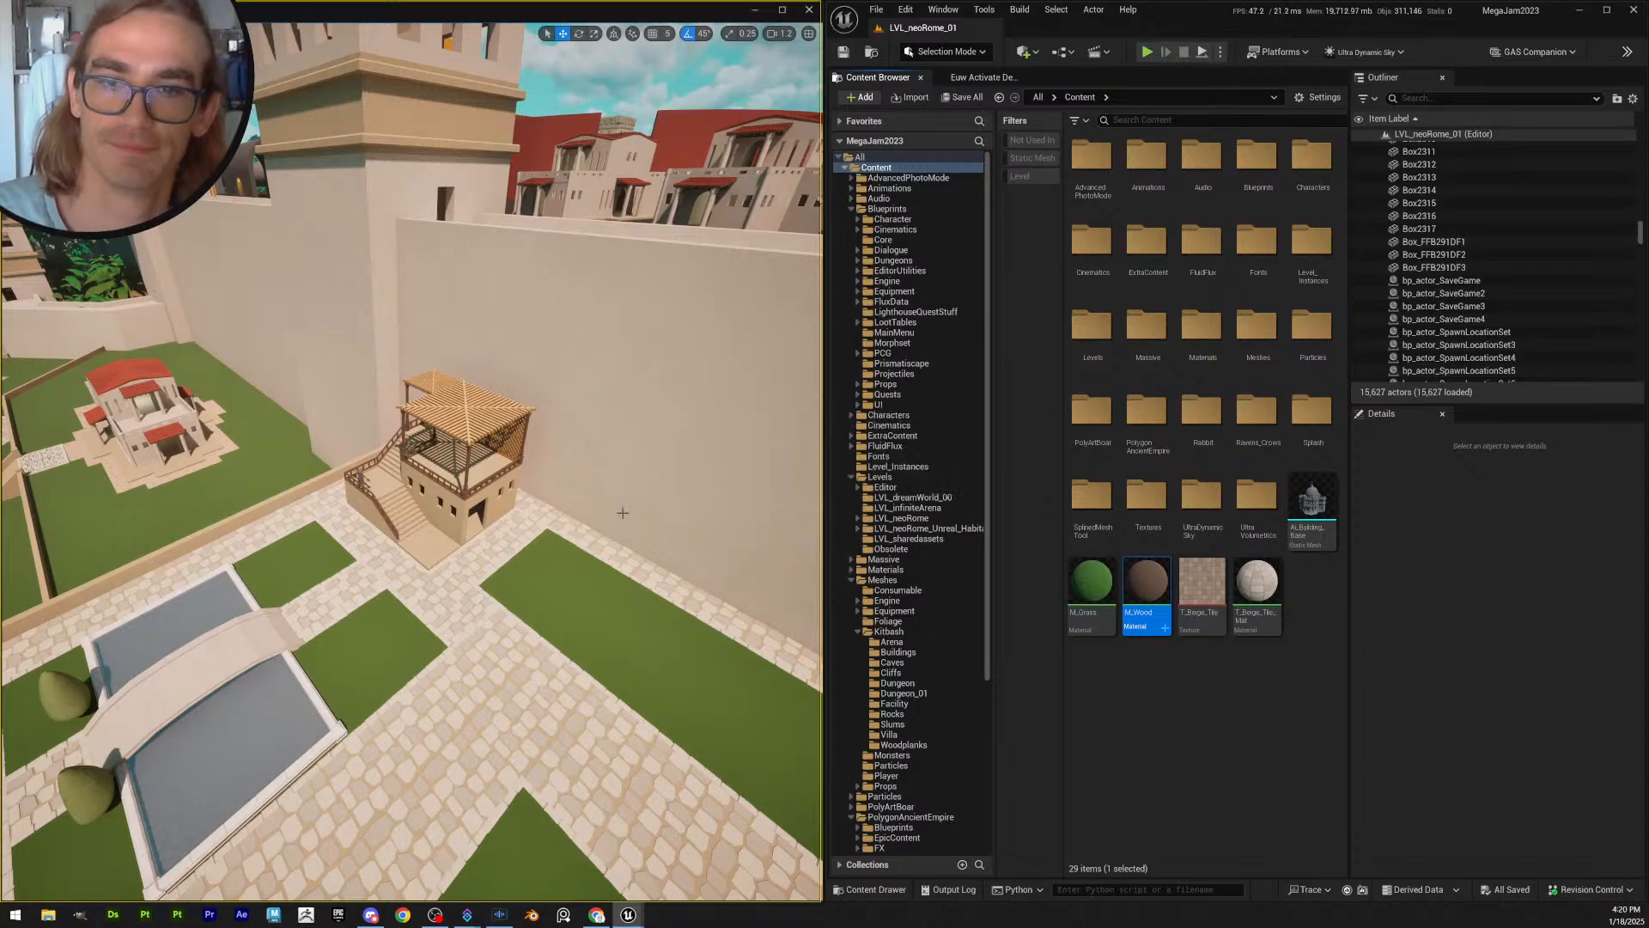
- Select the slim tree beside the pool and locate its static mesh in the project's content
{"action": "right_click_drag", "start_coordinate": [755, 548], "coordinate": [755, 547]}
{"action": "scroll", "coordinate": [756, 547], "scroll_direction": "up", "scroll_amount": 1}
{"action": "left_click", "coordinate": [460, 479]}
{"action": "key", "text": "q"}
{"action": "right_click_drag", "start_coordinate": [461, 478], "coordinate": [438, 576]}
{"action": "left_click", "coordinate": [1565, 701]}
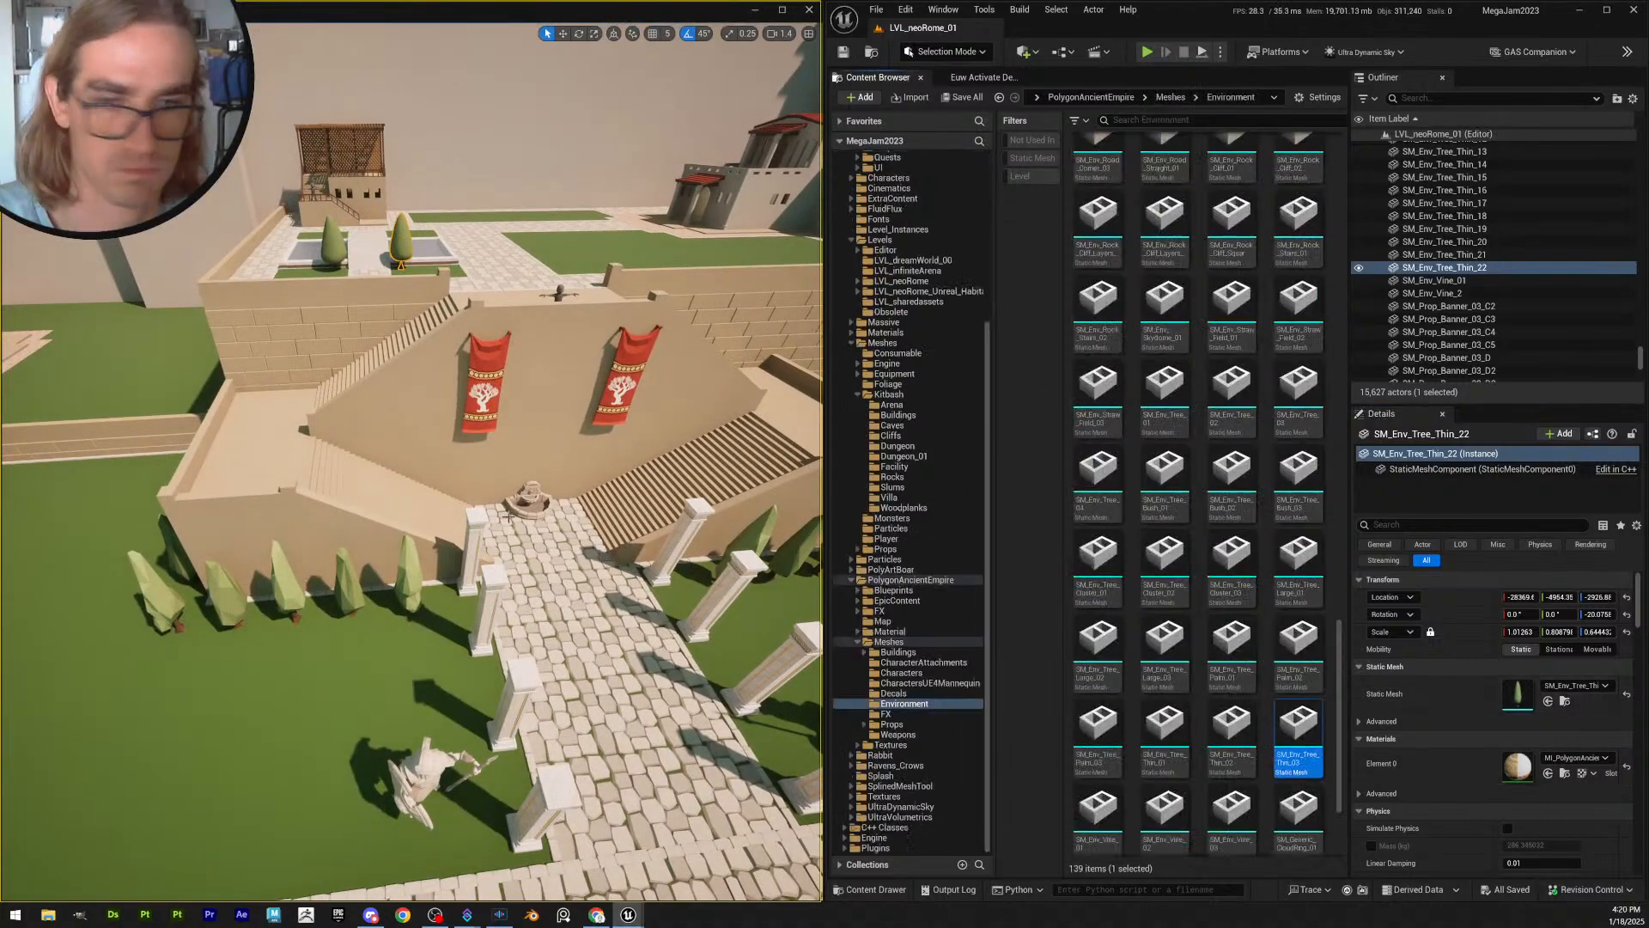
- Replace the mesh of five slim trees around the staircase base, left of the banners, with SM_Env_Tree_Thin_03
{"action": "mouse_move", "coordinate": [575, 529]}
{"action": "right_mouse_down"}
{"action": "mouse_move", "coordinate": [506, 571]}
{"action": "mouse_move", "coordinate": [574, 527]}
{"action": "right_mouse_up"}
{"action": "left_click", "coordinate": [574, 527]}
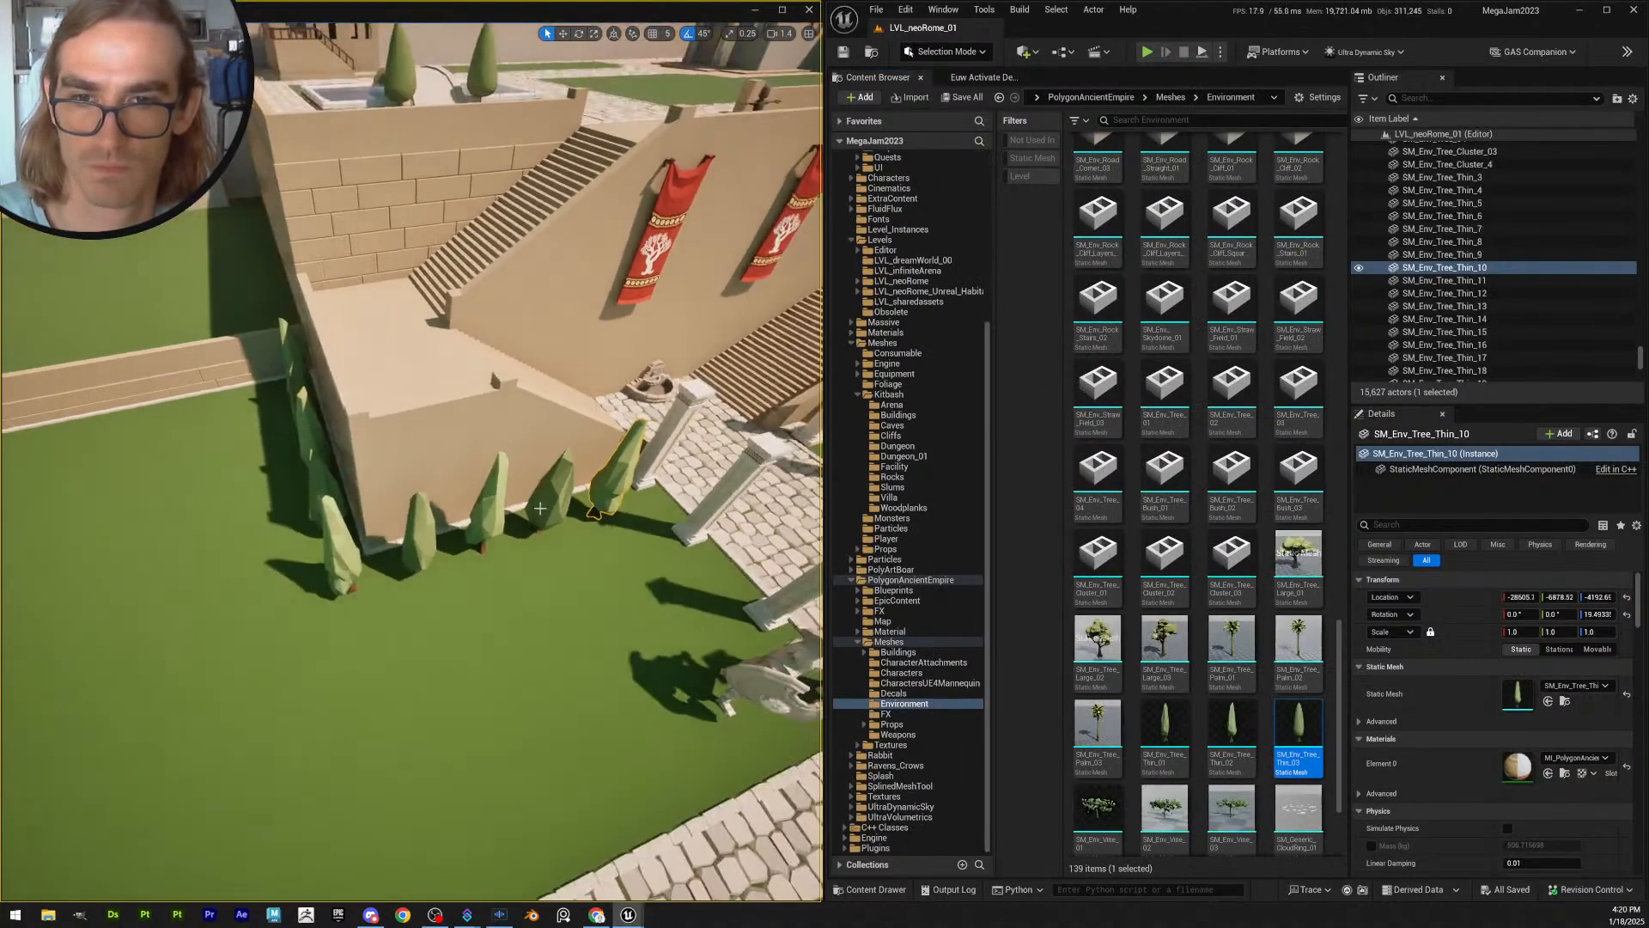
{"action": "left_click", "coordinate": [484, 519], "text": "ctrl"}
{"action": "left_click", "coordinate": [342, 544], "text": "ctrl"}
{"action": "right_click_drag", "start_coordinate": [342, 543], "coordinate": [329, 497]}
{"action": "left_click", "coordinate": [329, 497], "text": "ctrl"}
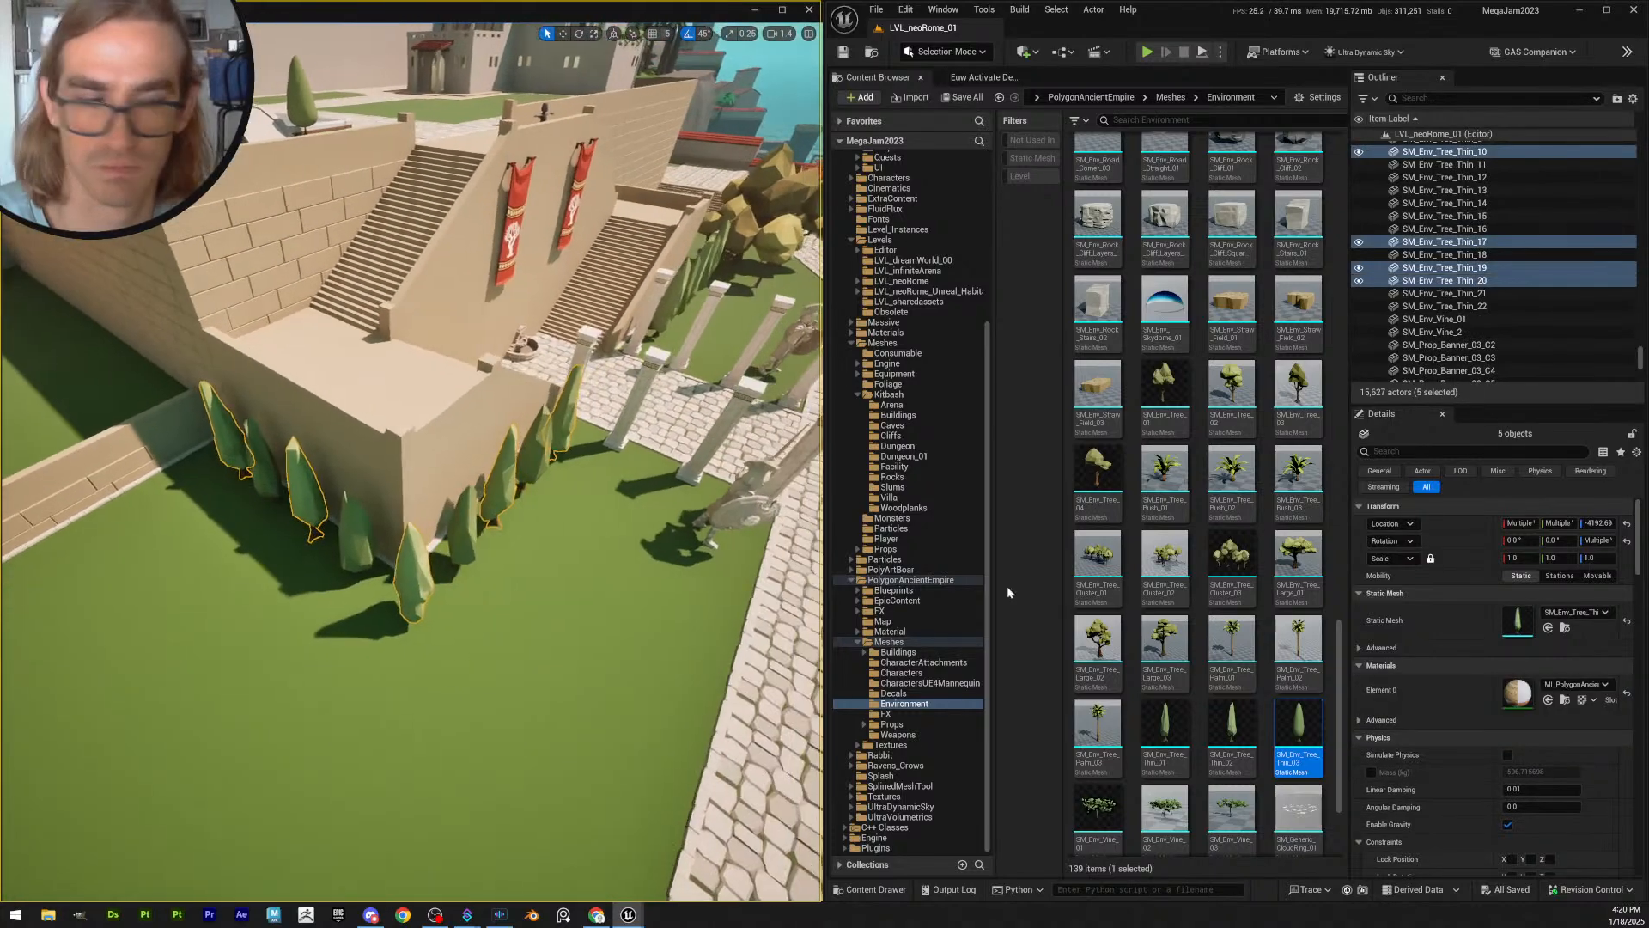
{"action": "left_click", "coordinate": [1547, 628]}
{"action": "right_click_drag", "start_coordinate": [528, 585], "coordinate": [517, 579]}
{"action": "key", "text": "Escape"}
- Compare the meshes of the other trees at the staircase base with those of the two pool trees
{"action": "right_click_drag", "start_coordinate": [224, 575], "coordinate": [224, 576]}
{"action": "left_click", "coordinate": [215, 579]}
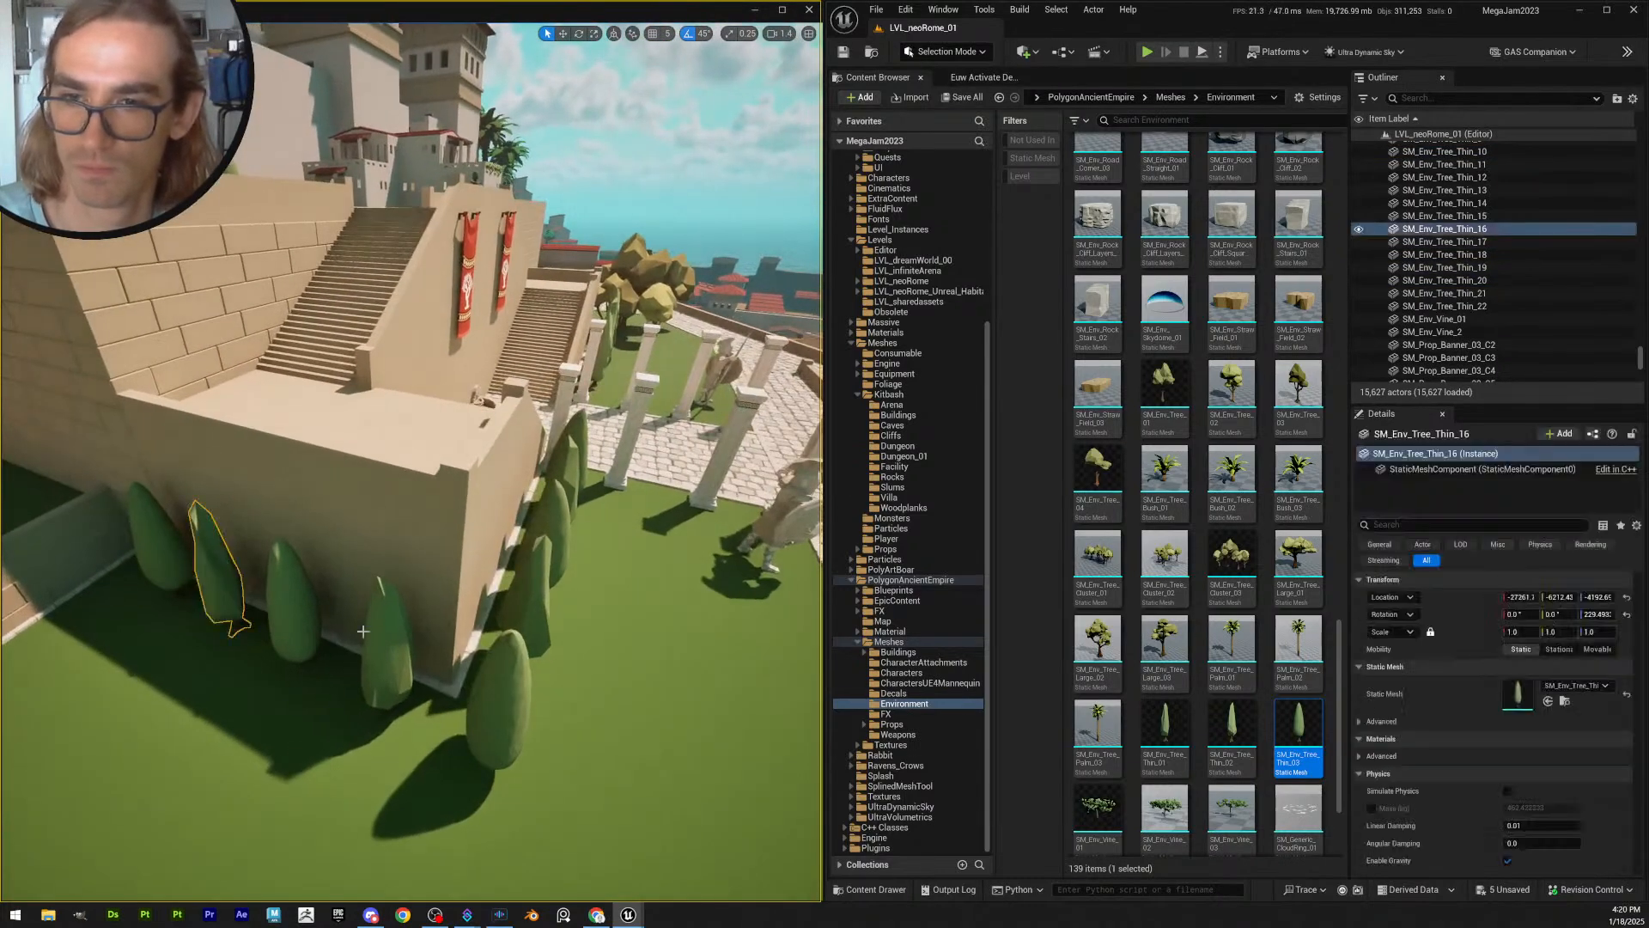
{"action": "left_click", "coordinate": [385, 634], "text": "ctrl"}
{"action": "right_click_drag", "start_coordinate": [433, 615], "coordinate": [401, 615]}
{"action": "left_click", "coordinate": [498, 320]}
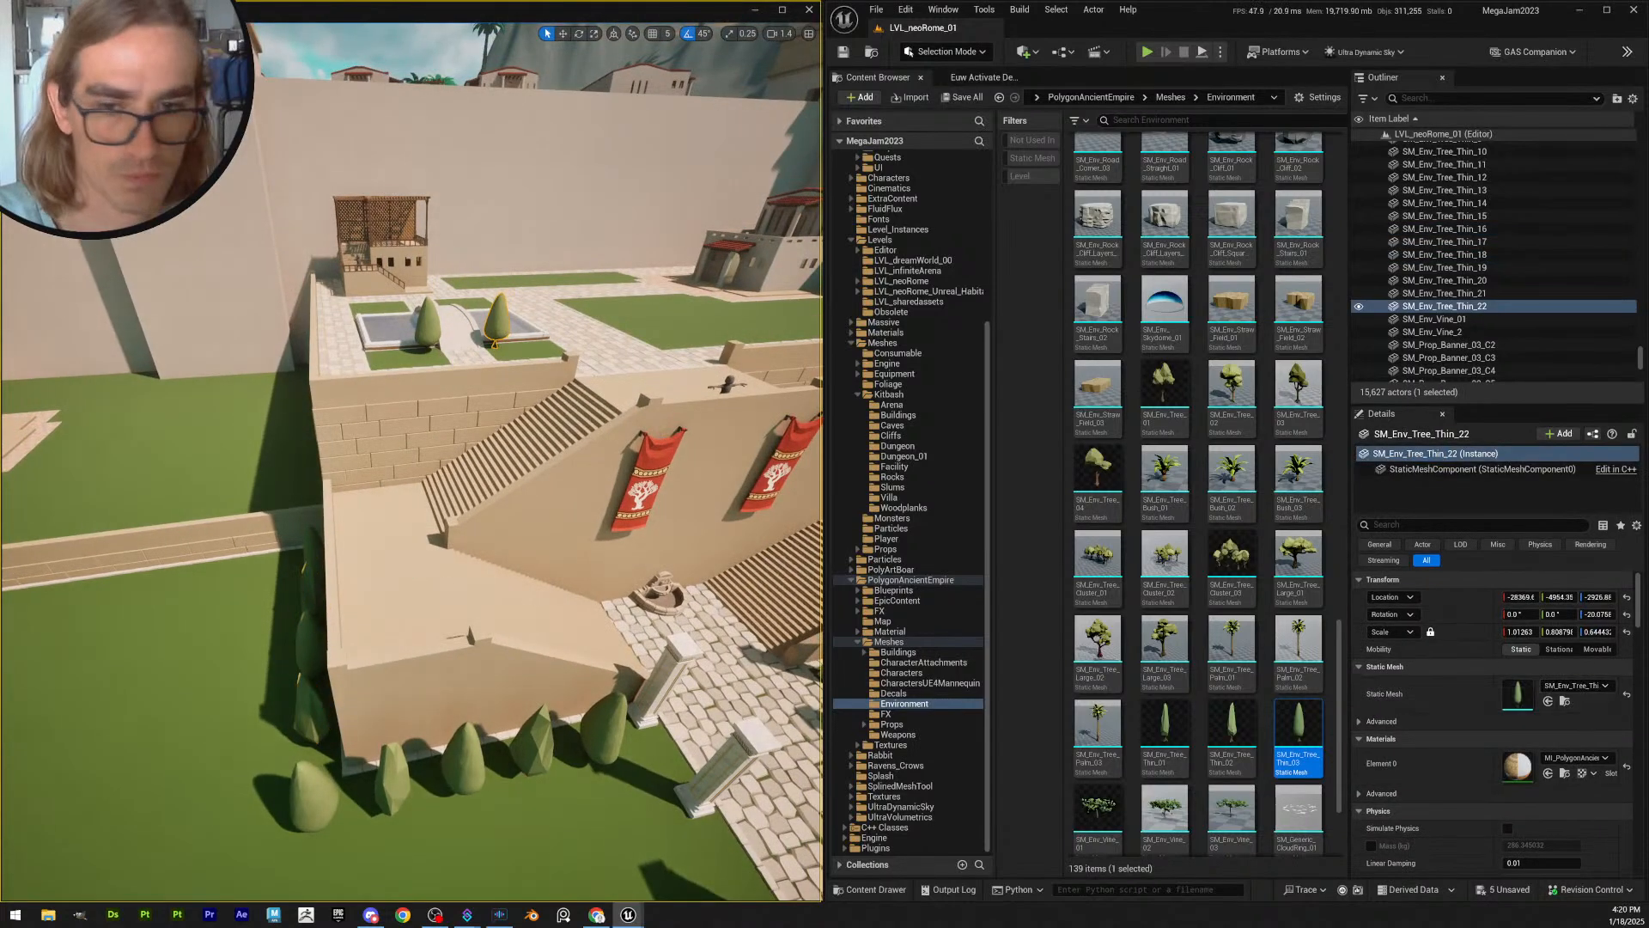
{"action": "right_click_drag", "start_coordinate": [515, 584], "coordinate": [546, 623]}
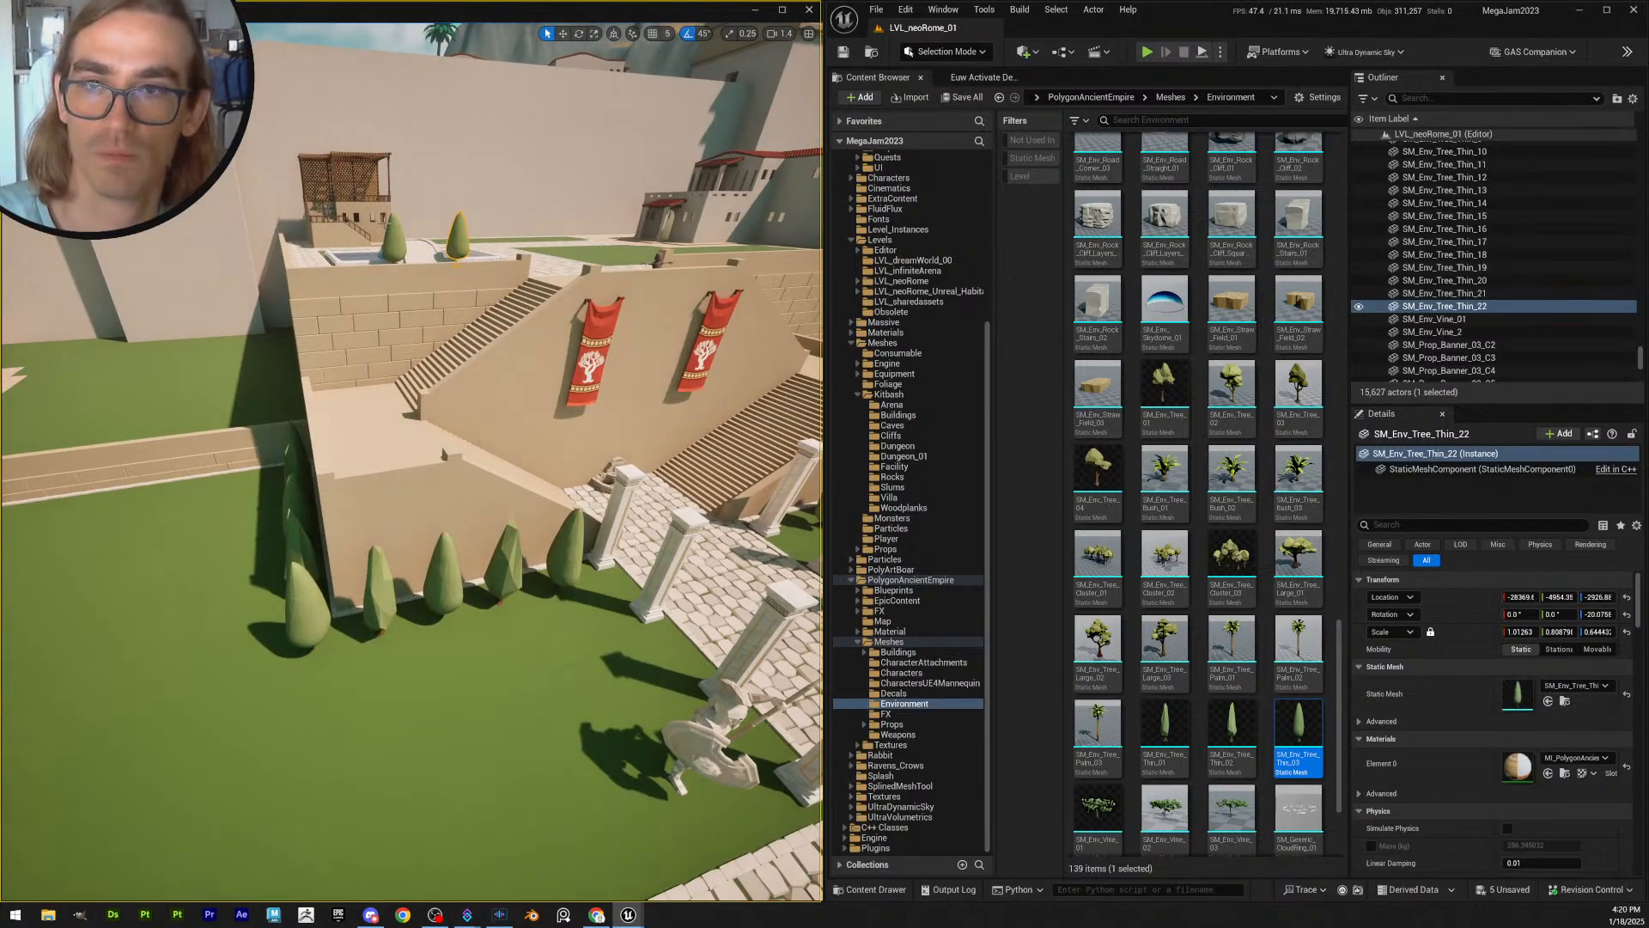
{"action": "left_click", "coordinate": [393, 243]}
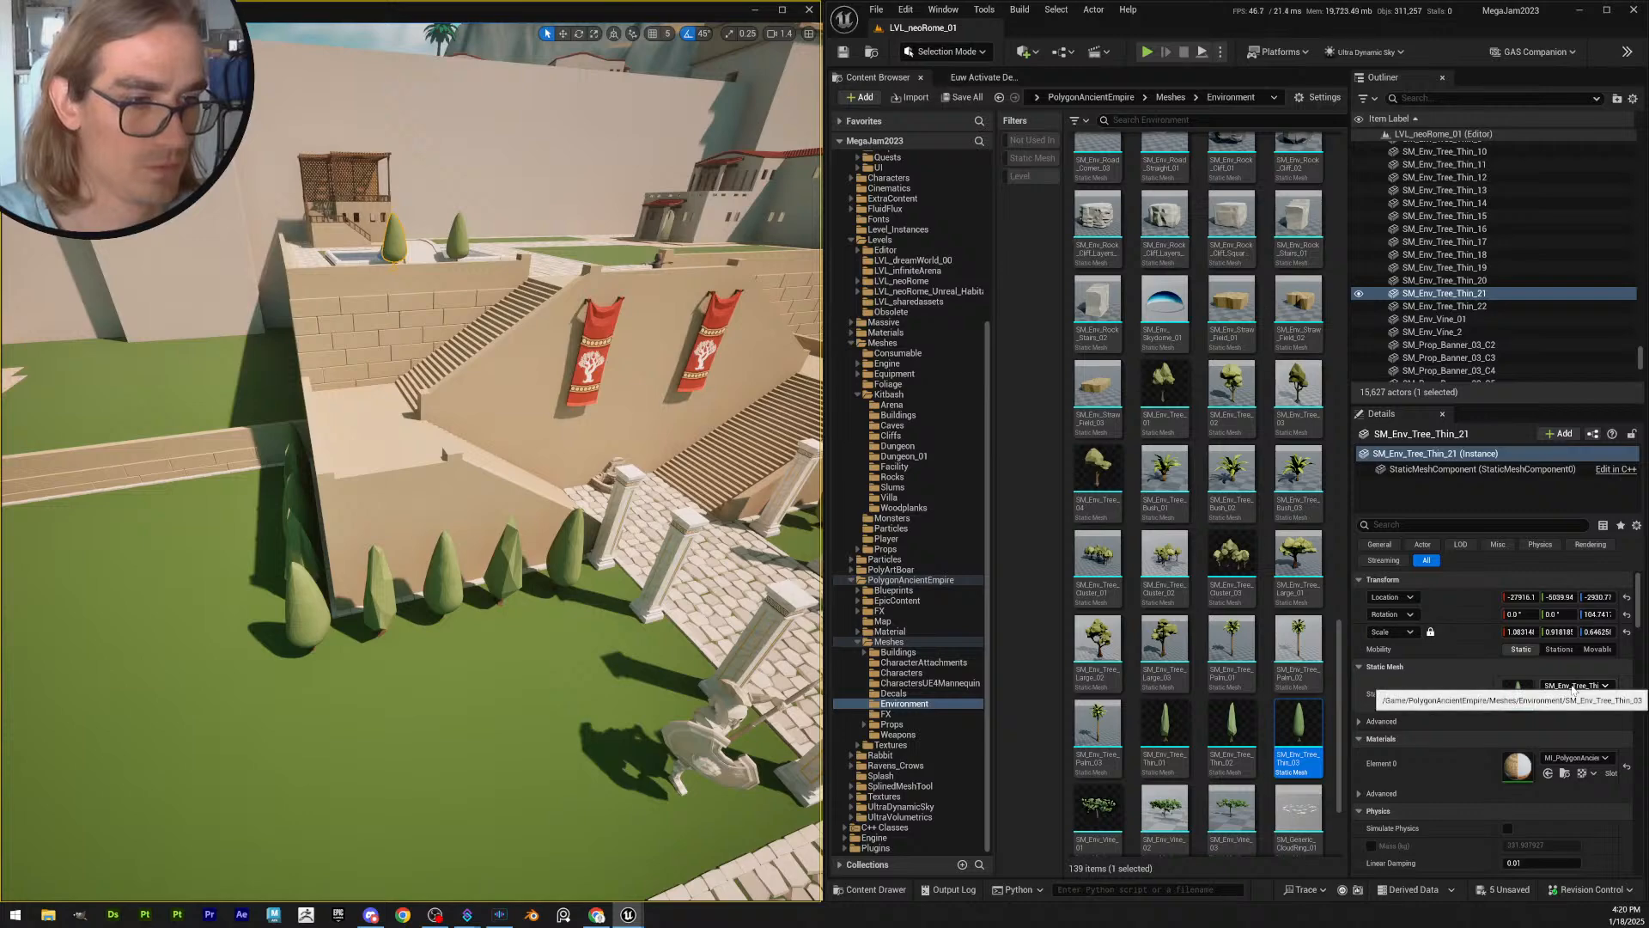
- Replace the mesh of the four remaining trees at the staircase base, left of the banners, with SM_Env_Tree_Thin_03
{"action": "mouse_move", "coordinate": [436, 546]}
{"action": "right_mouse_down"}
{"action": "mouse_move", "coordinate": [423, 569]}
{"action": "mouse_move", "coordinate": [451, 557]}
{"action": "right_mouse_up"}
{"action": "left_click", "coordinate": [554, 536]}
{"action": "left_click", "coordinate": [414, 561], "text": "ctrl"}
{"action": "left_click", "coordinate": [470, 558], "text": "ctrl"}
{"action": "left_click", "coordinate": [314, 526], "text": "ctrl"}
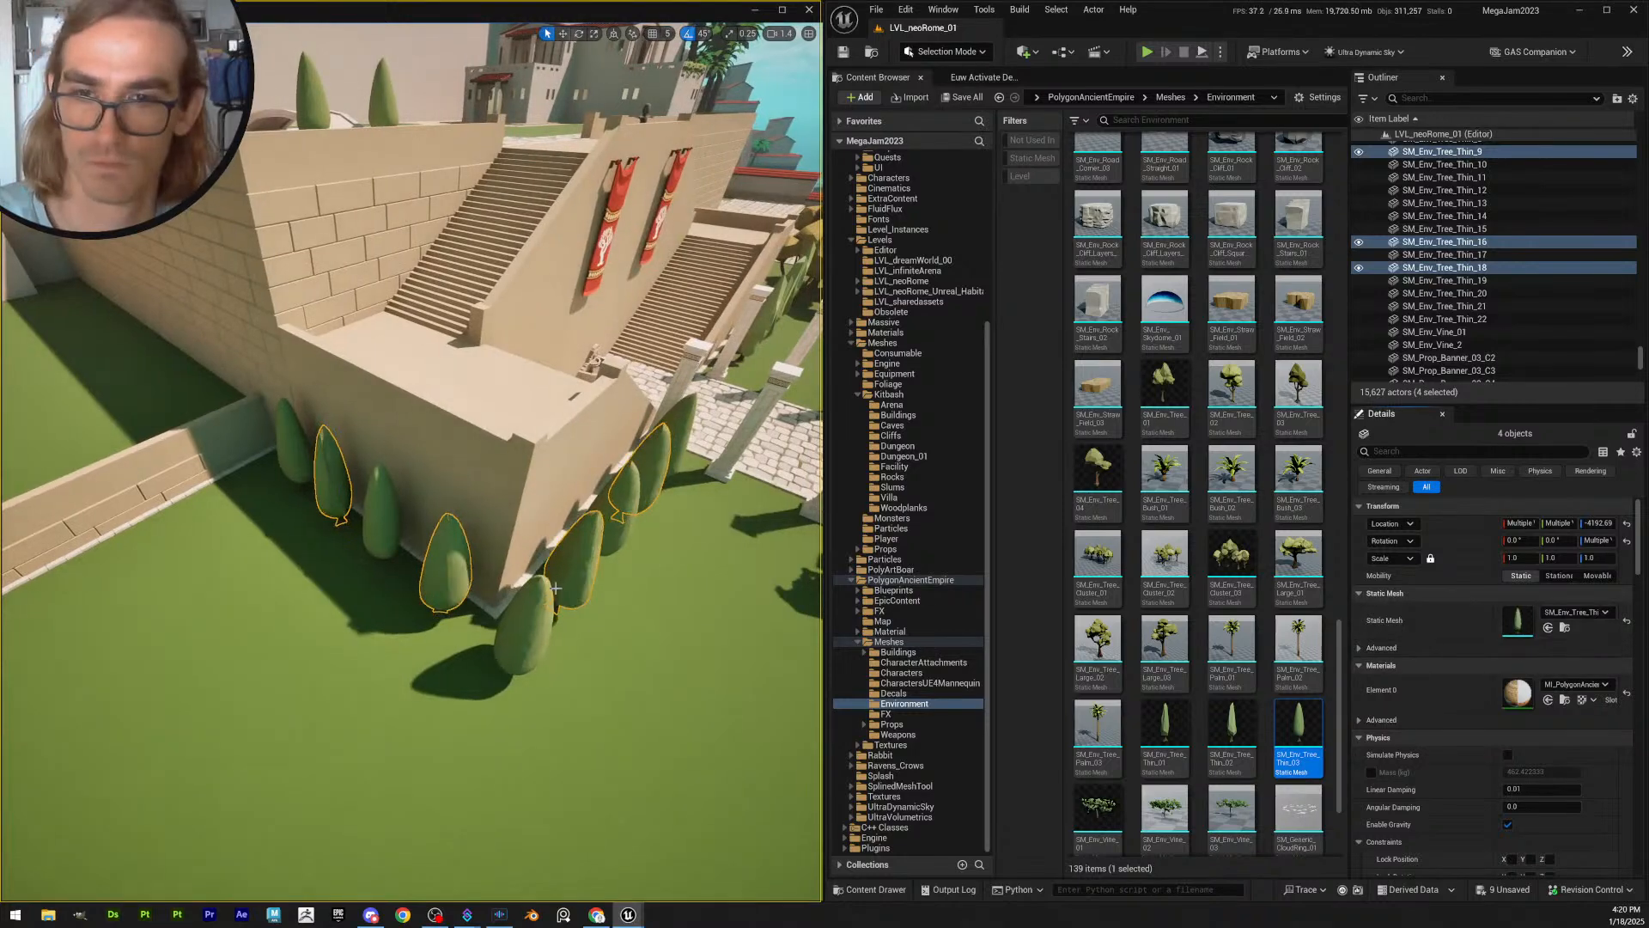
{"action": "key", "text": "Escape"}
- Replace the mesh of all nine slim trees at the staircase base, right of the banners, with SM_Env_Tree_Thin_03
{"action": "right_click_drag", "start_coordinate": [555, 589], "coordinate": [739, 592]}
{"action": "left_click", "coordinate": [218, 557]}
{"action": "left_click", "coordinate": [284, 574], "text": "ctrl"}
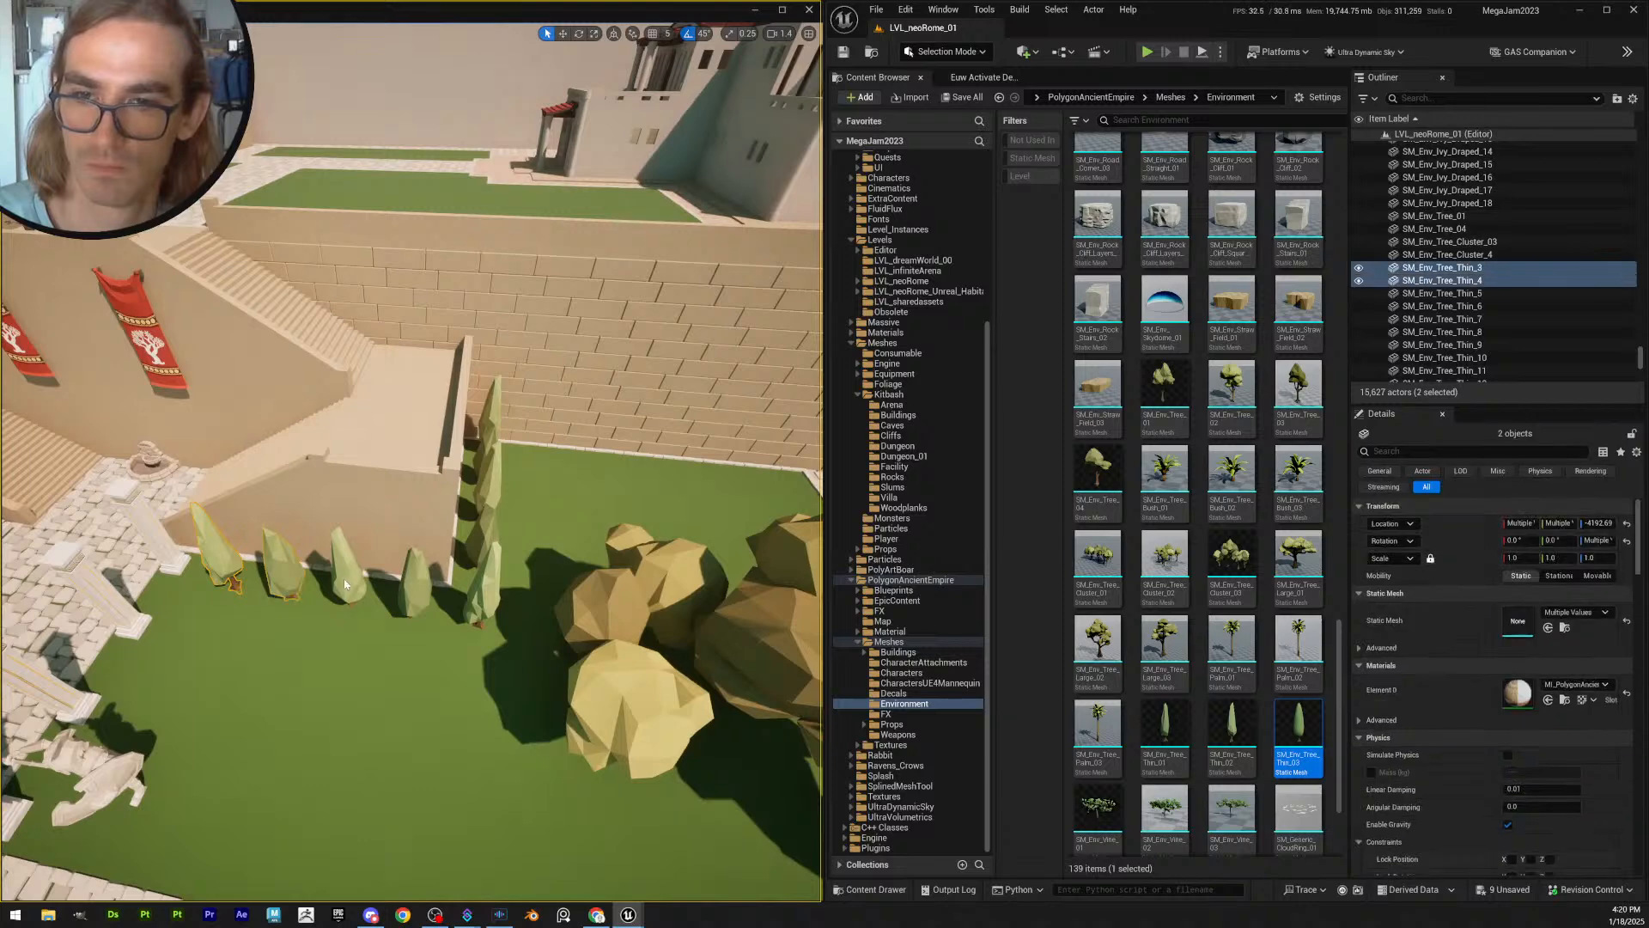
{"action": "left_click", "coordinate": [494, 601], "text": "ctrl"}
{"action": "right_click_drag", "start_coordinate": [495, 601], "coordinate": [404, 602]}
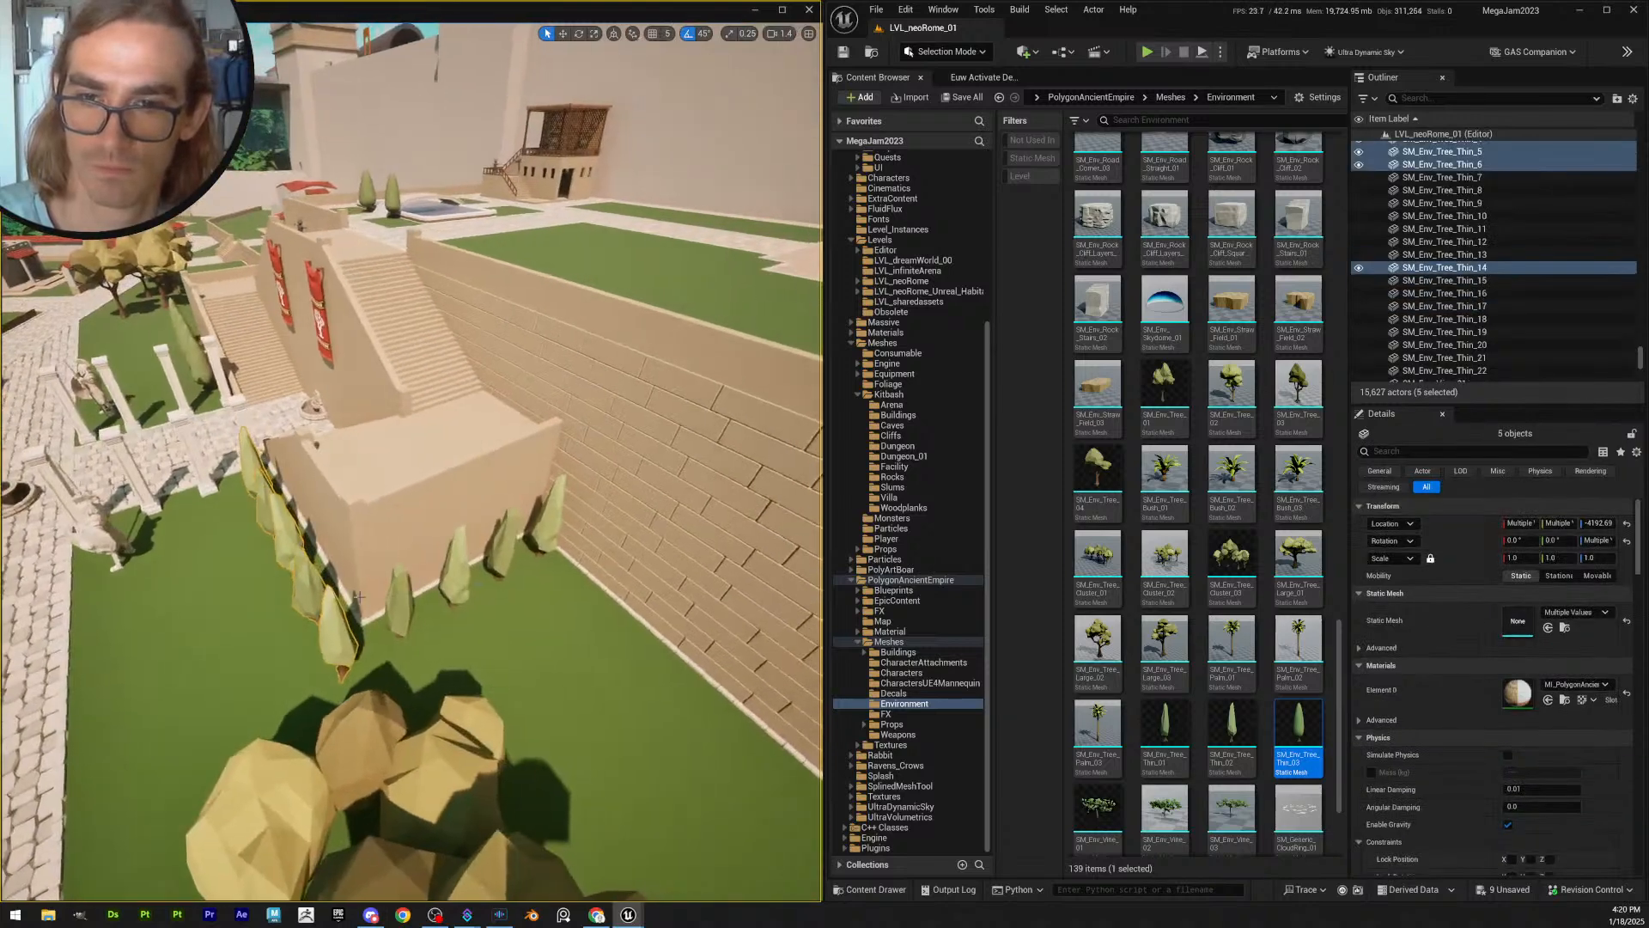
{"action": "left_click", "coordinate": [399, 601], "text": "ctrl"}
{"action": "left_click", "coordinate": [456, 569], "text": "ctrl"}
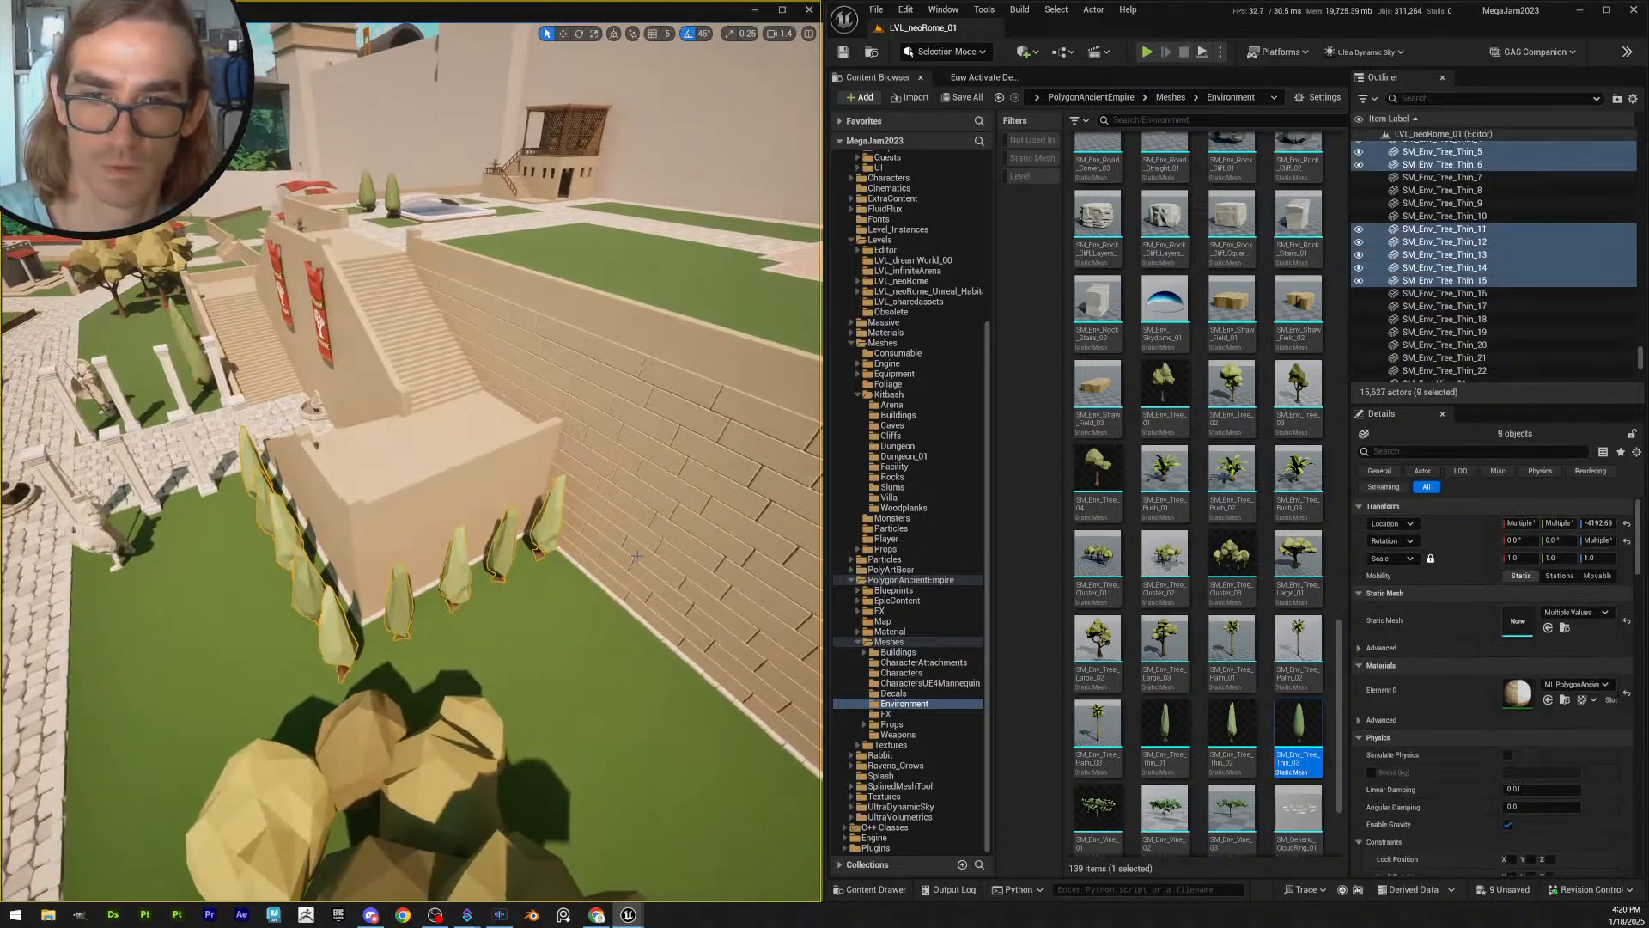
{"action": "left_click", "coordinate": [1547, 627]}
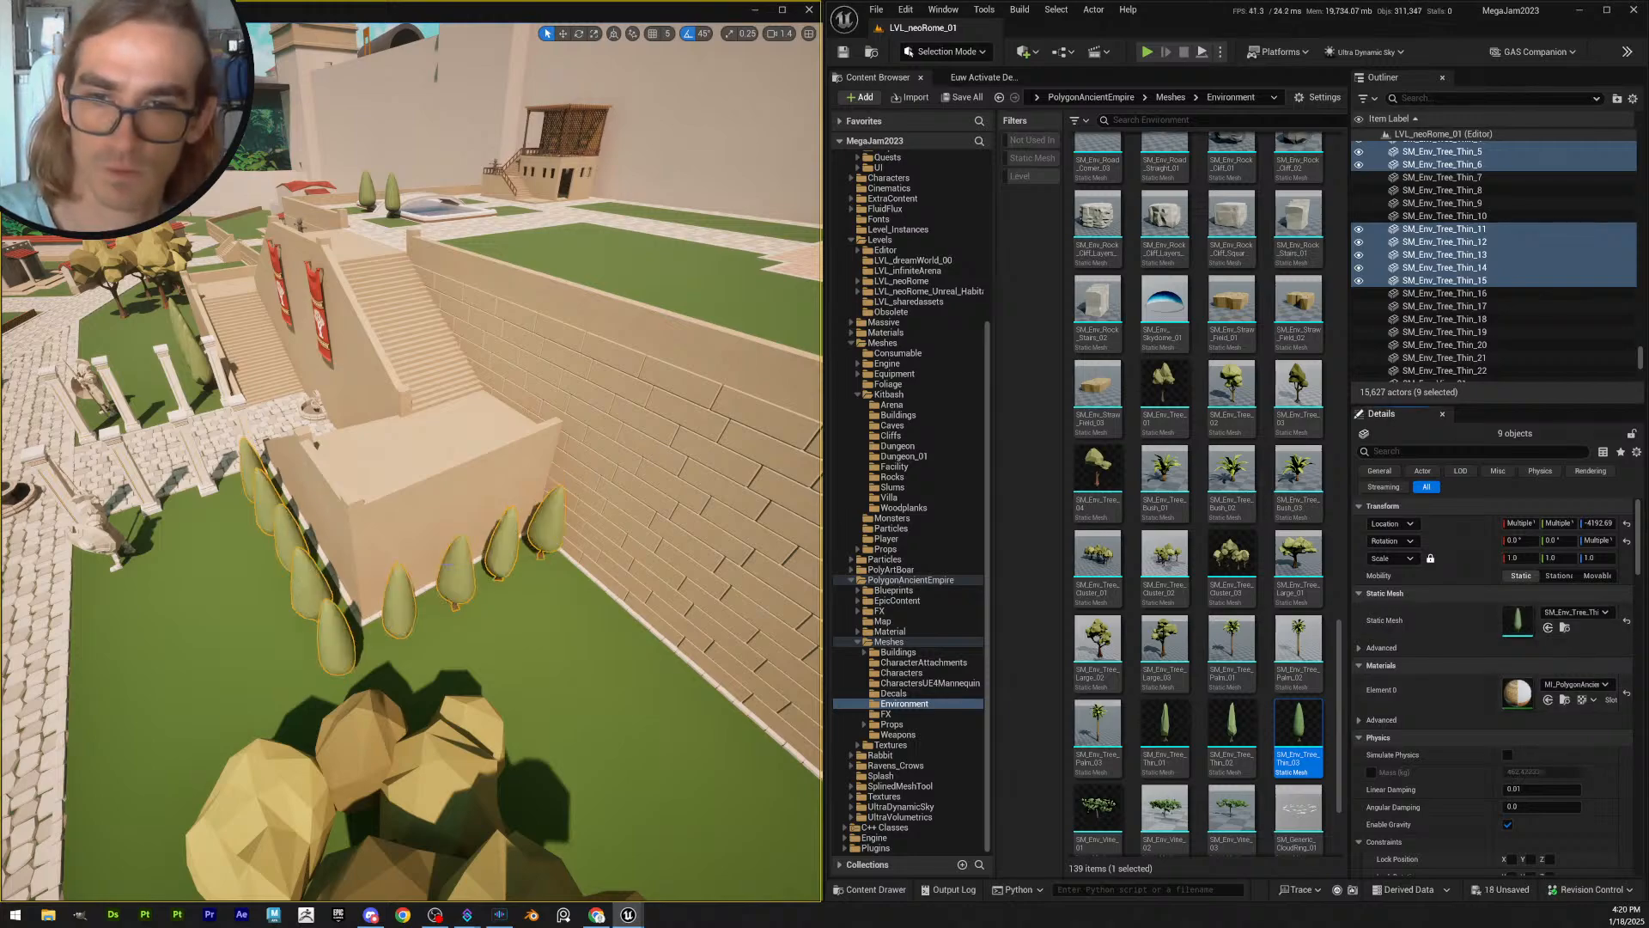
{"action": "key", "text": "Escape"}
- Review the tree rows, terraces and balcony from high above the courtyard
{"action": "right_click_drag", "start_coordinate": [601, 601], "coordinate": [730, 593]}
{"action": "key", "text": "s"}
{"action": "scroll", "coordinate": [382, 464], "scroll_direction": "up", "scroll_amount": 2}
{"action": "right_click_drag", "start_coordinate": [383, 471], "coordinate": [446, 451]}
{"action": "key", "text": "w"}
{"action": "scroll", "coordinate": [387, 494], "scroll_direction": "down", "scroll_amount": 2}
{"action": "key", "text": "s"}
{"action": "key", "text": "w"}
{"action": "key", "text": "s"}
{"action": "scroll", "coordinate": [447, 447], "scroll_direction": "up", "scroll_amount": 1}
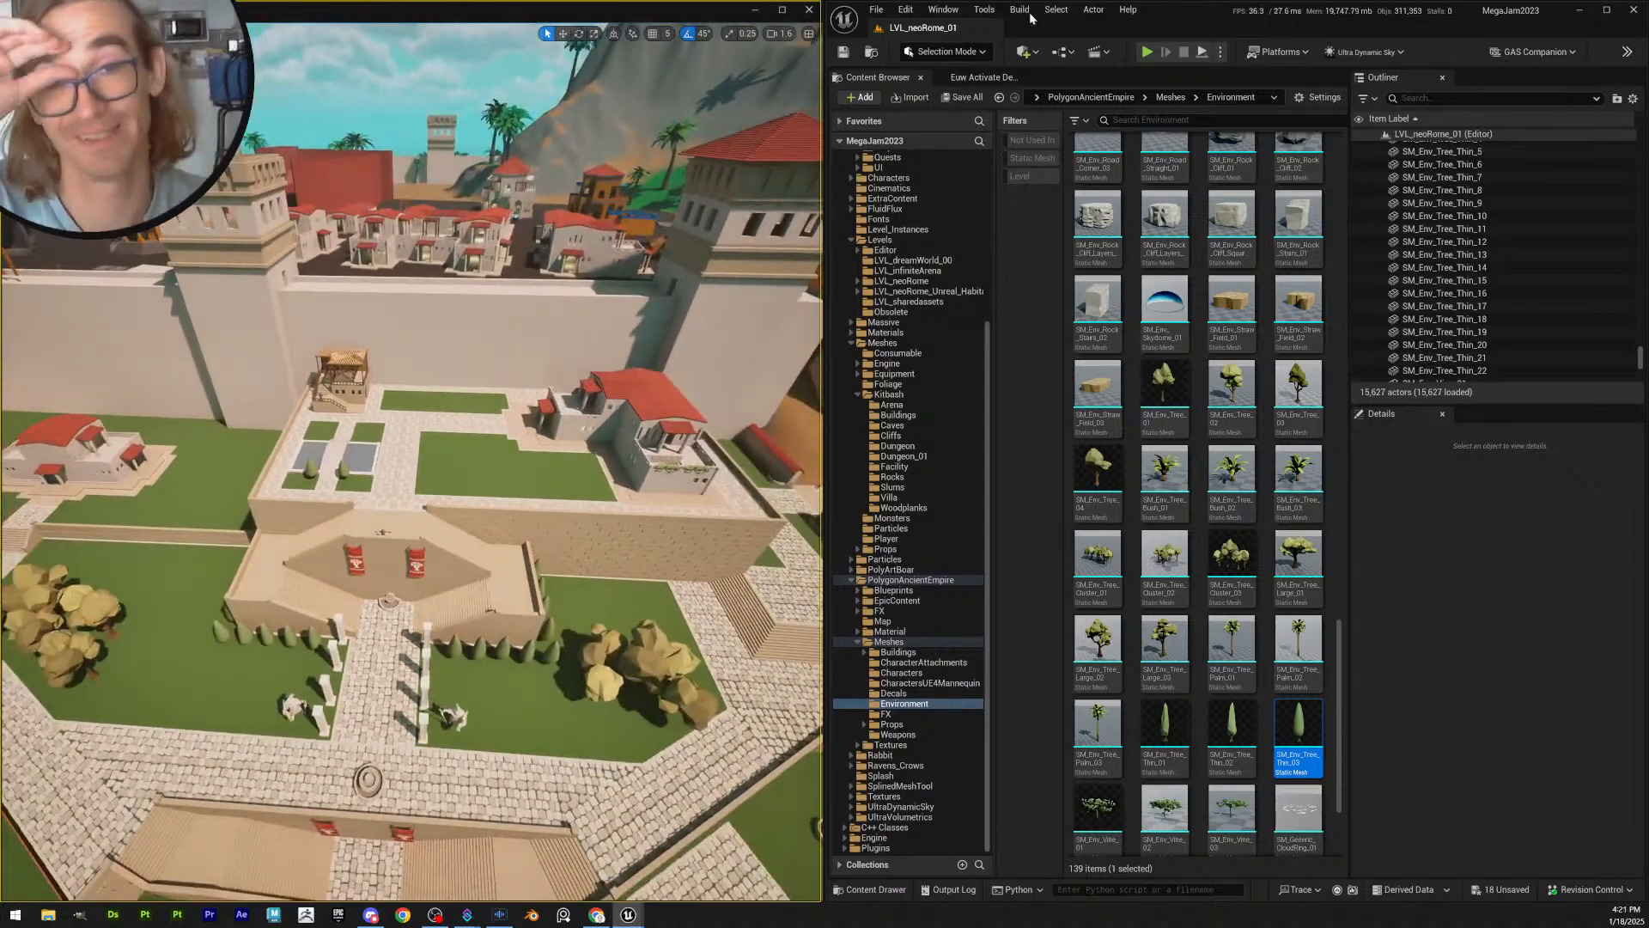
- Save all the modified tree actors, checking out the listed assets from revision control
{"action": "left_click", "coordinate": [962, 97]}
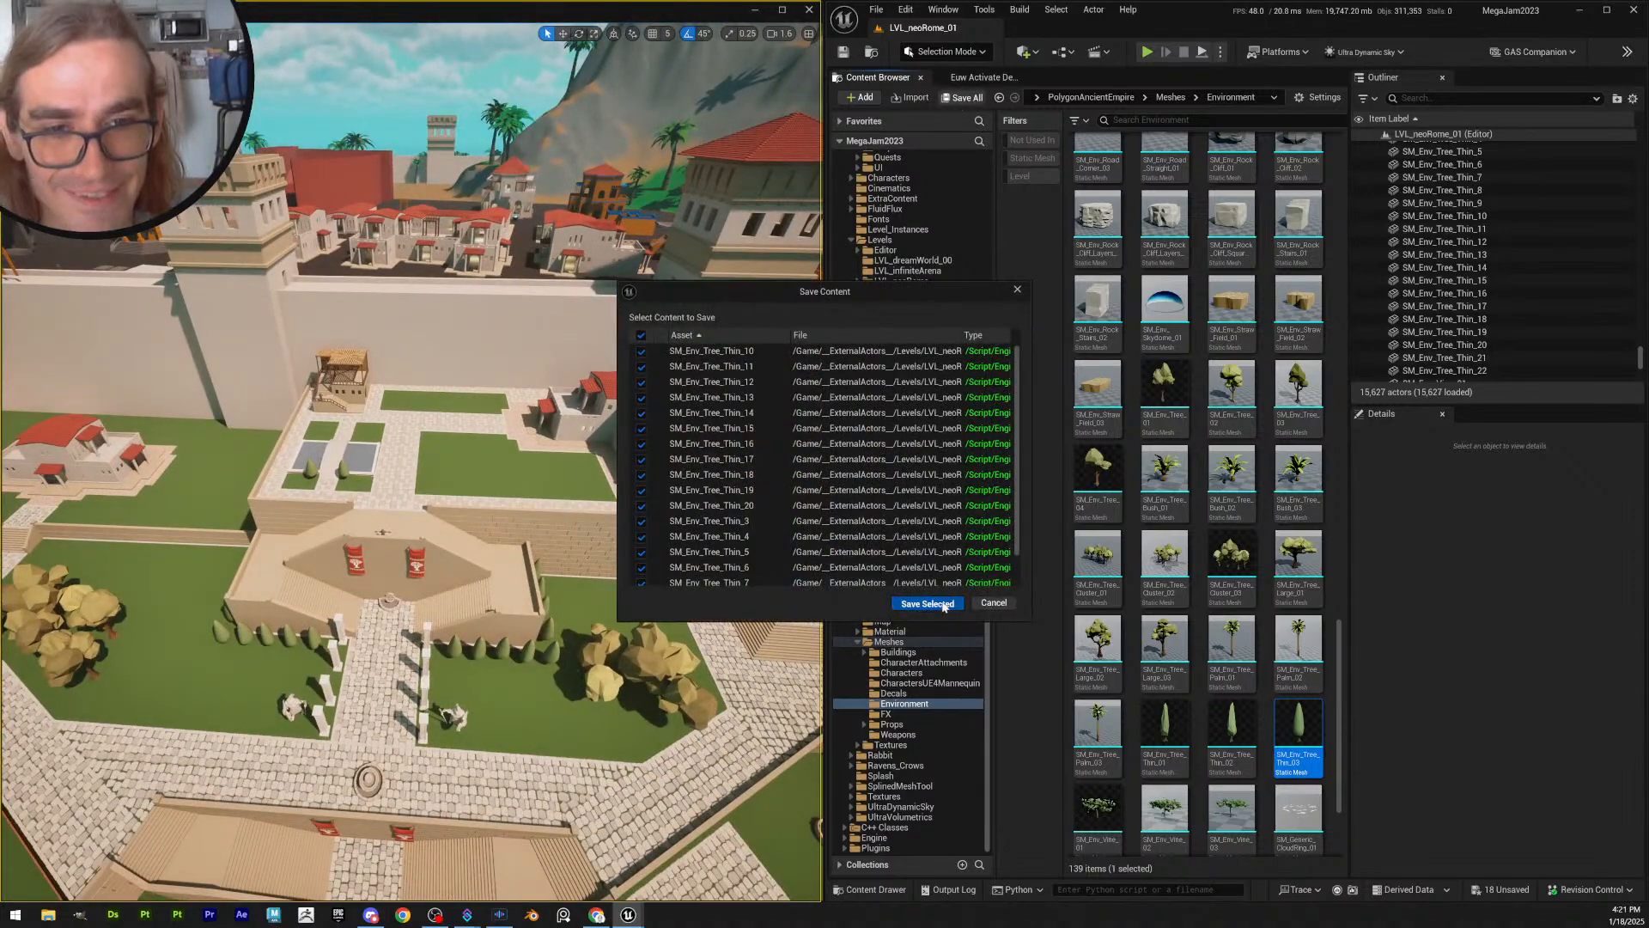
{"action": "left_click", "coordinate": [927, 604]}
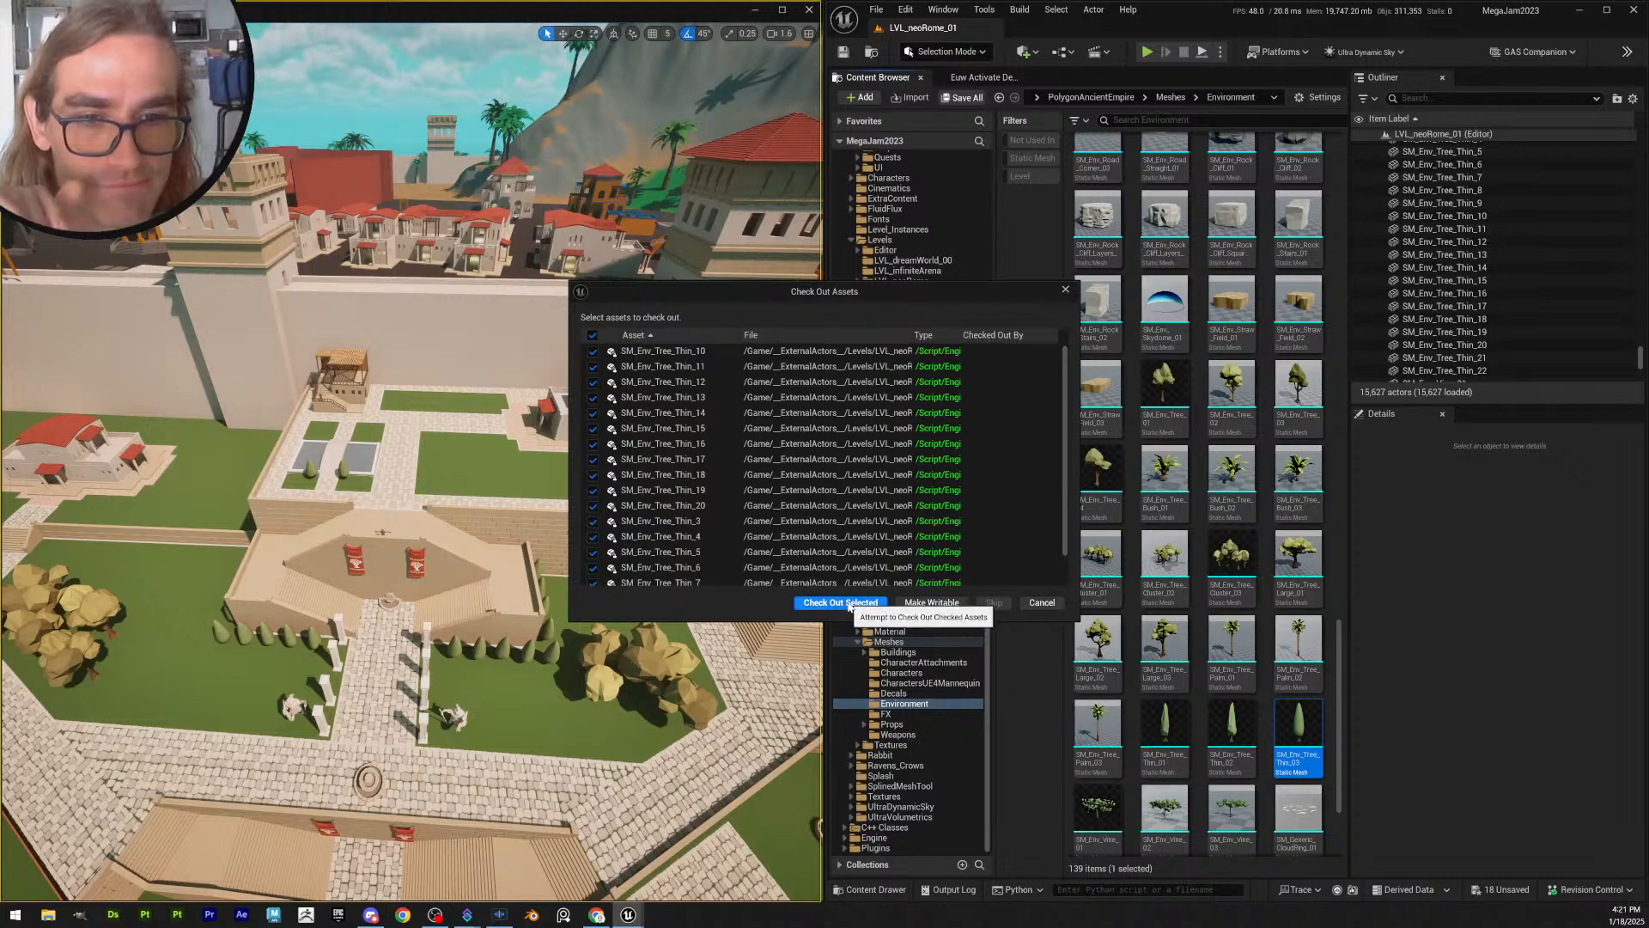
{"action": "left_click", "coordinate": [847, 603]}
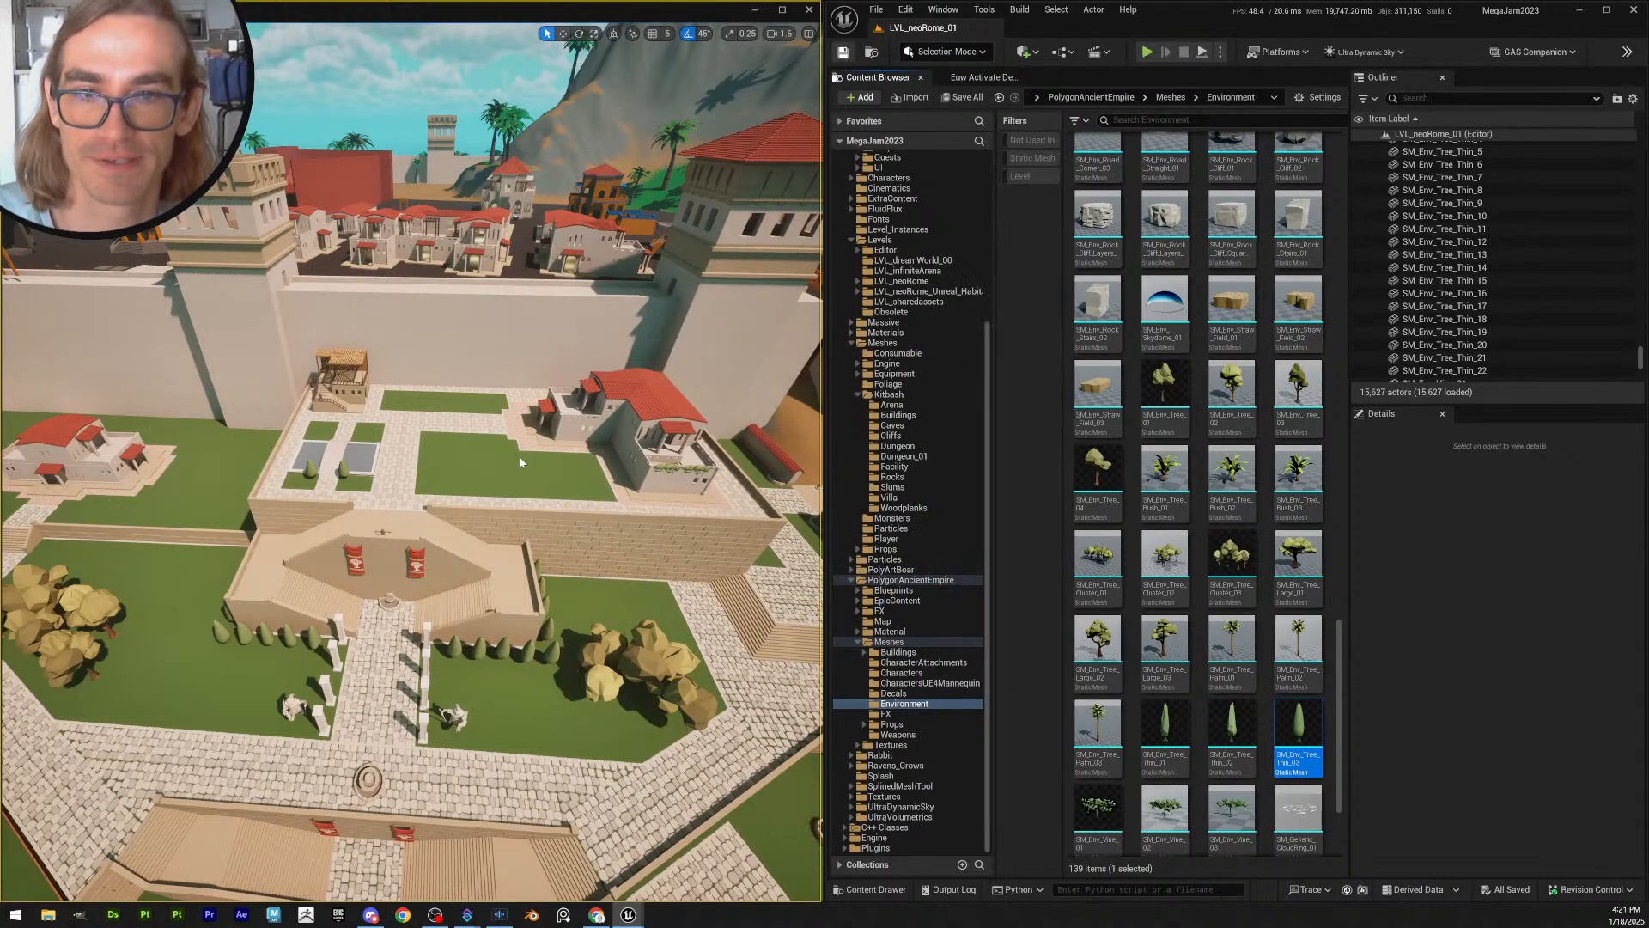
- Select a cobblestone tile on the pool terrace and locate its static mesh in the project's content
{"action": "key", "text": "w"}
{"action": "right_click_drag", "start_coordinate": [520, 458], "coordinate": [368, 611]}
{"action": "key", "text": "w"}
{"action": "scroll", "coordinate": [447, 481], "scroll_direction": "down", "scroll_amount": 3}
{"action": "scroll", "coordinate": [434, 476], "scroll_direction": "down", "scroll_amount": 2}
{"action": "key", "text": "d"}
{"action": "key", "text": "e"}
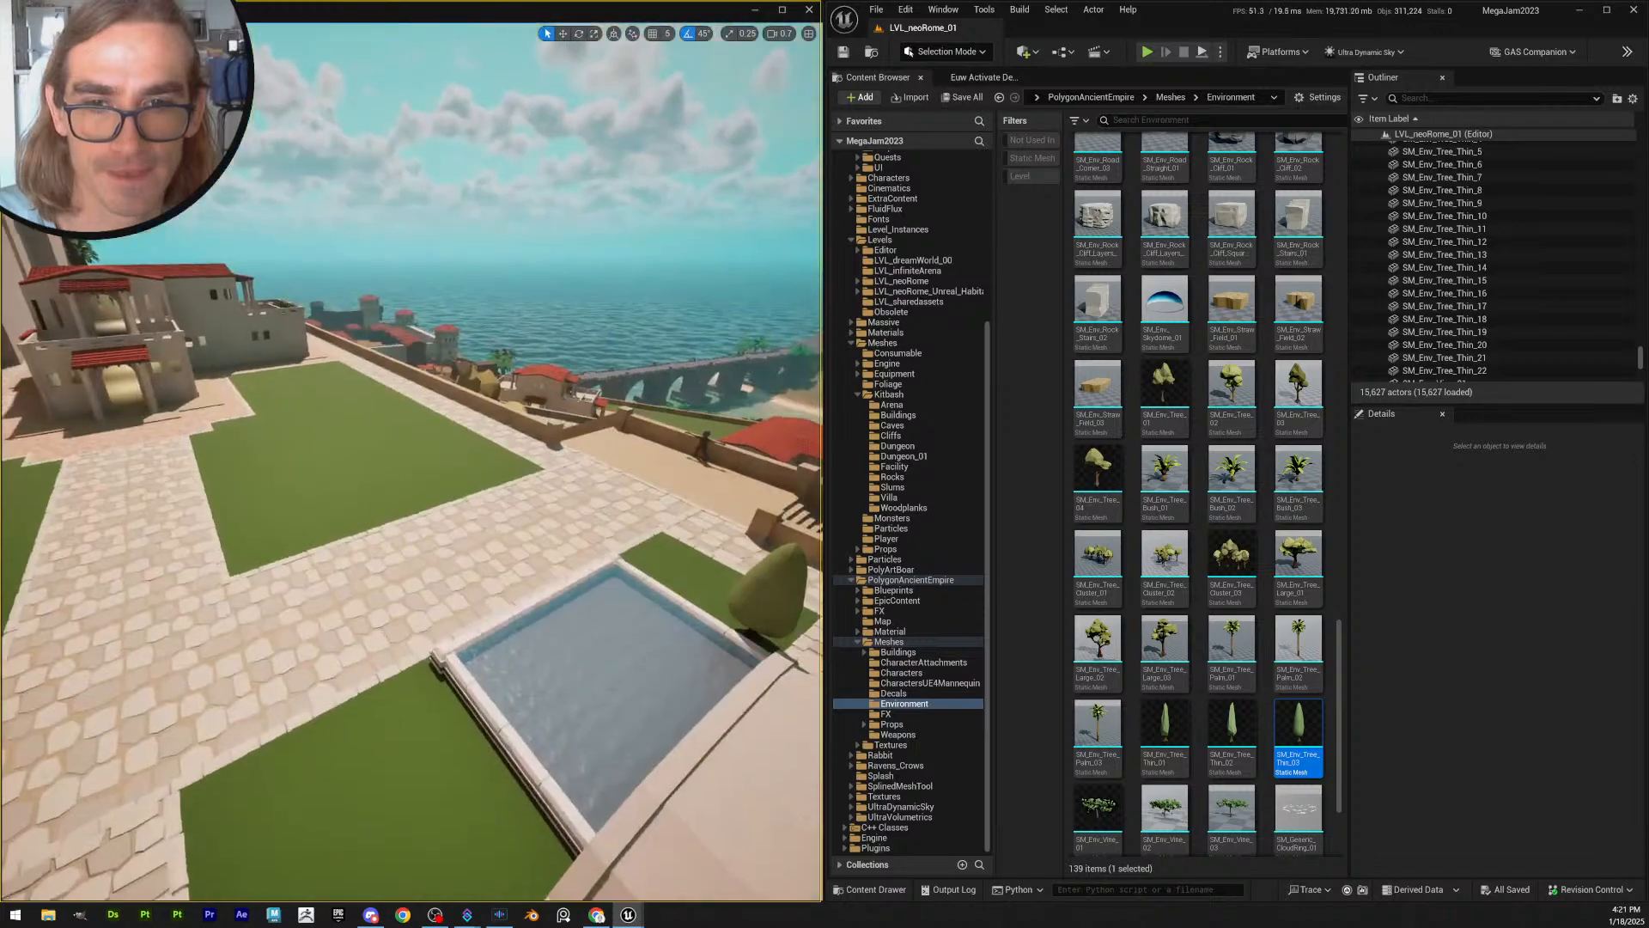
{"action": "right_click_drag", "start_coordinate": [649, 632], "coordinate": [544, 697]}
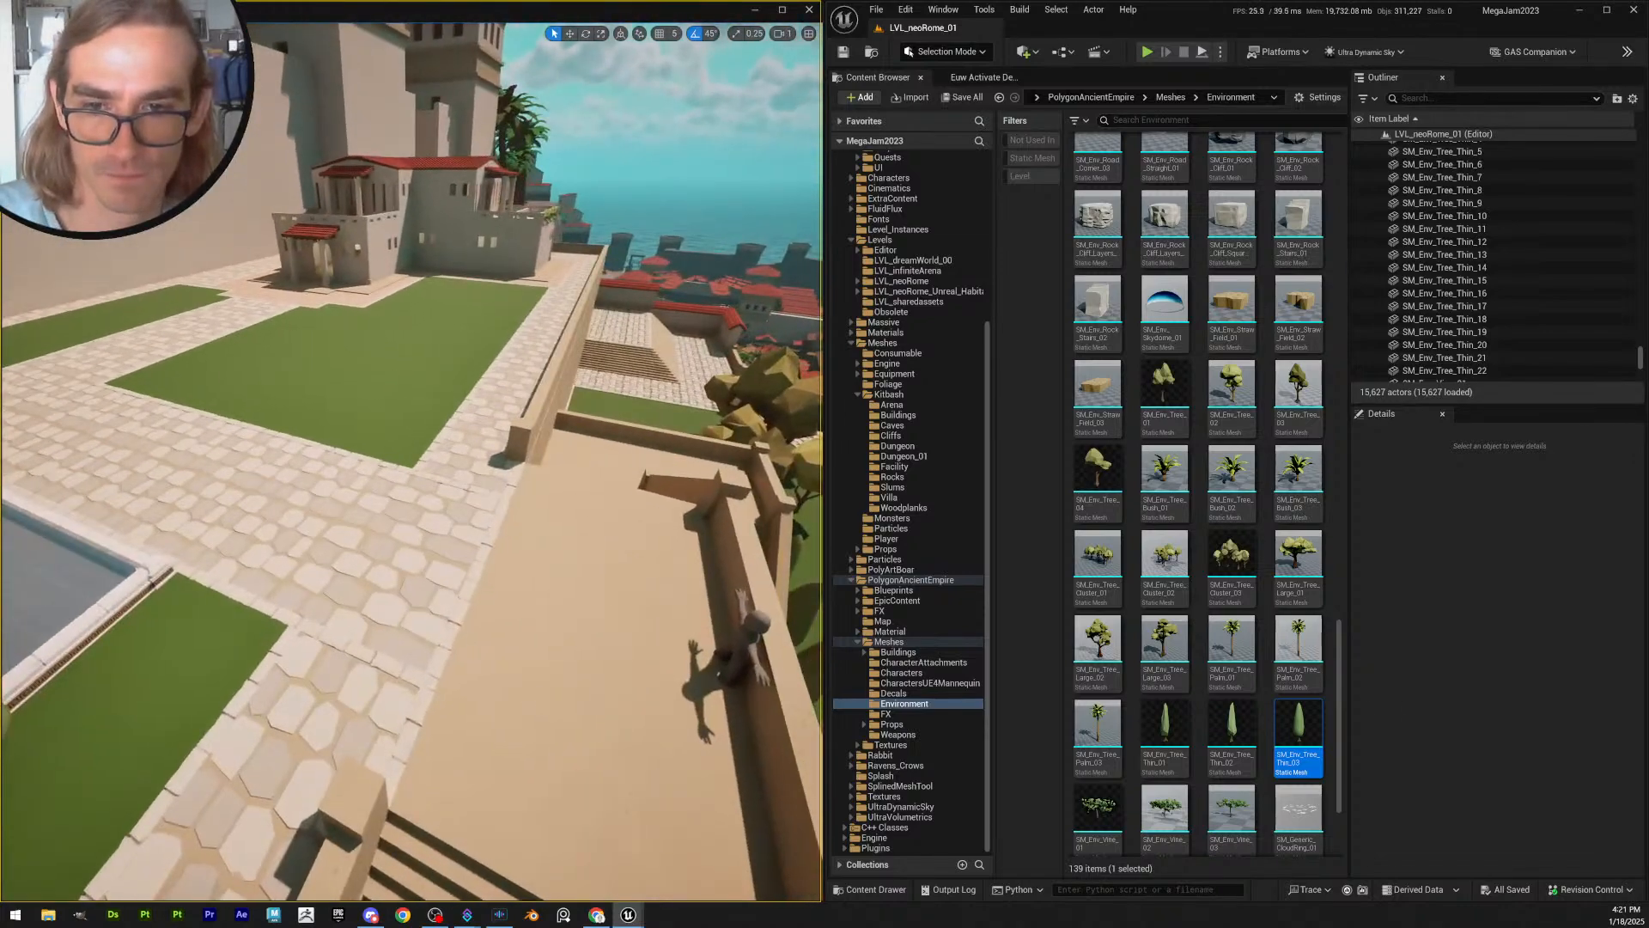
{"action": "left_click", "coordinate": [545, 697]}
{"action": "left_click", "coordinate": [409, 628]}
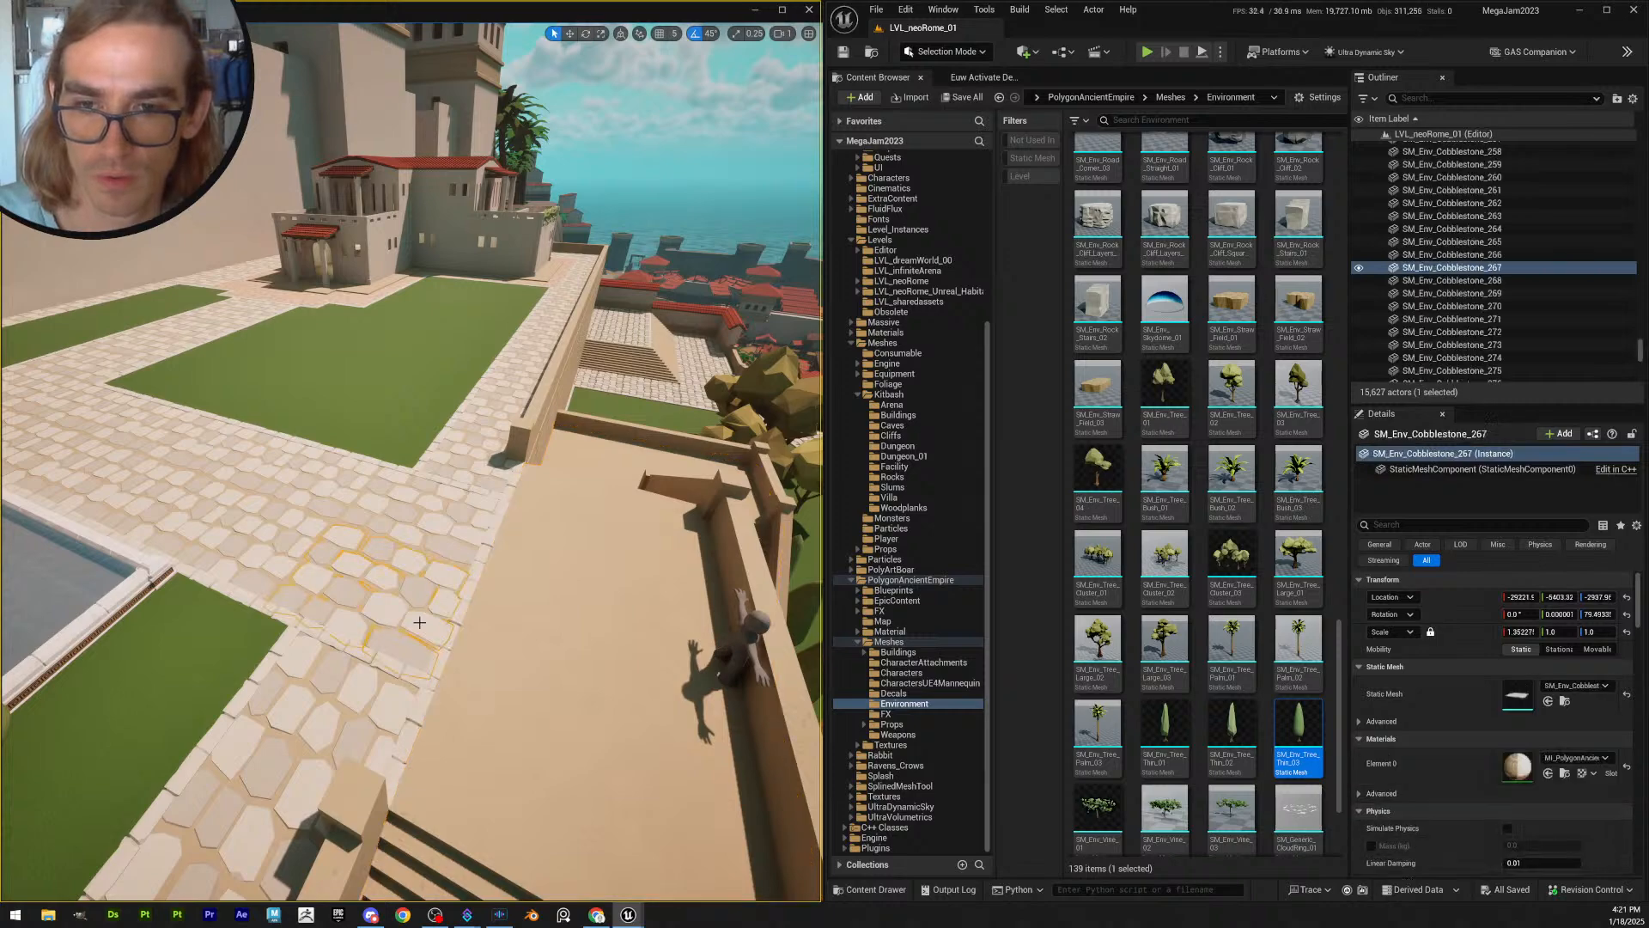
{"action": "key", "text": "ctrl+b"}
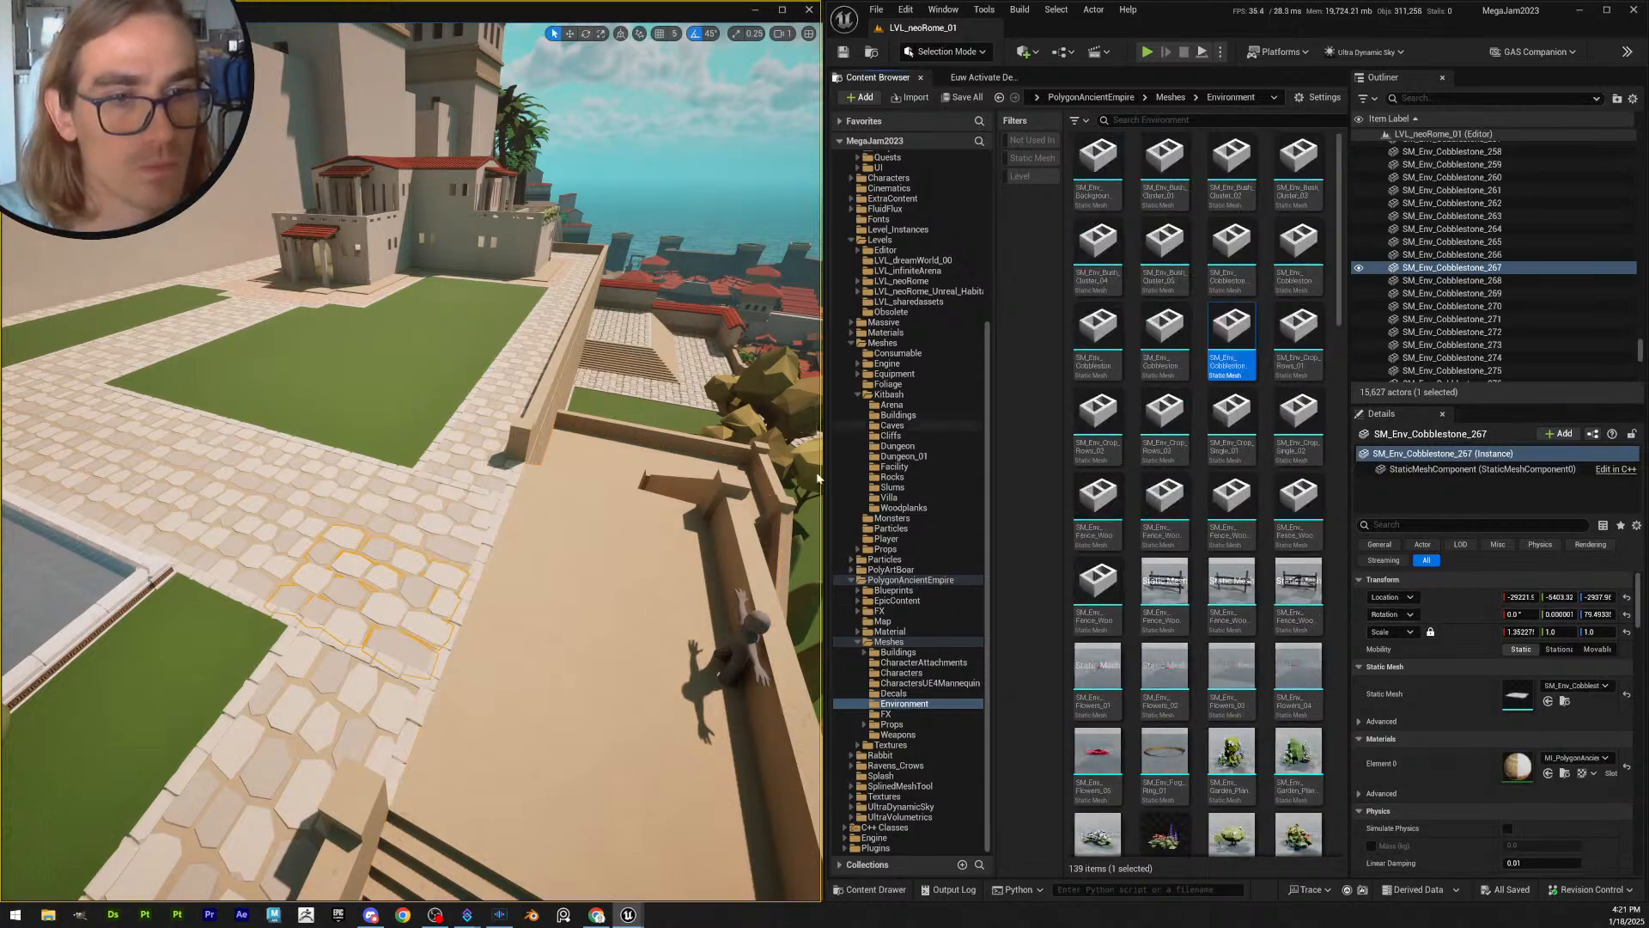
- Bring the balcony's stairs into view and look through the PolygonAncientEmpire Environment meshes
{"action": "right_click_drag", "start_coordinate": [532, 533], "coordinate": [193, 511]}
{"action": "key", "text": "w"}
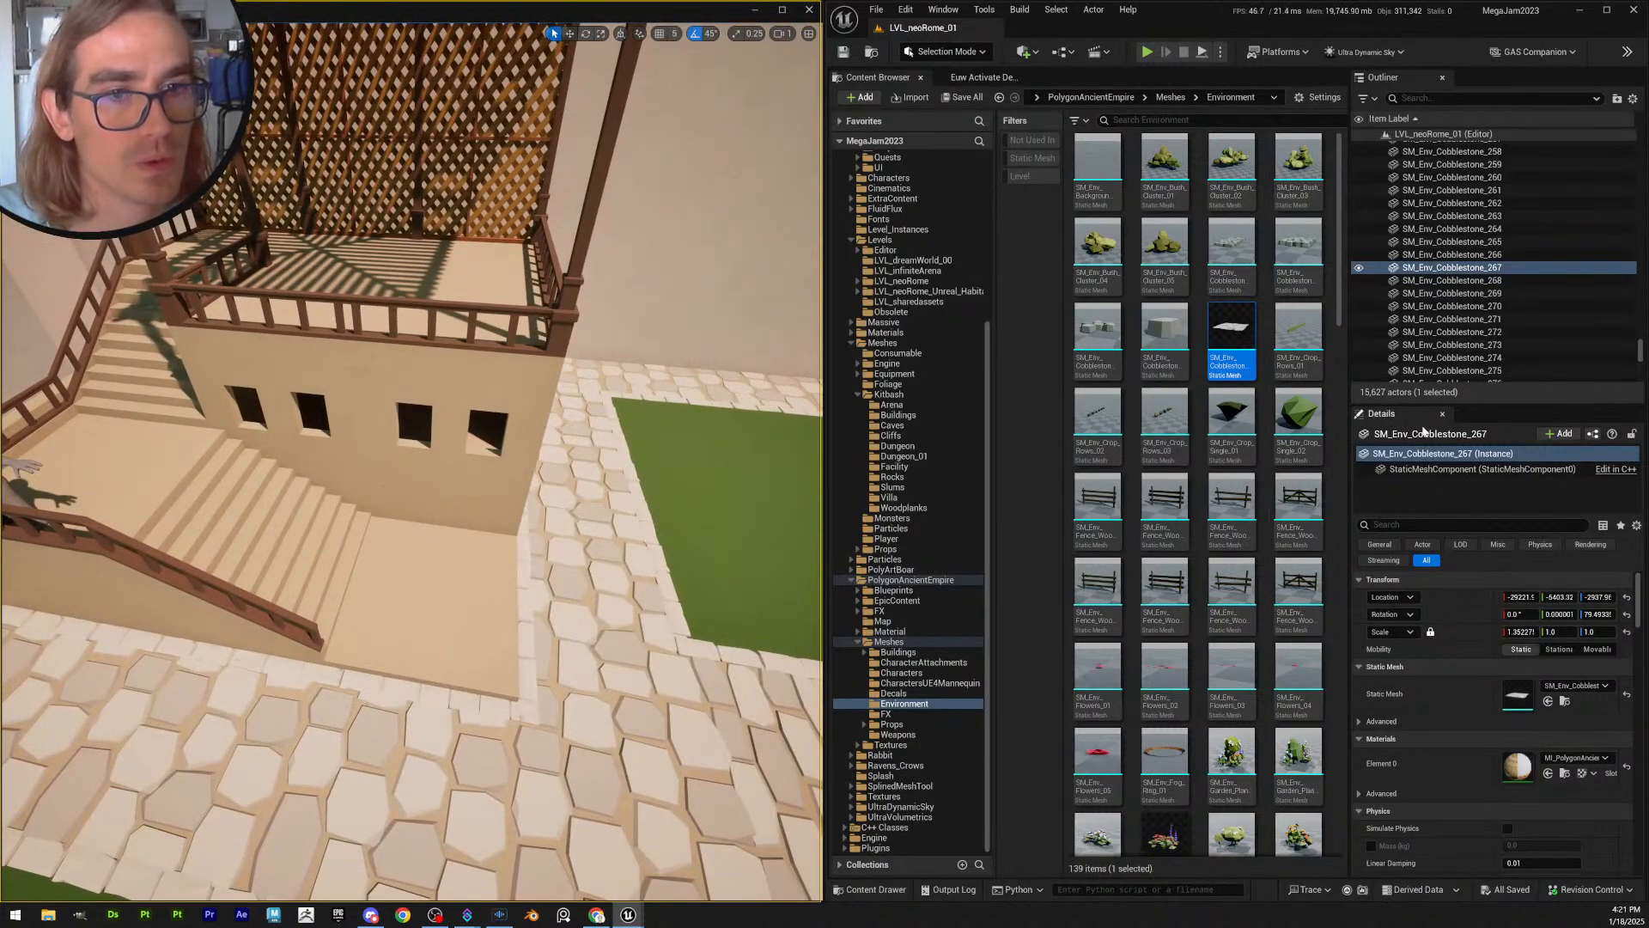
{"action": "scroll", "coordinate": [1248, 487], "scroll_direction": "down", "scroll_amount": 5}
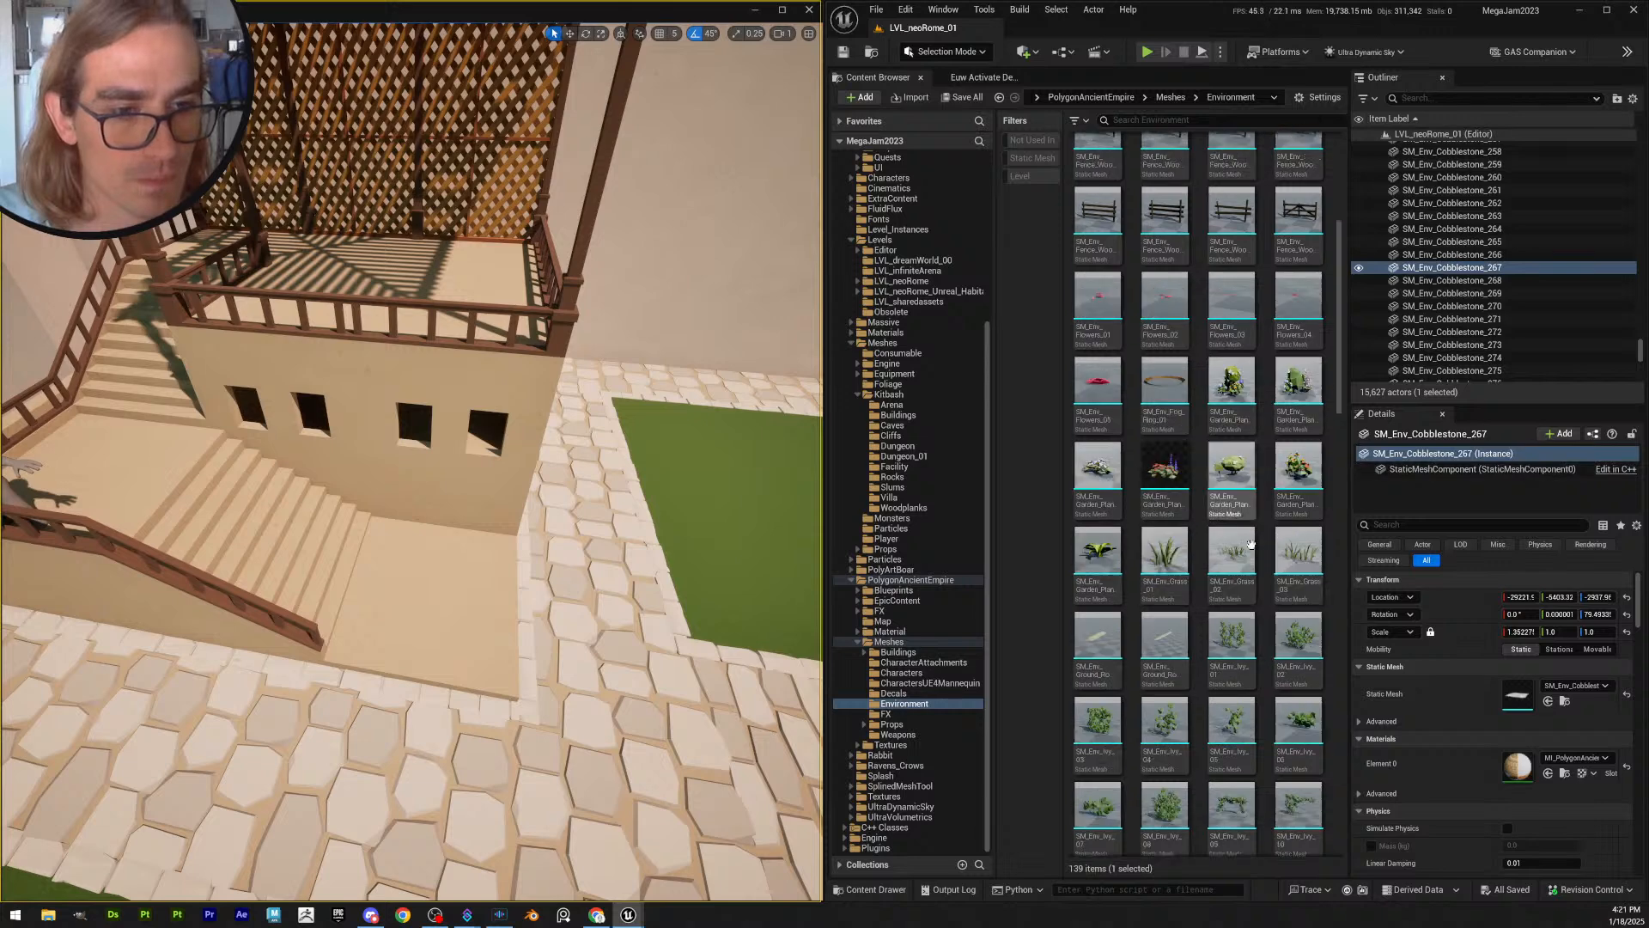
{"action": "scroll", "coordinate": [1247, 533], "scroll_direction": "down", "scroll_amount": 2}
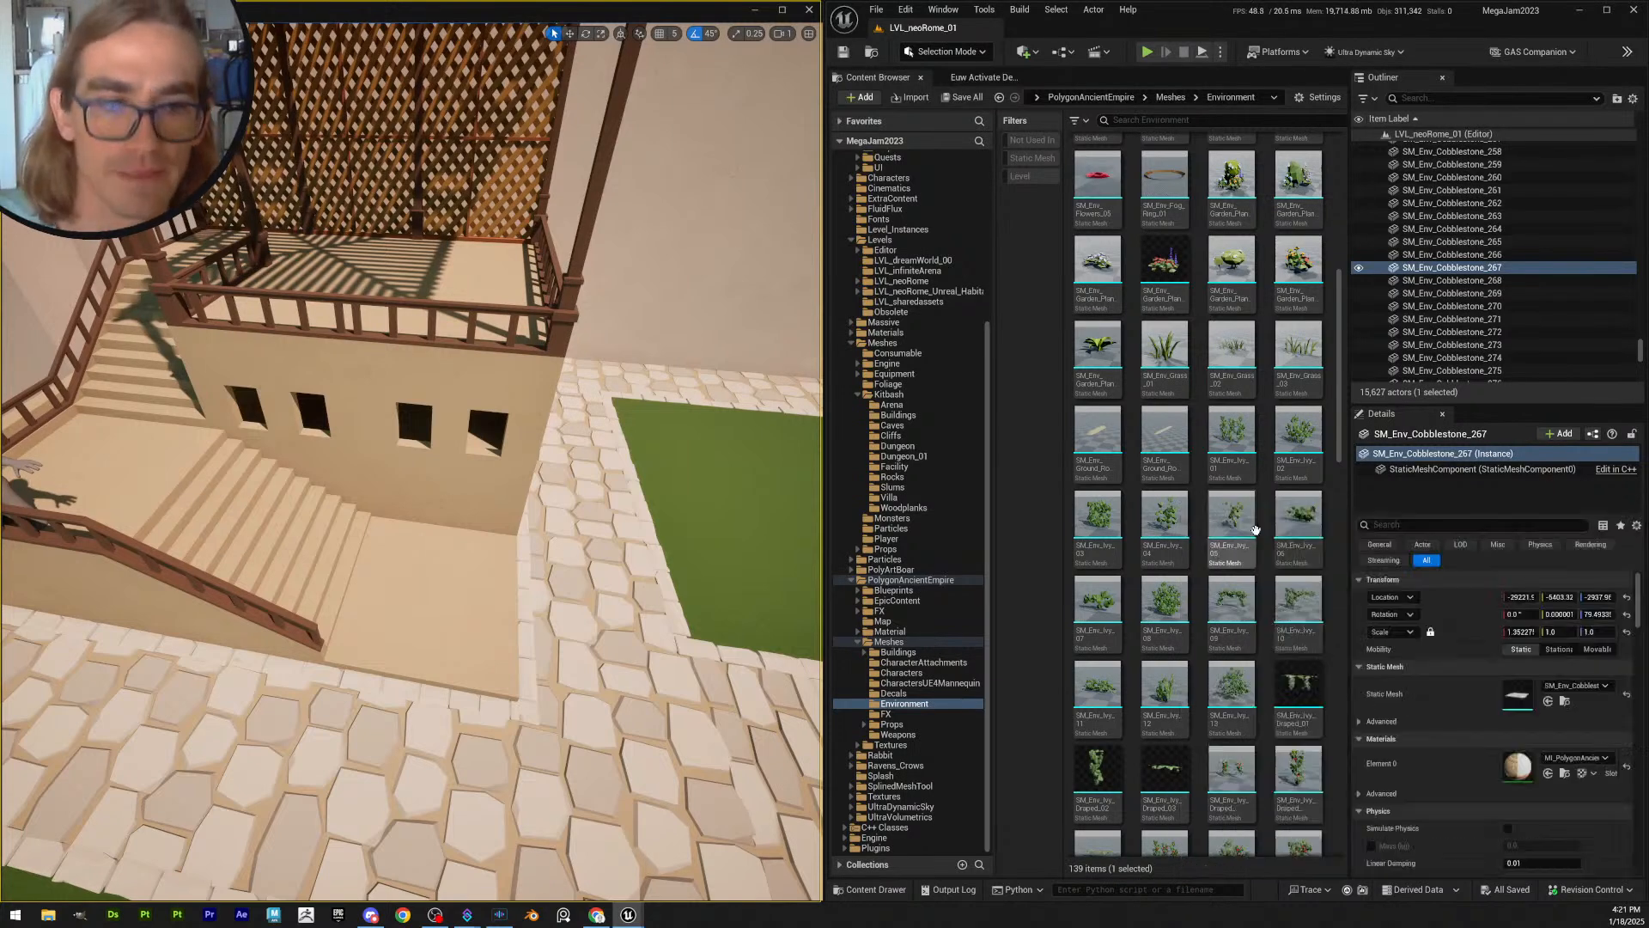
{"action": "scroll", "coordinate": [1244, 595], "scroll_direction": "down", "scroll_amount": 3}
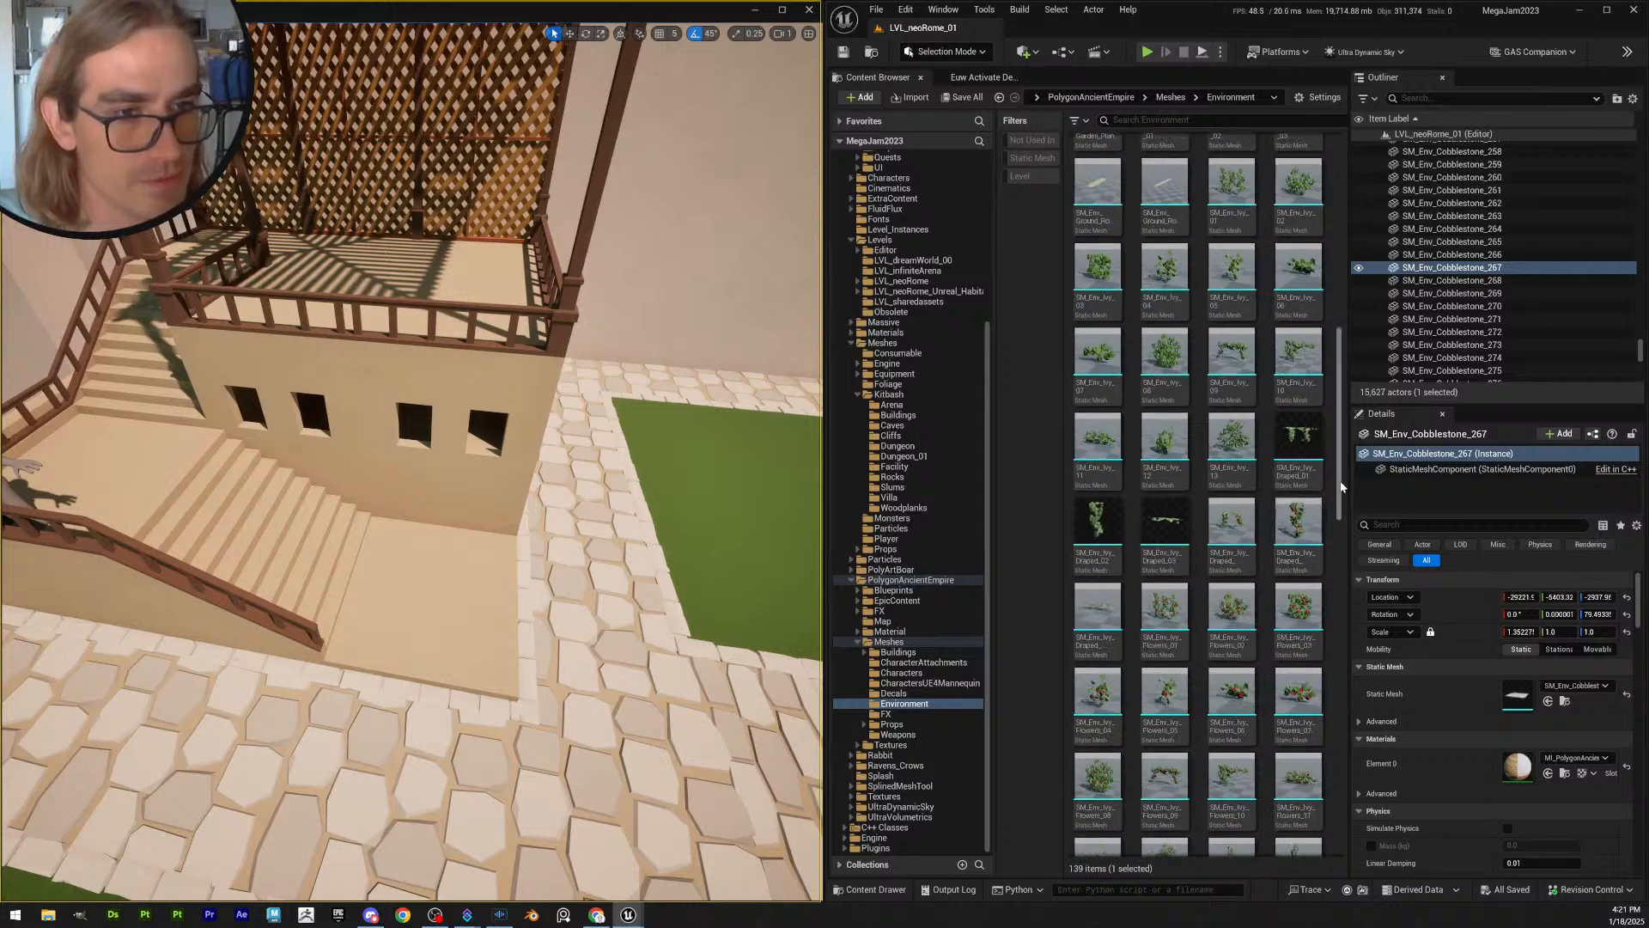
{"action": "left_click_drag", "start_coordinate": [1342, 487], "coordinate": [1317, 858]}
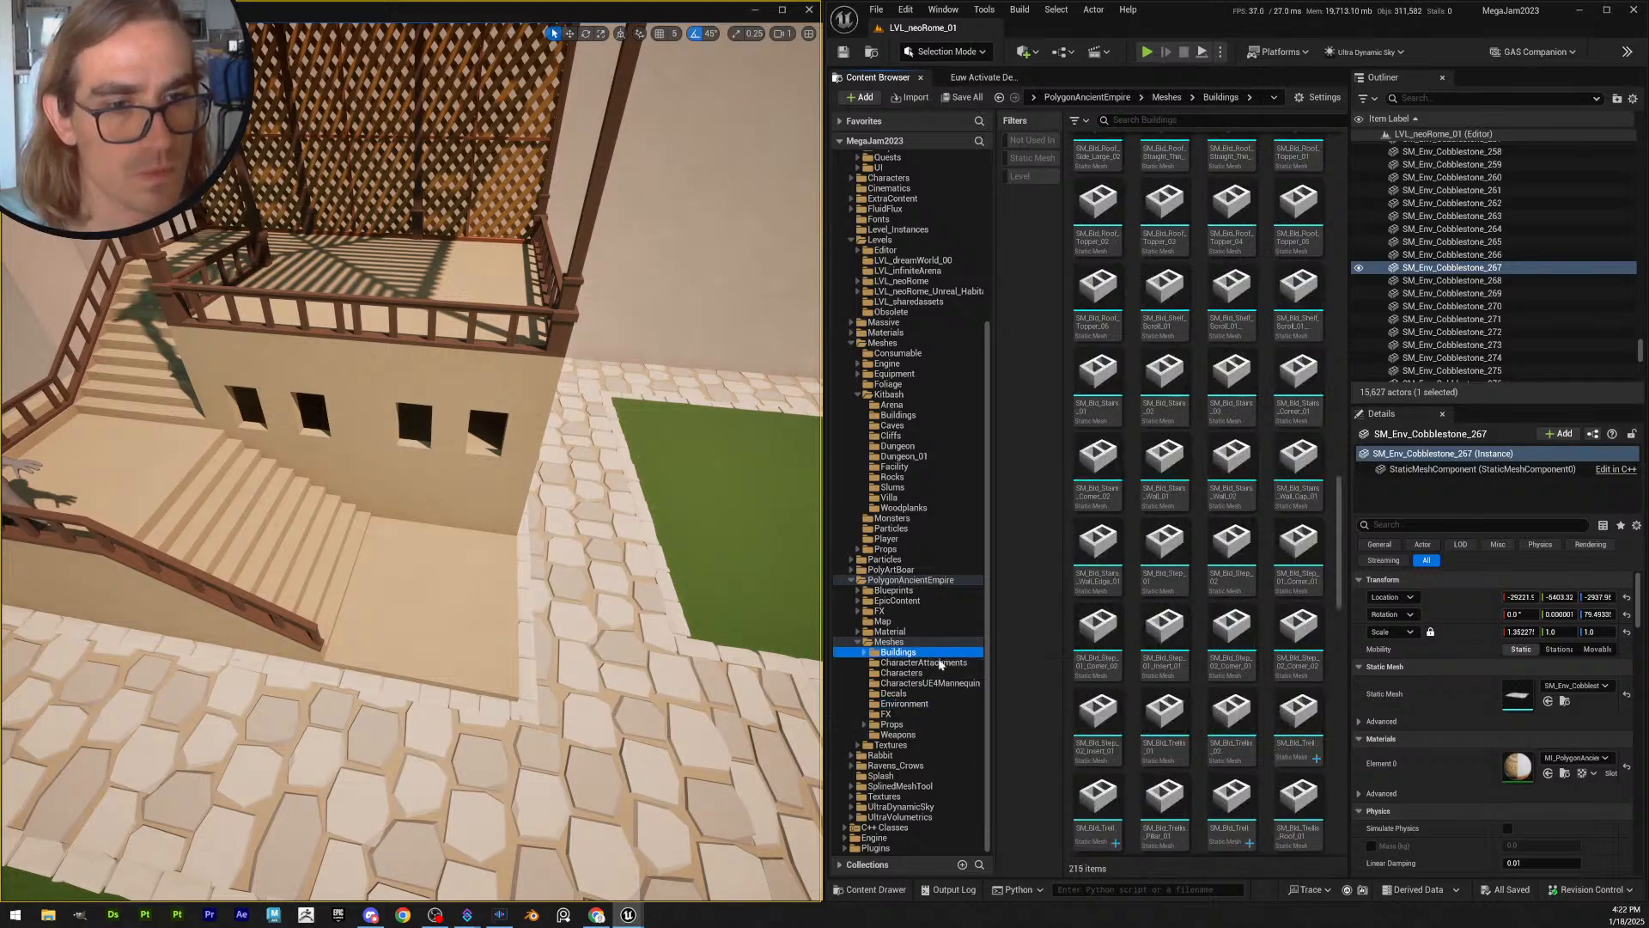
- Look through the PolygonAncientEmpire Buildings meshes, including the trellis, trim and wall pieces
{"action": "scroll", "coordinate": [1300, 451], "scroll_direction": "down", "scroll_amount": 10}
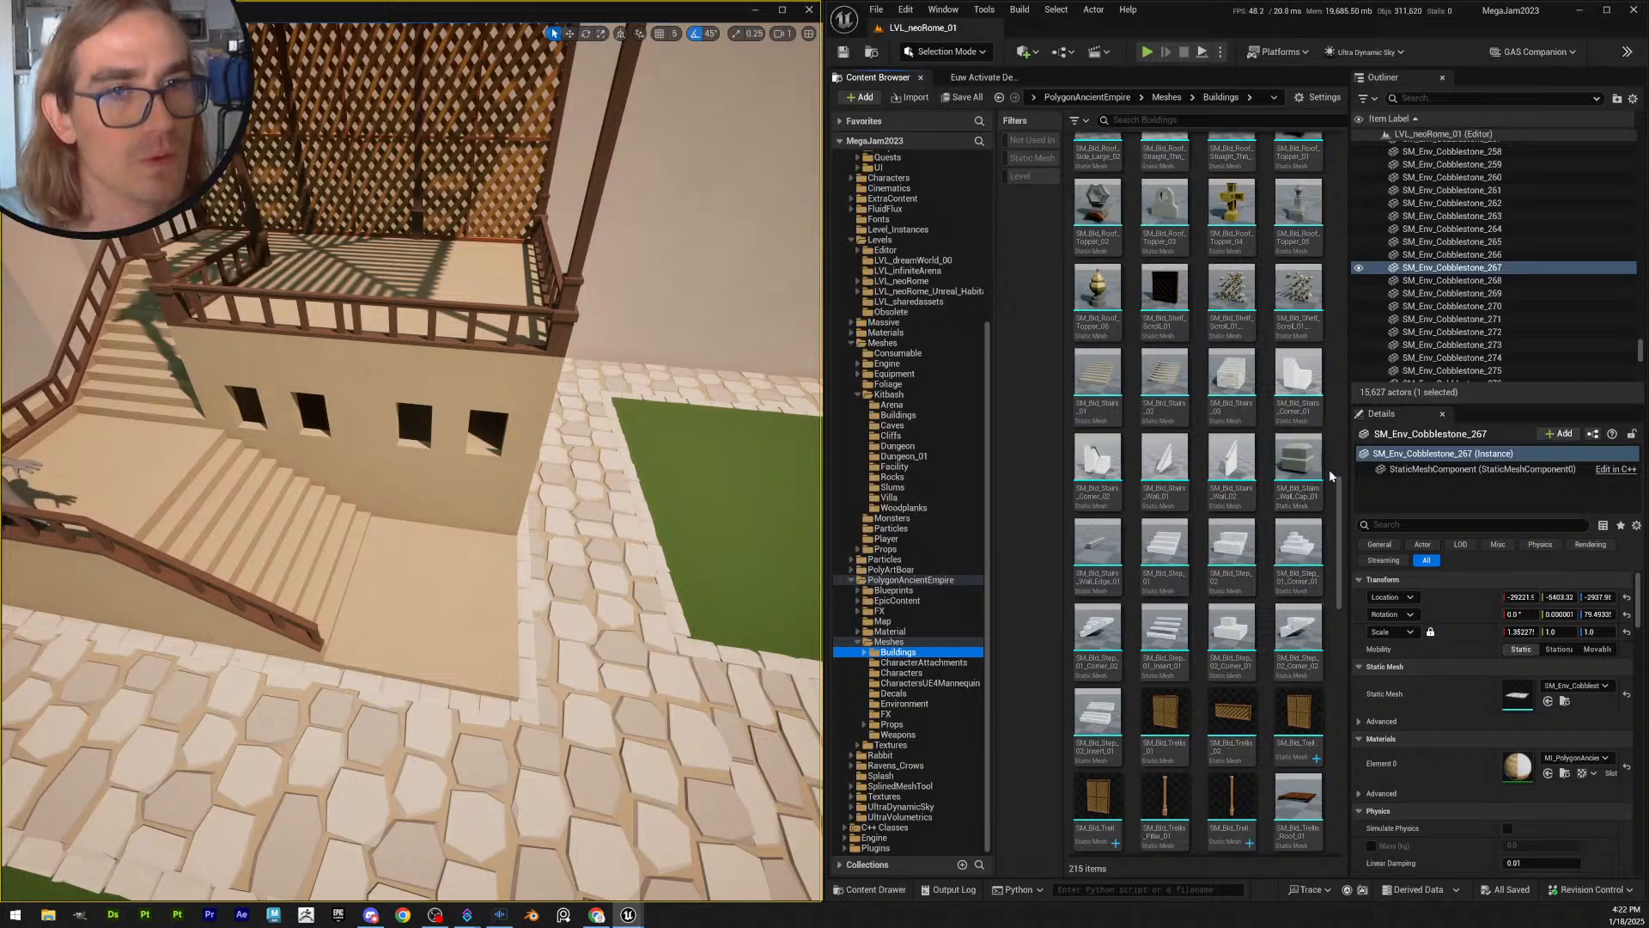
{"action": "left_click_drag", "start_coordinate": [1342, 506], "coordinate": [1399, 174]}
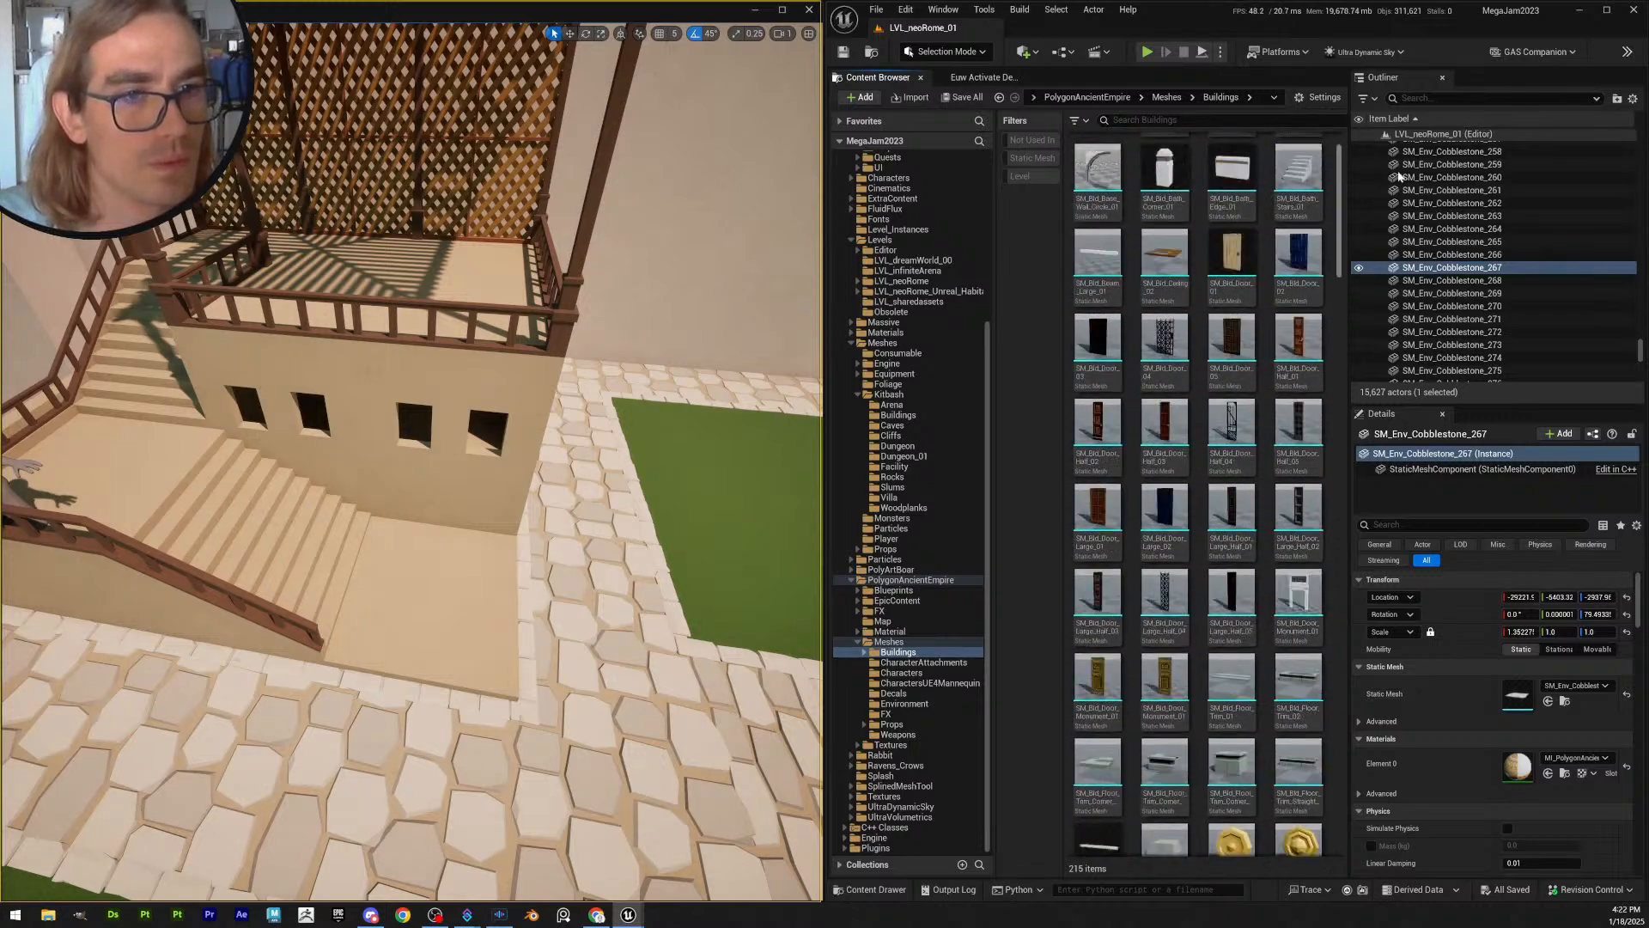
{"action": "left_click_drag", "start_coordinate": [1394, 136], "coordinate": [1335, 574]}
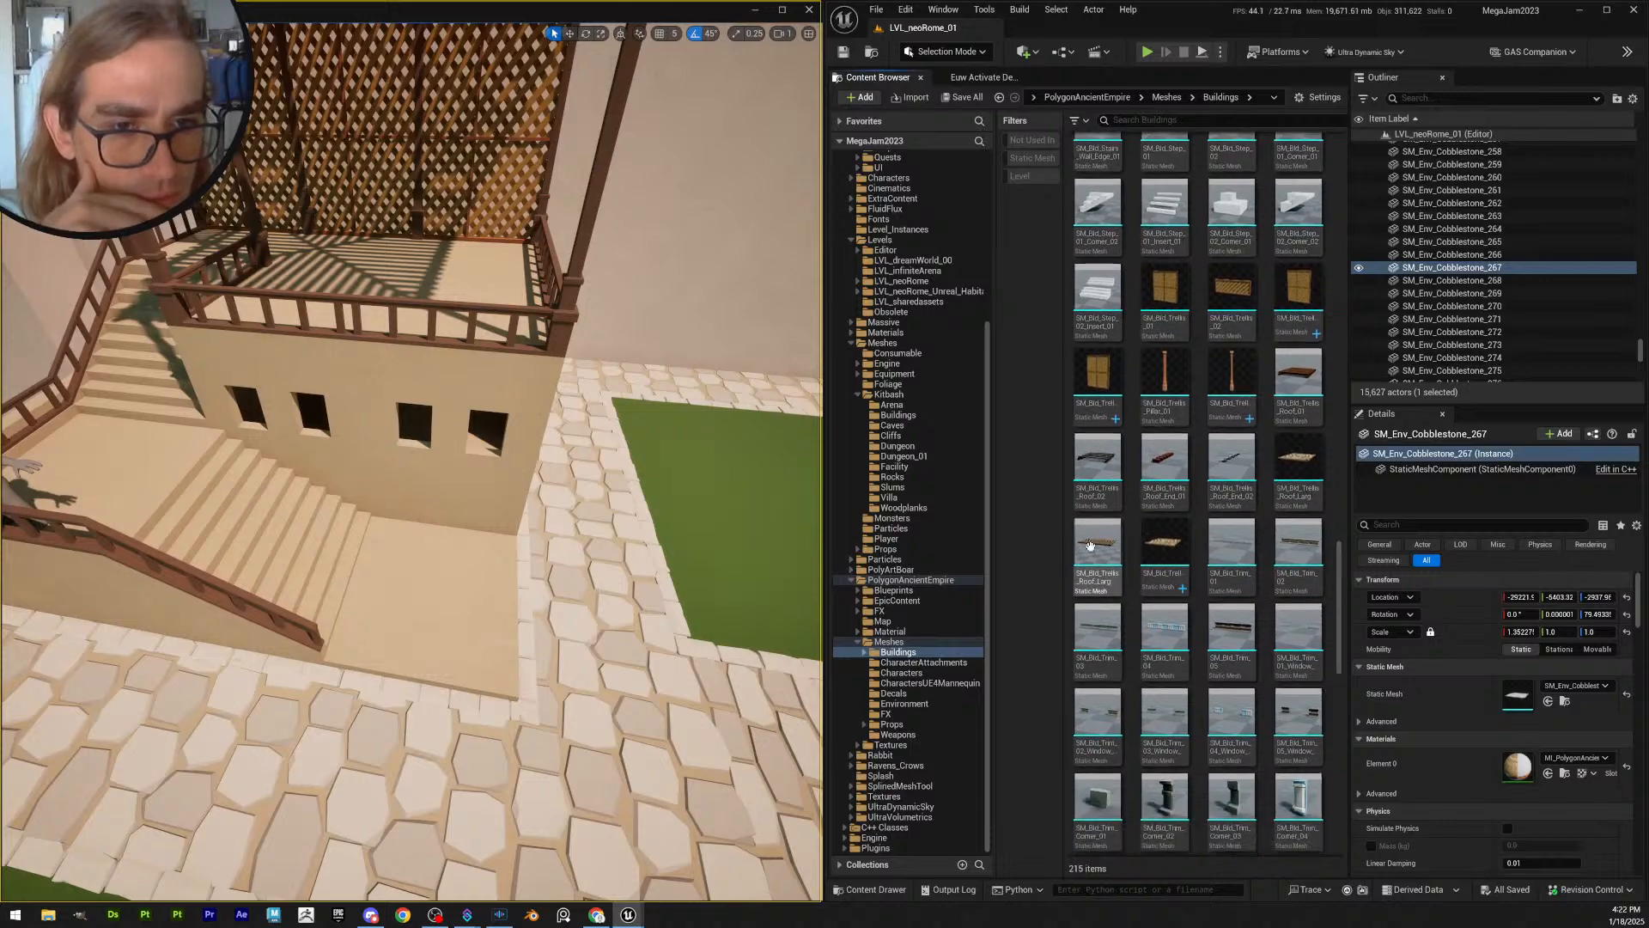
{"action": "scroll", "coordinate": [1293, 577], "scroll_direction": "down", "scroll_amount": 5}
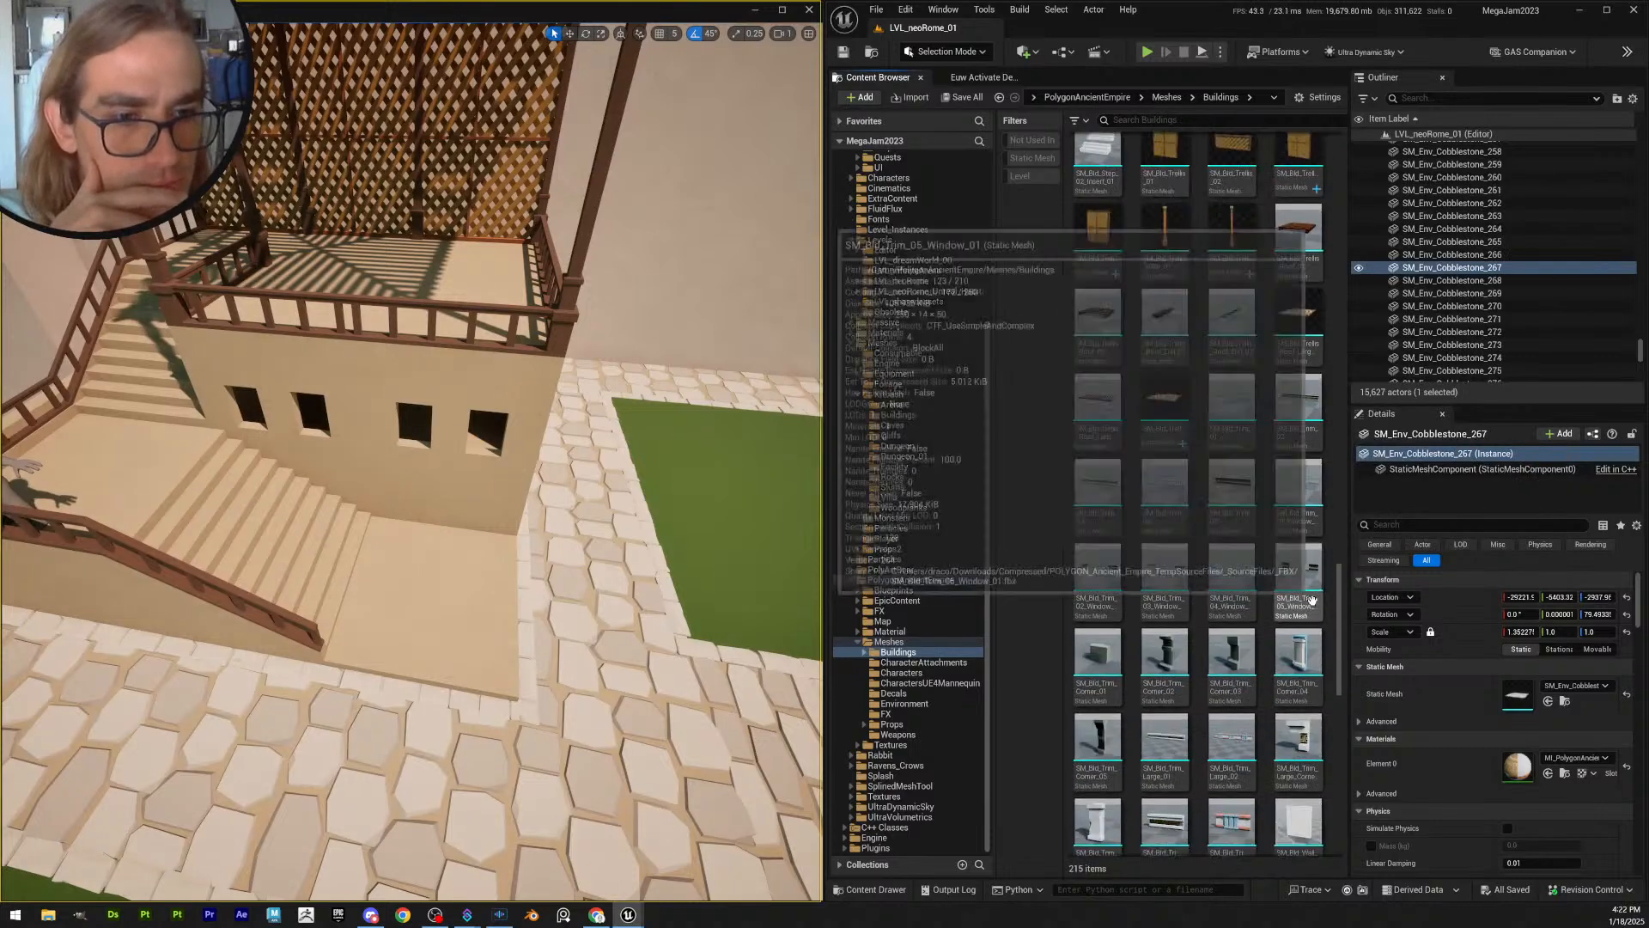
{"action": "left_click_drag", "start_coordinate": [1338, 710], "coordinate": [1344, 825]}
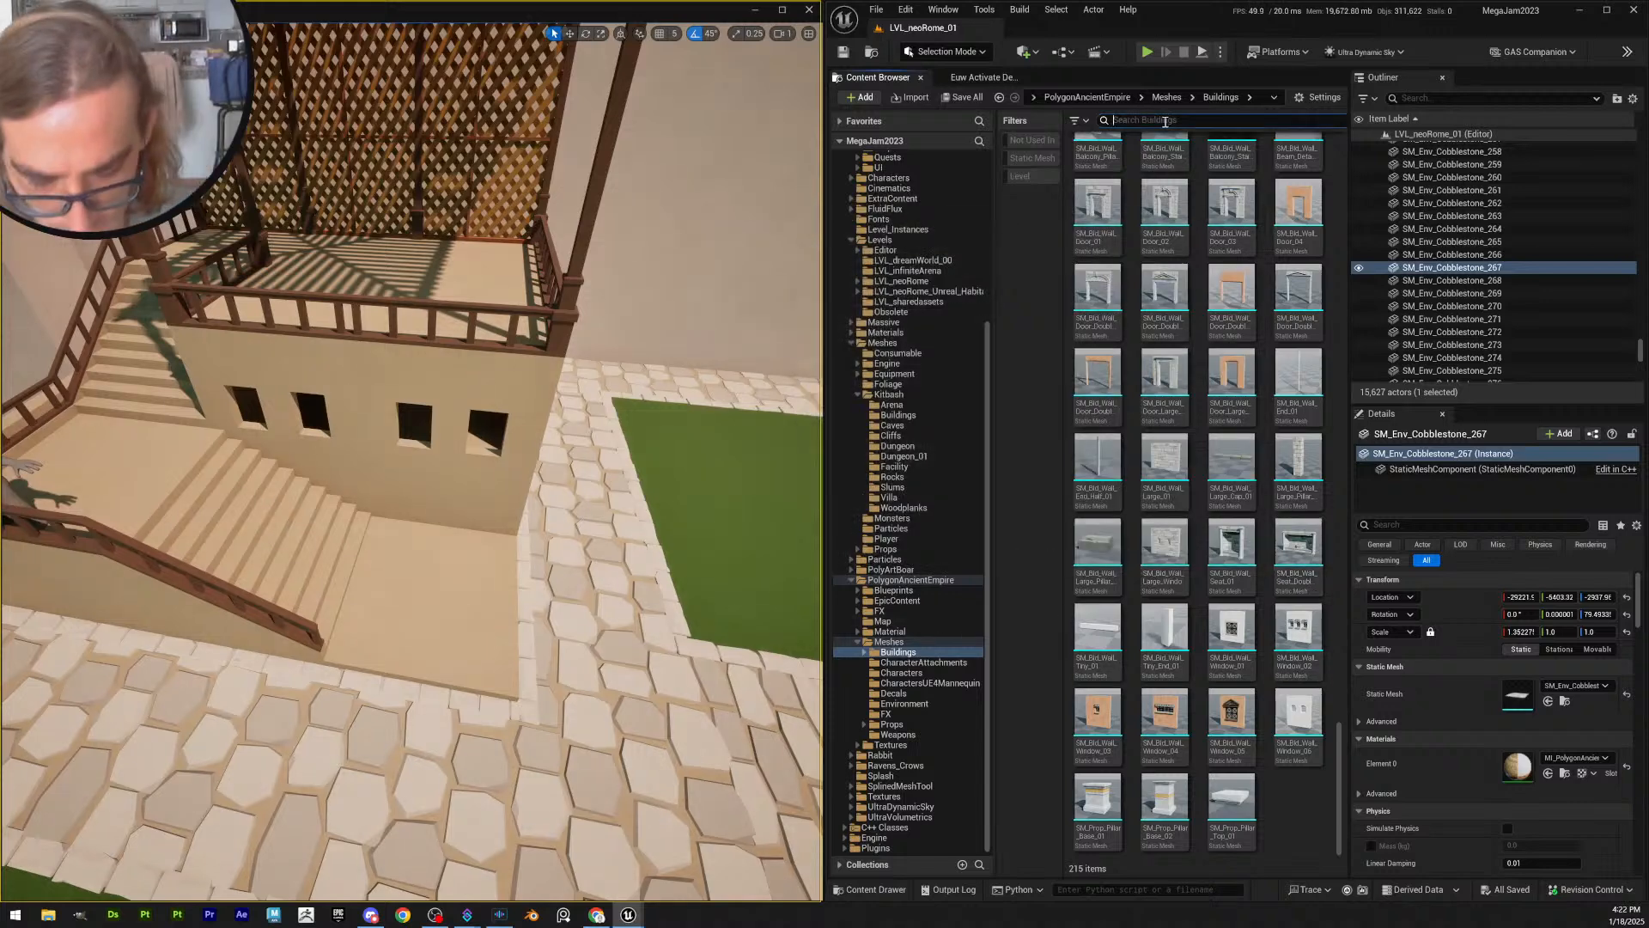
- Search for "floor" in the PolygonAncientEmpire Buildings meshes, the Environment, FX, Props and Weapons folders, and the Textures folder
{"action": "type", "text": "floor"}
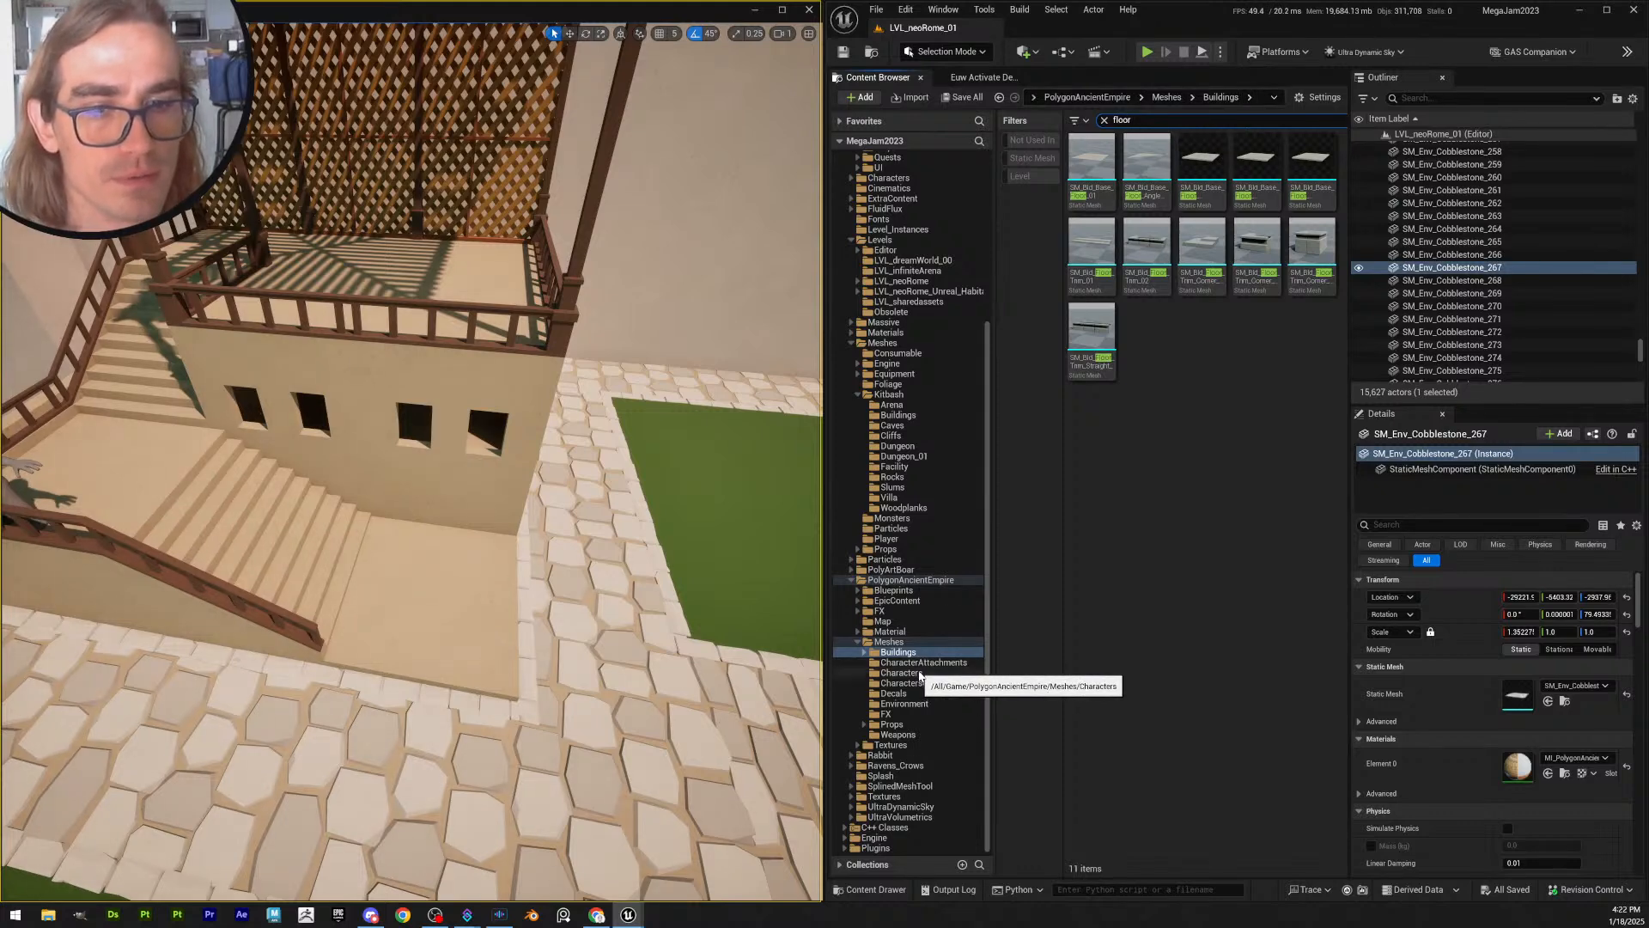
{"action": "left_click", "coordinate": [907, 704]}
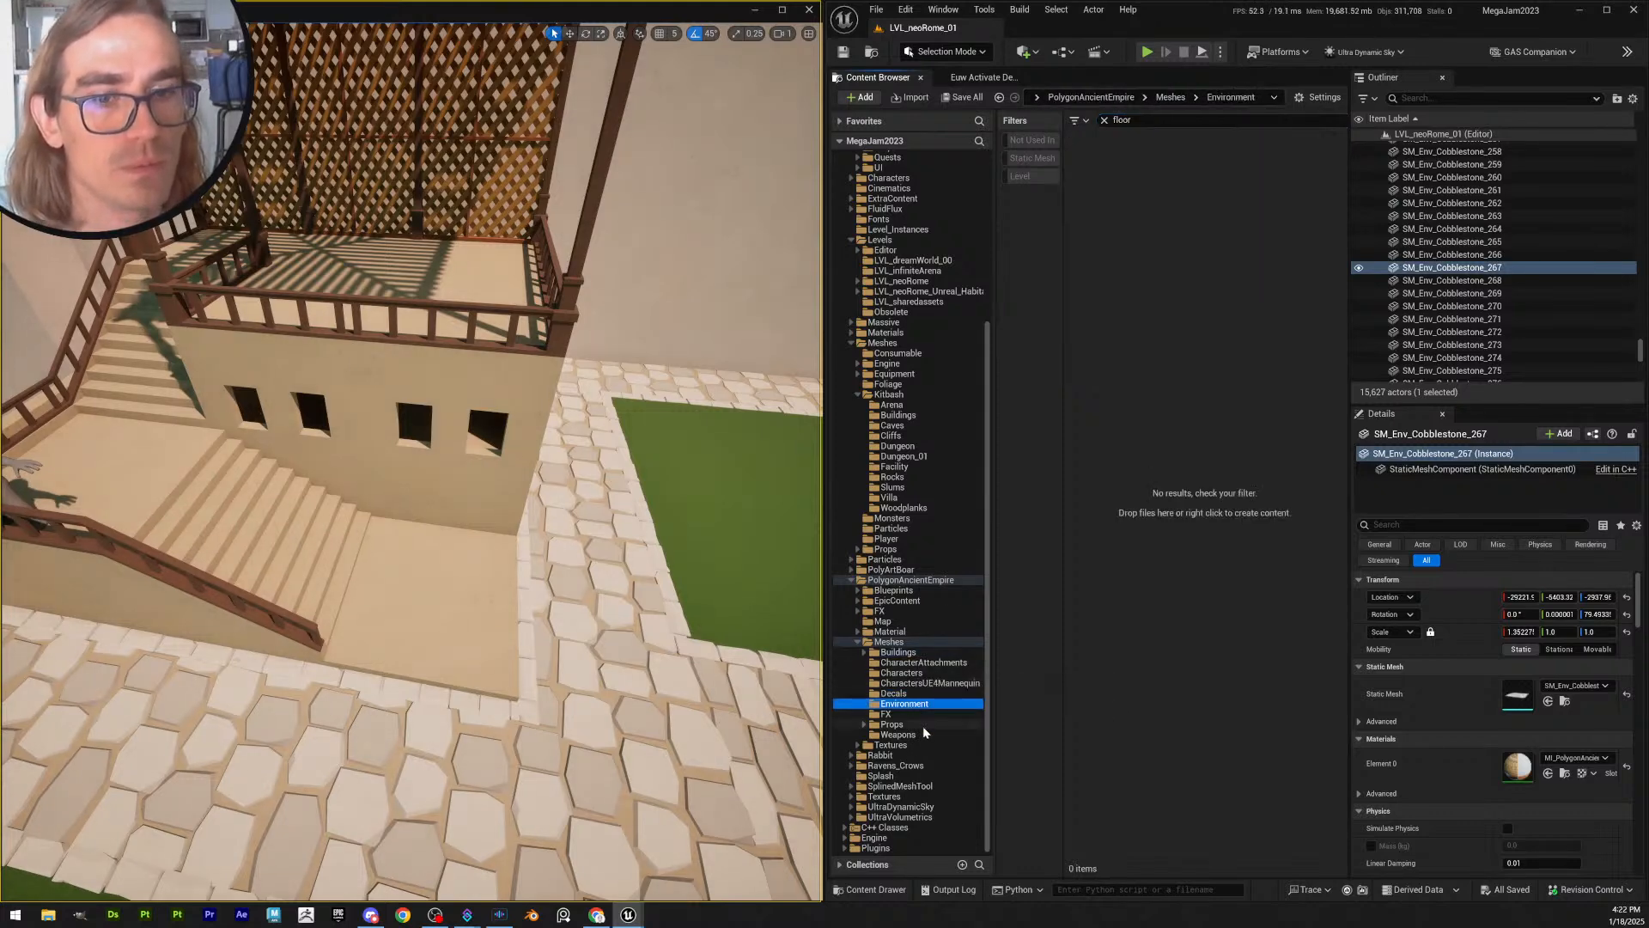
{"action": "left_click", "coordinate": [903, 714]}
{"action": "left_click", "coordinate": [909, 725]}
{"action": "left_click", "coordinate": [912, 734]}
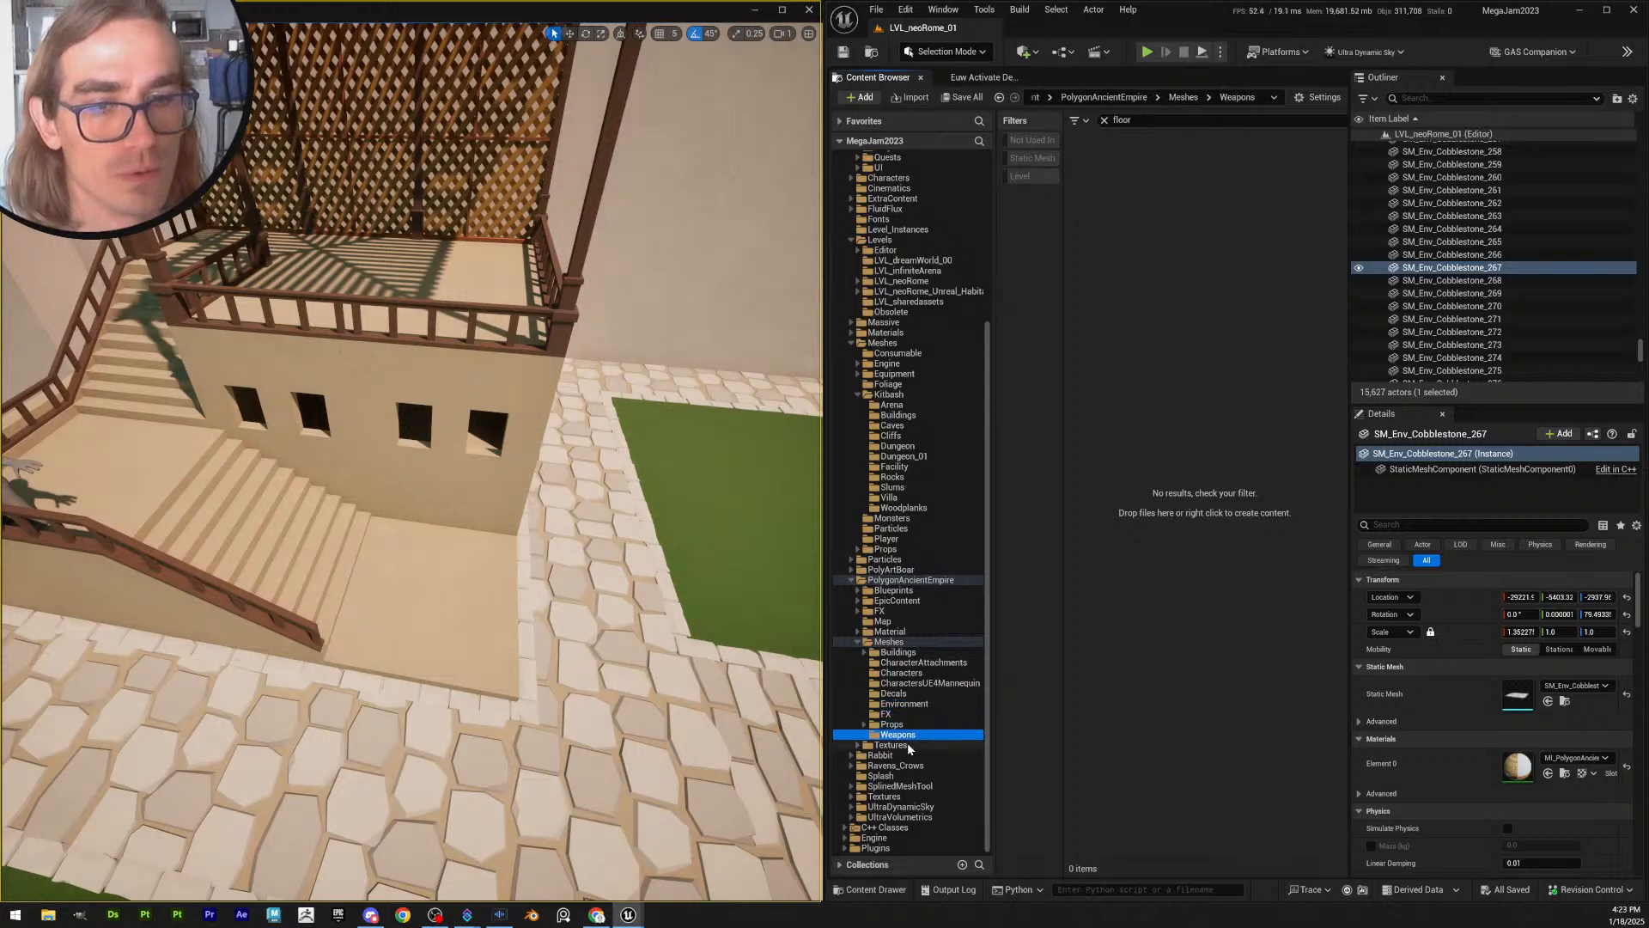
{"action": "left_click", "coordinate": [910, 746]}
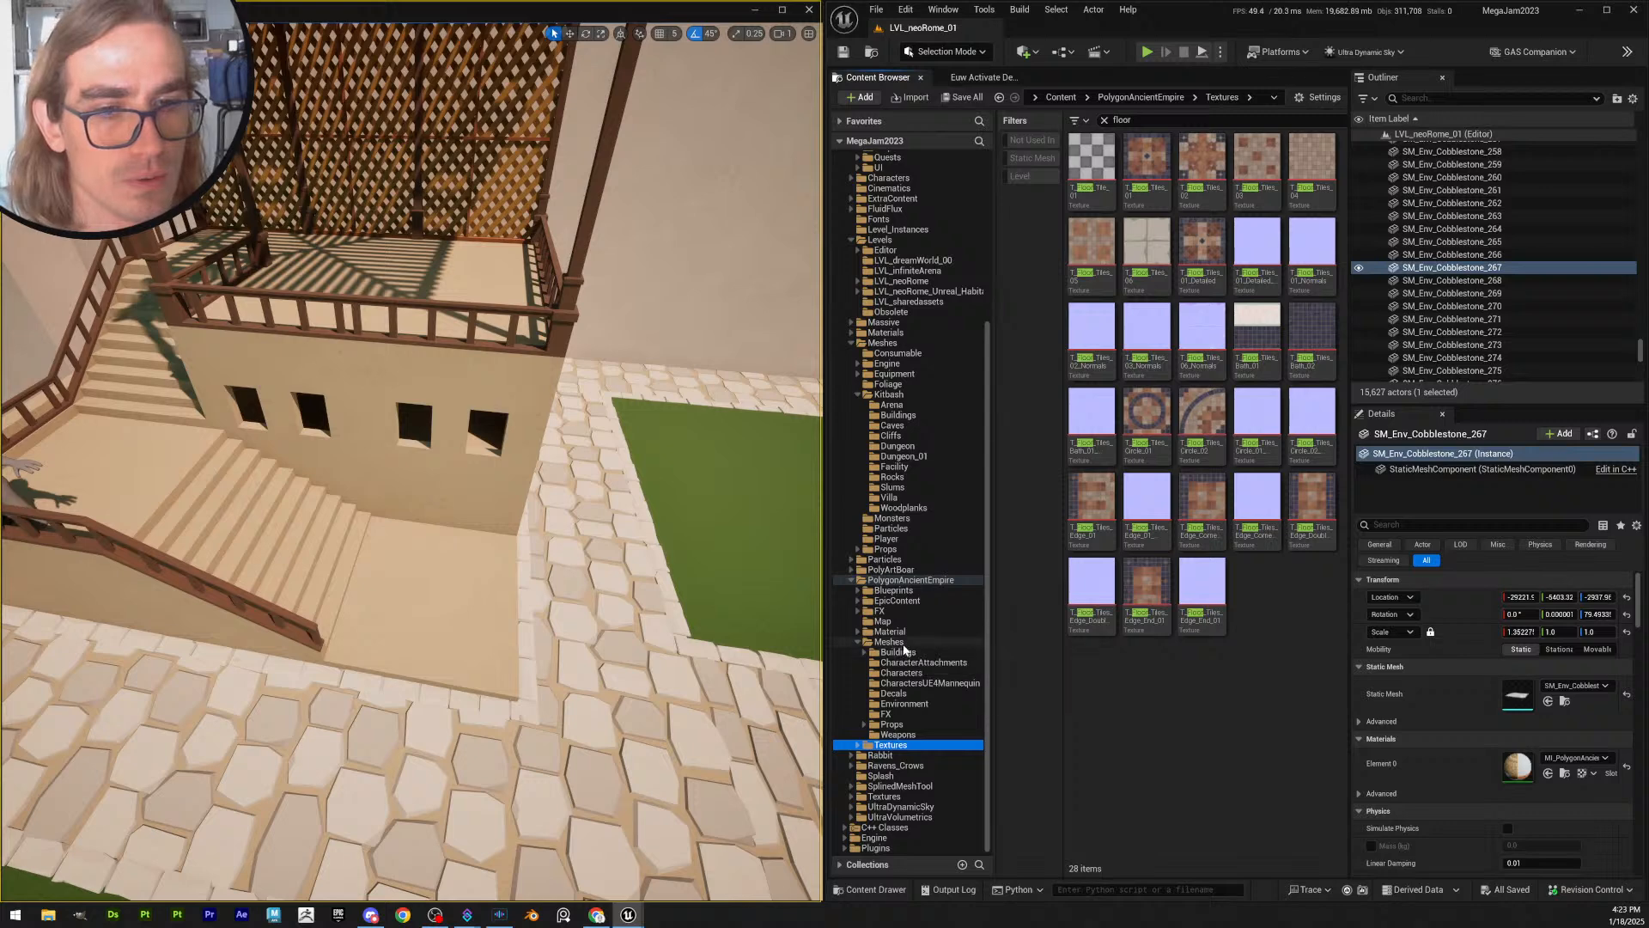
- Look through the "floor" results for Meshes and the whole PolygonAncientEmpire folder, and clear the search
{"action": "left_click", "coordinate": [893, 642]}
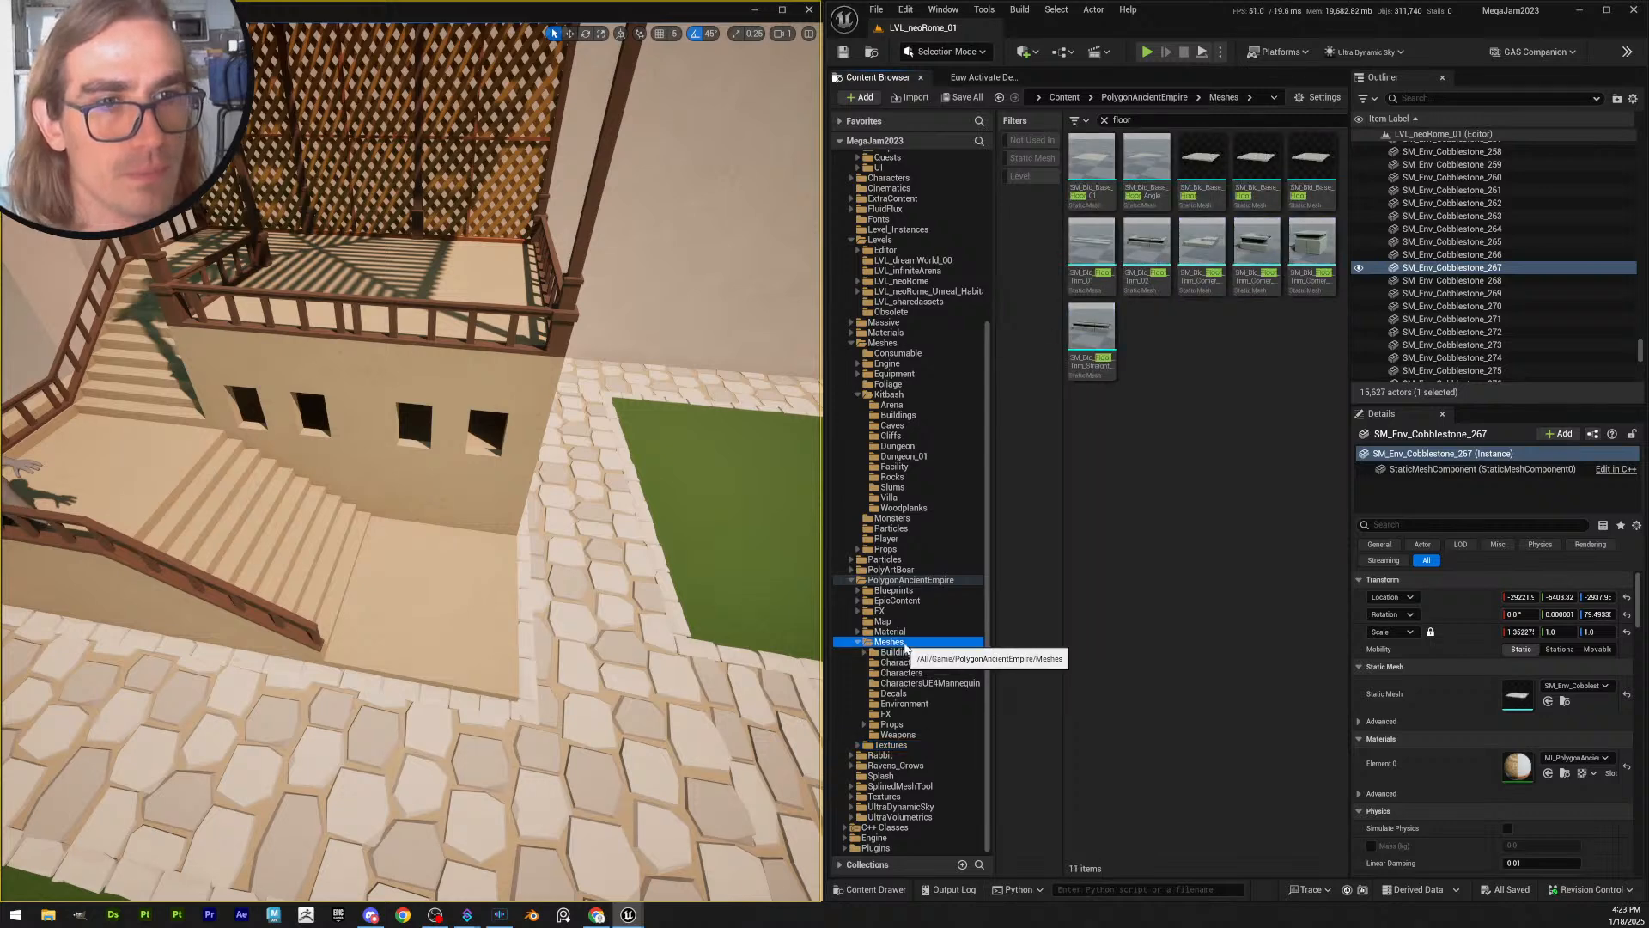
{"action": "left_click", "coordinate": [908, 582]}
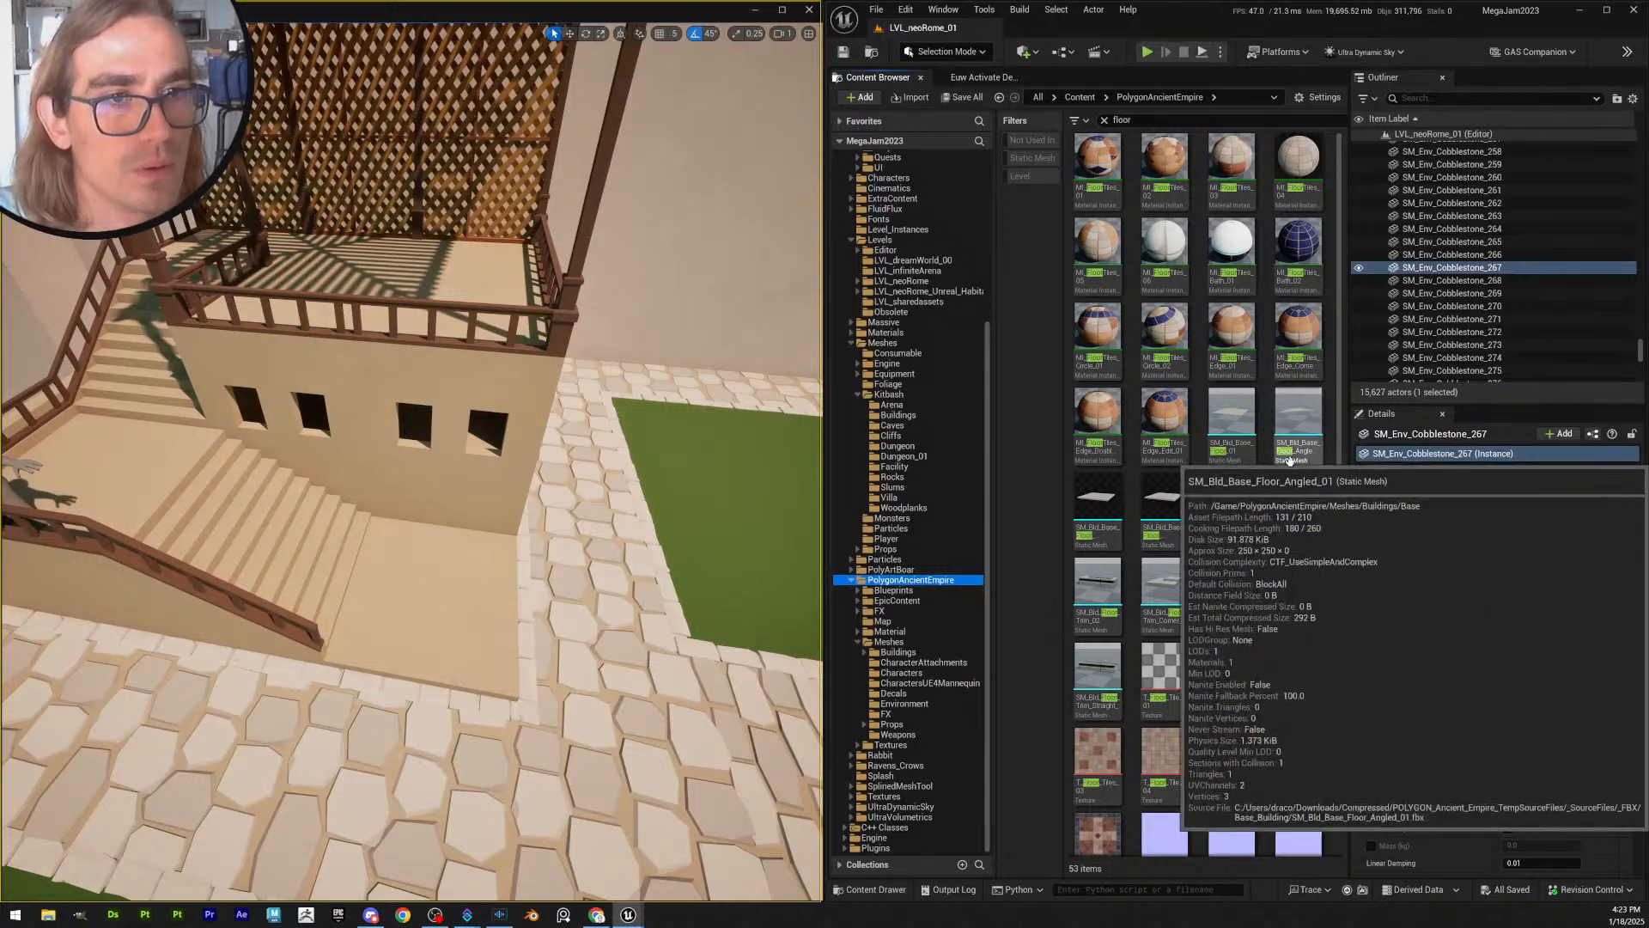
{"action": "scroll", "coordinate": [1301, 551], "scroll_direction": "down", "scroll_amount": 4}
{"action": "scroll", "coordinate": [1300, 551], "scroll_direction": "down", "scroll_amount": 2}
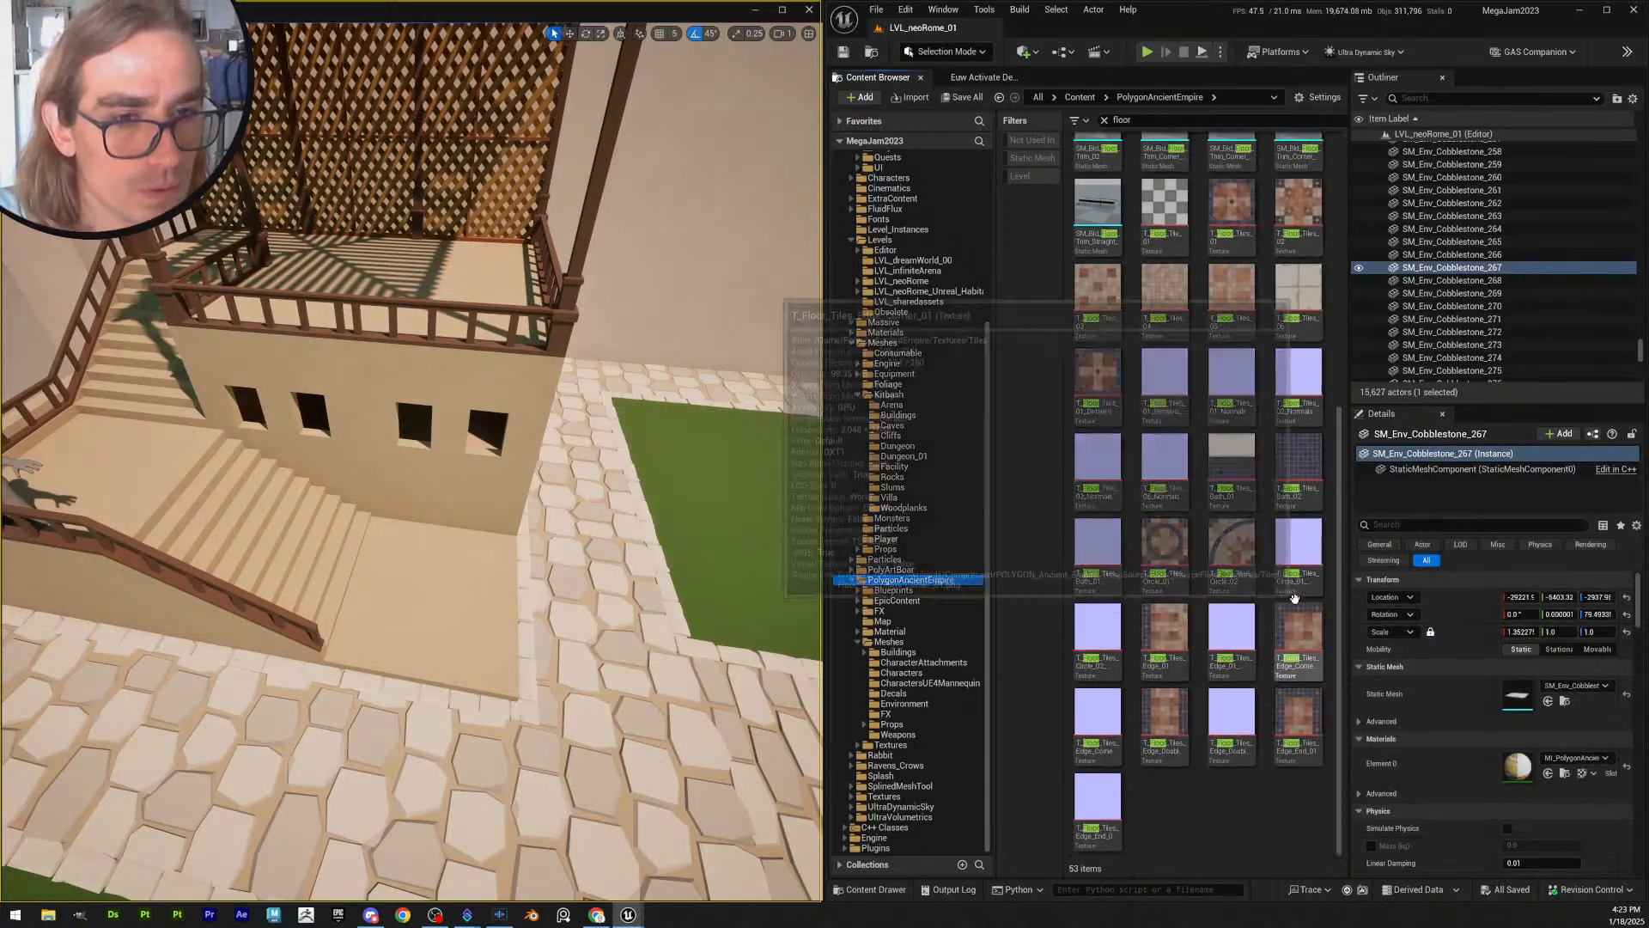
{"action": "scroll", "coordinate": [1299, 592], "scroll_direction": "up", "scroll_amount": 4}
{"action": "scroll", "coordinate": [1301, 593], "scroll_direction": "up", "scroll_amount": 2}
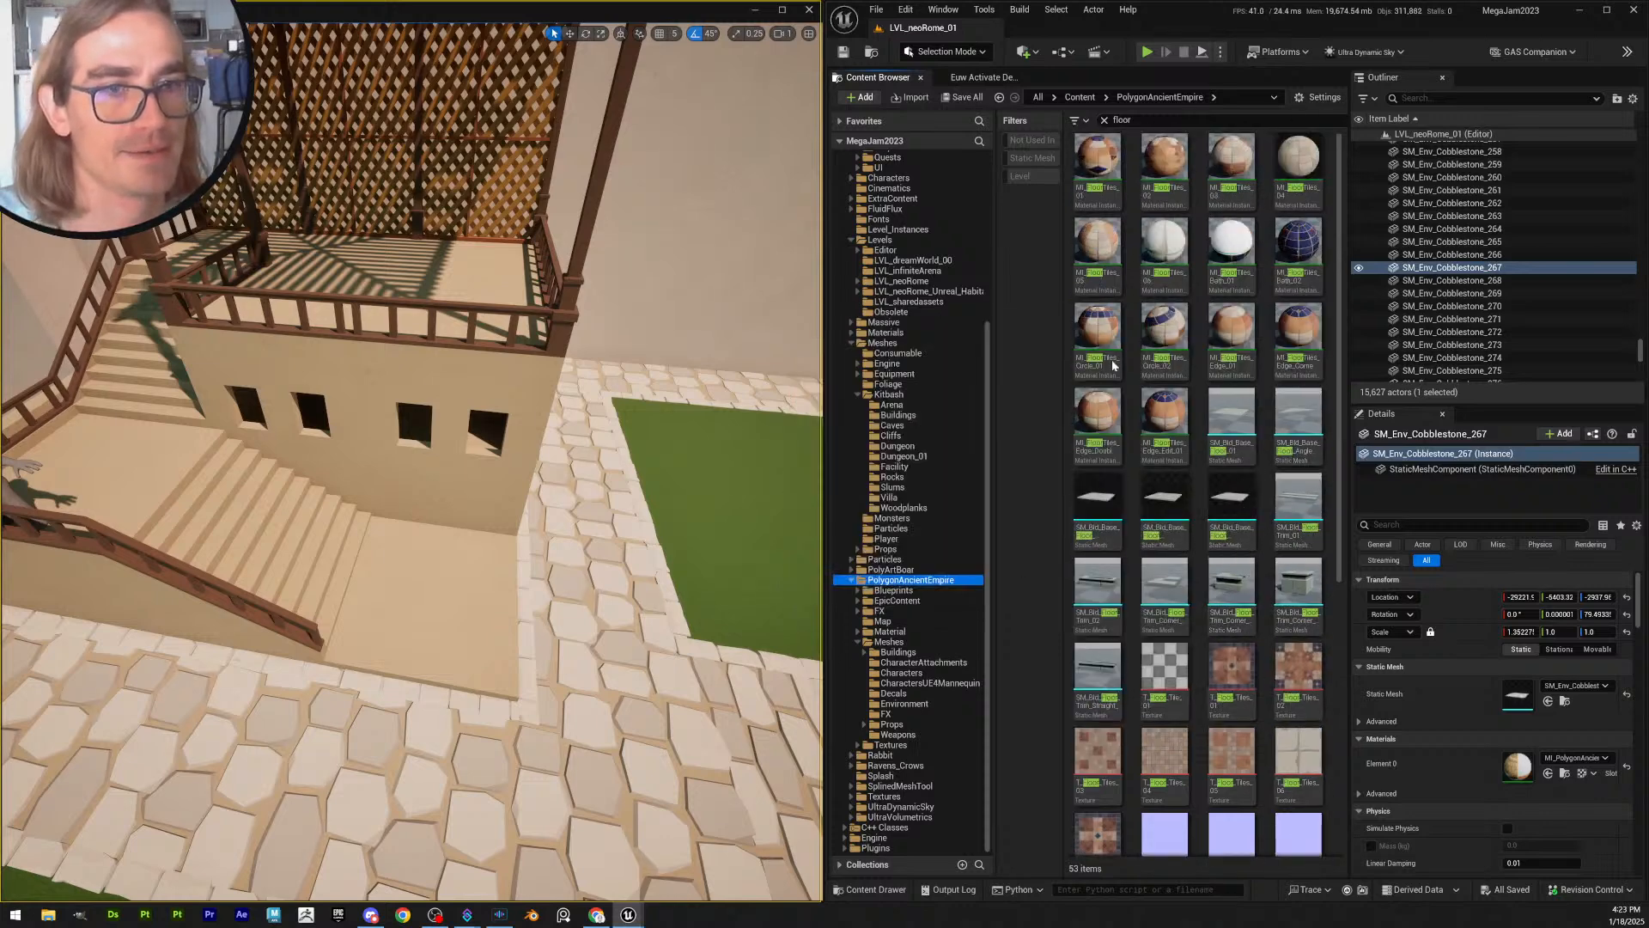
{"action": "left_click", "coordinate": [1105, 120]}
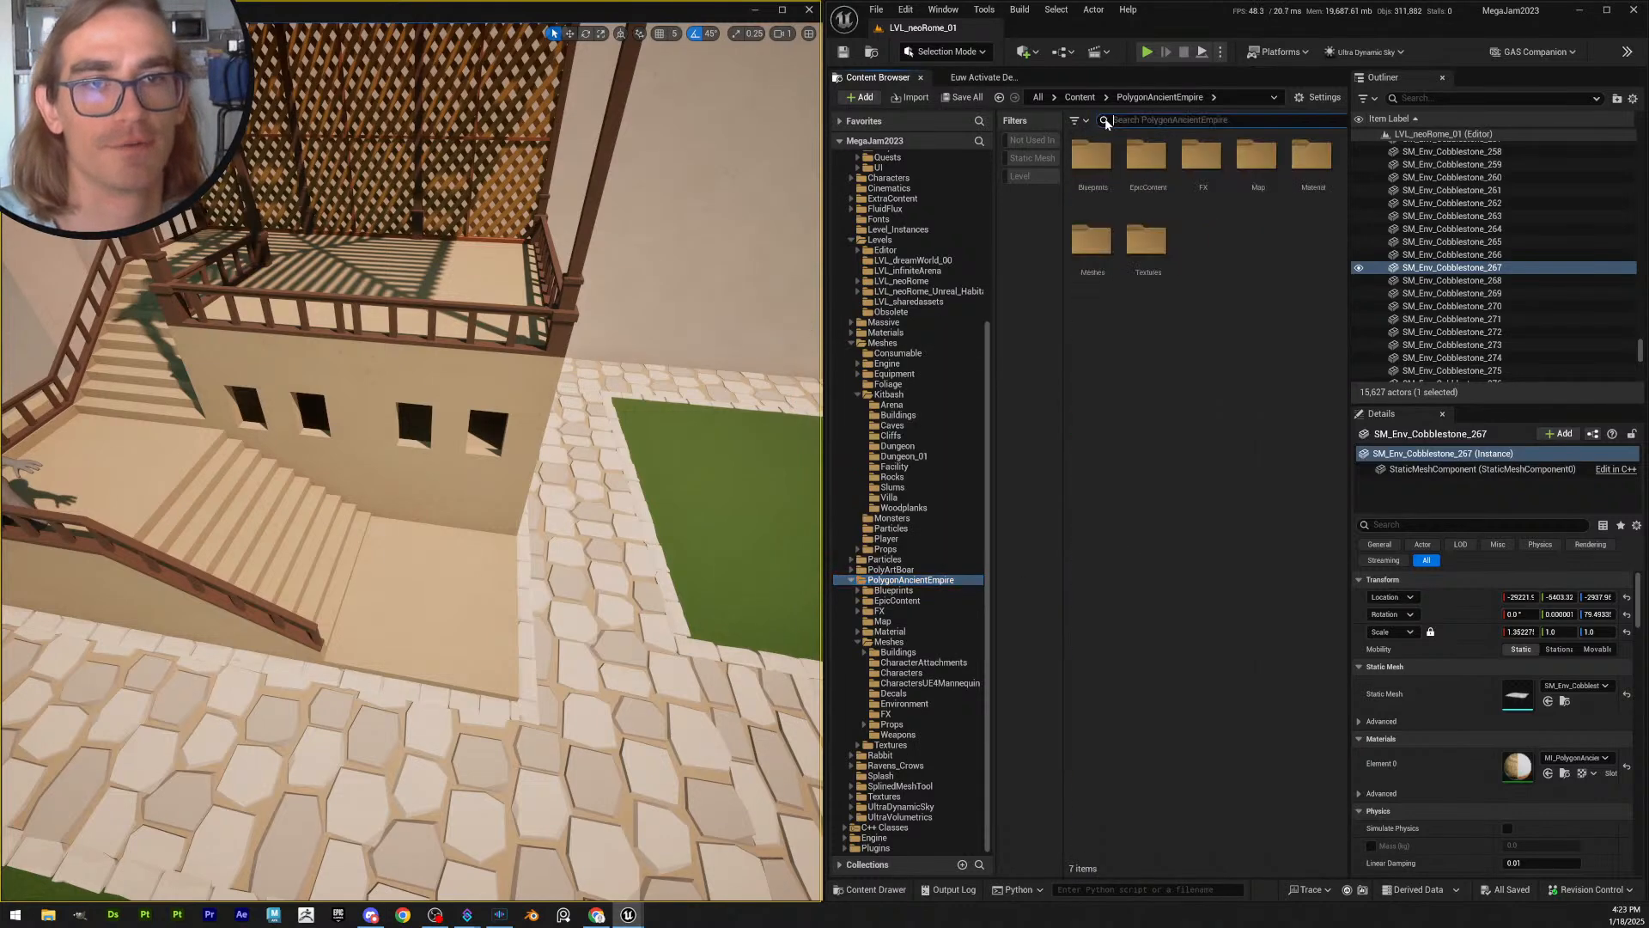
{"action": "key", "text": "s"}
{"action": "scroll", "coordinate": [487, 481], "scroll_direction": "down", "scroll_amount": 1}
{"action": "right_click_drag", "start_coordinate": [488, 481], "coordinate": [508, 445]}
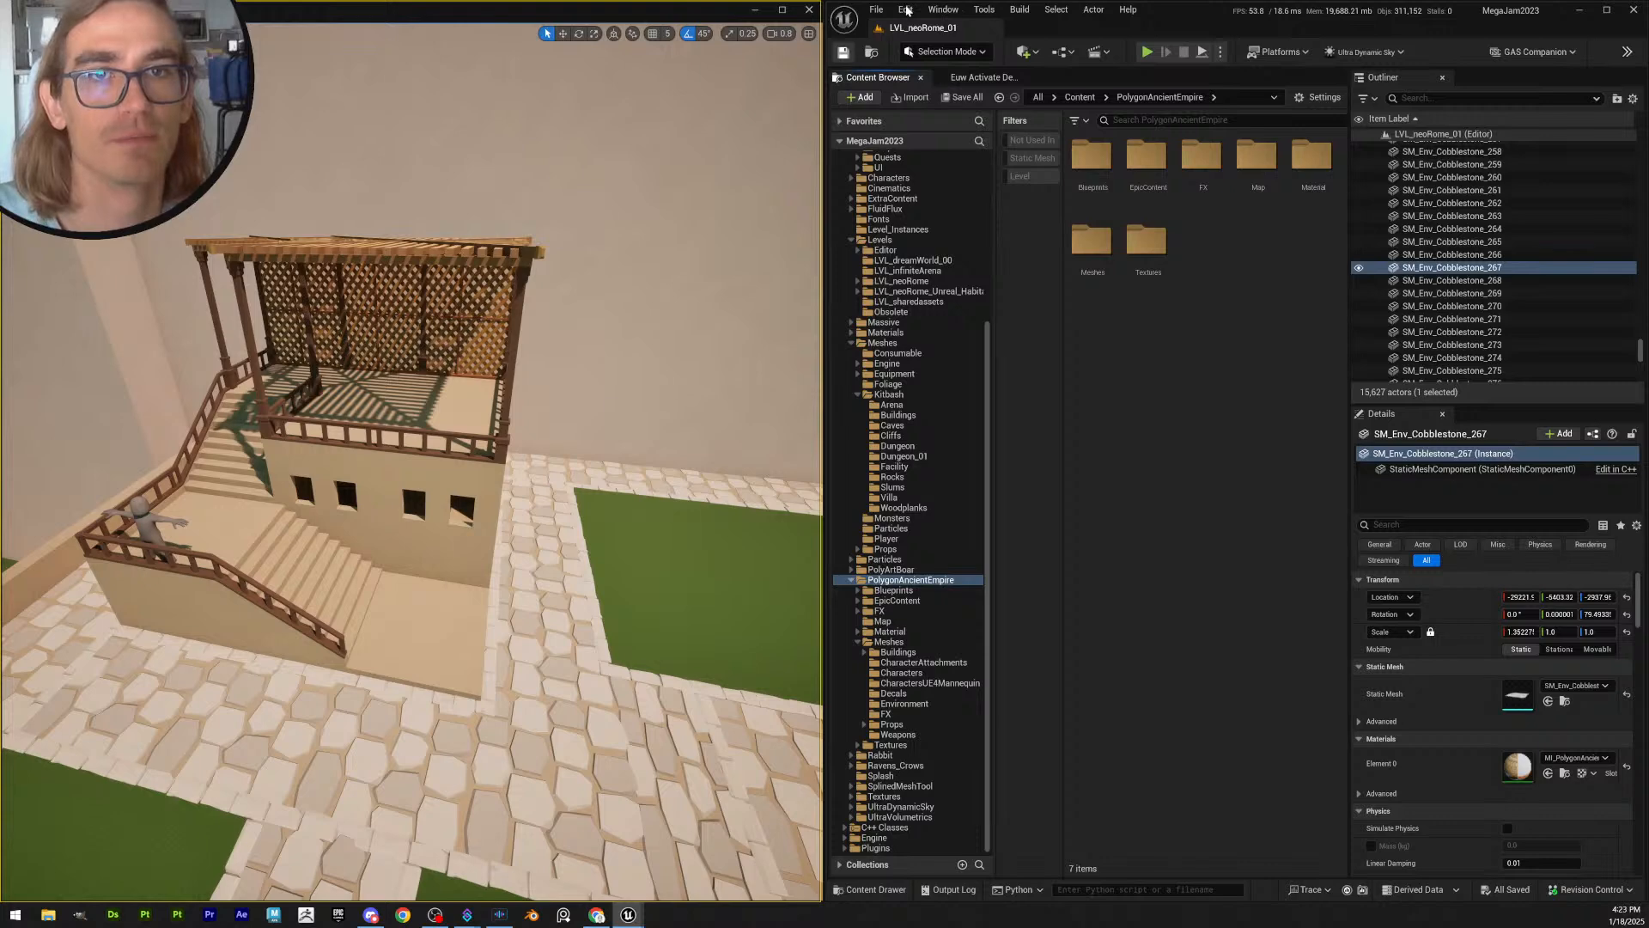
{"action": "left_click", "coordinate": [985, 9]}
{"action": "mouse_move", "coordinate": [1063, 341]}
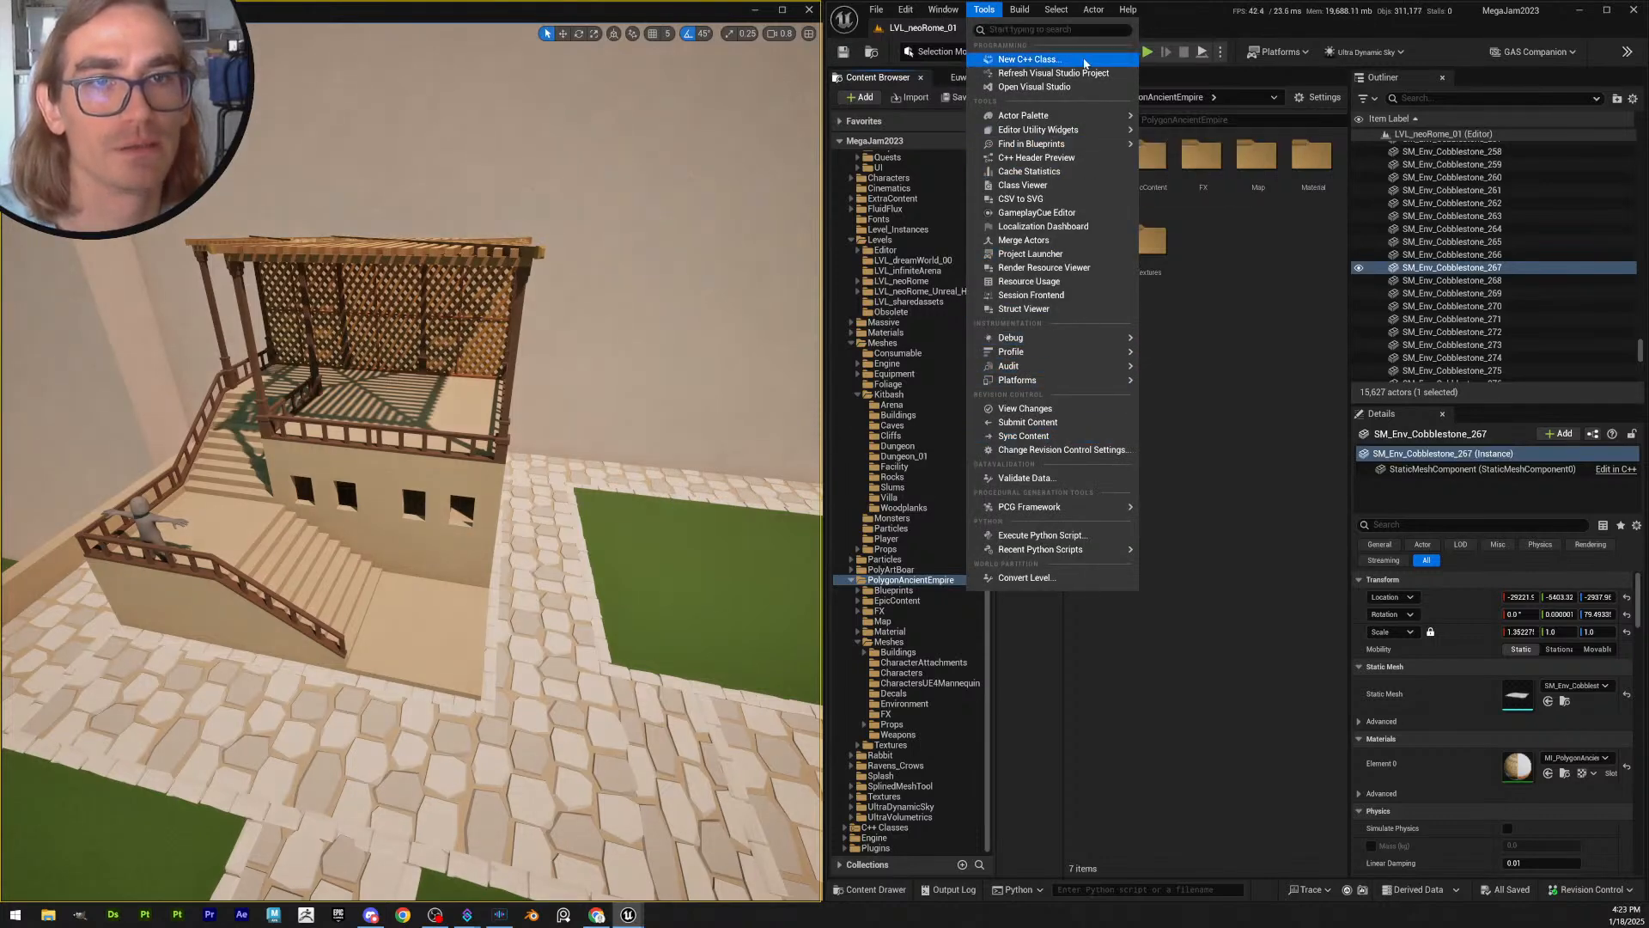
{"action": "mouse_move", "coordinate": [1089, 115]}
{"action": "left_click", "coordinate": [1203, 122]}
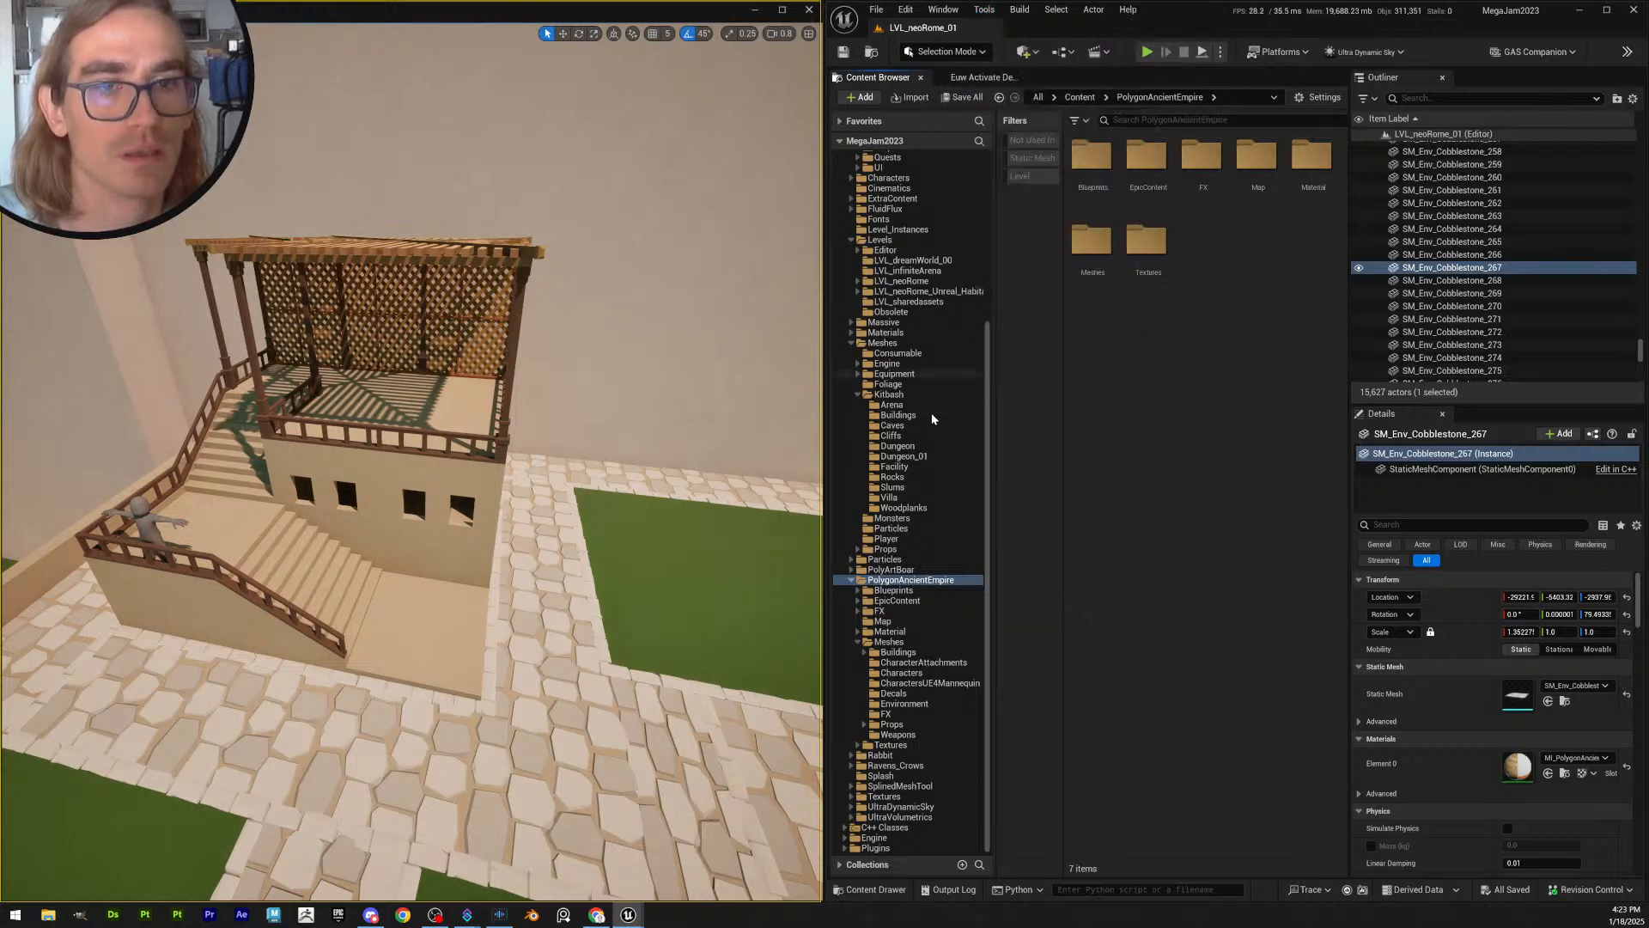
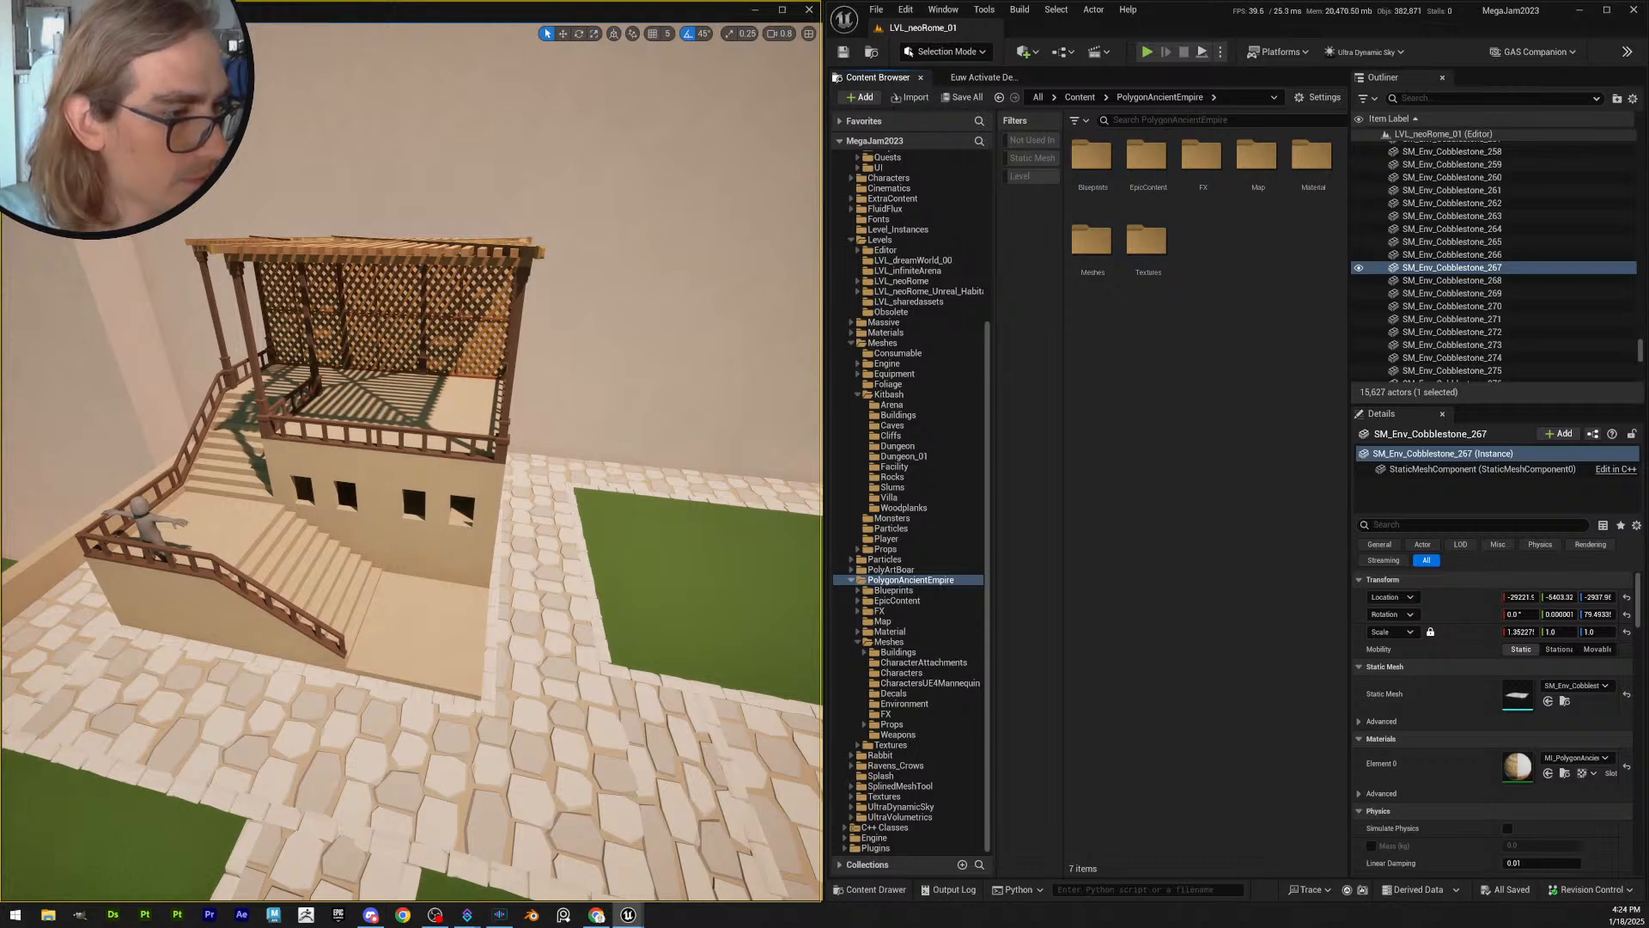
- Place an SM_Bld_Base_Floor_01 mesh on the landing at the foot of the balcony stairs and raise it above the surface
{"action": "left_click_drag", "start_coordinate": [1648, 691], "coordinate": [430, 634]}
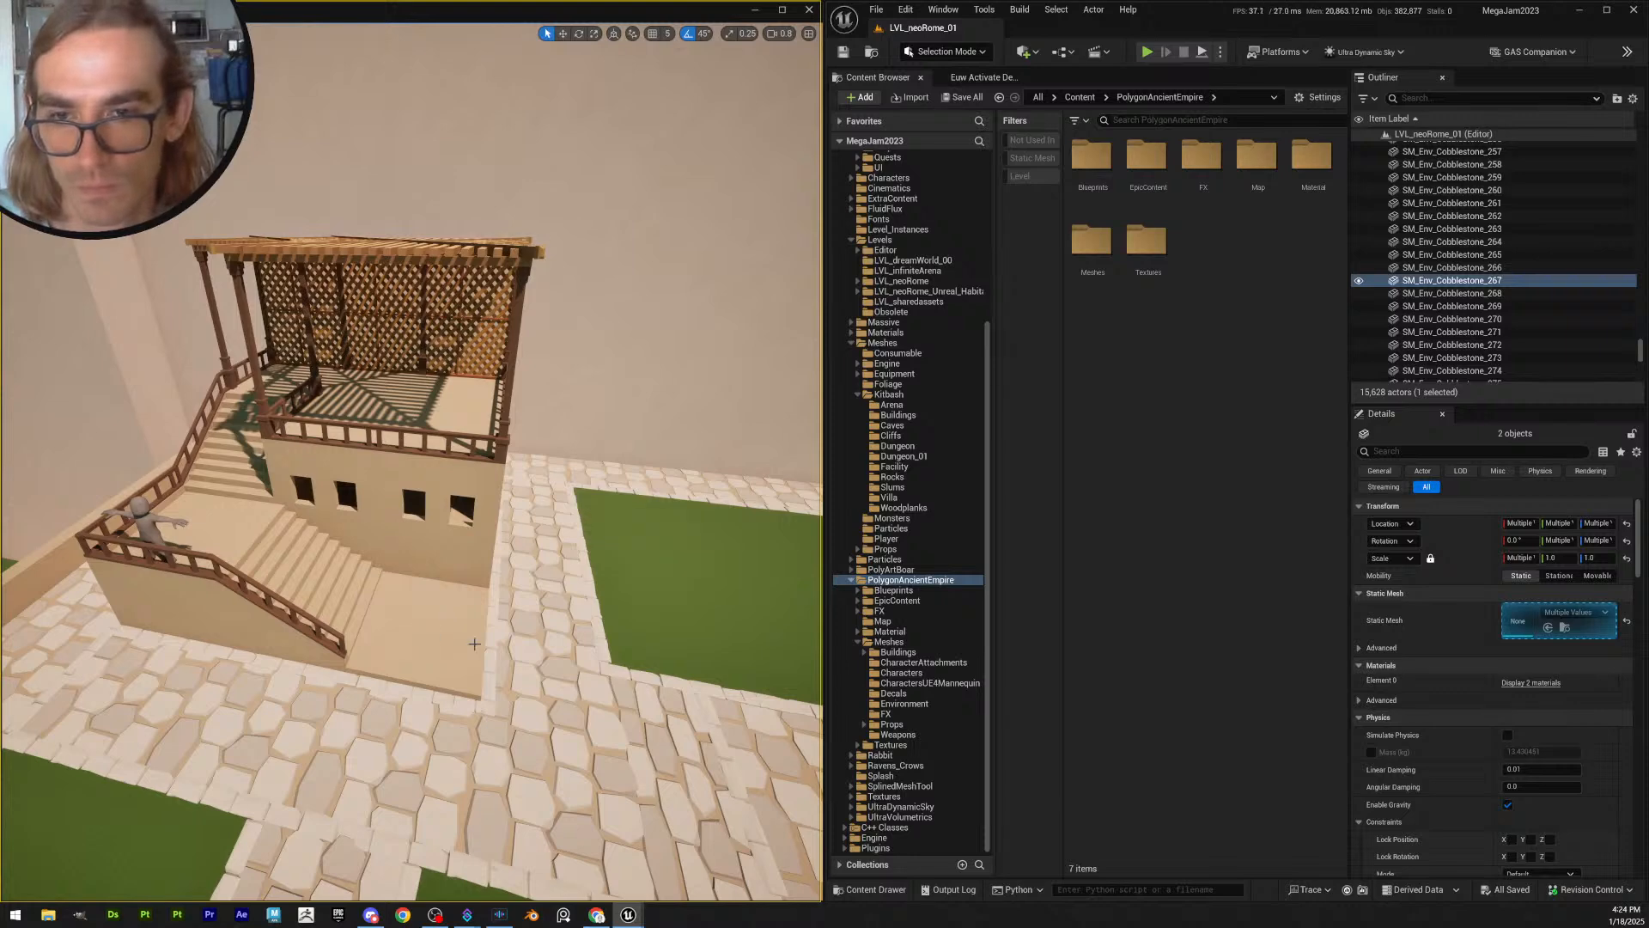
{"action": "left_click", "coordinate": [469, 640]}
{"action": "right_click_drag", "start_coordinate": [488, 619], "coordinate": [488, 550]}
{"action": "key", "text": "w"}
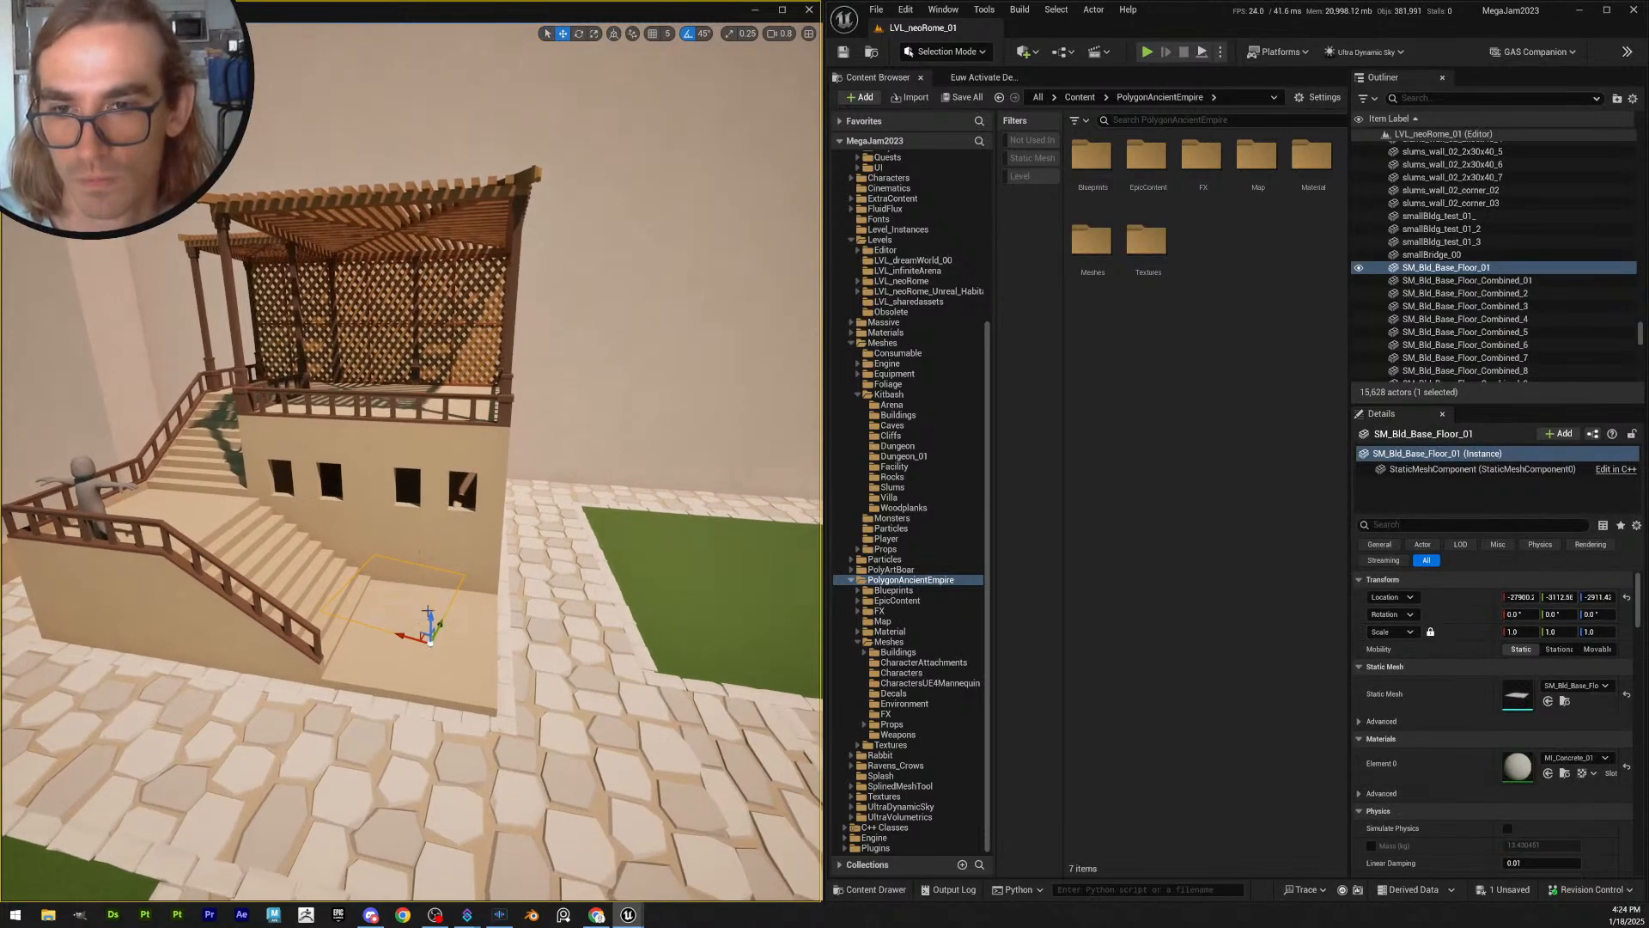
{"action": "left_click_drag", "start_coordinate": [433, 615], "coordinate": [399, 657]}
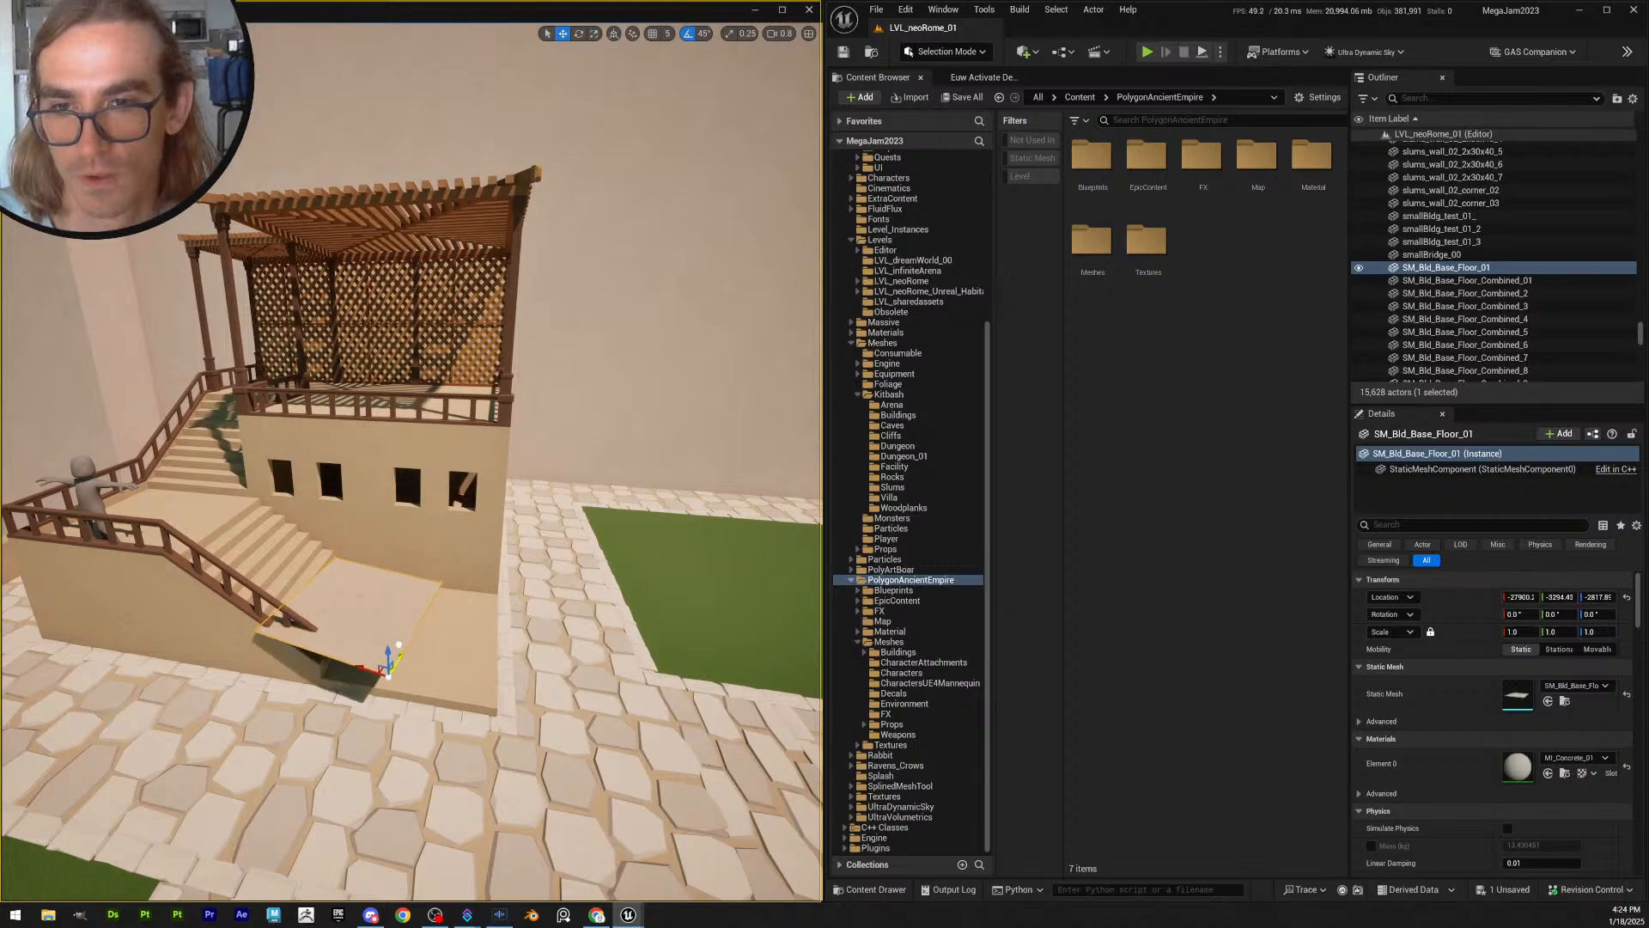
- Slide the raised floor piece along X, away from the stair railing and towards the landing's outer edge
{"action": "key", "text": "q"}
{"action": "scroll", "coordinate": [398, 652], "scroll_direction": "down", "scroll_amount": 2}
{"action": "right_click_drag", "start_coordinate": [399, 657], "coordinate": [370, 683]}
{"action": "key", "text": "e"}
{"action": "key", "text": "s"}
{"action": "key", "text": "d"}
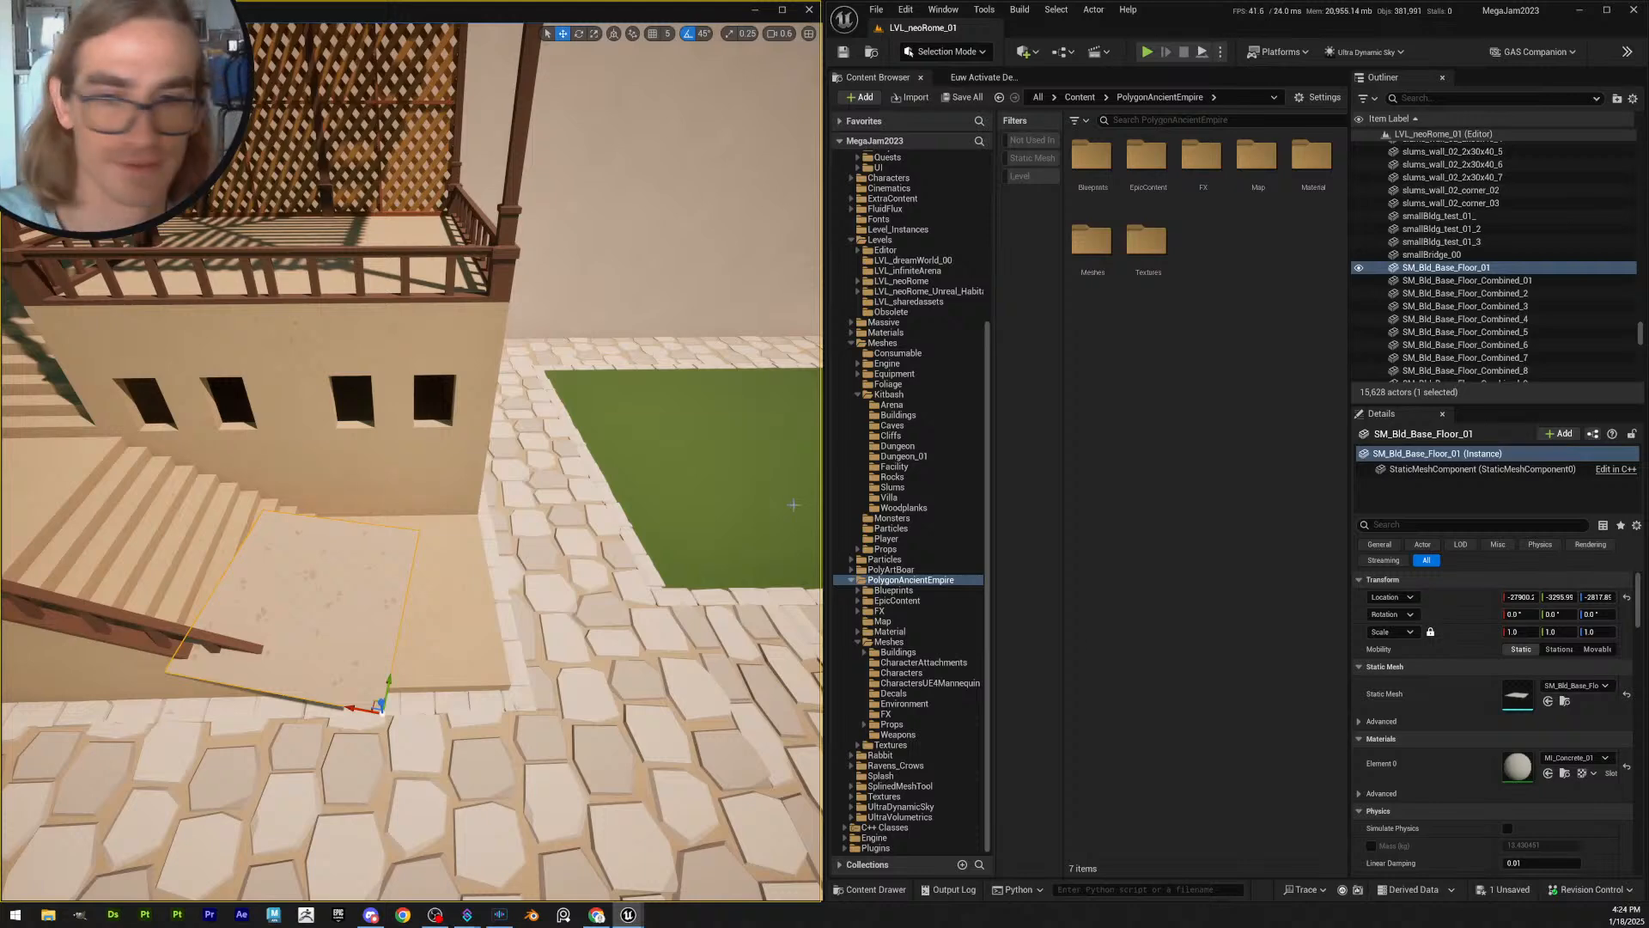
{"action": "left_click_drag", "start_coordinate": [359, 720], "coordinate": [434, 692]}
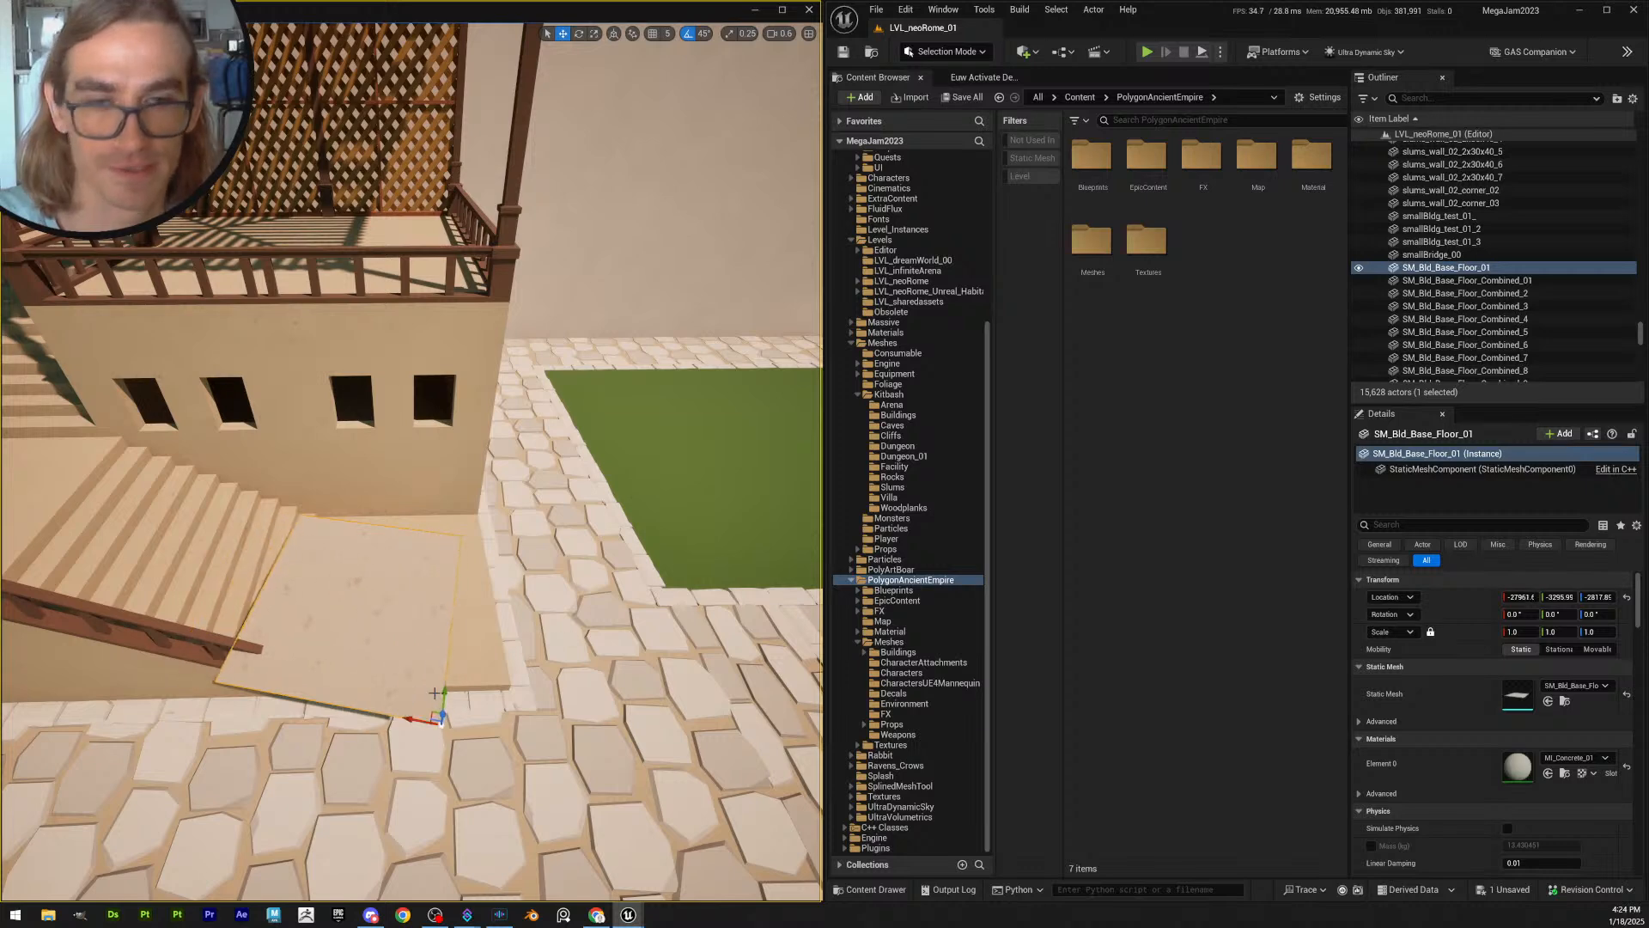
- Locate the floor piece's MI_Concrete_01 material in the project's content and look through the BuildingAlts materials around it
{"action": "left_click", "coordinate": [1566, 775]}
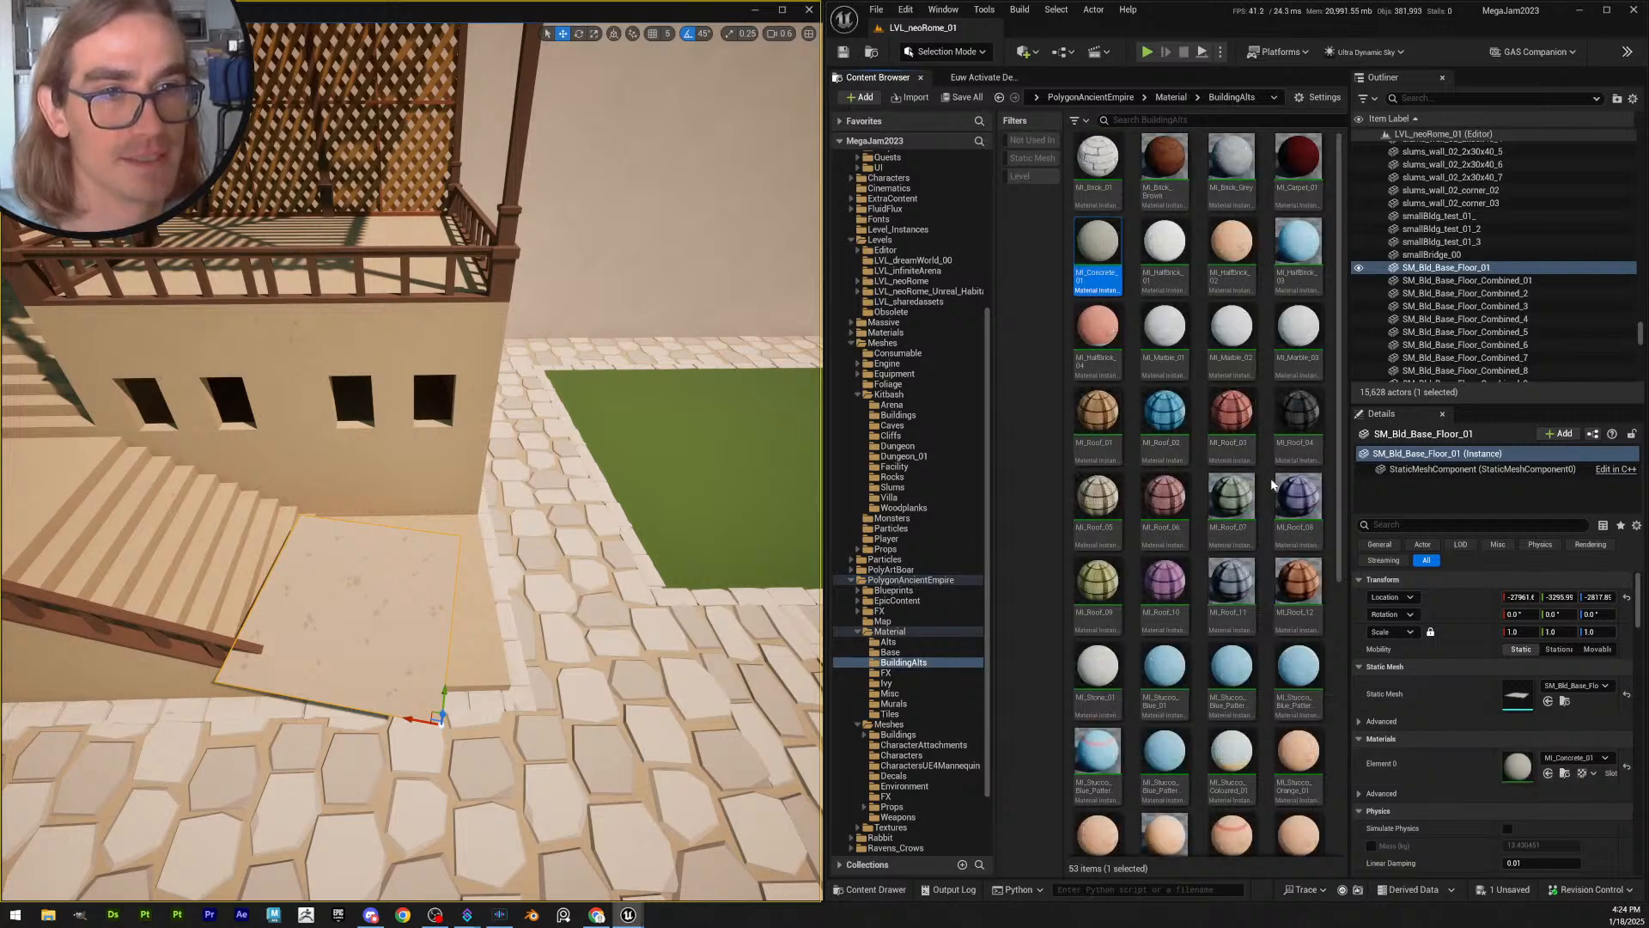
{"action": "scroll", "coordinate": [1289, 535], "scroll_direction": "down", "scroll_amount": 3}
{"action": "scroll", "coordinate": [1289, 534], "scroll_direction": "down", "scroll_amount": 3}
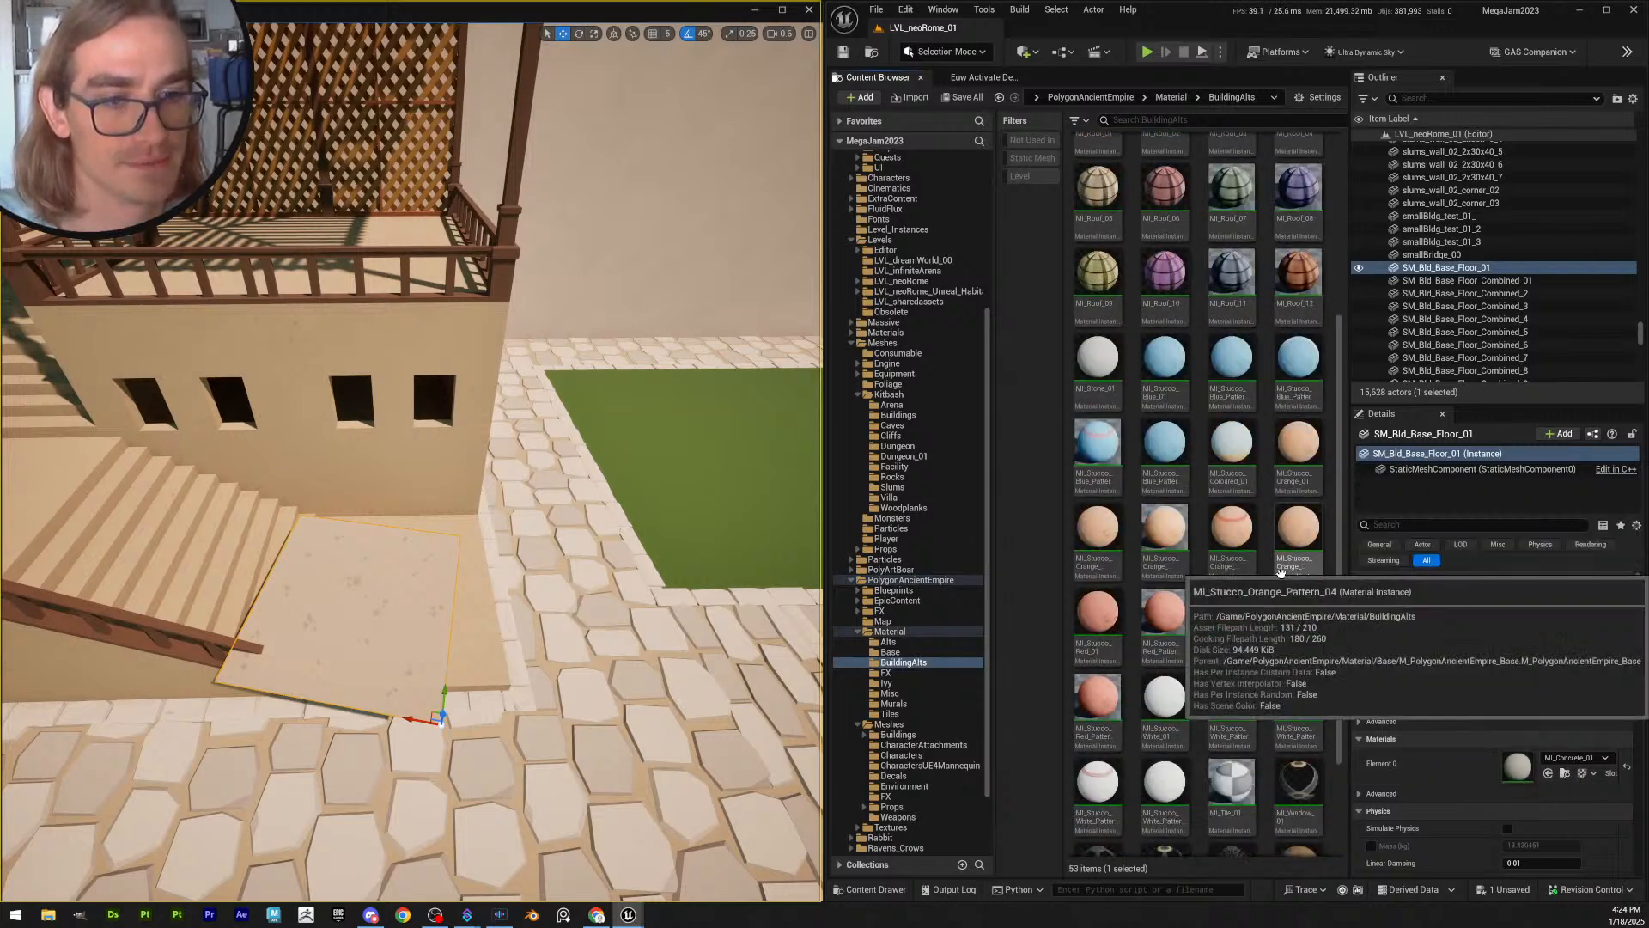
{"action": "scroll", "coordinate": [1255, 537], "scroll_direction": "up", "scroll_amount": 6}
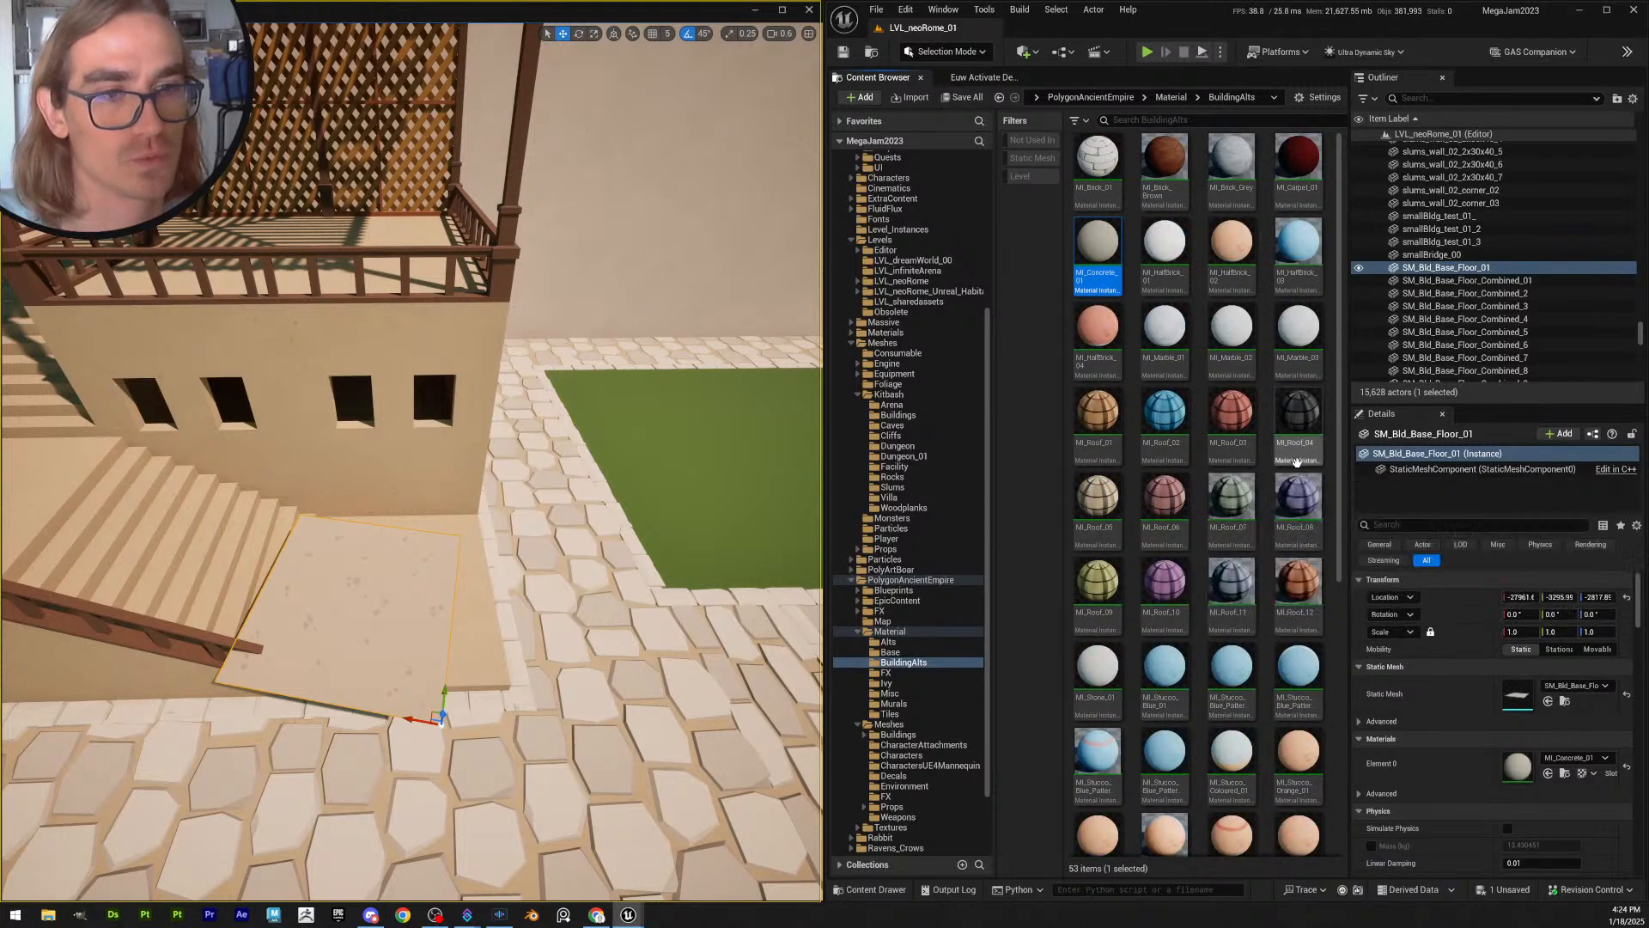
- Examine the balcony's pergola and the surrounding gardens and buildings, and return to the floor piece on the stair landing
{"action": "right_click_drag", "start_coordinate": [527, 552], "coordinate": [502, 395]}
{"action": "key", "text": "w"}
{"action": "scroll", "coordinate": [527, 551], "scroll_direction": "down", "scroll_amount": 2}
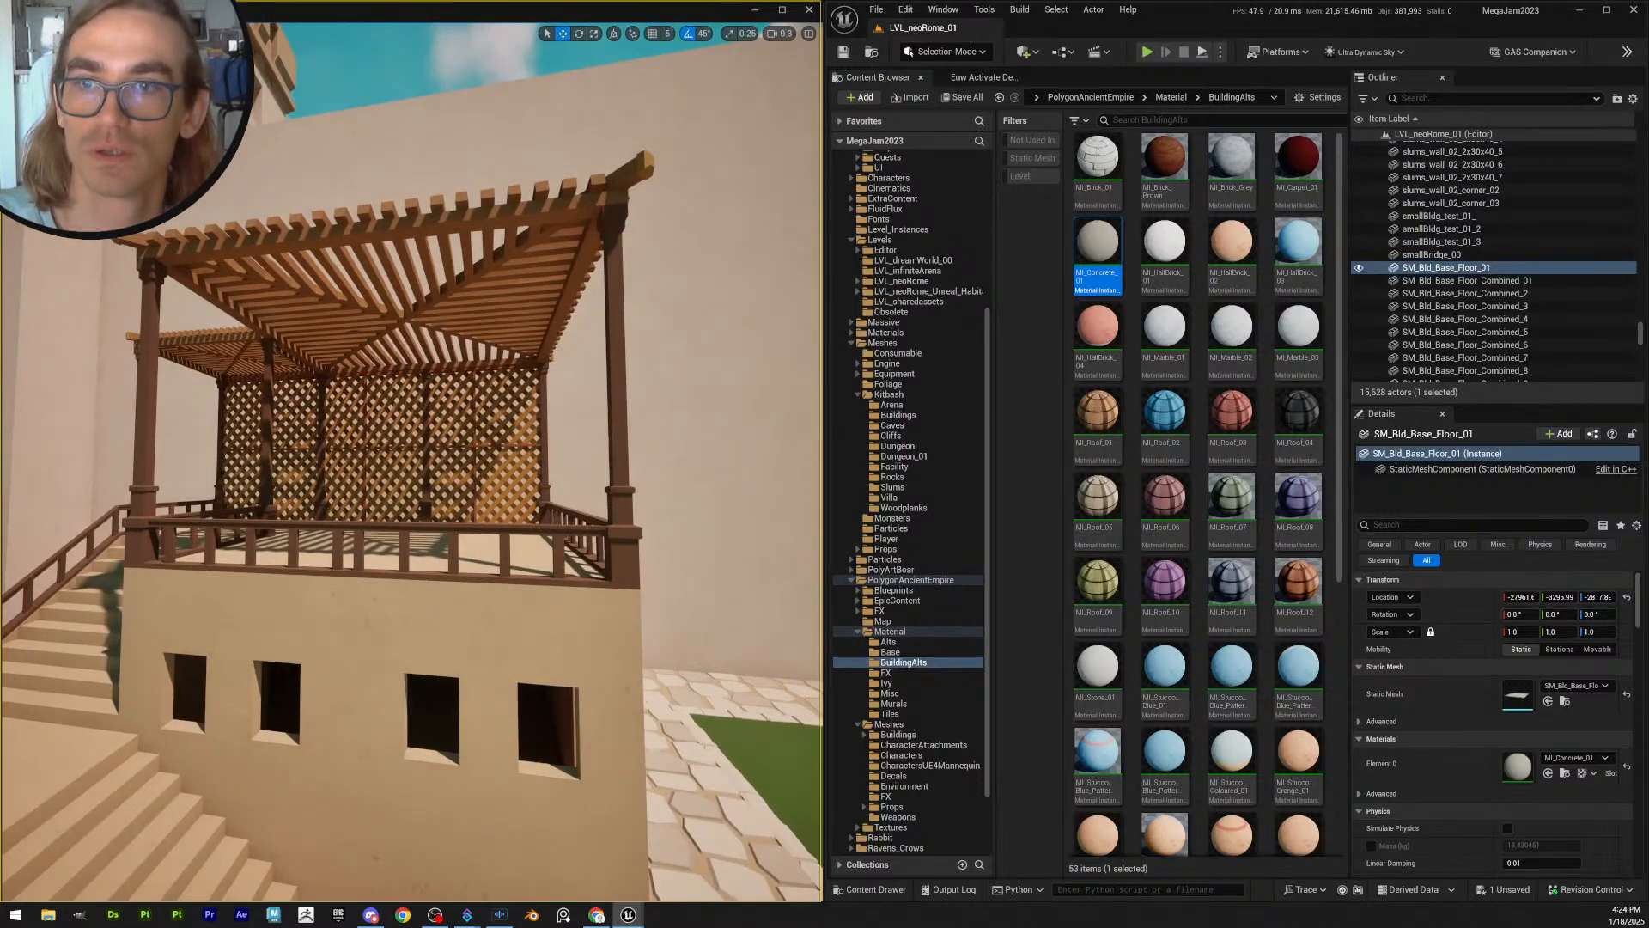
{"action": "right_click_drag", "start_coordinate": [430, 516], "coordinate": [630, 275]}
{"action": "scroll", "coordinate": [383, 506], "scroll_direction": "up", "scroll_amount": 3}
{"action": "scroll", "coordinate": [451, 514], "scroll_direction": "down", "scroll_amount": 2}
{"action": "scroll", "coordinate": [471, 488], "scroll_direction": "up", "scroll_amount": 4}
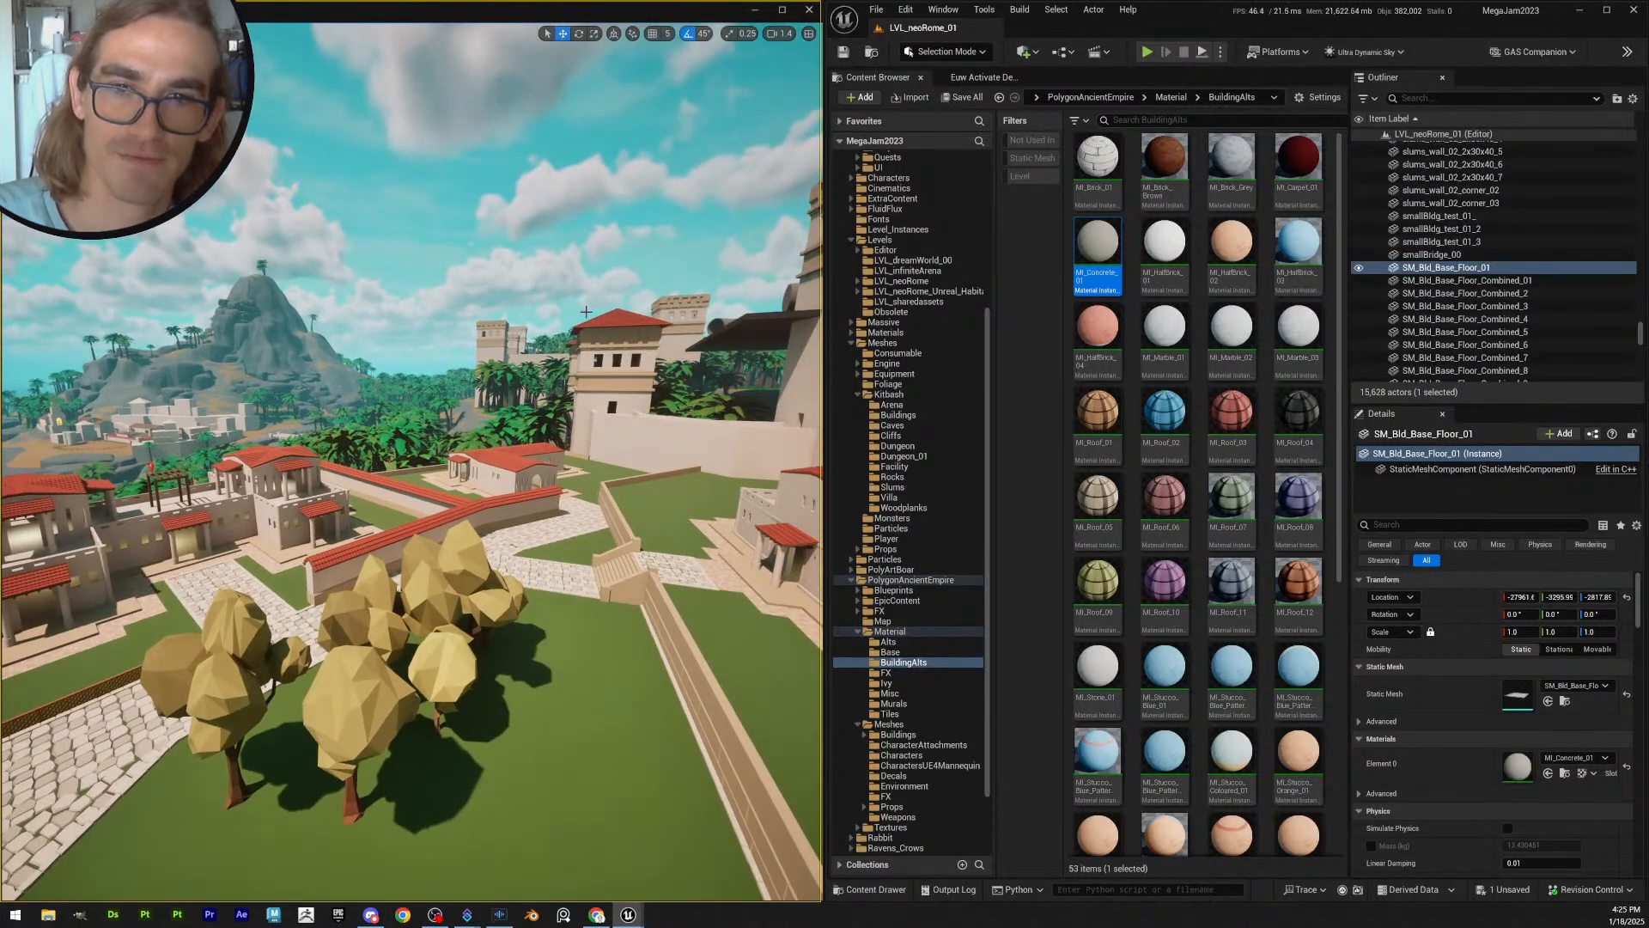
{"action": "right_click_drag", "start_coordinate": [558, 331], "coordinate": [729, 451]}
{"action": "scroll", "coordinate": [732, 417], "scroll_direction": "down", "scroll_amount": 3}
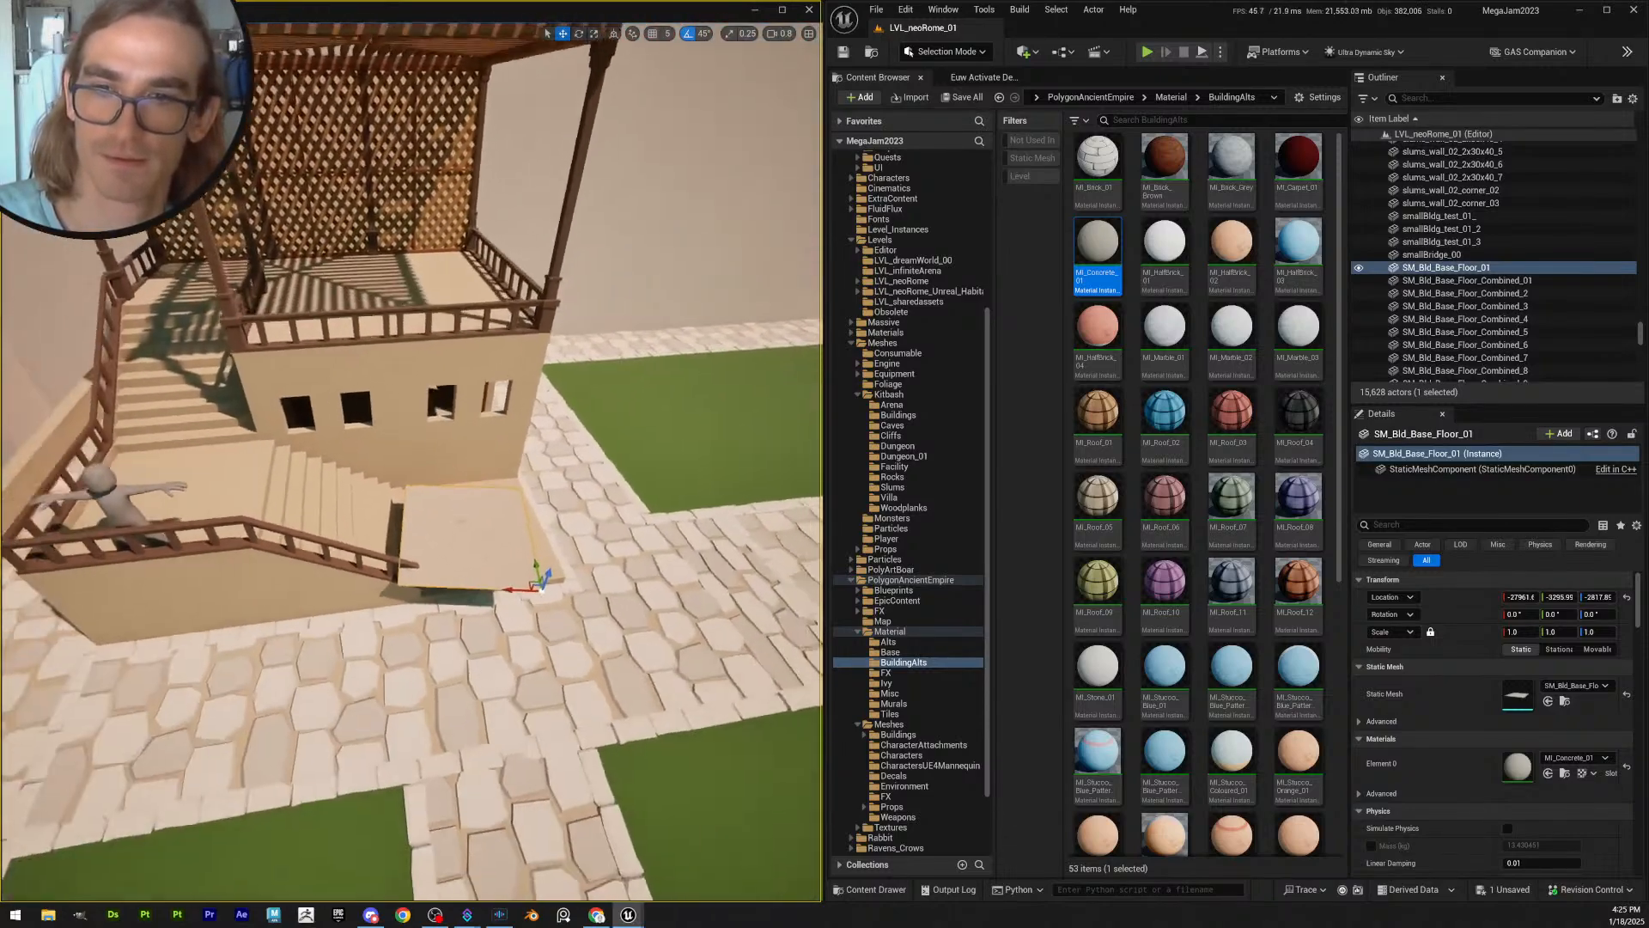
{"action": "right_click_drag", "start_coordinate": [700, 386], "coordinate": [553, 402]}
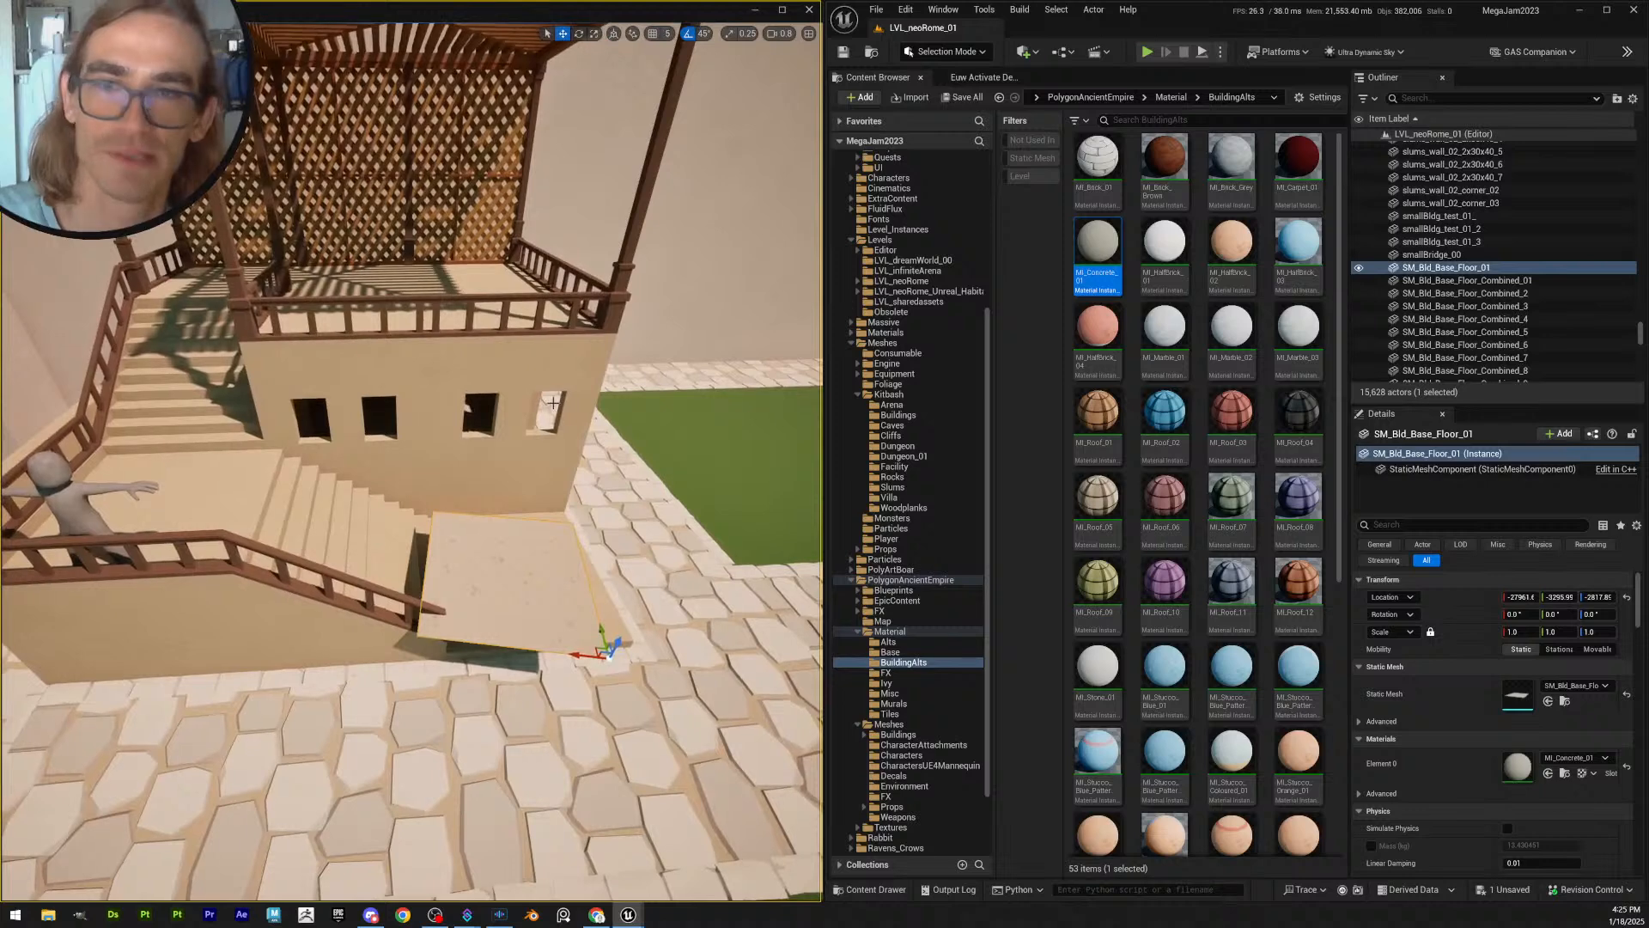
- Compare the roof, stone and stucco materials in BuildingAlts as options for the landing's floor piece
{"action": "scroll", "coordinate": [1234, 645], "scroll_direction": "down", "scroll_amount": 4}
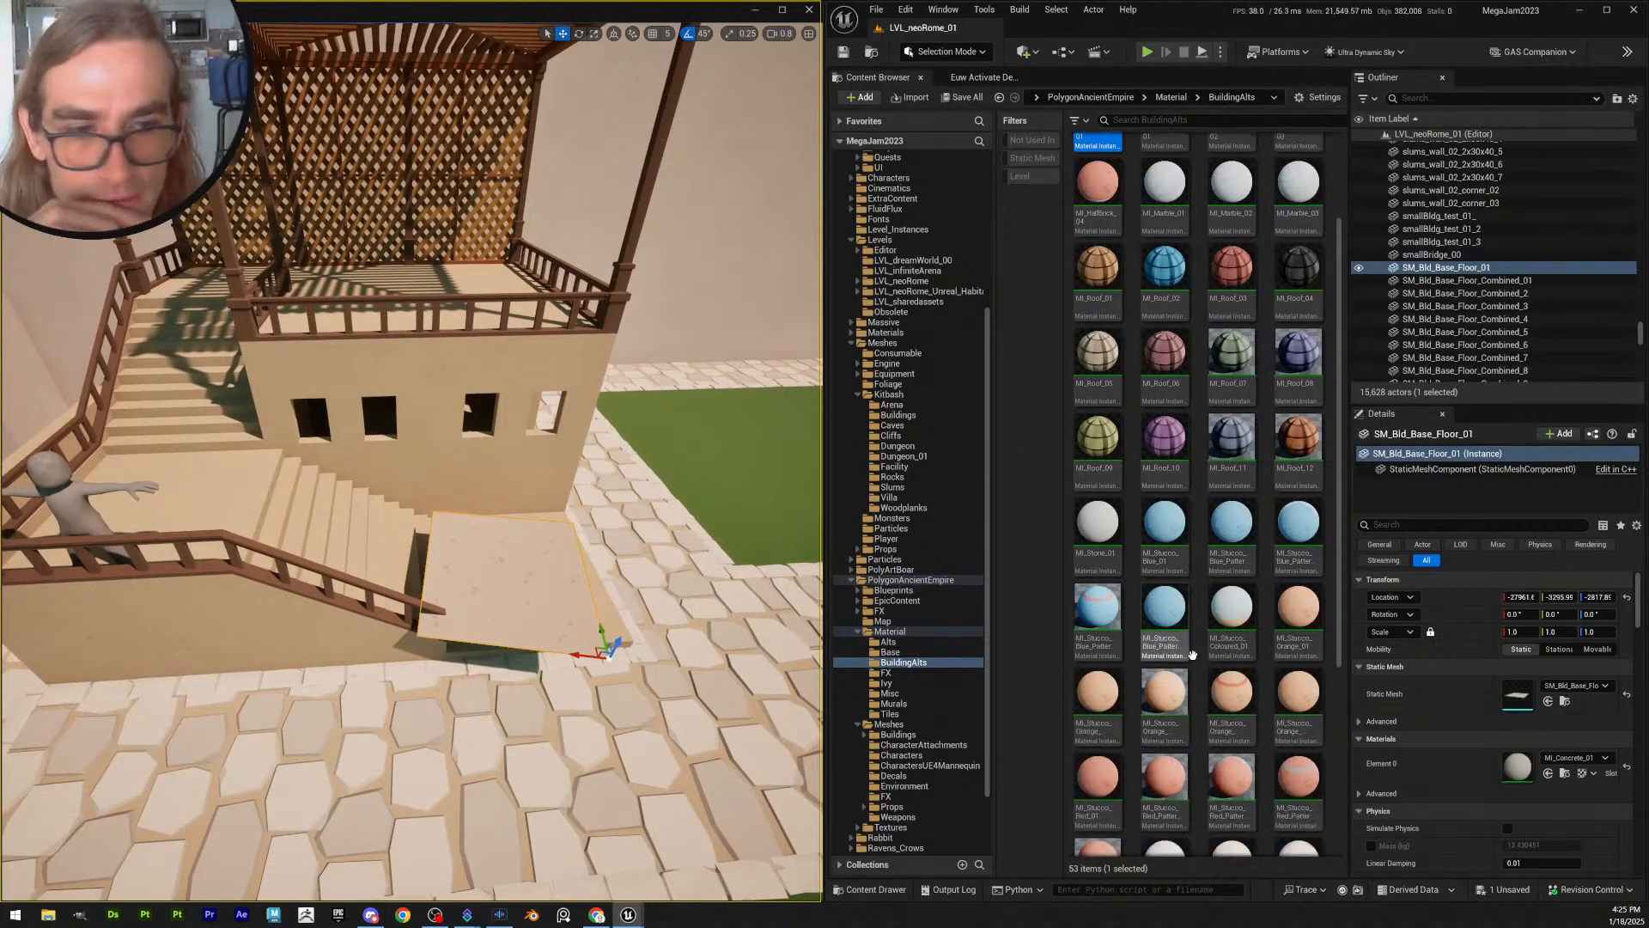
{"action": "scroll", "coordinate": [1234, 644], "scroll_direction": "down", "scroll_amount": 2}
{"action": "scroll", "coordinate": [1212, 593], "scroll_direction": "up", "scroll_amount": 5}
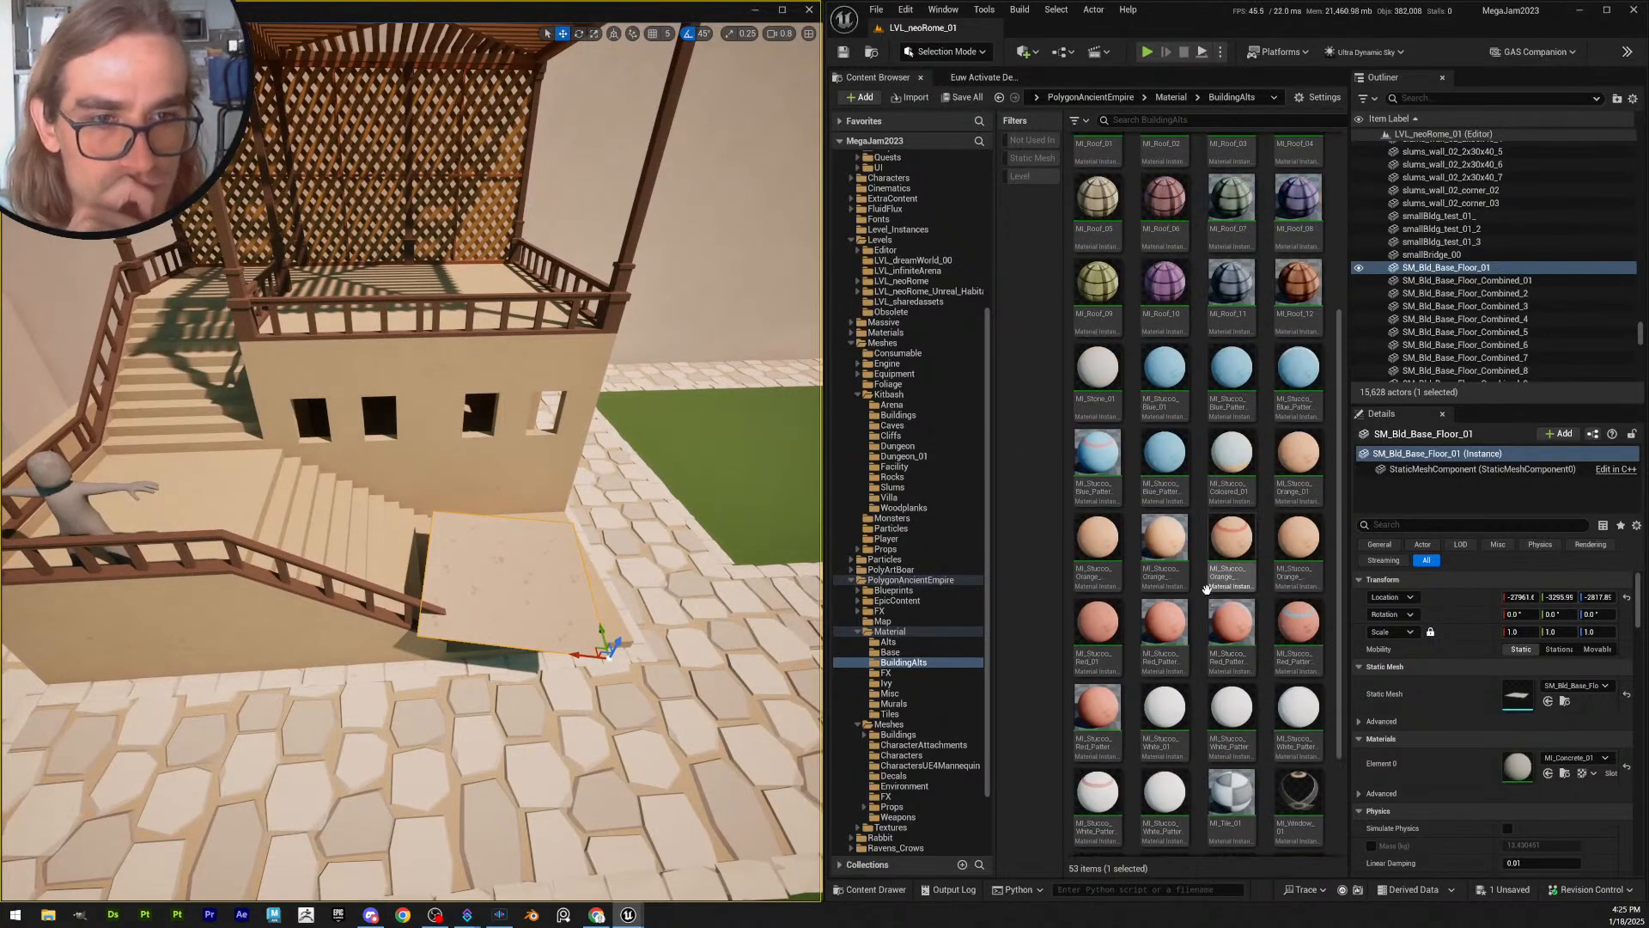
{"action": "scroll", "coordinate": [1209, 585], "scroll_direction": "up", "scroll_amount": 1}
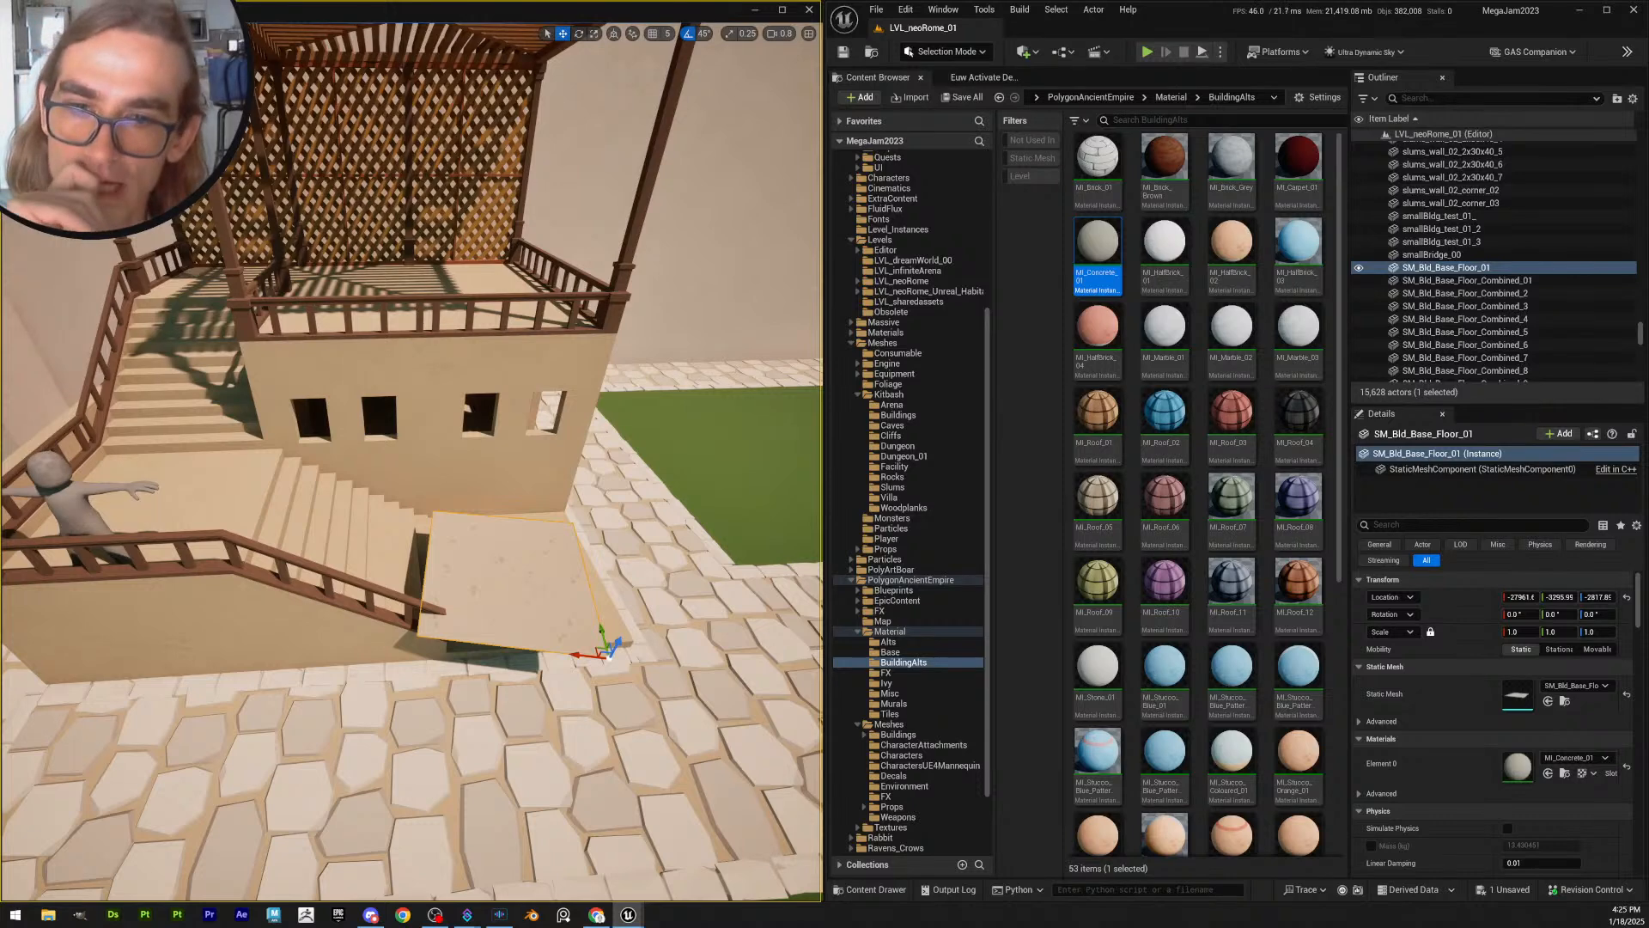
- Delete the floor piece from the stair landing and save the level
{"action": "left_click_drag", "start_coordinate": [571, 664], "coordinate": [599, 655]}
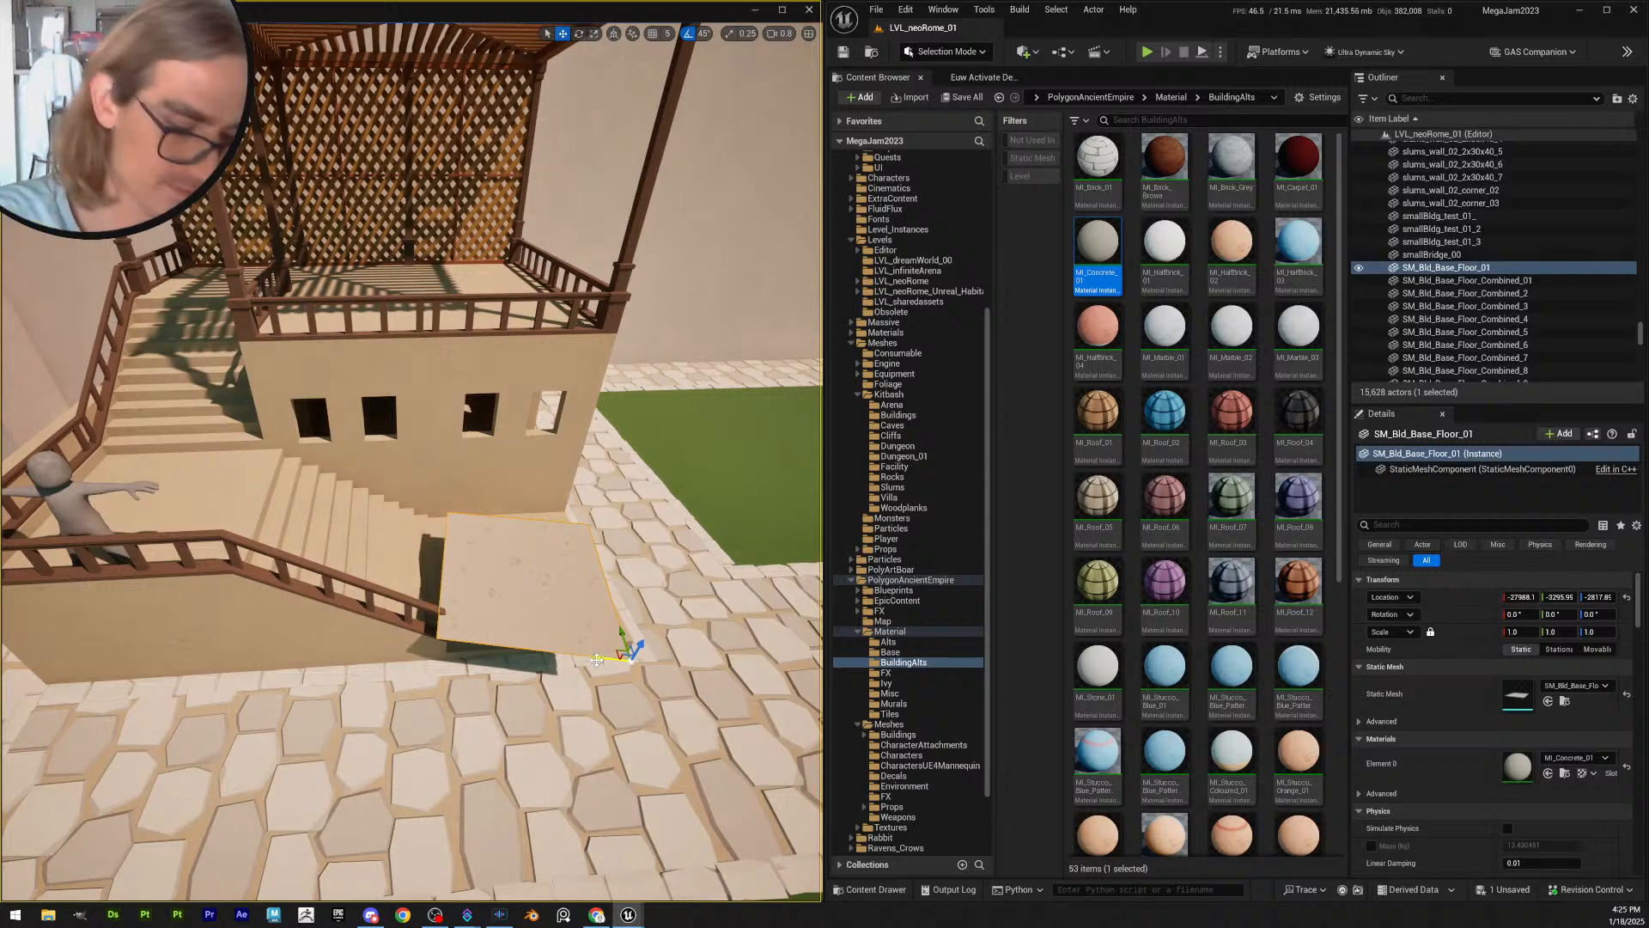
{"action": "key", "text": "Delete"}
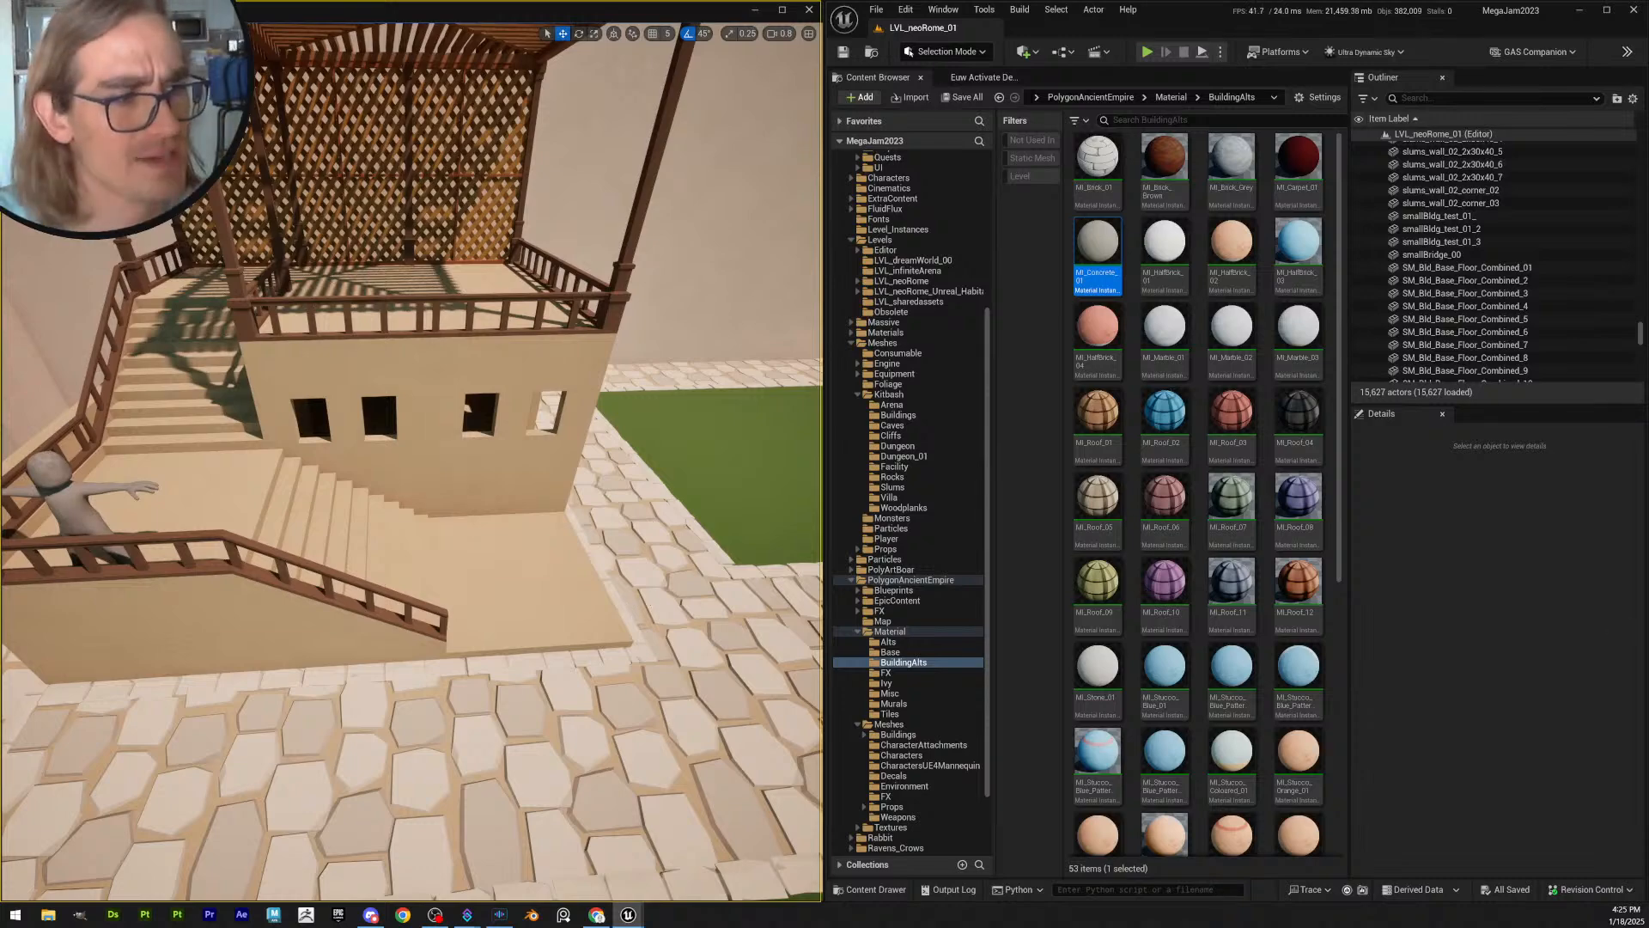
{"action": "key", "text": "s"}
{"action": "right_click_drag", "start_coordinate": [521, 565], "coordinate": [610, 575]}
{"action": "key", "text": "e"}
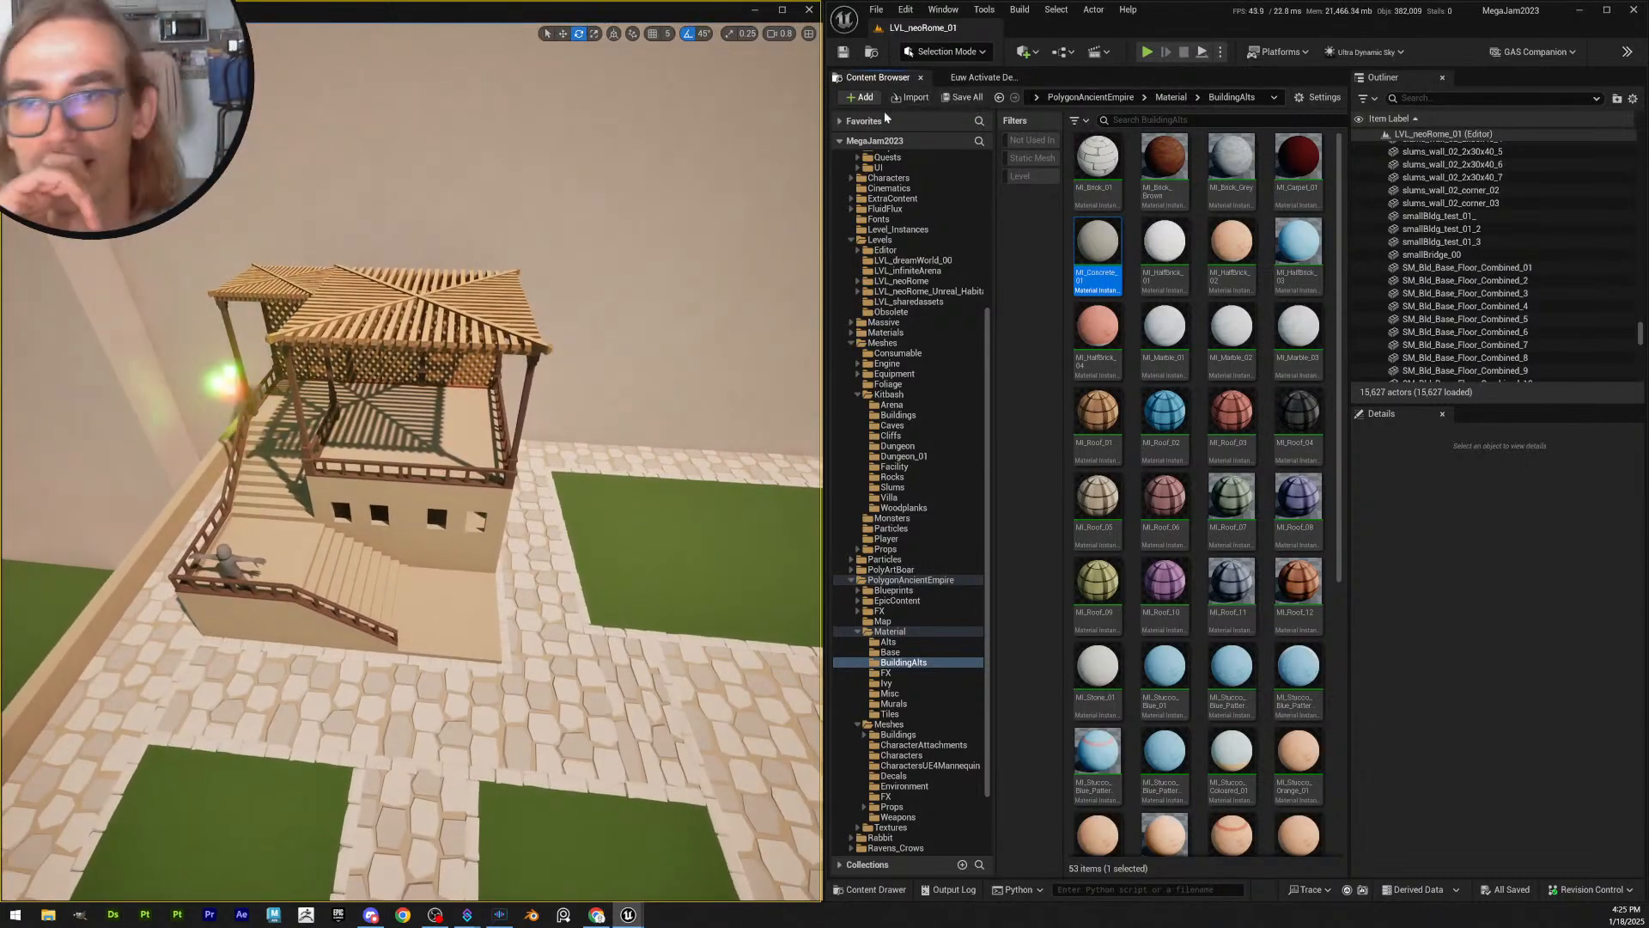
{"action": "left_click", "coordinate": [843, 52]}
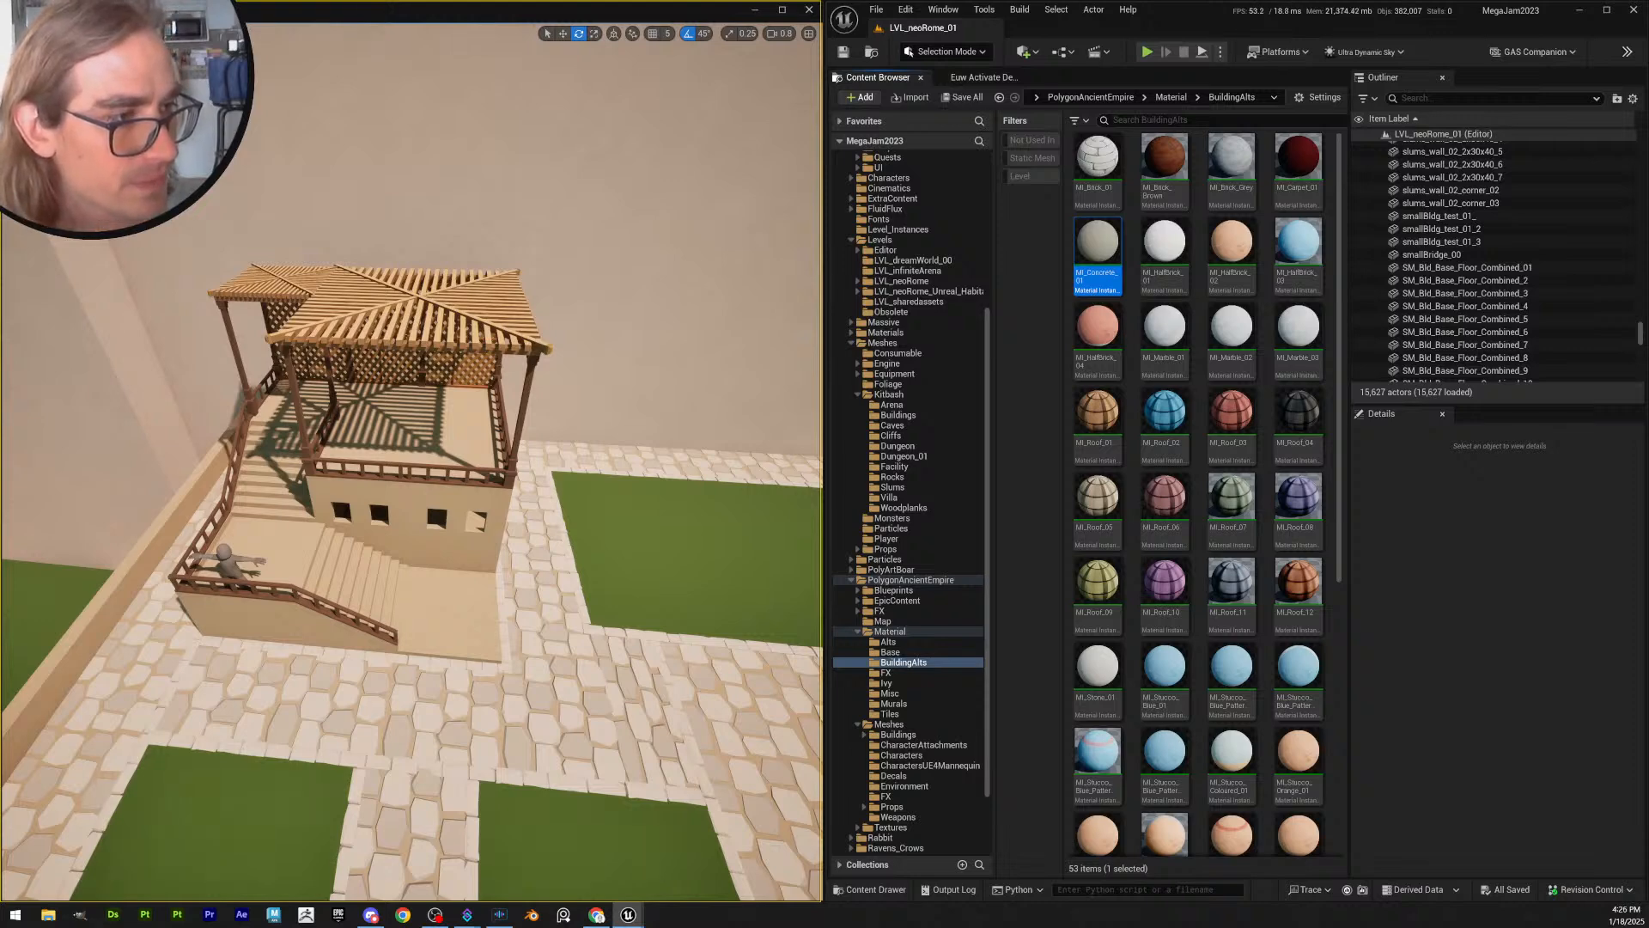
- Place a new SM_Bld_Base_Floor_01 mesh at the outer corner of the stair landing and raise it above the surface
{"action": "left_click_drag", "start_coordinate": [1525, 612], "coordinate": [520, 660]}
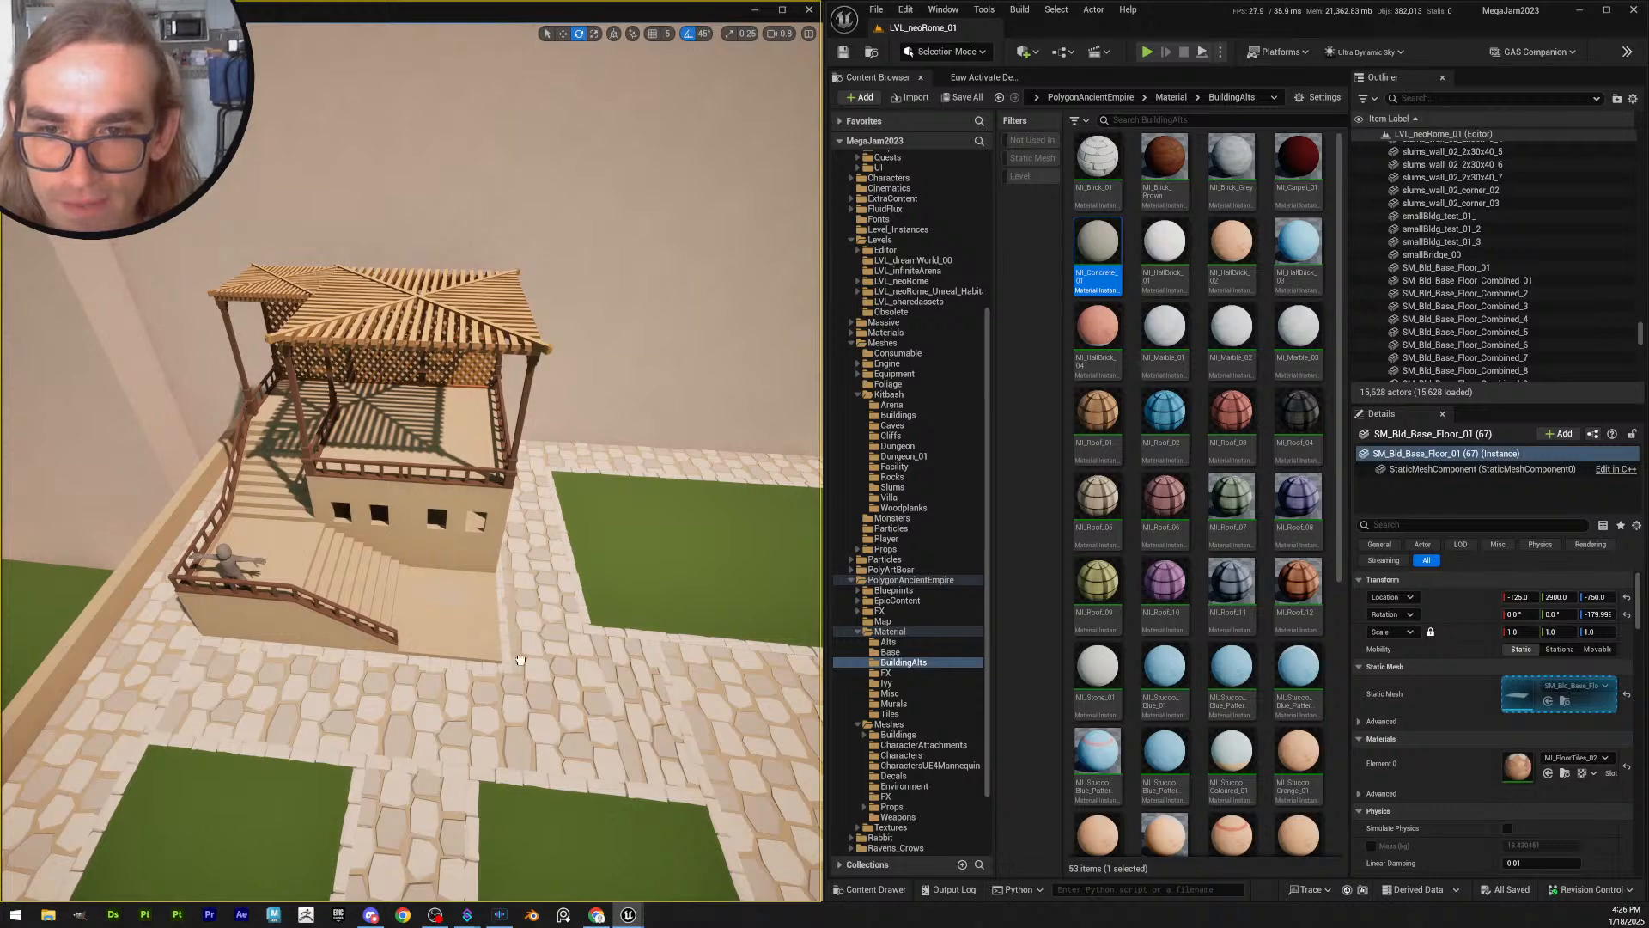
{"action": "left_click", "coordinate": [483, 683]}
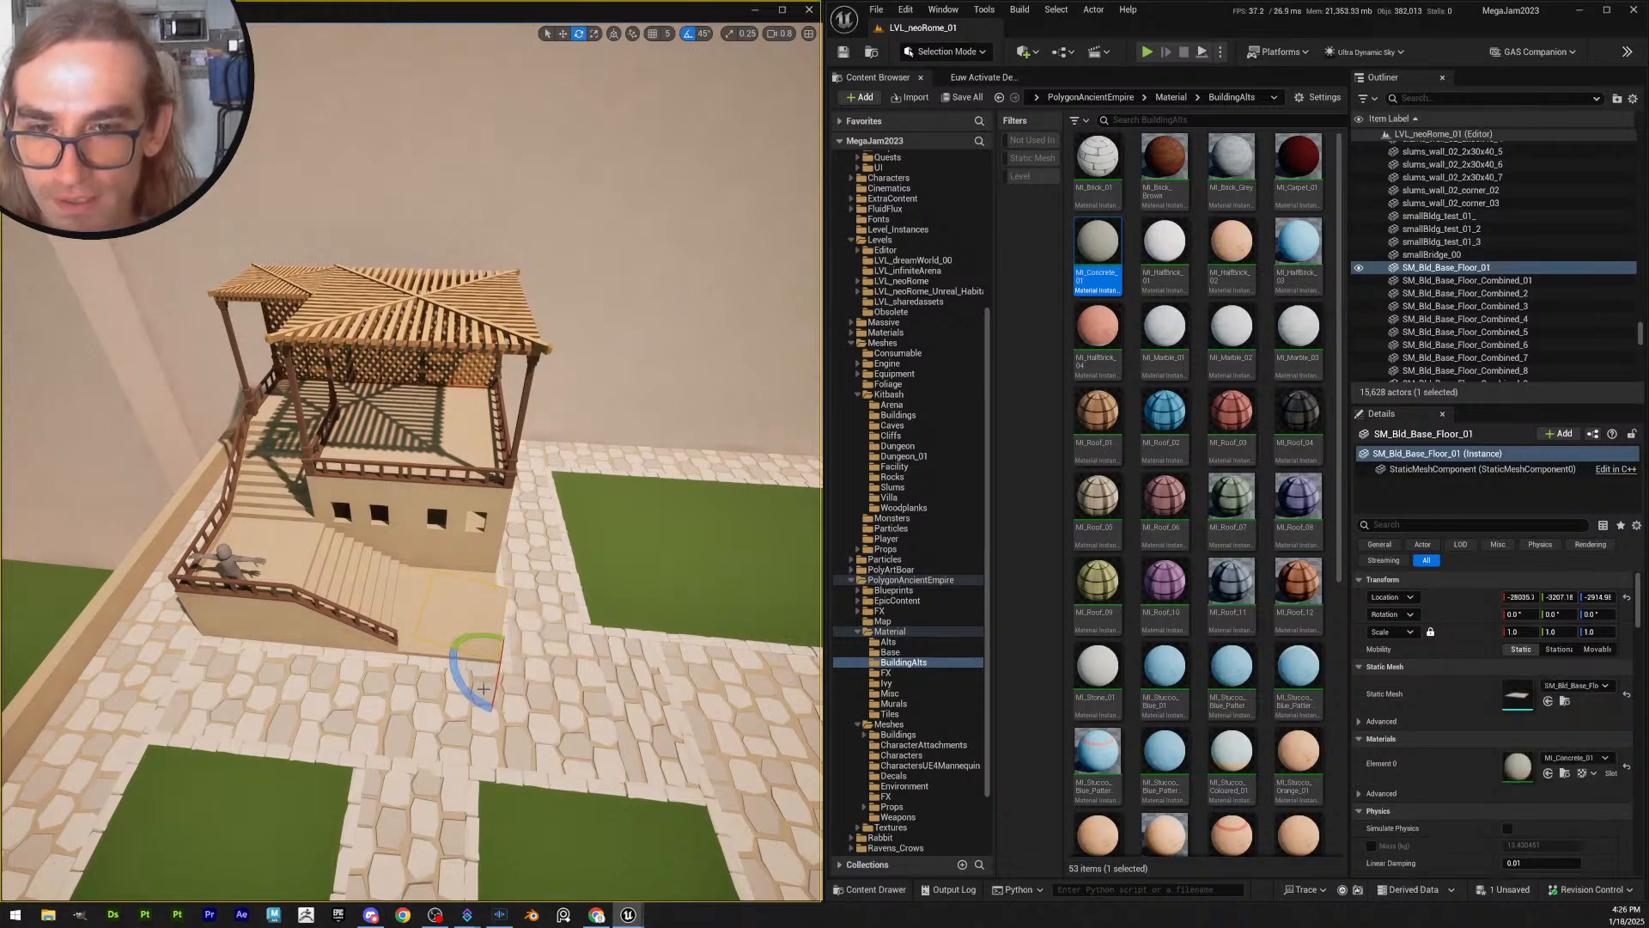
{"action": "mouse_move", "coordinate": [577, 637]}
{"action": "right_mouse_down"}
{"action": "mouse_move", "coordinate": [601, 612]}
{"action": "mouse_move", "coordinate": [576, 638]}
{"action": "right_mouse_up"}
{"action": "key", "text": "w"}
{"action": "left_click_drag", "start_coordinate": [579, 804], "coordinate": [589, 736]}
{"action": "mouse_move", "coordinate": [467, 645]}
{"action": "right_mouse_down"}
{"action": "mouse_move", "coordinate": [468, 687]}
{"action": "mouse_move", "coordinate": [467, 645]}
{"action": "right_mouse_up"}
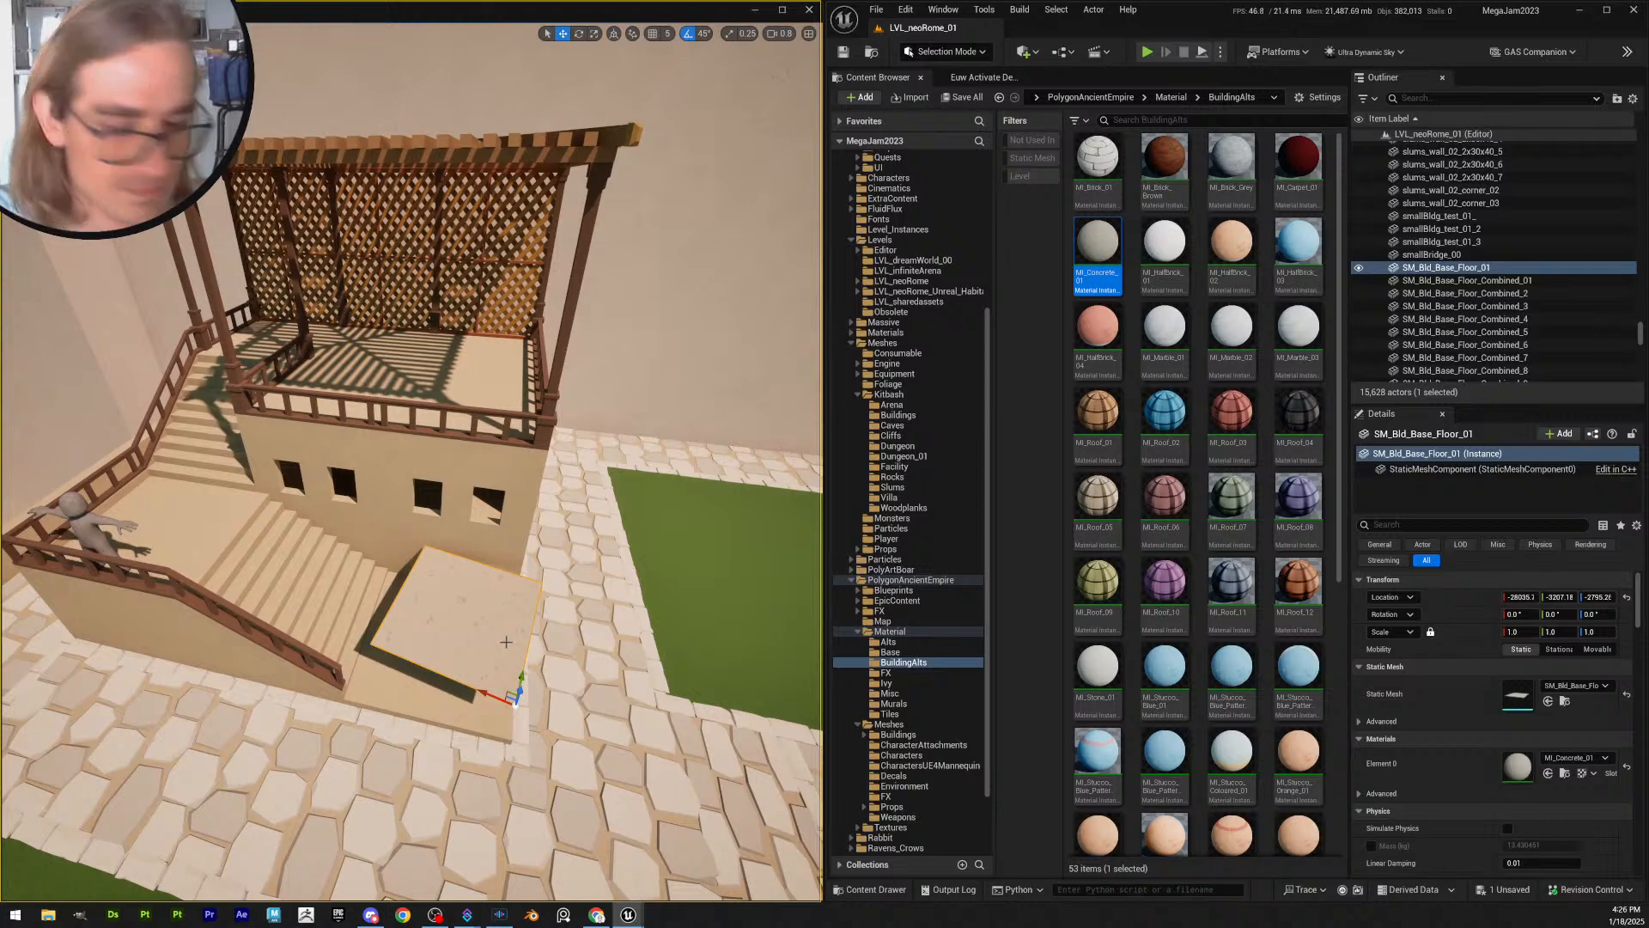
- Delete the SM_Bld_Base_Floor_01 piece from the stair landing
{"action": "key", "text": "Delete"}
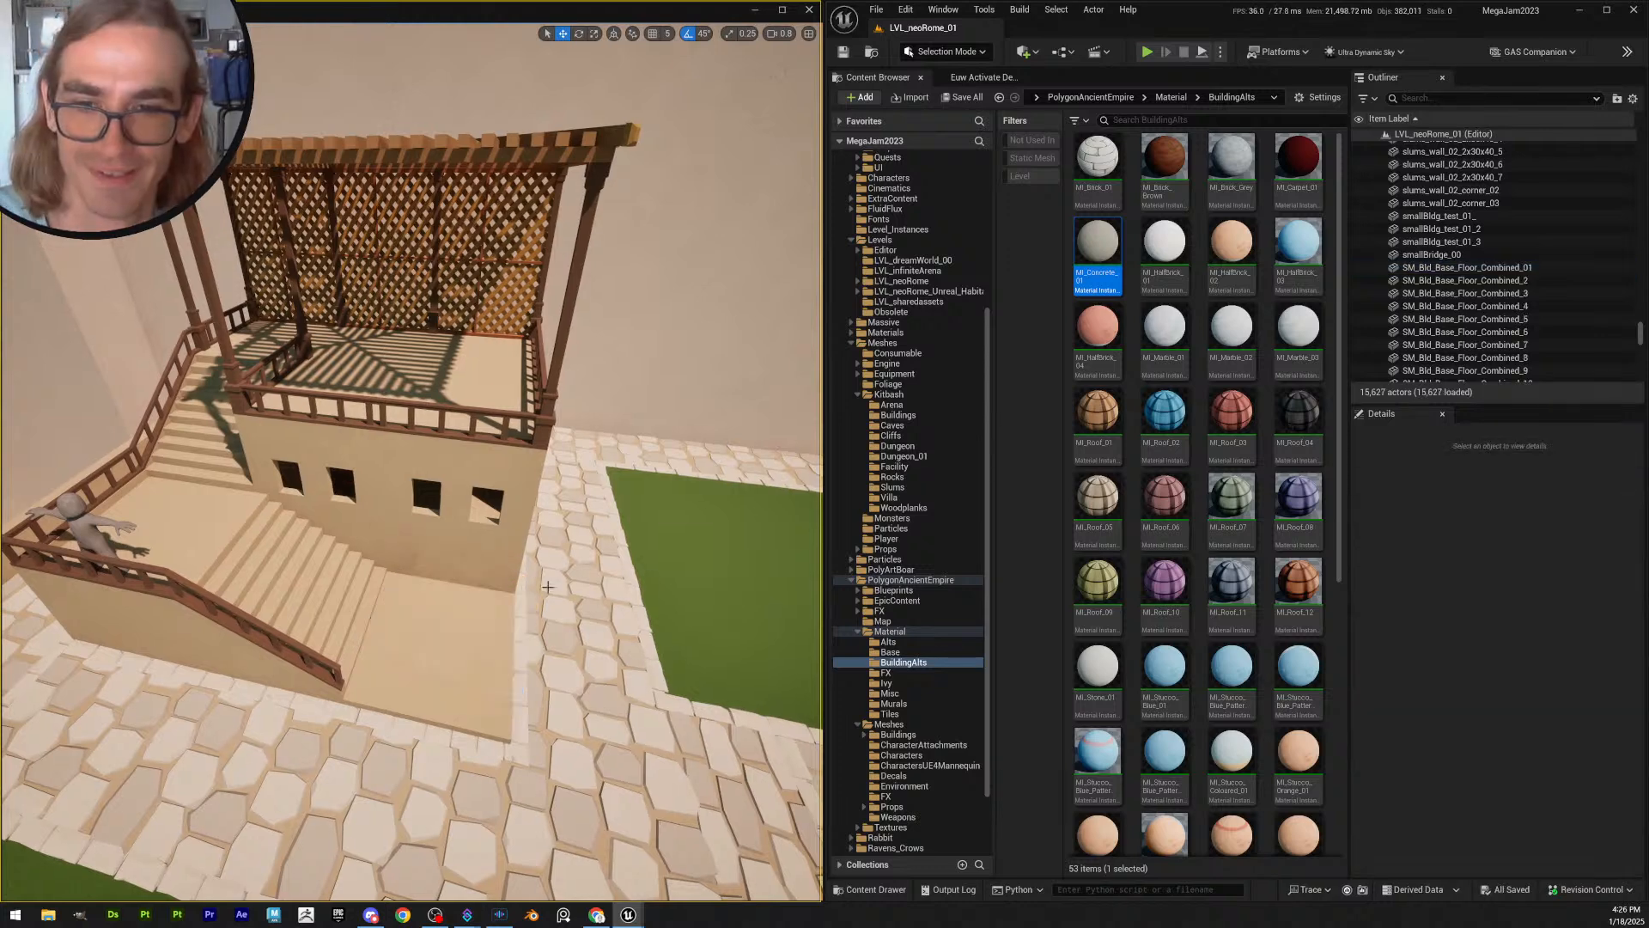
{"action": "left_click_drag", "start_coordinate": [529, 634], "coordinate": [451, 626], "text": "alt"}
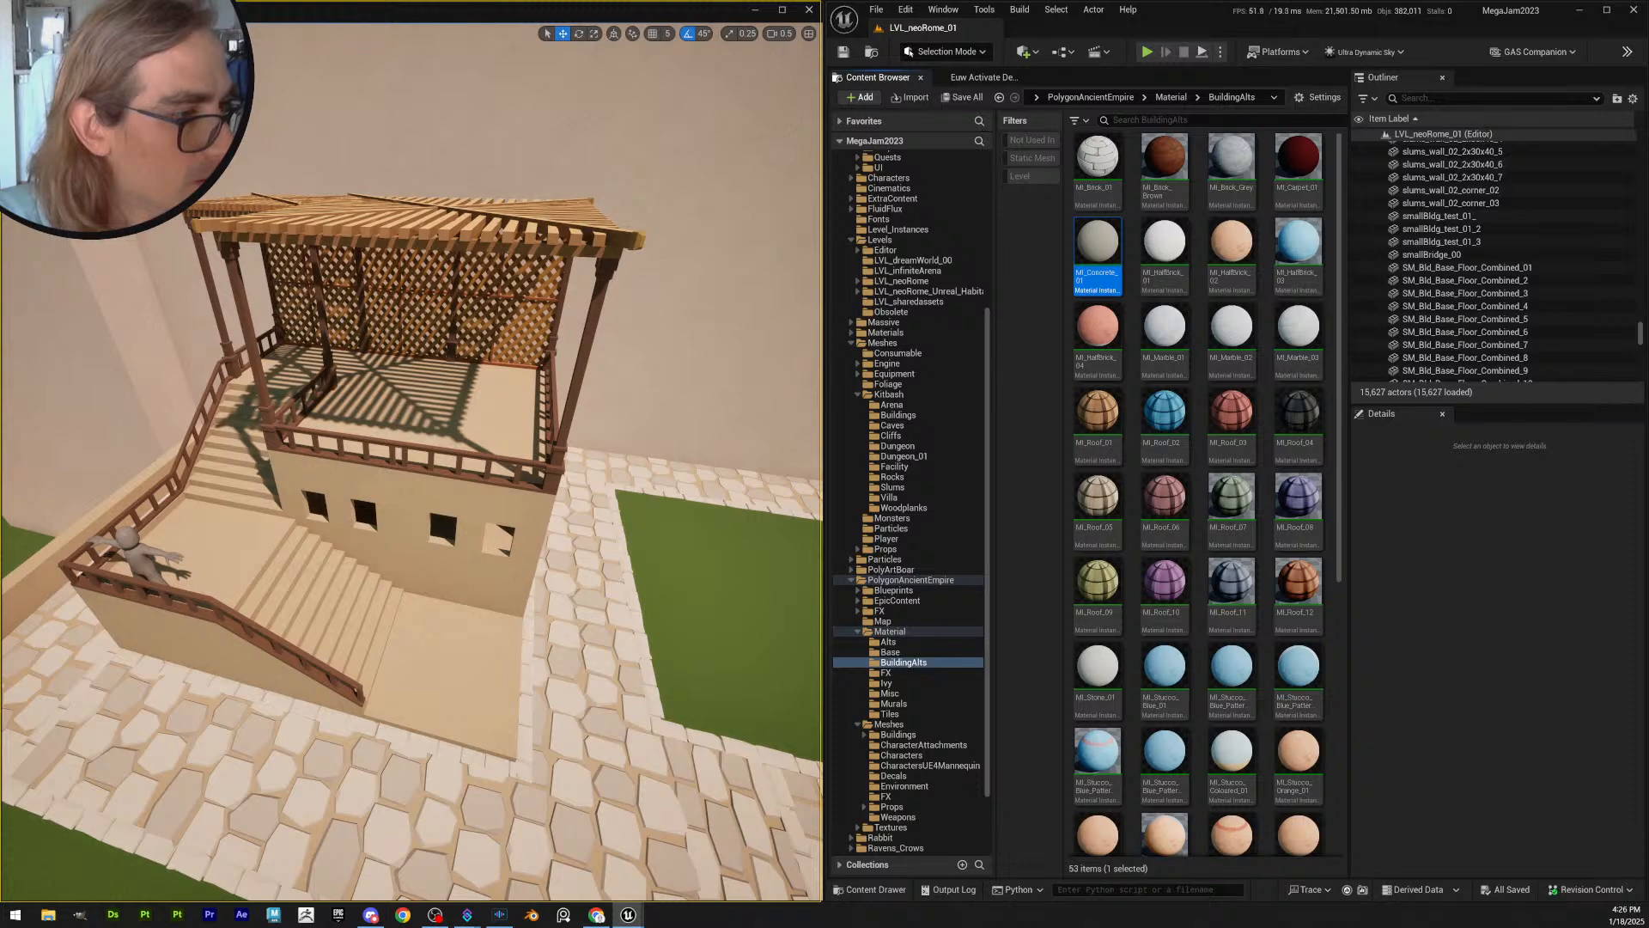
{"action": "key", "text": "ctrl+z"}
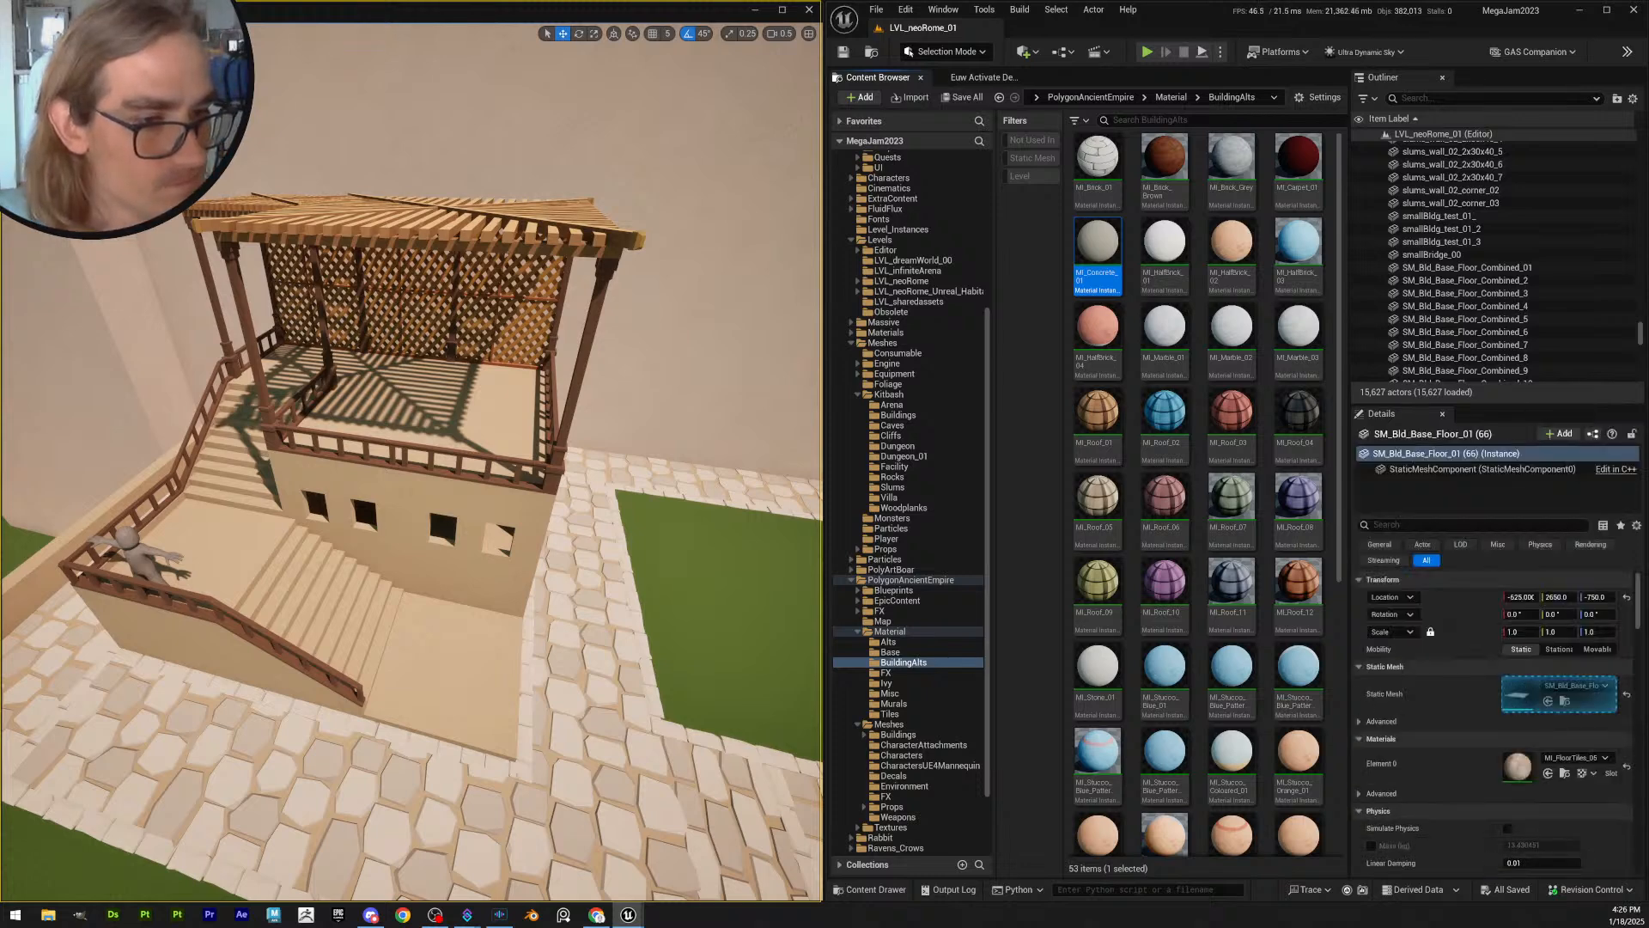
{"action": "left_click_drag", "start_coordinate": [1559, 694], "coordinate": [507, 662]}
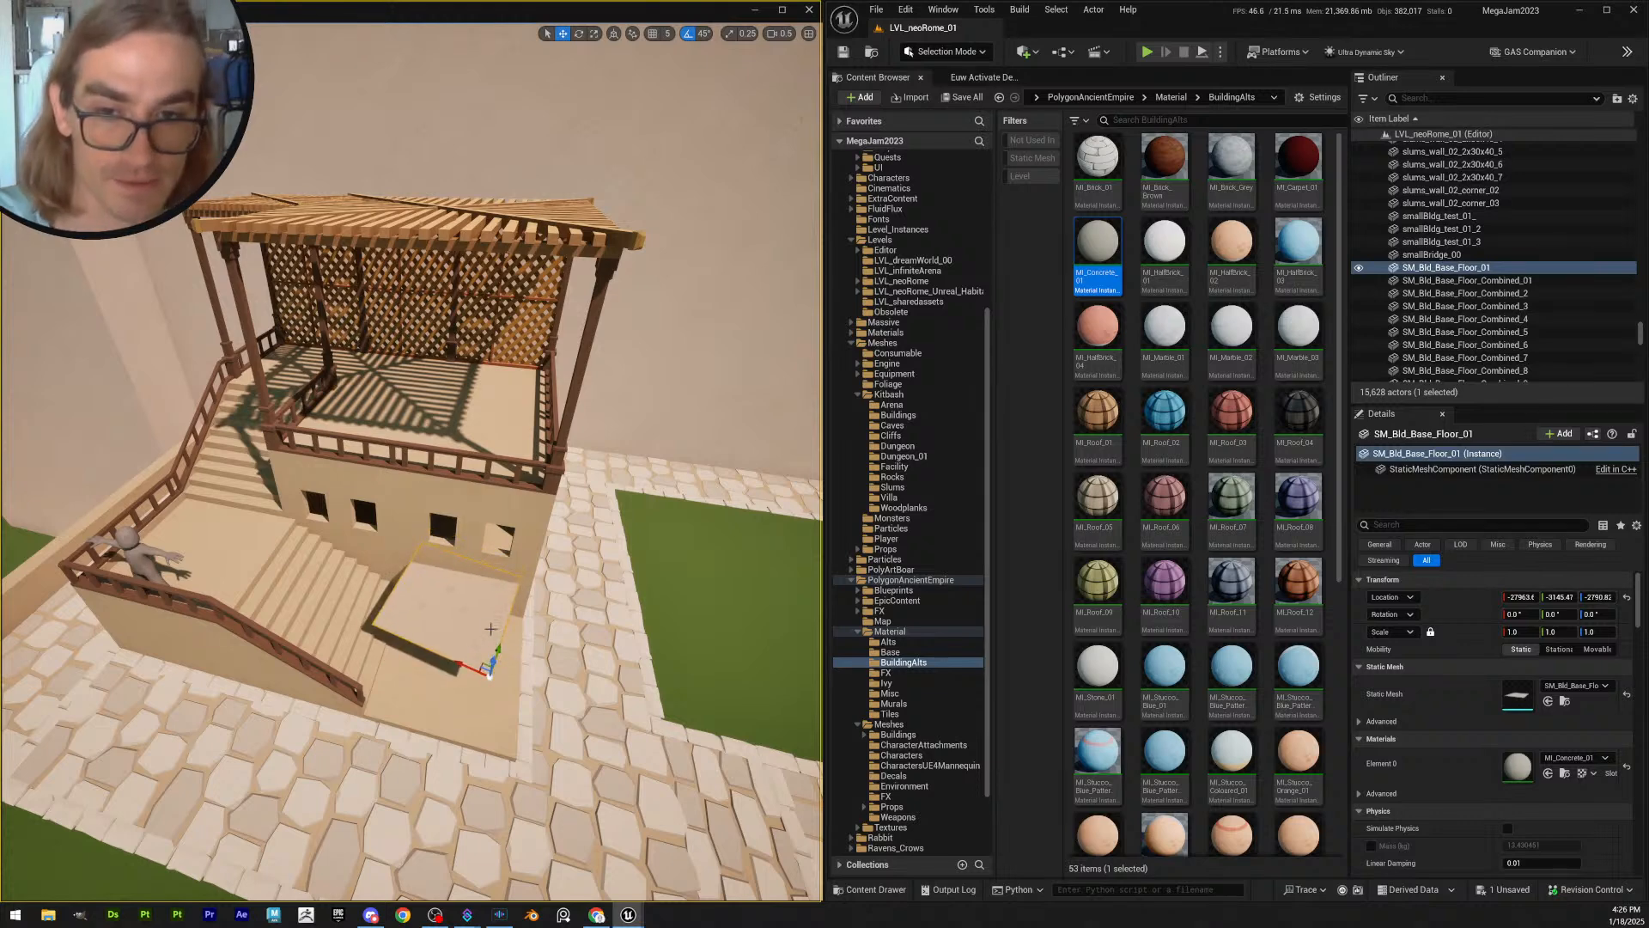
{"action": "key", "text": "Delete"}
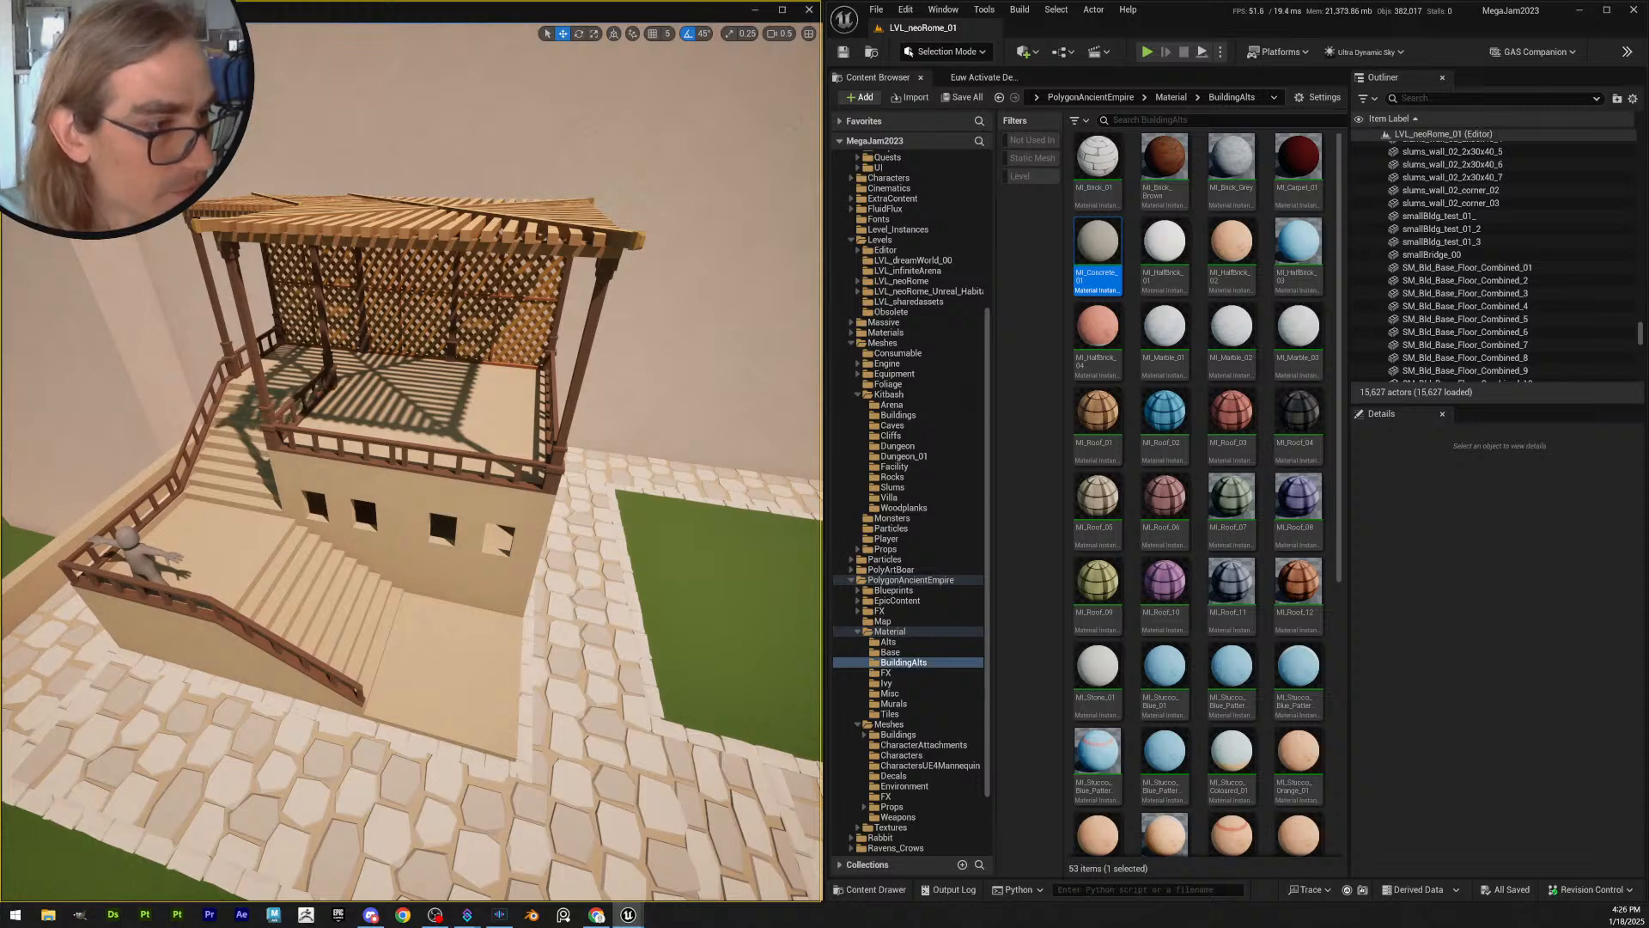
- Place a new SM_Bld_Base_Floor_01 mesh over the stair landing and lower it closer to the landing's surface
{"action": "left_click", "coordinate": [481, 783]}
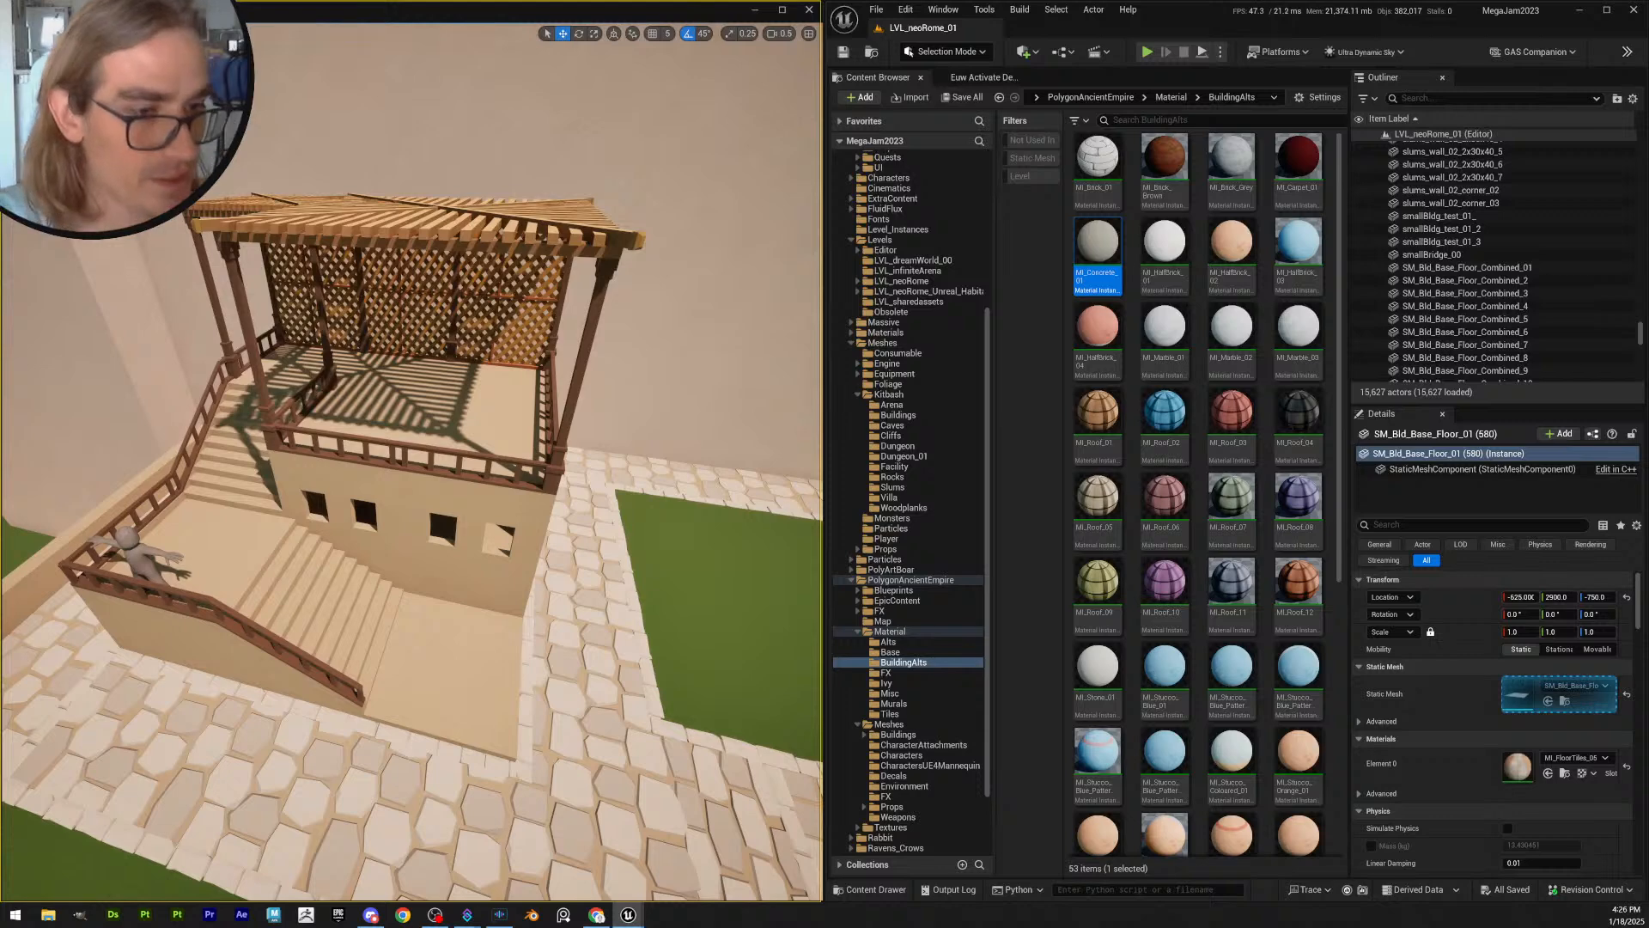
{"action": "left_click_drag", "start_coordinate": [417, 565], "coordinate": [473, 704]}
{"action": "key", "text": "w"}
{"action": "right_click_drag", "start_coordinate": [473, 704], "coordinate": [495, 670]}
{"action": "scroll", "coordinate": [478, 694], "scroll_direction": "up", "scroll_amount": 2}
{"action": "mouse_move", "coordinate": [498, 660]}
{"action": "left_mouse_down"}
{"action": "mouse_move", "coordinate": [516, 592]}
{"action": "mouse_move", "coordinate": [495, 692]}
{"action": "left_mouse_up"}
- Assign the MI_FloorTiles_05 material to the new floor piece and locate that material among the project assets
{"action": "left_click", "coordinate": [1574, 759]}
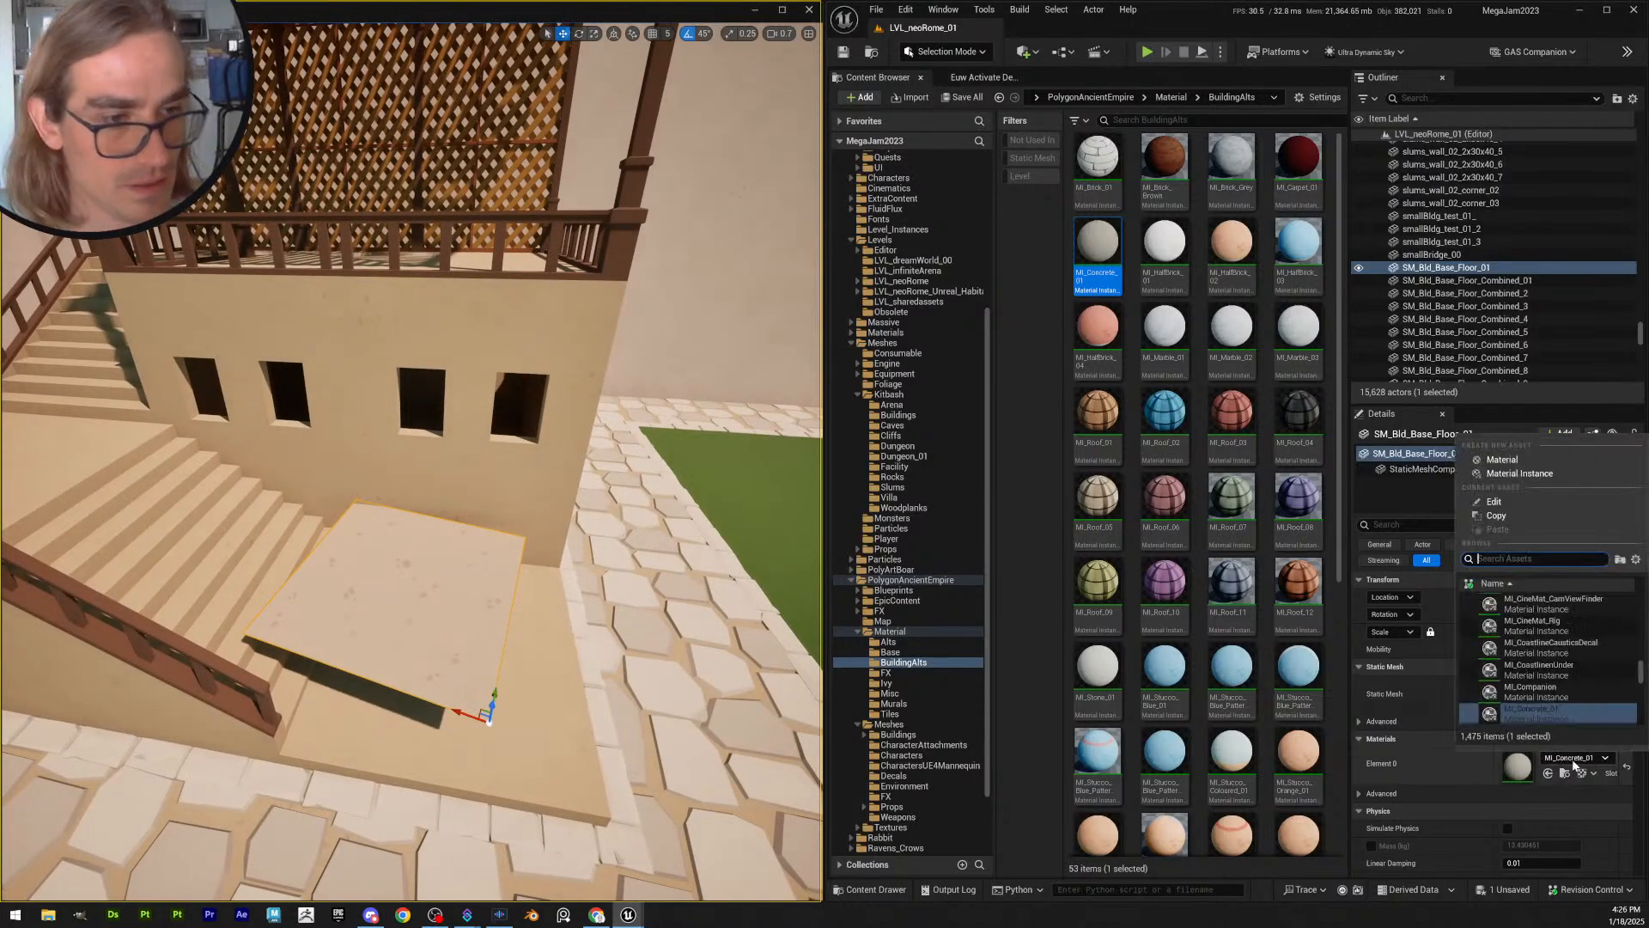
{"action": "type", "text": "MI_"}
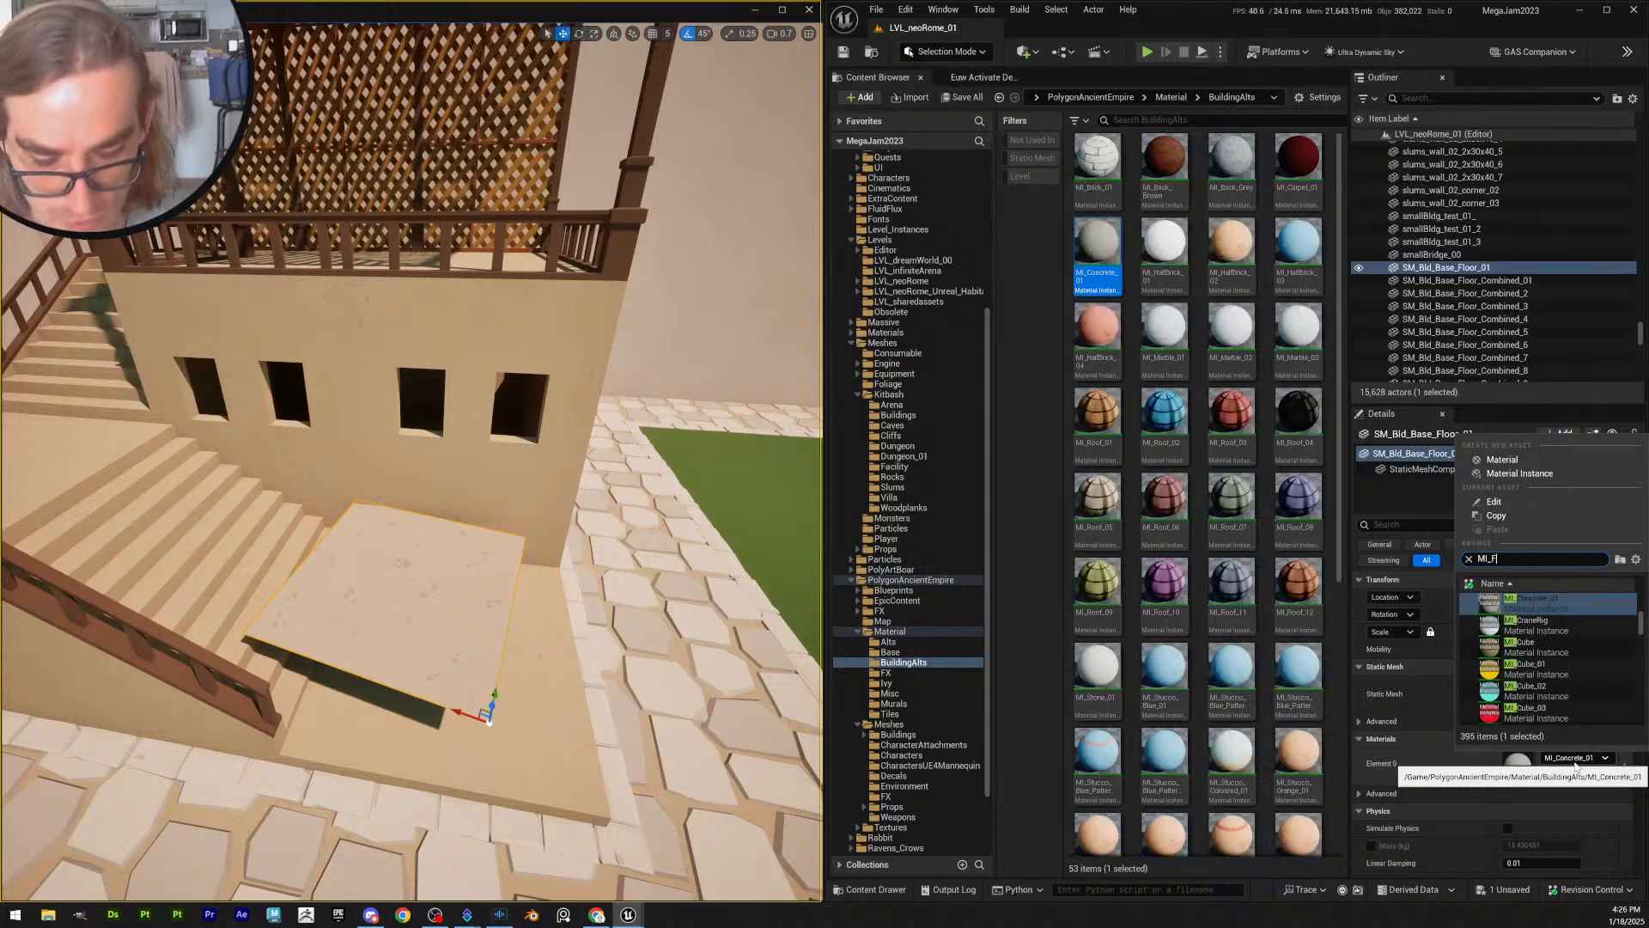
{"action": "type", "text": "Floor"}
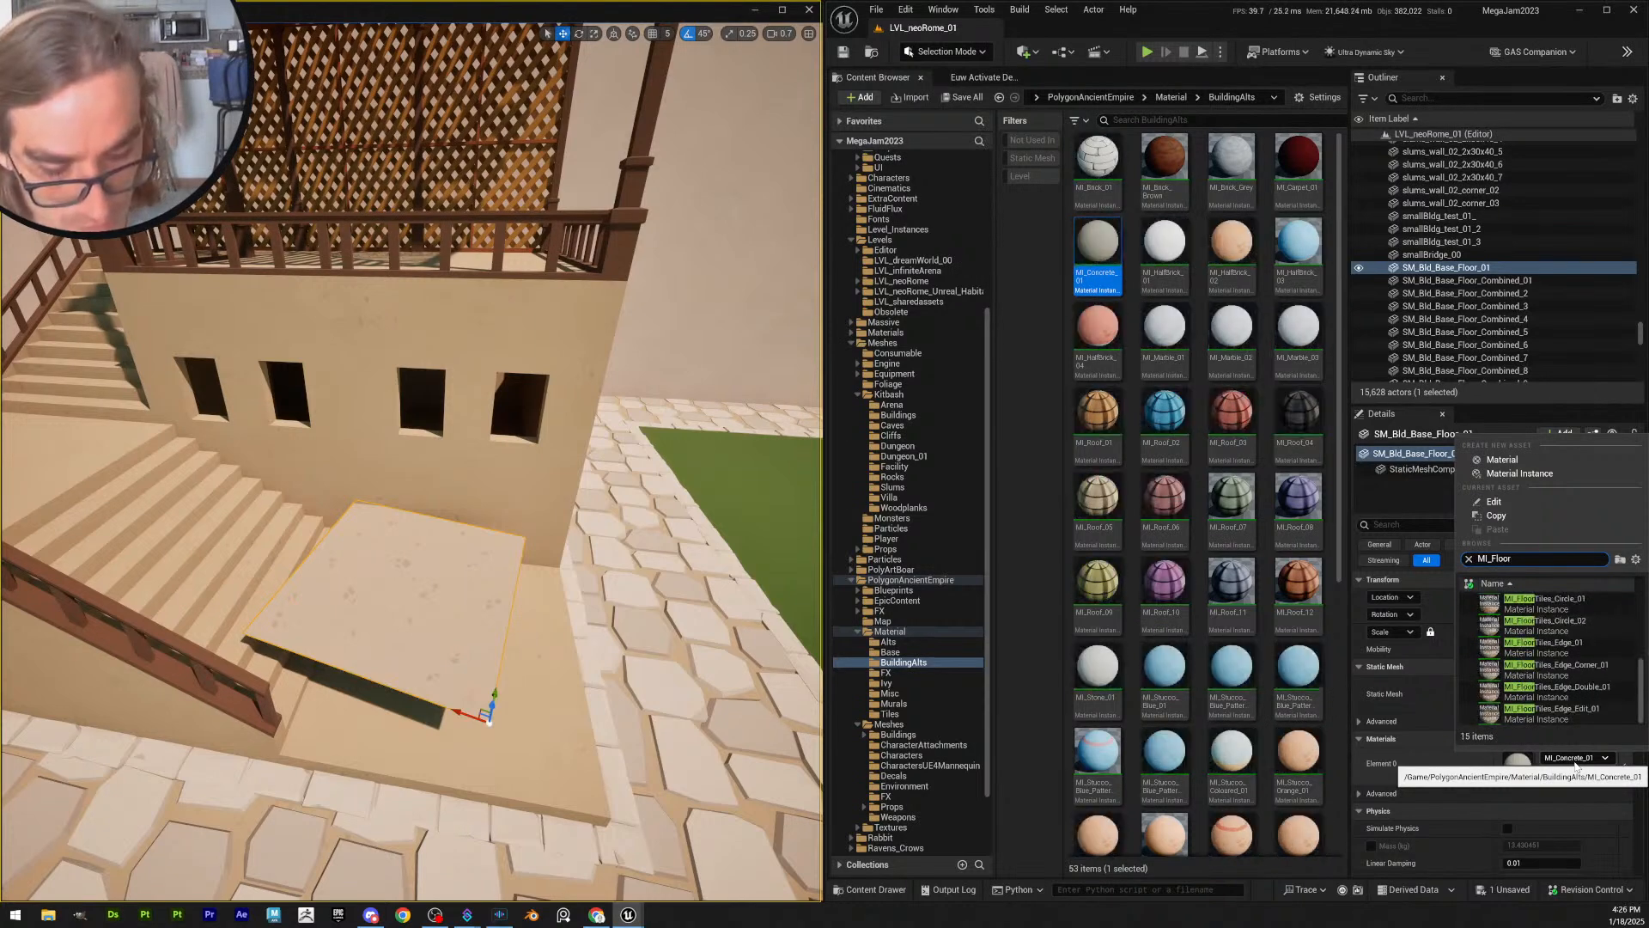
{"action": "type", "text": "_"}
{"action": "type", "text": "tiles"}
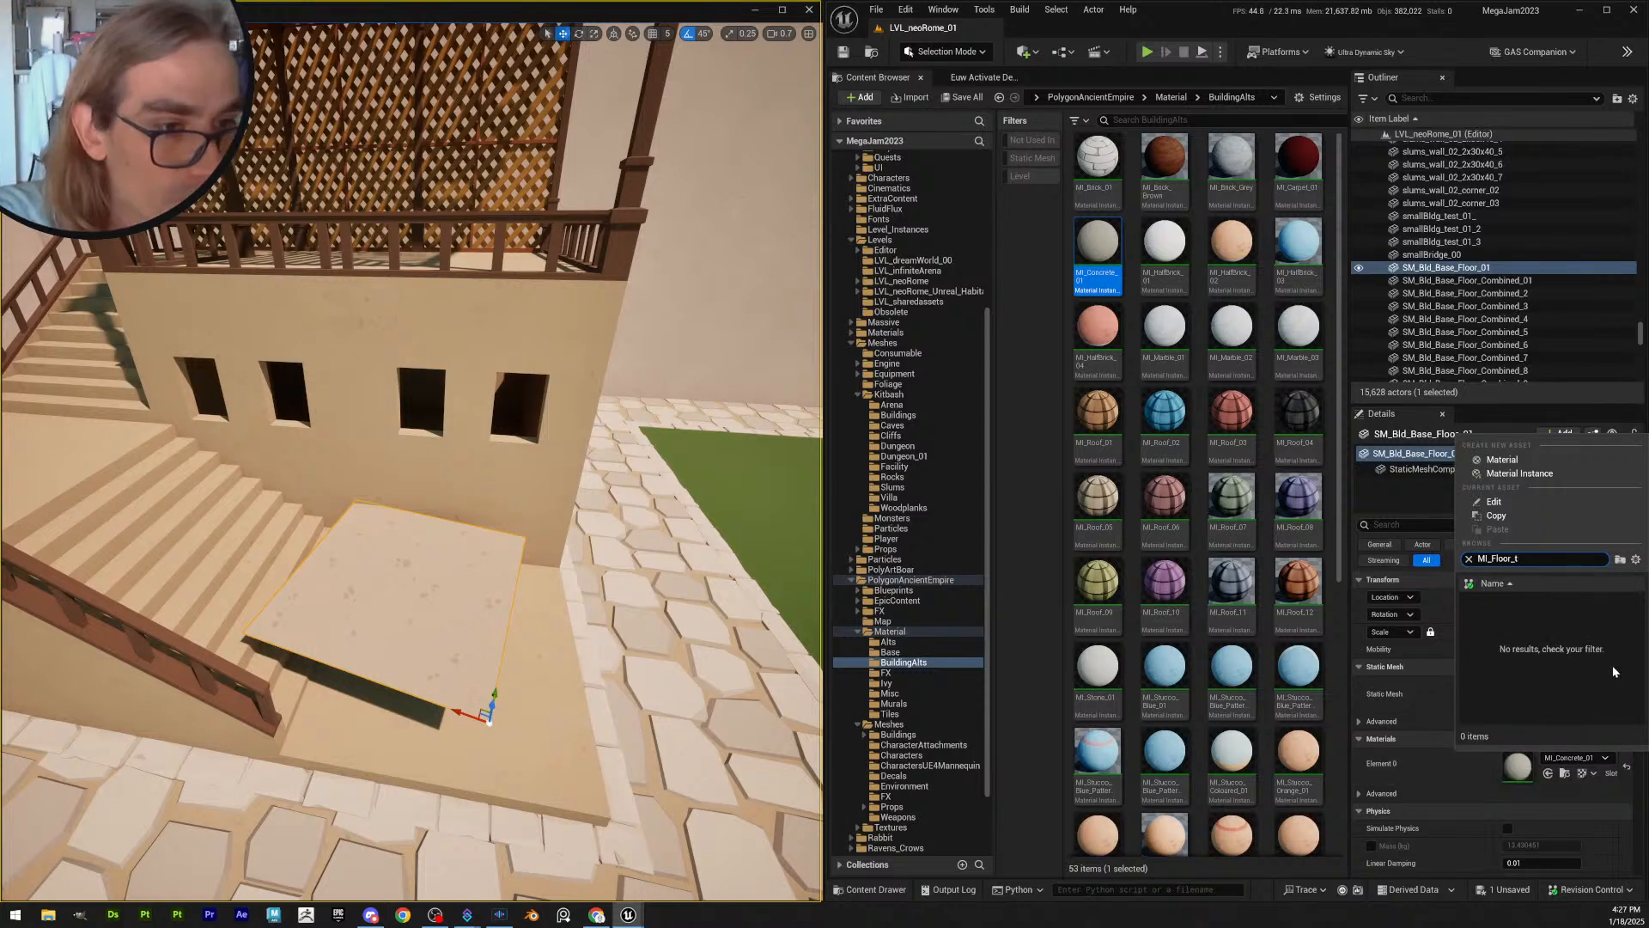
{"action": "key", "text": "BackSpace"}
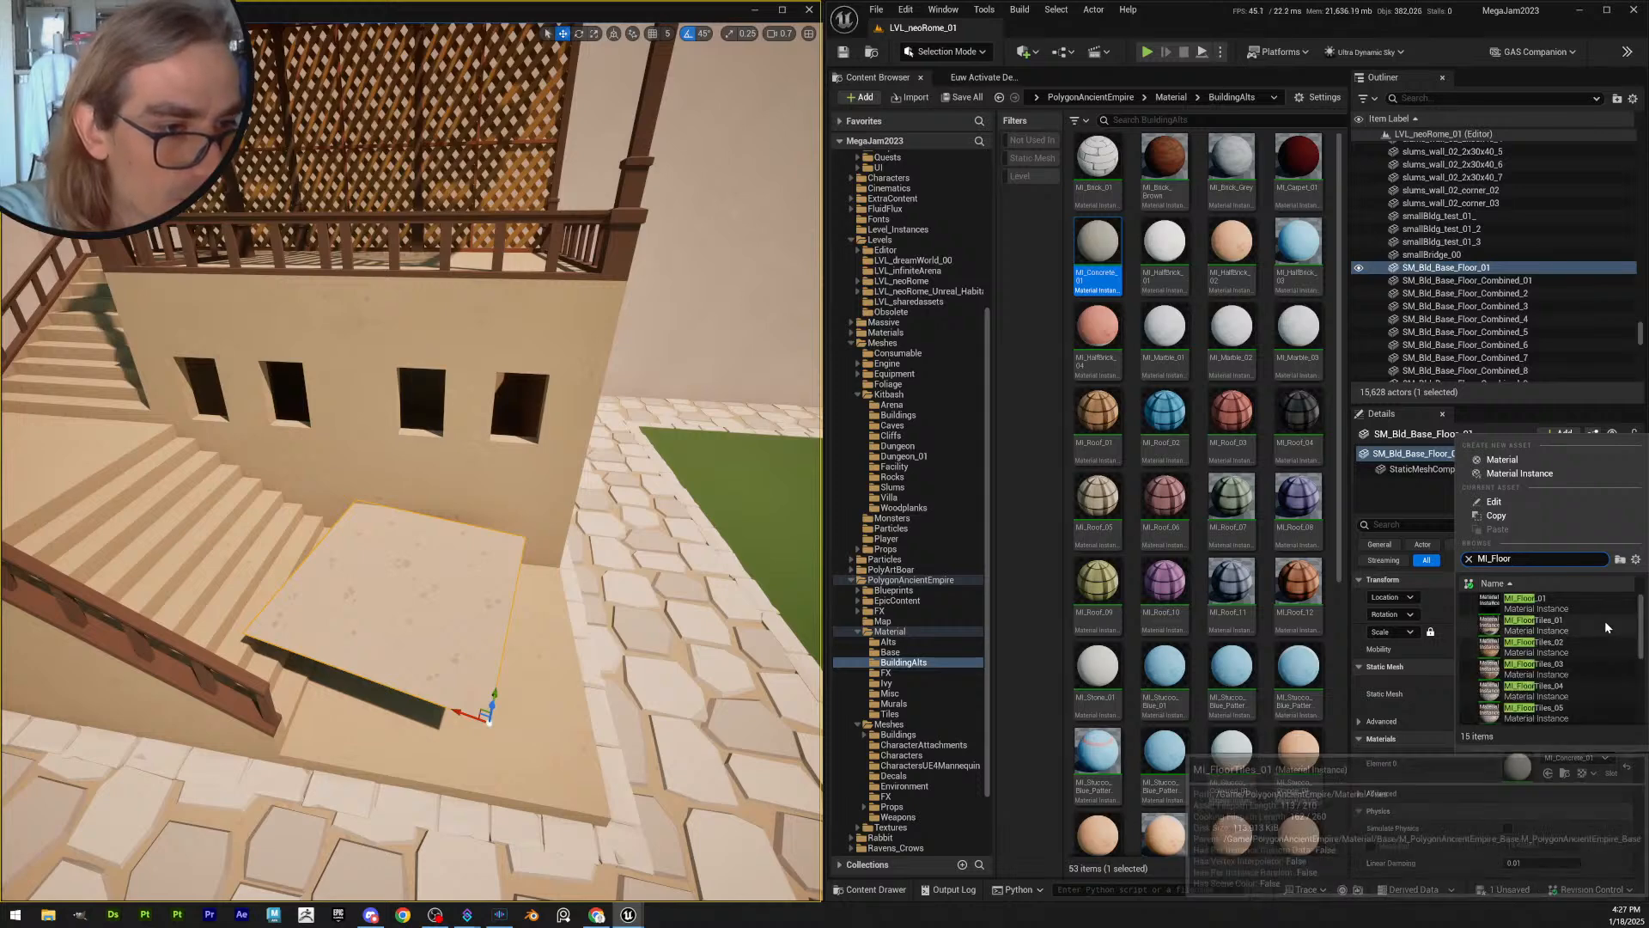
{"action": "scroll", "coordinate": [1610, 704], "scroll_direction": "down", "scroll_amount": 3}
{"action": "scroll", "coordinate": [1610, 700], "scroll_direction": "up", "scroll_amount": 1}
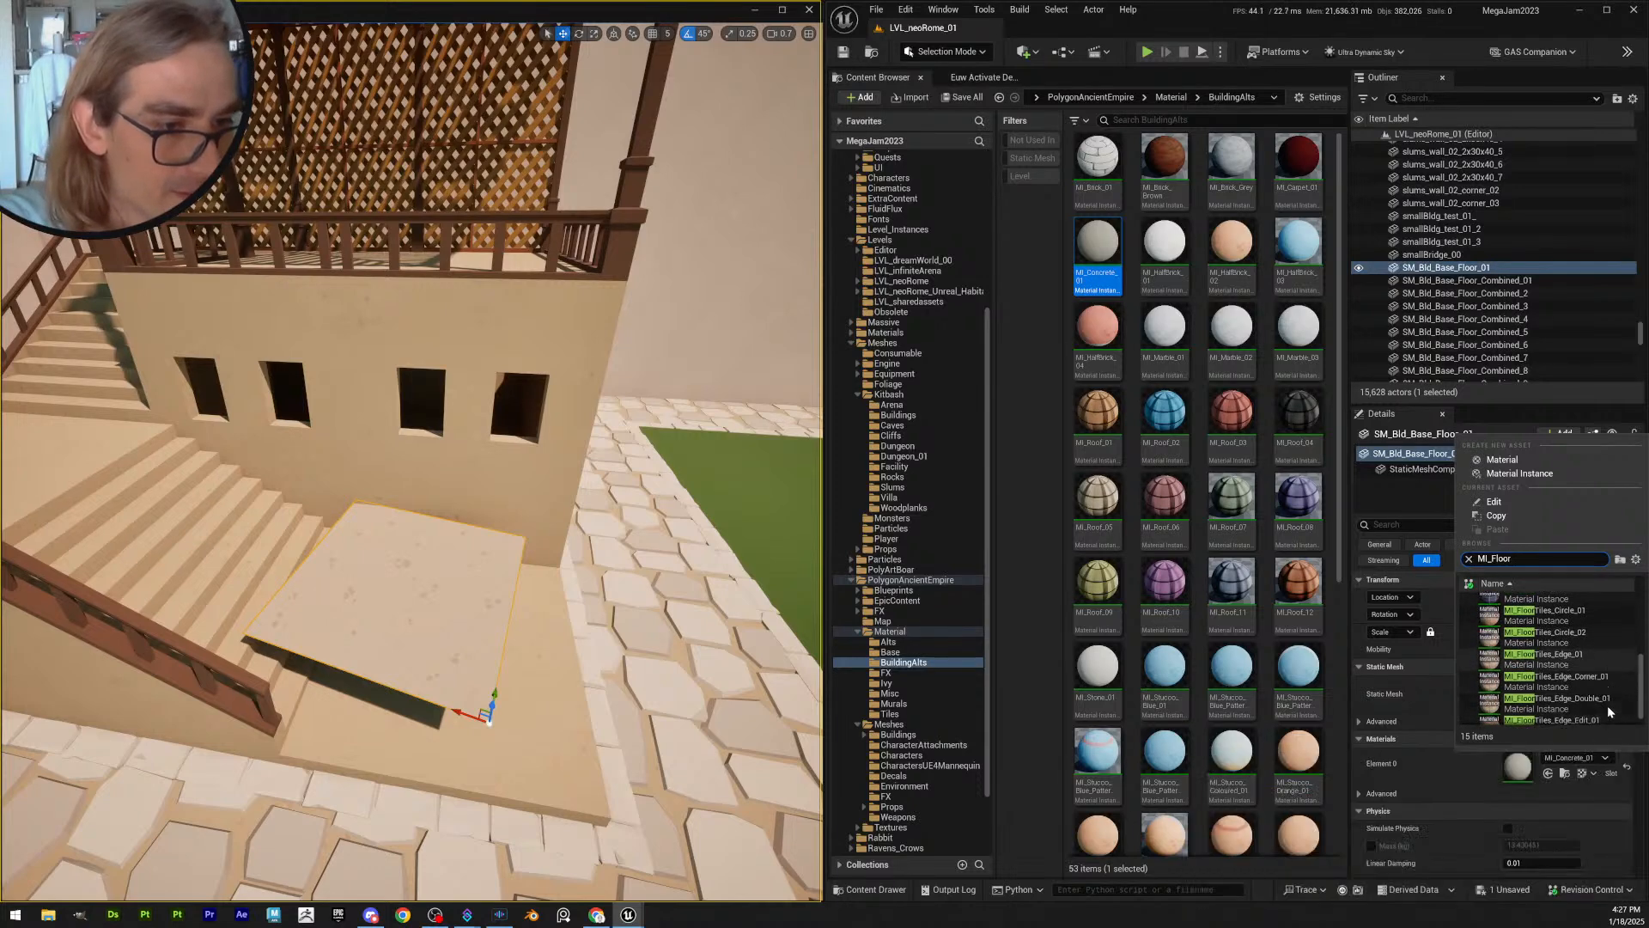
{"action": "scroll", "coordinate": [1615, 679], "scroll_direction": "up", "scroll_amount": 4}
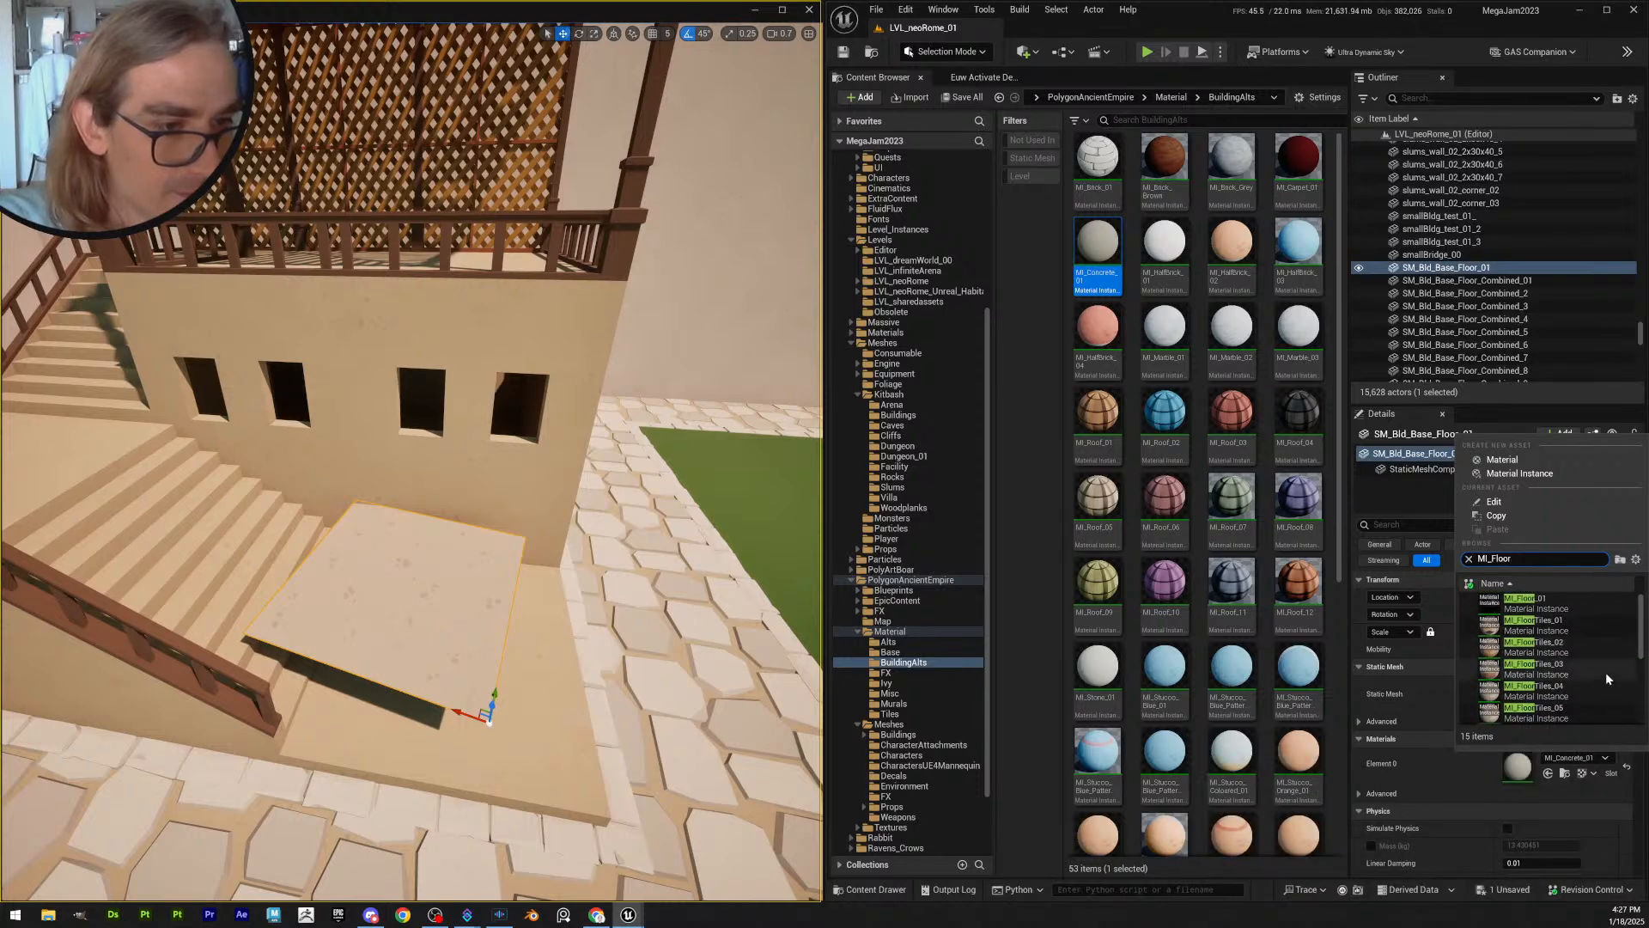
{"action": "left_click", "coordinate": [1587, 713]}
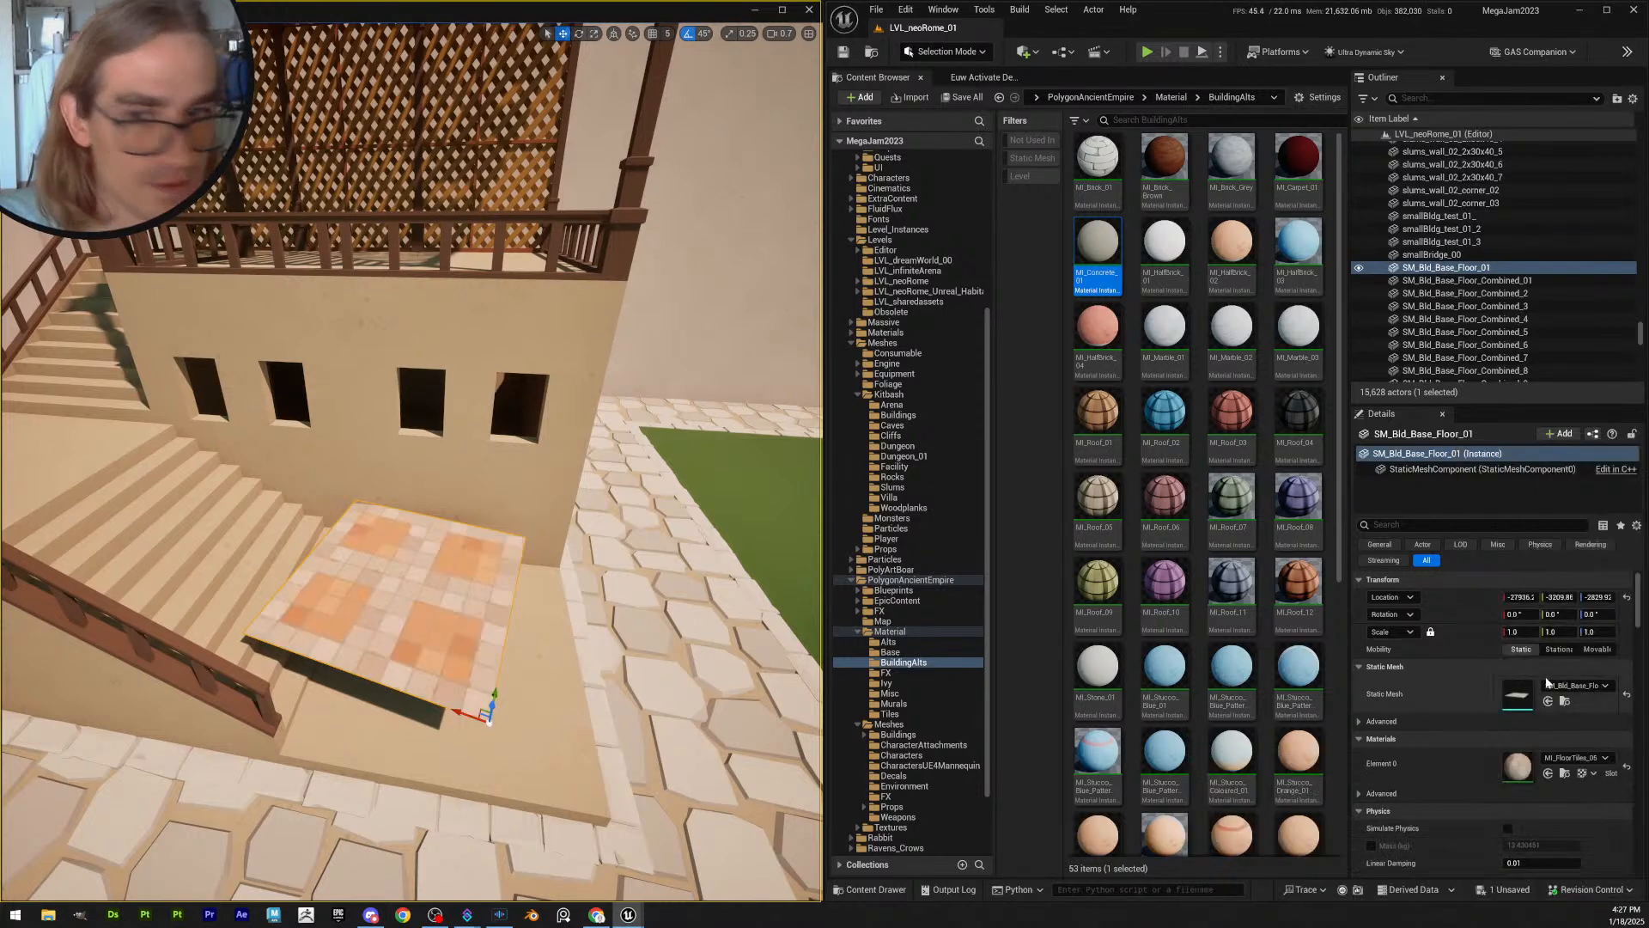
{"action": "left_click", "coordinate": [1564, 774]}
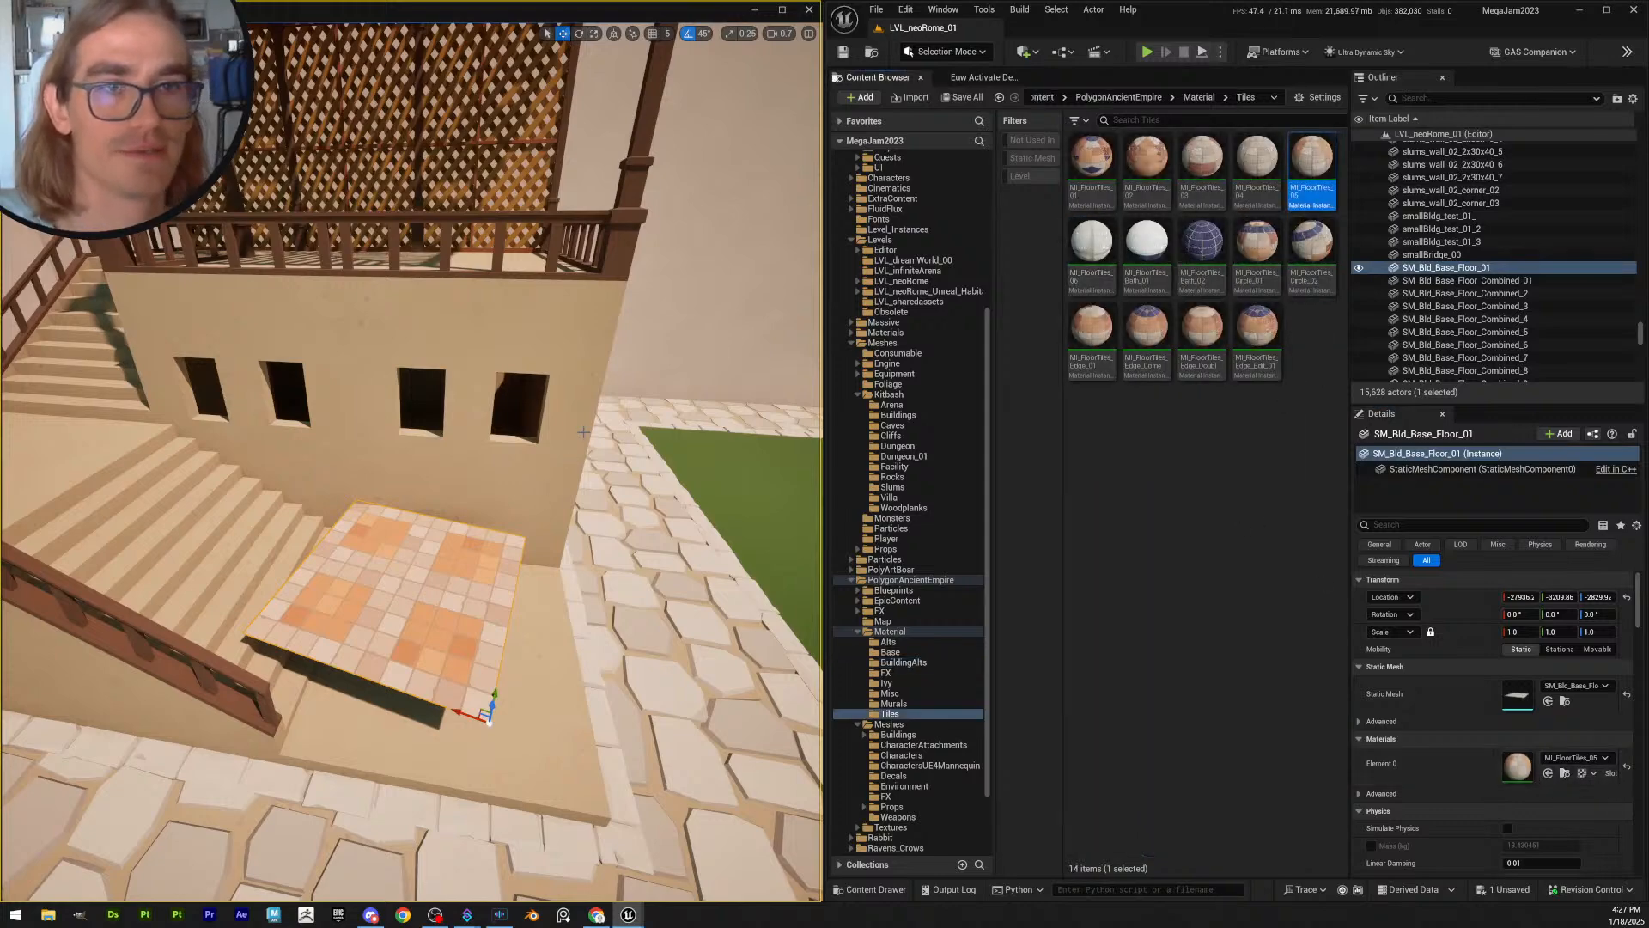
- Try to copy the transform of the landing's villa_floor_01_30x30x617 piece onto the tiled floor piece
{"action": "right_click_drag", "start_coordinate": [583, 433], "coordinate": [528, 455]}
{"action": "scroll", "coordinate": [583, 432], "scroll_direction": "down", "scroll_amount": 3}
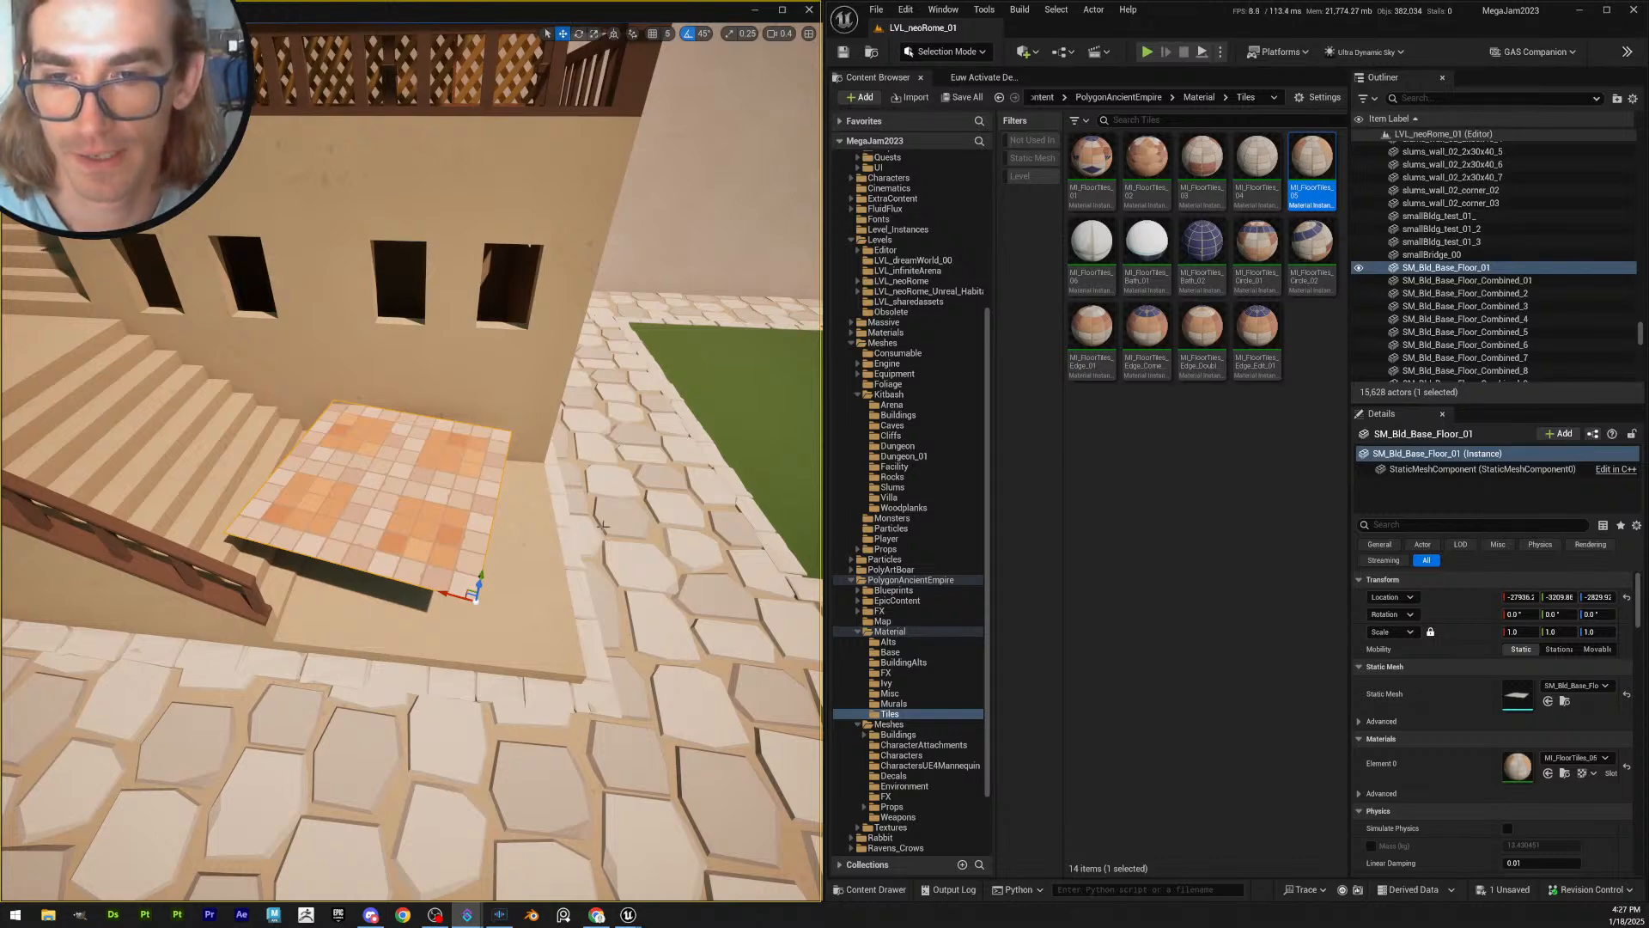
{"action": "right_click_drag", "start_coordinate": [603, 525], "coordinate": [531, 507]}
{"action": "left_click", "coordinate": [531, 526]}
{"action": "left_click", "coordinate": [448, 507]}
{"action": "left_click", "coordinate": [552, 585]}
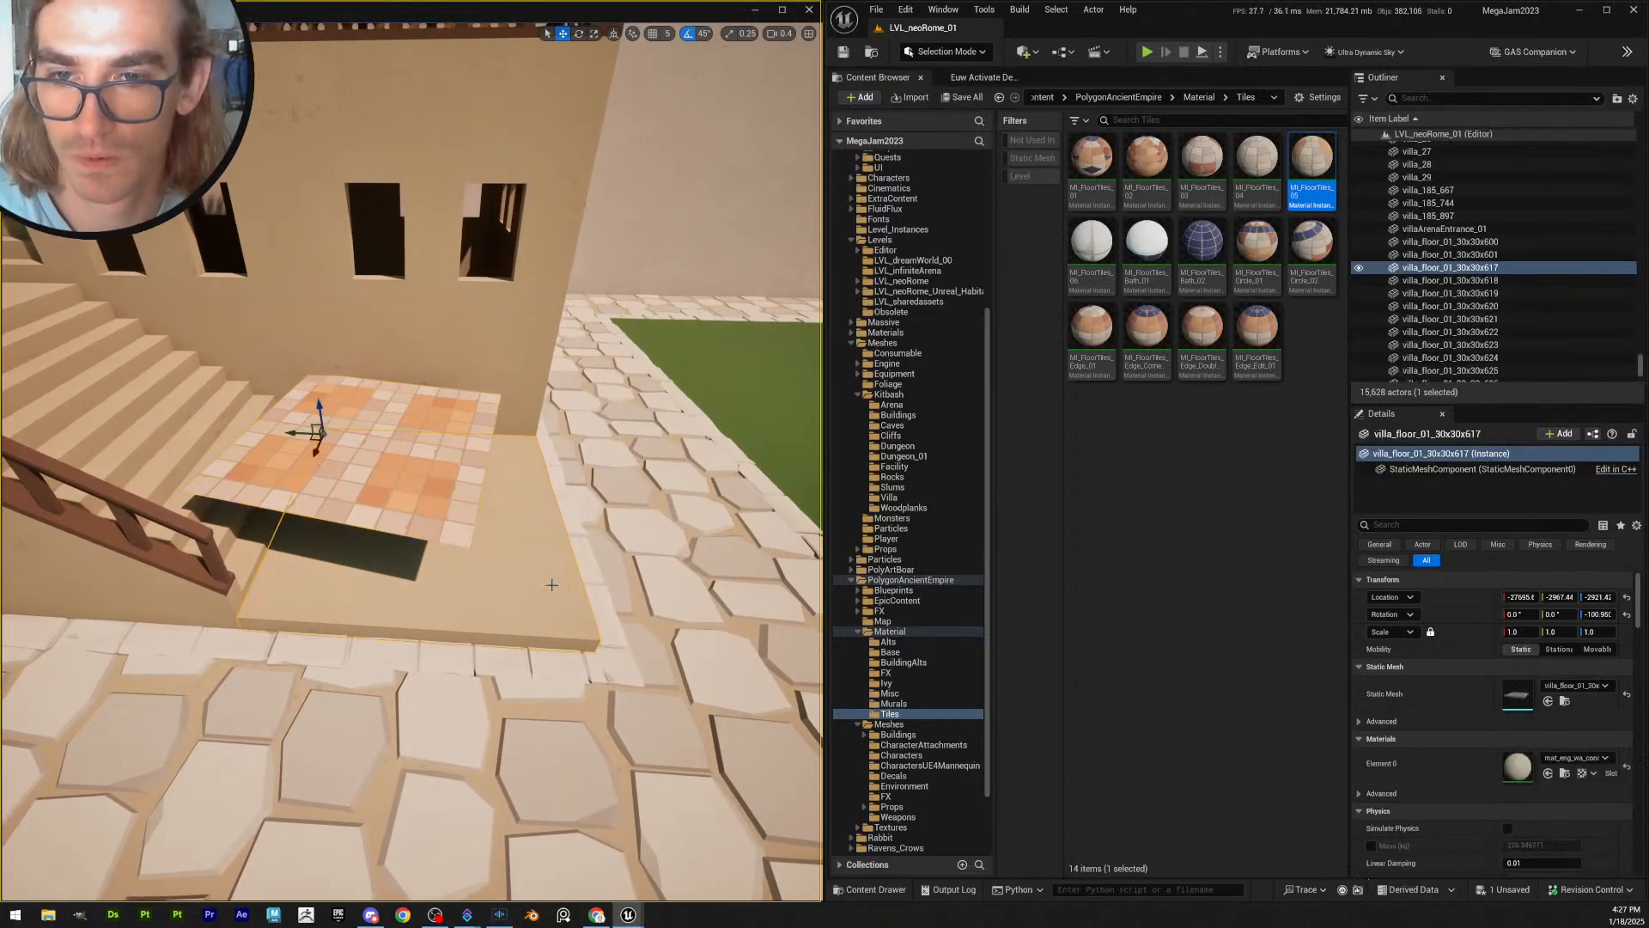
{"action": "right_click_drag", "start_coordinate": [575, 605], "coordinate": [593, 613]}
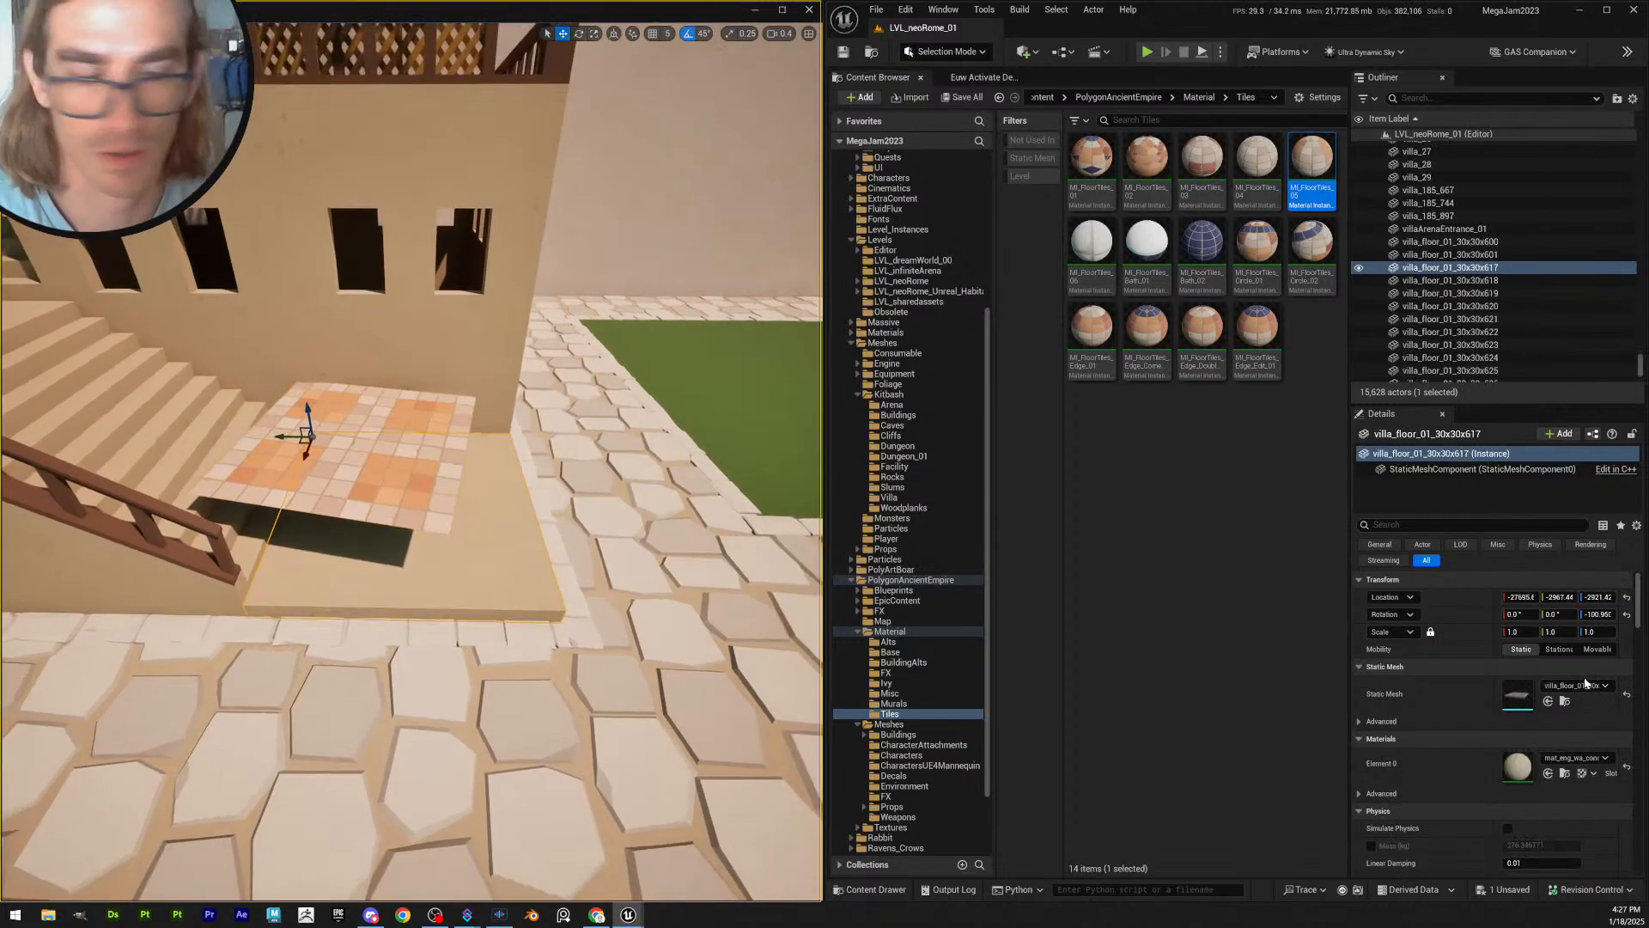
{"action": "right_click", "coordinate": [1448, 582]}
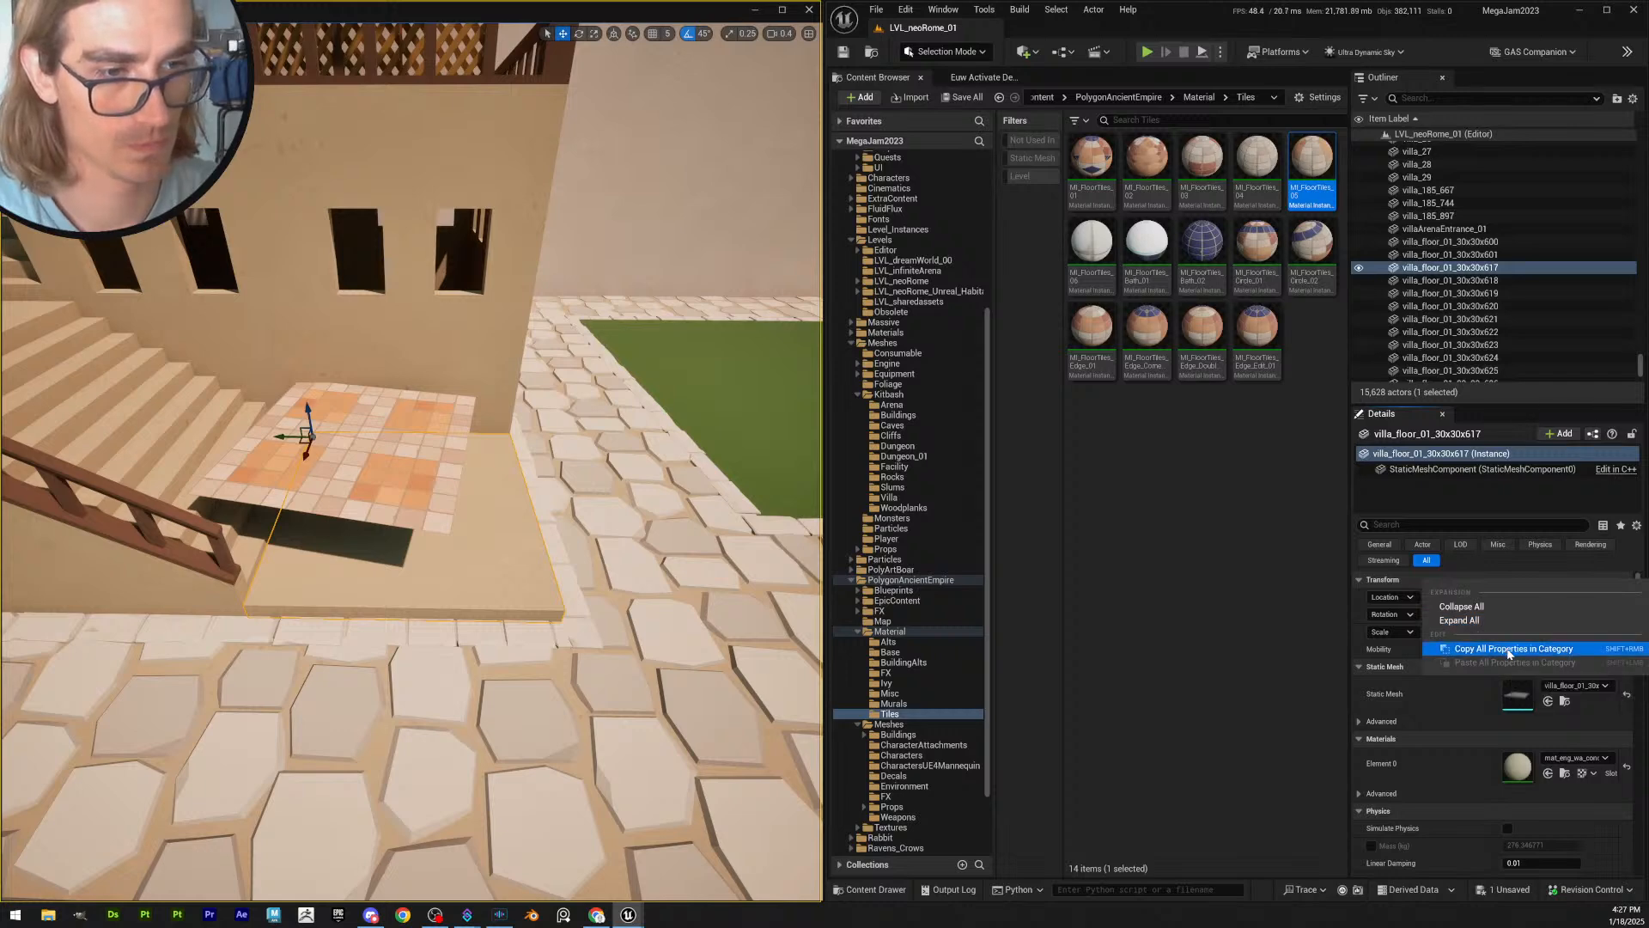
{"action": "left_click", "coordinate": [1509, 650]}
{"action": "left_click", "coordinate": [413, 482]}
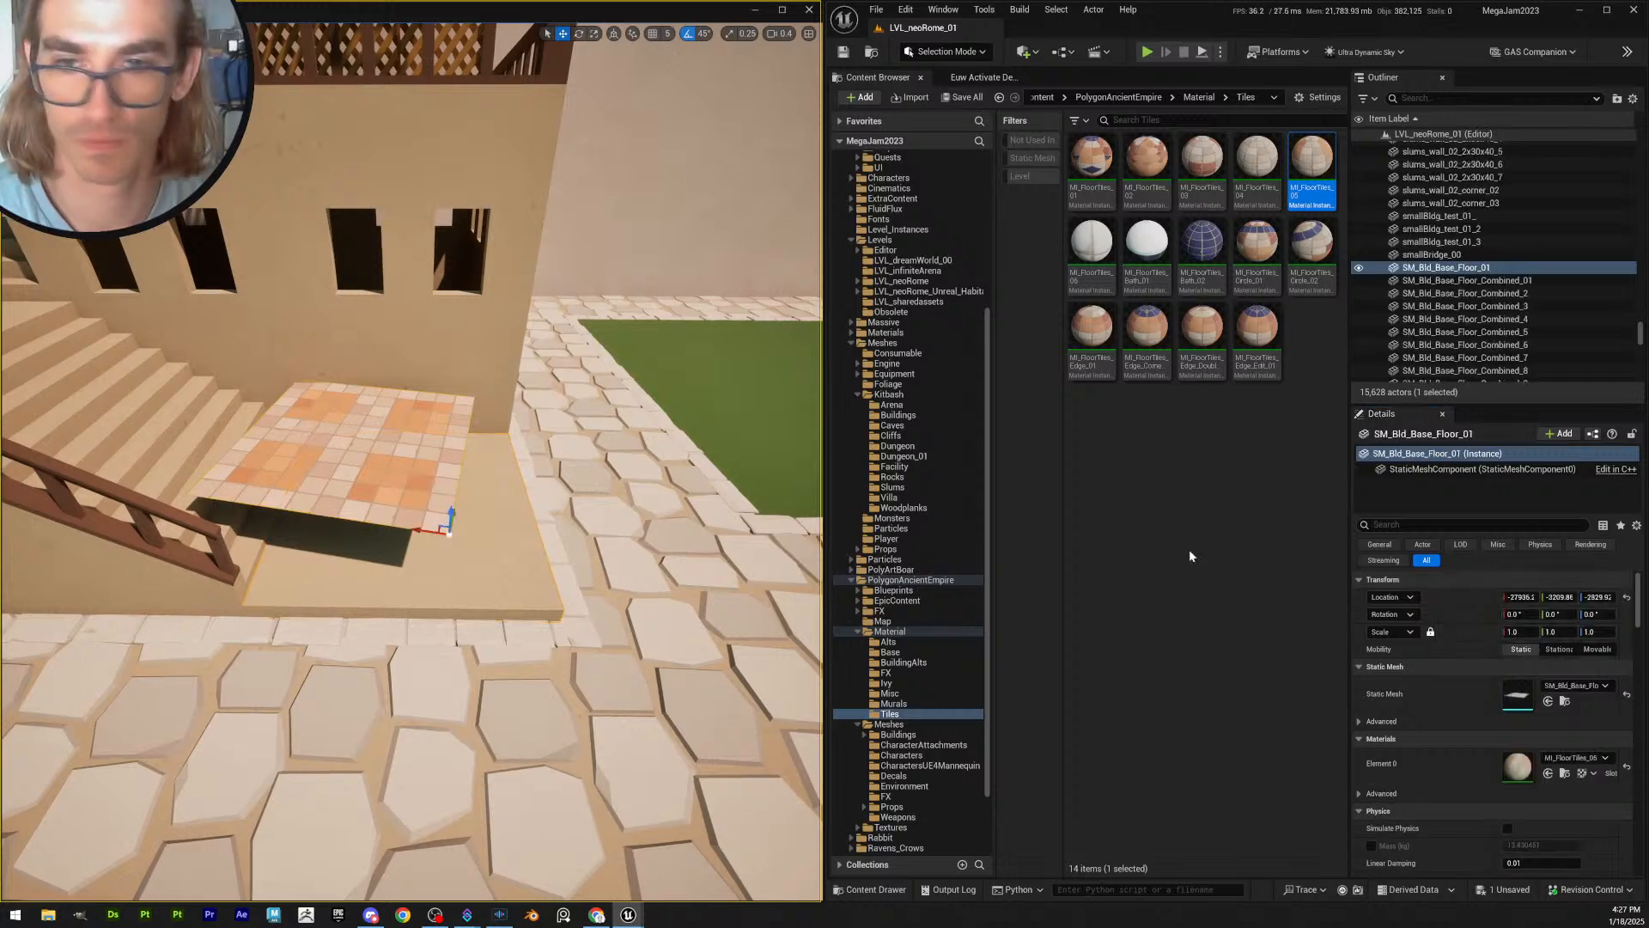
{"action": "right_click", "coordinate": [1425, 579]}
{"action": "left_click", "coordinate": [1499, 687]}
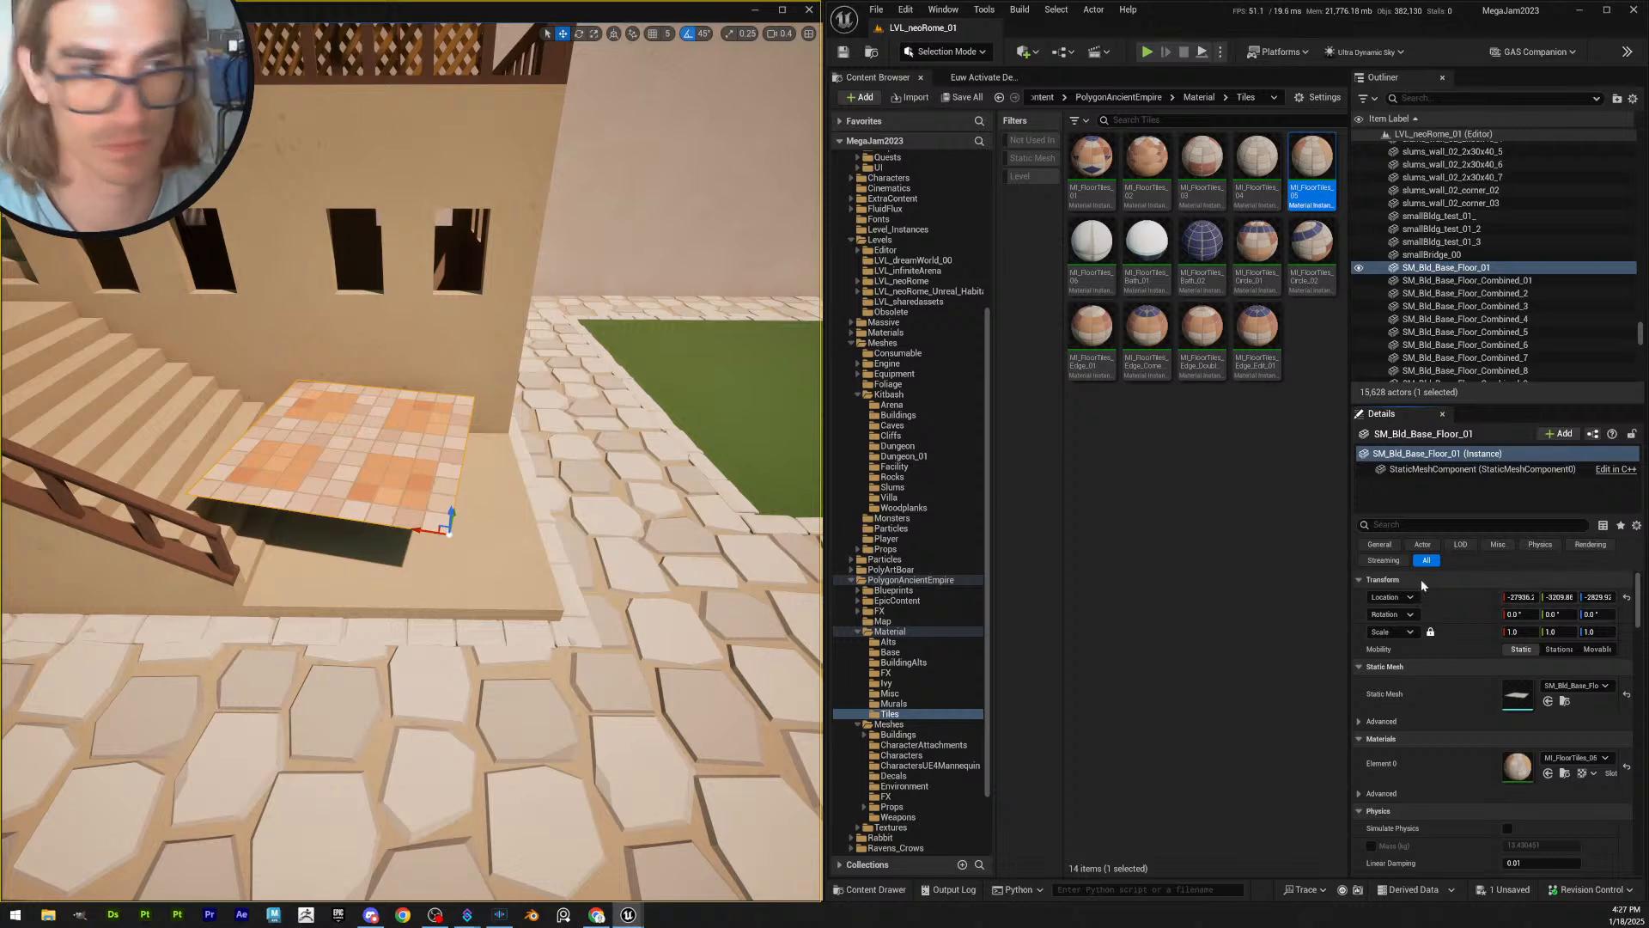
{"action": "right_click", "coordinate": [1444, 580]}
- Copy the transform of villa_floor_01_30x30x617 onto the tiled floor piece and raise the piece slightly above that floor
{"action": "left_click", "coordinate": [478, 530]}
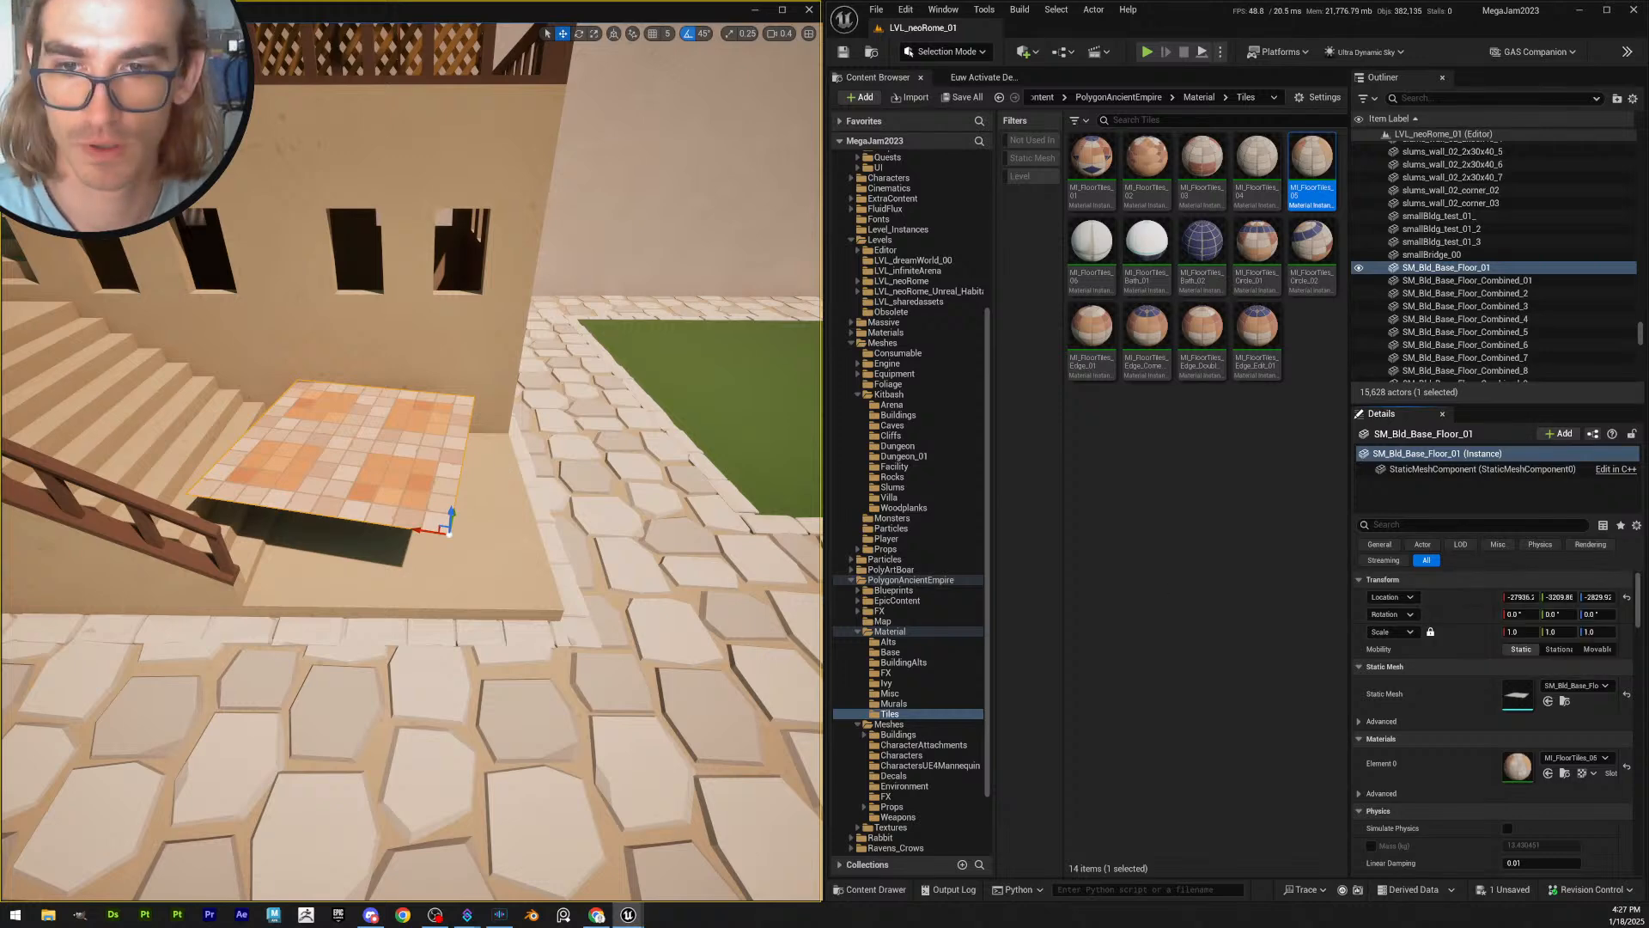
{"action": "right_click", "coordinate": [1452, 584]}
{"action": "left_click", "coordinate": [1517, 653]}
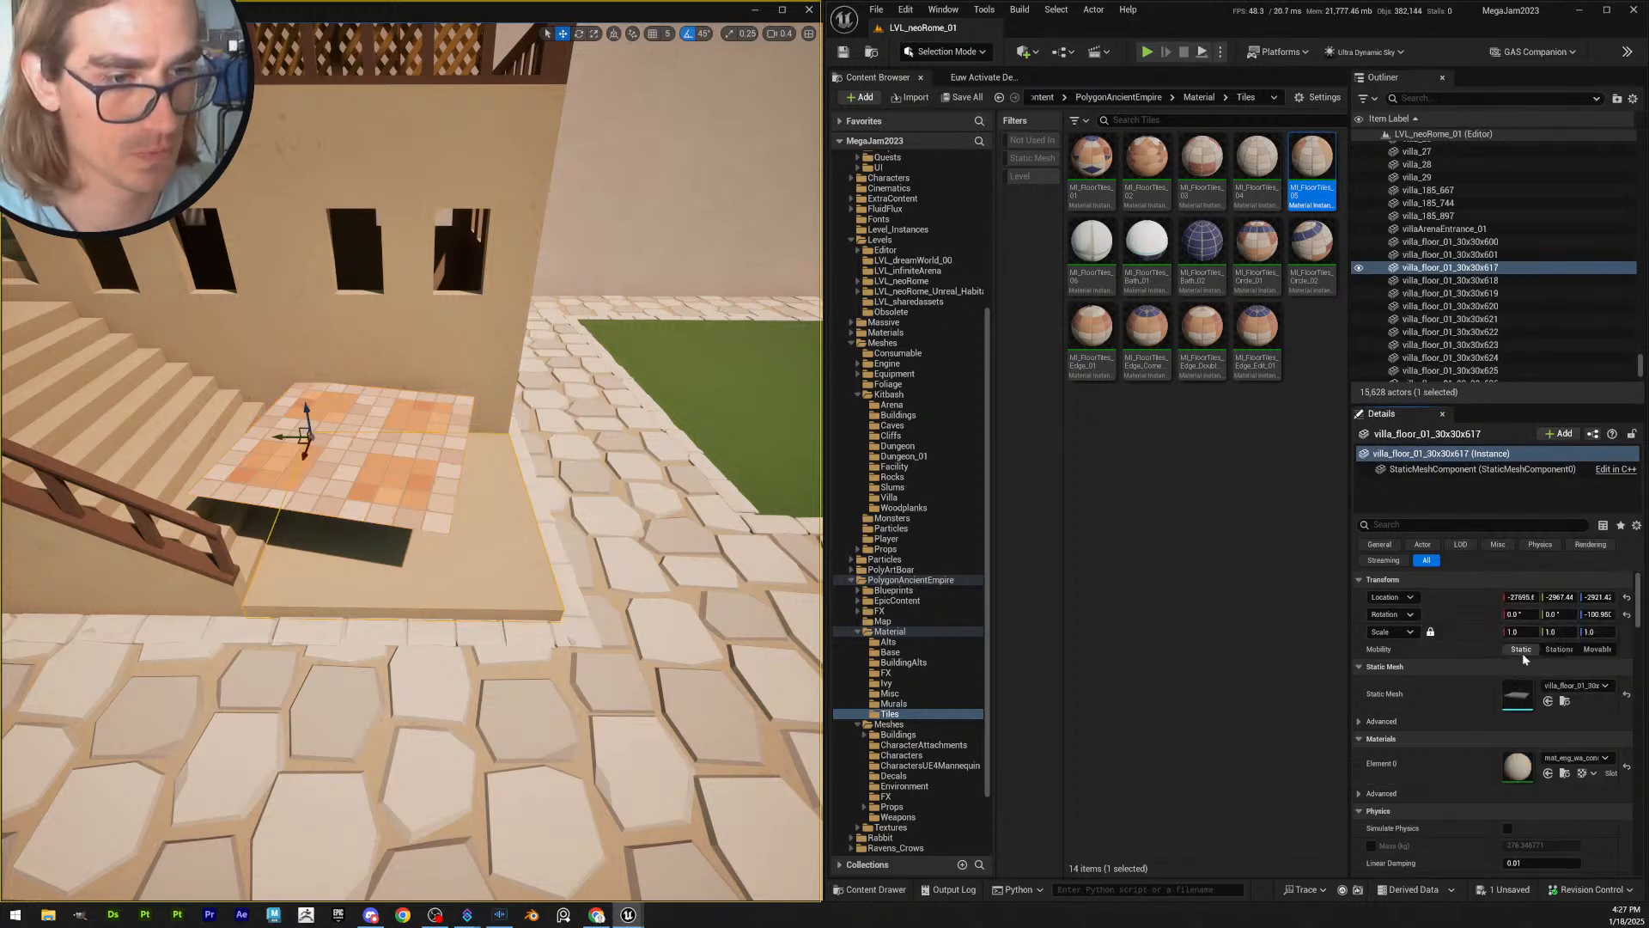
{"action": "left_click", "coordinate": [381, 488]}
{"action": "right_click", "coordinate": [1461, 580]}
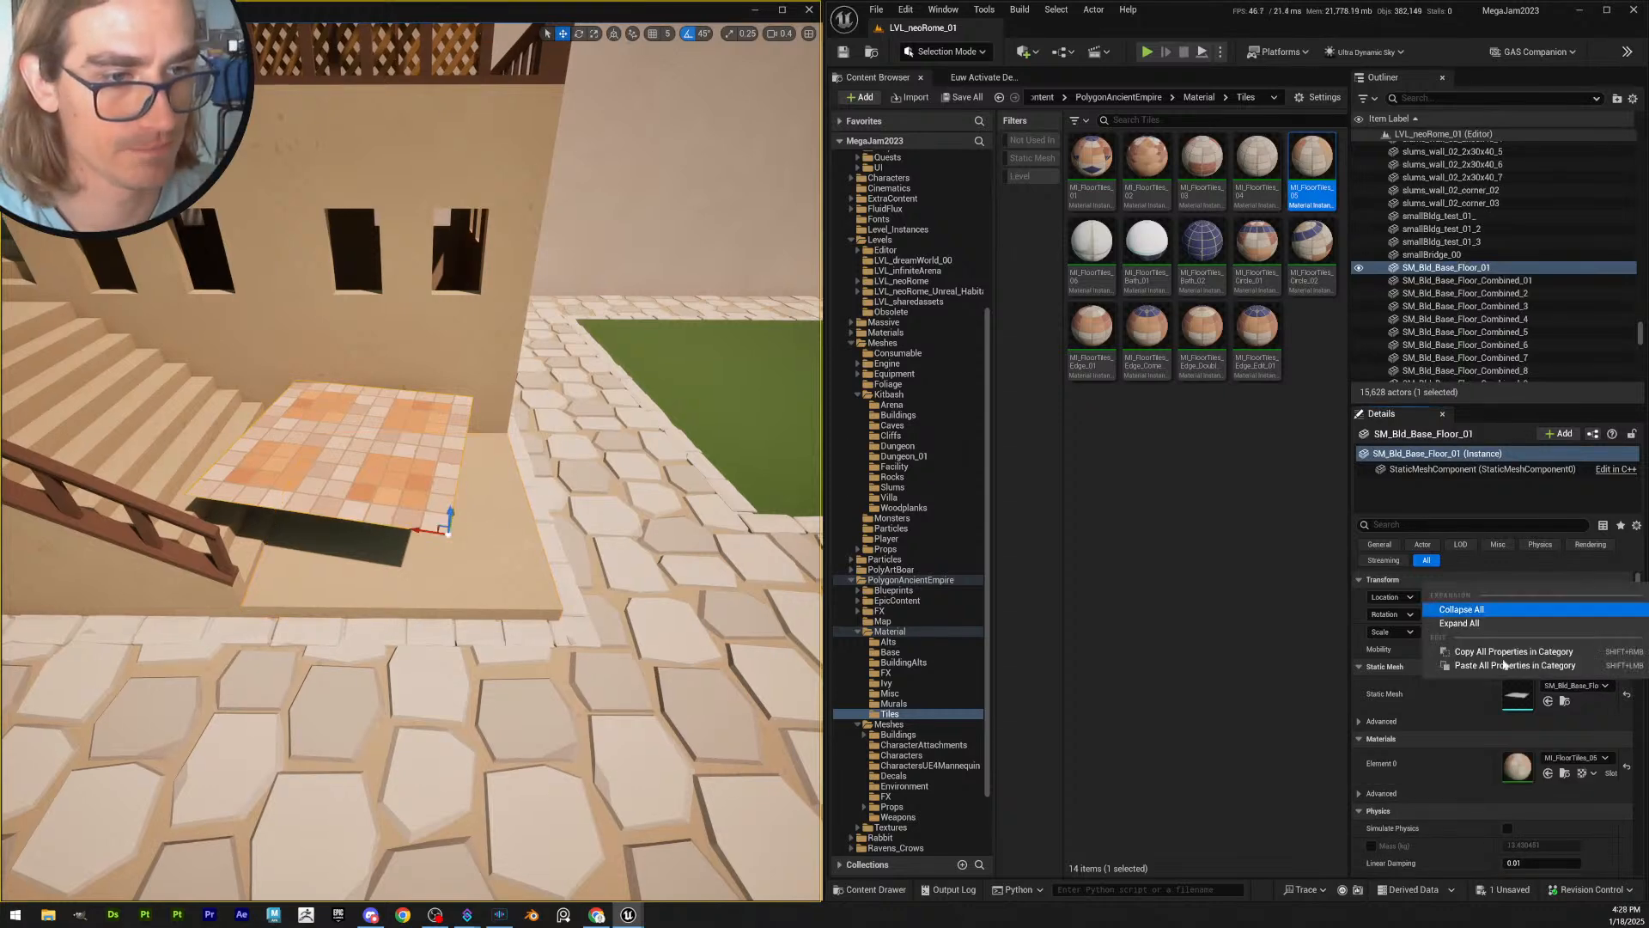
{"action": "left_click", "coordinate": [1498, 669]}
{"action": "right_click_drag", "start_coordinate": [412, 481], "coordinate": [335, 554]}
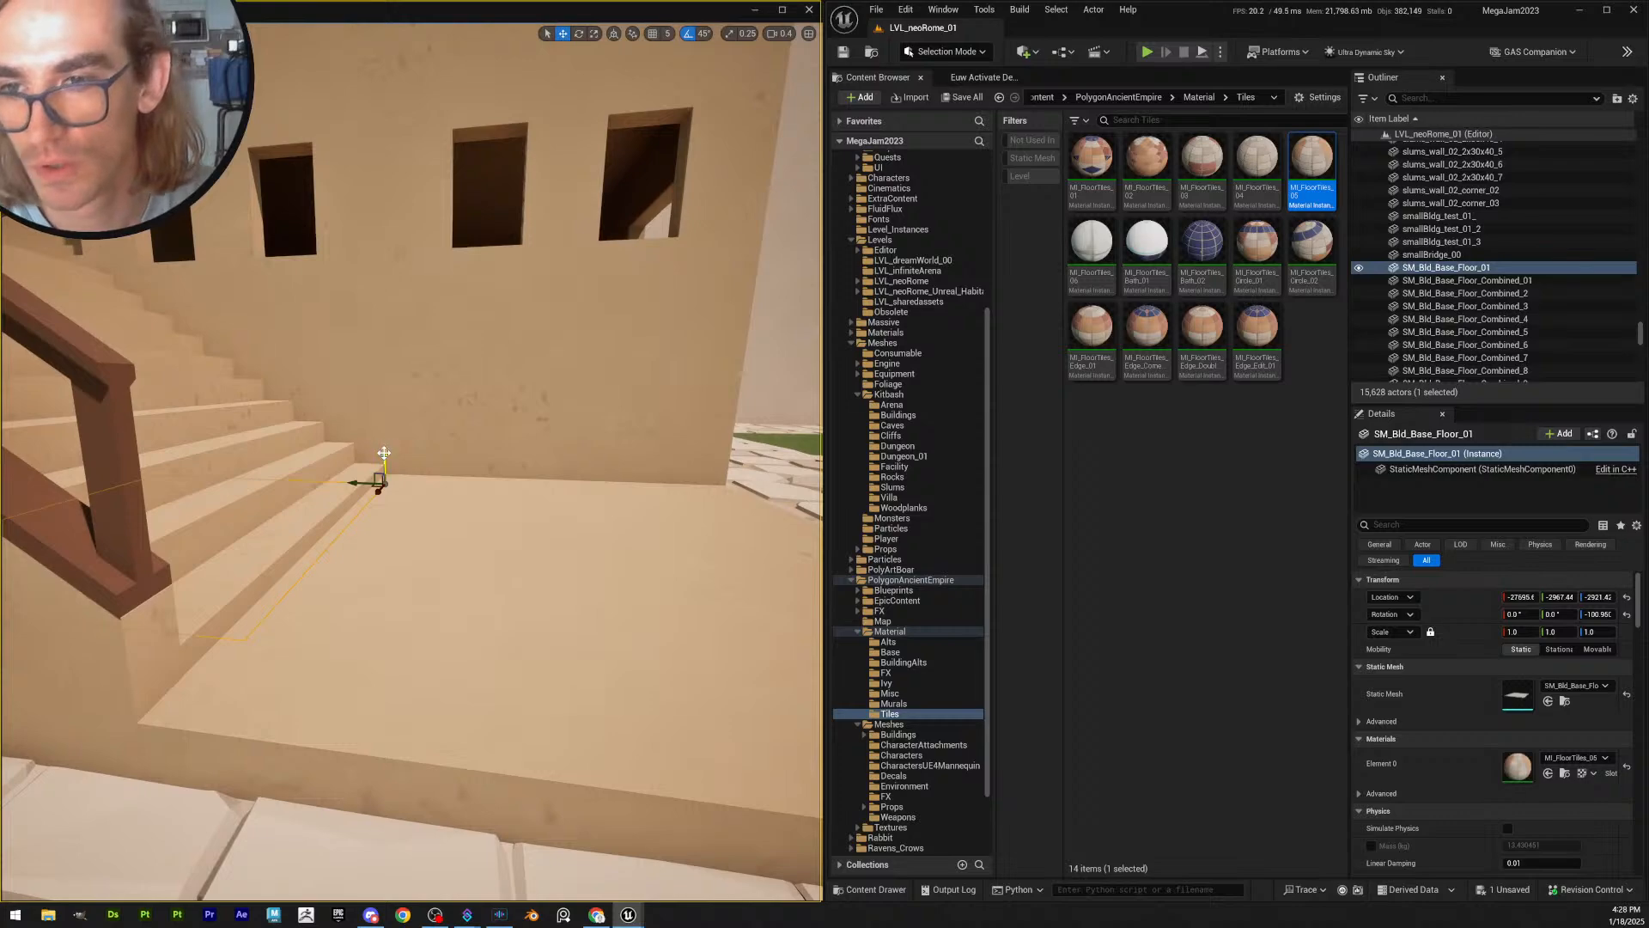
{"action": "left_click_drag", "start_coordinate": [384, 450], "coordinate": [385, 432]}
- Try to lower the landing's villa_floor_01_30x30x617 piece relative to the stairs, and undo the move
{"action": "left_click", "coordinate": [286, 505]}
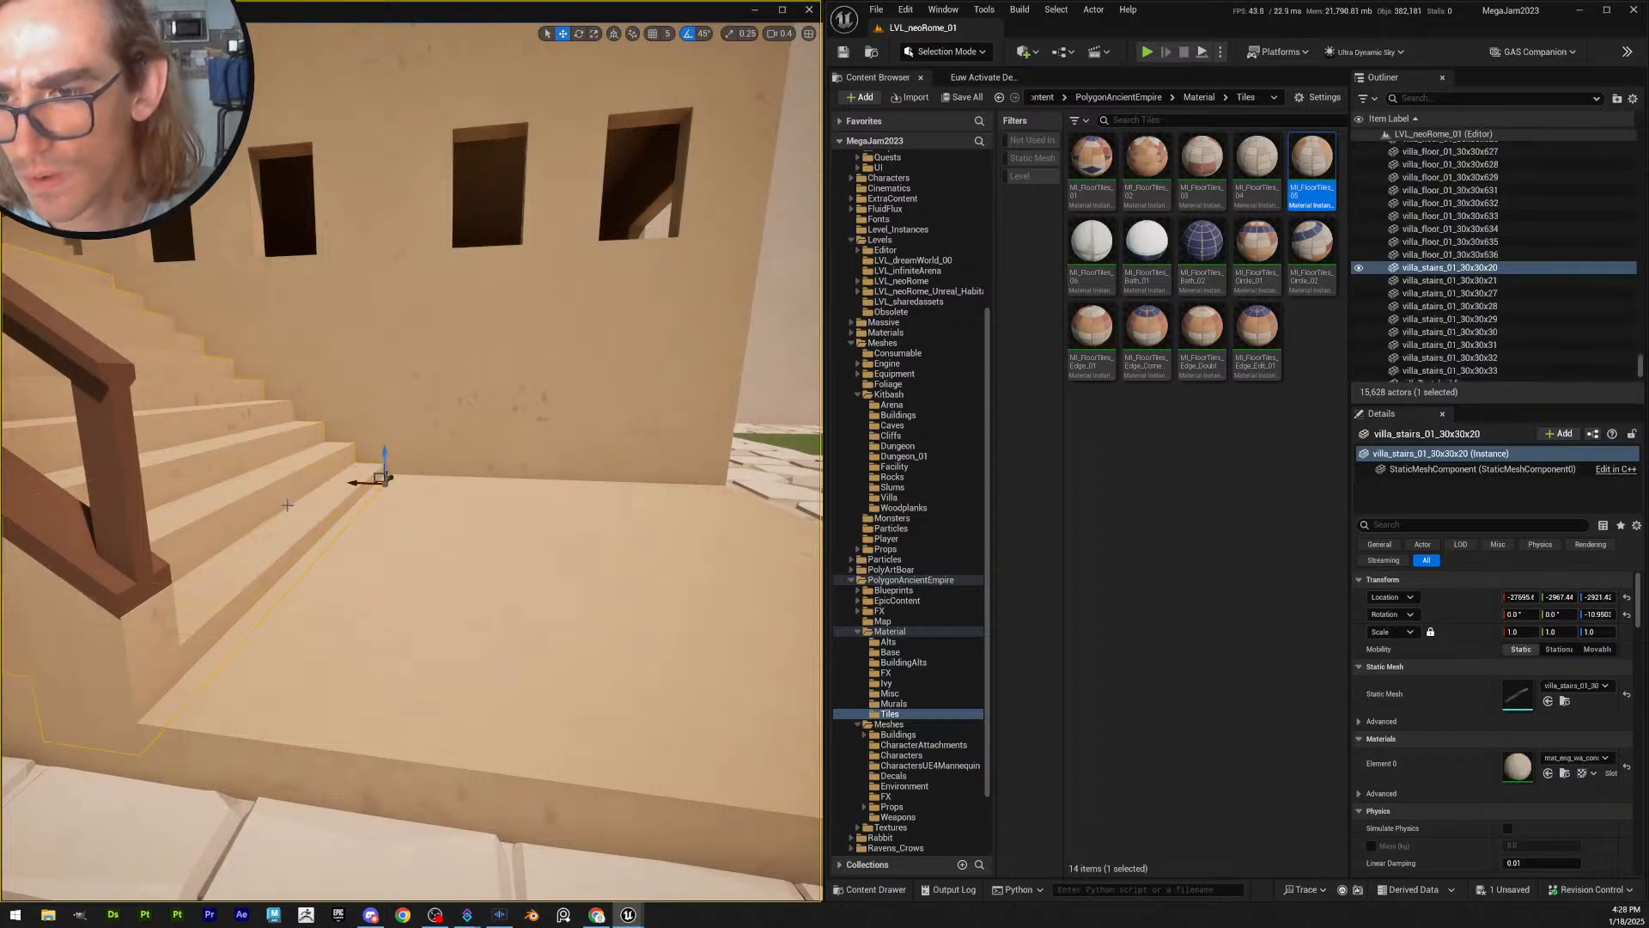
{"action": "key", "text": "s"}
{"action": "right_click_drag", "start_coordinate": [460, 563], "coordinate": [428, 541]}
{"action": "scroll", "coordinate": [460, 562], "scroll_direction": "up", "scroll_amount": 3}
{"action": "key", "text": "w"}
{"action": "key", "text": "w"}
{"action": "key", "text": "s"}
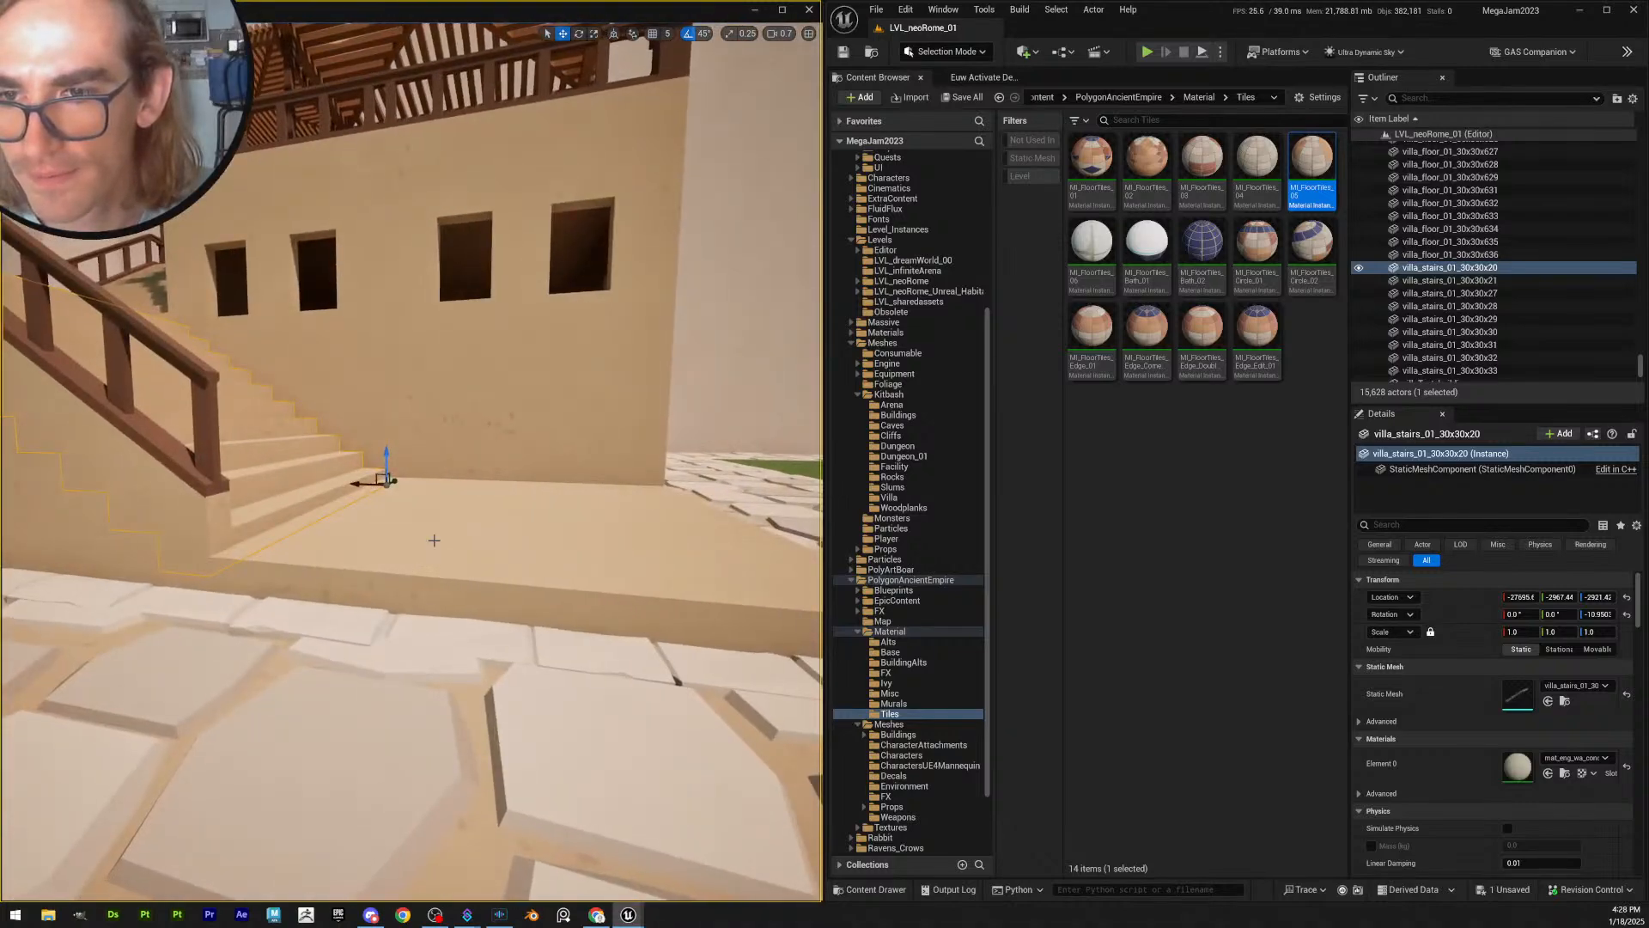
{"action": "left_click", "coordinate": [428, 541]}
{"action": "mouse_move", "coordinate": [385, 461]}
{"action": "left_mouse_down"}
{"action": "mouse_move", "coordinate": [380, 491]}
{"action": "mouse_move", "coordinate": [392, 474]}
{"action": "left_mouse_up"}
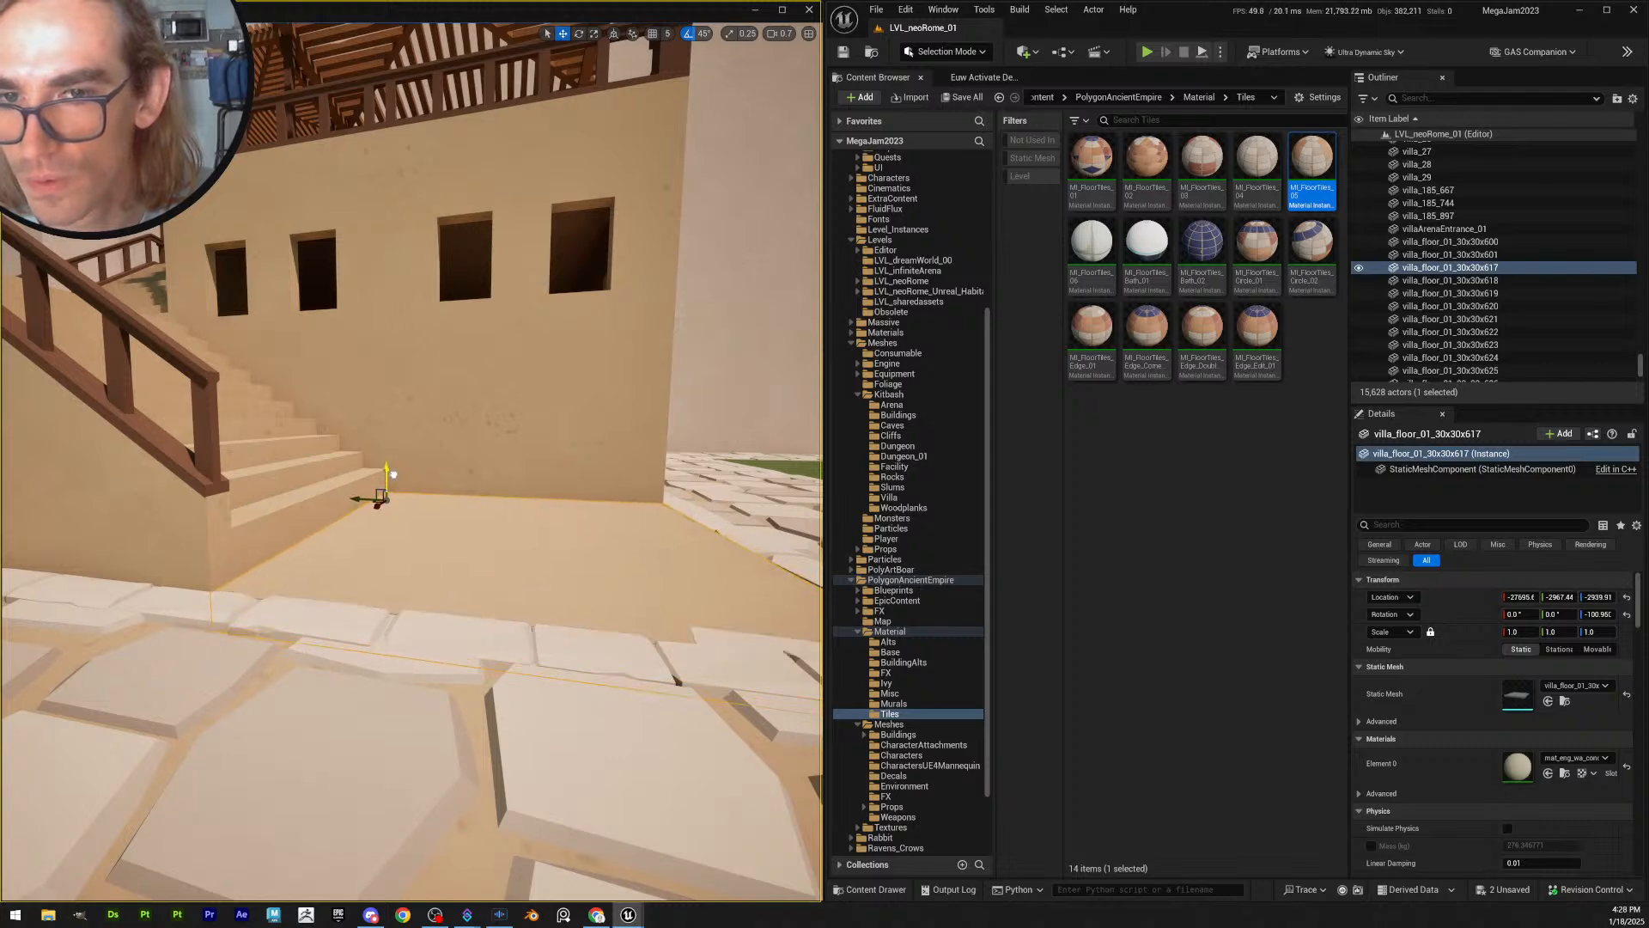
{"action": "key", "text": "ctrl+z"}
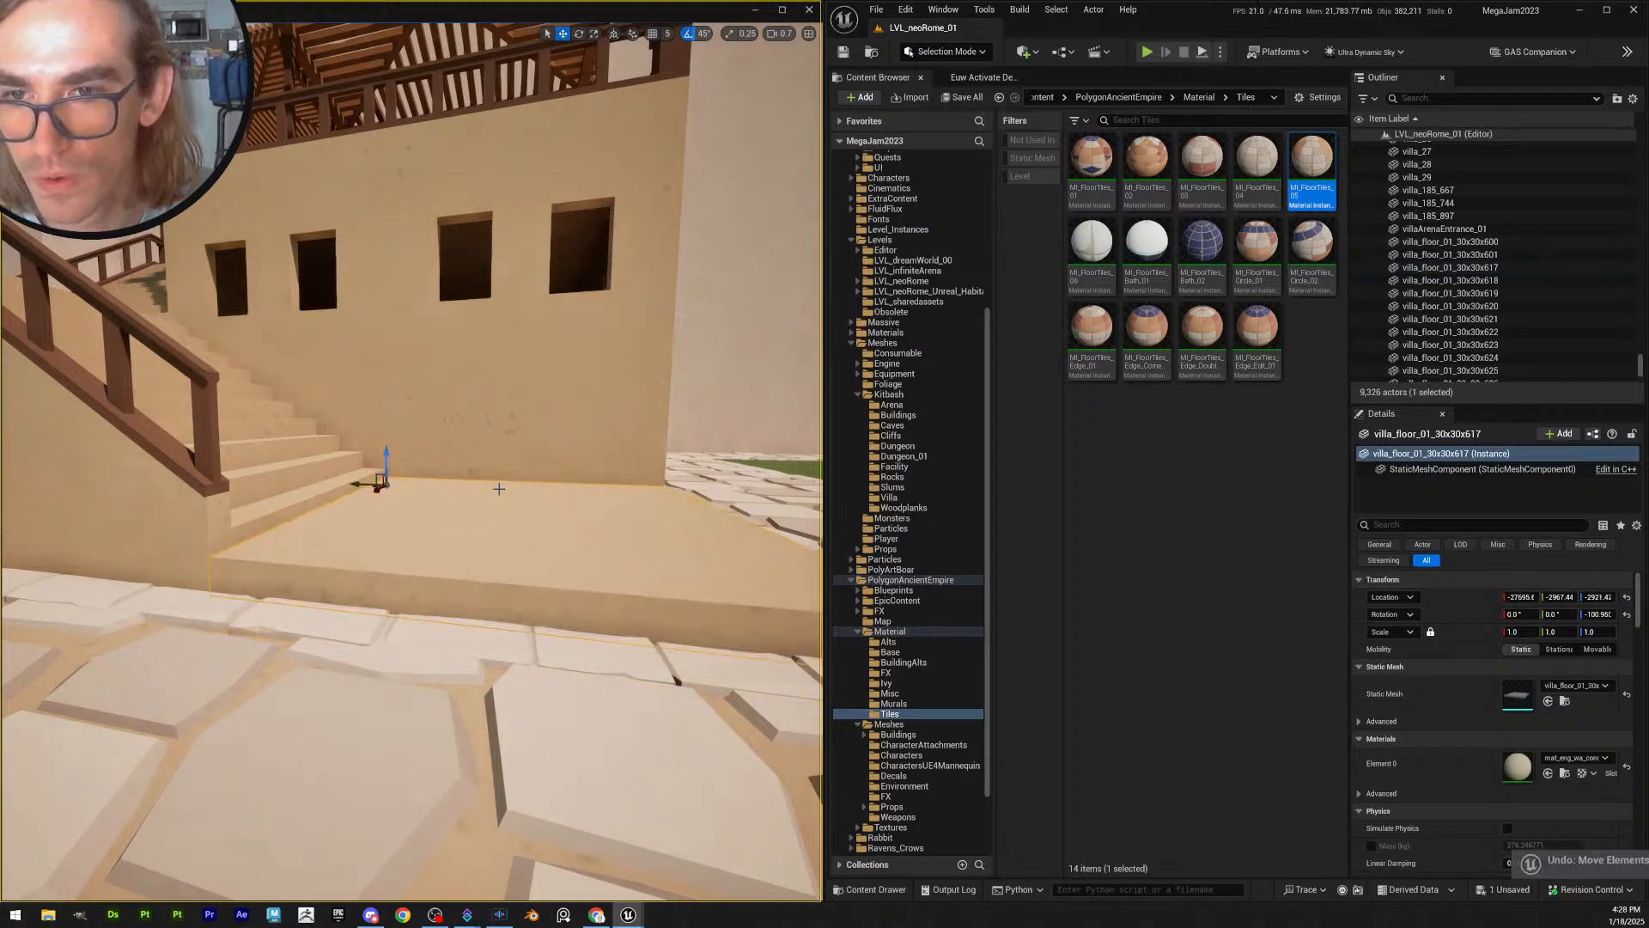
{"action": "left_click", "coordinate": [483, 515]}
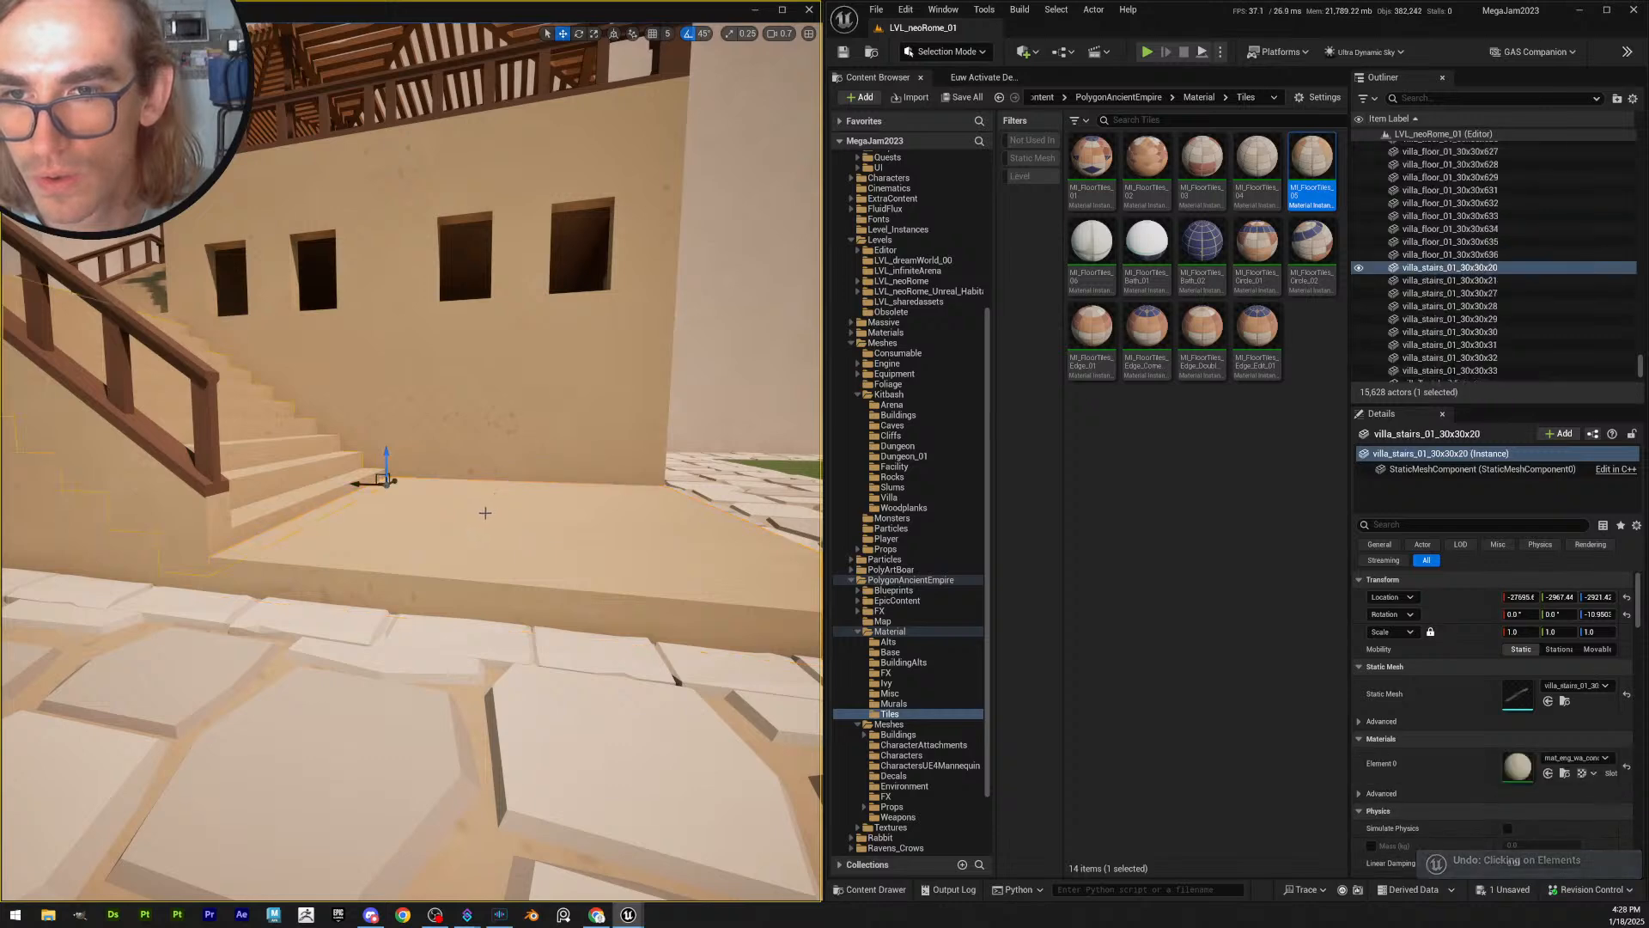
- Slide the tiled floor piece sideways onto the landing, rotate it 90 degrees and seat it in the inner corner beside the stairs
{"action": "mouse_move", "coordinate": [445, 506]}
{"action": "right_mouse_down"}
{"action": "mouse_move", "coordinate": [486, 558]}
{"action": "mouse_move", "coordinate": [485, 593]}
{"action": "mouse_move", "coordinate": [452, 505]}
{"action": "right_mouse_up"}
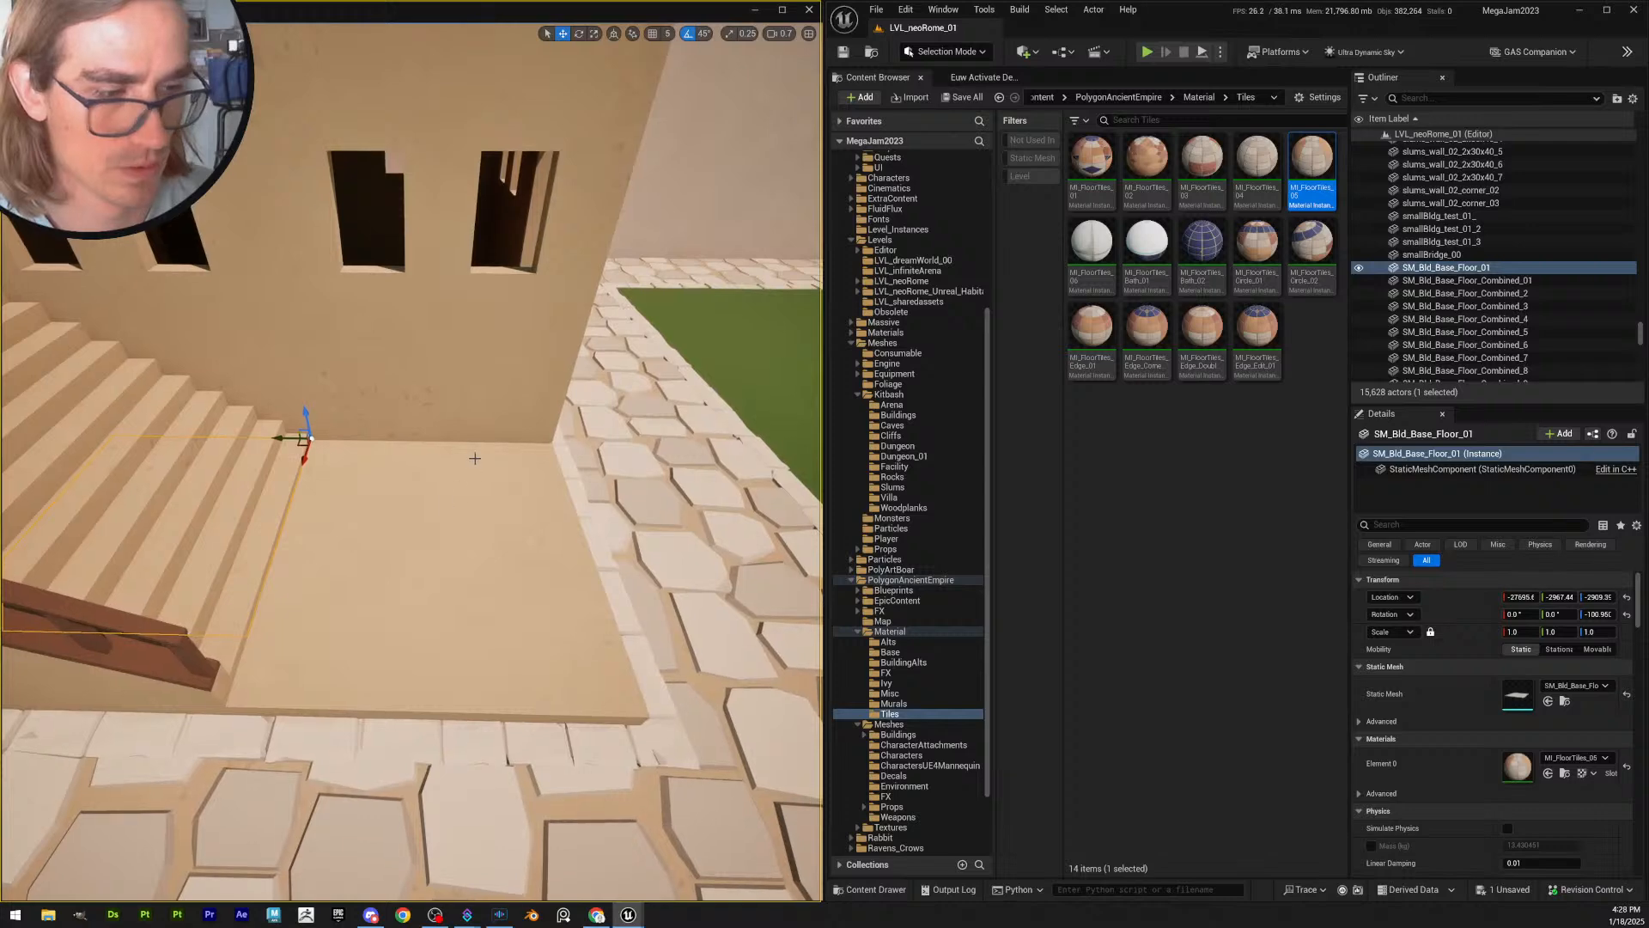
{"action": "left_click_drag", "start_coordinate": [279, 438], "coordinate": [481, 442]}
{"action": "key", "text": "e"}
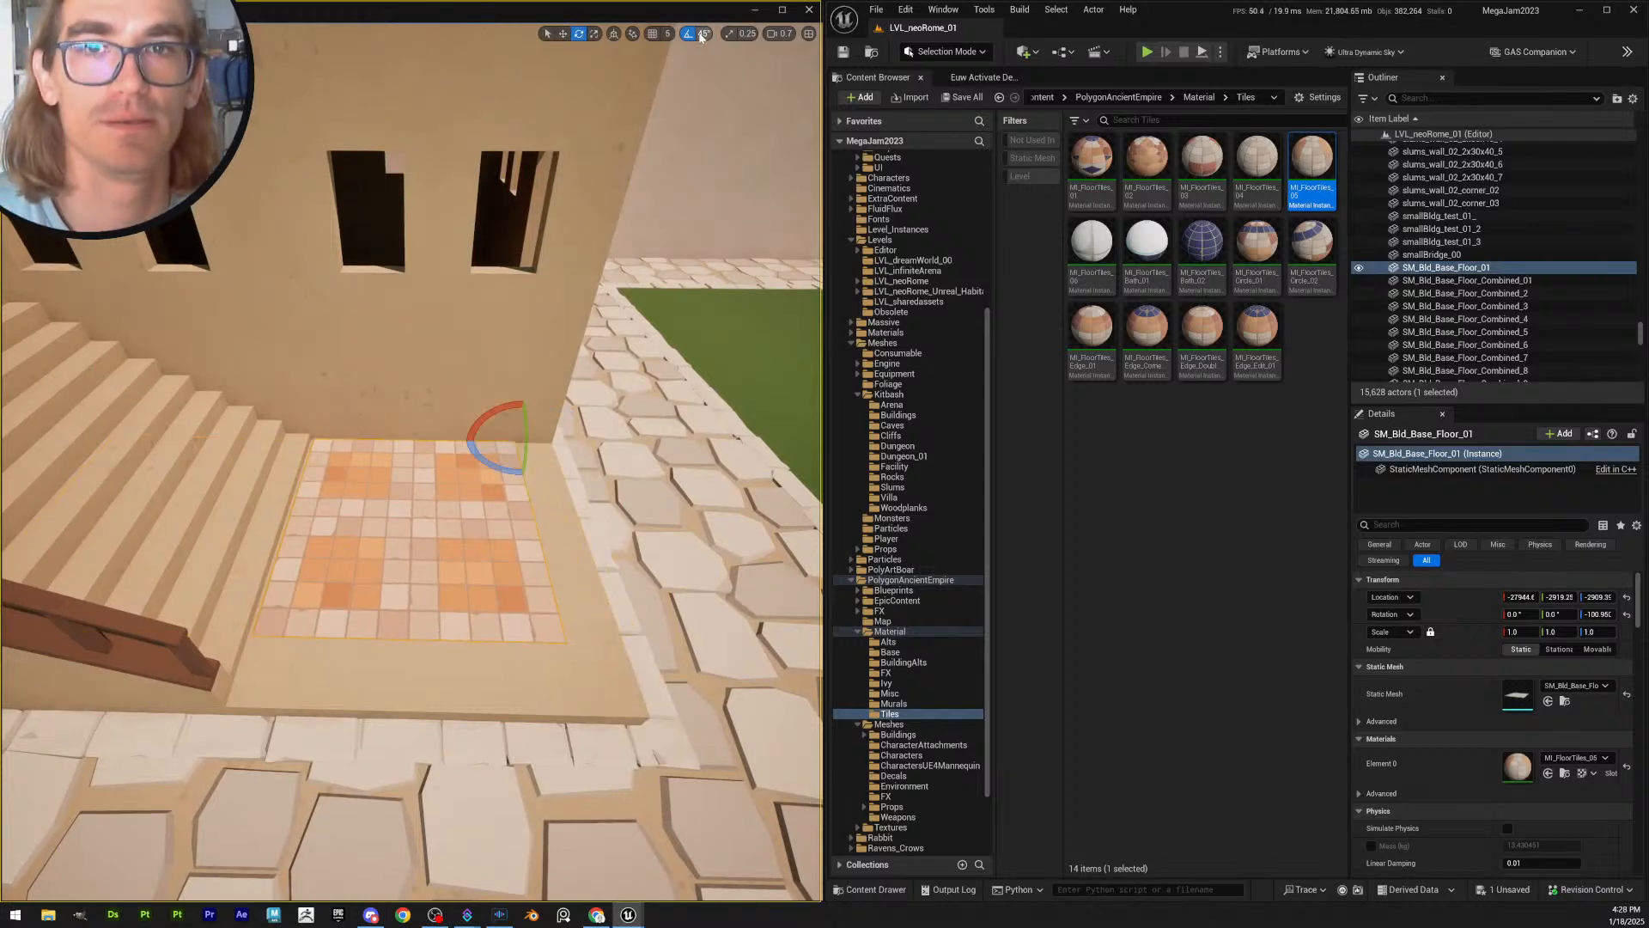
{"action": "left_click_drag", "start_coordinate": [515, 469], "coordinate": [342, 439]}
{"action": "key", "text": "w"}
- Copy the location of villa_floor_01_30x30x617 onto the tiled floor piece so their origins coincide at the landing's inner corner
{"action": "right_click_drag", "start_coordinate": [361, 456], "coordinate": [471, 515]}
{"action": "left_click", "coordinate": [471, 514]}
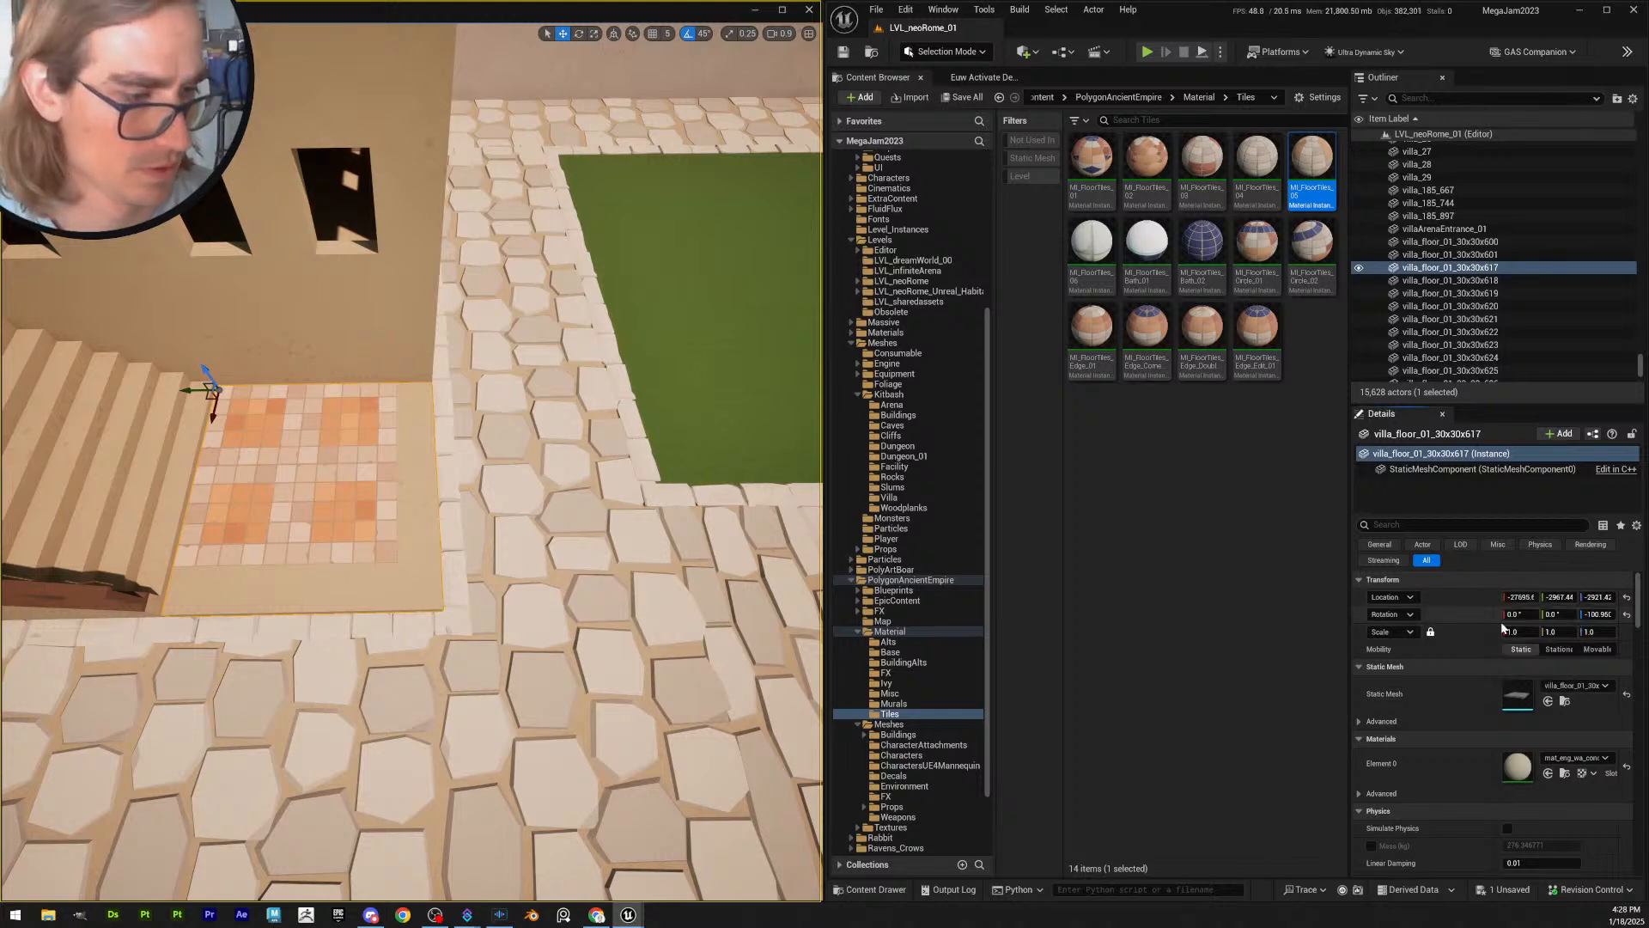
{"action": "left_click", "coordinate": [354, 492]}
{"action": "right_click_drag", "start_coordinate": [354, 491], "coordinate": [758, 492]}
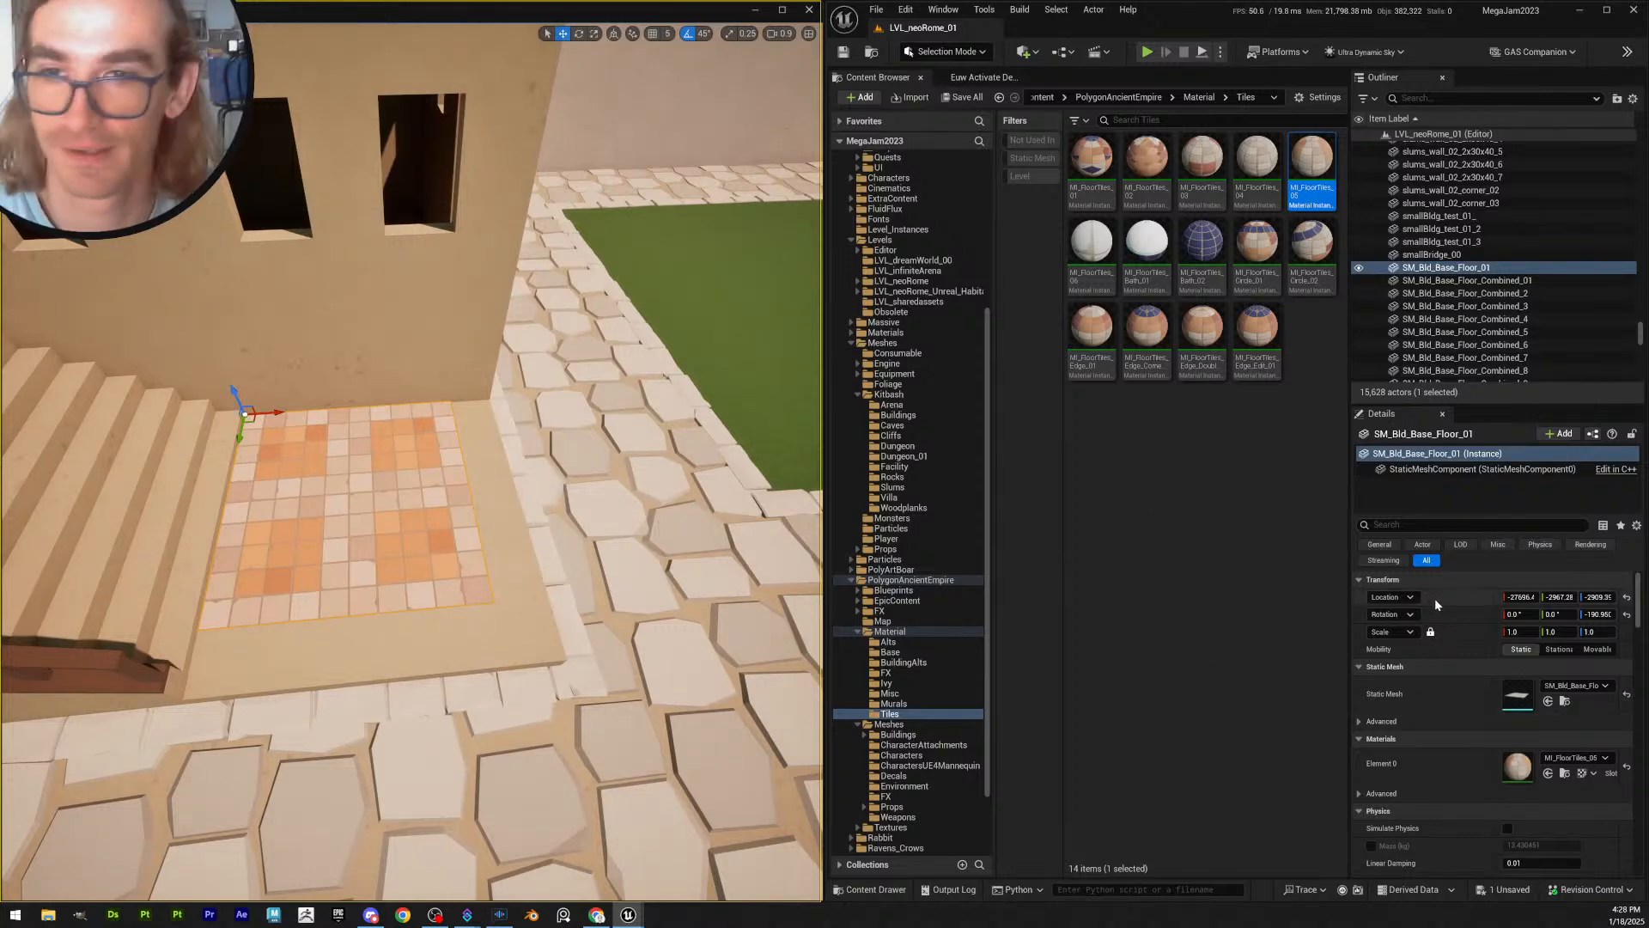
{"action": "right_click", "coordinate": [1458, 596]}
{"action": "left_click", "coordinate": [1502, 641]}
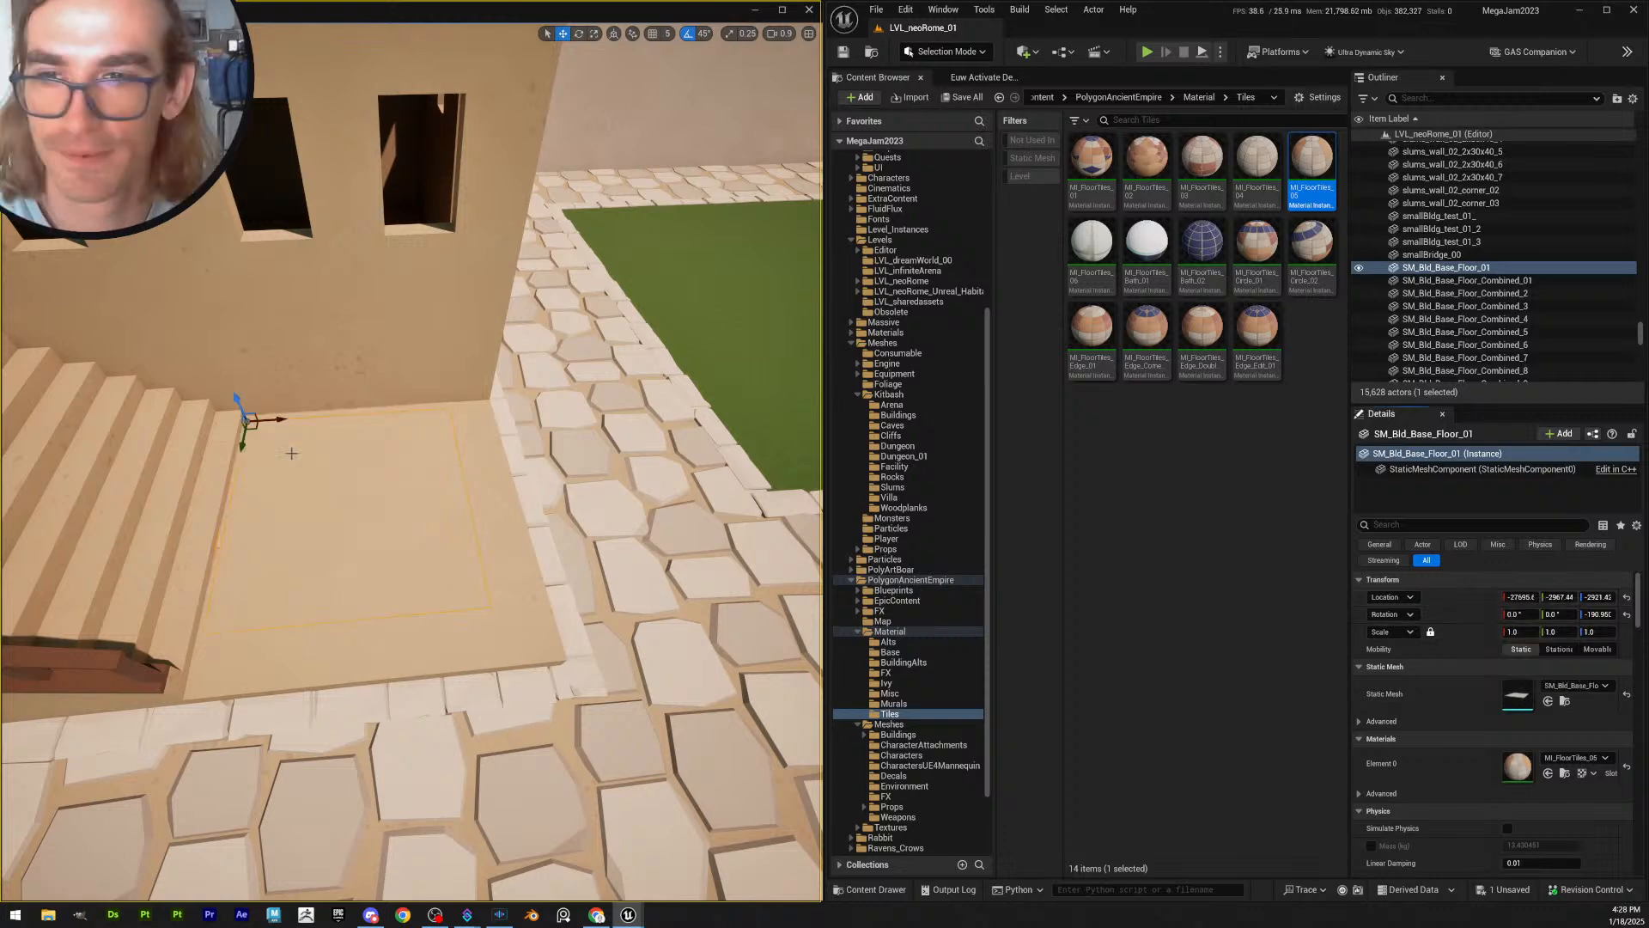
- Raise the tiled floor piece slightly above the stair landing's floor so its tiles lie on top
{"action": "right_click_drag", "start_coordinate": [289, 449], "coordinate": [257, 421]}
{"action": "key", "text": "w"}
{"action": "scroll", "coordinate": [375, 504], "scroll_direction": "down", "scroll_amount": 2}
{"action": "right_click_drag", "start_coordinate": [376, 505], "coordinate": [376, 391]}
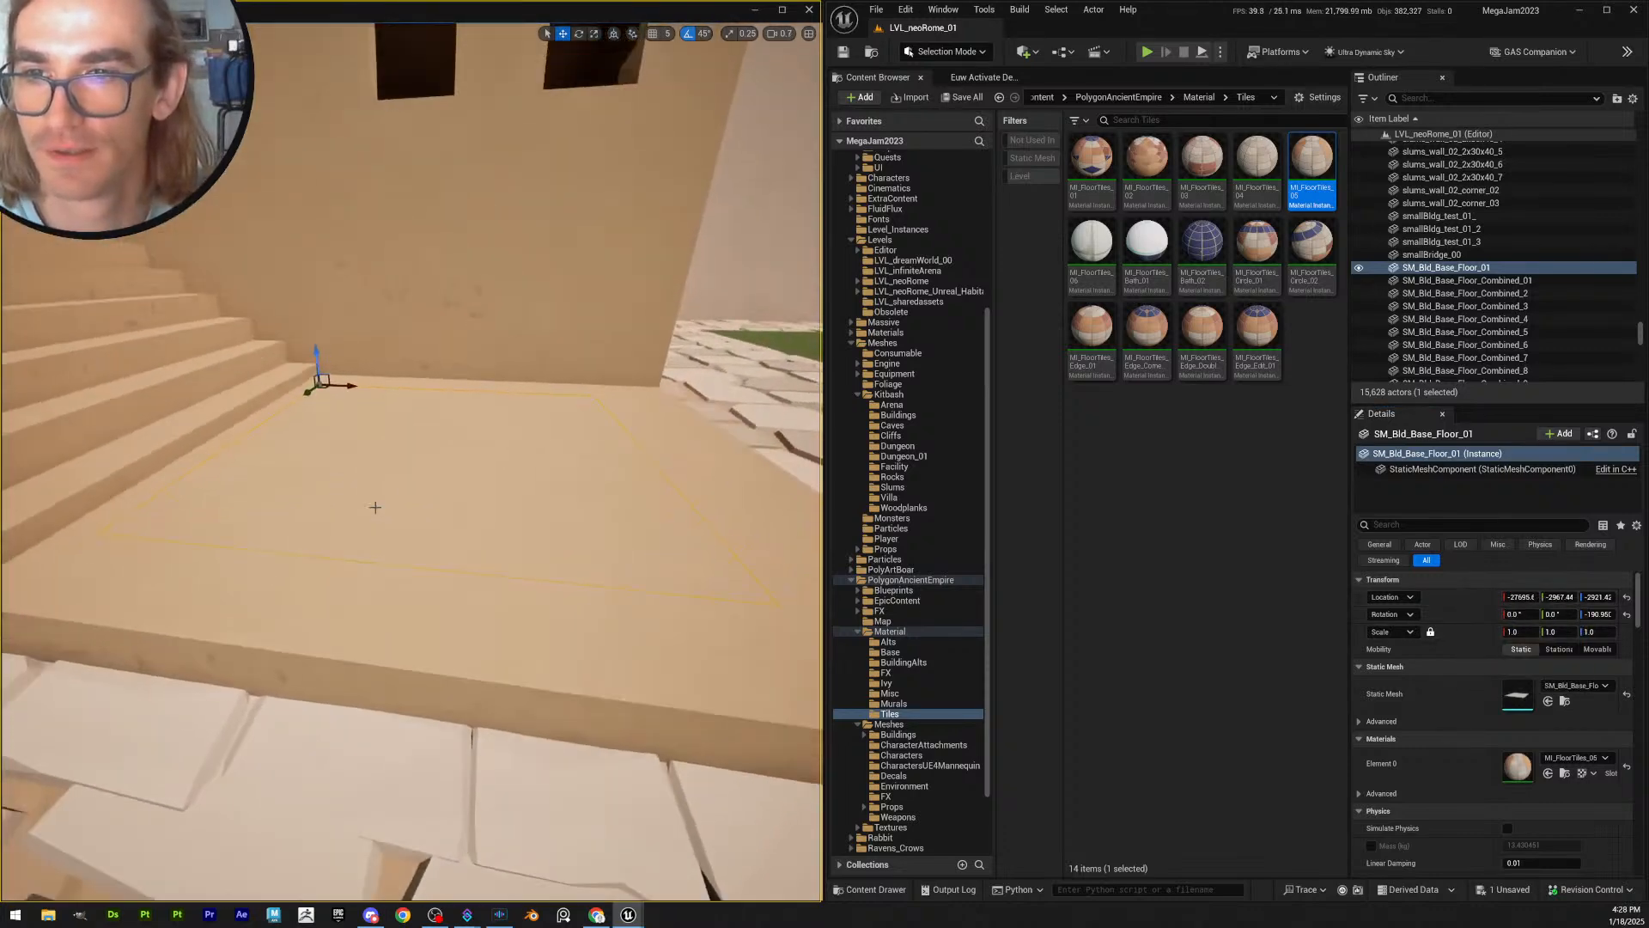
{"action": "left_click_drag", "start_coordinate": [317, 354], "coordinate": [310, 344]}
{"action": "key", "text": "s"}
{"action": "right_click_drag", "start_coordinate": [310, 345], "coordinate": [311, 406]}
- Scale the tiled floor piece up uniformly to about 1.2 so it reaches the landing's outer edges
{"action": "key", "text": "r"}
{"action": "left_click_drag", "start_coordinate": [295, 344], "coordinate": [312, 354]}
{"action": "key", "text": "Escape"}
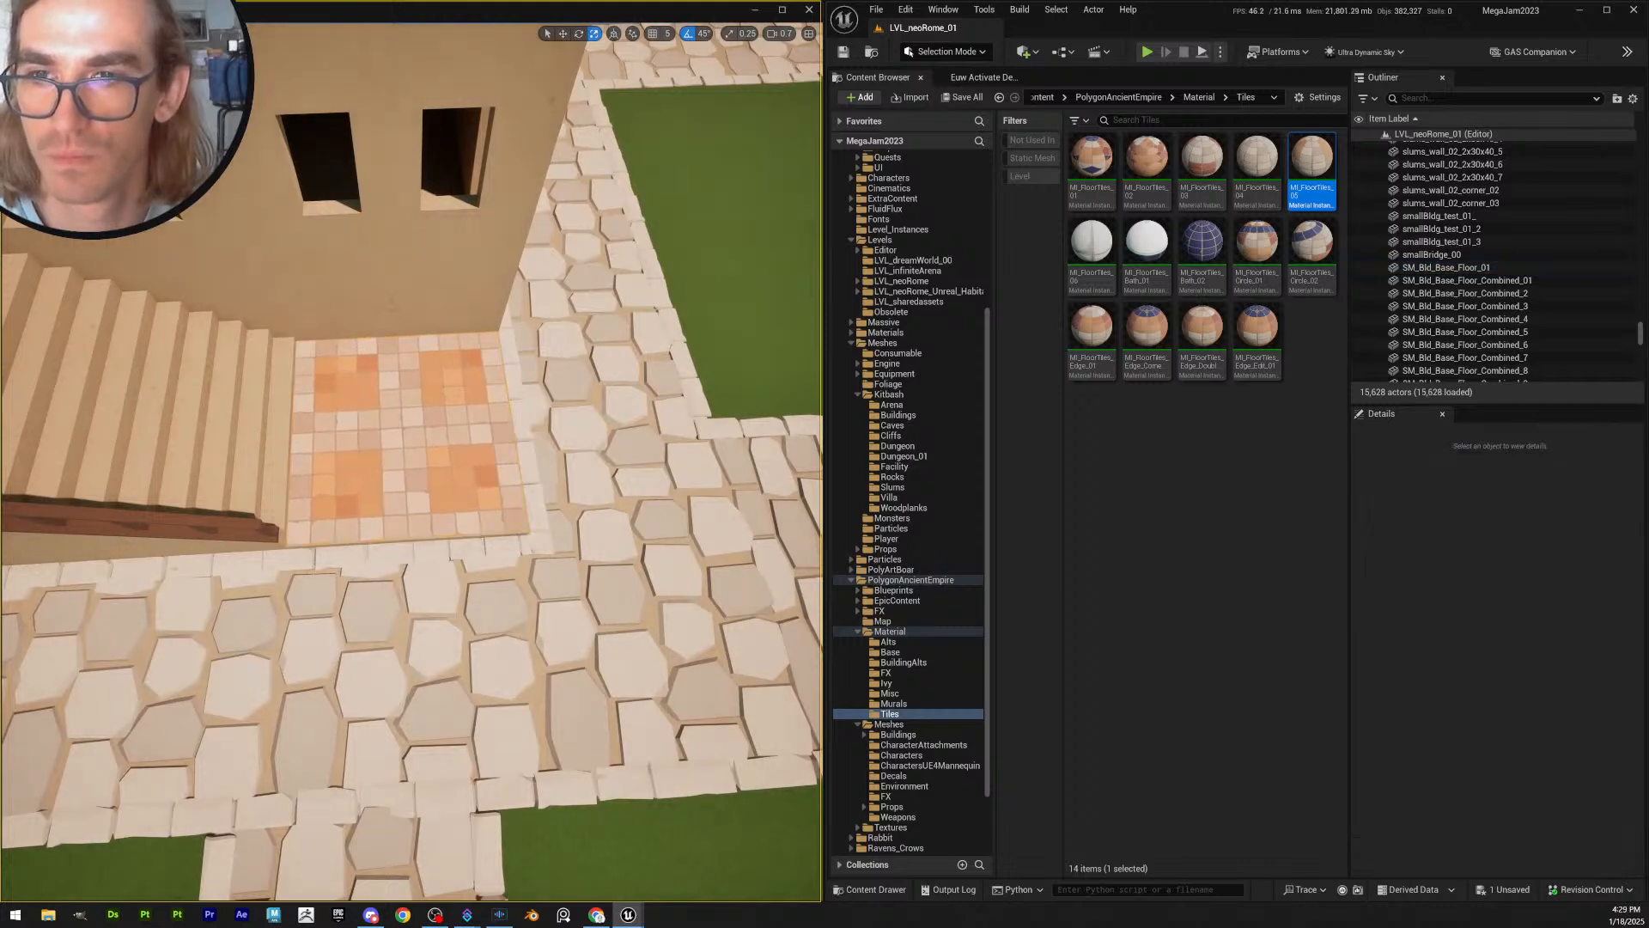
{"action": "mouse_move", "coordinate": [306, 343]}
{"action": "right_mouse_down"}
{"action": "mouse_move", "coordinate": [306, 292]}
{"action": "mouse_move", "coordinate": [307, 335]}
{"action": "right_mouse_up"}
{"action": "left_click", "coordinate": [236, 305]}
{"action": "left_click_drag", "start_coordinate": [236, 305], "coordinate": [236, 305]}
{"action": "left_click_drag", "start_coordinate": [234, 305], "coordinate": [236, 303]}
{"action": "key", "text": "Escape"}
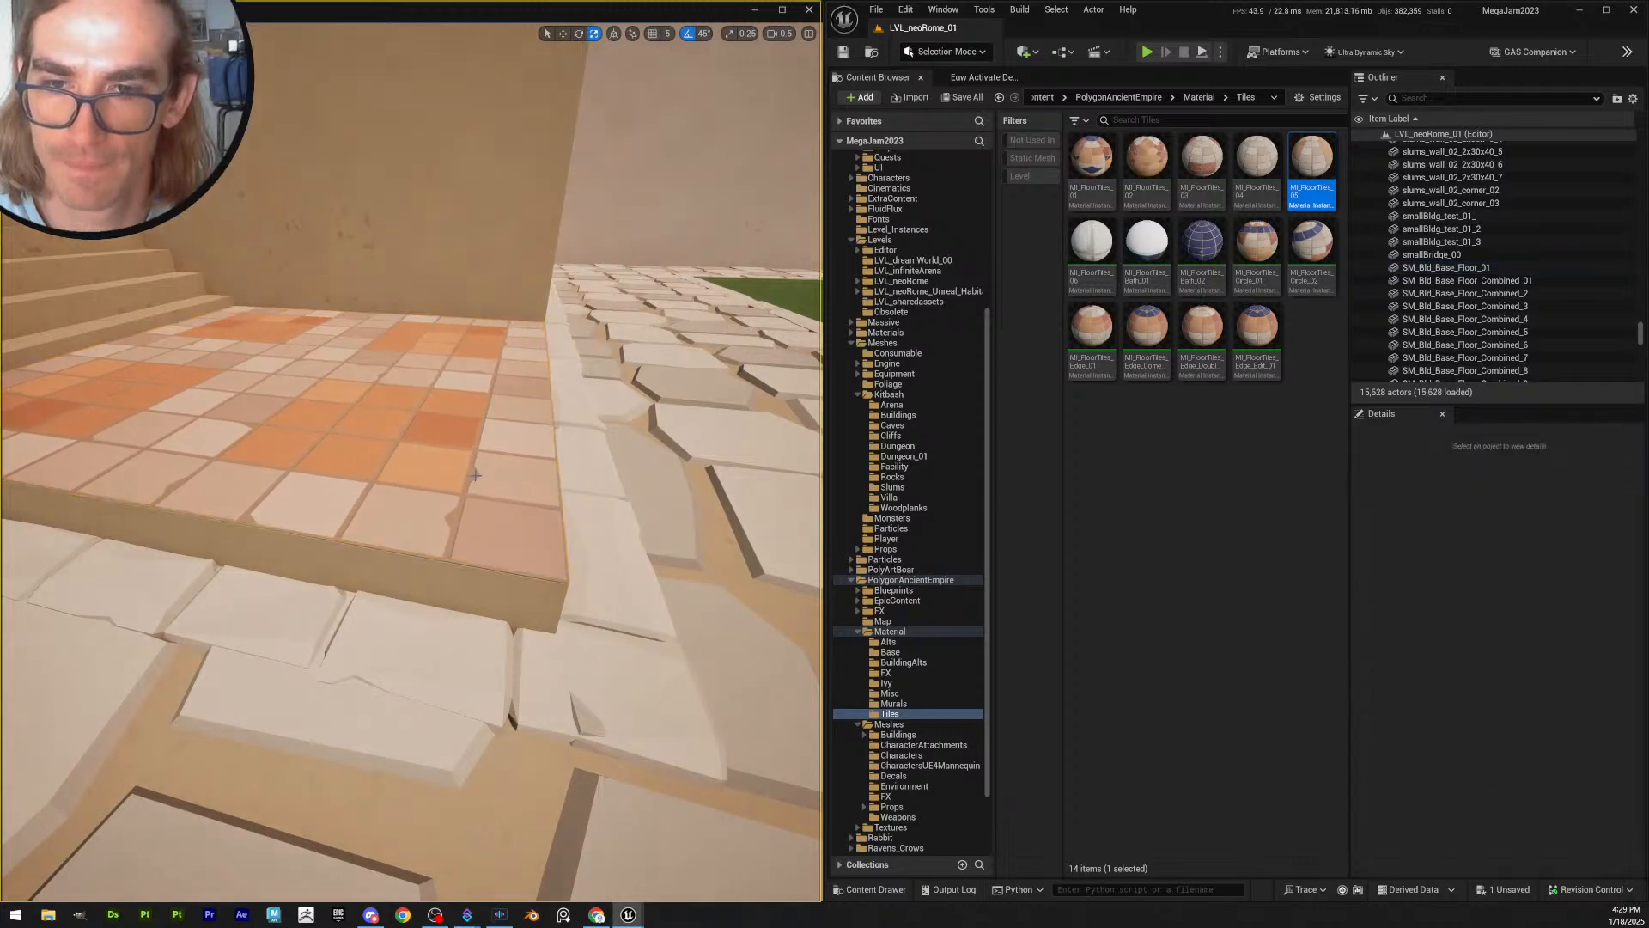
- Copy the location of the landing's villa_floor_01_30x30x617 piece and paste it onto the enlarged tiled floor piece
{"action": "left_click", "coordinate": [258, 344]}
{"action": "right_click_drag", "start_coordinate": [258, 343], "coordinate": [189, 292]}
{"action": "right_click_drag", "start_coordinate": [385, 387], "coordinate": [370, 533]}
{"action": "key", "text": "w"}
{"action": "left_click", "coordinate": [412, 450]}
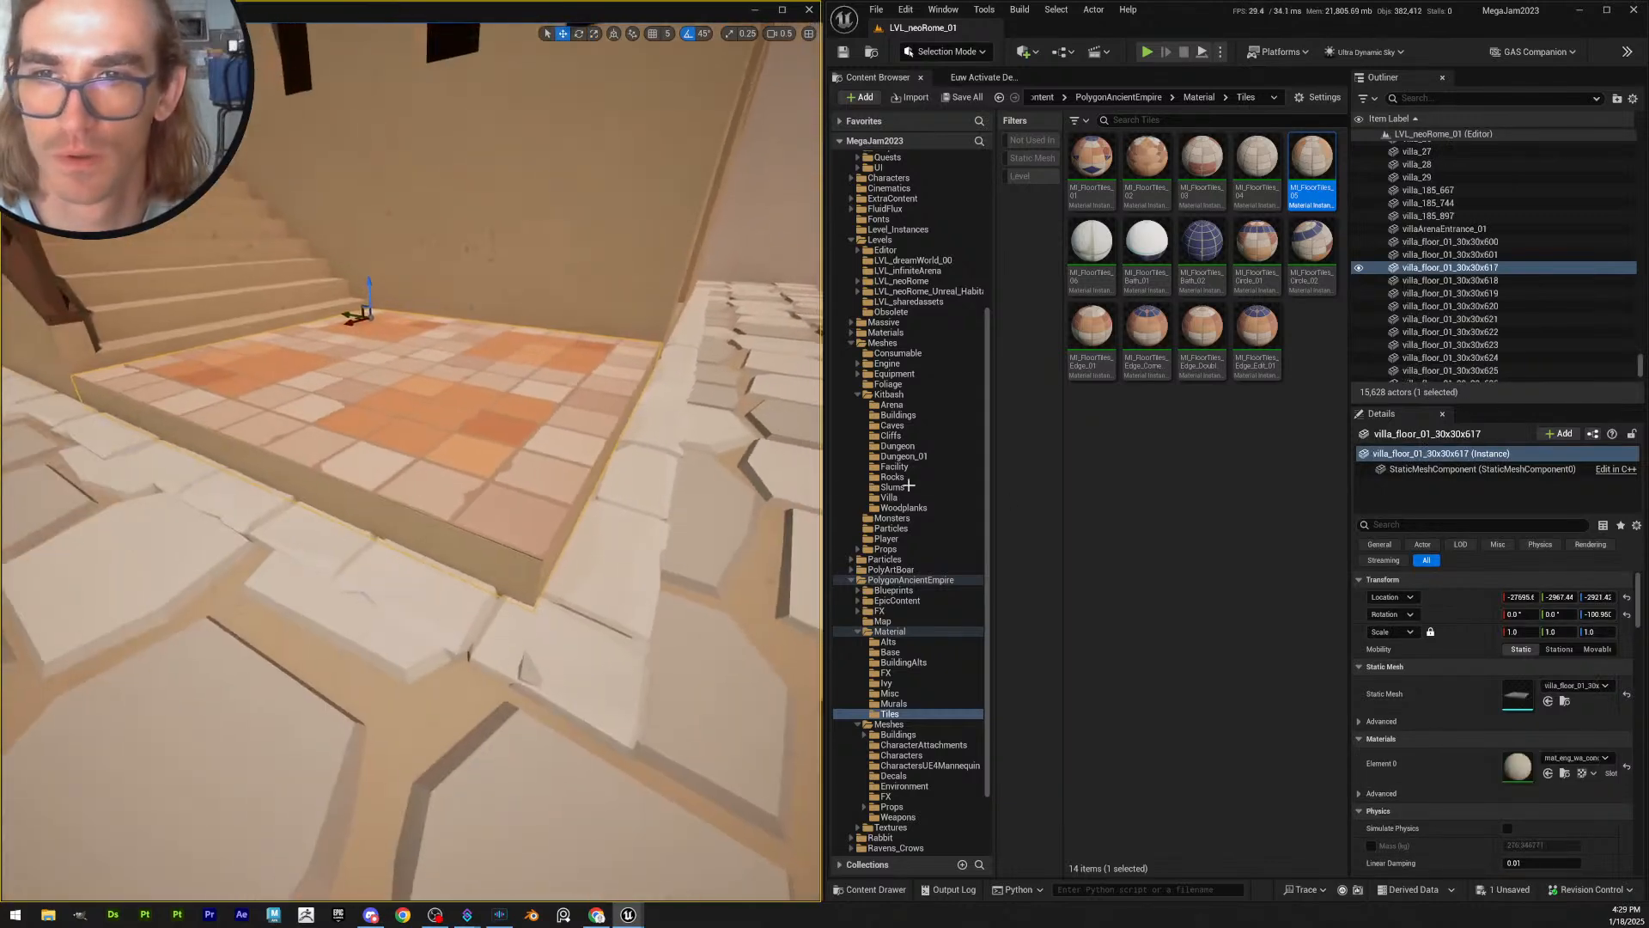
{"action": "right_click", "coordinate": [1447, 599]}
{"action": "left_click", "coordinate": [1479, 629]}
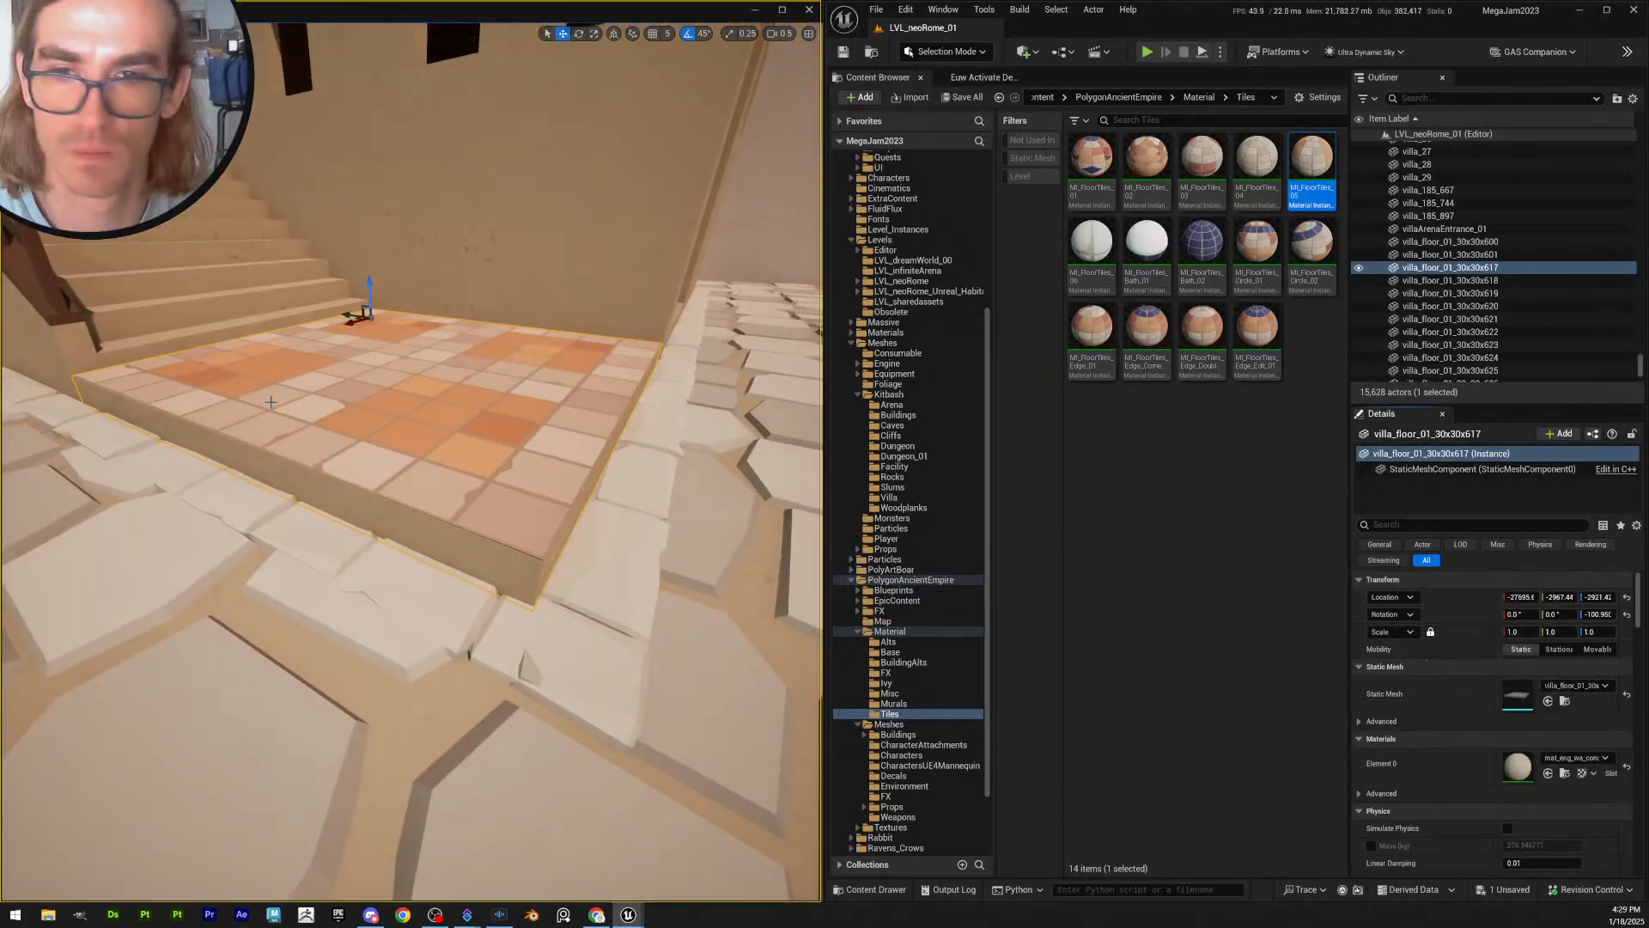
{"action": "left_click", "coordinate": [554, 481]}
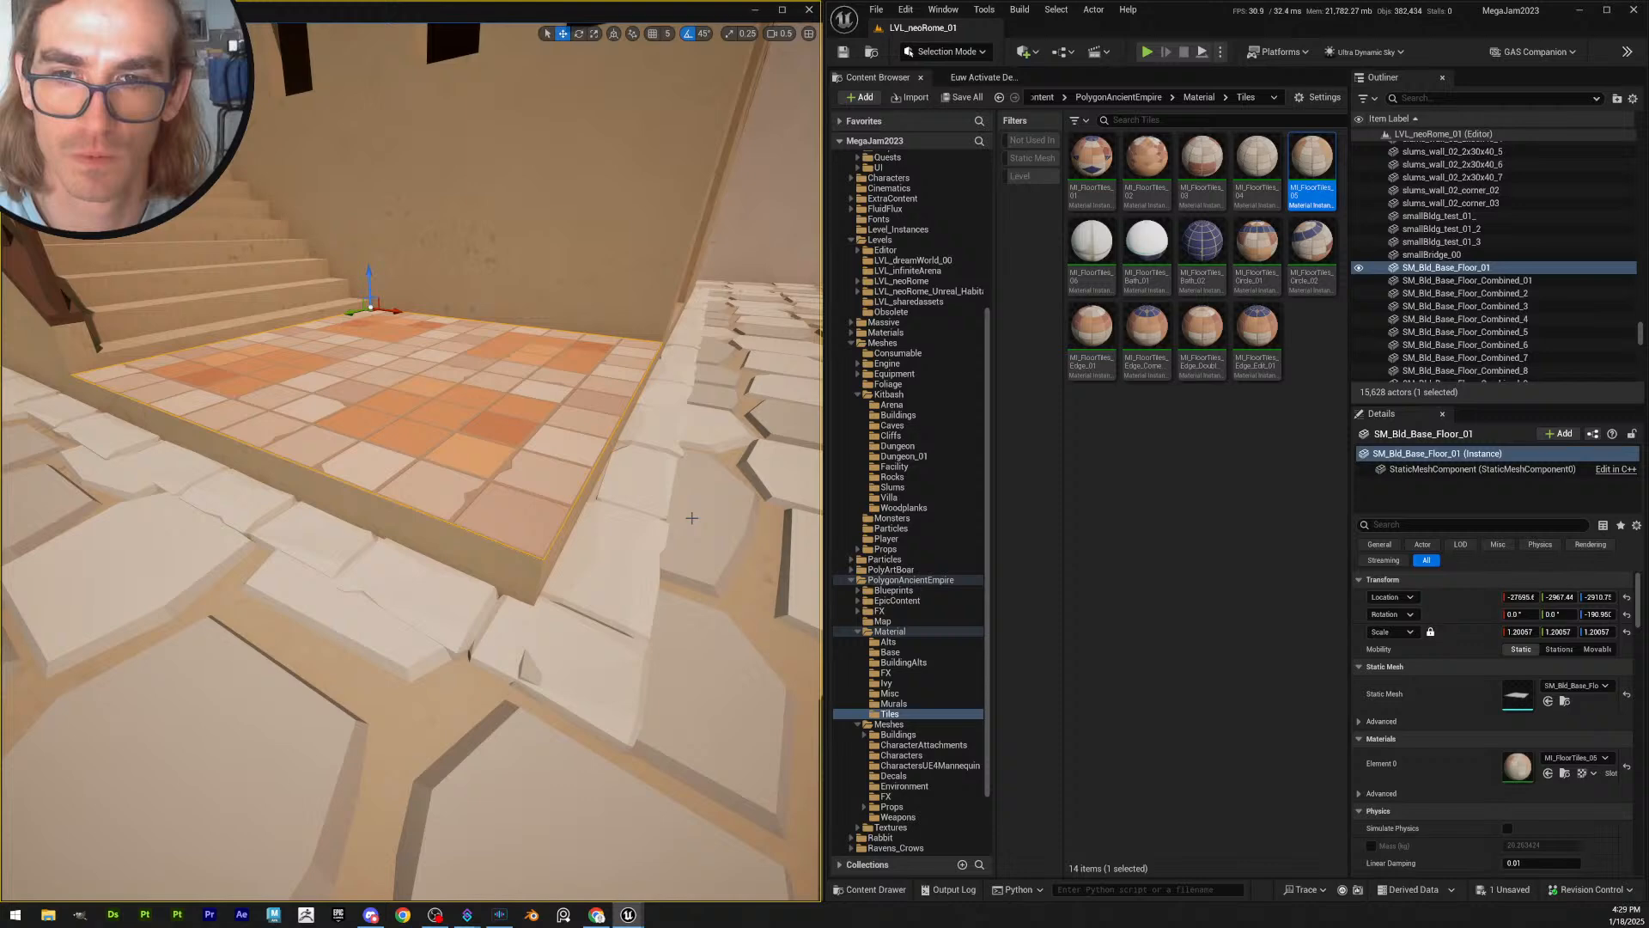
{"action": "right_click", "coordinate": [1462, 596]}
{"action": "left_click", "coordinate": [1508, 640]}
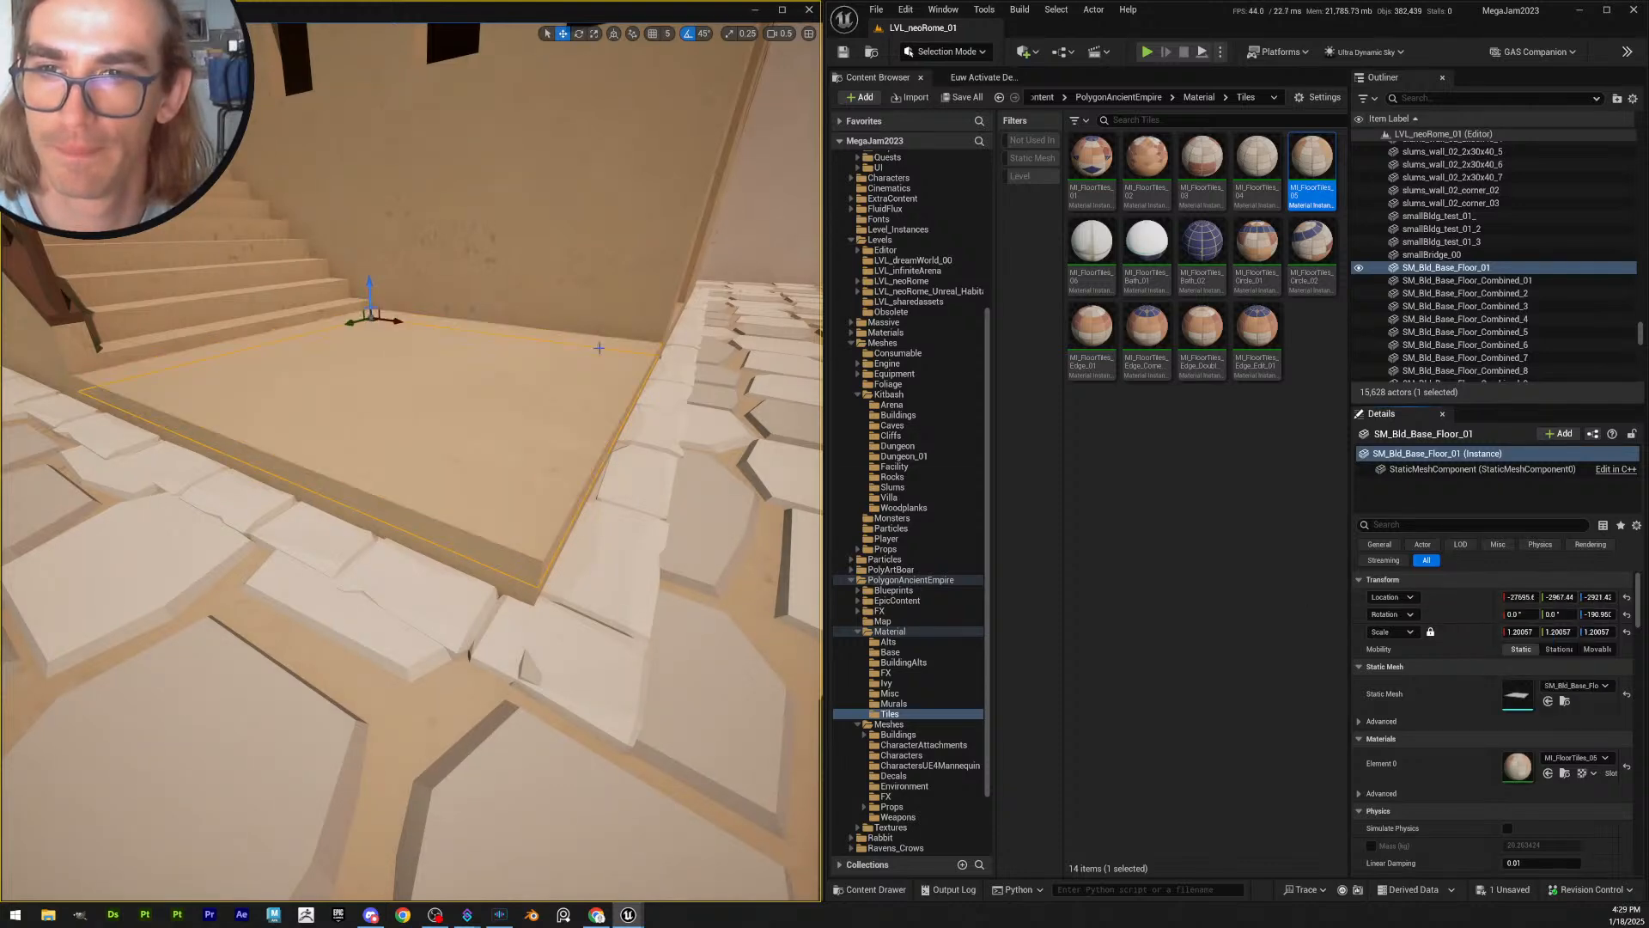
- Set the position grid snap to 10 and raise the tiled floor piece 10 units from the landing floor's origin
{"action": "left_click", "coordinate": [668, 34]}
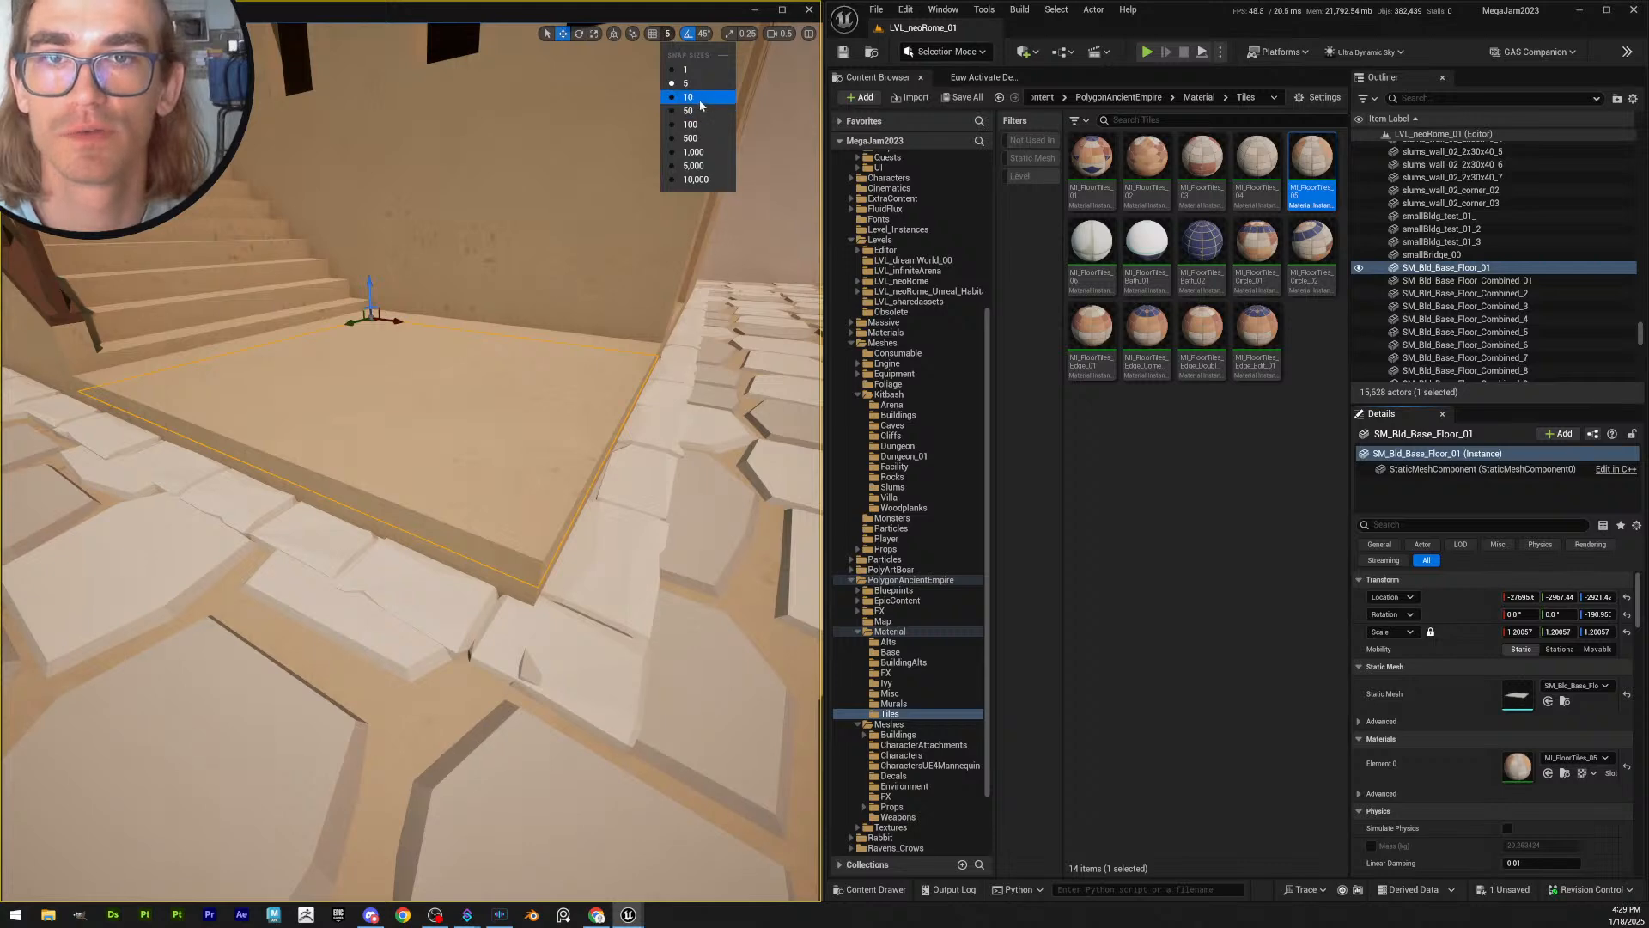
{"action": "left_click", "coordinate": [699, 101]}
{"action": "left_click_drag", "start_coordinate": [370, 285], "coordinate": [367, 273]}
{"action": "key", "text": "ctrl+z"}
{"action": "key", "text": "Escape"}
{"action": "right_click_drag", "start_coordinate": [367, 273], "coordinate": [354, 241]}
{"action": "left_click", "coordinate": [543, 419]}
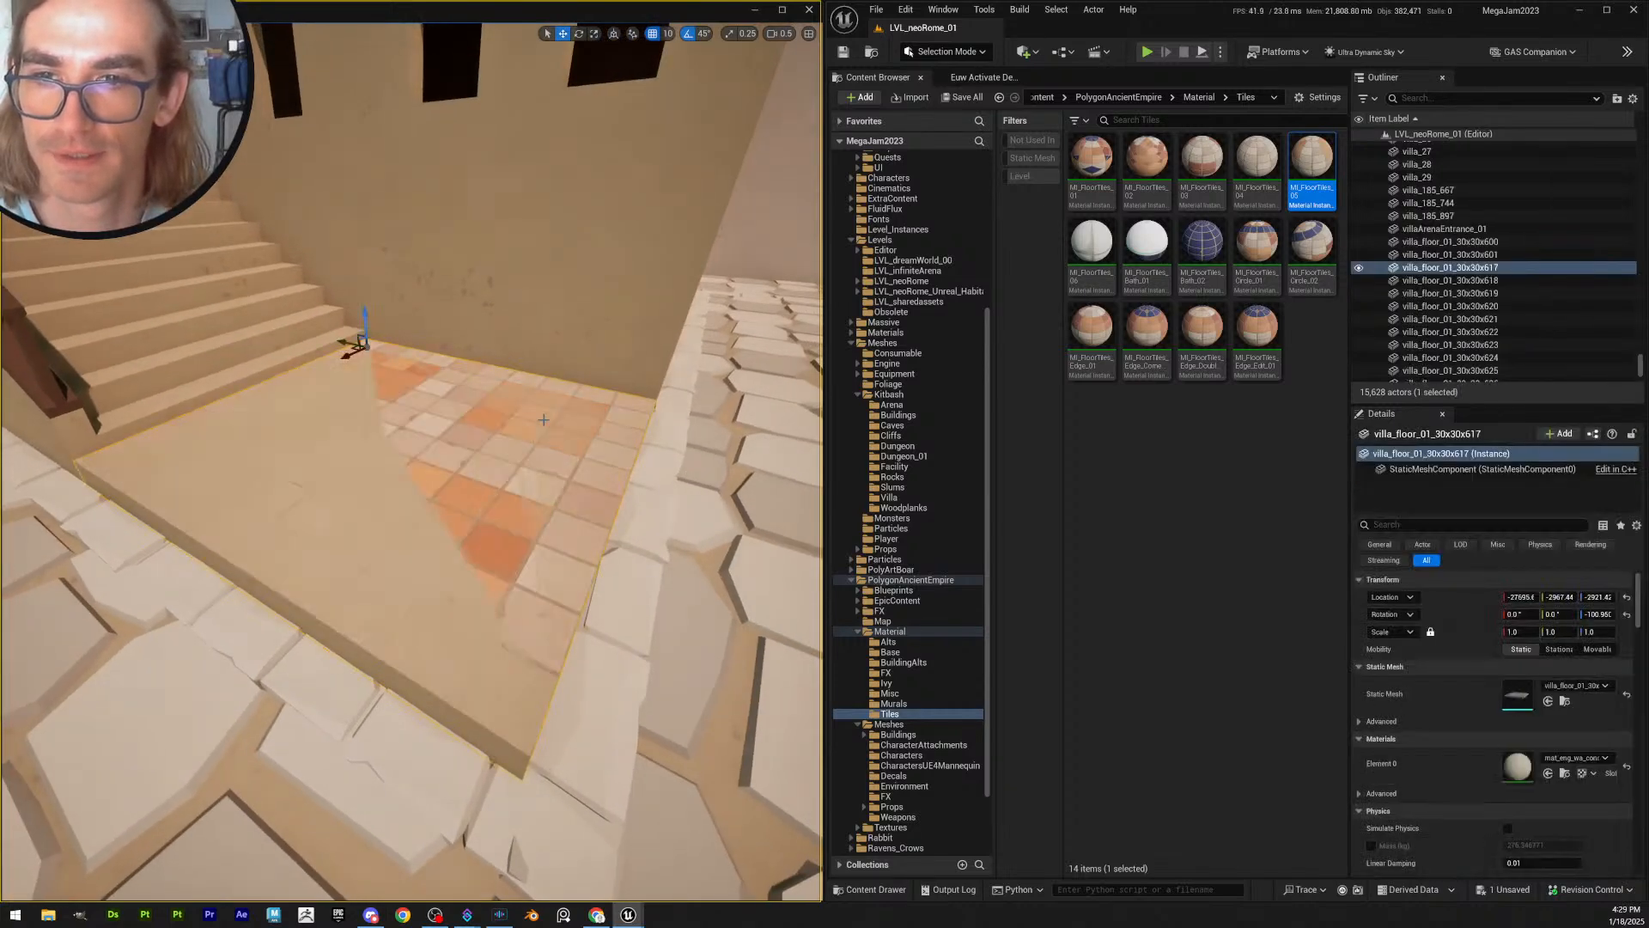
{"action": "right_click_drag", "start_coordinate": [543, 419], "coordinate": [512, 391]}
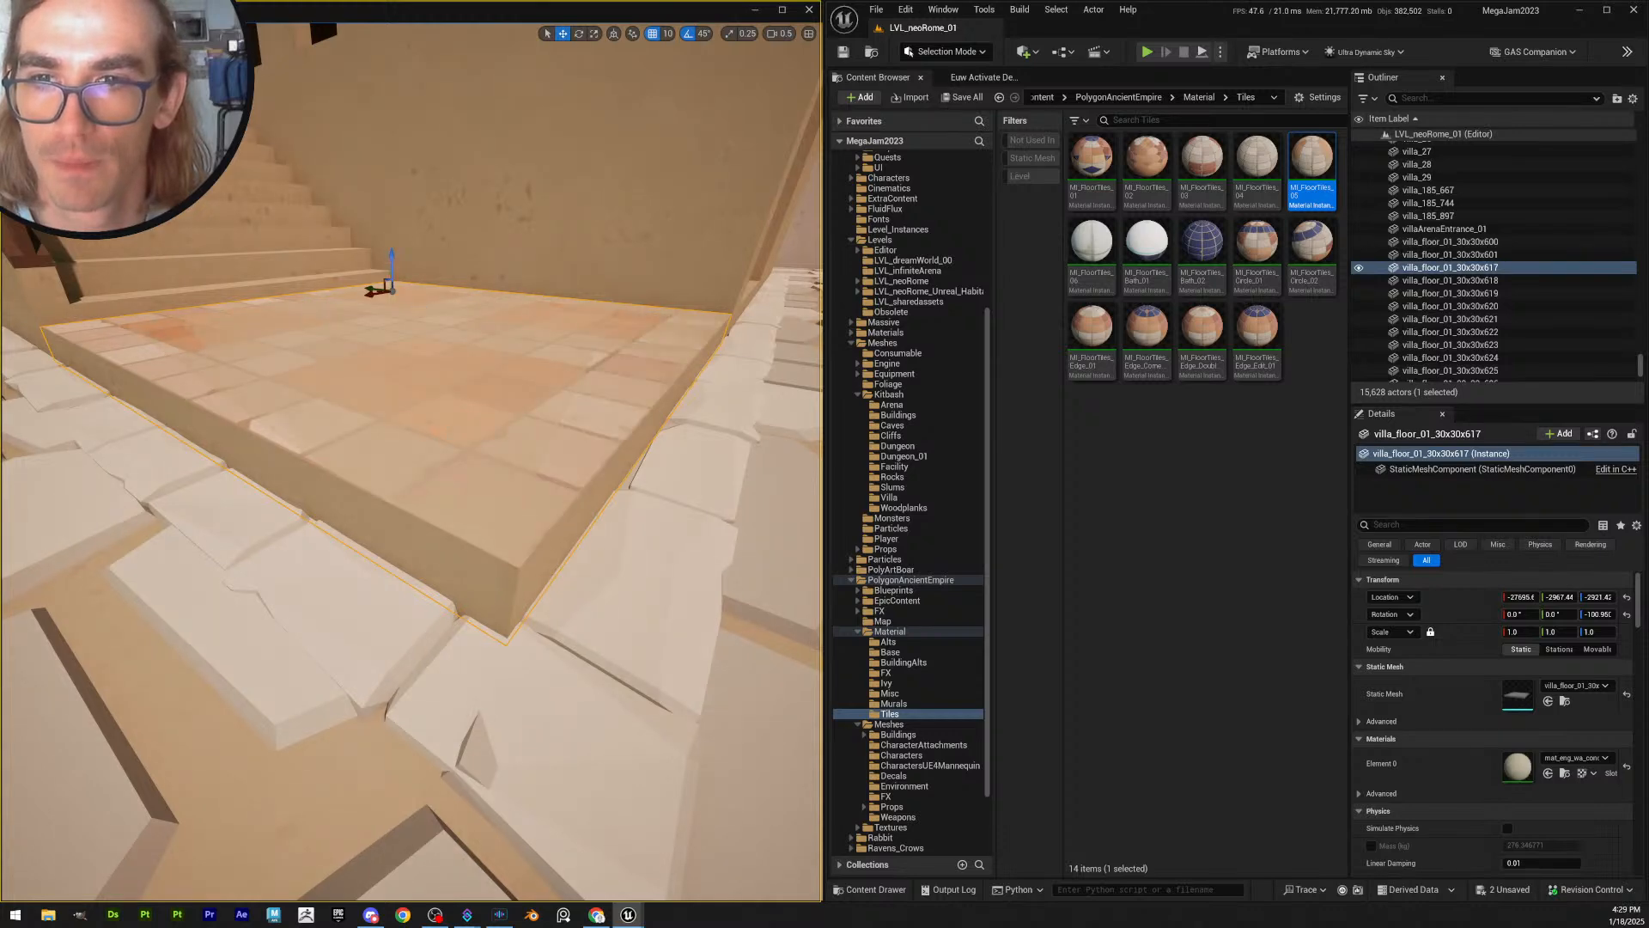
- Turn off position snapping and nudge the tiled floor piece up very slightly to clear the overlapping landing surface
{"action": "left_click", "coordinate": [419, 353]}
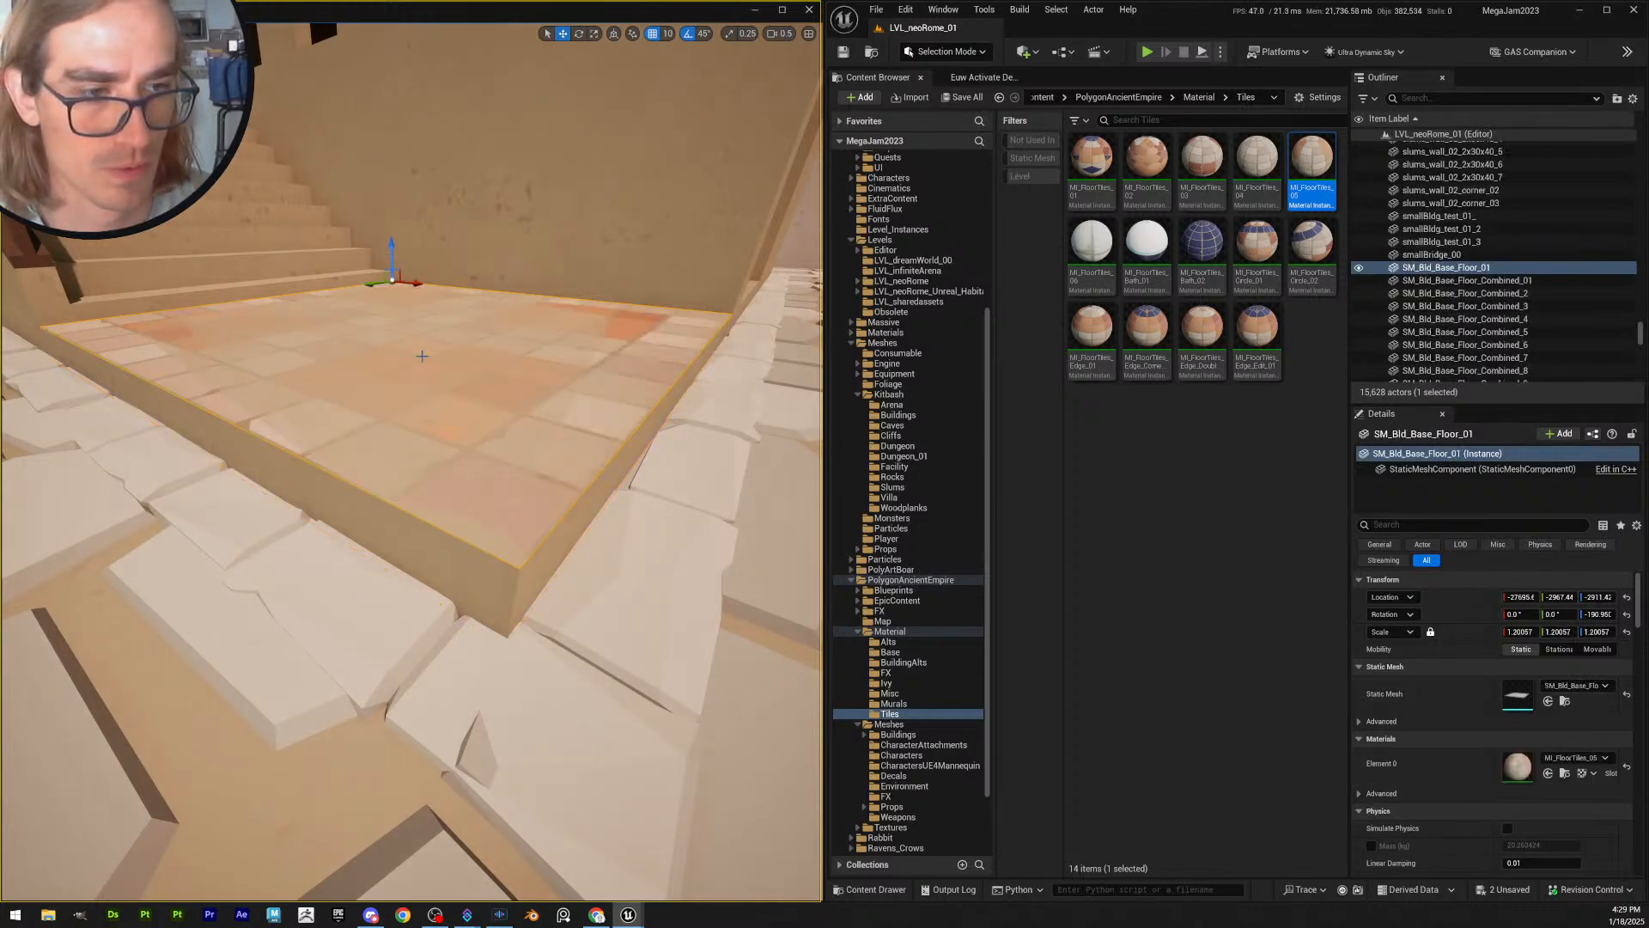
{"action": "left_click", "coordinate": [653, 34]}
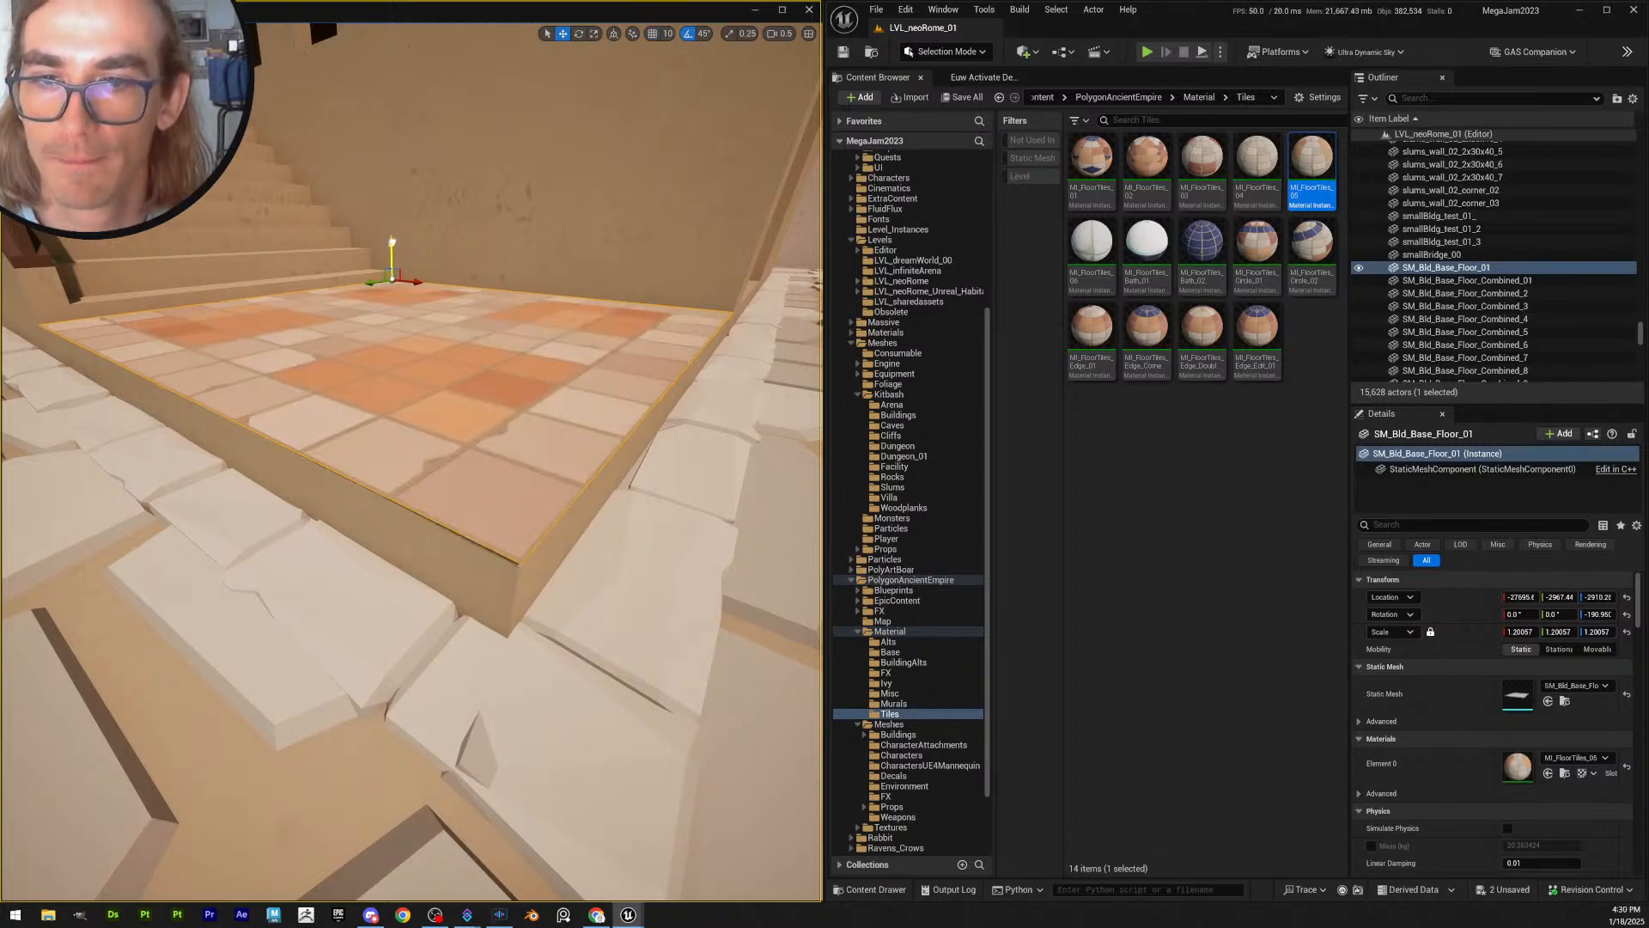
{"action": "left_click_drag", "start_coordinate": [392, 243], "coordinate": [393, 242]}
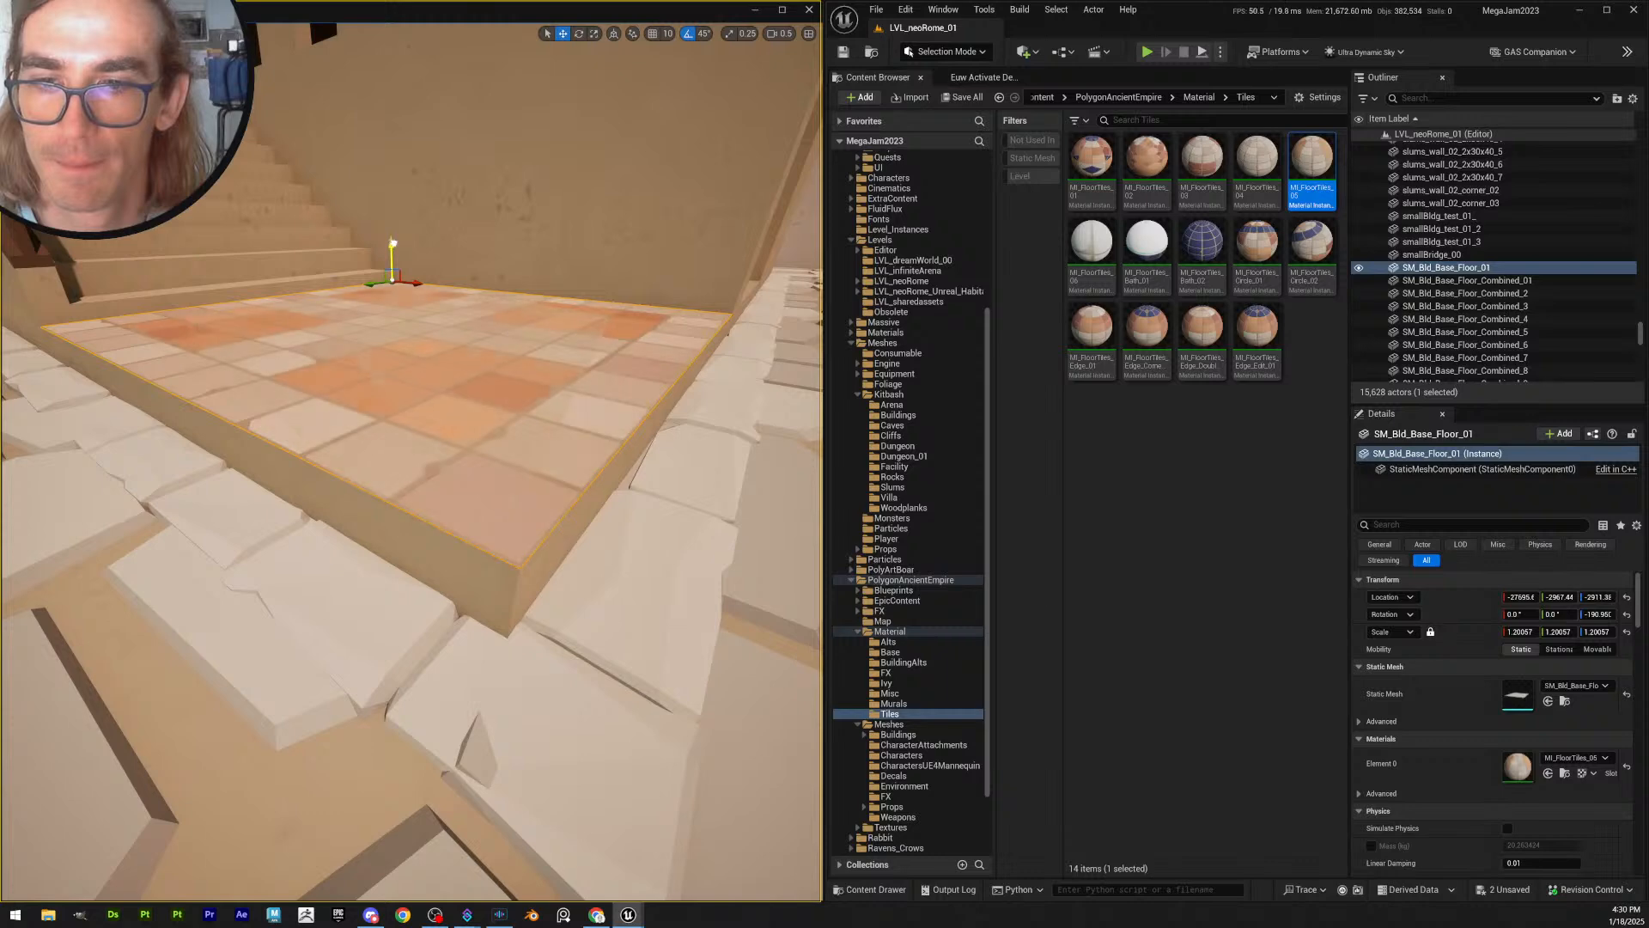
- Select the landing floor together with the tiled piece and lower both 10 units relative to the stairs
{"action": "key", "text": "Escape"}
{"action": "right_click_drag", "start_coordinate": [643, 544], "coordinate": [629, 509]}
{"action": "scroll", "coordinate": [643, 544], "scroll_direction": "up", "scroll_amount": 2}
{"action": "left_click", "coordinate": [444, 426]}
{"action": "left_click", "coordinate": [456, 438], "text": "ctrl"}
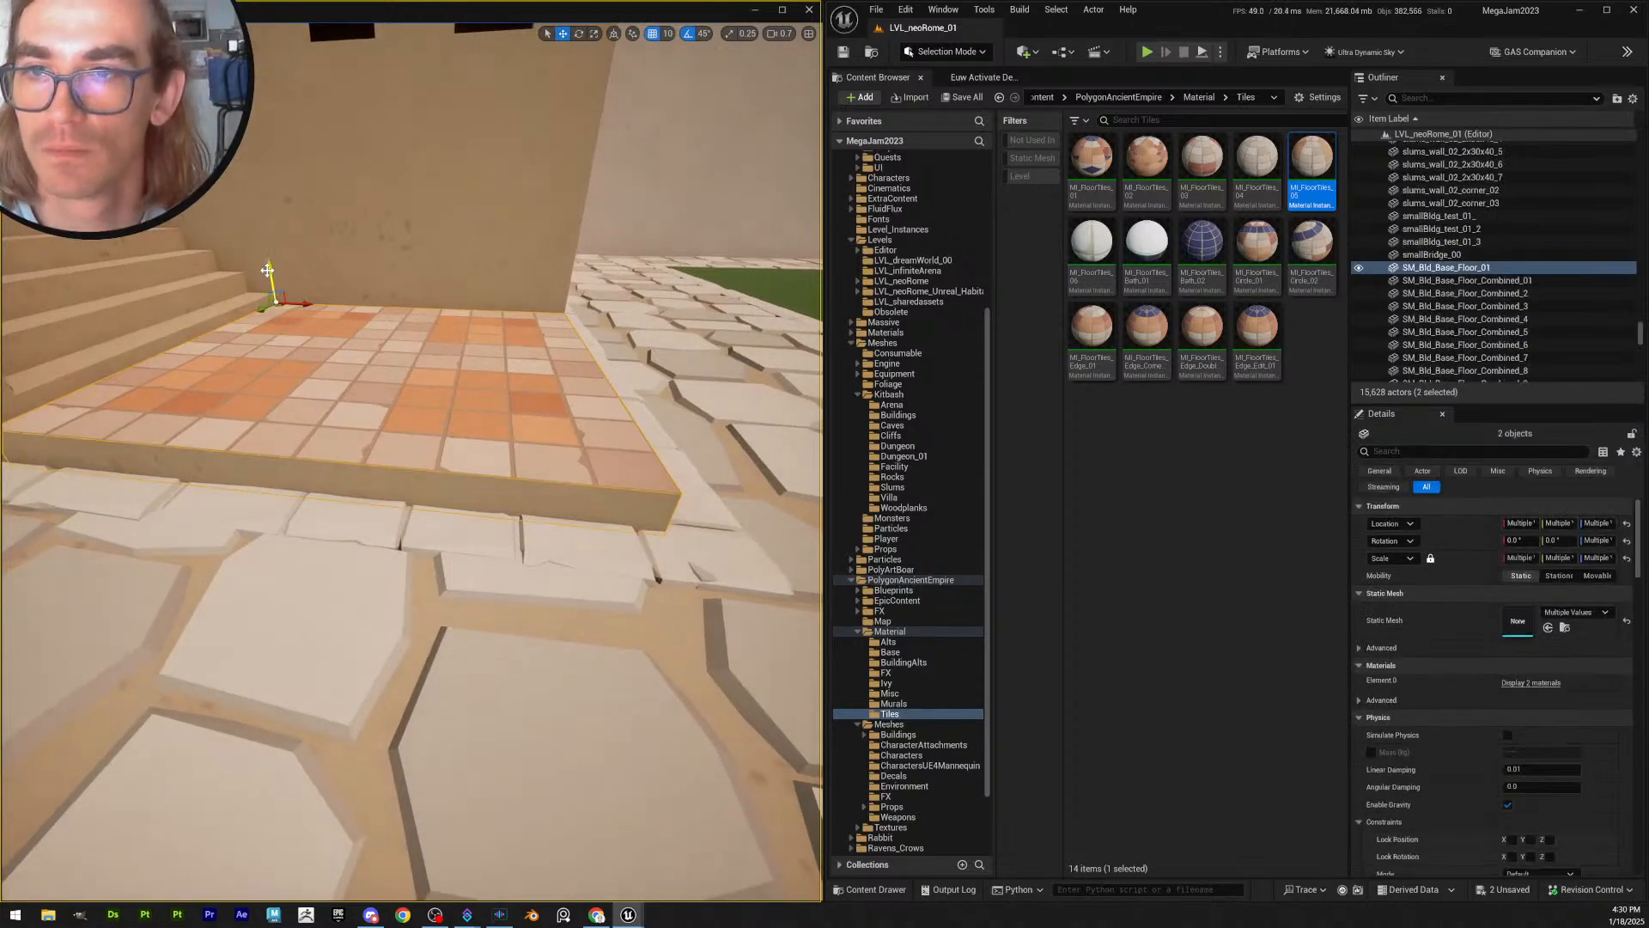
{"action": "left_click_drag", "start_coordinate": [267, 271], "coordinate": [269, 275]}
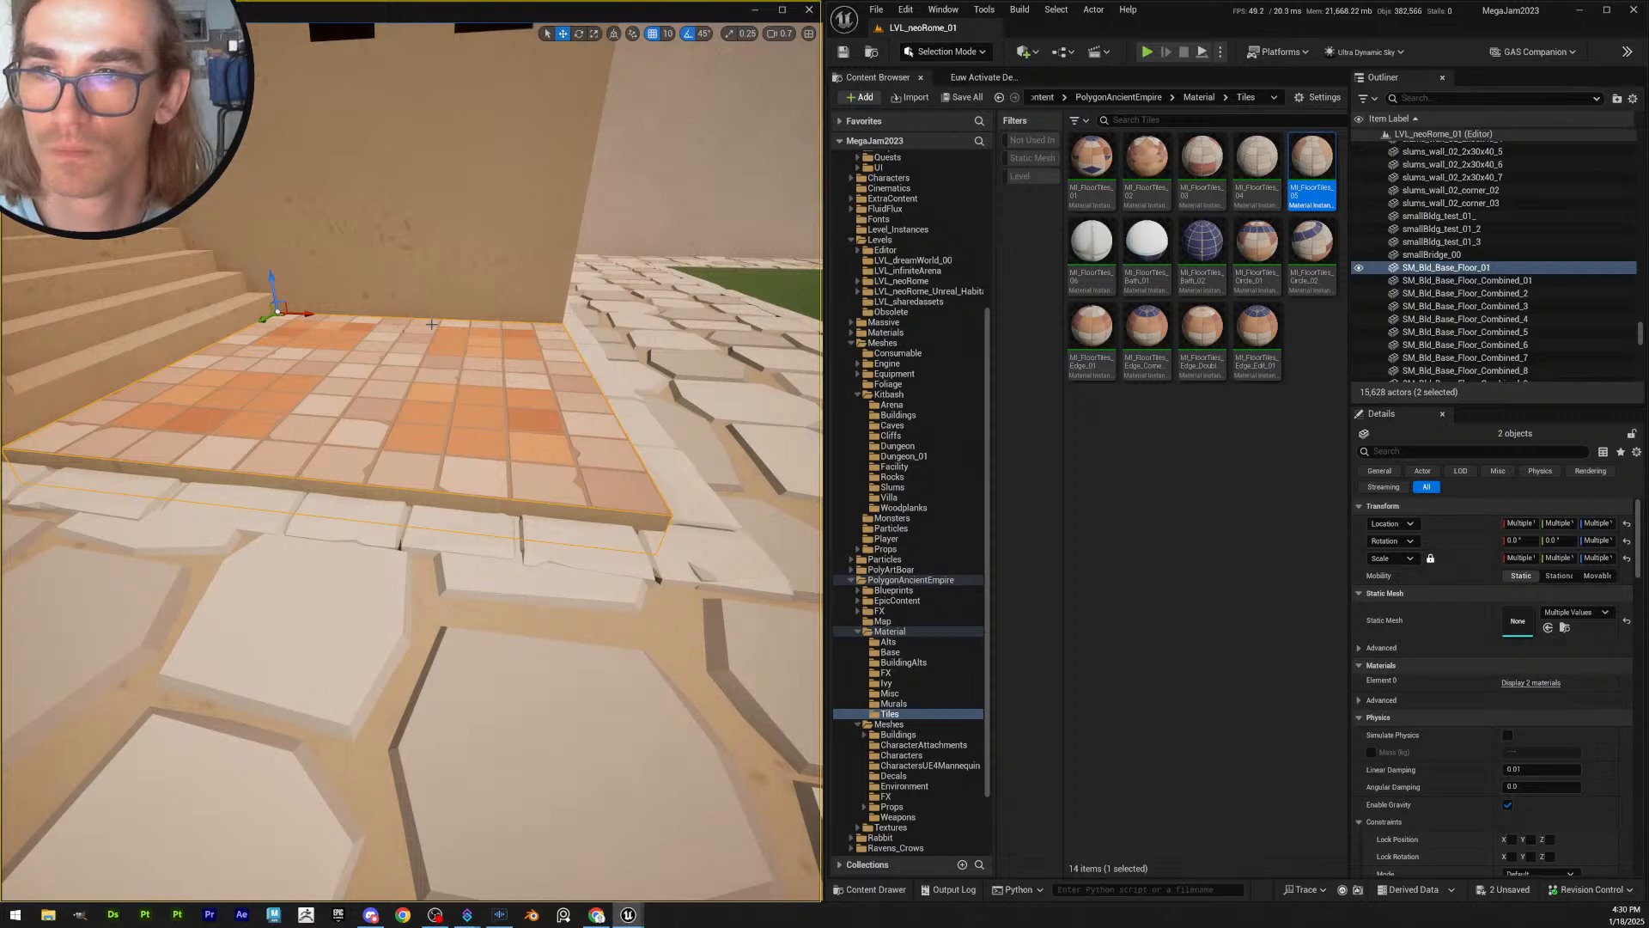
{"action": "right_click_drag", "start_coordinate": [432, 324], "coordinate": [485, 485]}
{"action": "key", "text": "Escape"}
- Duplicate the landing's tiled floor piece and move the copy up to the upper balcony floor
{"action": "left_click", "coordinate": [495, 508]}
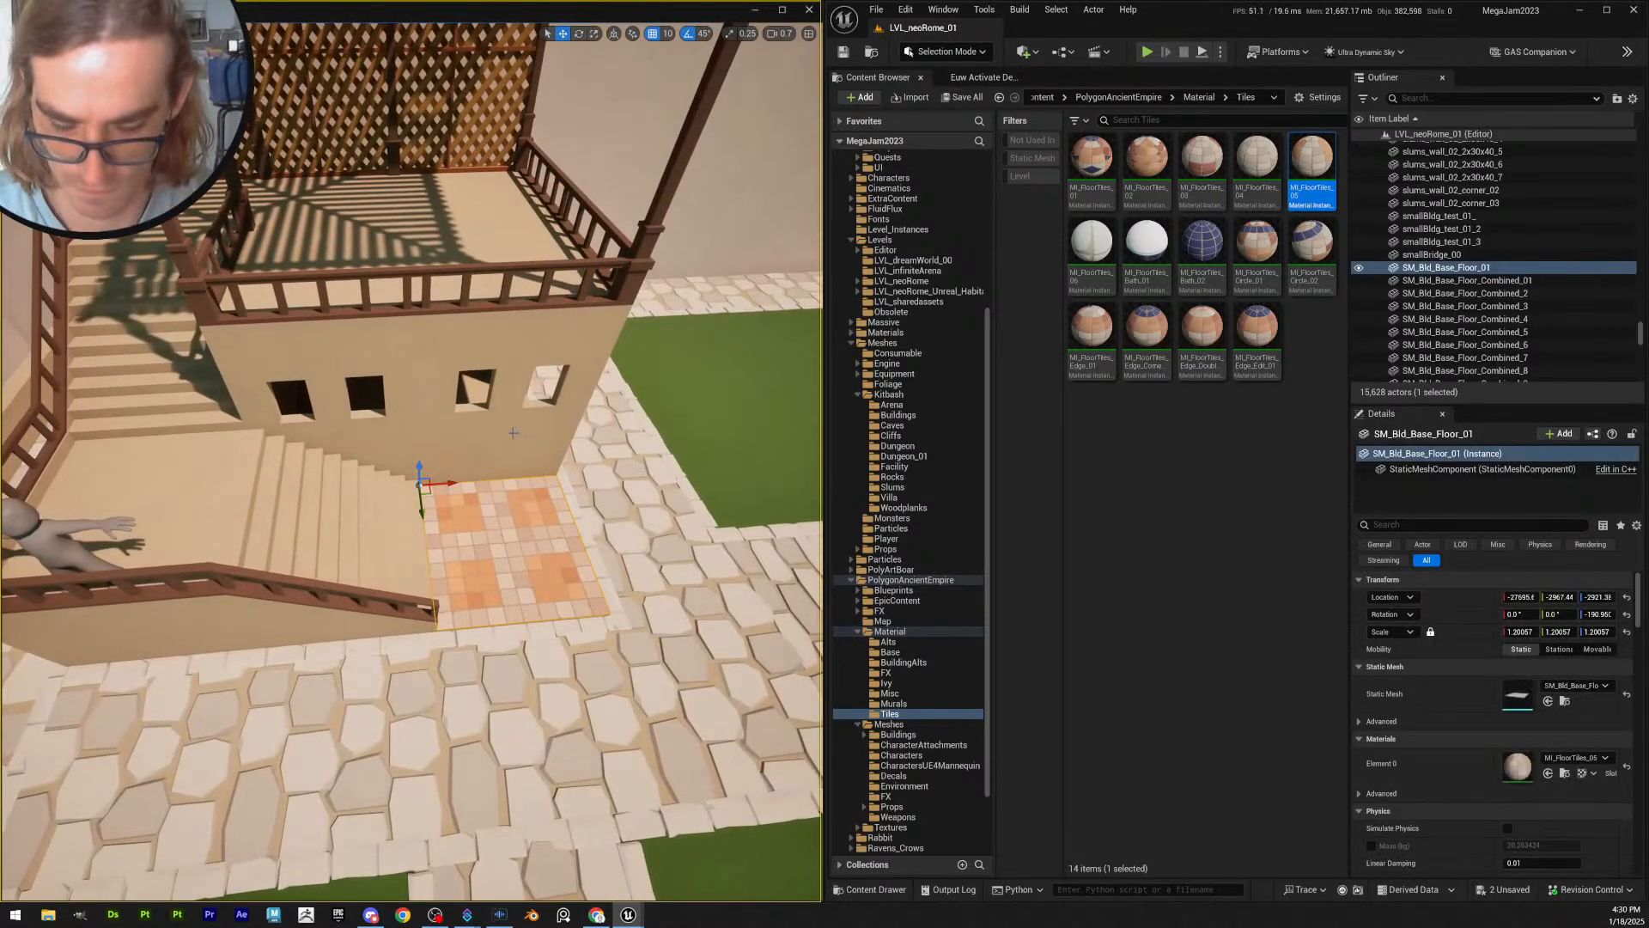
{"action": "key", "text": "ctrl+d"}
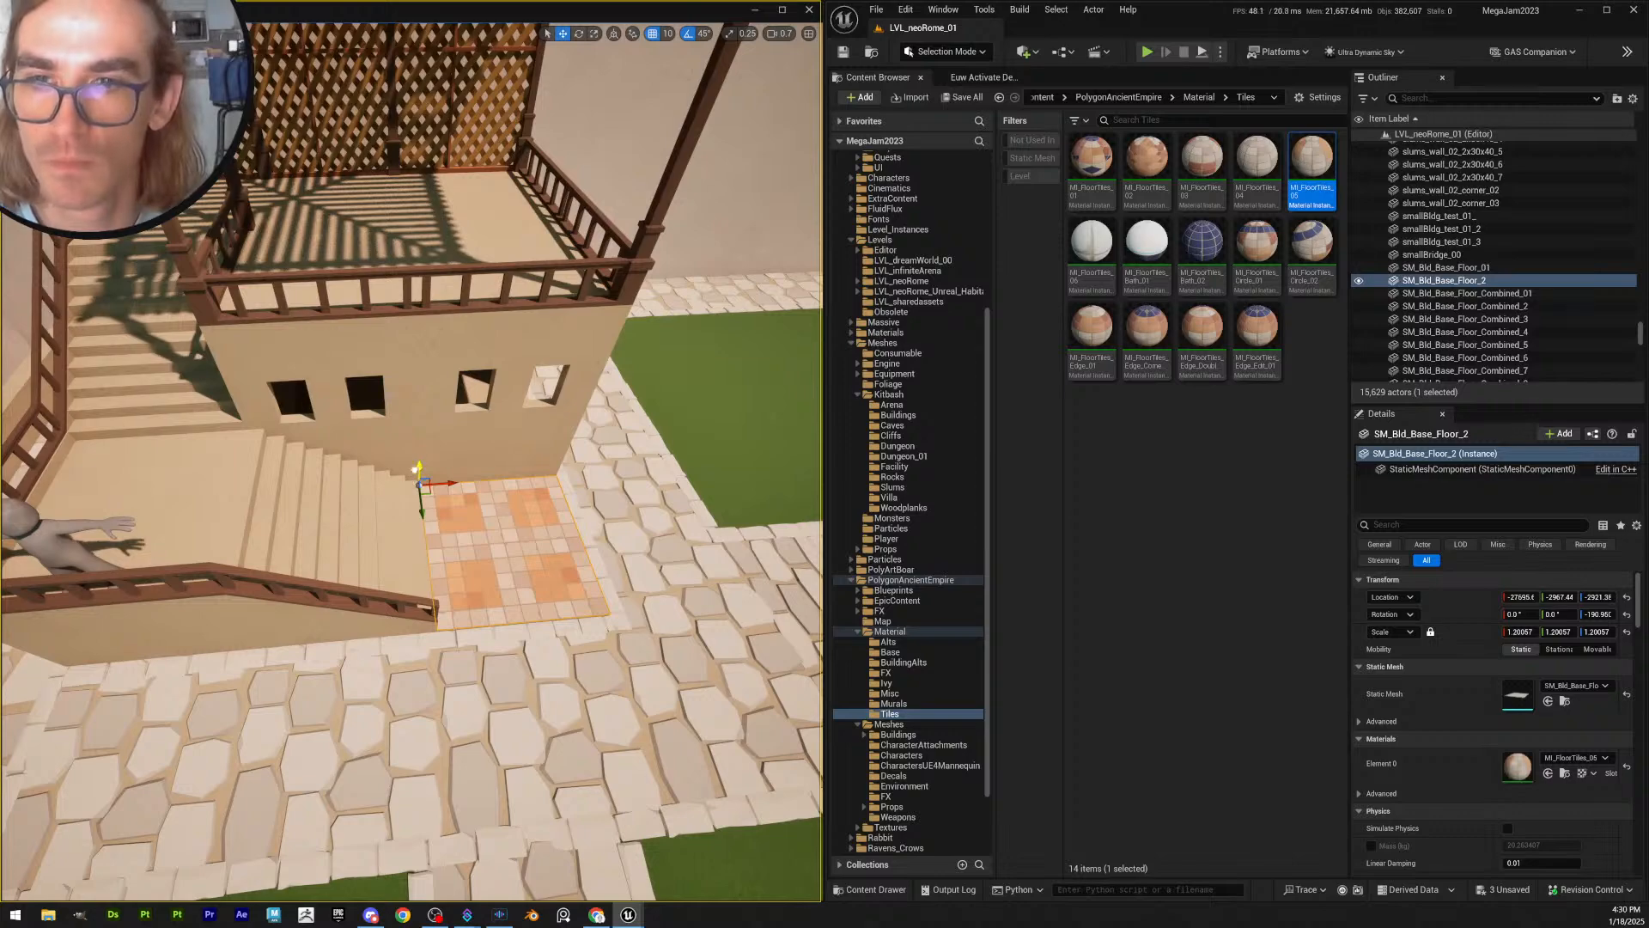
{"action": "left_click_drag", "start_coordinate": [419, 467], "coordinate": [423, 214]}
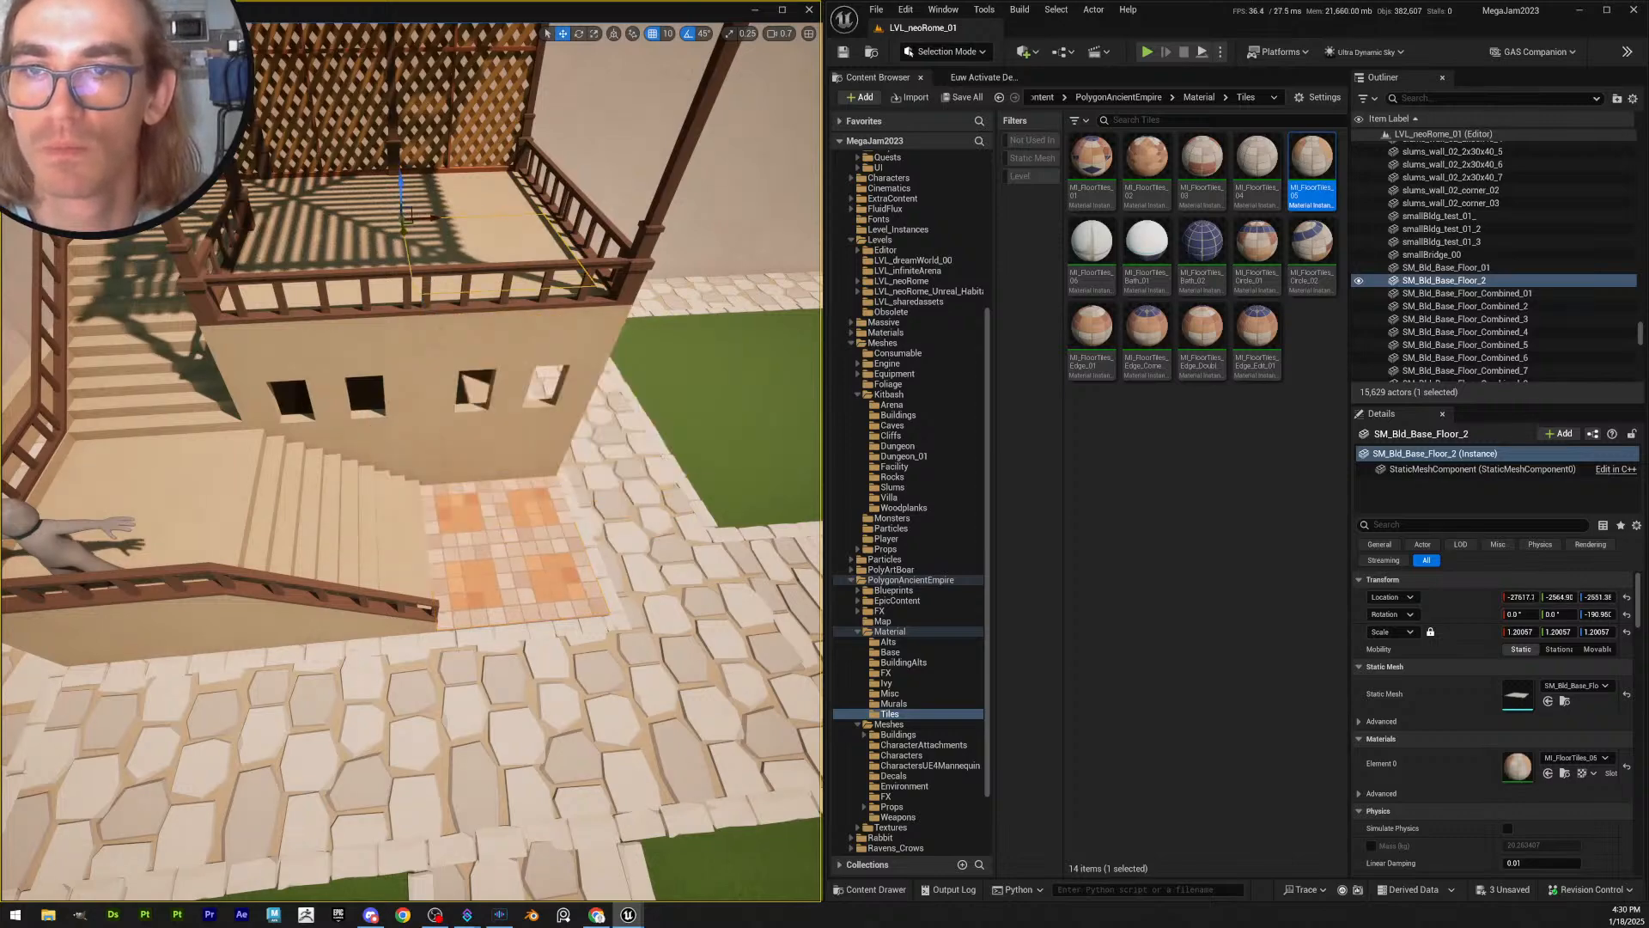
{"action": "key", "text": "w"}
{"action": "right_click_drag", "start_coordinate": [411, 258], "coordinate": [411, 163]}
{"action": "scroll", "coordinate": [410, 206], "scroll_direction": "down", "scroll_amount": 1}
{"action": "left_click_drag", "start_coordinate": [401, 346], "coordinate": [198, 357]}
- Slide the copied tiled piece across the balcony and align it with the railing corner at the top of the stairs
{"action": "mouse_move", "coordinate": [421, 361]}
{"action": "right_mouse_down"}
{"action": "mouse_move", "coordinate": [404, 370]}
{"action": "mouse_move", "coordinate": [421, 361]}
{"action": "right_mouse_up"}
{"action": "key", "text": "a"}
{"action": "left_click_drag", "start_coordinate": [479, 340], "coordinate": [222, 329]}
{"action": "right_click_drag", "start_coordinate": [222, 329], "coordinate": [438, 340]}
{"action": "key", "text": "a"}
{"action": "key", "text": "s"}
{"action": "left_click_drag", "start_coordinate": [480, 521], "coordinate": [229, 522]}
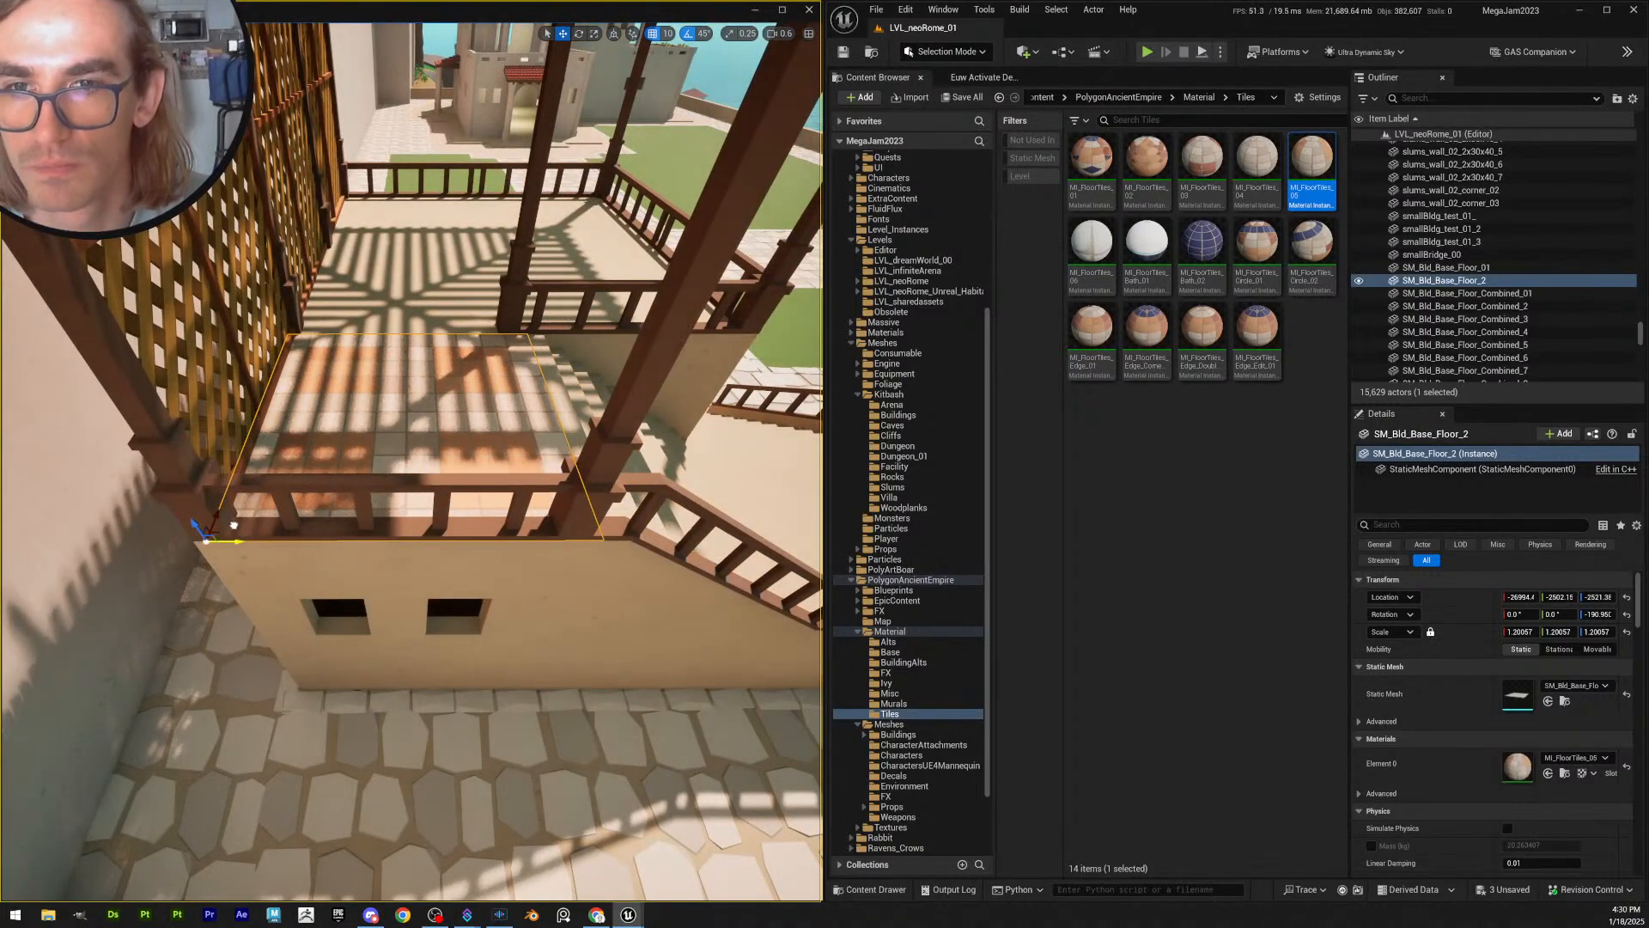
{"action": "right_click_drag", "start_coordinate": [233, 525], "coordinate": [366, 533]}
{"action": "key", "text": "a"}
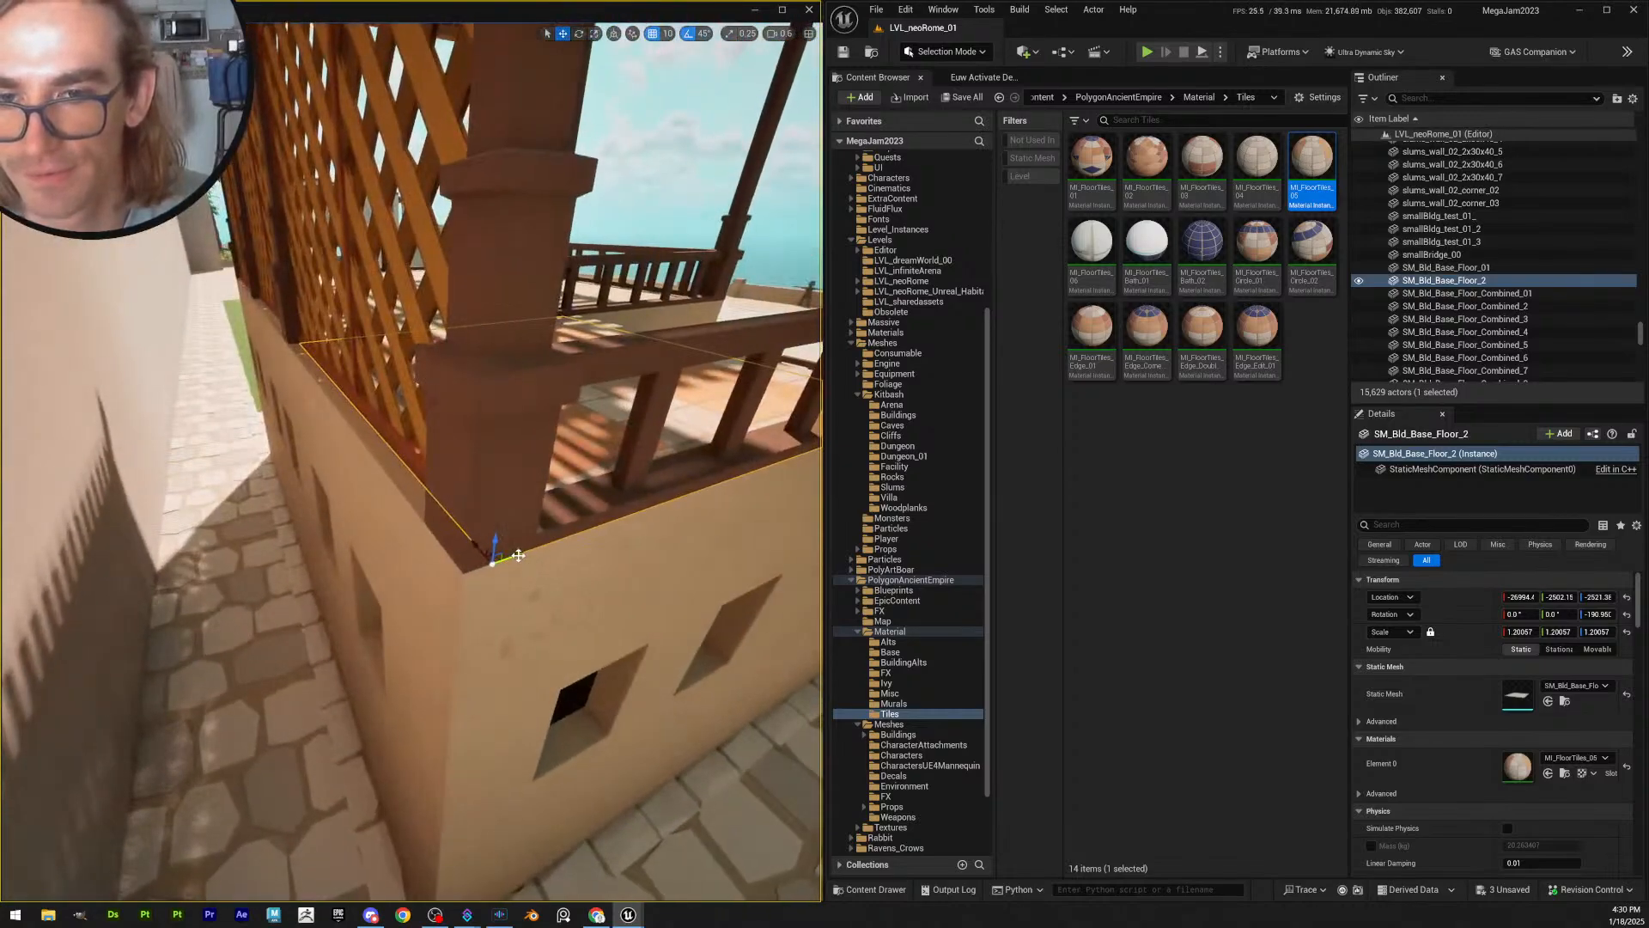
{"action": "mouse_move", "coordinate": [488, 559]}
{"action": "right_mouse_down"}
{"action": "mouse_move", "coordinate": [552, 554]}
{"action": "mouse_move", "coordinate": [506, 552]}
{"action": "right_mouse_up"}
{"action": "scroll", "coordinate": [481, 565], "scroll_direction": "up", "scroll_amount": 1}
{"action": "key", "text": "s"}
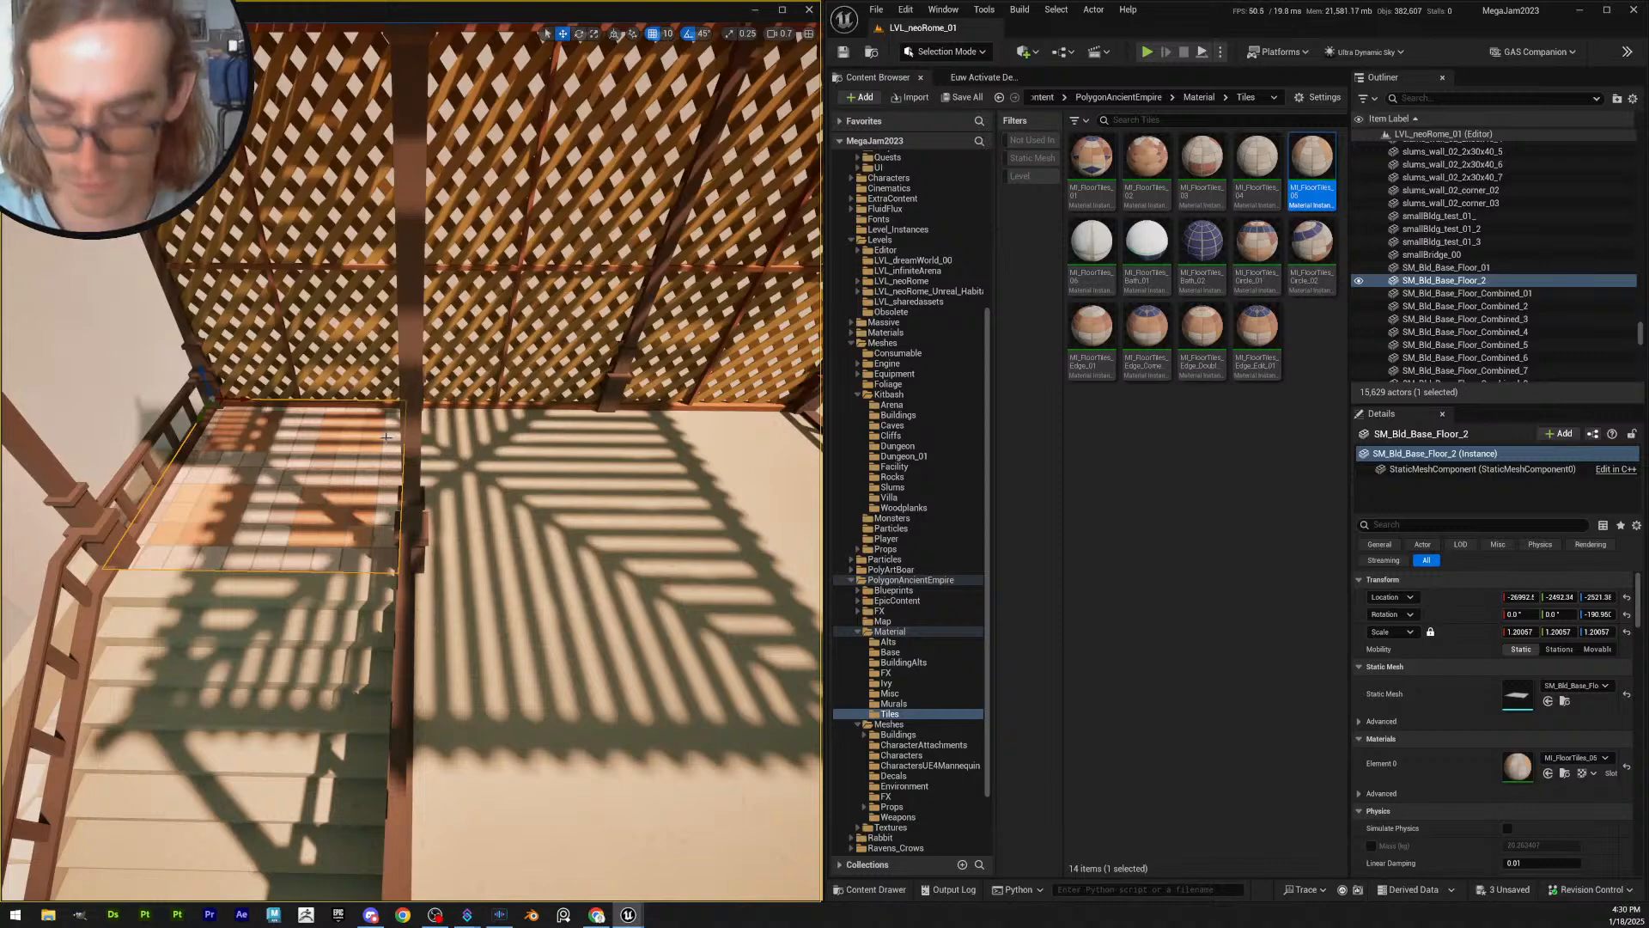
- Add two more copies of the tiled floor piece in a row along the lattice wall up to the far railing
{"action": "key", "text": "ctrl+d"}
{"action": "left_click_drag", "start_coordinate": [513, 419], "coordinate": [454, 419]}
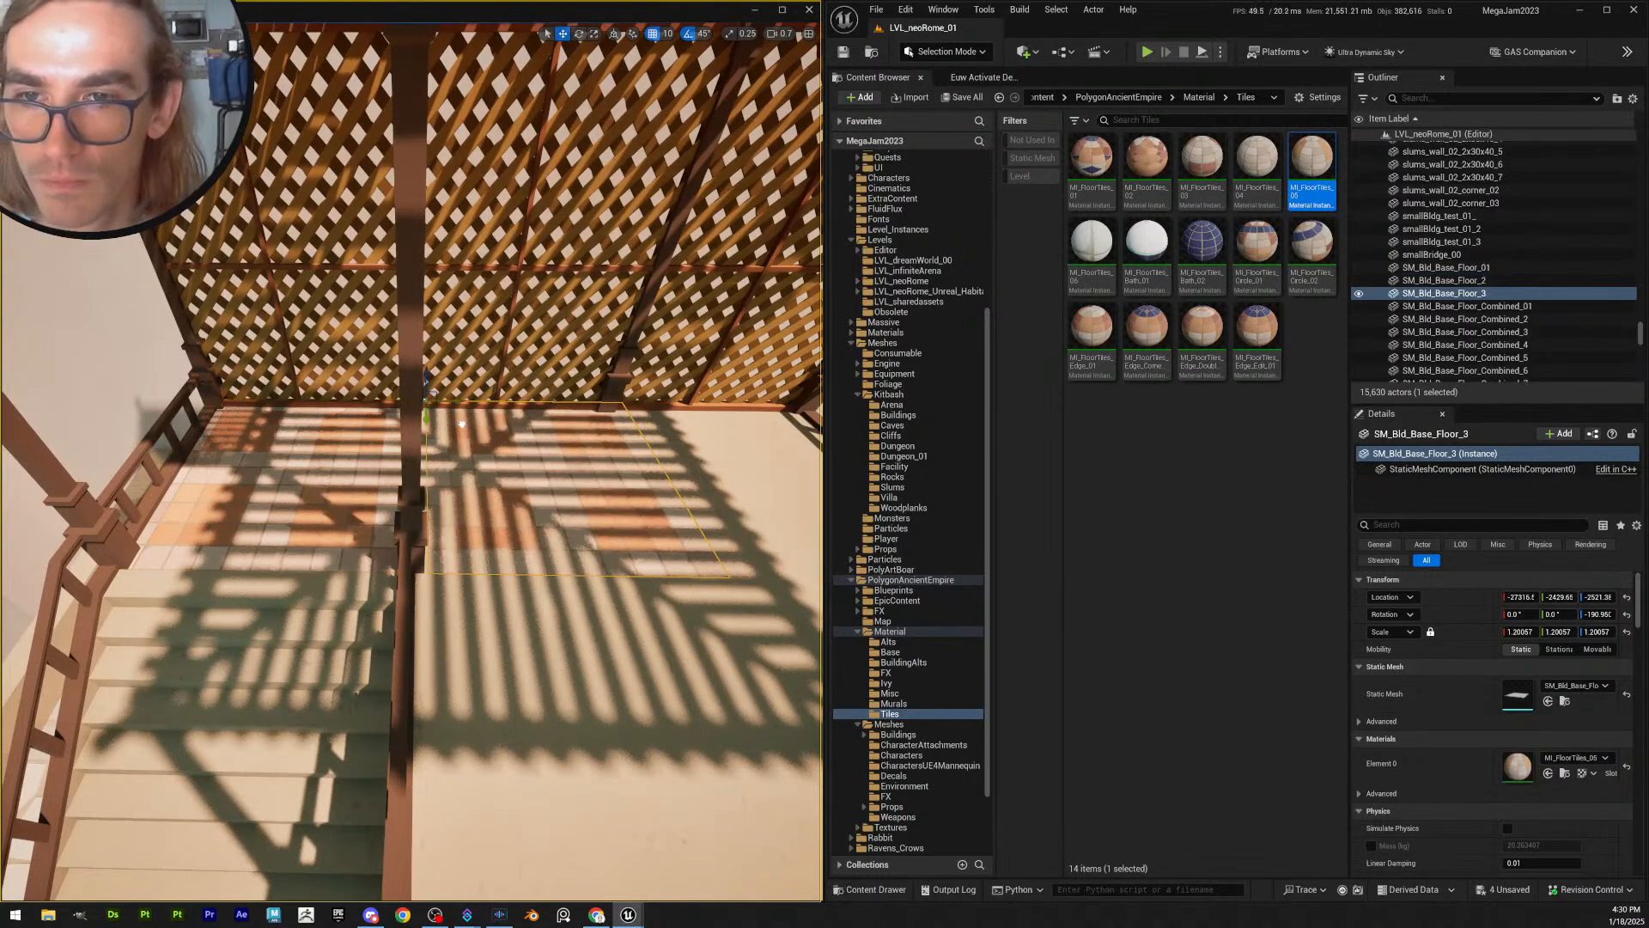
{"action": "right_click_drag", "start_coordinate": [454, 419], "coordinate": [453, 419]}
{"action": "left_click_drag", "start_coordinate": [339, 378], "coordinate": [313, 381]}
{"action": "middle_click_drag", "start_coordinate": [339, 385], "coordinate": [339, 386]}
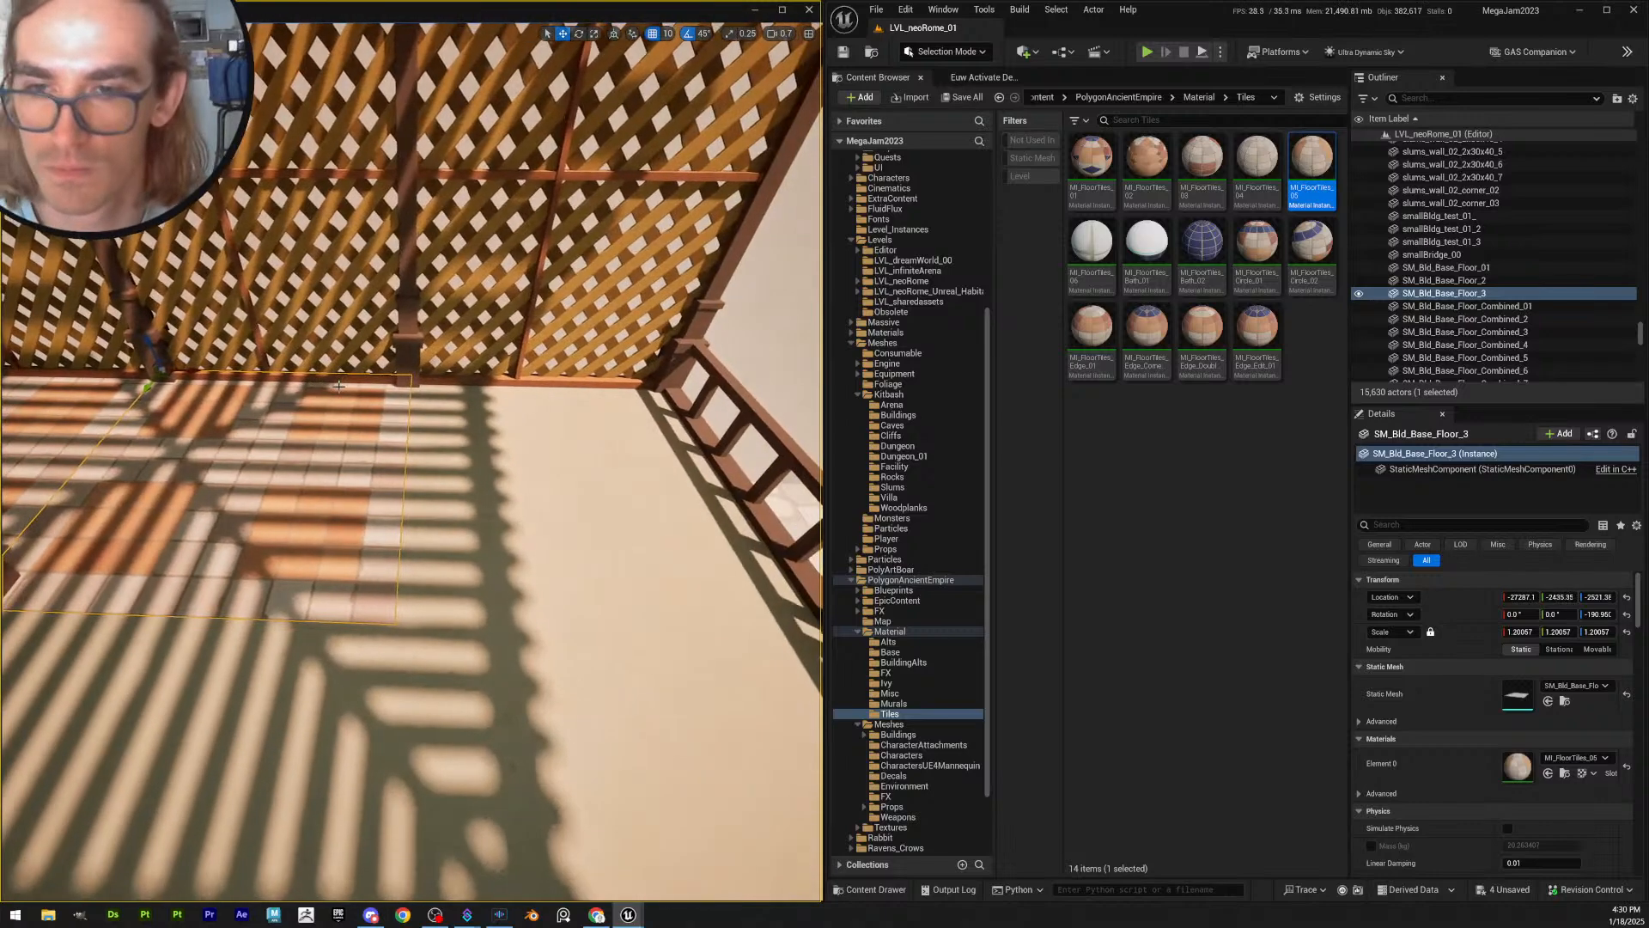
{"action": "key", "text": "ctrl+d"}
{"action": "left_click_drag", "start_coordinate": [186, 373], "coordinate": [436, 422]}
- Duplicate the two tiled pieces beside the lattice together and shift the copies forward over the balcony's uncovered front area
{"action": "left_click", "coordinate": [347, 502], "text": "ctrl"}
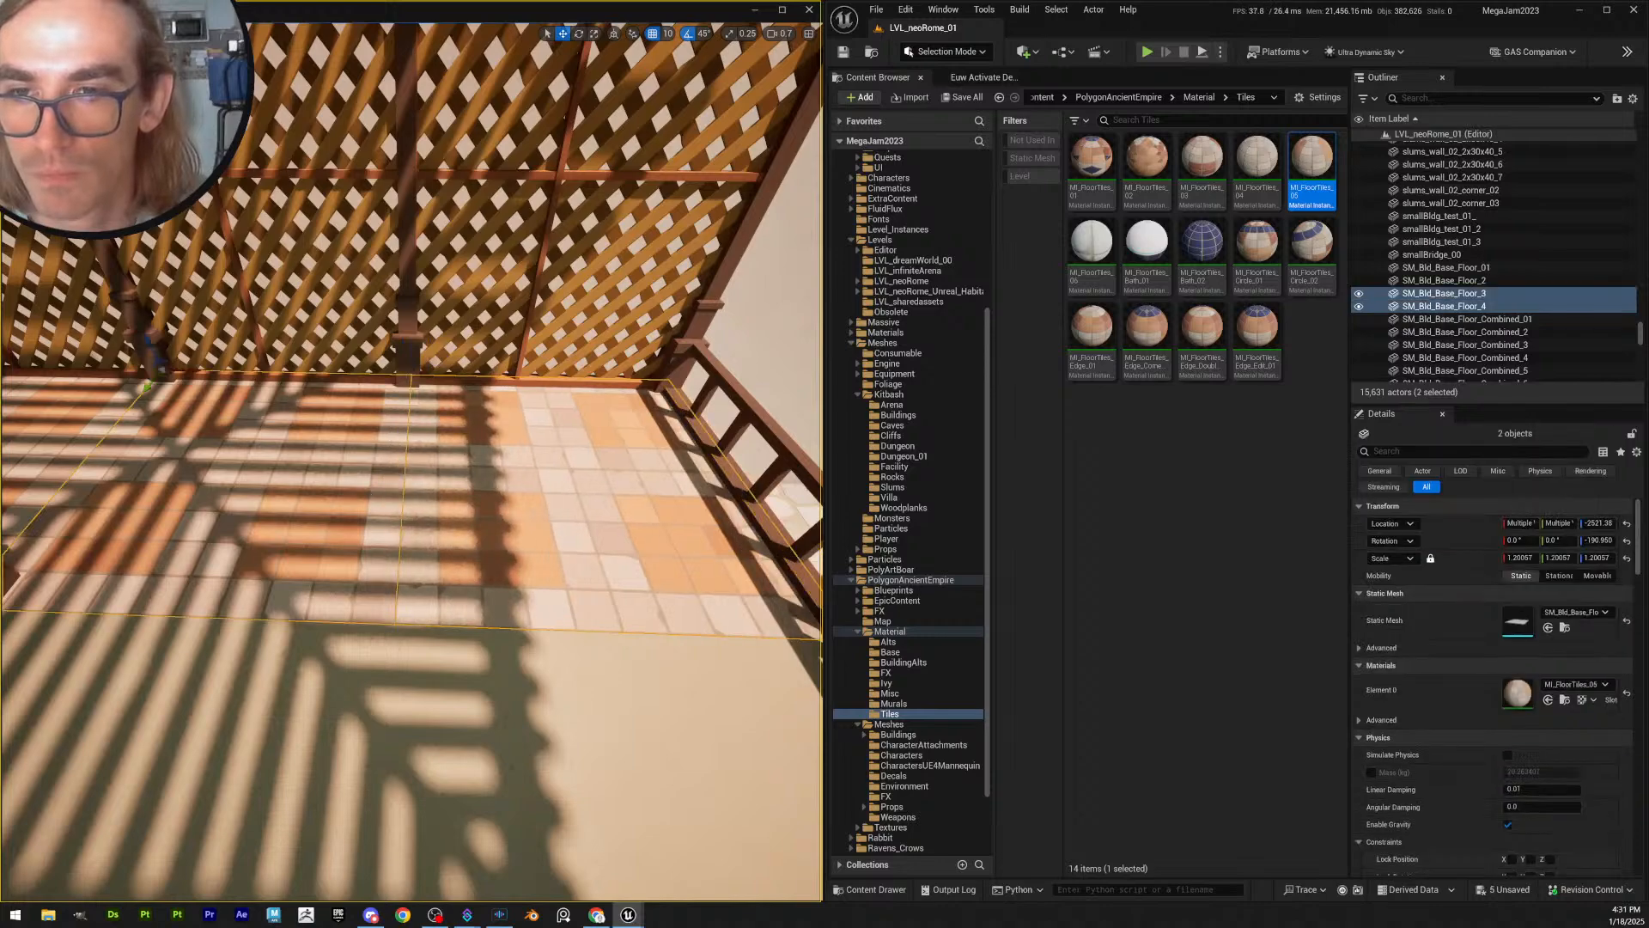
{"action": "right_click_drag", "start_coordinate": [348, 502], "coordinate": [605, 450]}
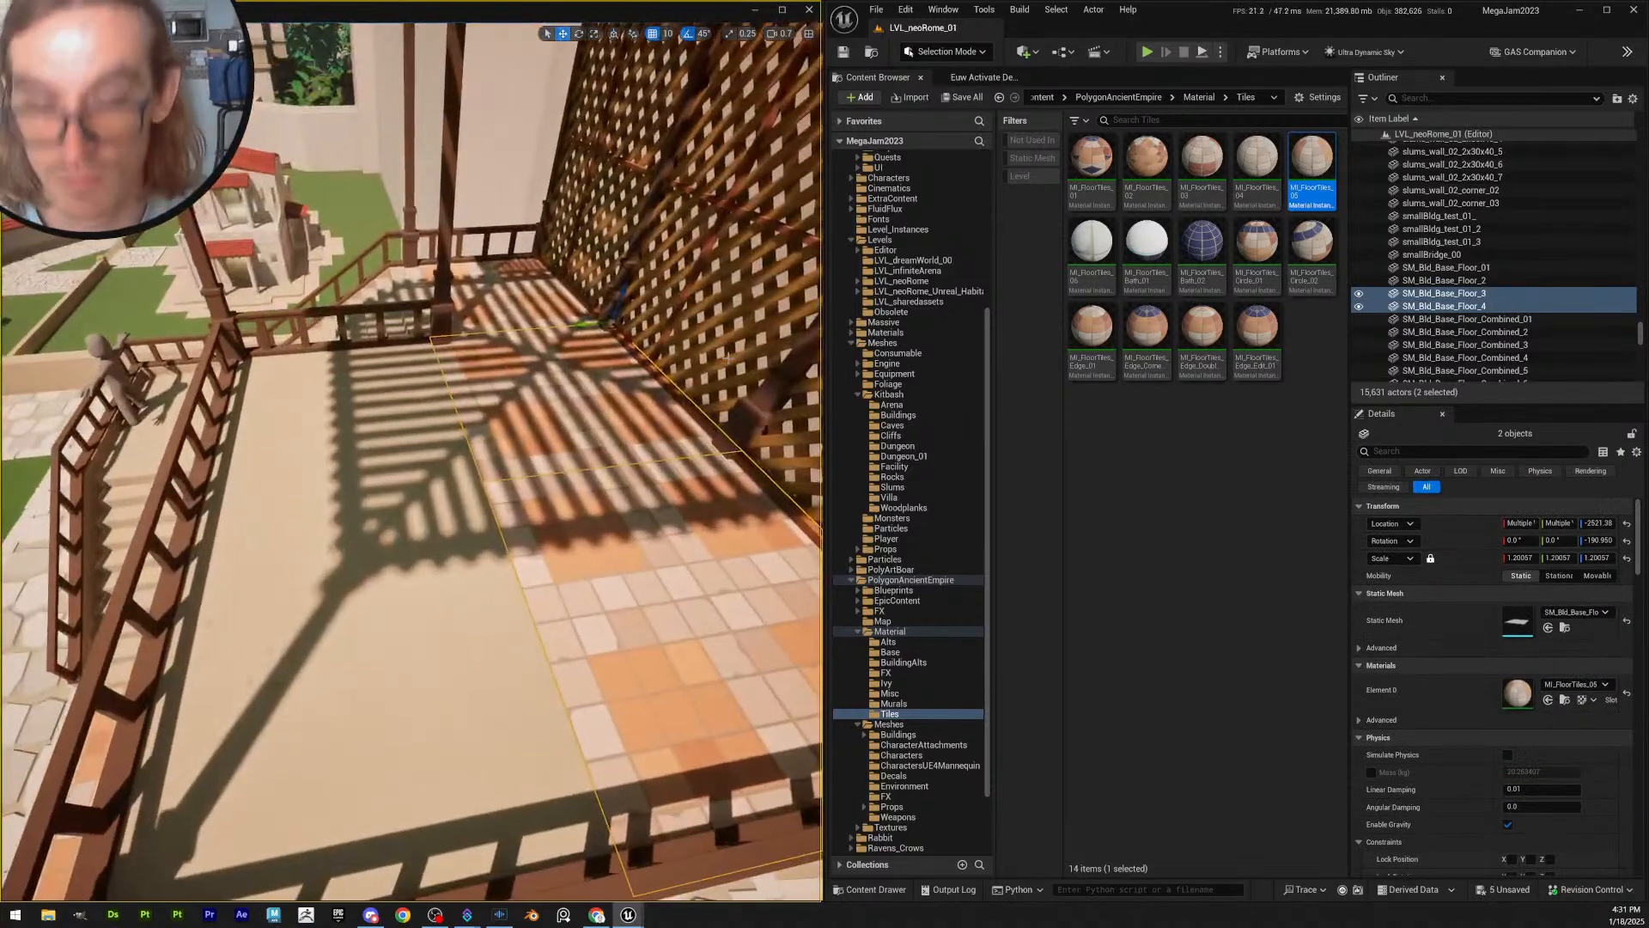
{"action": "key", "text": "ctrl+d"}
{"action": "left_click_drag", "start_coordinate": [714, 454], "coordinate": [457, 486]}
{"action": "key", "text": "Escape"}
{"action": "right_click_drag", "start_coordinate": [457, 487], "coordinate": [717, 399]}
{"action": "scroll", "coordinate": [457, 487], "scroll_direction": "up", "scroll_amount": 2}
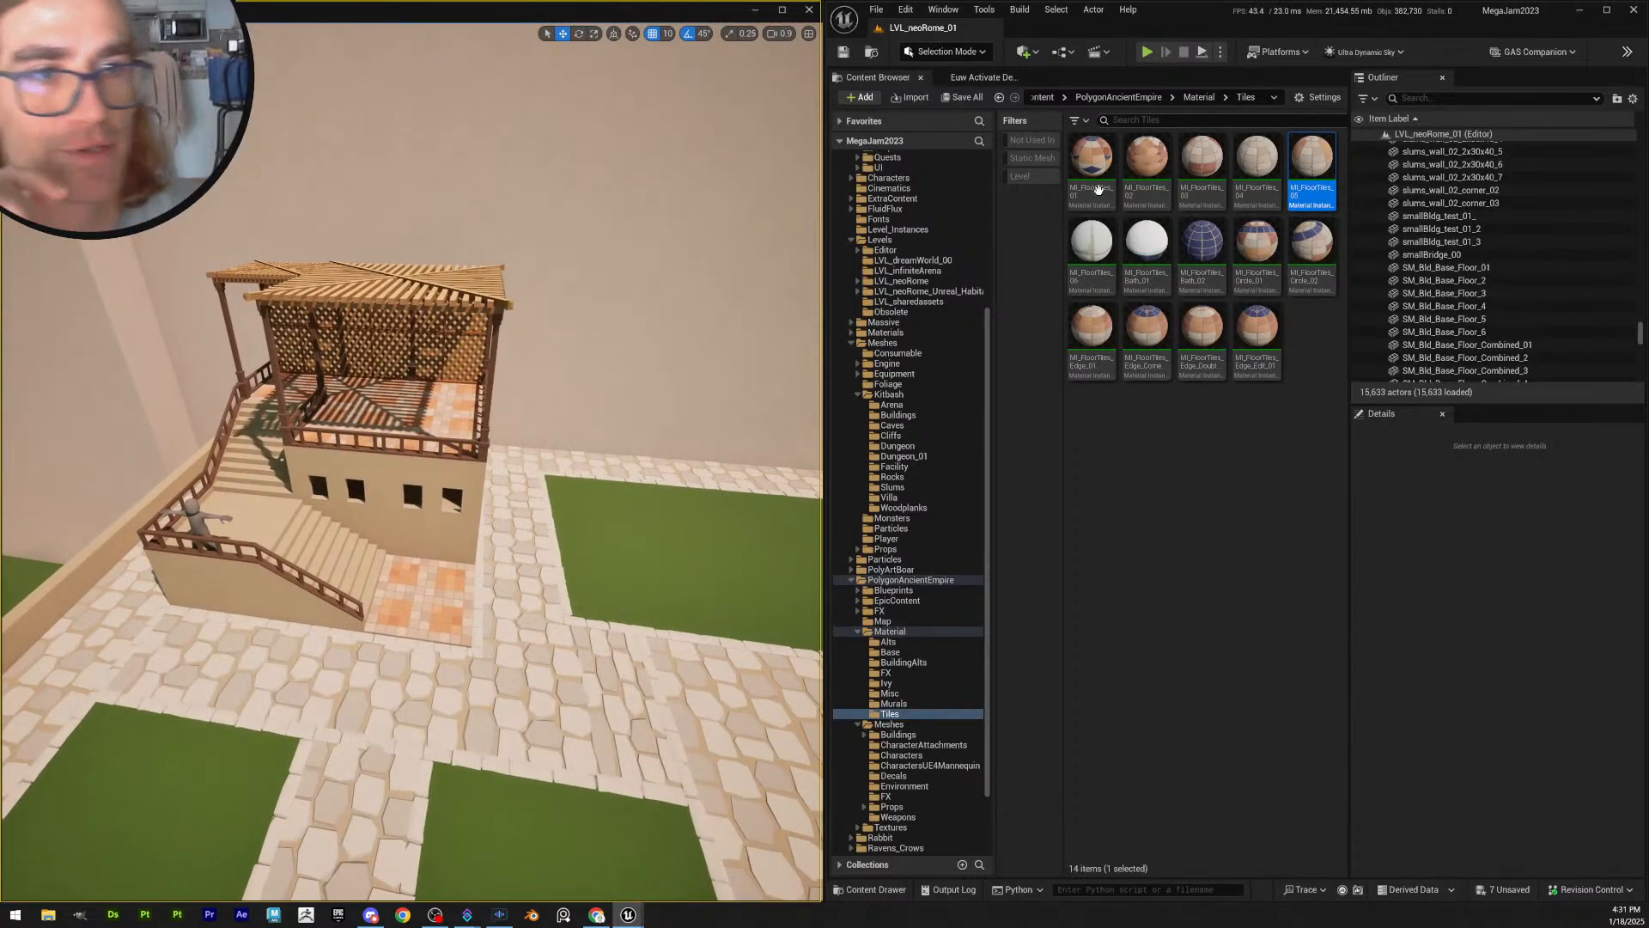
- Save all modified content, checking out the listed assets
{"action": "left_click", "coordinate": [964, 97]}
{"action": "left_click", "coordinate": [912, 599]}
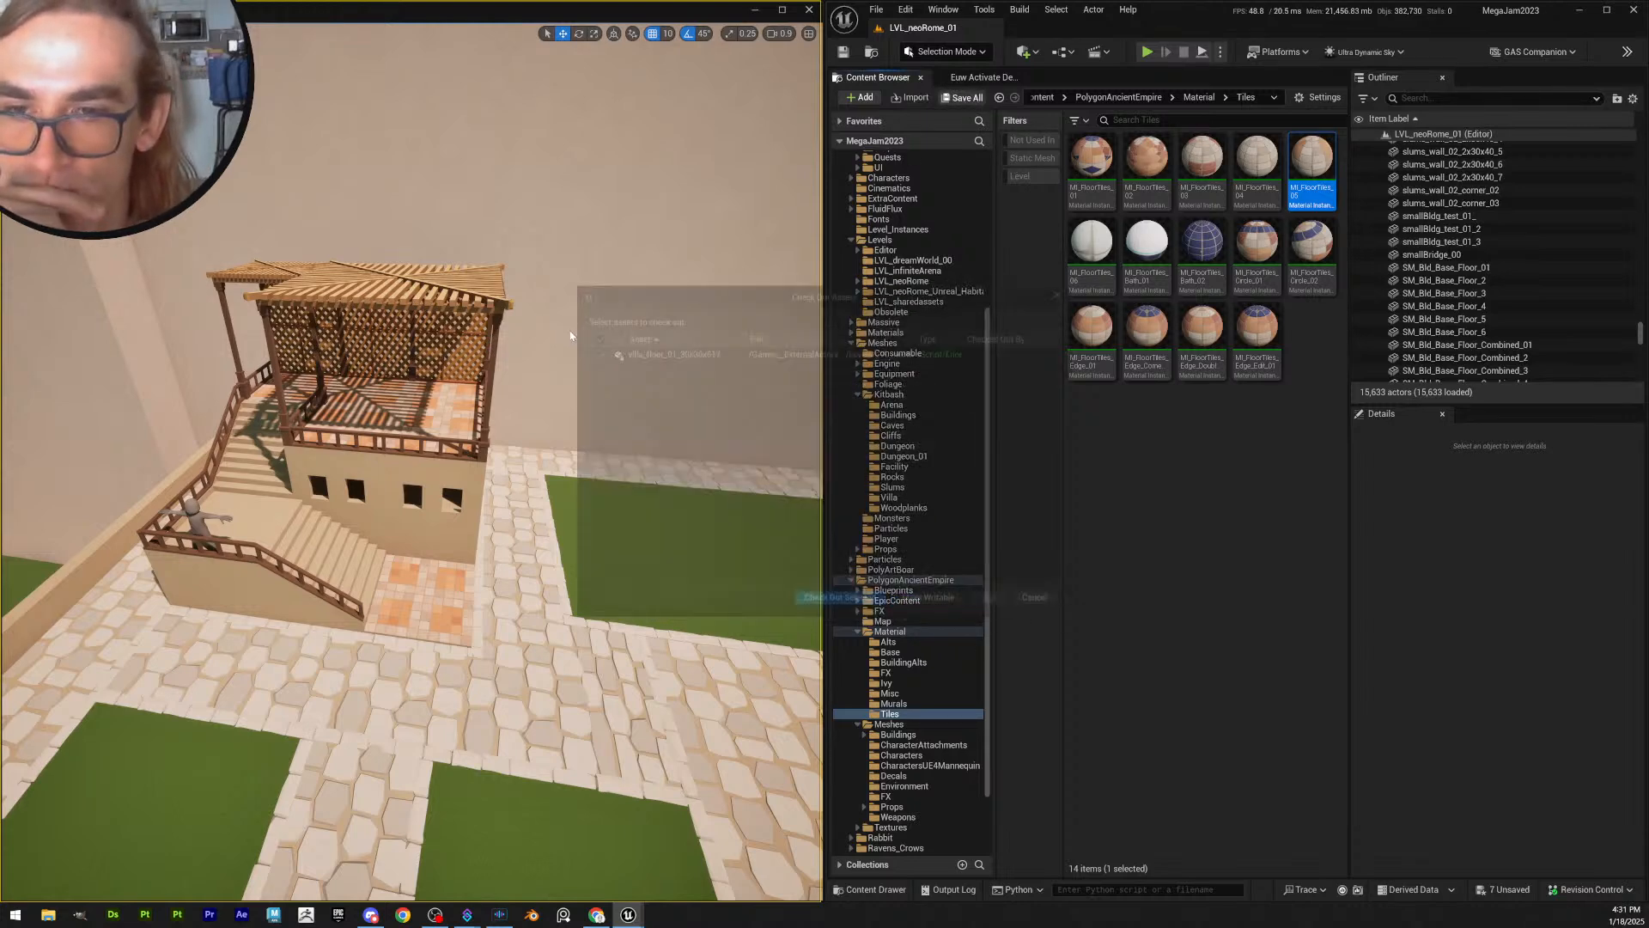
{"action": "left_click", "coordinate": [836, 604]}
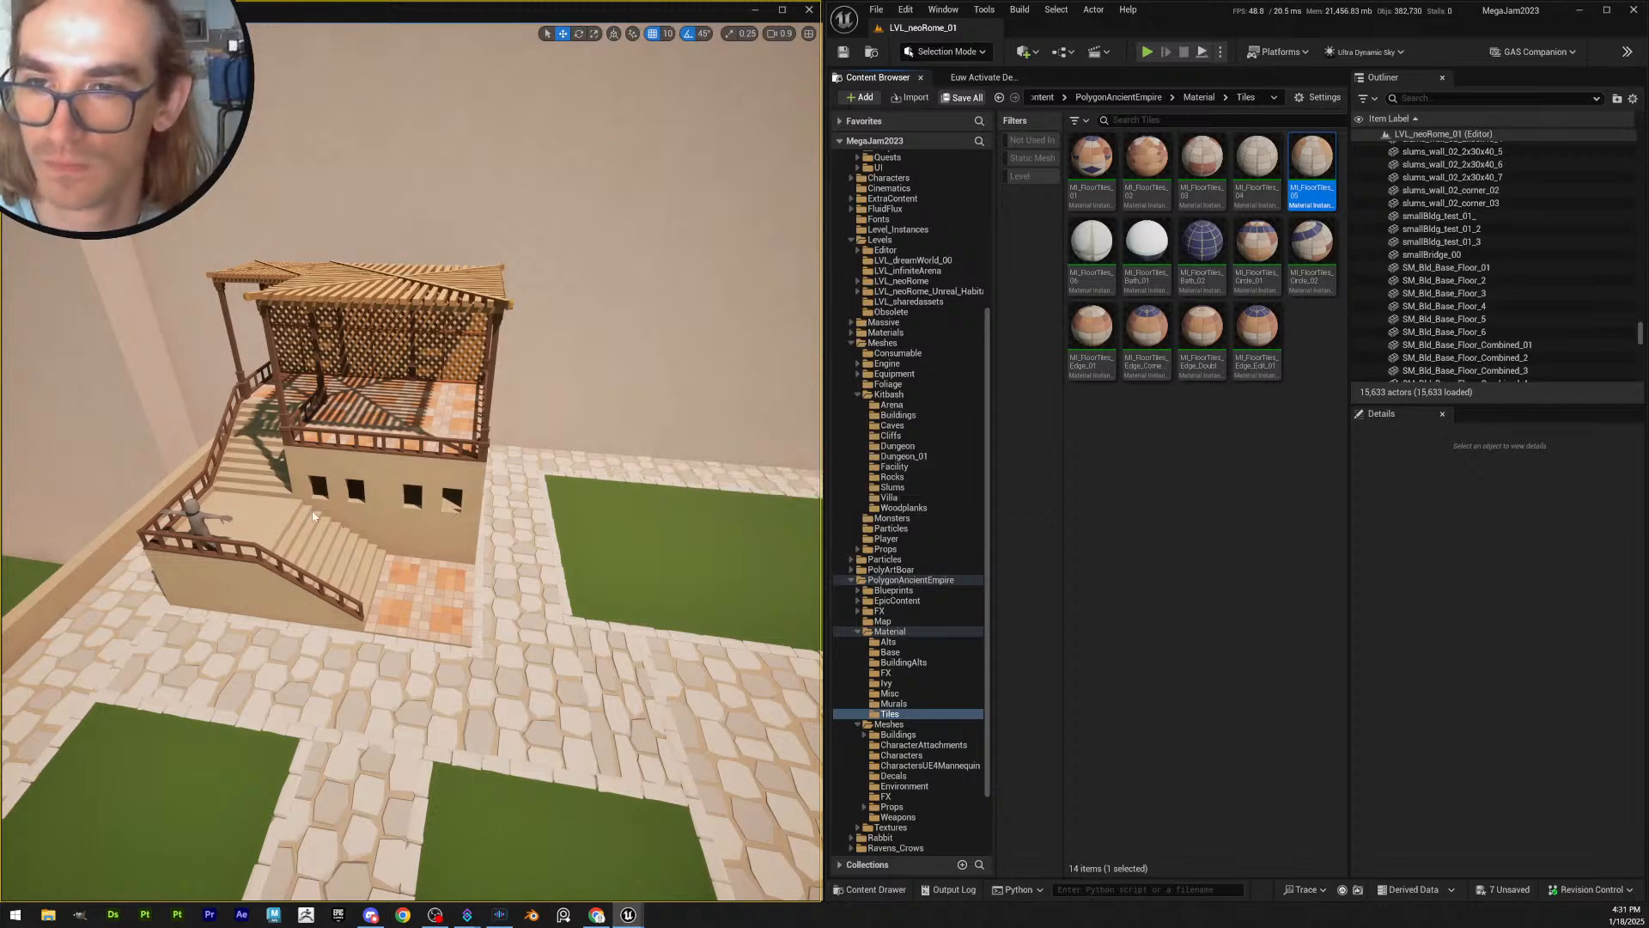
- Duplicate the lower landing's tiled floor piece and fit the copy onto the middle landing between the two stair flights
{"action": "key", "text": "w"}
{"action": "right_click_drag", "start_coordinate": [312, 515], "coordinate": [266, 542]}
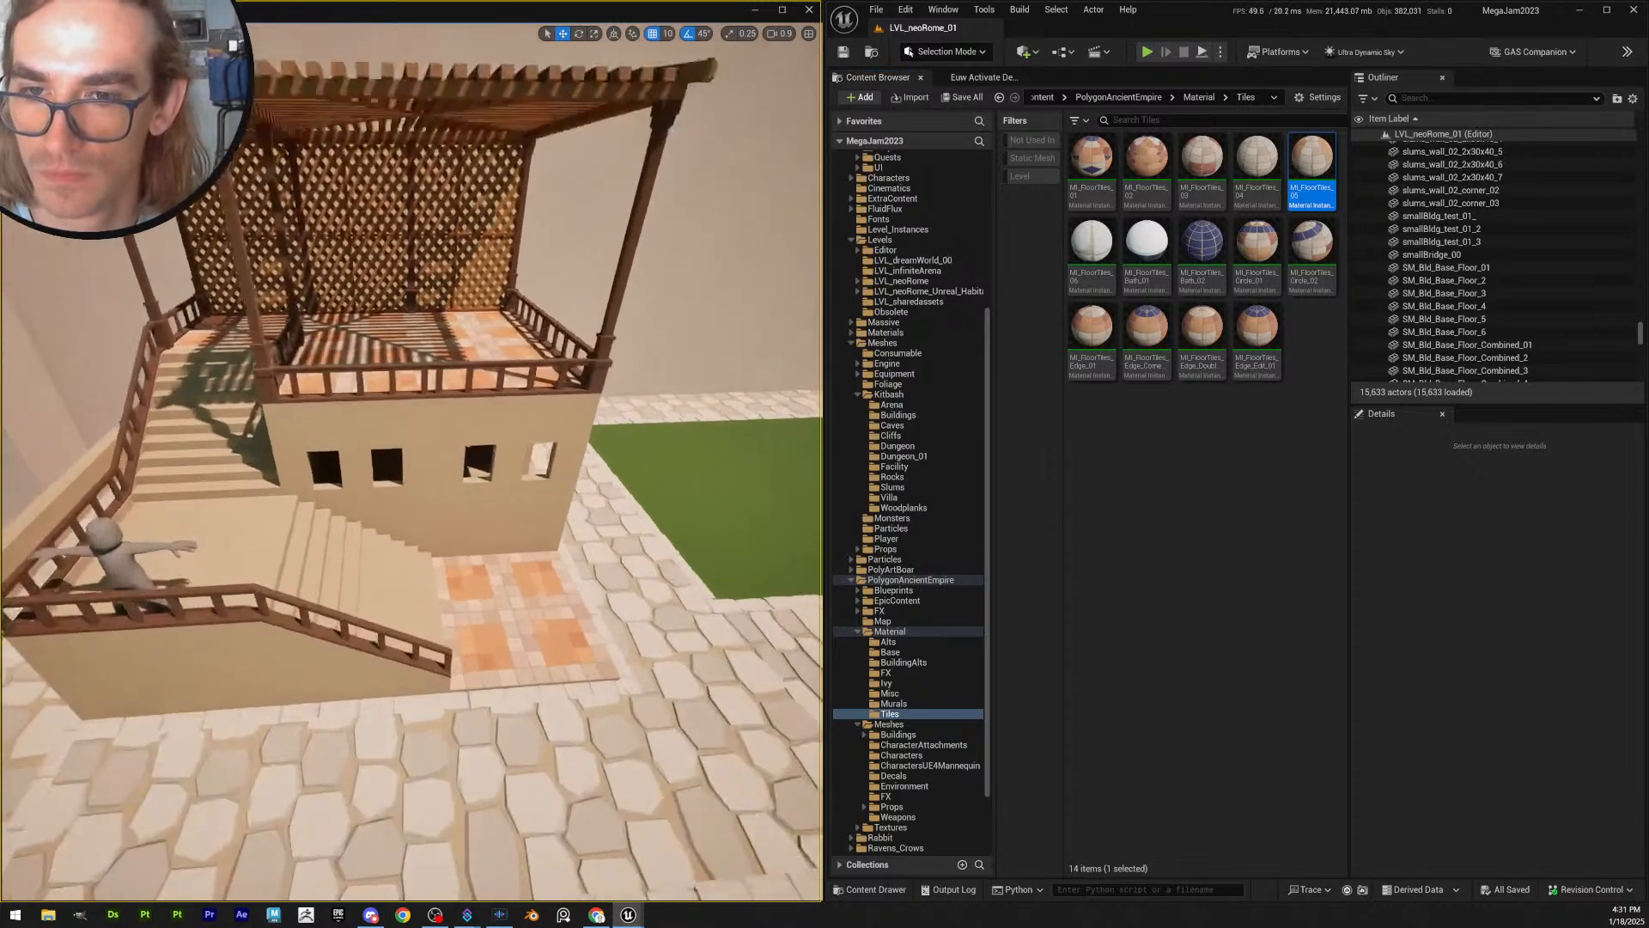
{"action": "left_click", "coordinate": [536, 598]}
{"action": "key", "text": "ctrl+d"}
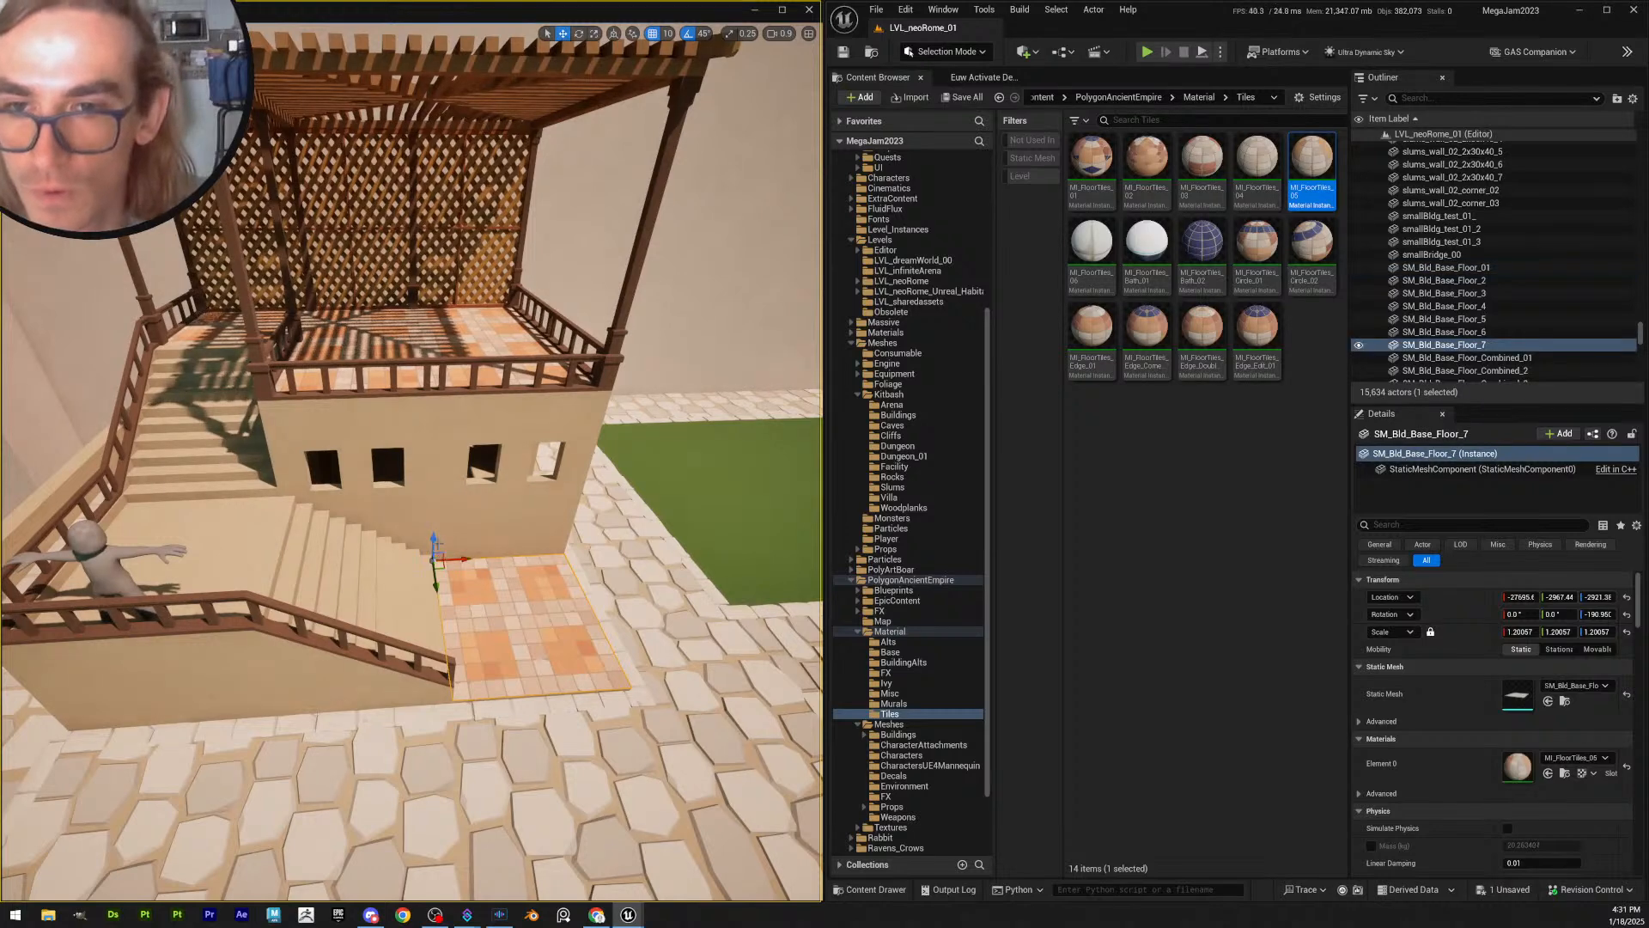
{"action": "left_click_drag", "start_coordinate": [434, 543], "coordinate": [157, 492]}
{"action": "key", "text": "f"}
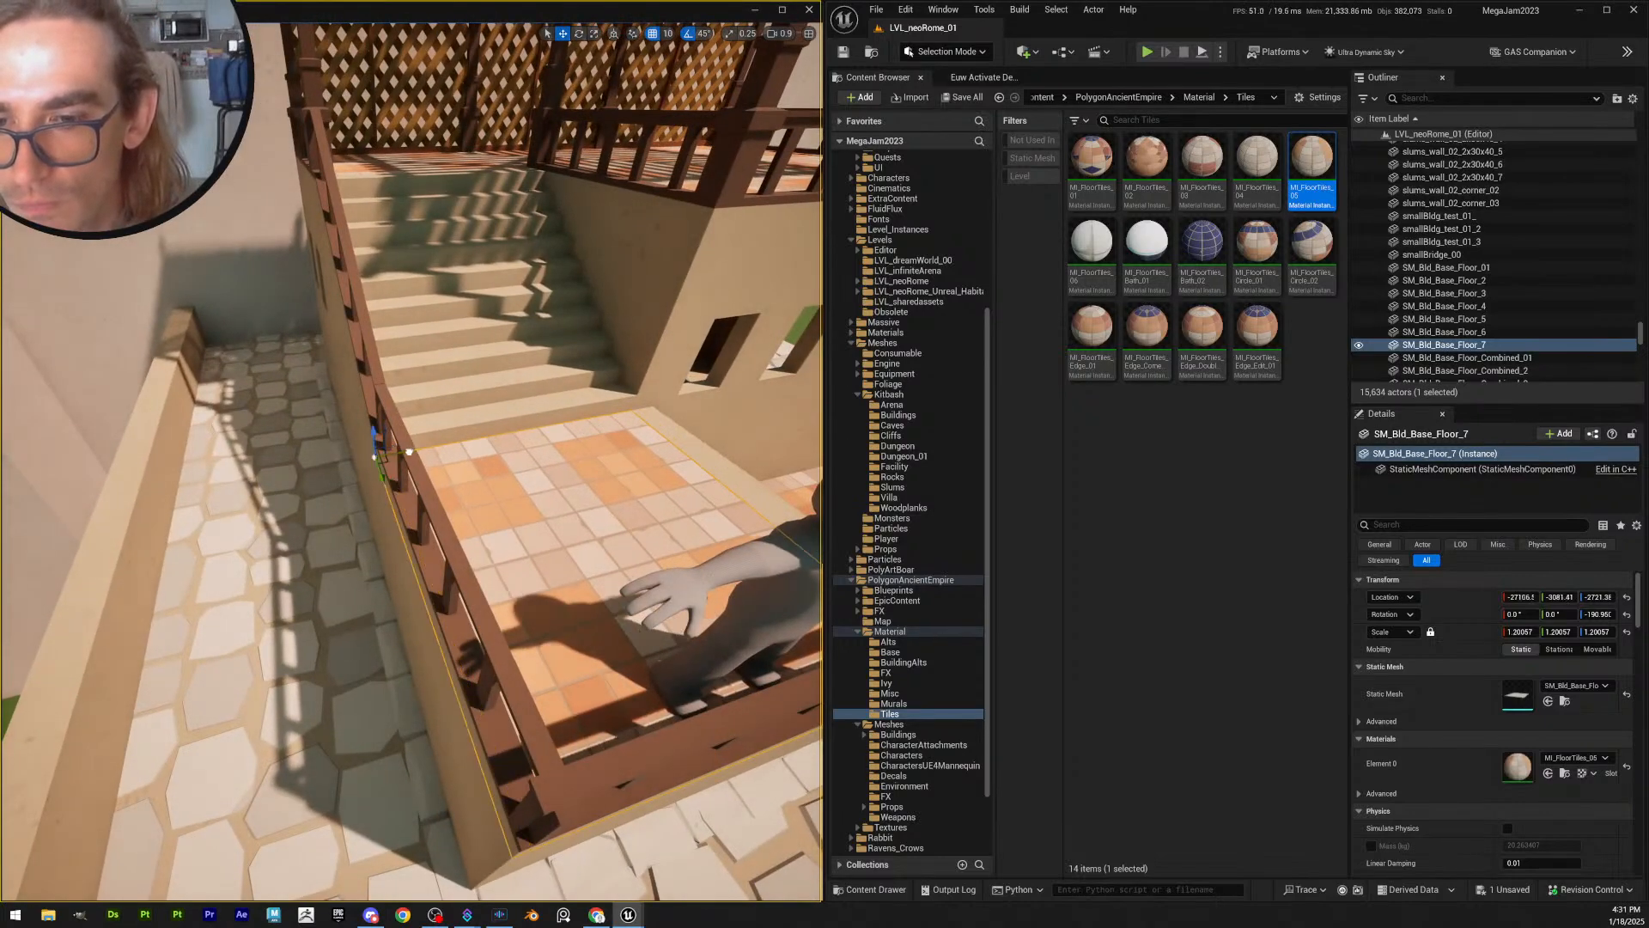
{"action": "key", "text": "d"}
{"action": "right_click_drag", "start_coordinate": [465, 479], "coordinate": [219, 593]}
{"action": "key", "text": "e"}
{"action": "key", "text": "Escape"}
- Examine the finished balcony structure and its surrounding villa gardens from a distance
{"action": "mouse_move", "coordinate": [492, 496]}
{"action": "left_mouse_down", "text": "alt"}
{"action": "mouse_move", "coordinate": [406, 494]}
{"action": "mouse_move", "coordinate": [490, 495]}
{"action": "left_mouse_up", "text": "alt"}
{"action": "right_click_drag", "start_coordinate": [490, 496], "coordinate": [602, 444], "text": "alt"}
{"action": "key", "text": "s"}
{"action": "scroll", "coordinate": [543, 451], "scroll_direction": "down", "scroll_amount": 3}
{"action": "key", "text": "q"}
{"action": "key", "text": "e"}
{"action": "scroll", "coordinate": [548, 438], "scroll_direction": "up", "scroll_amount": 3}
{"action": "key", "text": "a"}
{"action": "key", "text": "s"}
{"action": "scroll", "coordinate": [657, 440], "scroll_direction": "up", "scroll_amount": 3}
{"action": "key", "text": "d"}
{"action": "key", "text": "e"}
{"action": "key", "text": "s"}
{"action": "right_click_drag", "start_coordinate": [739, 292], "coordinate": [738, 291]}
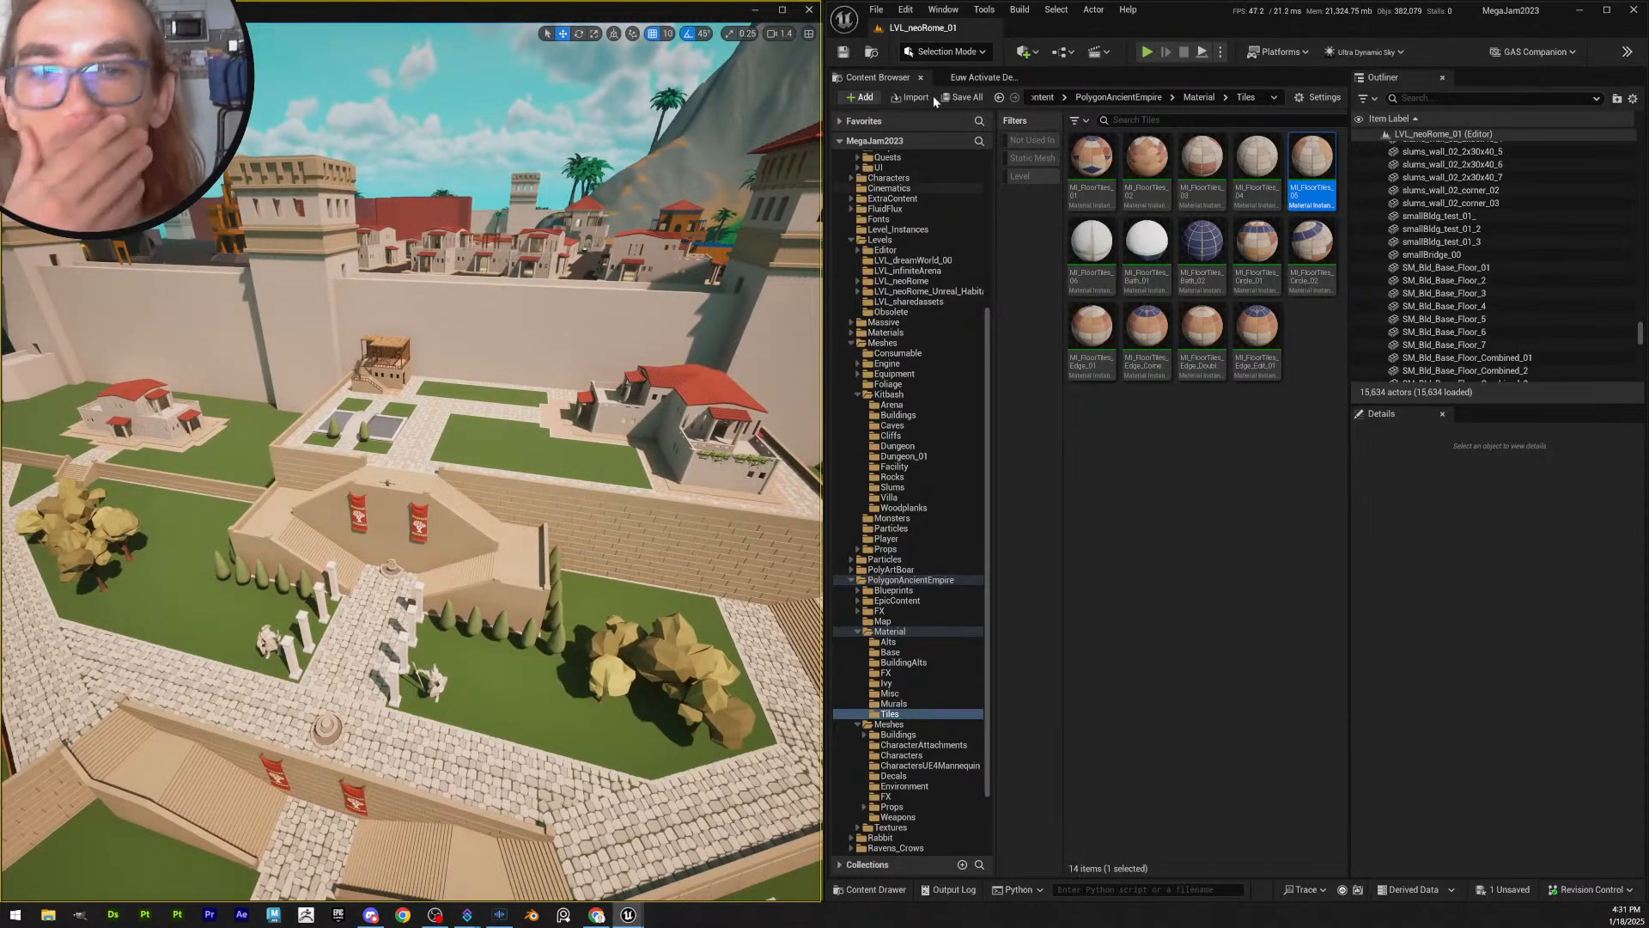
- Save the level changes made with the middle landing's tiled floor
{"action": "left_click", "coordinate": [952, 98]}
{"action": "left_click", "coordinate": [917, 600]}
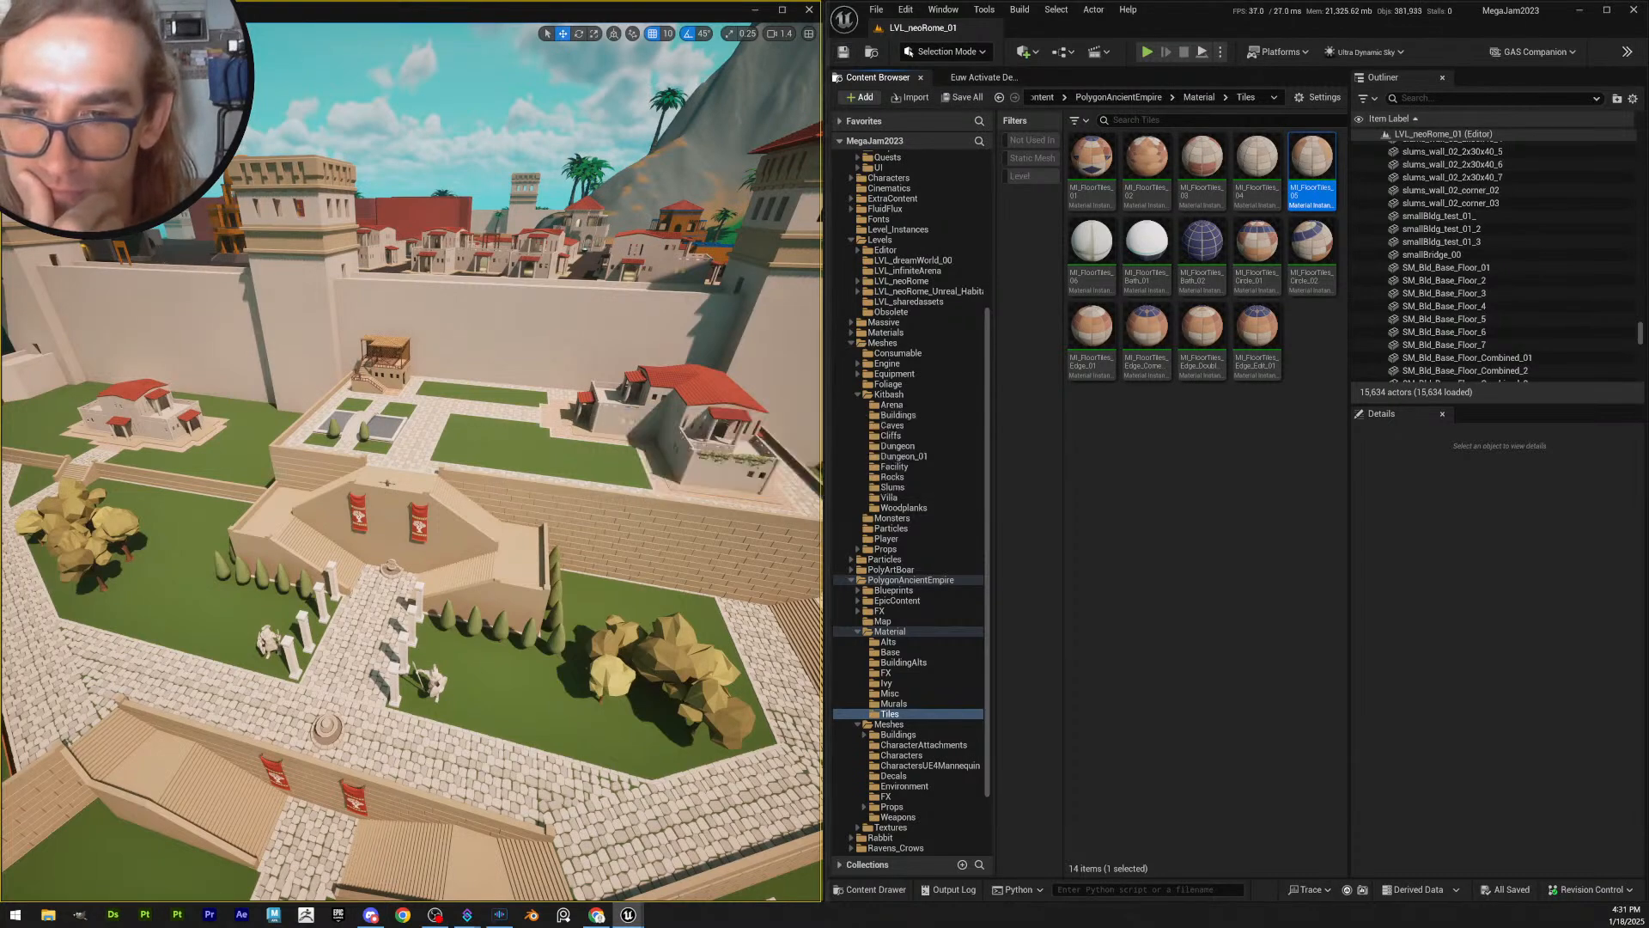
- Try the MI_FloorTiles_Bath_02 and MI_FloorTiles_02 materials on the tiled floor pieces in front of the villa's columned porch
{"action": "right_click_drag", "start_coordinate": [756, 537], "coordinate": [817, 537]}
{"action": "right_click_drag", "start_coordinate": [516, 464], "coordinate": [429, 464]}
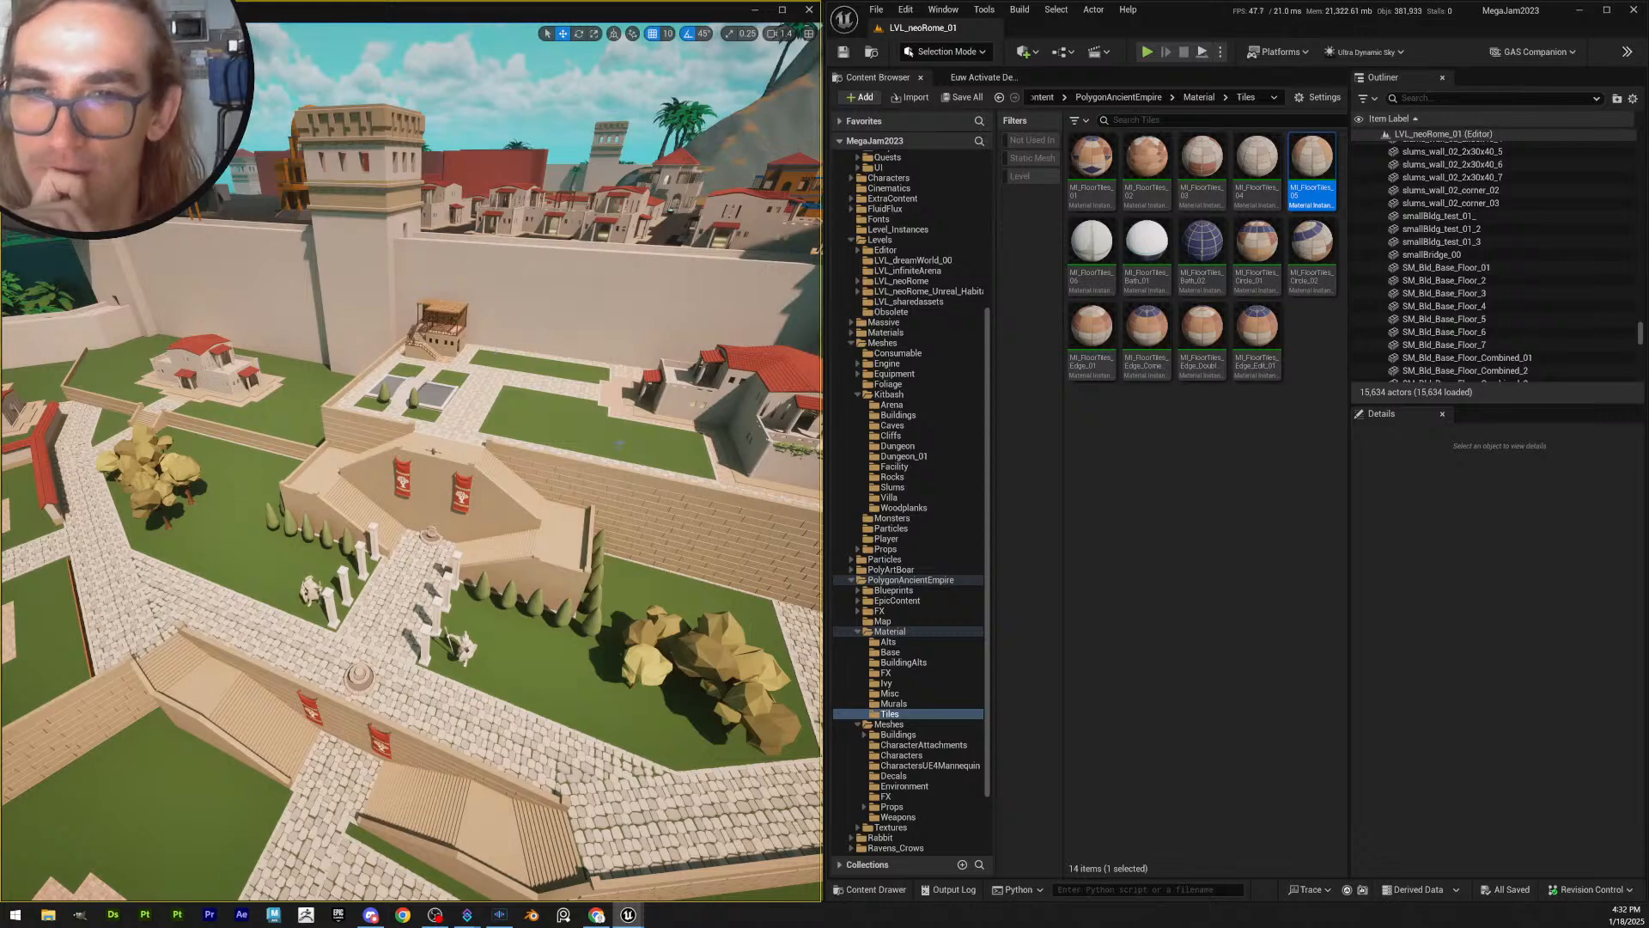
{"action": "key", "text": "w"}
{"action": "right_click_drag", "start_coordinate": [541, 491], "coordinate": [541, 491]}
{"action": "scroll", "coordinate": [541, 491], "scroll_direction": "up", "scroll_amount": 2}
{"action": "key", "text": "w"}
{"action": "scroll", "coordinate": [540, 492], "scroll_direction": "down", "scroll_amount": 5}
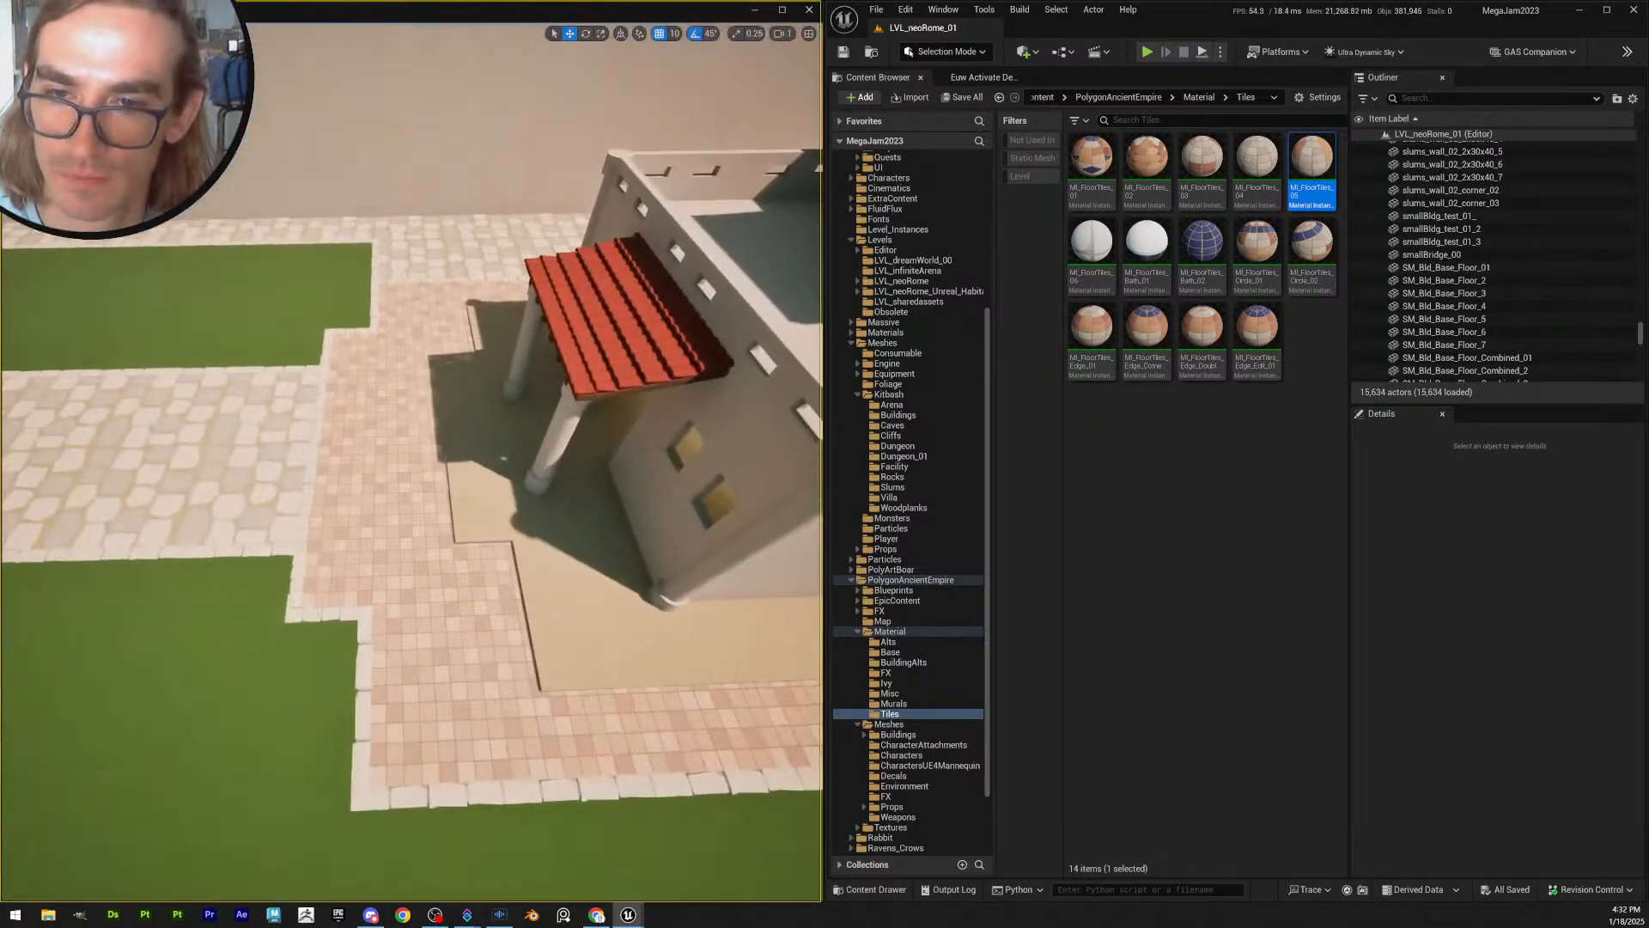
{"action": "right_click_drag", "start_coordinate": [392, 533], "coordinate": [423, 514]}
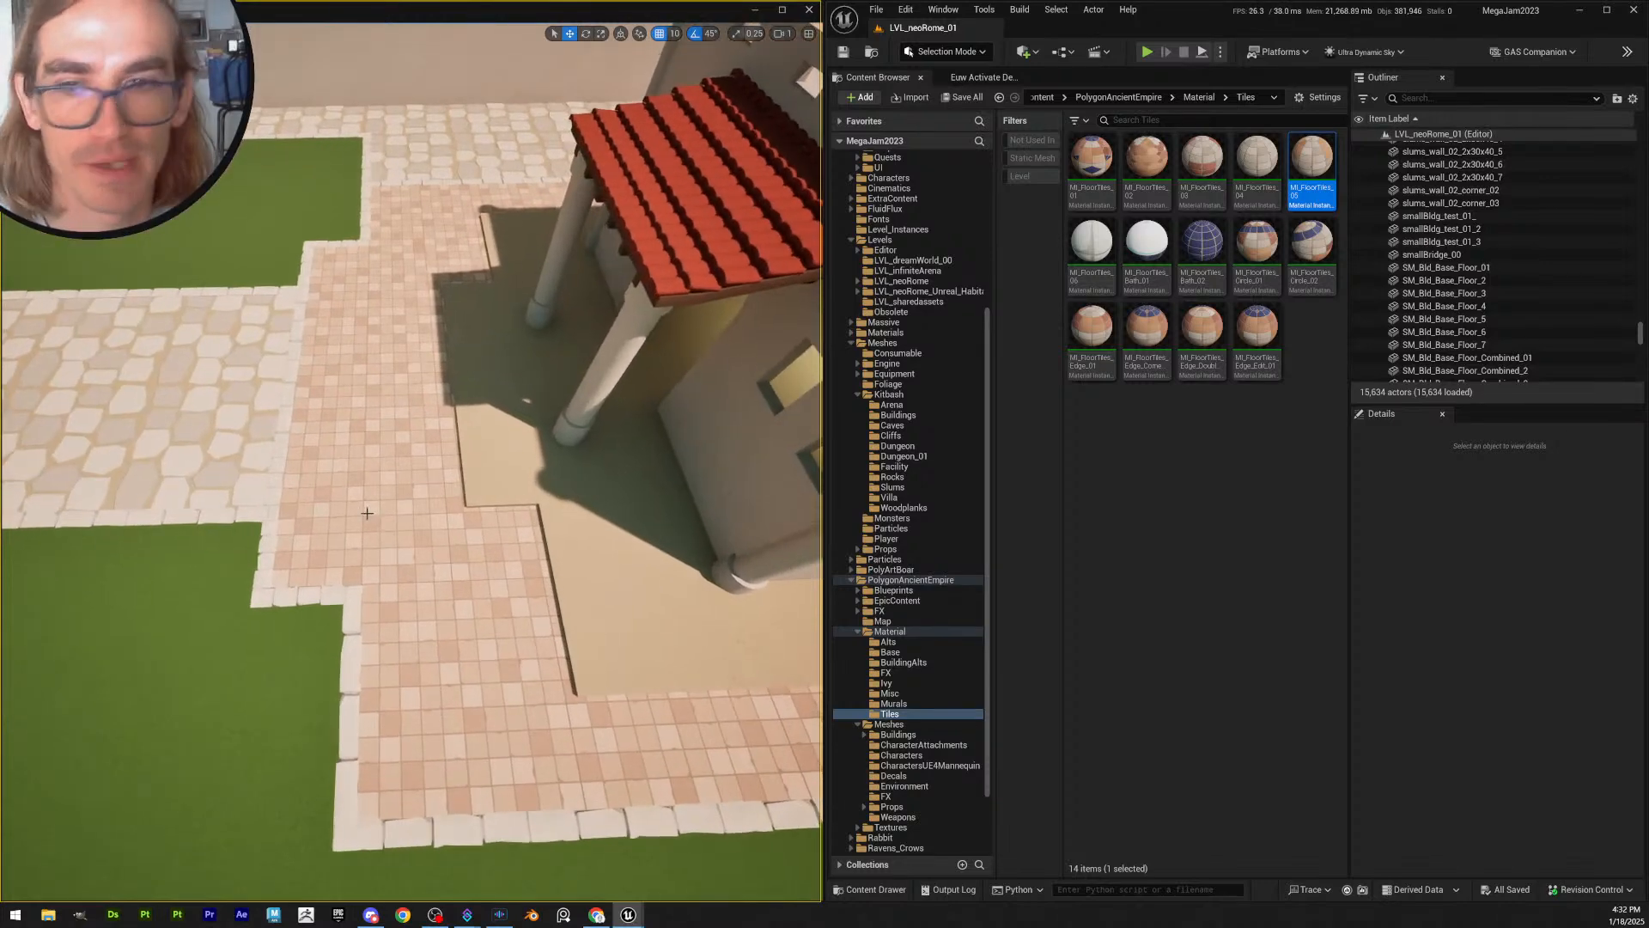
{"action": "left_click", "coordinate": [422, 514]}
{"action": "left_click_drag", "start_coordinate": [1202, 242], "coordinate": [404, 459]}
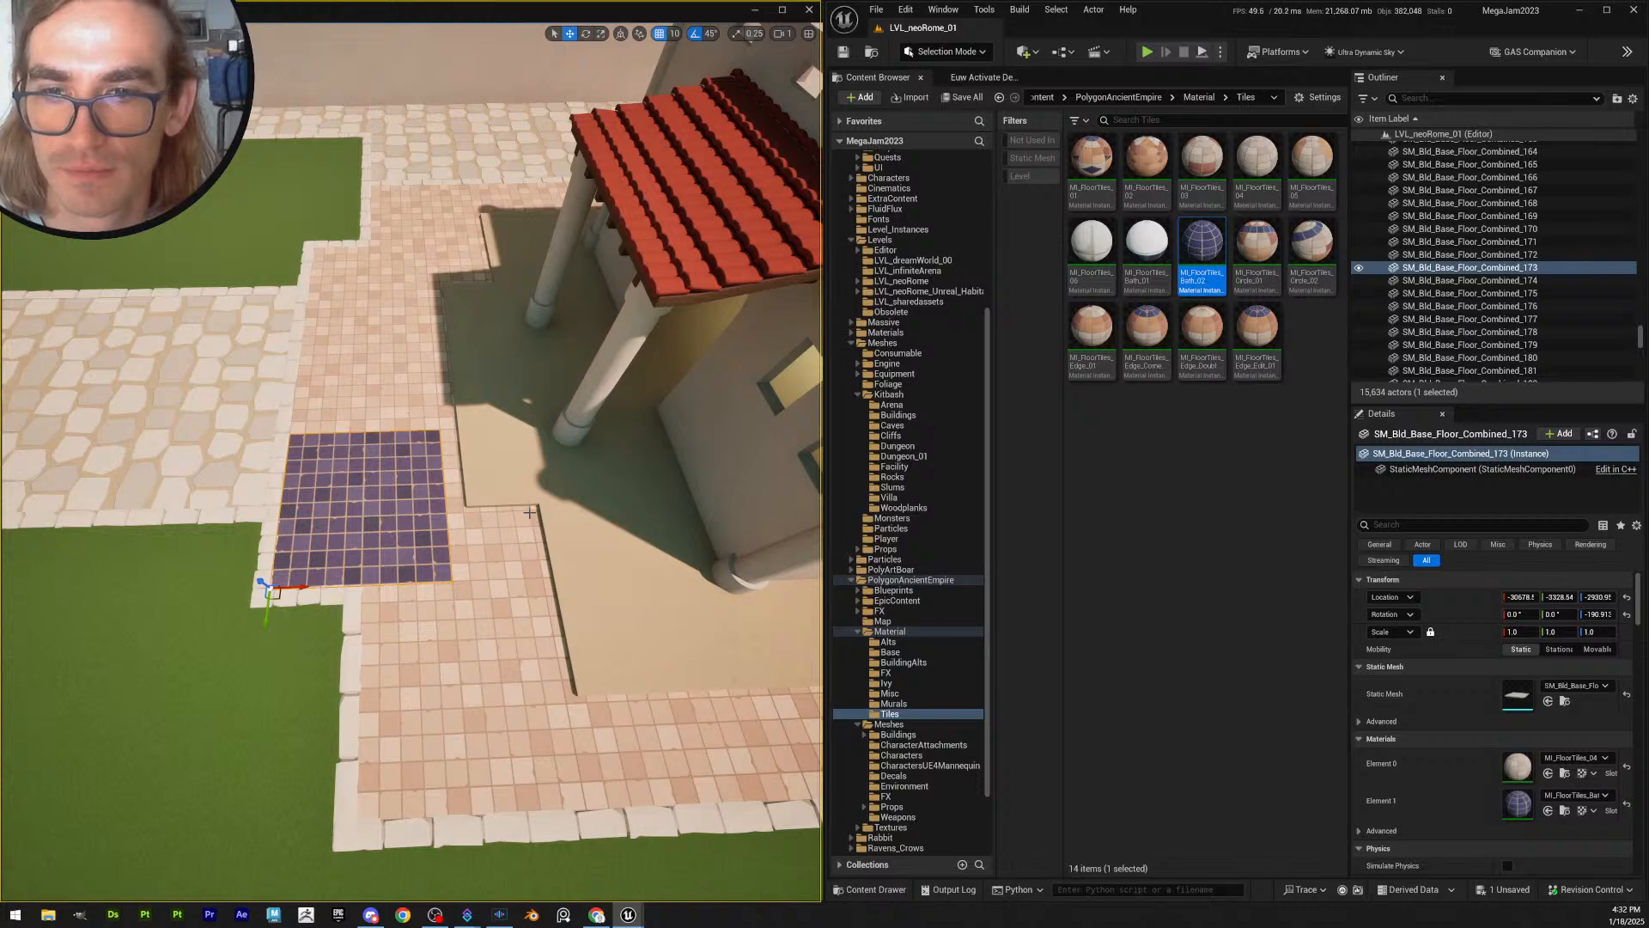
{"action": "left_click_drag", "start_coordinate": [1147, 156], "coordinate": [478, 501]}
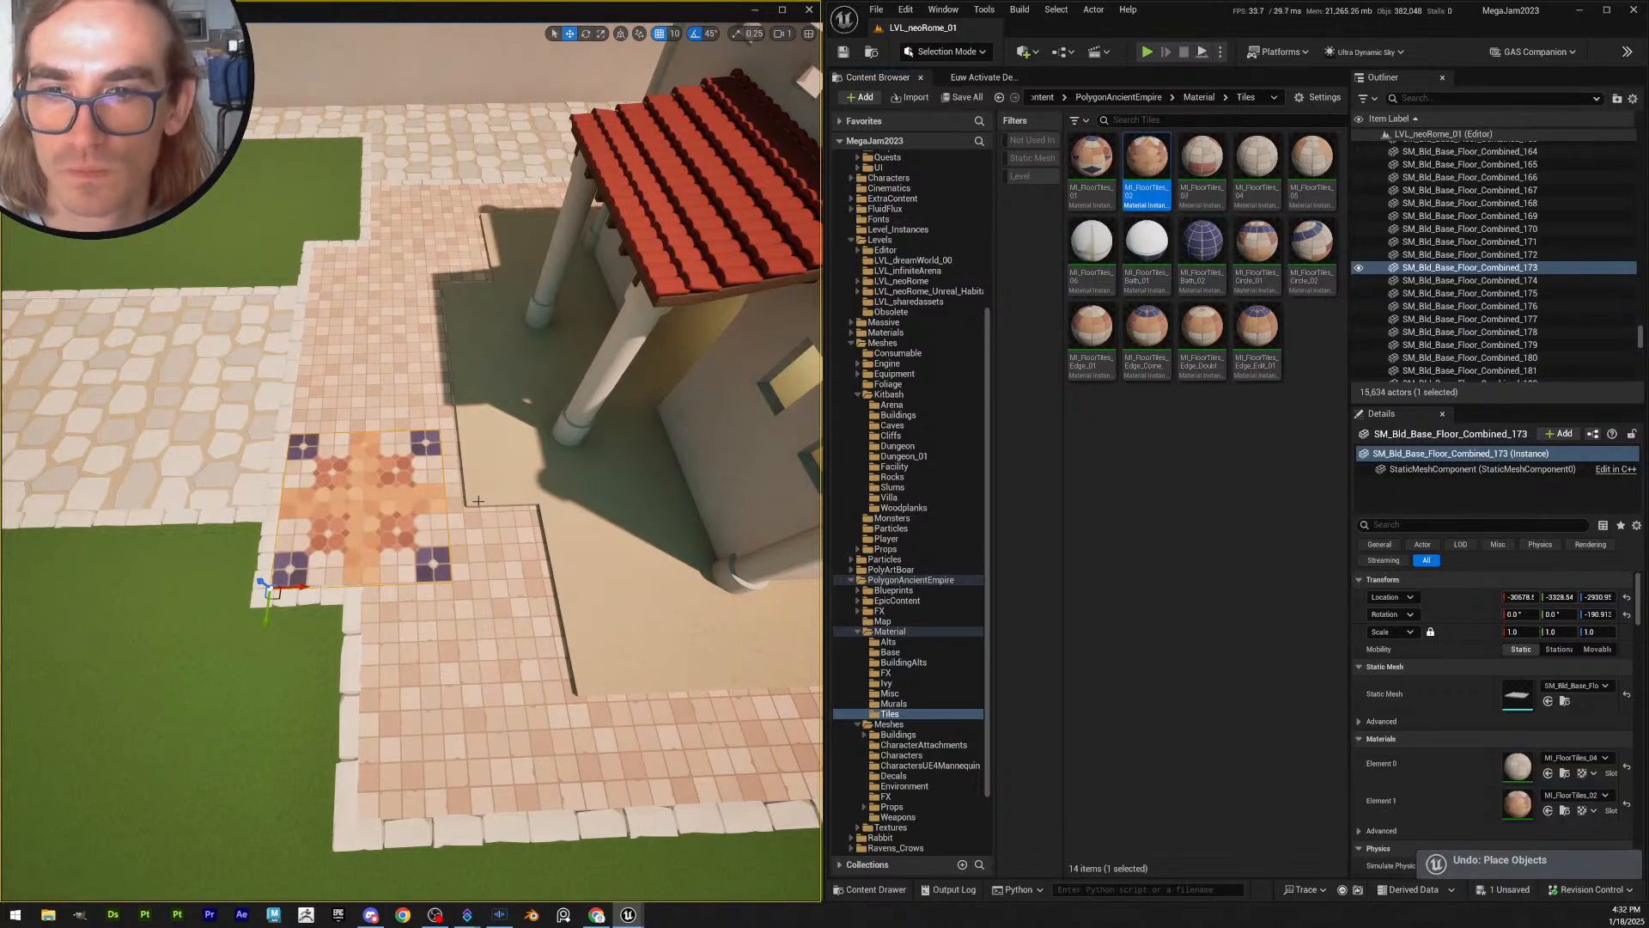
{"action": "left_click_drag", "start_coordinate": [1123, 170], "coordinate": [400, 368]}
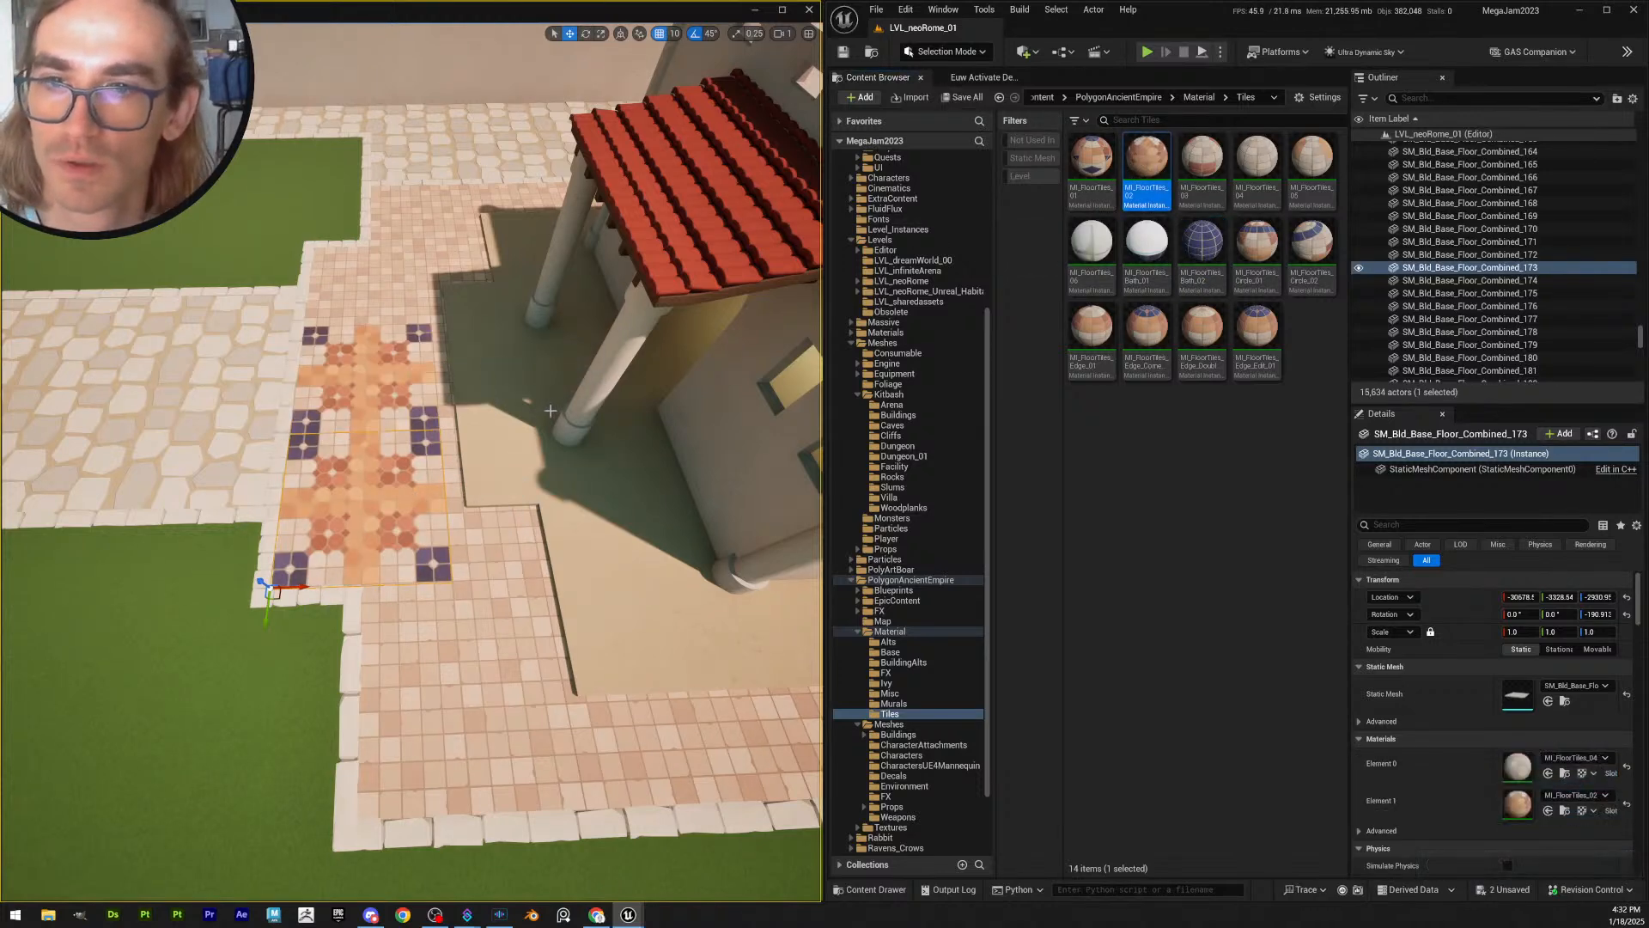
- Undo the trial tile materials on the floor in front of the villa's porch and deselect the floor piece
{"action": "right_click_drag", "start_coordinate": [400, 378], "coordinate": [490, 339]}
{"action": "key", "text": "ctrl+z"}
{"action": "key", "text": "ctrl+z"}
{"action": "key", "text": "ctrl+z"}
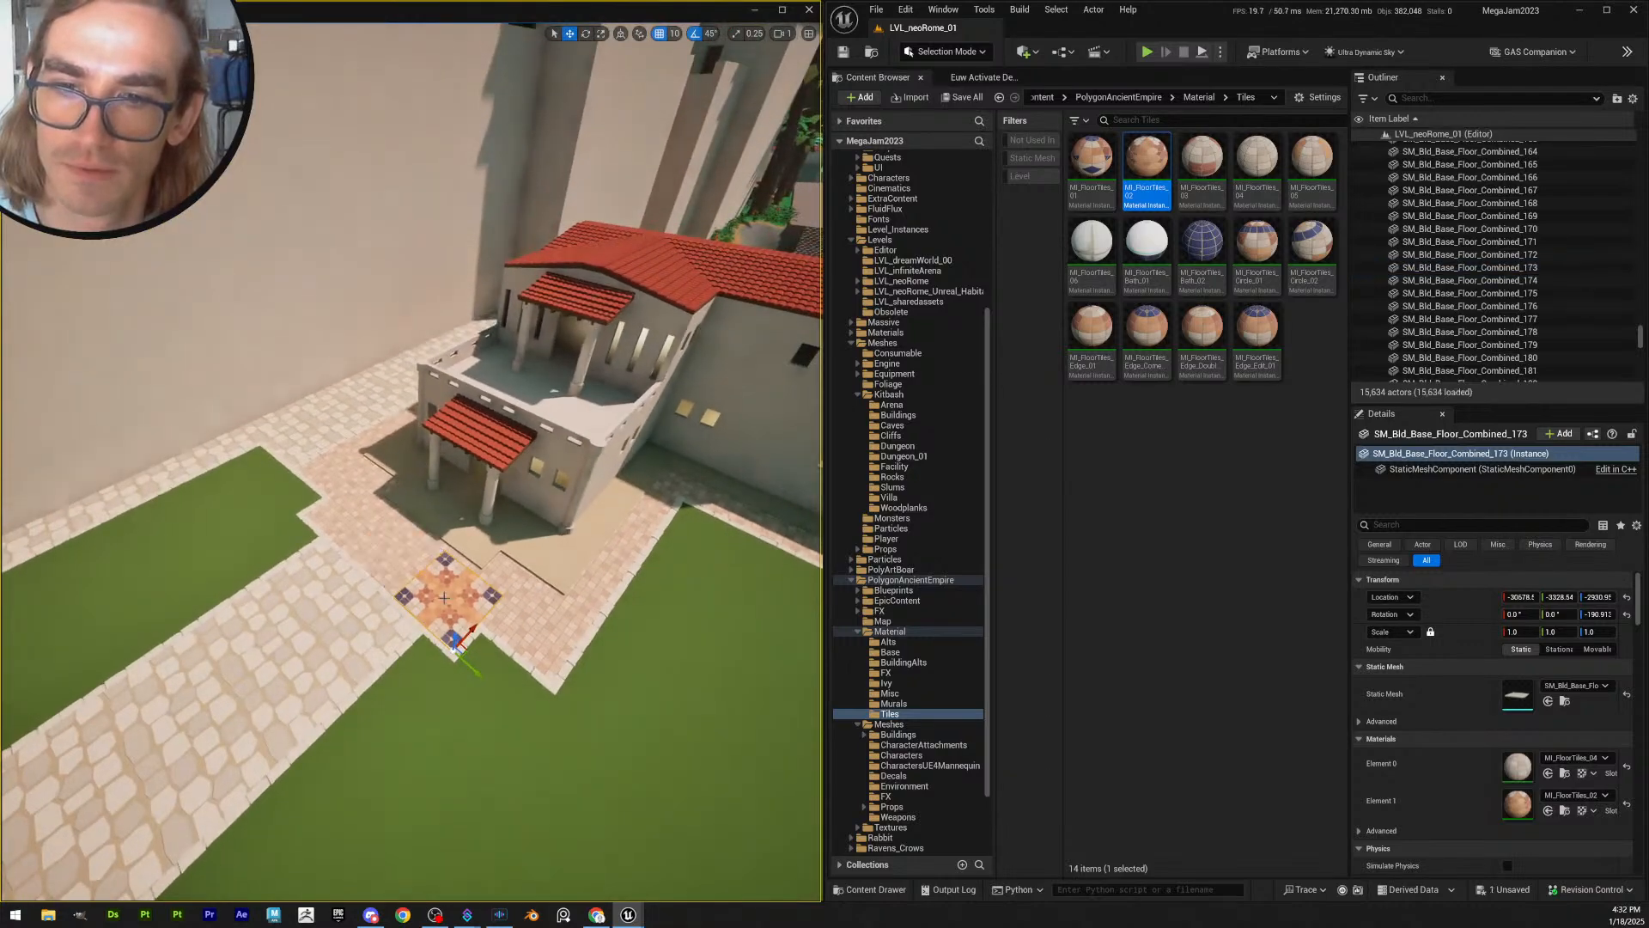
{"action": "key", "text": "Escape"}
- Examine the whole villa district from above, then approach the pool with the small bridge on the upper terrace
{"action": "right_click_drag", "start_coordinate": [545, 588], "coordinate": [365, 464]}
{"action": "scroll", "coordinate": [447, 537], "scroll_direction": "up", "scroll_amount": 1}
{"action": "scroll", "coordinate": [347, 520], "scroll_direction": "up", "scroll_amount": 1}
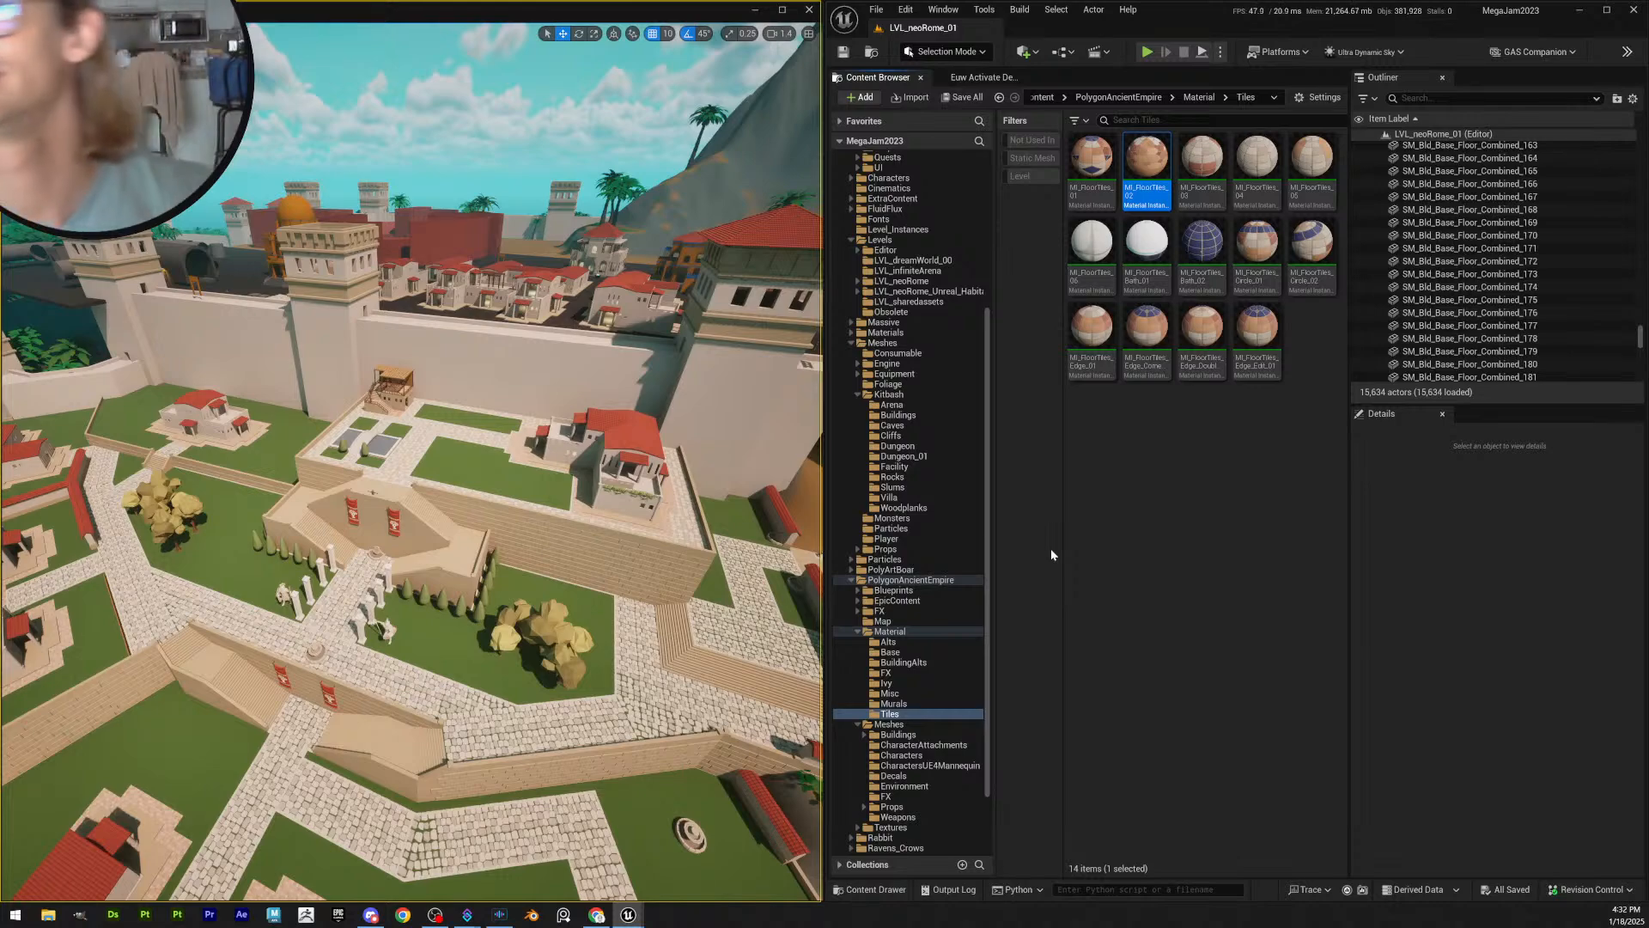
{"action": "right_click_drag", "start_coordinate": [509, 438], "coordinate": [563, 473]}
{"action": "key", "text": "s"}
{"action": "scroll", "coordinate": [615, 524], "scroll_direction": "up", "scroll_amount": 1}
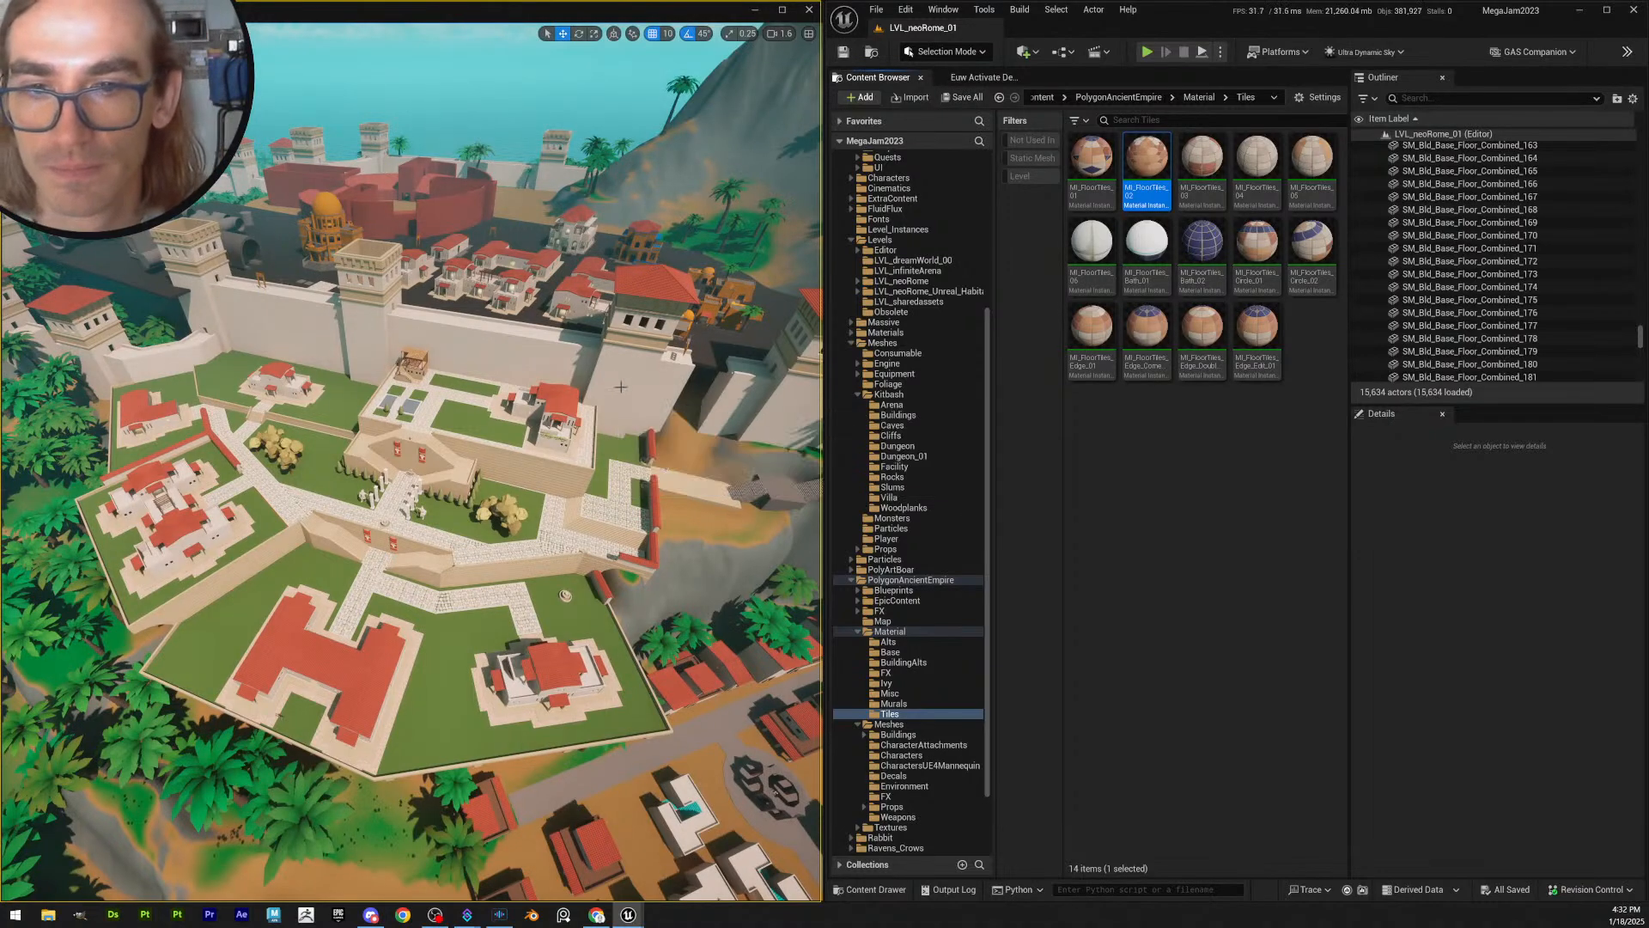
{"action": "key", "text": "w"}
{"action": "scroll", "coordinate": [608, 335], "scroll_direction": "up", "scroll_amount": 3}
{"action": "right_click_drag", "start_coordinate": [608, 364], "coordinate": [698, 425]}
{"action": "key", "text": "w"}
{"action": "scroll", "coordinate": [611, 374], "scroll_direction": "down", "scroll_amount": 4}
{"action": "key", "text": "w"}
{"action": "key", "text": "a"}
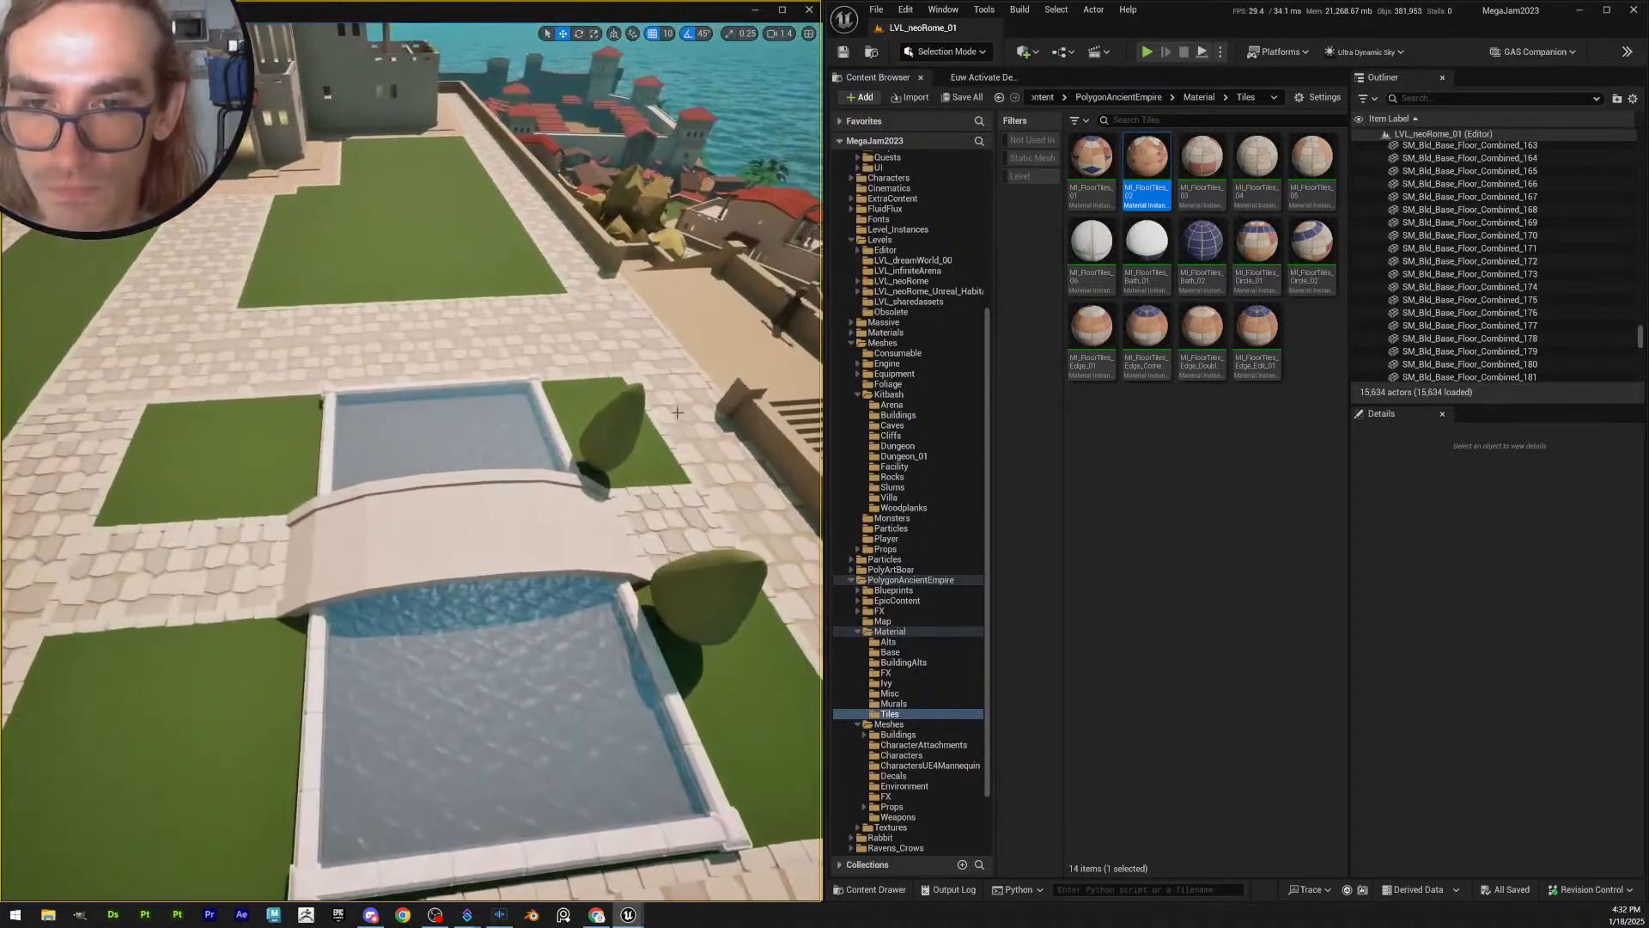
- Inspect the two thin trees beside the pool bridge and the bare lawns at the bridge's opposite end
{"action": "left_click", "coordinate": [612, 430]}
{"action": "left_click", "coordinate": [719, 581], "text": "ctrl"}
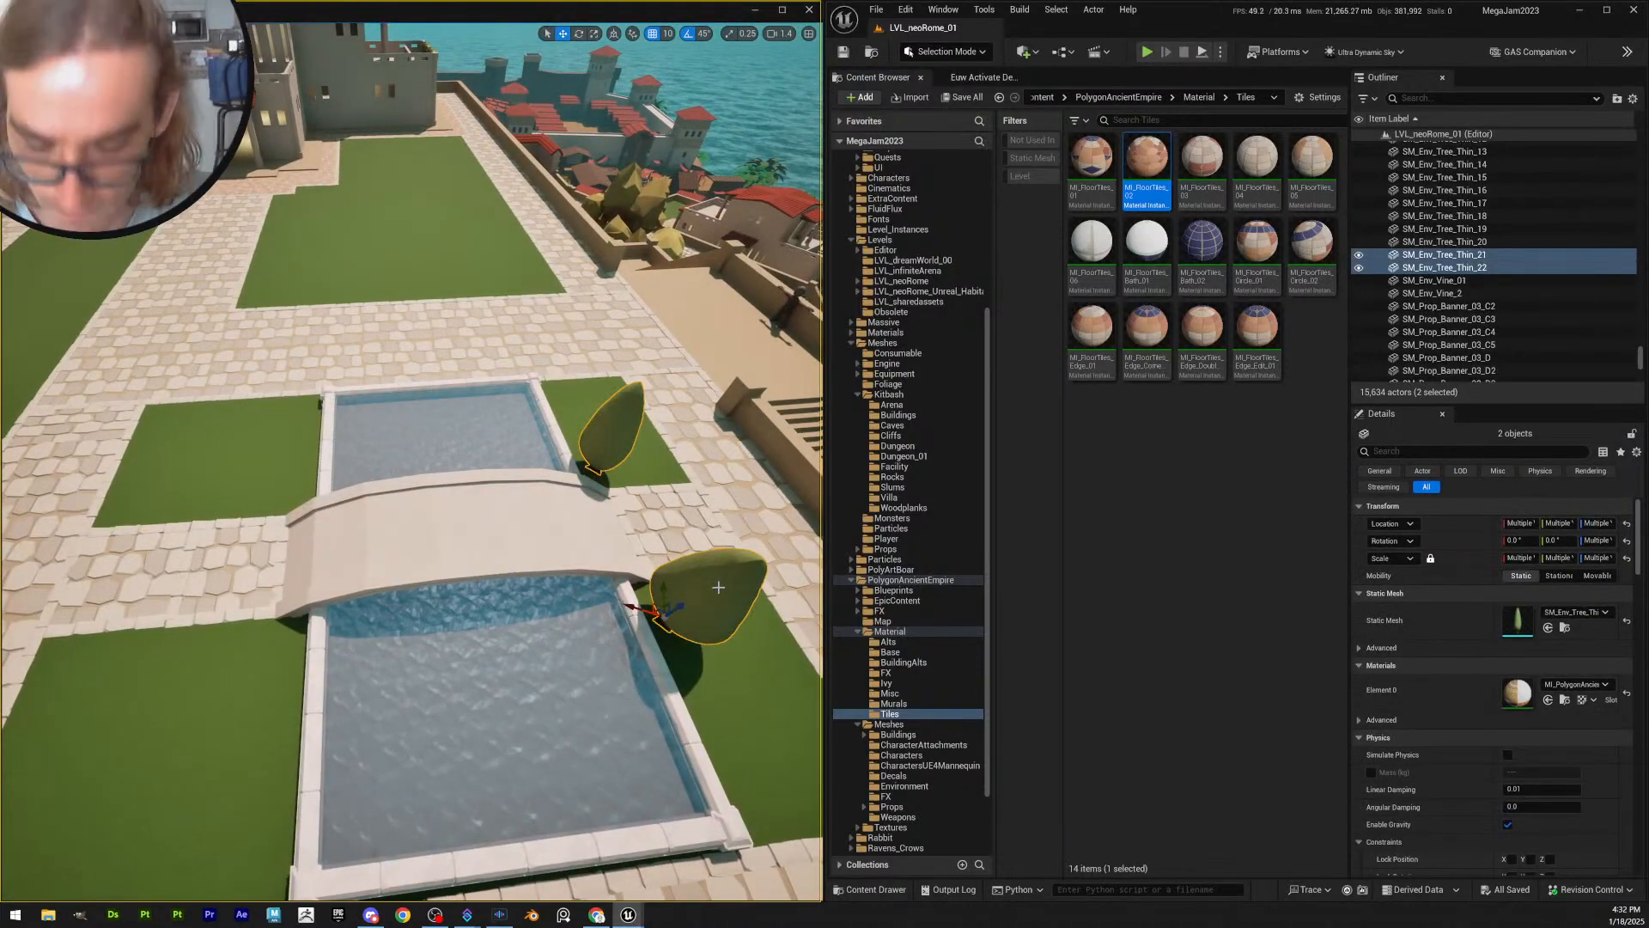
{"action": "left_click", "coordinate": [637, 441]}
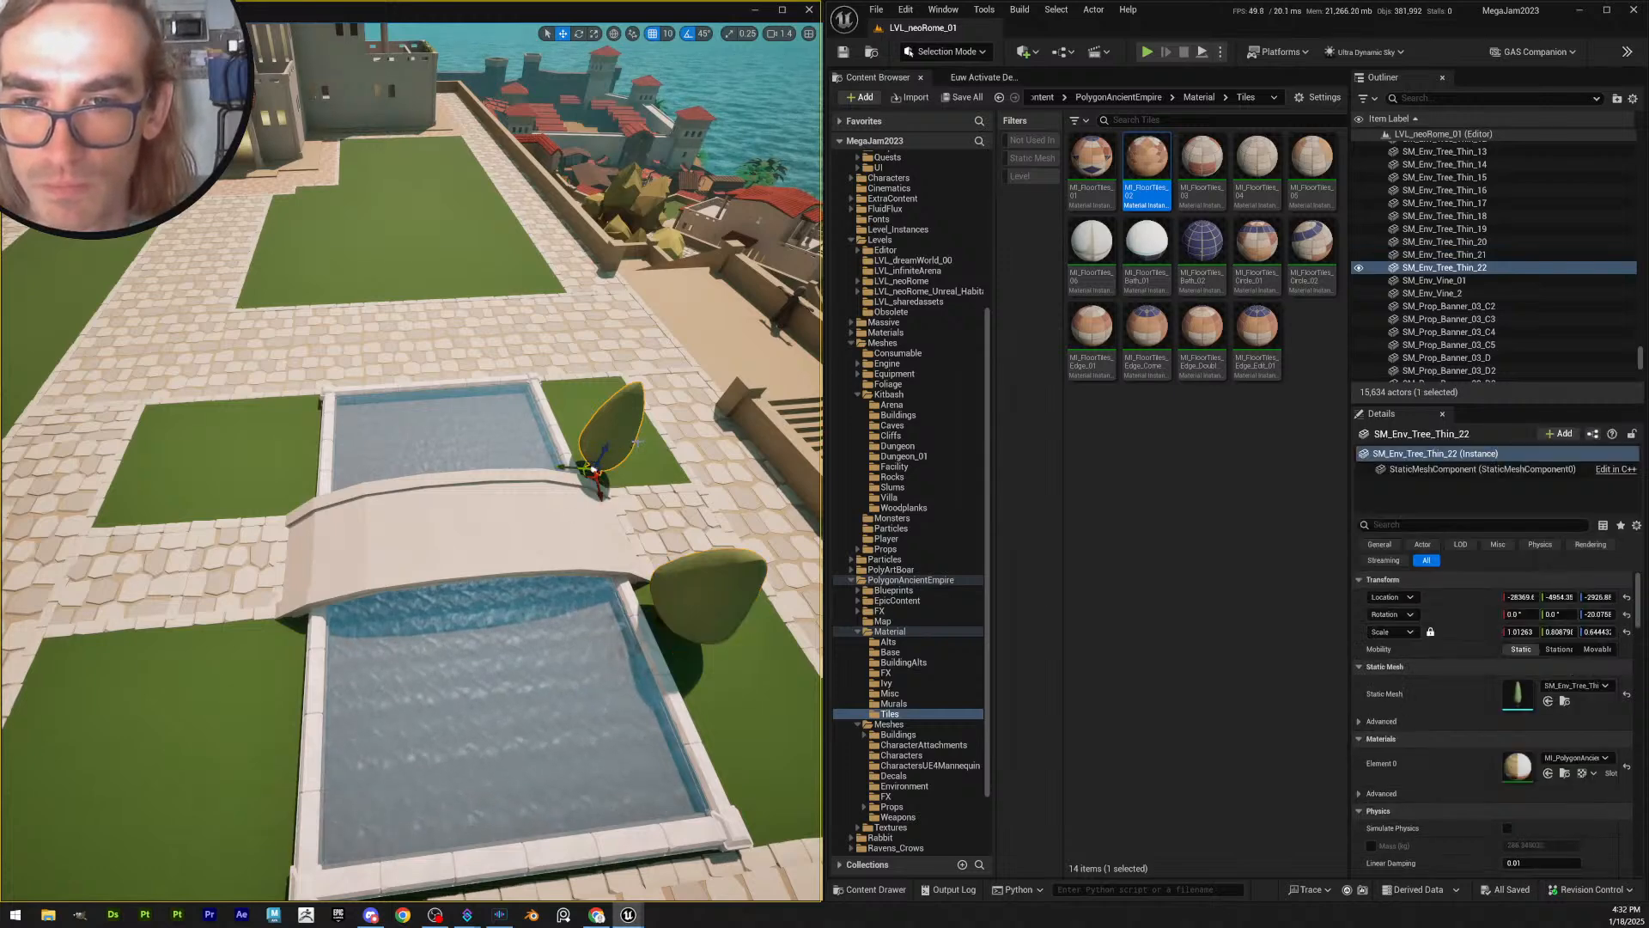
{"action": "key", "text": "Escape"}
{"action": "key", "text": "d"}
{"action": "right_click_drag", "start_coordinate": [636, 442], "coordinate": [696, 421]}
{"action": "scroll", "coordinate": [637, 442], "scroll_direction": "down", "scroll_amount": 1}
{"action": "key", "text": "w"}
{"action": "key", "text": "e"}
{"action": "key", "text": "d"}
{"action": "key", "text": "w"}
{"action": "scroll", "coordinate": [438, 415], "scroll_direction": "down", "scroll_amount": 1}
{"action": "key", "text": "a"}
{"action": "scroll", "coordinate": [645, 420], "scroll_direction": "up", "scroll_amount": 1}
{"action": "key", "text": "w"}
{"action": "right_click_drag", "start_coordinate": [519, 423], "coordinate": [517, 558]}
{"action": "scroll", "coordinate": [507, 421], "scroll_direction": "up", "scroll_amount": 1}
- Duplicate a thin tree and place the copy on the lawn at the opposite end of the pool bridge, clear of the pool's edge
{"action": "left_click", "coordinate": [530, 564]}
{"action": "left_click", "coordinate": [441, 534]}
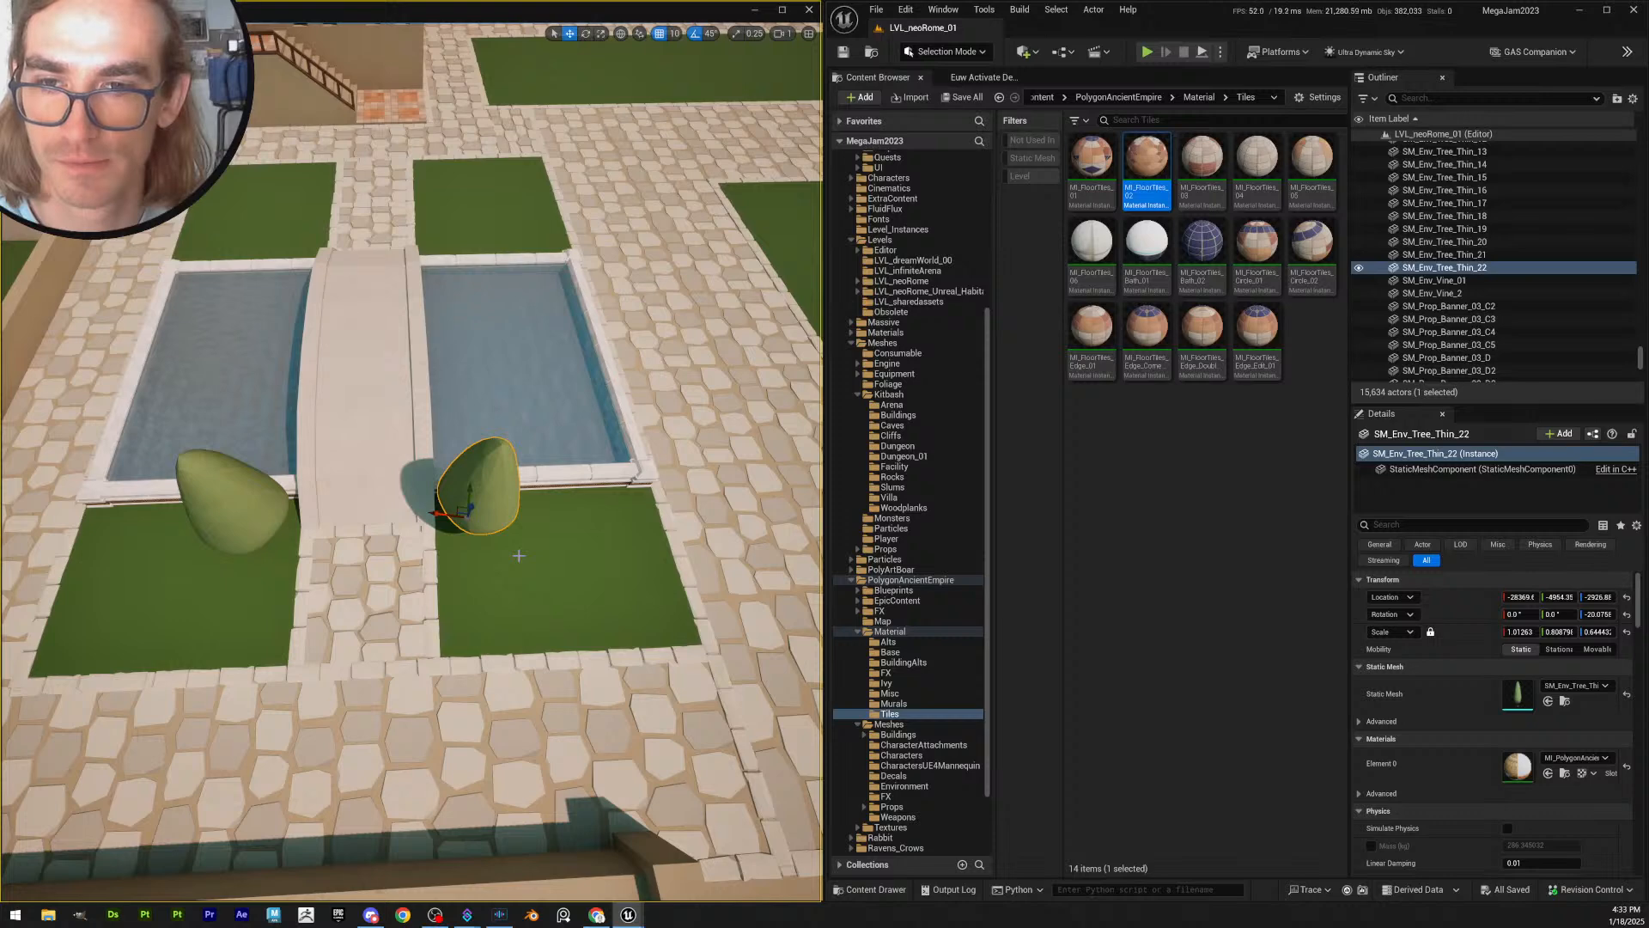
{"action": "key", "text": "ctrl+d"}
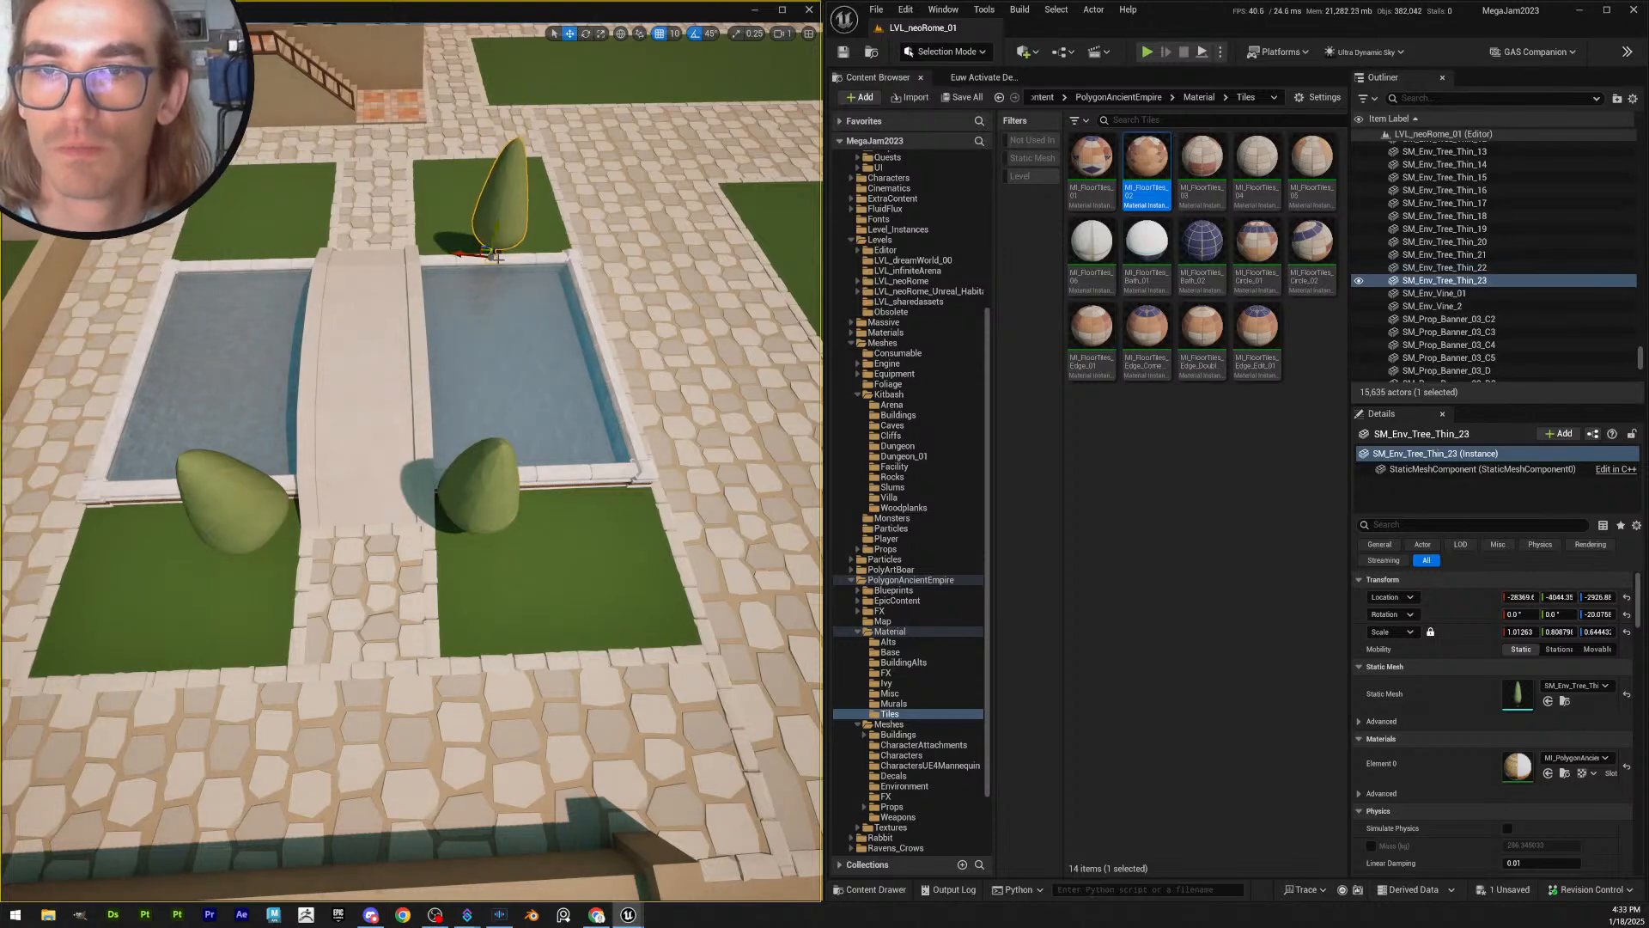
{"action": "key", "text": "f"}
{"action": "left_click_drag", "start_coordinate": [590, 379], "coordinate": [773, 438], "text": "alt"}
{"action": "scroll", "coordinate": [589, 379], "scroll_direction": "down", "scroll_amount": 3}
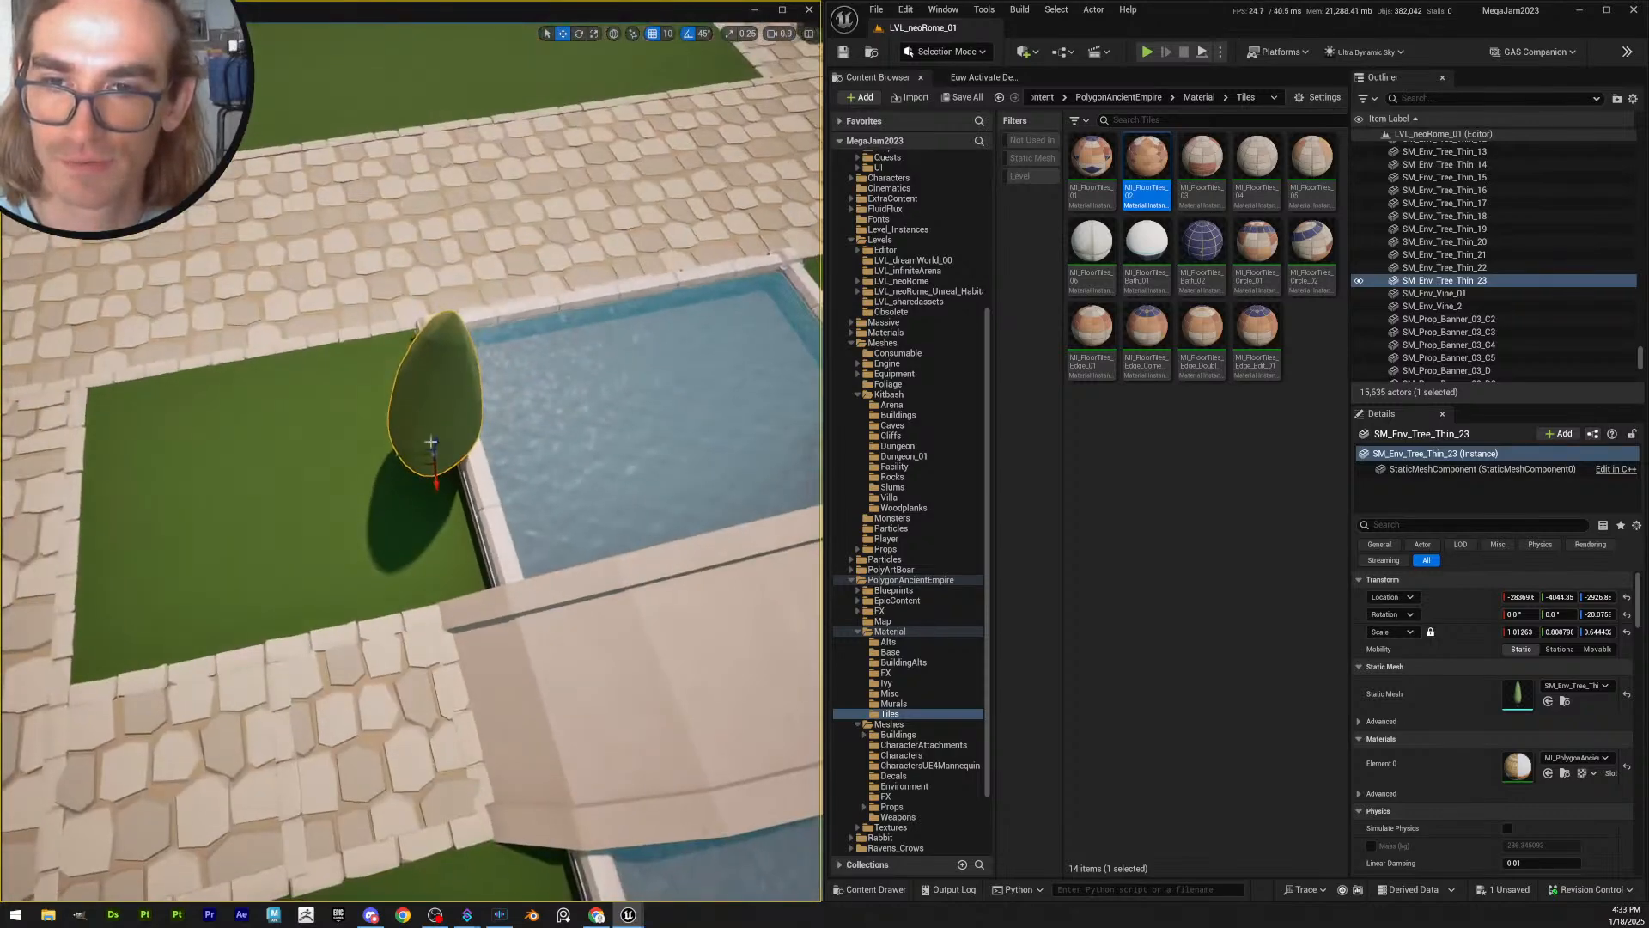
{"action": "left_click_drag", "start_coordinate": [405, 454], "coordinate": [731, 489]}
{"action": "right_click_drag", "start_coordinate": [361, 618], "coordinate": [618, 550]}
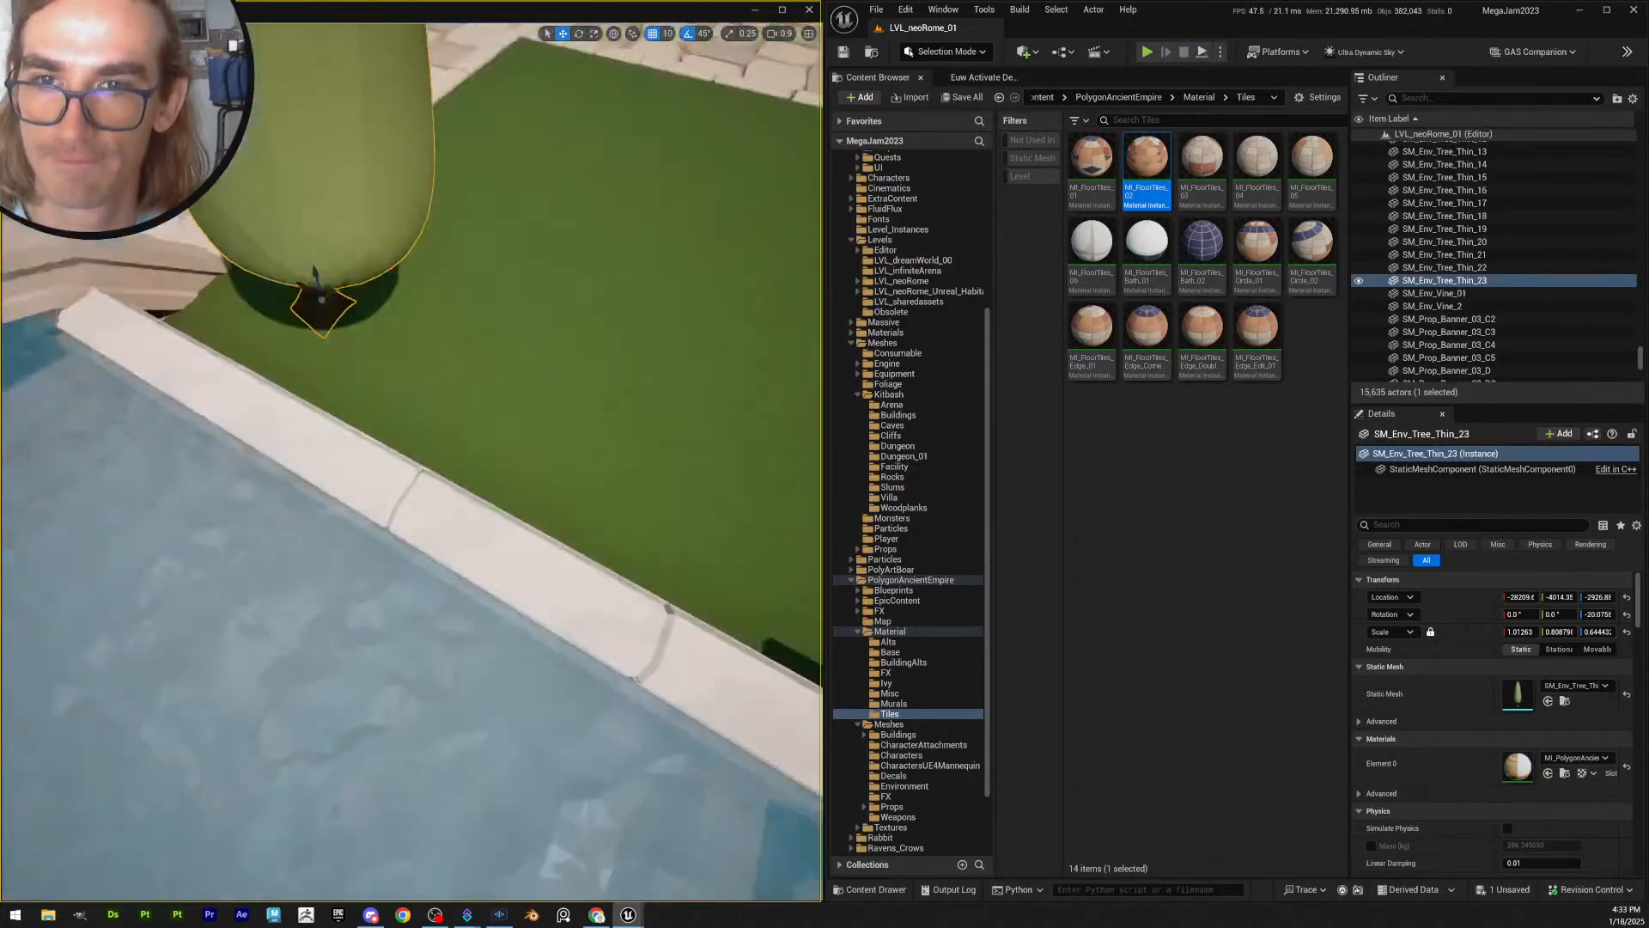
{"action": "mouse_move", "coordinate": [411, 440]}
{"action": "right_mouse_down"}
{"action": "mouse_move", "coordinate": [482, 421]}
{"action": "mouse_move", "coordinate": [533, 464]}
{"action": "mouse_move", "coordinate": [411, 440]}
{"action": "right_mouse_up"}
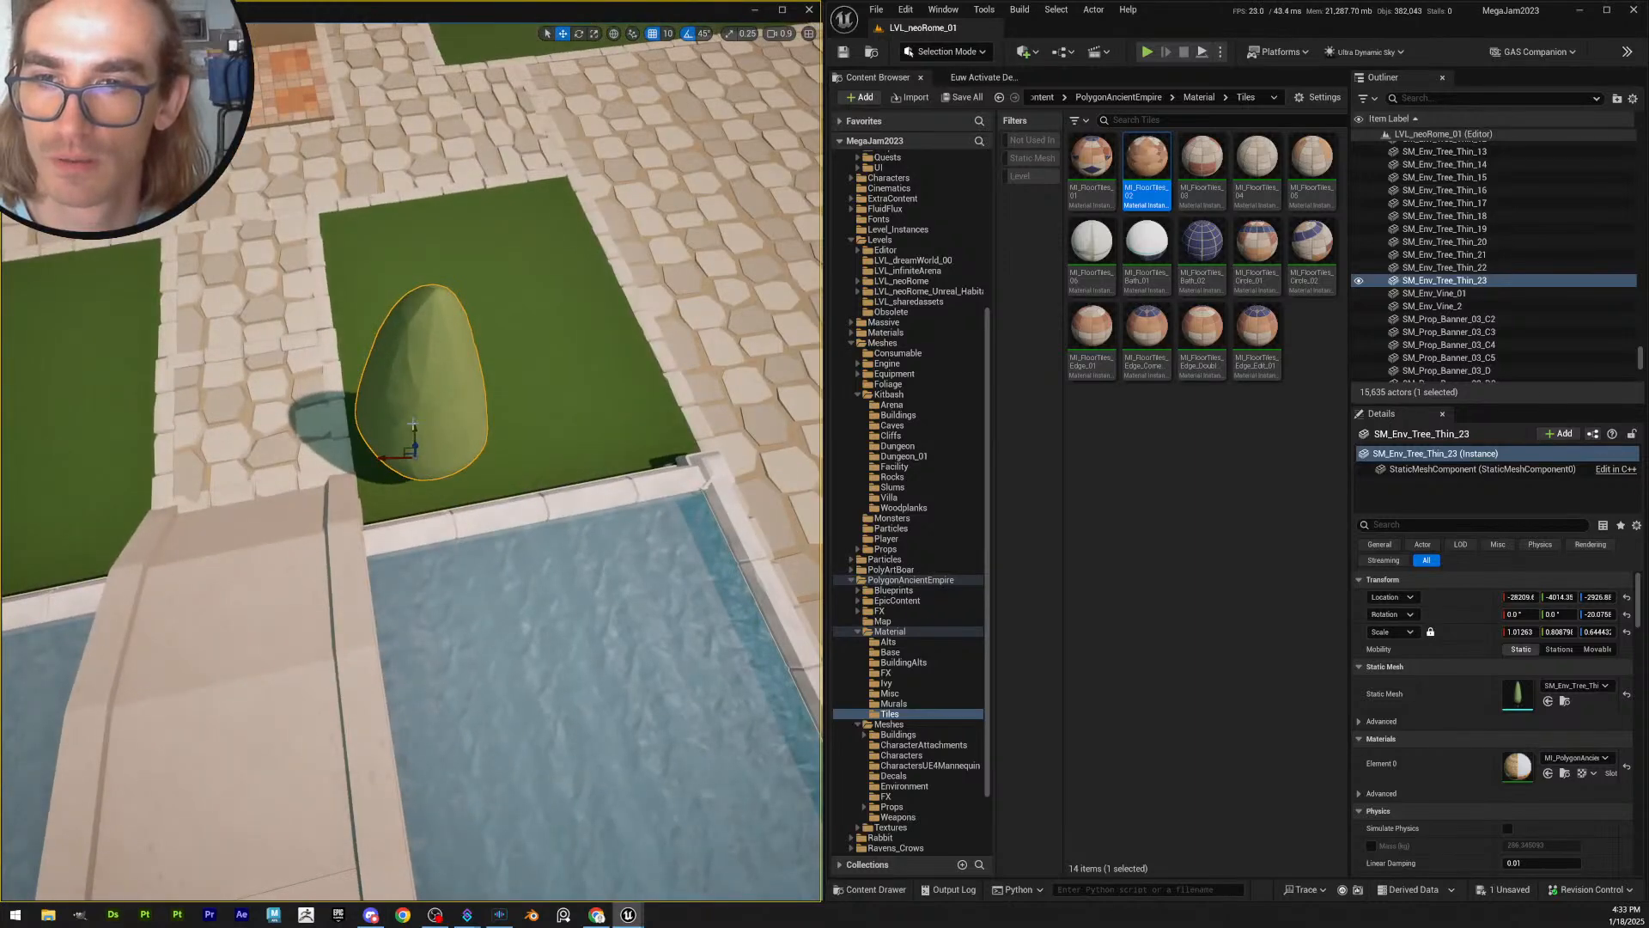
- Duplicate the newly placed tree onto the lawn on the other side of the bridge path
{"action": "left_click_drag", "start_coordinate": [413, 423], "coordinate": [416, 431]}
{"action": "right_click_drag", "start_coordinate": [416, 431], "coordinate": [457, 449]}
{"action": "left_click_drag", "start_coordinate": [486, 437], "coordinate": [447, 465]}
{"action": "left_click_drag", "start_coordinate": [298, 458], "coordinate": [273, 483]}
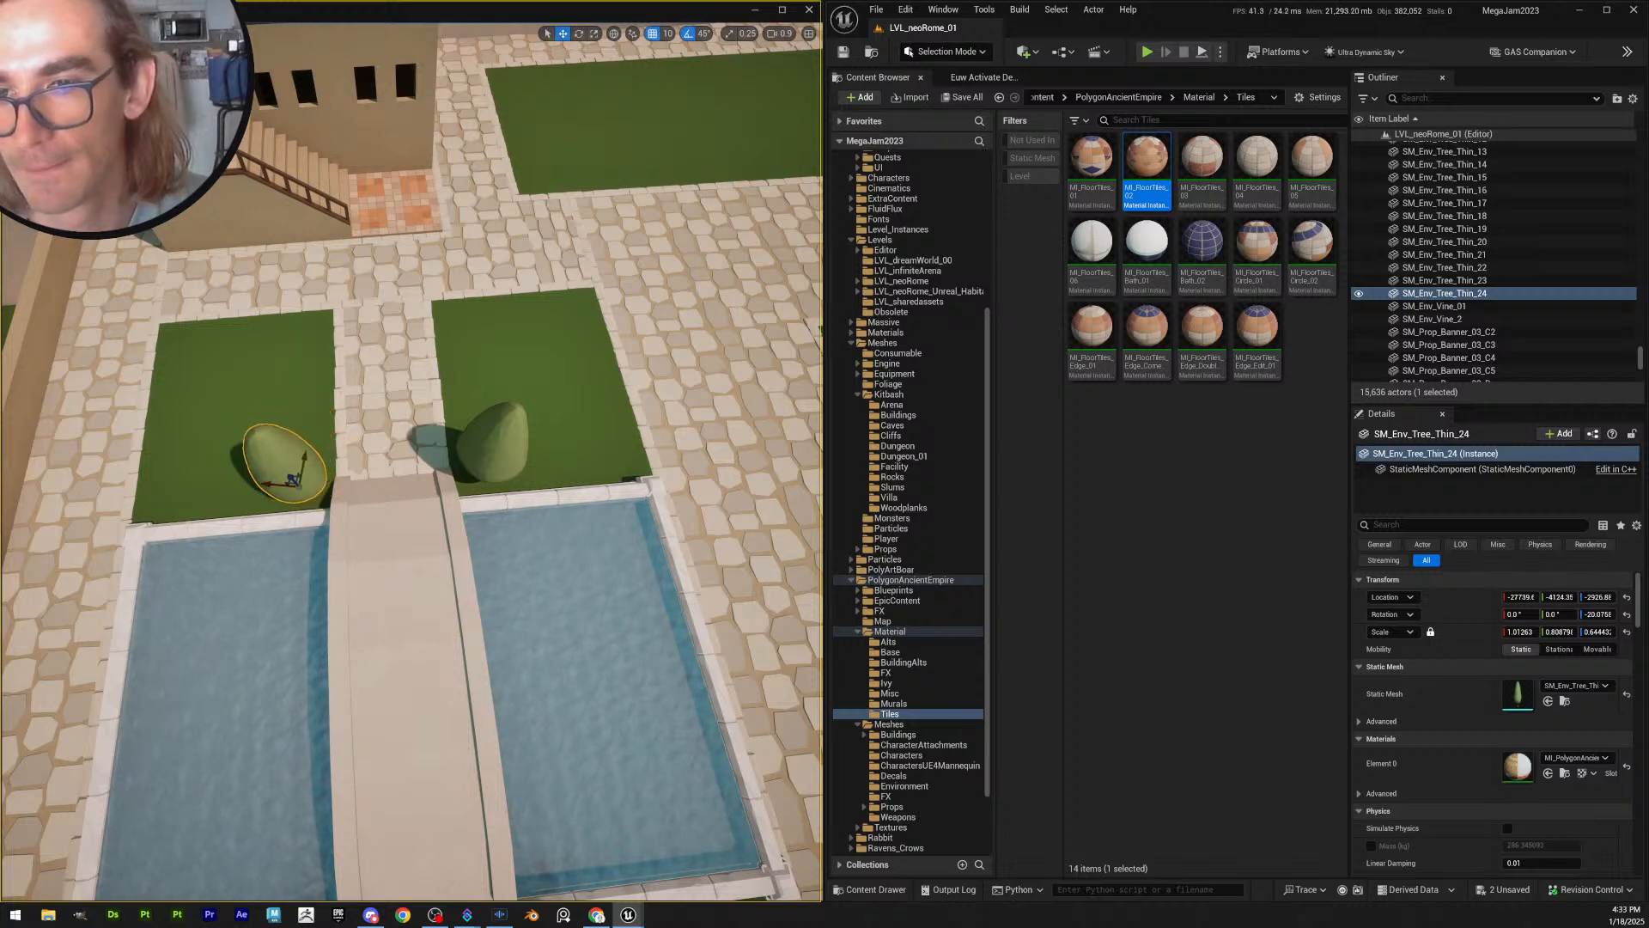
- Rotate the latest tree copy about its vertical axis by -90° in two 45° snapped turns
{"action": "right_click_drag", "start_coordinate": [344, 490], "coordinate": [288, 481]}
{"action": "key", "text": "e"}
{"action": "left_click_drag", "start_coordinate": [379, 523], "coordinate": [409, 510]}
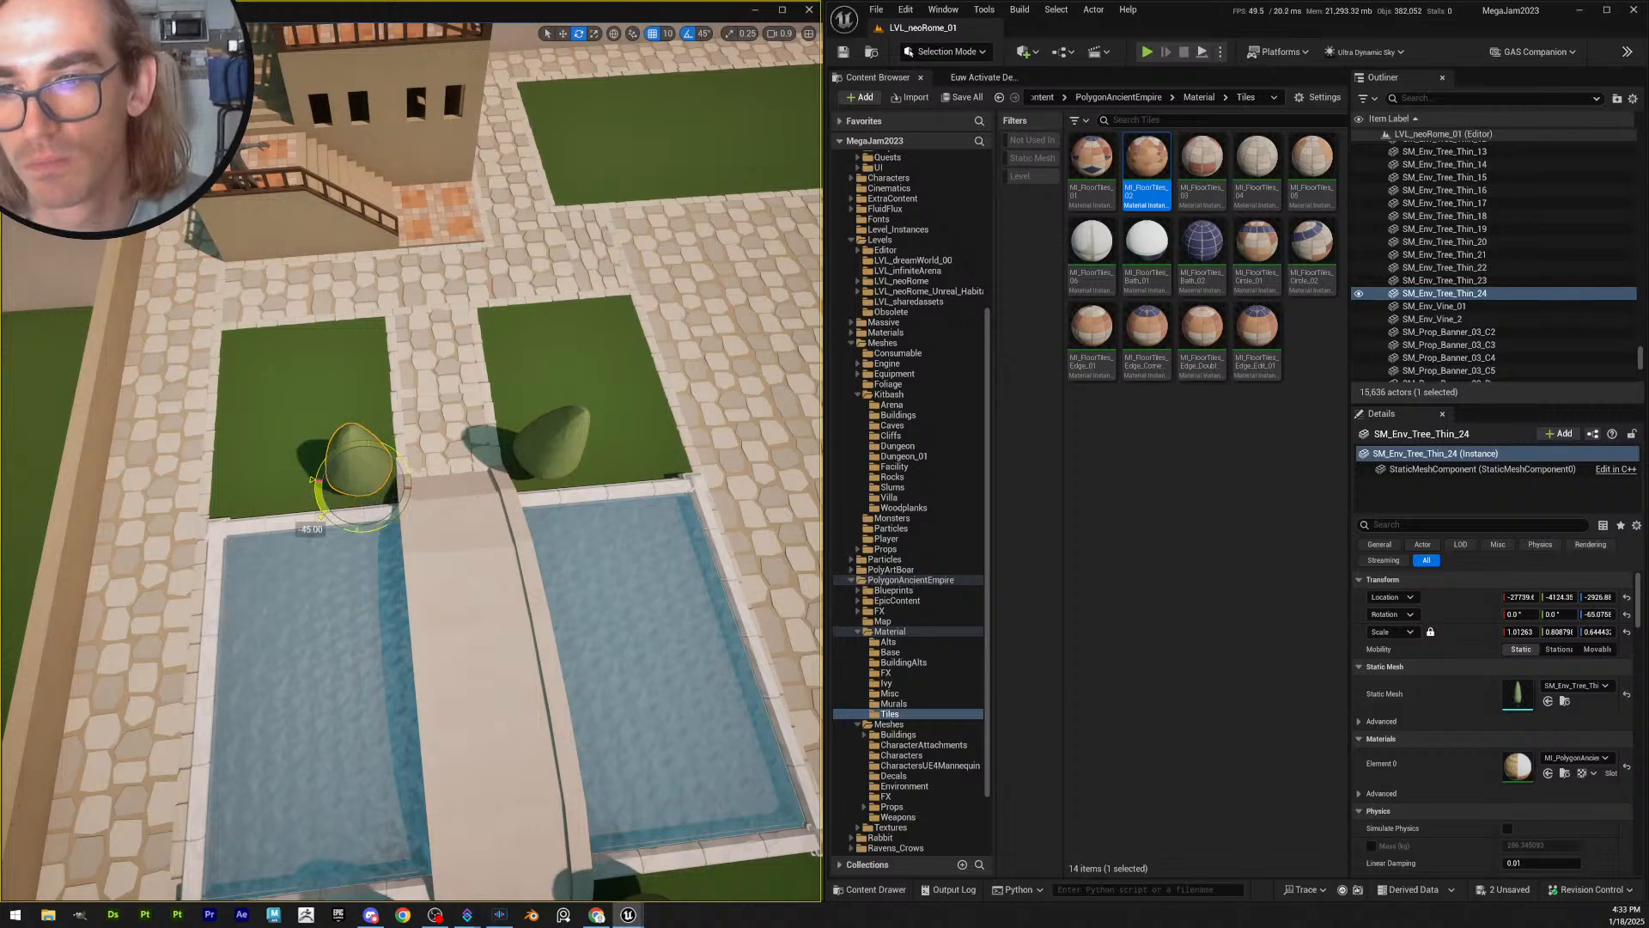
{"action": "key", "text": "Escape"}
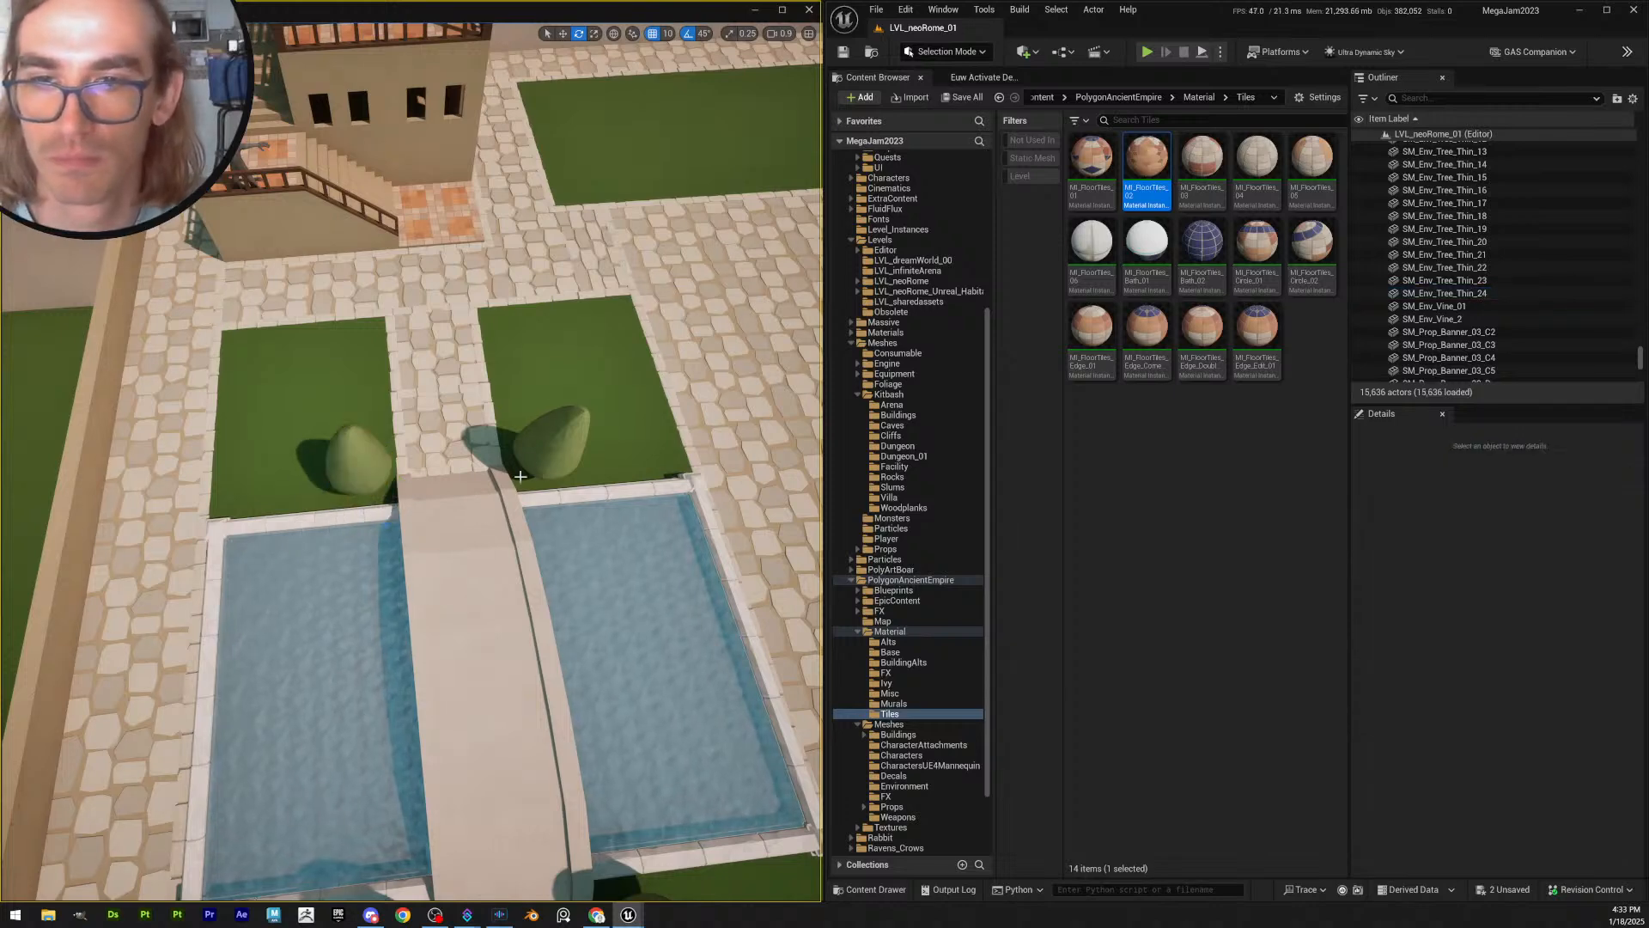
{"action": "right_click_drag", "start_coordinate": [520, 476], "coordinate": [481, 476]}
{"action": "left_click", "coordinate": [378, 455]}
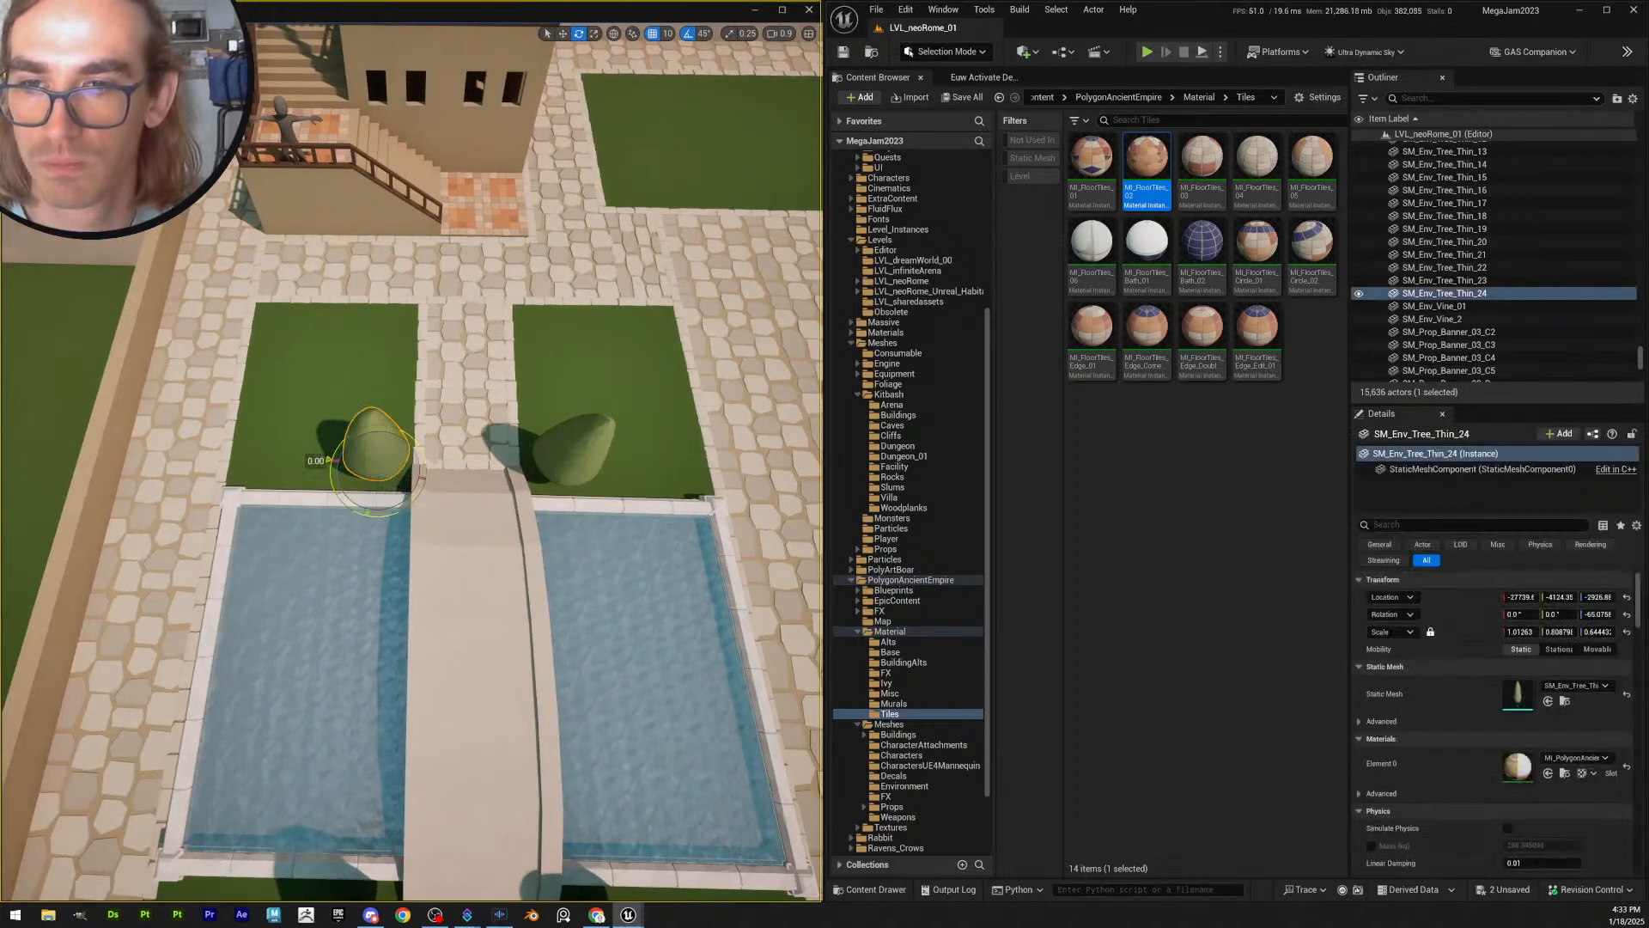
{"action": "left_click_drag", "start_coordinate": [369, 513], "coordinate": [403, 507]}
{"action": "key", "text": "Escape"}
- Nudge the latest tree copy about 30 units closer to the pool bridge
{"action": "right_click_drag", "start_coordinate": [562, 484], "coordinate": [275, 395]}
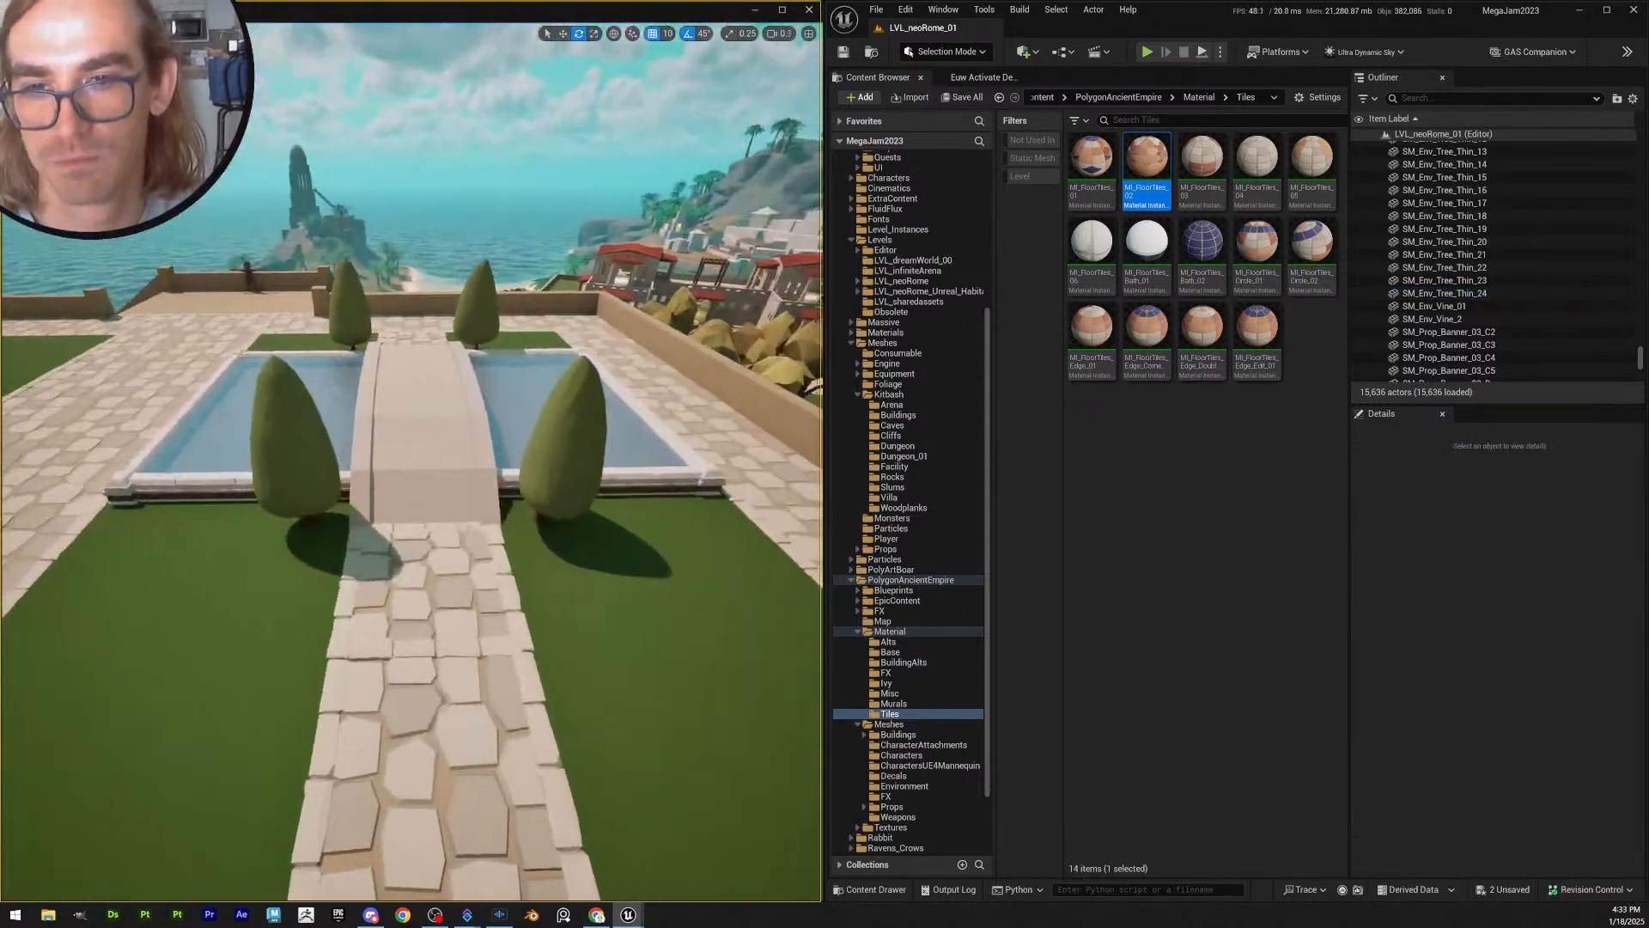
{"action": "right_click_drag", "start_coordinate": [533, 412], "coordinate": [519, 520]}
{"action": "left_click", "coordinate": [519, 520]}
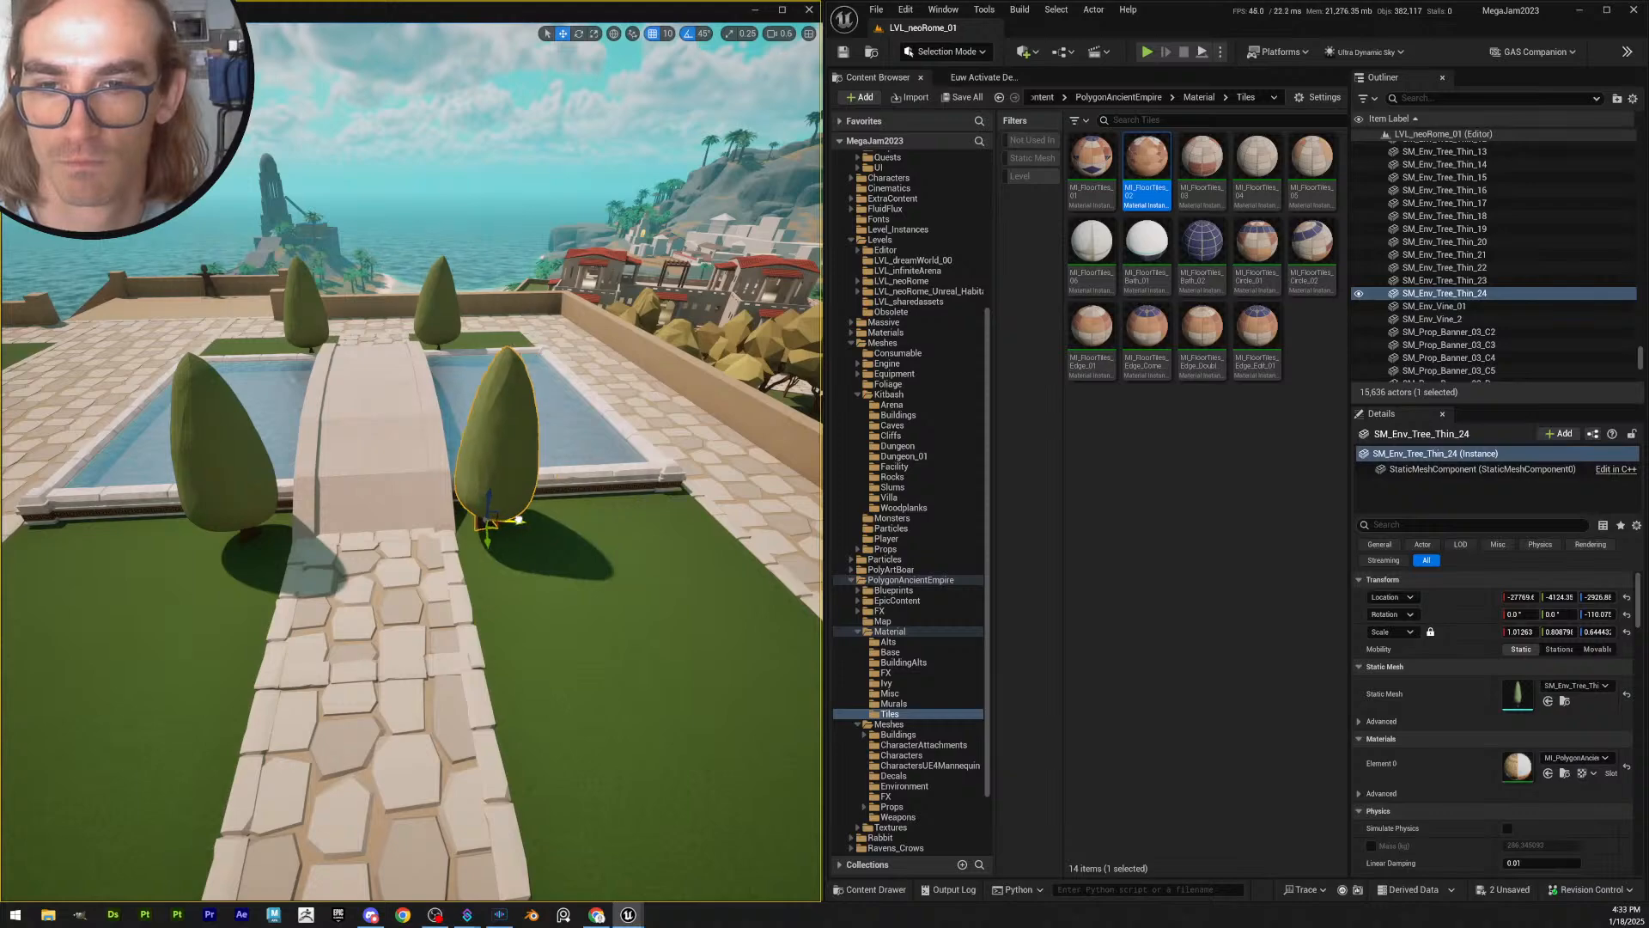
{"action": "key", "text": "Escape"}
- Save the two new tree actors, SM_Env_Tree_Thin_23 and SM_Env_Tree_Thin_24, along with the level
{"action": "right_click_drag", "start_coordinate": [519, 520], "coordinate": [586, 517]}
{"action": "scroll", "coordinate": [469, 531], "scroll_direction": "up", "scroll_amount": 3}
{"action": "scroll", "coordinate": [550, 526], "scroll_direction": "up", "scroll_amount": 1}
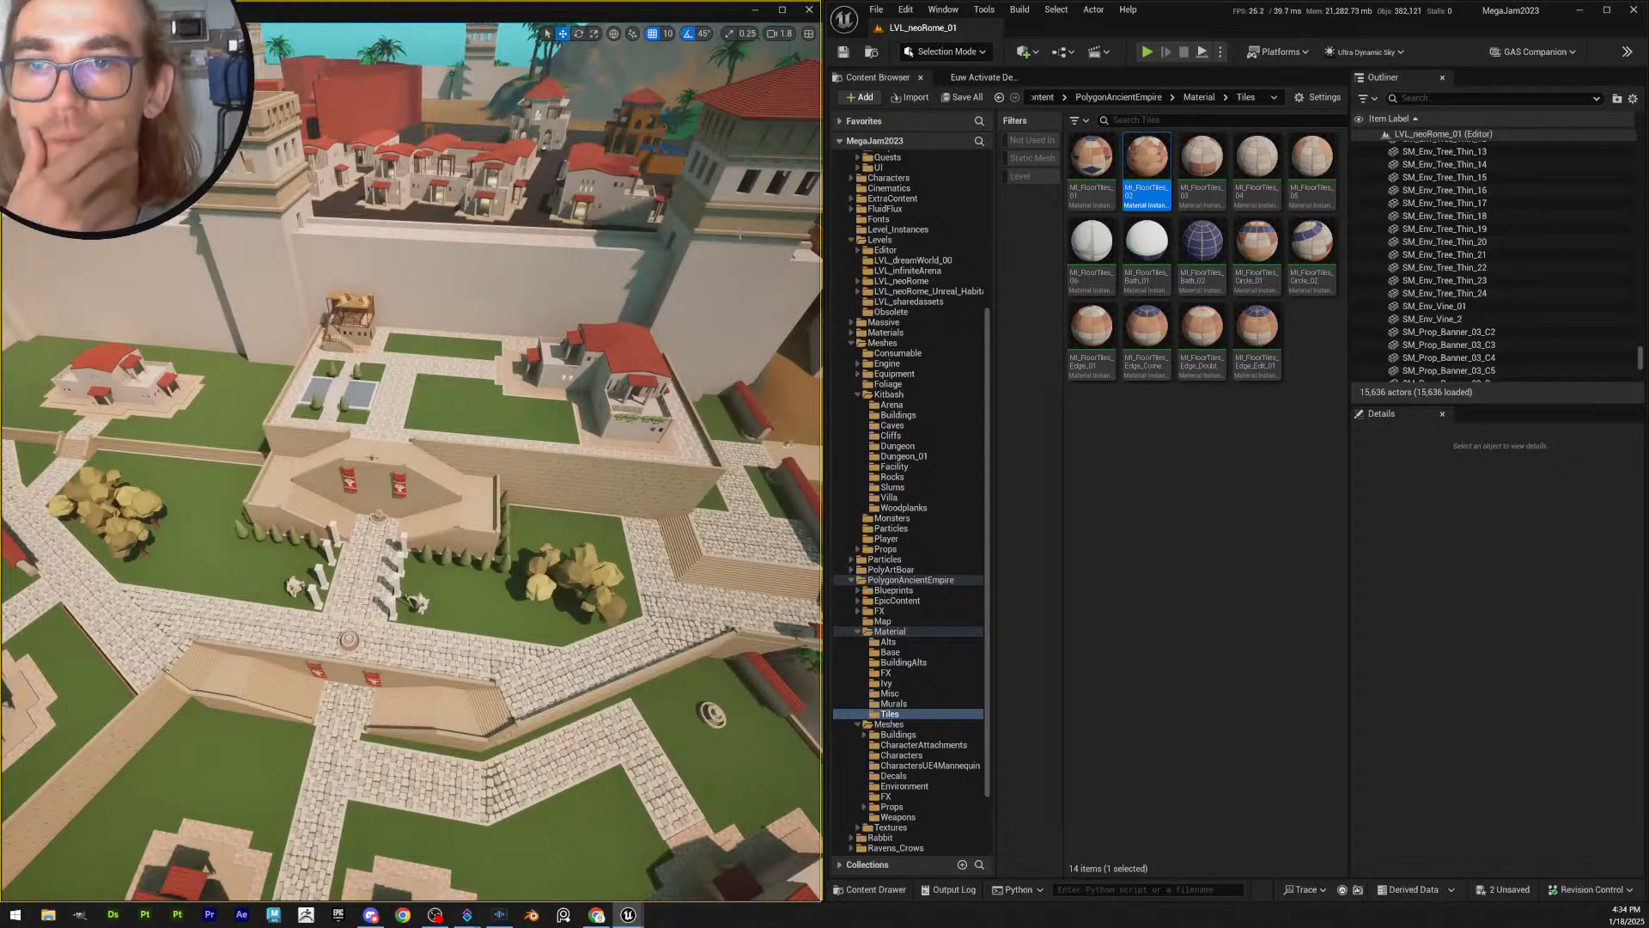
{"action": "left_click", "coordinate": [962, 98]}
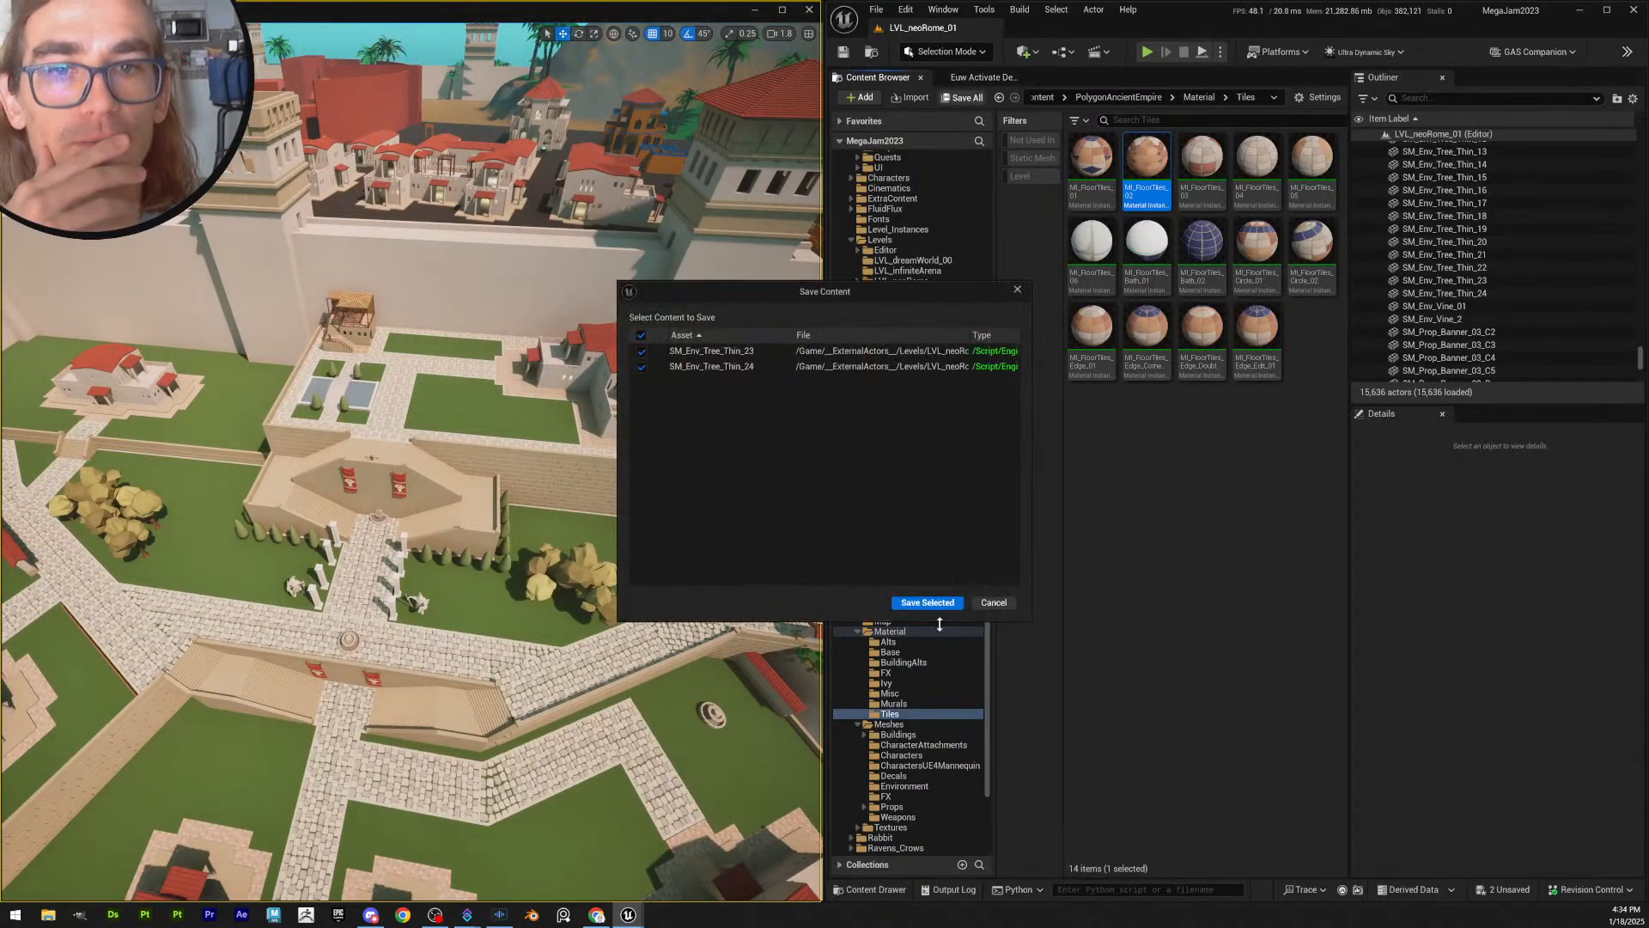
{"action": "left_click", "coordinate": [927, 602]}
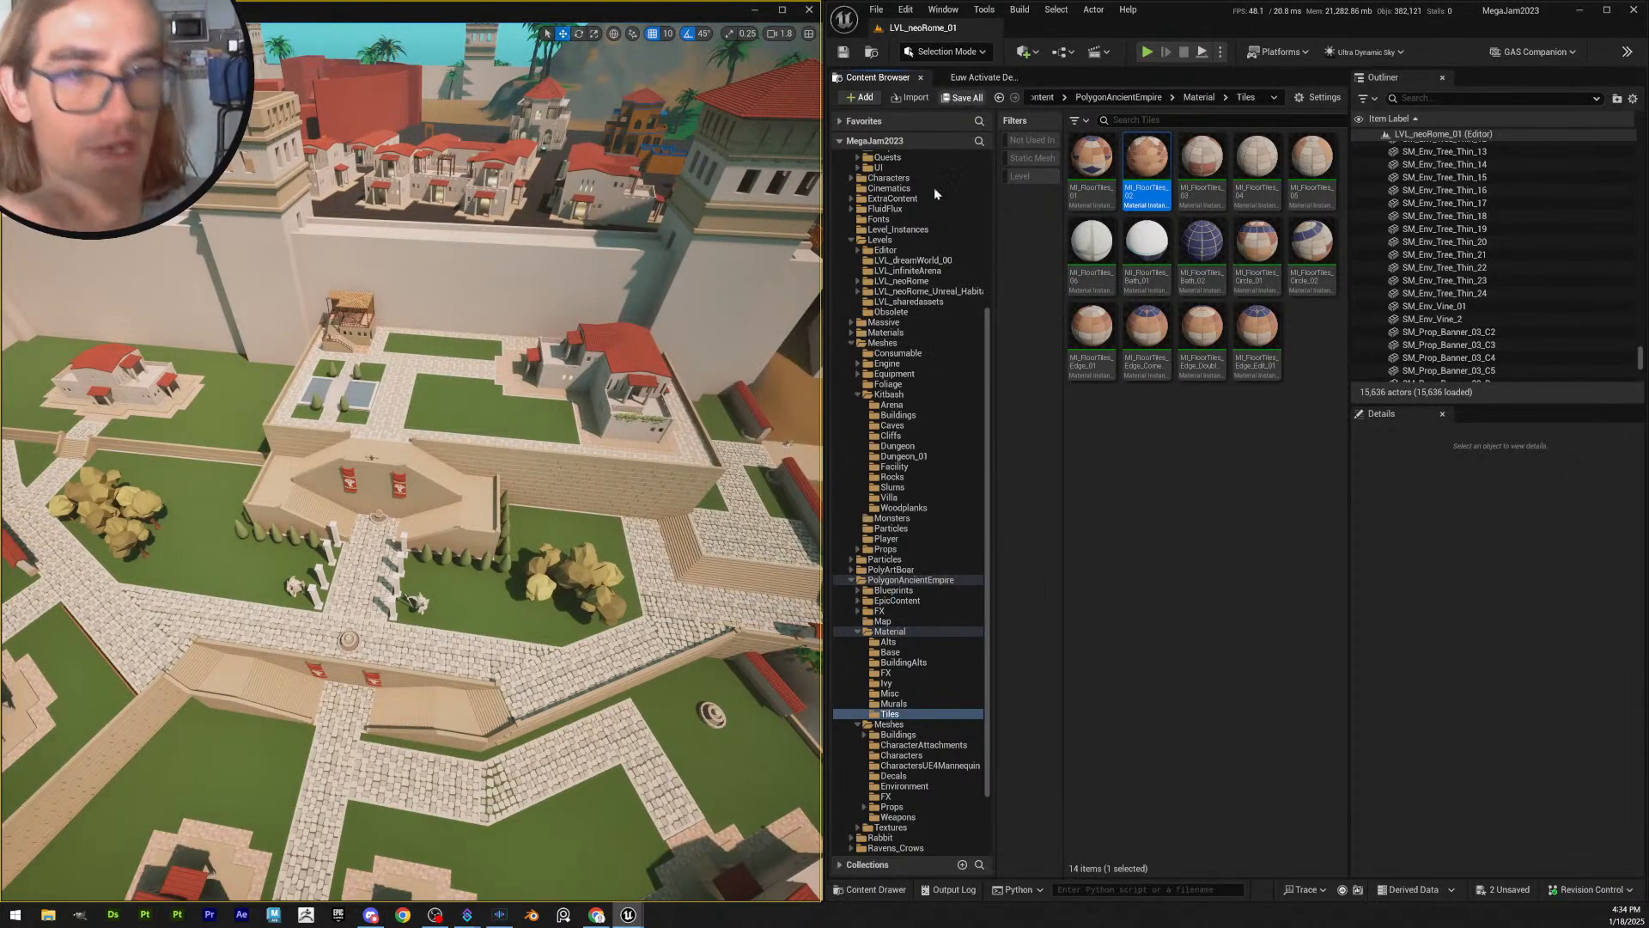
{"action": "left_click", "coordinate": [844, 53]}
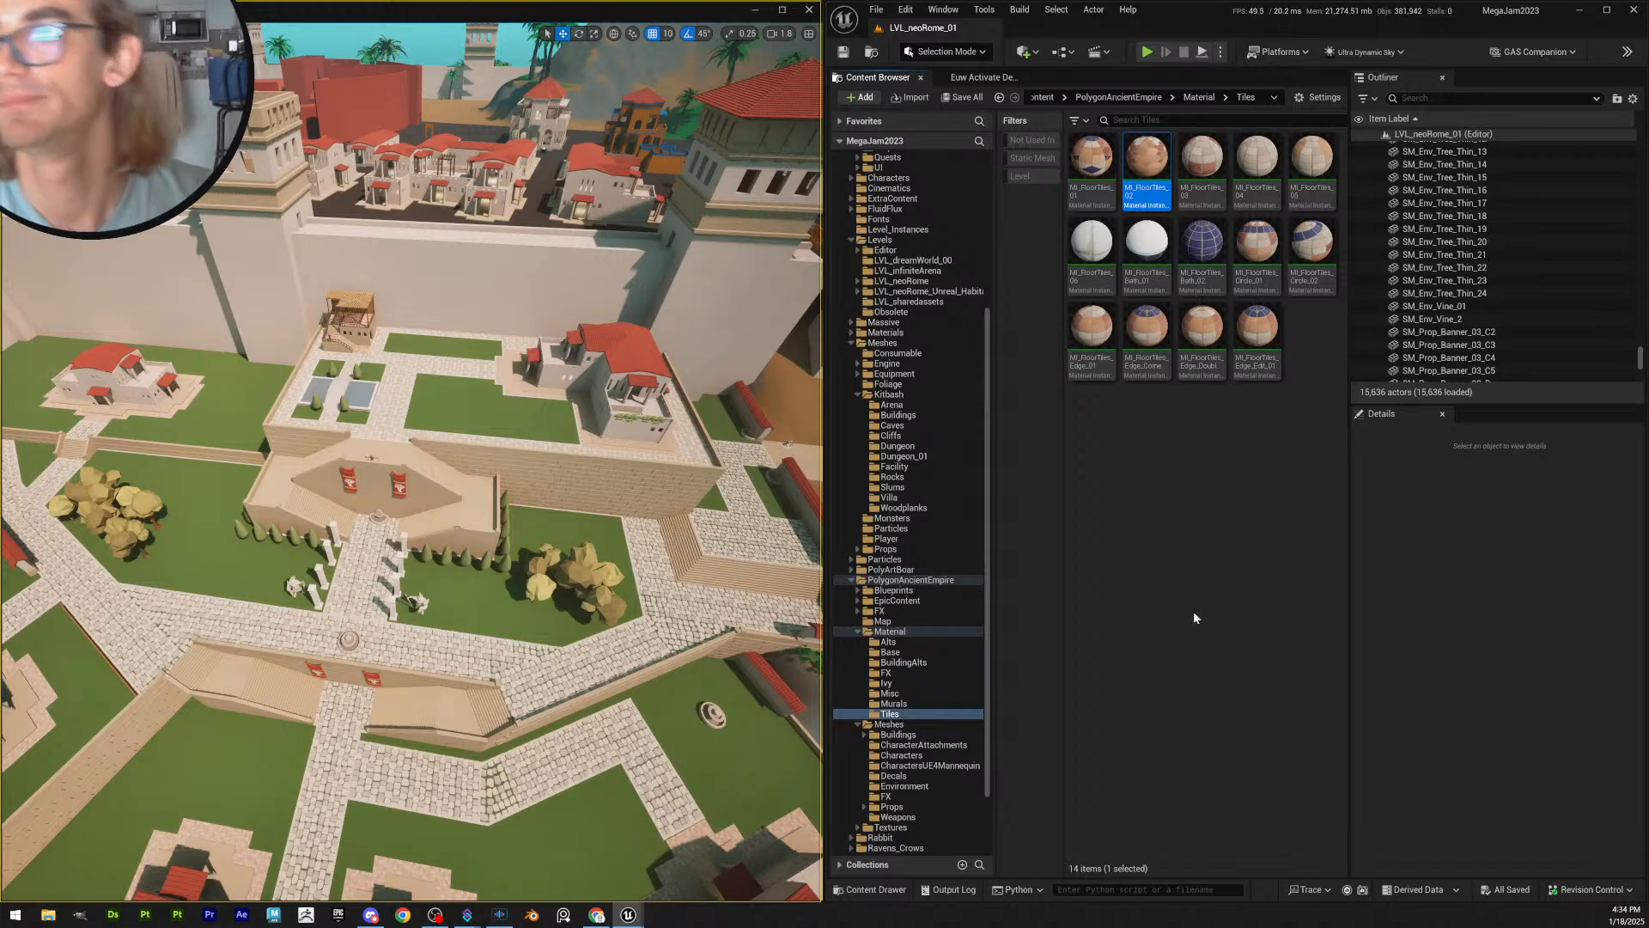
- Start play-testing the level and run the character toward the entrance of the villa district
{"action": "mouse_move", "coordinate": [634, 394]}
{"action": "right_mouse_down"}
{"action": "mouse_move", "coordinate": [599, 336]}
{"action": "mouse_move", "coordinate": [634, 381]}
{"action": "right_mouse_up"}
{"action": "key", "text": "w"}
{"action": "scroll", "coordinate": [601, 351], "scroll_direction": "down", "scroll_amount": 2}
{"action": "key", "text": "s"}
{"action": "scroll", "coordinate": [598, 344], "scroll_direction": "up", "scroll_amount": 2}
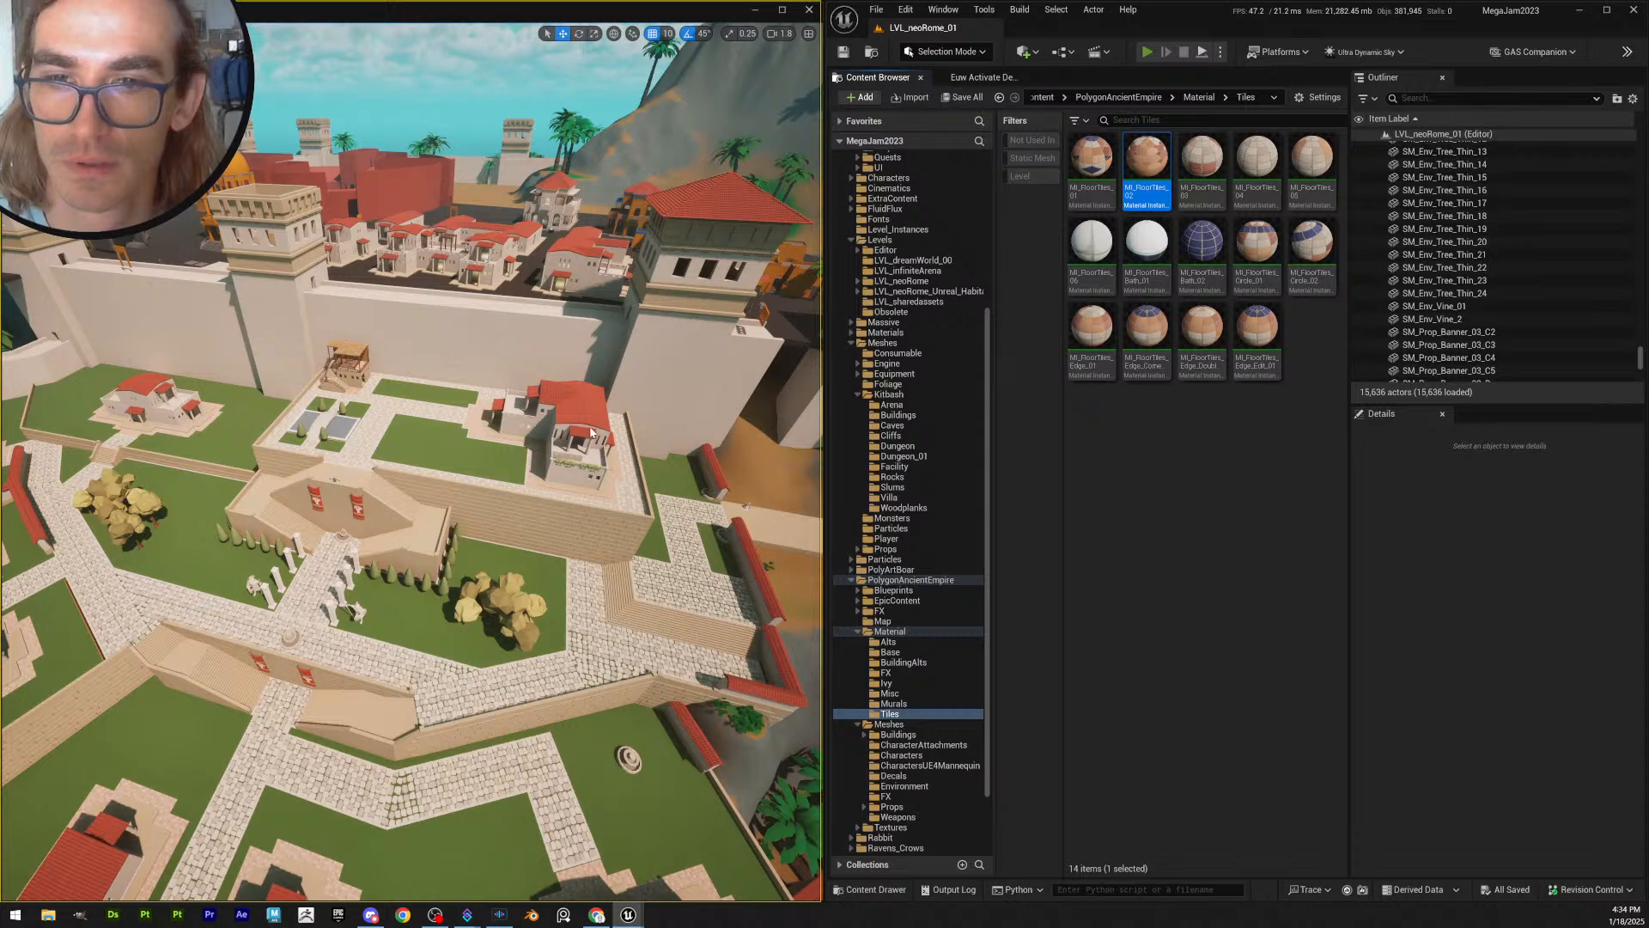
{"action": "key", "text": "alt+p"}
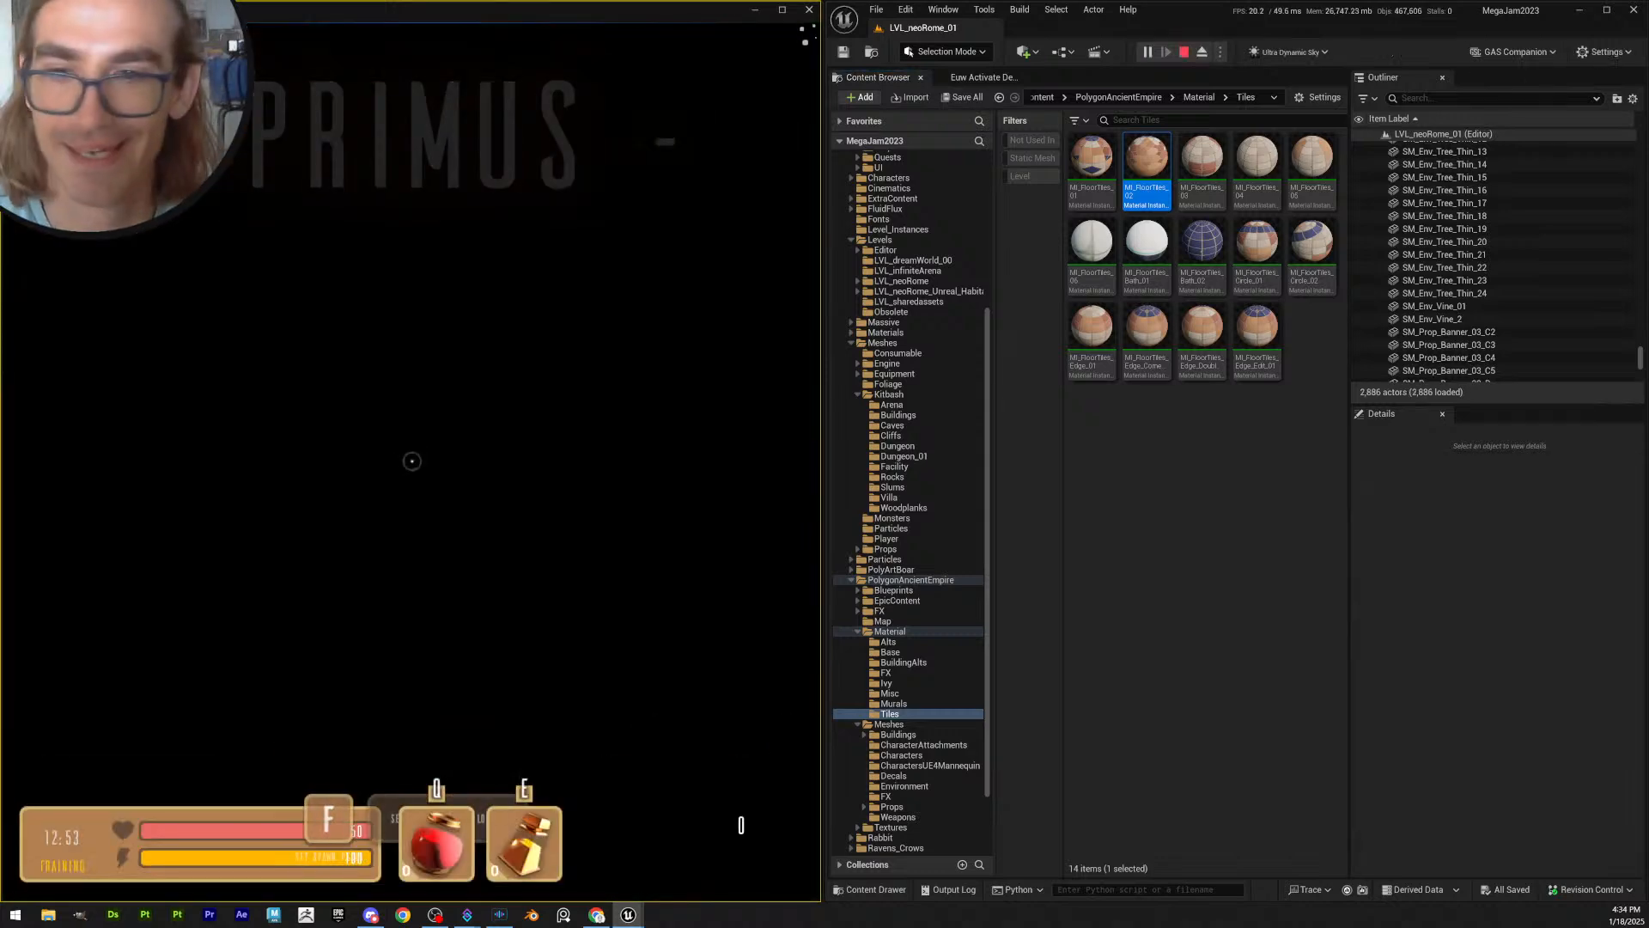
{"action": "key", "text": "s"}
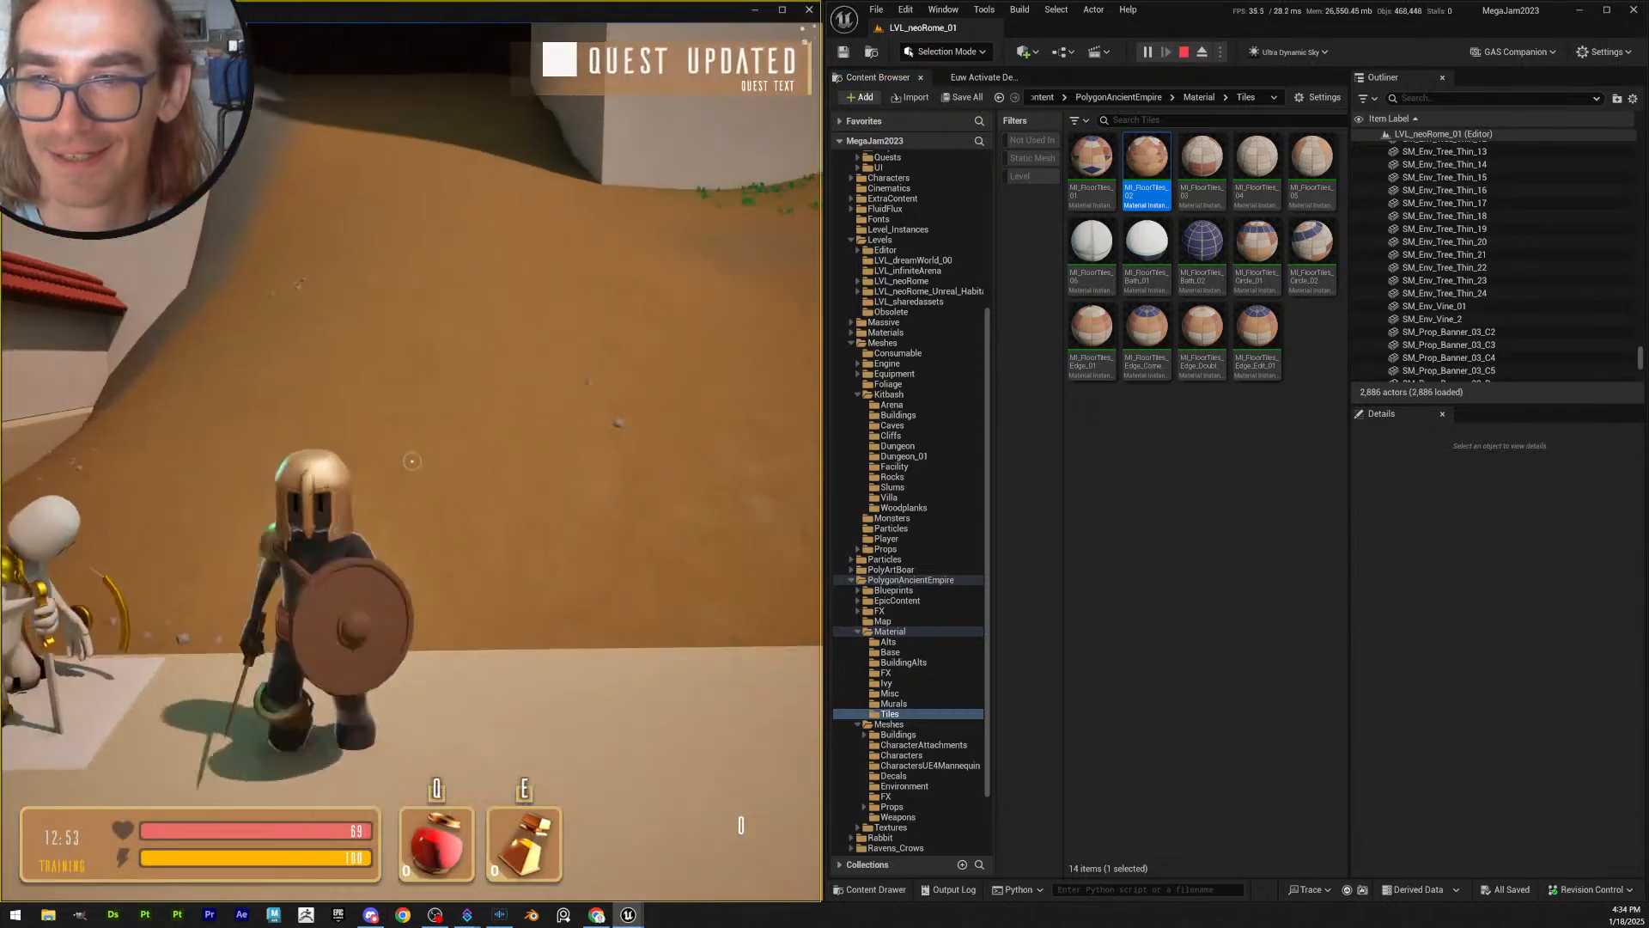
{"action": "key", "text": "shift+w"}
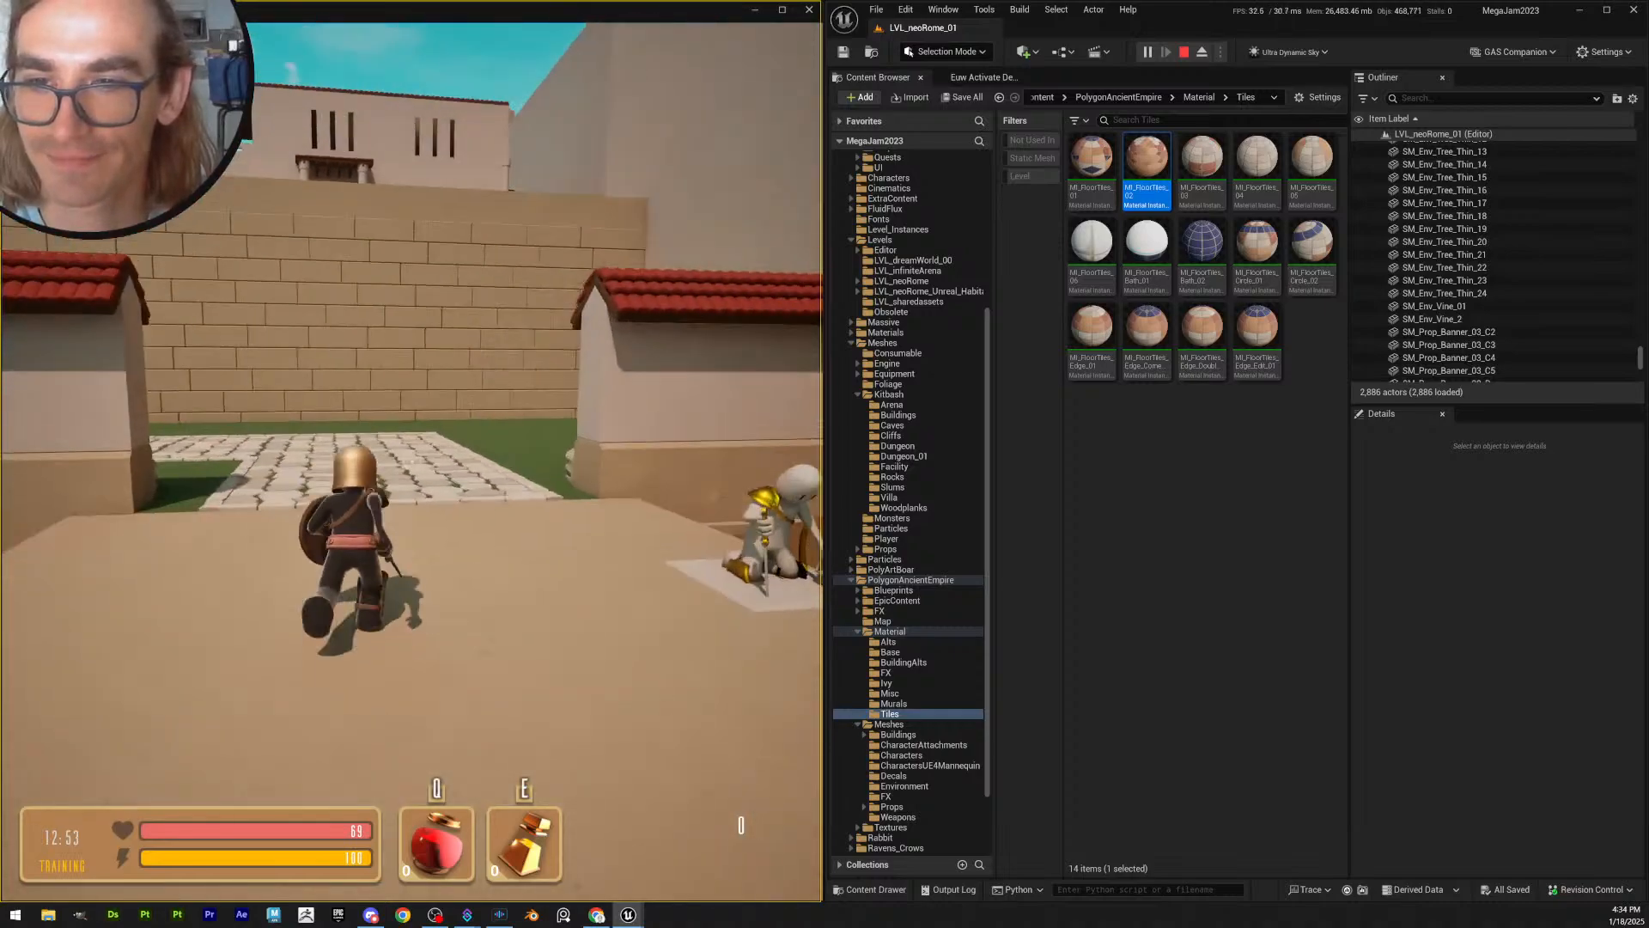
- Run the character around the pool and over its bridge to check the trees at both ends in-game
{"action": "key", "text": "shift+w"}
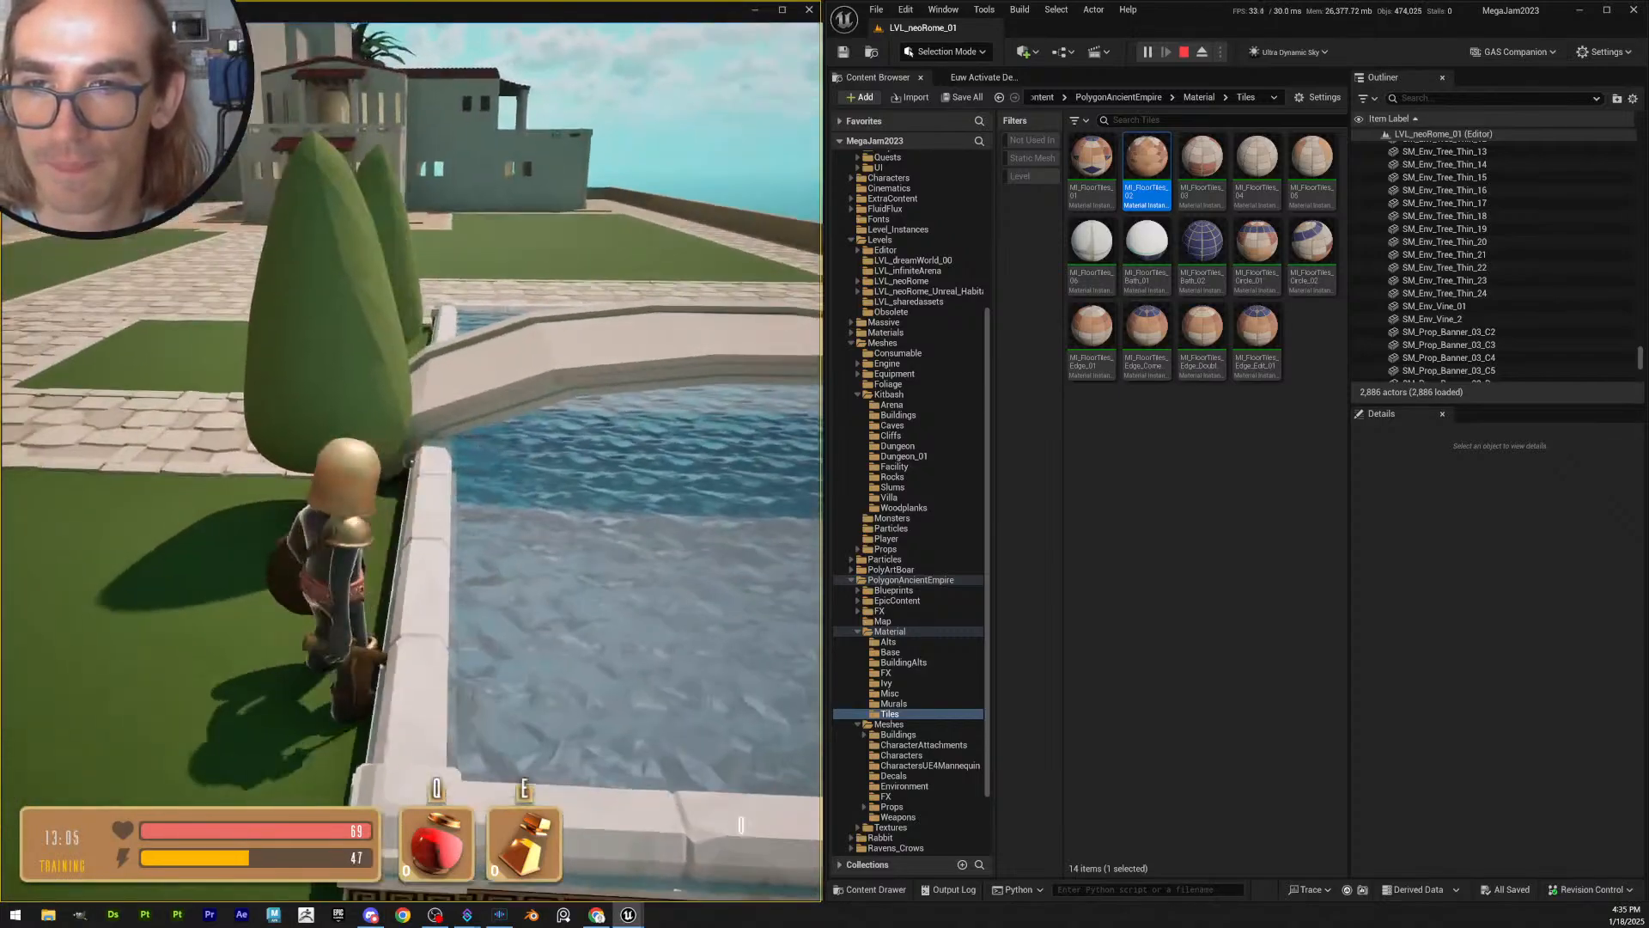
{"action": "key", "text": "w"}
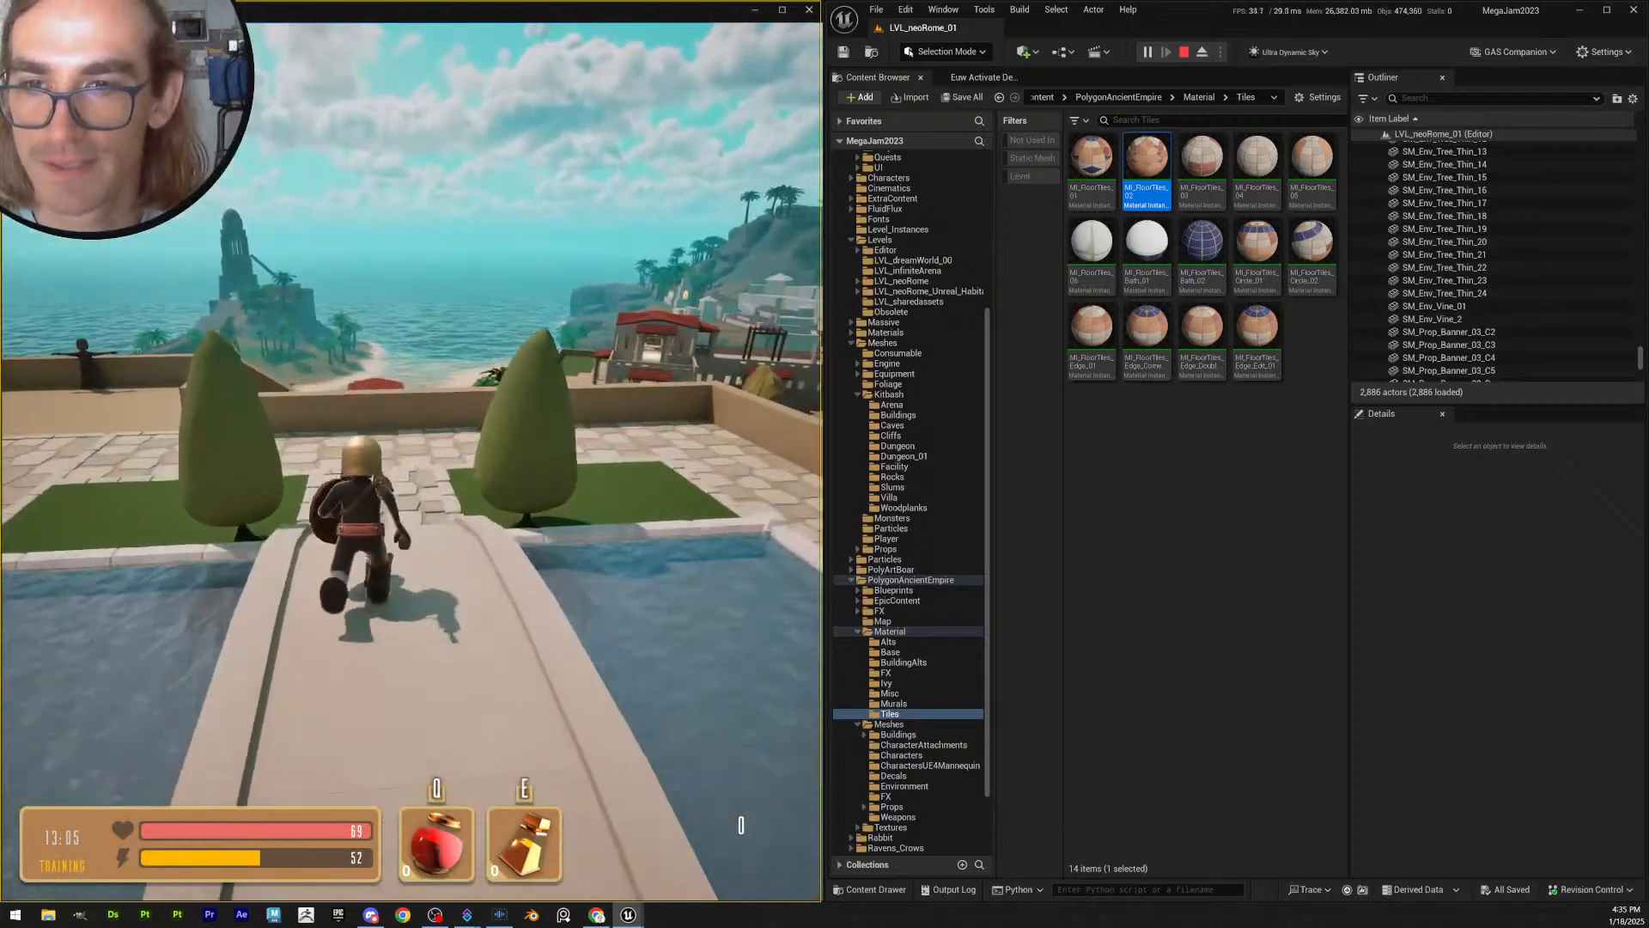
{"action": "key", "text": "w"}
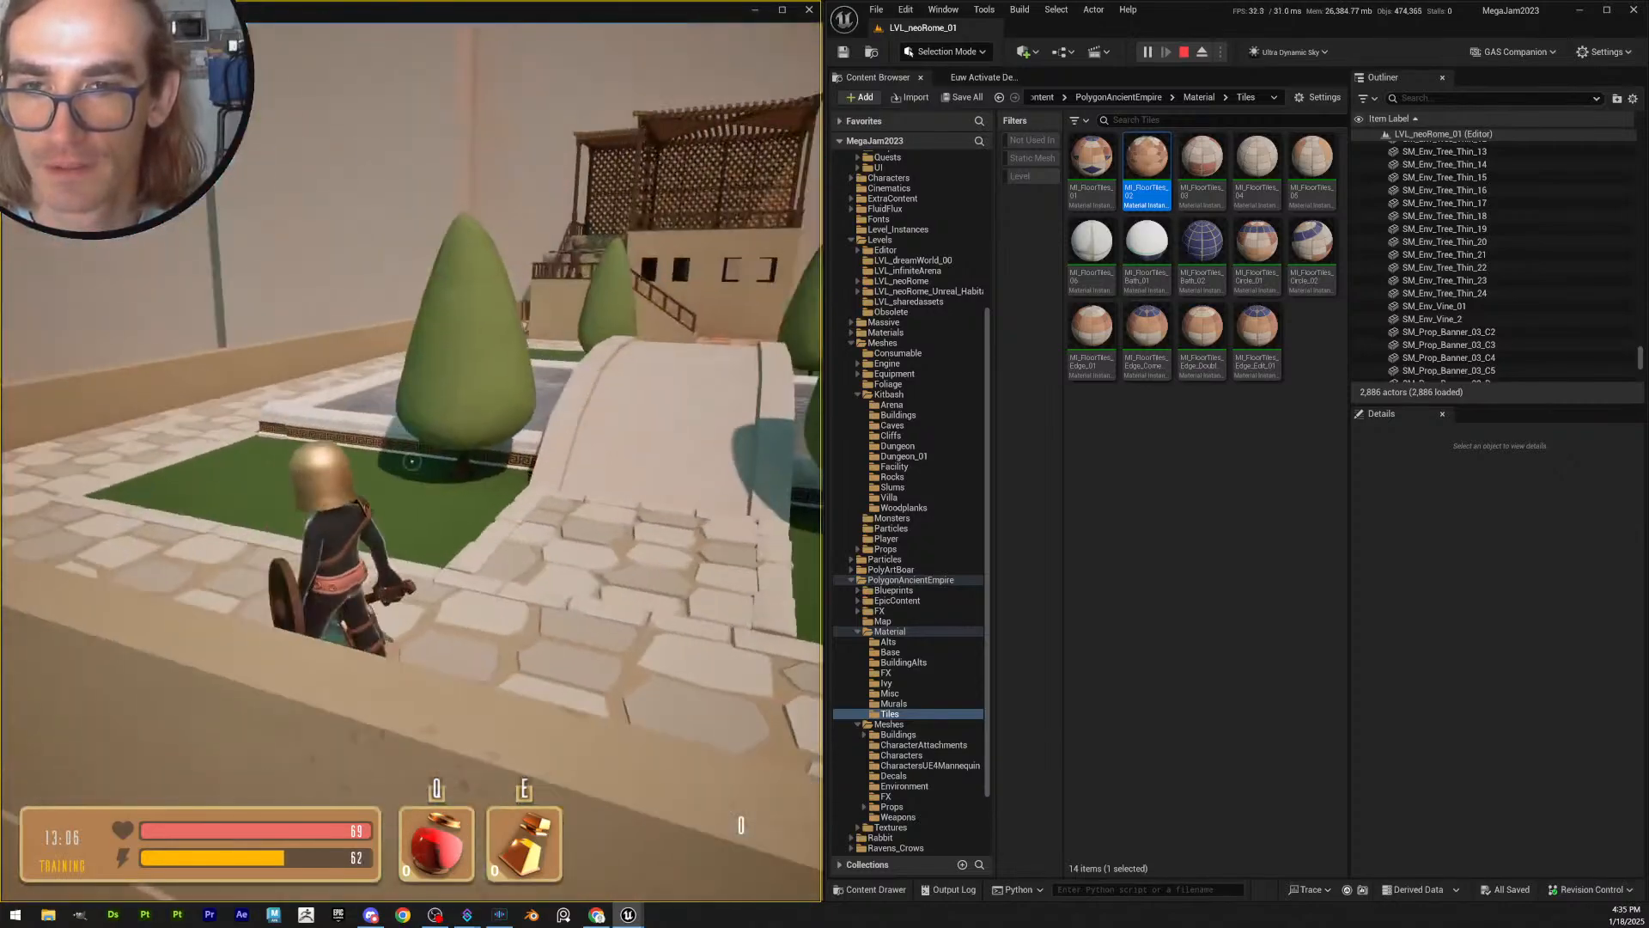
{"action": "key", "text": "w"}
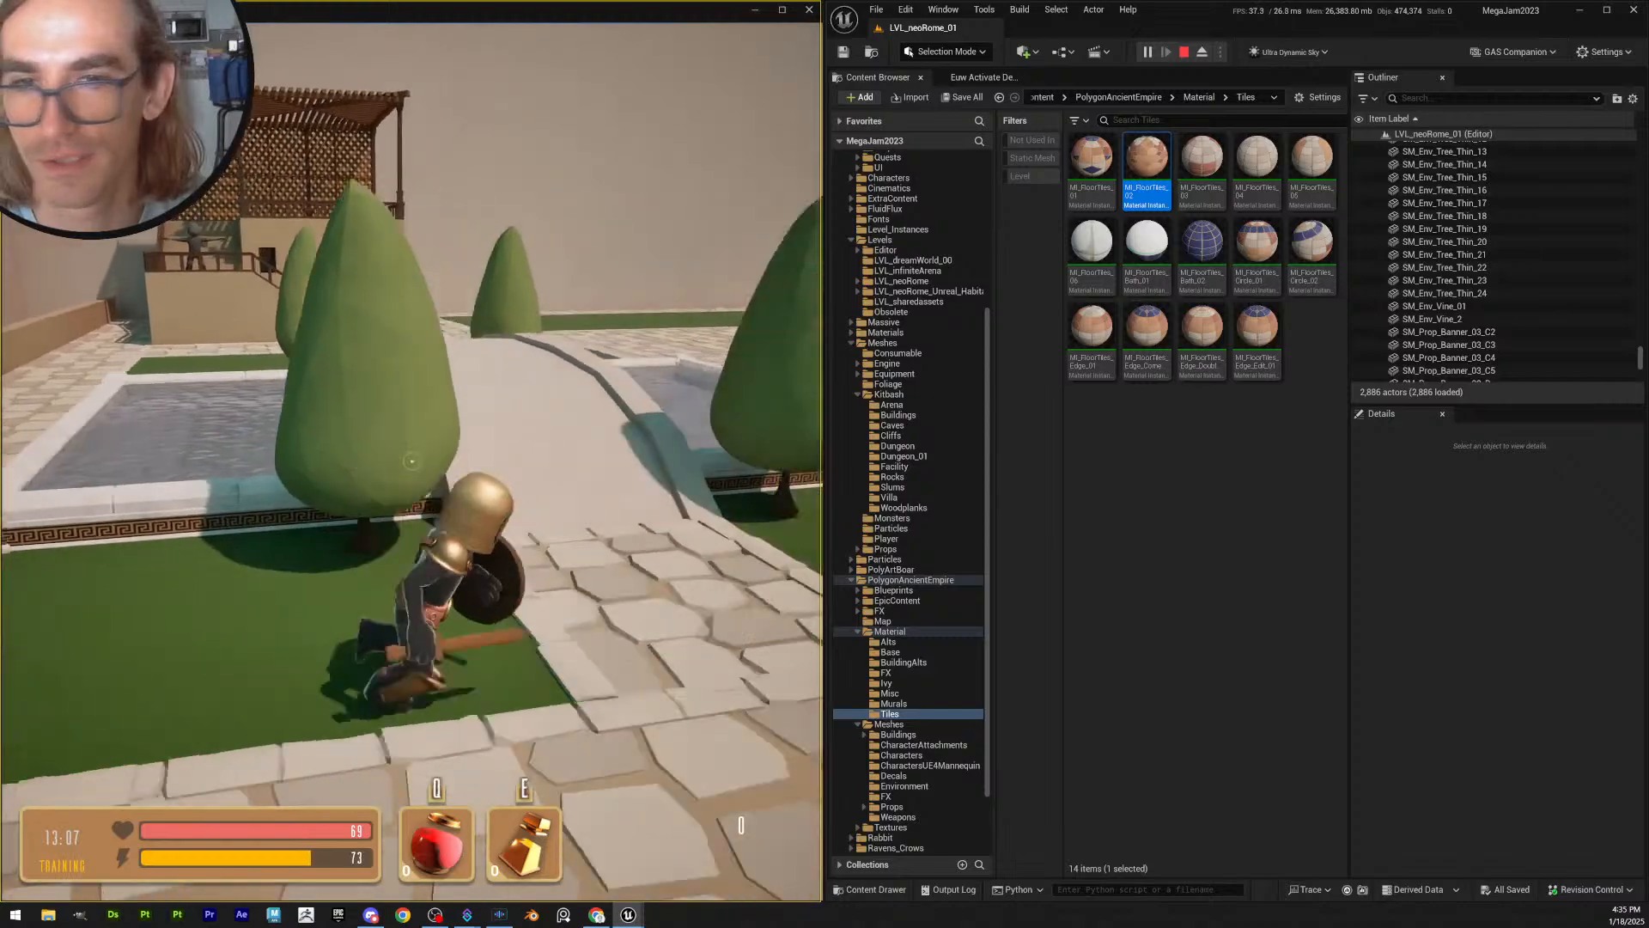
- Run the character over the pool bridge into the villa's ground floor and back out to the foot of its stairs
{"action": "key", "text": "w"}
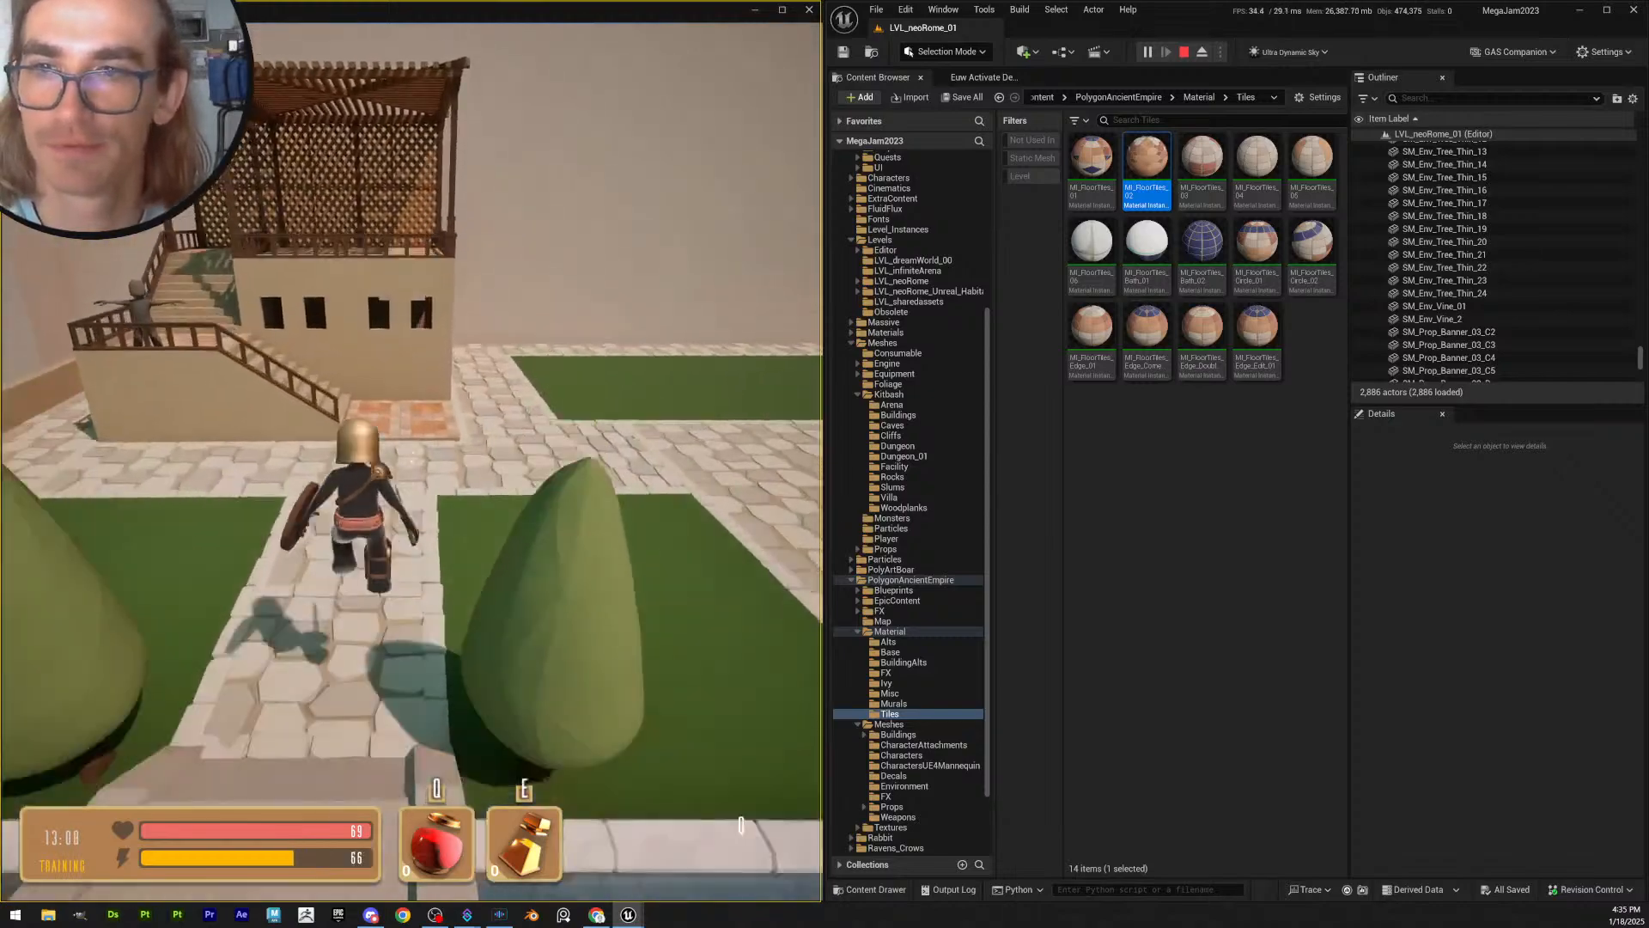
{"action": "key", "text": "w"}
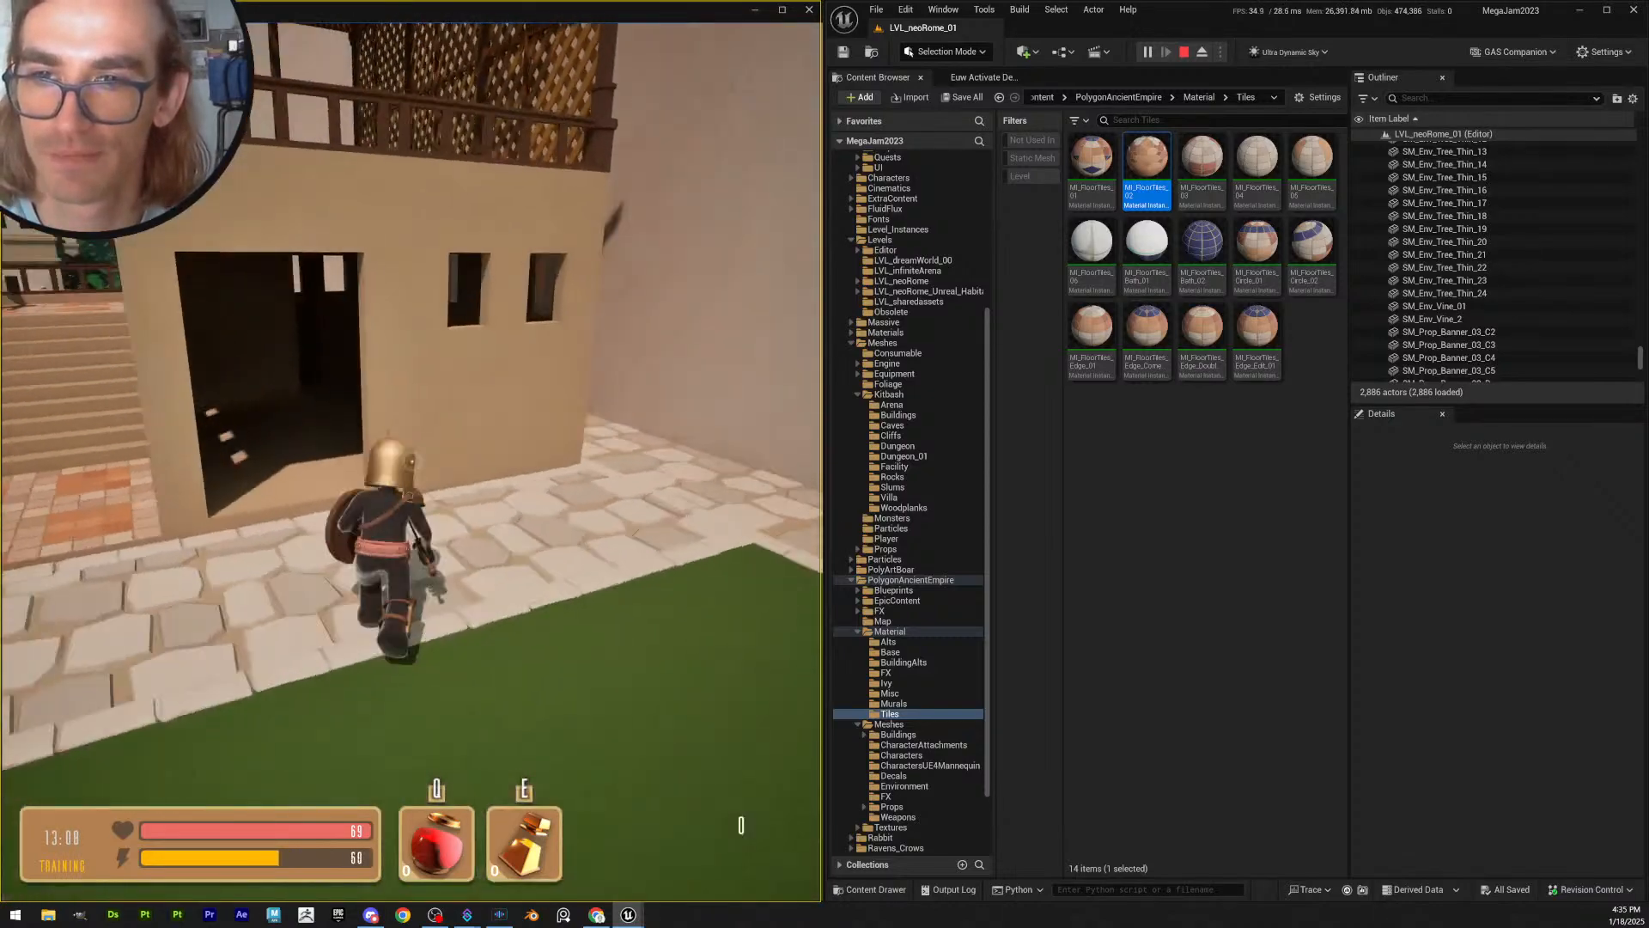
{"action": "key", "text": "w"}
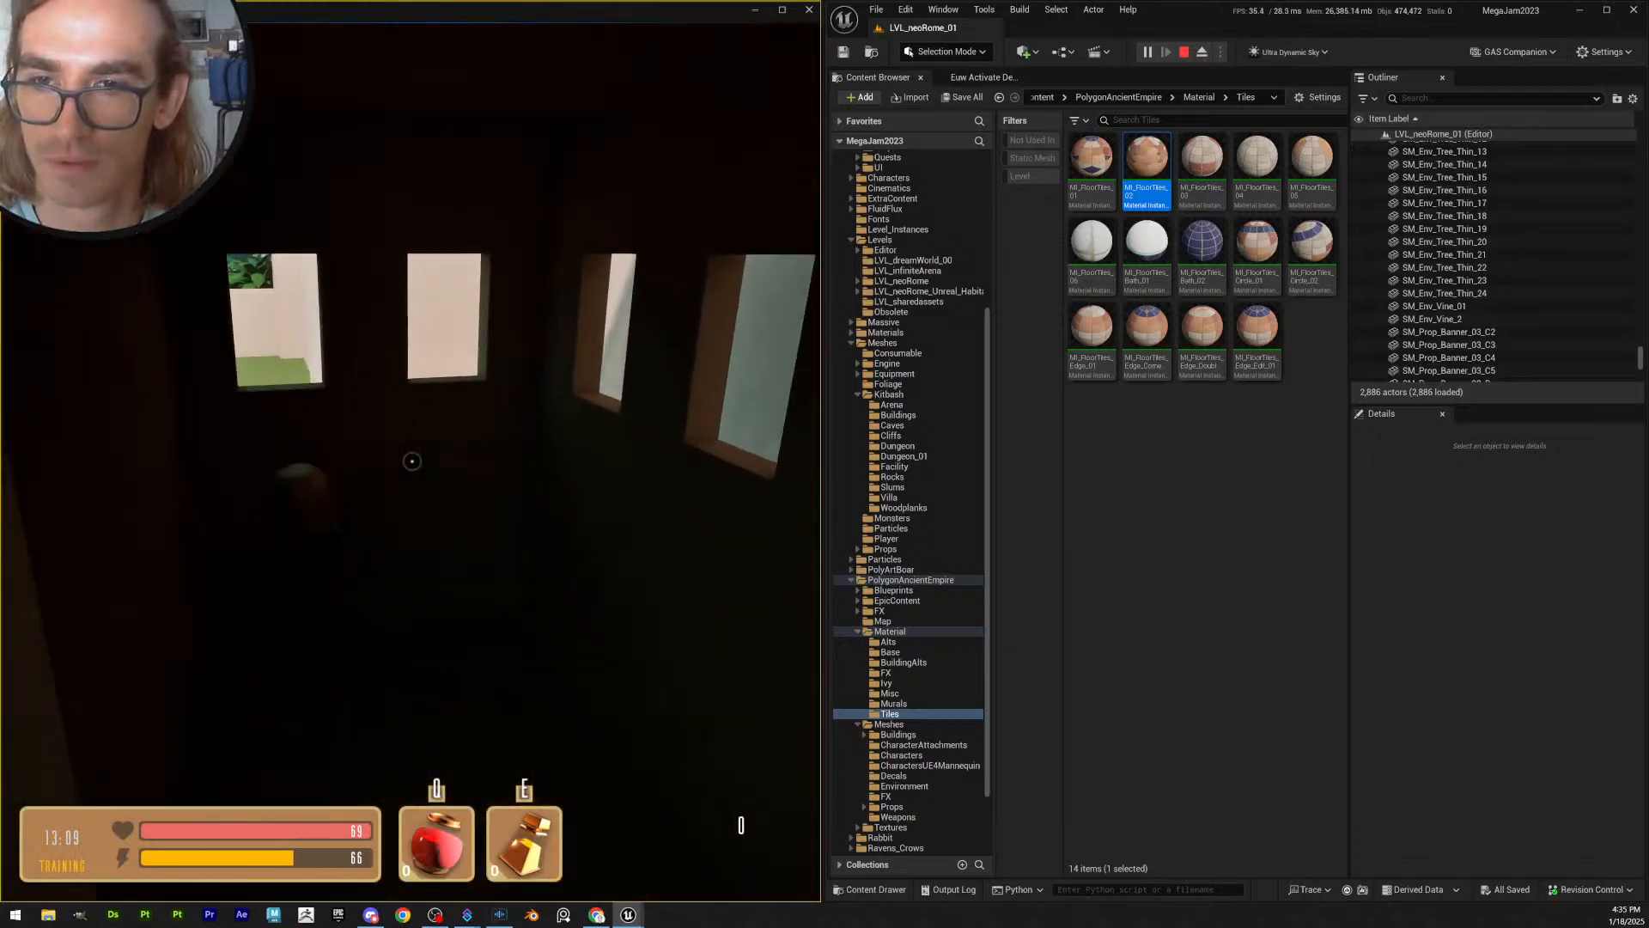
{"action": "key", "text": "s"}
{"action": "key", "text": "s"}
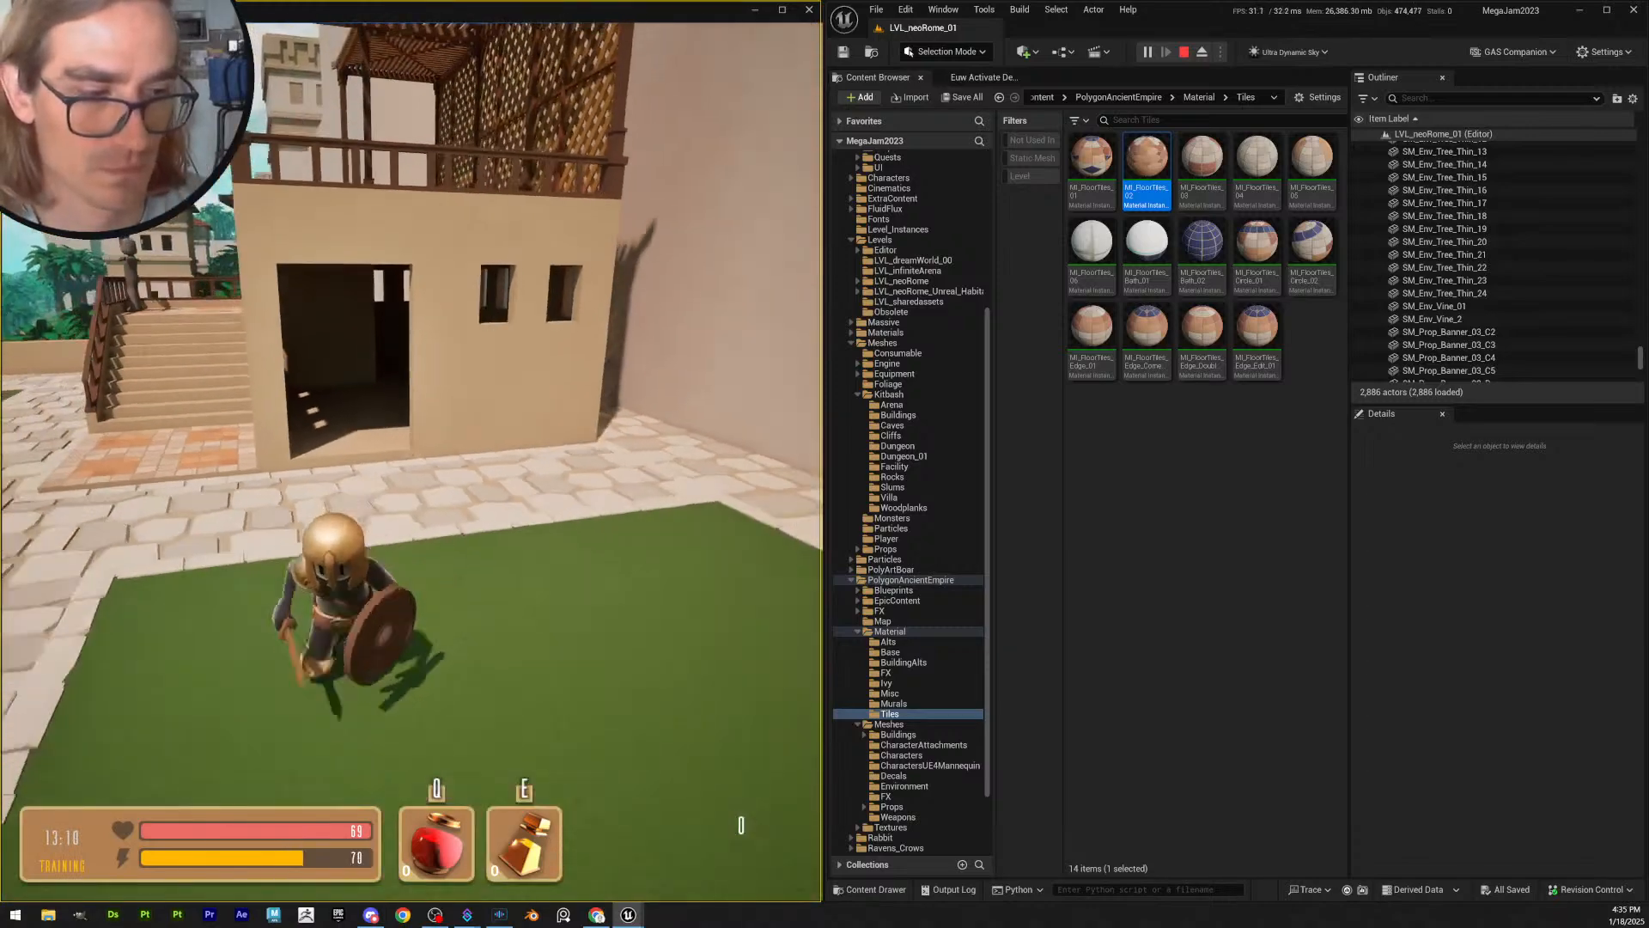
{"action": "key", "text": "d"}
{"action": "key", "text": "a"}
{"action": "key", "text": "w"}
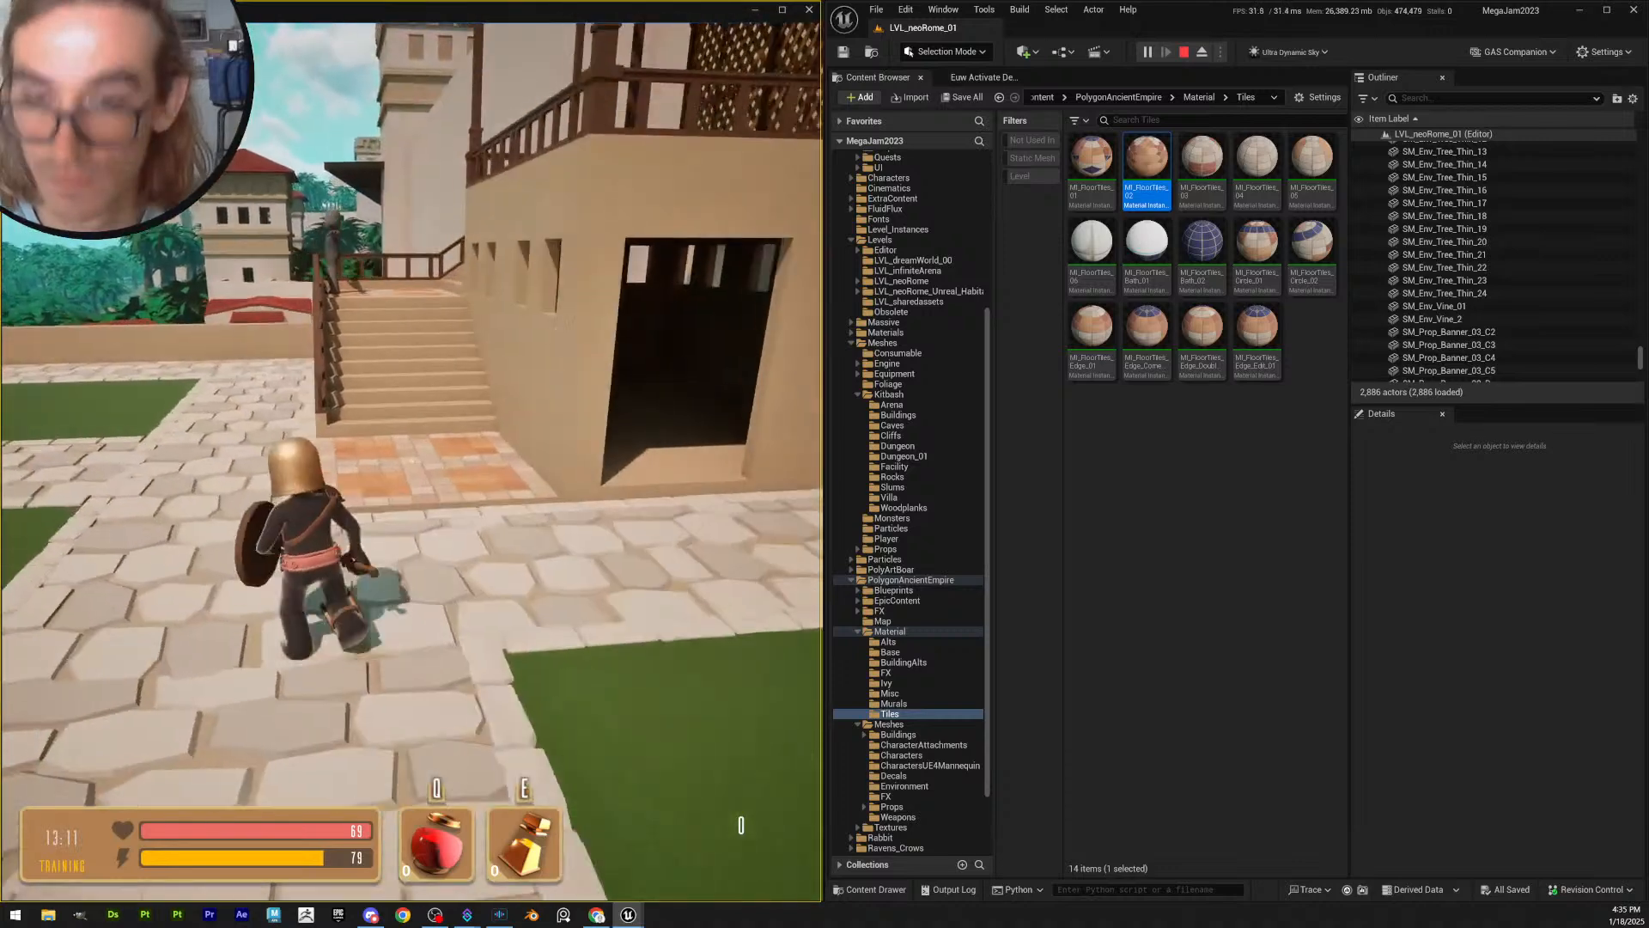
- Try to change the in-game time by entering 0500 in the game console
{"action": "key", "text": "grave"}
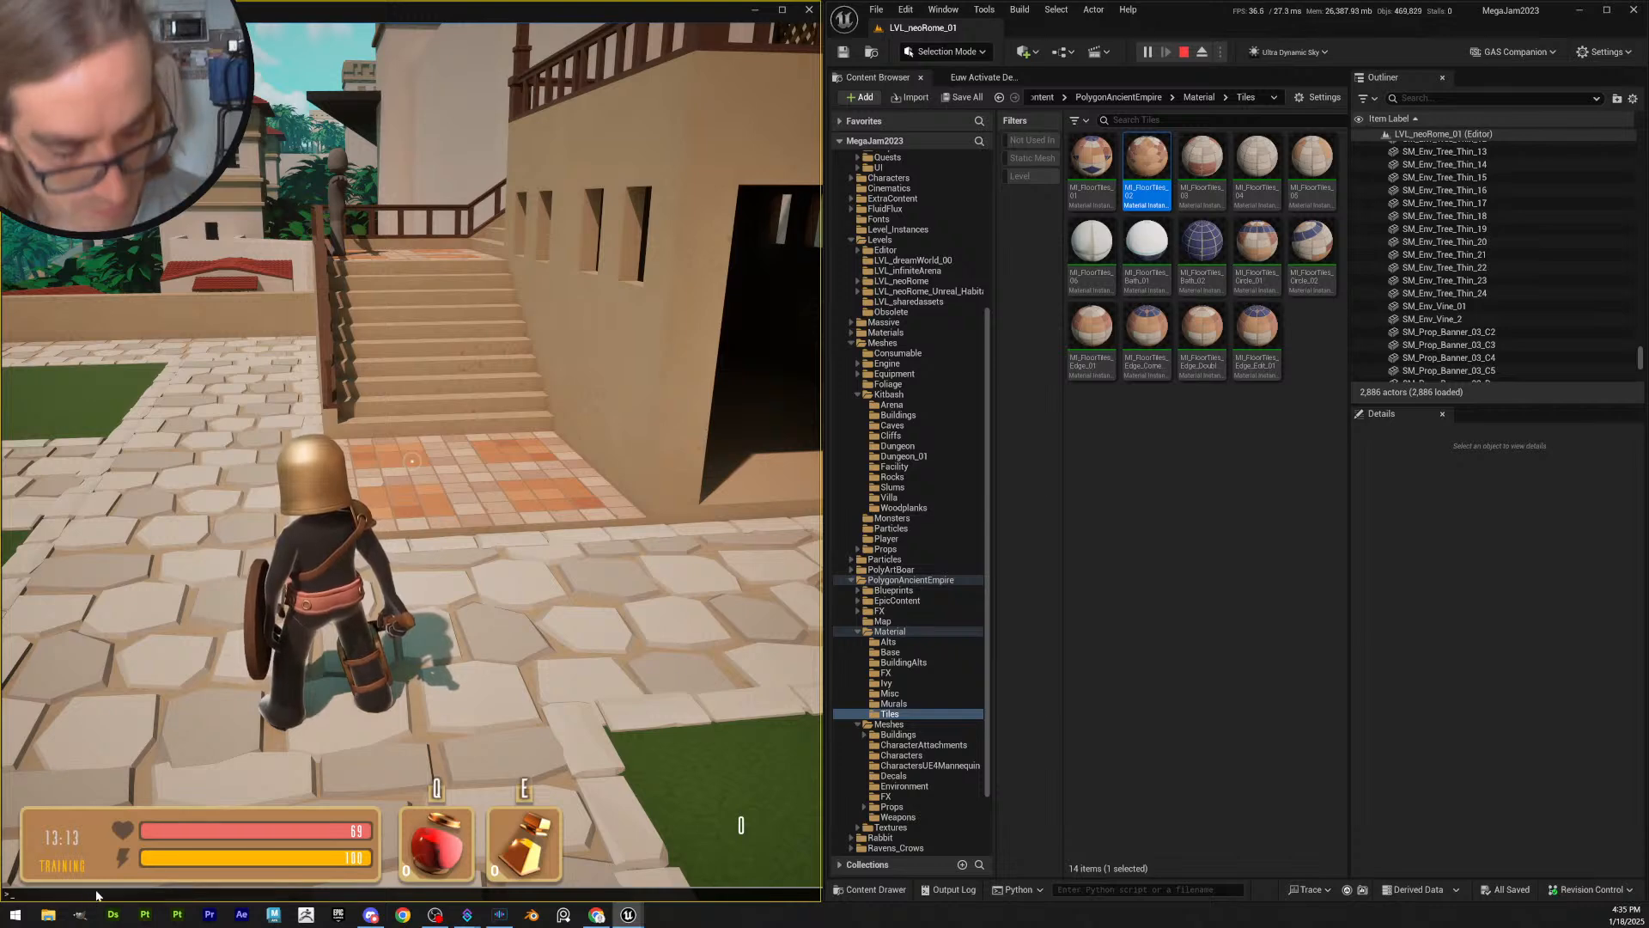
{"action": "type", "text": "0"}
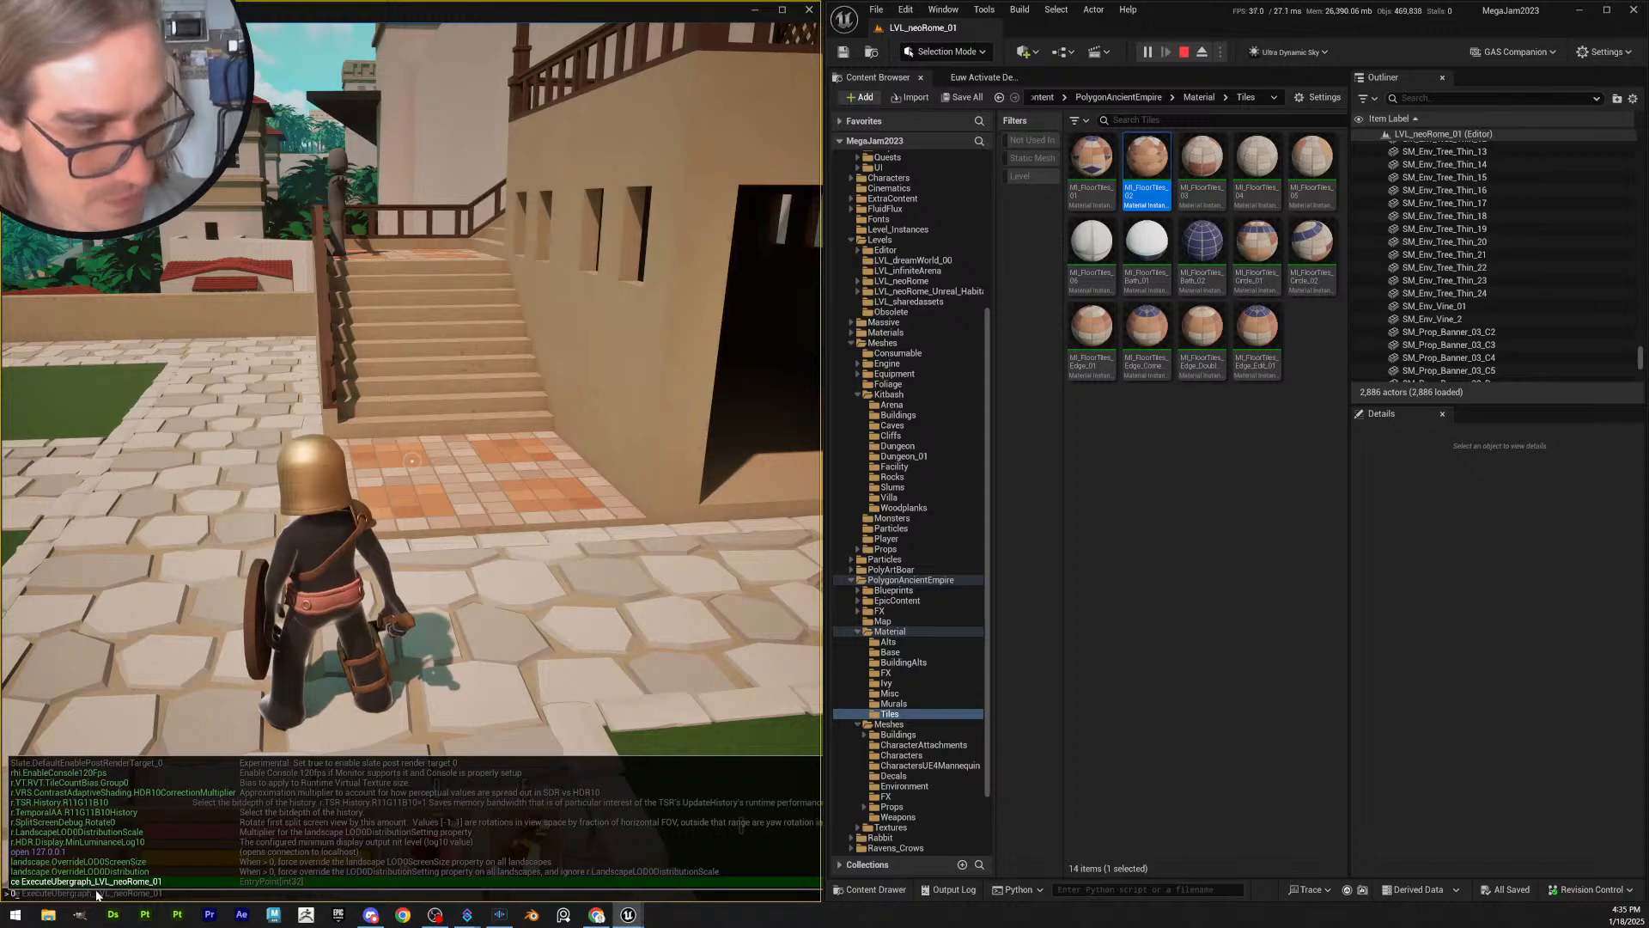
{"action": "type", "text": "5"}
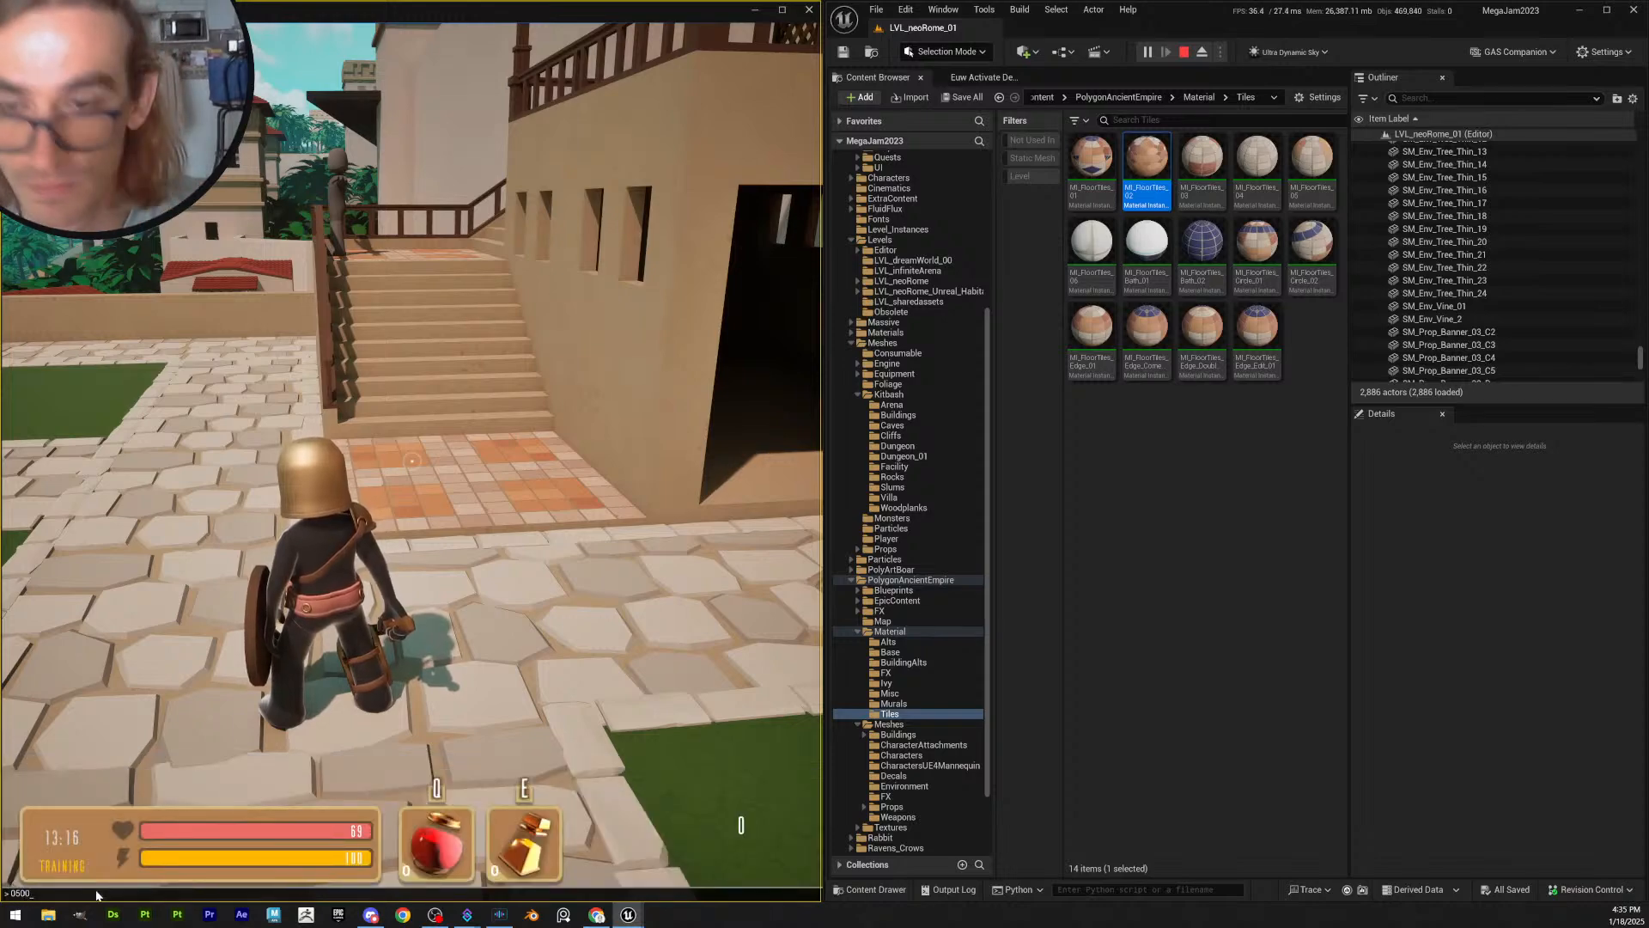
{"action": "type", "text": "00"}
{"action": "key", "text": "Return"}
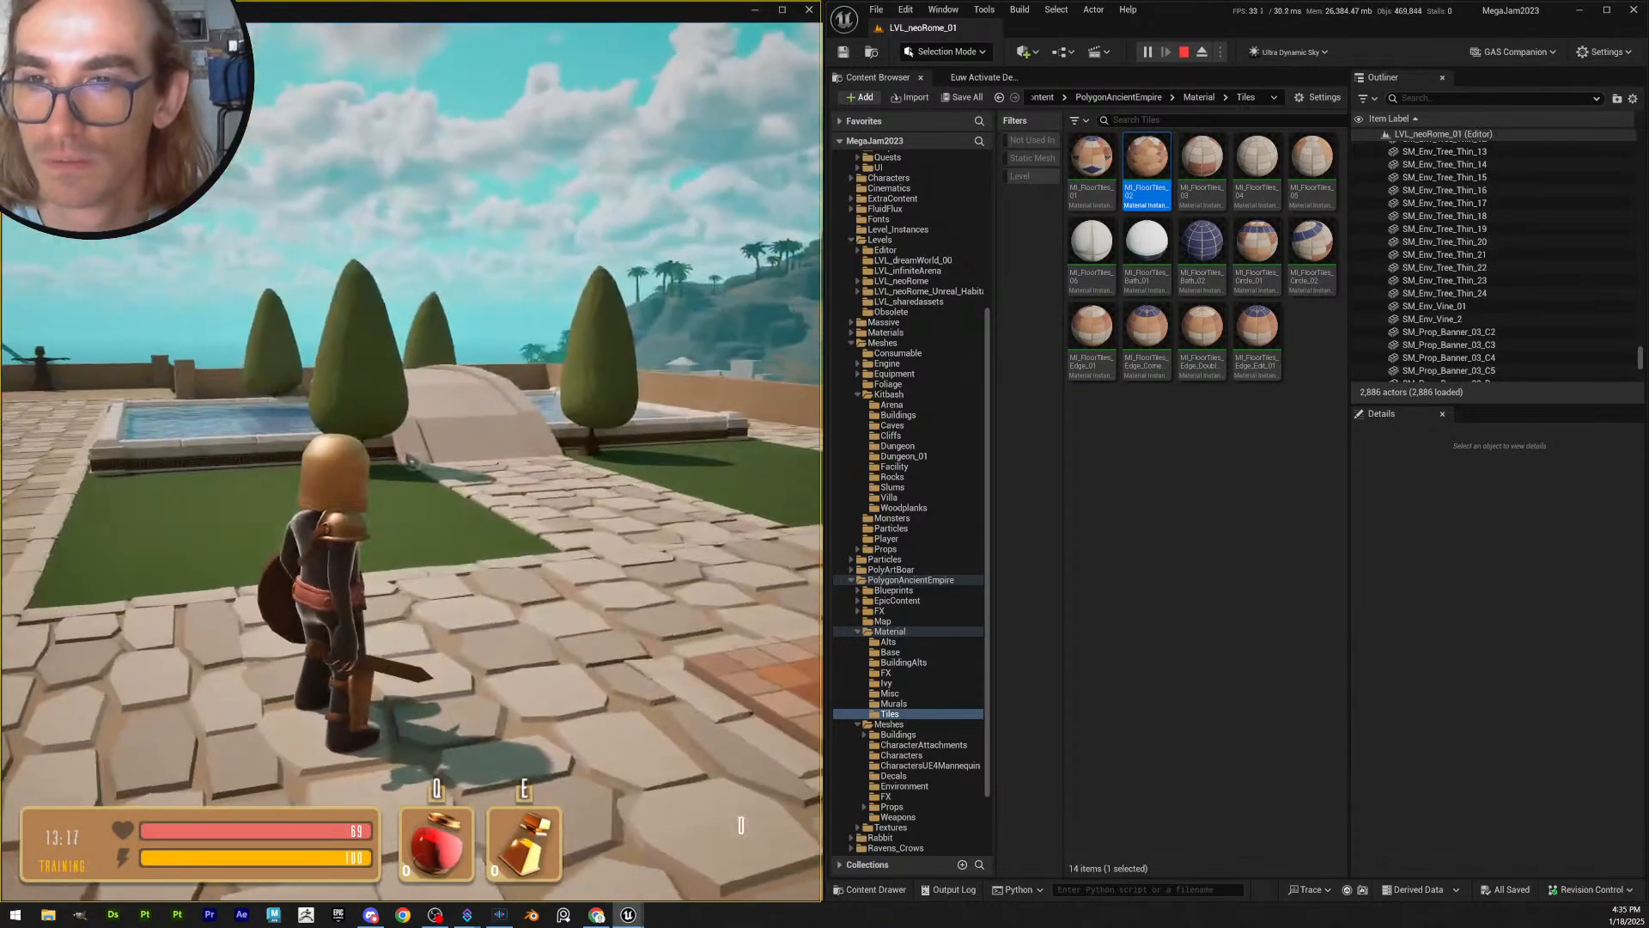
- Run the character up the villa stairs to the pergola terrace and view the pool and trees from its railing
{"action": "key", "text": "w"}
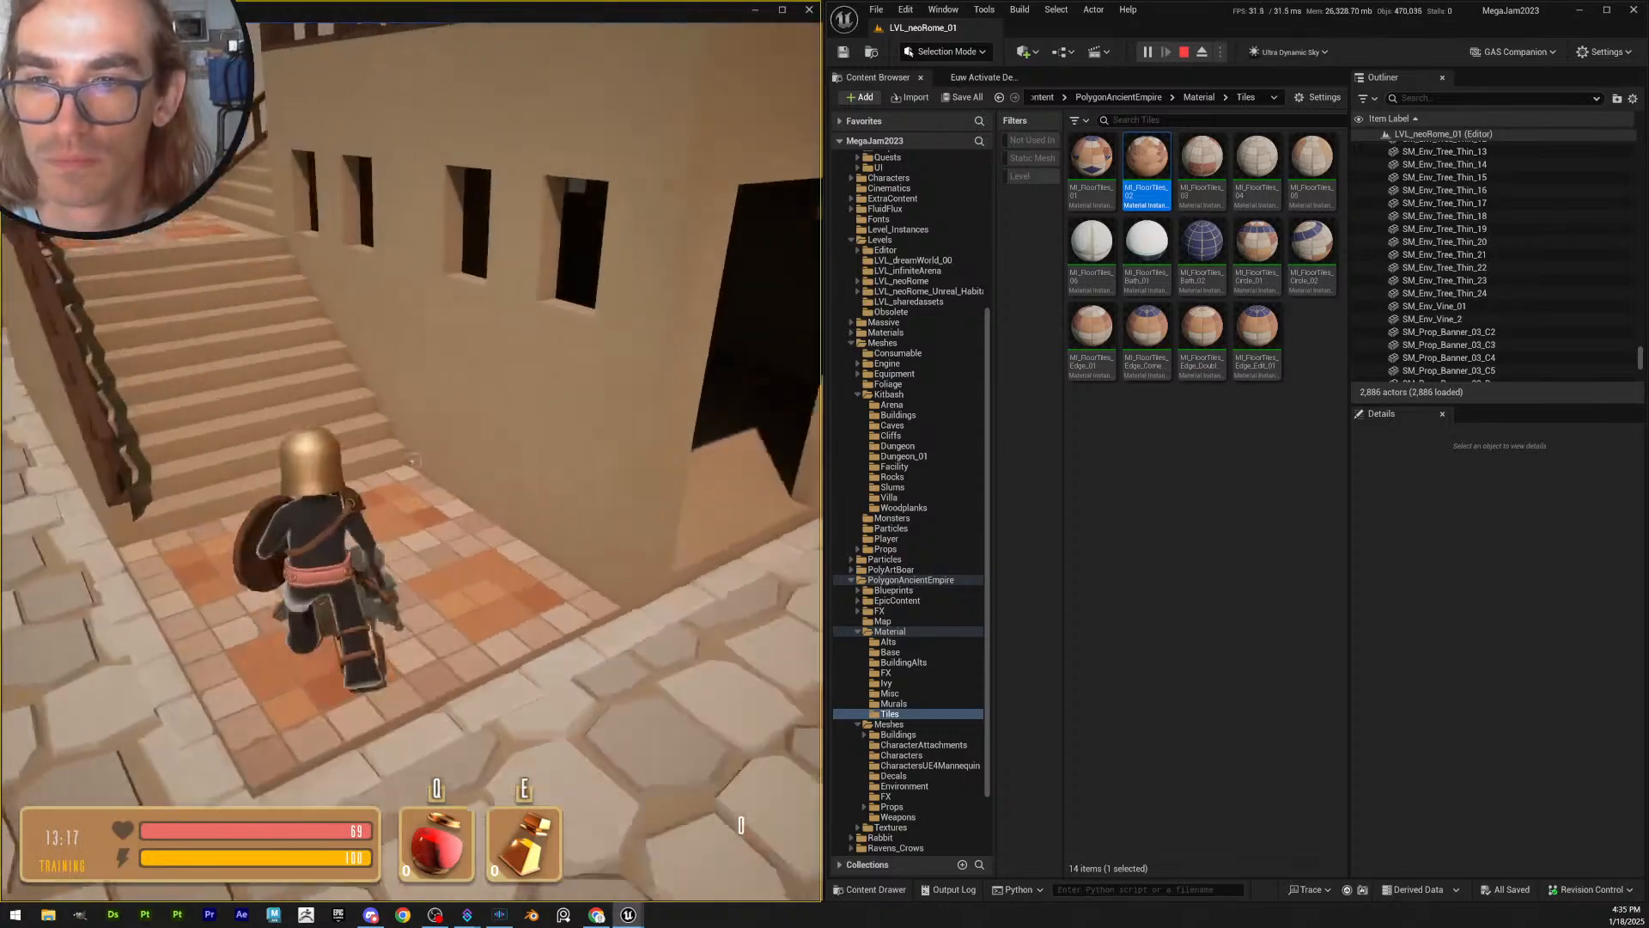
{"action": "key", "text": "w"}
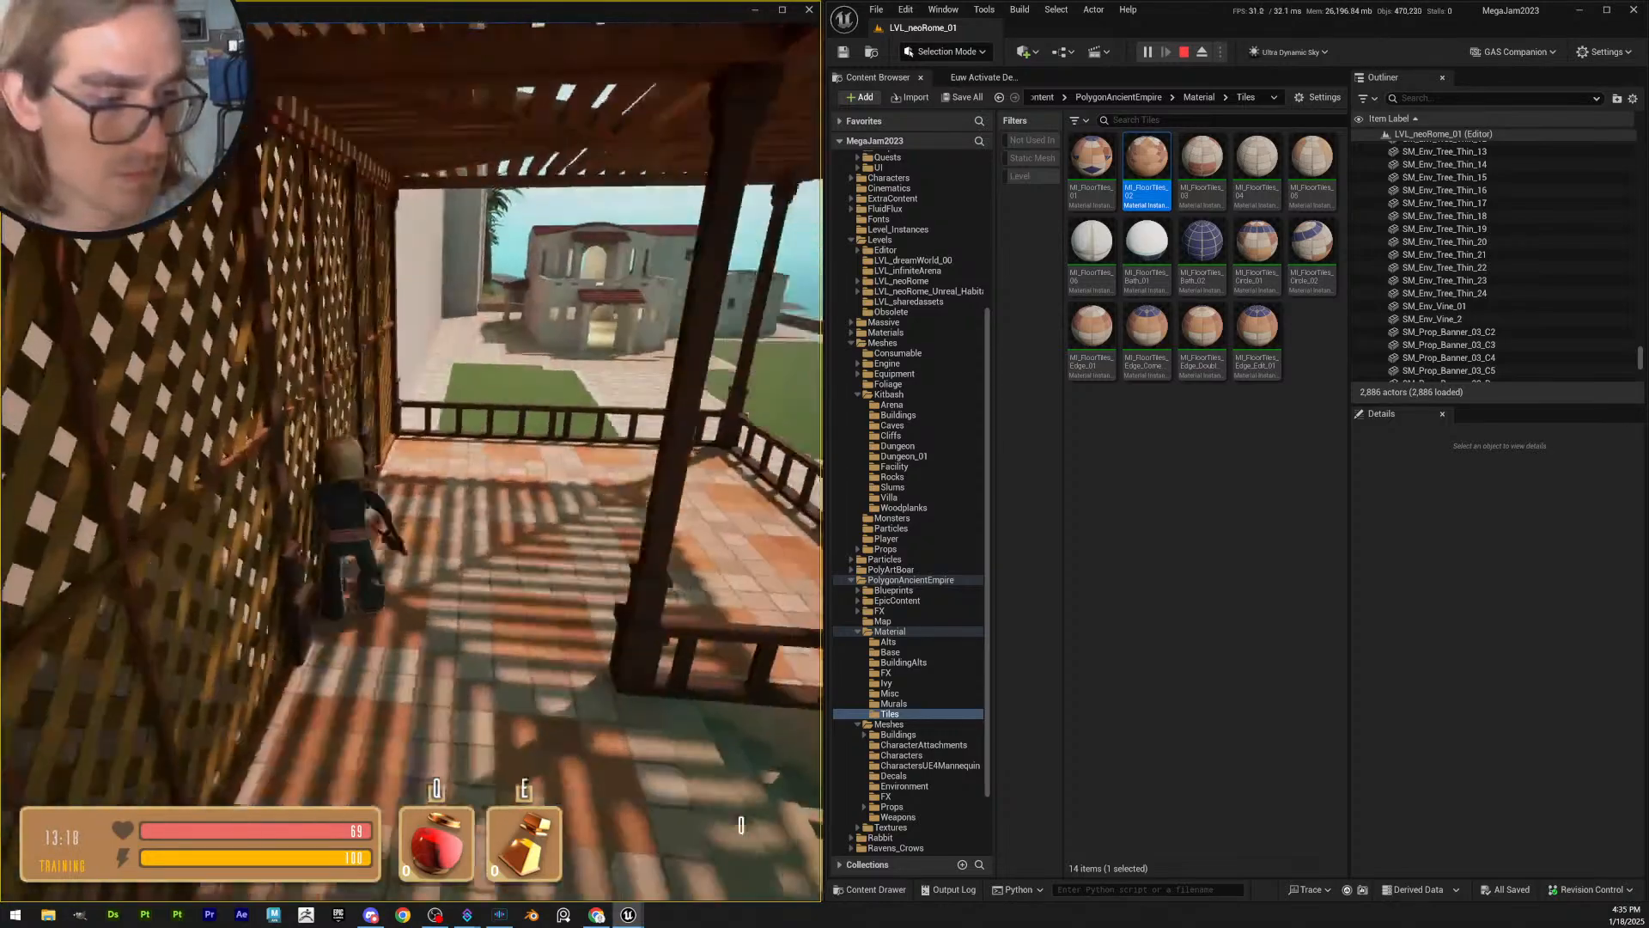
{"action": "key", "text": "w"}
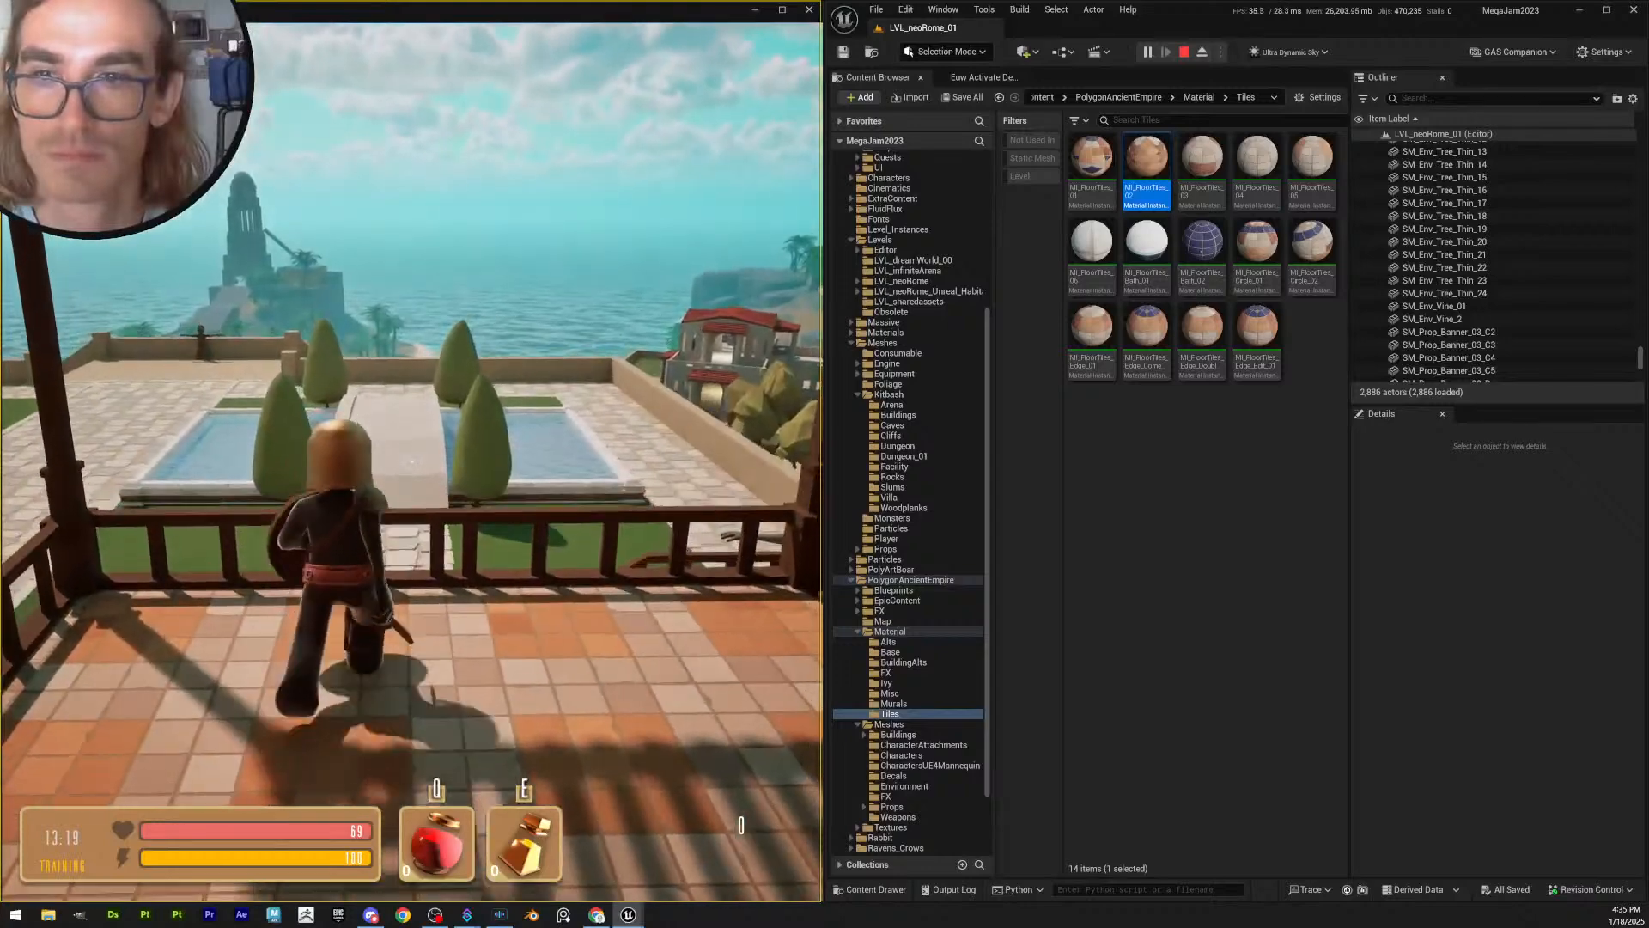
{"action": "key", "text": "w"}
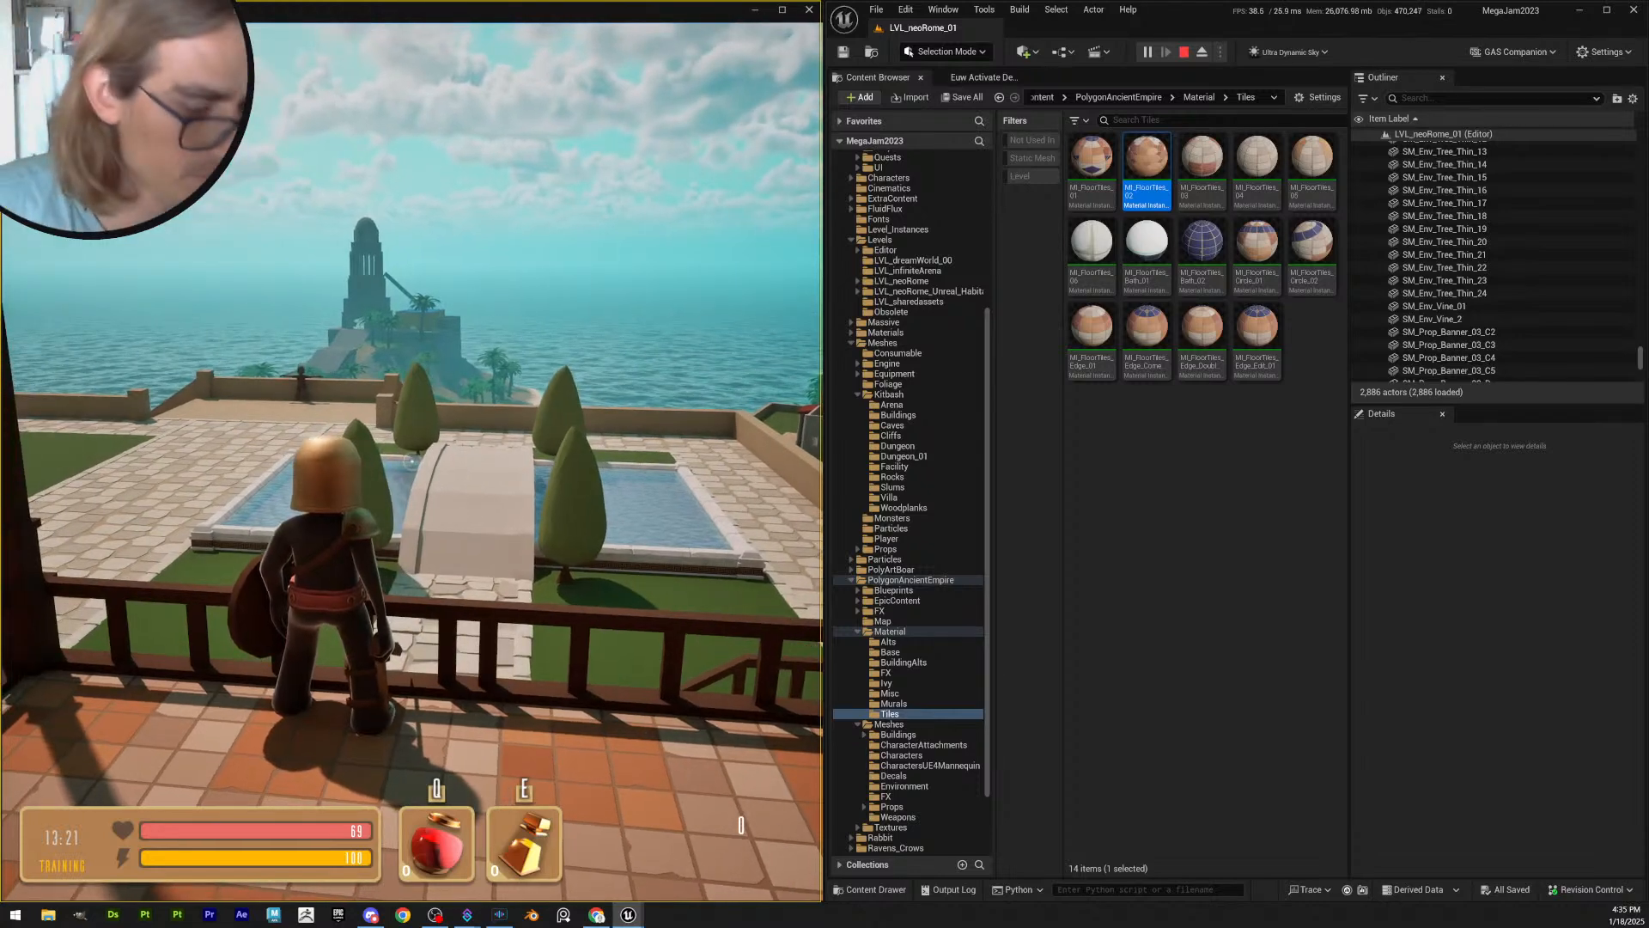
- Try to change the in-game time by entering 1900 in the console, and shift the character along the terrace railing
{"action": "key", "text": "grave"}
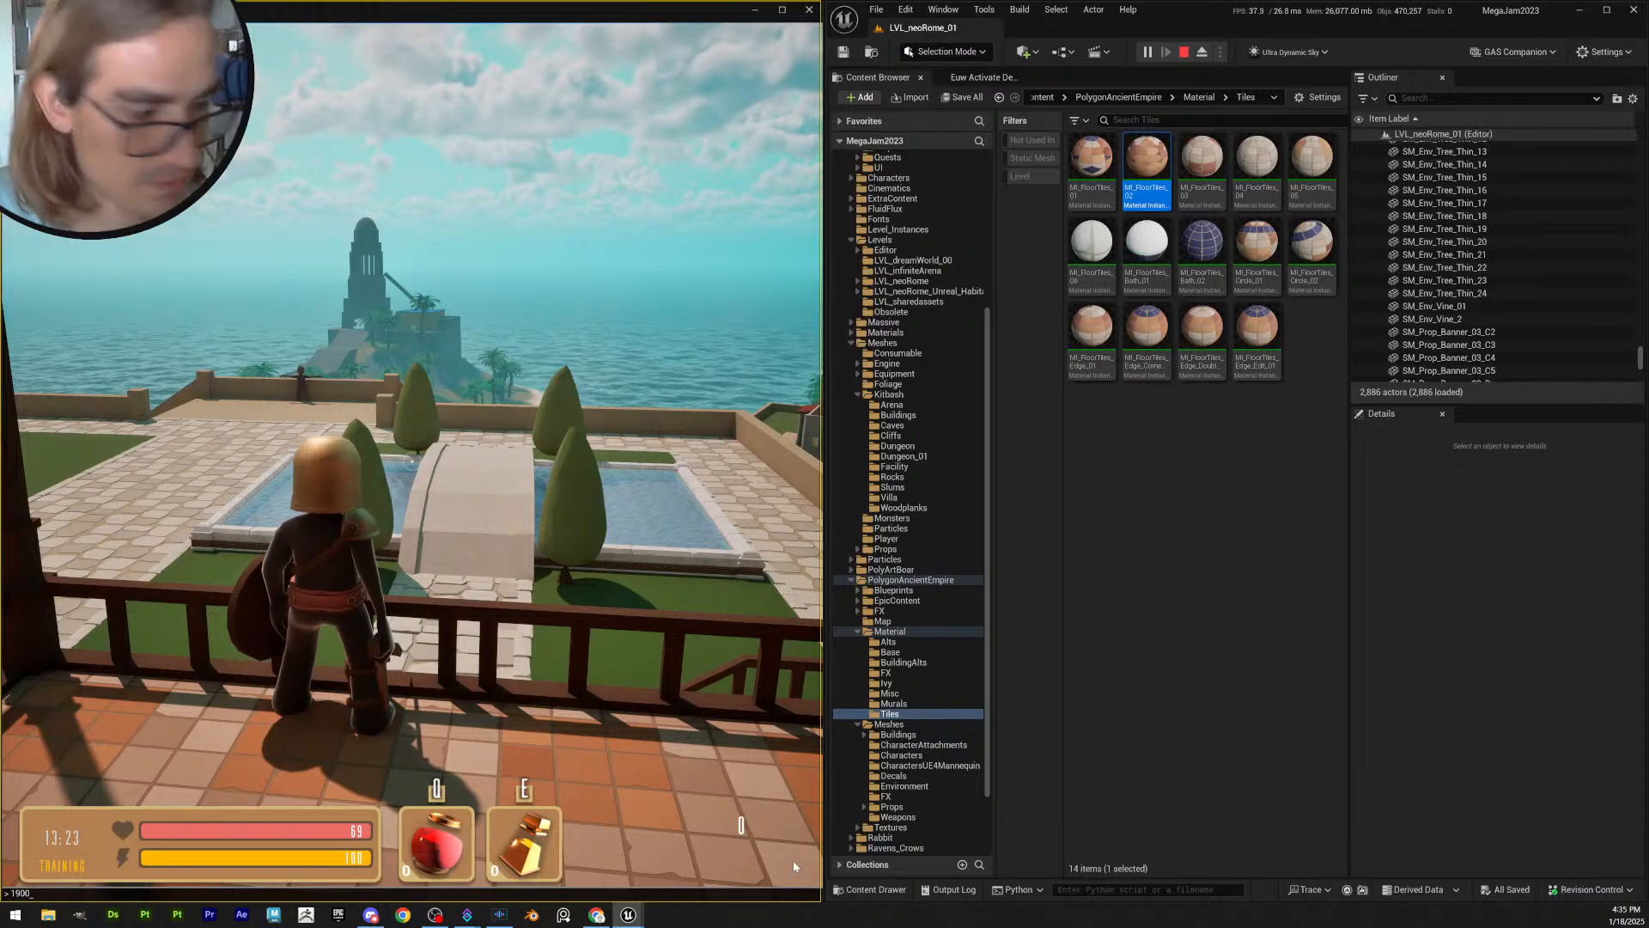
{"action": "key", "text": "Return"}
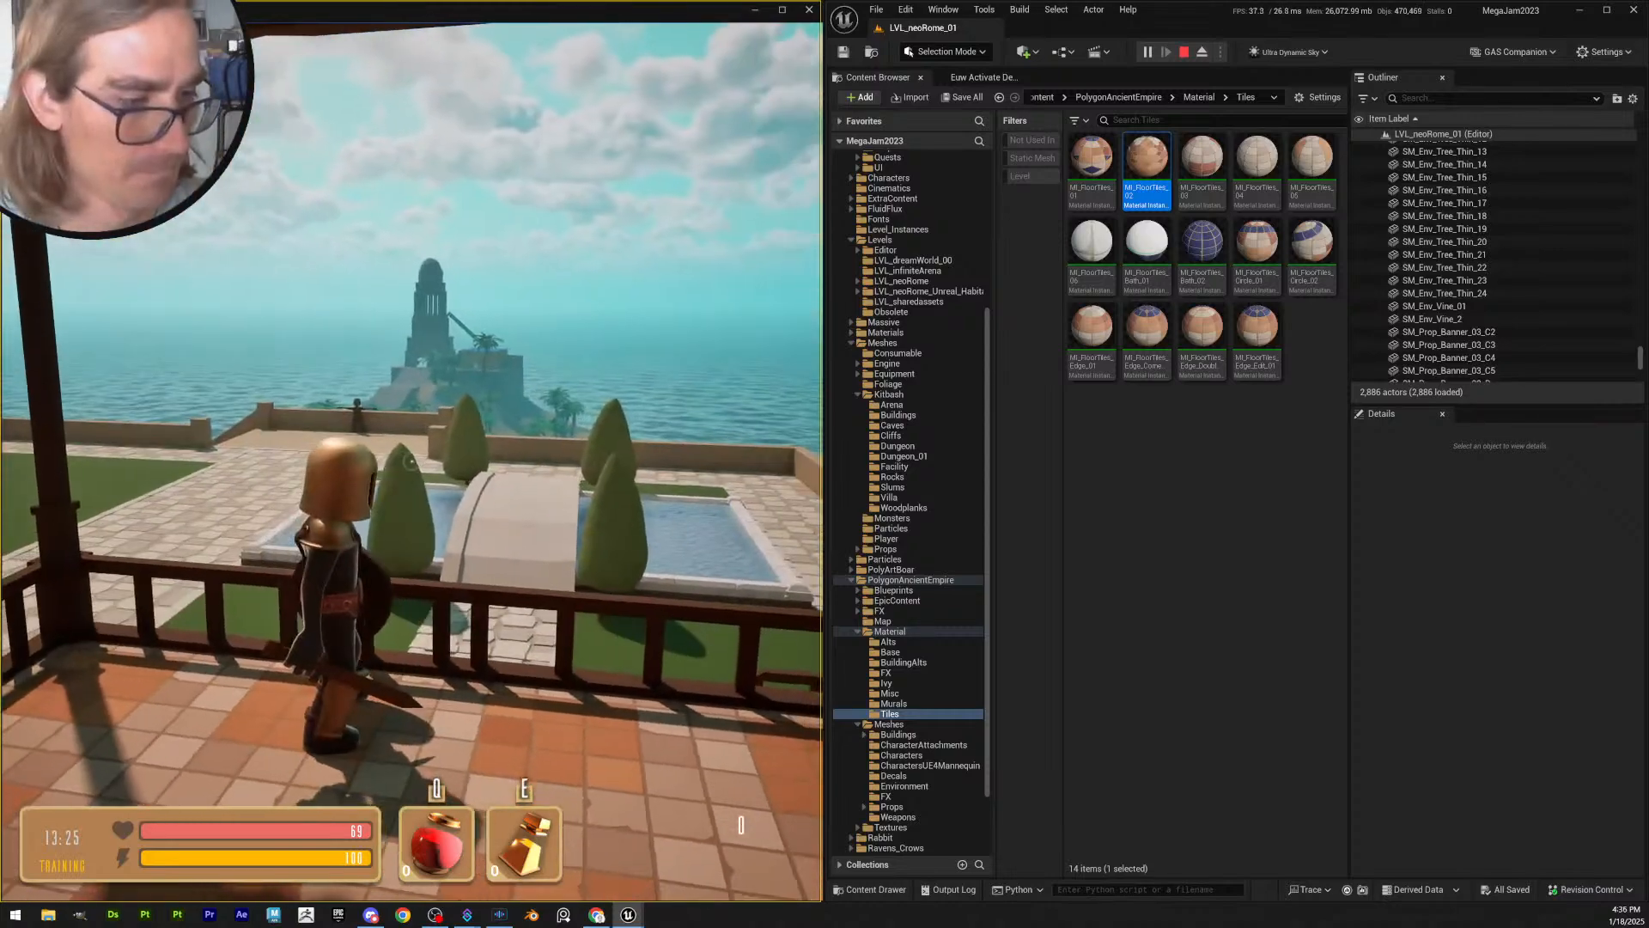
{"action": "key", "text": "a"}
{"action": "key", "text": "d"}
{"action": "key", "text": "w"}
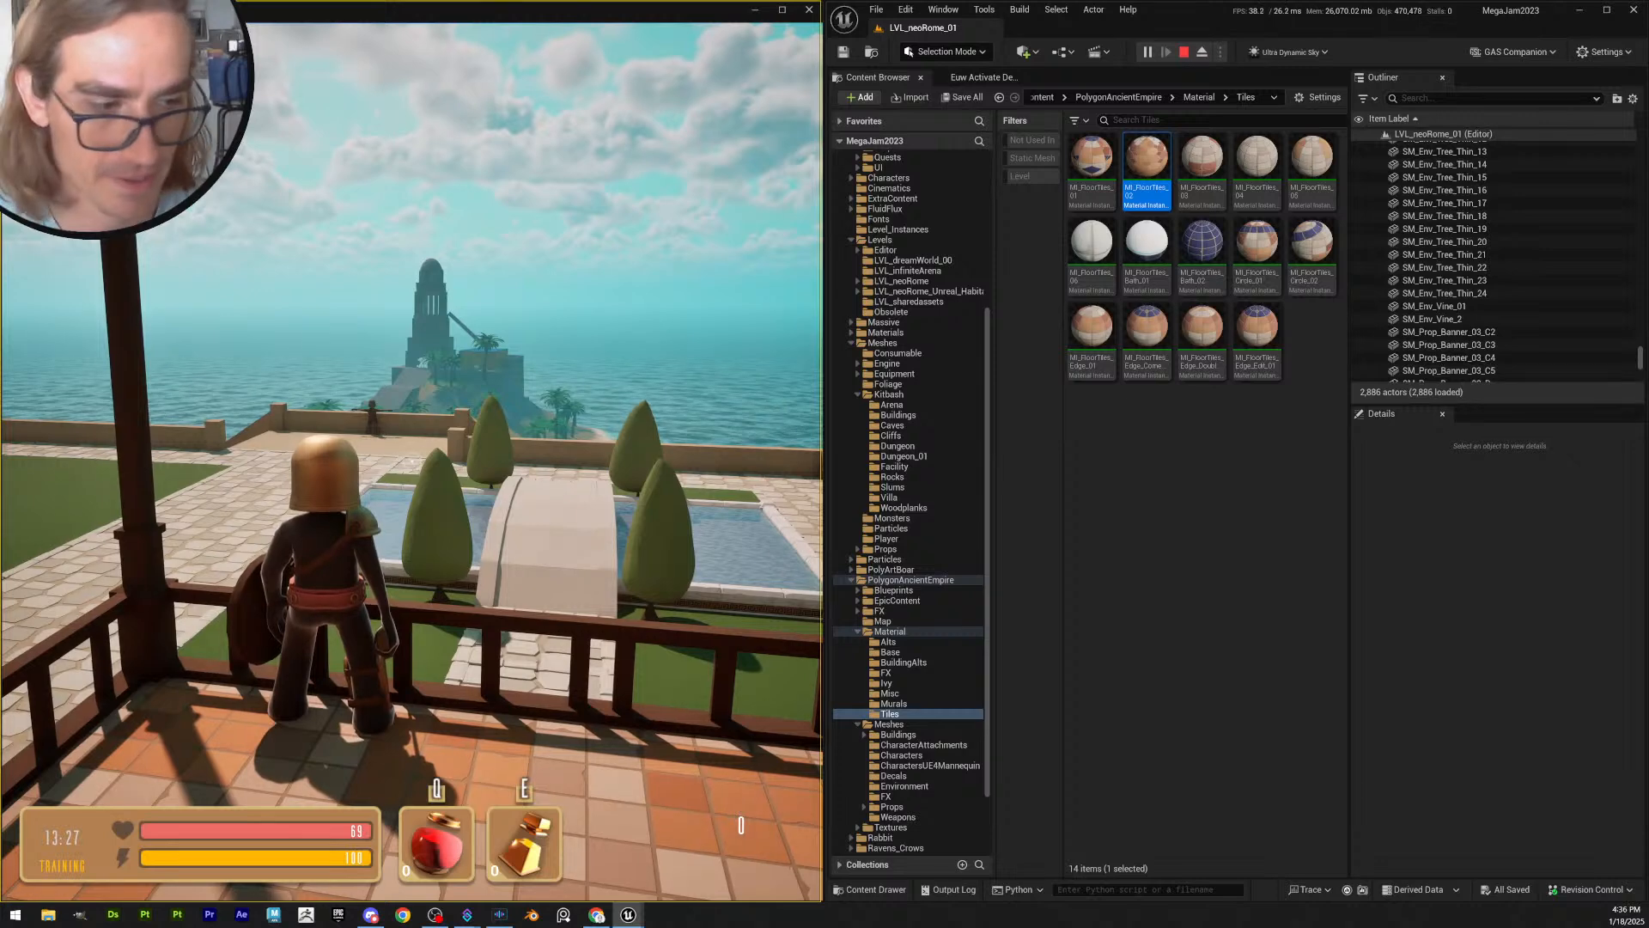
- Set the in-game time to 05:00 with the console command "time 0500"
{"action": "key", "text": "grave"}
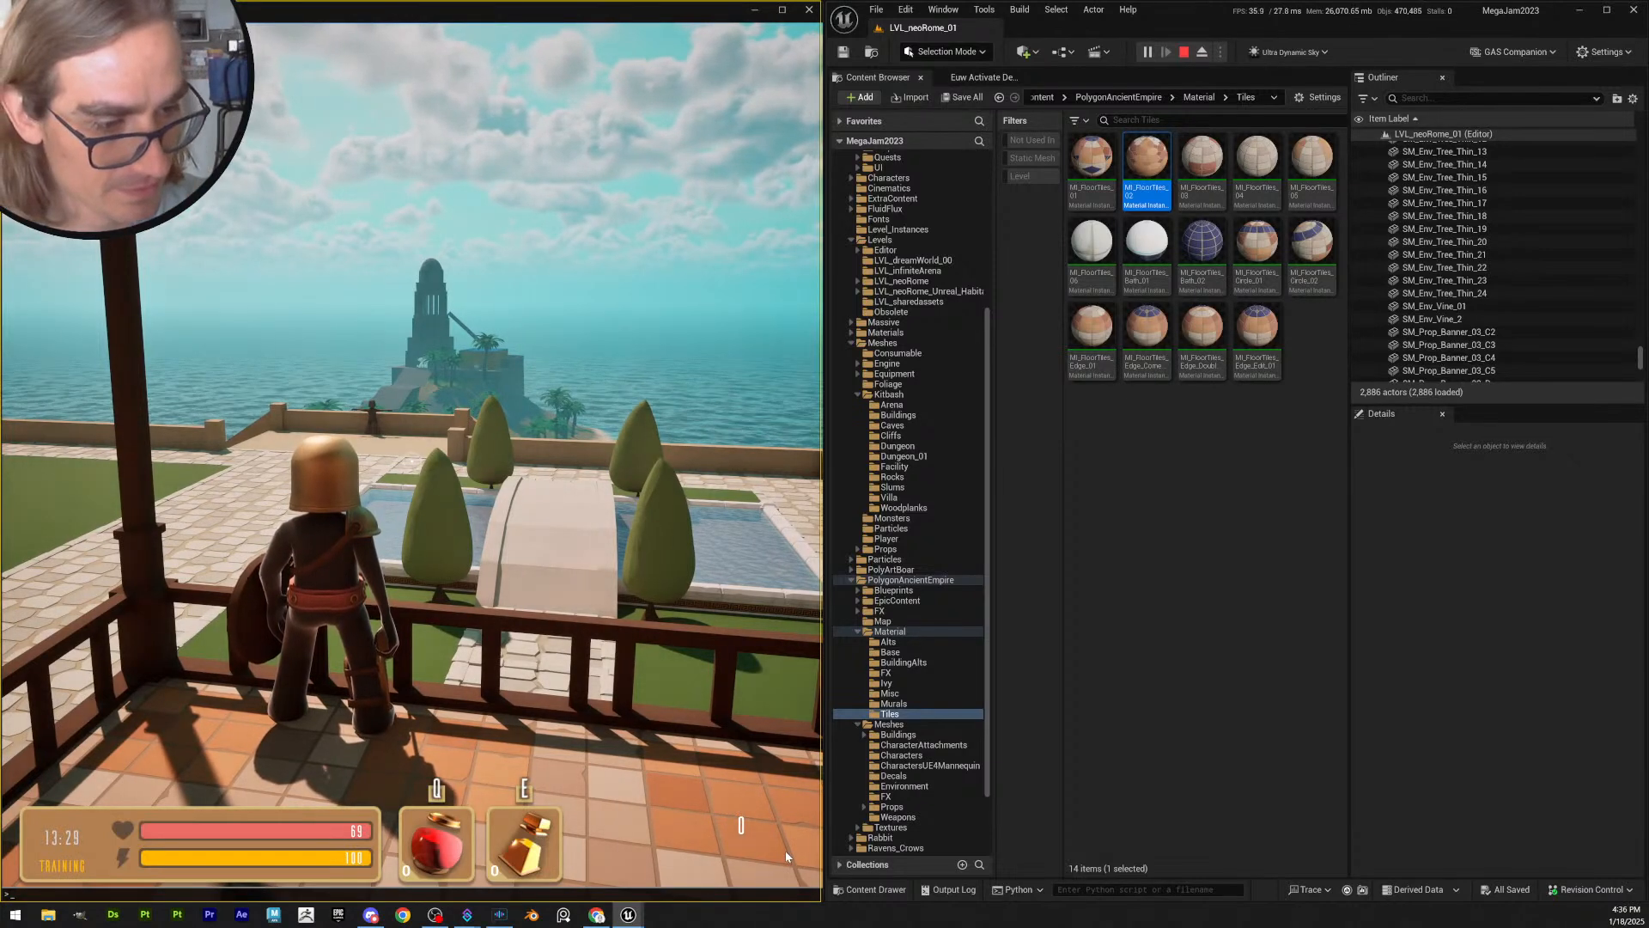
{"action": "type", "text": "time"}
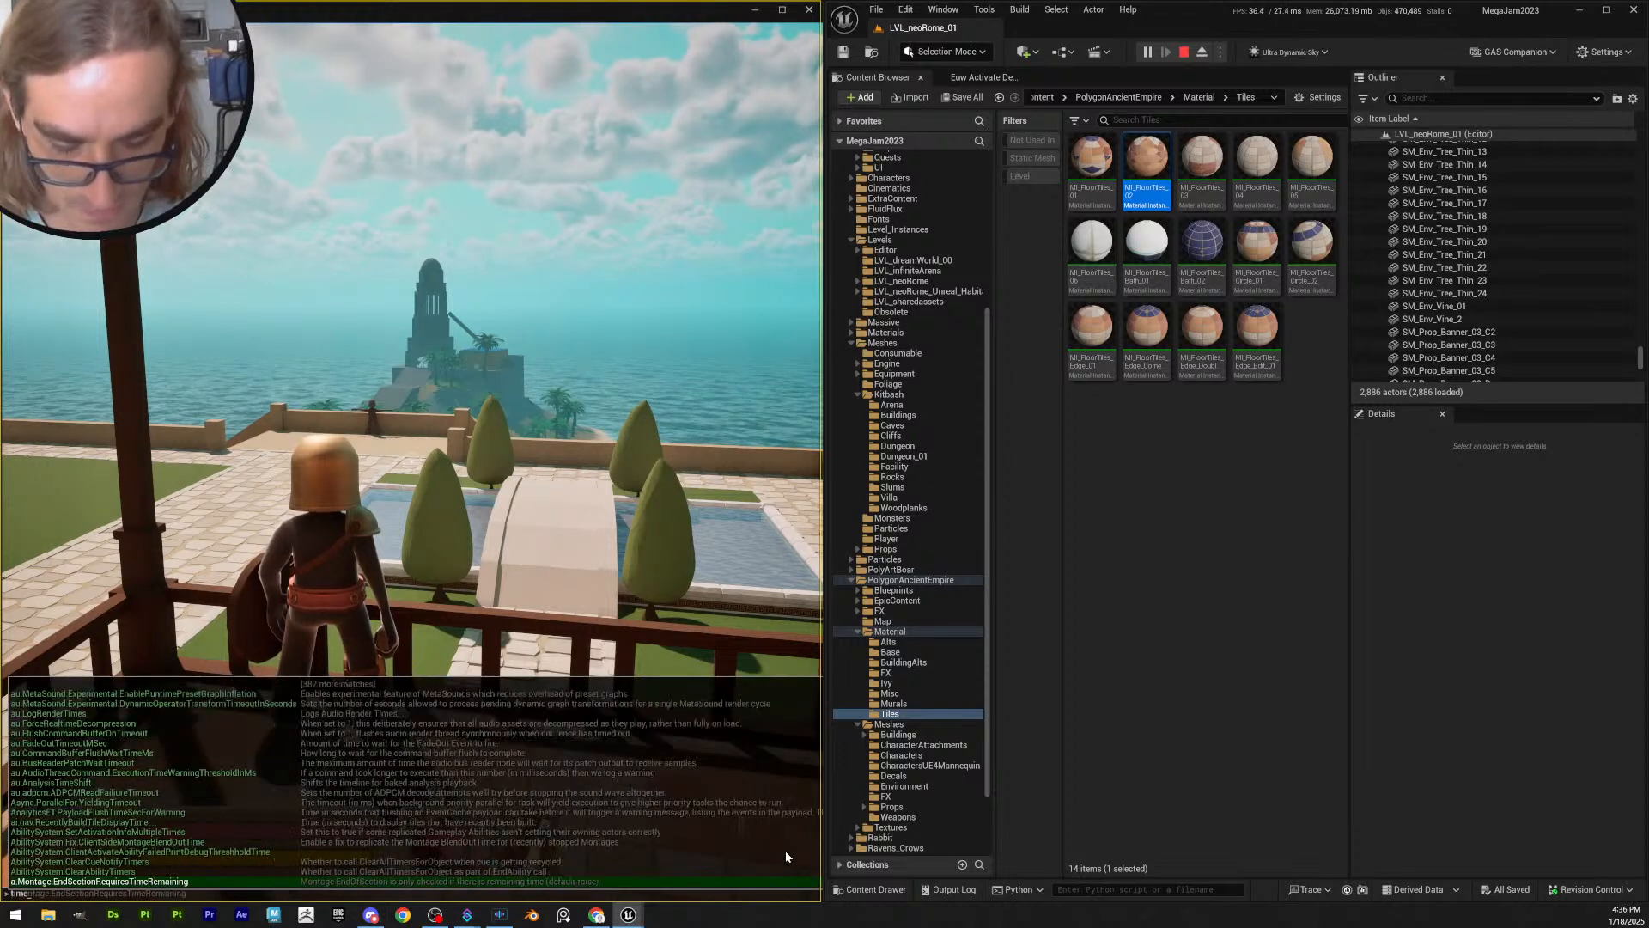
{"action": "type", "text": " 0"}
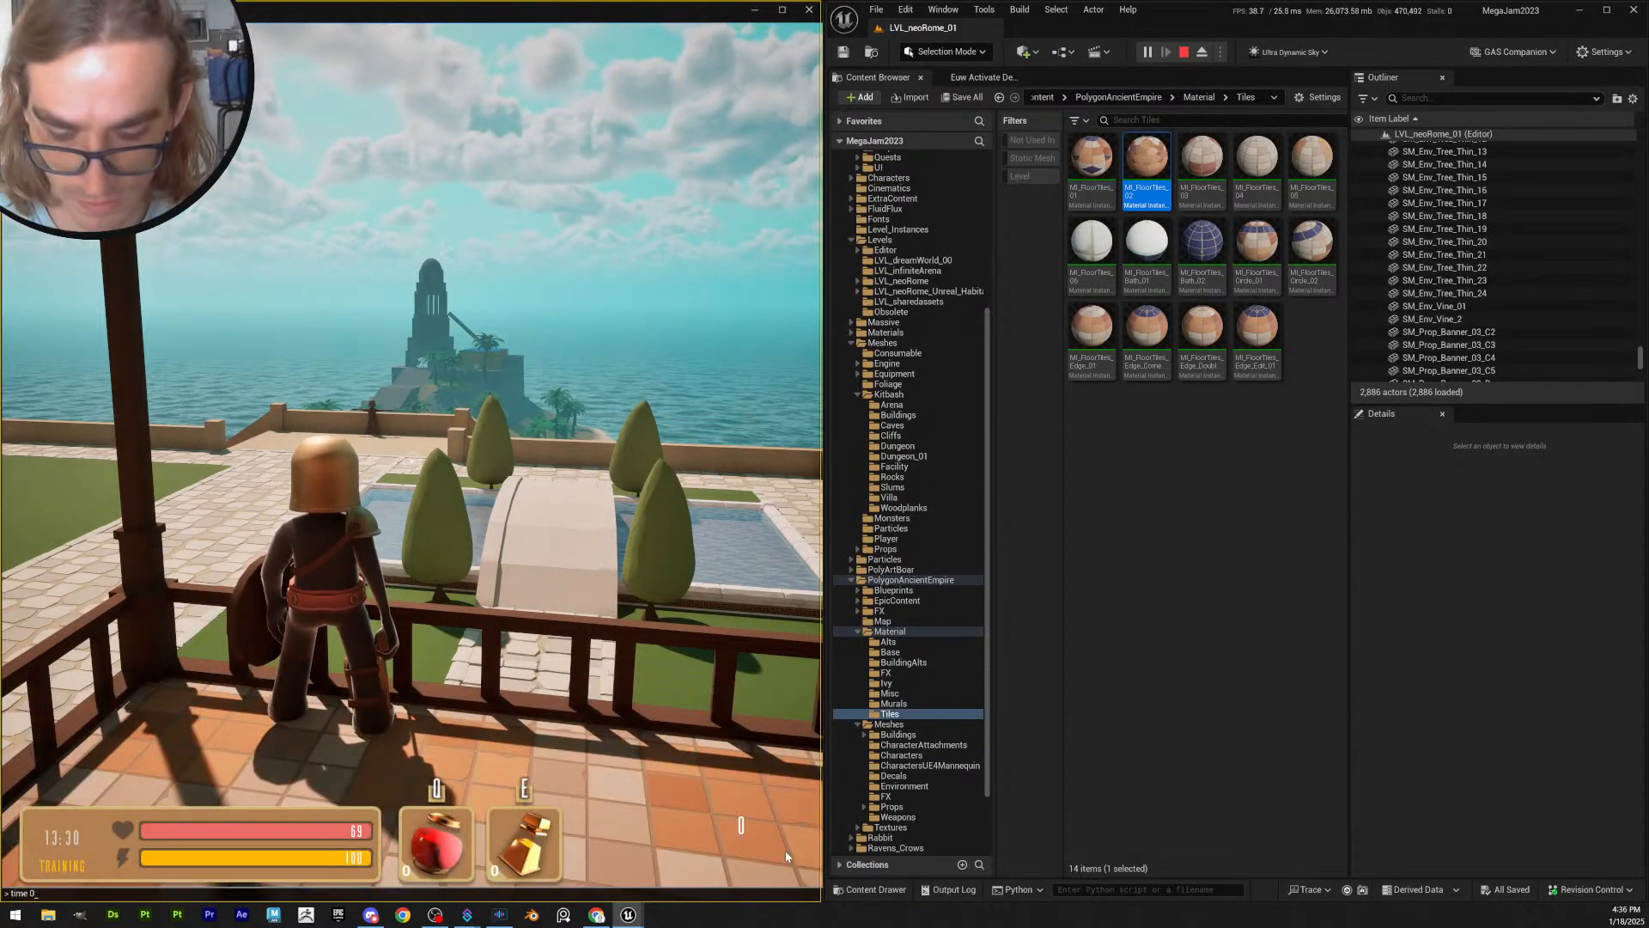
{"action": "type", "text": "500"}
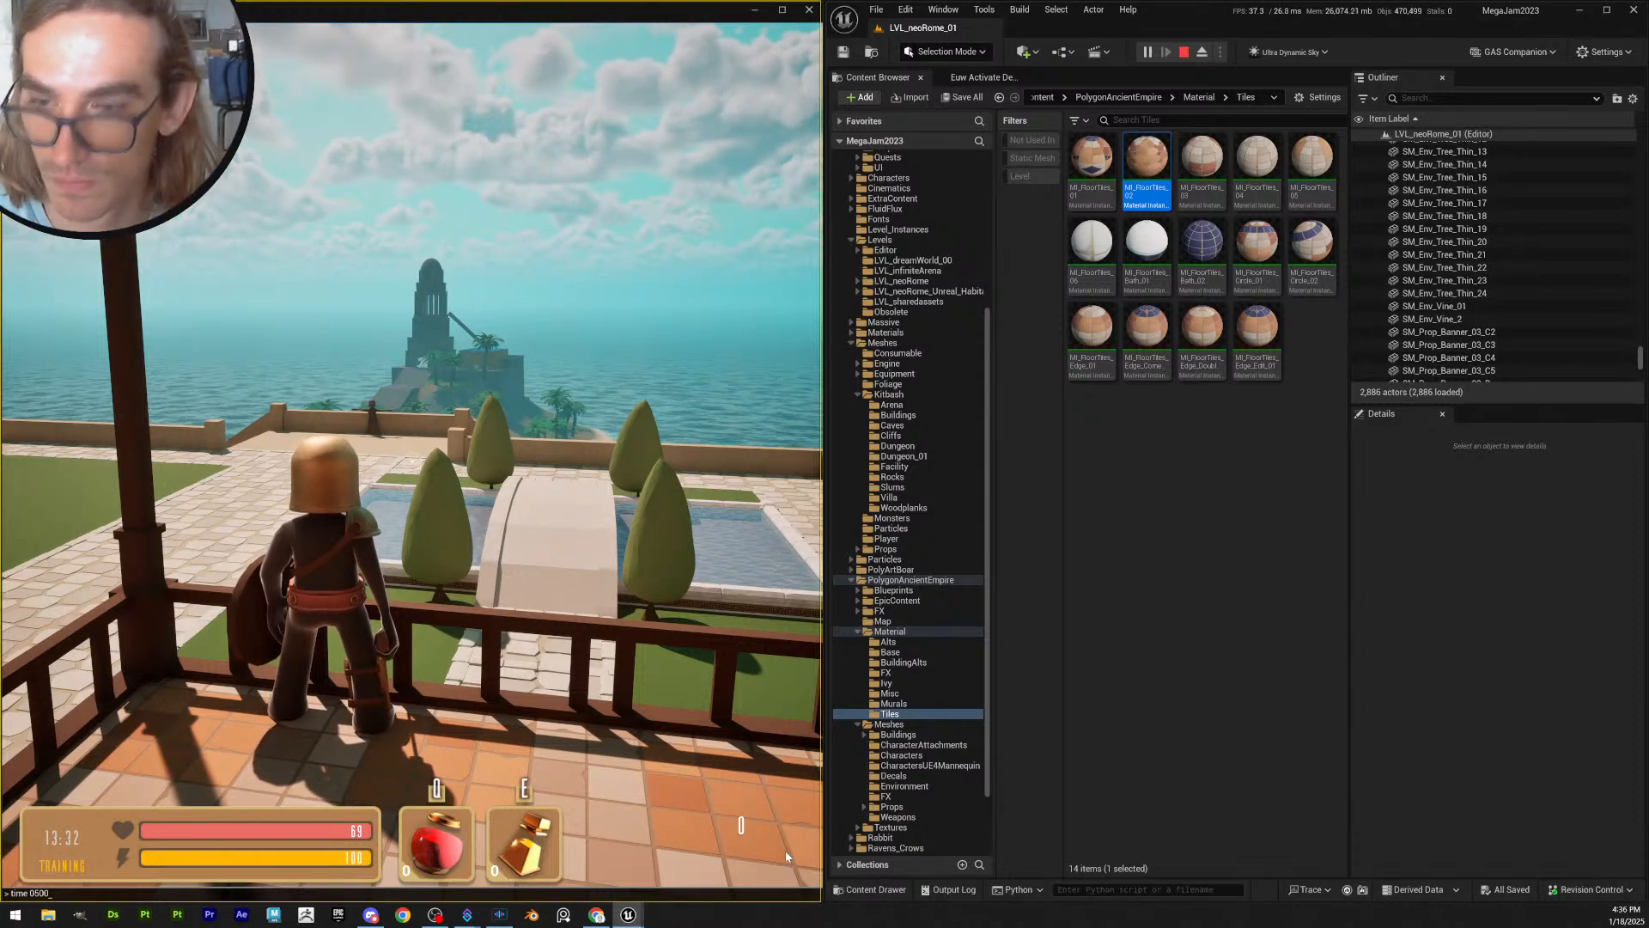
{"action": "key", "text": "Return"}
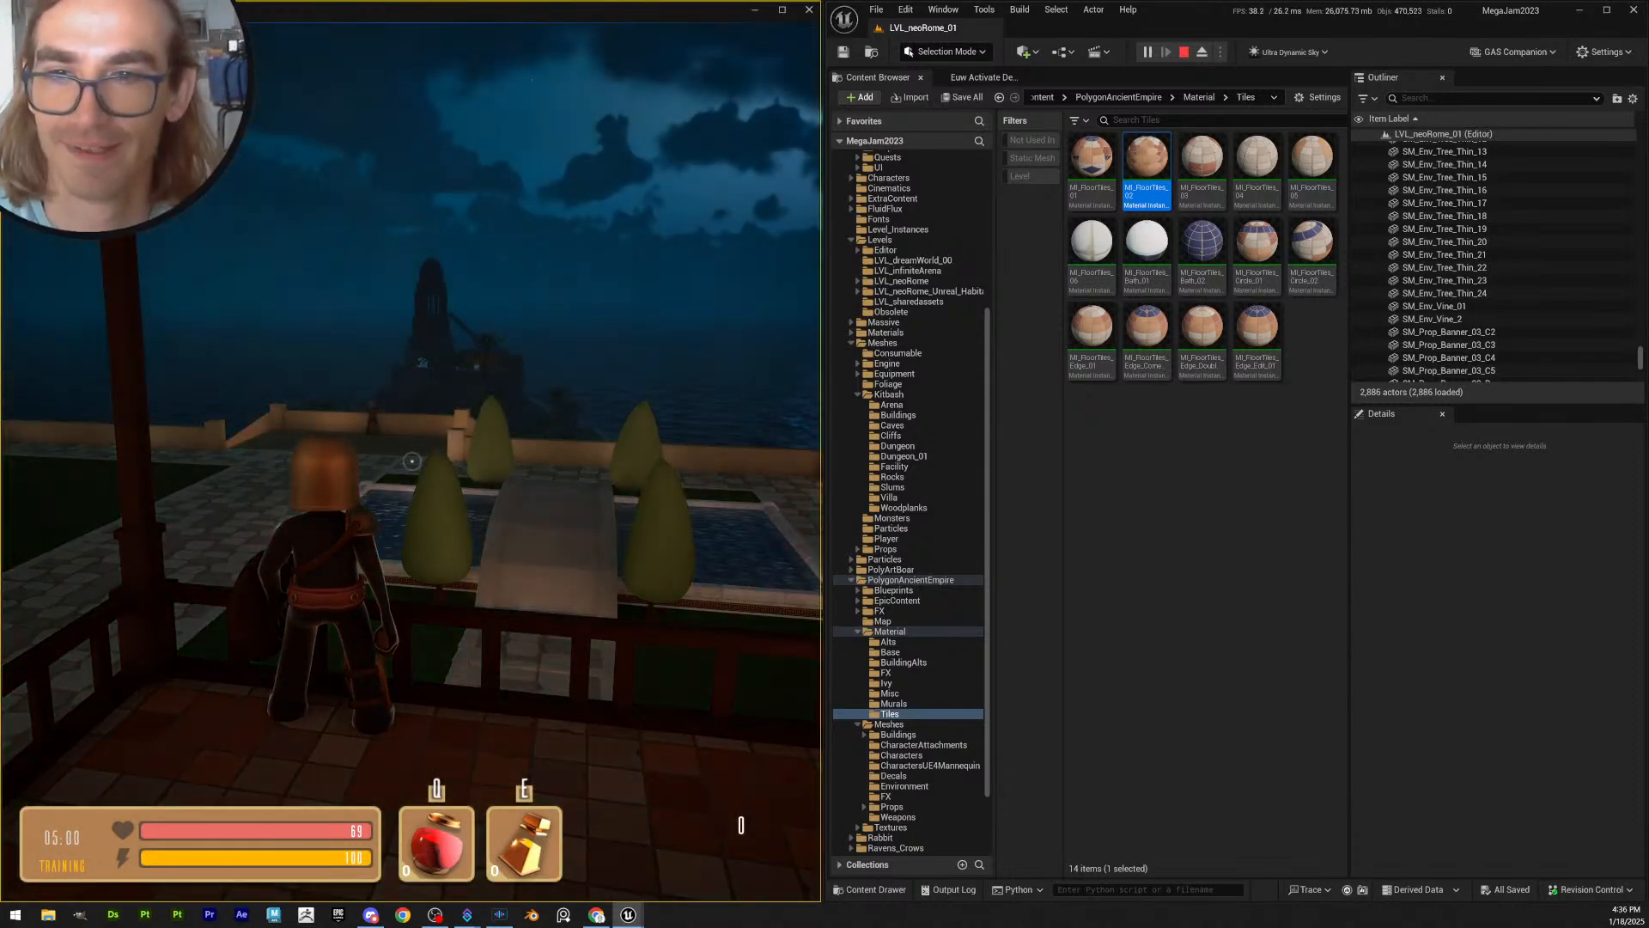
- Run the character off the terrace, past the pool and onto the boundary wall to view the district in the dark
{"action": "key", "text": "s"}
{"action": "key", "text": "w"}
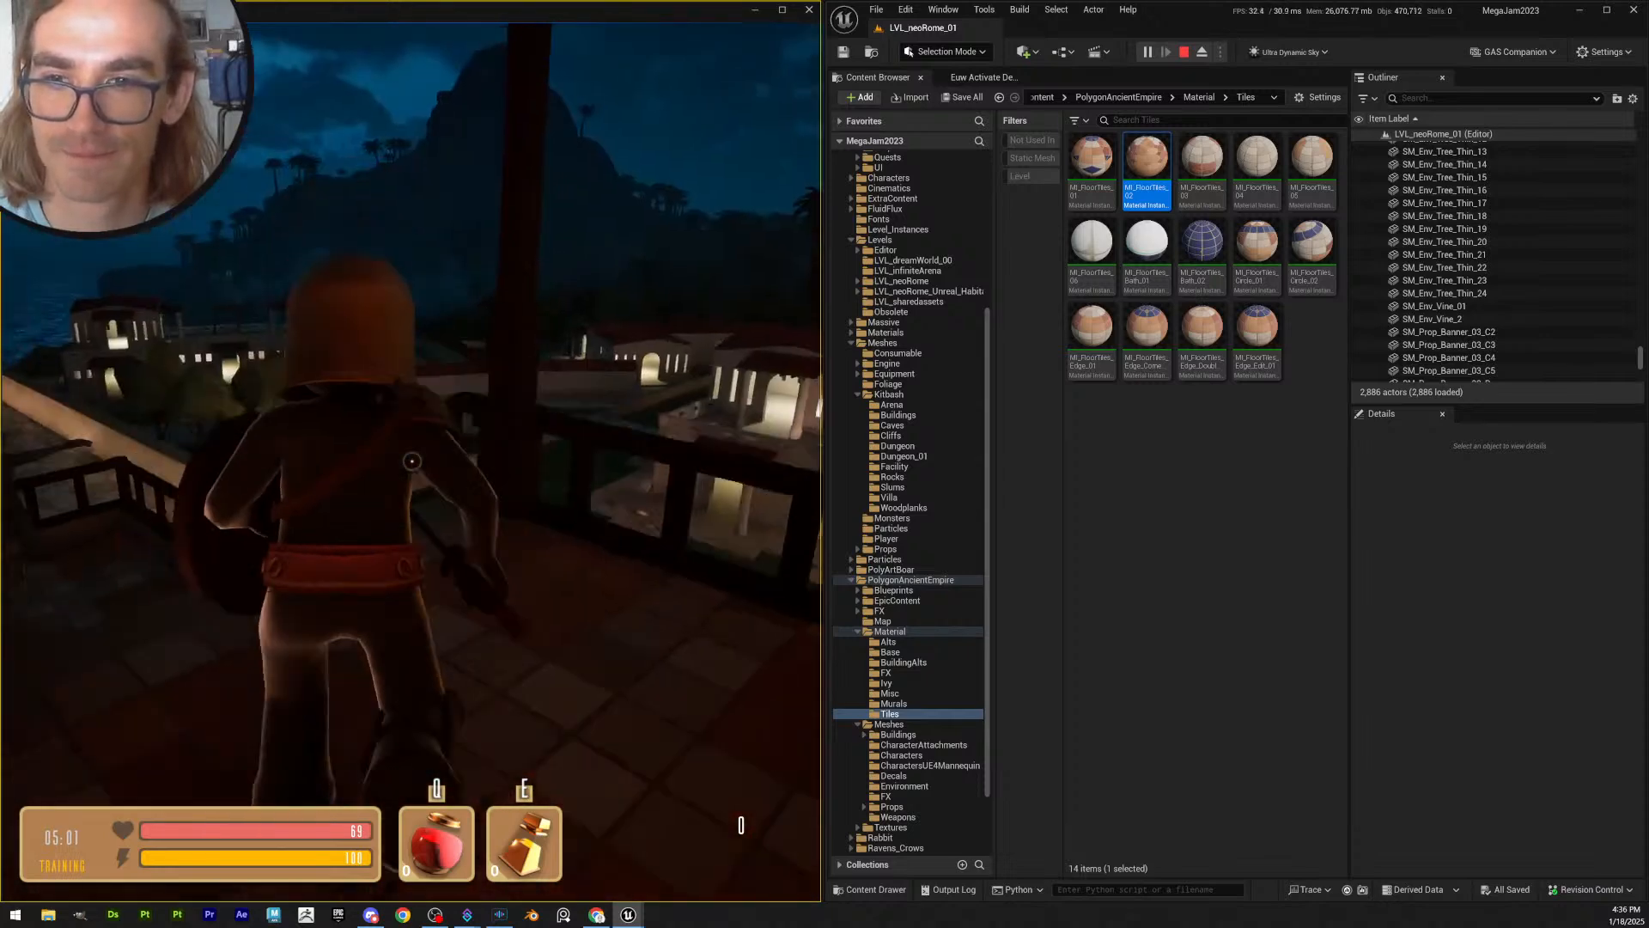
{"action": "key", "text": "shift+w"}
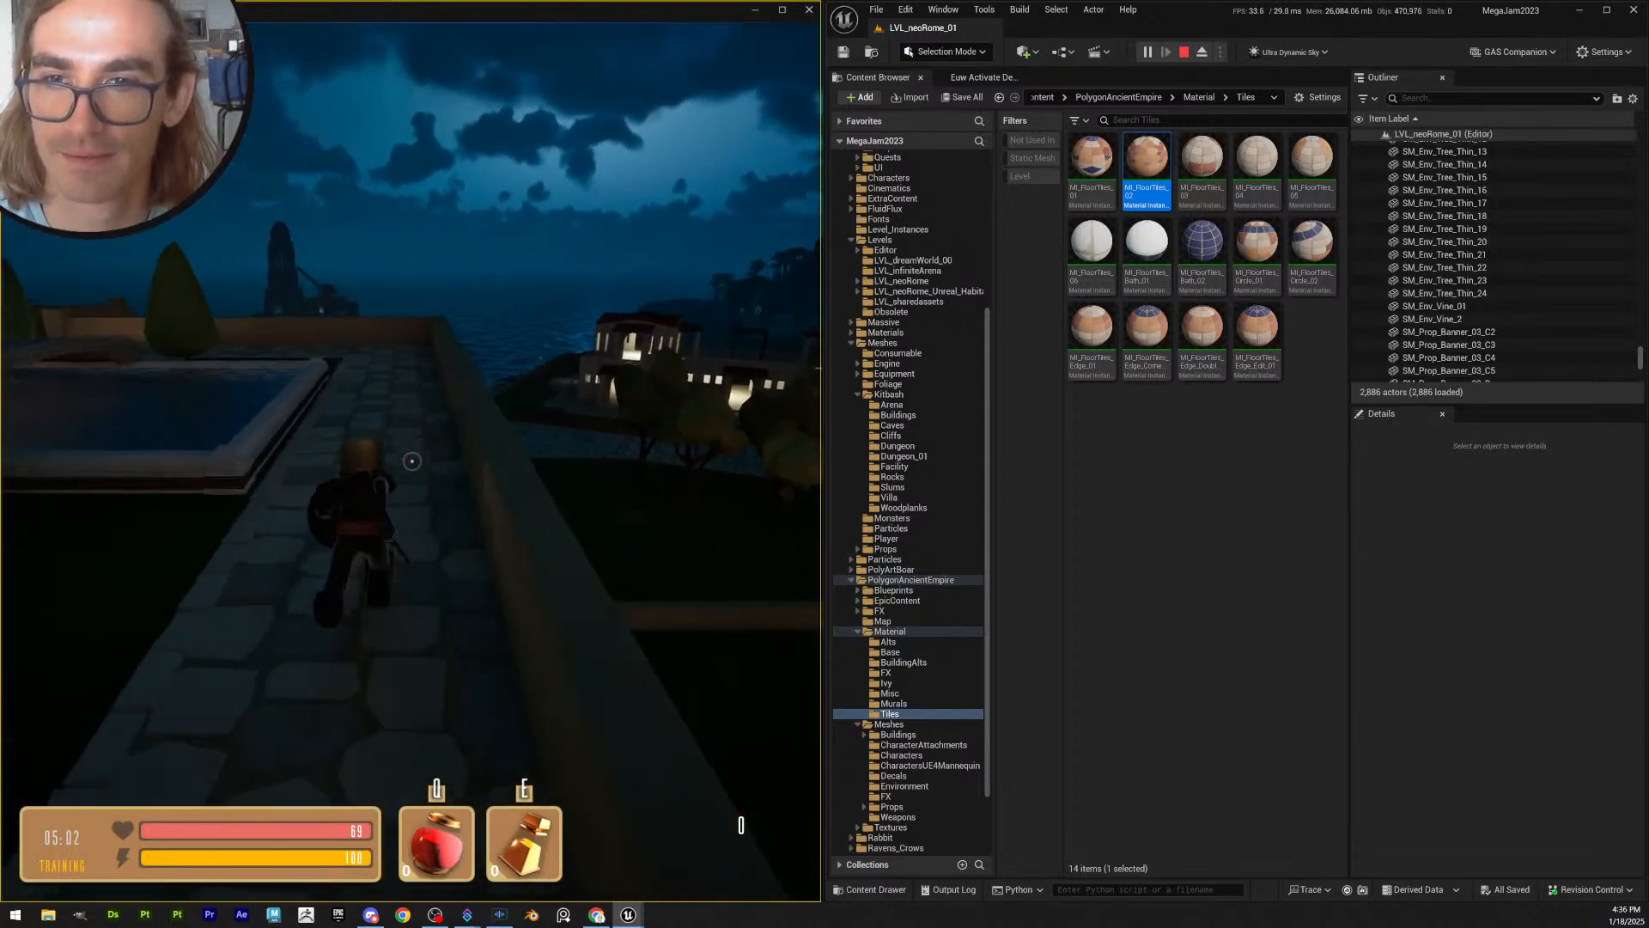
{"action": "key", "text": "w"}
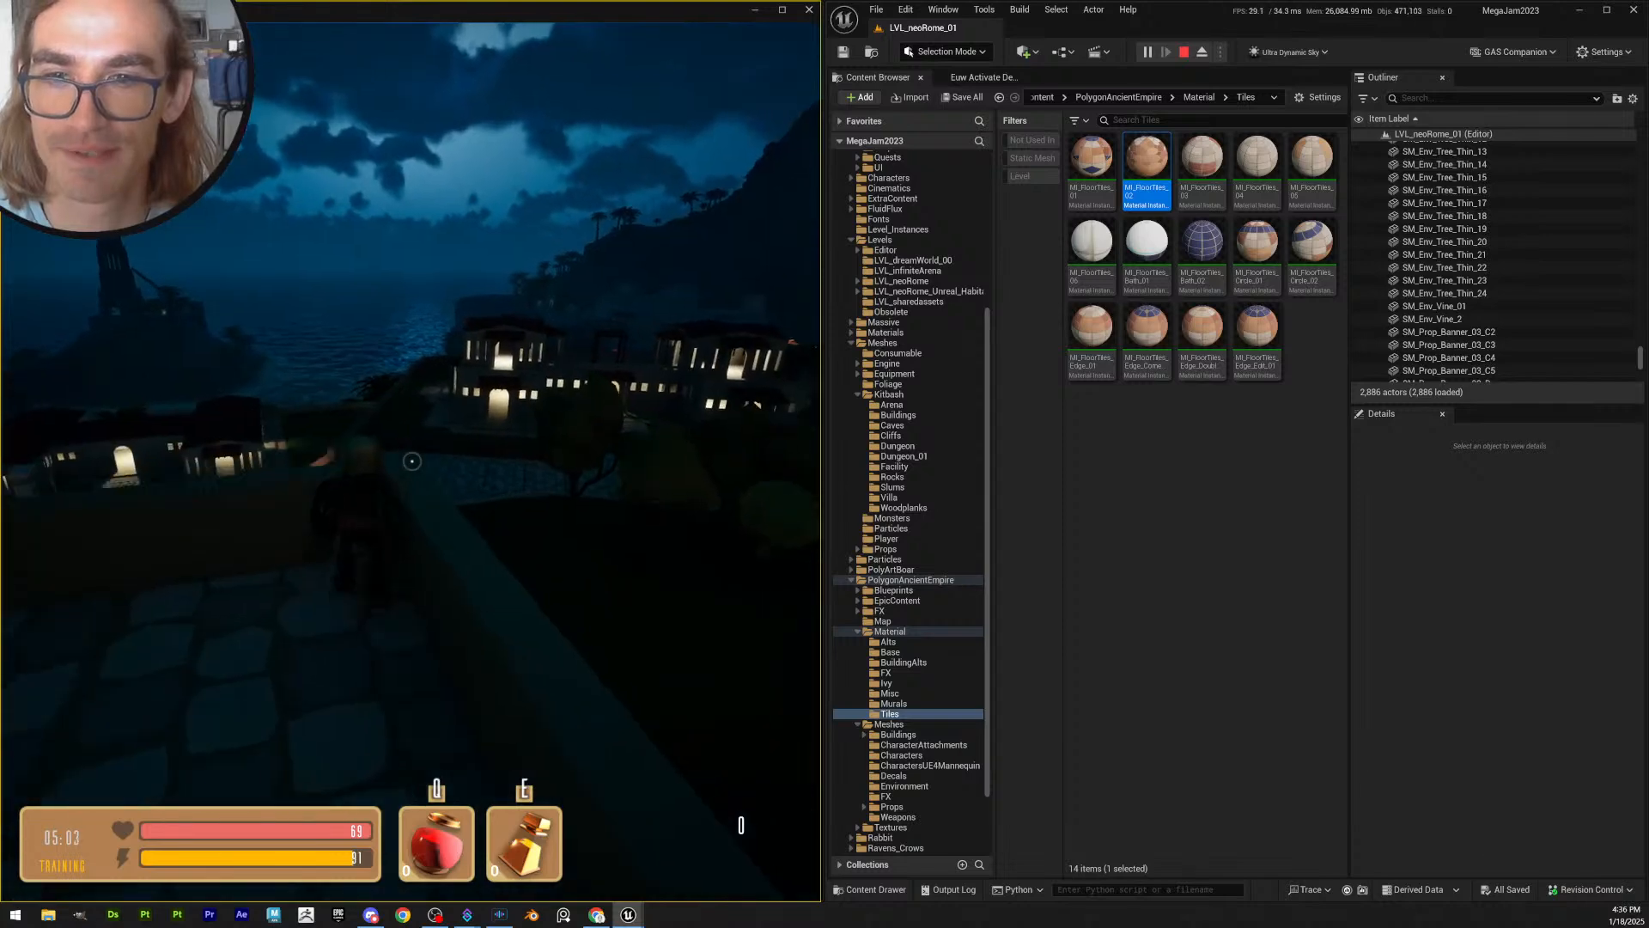
{"action": "key", "text": "space"}
{"action": "key", "text": "w"}
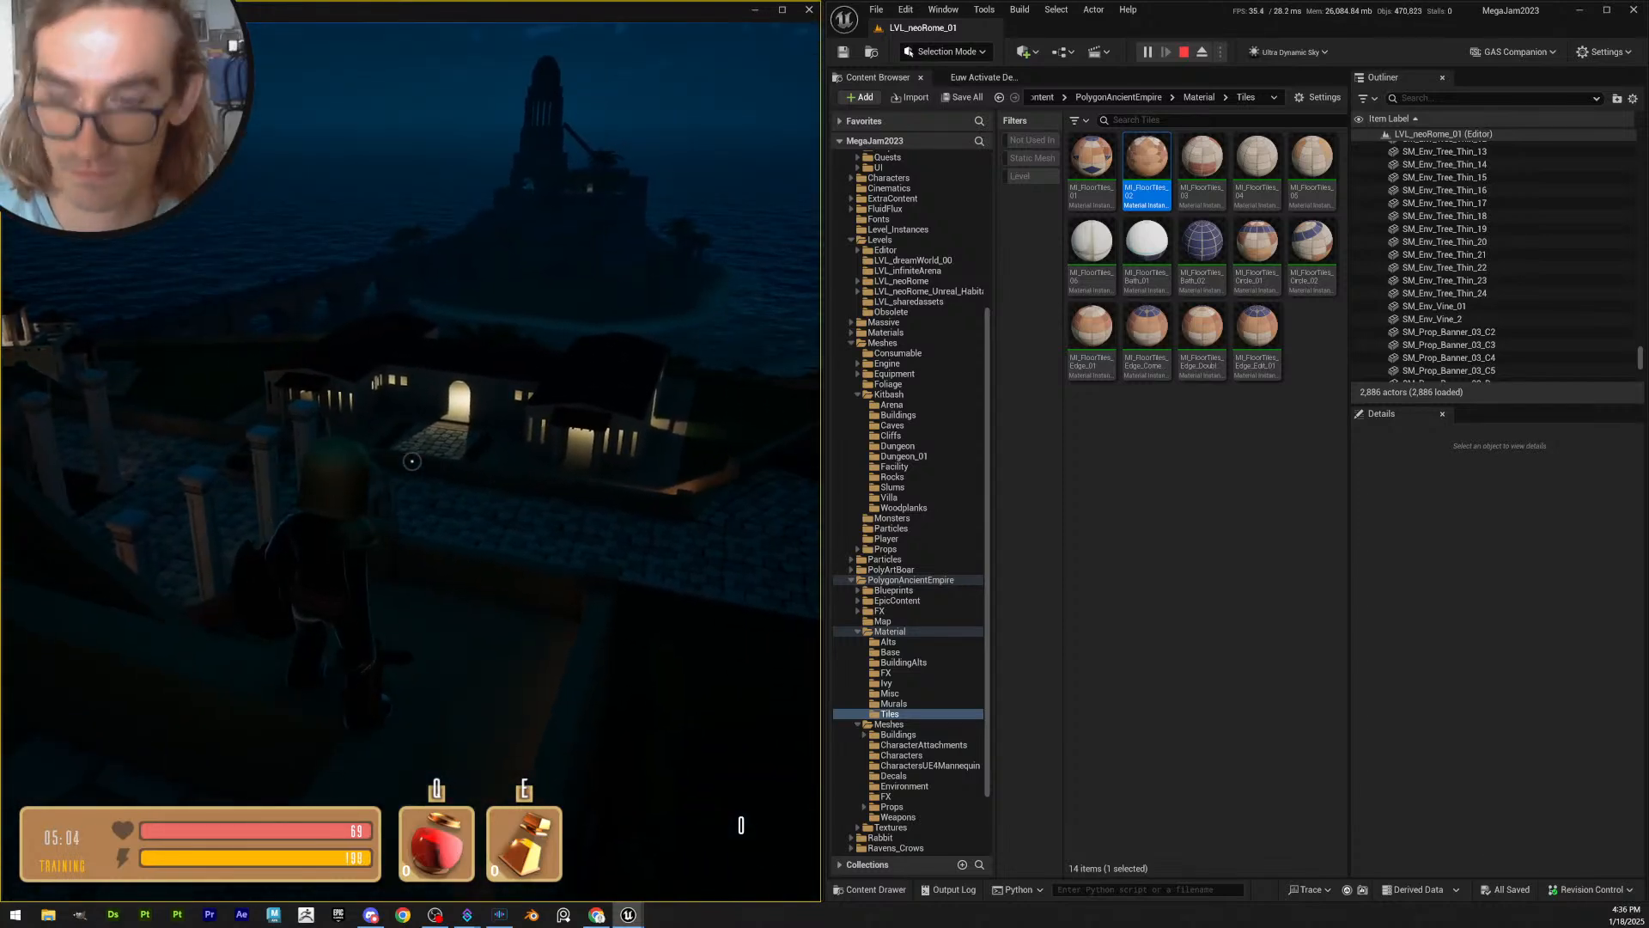
- Set the in-game time to 19:00 with the console command "time 1900", running it twice
{"action": "key", "text": "grave"}
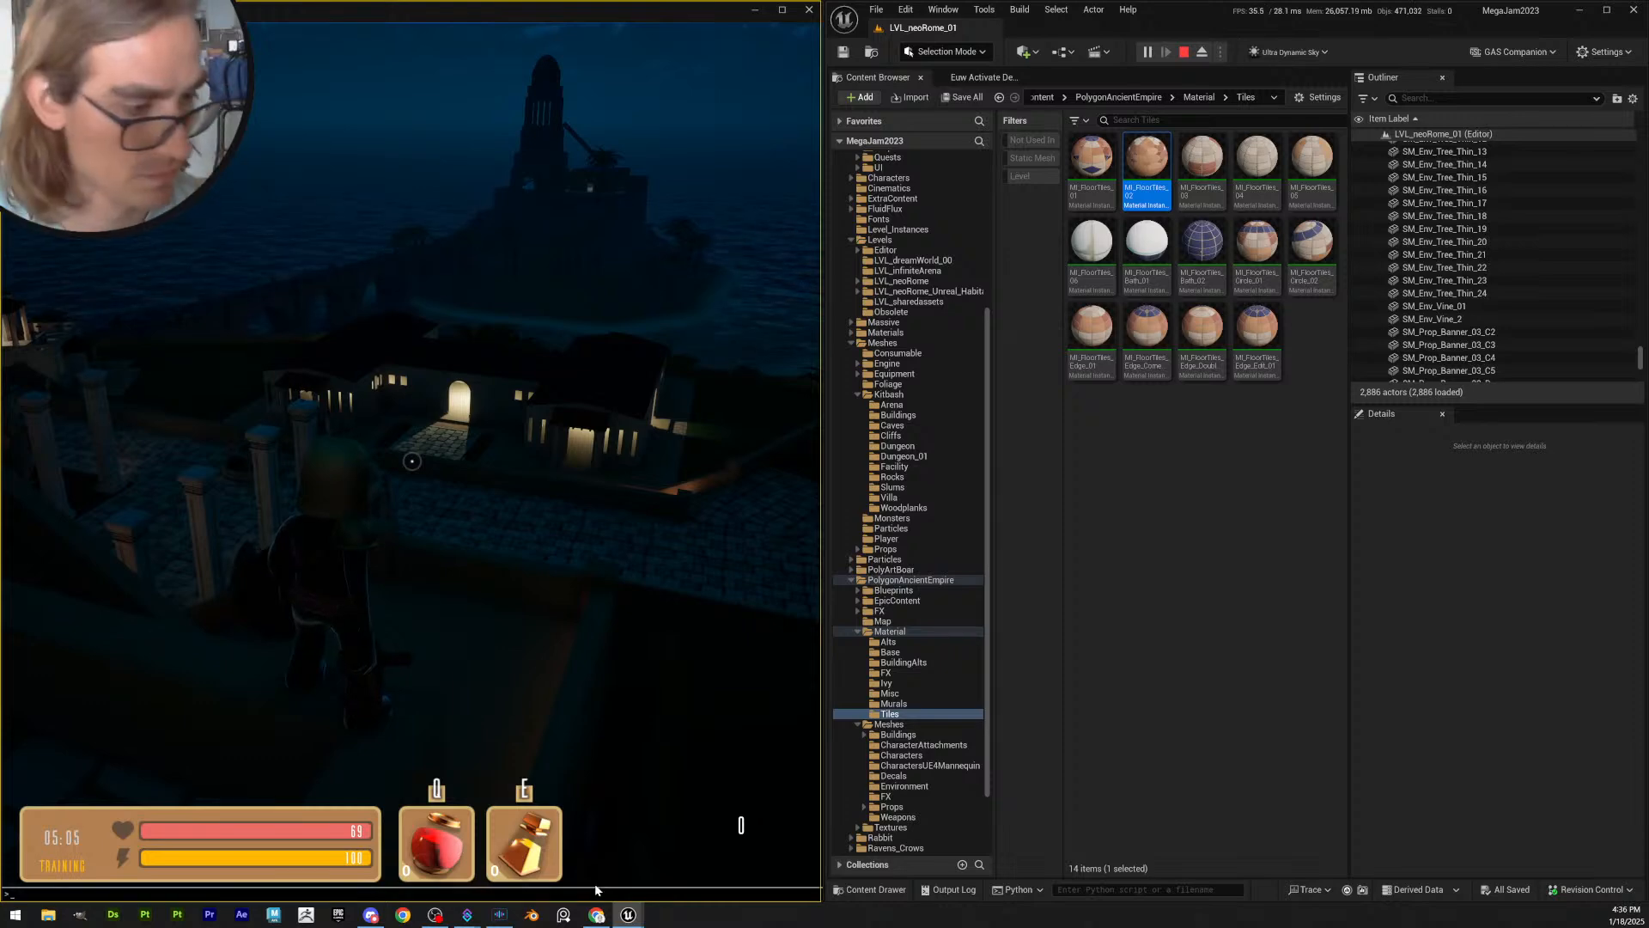
{"action": "type", "text": "time 1"}
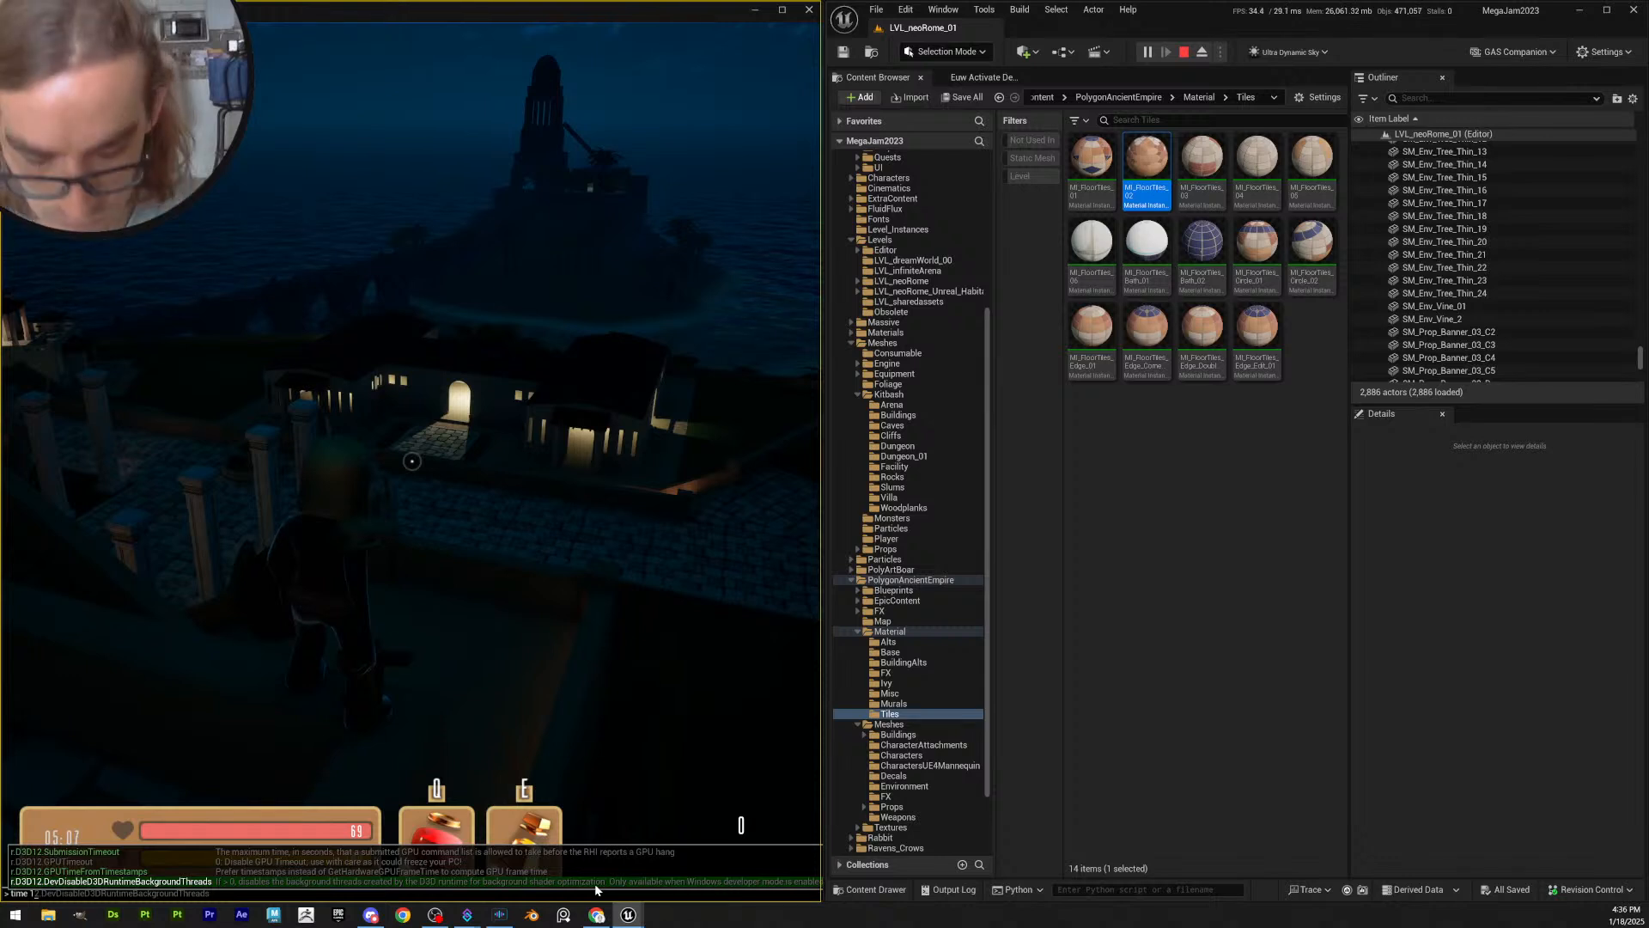
{"action": "type", "text": "900"}
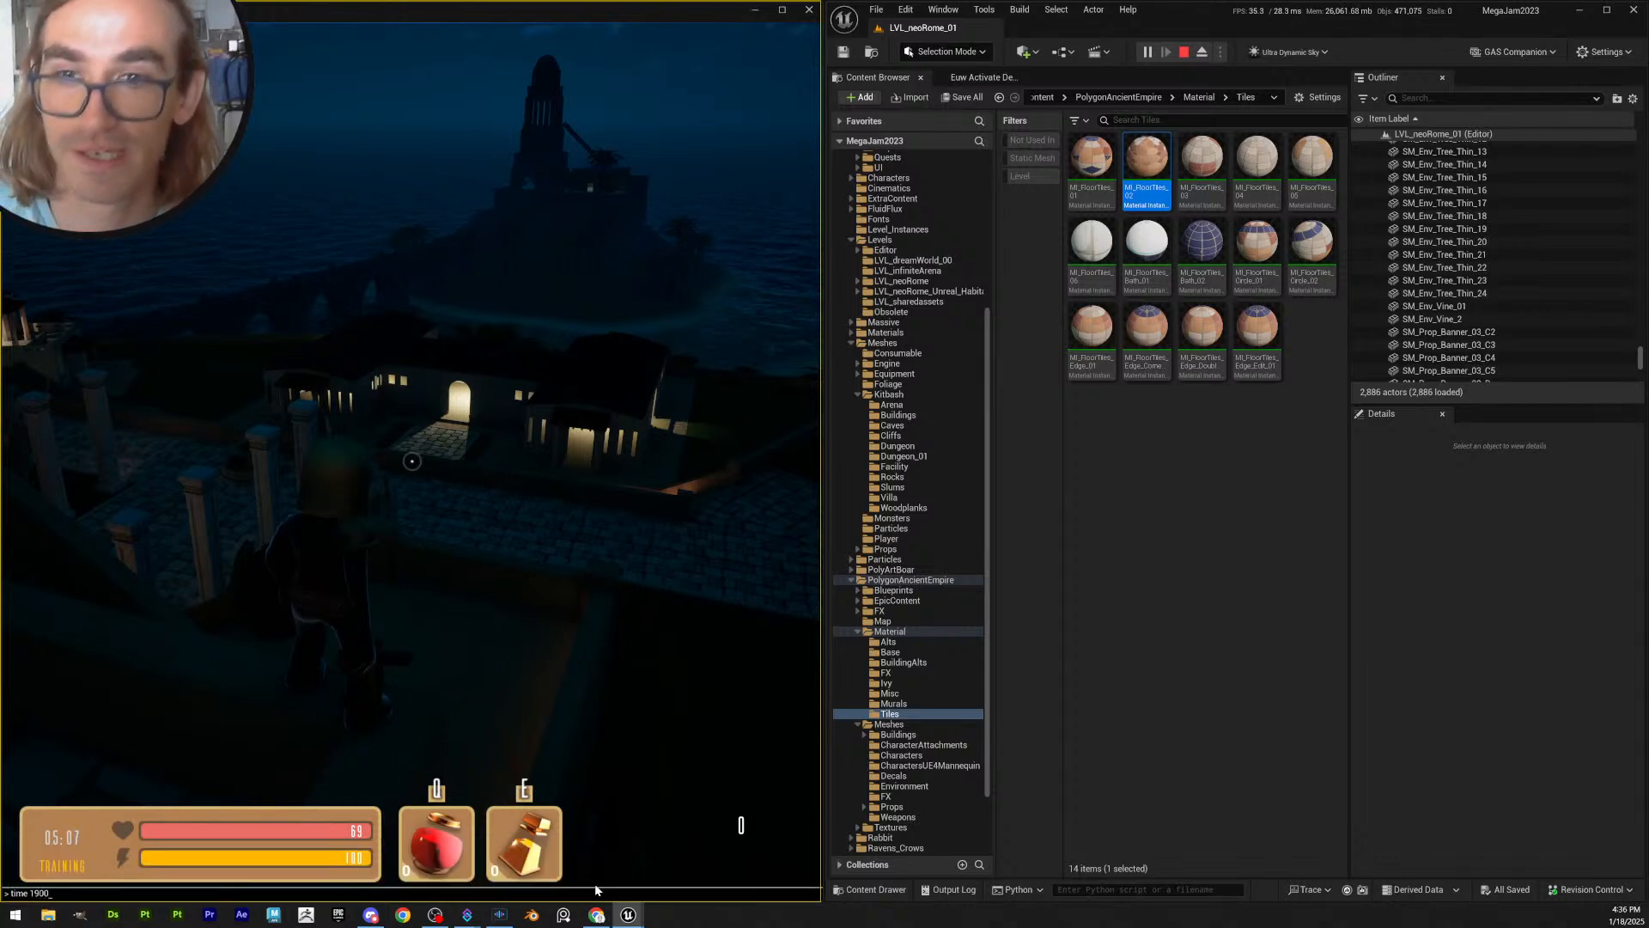
{"action": "key", "text": "Return"}
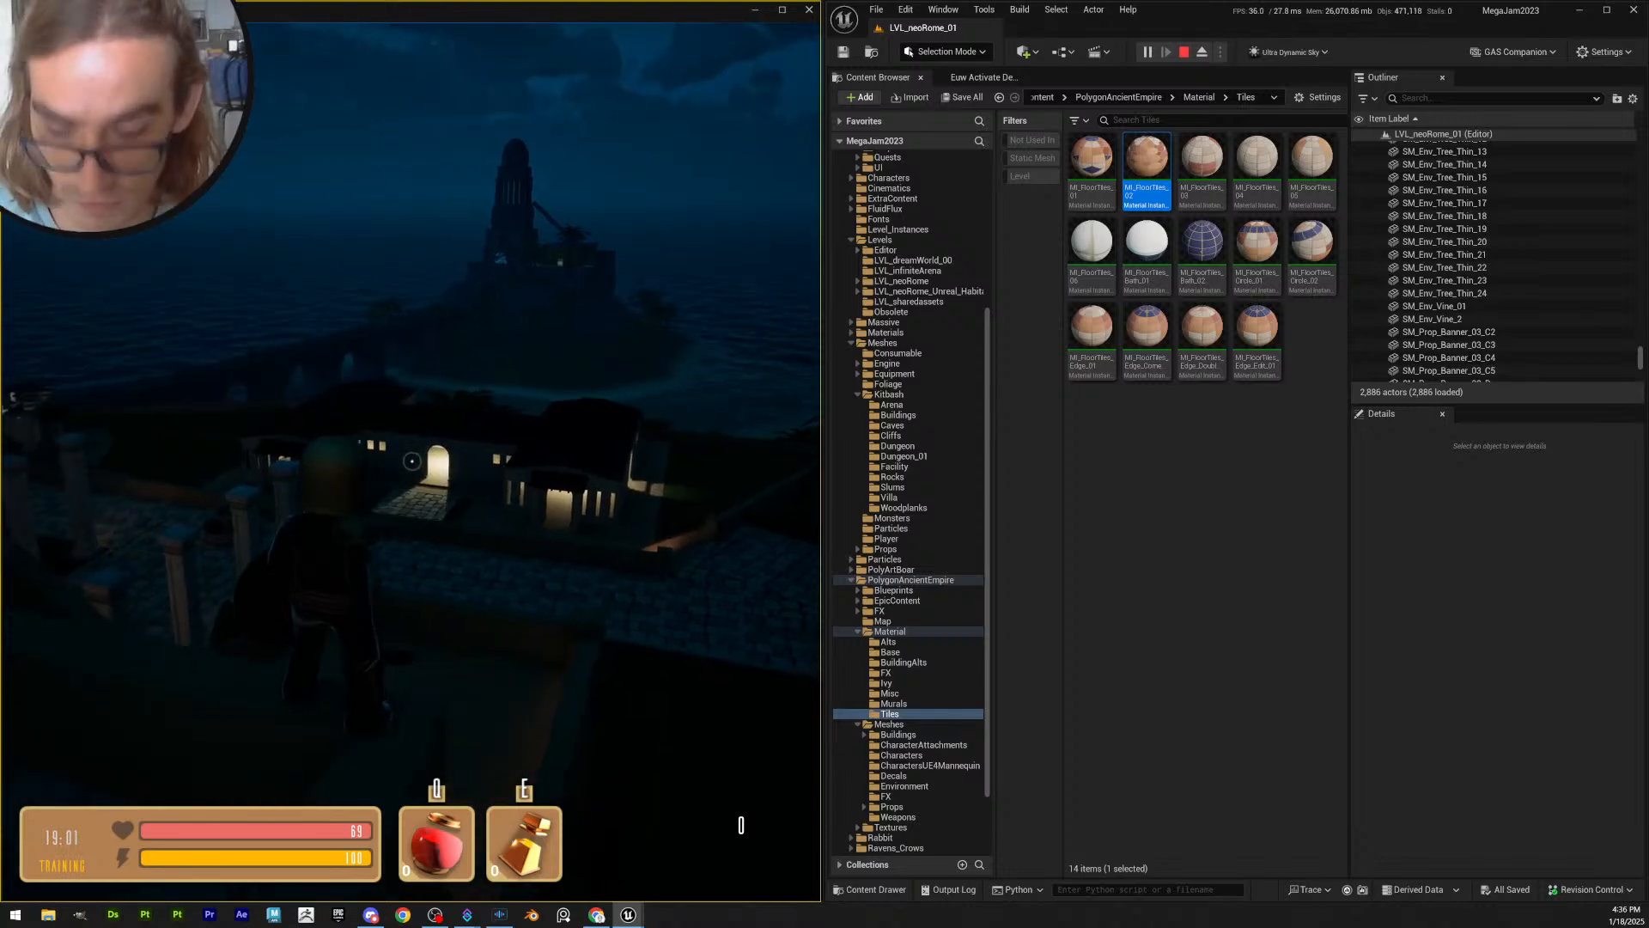
{"action": "key", "text": "grave"}
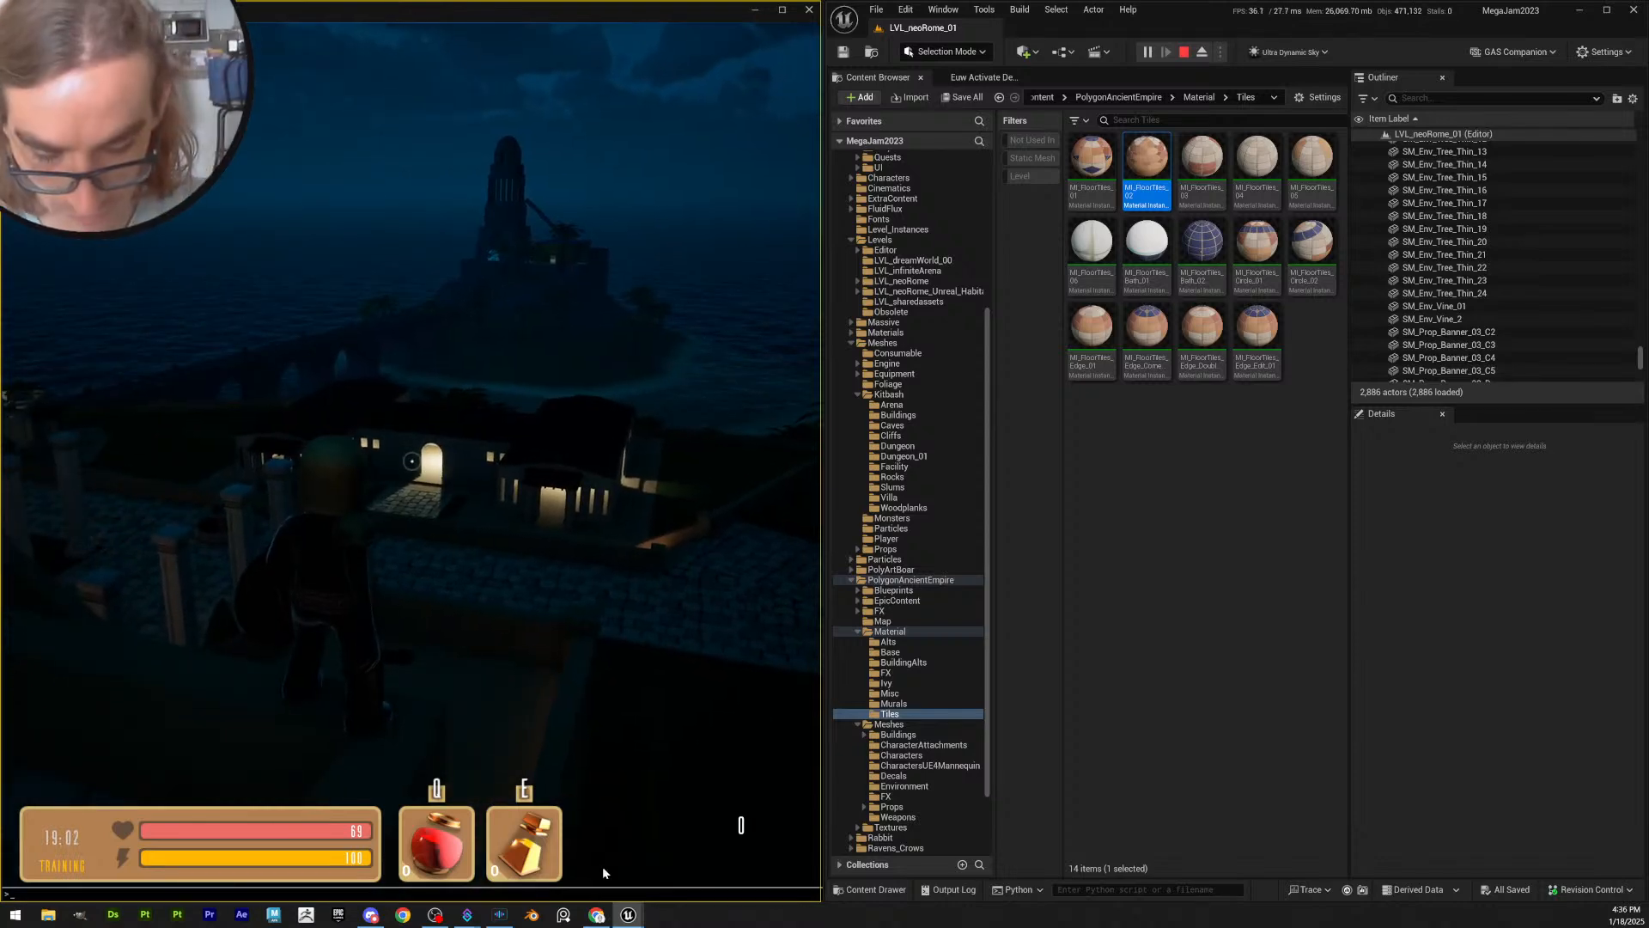
{"action": "type", "text": "time"}
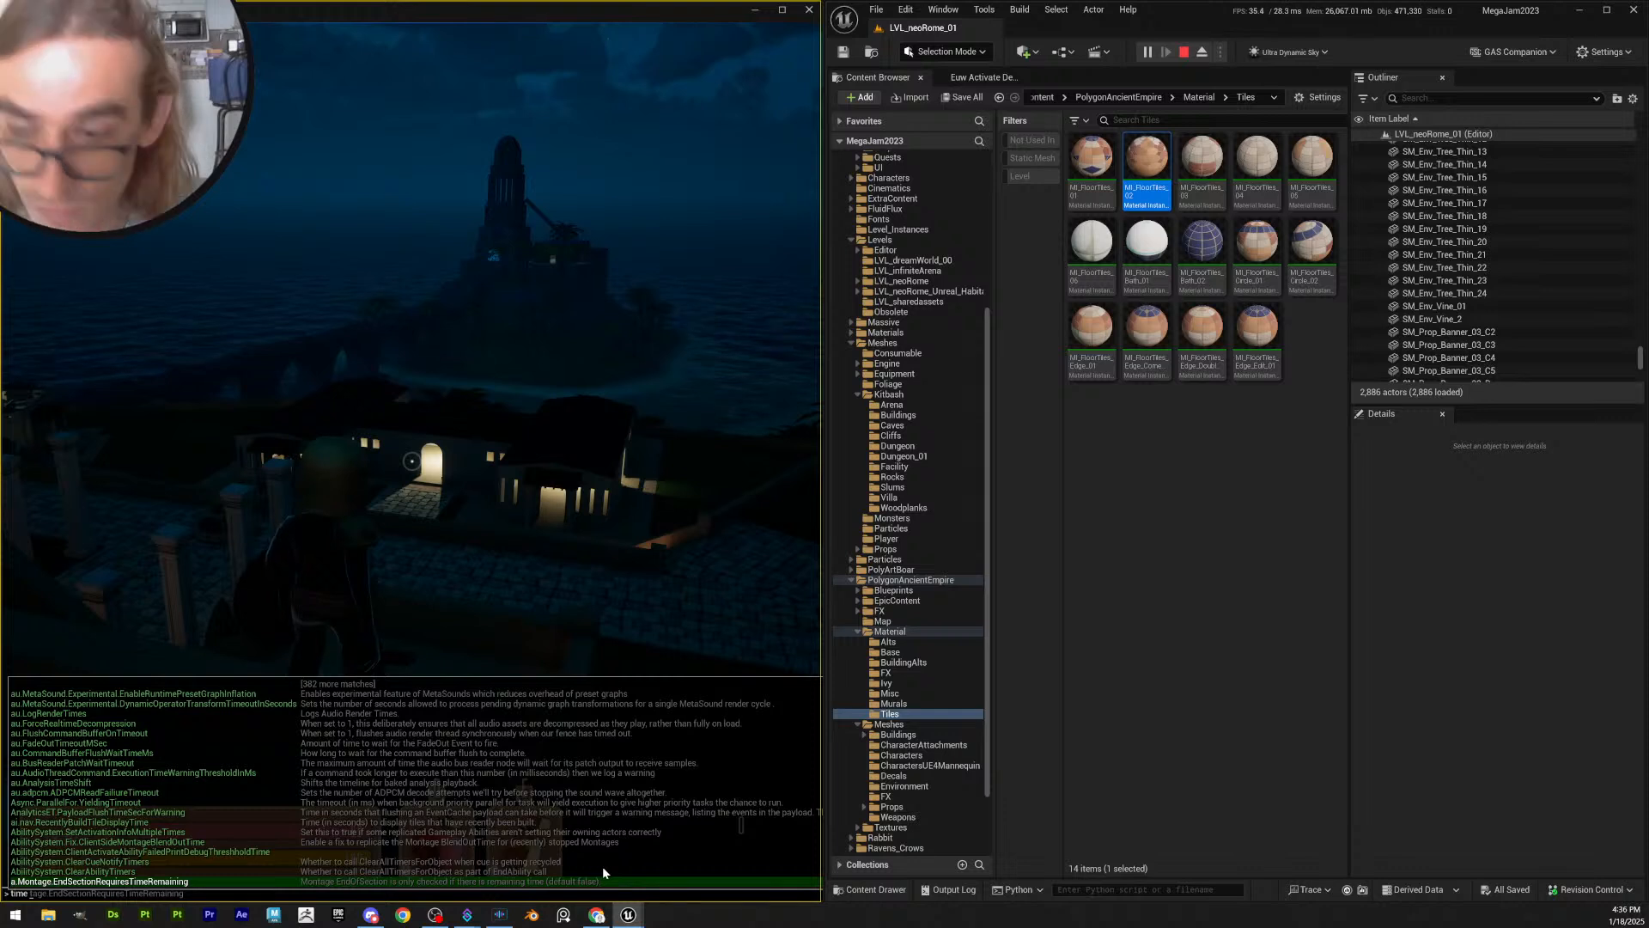
{"action": "type", "text": " 1900"}
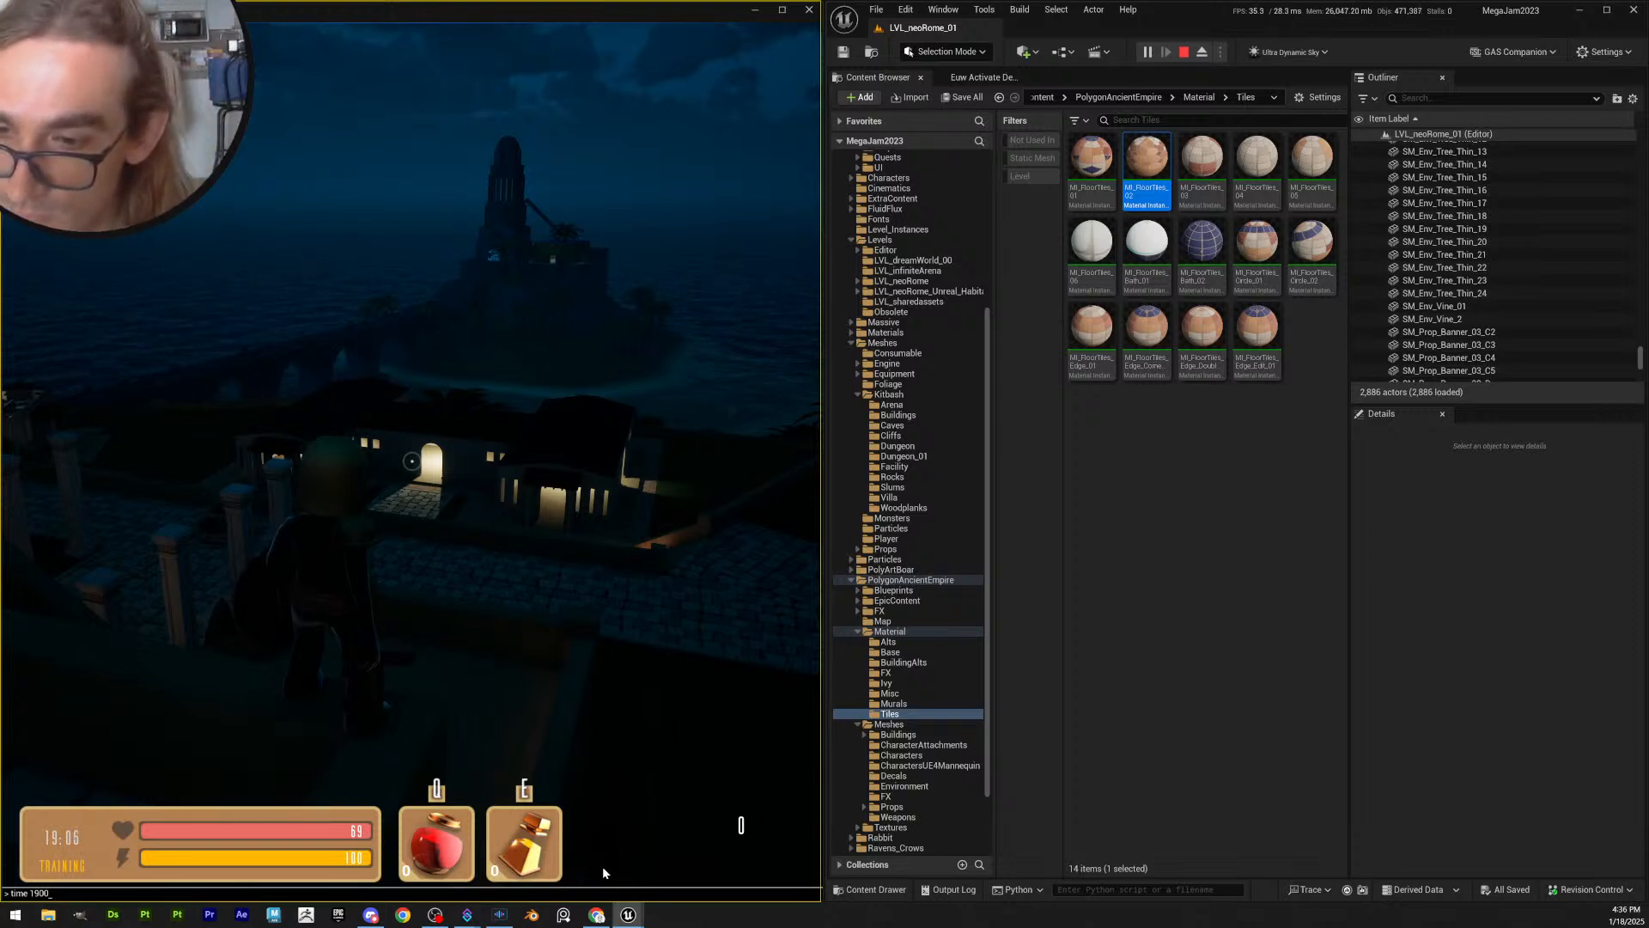
{"action": "key", "text": "Return"}
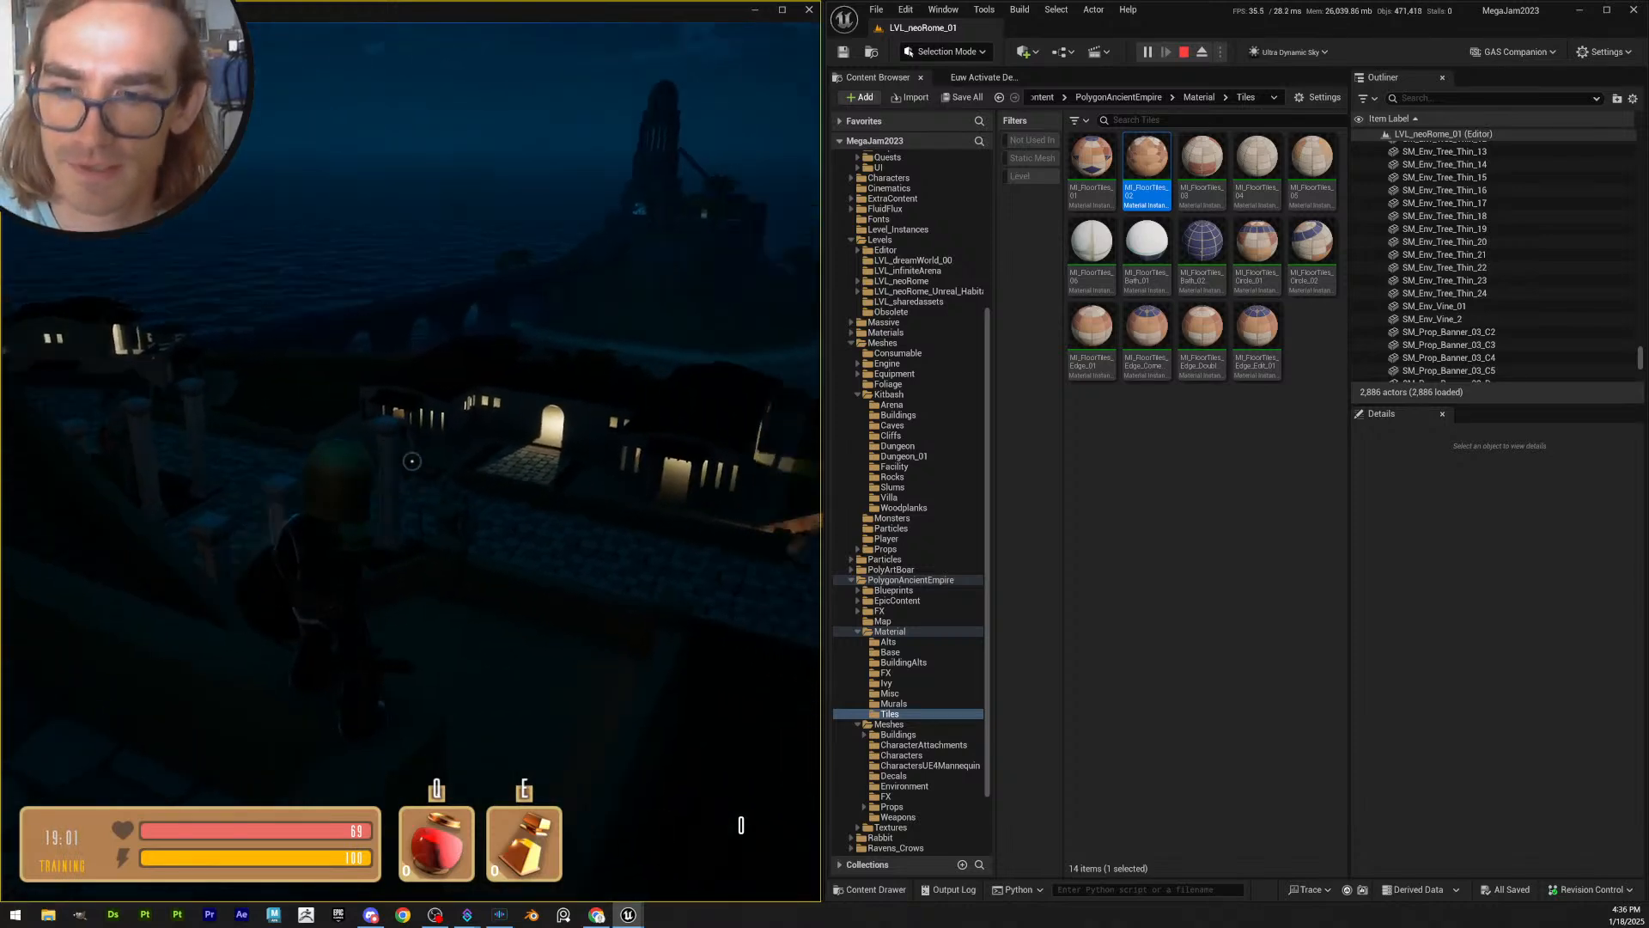
- Reset the in-game time to 19:00 with the console command "time 1900"
{"action": "key", "text": "grave"}
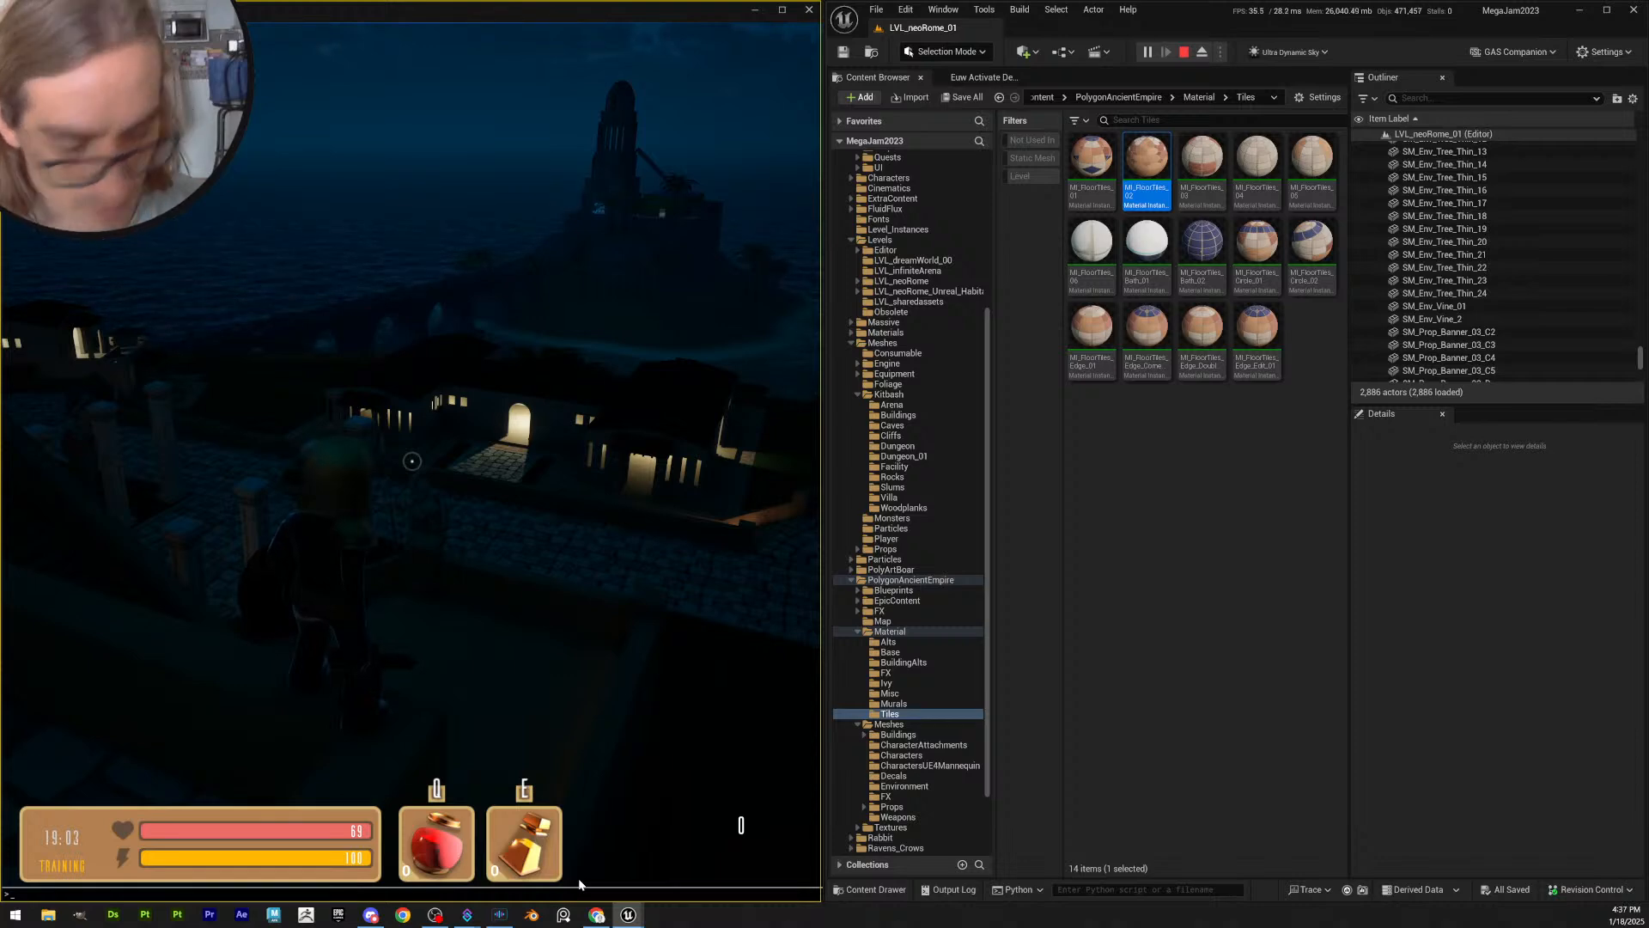
{"action": "type", "text": "time"}
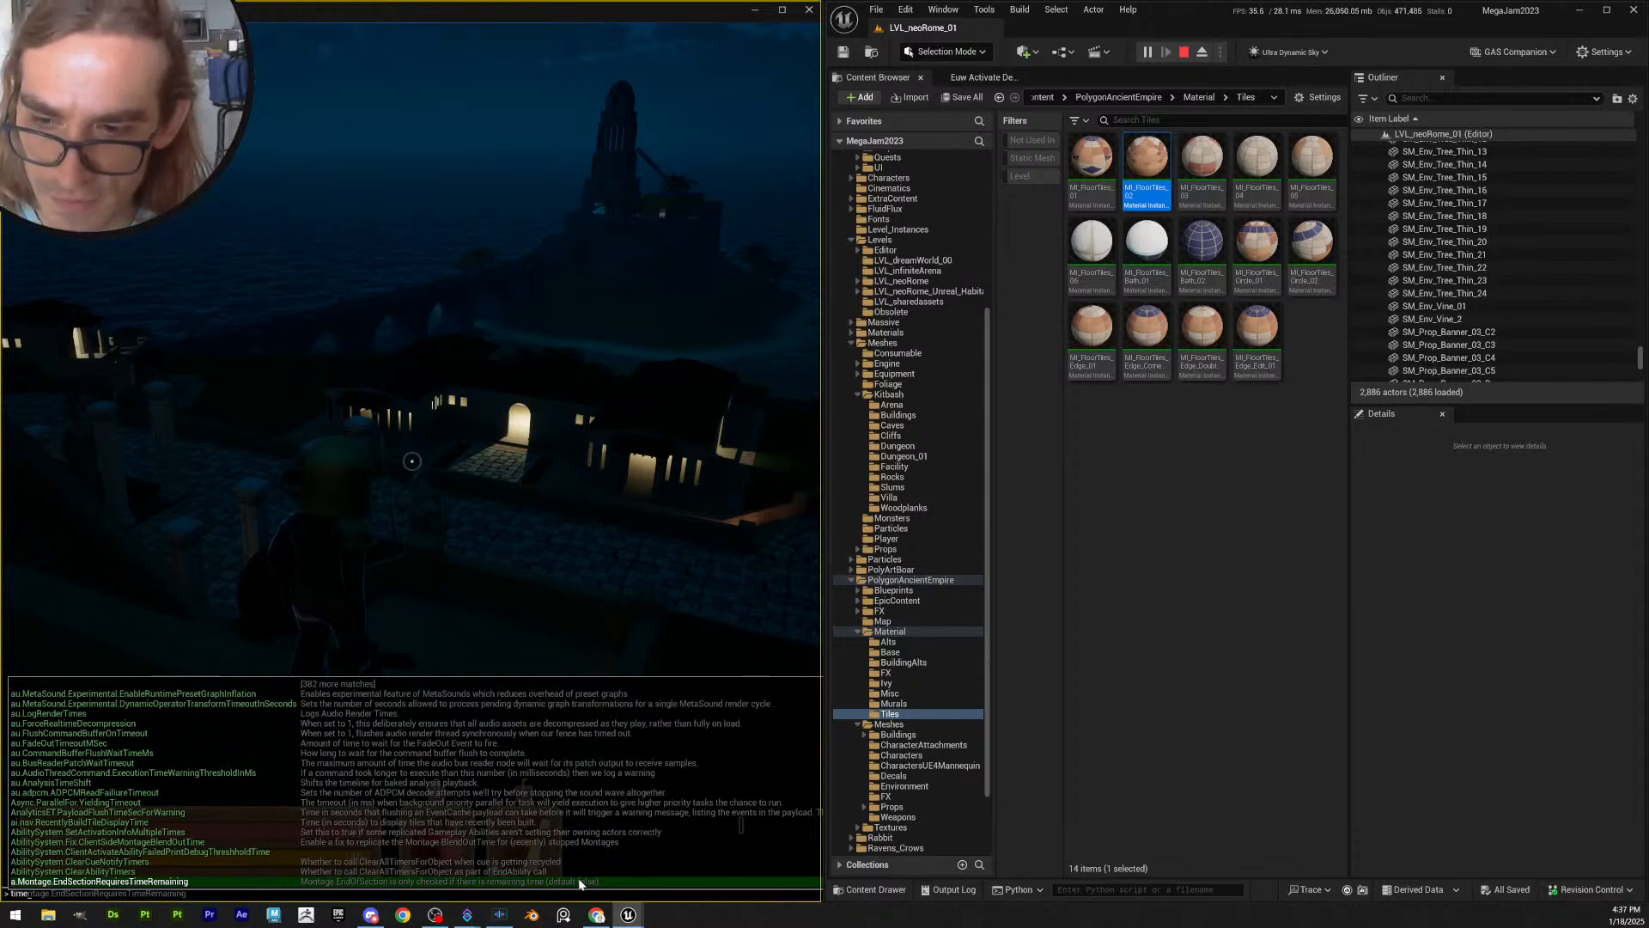
{"action": "type", "text": " 1900"}
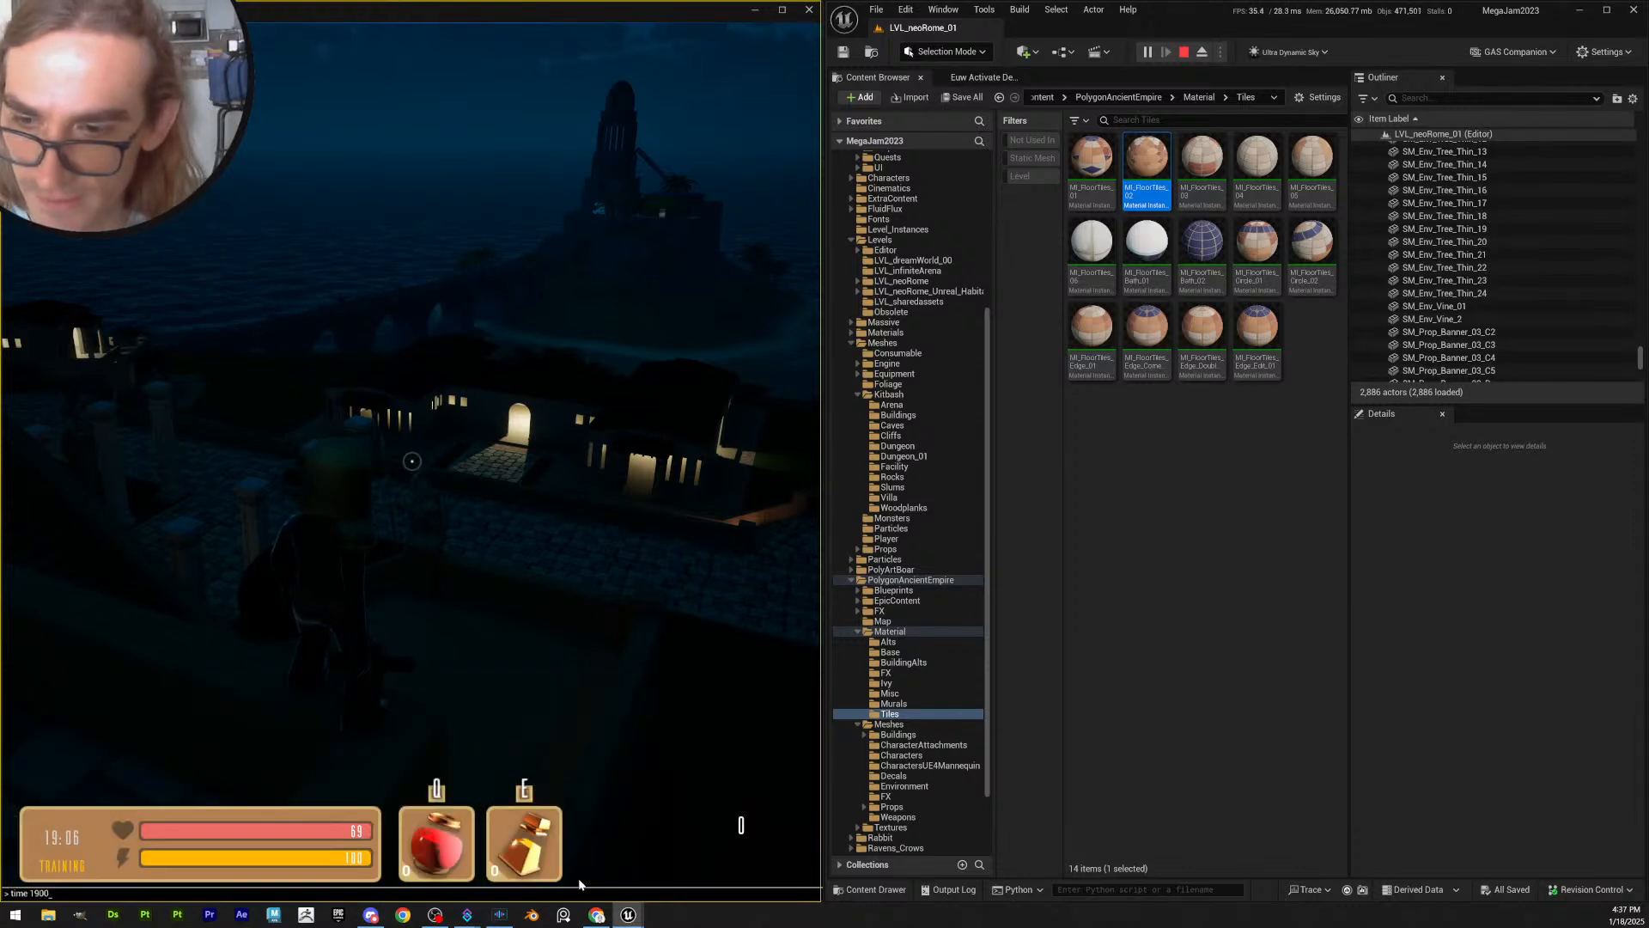
{"action": "key", "text": "Return"}
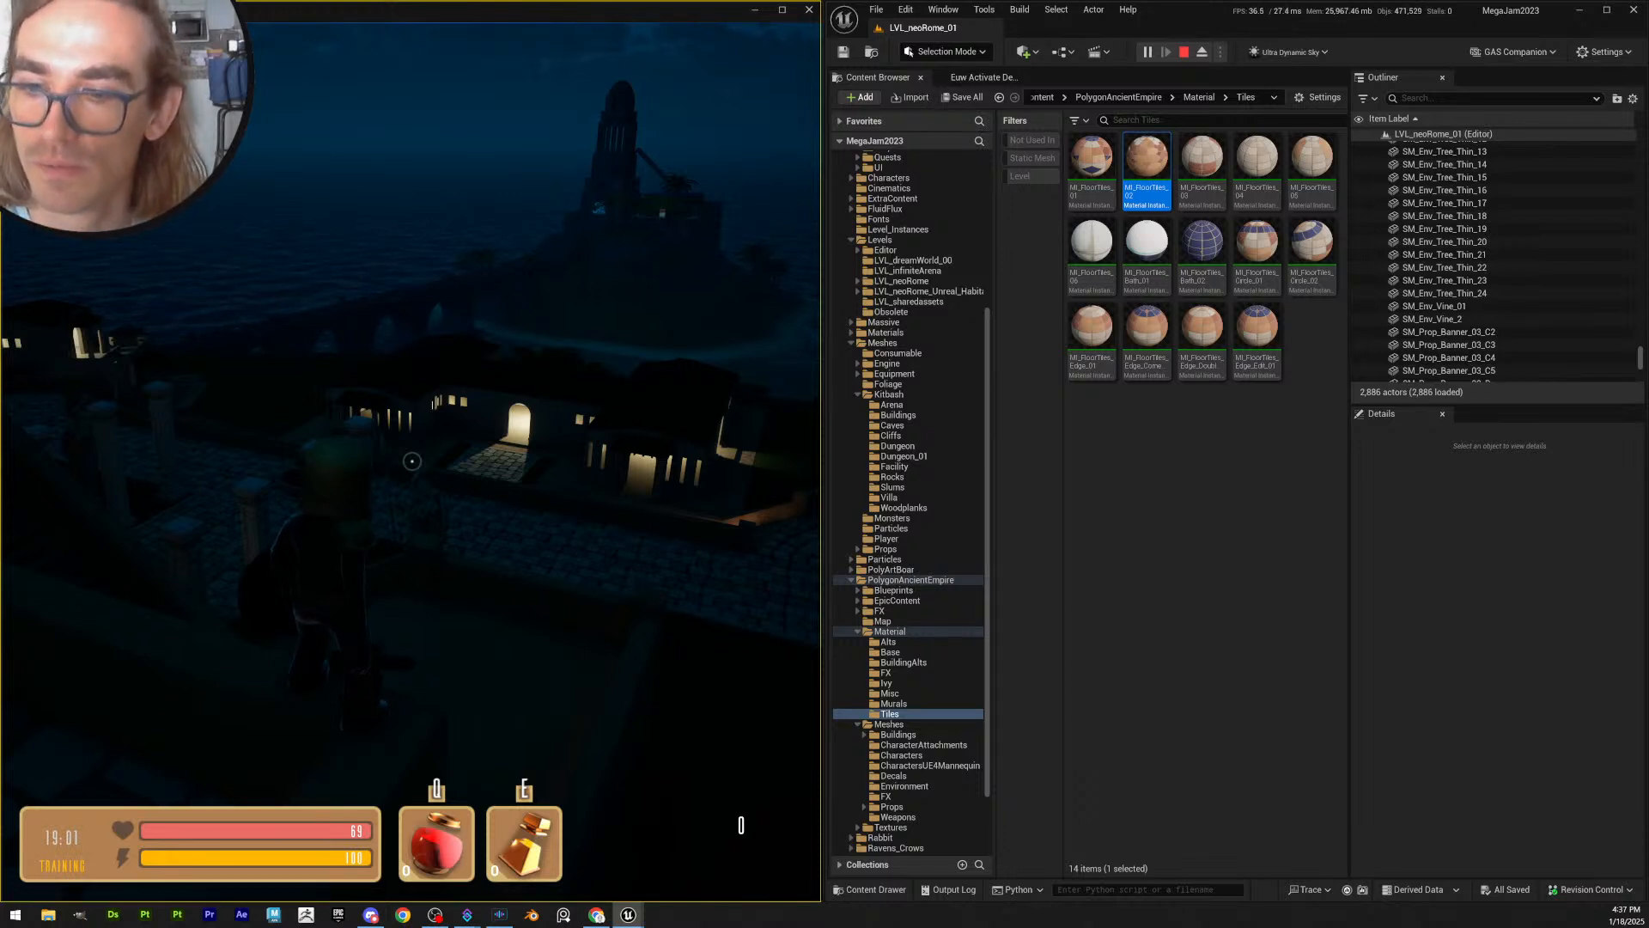
- Try to reset the in-game time again by entering "time1900" in the console
{"action": "key", "text": "grave"}
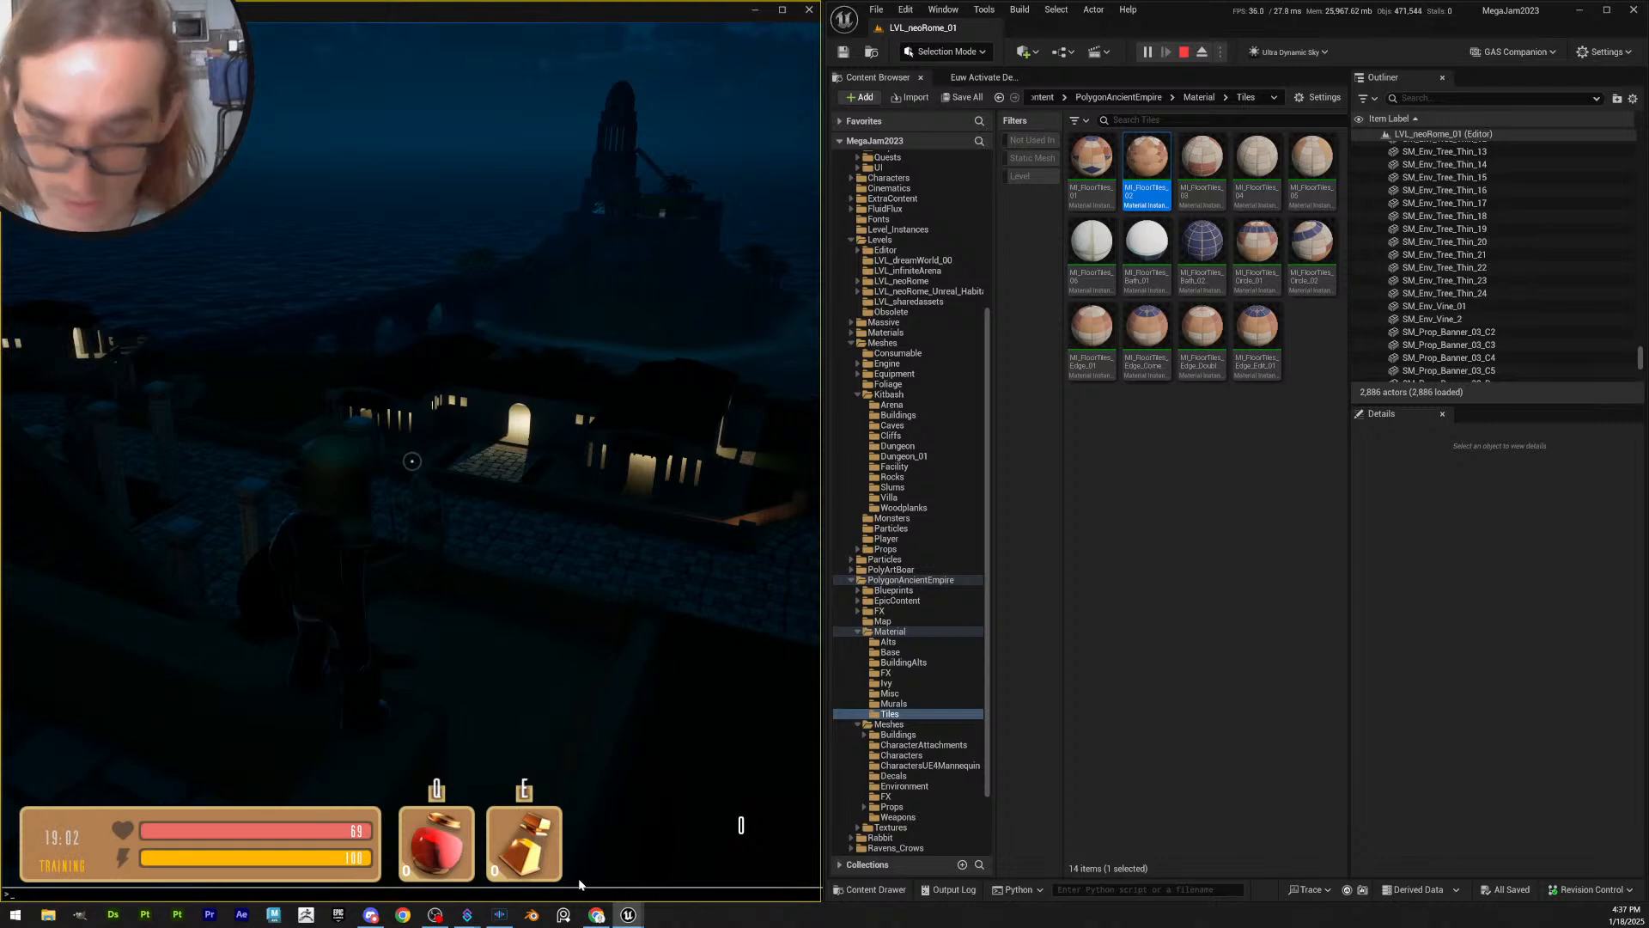
{"action": "type", "text": "time"}
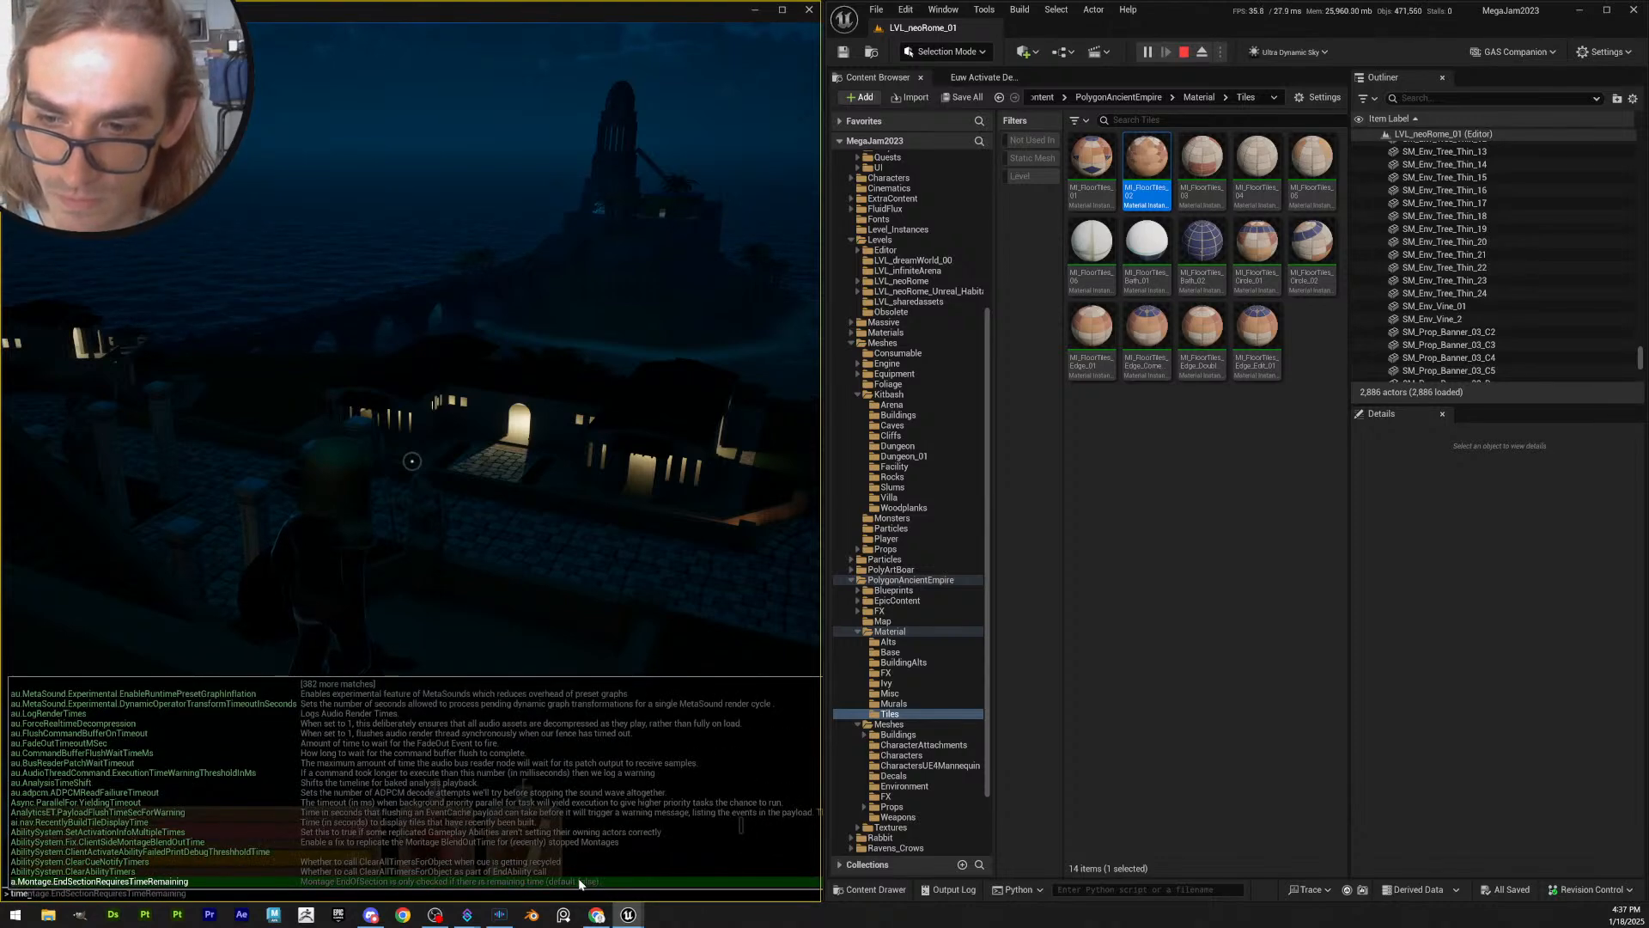
{"action": "type", "text": "19"}
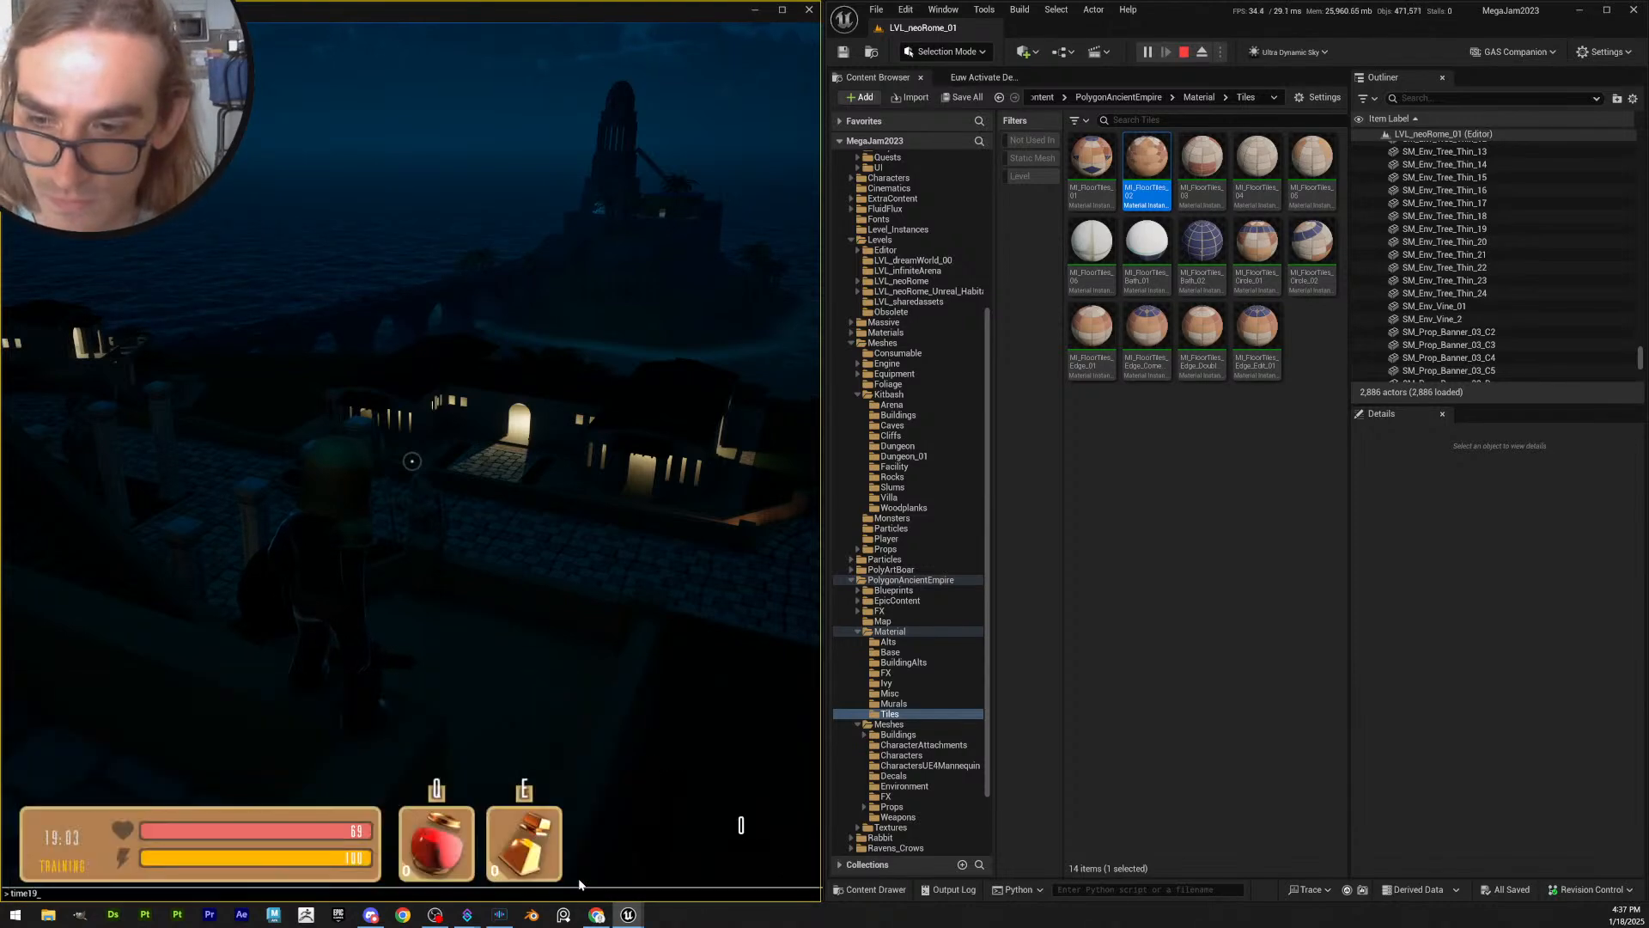
{"action": "type", "text": "00"}
{"action": "key", "text": "Return"}
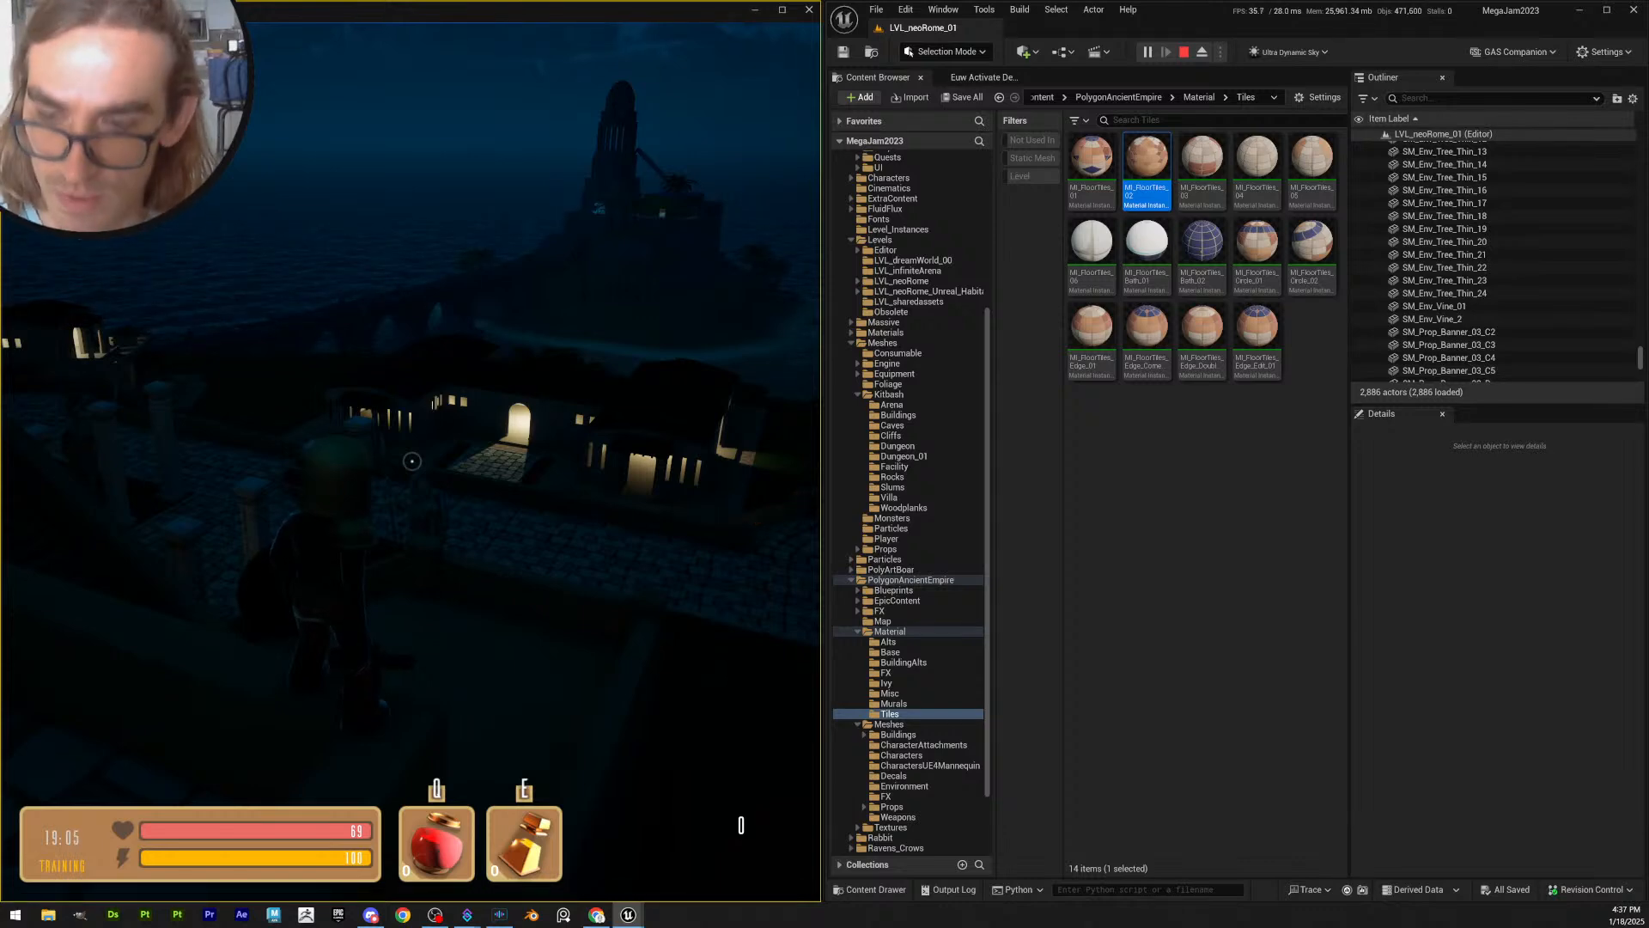
- Set the in-game time to 15:00 with the console command "time 1500" to view the district in daylight
{"action": "key", "text": "grave"}
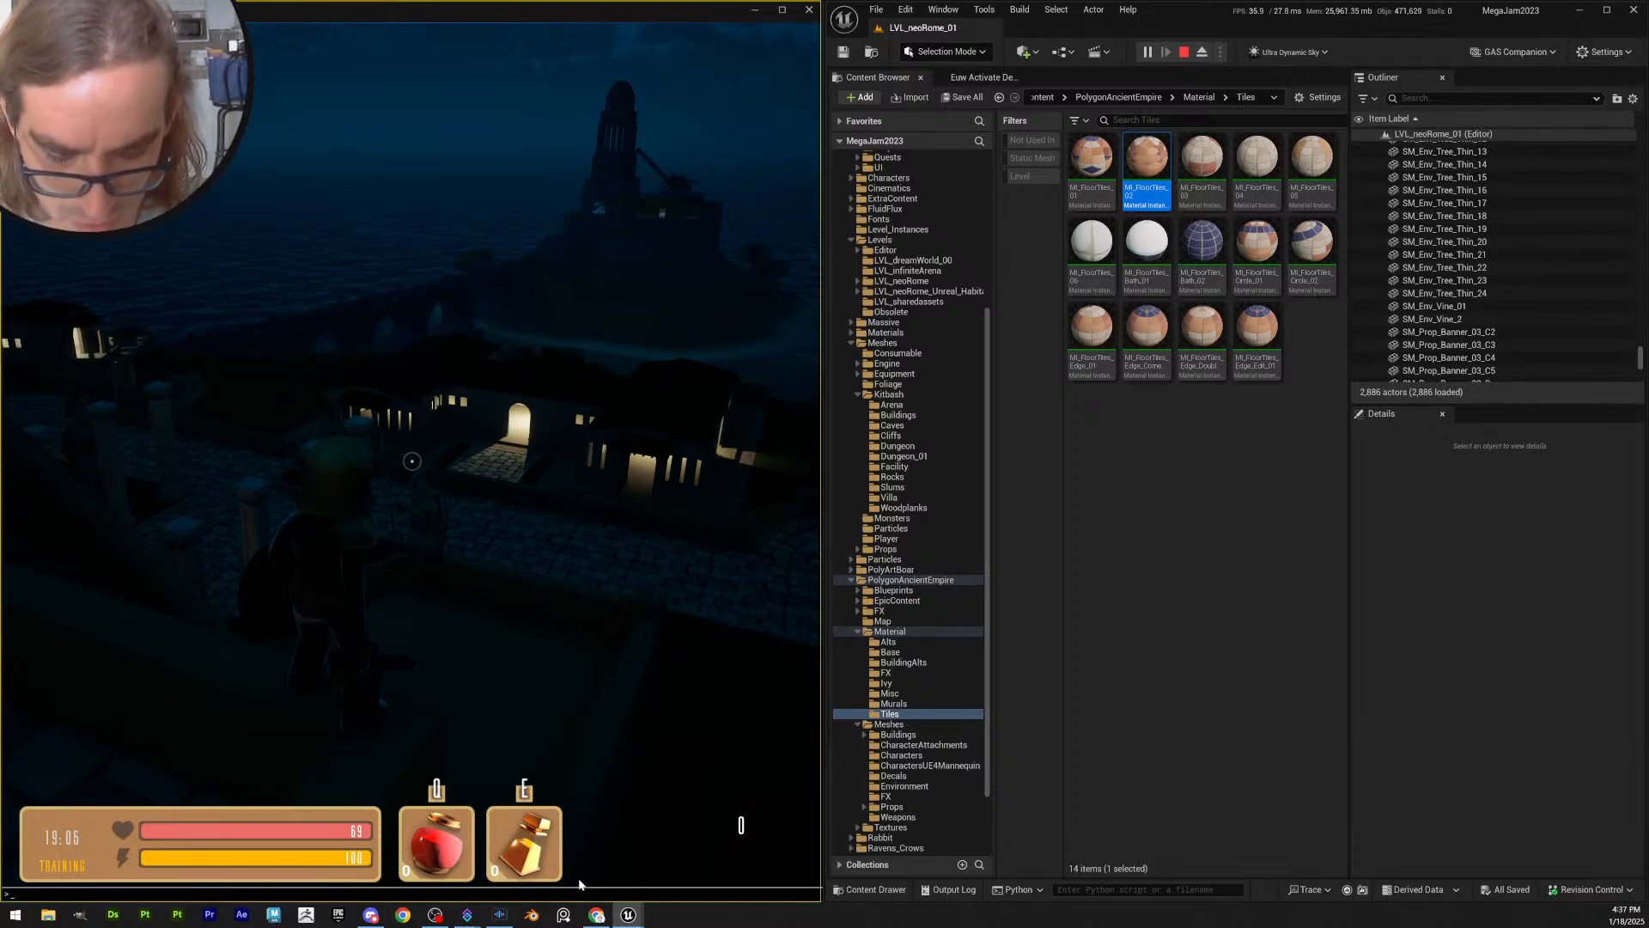
{"action": "type", "text": "time 1500"}
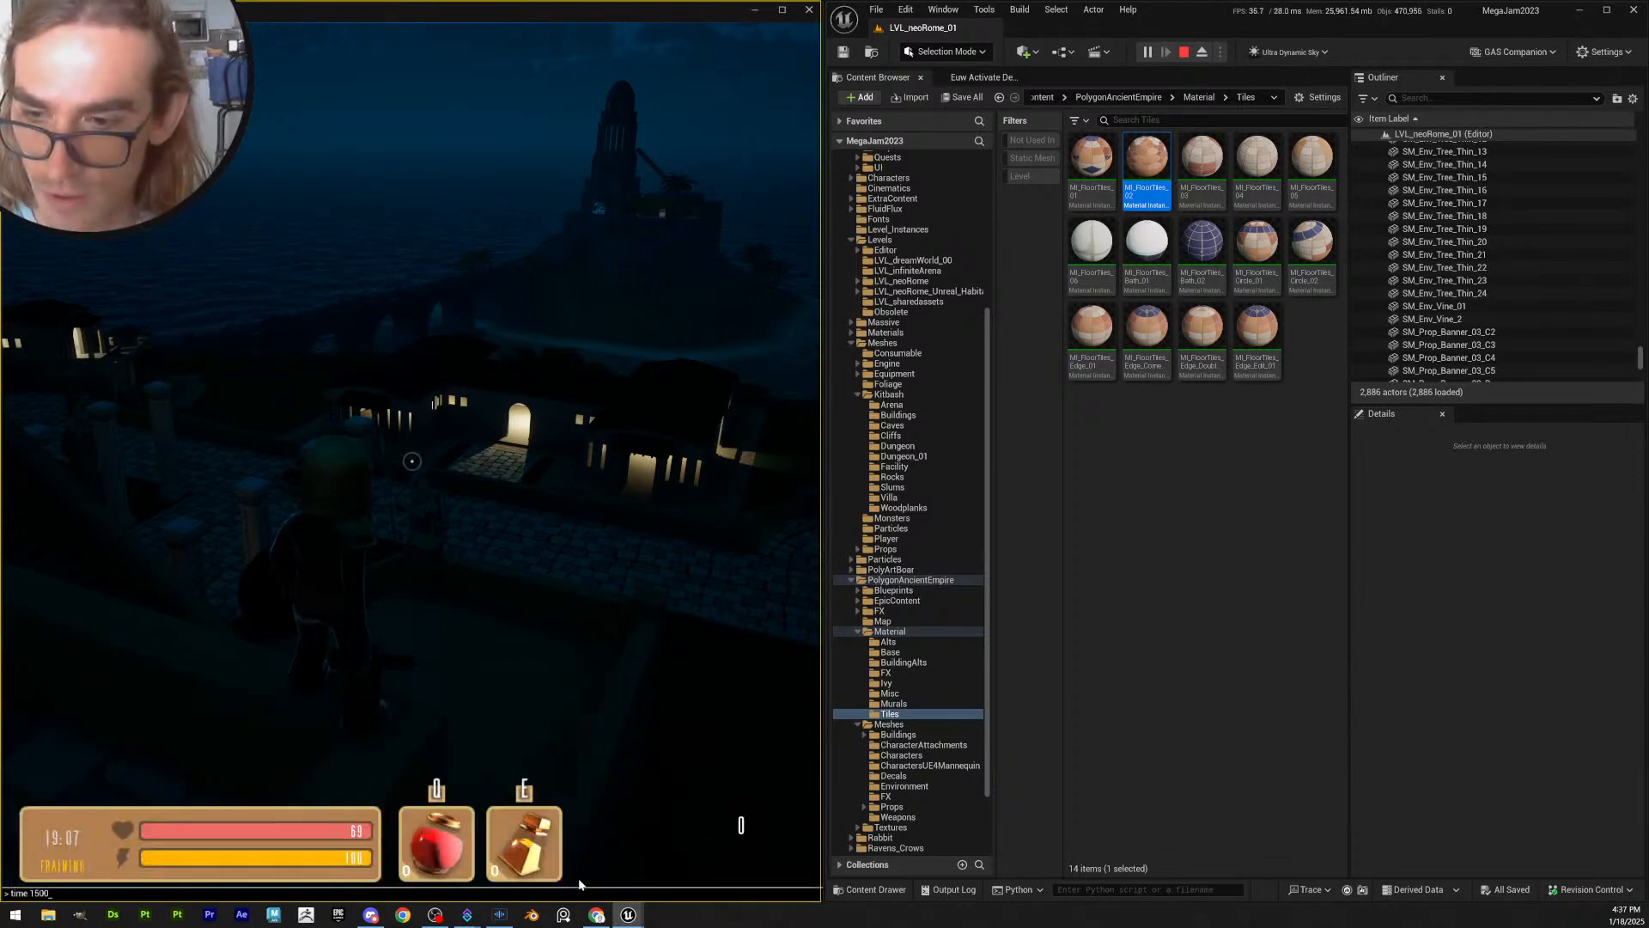
{"action": "key", "text": "Return"}
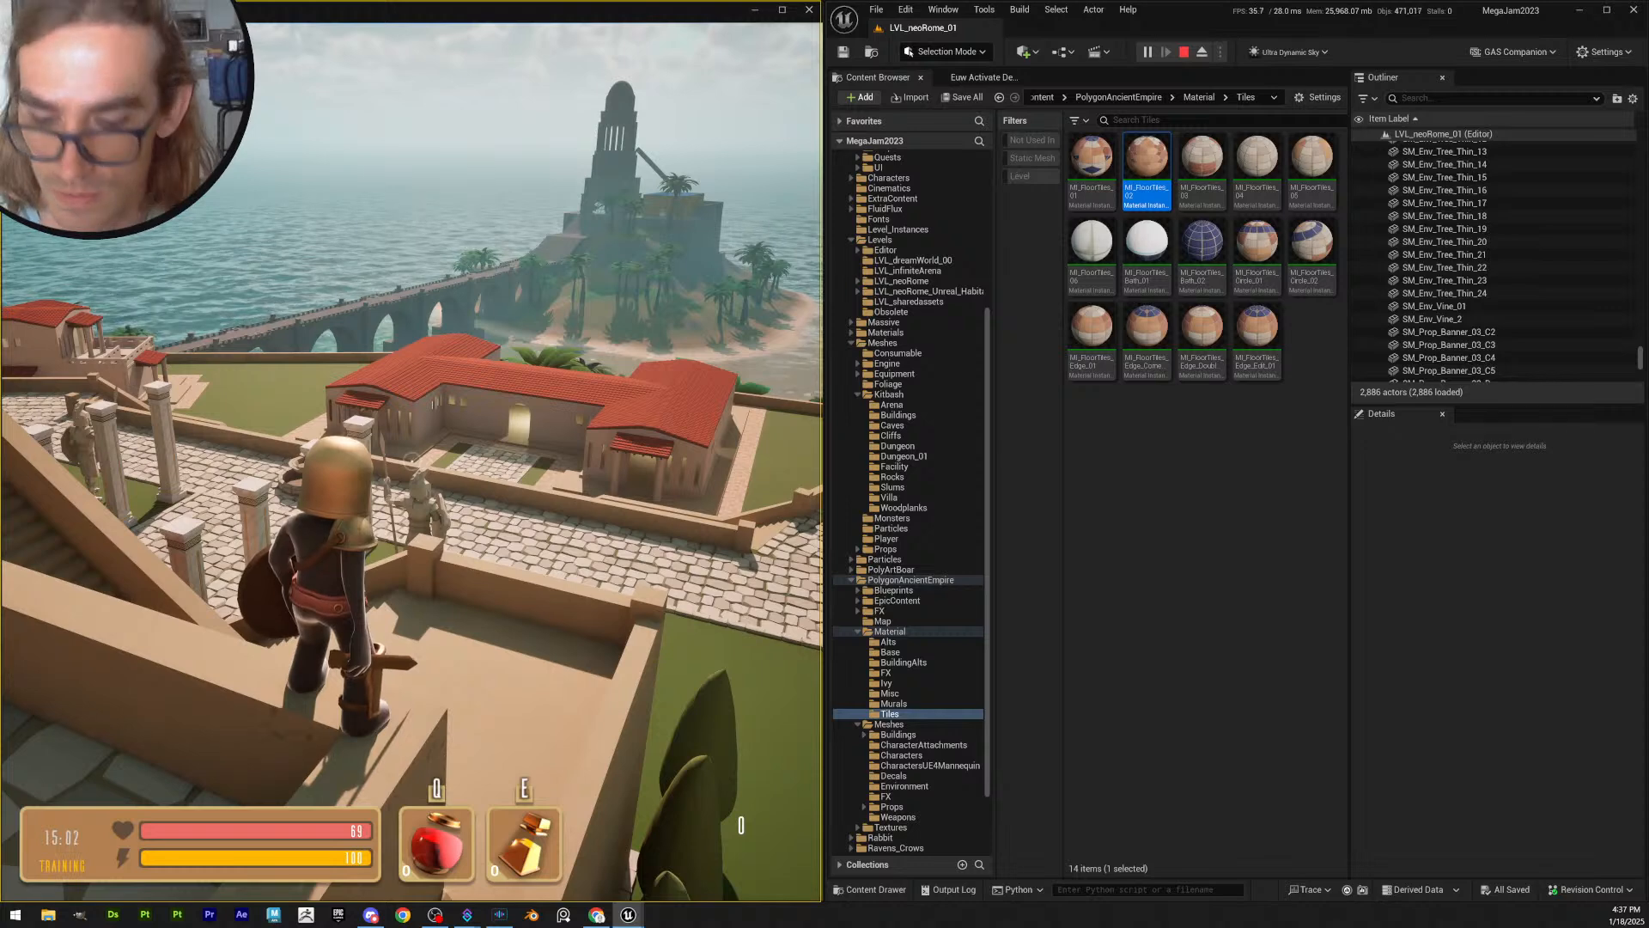
- Set the in-game time to 19:00 with "time 1900" and run the character along the garden path back to the wall overlooking the villas
{"action": "key", "text": "grave"}
{"action": "type", "text": "time 1900"}
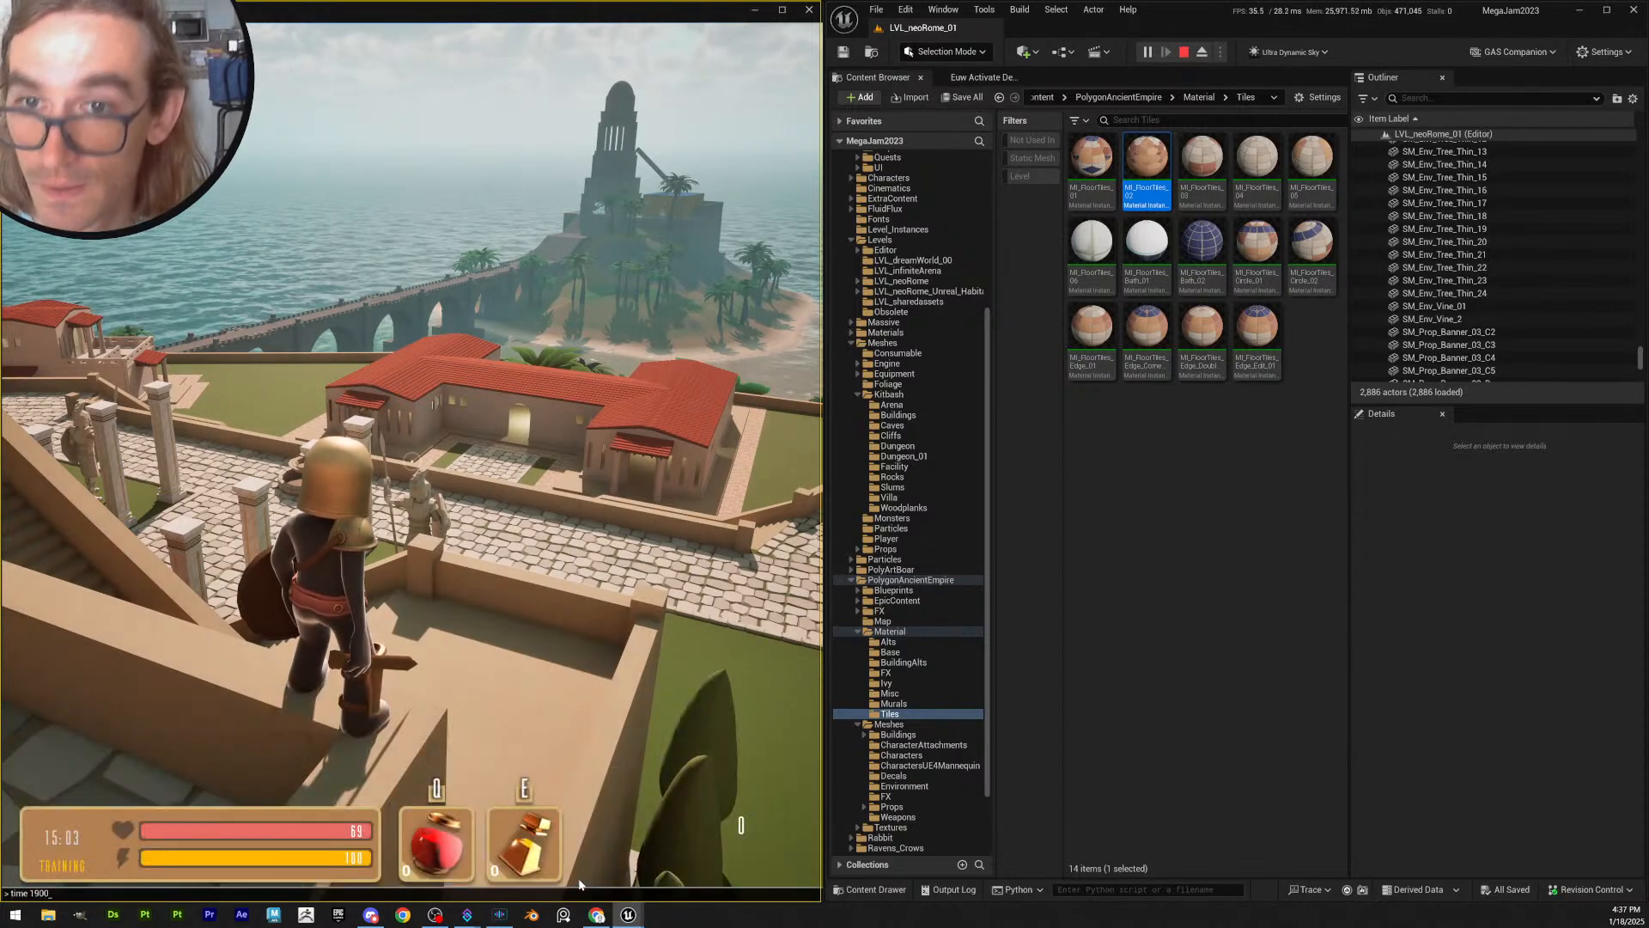
{"action": "key", "text": "Return"}
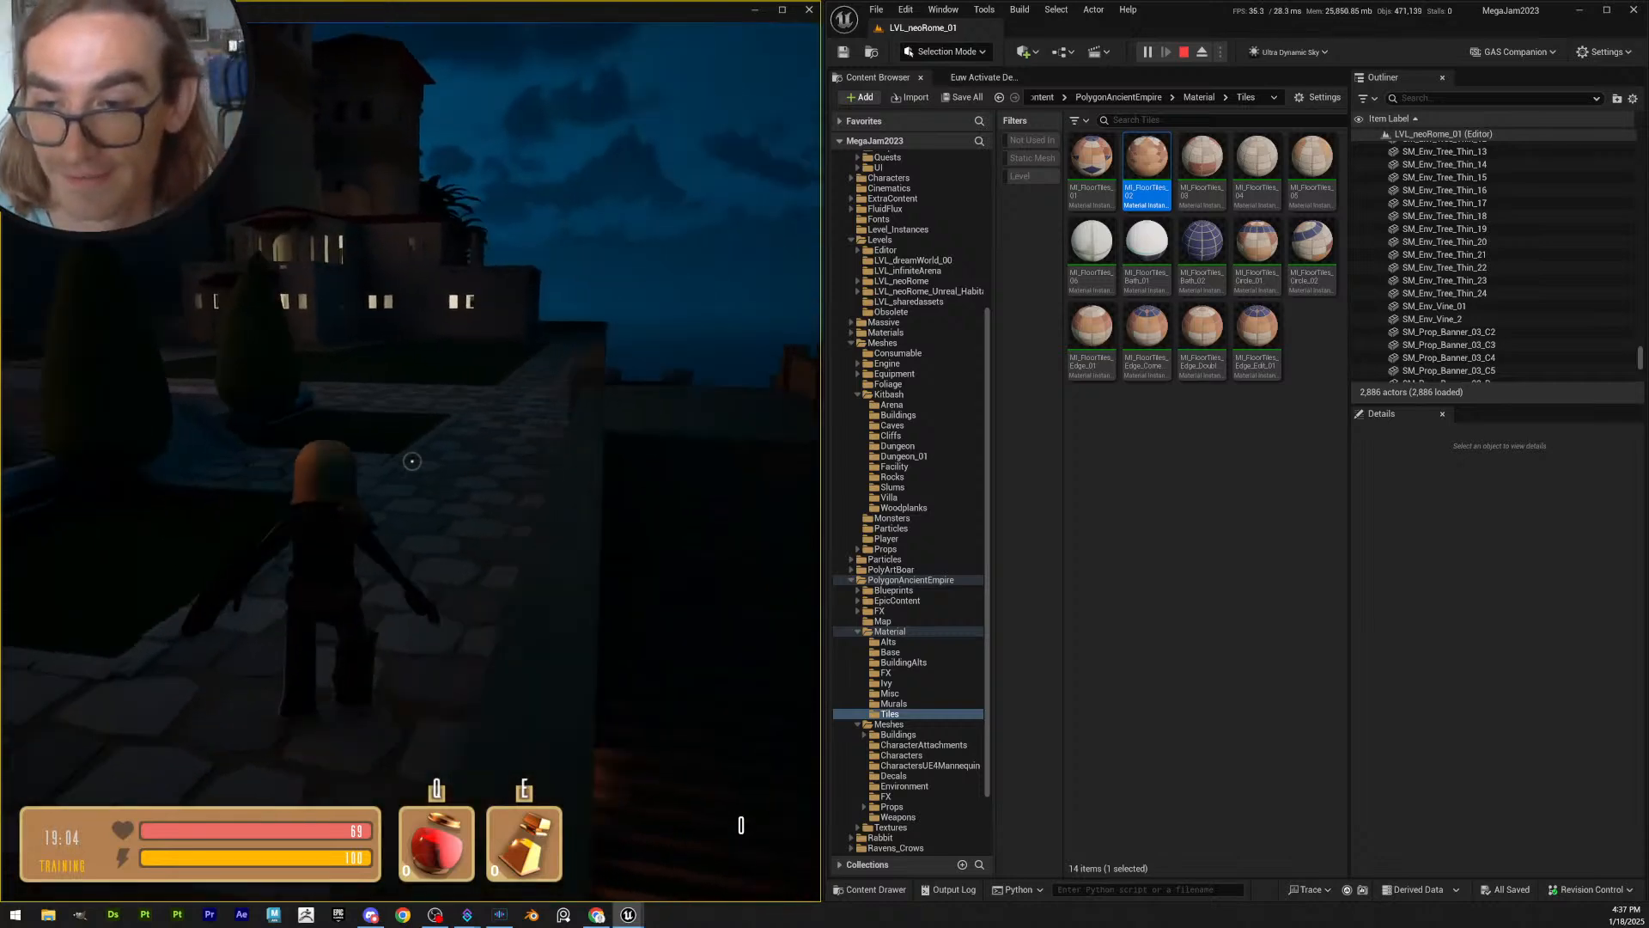
{"action": "key", "text": "shift+w"}
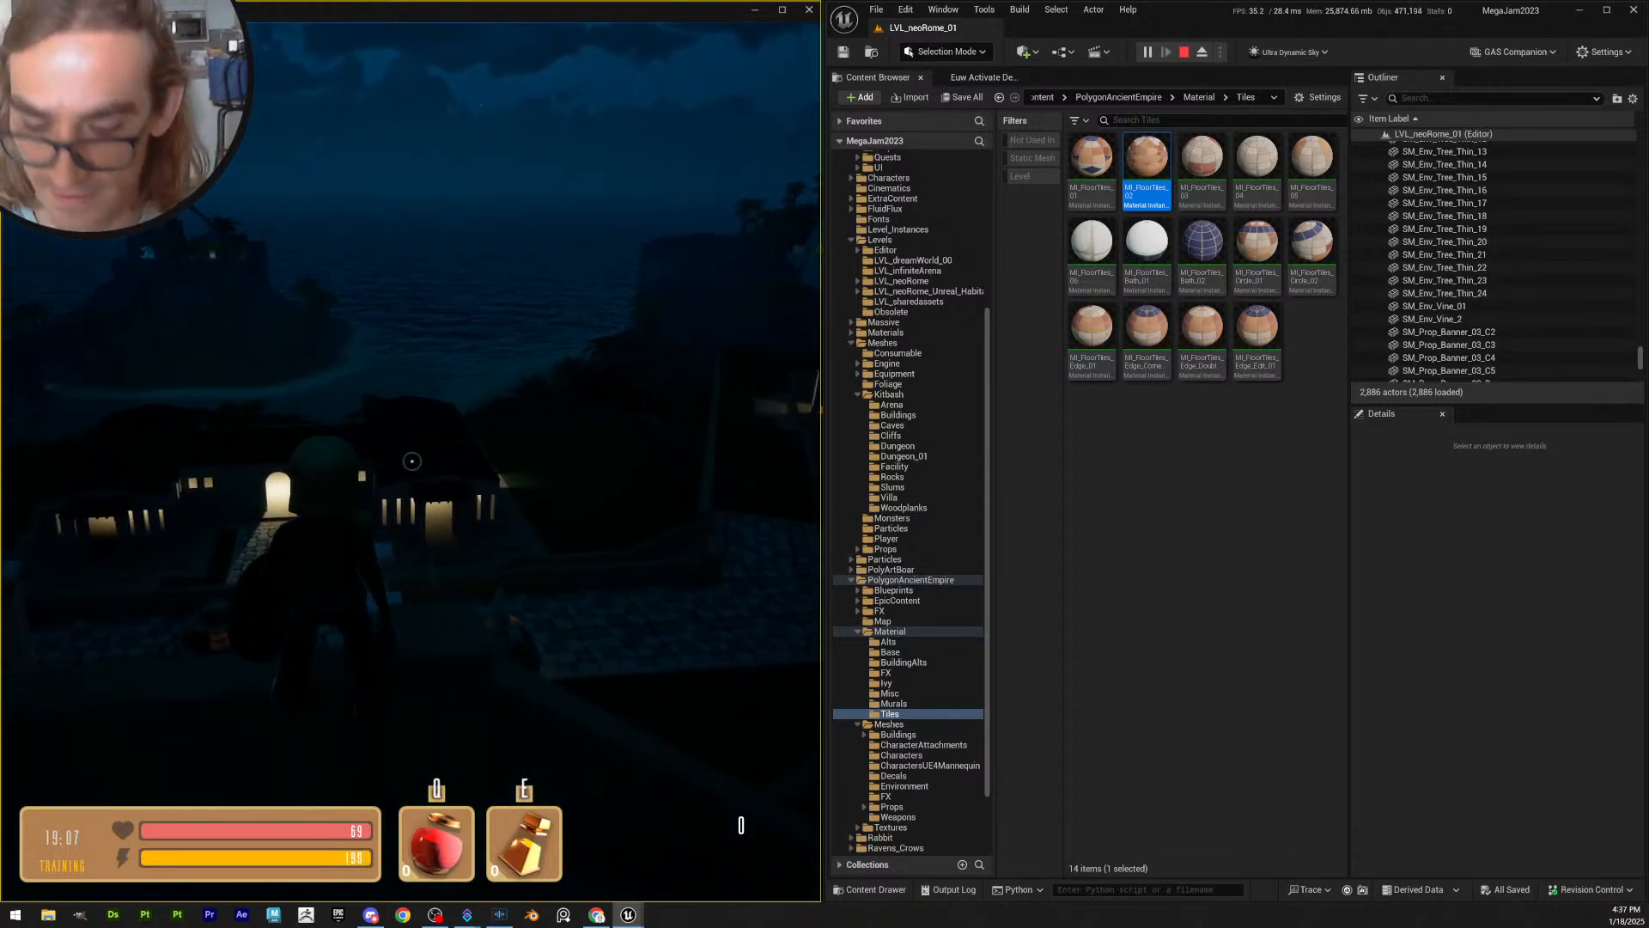
- Set the in-game time to midnight with the console command "time 0000"
{"action": "key", "text": "grave"}
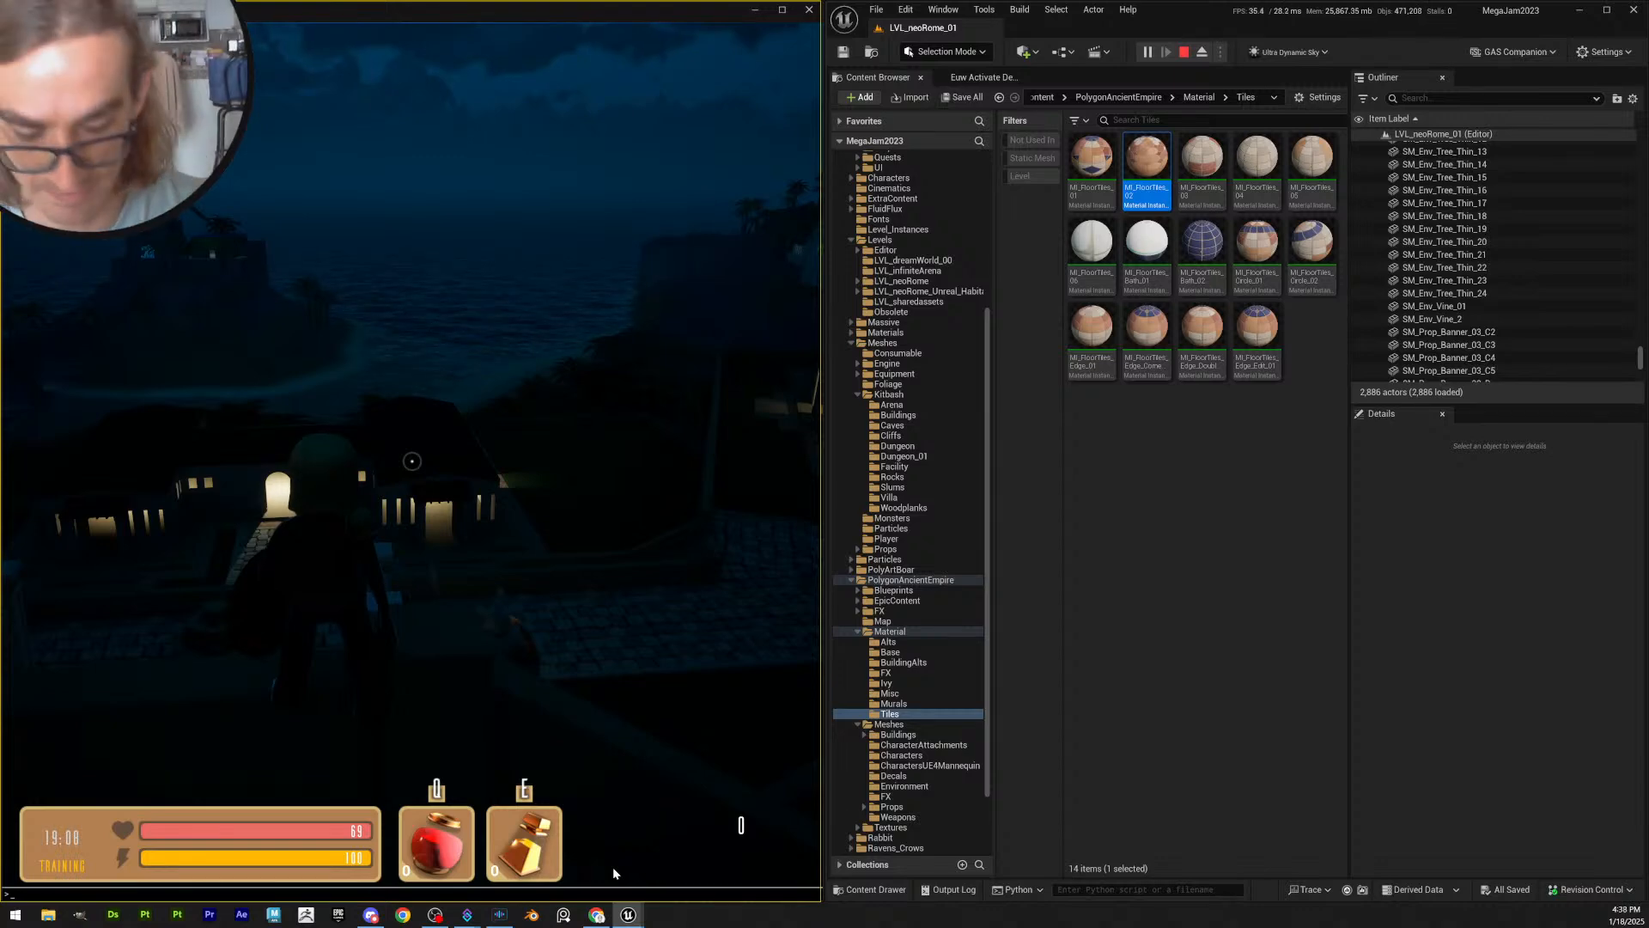
{"action": "type", "text": "tim1"}
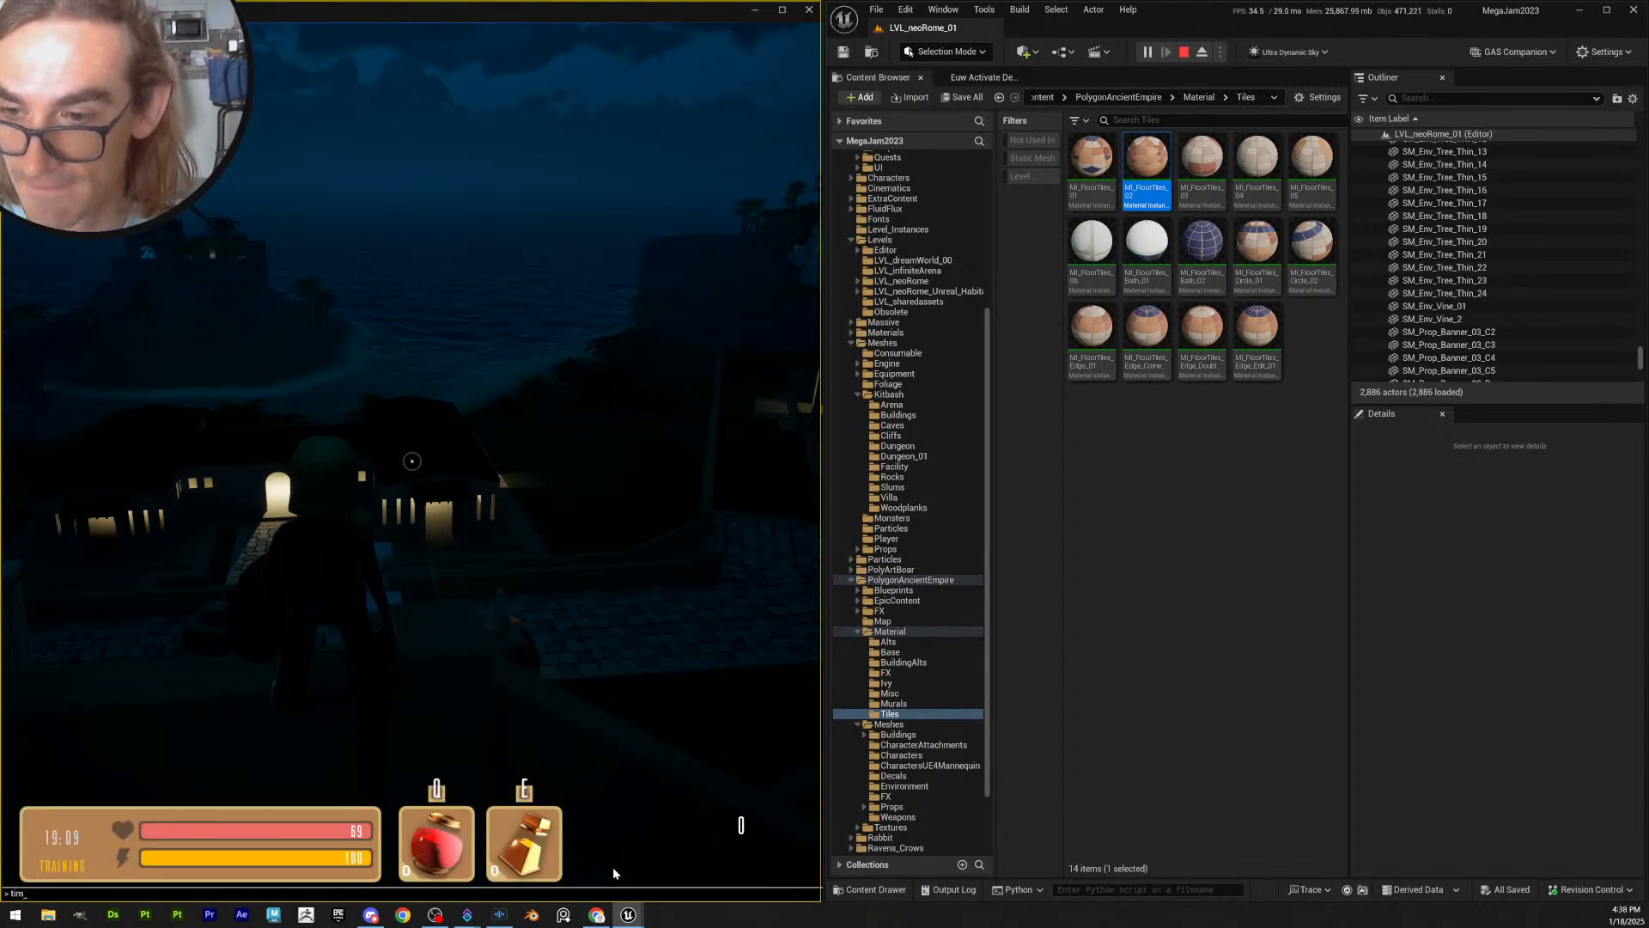
{"action": "key", "text": "BackSpace"}
{"action": "type", "text": "e 0"}
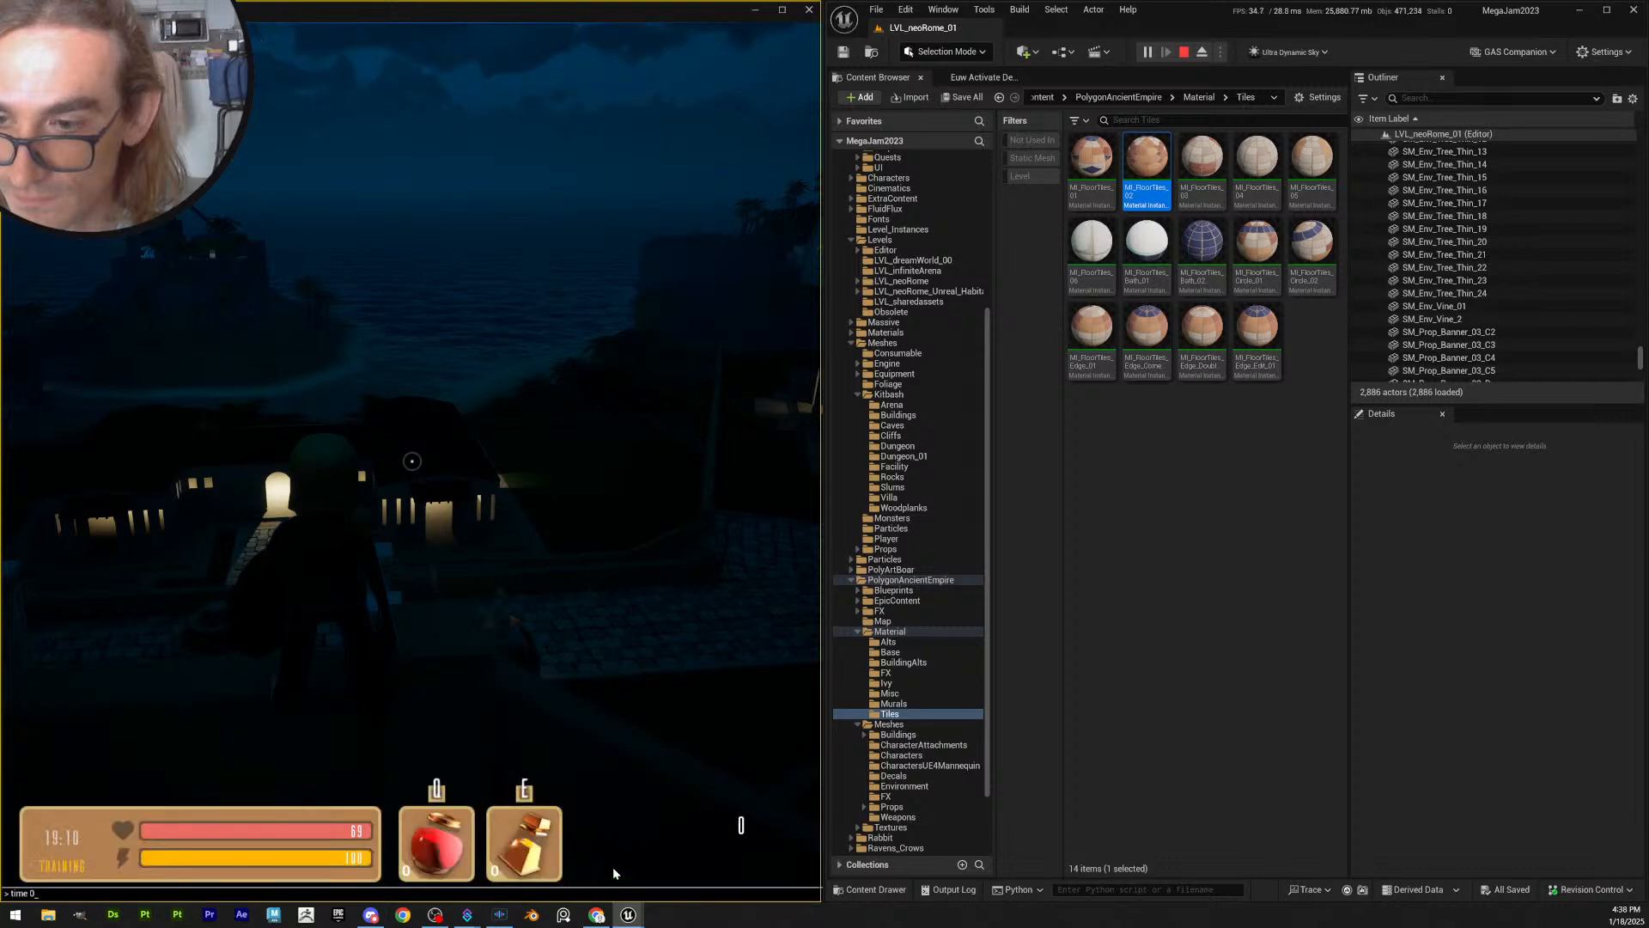
{"action": "type", "text": "000"}
{"action": "key", "text": "Return"}
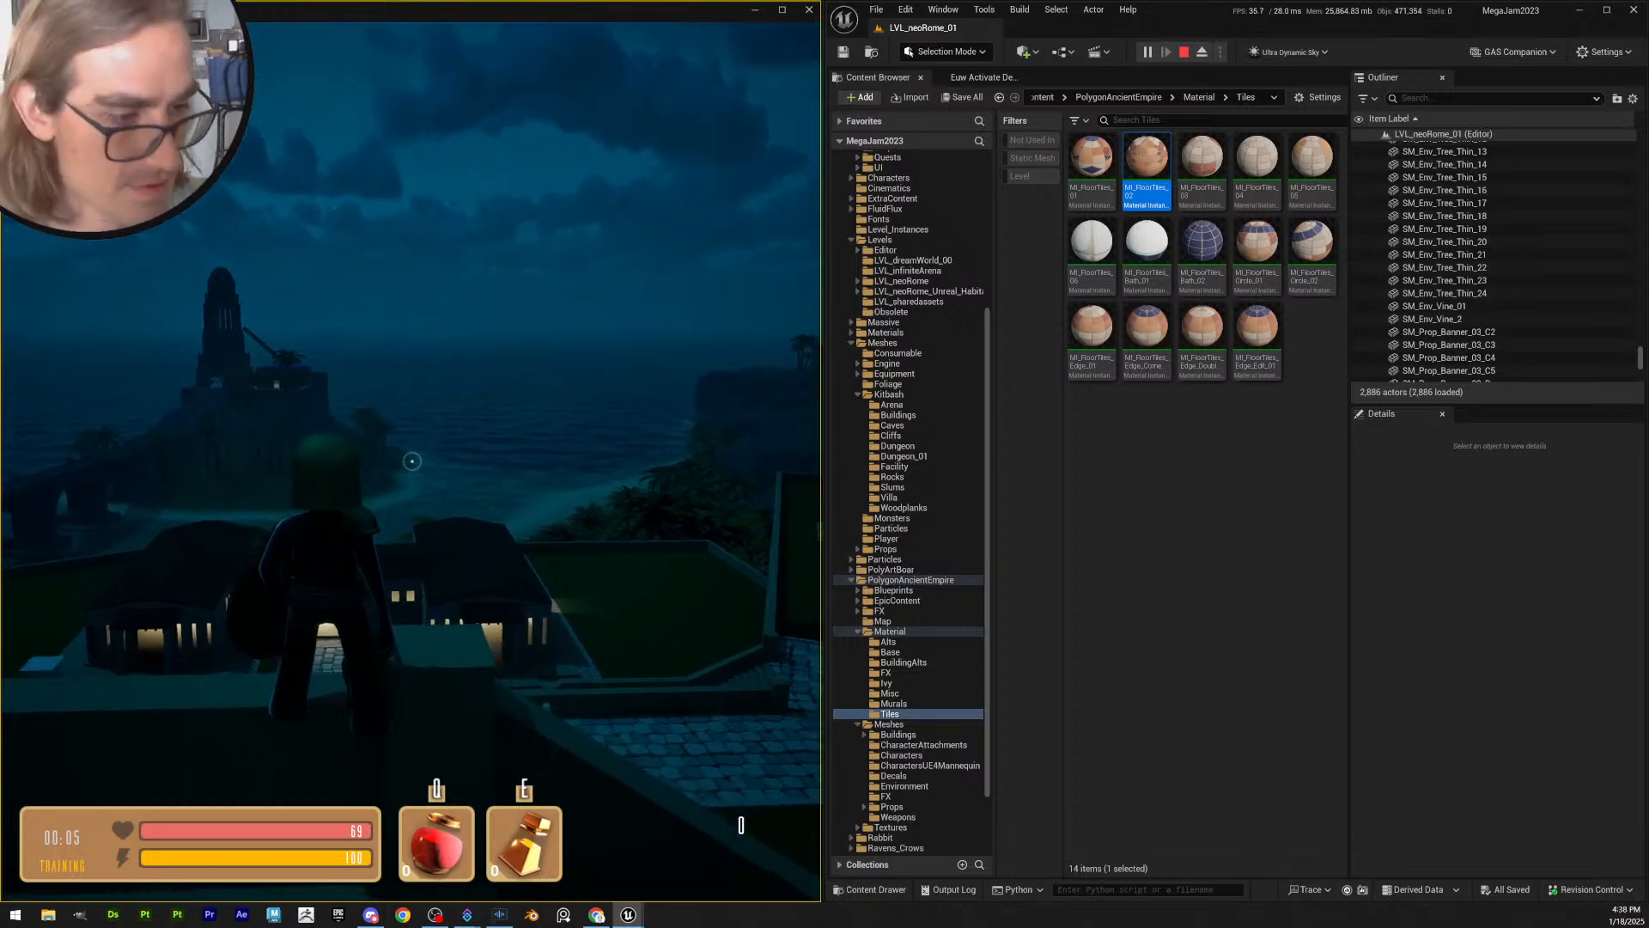
- Run the character through the pool garden and back to the wall to check the district at midnight
{"action": "key", "text": "w"}
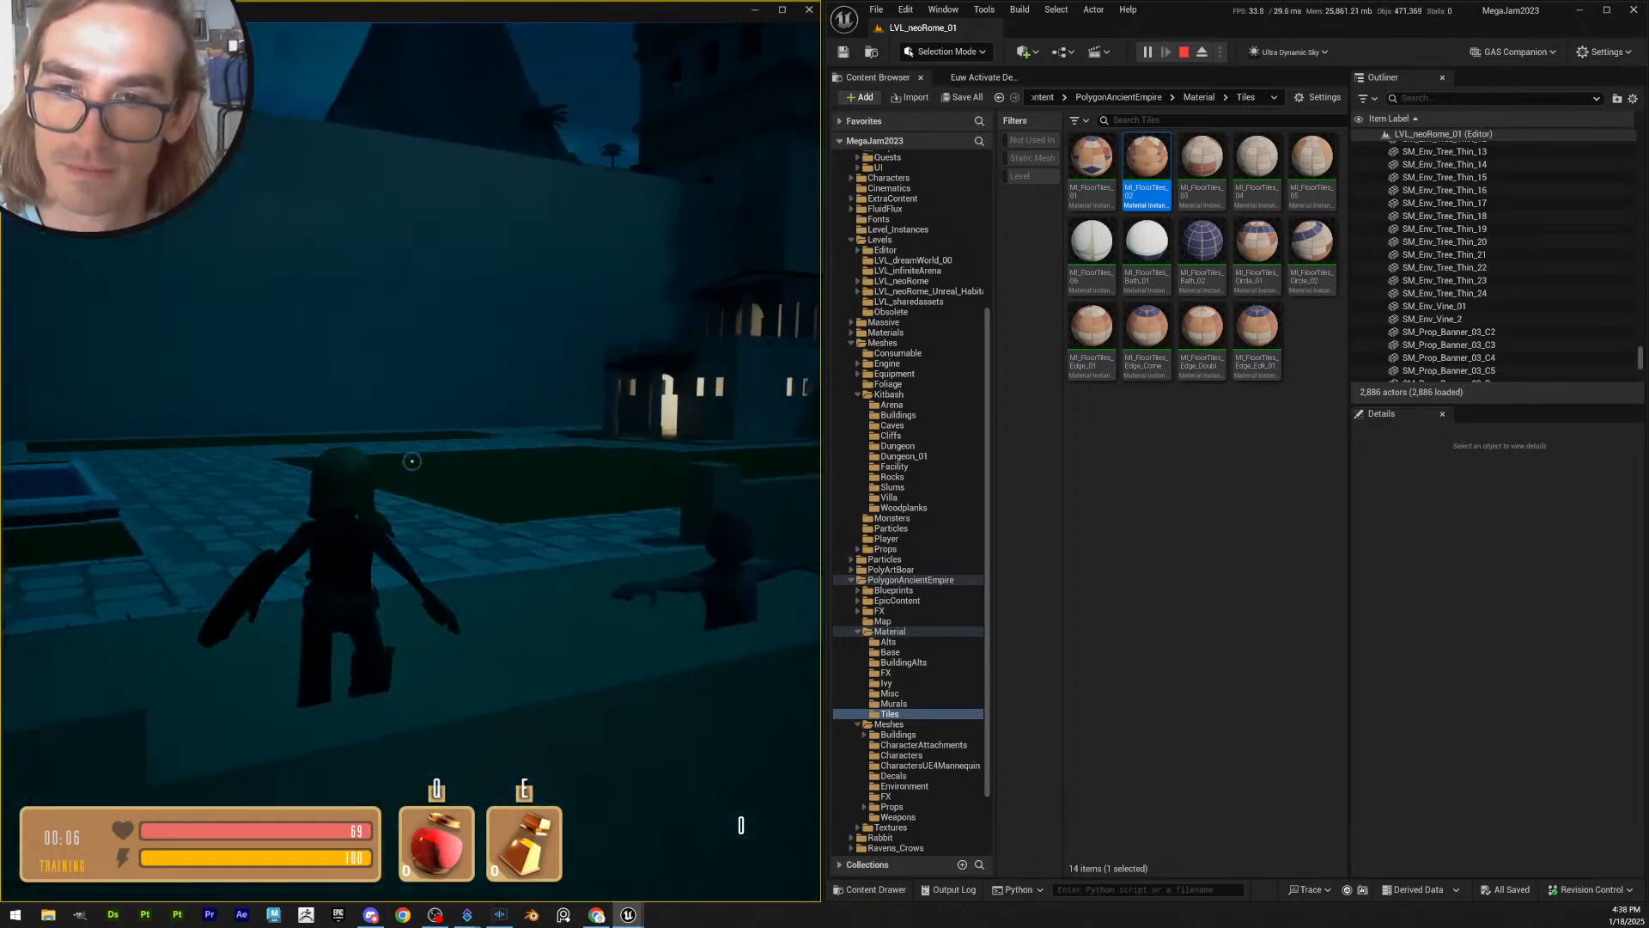
{"action": "key", "text": "shift"}
{"action": "key", "text": "w"}
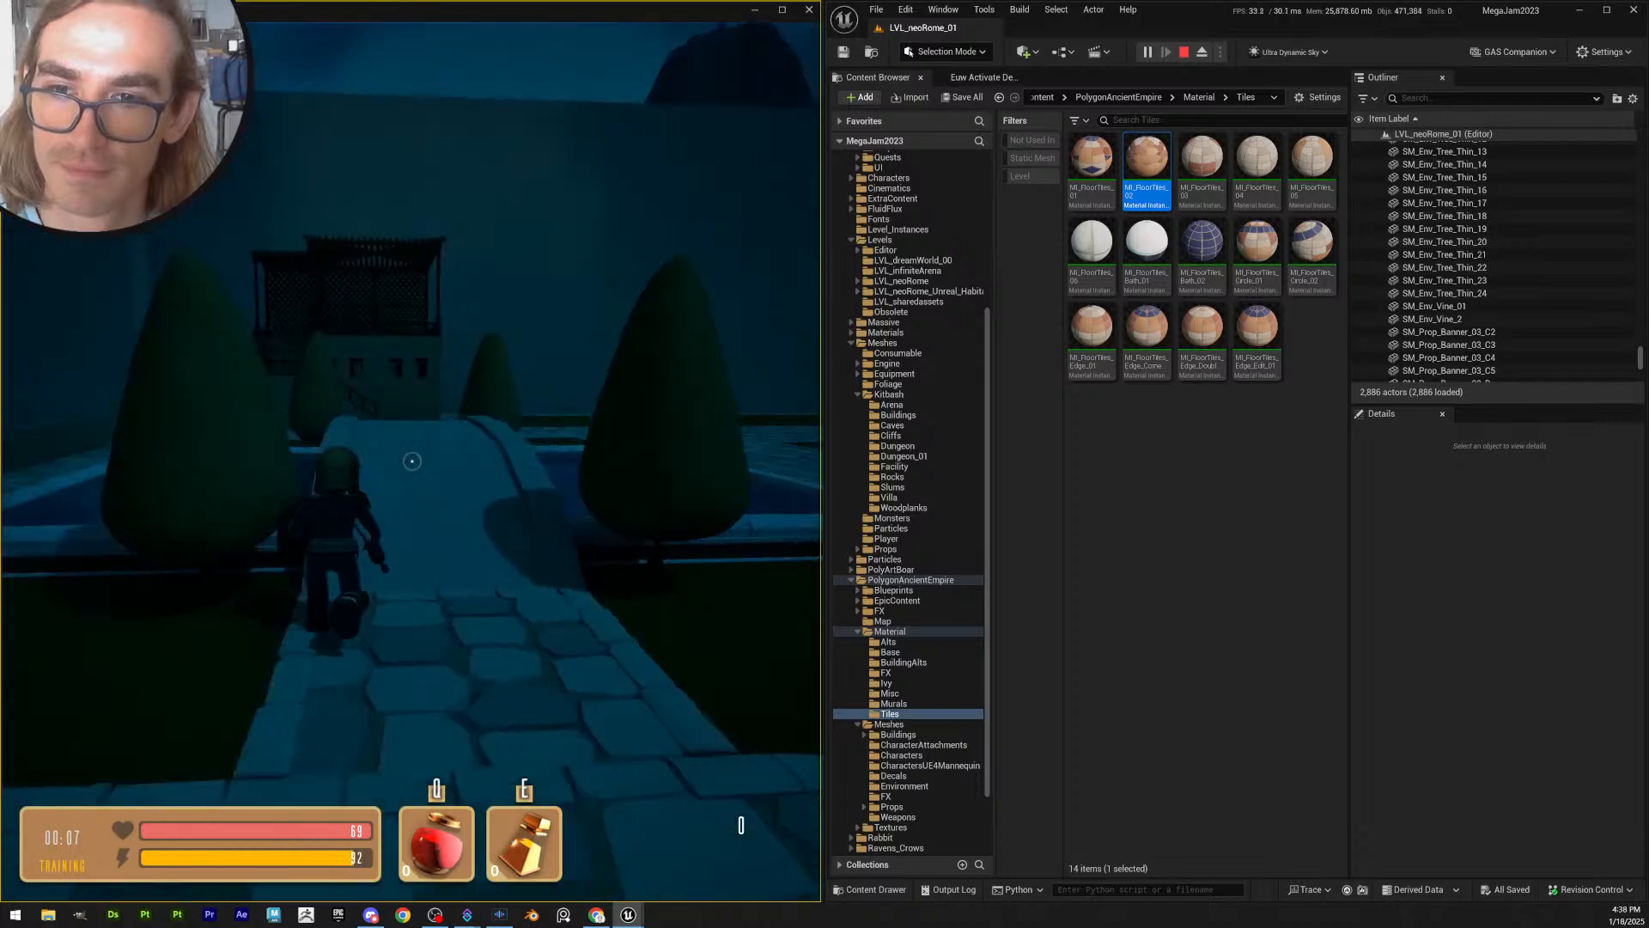
{"action": "key", "text": "shift"}
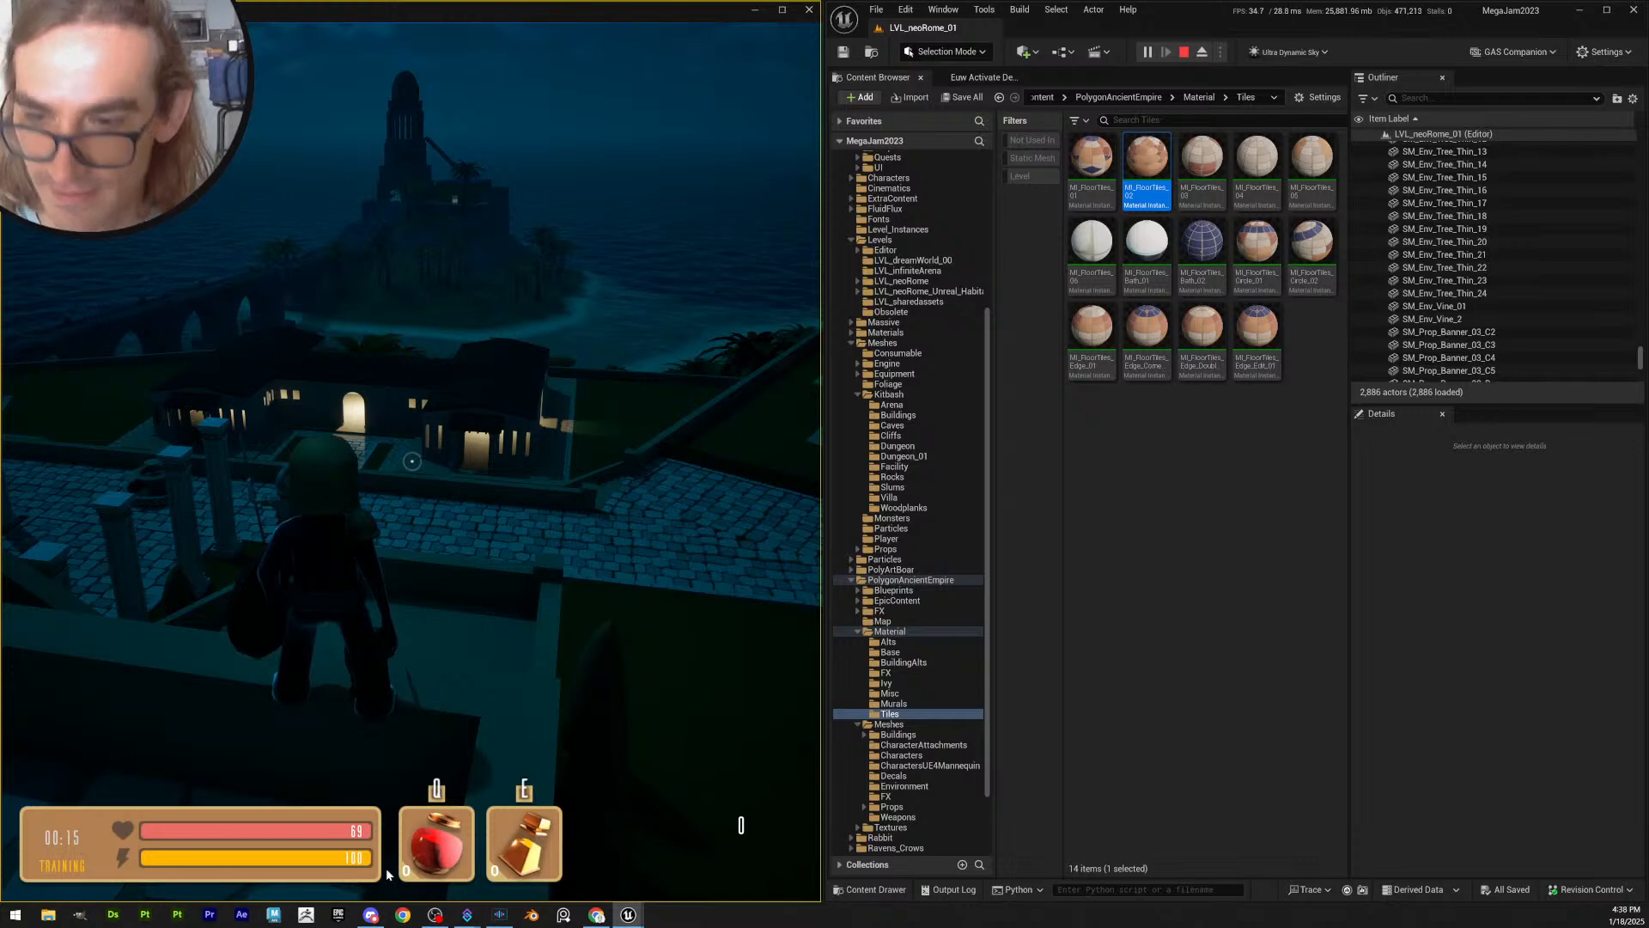
- Set the in-game time to 17:00 with the console command "time 1700"
{"action": "key", "text": "grave"}
{"action": "type", "text": "time"}
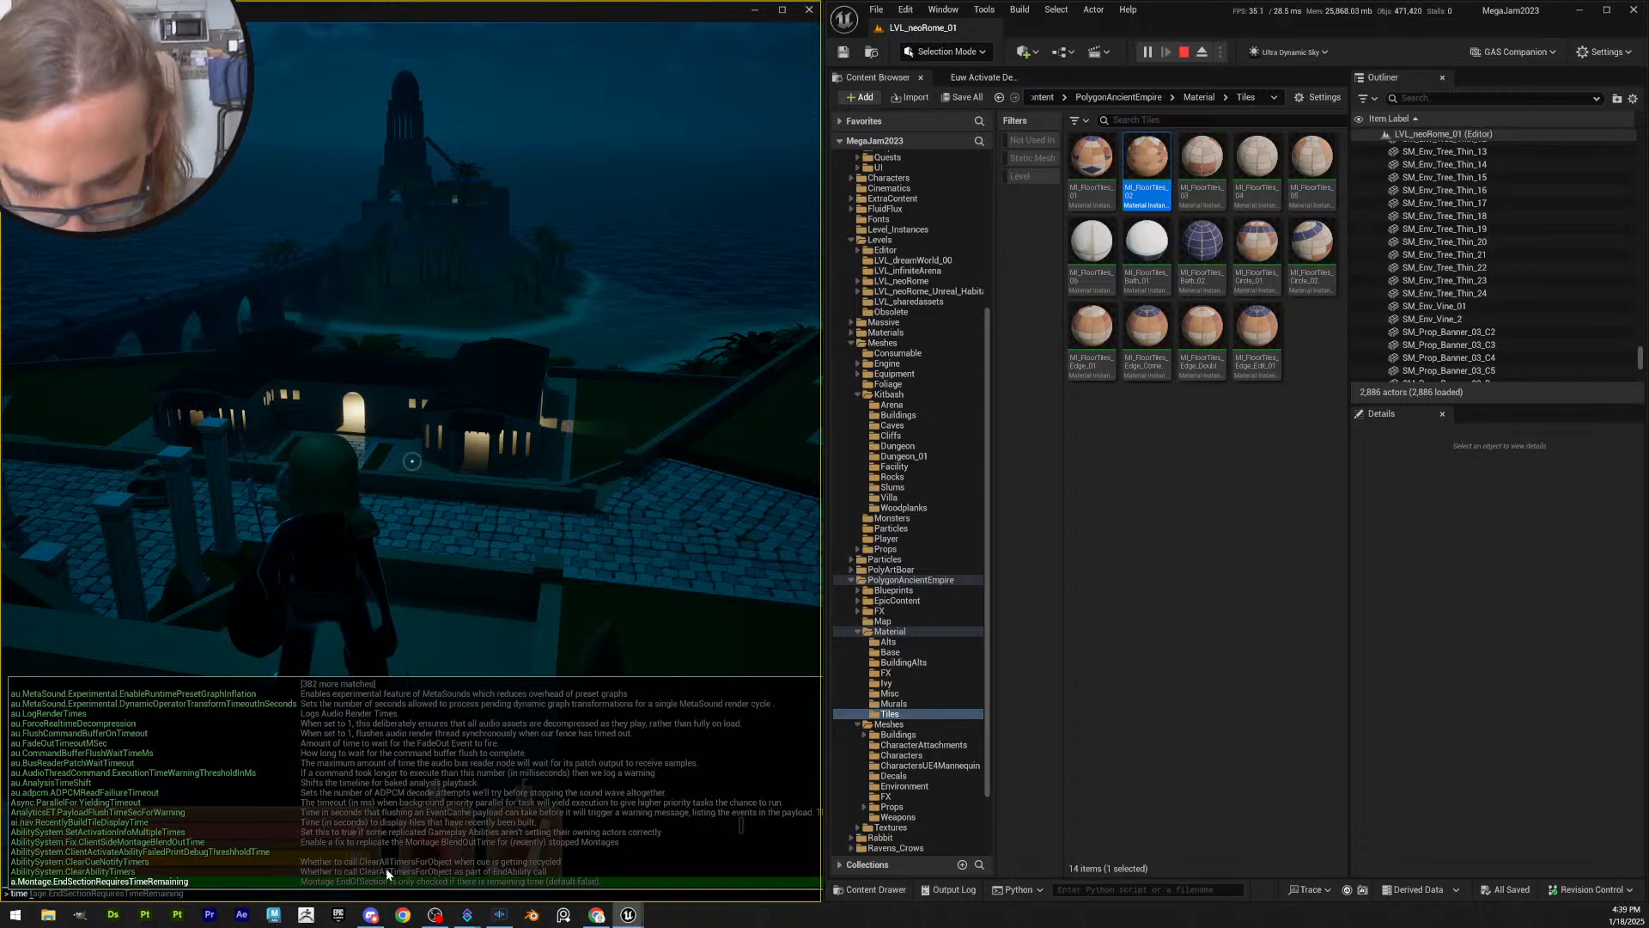
{"action": "type", "text": "1700"}
{"action": "key", "text": "Return"}
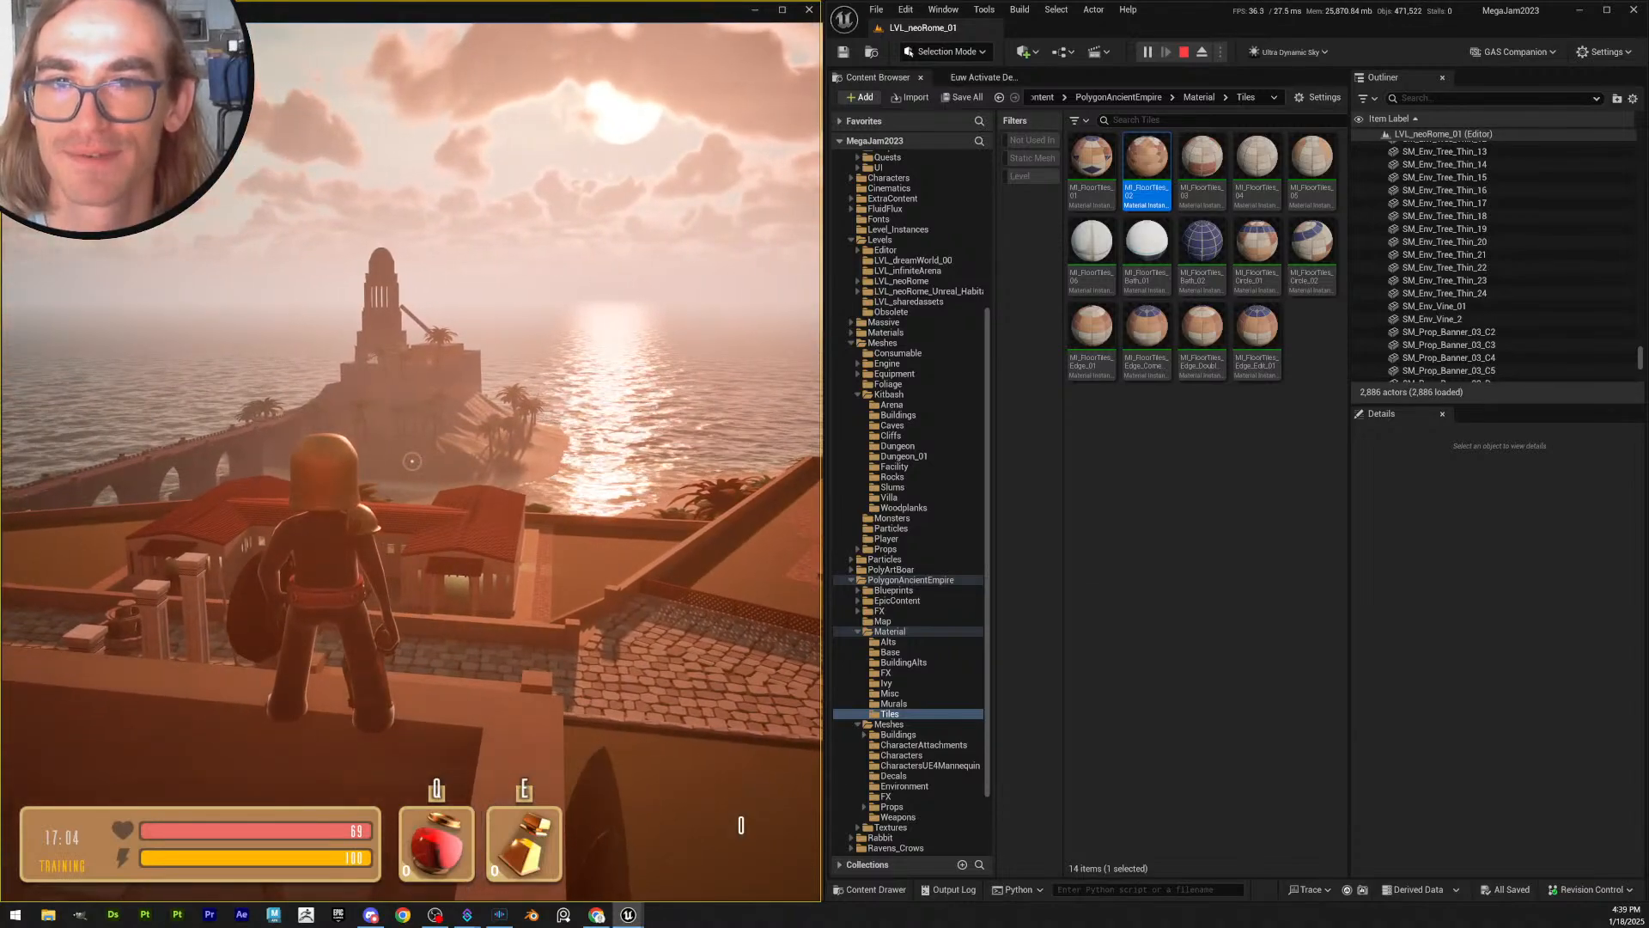
- Run the character past the pool, up the pergola house's stairs and back to the wall to check the district at sunset
{"action": "key", "text": "w"}
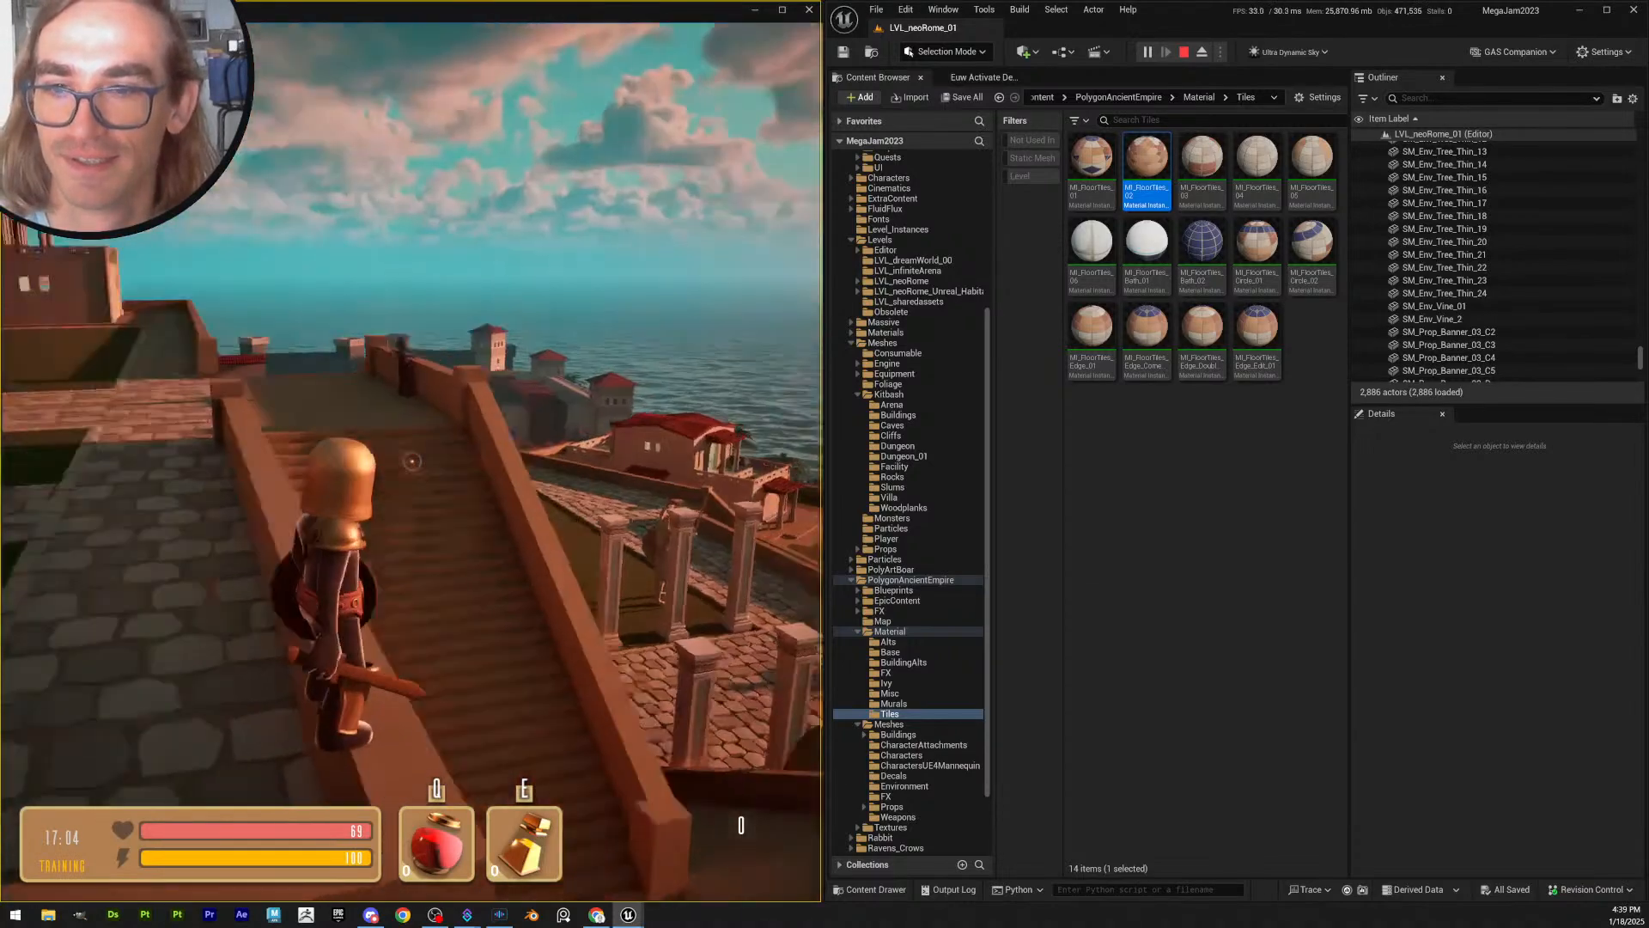
{"action": "key", "text": "w"}
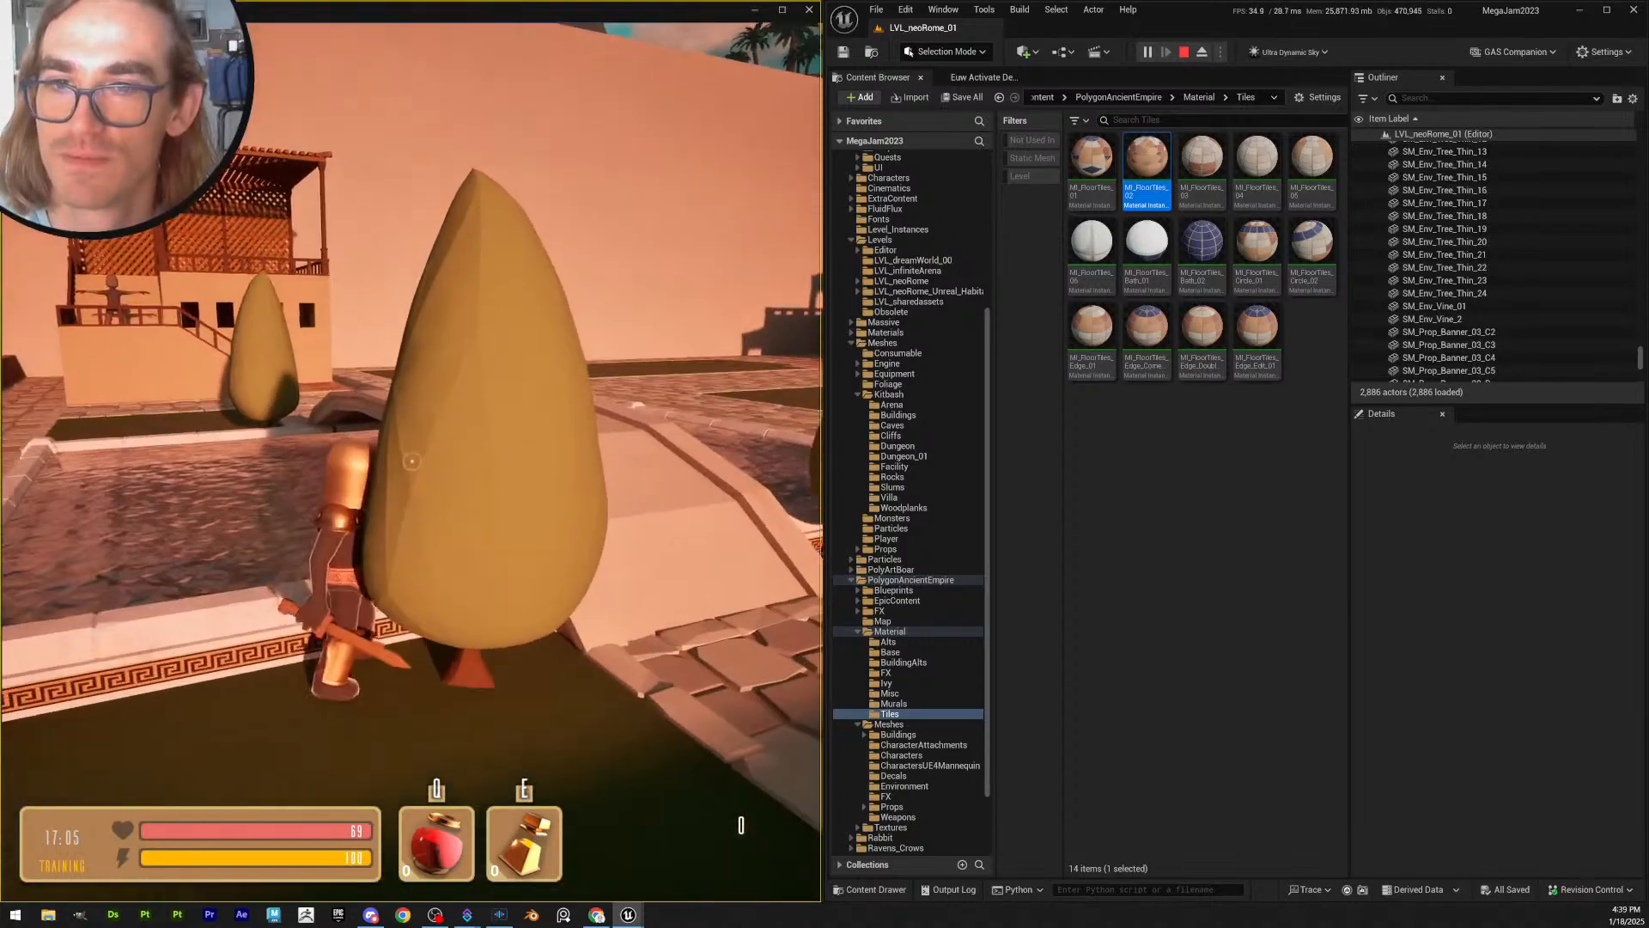
{"action": "key", "text": "d"}
{"action": "key", "text": "w"}
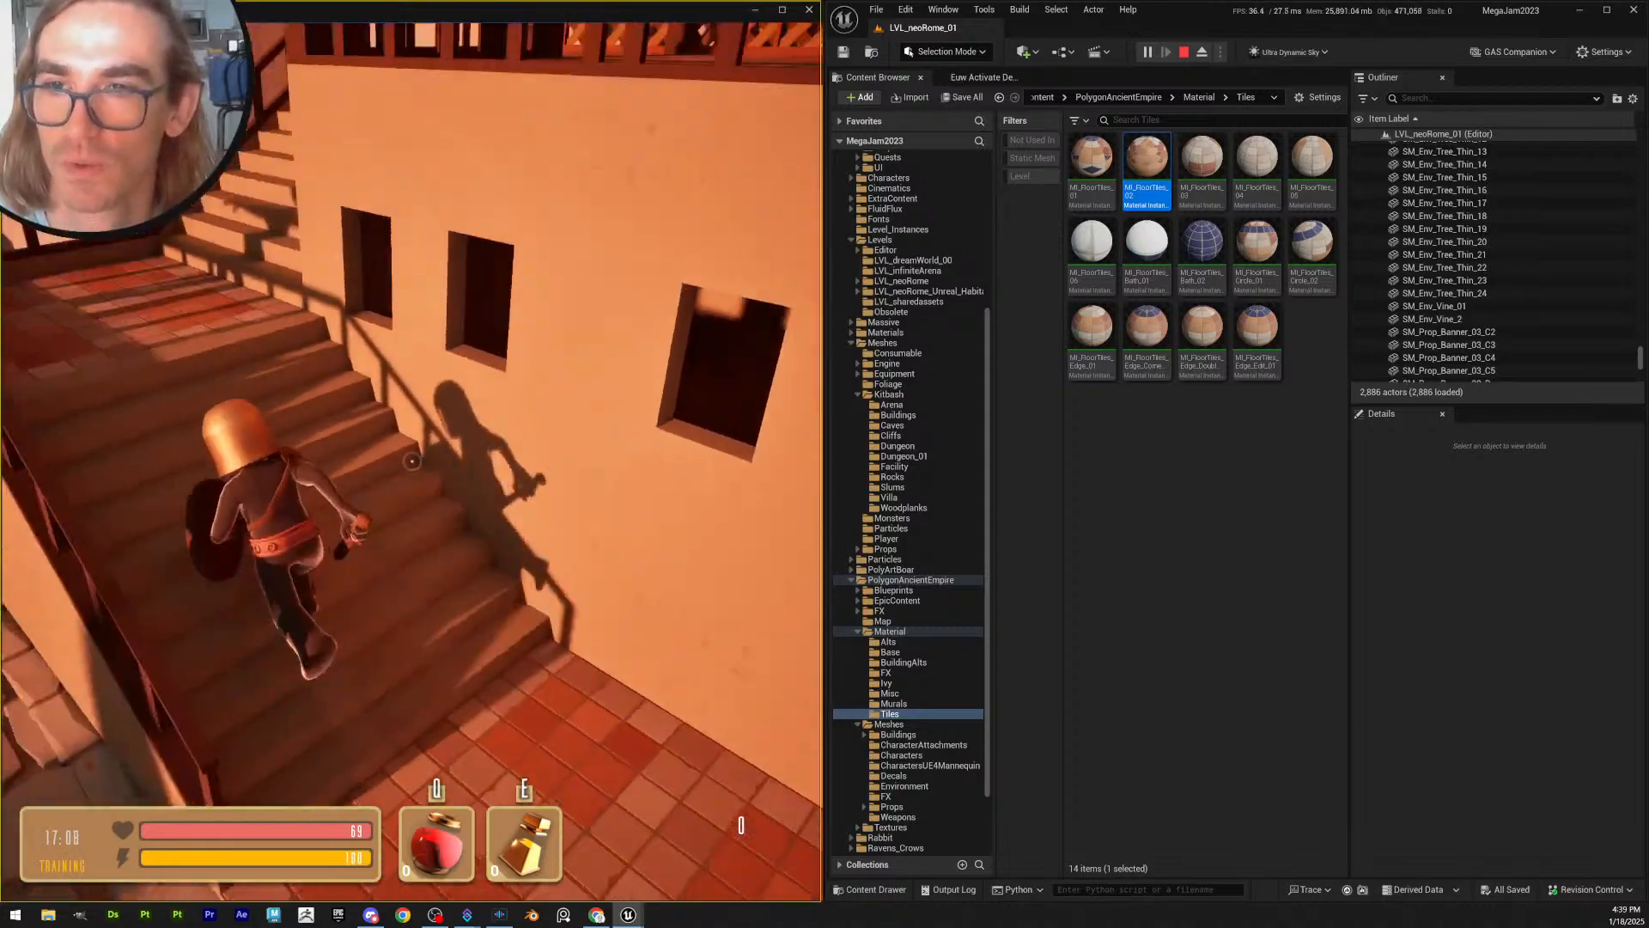
{"action": "key", "text": "w"}
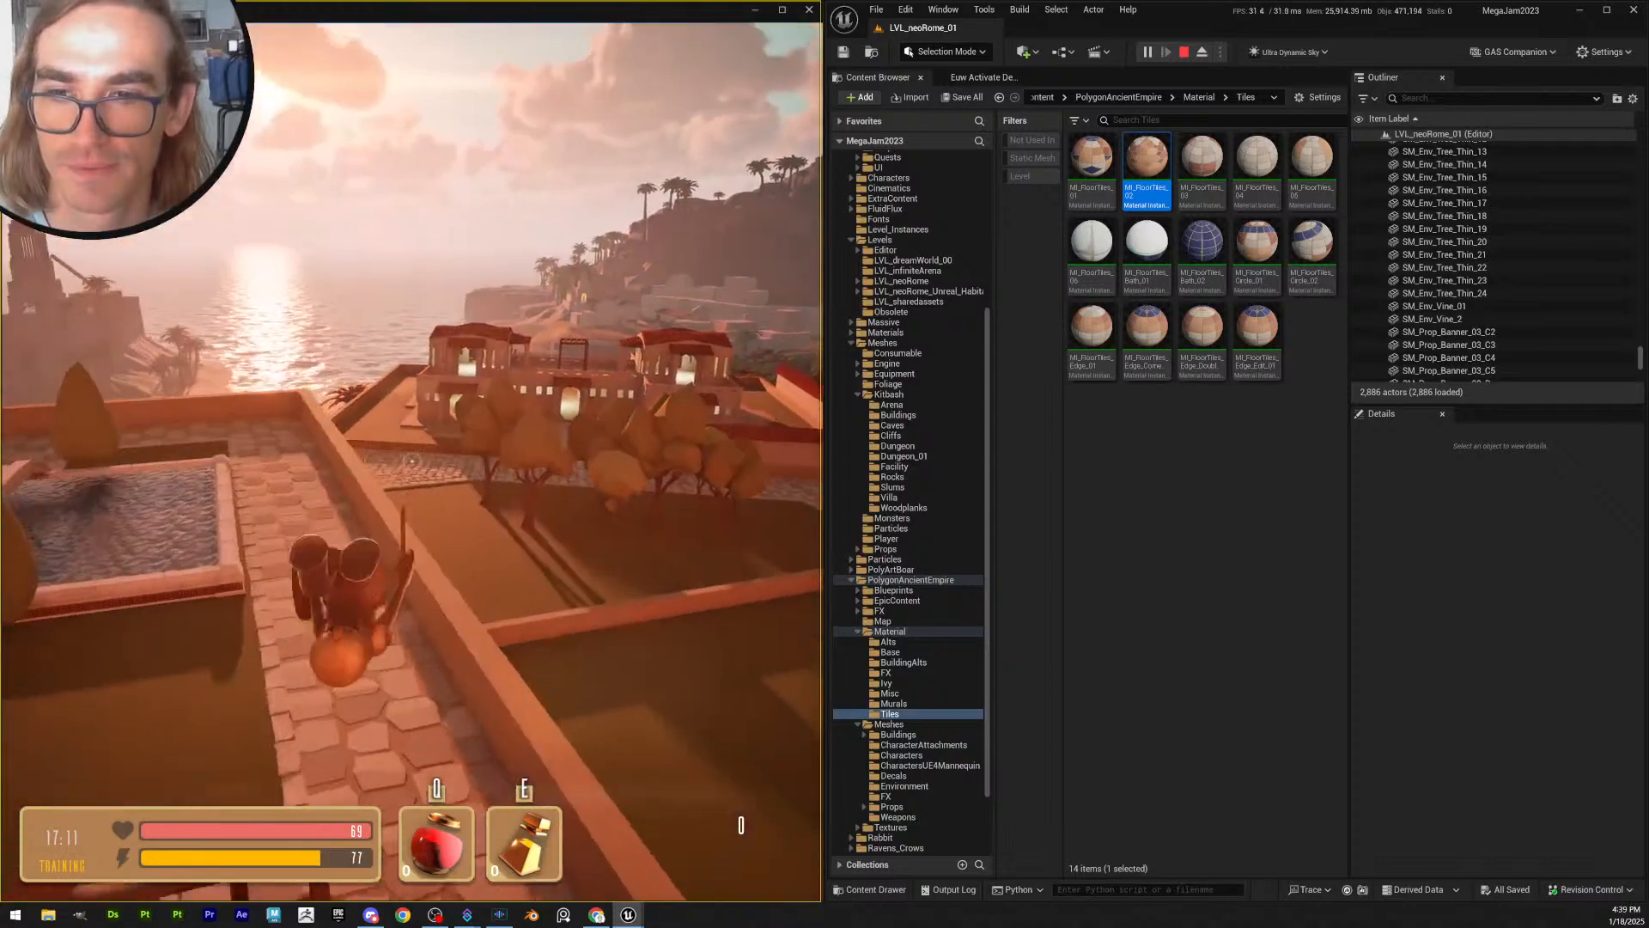
{"action": "key", "text": "w"}
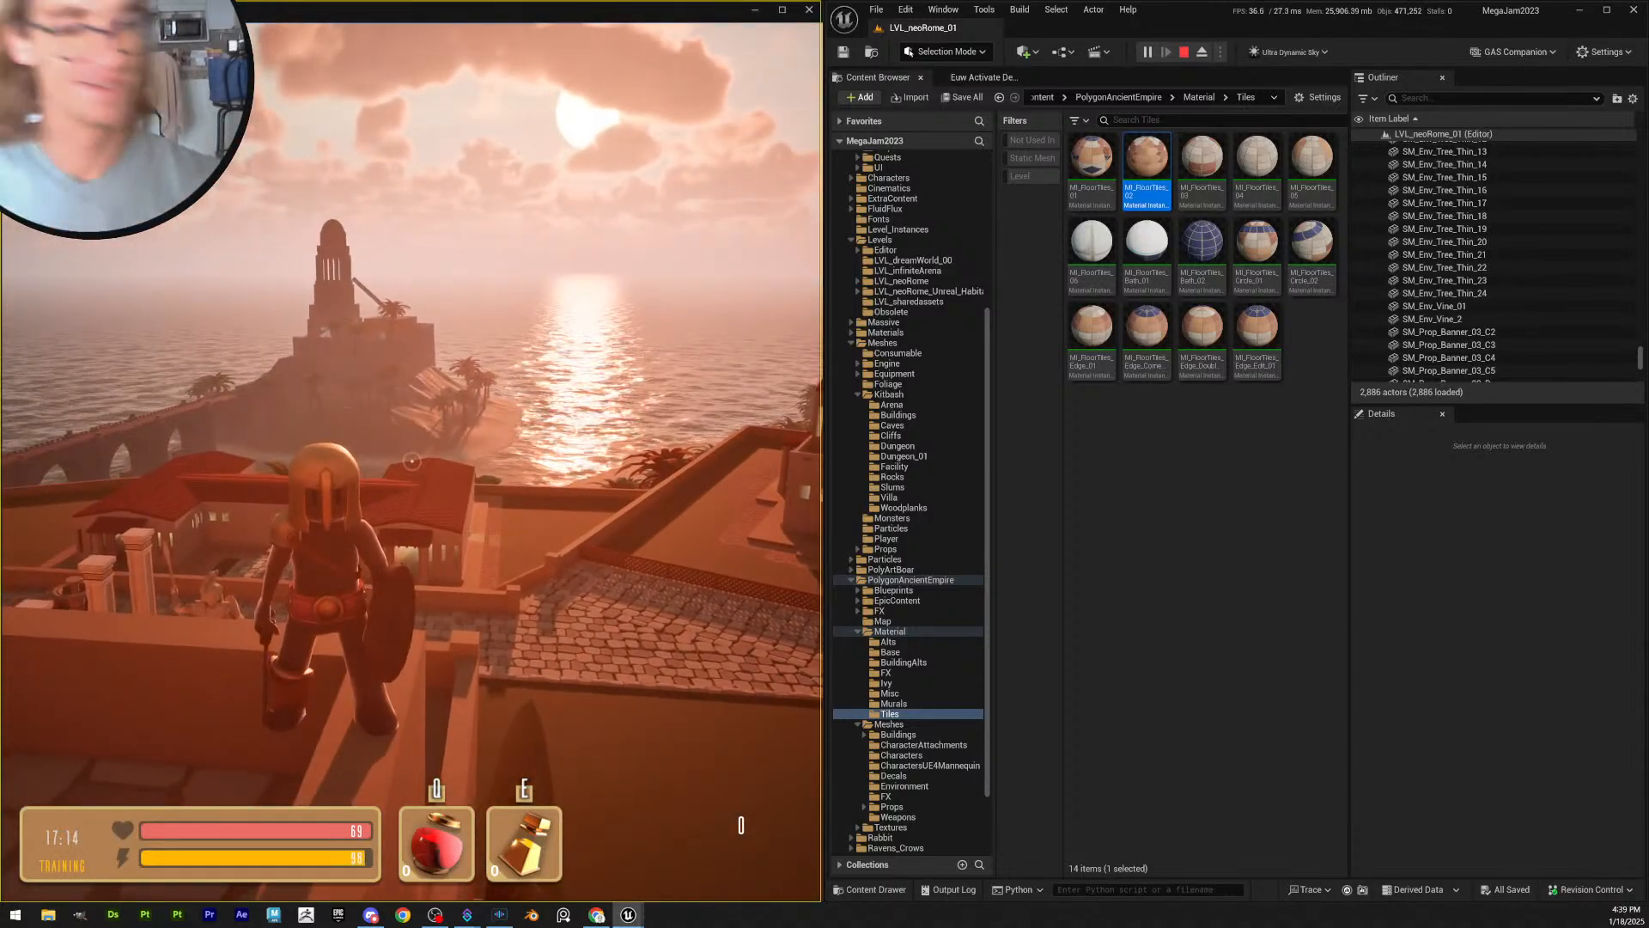
{"action": "key", "text": "w"}
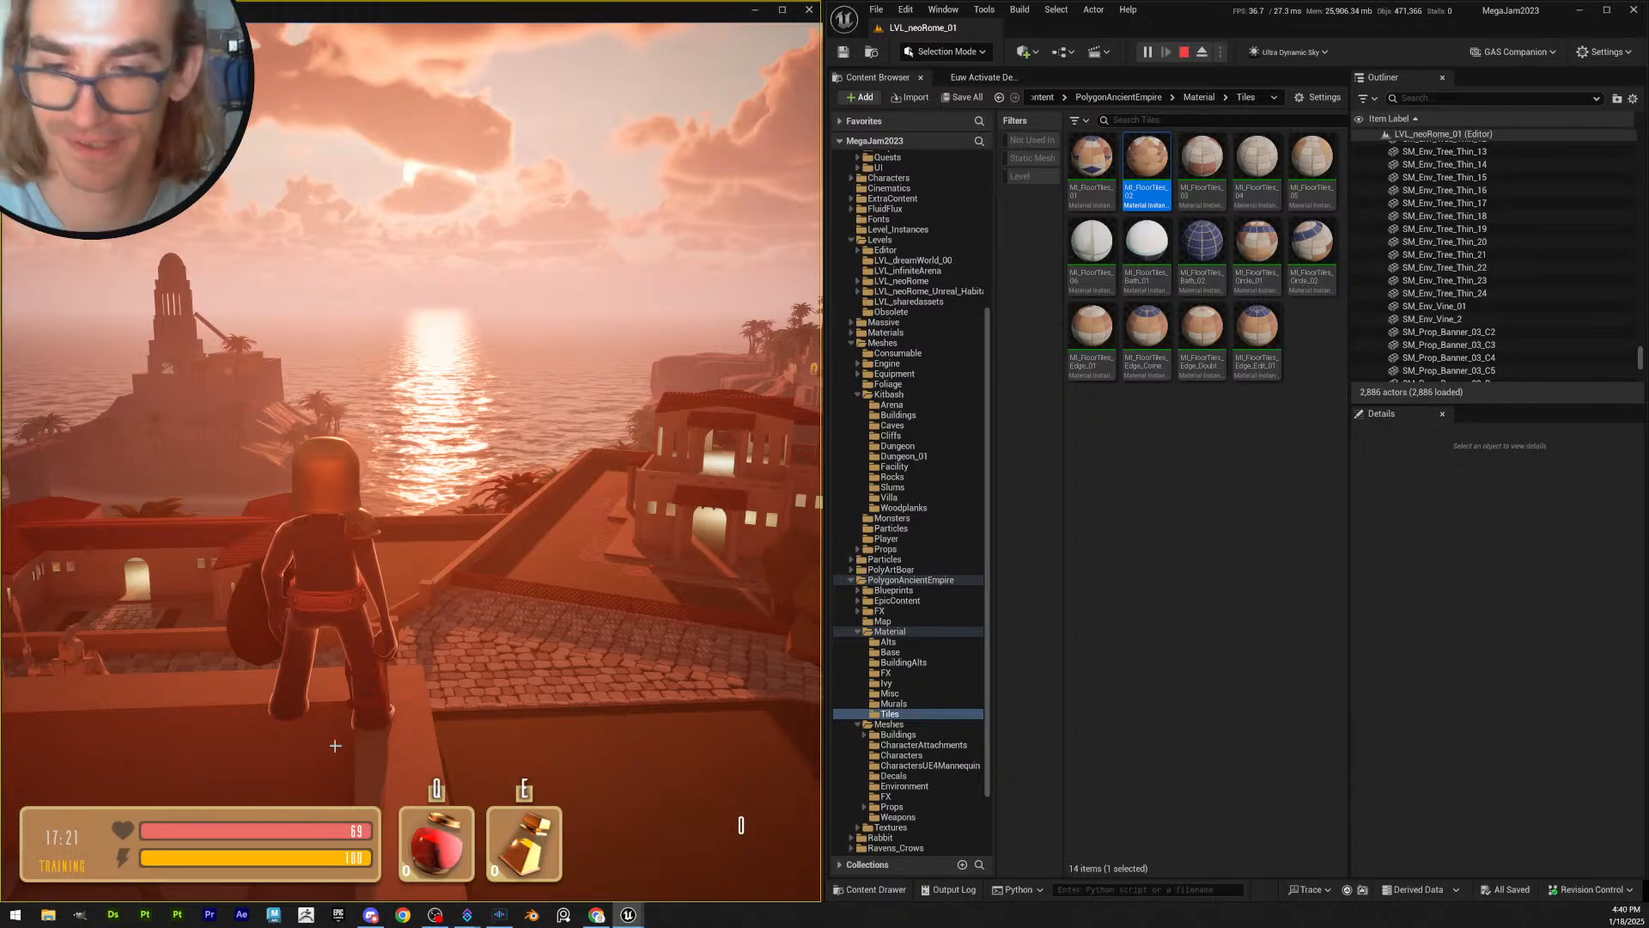
- End the play-test session and dismiss the Message Log
{"action": "key", "text": "Escape"}
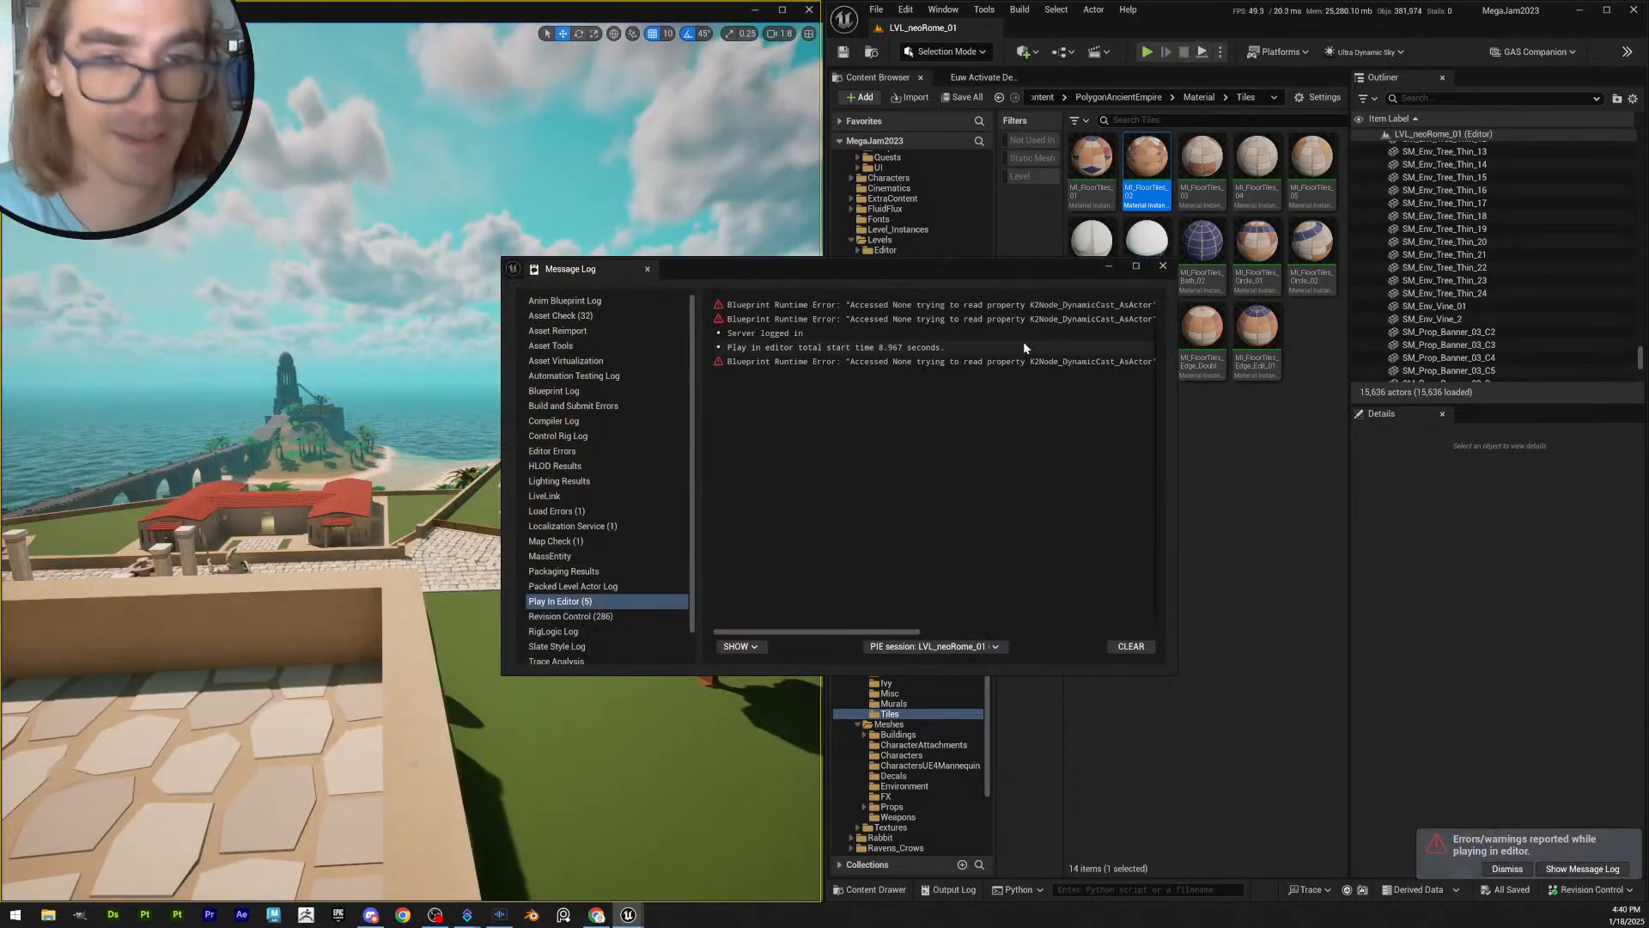
{"action": "left_click", "coordinate": [1163, 266]}
- Fly around the pergola terrace and pool garden in the editor to examine the tiled floor, paths and trees
{"action": "key", "text": "s"}
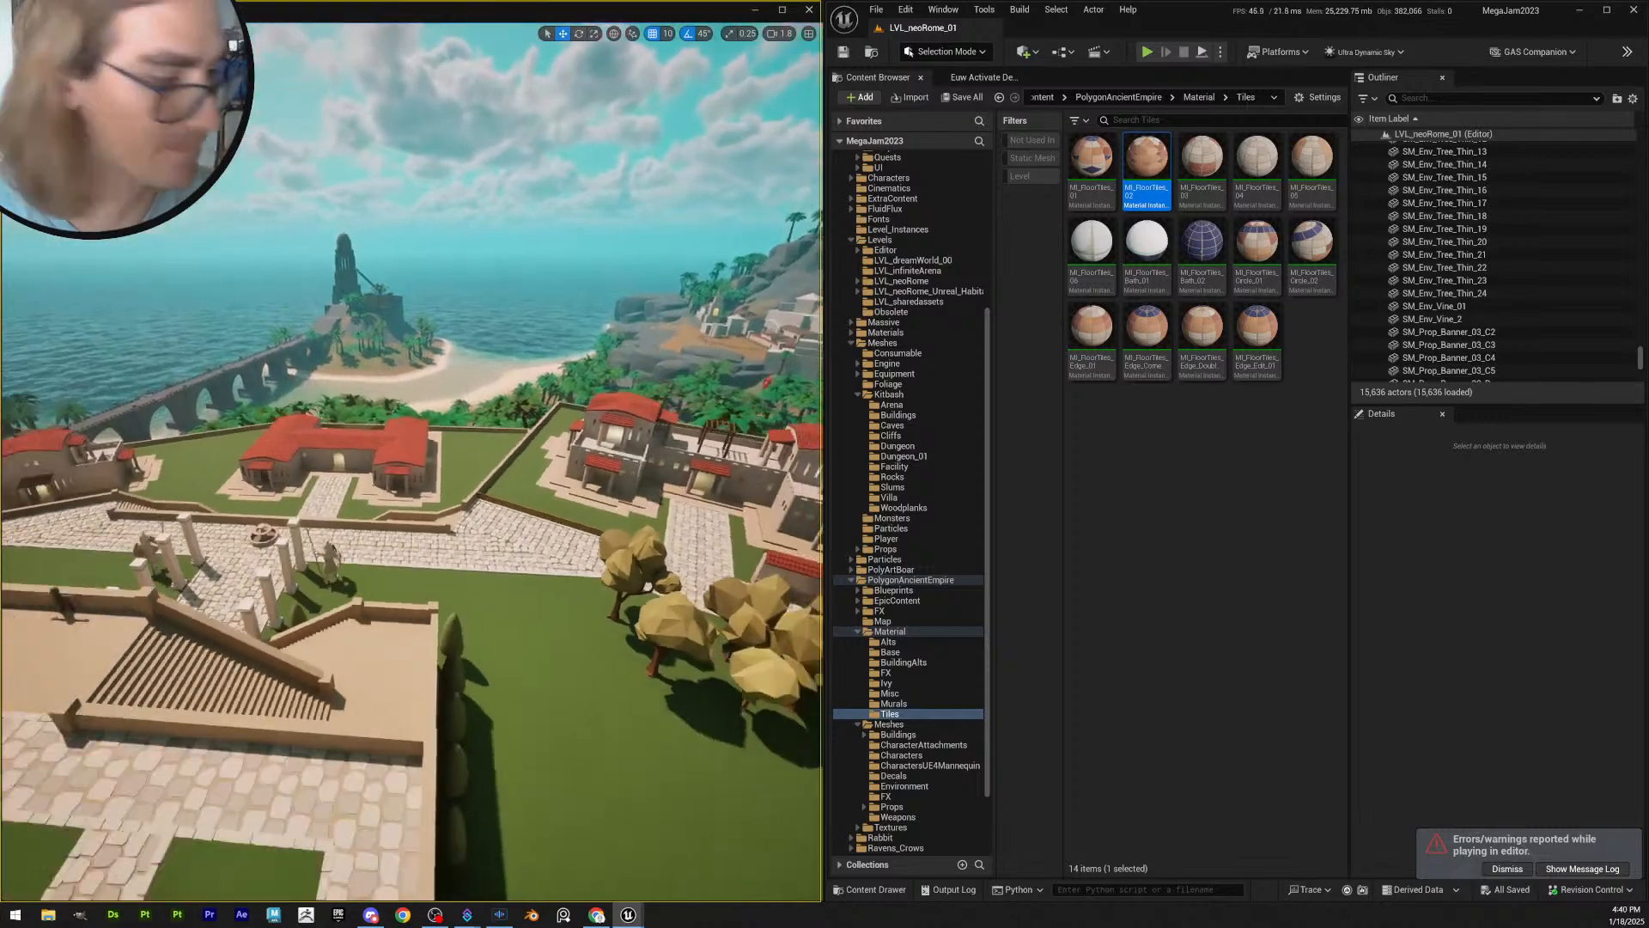
{"action": "key", "text": "s"}
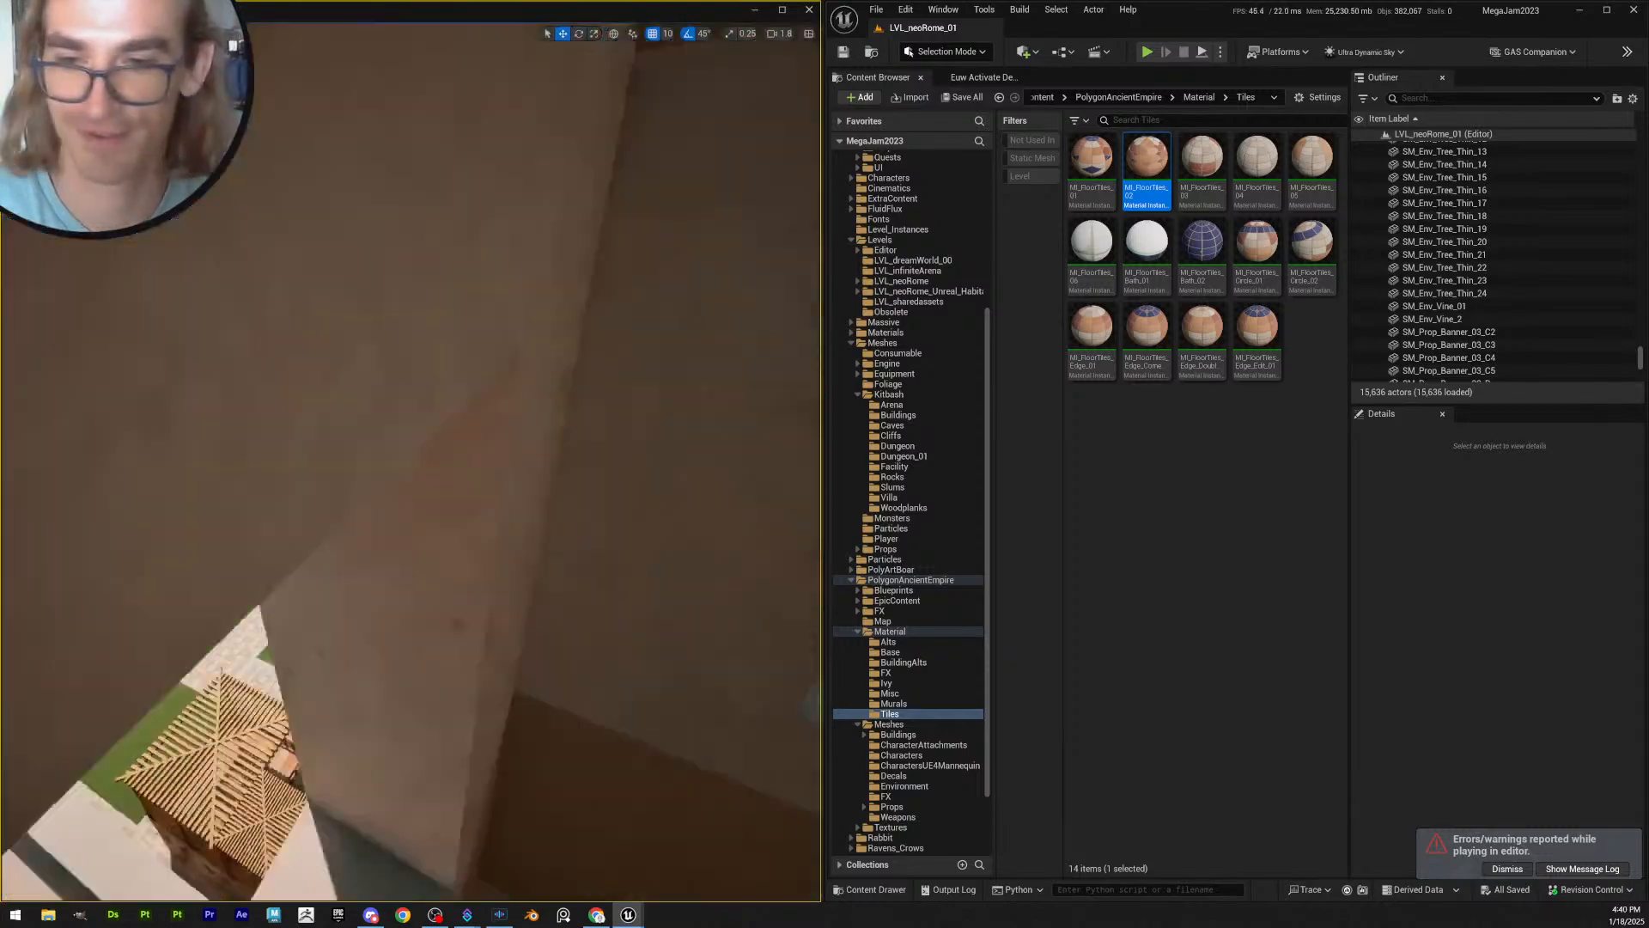
{"action": "scroll", "coordinate": [411, 464], "scroll_direction": "down", "scroll_amount": 1}
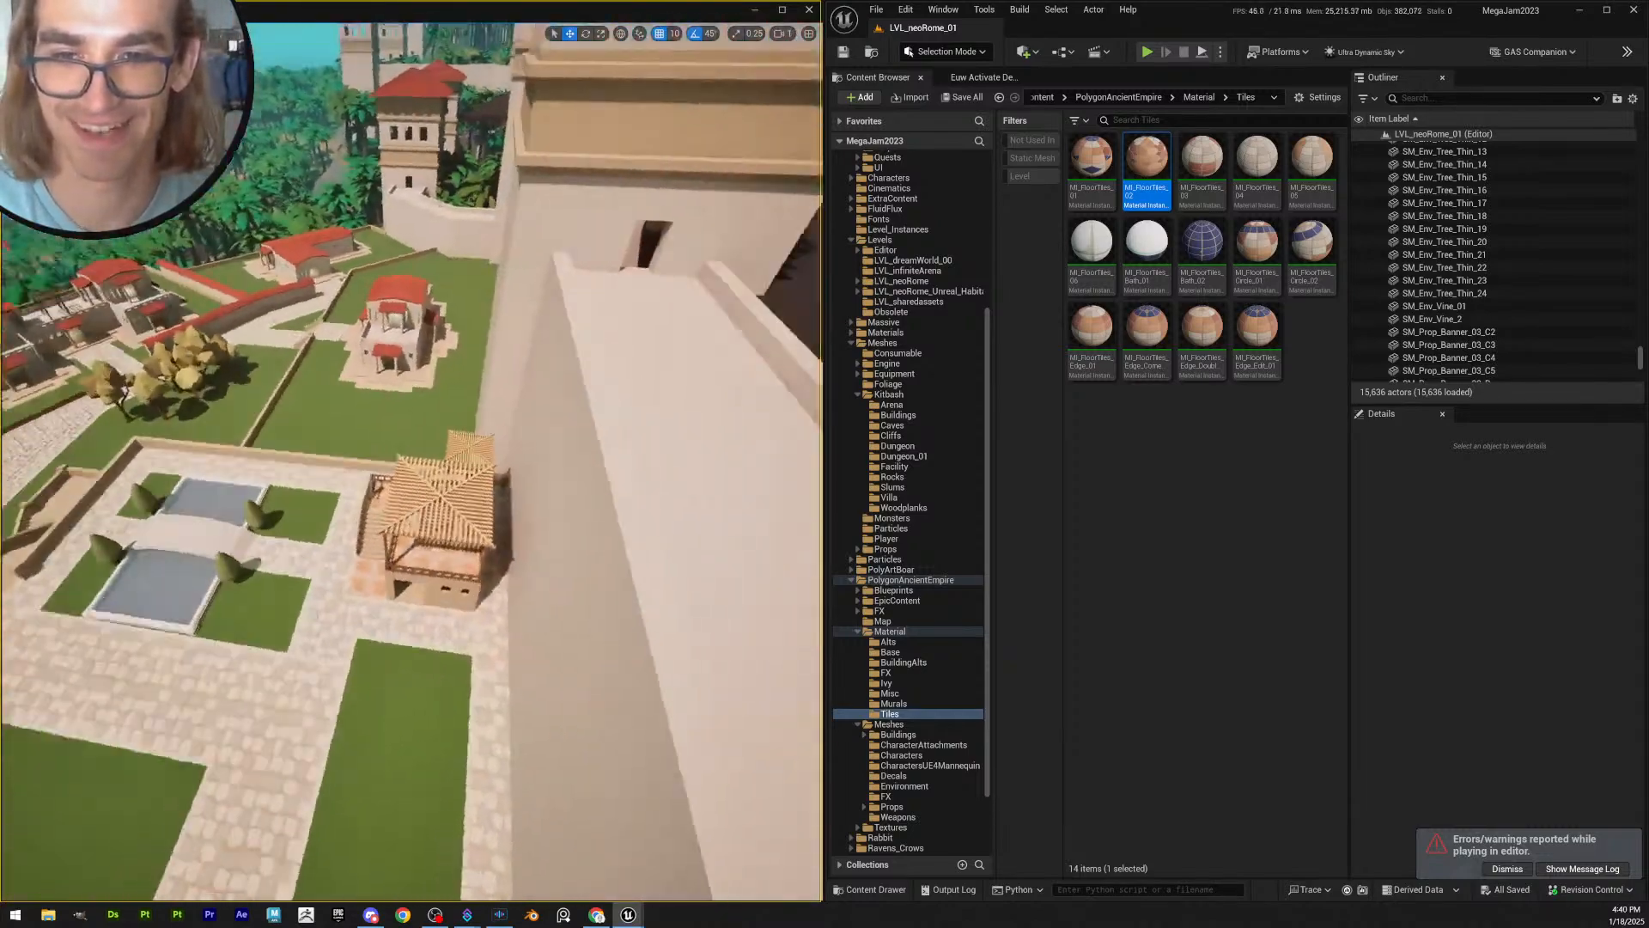
{"action": "key", "text": "w"}
{"action": "scroll", "coordinate": [410, 463], "scroll_direction": "down", "scroll_amount": 4}
{"action": "key", "text": "w"}
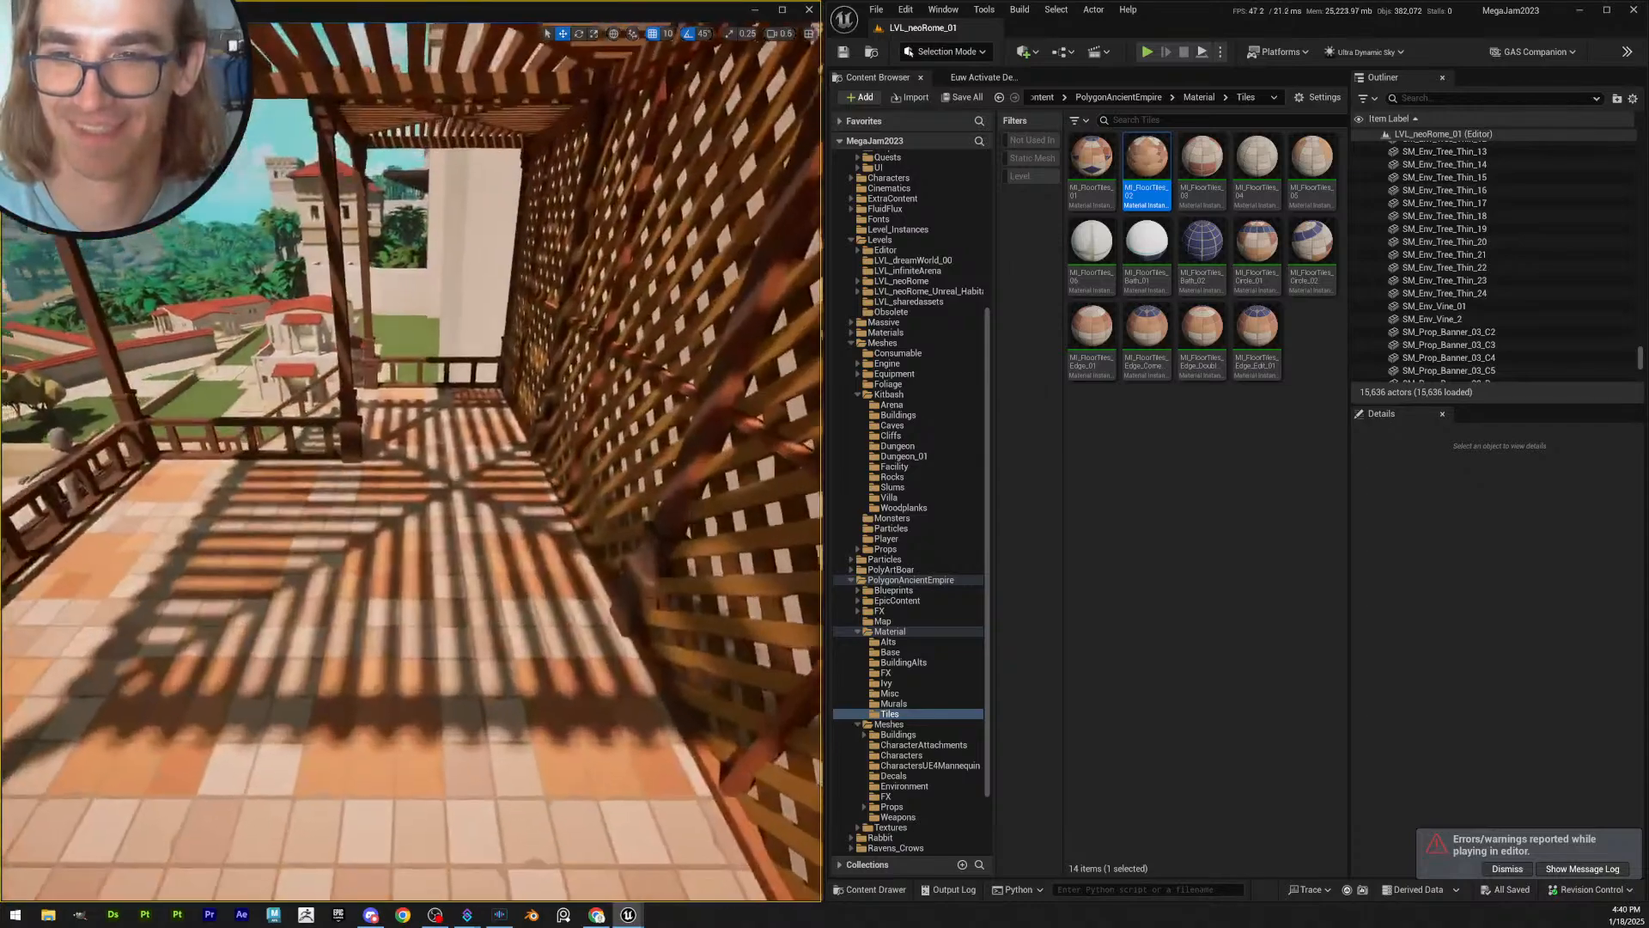
{"action": "scroll", "coordinate": [410, 463], "scroll_direction": "down", "scroll_amount": 2}
{"action": "key", "text": "s"}
{"action": "scroll", "coordinate": [410, 464], "scroll_direction": "up", "scroll_amount": 7}
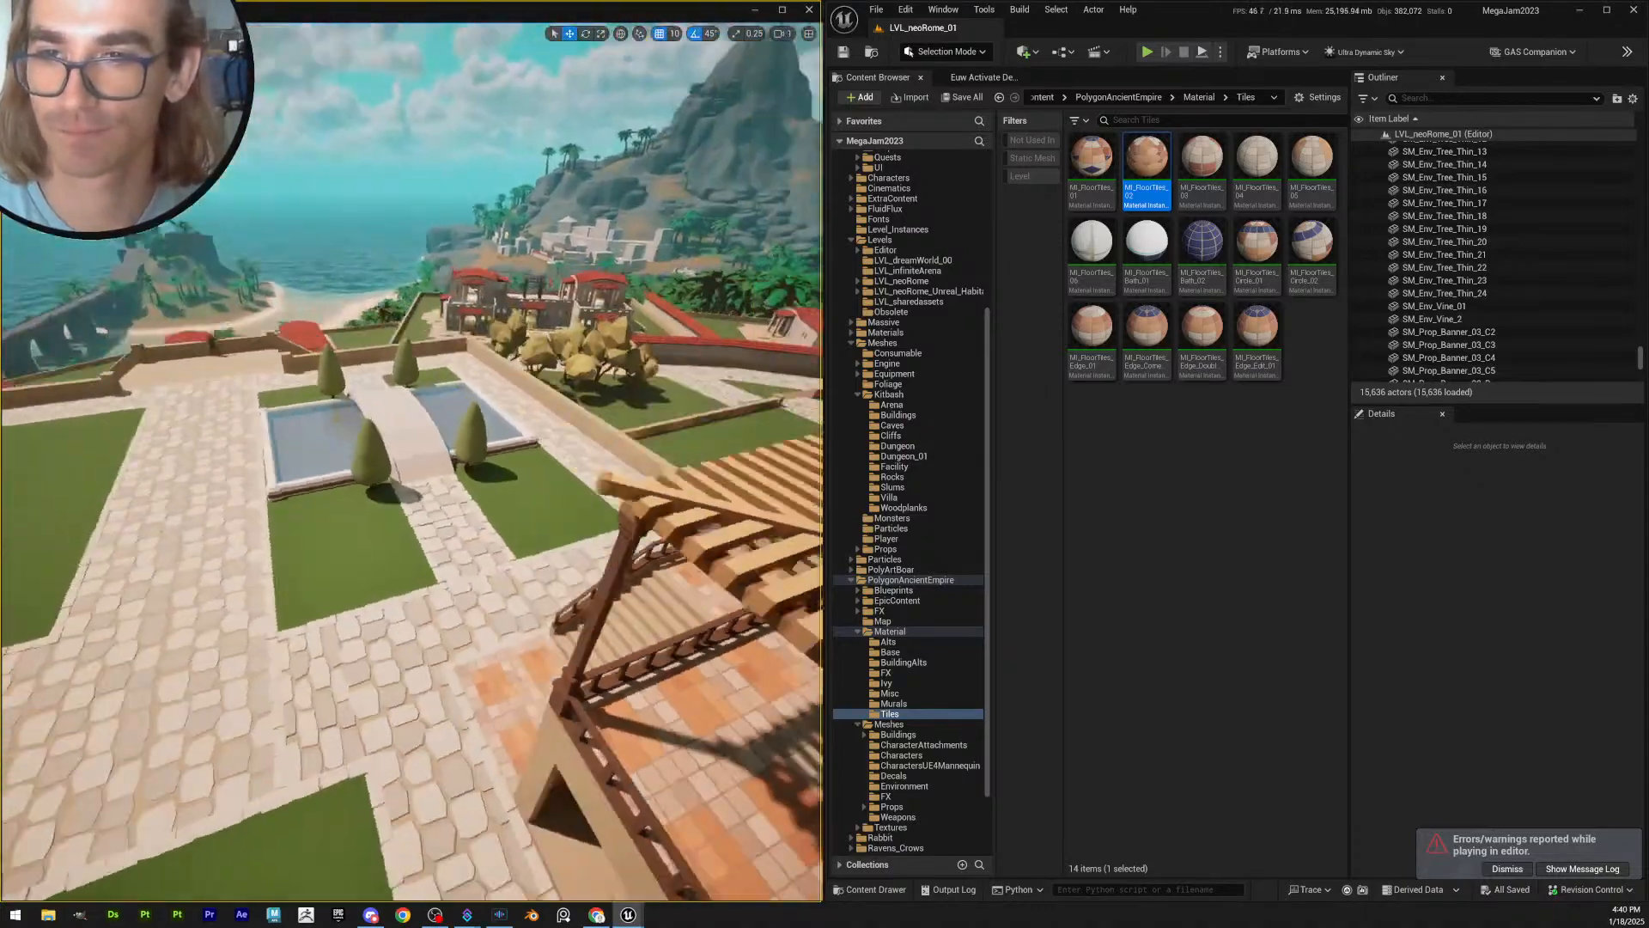
- Fly over the whole walled villa district and down to the upper terrace to examine its paths, lawns and buildings
{"action": "key", "text": "s"}
{"action": "scroll", "coordinate": [410, 464], "scroll_direction": "up", "scroll_amount": 1}
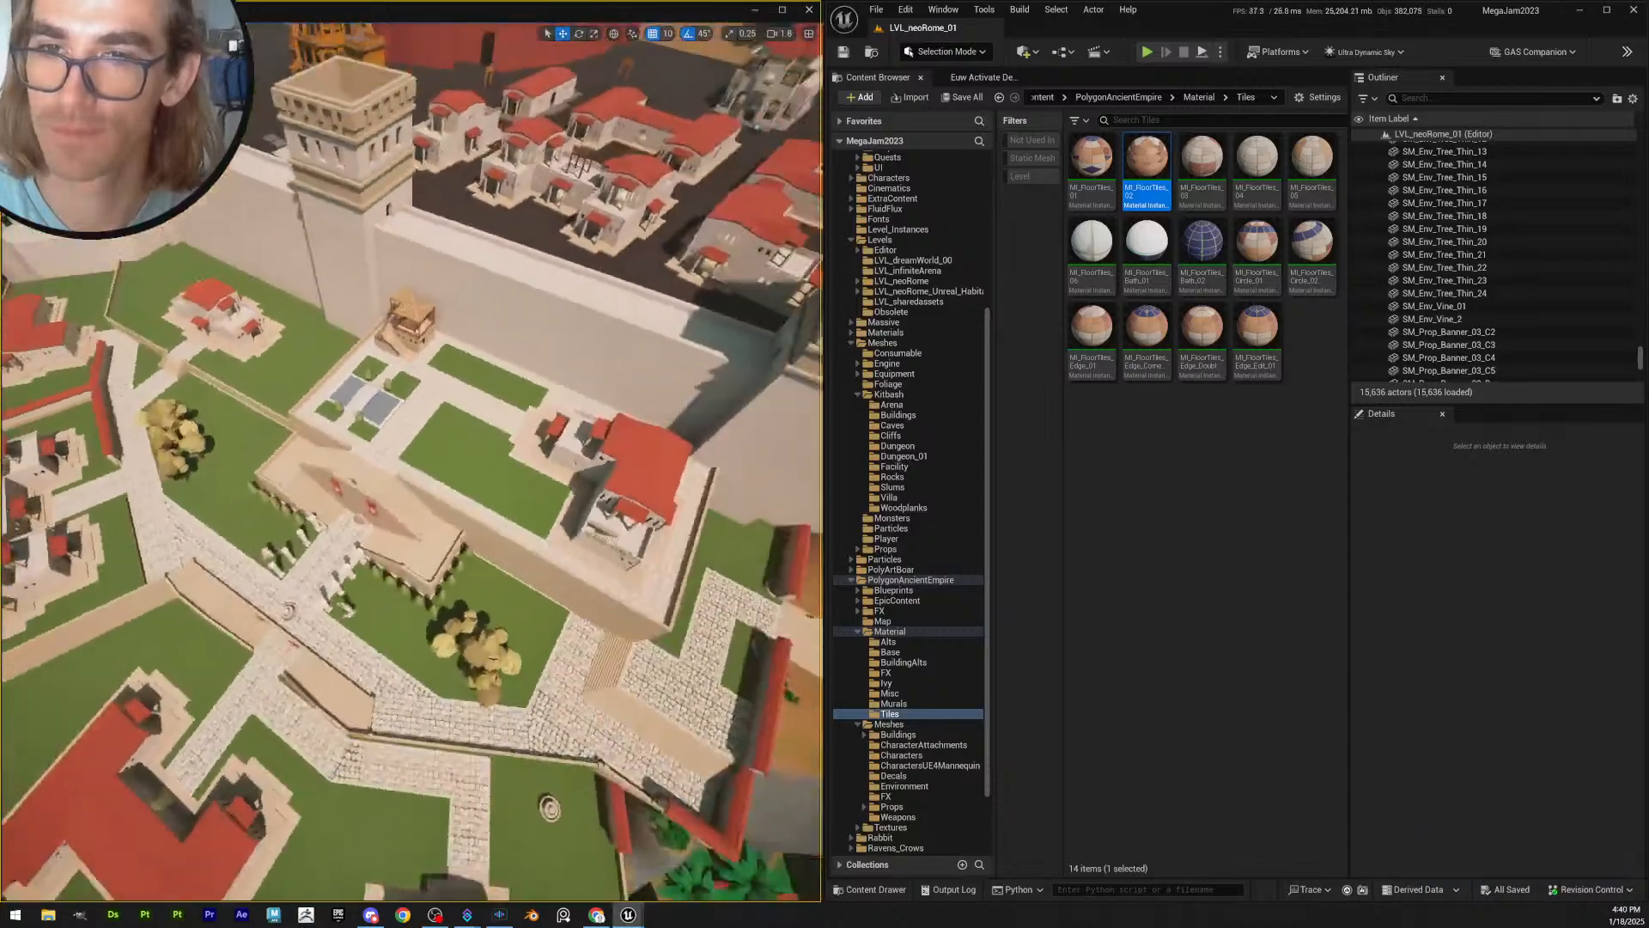
{"action": "key", "text": "w"}
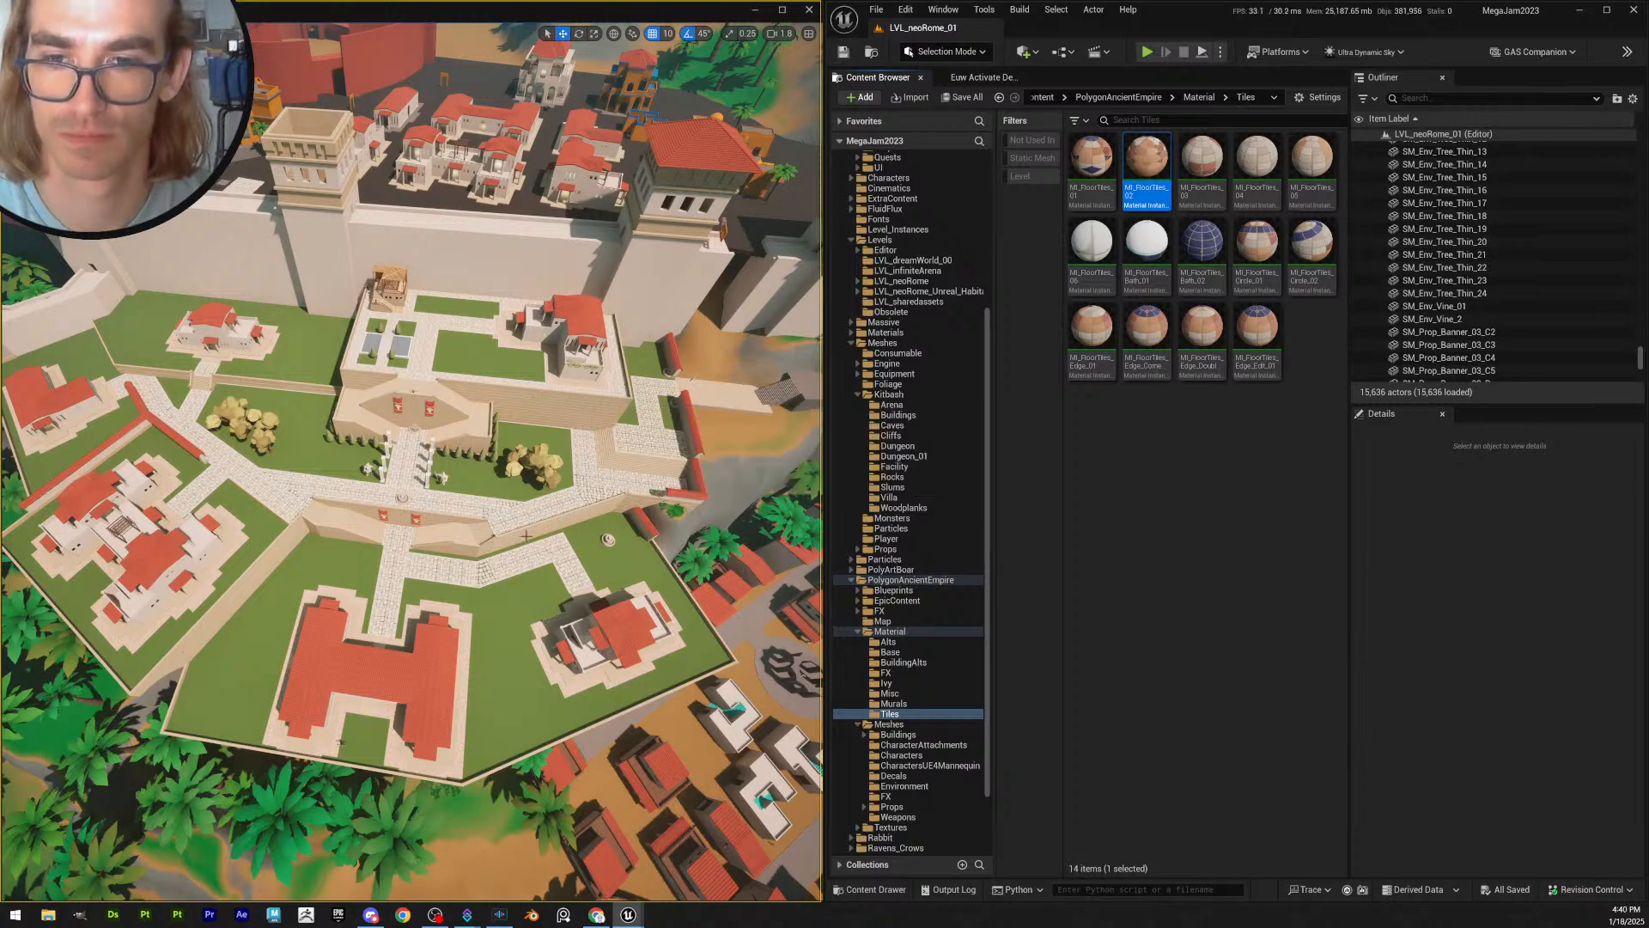
{"action": "key", "text": "w"}
{"action": "right_click_drag", "start_coordinate": [514, 669], "coordinate": [593, 515]}
{"action": "key", "text": "s"}
{"action": "key", "text": "q"}
{"action": "scroll", "coordinate": [514, 542], "scroll_direction": "up", "scroll_amount": 1}
{"action": "key", "text": "w"}
{"action": "scroll", "coordinate": [507, 529], "scroll_direction": "down", "scroll_amount": 3}
{"action": "key", "text": "e"}
{"action": "key", "text": "w"}
{"action": "scroll", "coordinate": [502, 521], "scroll_direction": "down", "scroll_amount": 2}
{"action": "key", "text": "w"}
{"action": "key", "text": "a"}
{"action": "key", "text": "d"}
{"action": "key", "text": "d"}
{"action": "key", "text": "a"}
{"action": "key", "text": "s"}
{"action": "key", "text": "s"}
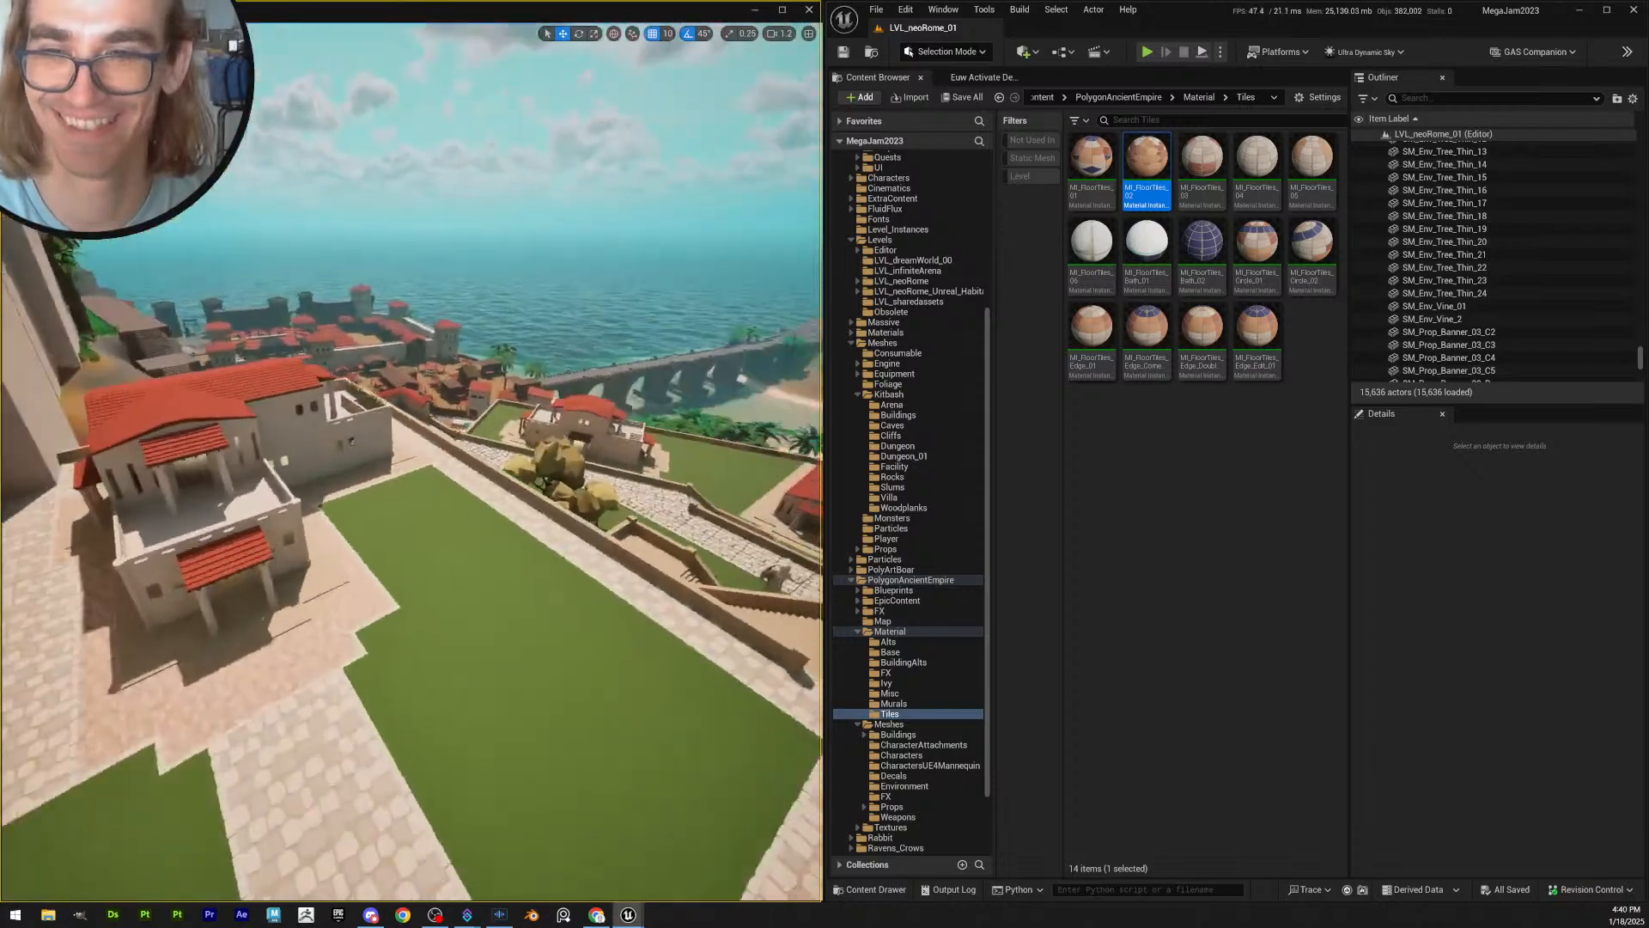
- Circle above the upper terrace to examine the lawns around the pool garden, pergola house and red-roofed villa
{"action": "key", "text": "w"}
{"action": "right_click_drag", "start_coordinate": [413, 463], "coordinate": [670, 455]}
{"action": "scroll", "coordinate": [412, 464], "scroll_direction": "down", "scroll_amount": 4}
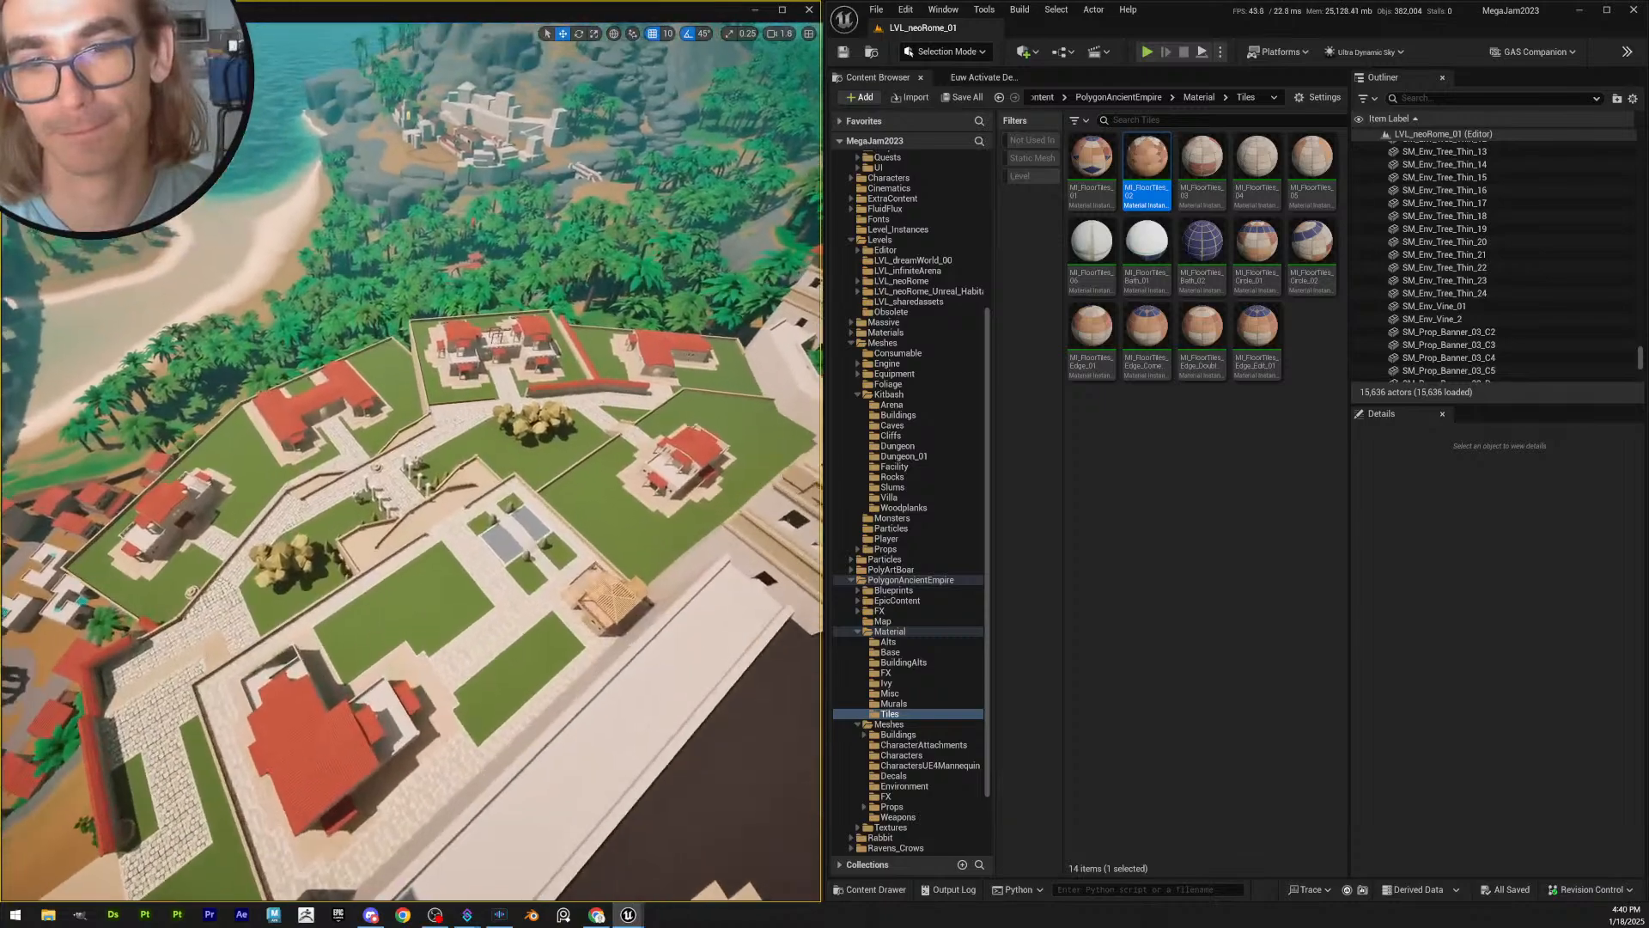
{"action": "key", "text": "d"}
{"action": "scroll", "coordinate": [412, 464], "scroll_direction": "up", "scroll_amount": 1}
{"action": "right_click_drag", "start_coordinate": [412, 463], "coordinate": [428, 535]}
{"action": "key", "text": "w"}
{"action": "scroll", "coordinate": [412, 464], "scroll_direction": "down", "scroll_amount": 4}
{"action": "key", "text": "s"}
{"action": "key", "text": "d"}
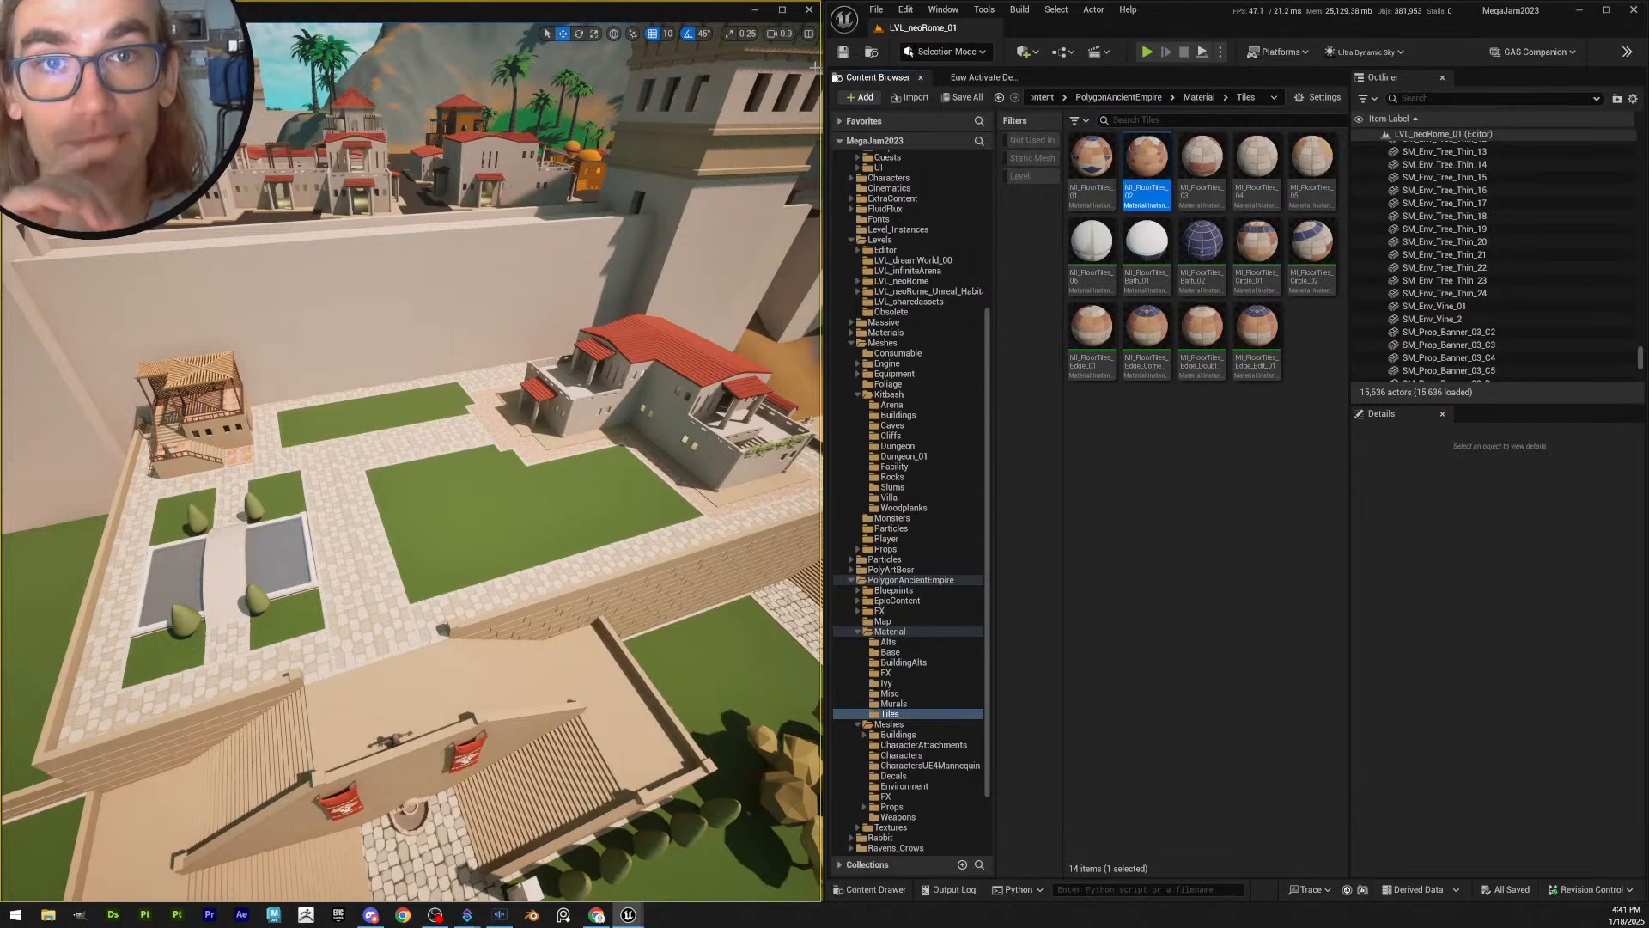
- Save the current level
{"action": "left_click", "coordinate": [844, 53]}
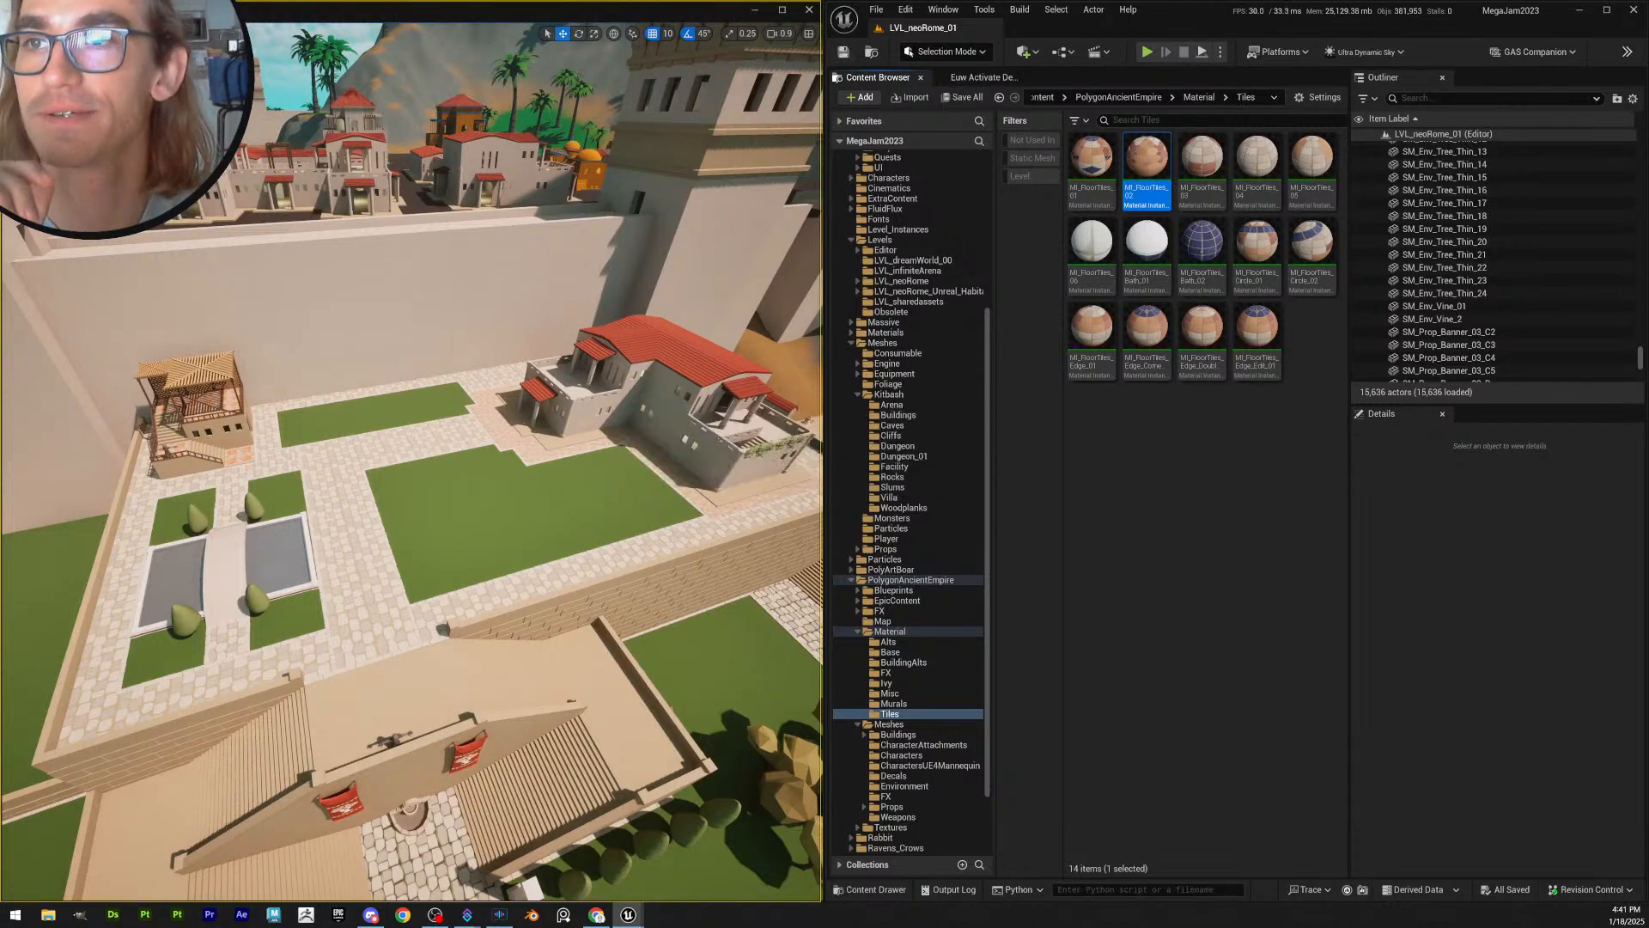
{"action": "left_click", "coordinate": [16, 33]}
{"action": "left_click", "coordinate": [15, 34]}
{"action": "left_click", "coordinate": [15, 33]}
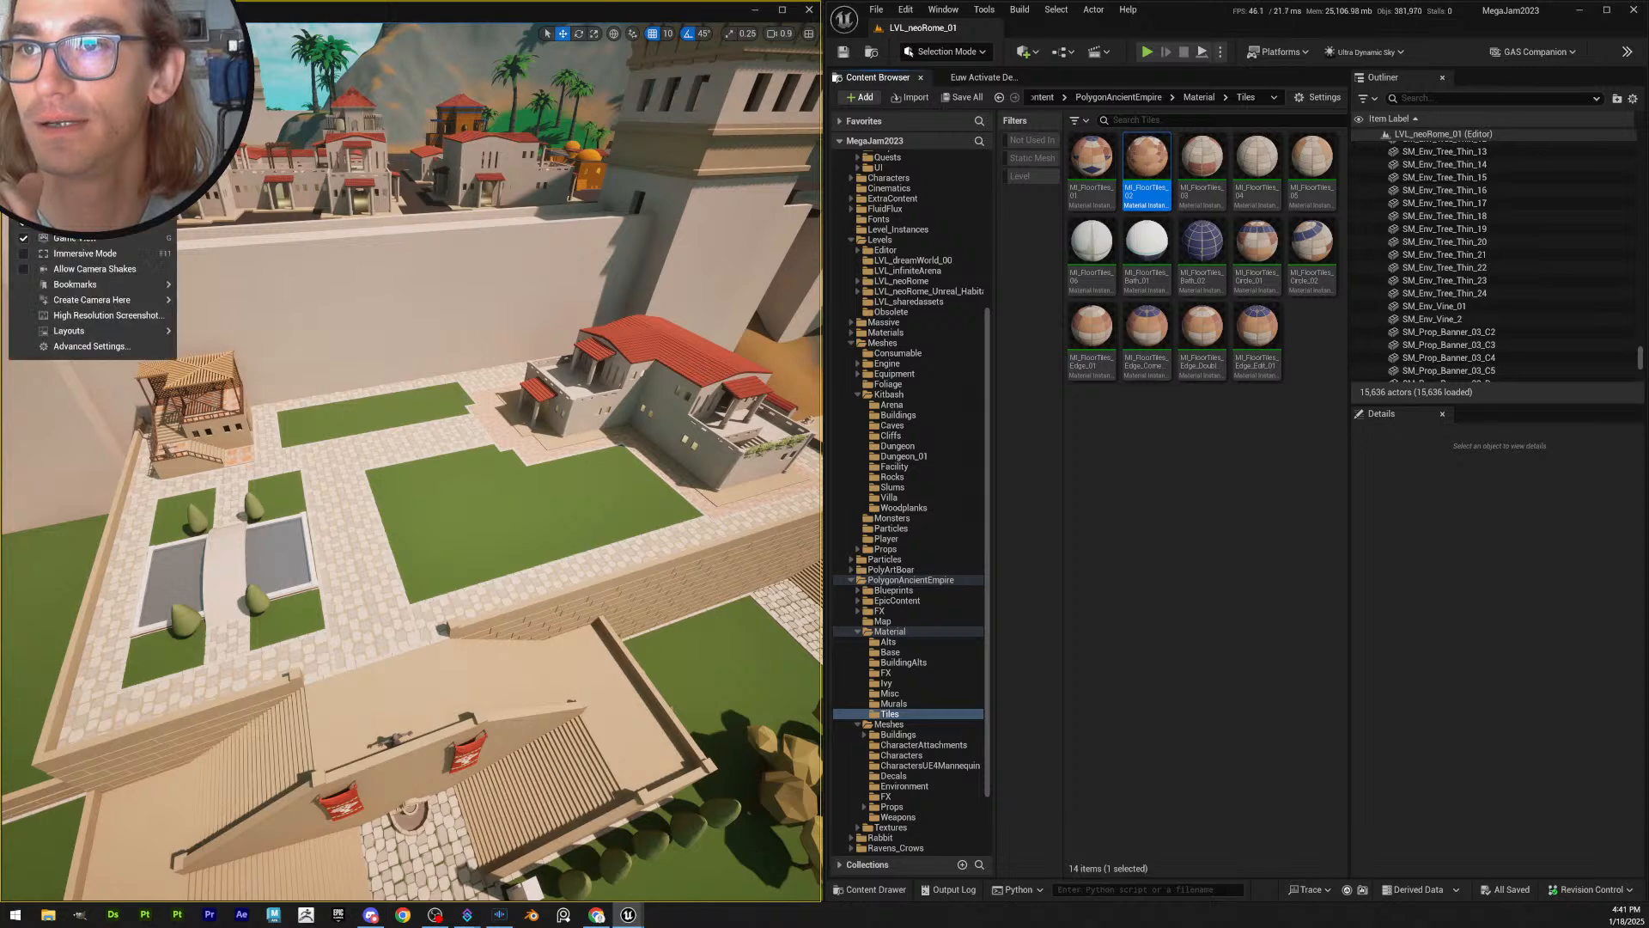
{"action": "left_click", "coordinate": [15, 34]}
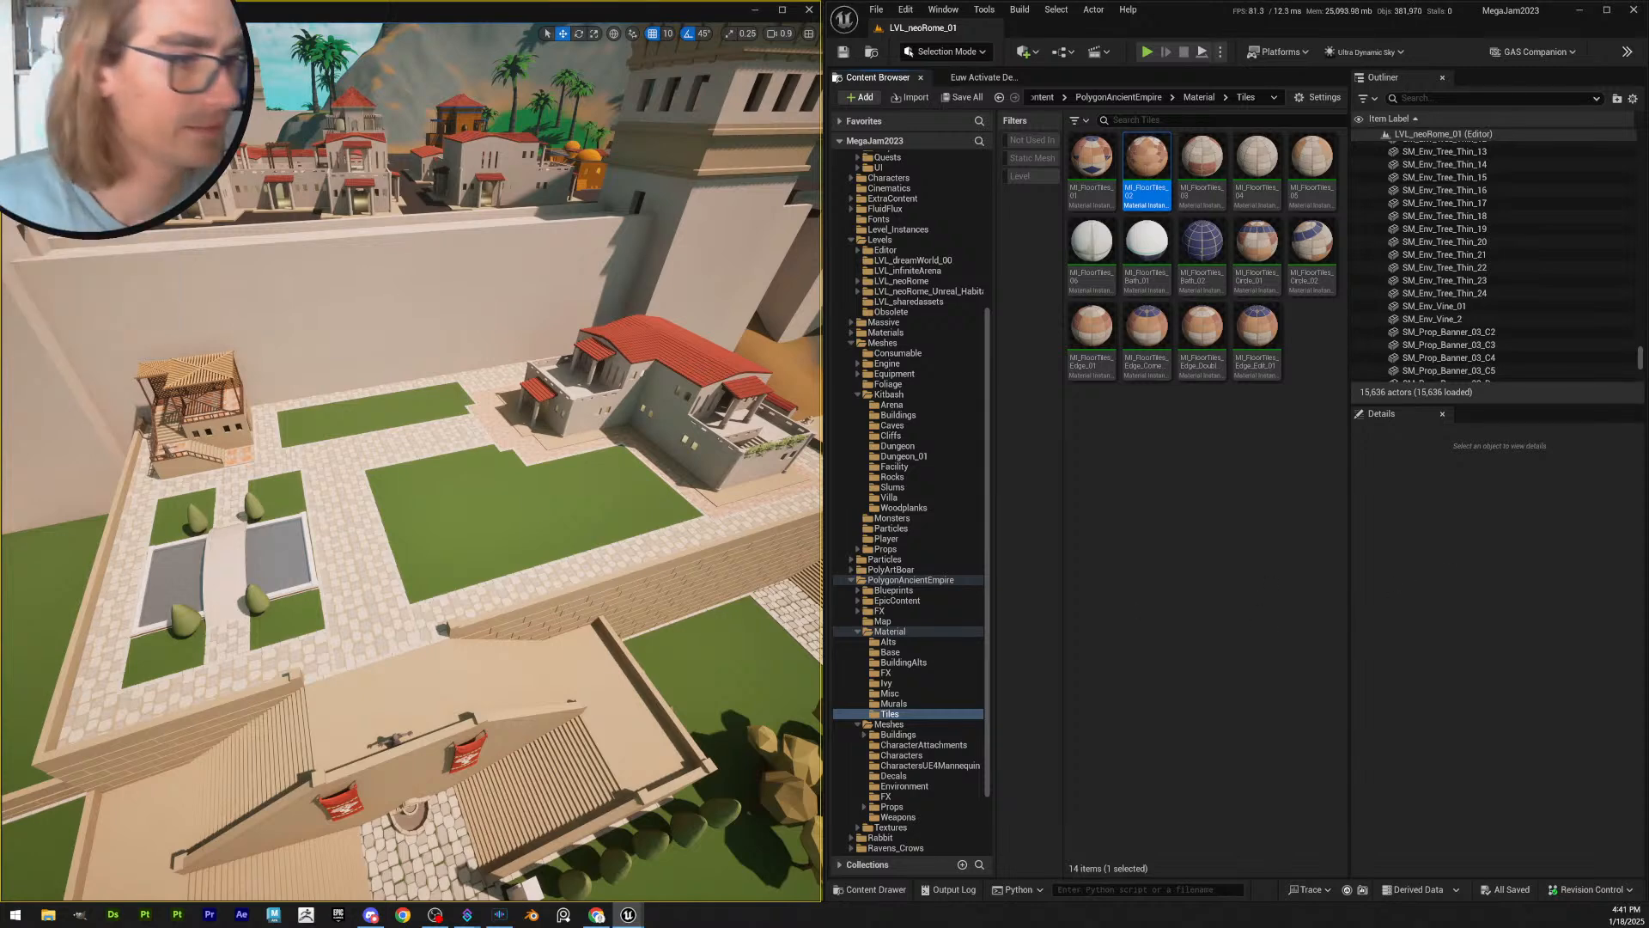